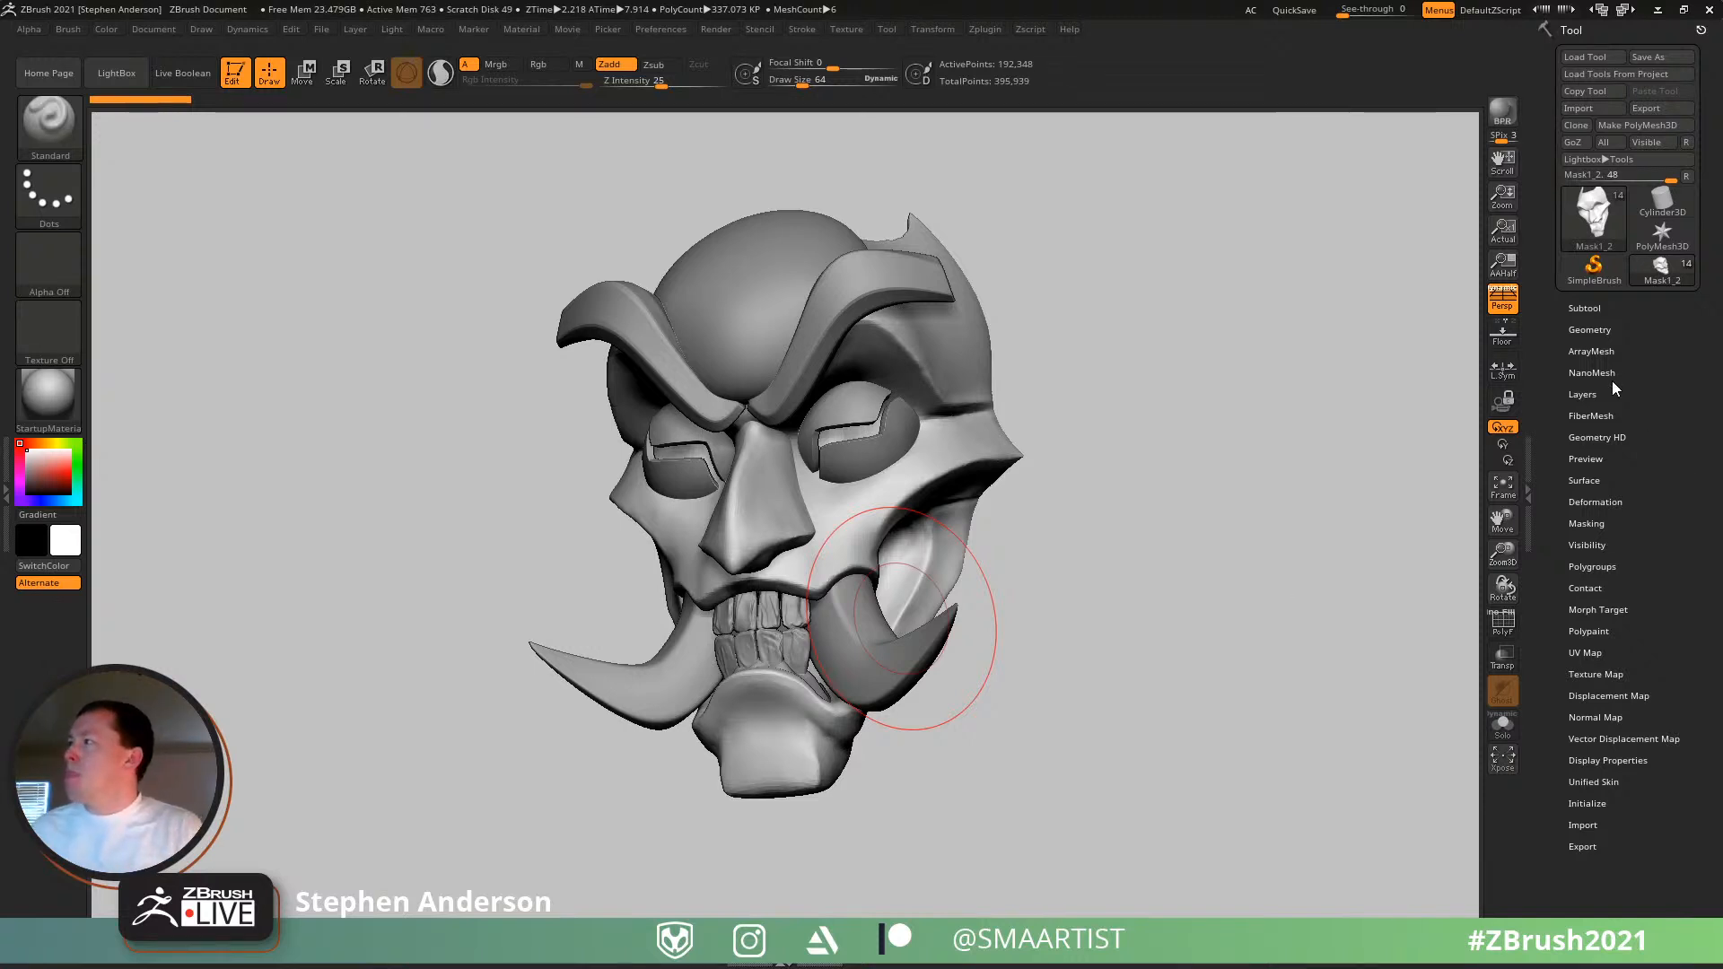
- Show the Body subtool together with the mask and frame the whole figure
click(1585, 308)
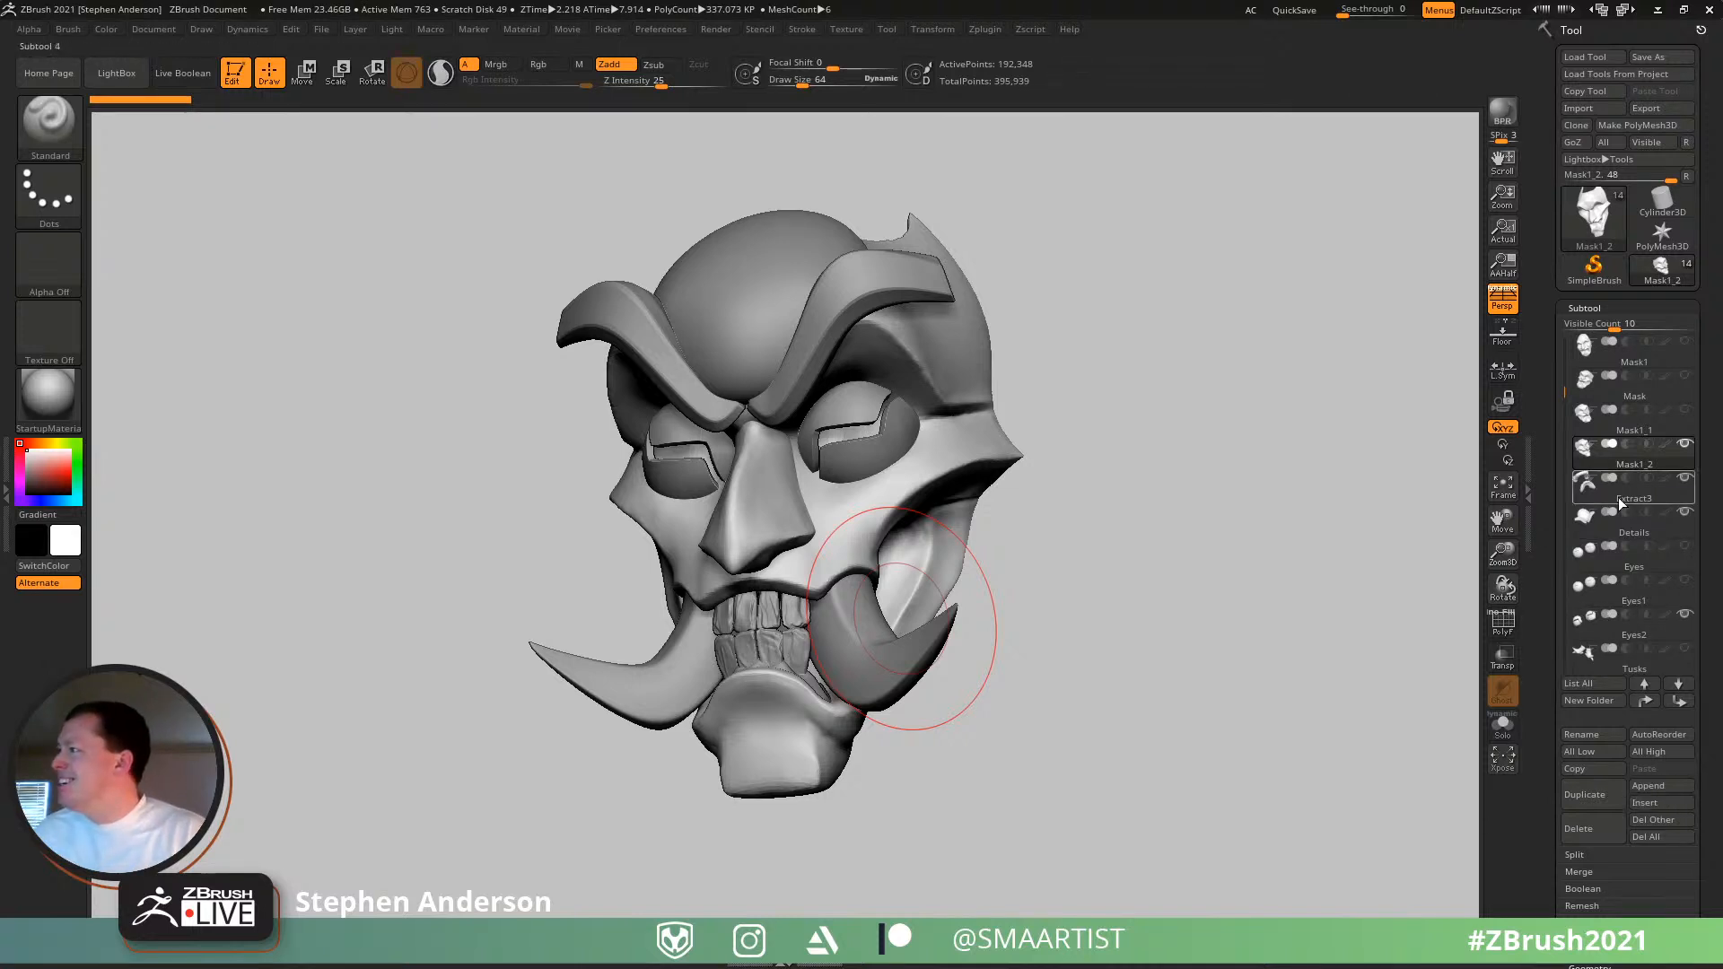
mouse_move(1586, 532)
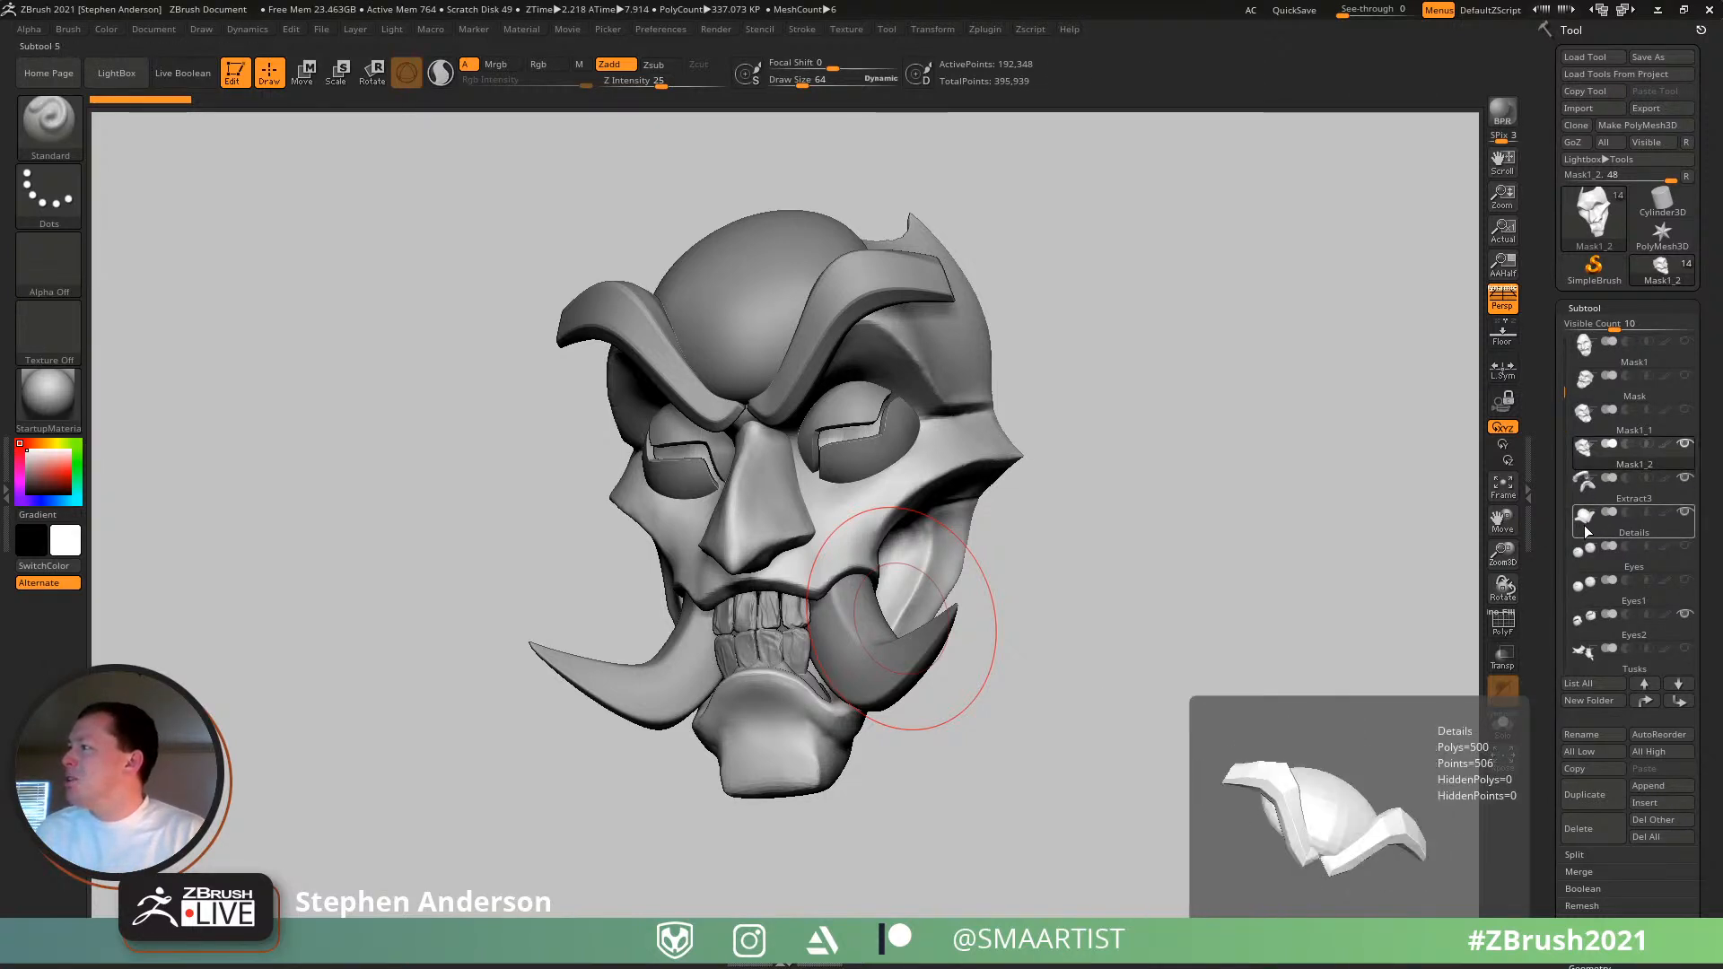
drag(1564, 396, 1555, 328)
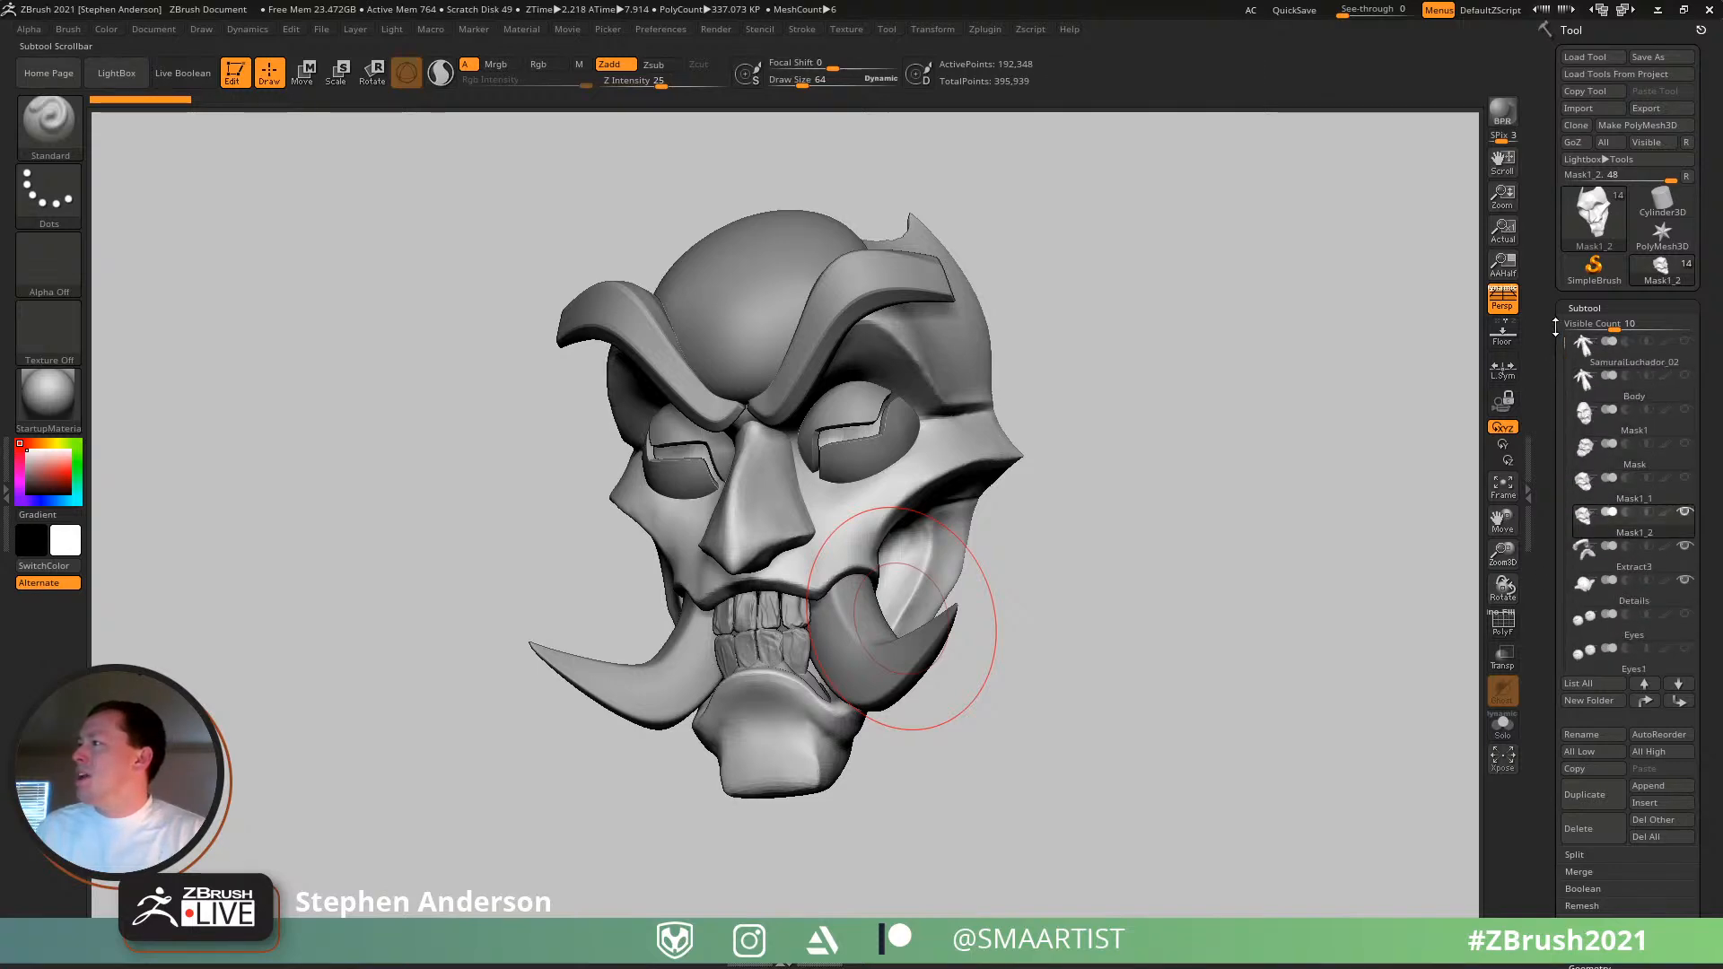
click(1686, 375)
ctrl+right_drag(1152, 520, 1011, 380)
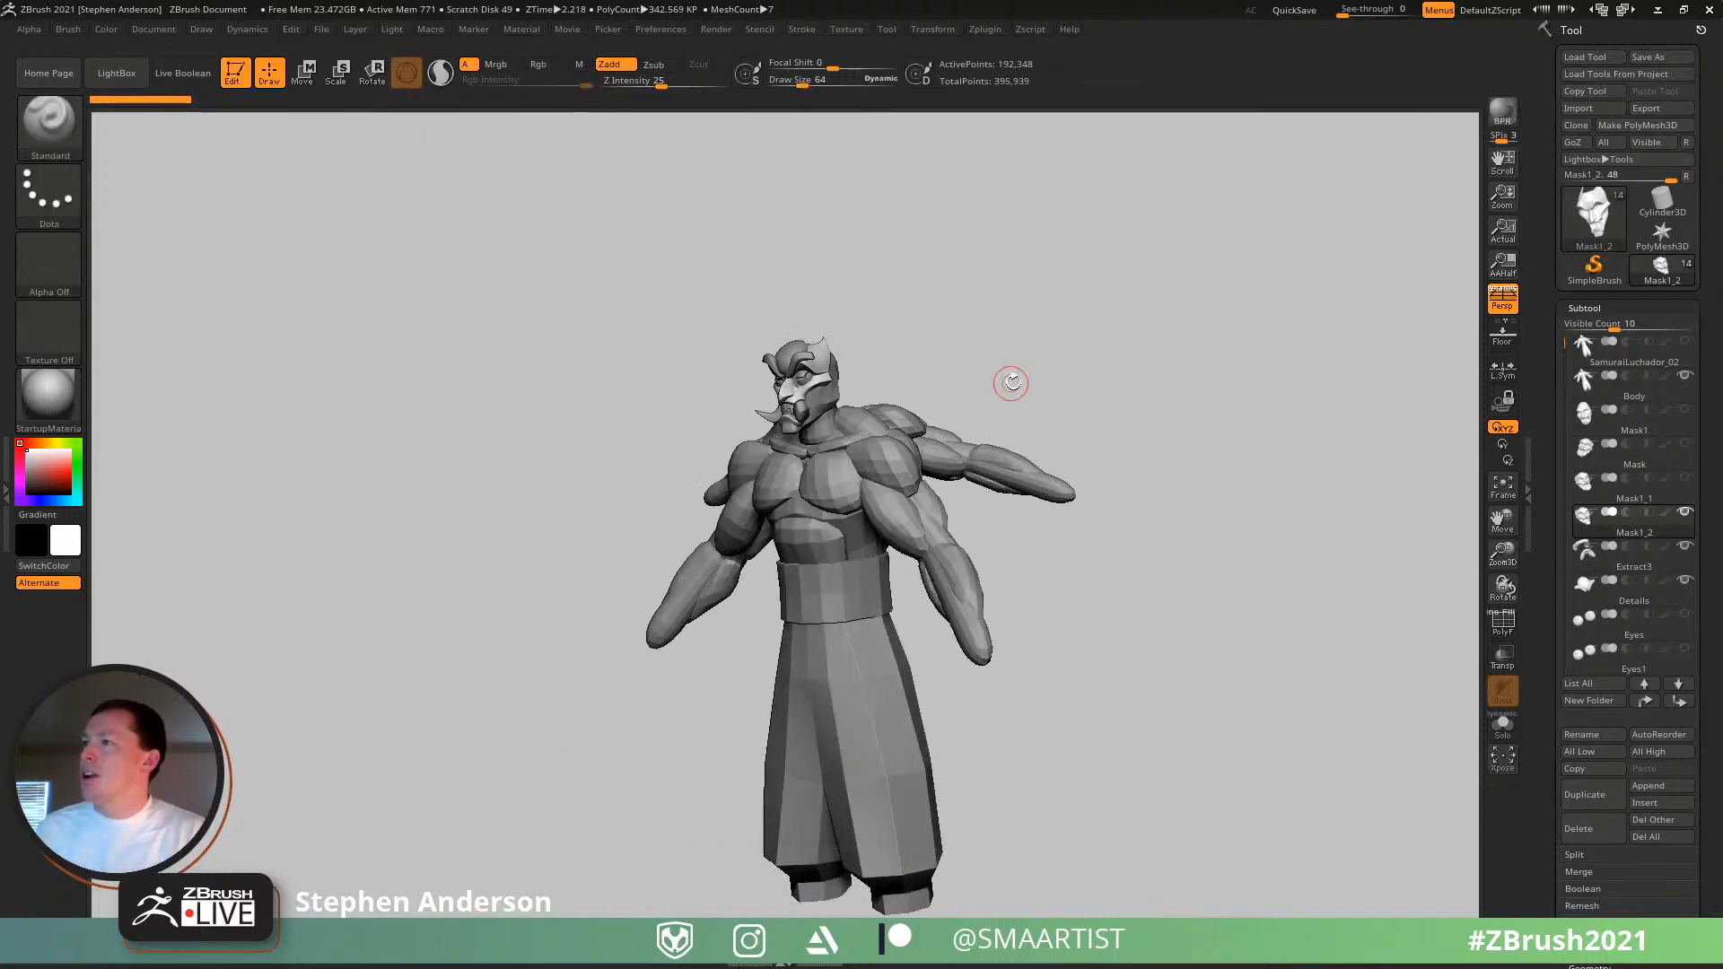
- Load the Samurai Luchador SpotLight reference file, make its images more opaque and leave SpotLight editing with the references displayed
click(848, 30)
click(893, 60)
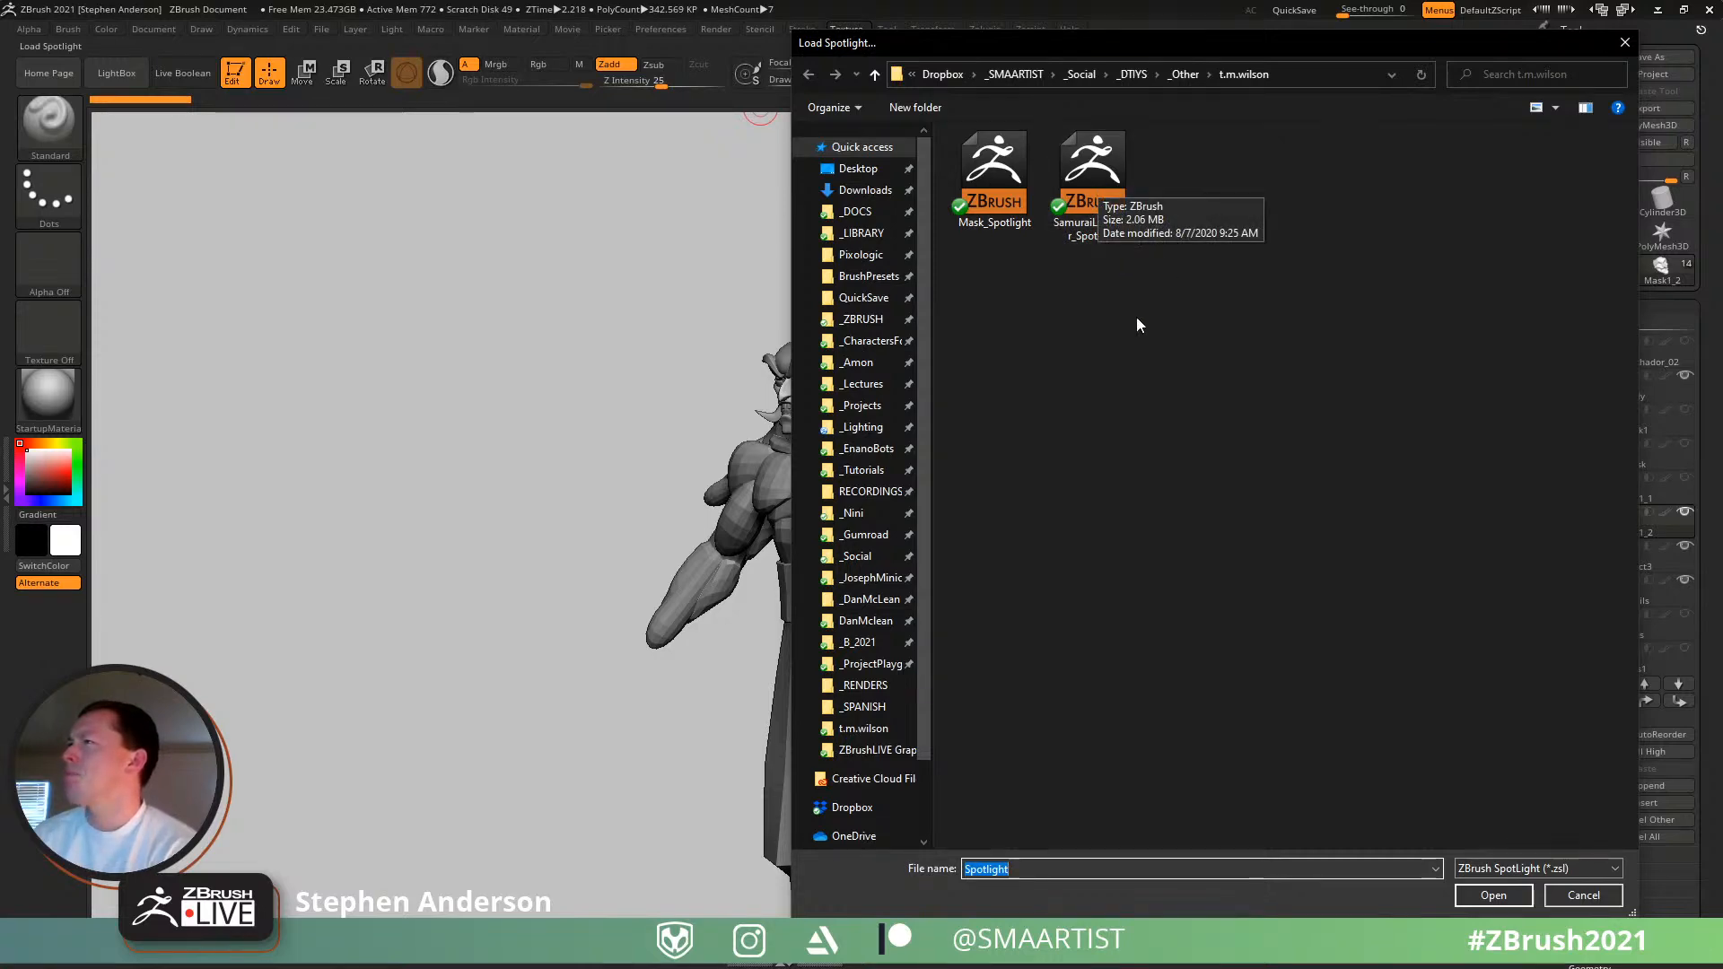
double_click(1102, 199)
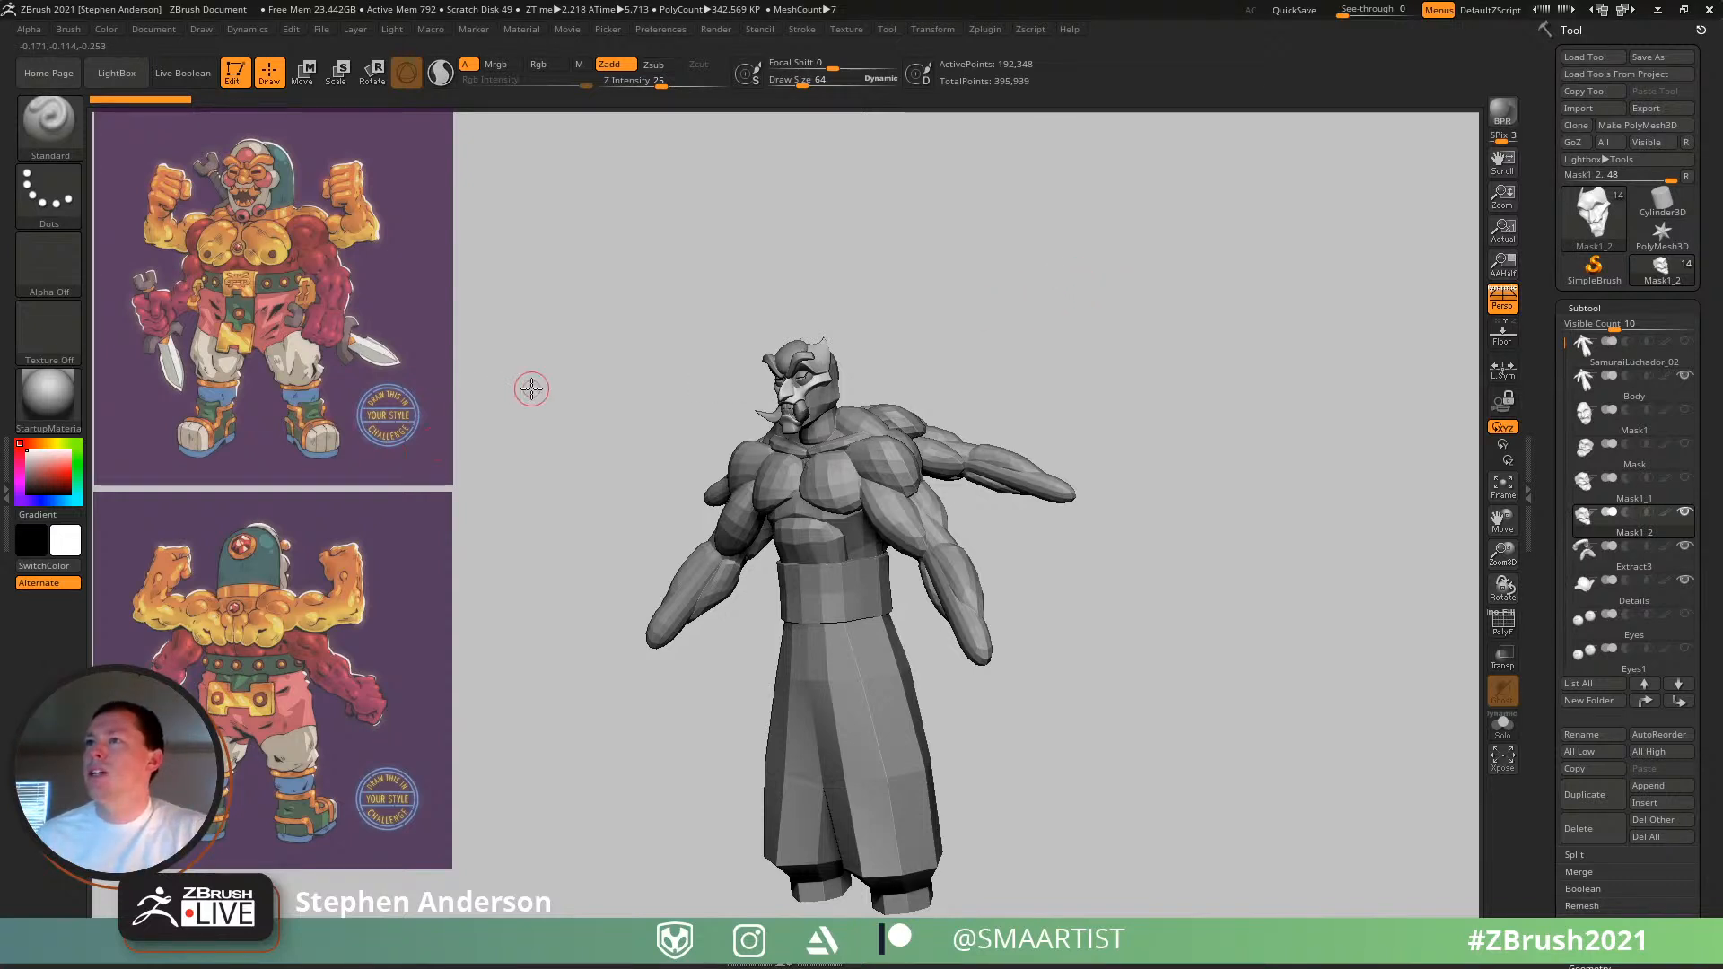
key(z)
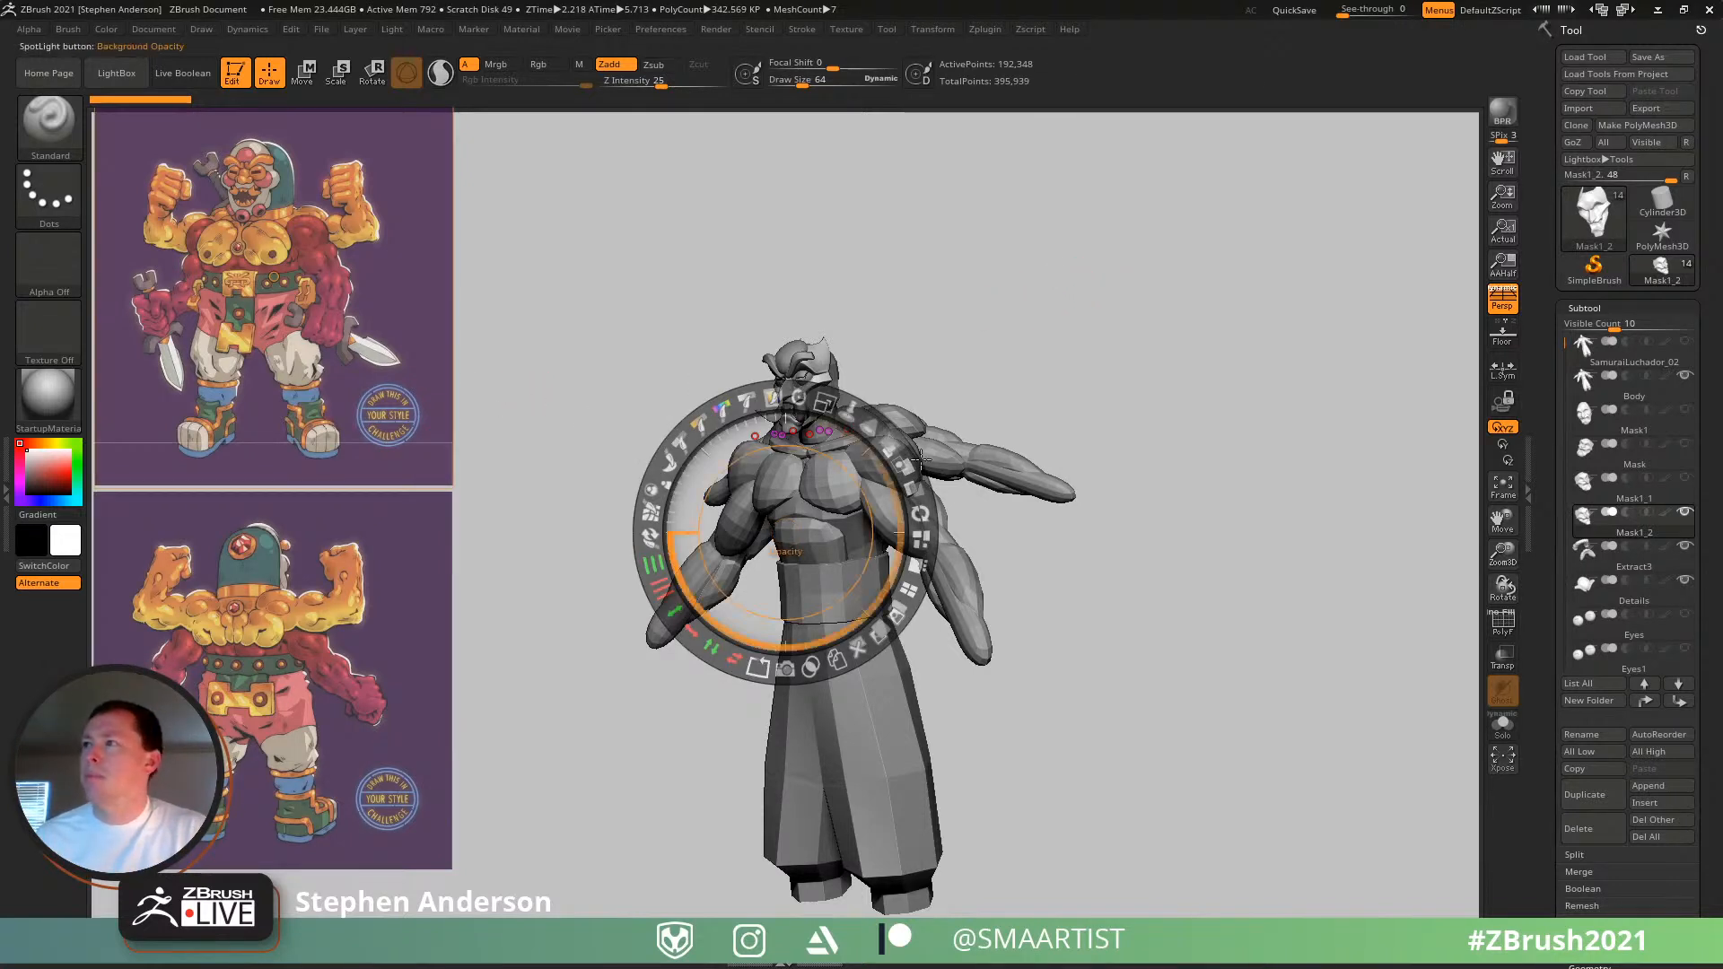
drag(891, 446, 789, 705)
key(z)
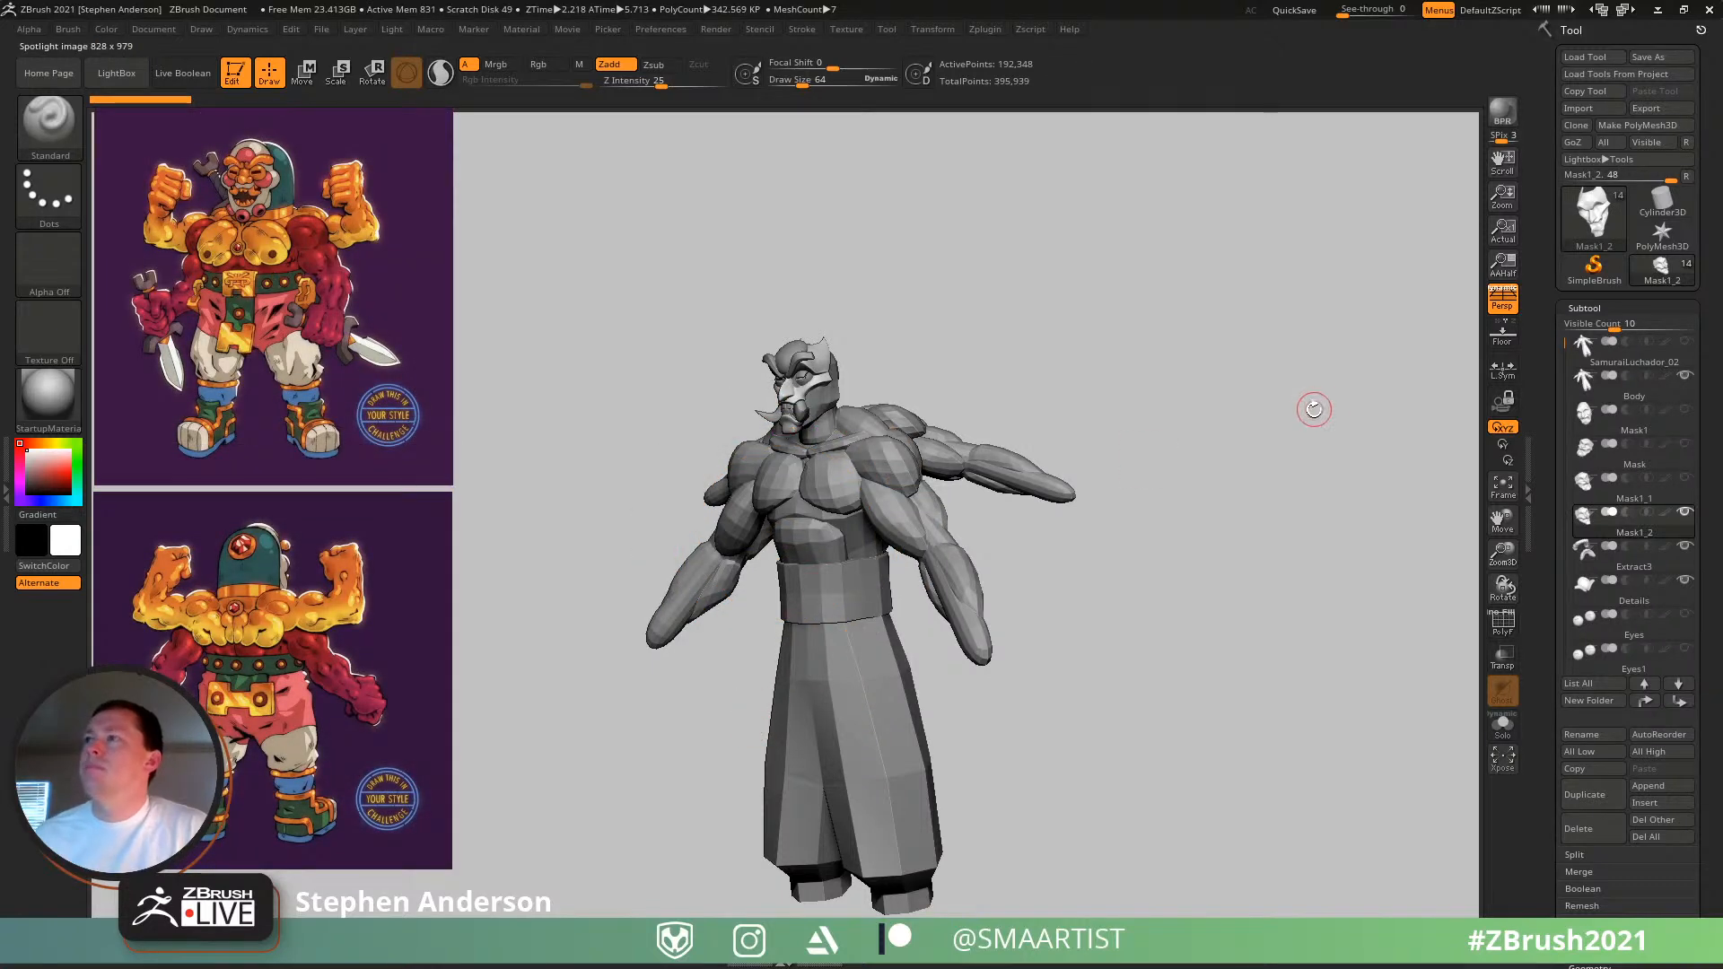
- Examine the multi-armed body and the masked head from several angles, and hide the Body subtool again
mouse_move(1214, 451)
mouse_down()
mouse_move(1208, 484)
mouse_move(1200, 454)
mouse_move(1103, 438)
mouse_move(1138, 446)
mouse_up()
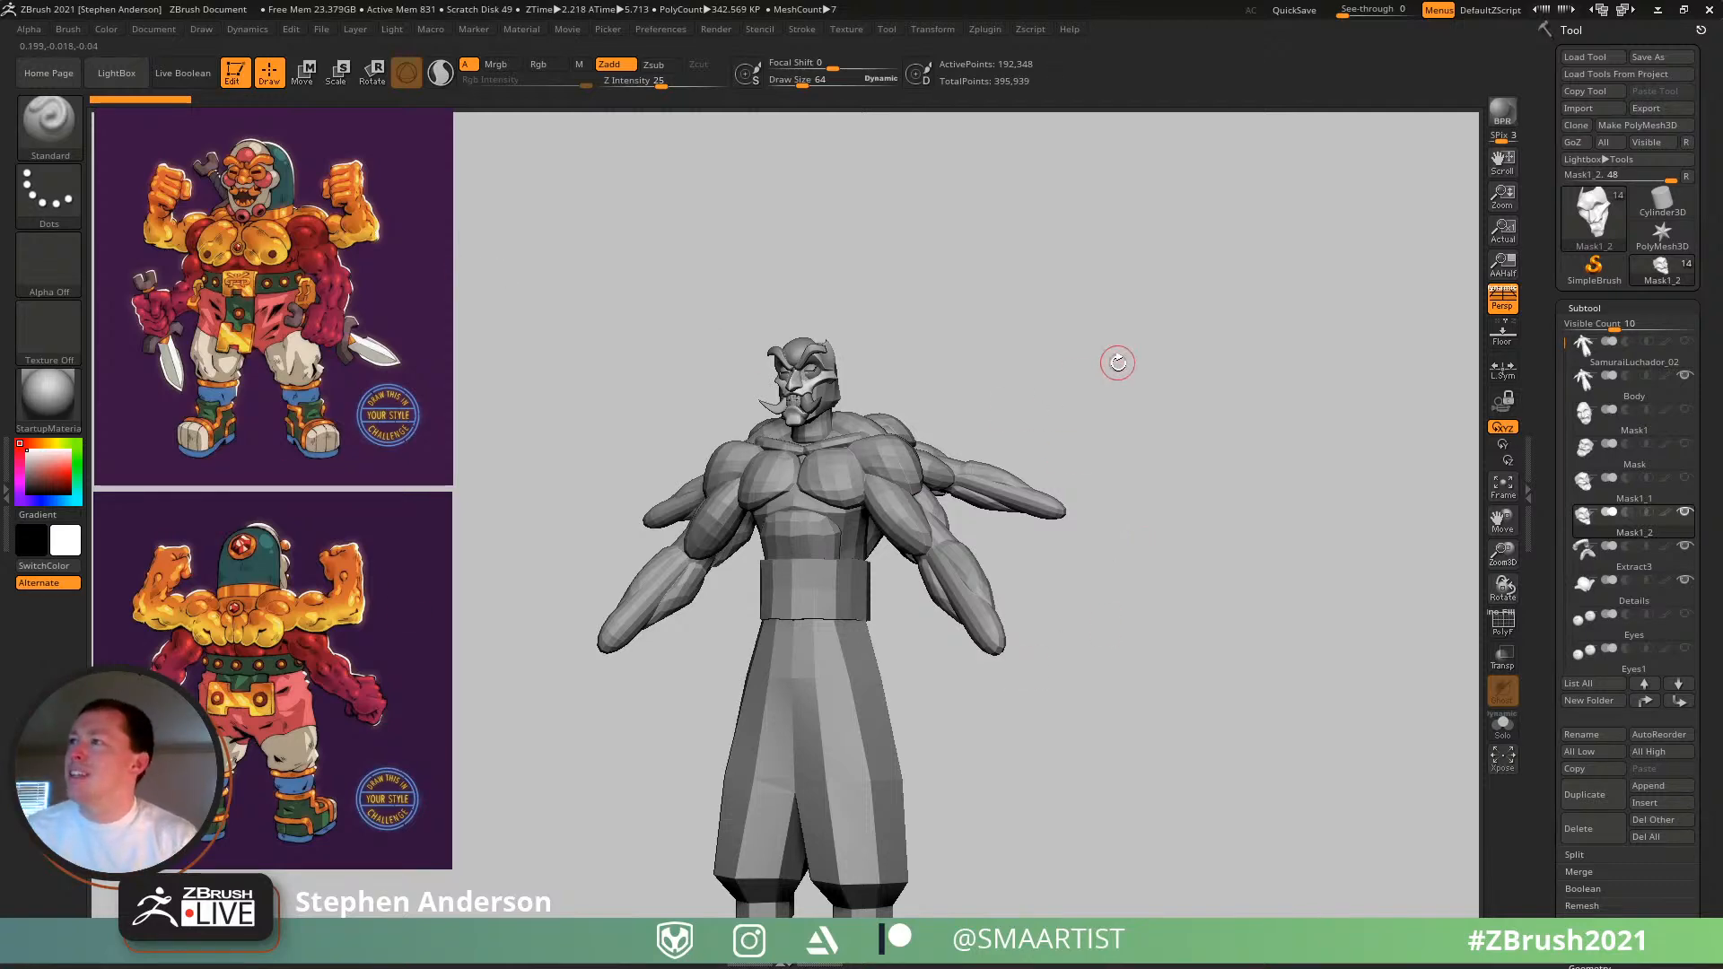
drag(1116, 362, 1179, 364)
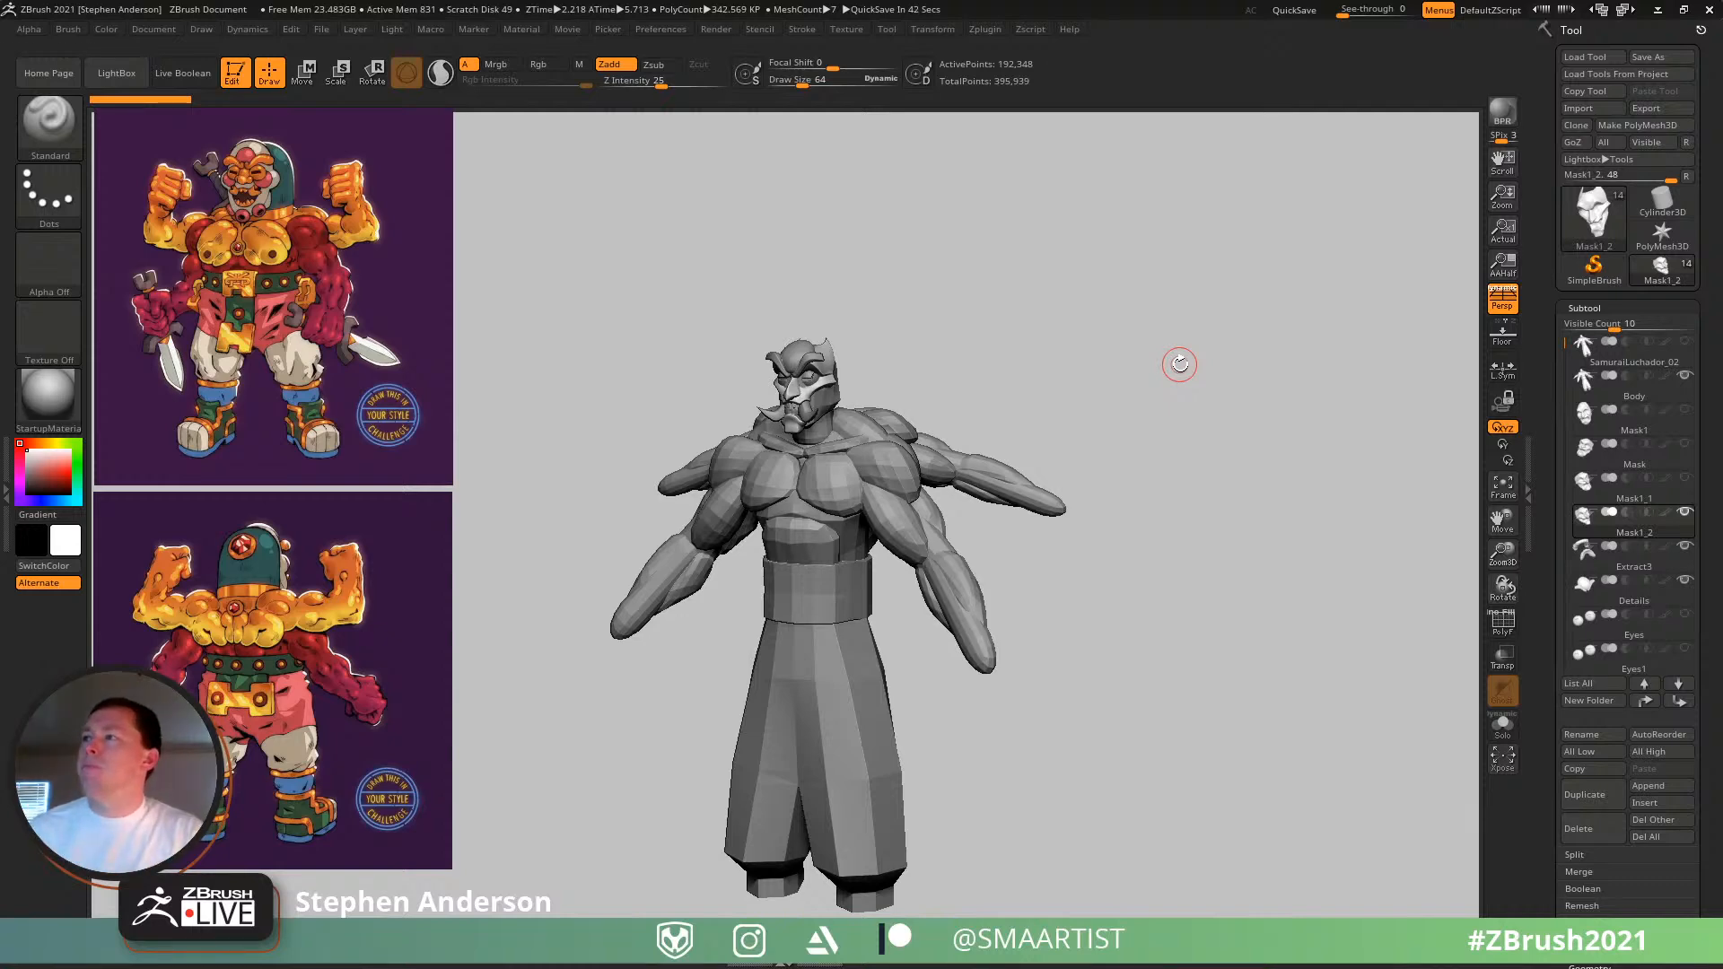
mouse_move(829, 448)
right_down()
mouse_move(731, 416)
mouse_move(852, 402)
mouse_move(774, 386)
mouse_move(919, 550)
mouse_move(920, 508)
mouse_move(954, 503)
mouse_move(864, 499)
mouse_move(938, 501)
mouse_move(881, 501)
mouse_move(835, 454)
mouse_move(808, 453)
mouse_move(870, 451)
mouse_move(849, 415)
mouse_move(915, 438)
mouse_move(836, 437)
mouse_move(954, 584)
right_up()
mouse_move(969, 507)
alt+right_down()
mouse_move(1282, 665)
mouse_move(1170, 662)
alt+right_up()
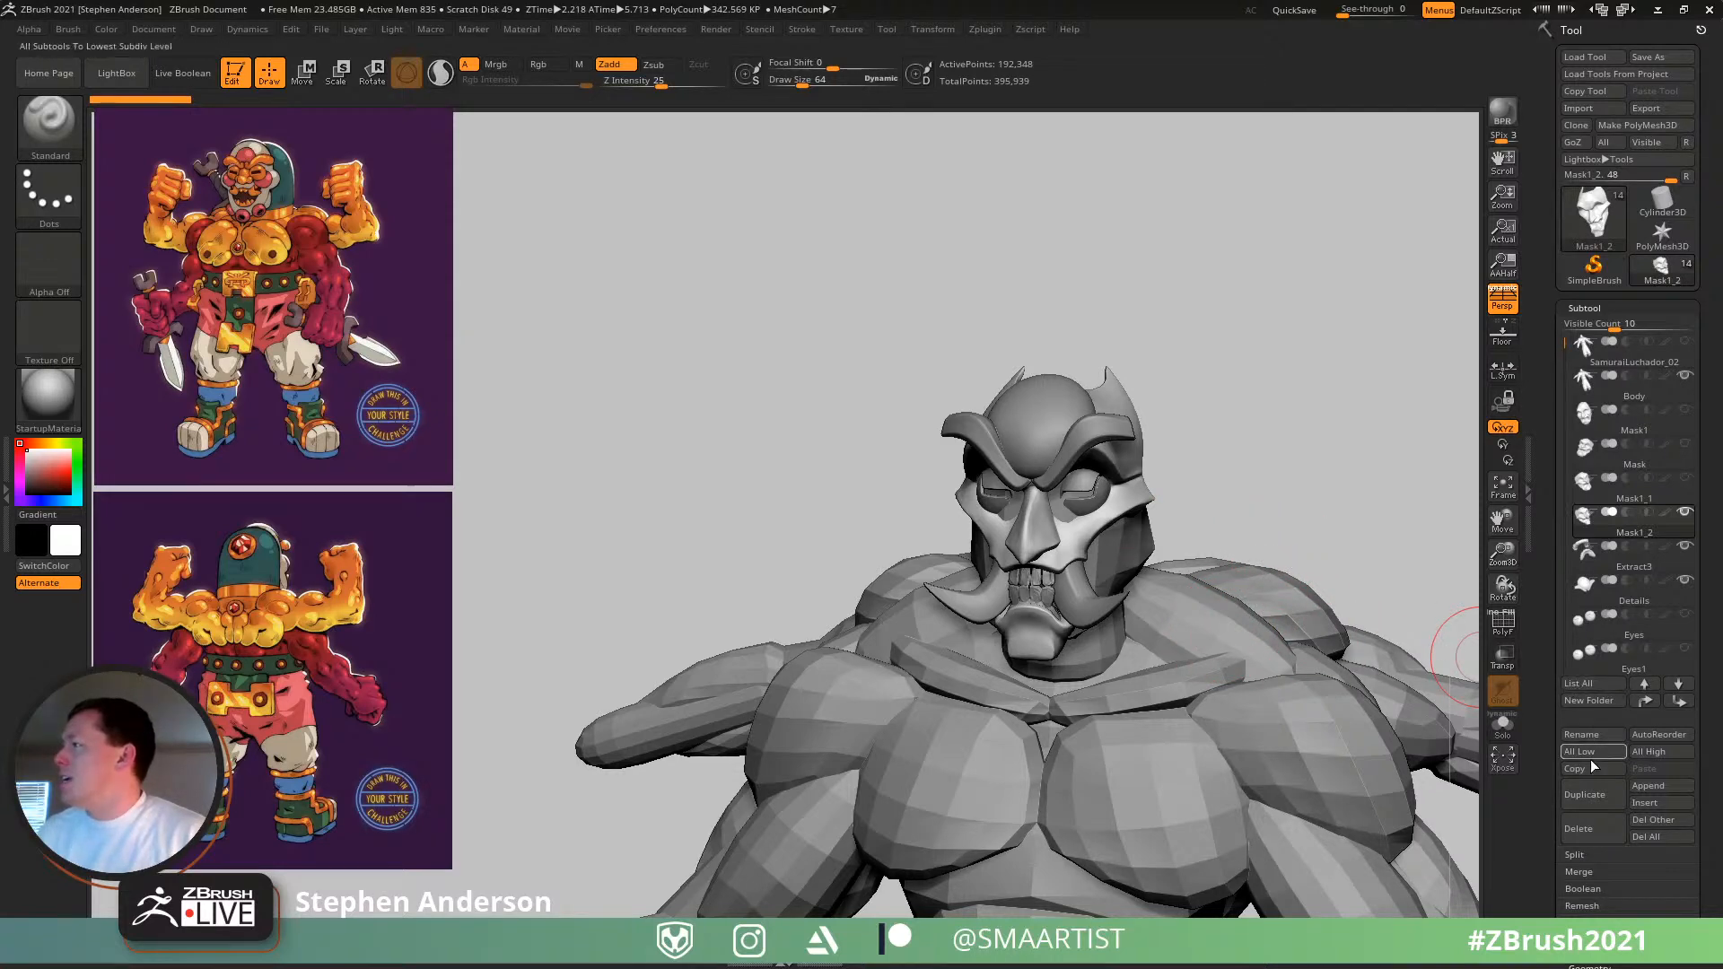
click(1684, 375)
- Place the Mask1_2 head at the canvas's lower right, snapshot it there and move the live model beside it
drag(1181, 577, 1244, 541)
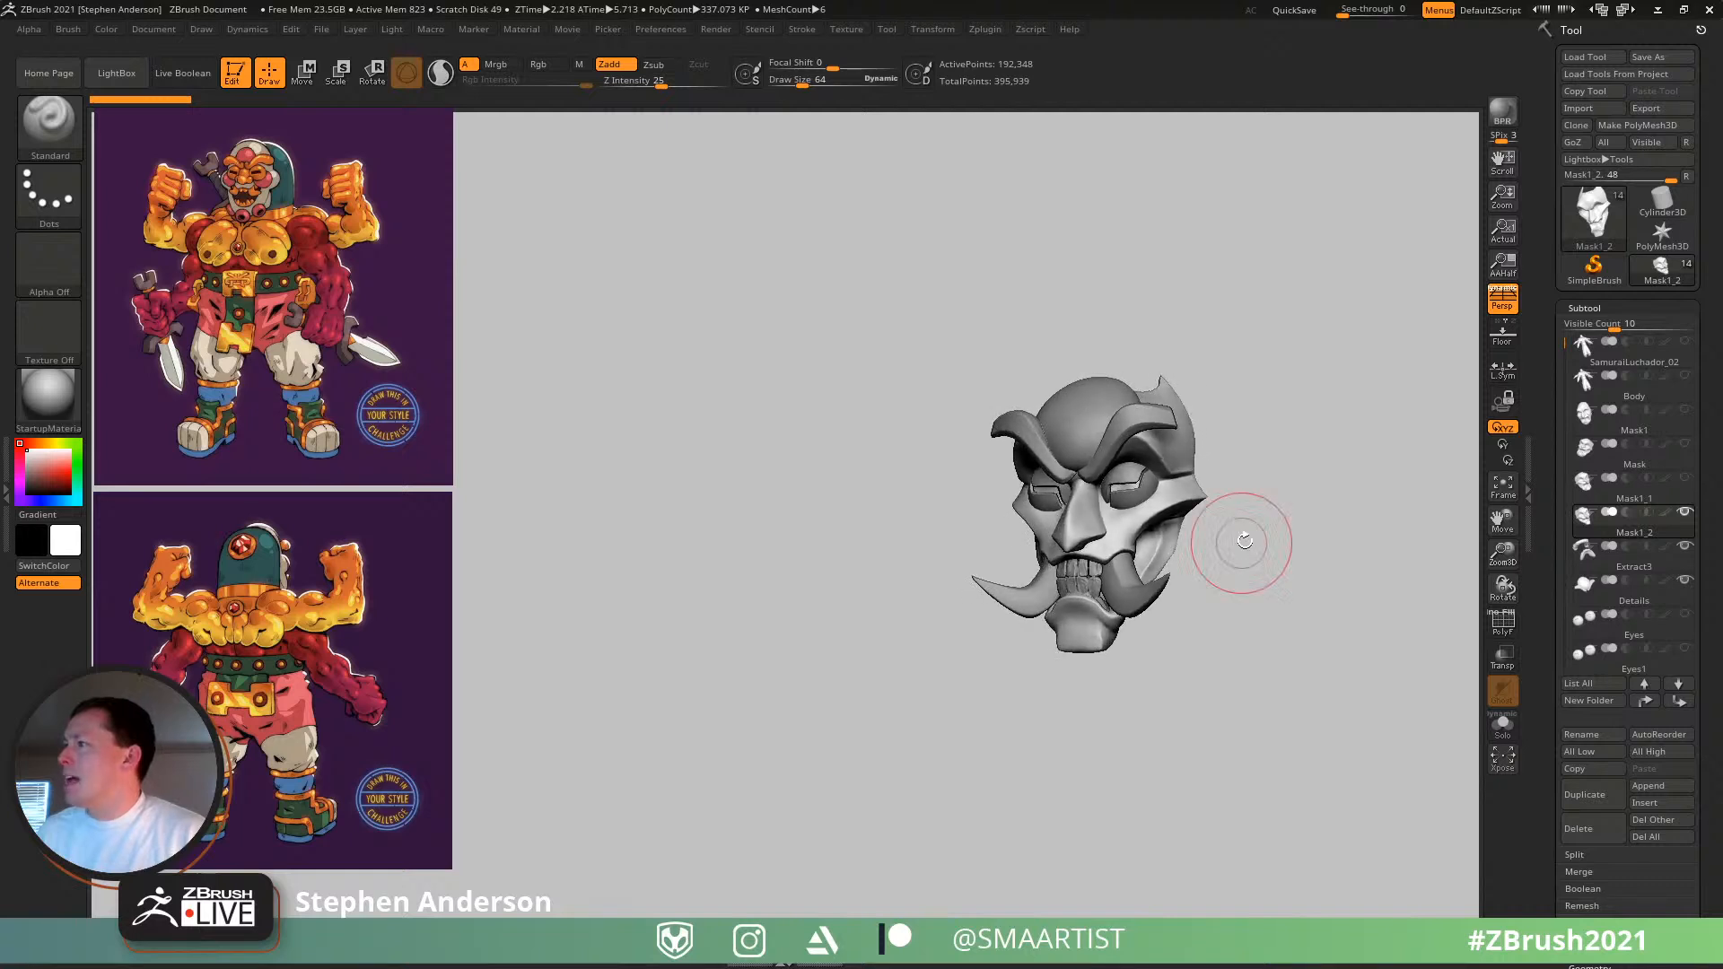
ctrl+right_drag(1245, 541, 1295, 599)
alt+right_drag(1300, 527, 1326, 706)
mouse_move(1342, 693)
ctrl+right_down()
mouse_move(1329, 679)
mouse_move(1460, 729)
ctrl+right_up()
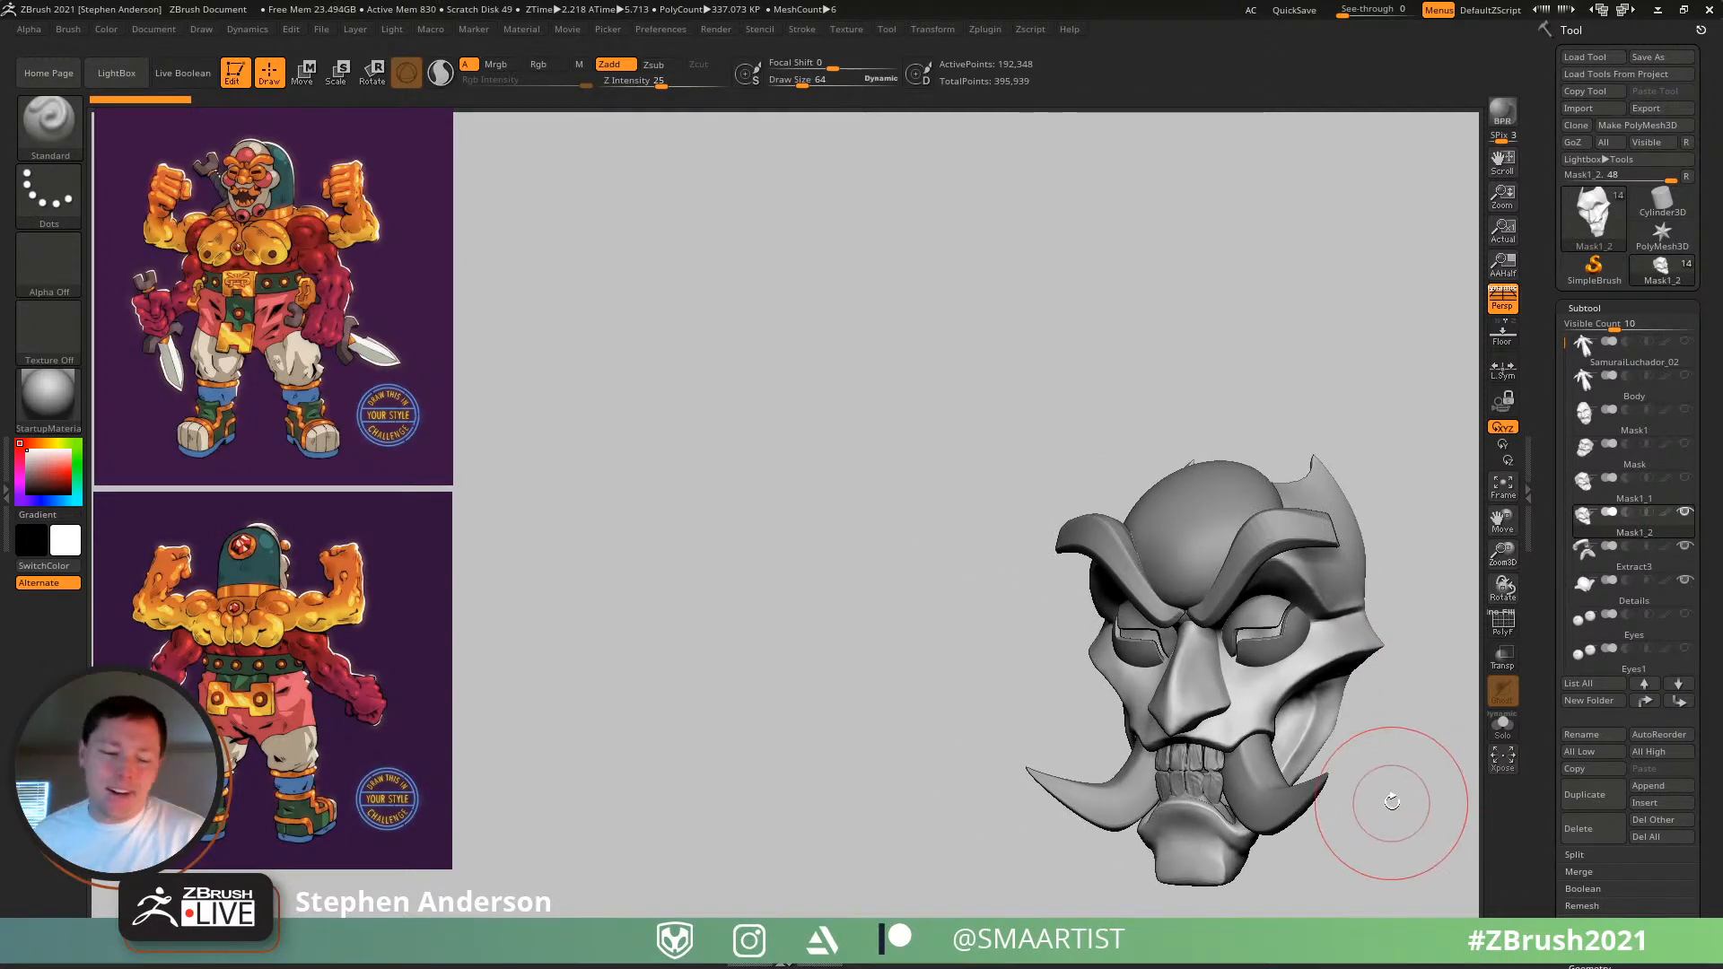
key(shift+s)
mouse_move(1392, 801)
alt+right_down()
mouse_move(1041, 768)
mouse_move(985, 815)
alt+right_up()
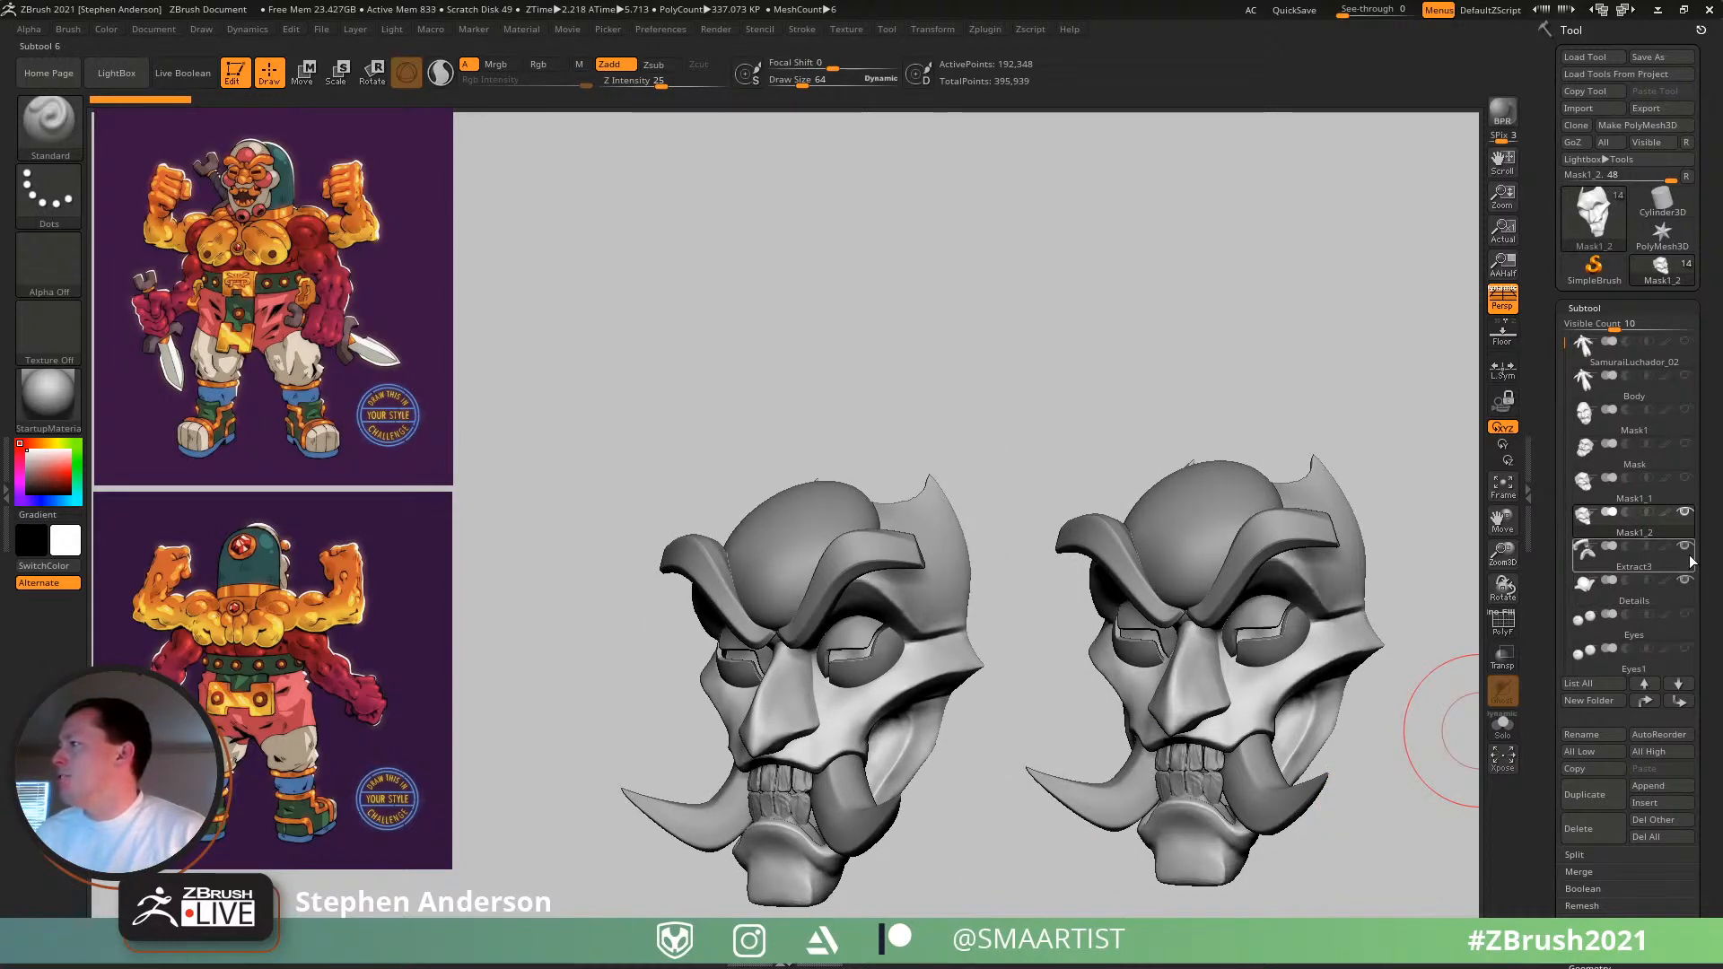
- Show the Tusks subtool so the lower tusks are added beside the mask's chin
mouse_move(1684, 599)
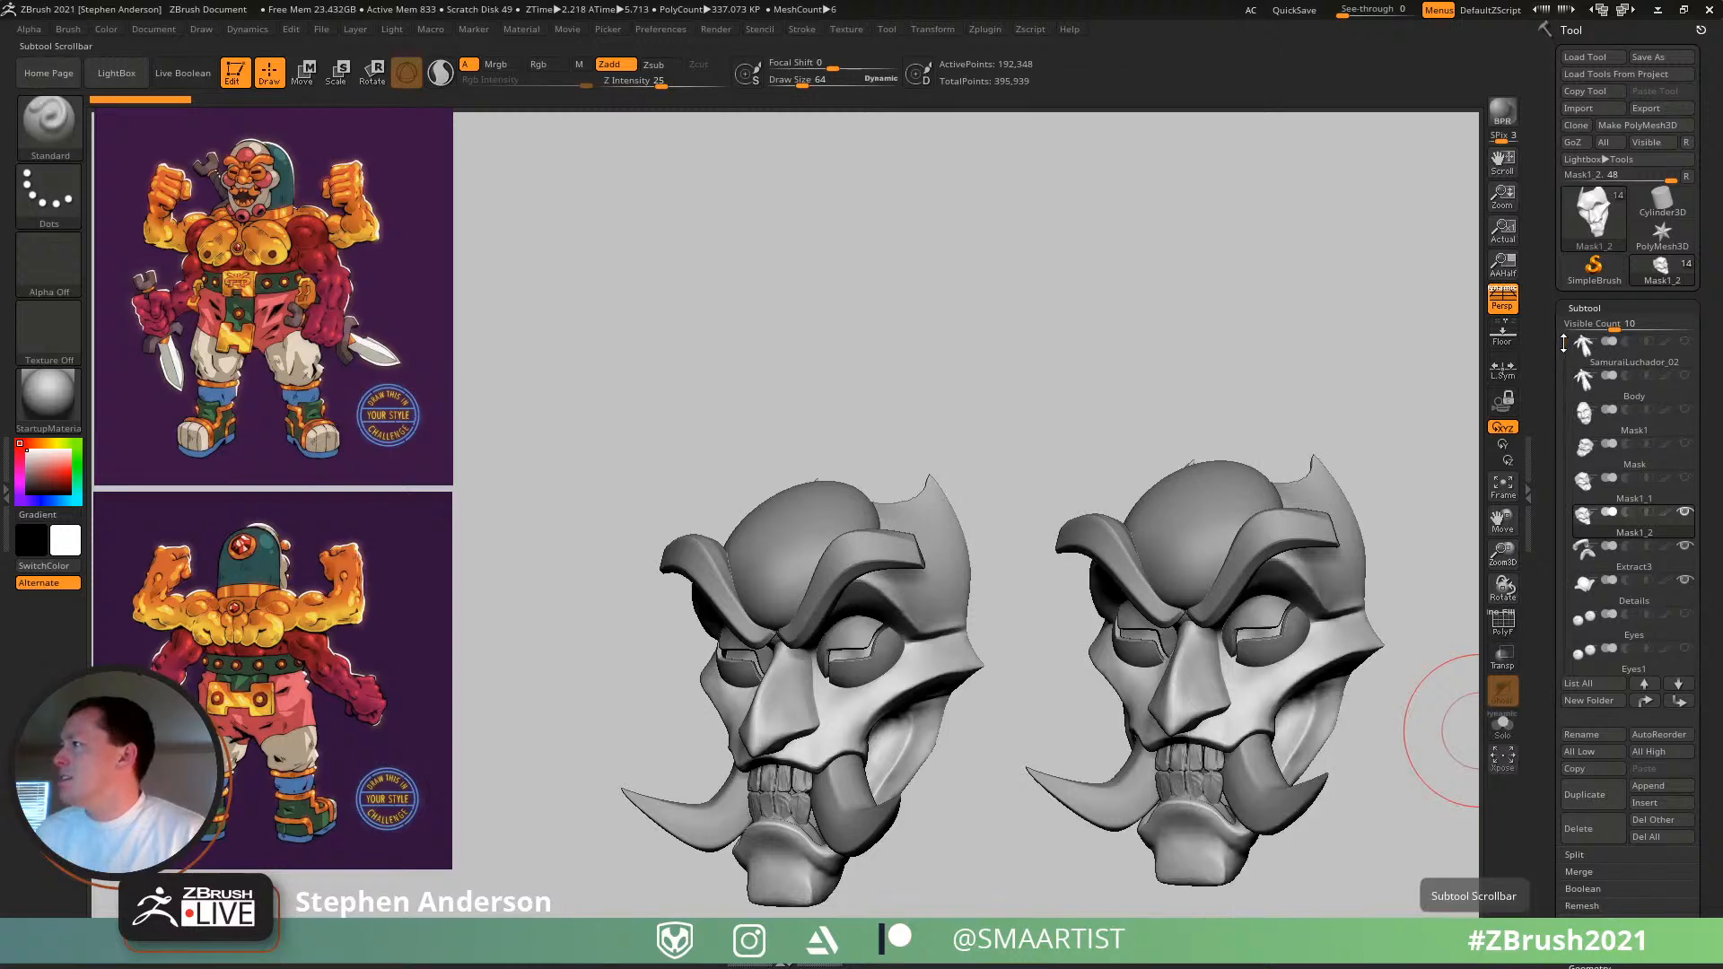
drag(1567, 345, 1557, 454)
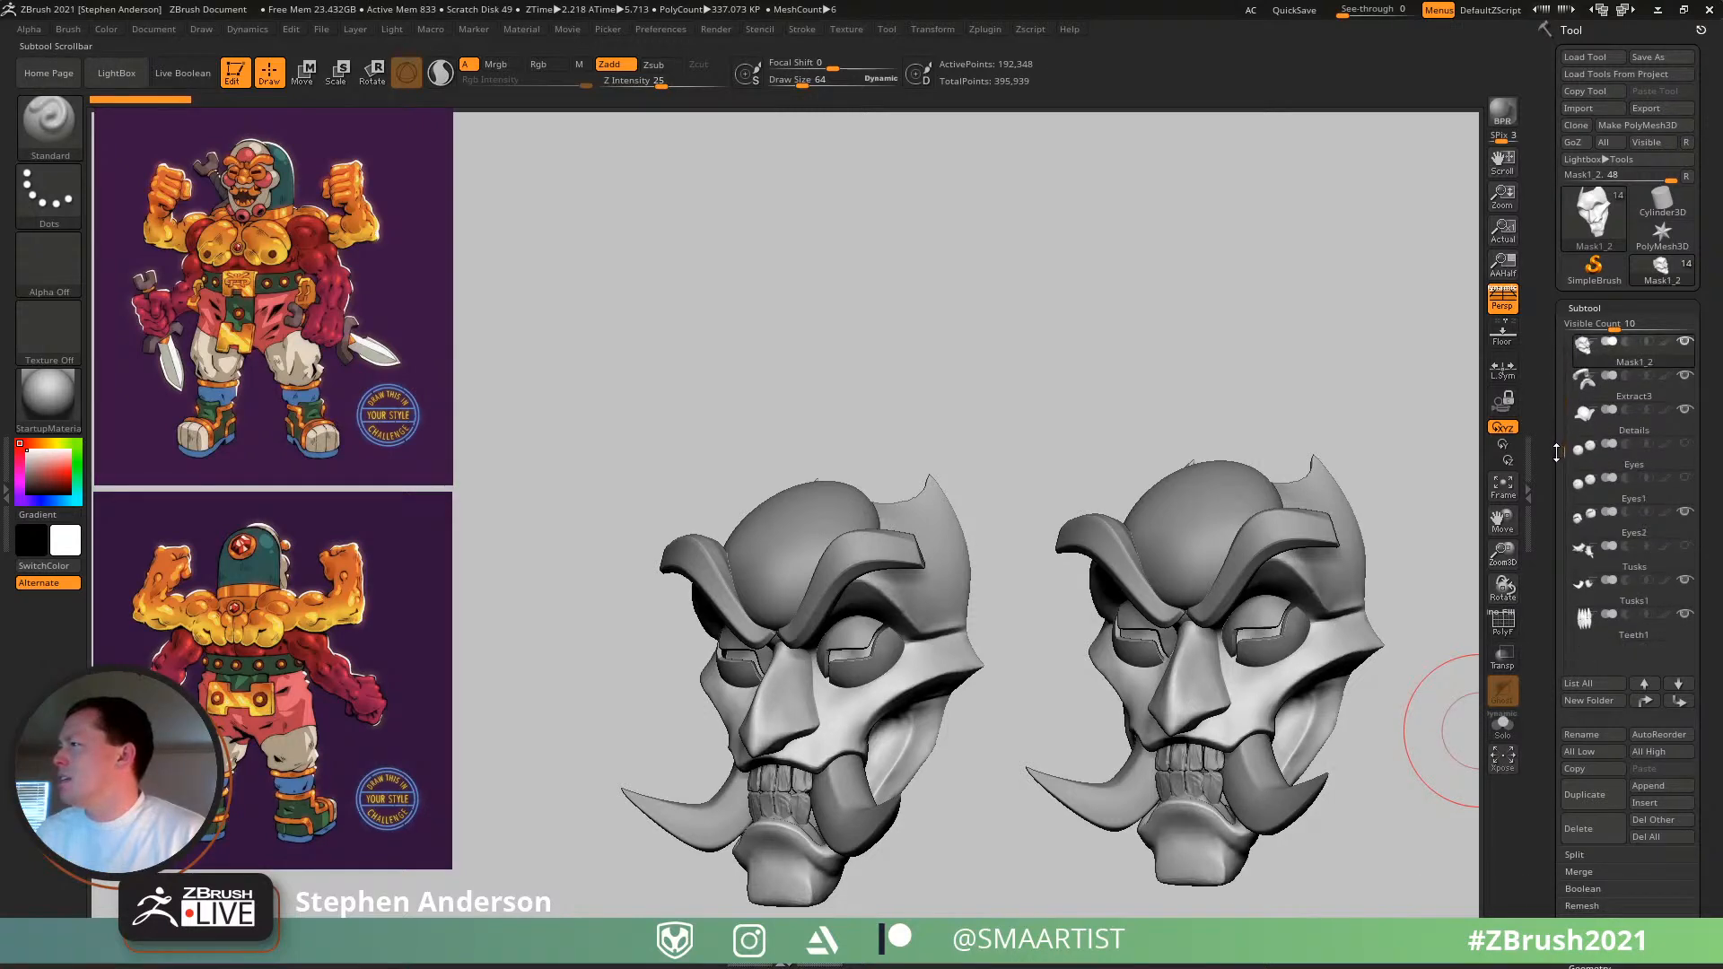
click(1685, 547)
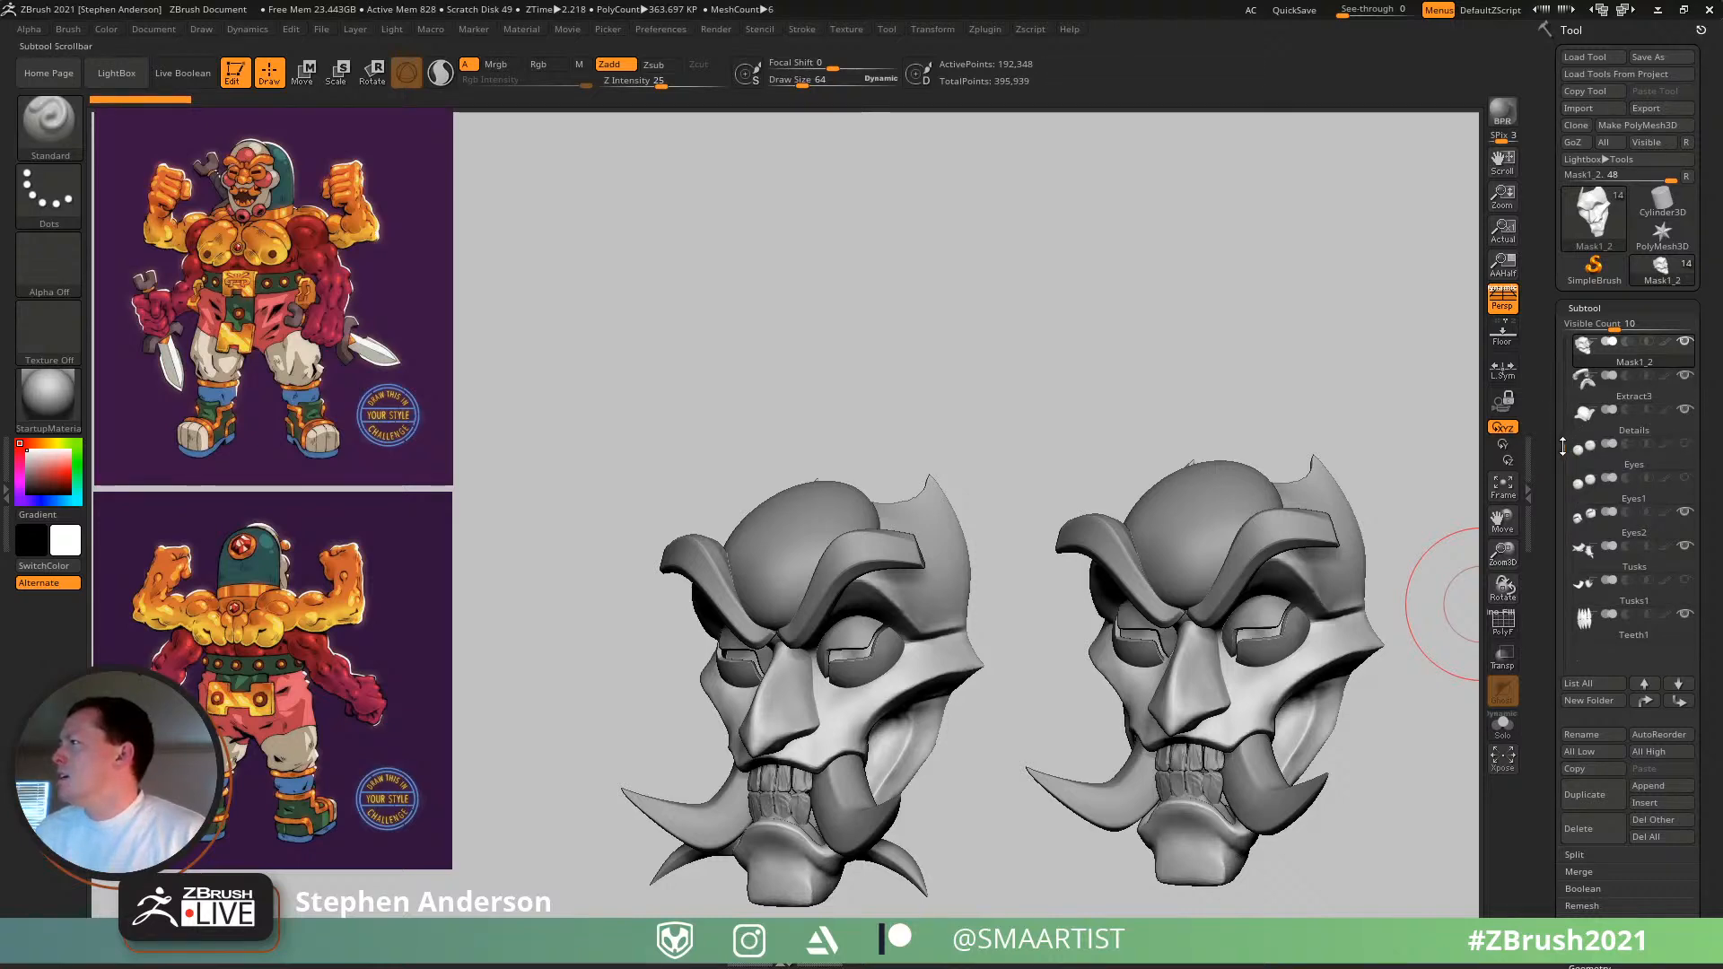
- Swap the visible Mask1_2 for Mask1_1, make it active, and snapshot this version beside the first head for comparison
drag(1563, 446, 1562, 386)
click(1685, 410)
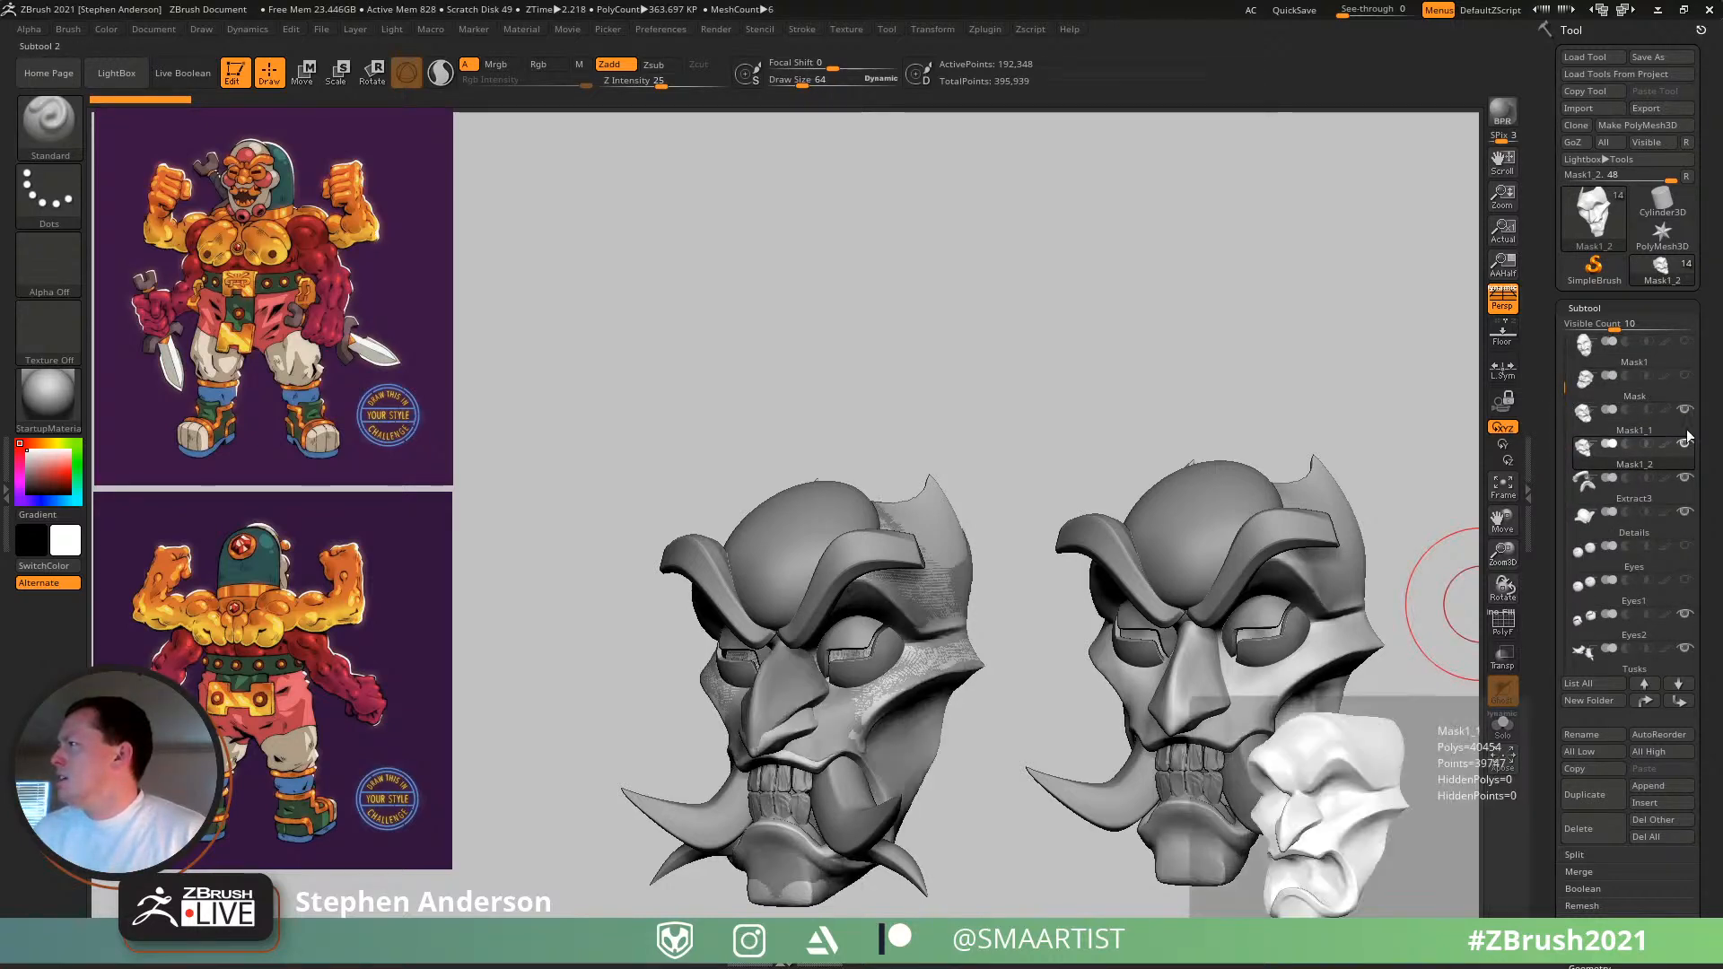
click(1685, 443)
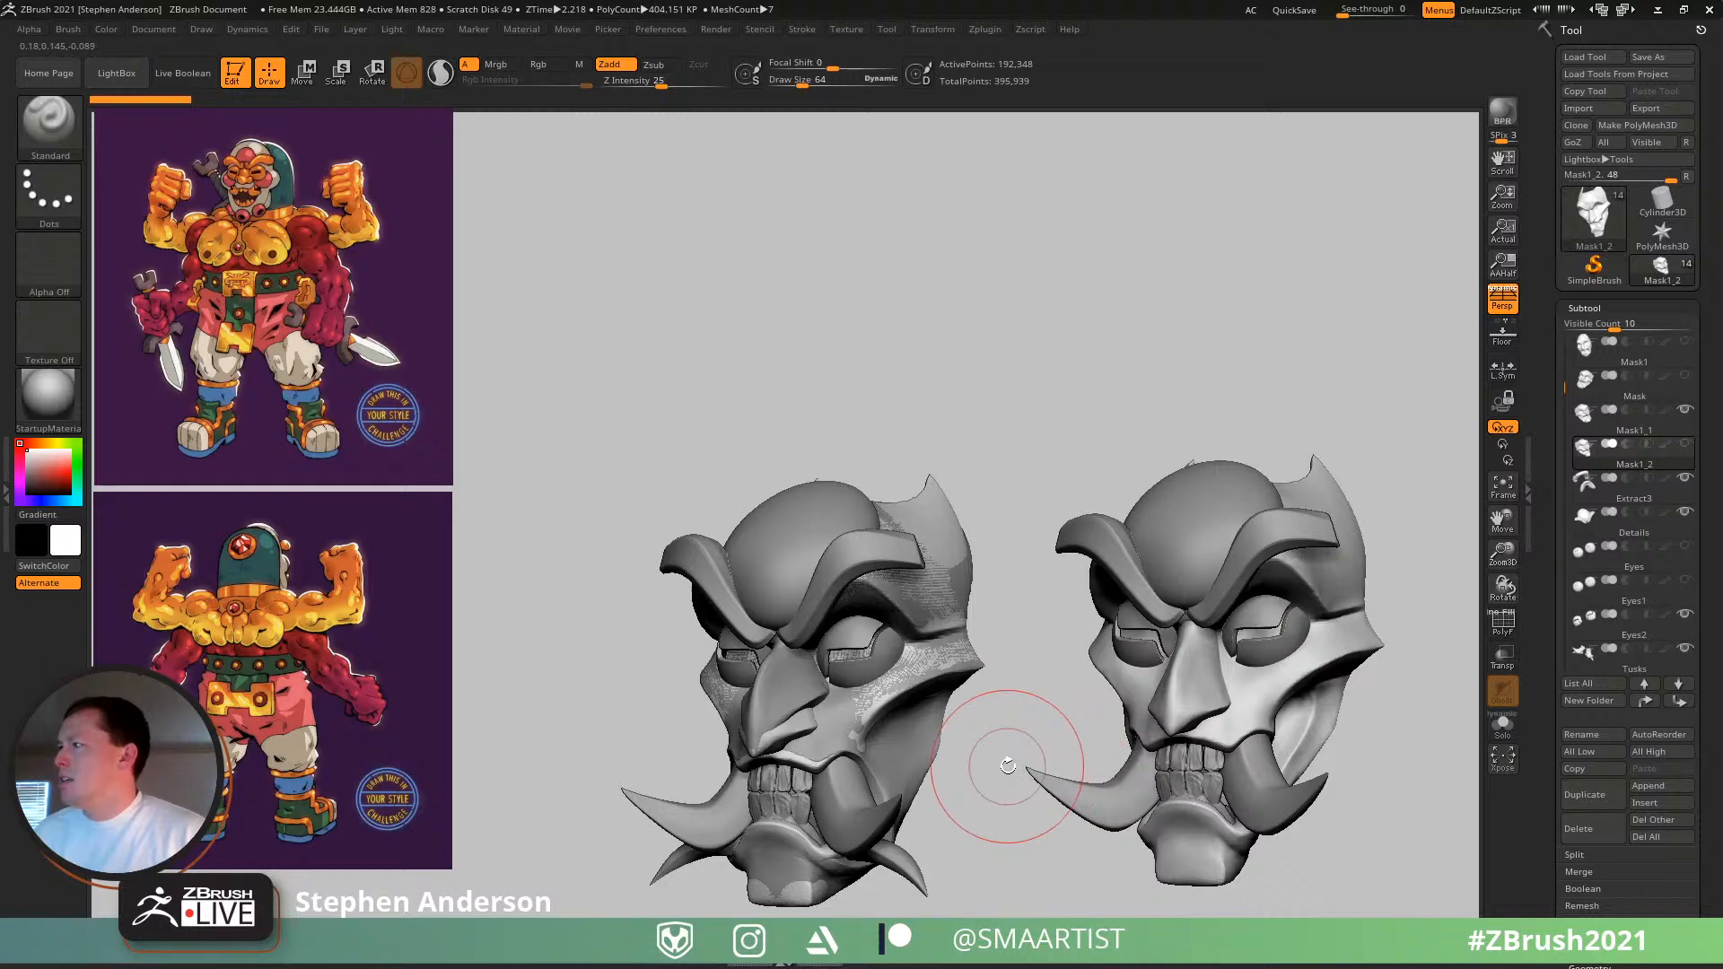
alt+click(1009, 734)
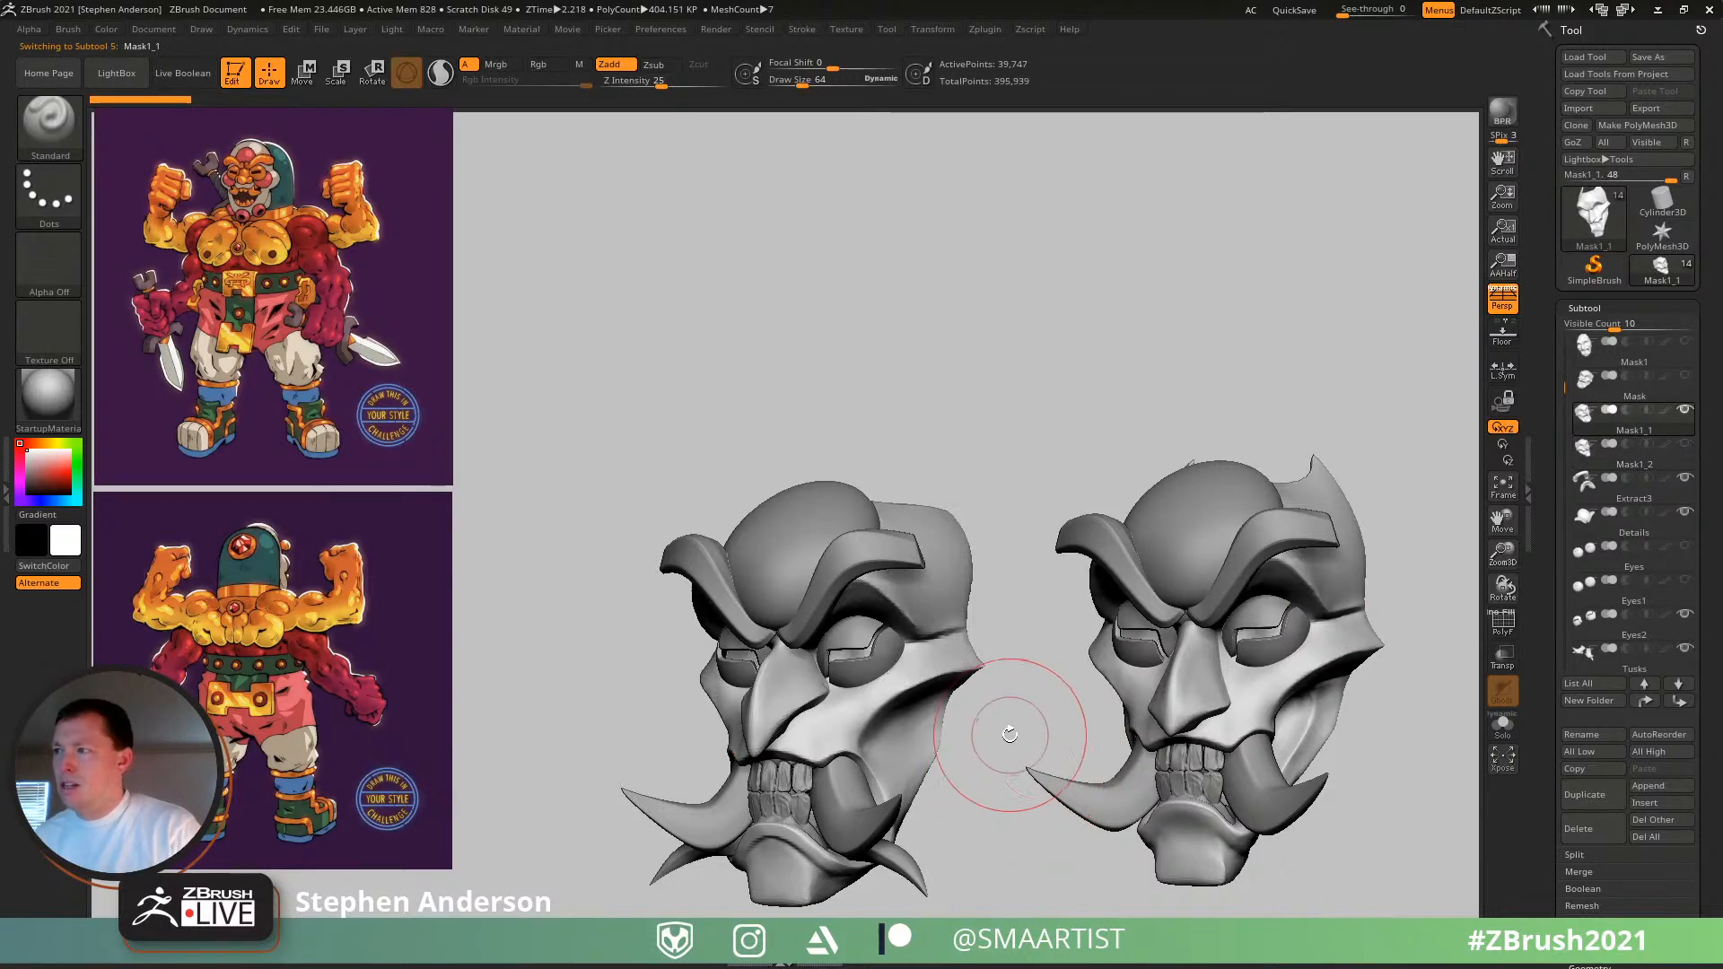
alt+drag(1000, 863, 1256, 453)
key(shift+s)
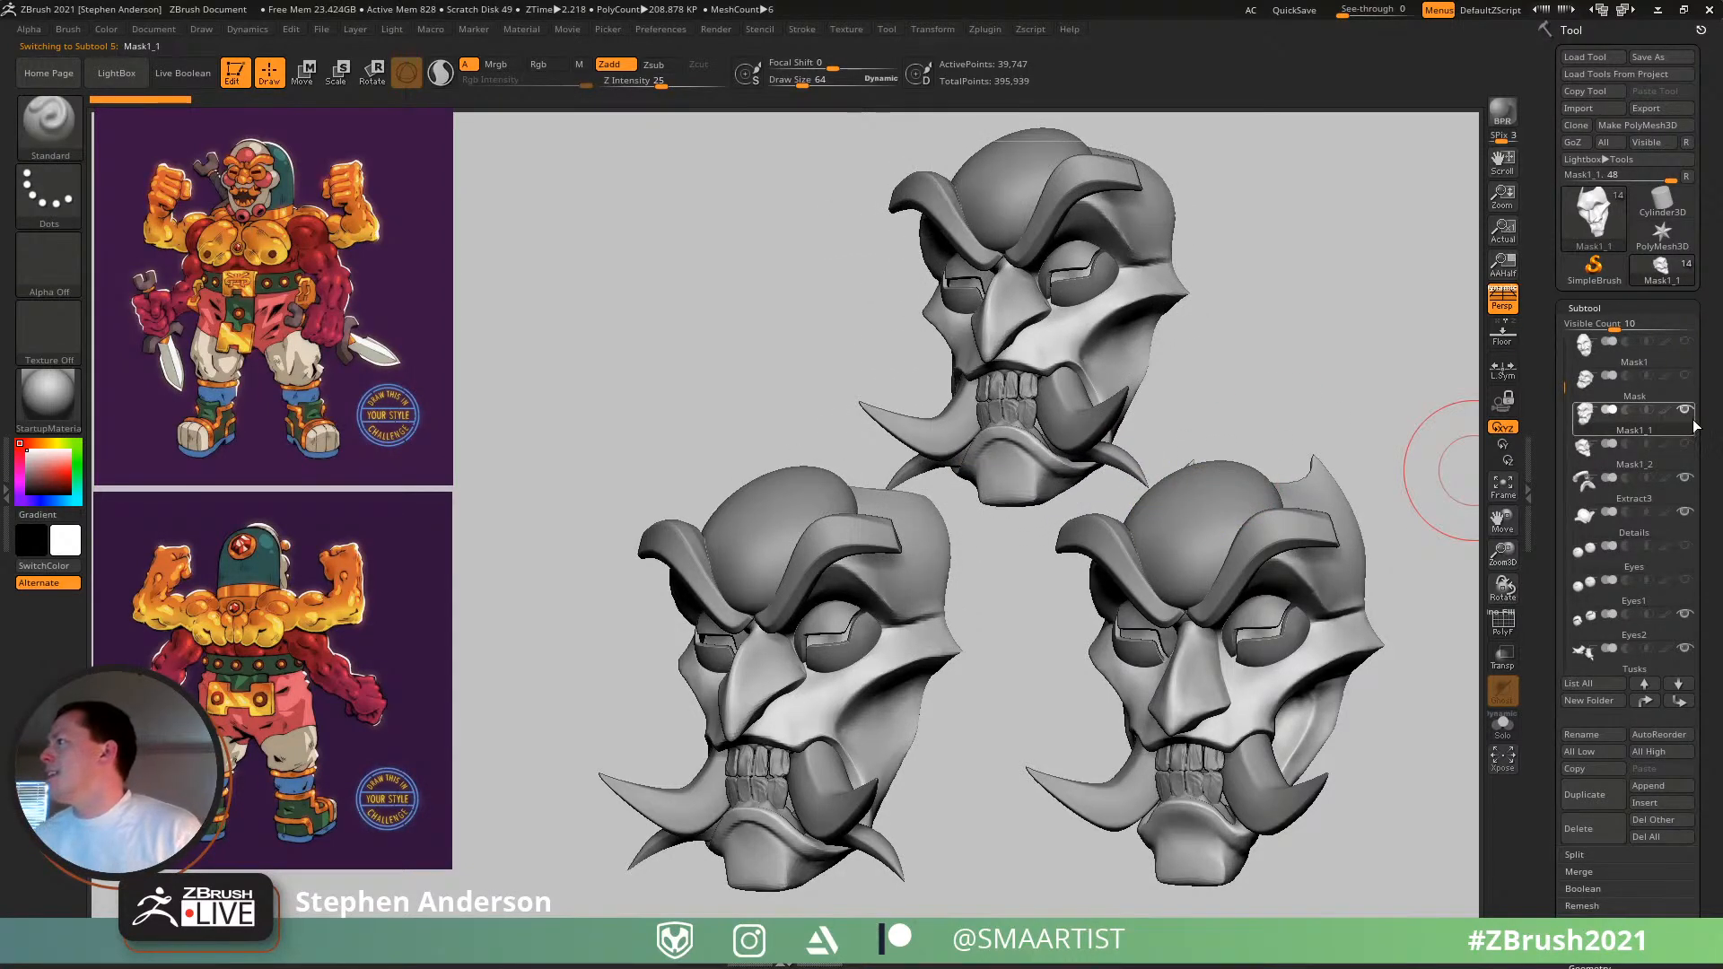
- Swap the visible Mask1_1 for the earlier Mask1 version, and view it from the front and above
mouse_move(1678, 391)
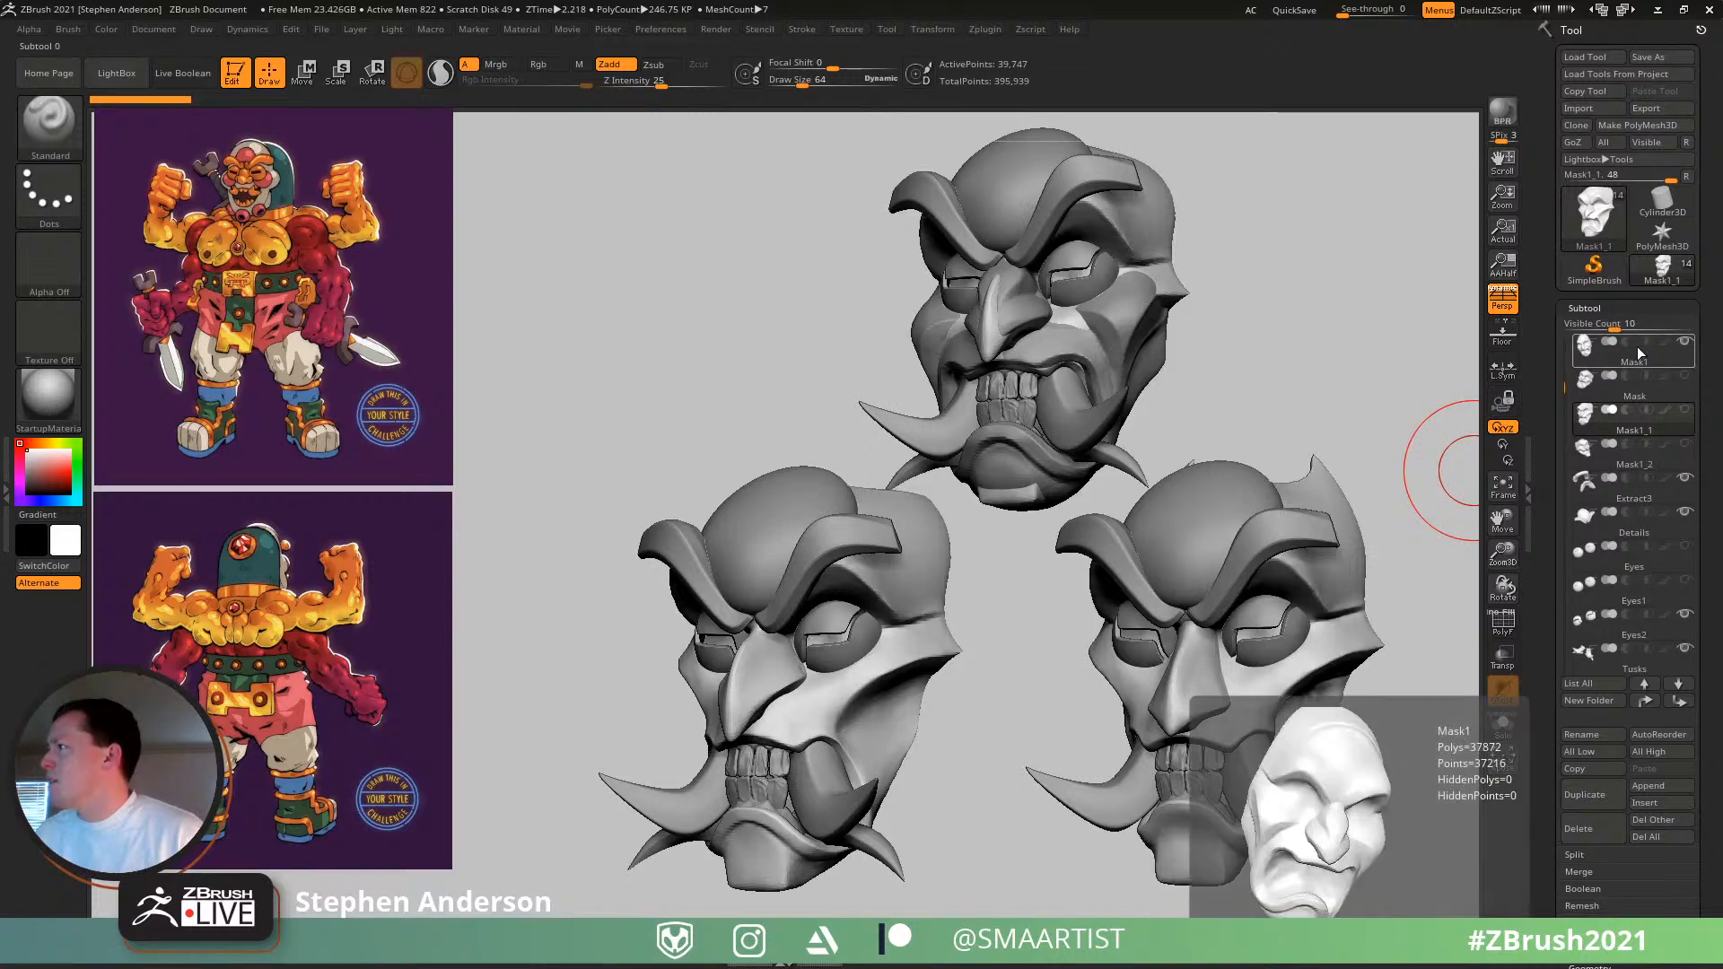
click(1685, 413)
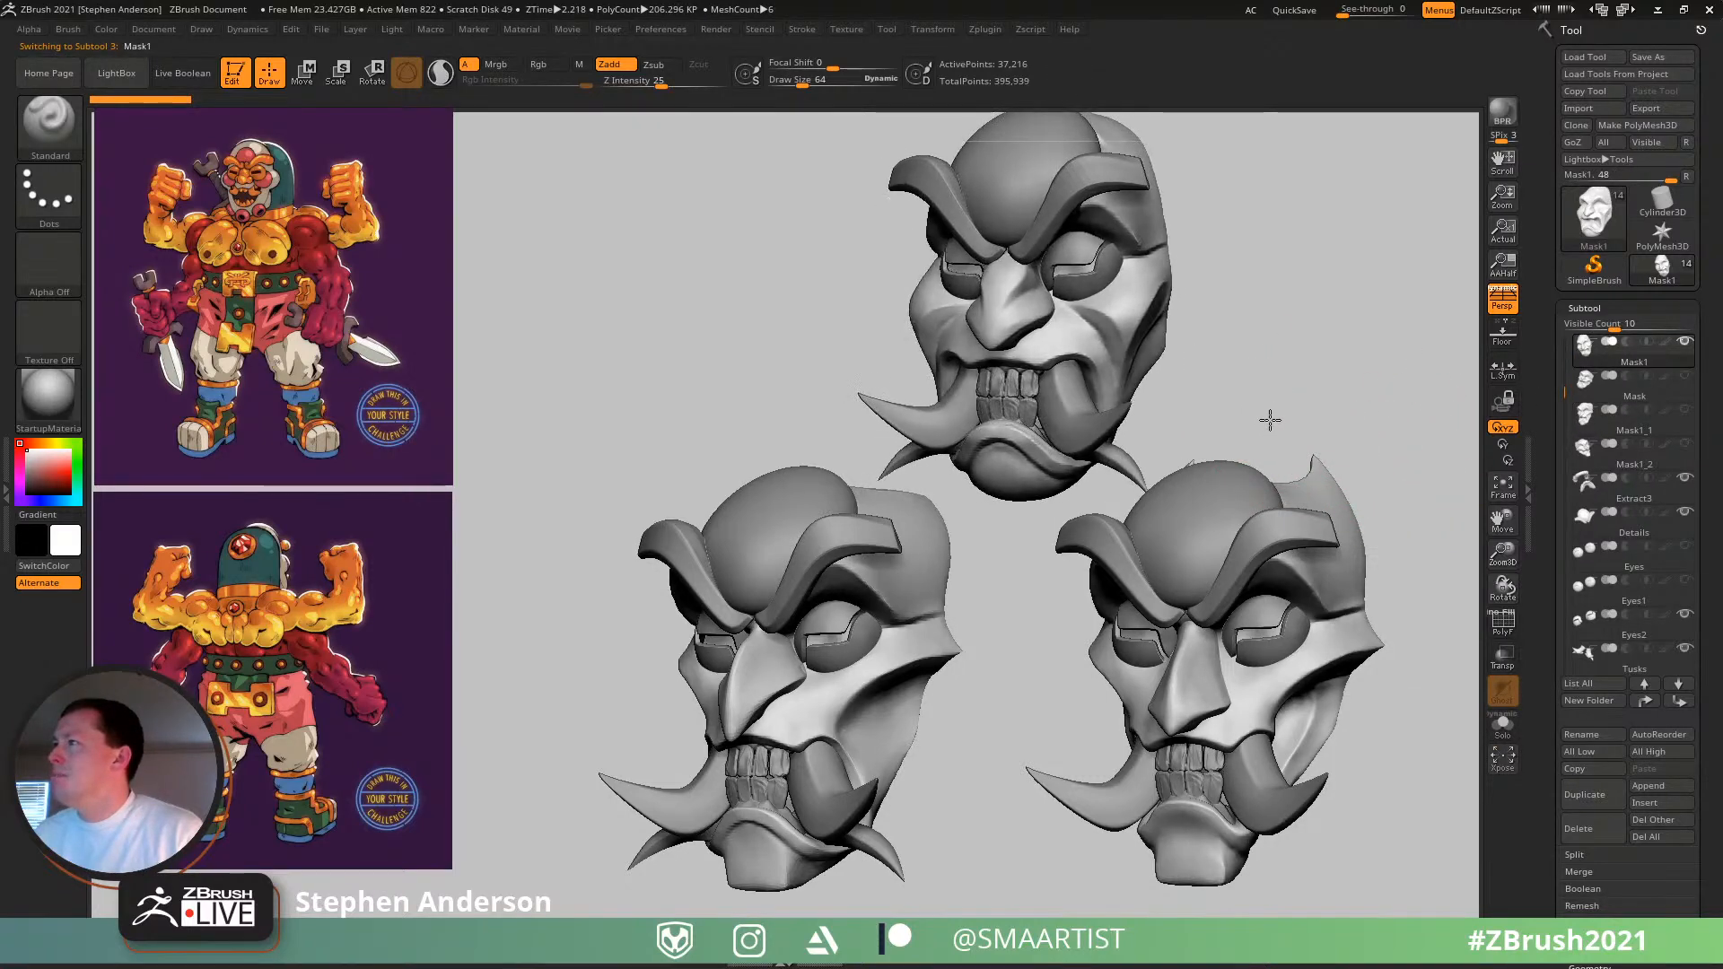
key(ctrl)
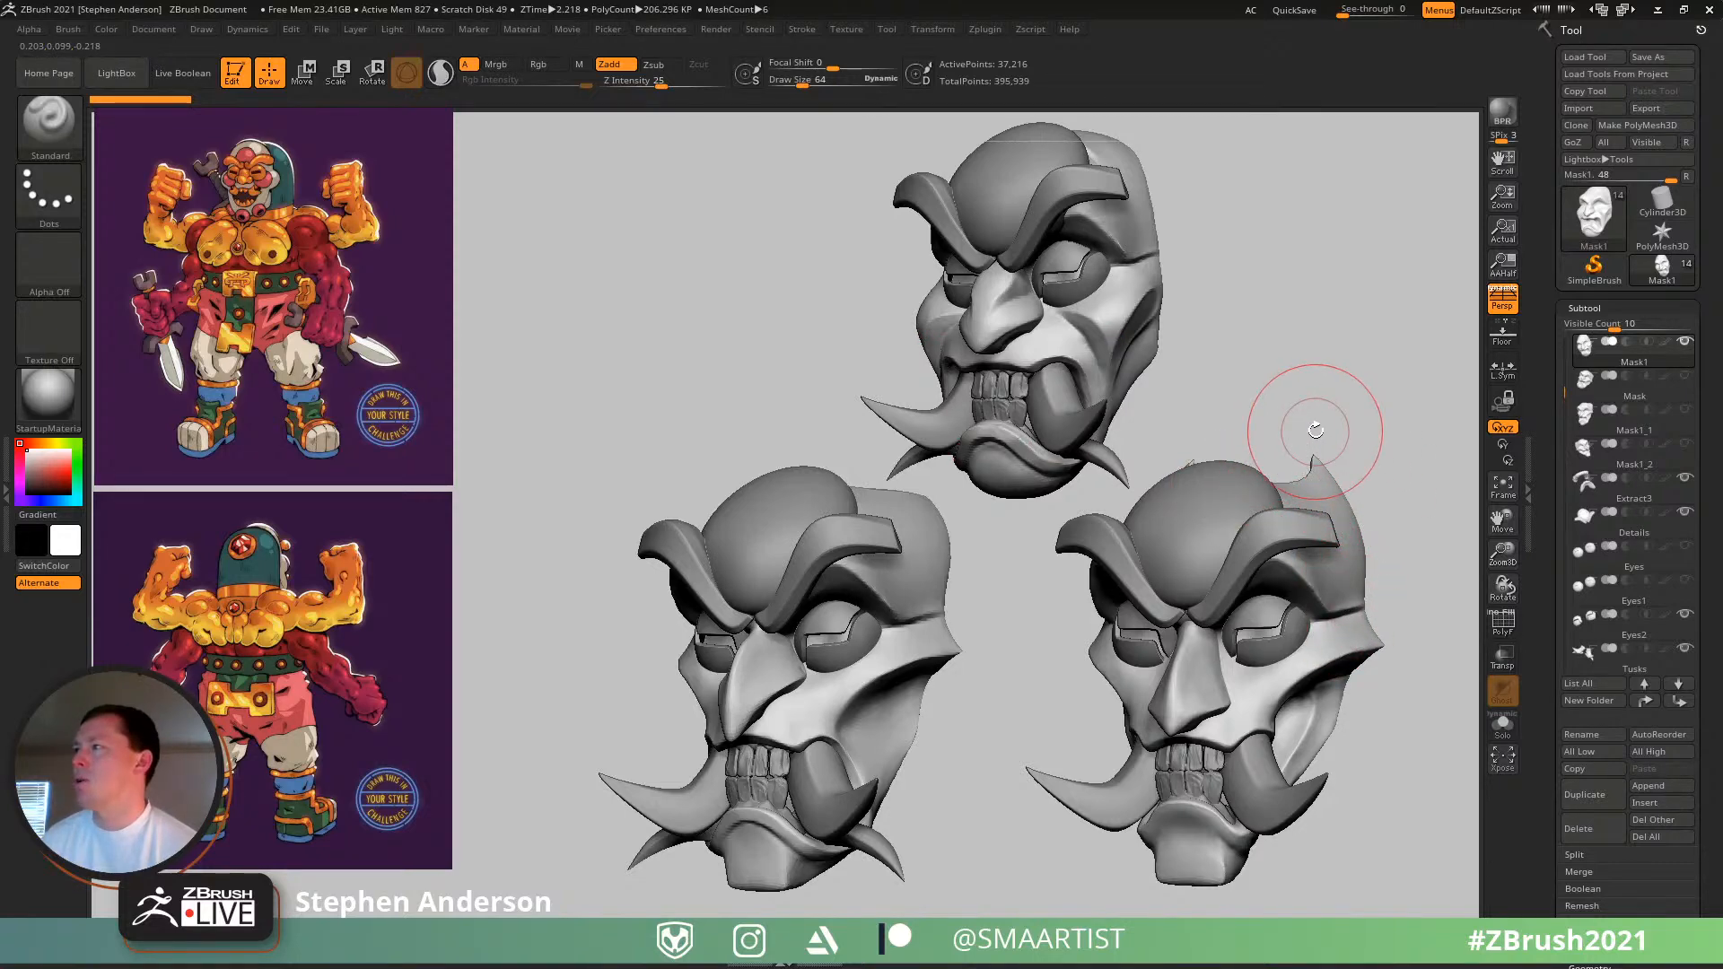
drag(1322, 460, 1176, 422)
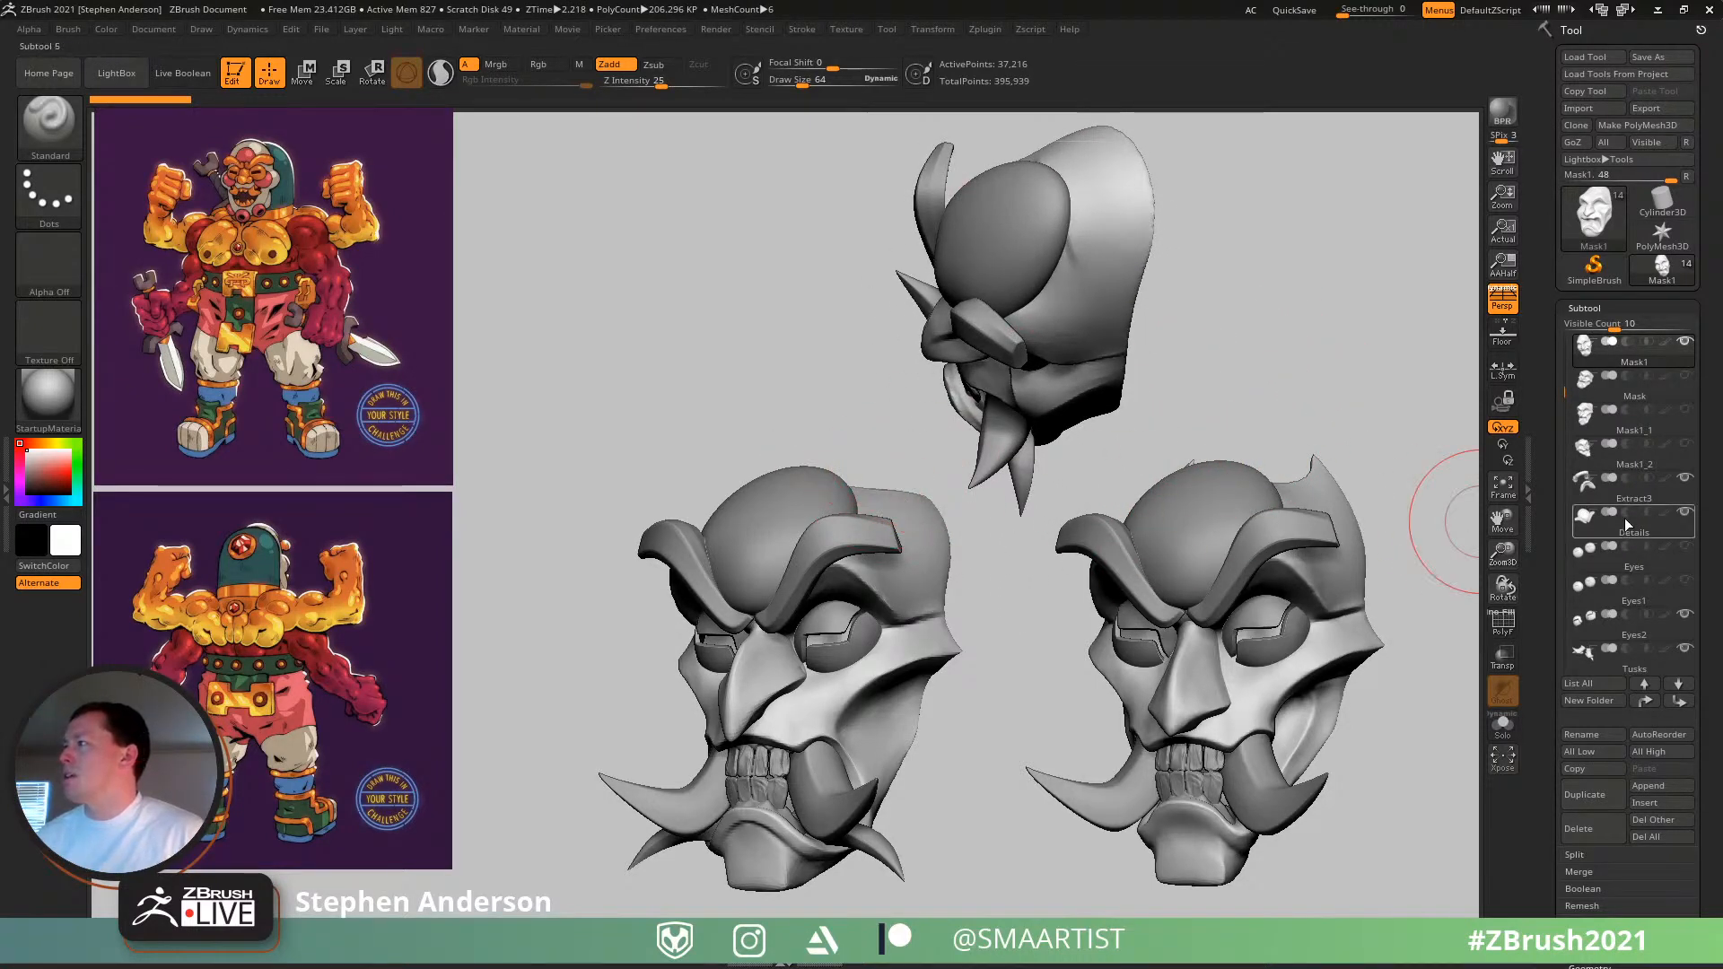
- Step from Mask1 through Mask to Mask1_1, and examine the mask's shape from above and the front
click(1689, 346)
key(Down)
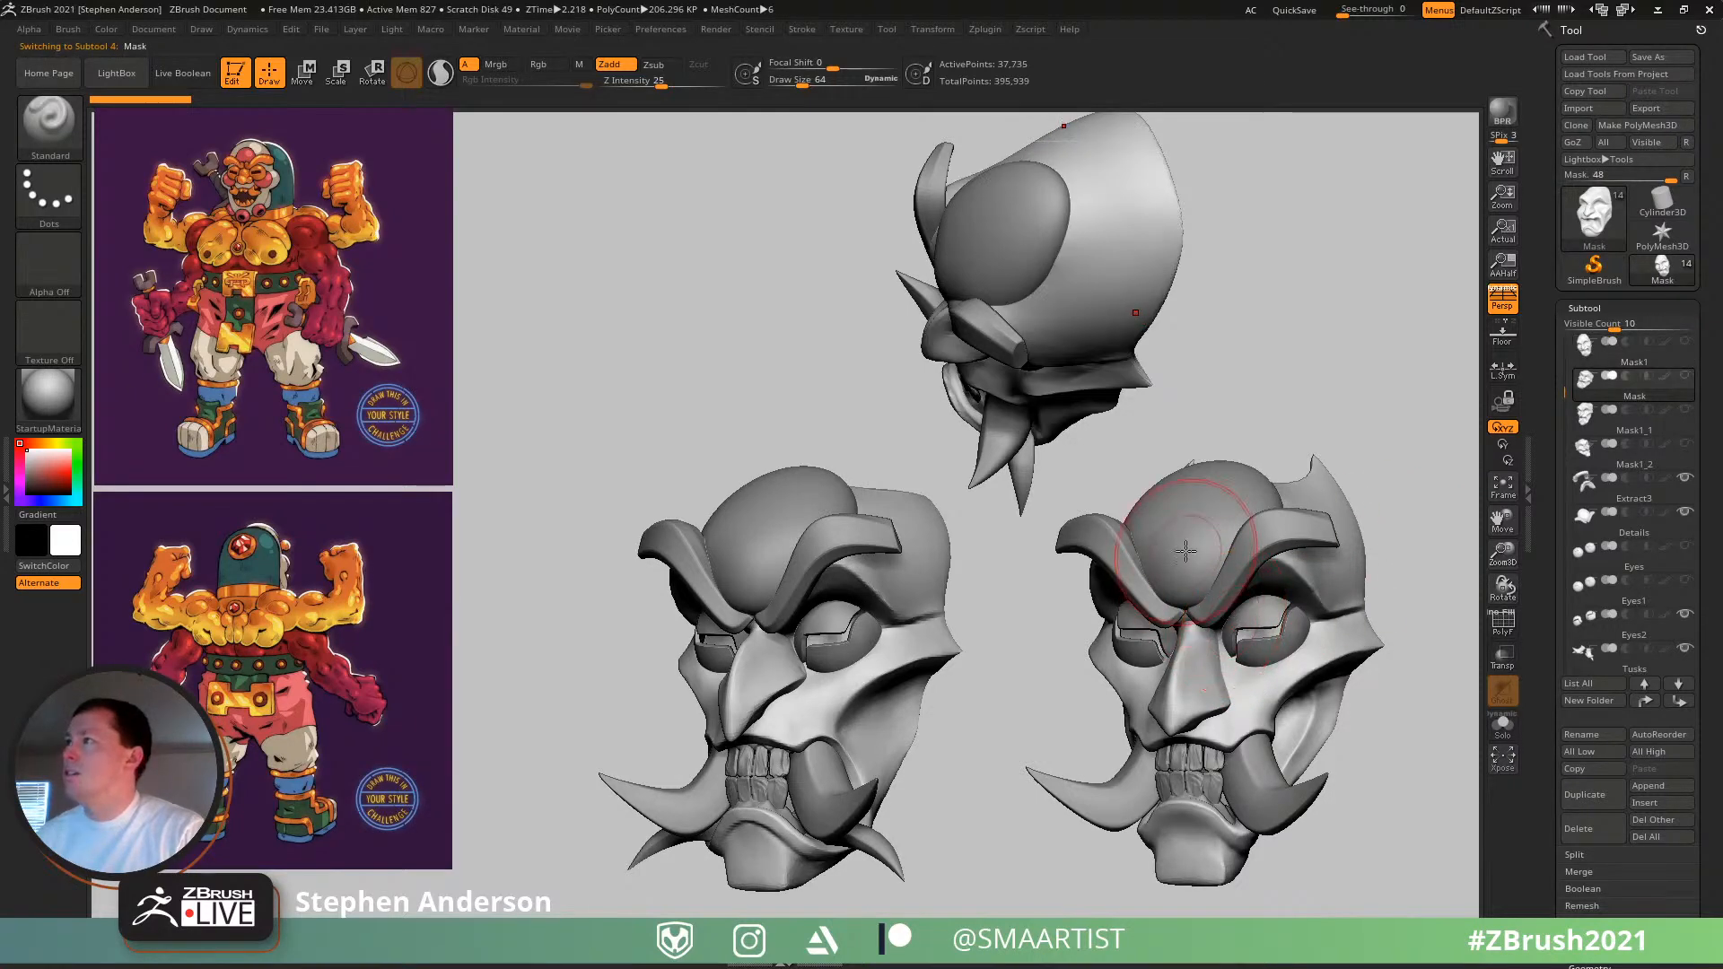
key(Down)
mouse_move(1105, 425)
mouse_down()
mouse_move(1136, 458)
mouse_move(1161, 434)
mouse_up()
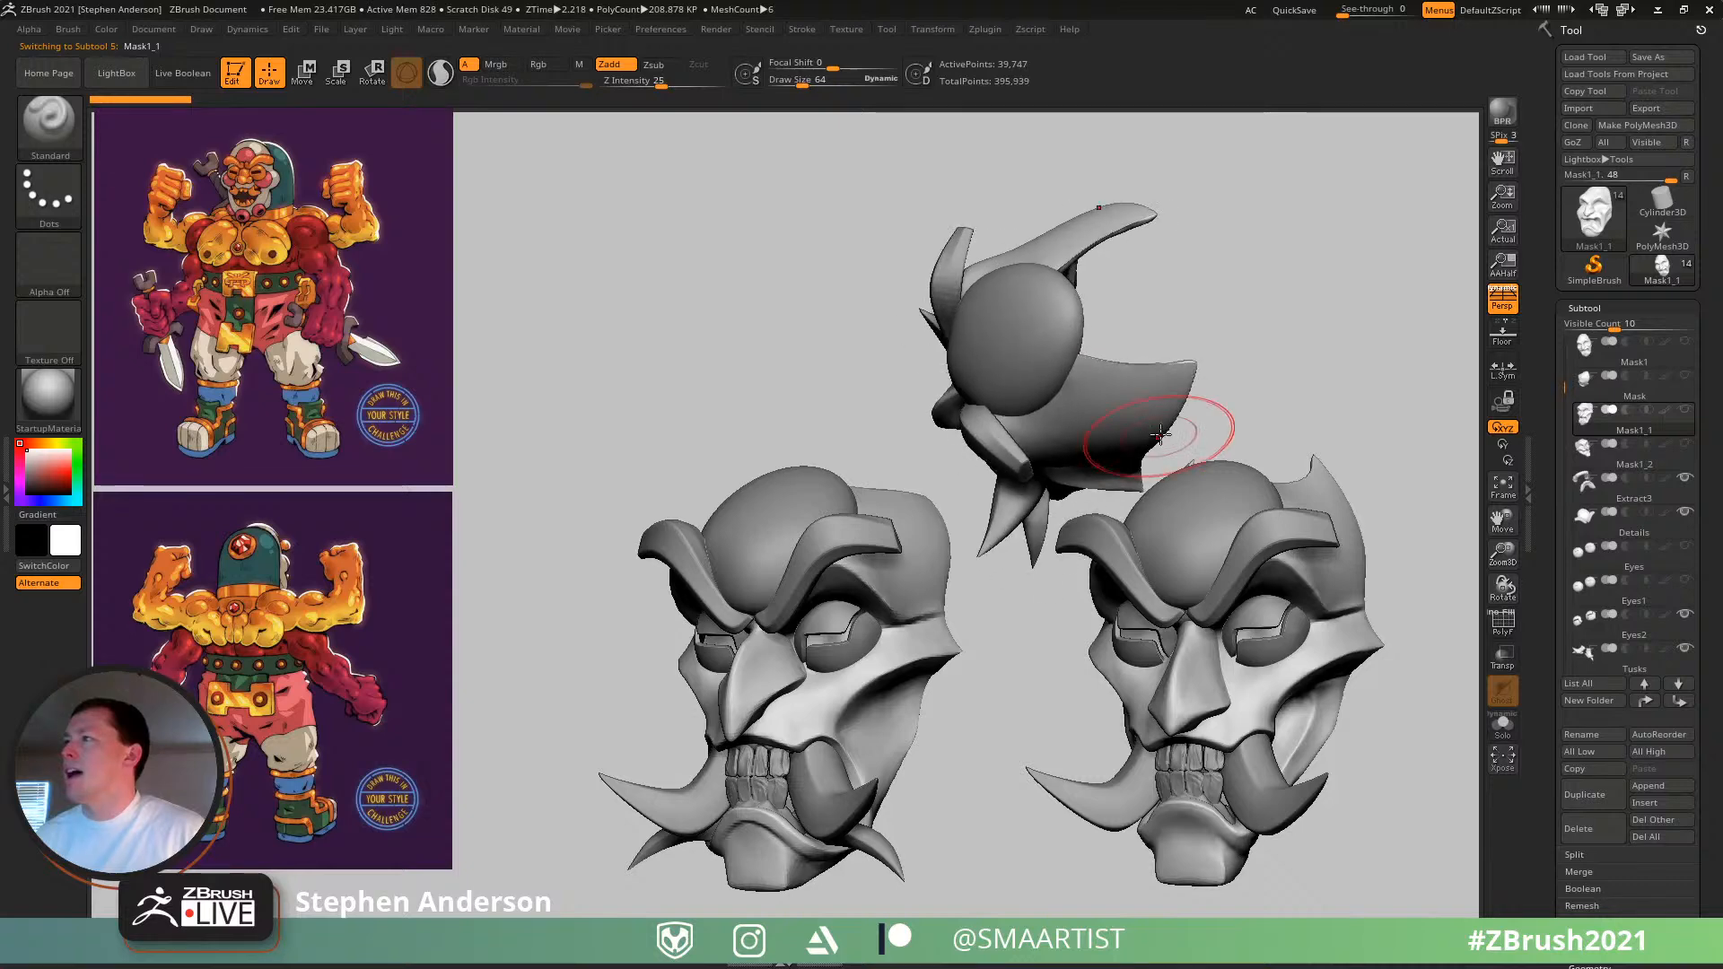
mouse_move(1182, 276)
mouse_down()
mouse_move(1181, 400)
mouse_move(1205, 369)
mouse_move(1146, 404)
mouse_move(1158, 395)
mouse_up()
mouse_move(1234, 390)
mouse_down()
mouse_move(1135, 346)
mouse_move(1156, 331)
mouse_up()
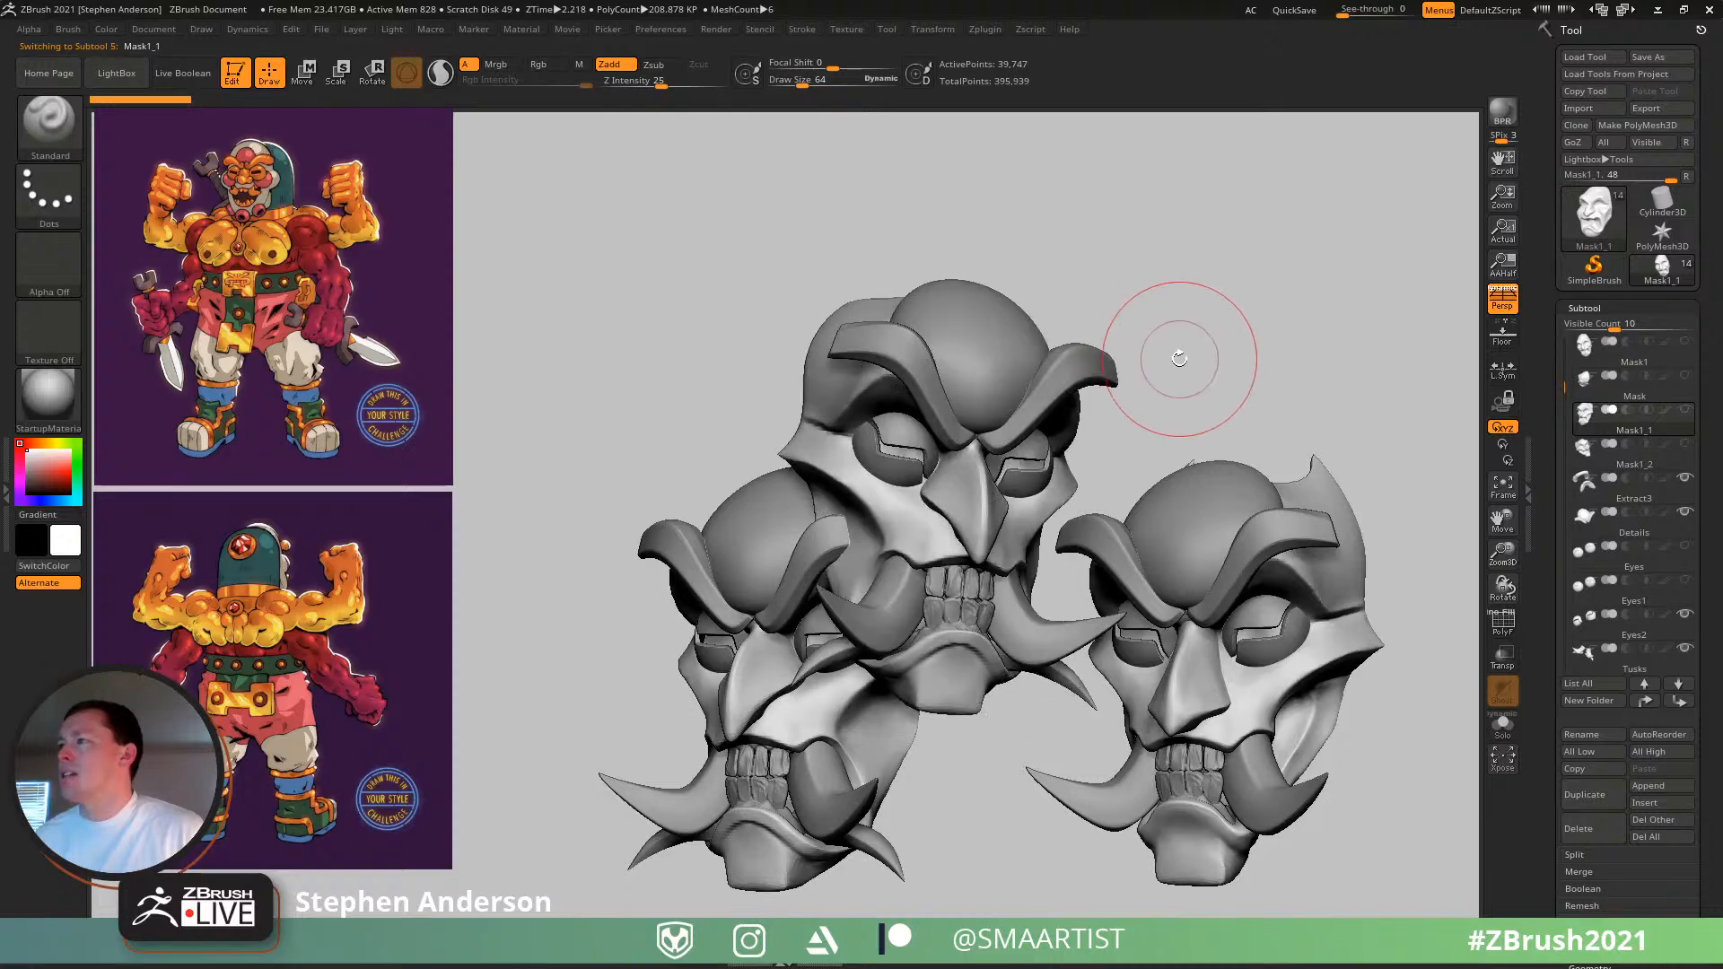
- Clear the snapshot copies from the canvas and frame the live Mask1_1 head in three-quarter view
ctrl+right_drag(1177, 354, 1151, 356)
key(ctrl+n)
drag(1128, 384, 1042, 420)
ctrl+right_drag(1040, 421, 1154, 431)
mouse_move(1154, 430)
mouse_down()
mouse_move(1131, 434)
mouse_move(1171, 394)
mouse_move(1198, 424)
mouse_move(1135, 449)
mouse_move(1173, 412)
mouse_move(1208, 412)
mouse_up()
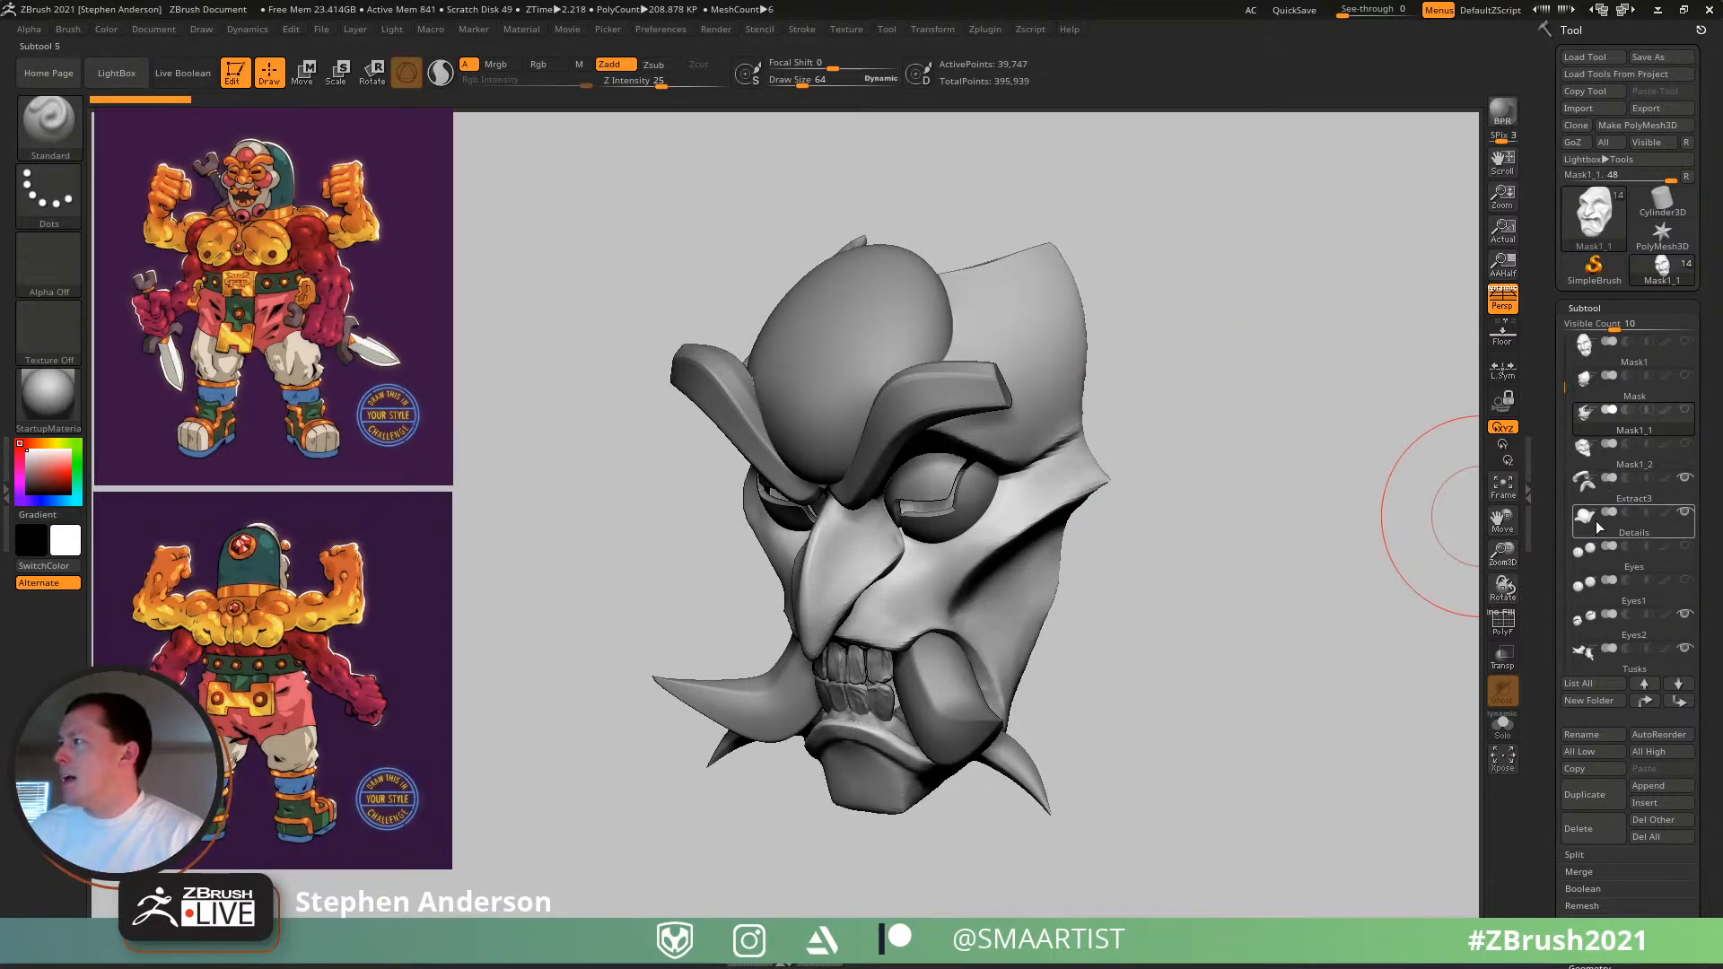
- Switch to the Mask1_2 subtool and inspect its cheek and jaw shapes in three-quarter view
key(Down)
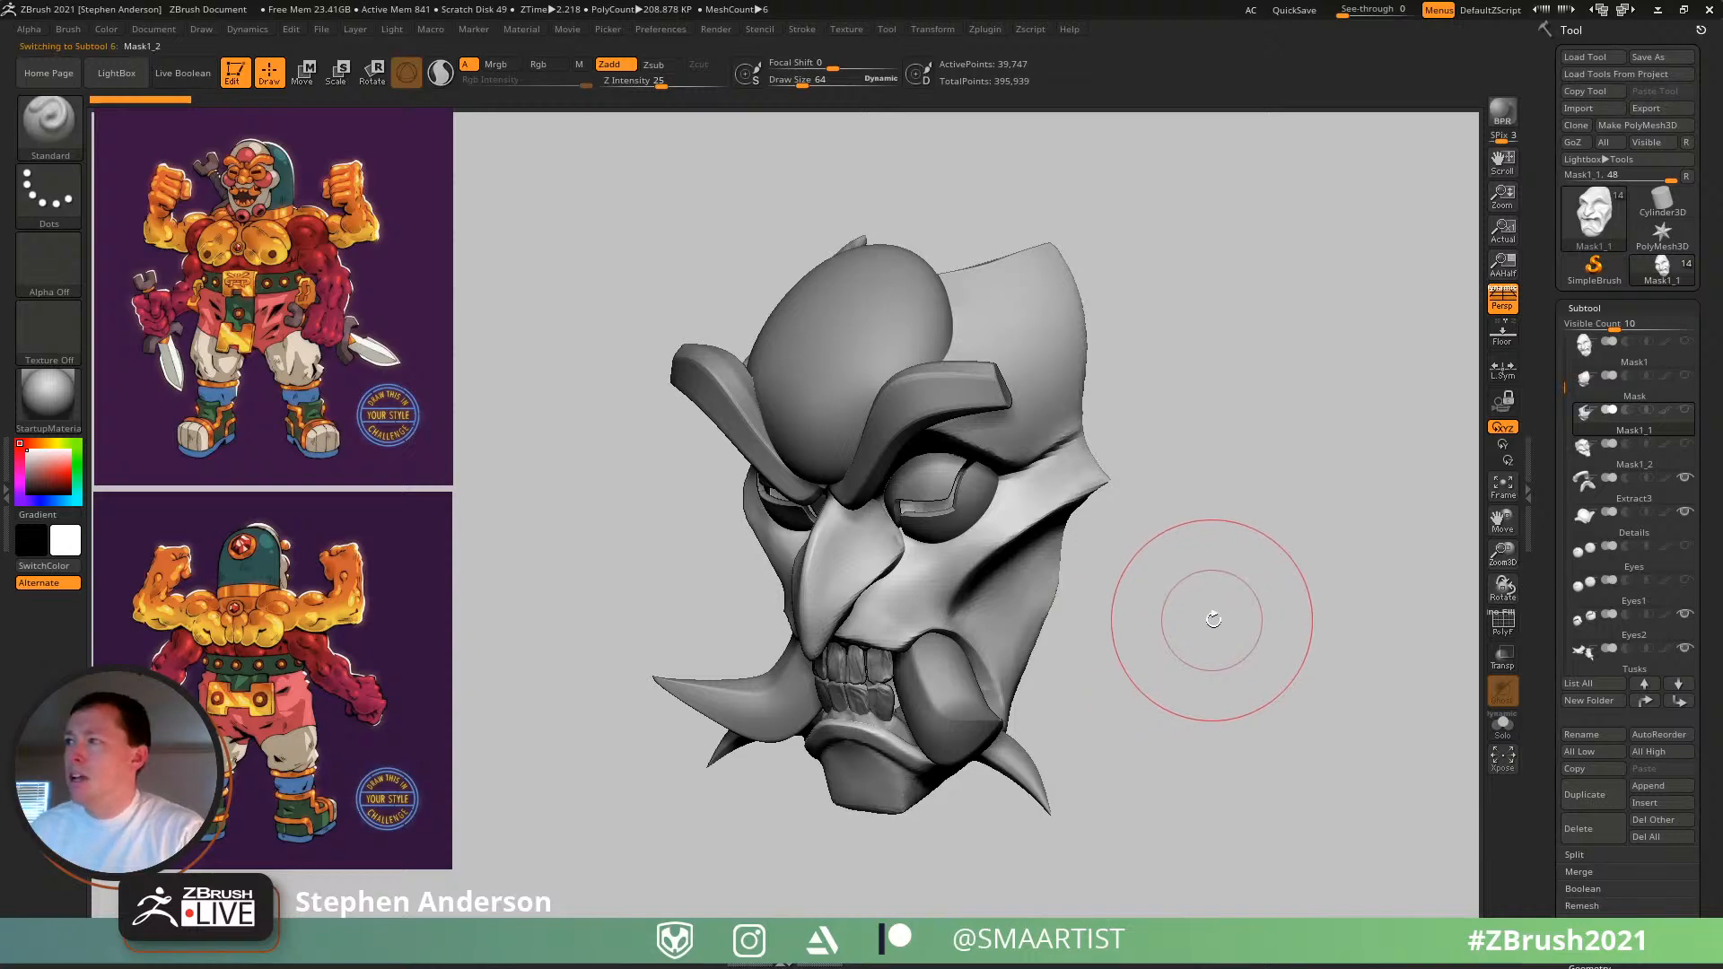
drag(1130, 514, 1171, 462)
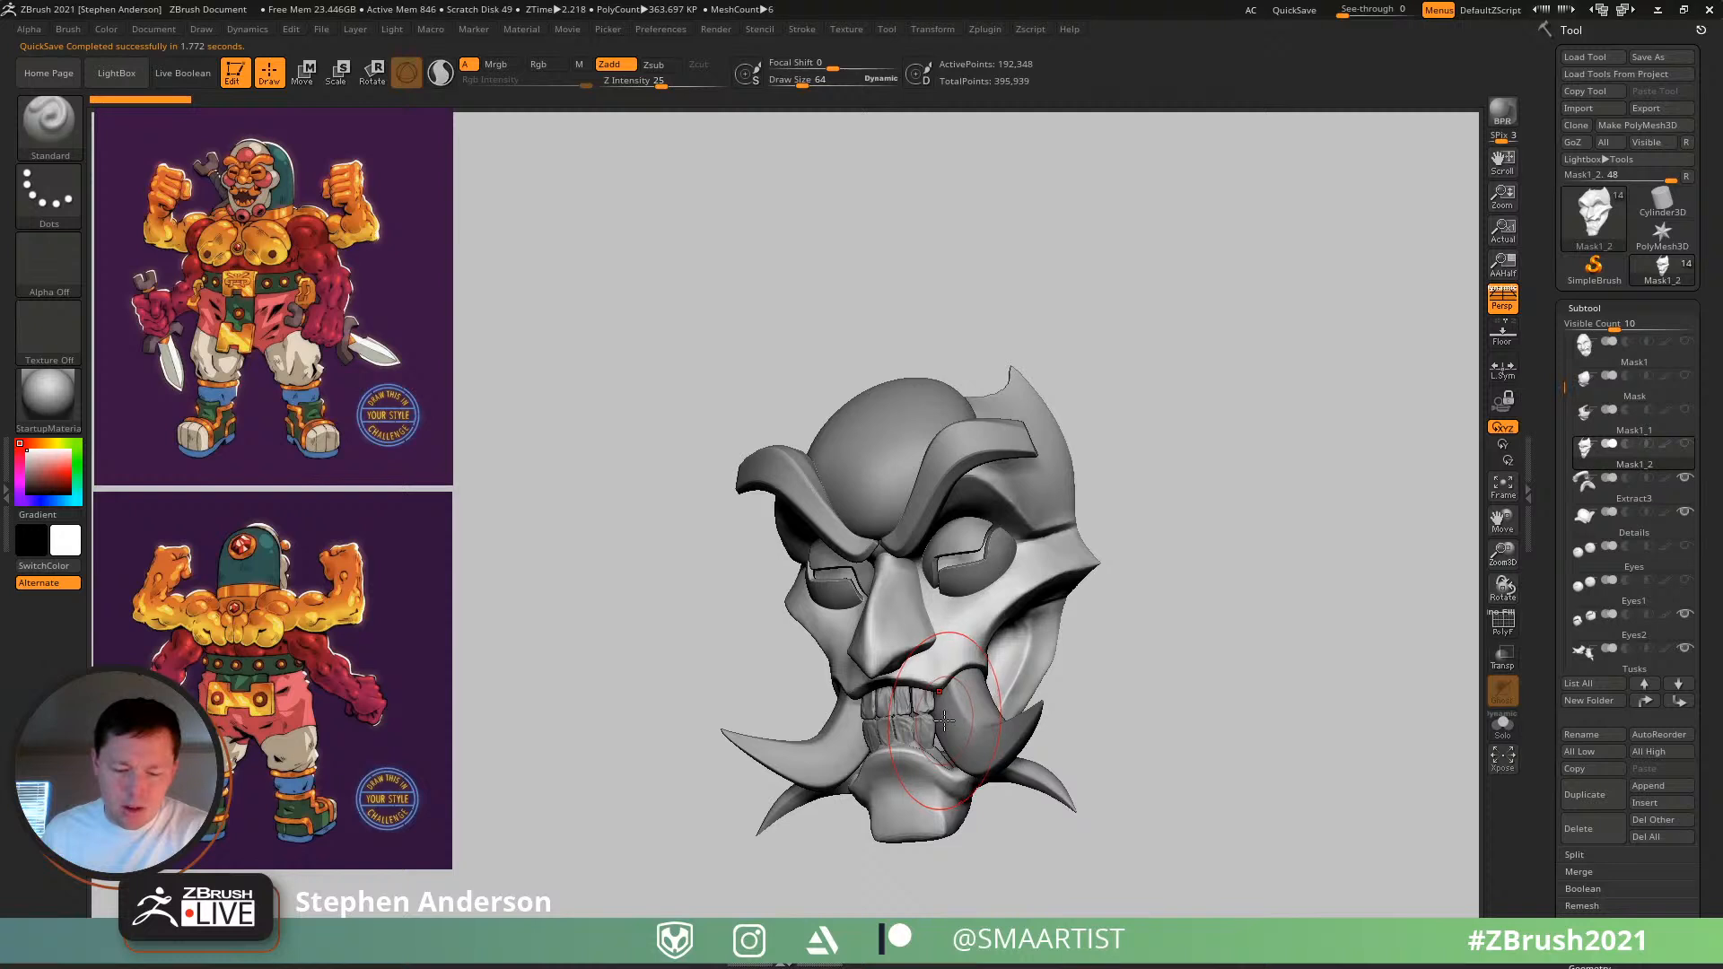
drag(1254, 575, 1242, 611)
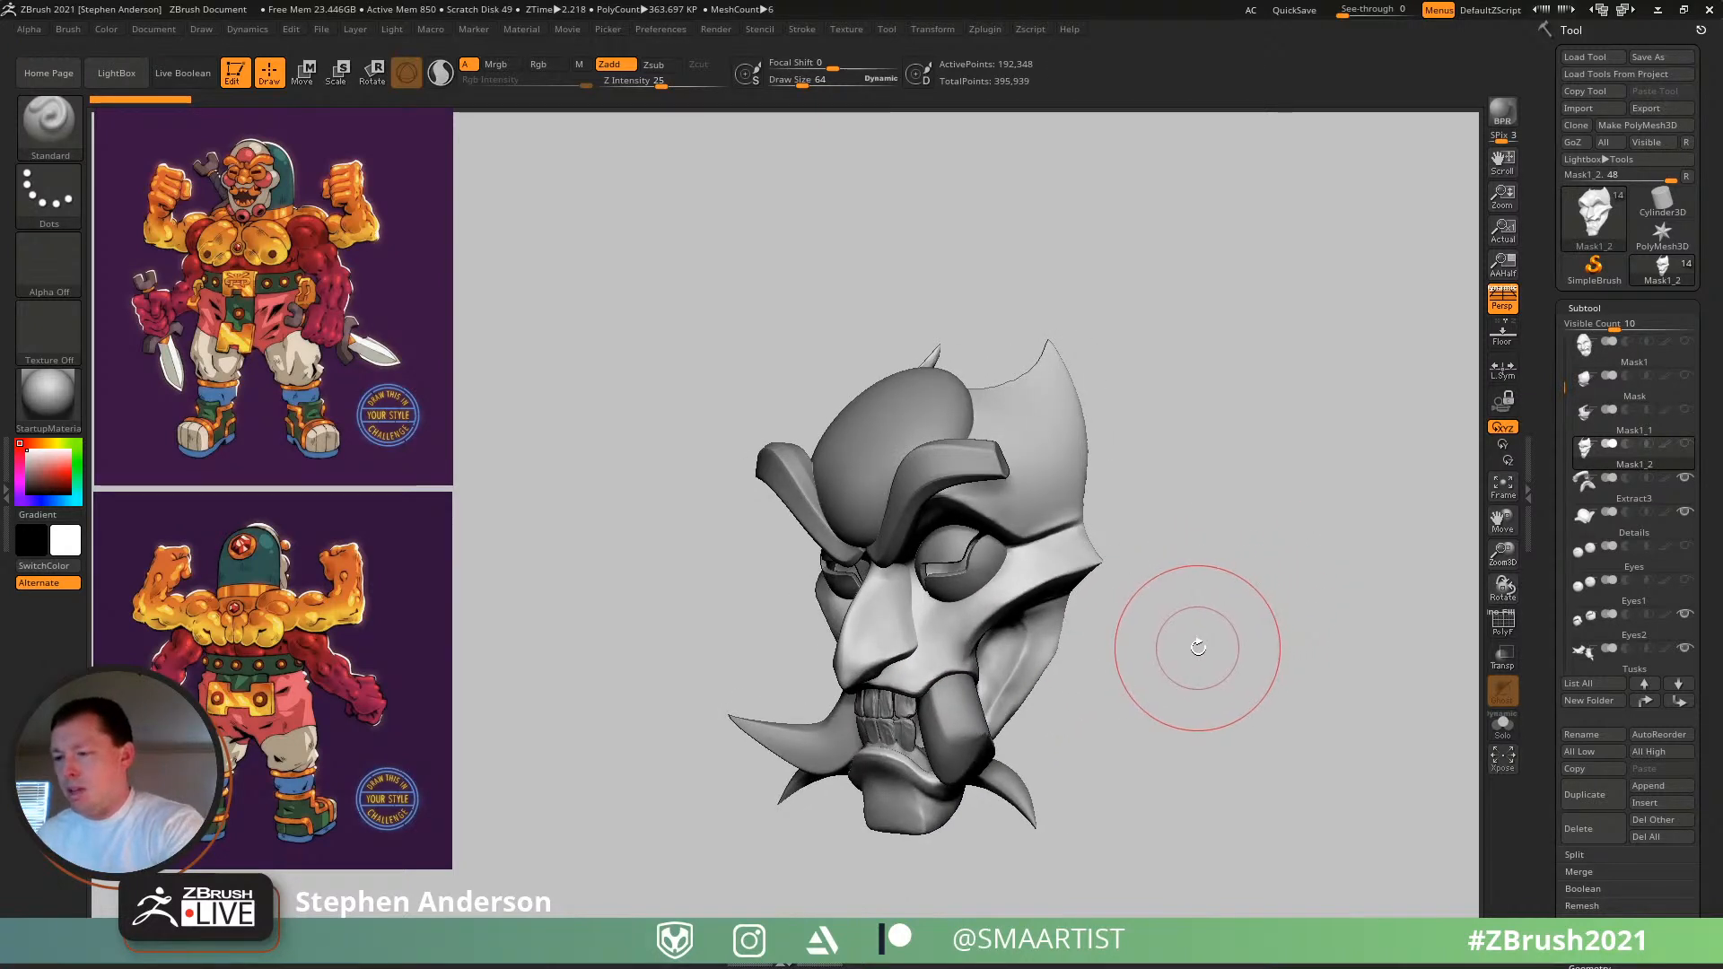
drag(1365, 577, 1276, 634)
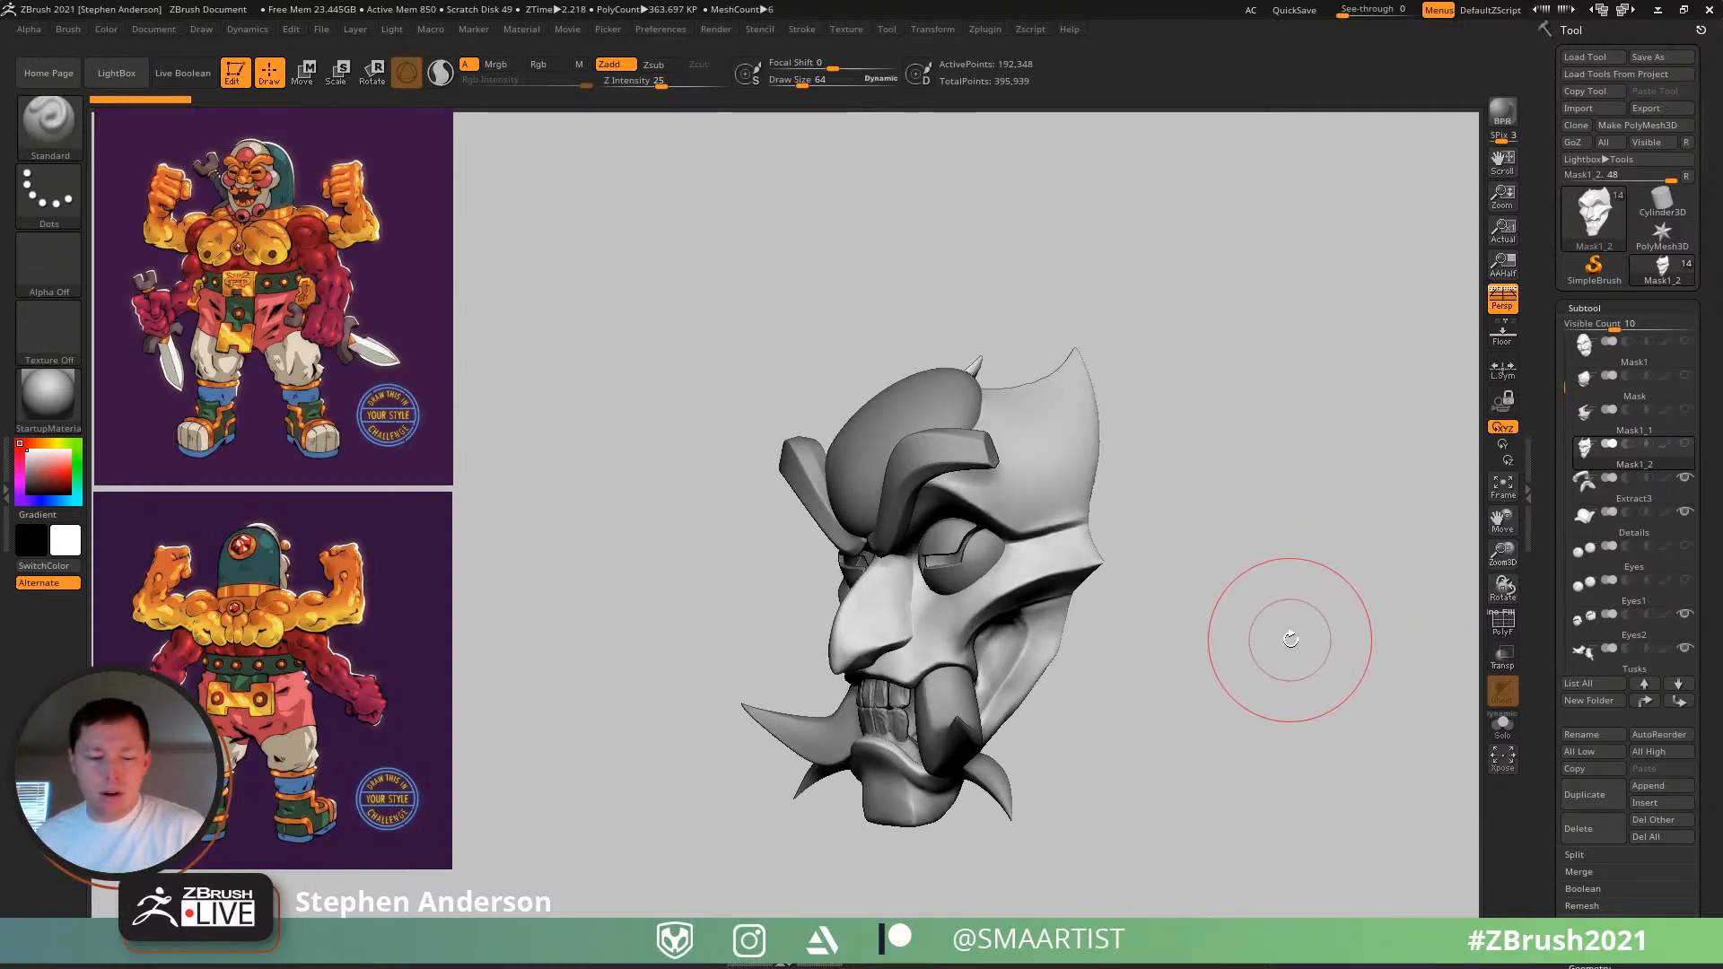
- Duplicate the Mask1_2 subtool, turn on PolyFrame for the copy and isolate its nose polygroup
key(ctrl+shift+d)
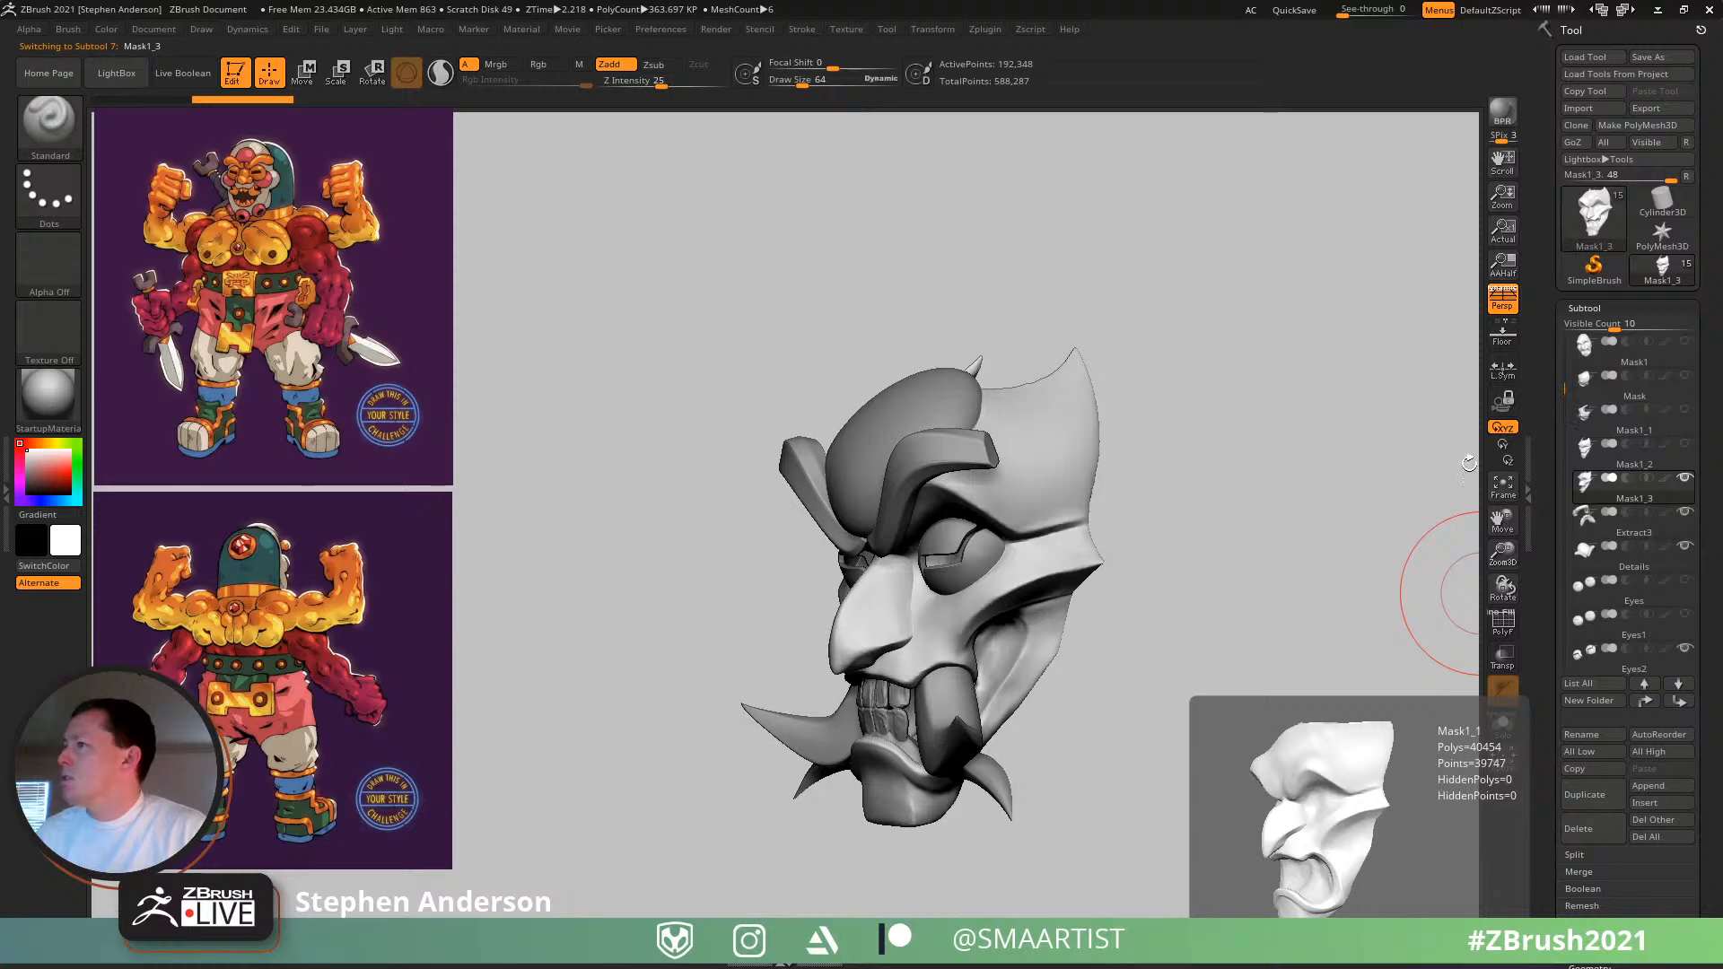
key(shift+f)
right_drag(1027, 696, 873, 639)
ctrl+shift+click(874, 635)
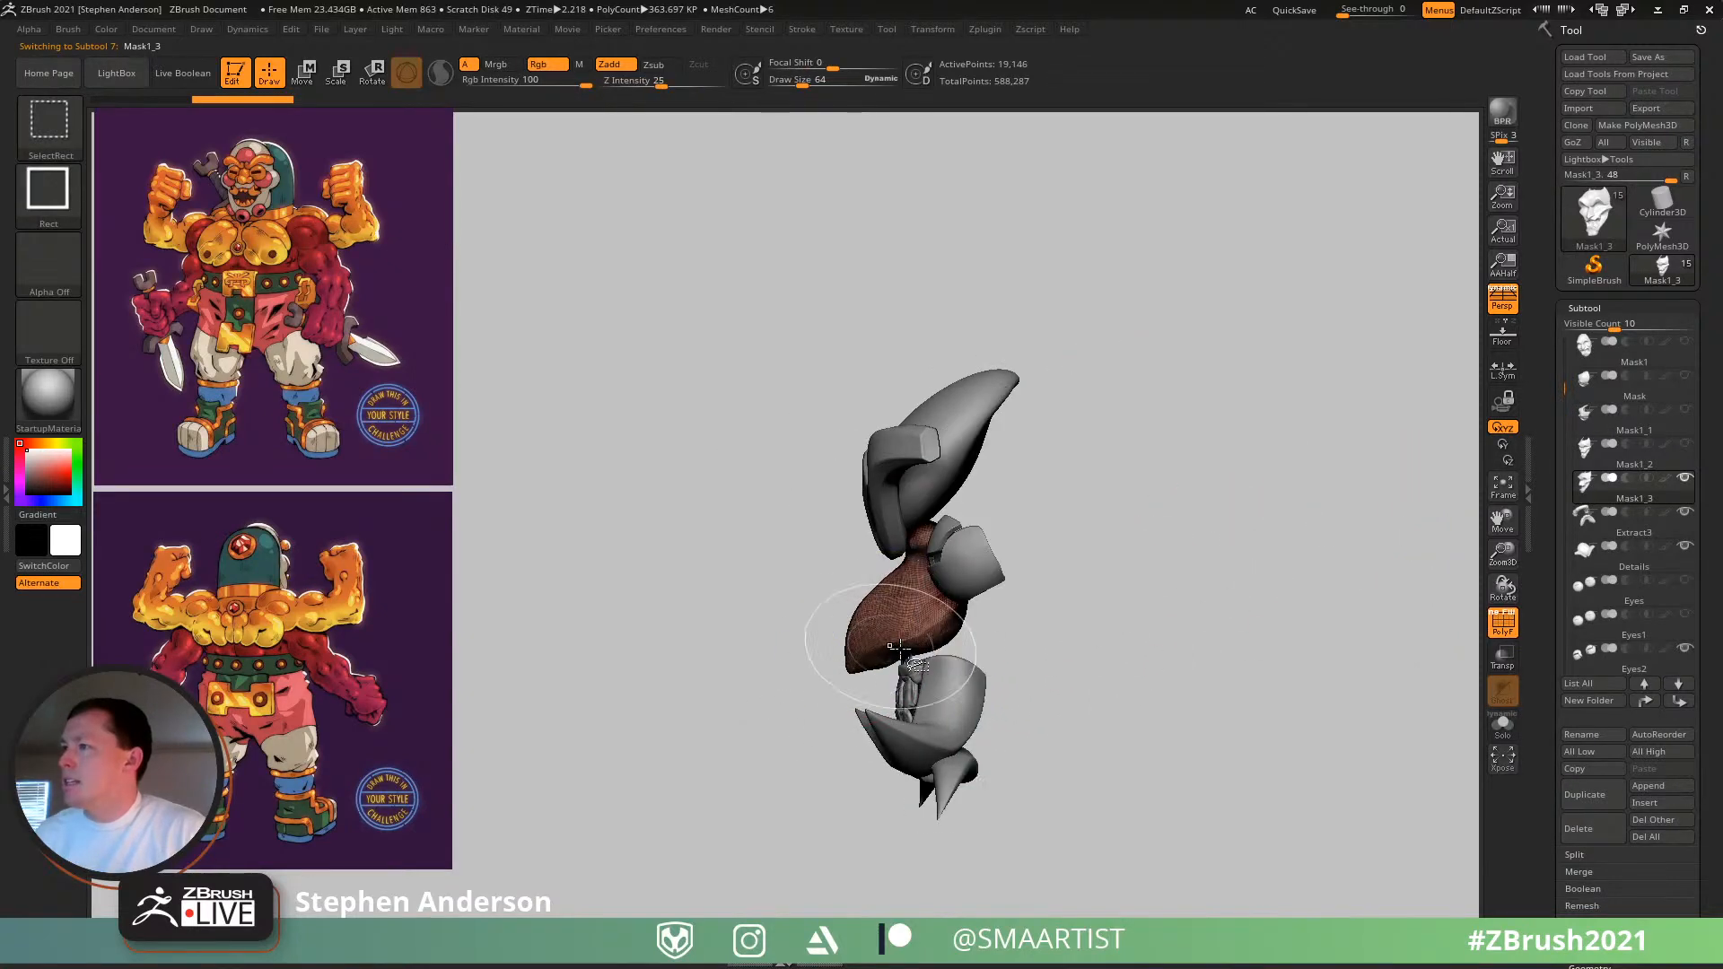
- Invert the visibility on Mask1_3 so its nose is hidden, turn off PolyFrame, and delete the hidden geometry
mouse_move(1162, 631)
ctrl+shift+mouse_down()
mouse_move(1220, 669)
mouse_move(1277, 650)
mouse_move(1146, 654)
ctrl+shift+mouse_up()
key(shift+f)
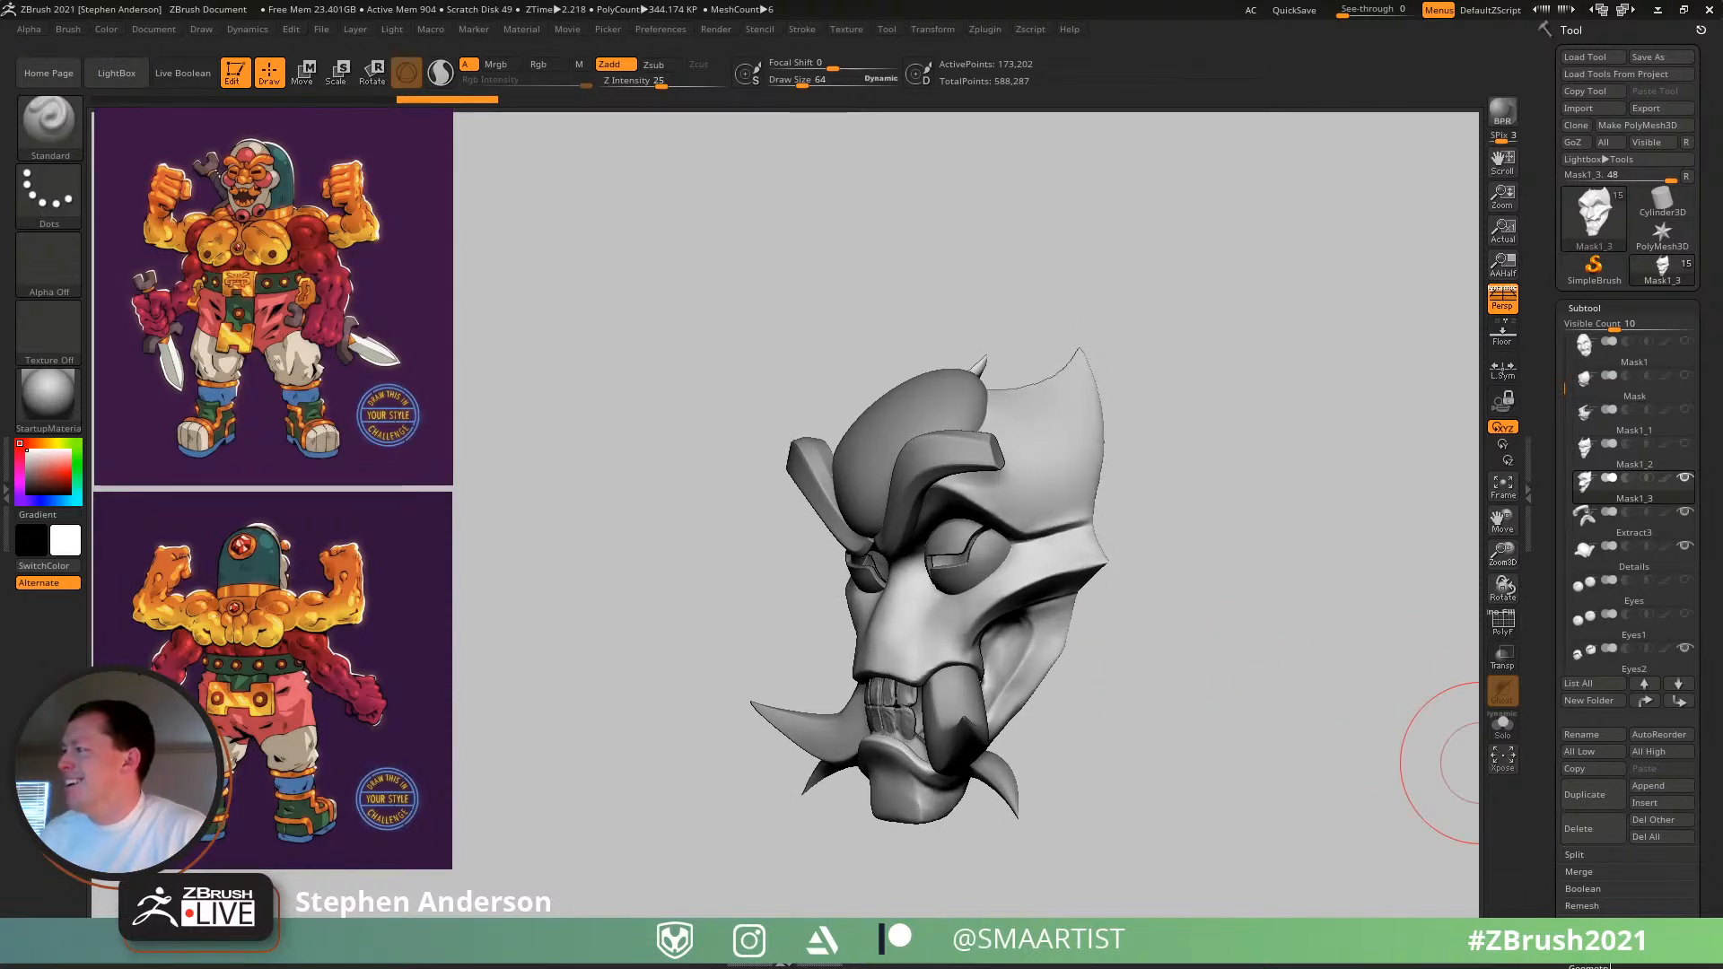
click(1600, 965)
click(1600, 620)
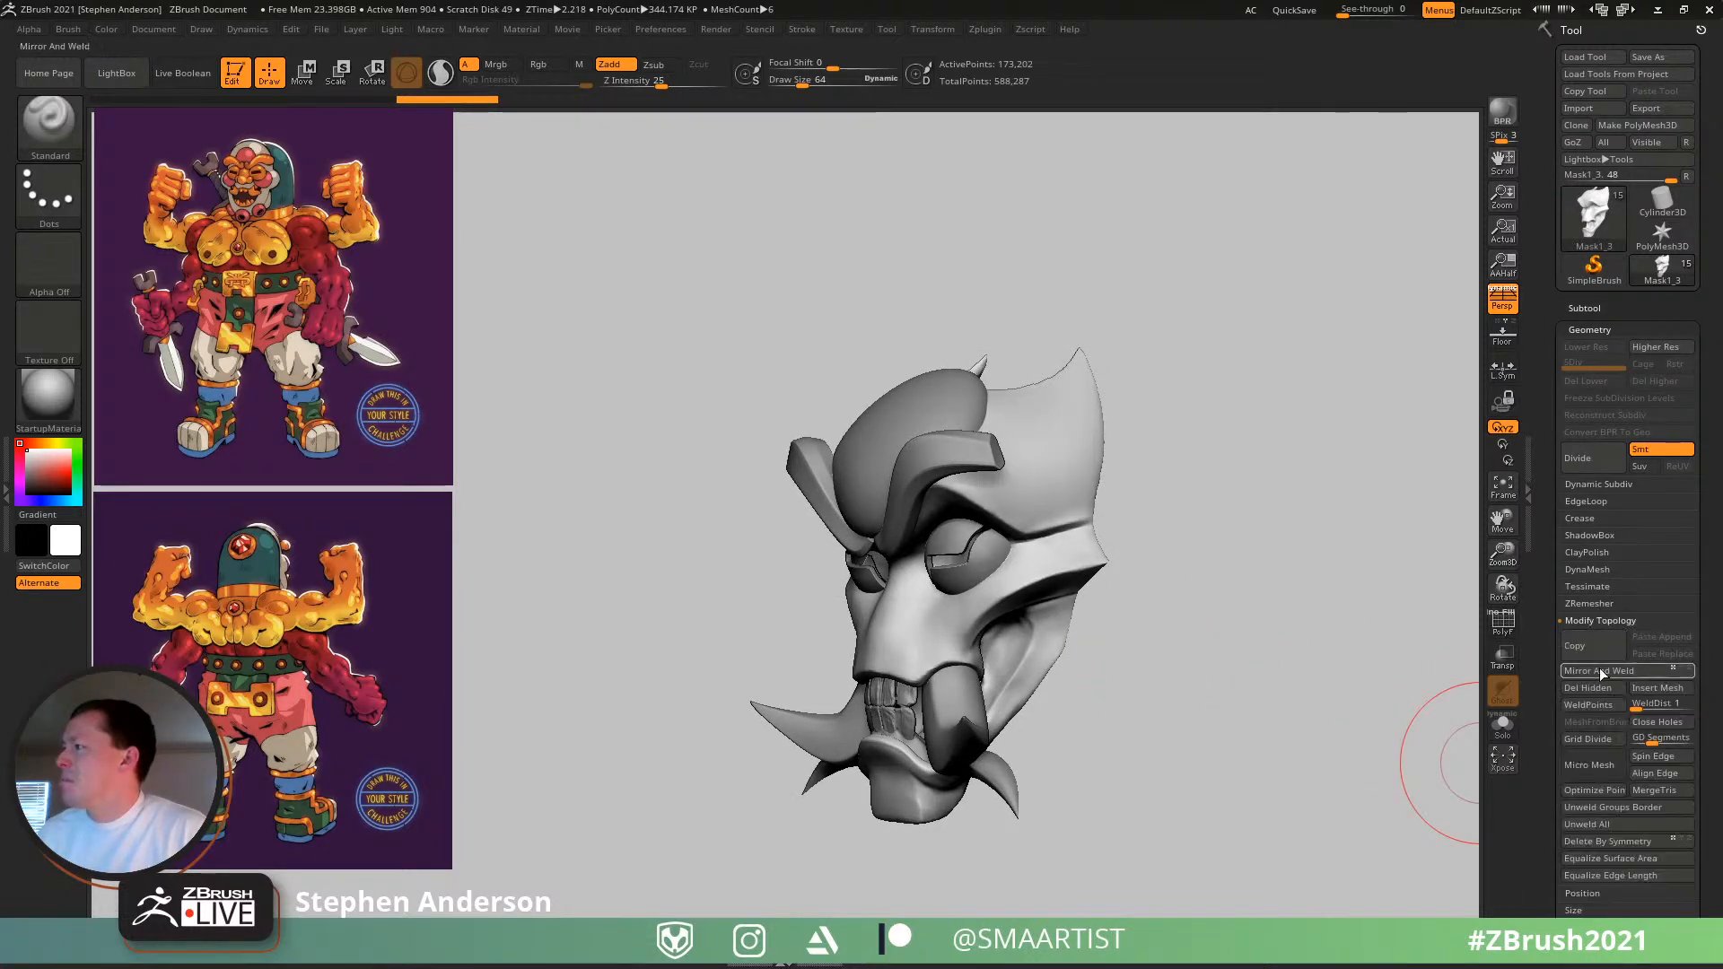
click(1605, 691)
click(1600, 307)
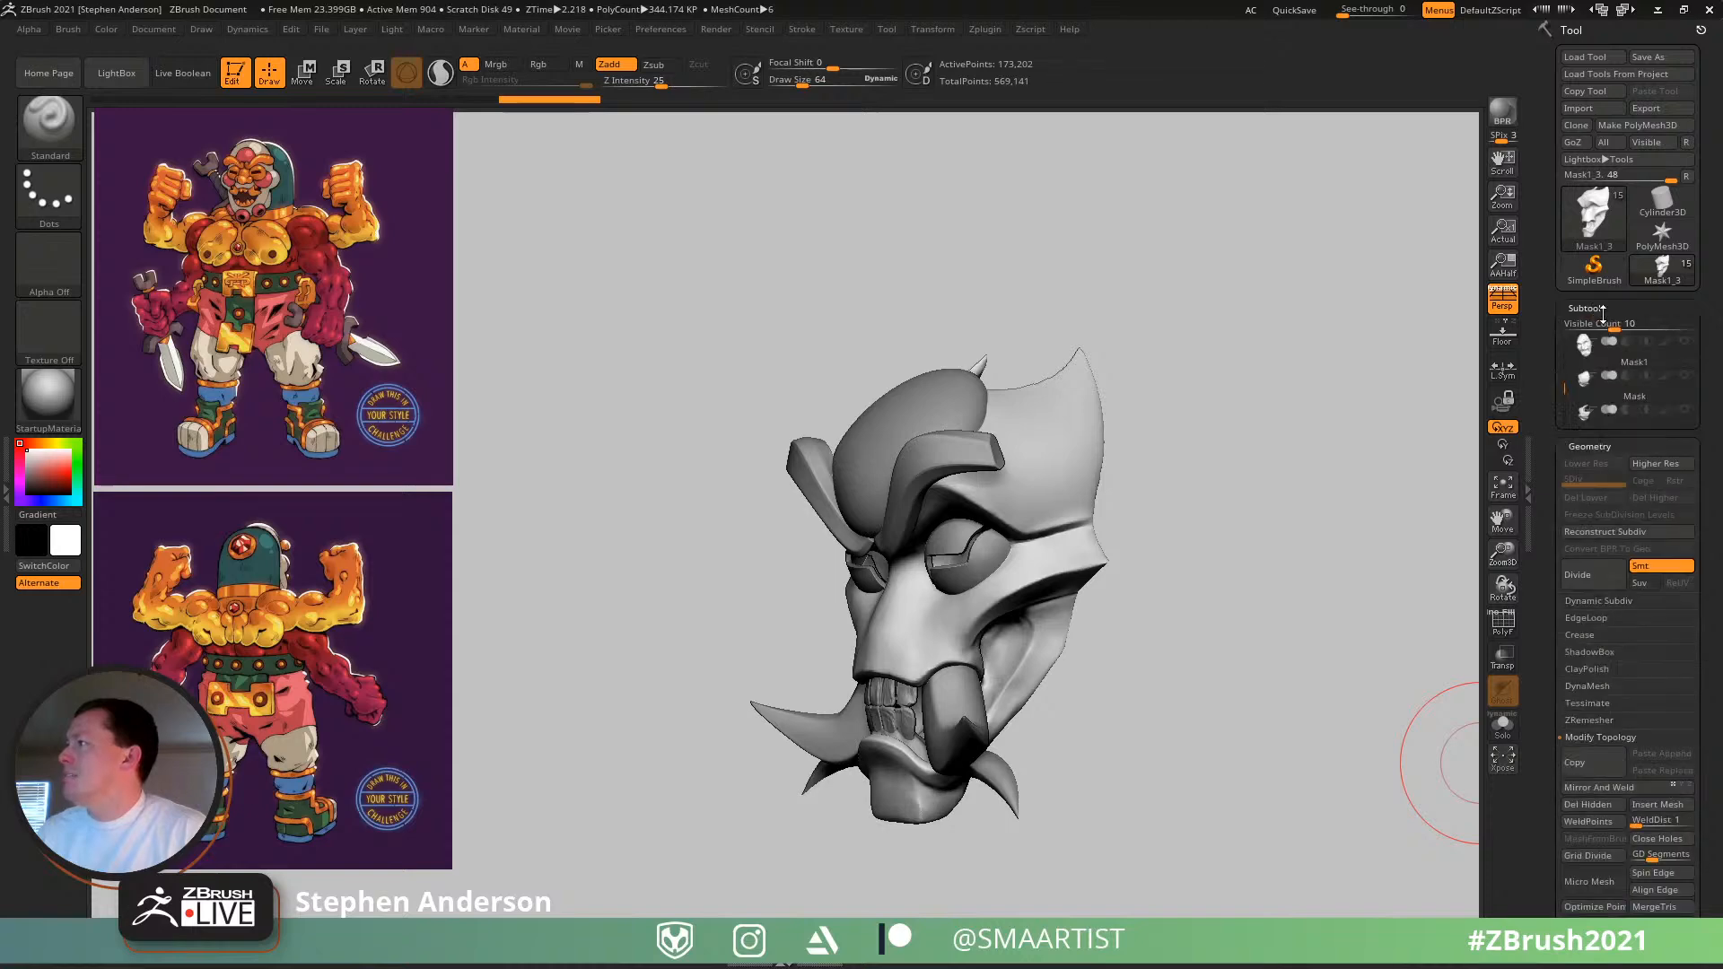
- Duplicate the Mask subtool and isolate the nose polygroup on the copy
click(1591, 391)
mouse_move(1215, 558)
mouse_down()
mouse_move(1239, 538)
mouse_move(1193, 538)
mouse_move(1213, 544)
mouse_up()
key(ctrl+shift+d)
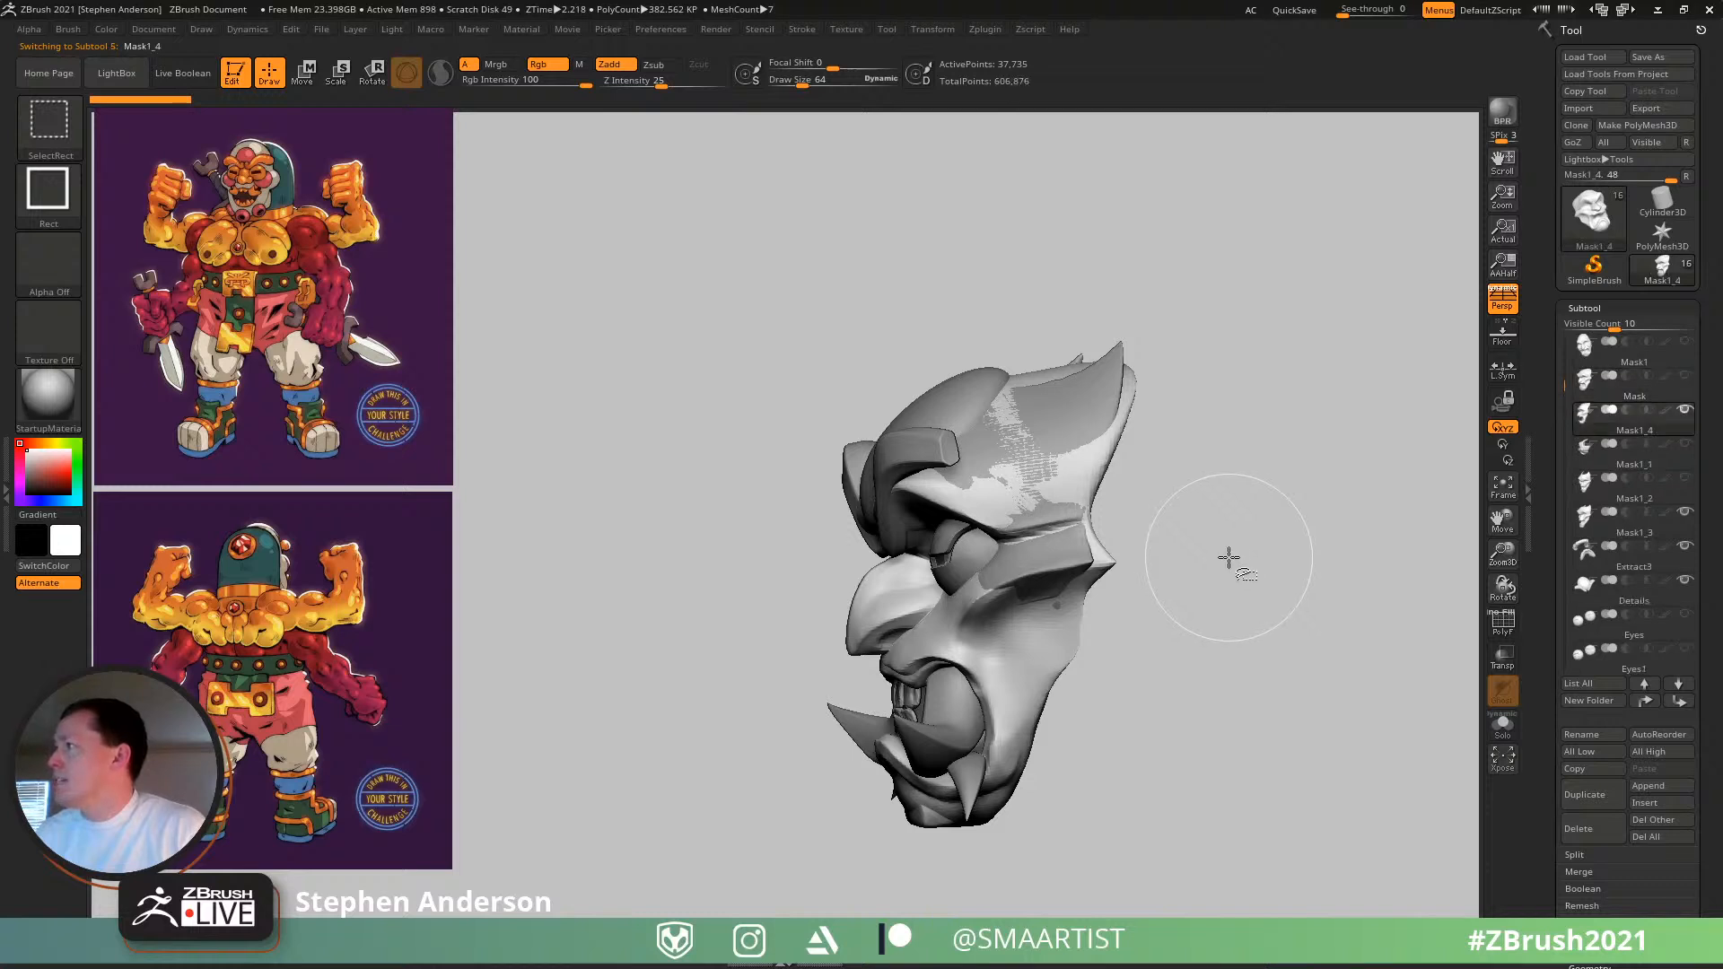
ctrl+shift+click(872, 615)
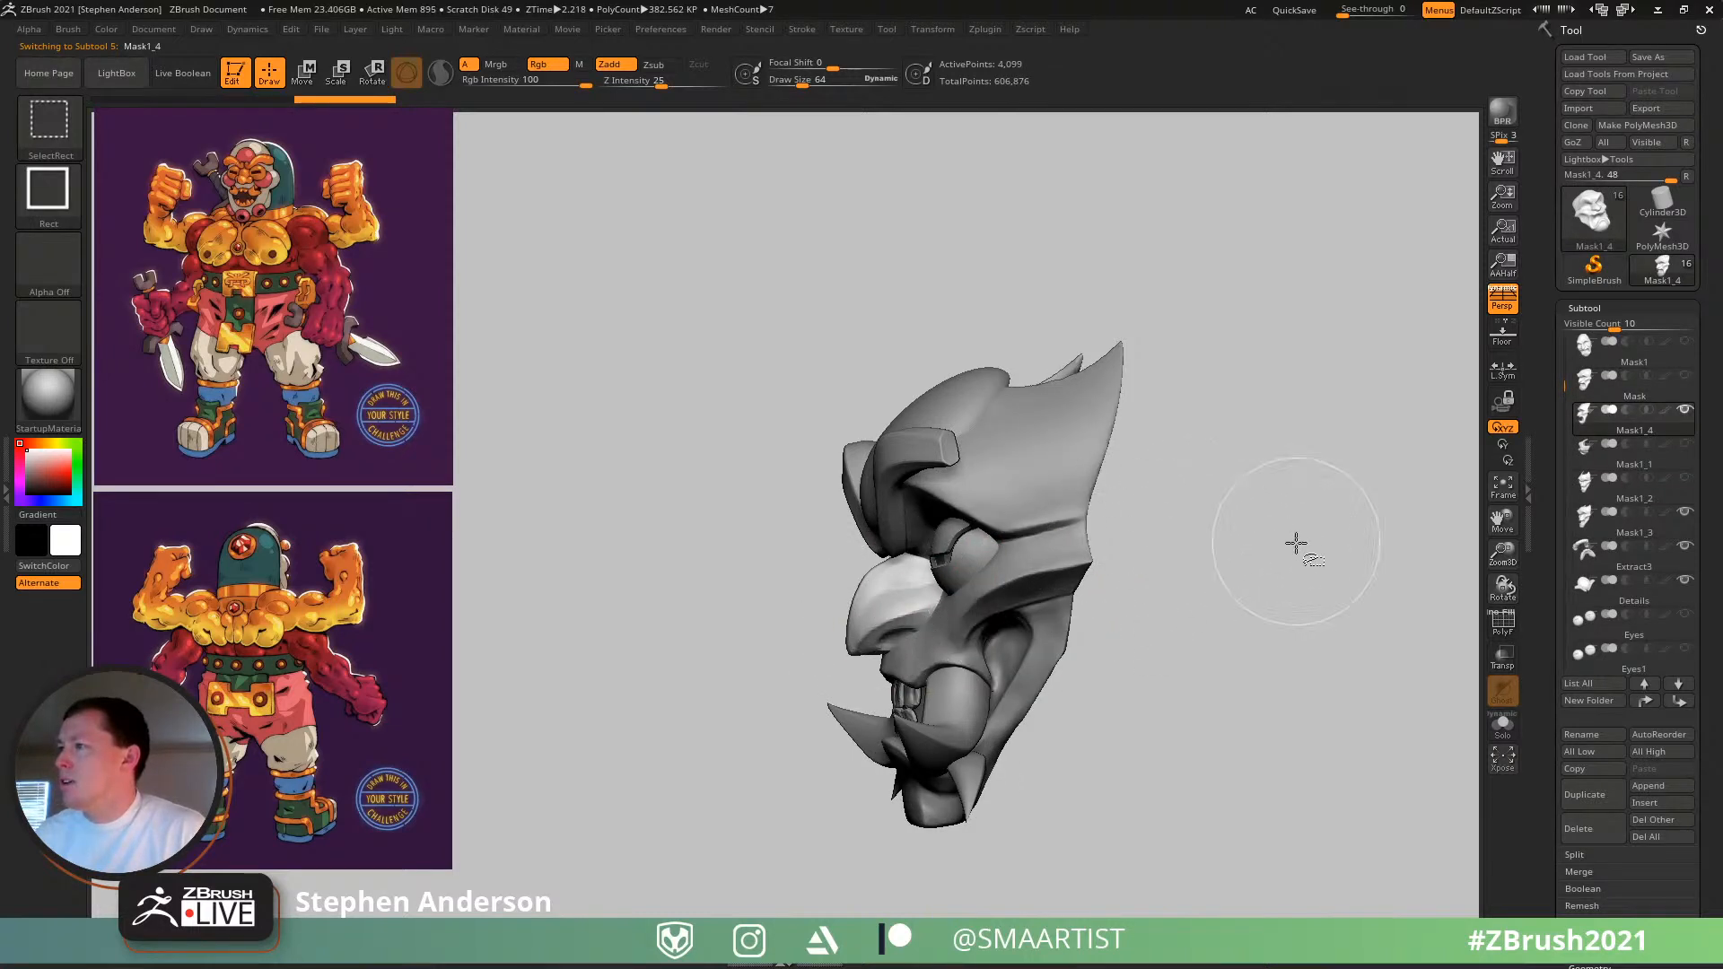
drag(1167, 637, 1229, 654)
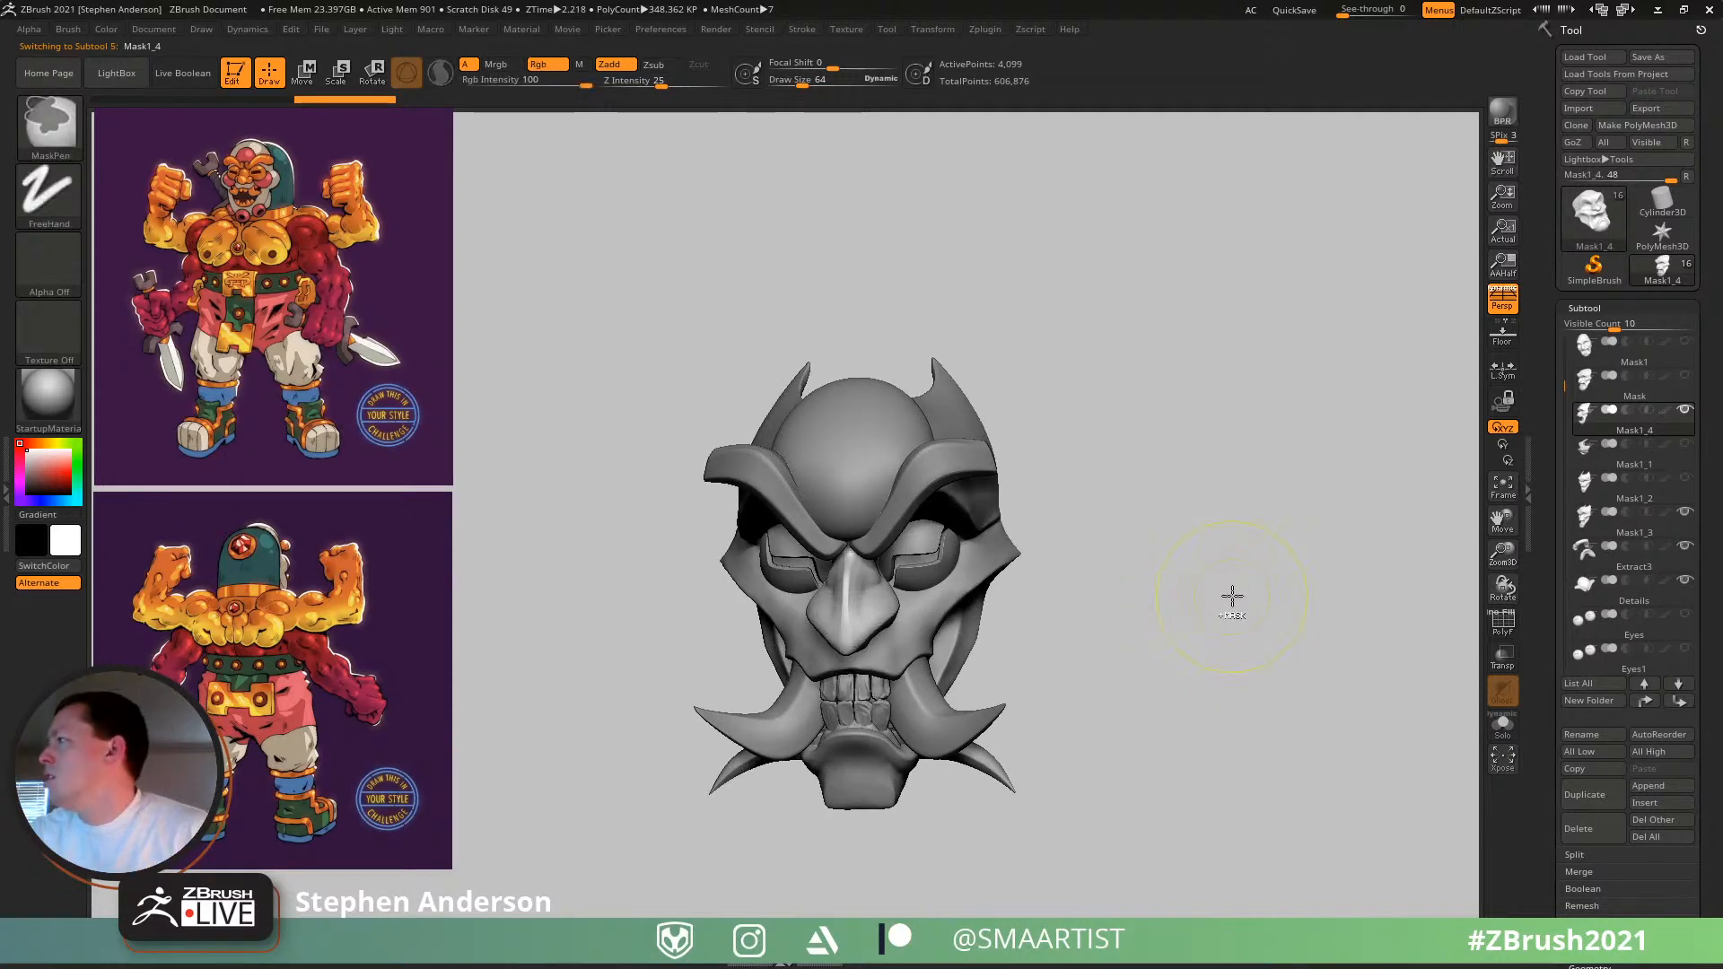
- Reorder Mask1_4 to sit directly below Mask1_3 and try to merge Mask1_3 down with it
key(ctrl+Down)
key(ctrl+Down)
key(ctrl+Down)
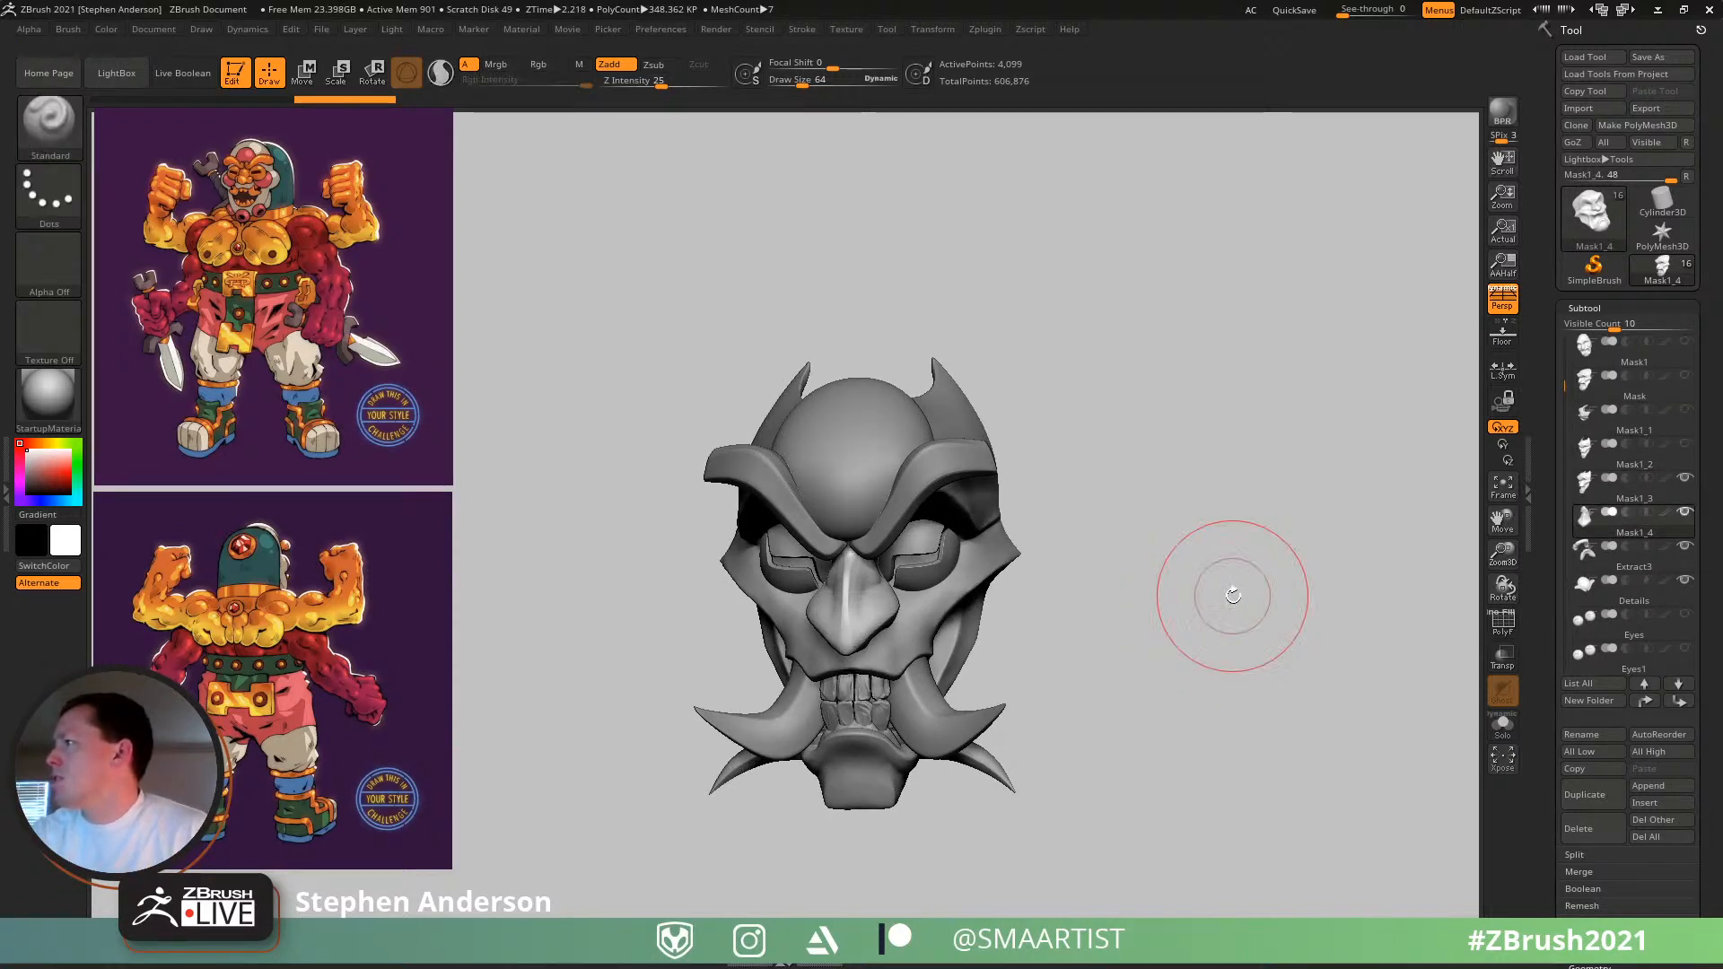
key(Up)
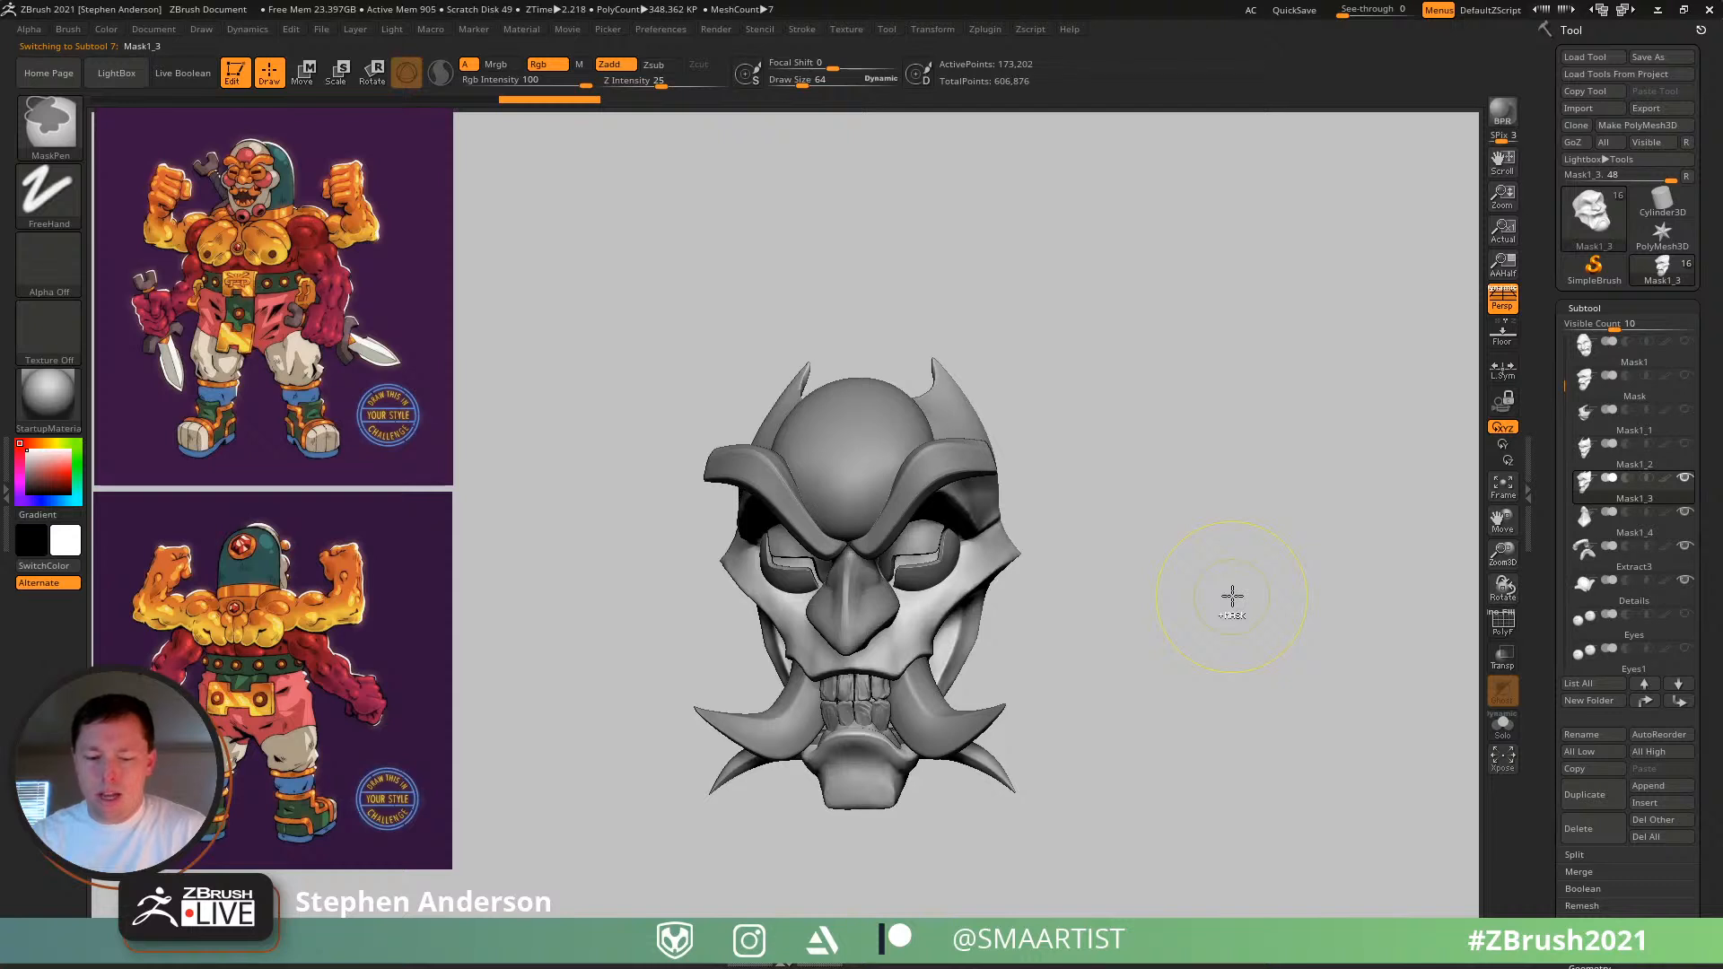
key(ctrl+e)
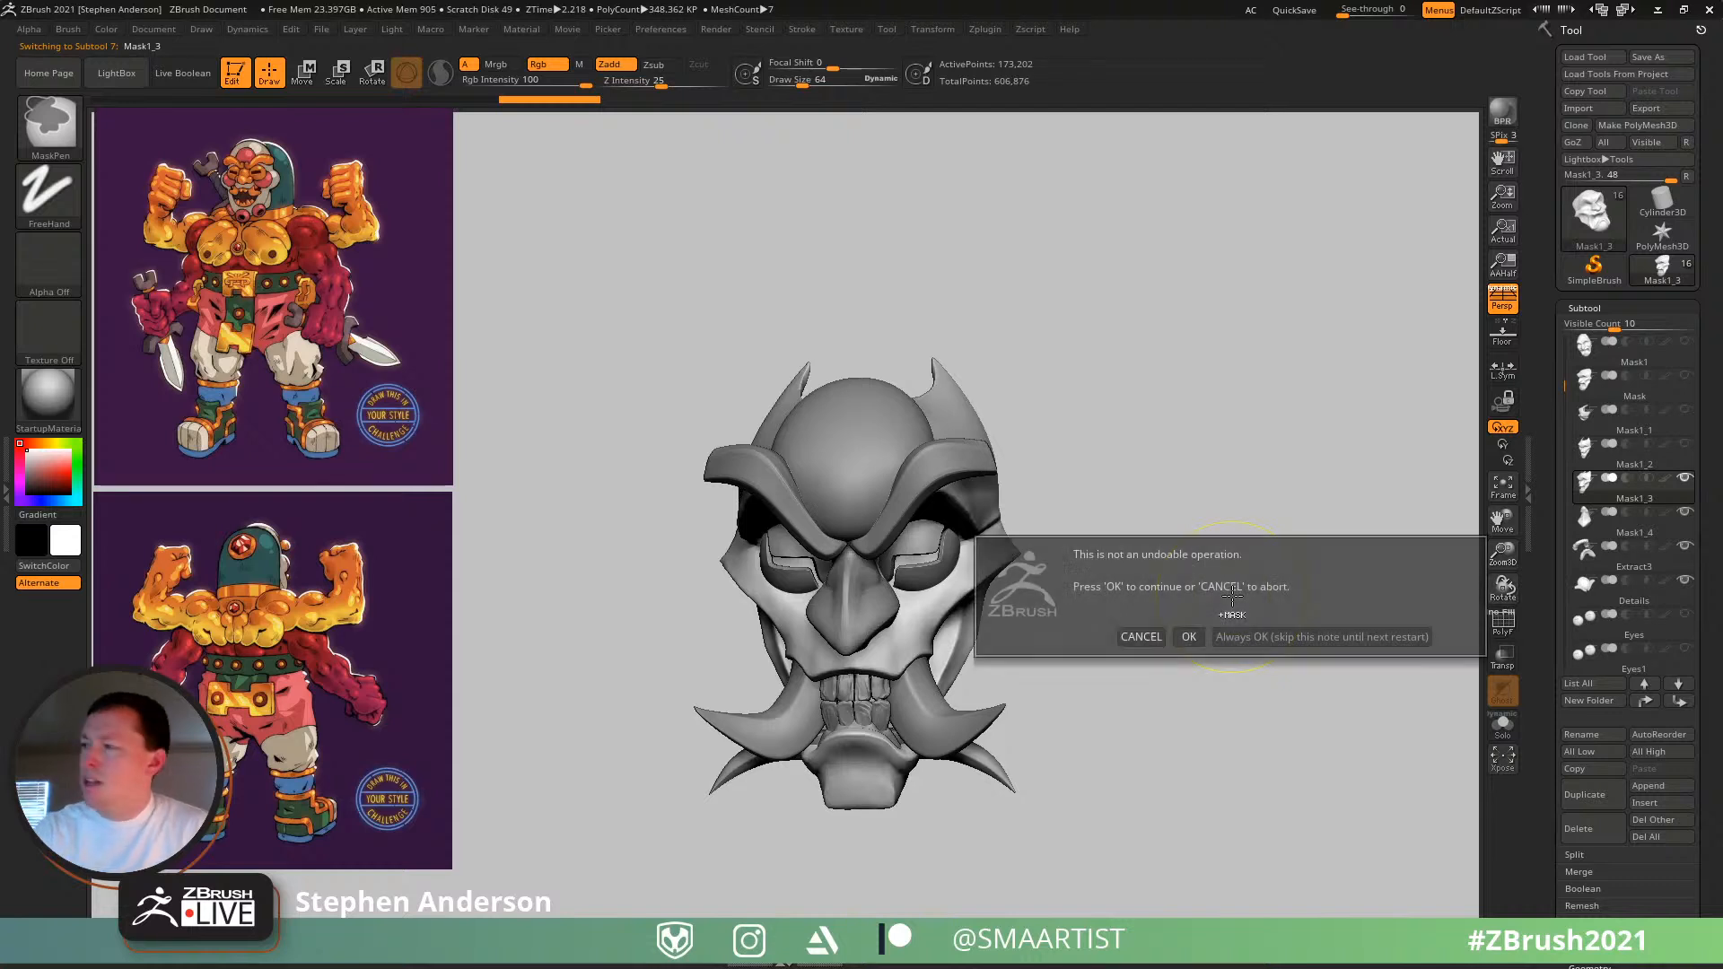
click(1190, 636)
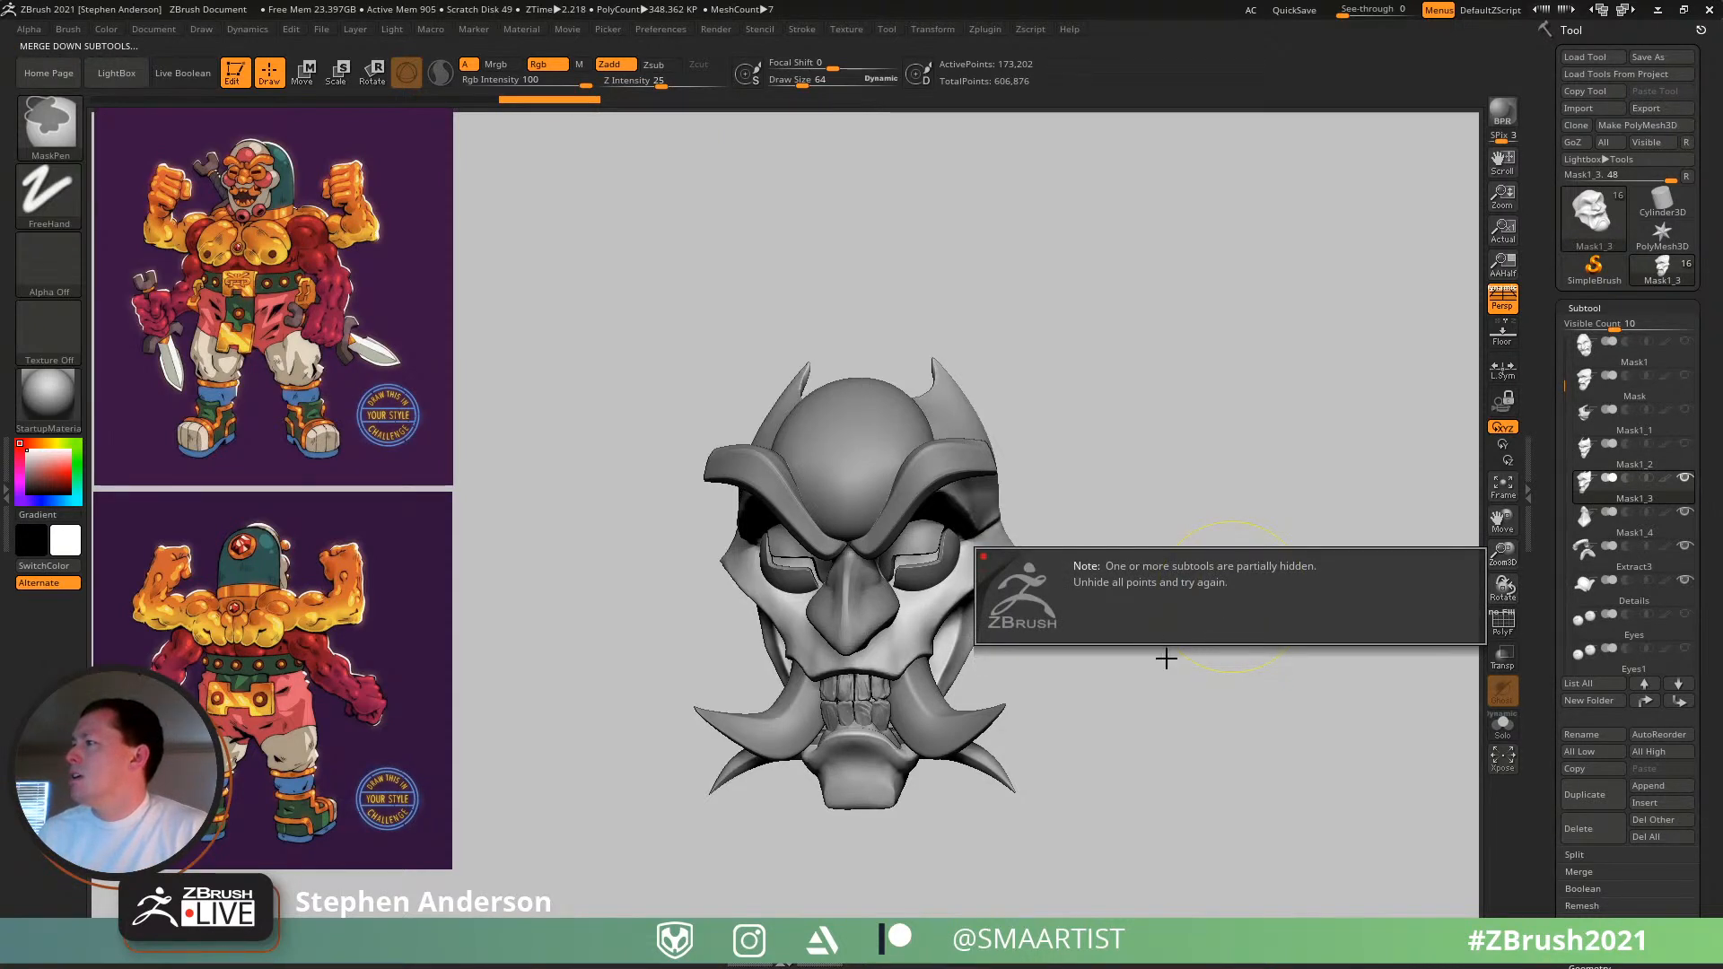
- Delete the hidden geometry from Mask1_4 so only its nose piece is kept
click(1647, 966)
click(1587, 687)
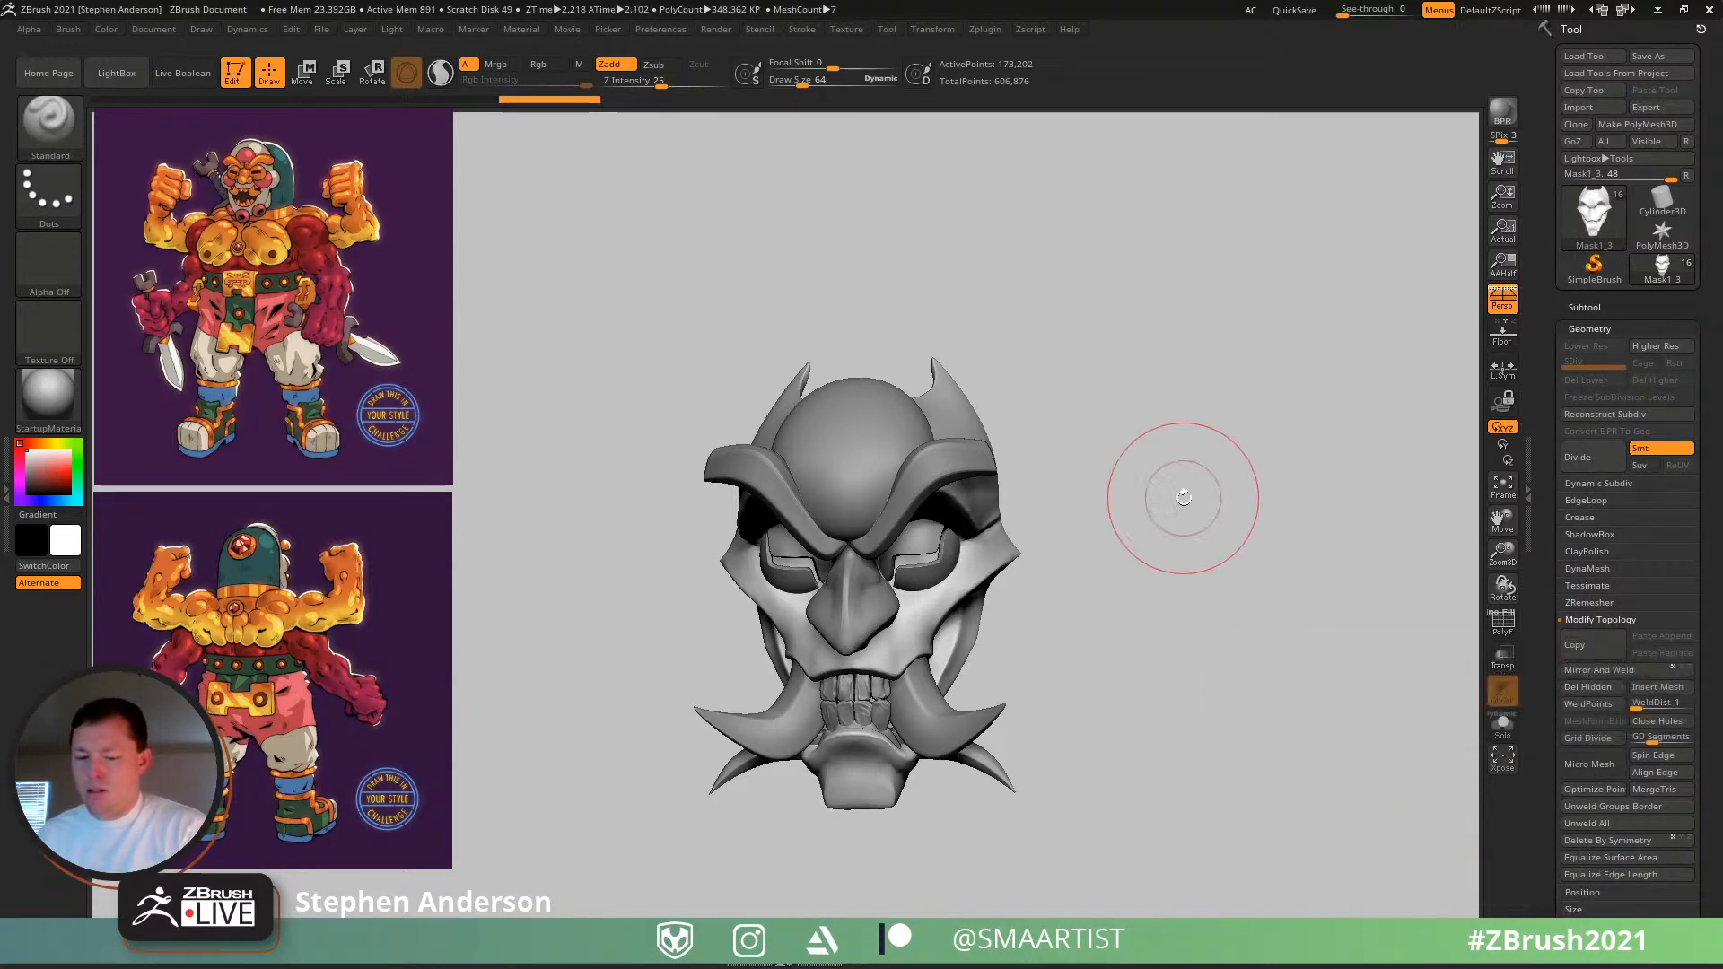
key(Up)
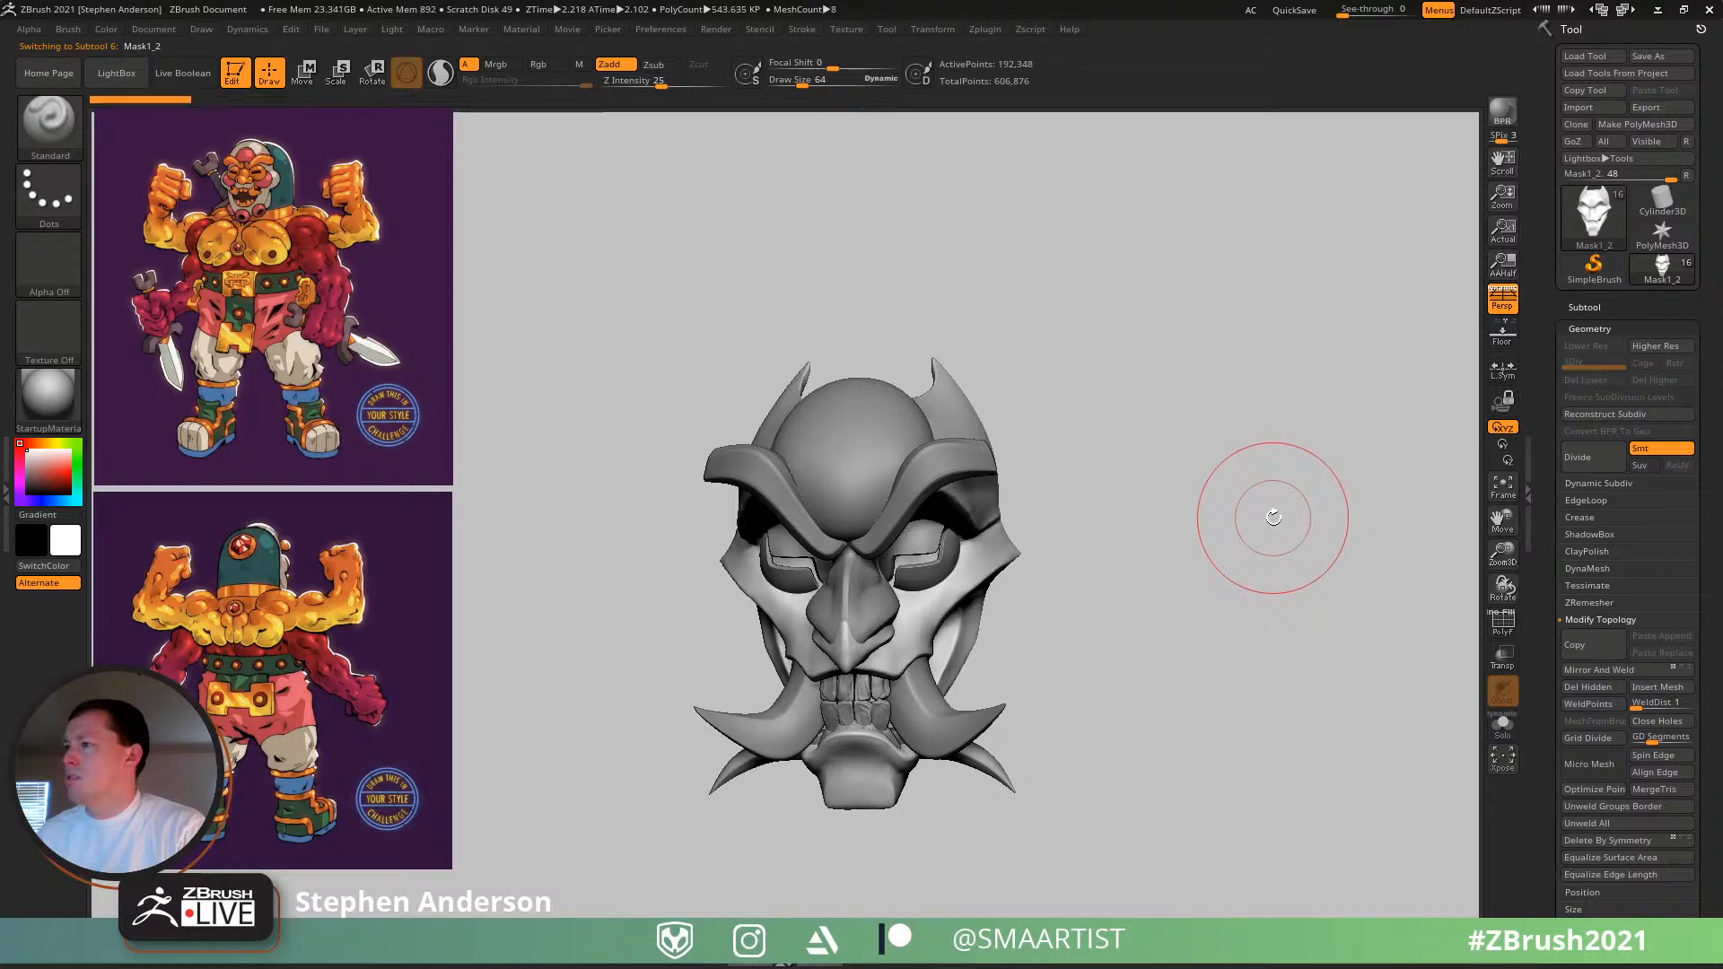
click(1591, 307)
key(Down)
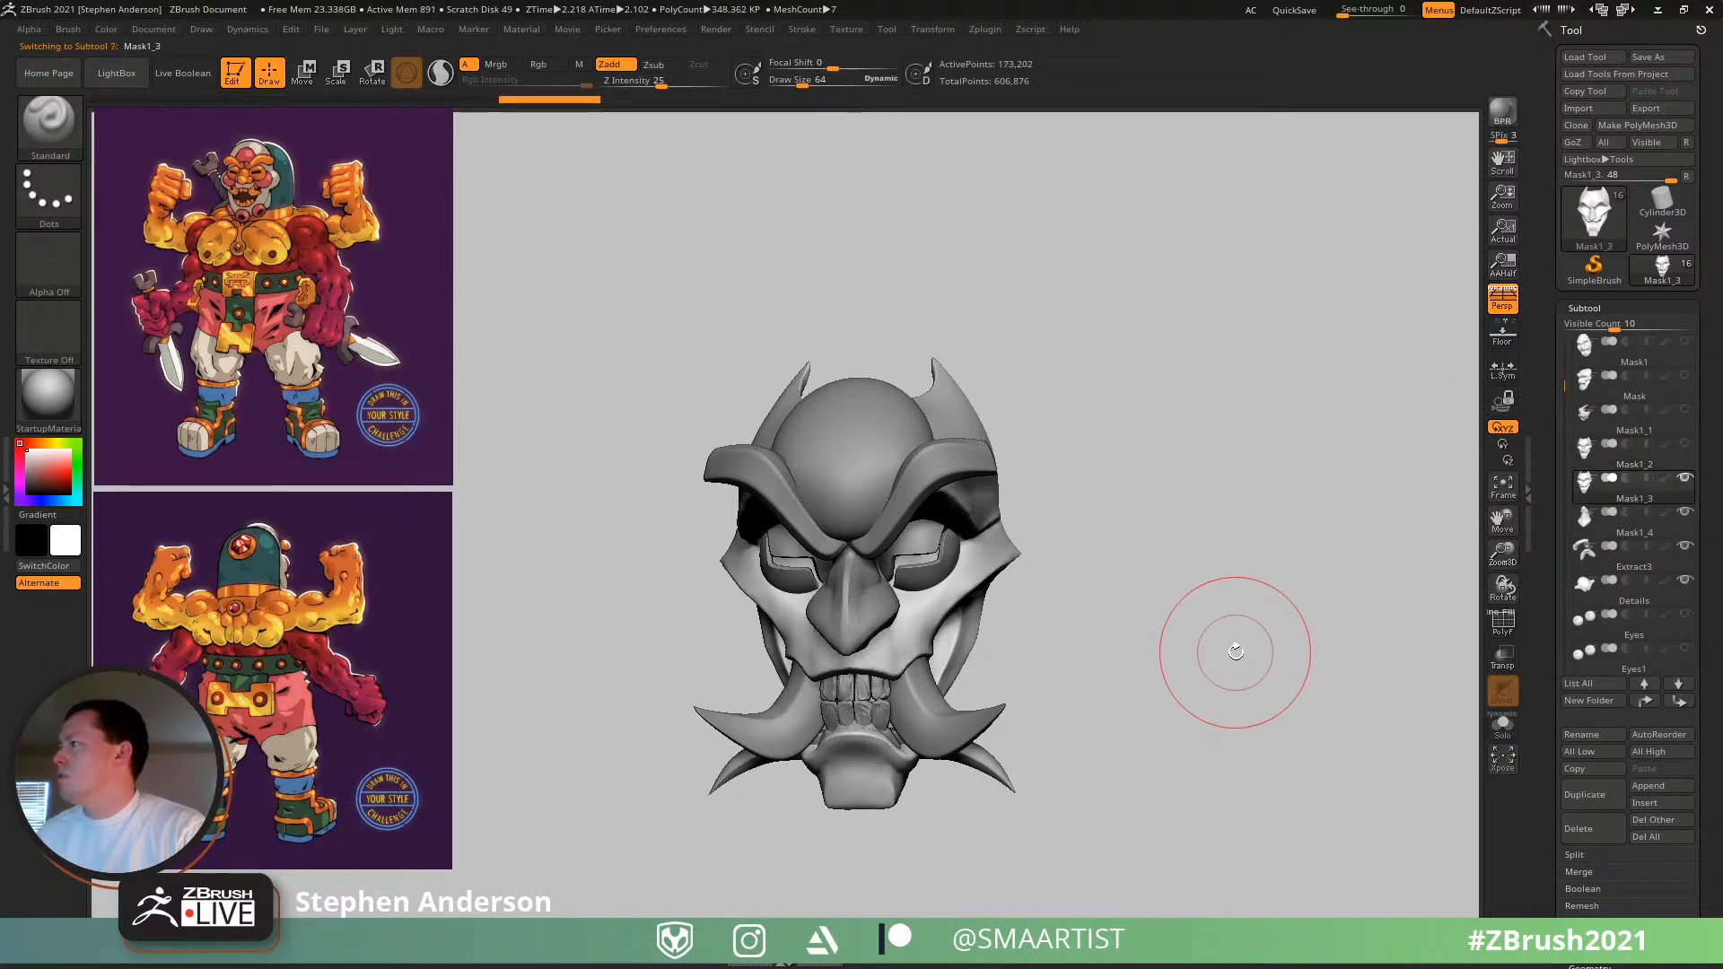
key(Down)
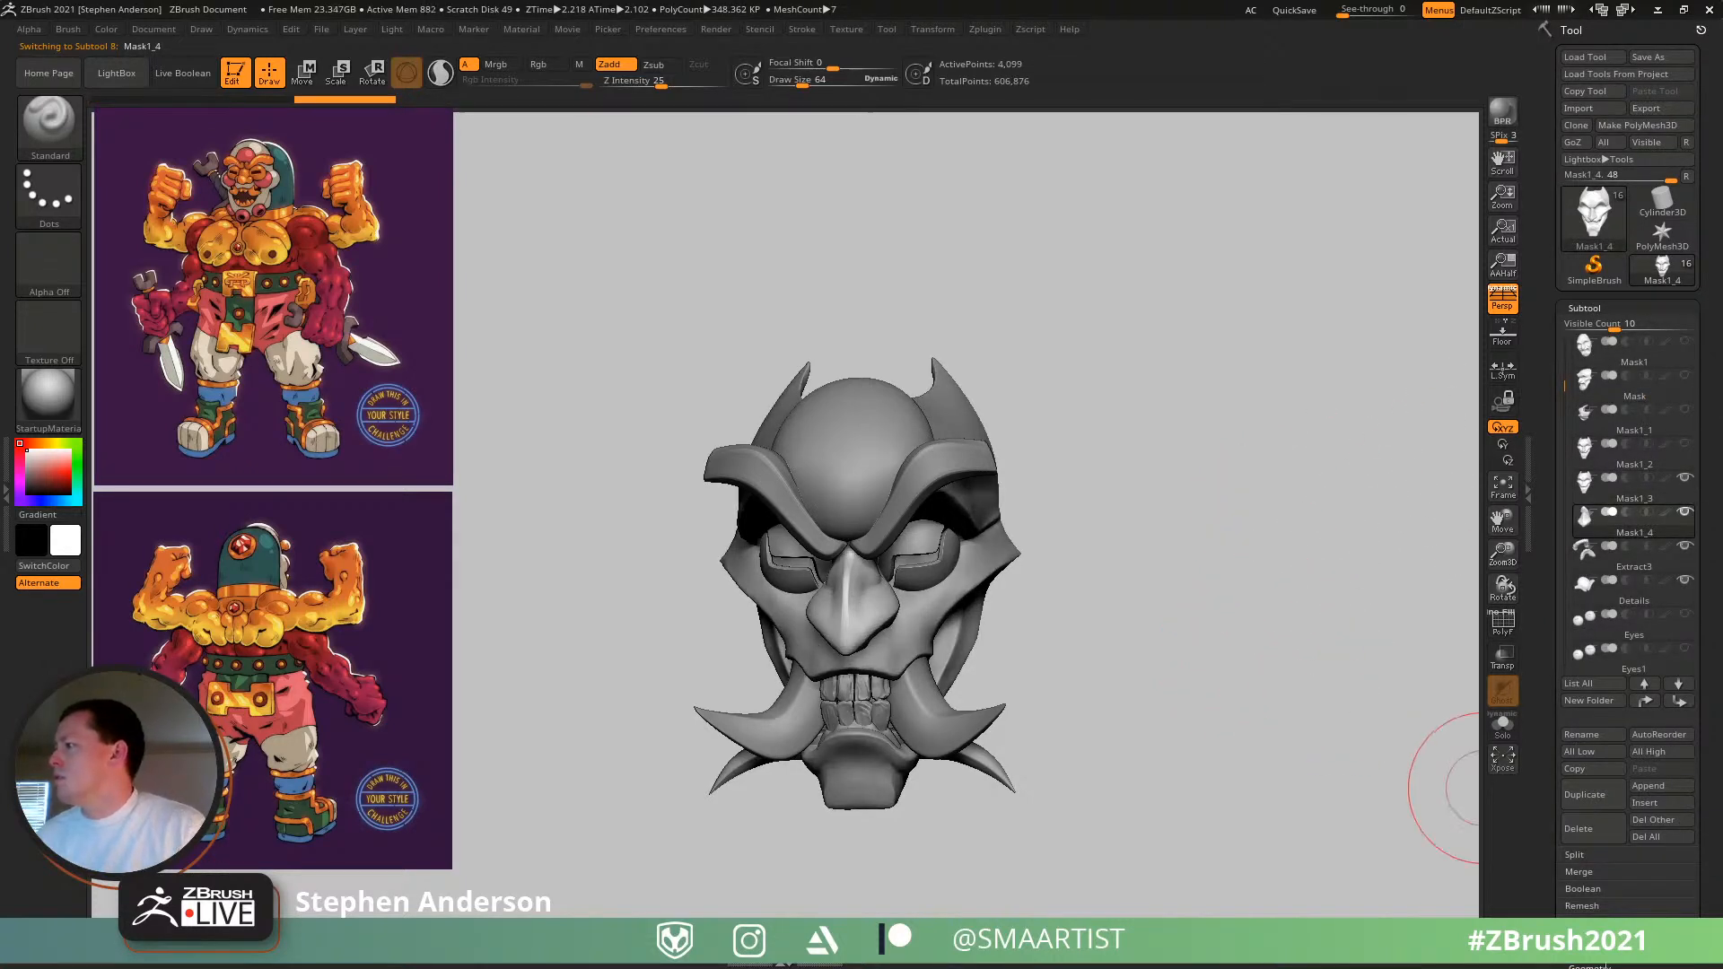
click(1585, 688)
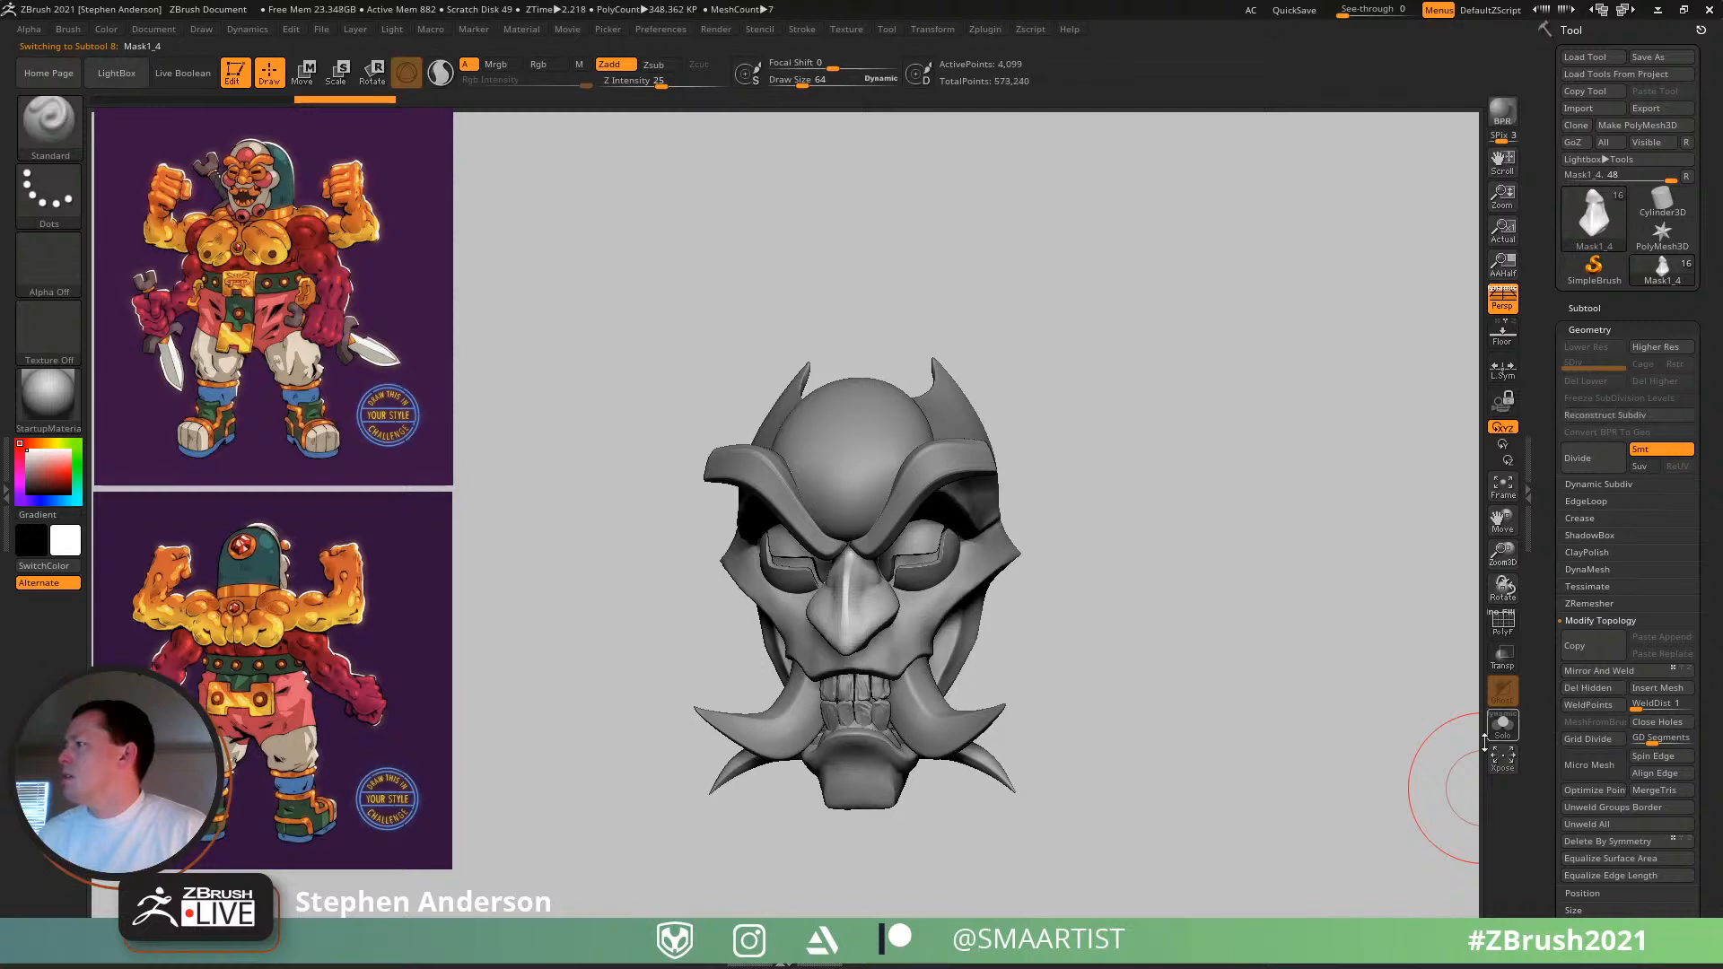
- Merge Mask1_3 down with the Mask1_4 nose and view the combined mask in three-quarter view
key(Up)
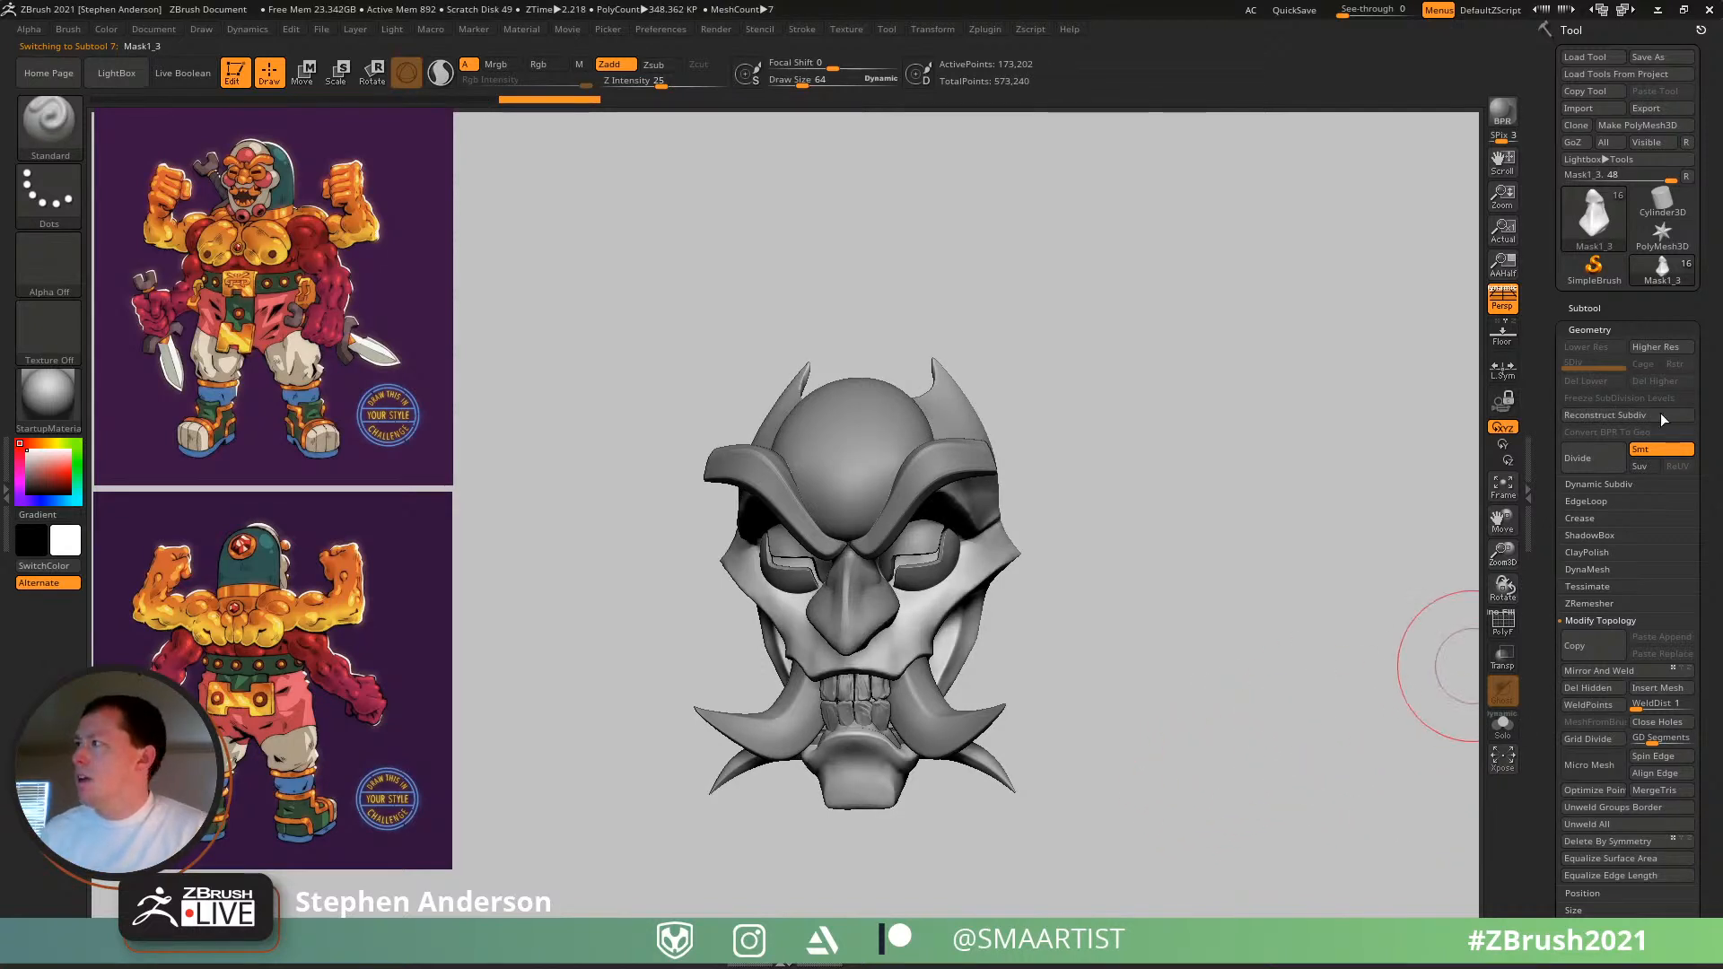
key(ctrl+e)
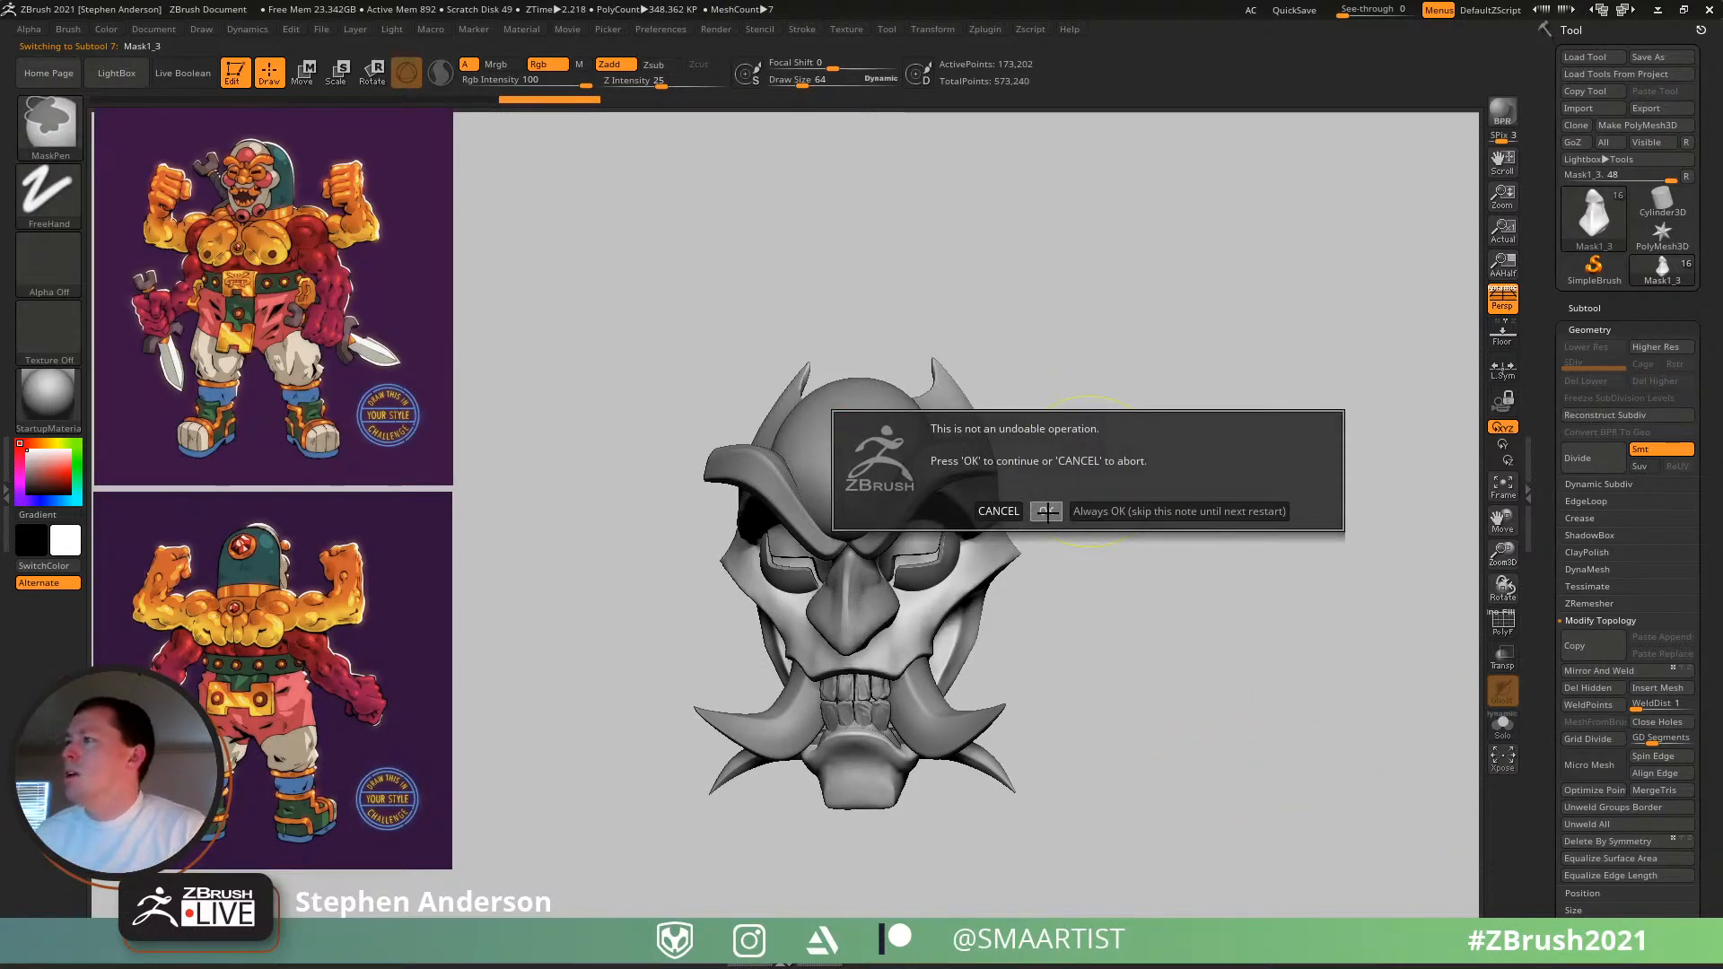
click(1047, 511)
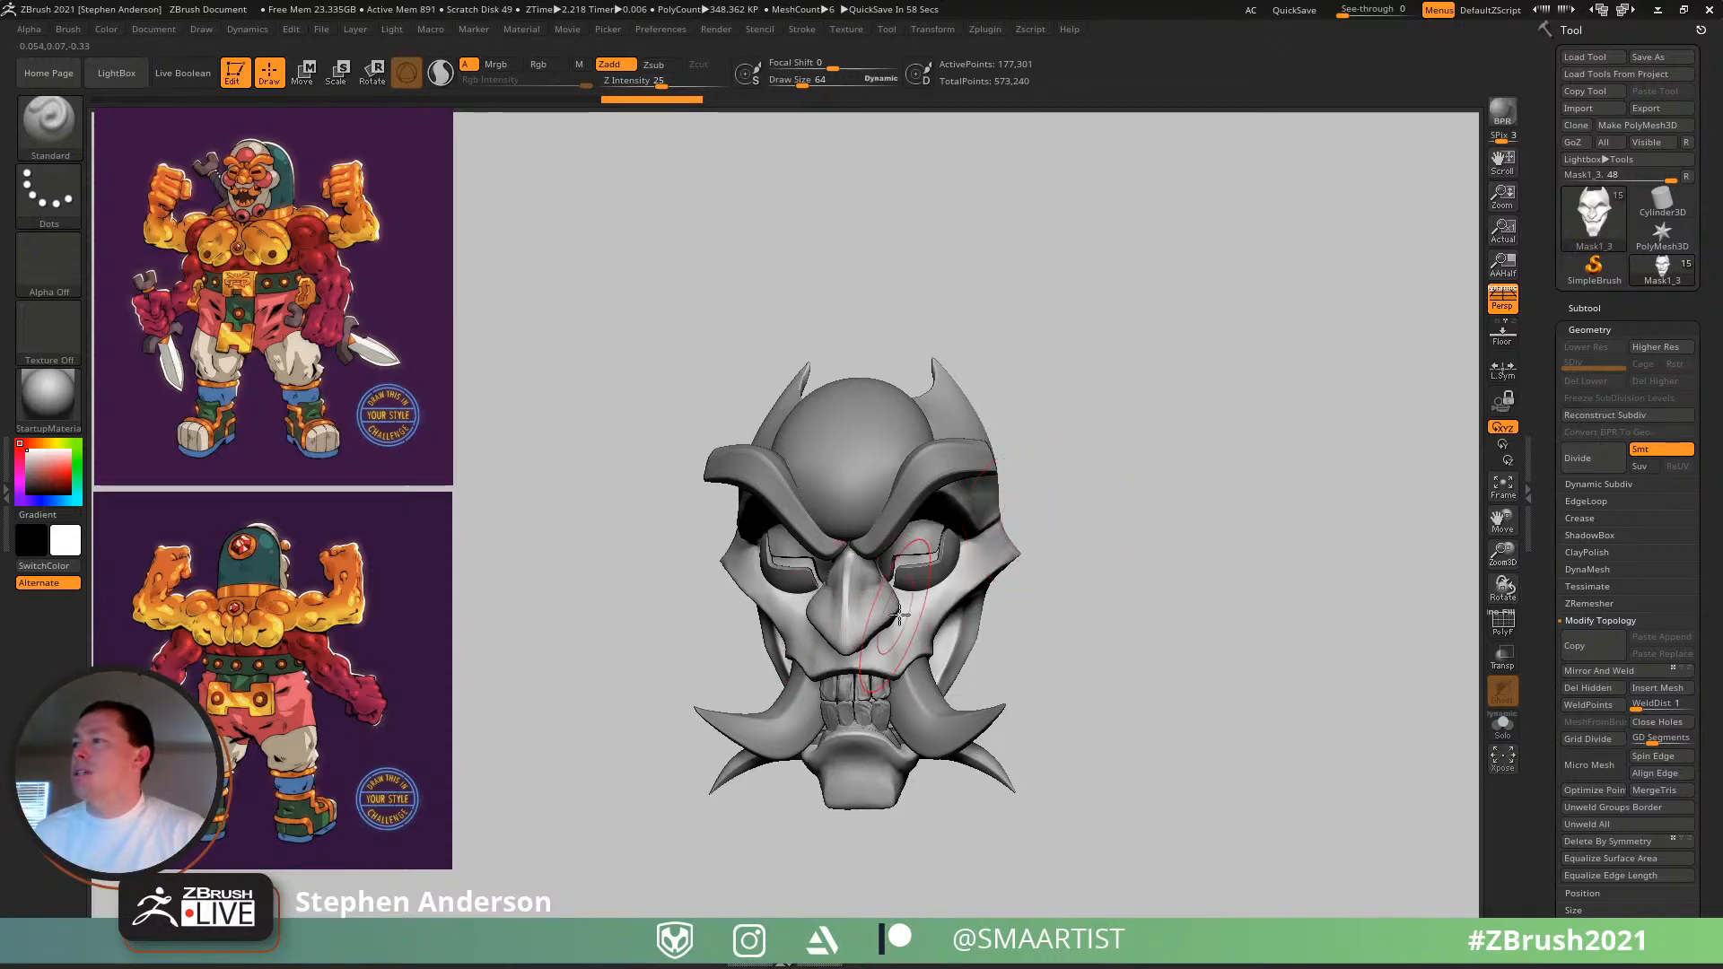
mouse_move(1040, 521)
mouse_down()
mouse_move(1112, 538)
mouse_move(980, 599)
mouse_move(1047, 581)
mouse_move(1077, 571)
mouse_move(948, 588)
mouse_move(1081, 575)
mouse_move(1048, 565)
mouse_move(1047, 604)
mouse_move(1170, 547)
mouse_move(1176, 562)
mouse_move(1116, 557)
mouse_move(1150, 547)
mouse_up()
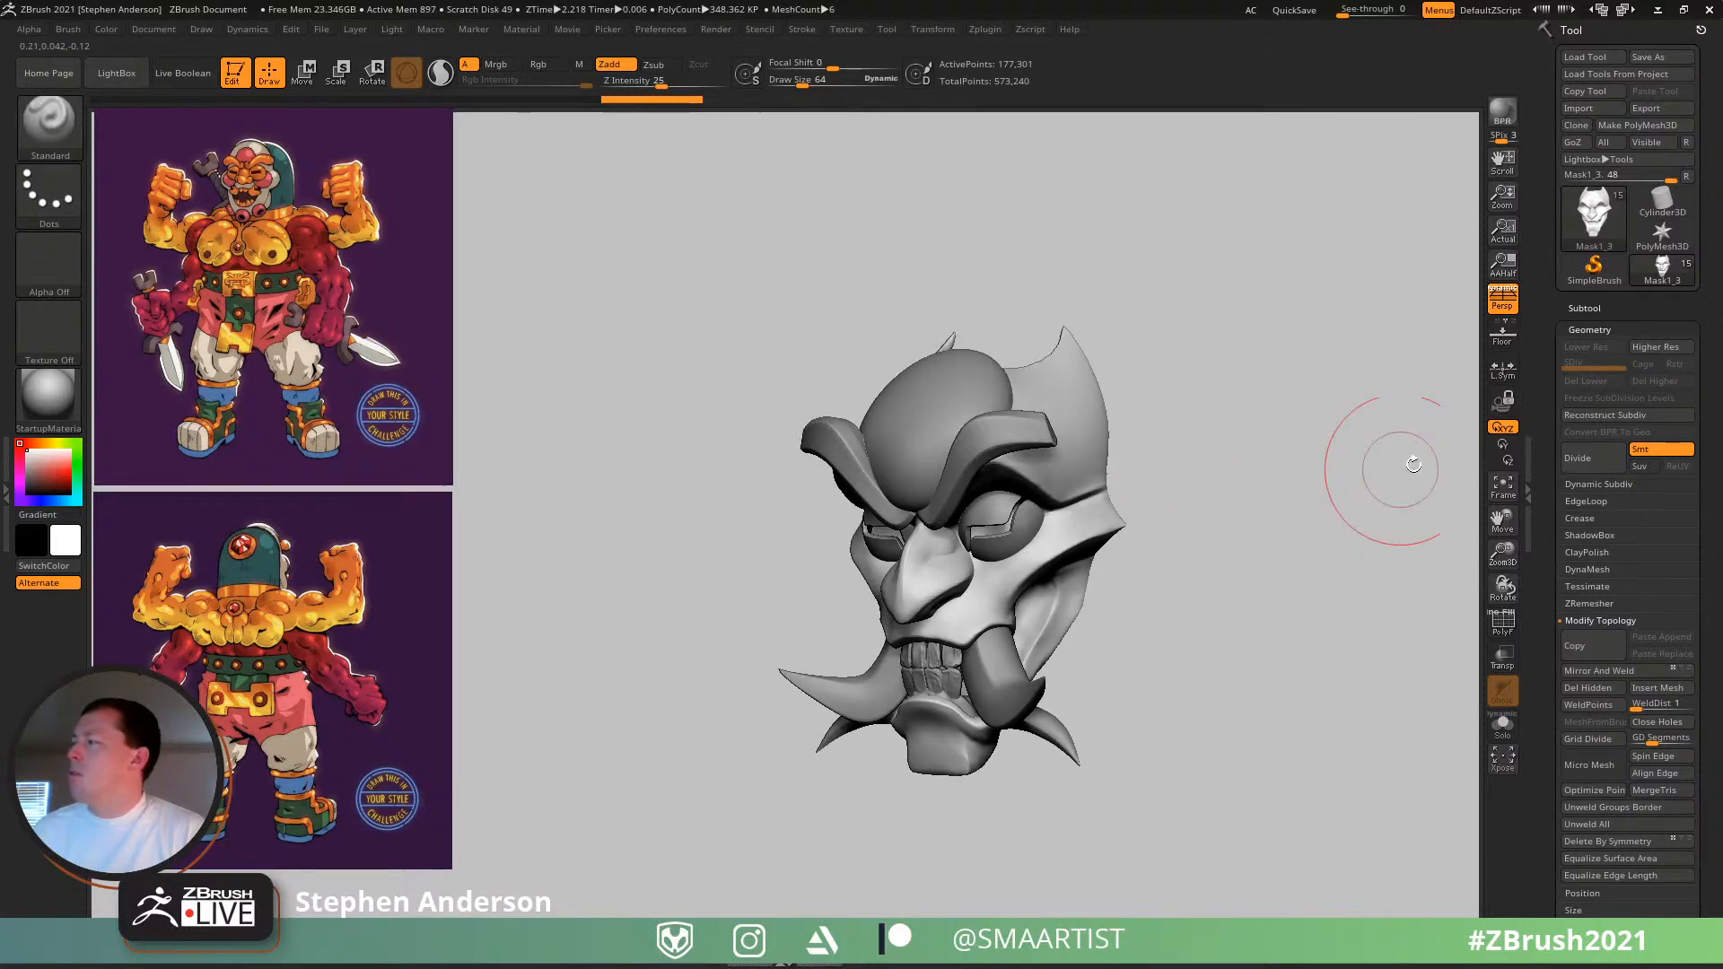
click(1585, 308)
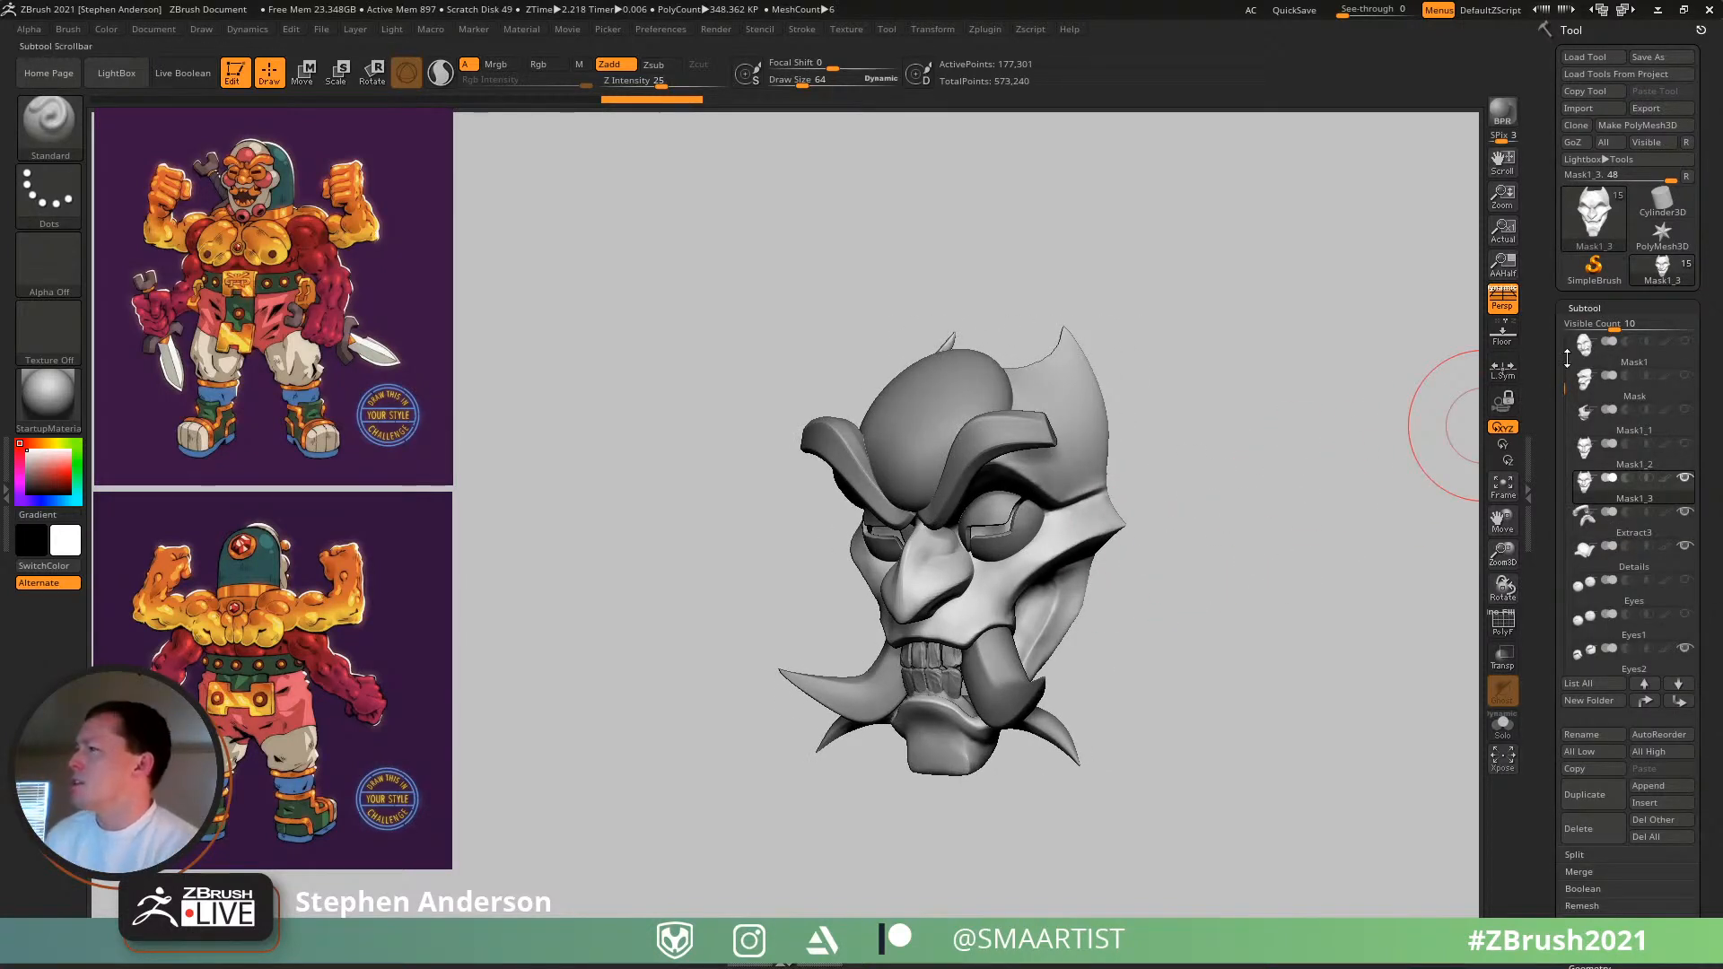
- Delete the unused Eyes and Eyes1 subtools
mouse_move(1220, 494)
mouse_down()
mouse_move(1192, 511)
mouse_move(1126, 499)
mouse_move(1219, 511)
mouse_move(1034, 533)
mouse_move(1014, 611)
mouse_up()
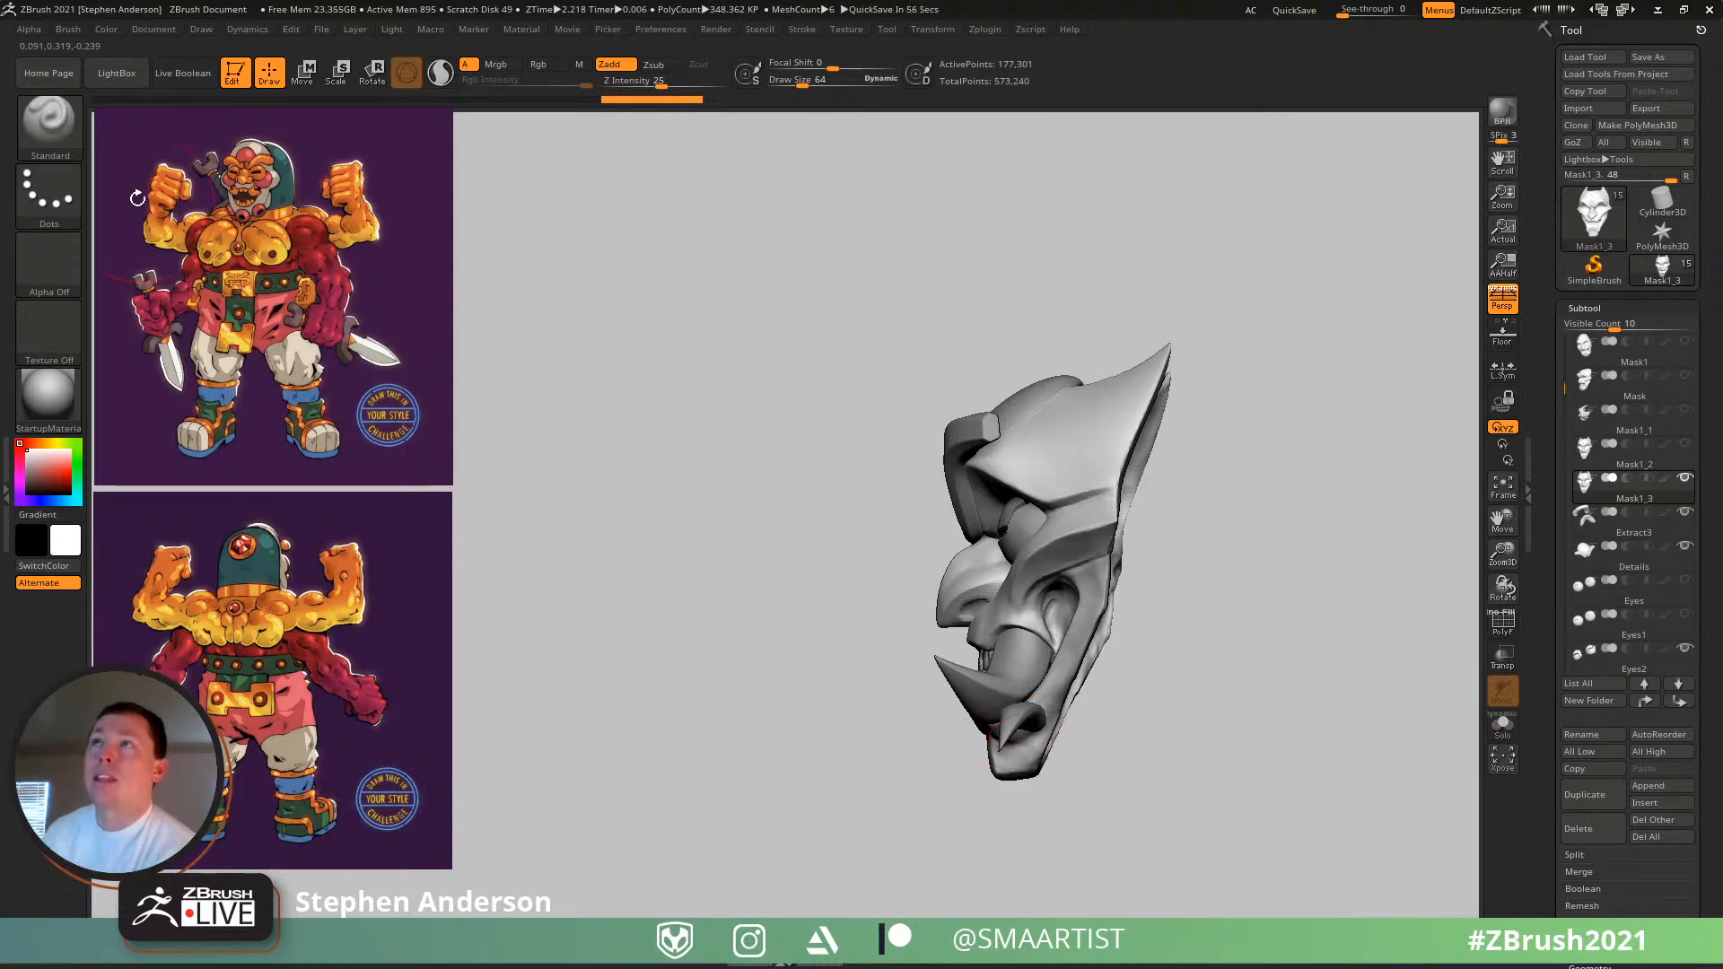
click(245, 30)
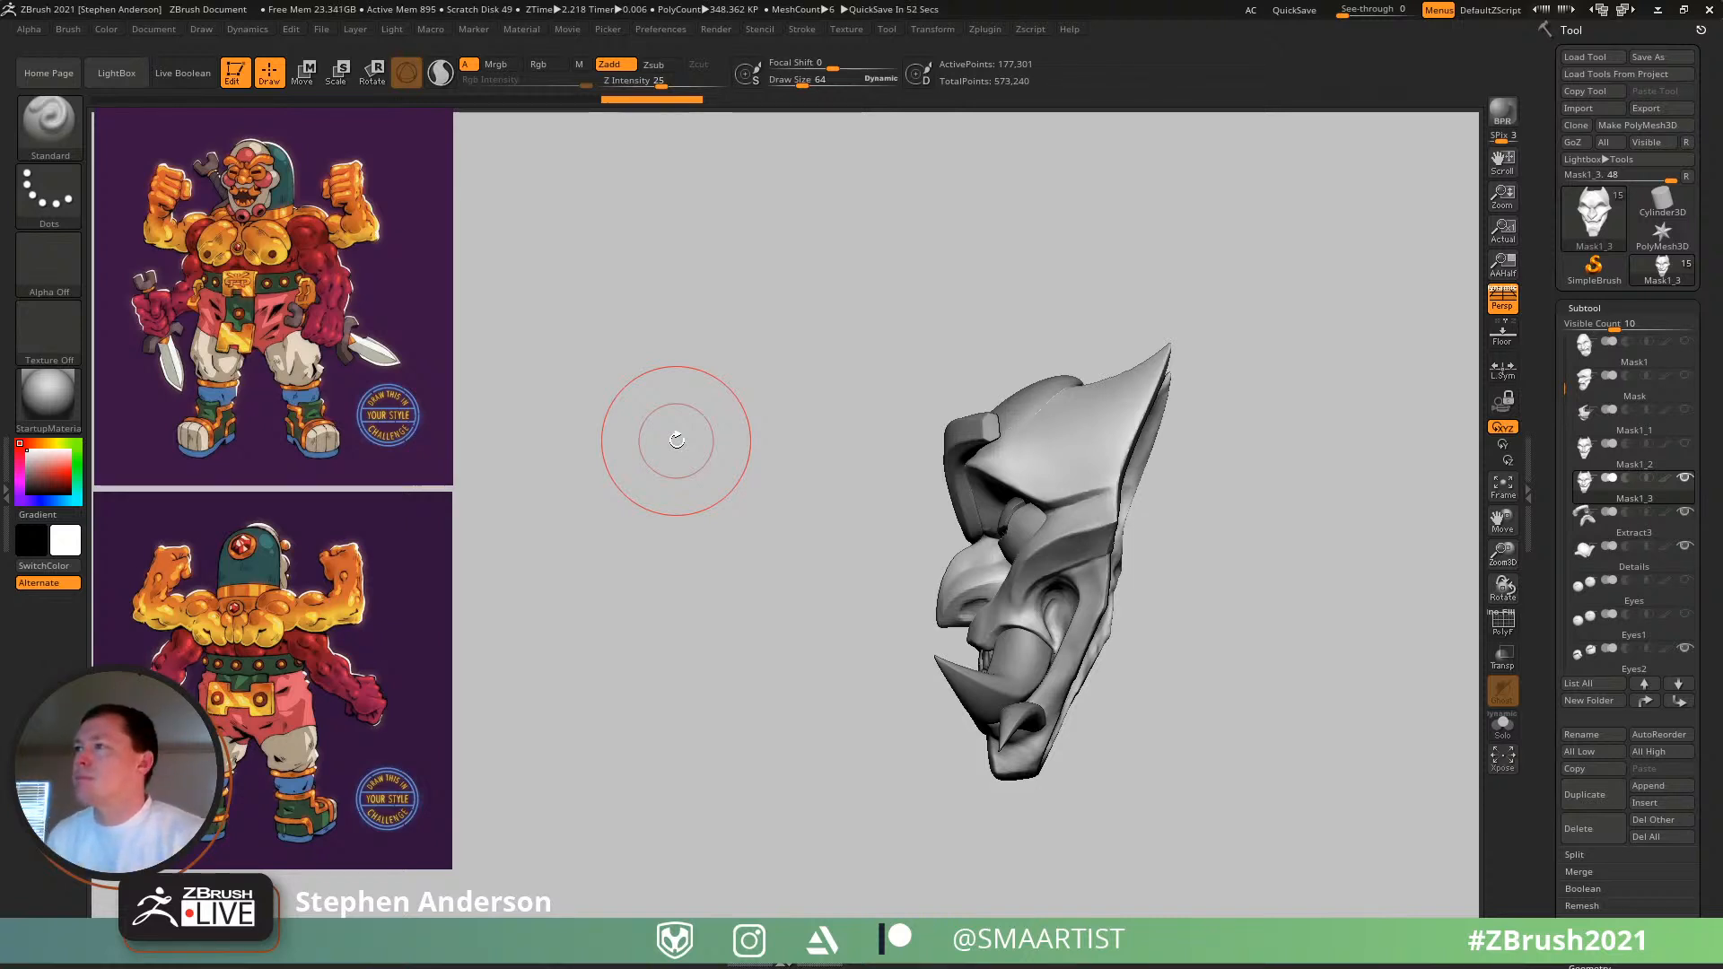
right_drag(1034, 468, 1140, 474)
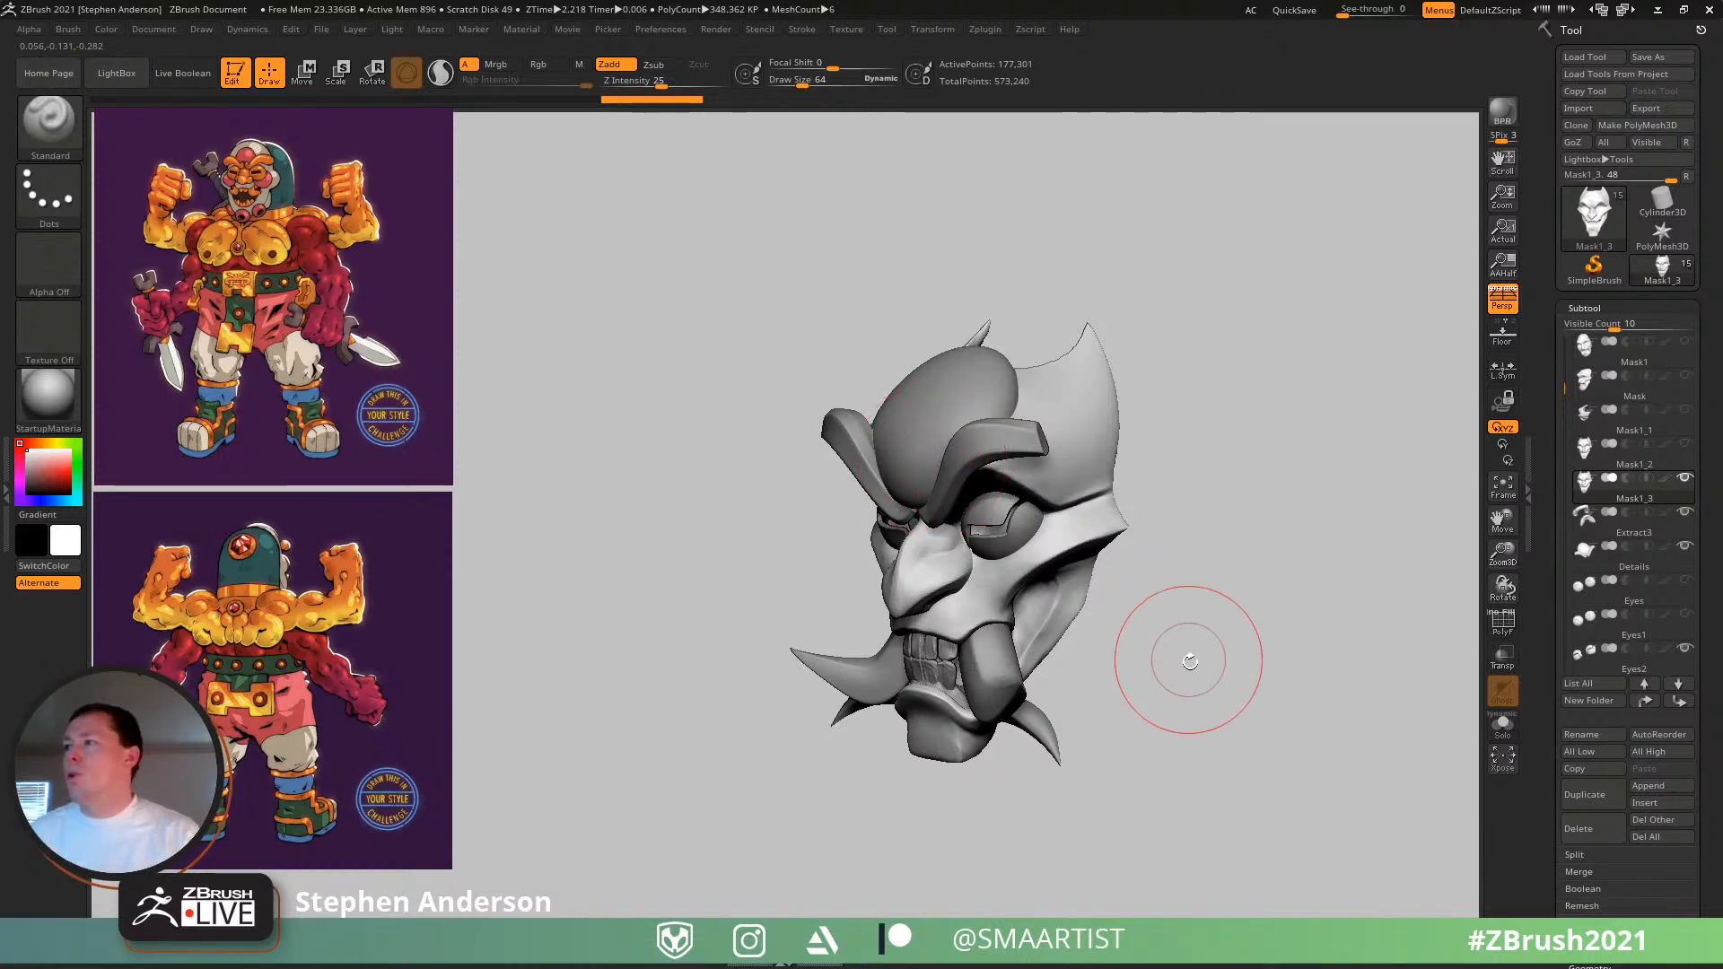
right_drag(1185, 657, 1188, 596)
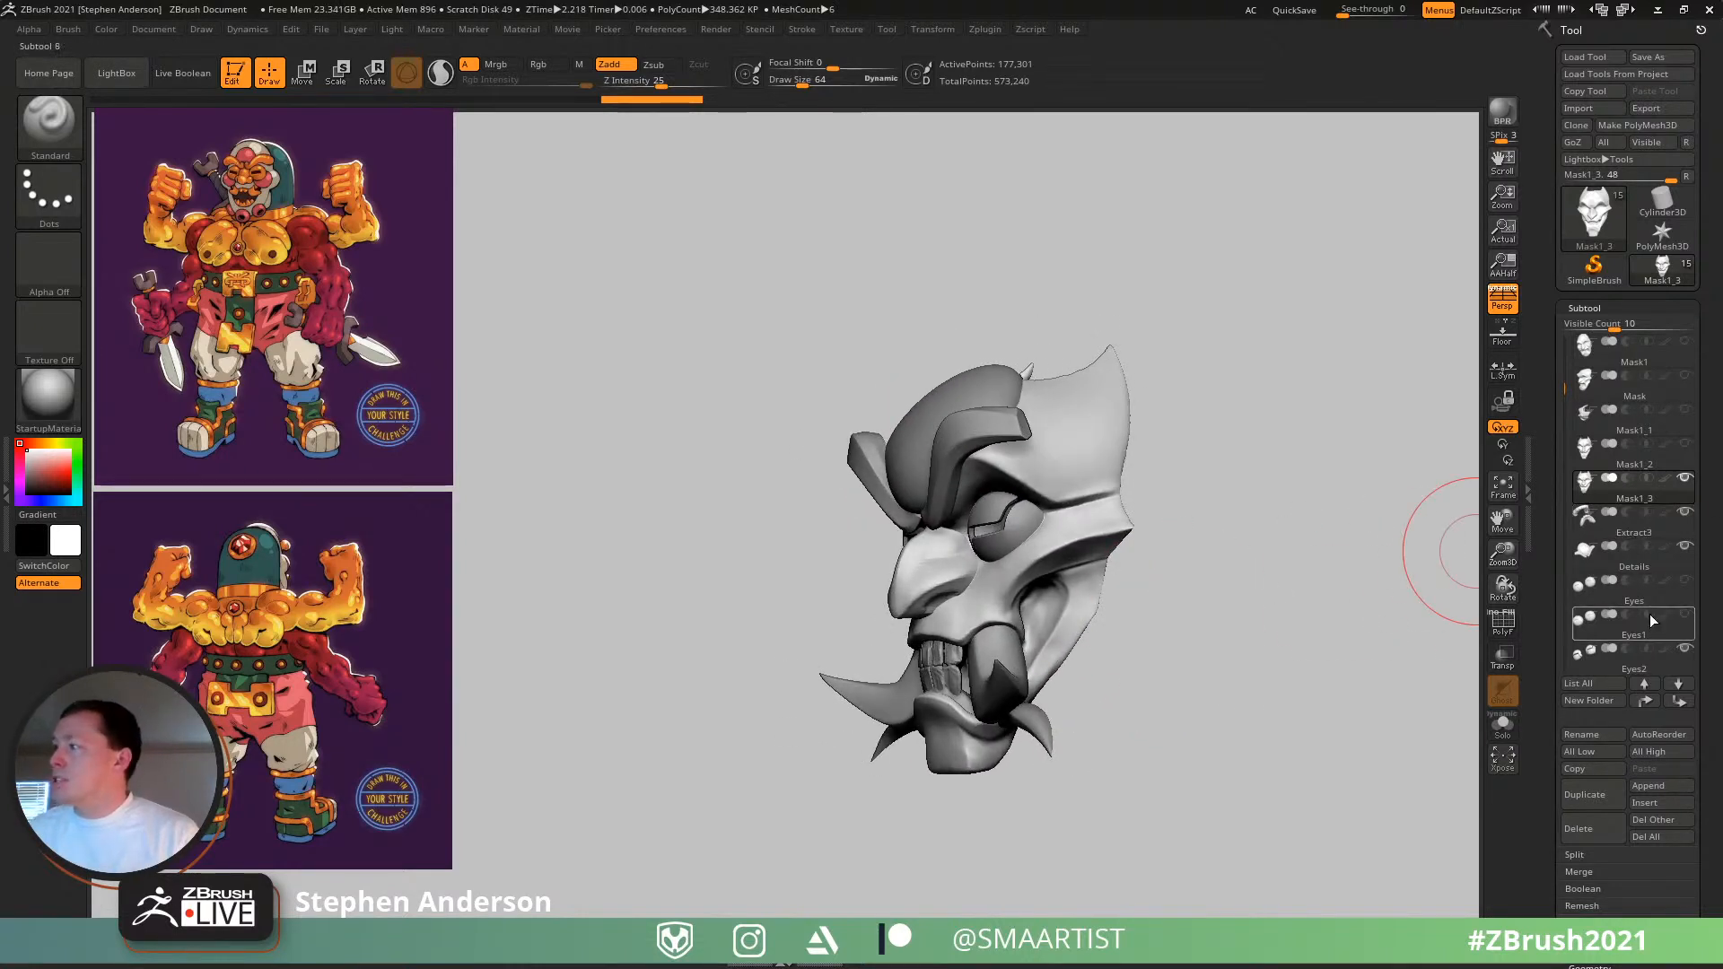
drag(1564, 388, 1564, 429)
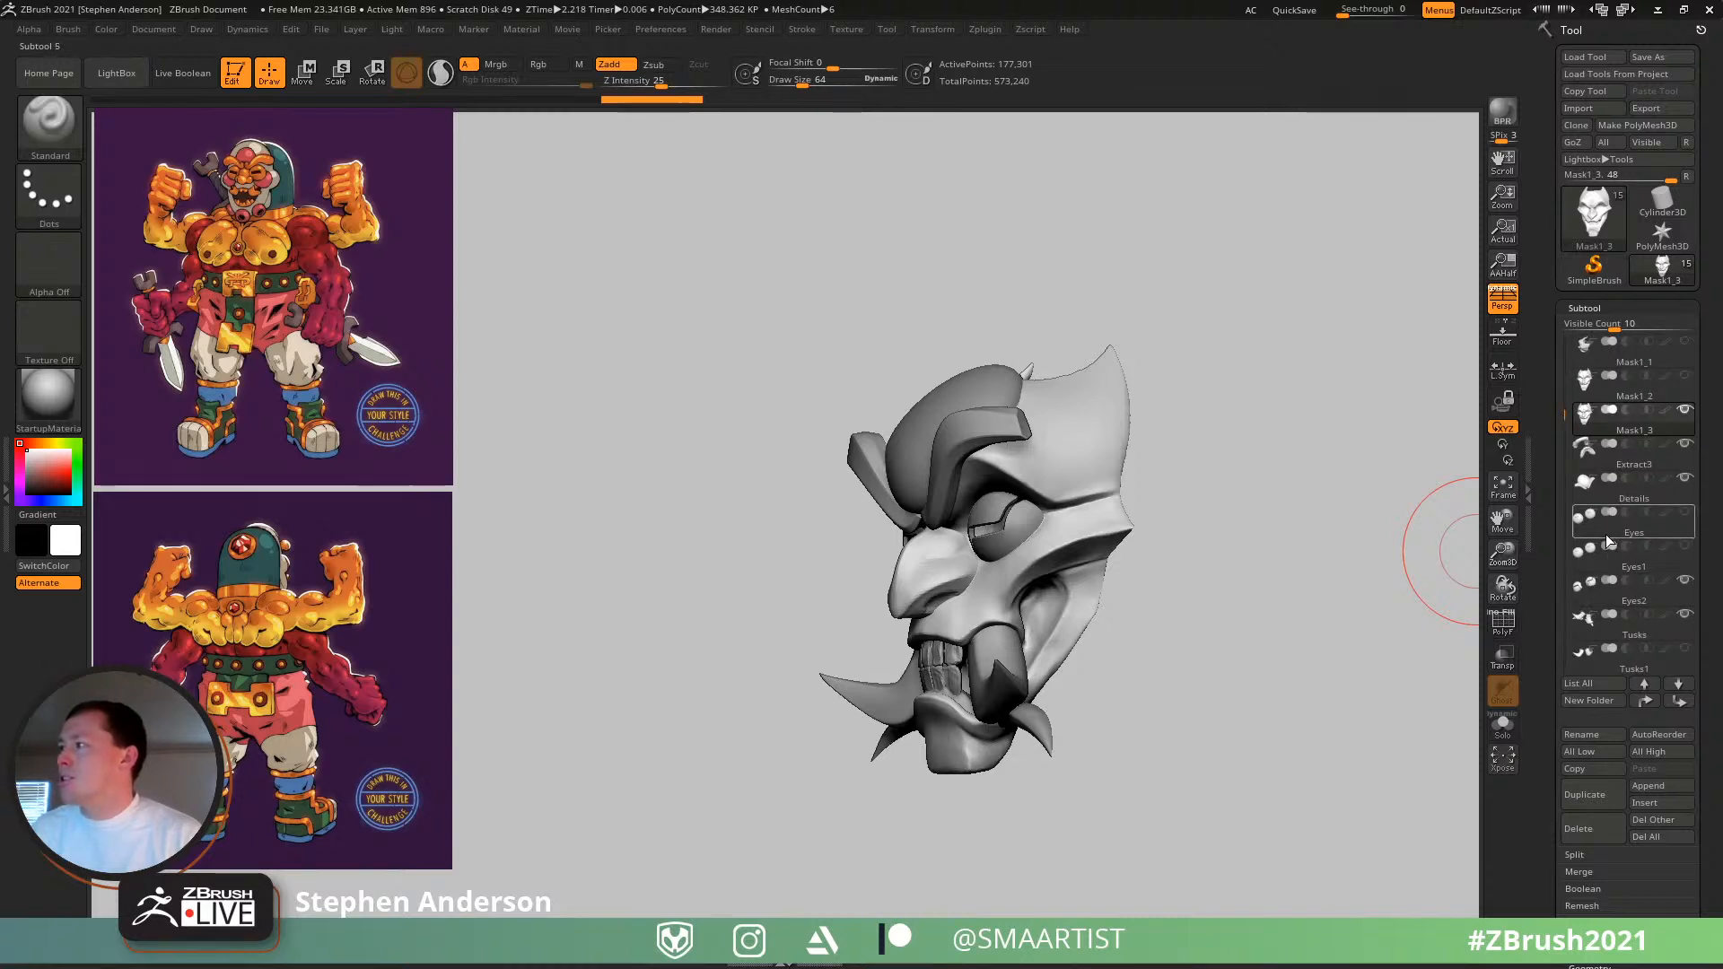
mouse_move(1608, 540)
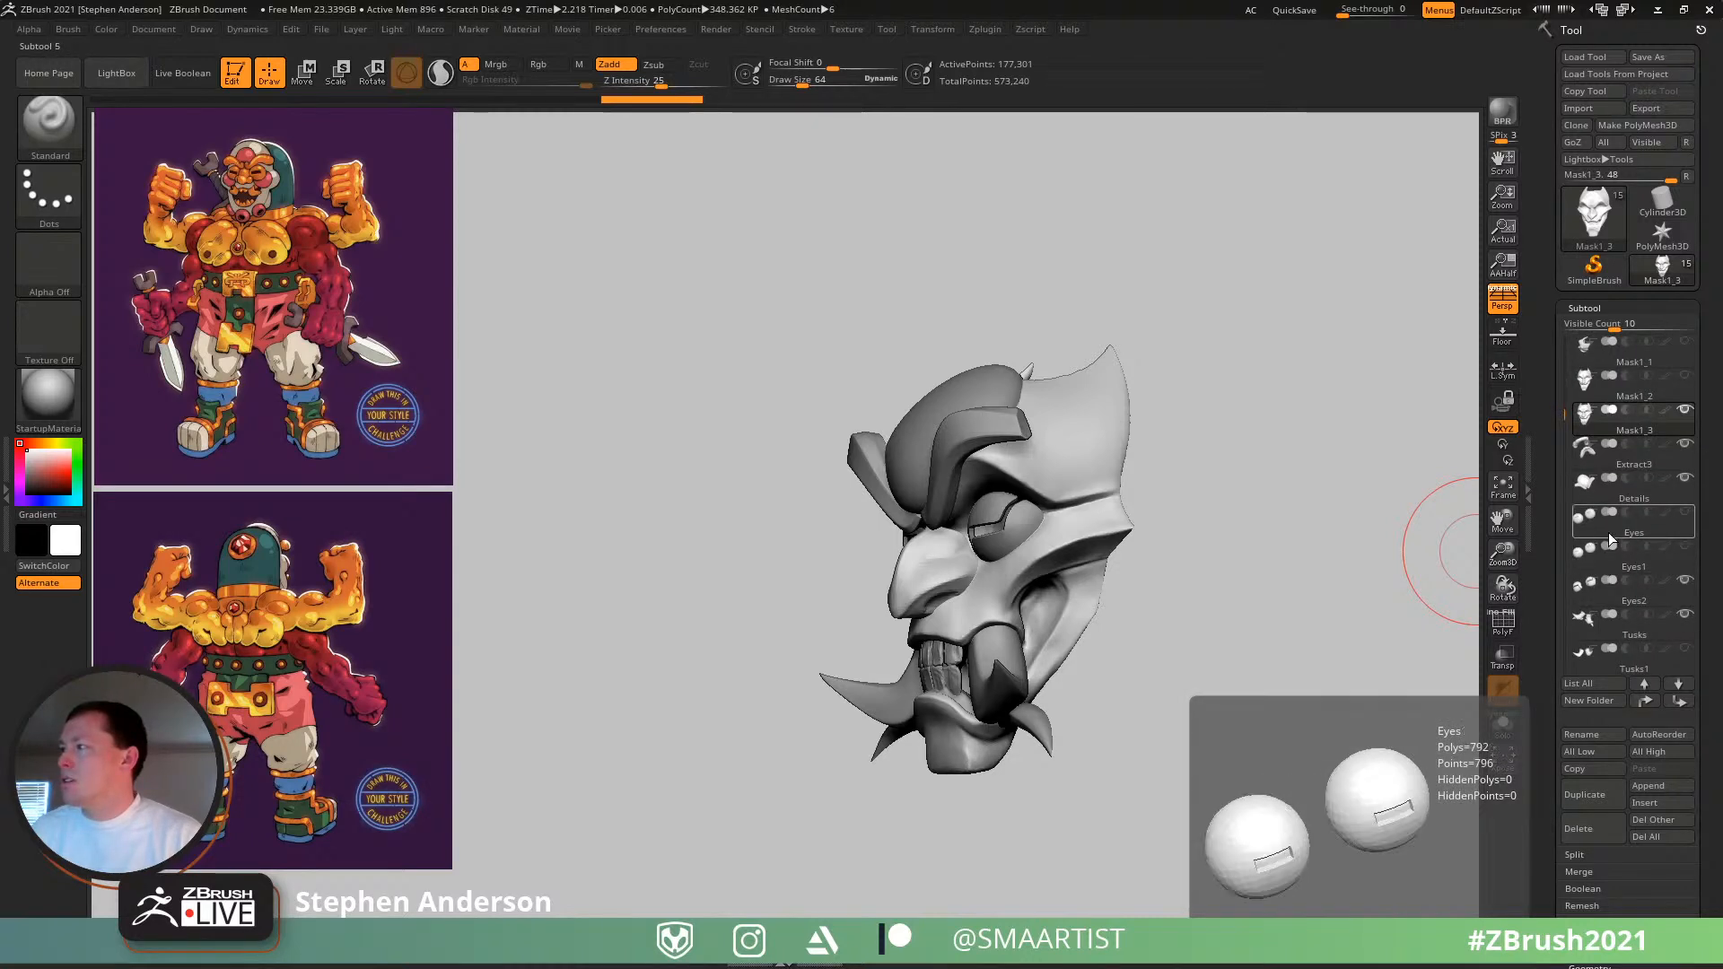
click(1608, 531)
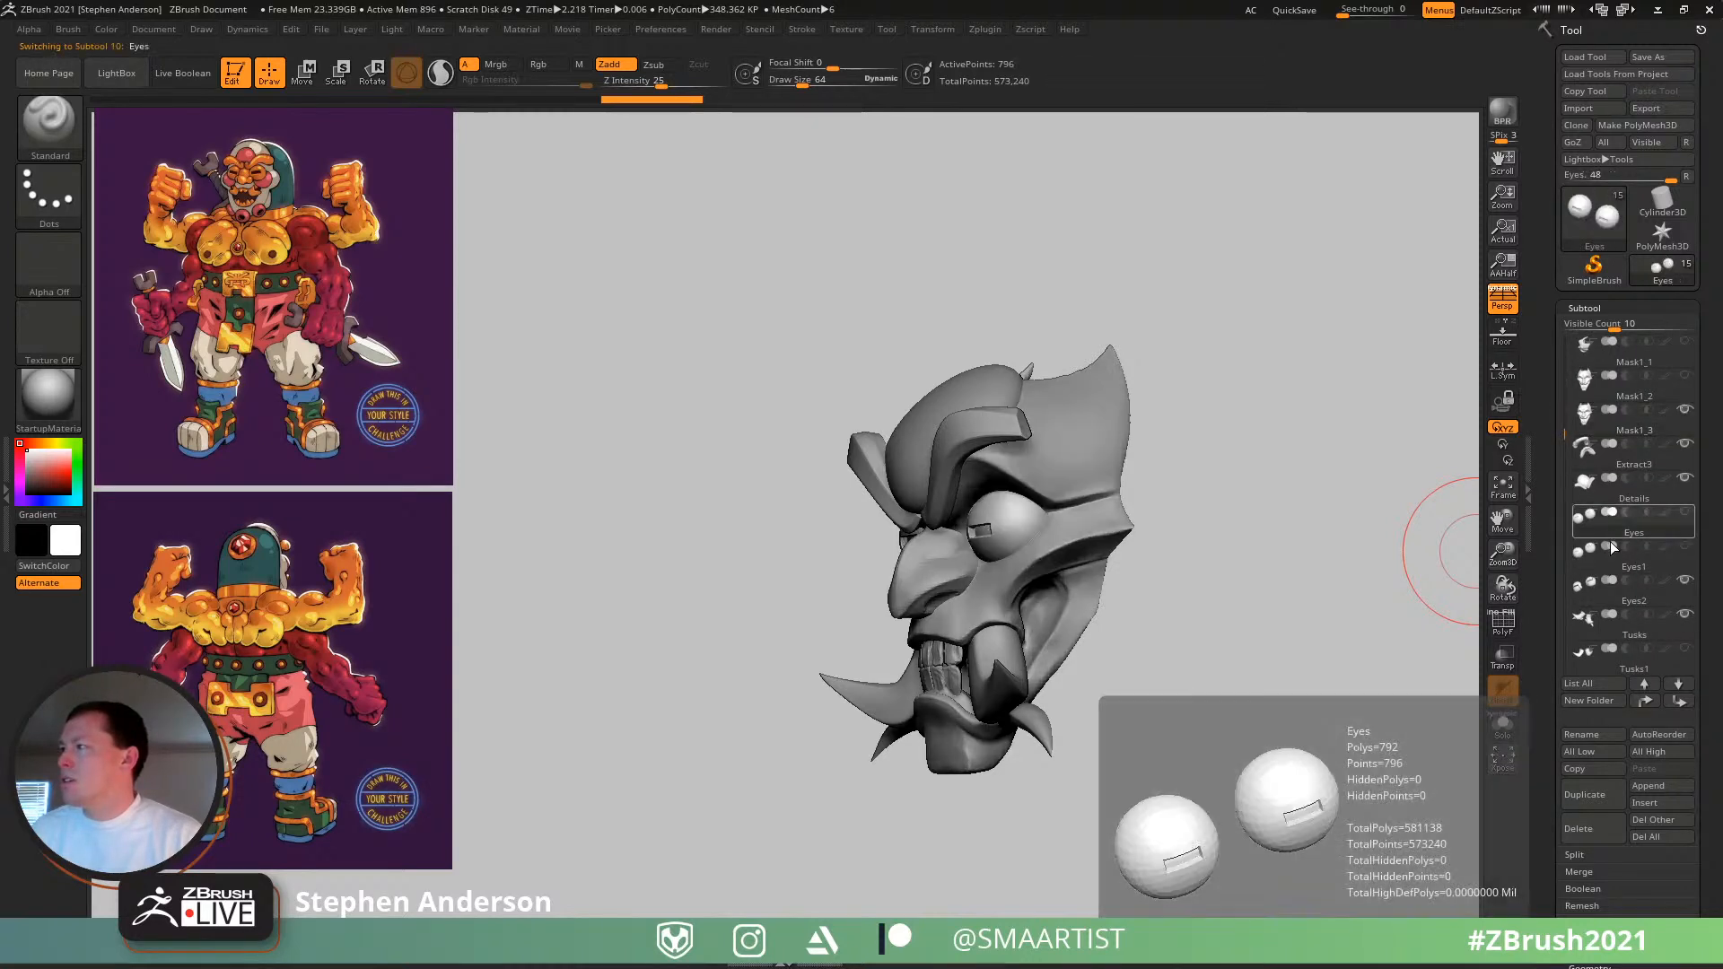
click(1587, 833)
click(1424, 864)
click(1581, 830)
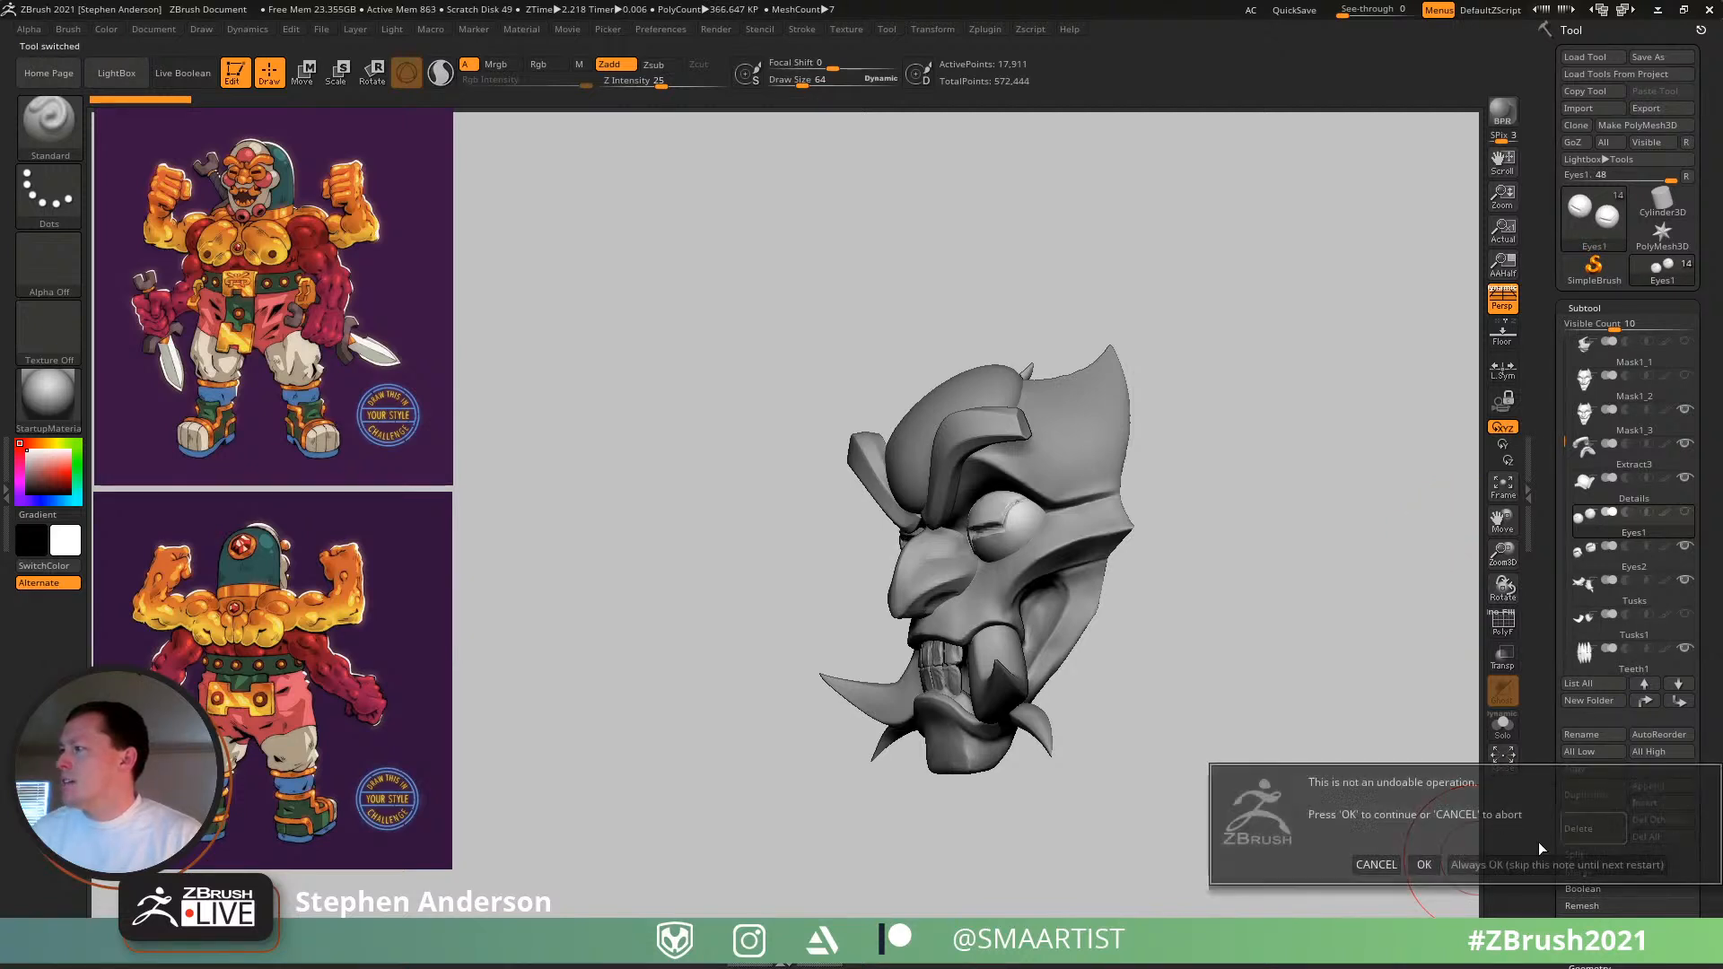
click(1424, 864)
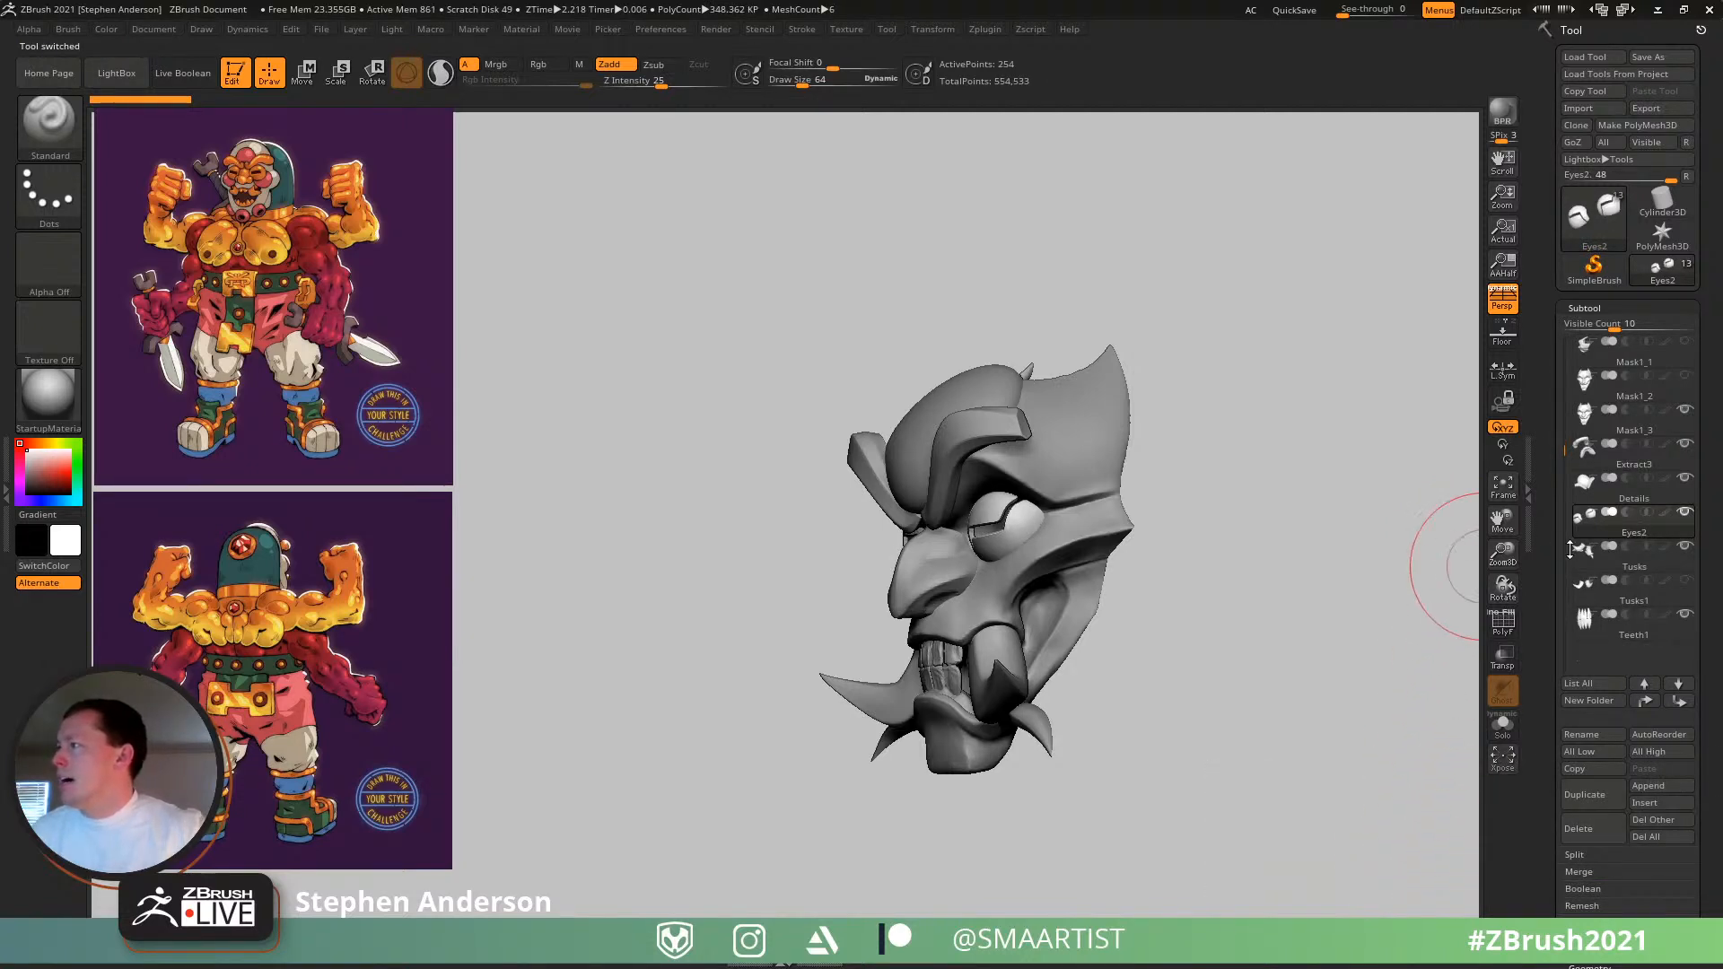
- Hide the Tusks subtool, show Tusks1 in its place, and inspect the mask from the side and front
mouse_move(1637, 593)
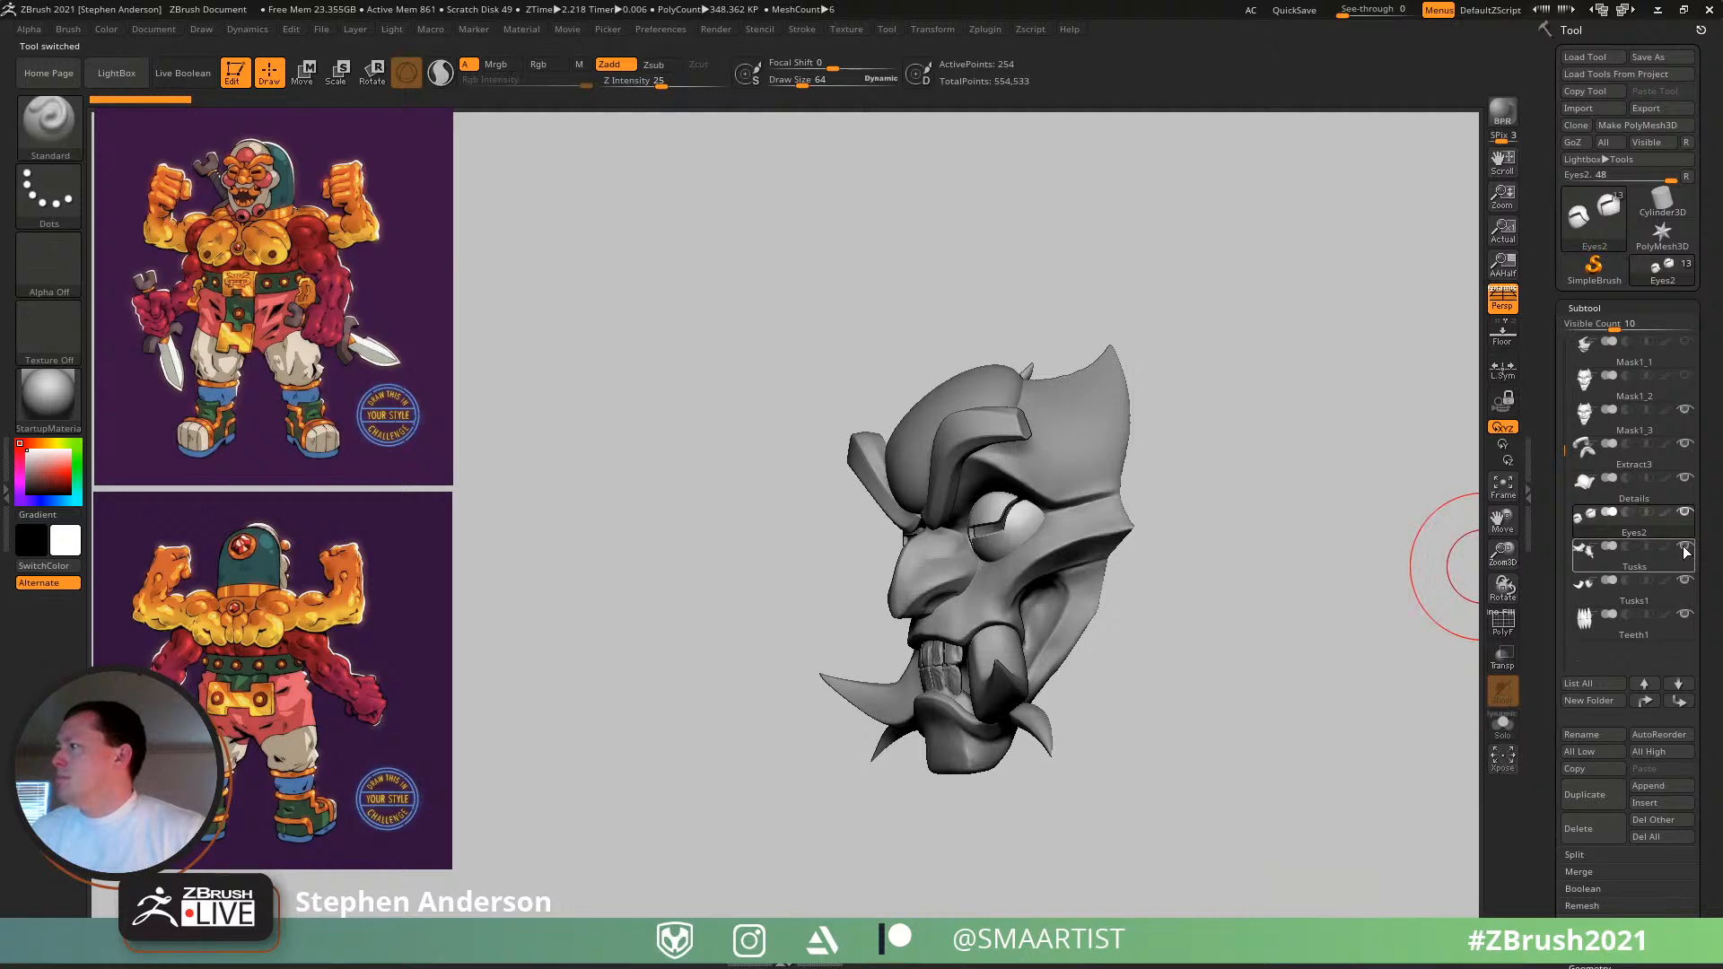
mouse_move(1159, 668)
mouse_down()
mouse_move(1116, 646)
mouse_move(1203, 617)
mouse_move(1262, 559)
mouse_move(1134, 577)
mouse_move(1177, 619)
mouse_move(1140, 588)
mouse_move(1169, 577)
mouse_up()
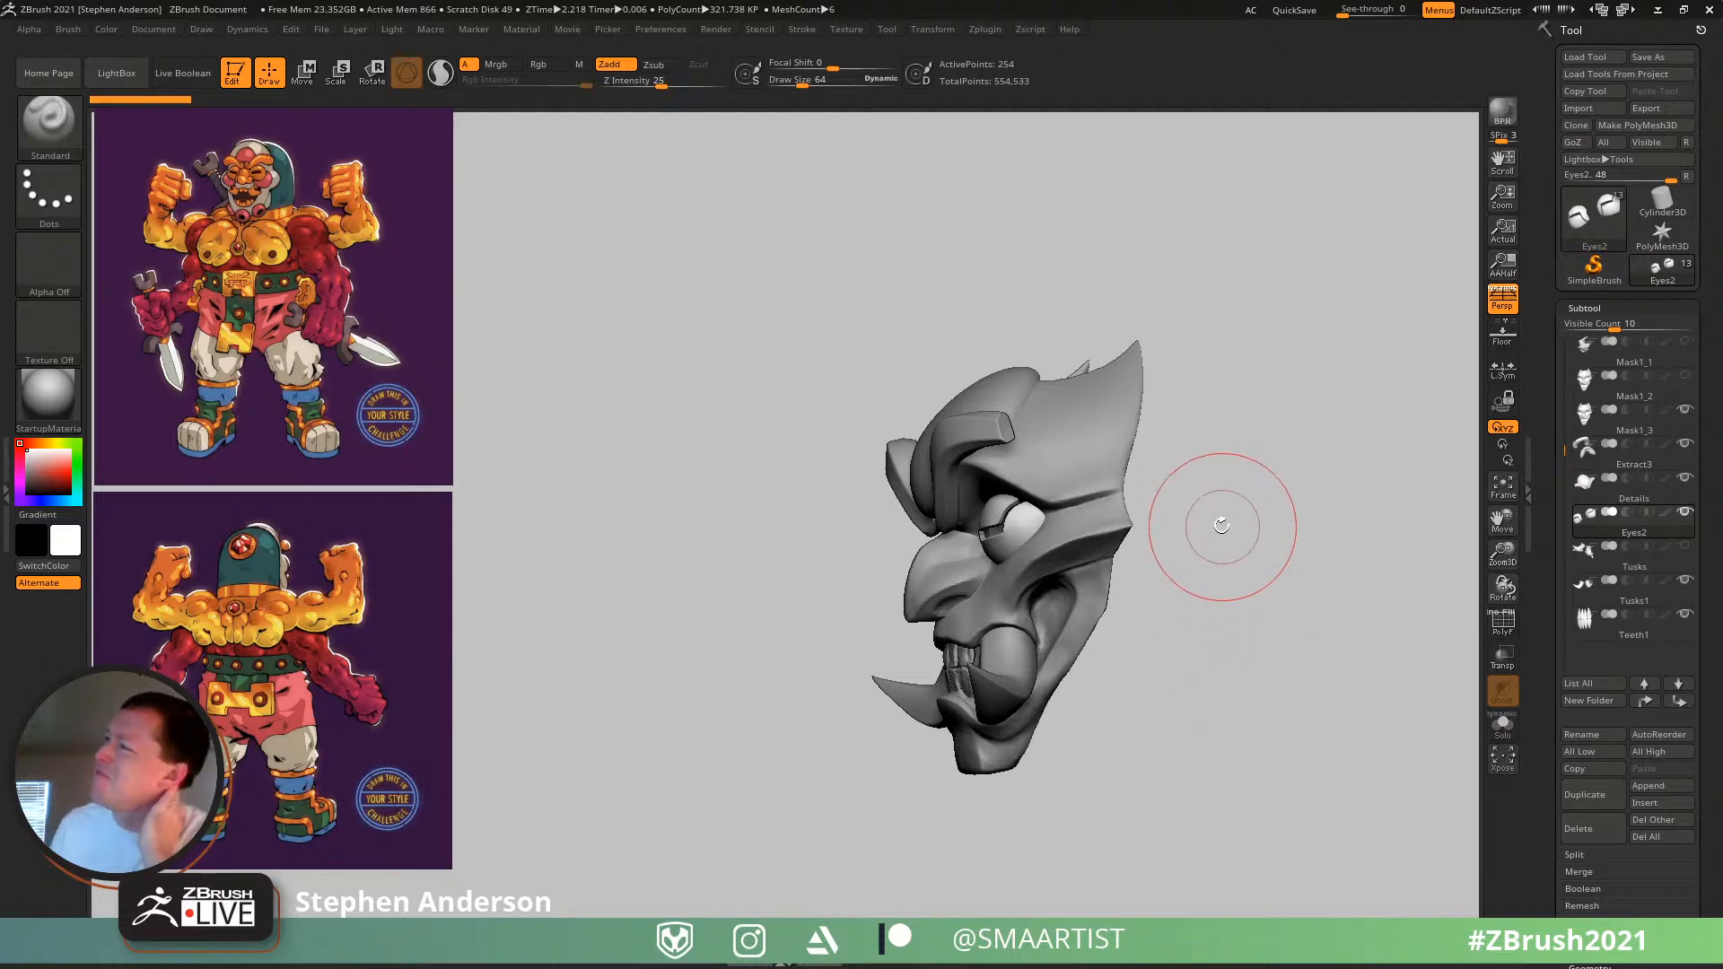
mouse_move(1220, 520)
mouse_down()
mouse_move(1254, 589)
mouse_move(1273, 542)
mouse_move(1167, 538)
mouse_move(1250, 576)
mouse_up()
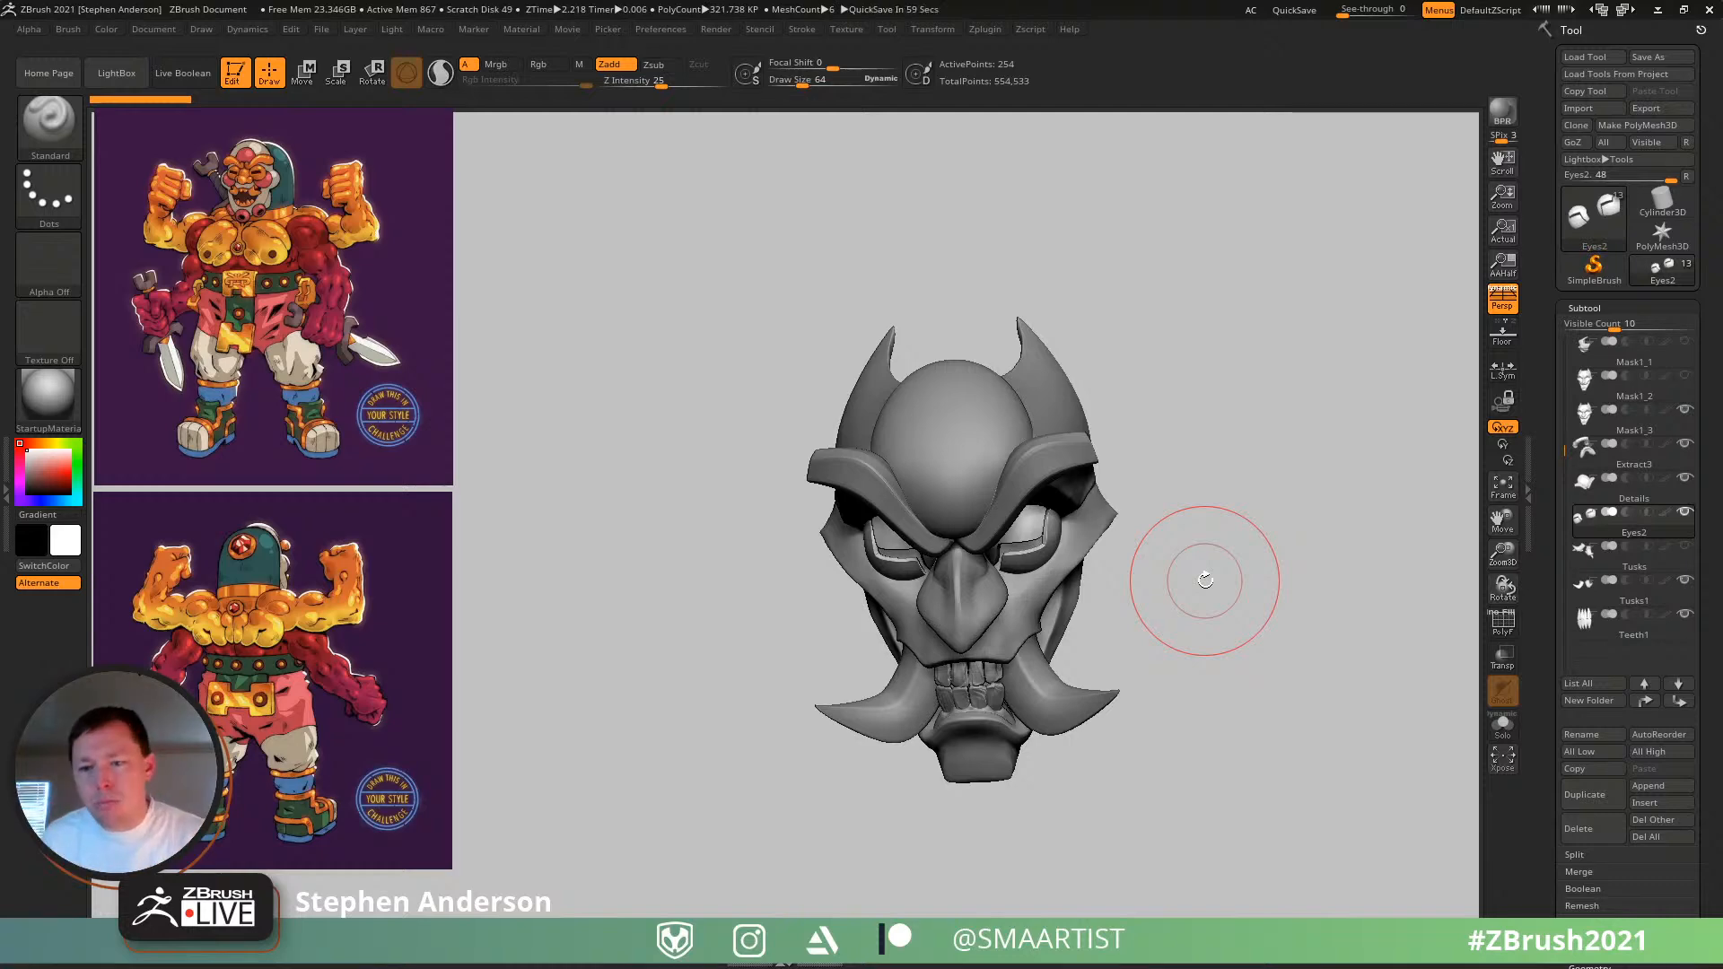
- Load the CatSimTest_03 sleeping kitten tool from the _B_2021 folder
click(1601, 56)
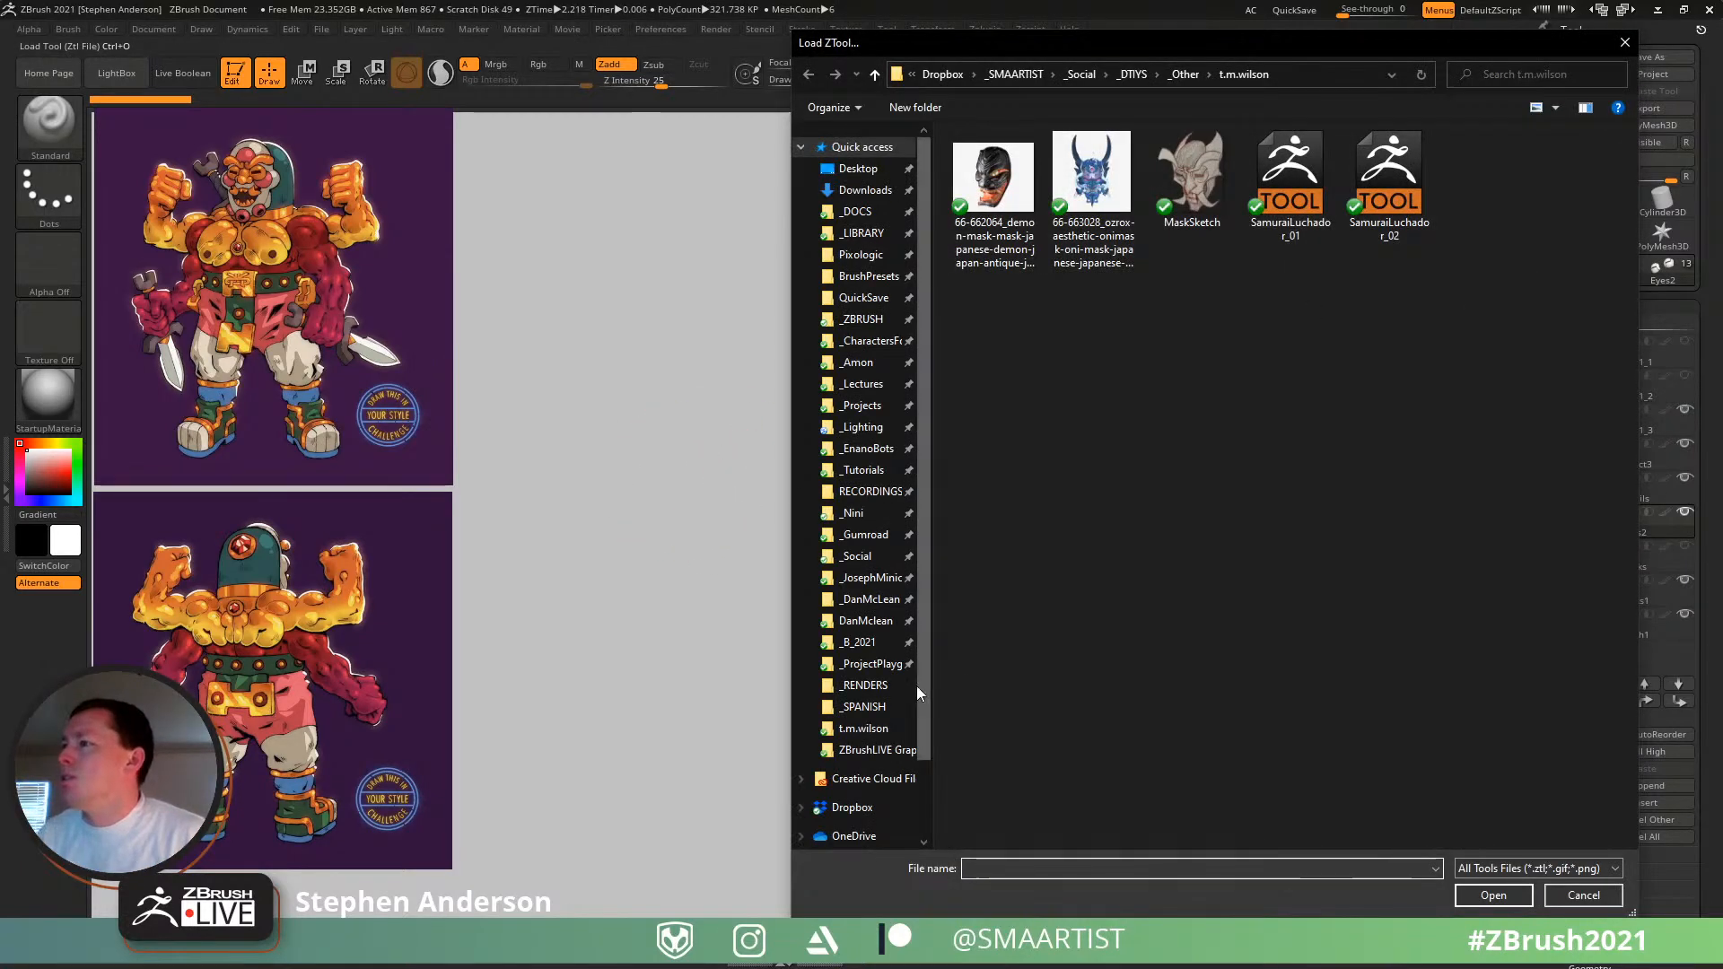
click(860, 643)
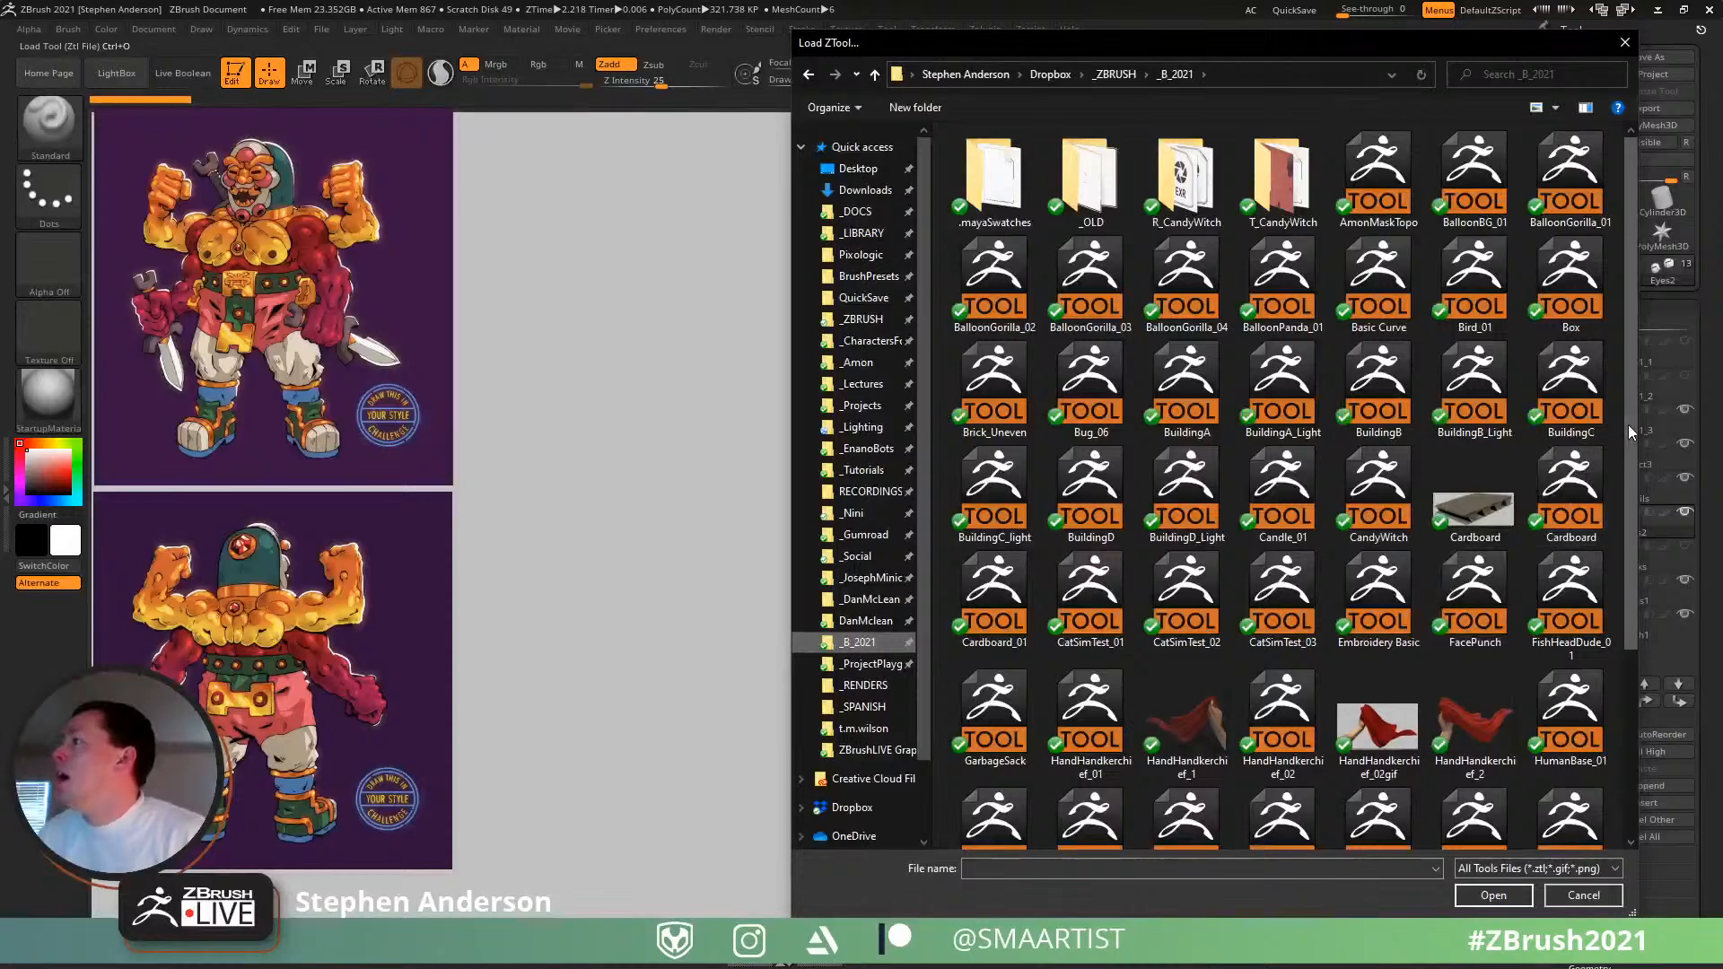
drag(1629, 428, 1626, 472)
click(1290, 548)
double_click(1290, 548)
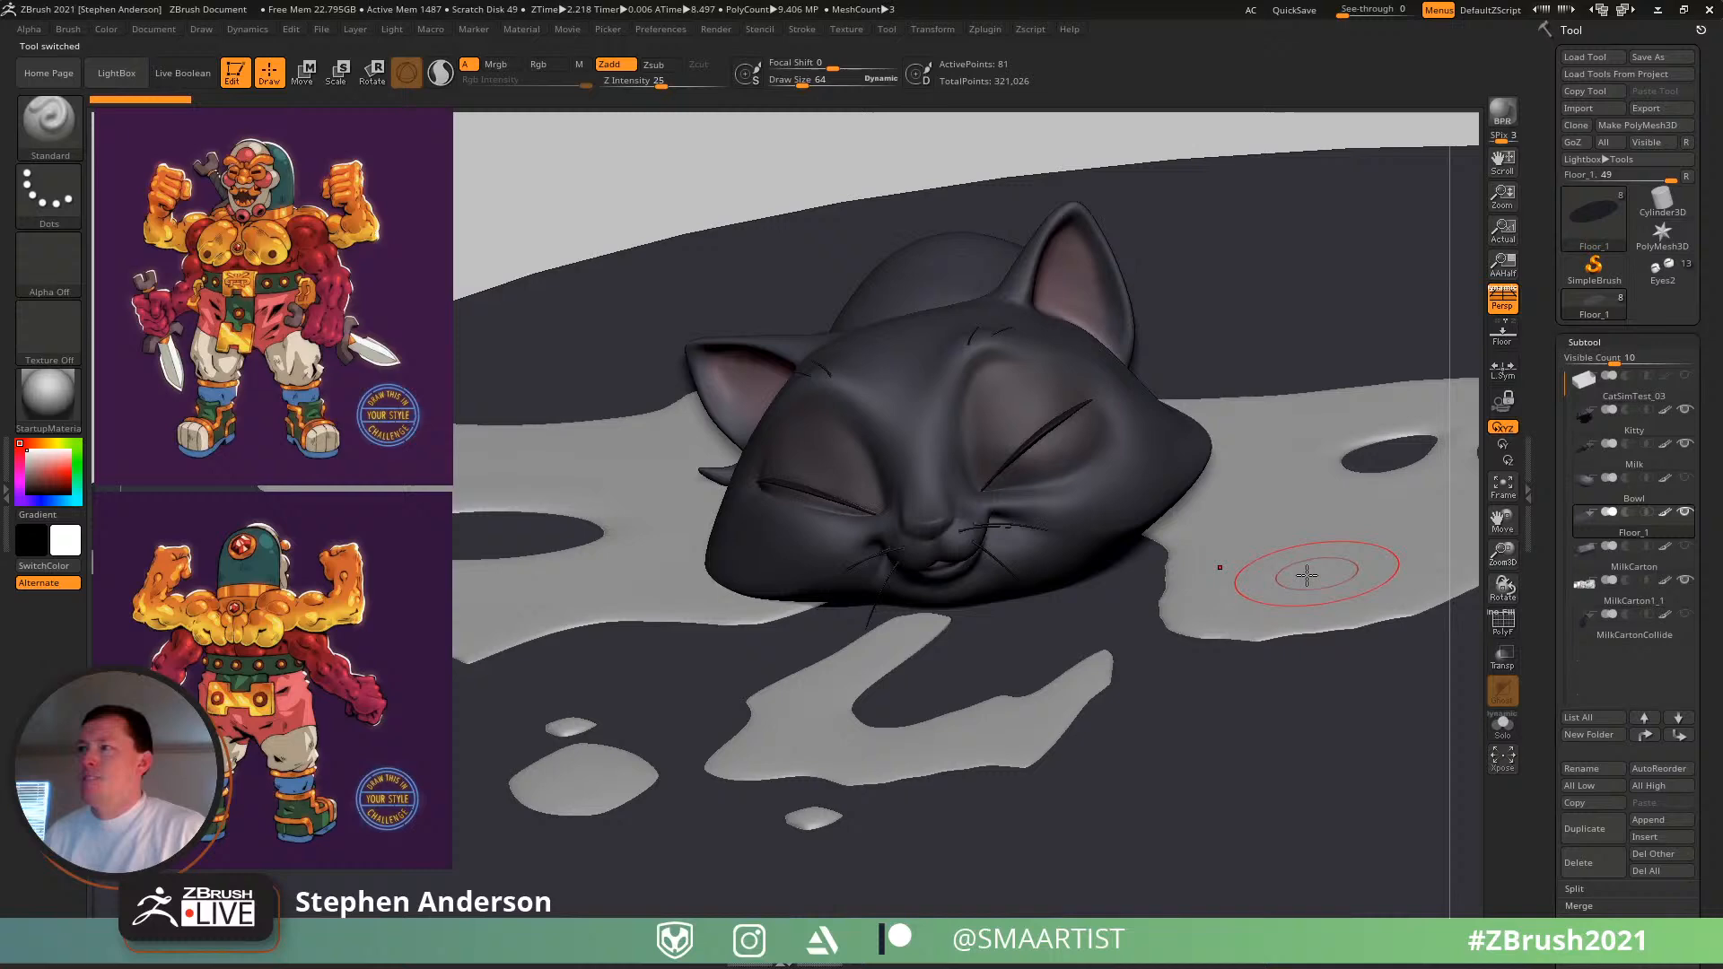
- Isolate the Kitty subtool, examine the sleeping body from several sides, and bring the full scene back
mouse_move(1200, 604)
right_down()
mouse_move(1391, 422)
mouse_move(1373, 439)
mouse_move(1063, 414)
mouse_move(1094, 422)
mouse_move(1068, 386)
mouse_move(1019, 444)
mouse_move(1068, 449)
mouse_move(986, 488)
mouse_move(1031, 430)
mouse_move(1050, 422)
mouse_move(914, 594)
right_up()
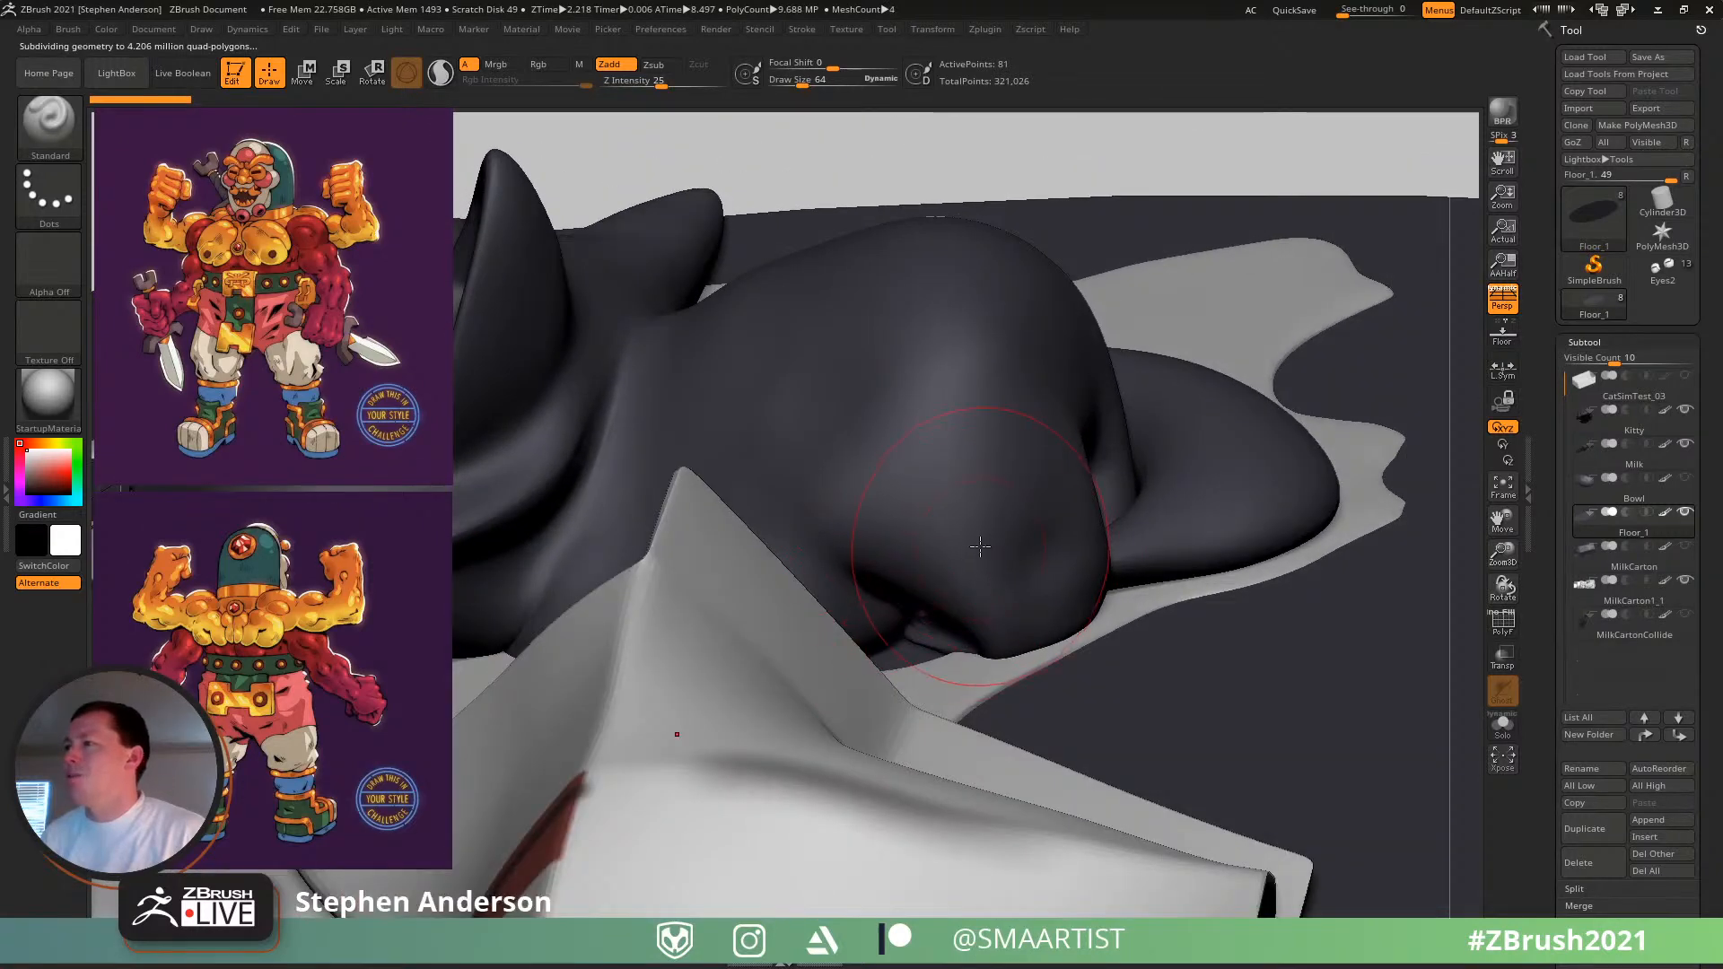
alt+click(1014, 558)
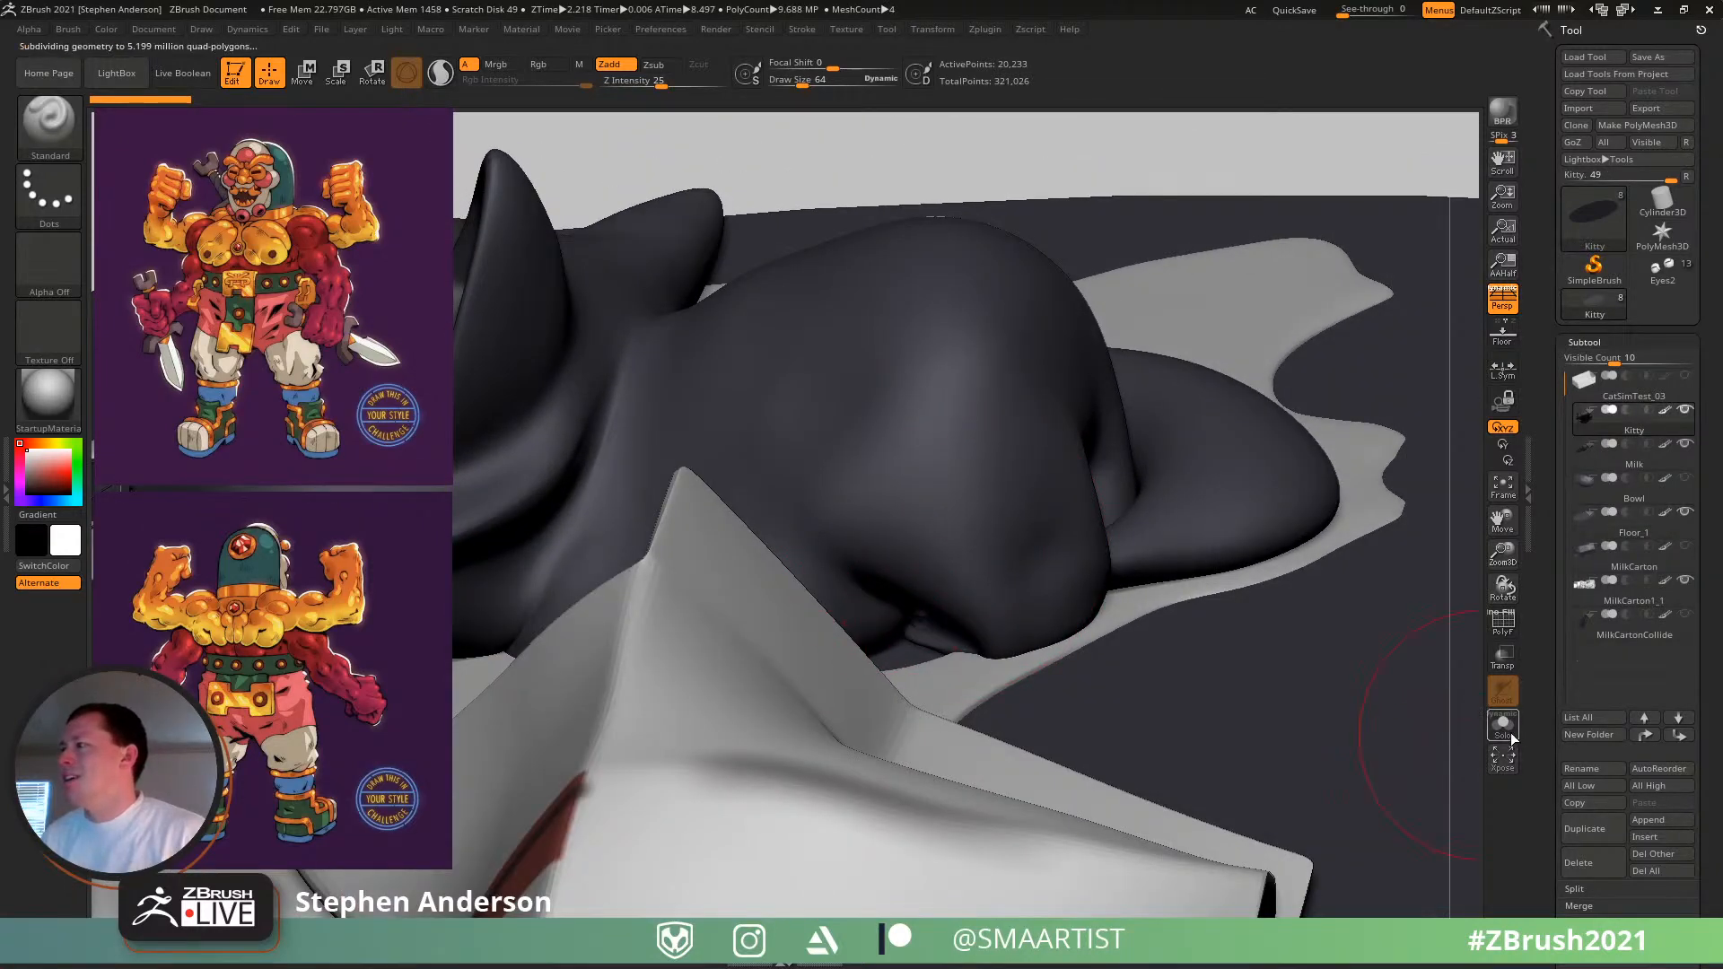
click(1503, 726)
mouse_move(1096, 655)
right_down()
mouse_move(991, 457)
mouse_move(1076, 485)
mouse_move(1060, 421)
mouse_move(1069, 607)
mouse_move(981, 488)
mouse_move(1225, 449)
right_up()
right_drag(1013, 511, 1113, 499)
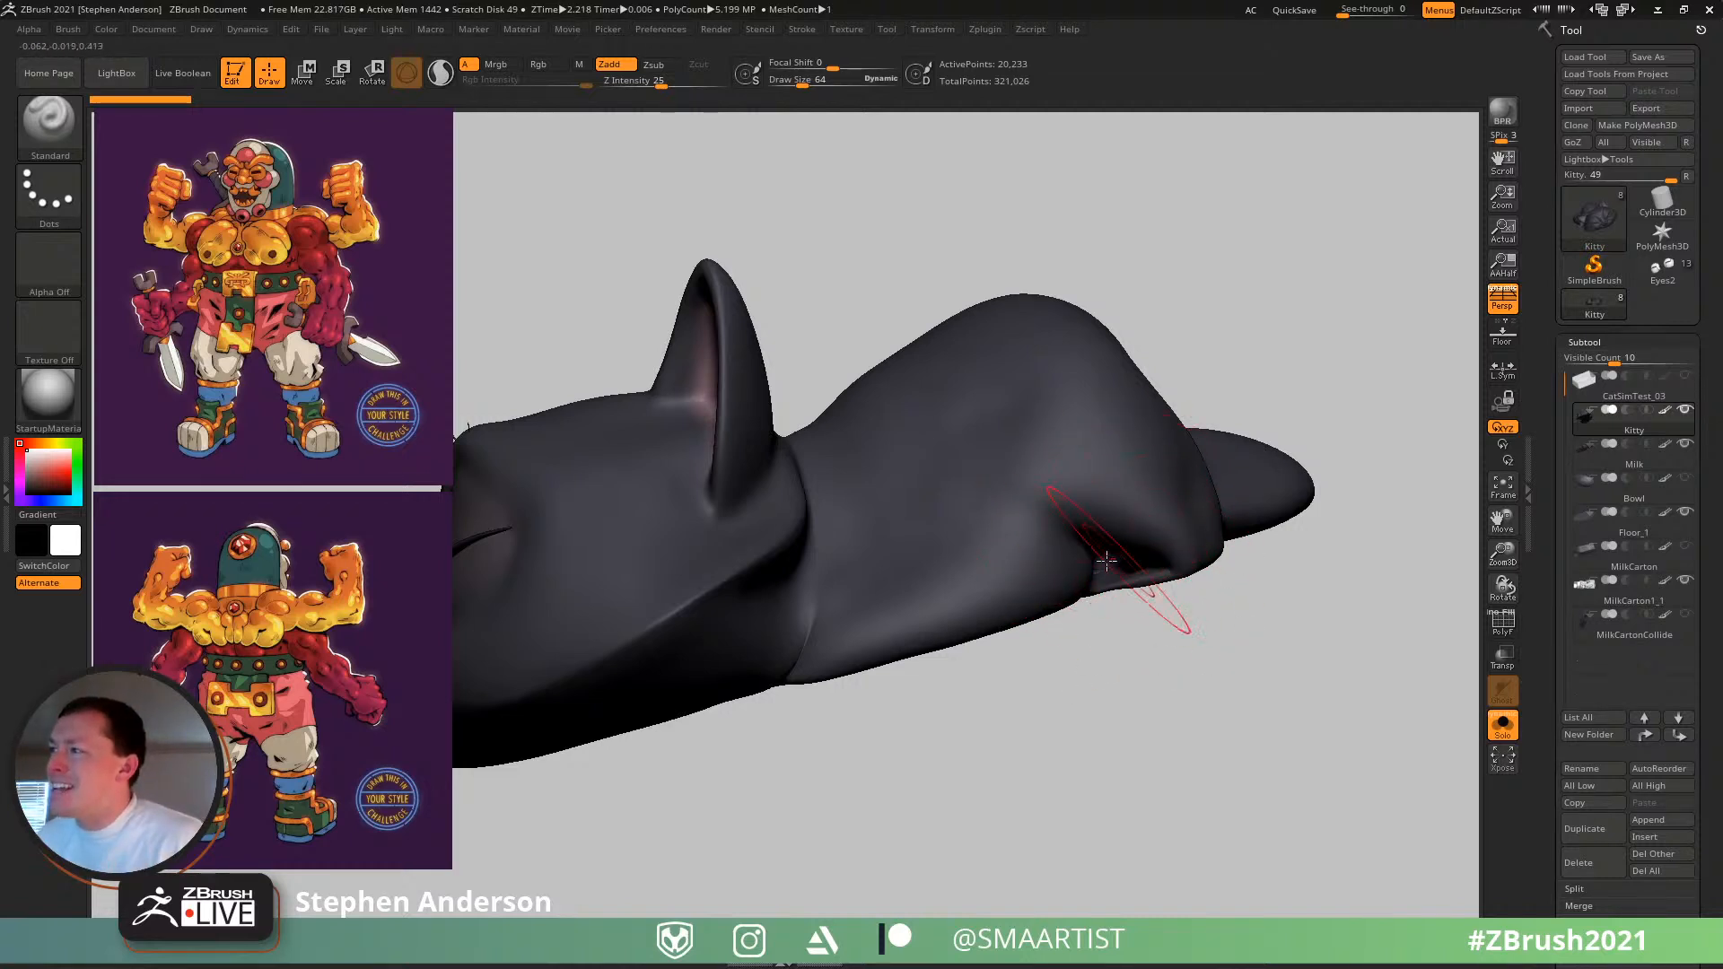
right_drag(1116, 552, 922, 680)
click(1503, 725)
- Select the MilkCarton1_1 subtool with the wireframe display on and examine the crumpled carton up close and beside the kitten
alt+click(891, 640)
key(shift+f)
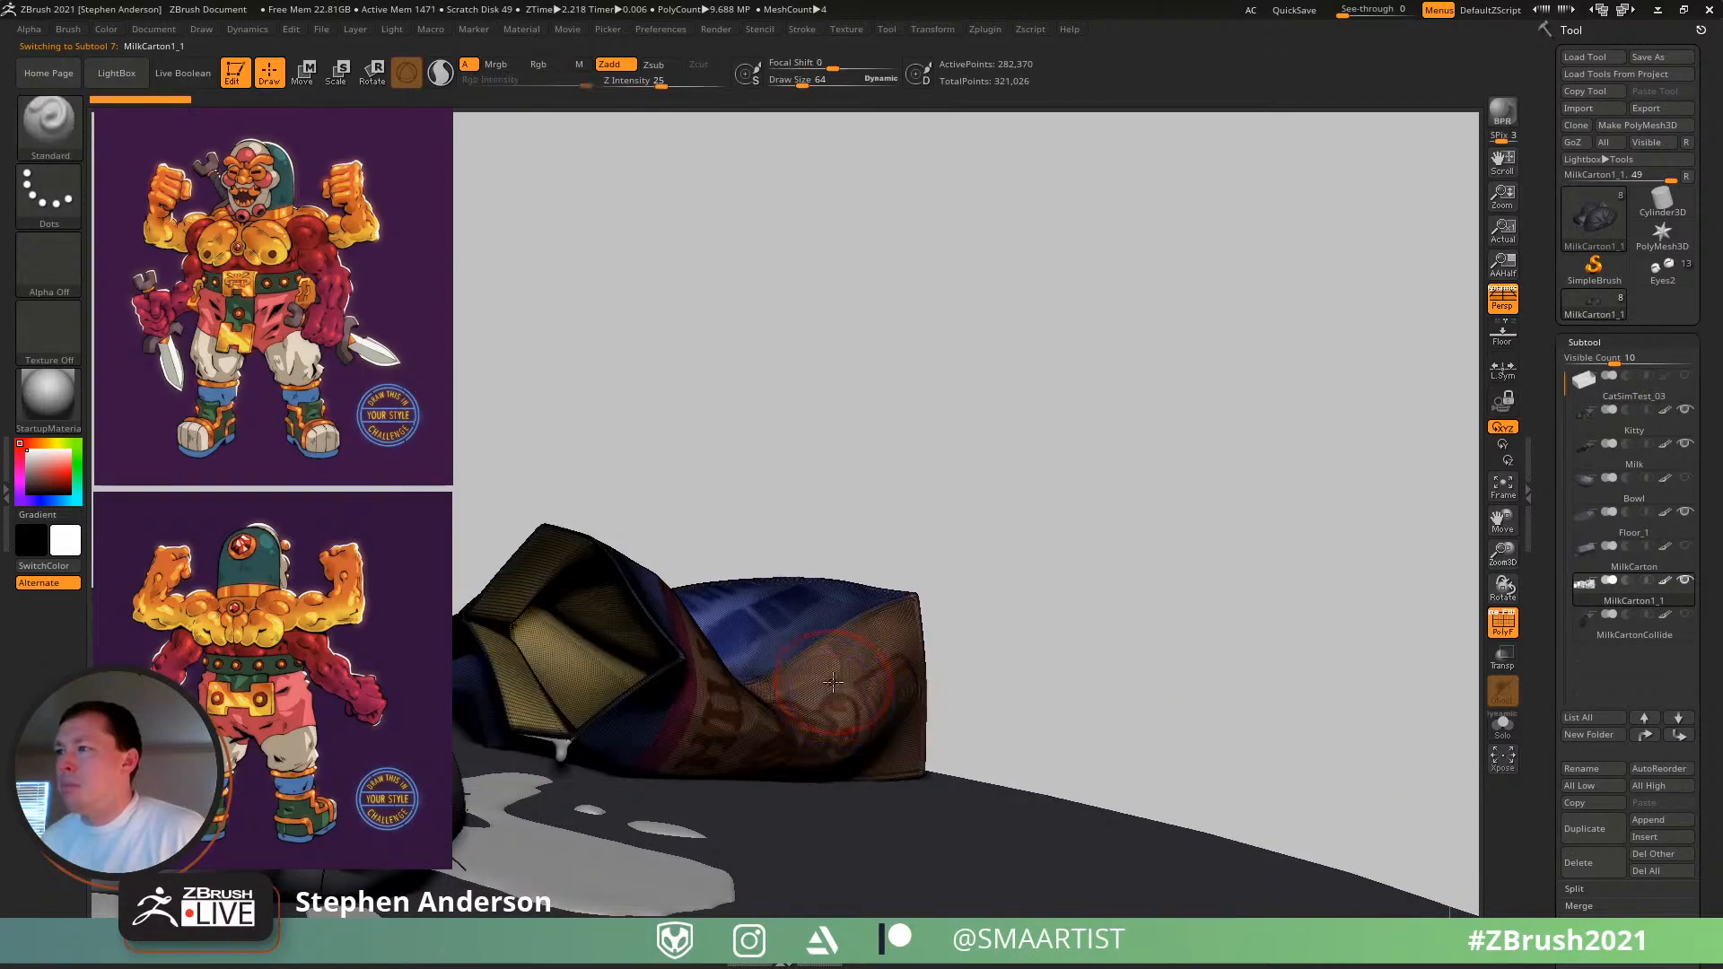
mouse_move(790, 626)
alt+right_down()
mouse_move(907, 621)
mouse_move(975, 686)
mouse_move(911, 693)
mouse_move(888, 725)
alt+right_up()
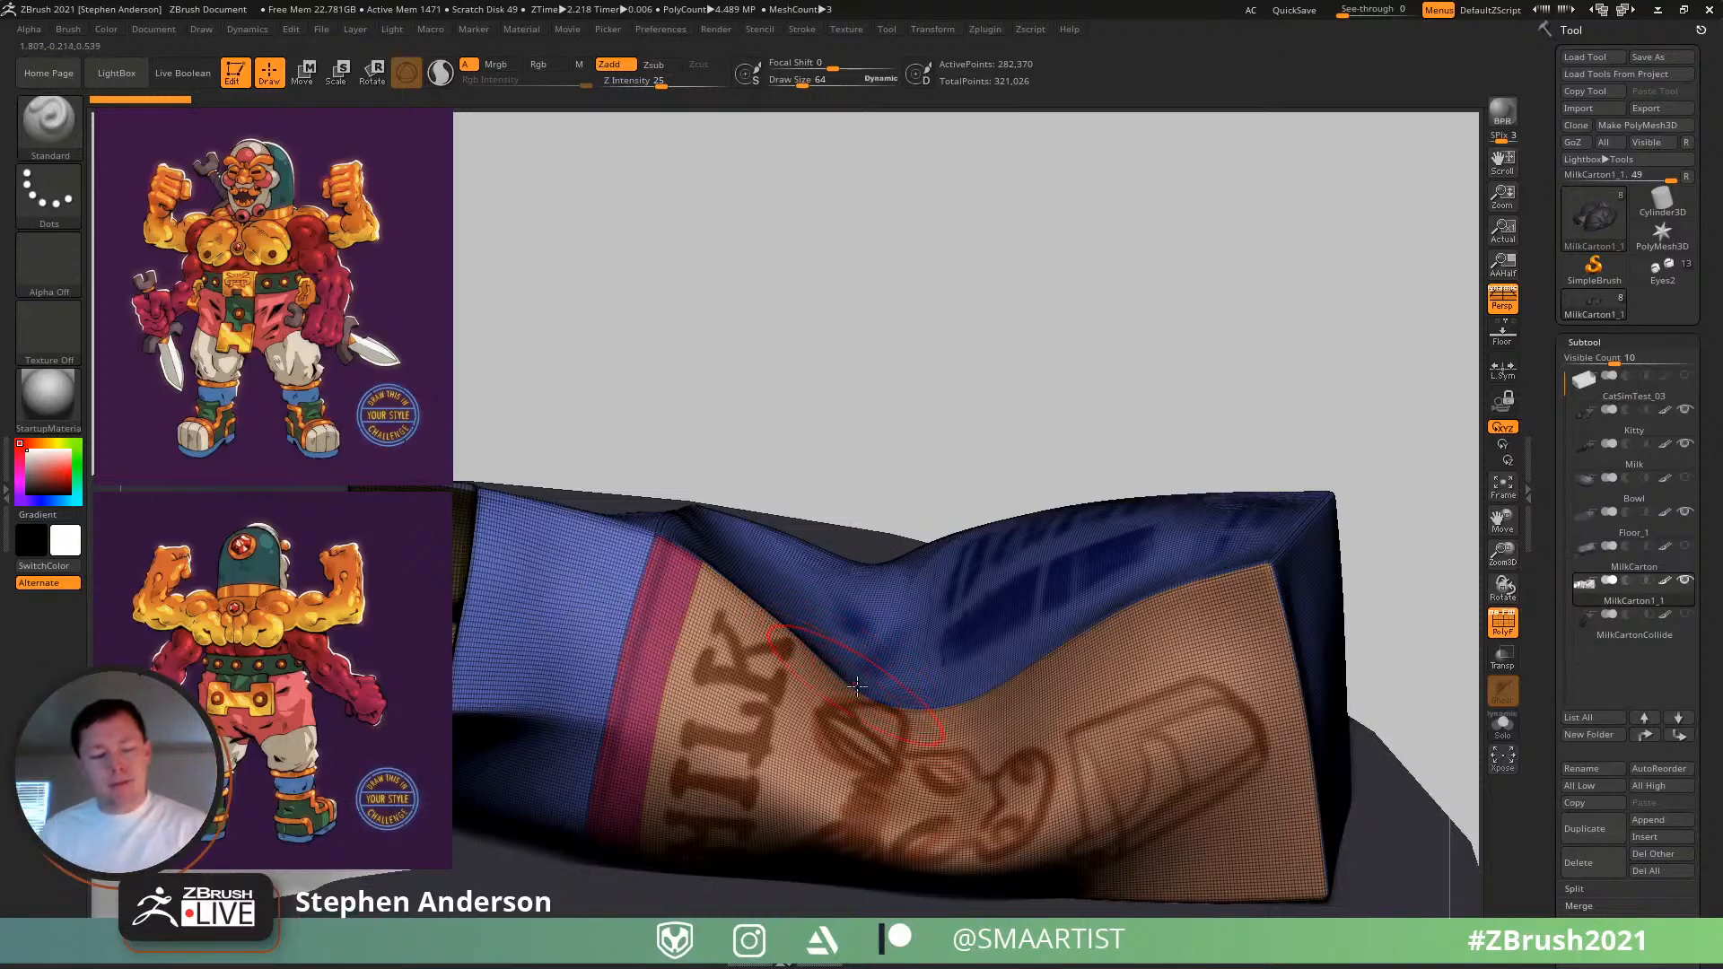
mouse_move(908, 753)
ctrl+right_down()
mouse_move(997, 659)
mouse_move(1274, 610)
ctrl+right_up()
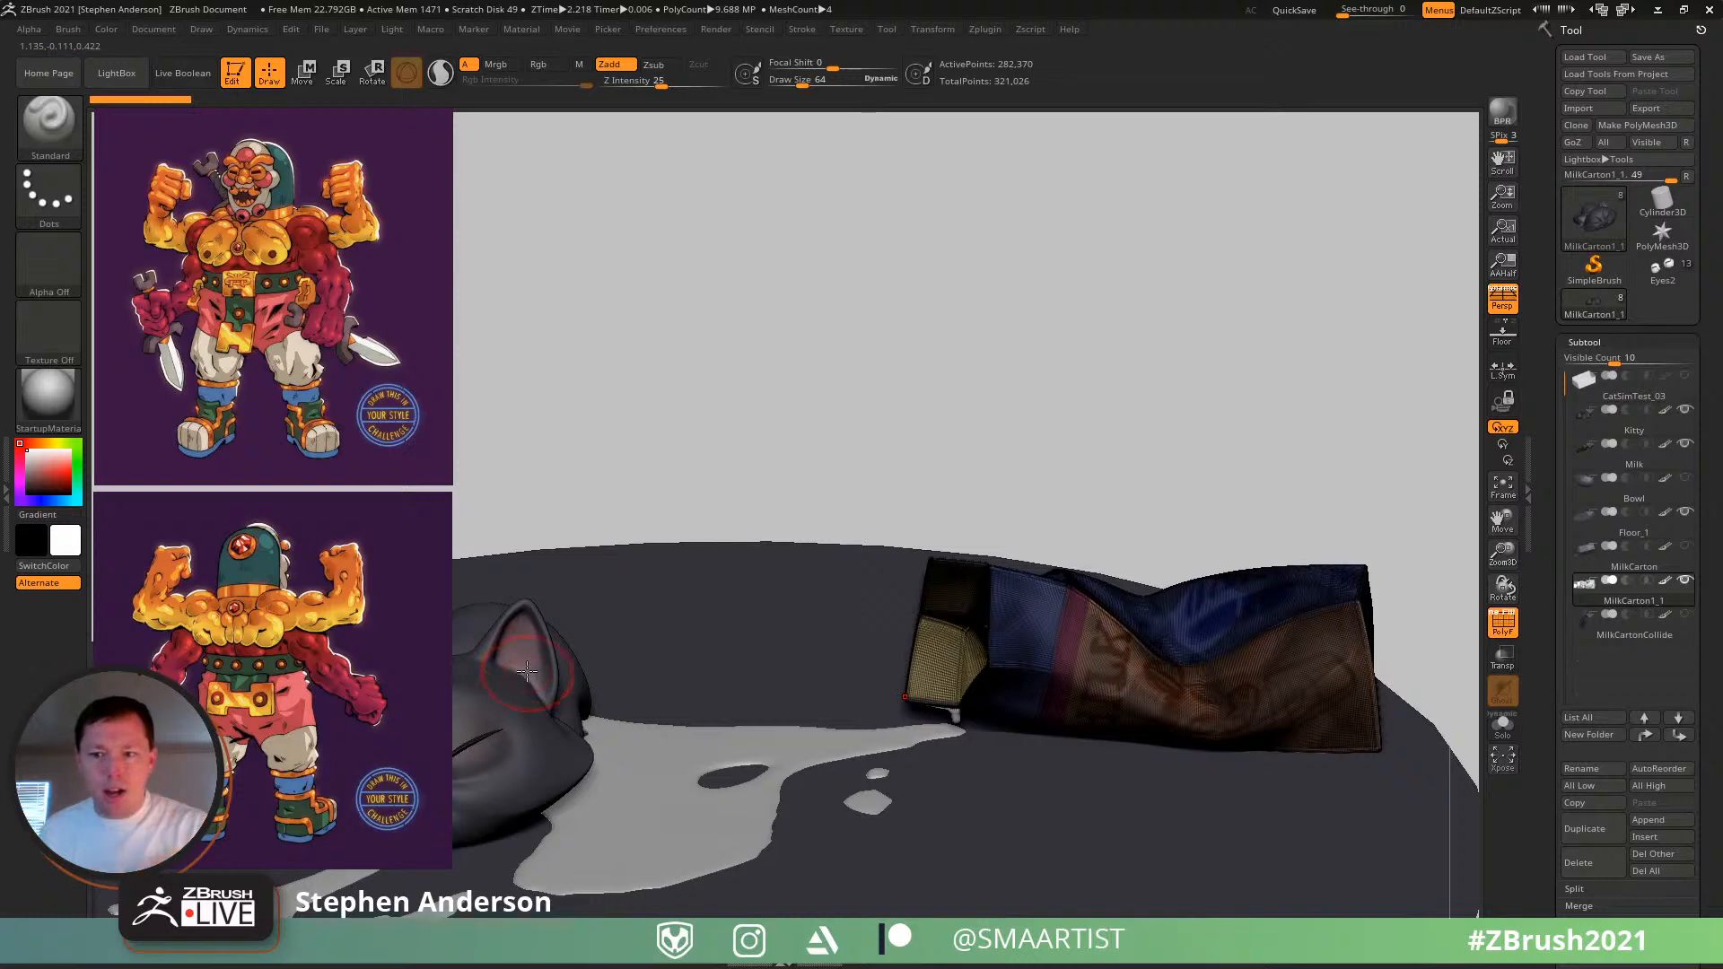
right_drag(657, 684, 953, 610)
right_drag(729, 666, 767, 641)
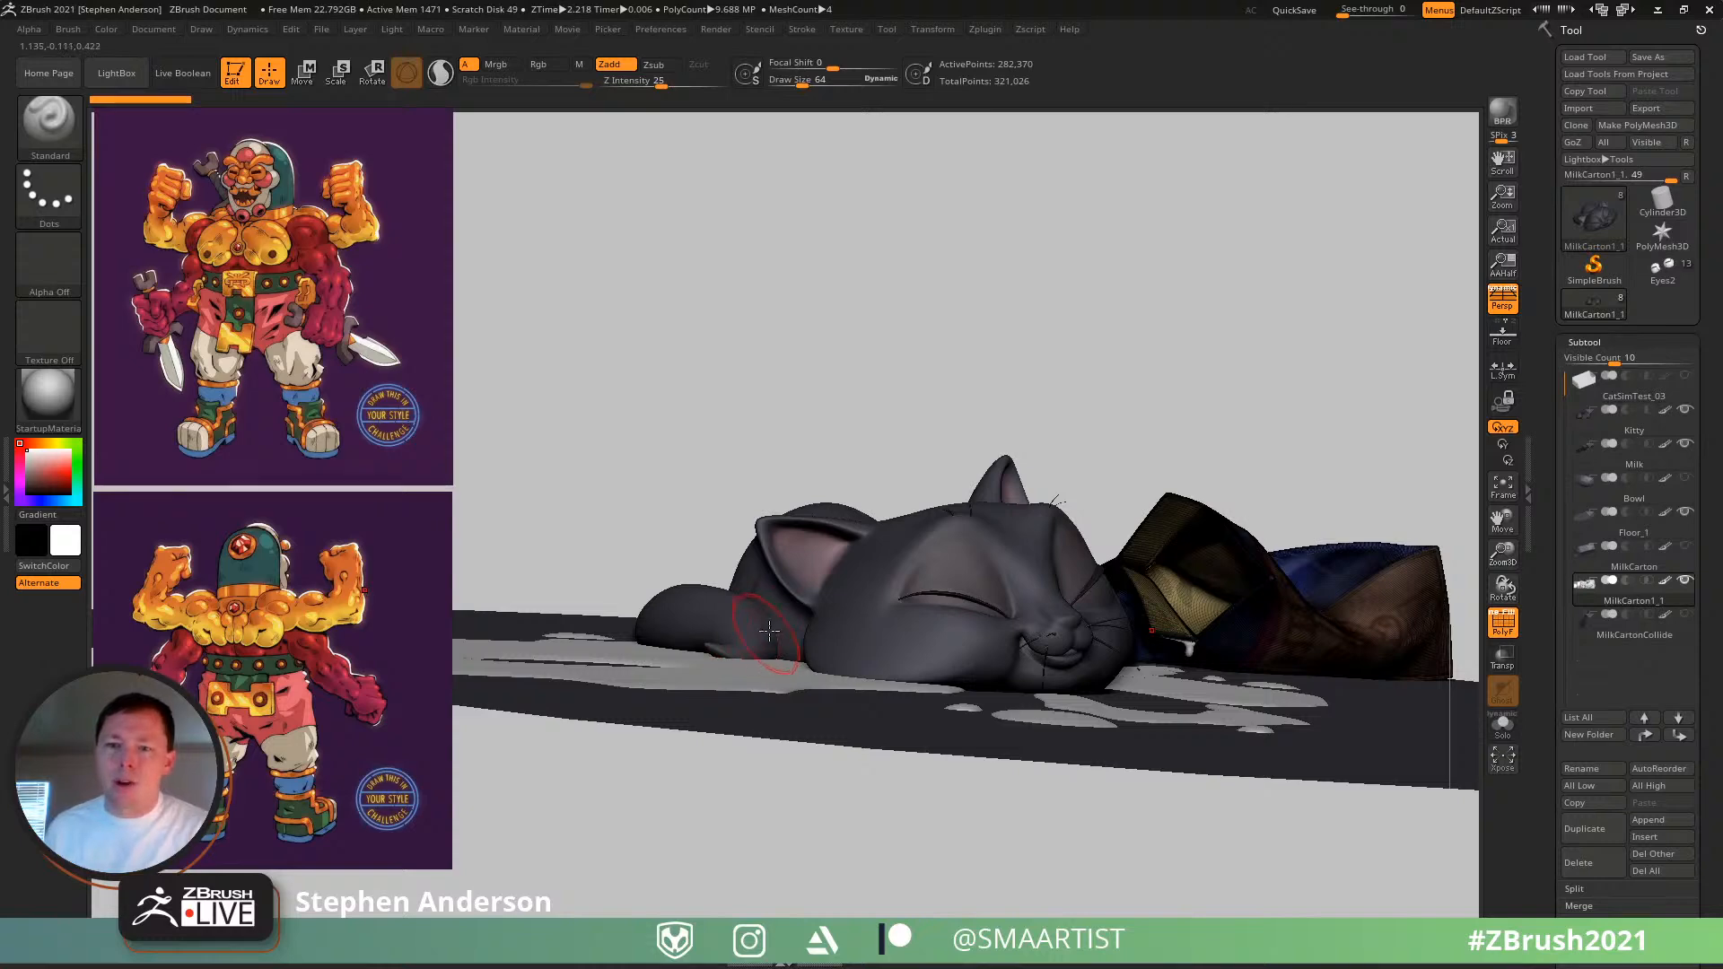
right_drag(1252, 621, 1461, 481)
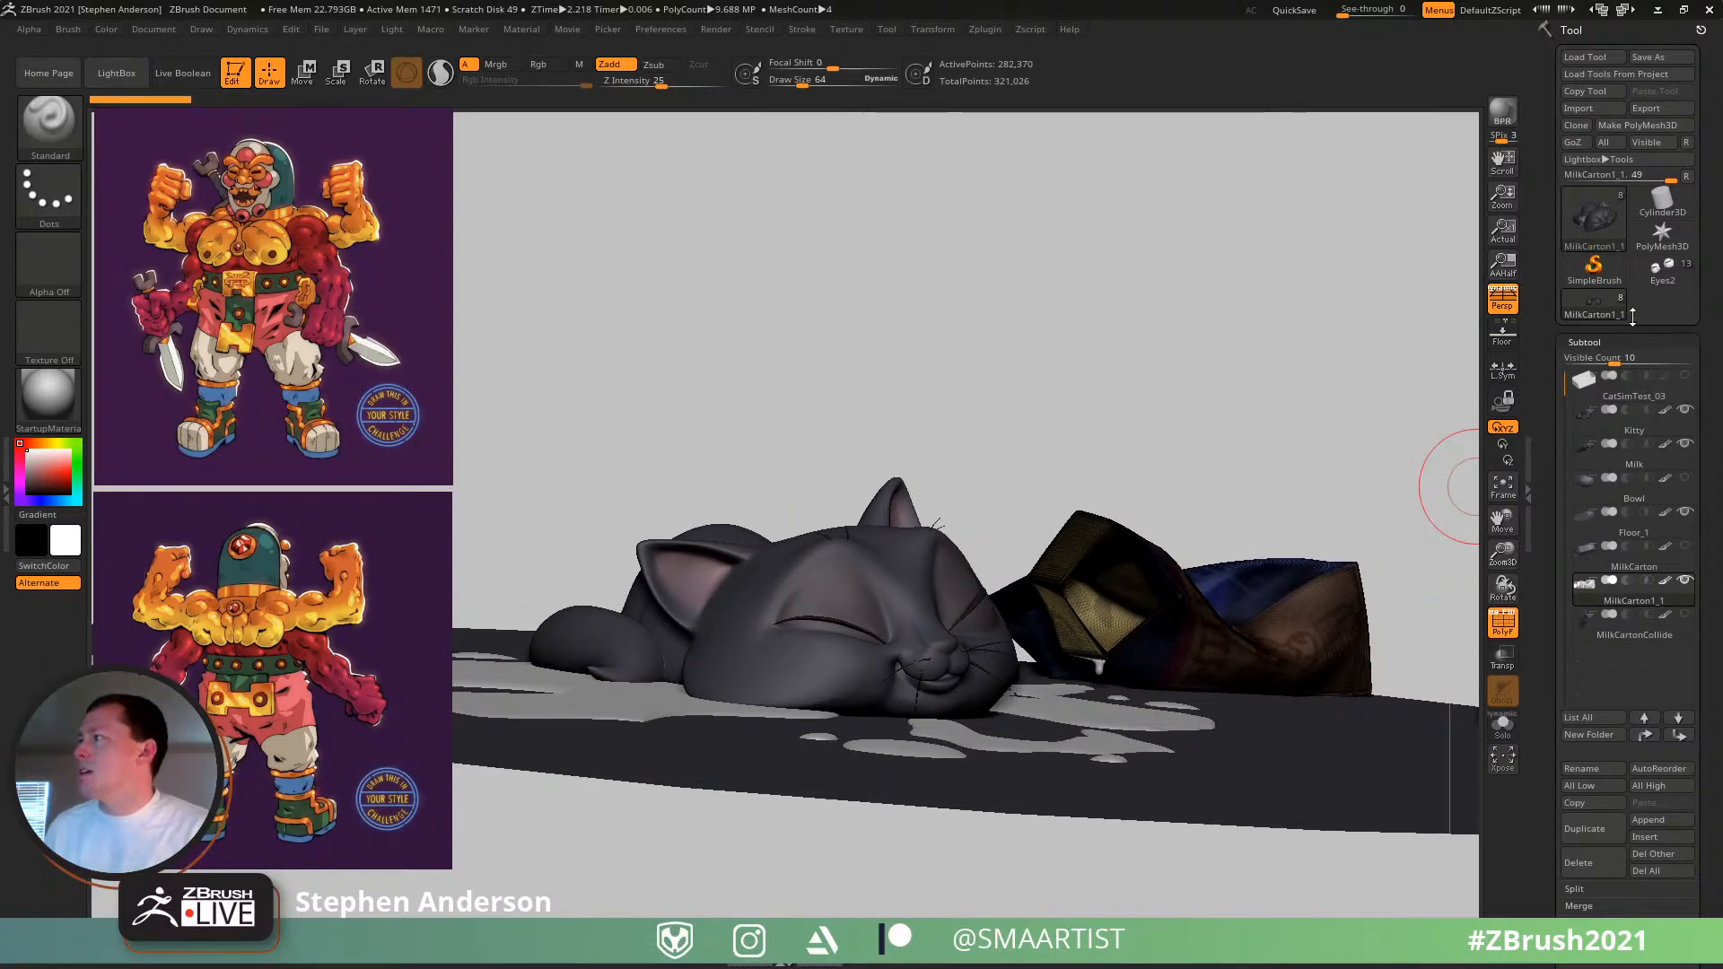
- Switch back to the samurai mask tool, turn off the wireframe display, and review the mask from several angles
click(1661, 283)
right_drag(1023, 654, 1151, 453)
mouse_move(1150, 454)
ctrl+right_down()
mouse_move(1215, 592)
mouse_move(1223, 531)
mouse_move(1223, 557)
ctrl+right_up()
key(shift+f)
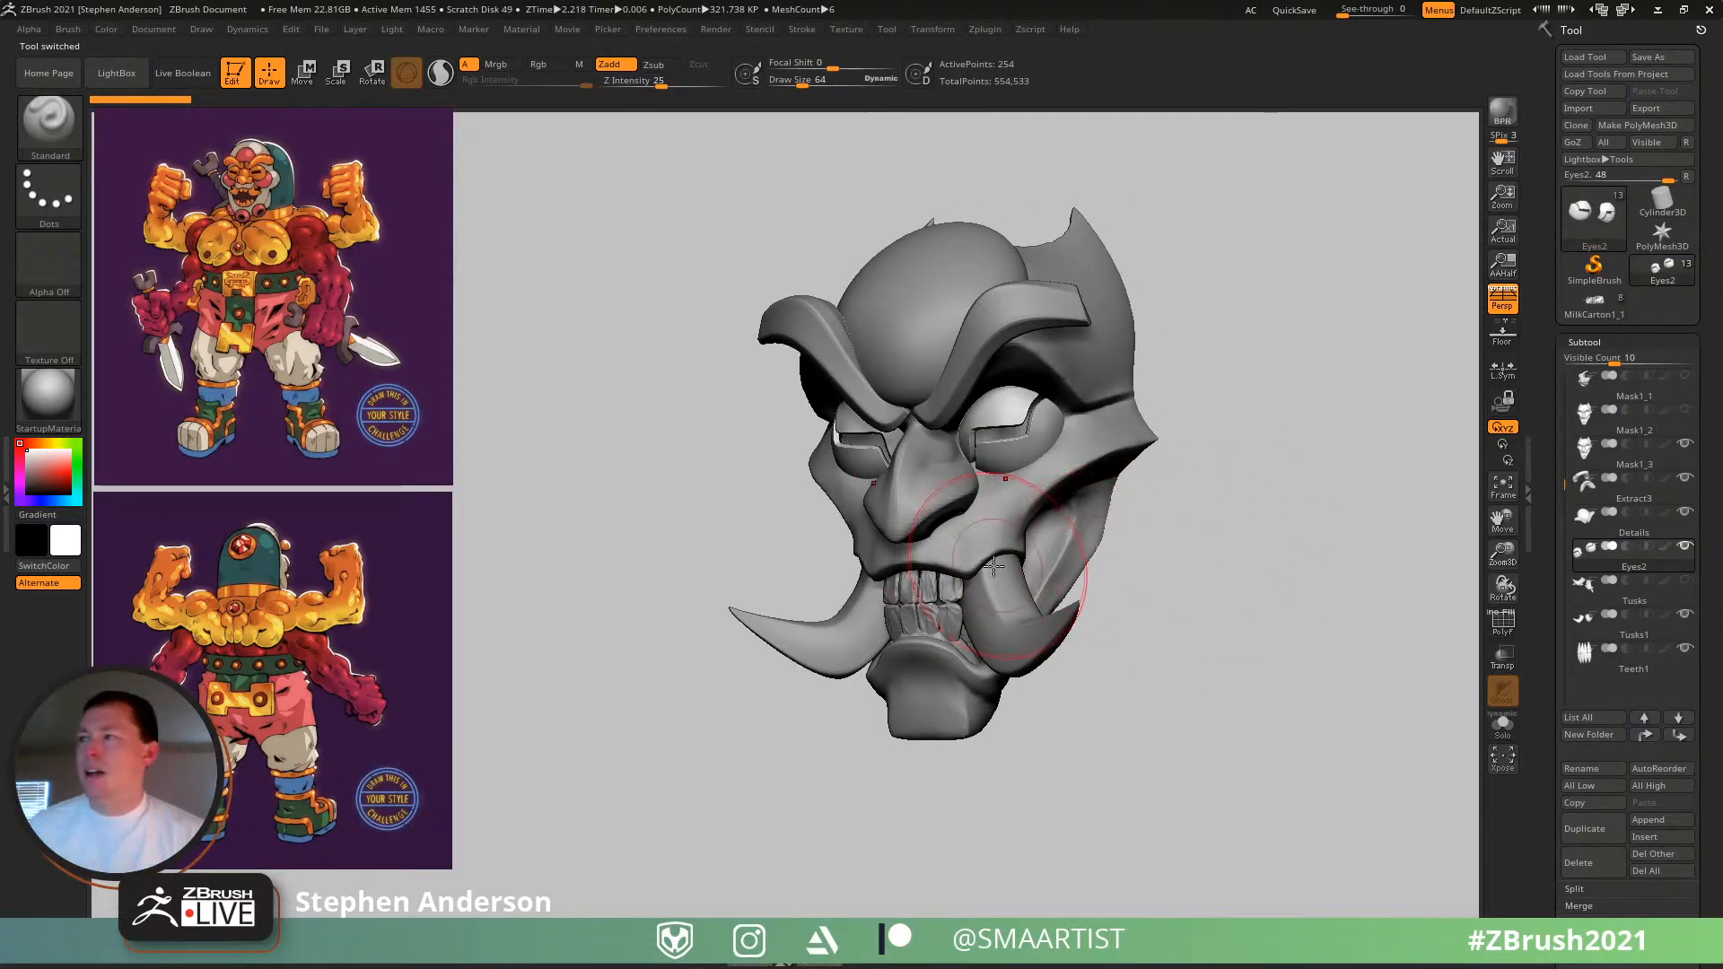
right_drag(1167, 557, 976, 585)
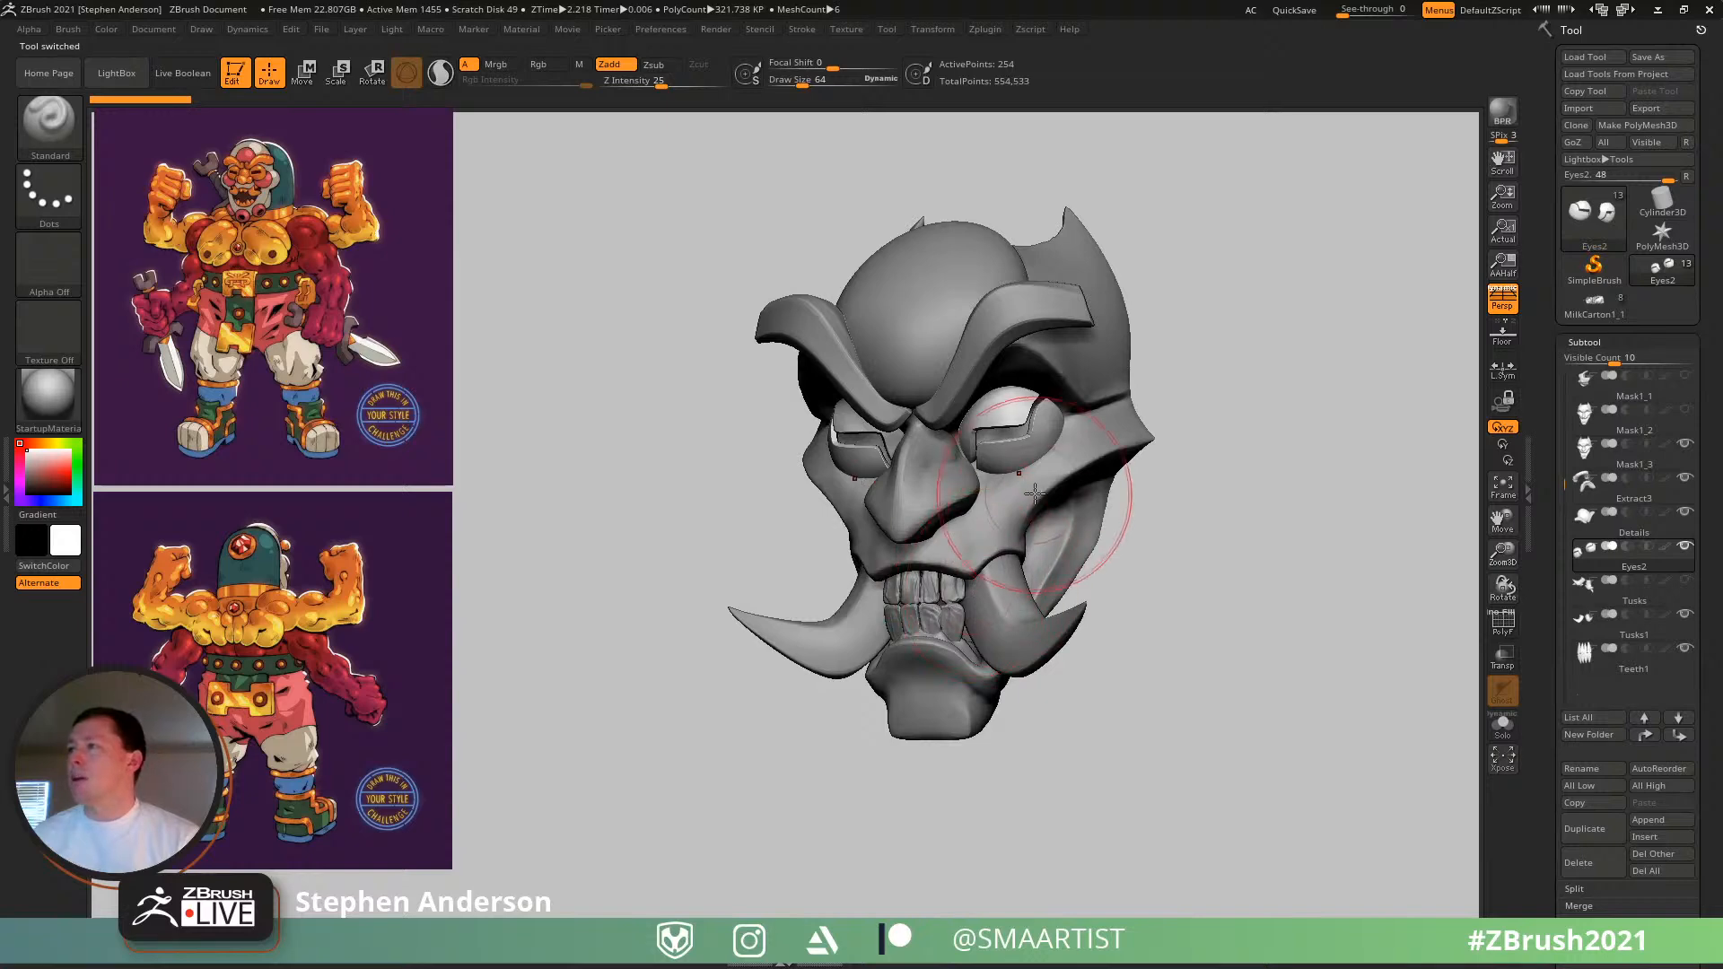
mouse_move(1041, 538)
right_down()
mouse_move(983, 540)
mouse_move(1230, 540)
mouse_move(1149, 539)
right_up()
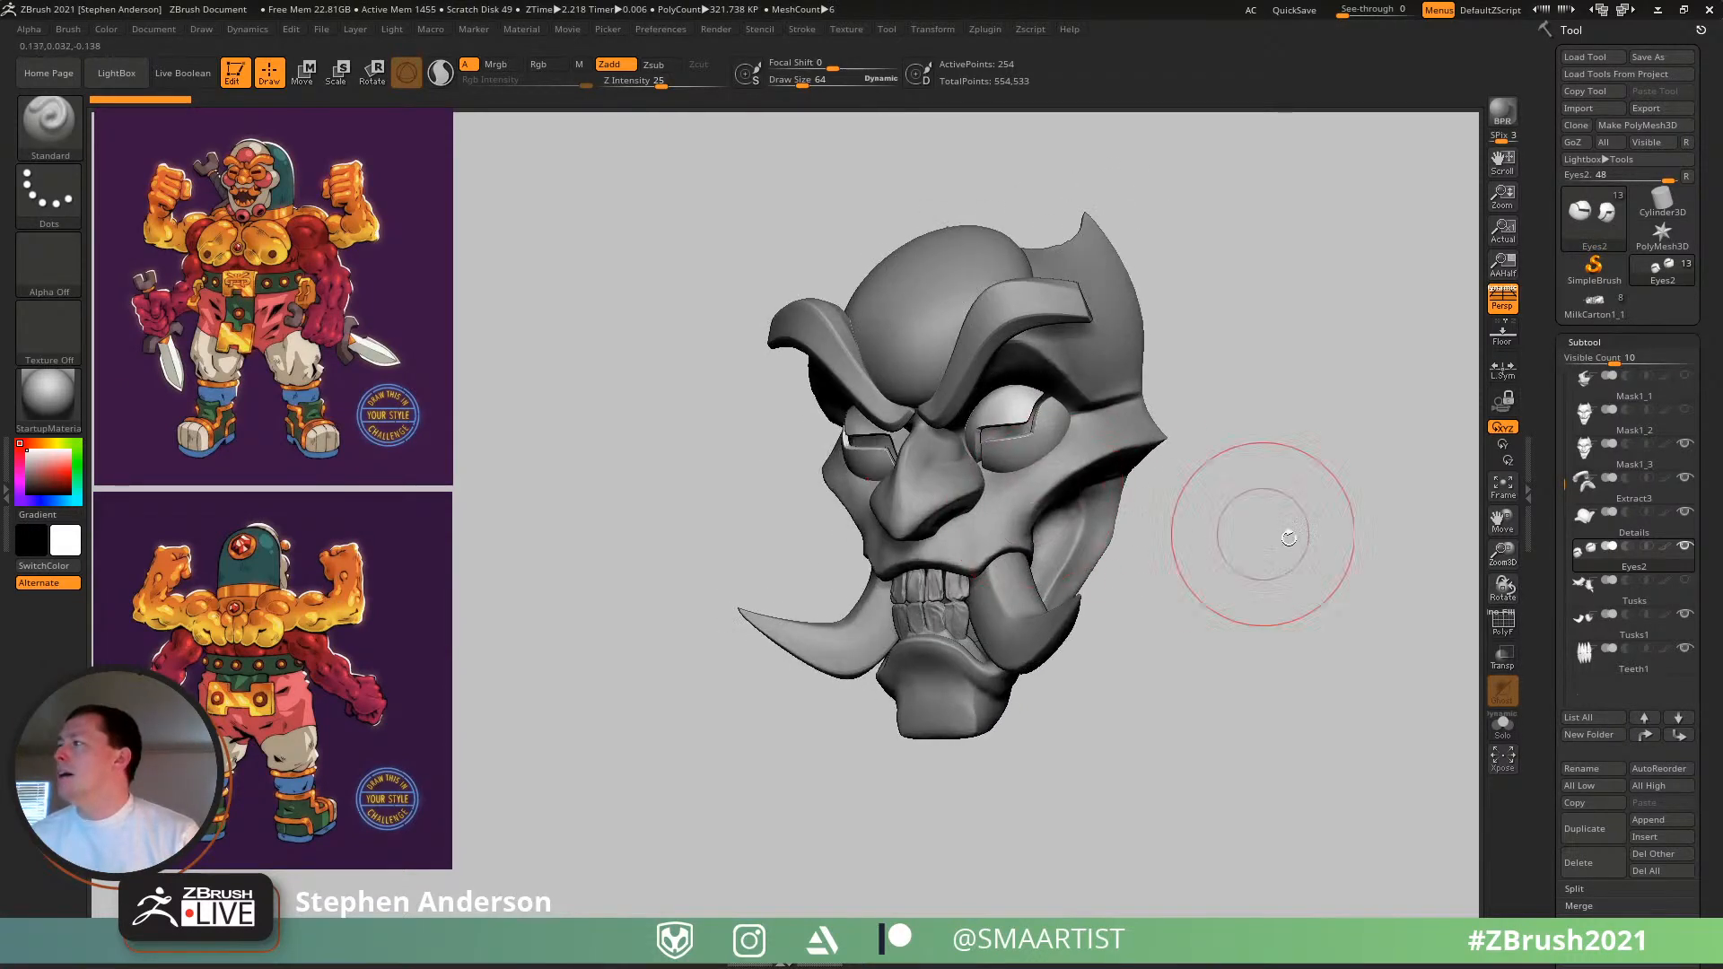
ctrl+right_drag(1301, 762, 1215, 616)
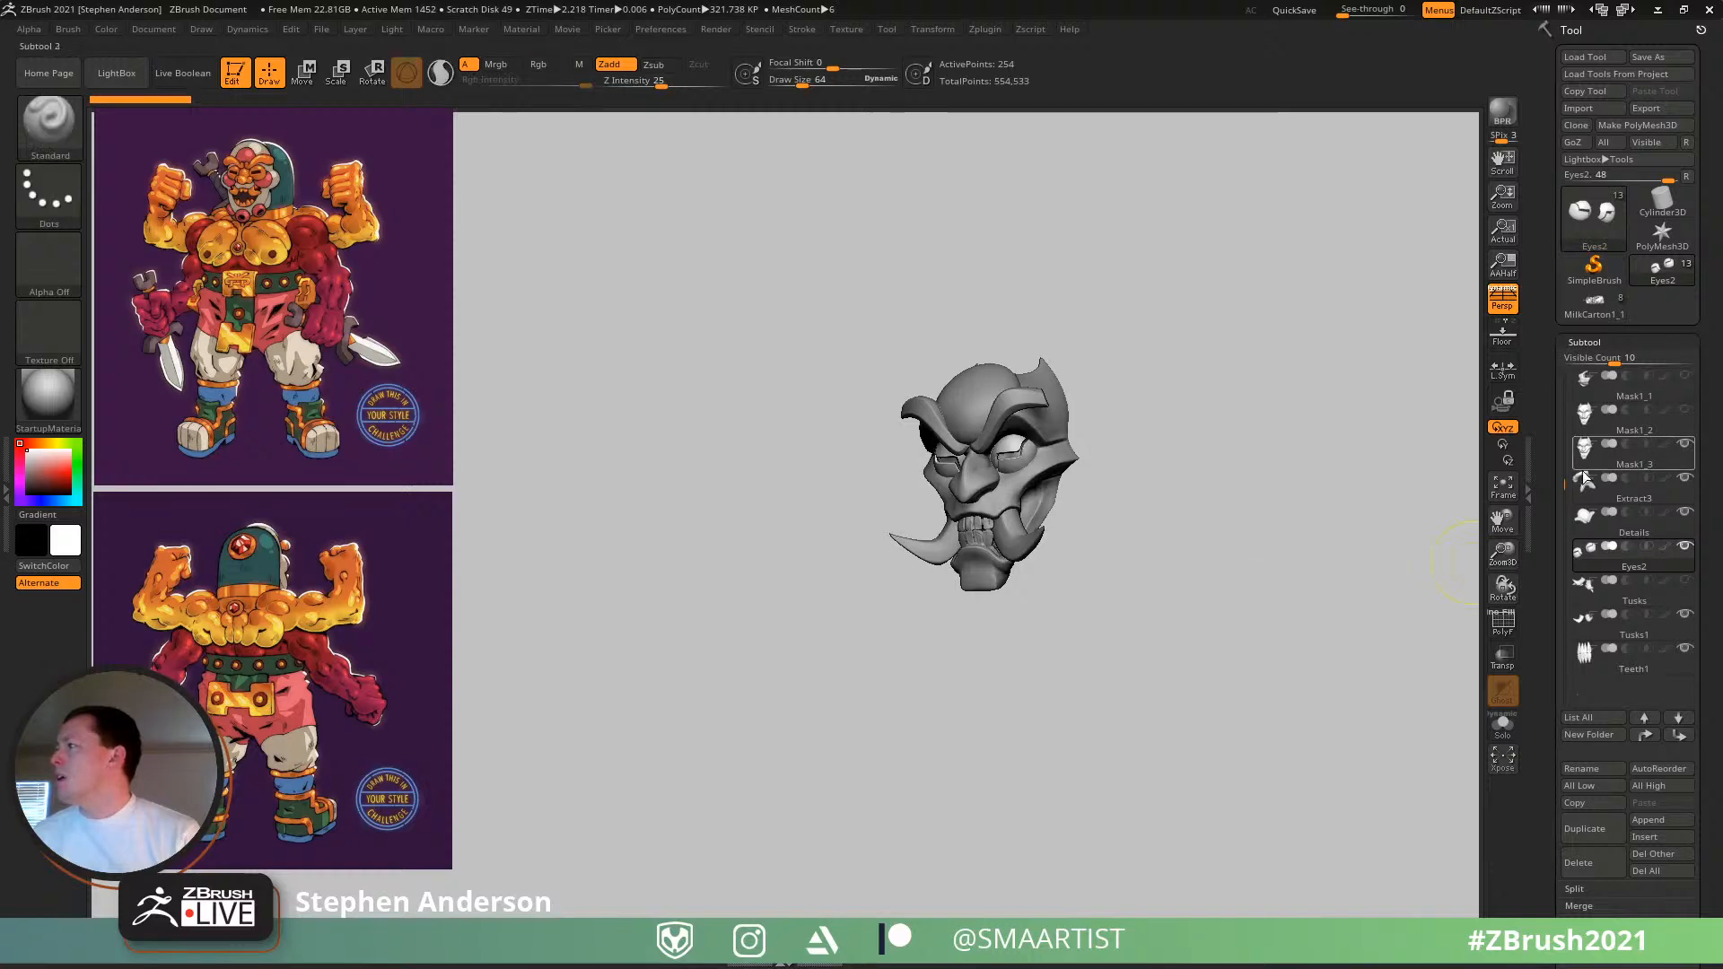
- Make the Body subtool visible and active, and view the upper body together with the mask
drag(1567, 483, 1546, 362)
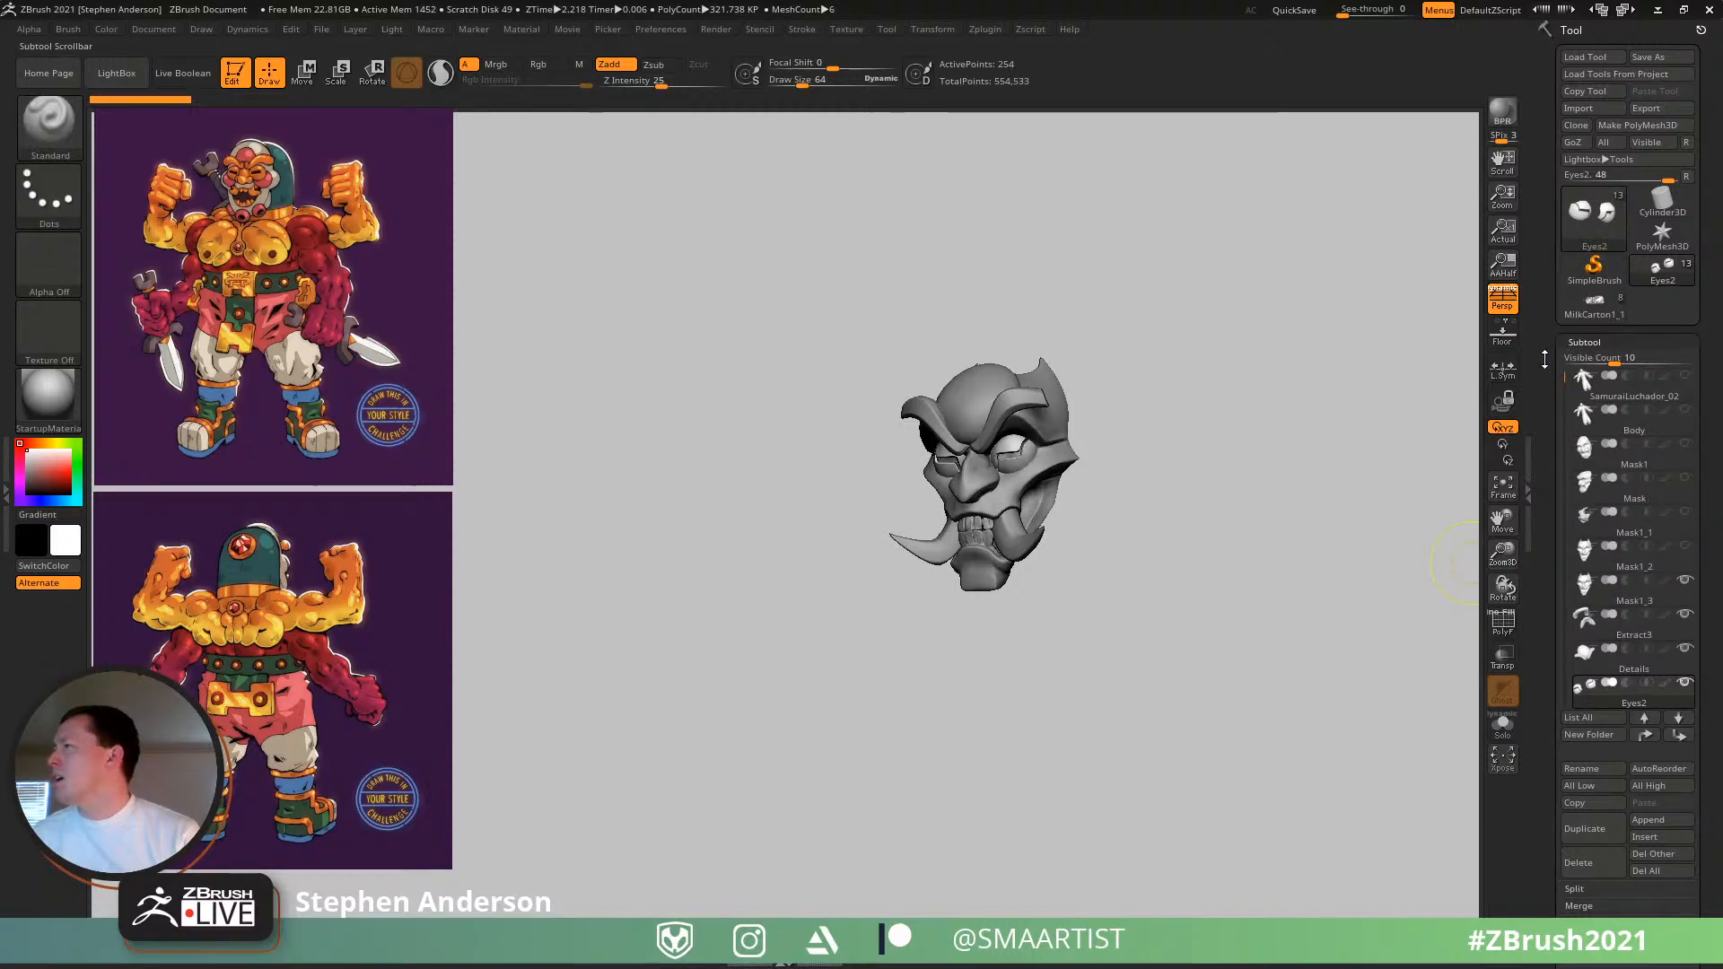
click(1686, 411)
click(1636, 424)
ctrl+right_drag(1298, 573, 1062, 449)
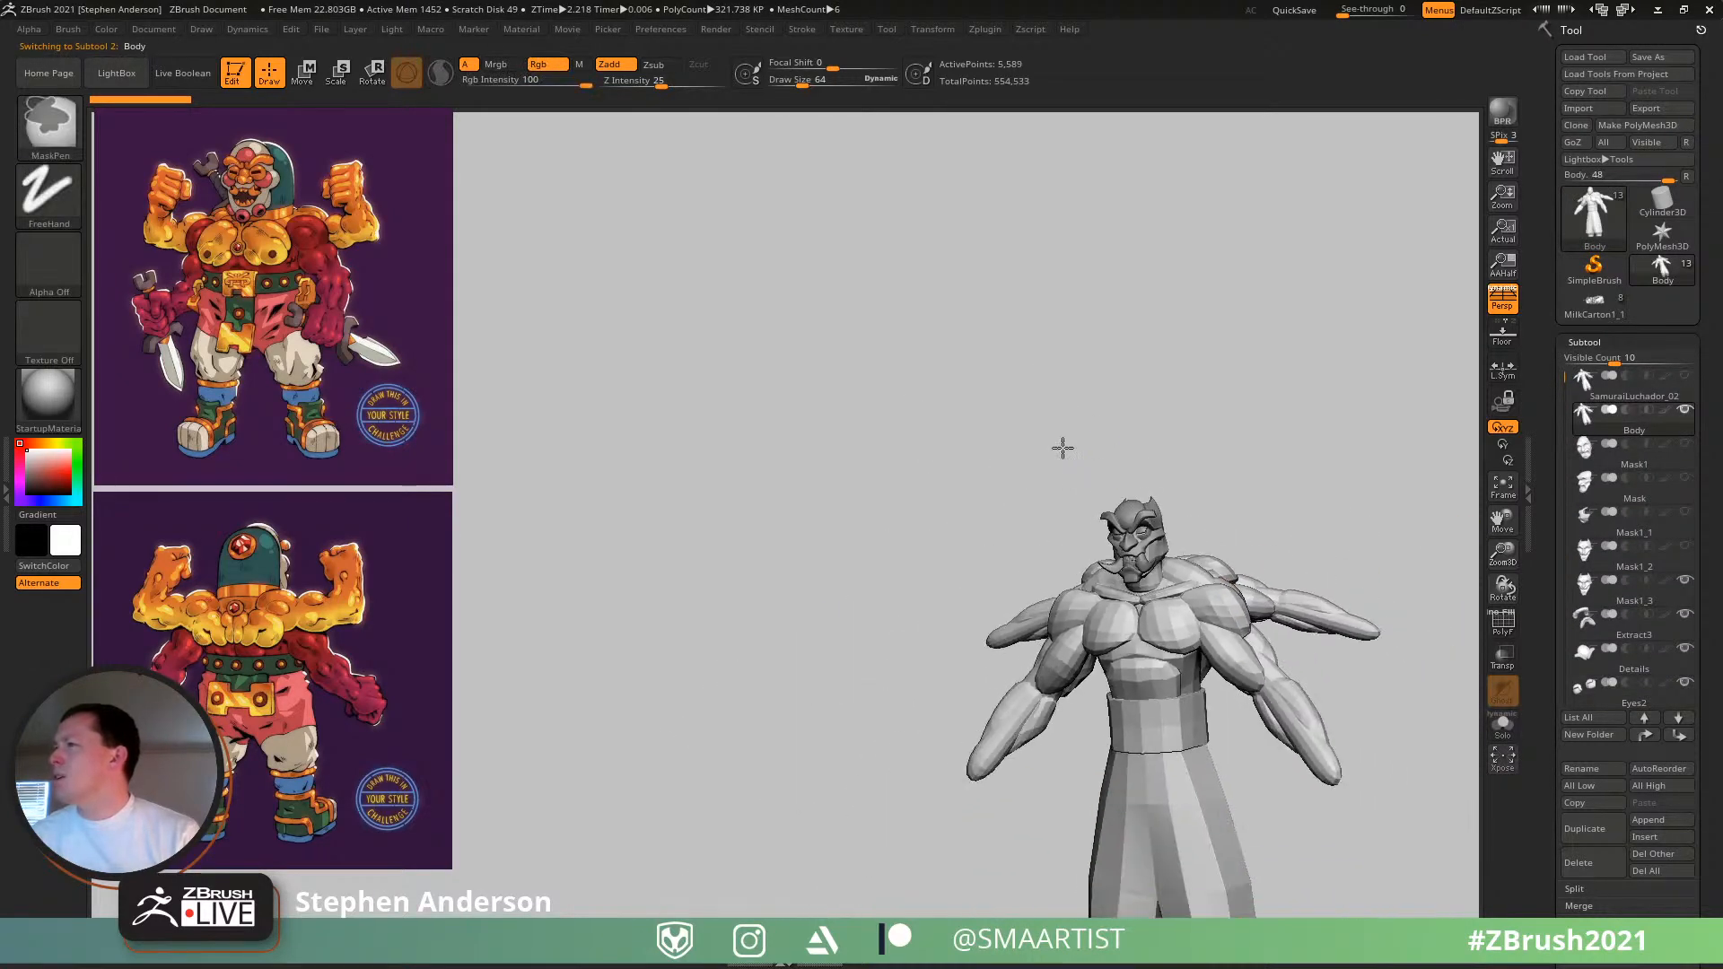
alt+right_drag(1194, 571, 1059, 475)
alt+right_drag(1014, 408, 1141, 504)
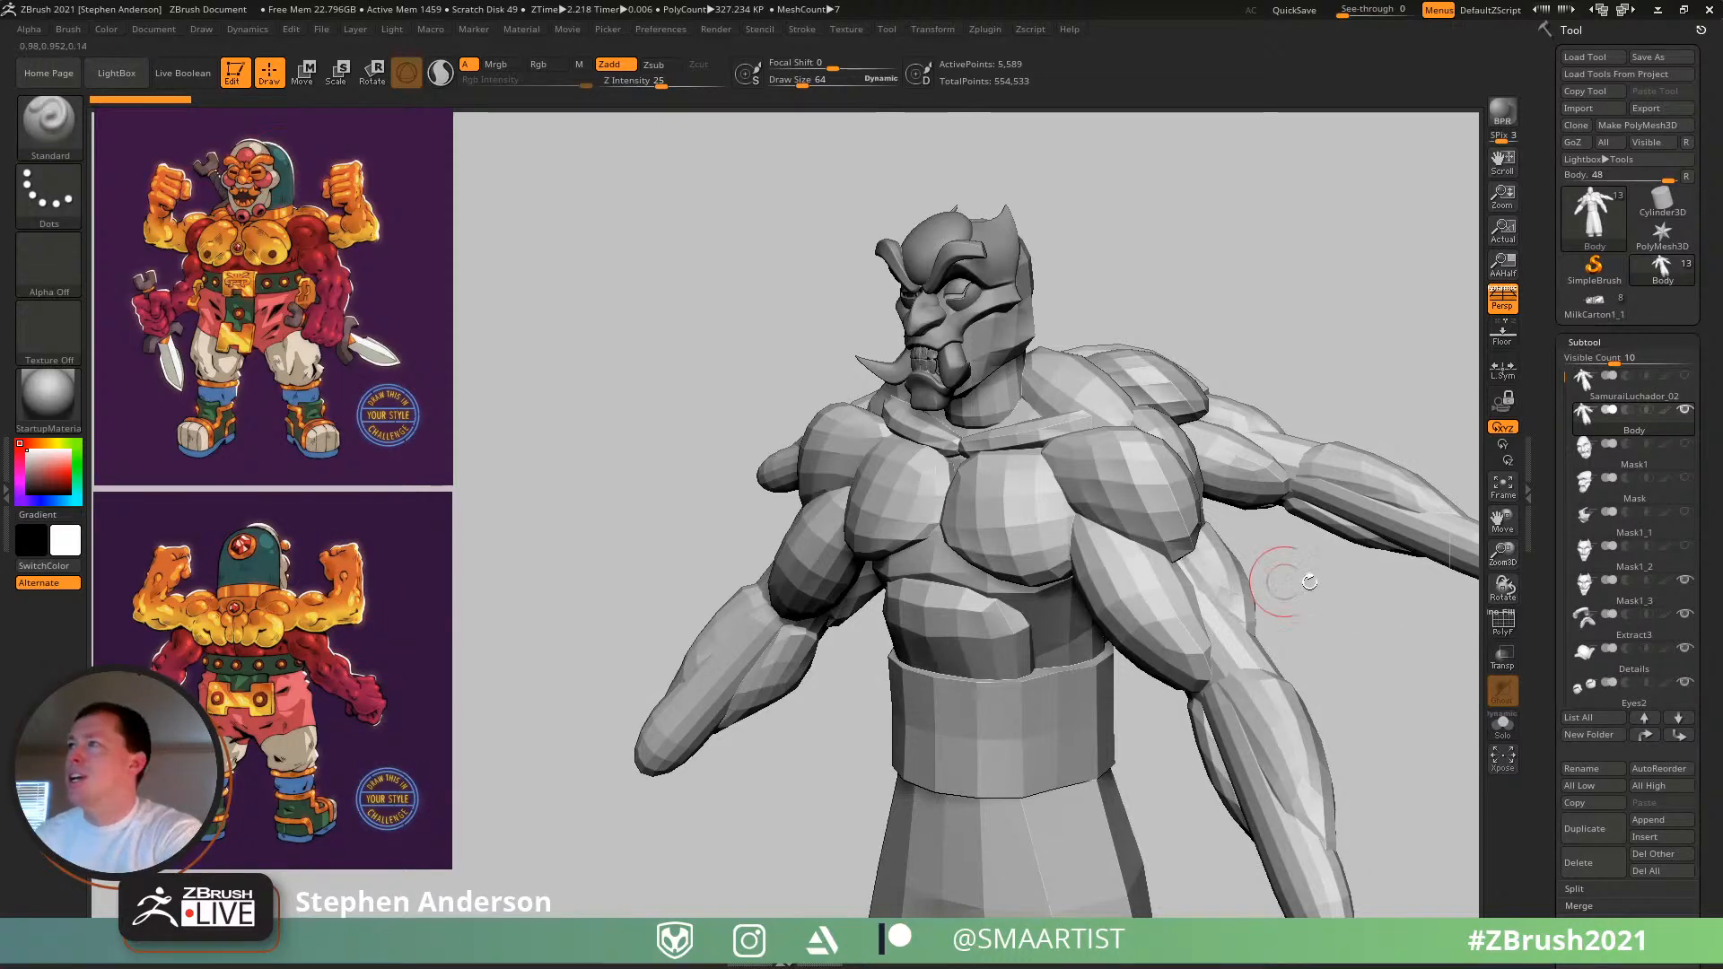
- Display the body's wireframe and polygroups with the arms in view from the side
shift+right_drag(1177, 584, 1025, 585)
mouse_move(1223, 569)
right_down()
mouse_move(1208, 599)
mouse_move(1112, 627)
mouse_move(954, 631)
mouse_move(1123, 565)
mouse_move(1134, 607)
mouse_move(1143, 589)
right_up()
key(shift+f)
- Isolate the body's rear pair of arms together with their complete shoulder and upper-back pieces
key(ctrl+shift)
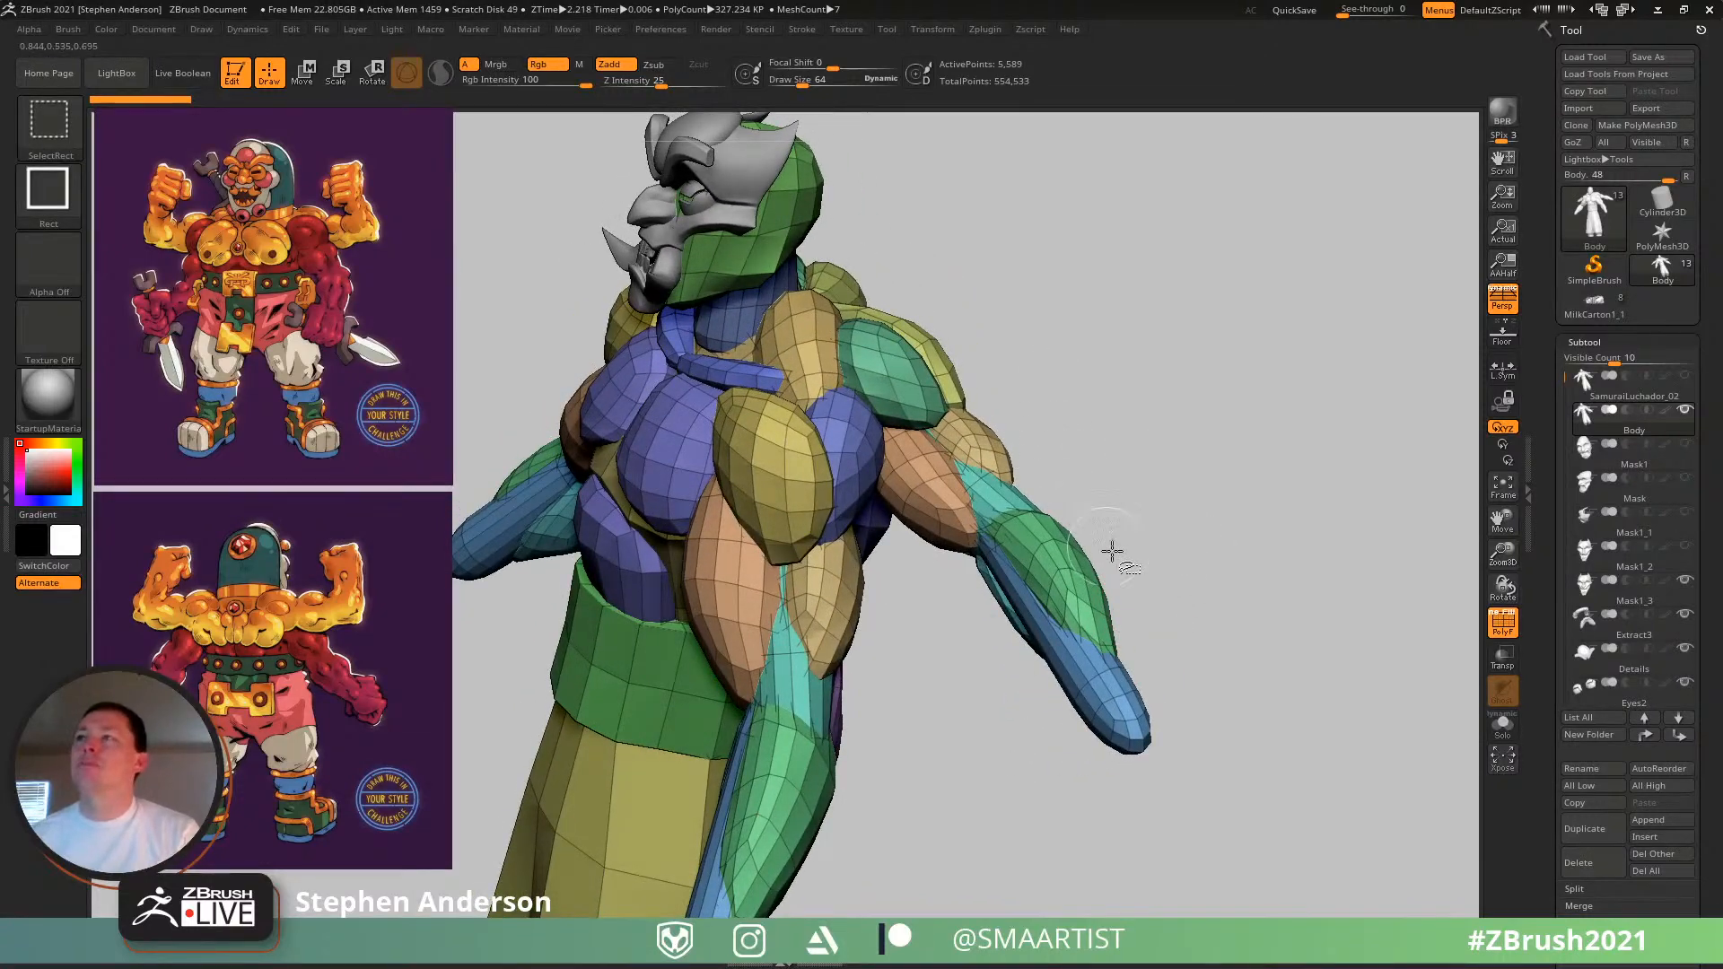
ctrl+shift+drag(1202, 782, 948, 462)
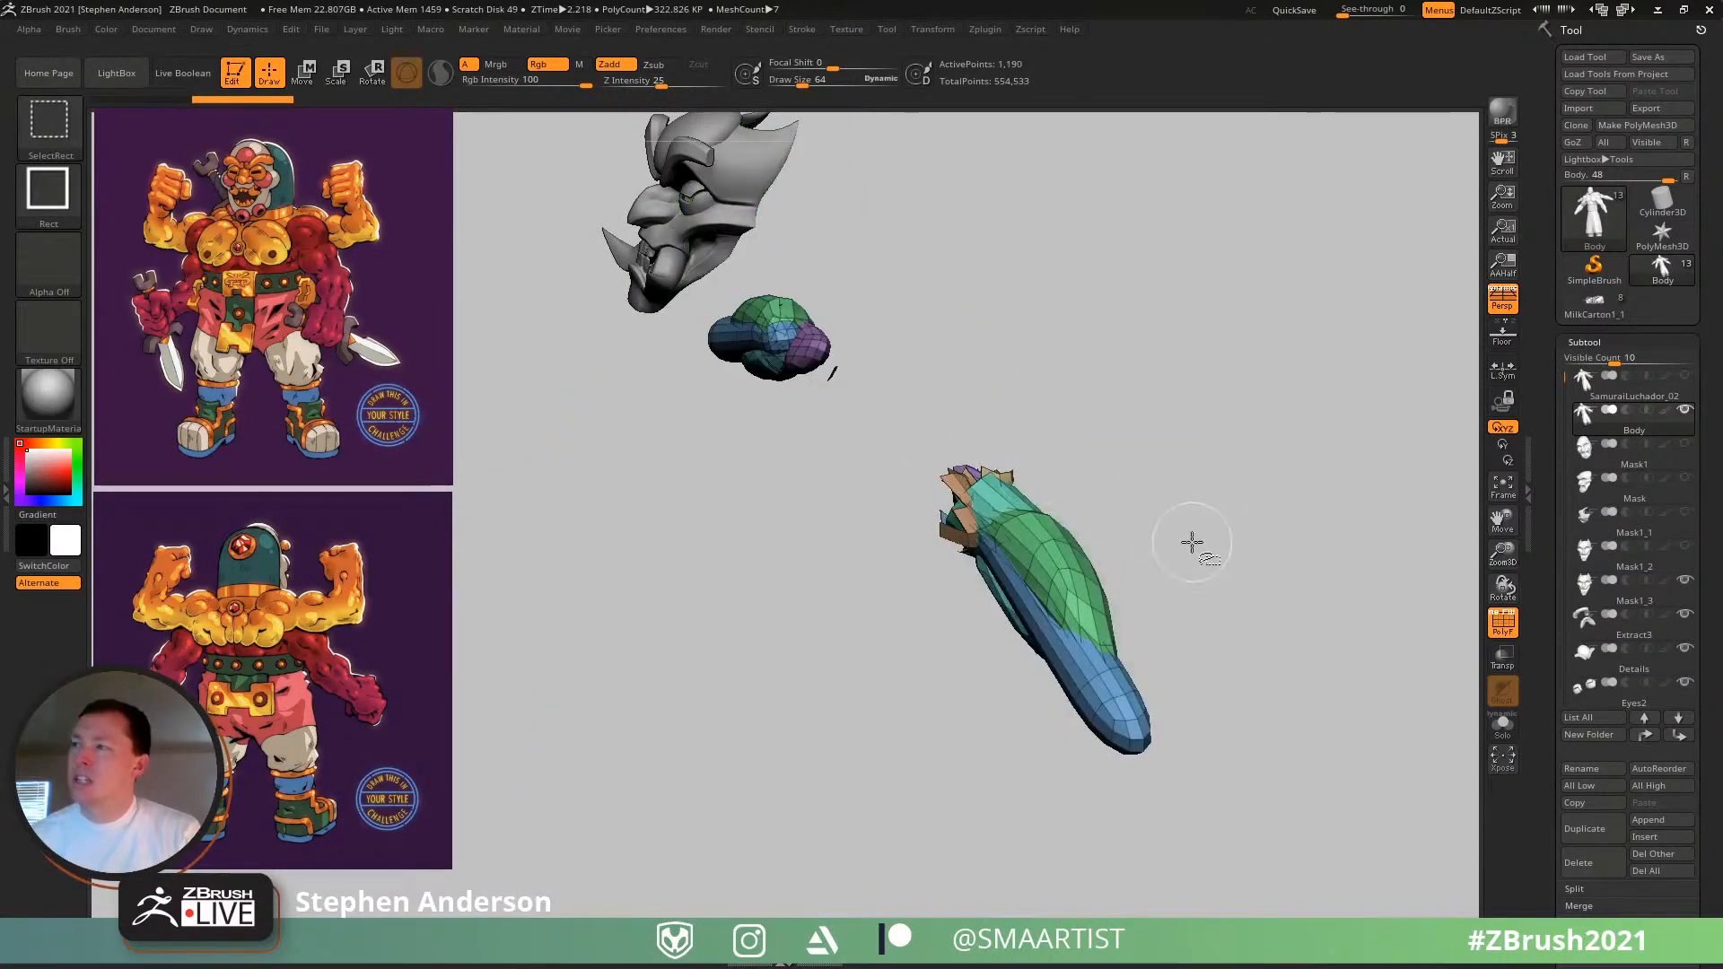
key(ctrl+shift+a)
right_drag(1188, 497, 1032, 538)
ctrl+shift+click(1320, 673)
right_drag(1190, 488, 1170, 174)
ctrl+alt+shift+drag(996, 384, 1132, 483)
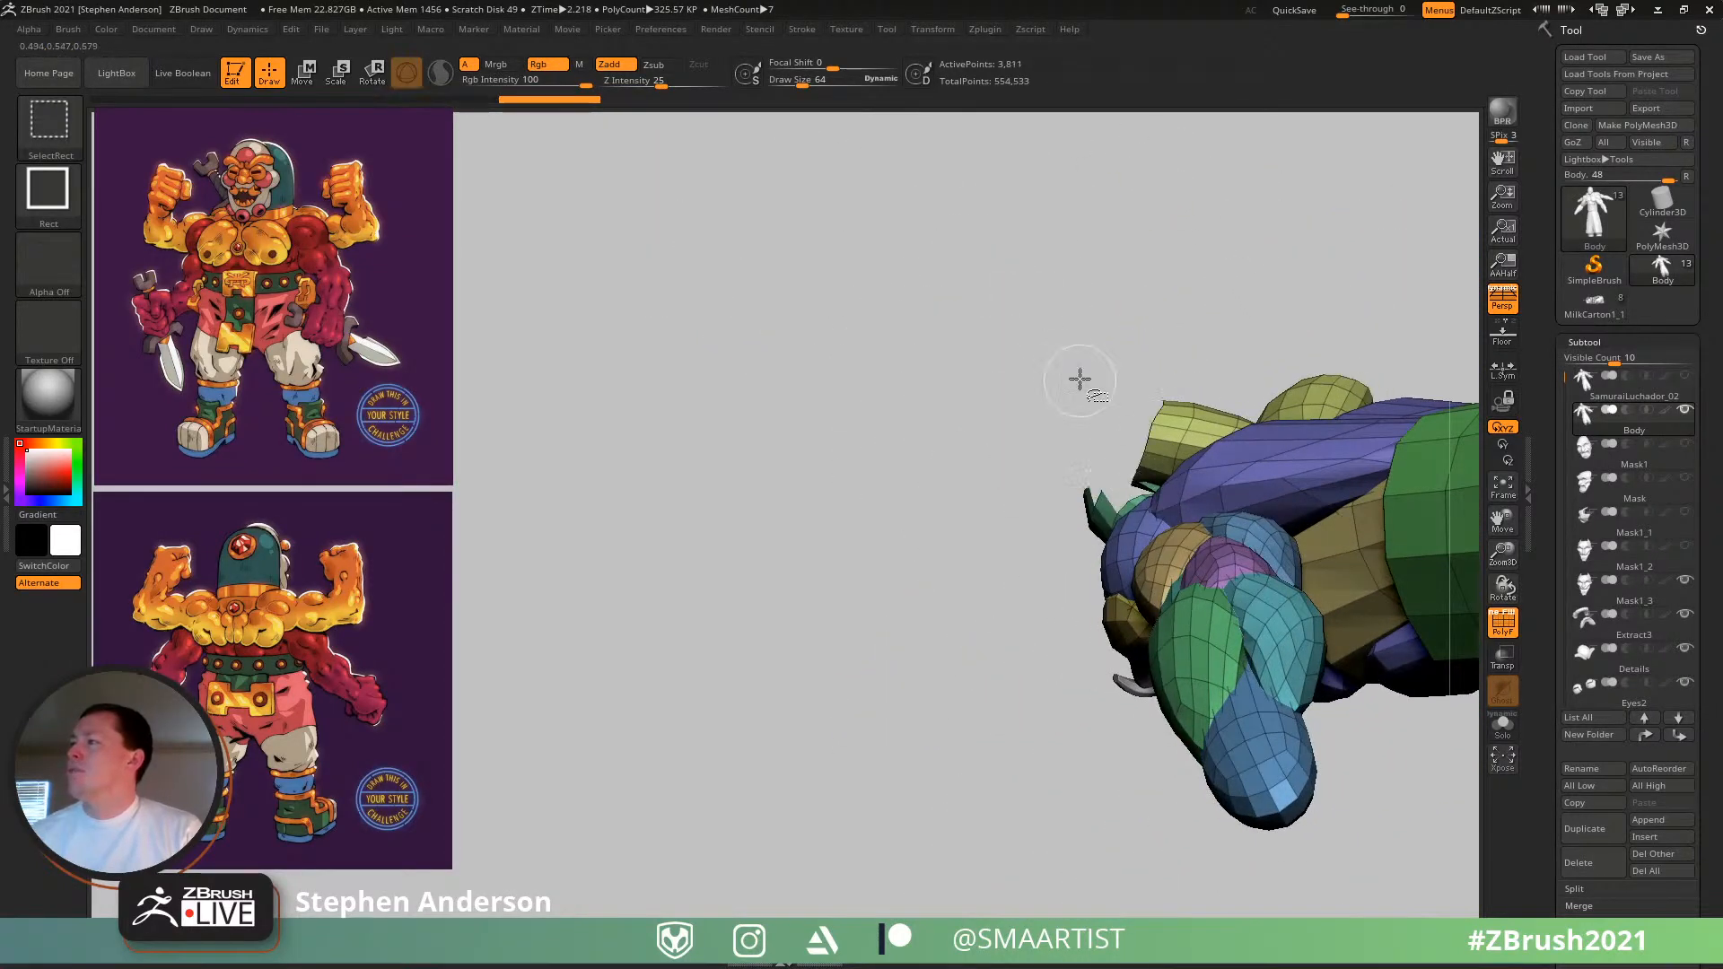
ctrl+shift+drag(933, 290, 1016, 368)
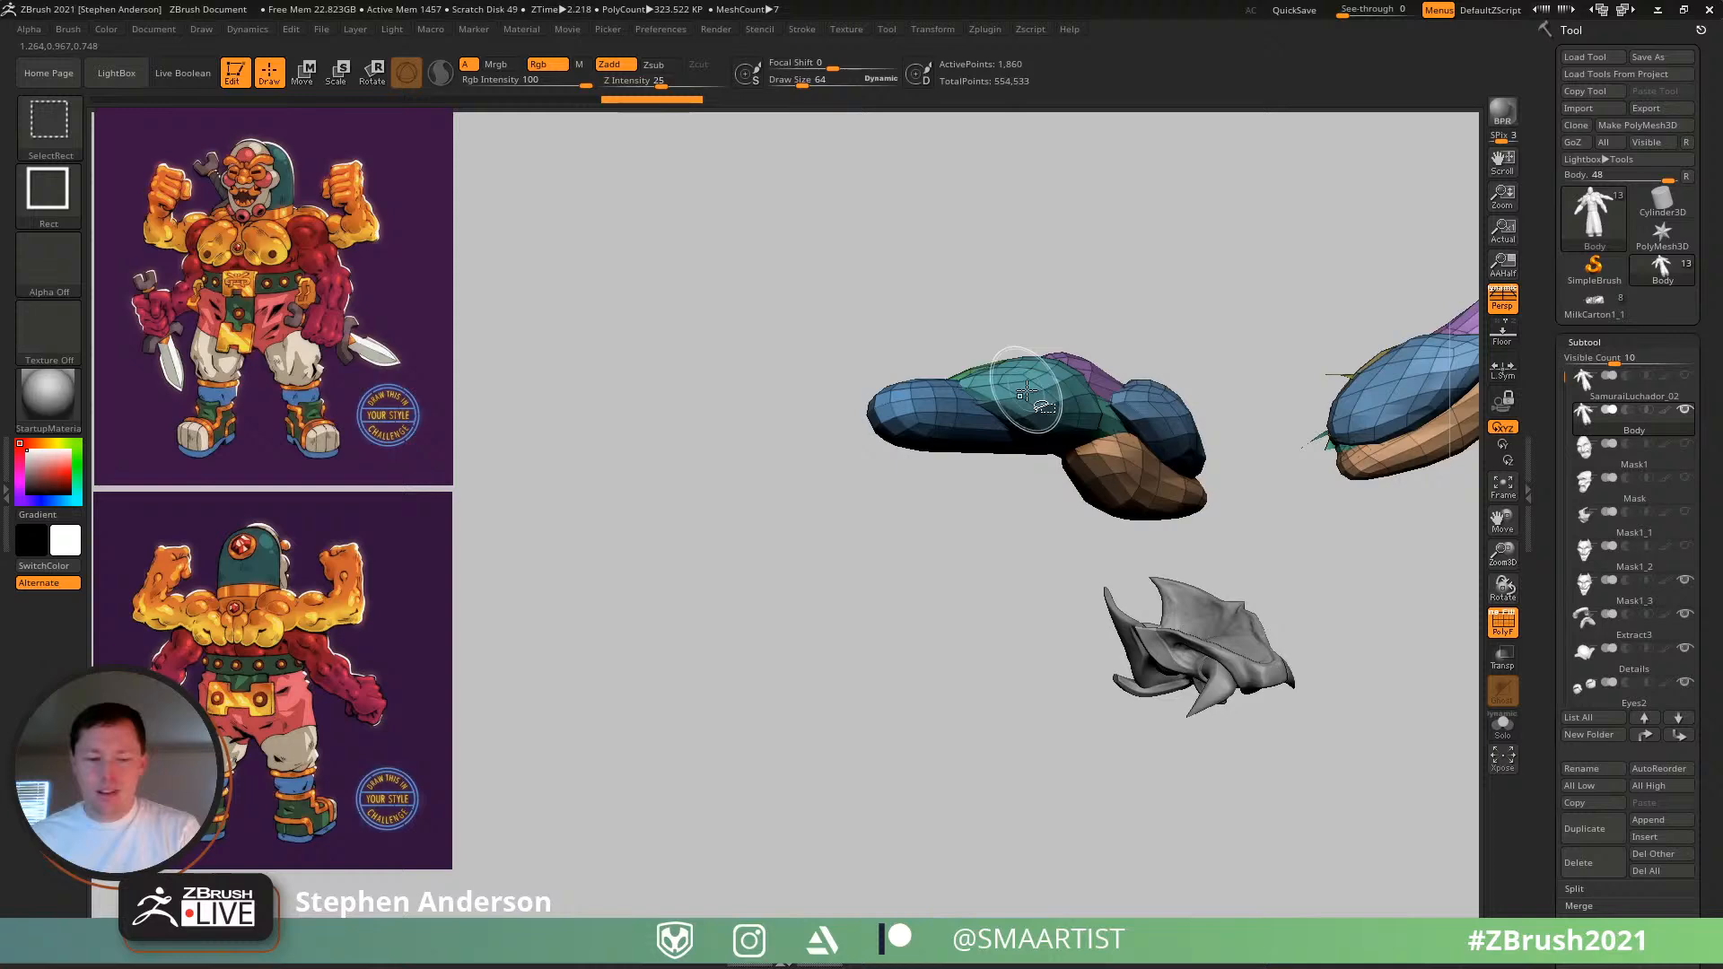
key(ctrl+shift+a)
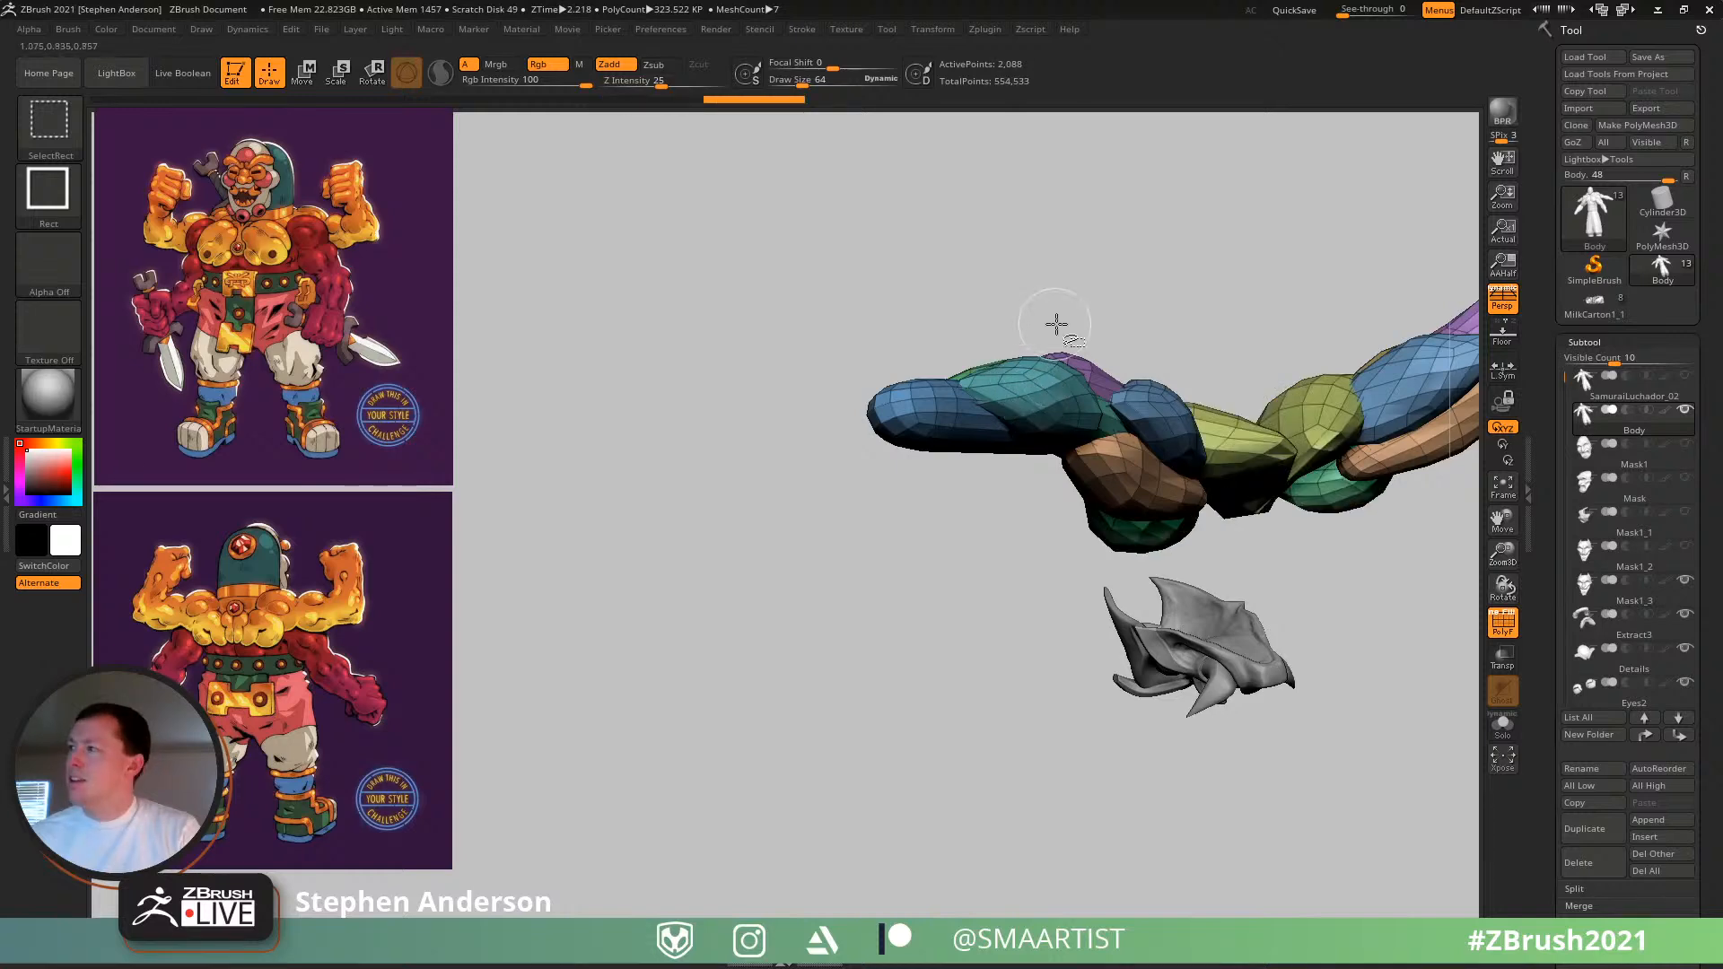
- Assign the isolated rear arms to a single polygroup and split them from the Body into their own subtool
mouse_move(1057, 325)
right_down()
mouse_move(1102, 548)
mouse_move(1184, 500)
mouse_move(919, 405)
mouse_move(996, 472)
mouse_move(1014, 440)
right_up()
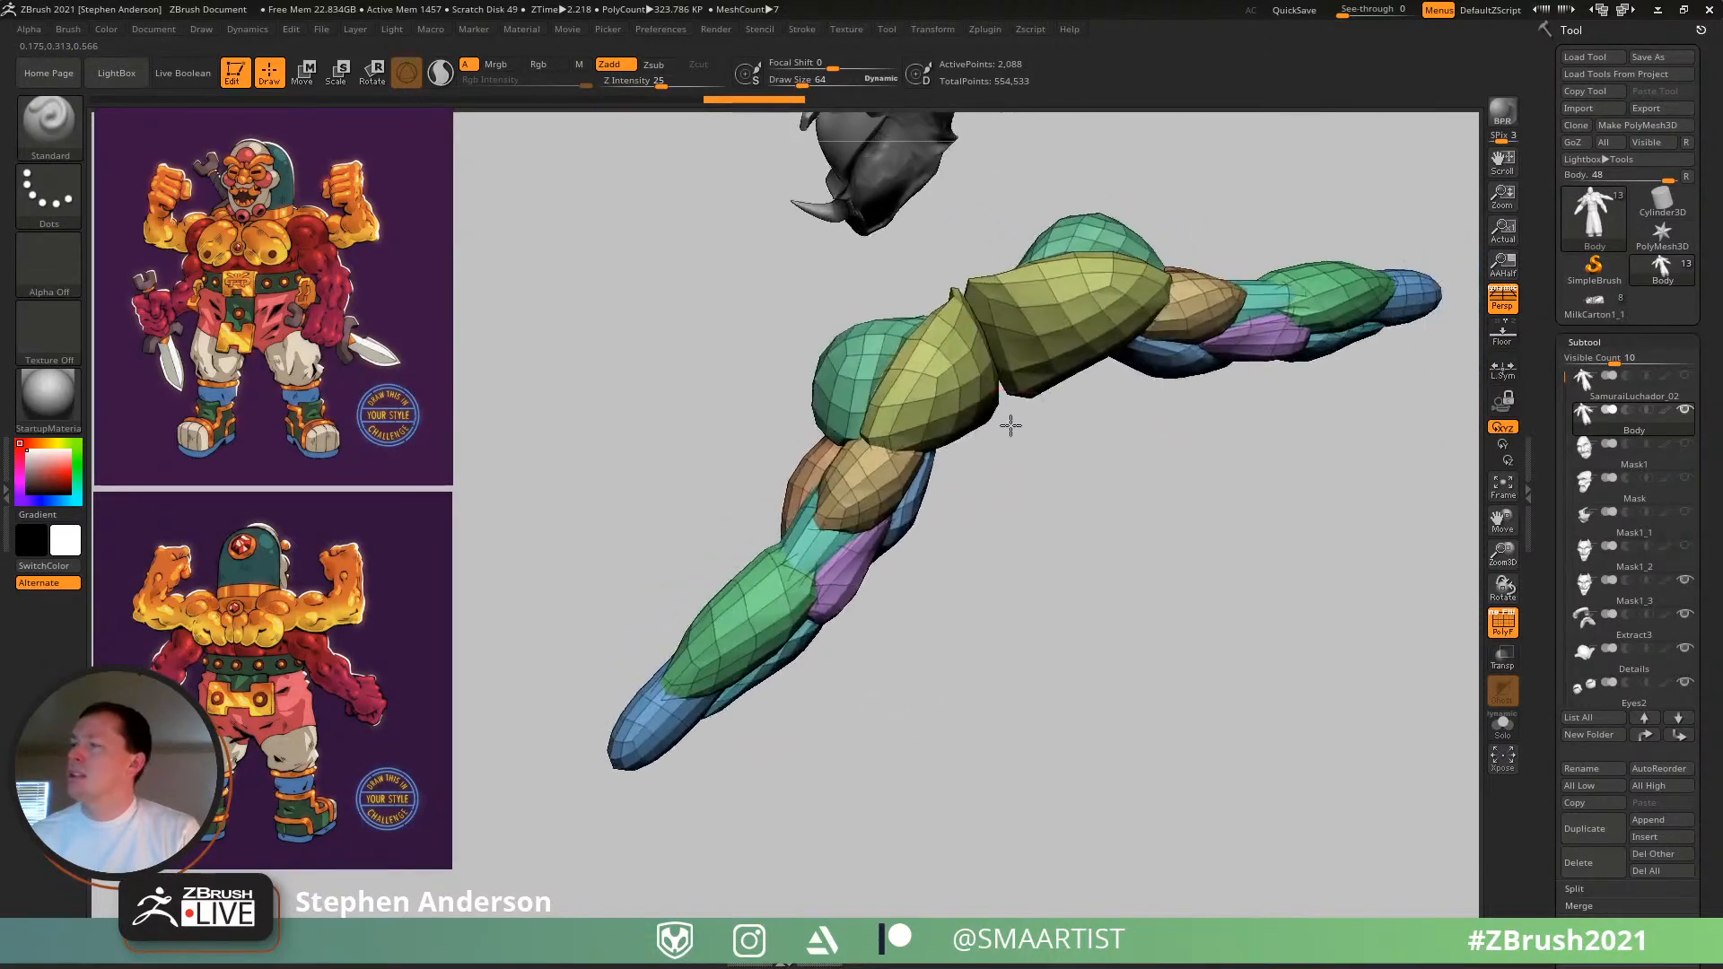
key(ctrl+w)
ctrl+shift+drag(1211, 557, 1257, 592)
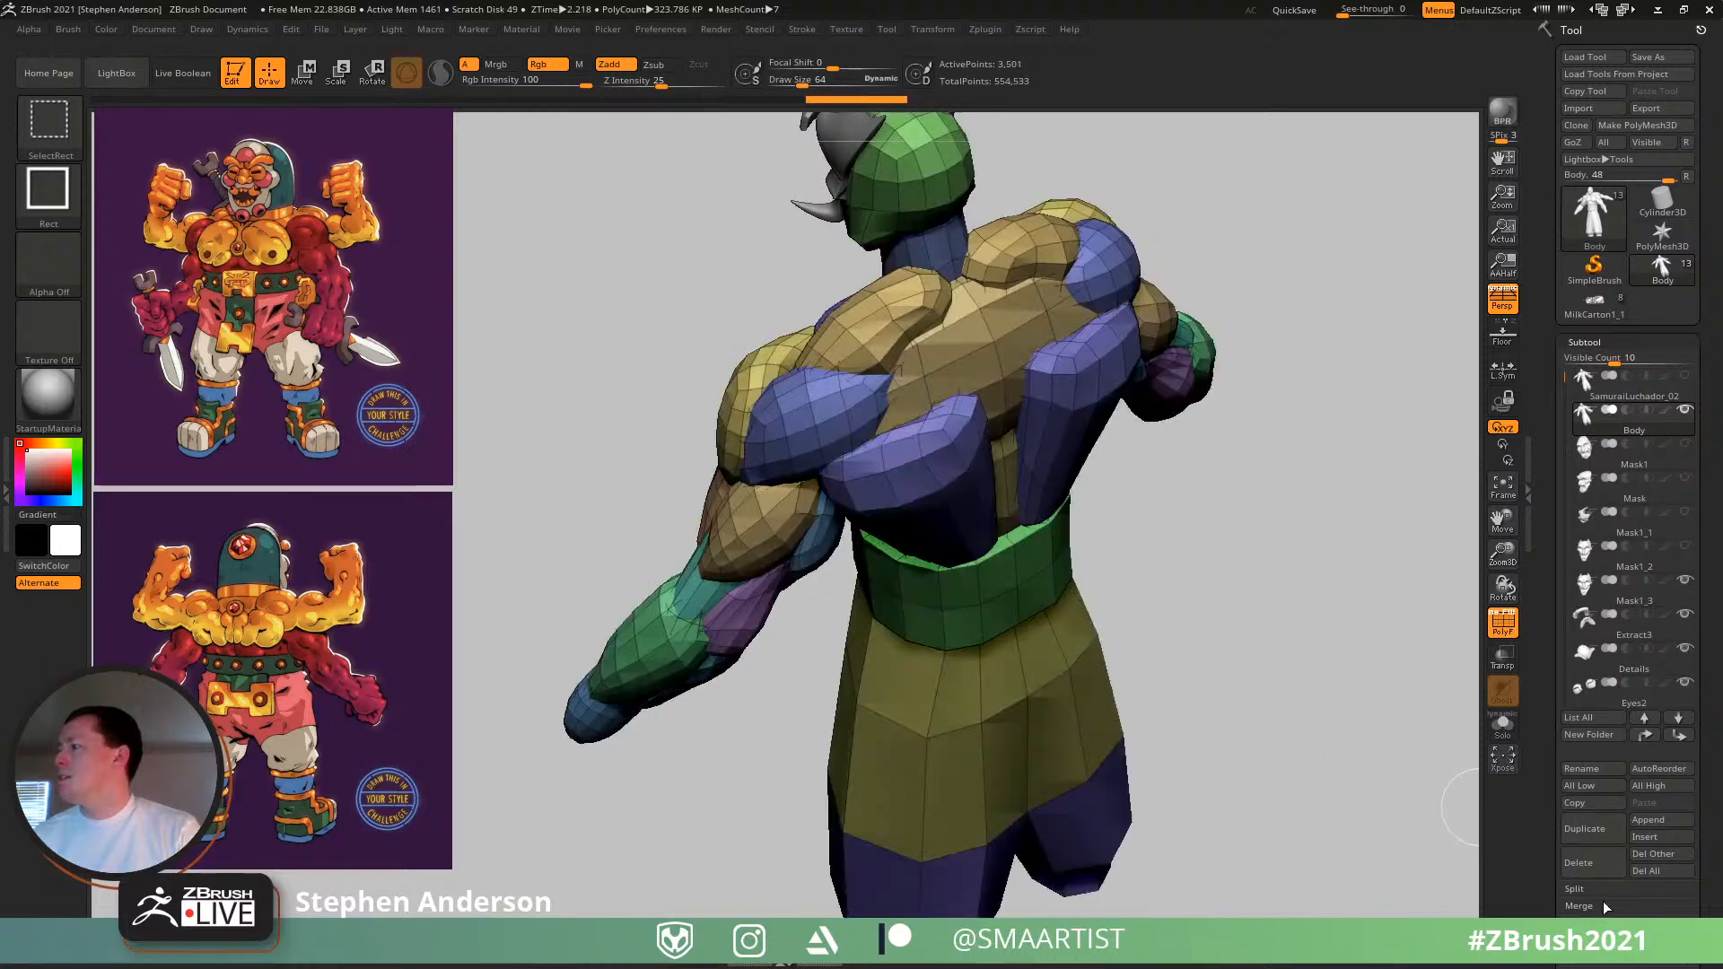
click(1590, 890)
click(1592, 904)
right_drag(1461, 808, 1281, 607)
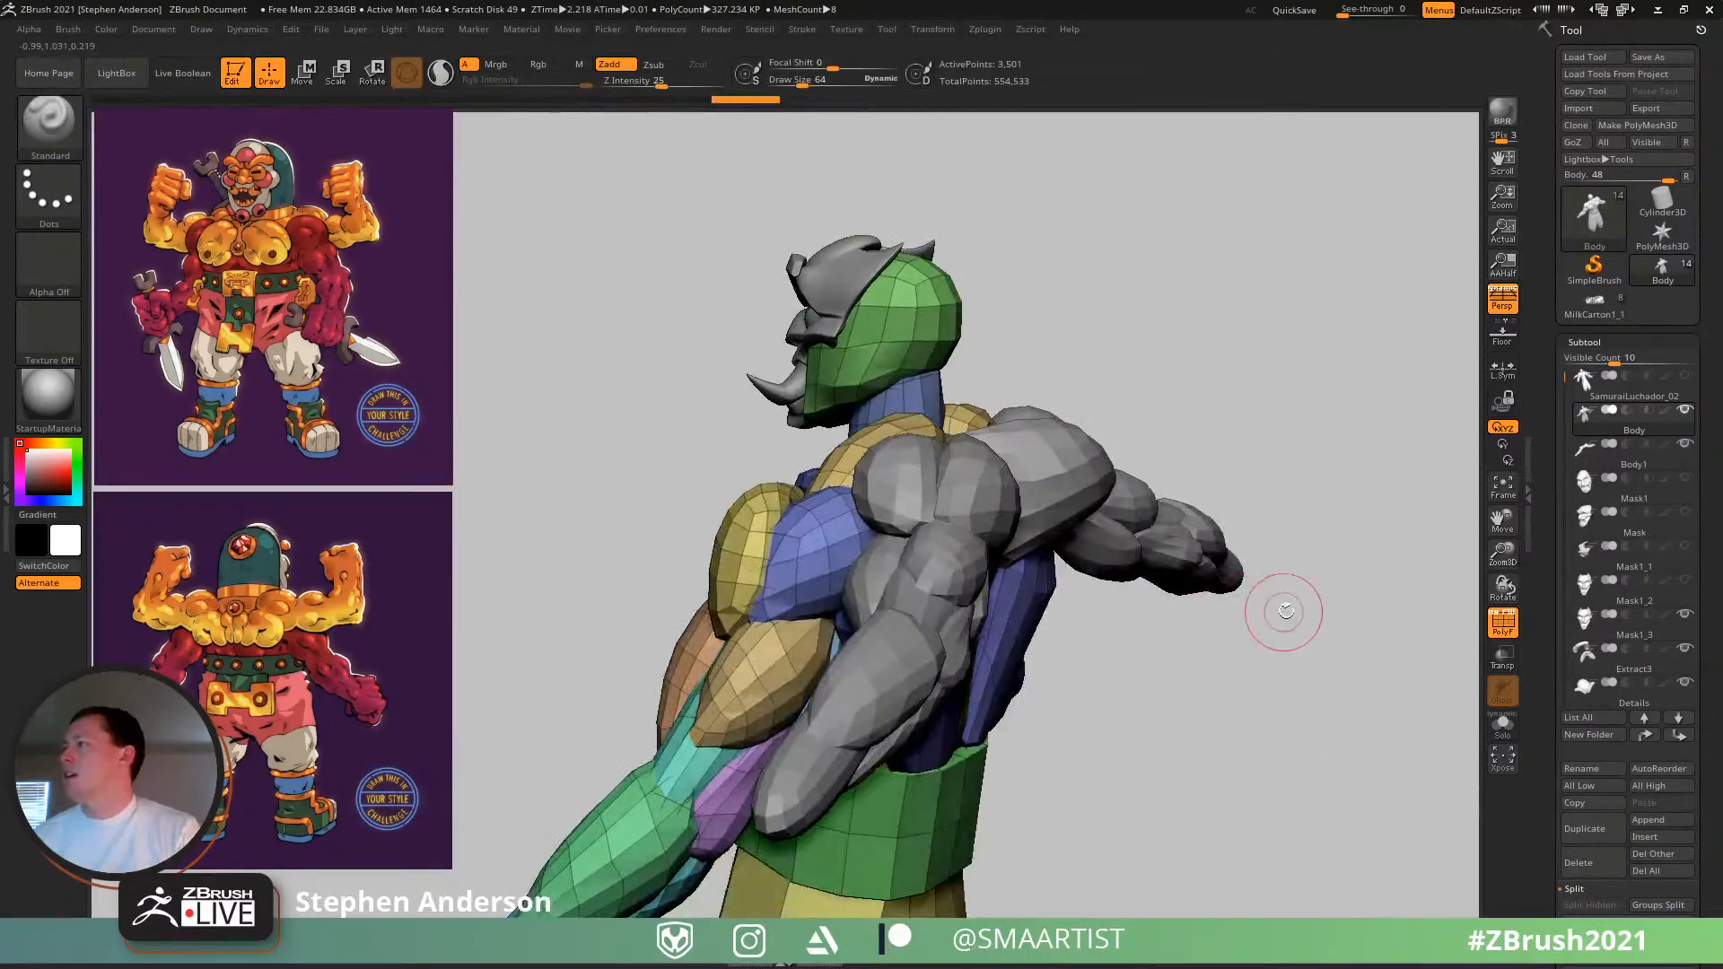
- Select the split-off rear arms subtool and rename it ArmsTop
alt+click(1248, 535)
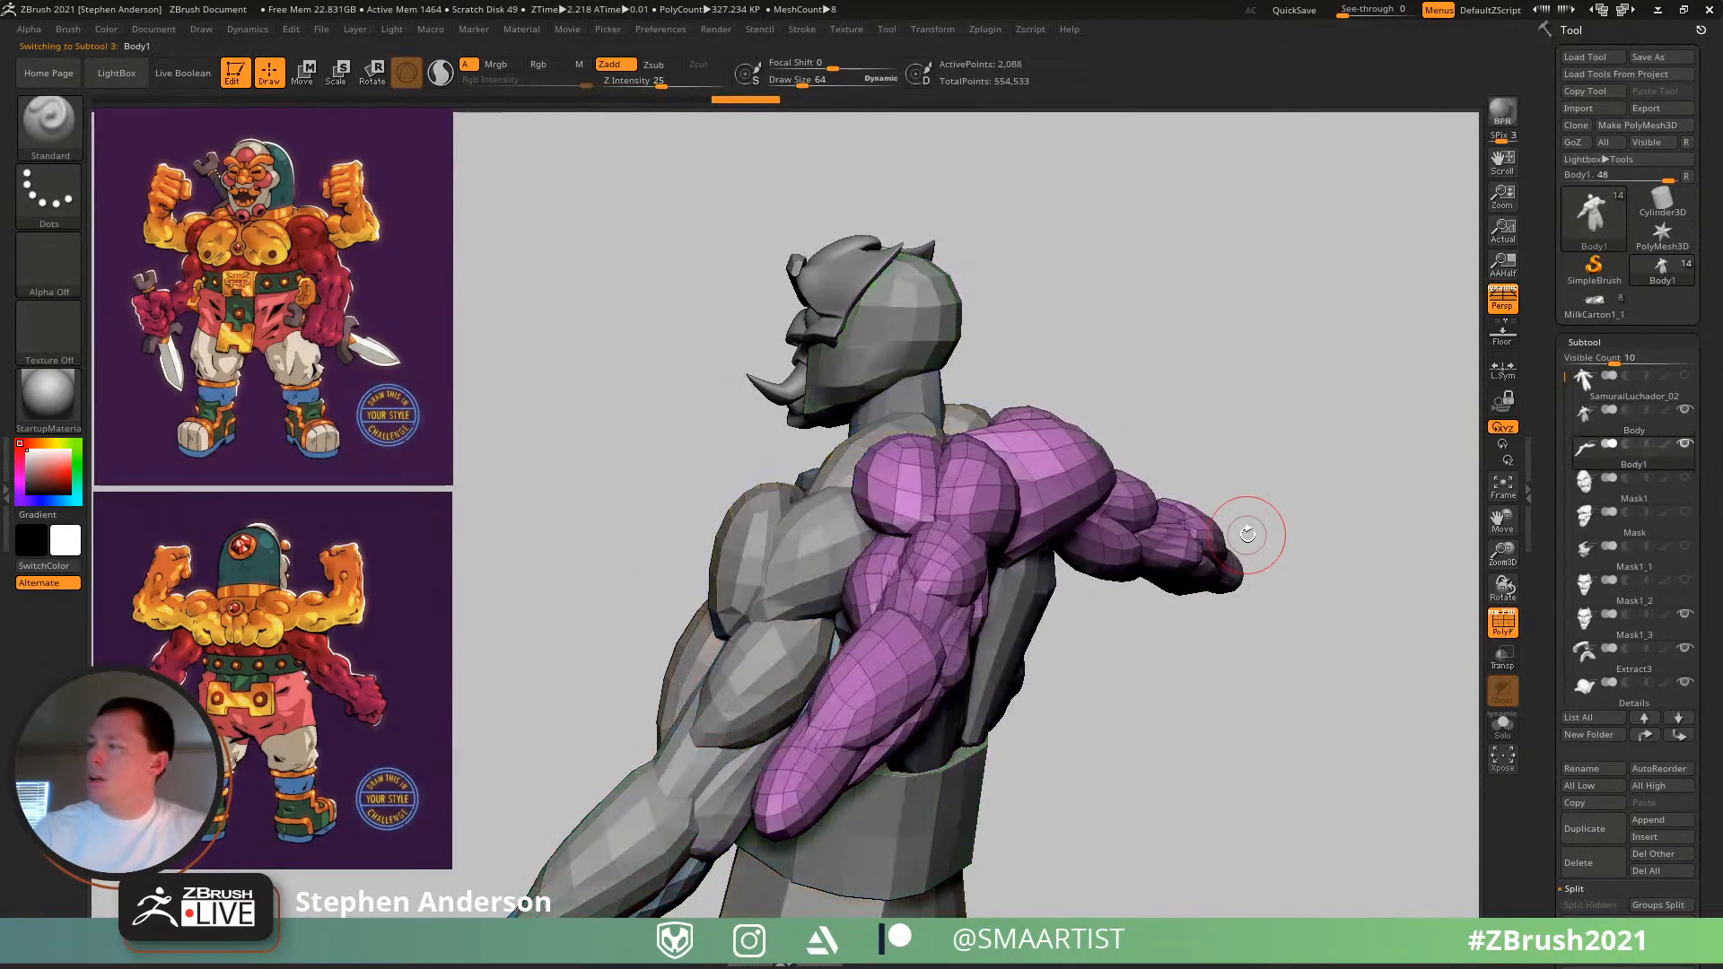
click(1596, 770)
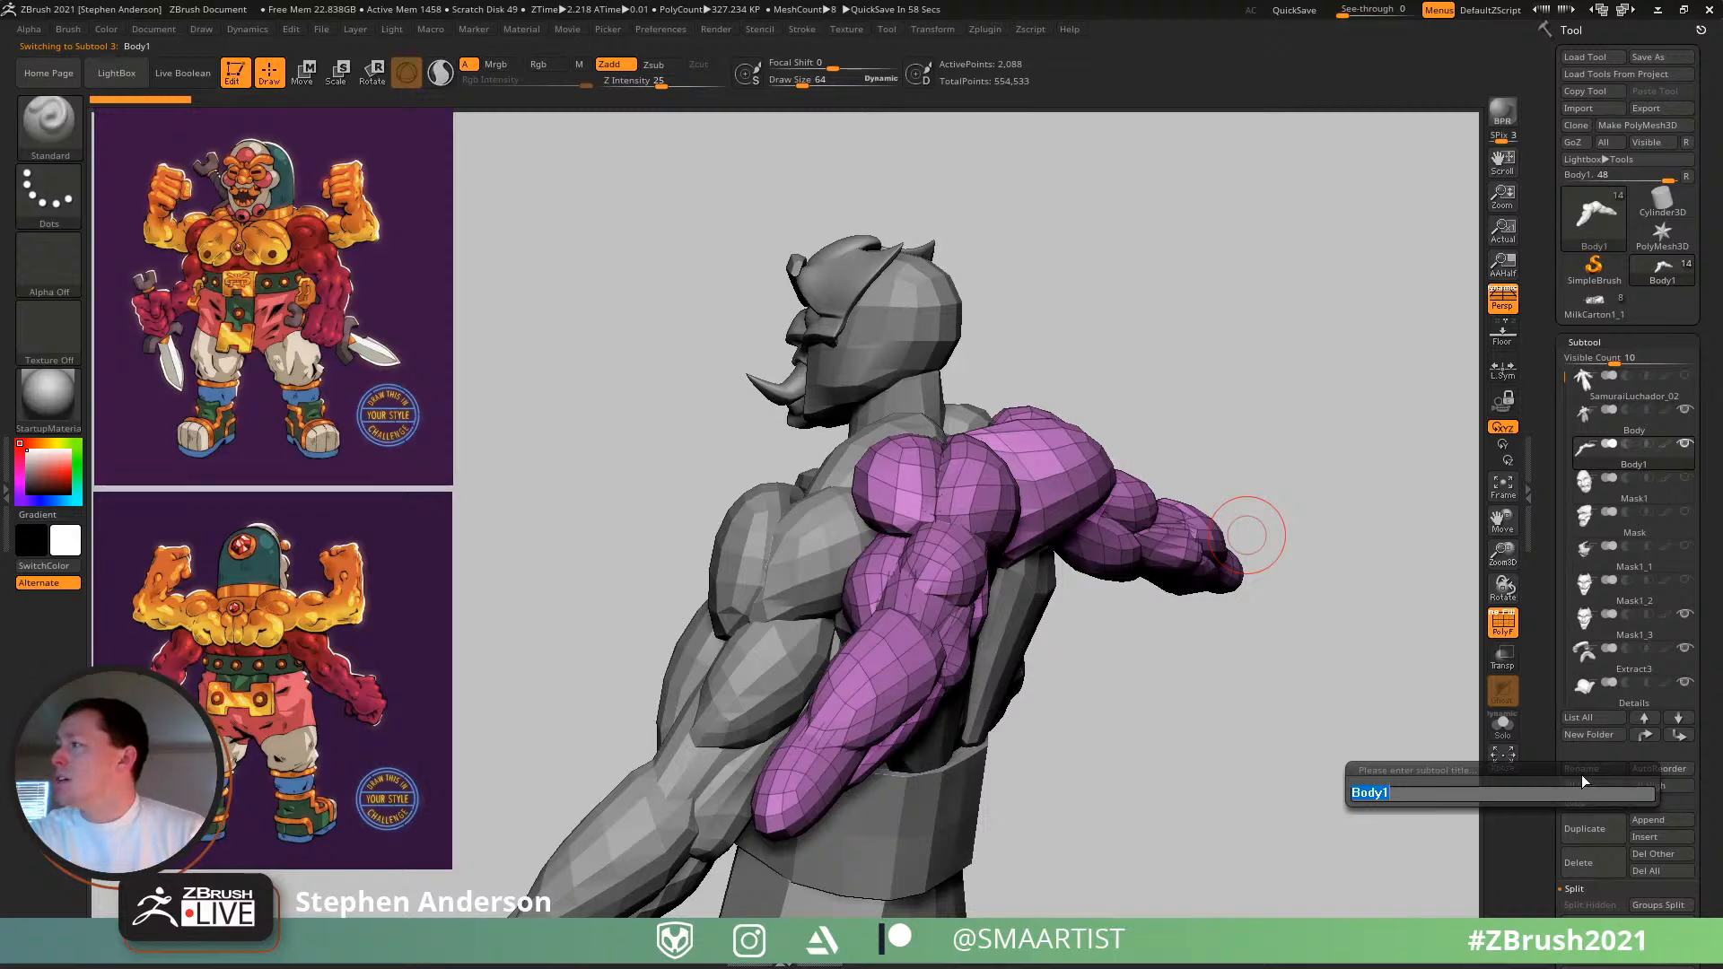
text(ArmsTop)
key(Return)
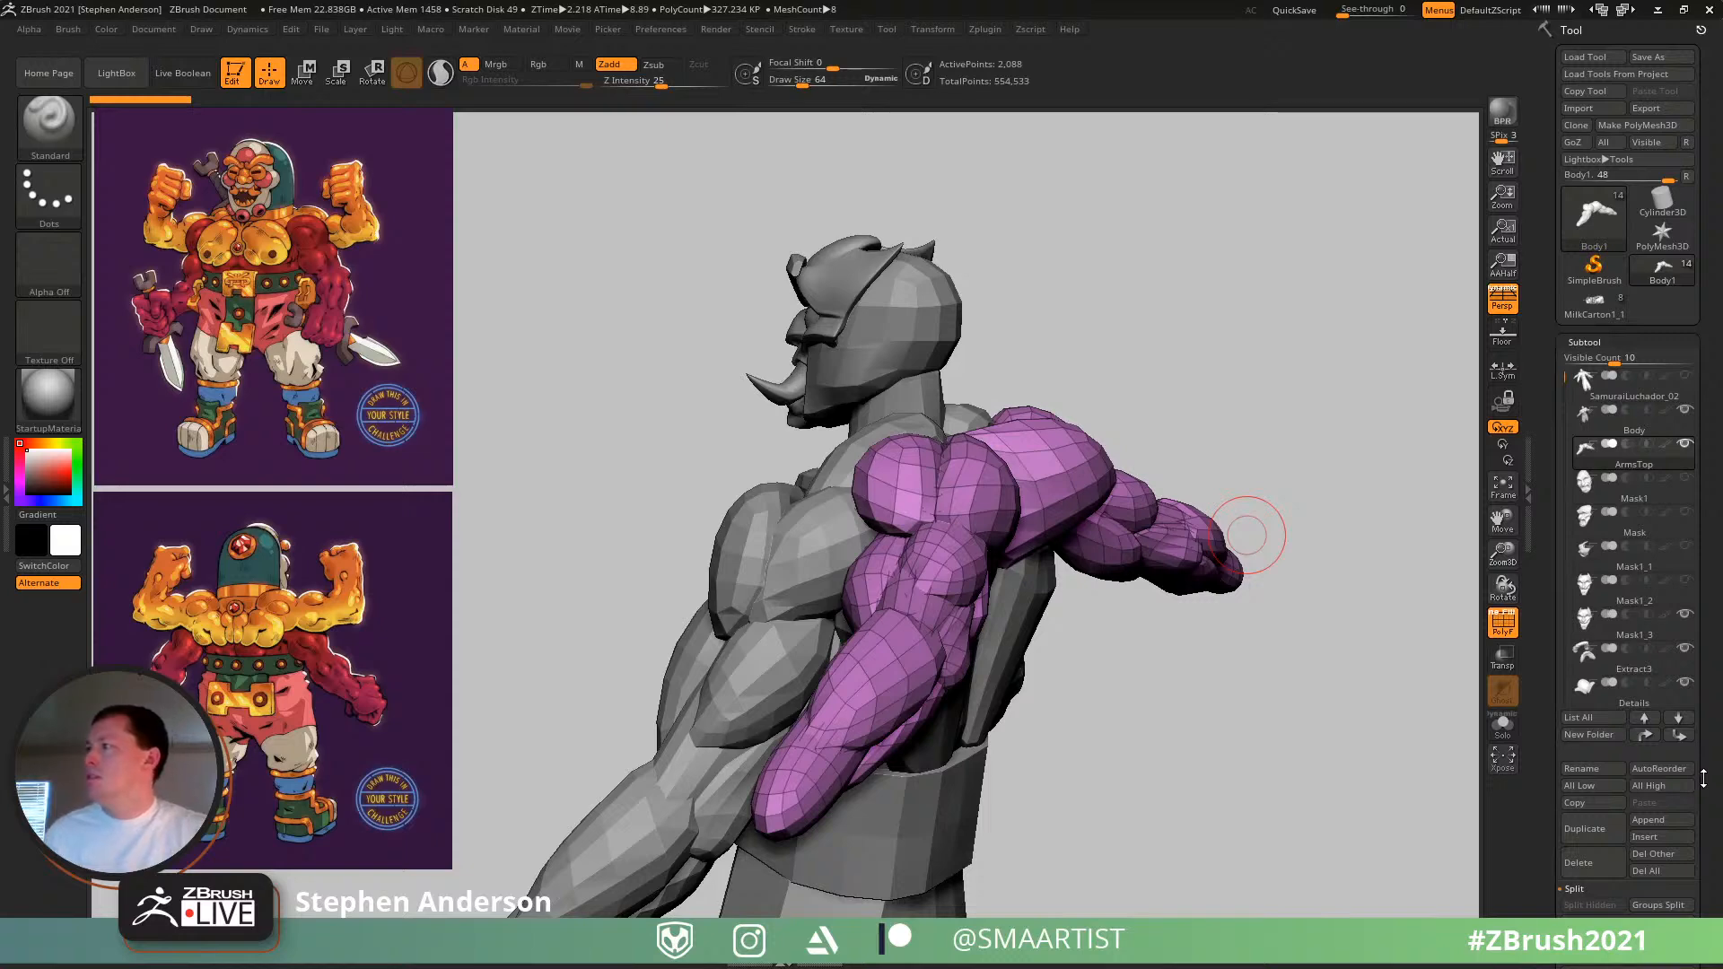
- Rename the rear arms subtool as ArmsBack
click(1584, 768)
text(Arms)
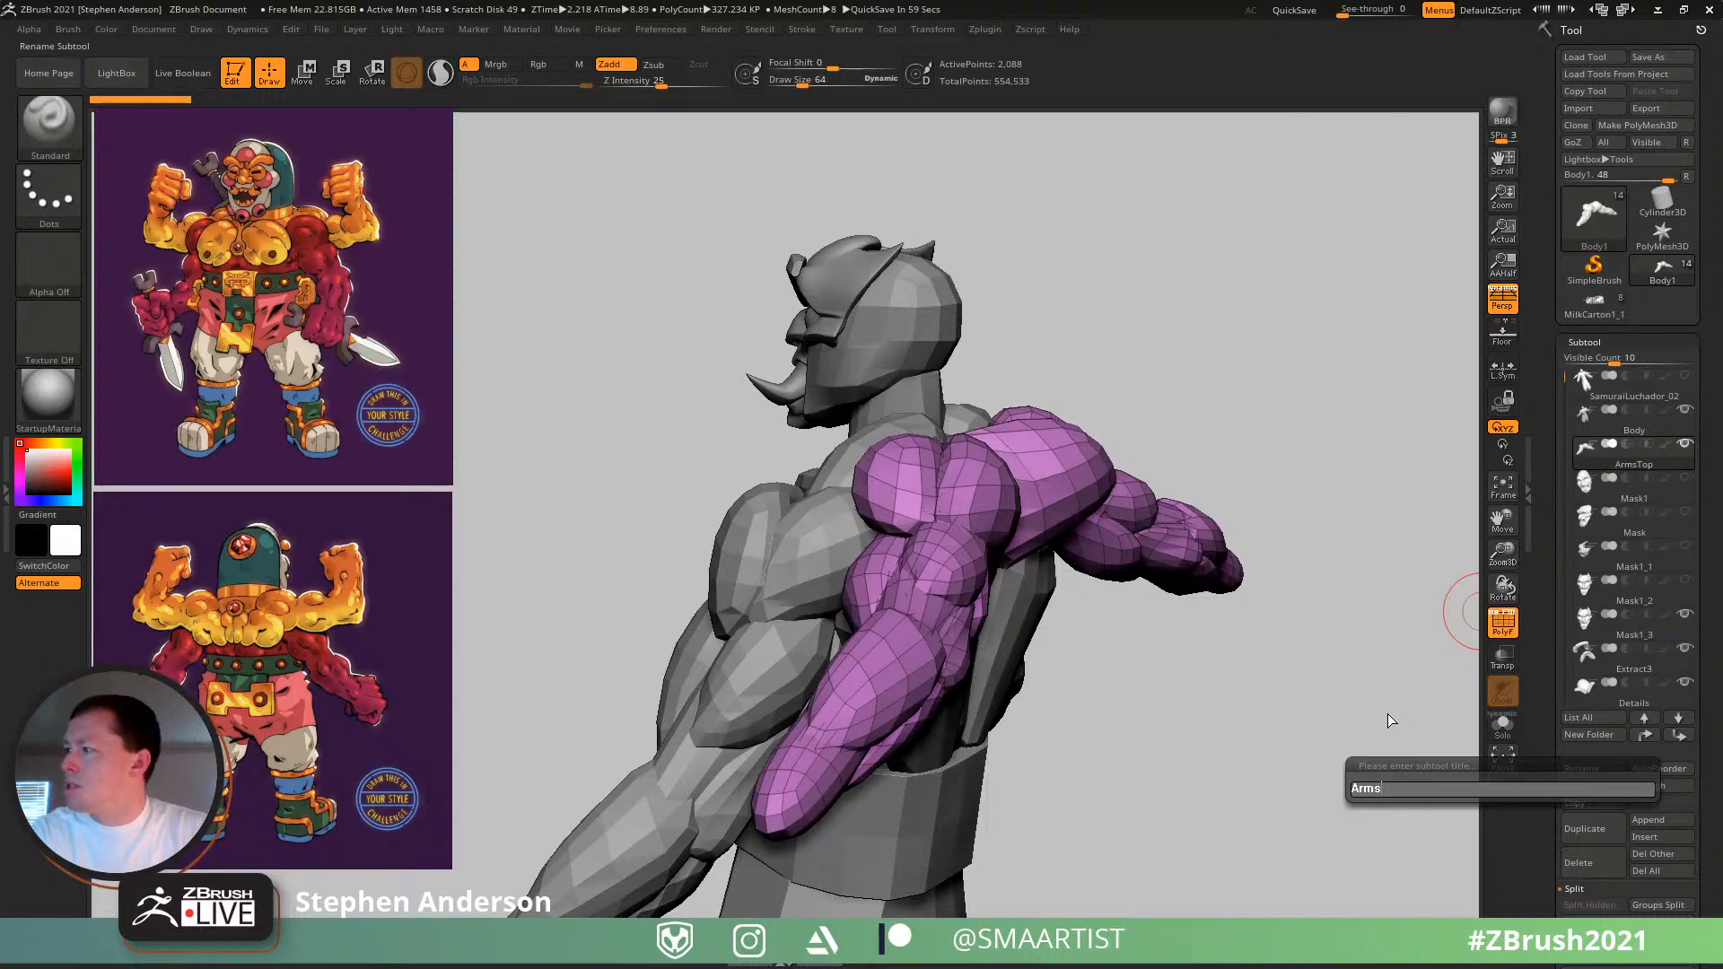
key(shift)
text(Back)
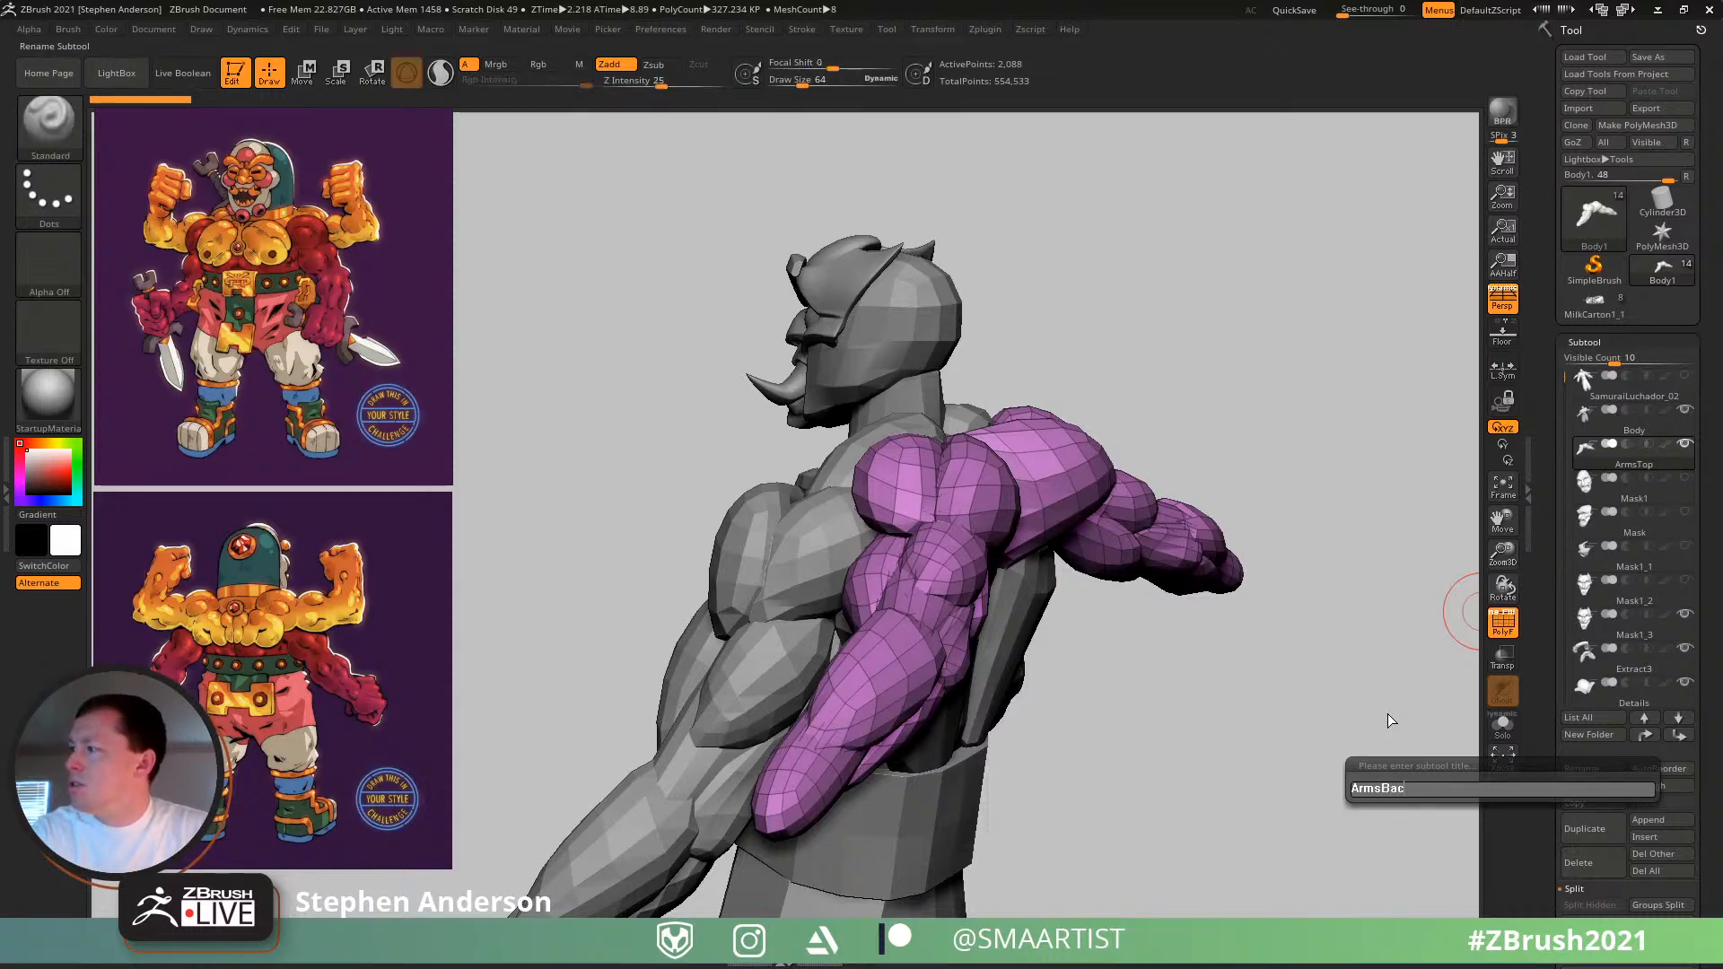
key(Return)
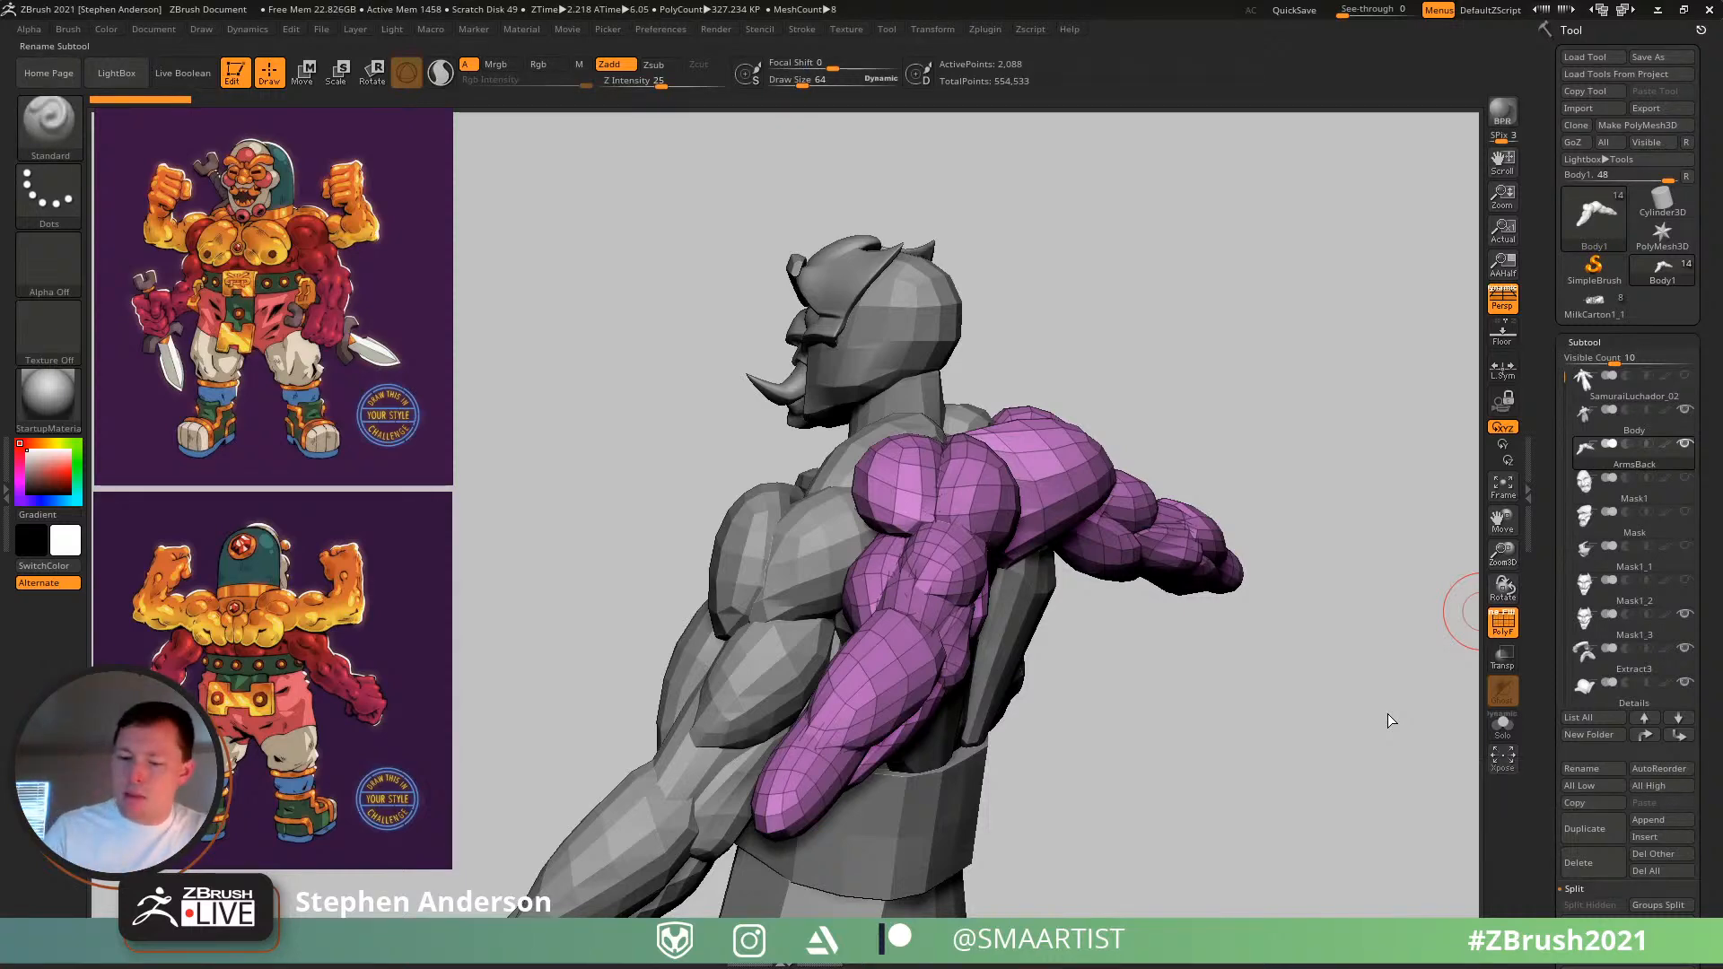
- Hide the complete front pair of arms on the Body subtool and view the remaining figure from a three-quarter side
alt+click(787, 660)
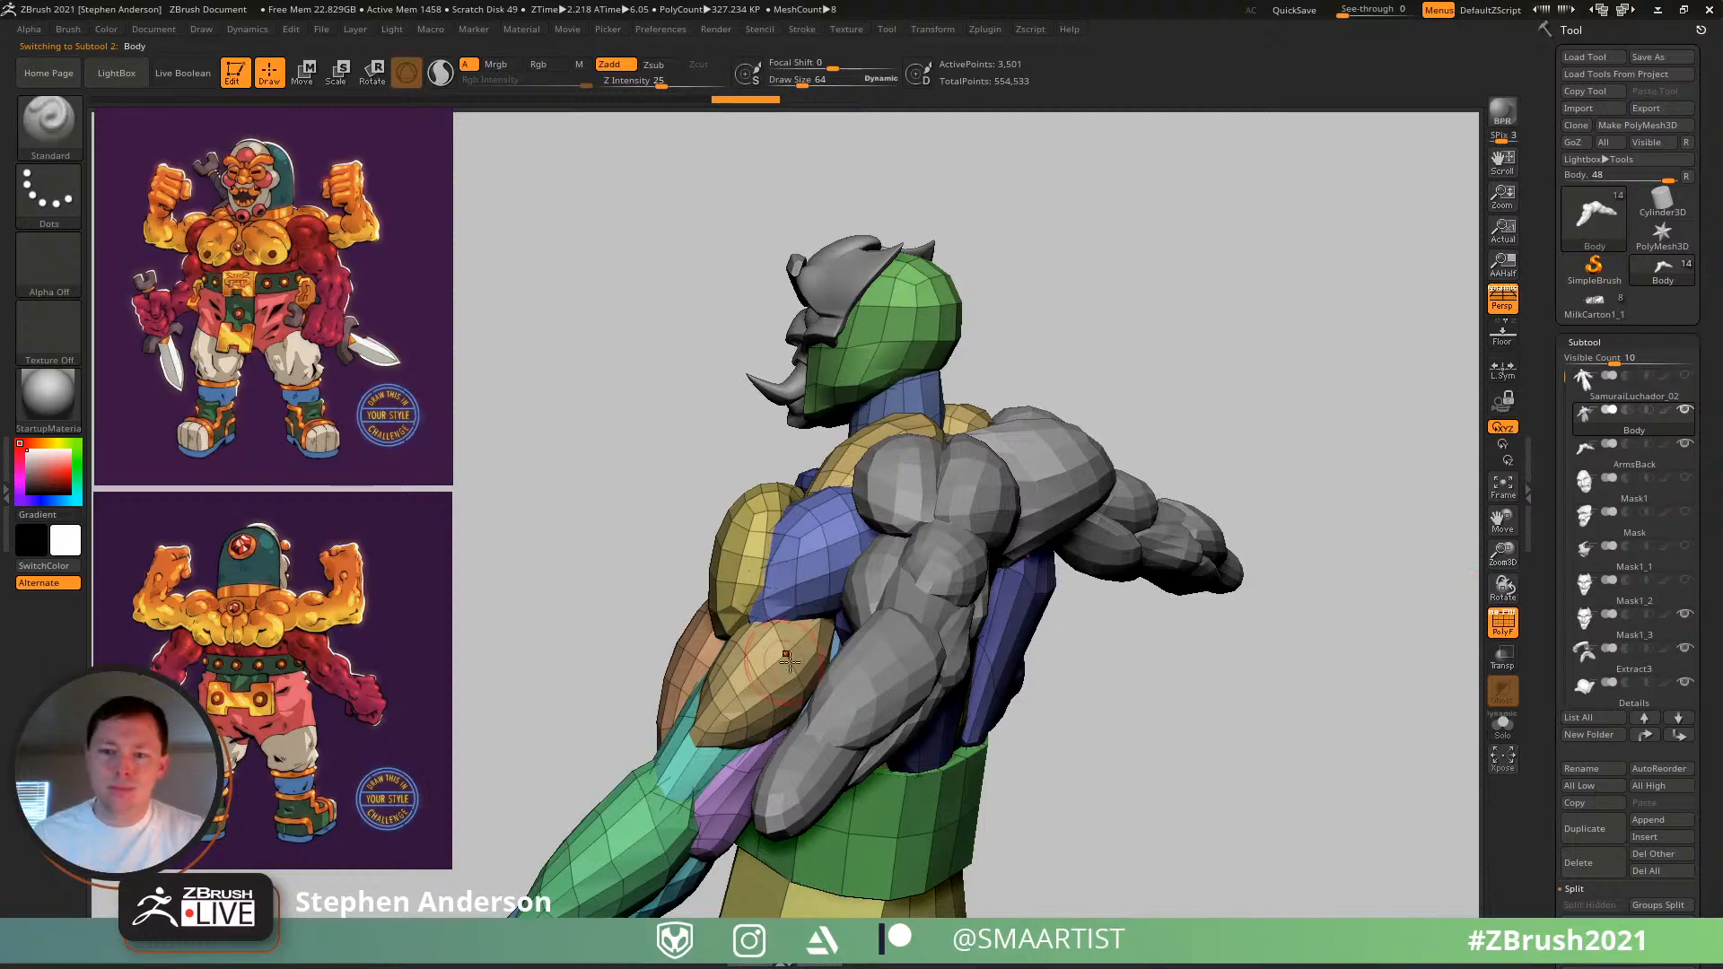
right_drag(930, 603, 1167, 786)
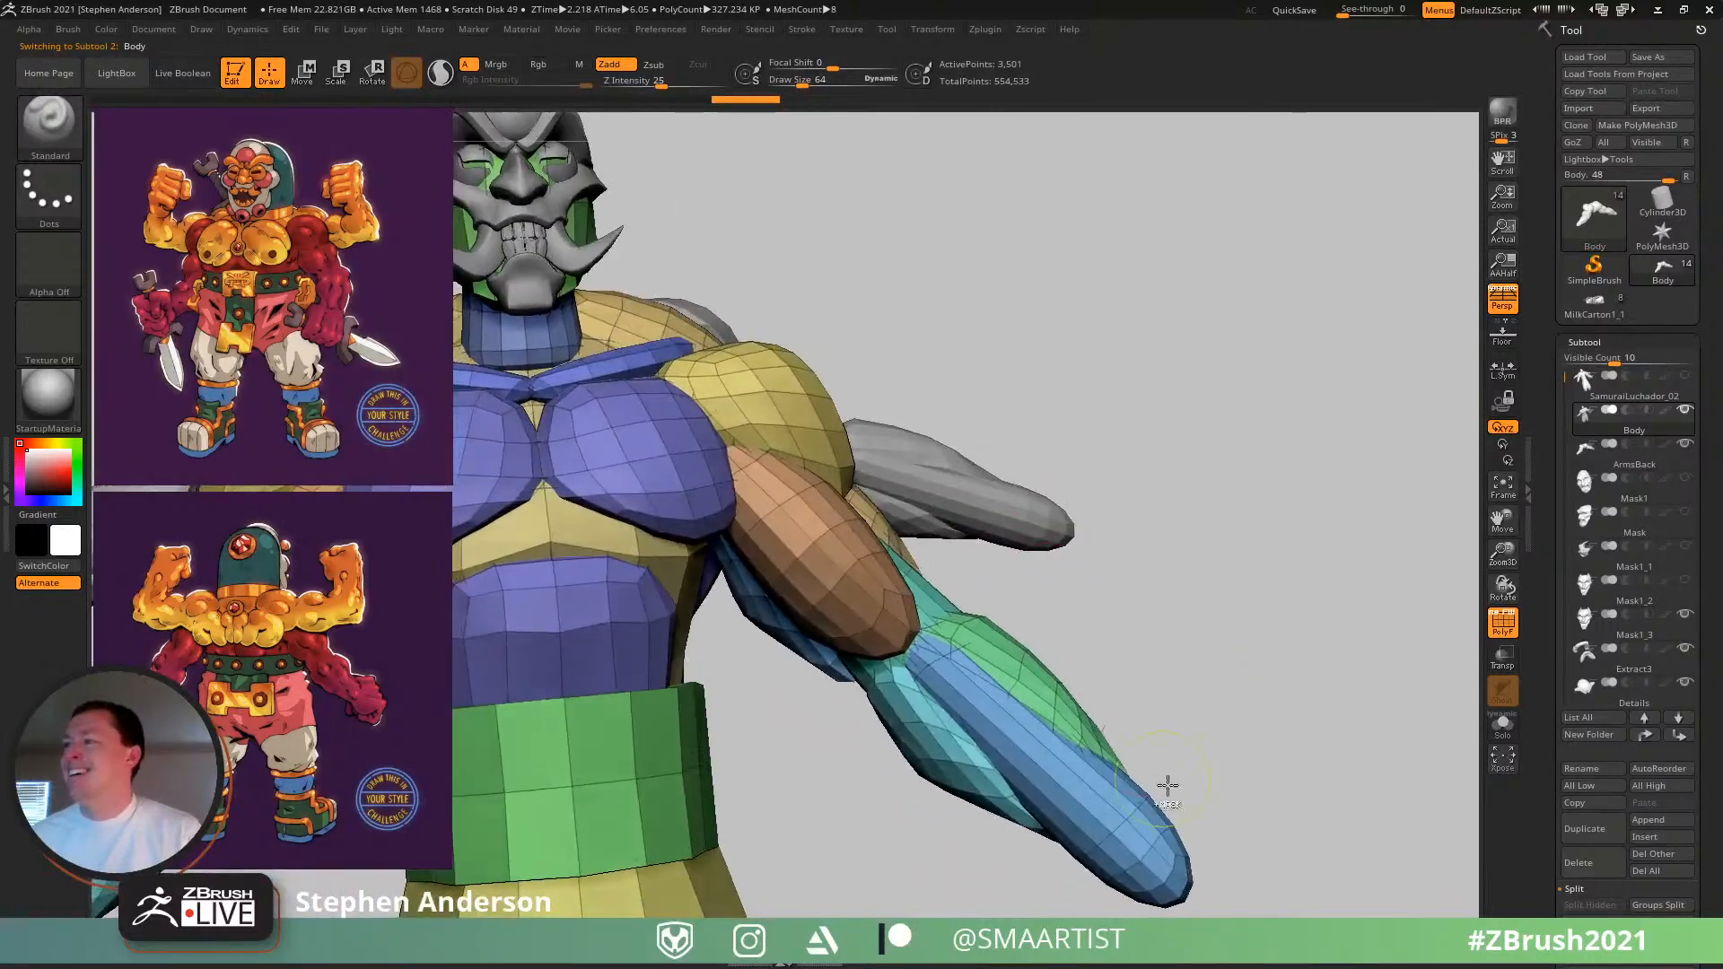
mouse_move(1265, 906)
ctrl+shift+mouse_down()
mouse_move(812, 557)
mouse_move(786, 503)
ctrl+shift+mouse_up()
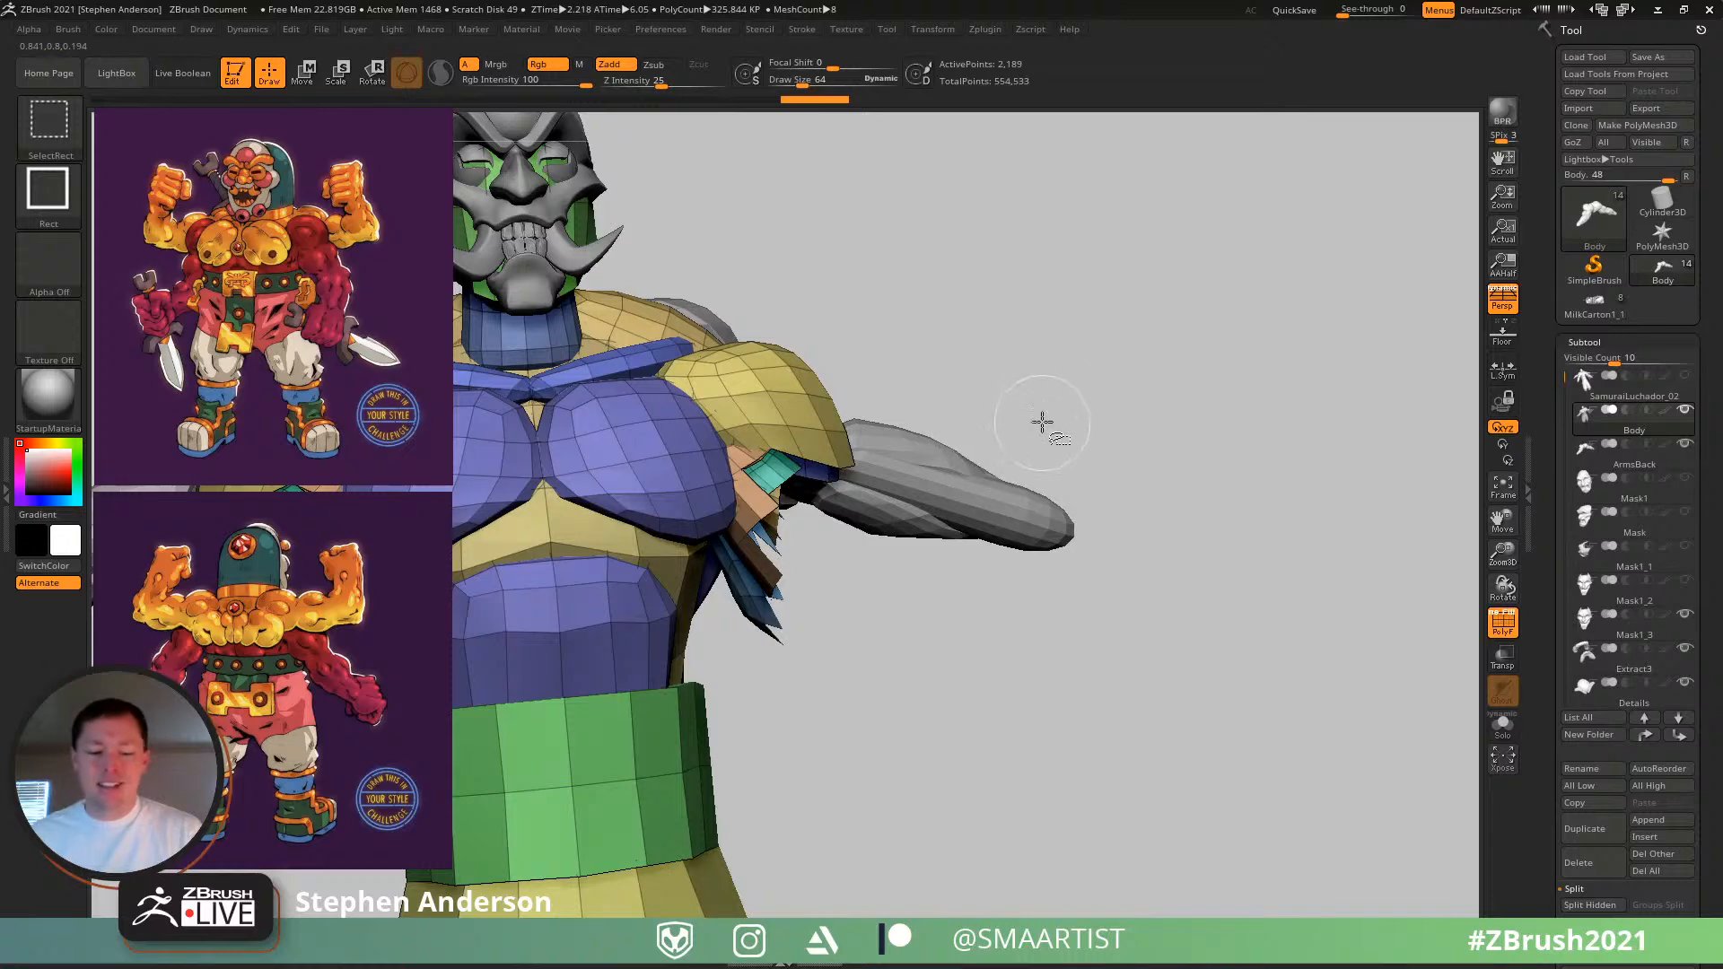
ctrl+shift+drag(1031, 367, 1125, 465)
key(ctrl+shift+a)
ctrl+shift+drag(1092, 358, 1203, 499)
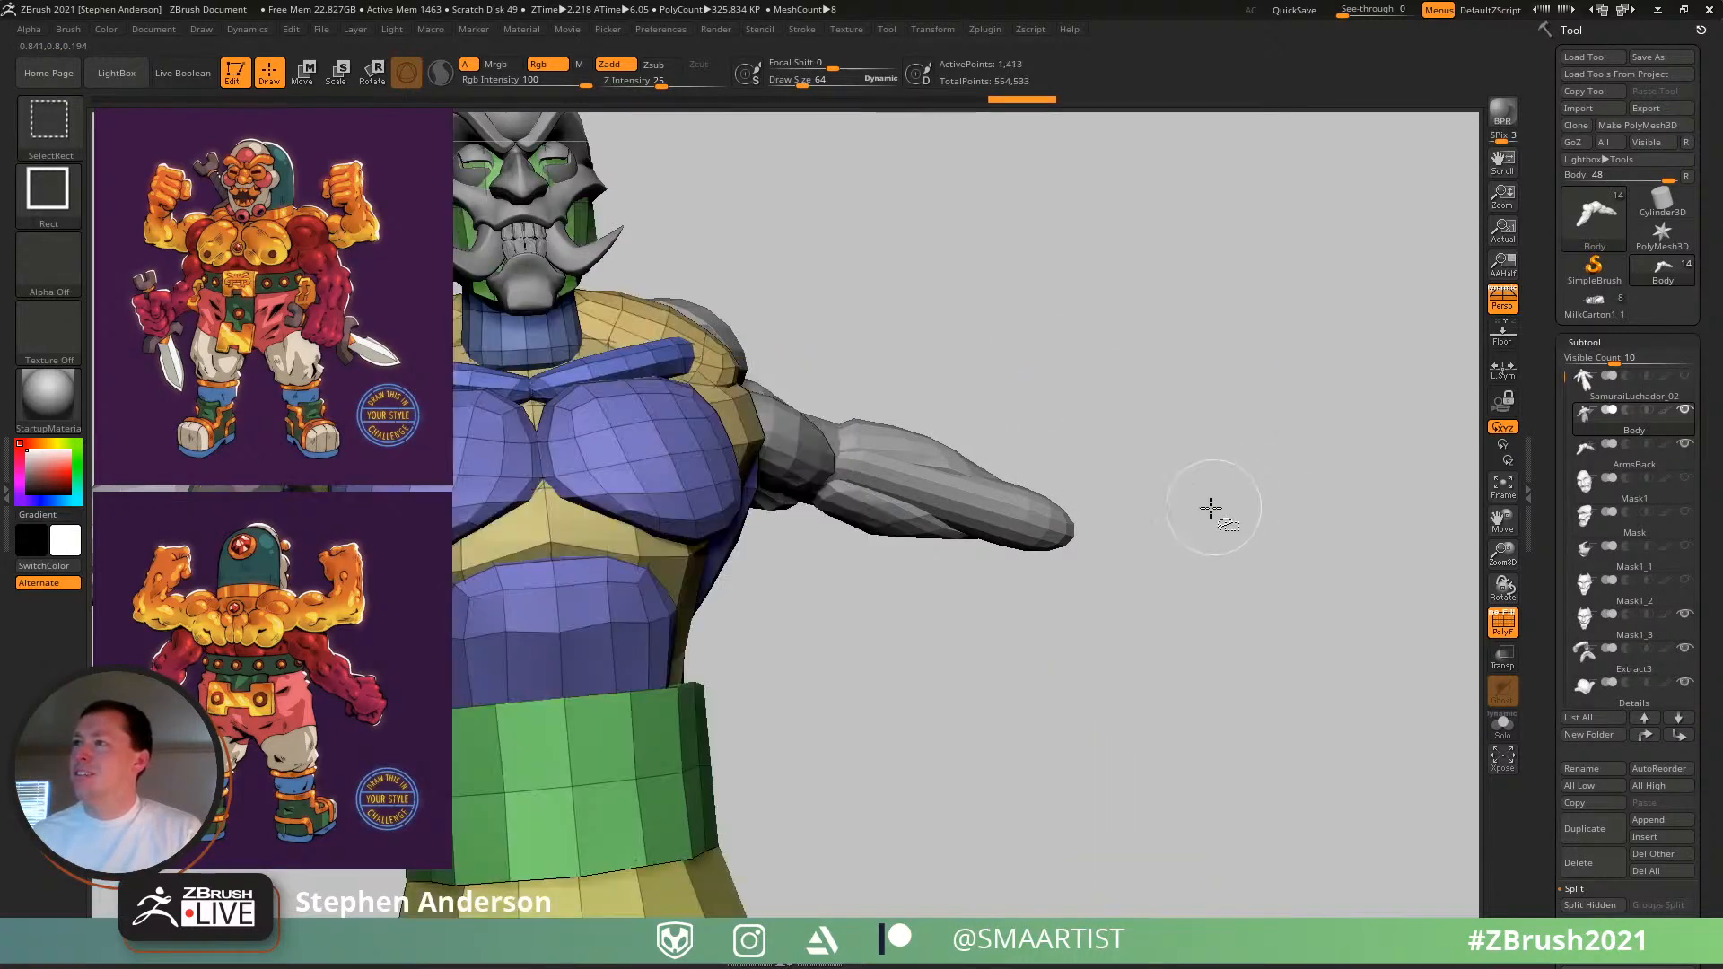
key(f)
mouse_move(1054, 430)
mouse_down()
mouse_move(757, 450)
mouse_move(849, 473)
mouse_move(789, 473)
mouse_move(877, 465)
mouse_up()
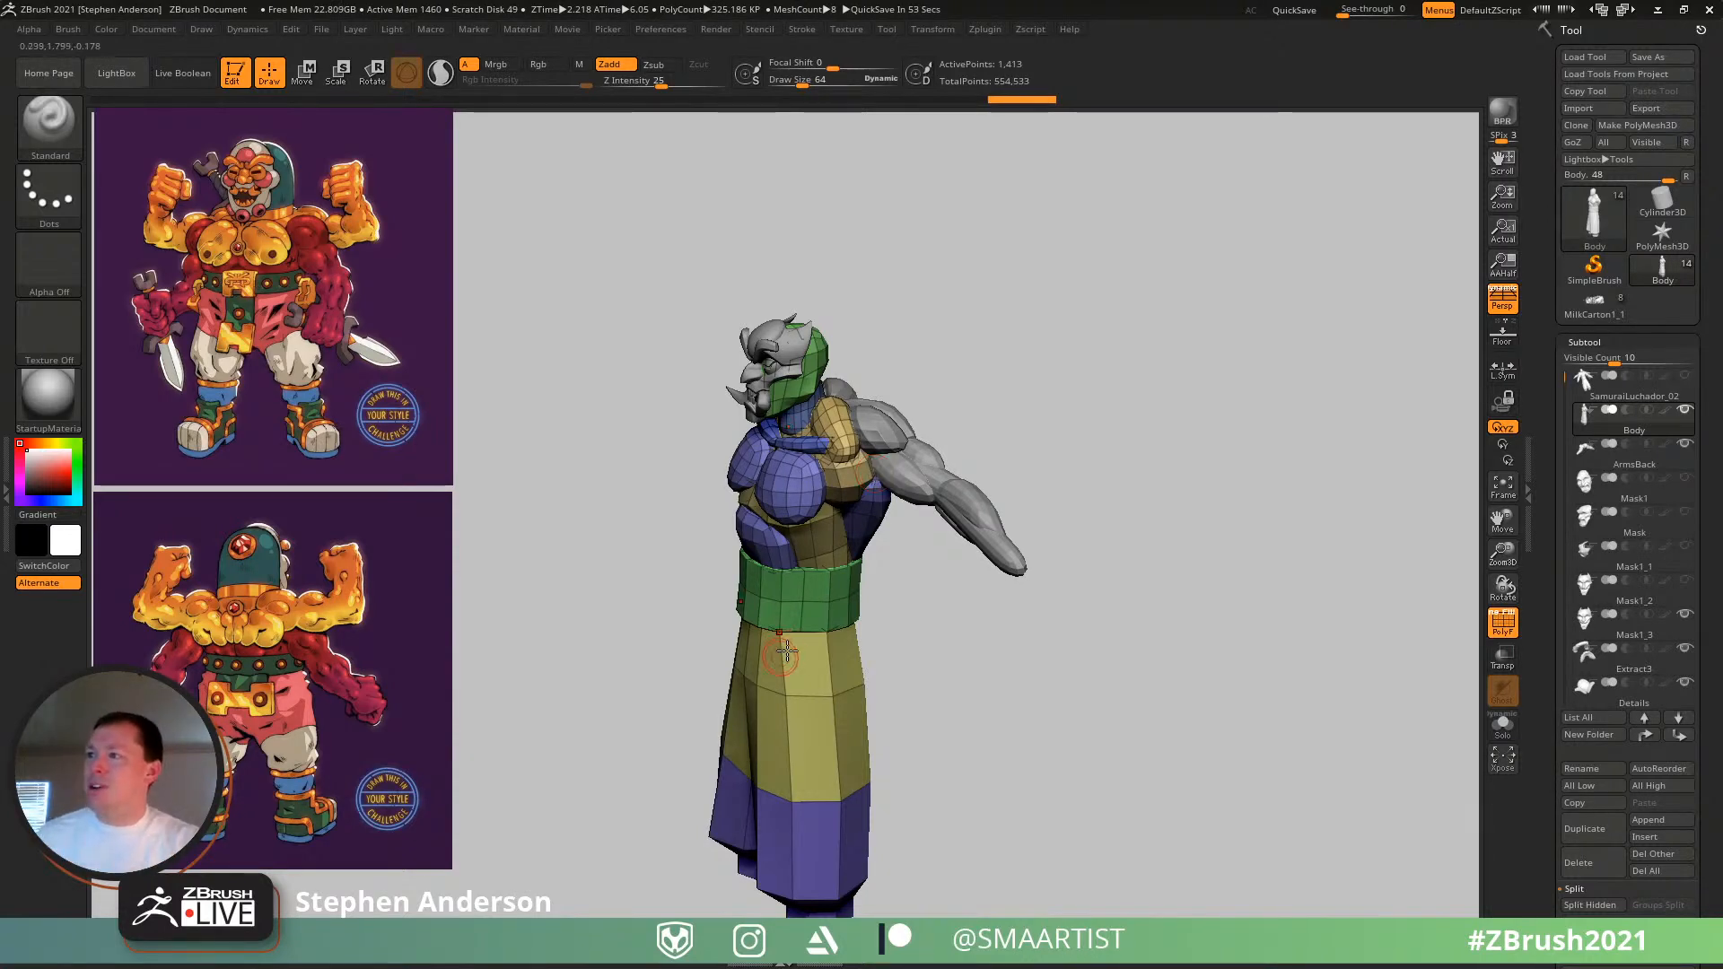
right_drag(792, 591, 790, 552)
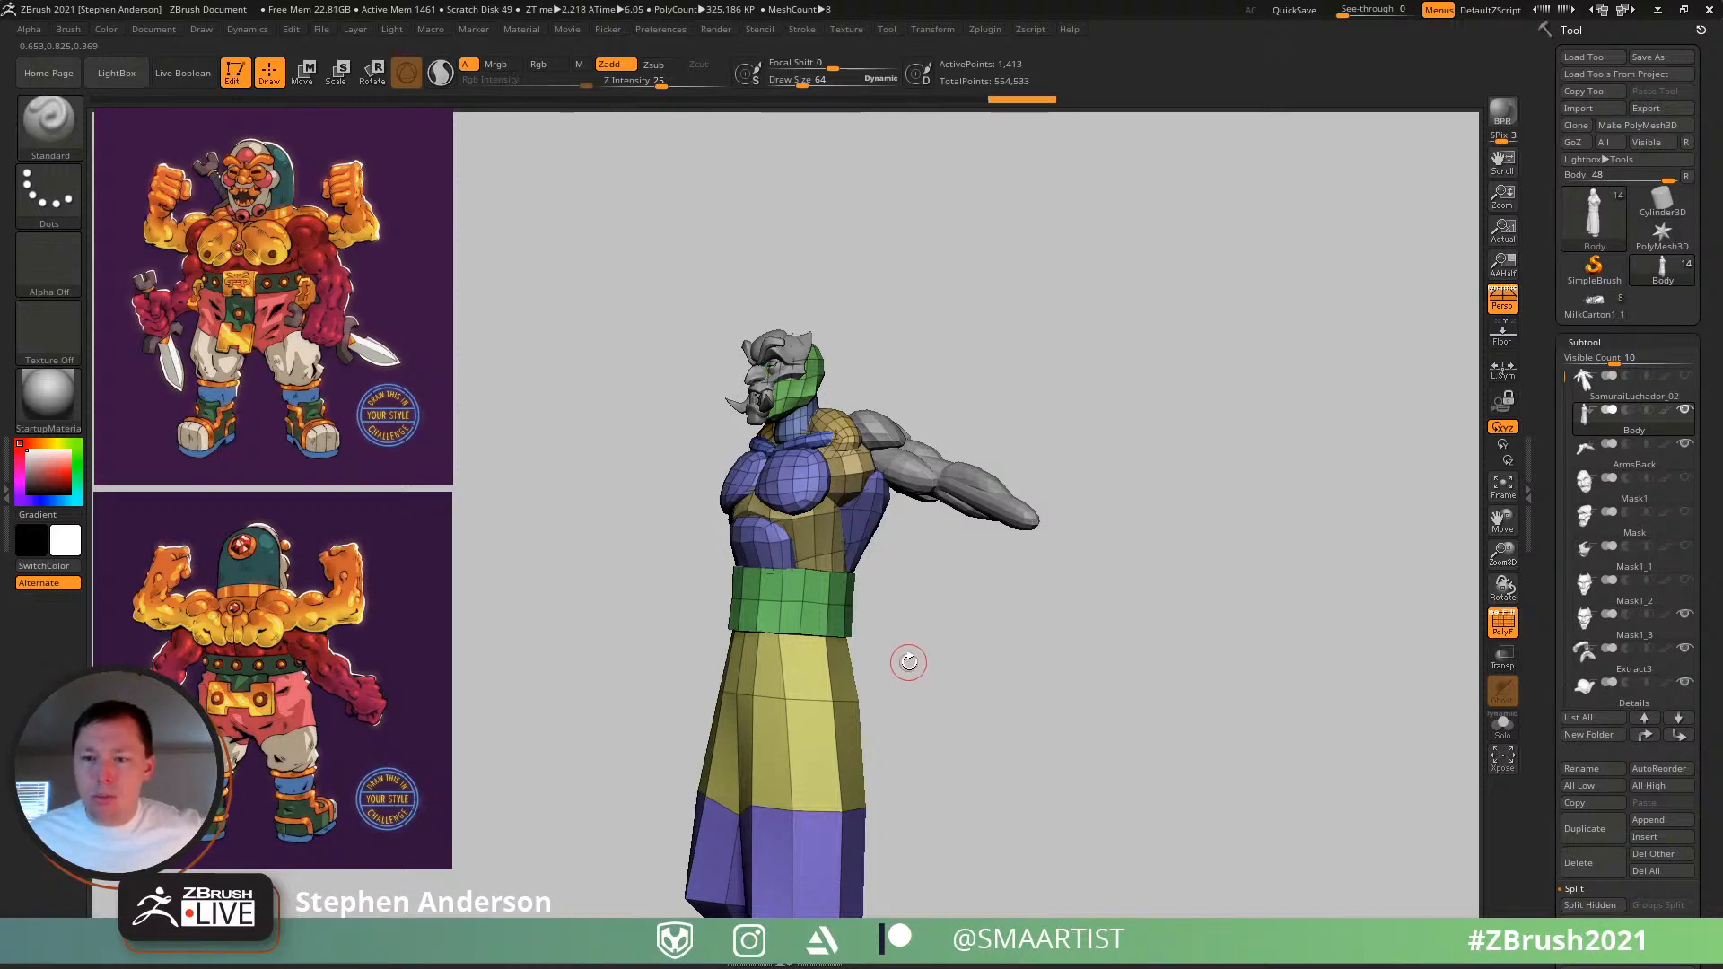
- Split the hidden front arms from the Body into their own subtool and assign the new subtool a single polygroup
drag(817, 579, 1176, 594)
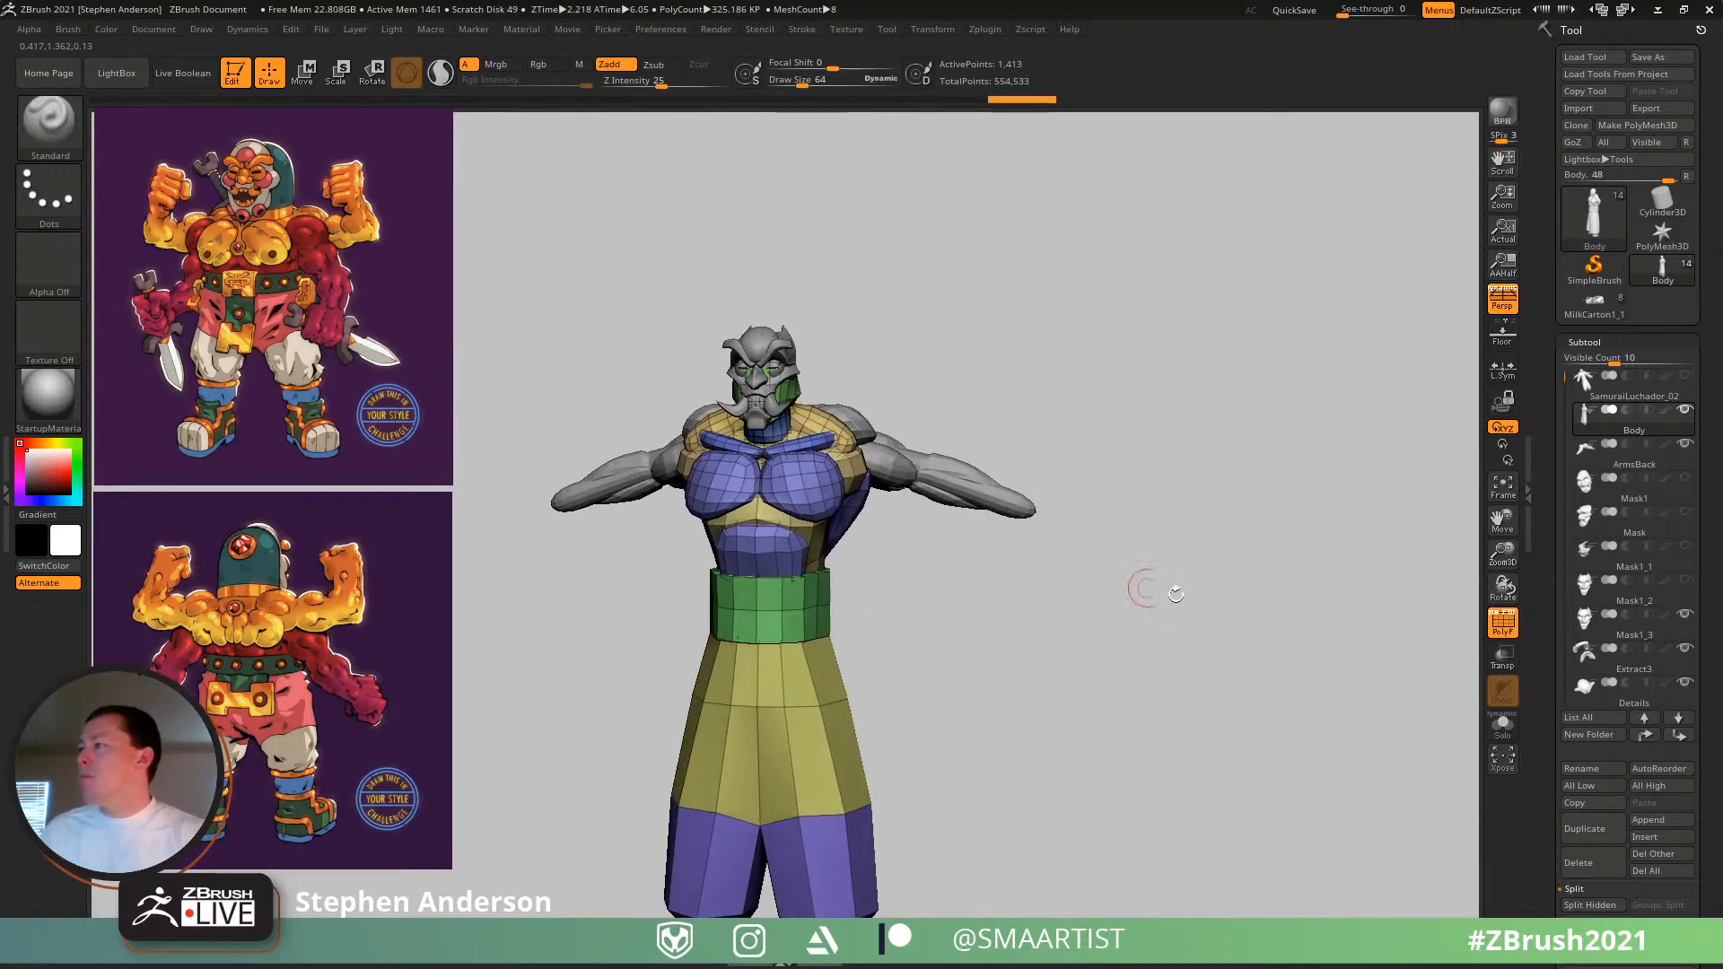
click(1602, 905)
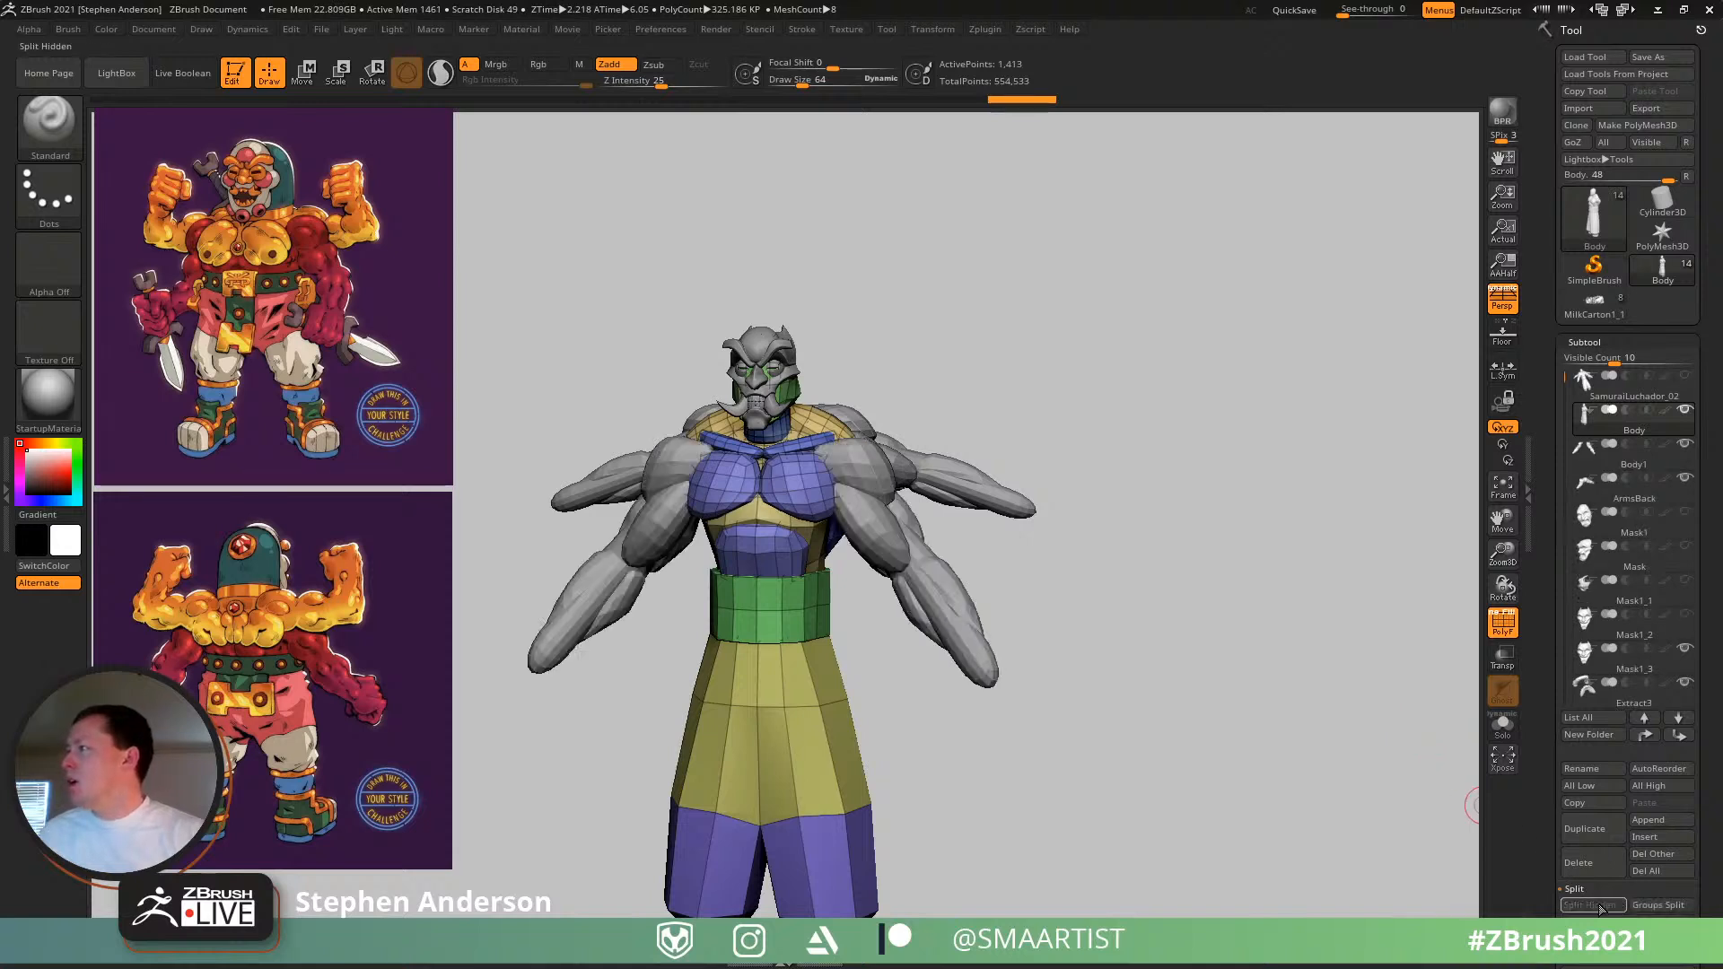
alt+click(933, 618)
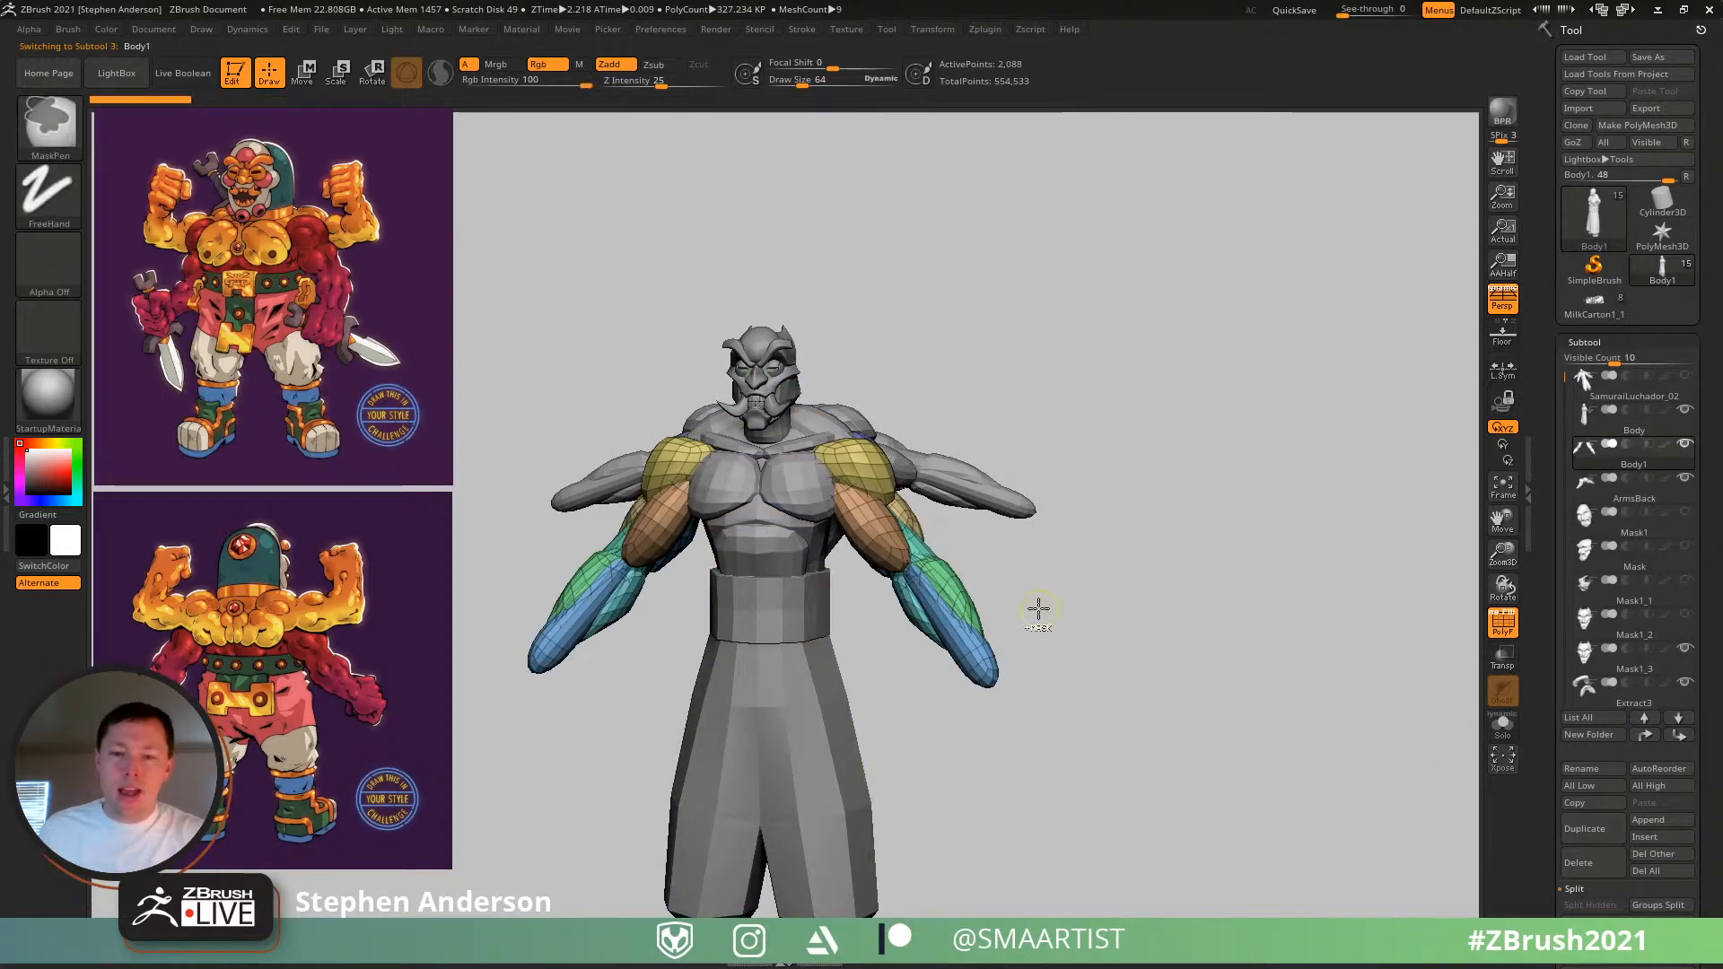
key(ctrl+w)
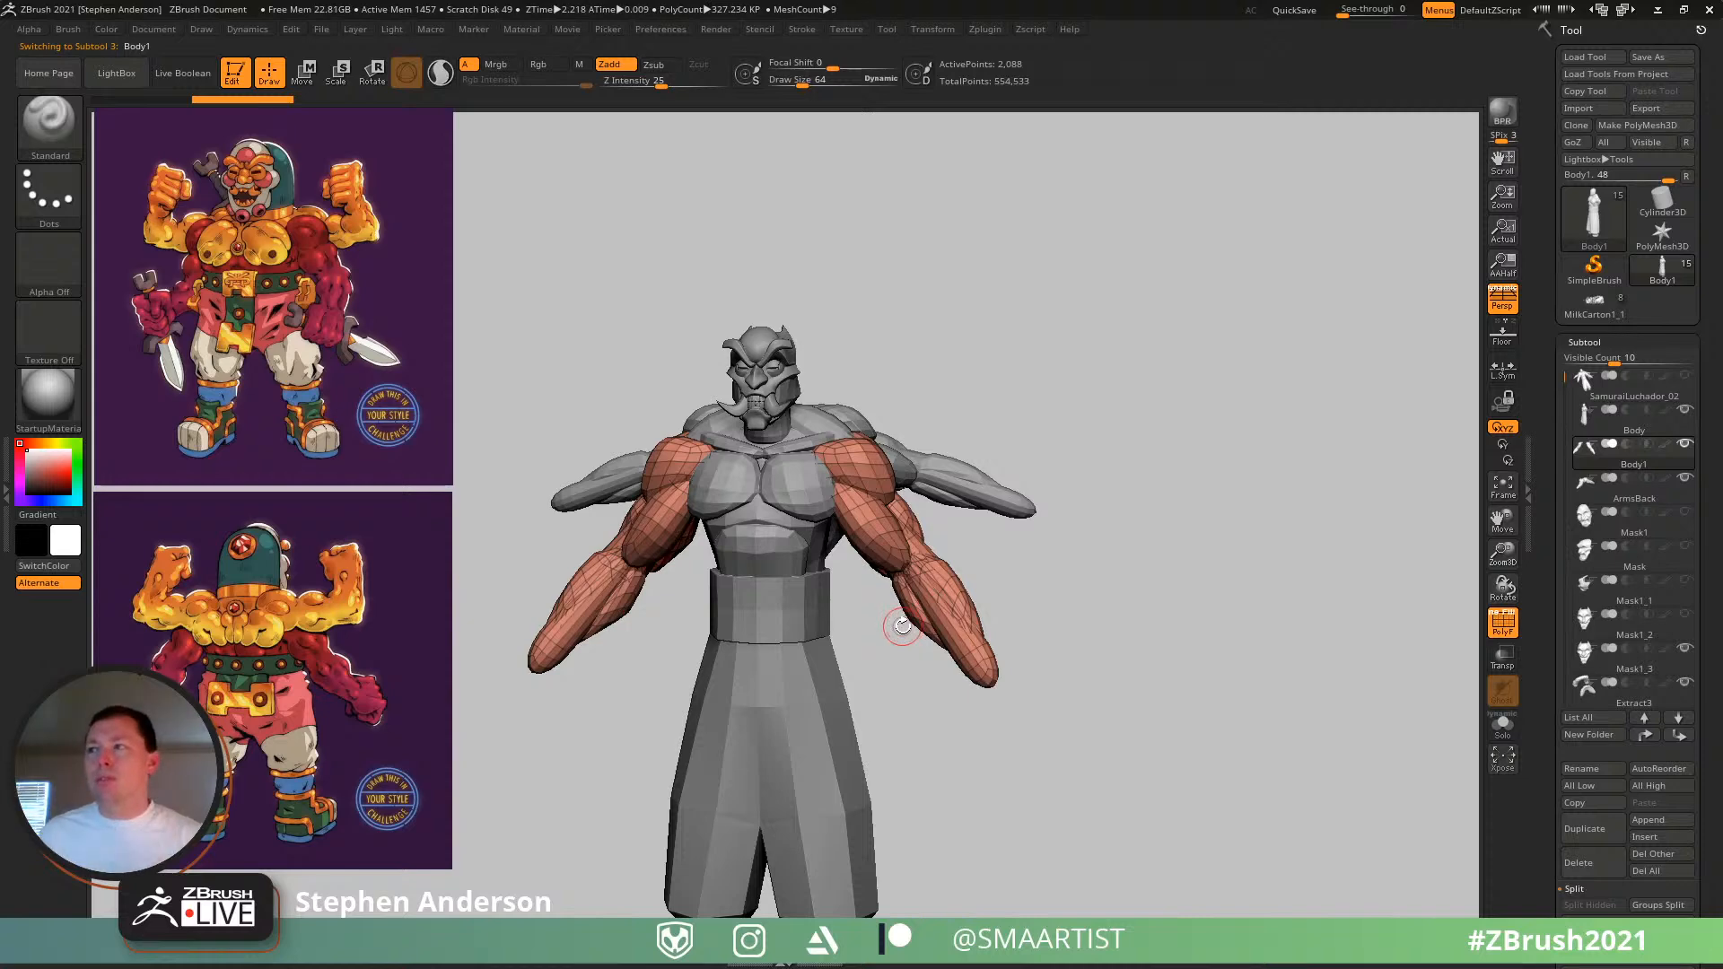
key(shift+f)
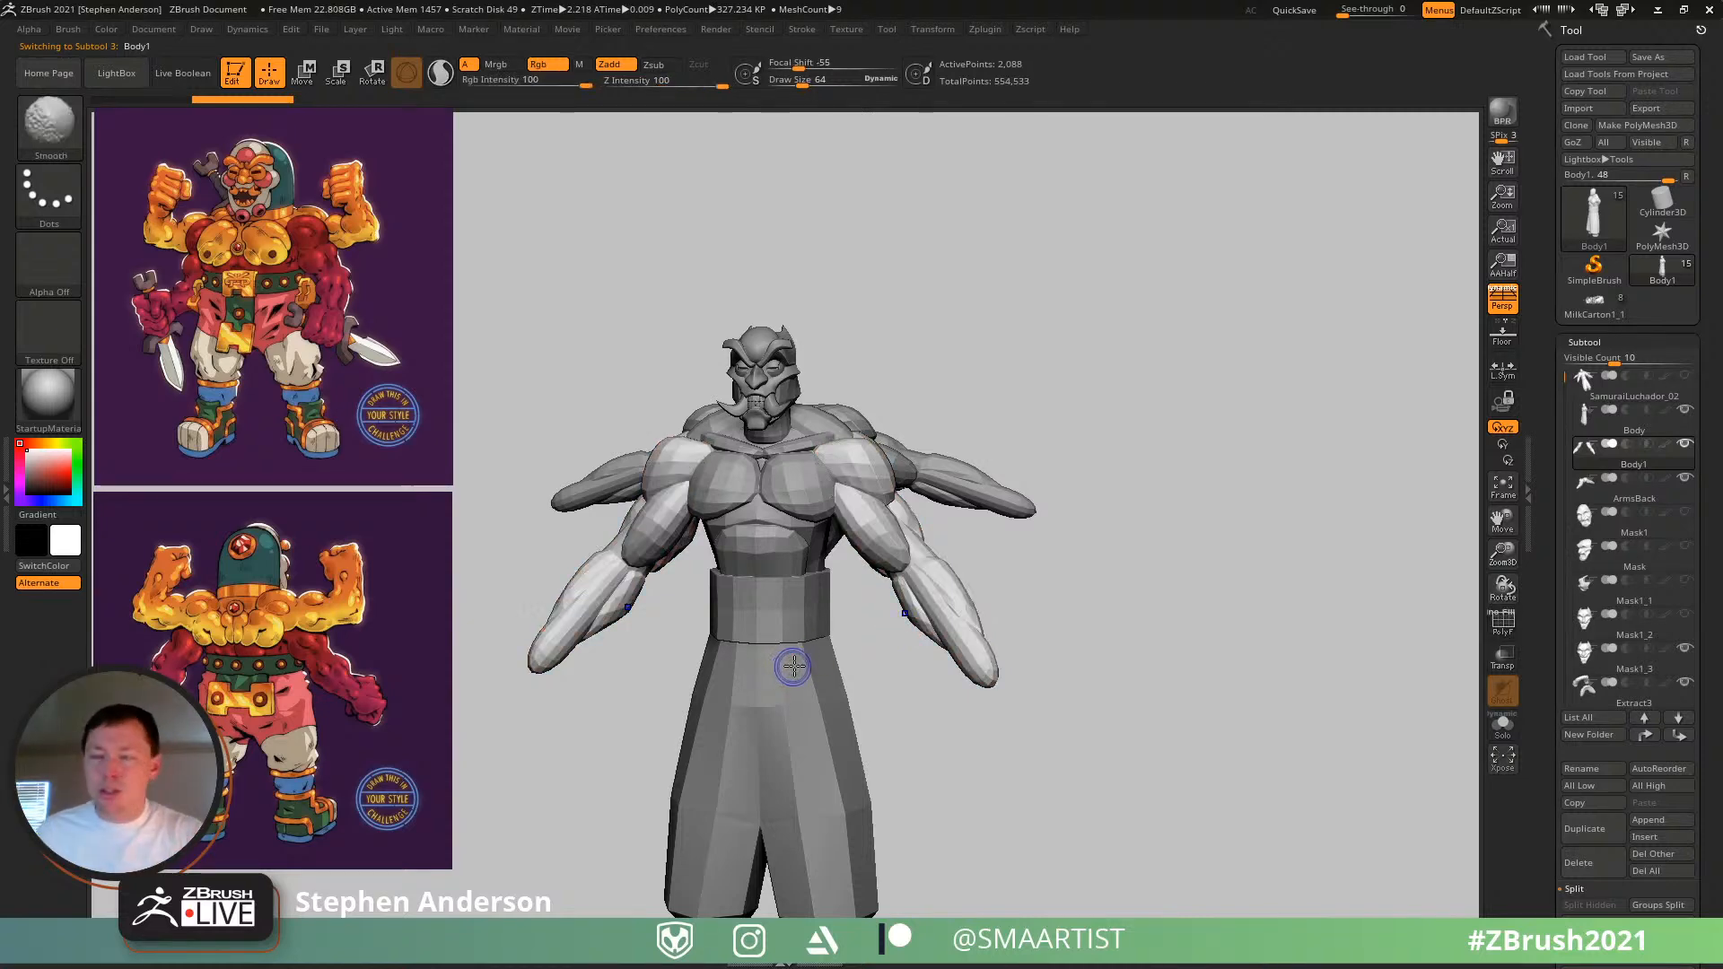
- Examine the front arms on the figure and in isolation, following the overlapping muscle forms from shoulder to forearm
right_drag(788, 662, 841, 591)
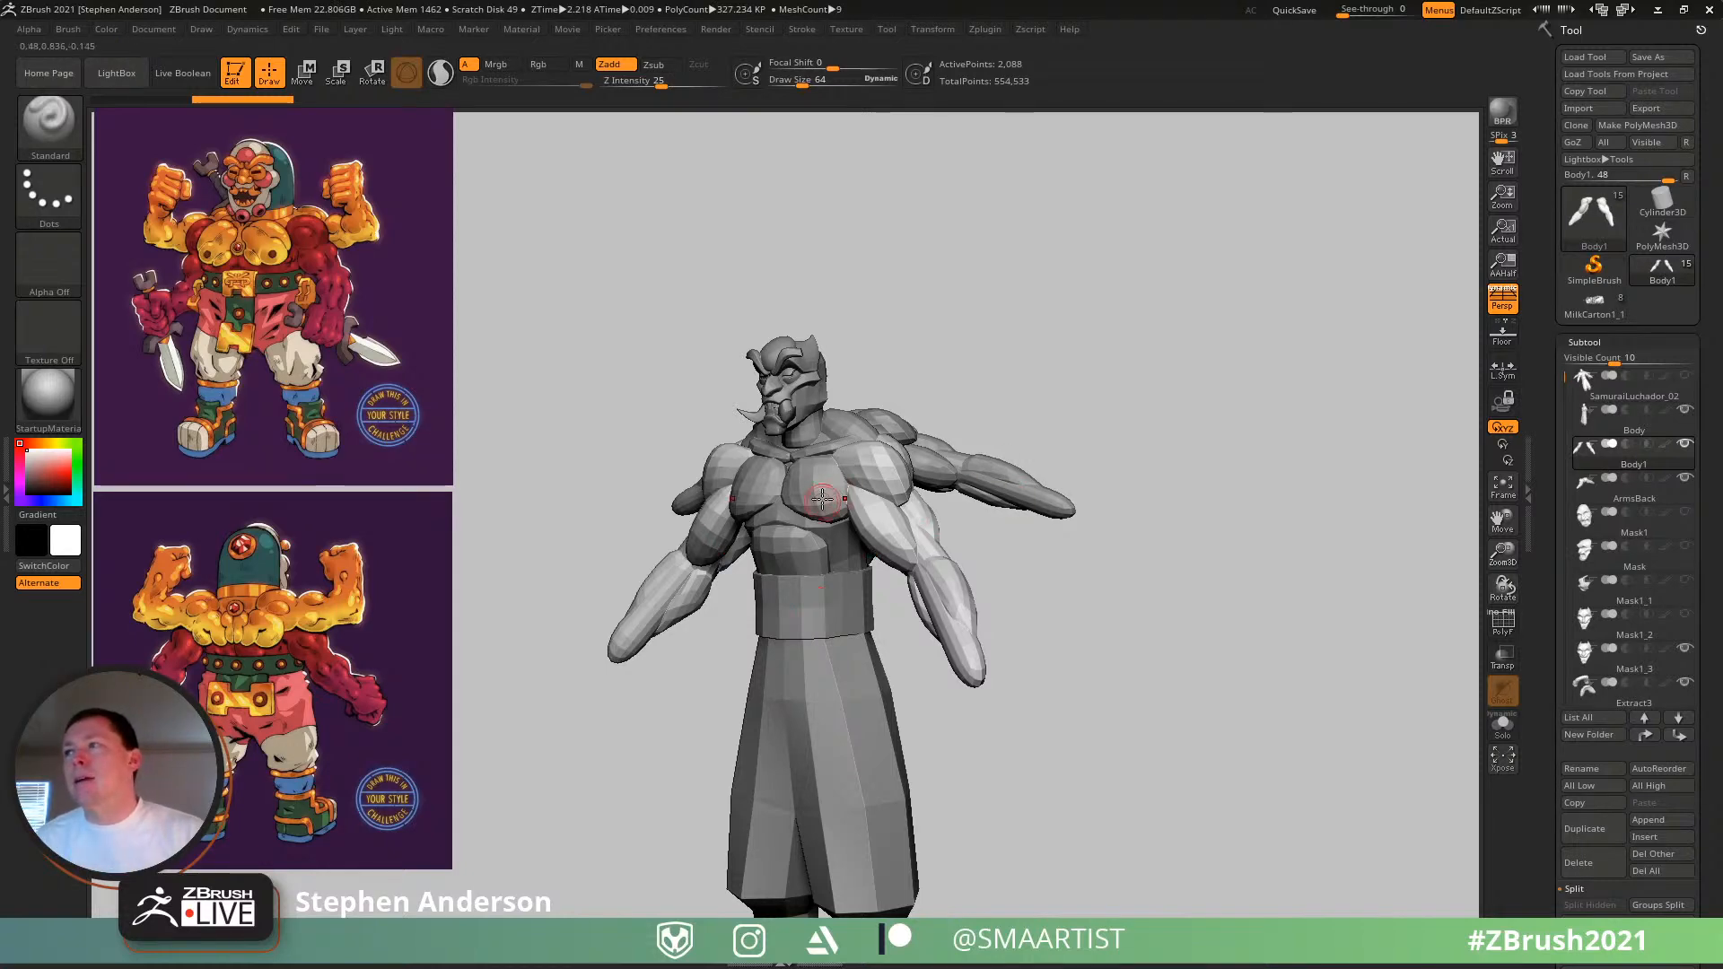
mouse_move(827, 498)
right_down()
mouse_move(979, 476)
mouse_move(861, 448)
mouse_move(1022, 456)
mouse_move(988, 466)
right_up()
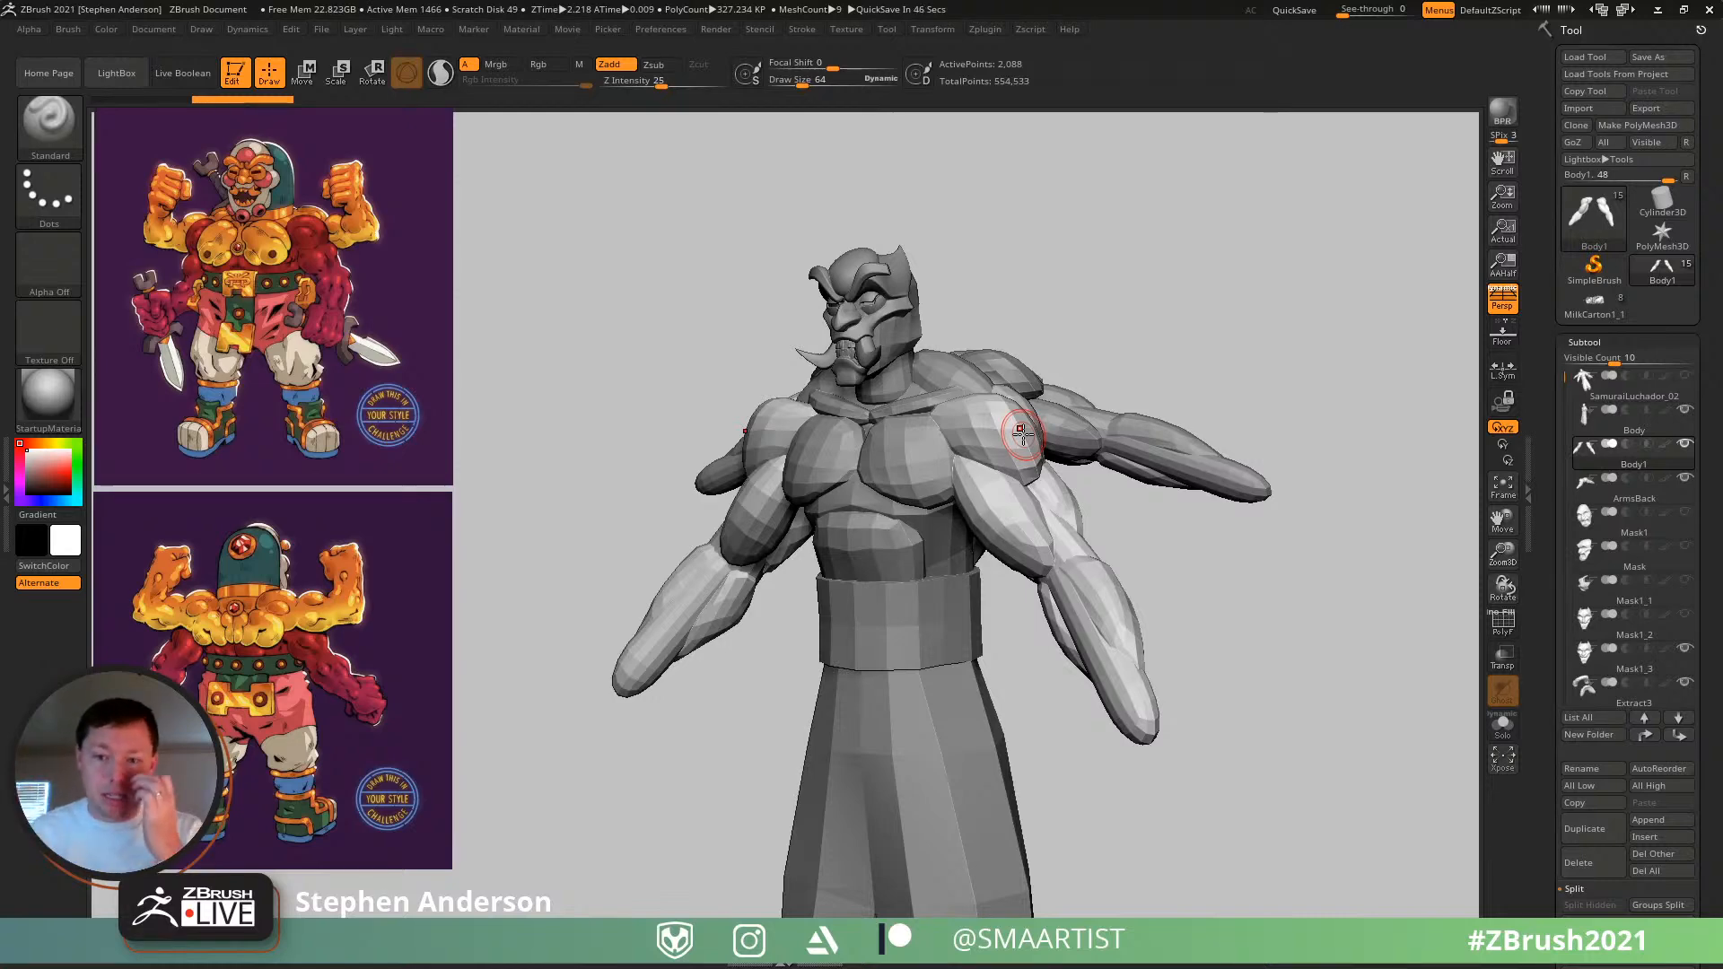
mouse_move(906, 503)
mouse_down()
mouse_move(865, 508)
mouse_move(916, 513)
mouse_up()
mouse_move(916, 514)
right_down()
mouse_move(976, 476)
mouse_move(996, 543)
right_up()
click(1511, 728)
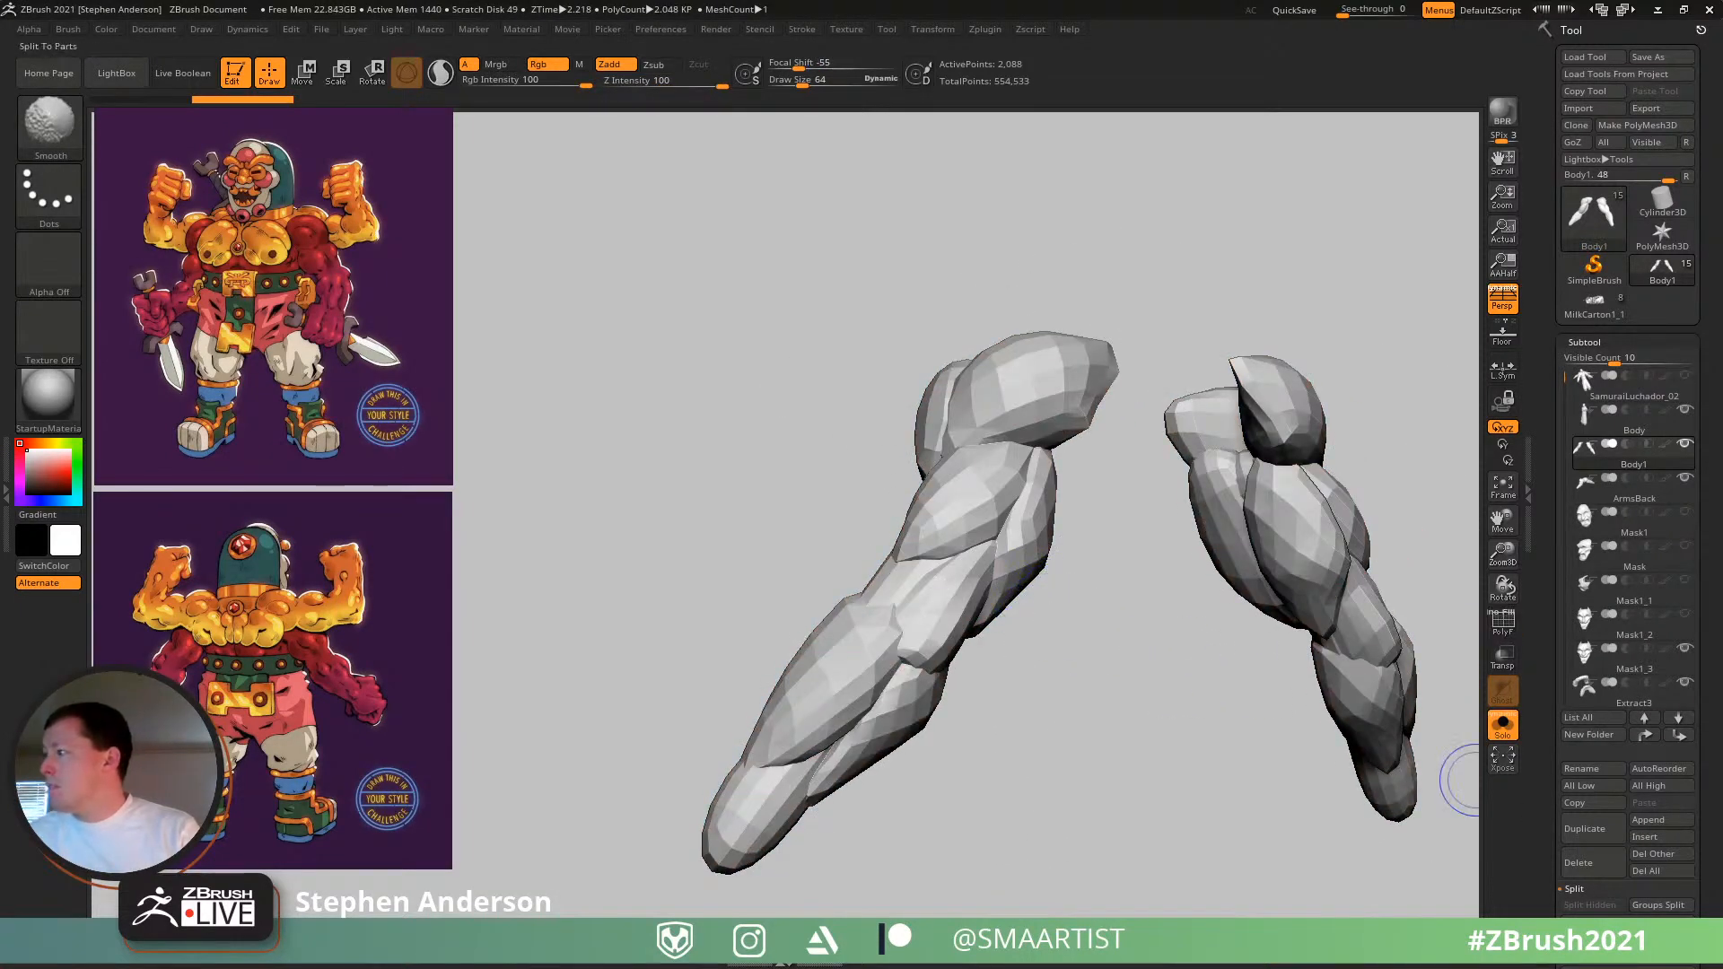
mouse_move(1177, 604)
mouse_down()
mouse_move(1146, 580)
mouse_move(1048, 595)
mouse_move(1073, 518)
mouse_move(992, 511)
mouse_up()
ctrl+right_drag(993, 512, 979, 619)
mouse_move(978, 619)
mouse_down()
mouse_move(885, 638)
mouse_move(885, 615)
mouse_move(957, 616)
mouse_up()
key(shift+f)
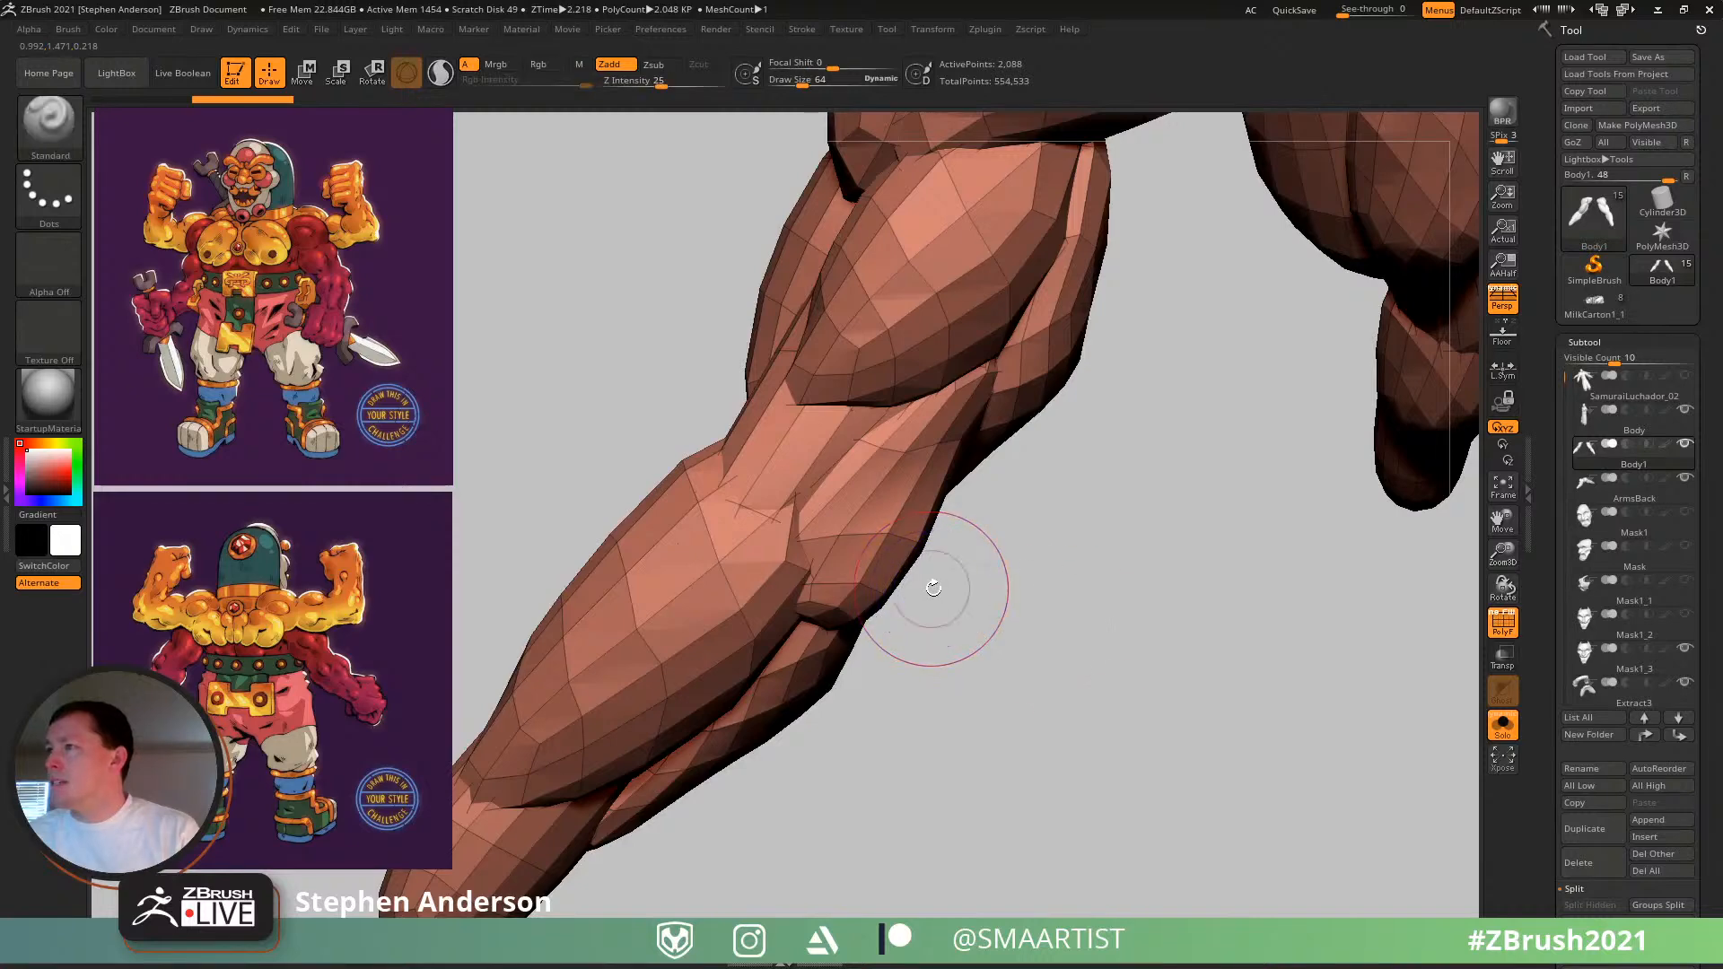
key(shift+f)
mouse_move(1072, 639)
mouse_down()
mouse_move(1019, 631)
mouse_move(1025, 599)
mouse_move(1006, 610)
mouse_move(907, 488)
mouse_move(846, 493)
mouse_move(910, 460)
mouse_up()
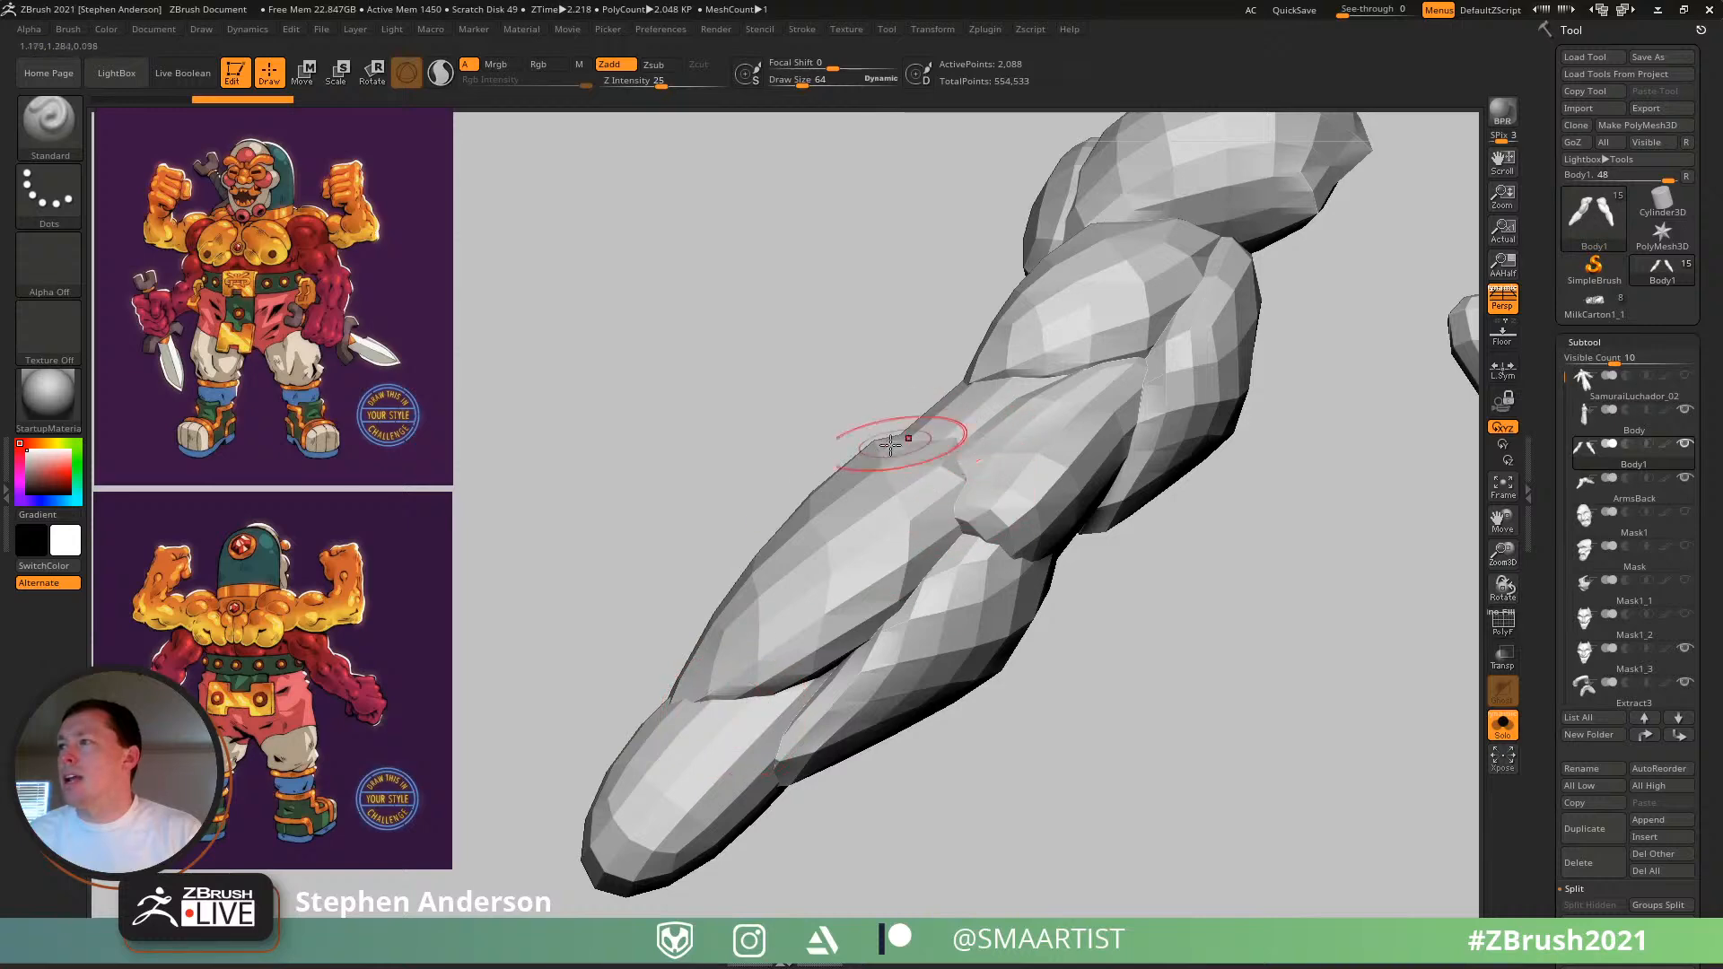
mouse_move(1060, 627)
mouse_down()
mouse_move(892, 520)
mouse_move(996, 570)
mouse_up()
alt+right_drag(1052, 566, 714, 689)
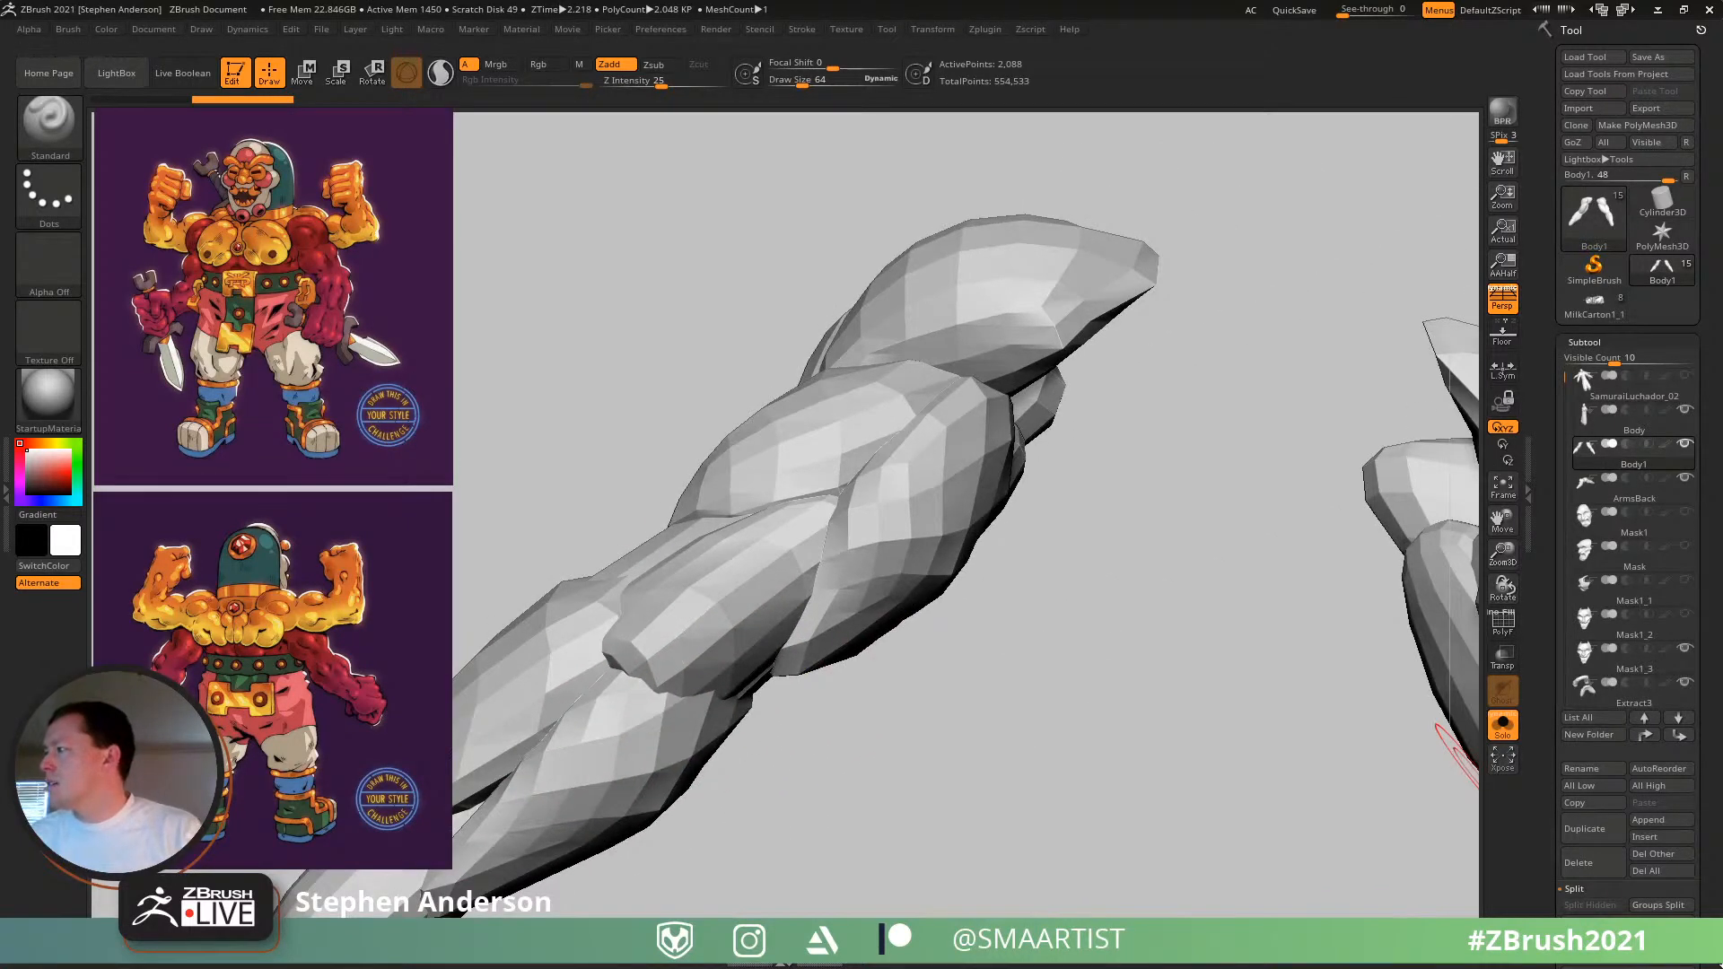
- Apply Auto Groups to the isolated front arms and display the separate polygroup colours of the muscle pieces
drag(1711, 794, 1711, 243)
click(1593, 788)
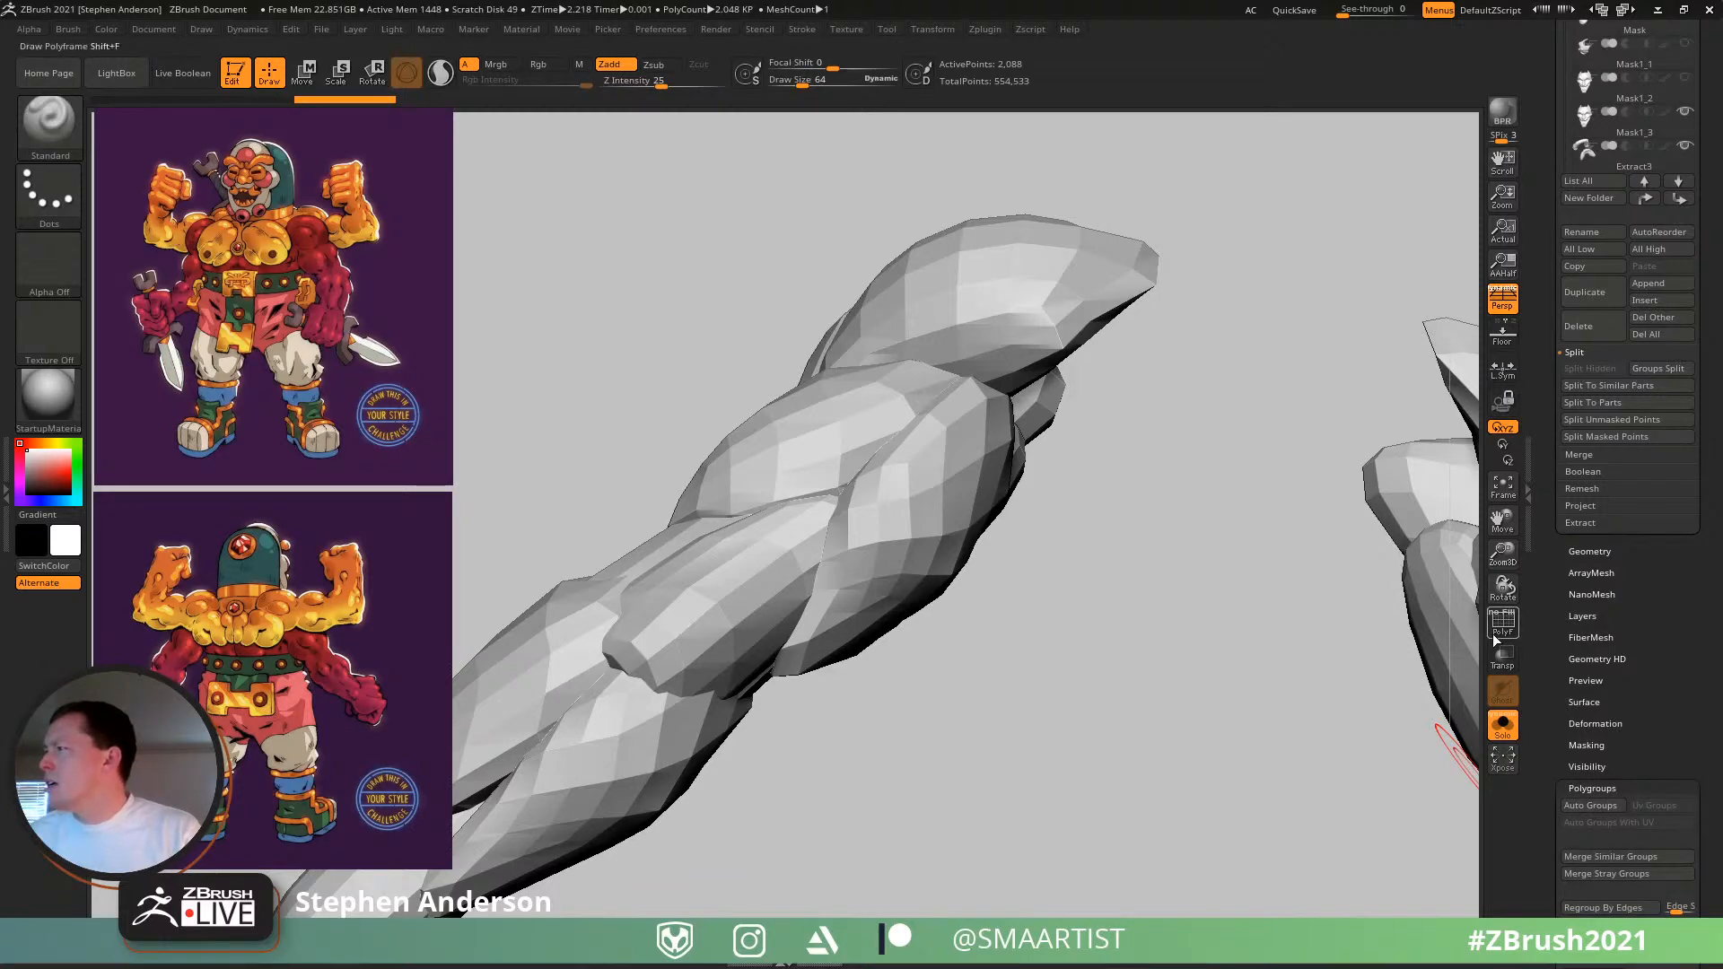
key(shift+f)
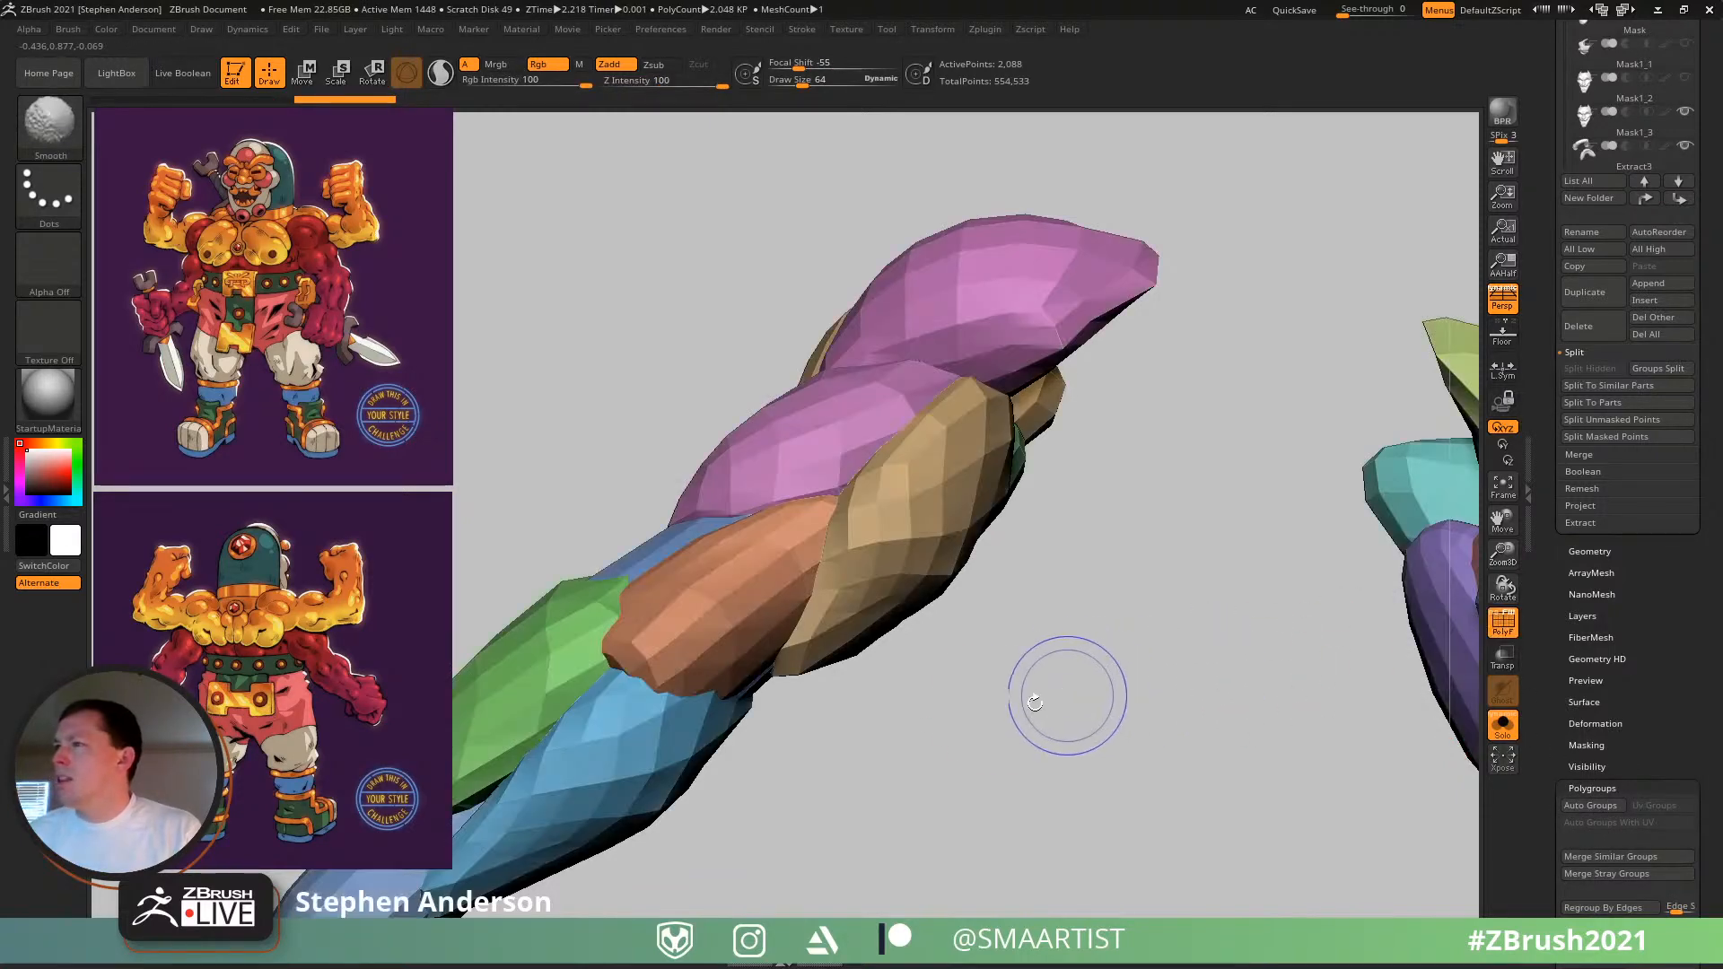
- Isolate the large shoulder muscle piece of one front arm, assign it a new polygroup, and unhide the rest of the arms
mouse_move(1077, 680)
mouse_down()
mouse_move(777, 664)
mouse_move(993, 617)
mouse_move(978, 563)
mouse_move(1157, 296)
mouse_up()
key(ctrl+shift)
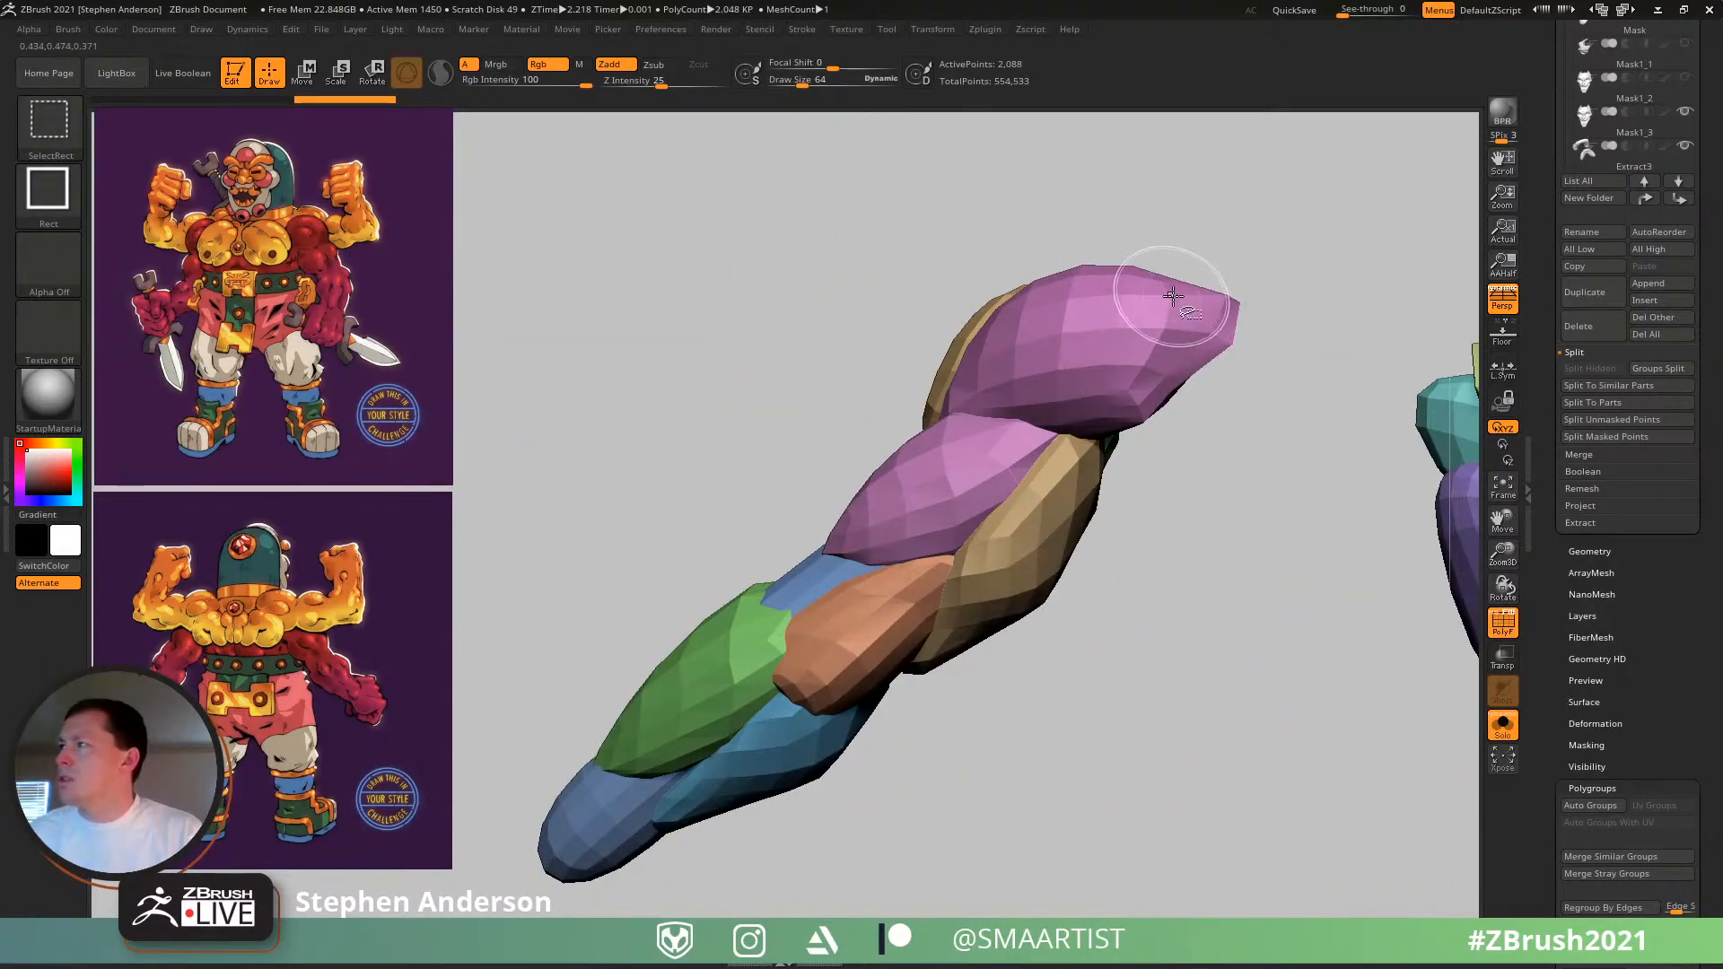
ctrl+shift+click(1178, 306)
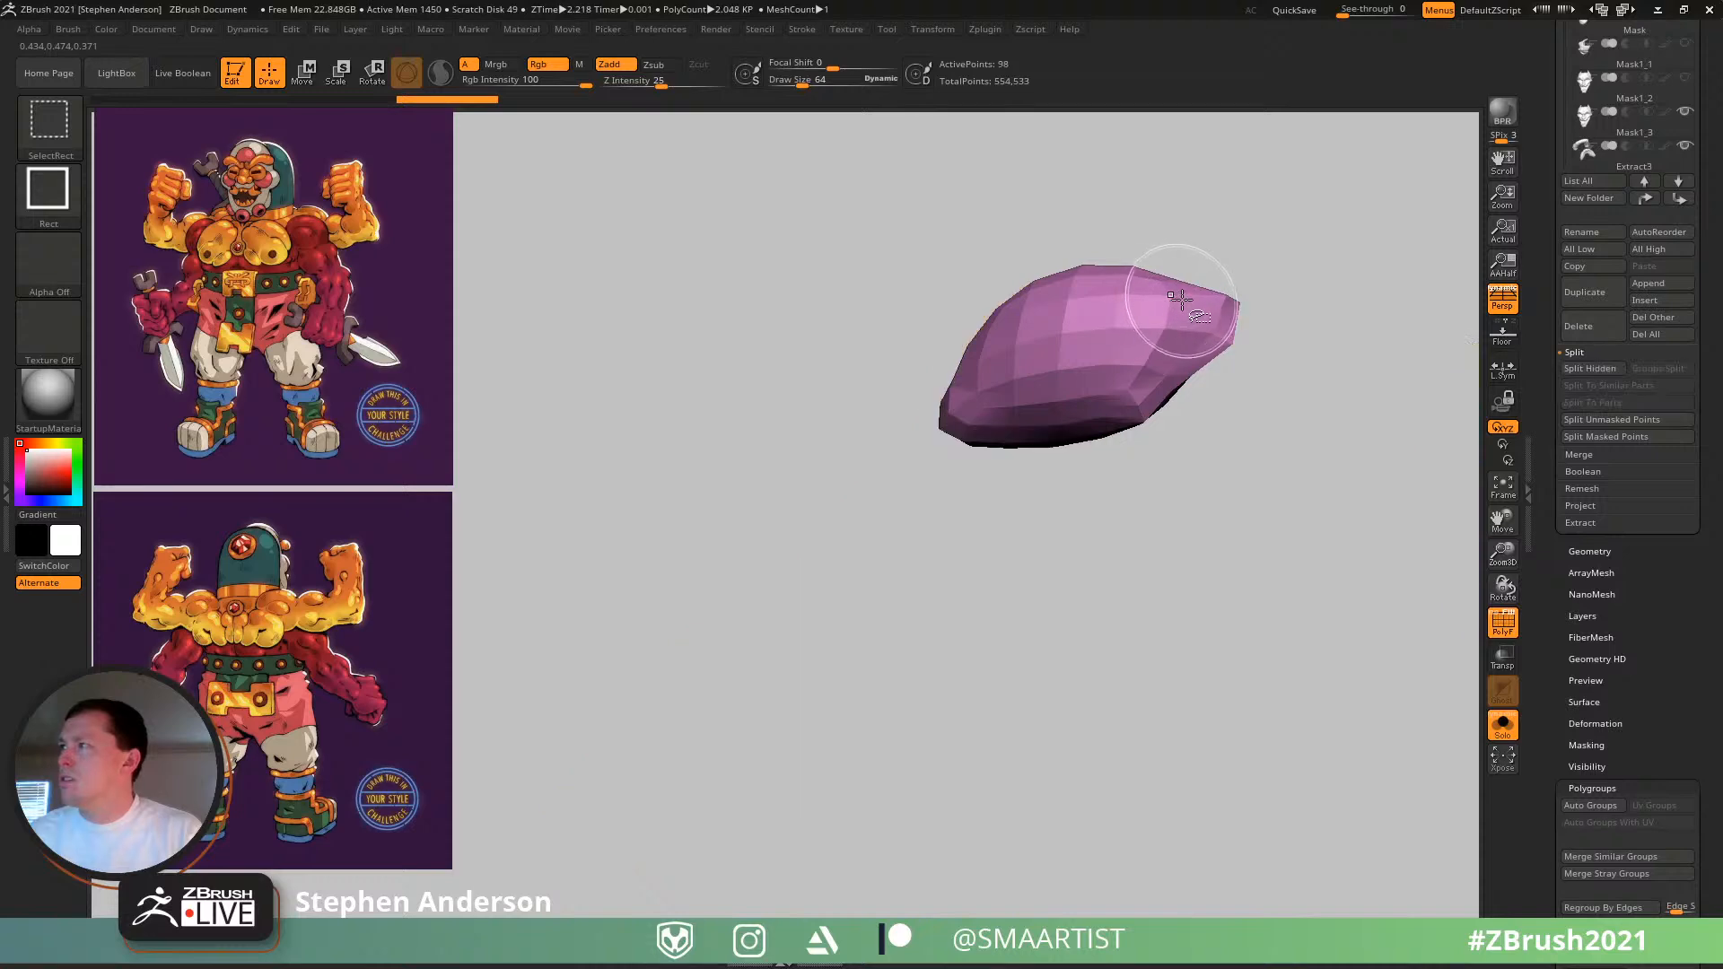
key(ctrl+w)
ctrl+shift+click(1159, 534)
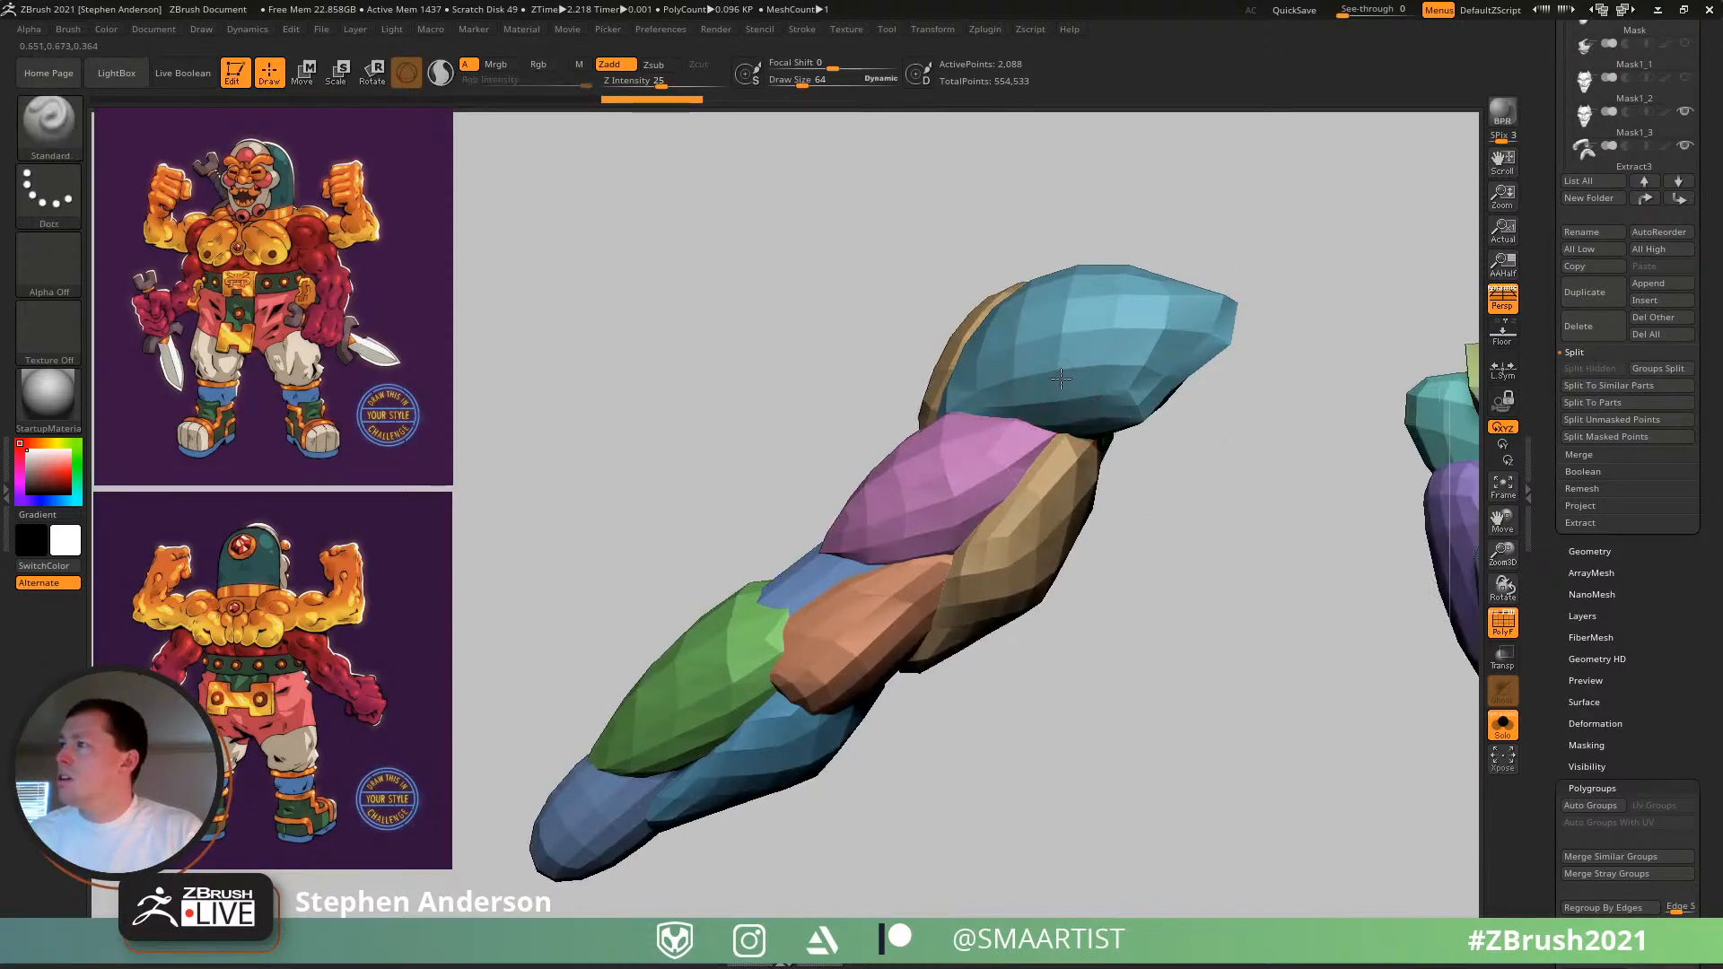
- Isolate another single muscle piece of the front arm, regroup it as its own polygroup, and restore the hidden pieces
mouse_move(1193, 556)
mouse_down()
mouse_move(1128, 427)
mouse_move(1071, 398)
mouse_move(954, 404)
mouse_move(1085, 407)
mouse_move(992, 375)
mouse_up()
mouse_move(991, 375)
right_down()
mouse_move(959, 386)
mouse_move(1059, 465)
mouse_move(1023, 404)
right_up()
alt+right_drag(879, 700, 1135, 359)
ctrl+shift+click(1032, 551)
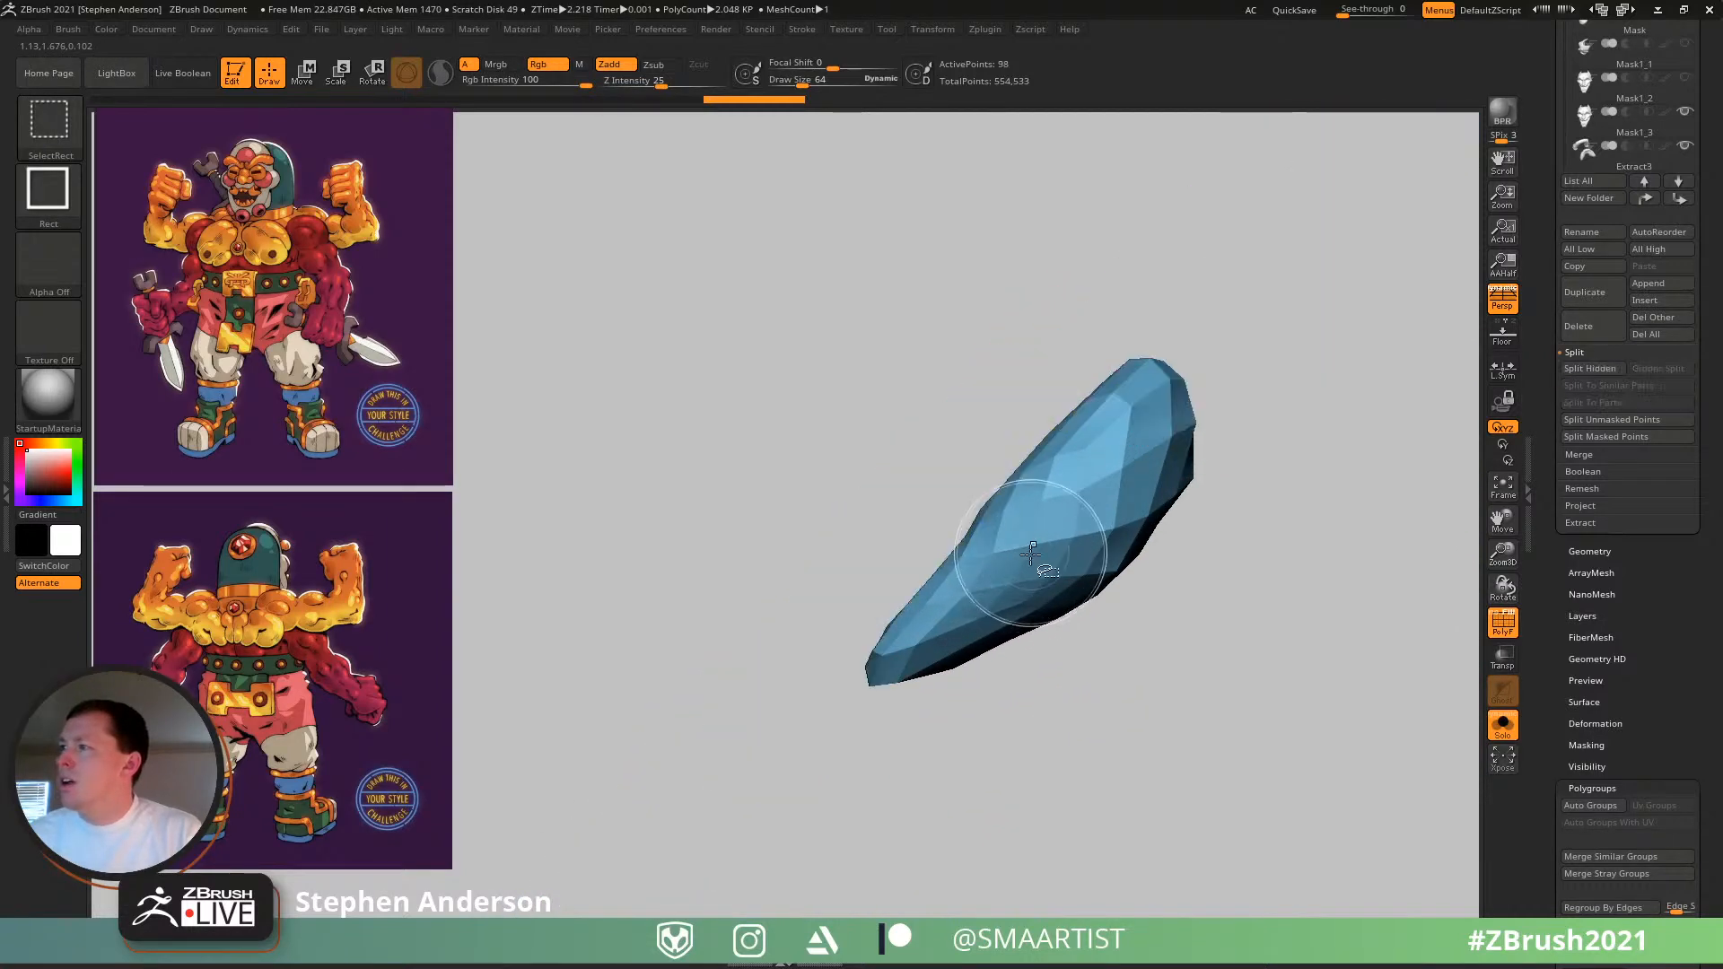
key(ctrl+w)
ctrl+shift+click(1135, 720)
- Bring back the full figure, merge all front arm pieces into one polygroup, and check the arms briefly in isolation
ctrl+right_drag(1173, 592, 958, 509)
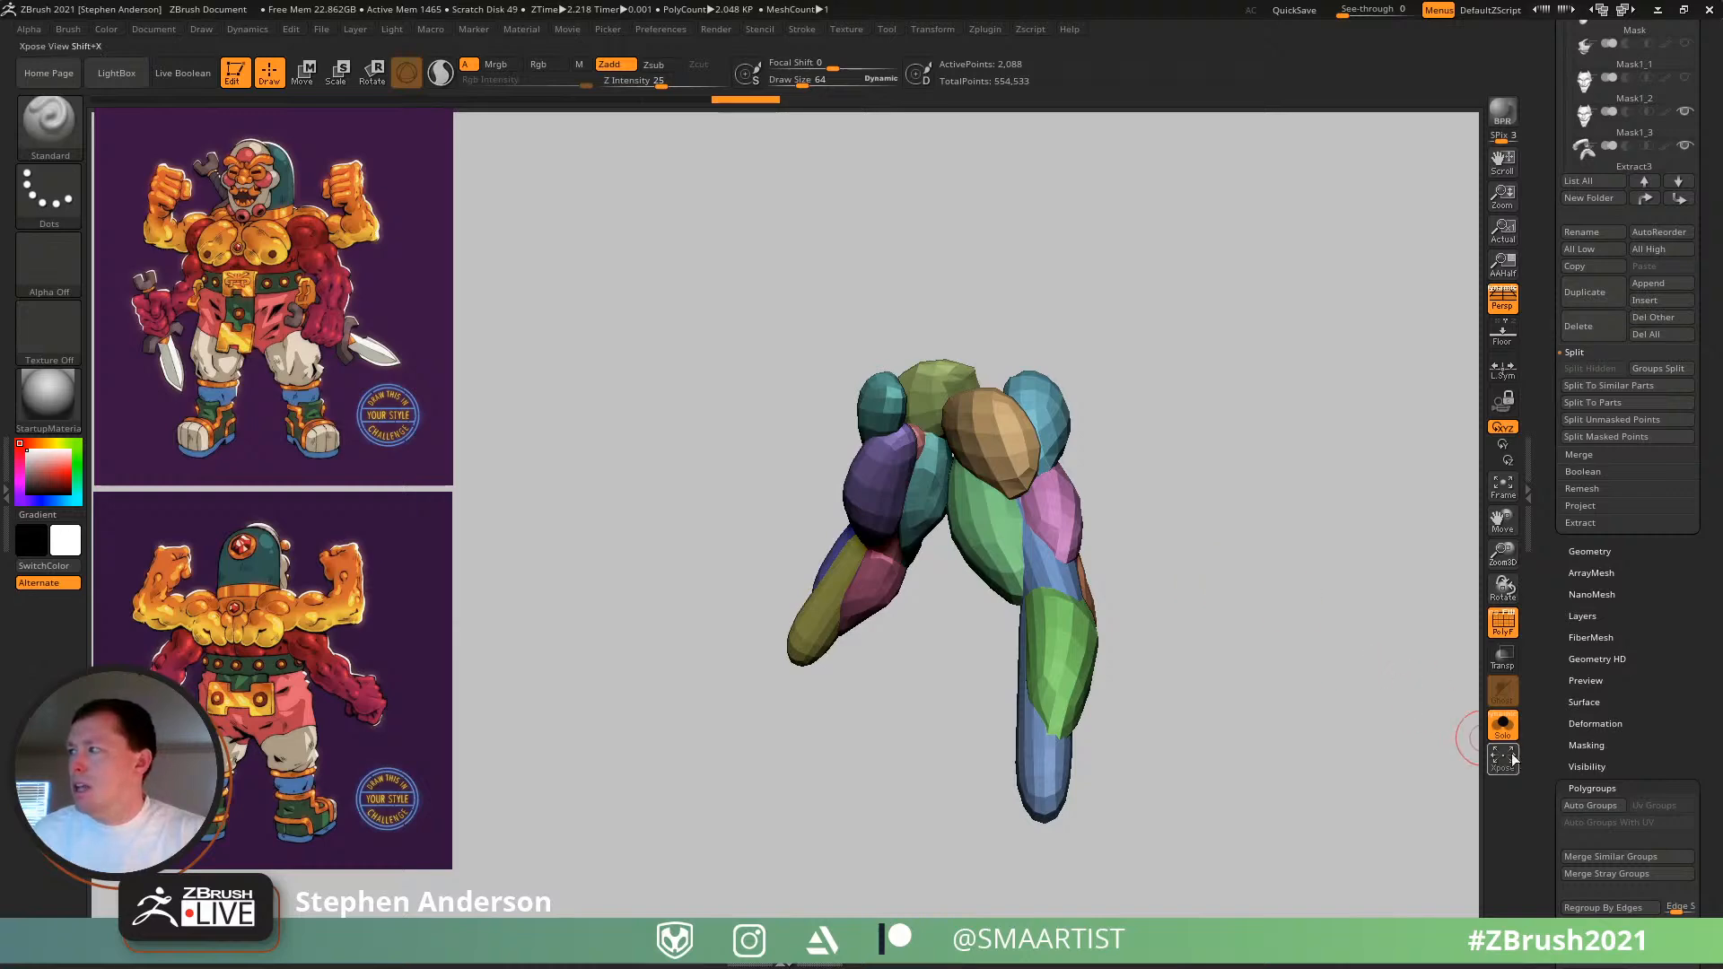
click(1503, 725)
key(shift+f)
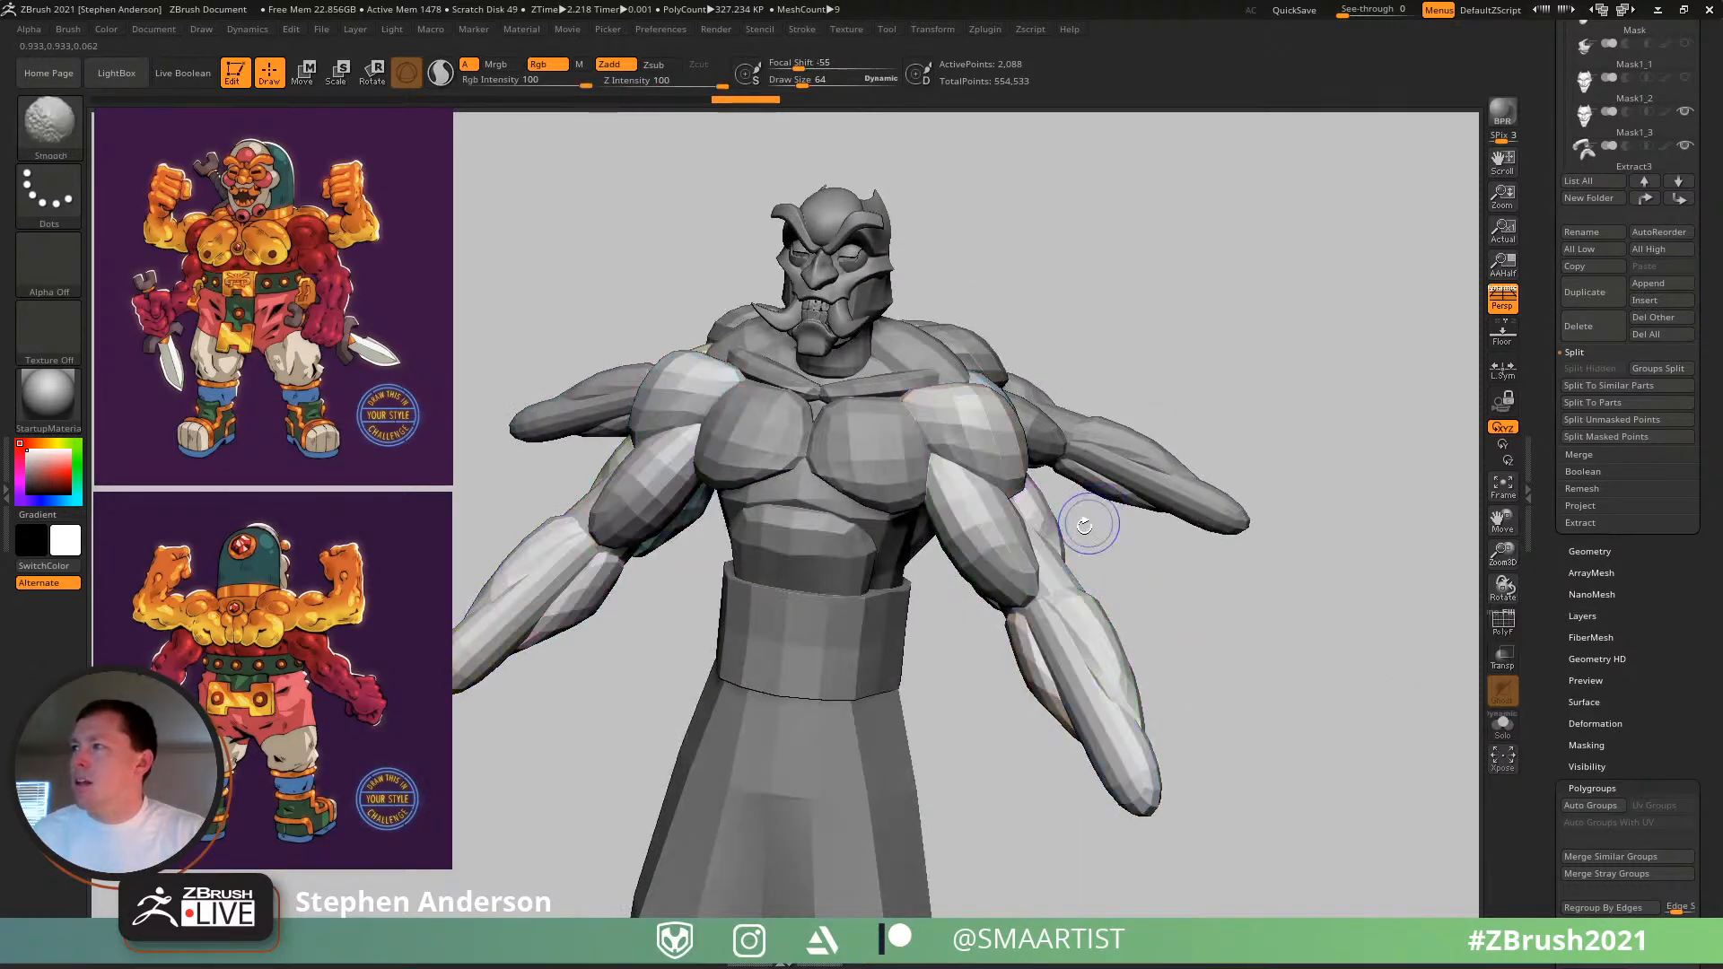
drag(1036, 514, 1120, 587)
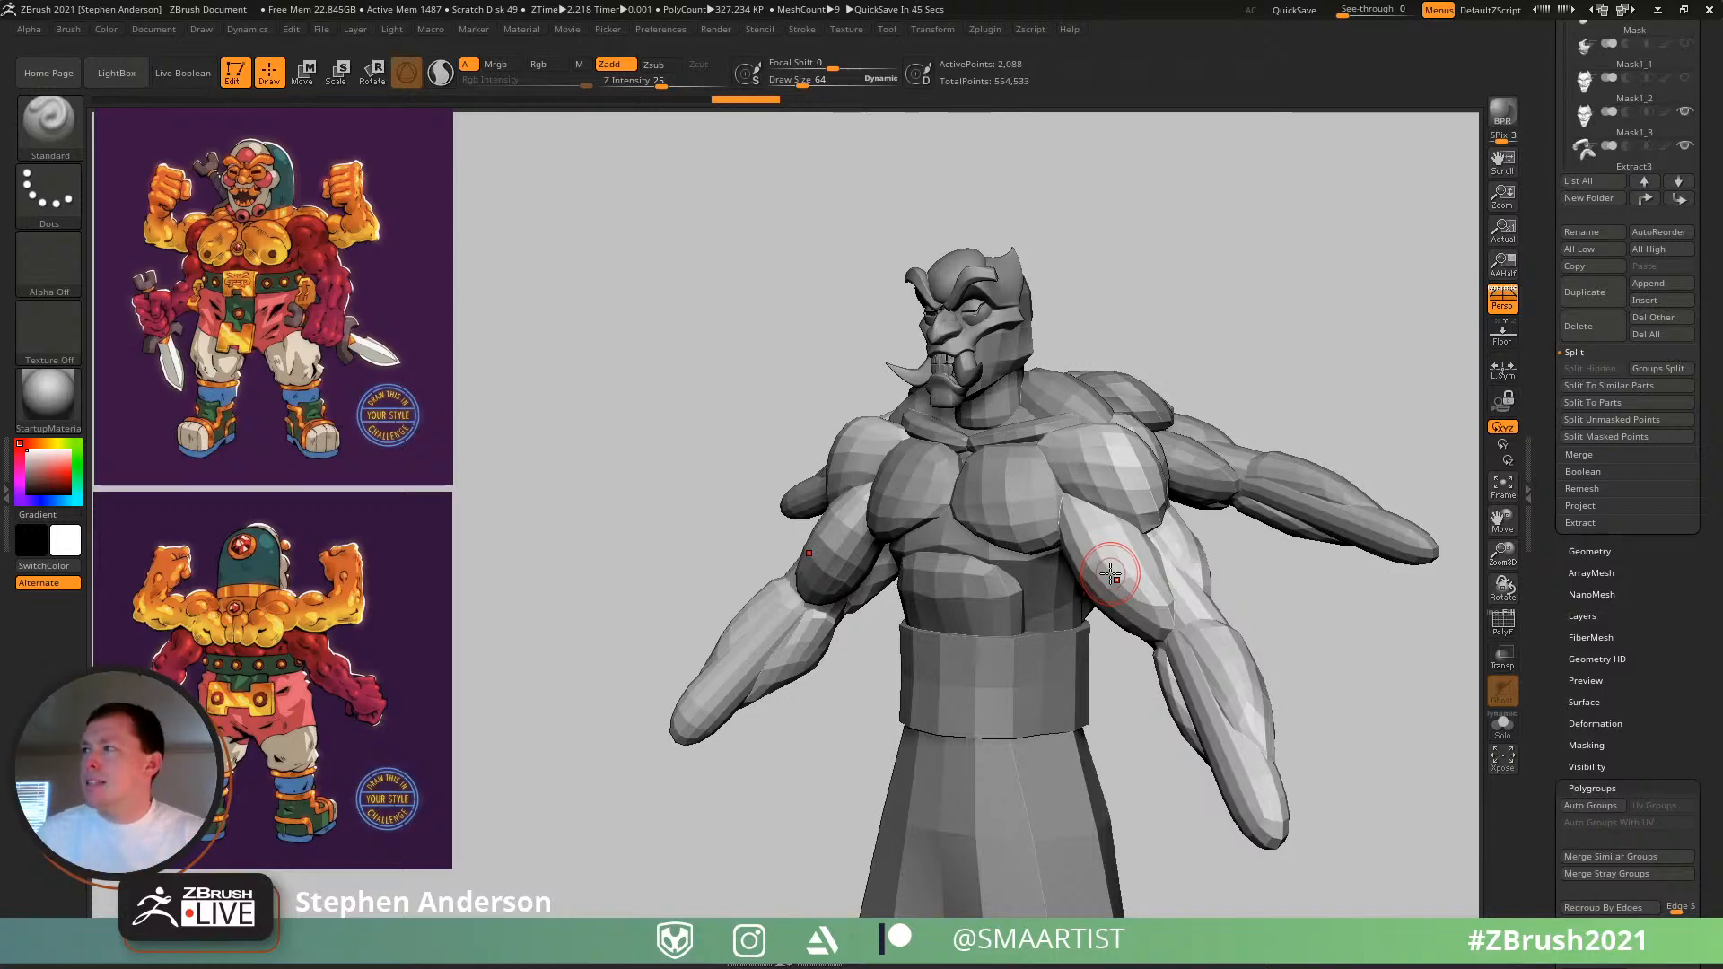
mouse_move(1153, 489)
right_down()
mouse_move(1081, 473)
mouse_move(1219, 515)
mouse_move(1242, 496)
mouse_move(1121, 525)
mouse_move(1077, 475)
mouse_move(977, 519)
mouse_move(950, 512)
mouse_move(1121, 502)
mouse_move(1032, 469)
mouse_move(1187, 619)
mouse_move(1136, 506)
right_up()
key(shift+f)
key(ctrl+w)
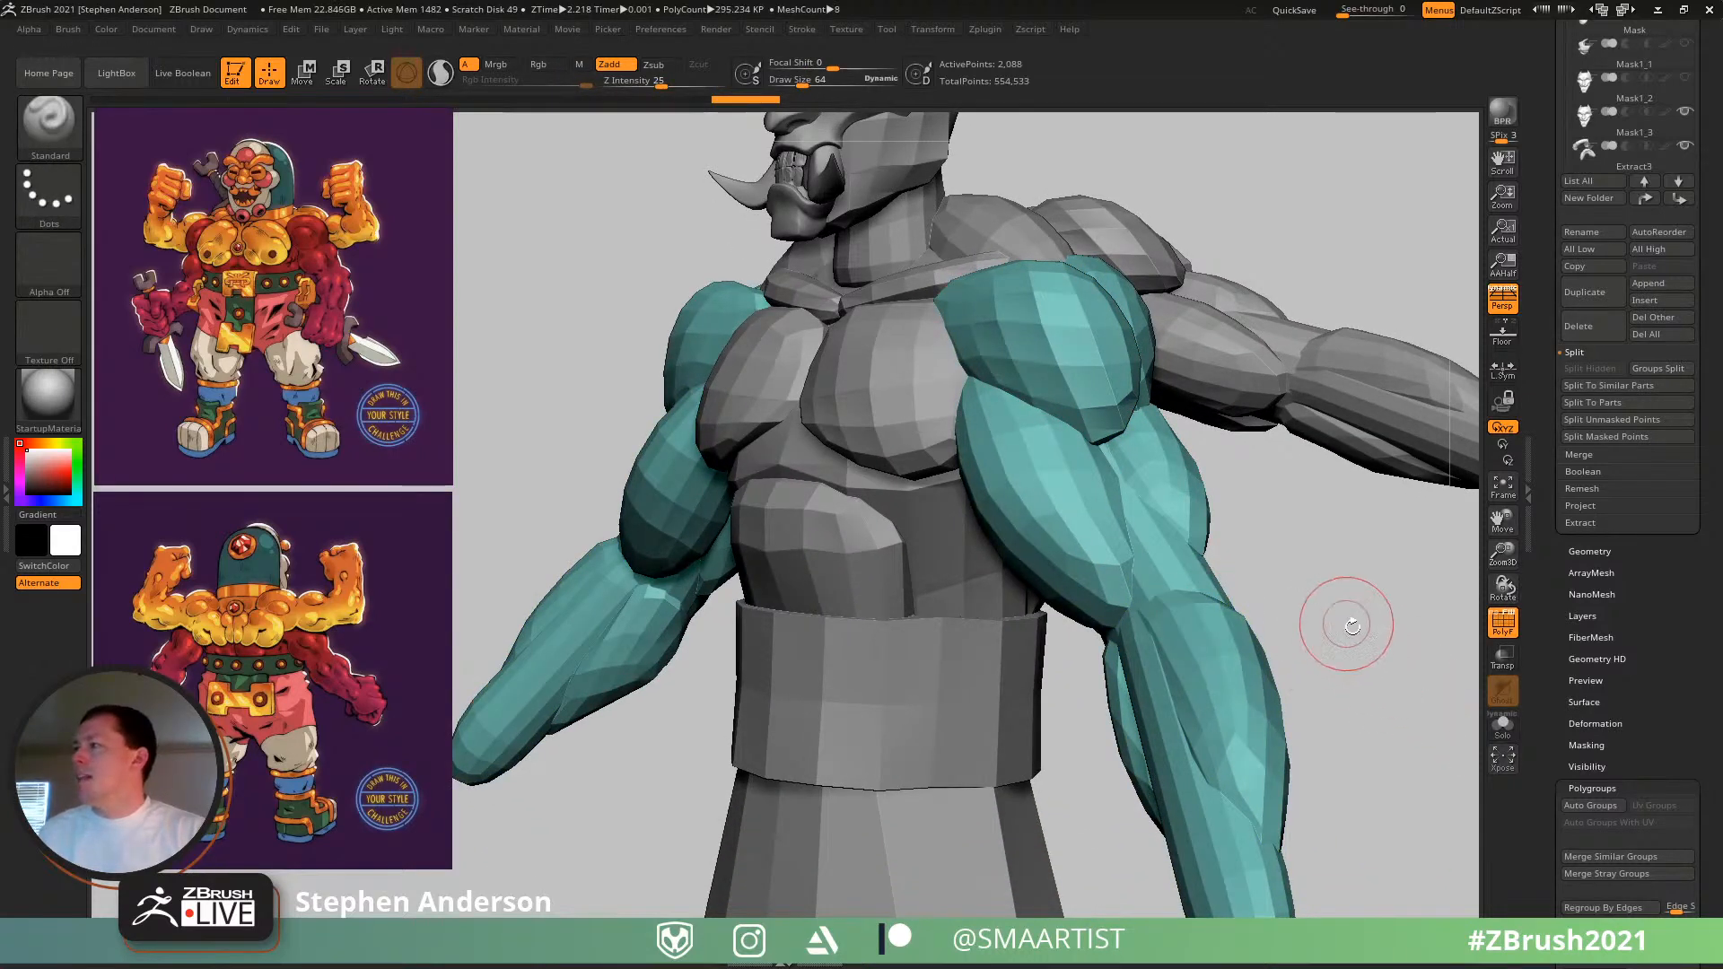
click(1503, 723)
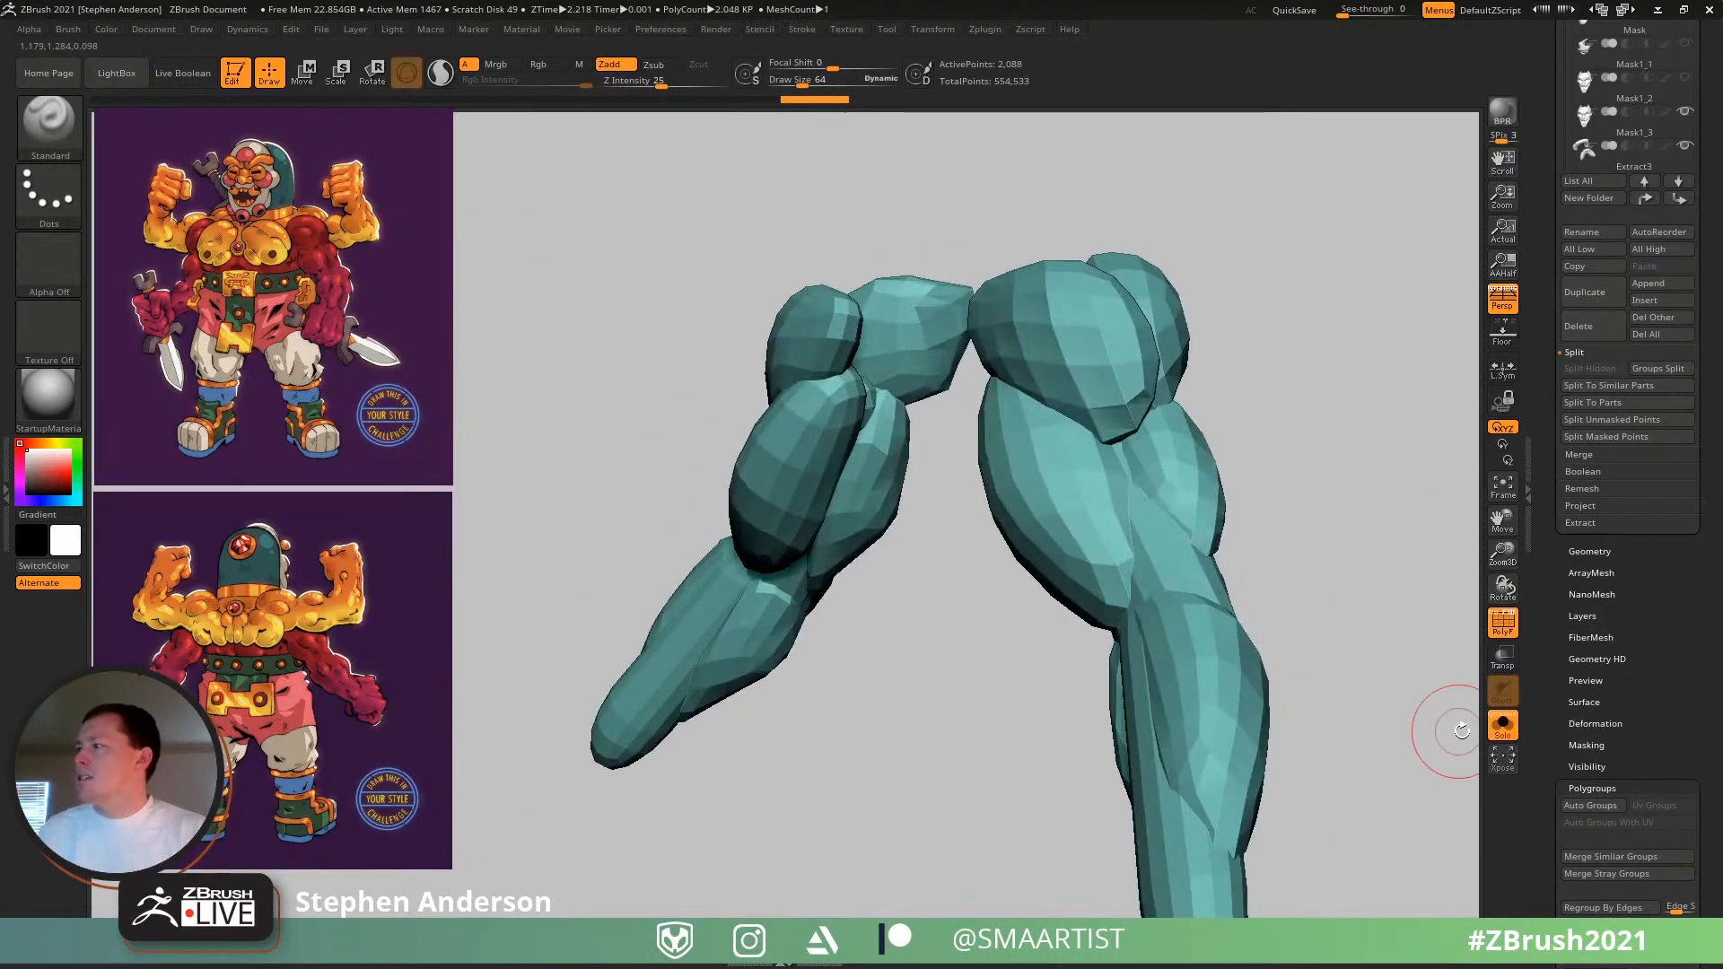
click(1504, 723)
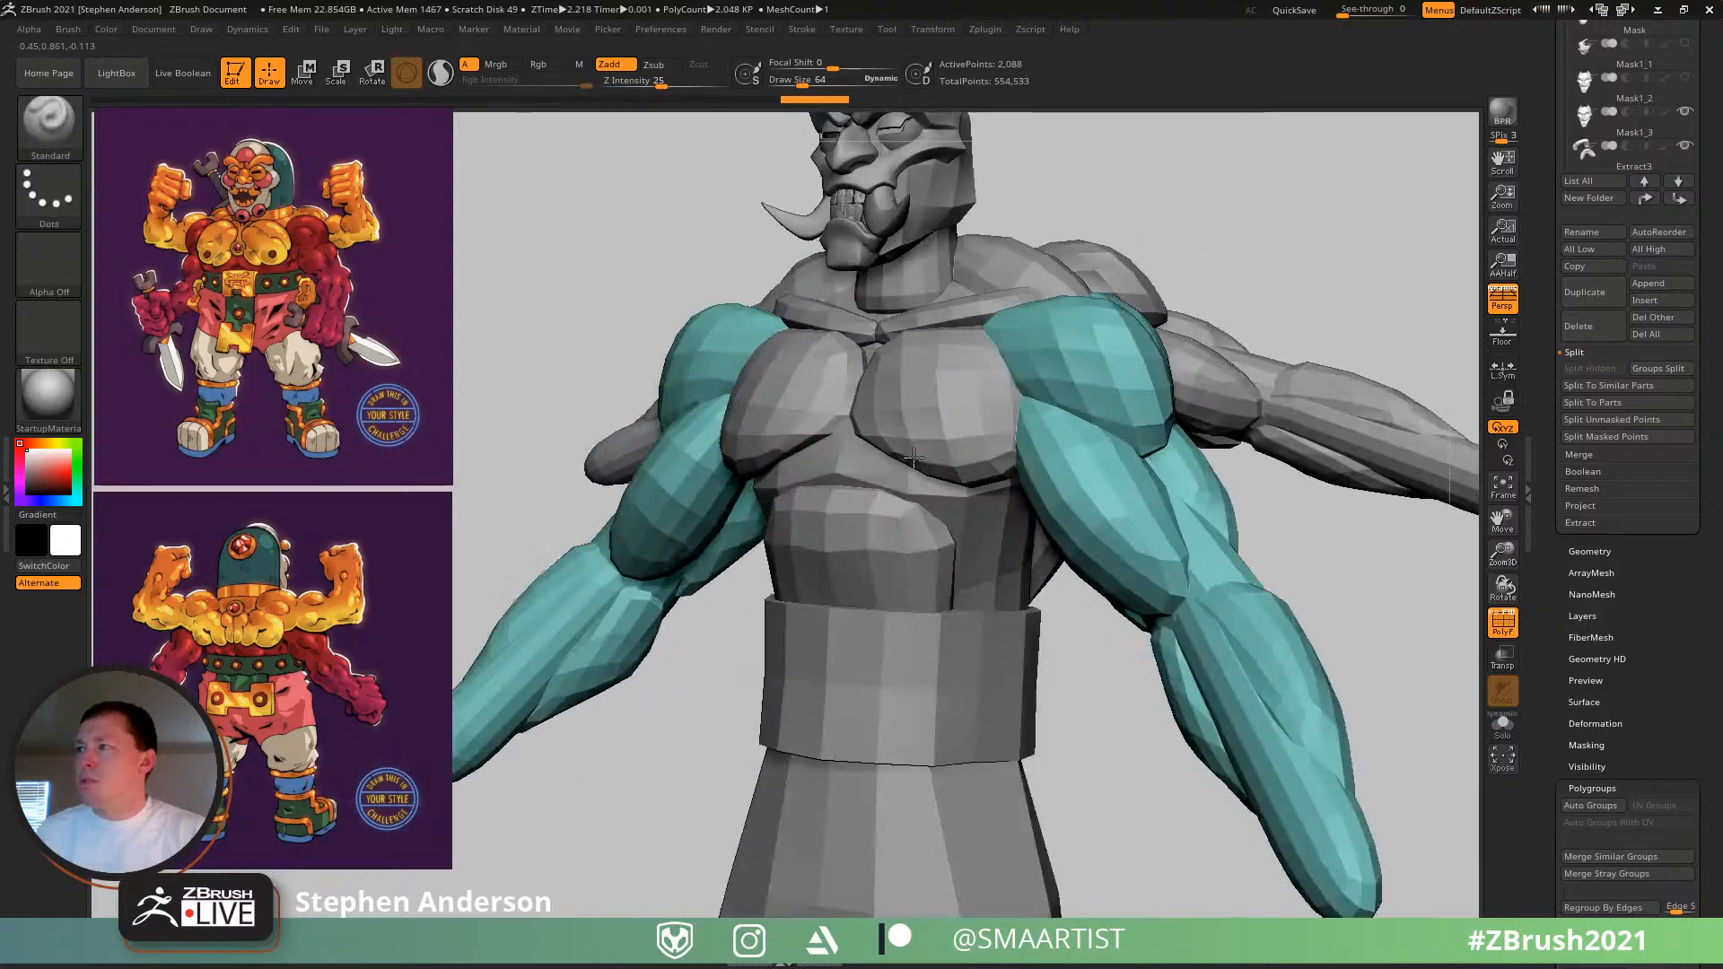
- Select the Body subtool, isolate it, and examine the head, chest and upper back forms
right_drag(913, 457, 690, 479)
alt+click(883, 507)
click(1503, 723)
right_drag(1288, 539, 1102, 447)
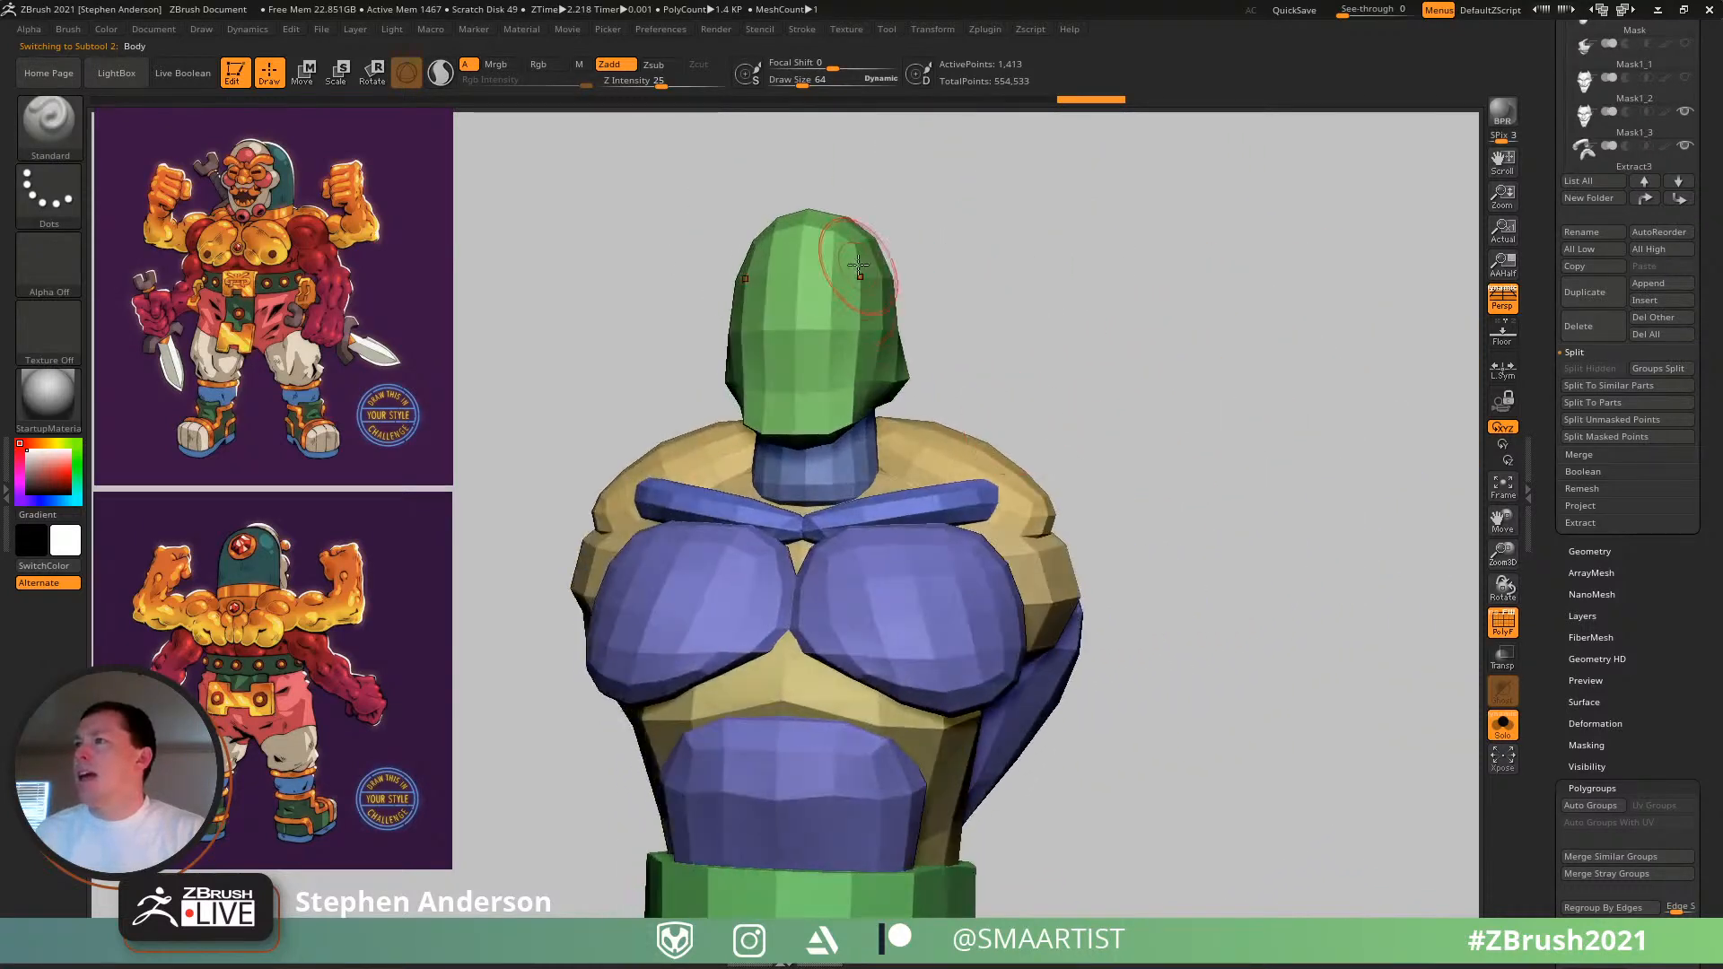
right_drag(810, 384, 780, 388)
alt+right_drag(920, 484, 1023, 377)
right_drag(1157, 372, 1080, 352)
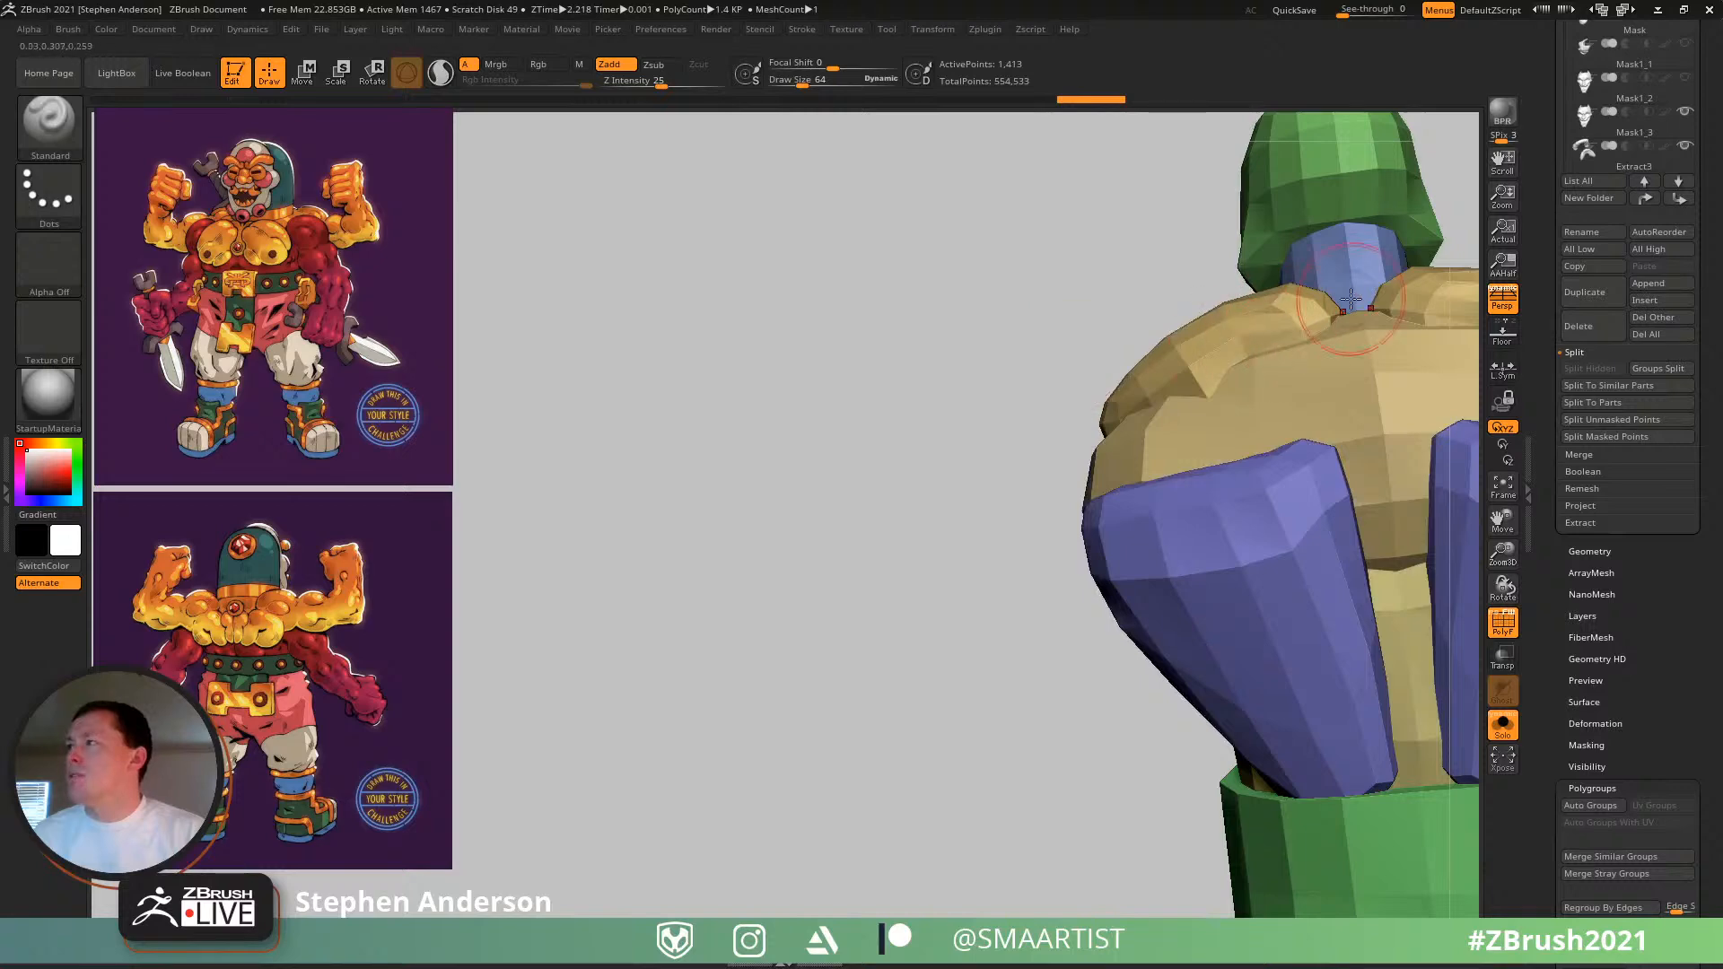
- Examine the isolated torso's chest, abdomen, side and back muscle blocks, and show the other subtools again
mouse_move(1293, 392)
alt+right_down()
mouse_move(843, 446)
mouse_move(900, 434)
mouse_move(804, 489)
mouse_move(1009, 391)
mouse_move(1033, 350)
alt+right_up()
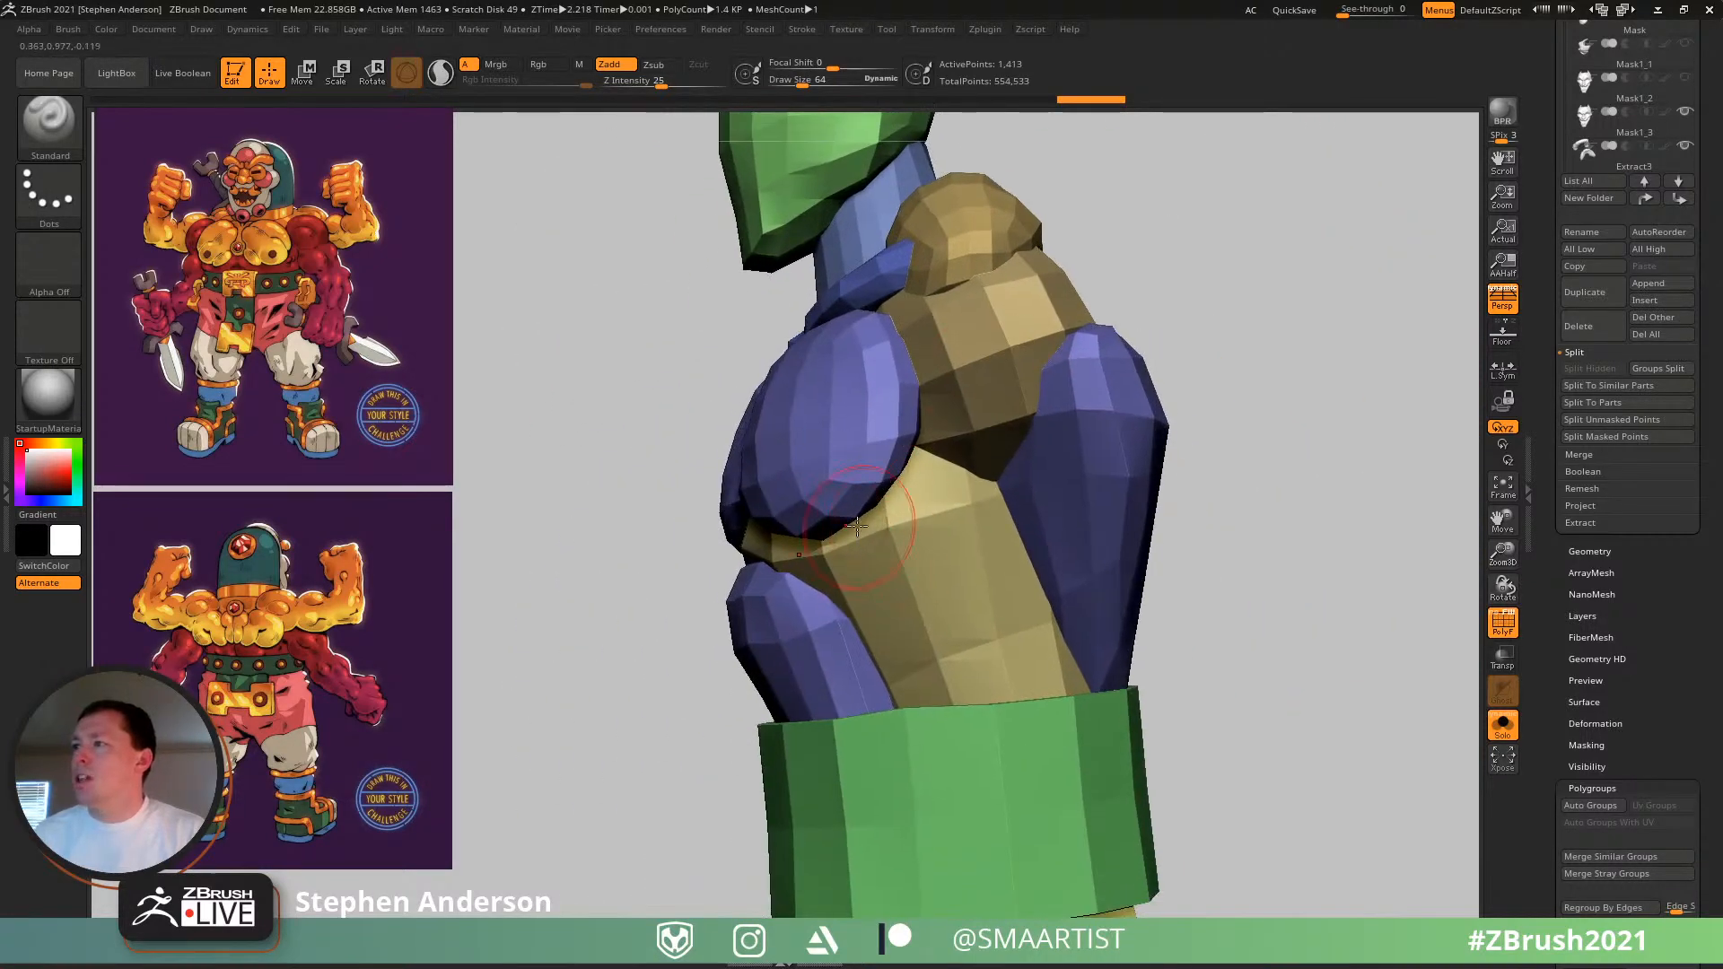
right_drag(879, 575, 627, 672)
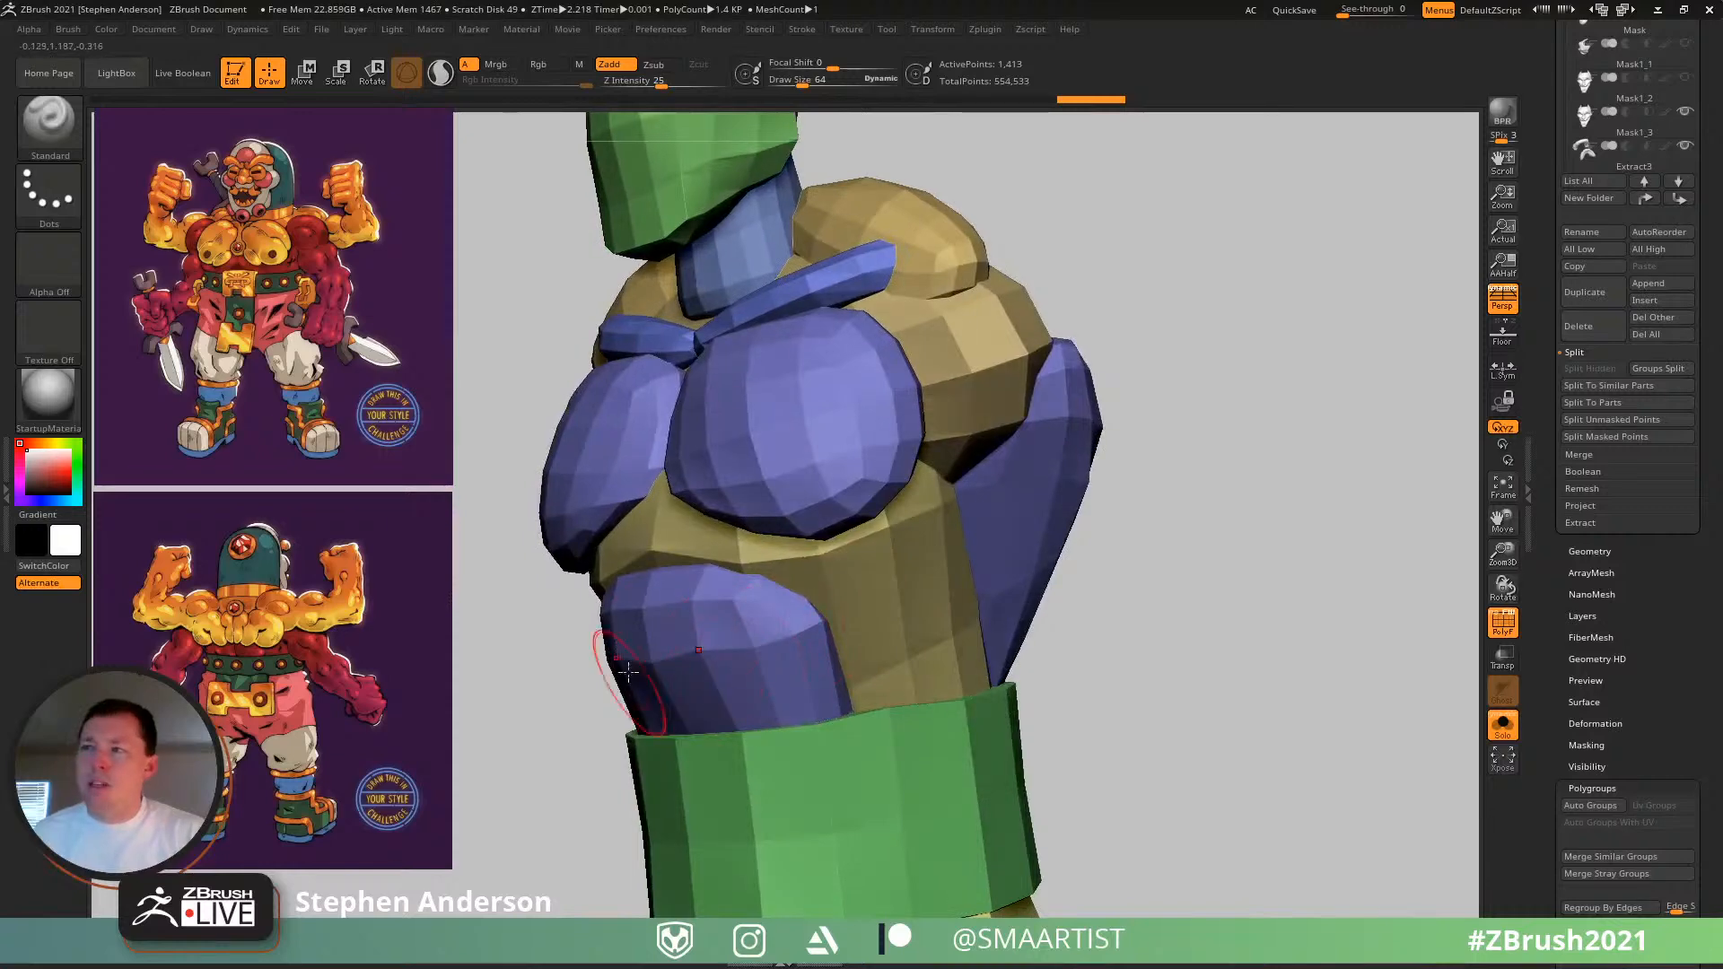
right_drag(772, 636, 884, 564)
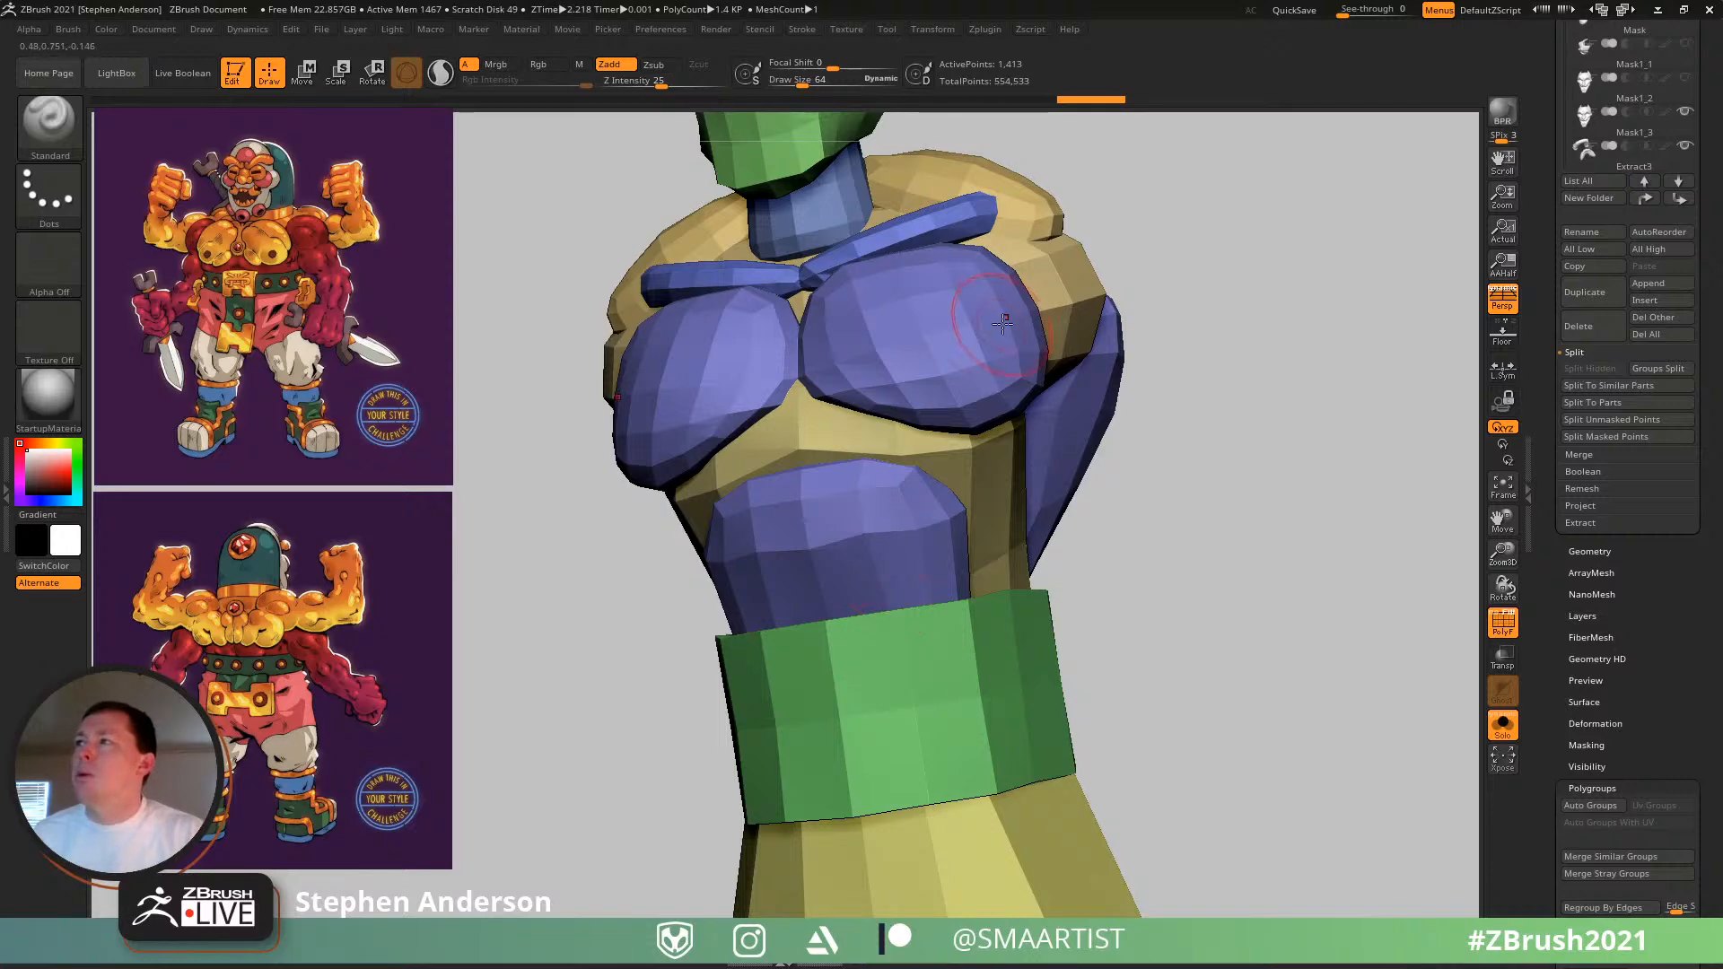
mouse_move(900, 651)
right_down()
mouse_move(936, 451)
mouse_move(985, 352)
right_up()
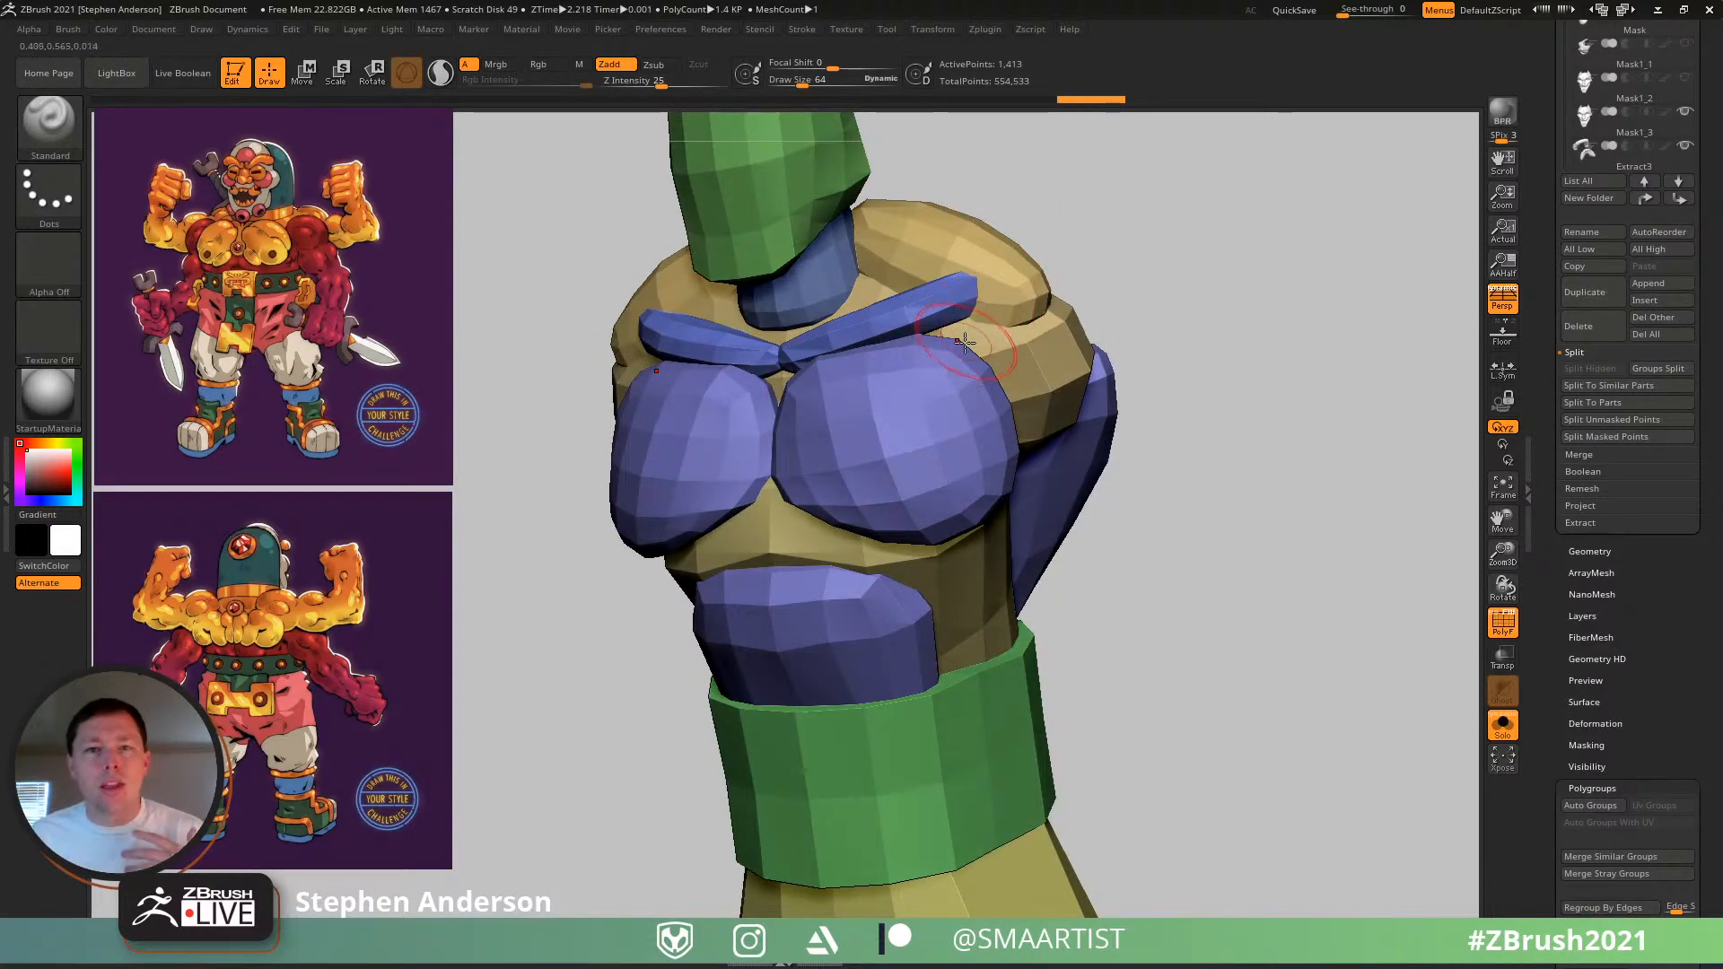
mouse_move(962, 463)
right_down()
mouse_move(831, 504)
mouse_move(945, 458)
right_up()
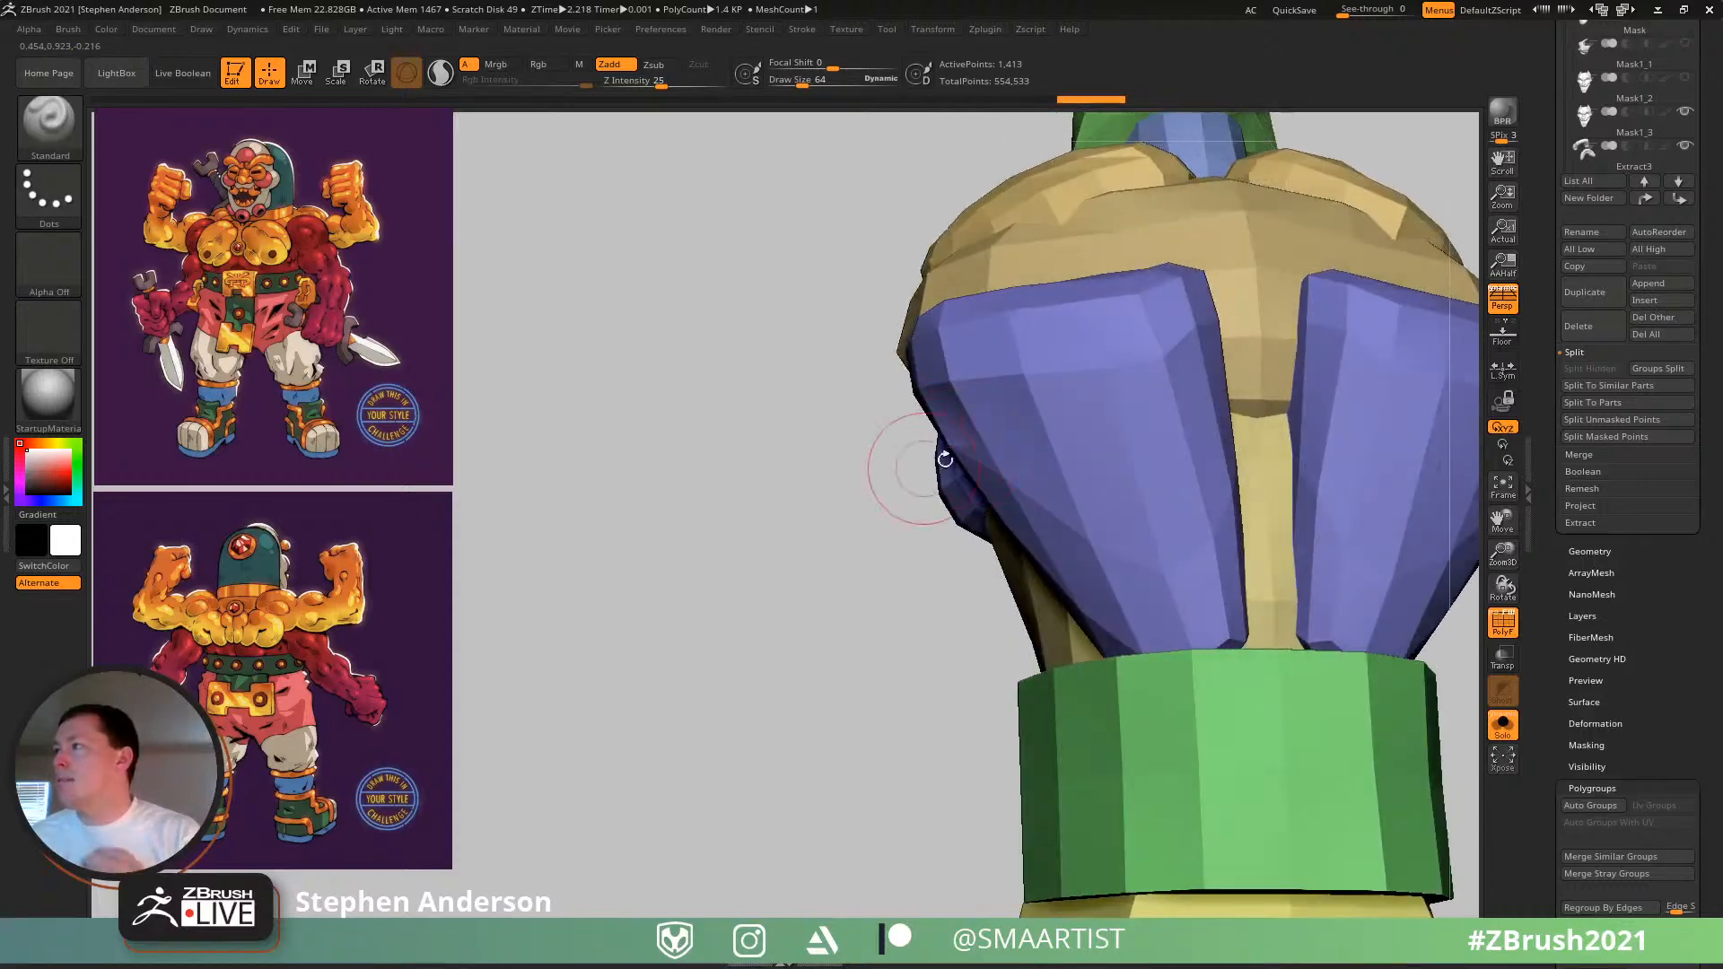
alt+right_drag(1127, 522, 974, 368)
right_drag(974, 368, 1052, 455)
click(1509, 743)
ctrl+right_drag(987, 364, 1016, 405)
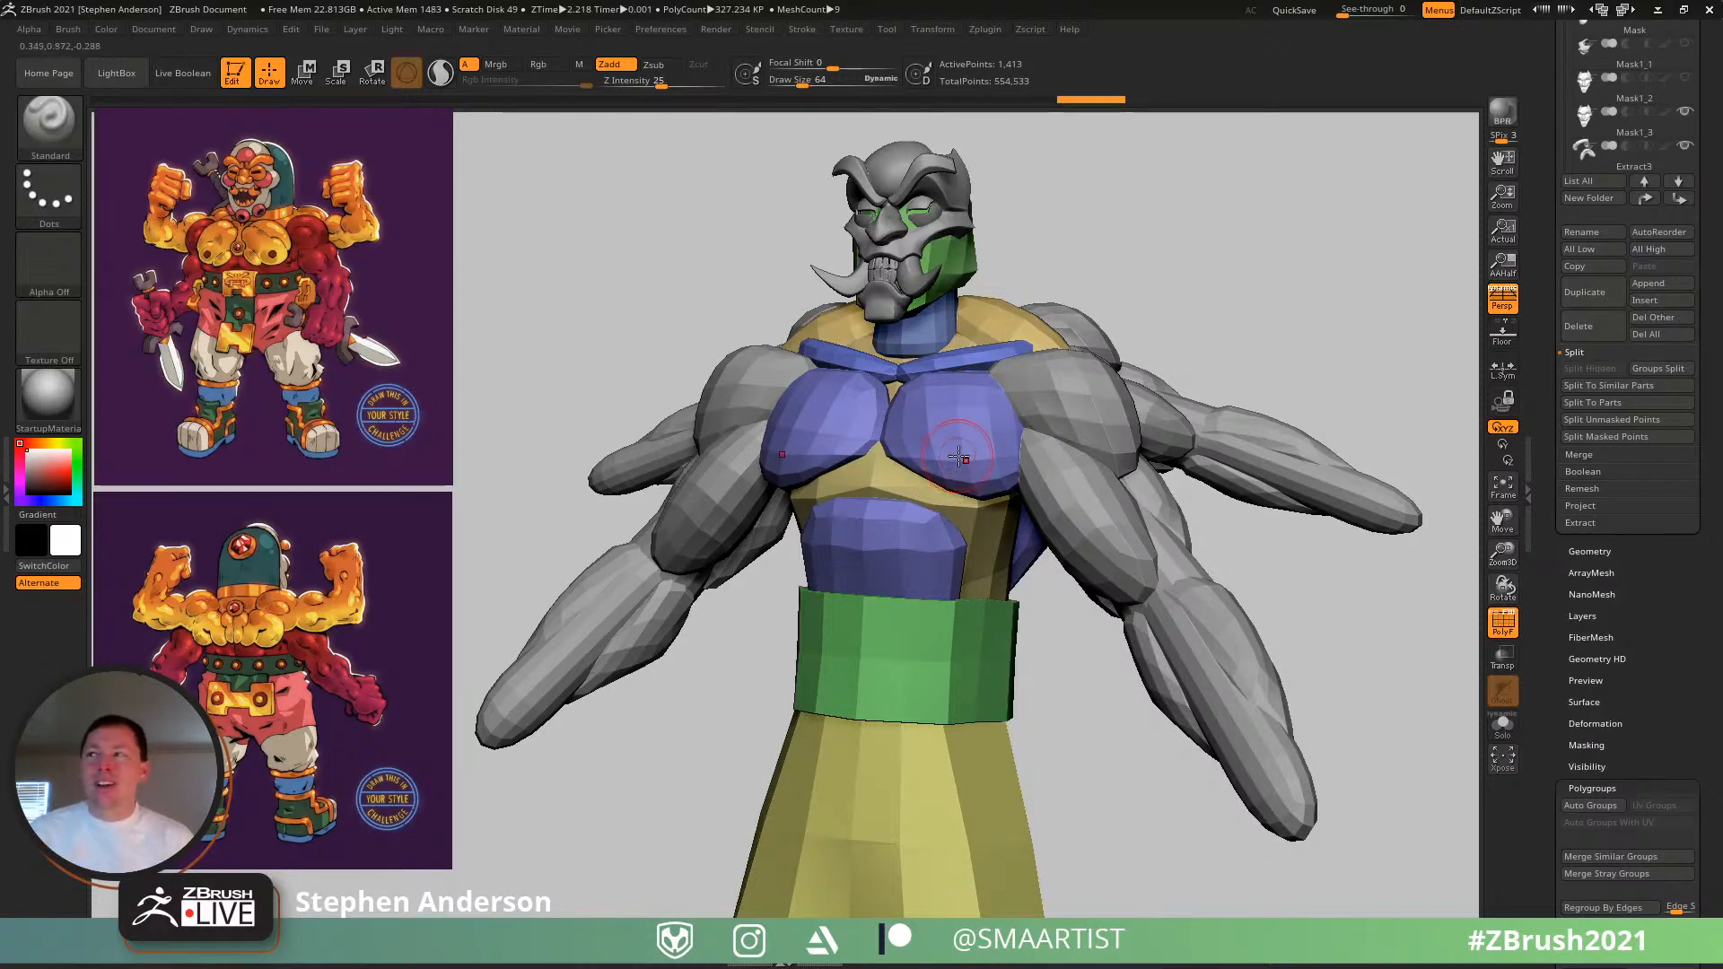
- Isolate the belt and trousers polygroups on the Body subtool, hiding its head and torso
mouse_move(1026, 471)
right_down()
mouse_move(1136, 477)
mouse_move(1077, 489)
mouse_move(1047, 462)
mouse_move(1135, 507)
mouse_move(1090, 619)
mouse_move(1115, 684)
mouse_move(1032, 596)
right_up()
ctrl+shift+click(1030, 594)
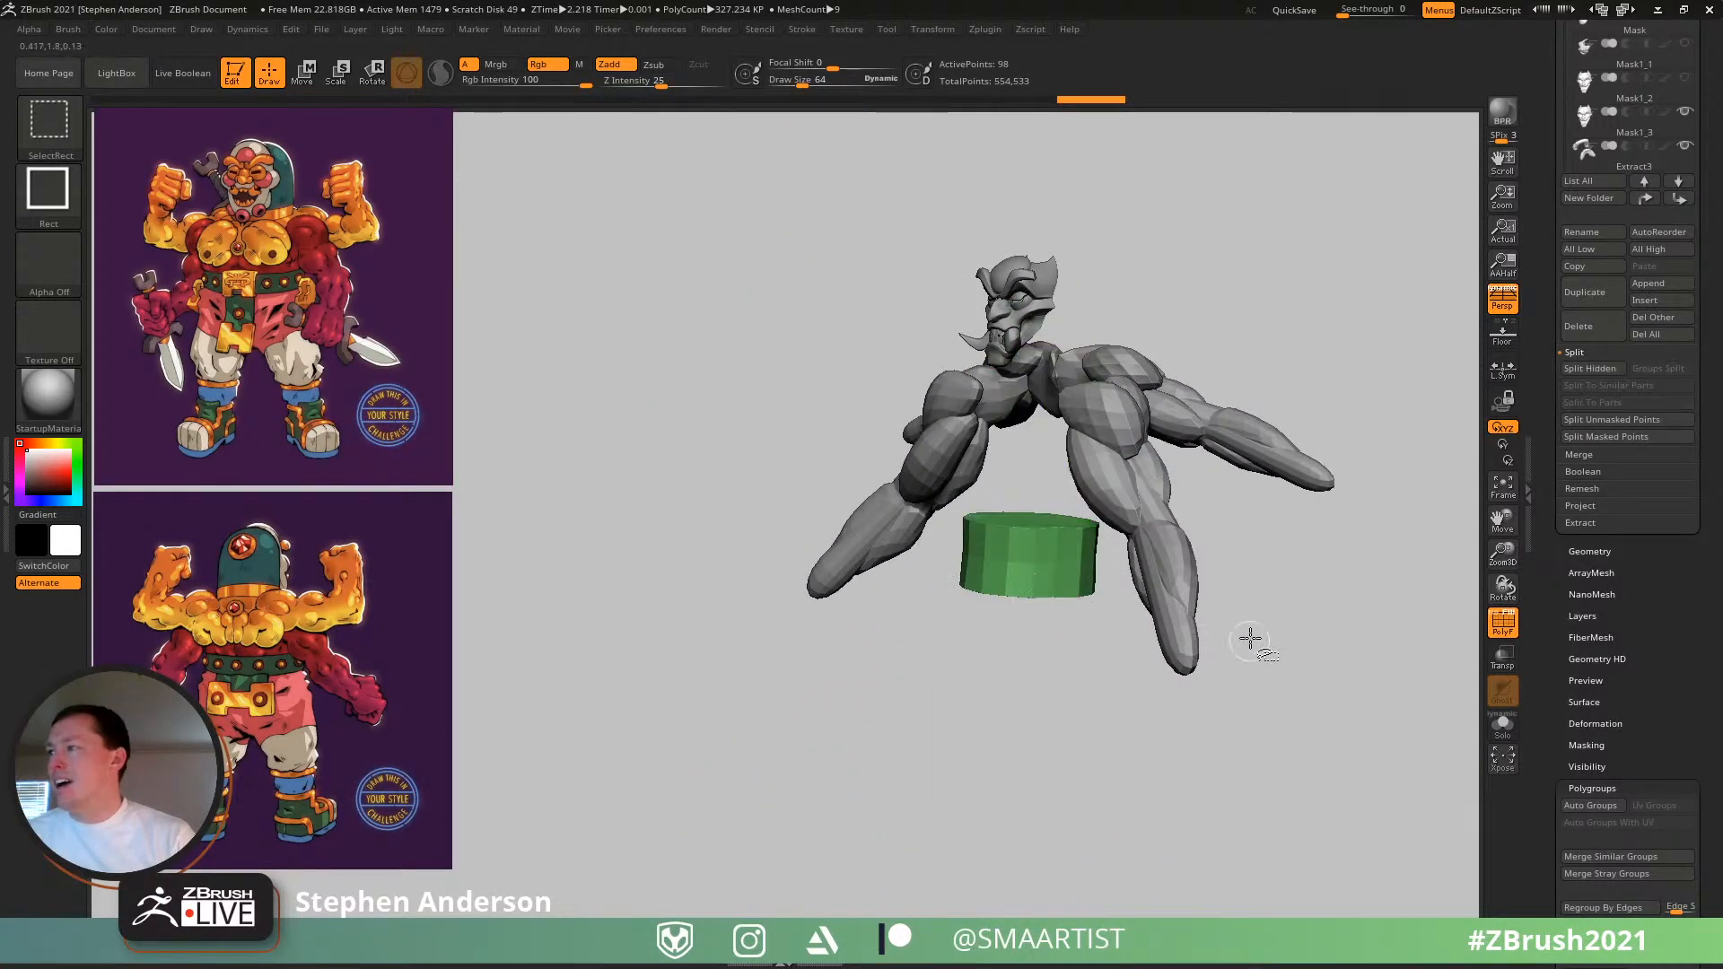
ctrl+shift+click(1186, 720)
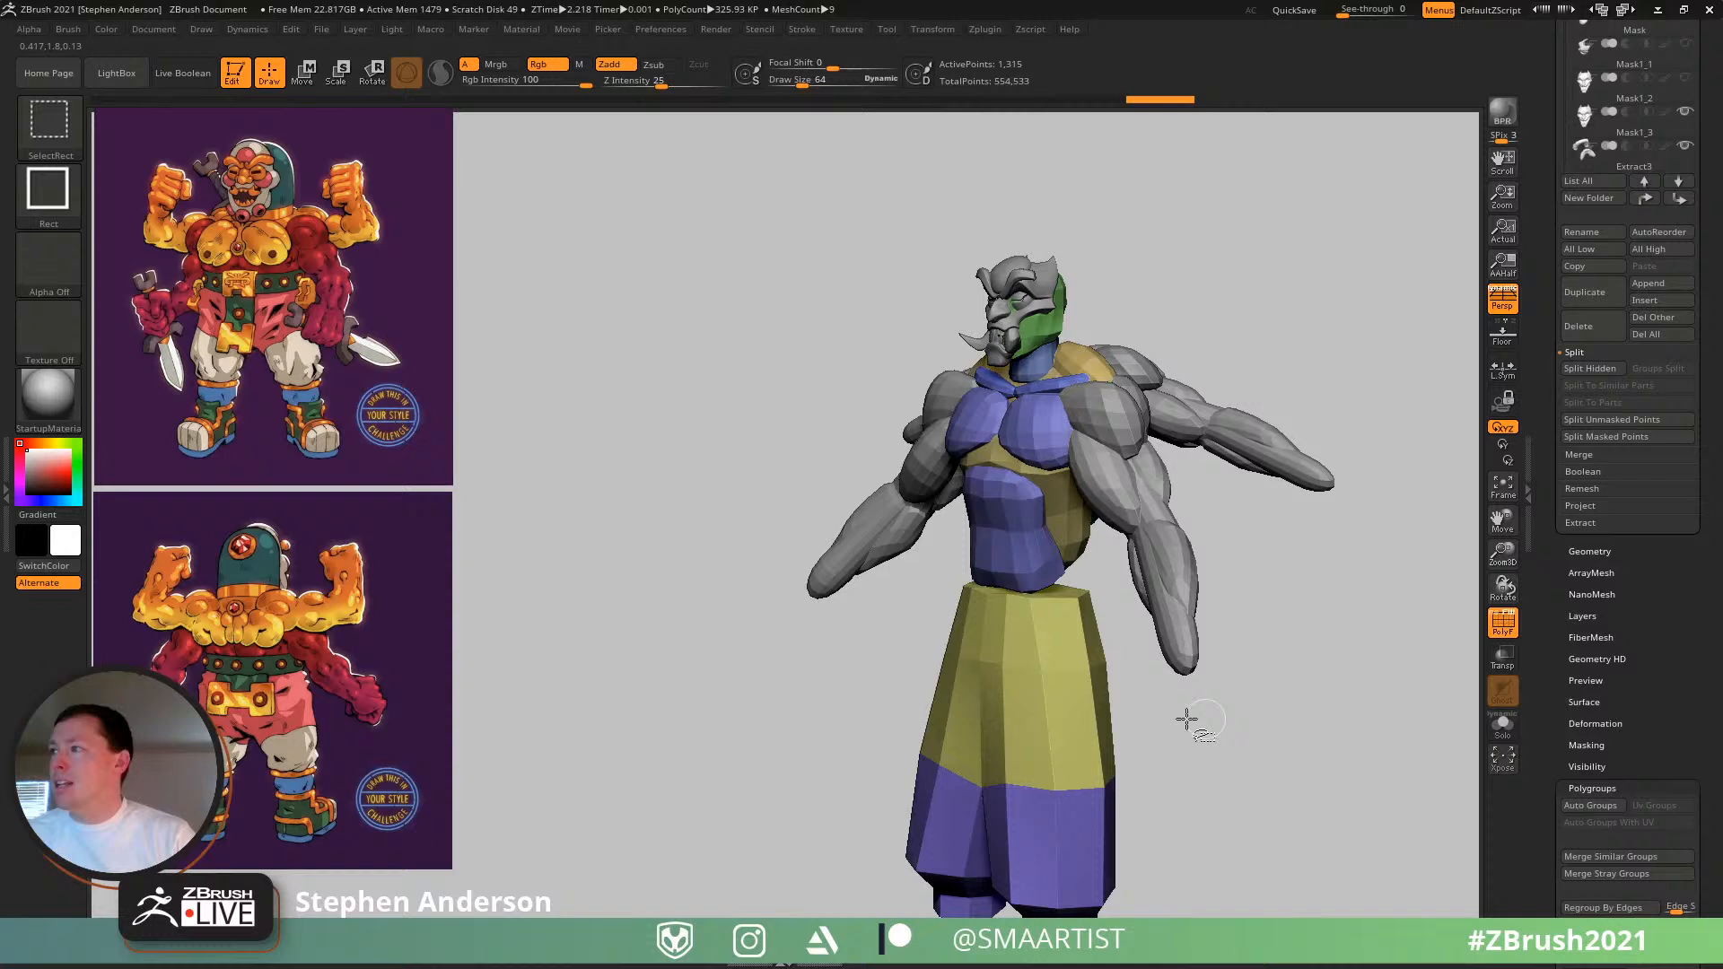
ctrl+alt+shift+click(1014, 780)
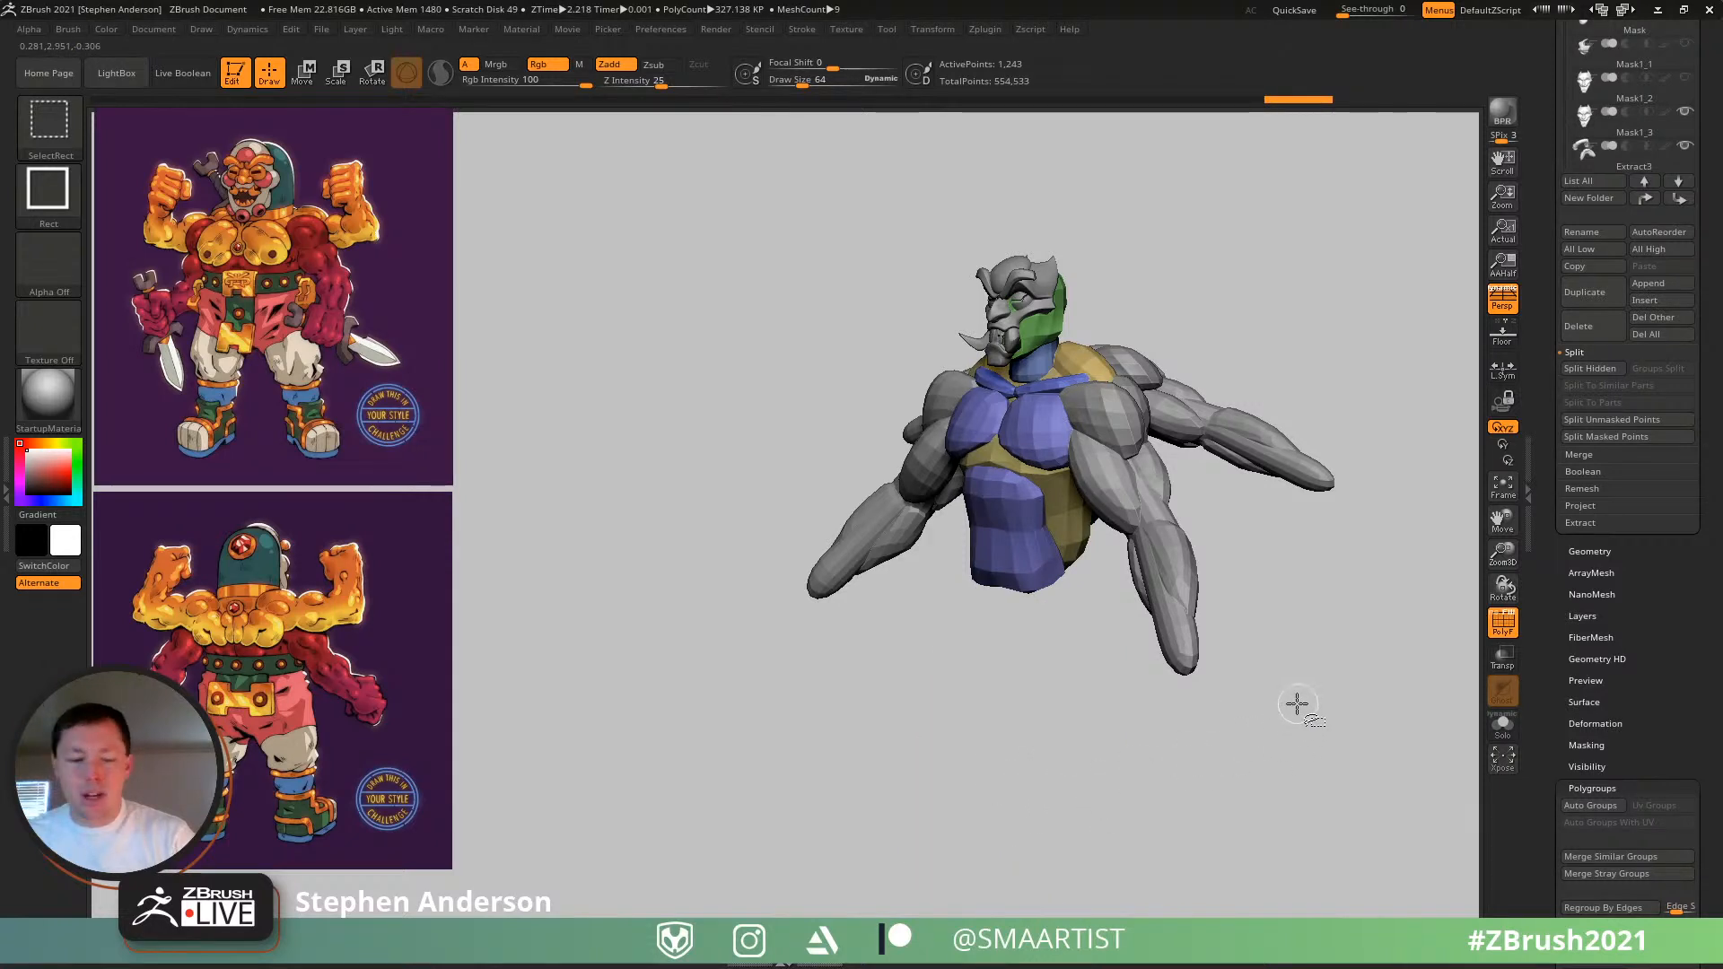
ctrl+shift+drag(1297, 704, 1357, 801)
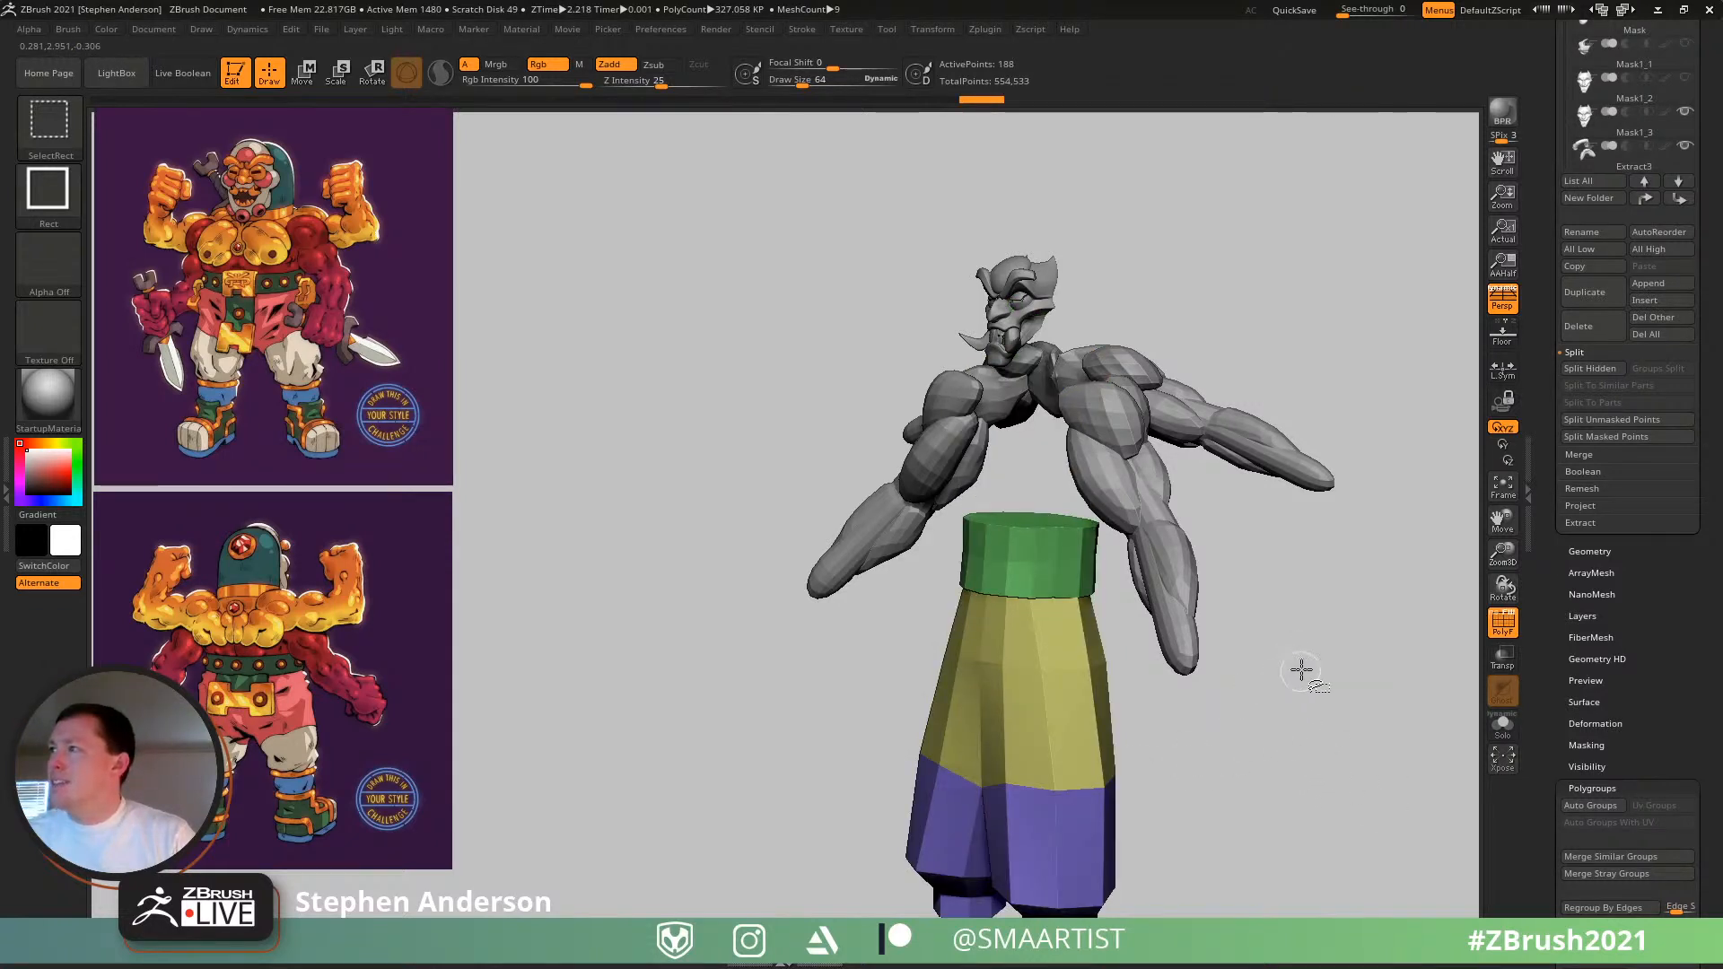
- Split the belt and trousers off the Body's head and torso into their own subtool
ctrl+shift+drag(1227, 611, 1243, 629)
click(1589, 368)
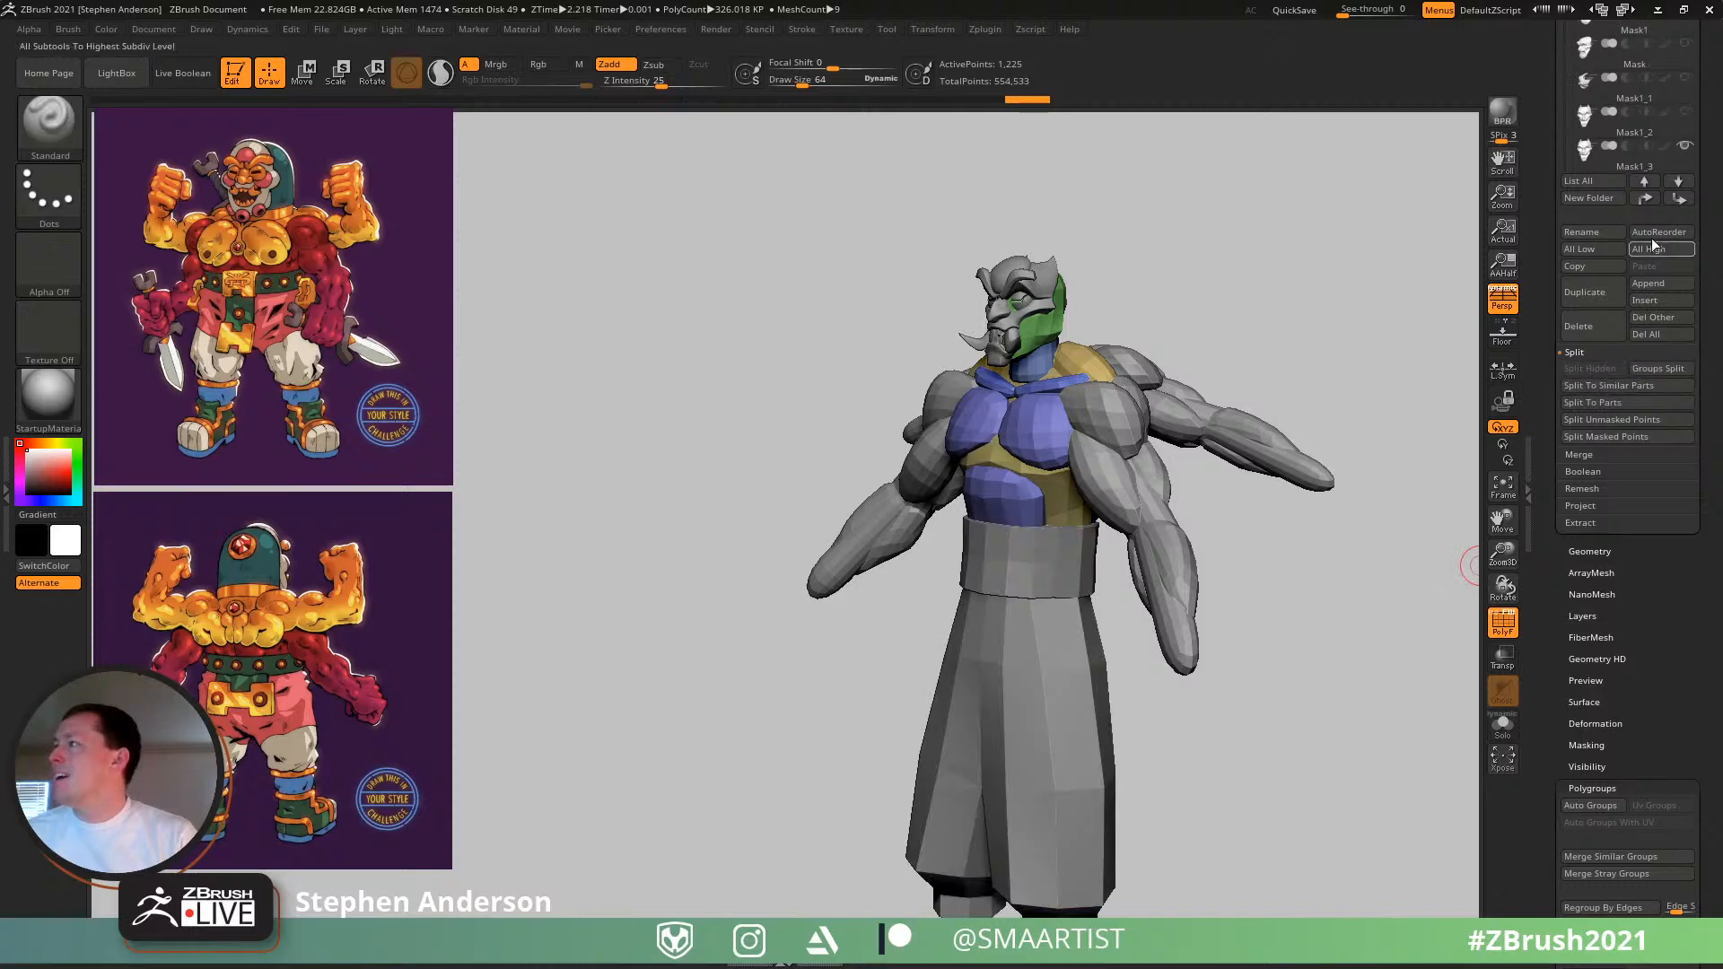
drag(1702, 162, 1716, 283)
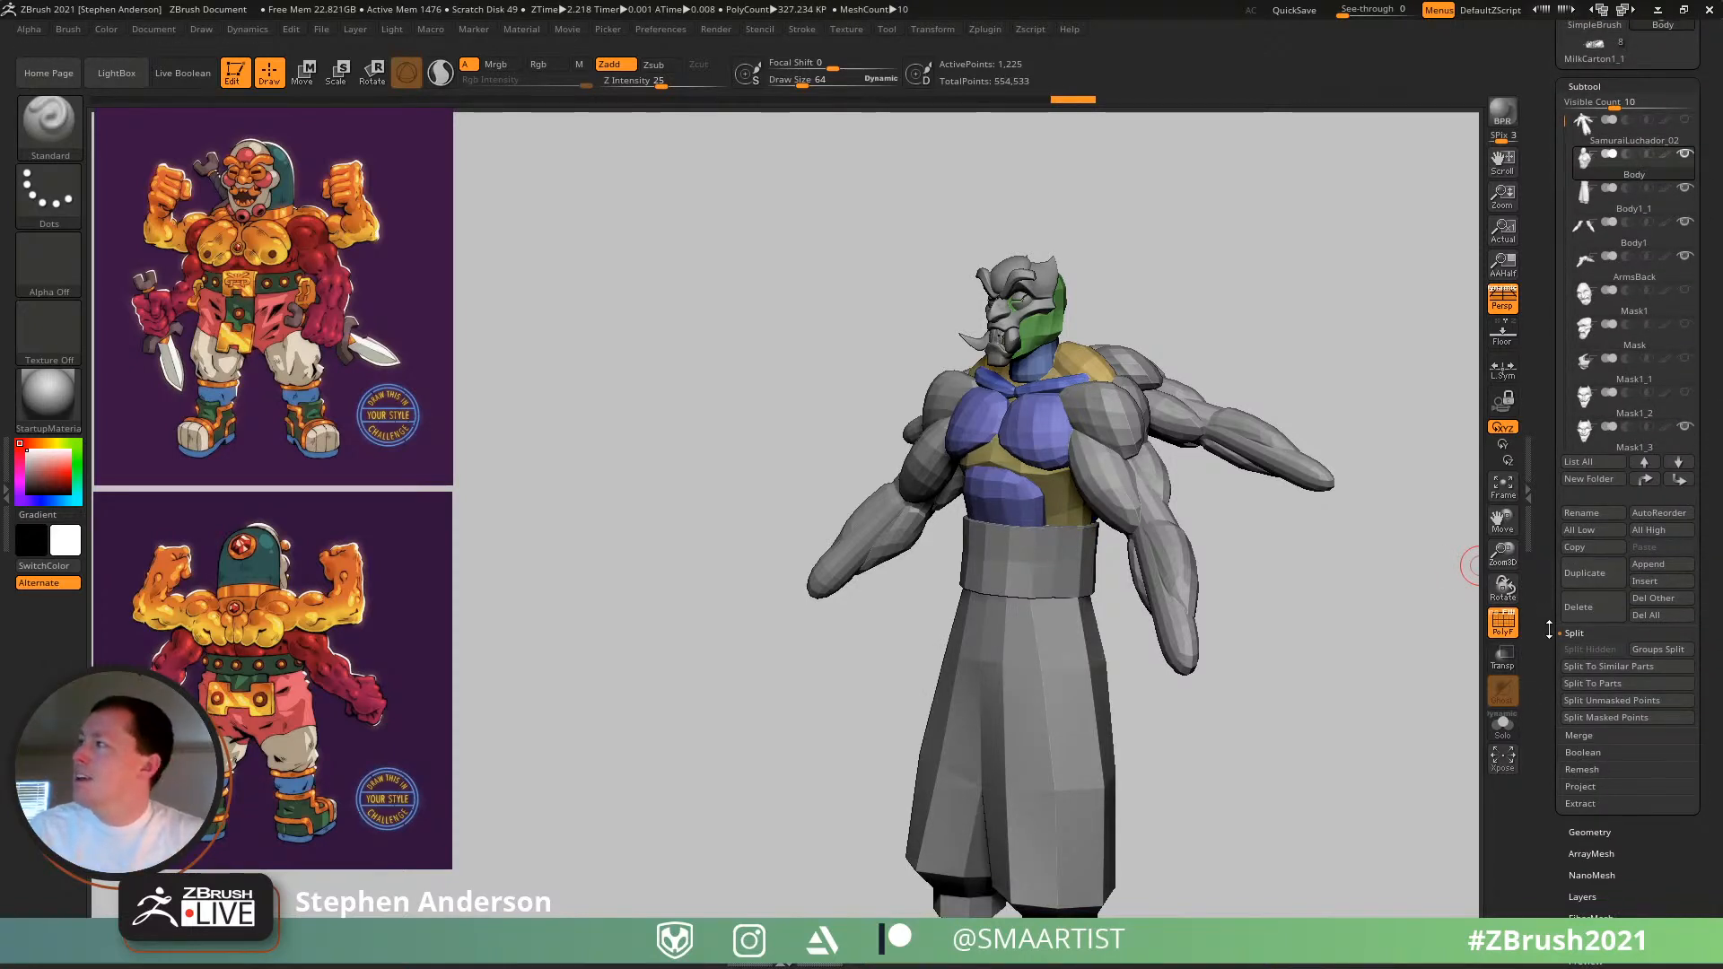
- Select the belt-and-trousers subtool, move it below ArmsBack in the subtool order, and rename it Pants
key(Down)
key(ctrl+Down)
key(ctrl+Down)
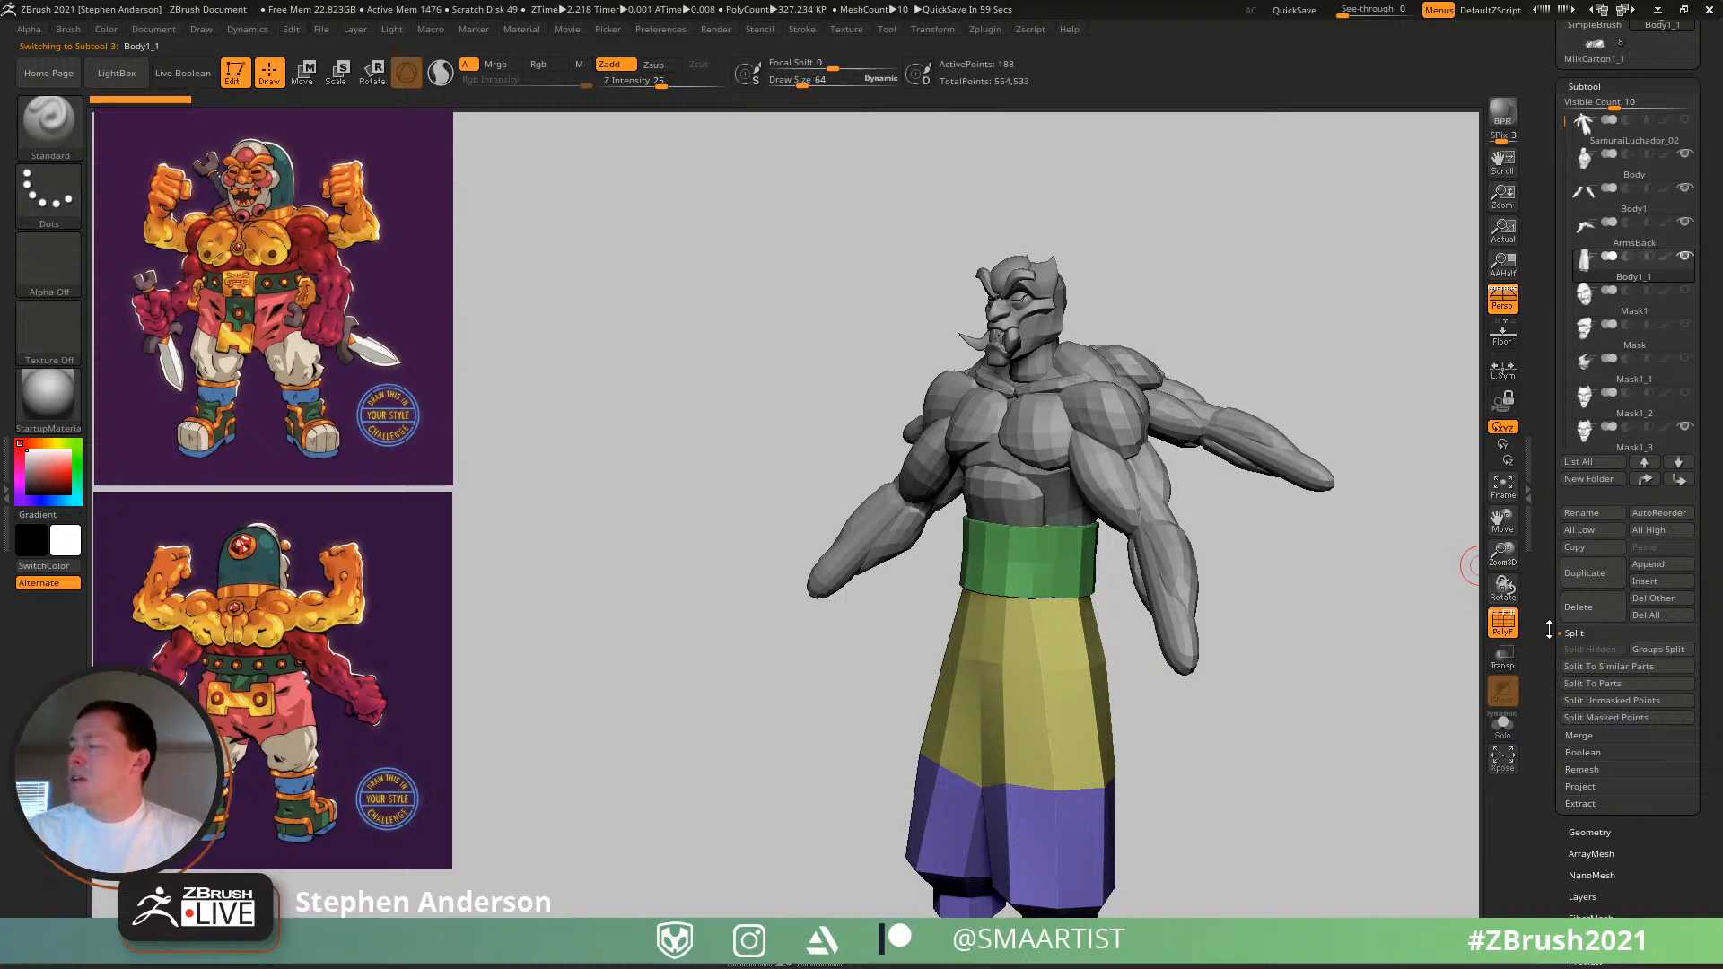
click(1584, 511)
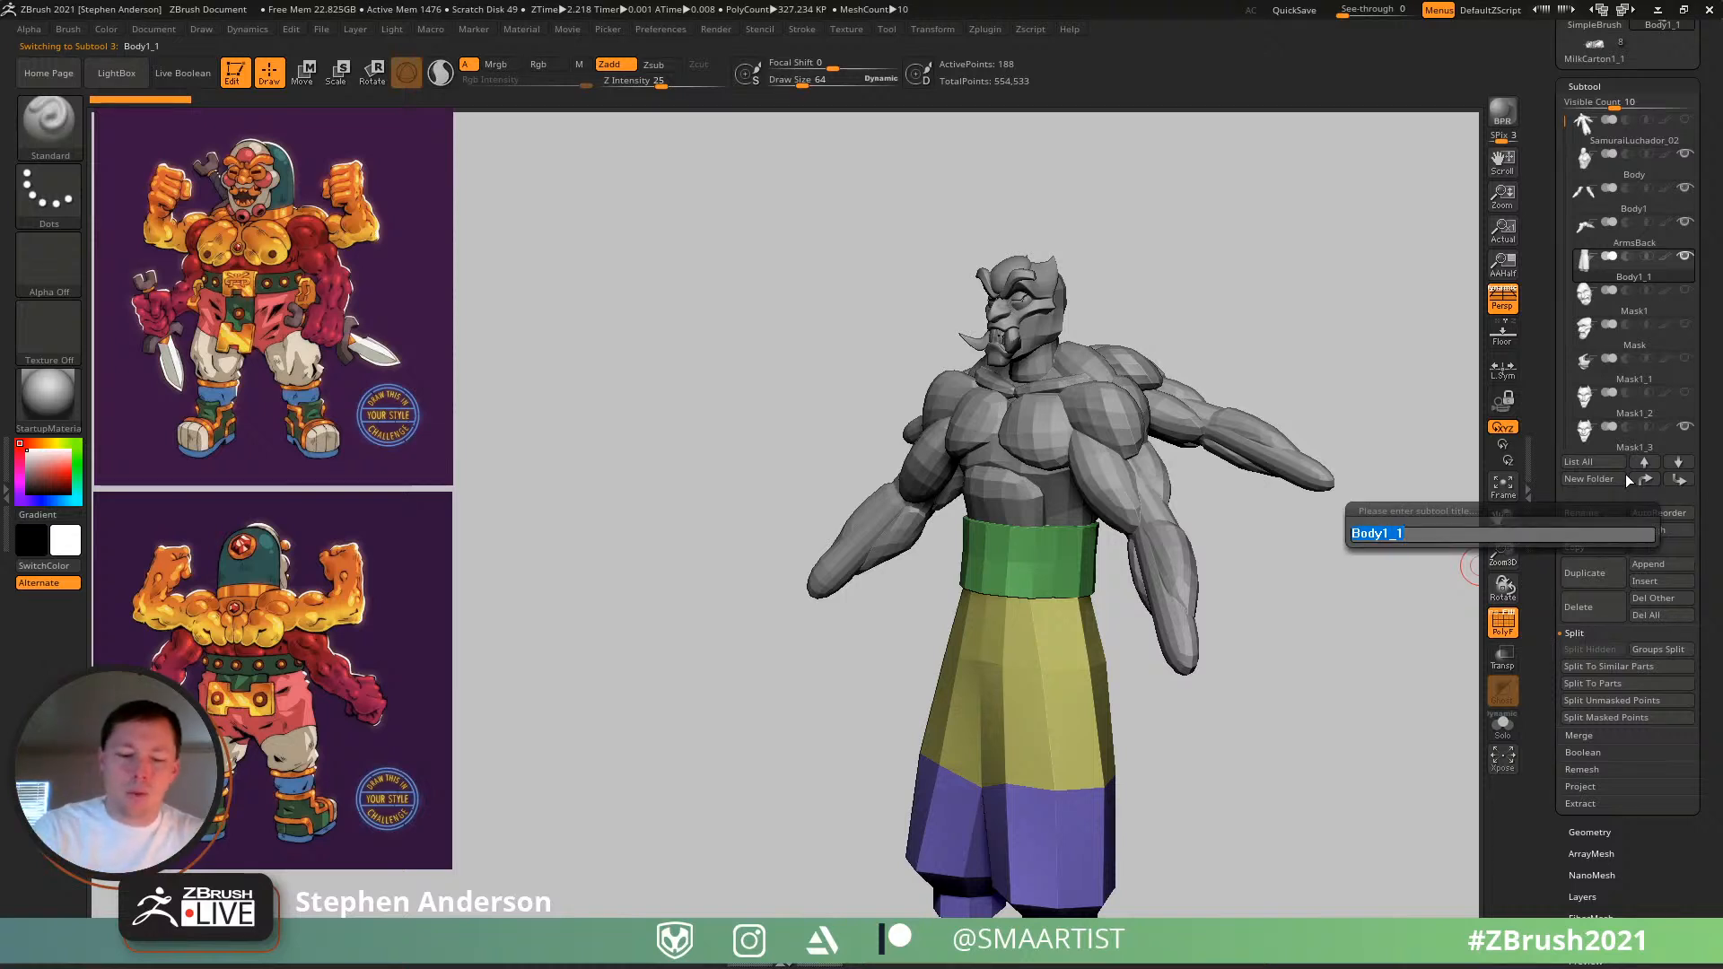
text(Pants)
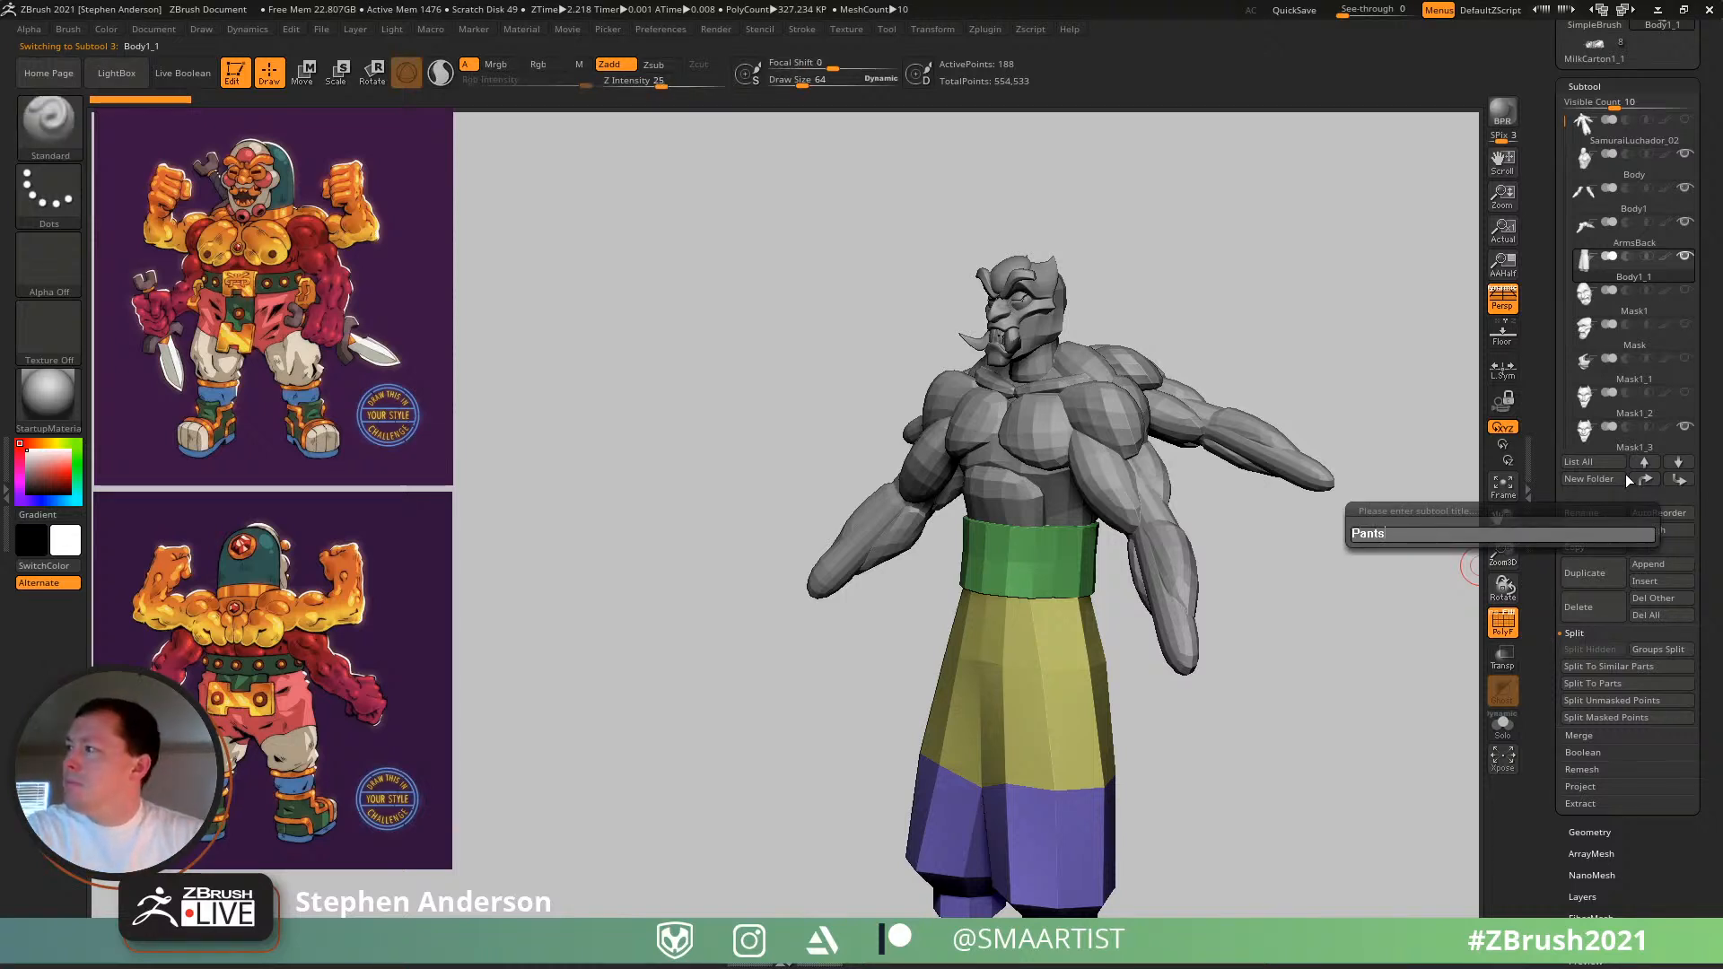
key(Return)
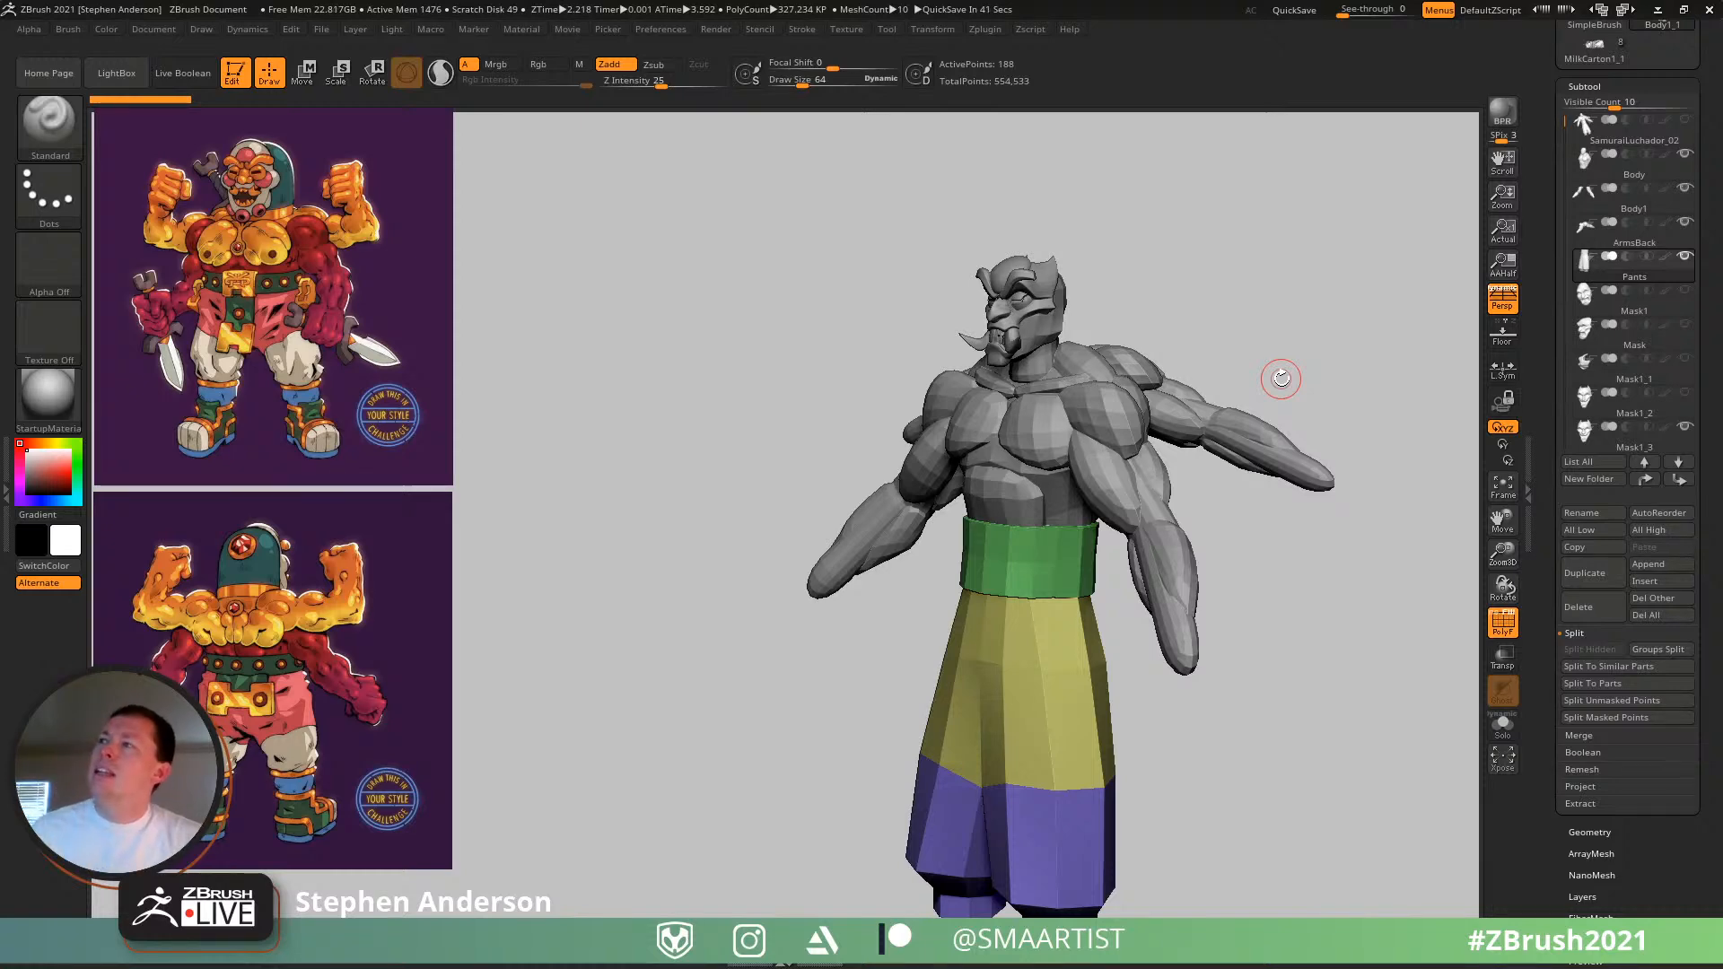
- Select the front arms subtool Body1 and rename it ArmsFront
right_drag(1050, 603, 1126, 598)
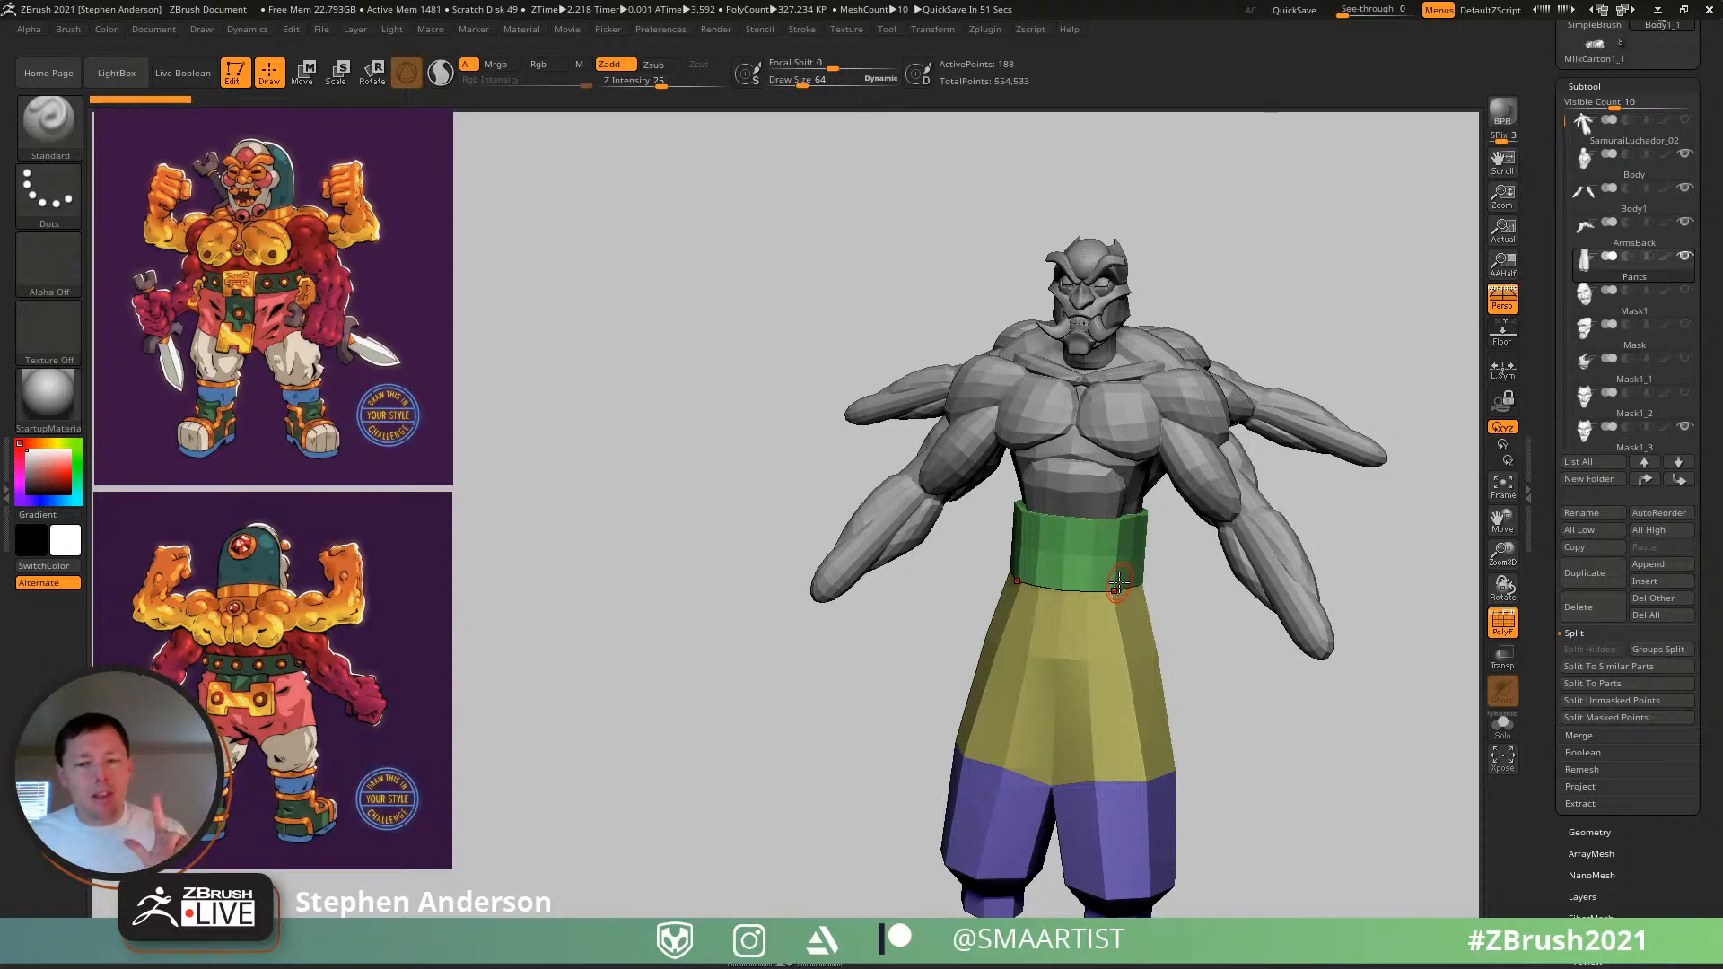
right_drag(1025, 543, 1416, 330)
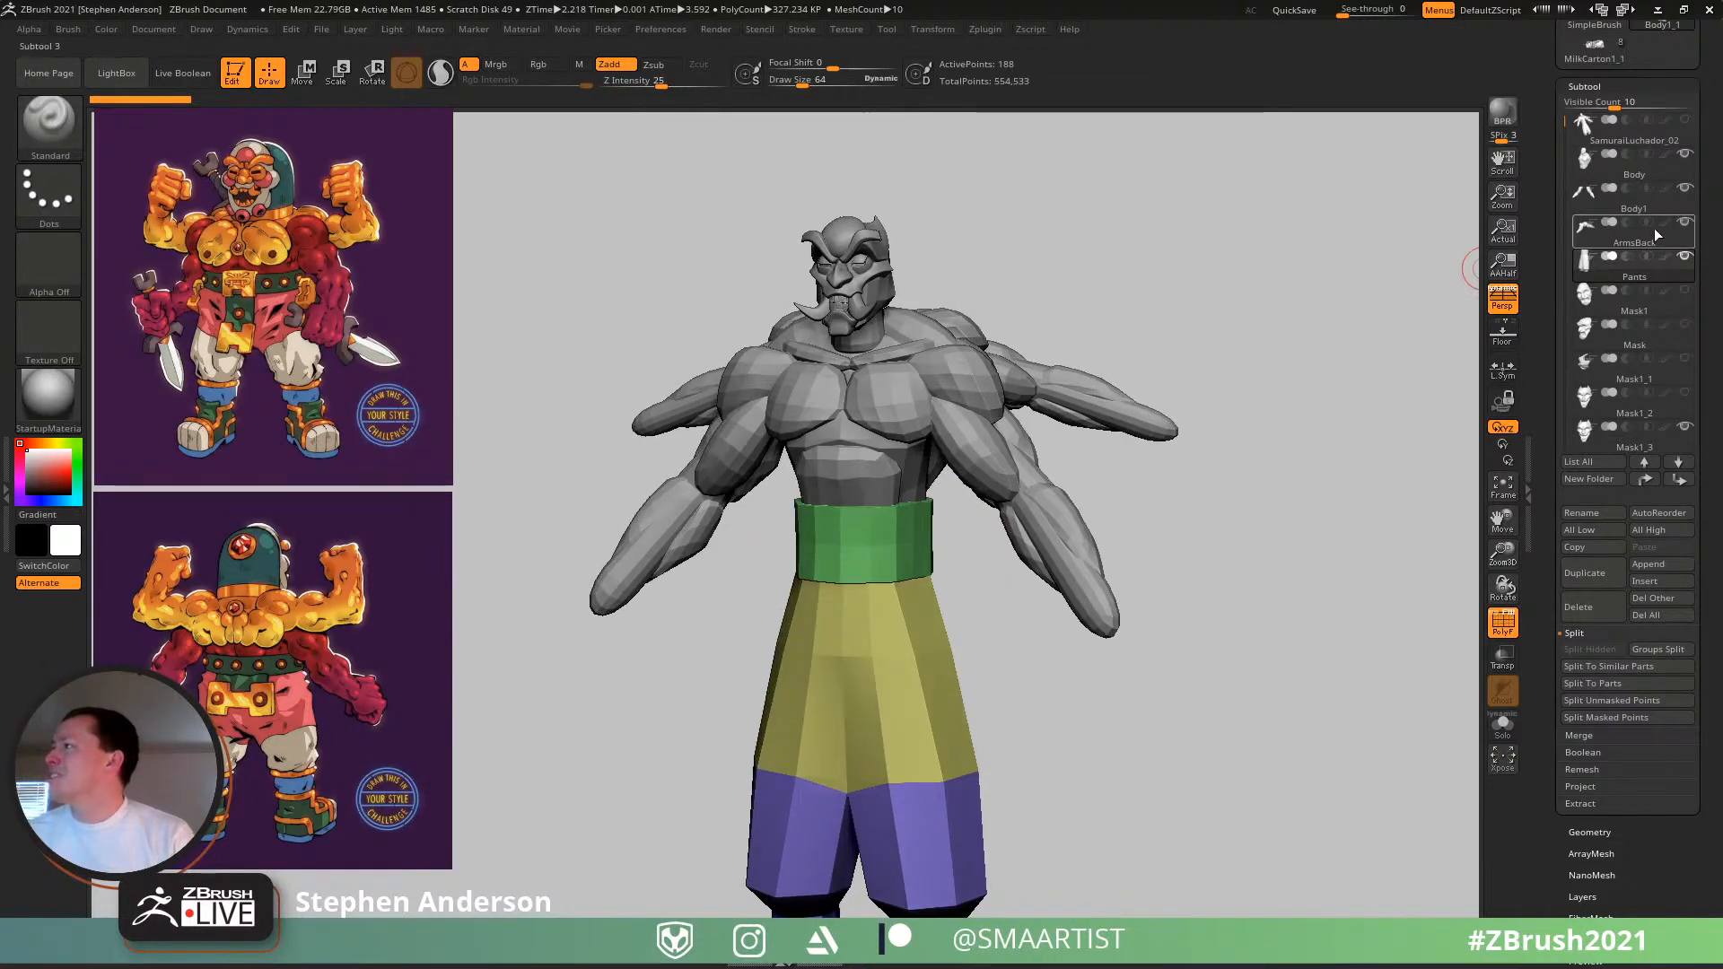
click(1629, 208)
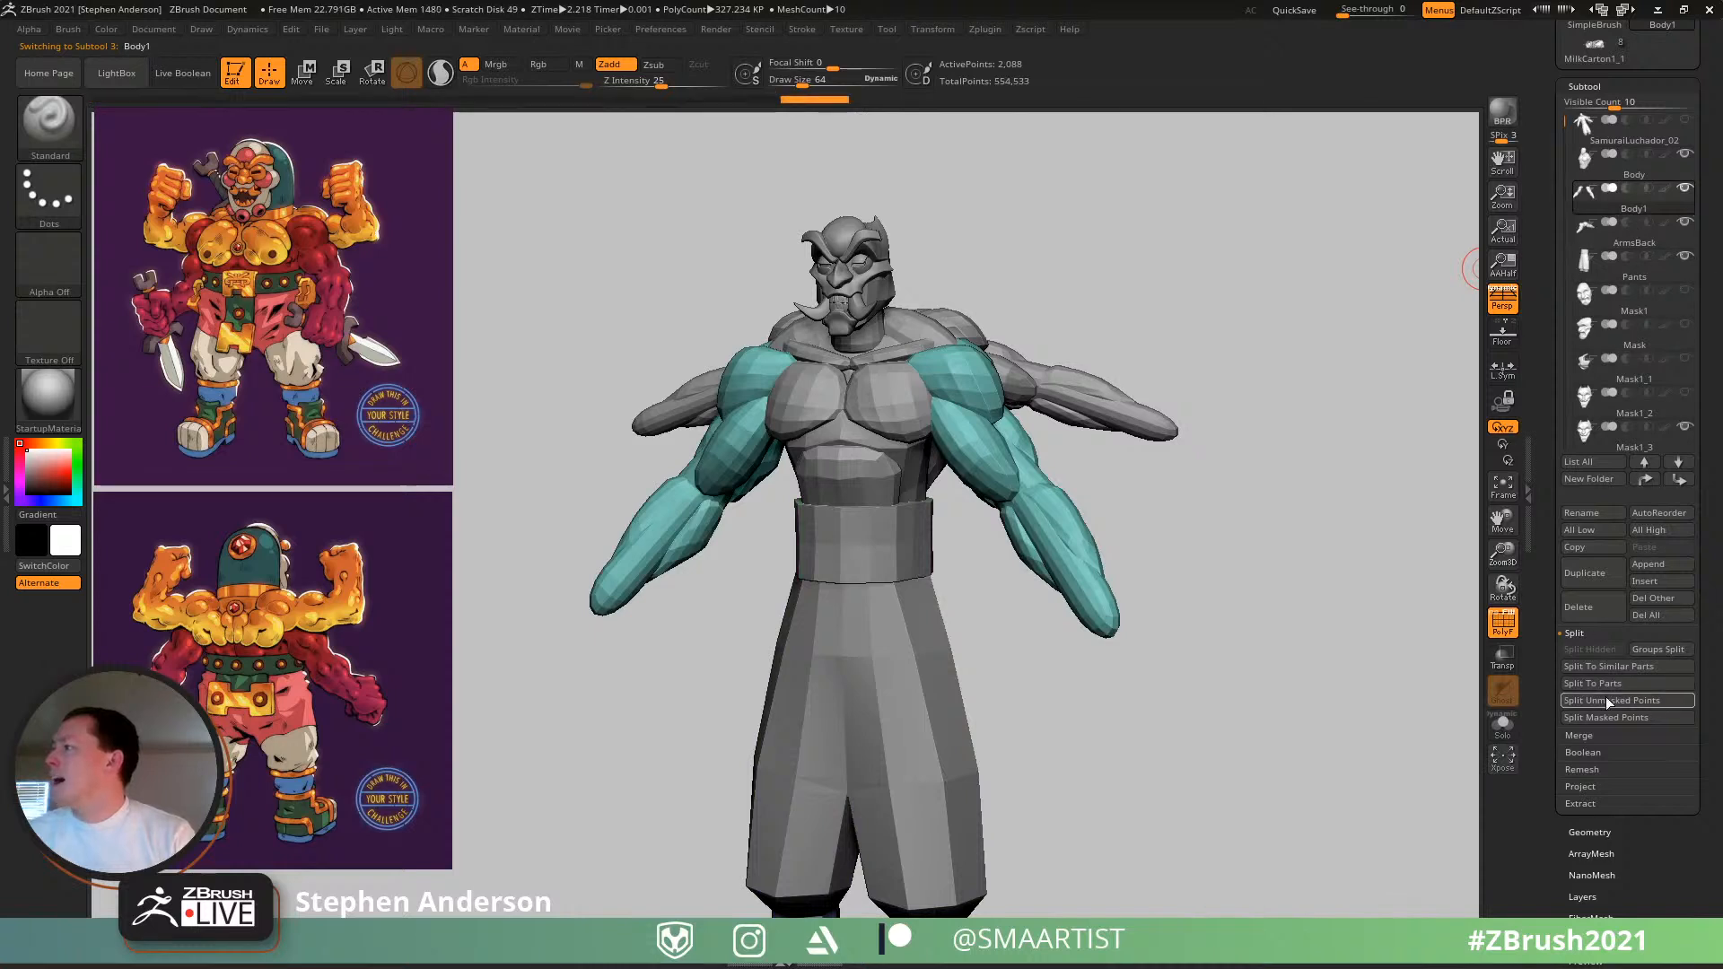
click(1590, 515)
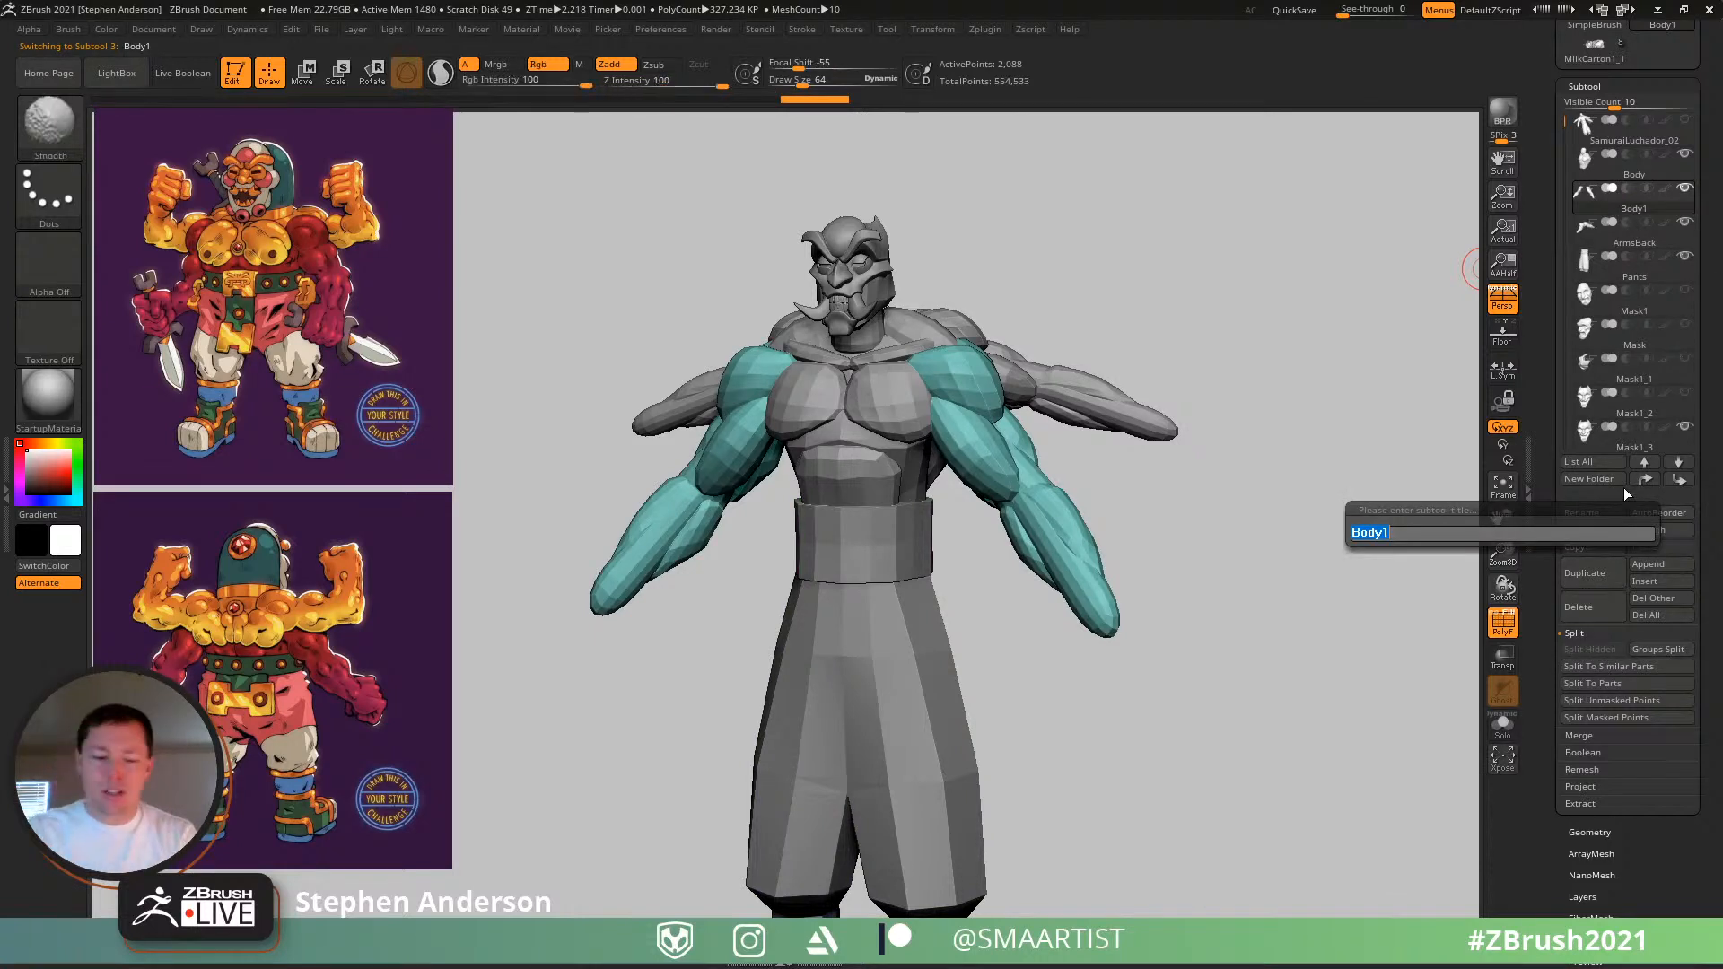
text(Arms)
key(shift)
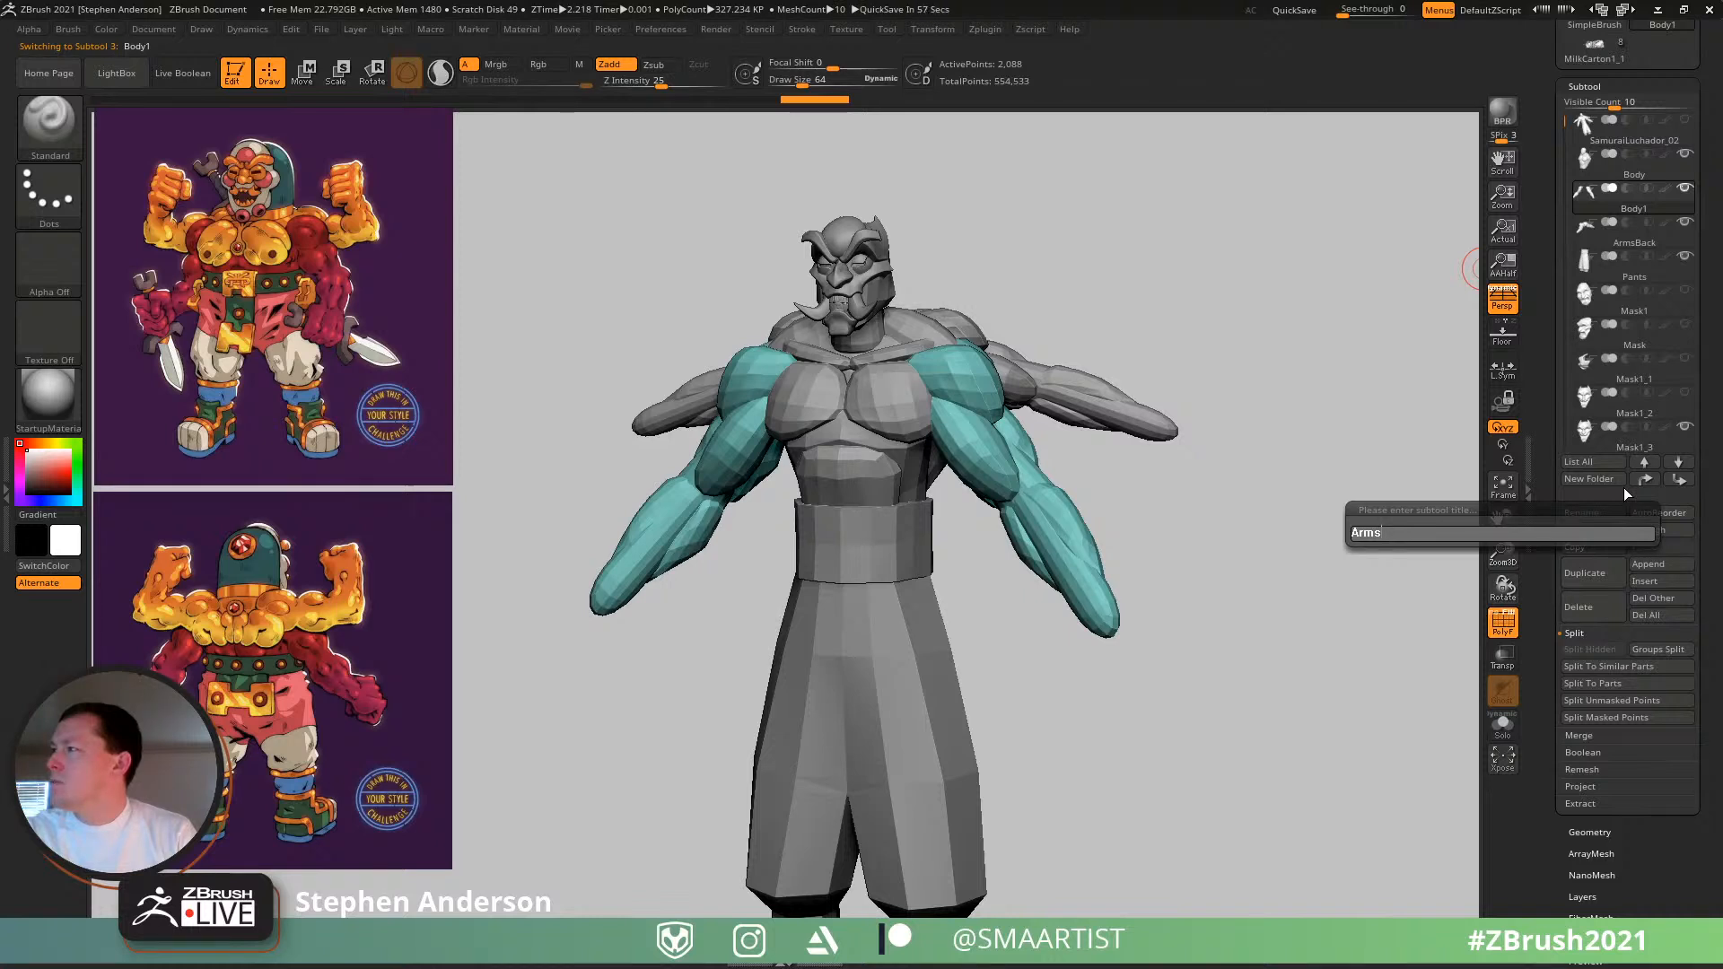
text(Front)
key(Return)
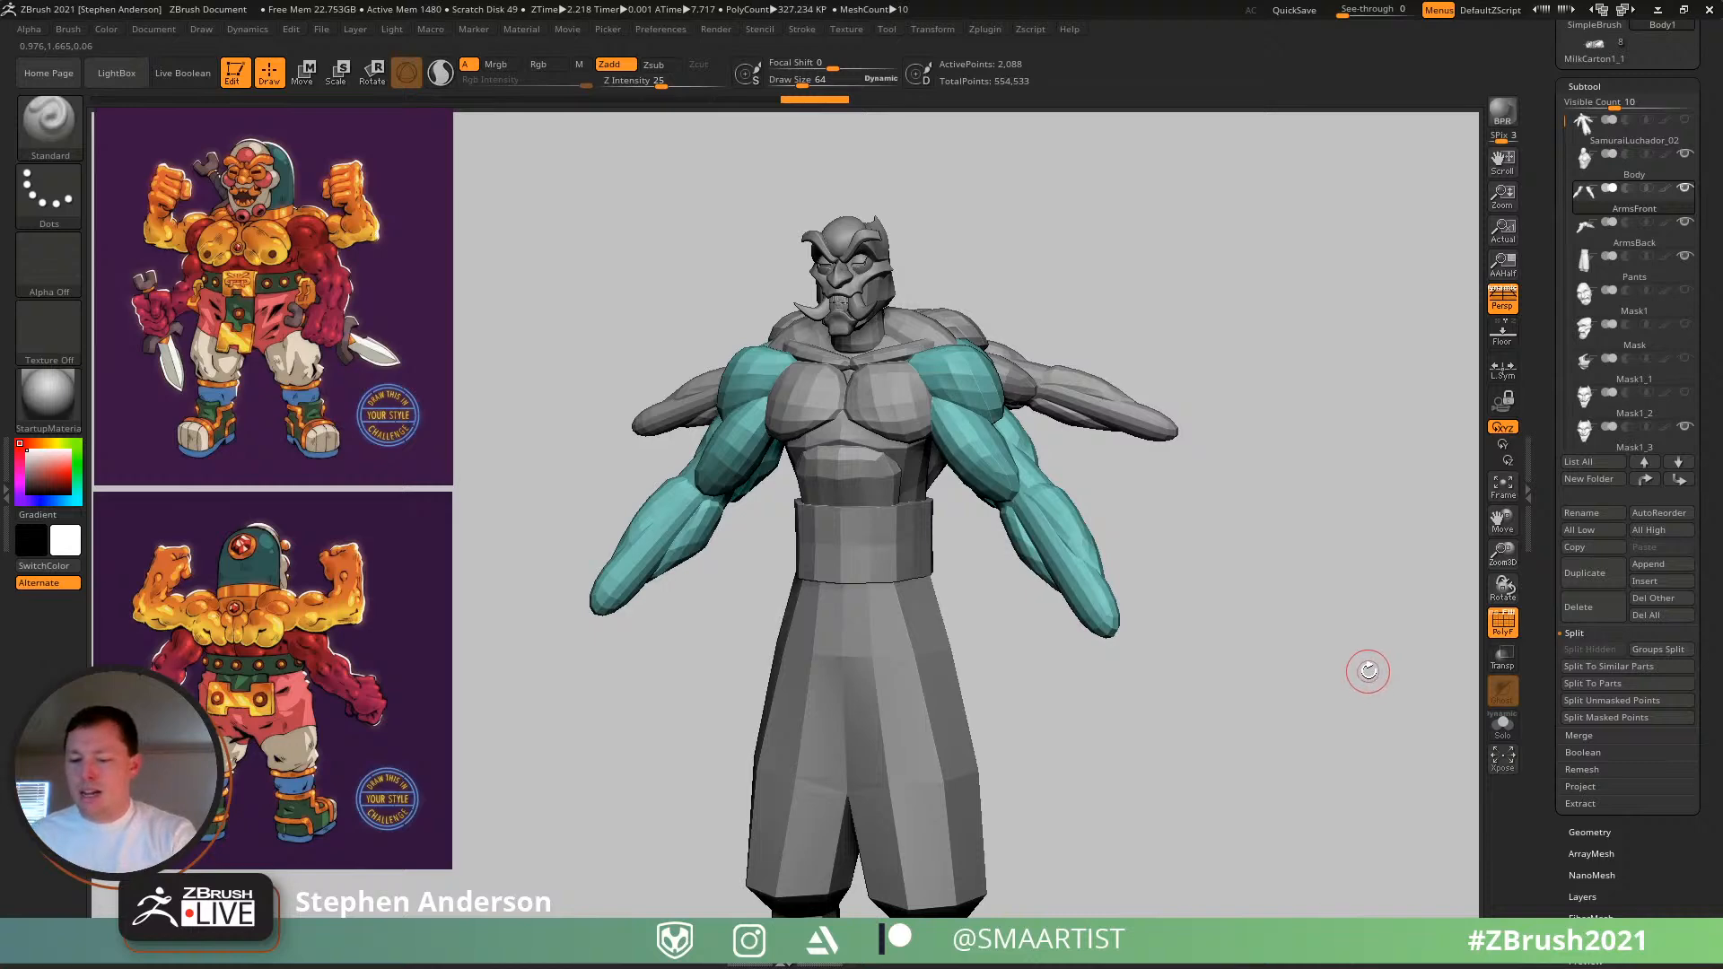
- Select and isolate the ArmsBack subtool, turn off perspective, and show its wireframe around the inner shoulder ends
key(alt+Down)
drag(1365, 677, 1219, 619)
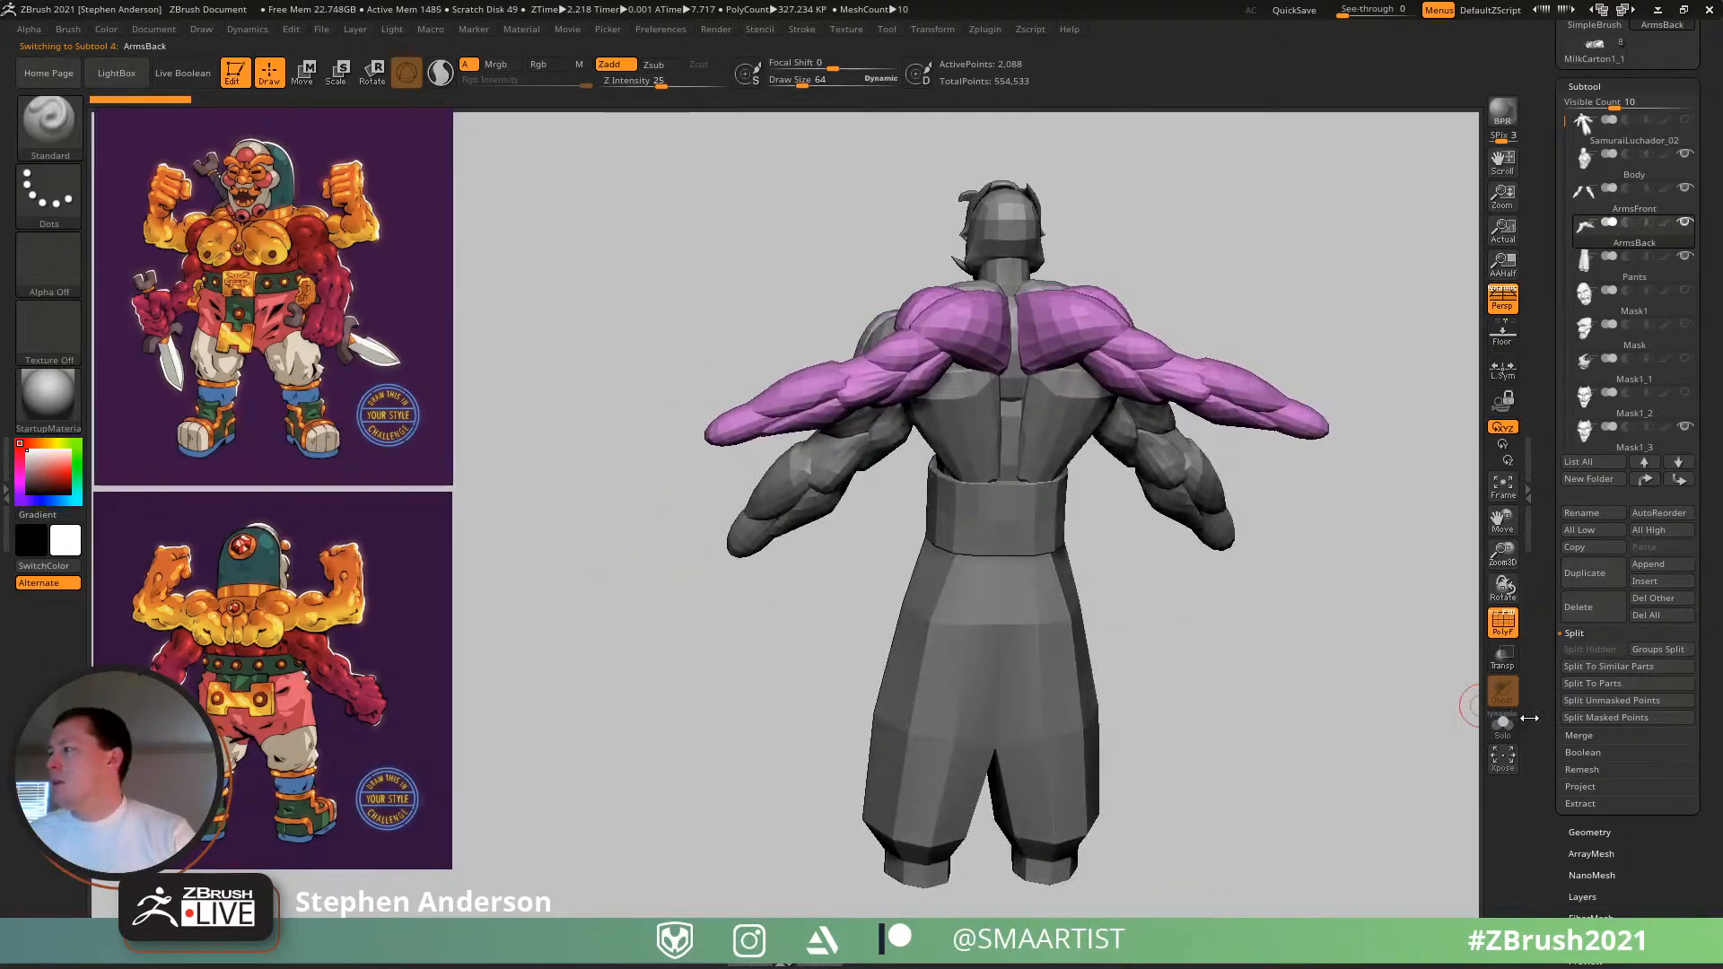
click(1499, 732)
right_drag(1082, 502, 1337, 664)
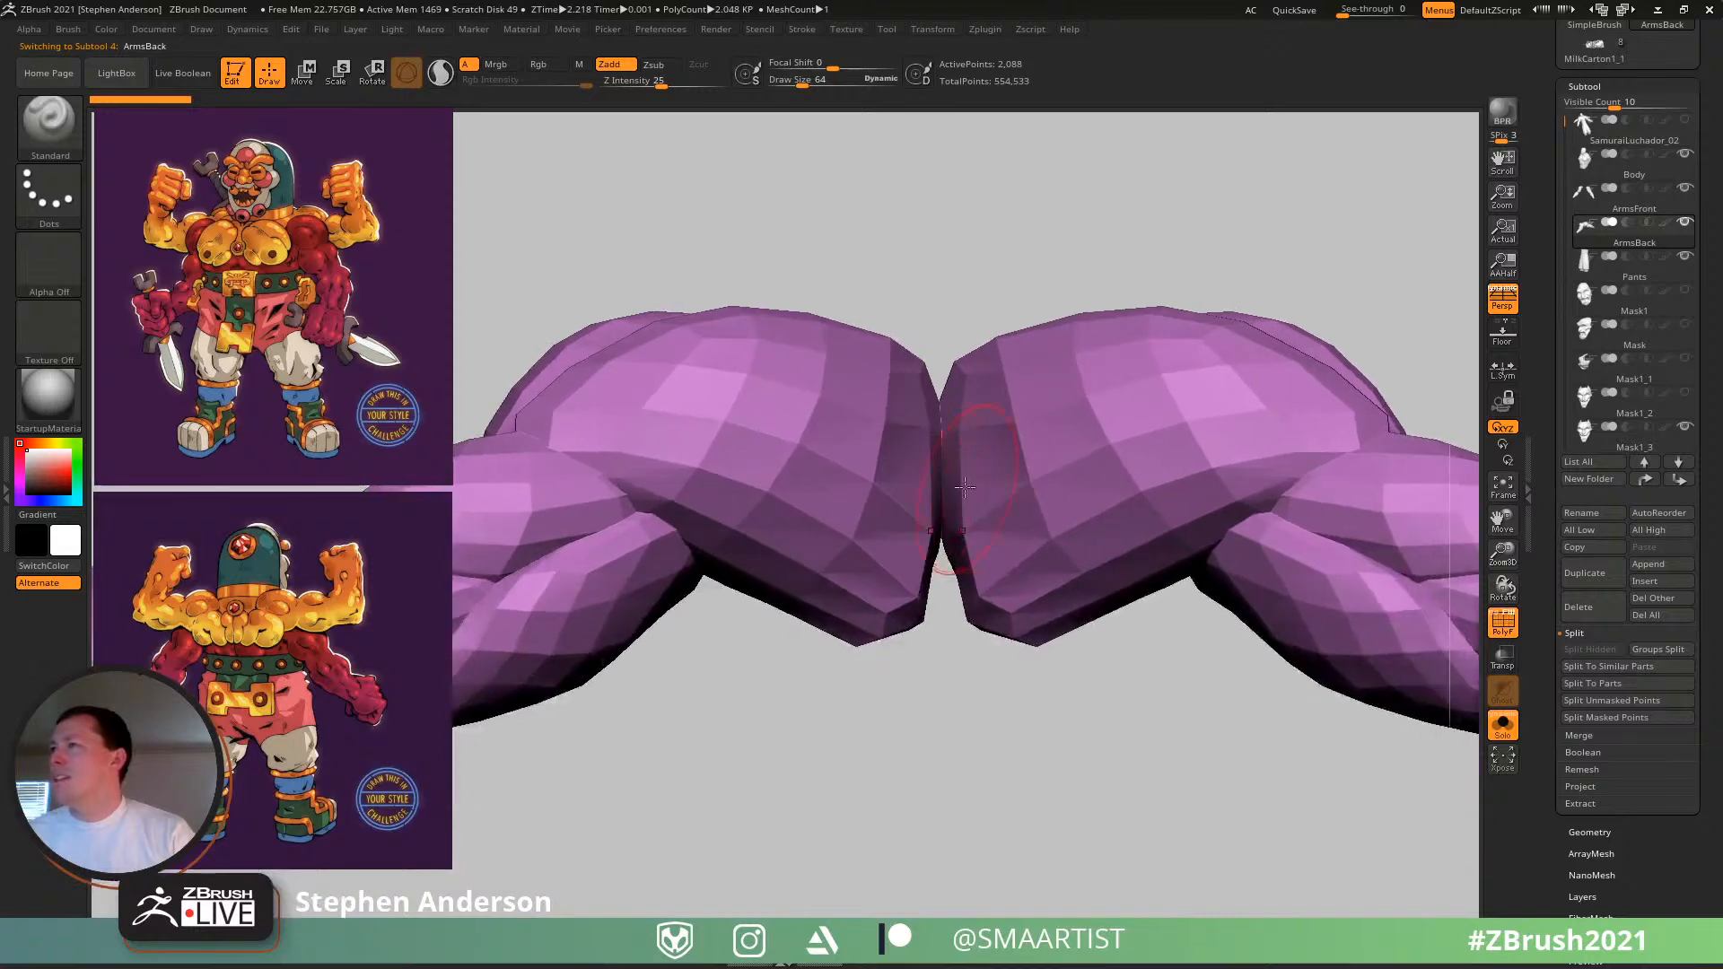
click(1502, 299)
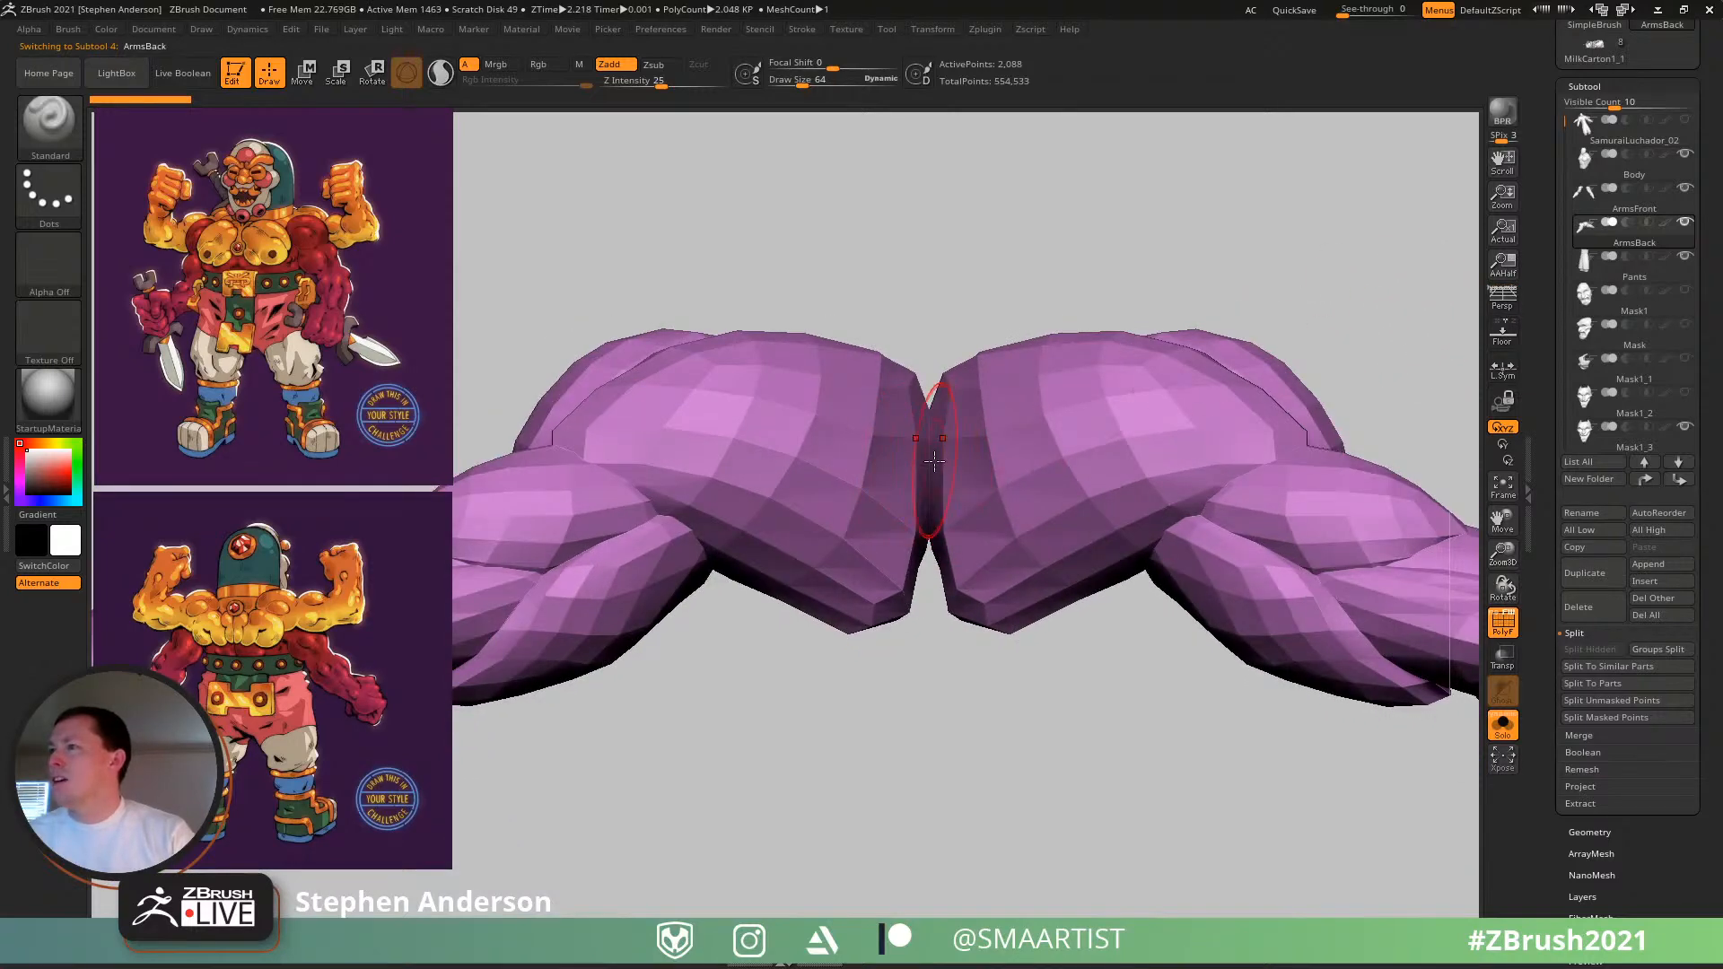
key(shift+f)
key(shift+f)
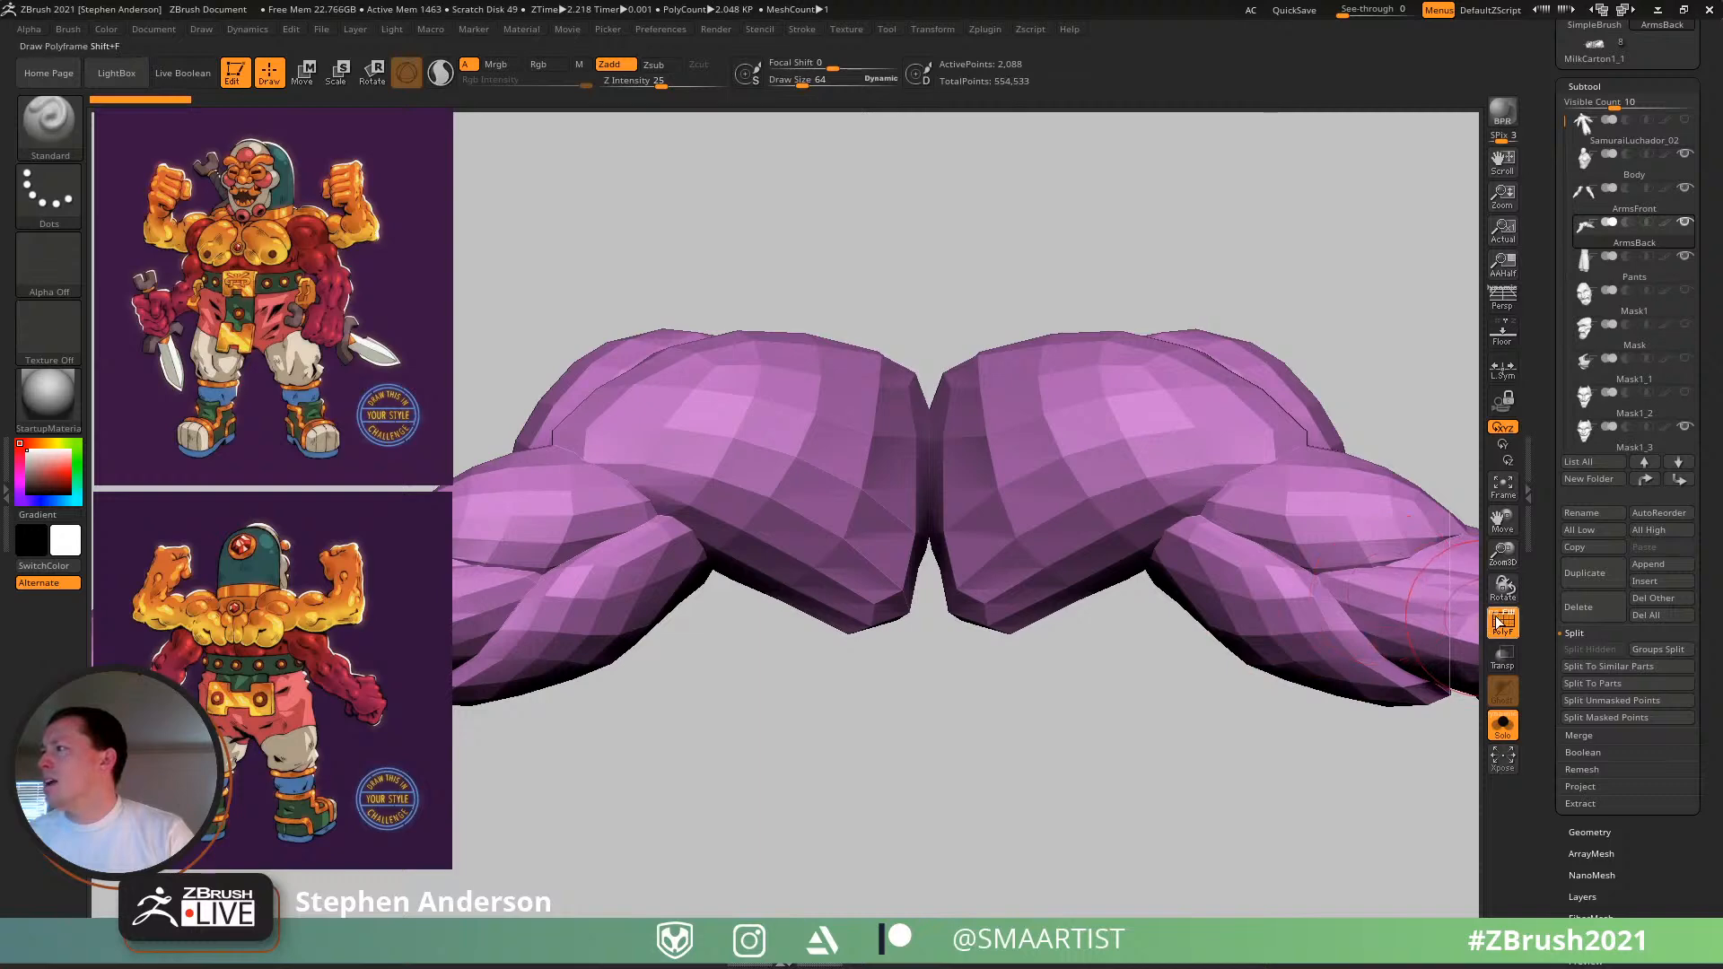
click(1502, 619)
key(ctrl)
mouse_move(956, 413)
ctrl+right_down()
mouse_move(906, 548)
mouse_move(909, 693)
mouse_move(923, 373)
ctrl+right_up()
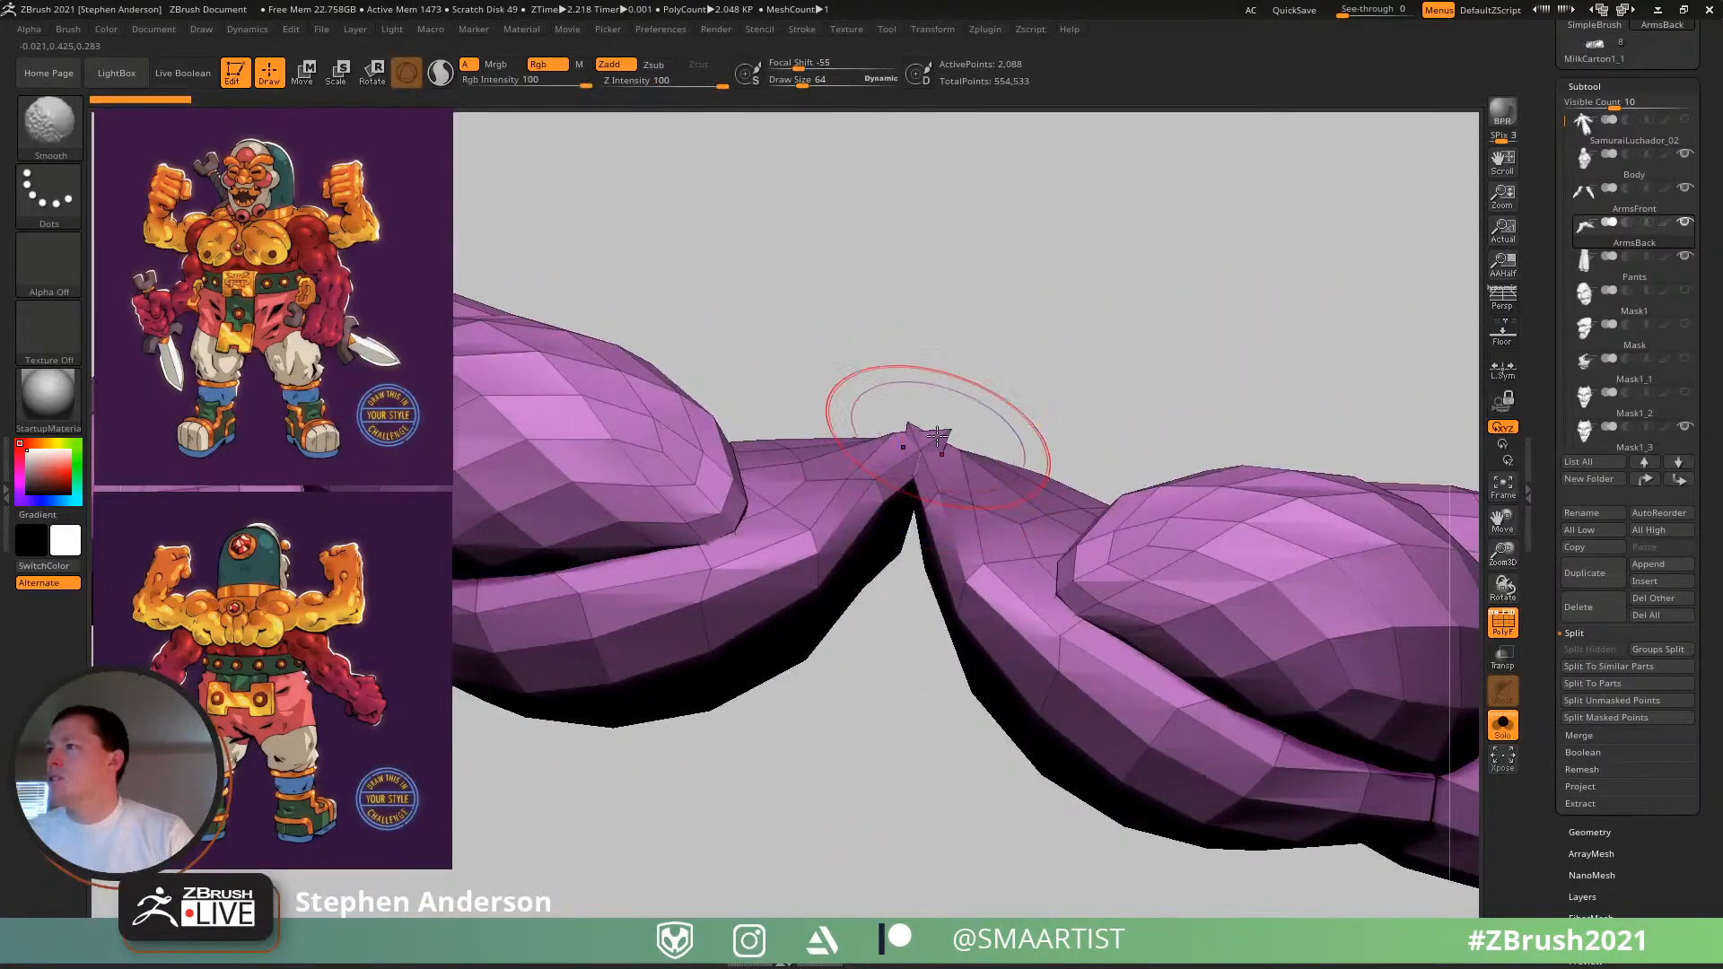
- Use the Move brush at size 17 to pull the crossing inner shoulder points of ArmsBack away from the centre line
key(s)
drag(933, 428, 935, 428)
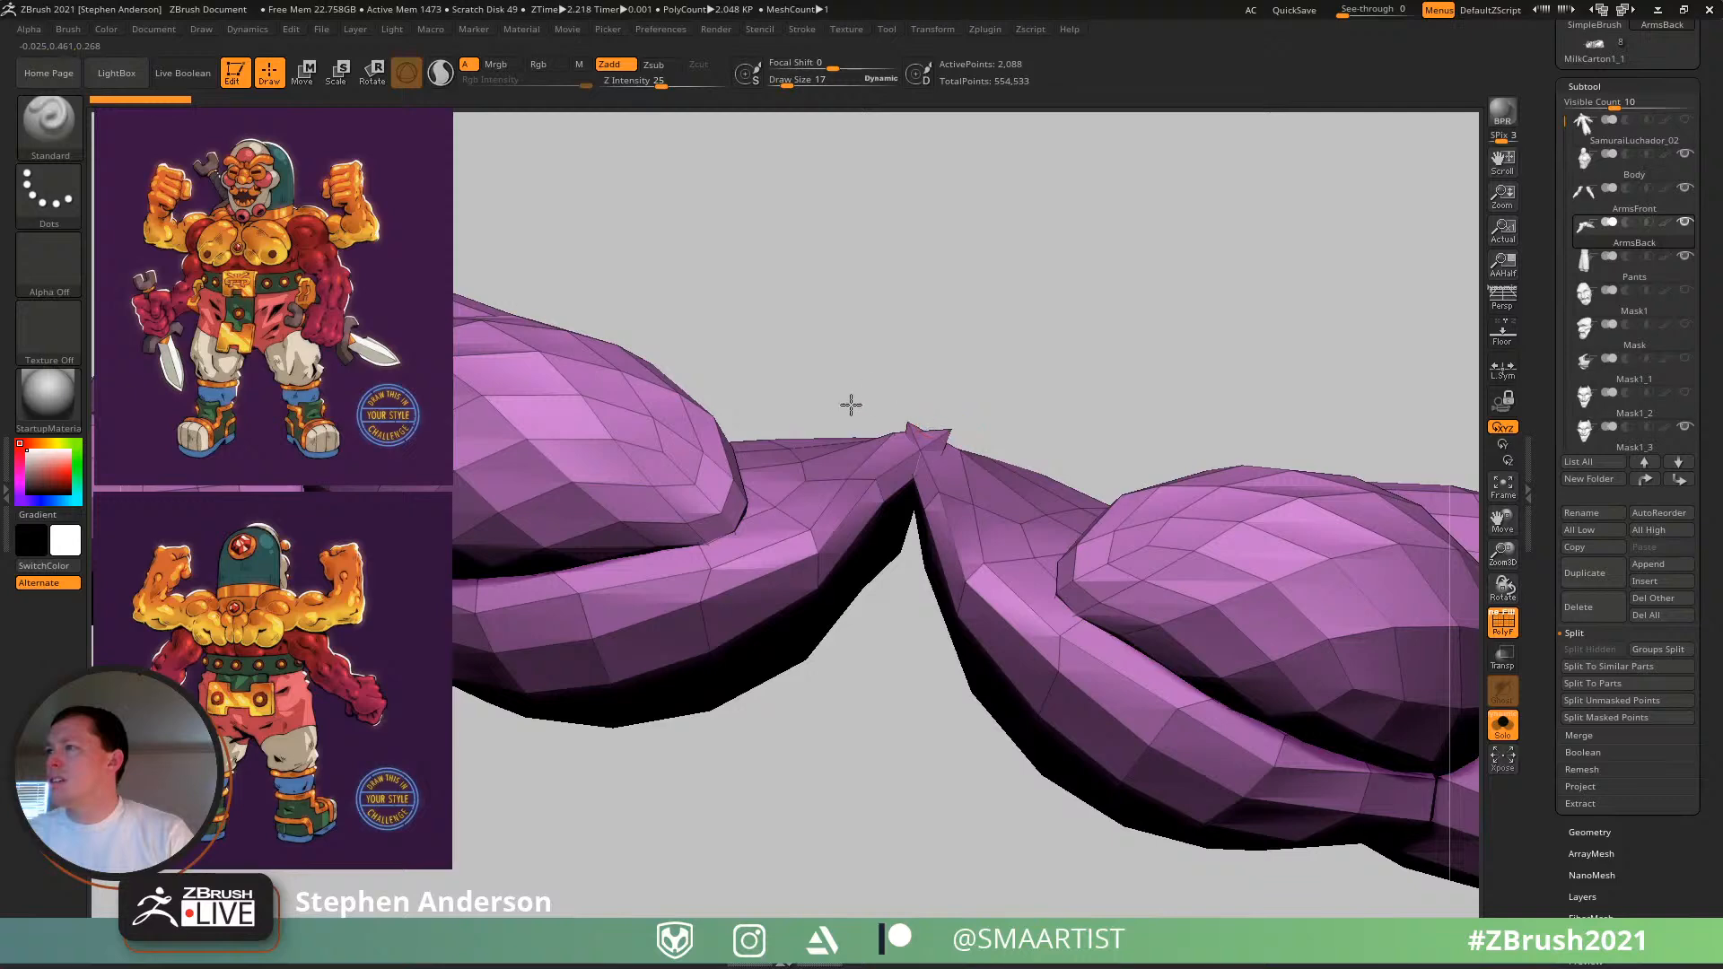
key(b)
key(m)
key(v)
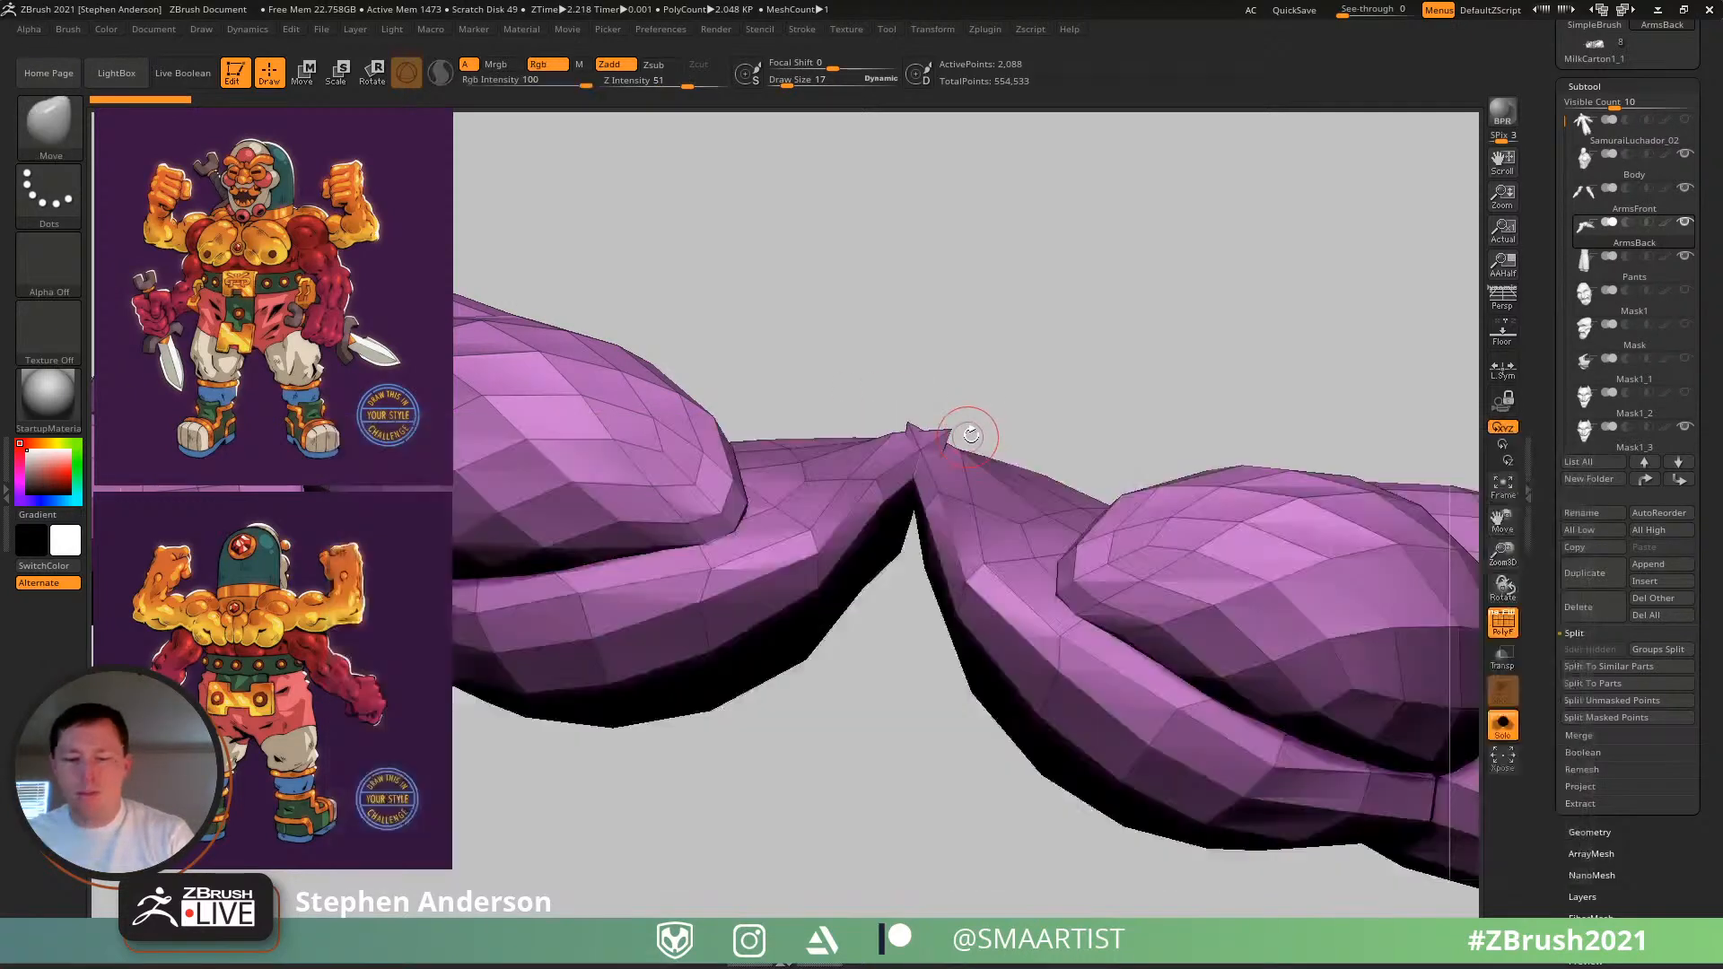
mouse_move(934, 433)
mouse_down()
mouse_move(833, 405)
mouse_move(673, 412)
mouse_move(462, 380)
mouse_up()
right_drag(923, 444, 933, 557)
drag(931, 443, 826, 445)
drag(932, 583, 747, 585)
- Reduce the Move brush to size 10 and reshape the pointed upper inner corners of the back shoulders
key(s)
drag(899, 571, 900, 570)
mouse_move(900, 570)
right_down()
mouse_move(869, 407)
mouse_move(914, 583)
right_up()
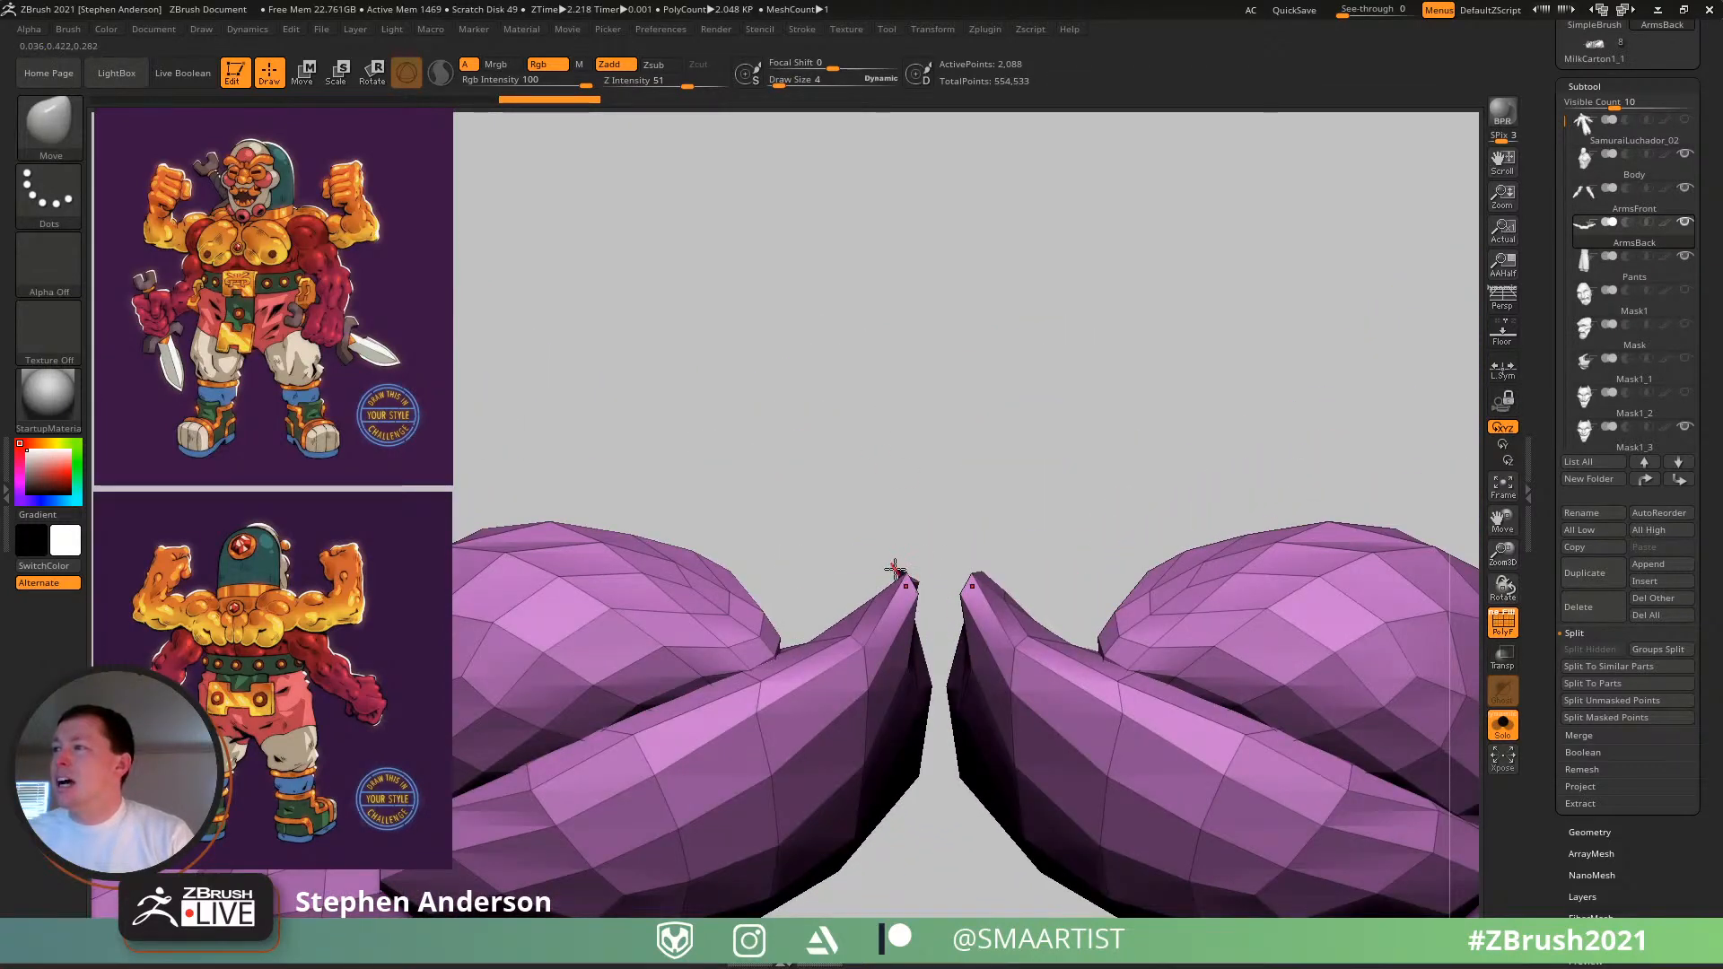
right_drag(930, 604, 920, 542)
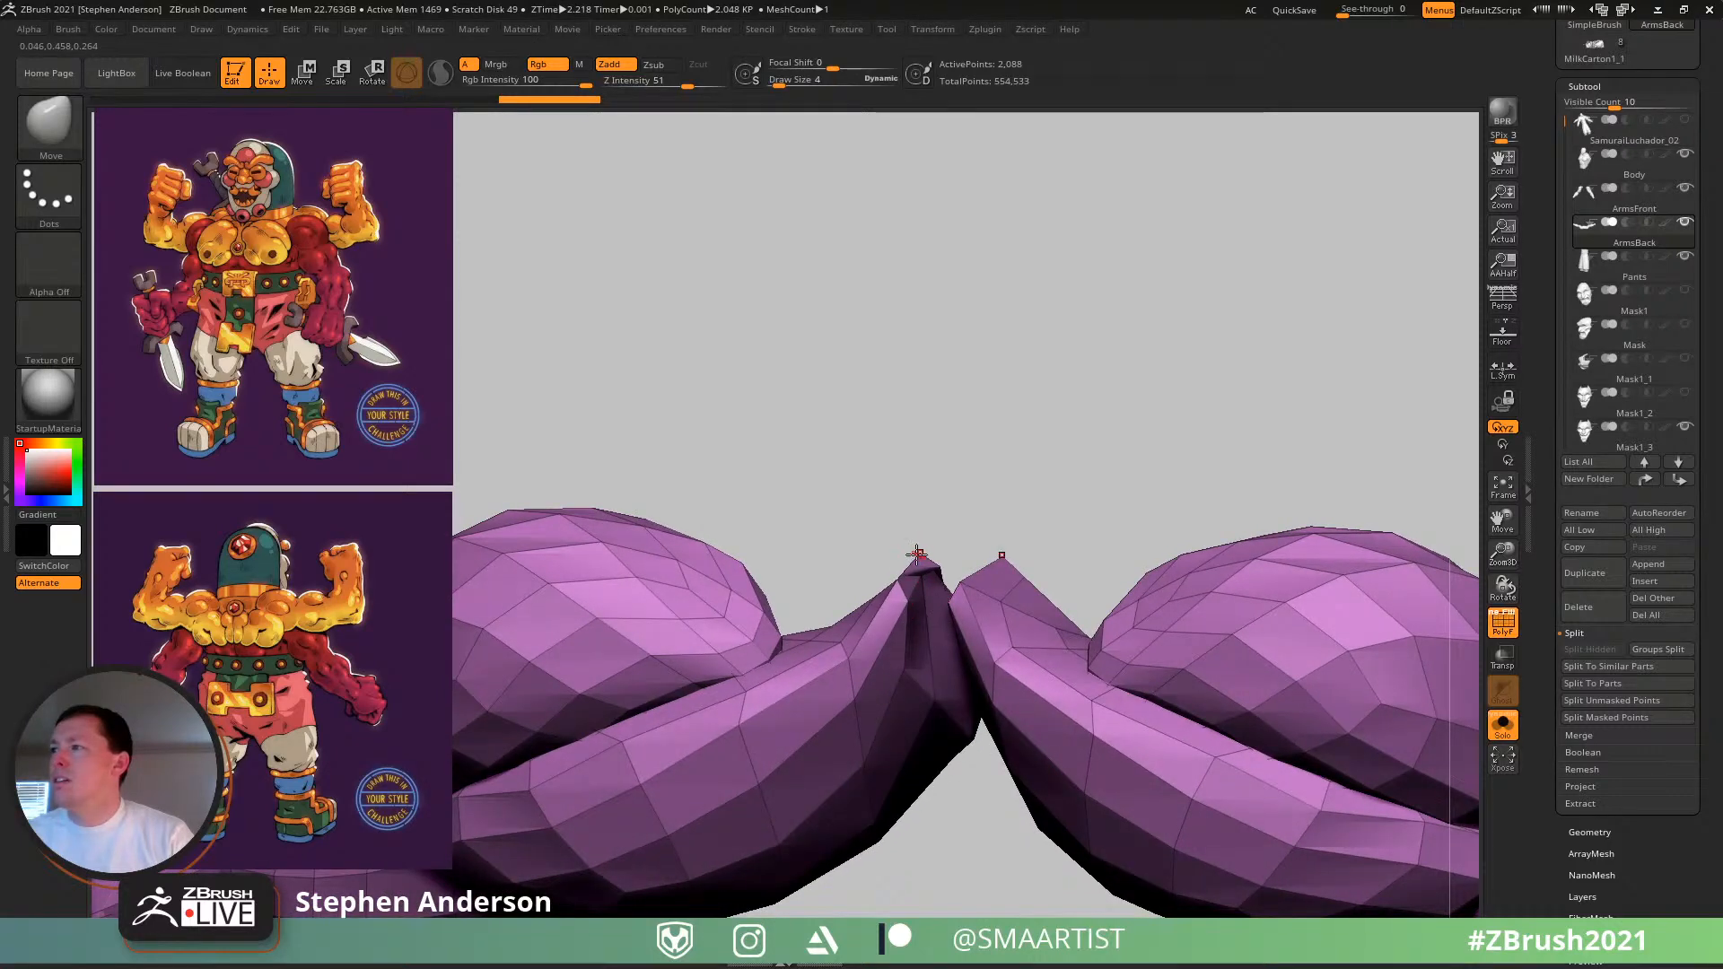
text(s10)
key(Return)
drag(920, 550, 942, 613)
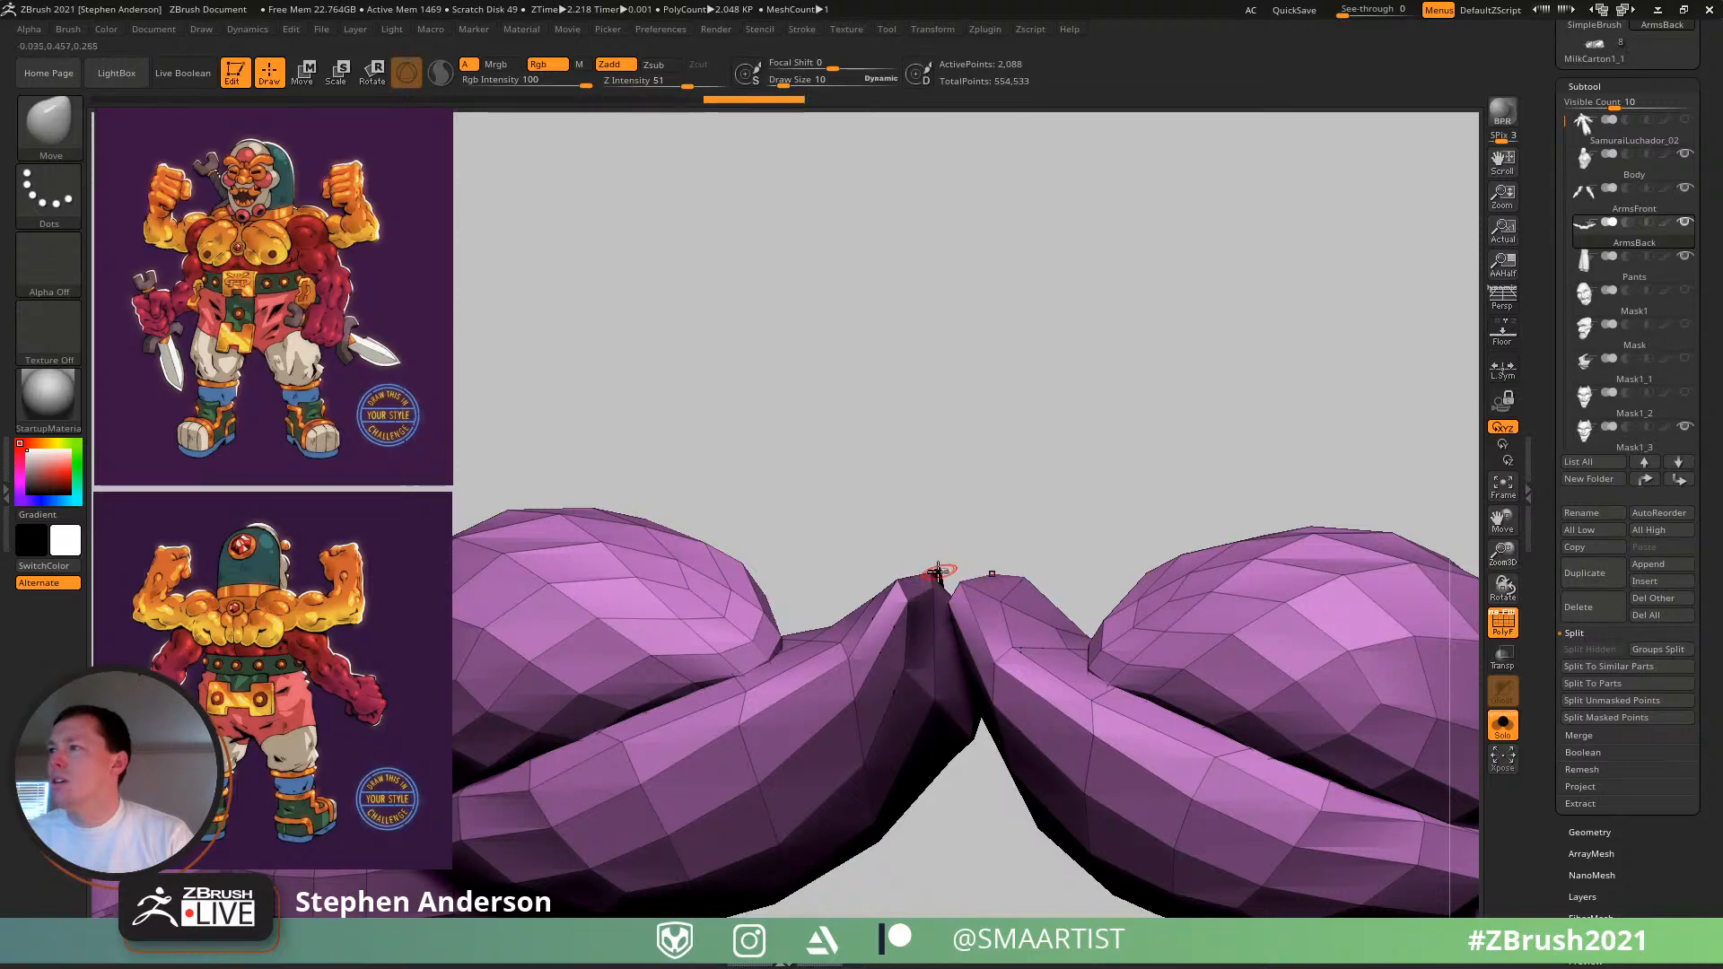
drag(889, 561, 930, 723)
key(shift)
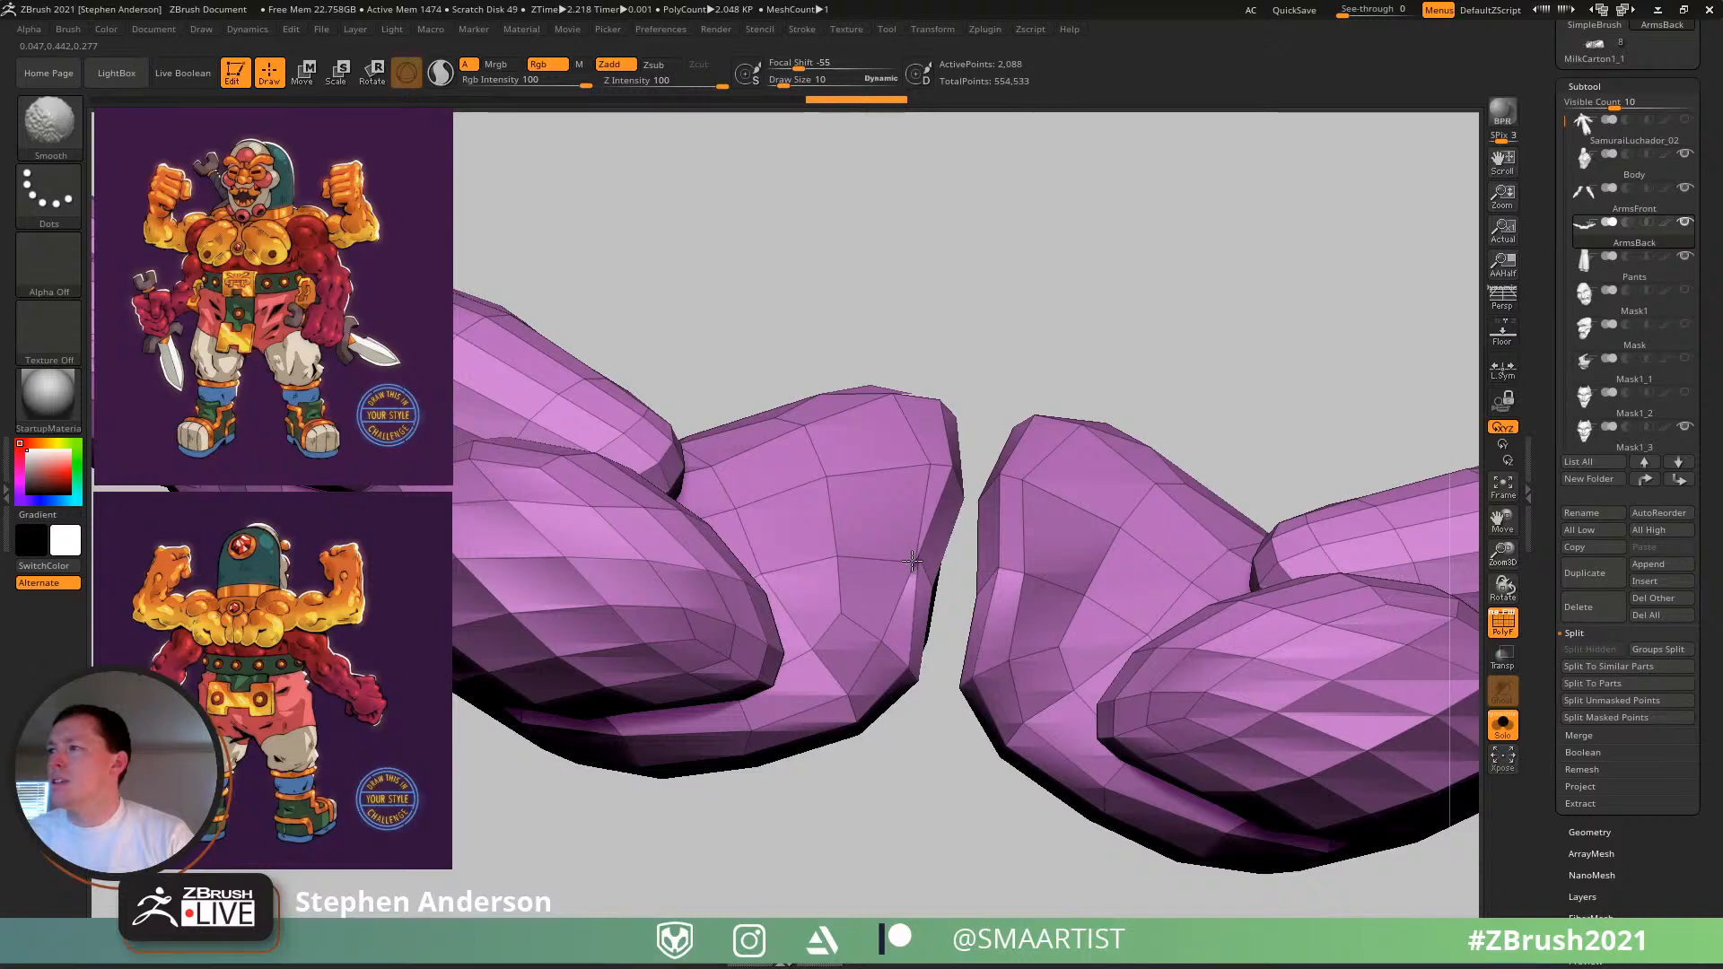
right_drag(934, 514, 924, 565)
- Turn off Spotlight Projection in the Move brush's sample settings
mouse_move(77, 34)
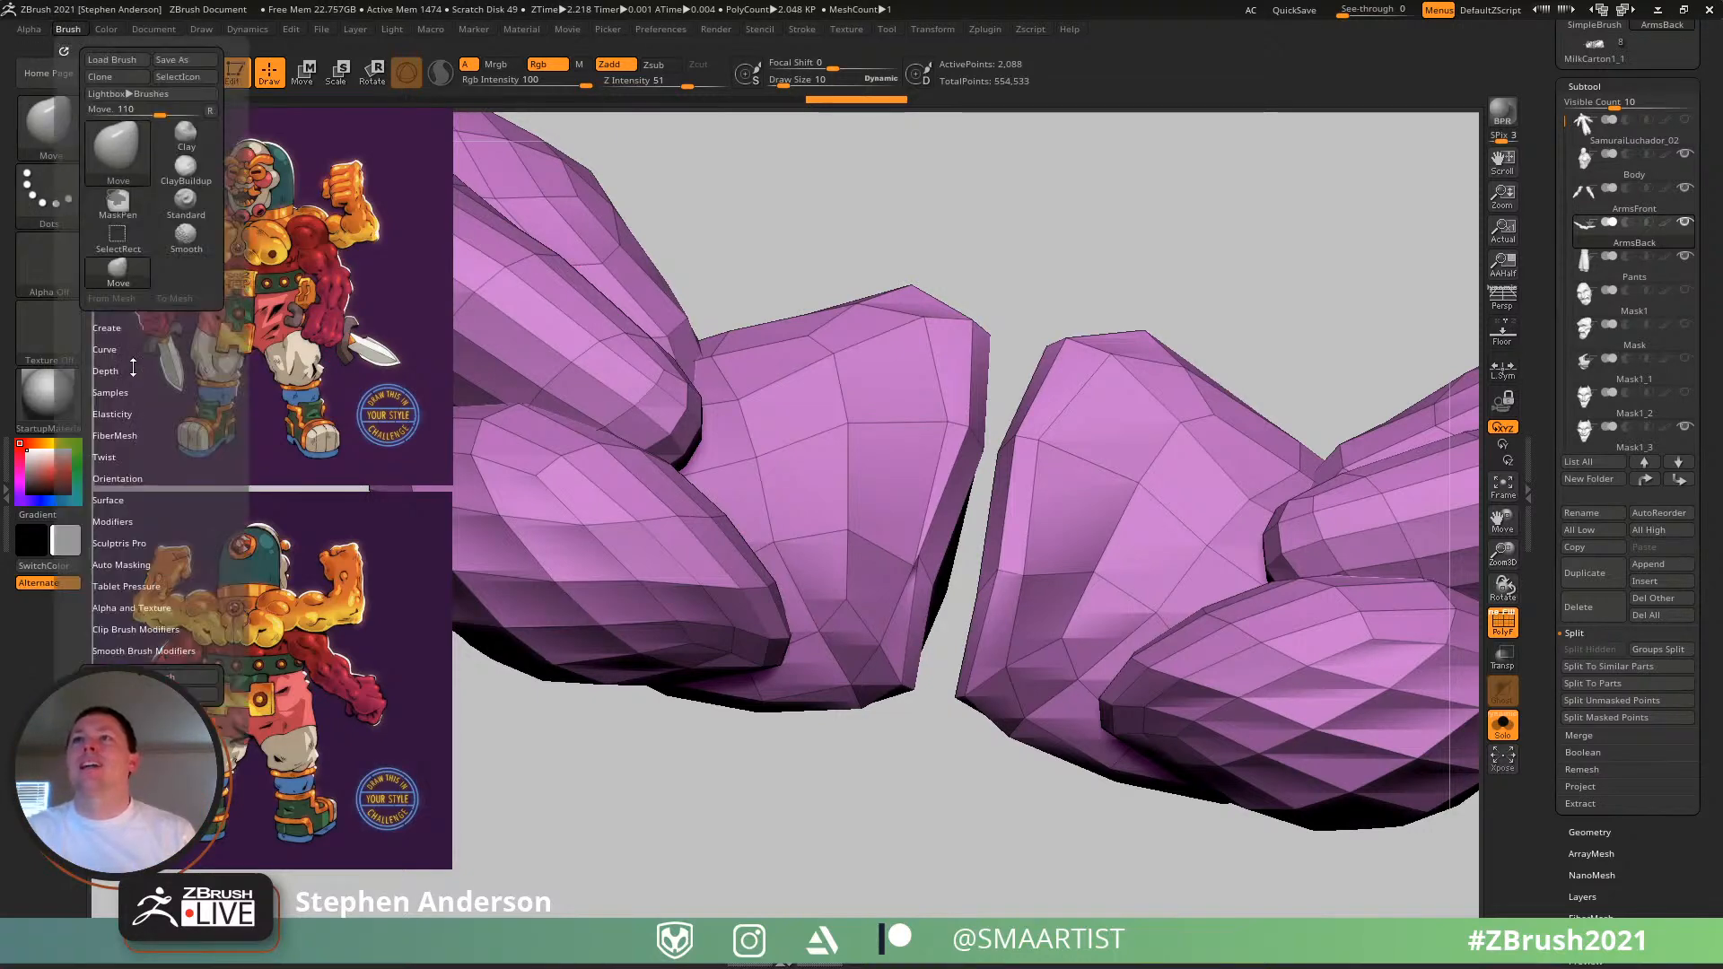
click(112, 393)
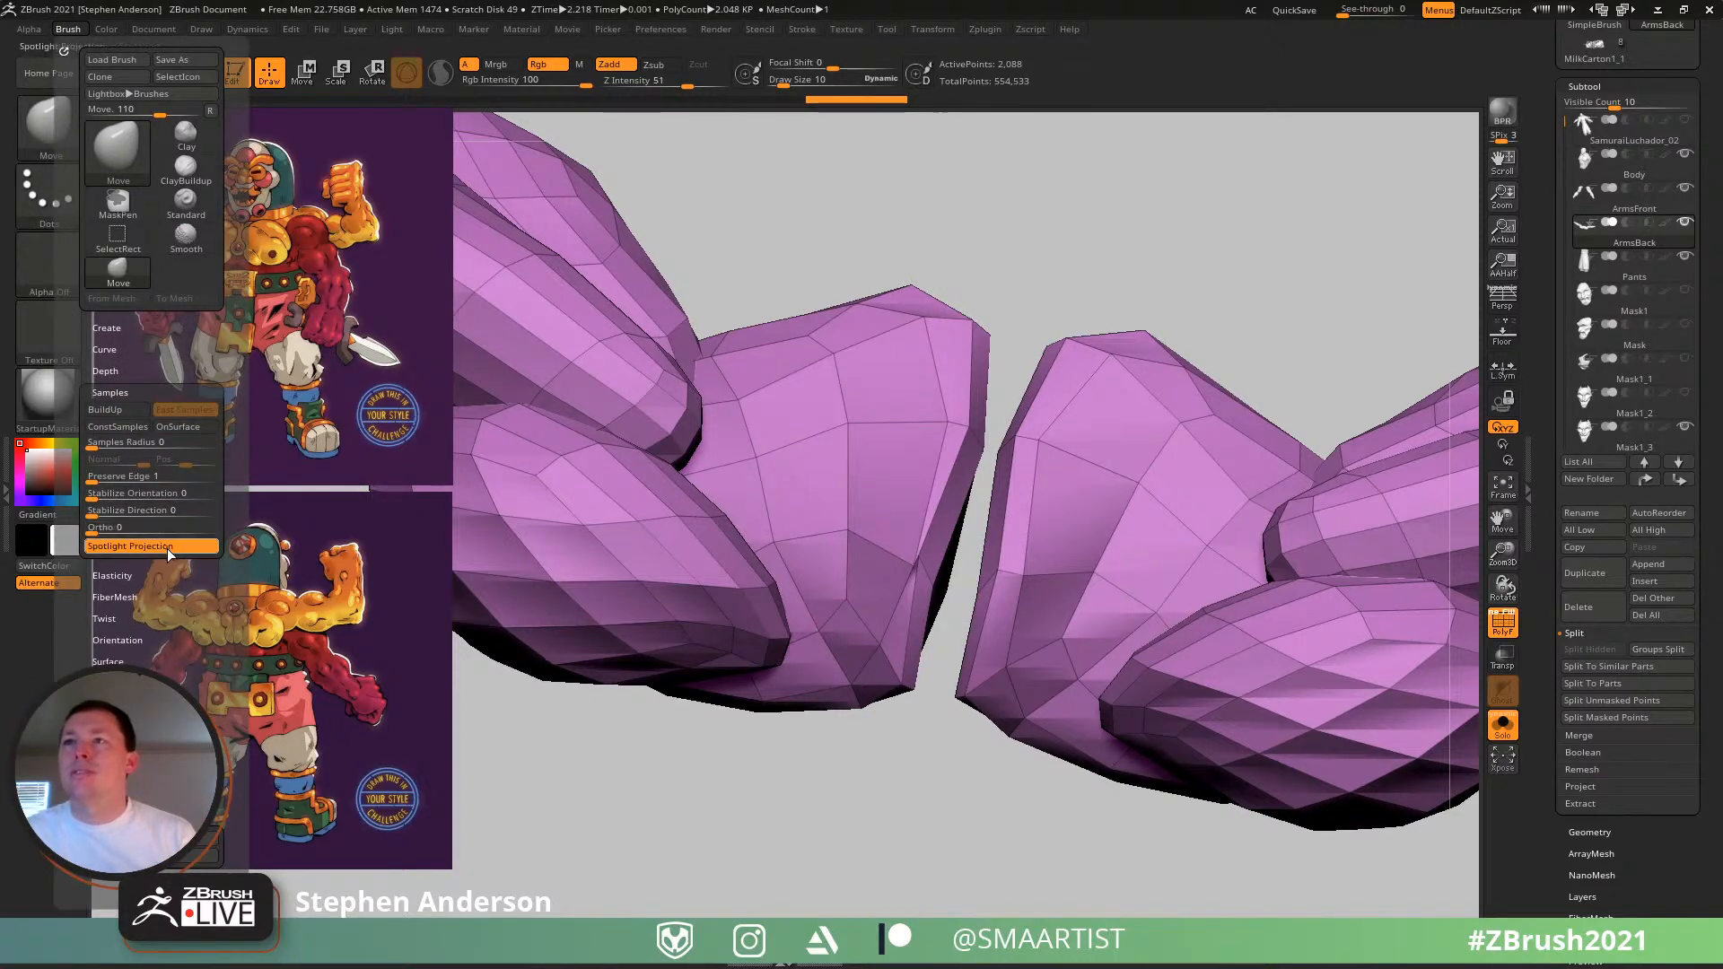
click(160, 546)
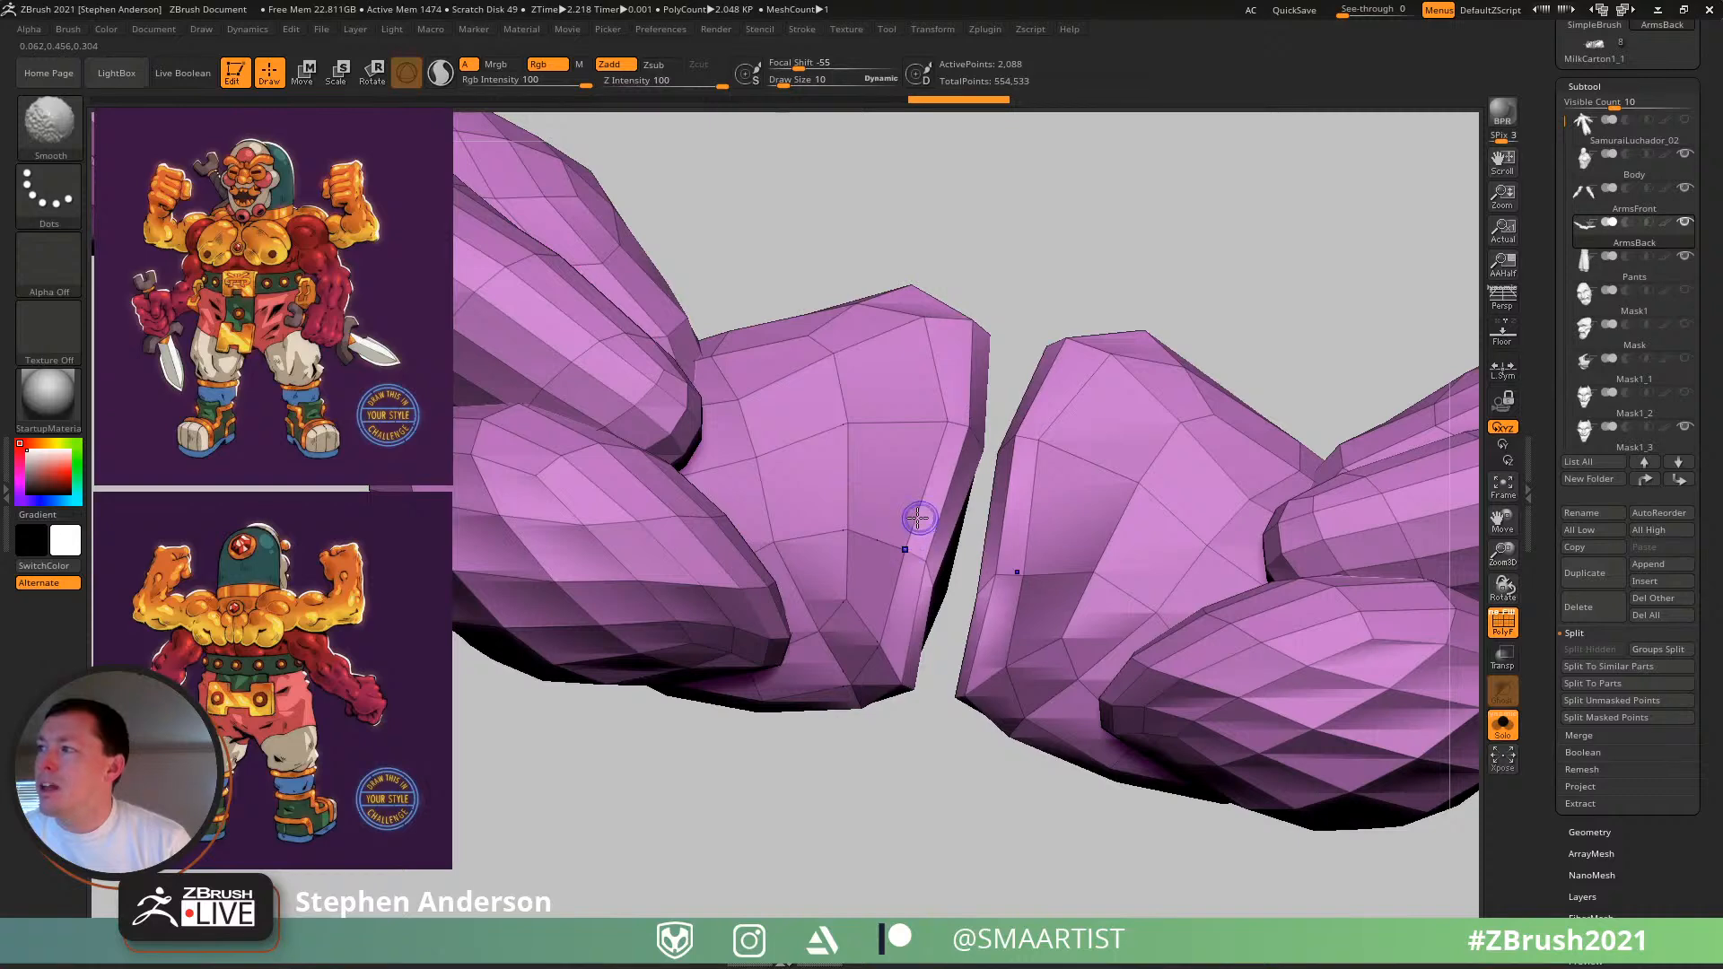
- Straighten the inner edges of the back shoulders with the Move brush, enlarging it to size 17 for the lower corners
right_drag(929, 557, 946, 431)
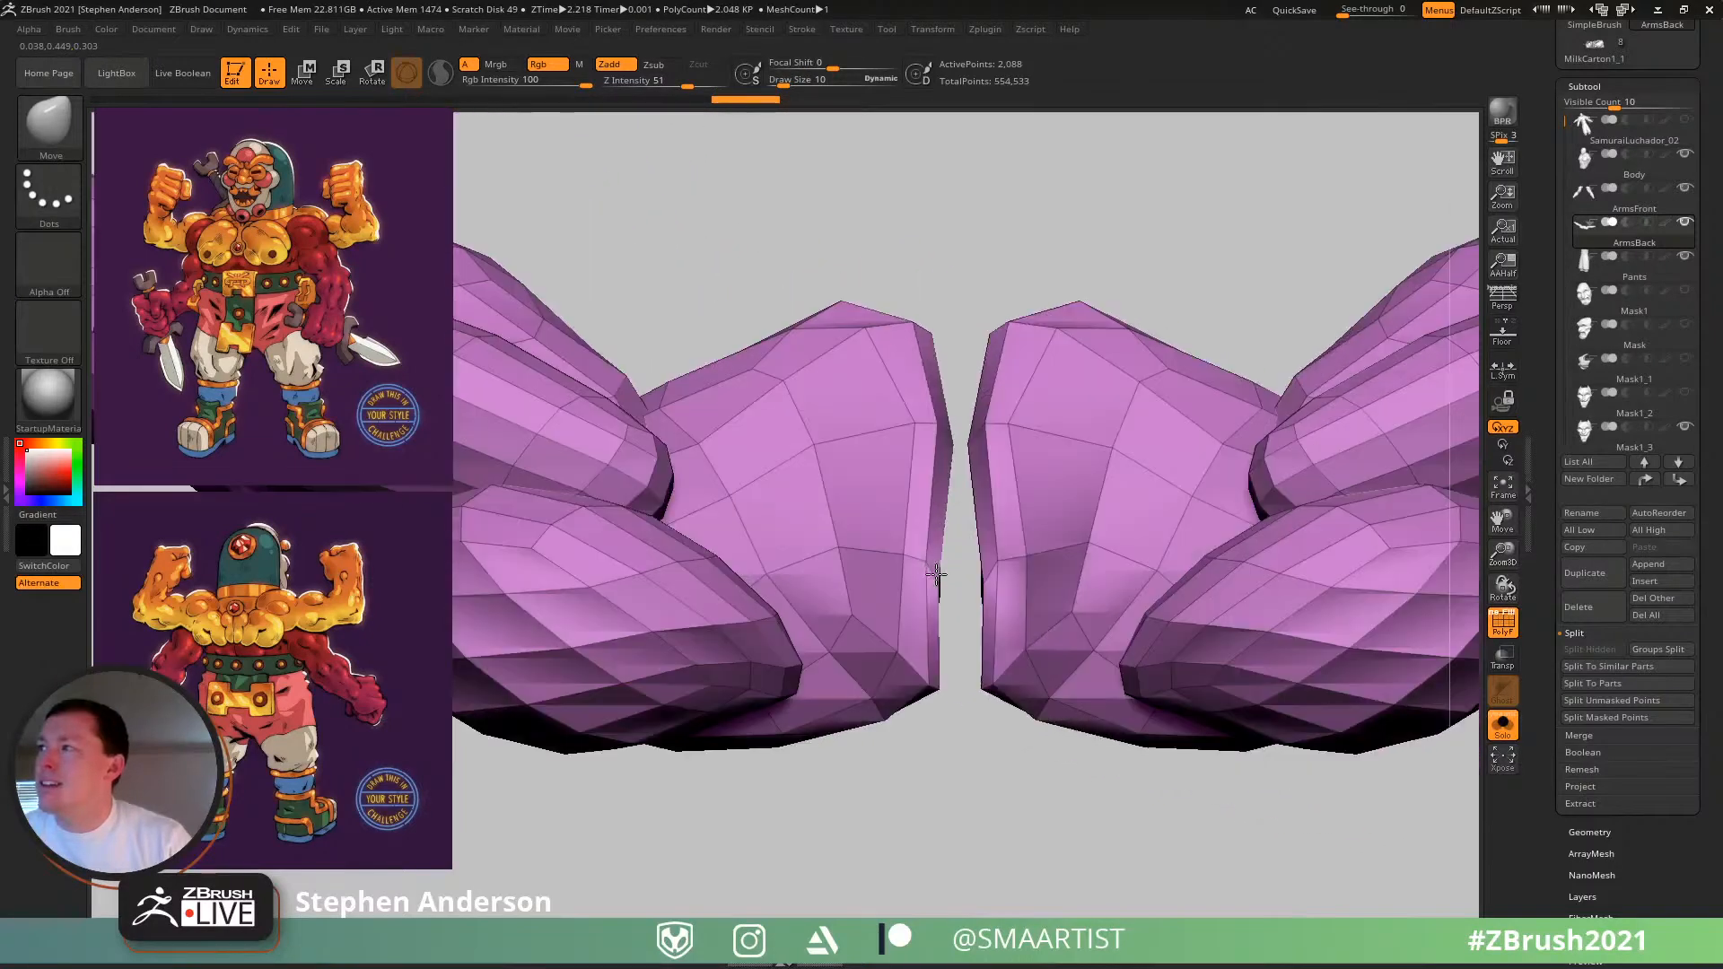
drag(944, 428, 903, 442)
key(s)
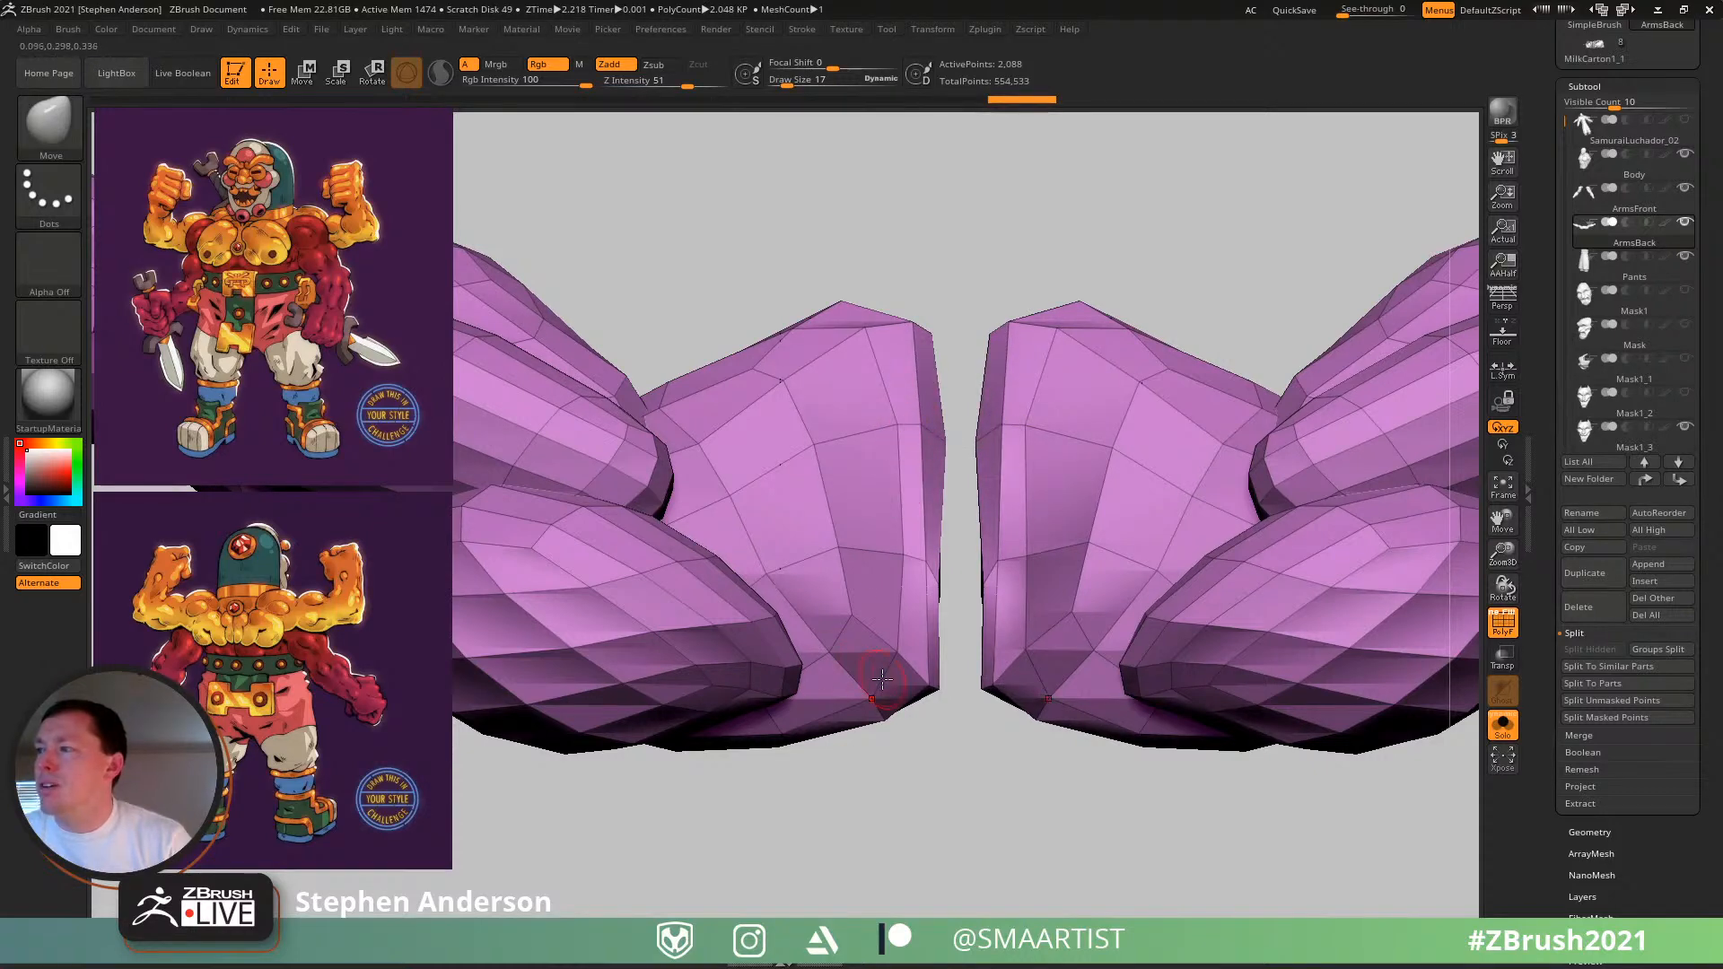
drag(897, 654, 885, 661)
mouse_move(873, 649)
right_down()
mouse_move(849, 419)
mouse_move(877, 569)
mouse_move(889, 434)
mouse_move(877, 481)
mouse_move(897, 469)
mouse_move(858, 580)
right_up()
drag(887, 589, 883, 585)
right_drag(883, 585, 978, 578)
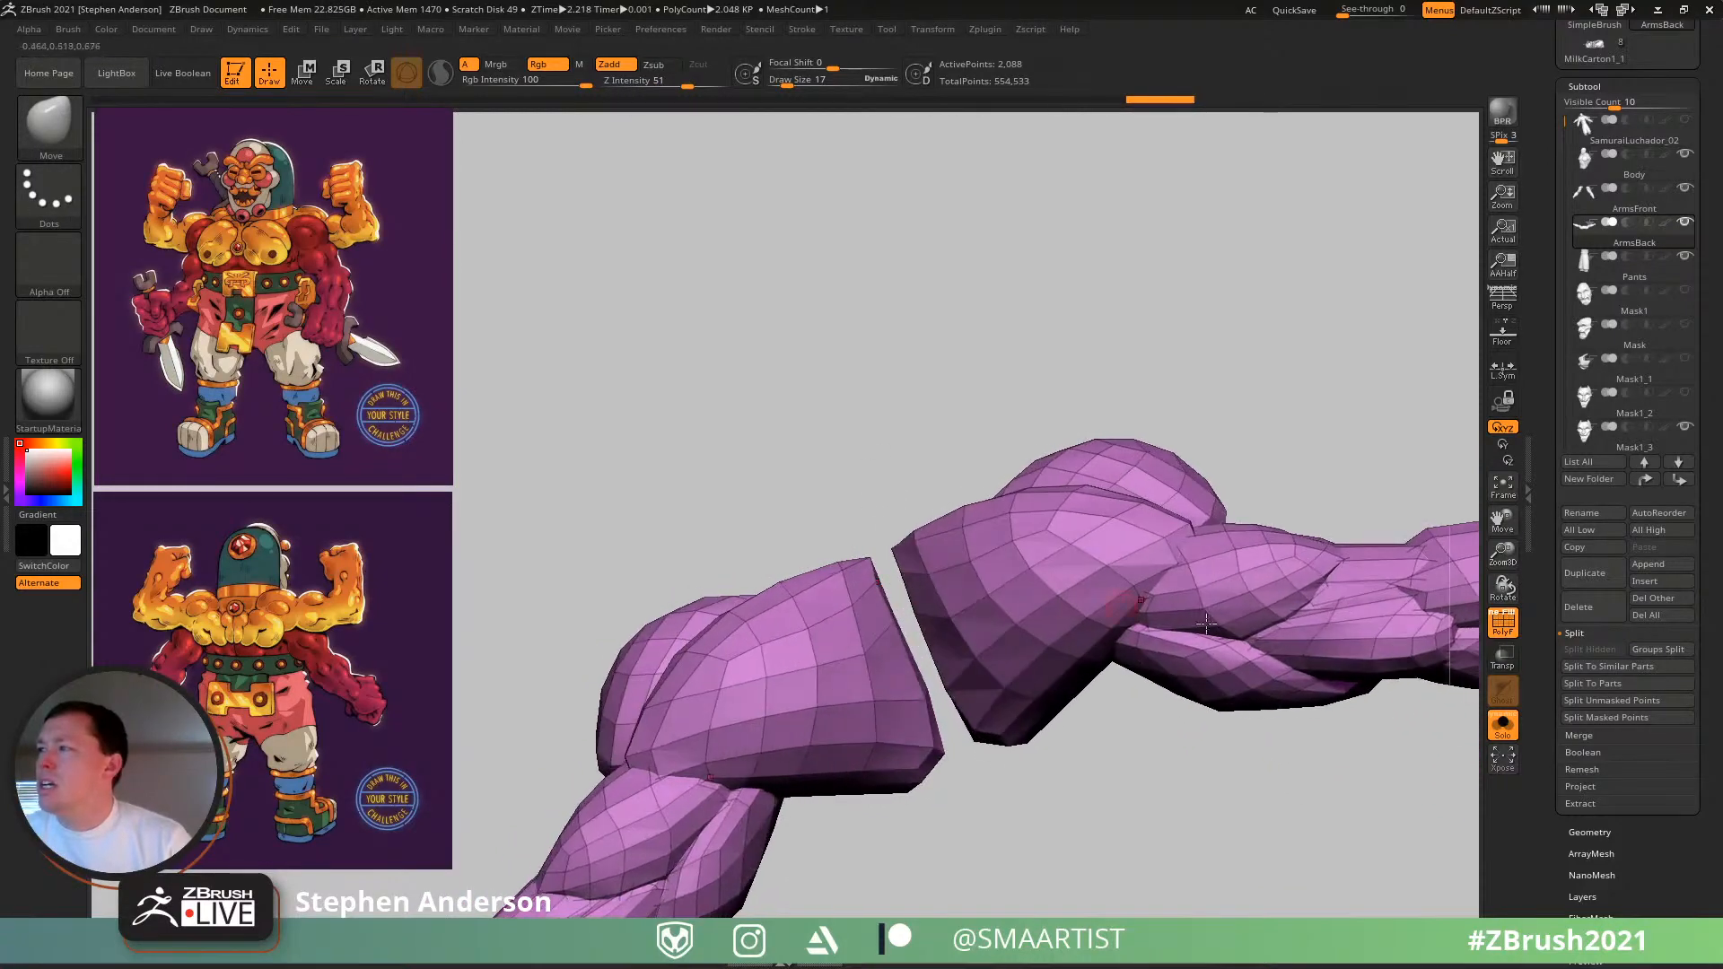
- Show the other subtools again and nudge the inner tip of the back shoulder beside the neck
click(1502, 726)
right_drag(1030, 464, 955, 623)
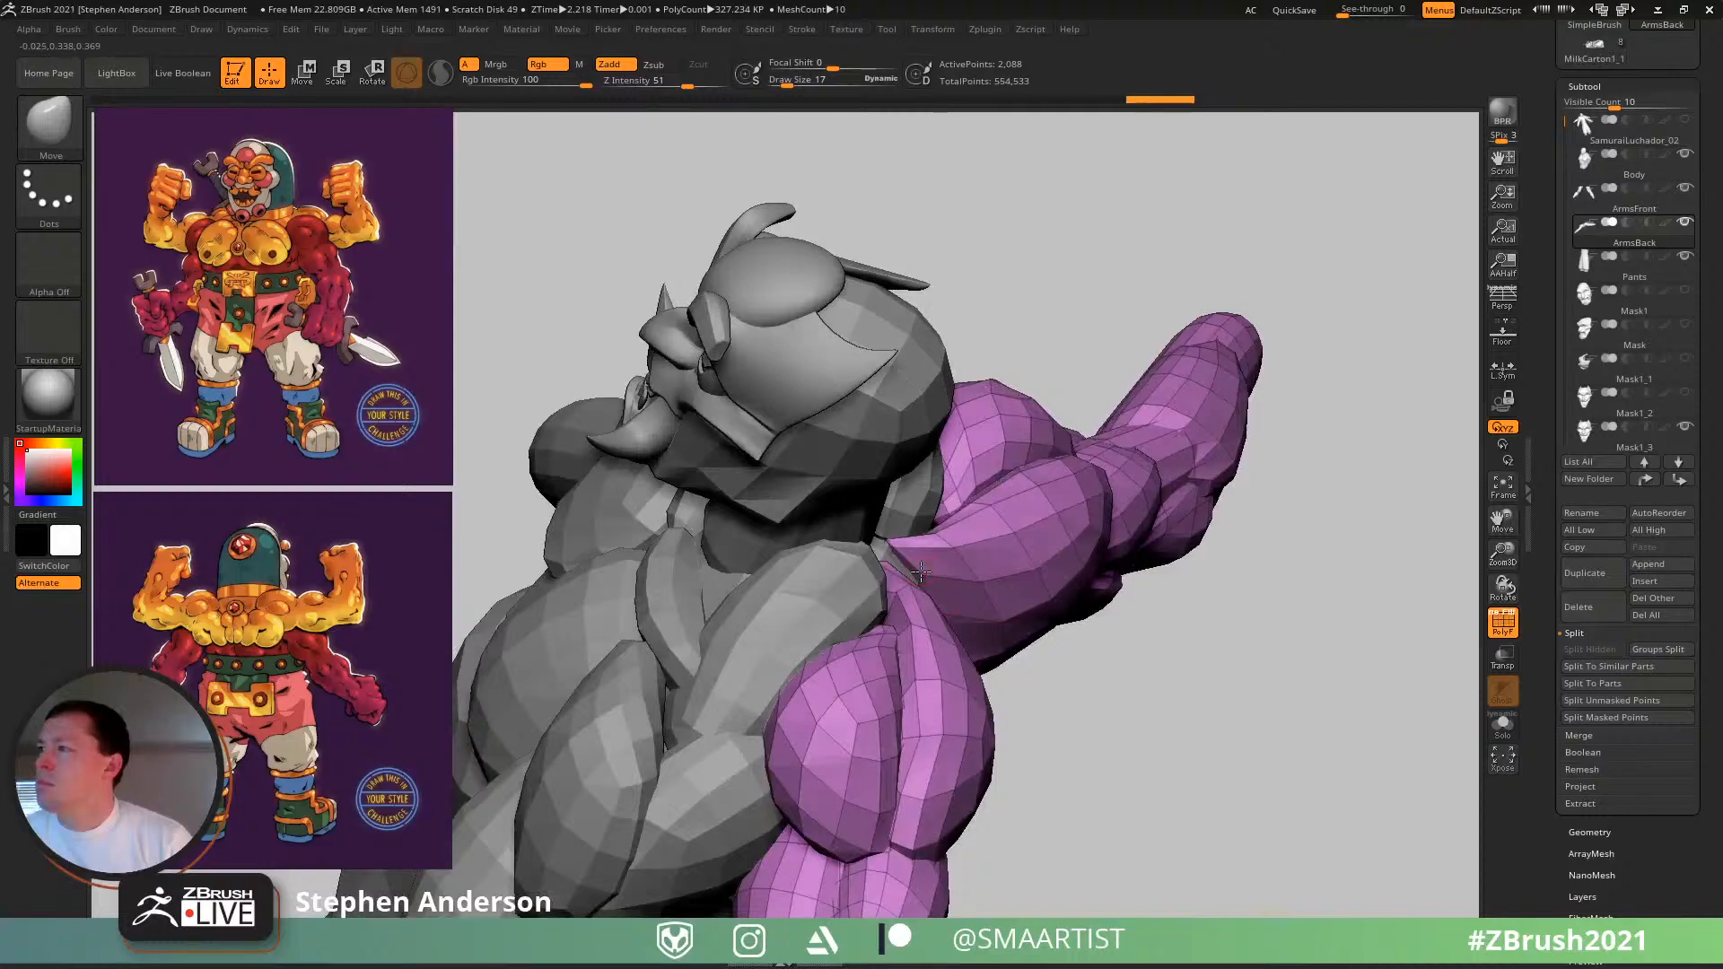
drag(900, 580, 900, 542)
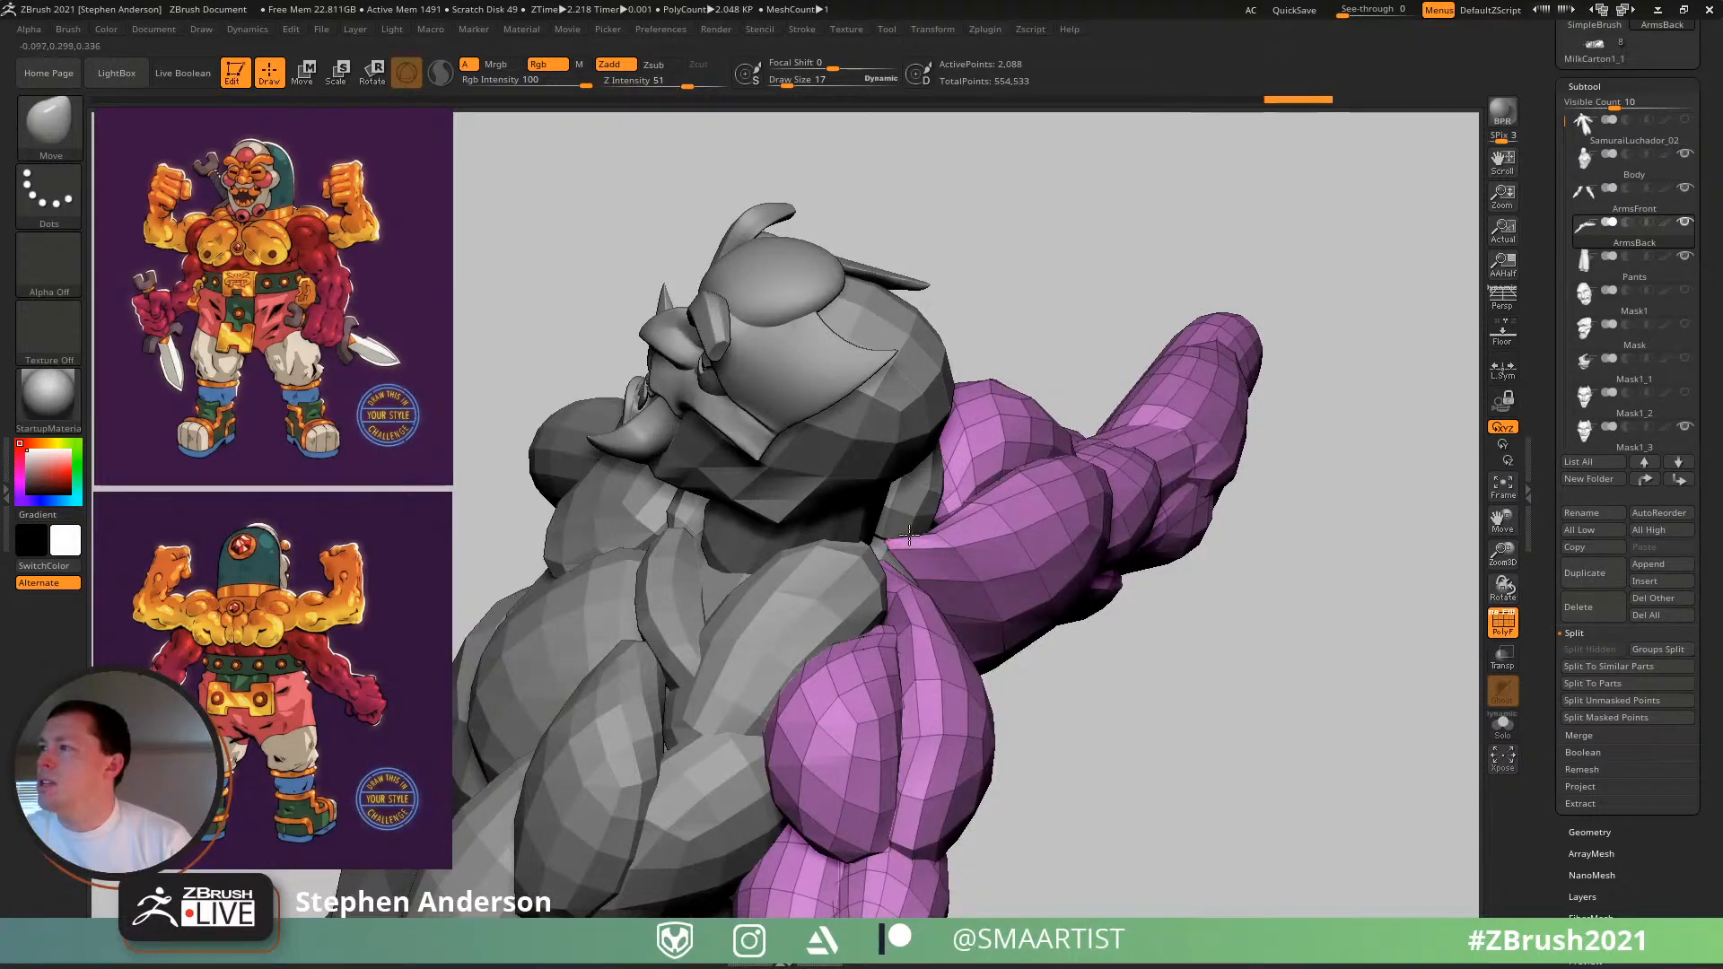
right_drag(887, 549, 1097, 474)
- Turn on the smooth dynamic subdivision preview for ArmsBack, hide the polyframe, and examine the back arms from several sides
key(d)
click(951, 320)
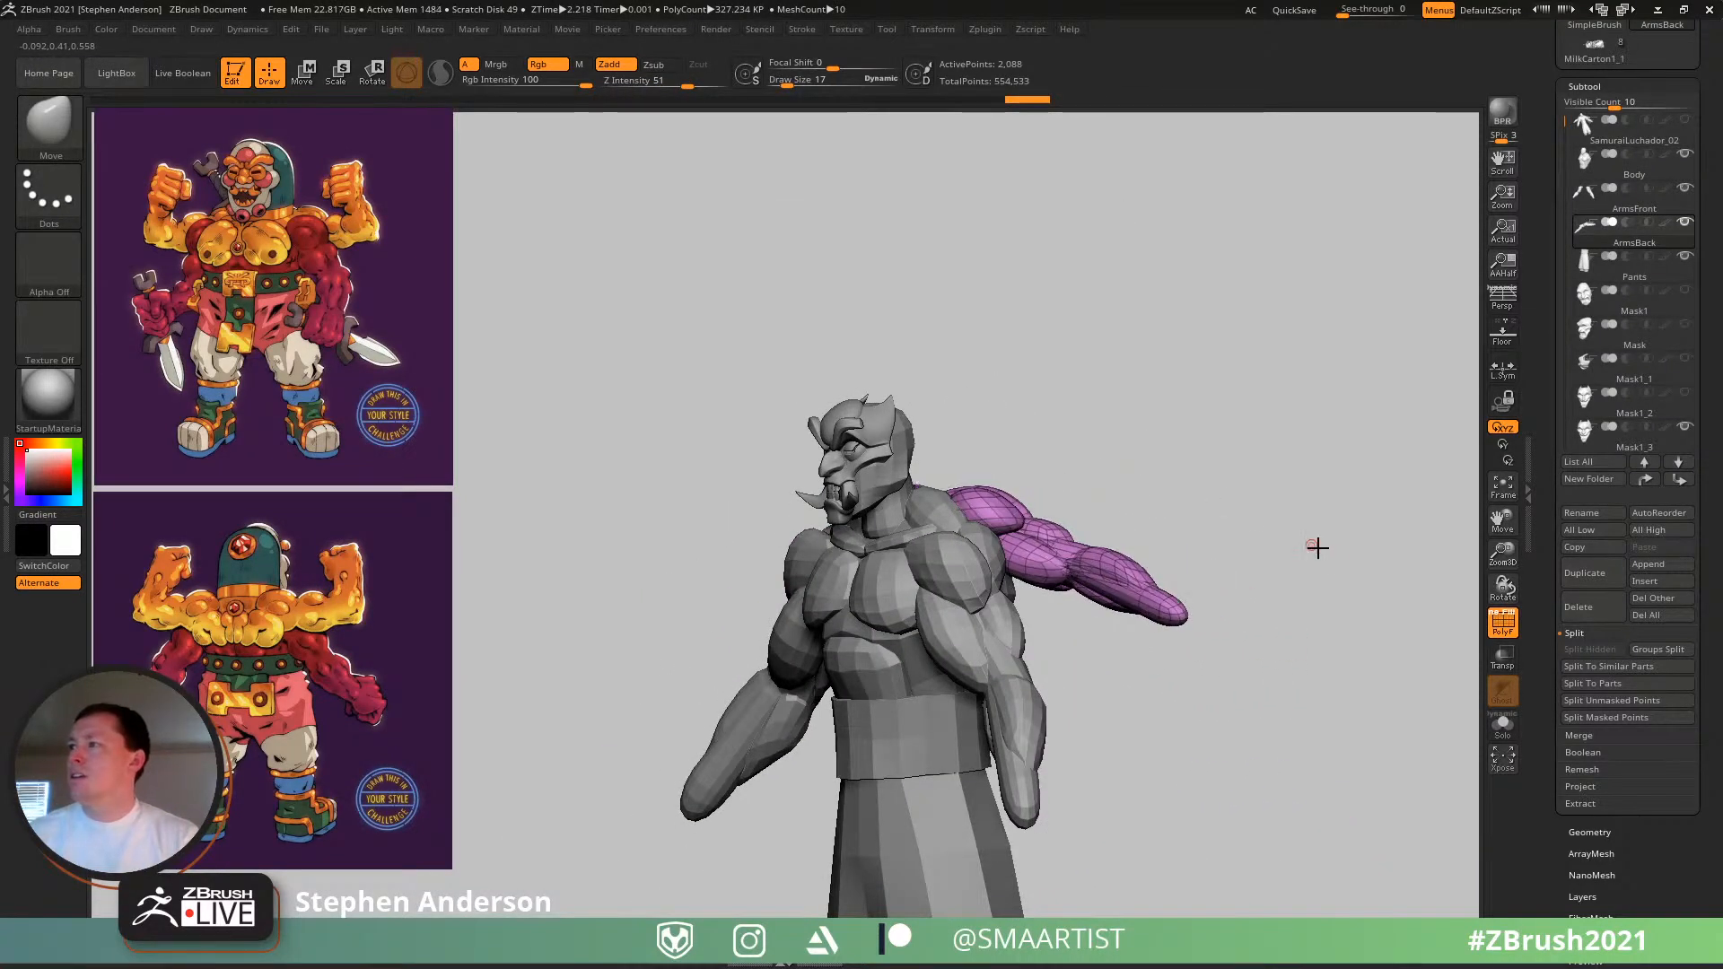
key(shift+f)
right_drag(1181, 515, 933, 545)
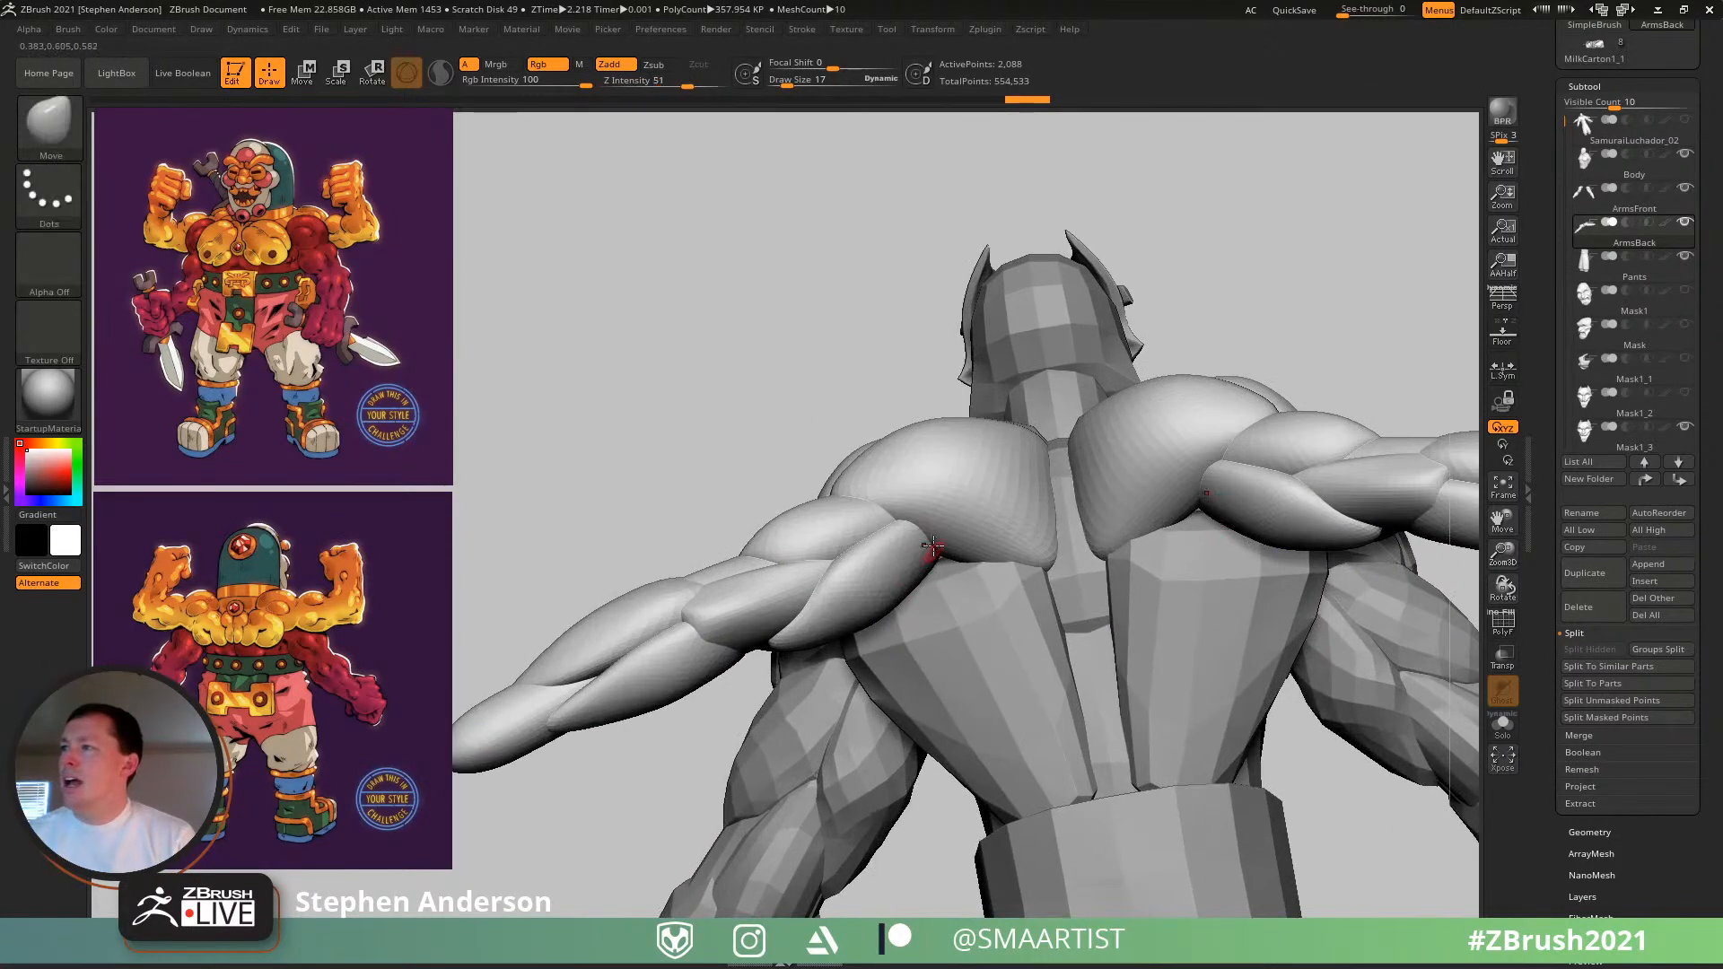
right_drag(812, 560, 853, 569)
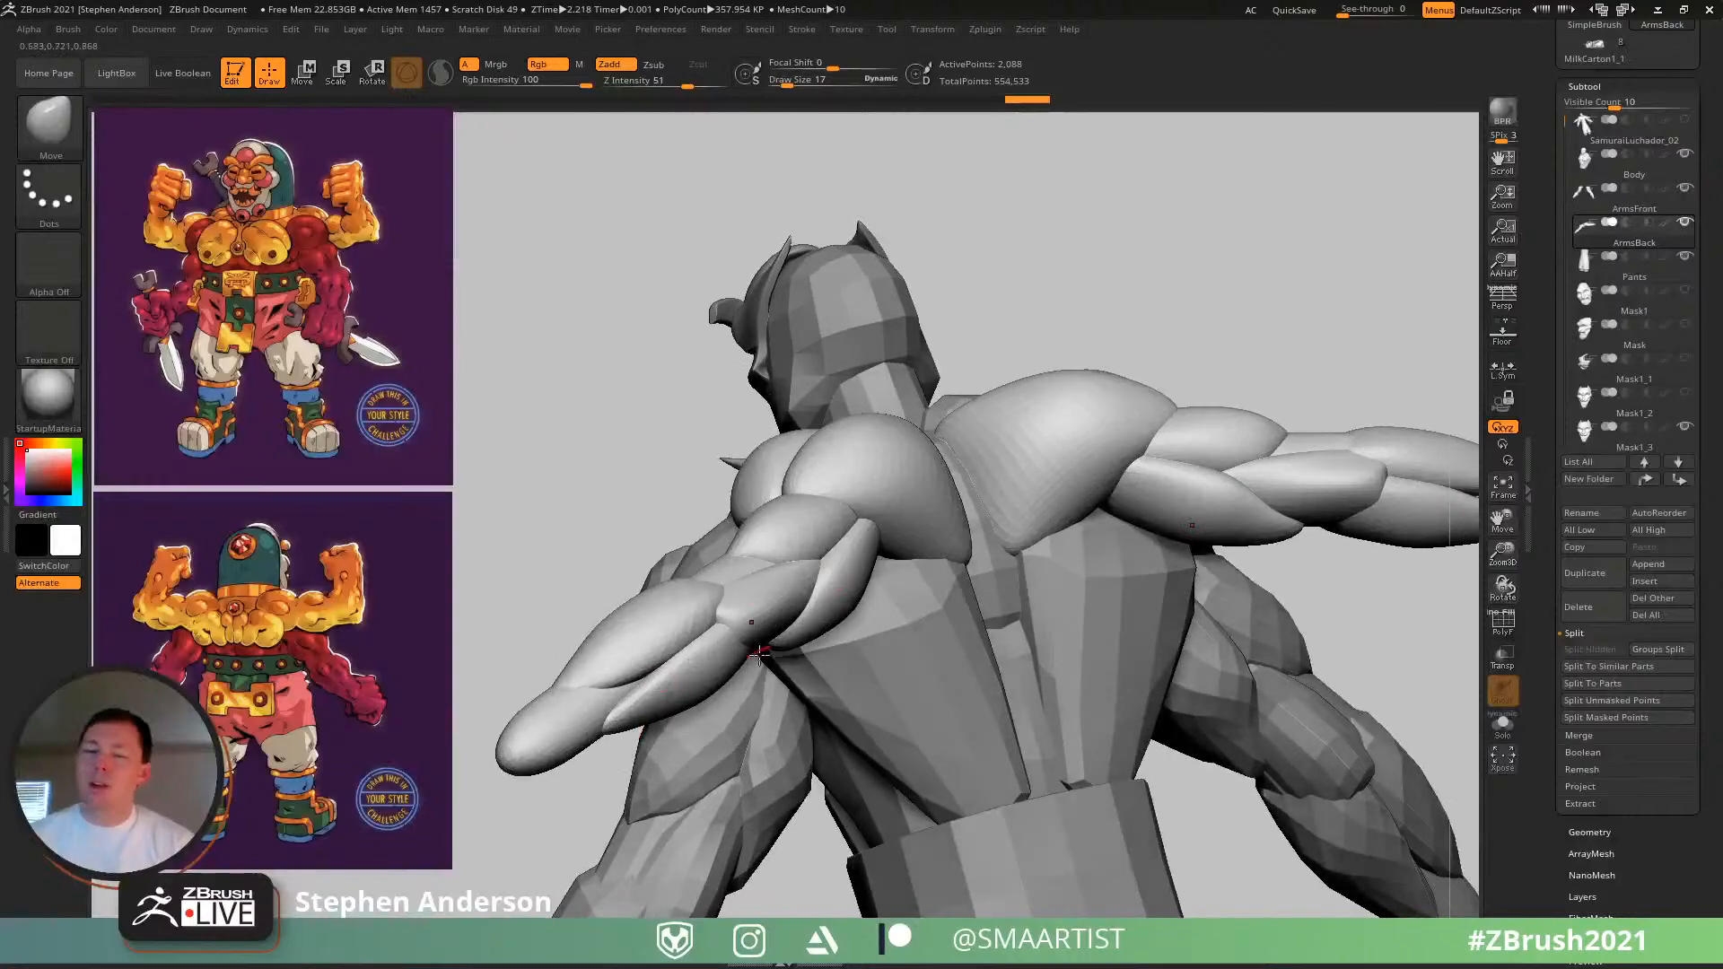
right_drag(732, 643, 943, 604)
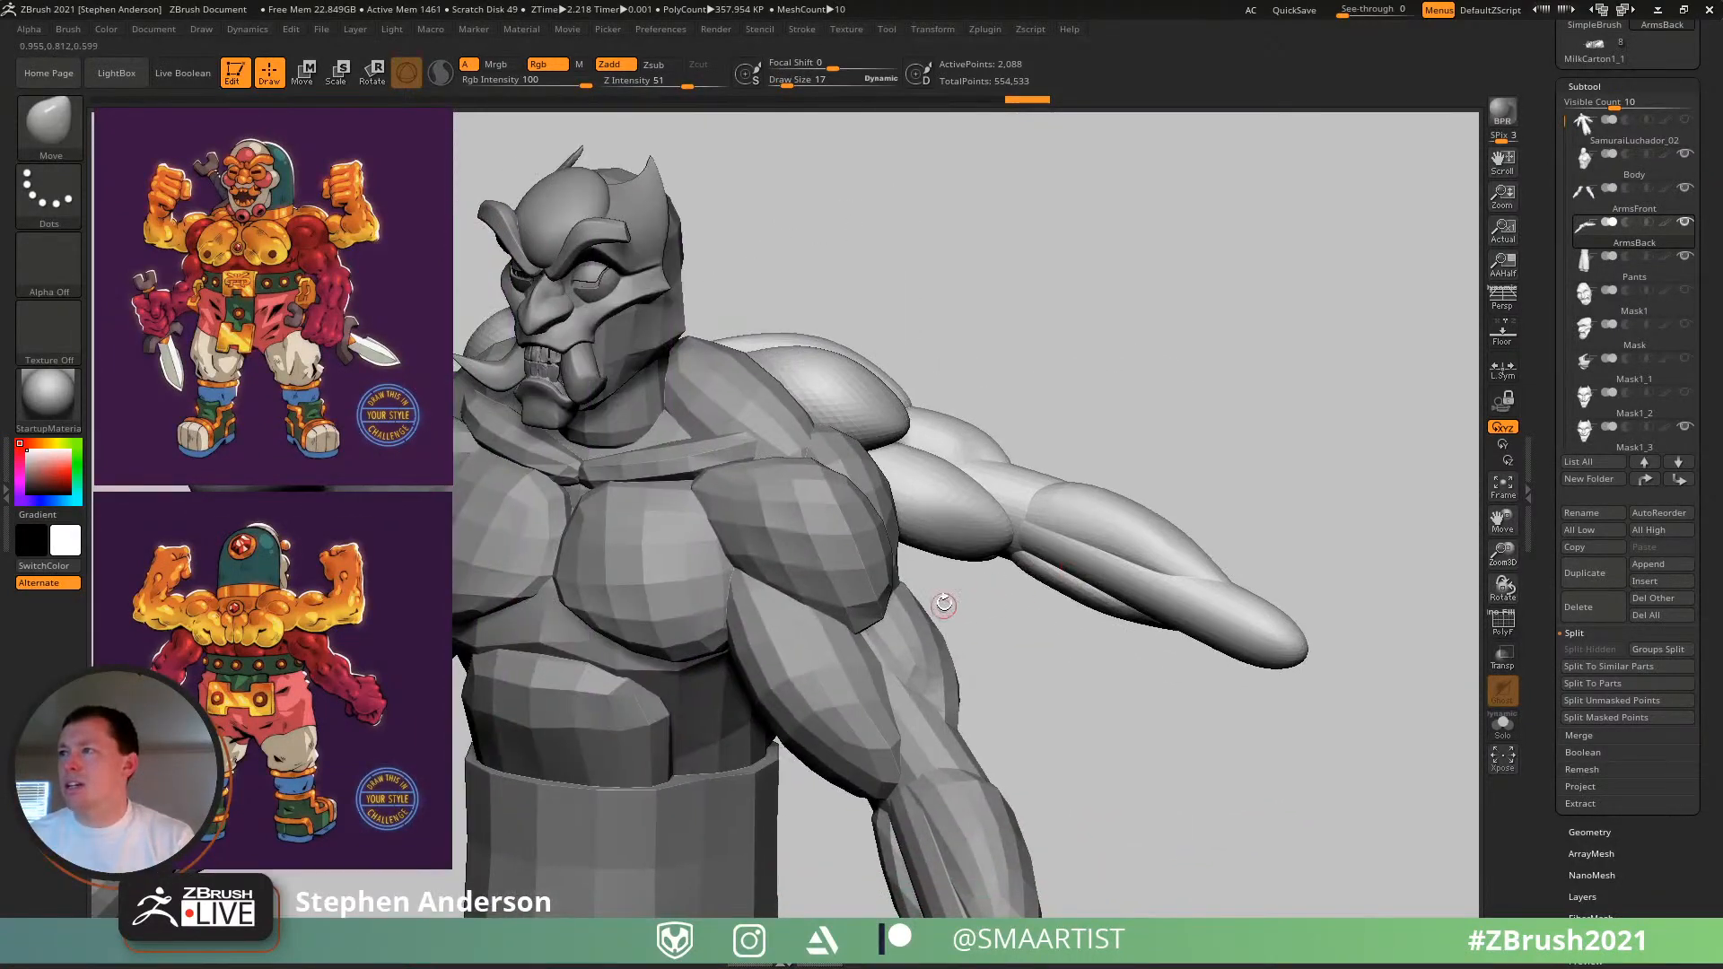
- Refine the pointed lower tip of the back shoulder muscle with the Move Topological brush at size 69, reducing it to 39
right_drag(1031, 643, 1124, 458)
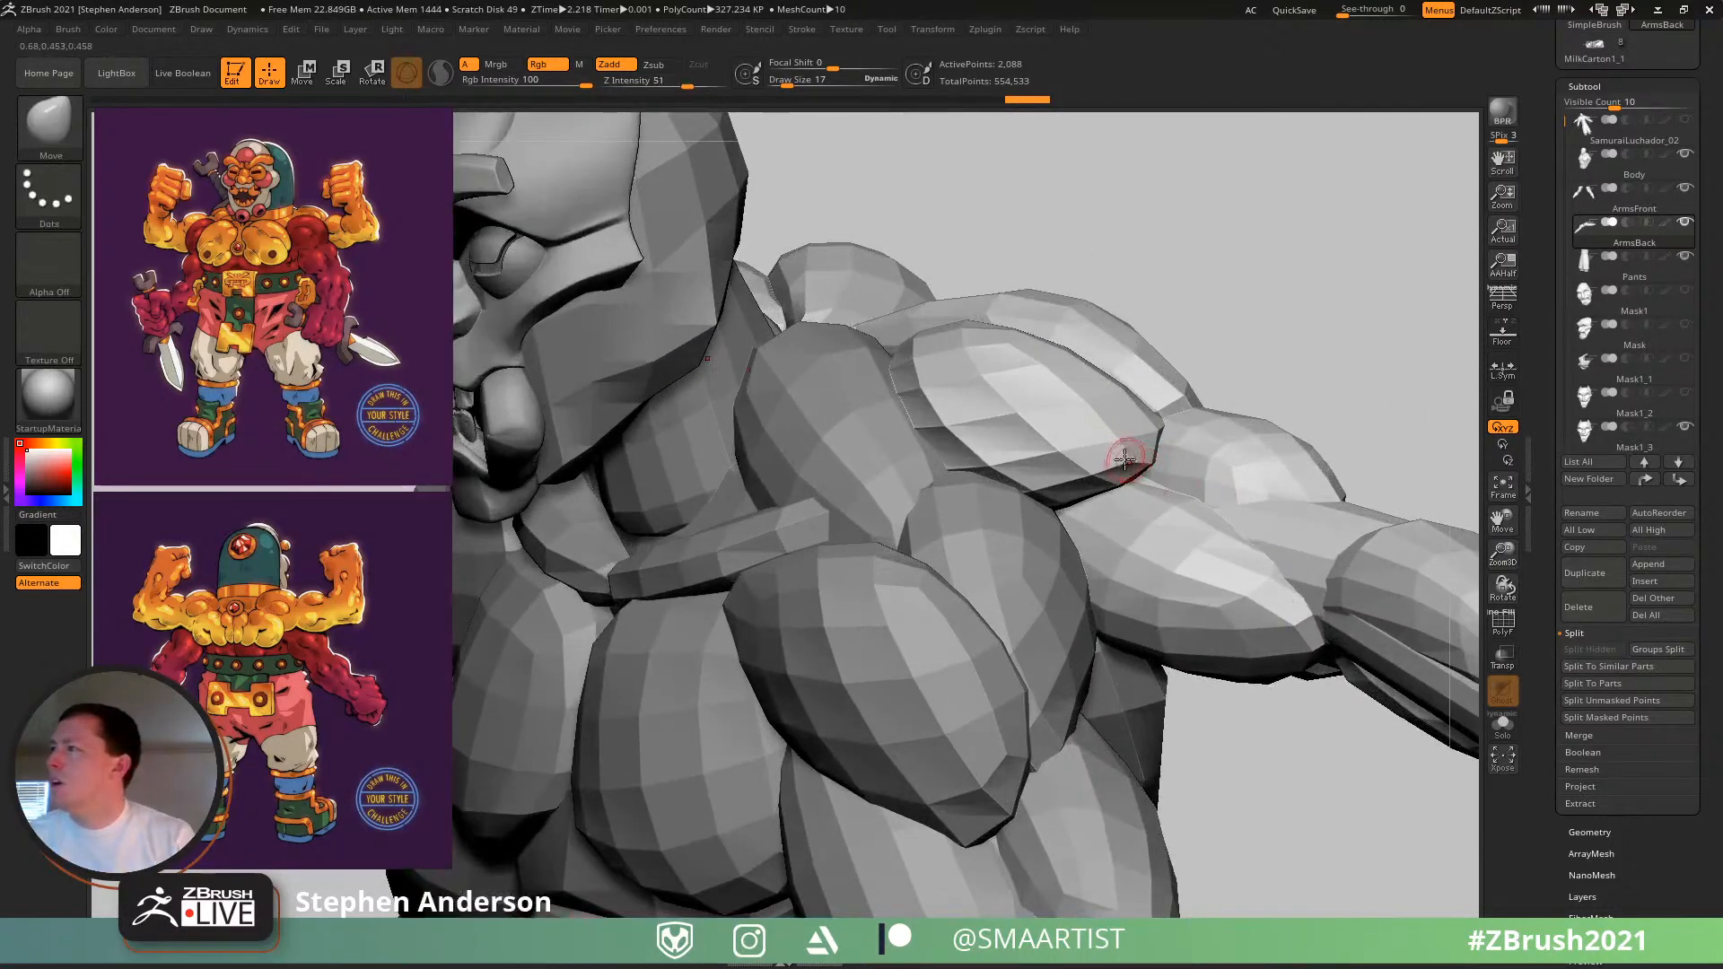
key(b)
key(m)
key(t)
key(s)
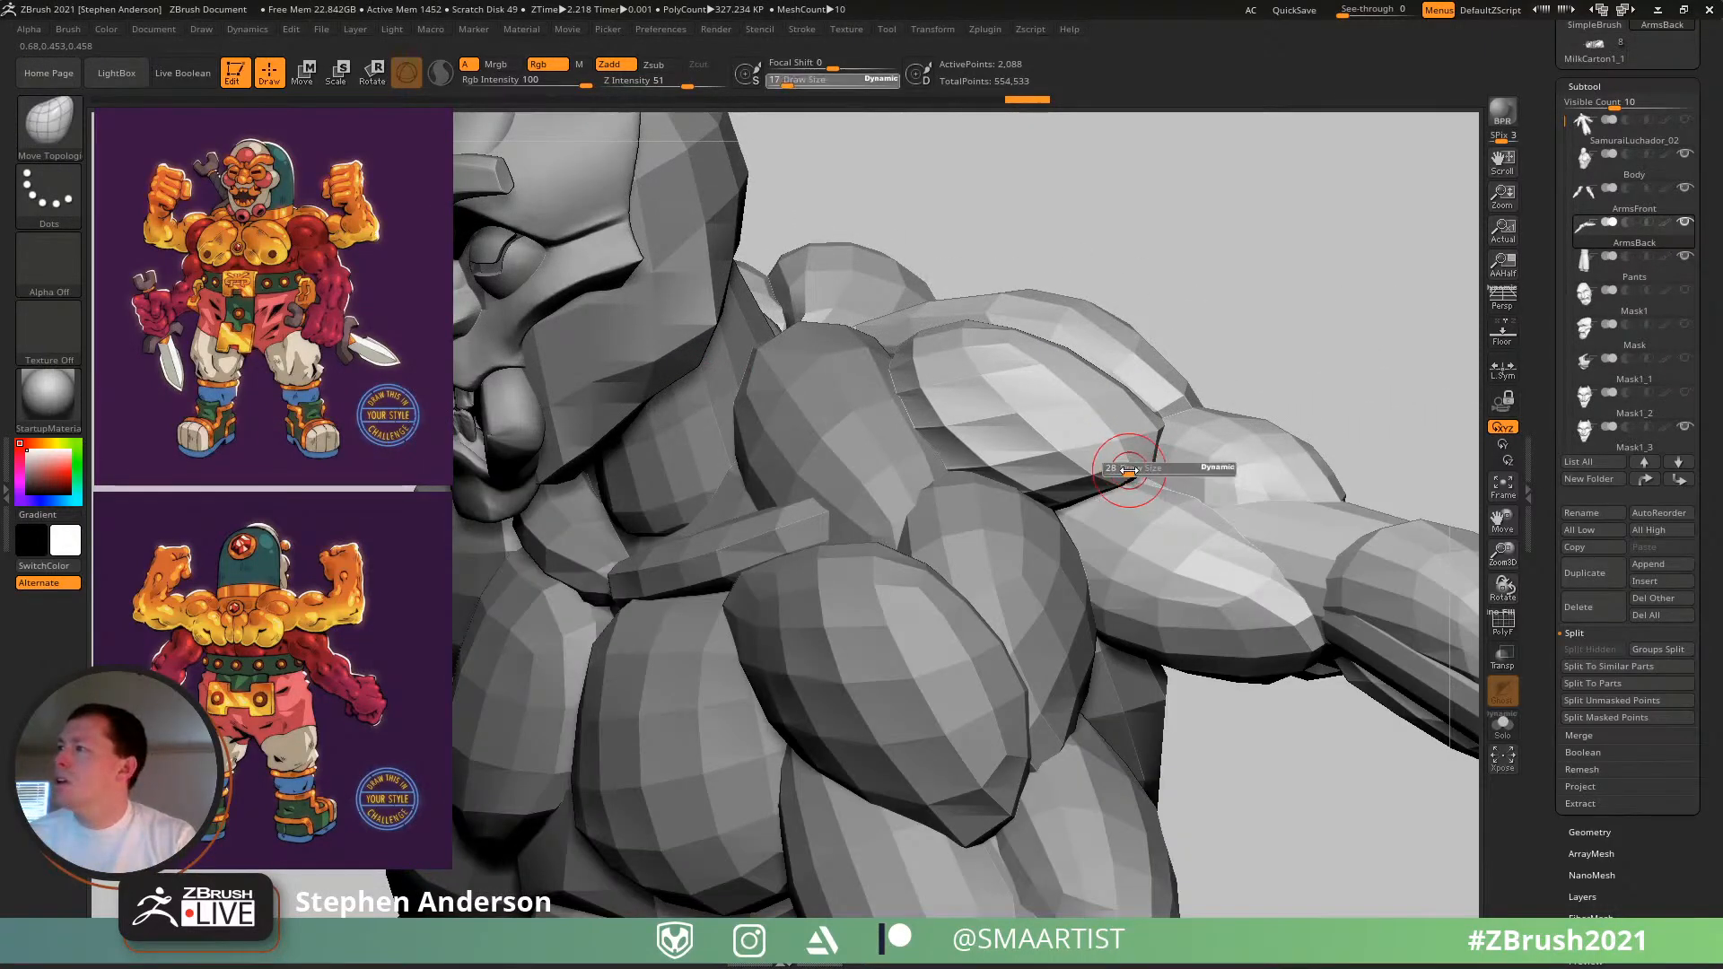
drag(1138, 476, 1134, 480)
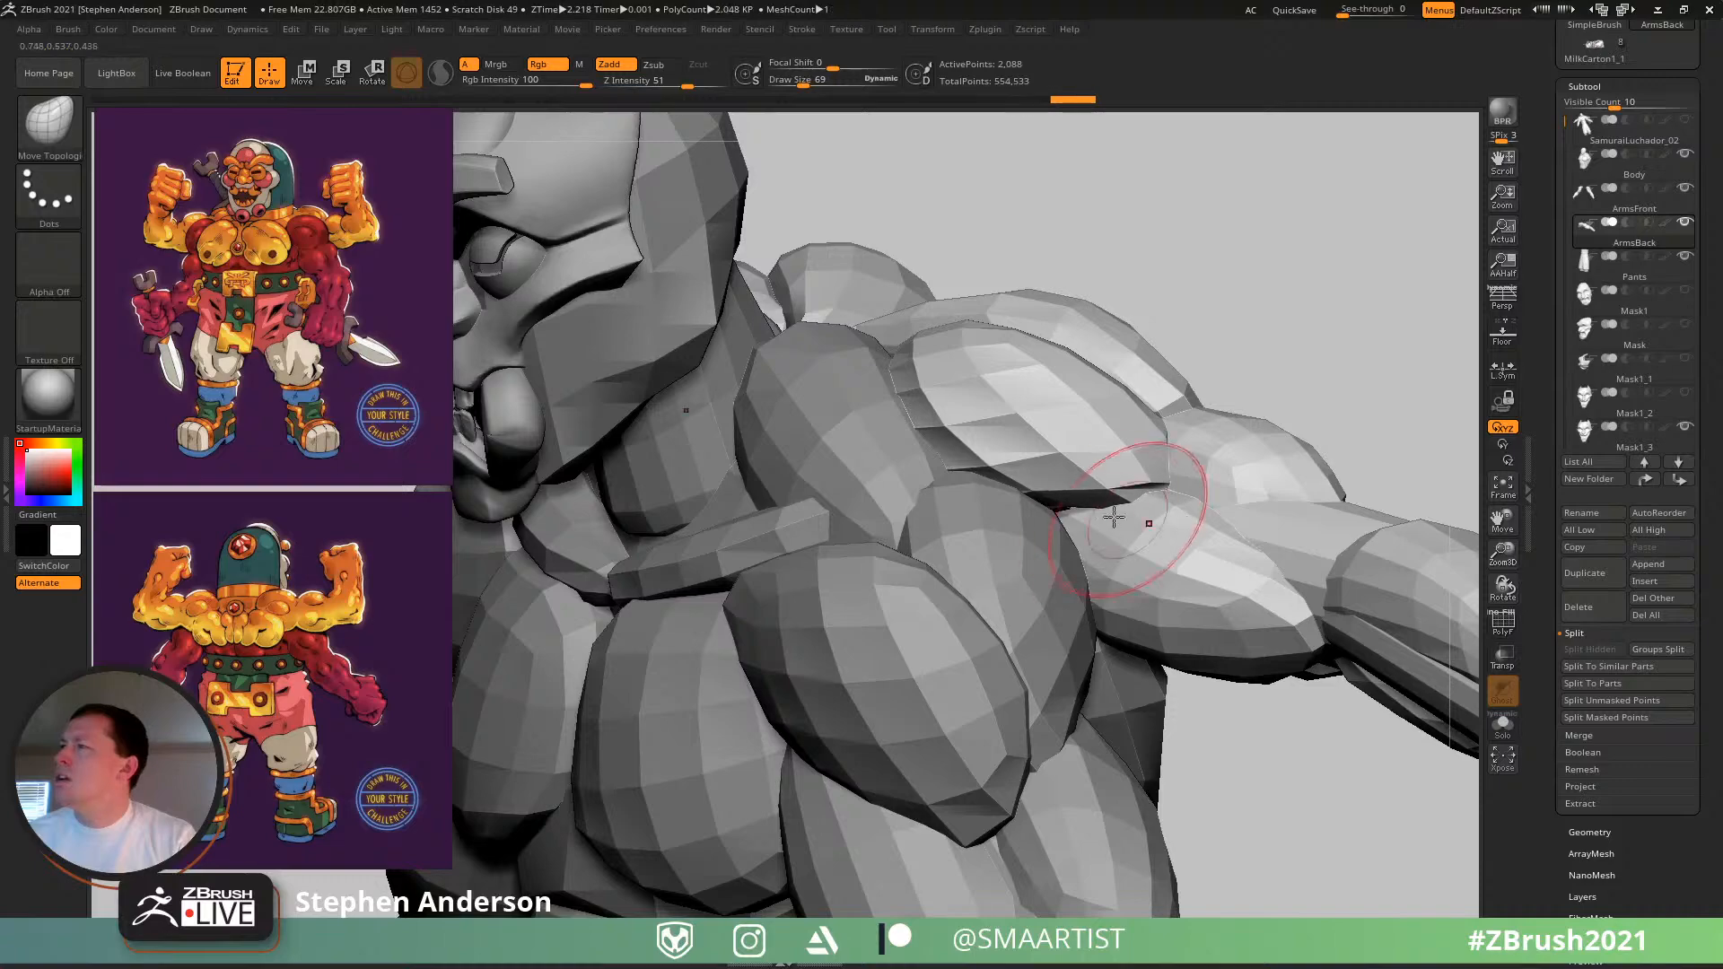
right_drag(1154, 500, 1062, 491)
key(s)
drag(1147, 472, 1118, 472)
mouse_move(1120, 476)
right_down()
mouse_move(1162, 508)
mouse_move(1202, 381)
mouse_move(1168, 480)
mouse_move(1046, 470)
mouse_move(1079, 450)
mouse_move(1128, 531)
right_up()
- Select the ArmsFront subtool with its polyframe shown and adjust the shoulder muscles where they meet, using Move Topological at size 39
alt+click(1168, 484)
key(shift+f)
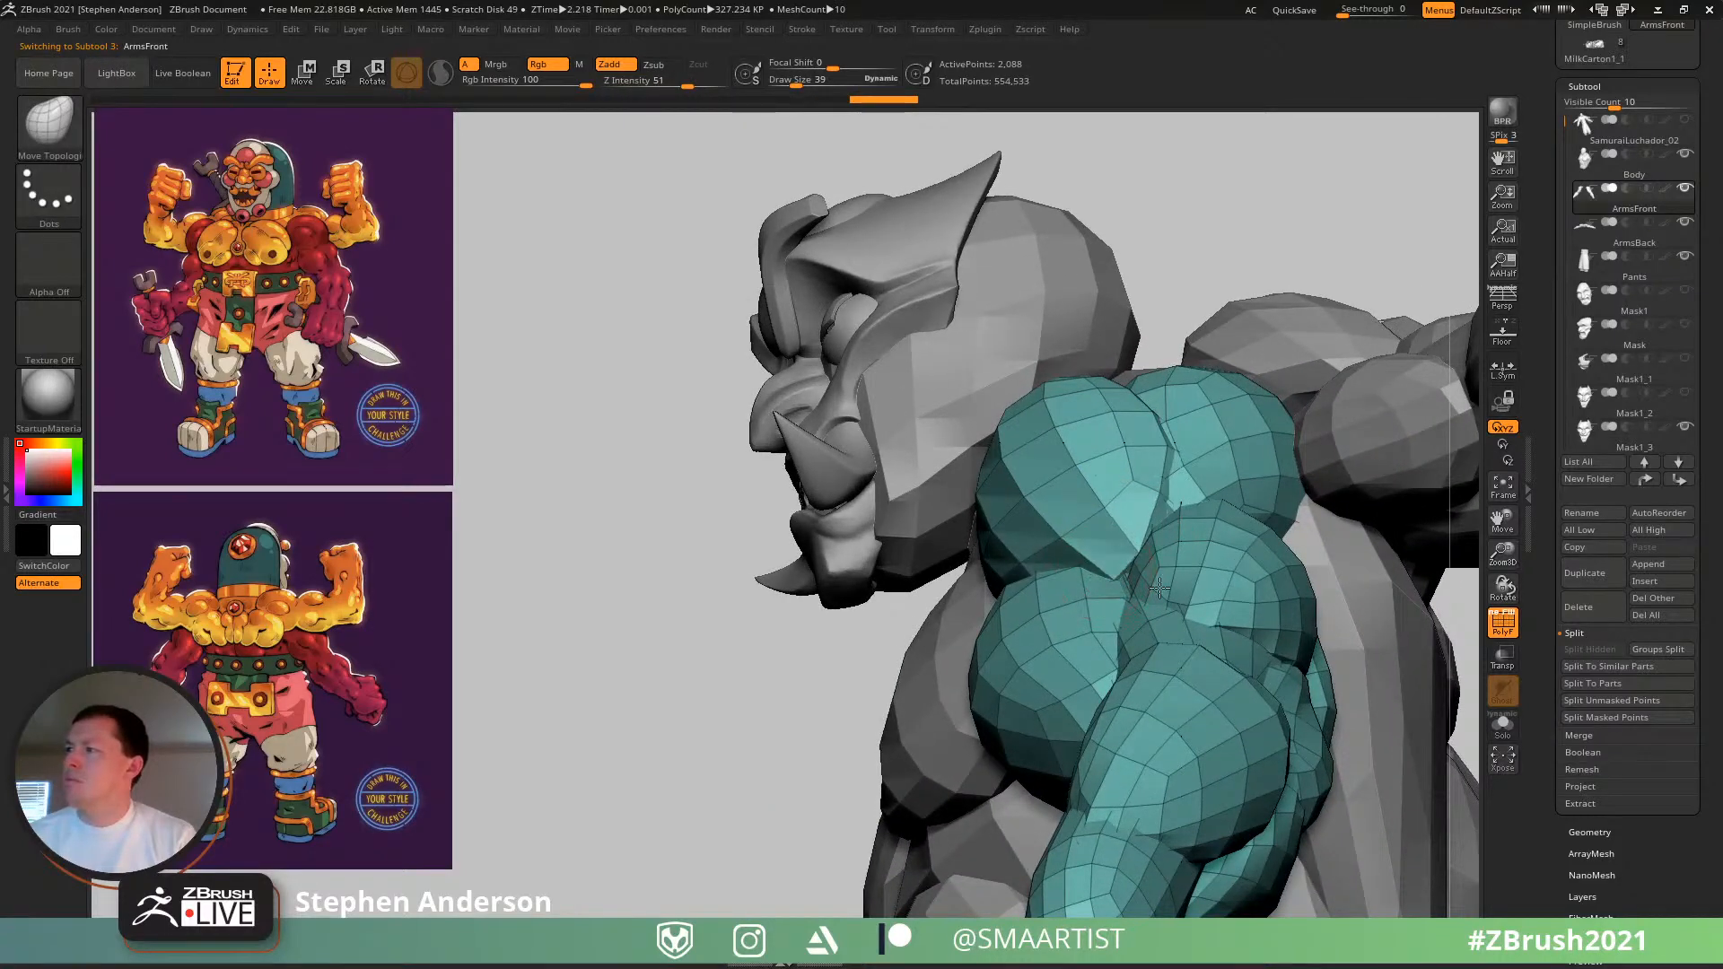
right_drag(1160, 588, 1128, 539)
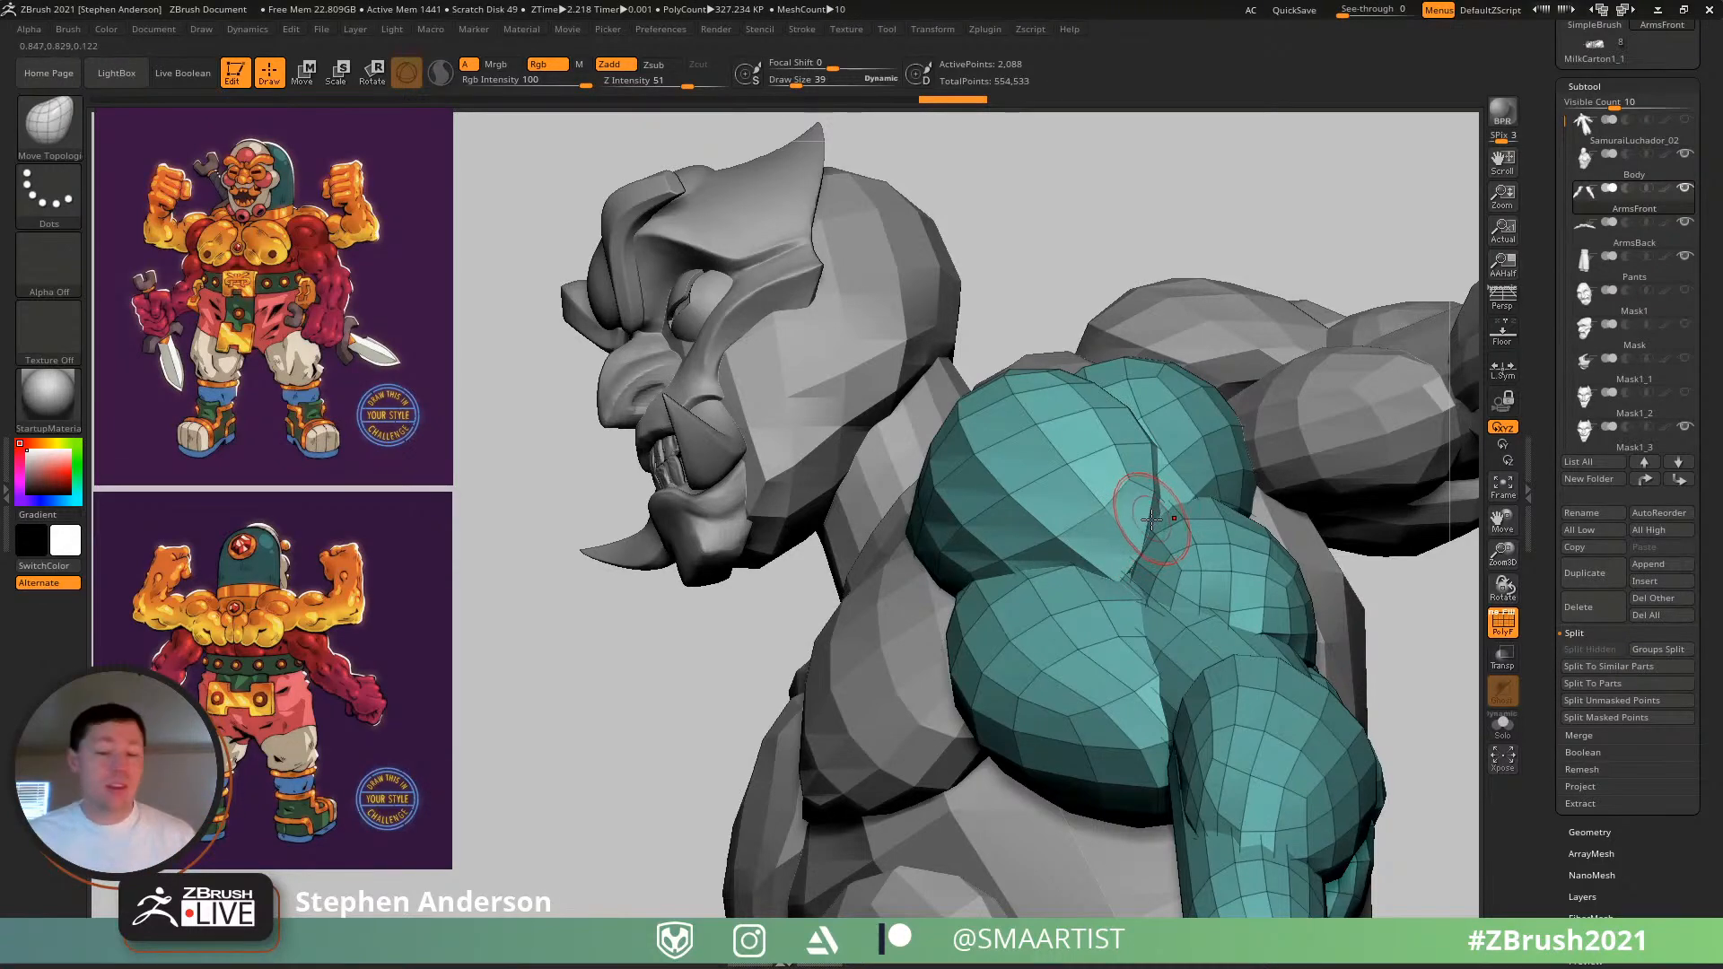
right_drag(1010, 490, 1173, 488)
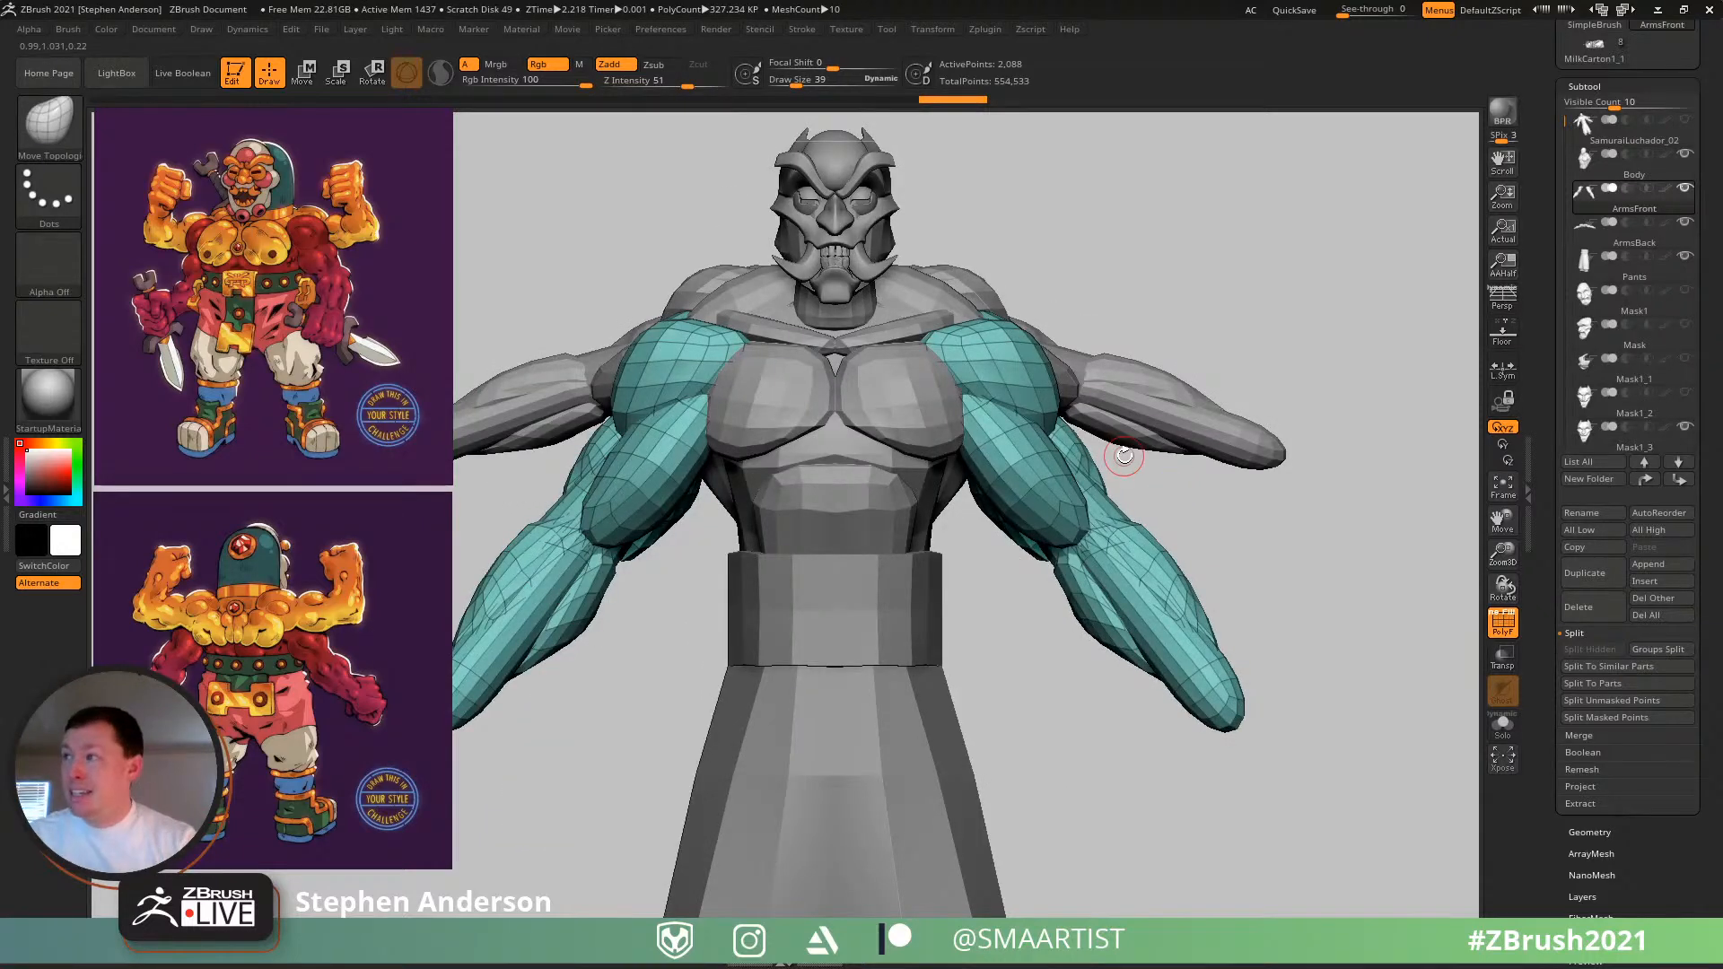
- Reposition the gizmo beside the front arms, shift them sideways along X, and apply Mirror And Weld to set them wider apart
key(w)
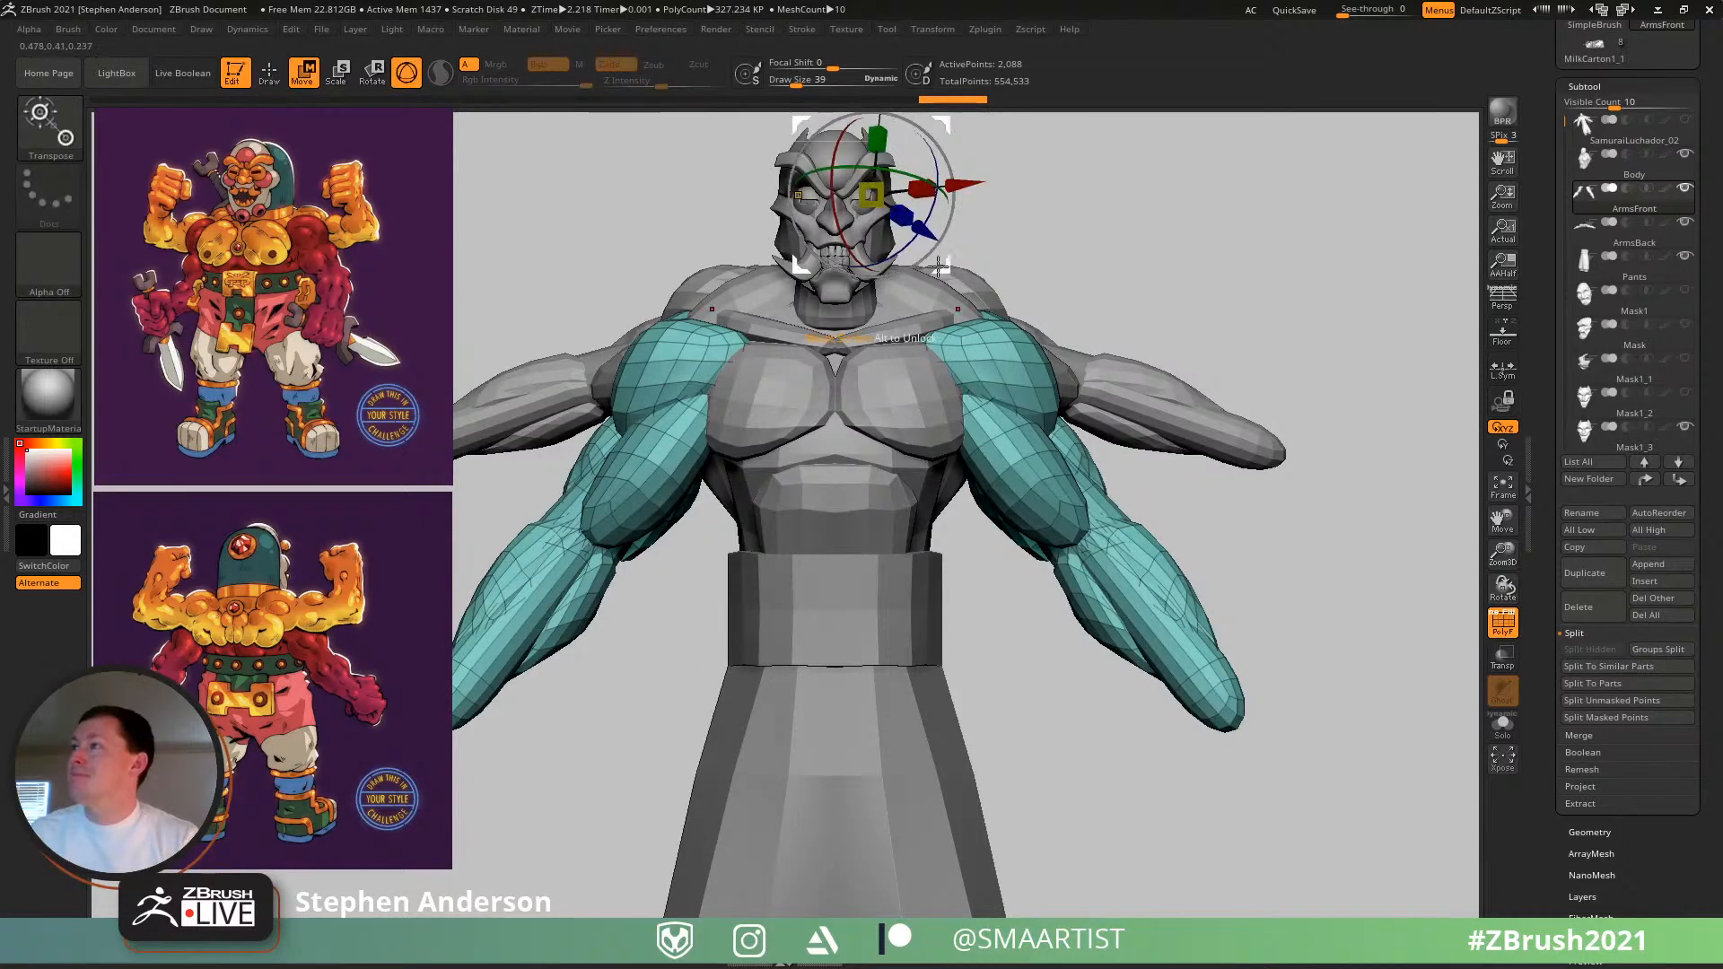
alt+drag(939, 266, 943, 527)
key(ctrl+z)
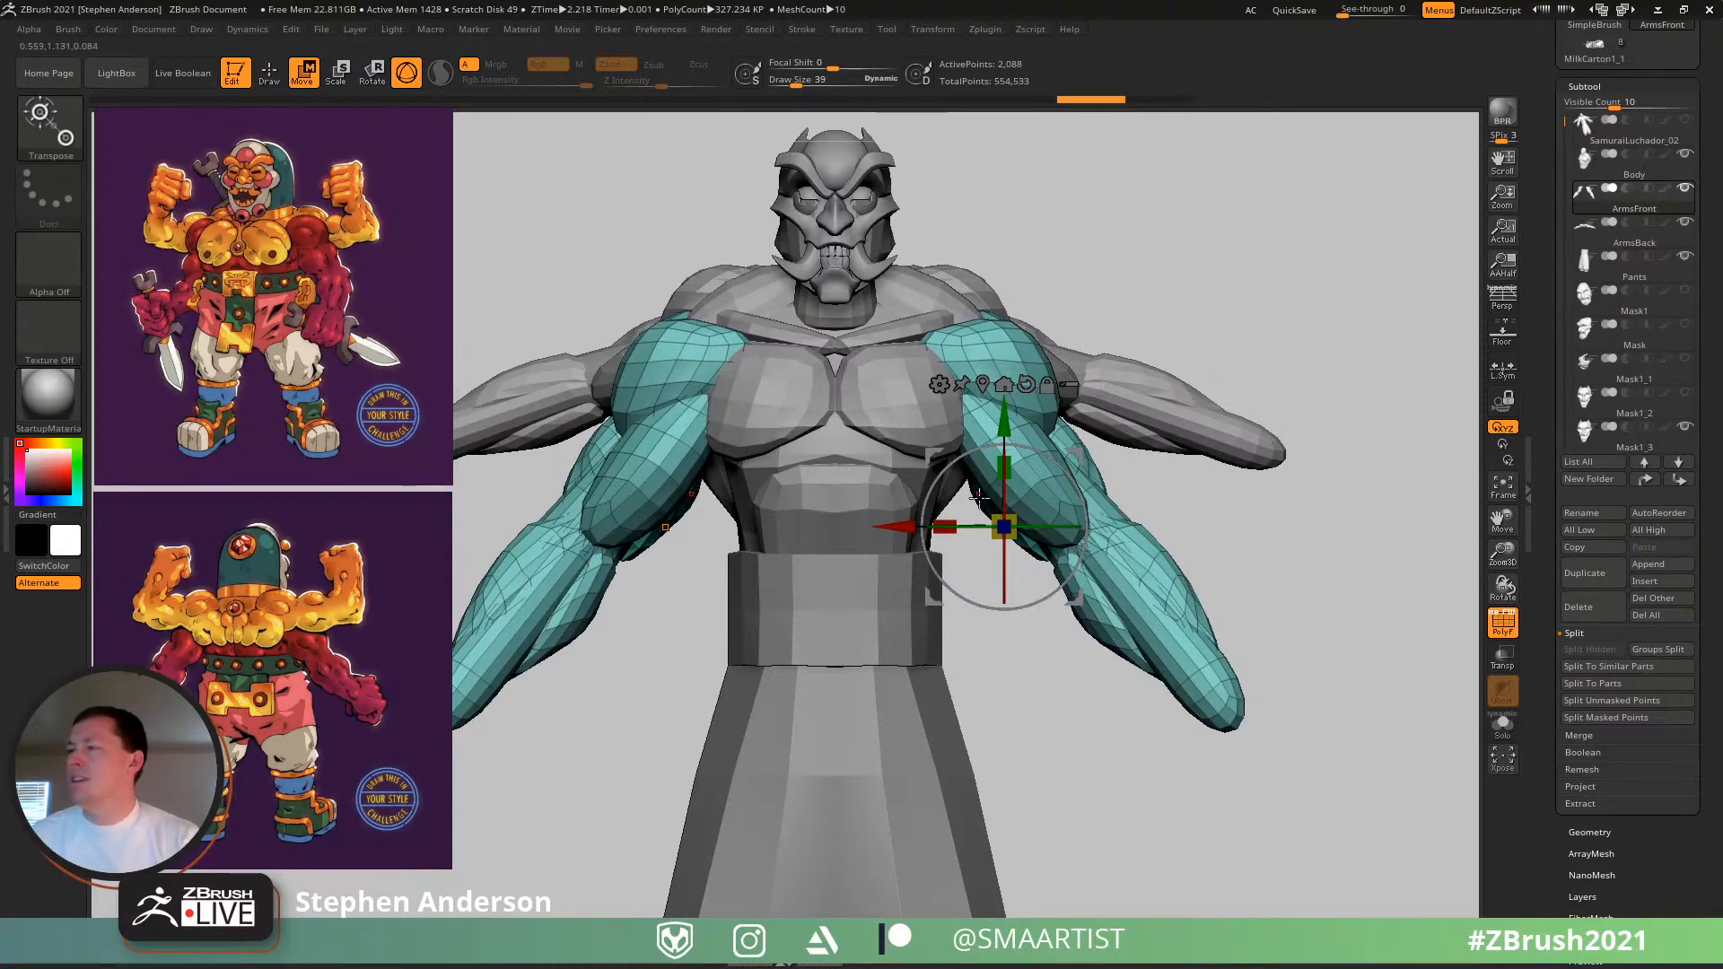
drag(900, 513, 910, 524)
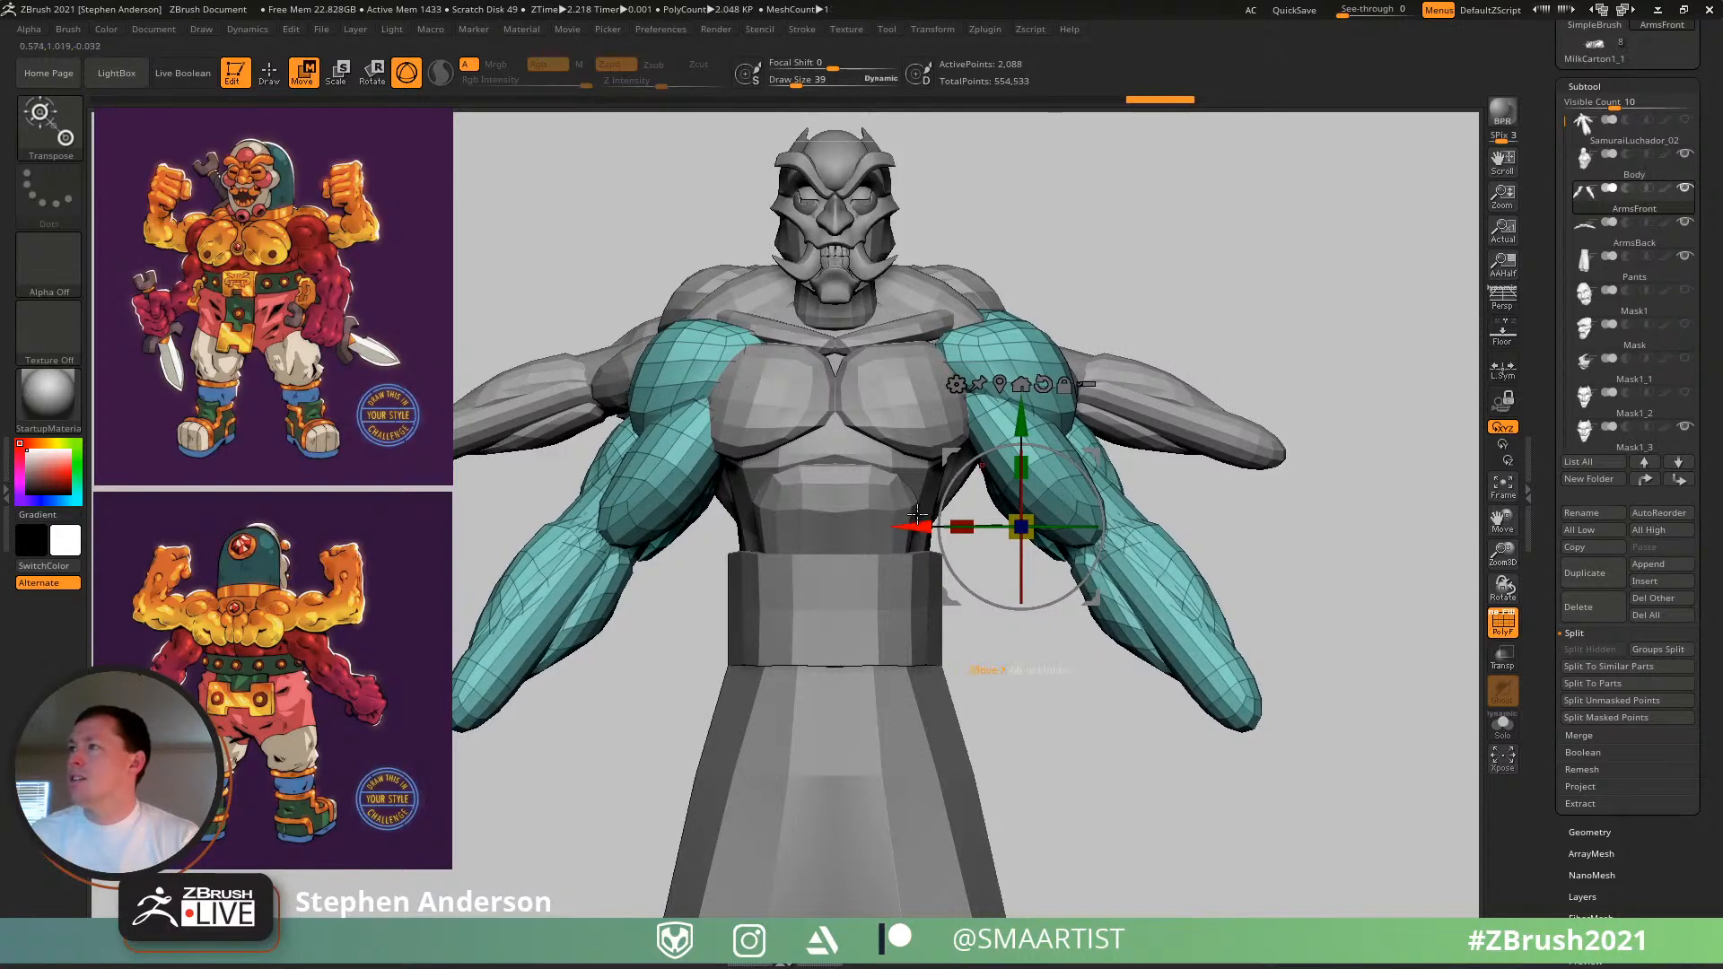
click(1603, 834)
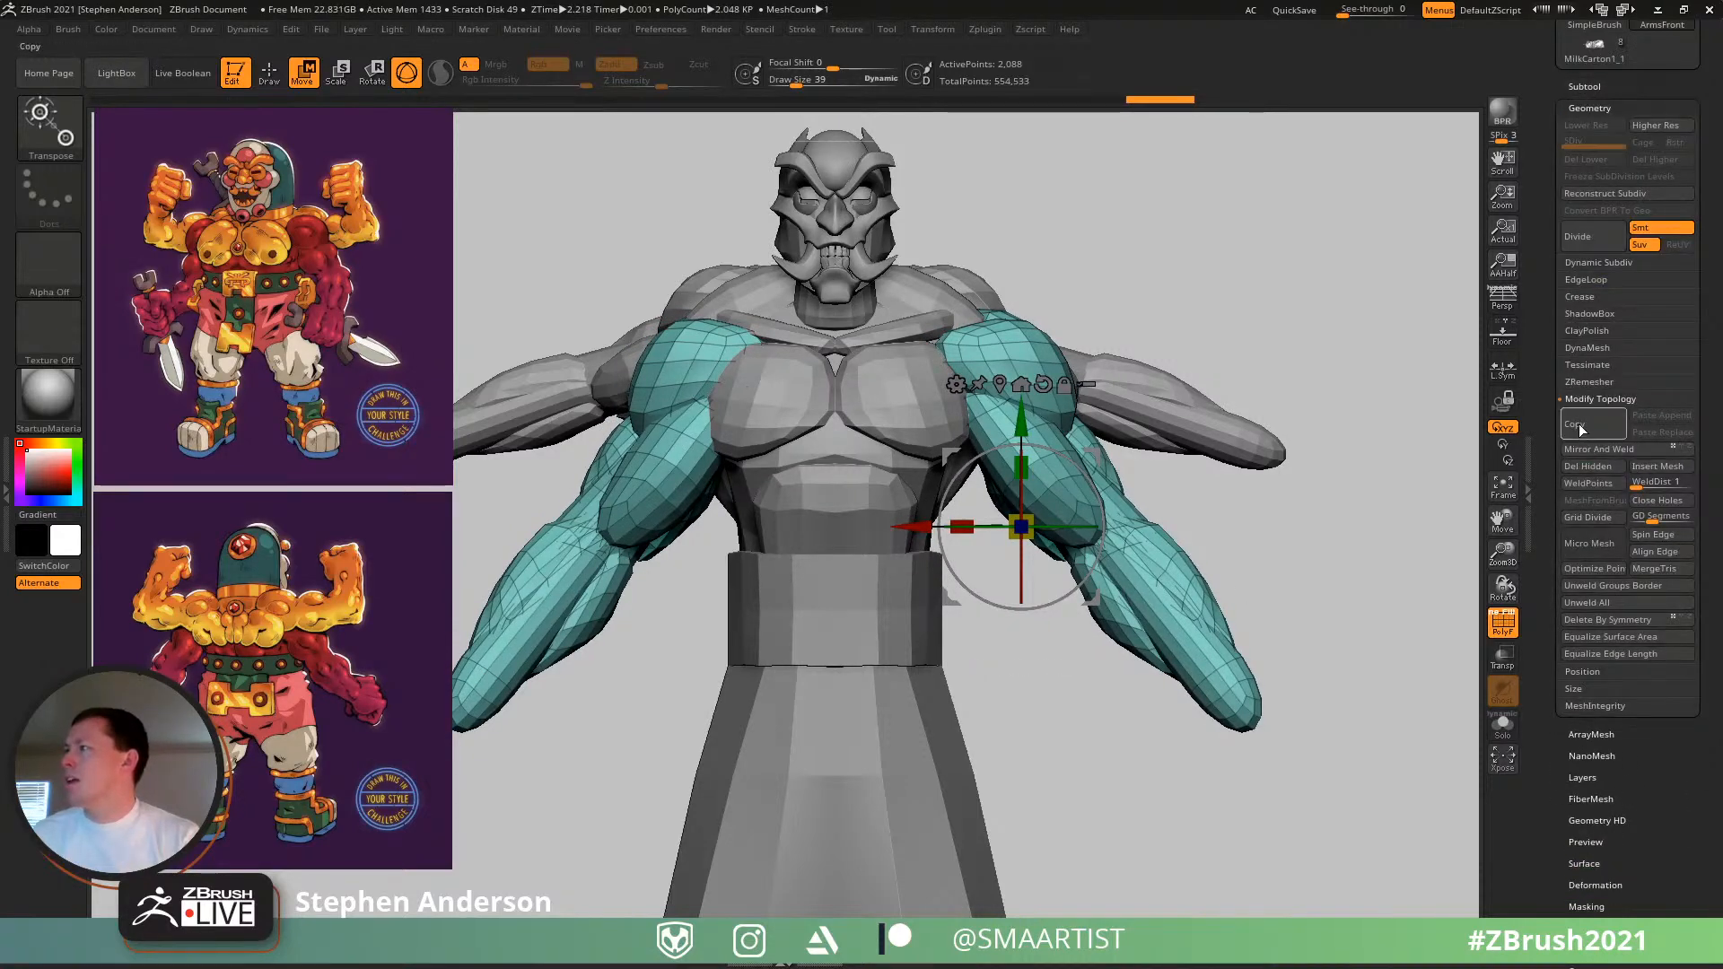
click(1602, 449)
key(ctrl+z)
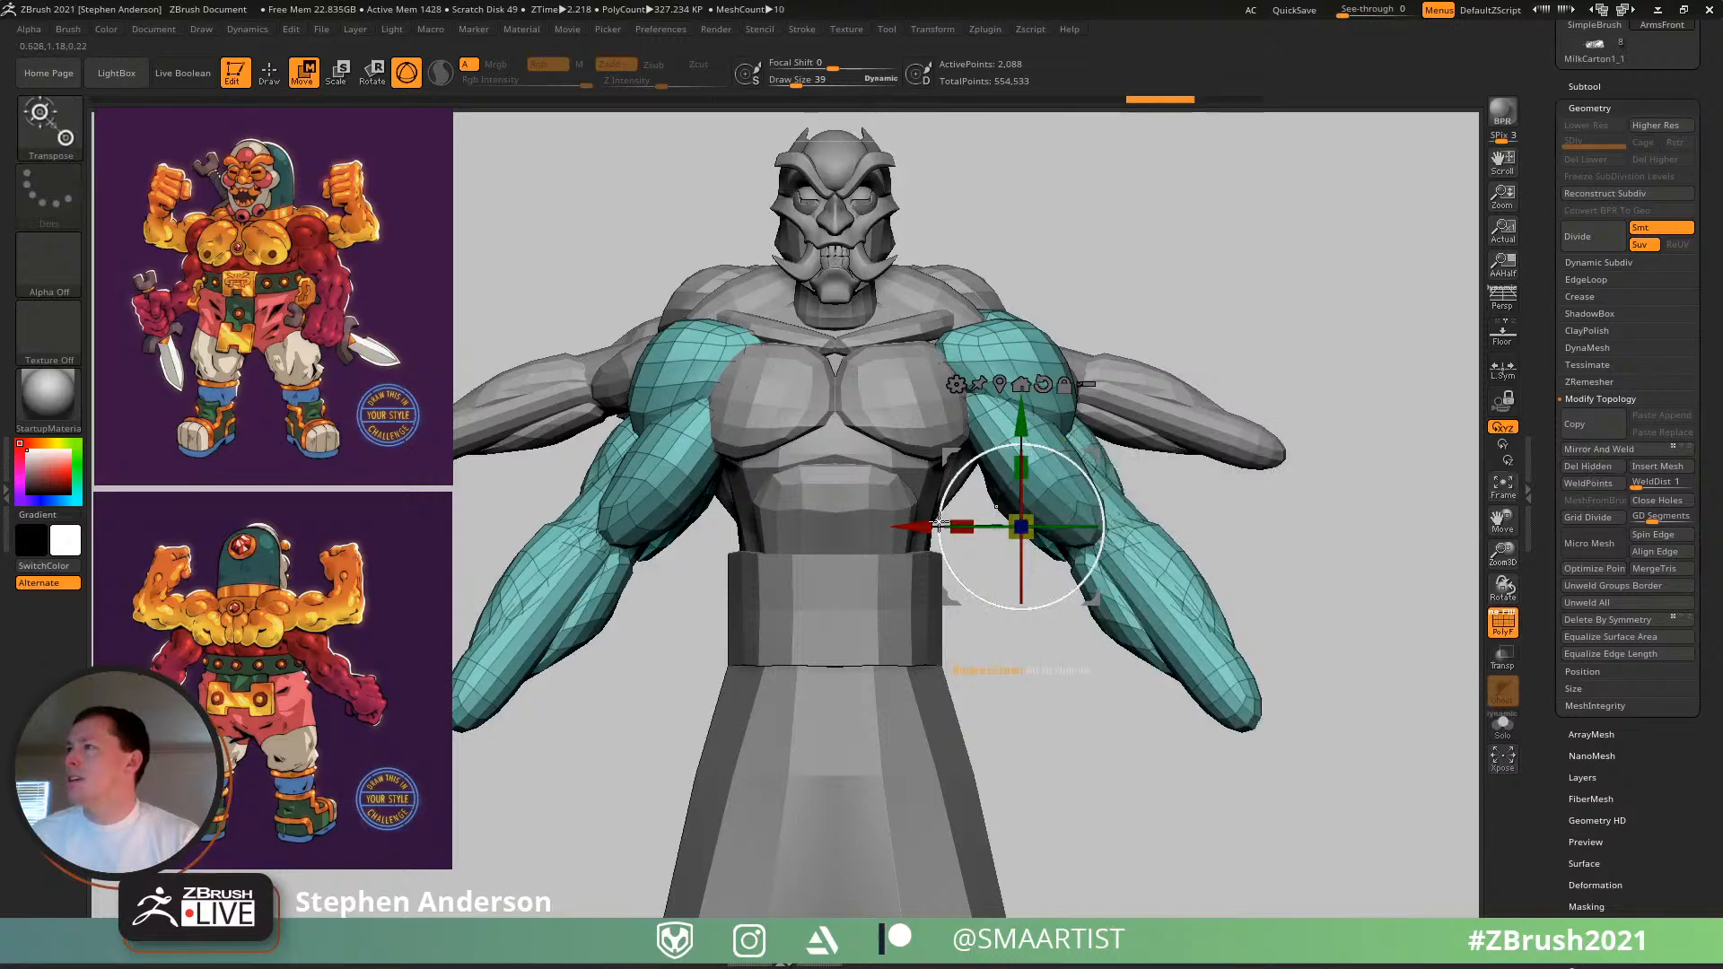
drag(943, 527, 883, 527)
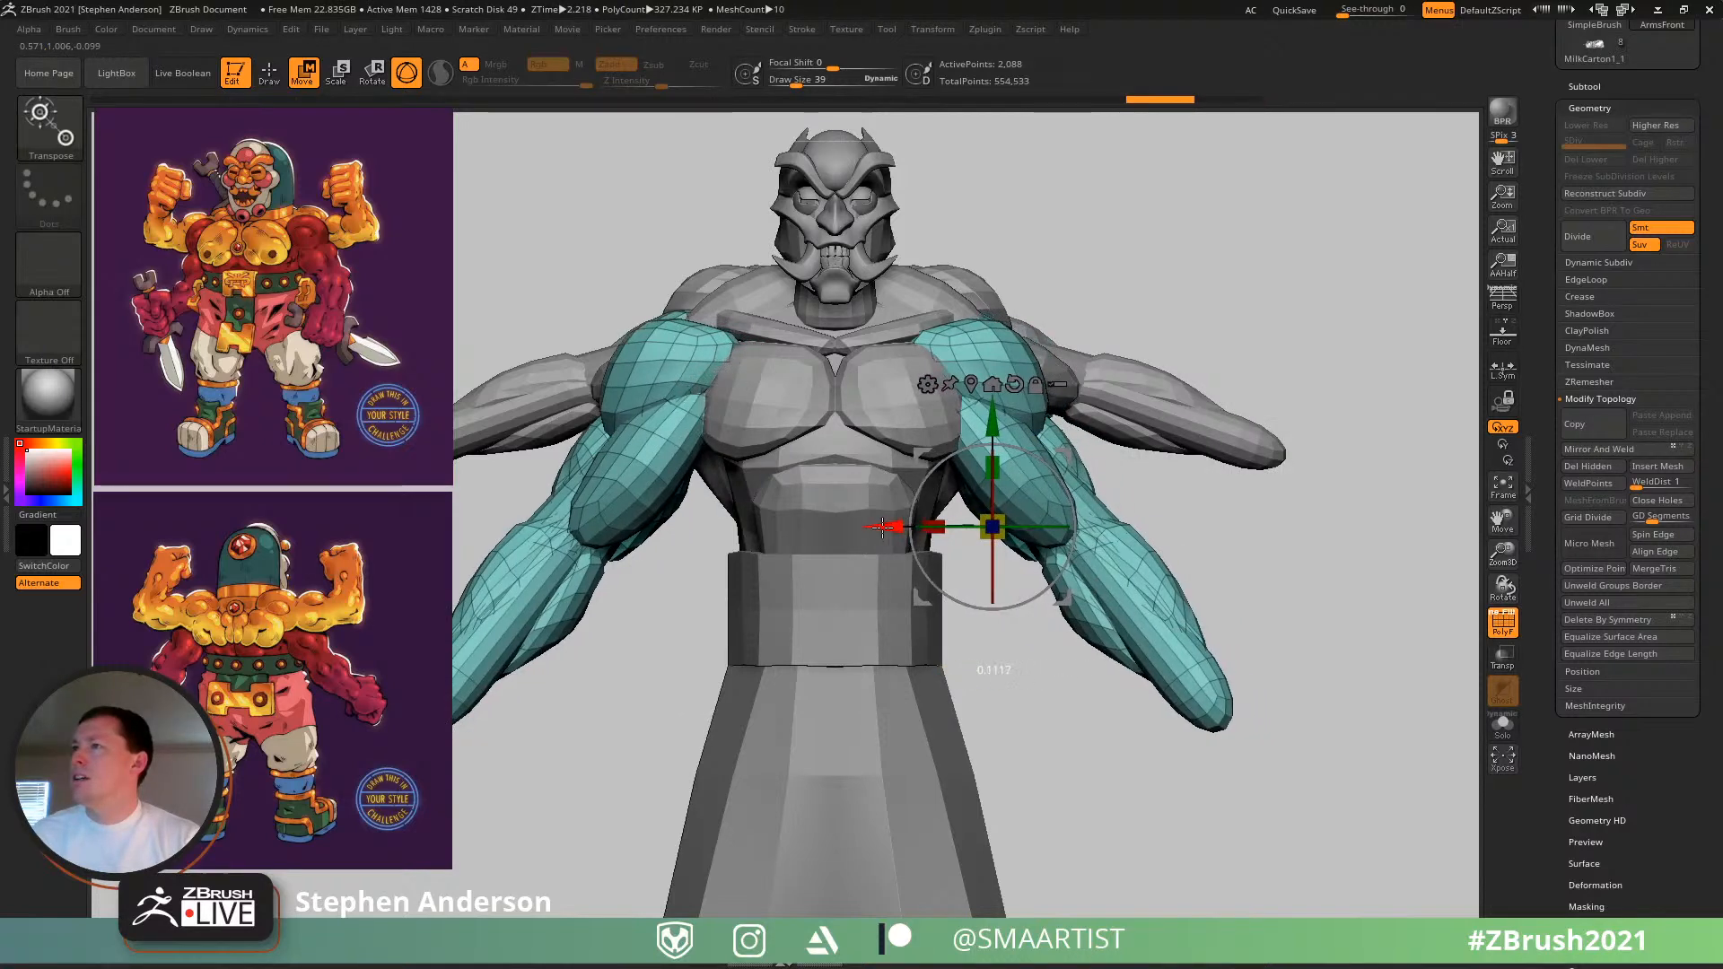
click(1596, 450)
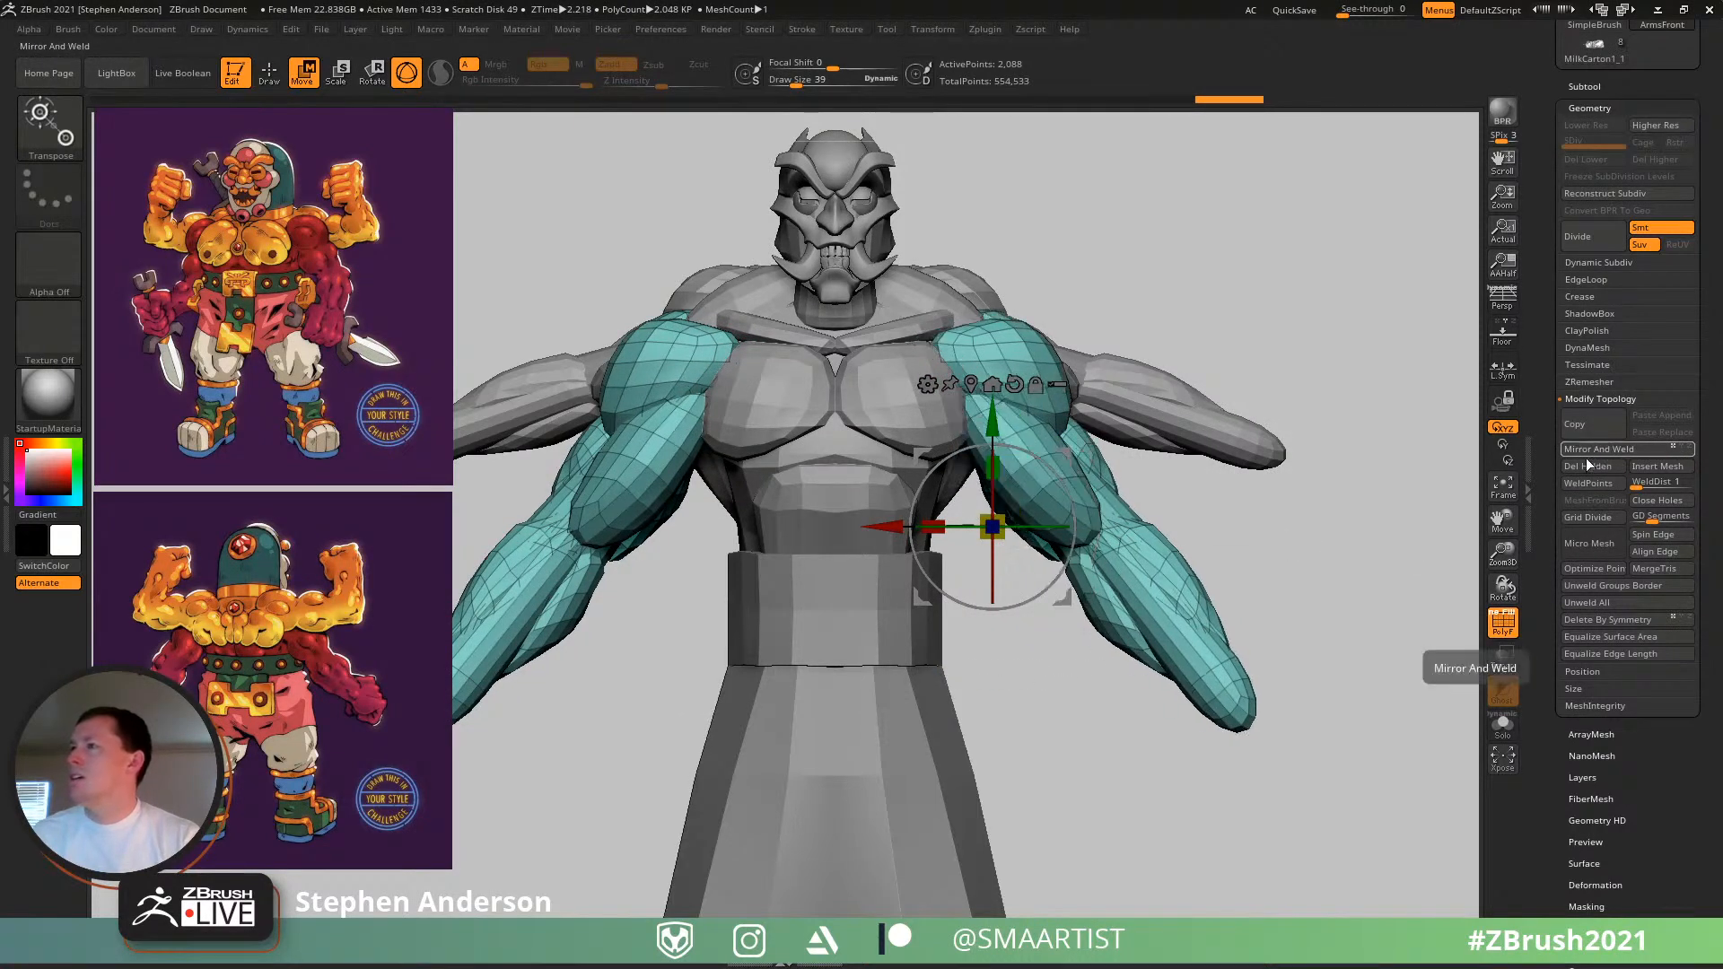
- Shift the front arms slightly along X once more and apply Mirror And Weld again to even out both sides
key(q)
mouse_move(1081, 420)
right_down()
mouse_move(986, 489)
mouse_move(1064, 513)
mouse_move(931, 523)
right_up()
key(w)
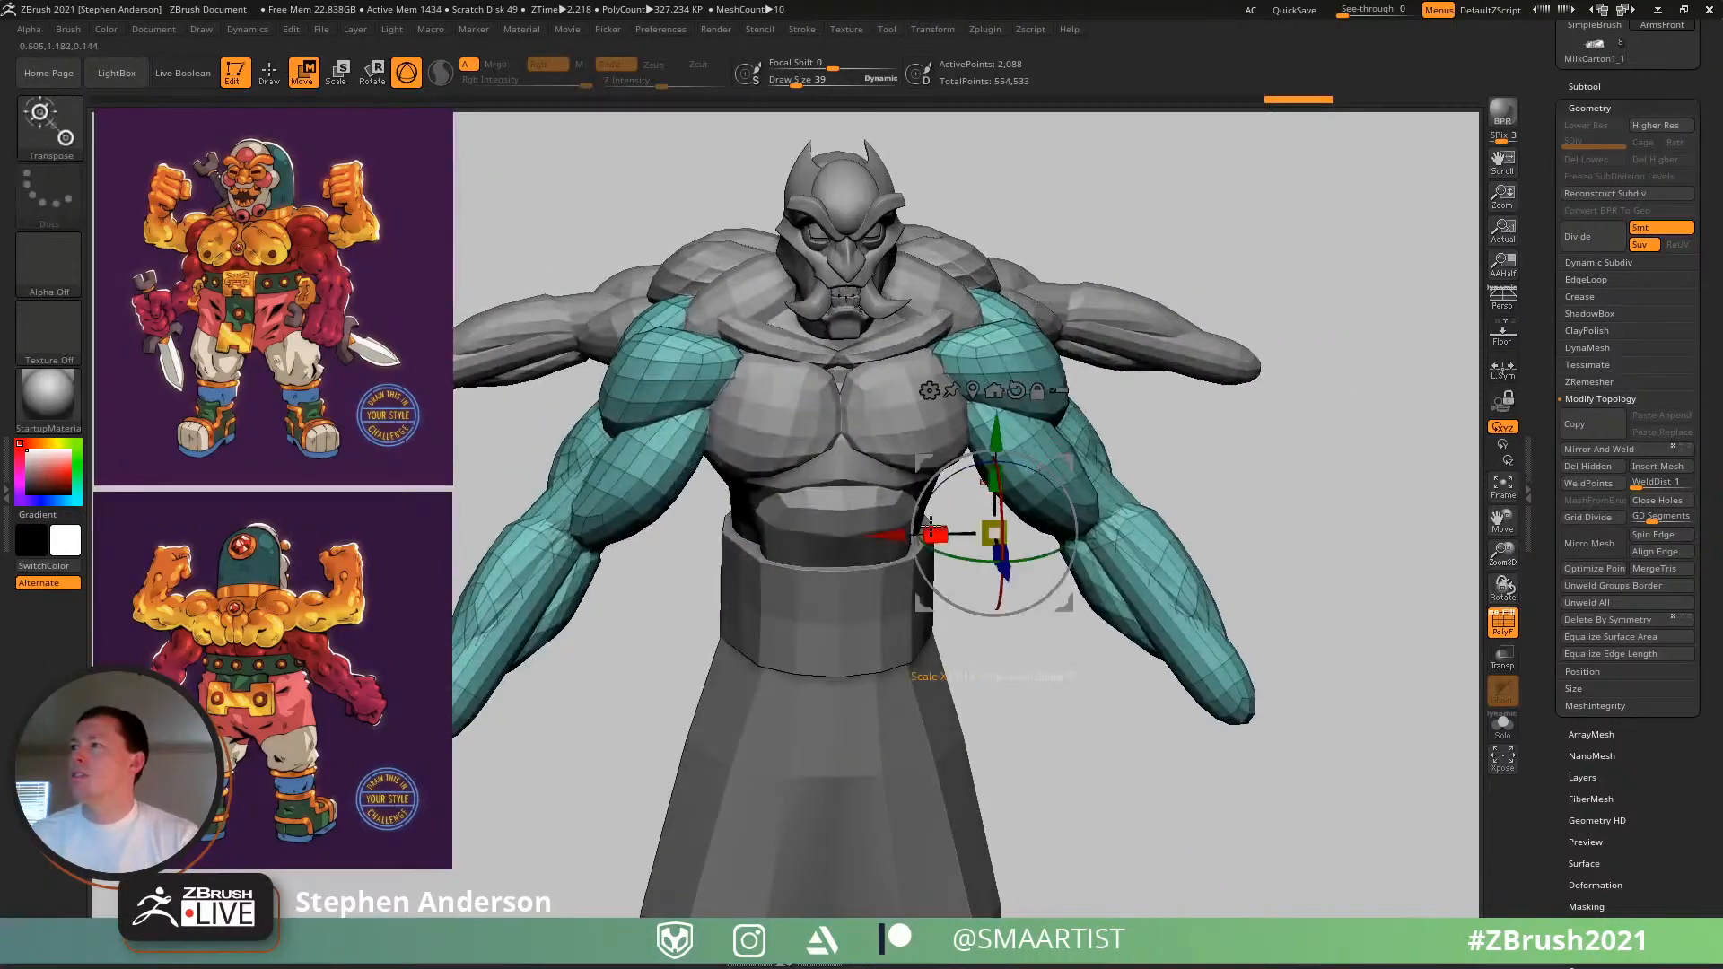
drag(905, 534, 890, 525)
click(1600, 450)
mouse_move(1102, 507)
ctrl+right_down()
mouse_move(1151, 358)
mouse_move(1005, 381)
mouse_move(1181, 462)
mouse_move(1151, 572)
mouse_move(1032, 449)
ctrl+right_up()
- Reshape the inner ends of the front shoulders where they meet the chest with the Move brush at size 146
key(q)
key(b)
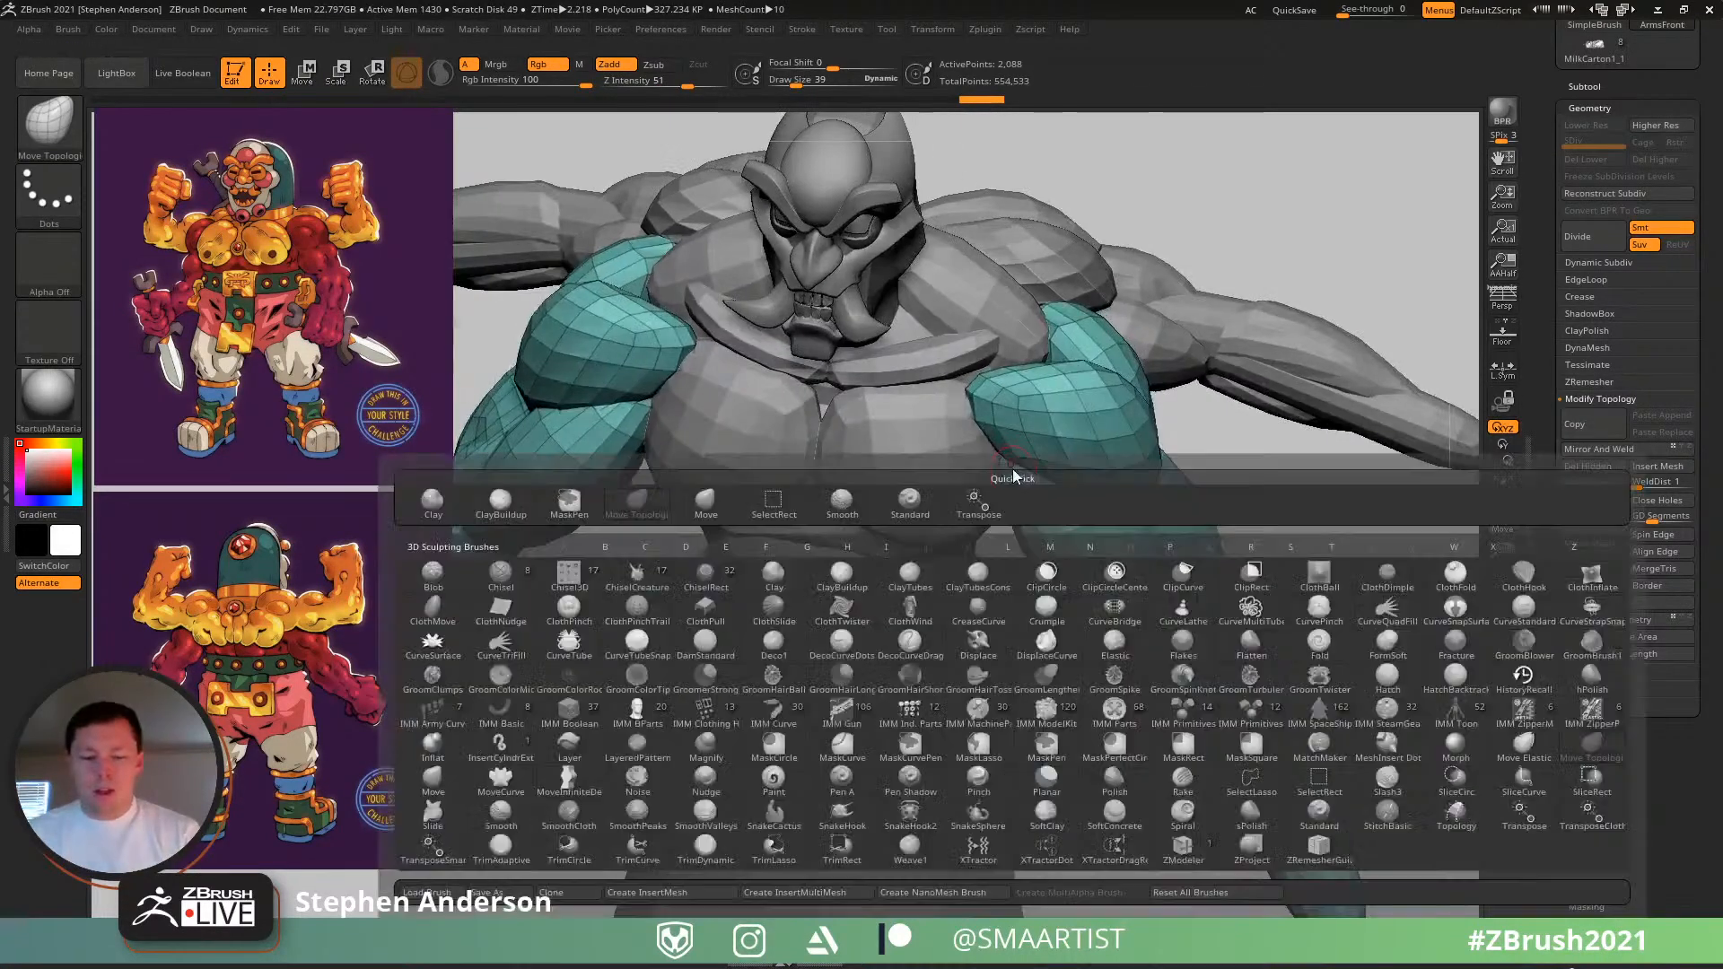
key(m)
key(v)
key(s)
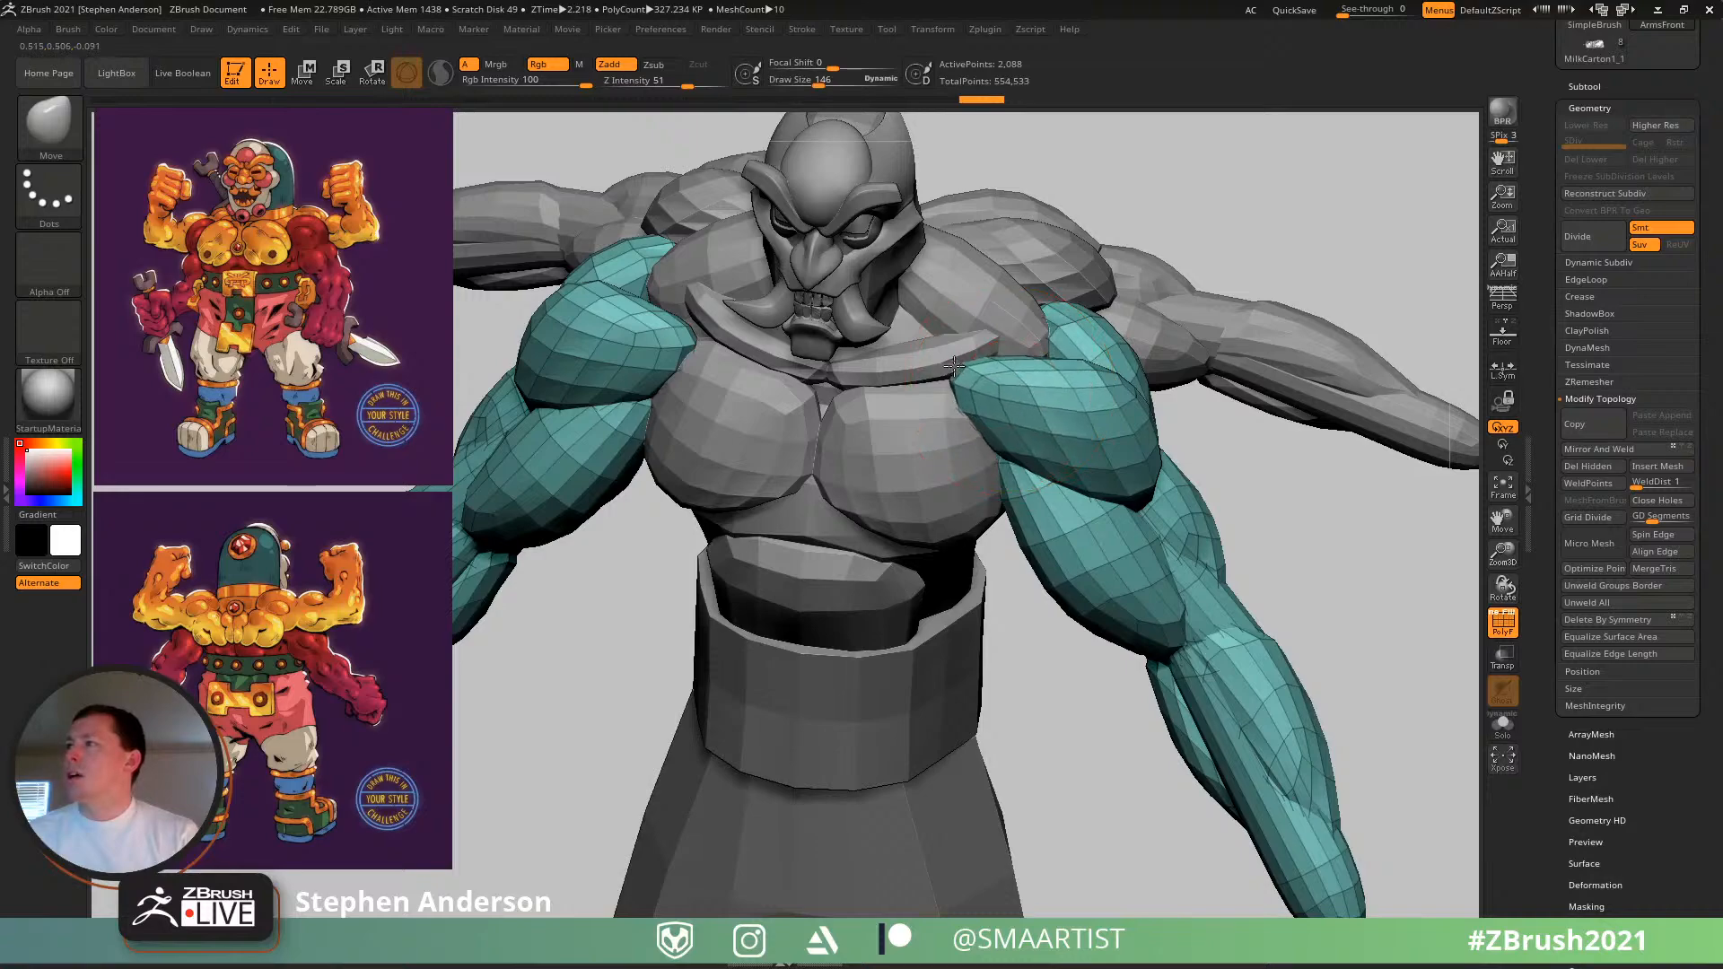
mouse_move(975, 381)
right_down()
mouse_move(1155, 338)
mouse_move(1096, 323)
mouse_move(1139, 332)
mouse_move(1096, 401)
mouse_move(1109, 359)
right_up()
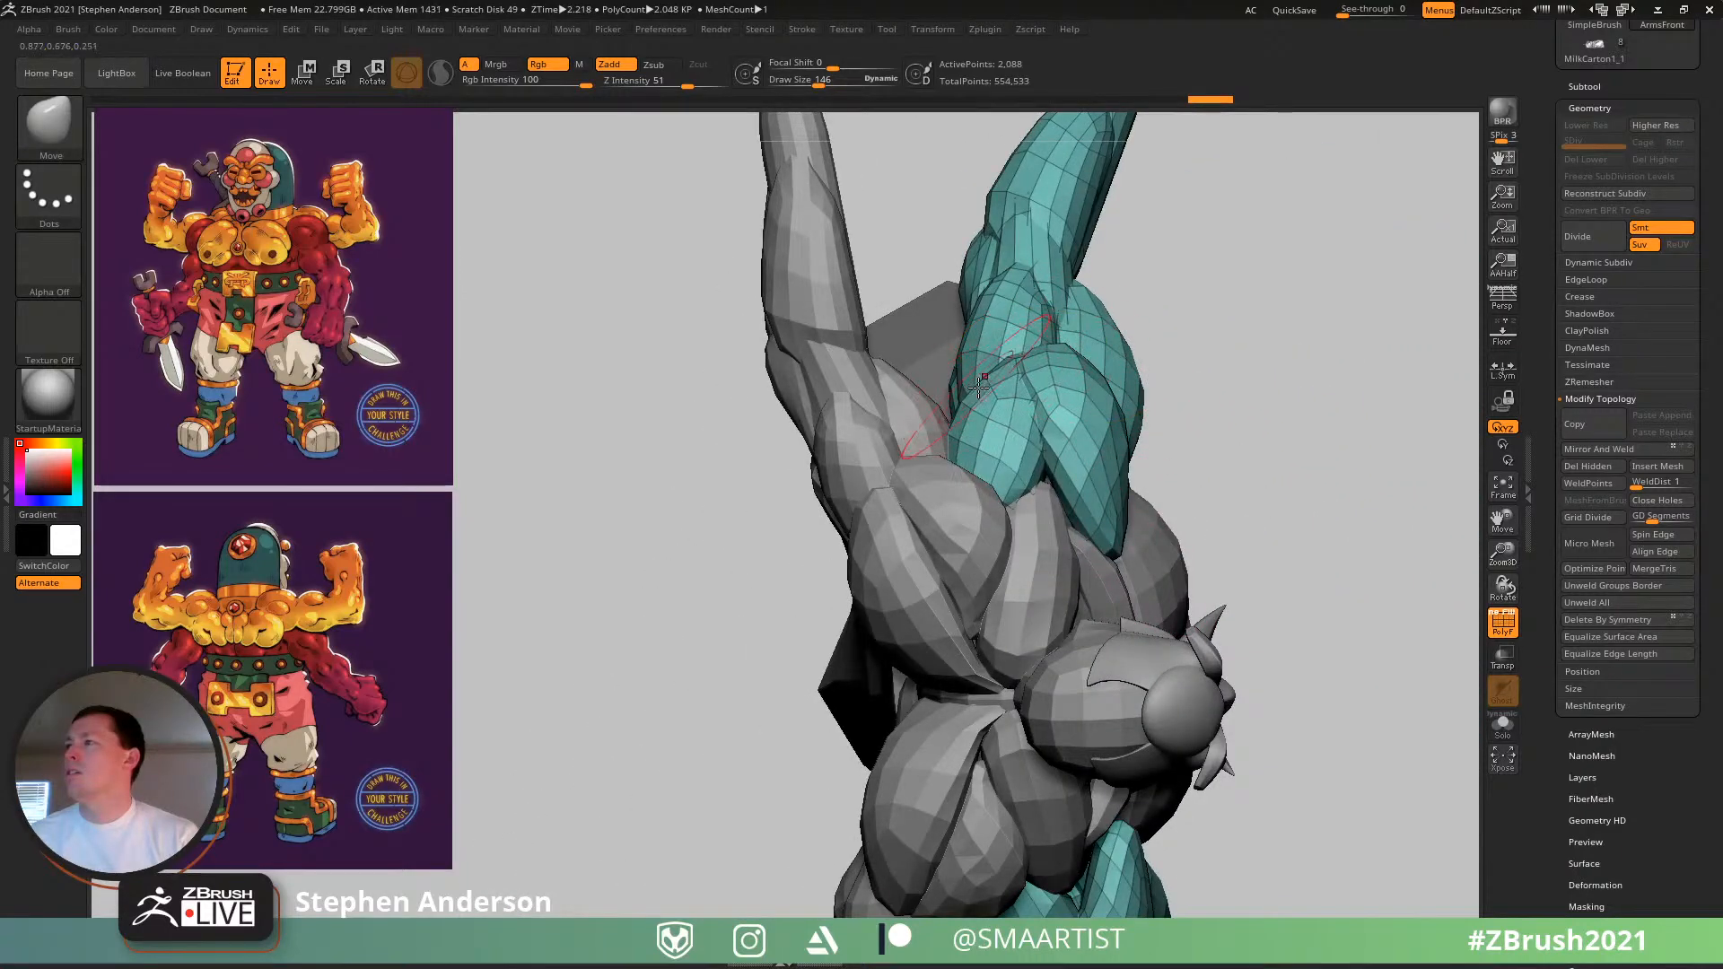
mouse_move(990, 390)
right_down()
mouse_move(1019, 373)
mouse_move(1250, 404)
right_up()
mouse_move(1250, 716)
right_down()
mouse_move(1117, 689)
mouse_move(1054, 611)
mouse_move(1041, 502)
mouse_move(987, 493)
mouse_move(1023, 565)
right_up()
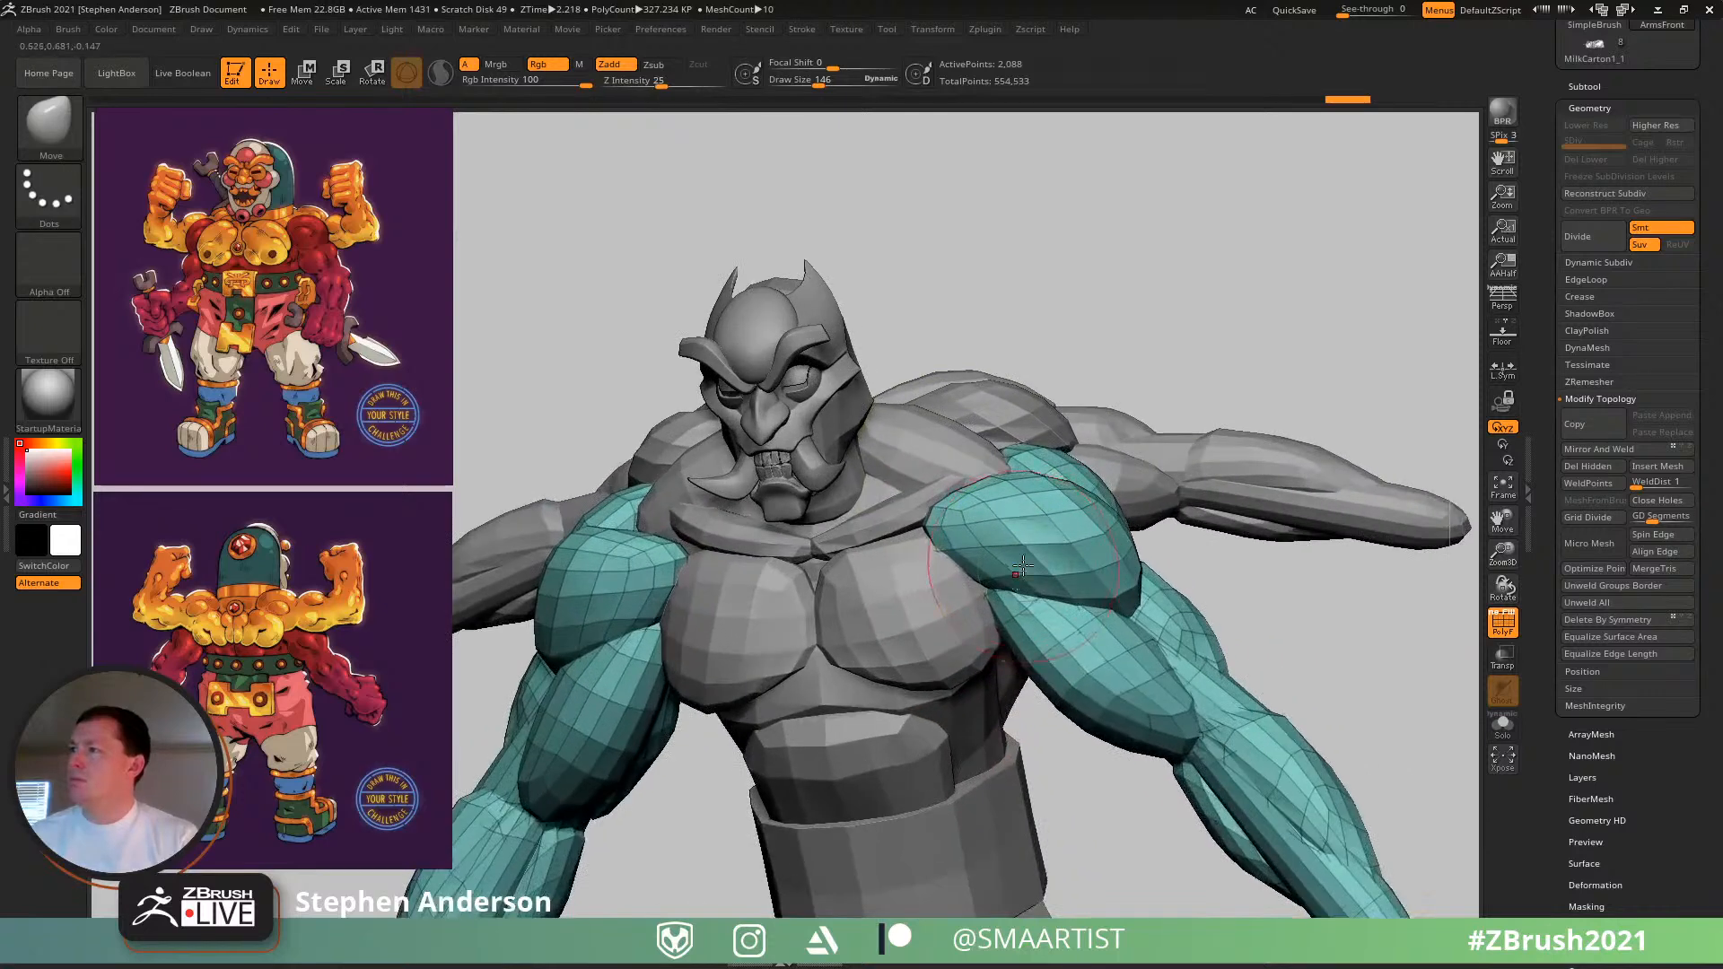
- Preview ArmsFront with smooth dynamic subdivision, hide the polyframe, and examine the front arms from several angles
click(1596, 885)
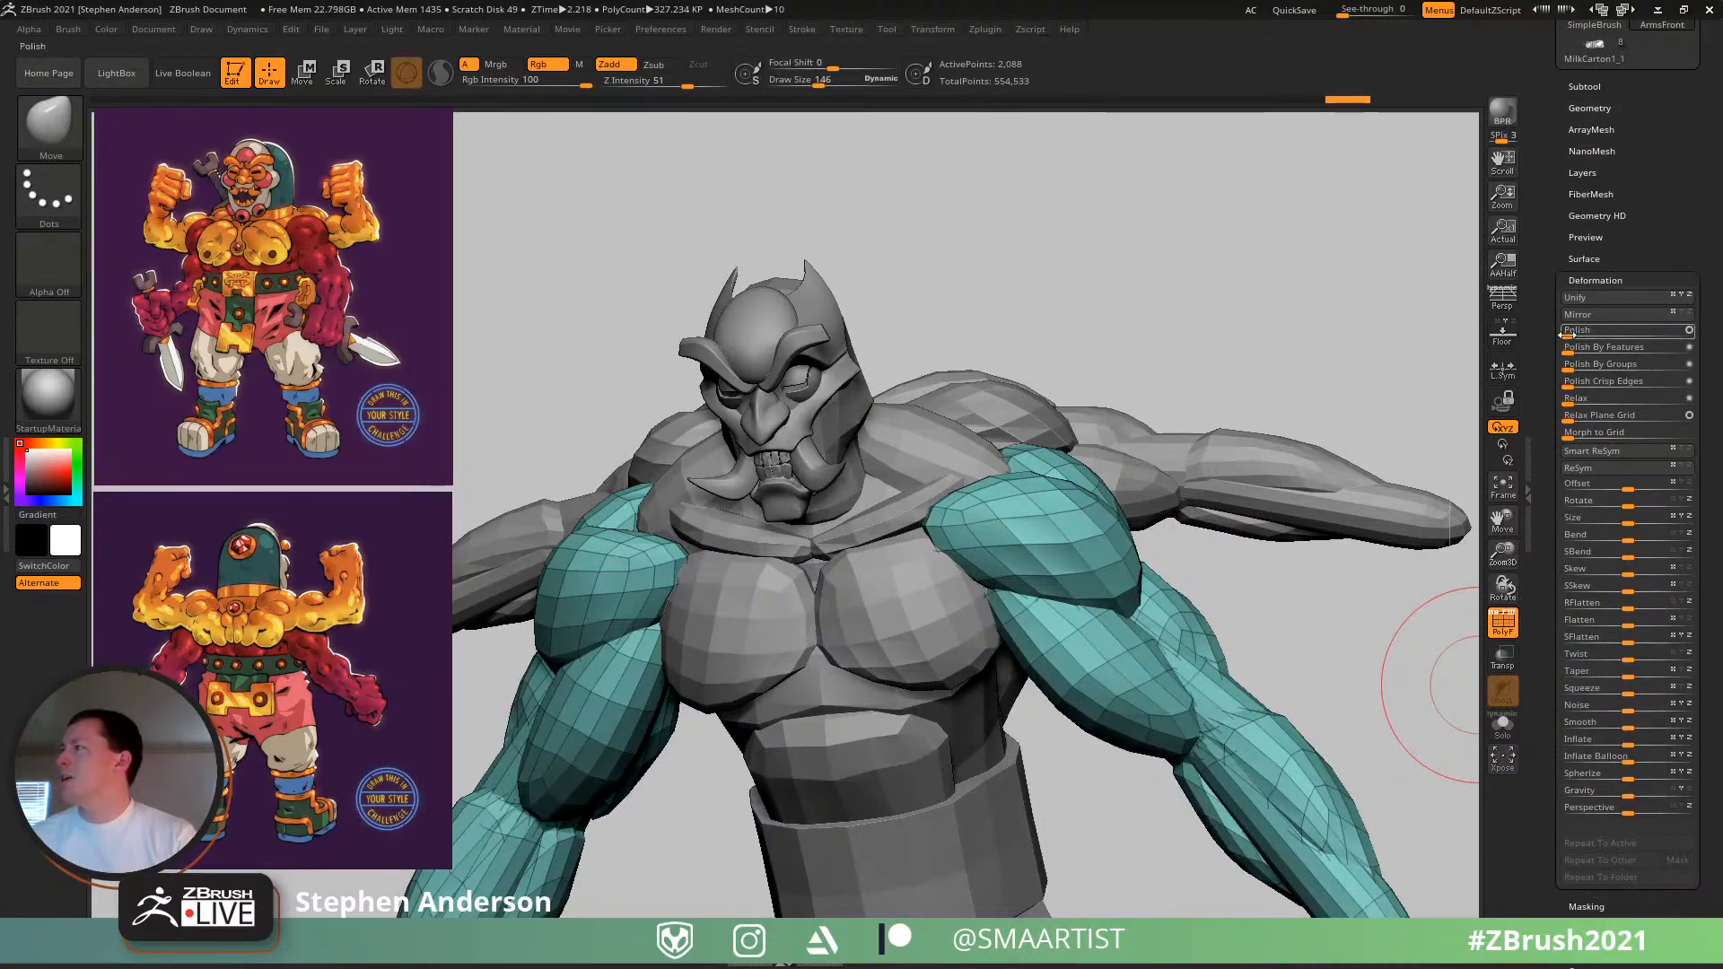
click(1589, 107)
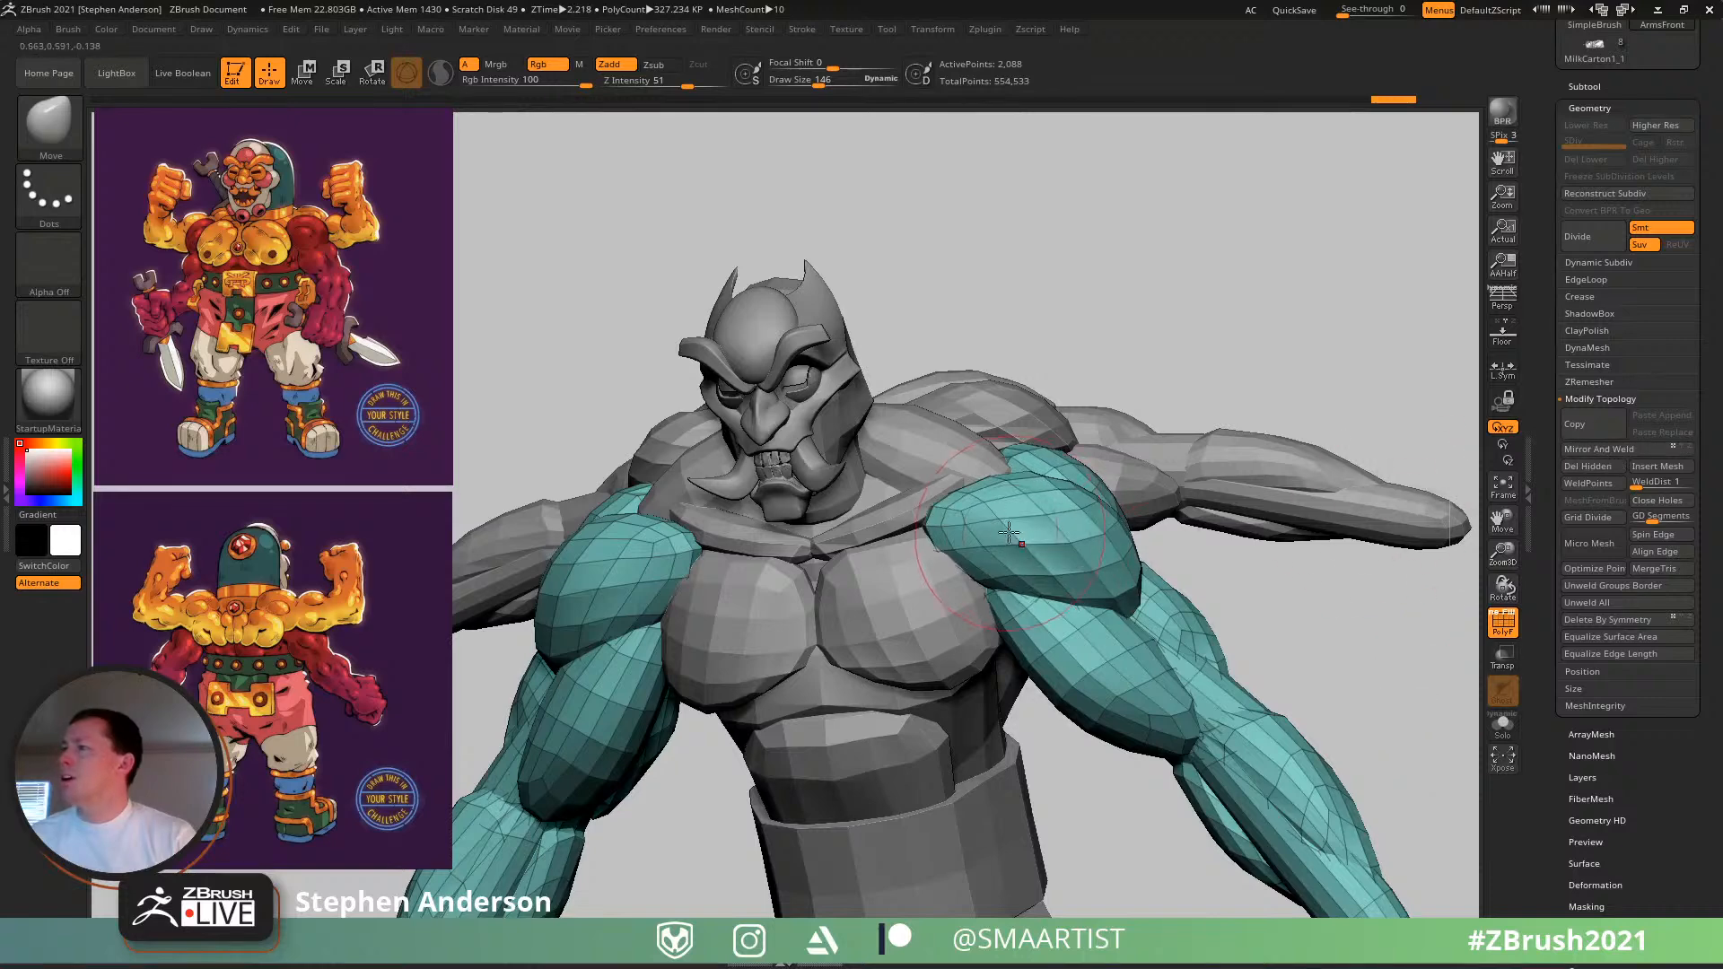
mouse_move(1011, 518)
ctrl+right_down()
mouse_move(1014, 395)
mouse_move(1080, 354)
mouse_move(1050, 379)
mouse_move(1105, 503)
mouse_move(1224, 589)
mouse_move(1234, 628)
mouse_move(1203, 596)
ctrl+right_up()
key(d)
key(shift+f)
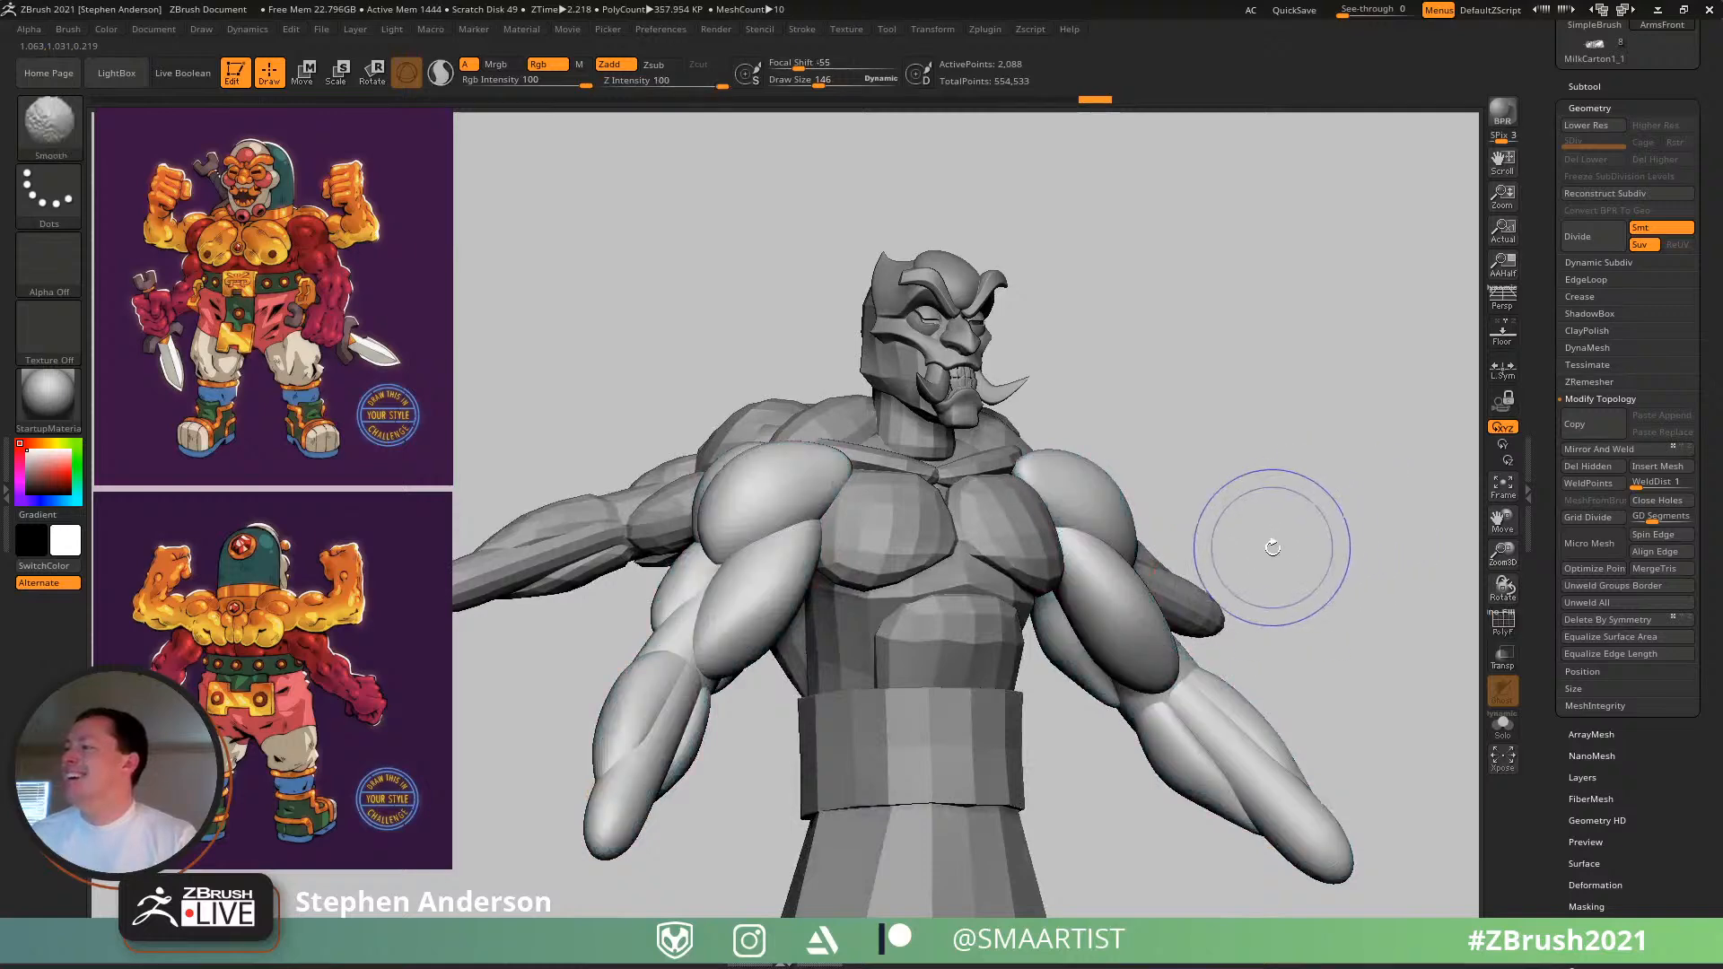
mouse_move(1269, 539)
right_down()
mouse_move(1269, 504)
mouse_move(1234, 549)
mouse_move(1239, 485)
mouse_move(1127, 547)
mouse_move(1139, 515)
mouse_move(1213, 582)
mouse_move(1276, 567)
mouse_move(1191, 582)
right_up()
- Divide ArmsFront to subdivision level 2 and DynaMesh it at resolution 128, declining to freeze the subdivision levels
key(shift+d)
key(d)
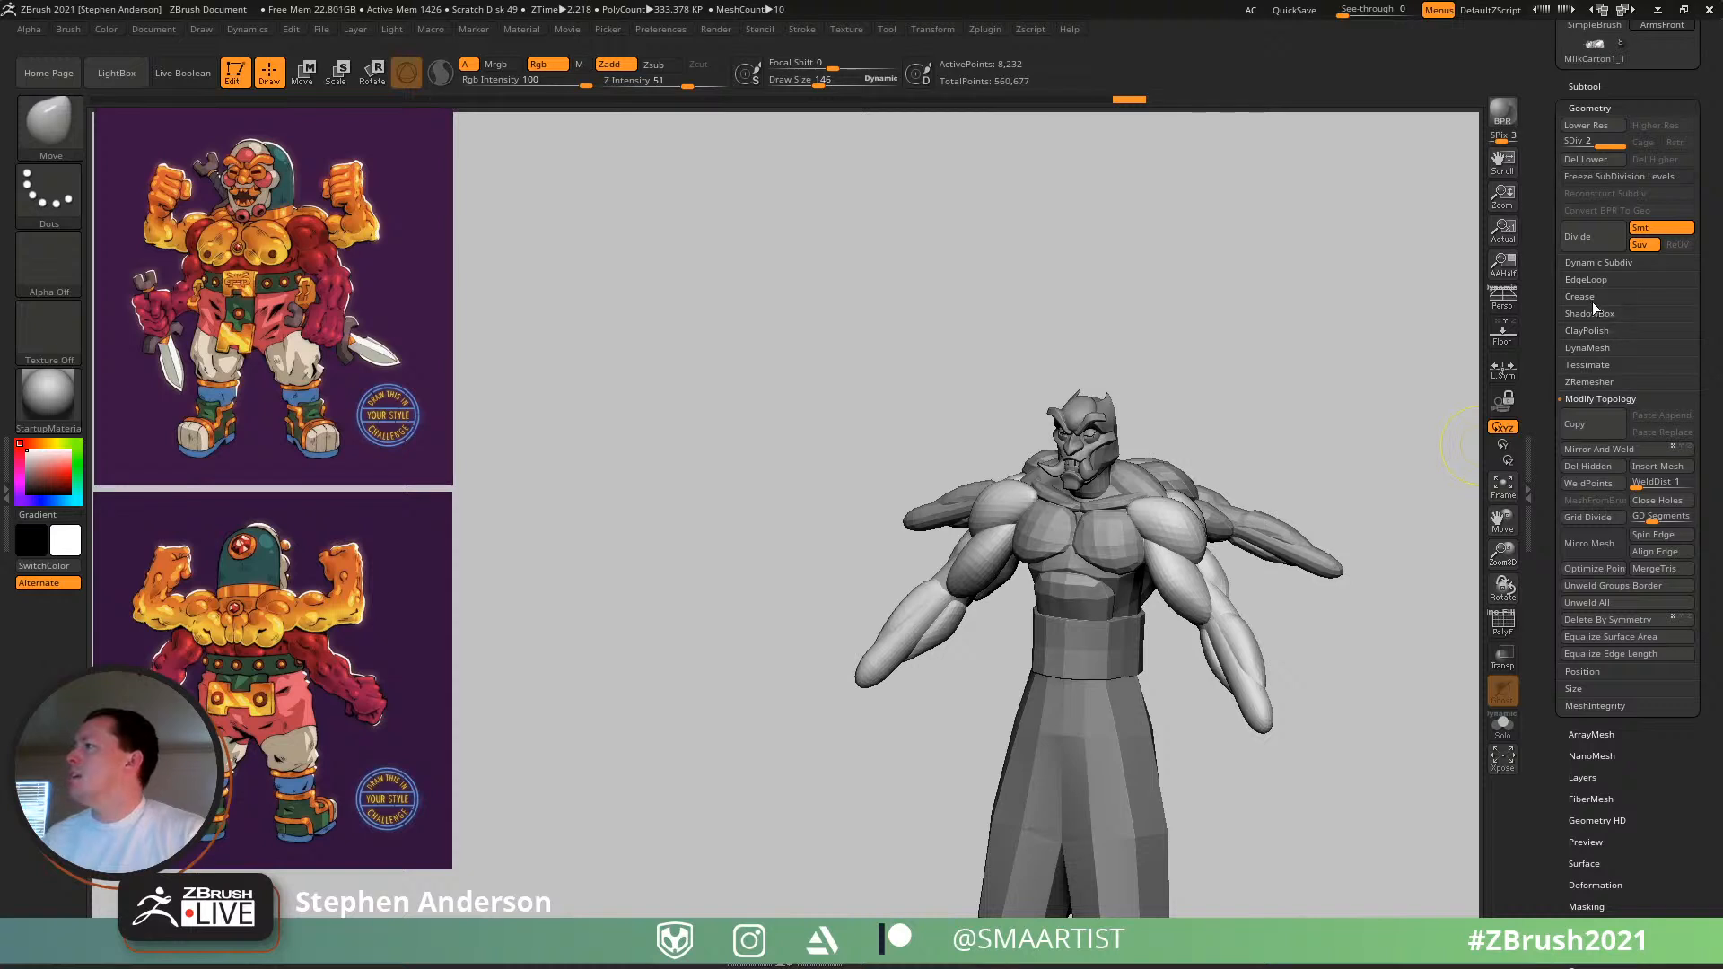
click(1590, 349)
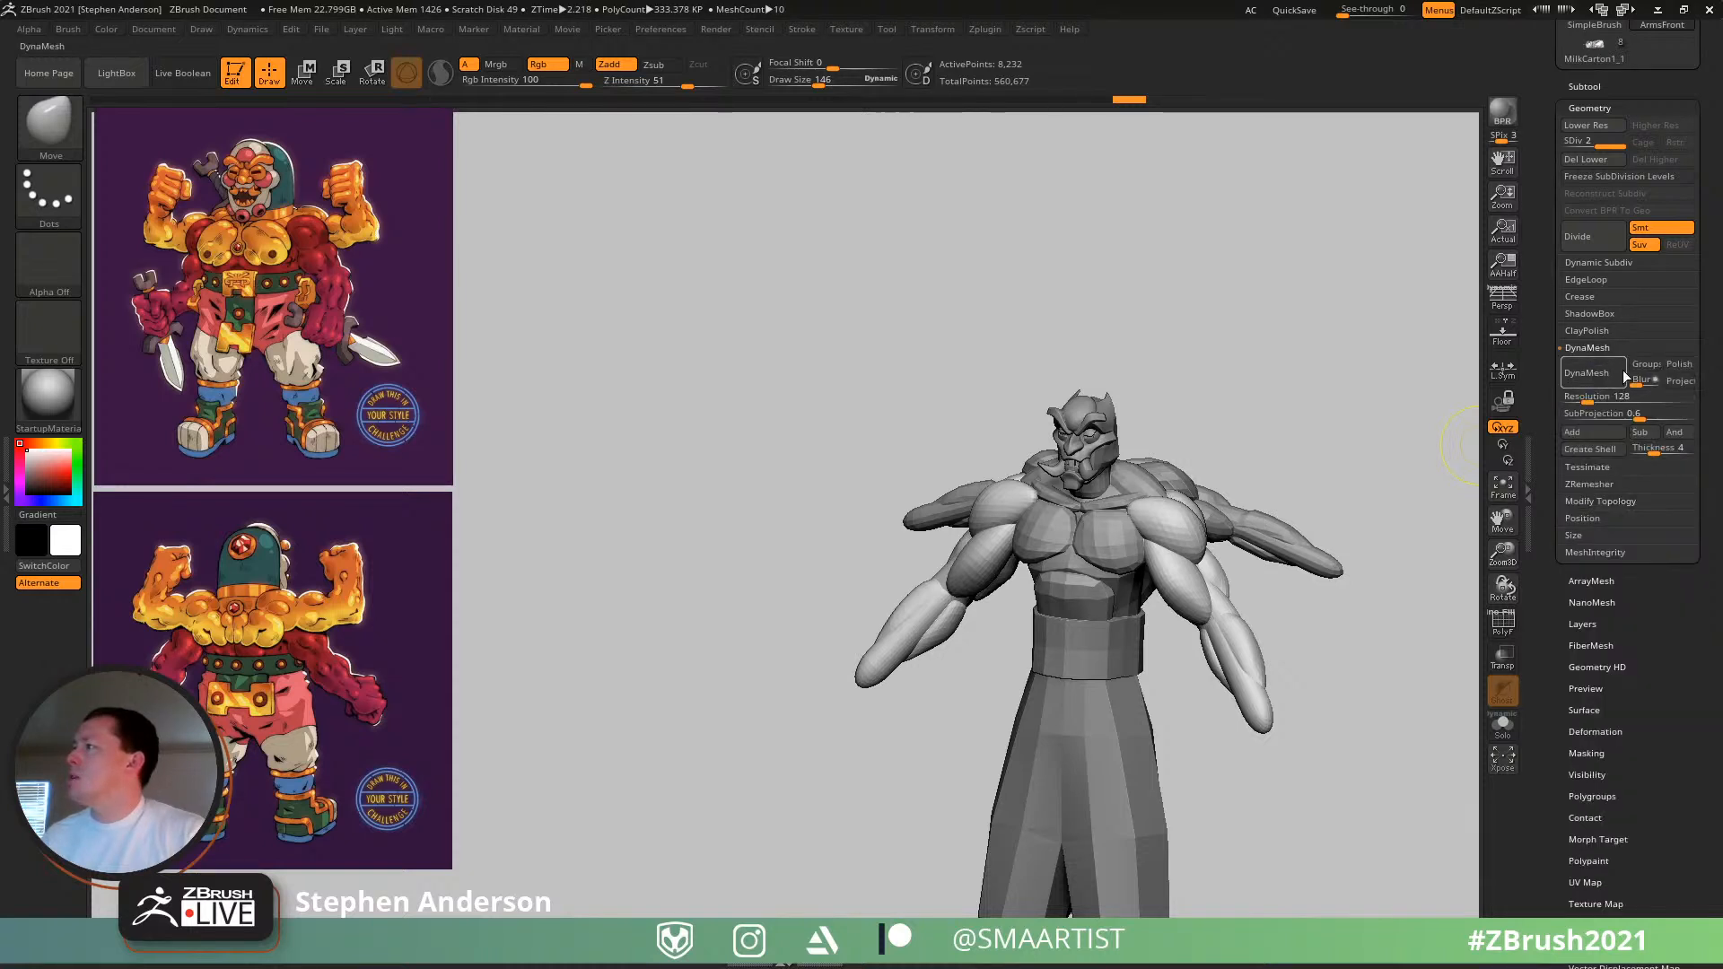
click(1598, 370)
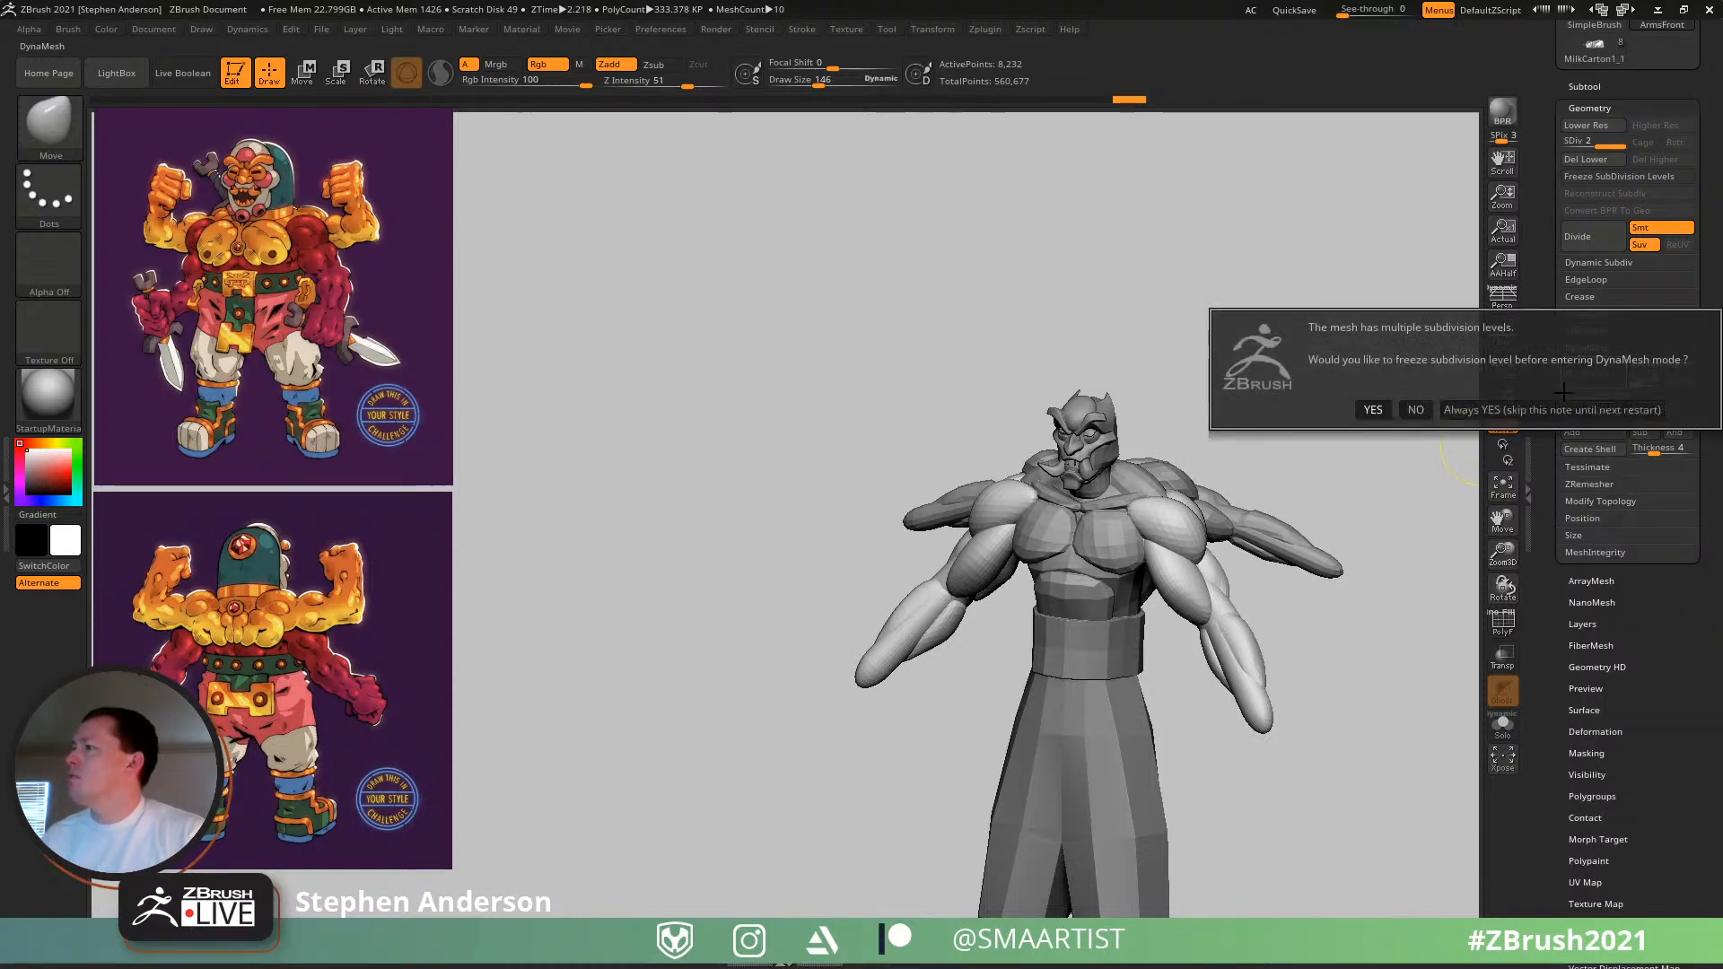
click(1415, 408)
ctrl+right_drag(1131, 573, 1058, 567)
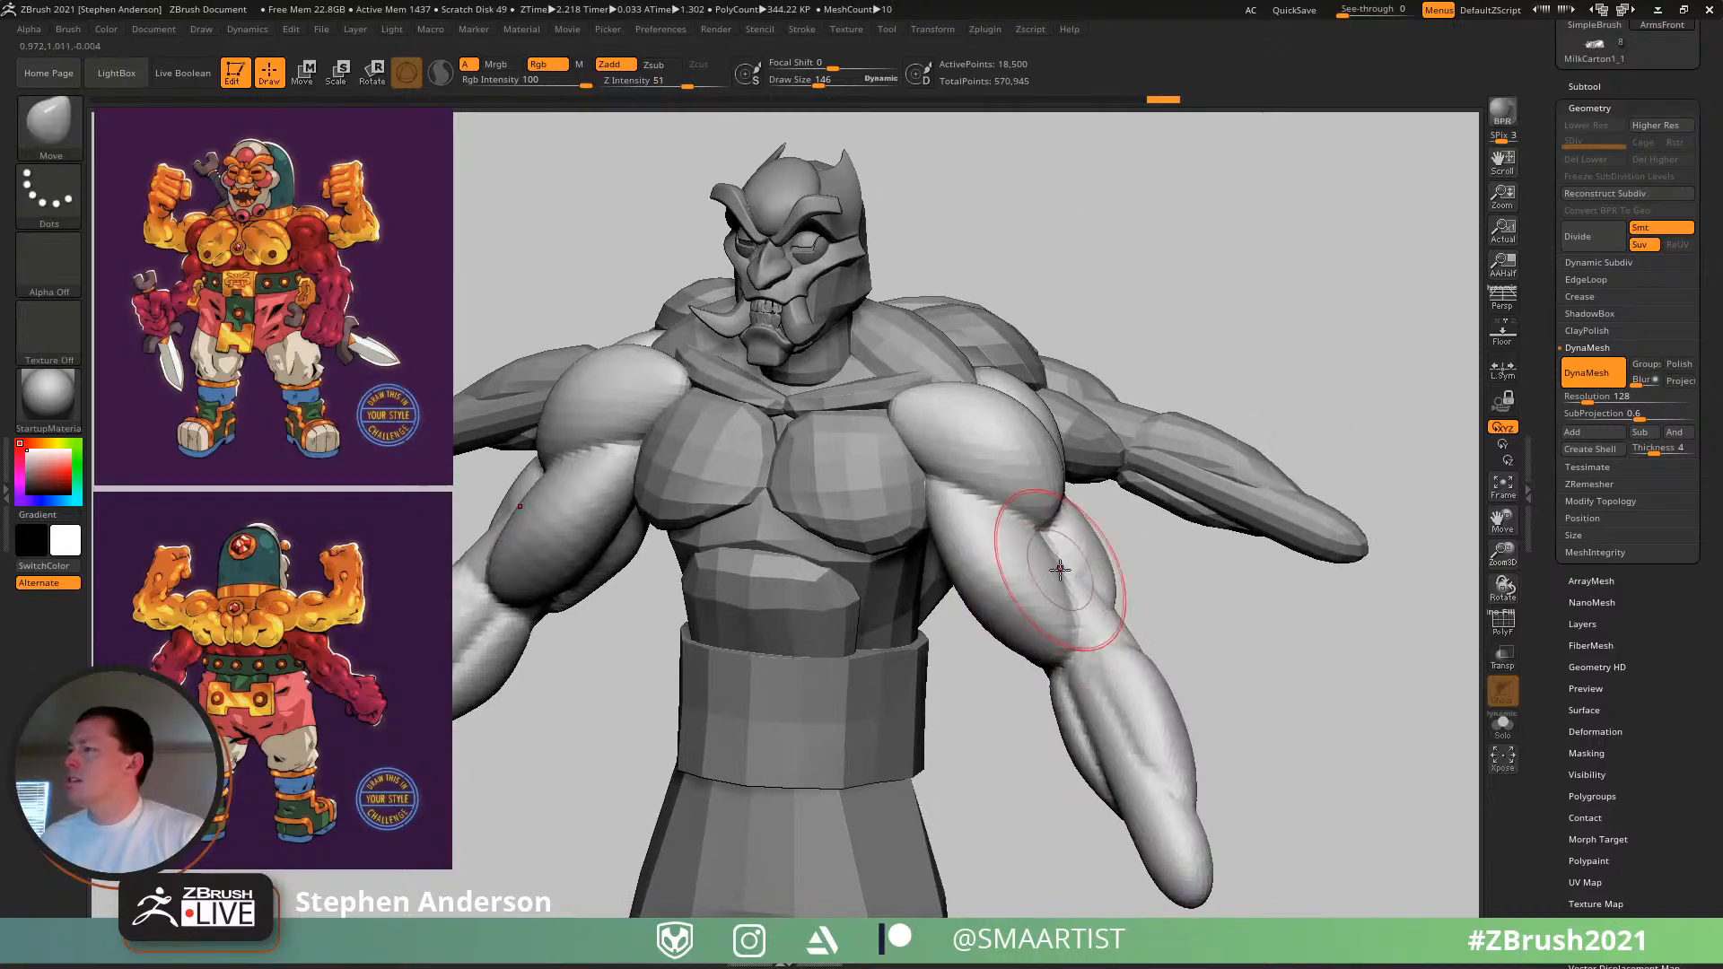
- Show the polyframe and smooth the creases between the front shoulder, biceps and elbow with the Smooth brush at size 81
key(shift+f)
ctrl+right_drag(1052, 449, 1113, 587)
key(s)
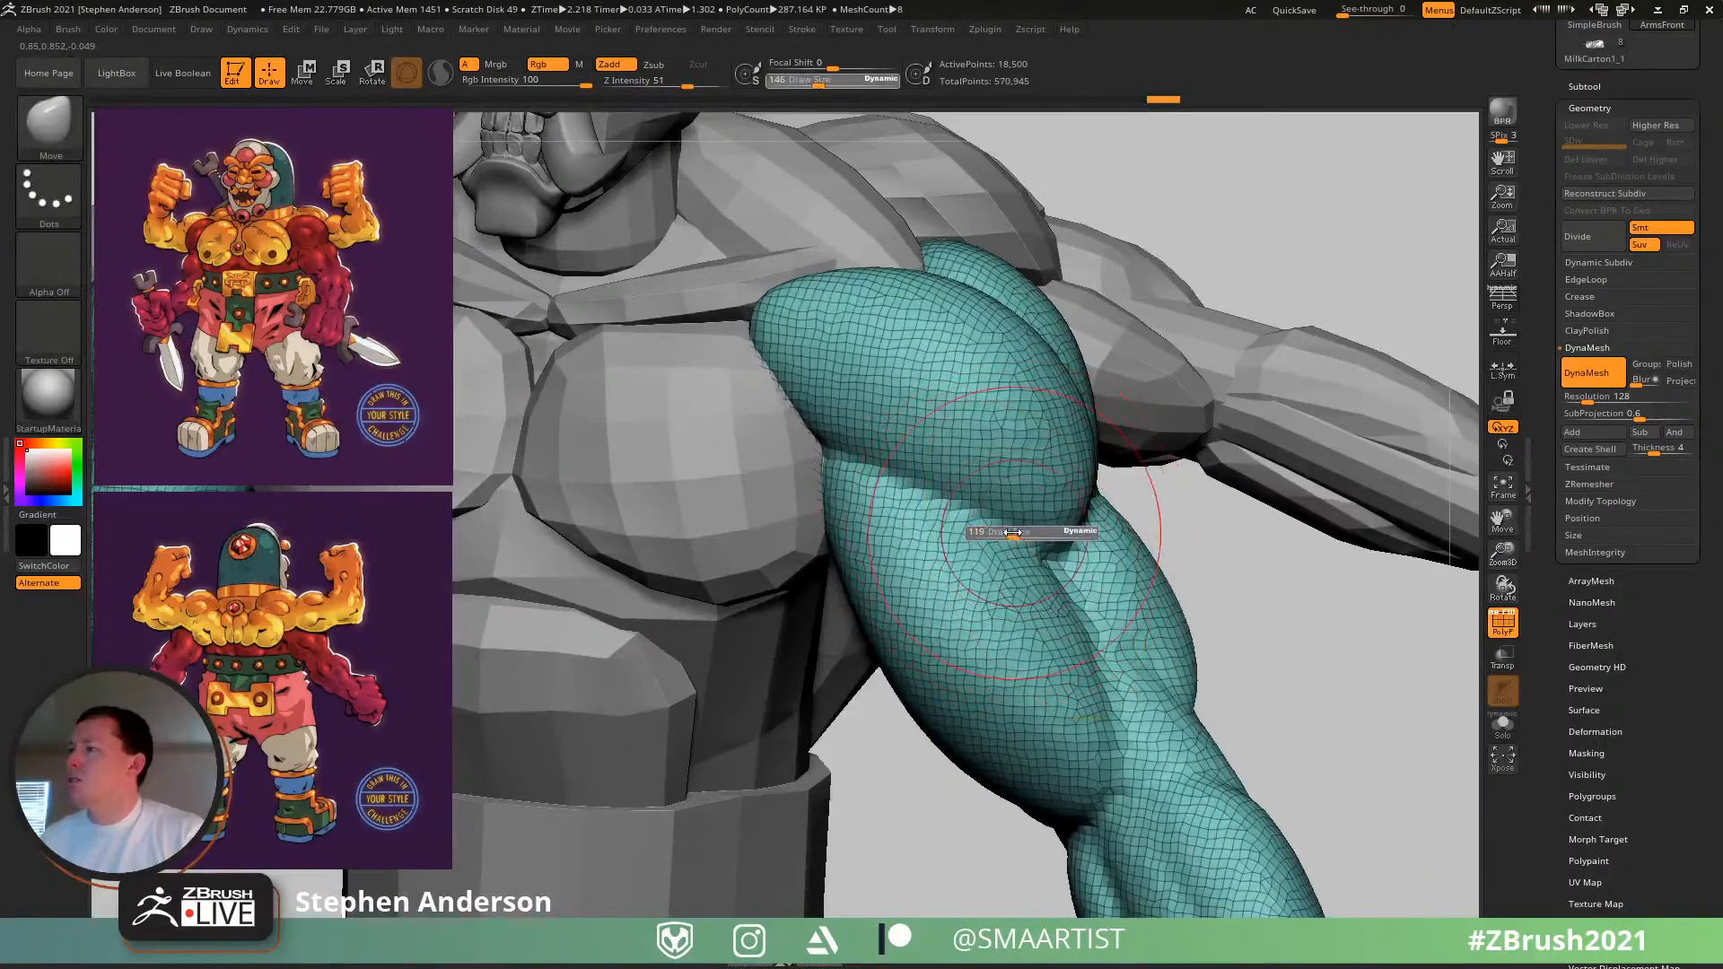
drag(1019, 531, 1006, 533)
shift+drag(893, 461, 1000, 524)
mouse_move(1059, 552)
shift+mouse_down()
mouse_move(1111, 608)
mouse_move(1111, 668)
shift+mouse_up()
mouse_move(1217, 767)
ctrl+right_down()
mouse_move(1193, 629)
mouse_move(1041, 543)
ctrl+right_up()
right_drag(981, 789, 1244, 485)
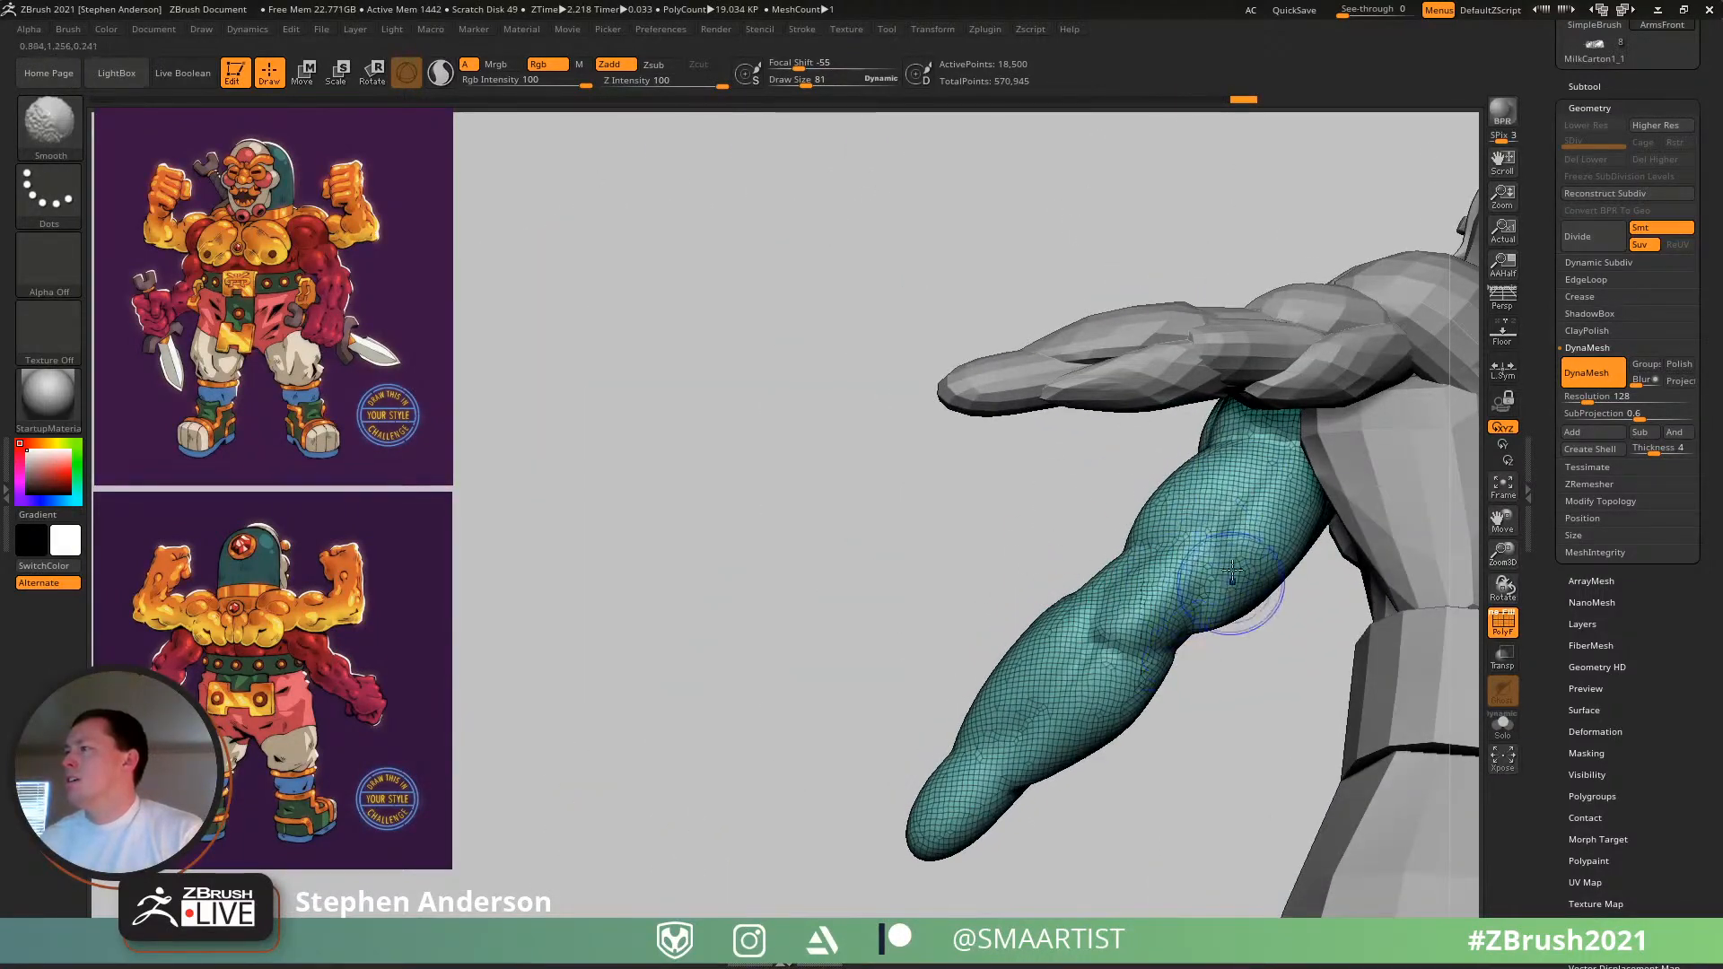
- Hide the polyframe and smooth the remaining muscle seams along the upper arm and forearm from all sides at brush size 81
key(shift+f)
right_drag(1146, 508, 1167, 476)
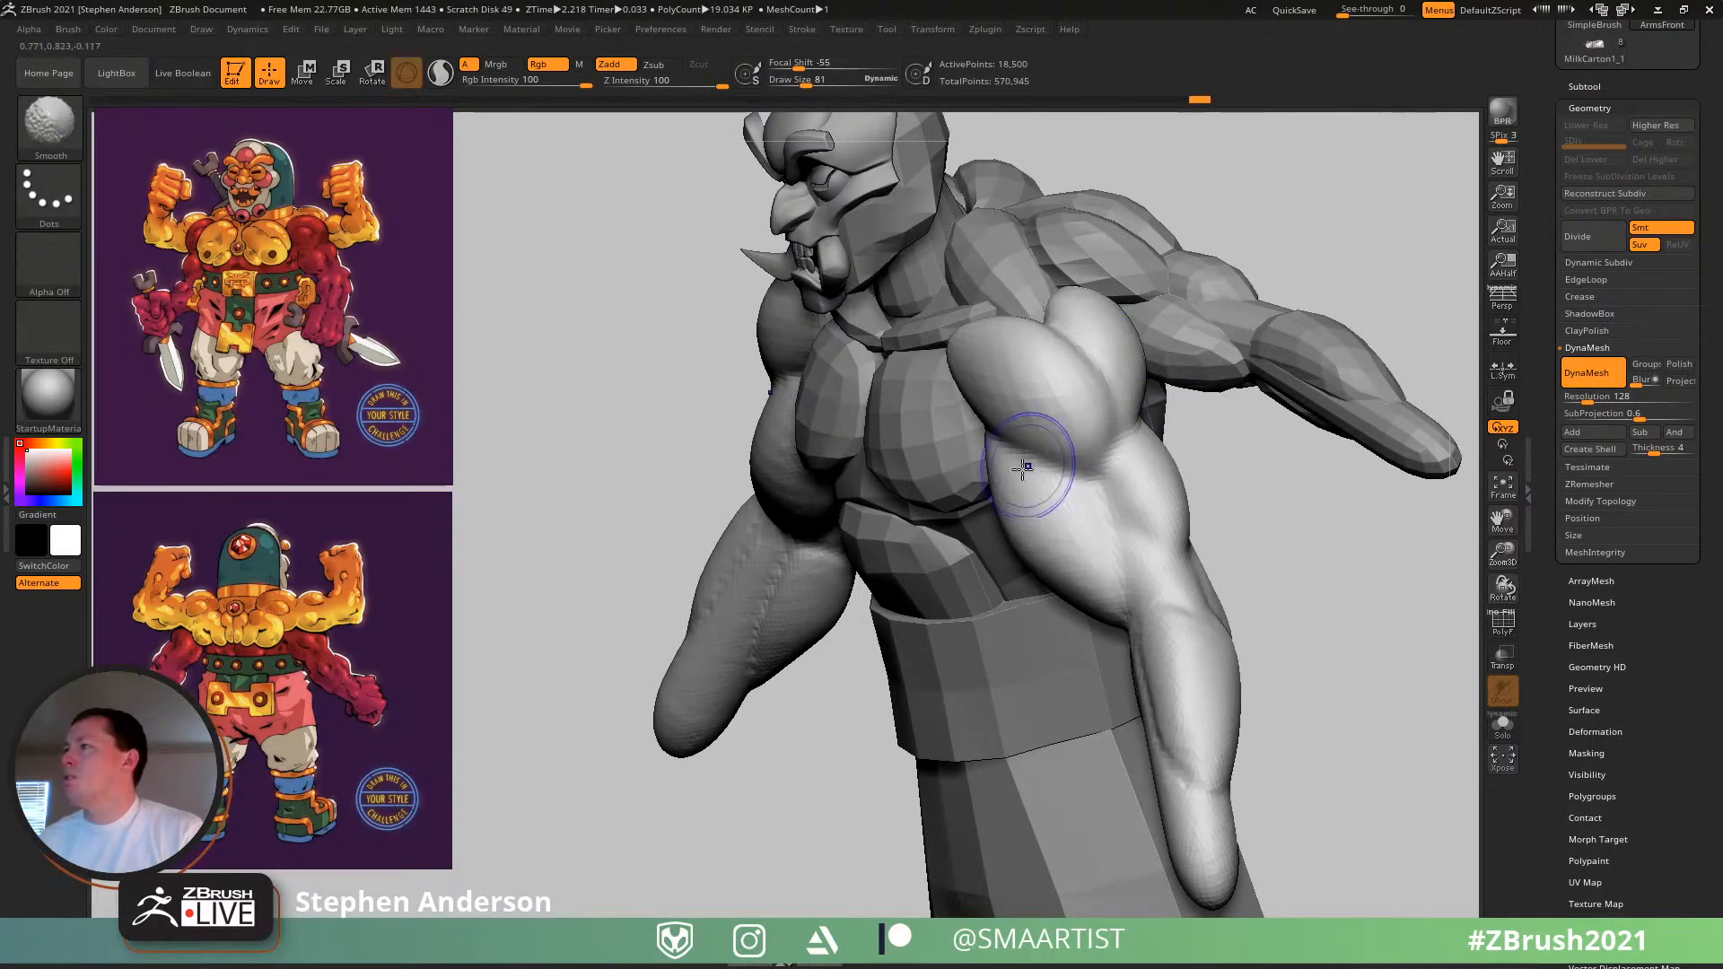
right_drag(1022, 468, 1153, 426)
right_drag(1119, 619, 1156, 574)
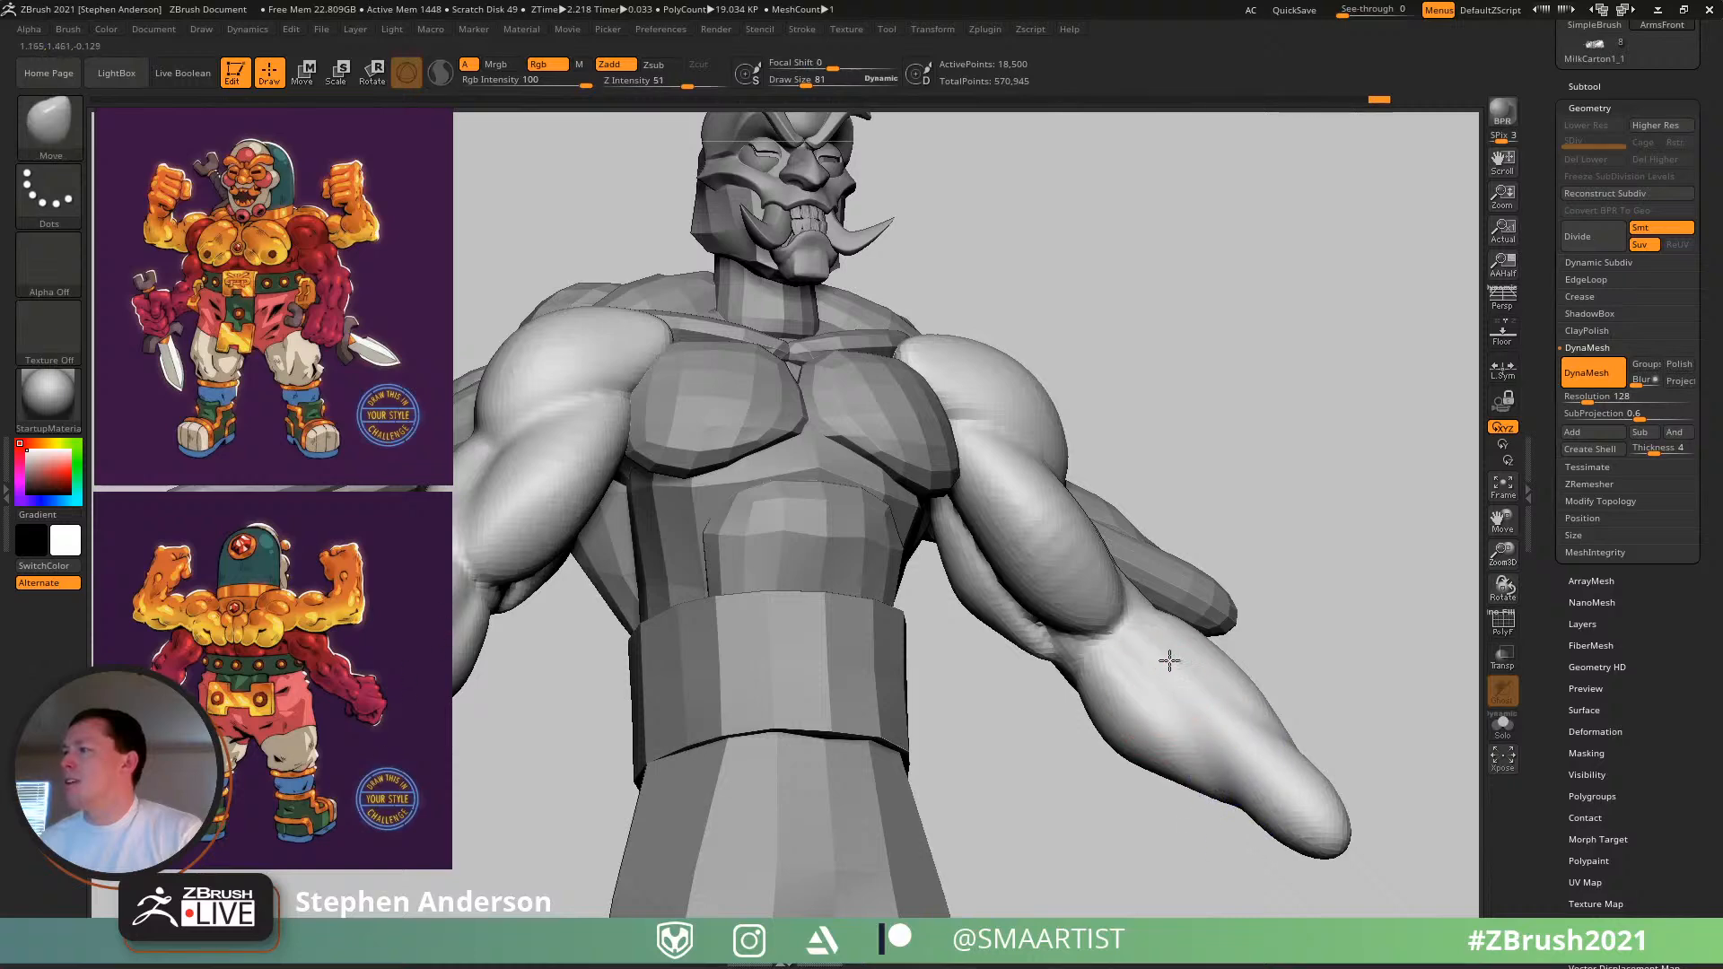
right_drag(1165, 661, 1076, 619)
mouse_move(1158, 682)
right_down()
mouse_move(987, 560)
mouse_move(1119, 500)
mouse_move(1028, 471)
mouse_move(1050, 660)
right_up()
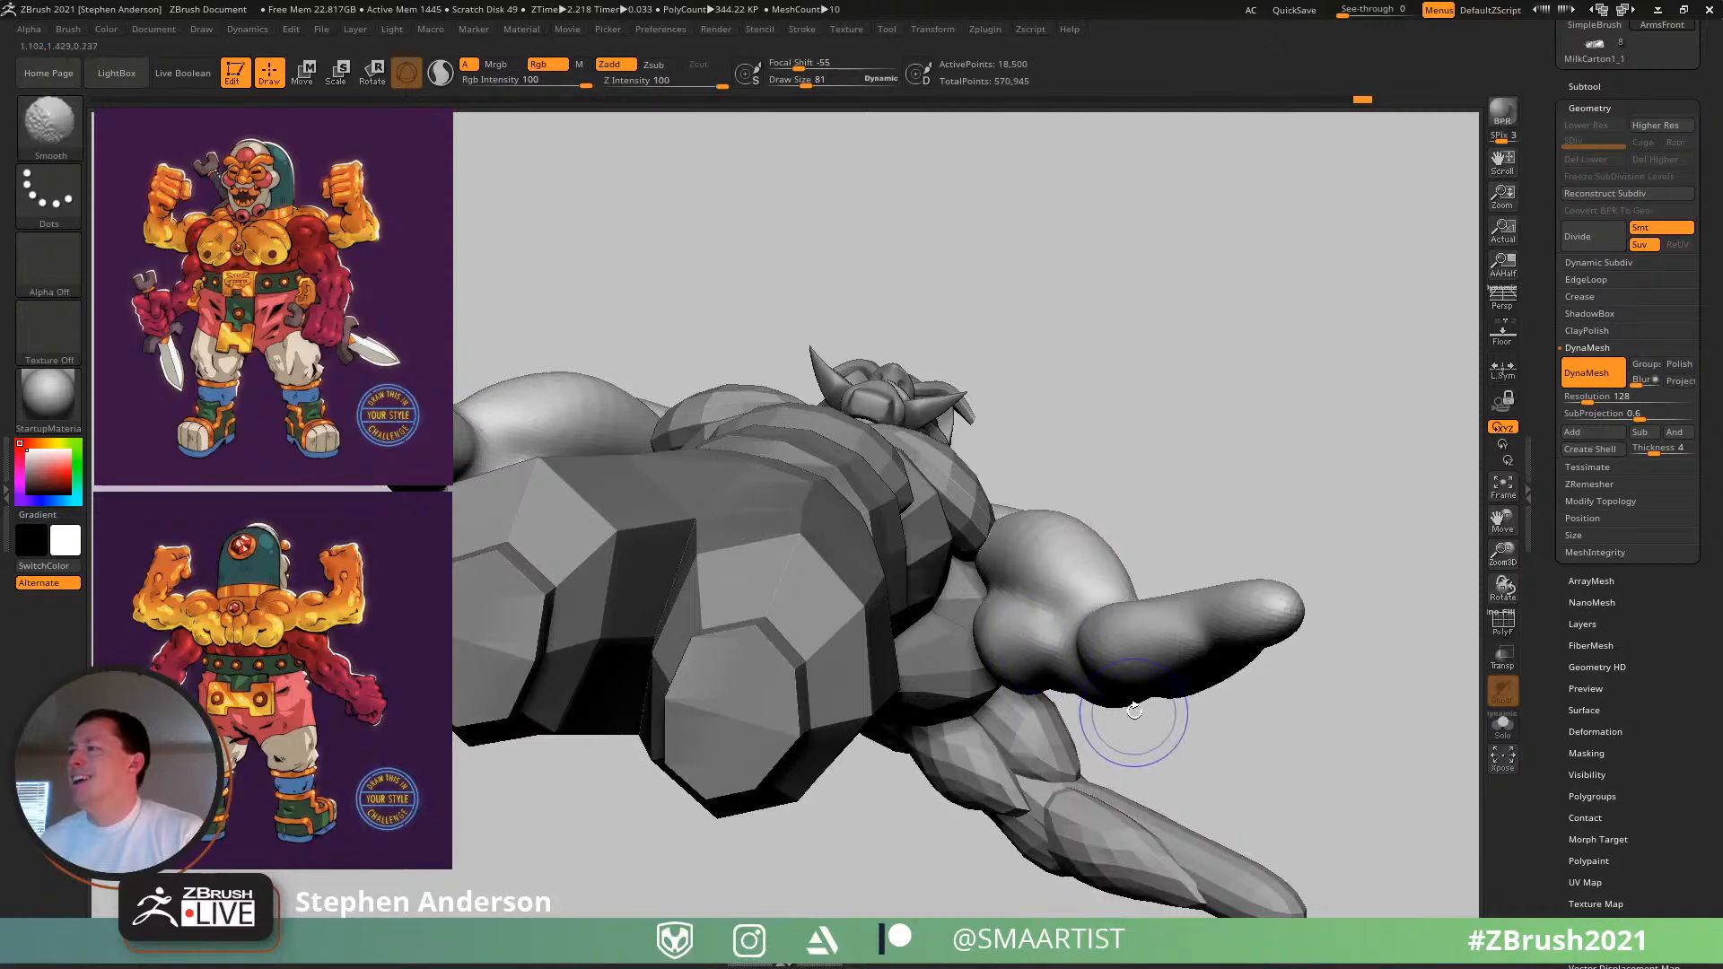
mouse_move(1134, 710)
right_down()
mouse_move(1128, 470)
mouse_move(1083, 516)
right_up()
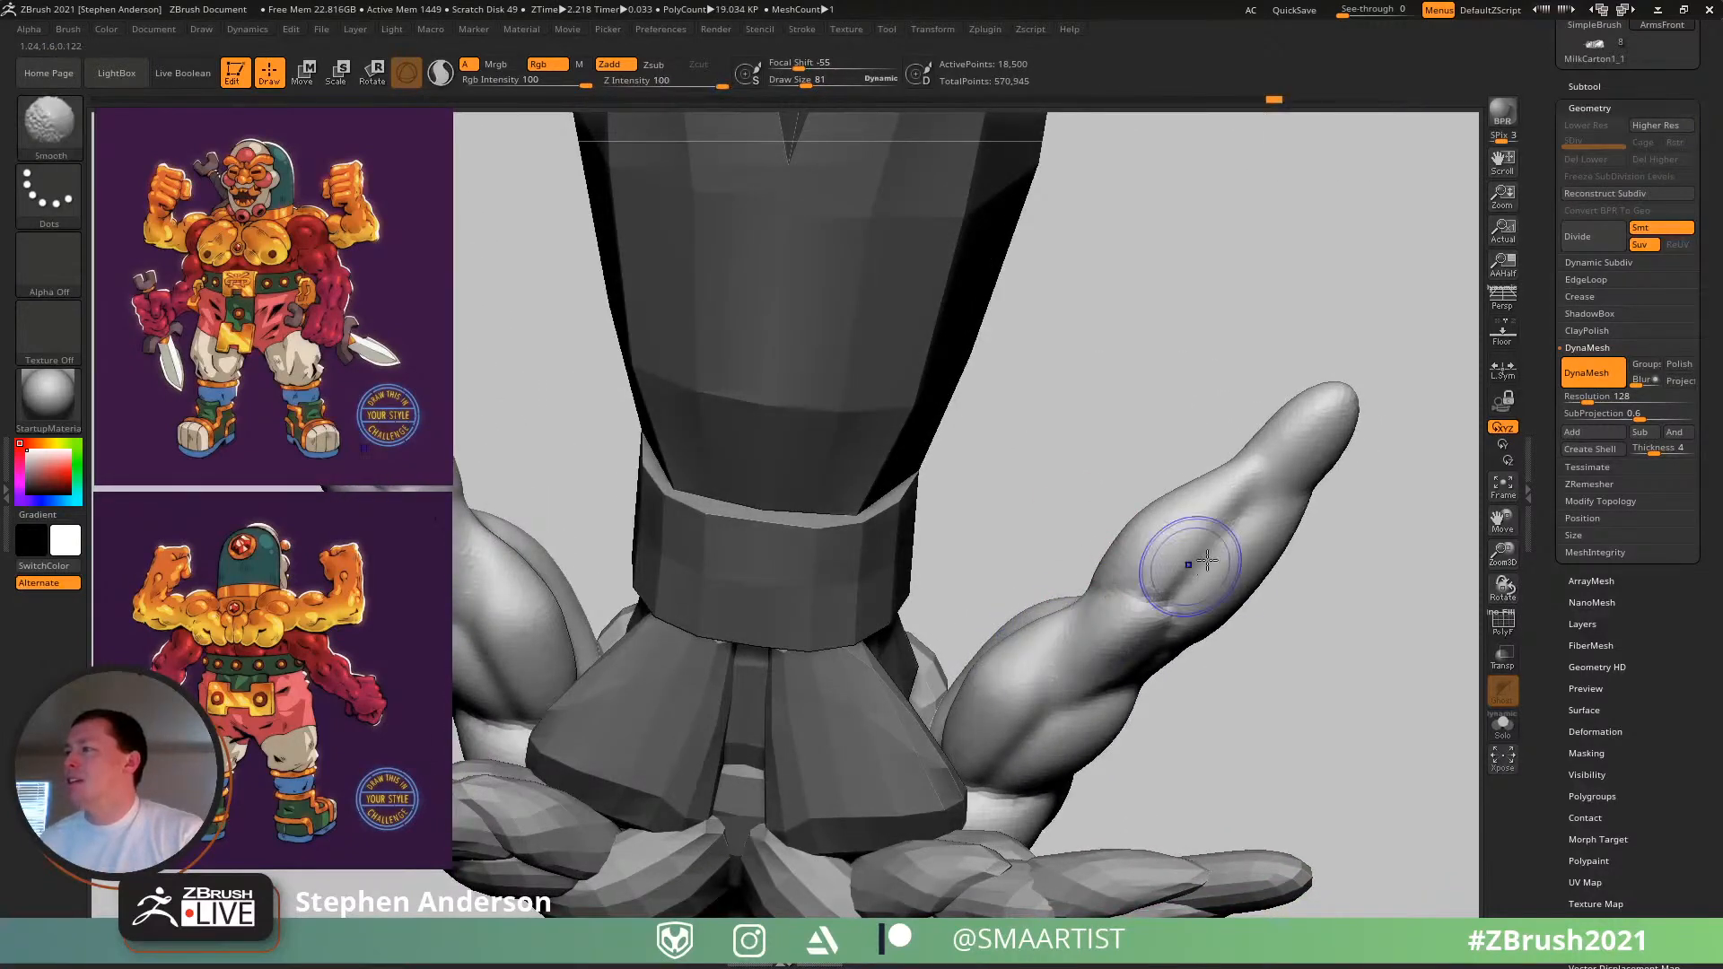
mouse_move(1207, 561)
mouse_down()
mouse_move(1161, 606)
mouse_move(1239, 539)
mouse_up()
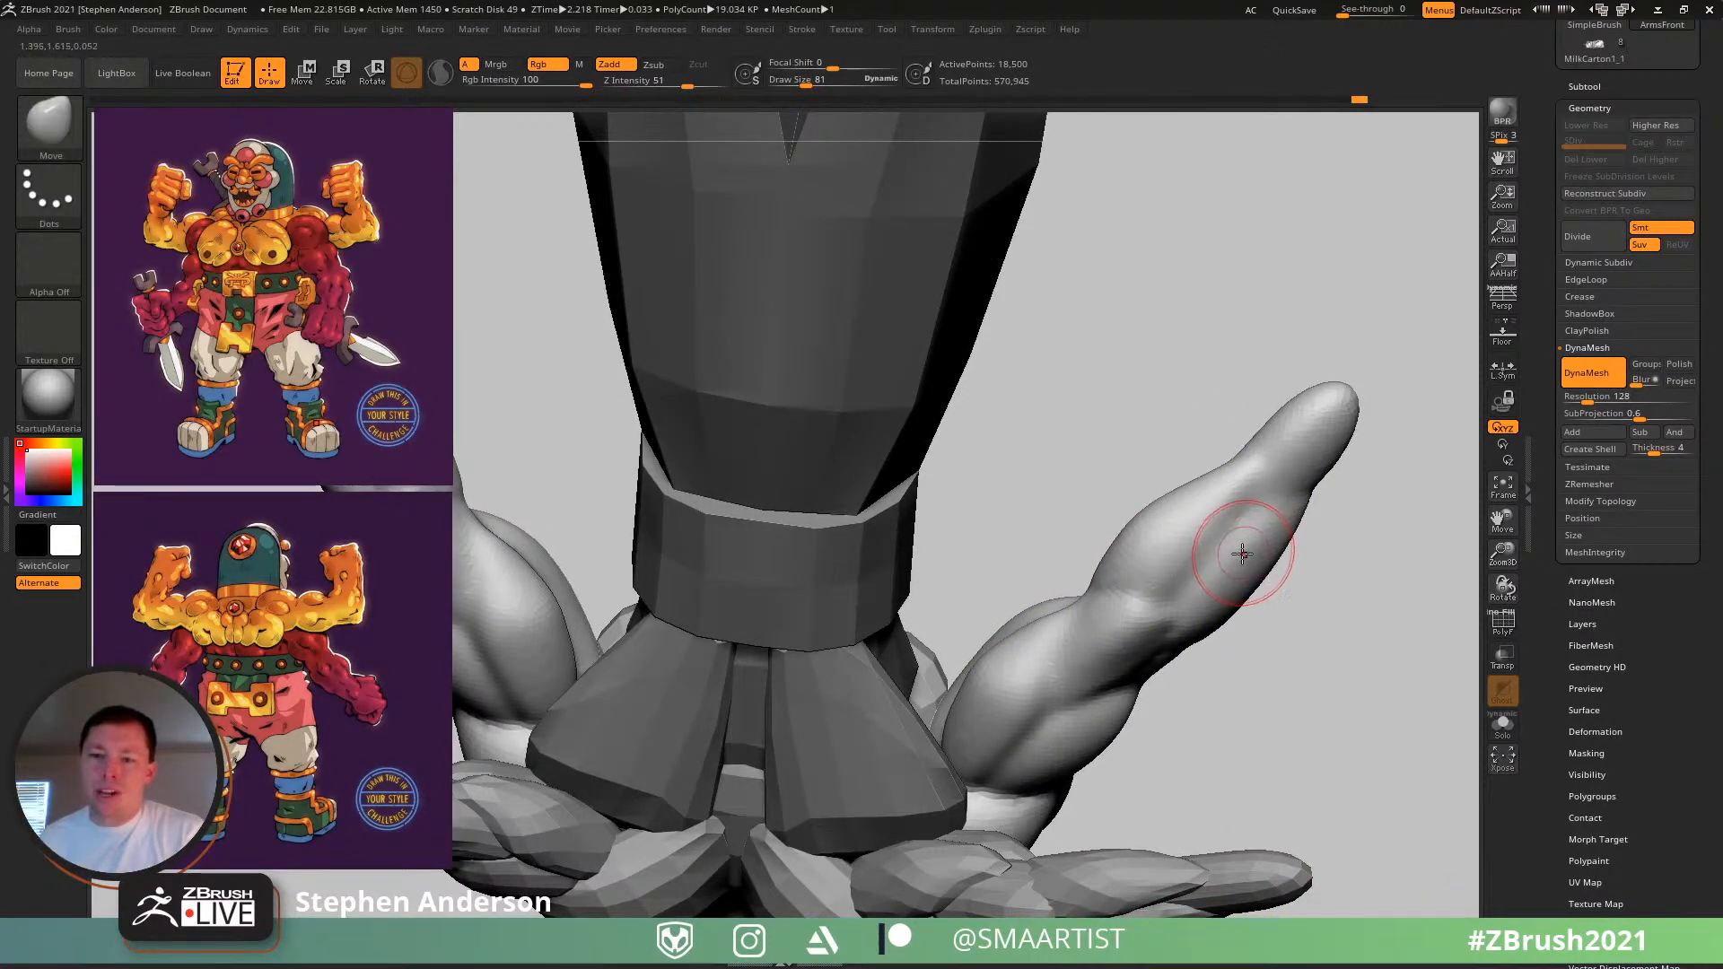
- Adjust the contours of the front forearm and elbow with the Move brush at size 119, reducing the brush to size 81
mouse_move(1208, 523)
right_down()
mouse_move(1146, 773)
mouse_move(1150, 841)
mouse_move(1214, 390)
mouse_move(1127, 461)
mouse_move(1223, 577)
mouse_move(1181, 544)
mouse_move(1179, 619)
mouse_move(1243, 574)
mouse_move(1010, 586)
right_up()
key(s)
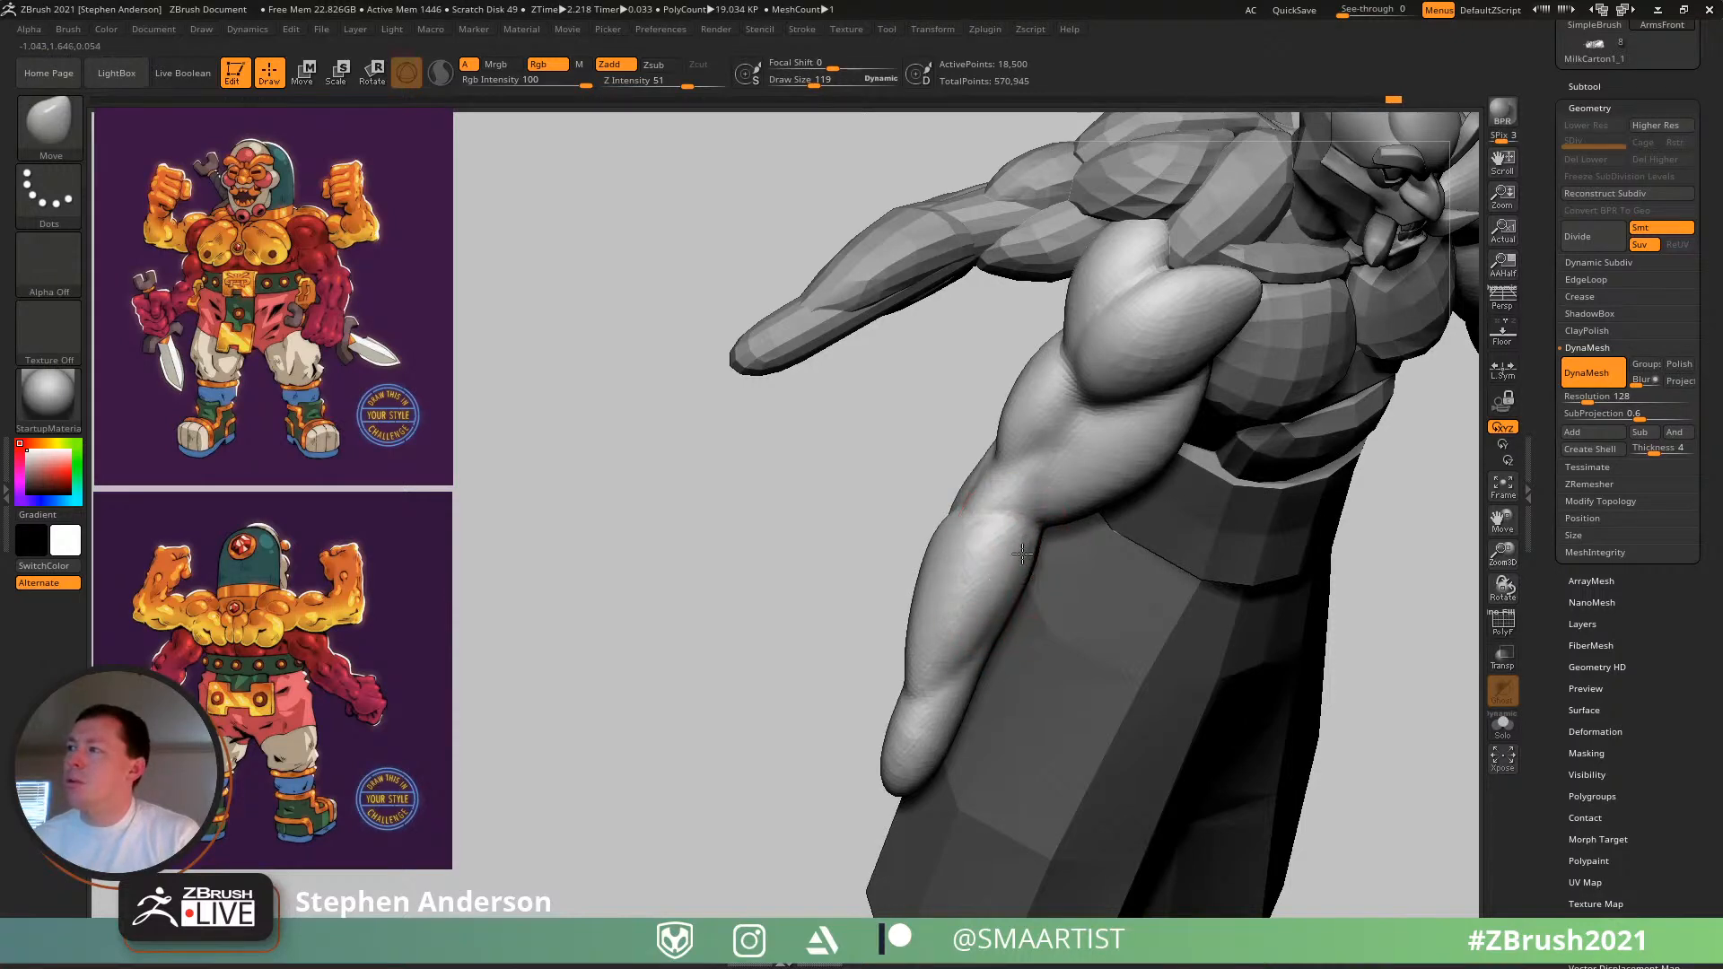
mouse_move(1022, 553)
right_down()
mouse_move(981, 532)
mouse_move(972, 547)
mouse_move(1063, 610)
right_up()
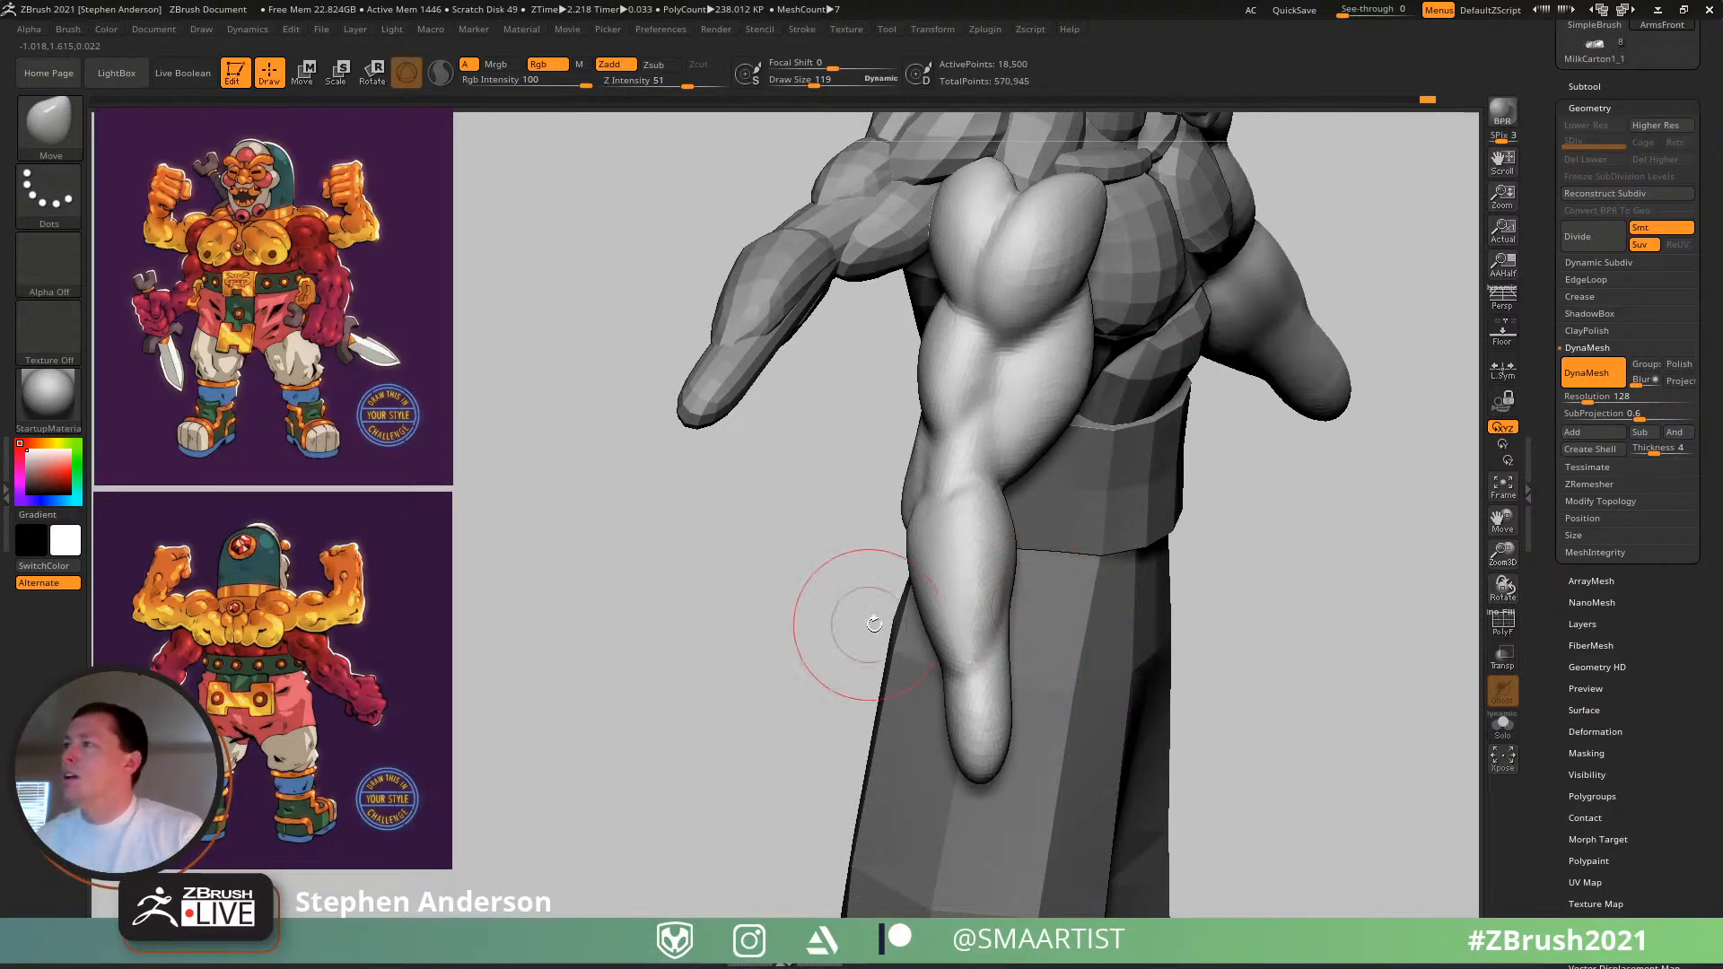
mouse_move(1050, 582)
right_down()
mouse_move(1028, 646)
mouse_move(1004, 609)
mouse_move(1038, 589)
mouse_move(916, 602)
mouse_move(1031, 596)
mouse_move(900, 491)
right_up()
key(s)
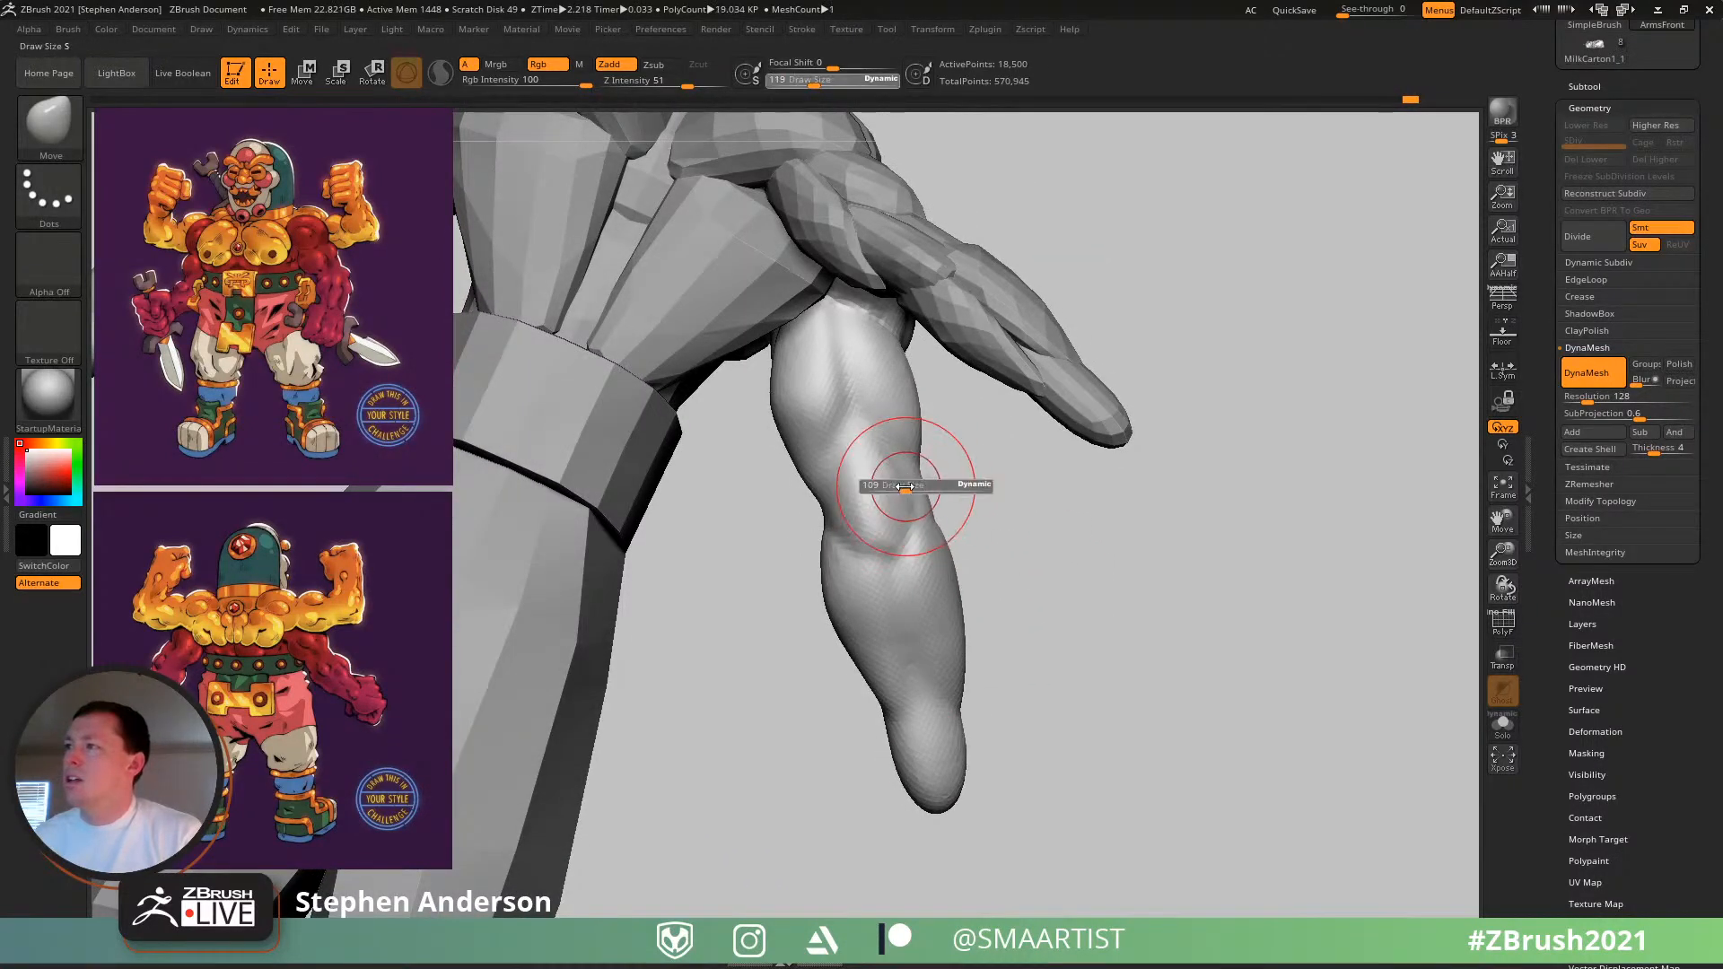
mouse_move(912, 488)
mouse_down()
mouse_move(844, 518)
mouse_move(859, 546)
mouse_up()
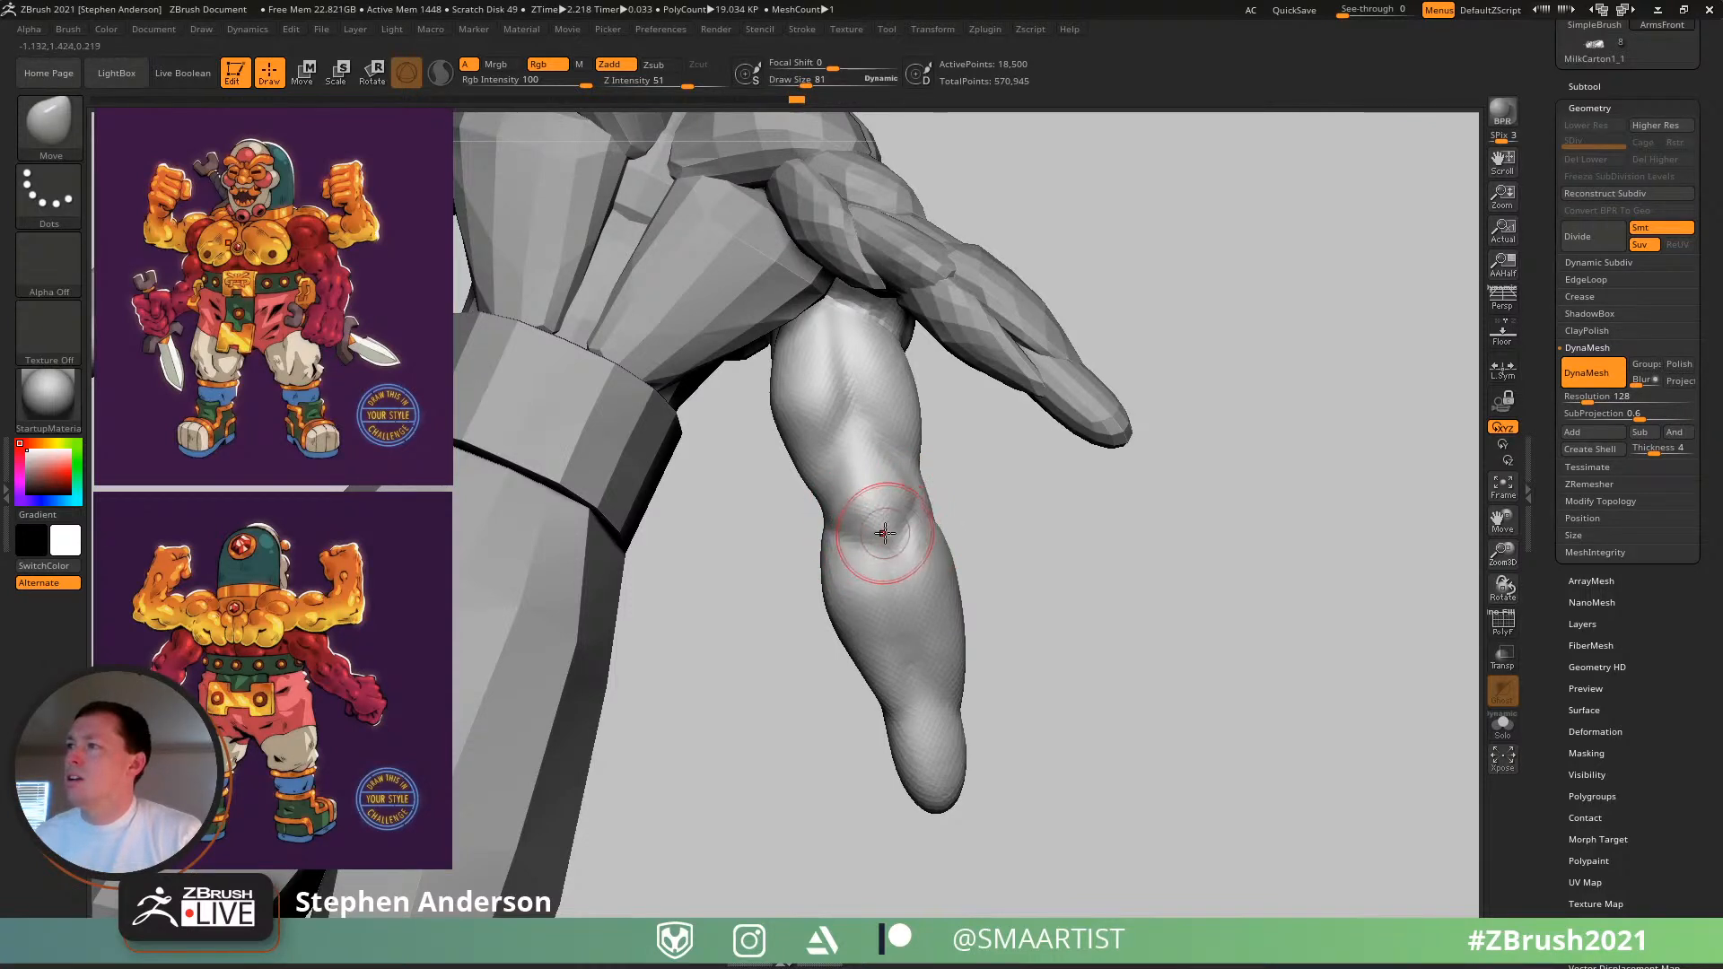
- Refine the back of the front elbow with the Move brush at size 62 and smooth the upper arm above it
key(s)
drag(884, 533, 878, 536)
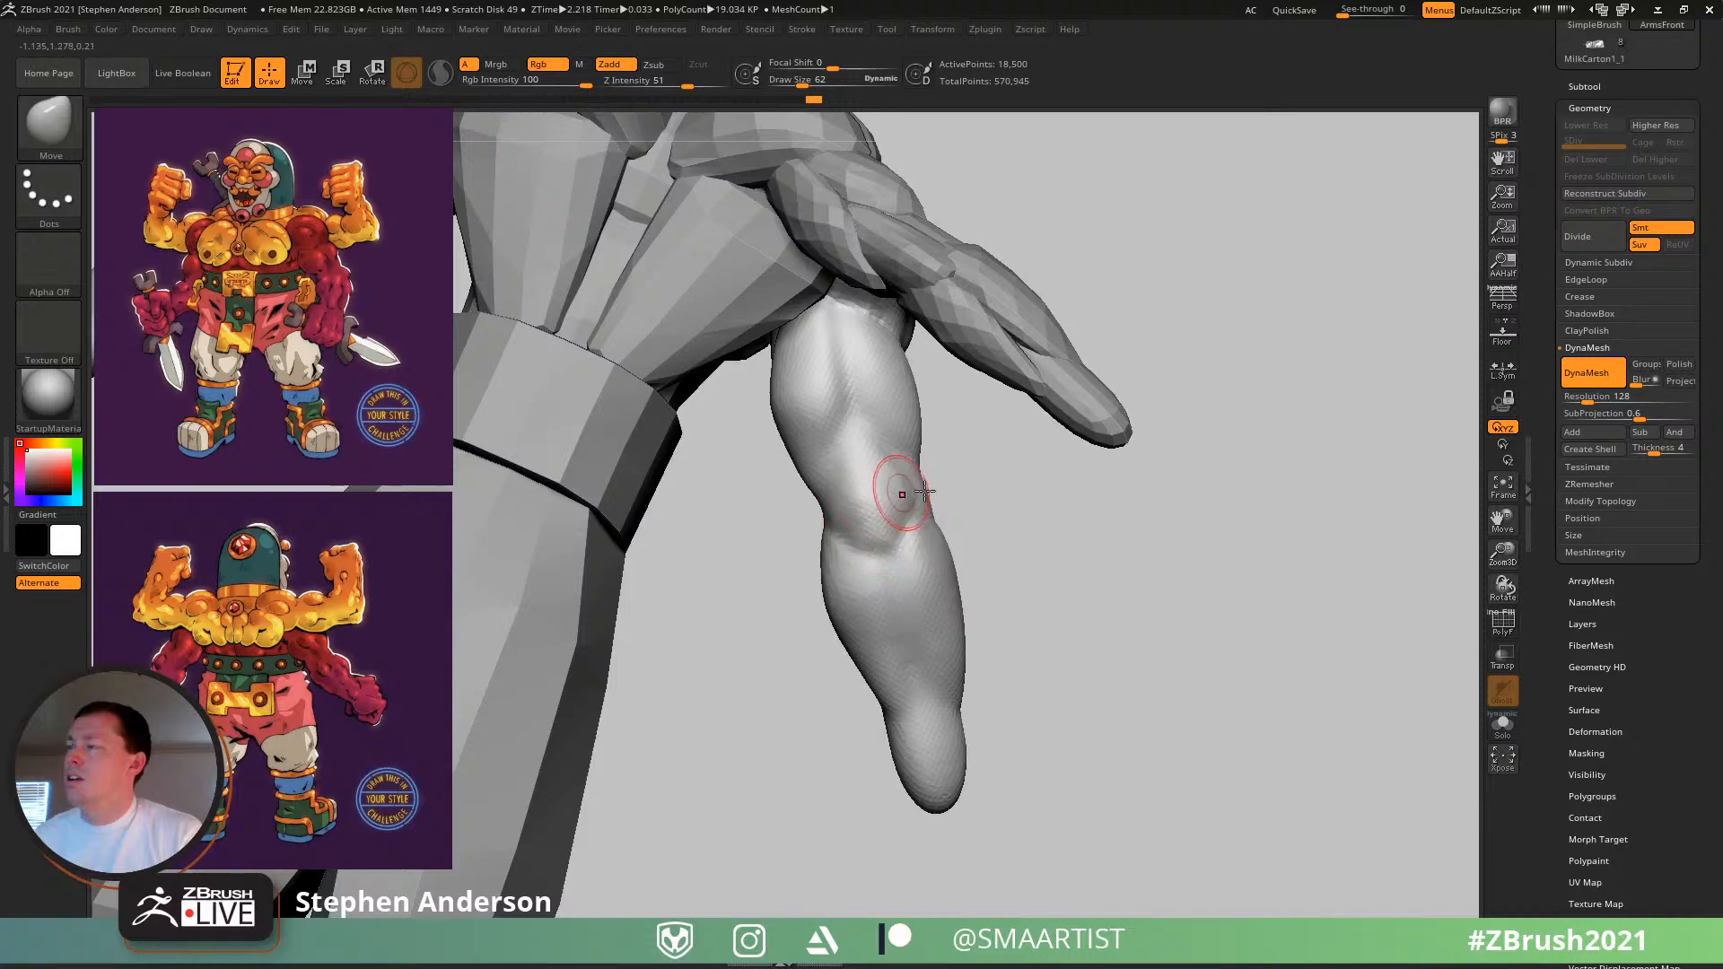
mouse_move(924, 491)
right_down()
mouse_move(904, 502)
mouse_move(886, 485)
right_up()
shift+drag(870, 468, 825, 417)
mouse_move(824, 431)
right_down()
mouse_move(831, 405)
mouse_move(828, 444)
right_up()
- Reshape the forearm silhouette with the Move brush at size 146 and smooth its outer side
key(s)
drag(867, 634, 938, 631)
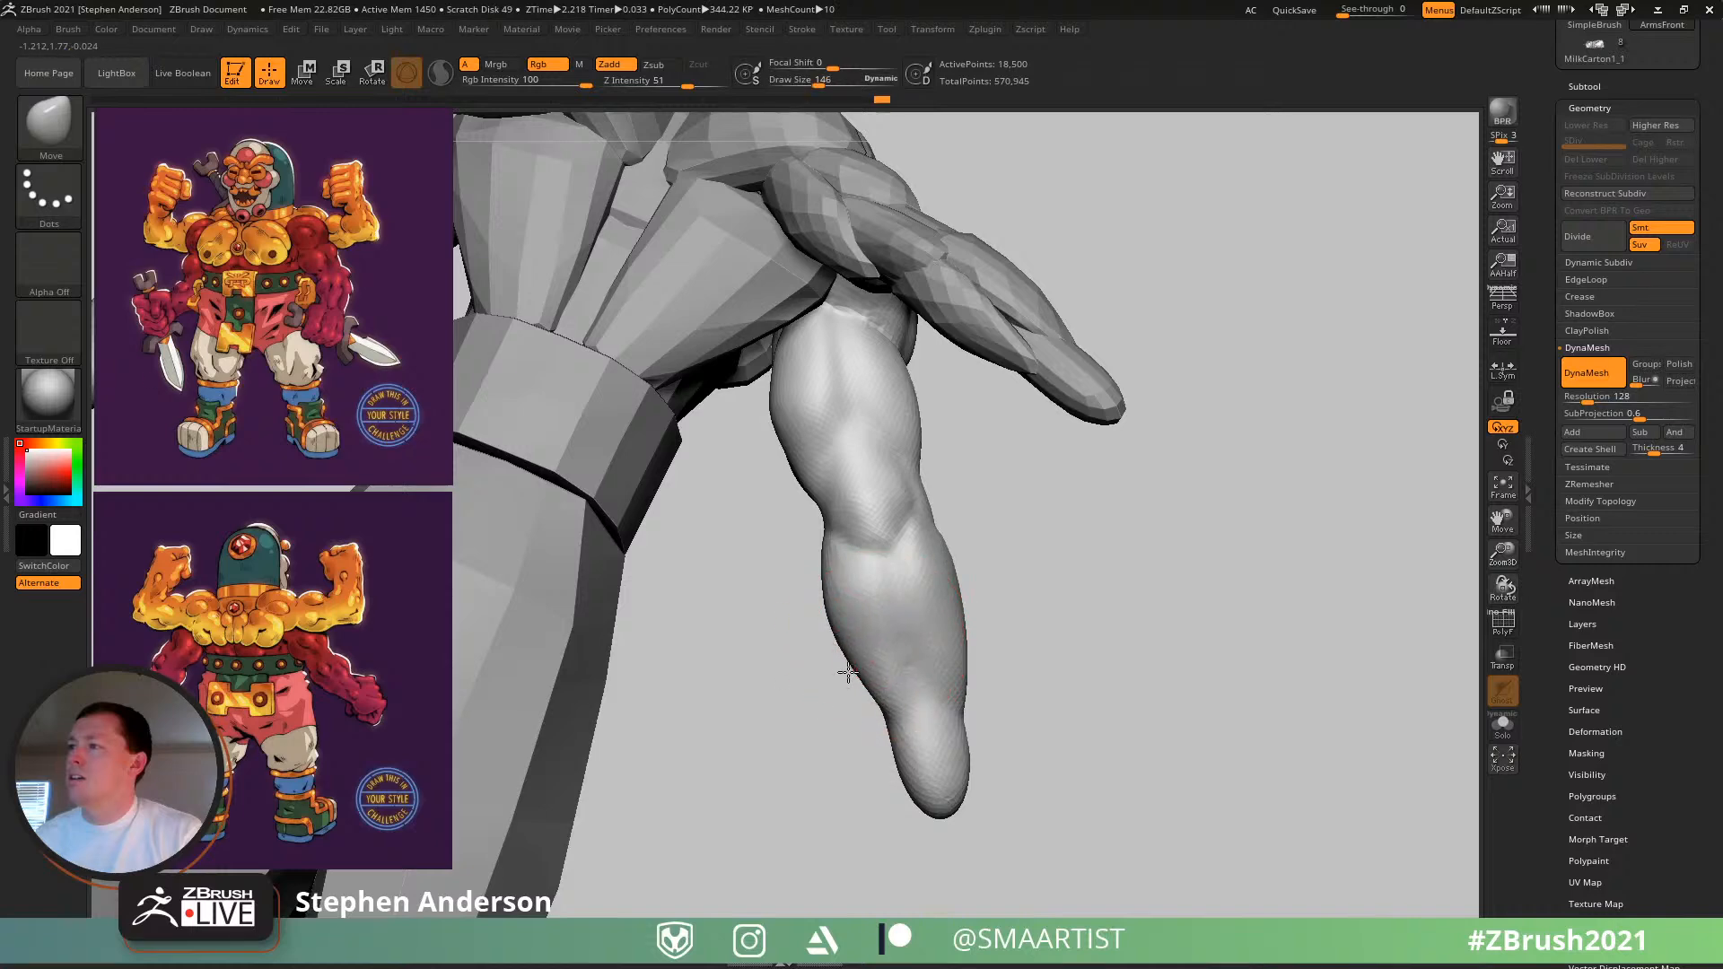
drag(823, 619, 819, 607)
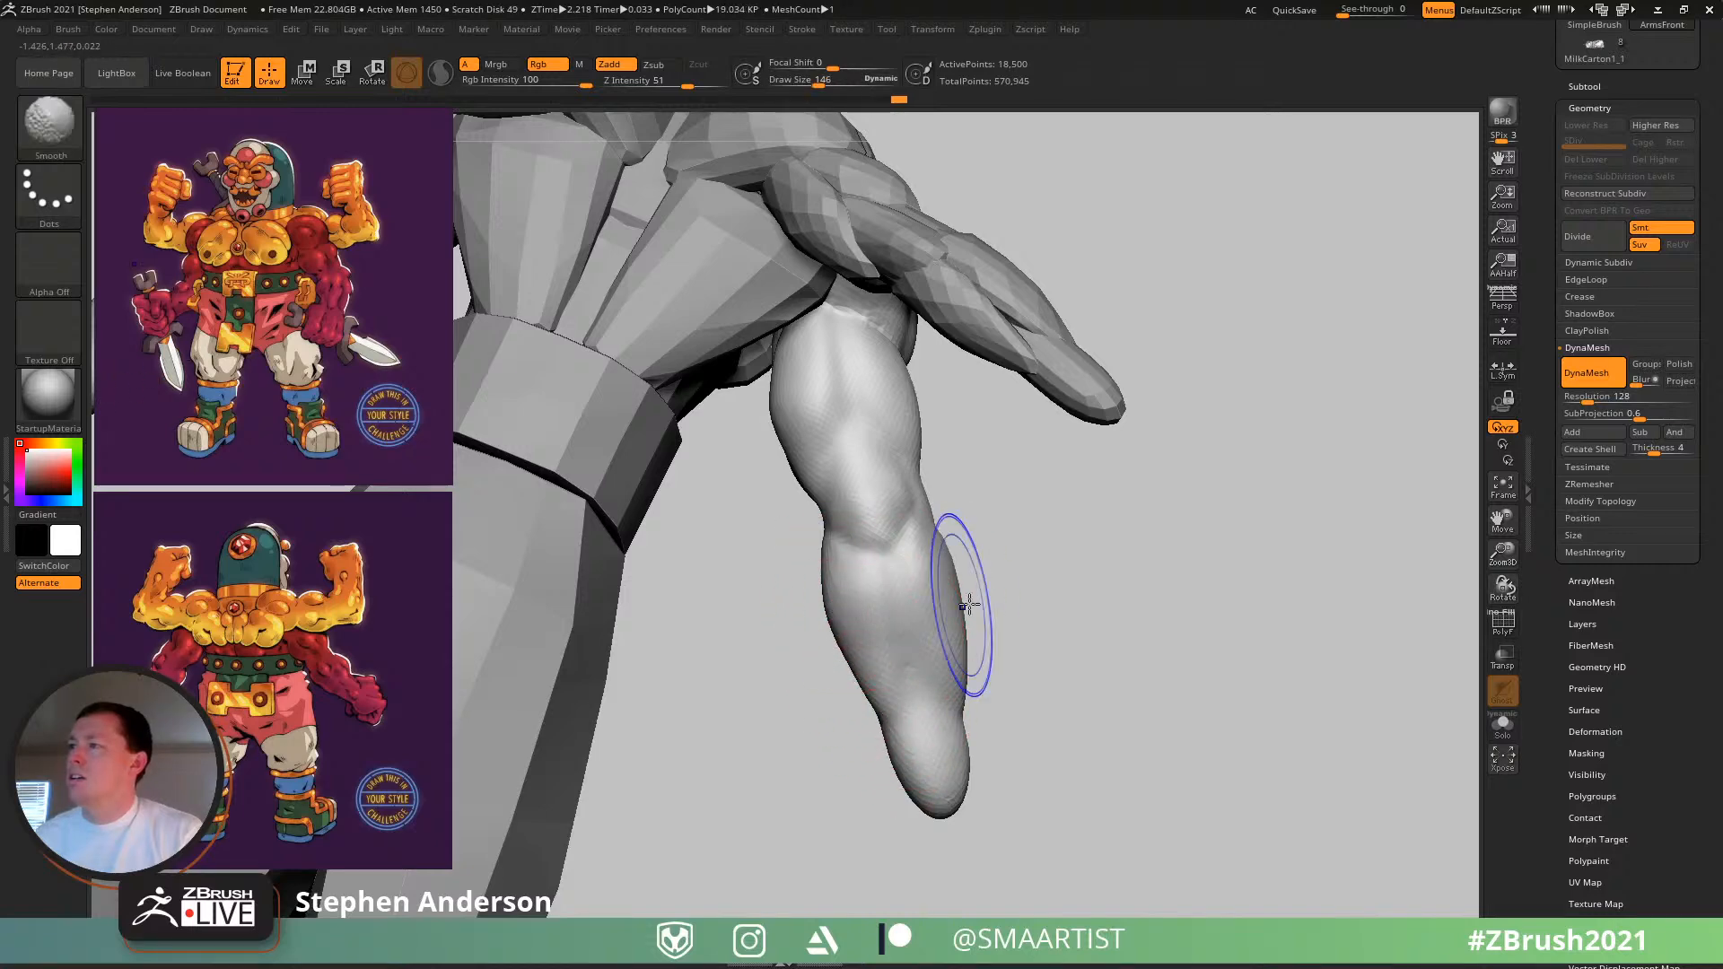
mouse_move(960, 605)
shift+mouse_down()
mouse_move(902, 674)
mouse_move(947, 636)
shift+mouse_up()
mouse_move(1003, 618)
right_down()
mouse_move(877, 623)
mouse_move(932, 601)
right_up()
- Shape the lower forearm near the wrist with the Move brush at sizes 119 and 114, and smooth its underside
key(s)
drag(928, 632, 923, 632)
right_drag(854, 628, 911, 638)
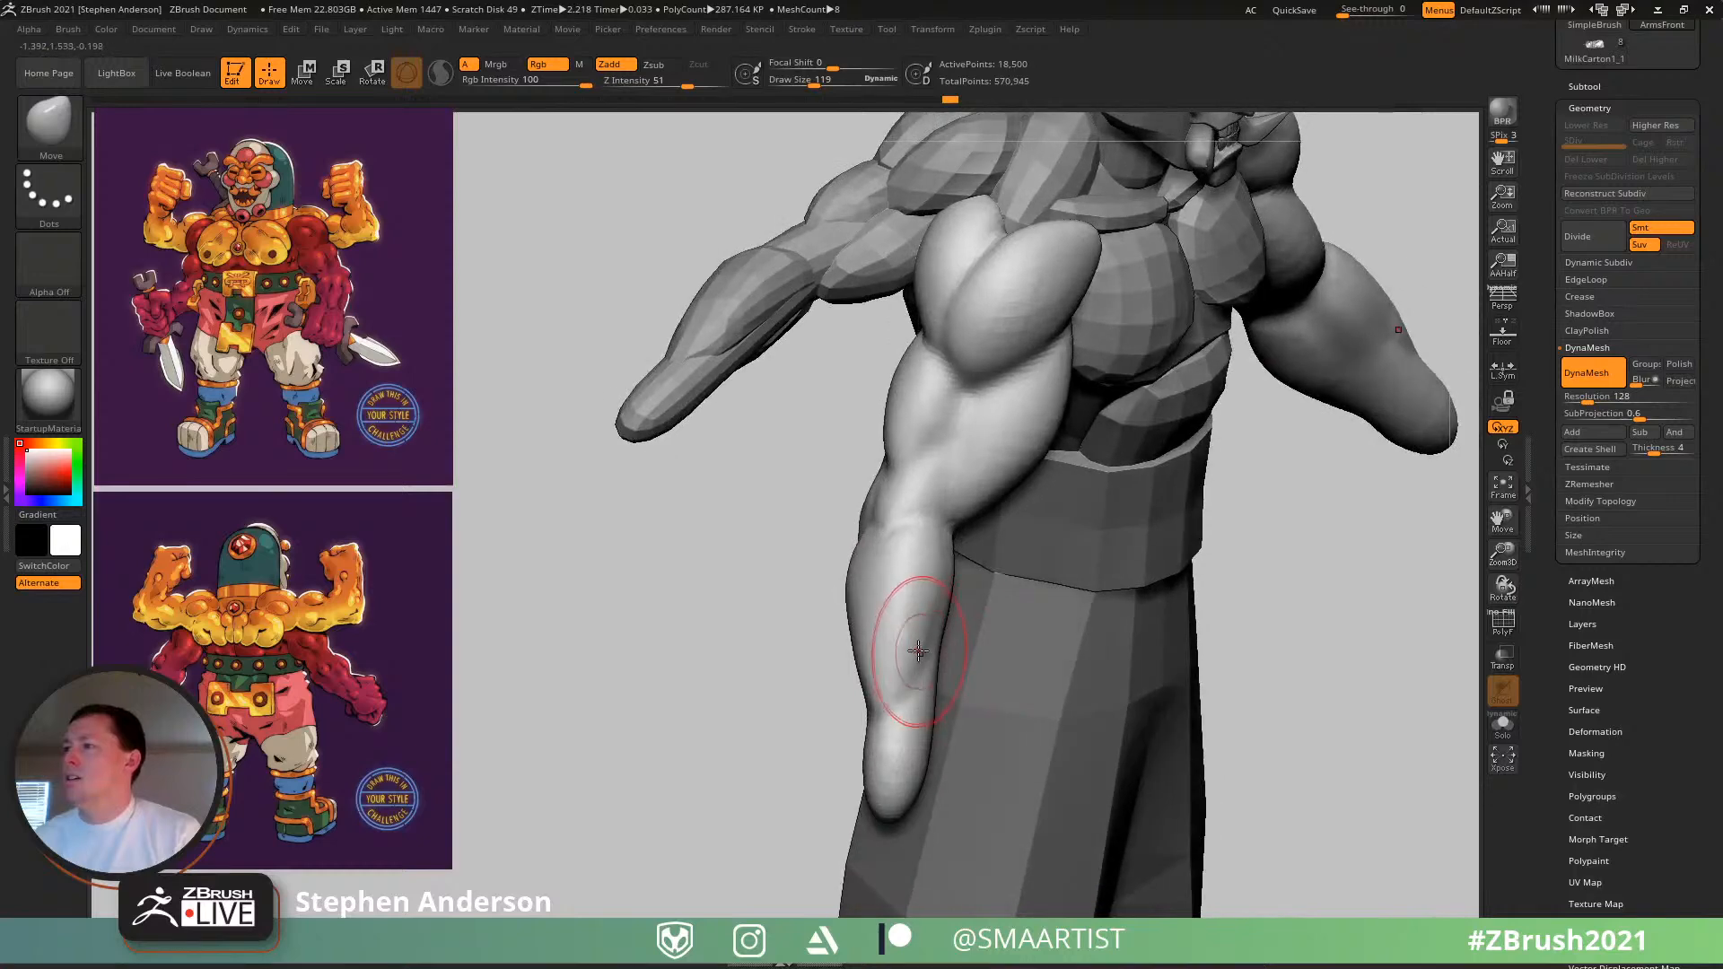
key(s)
drag(925, 654, 881, 707)
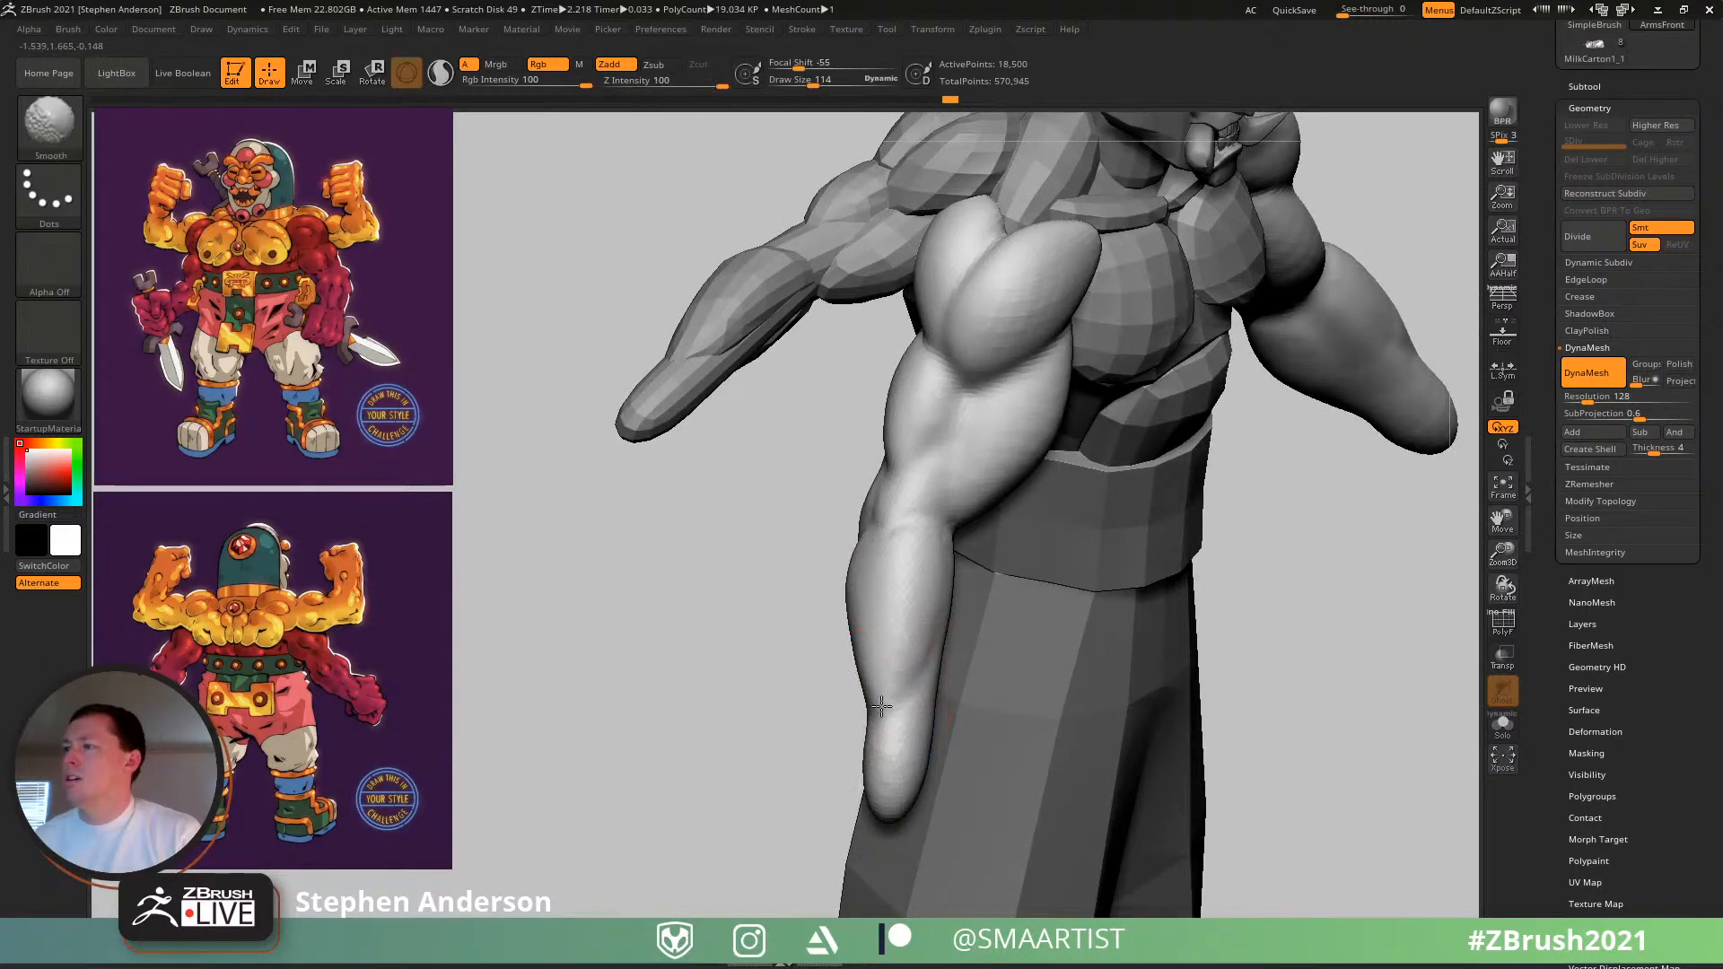
right_drag(930, 610, 901, 622)
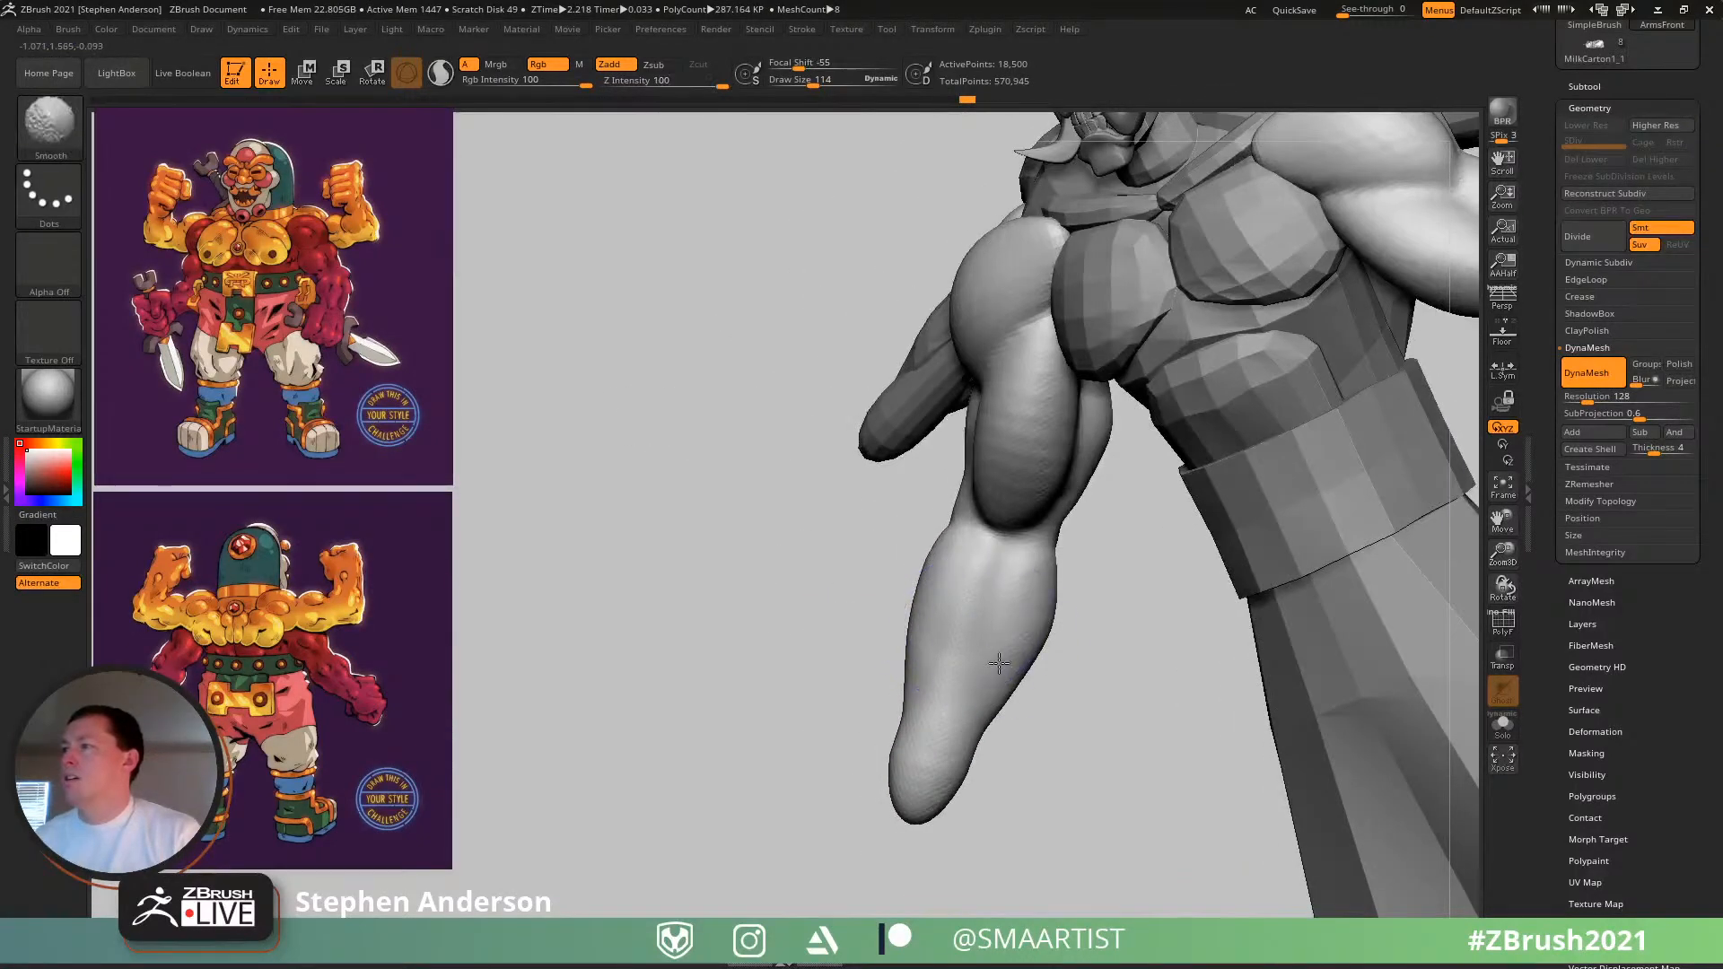
shift+drag(998, 663, 1000, 696)
- Smooth the front biceps at brush size 114, and the outer upper arm below the shoulder at size 104
mouse_move(993, 678)
ctrl+right_down()
mouse_move(951, 576)
mouse_move(960, 538)
mouse_move(1011, 546)
mouse_move(1035, 681)
mouse_move(1027, 573)
mouse_move(1088, 593)
ctrl+right_up()
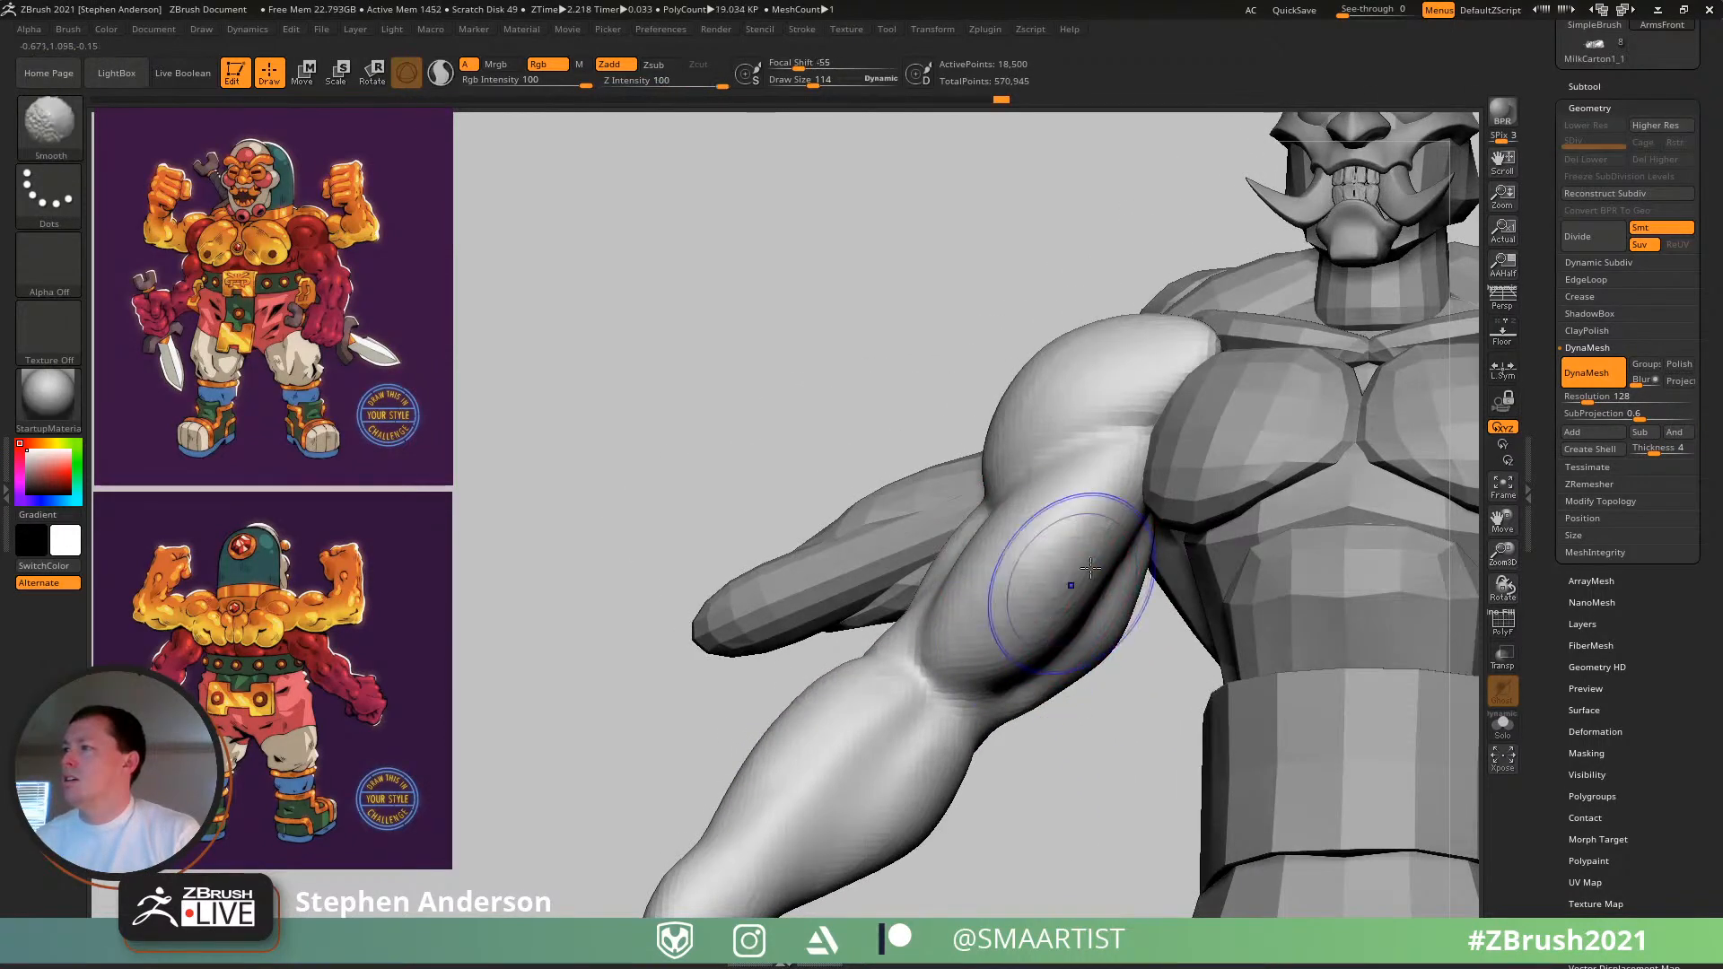
shift+drag(1046, 600, 1043, 588)
right_drag(1115, 423, 1166, 449)
key(s)
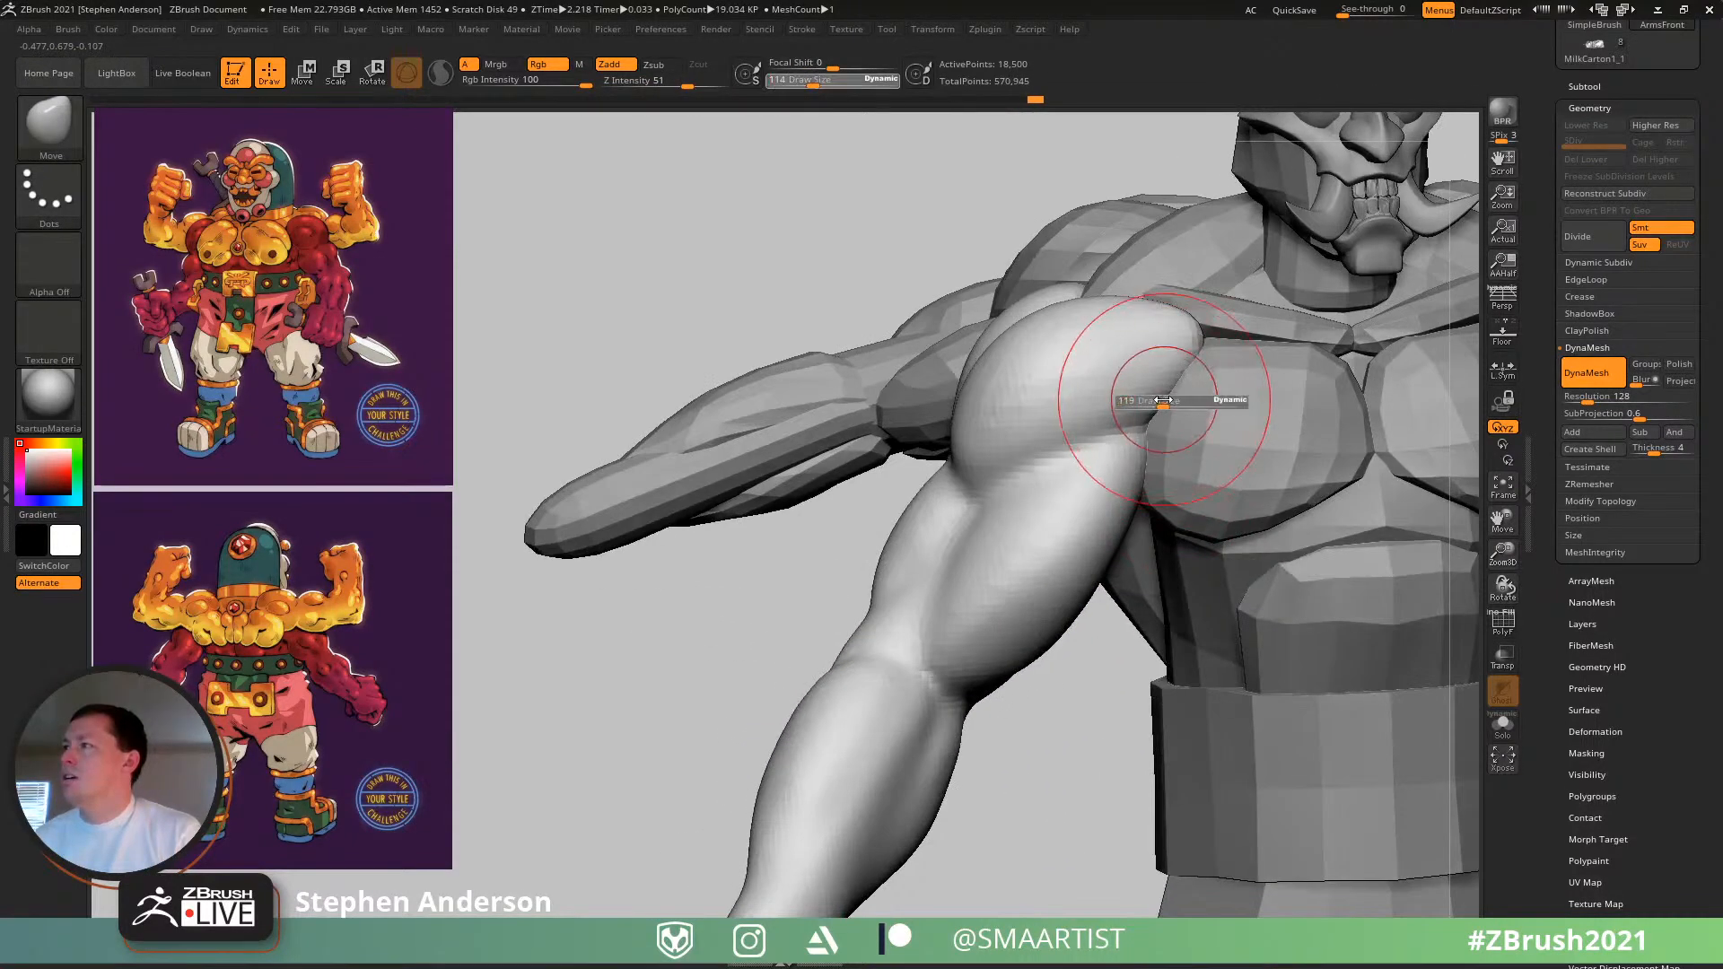
drag(1165, 400, 1156, 400)
mouse_move(966, 504)
shift+mouse_down()
mouse_move(881, 563)
mouse_move(898, 574)
shift+mouse_up()
- Reduce the brush size to 69 and set the Smooth brush's Z Intensity to 18 for softening the crease below the deltoid
right_drag(925, 489, 1009, 471)
key(s)
drag(1019, 466, 1008, 466)
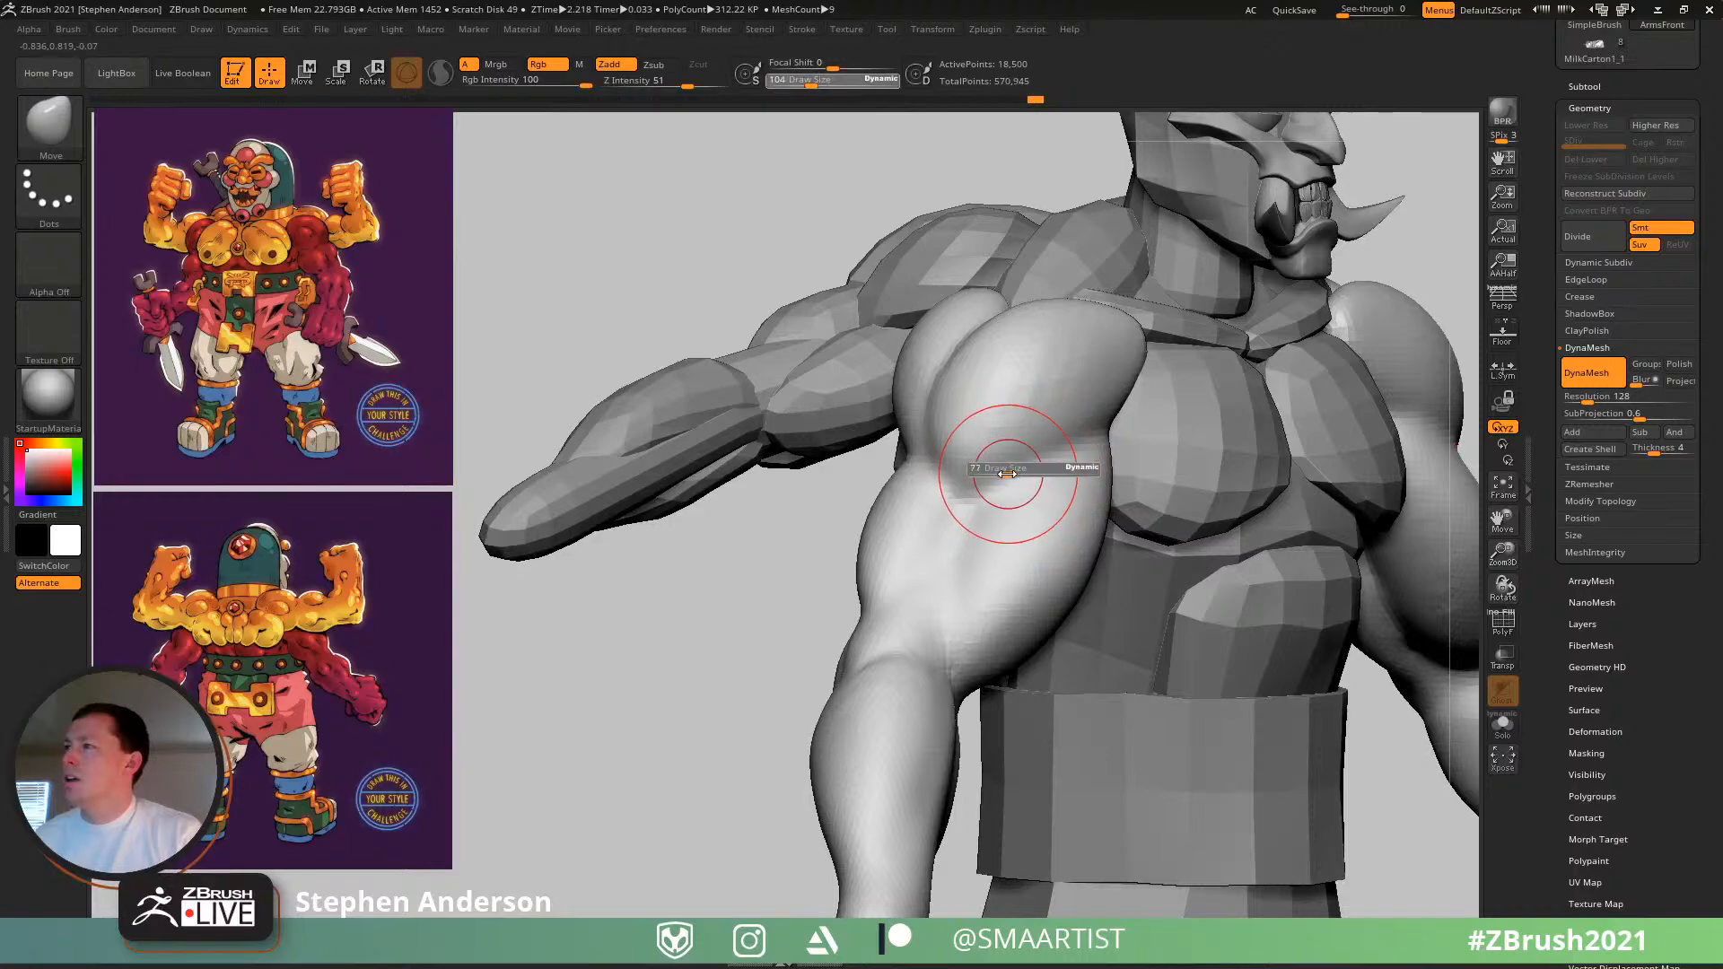
drag(704, 83, 653, 82)
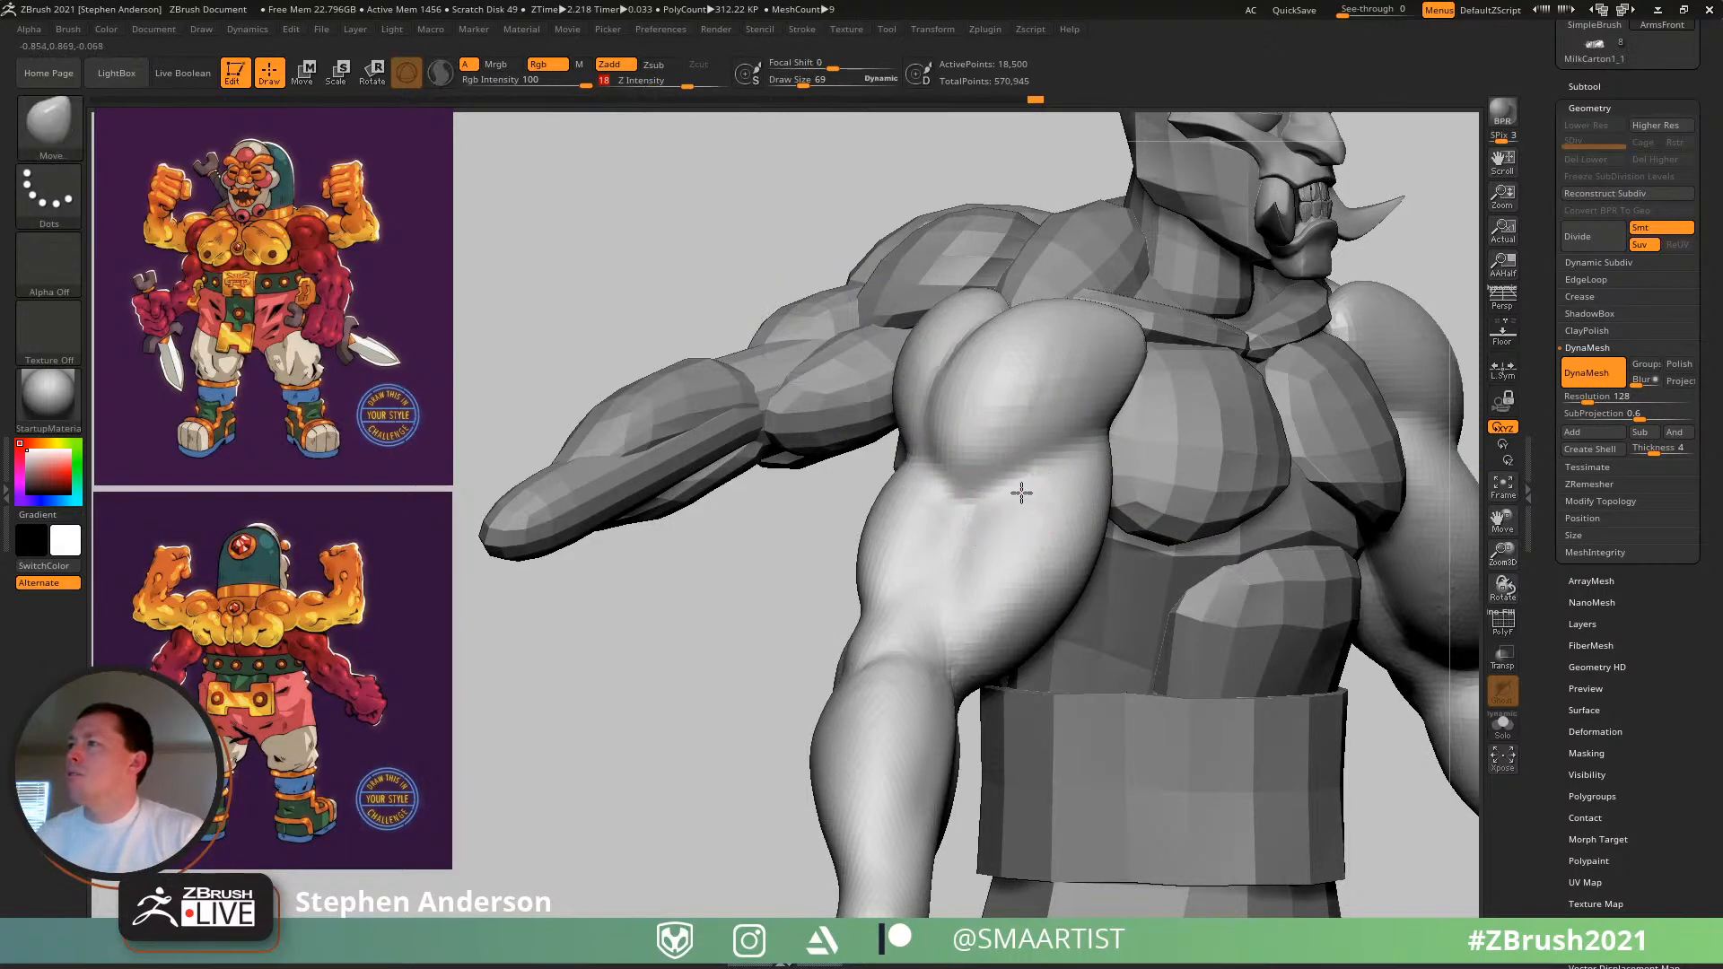
right_drag(1021, 493, 965, 473)
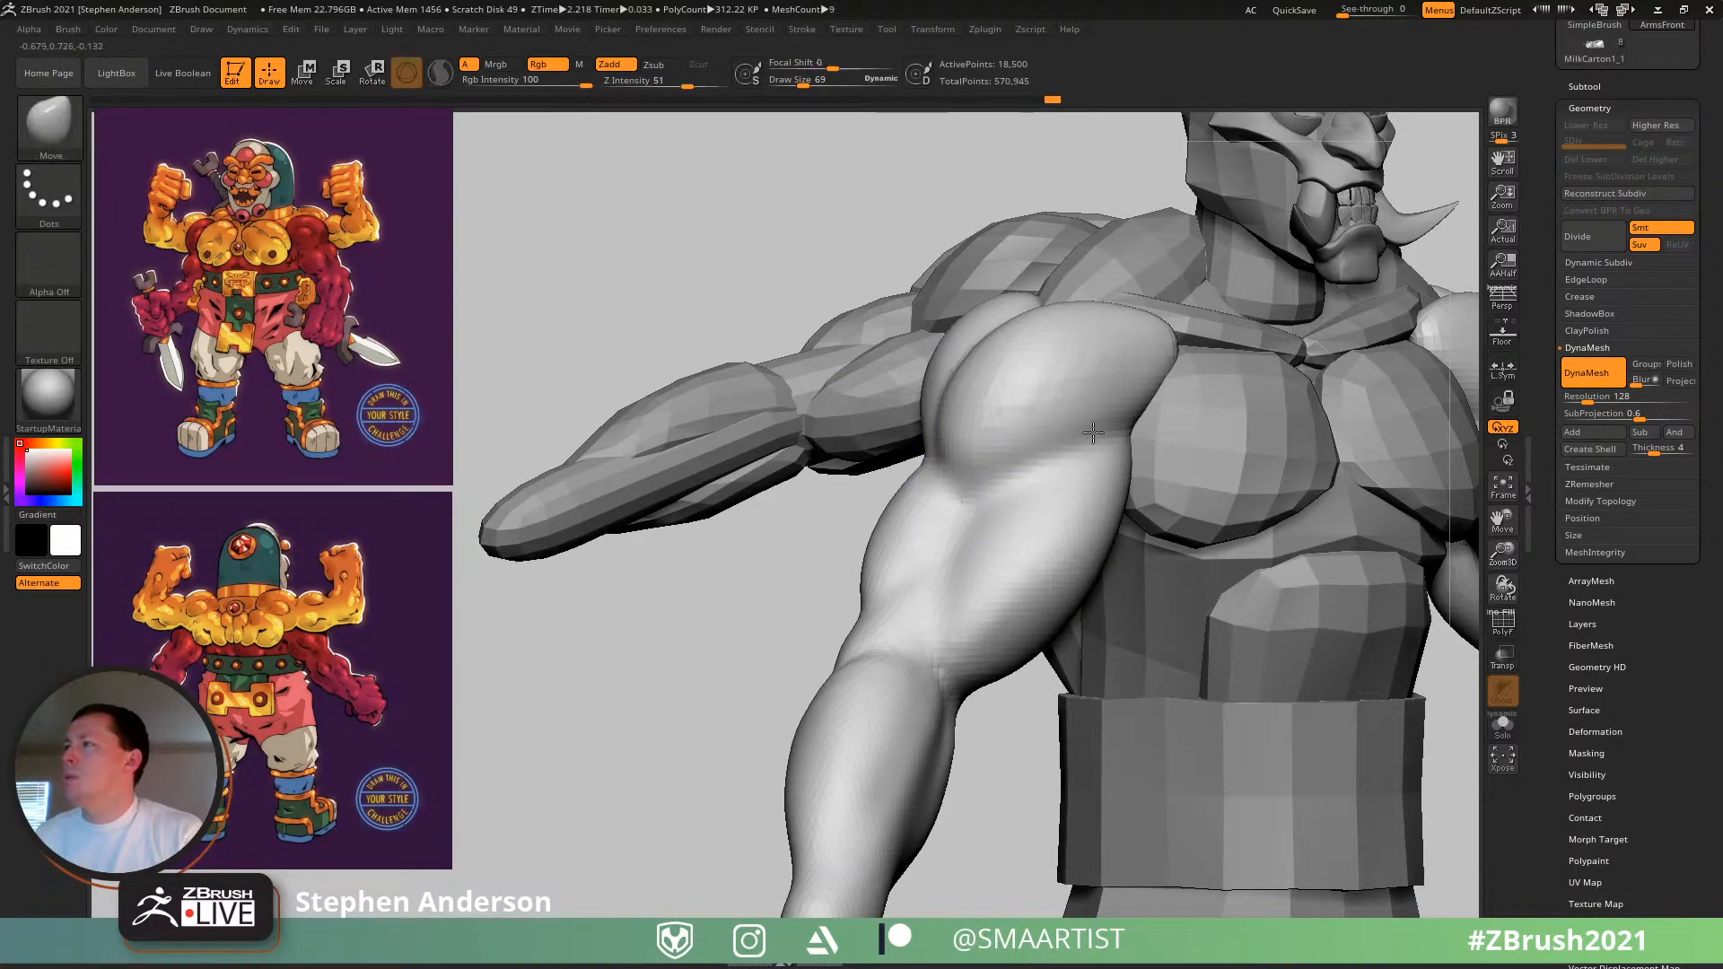
mouse_move(1093, 433)
right_down()
mouse_move(999, 473)
mouse_move(980, 522)
mouse_move(976, 502)
mouse_move(958, 521)
right_up()
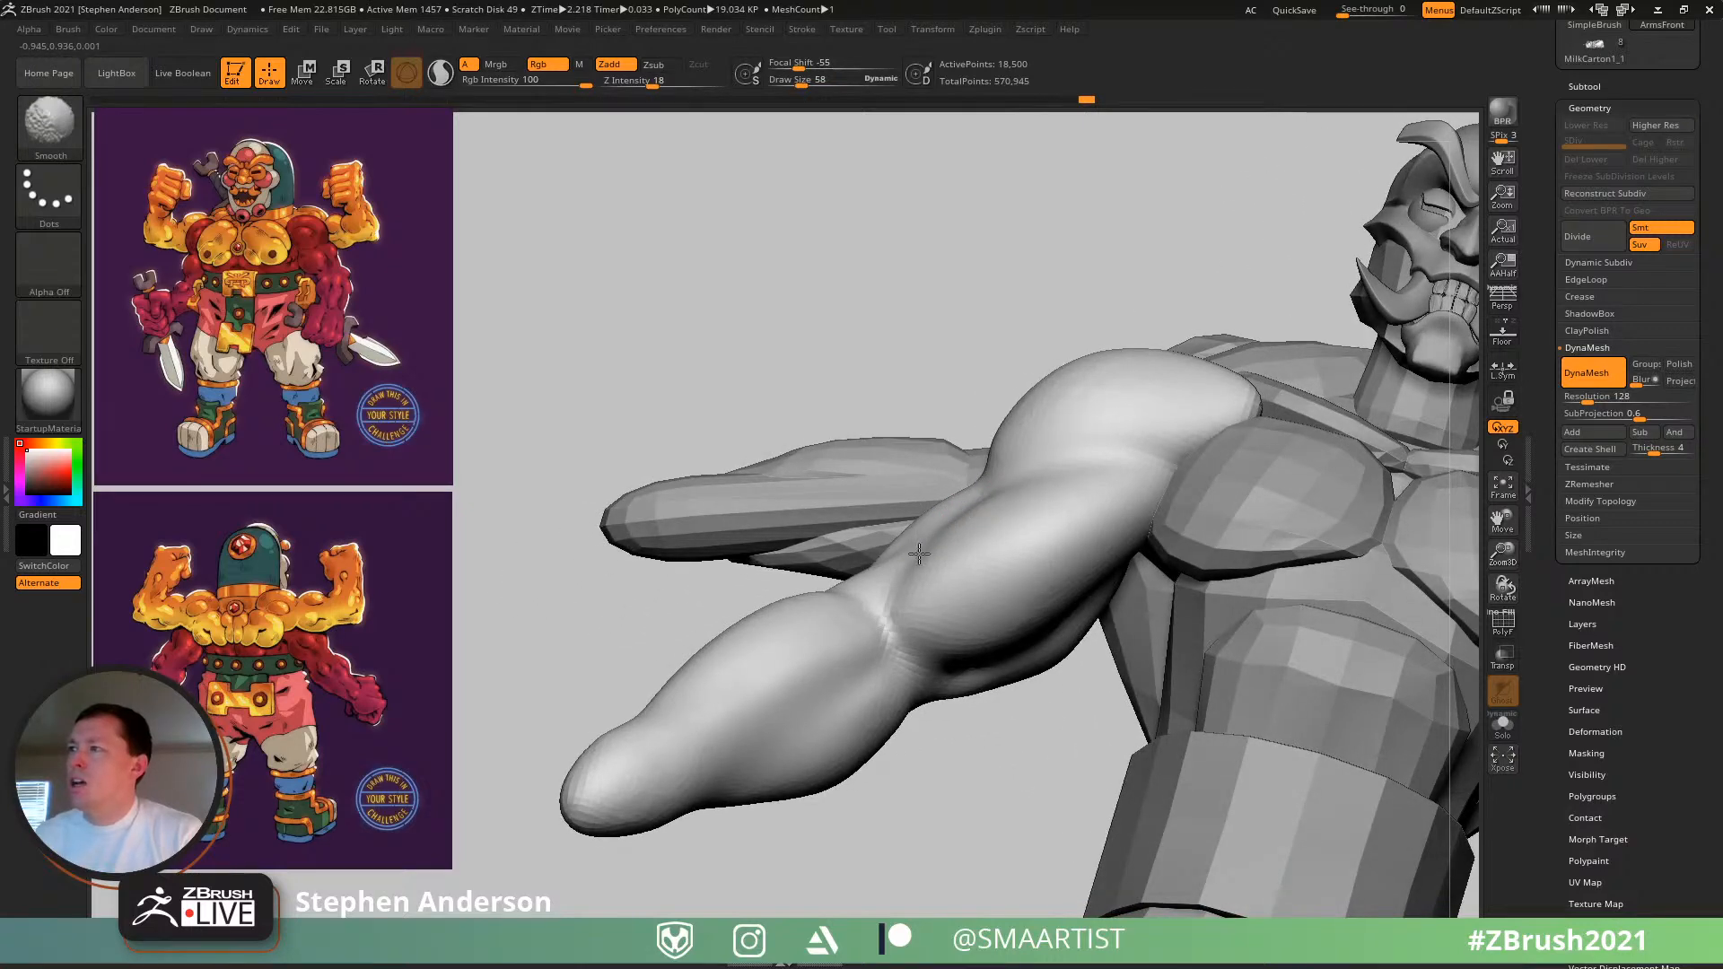
- Smooth the front deltoid and its seam with the upper arm from several sides at size 58 and Z Intensity 18
mouse_move(971, 480)
right_down()
mouse_move(1065, 512)
mouse_move(1024, 533)
mouse_move(958, 477)
mouse_move(846, 504)
right_up()
key(shift)
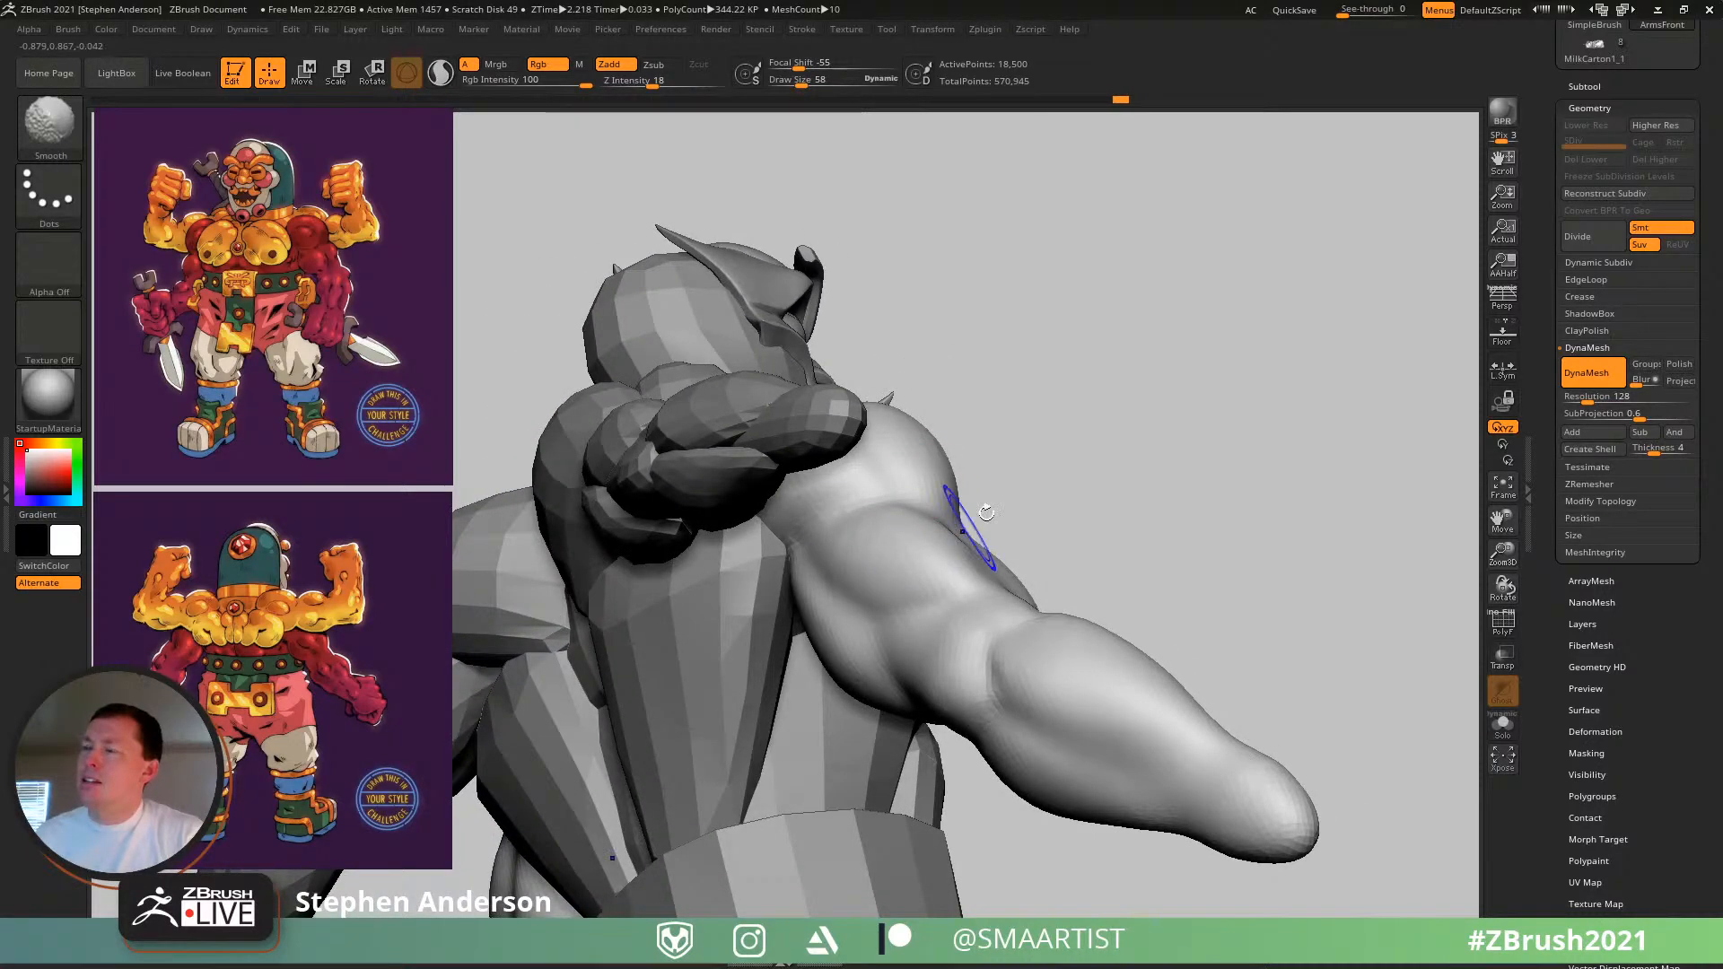
mouse_move(986, 512)
right_down()
mouse_move(911, 569)
mouse_move(927, 527)
right_up()
key(ctrl)
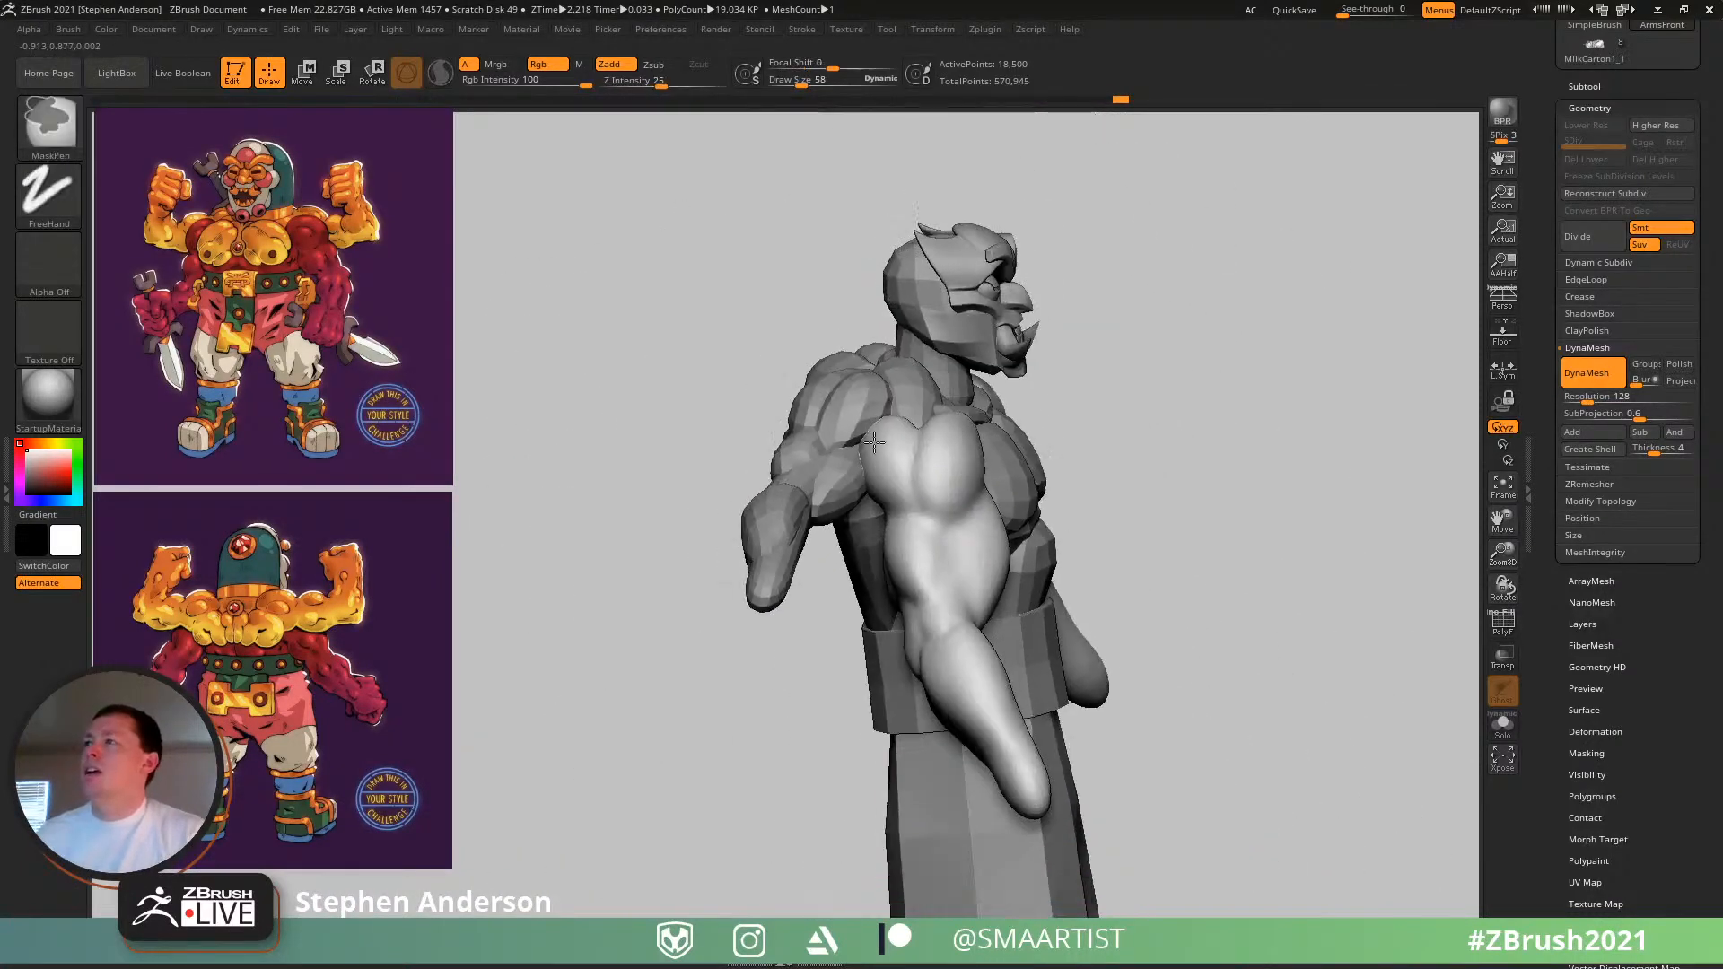
mouse_move(874, 442)
right_down()
mouse_move(803, 475)
mouse_move(821, 462)
mouse_move(1005, 584)
mouse_move(1008, 465)
right_up()
key(shift)
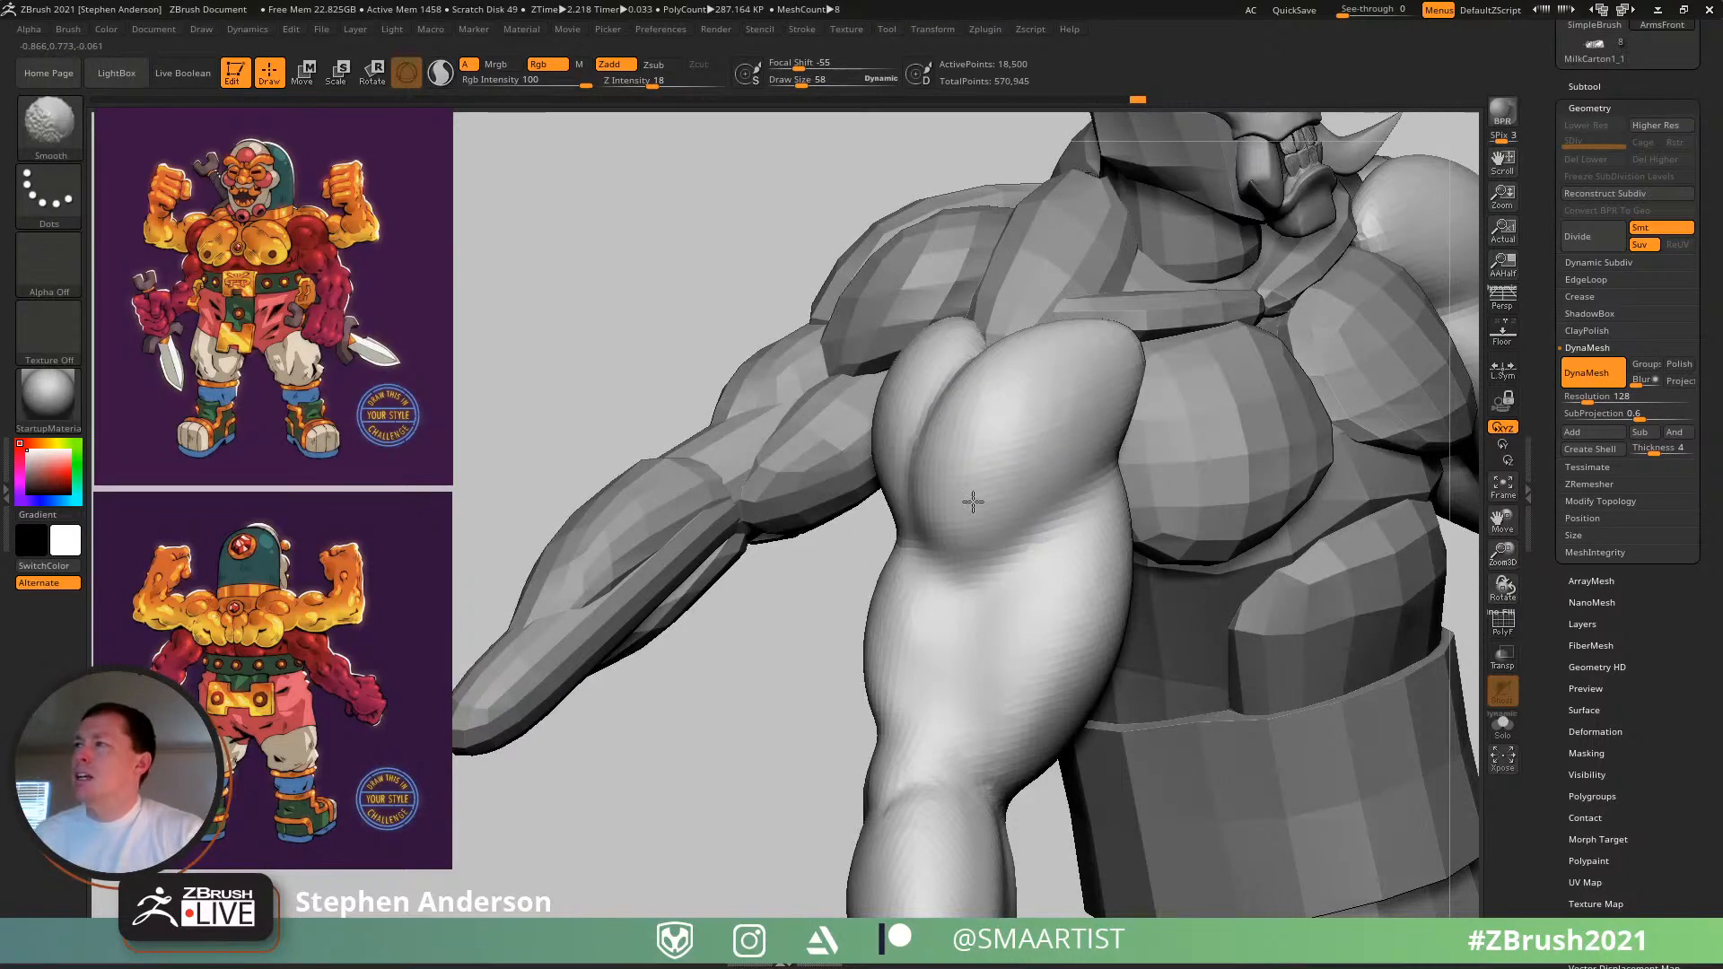
mouse_move(973, 501)
shift+mouse_down()
mouse_move(1057, 500)
mouse_move(993, 492)
mouse_move(1019, 469)
shift+mouse_up()
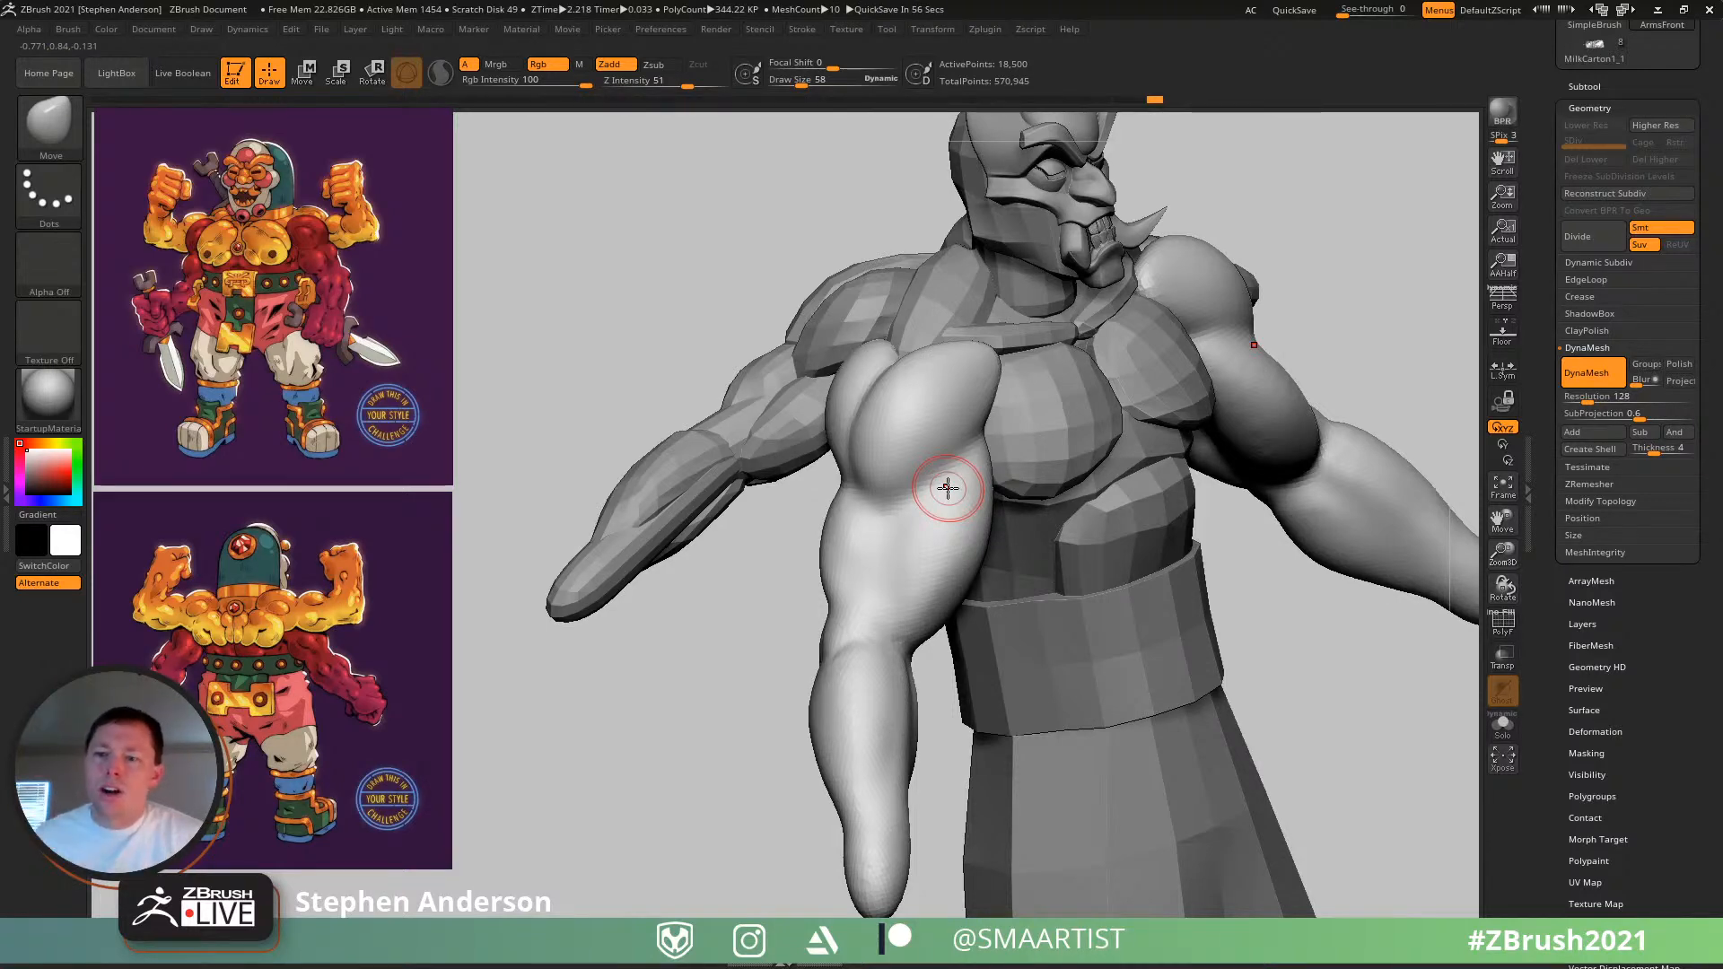
click(991, 29)
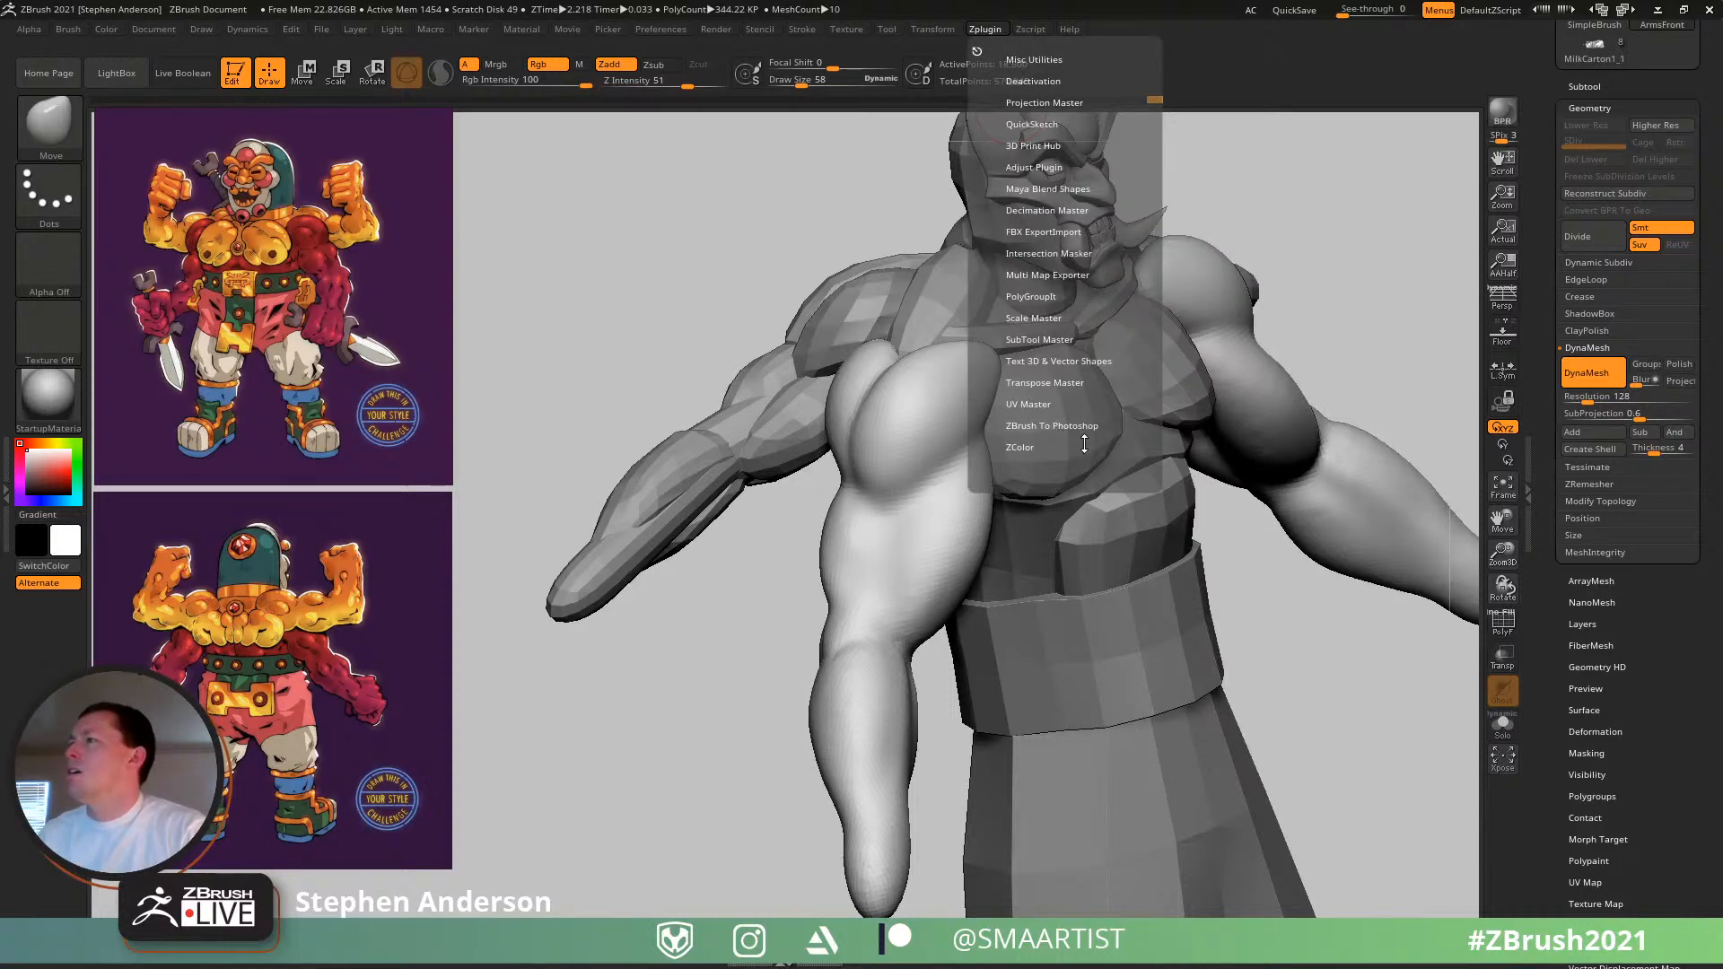
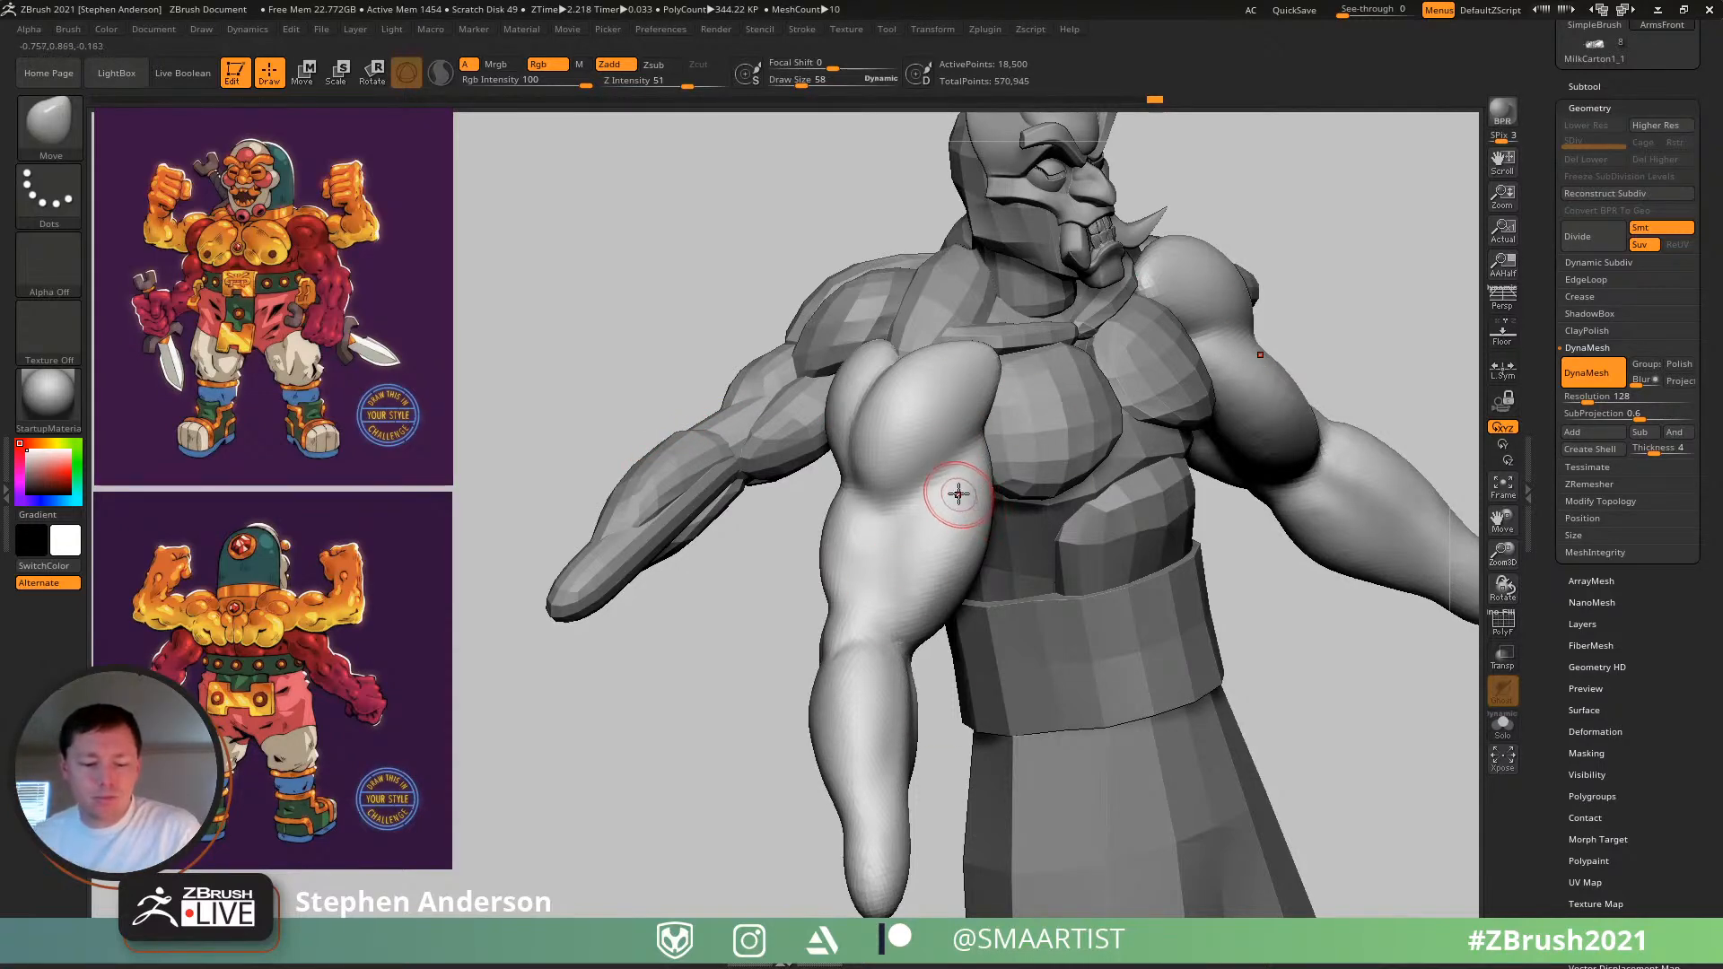
- Carve the crease between the front deltoid and biceps with the DamStandard brush at size 42
key(b)
key(d)
key(s)
key(s)
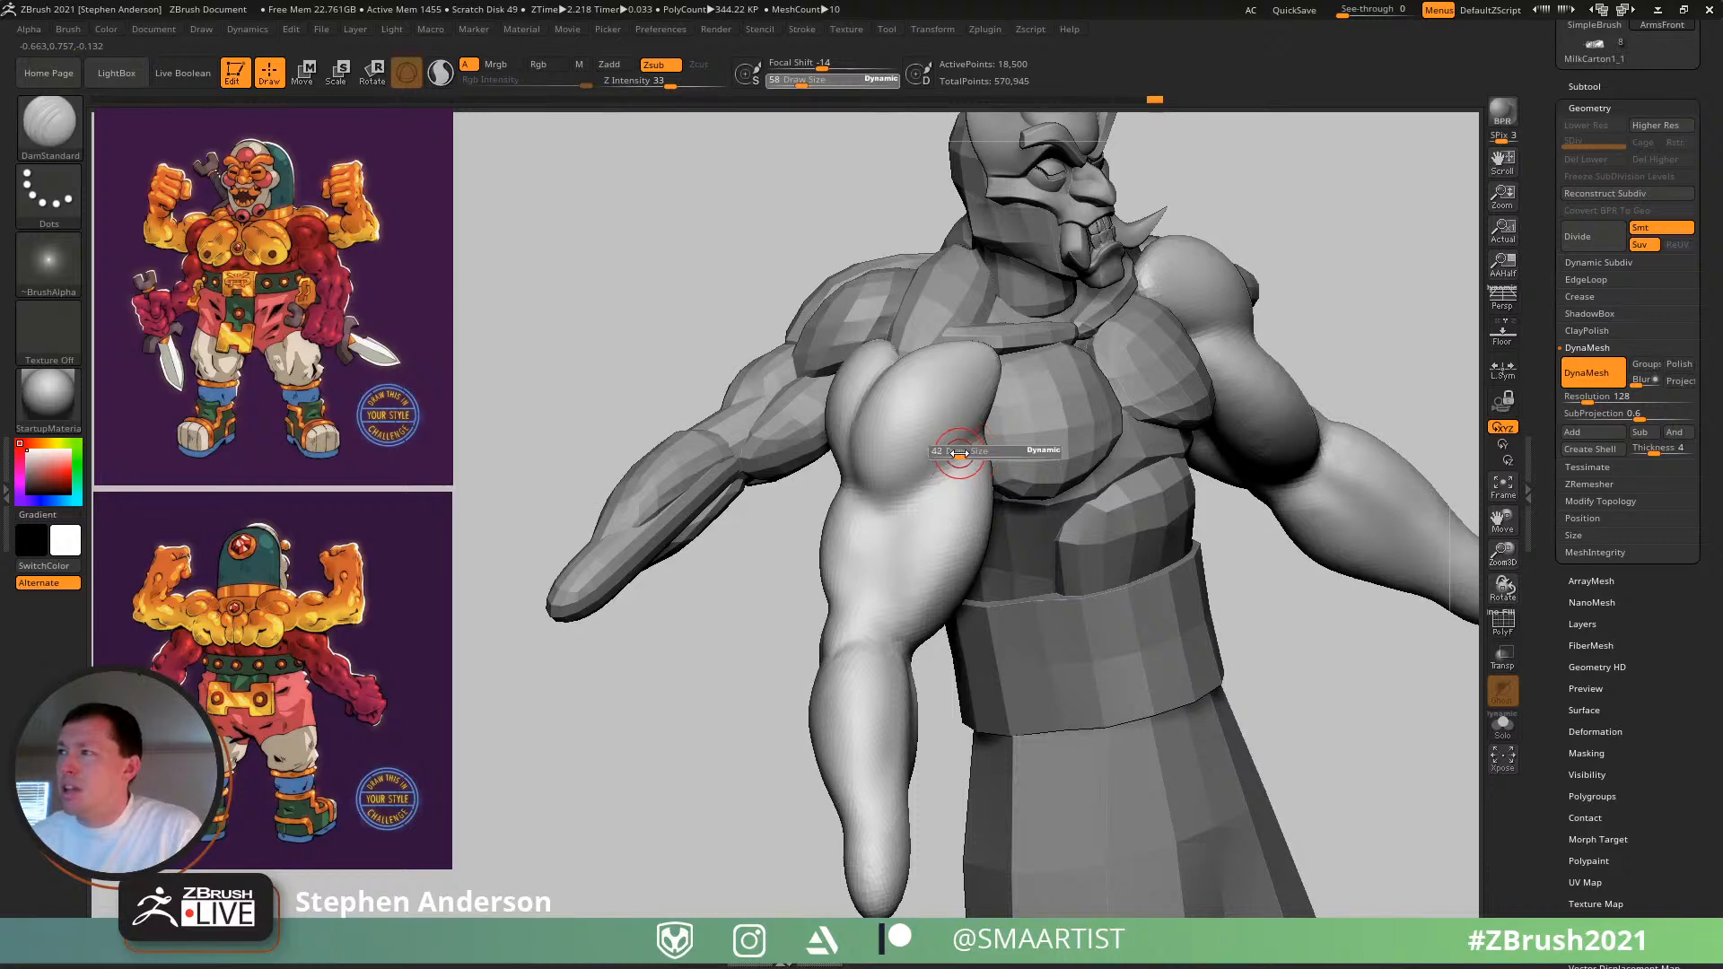
right_drag(888, 457, 931, 462)
drag(993, 437, 927, 483)
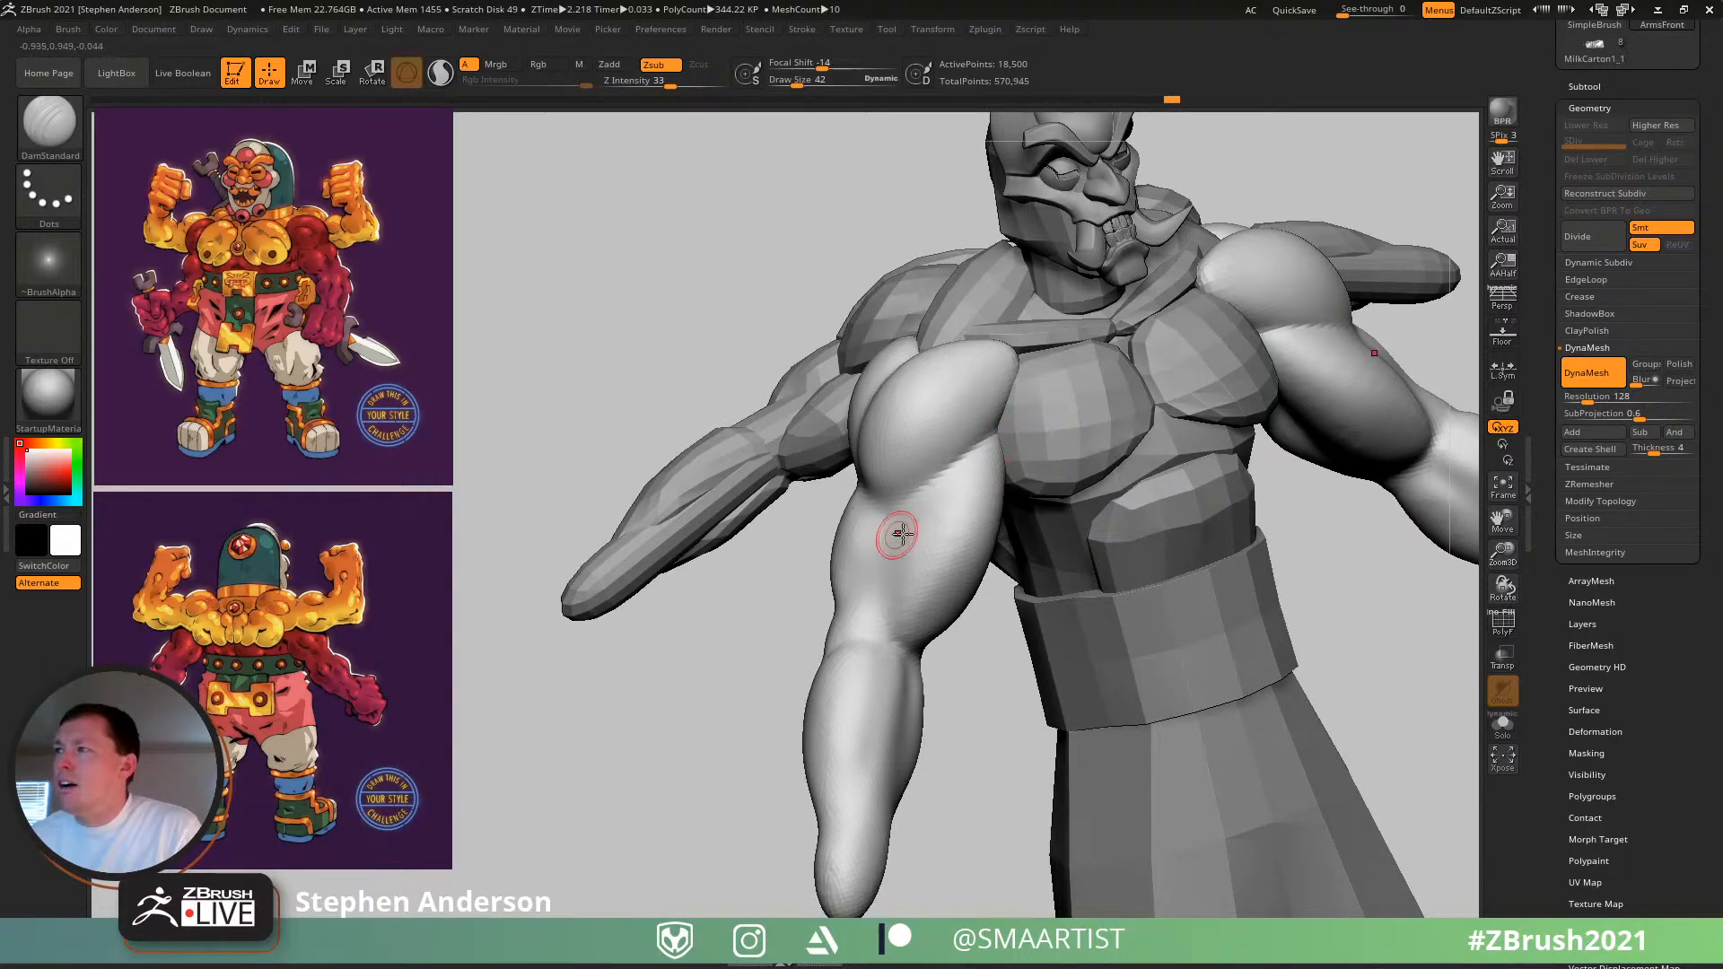
right_drag(899, 534, 990, 547)
- Reshape the biceps and inner upper arm of the front arms with the Move brush at size 129
key(b)
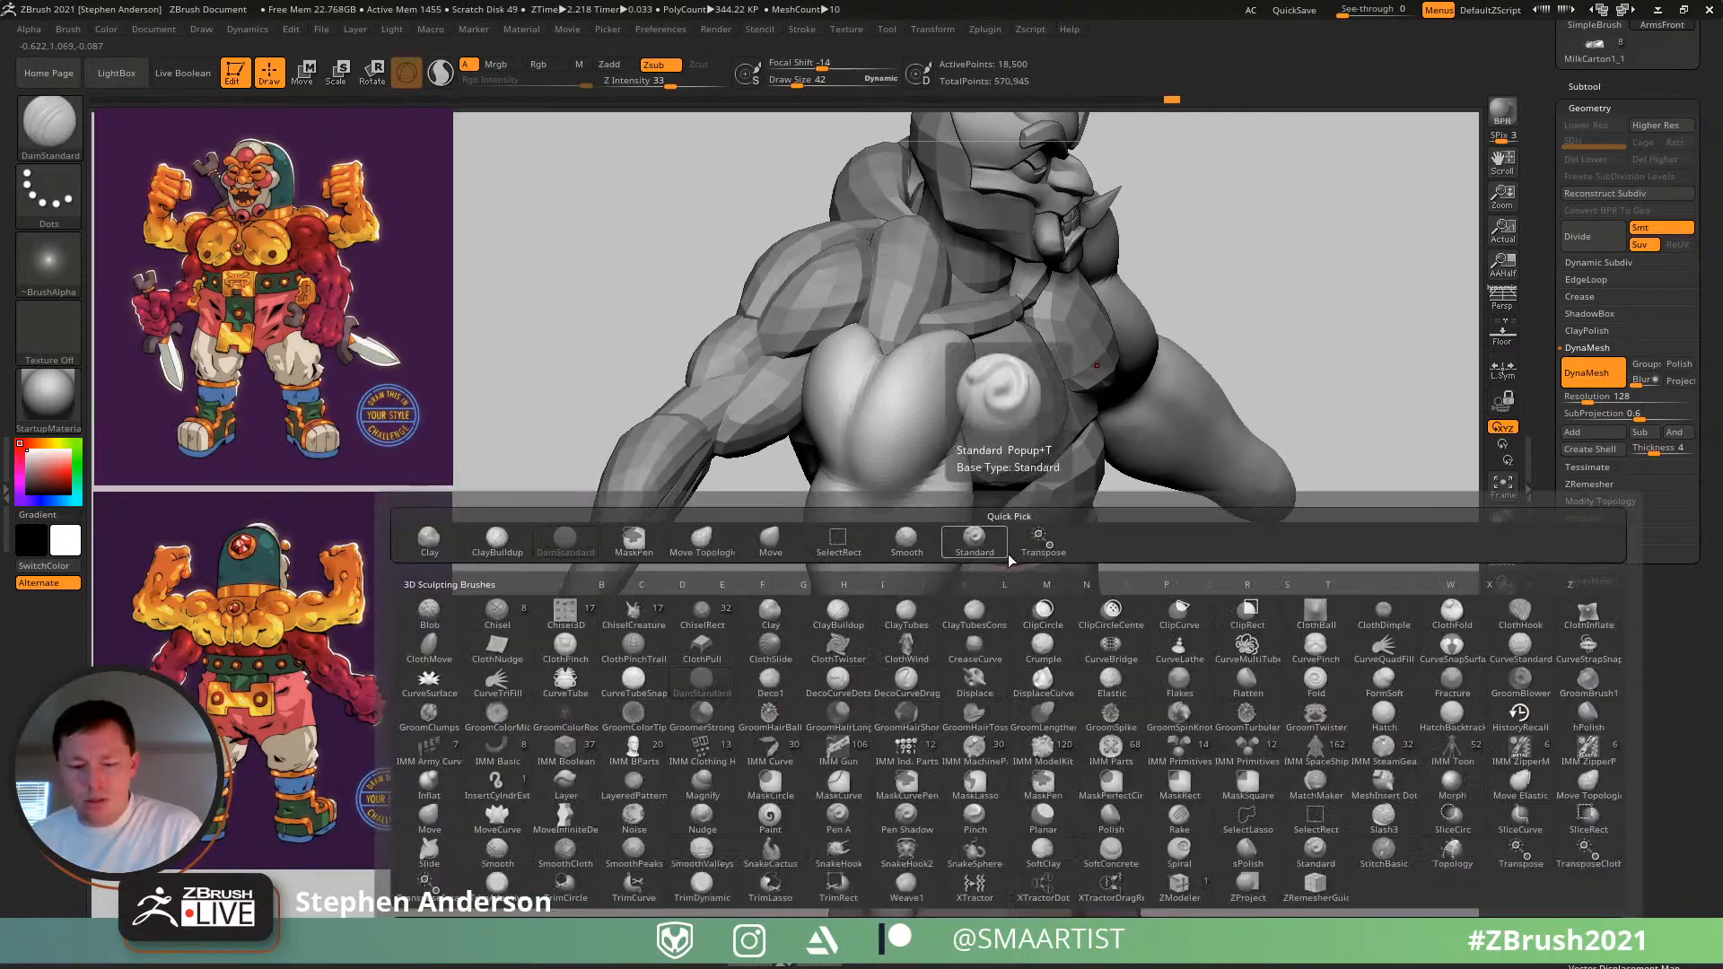
key(m)
key(v)
key(s)
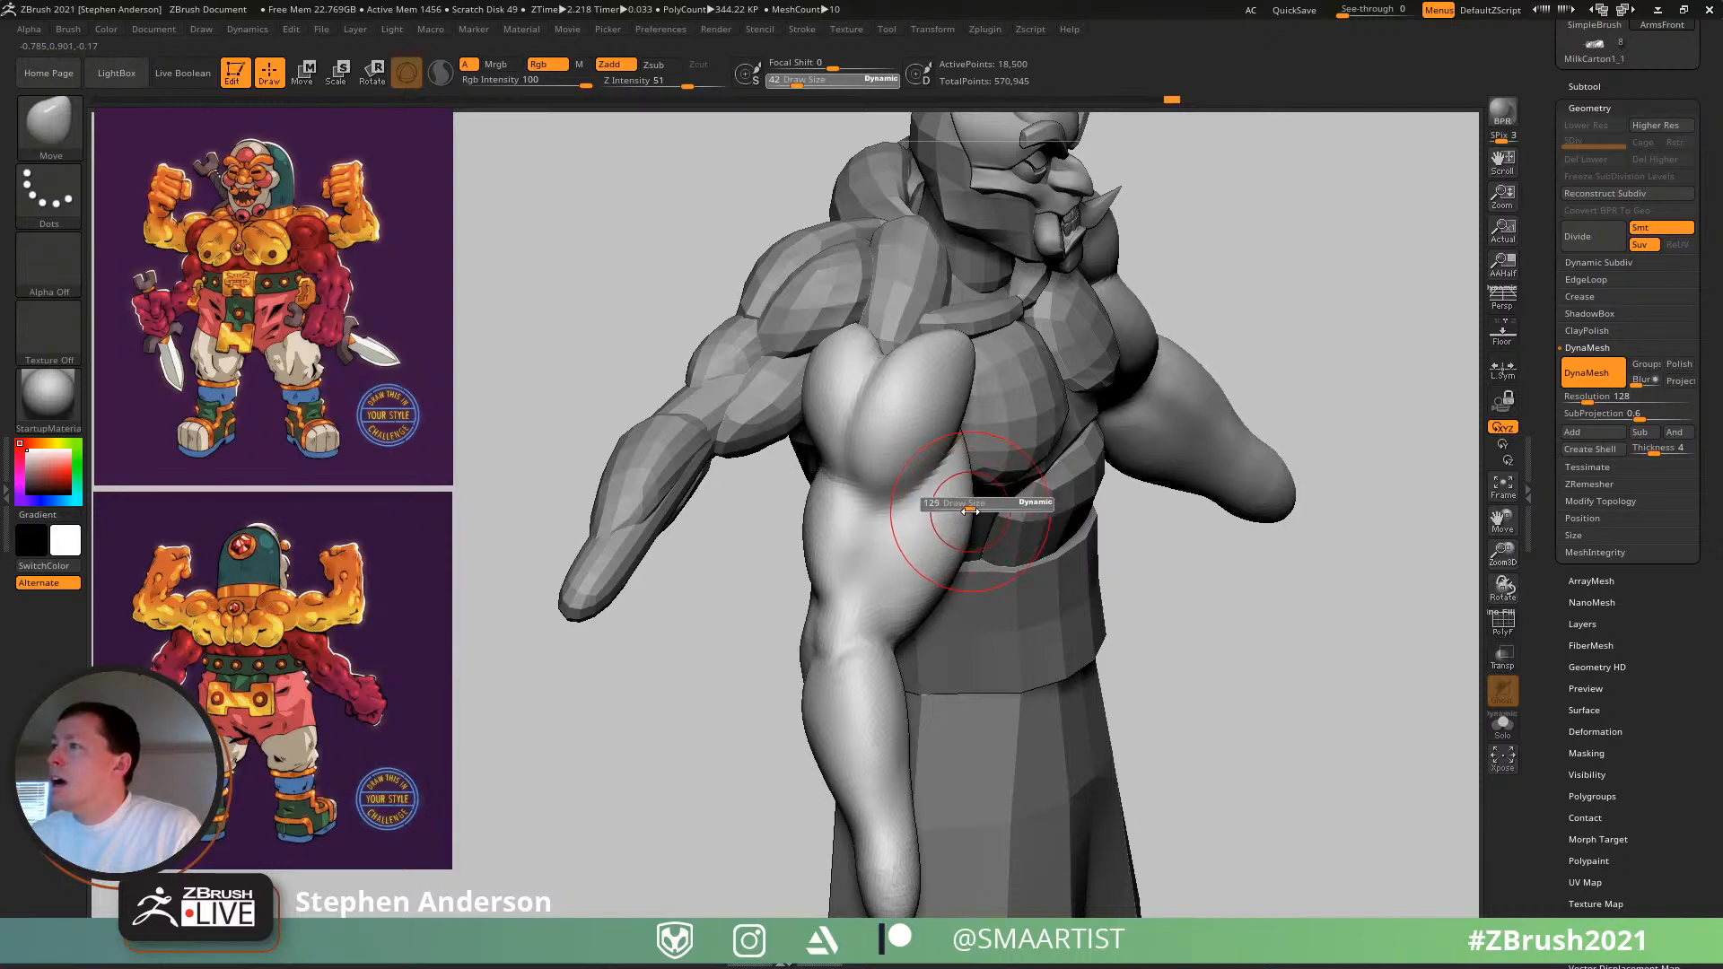
drag(970, 510, 970, 513)
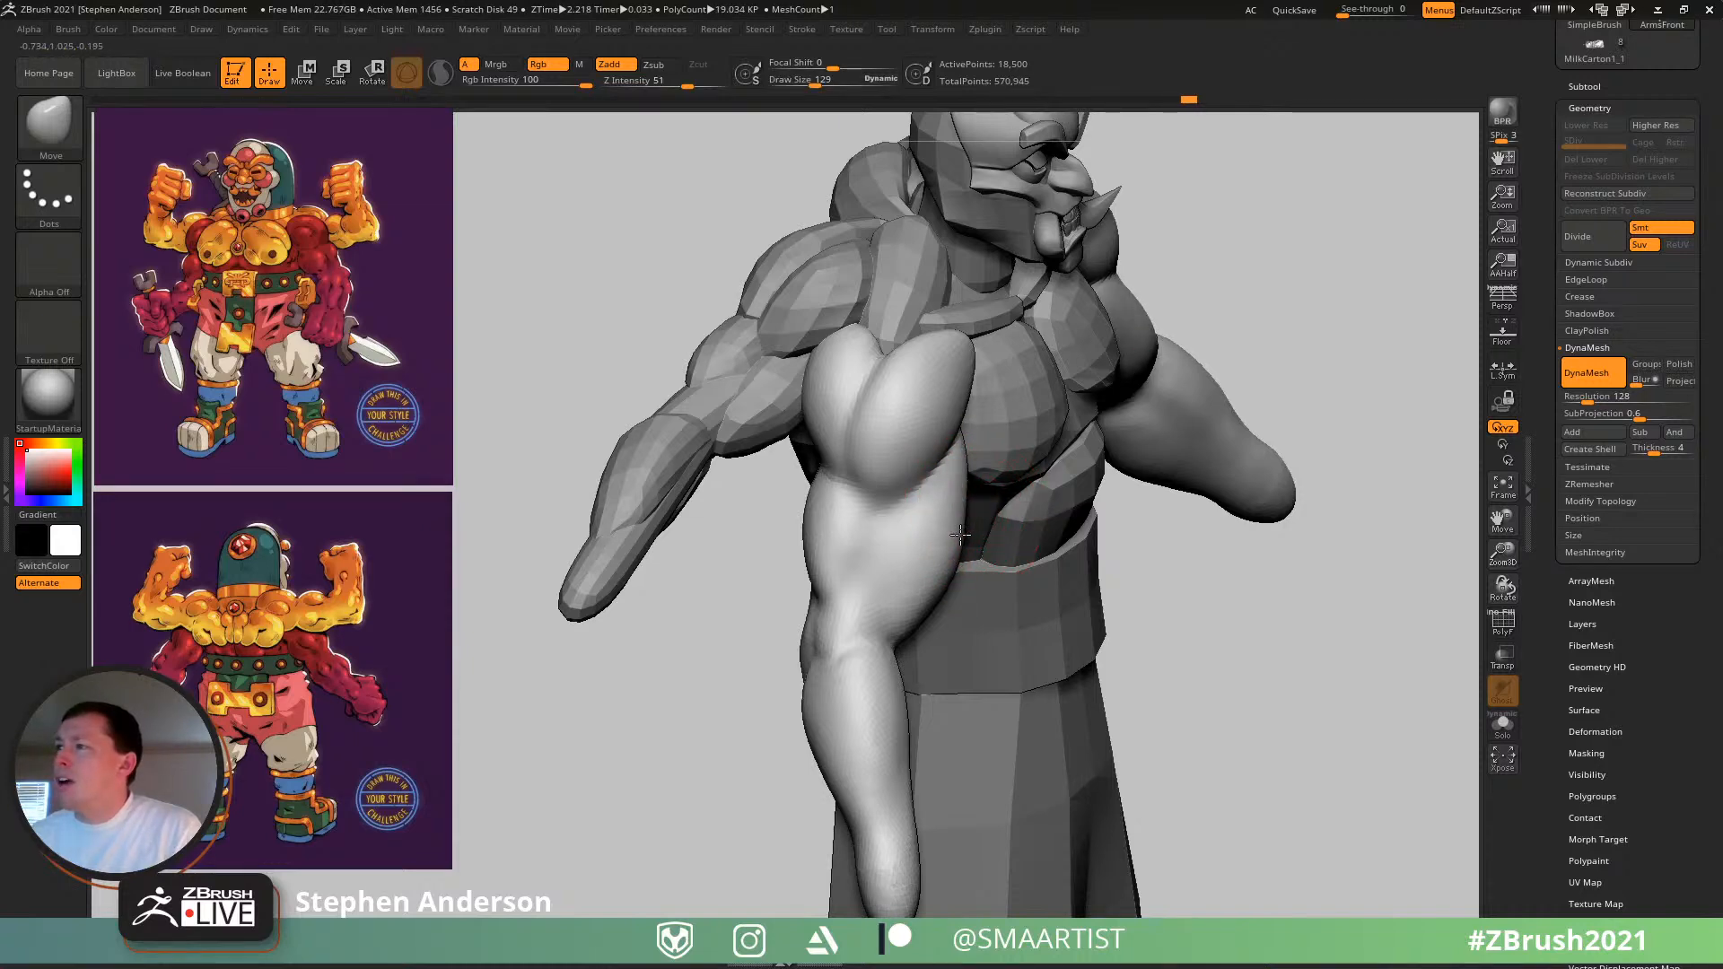
mouse_move(943, 574)
right_down()
mouse_move(972, 571)
mouse_move(906, 610)
mouse_move(933, 557)
mouse_move(1010, 521)
mouse_move(942, 534)
right_up()
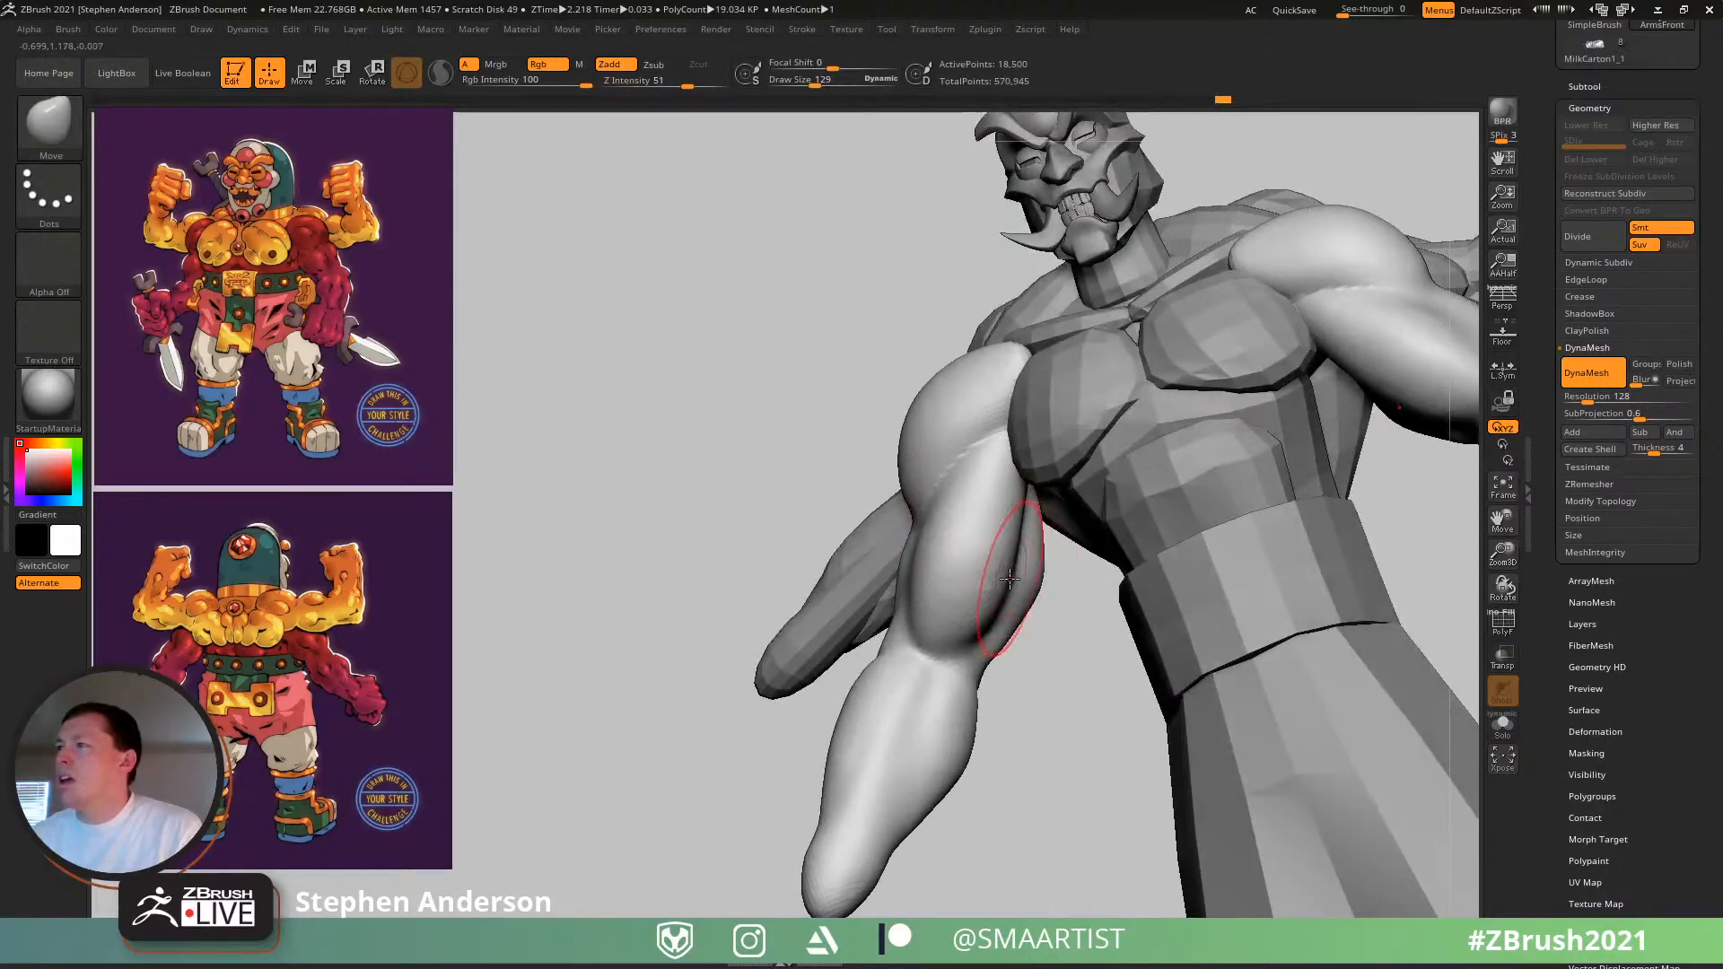
drag(948, 499, 965, 463)
- Push and pull the front deltoid and upper-arm silhouette from several angles with the Move brush at size 129
mouse_move(966, 476)
right_down()
mouse_move(1032, 504)
mouse_move(1011, 555)
mouse_move(1023, 596)
mouse_move(975, 623)
right_up()
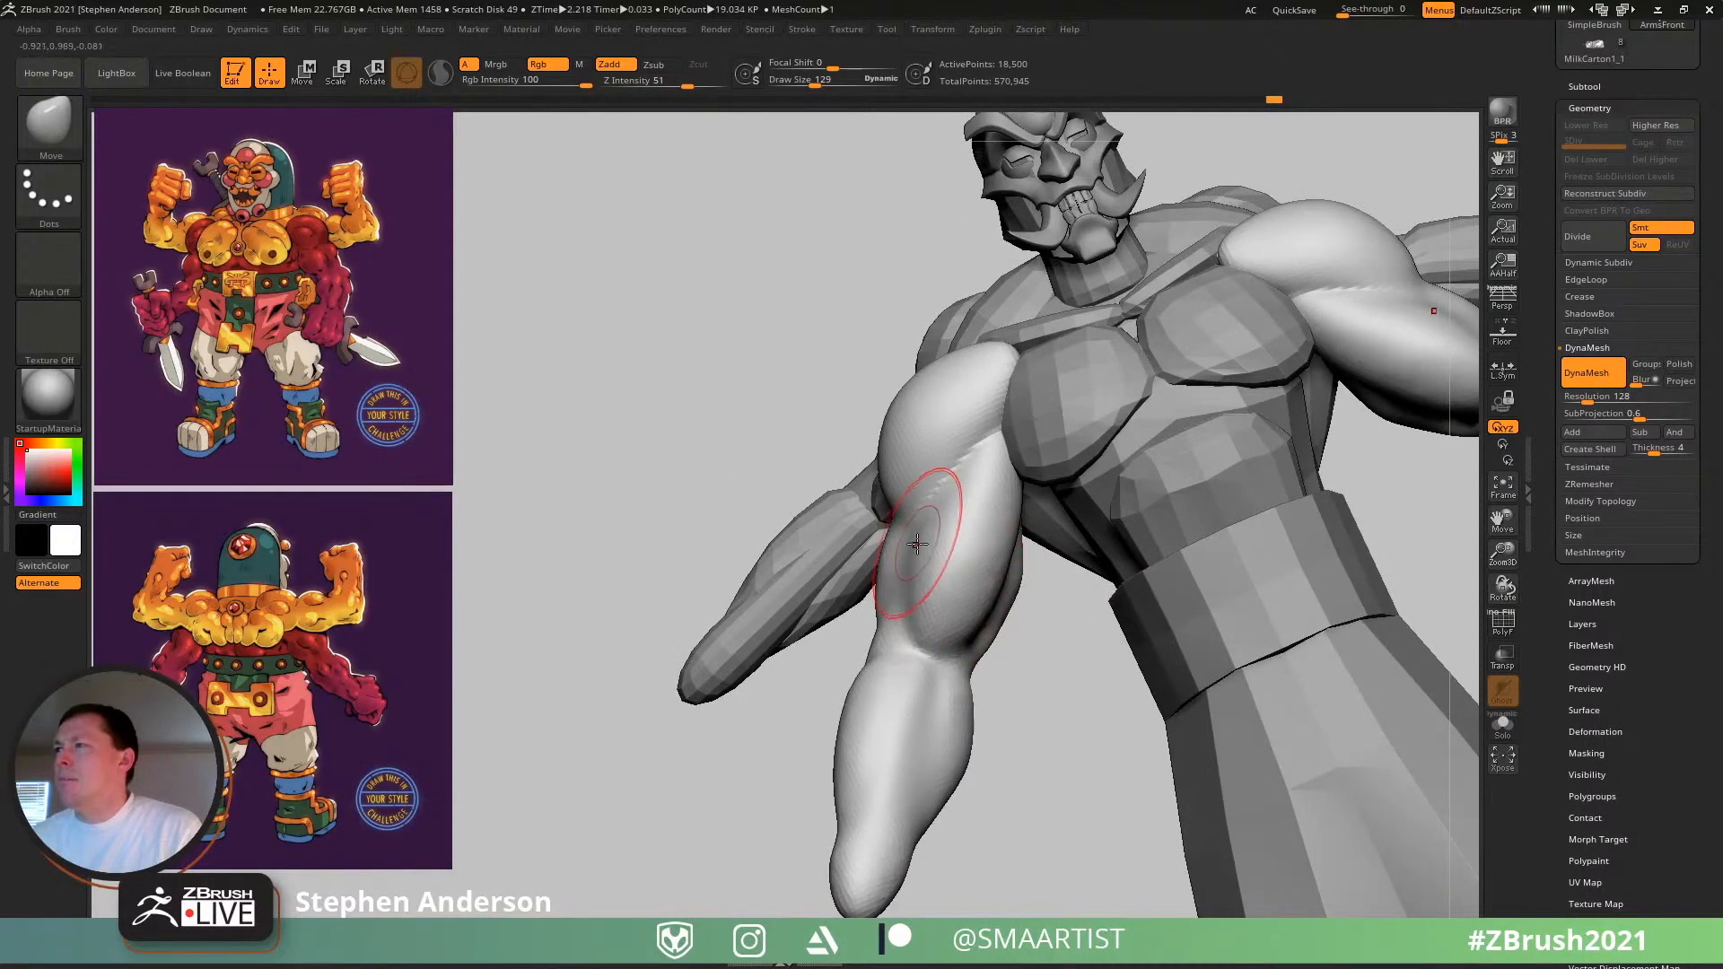
right_drag(923, 554, 961, 553)
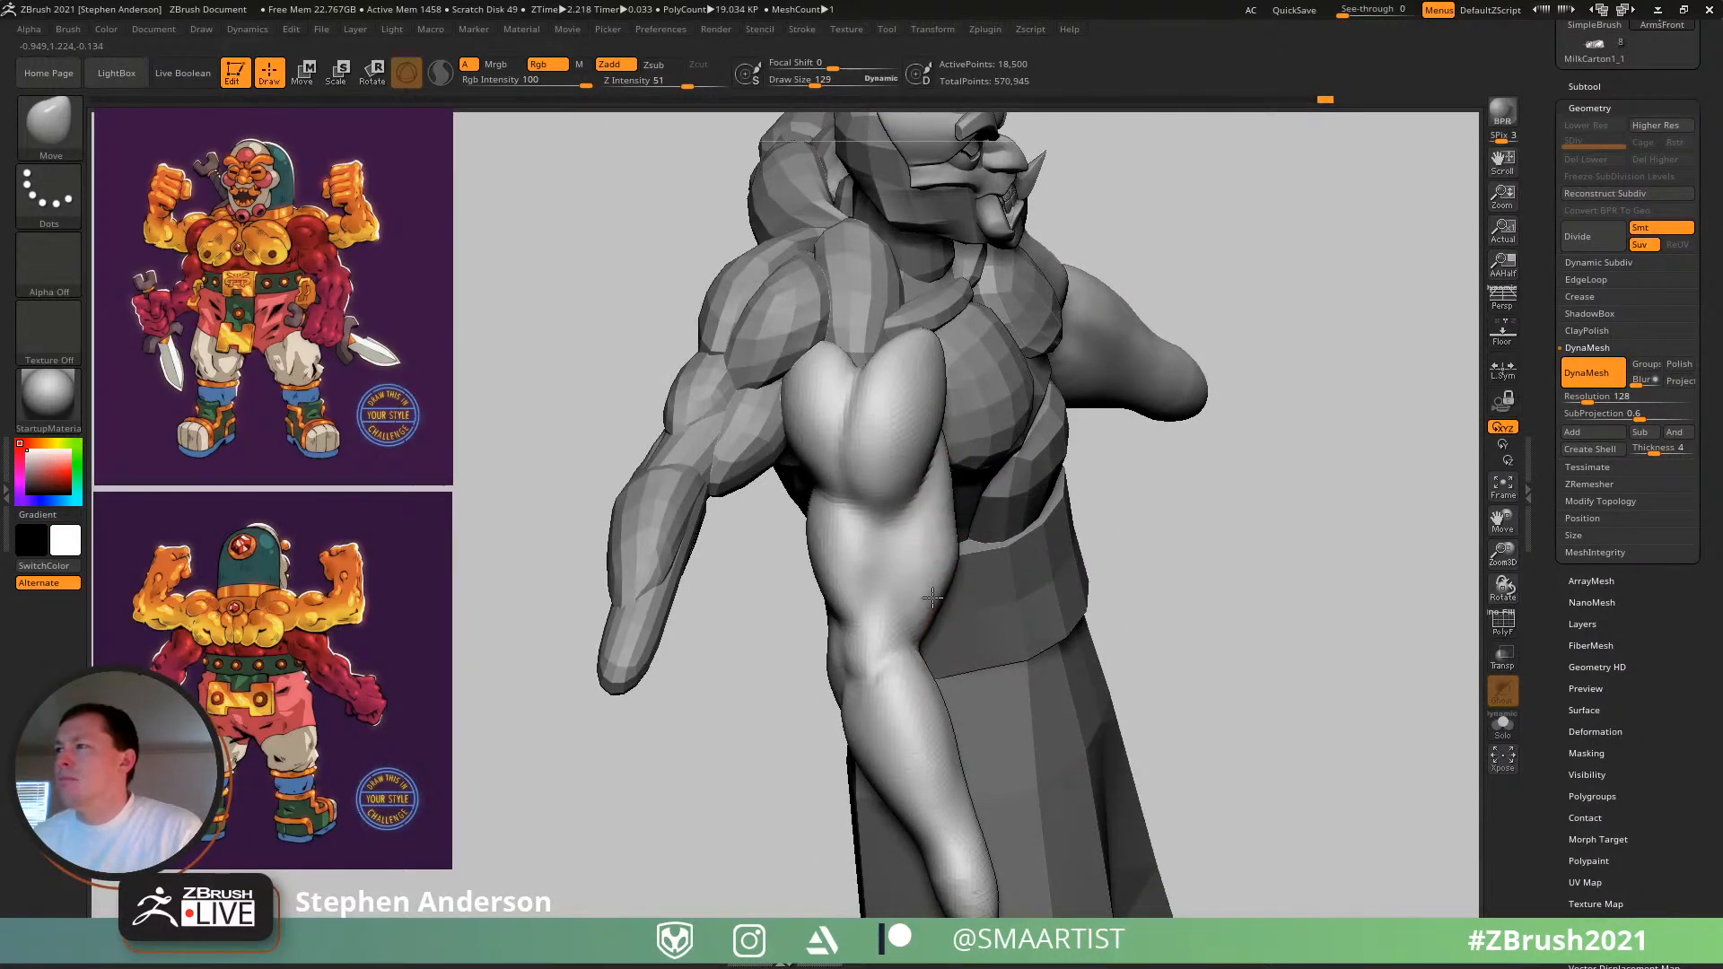
mouse_move(928, 601)
right_down()
mouse_move(880, 574)
mouse_move(990, 596)
mouse_move(931, 565)
mouse_move(943, 503)
mouse_move(924, 444)
mouse_move(992, 477)
mouse_move(1145, 385)
mouse_move(1101, 394)
right_up()
mouse_move(904, 456)
ctrl+right_down()
mouse_move(927, 481)
mouse_move(904, 530)
mouse_move(948, 493)
ctrl+right_up()
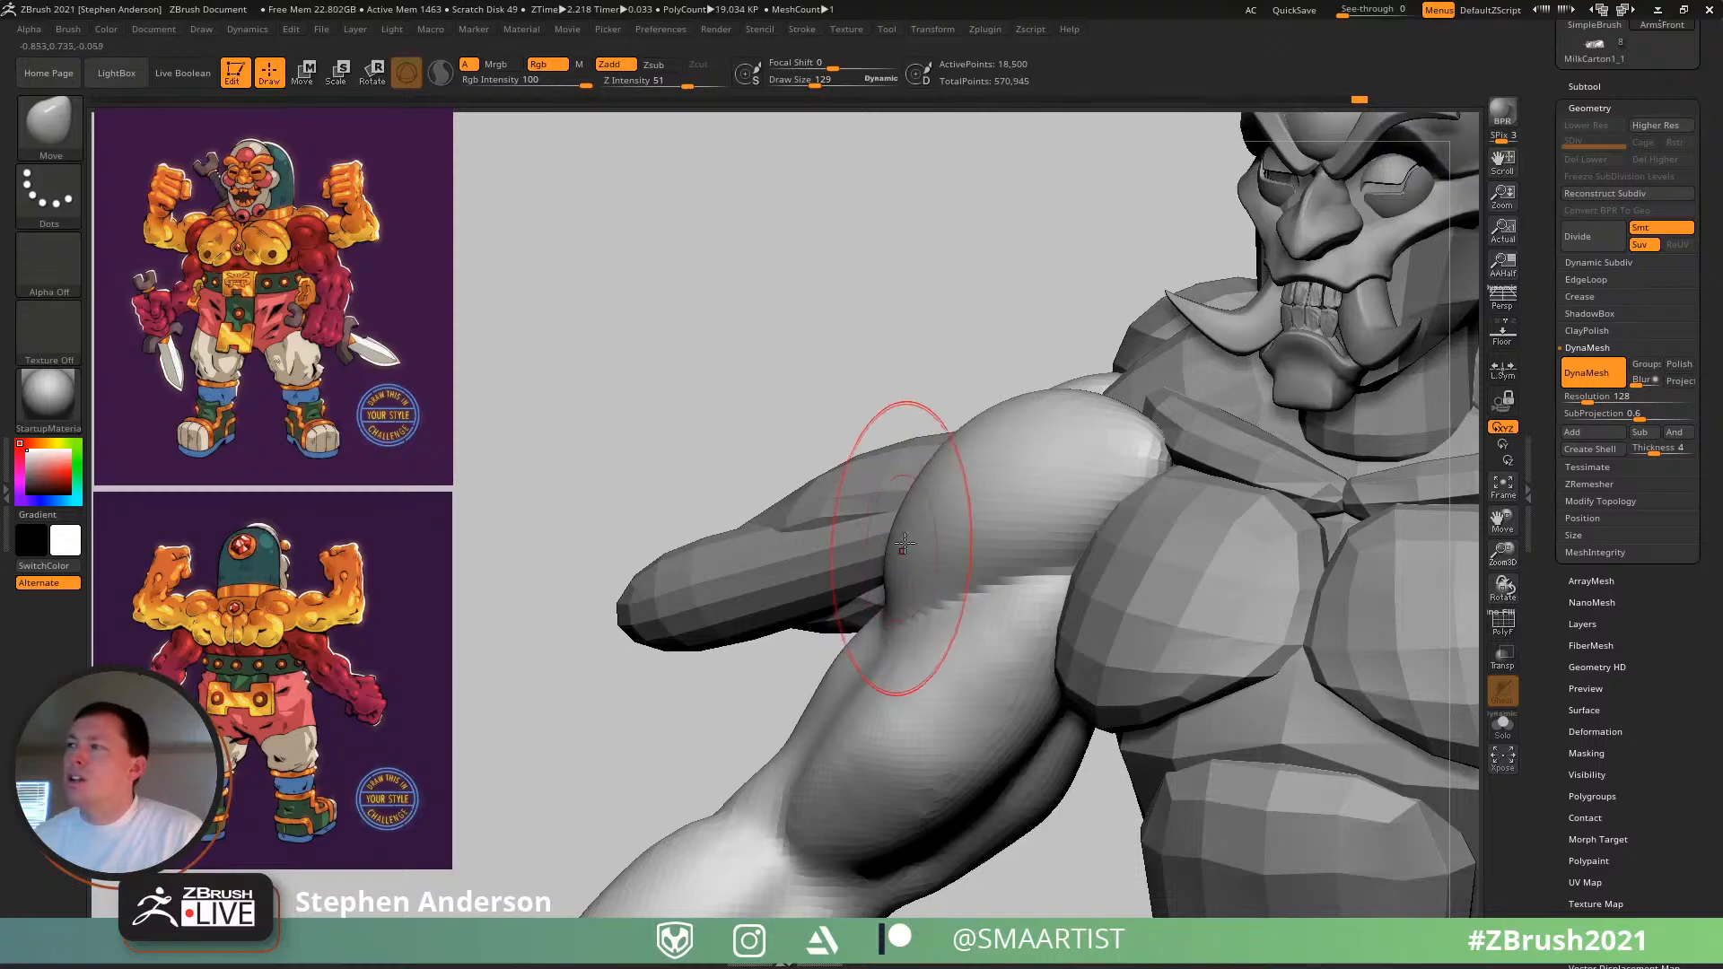
mouse_move(999, 443)
right_down()
mouse_move(1091, 402)
mouse_move(916, 457)
right_up()
drag(906, 459, 928, 447)
mouse_move(965, 440)
right_down()
mouse_move(912, 538)
mouse_move(937, 537)
mouse_move(962, 484)
right_up()
mouse_move(952, 580)
alt+right_down()
mouse_move(945, 477)
mouse_move(892, 512)
mouse_move(885, 435)
mouse_move(854, 437)
alt+right_up()
- Cut in the crease behind the front arm between deltoid and triceps with the DamStandard brush at size 62
key(b)
key(d)
key(s)
key(s)
drag(845, 434, 825, 434)
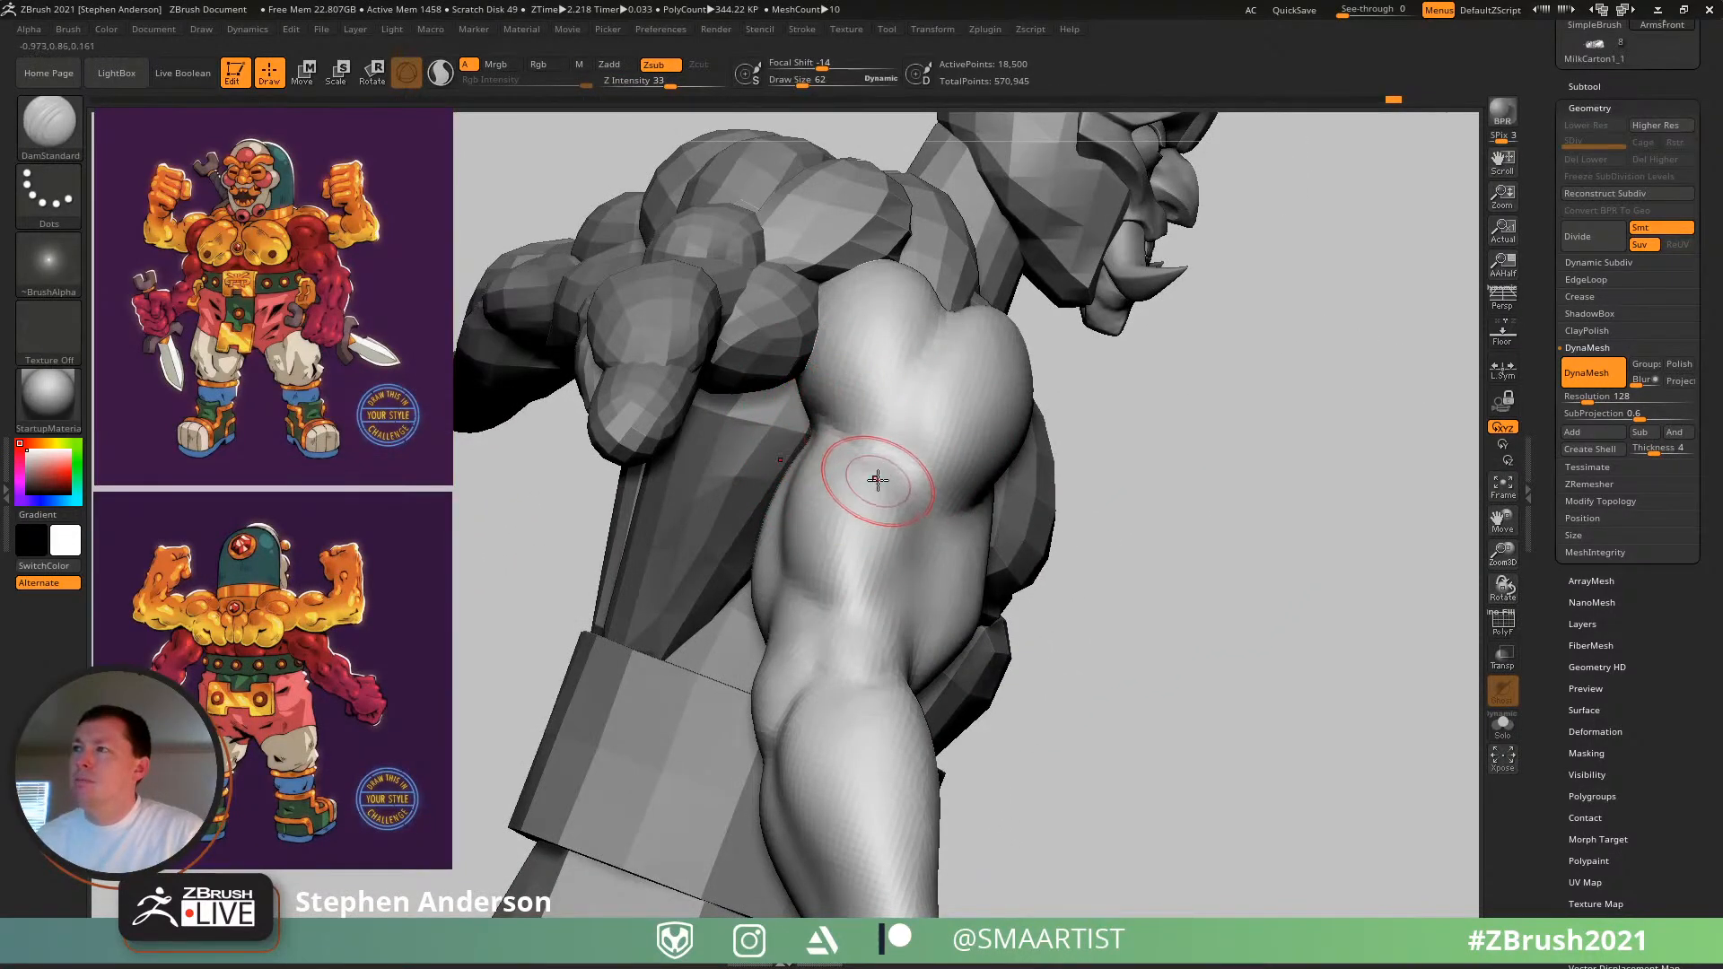
- Adjust the outer base of the front deltoid with the Move brush at size 65 and smooth the deltoid surface
key(b)
key(v)
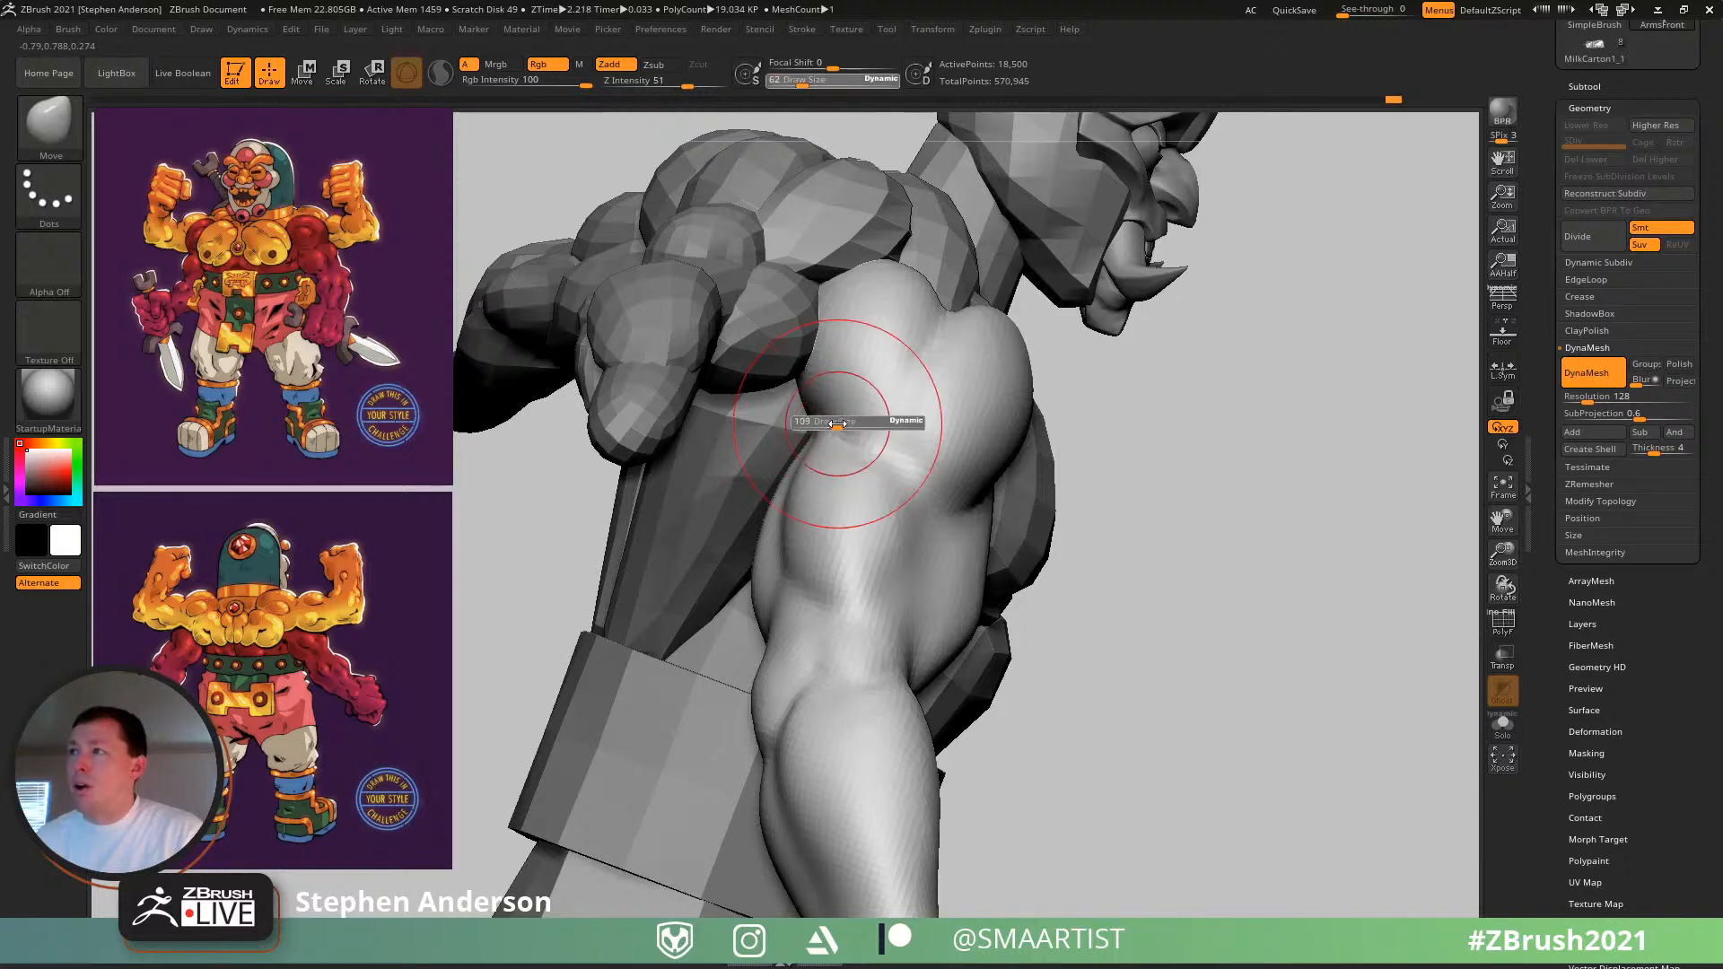
mouse_move(799, 429)
right_down()
mouse_move(777, 438)
mouse_move(943, 450)
mouse_move(907, 454)
mouse_move(904, 431)
right_up()
key(s)
drag(904, 430, 895, 465)
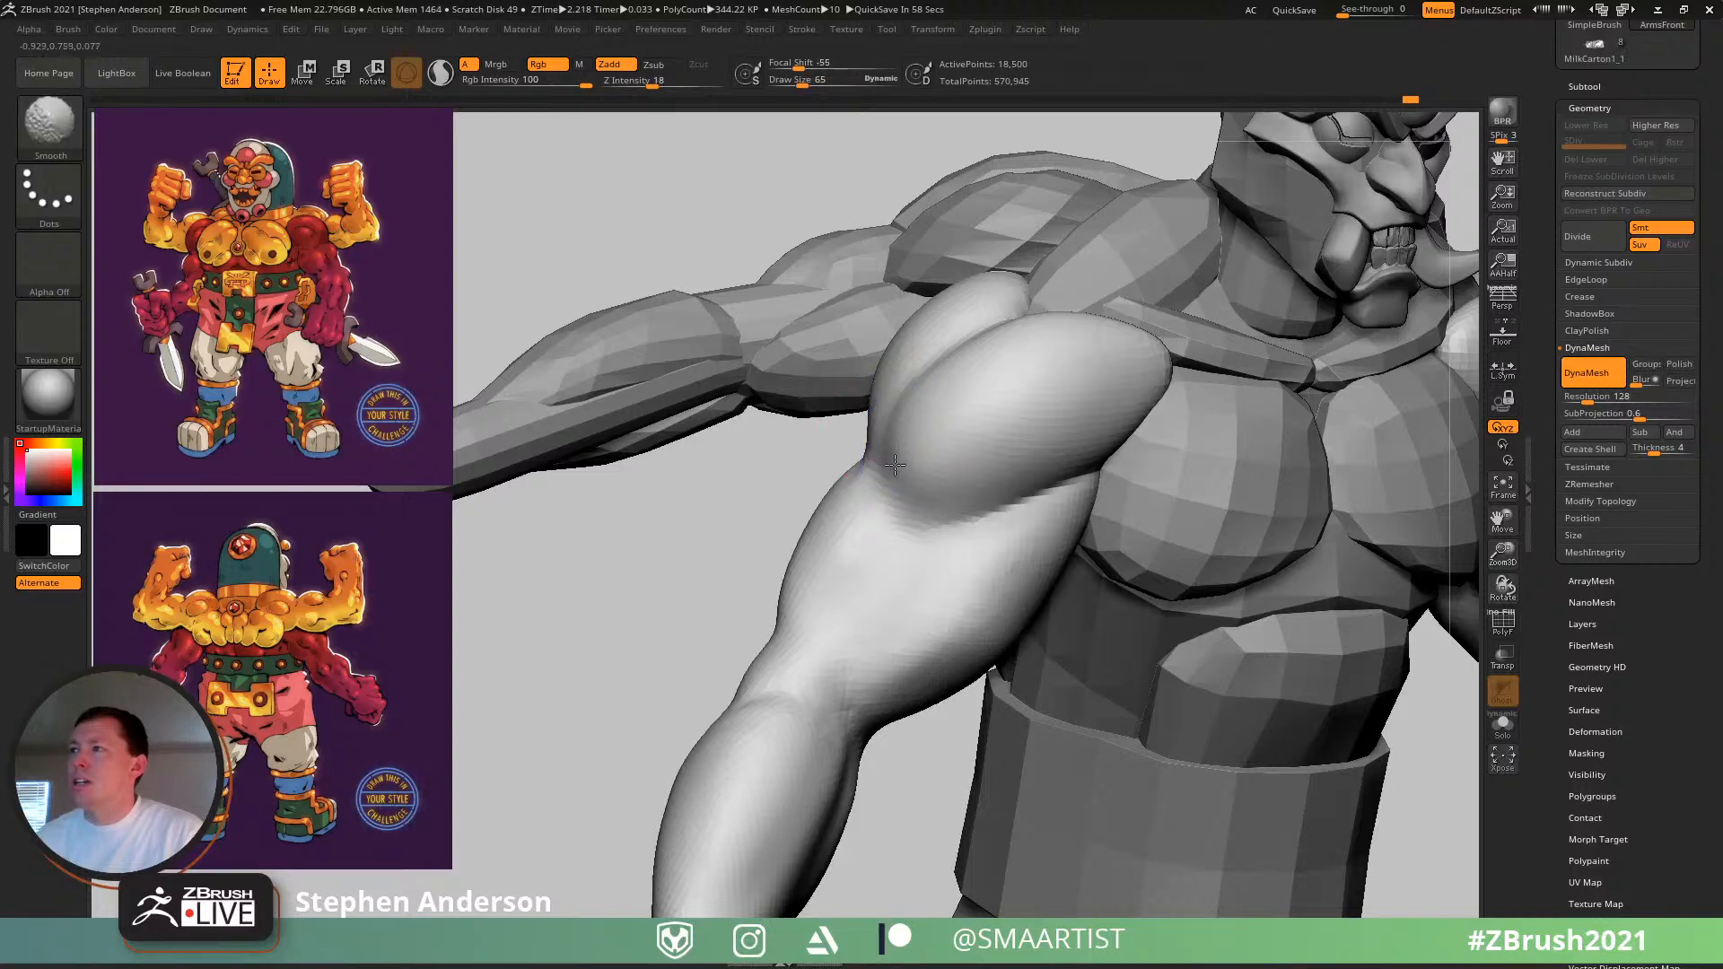
shift+drag(952, 384, 1002, 386)
mouse_move(988, 476)
ctrl+right_down()
mouse_move(973, 389)
mouse_move(849, 439)
mouse_move(933, 466)
mouse_move(954, 415)
mouse_move(906, 467)
ctrl+right_up()
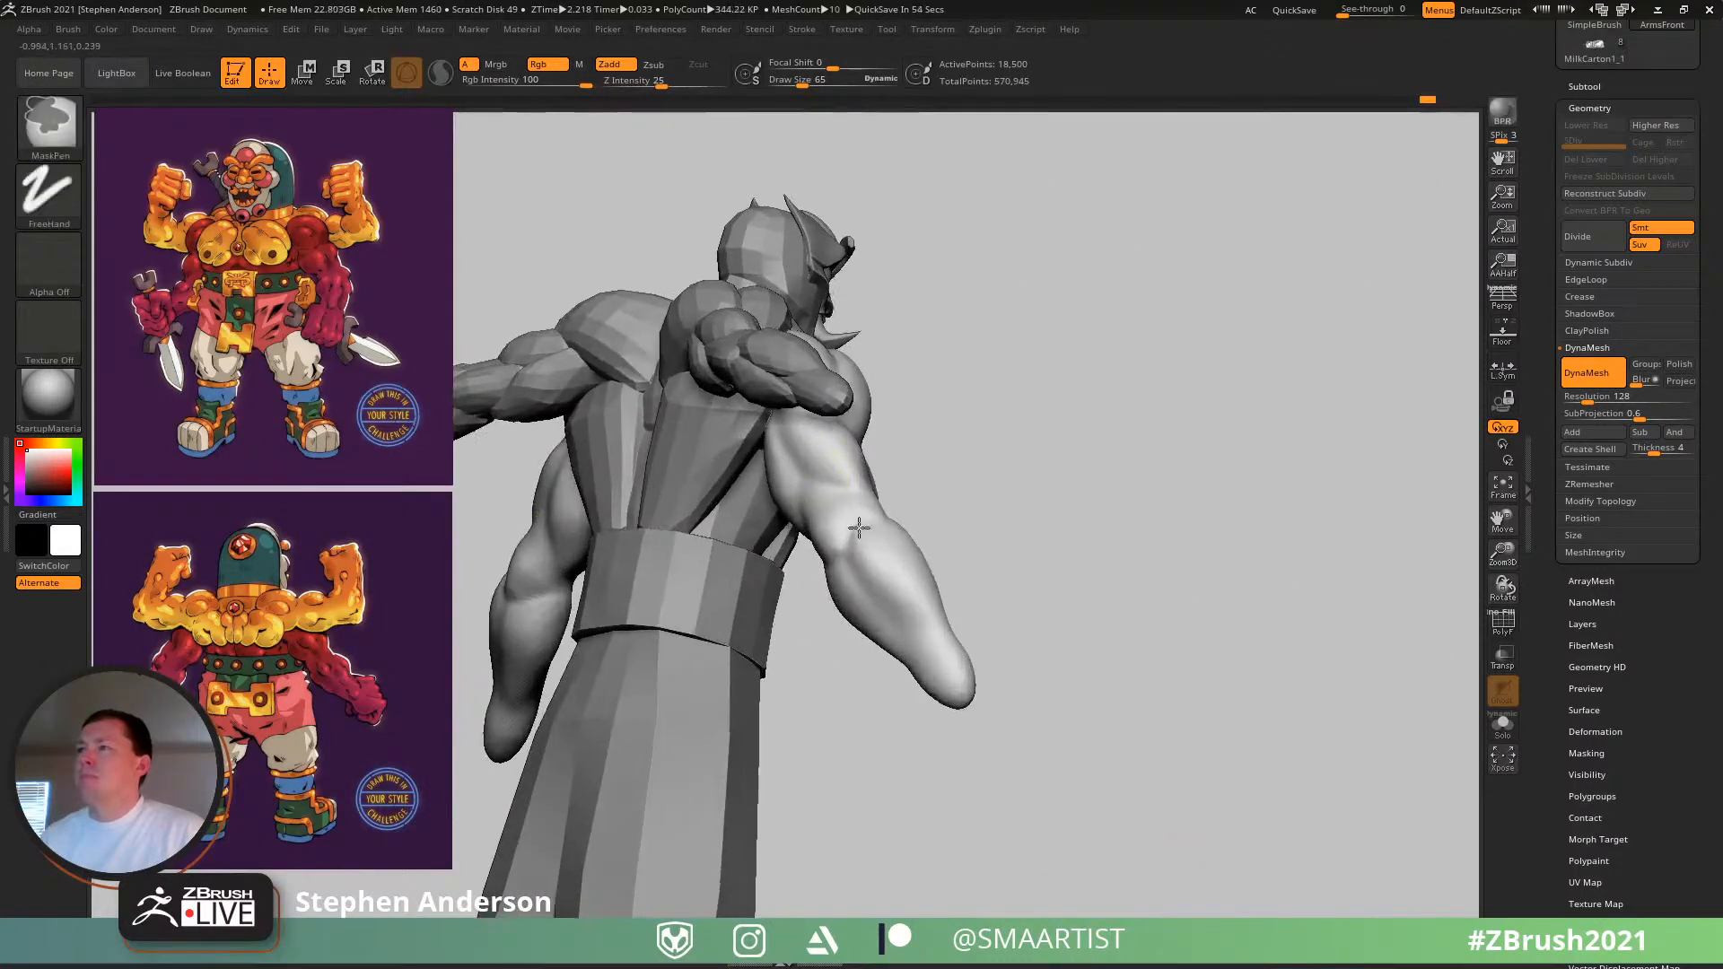
- Smooth the triceps area on the back of the front upper arm
ctrl+right_drag(858, 527, 854, 602)
mouse_move(785, 450)
right_down()
mouse_move(832, 460)
mouse_move(782, 411)
right_up()
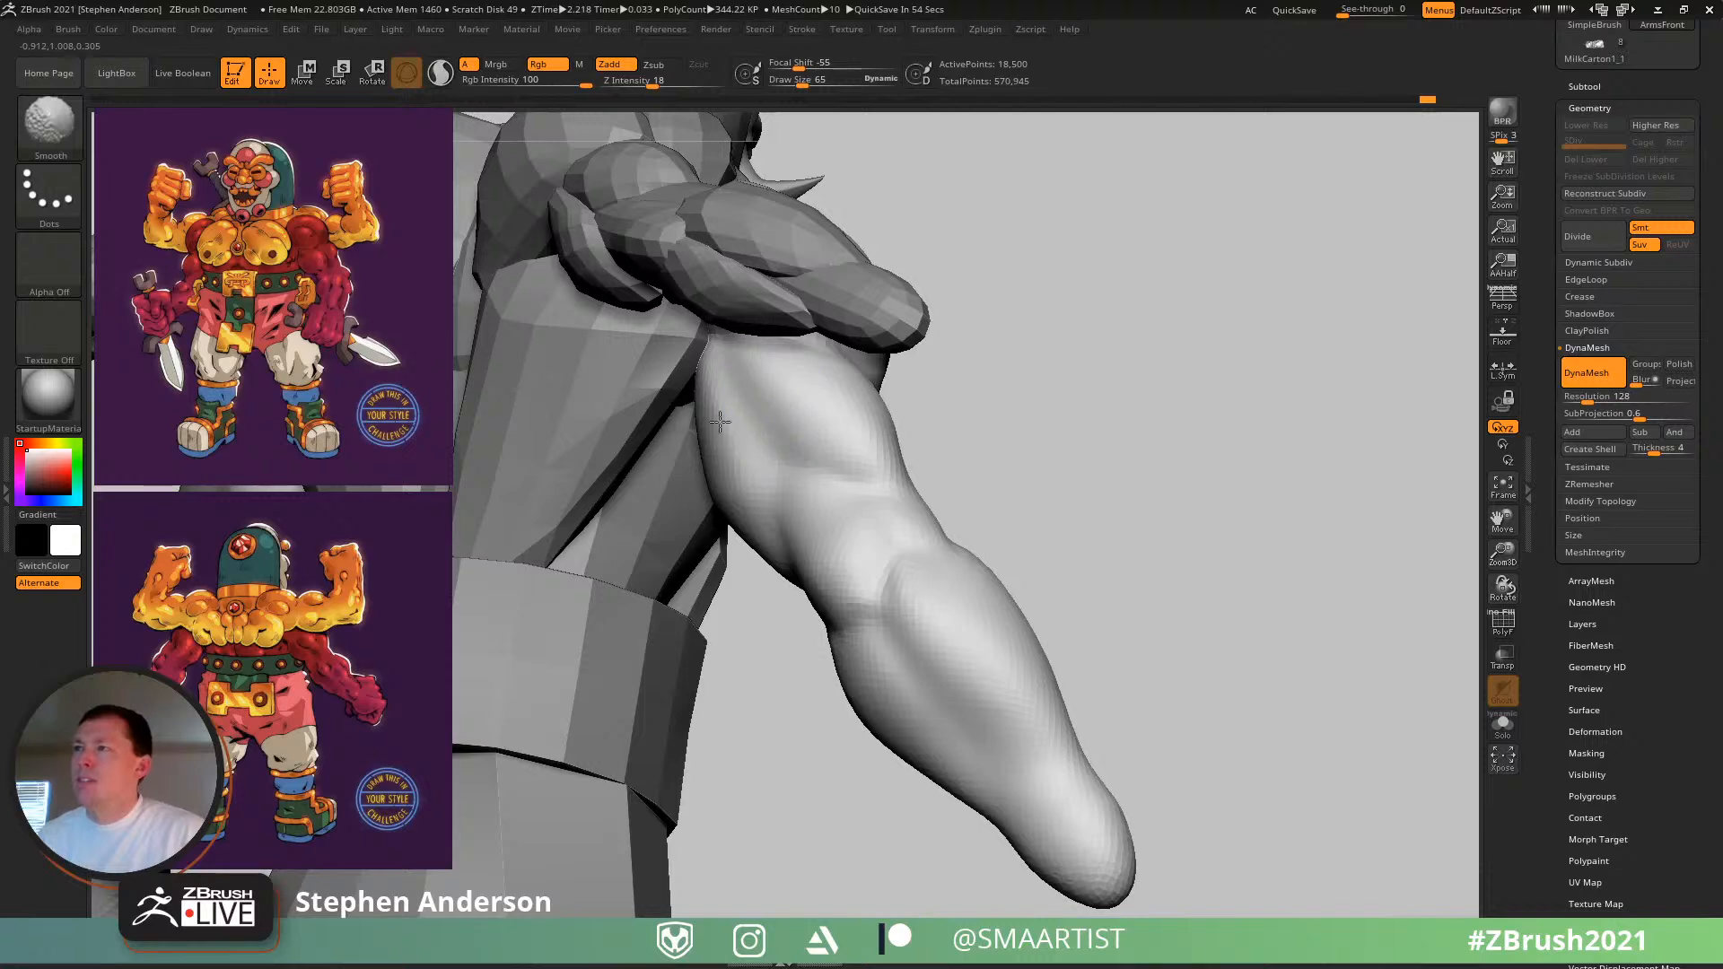
shift+drag(753, 379, 812, 415)
mouse_move(853, 439)
right_down()
mouse_move(749, 421)
mouse_move(830, 410)
right_up()
mouse_move(784, 482)
right_down()
mouse_move(796, 488)
mouse_move(765, 481)
mouse_move(762, 456)
right_up()
- Set the Move brush to size 77 and refine the back of the front upper arm, smoothing its surface toward the elbow
key(s)
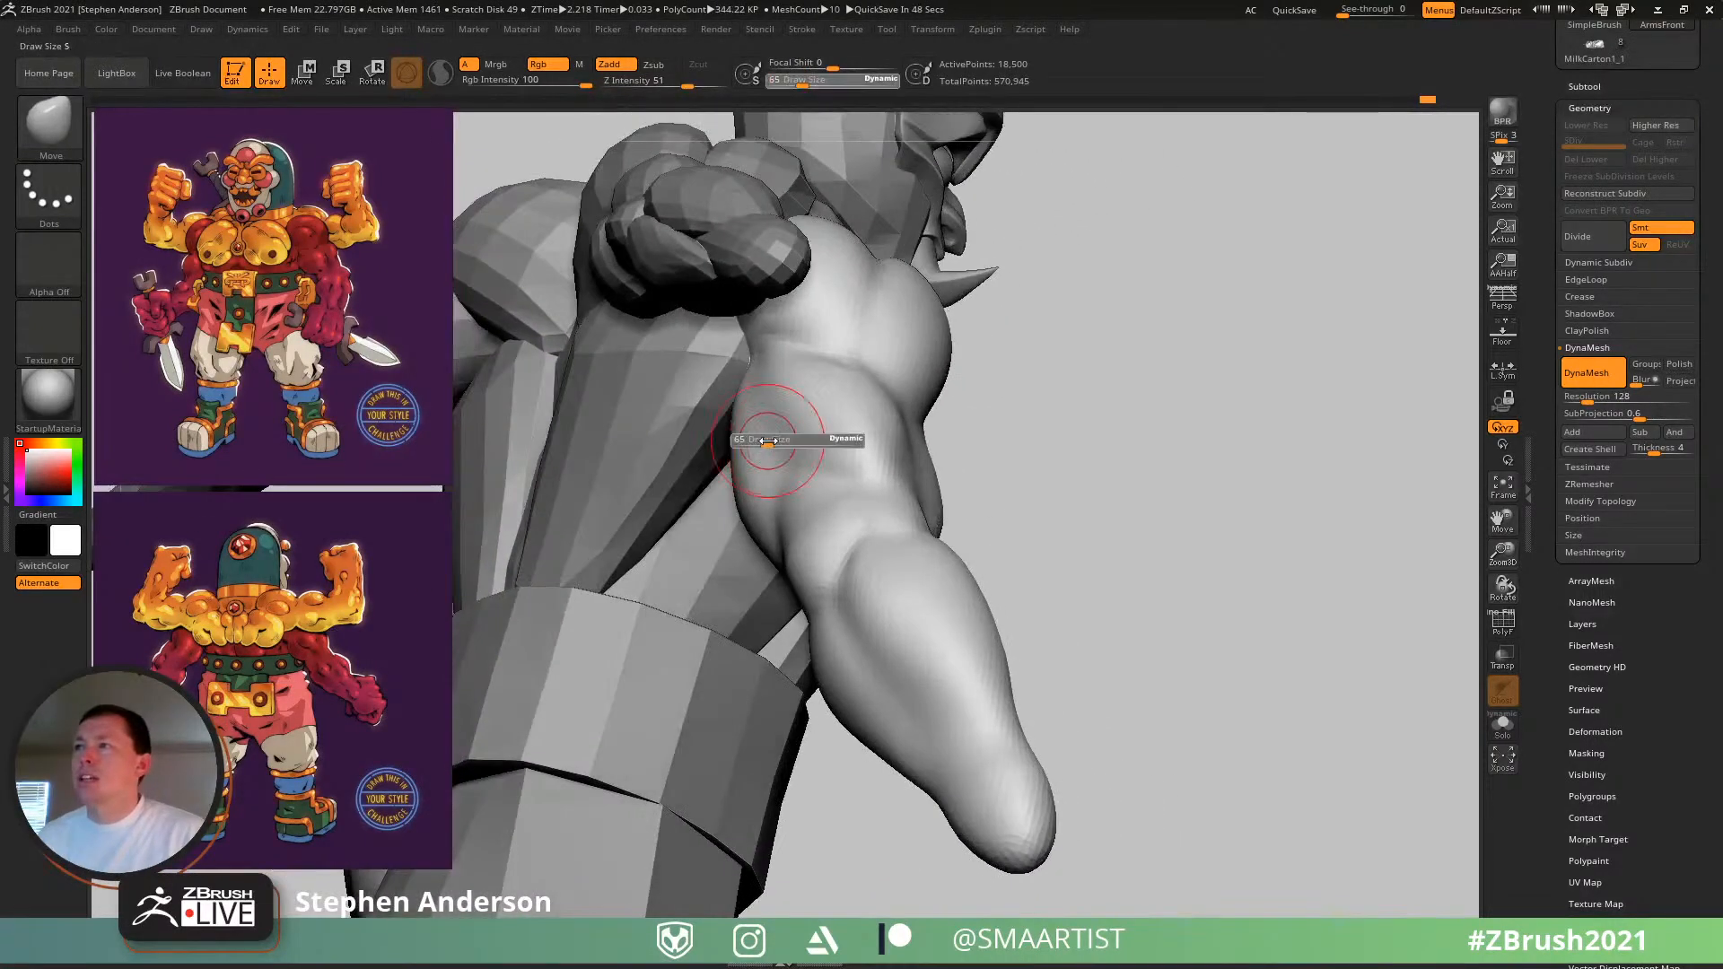
drag(764, 439, 767, 437)
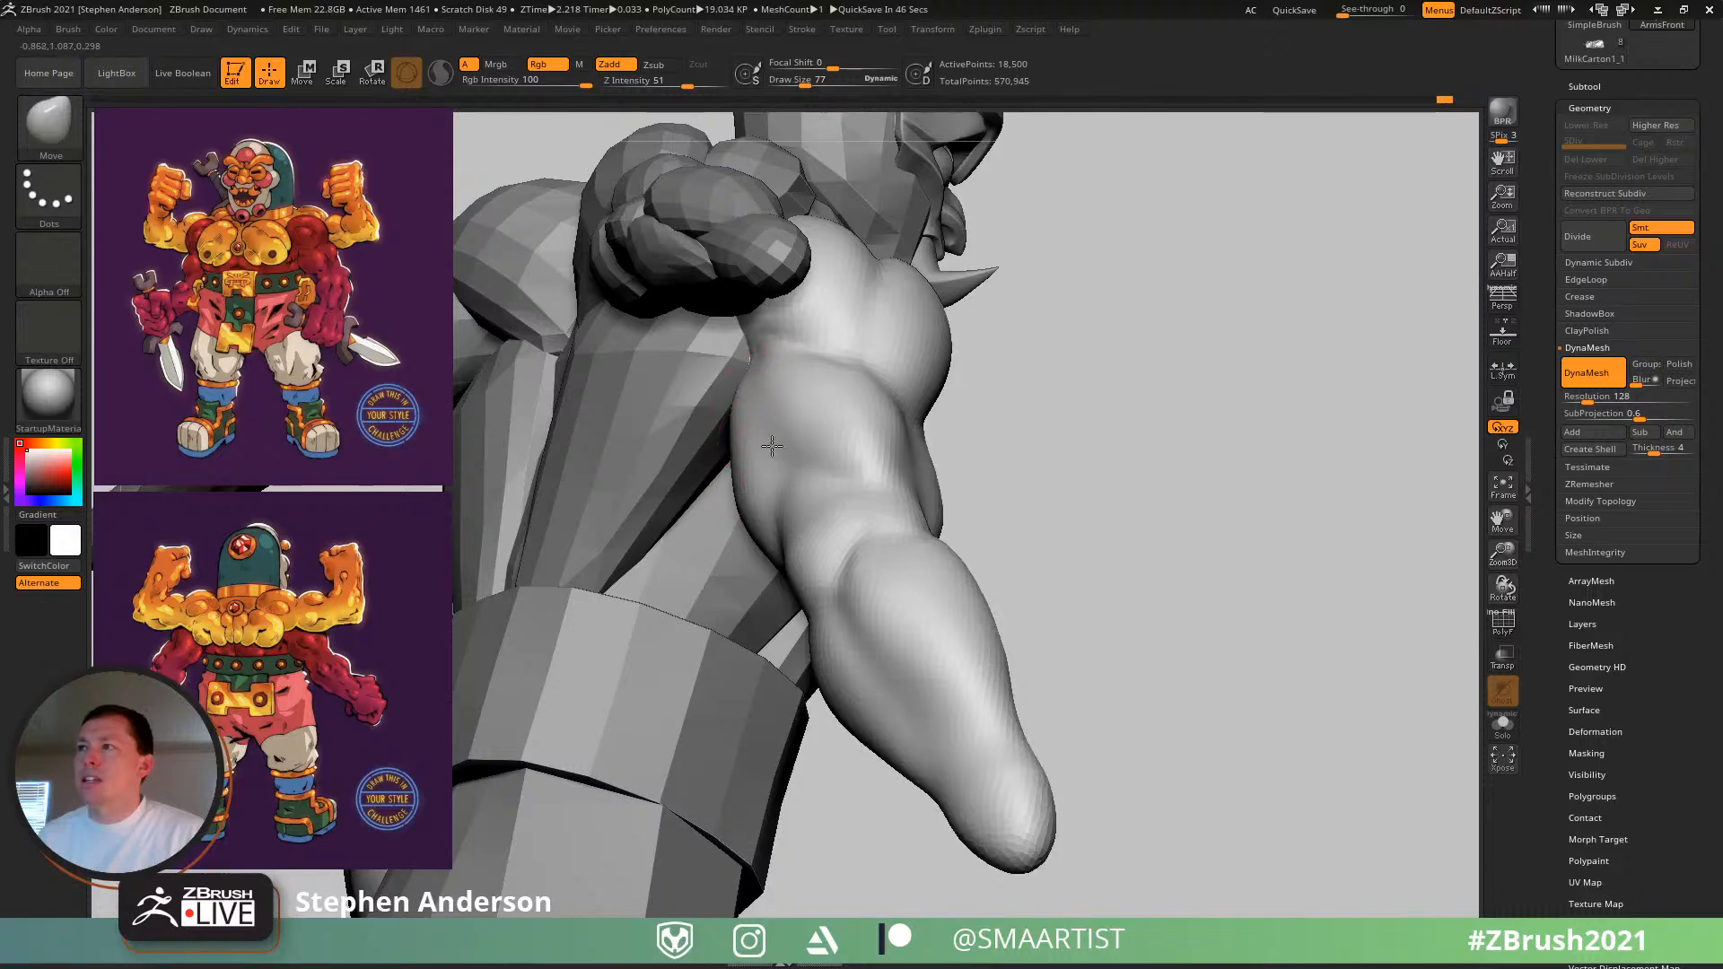
mouse_move(748, 397)
right_down()
mouse_move(765, 481)
mouse_move(718, 496)
mouse_move(735, 504)
right_up()
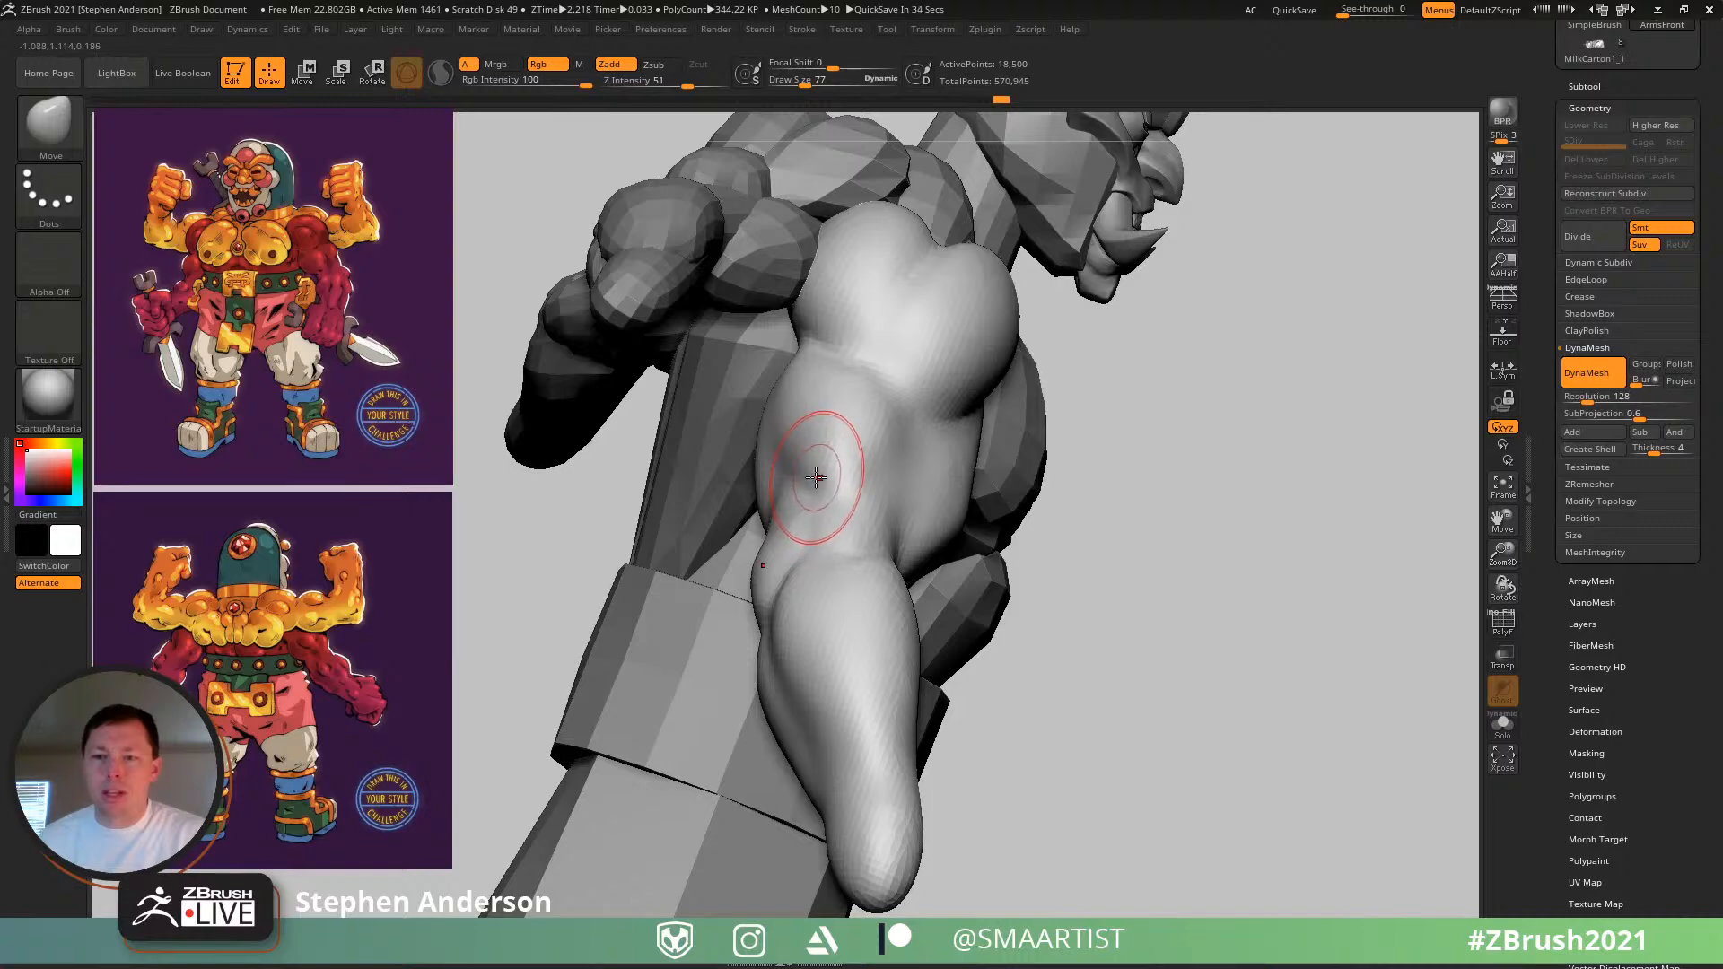
mouse_move(892, 437)
right_down()
mouse_move(924, 469)
mouse_move(958, 455)
mouse_move(903, 530)
mouse_move(869, 535)
right_up()
mouse_move(869, 536)
shift+mouse_down()
mouse_move(872, 595)
mouse_move(938, 558)
mouse_move(979, 489)
shift+mouse_up()
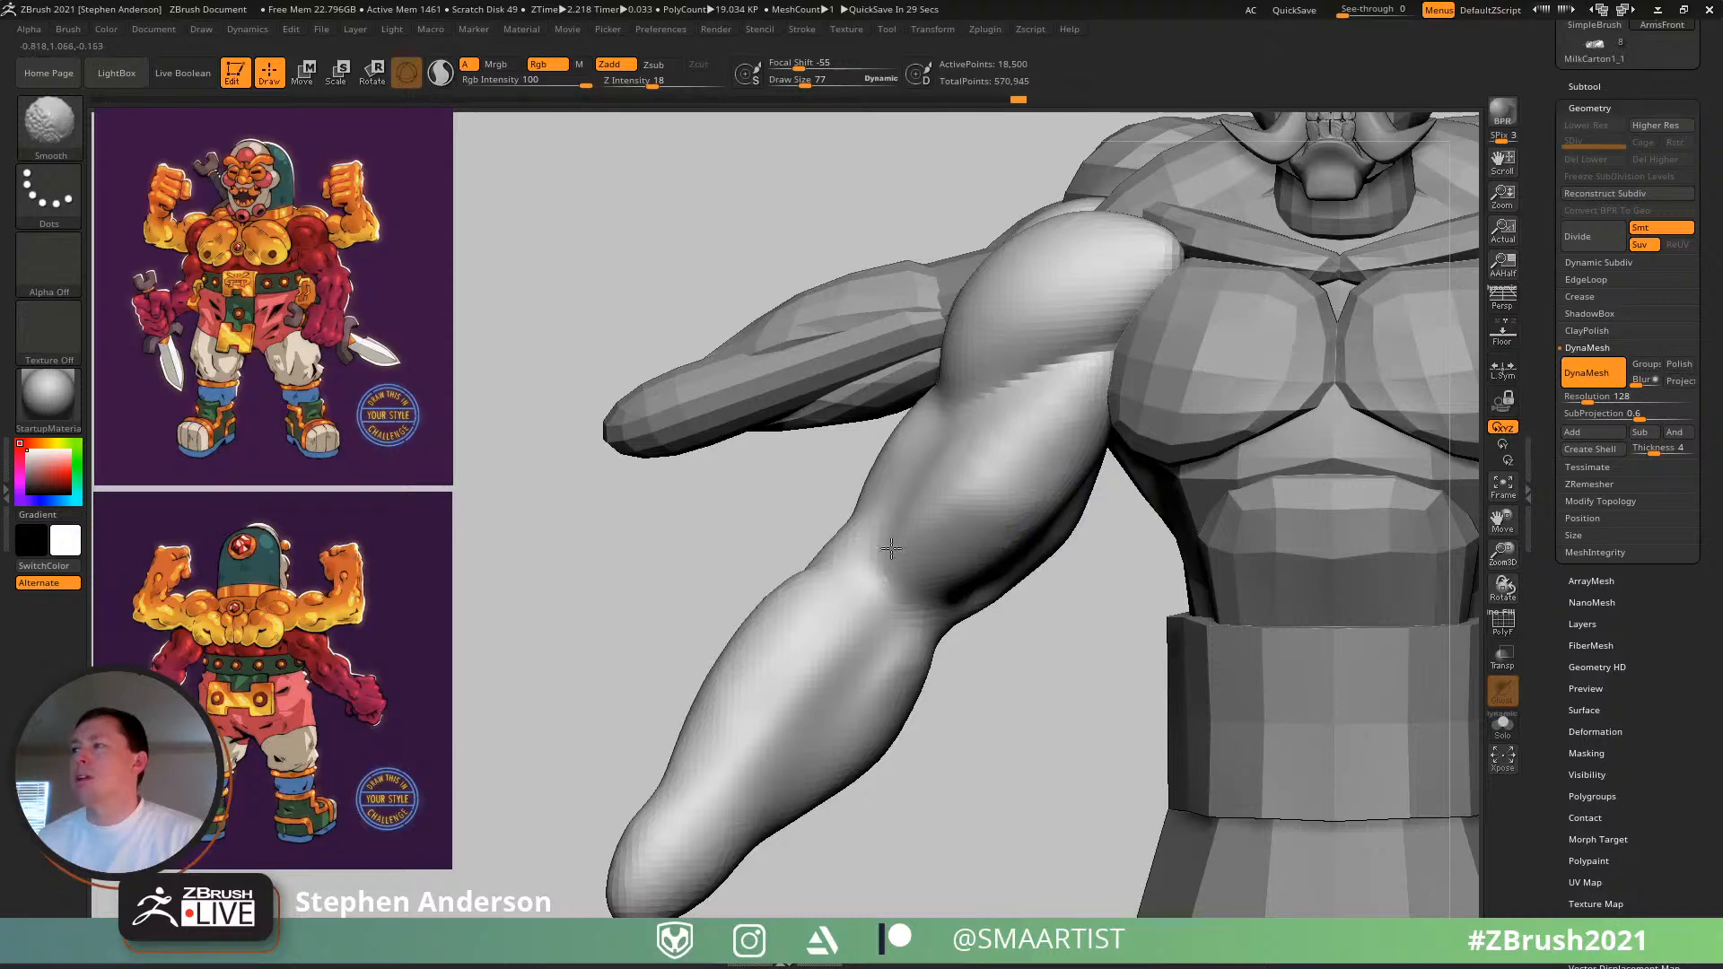
- Smooth the upper forearm of the front arm just below the elbow
ctrl+right_drag(942, 528, 864, 441)
mouse_move(863, 441)
right_down()
mouse_move(919, 592)
mouse_move(888, 666)
right_up()
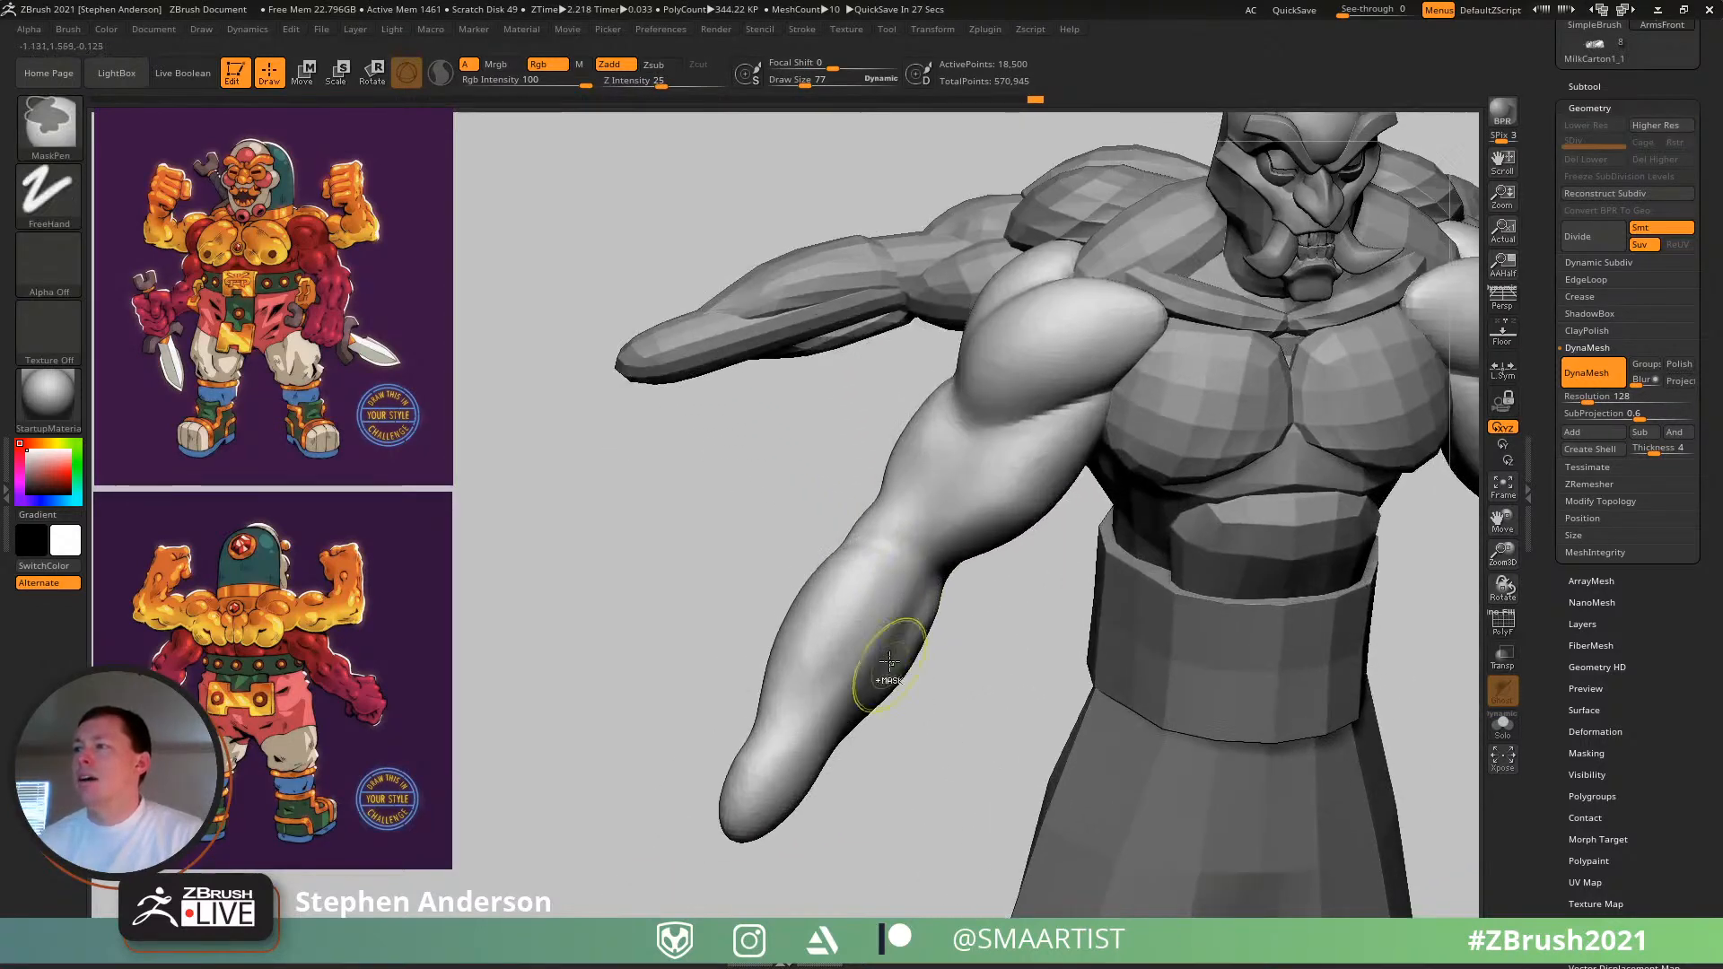
mouse_move(879, 641)
shift+mouse_down()
mouse_move(850, 654)
mouse_move(863, 611)
shift+mouse_up()
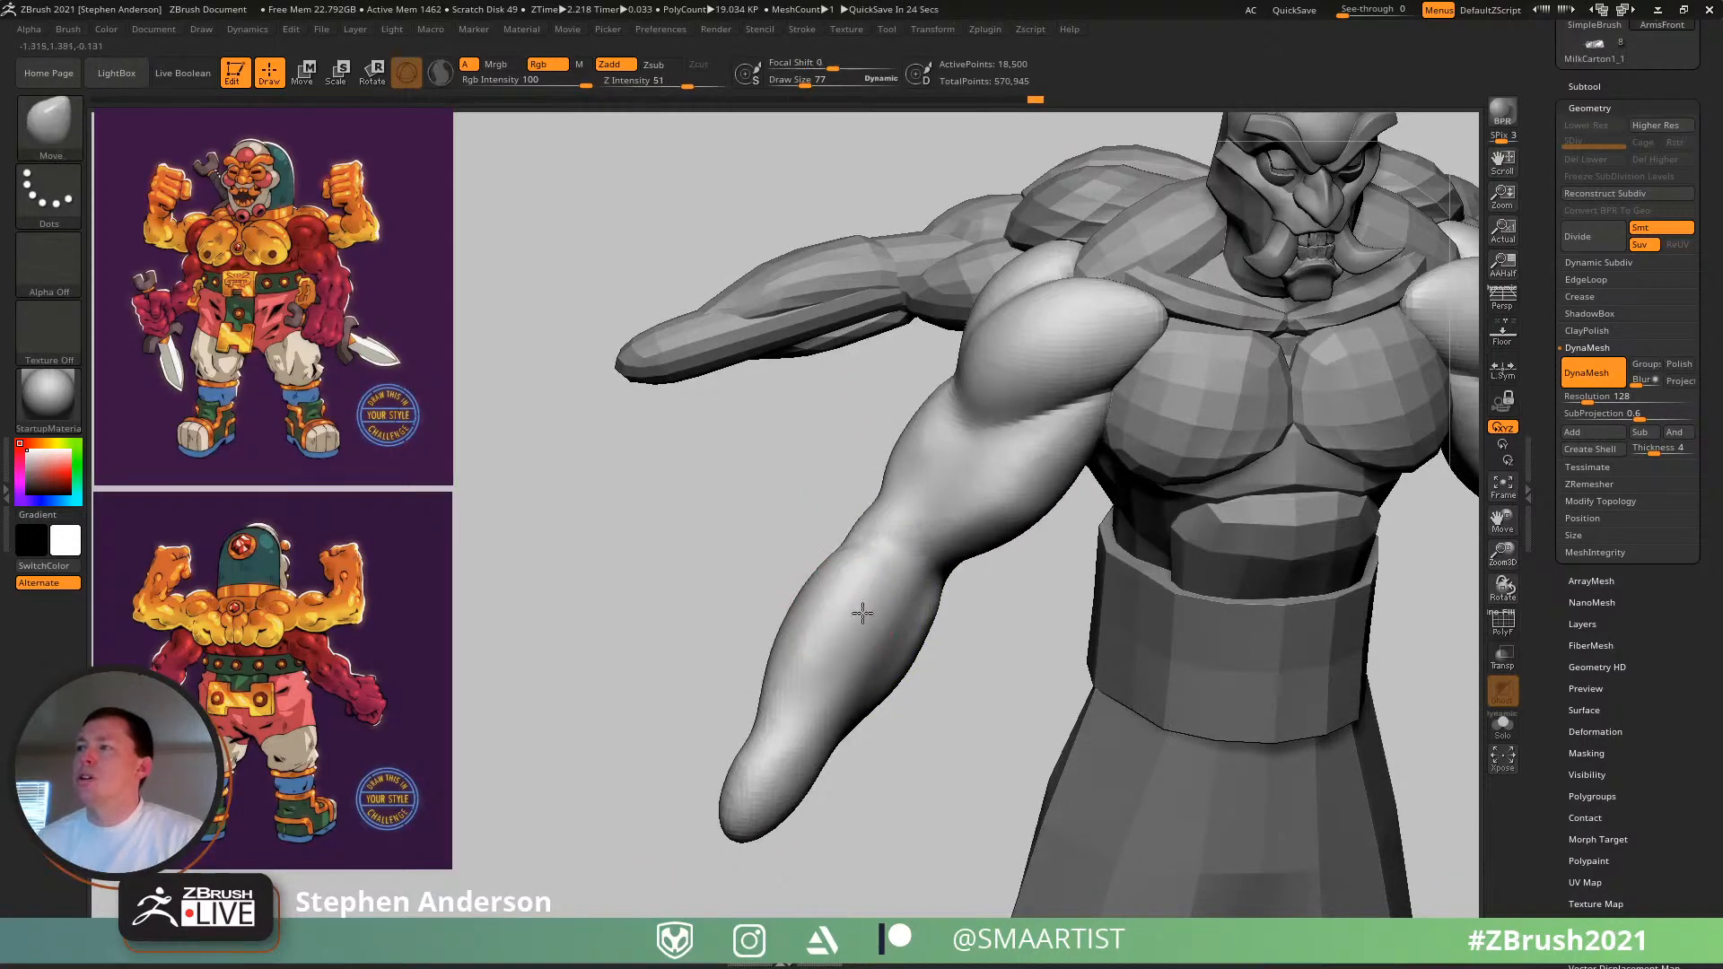
mouse_move(863, 612)
right_down()
mouse_move(929, 718)
mouse_move(827, 647)
mouse_move(939, 619)
mouse_move(859, 610)
right_up()
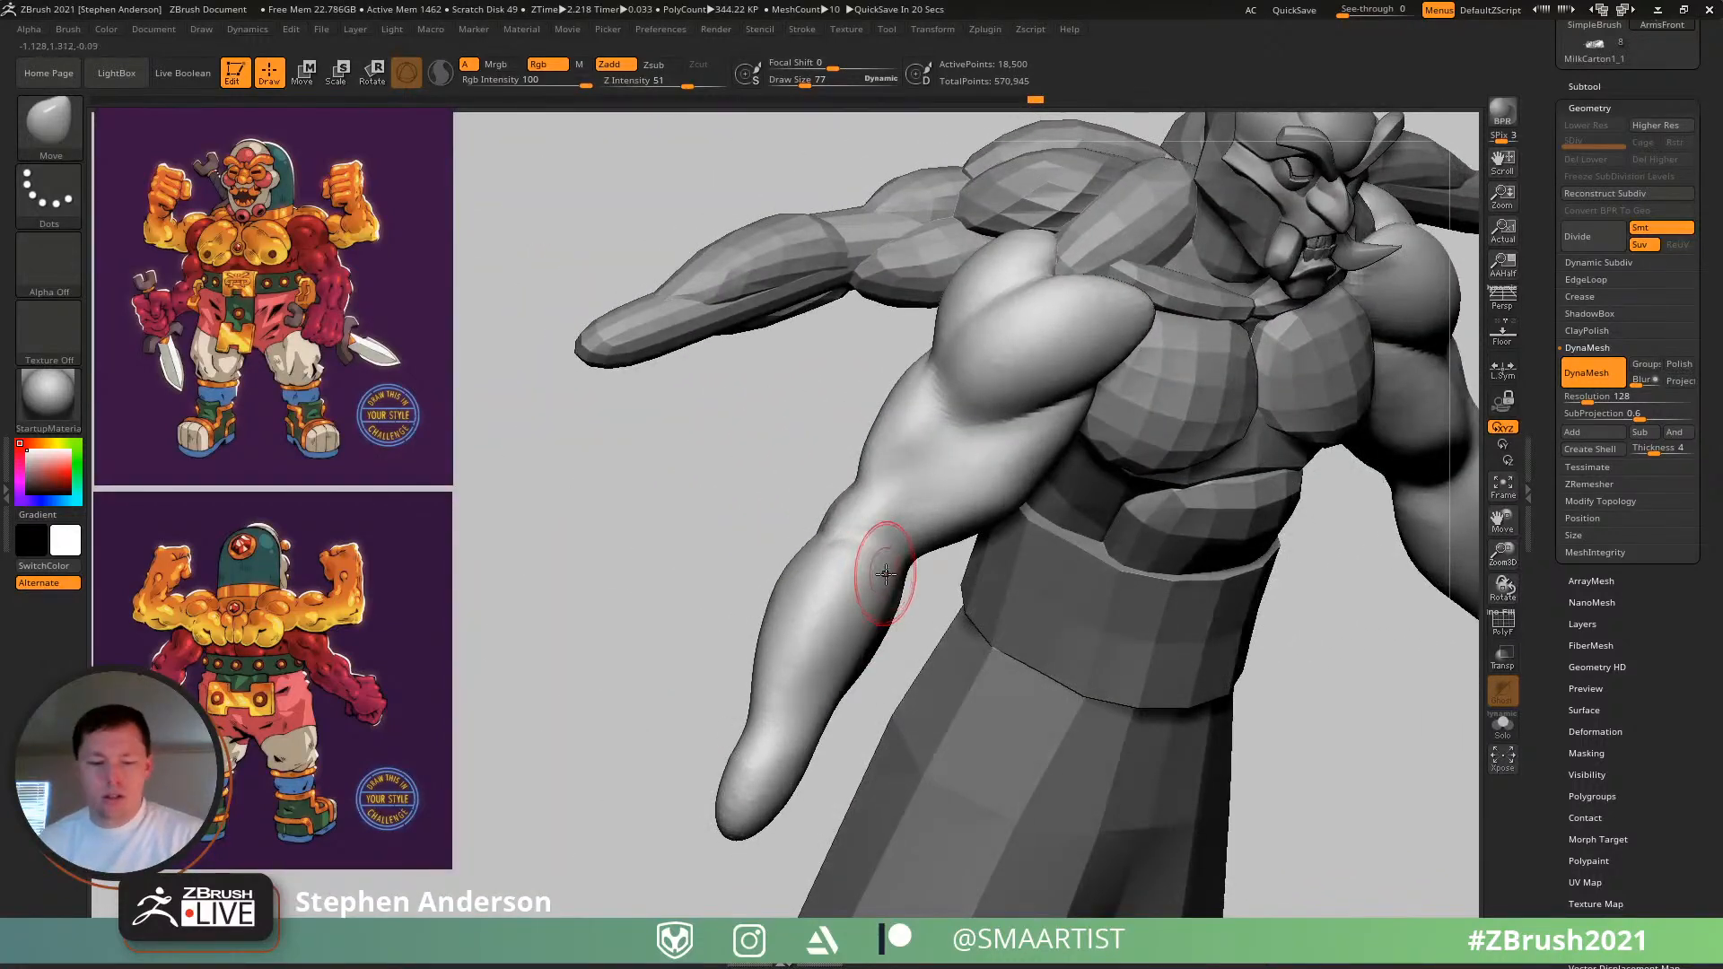
- Build up the outer elbow and top of the front forearm with the Clay brush at size 77 and smooth it
key(b)
key(c)
key(l)
mouse_move(836, 563)
mouse_down()
mouse_move(870, 515)
mouse_move(841, 596)
mouse_up()
shift+drag(892, 539, 853, 563)
- Add volume to the inner forearm below the biceps with the Clay brush at size 77 and blend it smooth
mouse_move(813, 589)
right_down()
mouse_move(799, 484)
mouse_move(907, 662)
mouse_move(970, 633)
right_up()
mouse_move(961, 612)
mouse_down()
mouse_move(924, 624)
mouse_move(915, 677)
mouse_up()
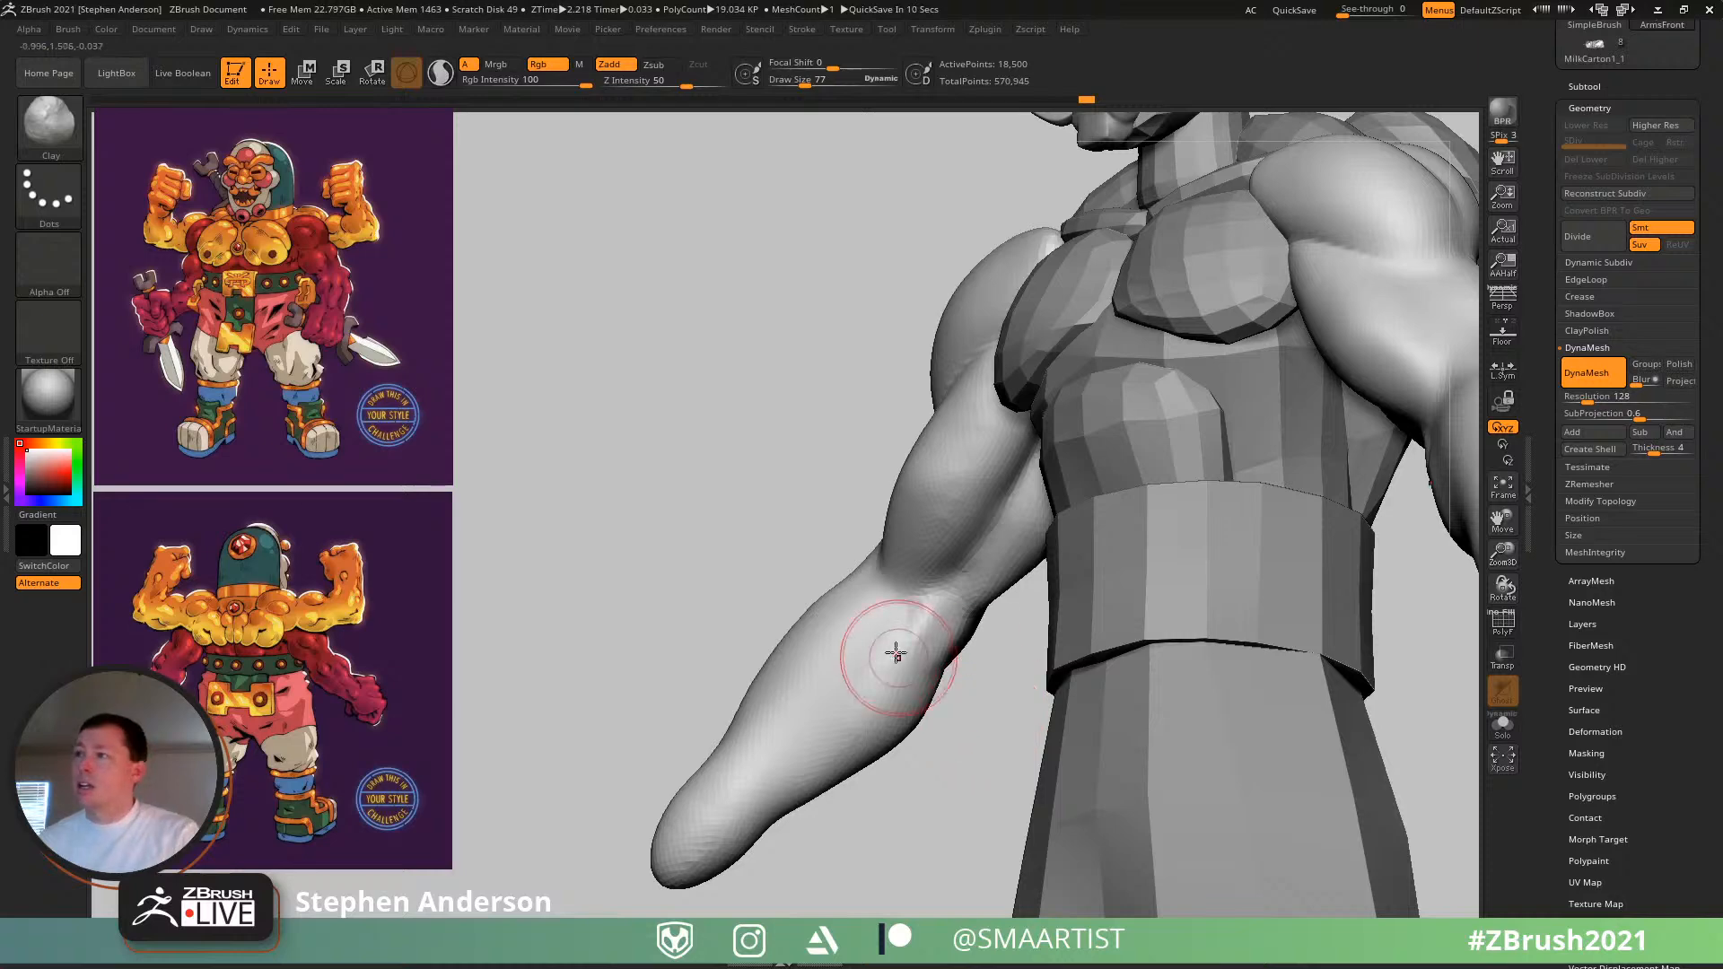
mouse_move(896, 661)
right_down()
mouse_move(957, 682)
mouse_move(919, 638)
right_up()
shift+drag(919, 637, 912, 701)
mouse_move(897, 685)
right_down()
mouse_move(934, 673)
mouse_move(892, 636)
right_up()
right_drag(777, 616, 896, 654)
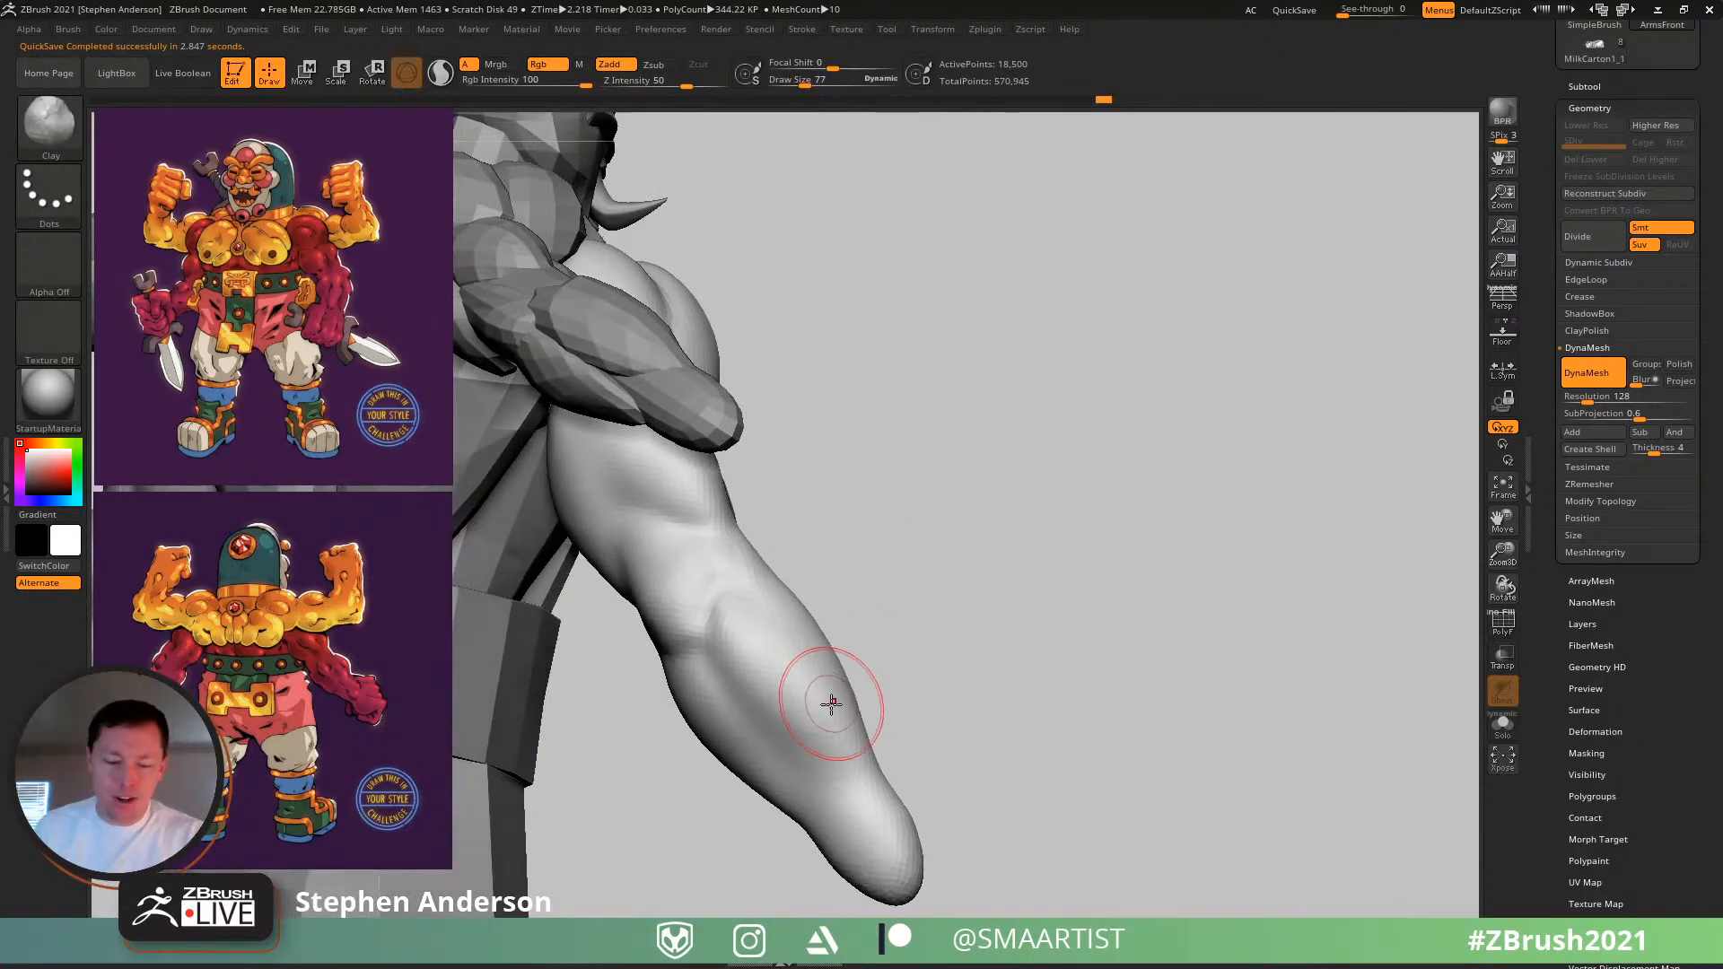
- Carve muscle separations along the outer forearm and elbow with the DamStandard brush at size 77, softening them with smoothing
key(b)
key(m)
key(p)
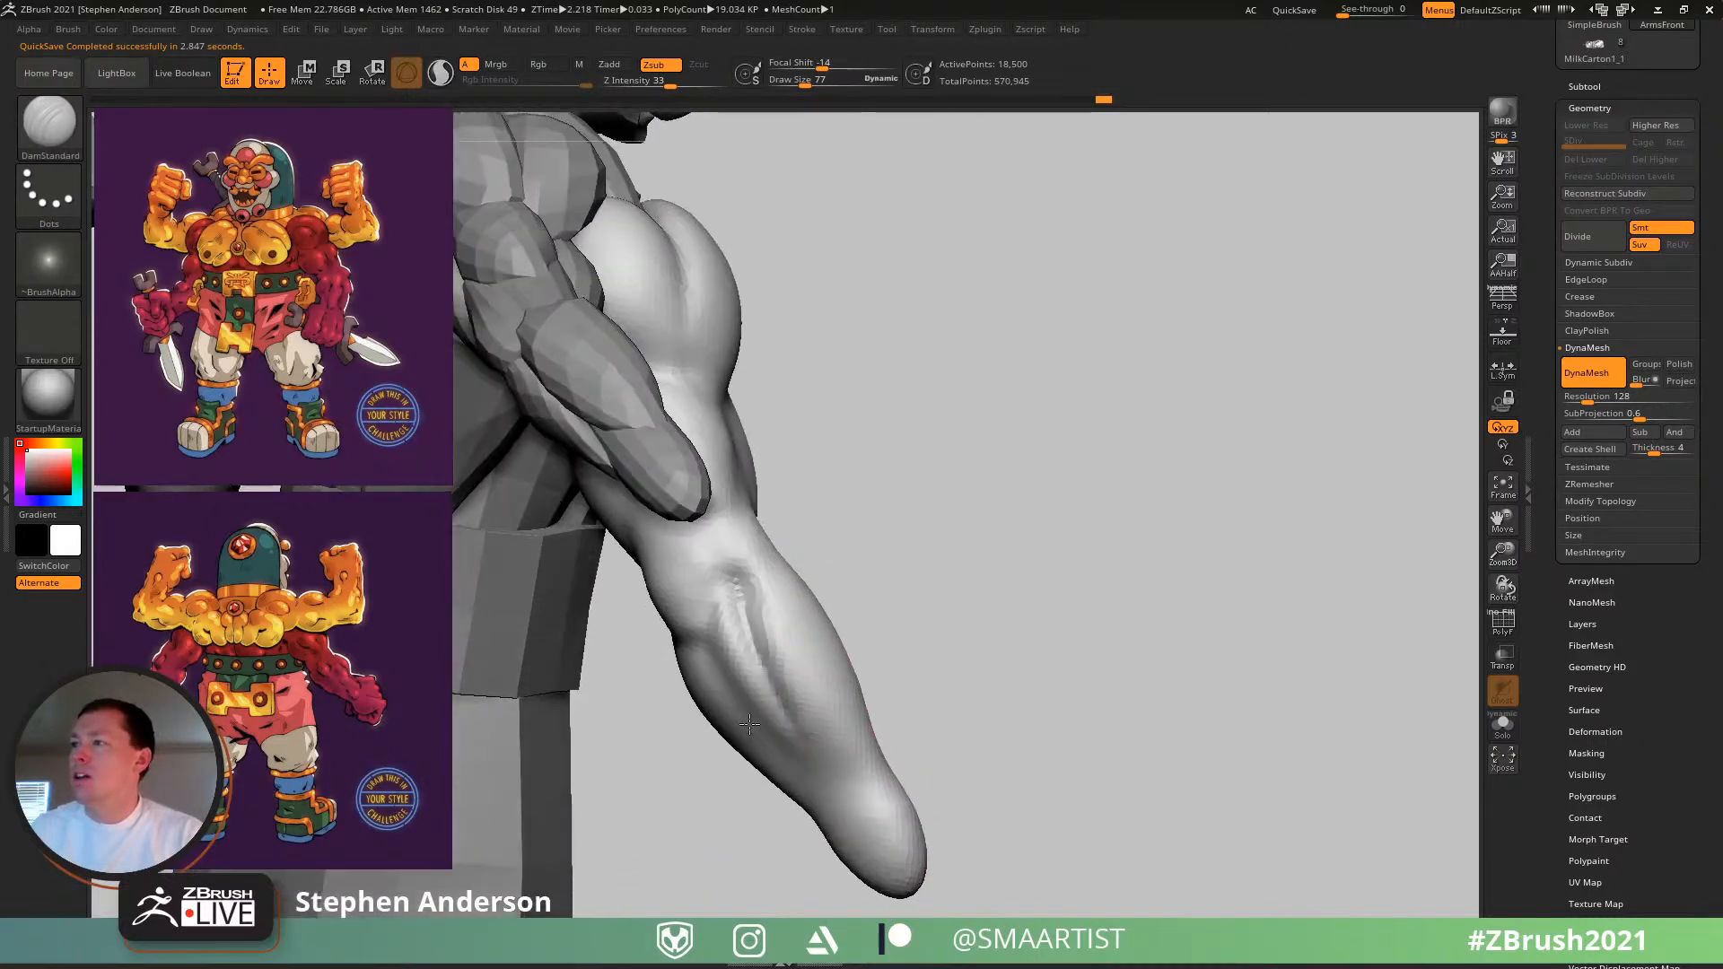
drag(764, 599, 766, 675)
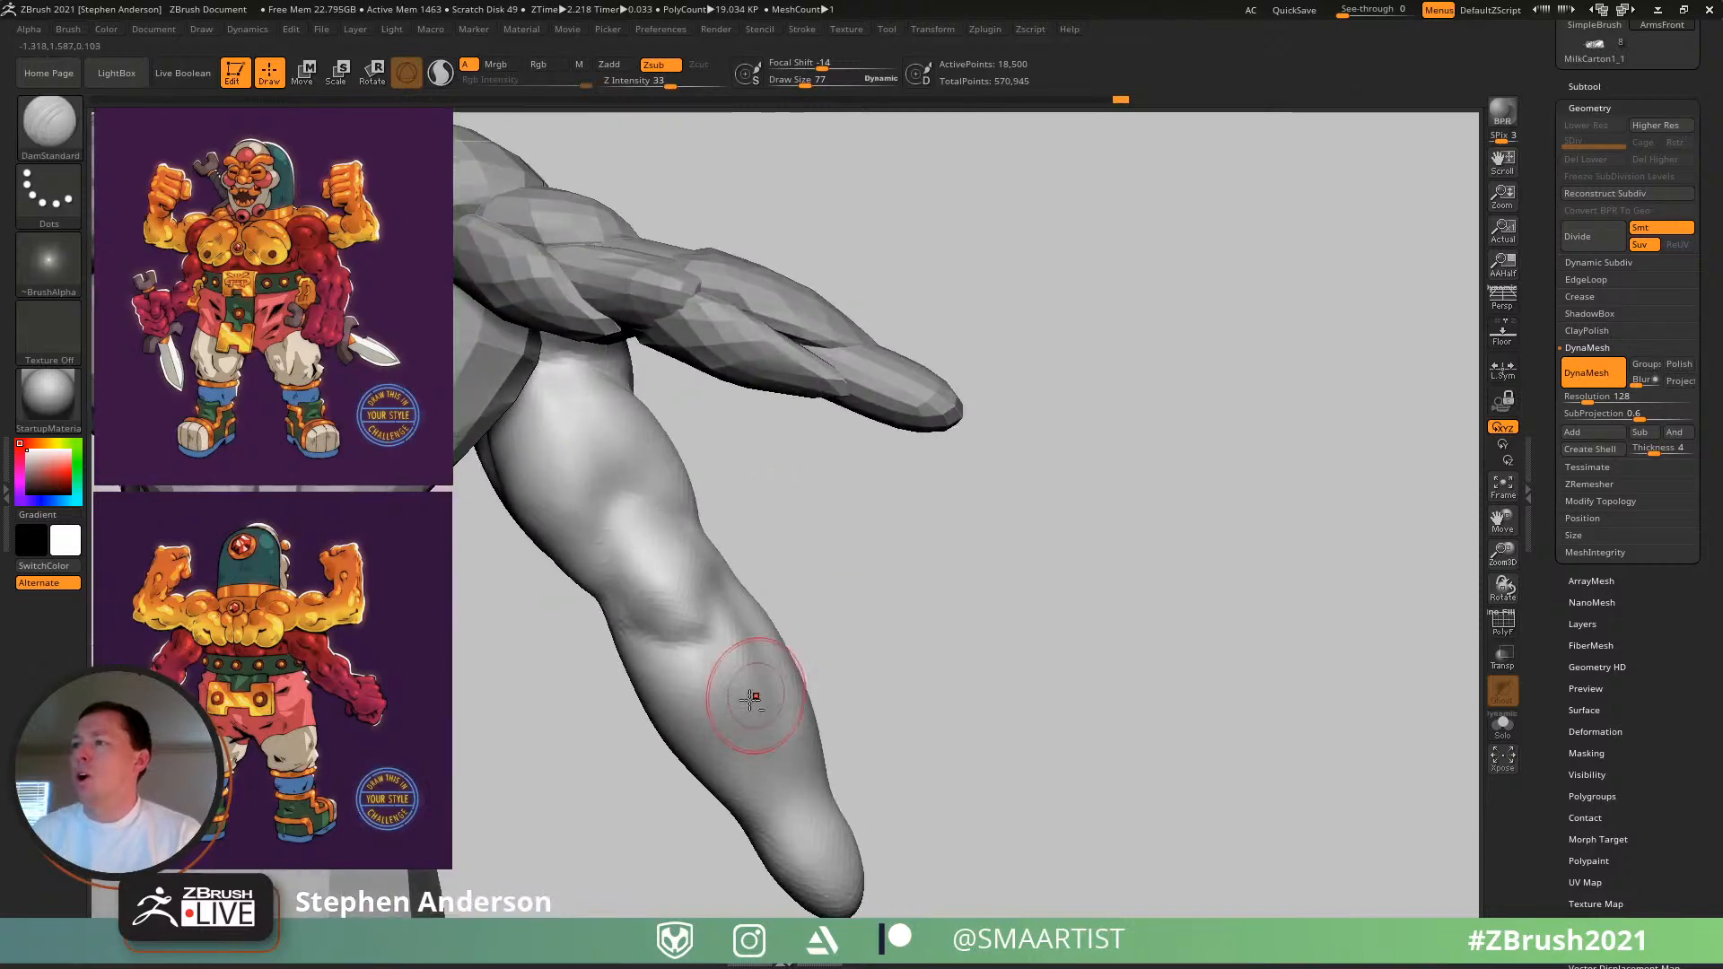
mouse_move(759, 524)
mouse_down()
mouse_move(845, 641)
mouse_move(820, 604)
mouse_up()
shift+drag(763, 539, 826, 582)
mouse_move(826, 581)
right_down()
mouse_move(749, 610)
mouse_move(736, 642)
right_up()
mouse_move(880, 606)
right_down()
mouse_move(864, 635)
mouse_move(957, 558)
right_up()
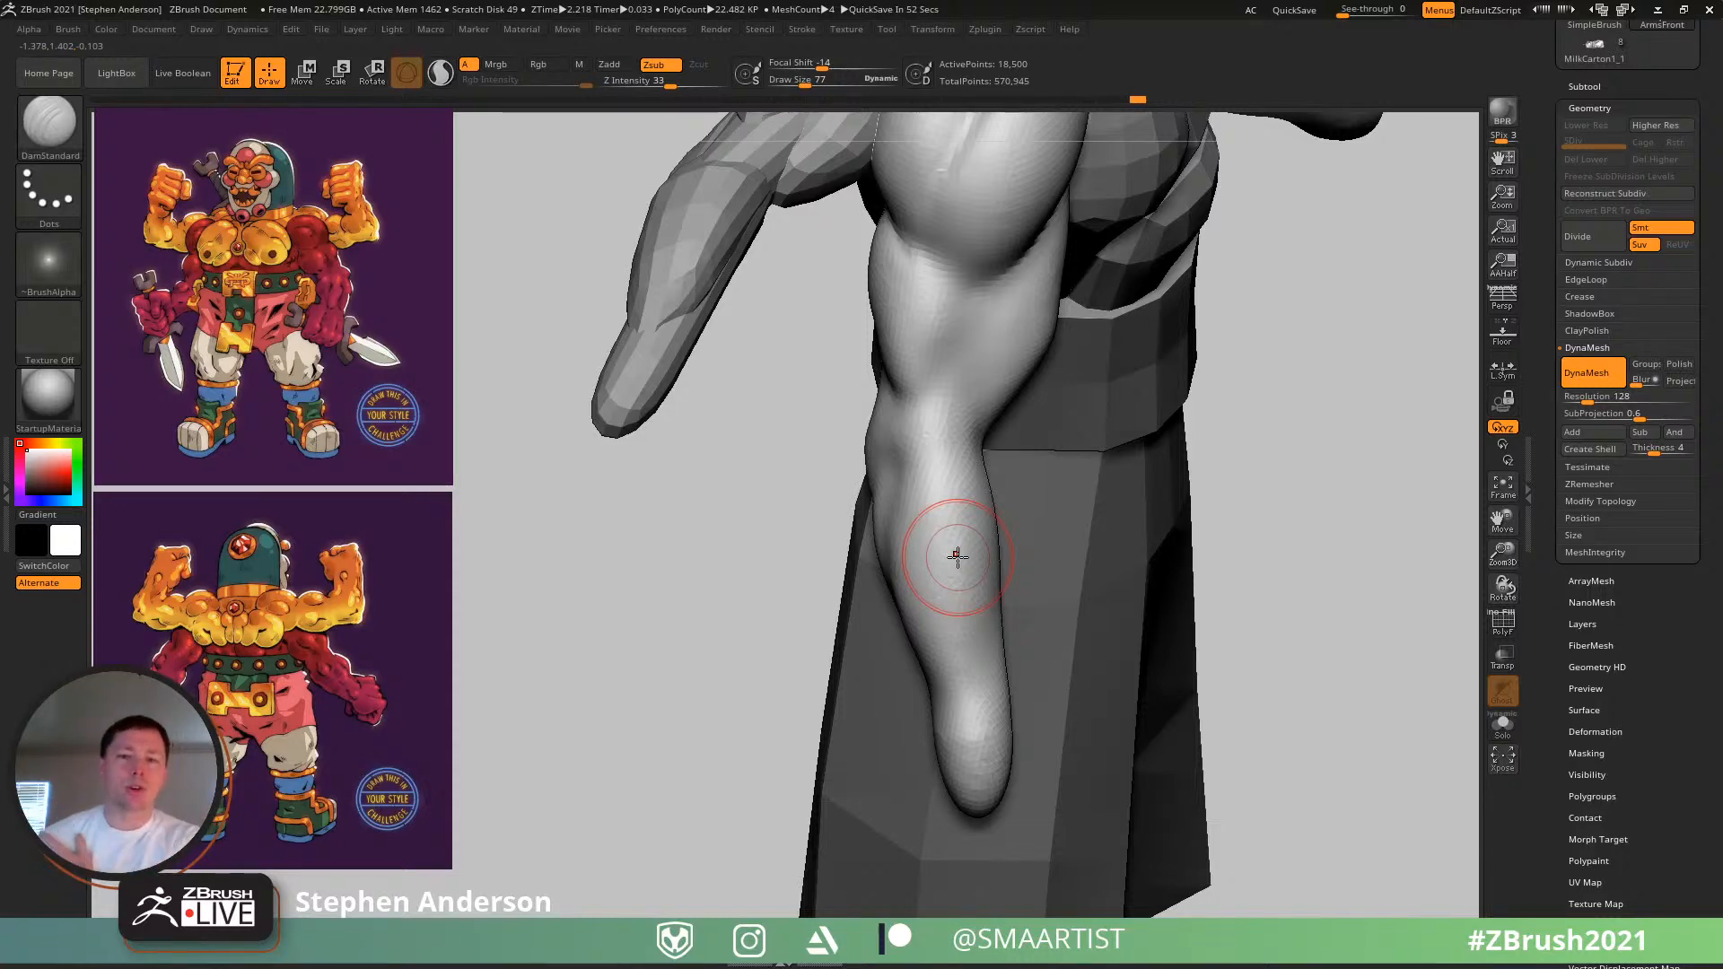
- Reshape the elbow and forearm silhouette of the front arm with the Move brush at sizes 104 and 151
mouse_move(1047, 470)
right_down()
mouse_move(1008, 577)
mouse_move(887, 514)
mouse_move(869, 527)
mouse_move(889, 504)
right_up()
key(b)
key(m)
key(v)
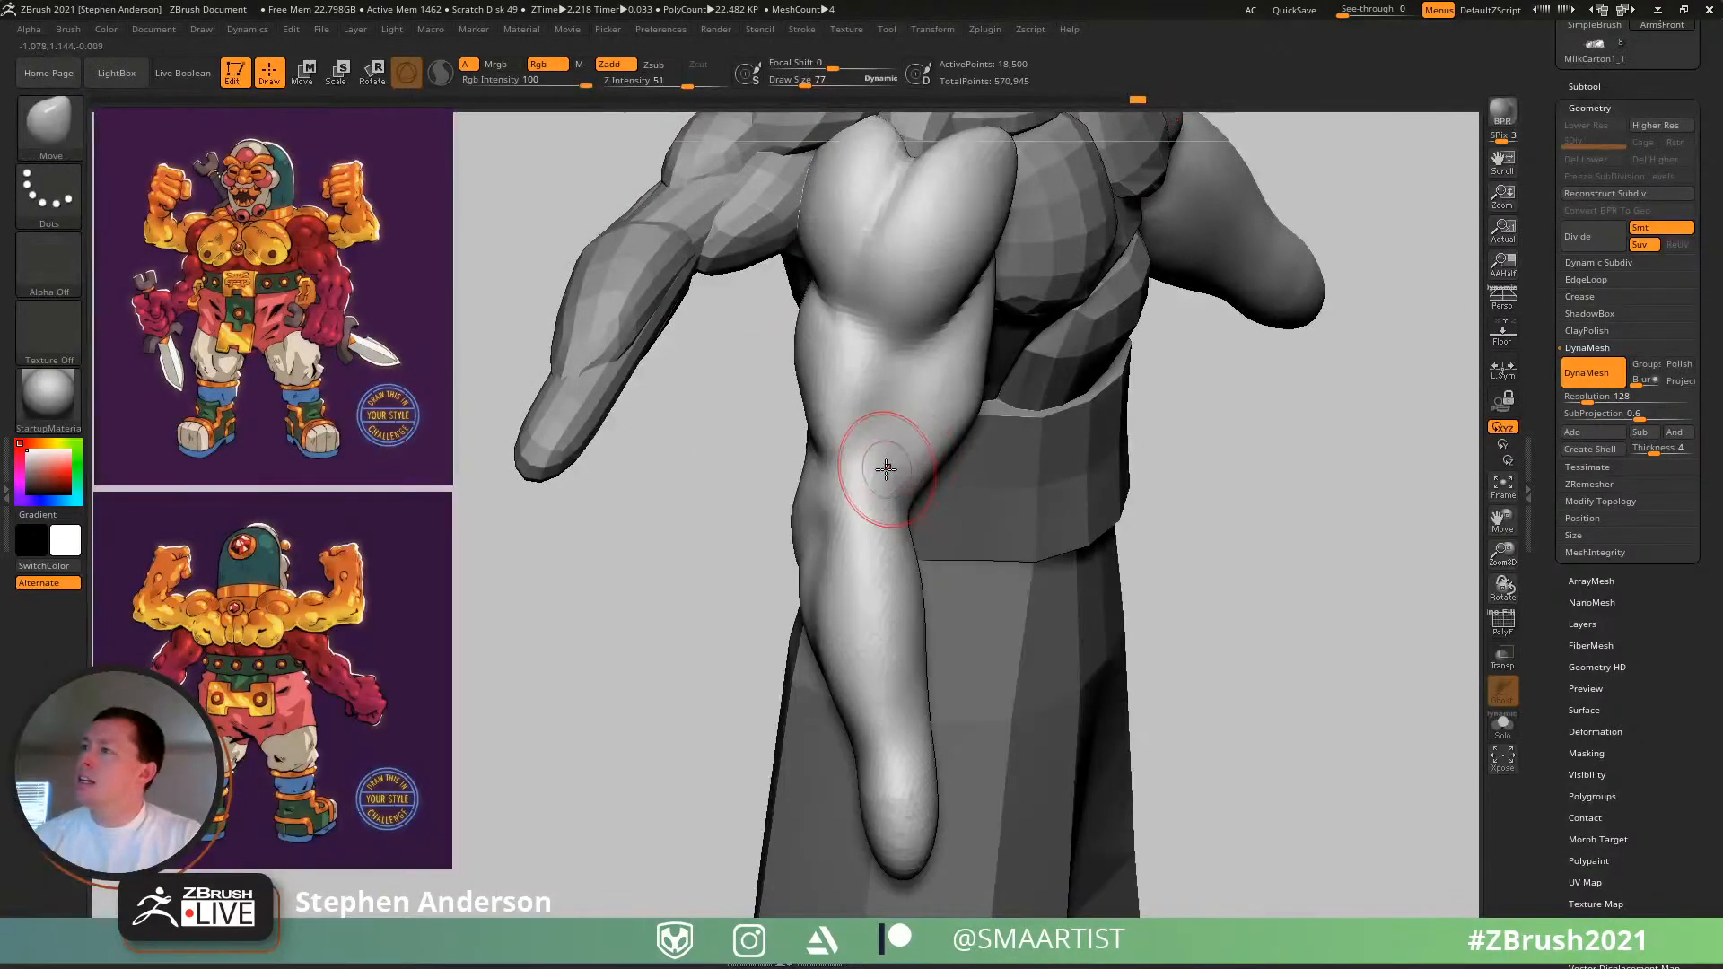
text(104)
key(Return)
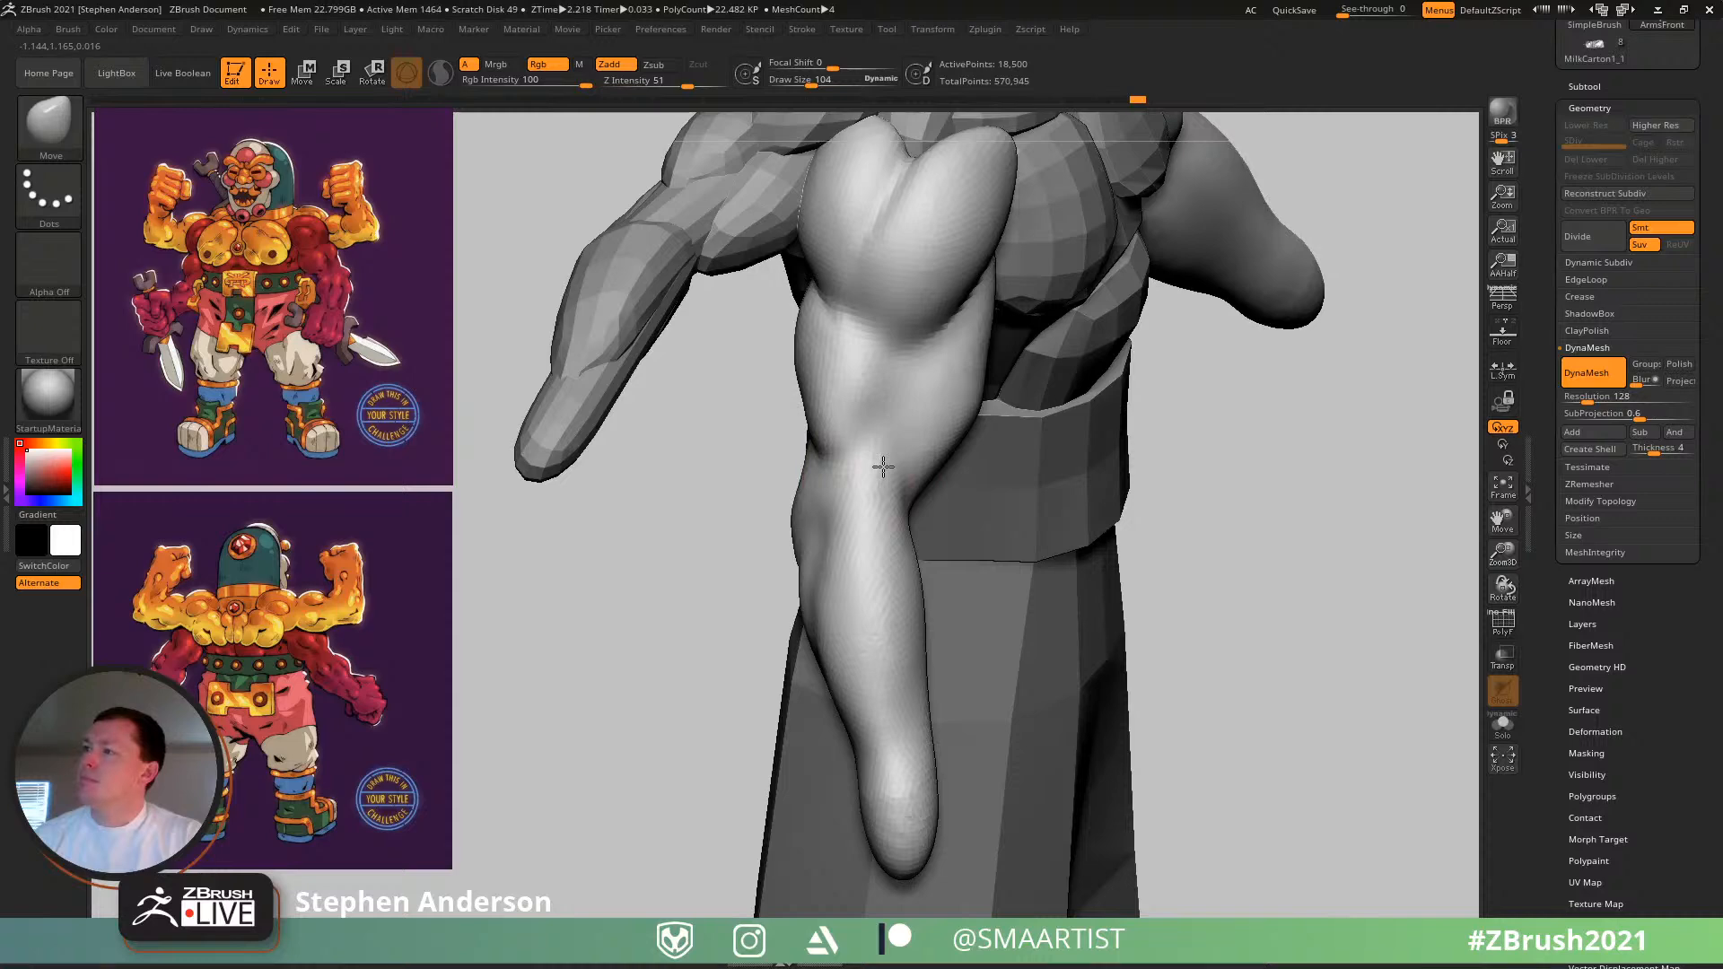
key(s)
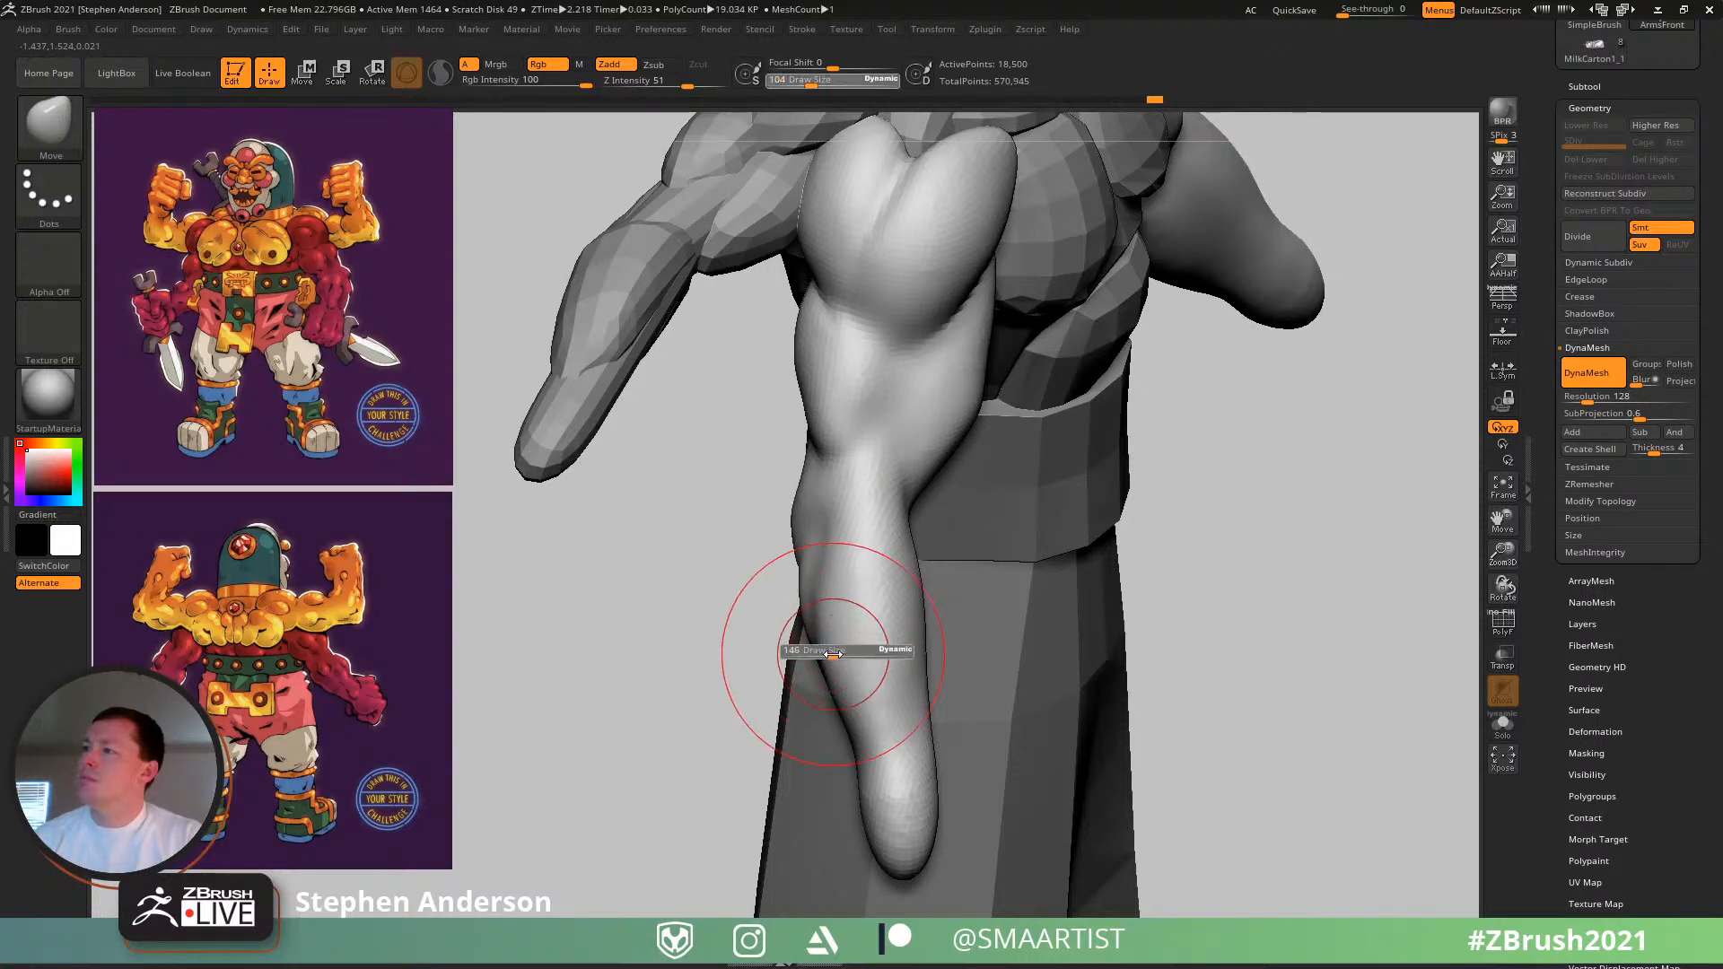
drag(824, 651, 835, 651)
drag(858, 756, 846, 758)
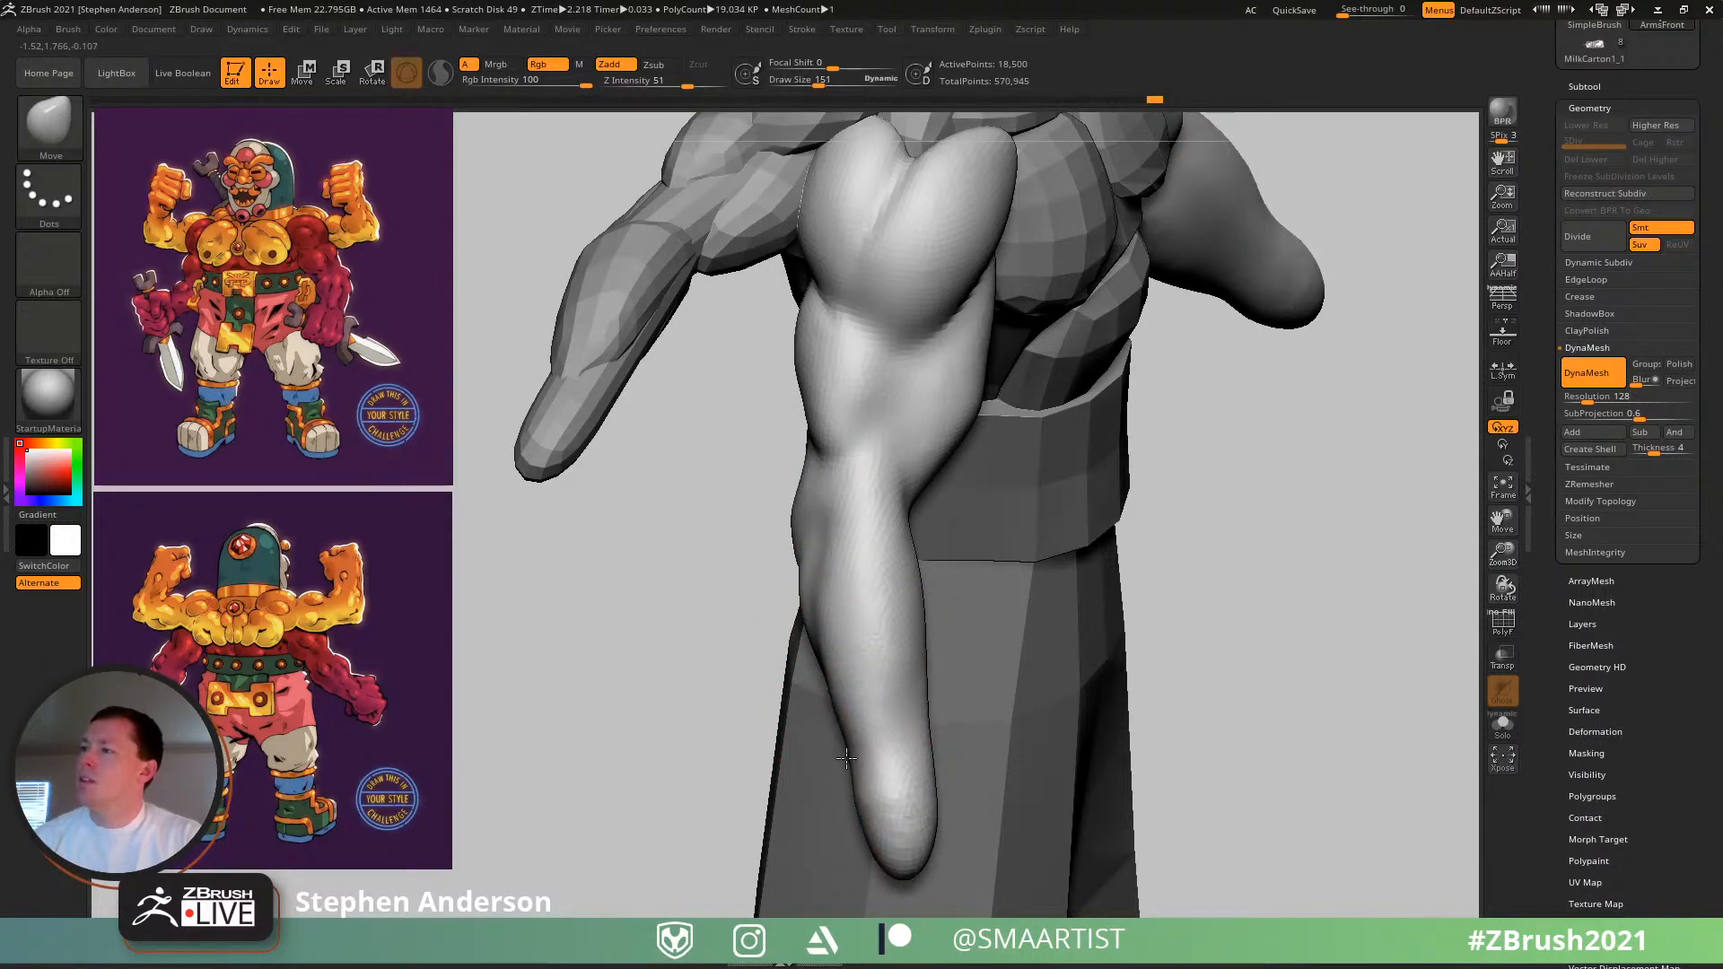
mouse_move(846, 749)
right_down()
mouse_move(854, 696)
mouse_move(943, 696)
mouse_move(951, 718)
right_up()
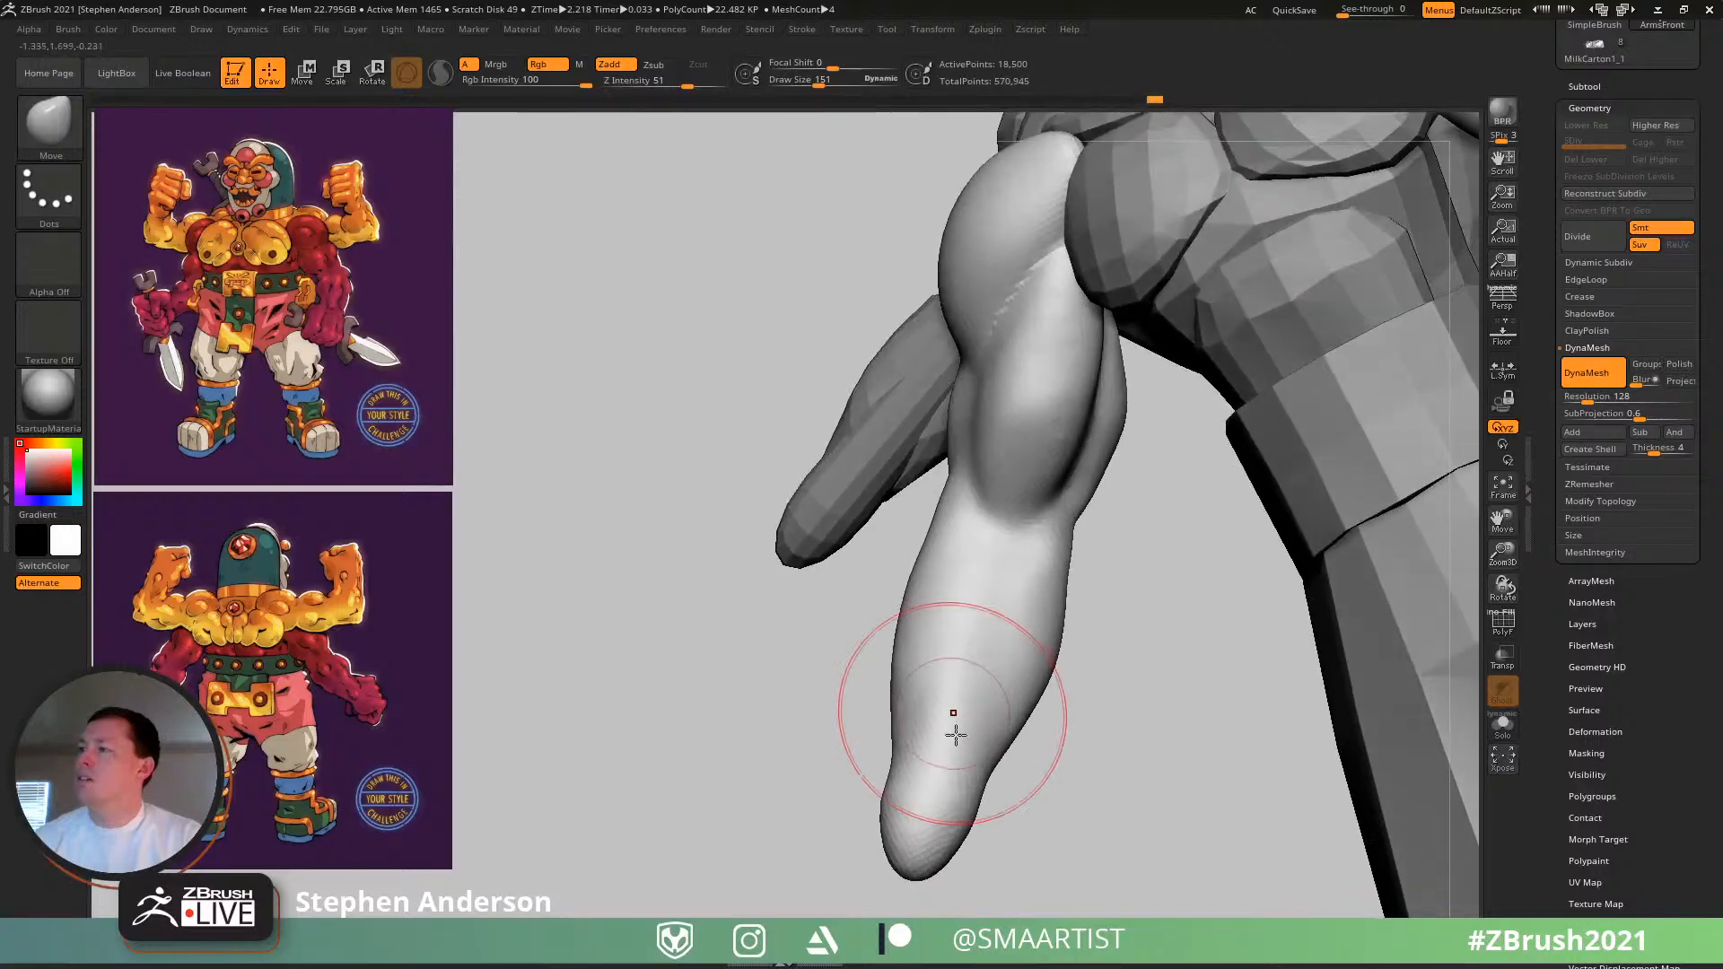
- Adjust the inner upper arm near the armpit with the Move brush at size 124, reducing the brush to size 65 for finer shaping
key(s)
drag(997, 767, 987, 766)
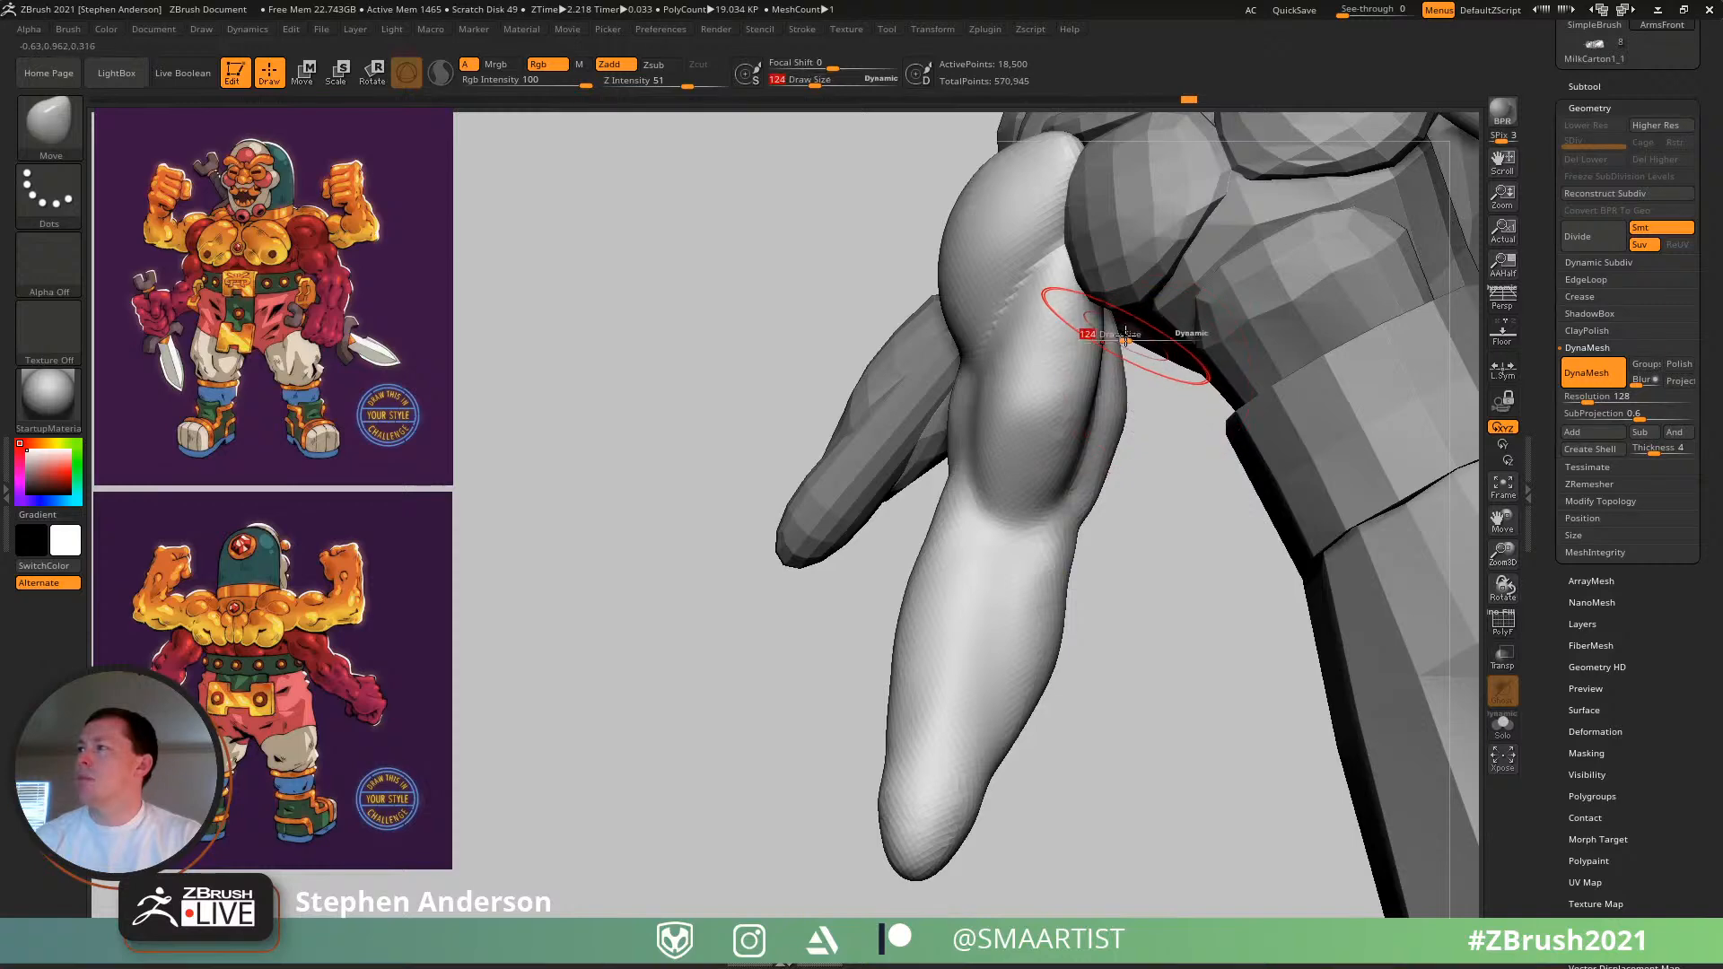
drag(1125, 334, 1142, 375)
right_drag(1149, 382, 1120, 285)
key(s)
drag(1112, 294, 1106, 294)
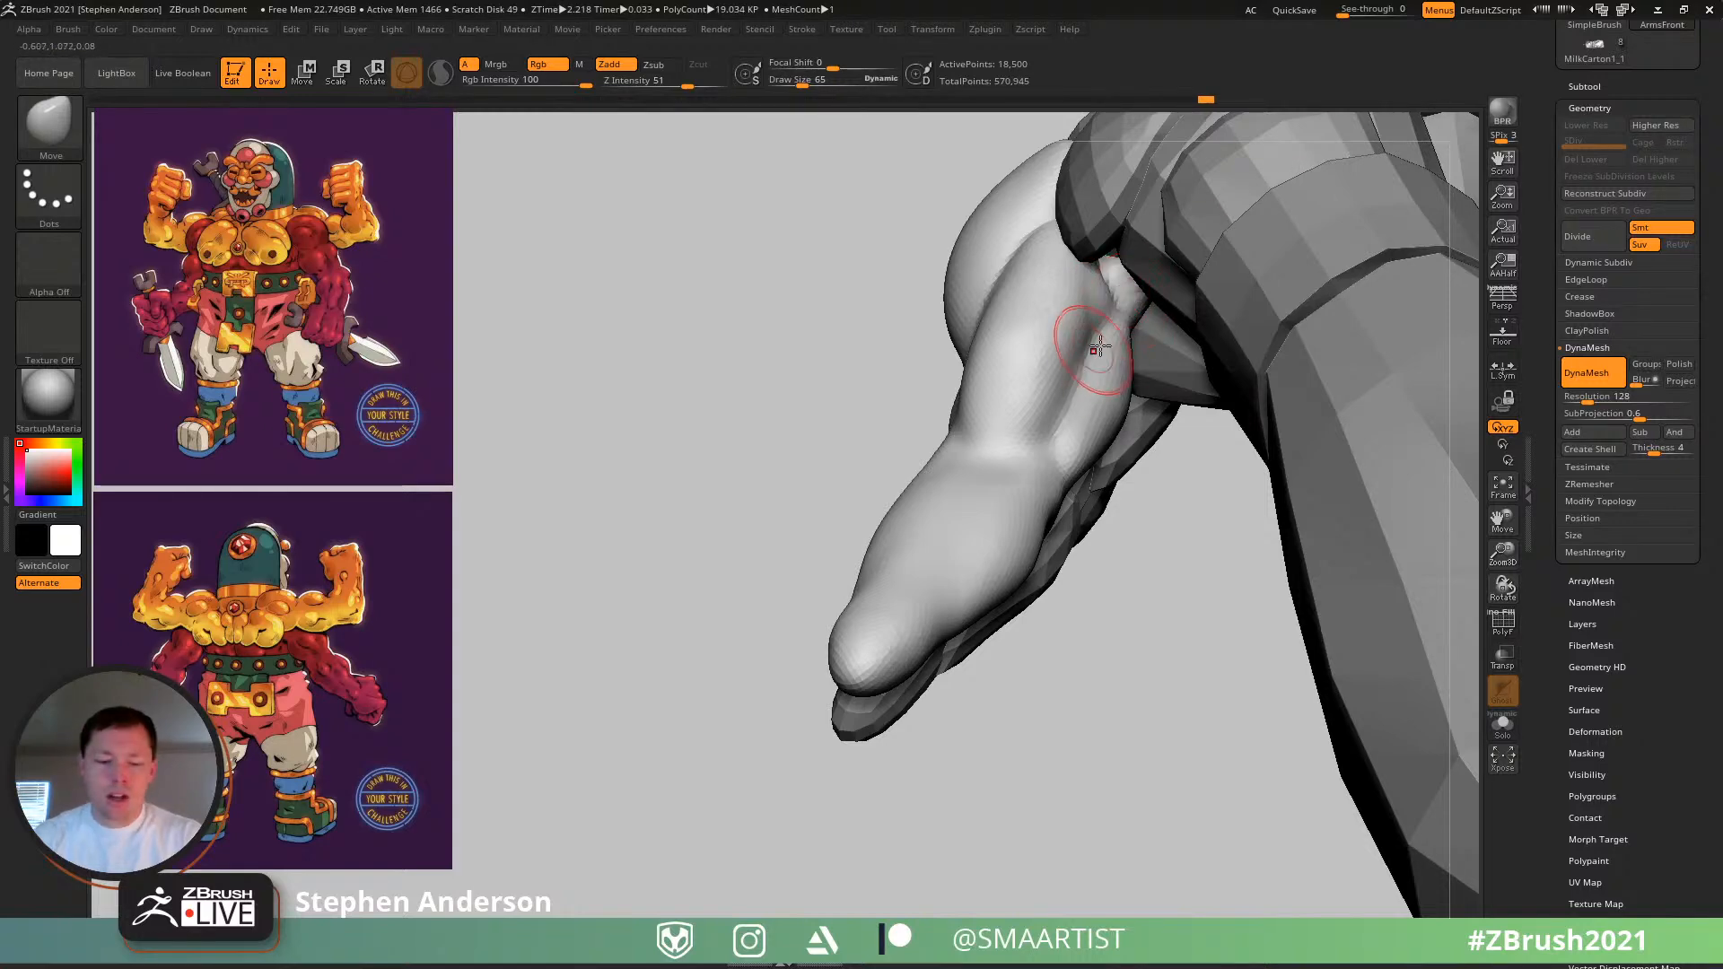
- Isolate the front arms and build up the armpit end of the inner upper arm with the Clay brush at size 81
key(b)
key(c)
key(l)
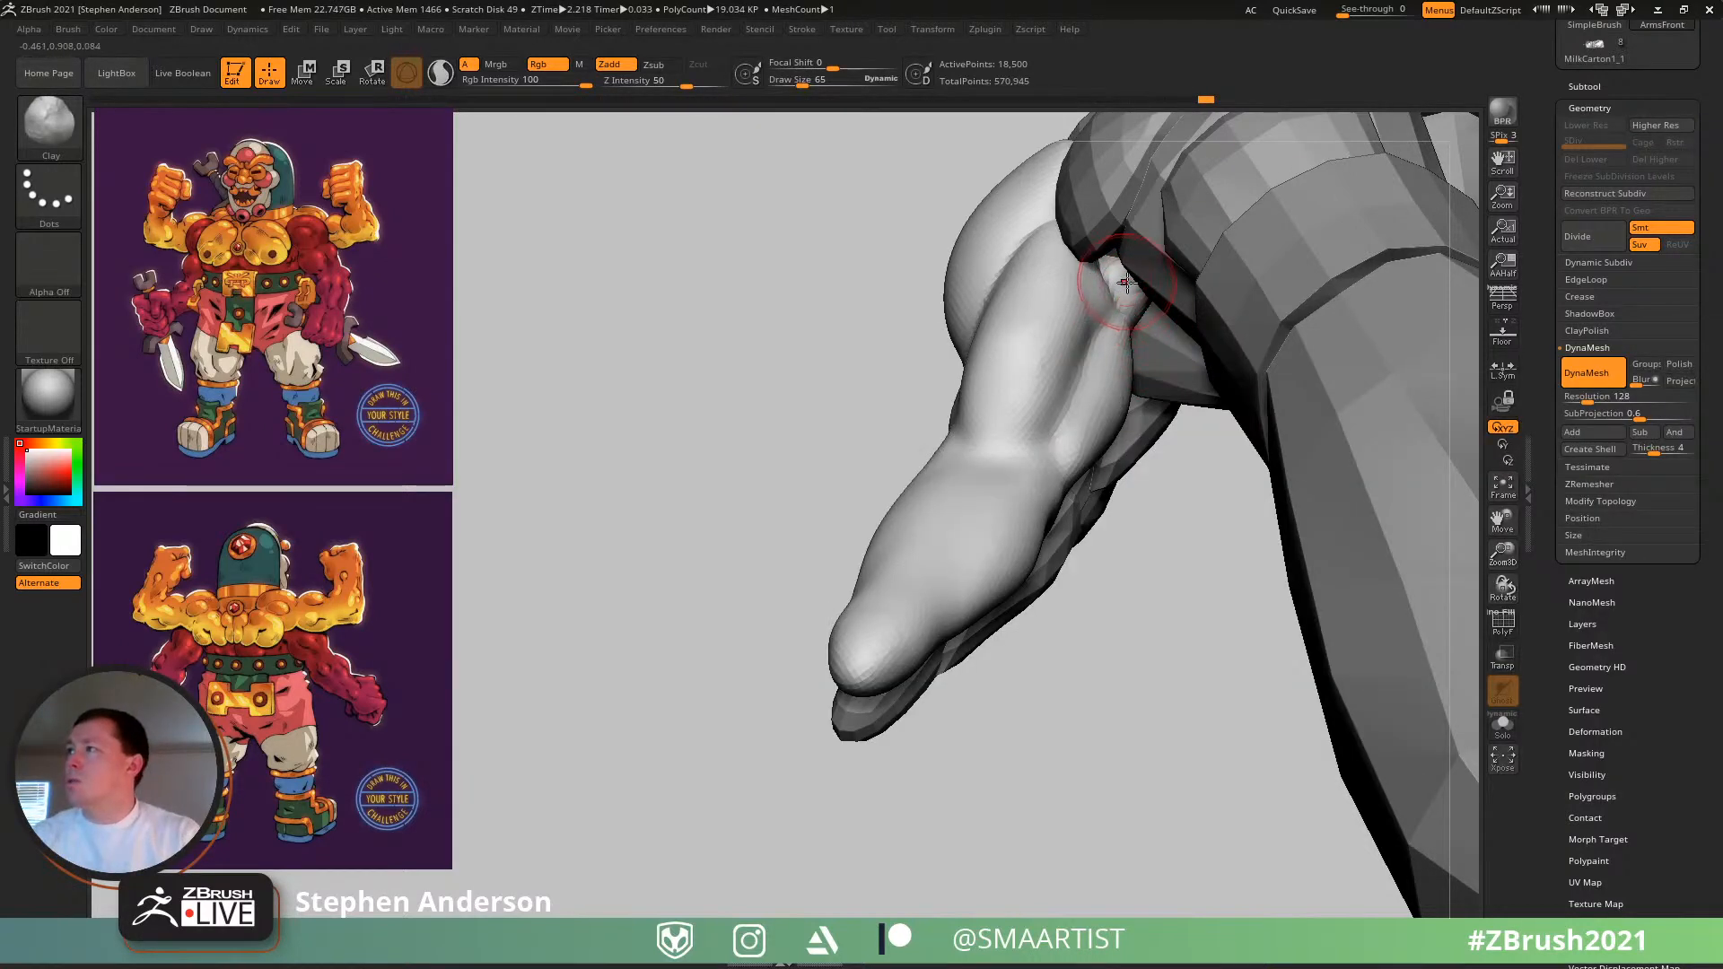
key(s)
drag(1124, 280, 1122, 281)
click(1504, 725)
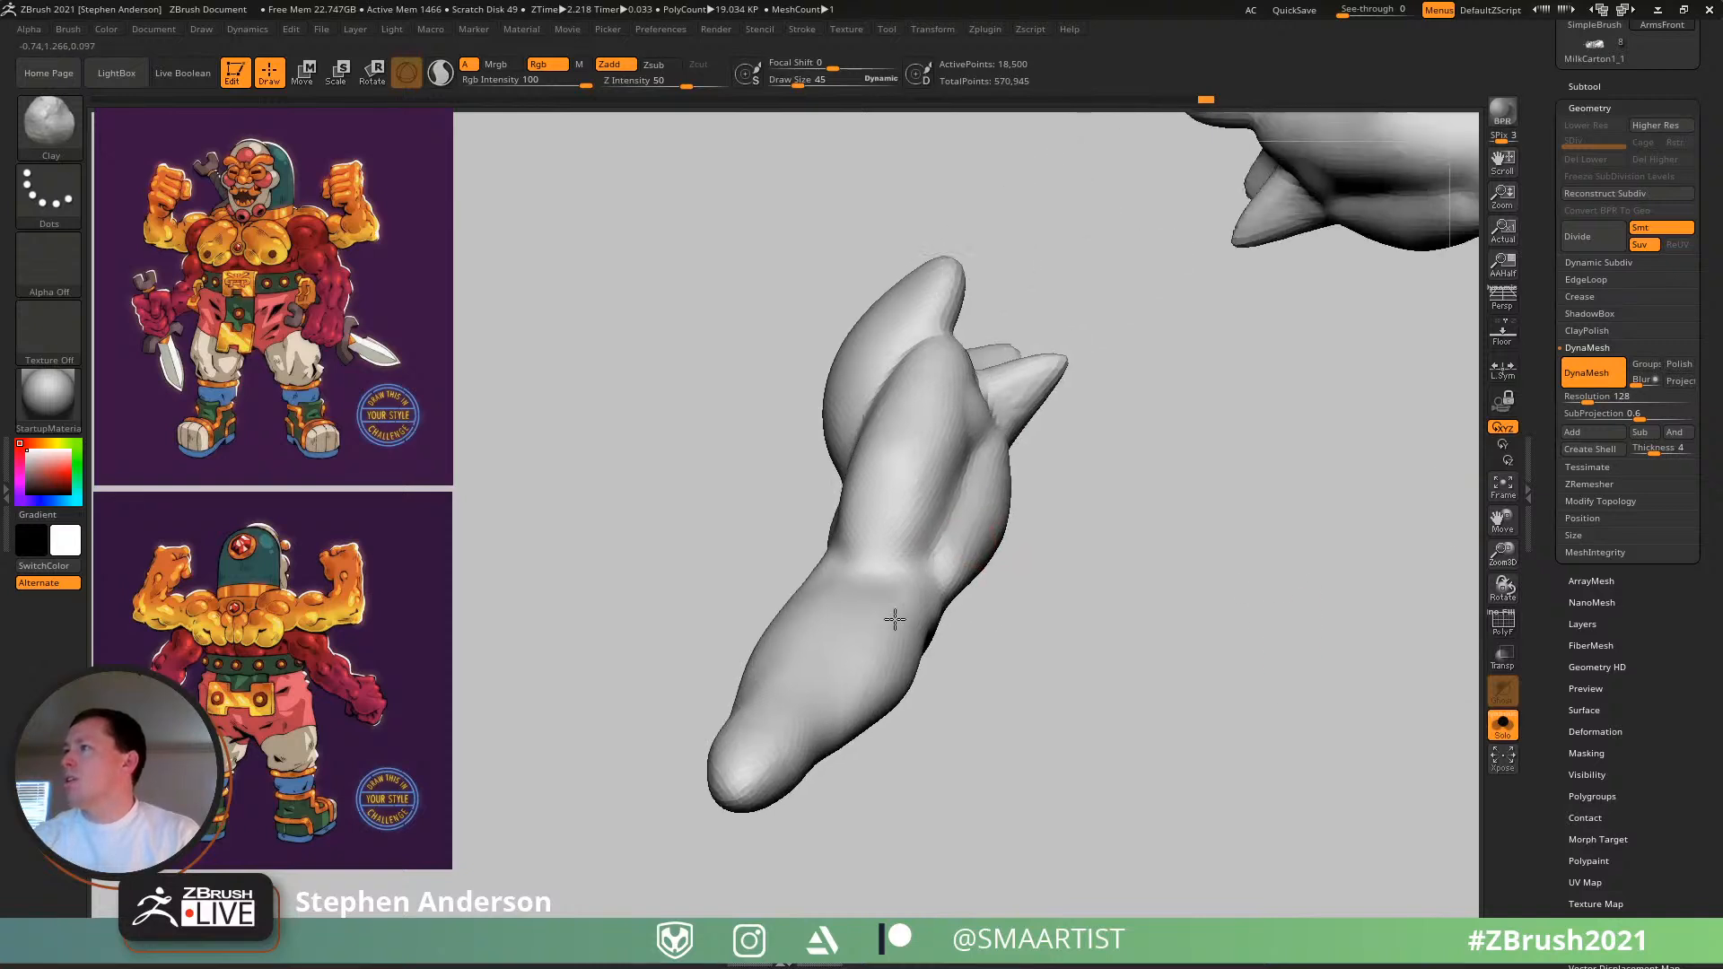
key(s)
drag(909, 503, 947, 499)
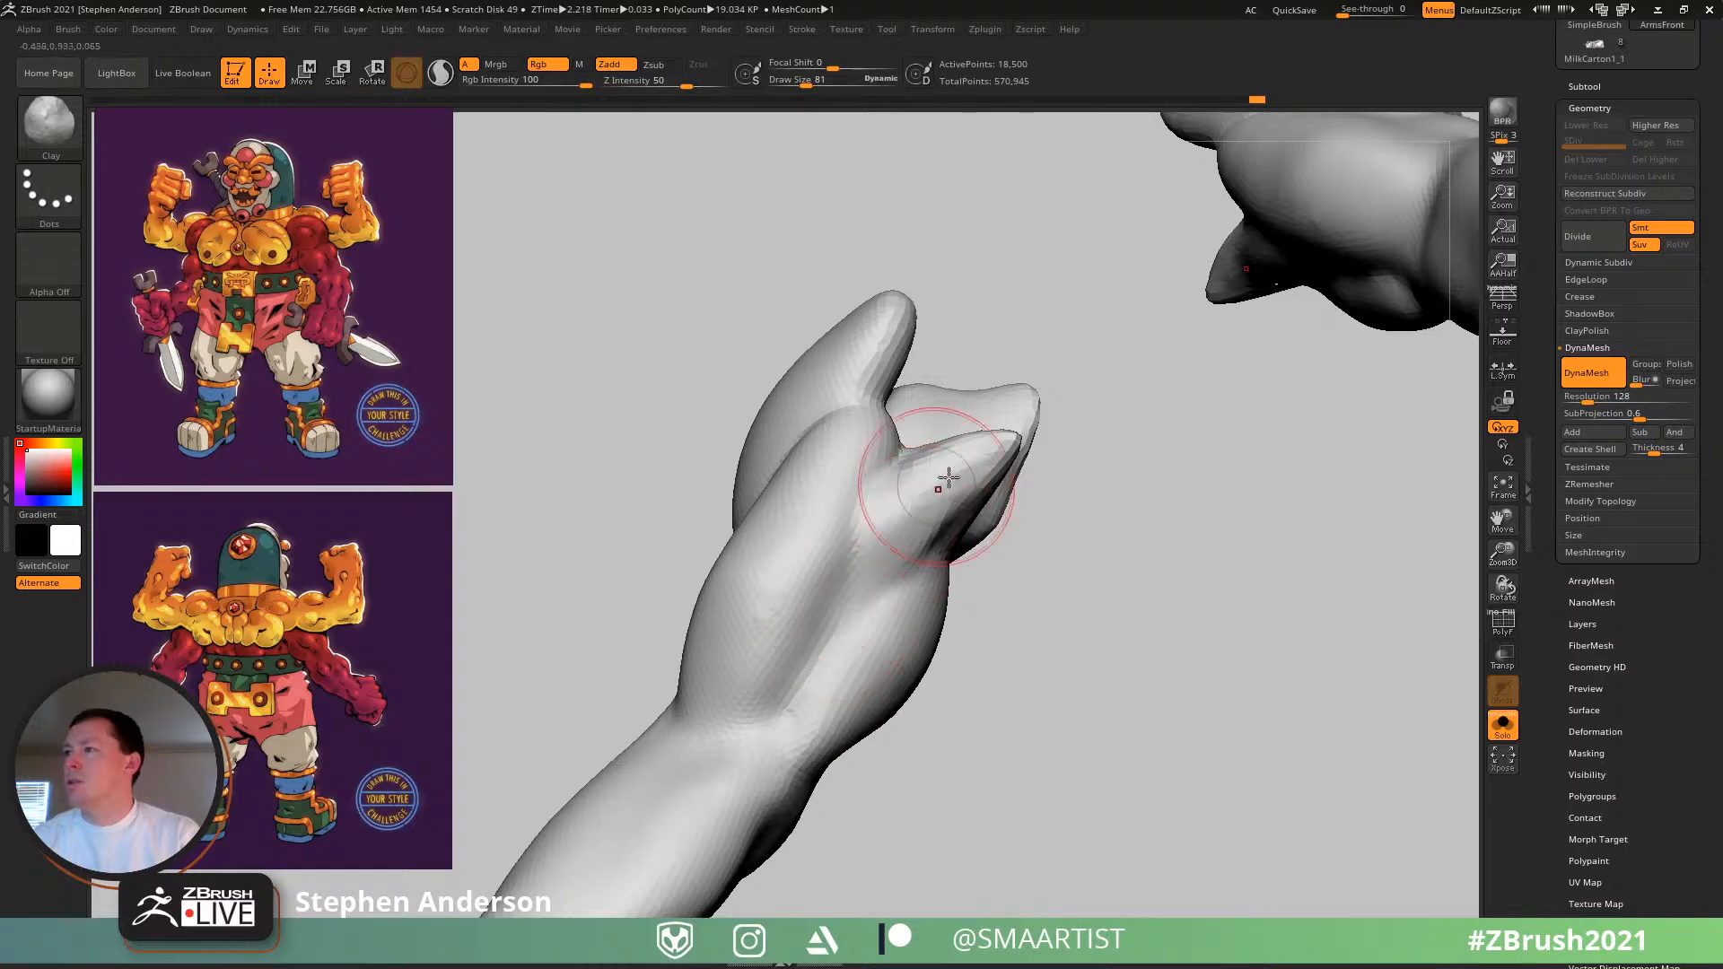
- Smooth the inner upper arm beside the biceps and show the whole figure again
mouse_move(906, 500)
right_down()
mouse_move(931, 569)
mouse_move(938, 550)
mouse_move(861, 481)
right_up()
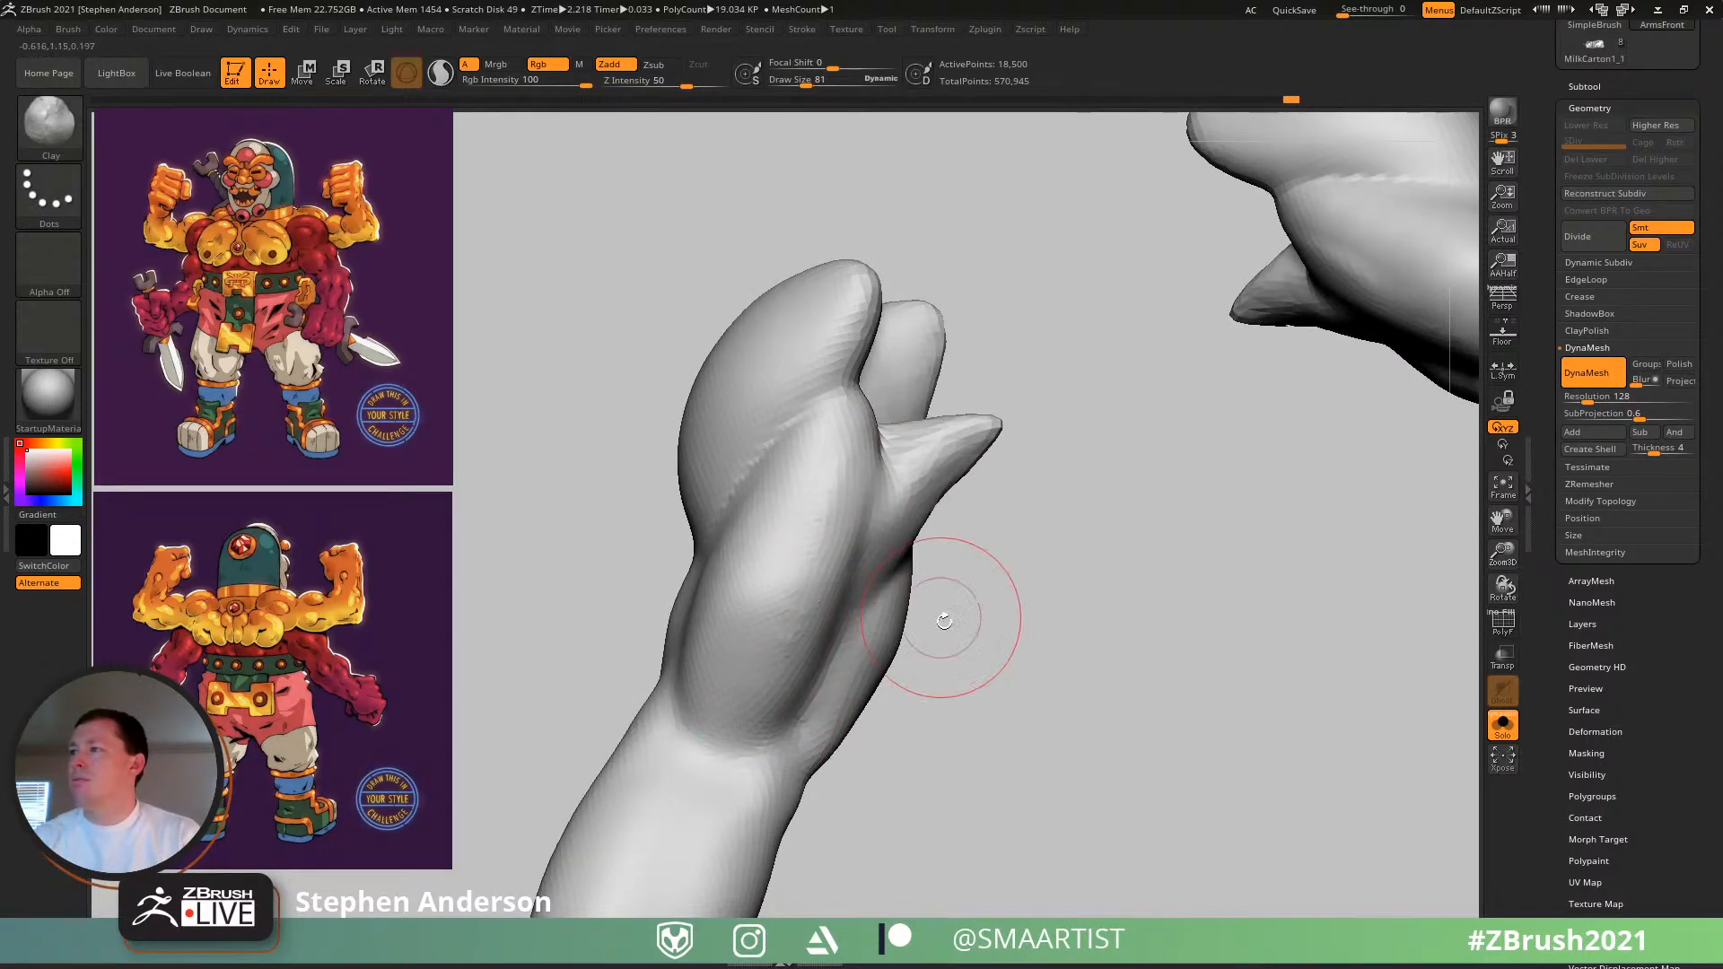
mouse_move(945, 621)
right_down()
mouse_move(873, 515)
mouse_move(987, 585)
right_up()
right_drag(811, 715, 916, 484)
mouse_move(851, 563)
right_down()
mouse_move(893, 615)
mouse_move(824, 616)
mouse_move(905, 530)
mouse_move(853, 565)
mouse_move(877, 654)
right_up()
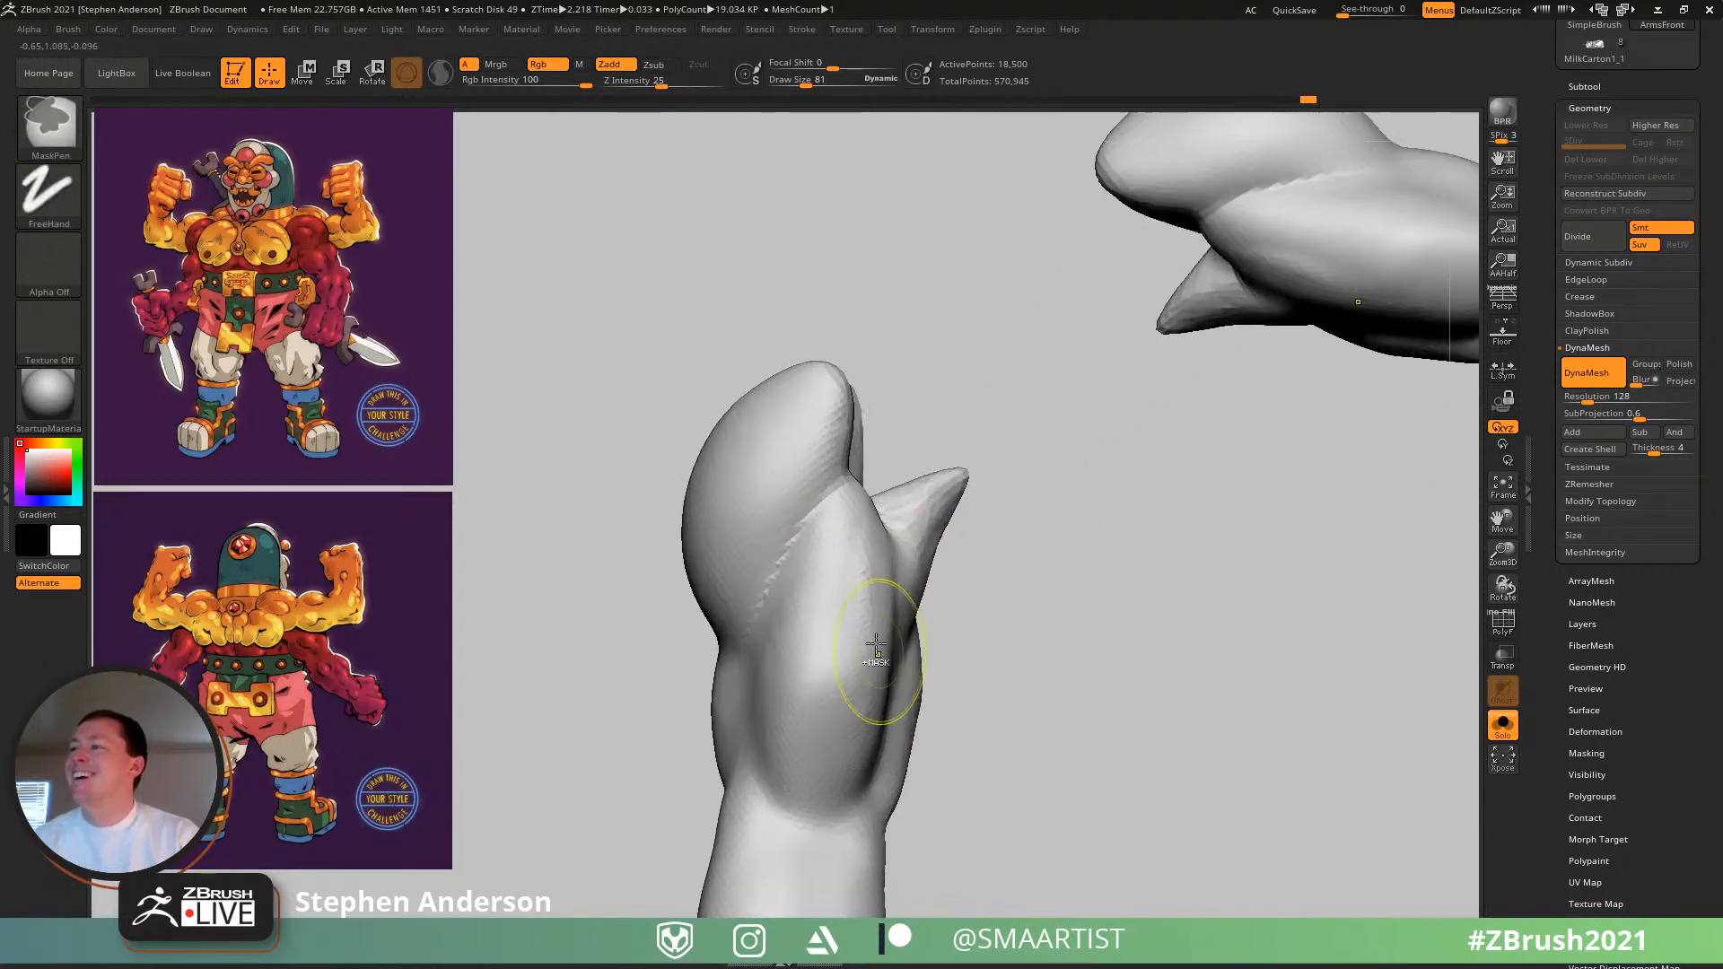
shift+drag(904, 765, 909, 736)
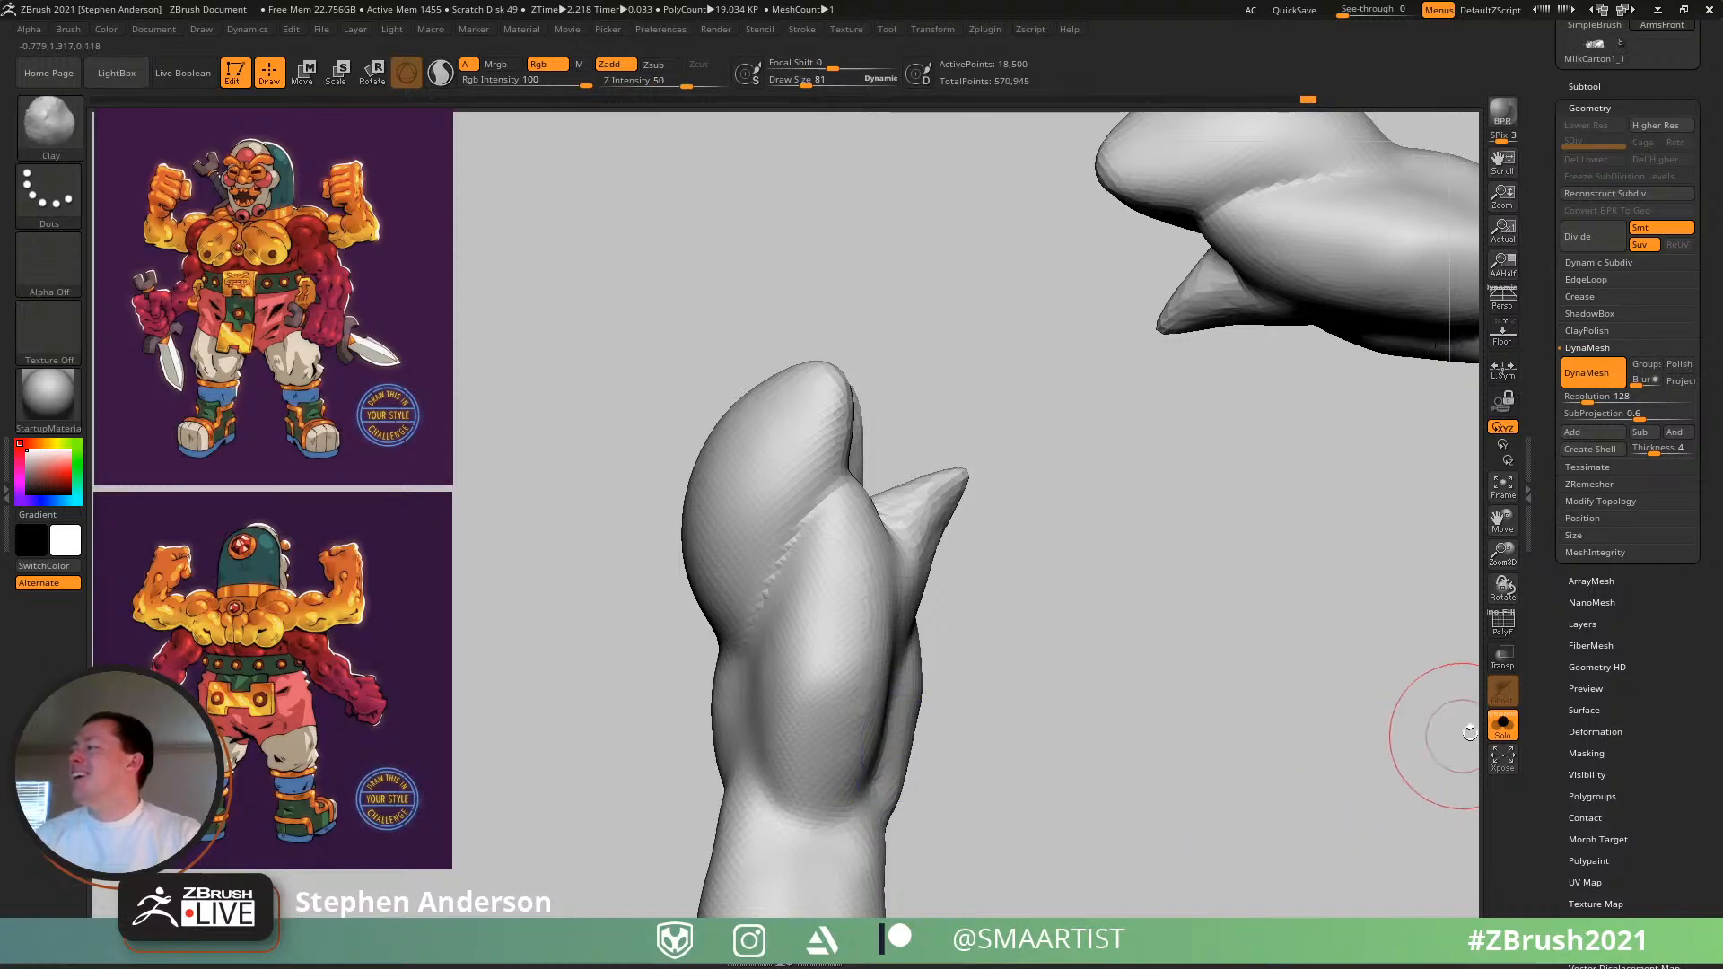
click(1503, 729)
mouse_move(731, 615)
right_down()
mouse_move(790, 646)
mouse_move(805, 623)
mouse_move(830, 630)
mouse_move(892, 735)
mouse_move(897, 785)
right_up()
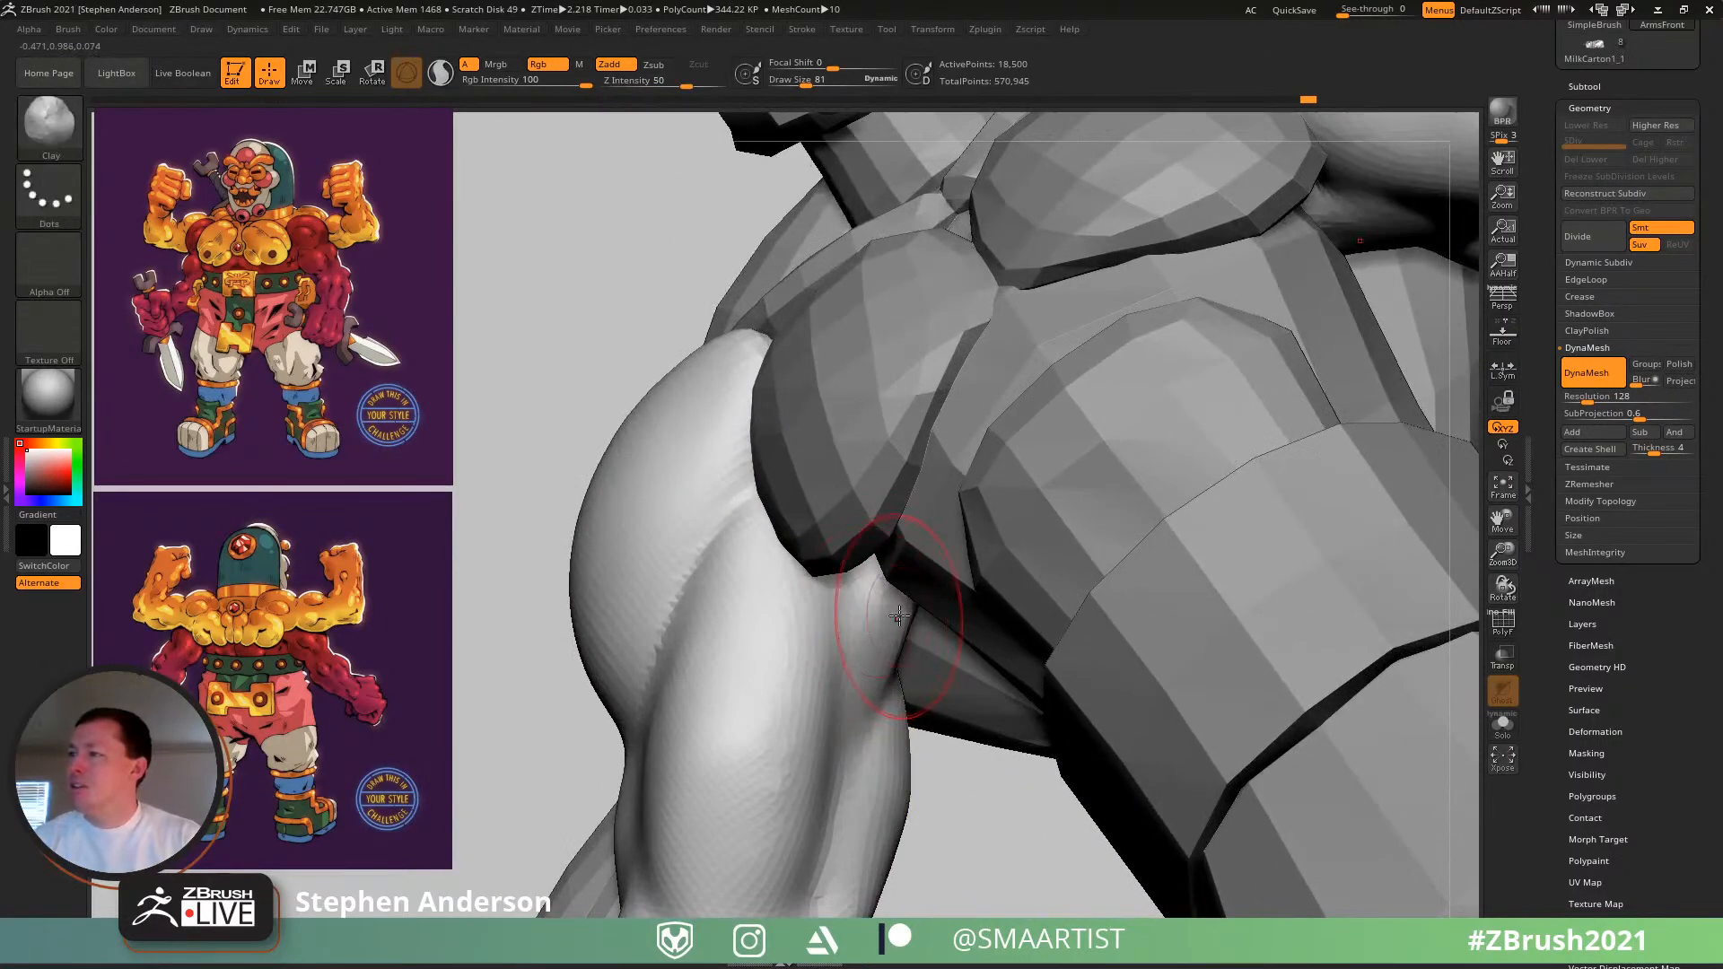
right_drag(897, 618, 908, 635)
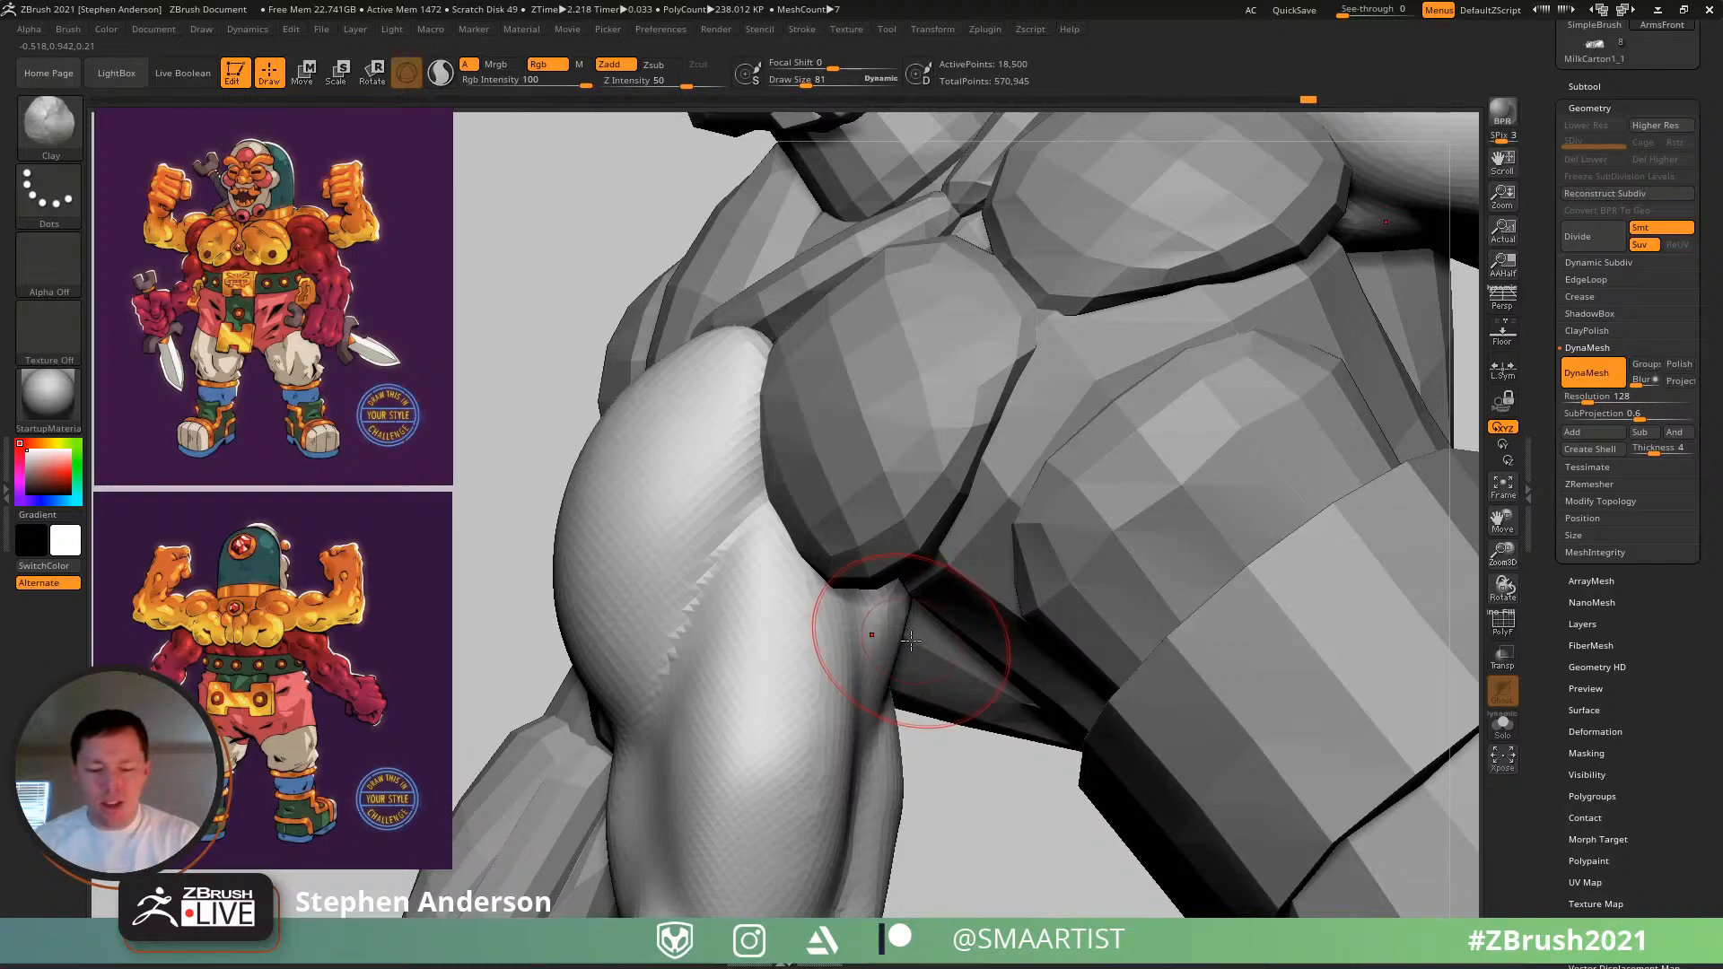
- Isolate the arms and pull the pointed armpit end upward with the Move brush at size 129, refining its base at size 58
key(b)
key(m)
key(v)
click(1502, 723)
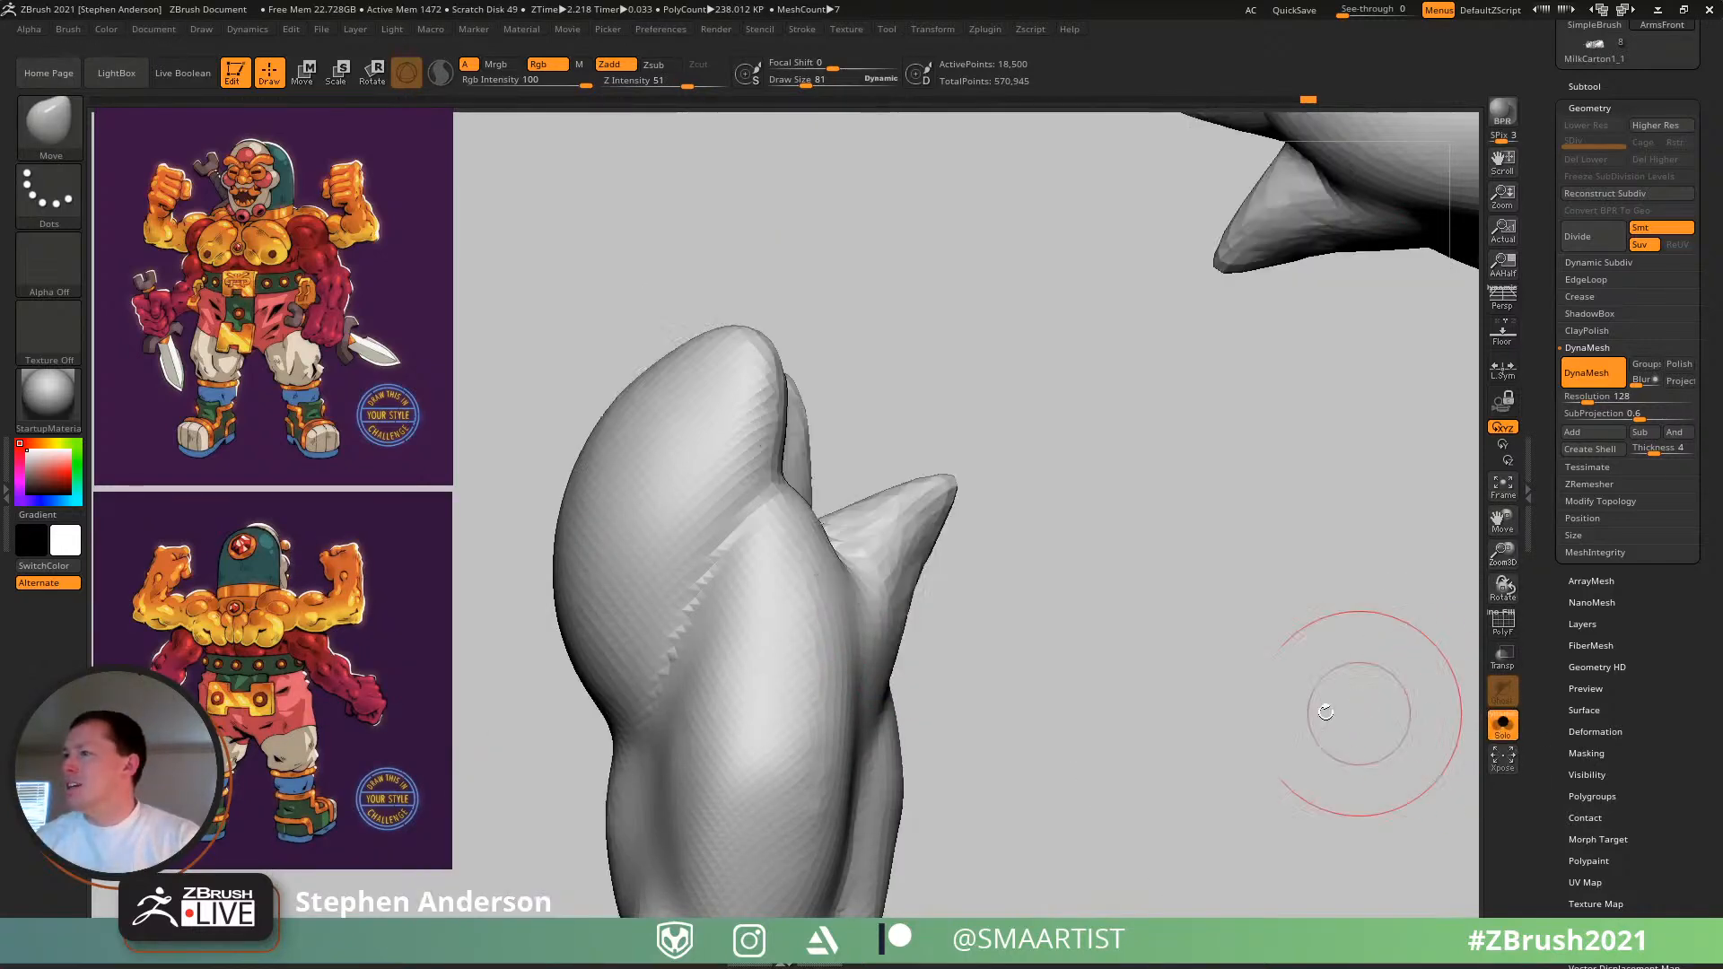
key(s)
drag(884, 596, 933, 595)
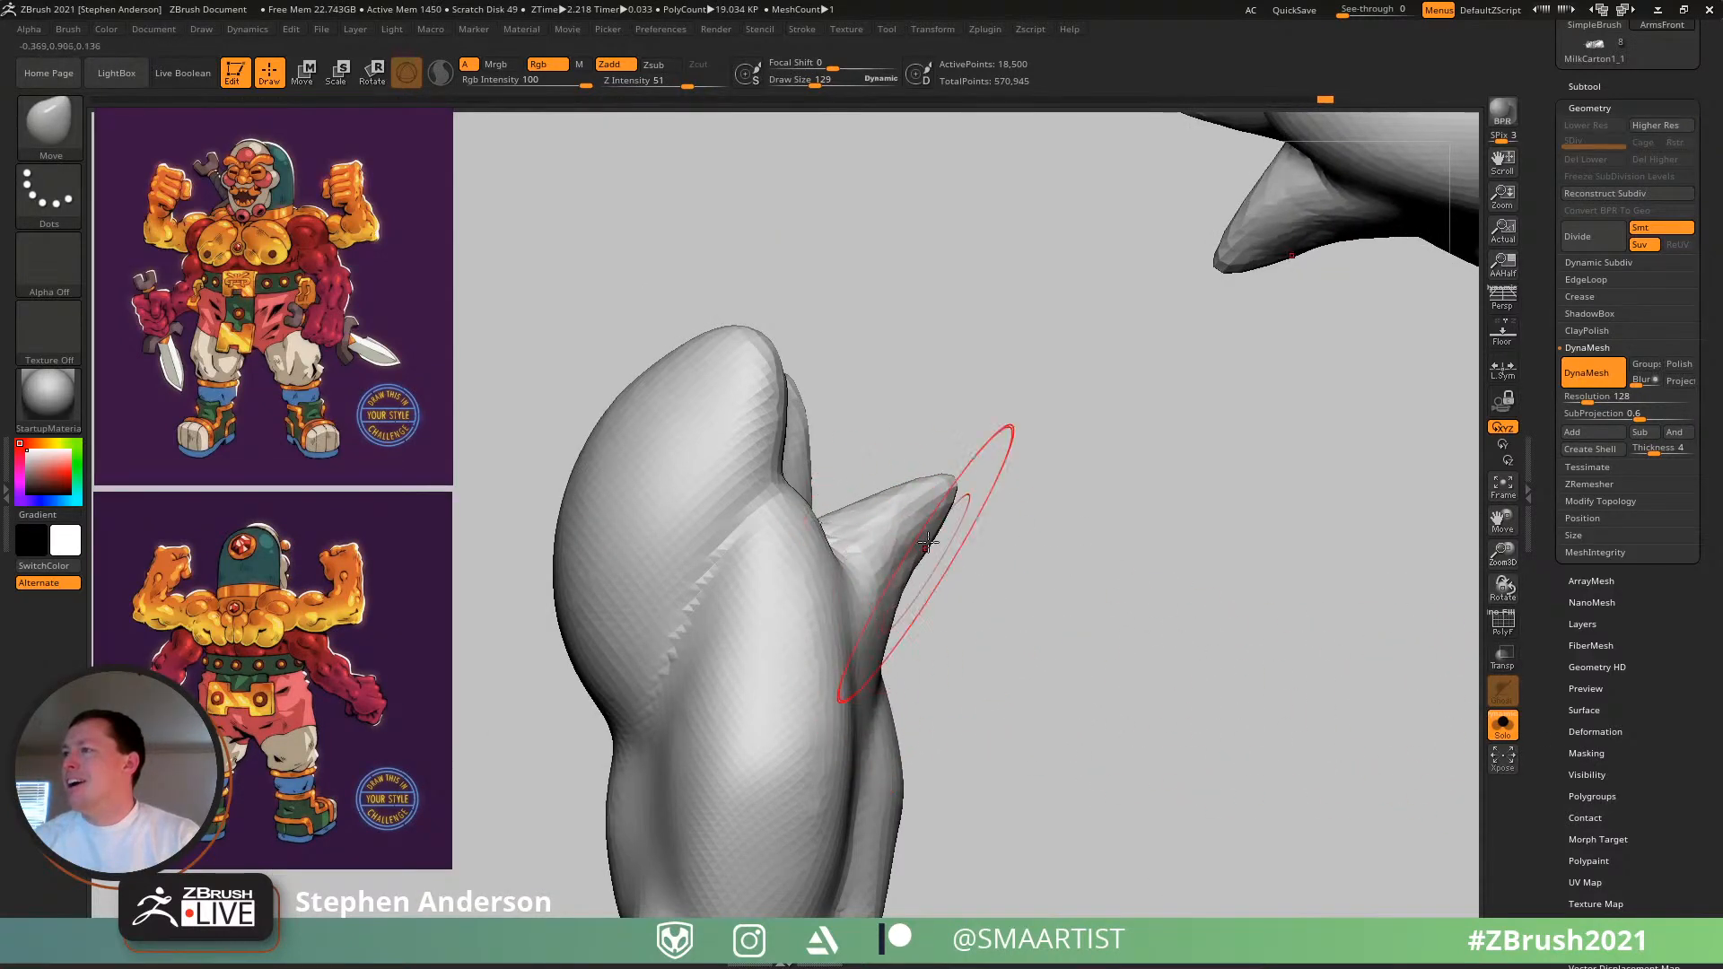
mouse_move(934, 519)
mouse_down()
mouse_move(853, 430)
mouse_move(910, 452)
mouse_move(870, 426)
mouse_up()
key(s)
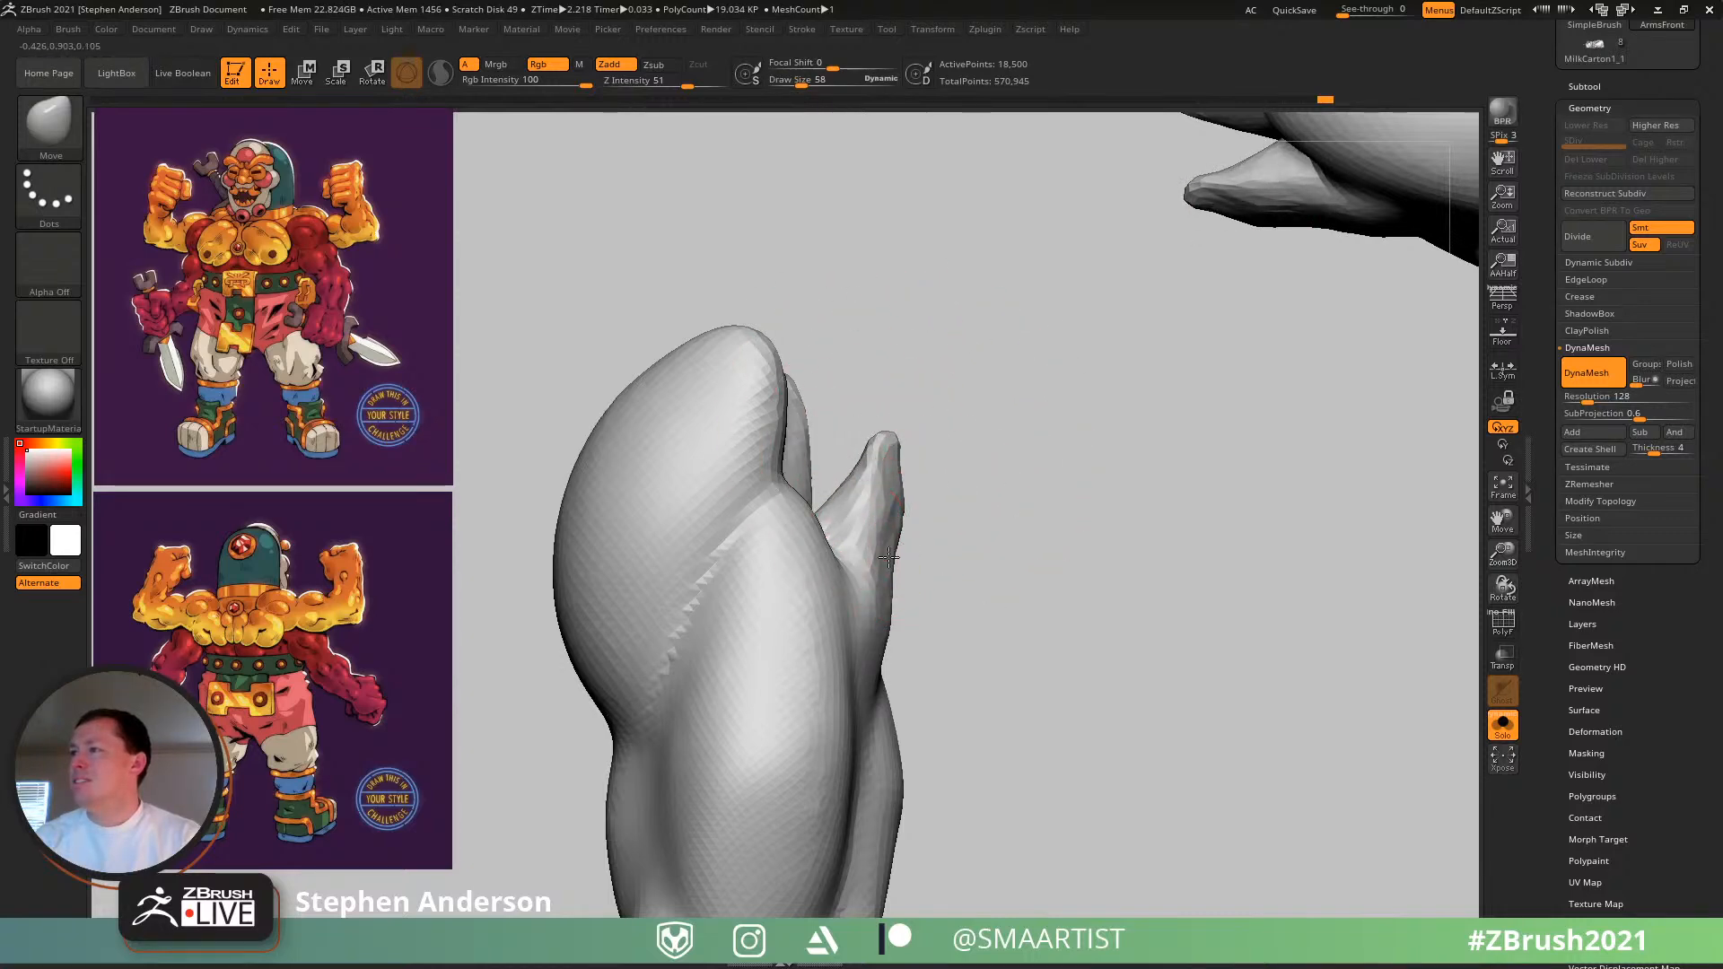
mouse_move(889, 557)
mouse_down()
mouse_move(892, 520)
mouse_move(863, 620)
mouse_up()
- Cut creases between the biceps, triceps and armpit point with the DamStandard brush at size 58, smooth them, and unhide the figure
right_drag(821, 583, 858, 592)
key(b)
key(d)
key(s)
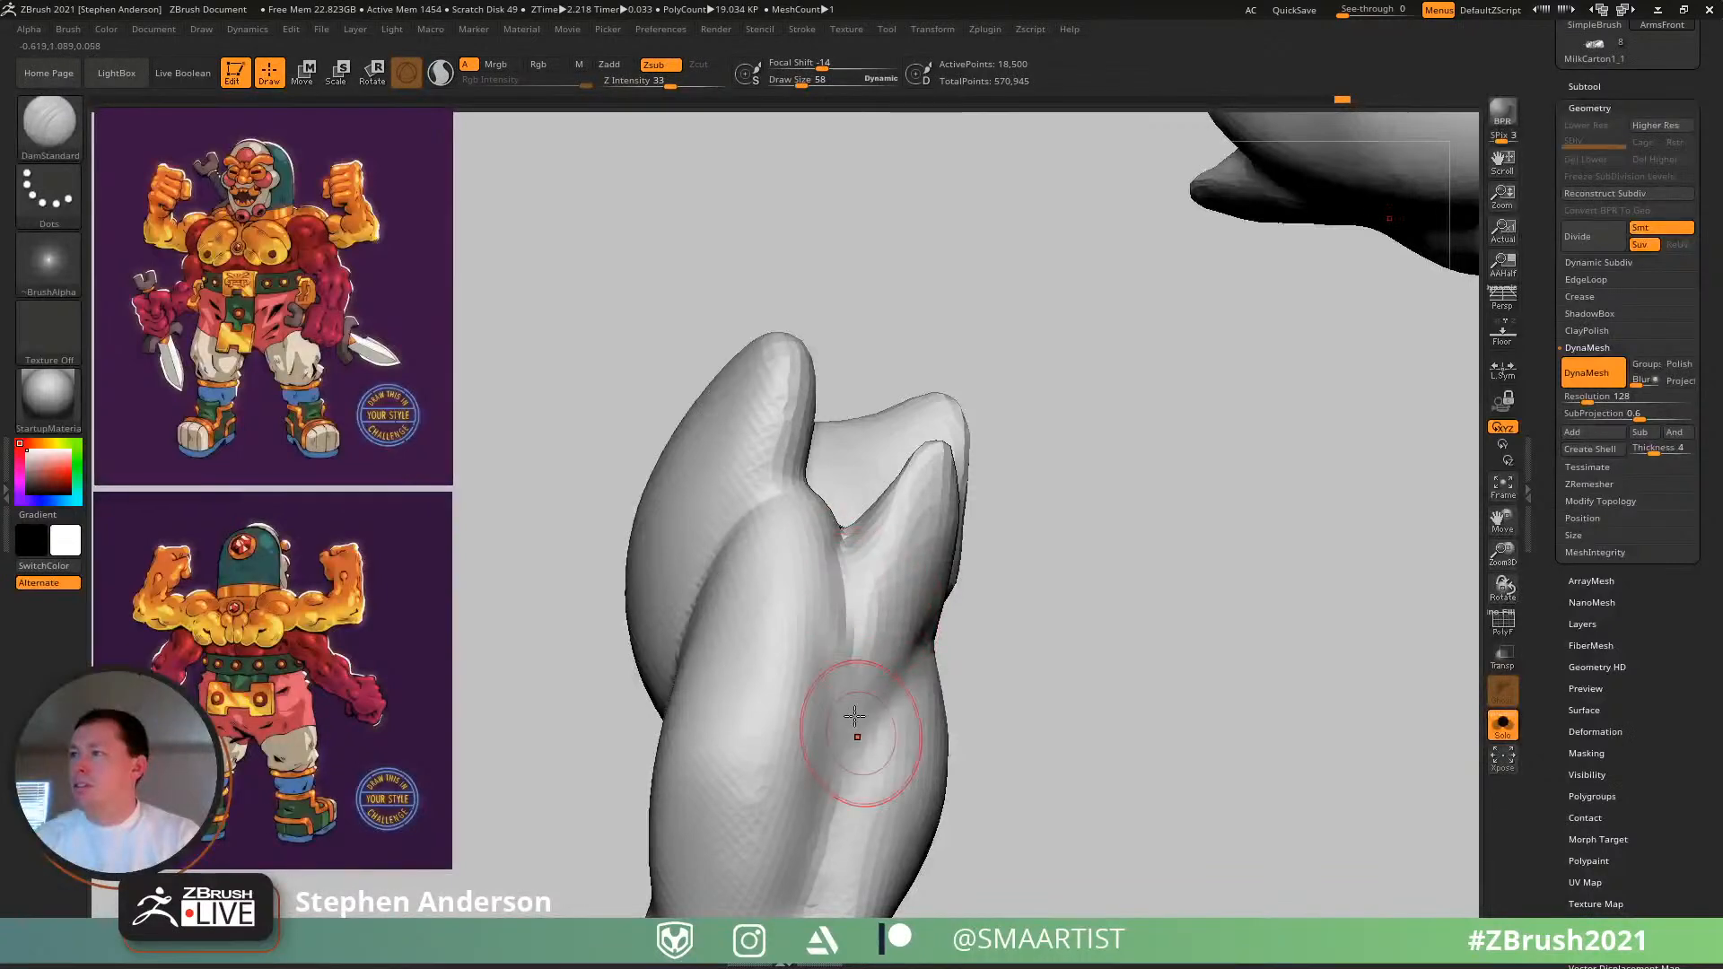
drag(842, 562, 811, 796)
right_drag(870, 677, 802, 648)
drag(959, 635, 902, 745)
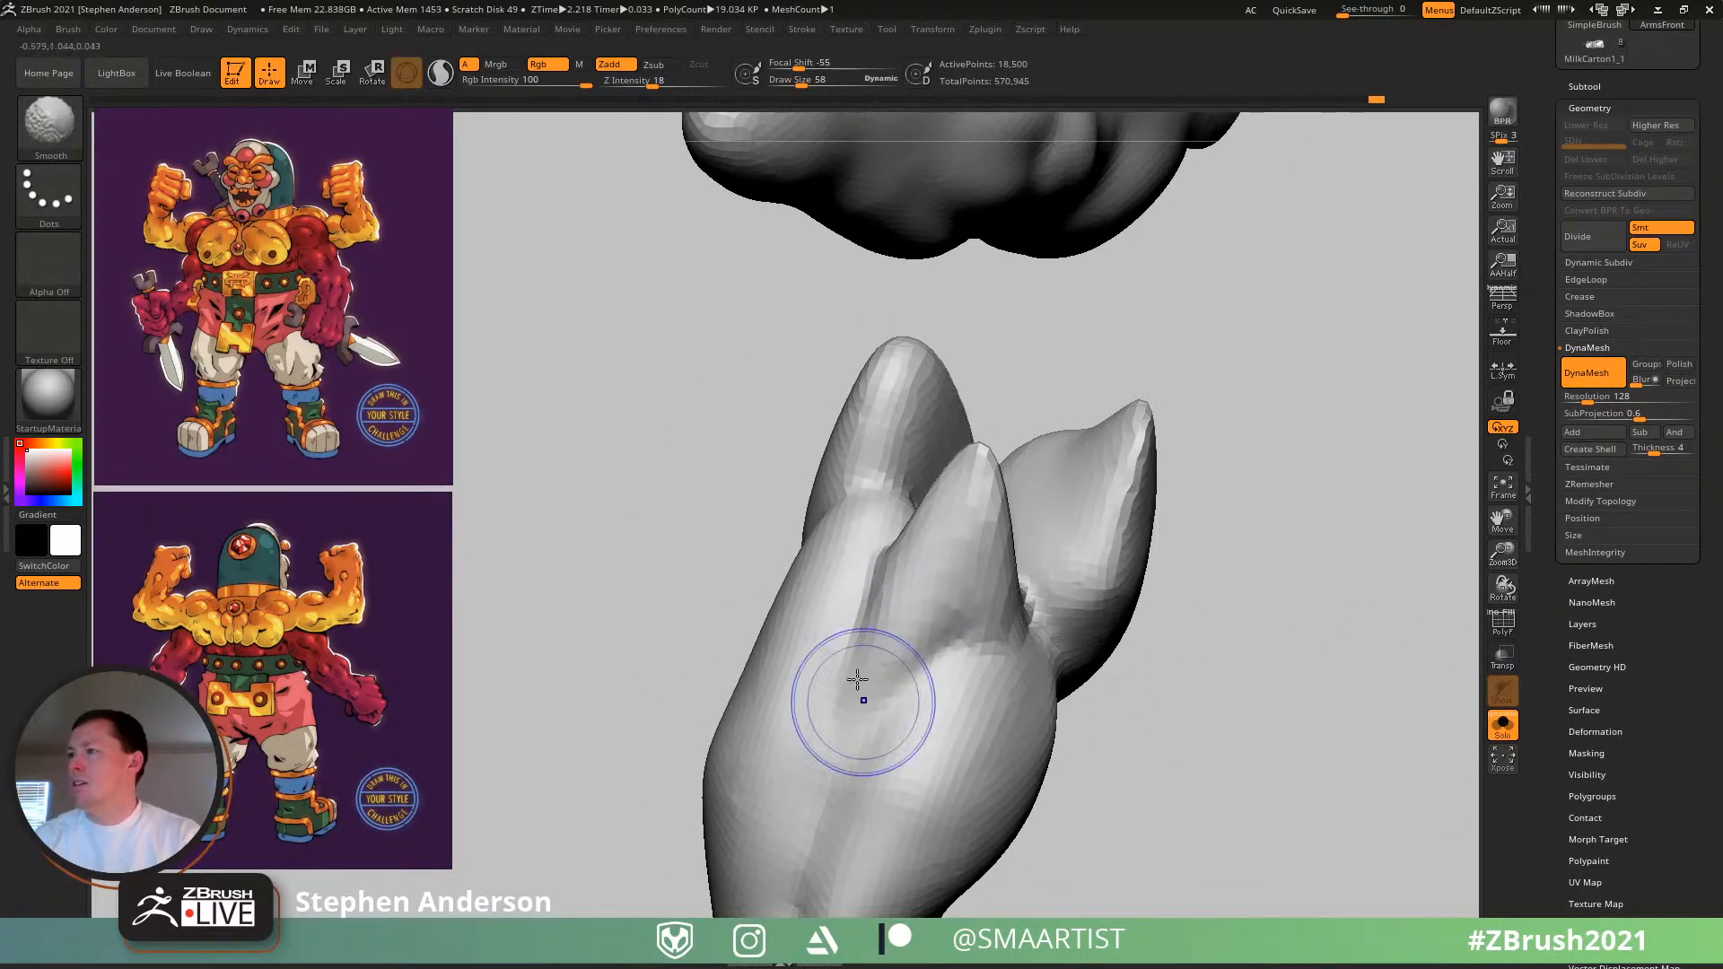
ctrl+right_drag(1016, 718, 1093, 713)
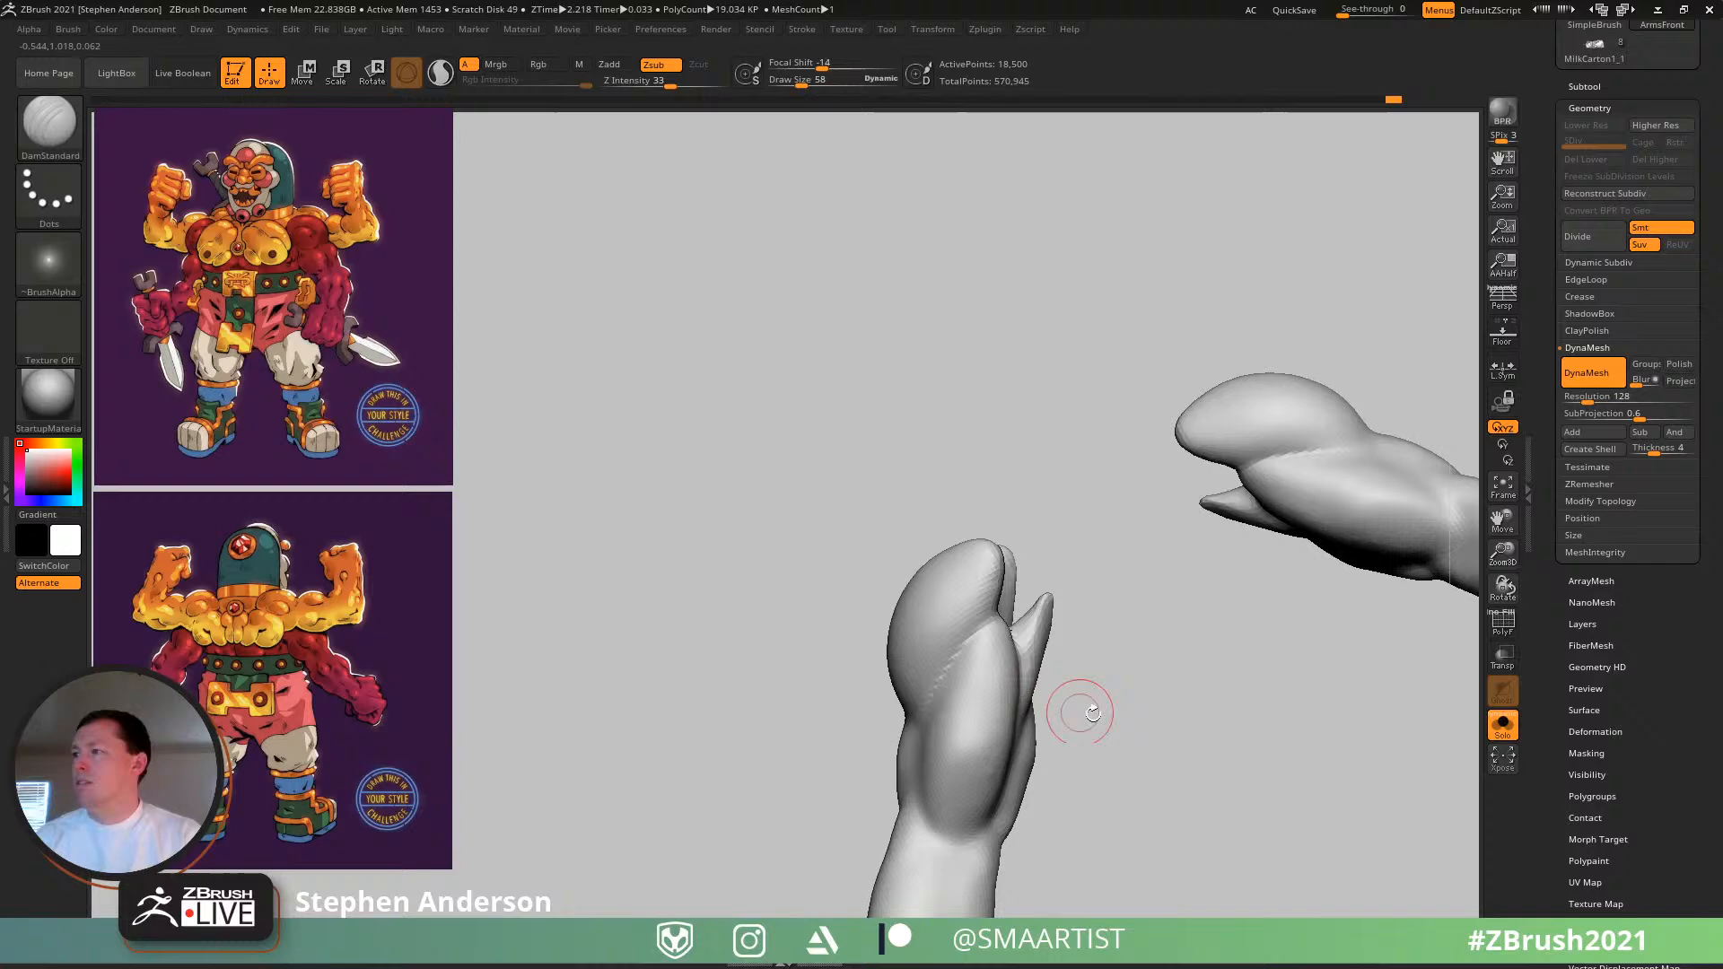
click(1496, 734)
ctrl+right_drag(1204, 742, 1063, 664)
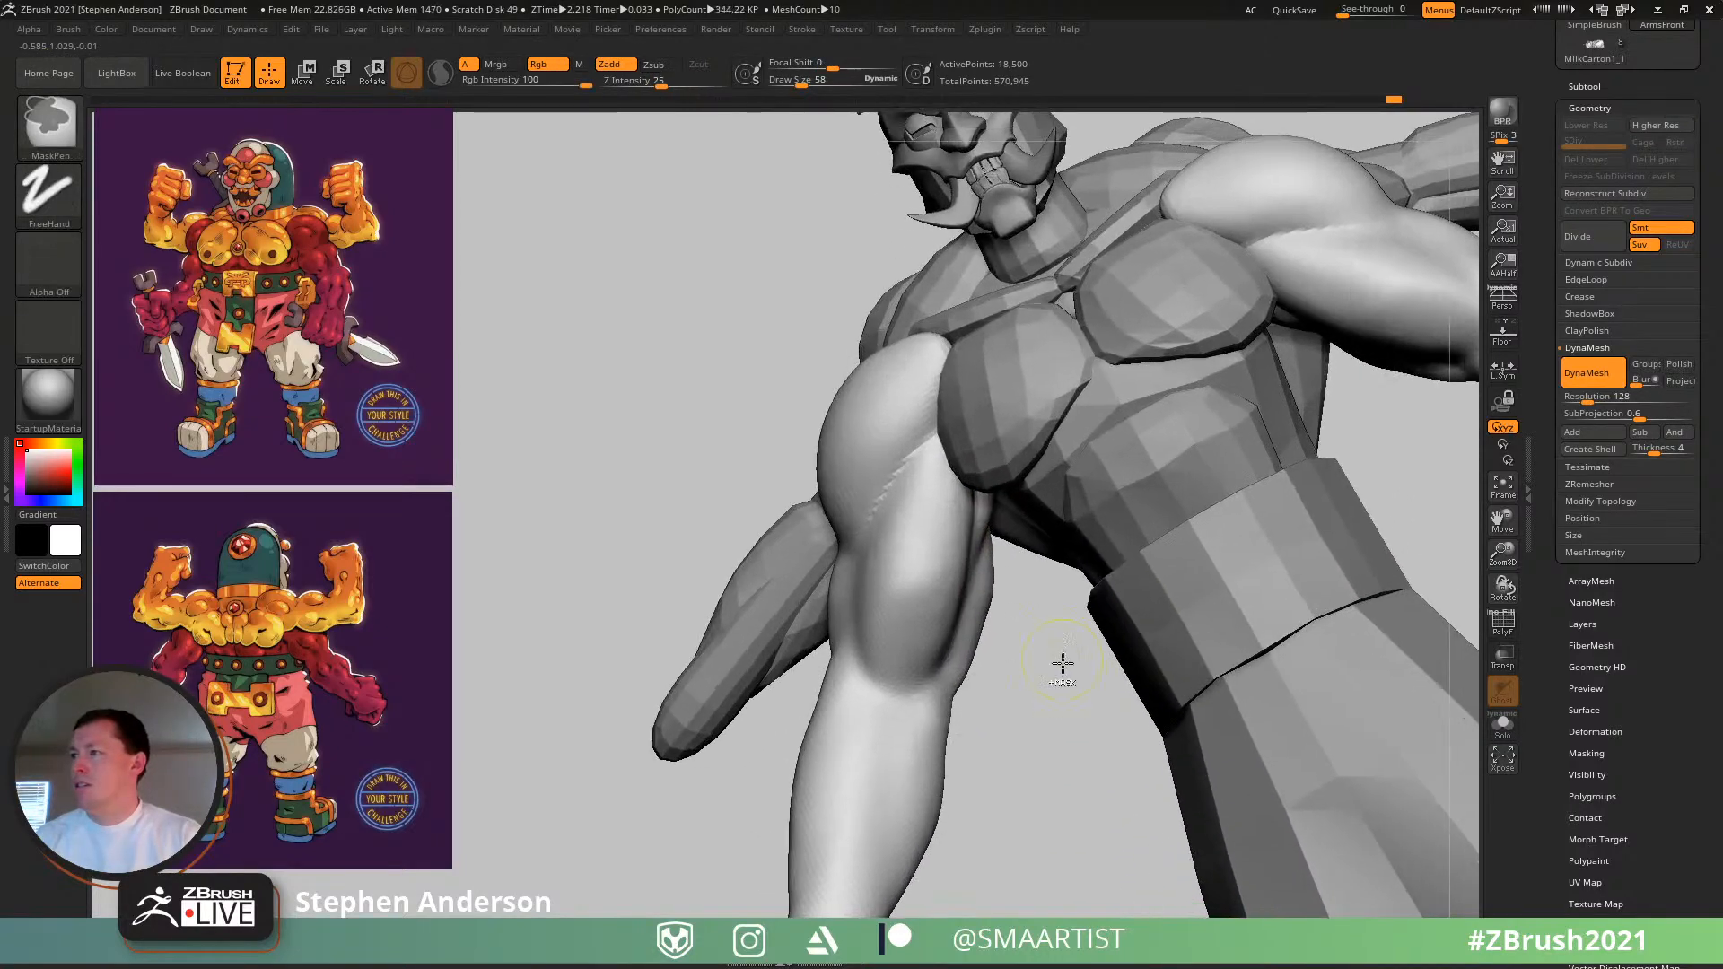
- Nudge the front arm's muscle contour above the elbow with the Move brush at size 81 and smooth around the lower biceps
ctrl+right_drag(993, 589, 999, 602)
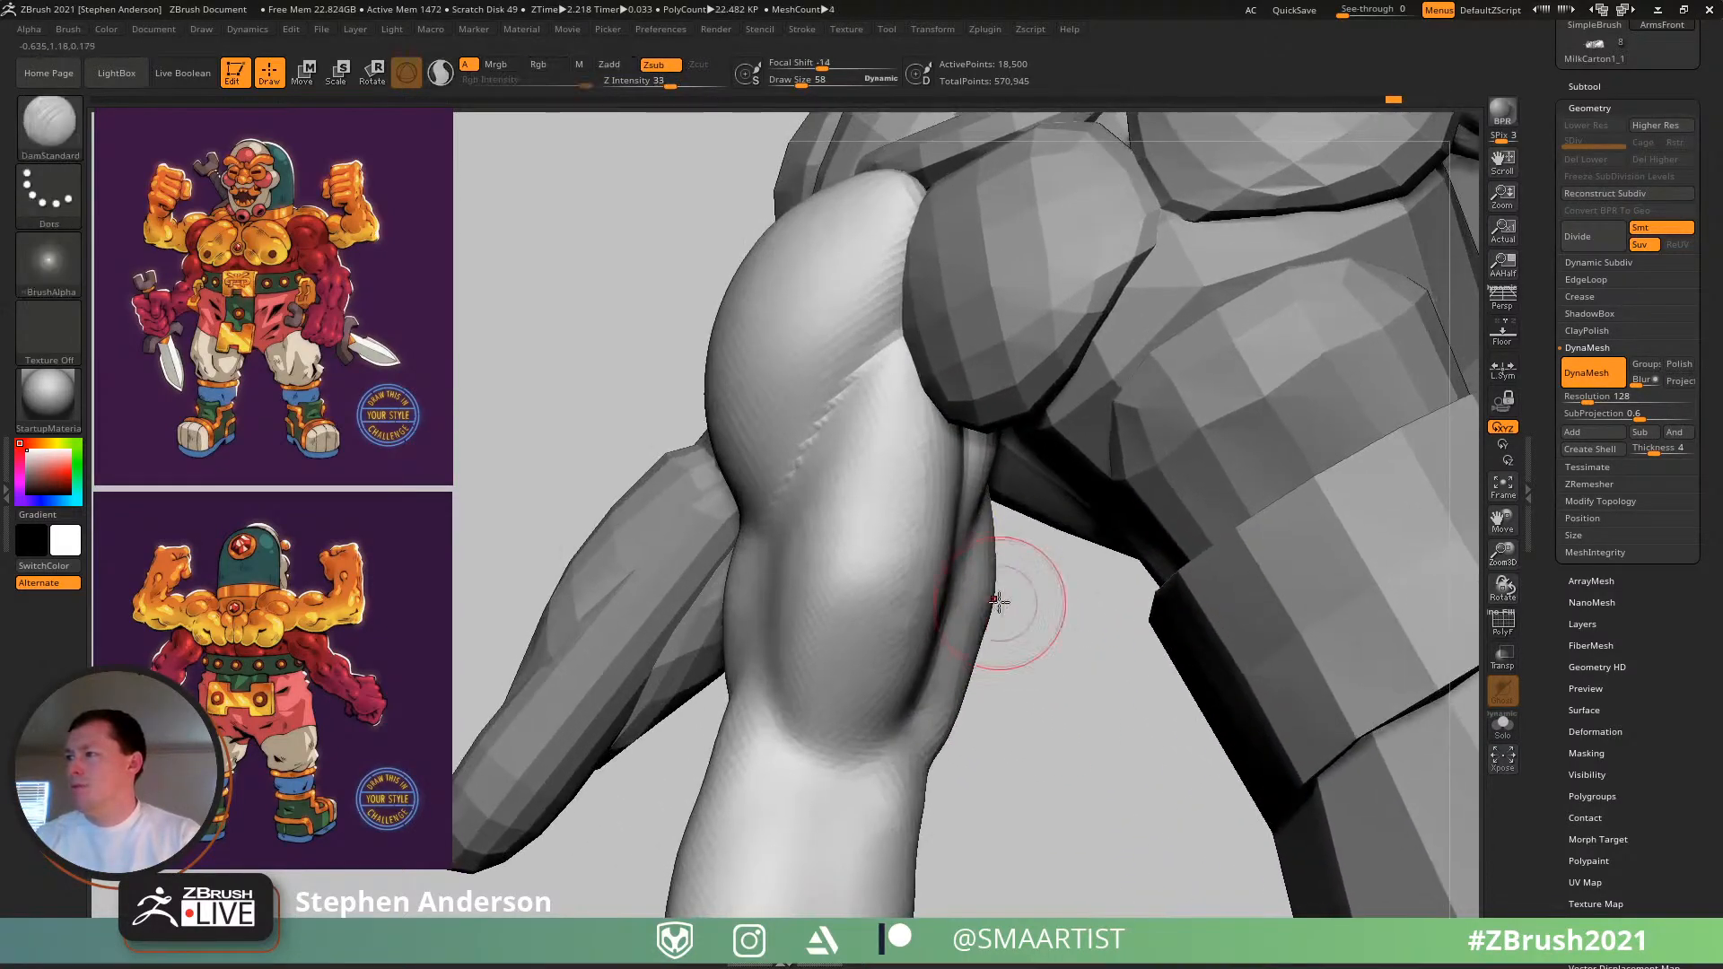
key(b)
key(m)
key(v)
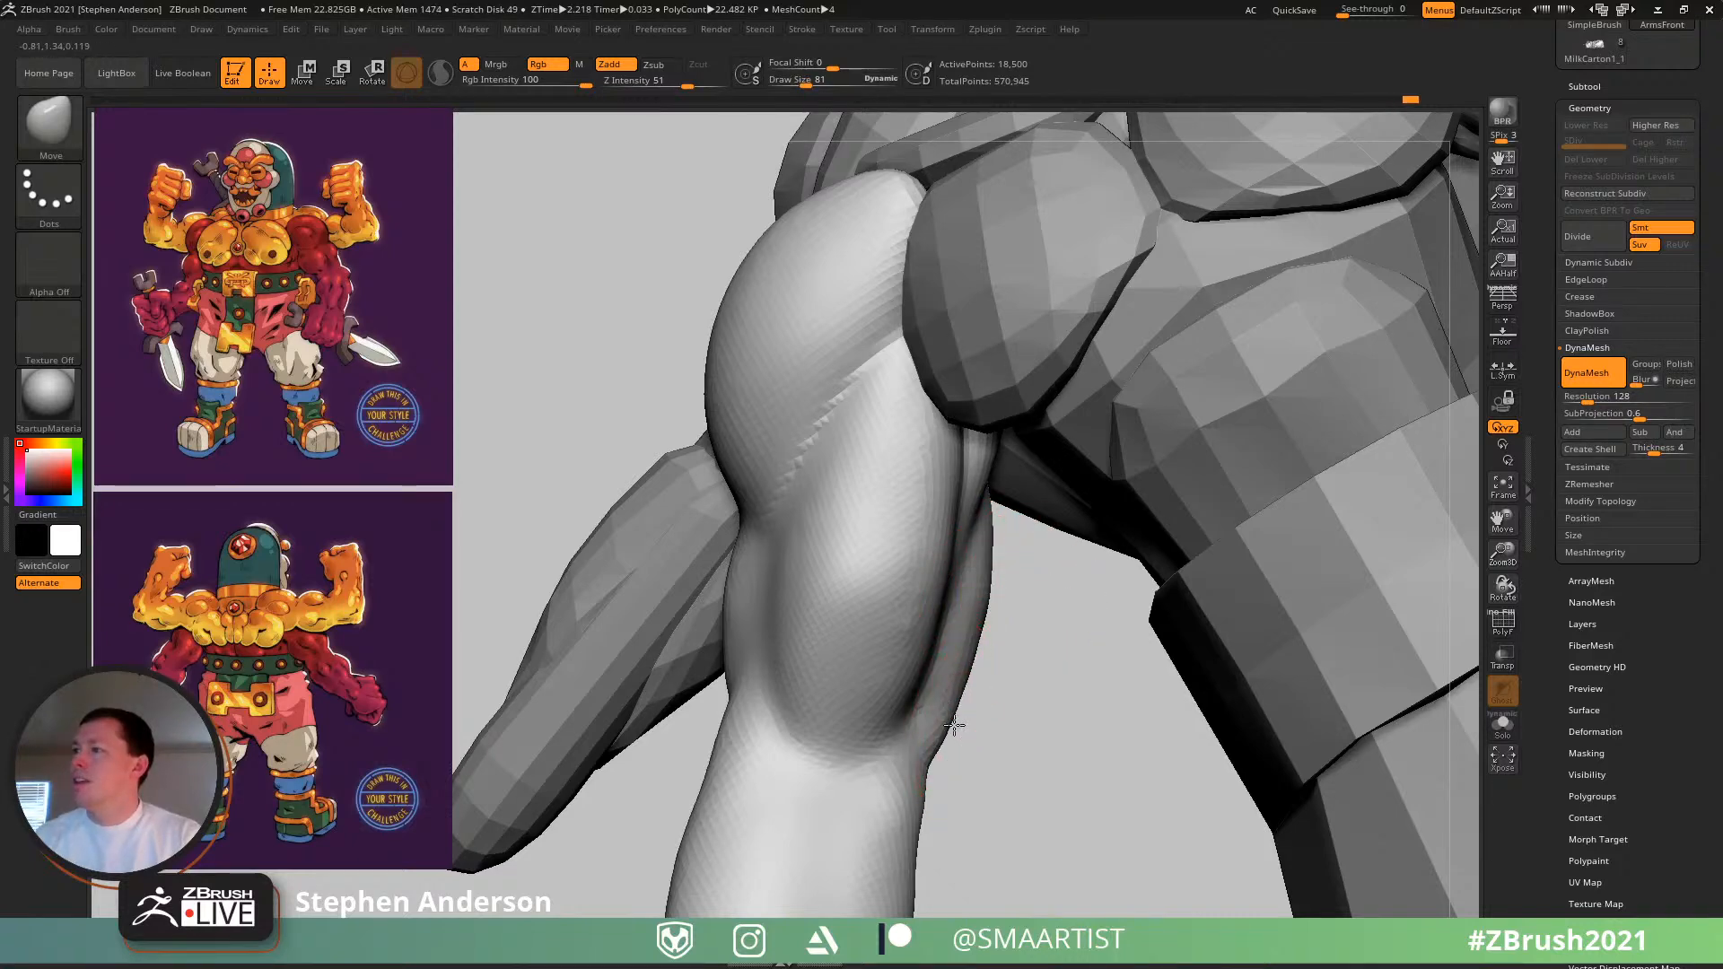
ctrl+right_drag(927, 742, 936, 544)
ctrl+right_drag(935, 543, 965, 594)
drag(749, 506, 759, 517)
shift+drag(926, 596, 914, 681)
shift+drag(1011, 429, 1003, 409)
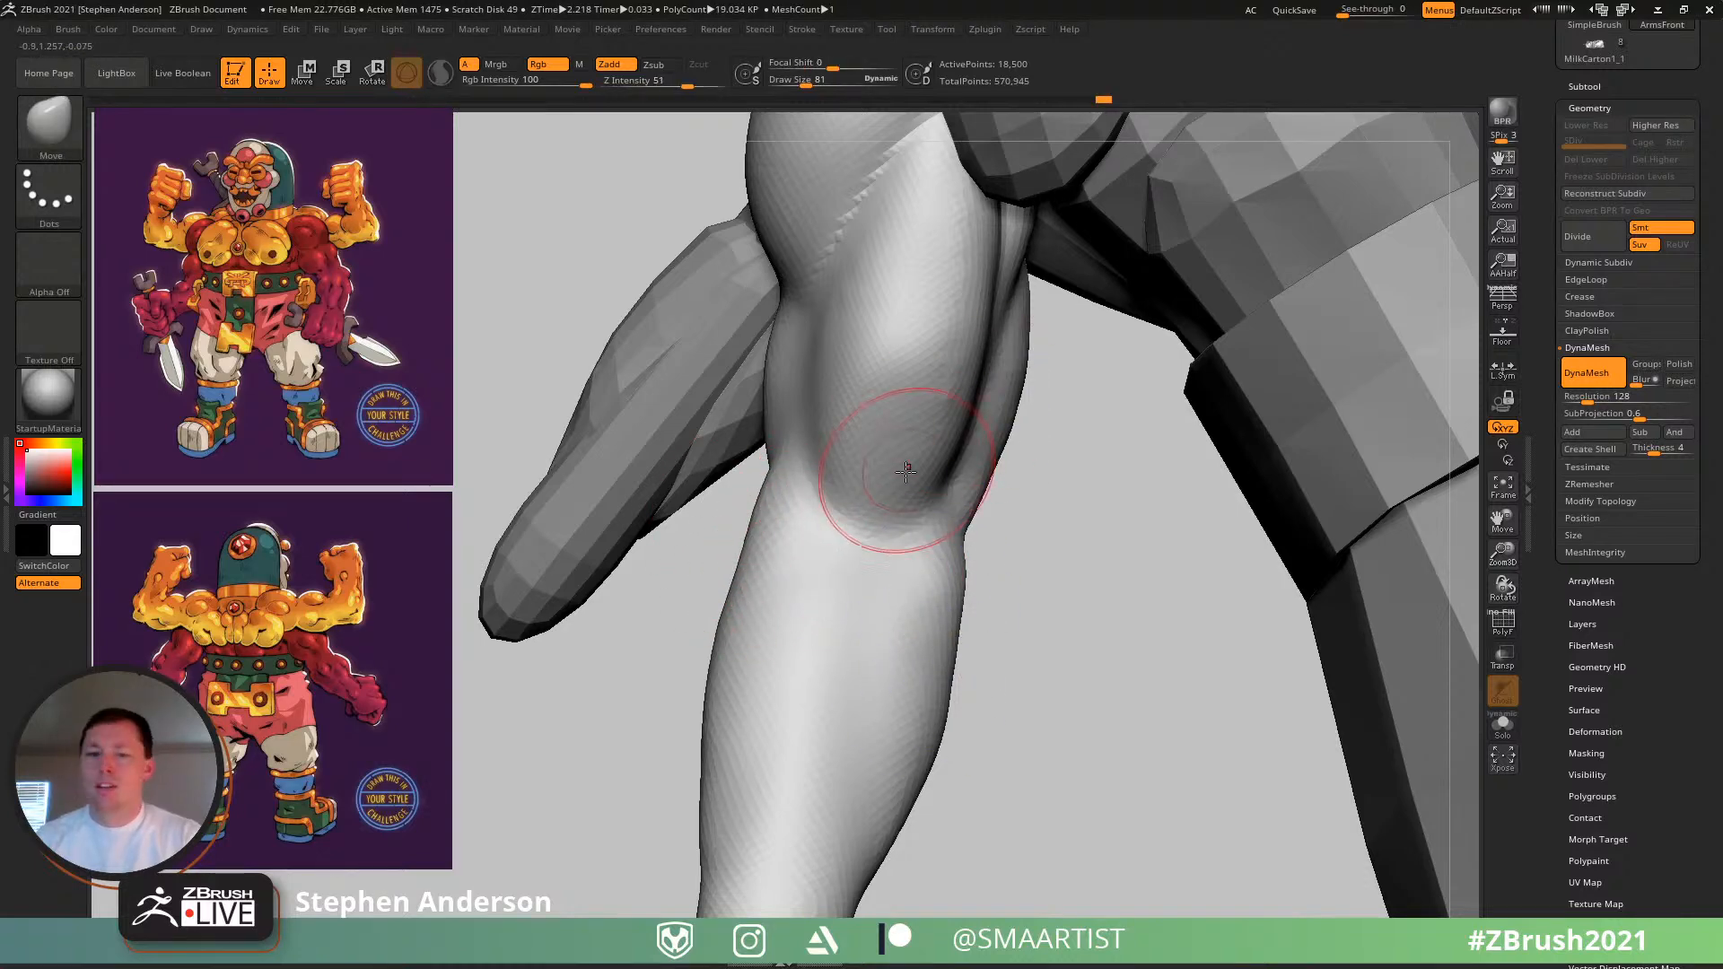
mouse_move(900, 505)
ctrl+right_down()
mouse_move(888, 470)
mouse_move(842, 499)
mouse_move(921, 502)
mouse_move(834, 446)
mouse_move(851, 522)
mouse_move(925, 488)
mouse_move(1000, 493)
mouse_move(956, 494)
ctrl+right_up()
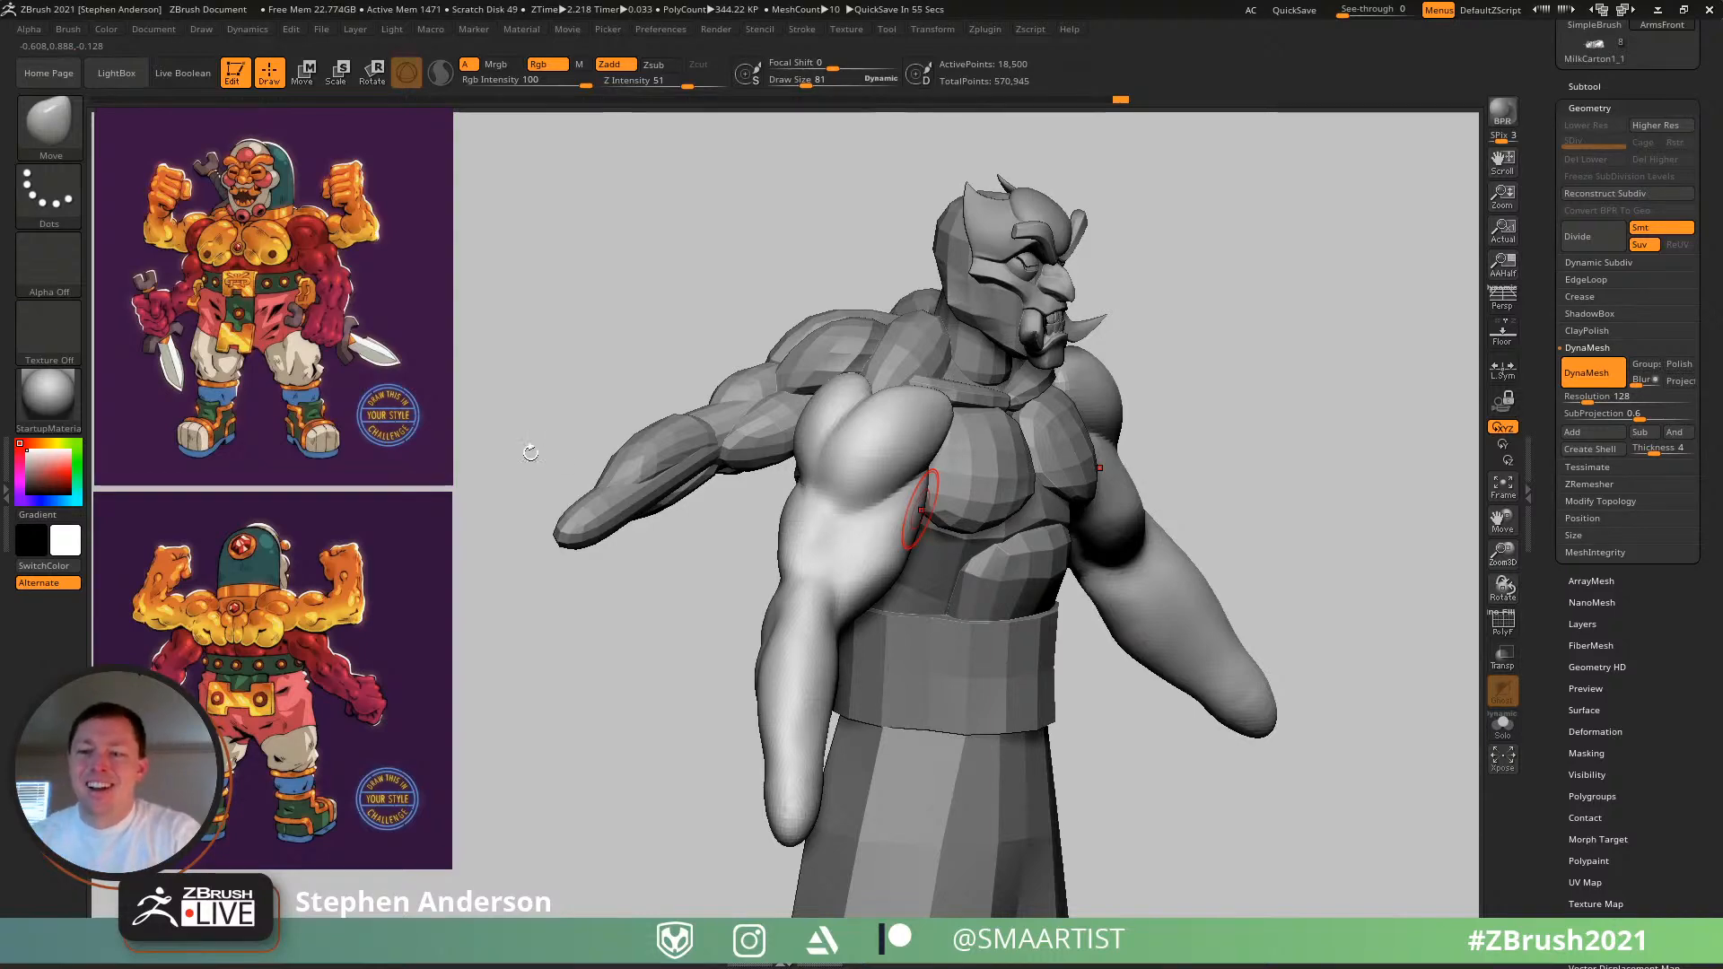
- Select the back arms, subdivide them once and convert them to a DynaMesh at resolution 128
mouse_move(1087, 556)
right_down()
mouse_move(836, 616)
mouse_move(996, 667)
right_up()
alt+click(813, 490)
right_drag(812, 489, 985, 503)
key(ctrl+d)
key(shift+f)
right_drag(851, 490, 876, 481)
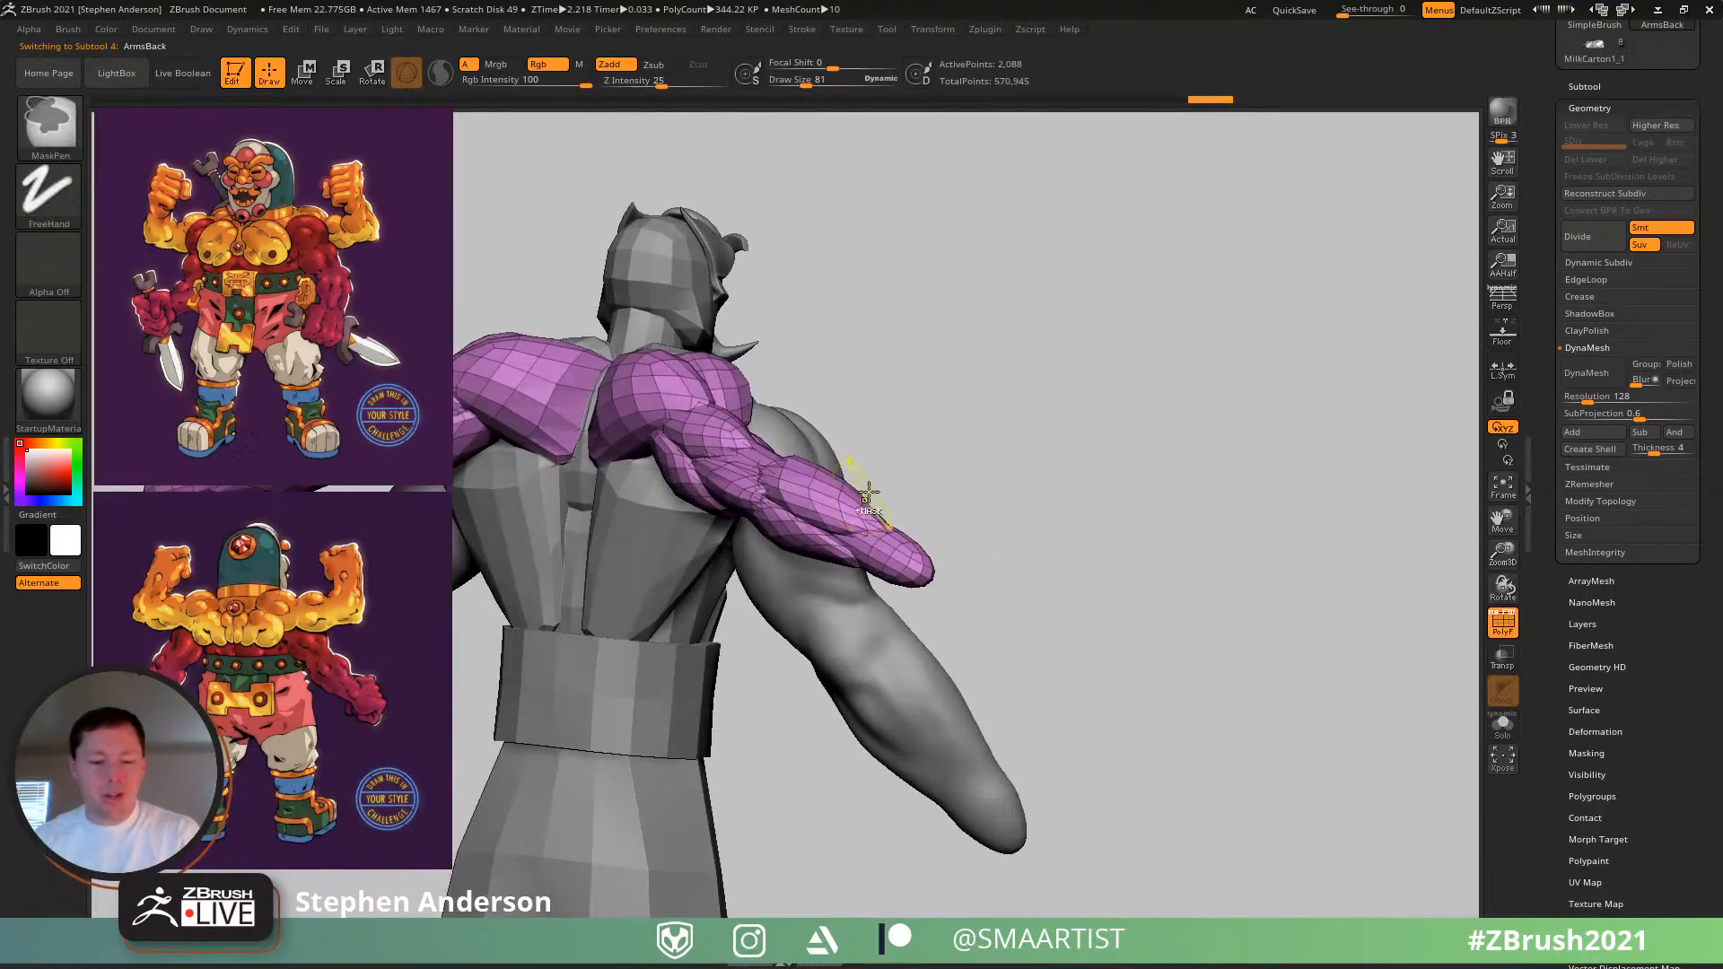
right_drag(743, 473, 1039, 607)
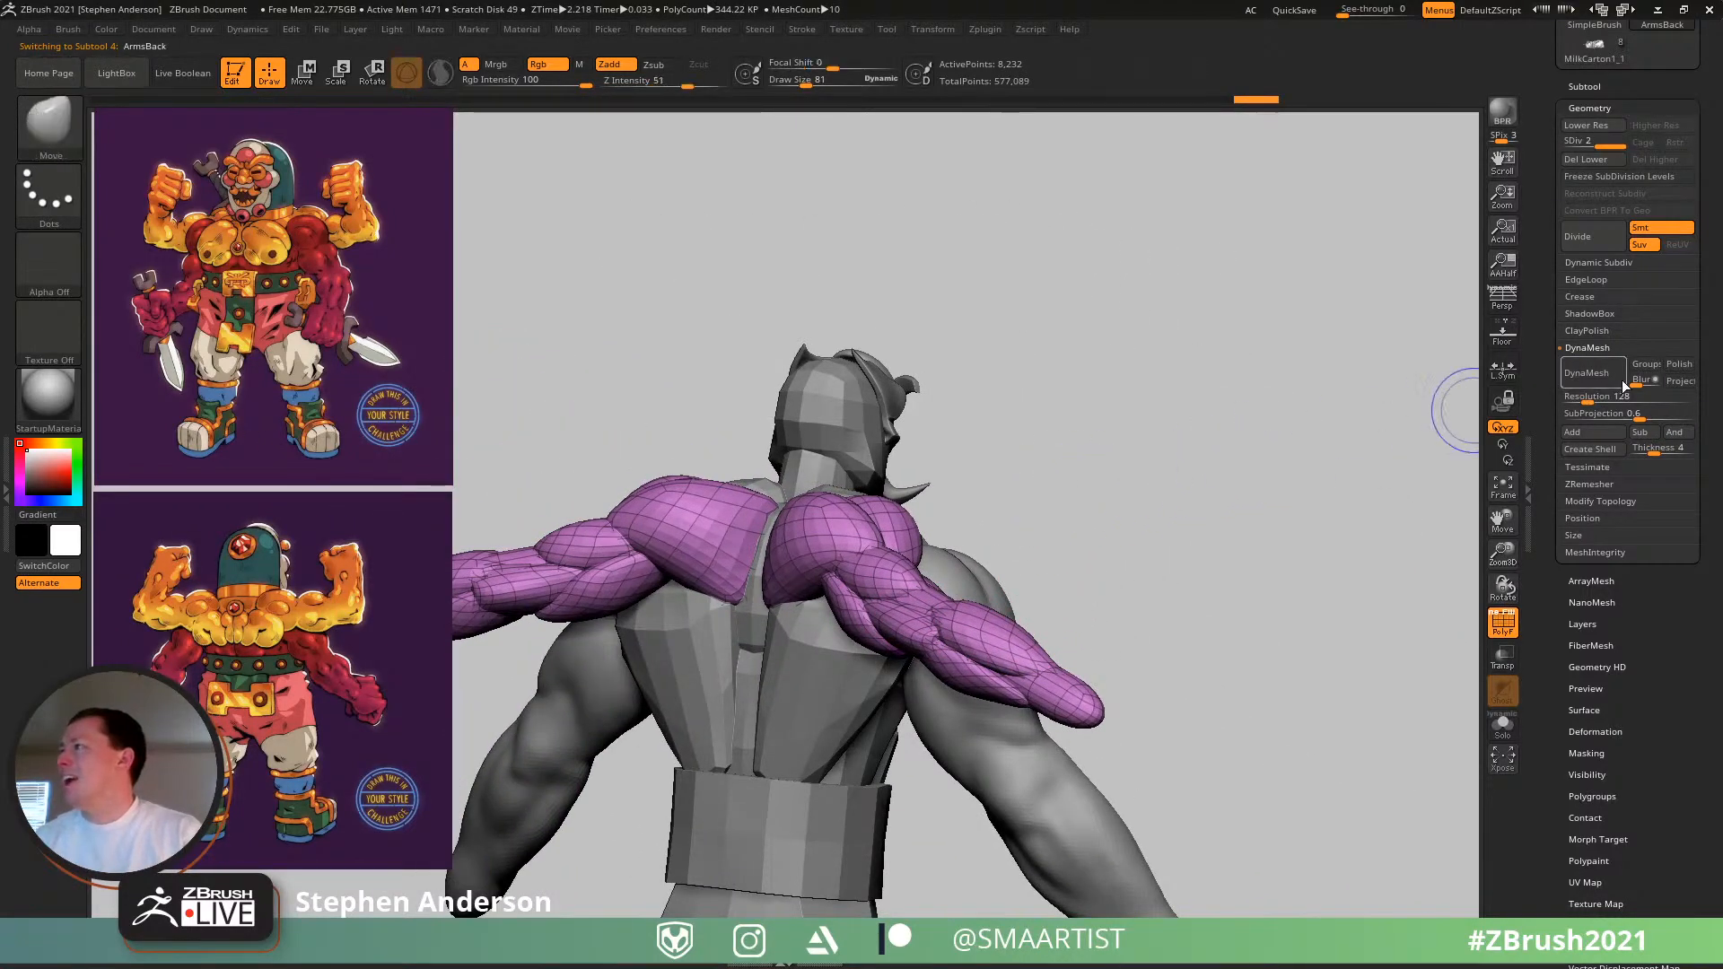
click(1596, 369)
key(Return)
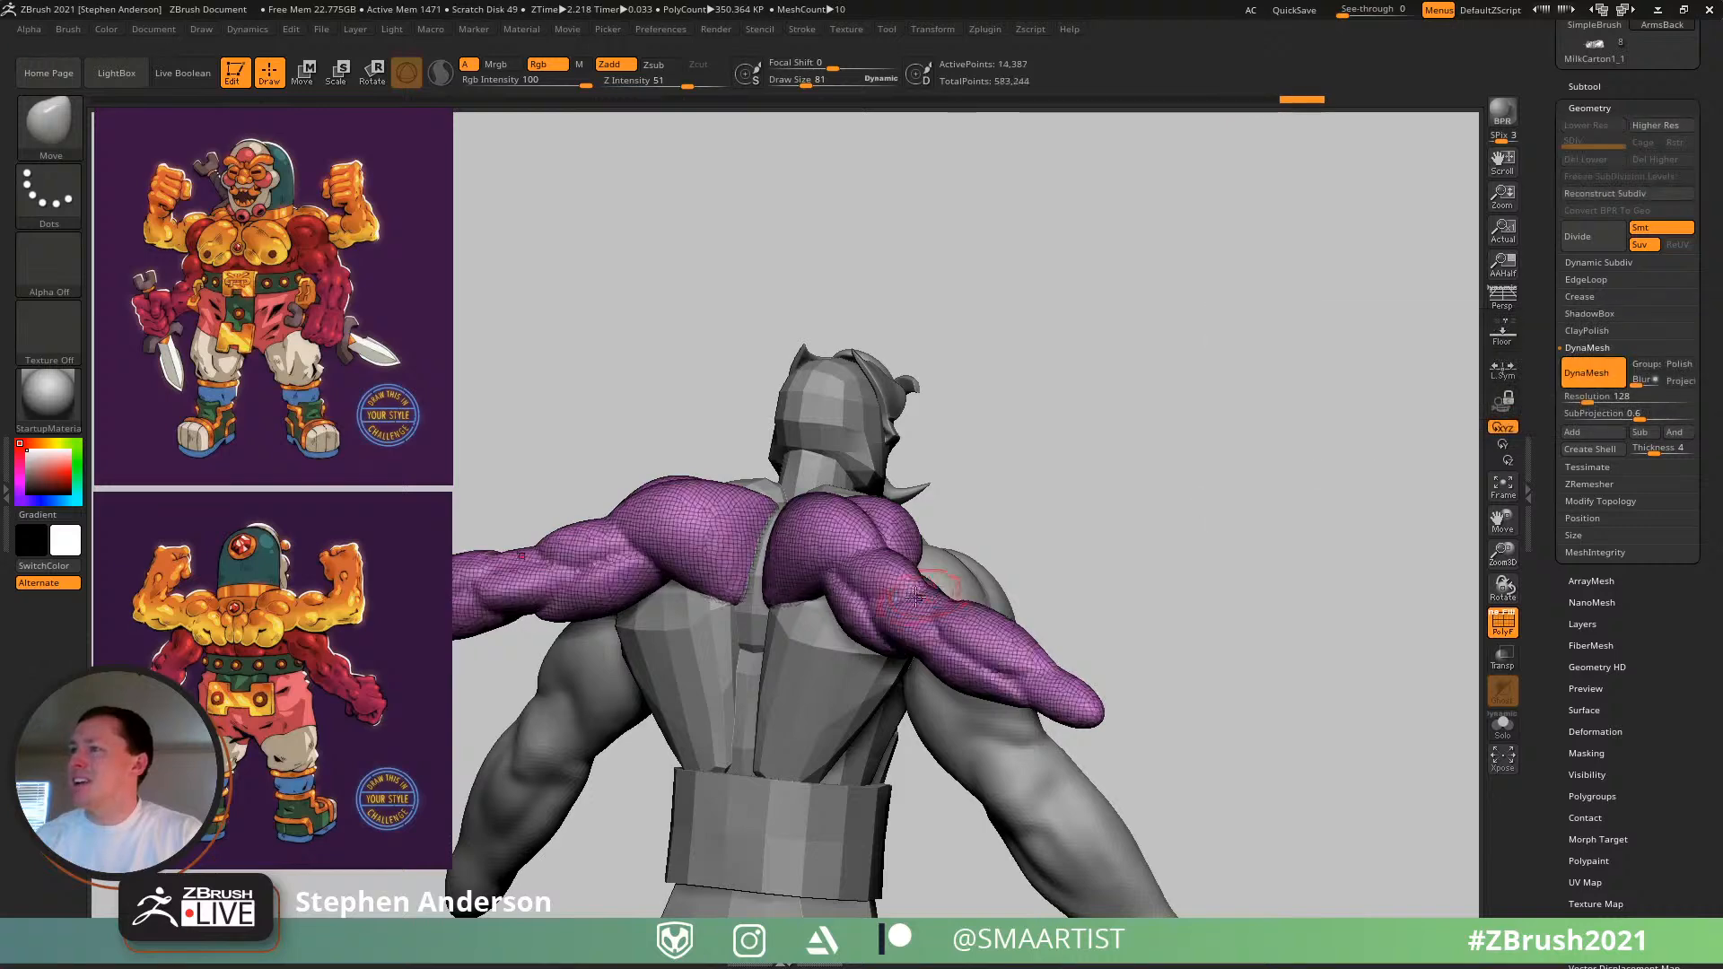
key(shift+f)
- Smooth the creases between the shoulder, upper arm, elbow and forearm muscles of the back arms at brush size 81
right_drag(895, 565, 848, 619)
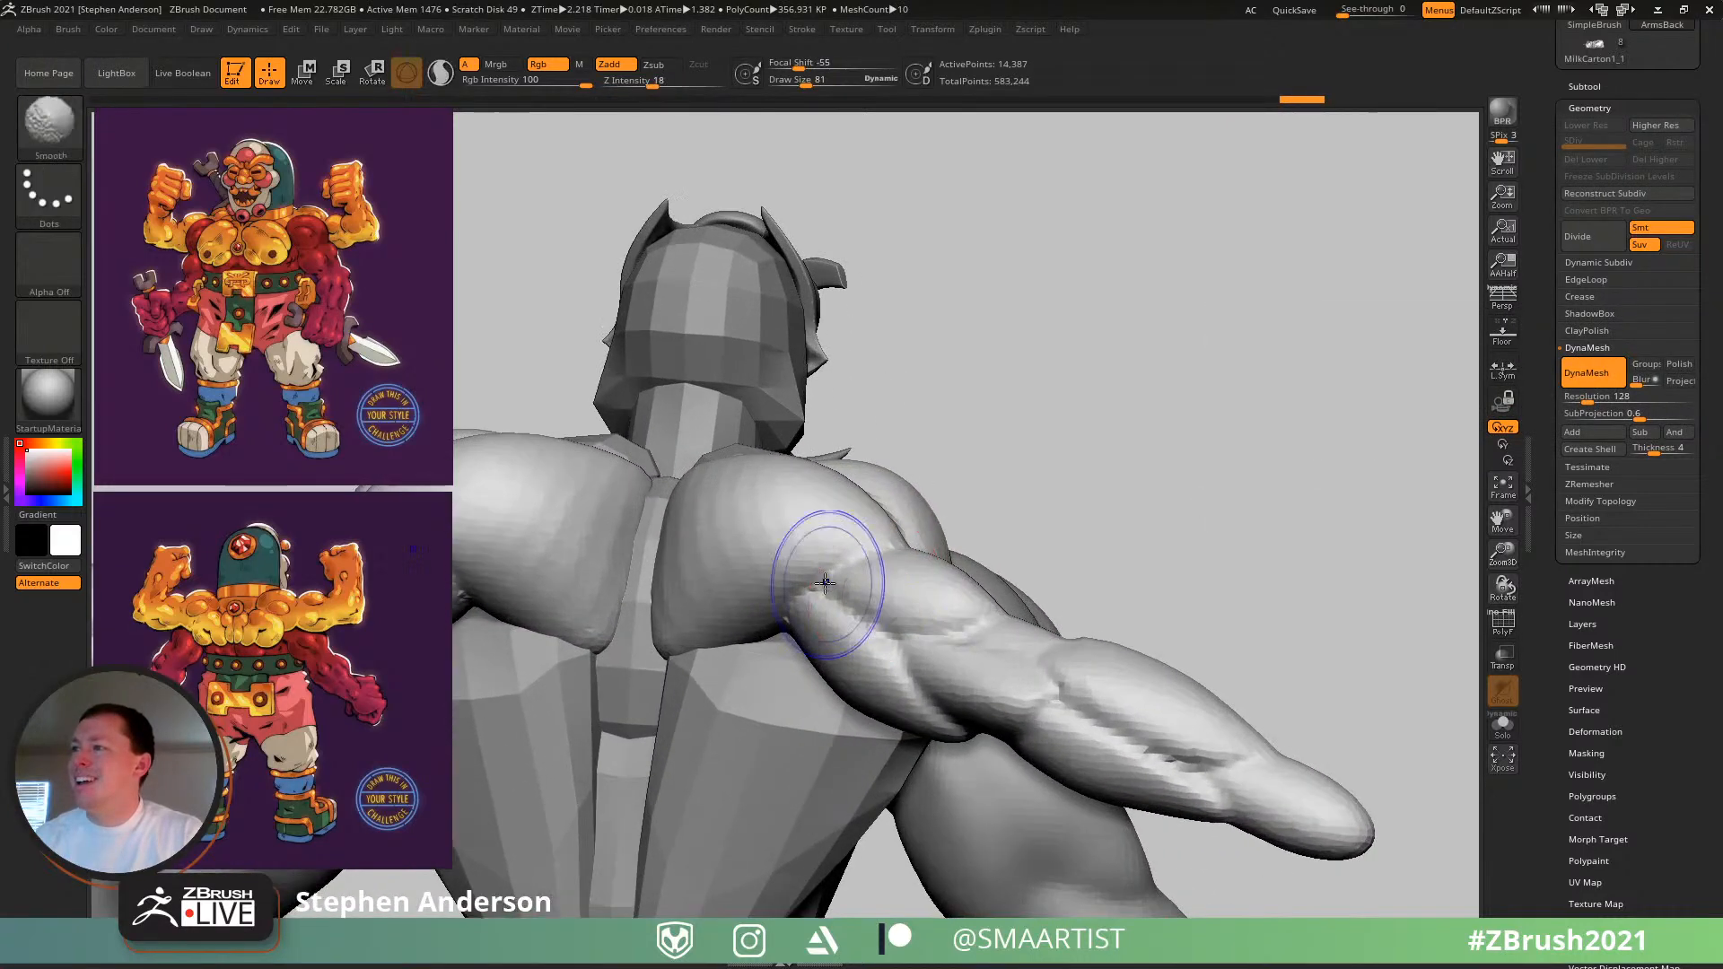
shift+drag(827, 584, 927, 717)
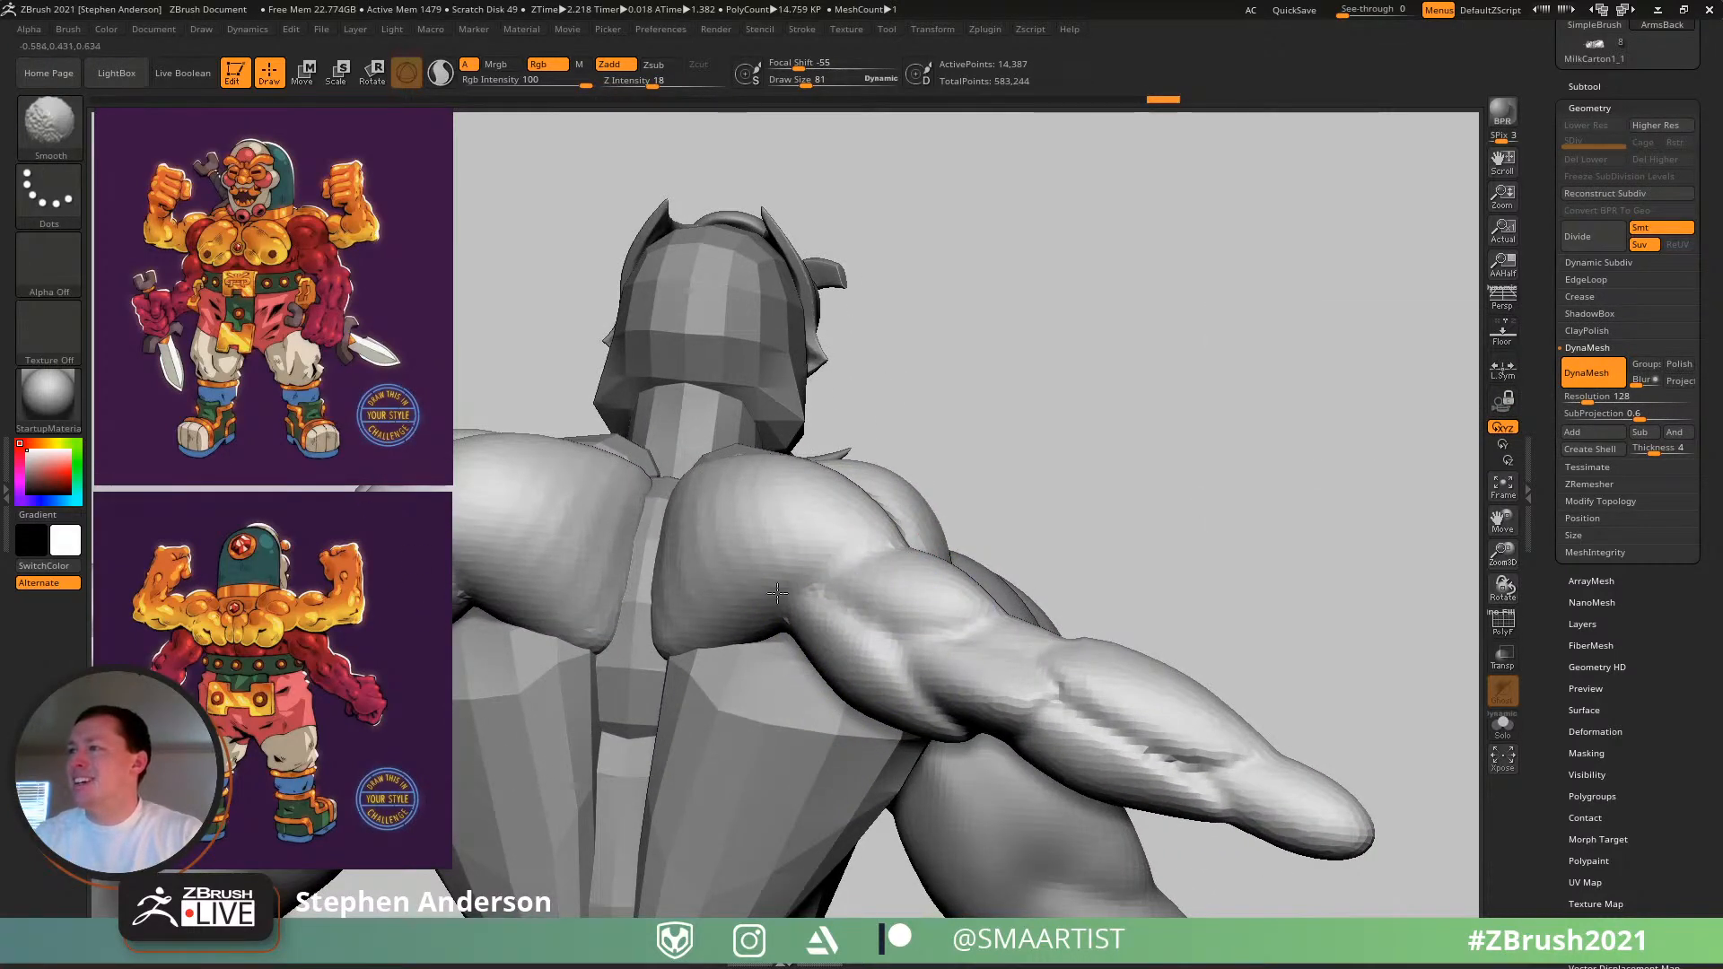
right_drag(942, 634, 980, 488)
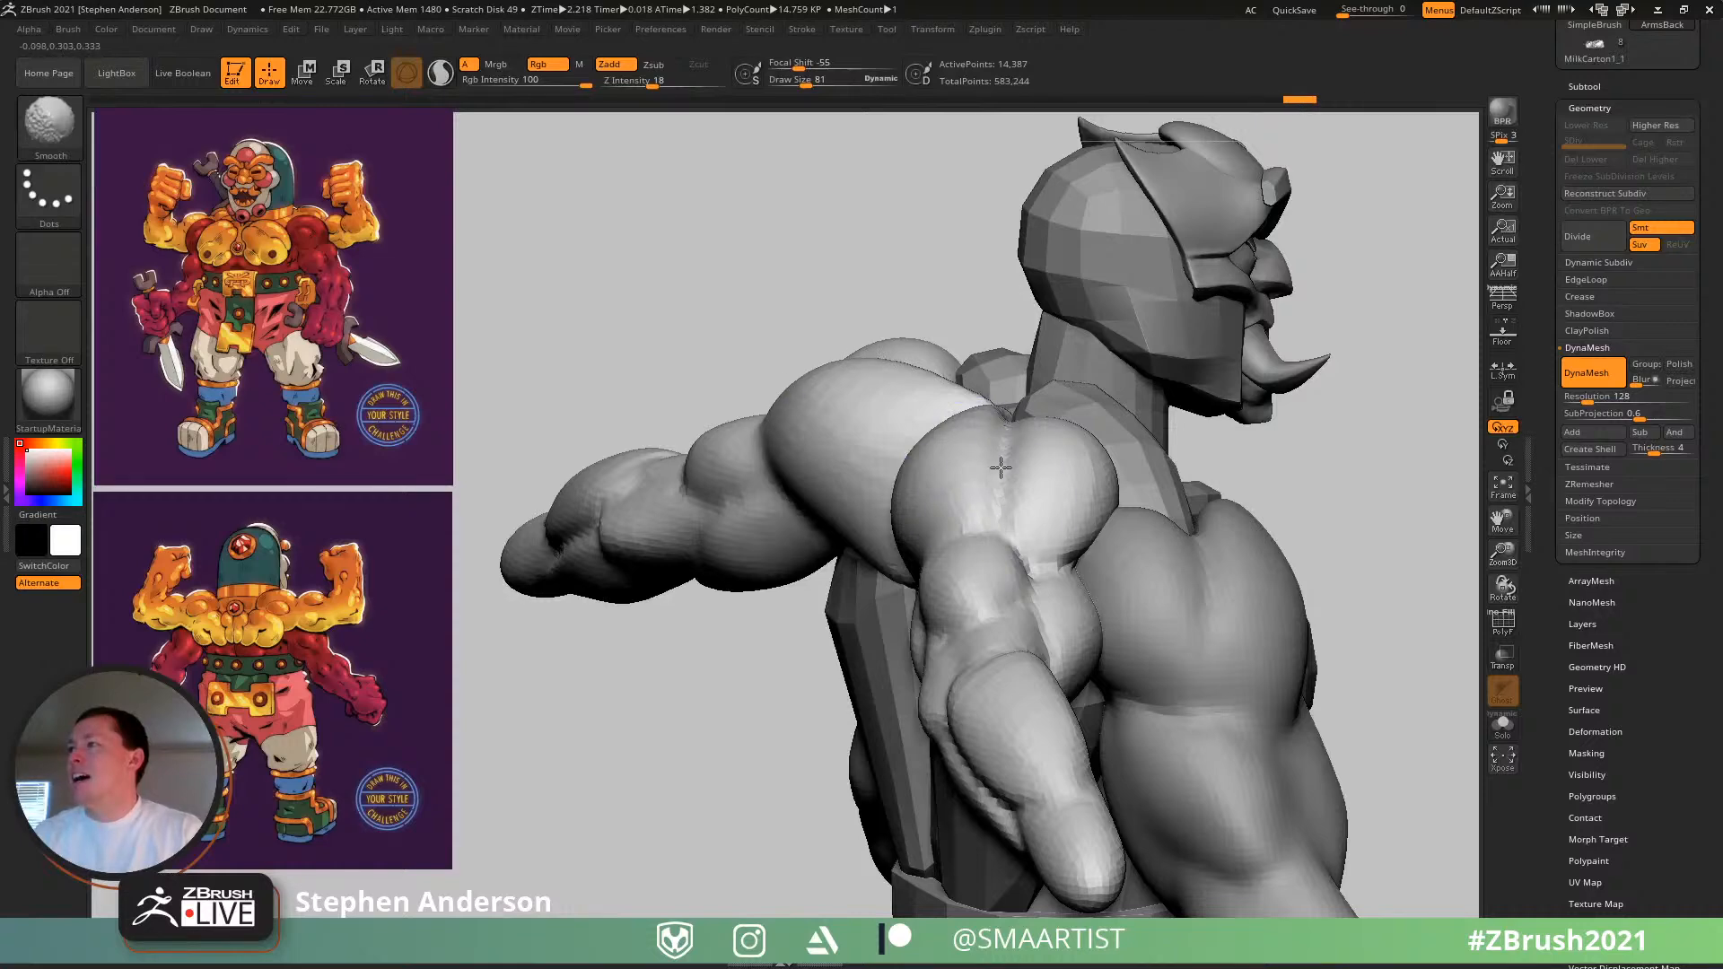
shift+drag(1014, 528, 1015, 621)
right_drag(1089, 637, 1014, 634)
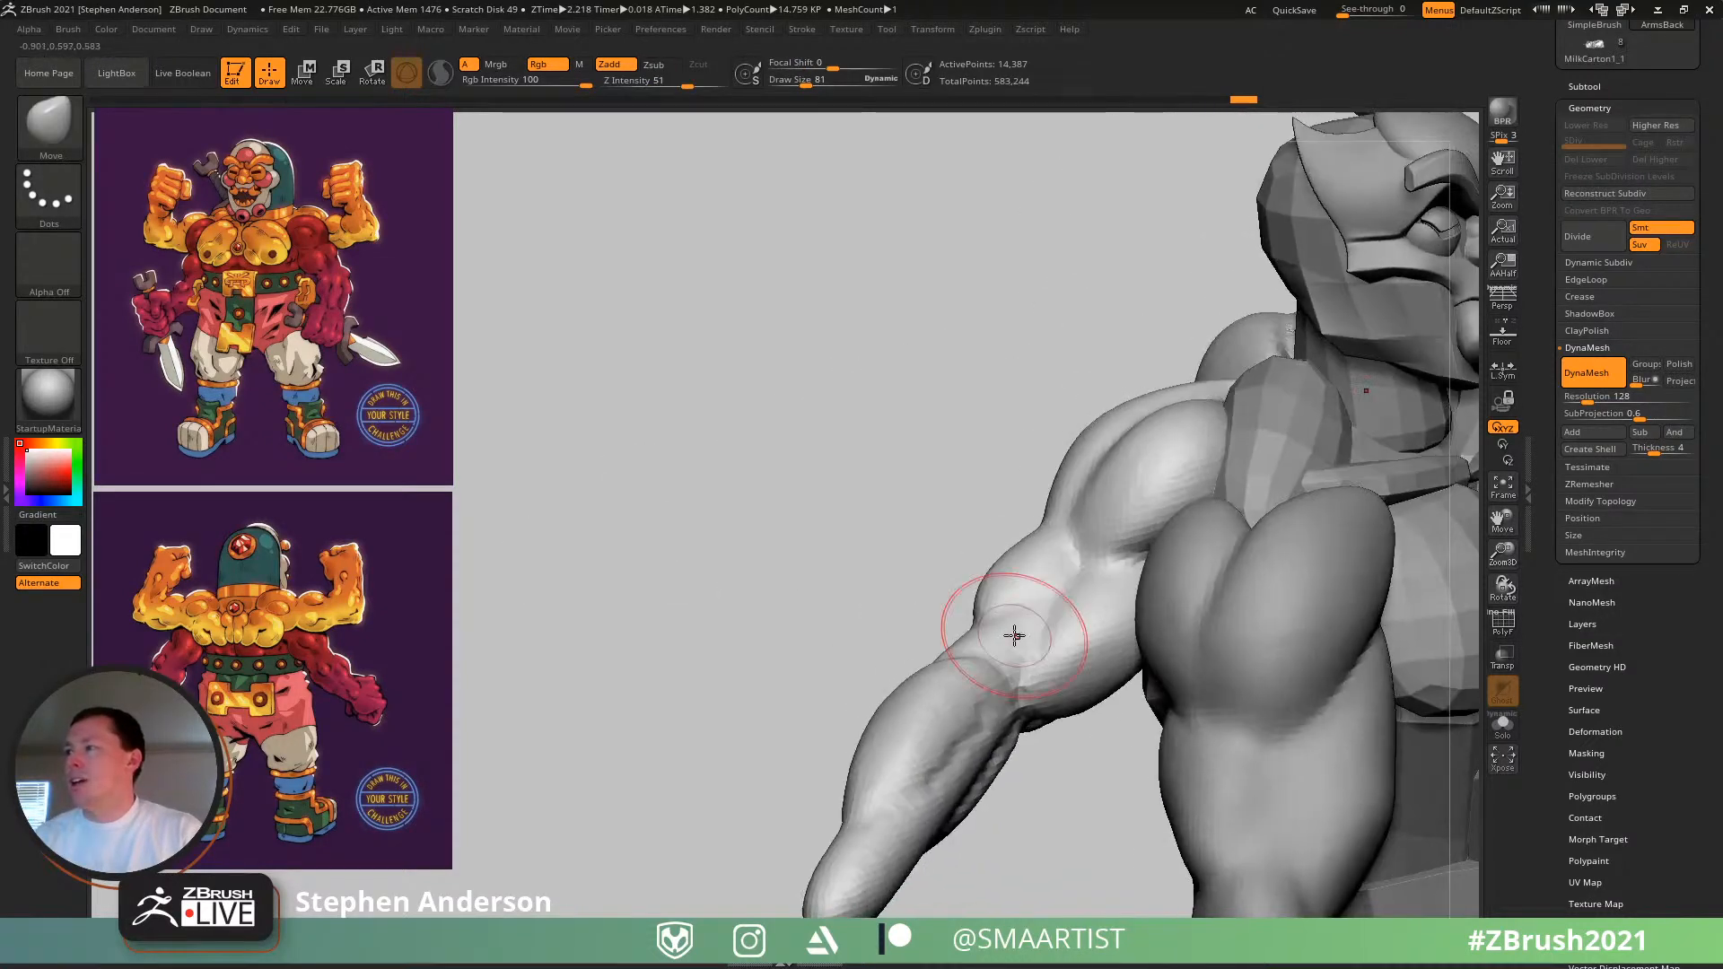
shift+drag(1023, 632, 1030, 722)
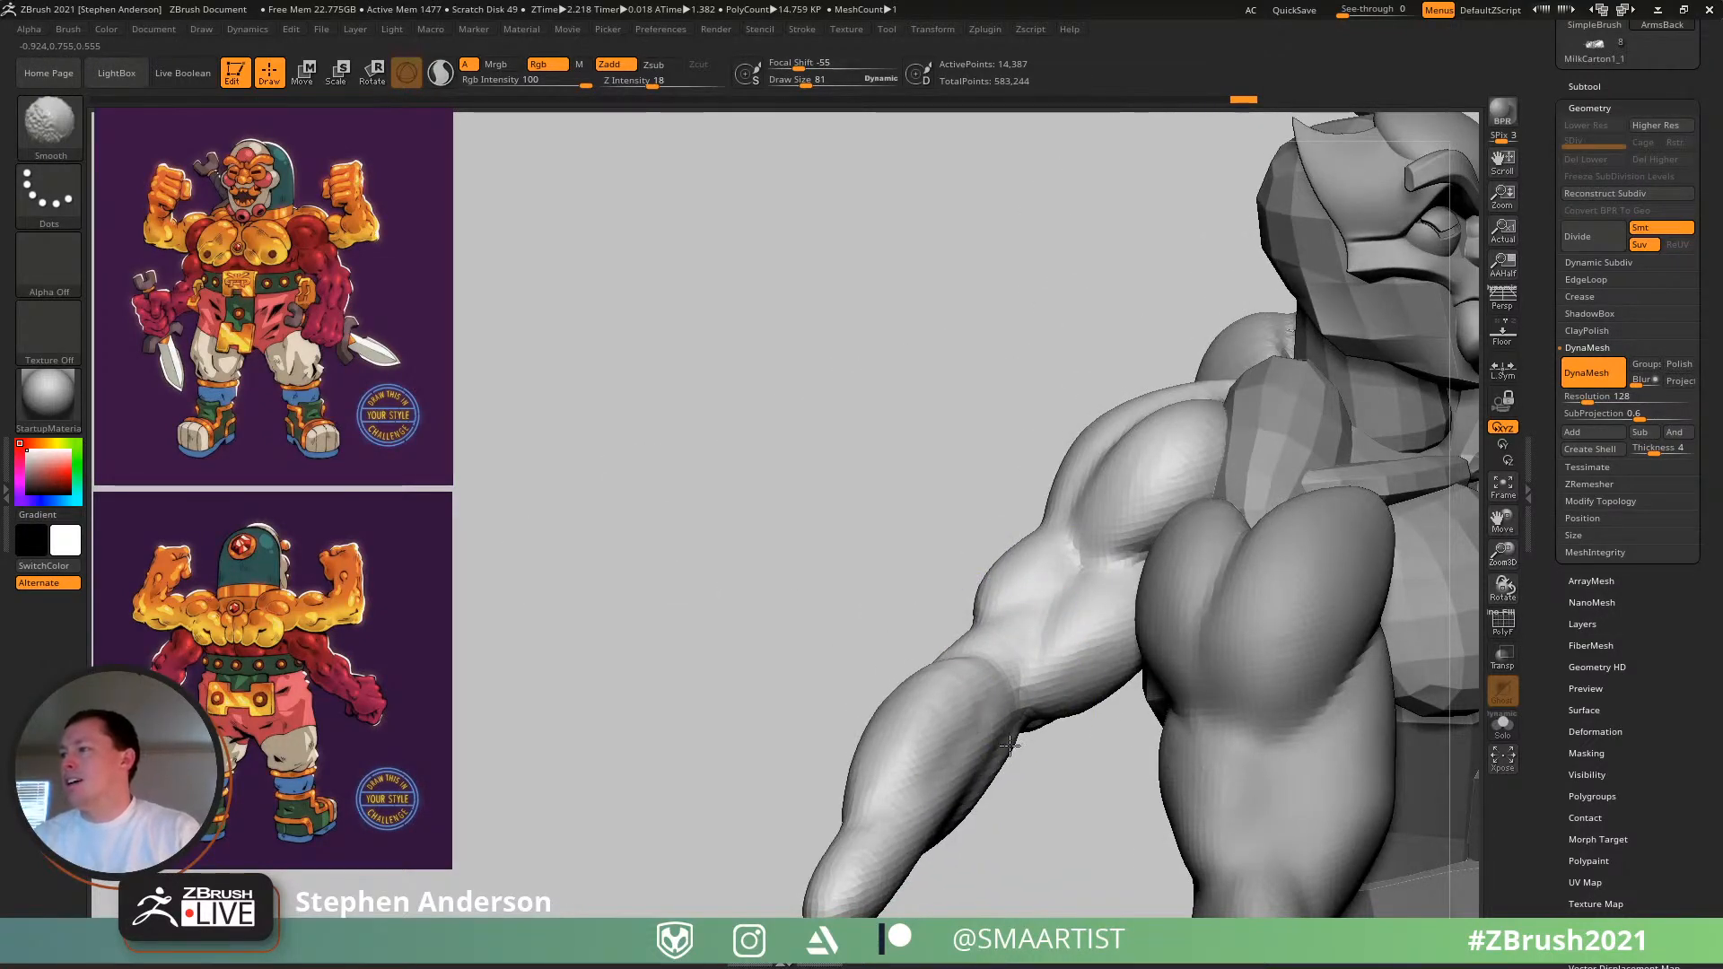
right_drag(1009, 745, 951, 774)
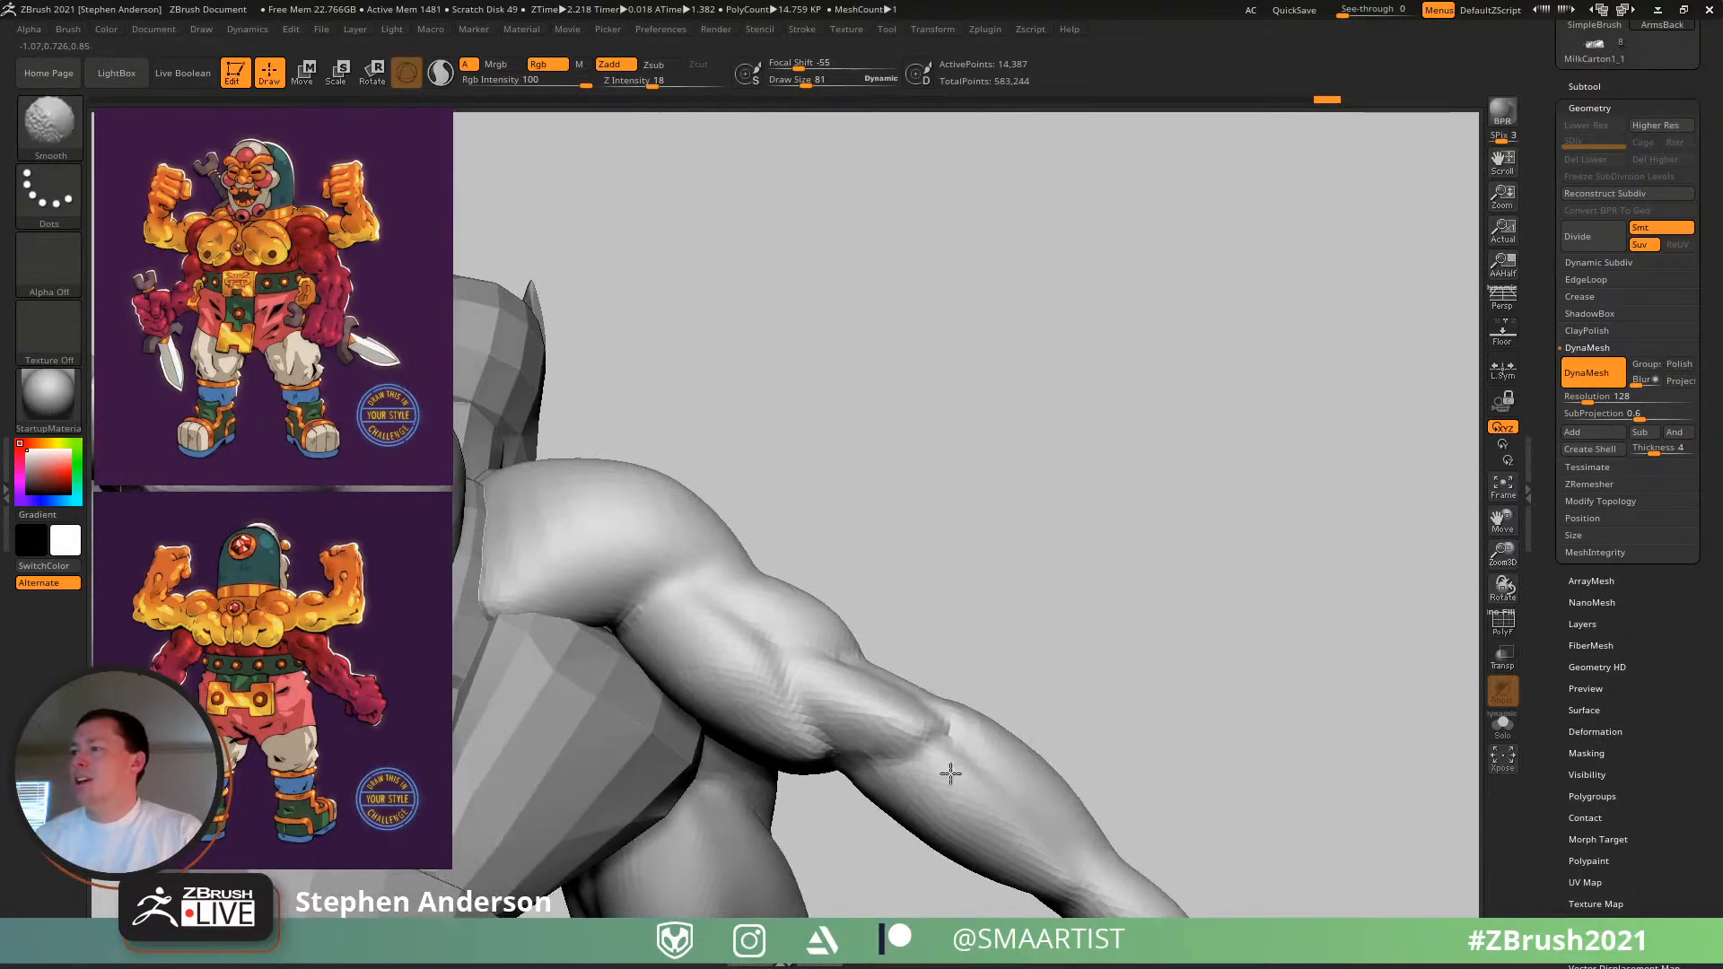
shift+drag(792, 734, 810, 751)
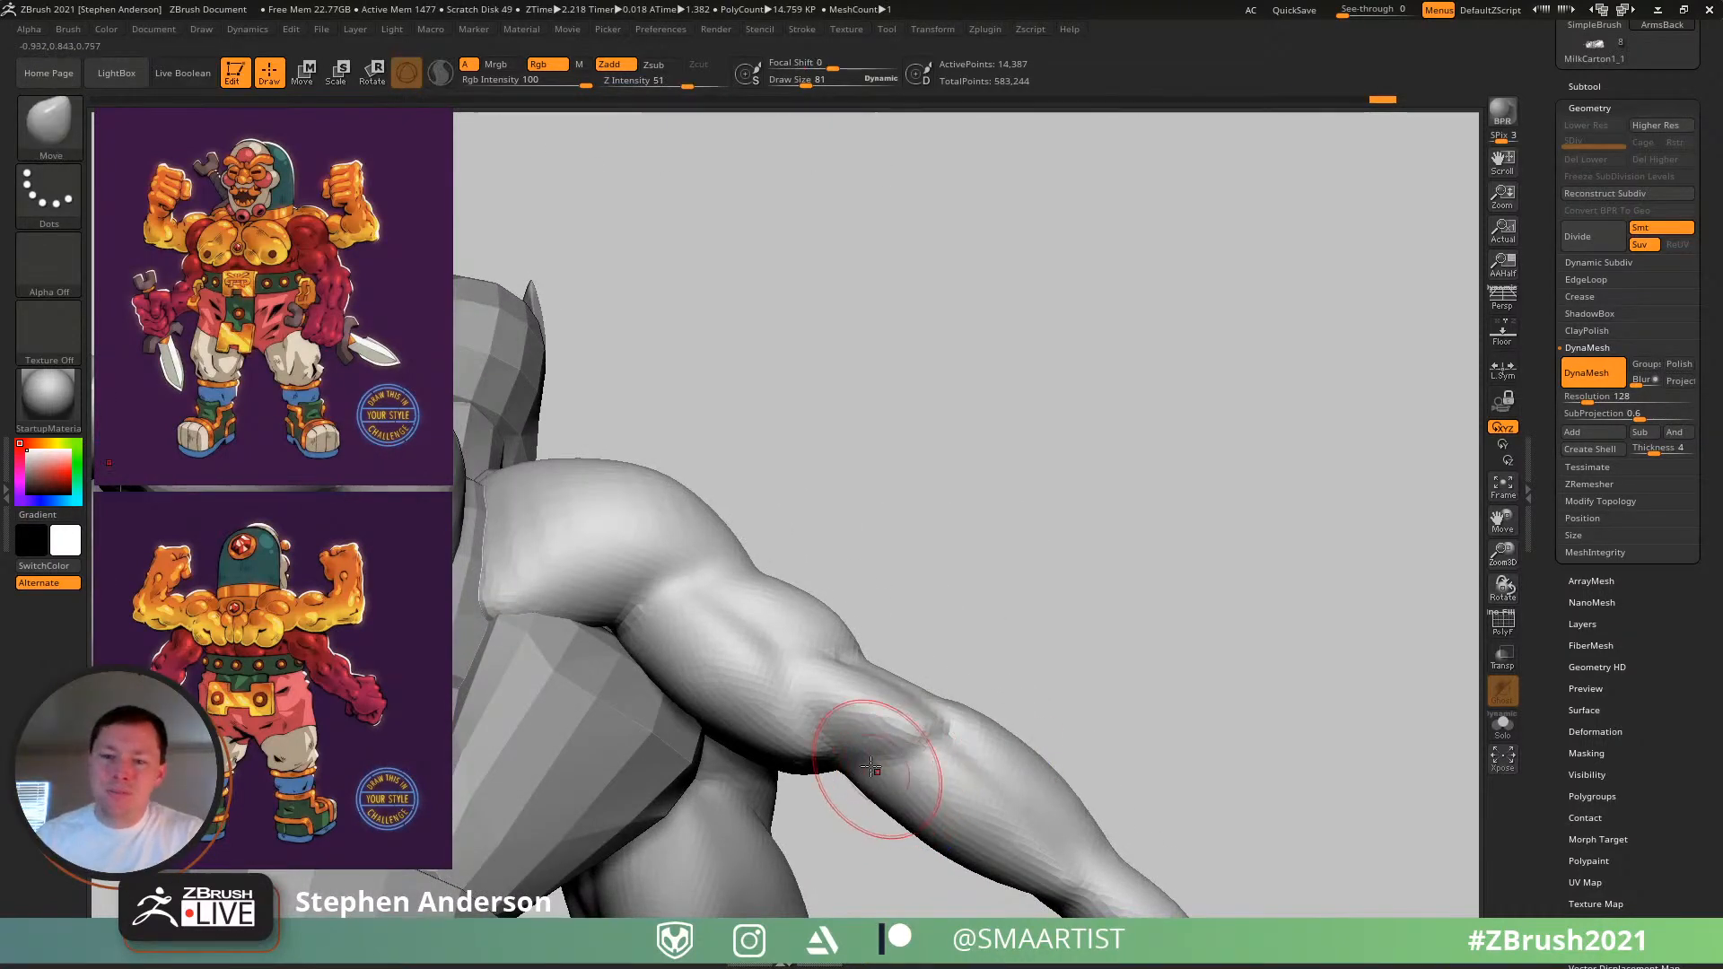
mouse_move(900, 751)
alt+right_down()
mouse_move(1030, 685)
mouse_move(1003, 663)
mouse_move(1099, 638)
alt+right_up()
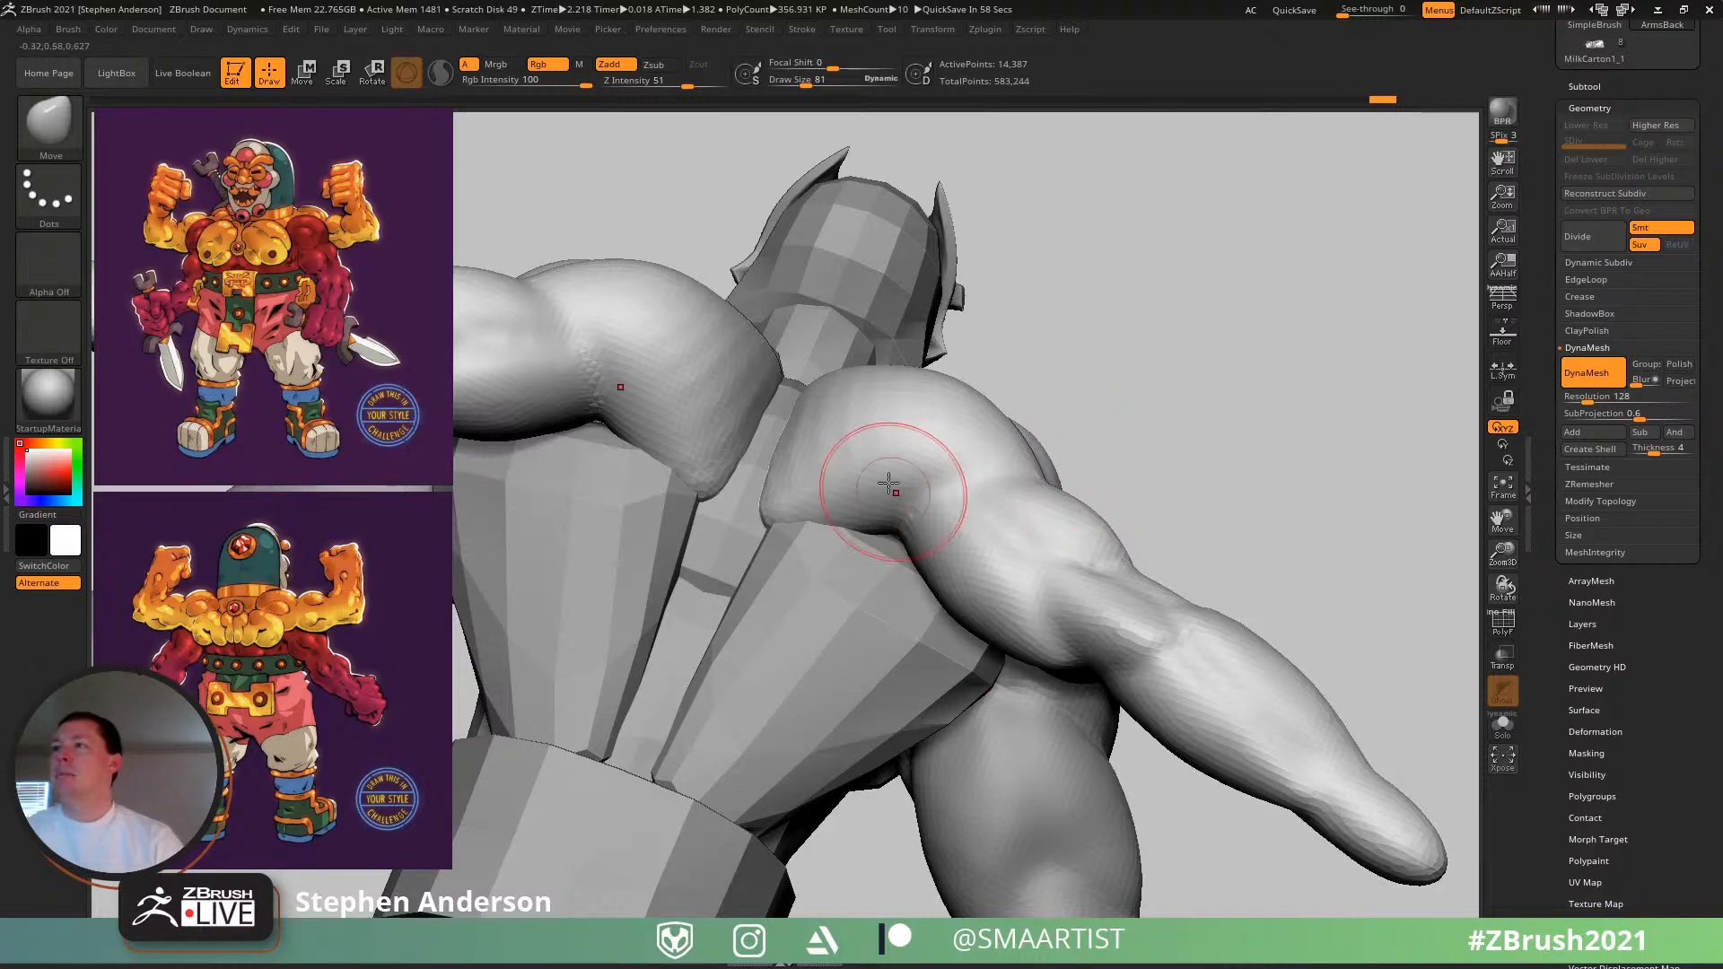
- Flatten the ridges along the underside of the back forearm with the TrimDynamic brush at size 58
mouse_move(754, 451)
right_down()
mouse_move(761, 498)
mouse_move(718, 450)
mouse_move(644, 435)
mouse_move(658, 452)
right_up()
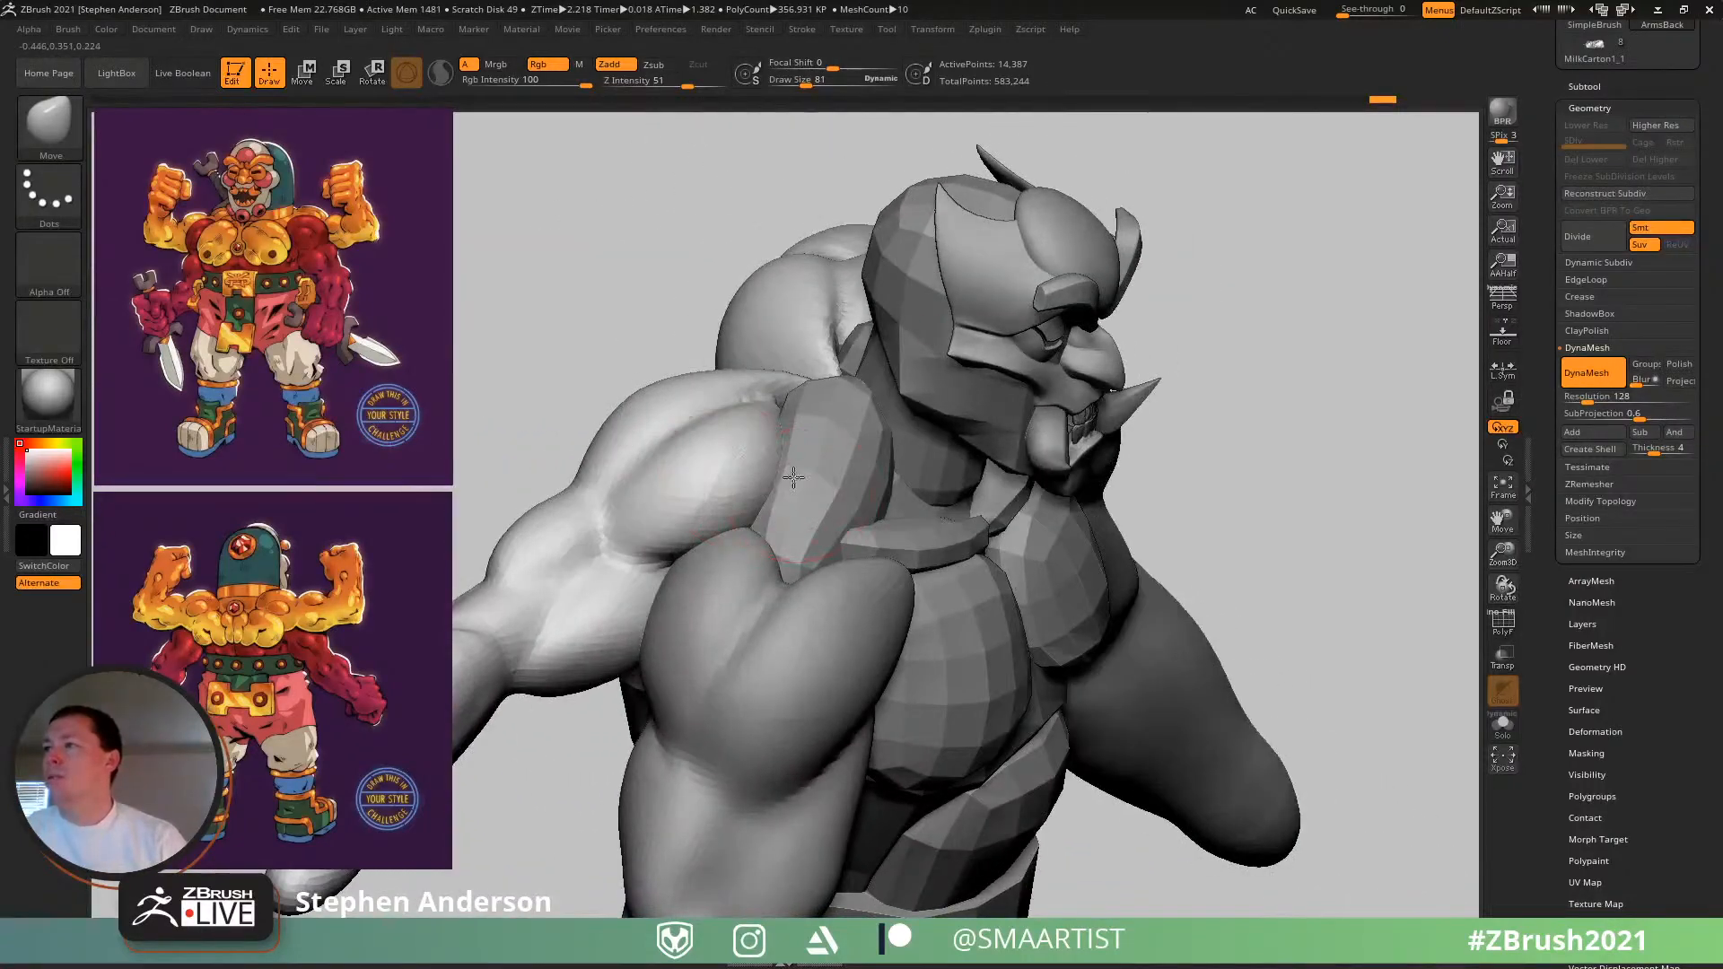
mouse_move(793, 477)
right_down()
mouse_move(794, 496)
mouse_move(1130, 492)
right_up()
right_drag(900, 584, 927, 520)
key(b)
key(t)
key(d)
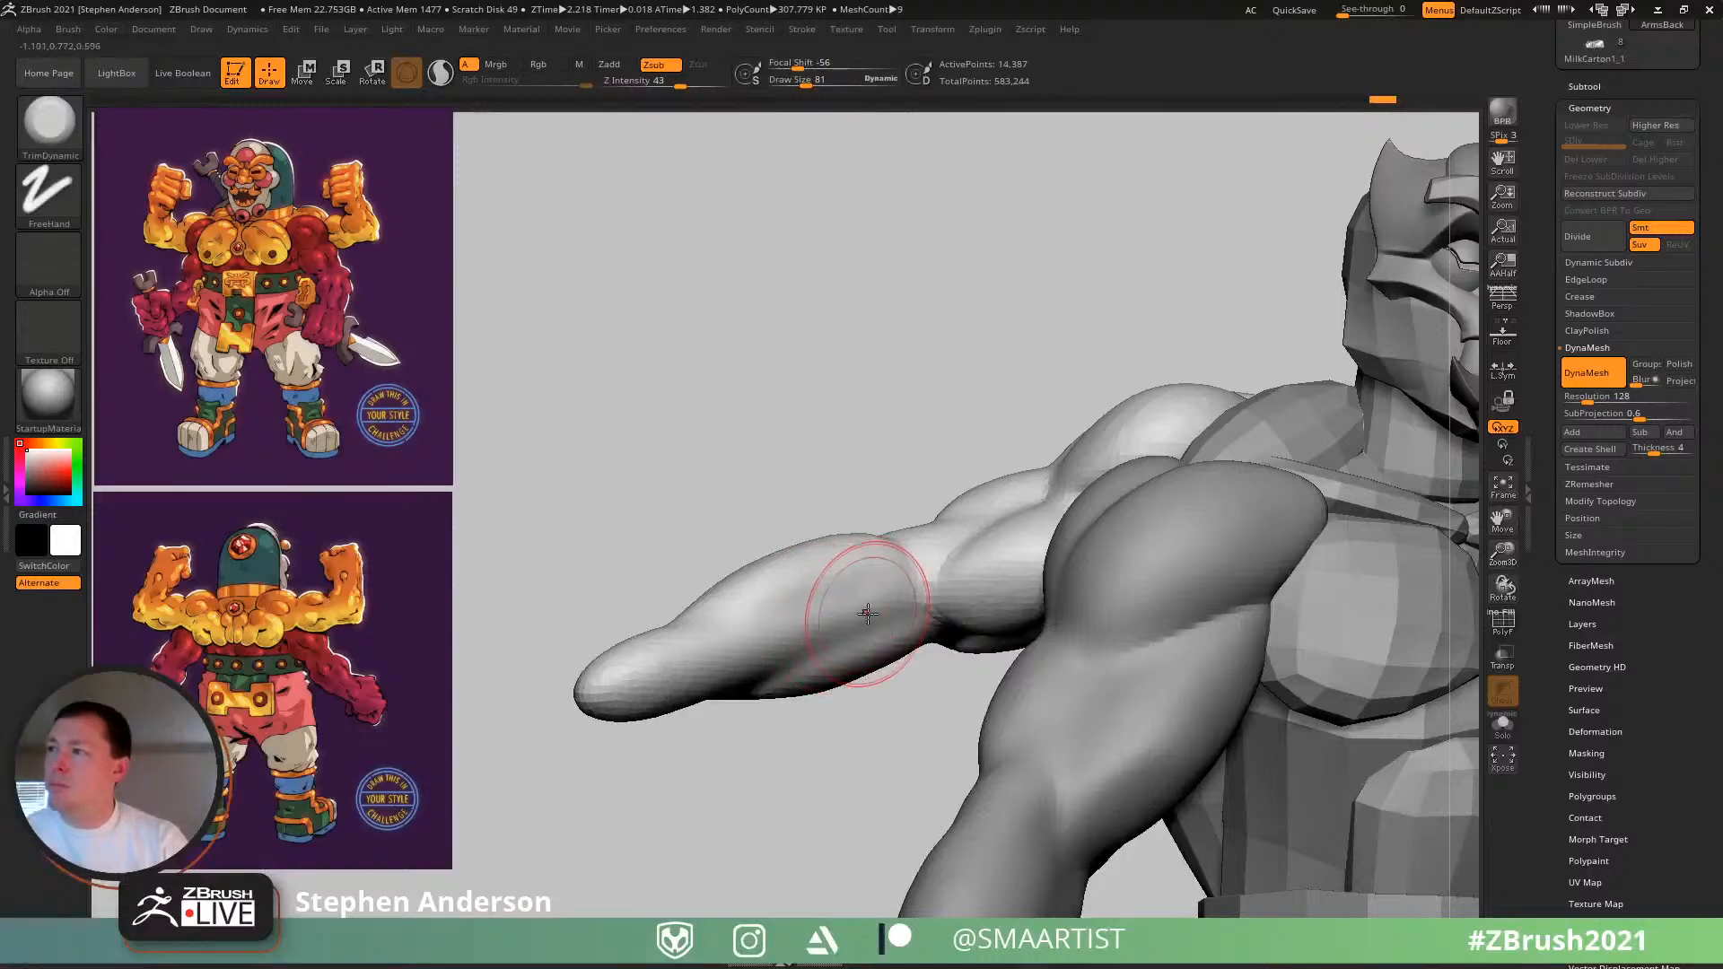
right_drag(858, 604, 828, 624)
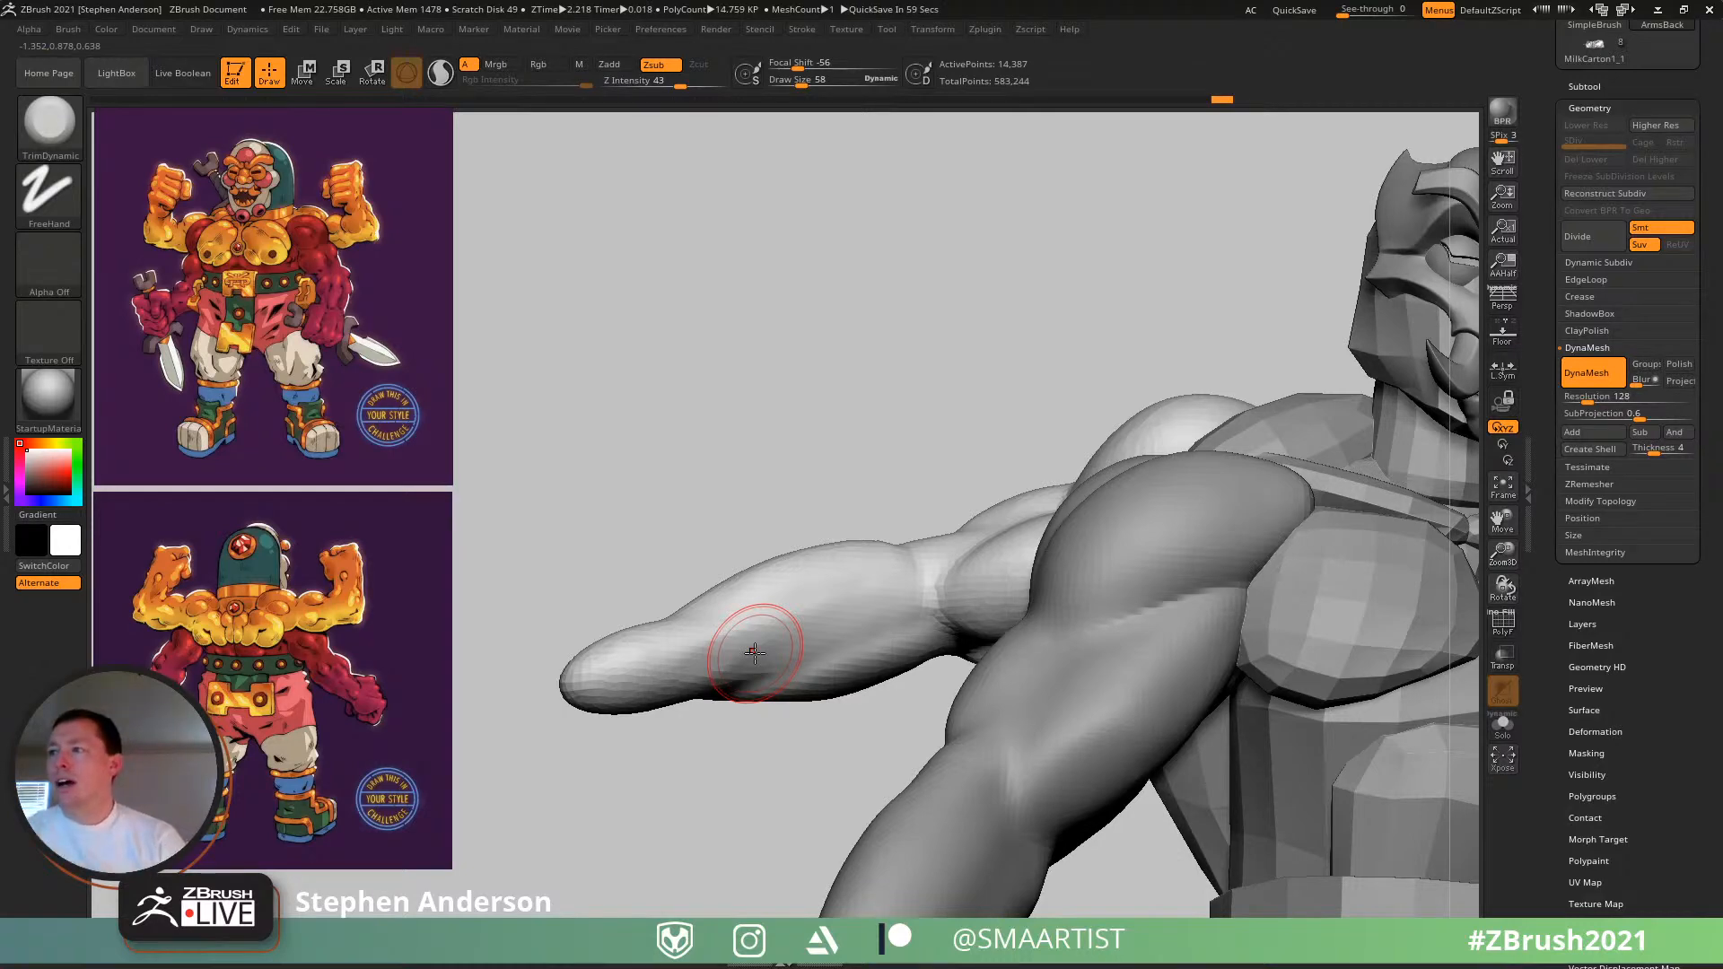
key(shift)
mouse_move(772, 657)
right_down()
mouse_move(682, 585)
mouse_move(657, 635)
right_up()
- Refine the back forearm toward the wrist with the Move brush at size 77 and smooth its surface
key(b)
key(m)
key(v)
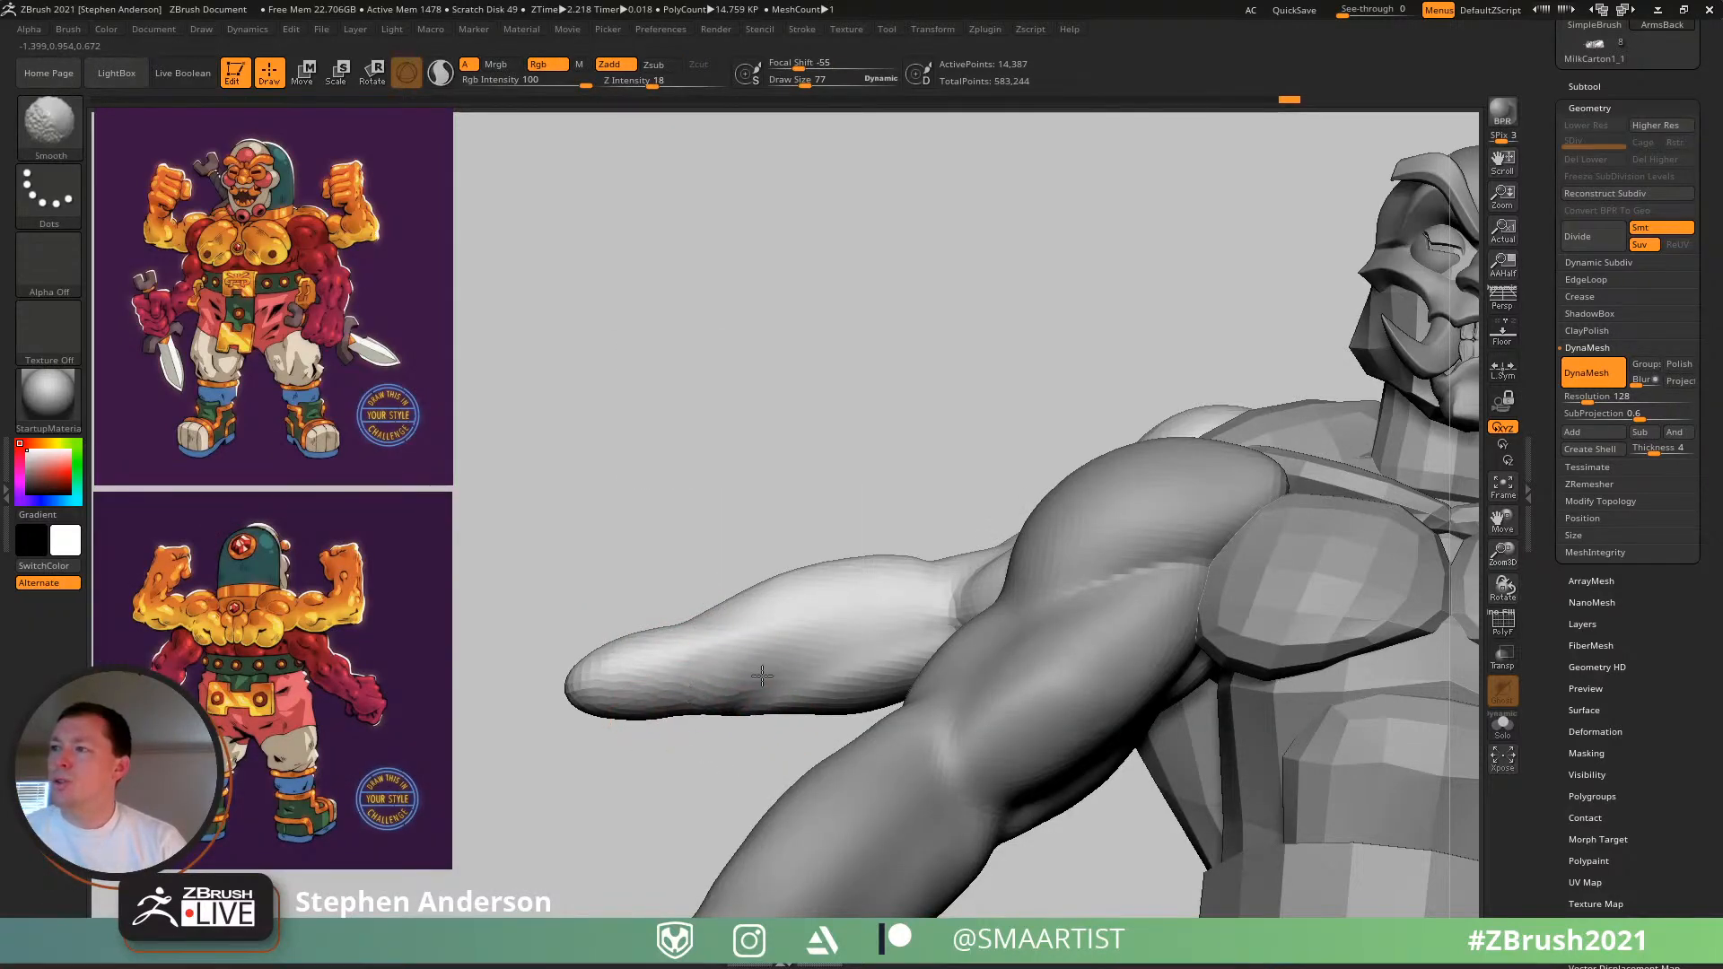
shift+drag(710, 679, 711, 690)
shift+drag(684, 613, 709, 622)
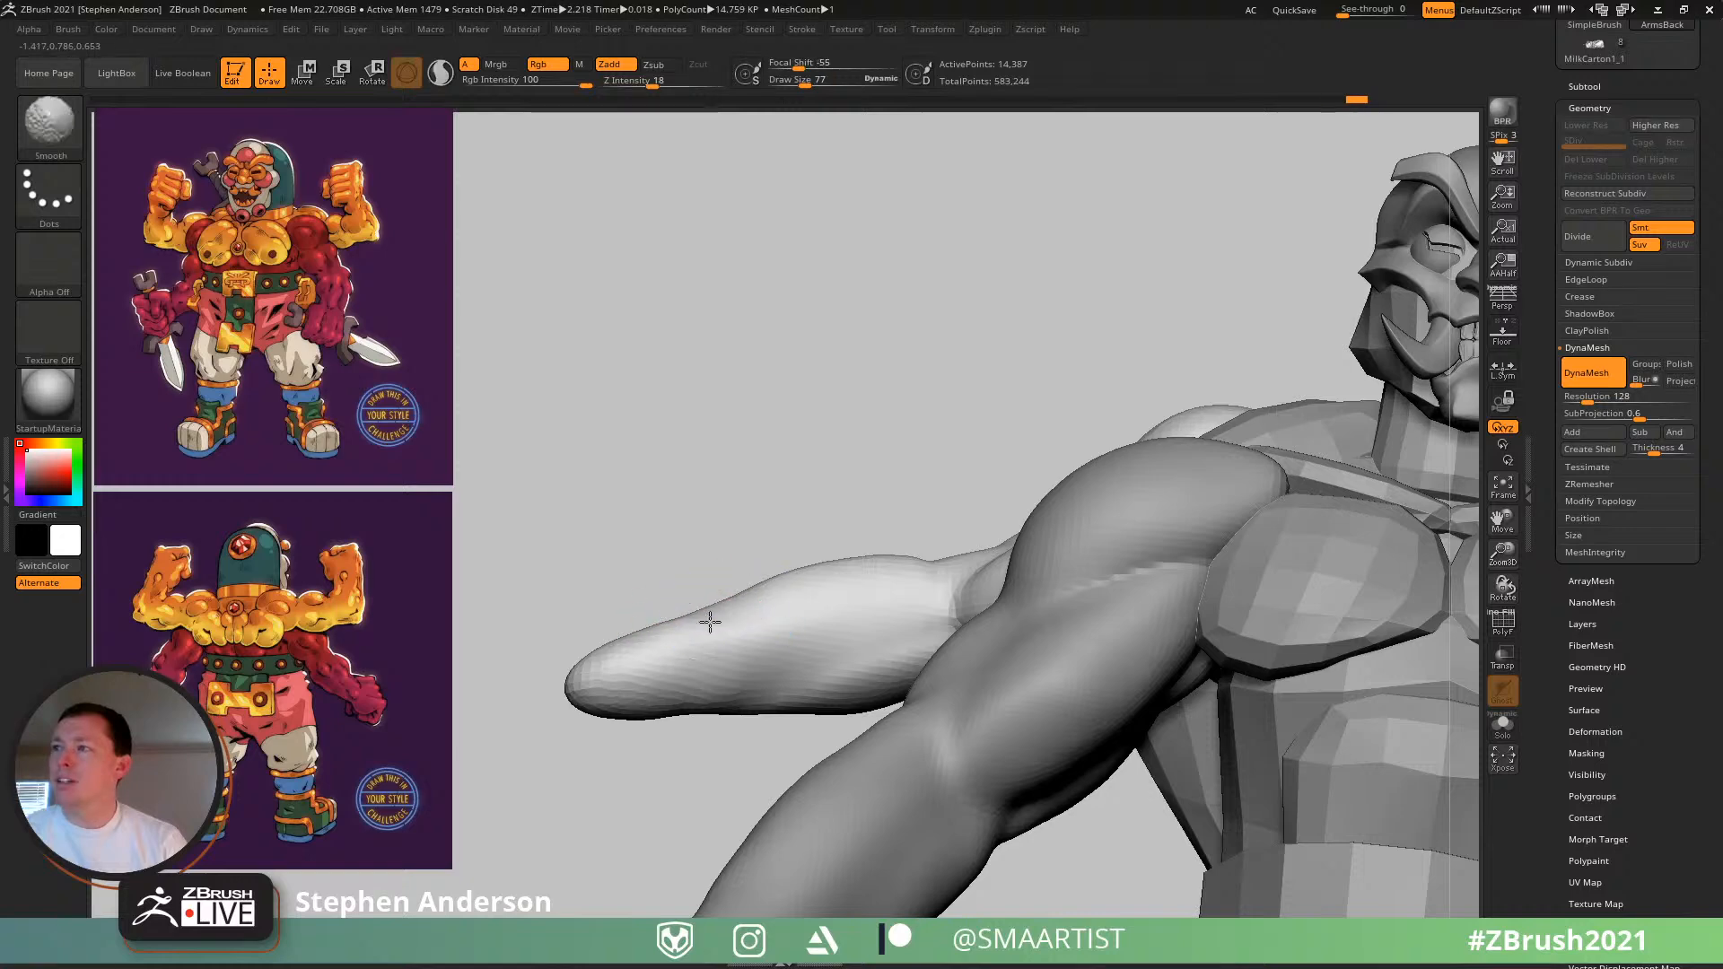
- Select the body subtool from below the arms and subdivide it once
mouse_move(763, 679)
ctrl+right_down()
mouse_move(675, 584)
mouse_move(762, 596)
mouse_move(888, 708)
mouse_move(909, 684)
mouse_move(855, 590)
ctrl+right_up()
mouse_move(856, 590)
right_down()
mouse_move(808, 579)
mouse_move(781, 547)
right_up()
mouse_move(780, 548)
ctrl+right_down()
mouse_move(865, 616)
mouse_move(861, 577)
mouse_move(895, 616)
mouse_move(857, 610)
mouse_move(850, 585)
mouse_move(1019, 658)
ctrl+right_up()
key(b)
key(m)
key(v)
alt+click(860, 621)
key(shift+f)
key(ctrl+d)
key(shift+f)
- Compare the body's lower and higher subdivision levels, ending on level 2 with the polyframe shown
key(shift+d)
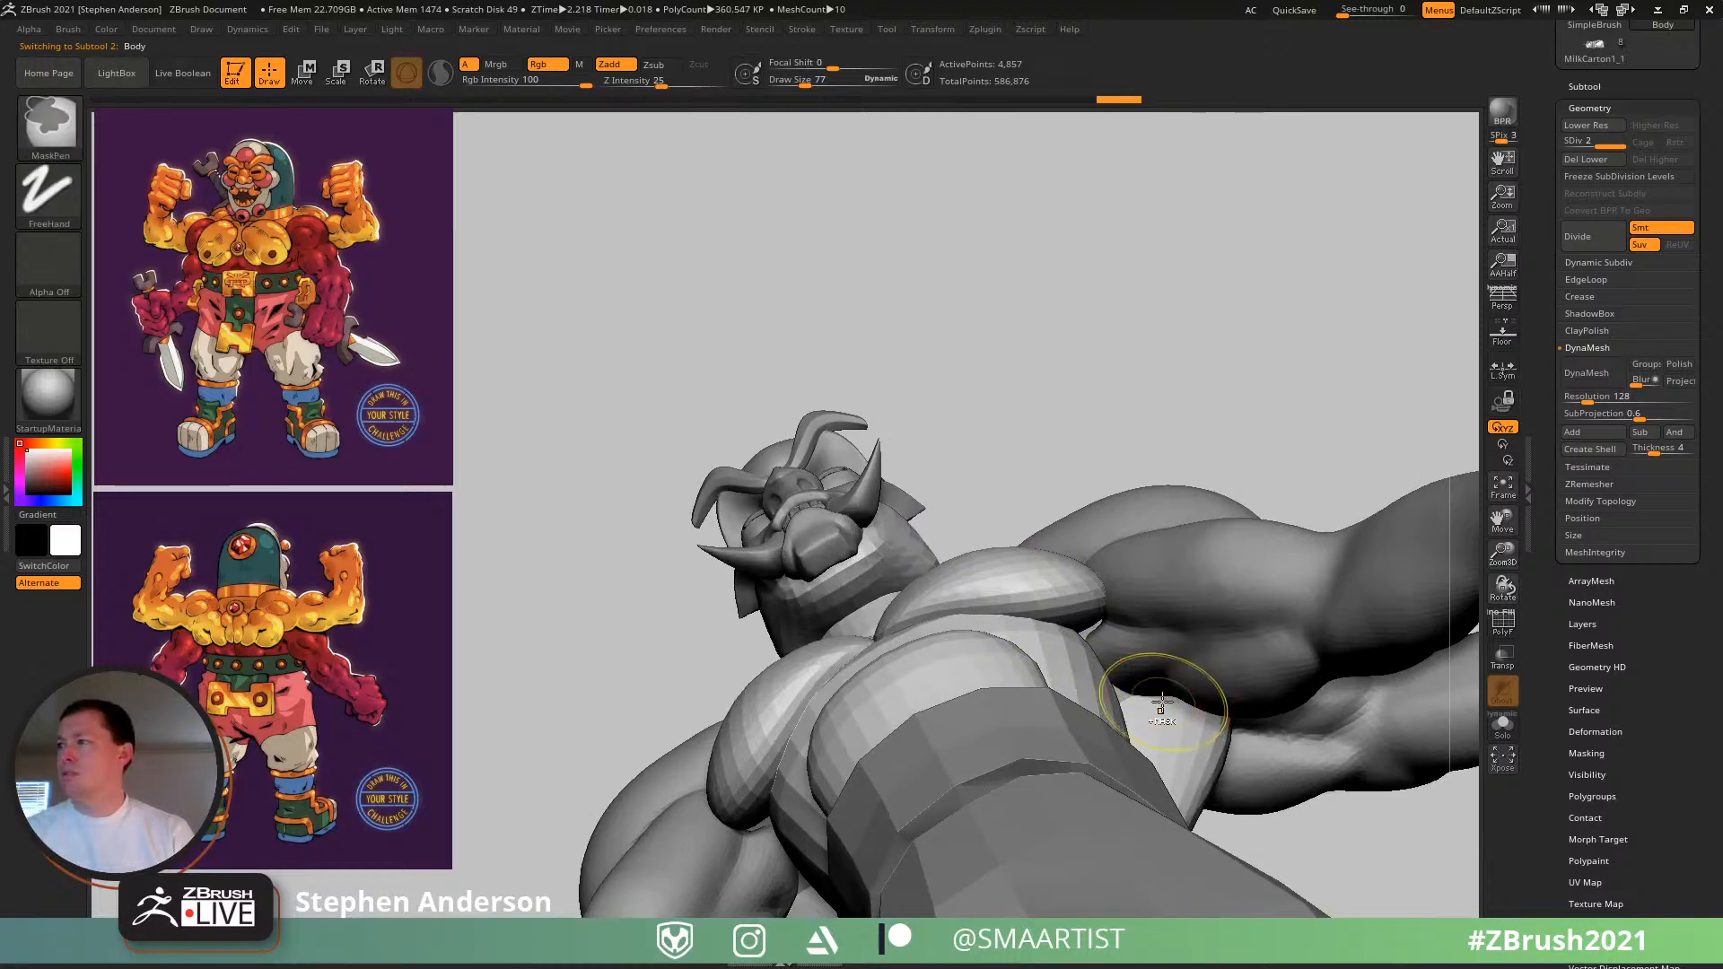
key(shift+f)
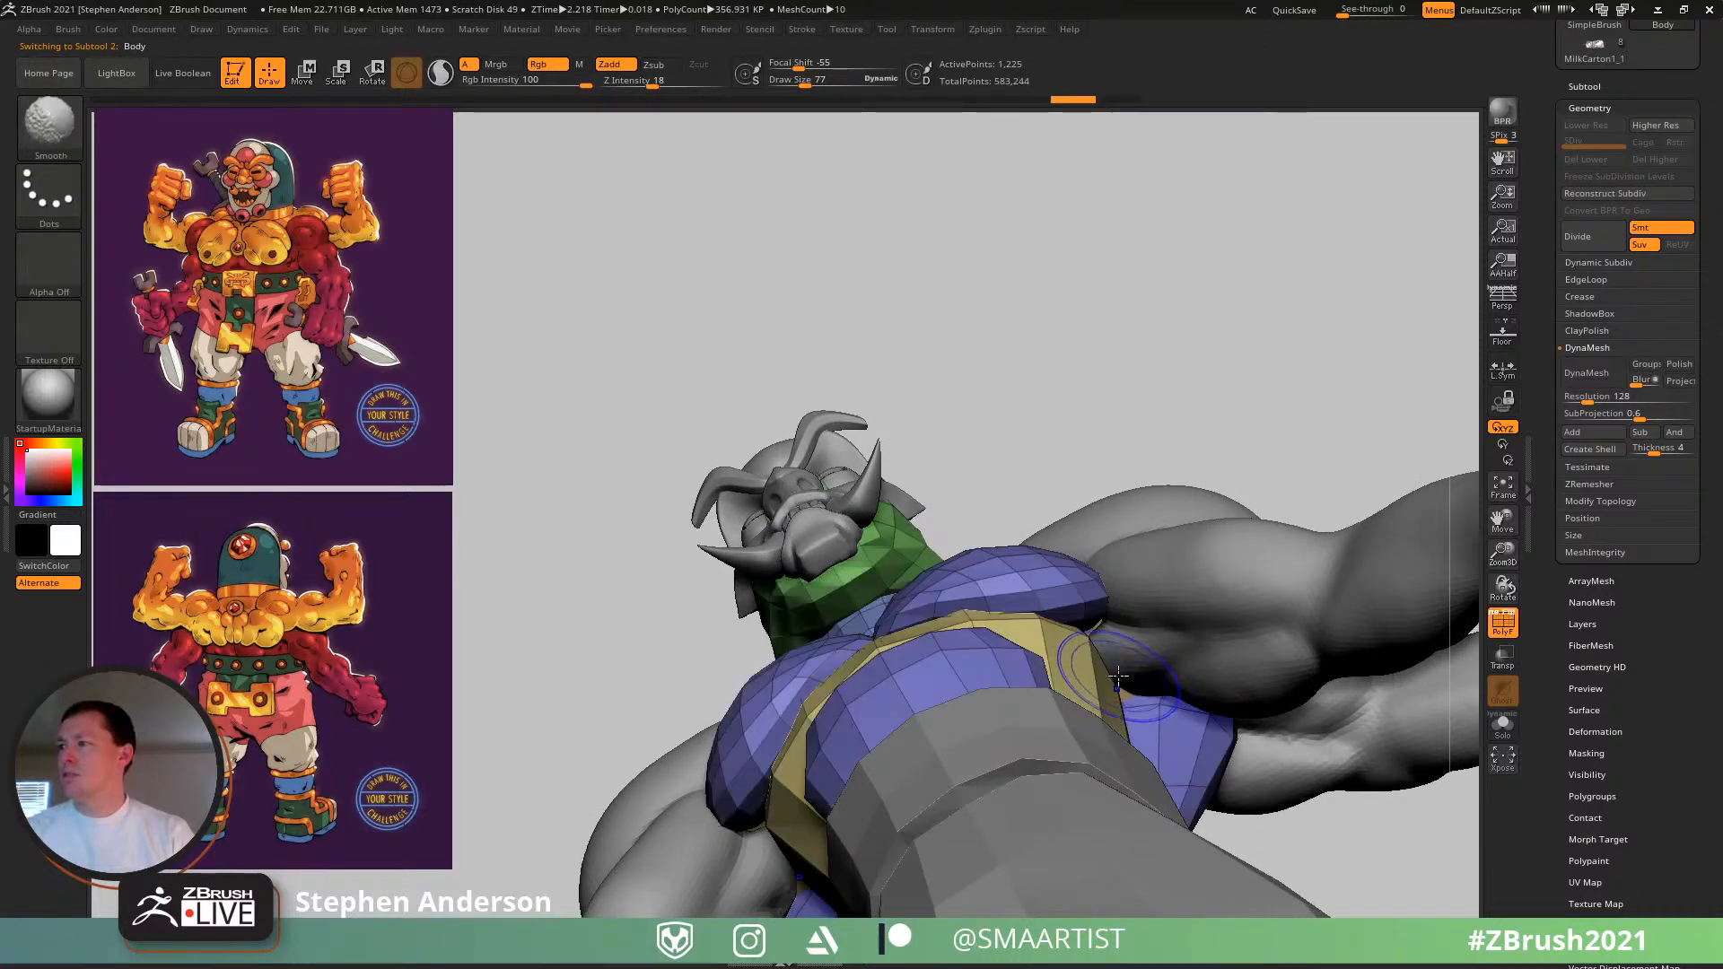
key(ctrl)
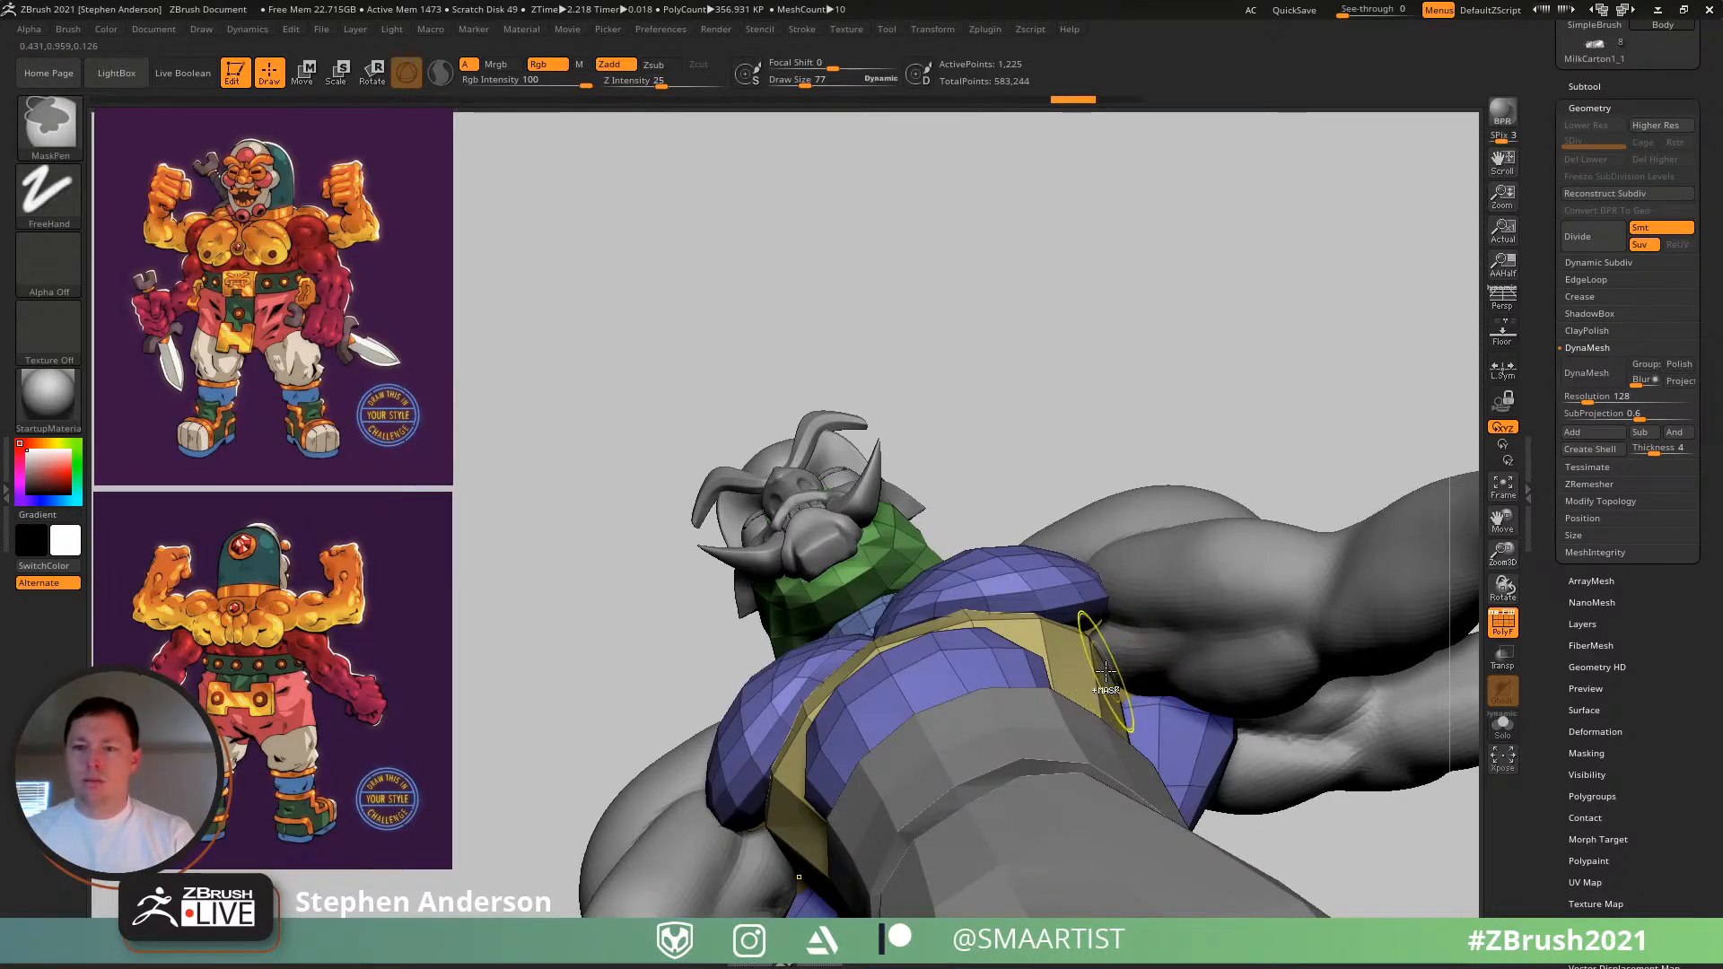
key(d)
mouse_move(1123, 569)
right_down()
mouse_move(1054, 658)
mouse_move(1088, 616)
mouse_move(1093, 671)
mouse_move(1059, 633)
right_up()
key(shift+f)
key(shift+f)
- Set the selection brush to SelectLasso
key(ctrl+shift)
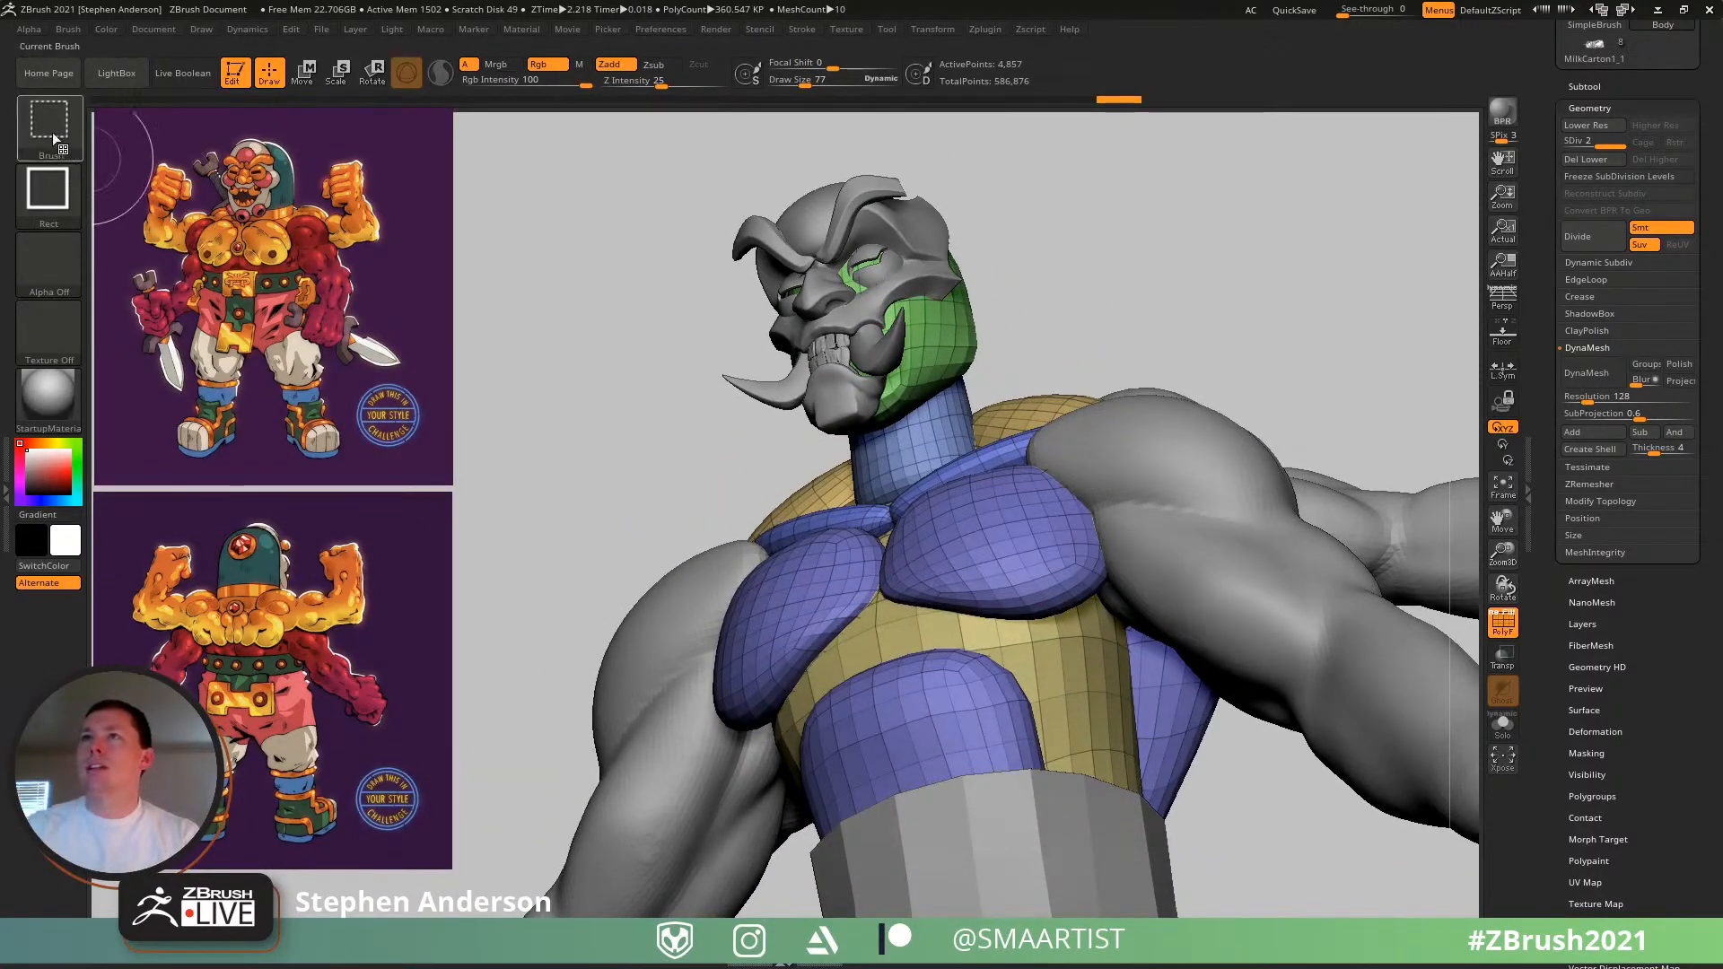
ctrl+shift+click(53, 135)
ctrl+shift+click(481, 222)
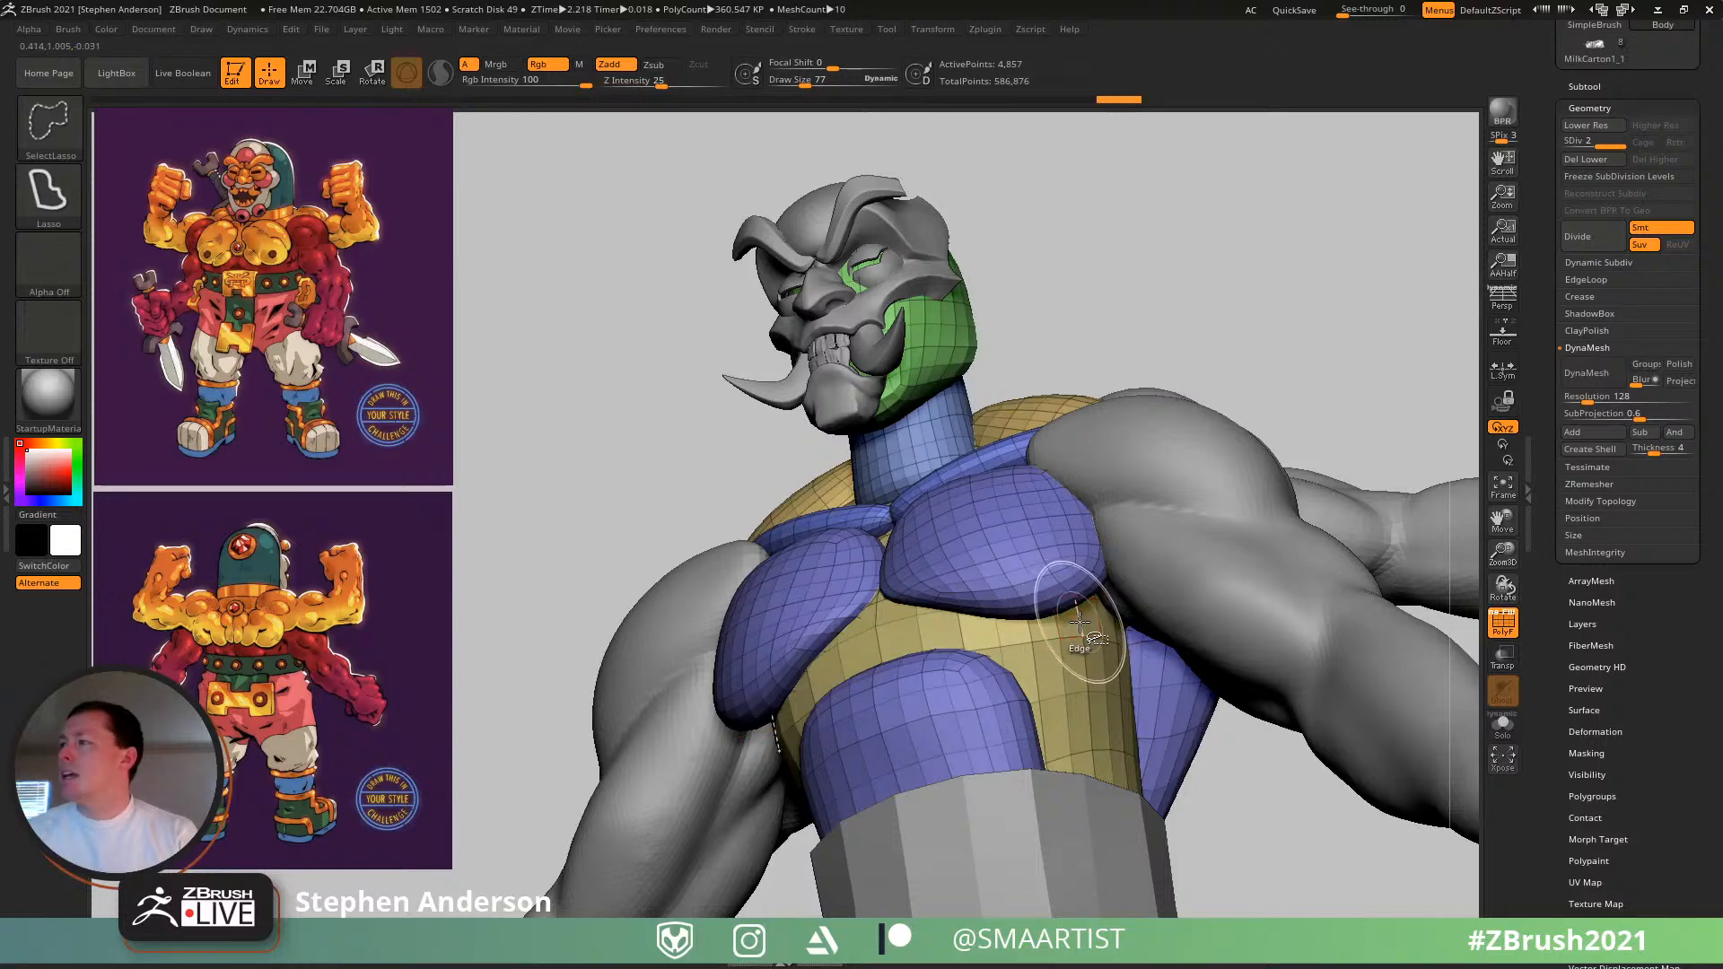
- Try hiding an edge loop around the torso below the chest muscles
ctrl+shift+click(1081, 623)
ctrl+shift+click(1086, 661)
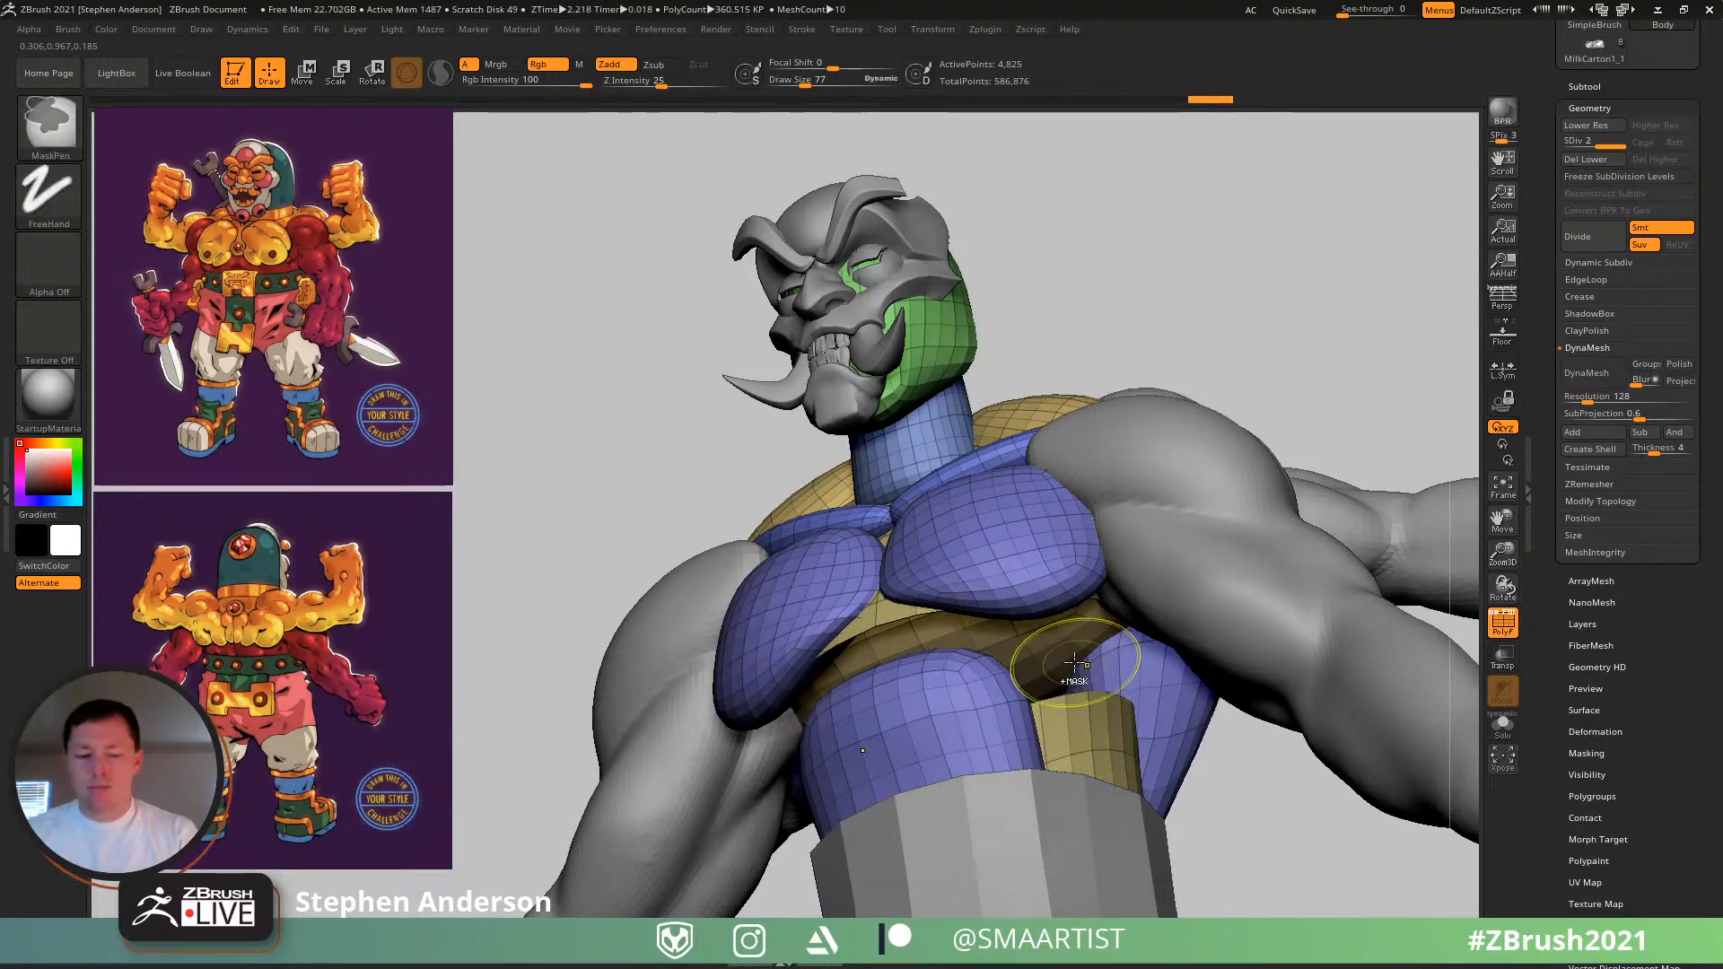
key(ctrl+z)
key(ctrl+z)
- Reshape the side of the torso beneath the armpit with the Move brush at size 175
key(b)
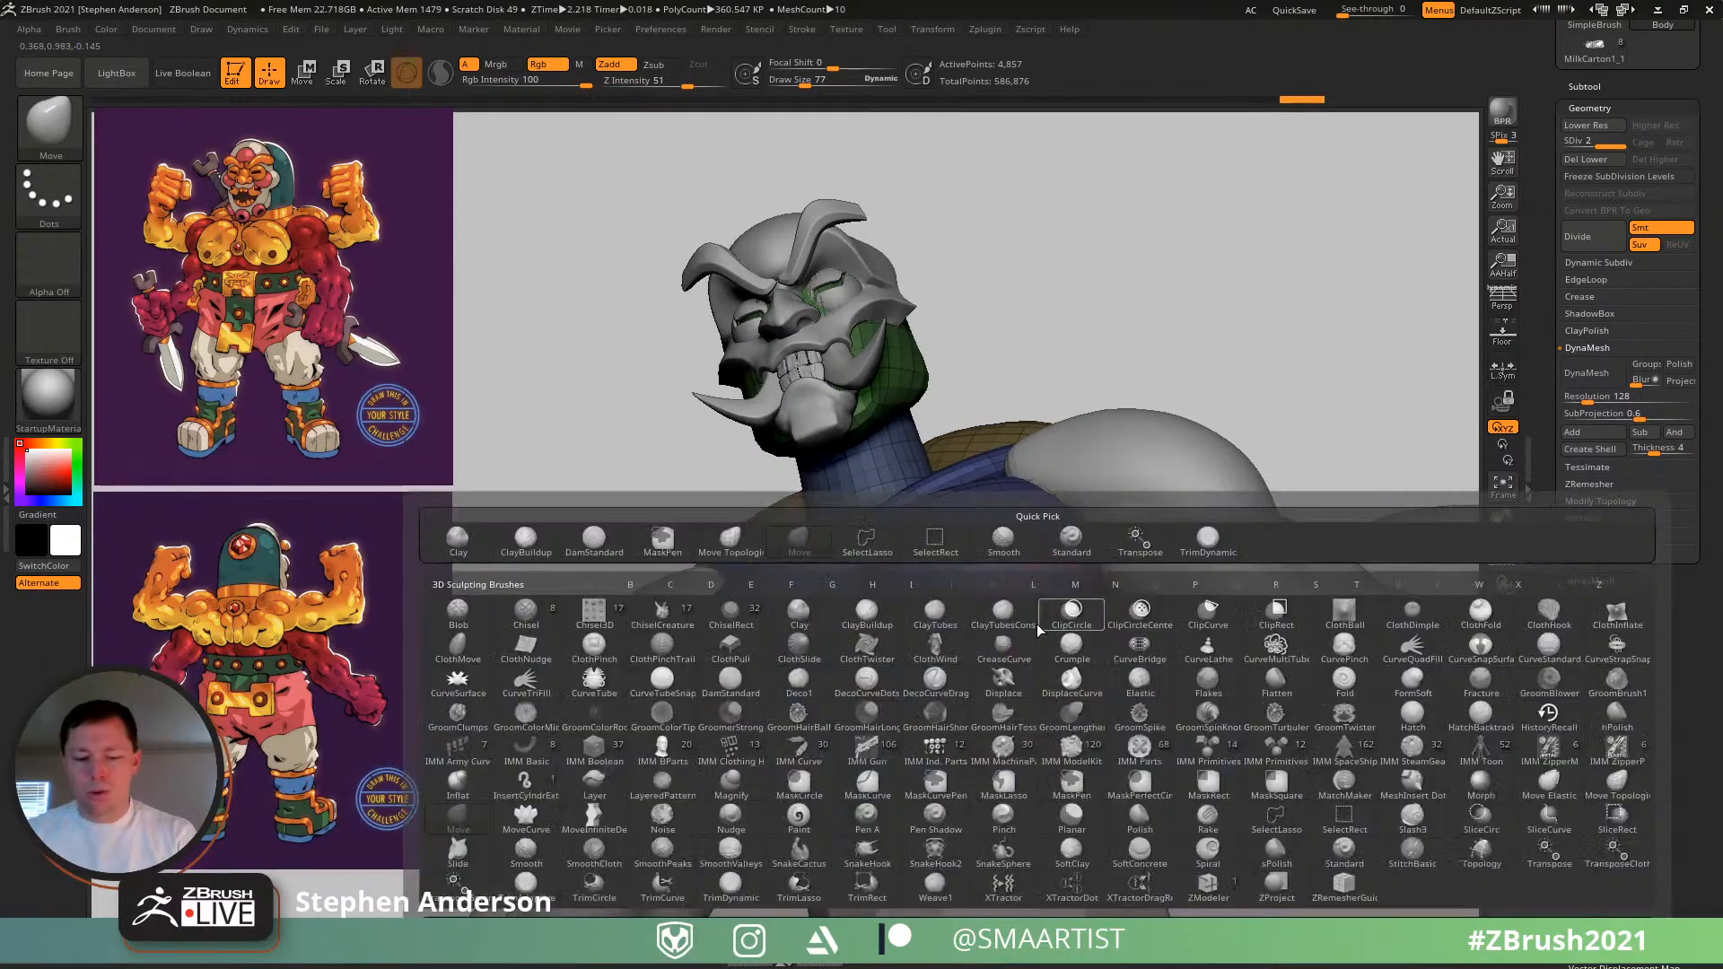
key(m)
key(v)
right_drag(1032, 718, 1016, 645)
key(s)
drag(1015, 645, 1059, 641)
mouse_move(1086, 615)
right_down()
mouse_move(1050, 662)
mouse_move(1058, 604)
mouse_move(1061, 635)
mouse_move(1014, 687)
right_up()
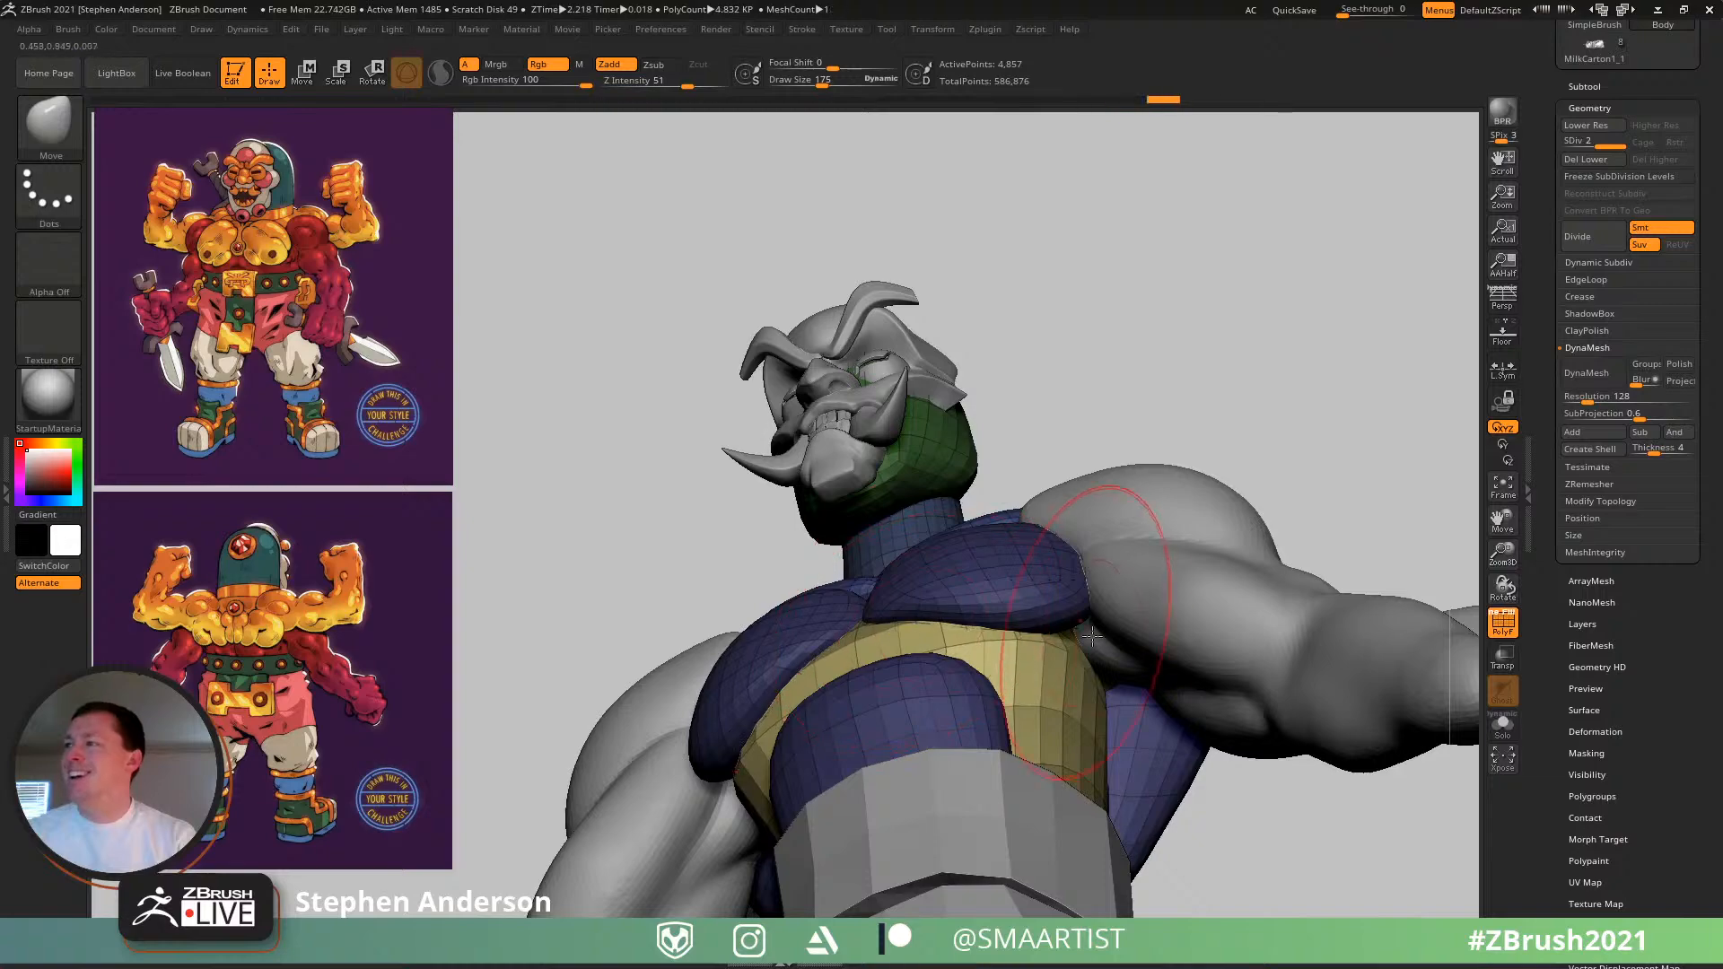
mouse_move(1089, 651)
right_down()
mouse_move(1135, 790)
mouse_move(1113, 682)
mouse_move(966, 710)
mouse_move(919, 627)
mouse_move(1117, 700)
mouse_move(1193, 628)
mouse_move(1235, 685)
right_up()
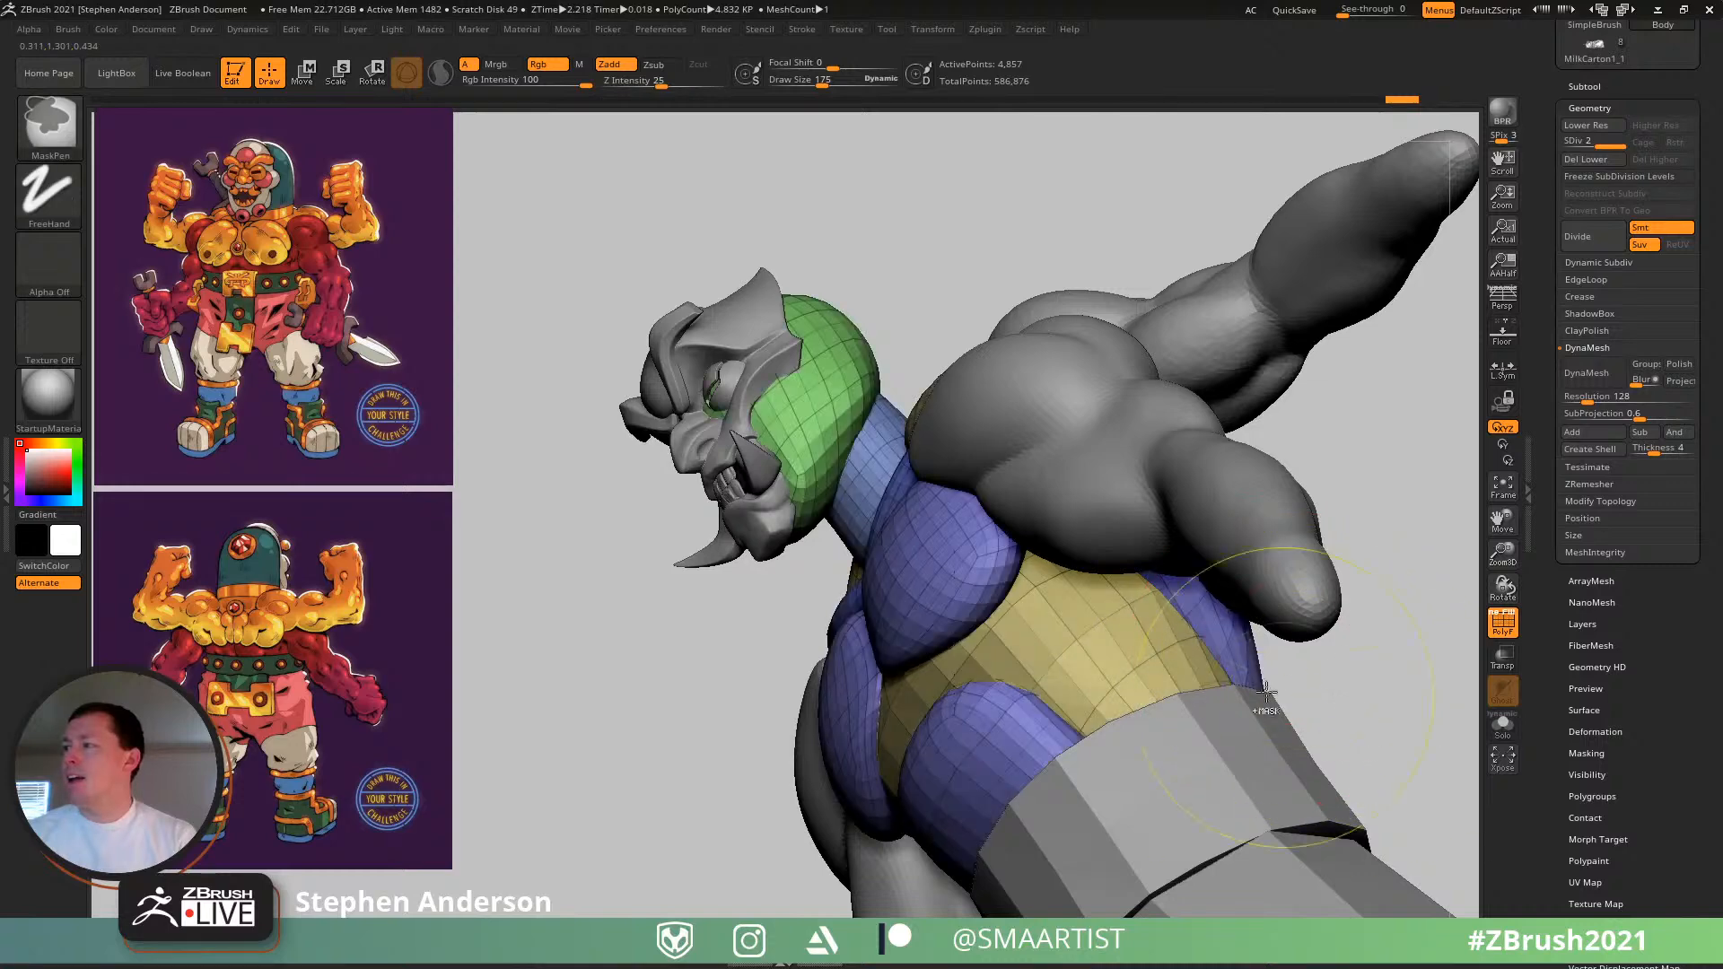
- Isolate the ribcage polygroup, inspect it with ghost transparency, and unhide the rest of the body without the polyframe
ctrl+shift+click(1149, 664)
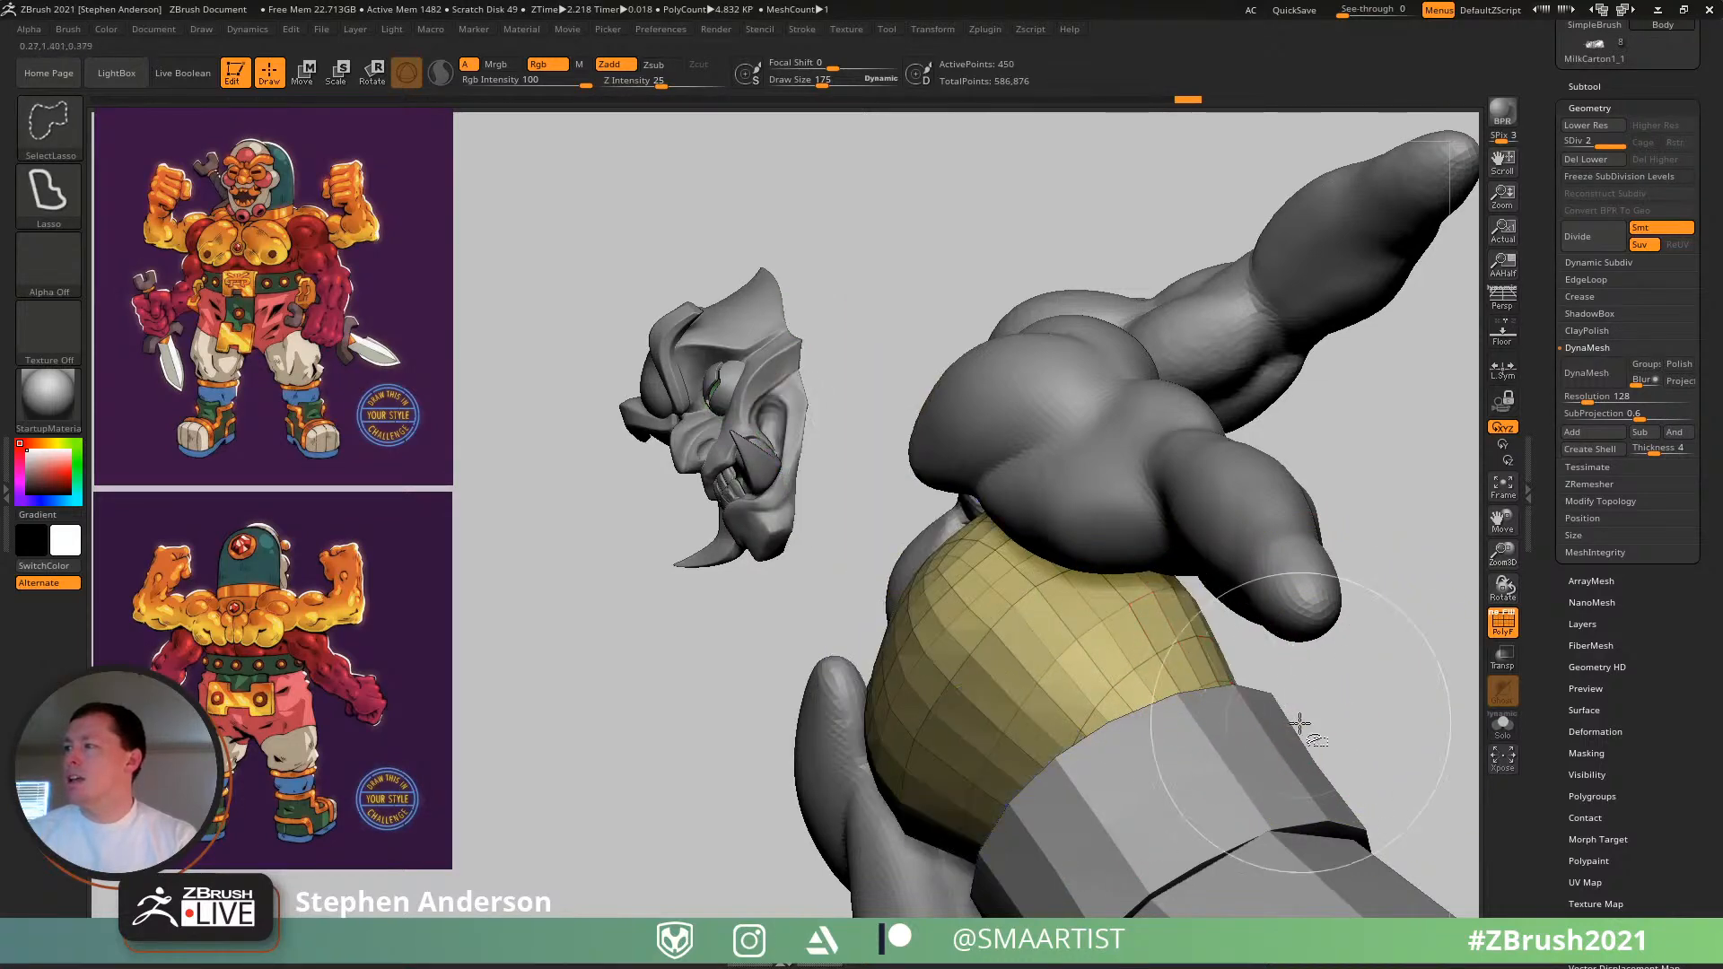
click(1502, 659)
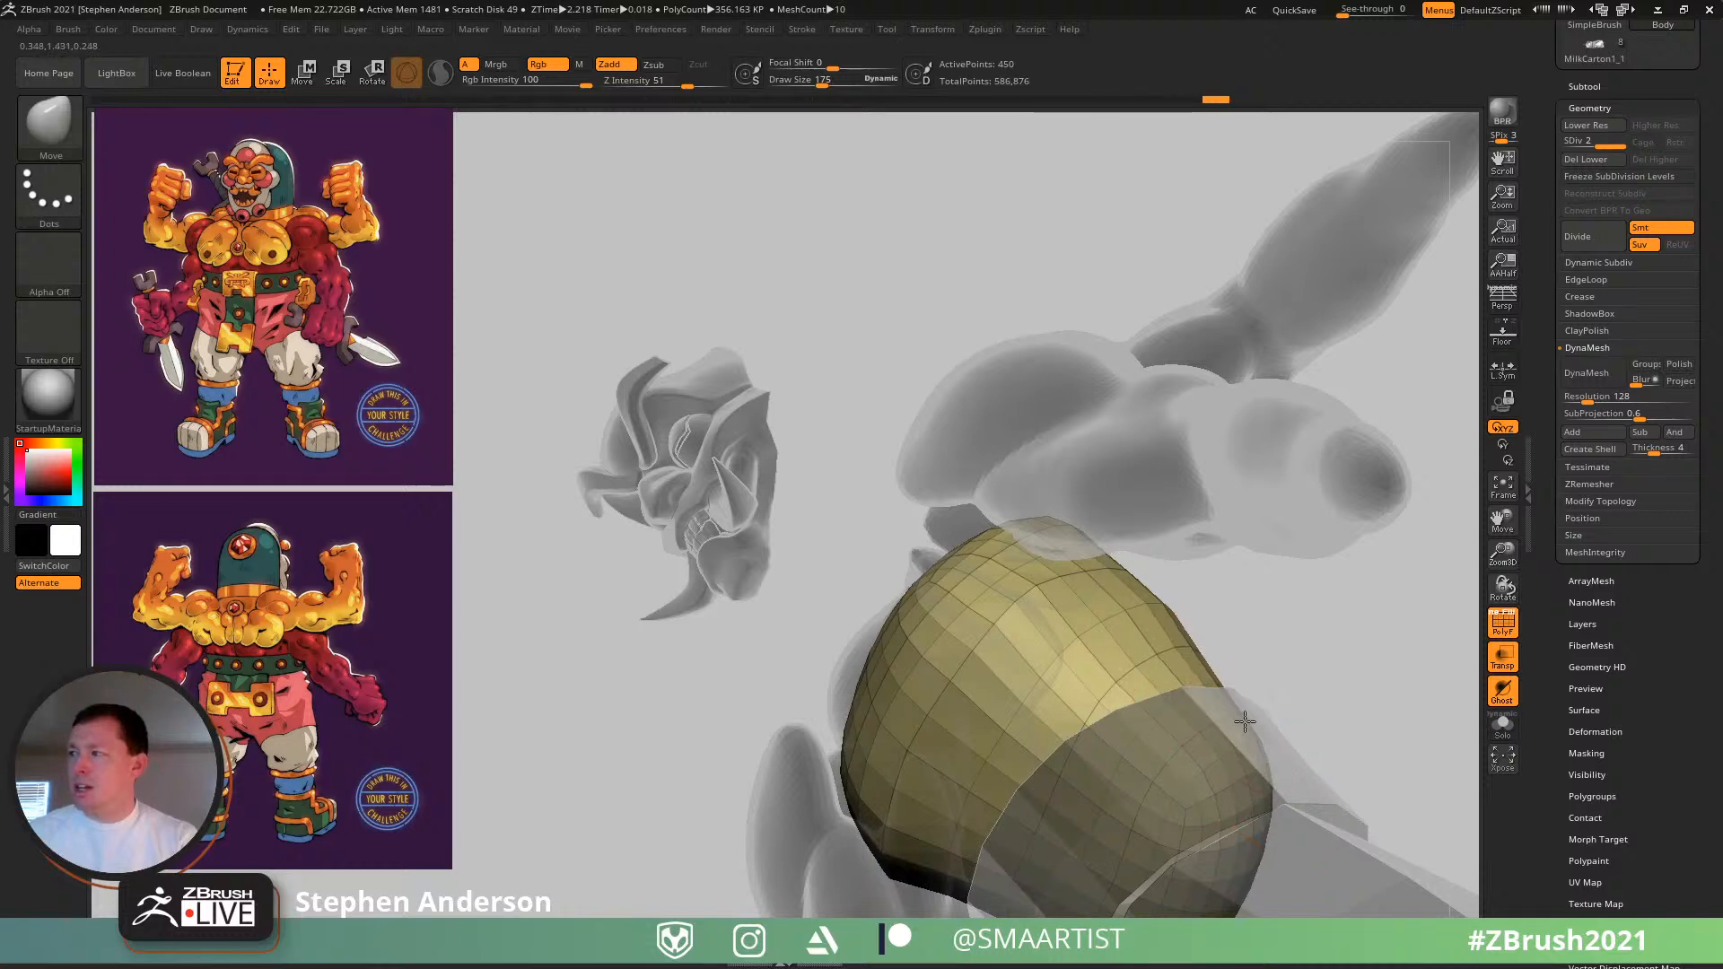
ctrl+shift+click(1346, 661)
drag(1346, 661, 1033, 677)
key(shift+f)
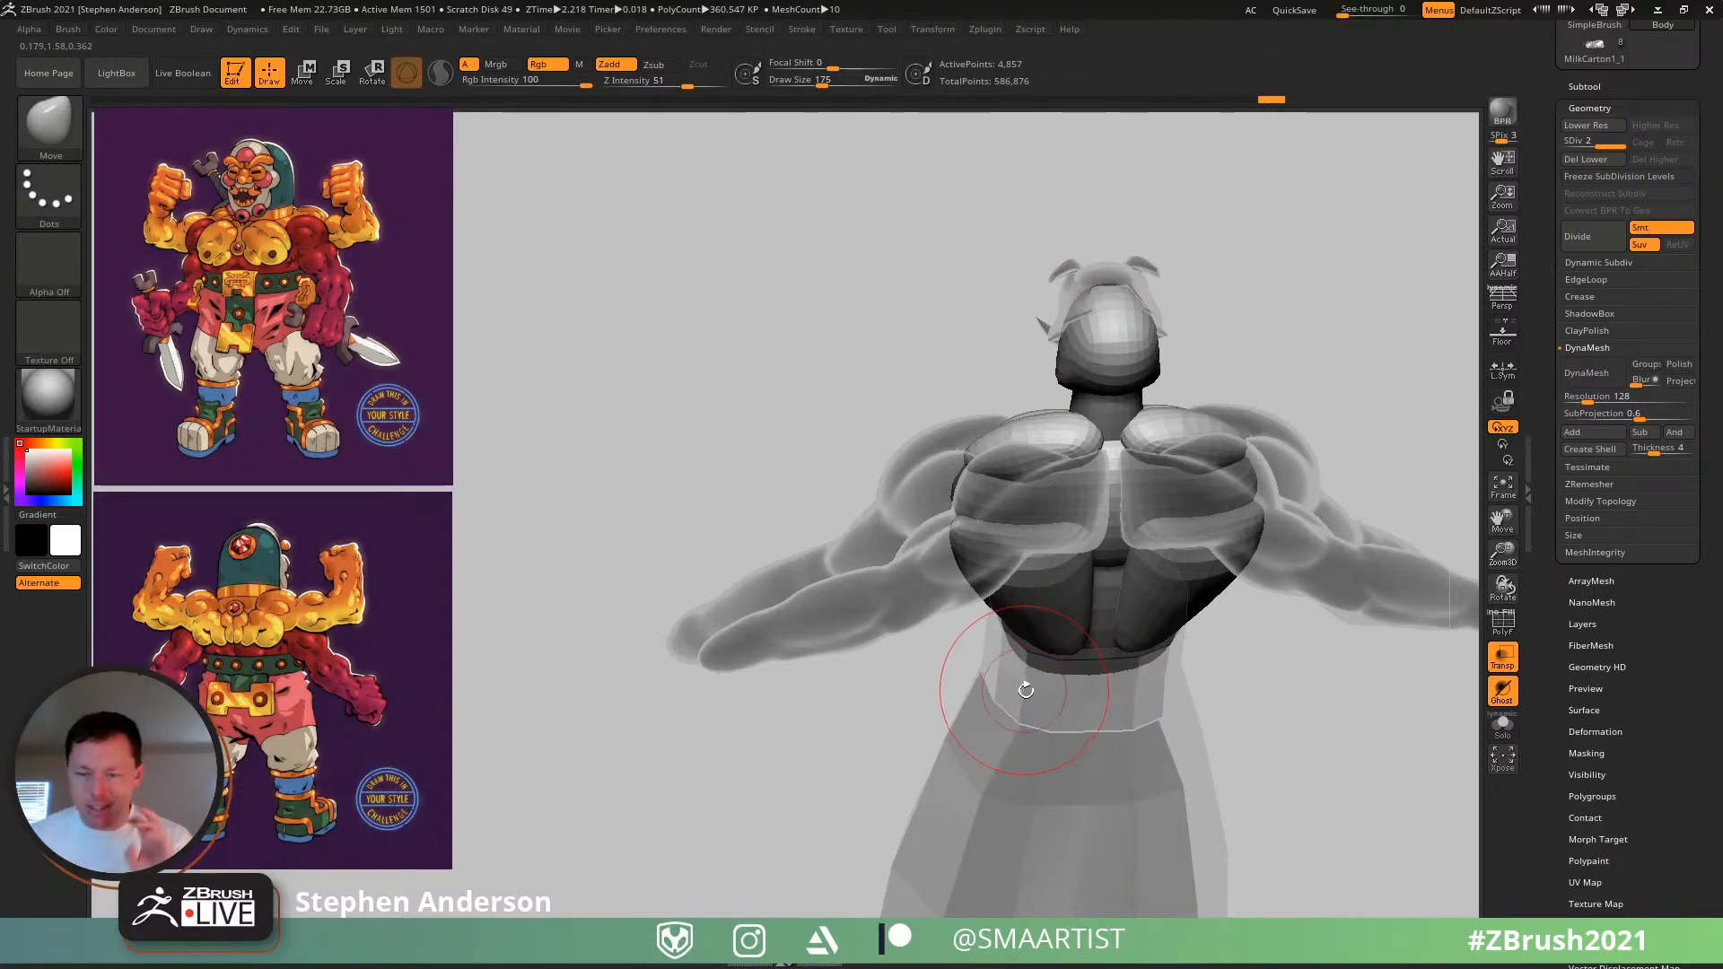
- Examine the ghosted body's polygroups from behind and the side, and restore the solid display without the polyframe
right_drag(1081, 628, 1103, 549)
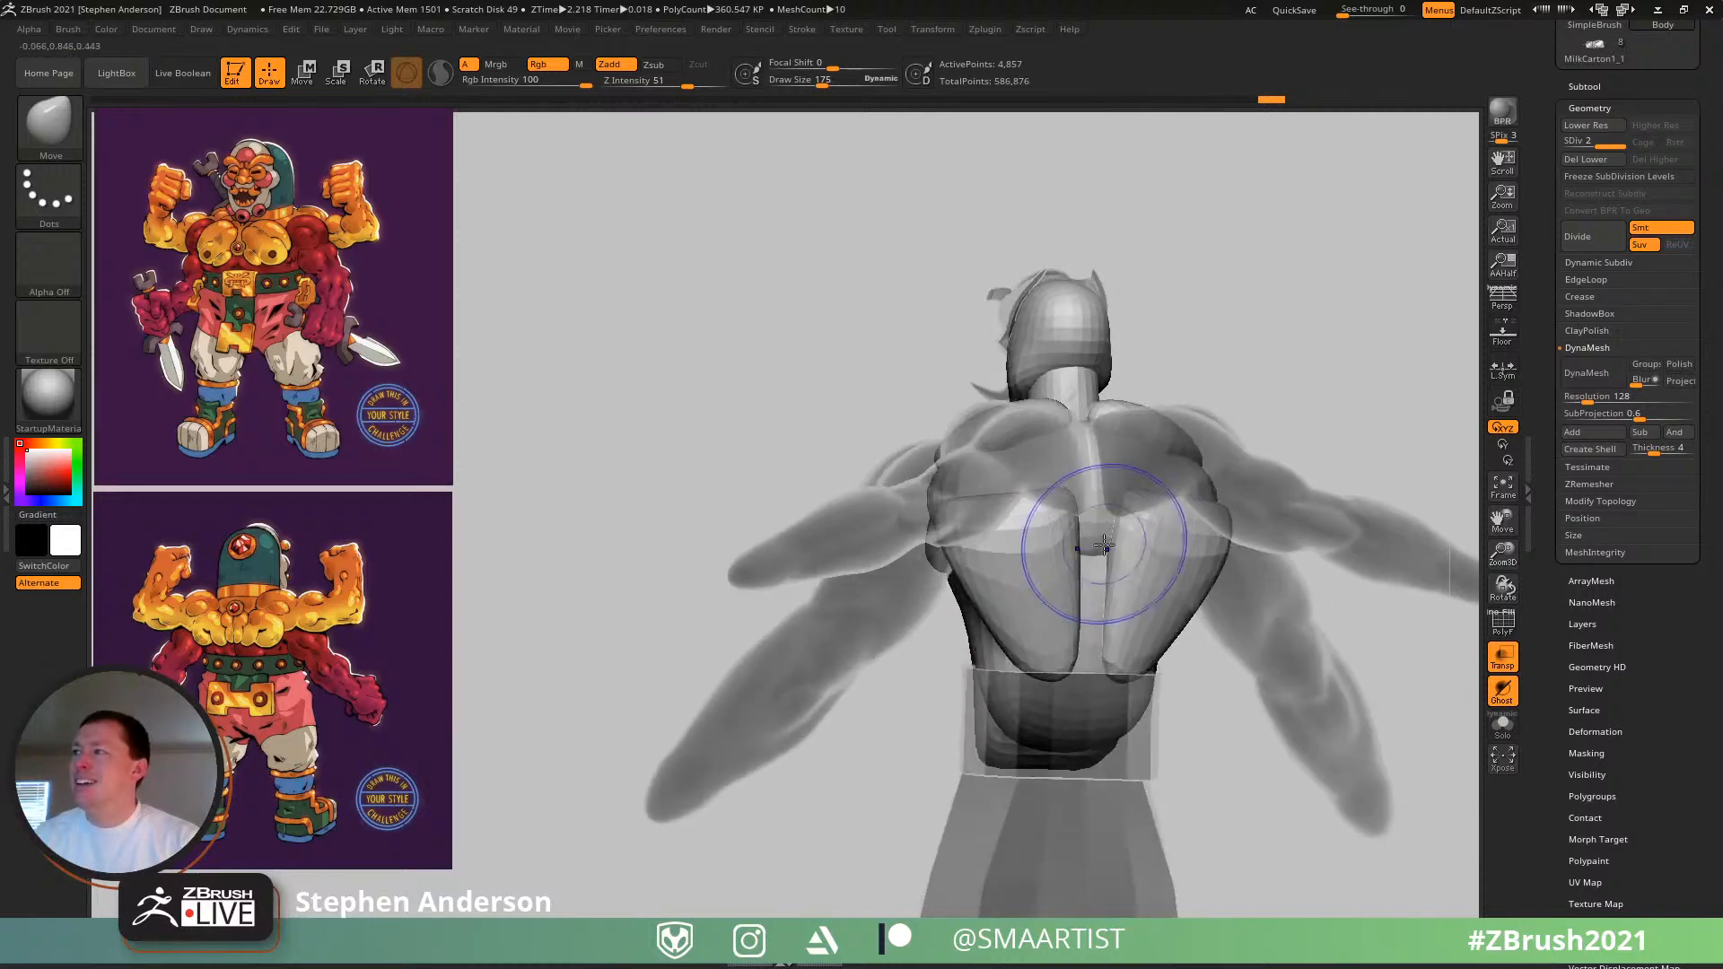
key(shift+f)
right_drag(983, 602, 1167, 583)
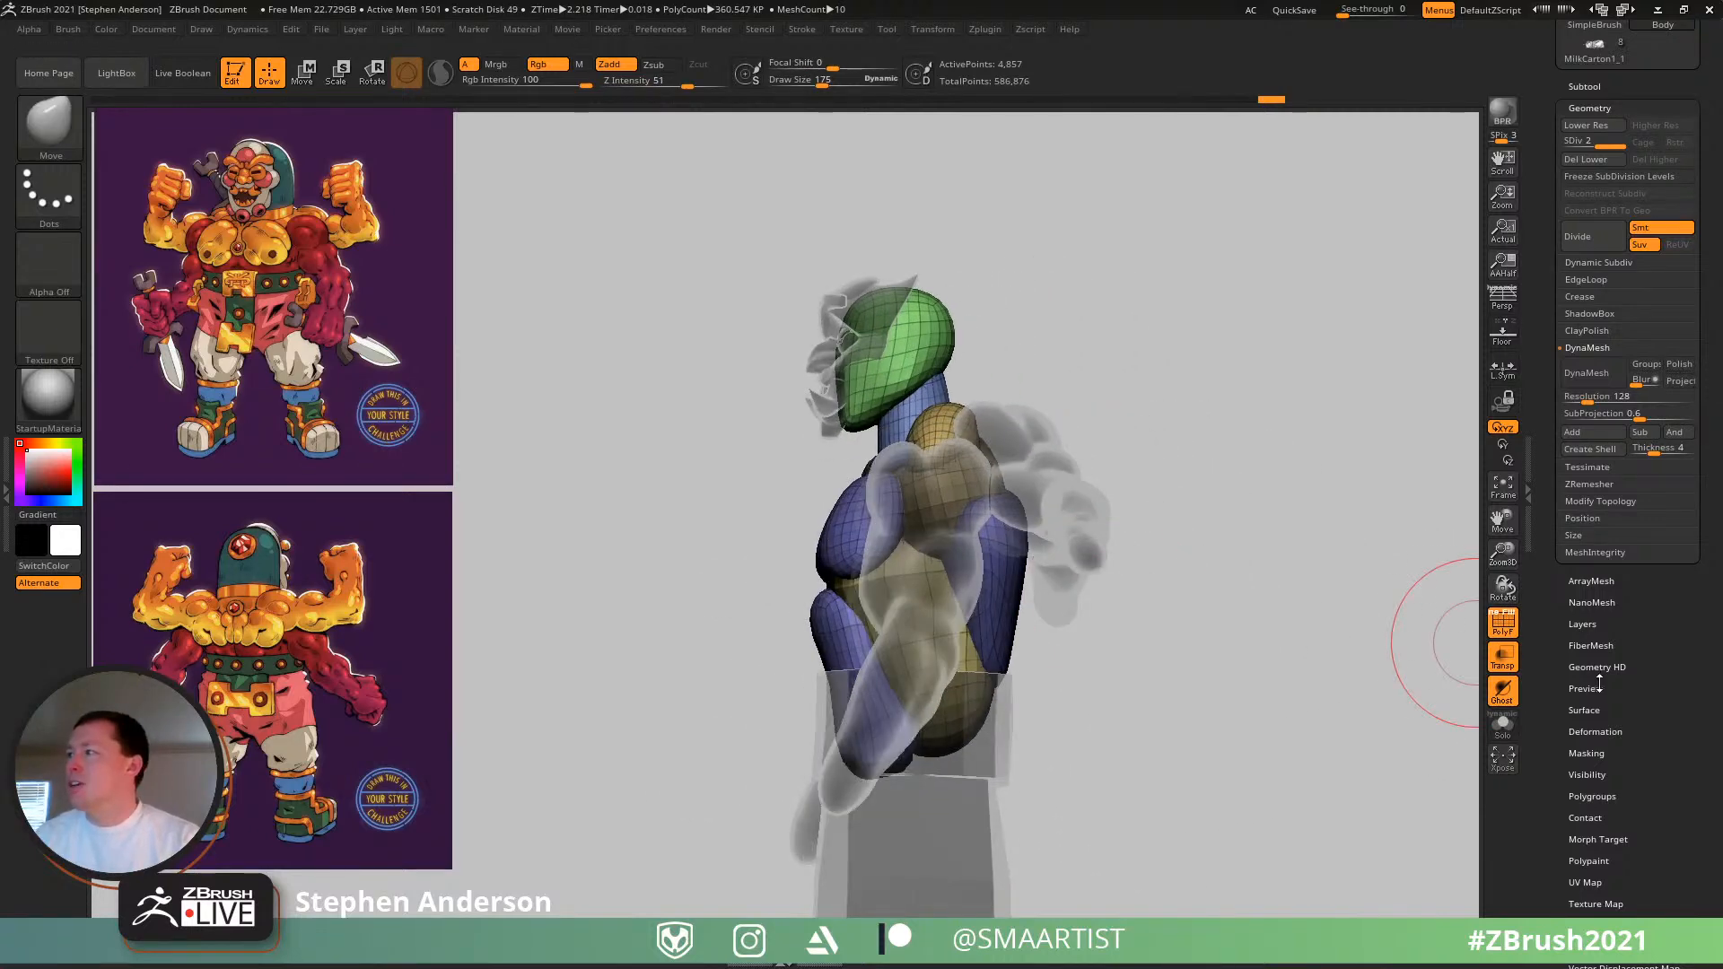
click(1505, 667)
right_drag(934, 568, 1077, 570)
key(shift+f)
mouse_move(889, 446)
right_down()
mouse_move(808, 435)
mouse_move(854, 475)
right_up()
right_drag(854, 476, 794, 430)
mouse_move(778, 332)
alt+right_down()
mouse_move(837, 491)
mouse_move(924, 531)
alt+right_up()
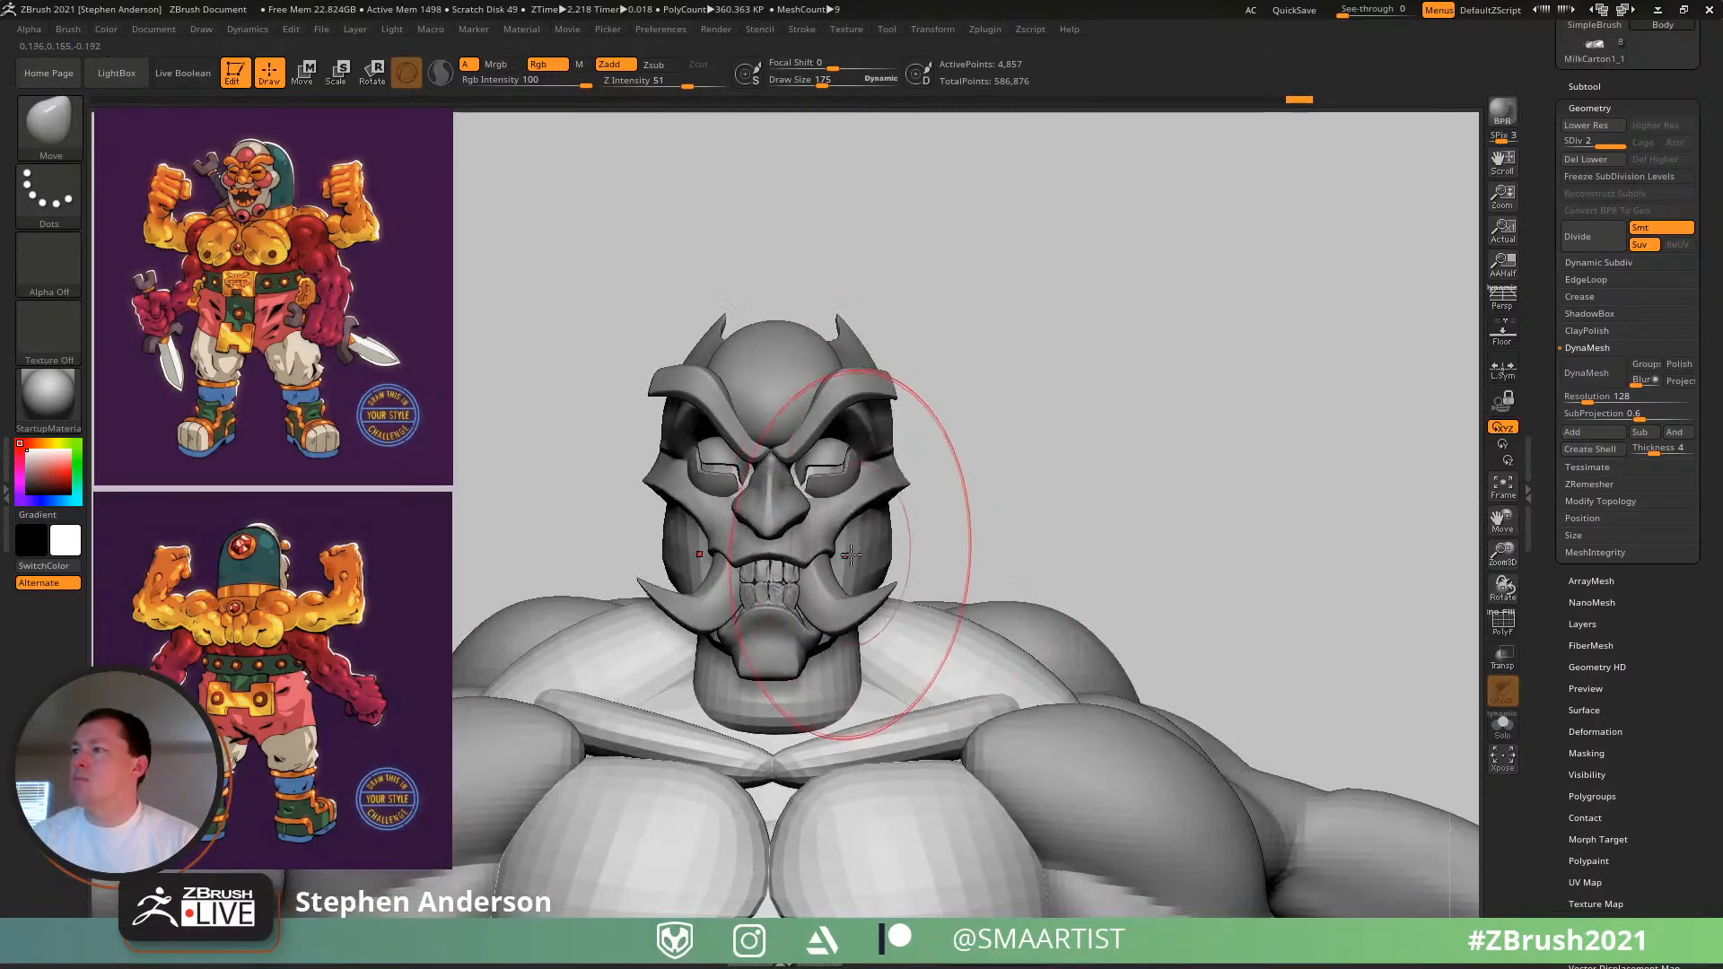
- Refine the side of the head behind the mask with the Move brush at size 129
key(s)
drag(854, 551, 848, 551)
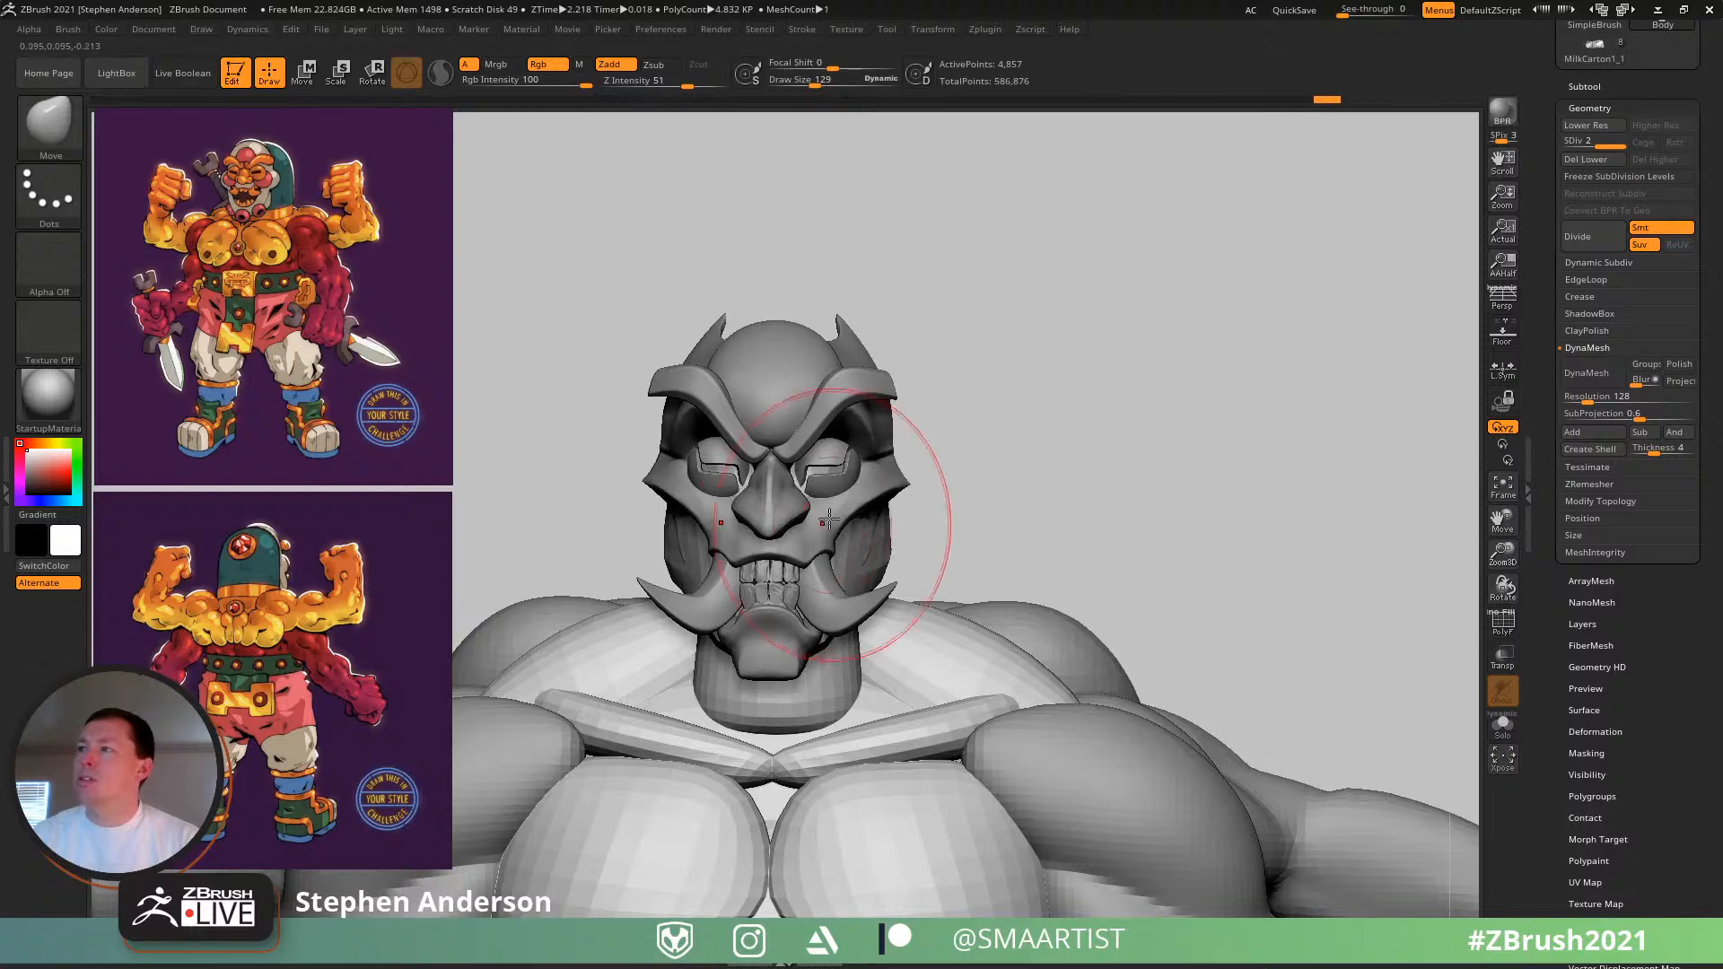
mouse_move(828, 519)
right_down()
mouse_move(780, 531)
mouse_move(849, 578)
mouse_move(865, 408)
mouse_move(940, 431)
right_up()
- Select the face mask pieces together, leaving out the body and arms, and scale them up uniformly with the gizmo
key(w)
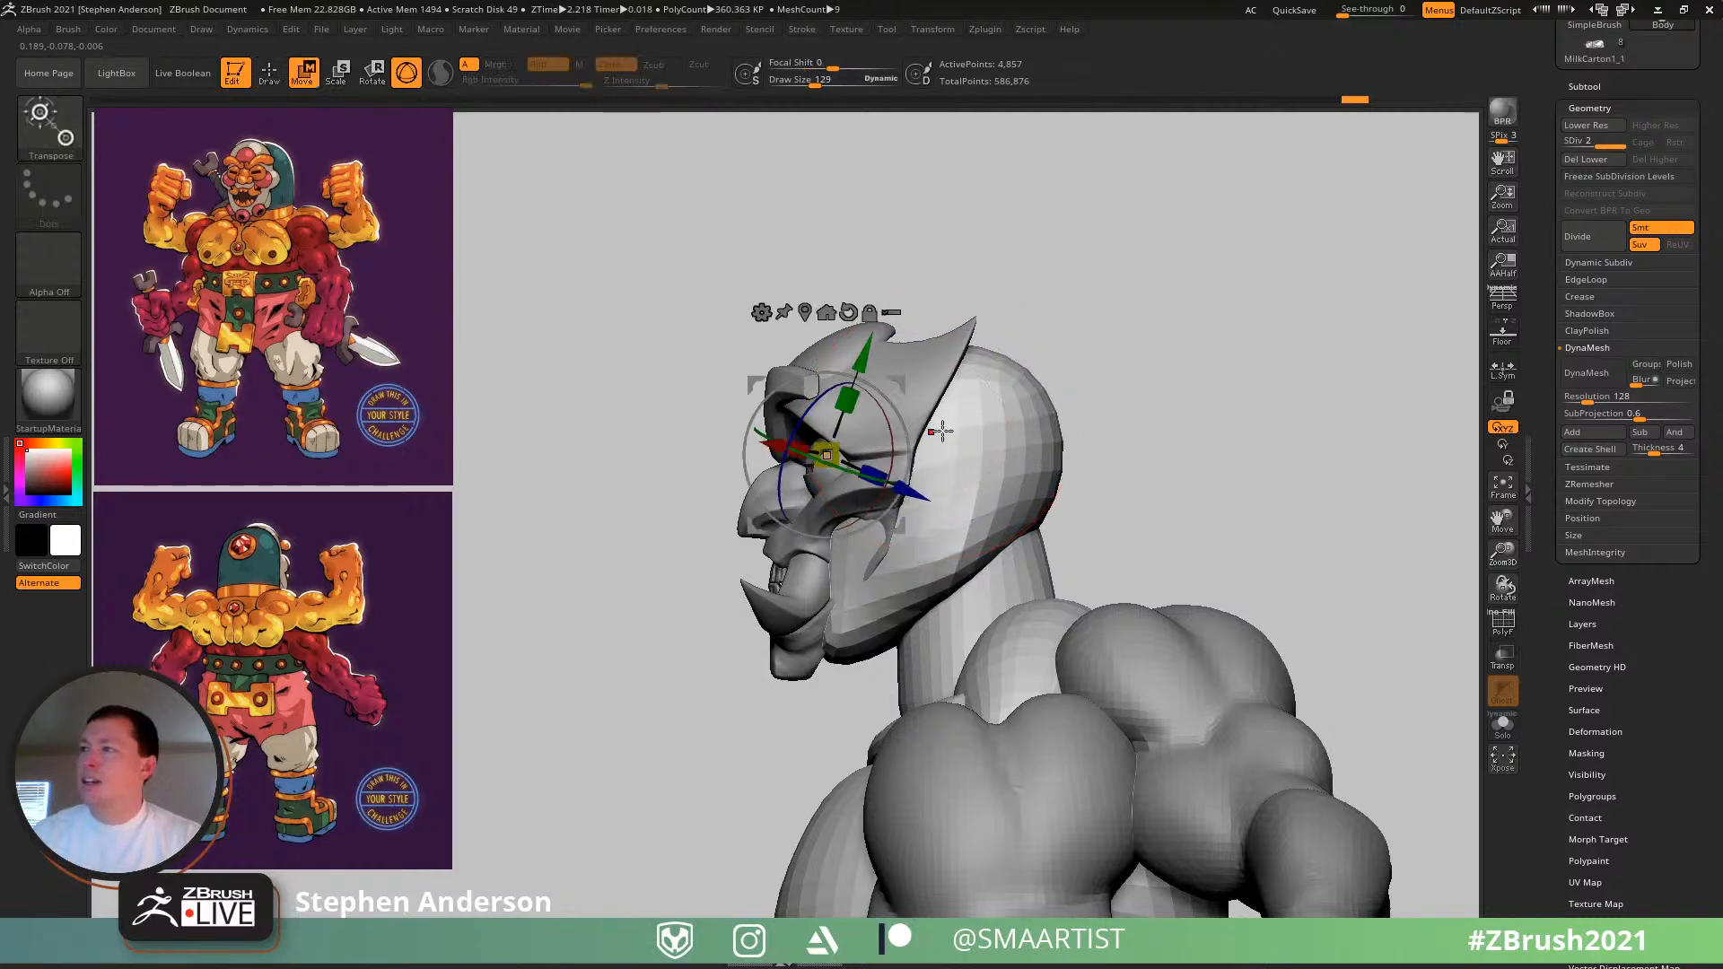
key(ctrl+shift)
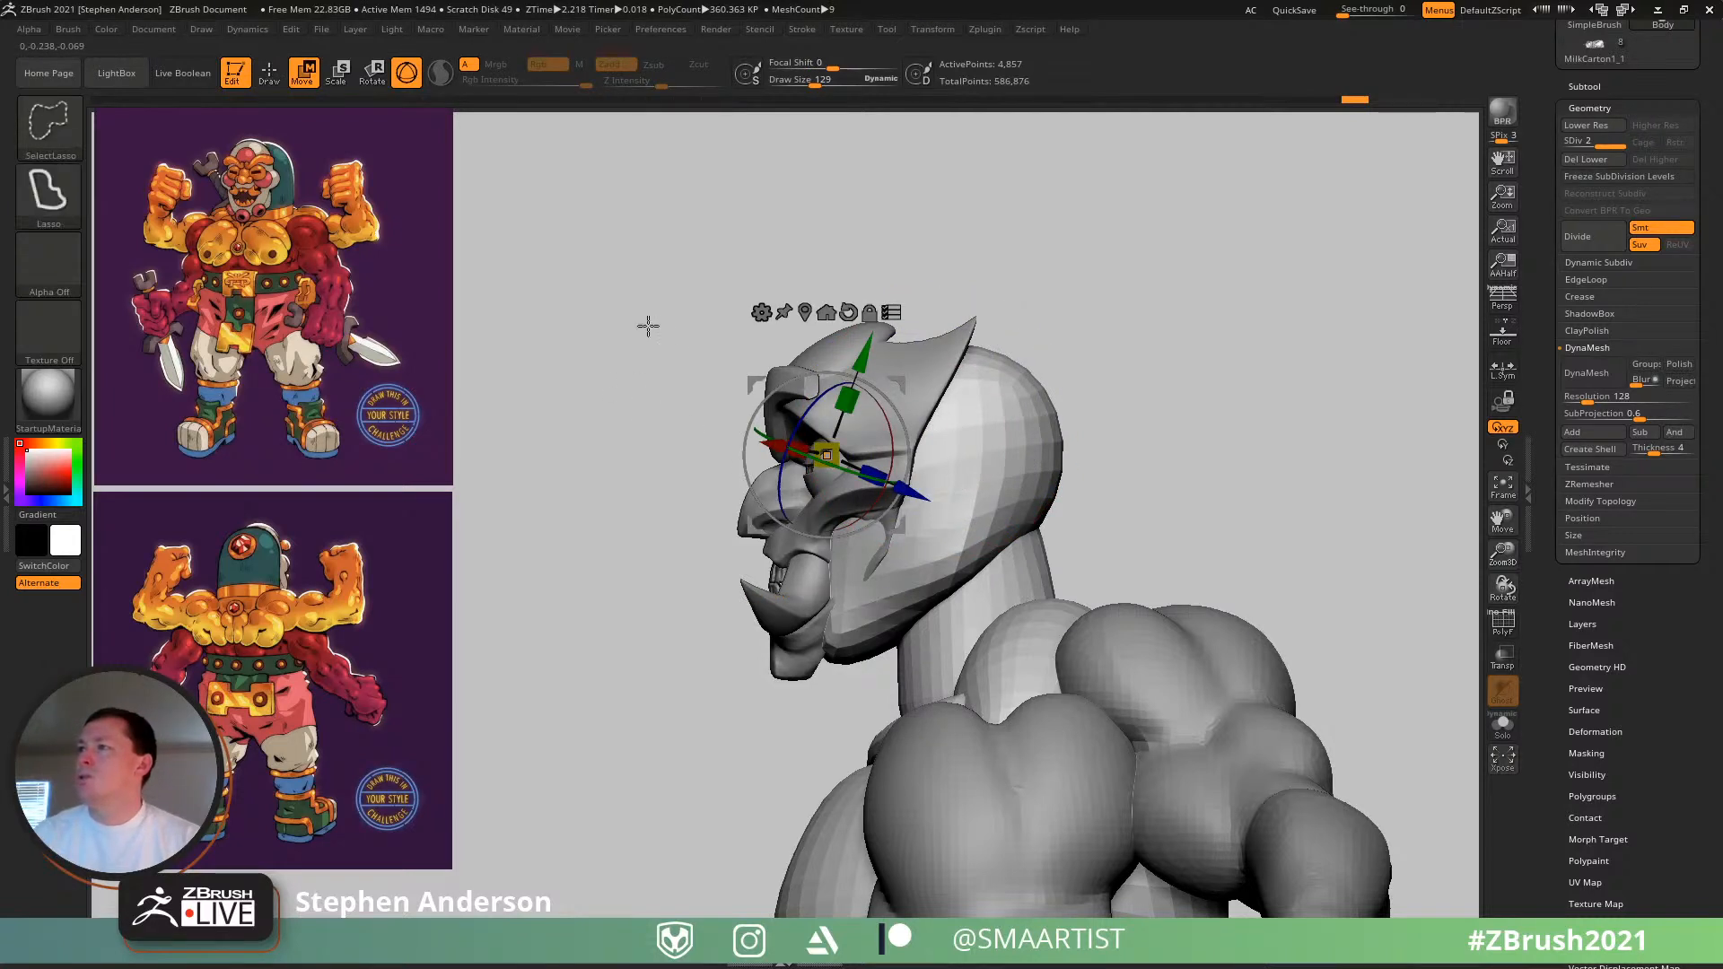
ctrl+shift+drag(920, 660, 734, 310)
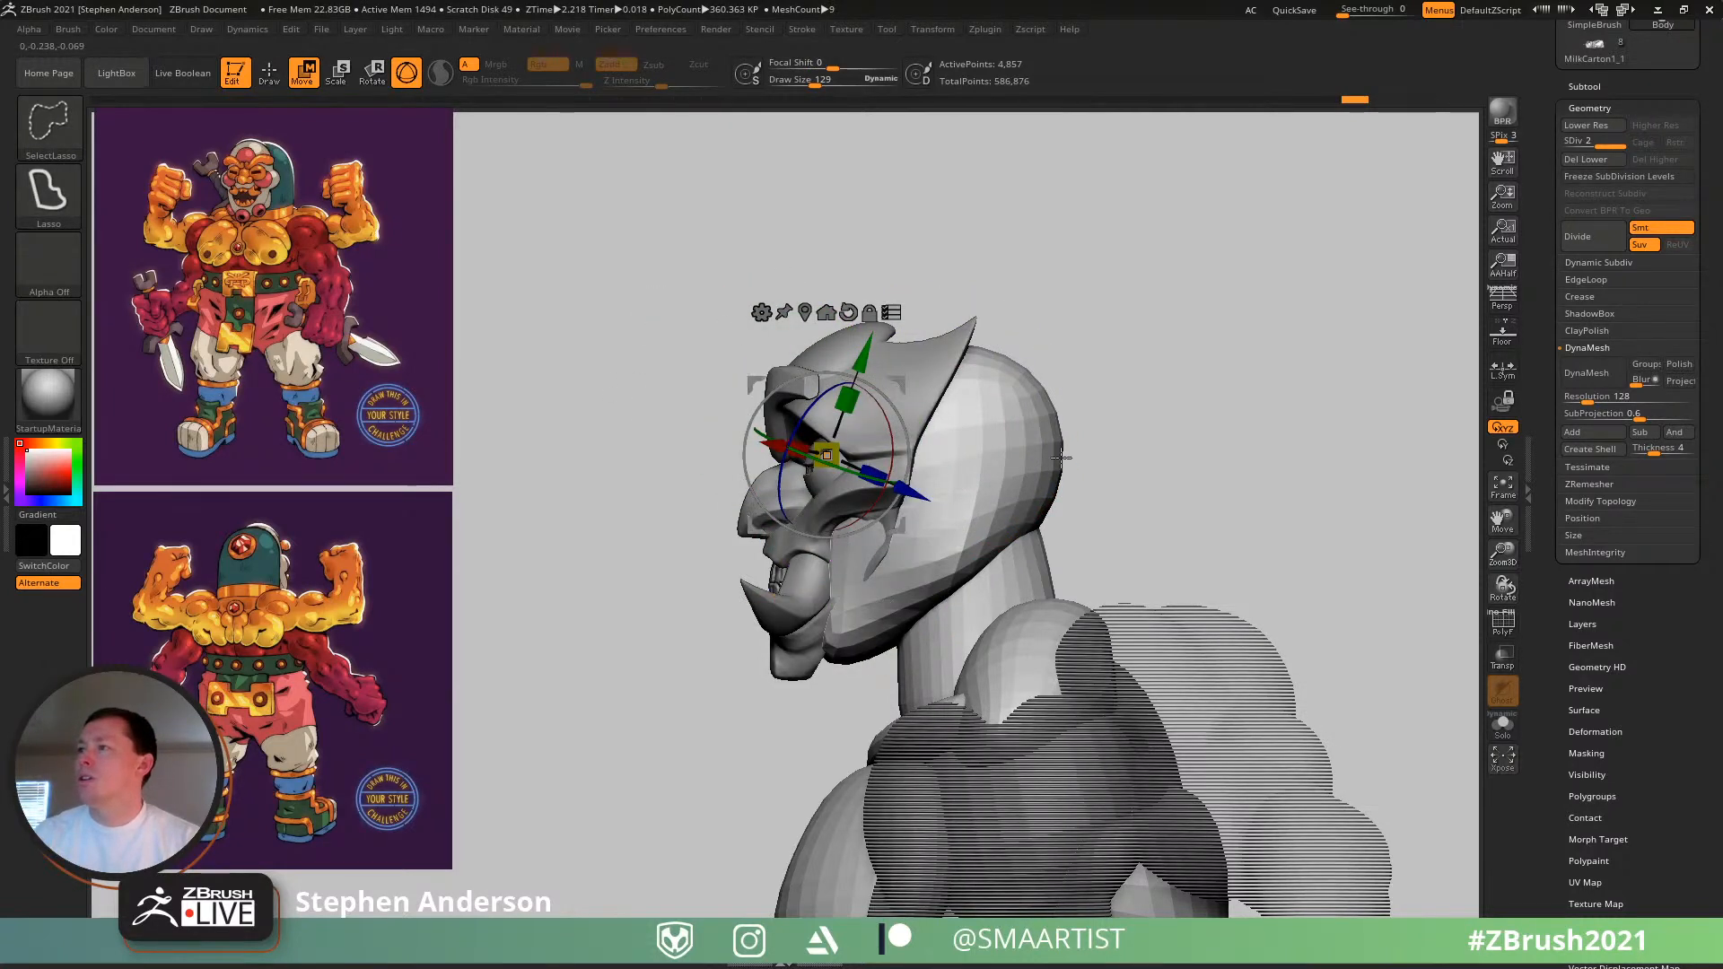
drag(1139, 373, 1077, 388)
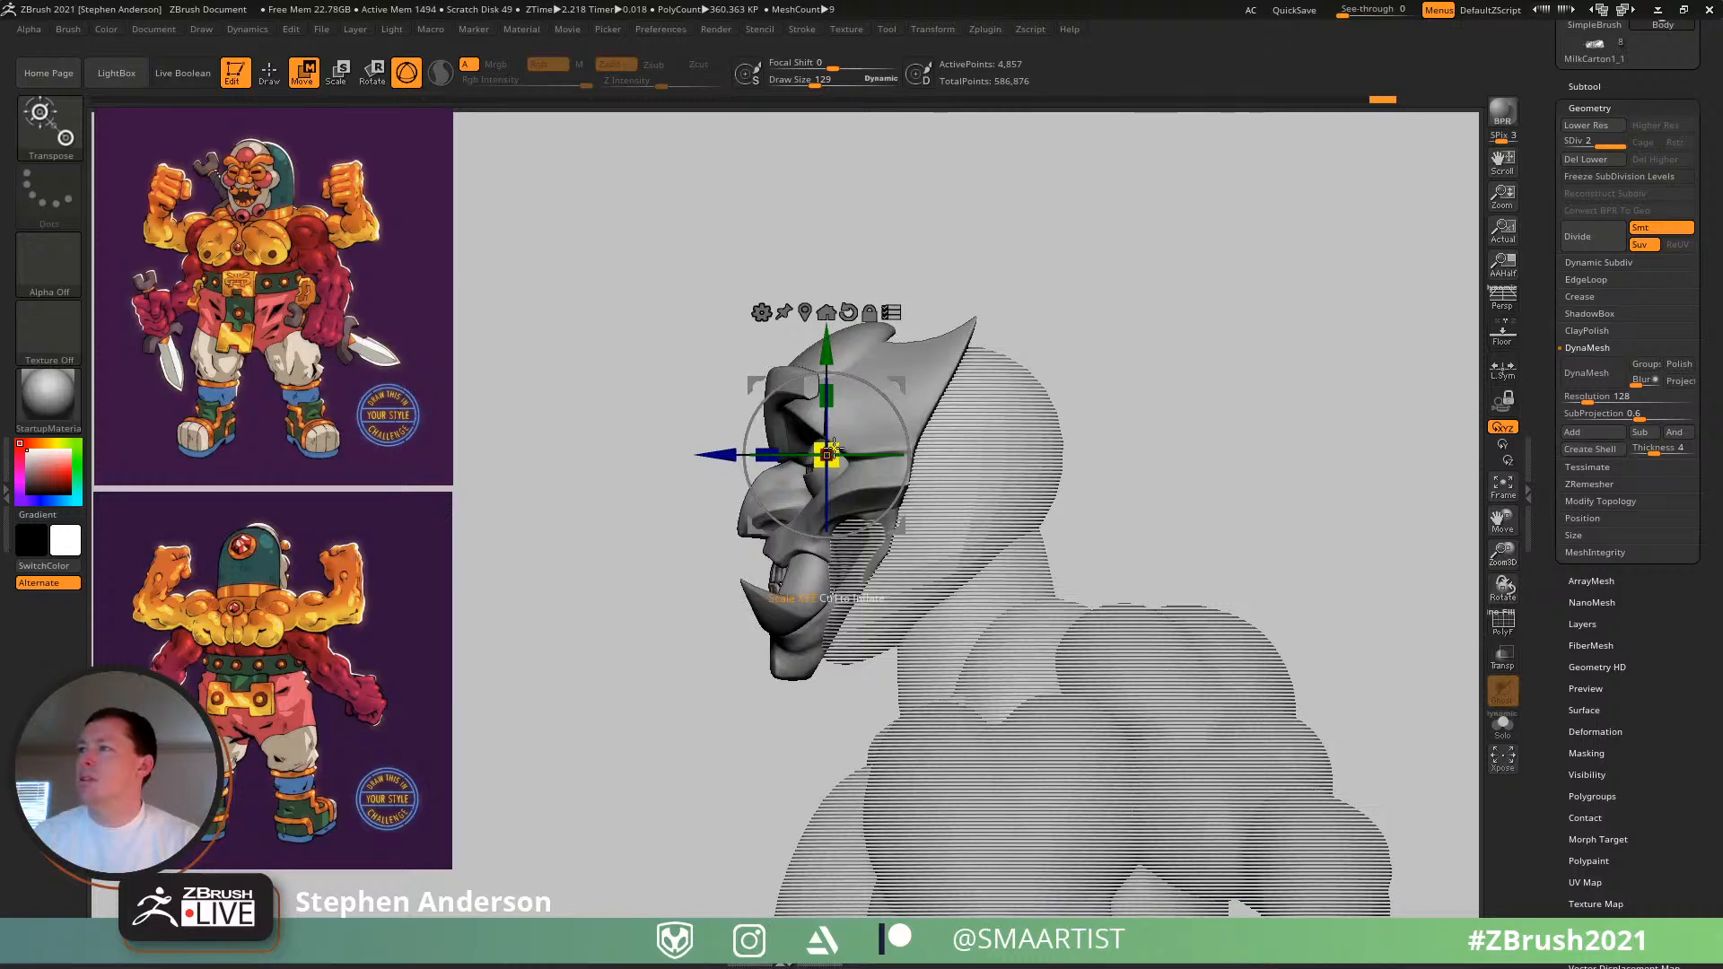
drag(871, 442, 891, 376)
shift+drag(1044, 367, 1134, 358)
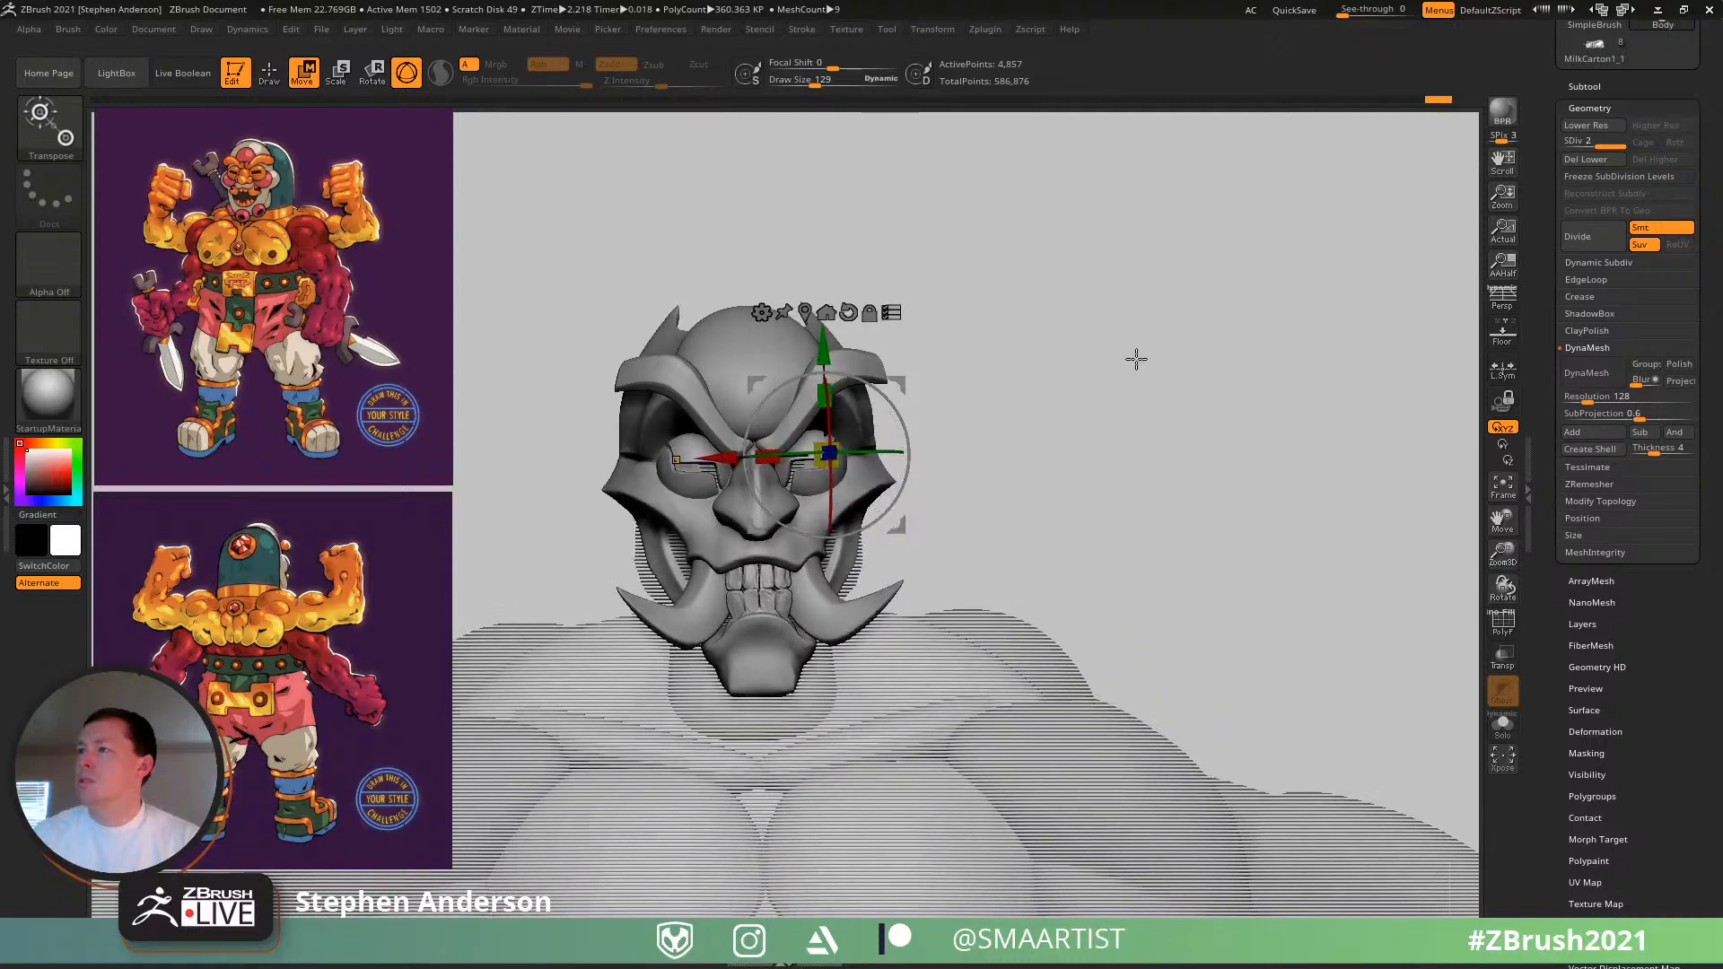
key(q)
- DynaMesh the torso, neck and head at resolution 128 without freezing the subdivision levels, and leave the polyframe hidden
mouse_move(1032, 406)
mouse_down()
mouse_move(1093, 396)
mouse_move(993, 407)
mouse_move(990, 475)
mouse_move(1013, 471)
mouse_up()
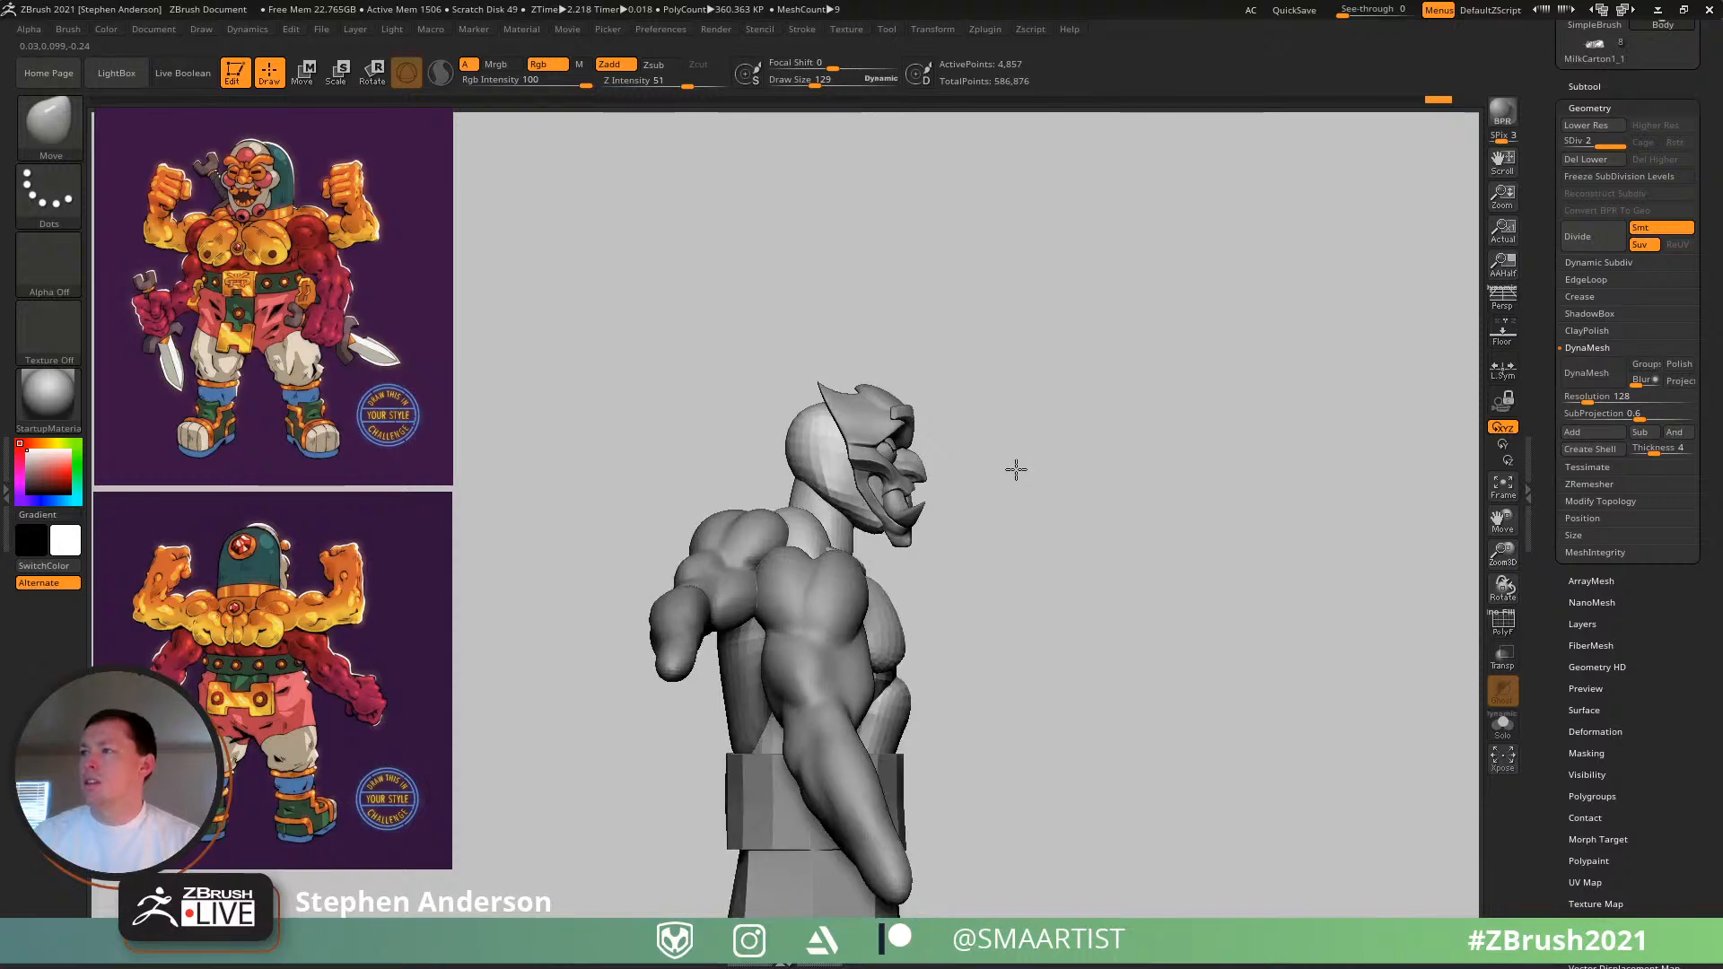
key(shift)
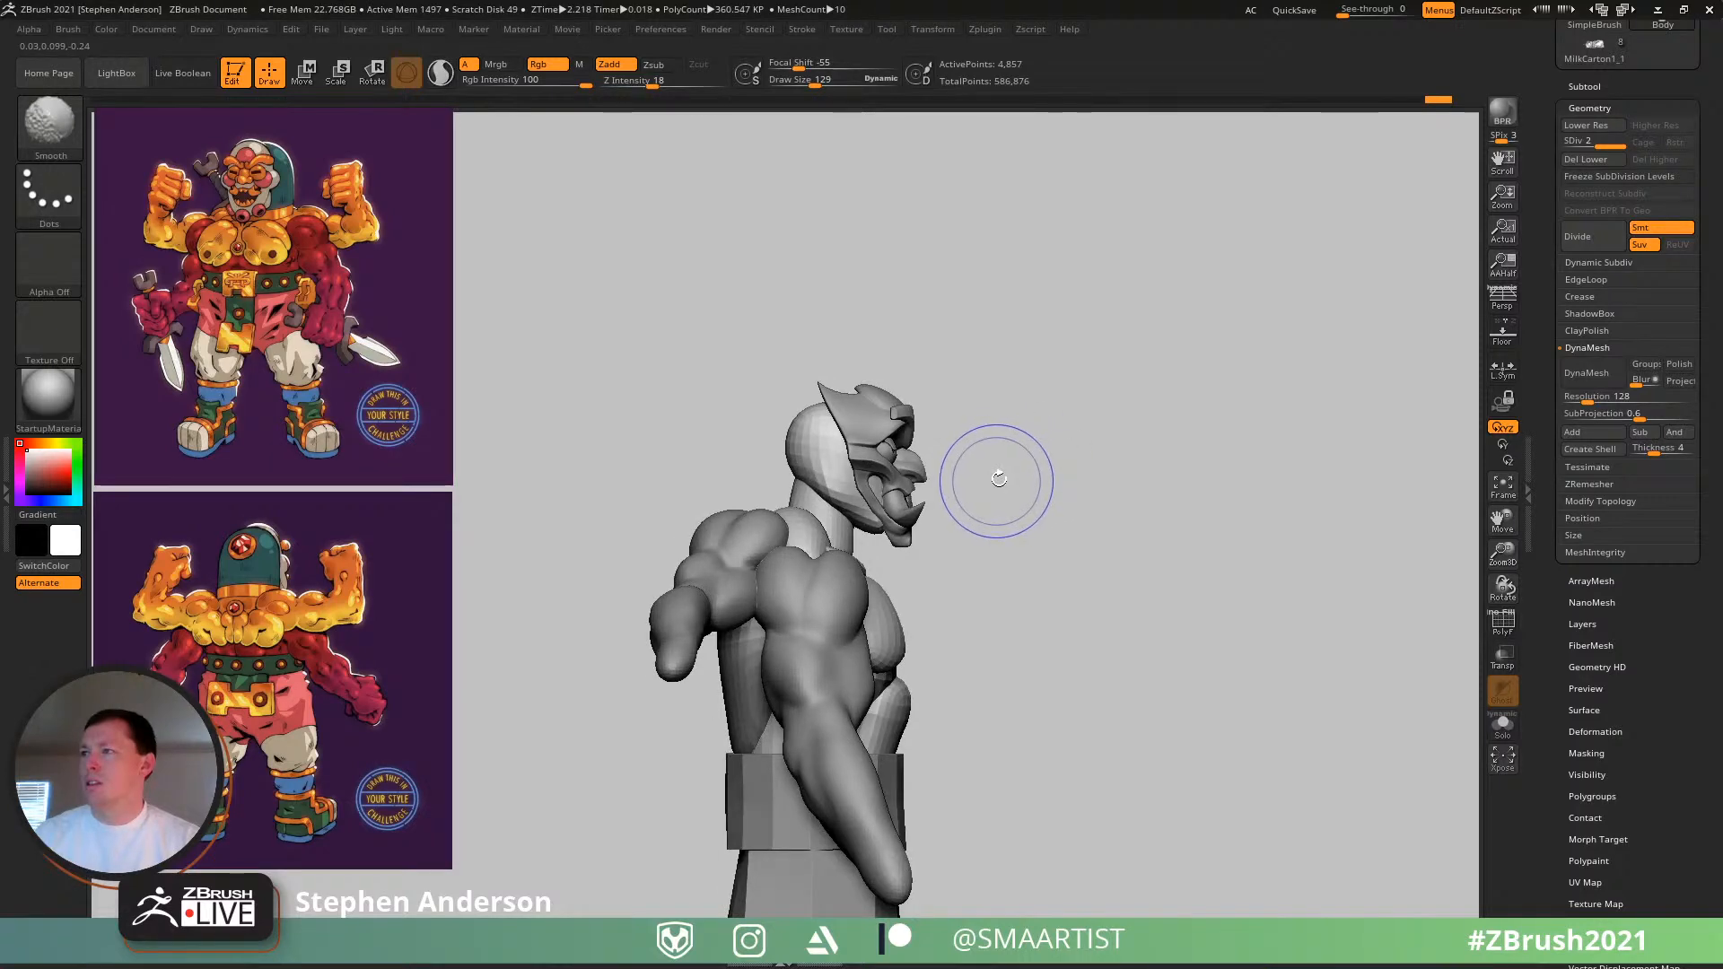
mouse_move(1080, 435)
mouse_down()
mouse_move(1000, 458)
mouse_move(1000, 485)
mouse_up()
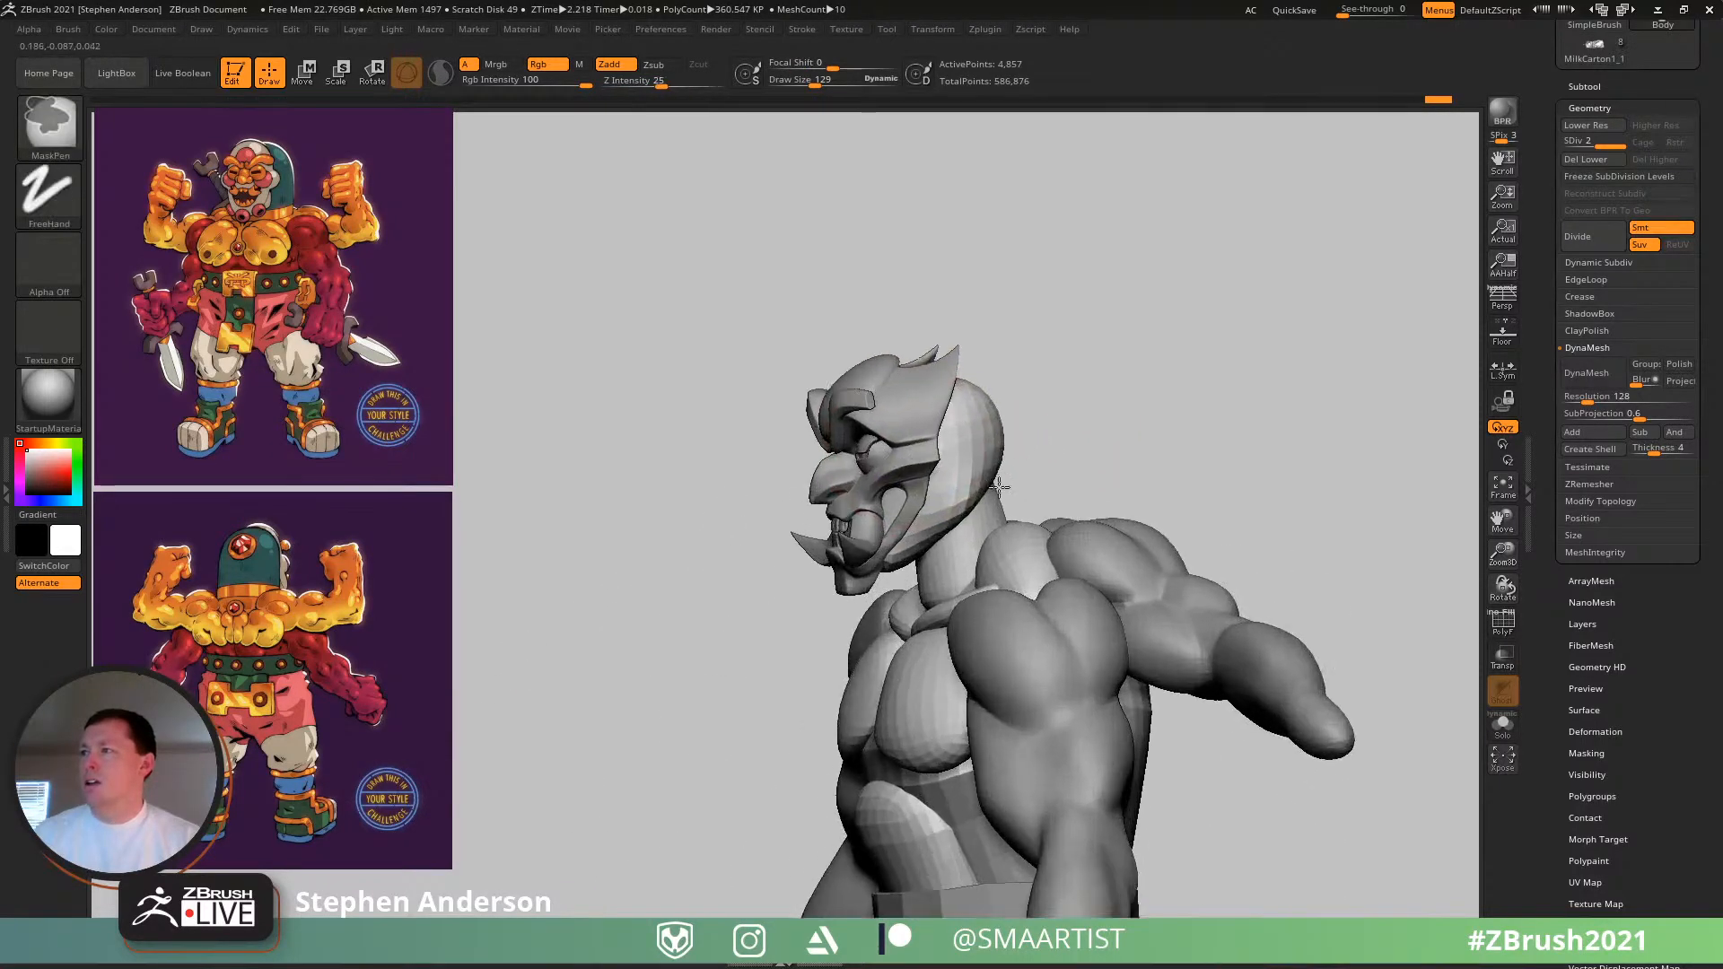
mouse_move(1000, 488)
alt+right_down()
mouse_move(973, 412)
mouse_move(950, 427)
mouse_move(973, 414)
alt+right_up()
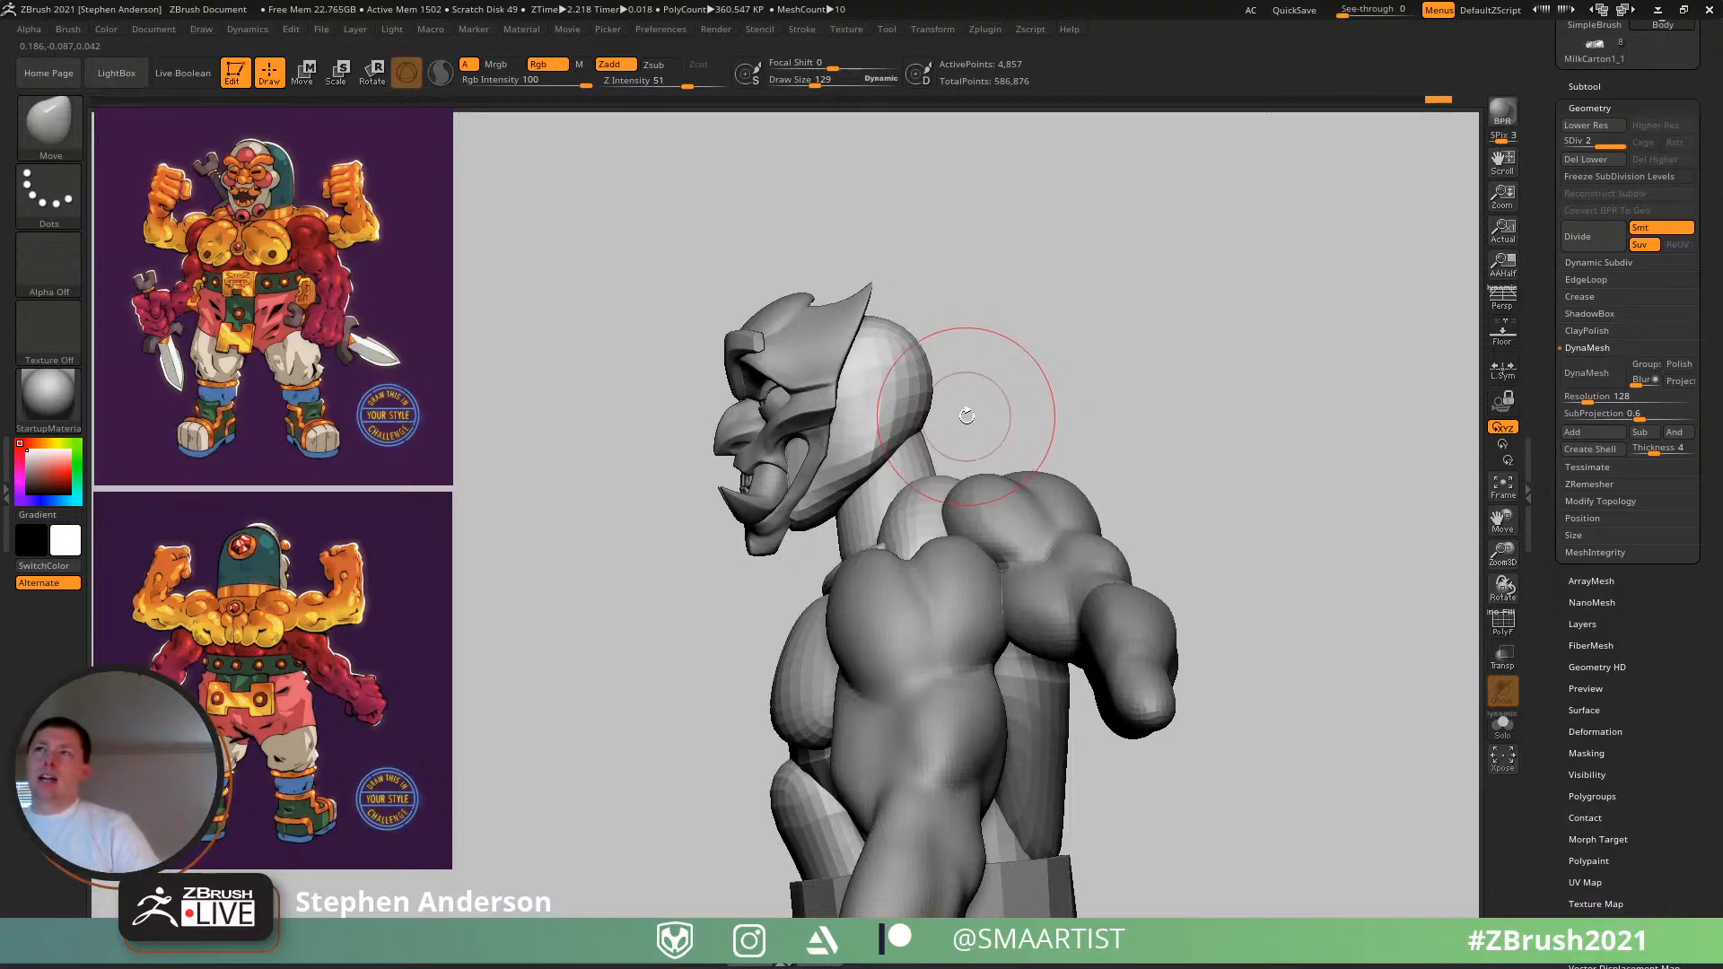
right_drag(807, 507, 1071, 479)
key(shift+f)
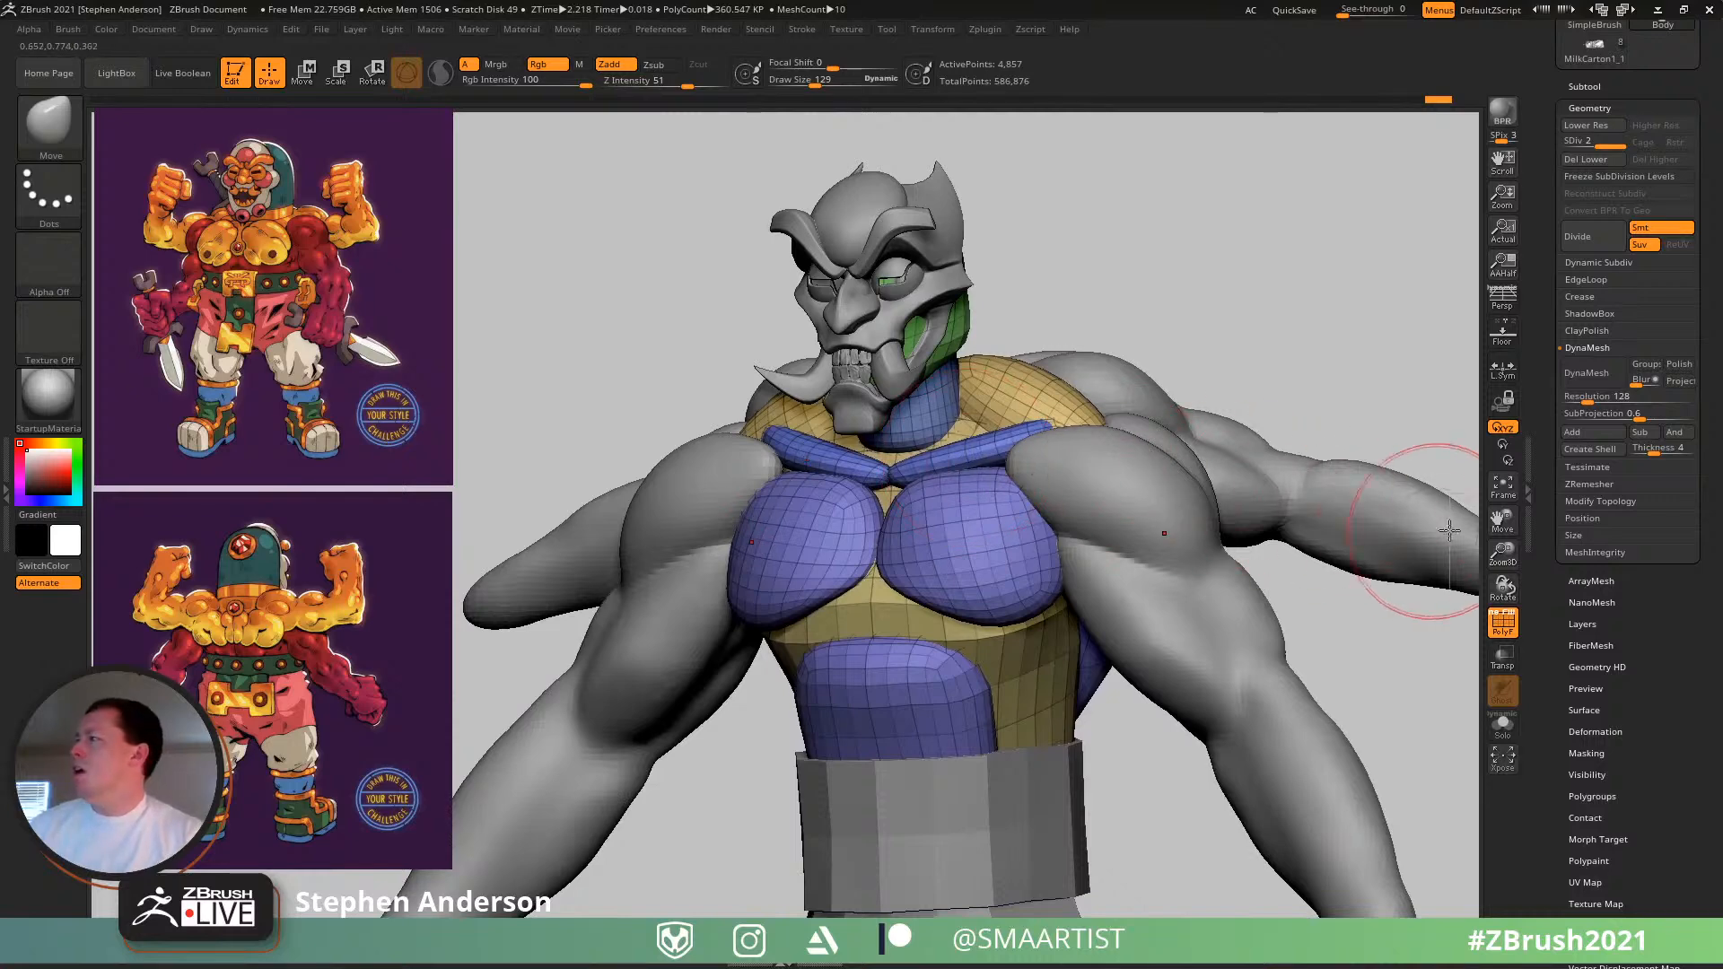
click(1597, 369)
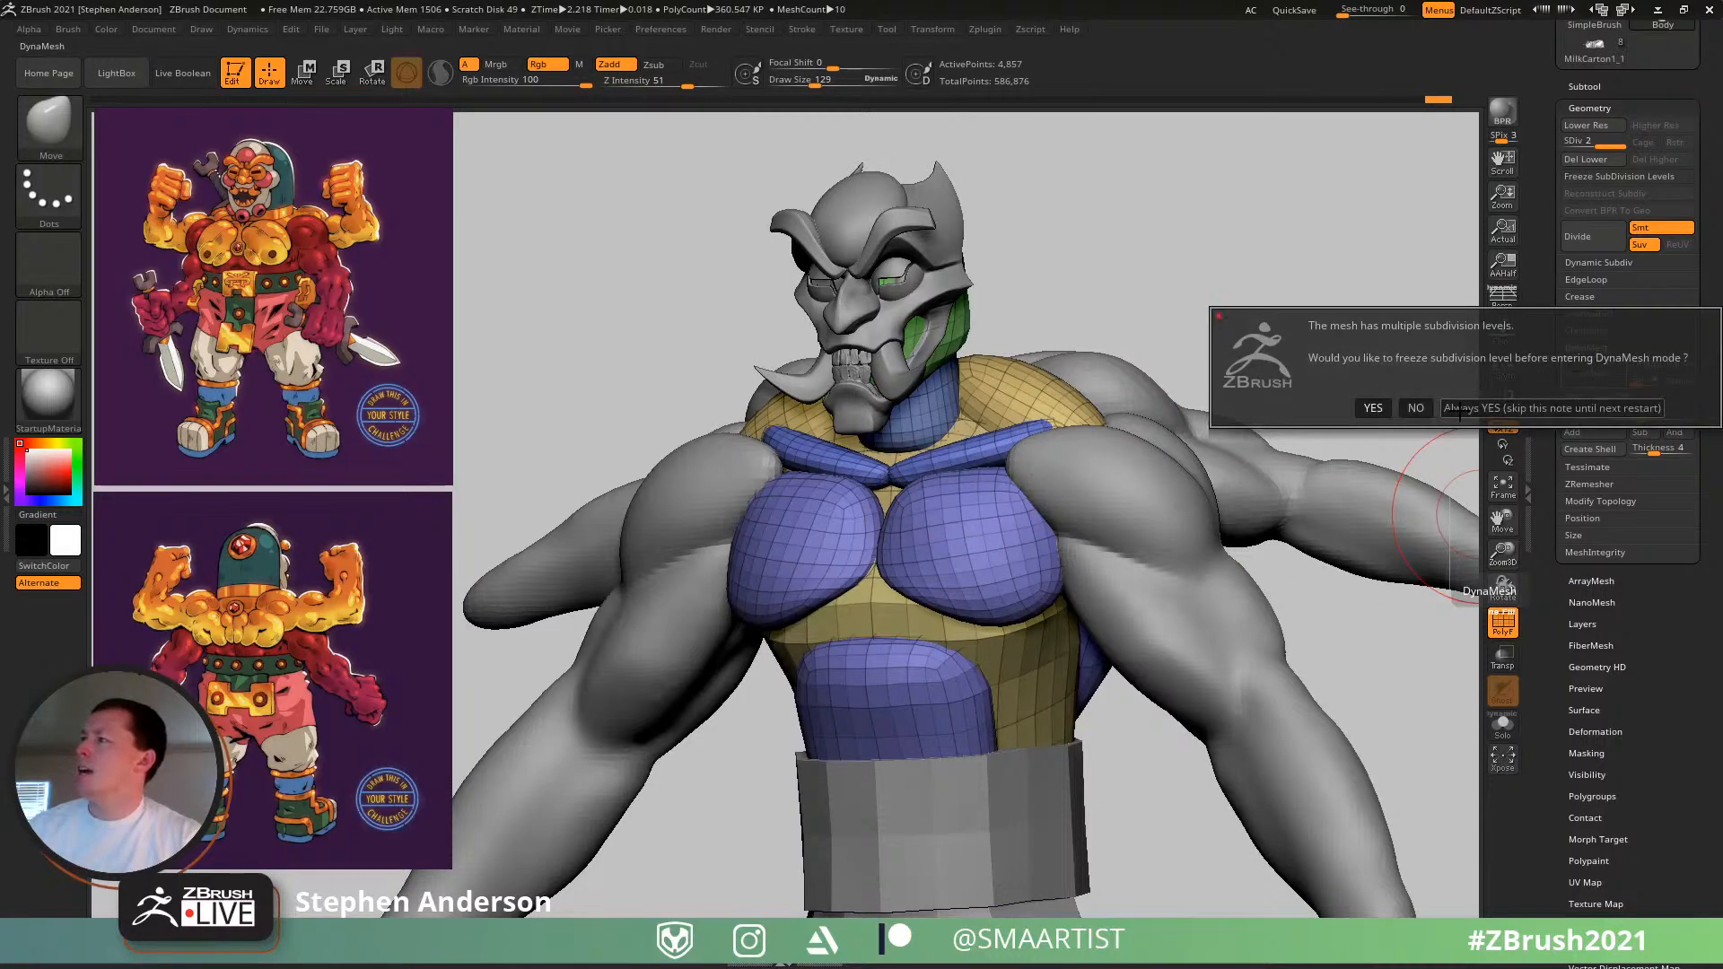
click(1416, 408)
key(shift+f)
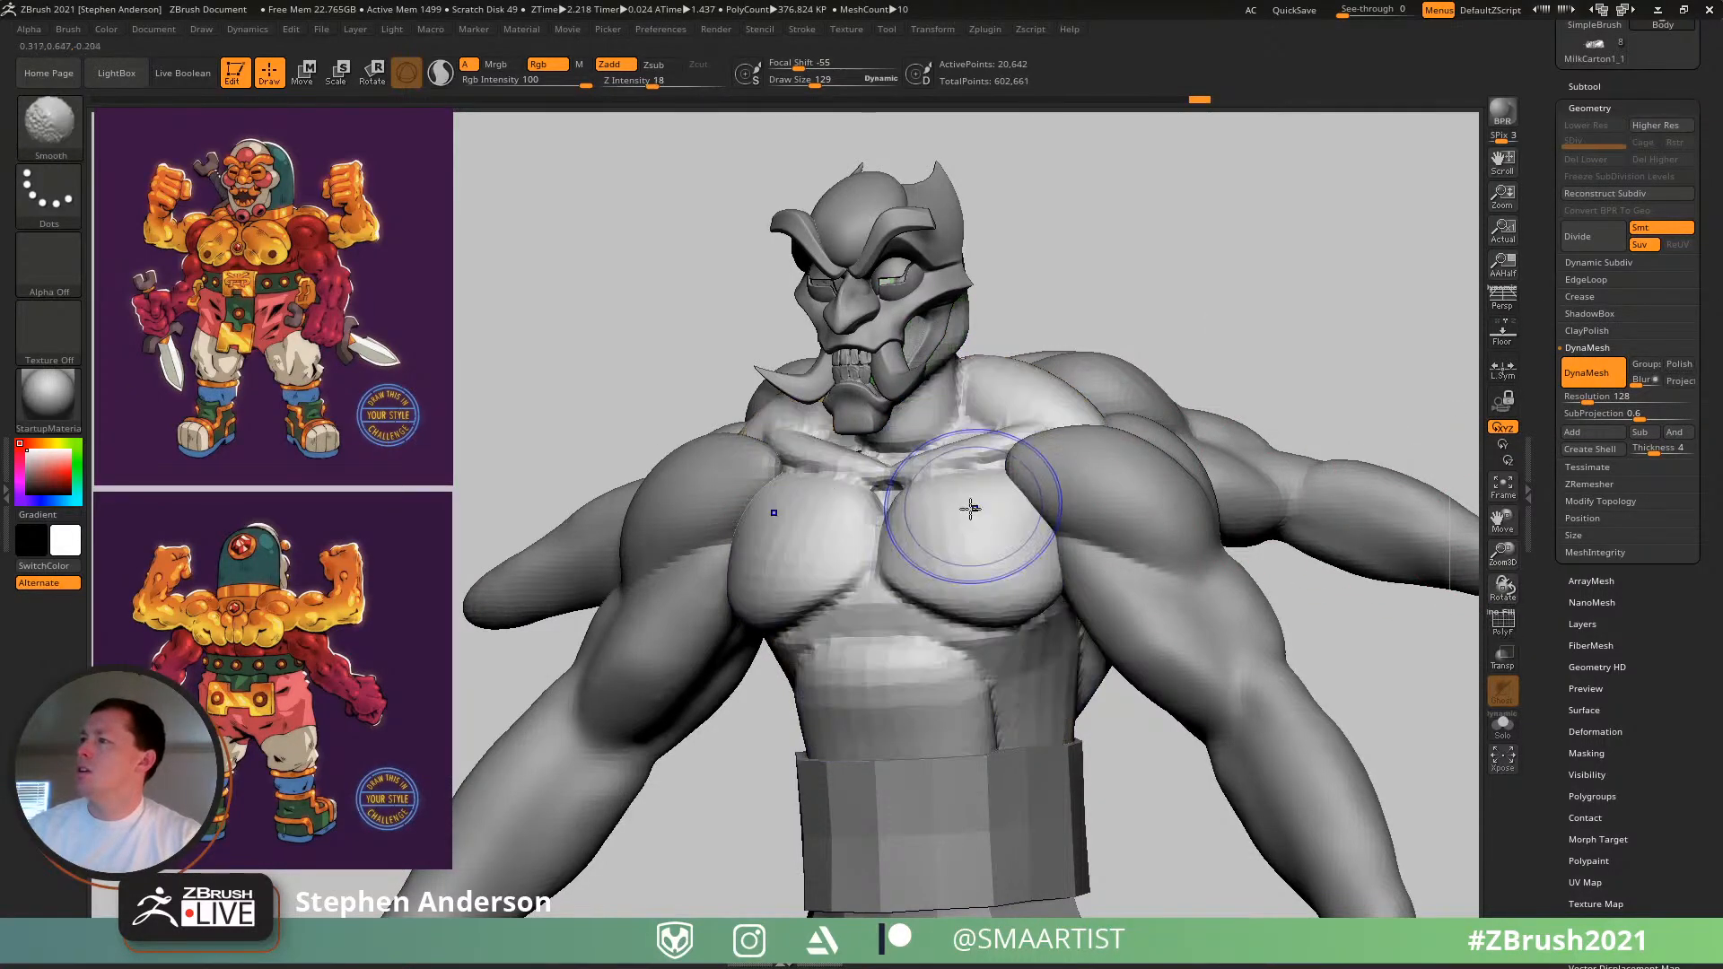
- Fill the hollow between the upper chest muscles with the Move brush and smooth the seams beneath the collarbones at size 39
right_drag(877, 527, 917, 512)
ctrl+right_drag(917, 512, 925, 567)
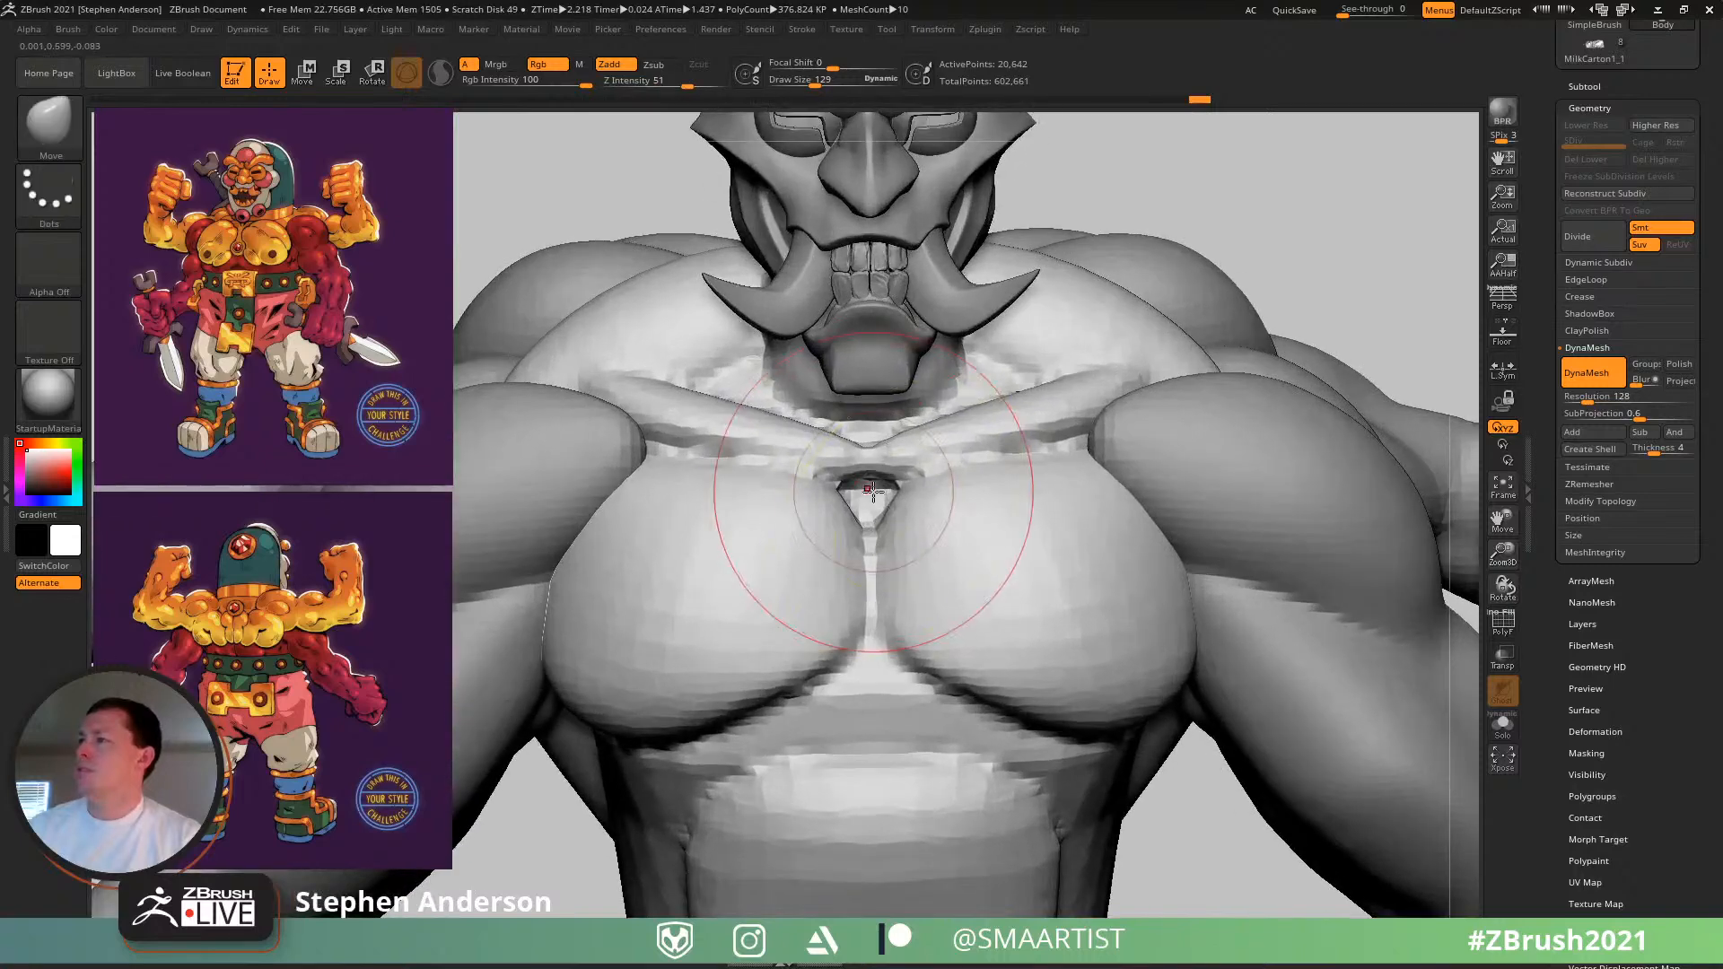
key(s)
drag(873, 500, 865, 500)
mouse_move(866, 496)
right_down()
mouse_move(802, 493)
mouse_move(859, 496)
right_up()
key(s)
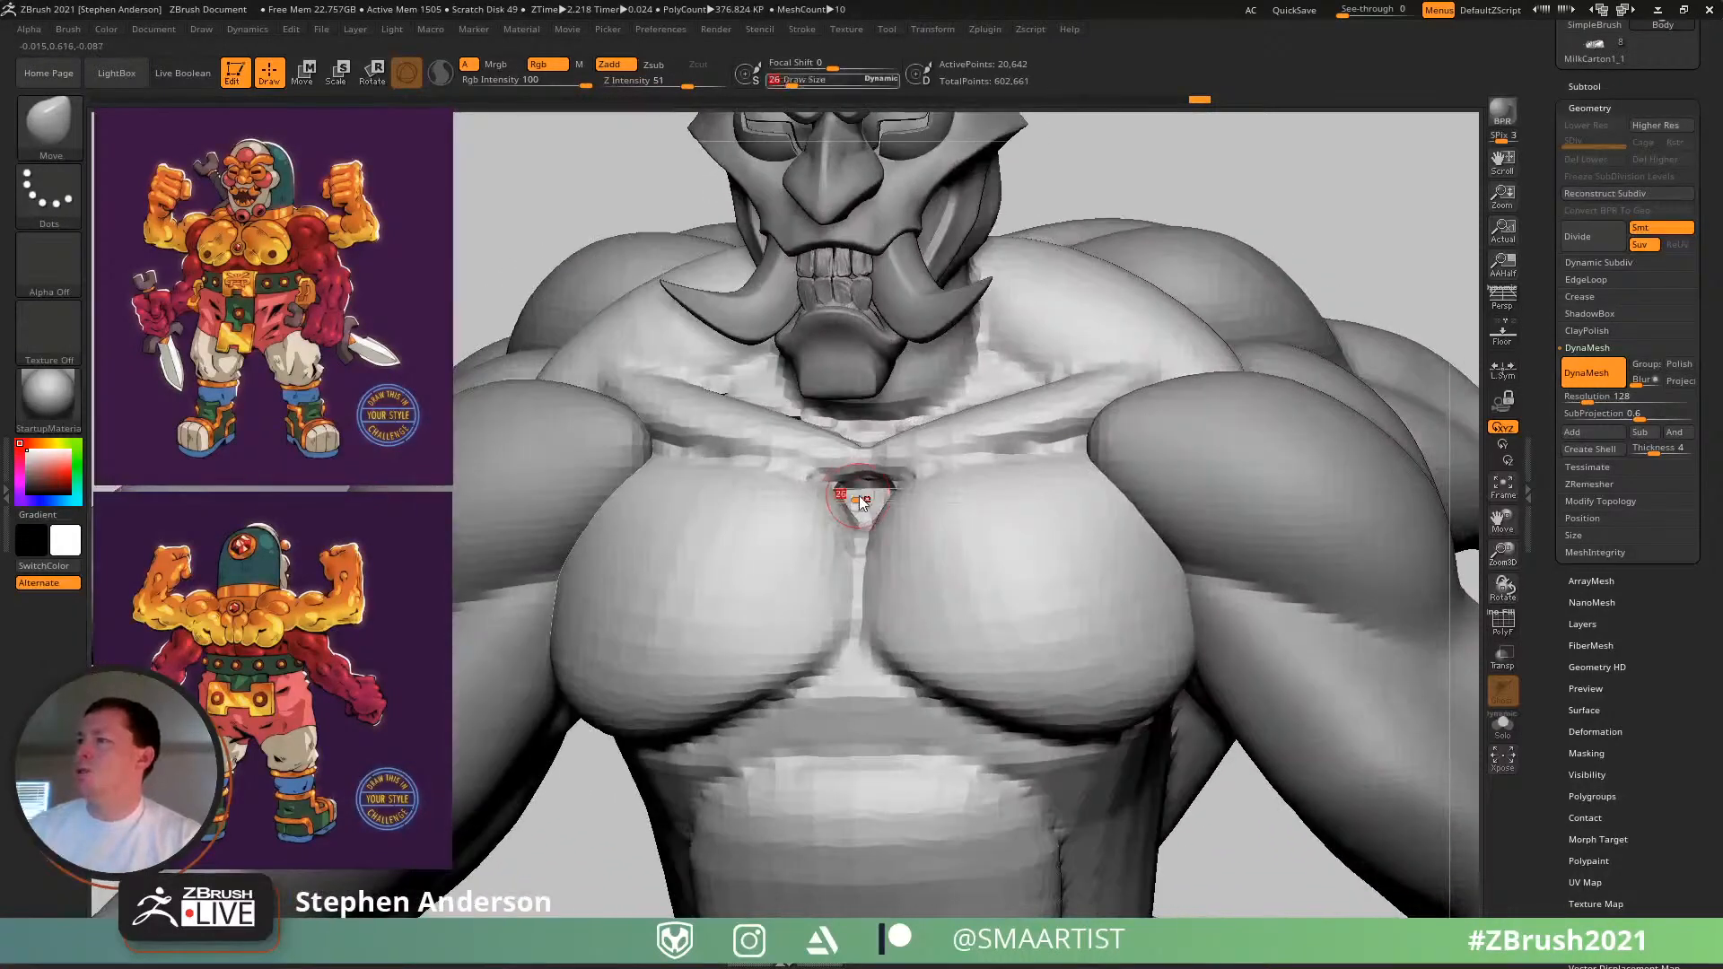
drag(862, 496, 860, 497)
key(shift)
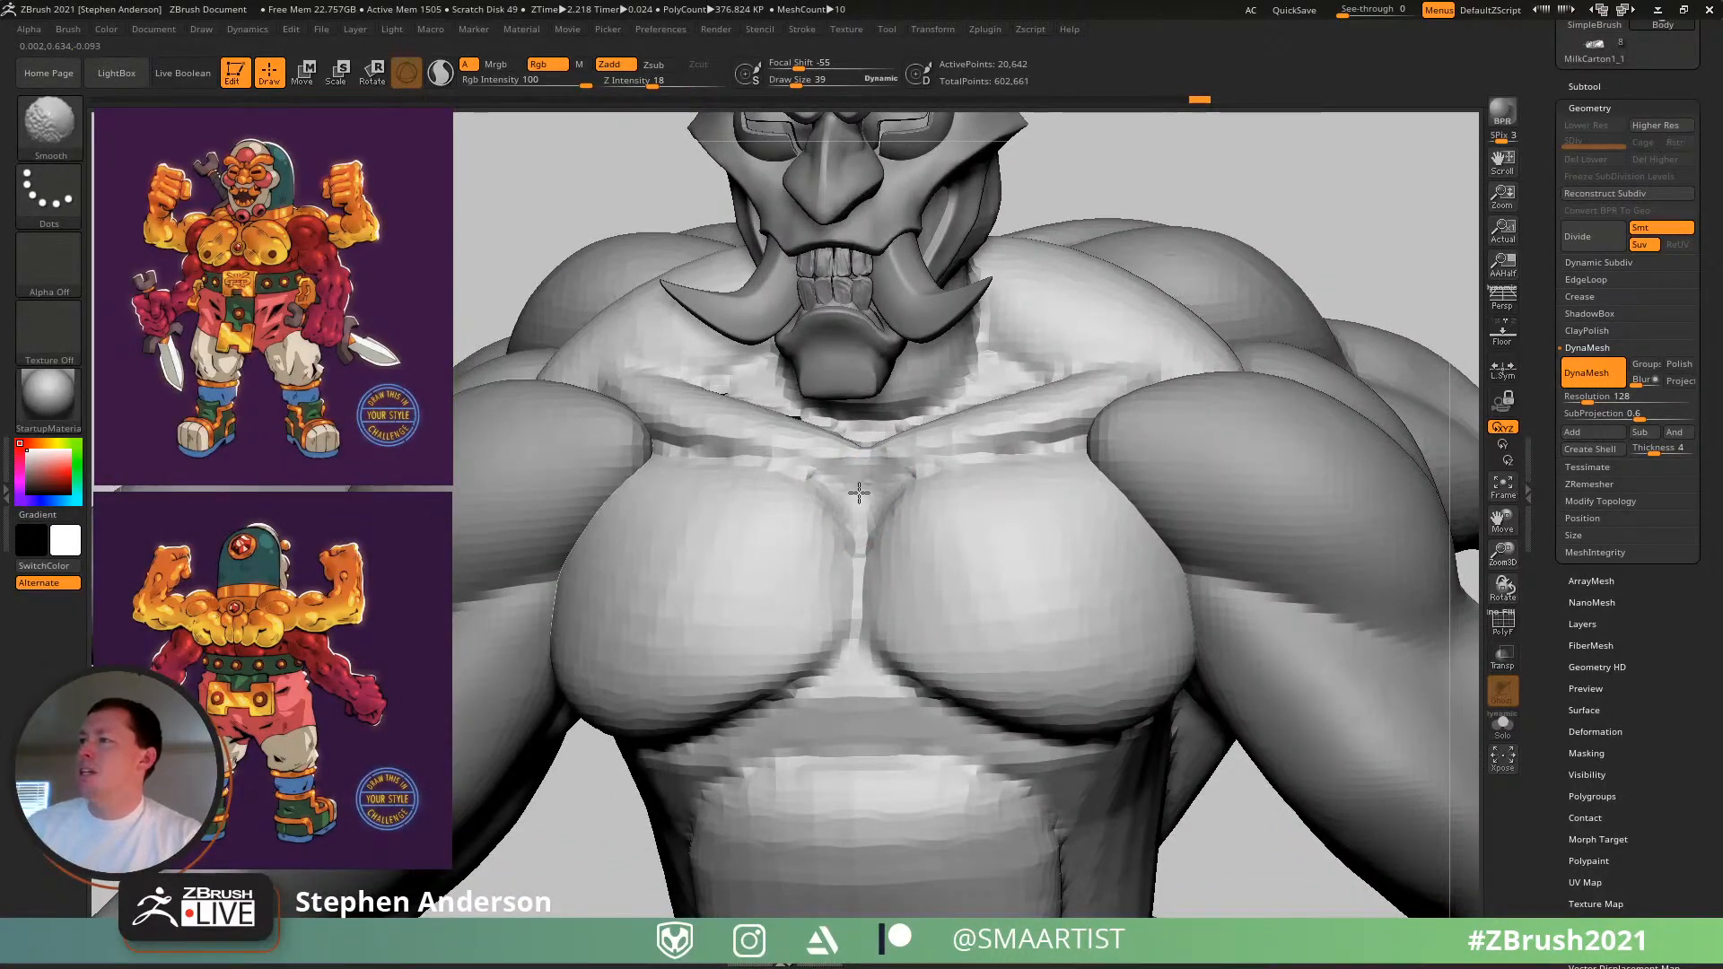
shift+drag(724, 480, 685, 459)
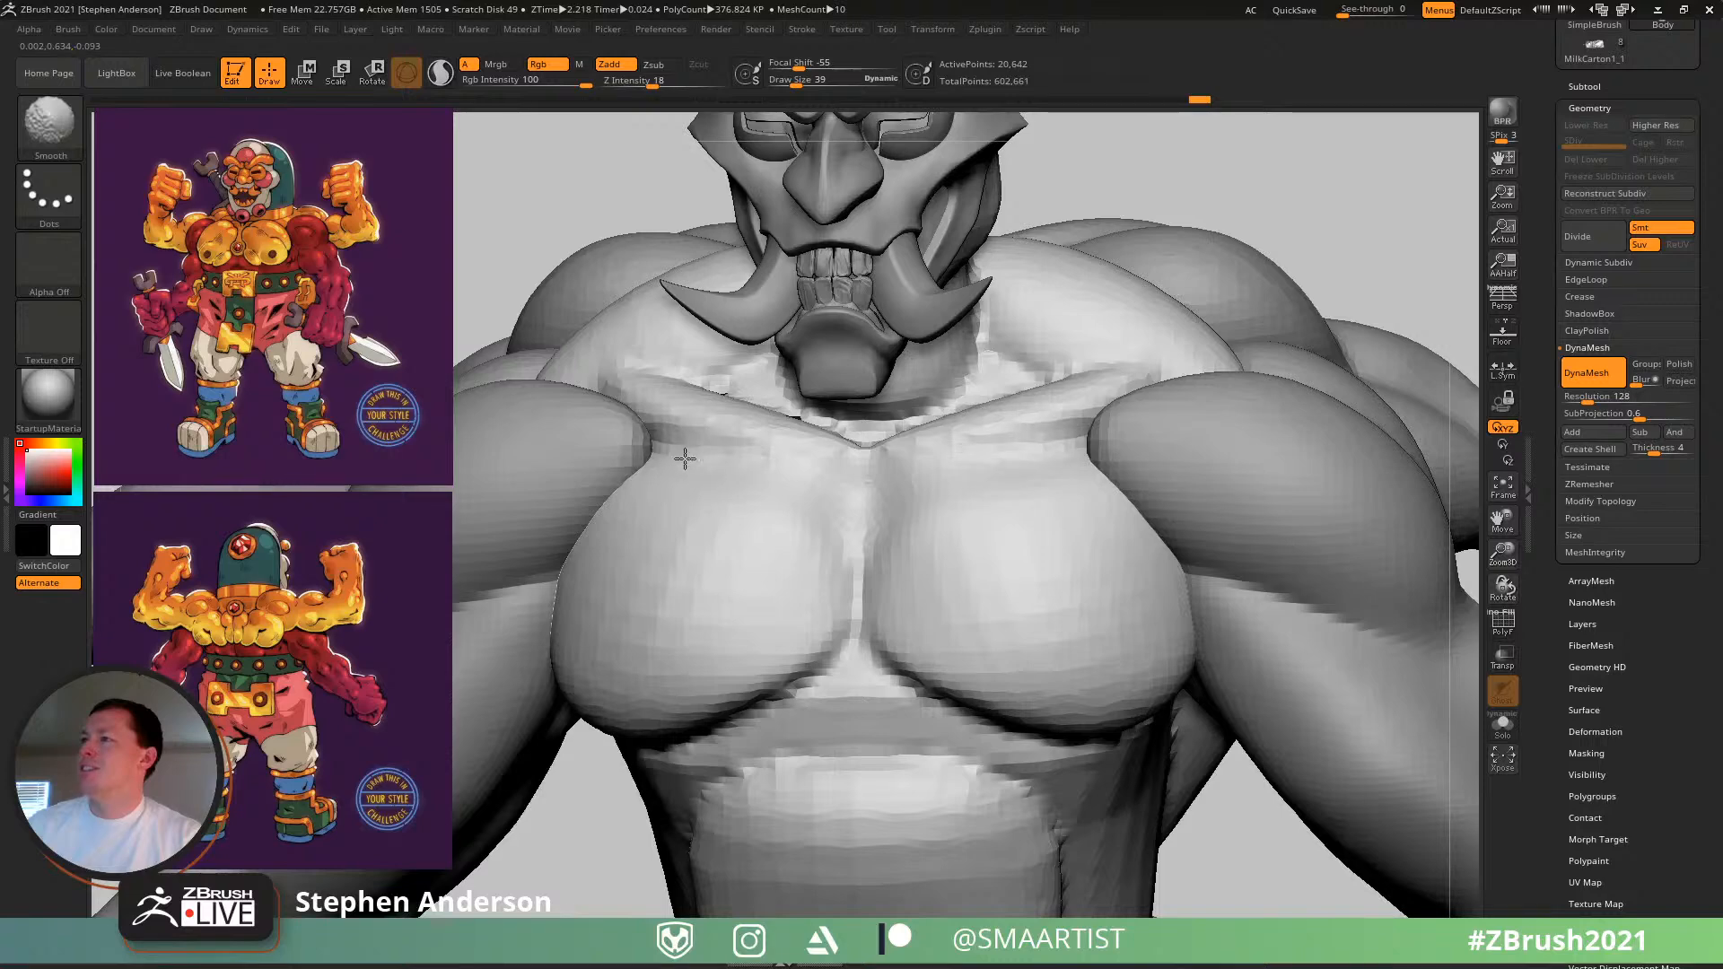
- Smooth the blocky surface across the pectorals and the groove between them, enlarging the Smooth brush to size 69
shift+drag(856, 544, 834, 627)
mouse_move(789, 577)
right_down()
mouse_move(870, 565)
mouse_move(870, 519)
right_up()
key(s)
drag(870, 519, 897, 519)
key(shift)
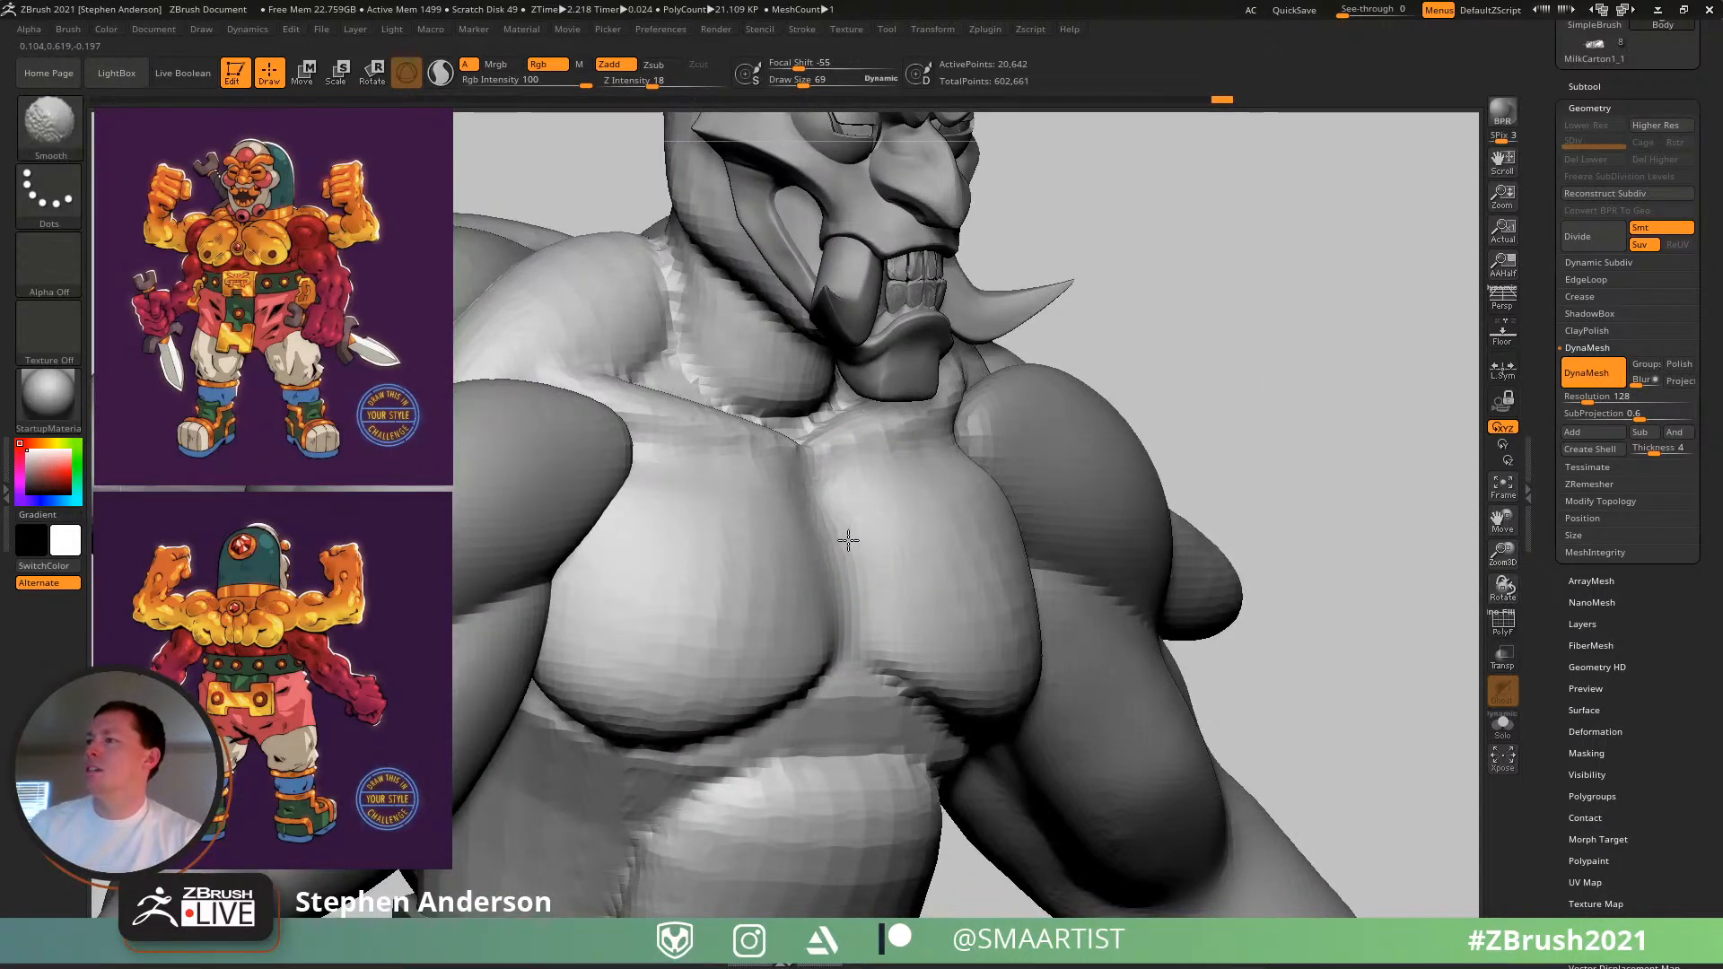
shift+drag(922, 590, 954, 618)
shift+drag(865, 569, 625, 630)
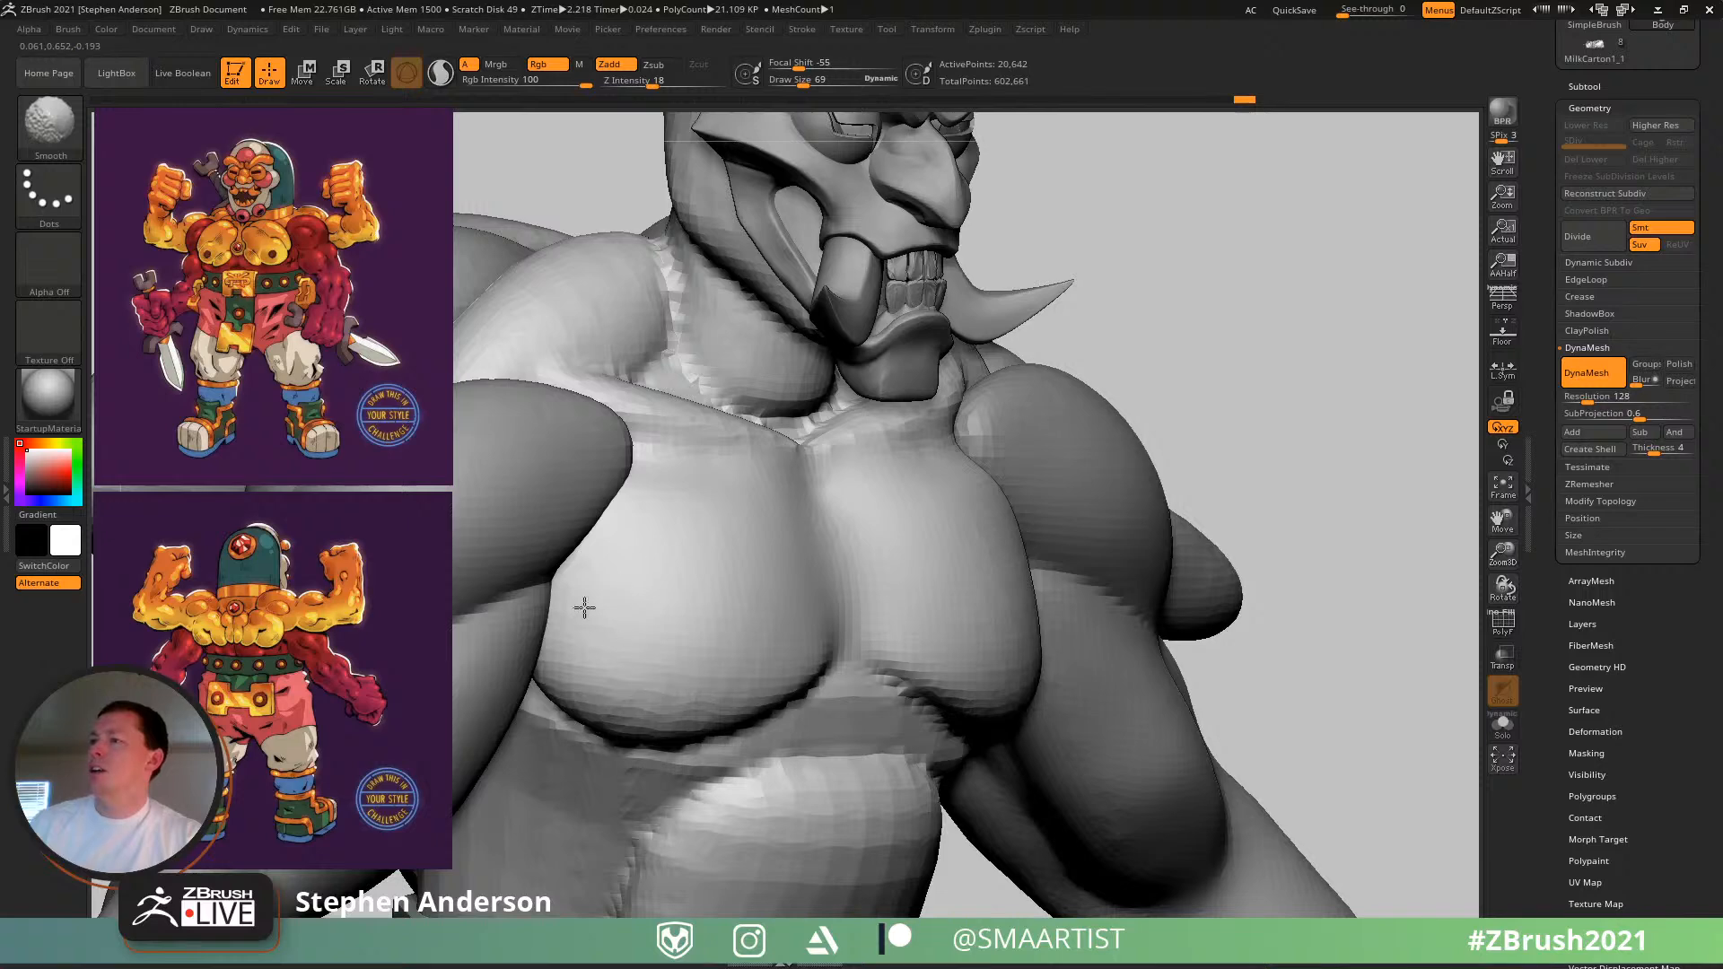
shift+drag(682, 491, 758, 495)
- Smooth the rough area where the neck meets the collarbone and trapezius with a brush size of 48
right_drag(717, 497, 808, 507)
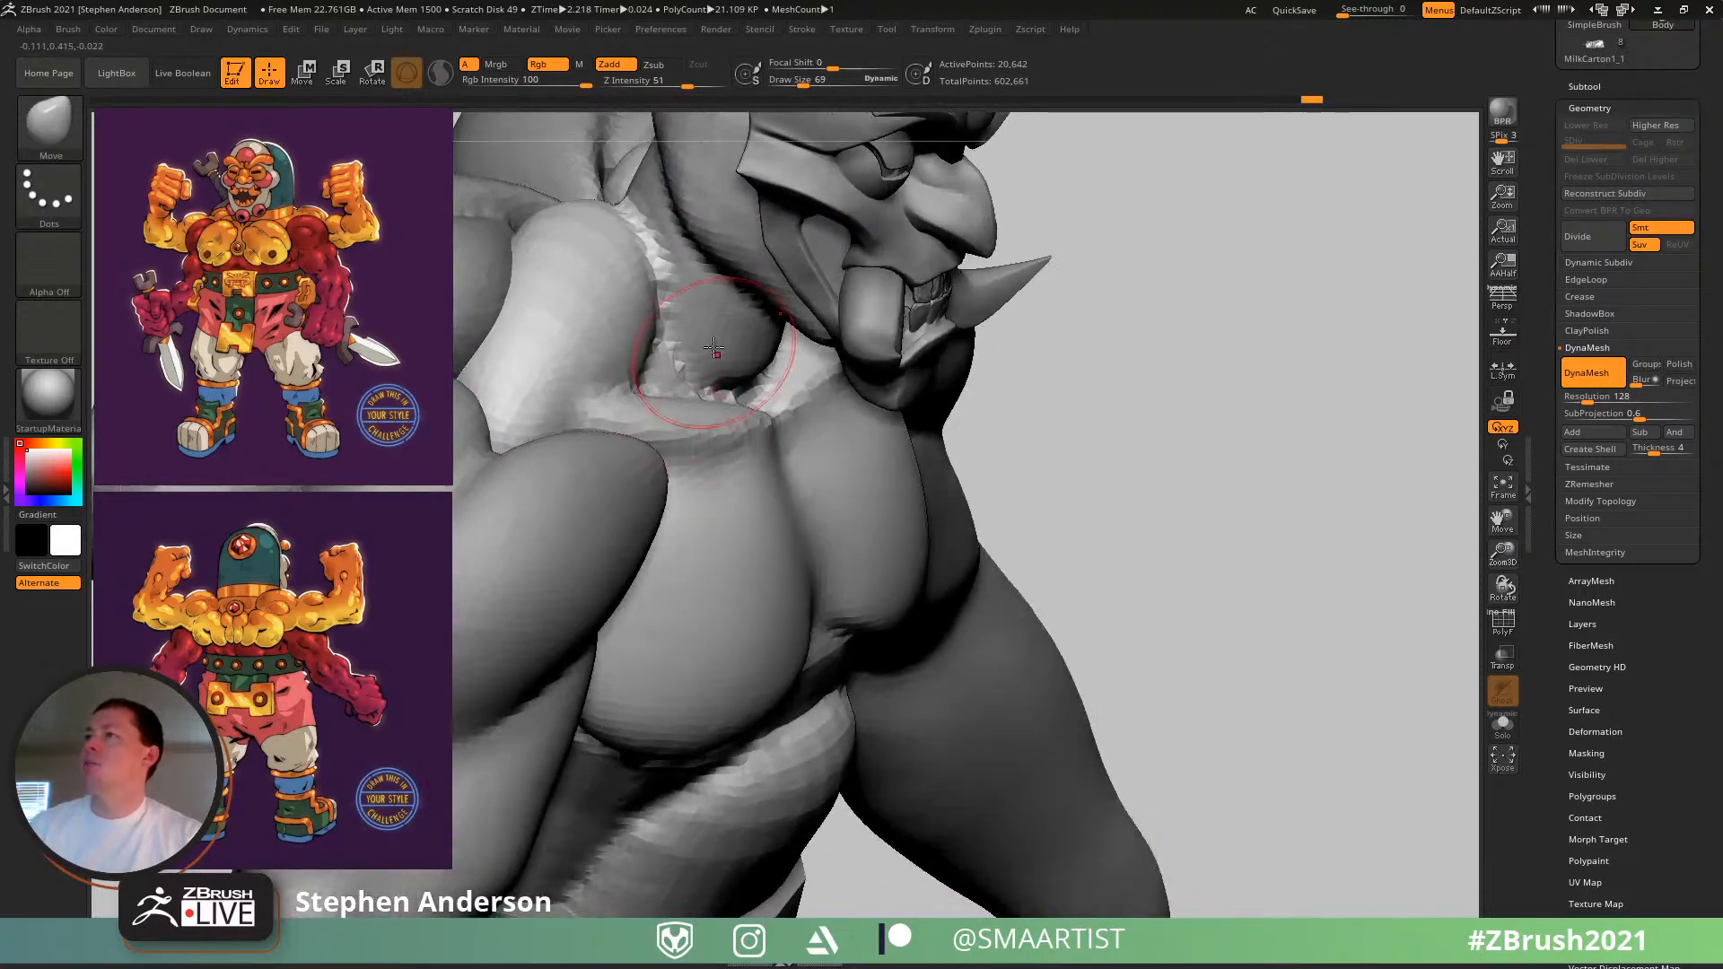
key(s)
drag(699, 346, 694, 346)
right_drag(707, 344, 662, 347)
shift+drag(662, 348, 763, 400)
- Isolate the torso subtool and smooth the stepped transition from the back of the neck into the trapezius
mouse_move(774, 395)
right_down()
mouse_move(737, 332)
mouse_move(863, 490)
mouse_move(834, 489)
mouse_move(895, 491)
right_up()
click(1507, 728)
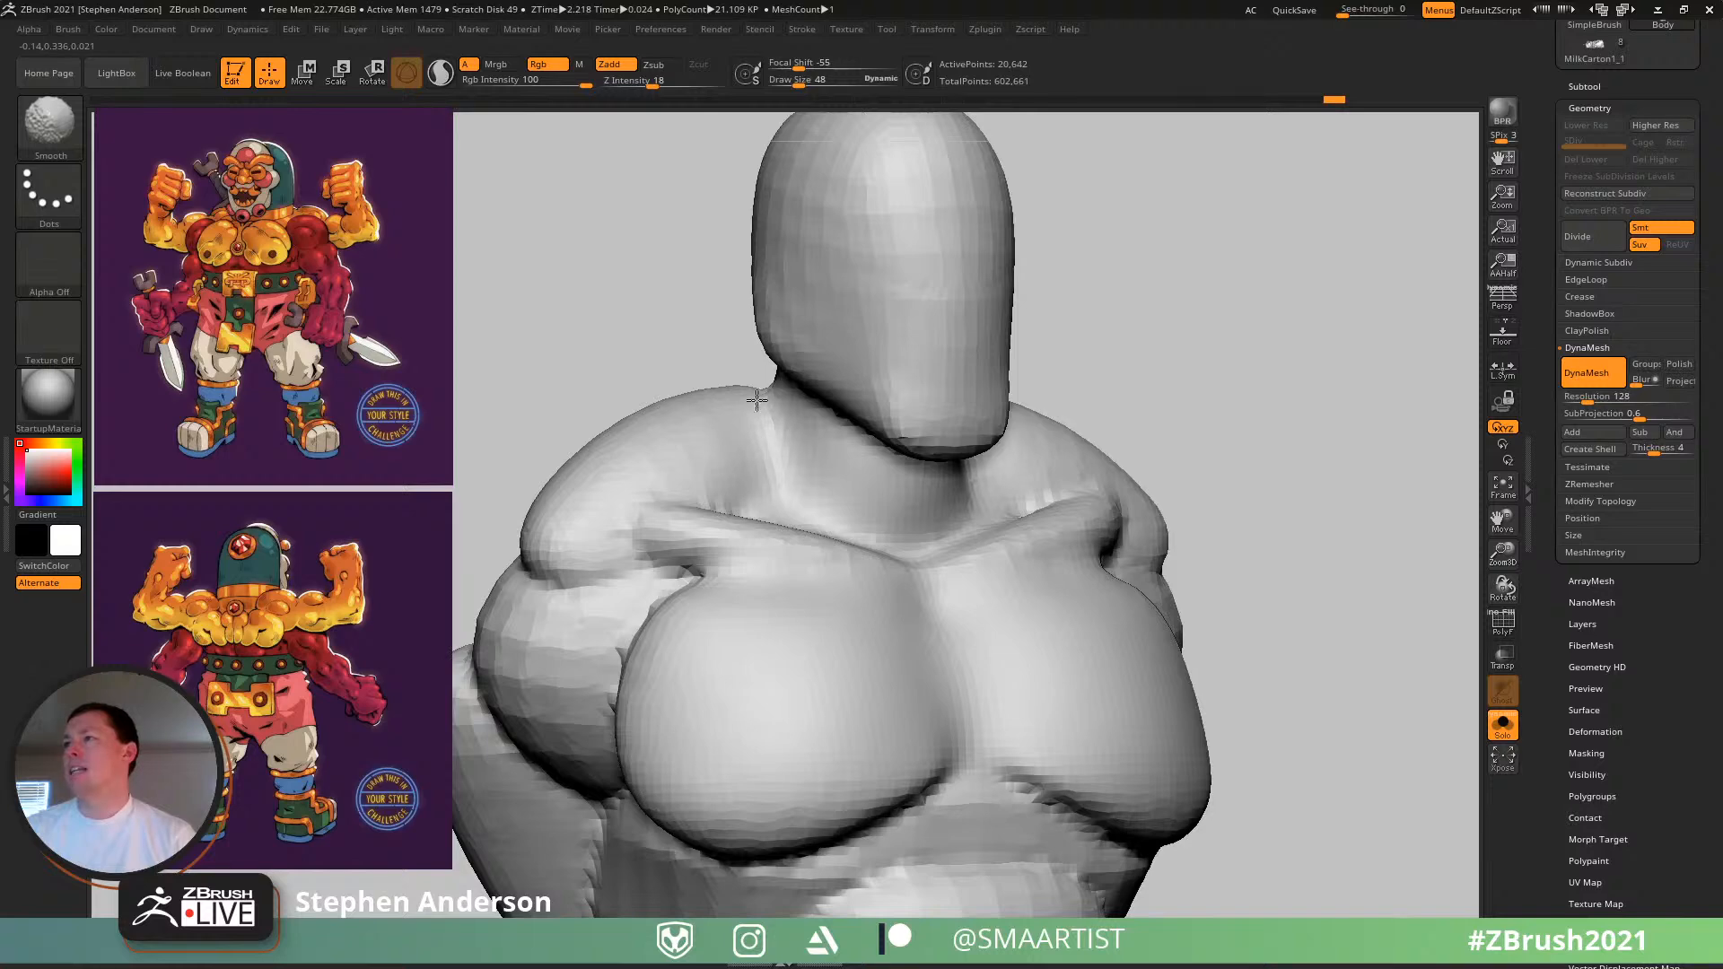
right_drag(742, 412, 656, 392)
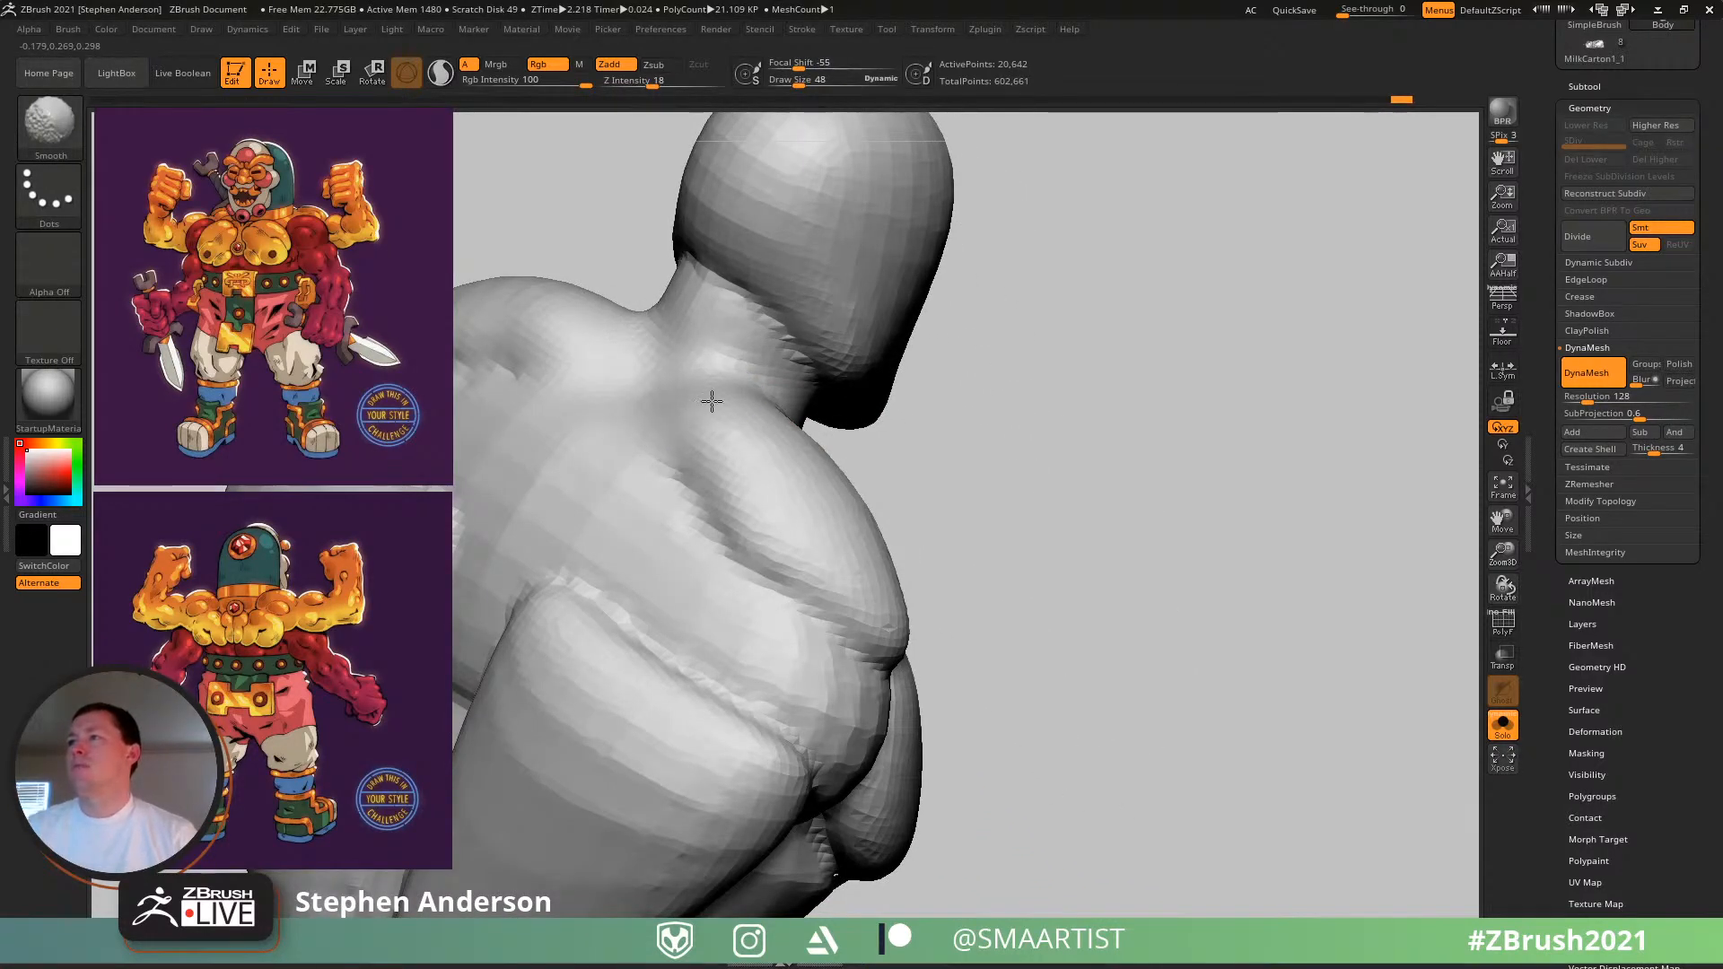
shift+drag(701, 393, 696, 305)
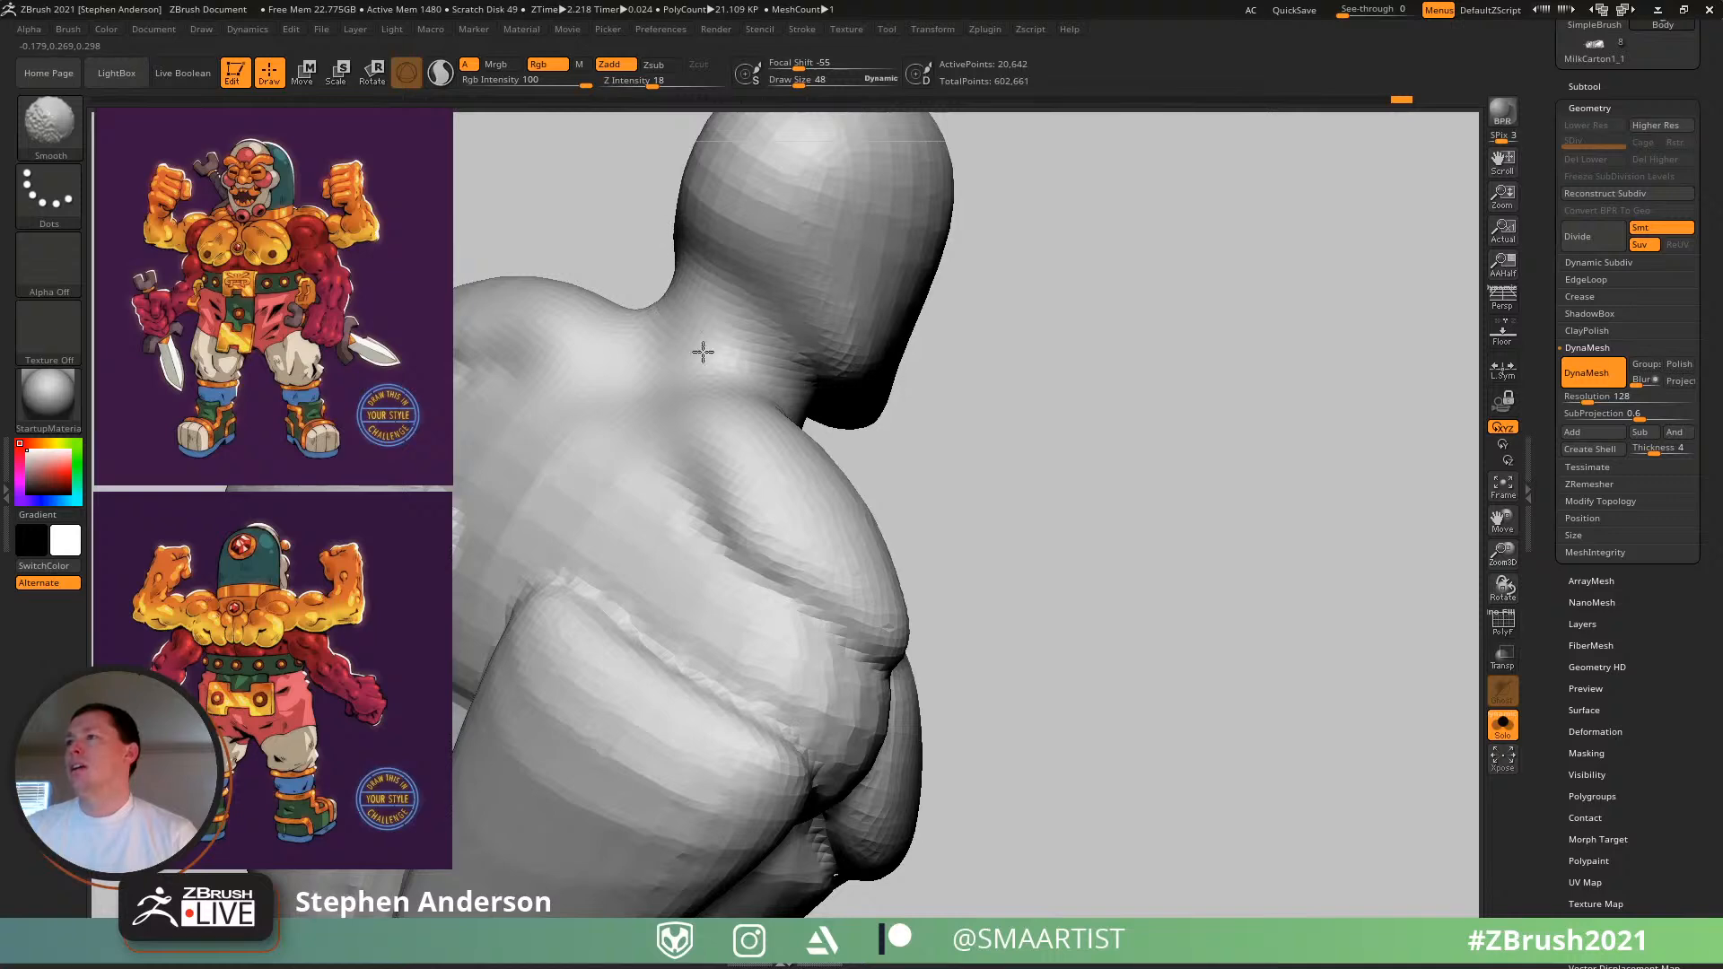
- Smooth the back, the lat edges and the creases beside the spine with a brush size of 104
mouse_move(770, 608)
right_down()
mouse_move(992, 500)
mouse_move(939, 485)
right_up()
mouse_move(940, 485)
shift+mouse_down()
mouse_move(750, 596)
mouse_move(763, 635)
shift+mouse_up()
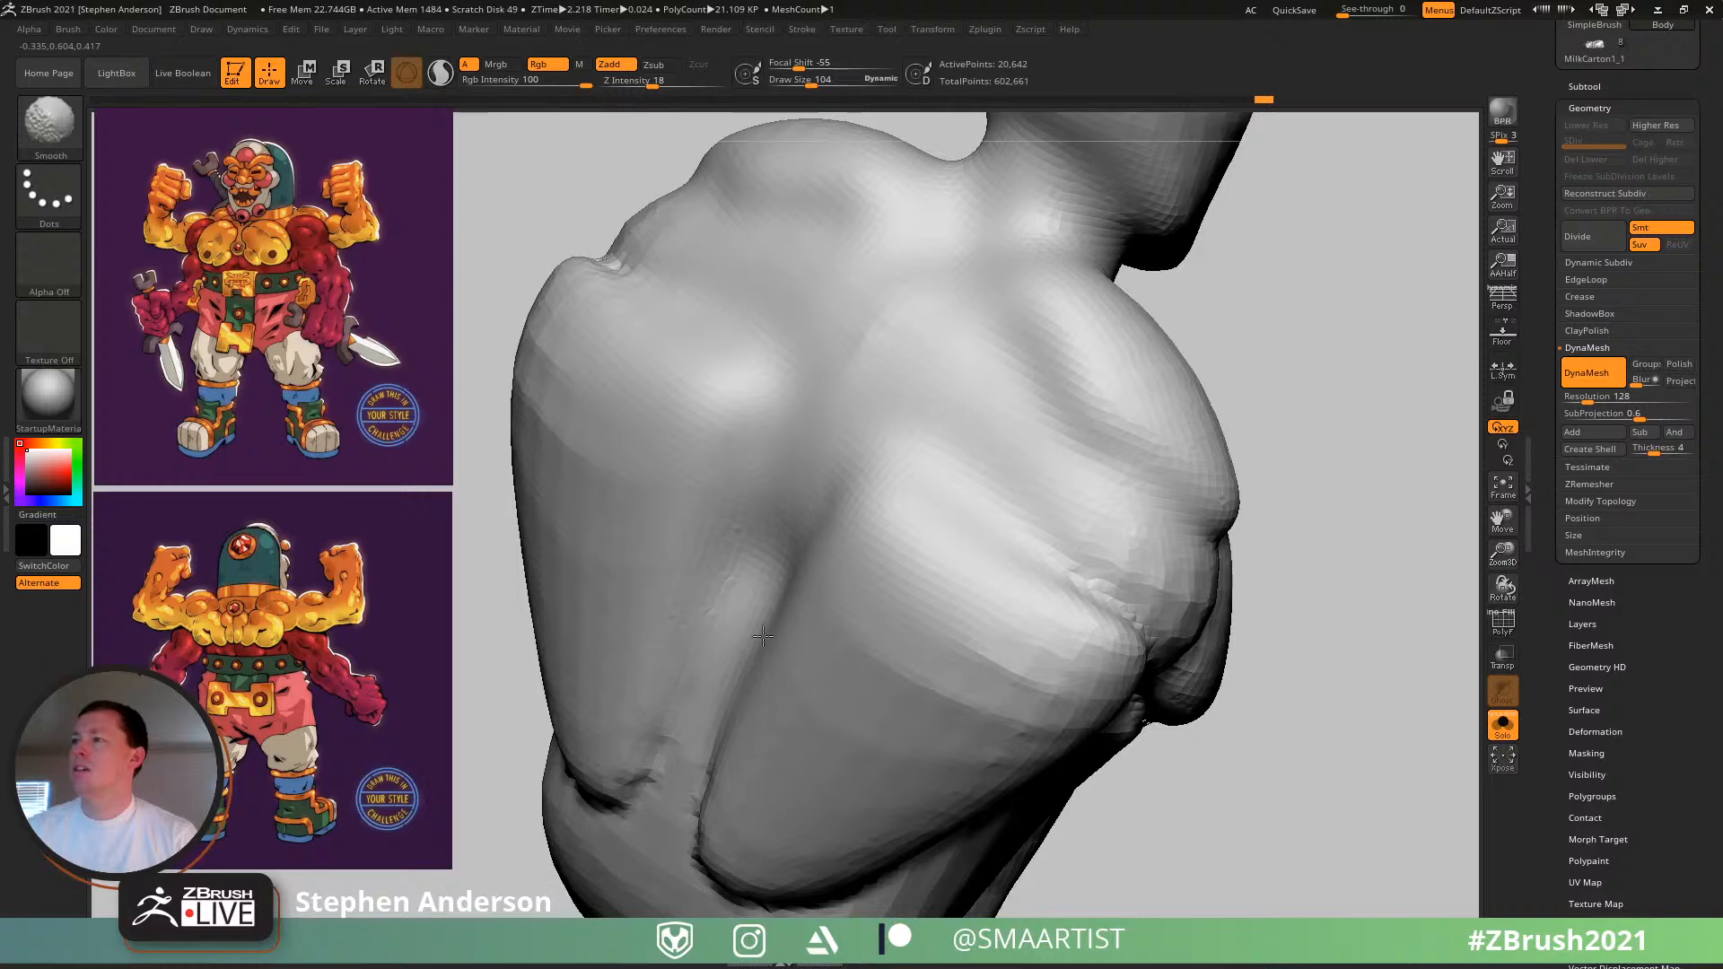
shift+drag(755, 721, 709, 852)
shift+drag(1113, 593, 1070, 622)
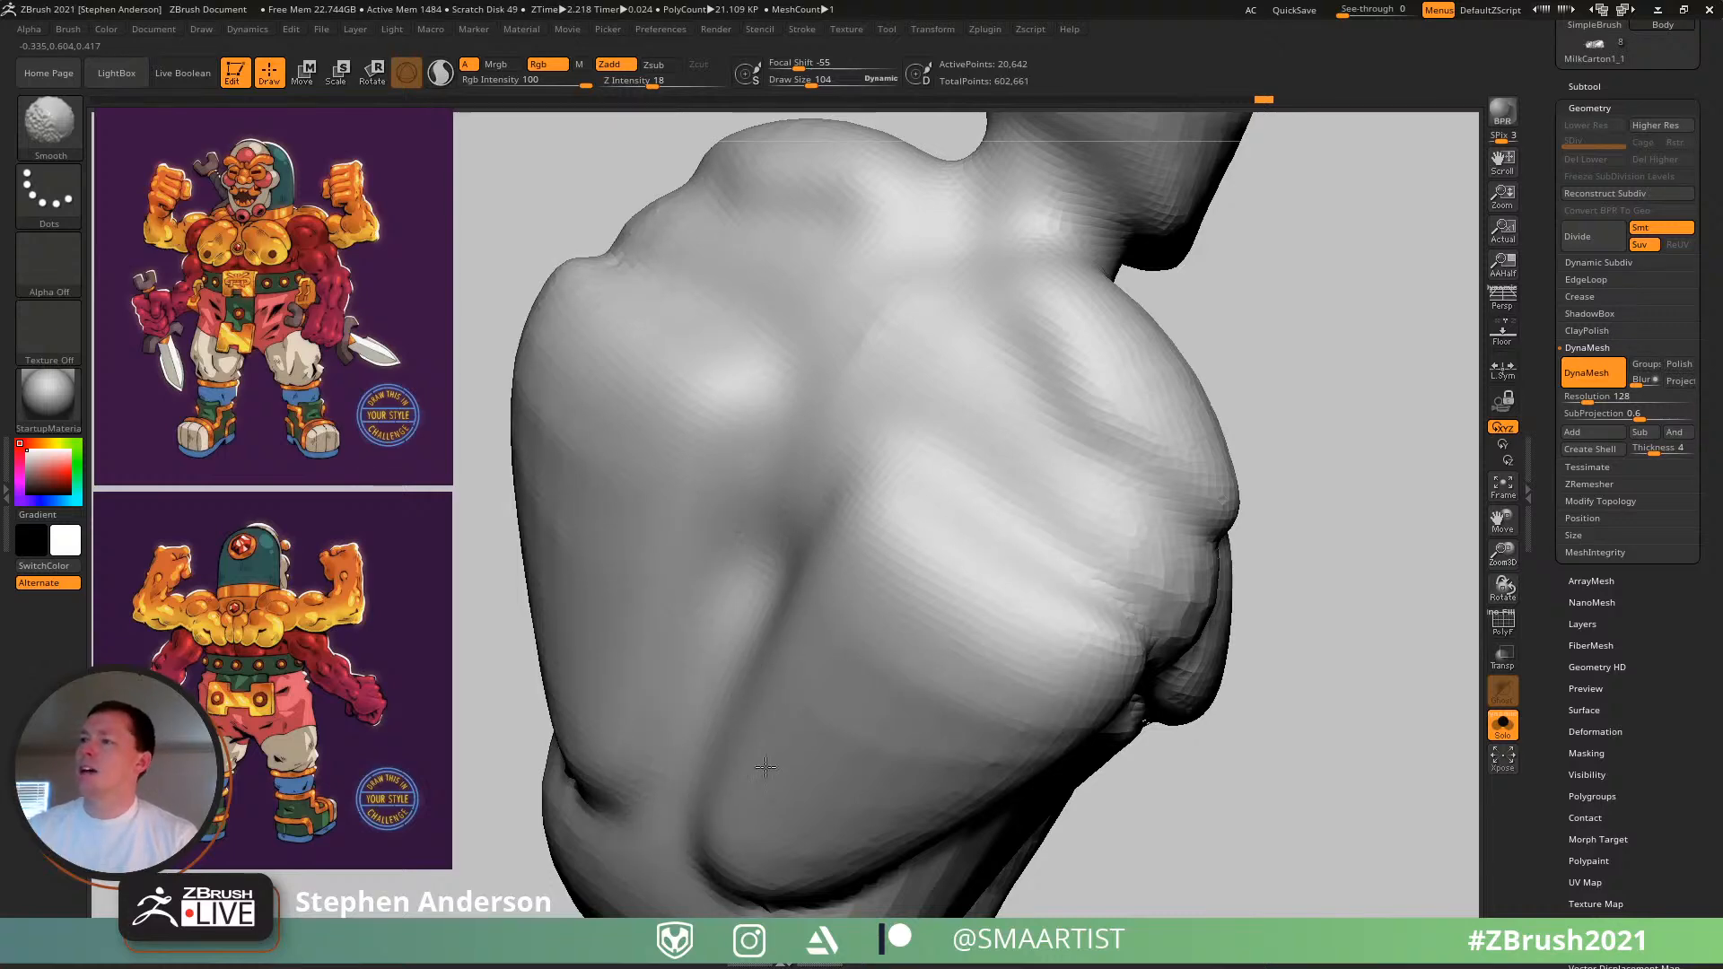
shift+drag(766, 767, 765, 822)
mouse_move(815, 692)
ctrl+right_down()
mouse_move(826, 407)
mouse_move(789, 430)
mouse_move(923, 457)
mouse_move(904, 468)
ctrl+right_up()
shift+drag(808, 507, 753, 561)
- Smooth the hard upper edge of the abdomen block where it meets the ribcage
mouse_move(712, 470)
right_down()
mouse_move(788, 395)
mouse_move(807, 481)
mouse_move(853, 438)
right_up()
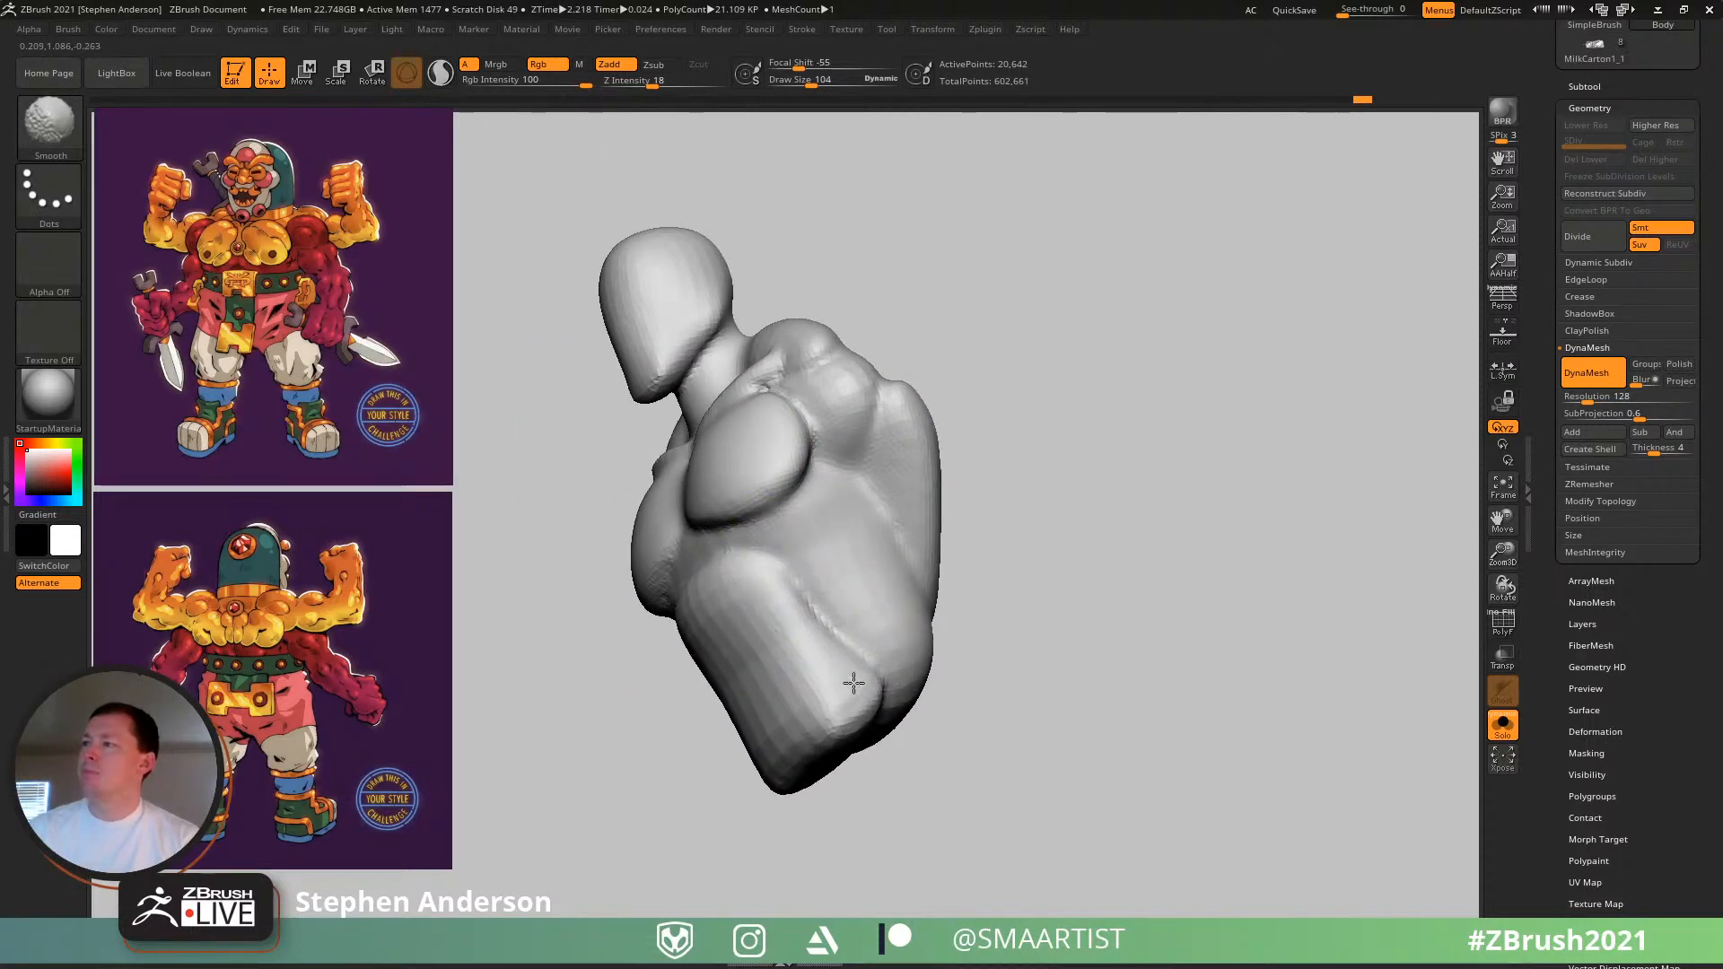
mouse_move(736, 671)
right_down()
mouse_move(807, 642)
mouse_move(690, 658)
right_up()
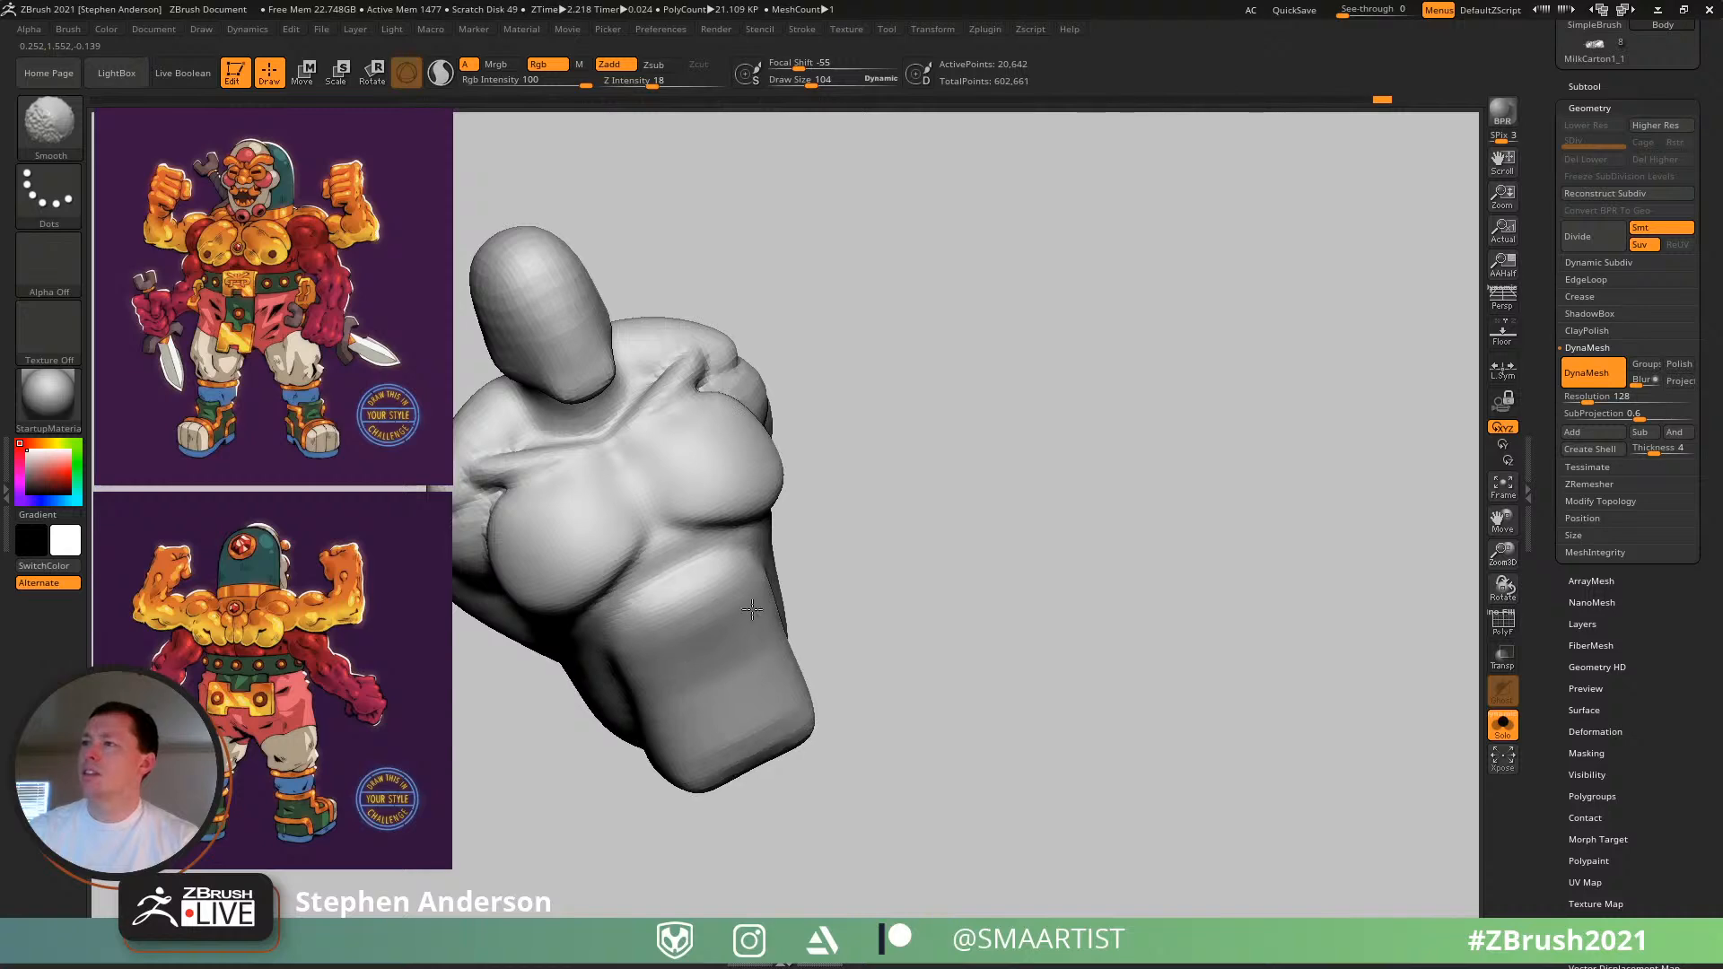
shift+drag(752, 610, 697, 581)
- Build up the ribcage area just beneath the pectorals using the Clay brush at size 81
mouse_move(698, 582)
right_down()
mouse_move(673, 584)
mouse_move(765, 616)
mouse_move(1067, 570)
mouse_move(1084, 452)
mouse_move(1003, 550)
mouse_move(1023, 654)
right_up()
key(b)
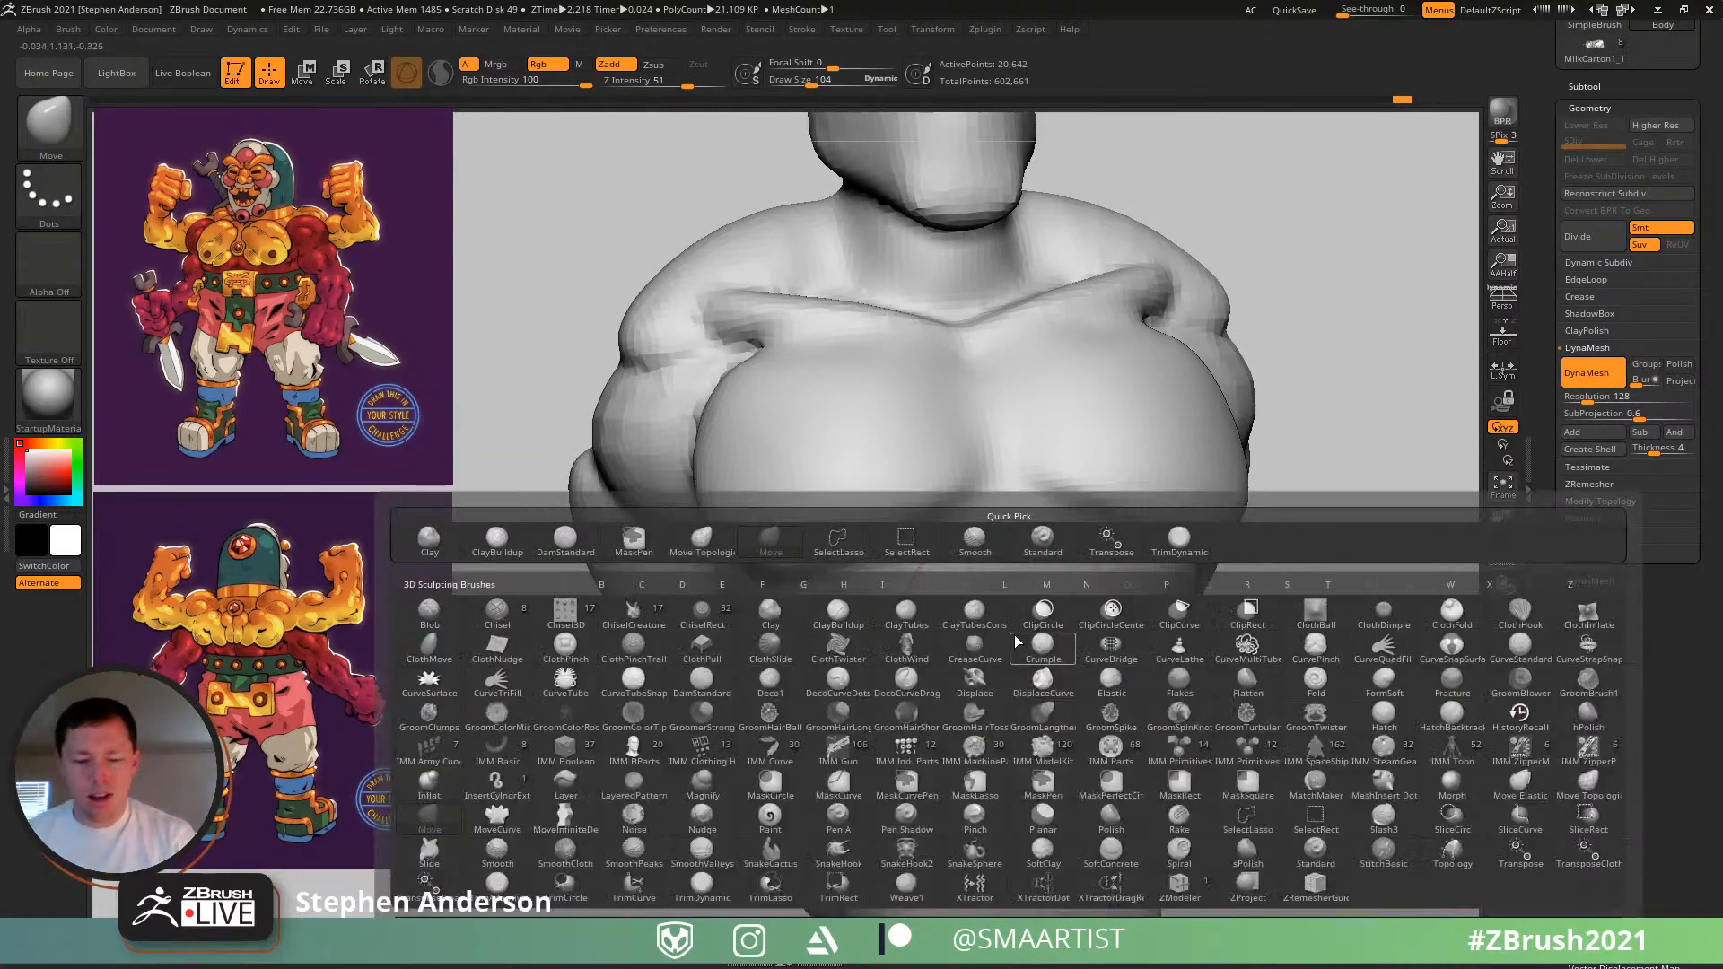
key(c)
key(l)
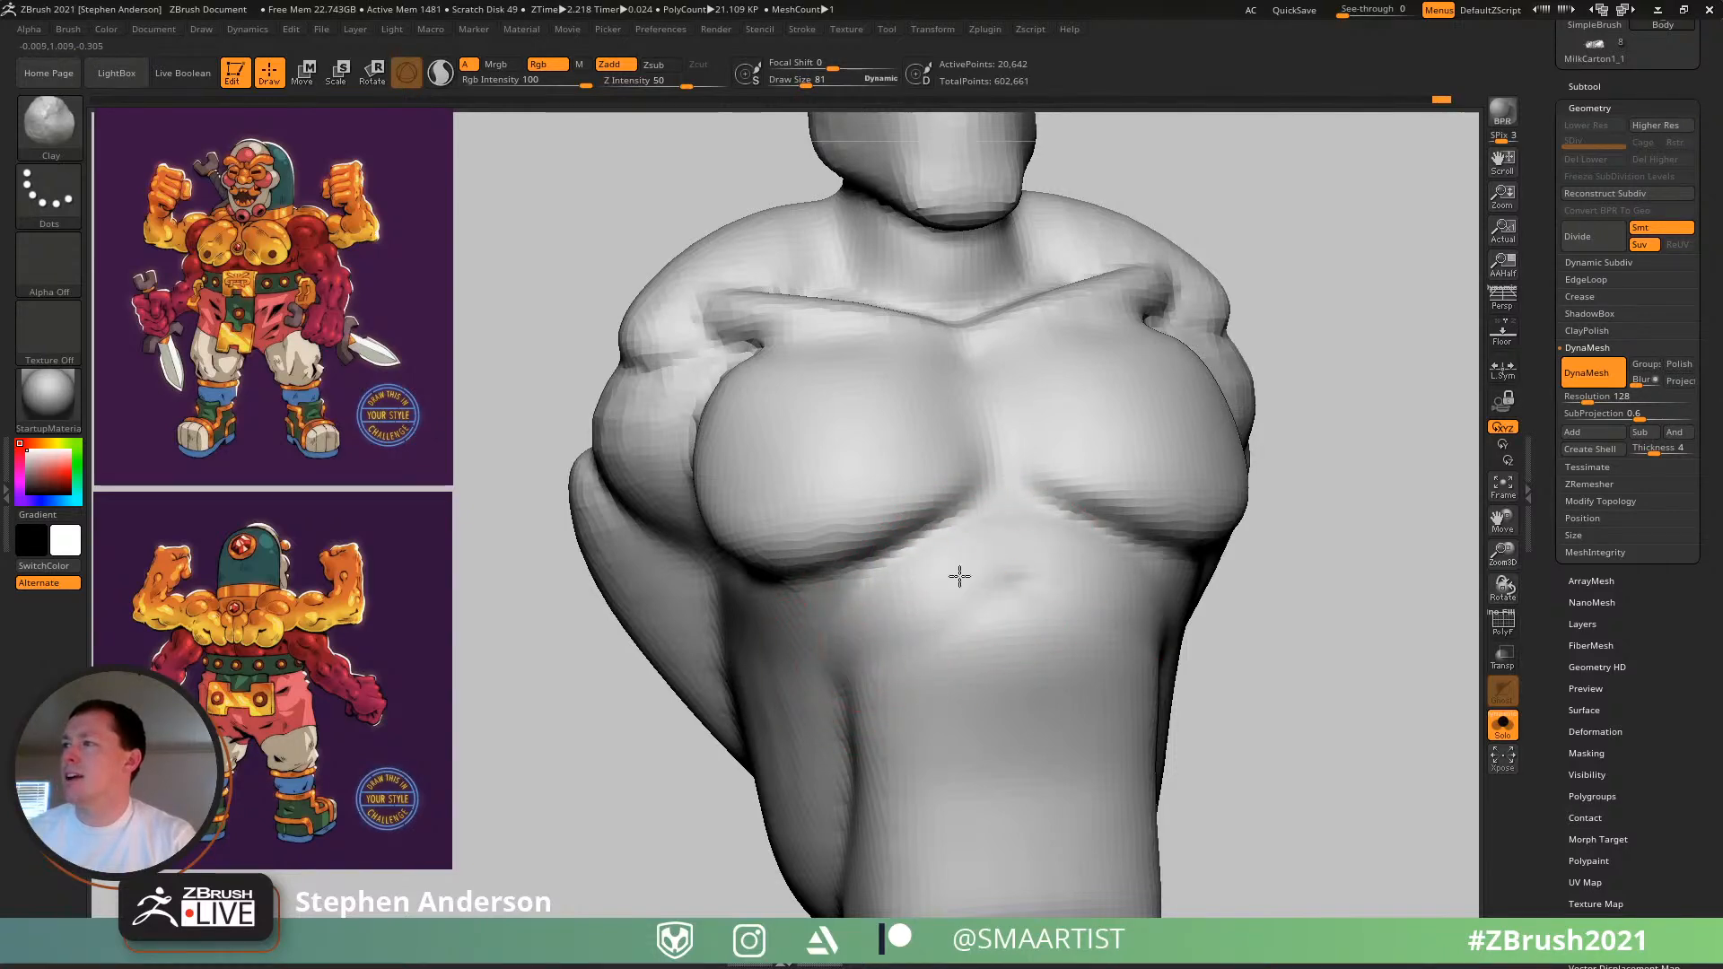
right_drag(869, 670, 973, 593)
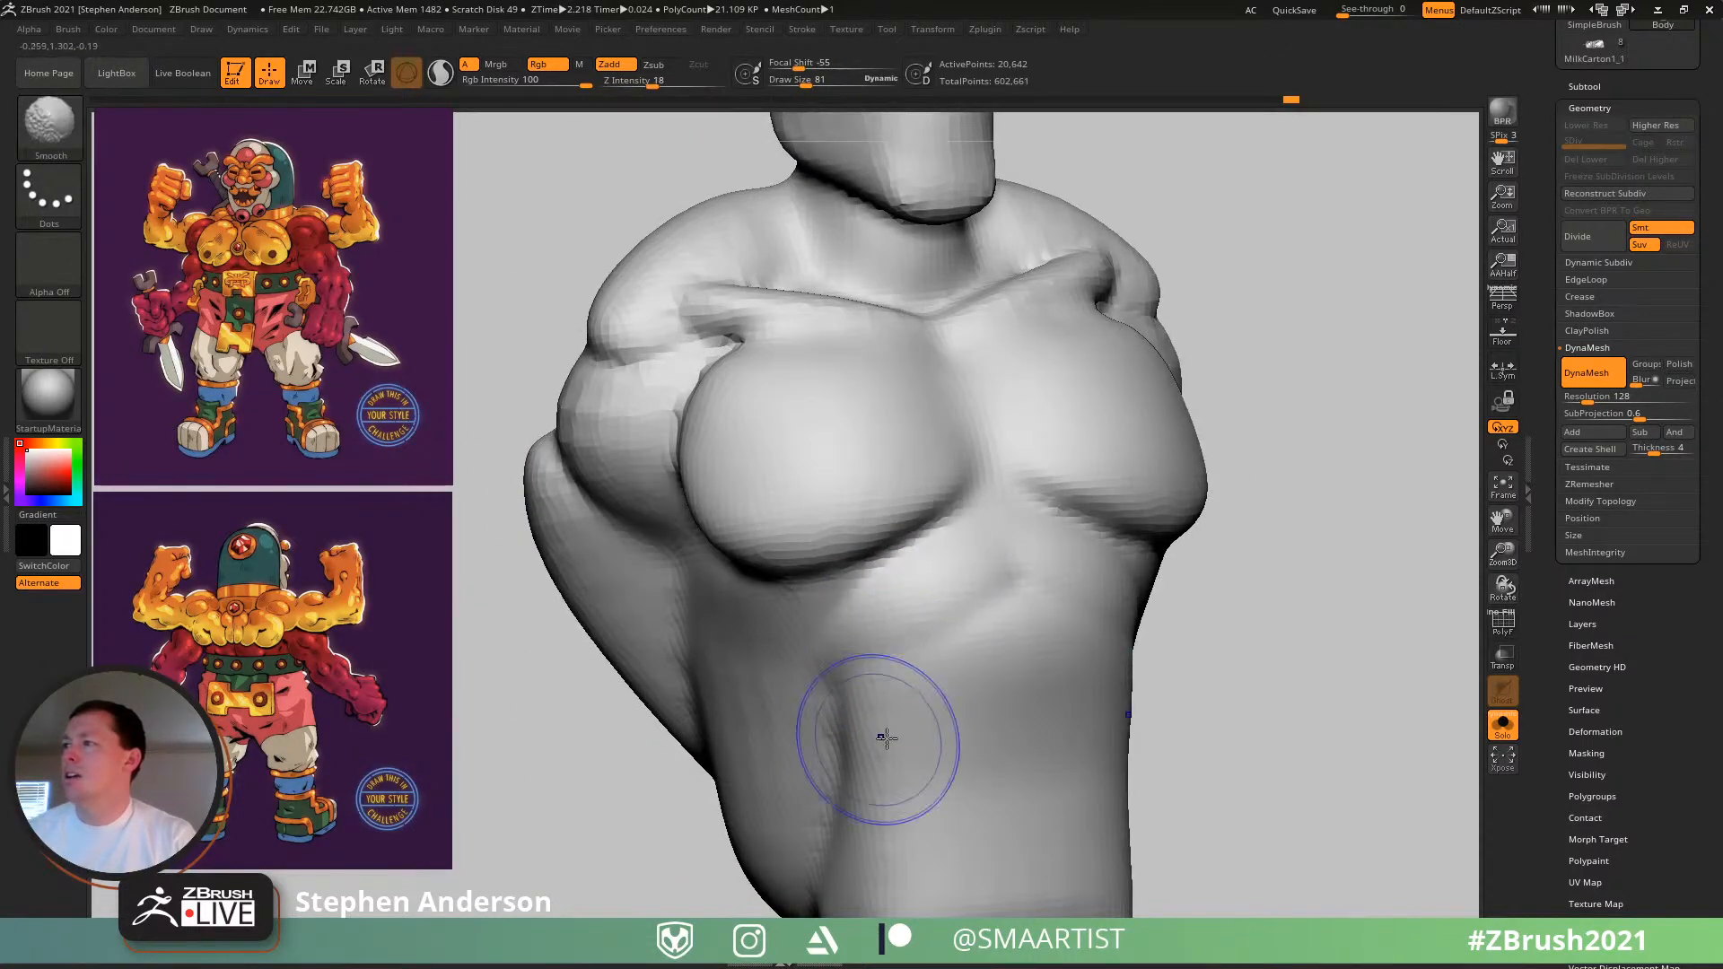
- Sculpt stacked serratus muscles along the side of the ribs with the Clay brush at size 54, and soften the uppermost one
mouse_move(906, 741)
ctrl+right_down()
mouse_move(987, 642)
mouse_move(877, 643)
ctrl+right_up()
mouse_move(1045, 624)
right_down()
mouse_move(1023, 626)
mouse_move(1032, 677)
right_up()
mouse_move(1032, 678)
right_down()
mouse_move(957, 608)
mouse_move(982, 603)
mouse_move(973, 635)
right_up()
key(s)
drag(985, 597, 977, 597)
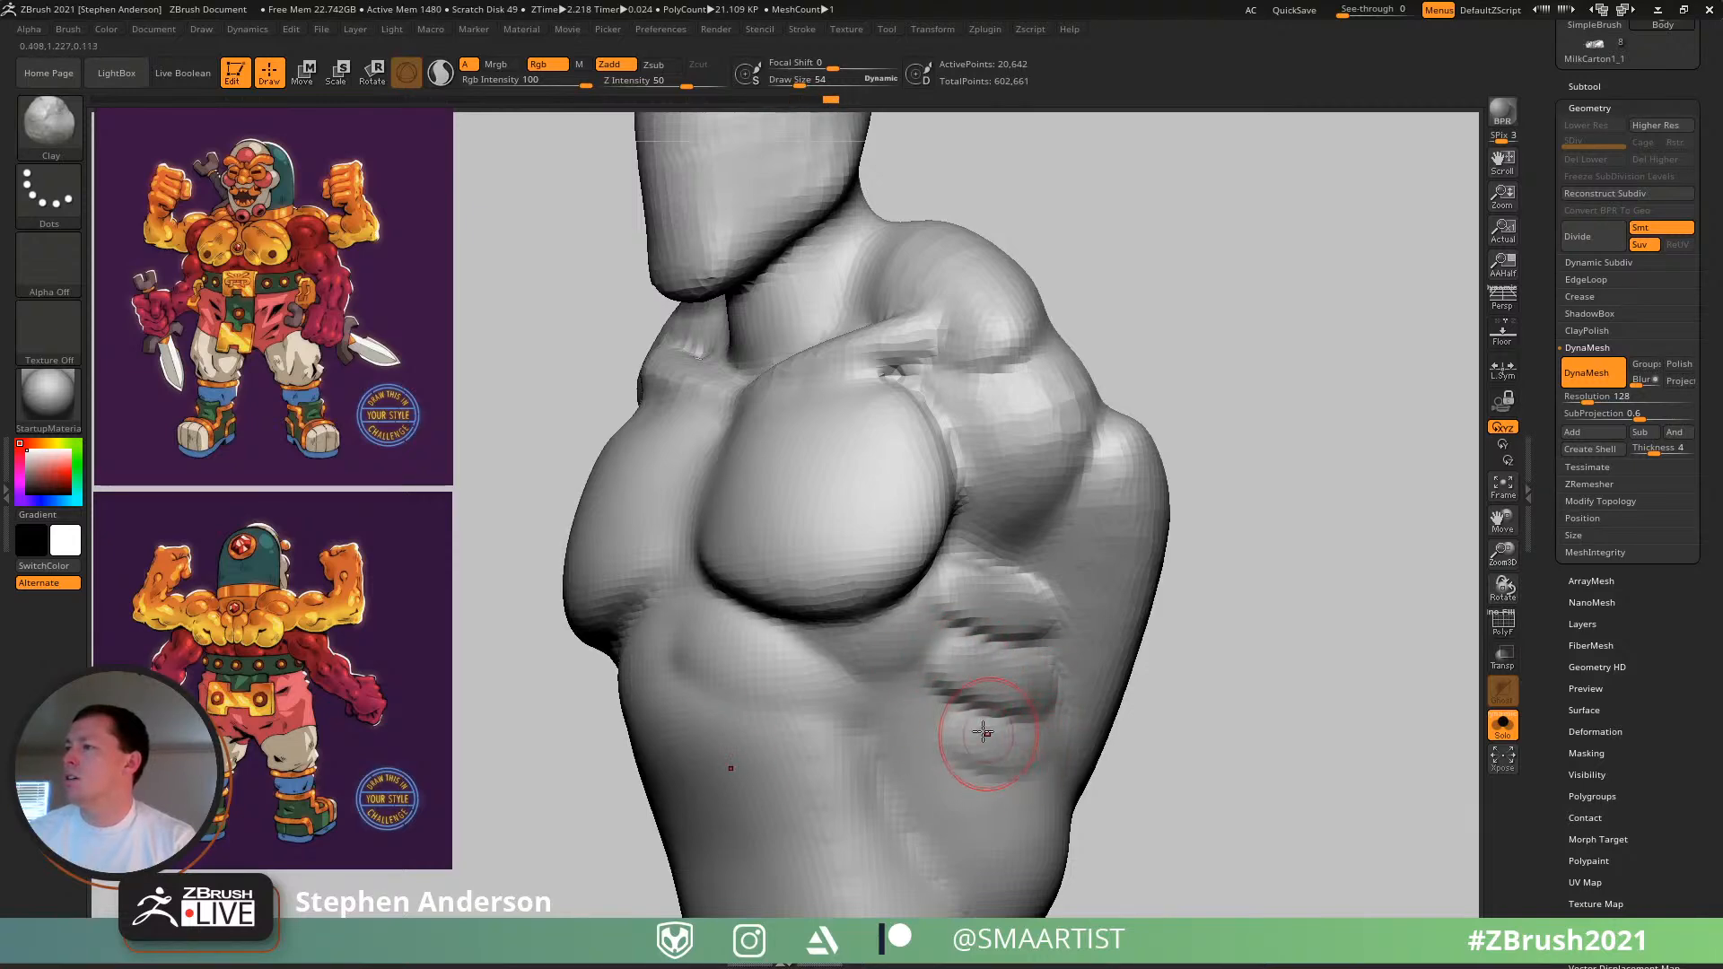
shift+drag(1020, 577, 1004, 597)
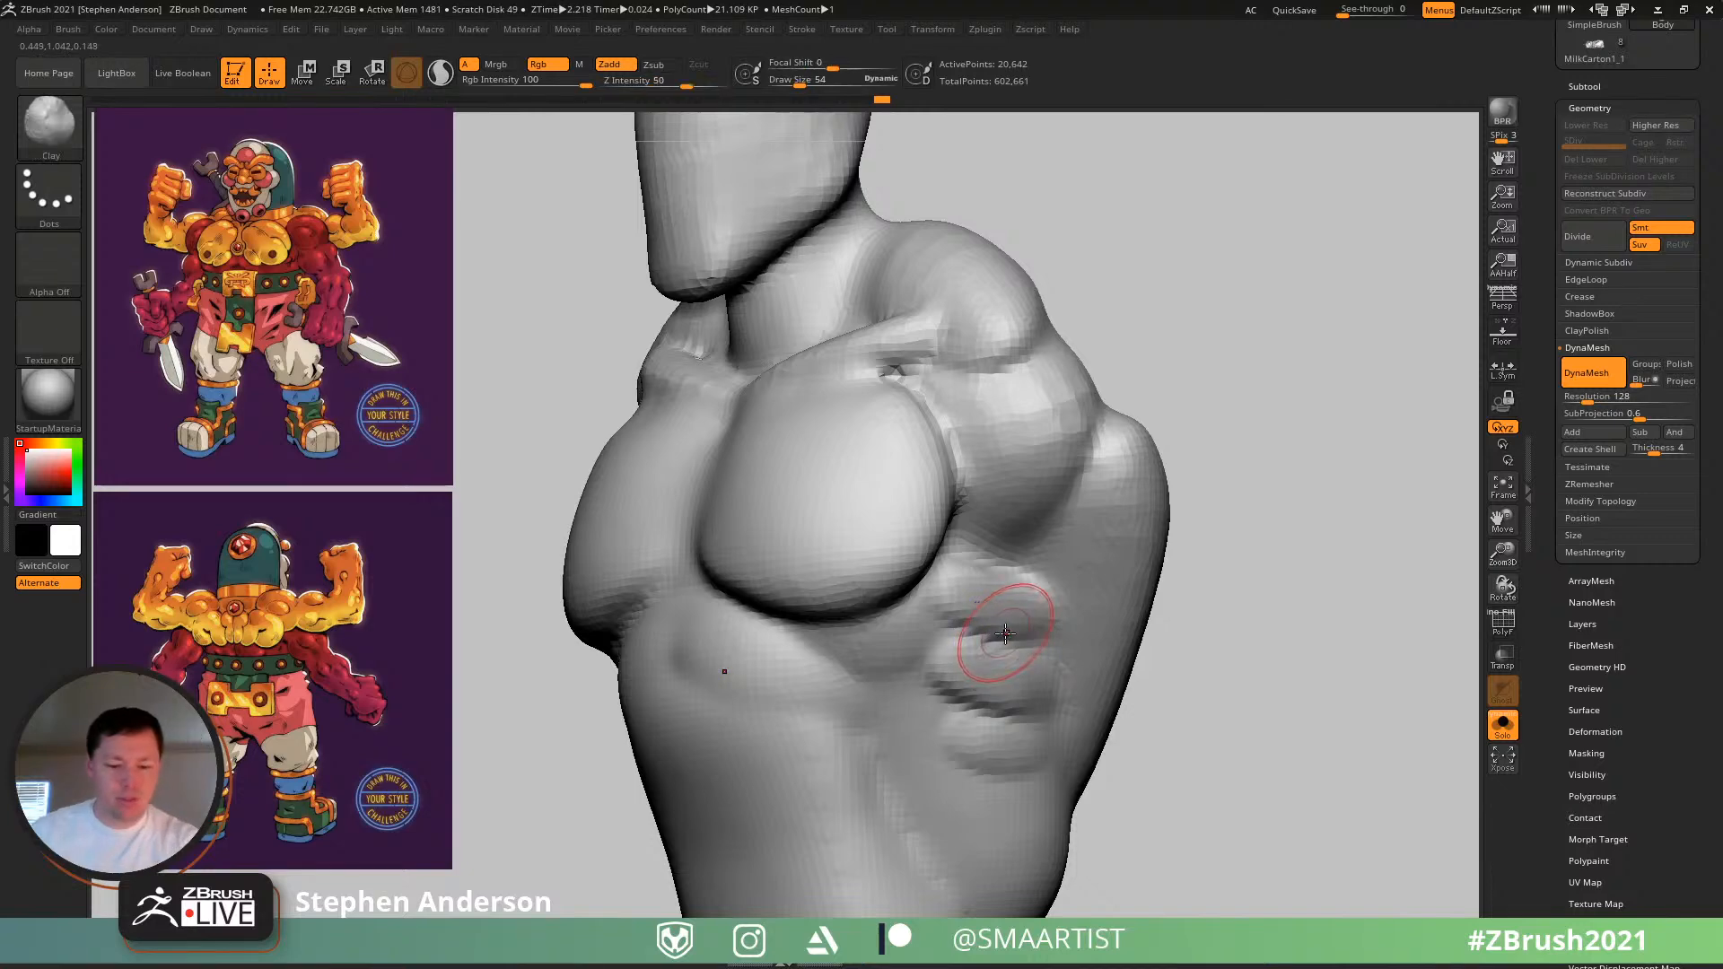
- Carve the creases between and behind the serratus muscles with the DamStandard brush, and lightly smooth the upper muscle
key(b)
key(d)
key(s)
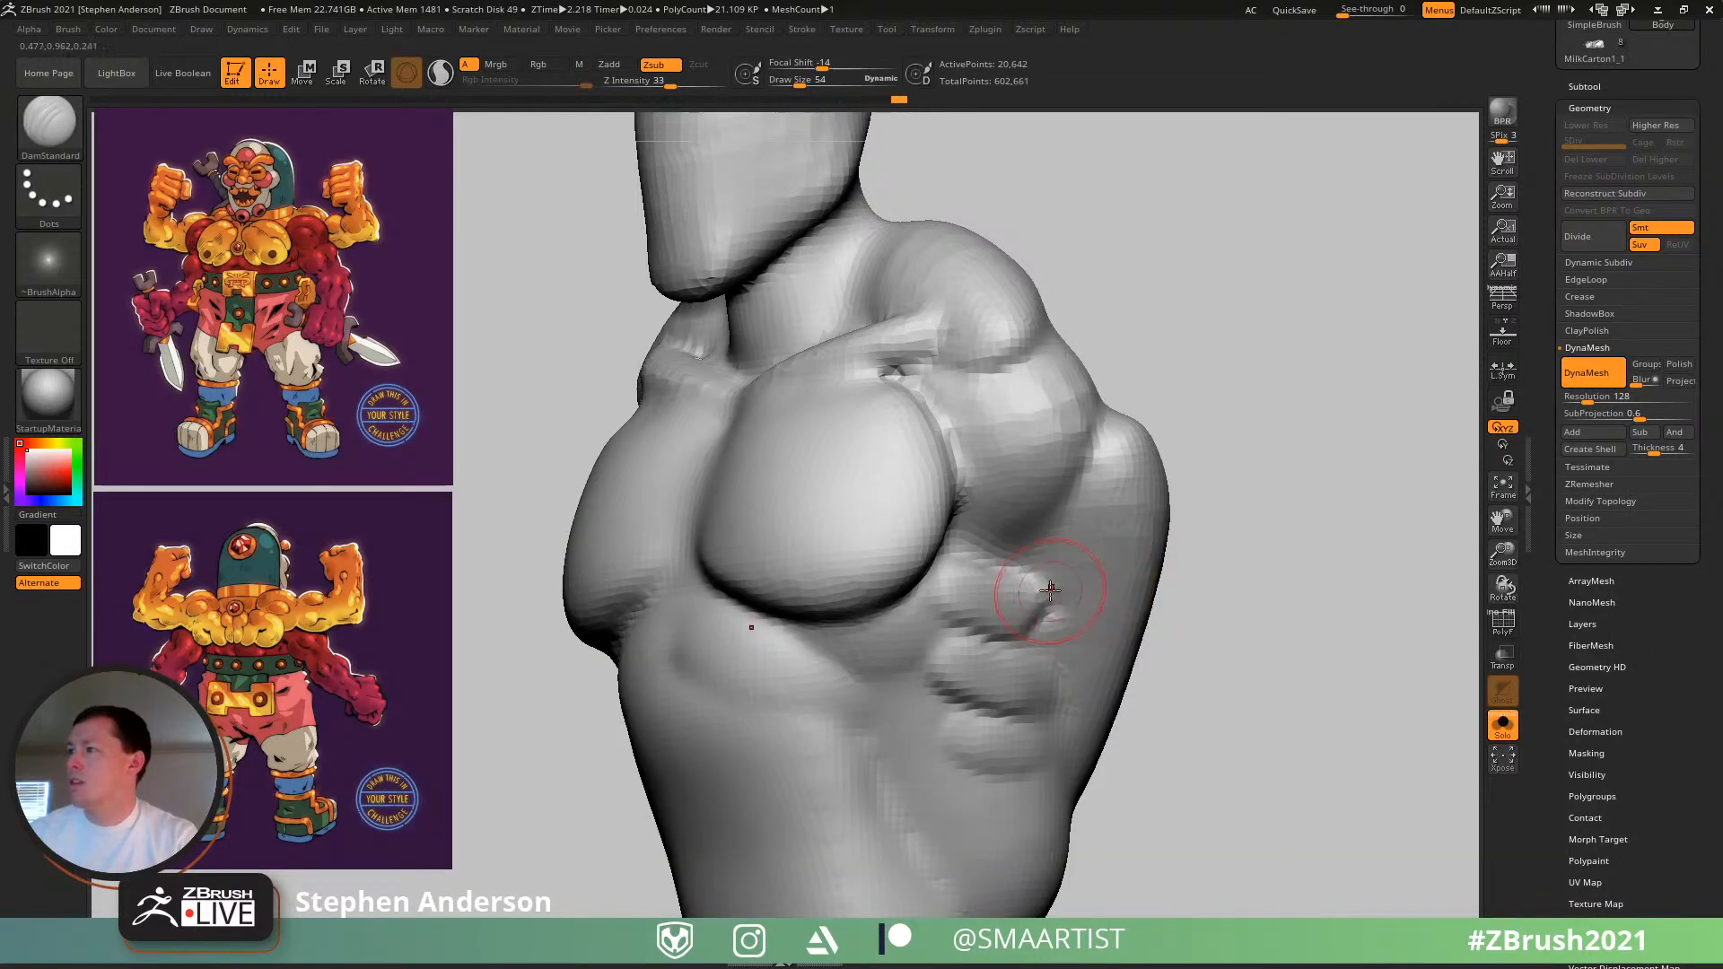
drag(1030, 643, 1027, 648)
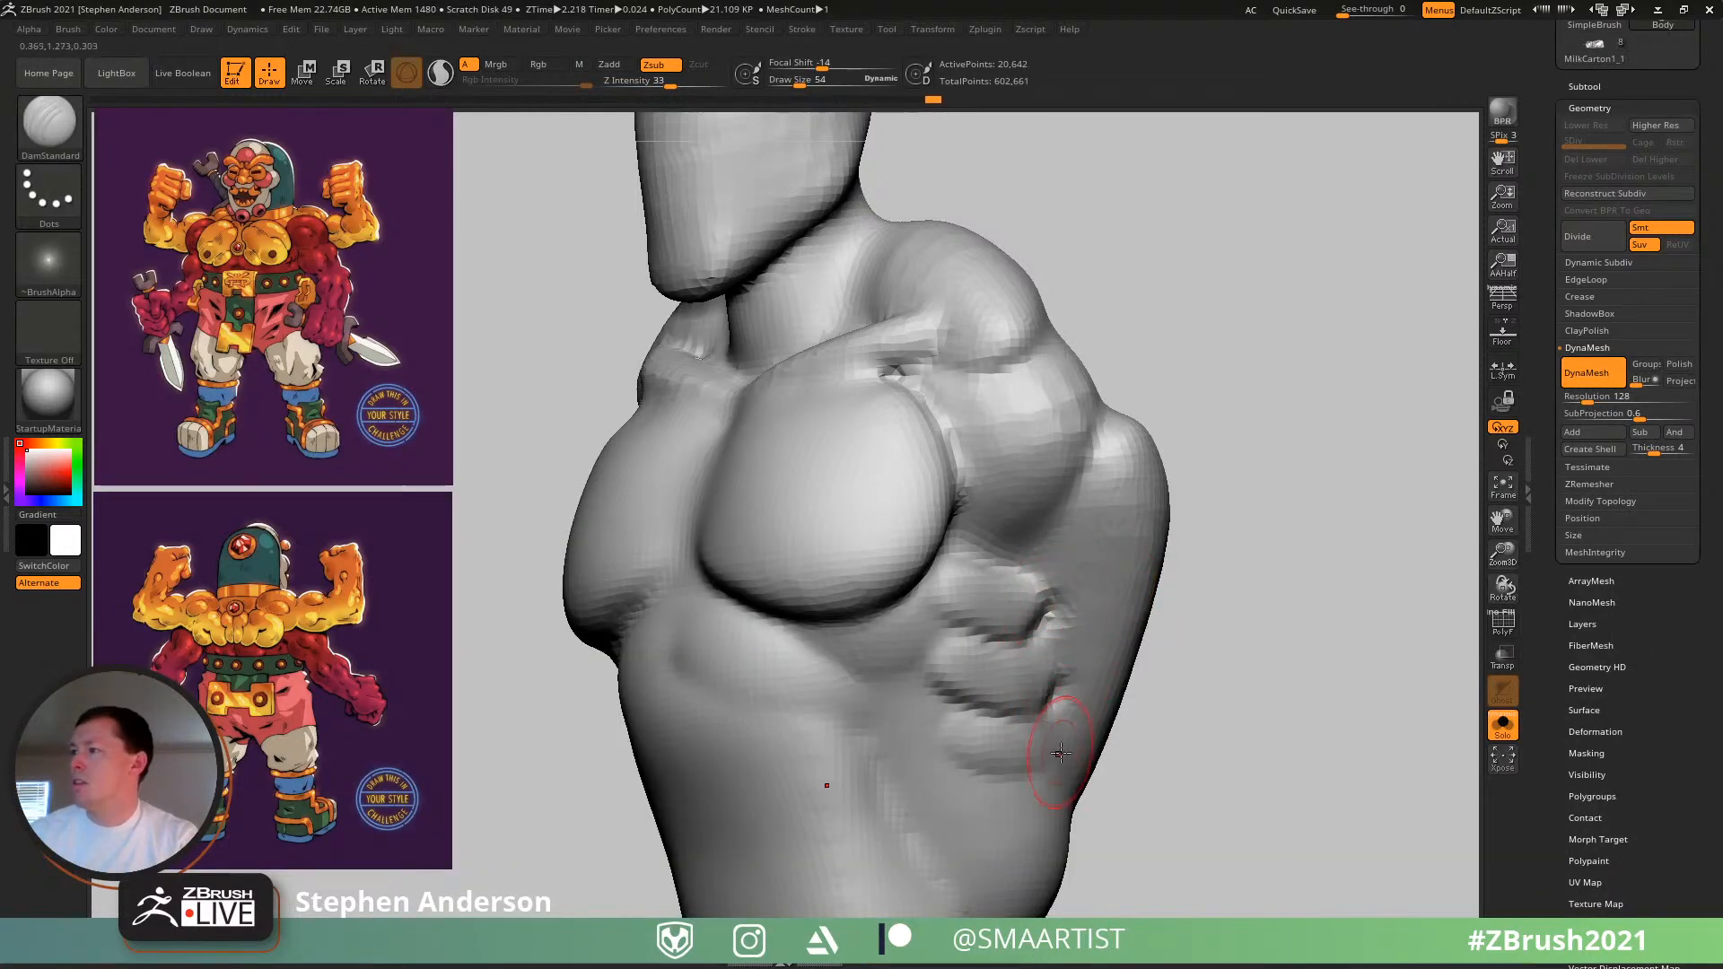
shift+drag(1008, 585, 1028, 619)
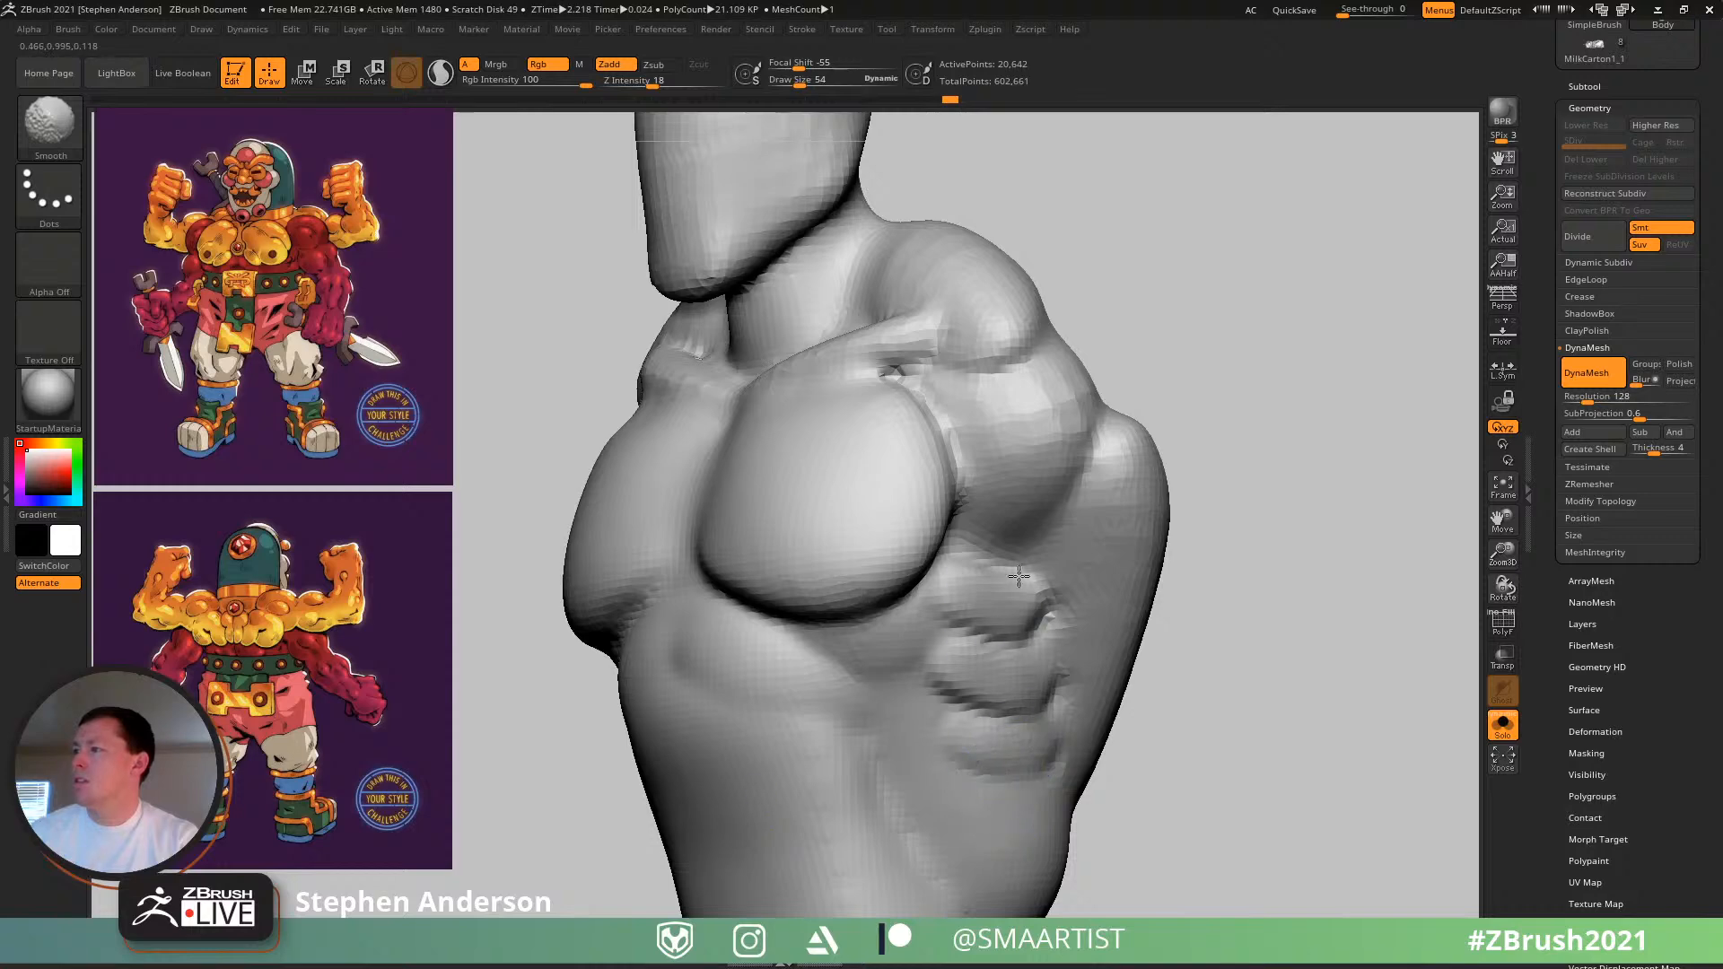
- Reshape the side of the ribcage around the serratus and lat with the Move brush at size 114
mouse_move(1034, 700)
ctrl+right_down()
mouse_move(1035, 558)
mouse_move(1119, 565)
mouse_move(1040, 514)
mouse_move(956, 549)
mouse_move(976, 604)
mouse_move(970, 486)
mouse_move(972, 512)
ctrl+right_up()
key(b)
key(m)
key(v)
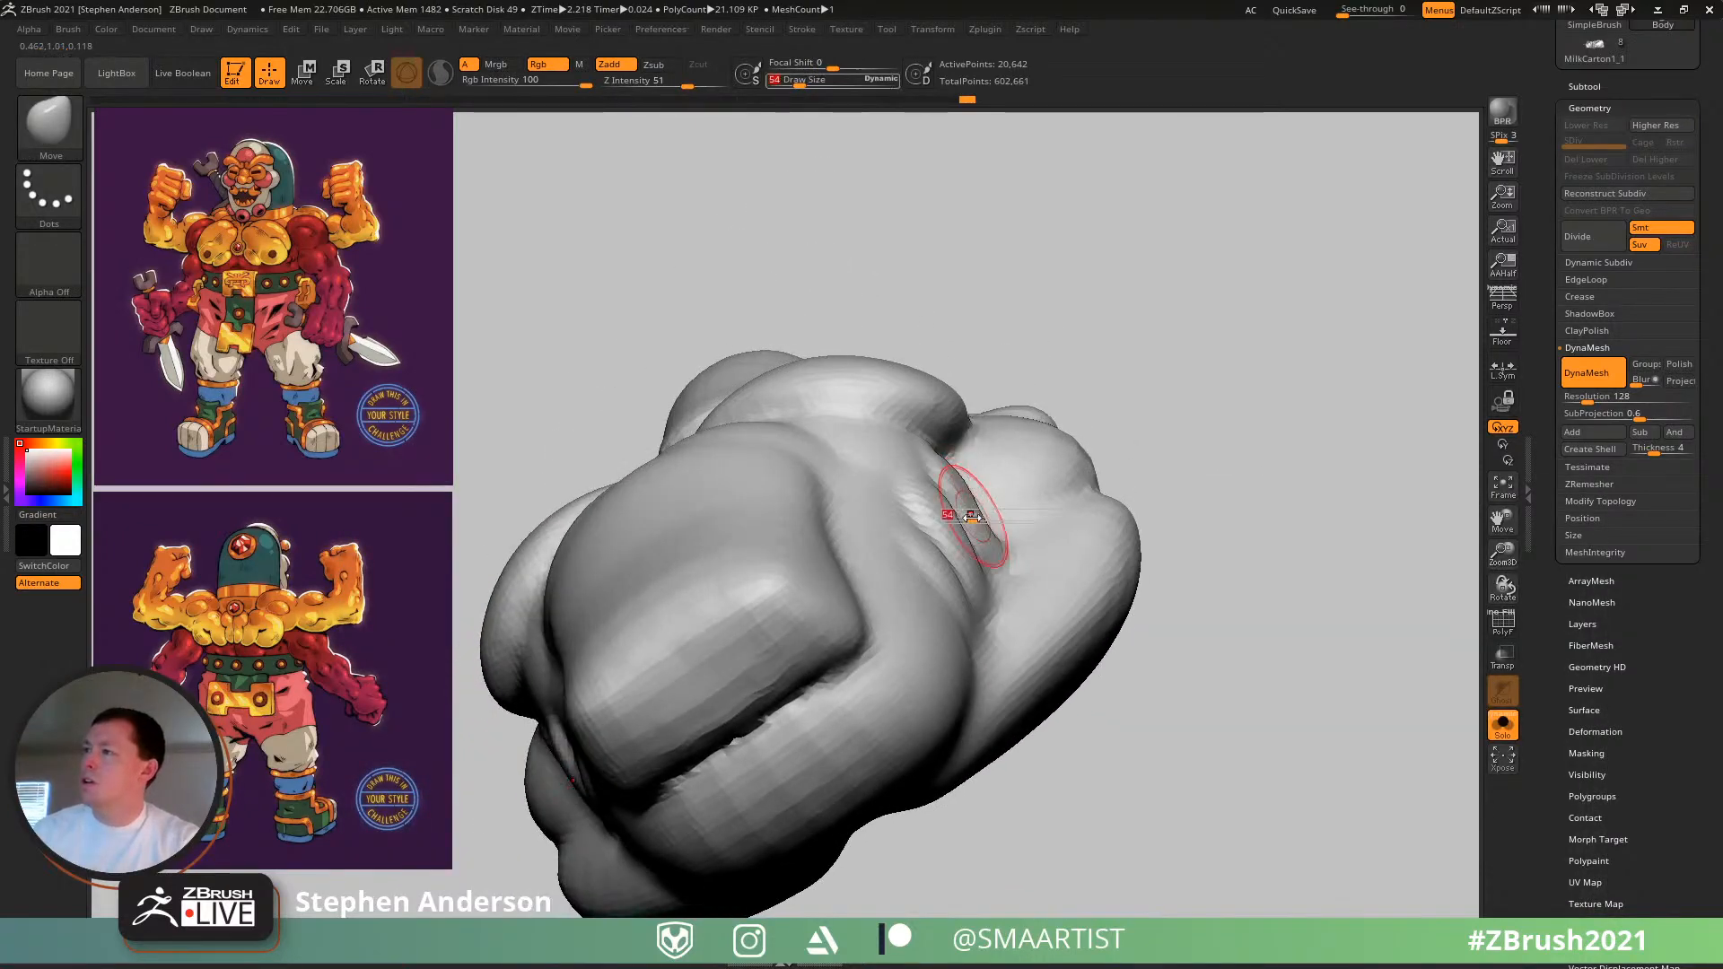
key(s)
mouse_move(974, 518)
mouse_down()
mouse_move(1018, 542)
mouse_move(986, 509)
mouse_move(985, 545)
mouse_up()
mouse_move(1001, 606)
mouse_down()
mouse_move(896, 455)
mouse_move(831, 470)
mouse_move(851, 500)
mouse_up()
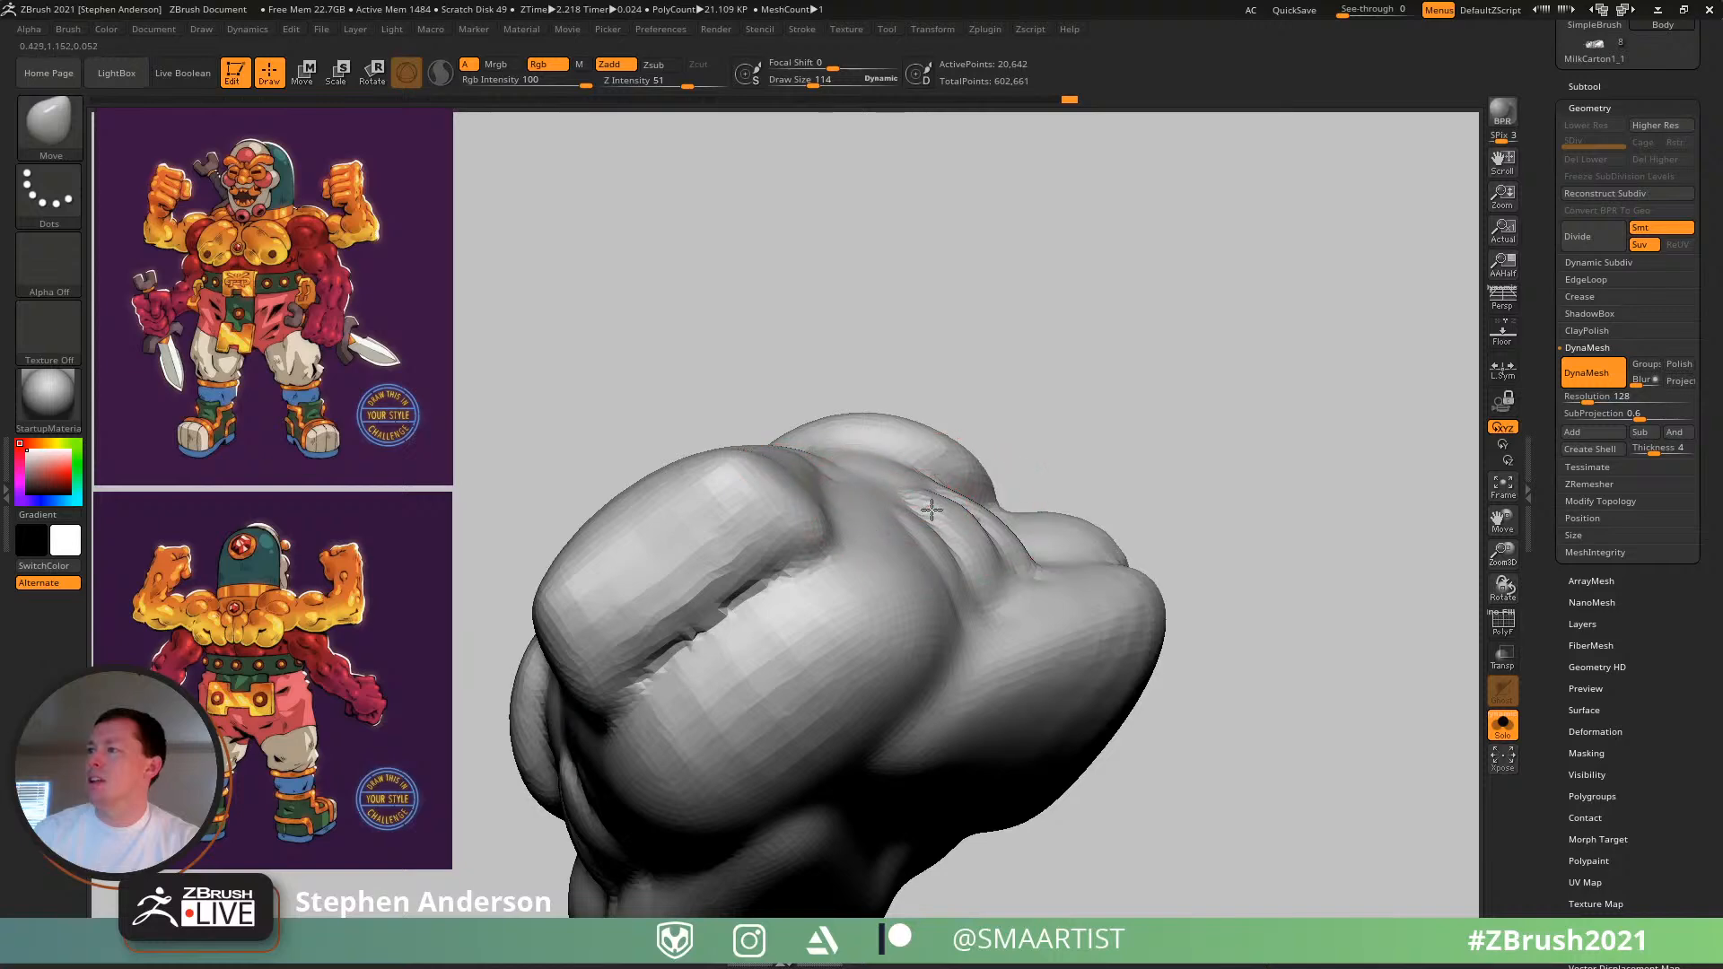
mouse_move(1020, 538)
mouse_down()
mouse_move(924, 616)
mouse_move(944, 527)
mouse_move(962, 621)
mouse_up()
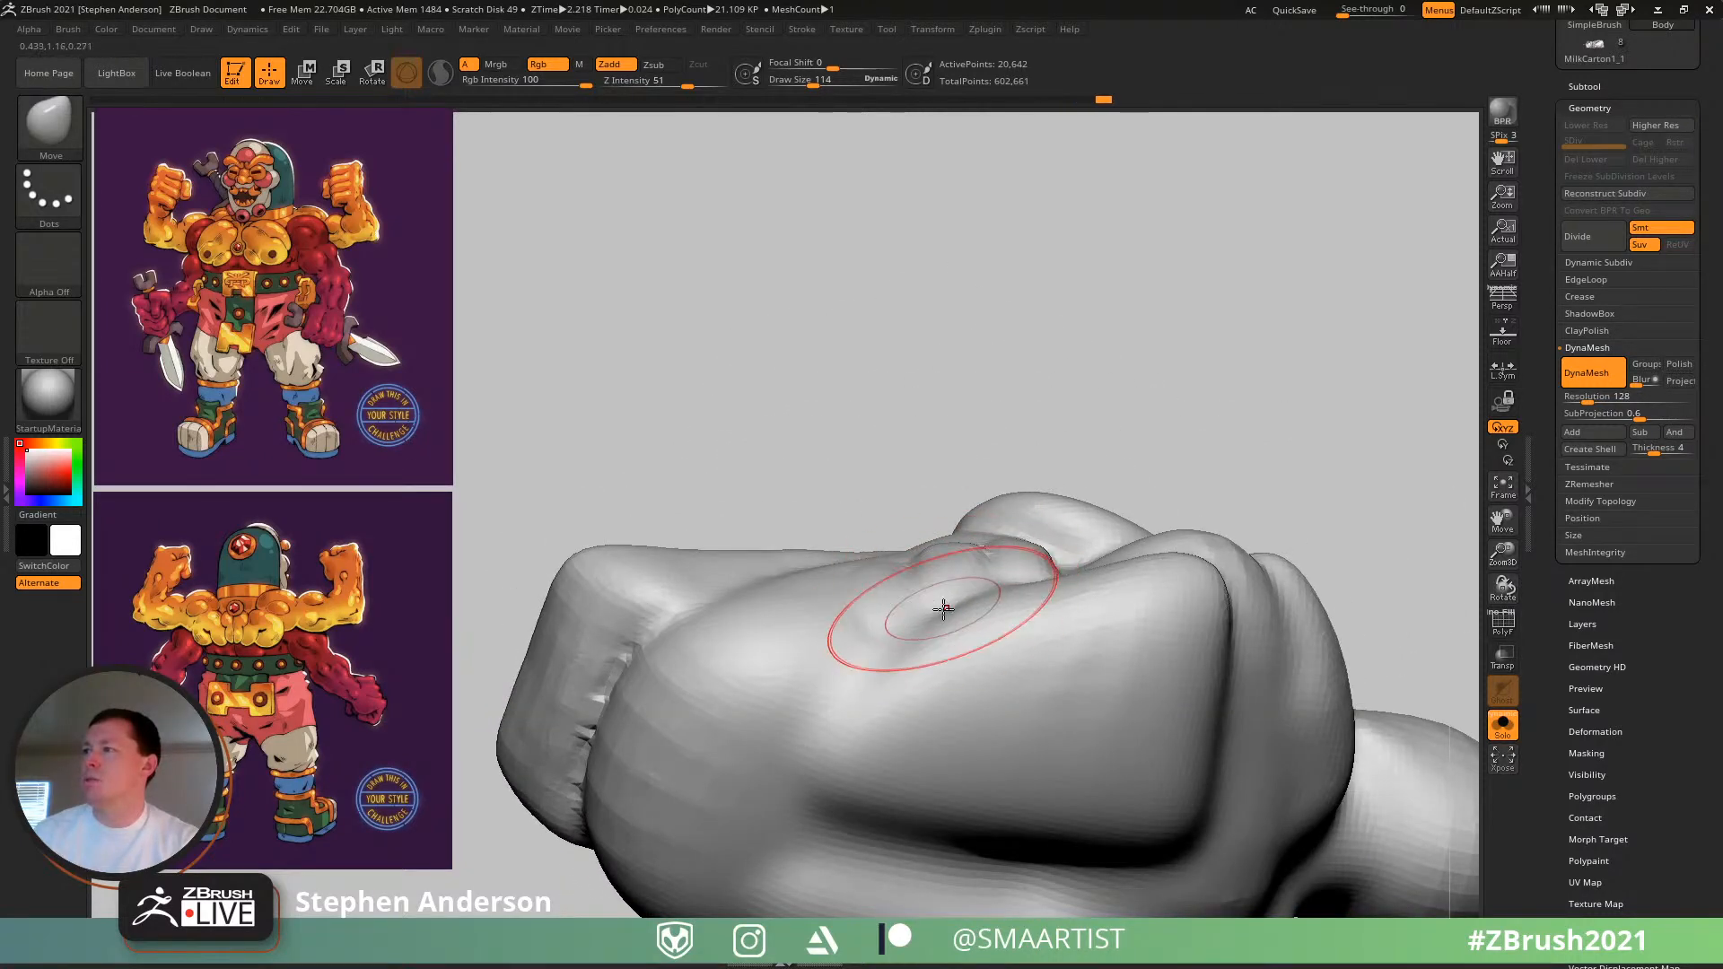
mouse_move(1069, 553)
mouse_down()
mouse_move(1041, 574)
mouse_move(1107, 577)
mouse_move(1103, 624)
mouse_move(1109, 575)
mouse_move(1140, 567)
mouse_up()
drag(1382, 844, 1508, 723)
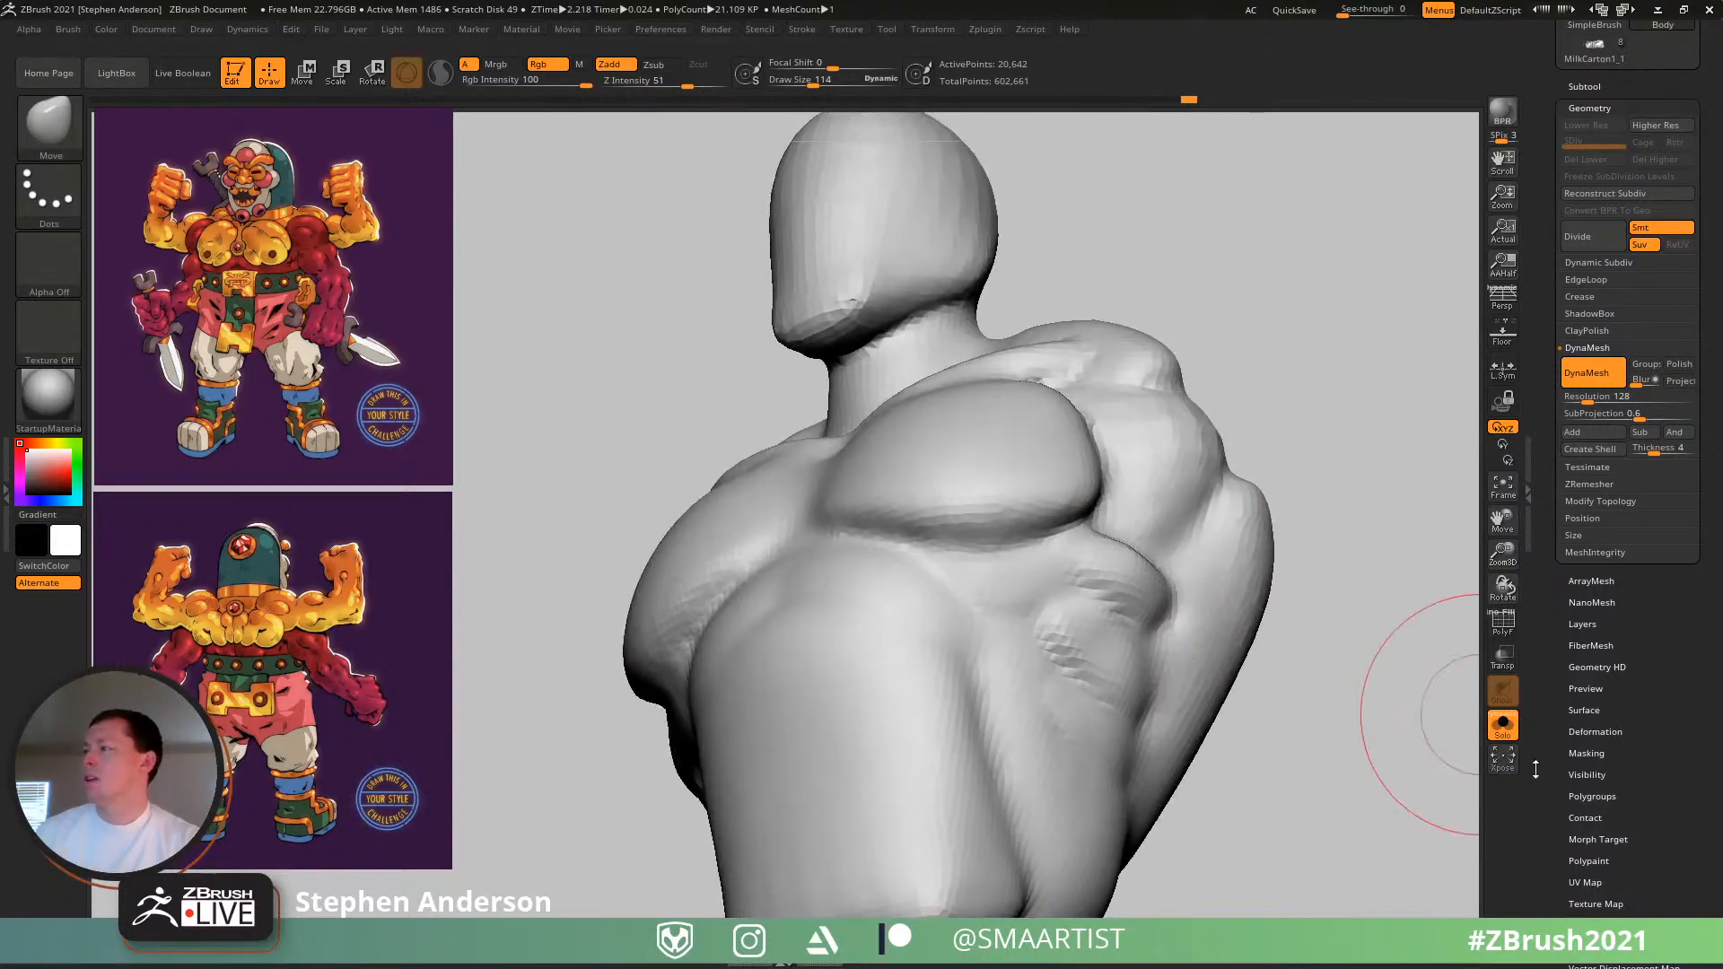
- Refine the underarm edge and smooth the serratus muscles into the side of the ribs with a brush size of 69
drag(1088, 542, 1078, 537)
right_drag(1079, 537, 1107, 520)
key(s)
drag(1108, 521, 1036, 688)
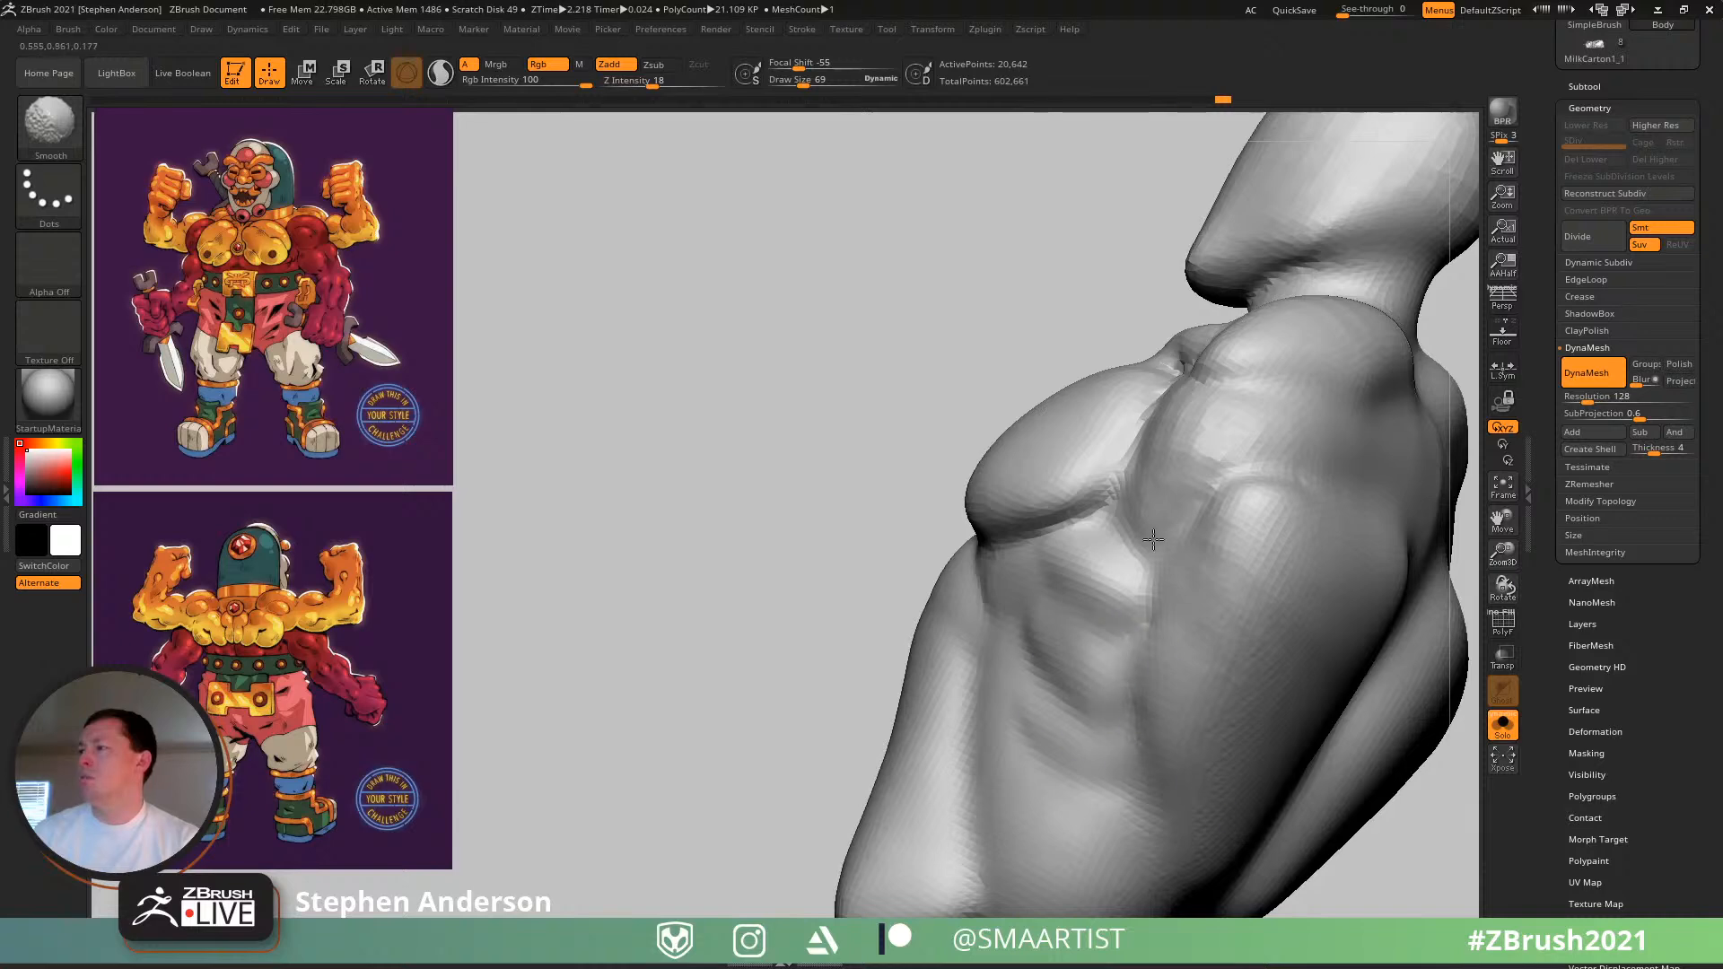
shift+drag(1071, 810, 1065, 764)
right_drag(969, 754, 1079, 616)
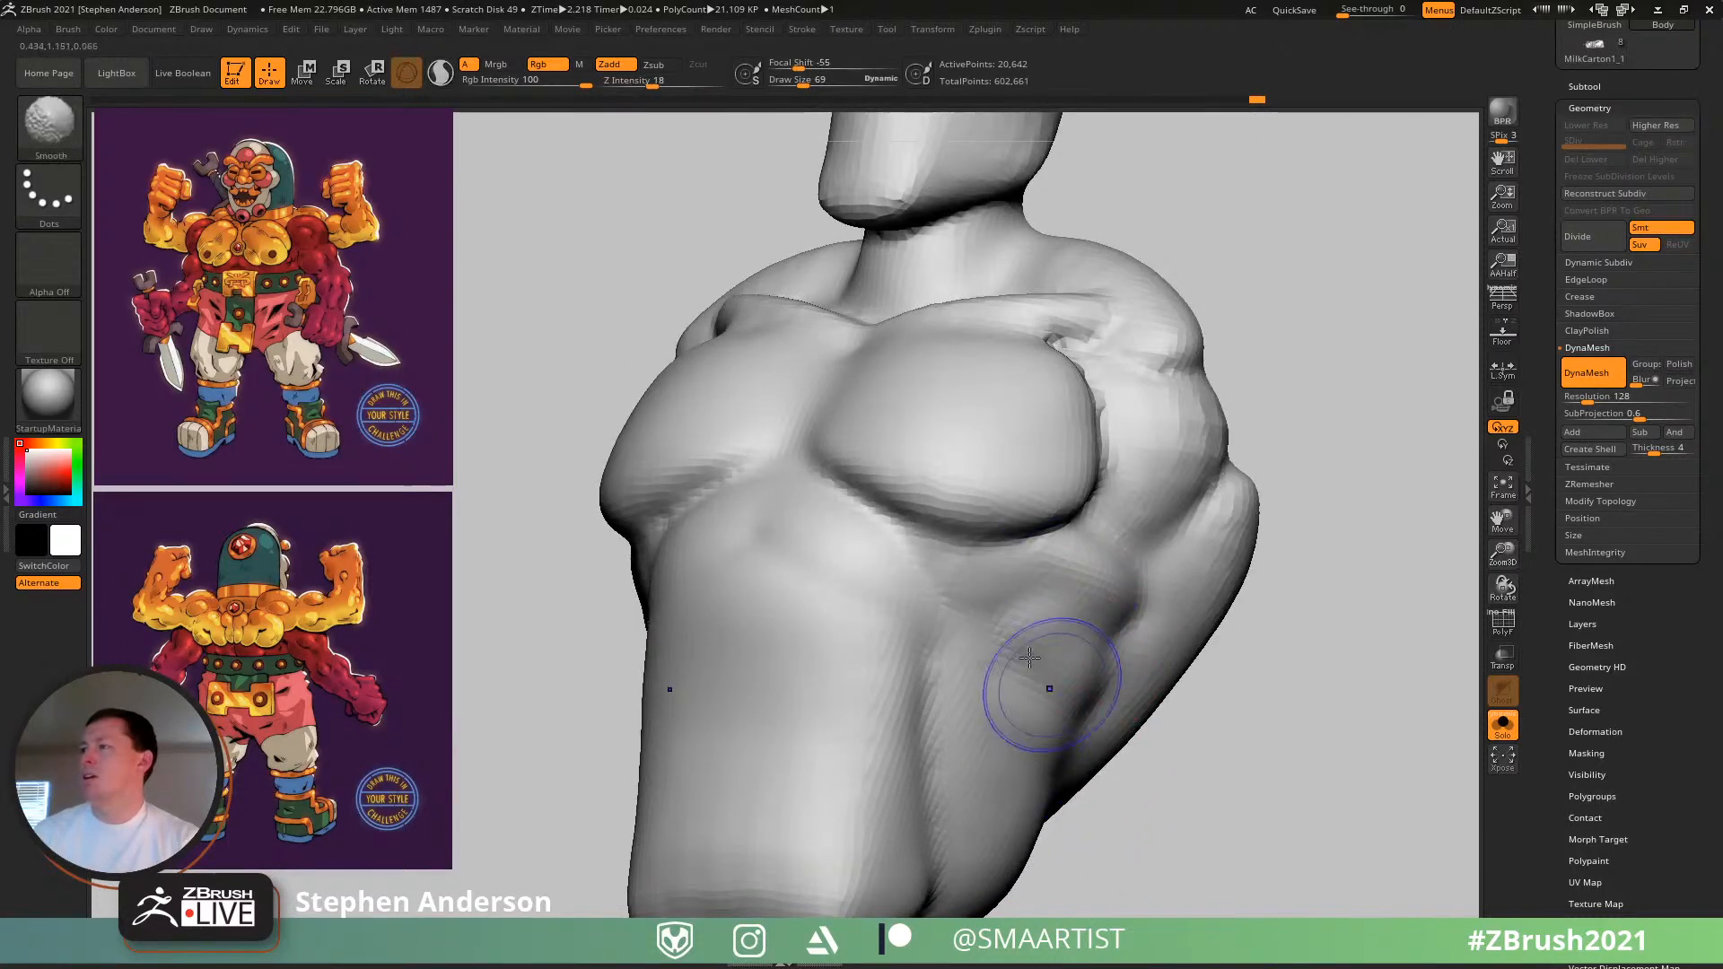
shift+drag(1029, 658, 1067, 763)
- Carve the front edges of the serratus muscles with the DamStandard brush, and soften the lower side of the ribs
ctrl+right_drag(1046, 692, 991, 633)
mouse_move(992, 632)
right_down()
mouse_move(1015, 692)
mouse_move(1077, 673)
mouse_move(1012, 643)
mouse_move(953, 560)
mouse_move(969, 592)
mouse_move(915, 596)
mouse_move(953, 571)
right_up()
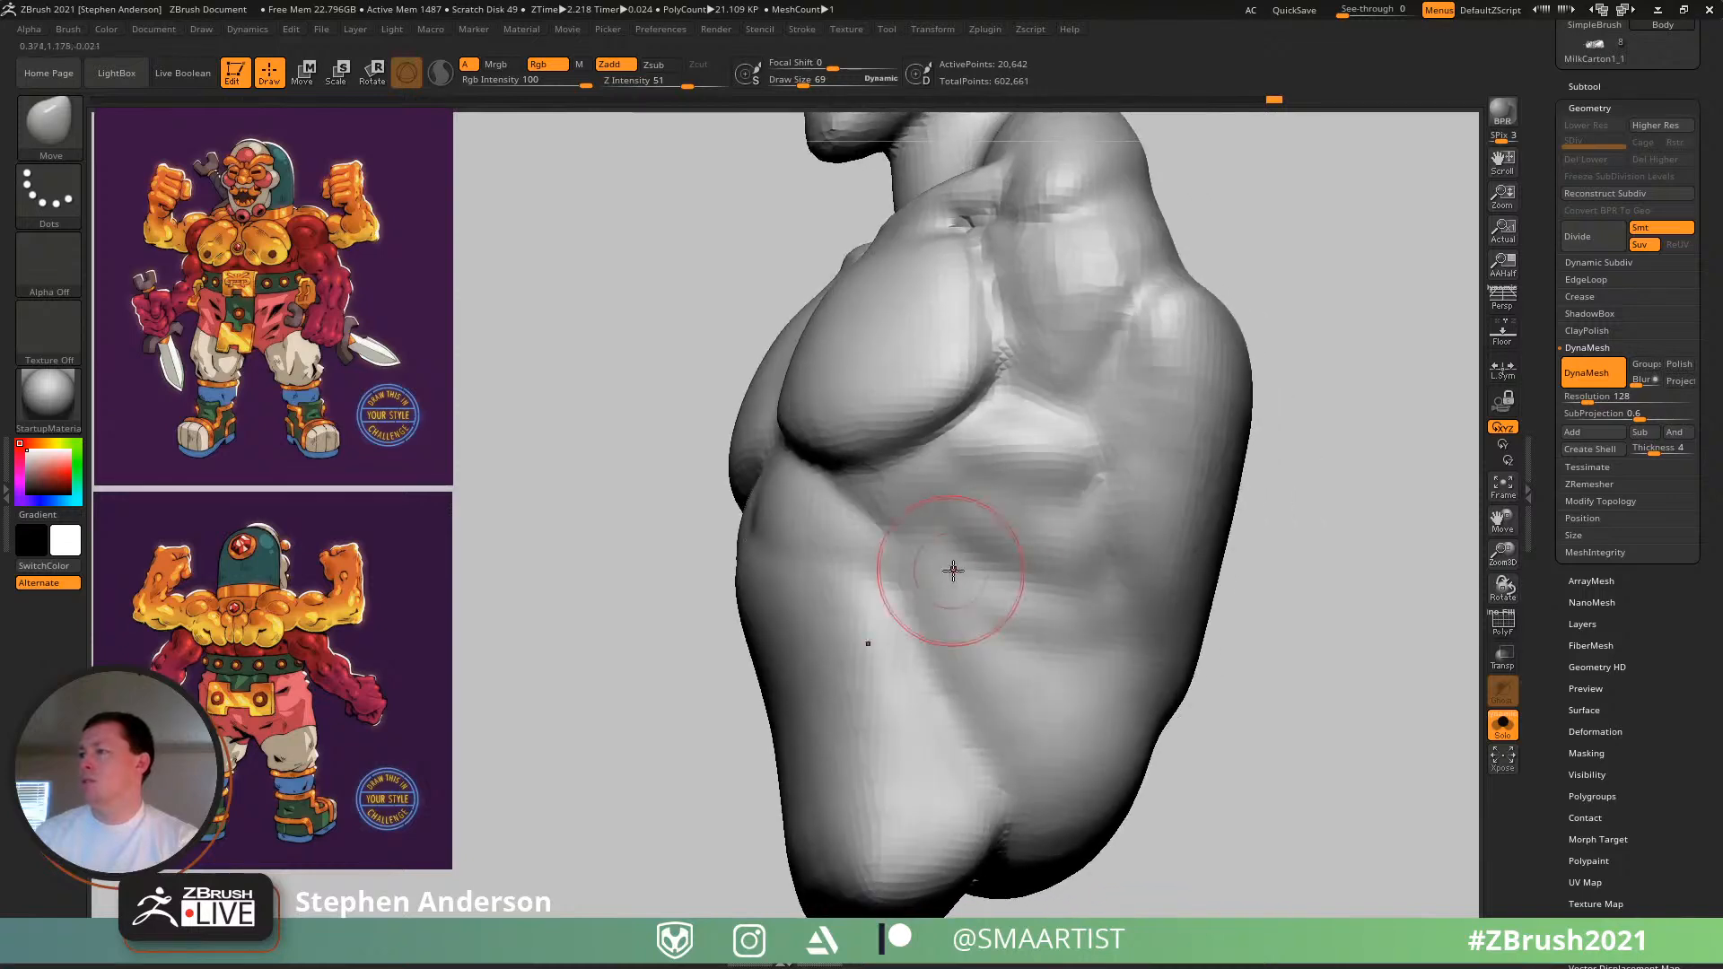
key(b)
key(d)
key(s)
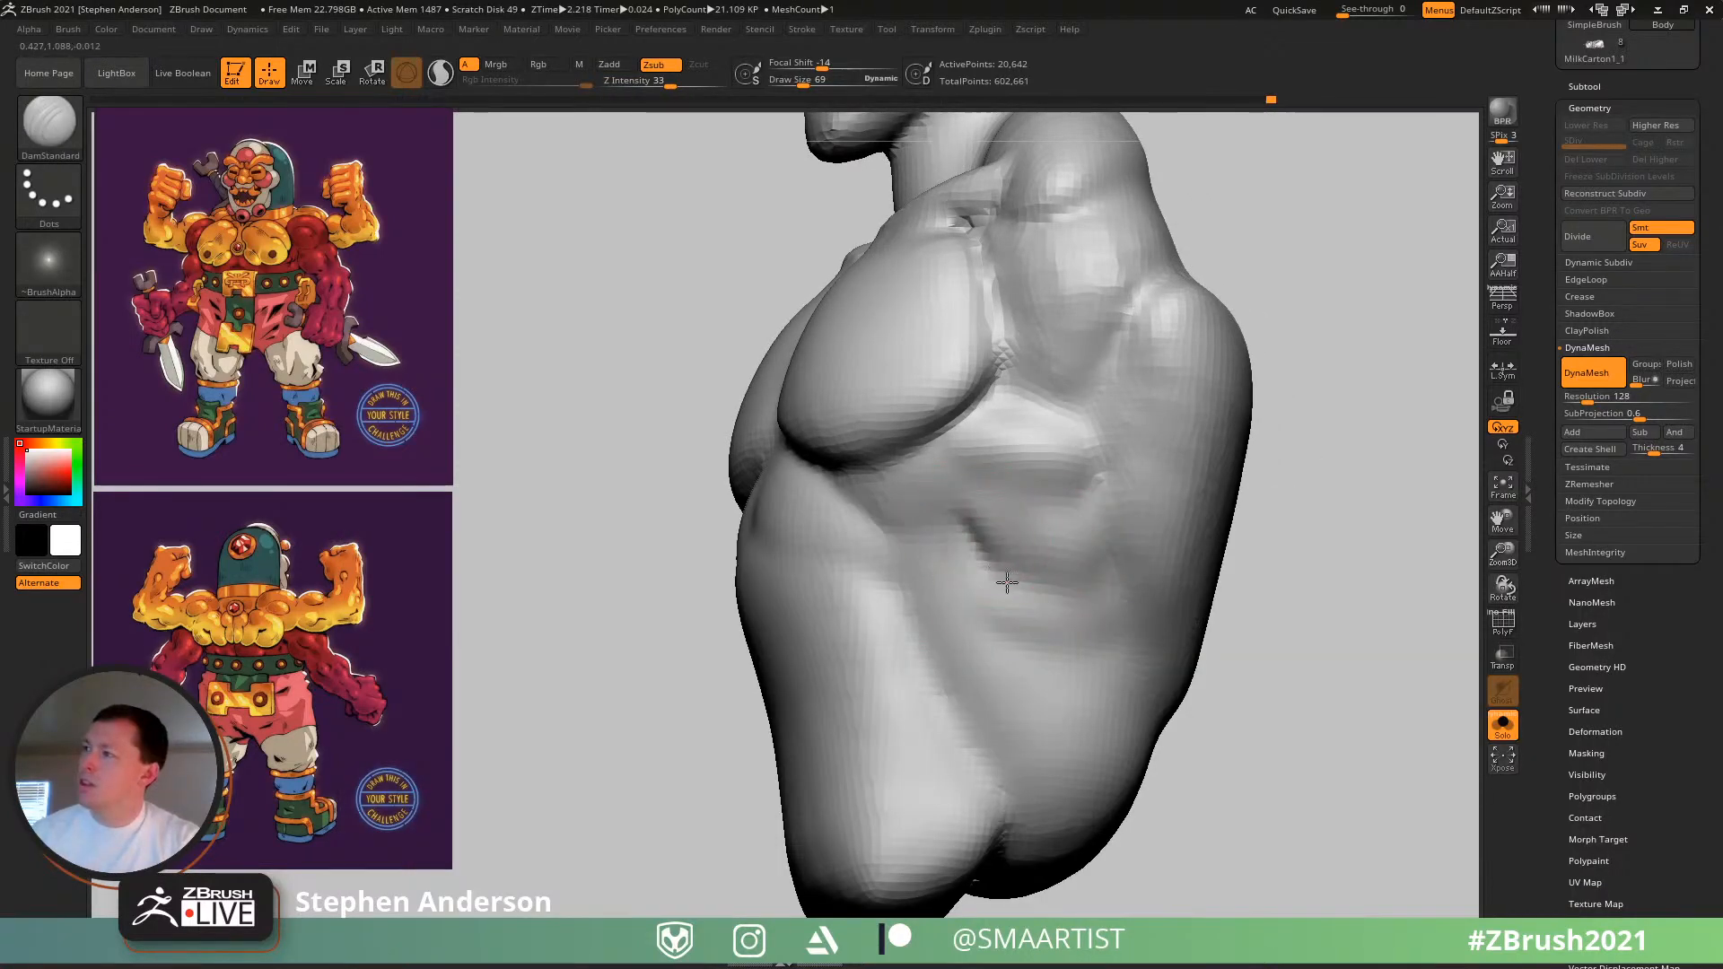
drag(1007, 582, 1019, 591)
mouse_move(969, 524)
mouse_down()
mouse_move(1032, 588)
mouse_move(970, 564)
mouse_up()
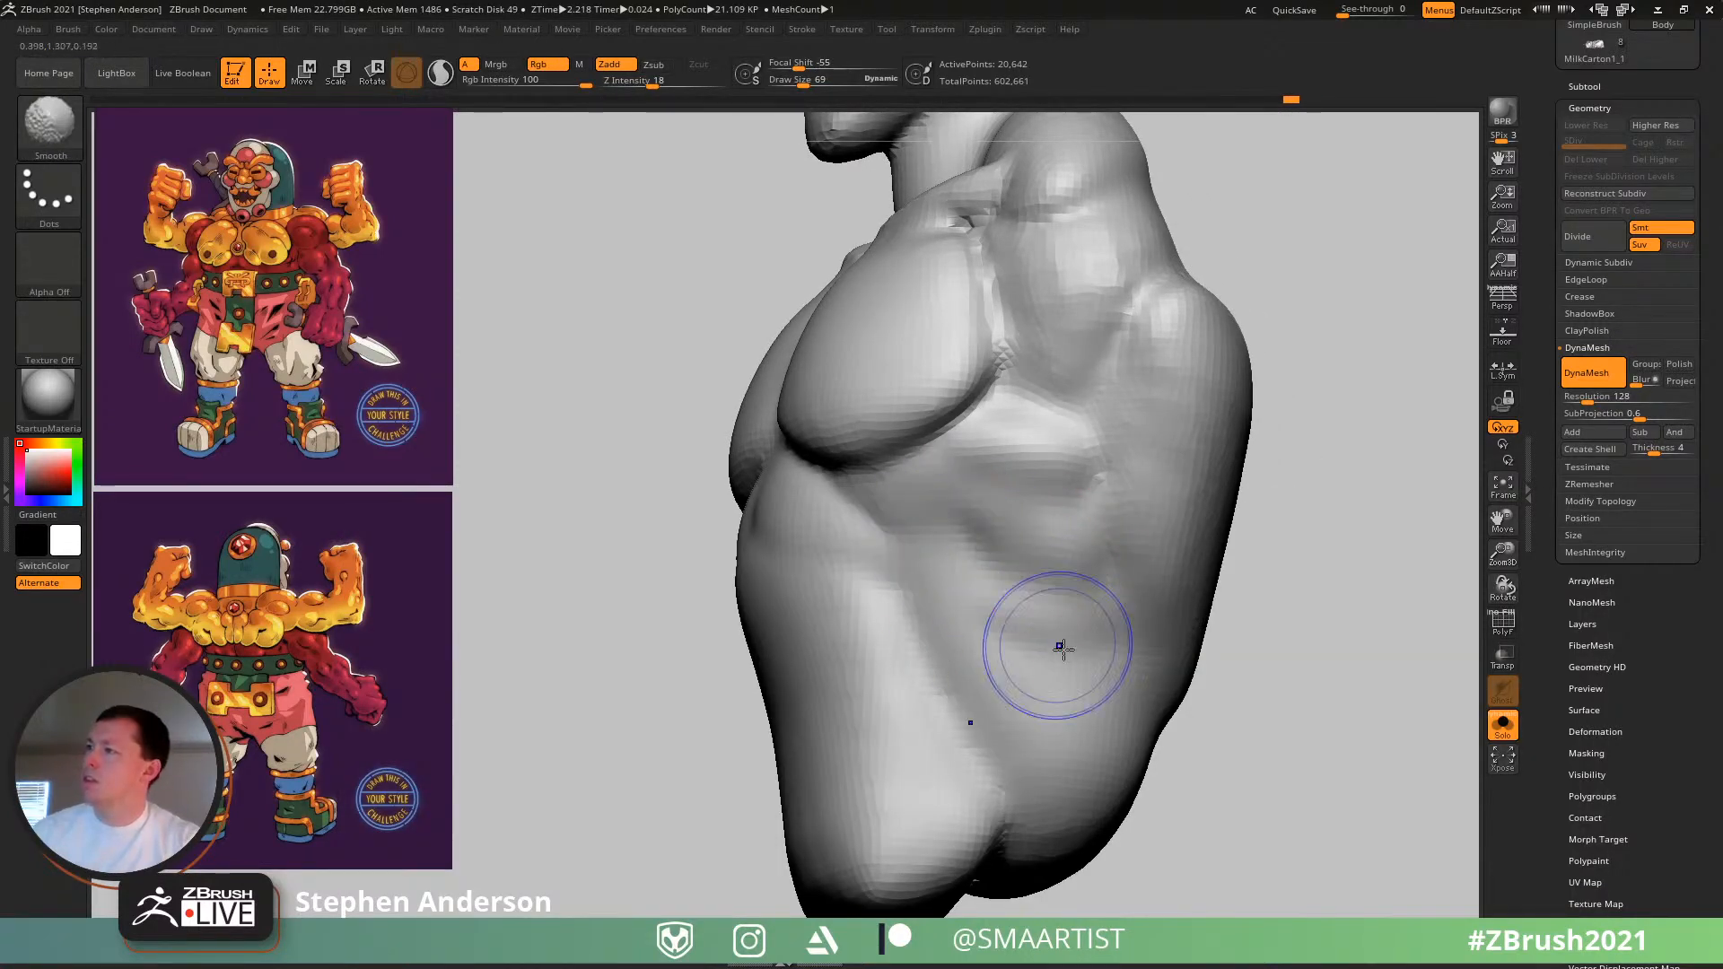
- Carve the rib edge below the outer pectoral with DamStandard, then define and smooth the serratus creases at size 36
ctrl+right_drag(1032, 628, 957, 607)
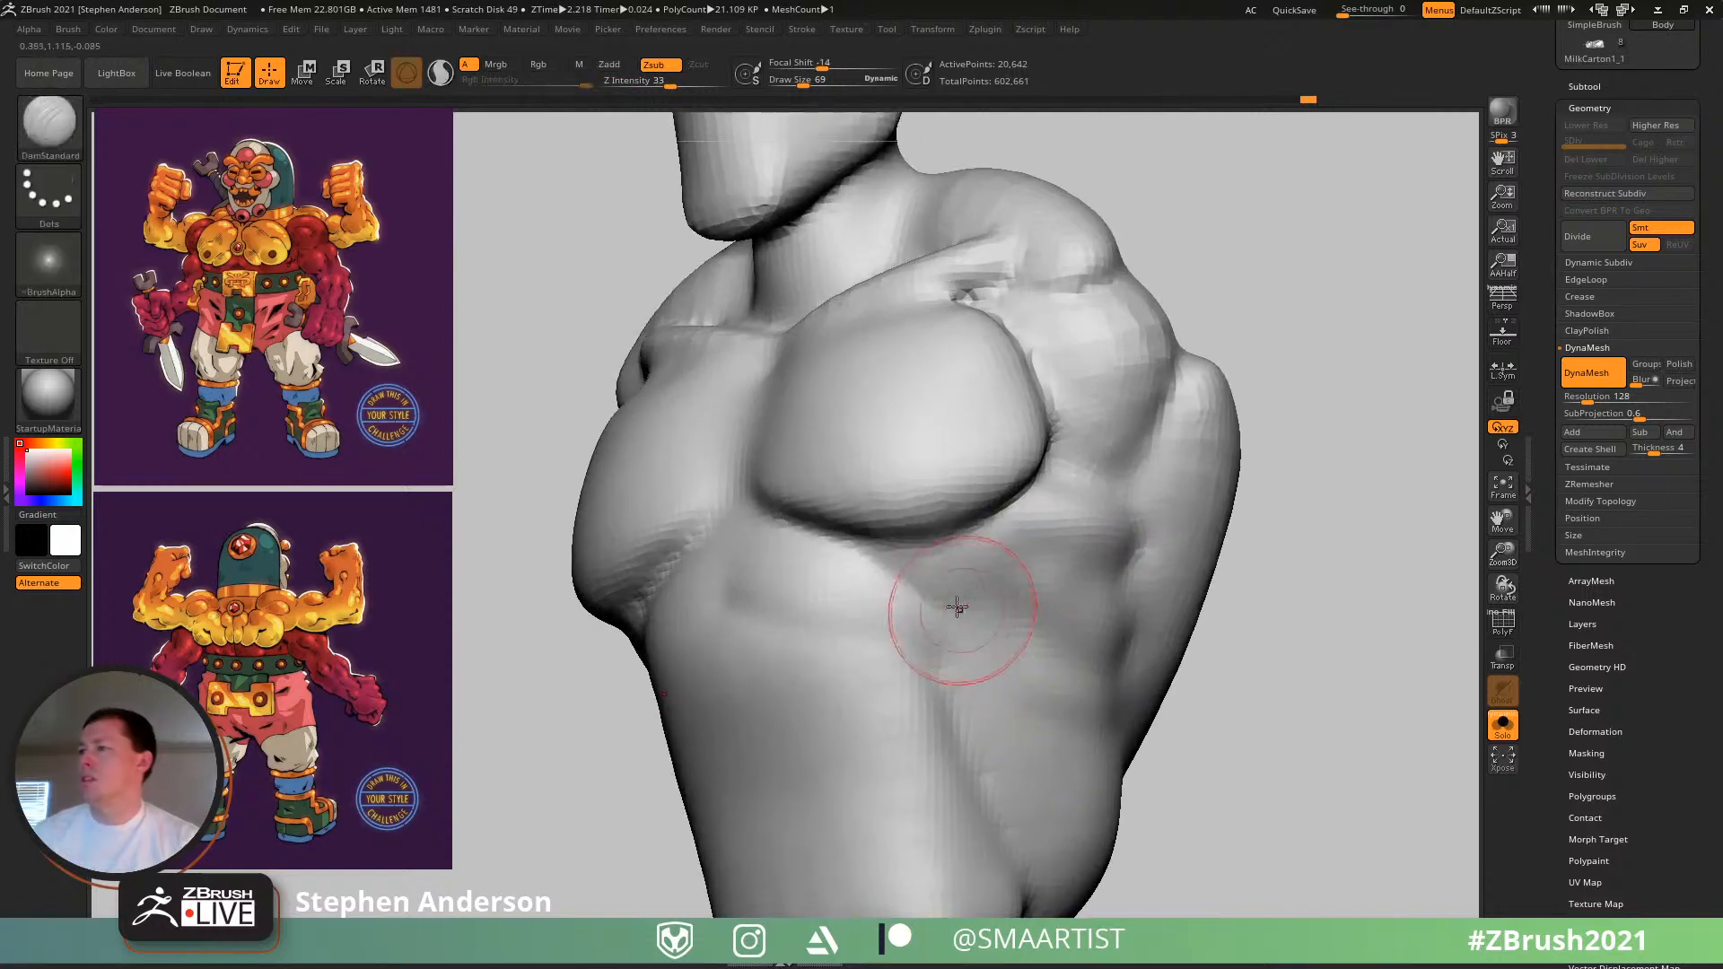
mouse_move(938, 607)
mouse_down()
mouse_move(1000, 571)
mouse_move(958, 612)
mouse_move(1028, 630)
mouse_up()
key(s)
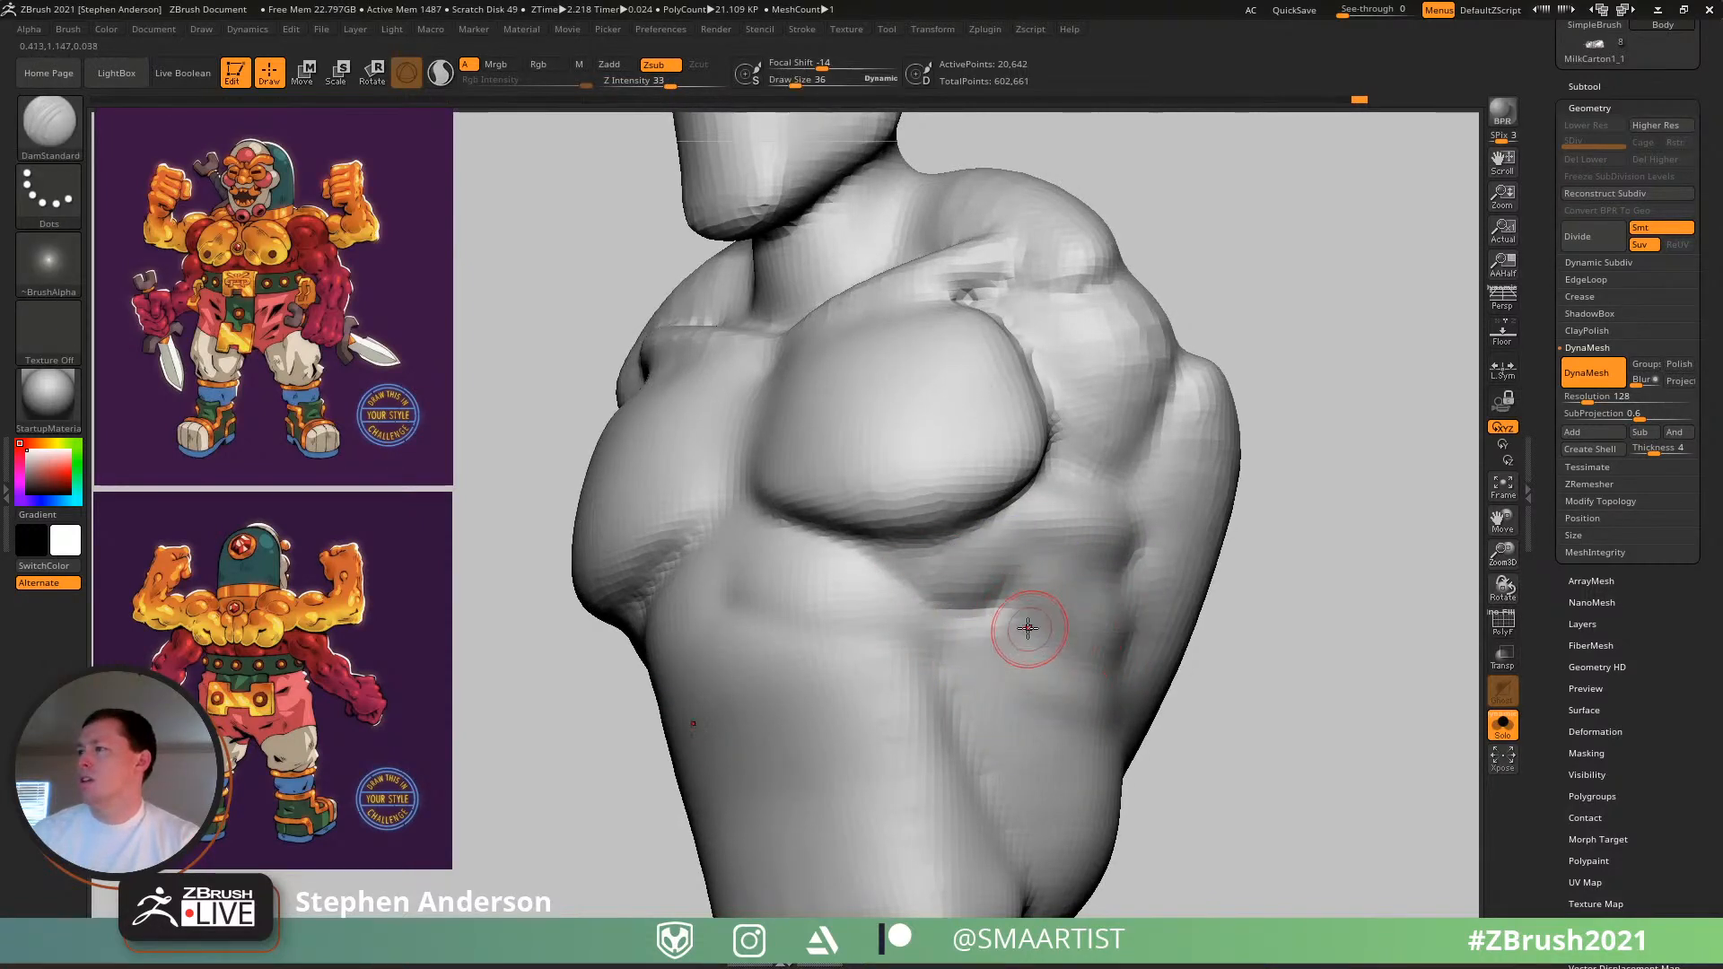
right_drag(1110, 663, 1039, 661)
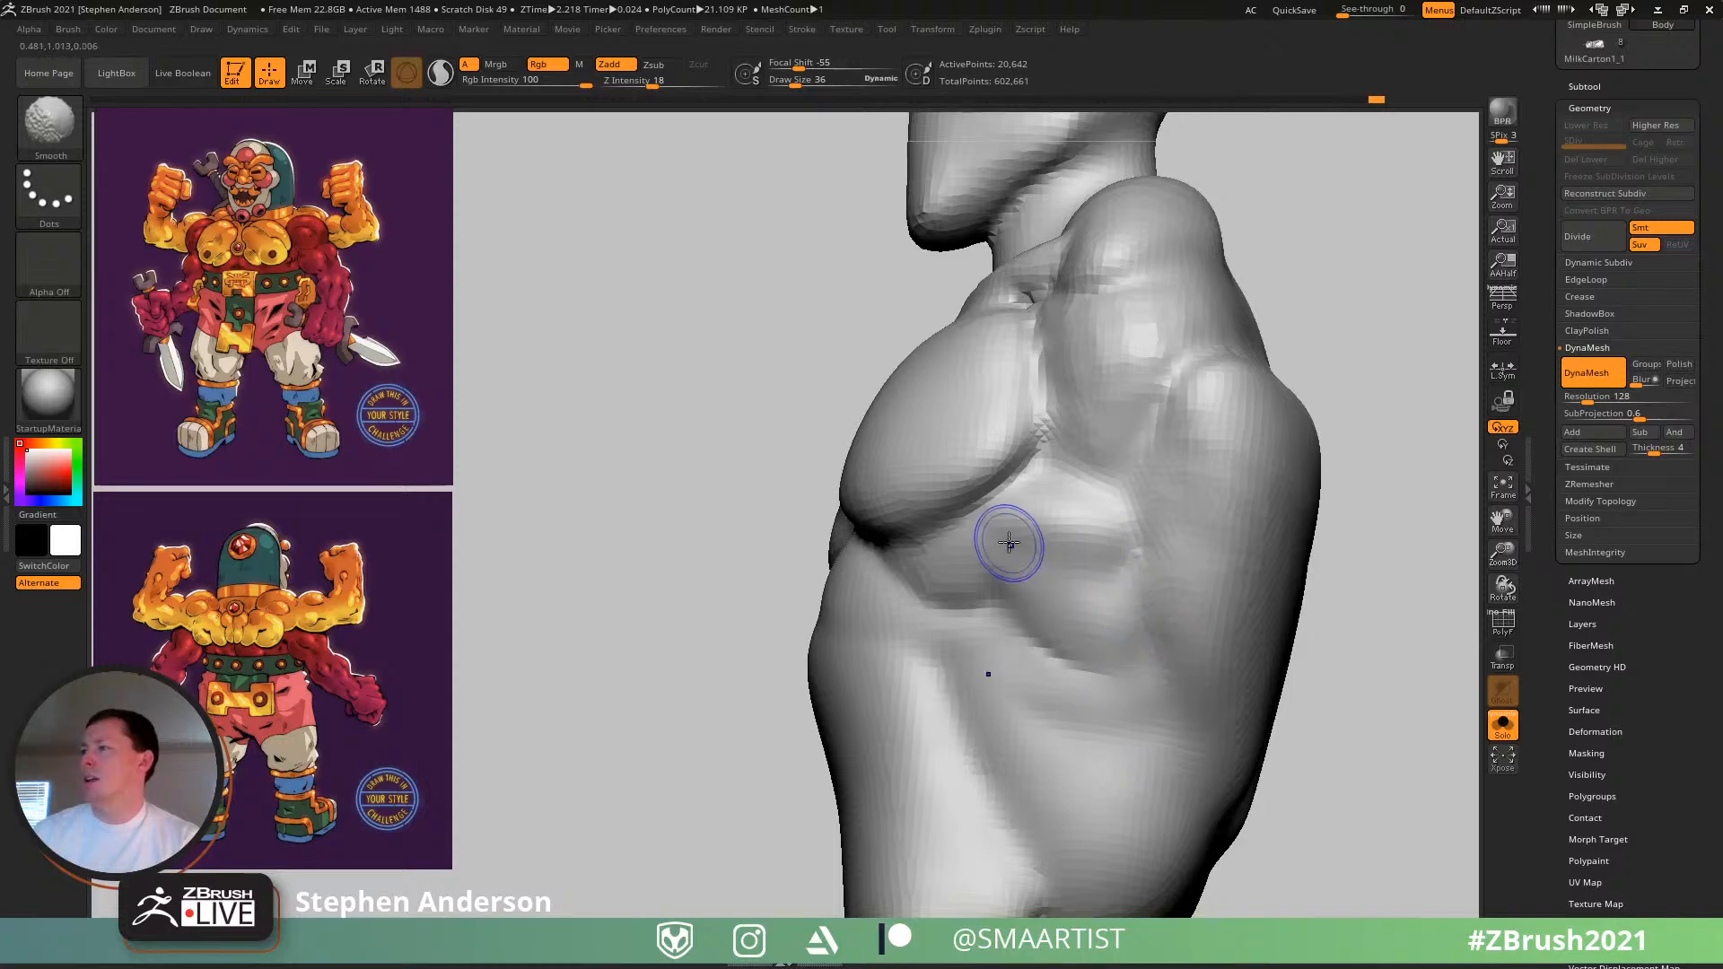
key(shift)
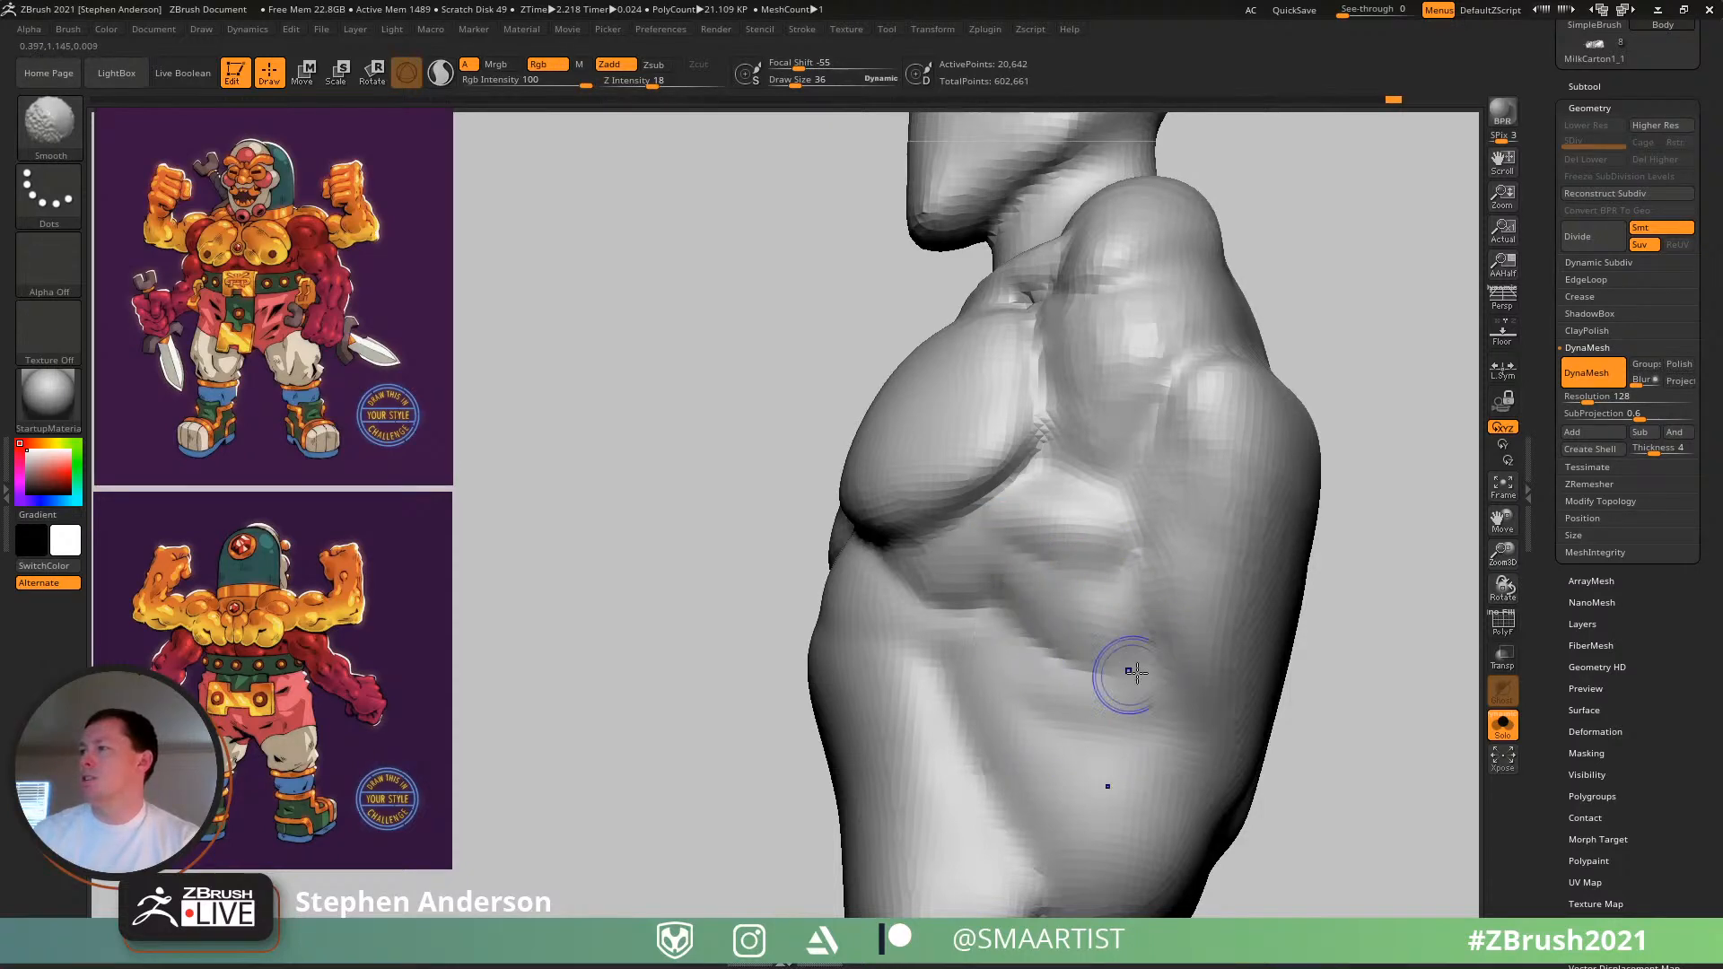
- Carve another serratus crease lower on the ribs with DamStandard, and smooth the muscle above it
right_drag(1115, 703, 1027, 706)
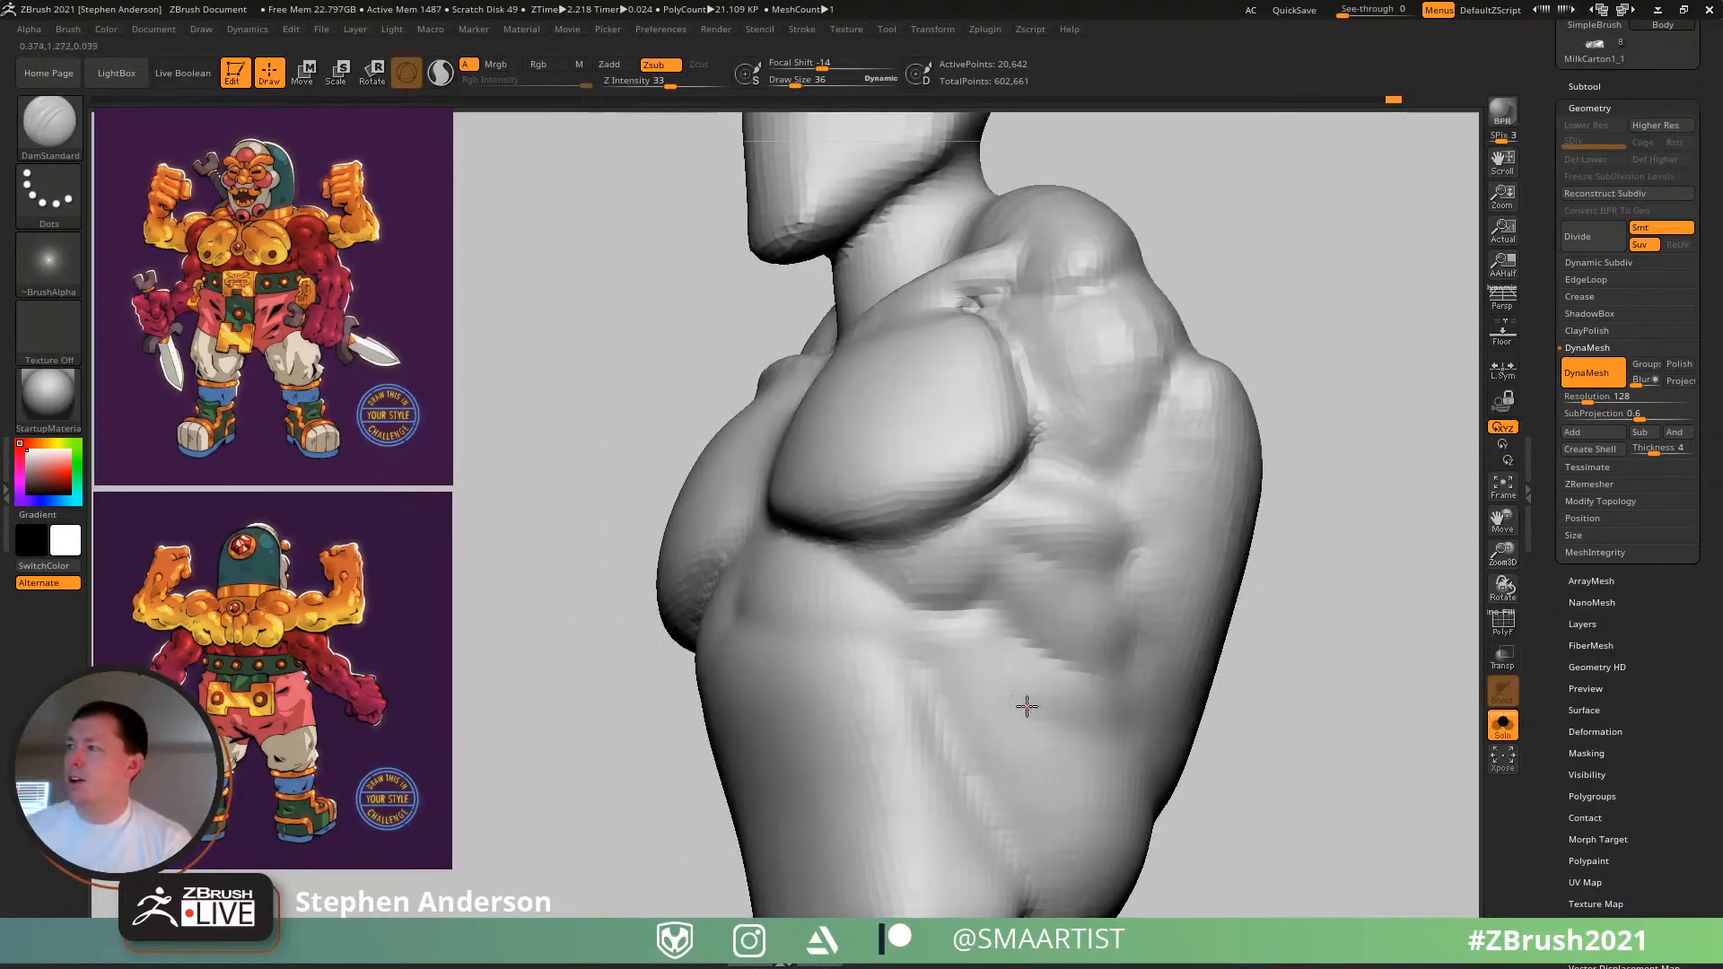
right_drag(1151, 716, 1093, 695)
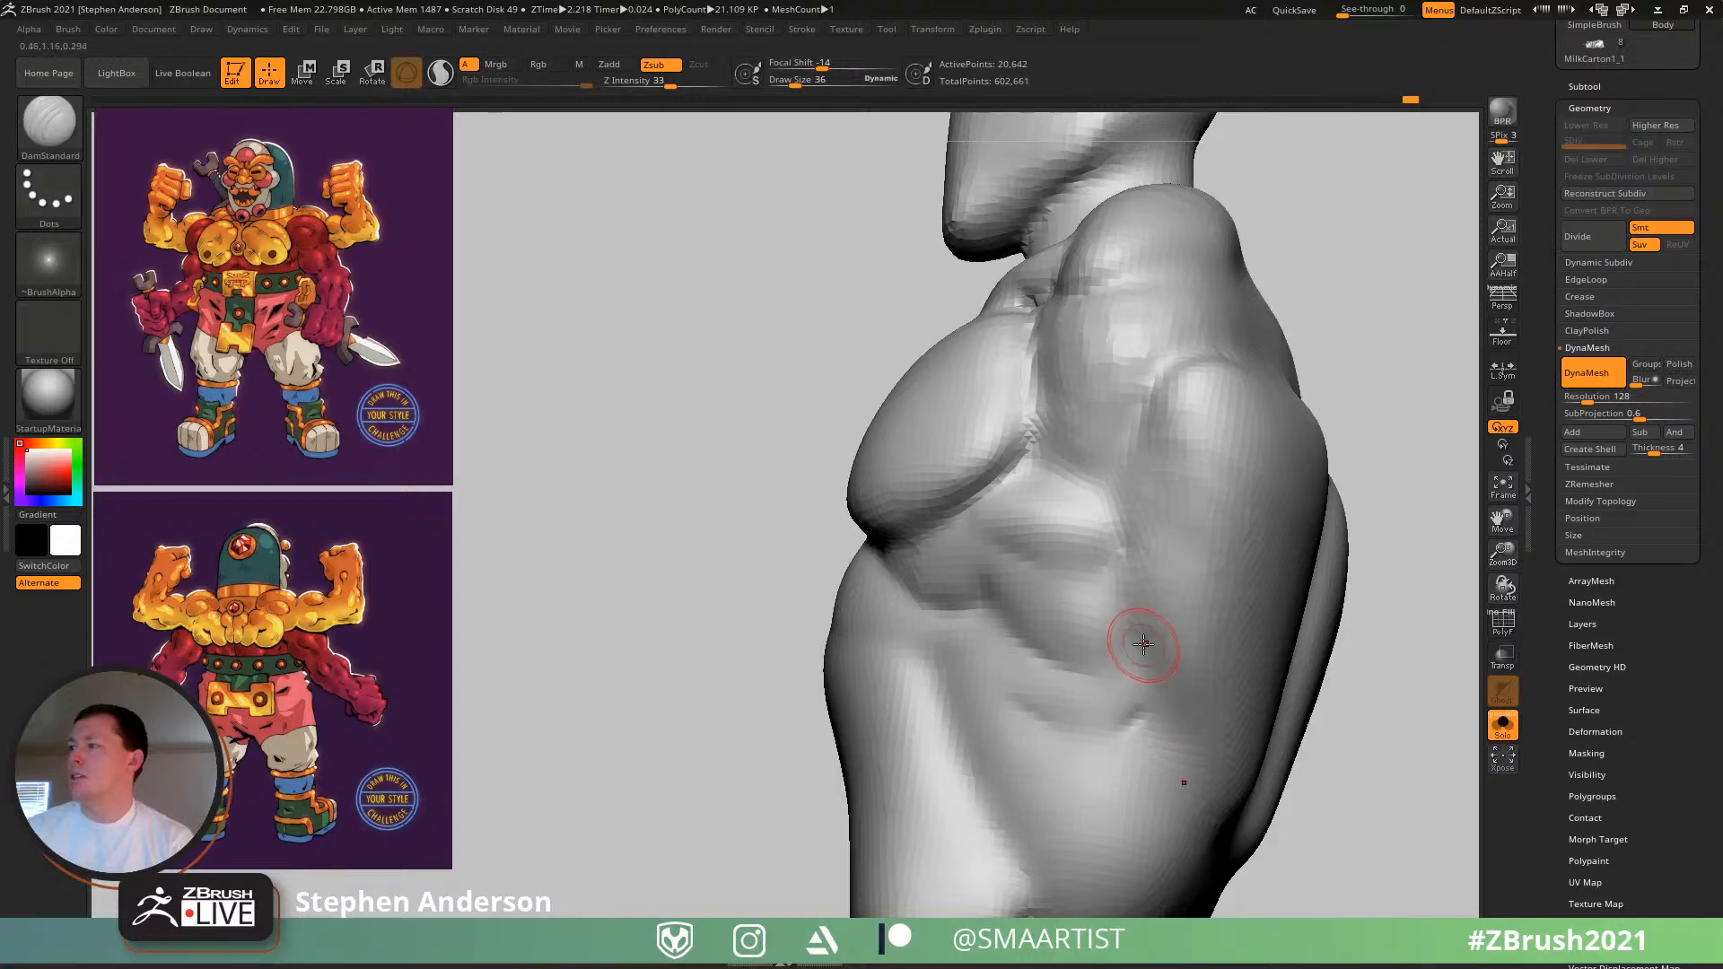
key(shift)
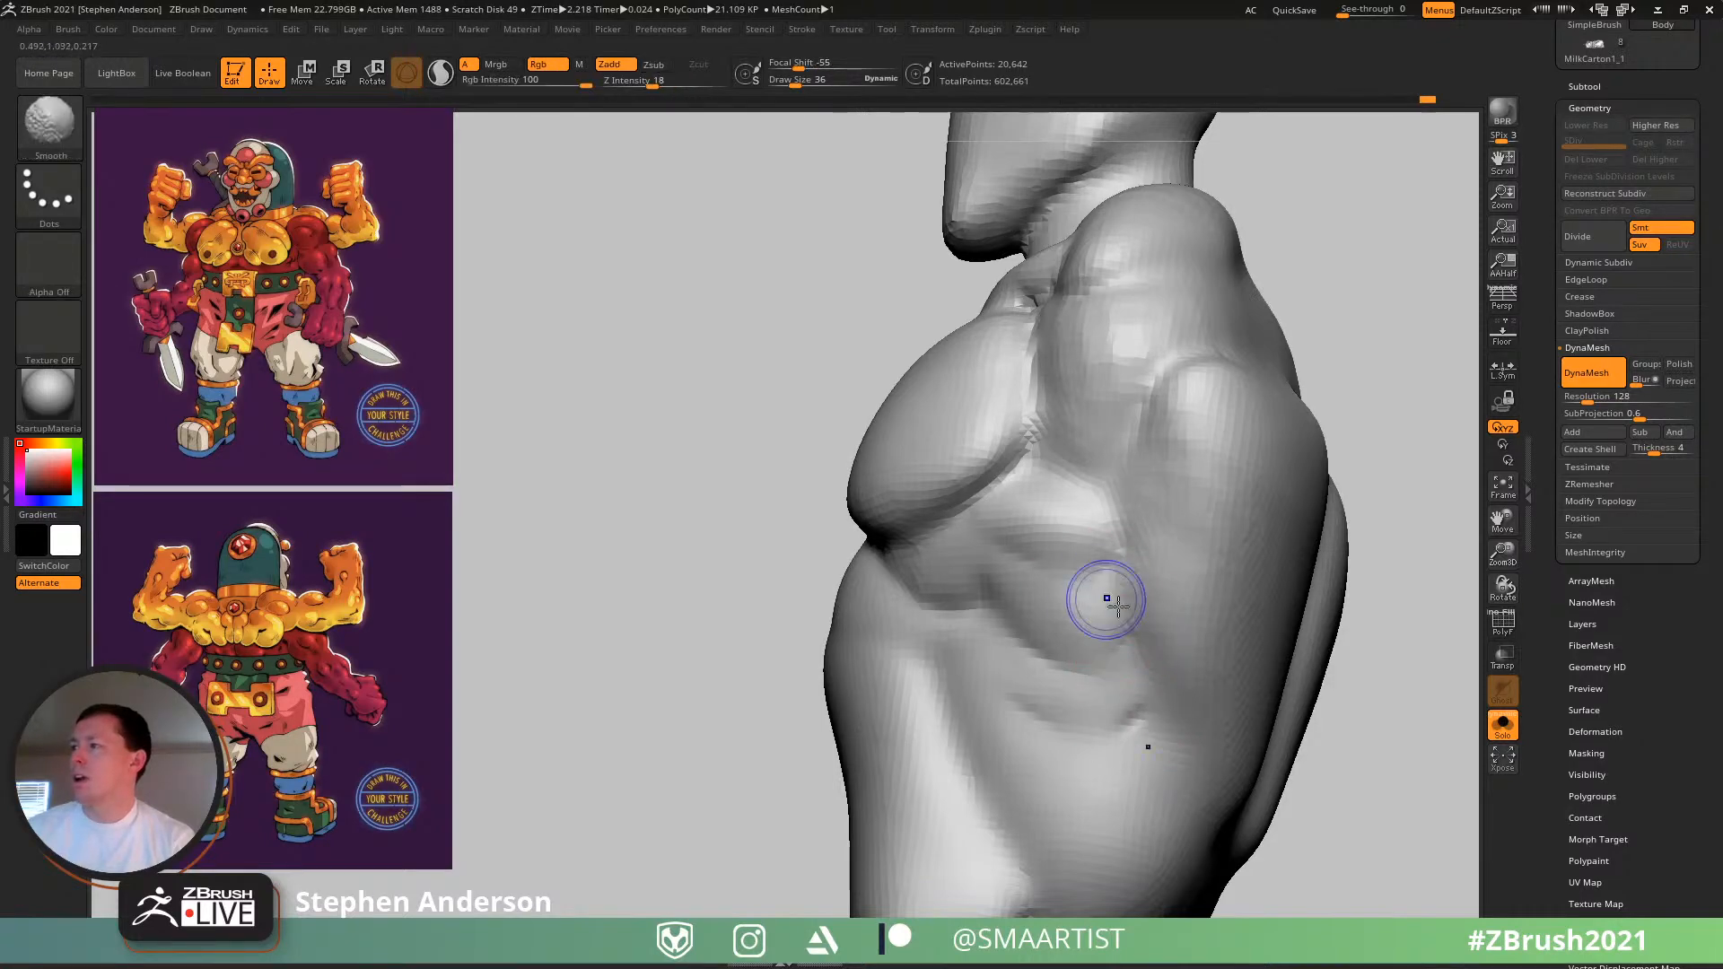
ctrl+right_drag(1122, 779, 1091, 668)
right_drag(1090, 668, 1159, 671)
mouse_move(1160, 672)
alt+right_down()
mouse_move(1166, 593)
mouse_move(1143, 597)
mouse_move(1319, 619)
alt+right_up()
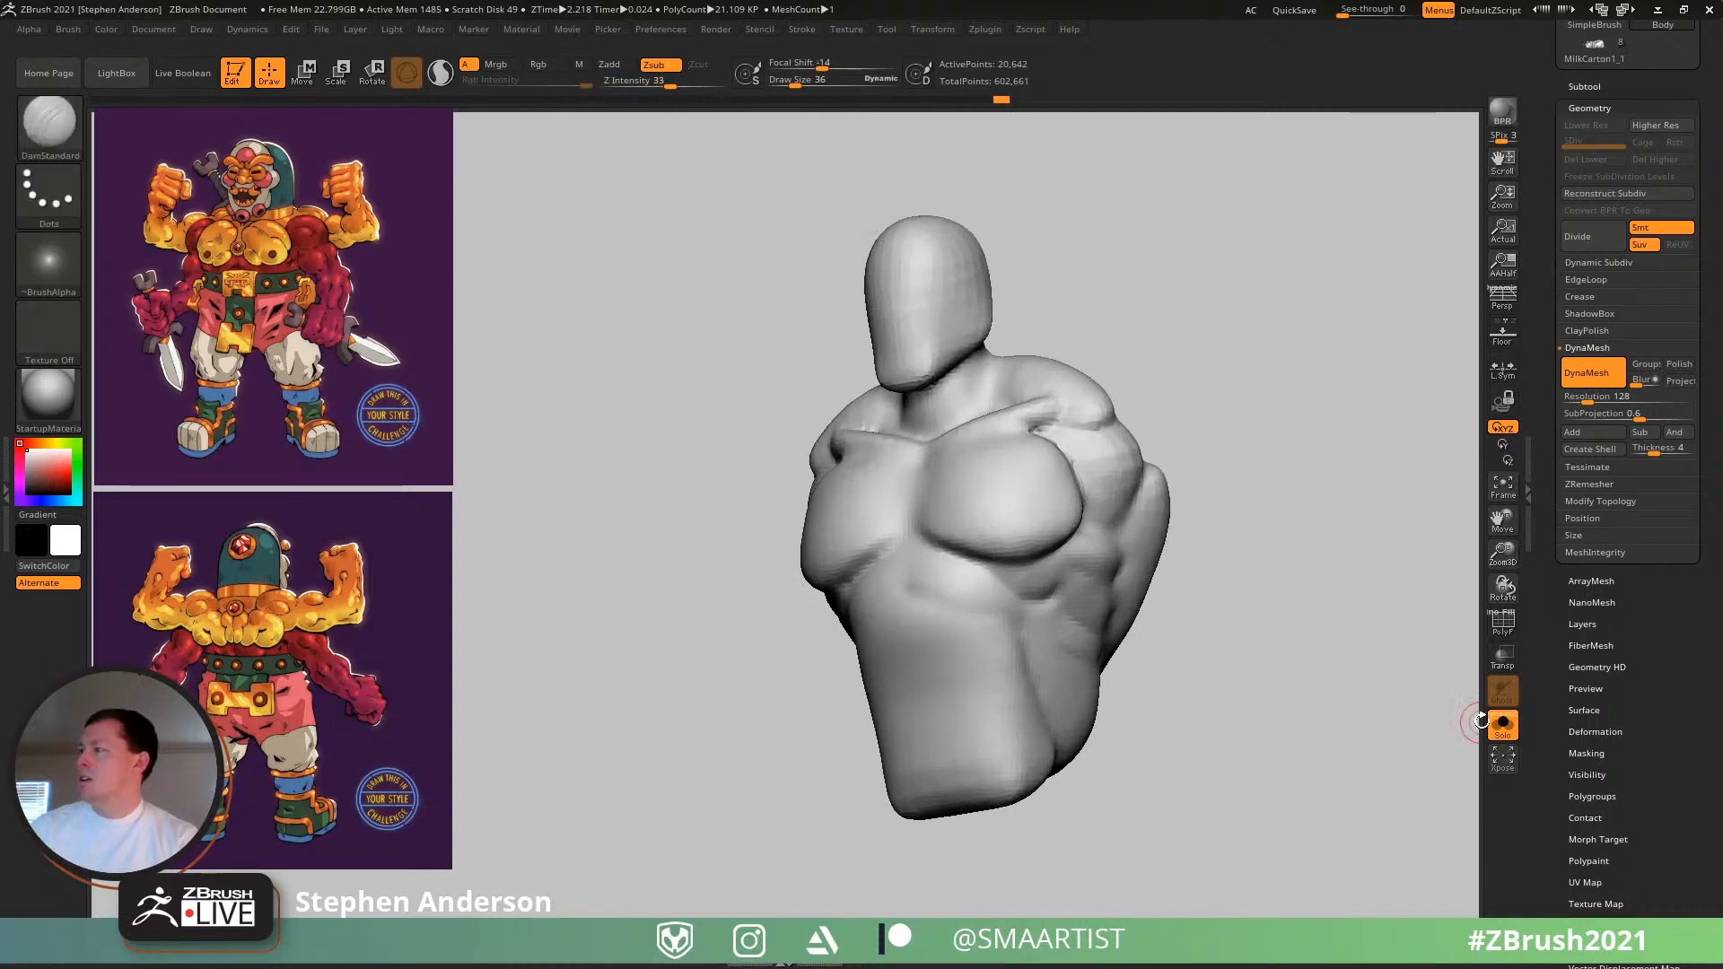
- Show the full character again, and reshape the side of the ribs below the arm with the Move brush at about size 129
click(1503, 722)
right_drag(1066, 530, 1167, 561)
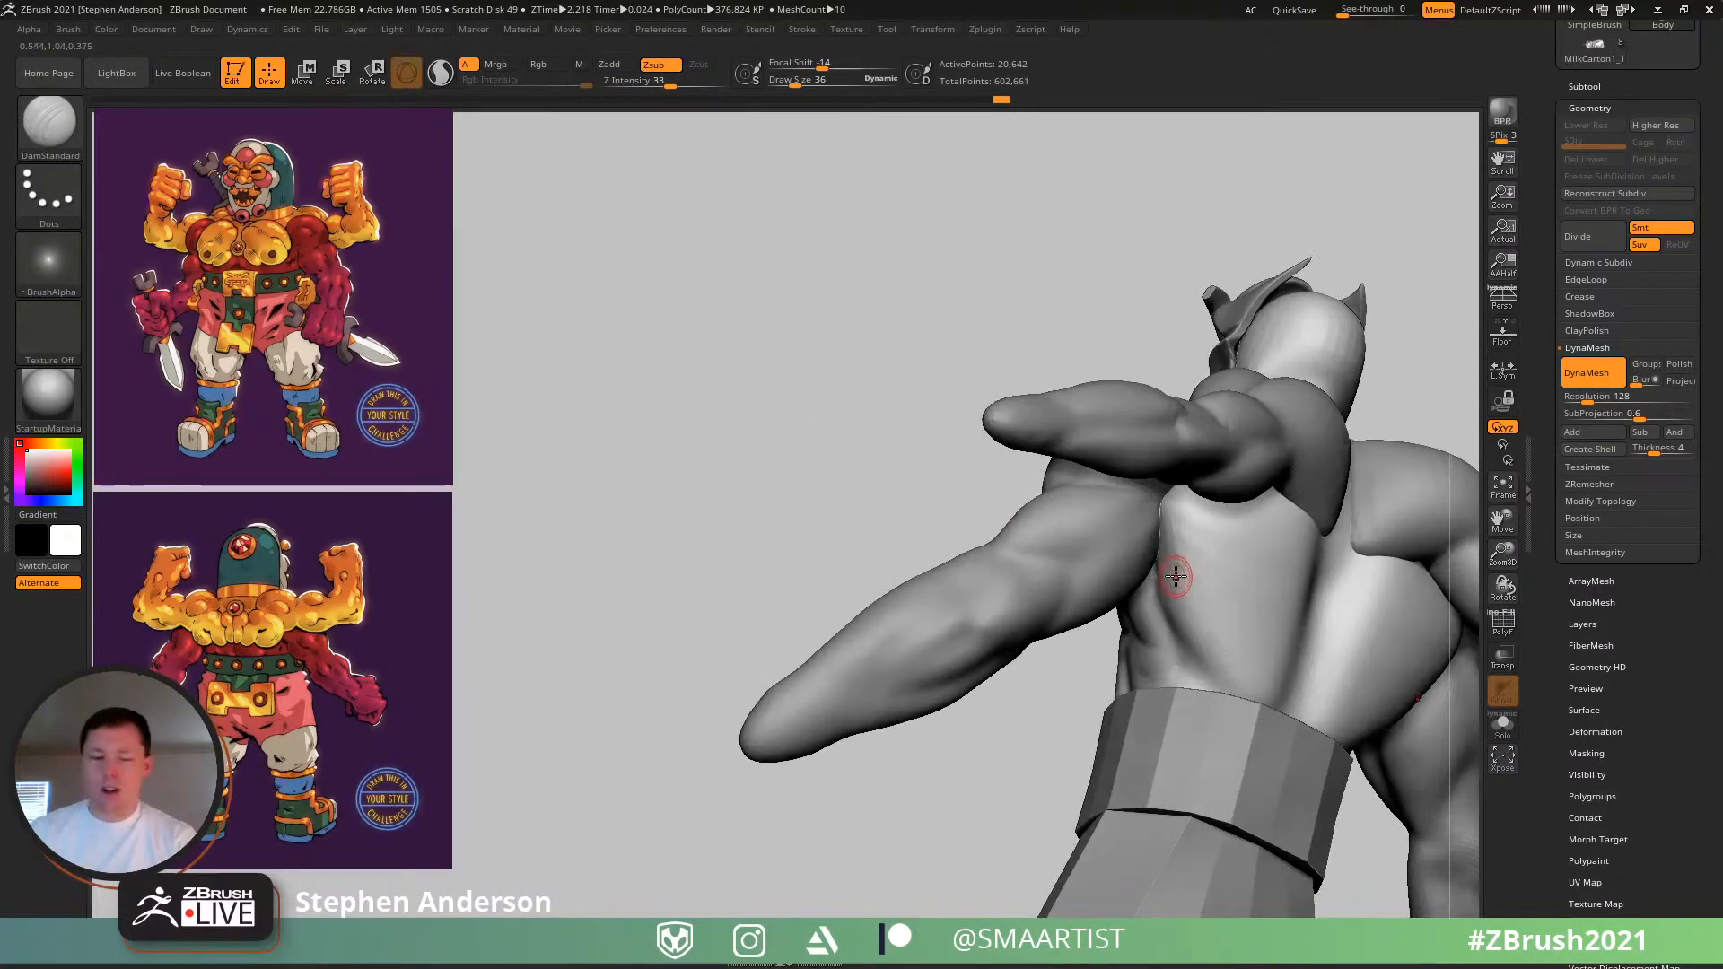
key(b)
key(m)
key(v)
key(s)
drag(1158, 583, 1183, 584)
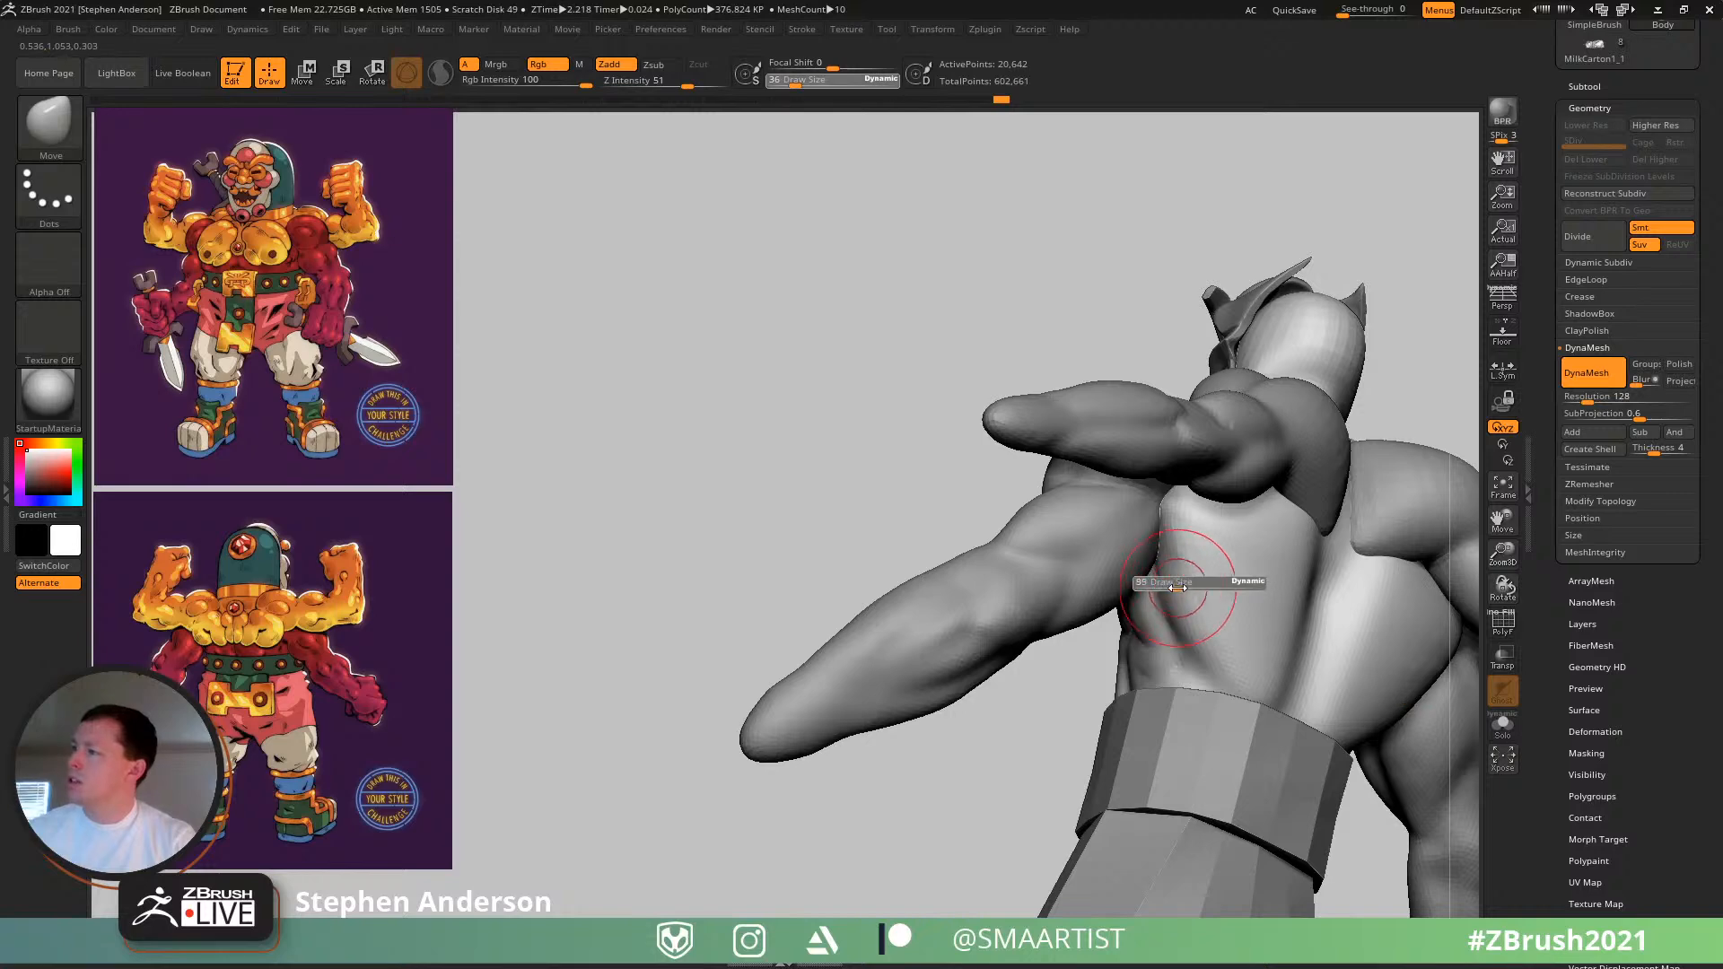
mouse_move(1183, 585)
right_down()
mouse_move(1166, 547)
mouse_move(1139, 592)
mouse_move(1154, 638)
mouse_move(1250, 677)
mouse_move(1057, 627)
mouse_move(1160, 603)
right_up()
key(s)
drag(1146, 644, 1157, 645)
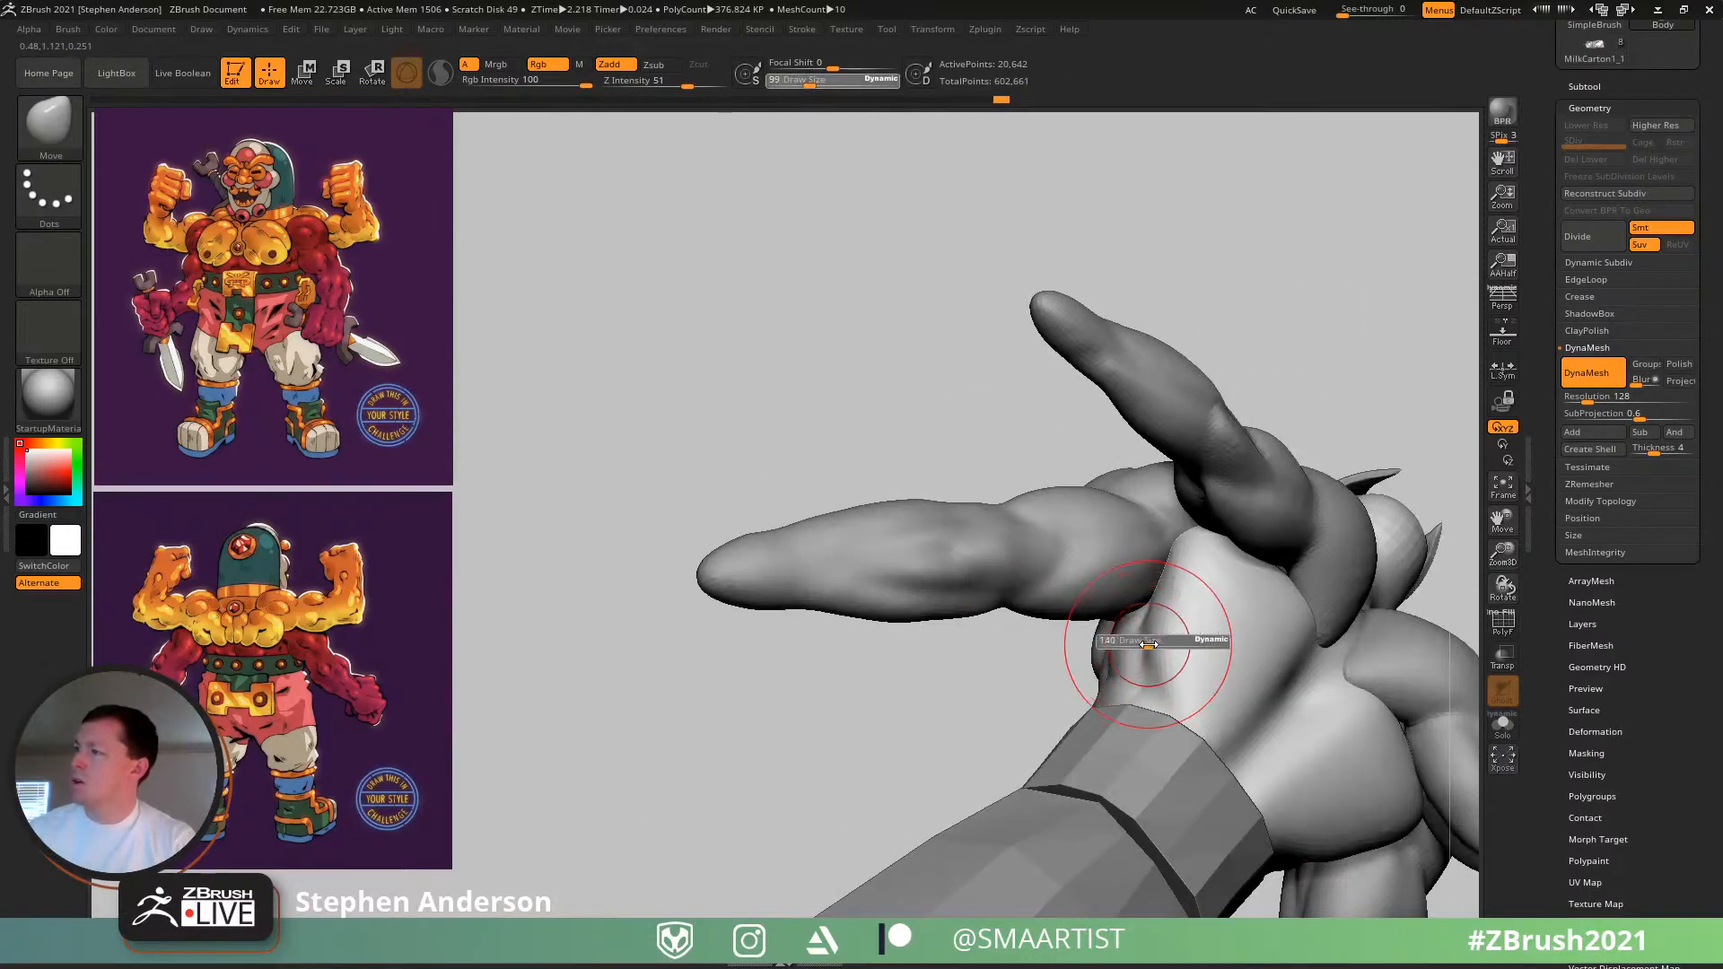
mouse_move(1157, 644)
right_down()
mouse_move(1181, 589)
mouse_move(1127, 621)
right_up()
mouse_move(1127, 621)
mouse_down()
mouse_move(1096, 620)
mouse_move(1119, 654)
mouse_move(1104, 668)
mouse_up()
mouse_move(1137, 648)
right_down()
mouse_move(1096, 680)
mouse_move(1156, 622)
mouse_move(1127, 636)
right_up()
drag(1123, 634, 1140, 622)
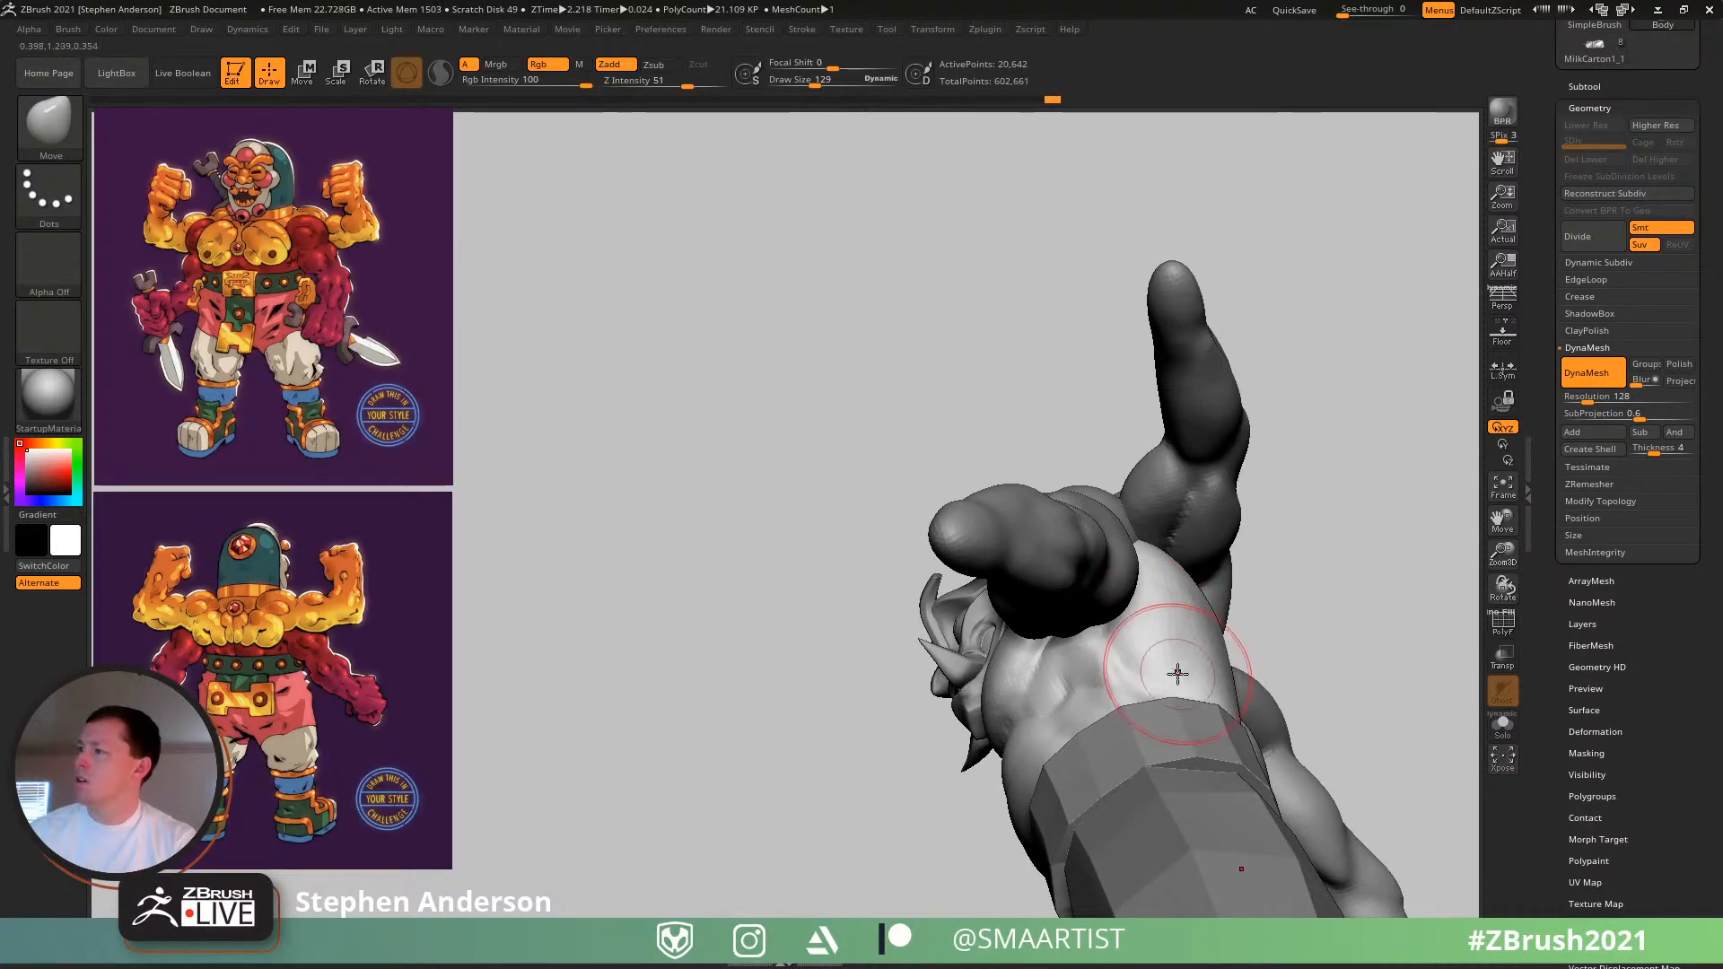
- Build up the muscle columns along the spine on the lower back with the Clay brush, and smooth them at size 77
mouse_move(1174, 671)
right_down()
mouse_move(1117, 703)
mouse_move(1196, 678)
mouse_move(1175, 650)
mouse_move(1200, 615)
mouse_move(1170, 584)
mouse_move(1083, 574)
right_up()
key(b)
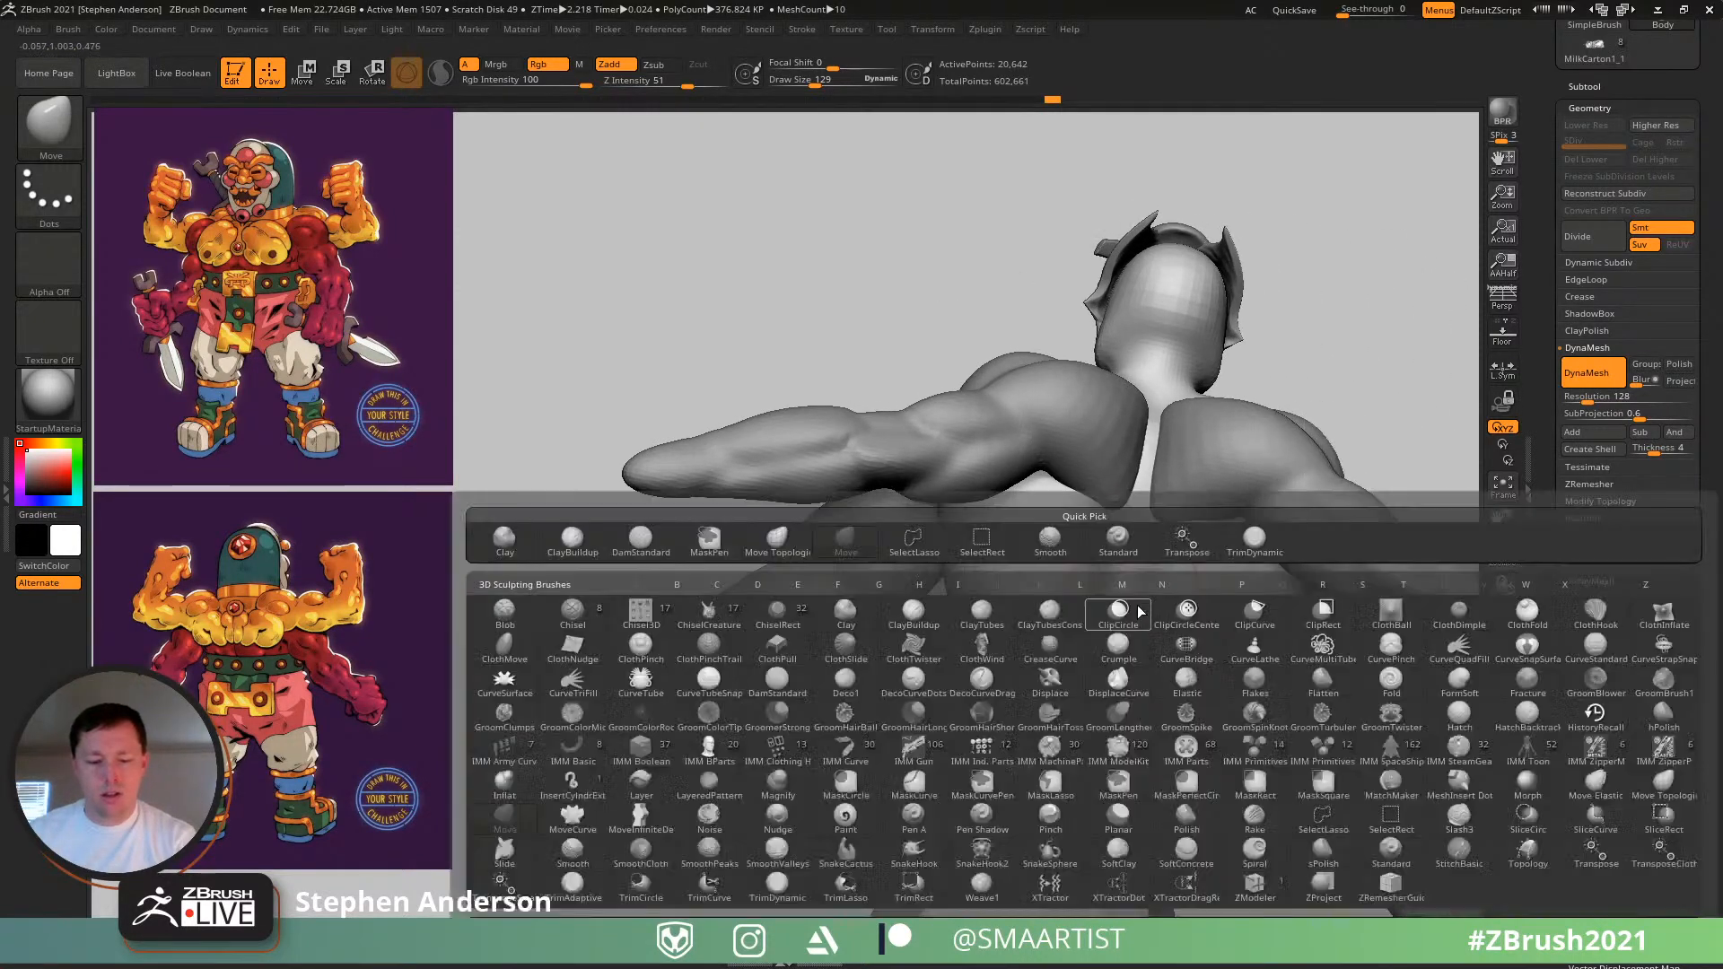
key(c)
key(l)
key(s)
drag(1112, 550, 1099, 549)
alt+right_drag(1098, 572, 1166, 628)
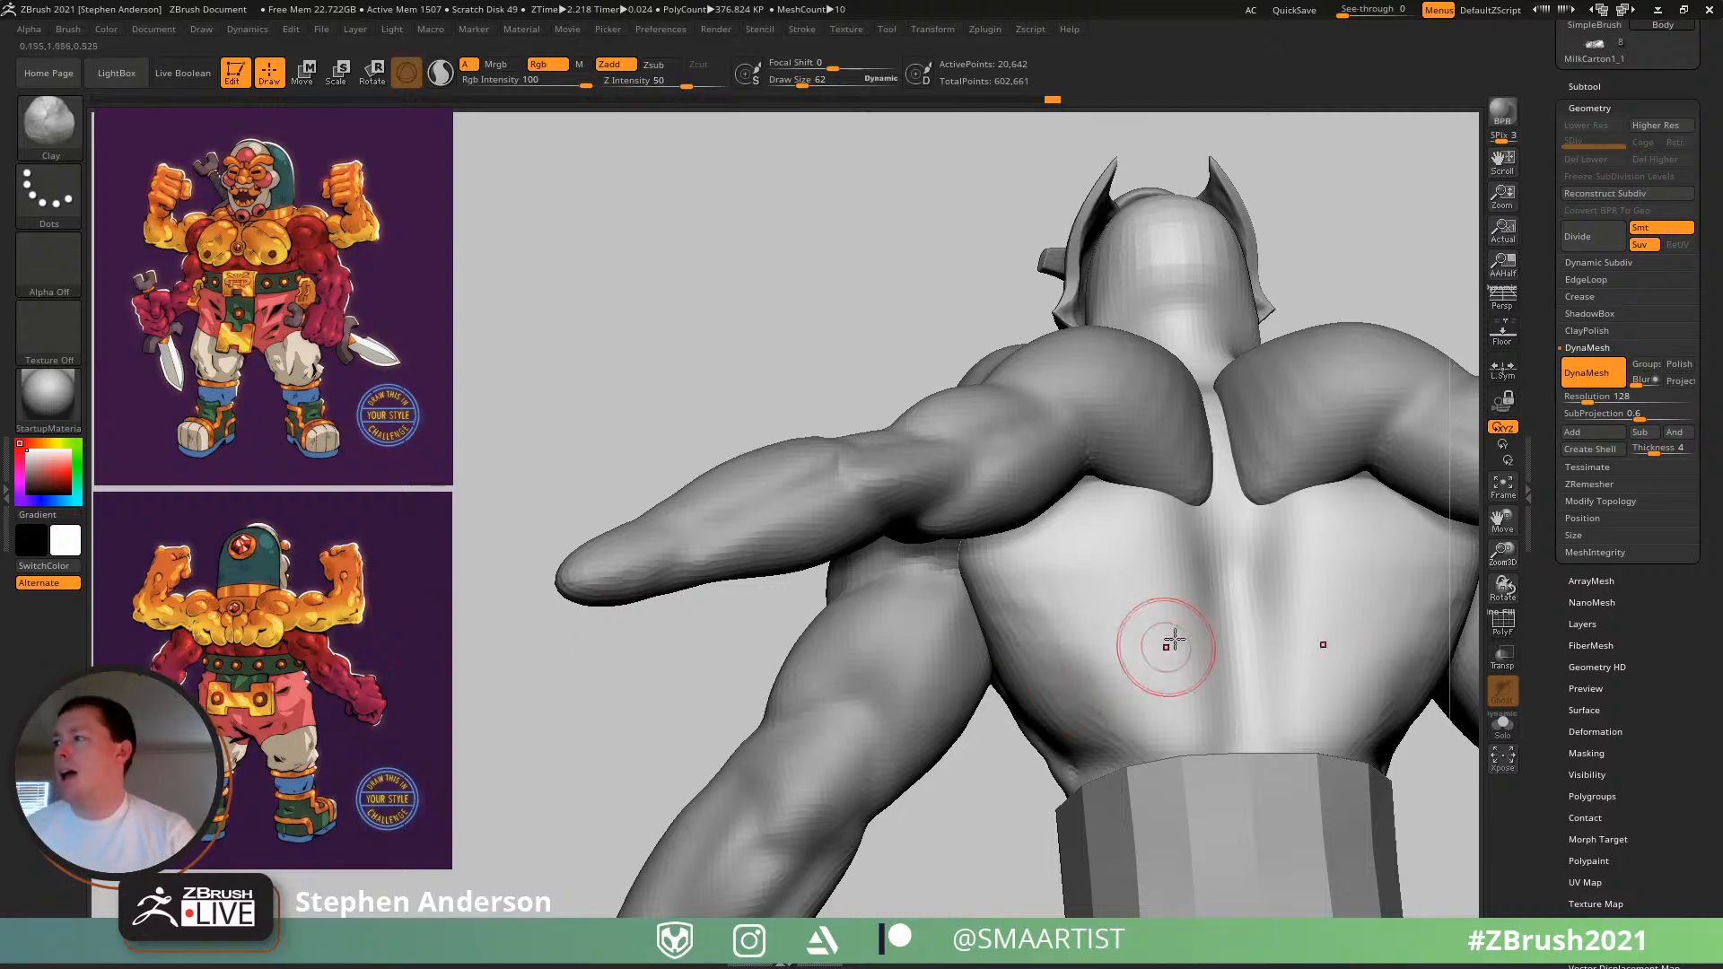
key(s)
drag(1169, 594, 1246, 737)
mouse_move(1208, 624)
mouse_down()
mouse_move(1239, 712)
mouse_move(1185, 646)
mouse_move(1222, 712)
mouse_move(1205, 705)
mouse_up()
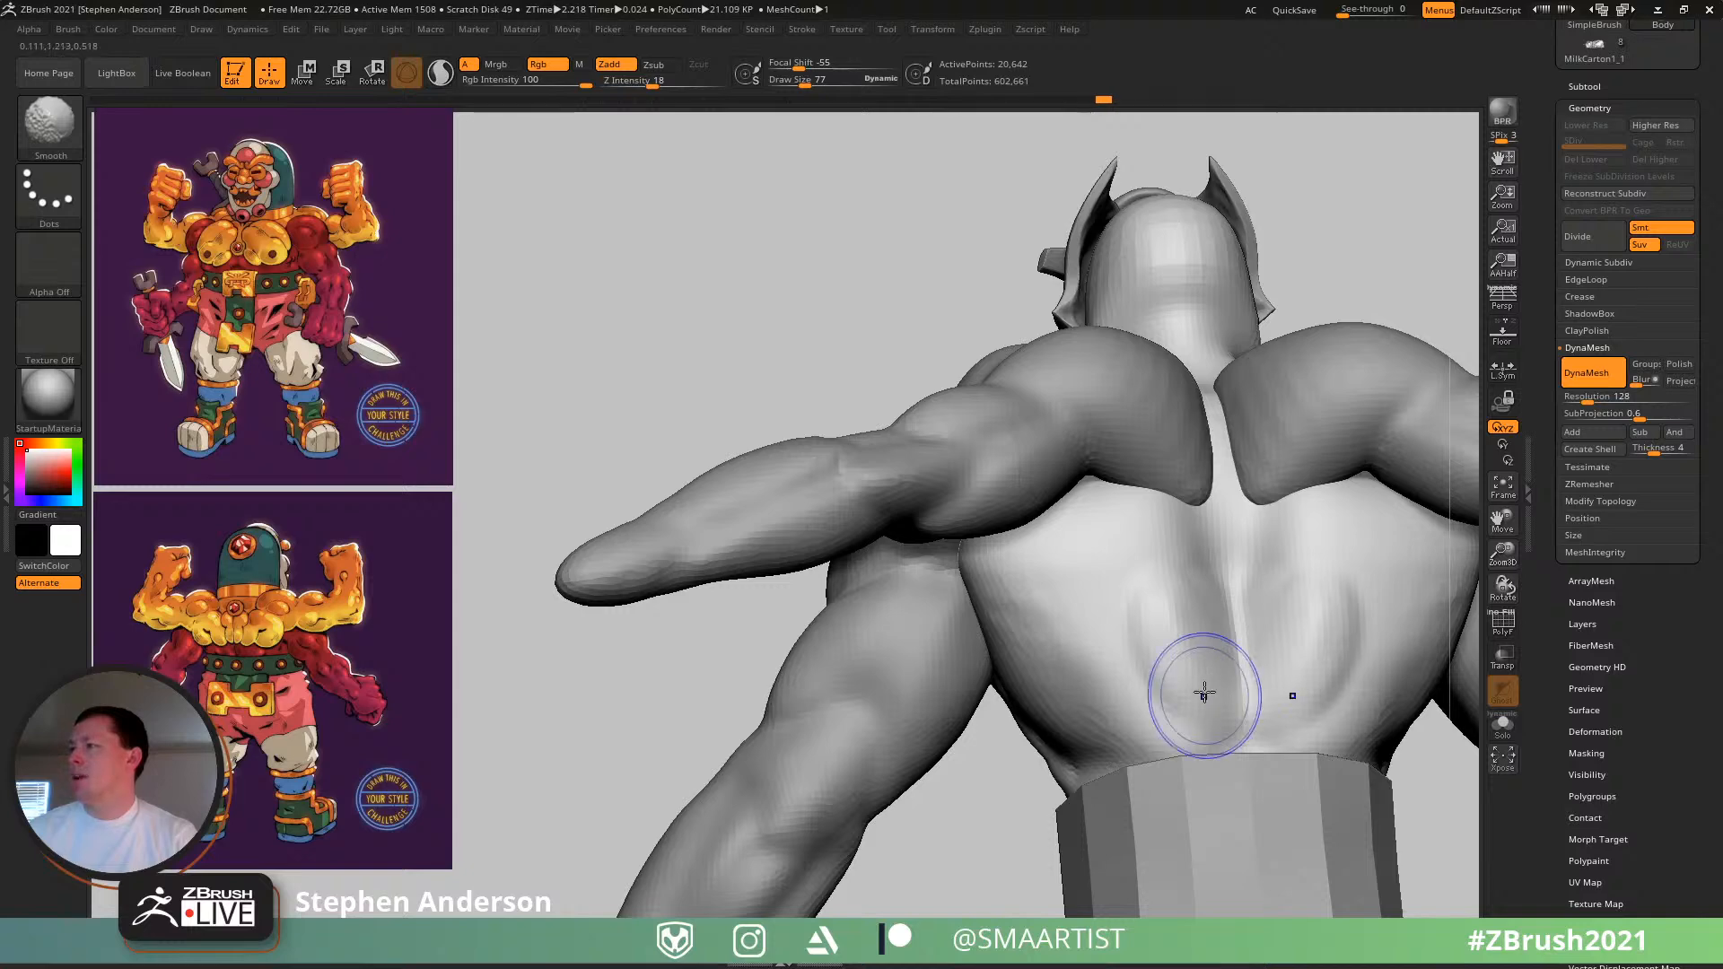
mouse_move(1204, 694)
right_down()
mouse_move(1149, 615)
mouse_move(1189, 627)
mouse_move(1169, 633)
right_up()
shift+drag(1169, 633, 1132, 633)
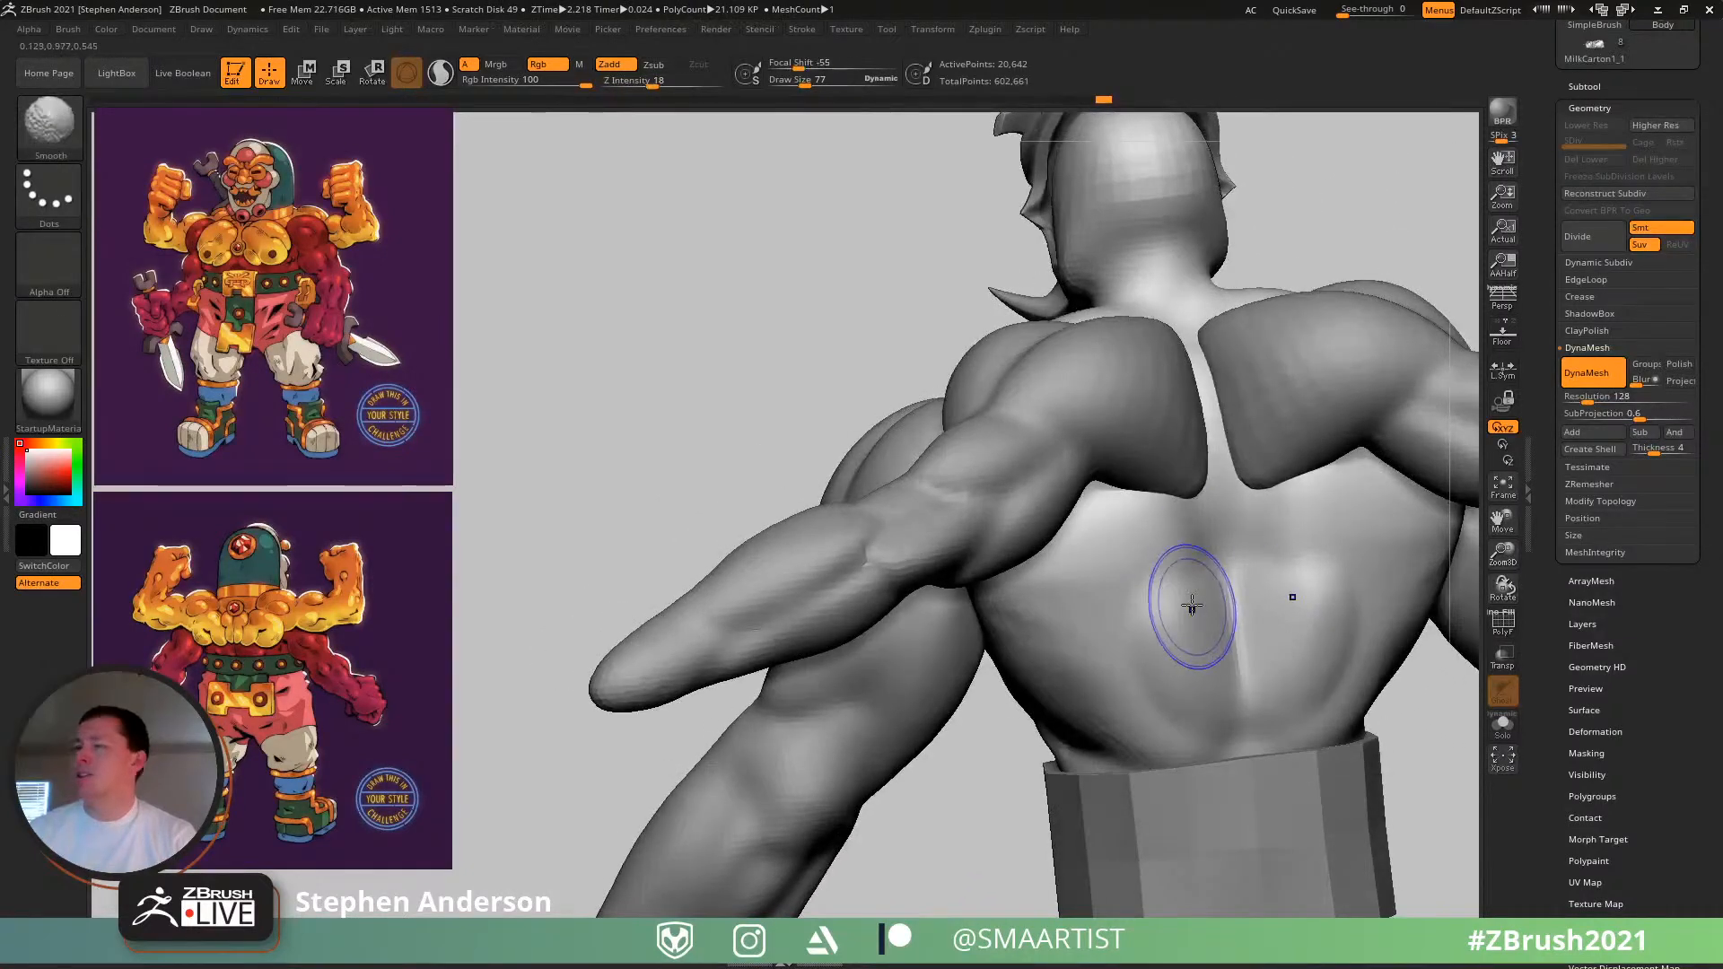
- Carve a crease in the mid back beside the spinal muscle with the DamStandard brush, and smooth it
key(b)
key(d)
key(s)
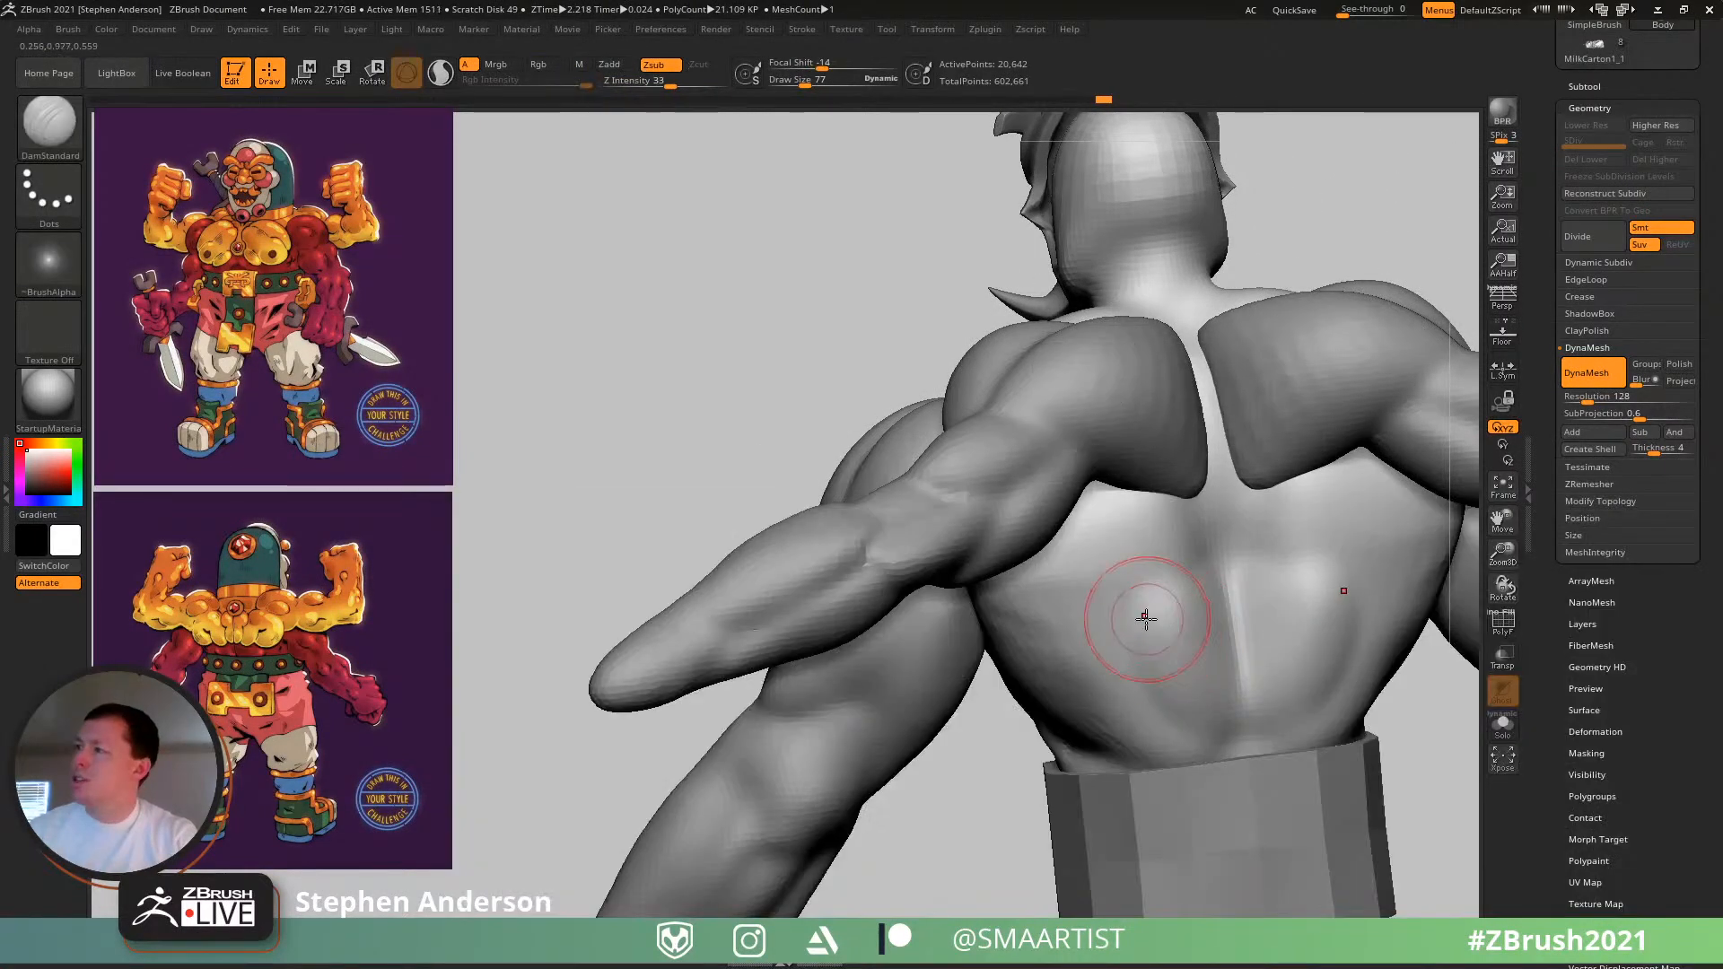
mouse_move(1151, 581)
mouse_down()
mouse_move(1127, 623)
mouse_move(1137, 660)
mouse_move(1130, 614)
mouse_up()
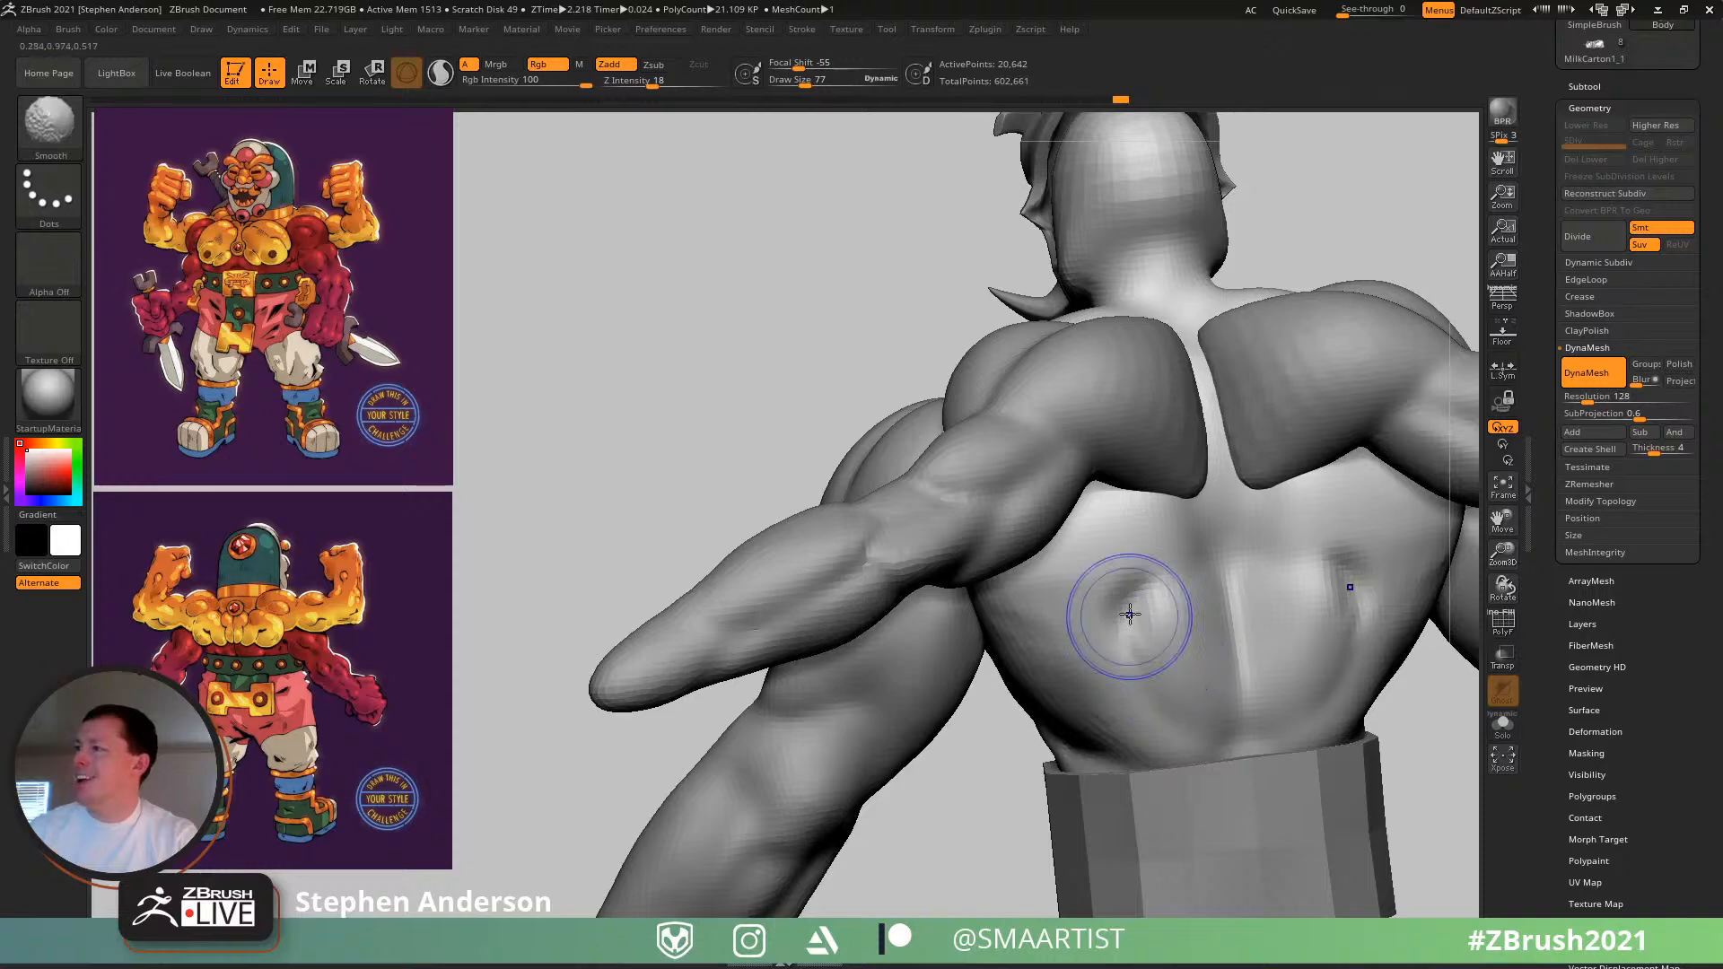
mouse_move(1154, 661)
ctrl+right_down()
mouse_move(1115, 586)
mouse_move(1117, 615)
mouse_move(1162, 623)
mouse_move(1174, 679)
ctrl+right_up()
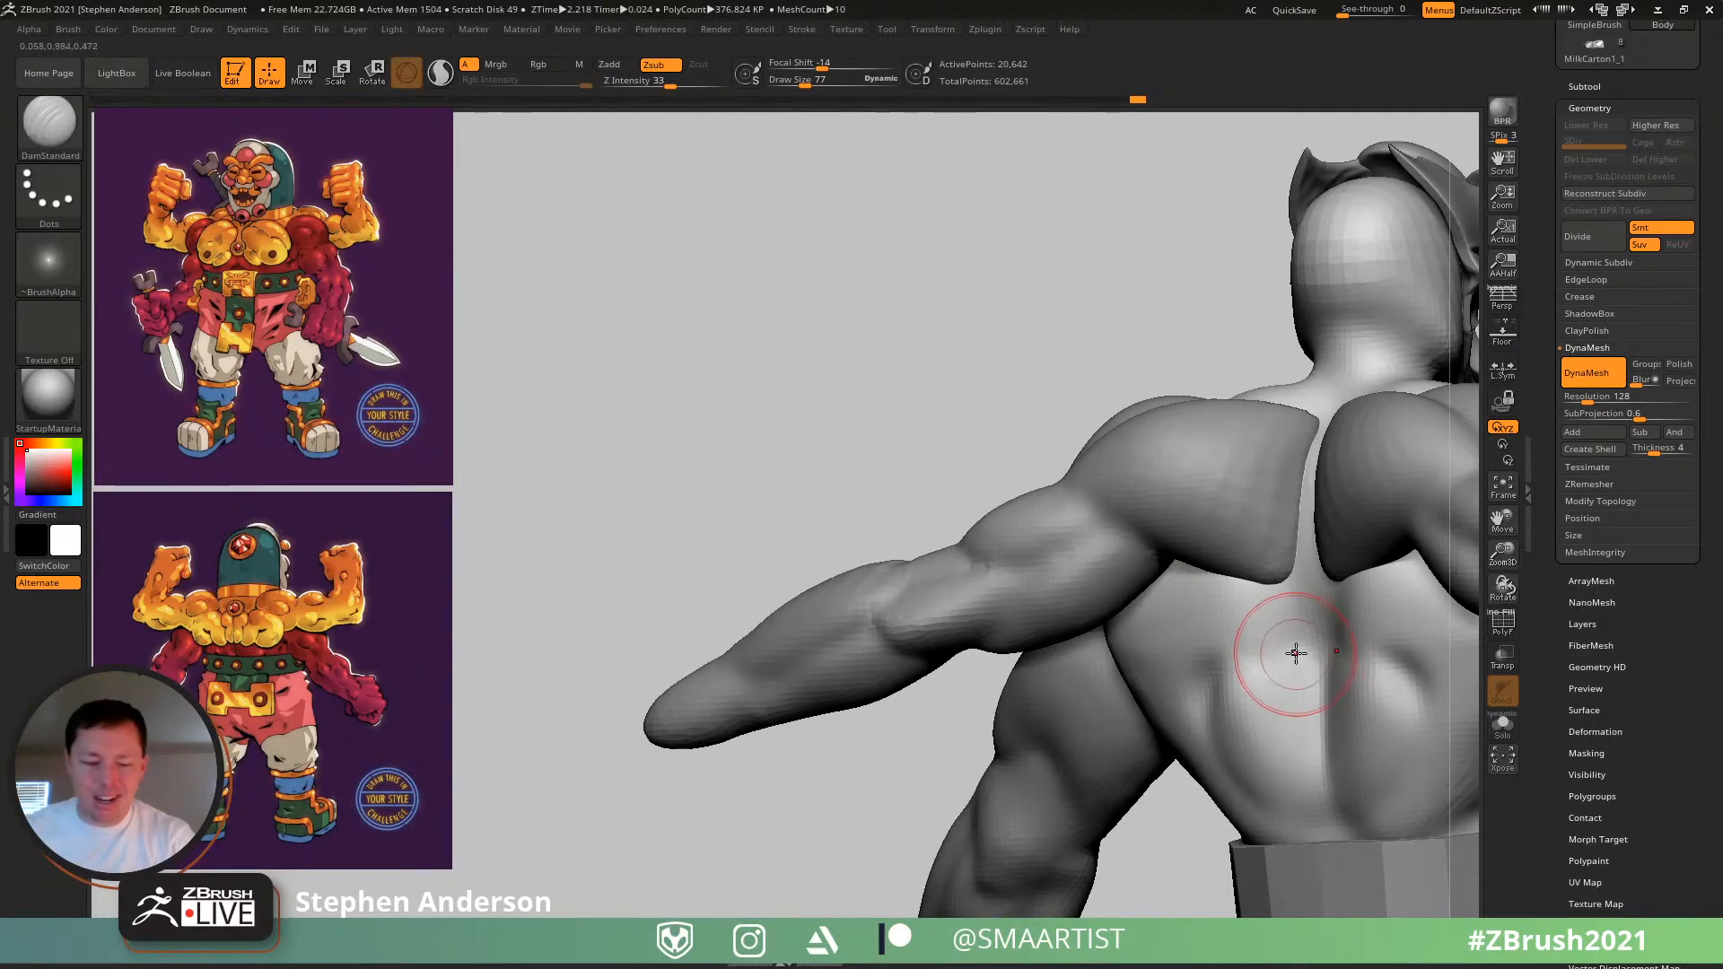
- Build up the muscle mass below the shoulder blade with the Clay brush at size 77, and smooth its outer side
key(b)
key(c)
key(l)
mouse_move(1323, 642)
mouse_down()
mouse_move(1223, 604)
mouse_move(1261, 634)
mouse_move(1223, 608)
mouse_move(1261, 664)
mouse_move(1243, 691)
mouse_up()
right_drag(1243, 691, 1289, 594)
drag(1282, 617, 1290, 611)
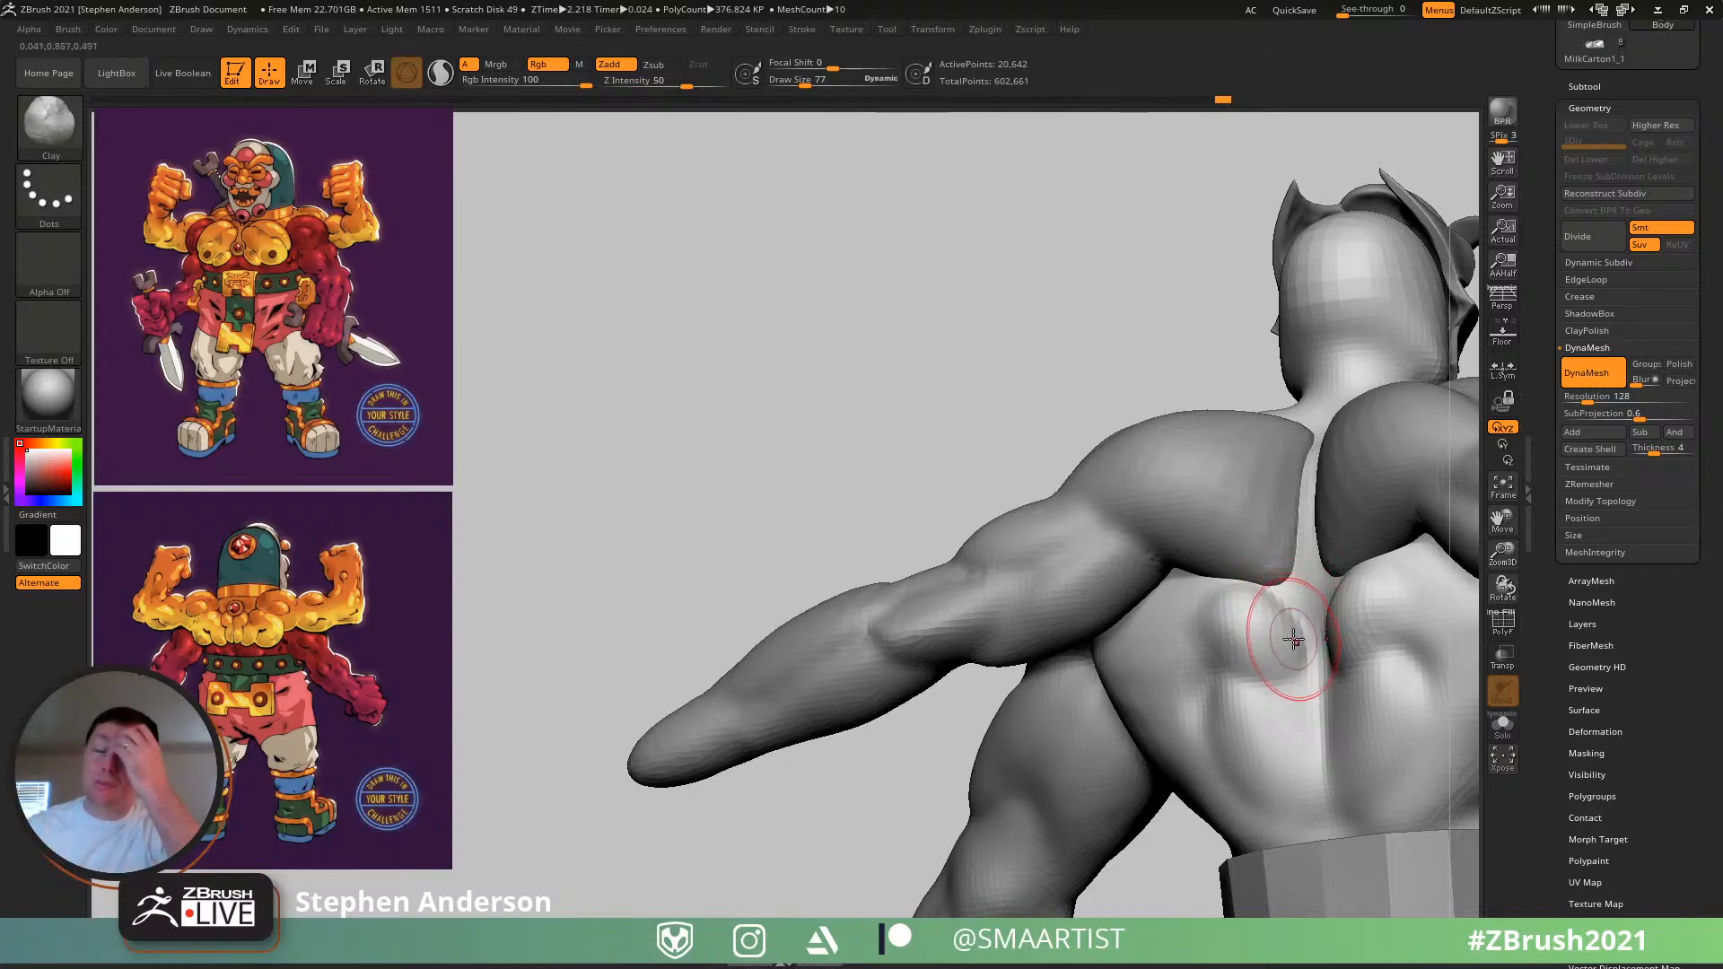
right_drag(1247, 600, 1328, 587)
shift+drag(1219, 600, 1202, 579)
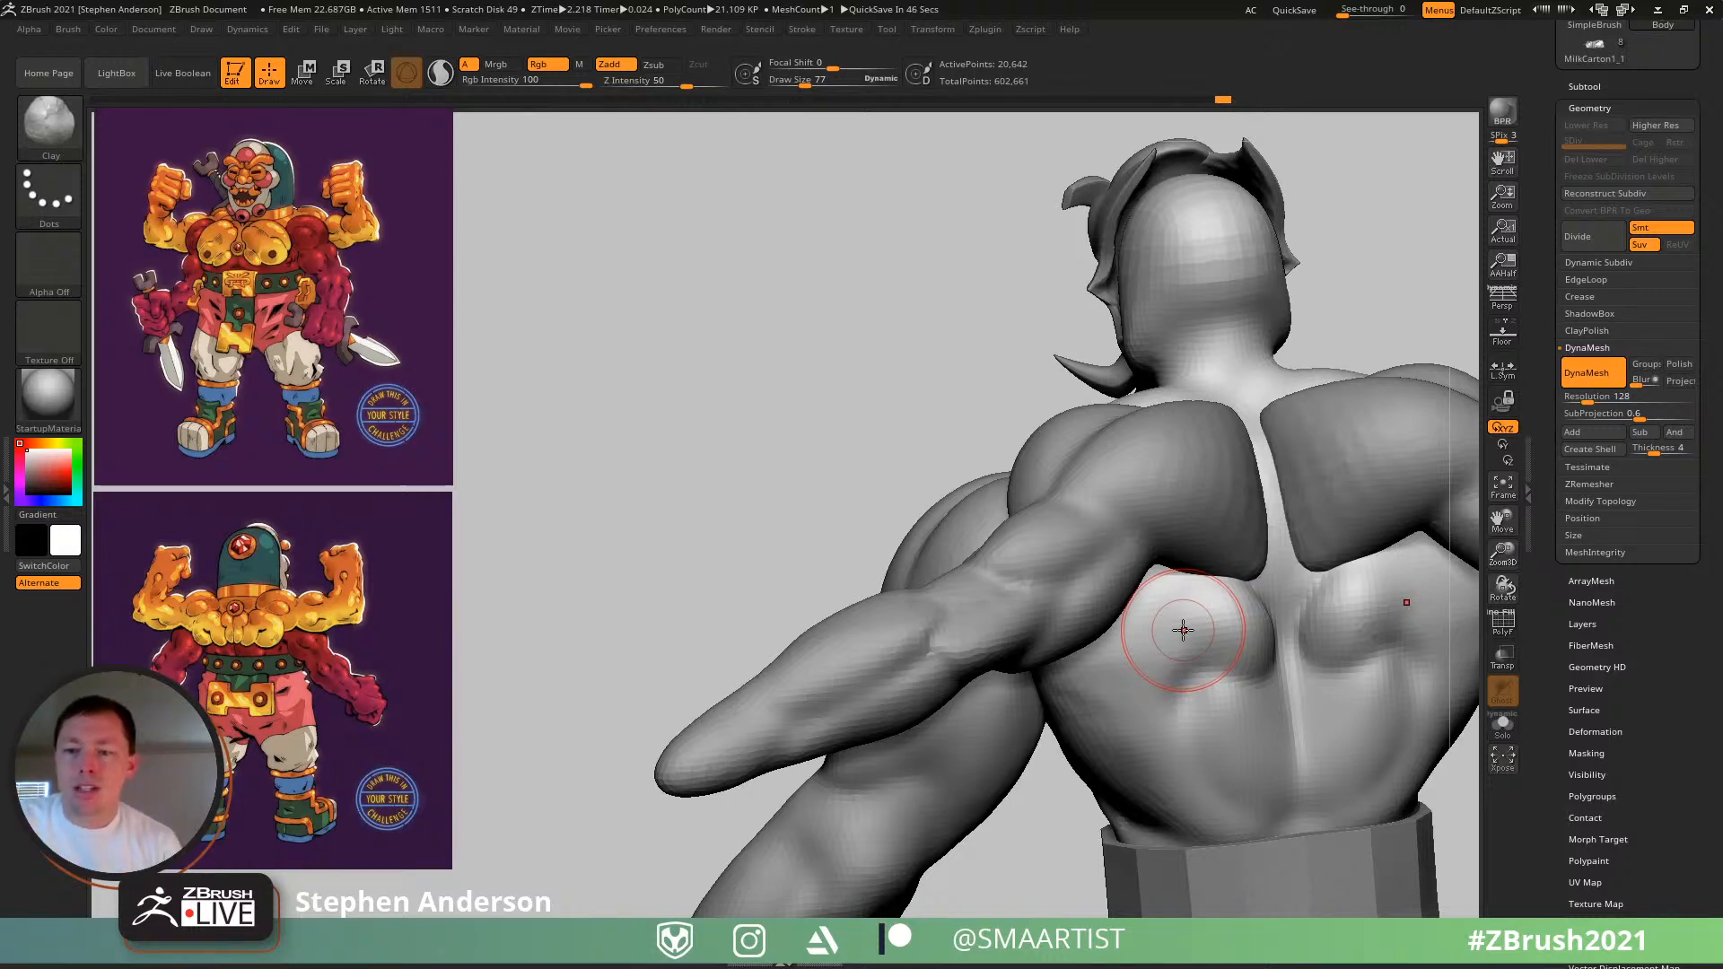
- Load the AmonMaskTopo tool from the _B_2021 folder and turn the mask to face the viewer
scroll(1683, 257, up, 5)
click(1590, 58)
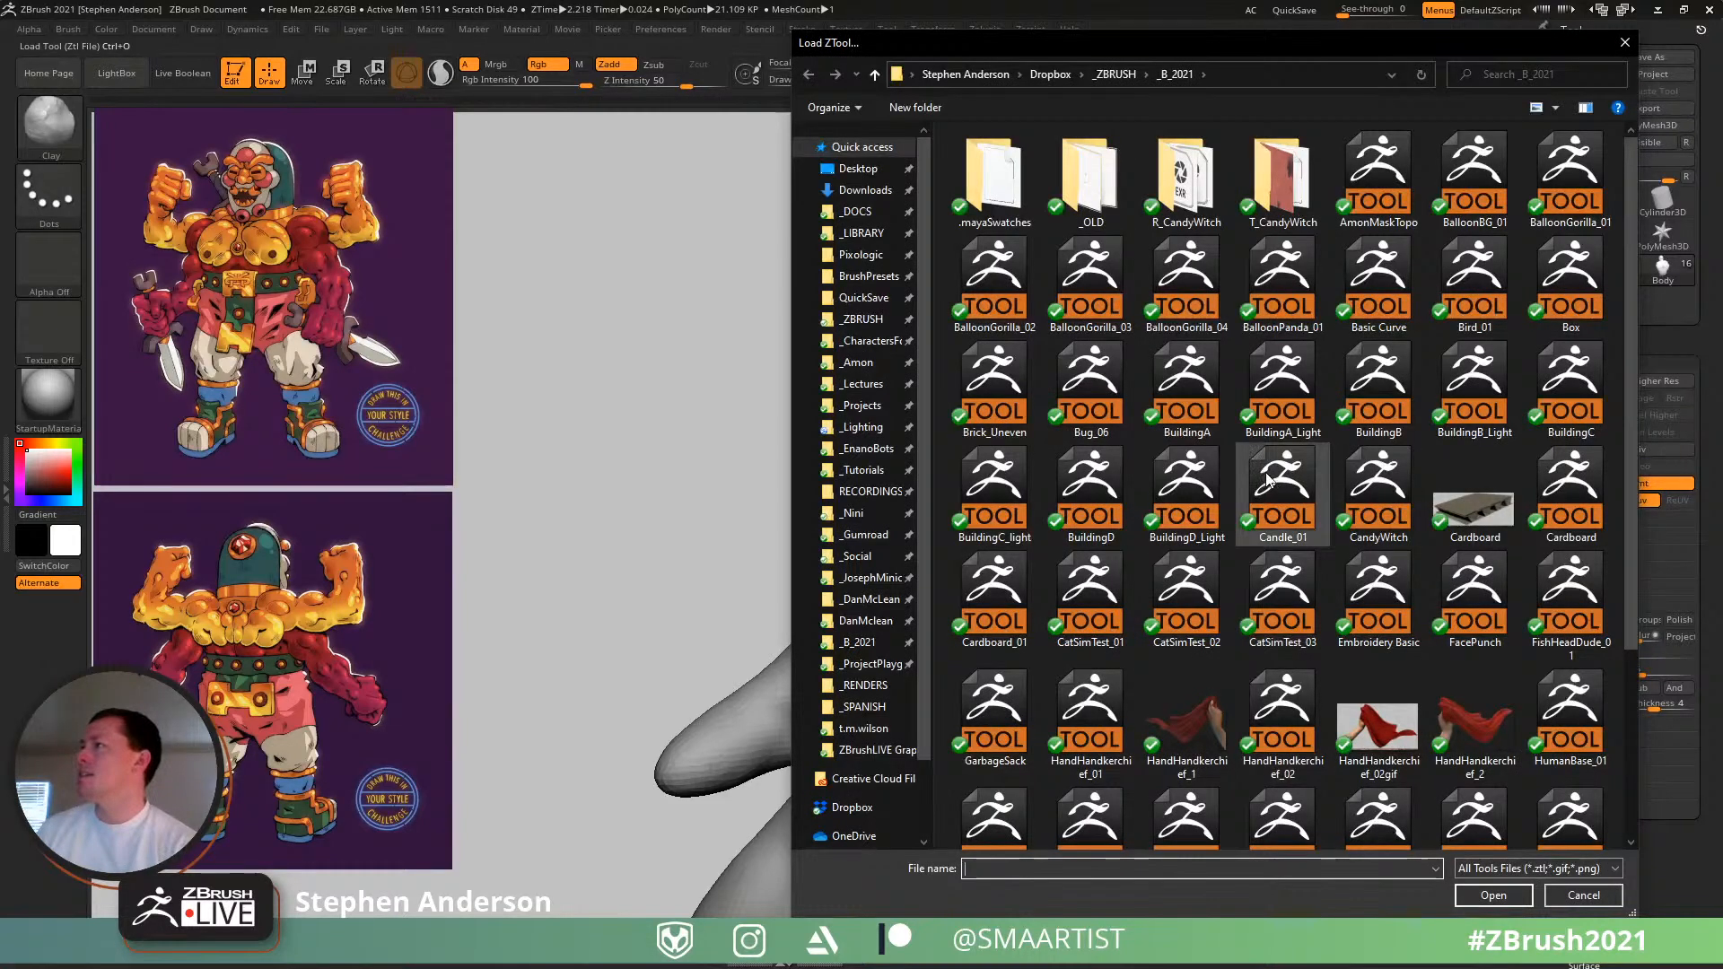
double_click(1387, 174)
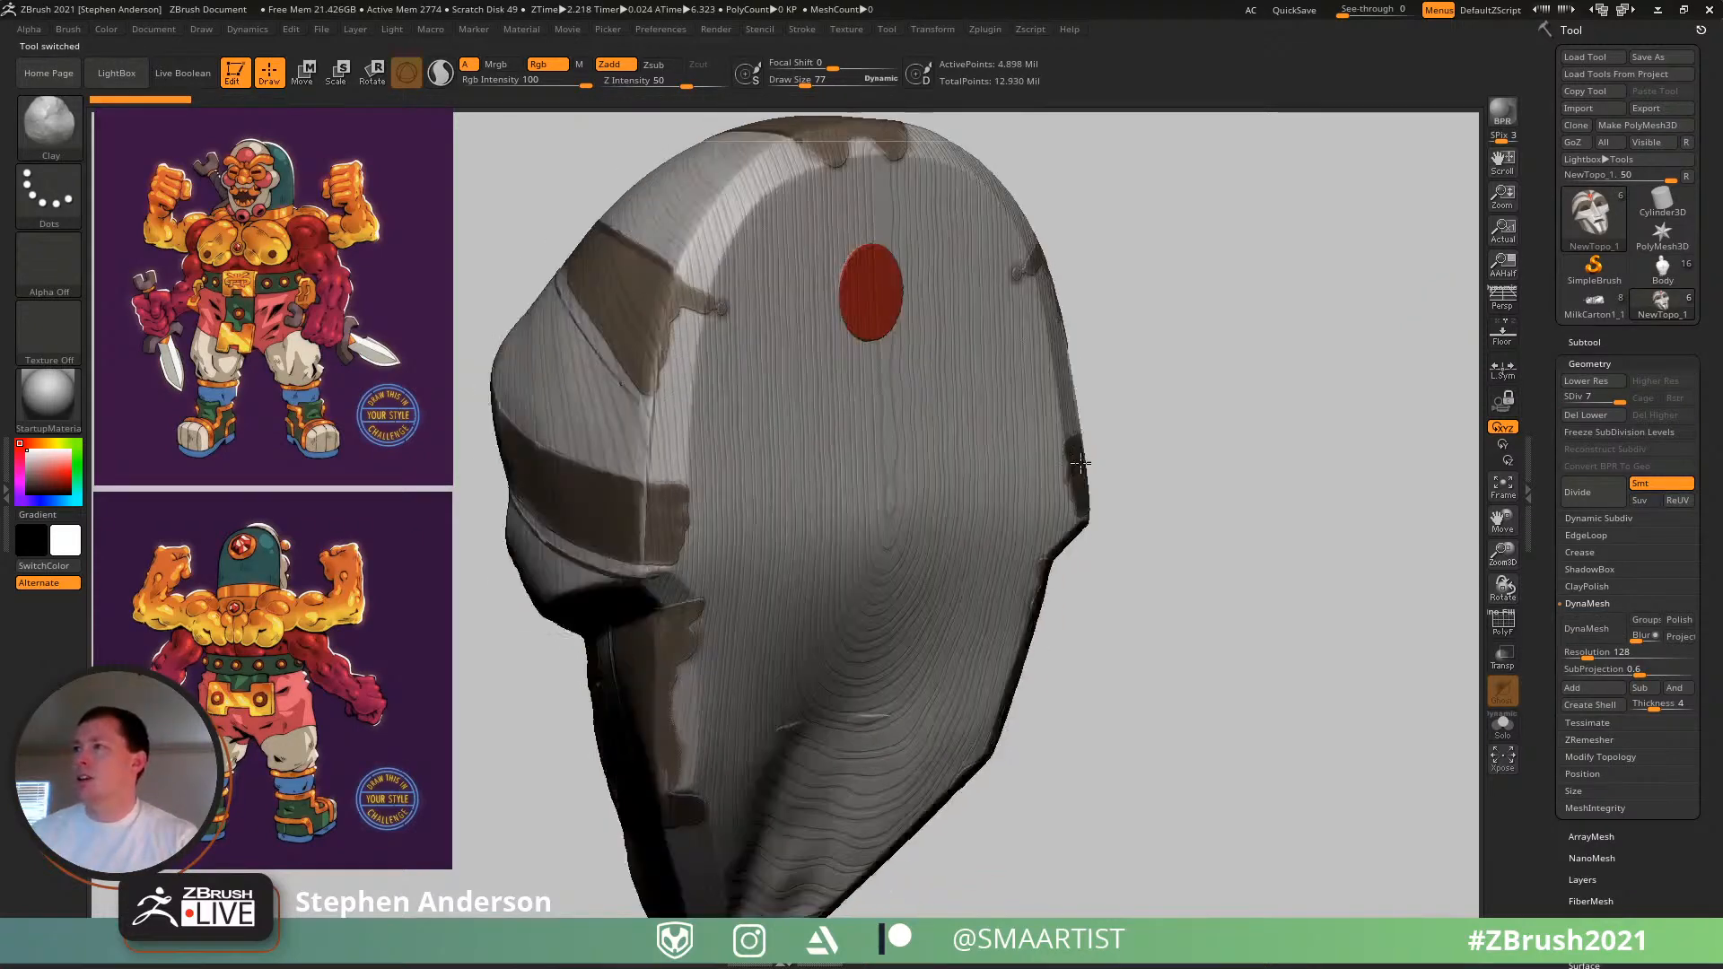
drag(1080, 462, 1038, 441)
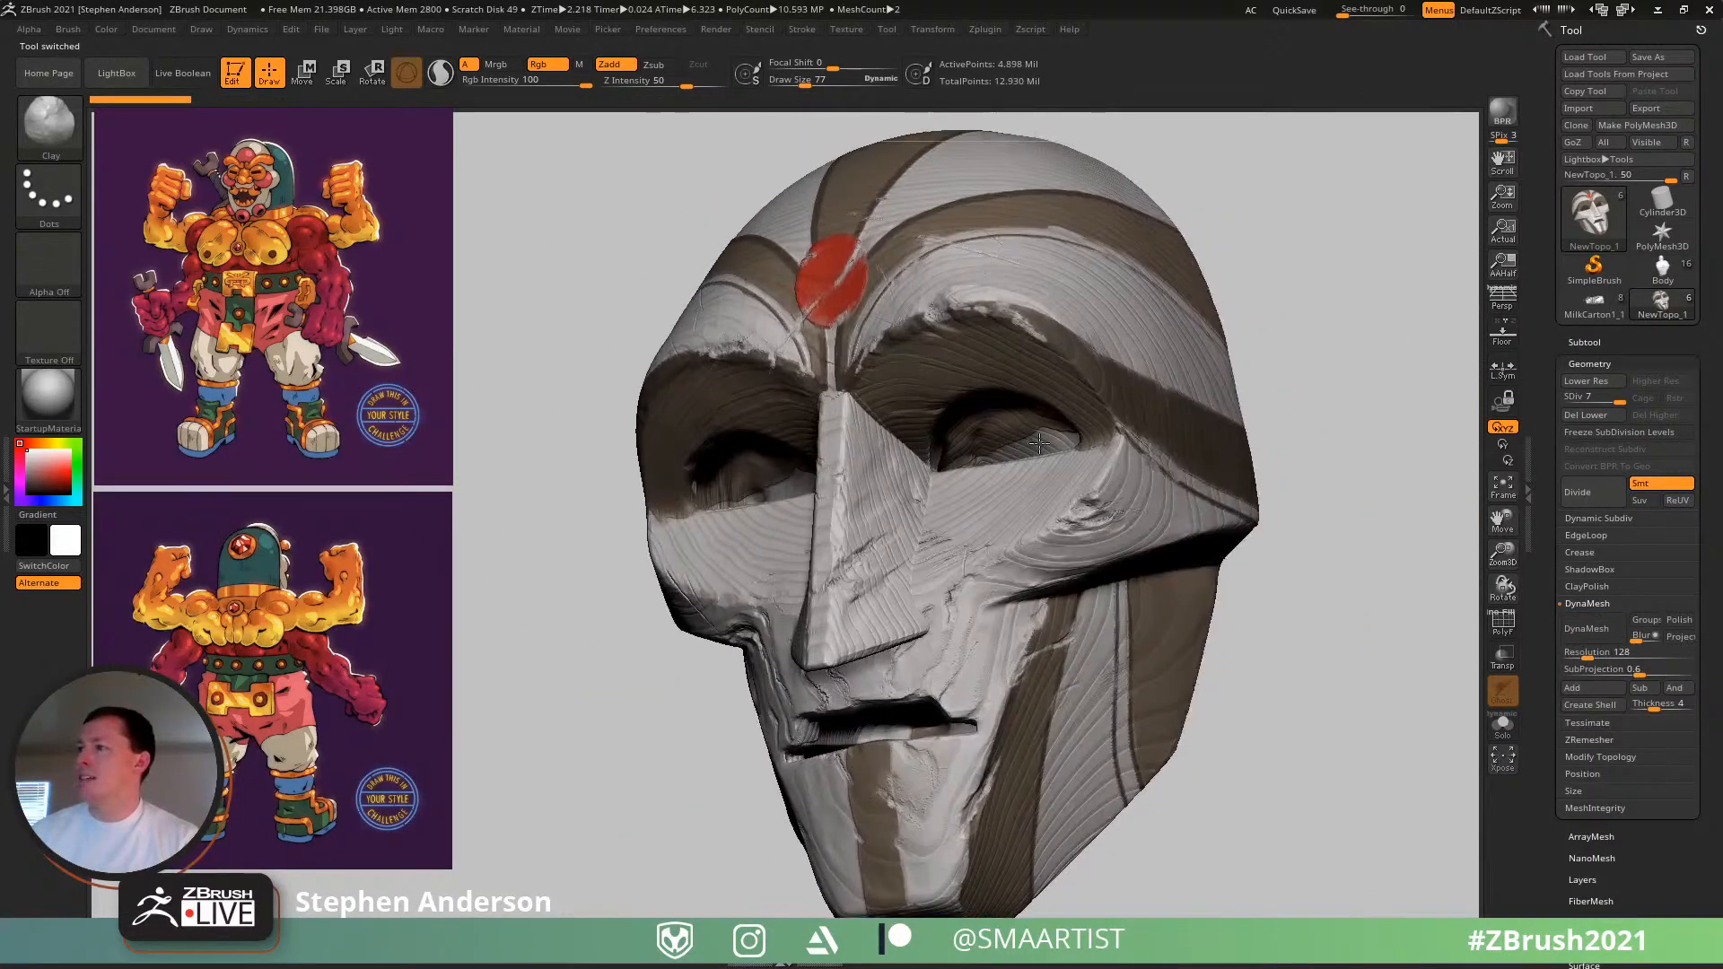
ctrl+right_drag(1039, 442, 1059, 385)
- Isolate the NewTopo_1 mask subtool, show its polyframe, and step it down to its lowest subdivision level
click(1585, 342)
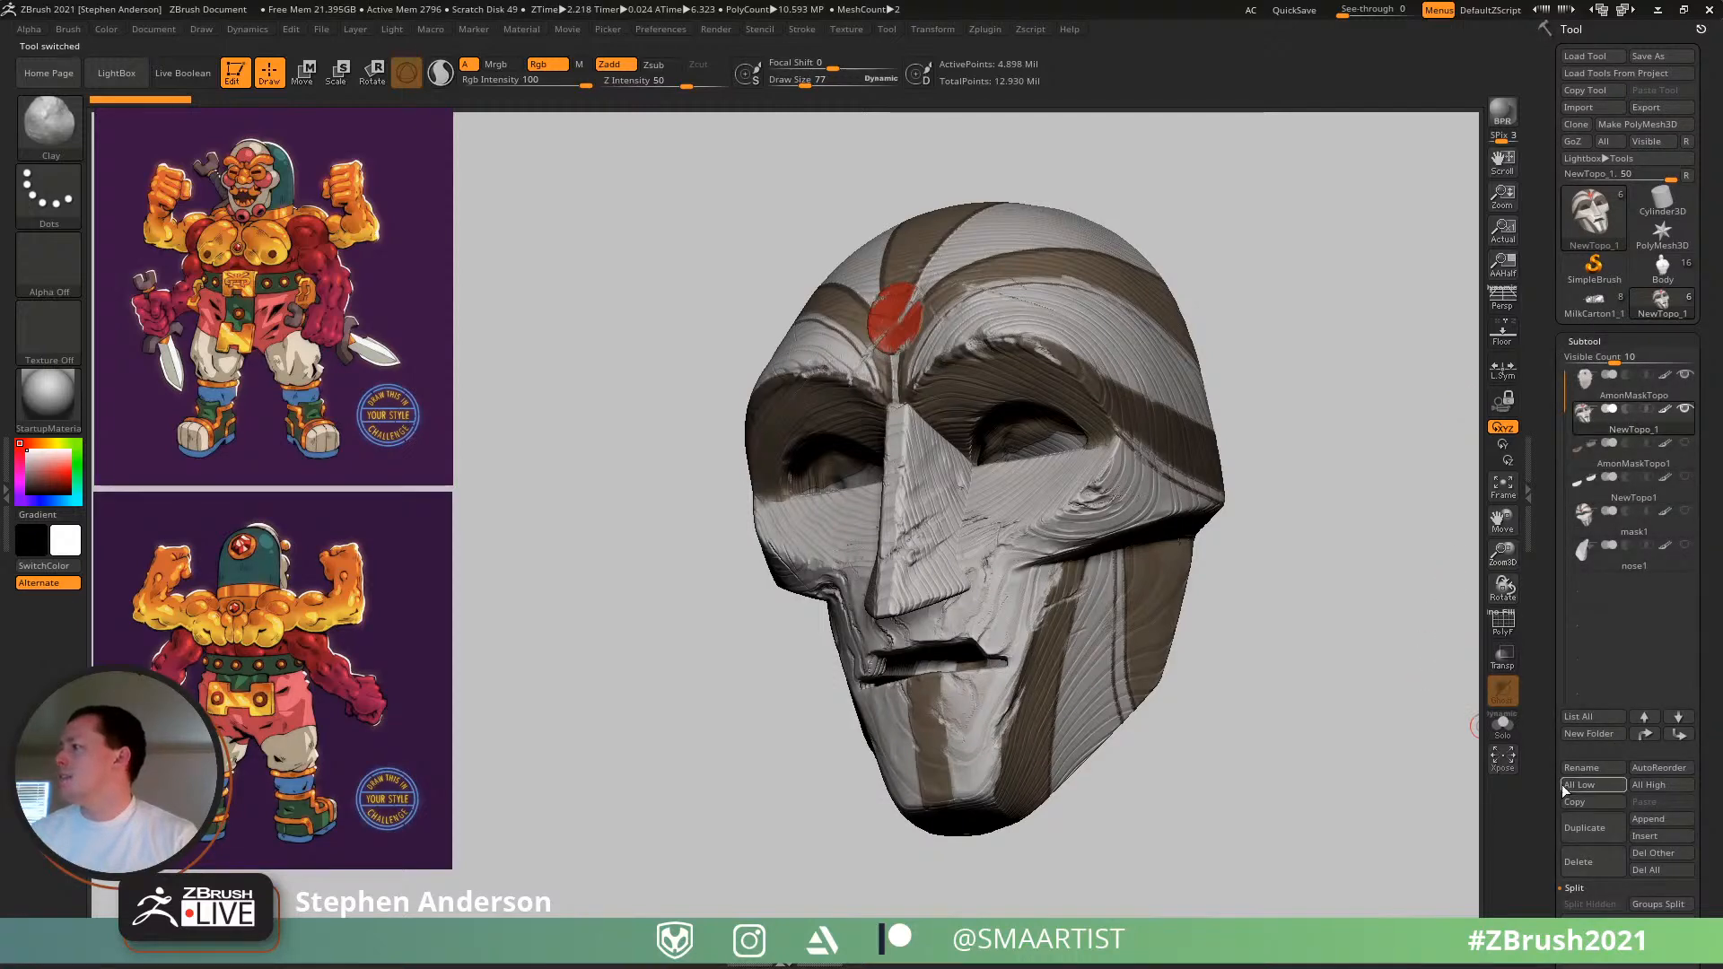
click(1502, 727)
drag(1328, 538, 1198, 425)
key(shift+f)
key(shift+d)
key(shift+d)
key(shift+d)
key(shift+d)
key(shift+d)
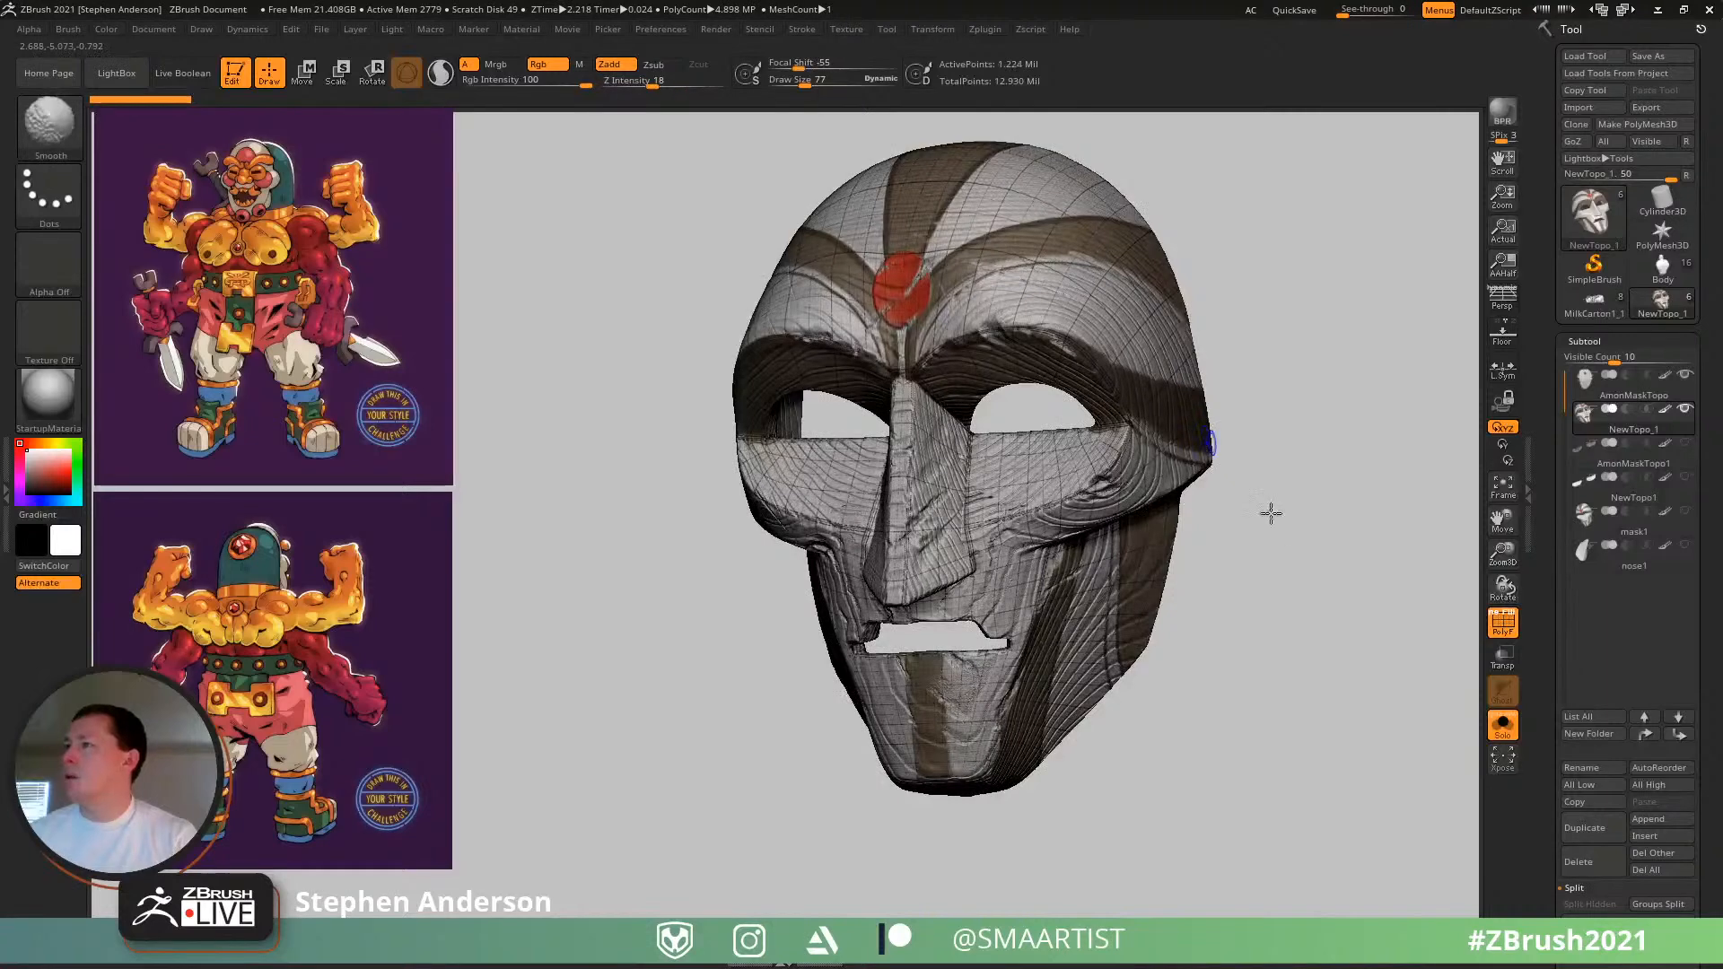
key(shift+d)
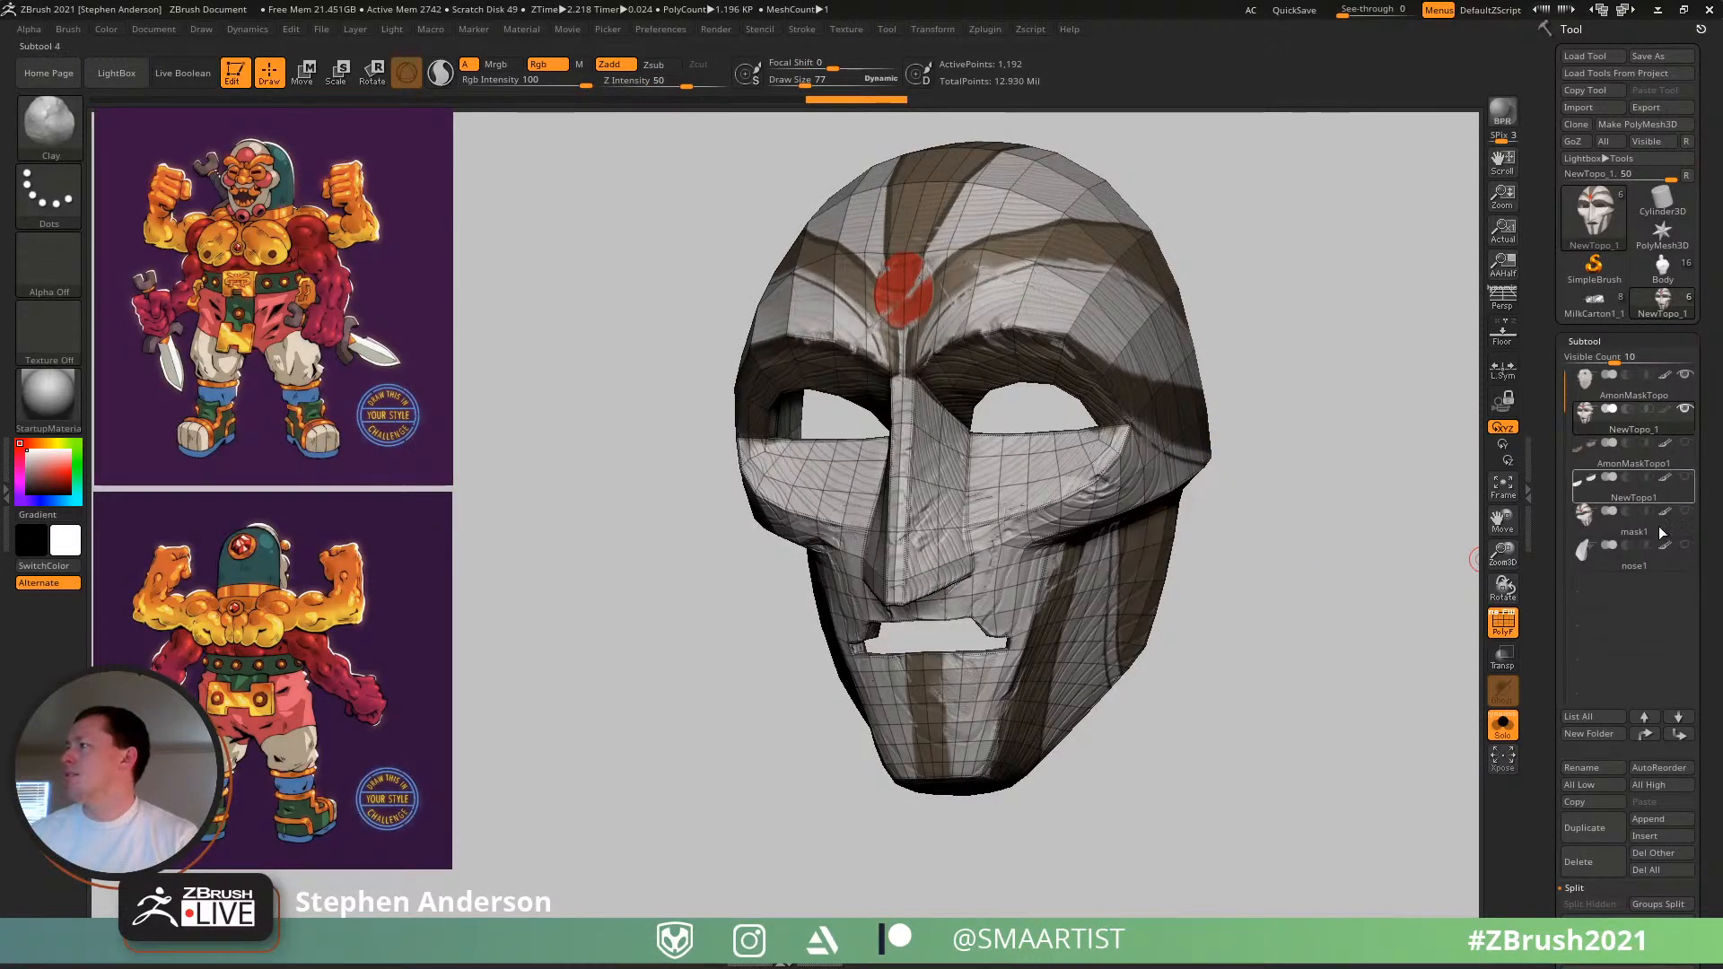
- Turn off the mask's texture map so its polygroups show, and open its geometry settings
scroll(1615, 556, down, 10)
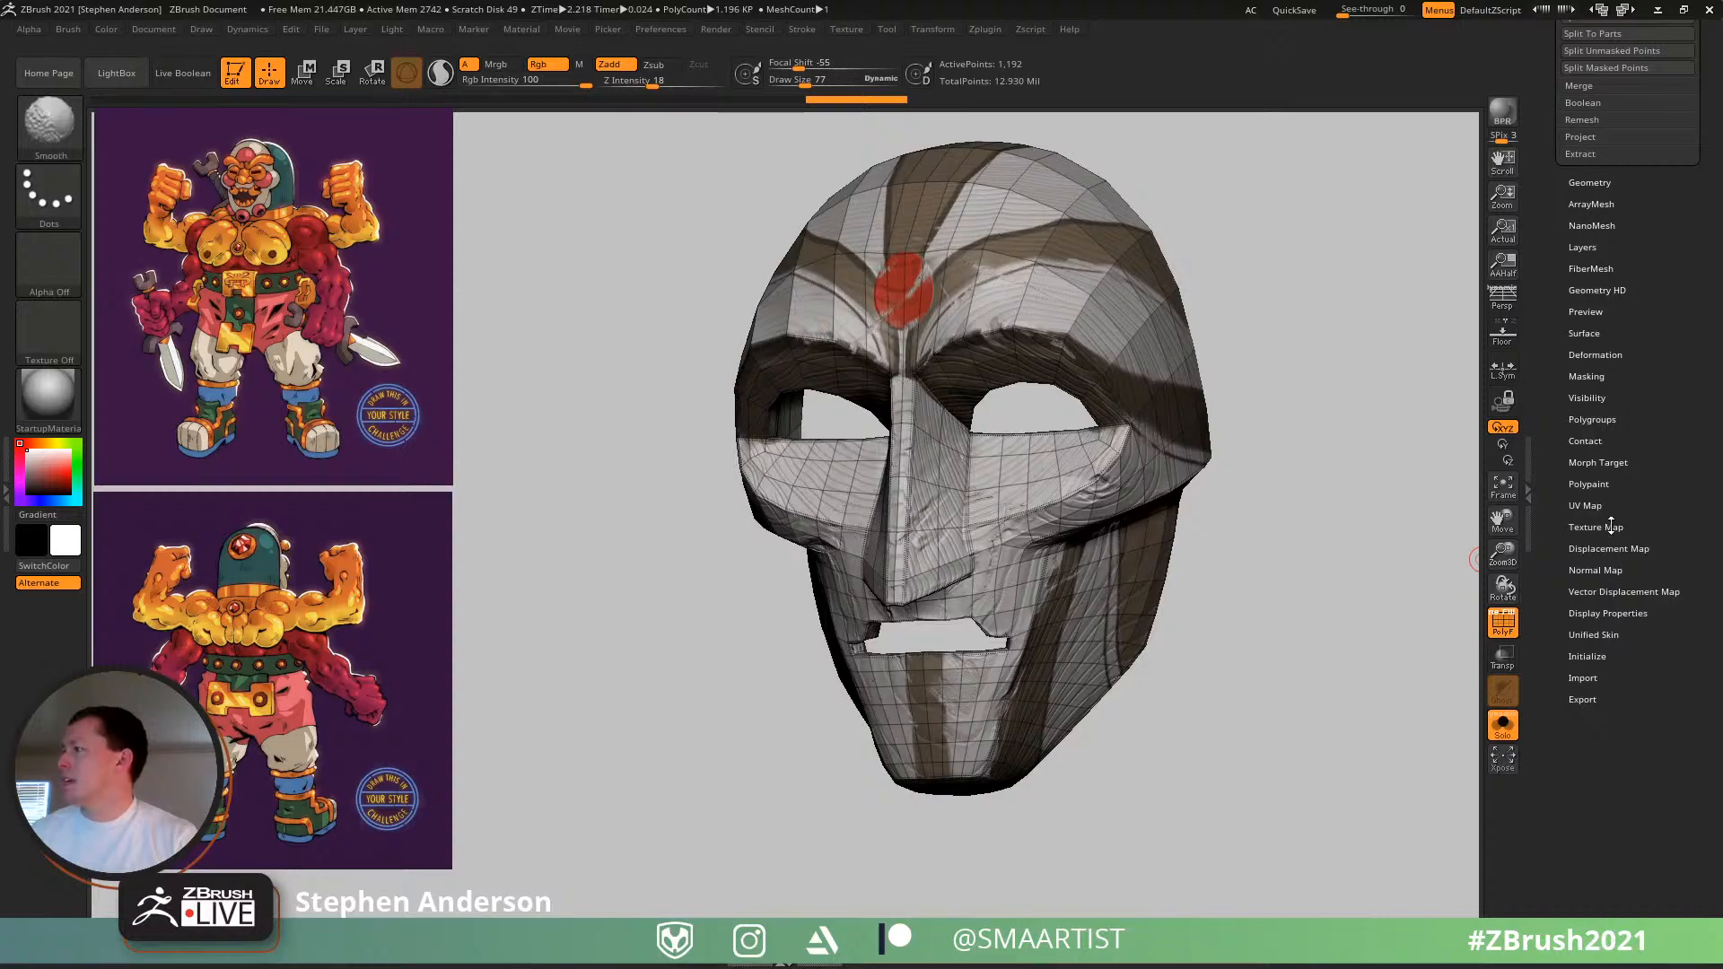
click(1598, 527)
click(1660, 543)
drag(1430, 587, 996, 525)
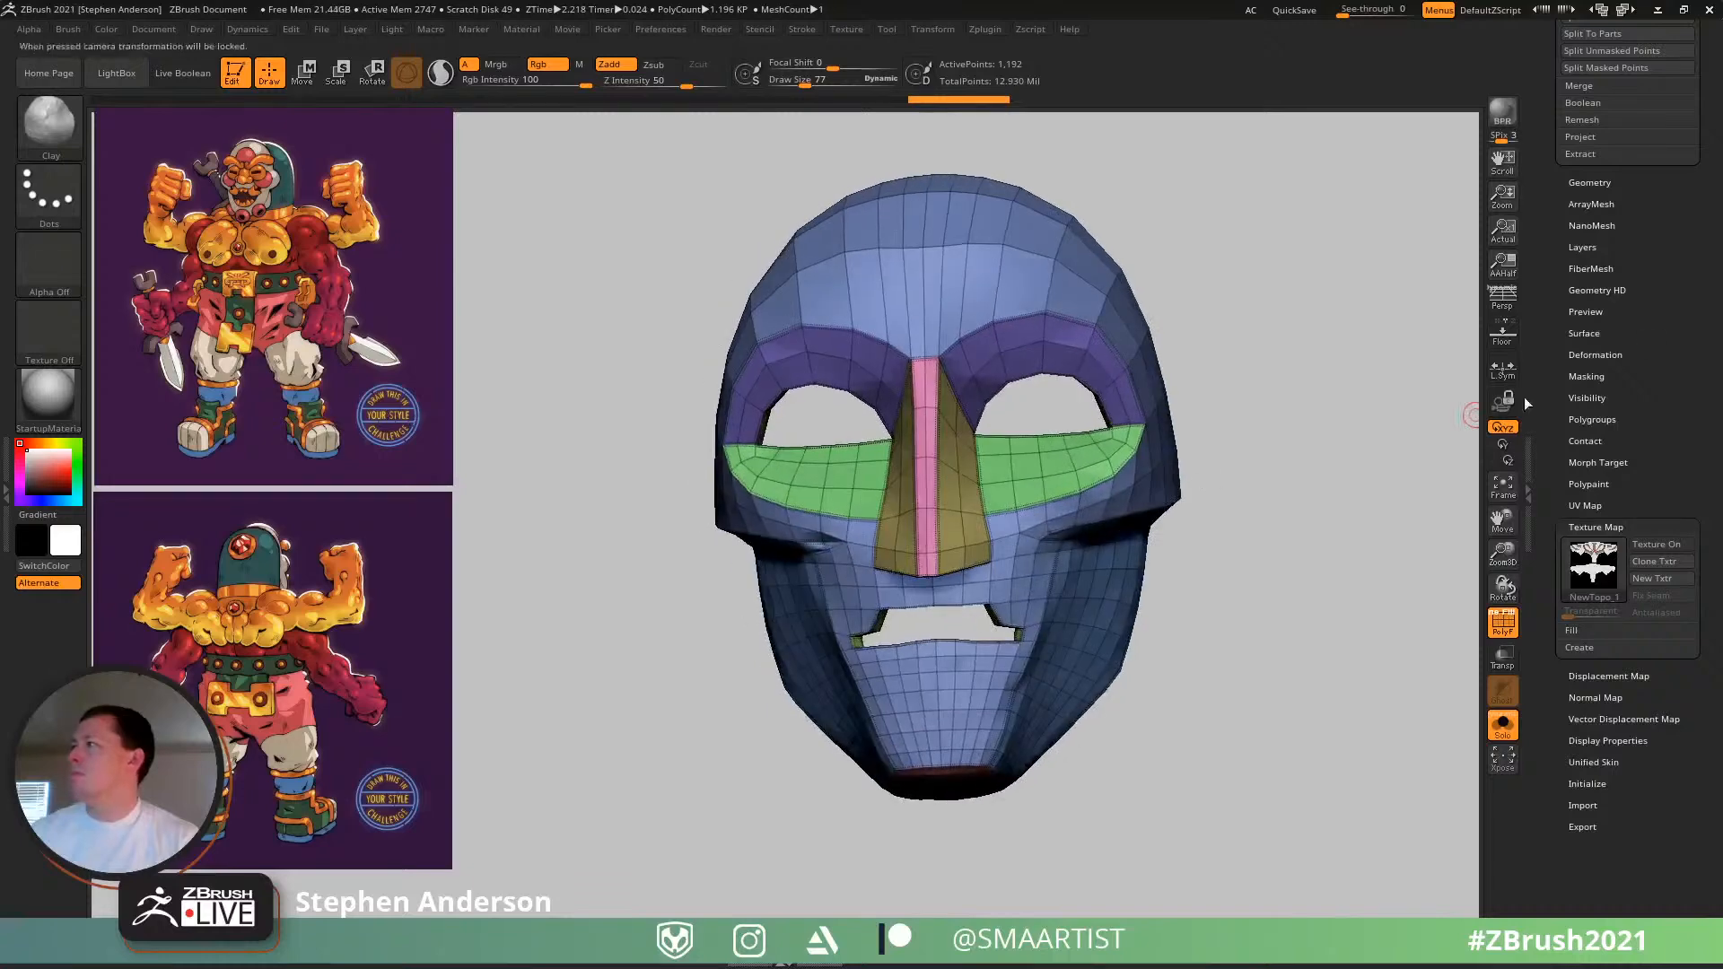
mouse_move(1689, 274)
mouse_down()
mouse_move(1707, 525)
mouse_move(1677, 423)
mouse_up()
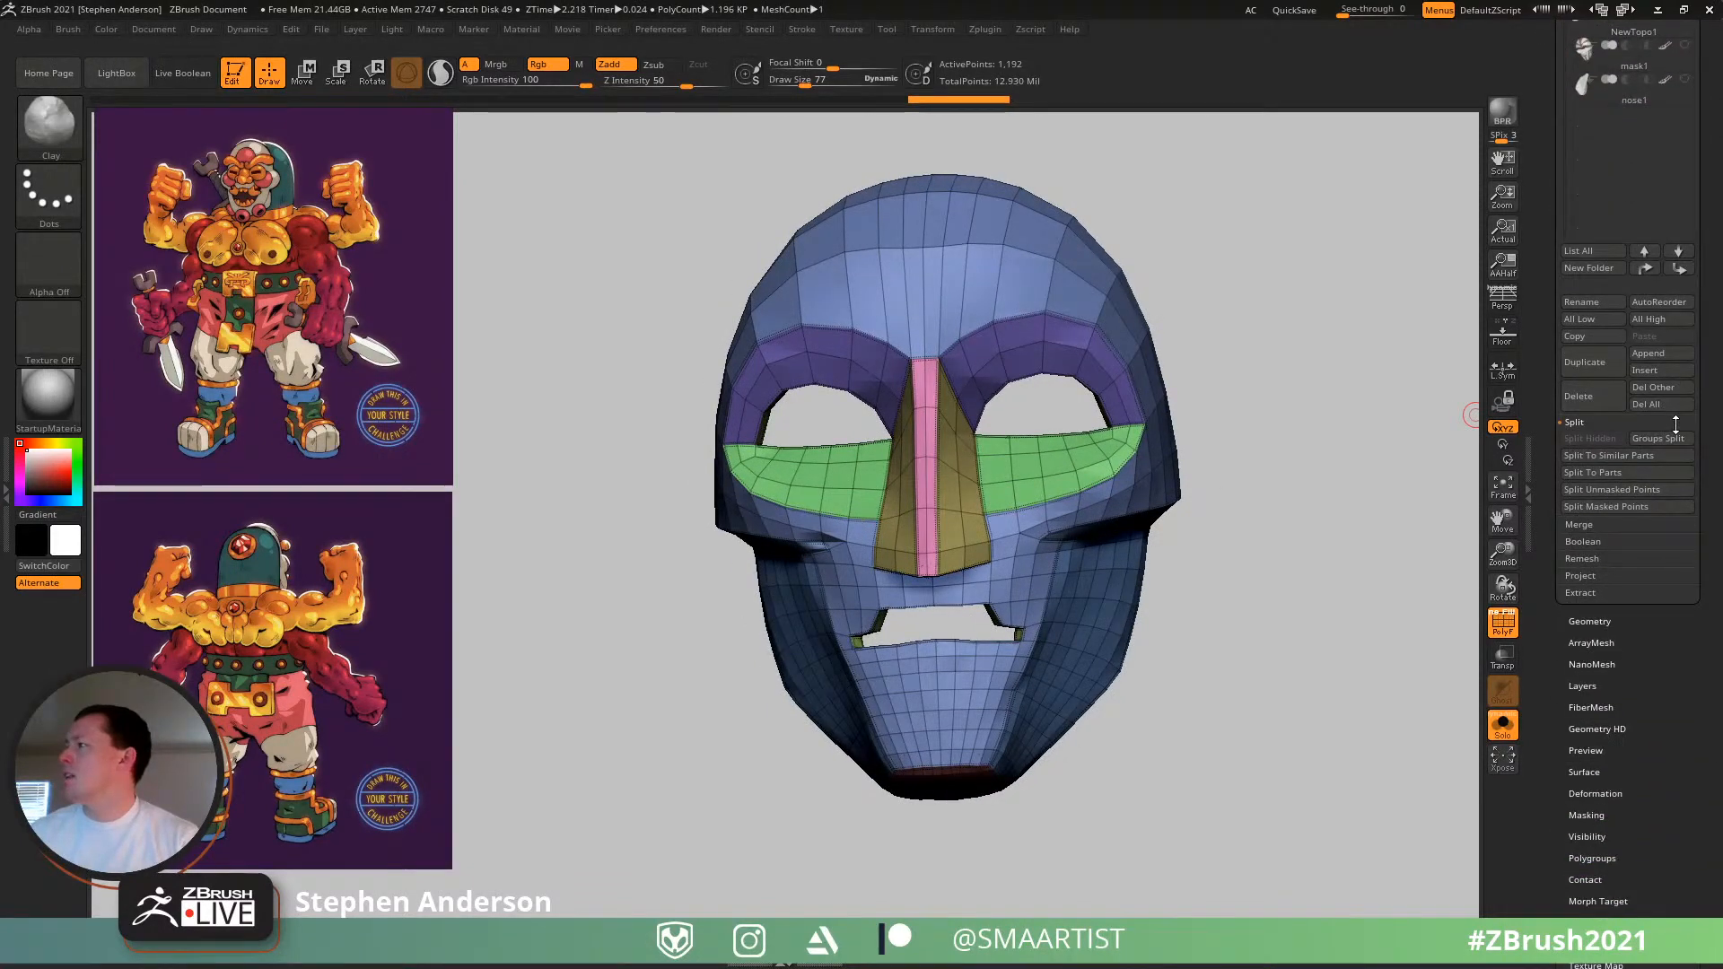
shift+click(1599, 621)
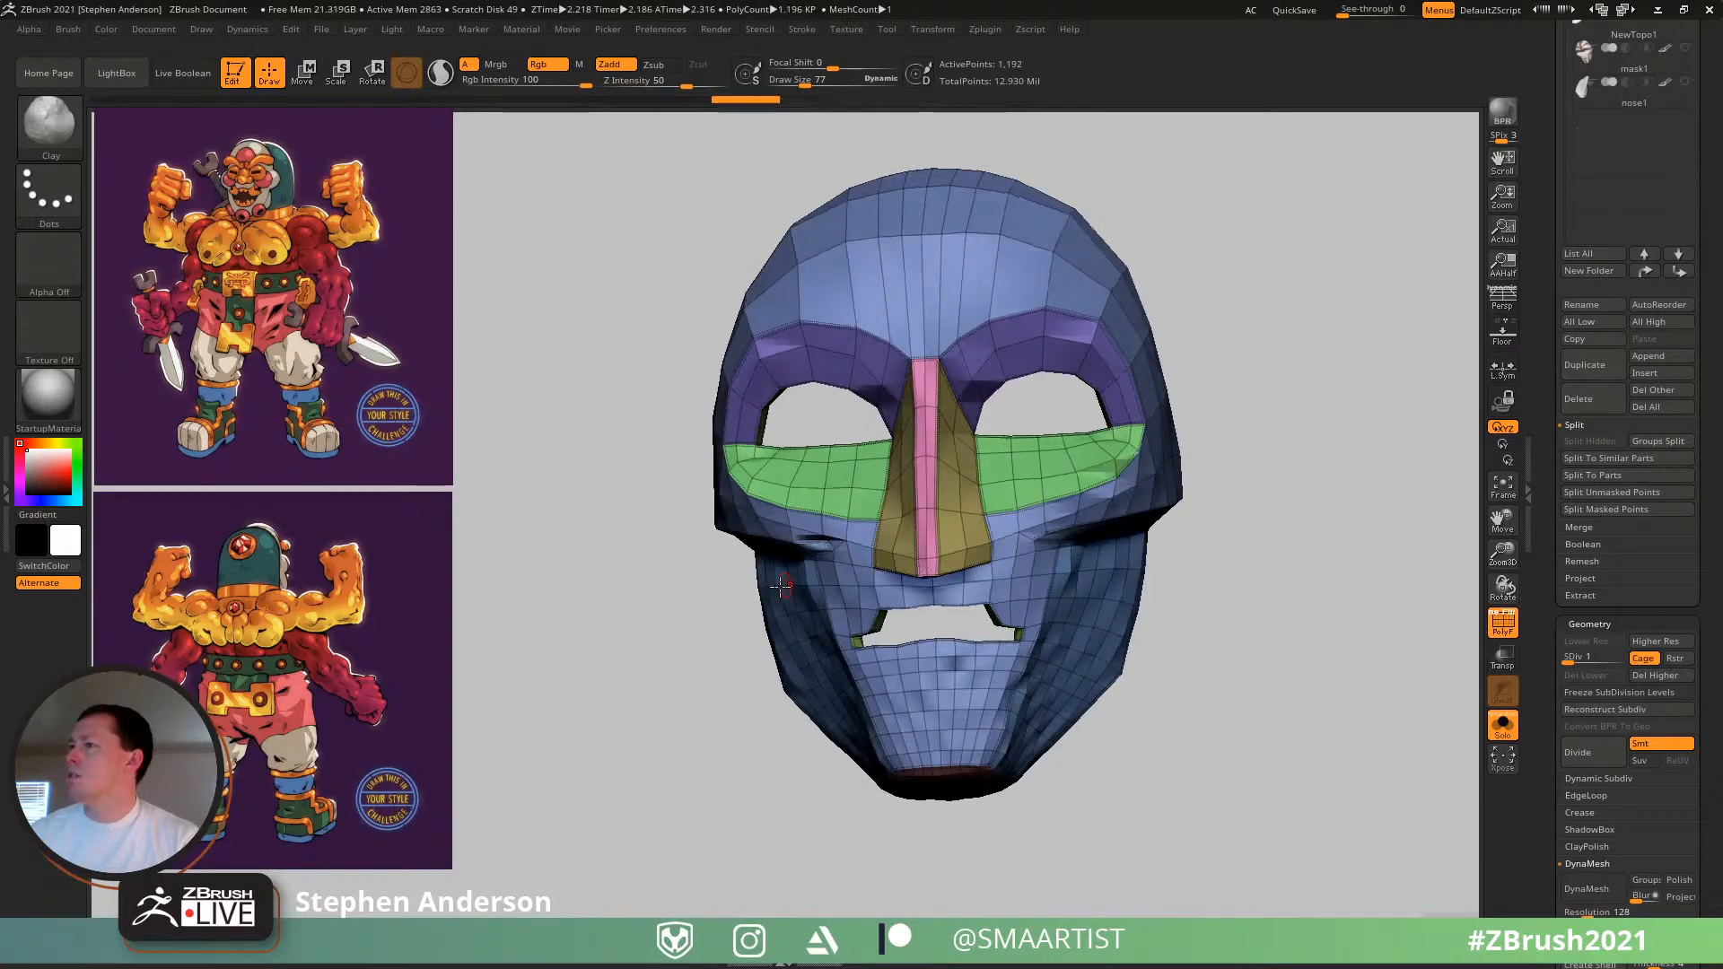
mouse_move(1171, 537)
mouse_down()
mouse_move(1284, 534)
mouse_move(1226, 540)
mouse_up()
key(ctrl)
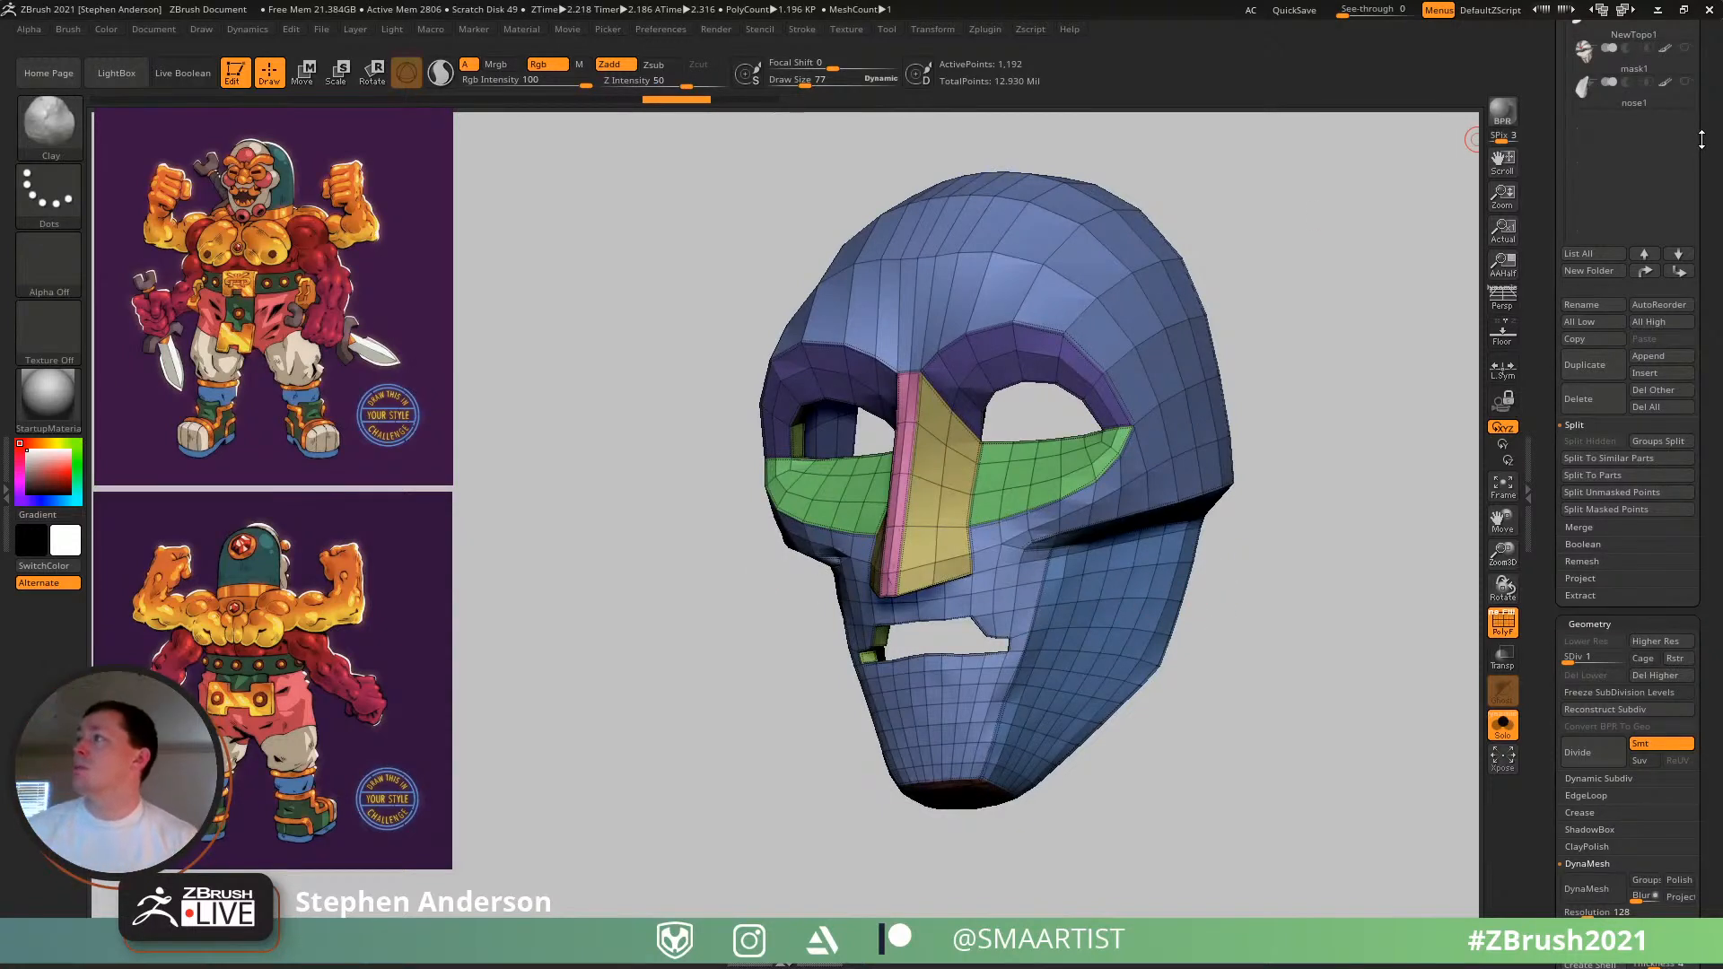
- Turn off Solo mode, hide the AmonMaskTopo subtool, and show the NewTopo1 eye pieces with the mask
scroll(1701, 140, up, 5)
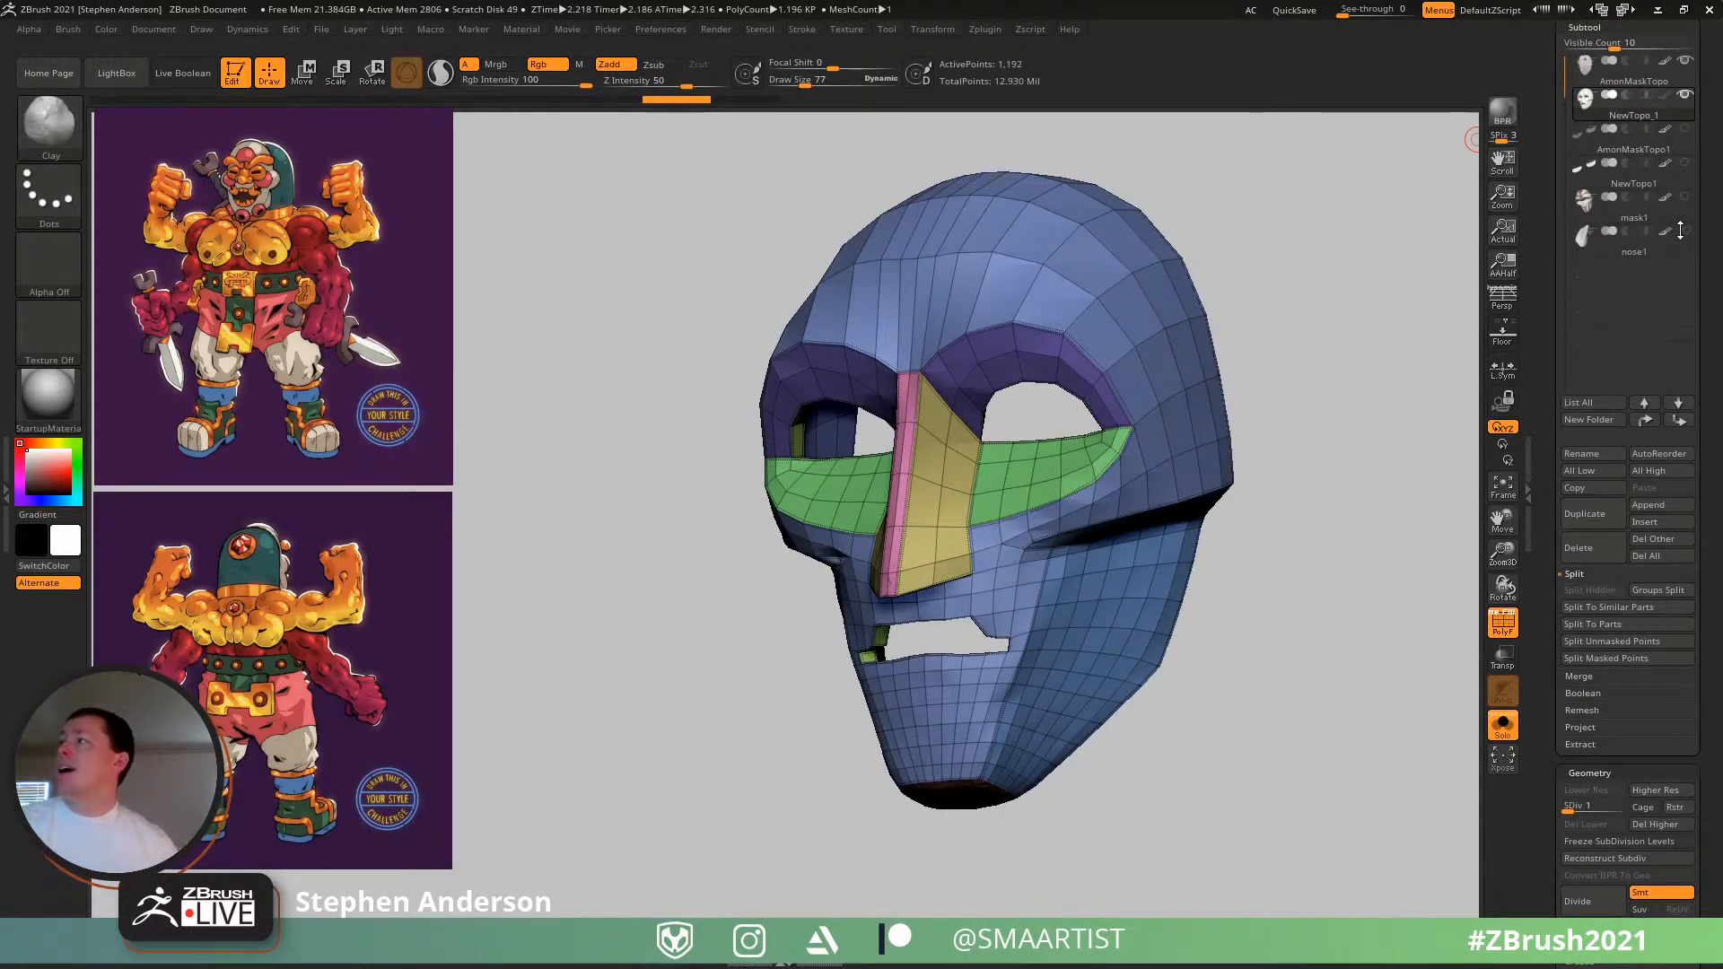
scroll(1681, 230, up, 2)
mouse_move(1690, 227)
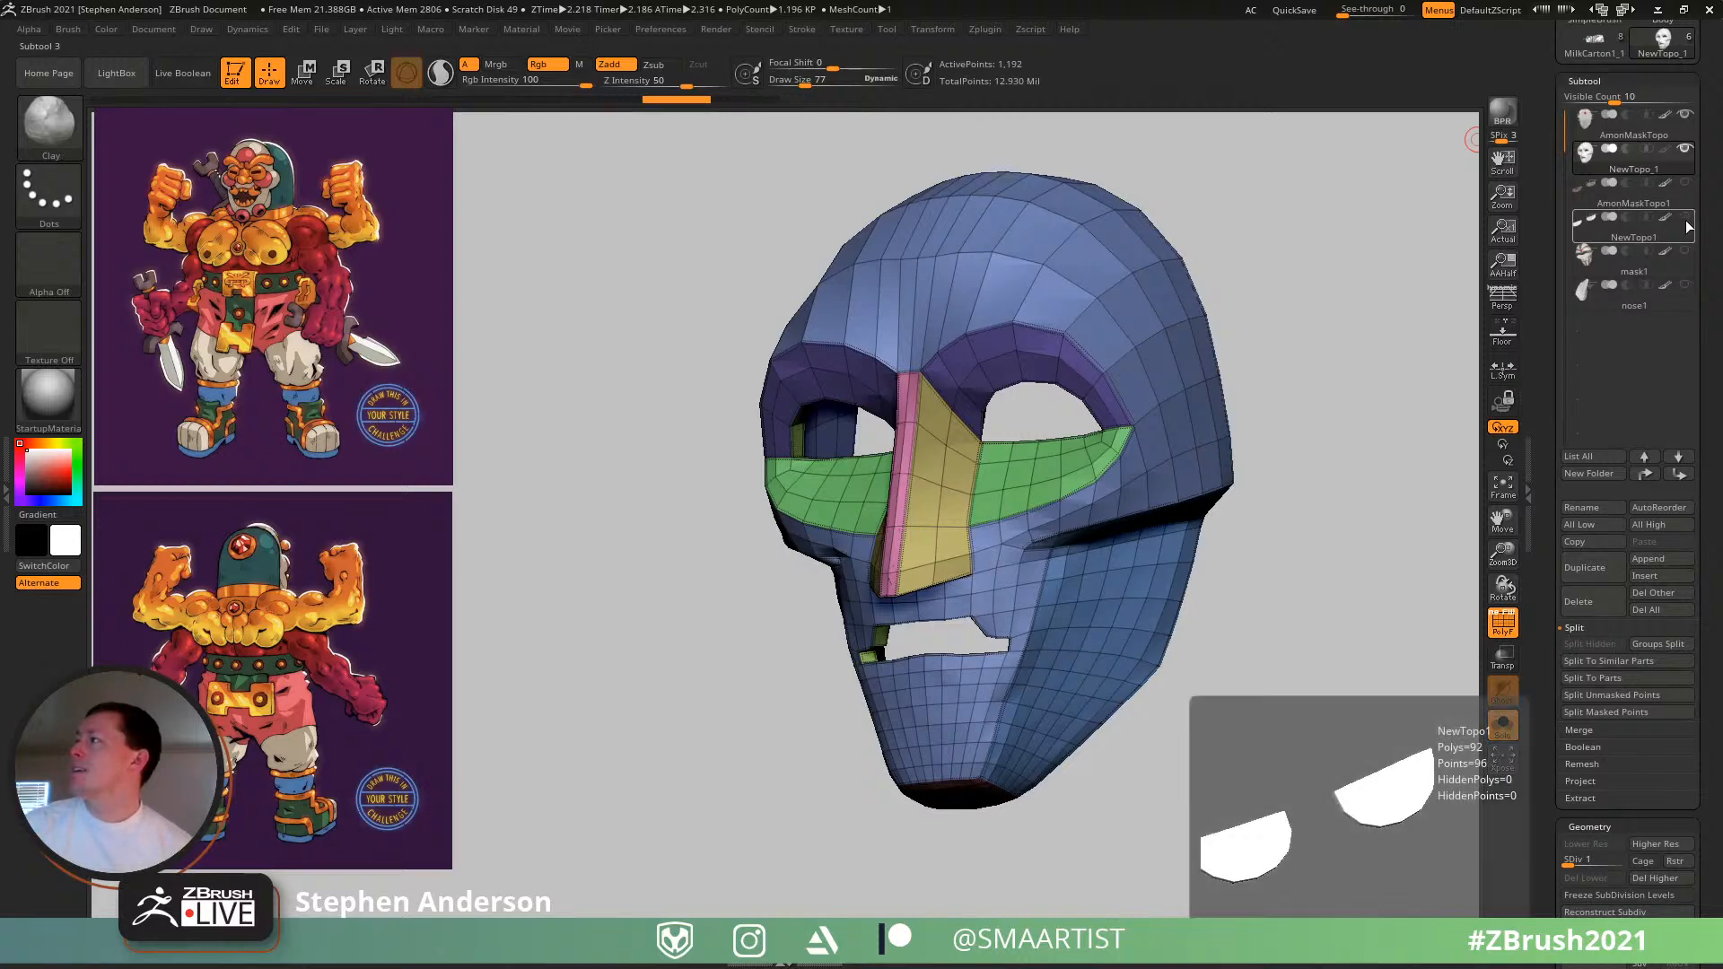
click(1503, 724)
click(1687, 116)
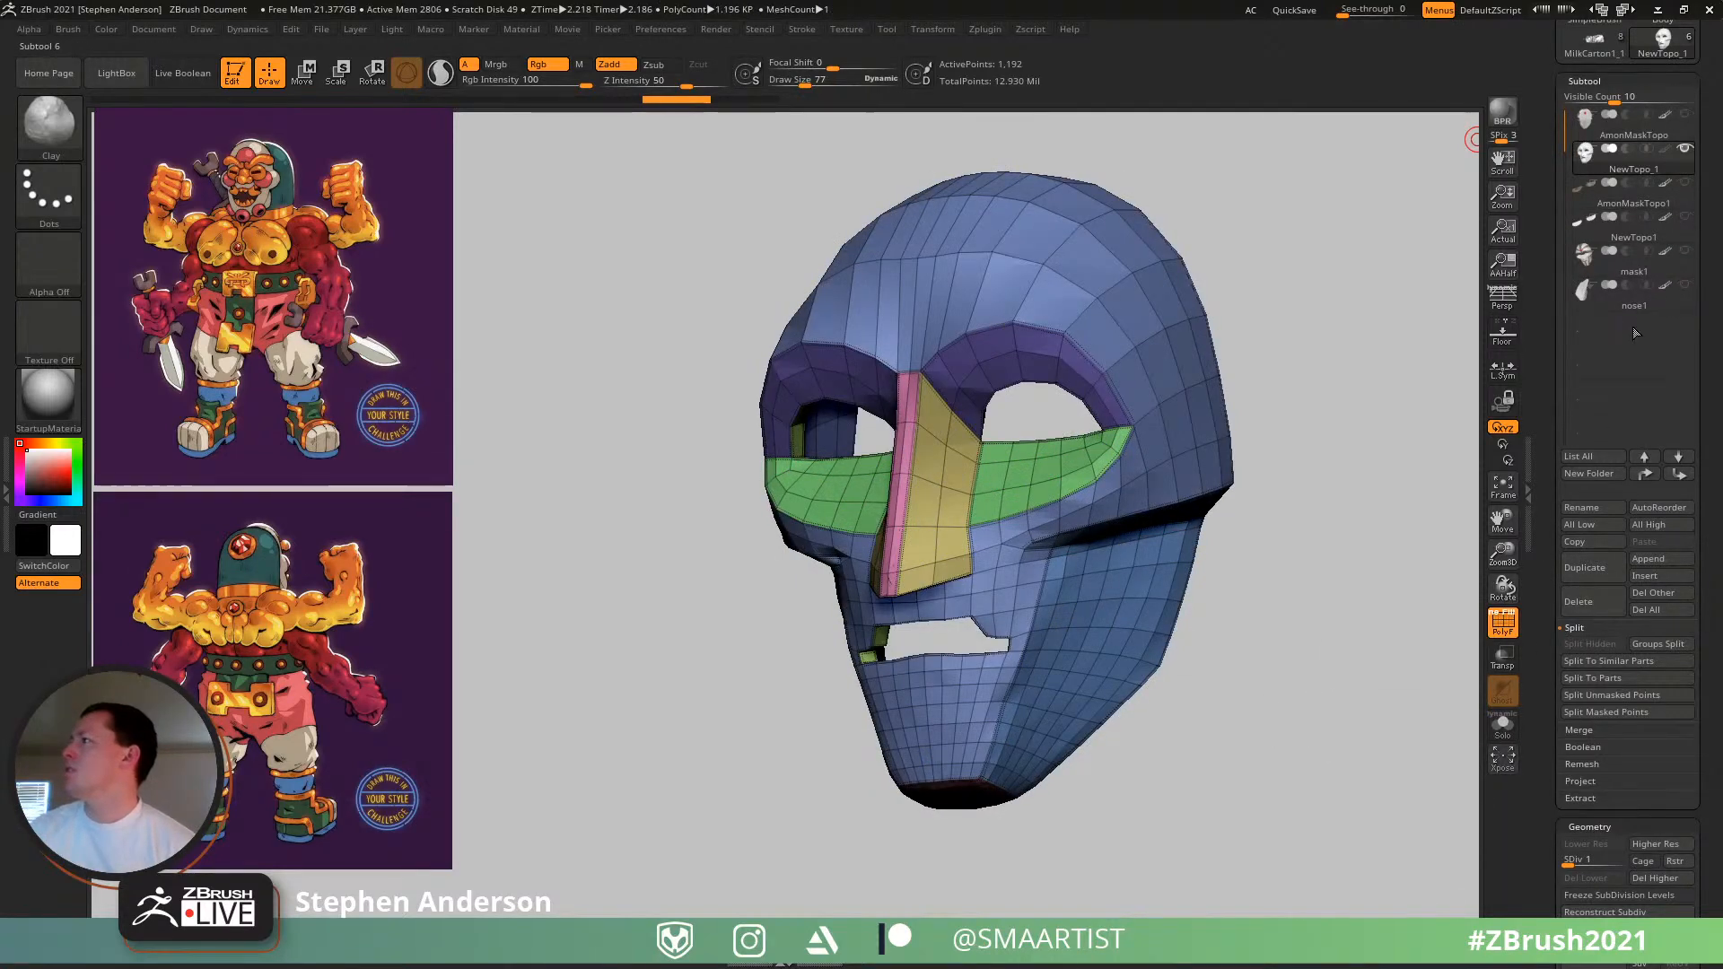
click(1686, 217)
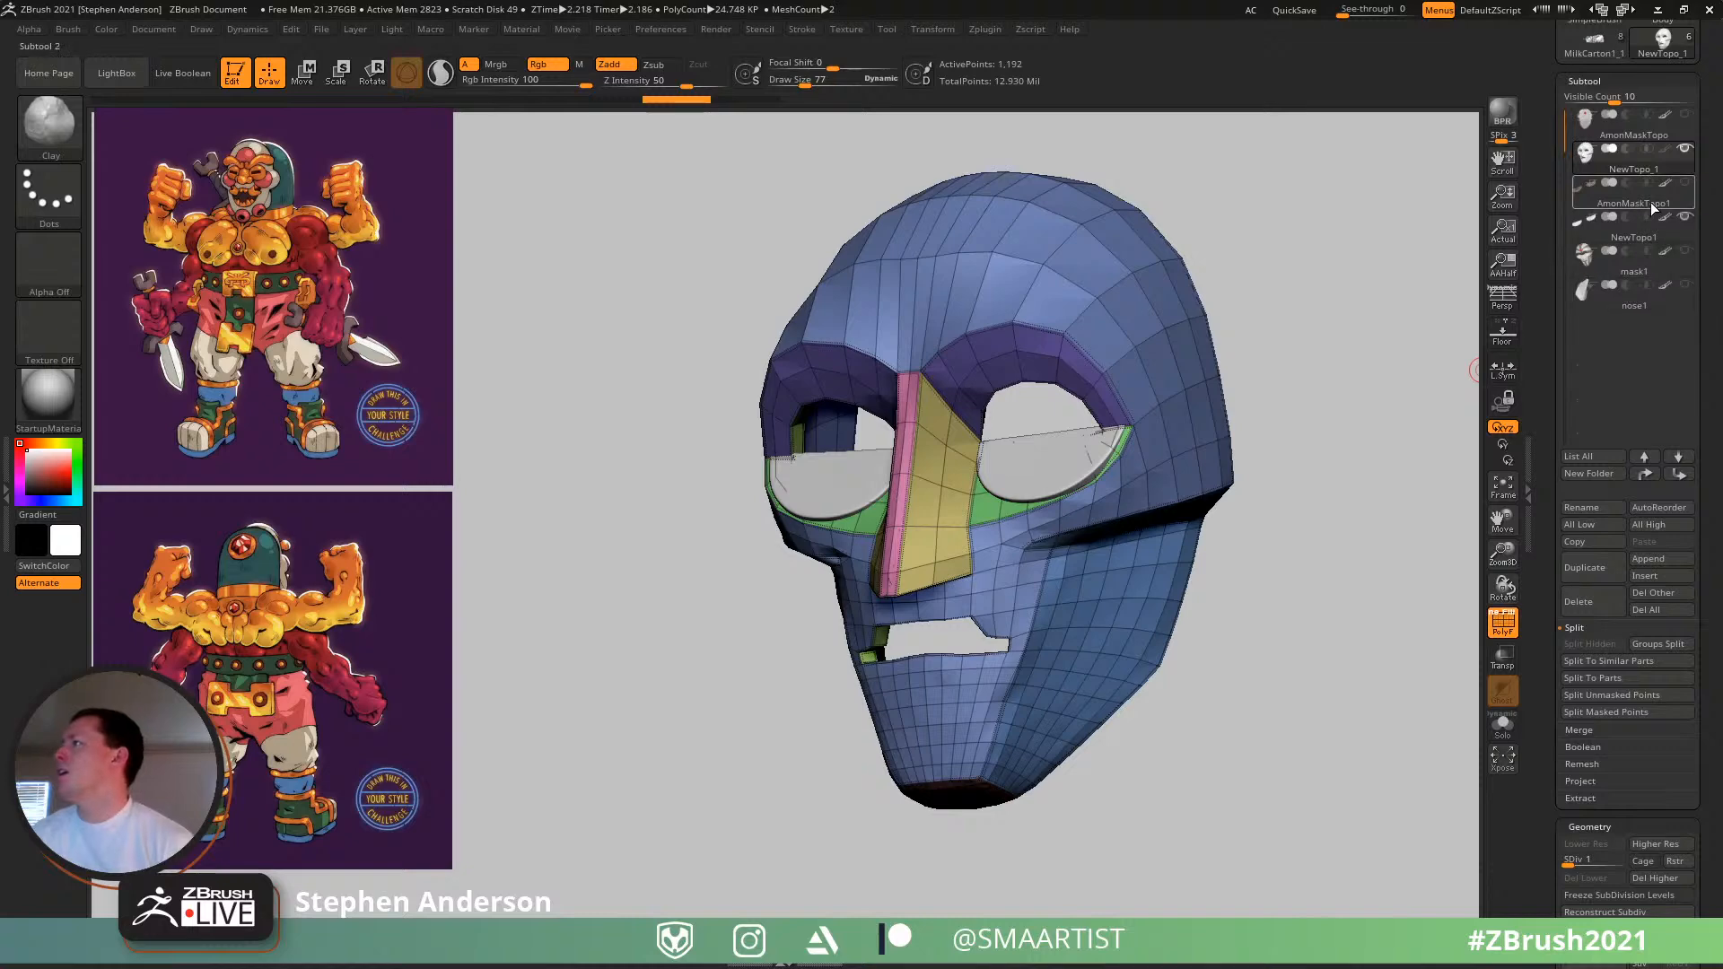
mouse_move(1651, 202)
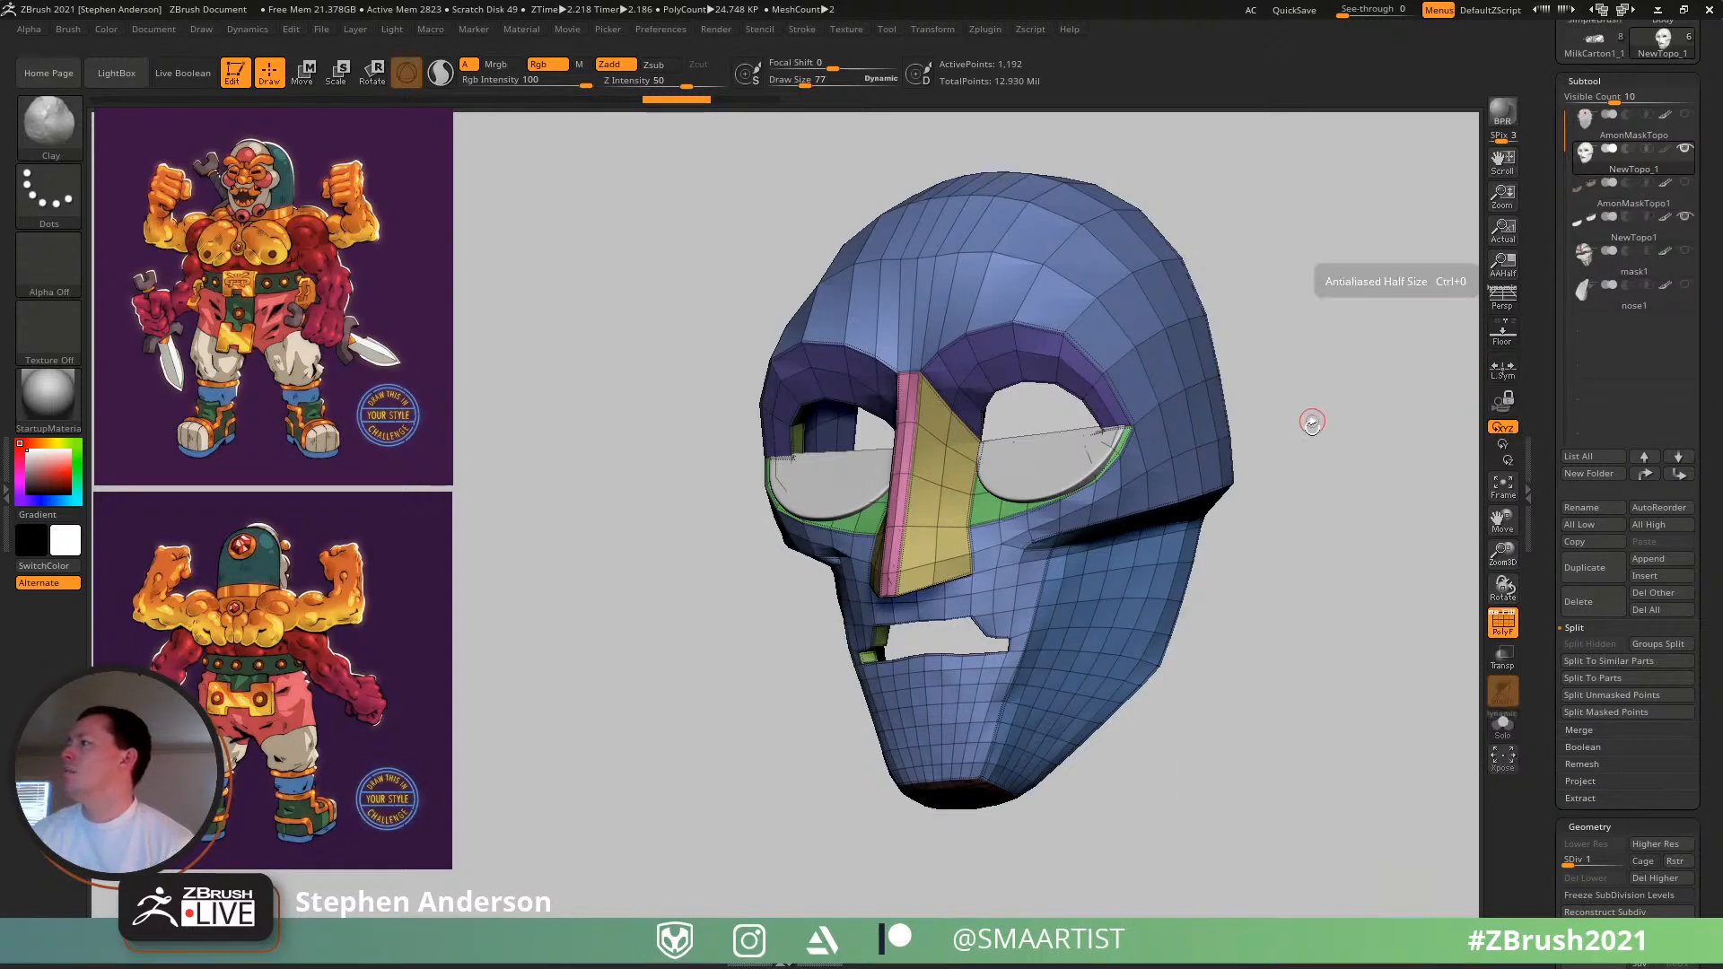
- Inspect the mask's topology from the front and inside, raise it to subdivision level 7, and hide the polyframe
mouse_move(1300, 466)
mouse_down()
mouse_move(1376, 466)
mouse_move(1335, 466)
mouse_up()
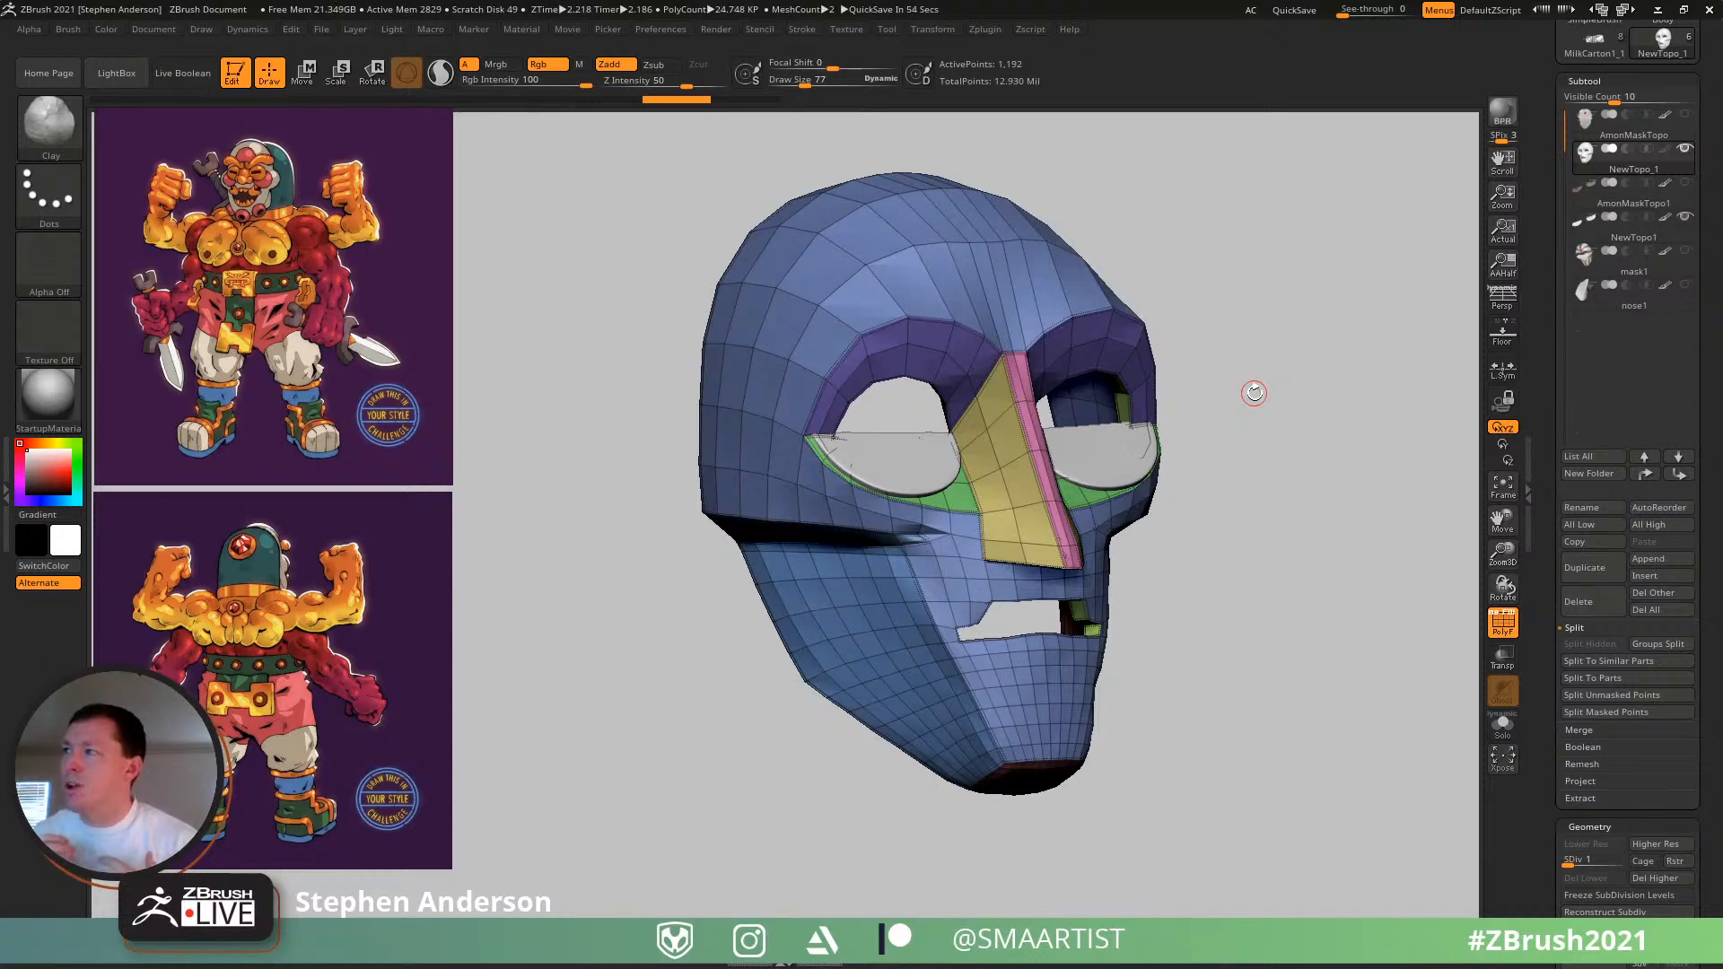
drag(898, 462, 1070, 436)
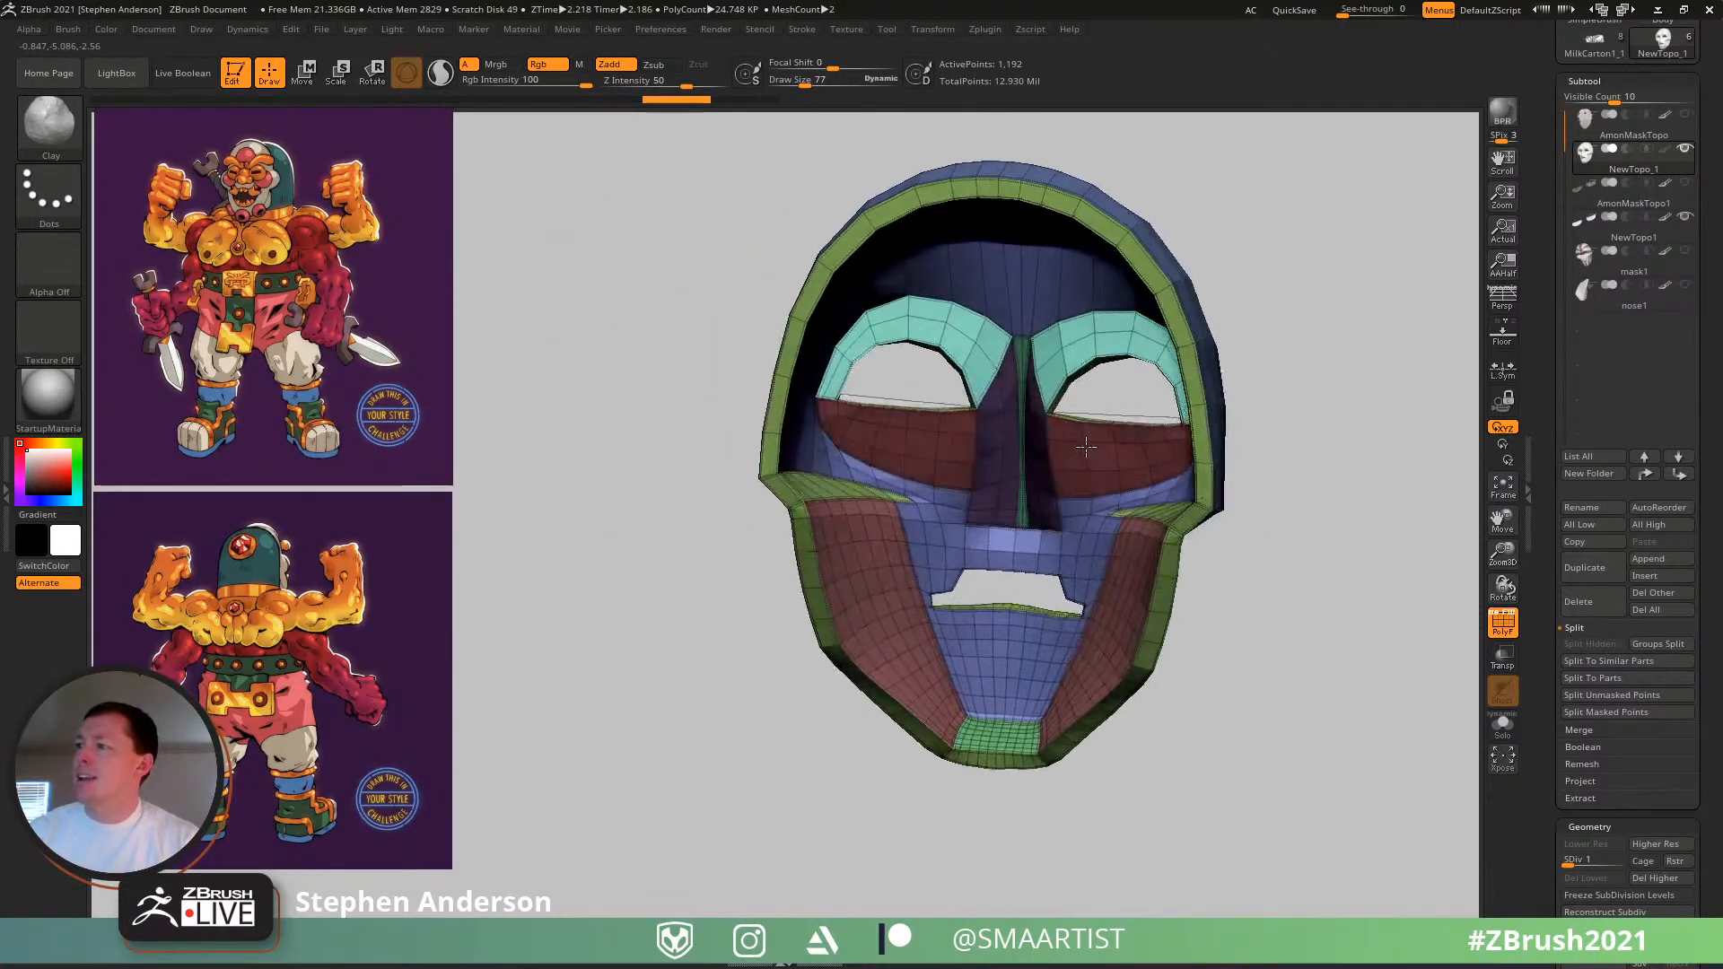
right_drag(1077, 448, 700, 427)
alt+right_drag(1138, 446, 907, 514)
ctrl+right_drag(973, 565, 993, 521)
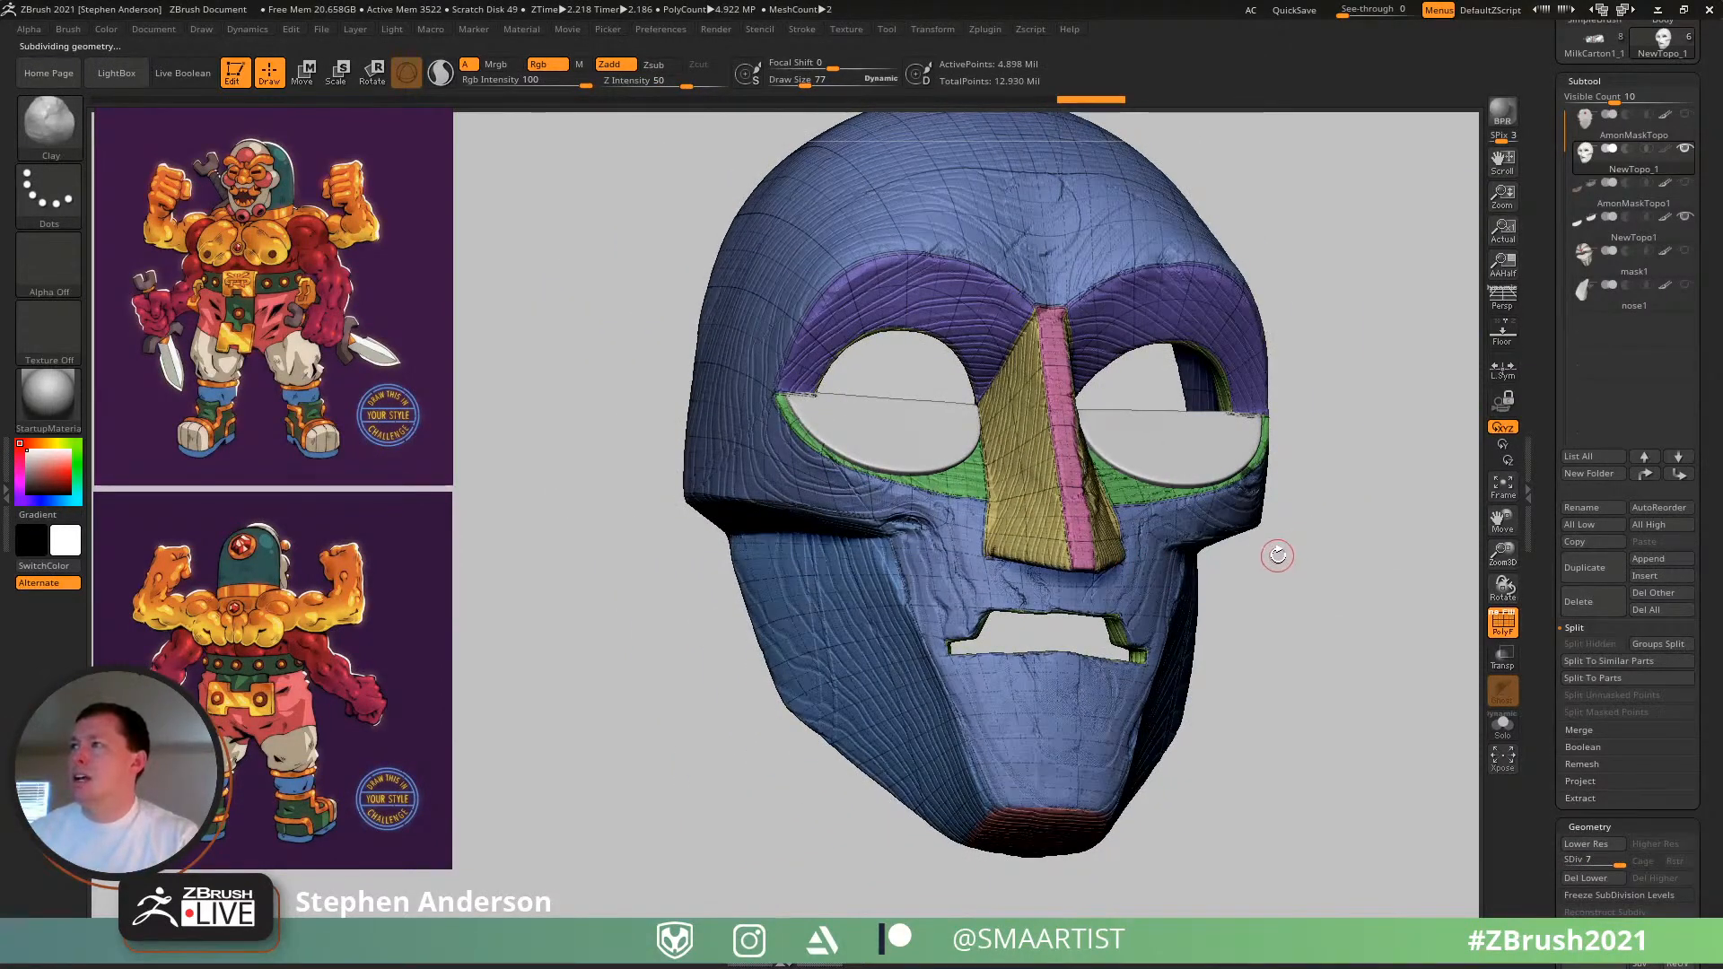
key(shift+f)
drag(1278, 555, 1242, 514)
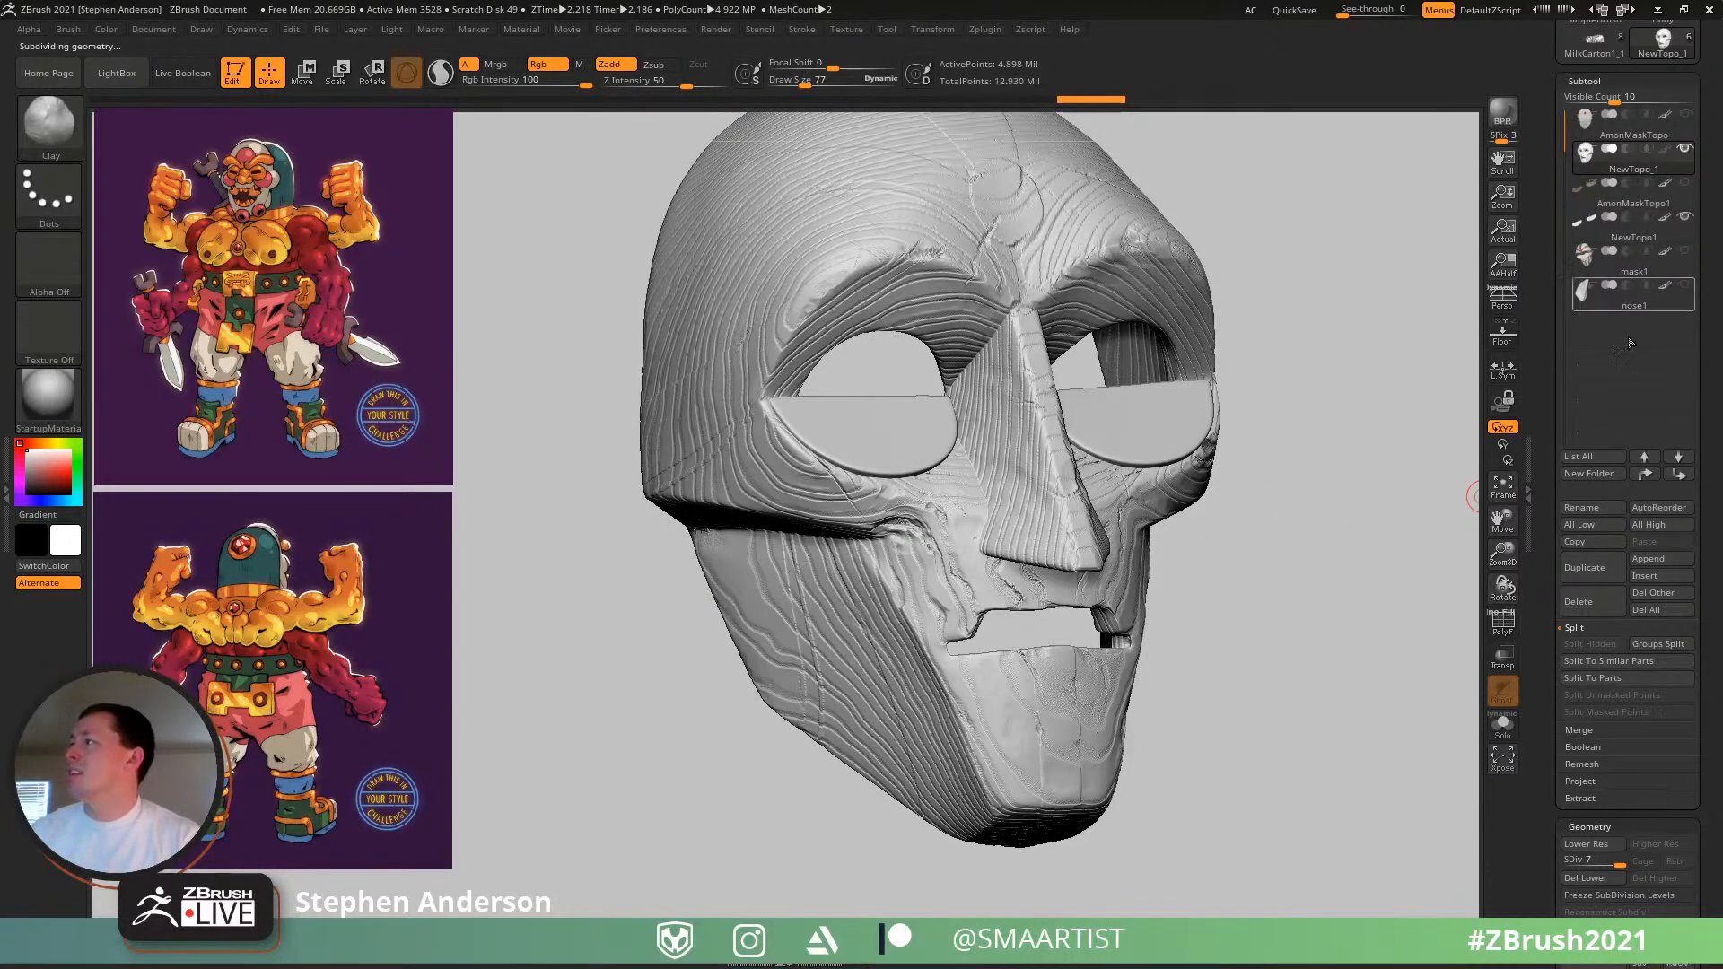
- Turn the mask's texture map back on so the painted stripes show on the sculpted wood detail
drag(1709, 885, 1687, 639)
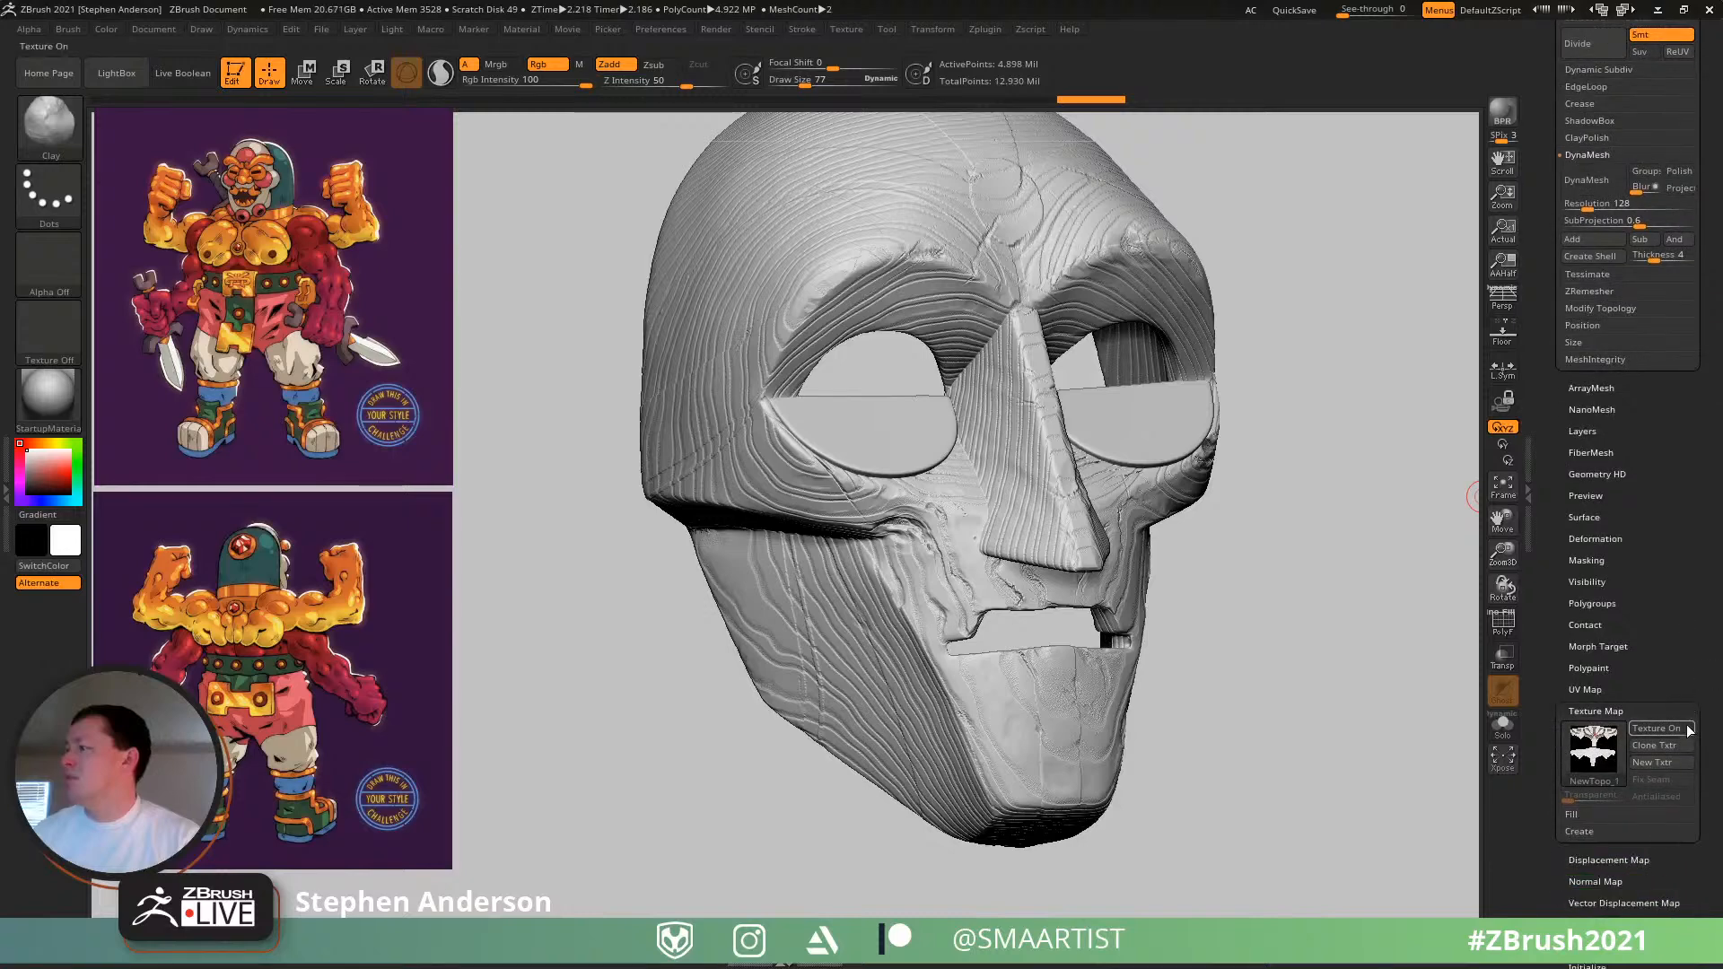
click(1678, 726)
scroll(1660, 628, up, 10)
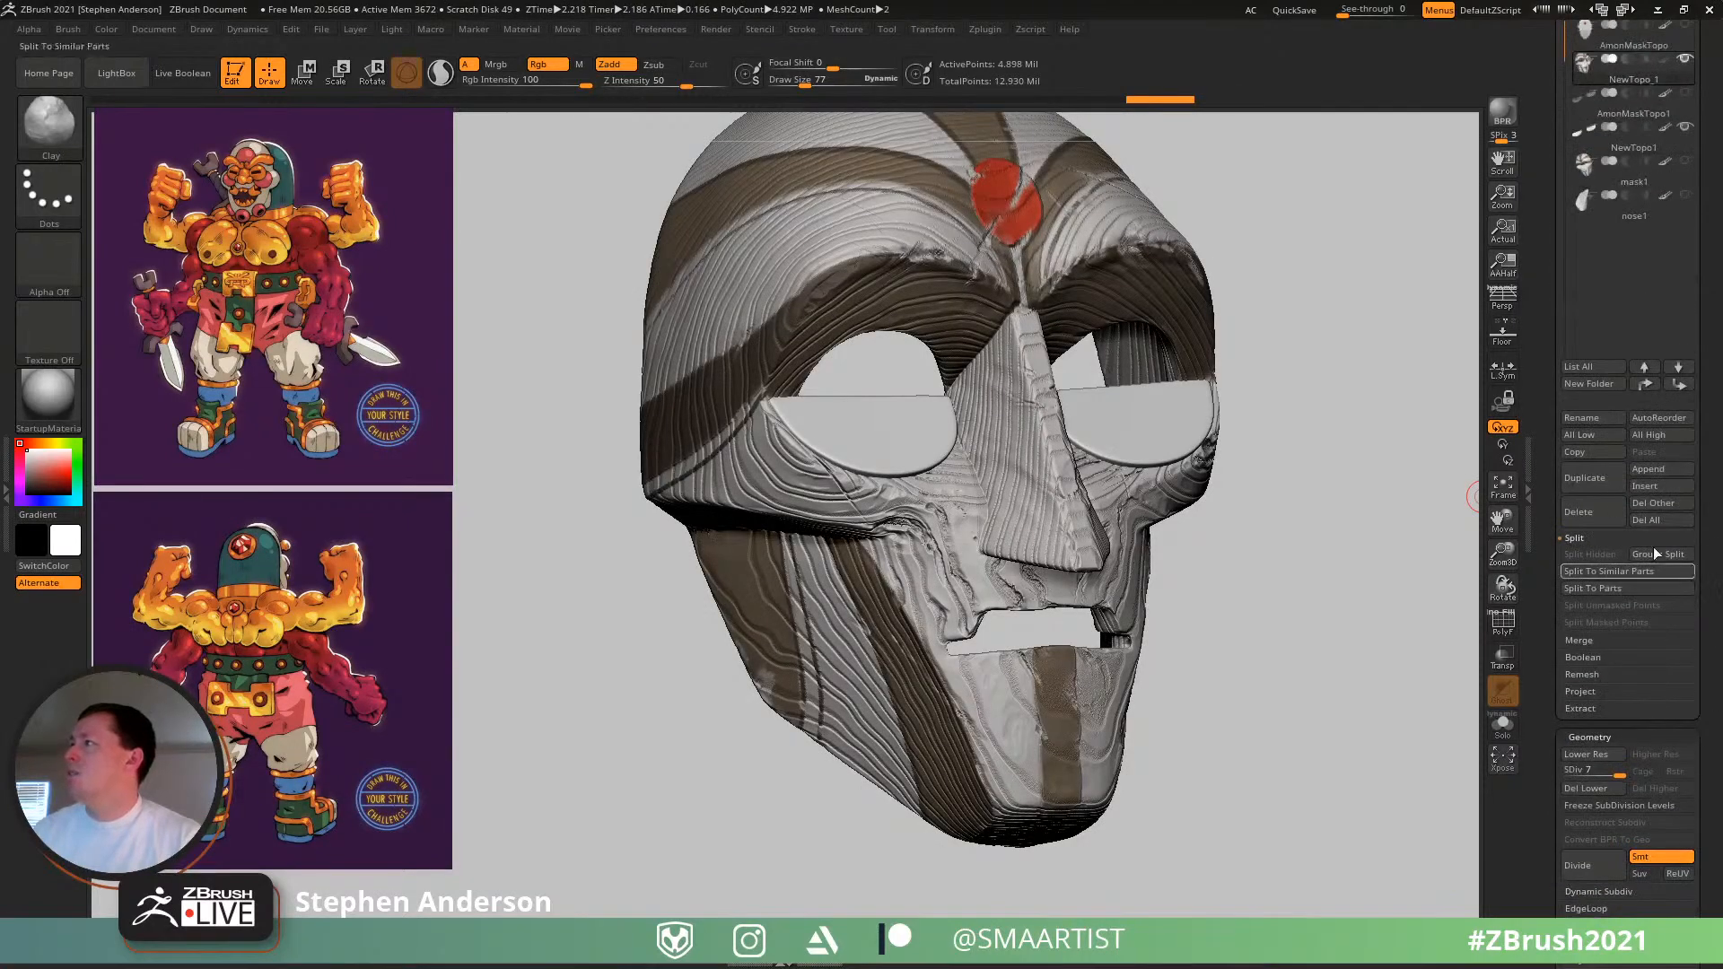
- Show the AmonMaskTopo1 eyelids in the mask's eye openings and hide the NewTopo1 eye pieces
scroll(1670, 324, up, 5)
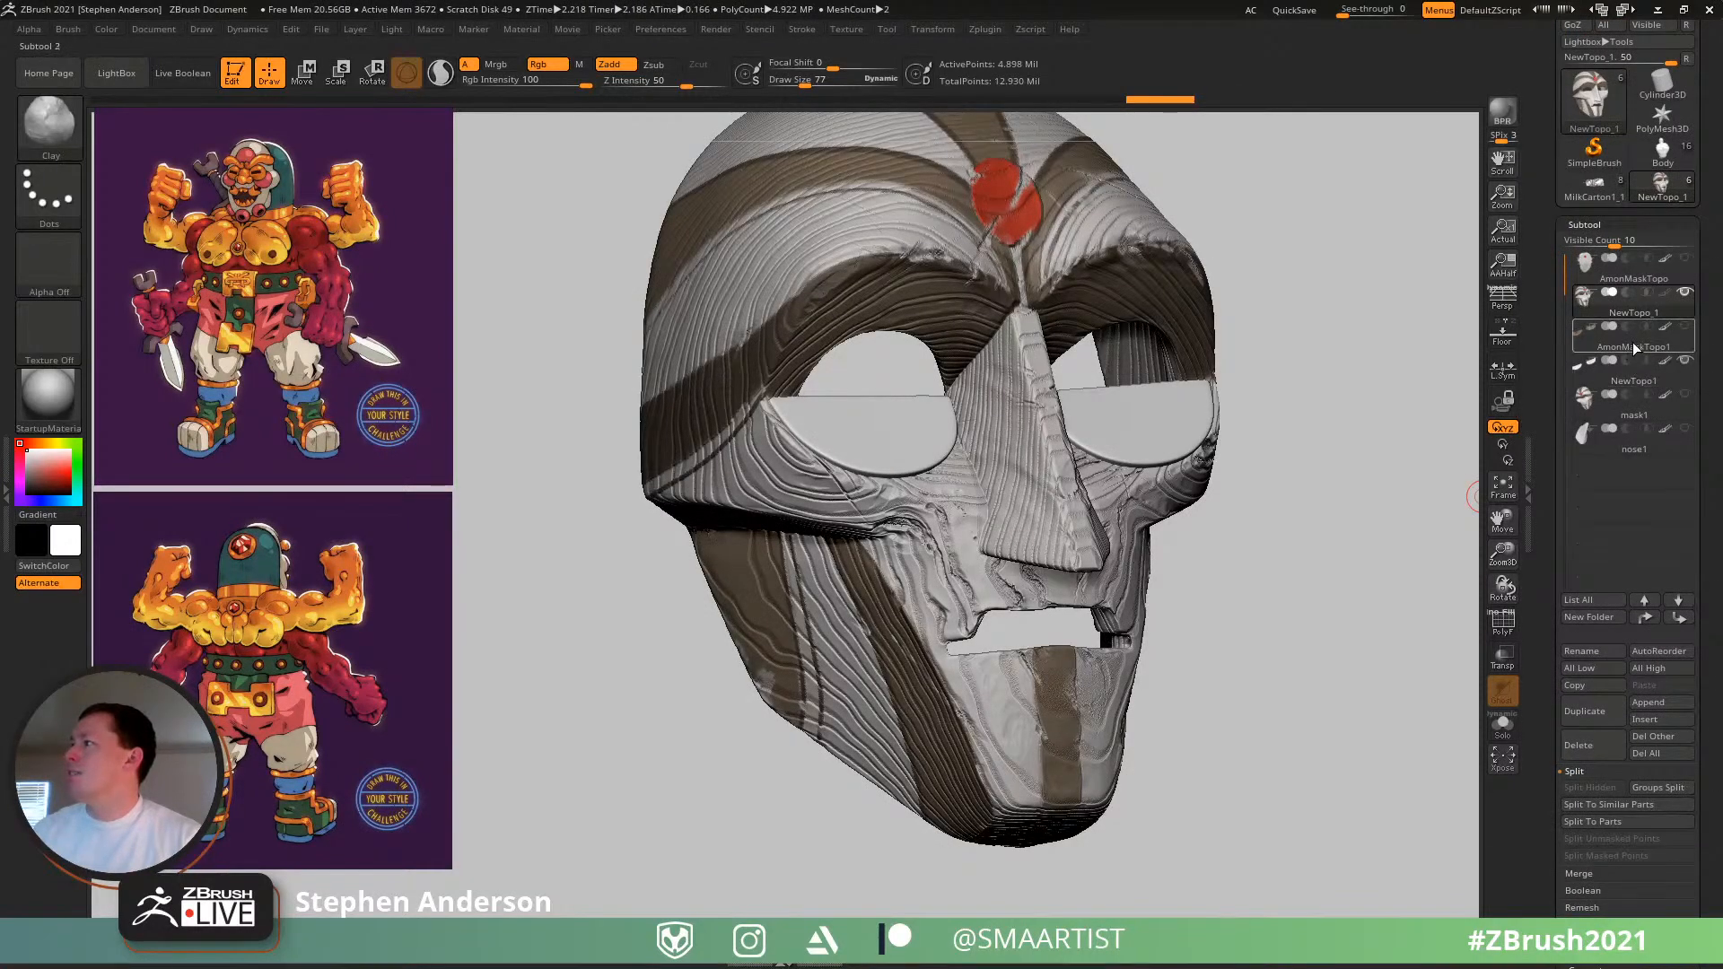
mouse_move(1633, 343)
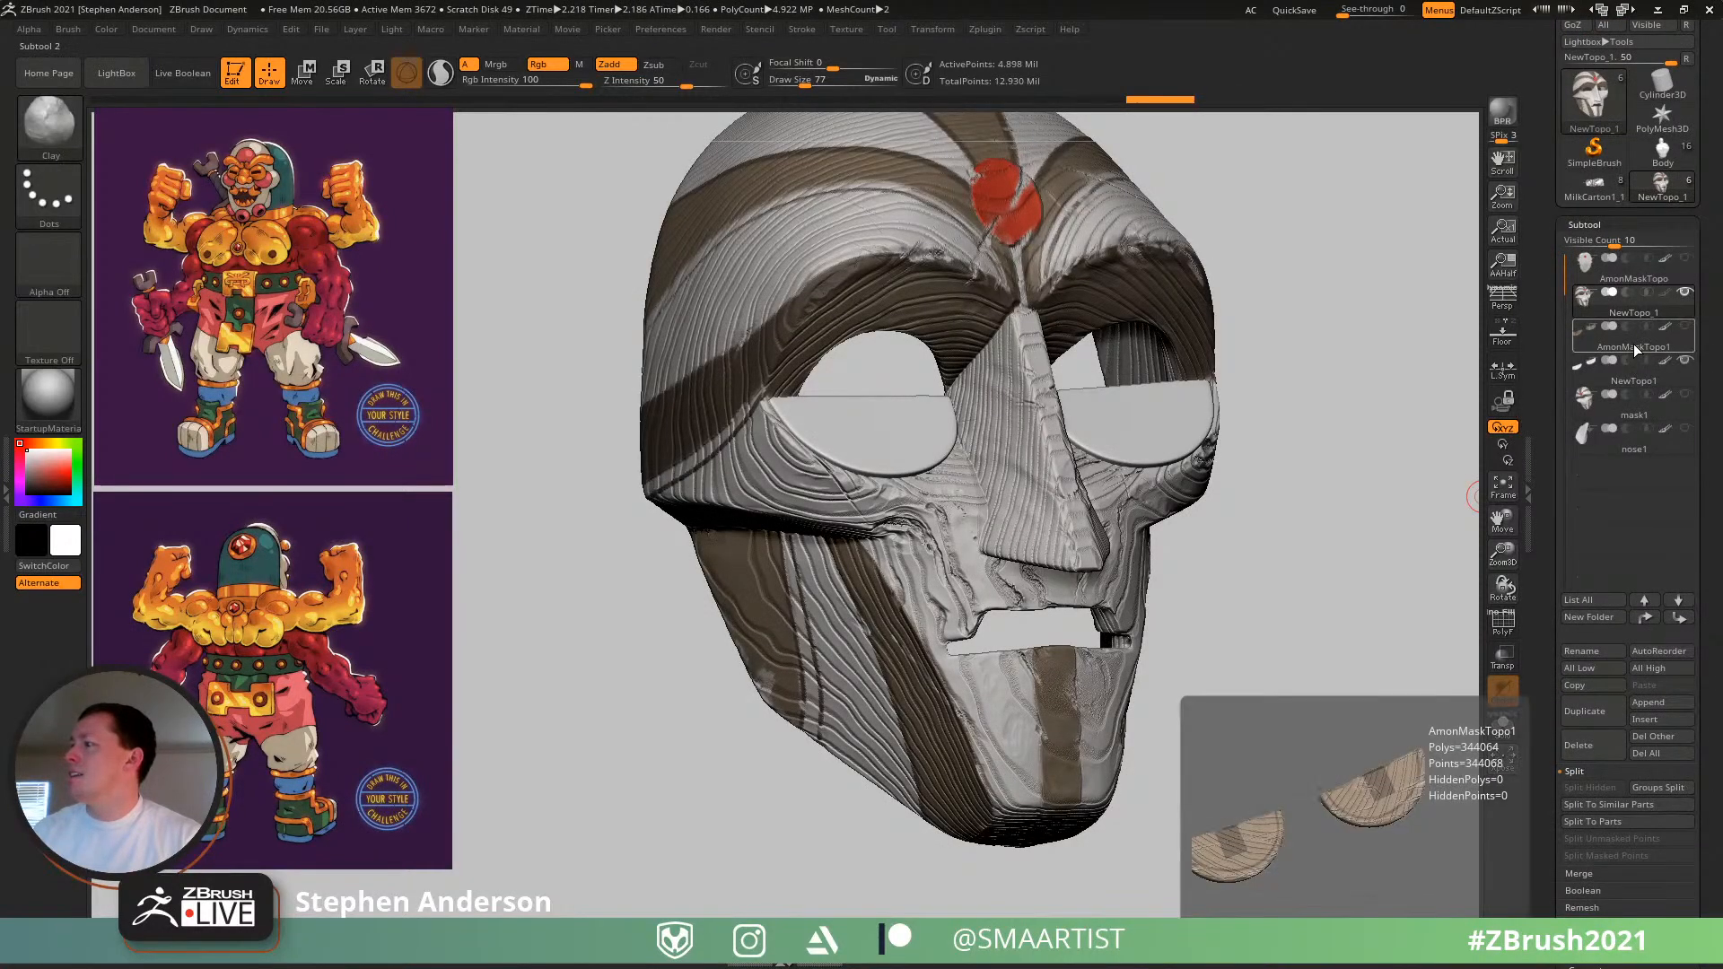
click(1684, 327)
drag(1366, 402, 1346, 415)
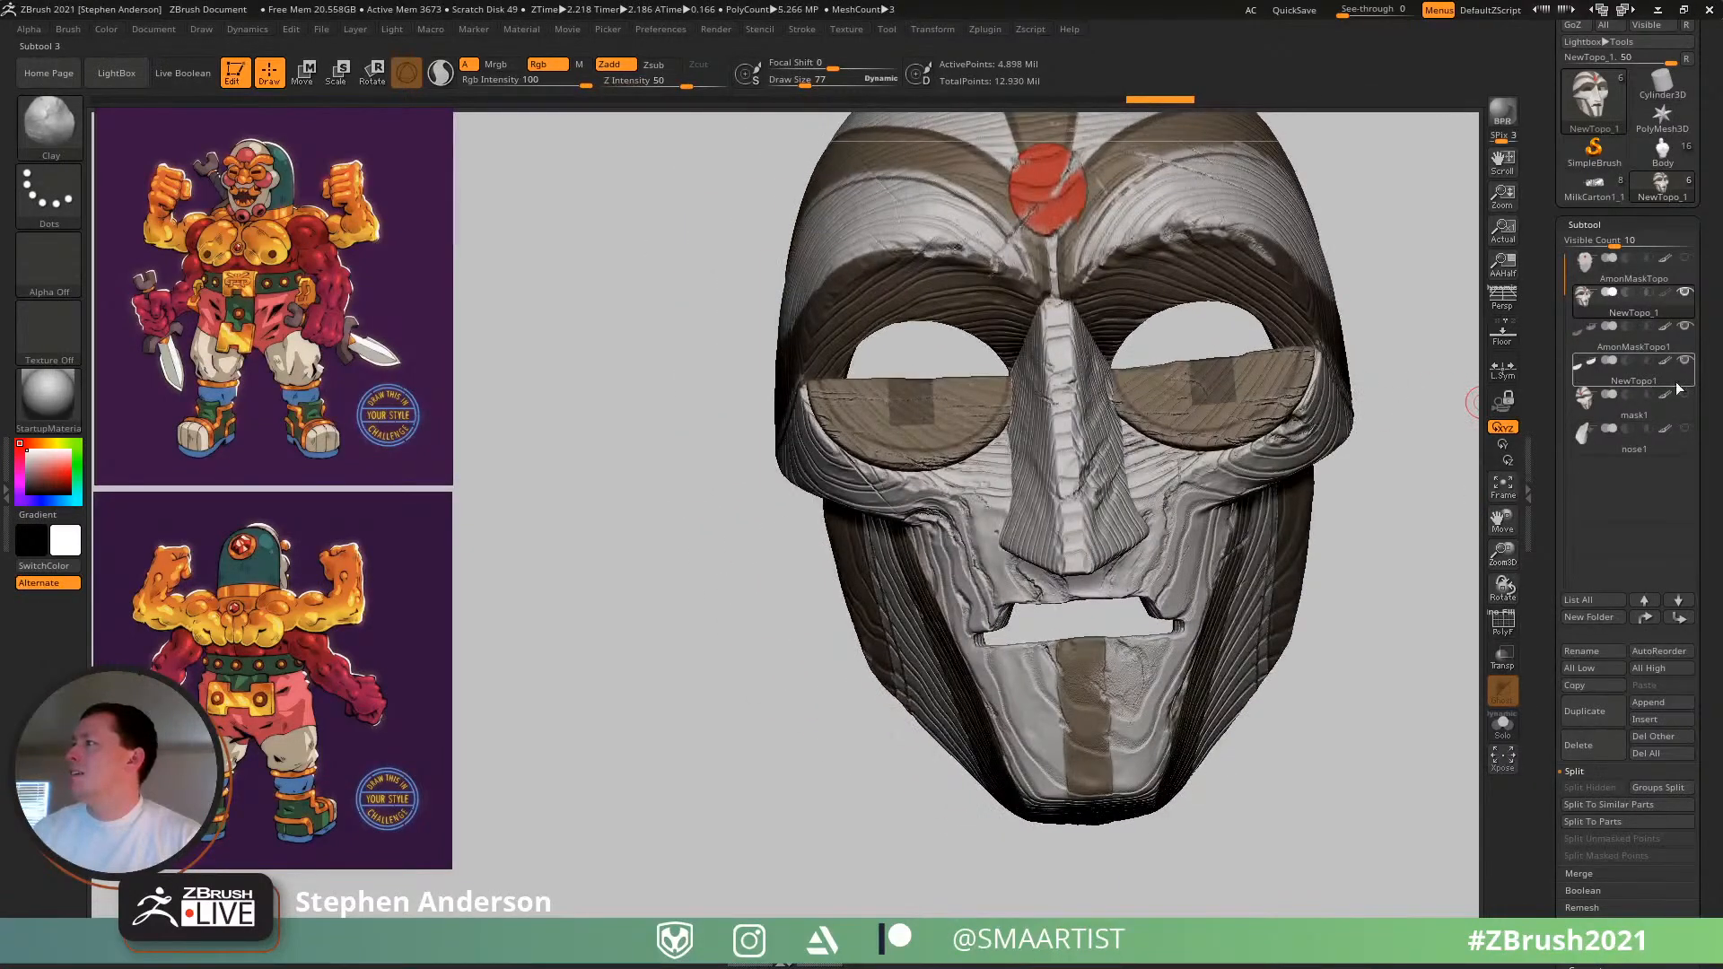
drag(1387, 499, 1304, 496)
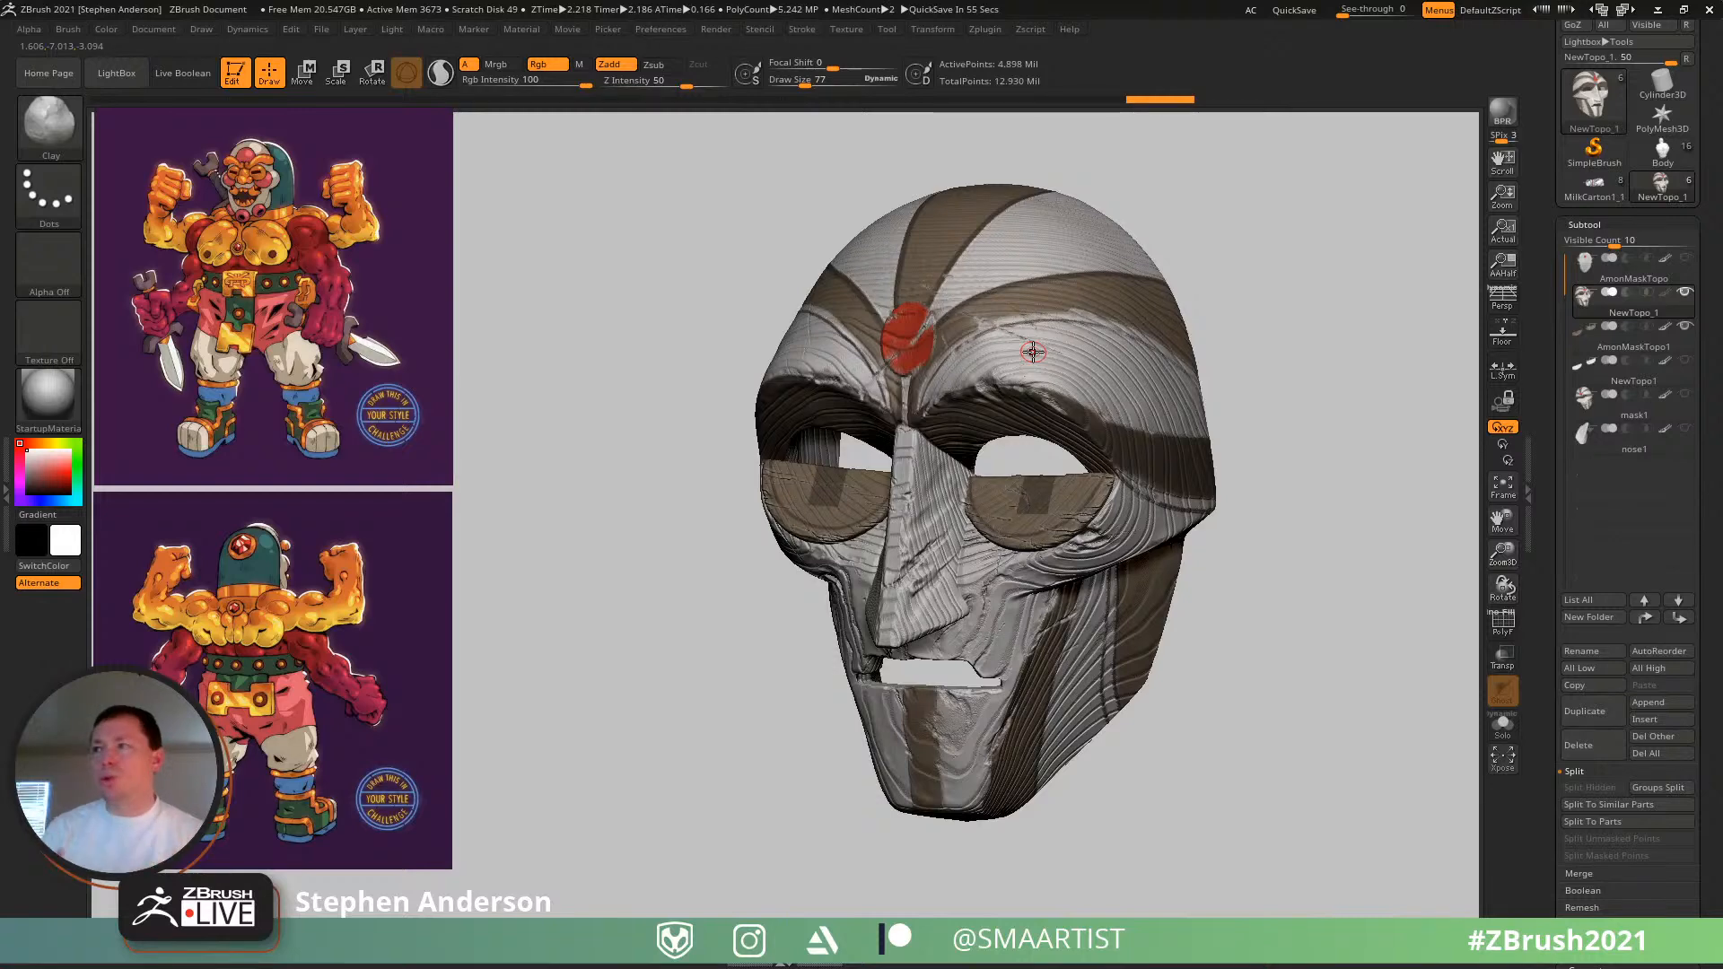
- Switch from the finished mask back to the tusked character's Body tool
click(1663, 152)
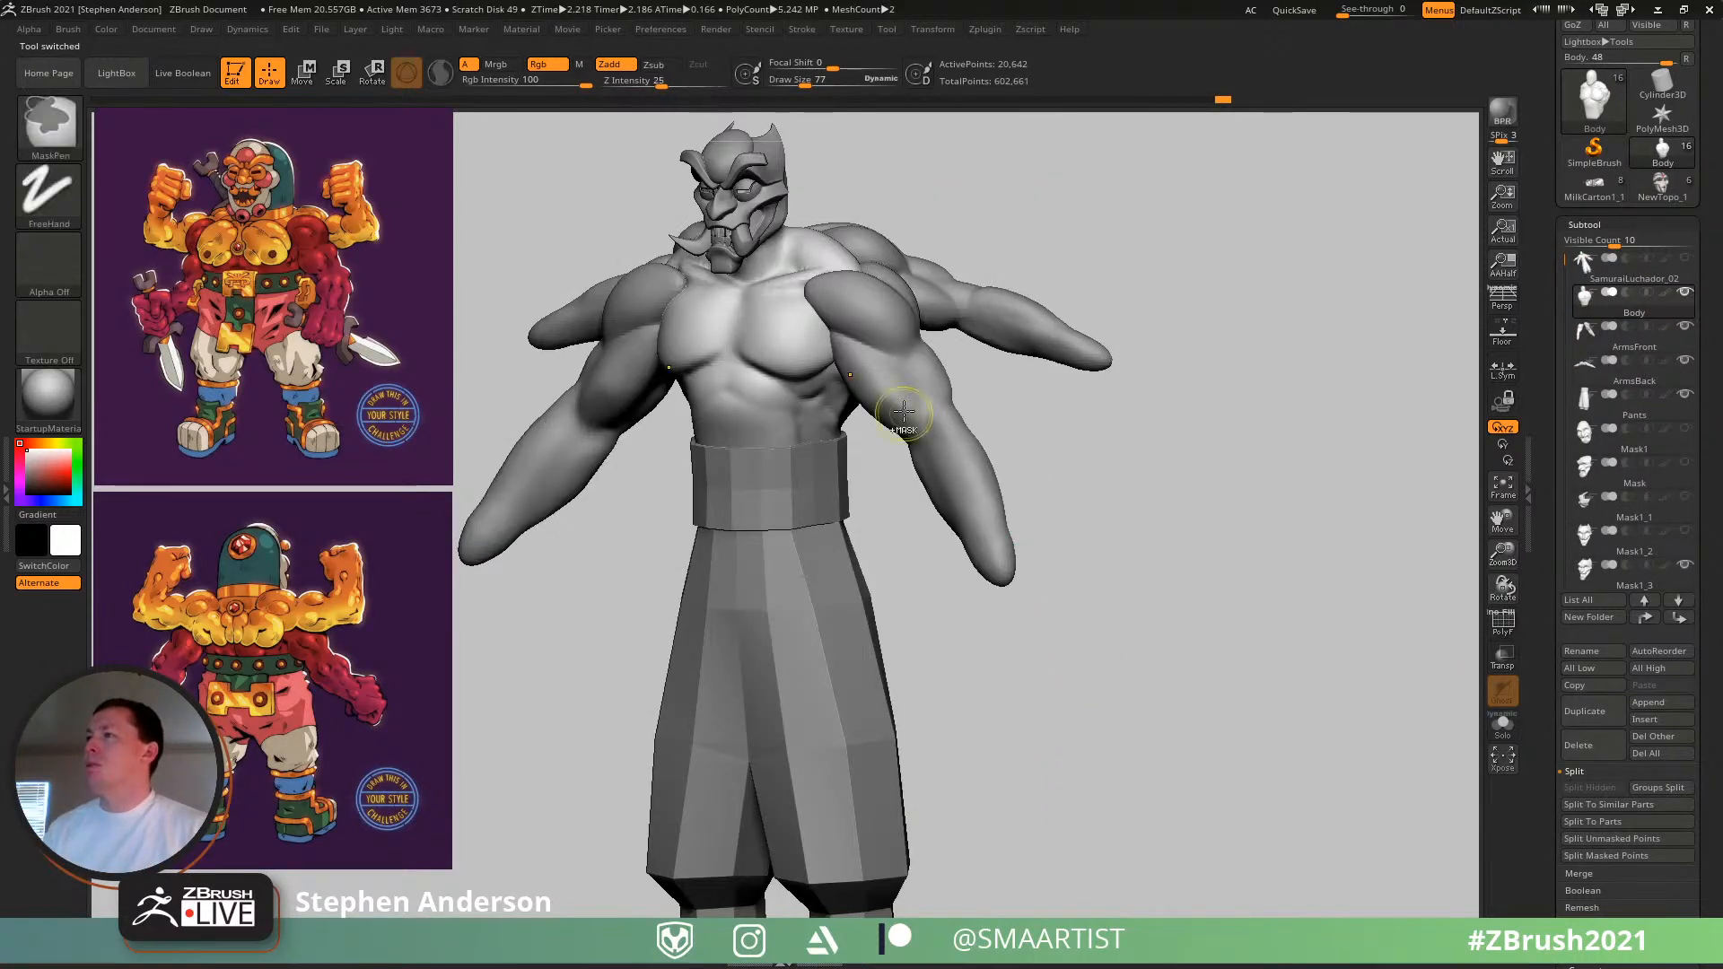
drag(1084, 617, 962, 431)
mouse_move(962, 431)
right_down()
mouse_move(892, 423)
mouse_move(924, 529)
mouse_move(1039, 481)
mouse_move(960, 539)
mouse_move(996, 556)
mouse_move(978, 588)
mouse_move(987, 571)
right_up()
- Reshape the sides and lats of the Body's torso with the Move brush at draw sizes 104 and 146
key(b)
key(m)
key(v)
key(s)
drag(992, 588, 999, 590)
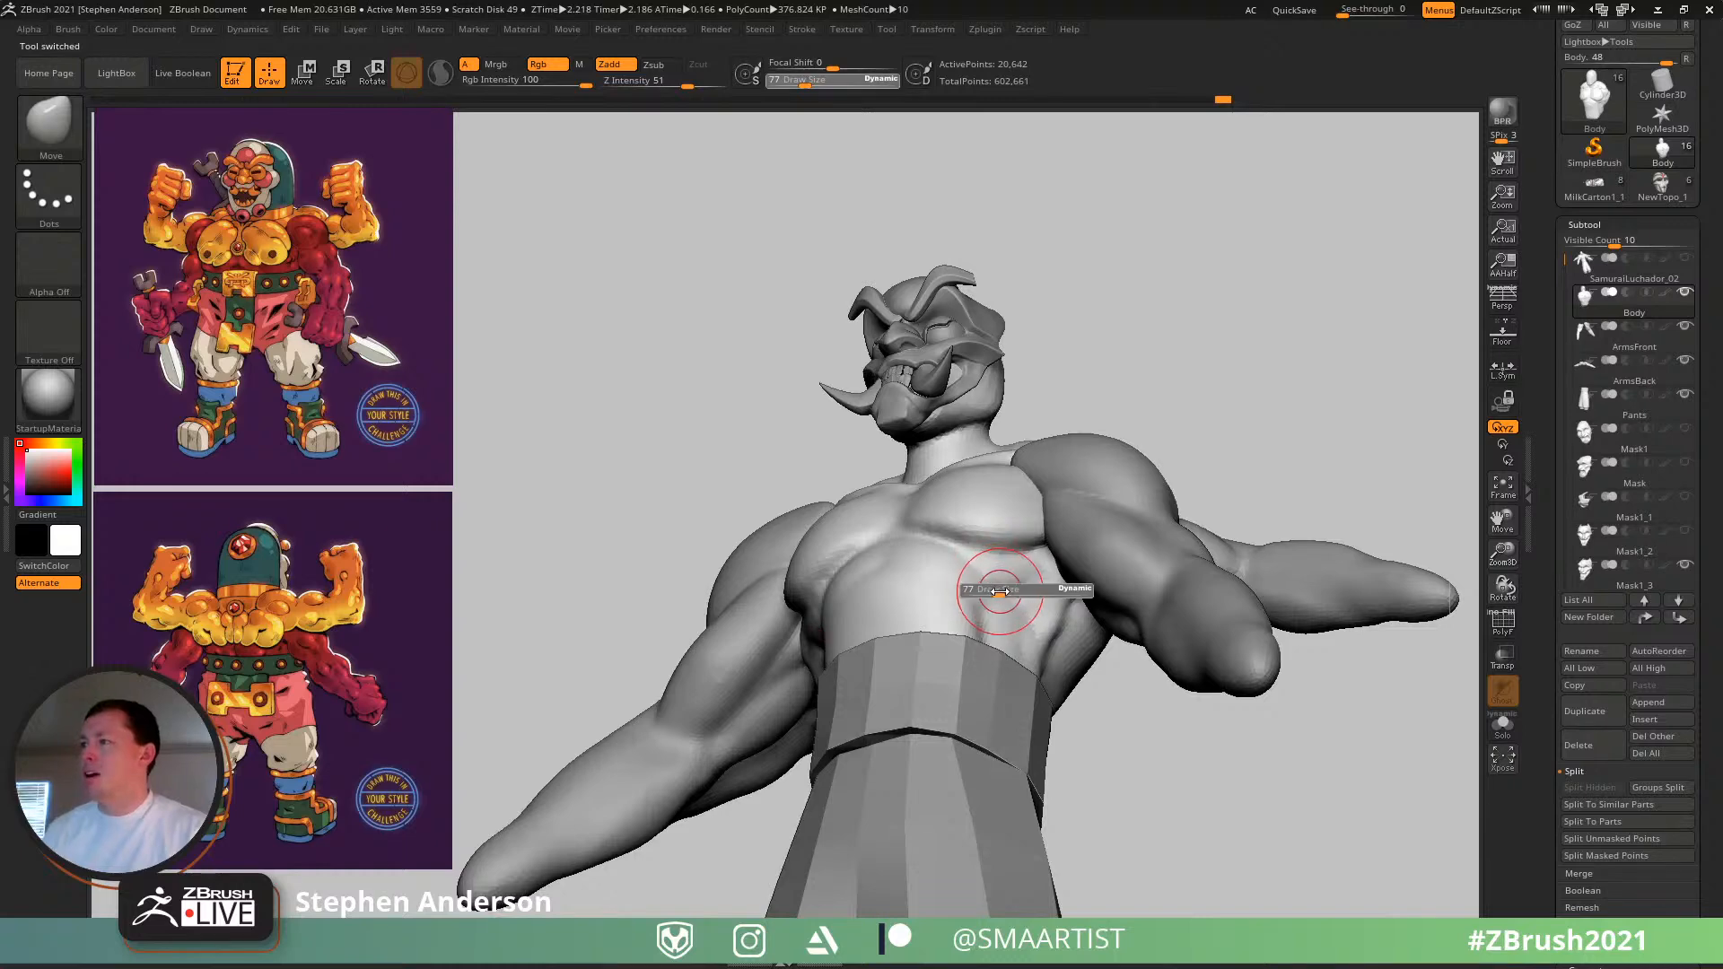
mouse_move(1005, 592)
right_down()
mouse_move(1035, 569)
mouse_move(1014, 558)
right_up()
mouse_move(1012, 592)
mouse_down()
mouse_move(1032, 578)
mouse_move(1046, 625)
mouse_up()
mouse_move(1023, 567)
right_down()
mouse_move(1057, 550)
mouse_move(1066, 677)
mouse_move(1038, 703)
mouse_move(1045, 688)
right_up()
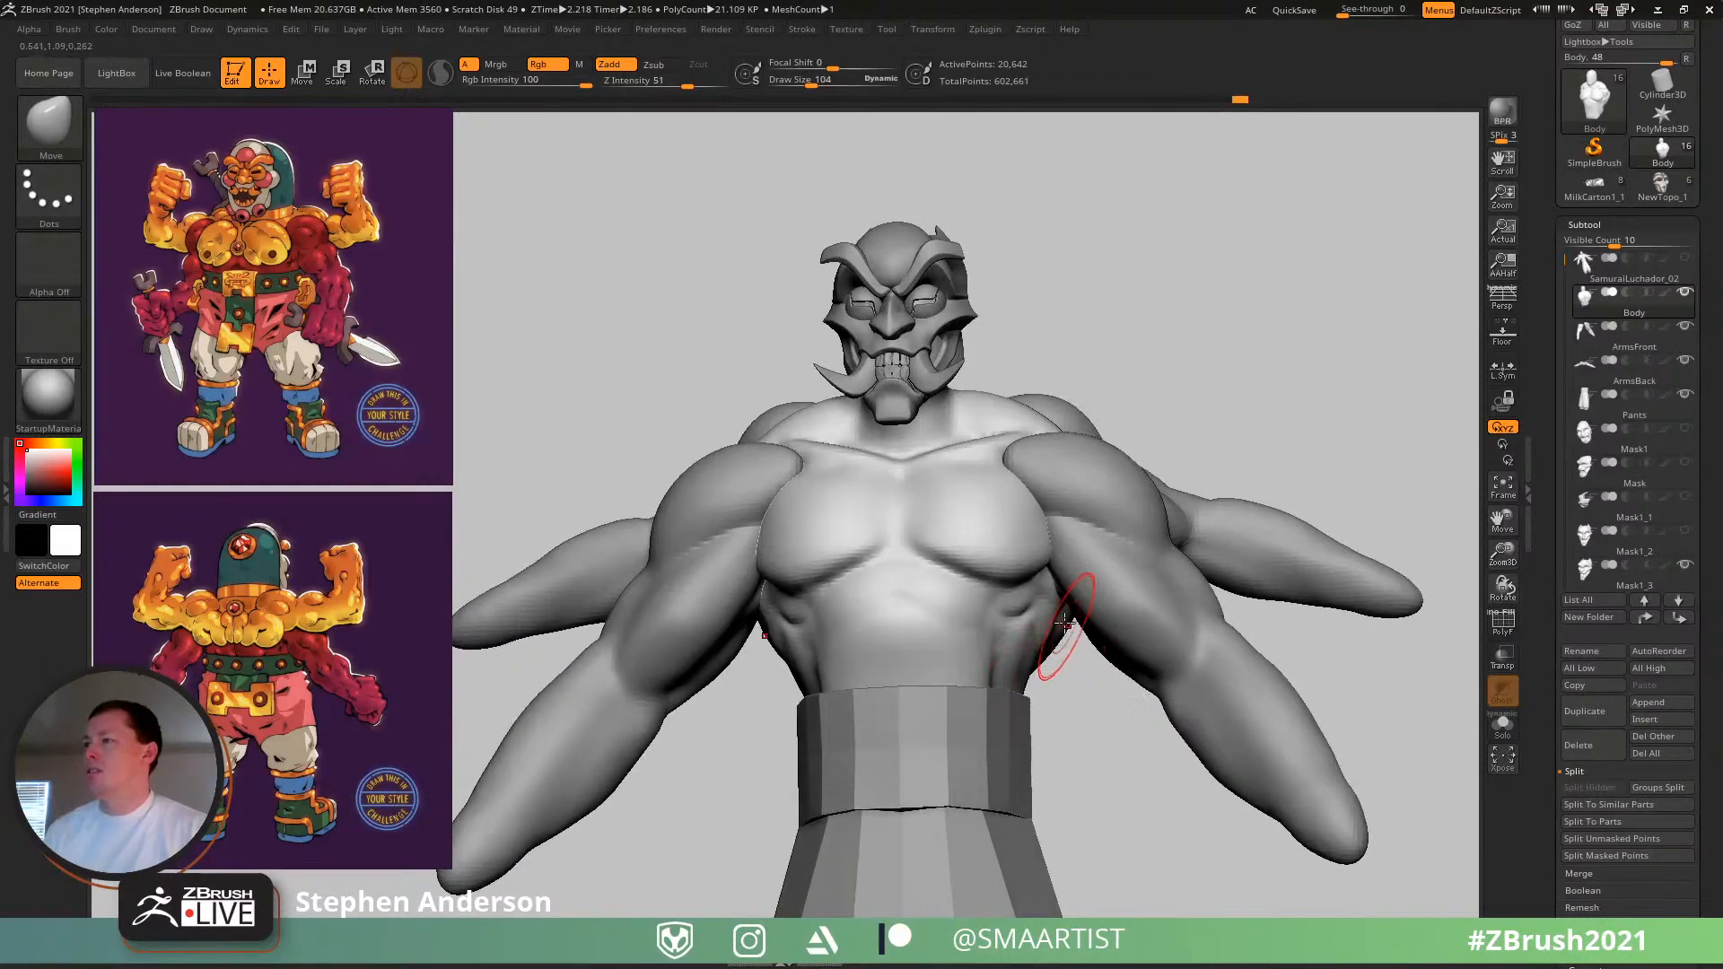
mouse_move(1065, 621)
right_down()
mouse_move(1113, 536)
mouse_move(1089, 596)
right_up()
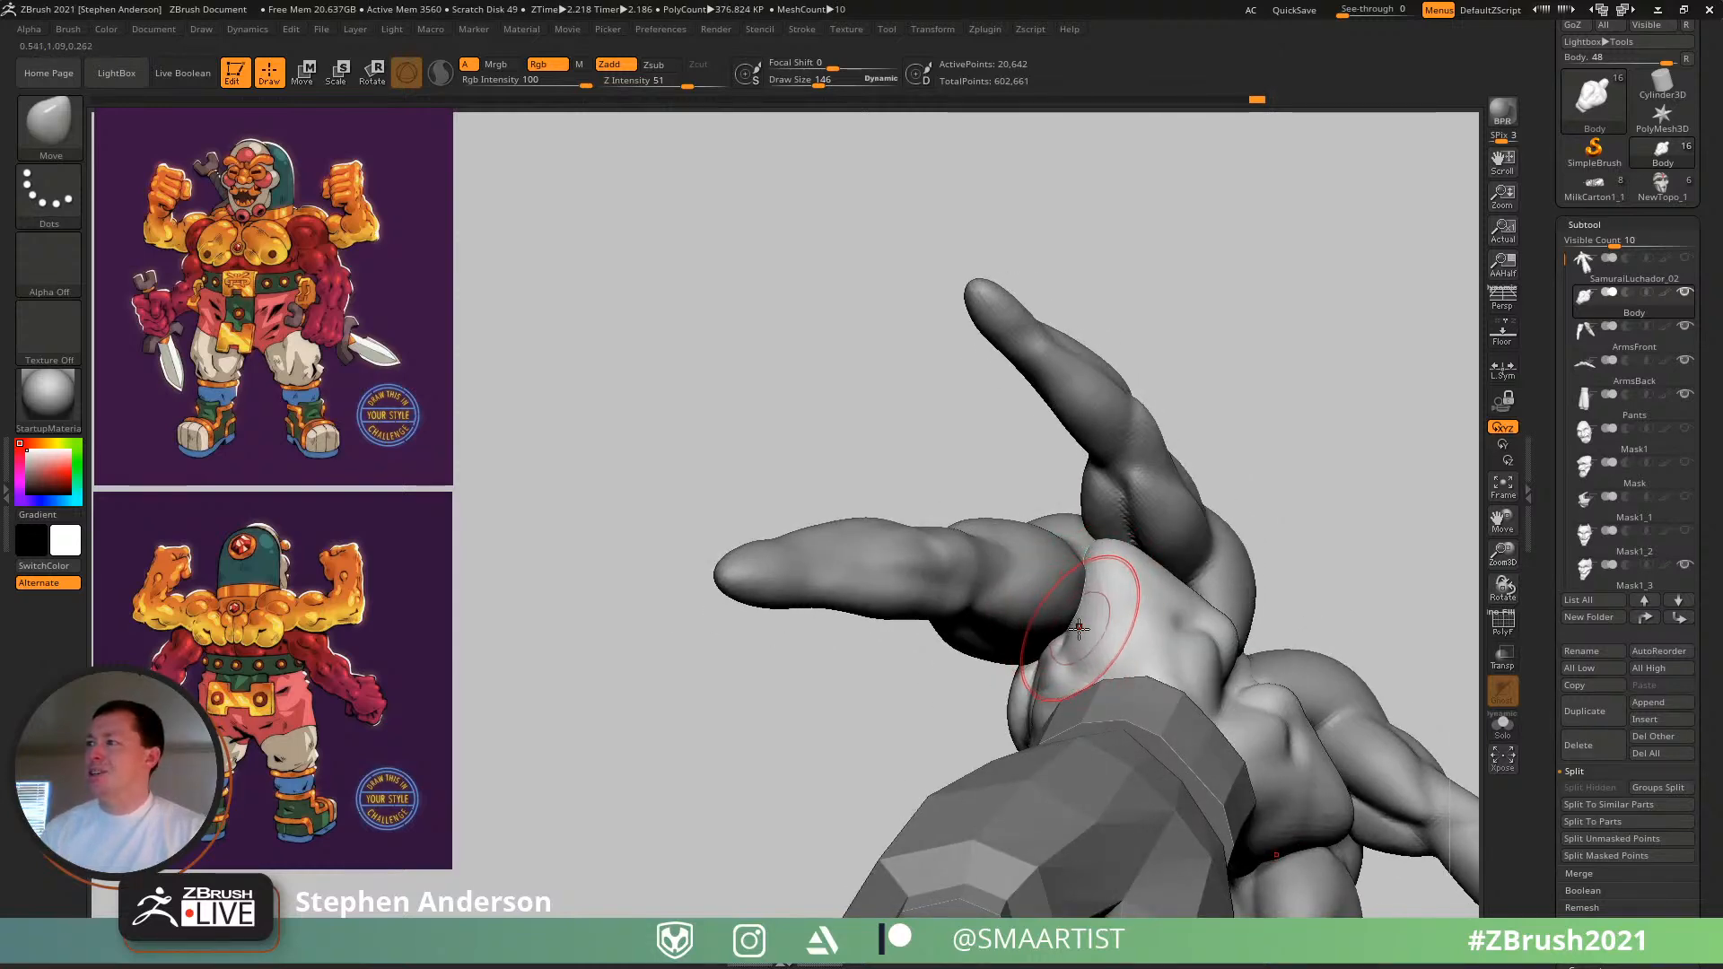
right_drag(1090, 605, 1093, 562)
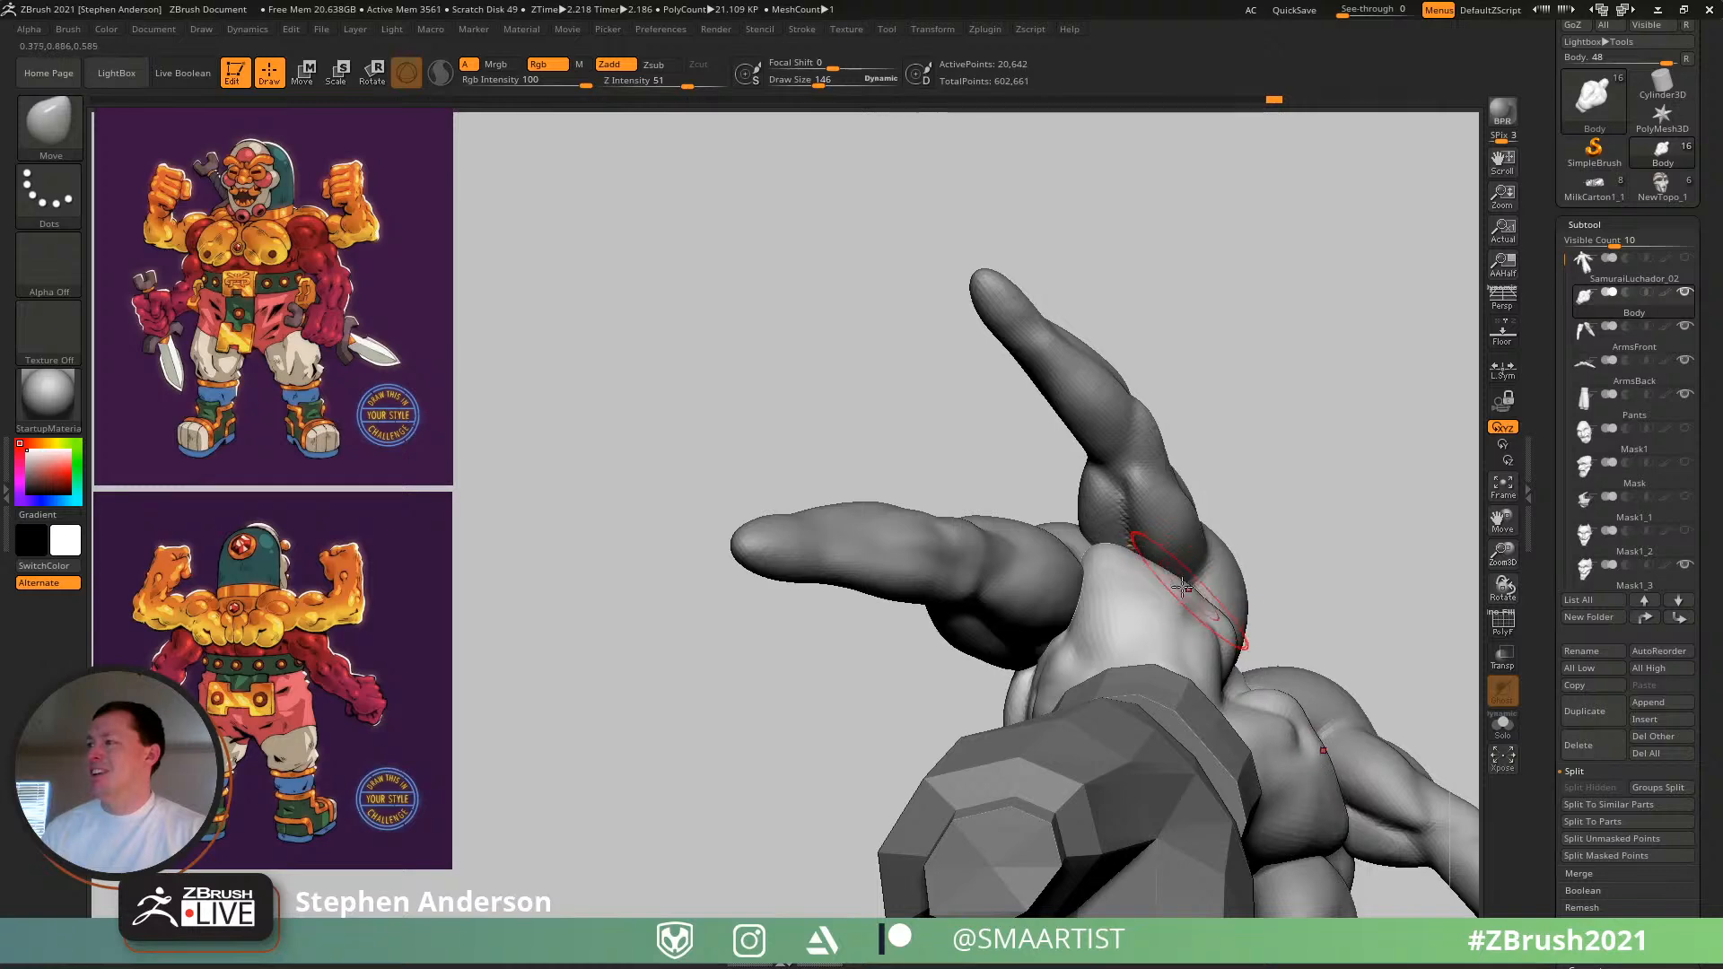
- Select the ArmsBack subtool and reshape its shoulder masses over the upper back with the Move brush at draw size 146
mouse_move(1205, 611)
right_down()
mouse_move(1276, 657)
mouse_move(1302, 718)
mouse_move(1327, 615)
mouse_move(957, 681)
mouse_move(1006, 634)
mouse_move(984, 666)
mouse_move(1039, 674)
mouse_move(1021, 686)
right_up()
alt+click(1006, 633)
key(s)
drag(1022, 686, 1027, 686)
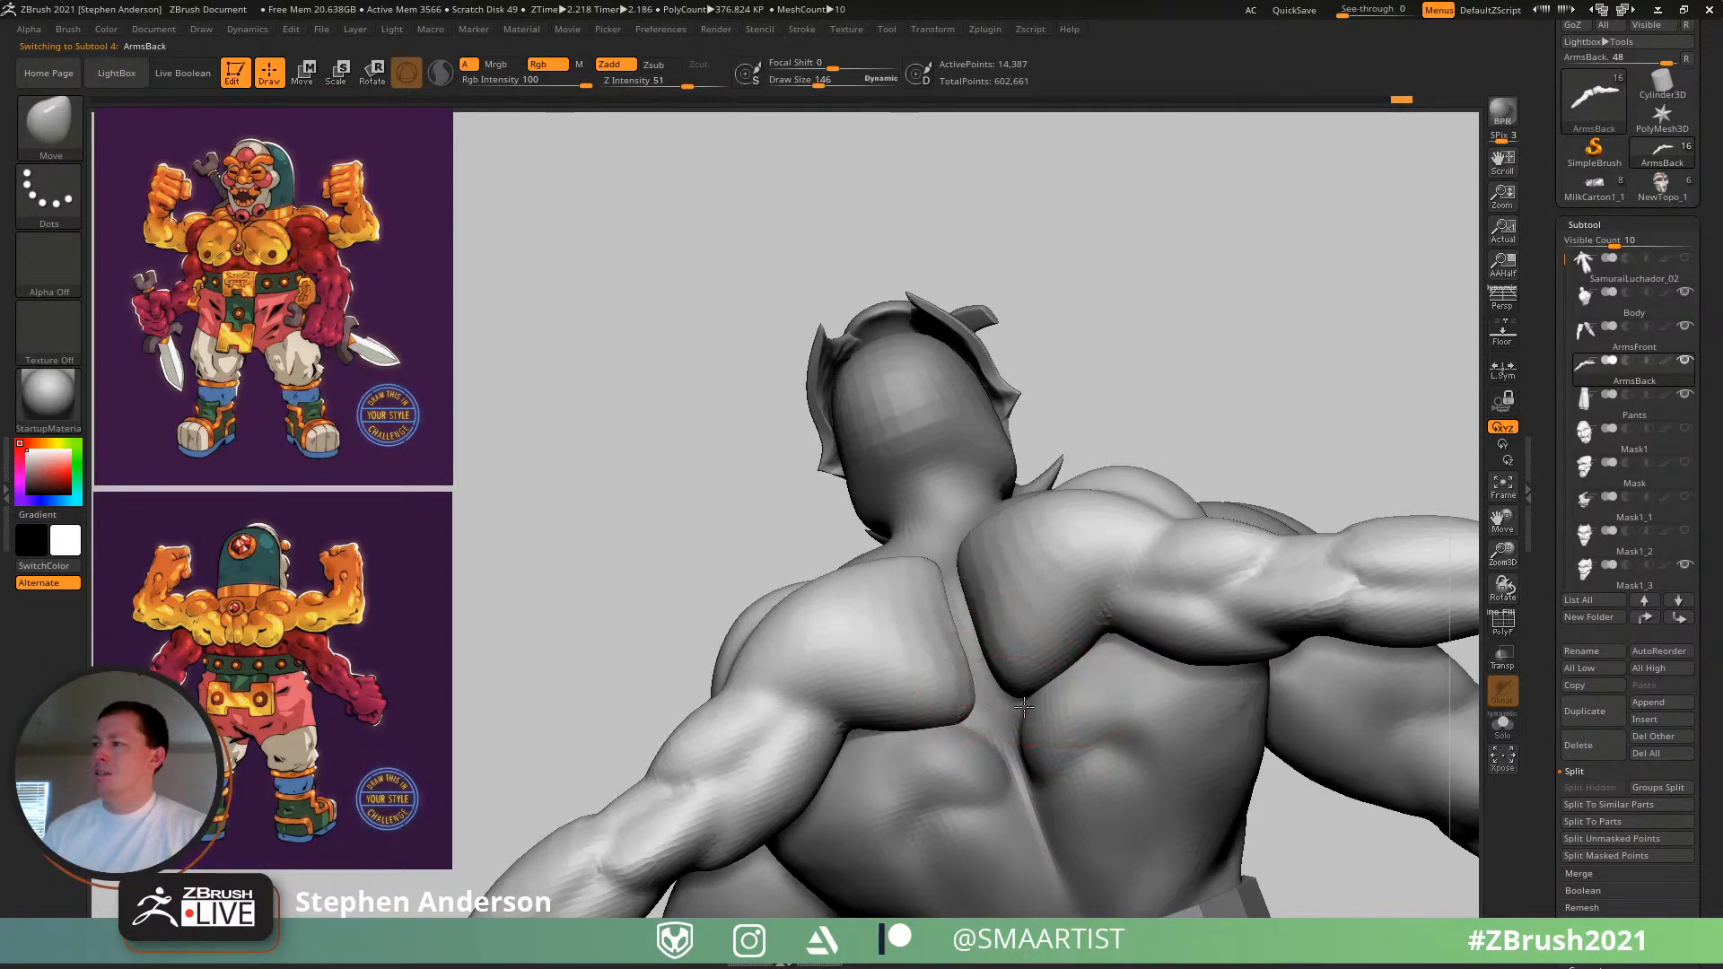
right_drag(1026, 686, 1017, 703)
drag(1017, 704, 1012, 747)
mouse_move(1012, 743)
right_down()
mouse_move(1054, 647)
mouse_move(1023, 588)
mouse_move(1032, 568)
right_up()
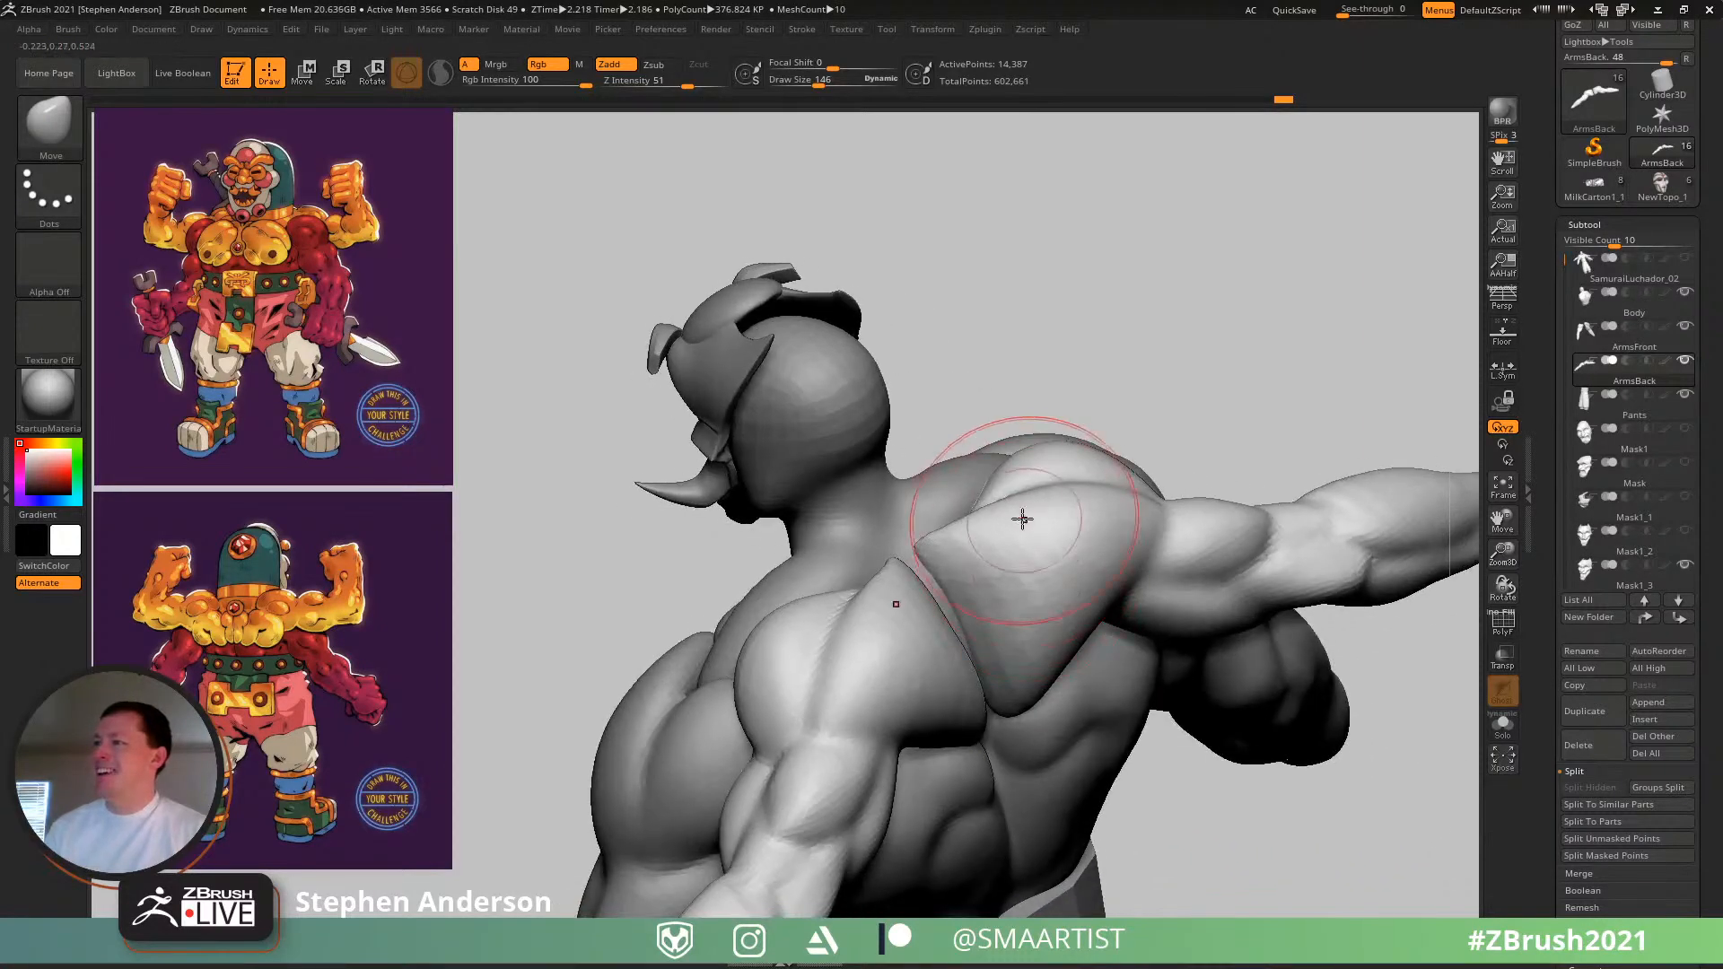
mouse_move(982, 510)
right_down()
mouse_move(808, 615)
mouse_move(940, 613)
mouse_move(839, 635)
mouse_move(789, 610)
mouse_move(835, 690)
right_up()
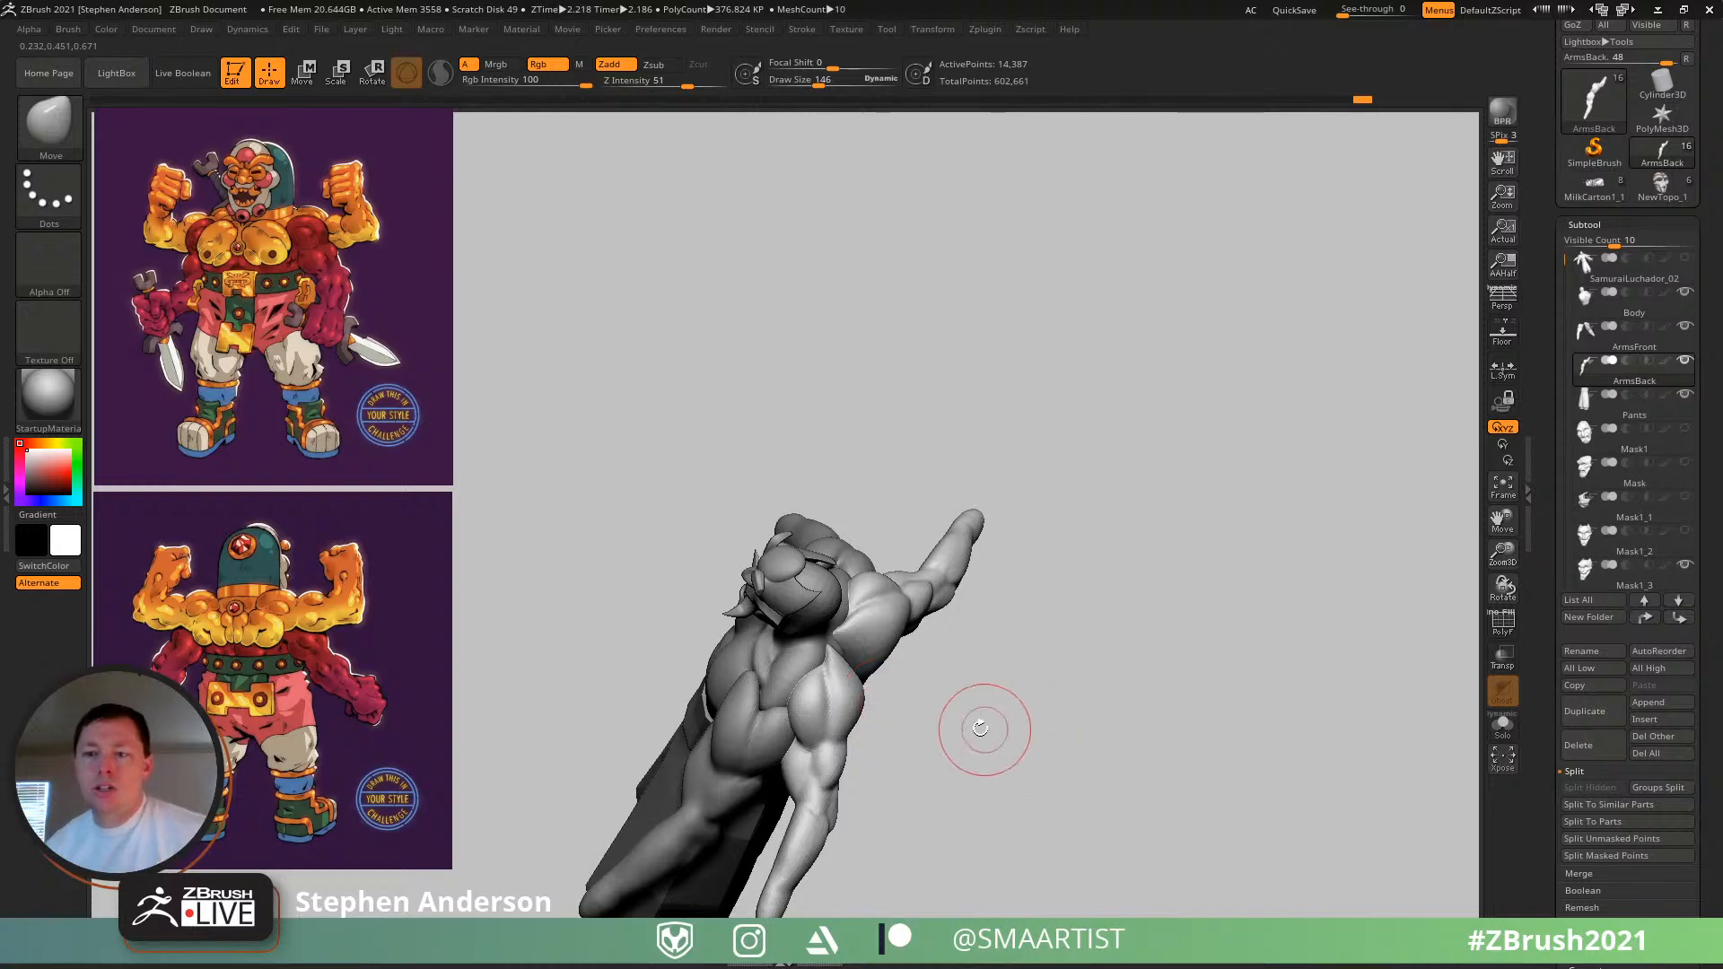
drag(982, 723, 913, 750)
alt+right_drag(914, 750, 958, 702)
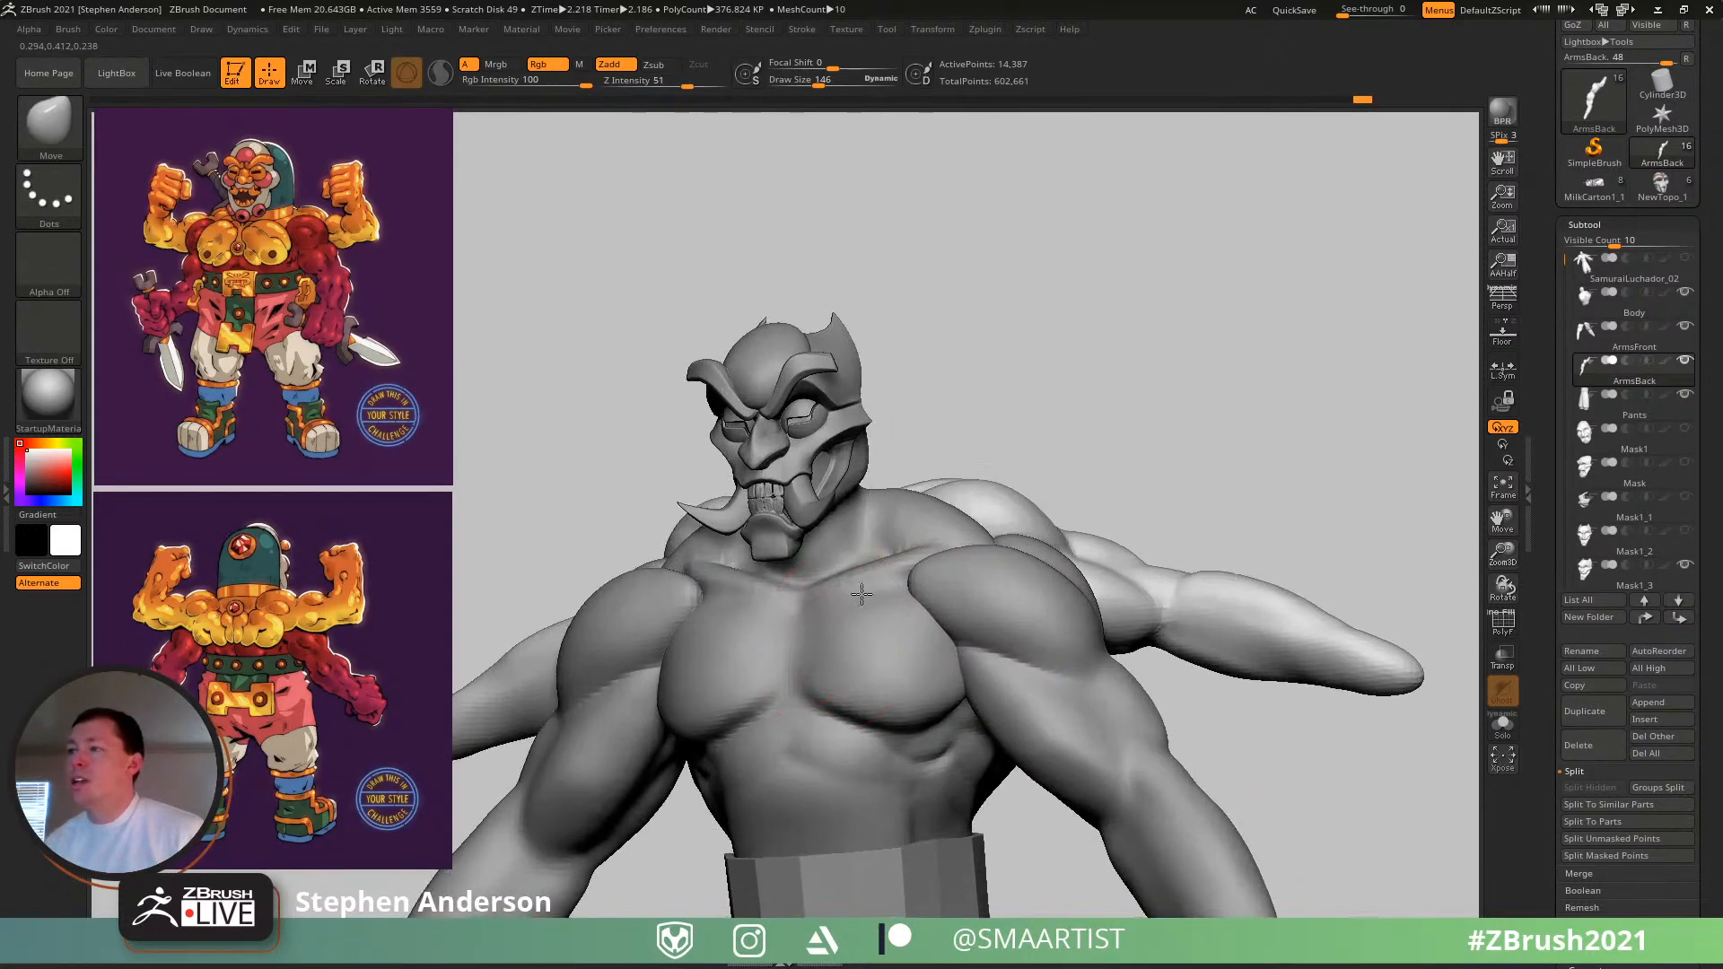
- Select the Body subtool, pull the neck and trapezius into shape at draw size 109, and smooth the transition
mouse_move(866, 590)
right_down()
mouse_move(931, 624)
mouse_move(924, 569)
mouse_move(952, 605)
right_up()
mouse_move(1256, 386)
right_down()
mouse_move(1147, 410)
mouse_move(1013, 512)
mouse_move(942, 597)
mouse_move(981, 537)
mouse_move(951, 541)
right_up()
alt+click(1108, 406)
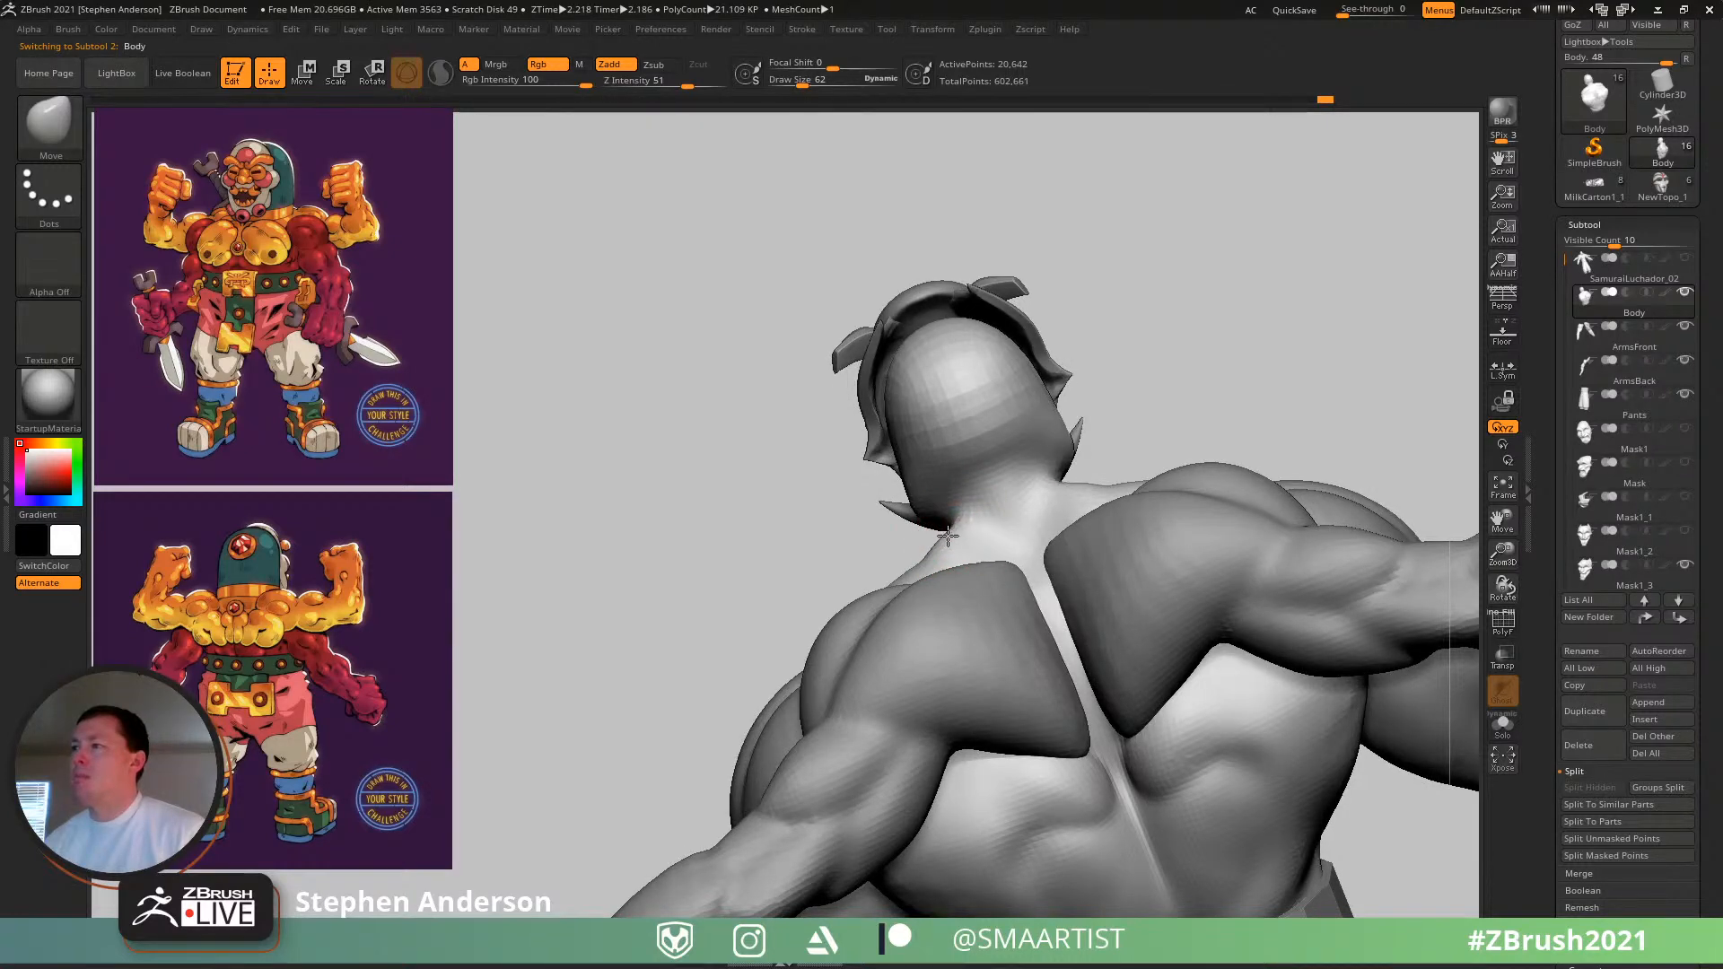
mouse_move(969, 508)
right_down()
mouse_move(934, 527)
mouse_move(947, 521)
right_up()
key(s)
drag(948, 521, 958, 520)
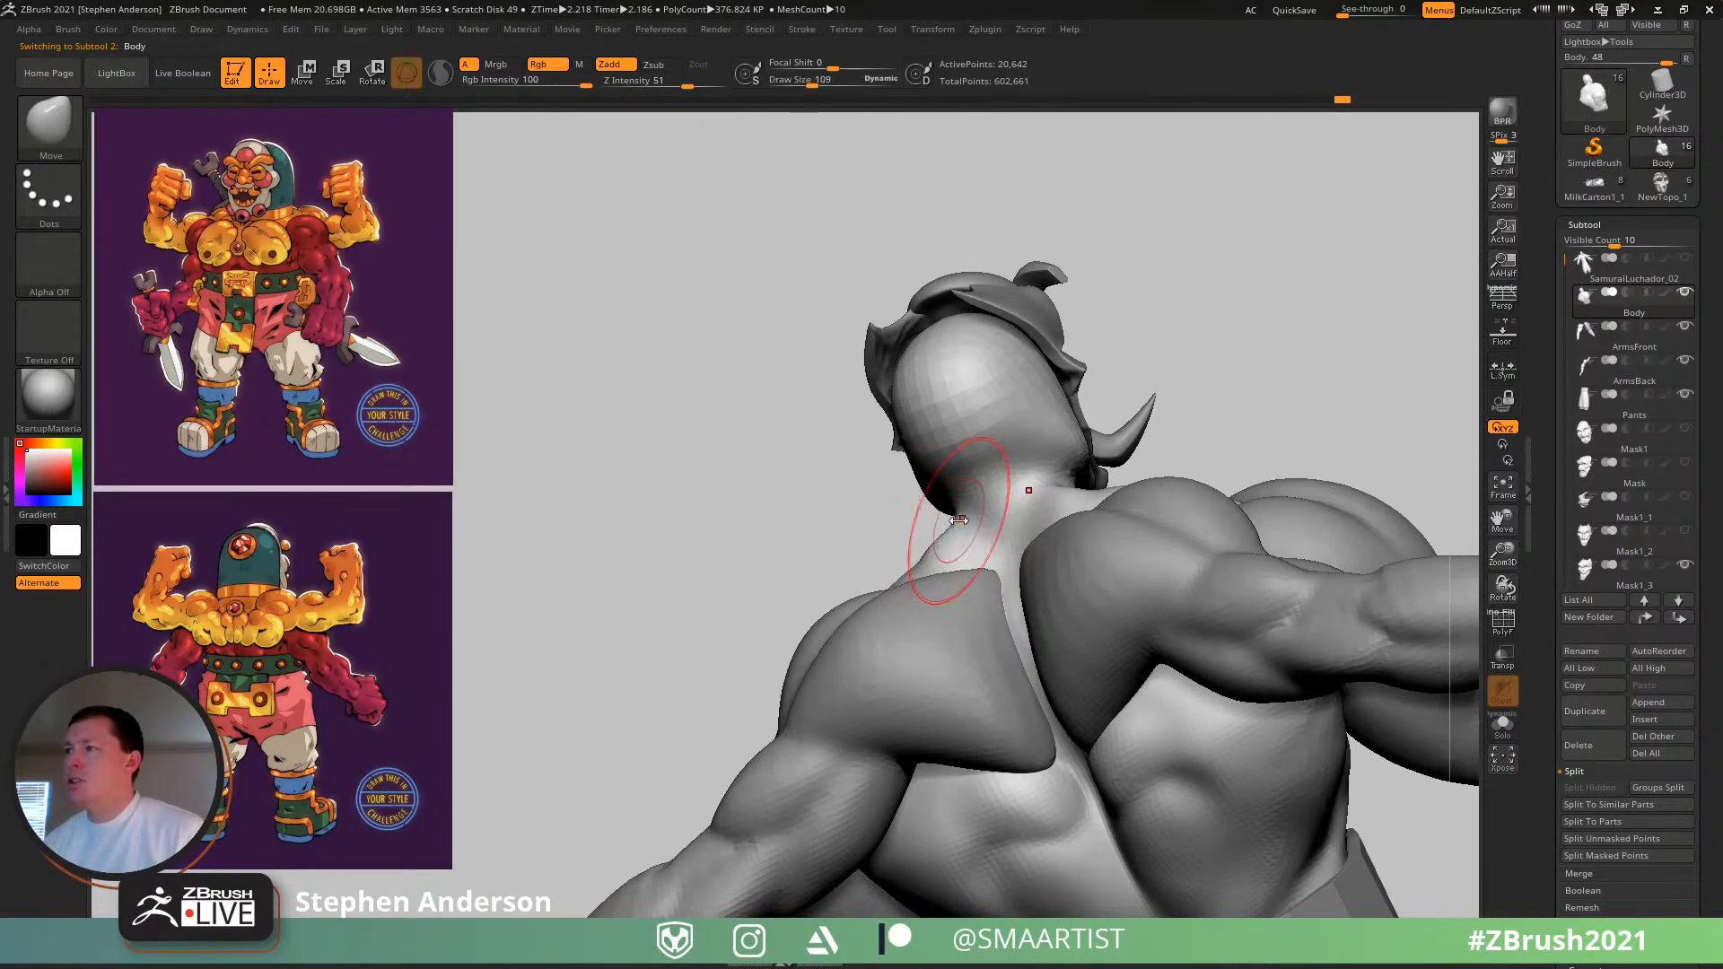
key(shift)
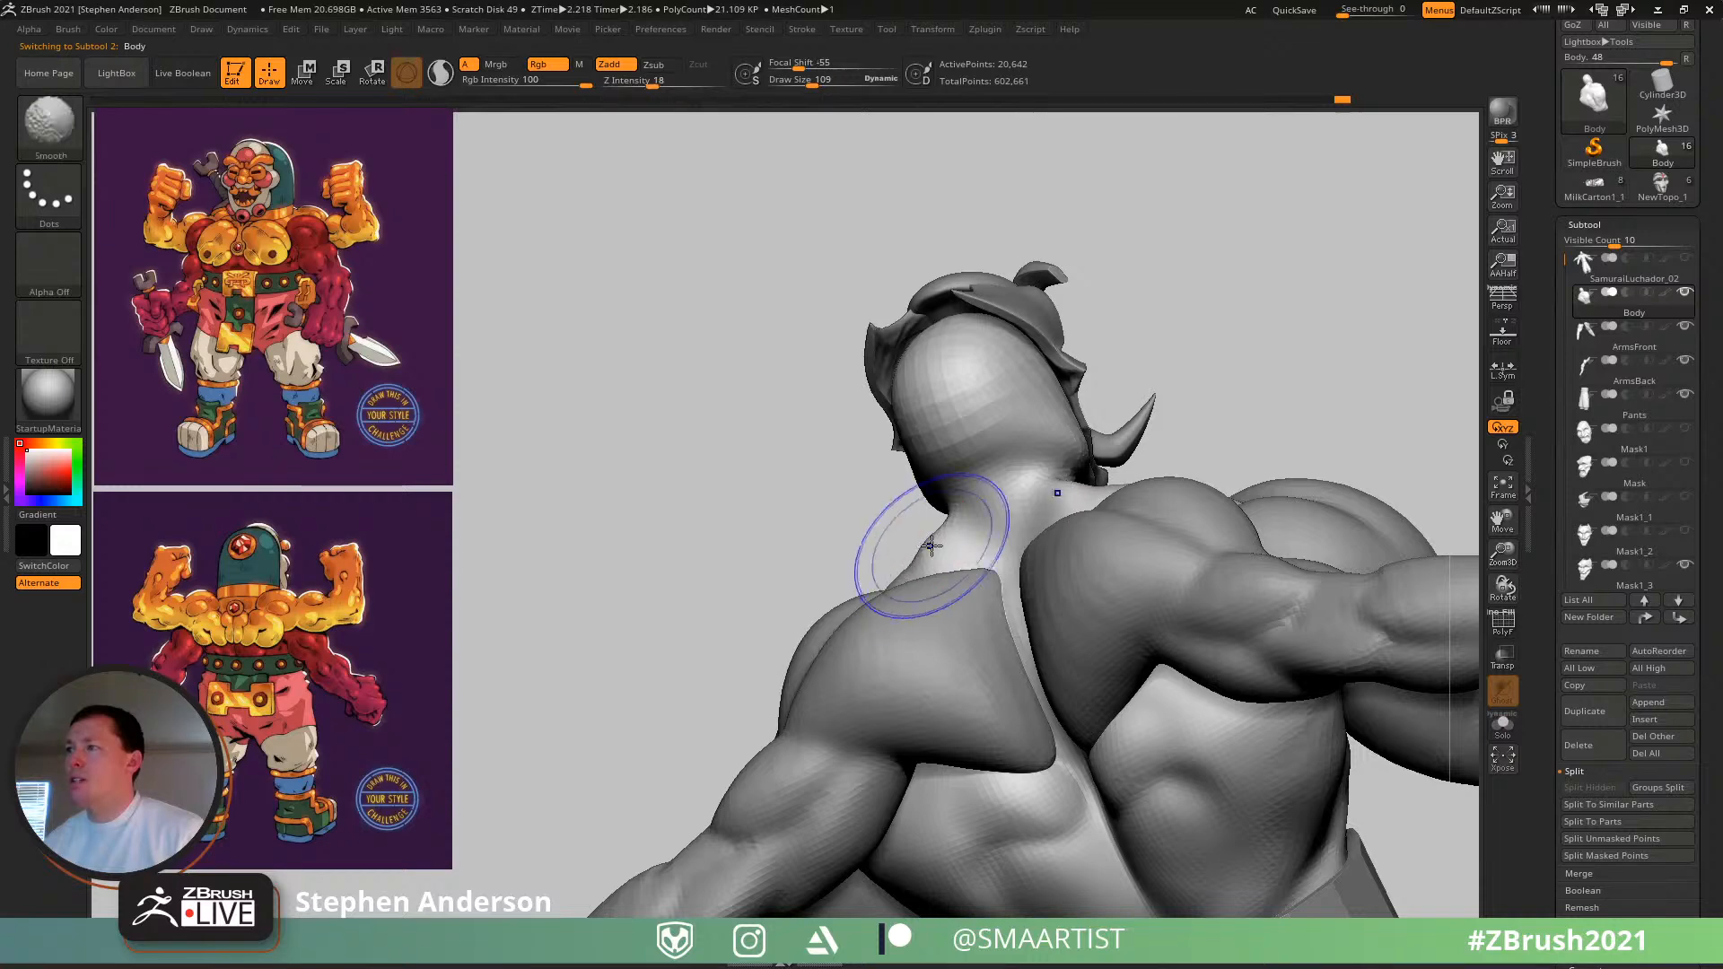
- Build up the trapezius at the back of the neck with the Clay brush at draw size 62 and smooth it
mouse_move(928, 549)
right_down()
mouse_move(1025, 554)
mouse_move(987, 552)
right_up()
key(b)
key(c)
key(l)
key(s)
drag(987, 551, 959, 574)
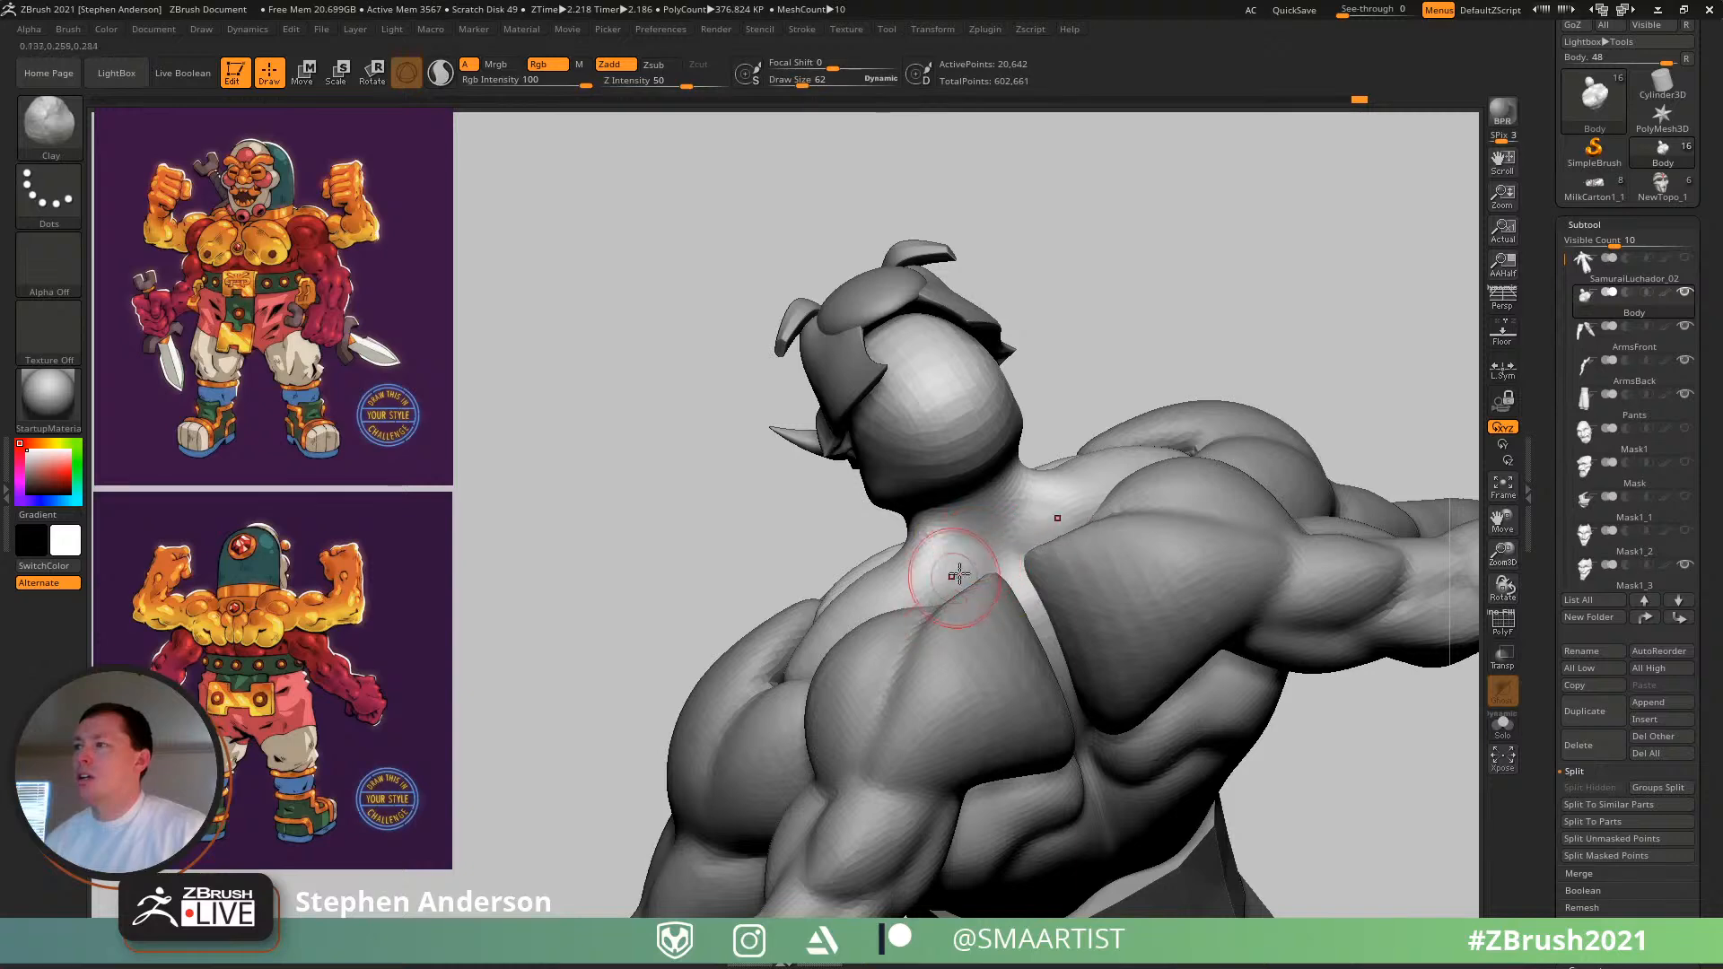
key(shift)
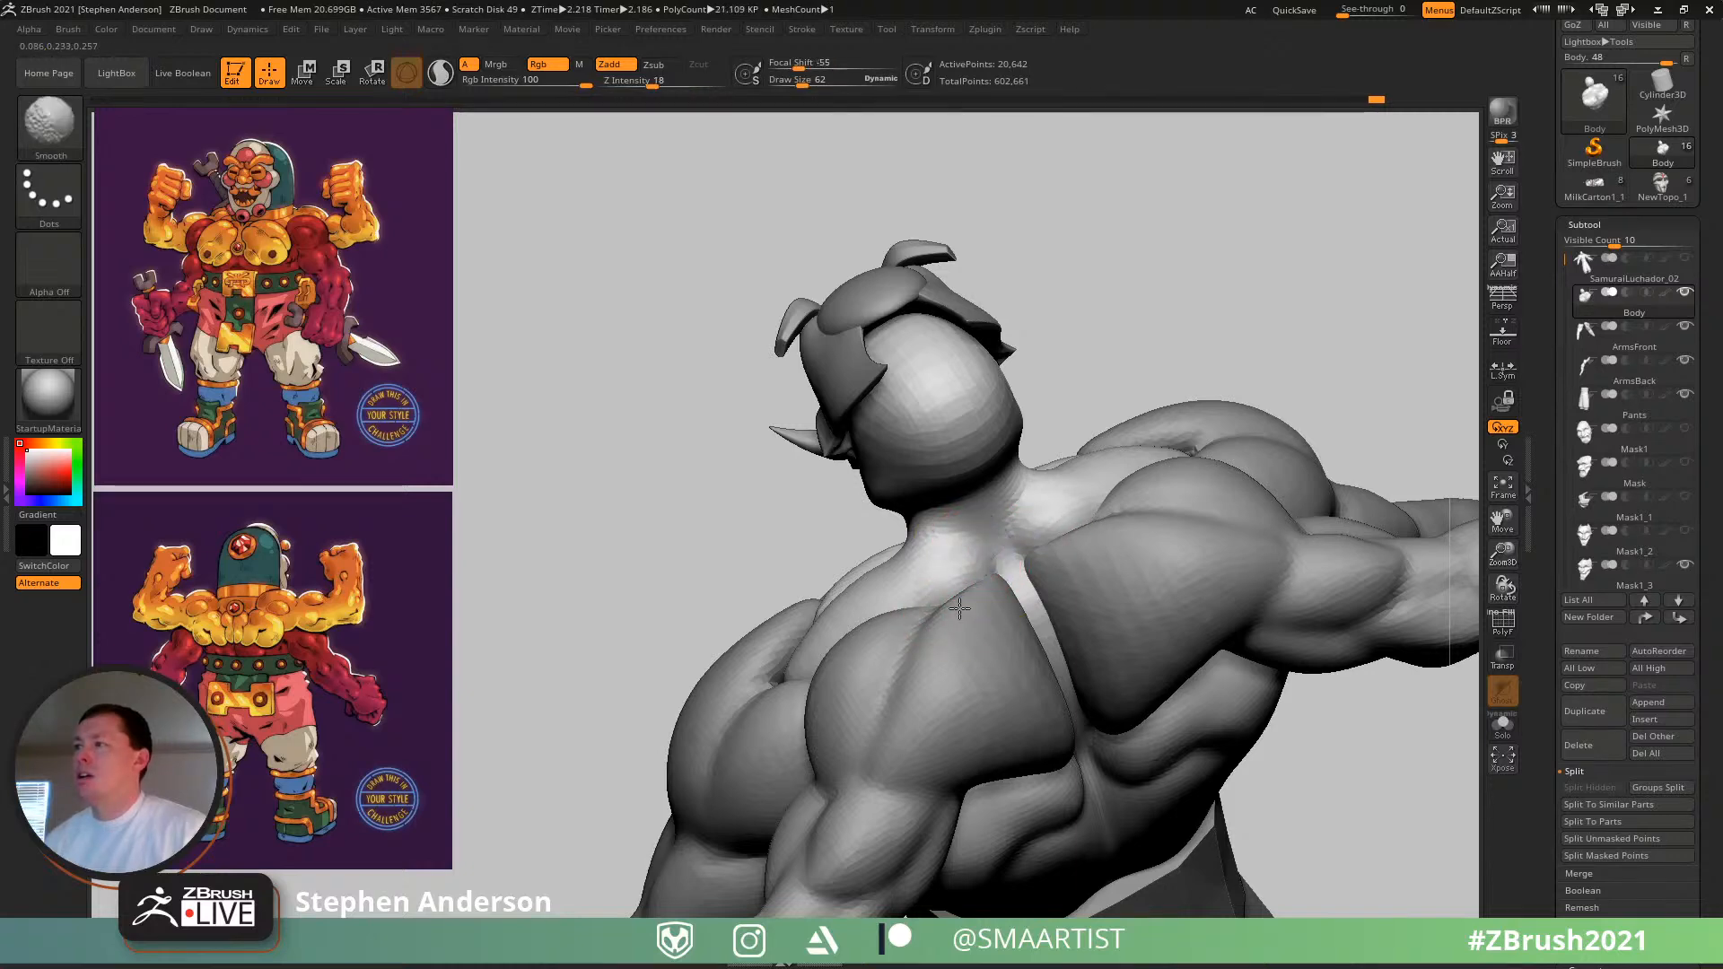
- Sculpt and smooth the collarbone and the hollow between the neck and trapezius at the front of the Body
right_drag(962, 596, 1004, 565)
mouse_move(933, 644)
right_down()
mouse_move(954, 657)
mouse_move(921, 612)
right_up()
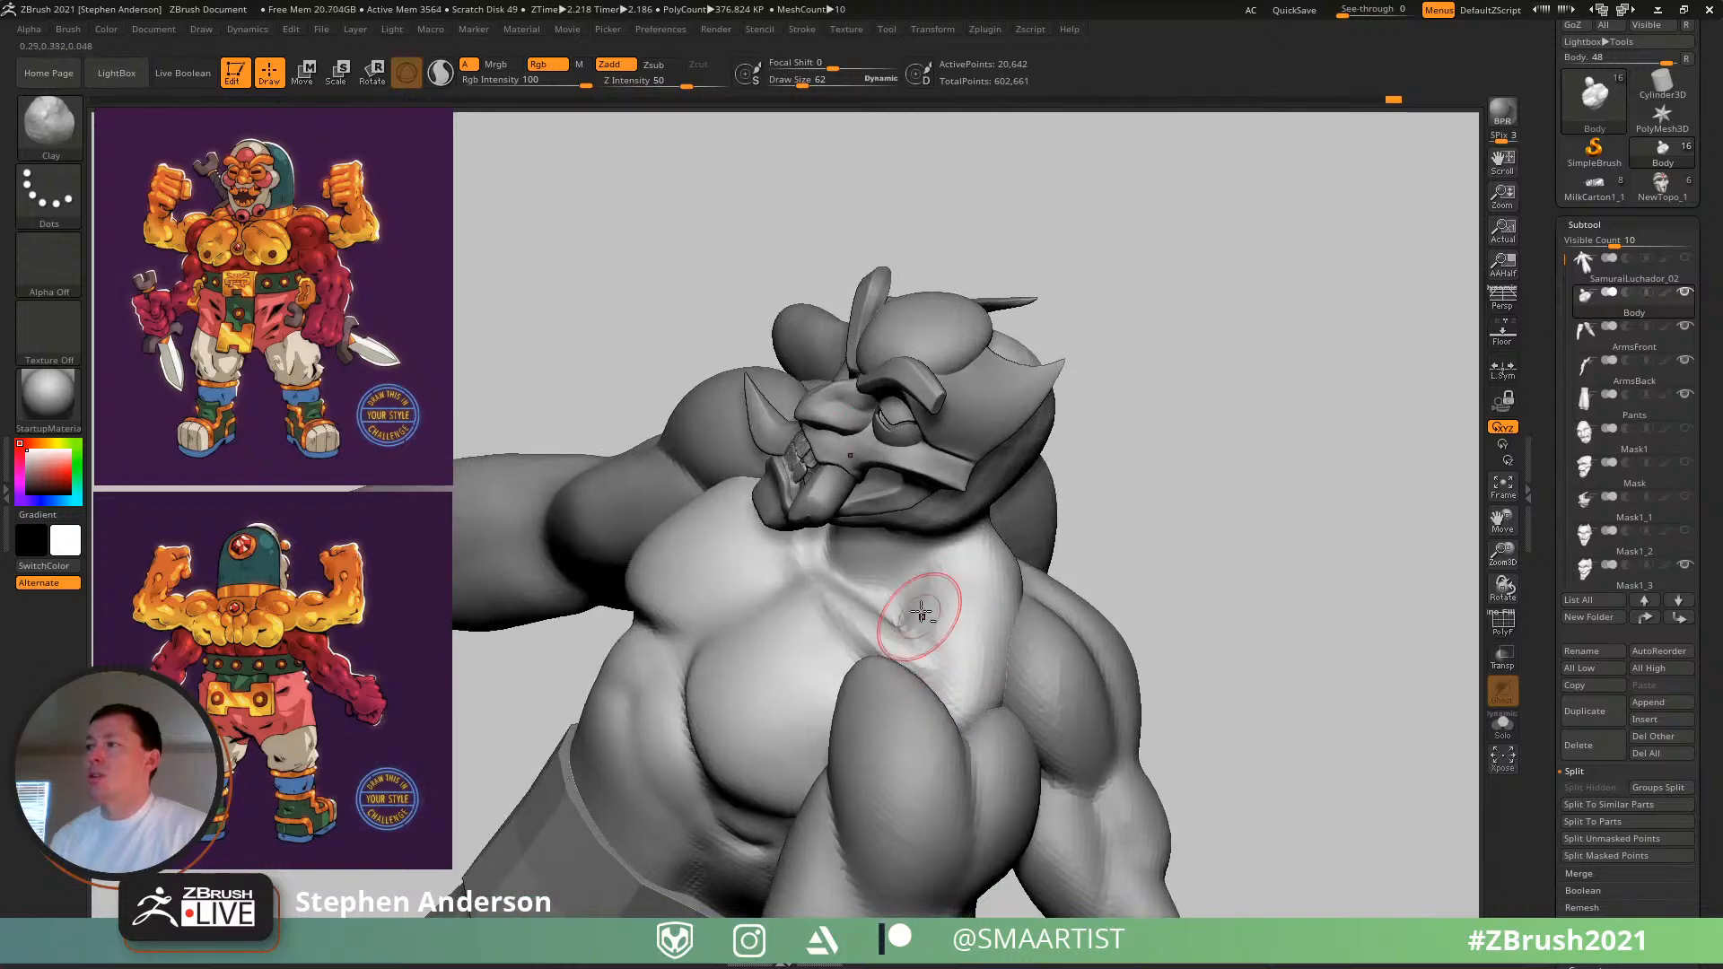
key(shift)
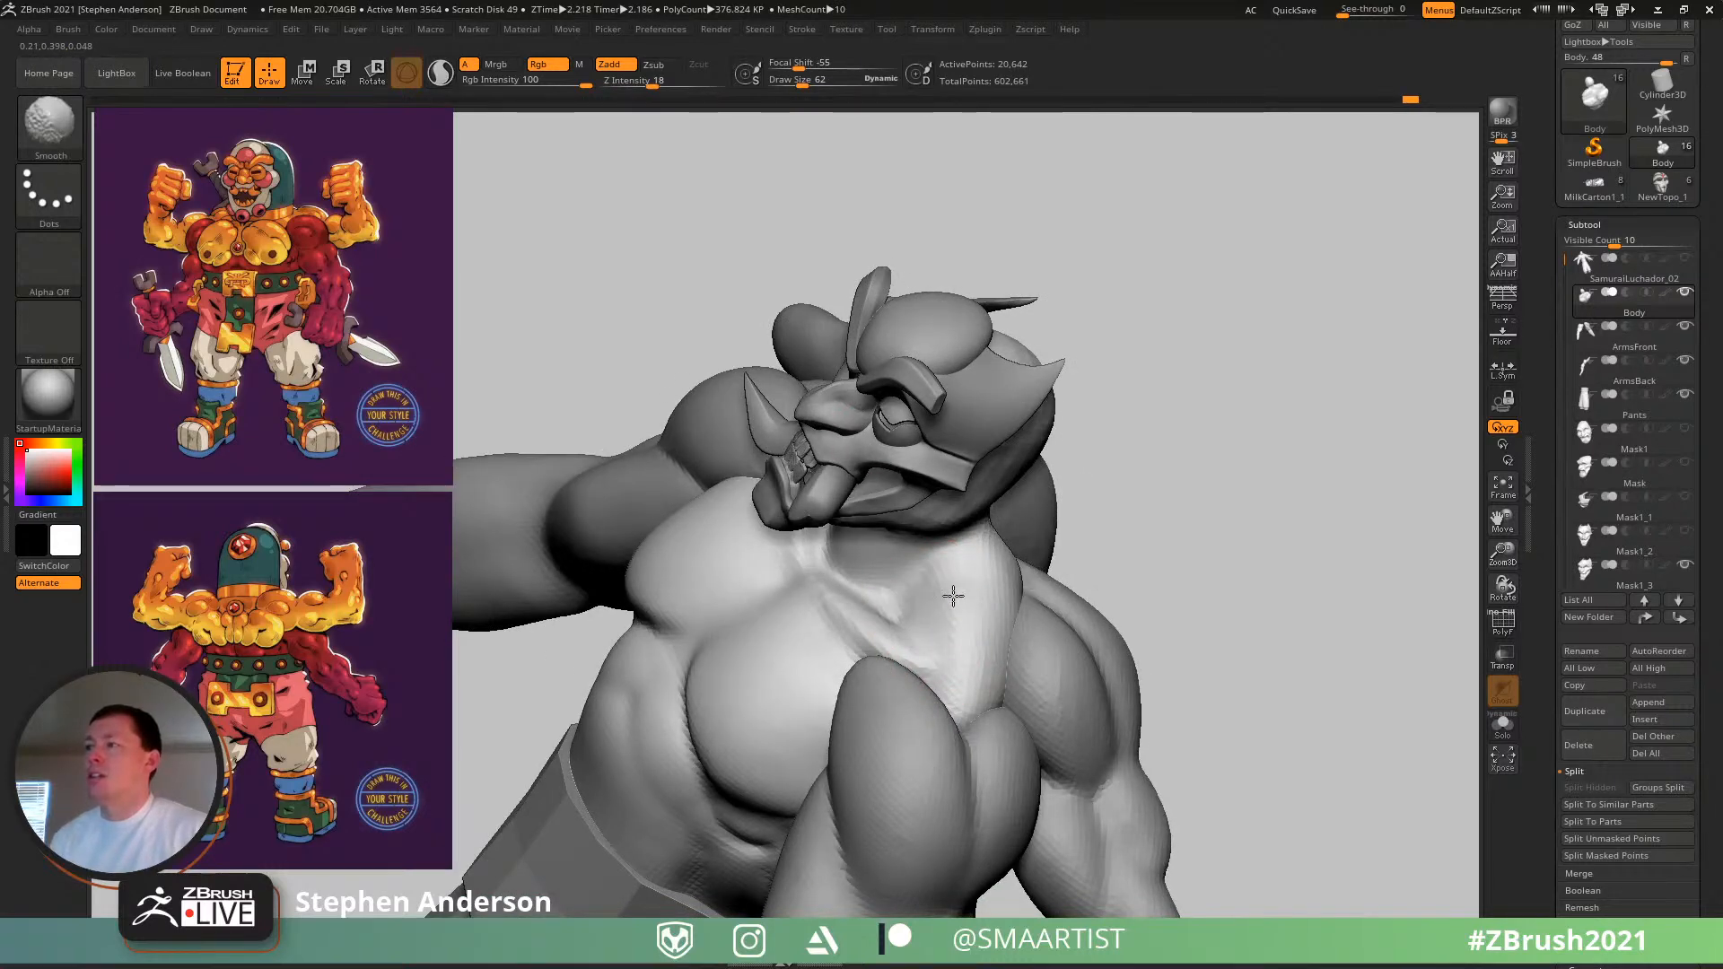
mouse_move(953, 597)
right_down()
mouse_move(947, 666)
mouse_move(870, 607)
mouse_move(882, 561)
mouse_move(942, 561)
right_up()
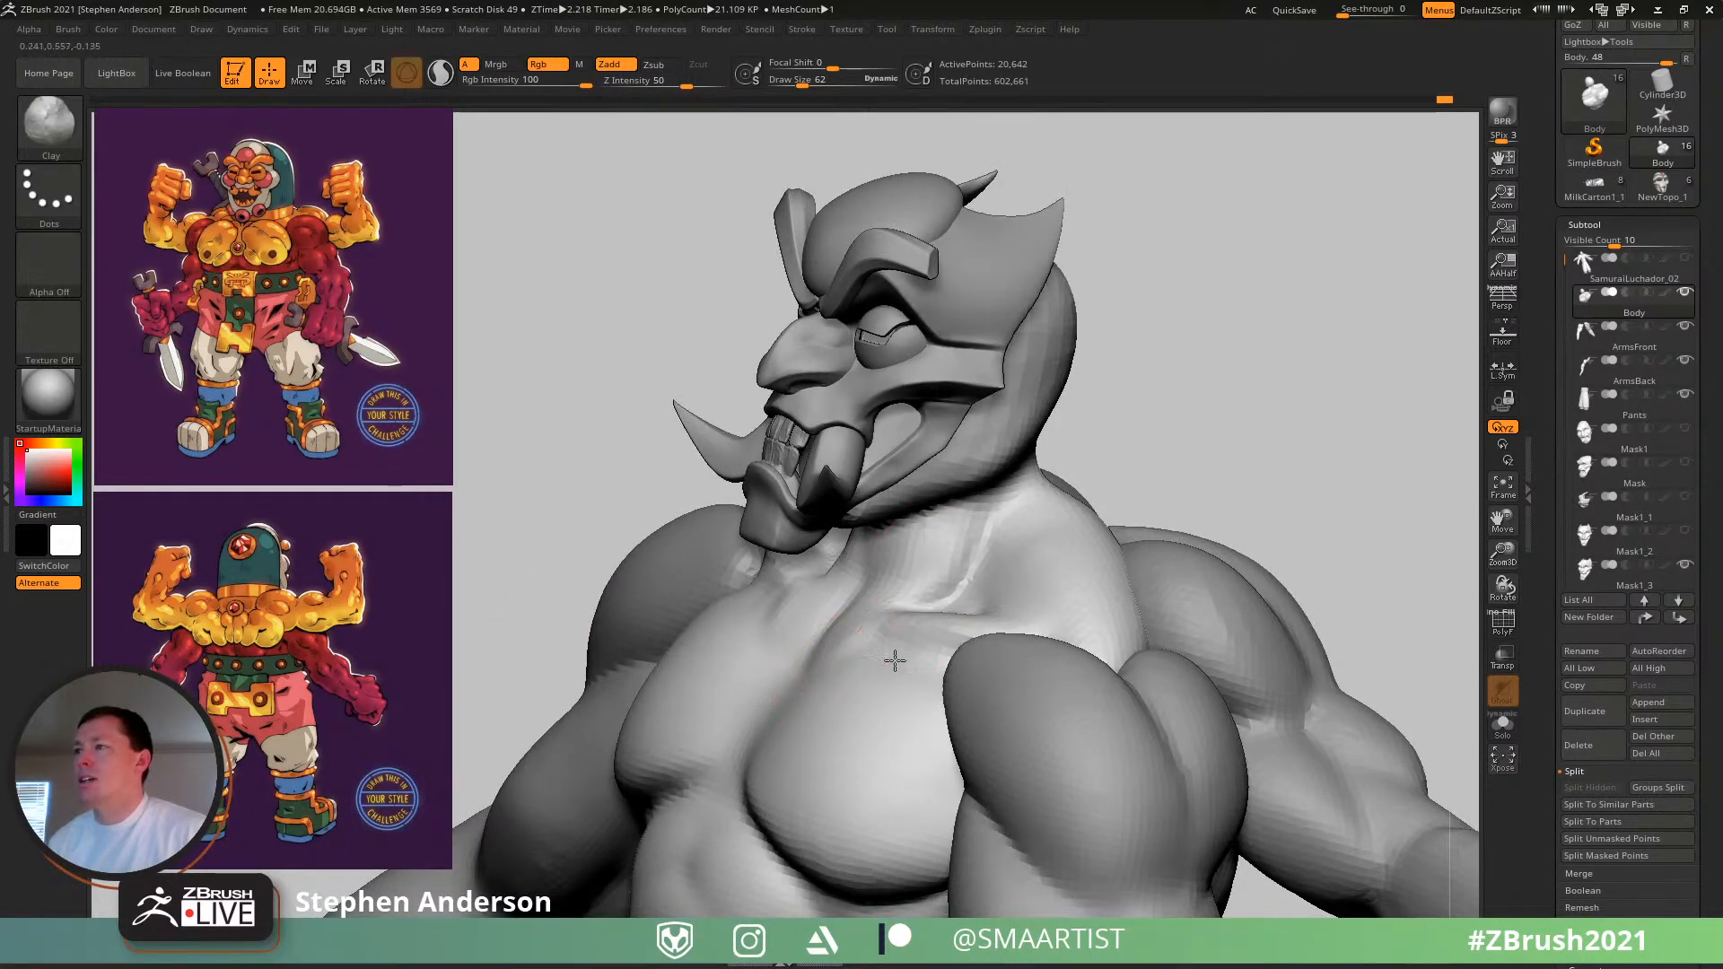
mouse_move(895, 660)
right_down()
mouse_move(937, 647)
mouse_move(808, 669)
mouse_move(811, 588)
mouse_move(861, 654)
mouse_move(792, 544)
mouse_move(830, 546)
right_up()
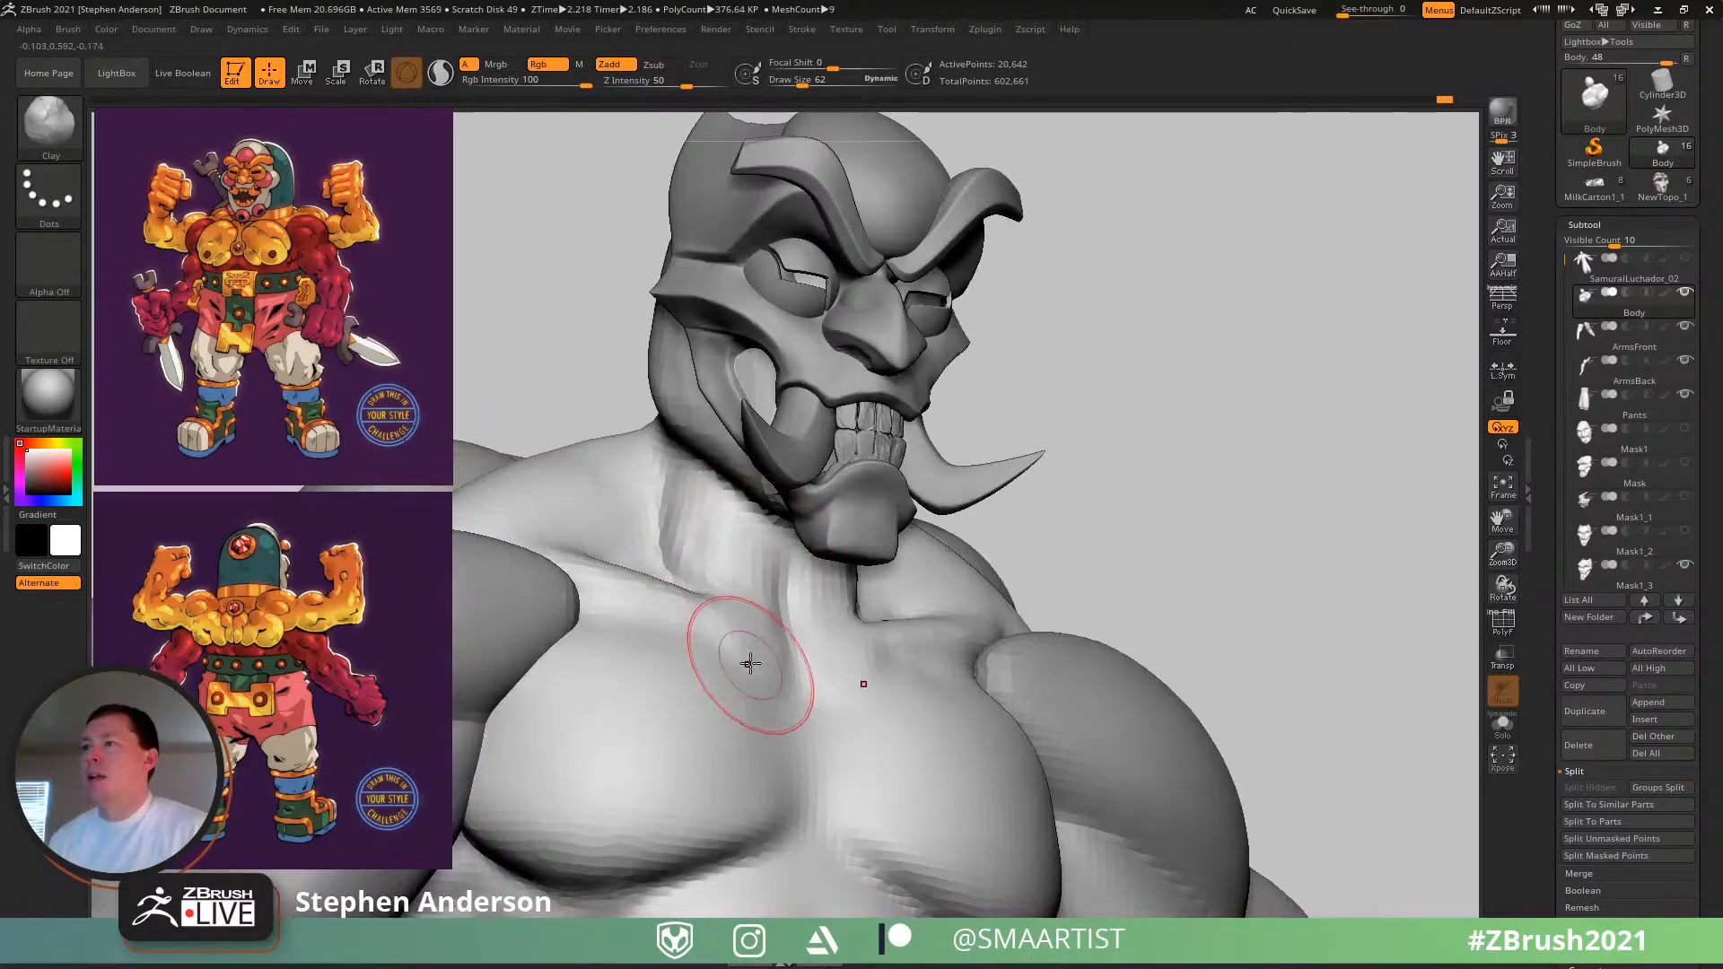
mouse_move(705, 578)
right_down()
mouse_move(708, 603)
mouse_move(697, 588)
right_up()
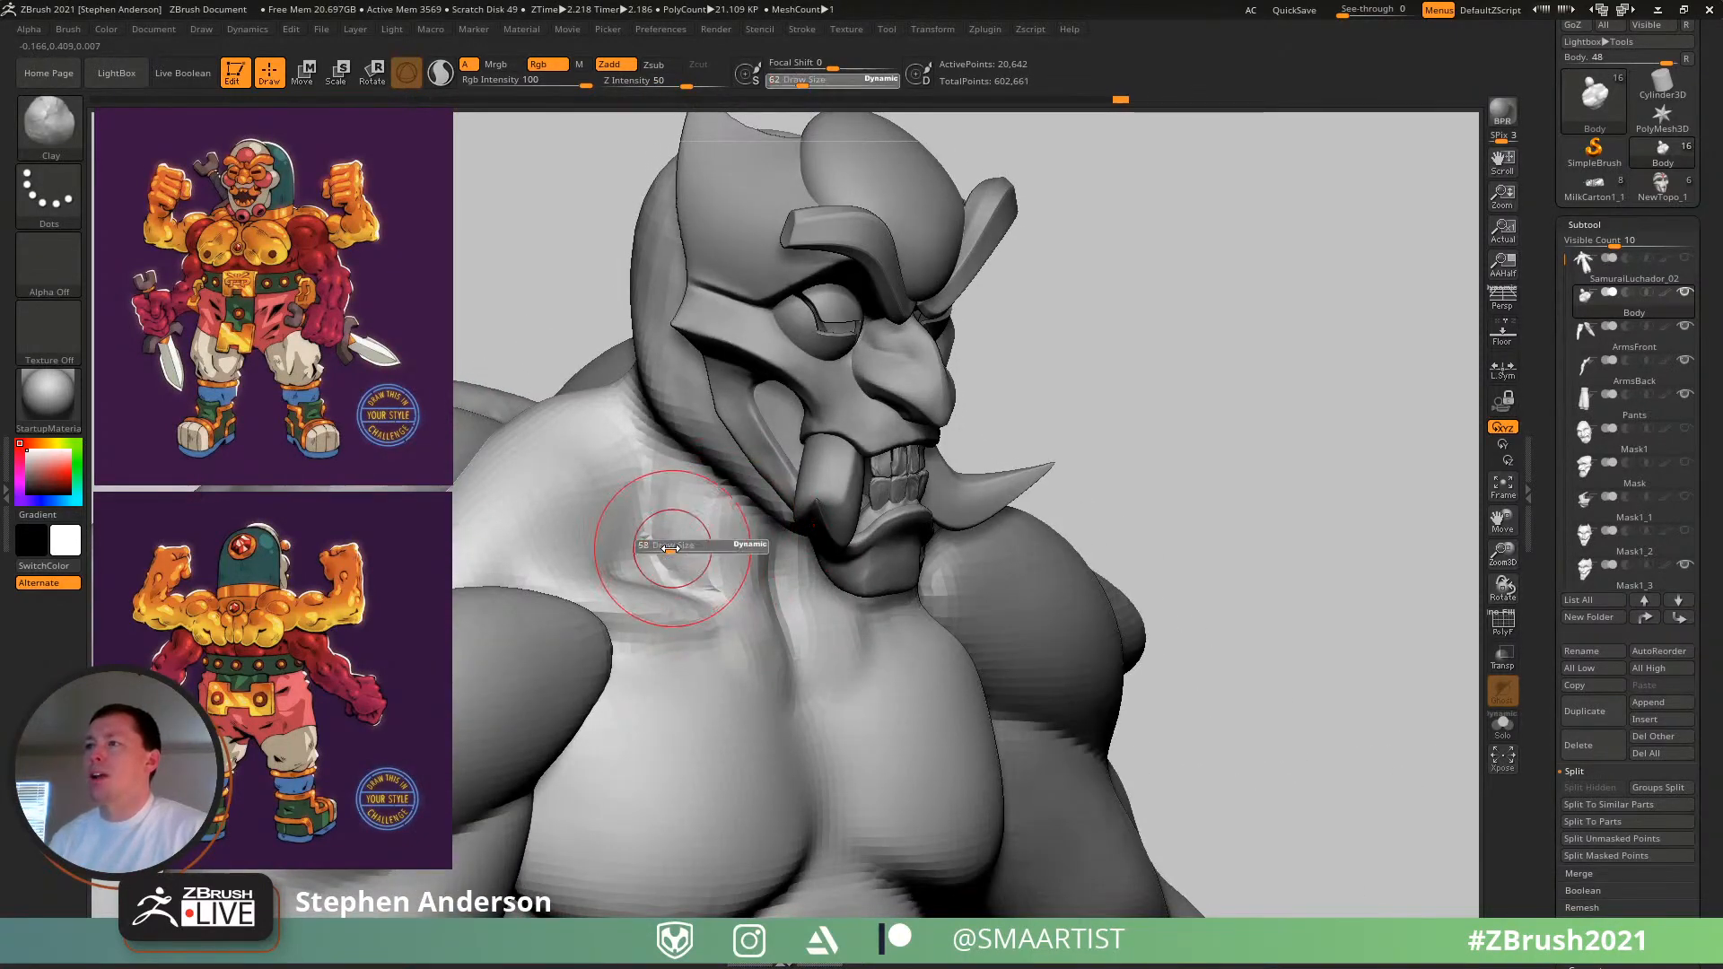
- Refine the side neck muscles and the inner collarbones with the Clay brush at draw size 51, smoothing the strokes
drag(670, 548, 667, 548)
shift+drag(669, 556, 669, 538)
right_drag(684, 550, 632, 508)
mouse_move(945, 525)
right_down()
mouse_move(965, 534)
mouse_move(915, 502)
mouse_move(944, 581)
mouse_move(921, 599)
right_up()
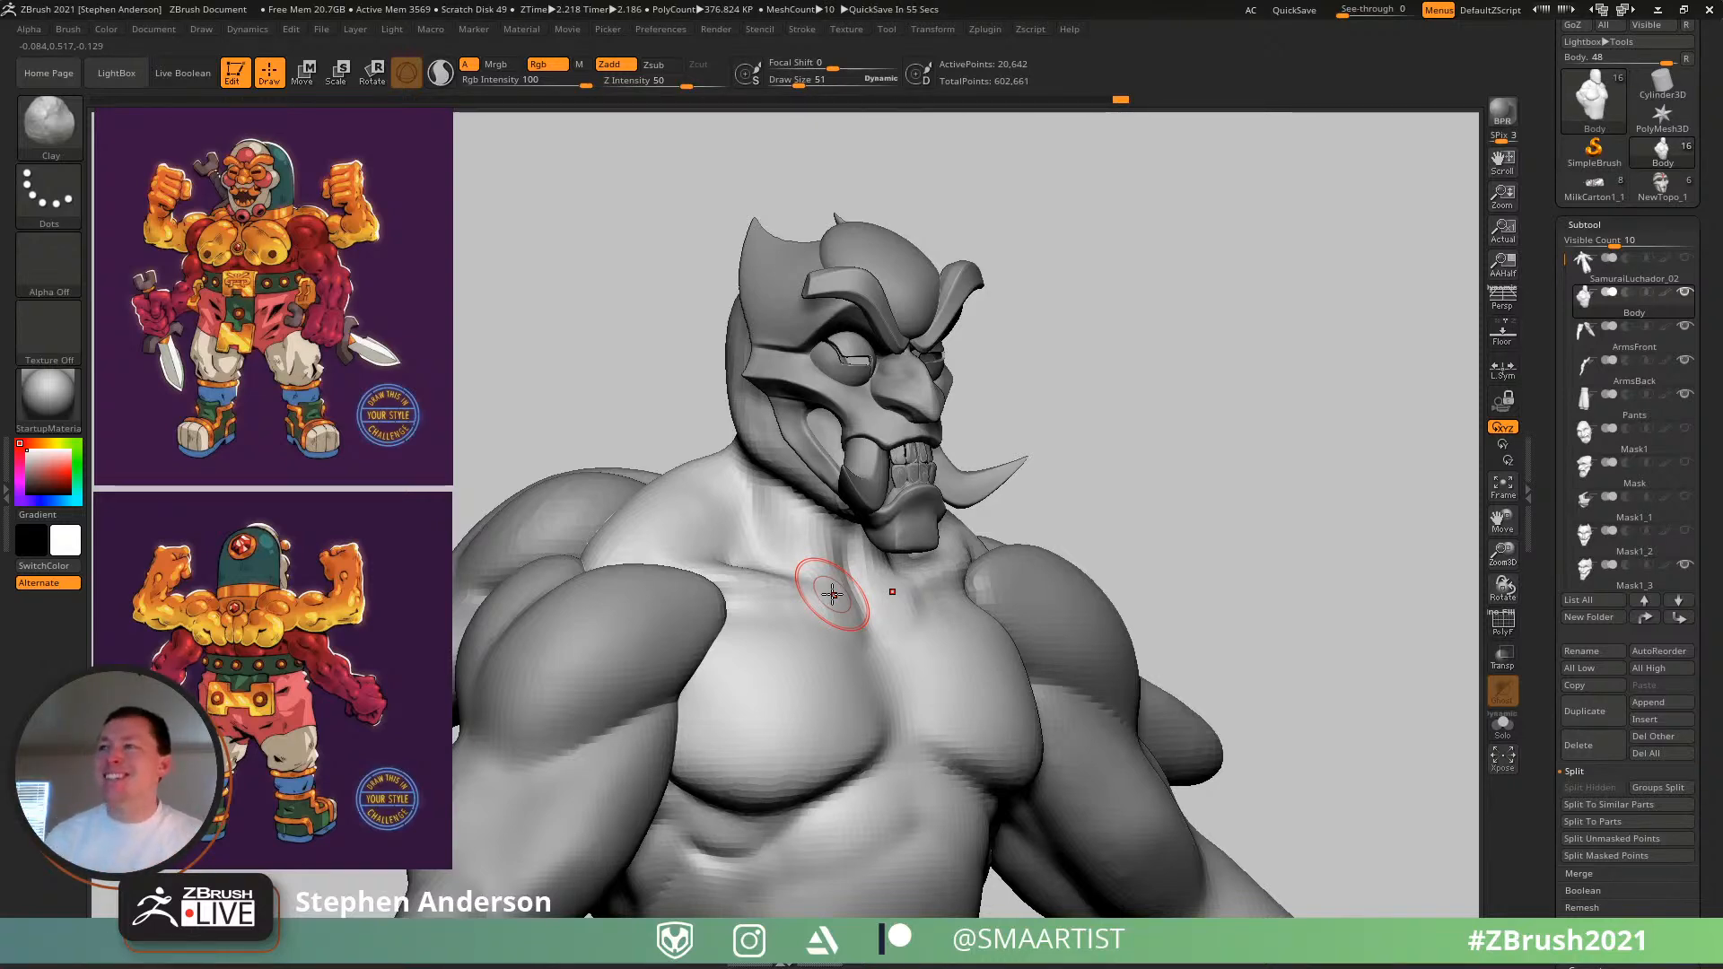
mouse_move(700, 549)
right_down()
mouse_move(789, 517)
mouse_move(796, 485)
mouse_move(831, 536)
mouse_move(783, 489)
mouse_move(842, 544)
mouse_move(812, 520)
mouse_move(752, 588)
mouse_move(826, 597)
mouse_move(959, 836)
right_up()
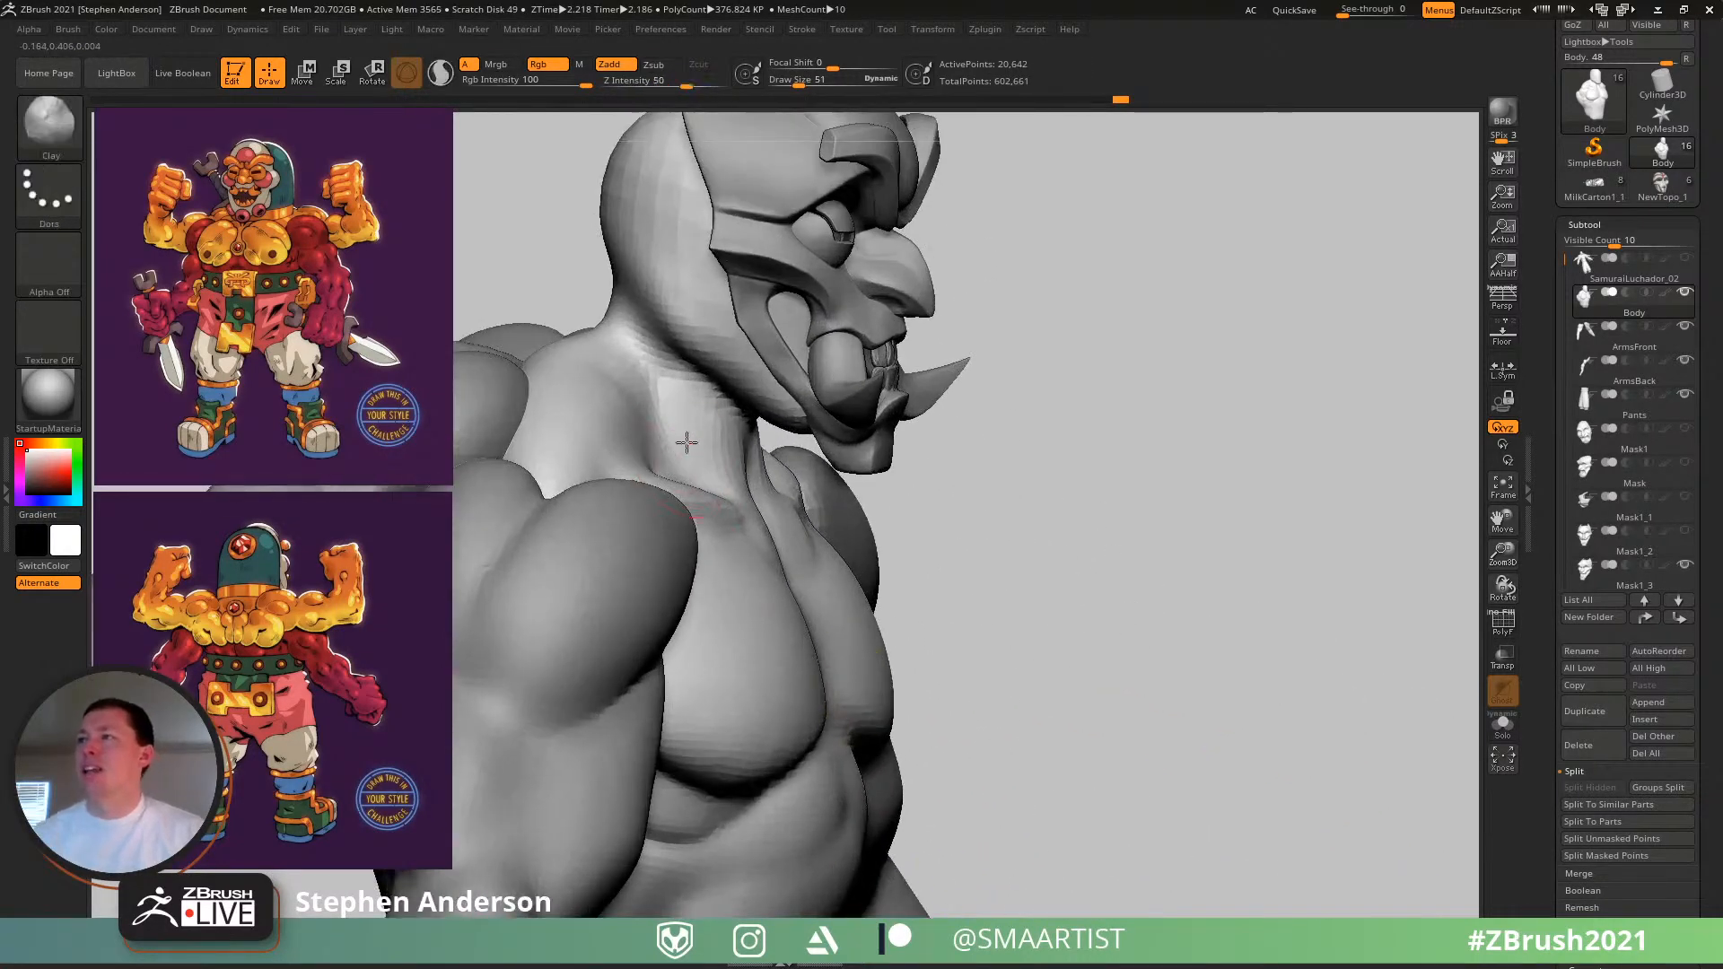
mouse_move(688, 442)
right_down()
mouse_move(727, 437)
mouse_move(754, 516)
right_up()
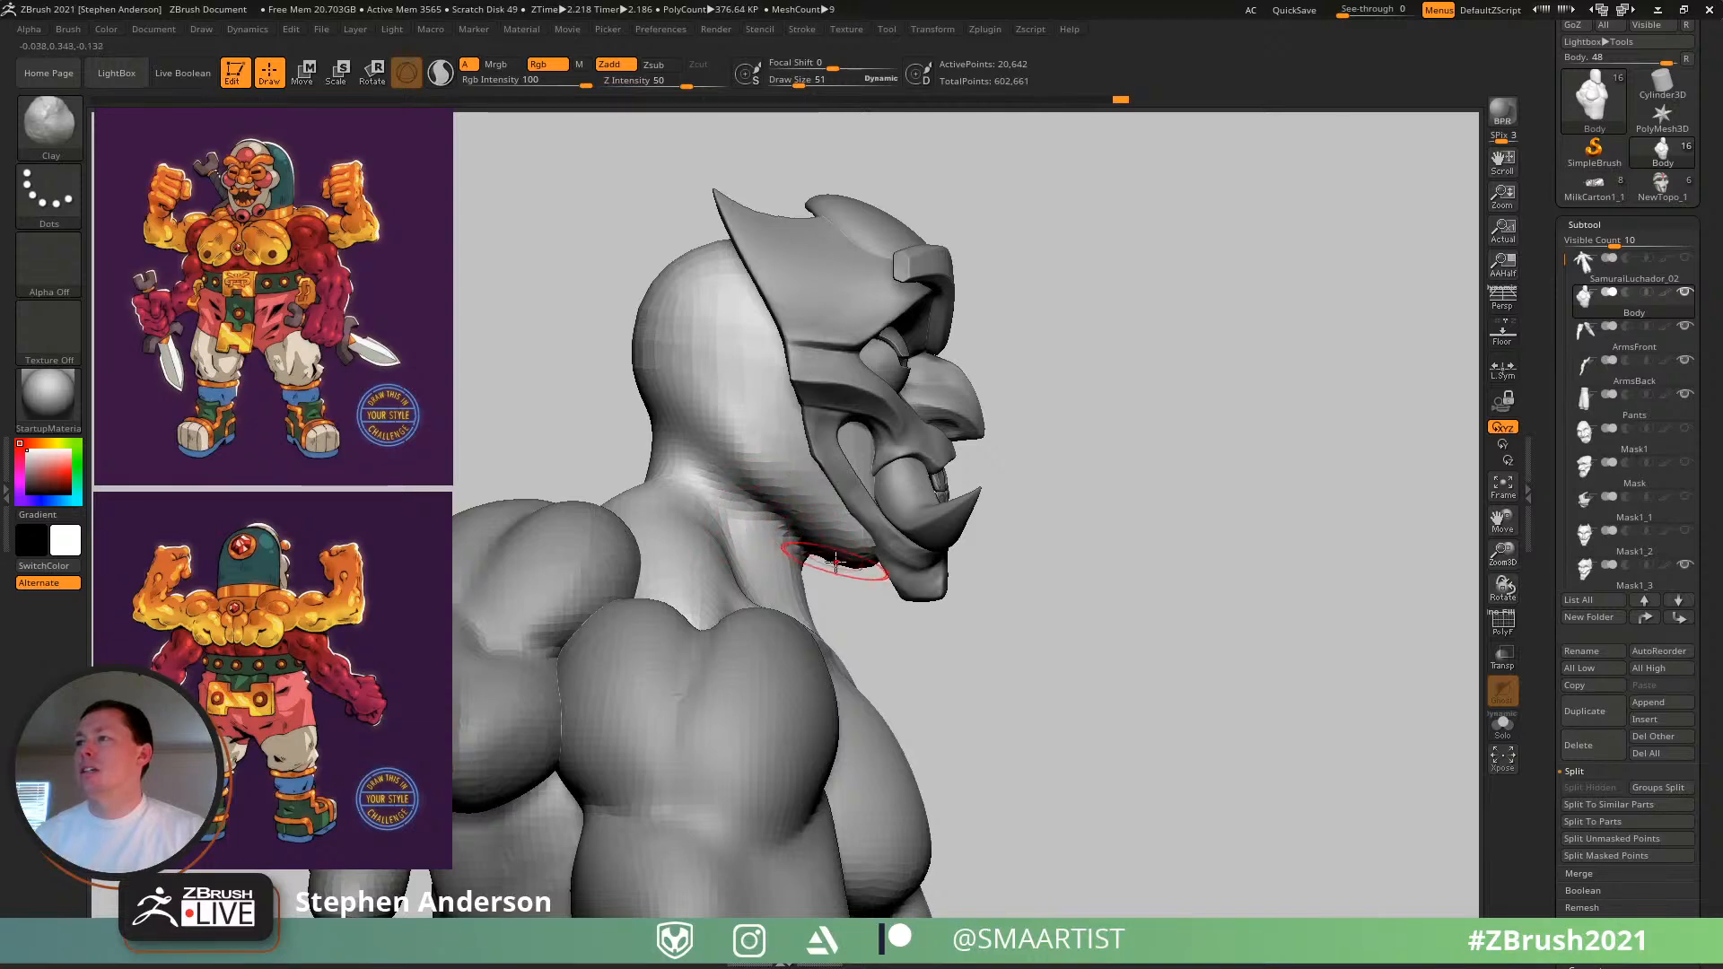
- Mask the Body's head down to the jawline with the MaskLasso brush, leaving the neck and torso unmasked
ctrl+drag(830, 575, 1180, 269)
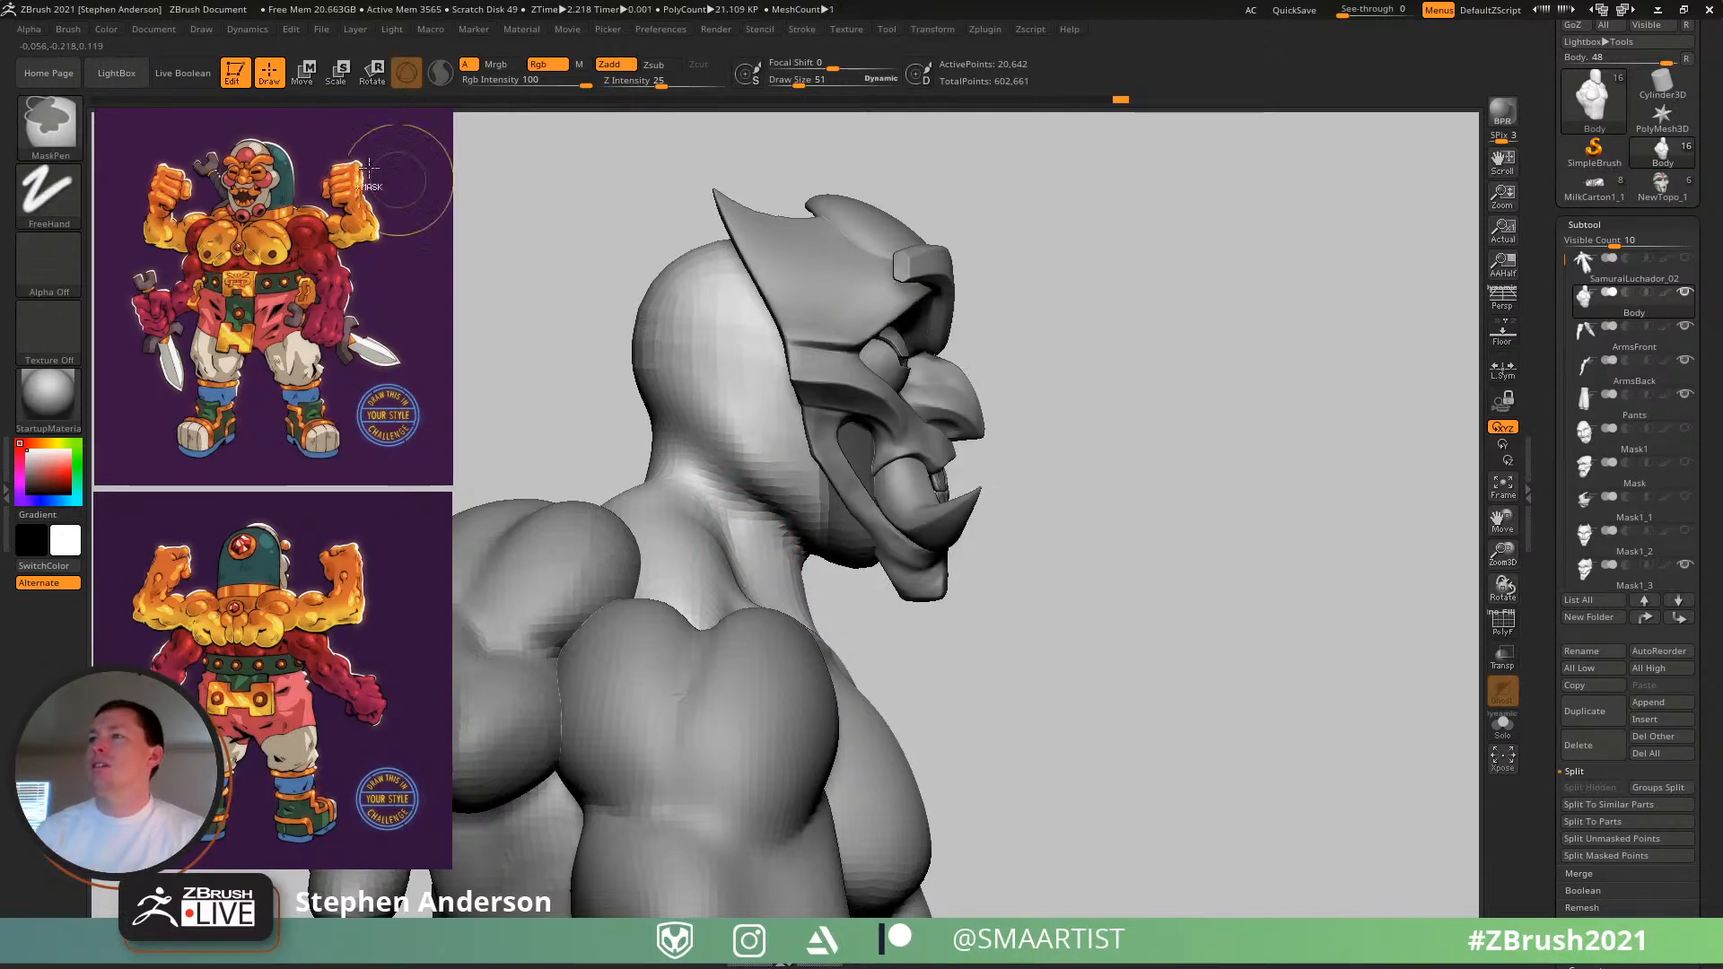
ctrl+click(45, 127)
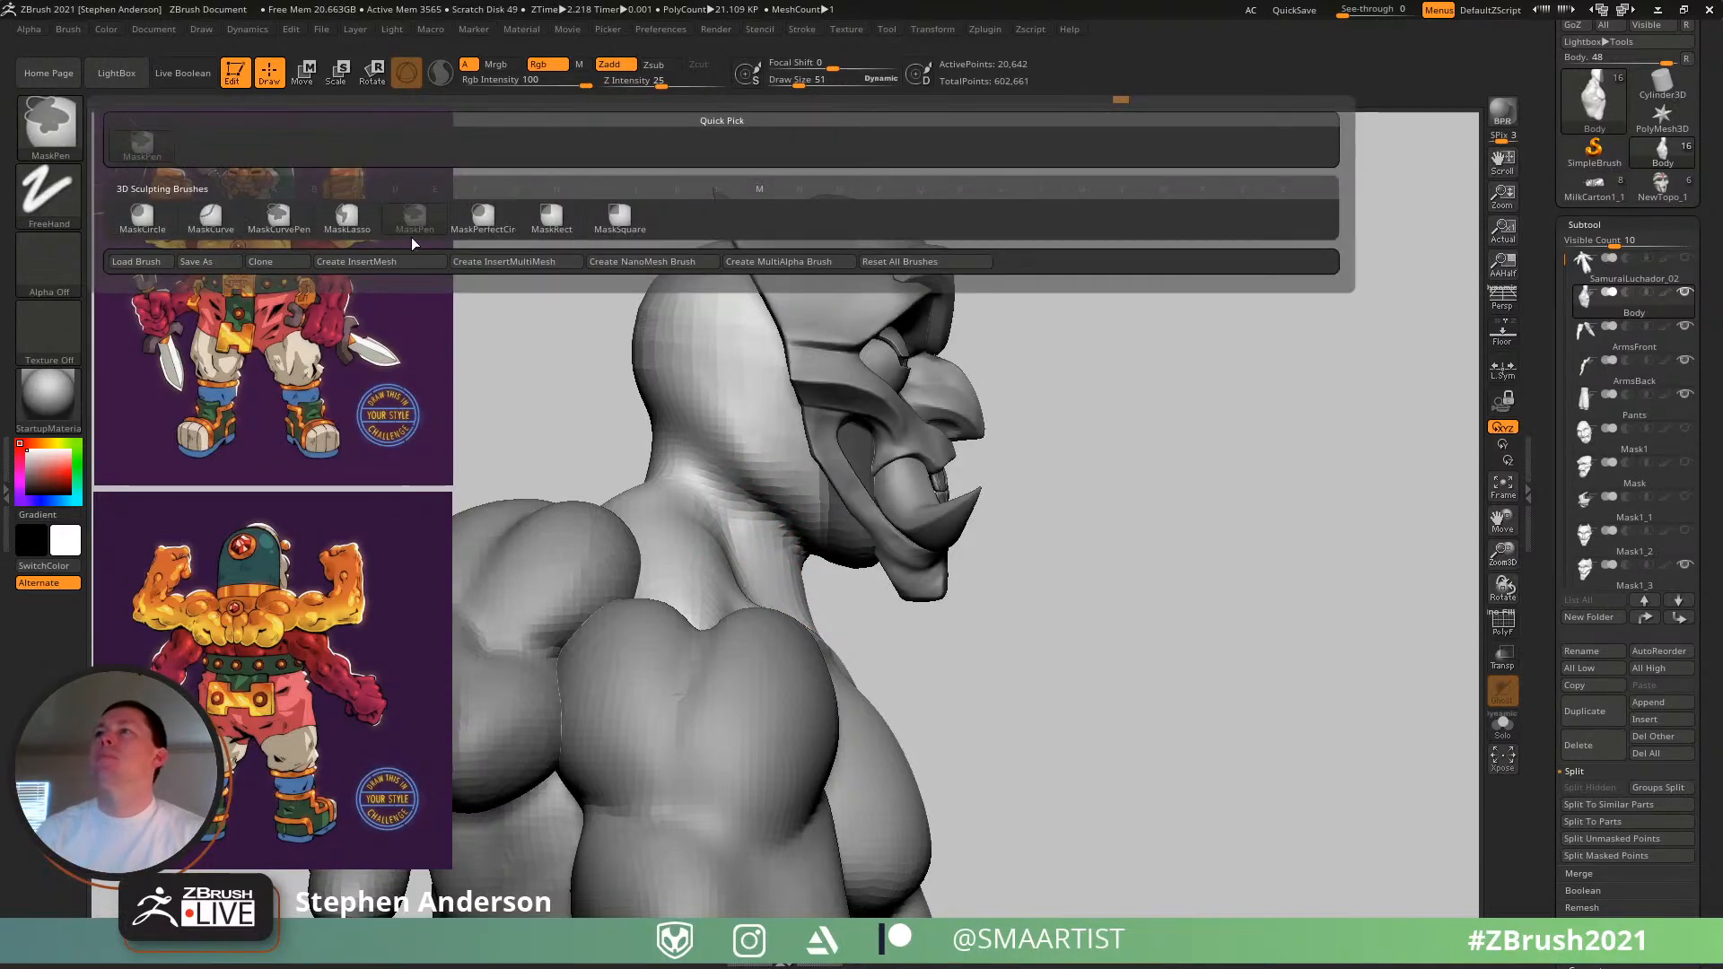
ctrl+click(337, 224)
mouse_move(901, 634)
ctrl+mouse_down()
mouse_move(875, 125)
mouse_move(565, 251)
mouse_move(525, 309)
ctrl+mouse_up()
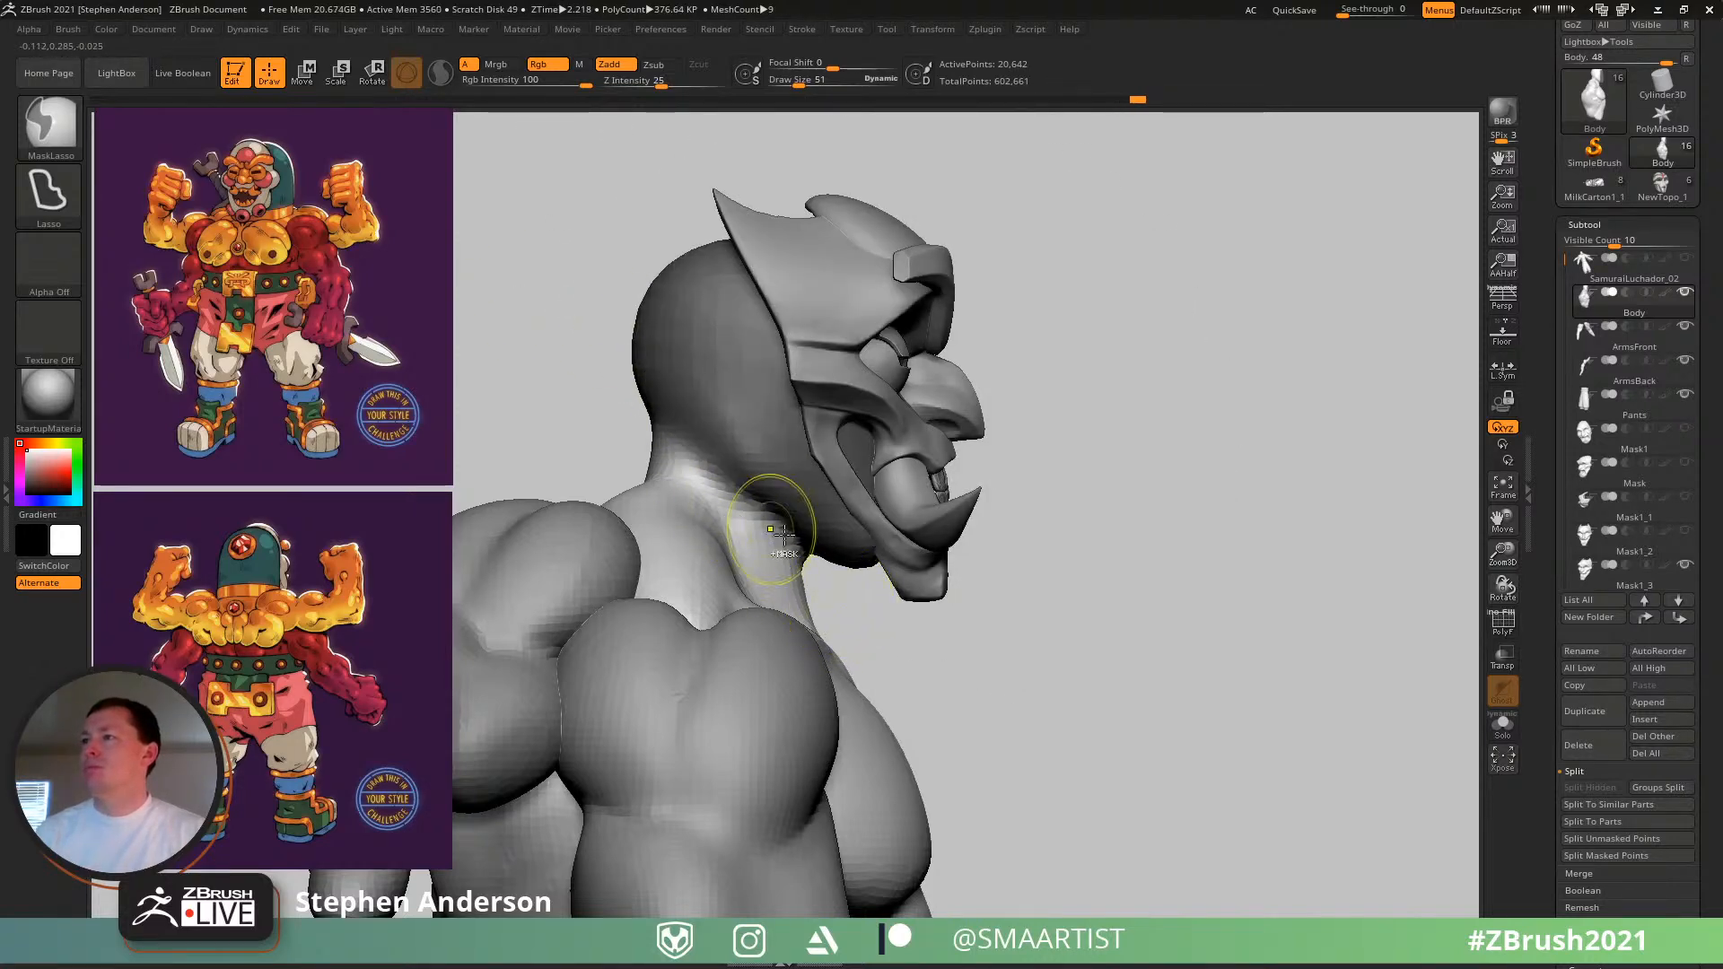
key(ctrl+i)
ctrl+click(948, 674)
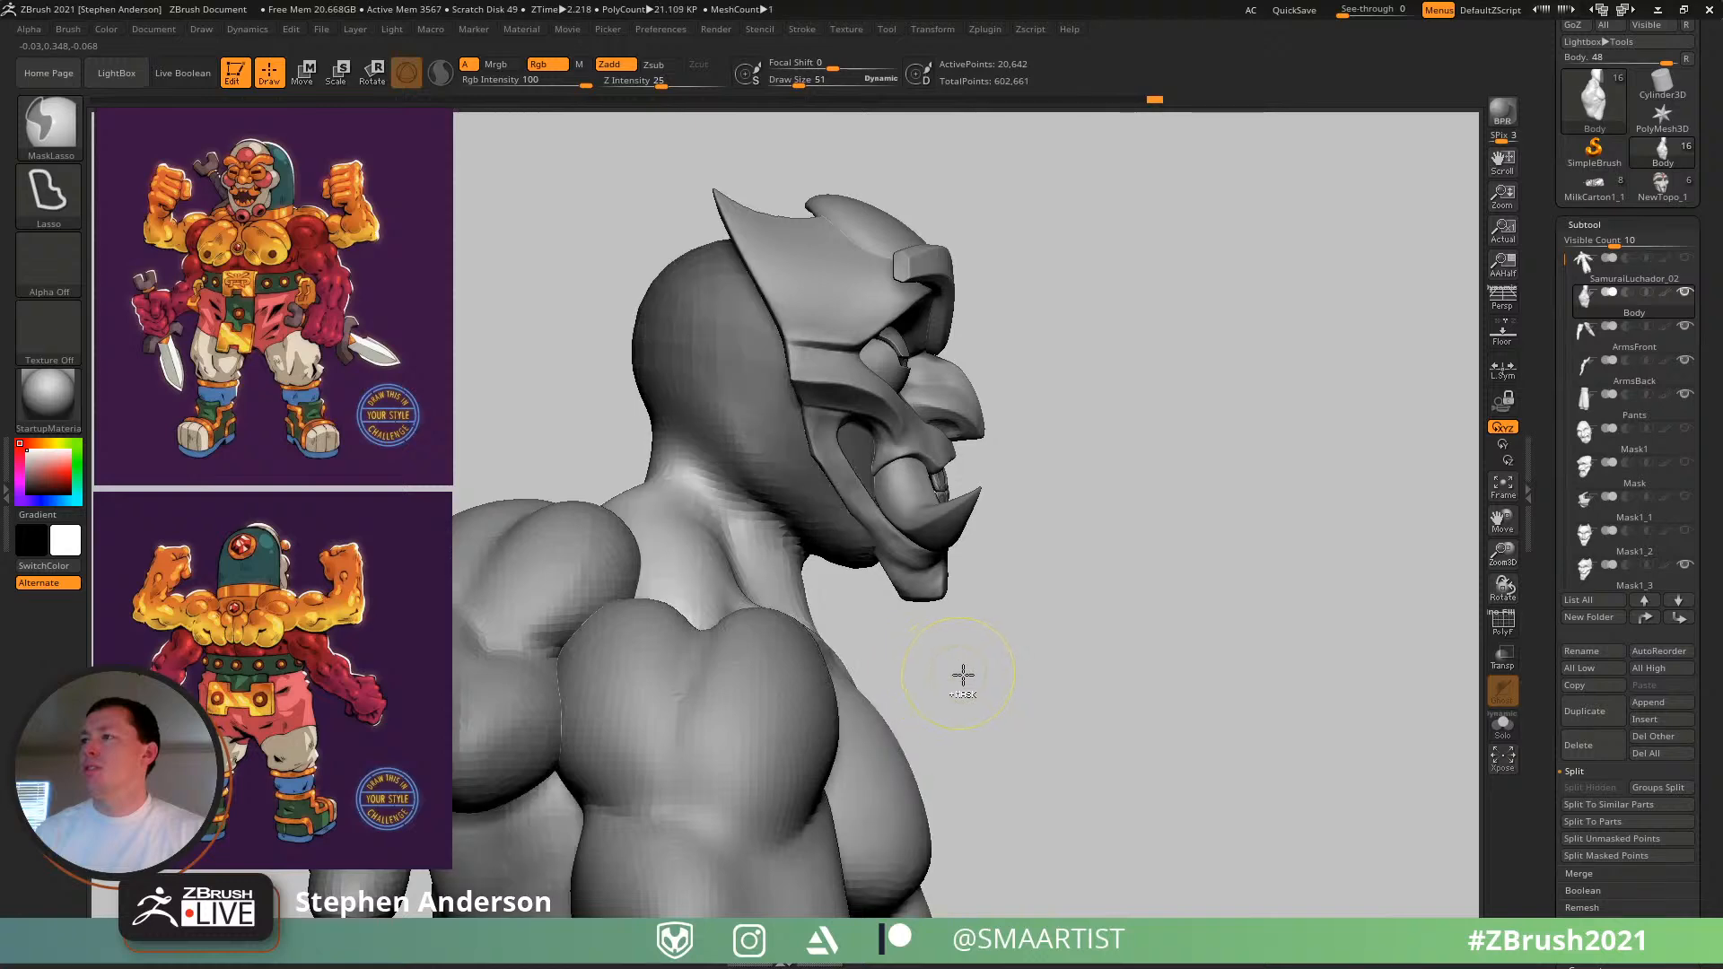
- Activate the Move gizmo for several subtools together and exclude the face mask from the transform
mouse_move(988, 676)
ctrl+right_down()
mouse_move(854, 492)
mouse_move(848, 430)
ctrl+right_up()
alt+right_drag(848, 431, 900, 324)
mouse_move(984, 381)
right_down()
mouse_move(917, 393)
mouse_move(946, 389)
mouse_move(977, 418)
right_up()
key(w)
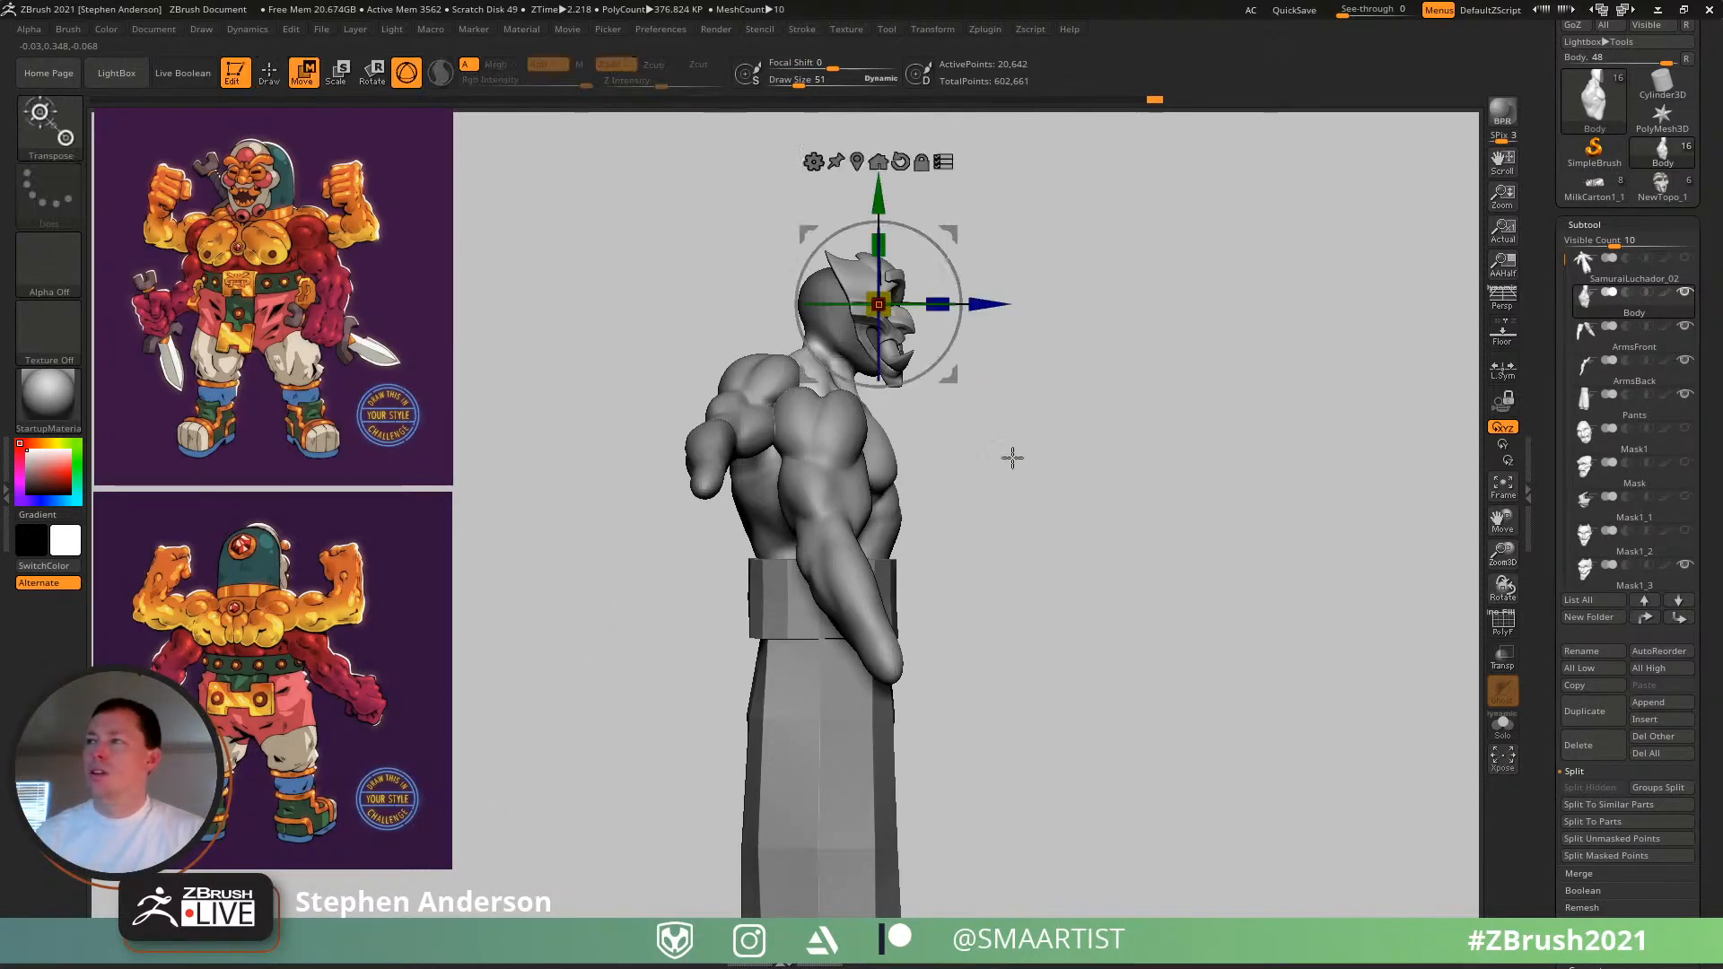
right_drag(1092, 430, 1074, 450)
mouse_move(1092, 614)
ctrl+shift+mouse_down()
mouse_move(441, 615)
mouse_move(1256, 866)
ctrl+shift+mouse_up()
ctrl+right_drag(1181, 755, 1088, 614)
alt+right_drag(1101, 462, 1030, 661)
ctrl+right_drag(1063, 592, 1288, 925)
alt+right_drag(1139, 503, 1198, 464)
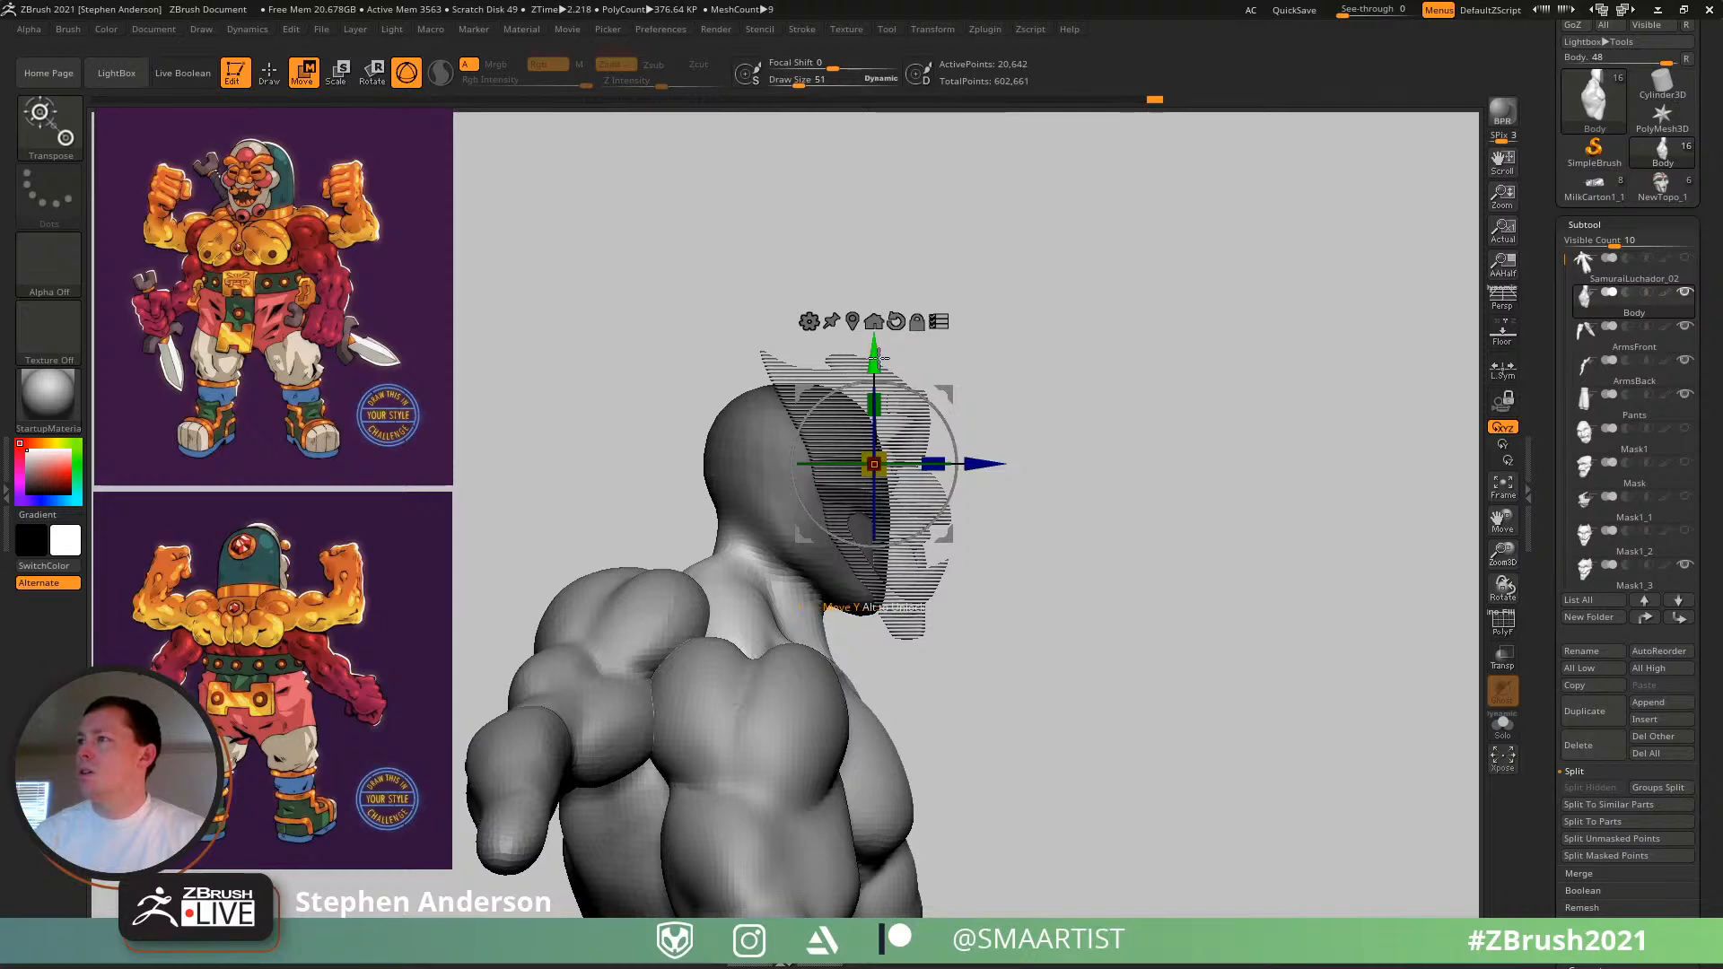
- Lower the body, arms and pants together beneath the masked head to lengthen the neck, and shift them slightly backward
mouse_move(878, 357)
mouse_down()
mouse_move(866, 395)
mouse_move(949, 435)
mouse_up()
mouse_move(1158, 476)
right_down()
mouse_move(1092, 473)
mouse_move(1038, 427)
mouse_move(1188, 275)
mouse_move(1131, 350)
mouse_move(1166, 350)
mouse_move(1211, 493)
mouse_move(1177, 388)
mouse_move(1227, 389)
mouse_move(1077, 254)
mouse_move(1114, 254)
right_up()
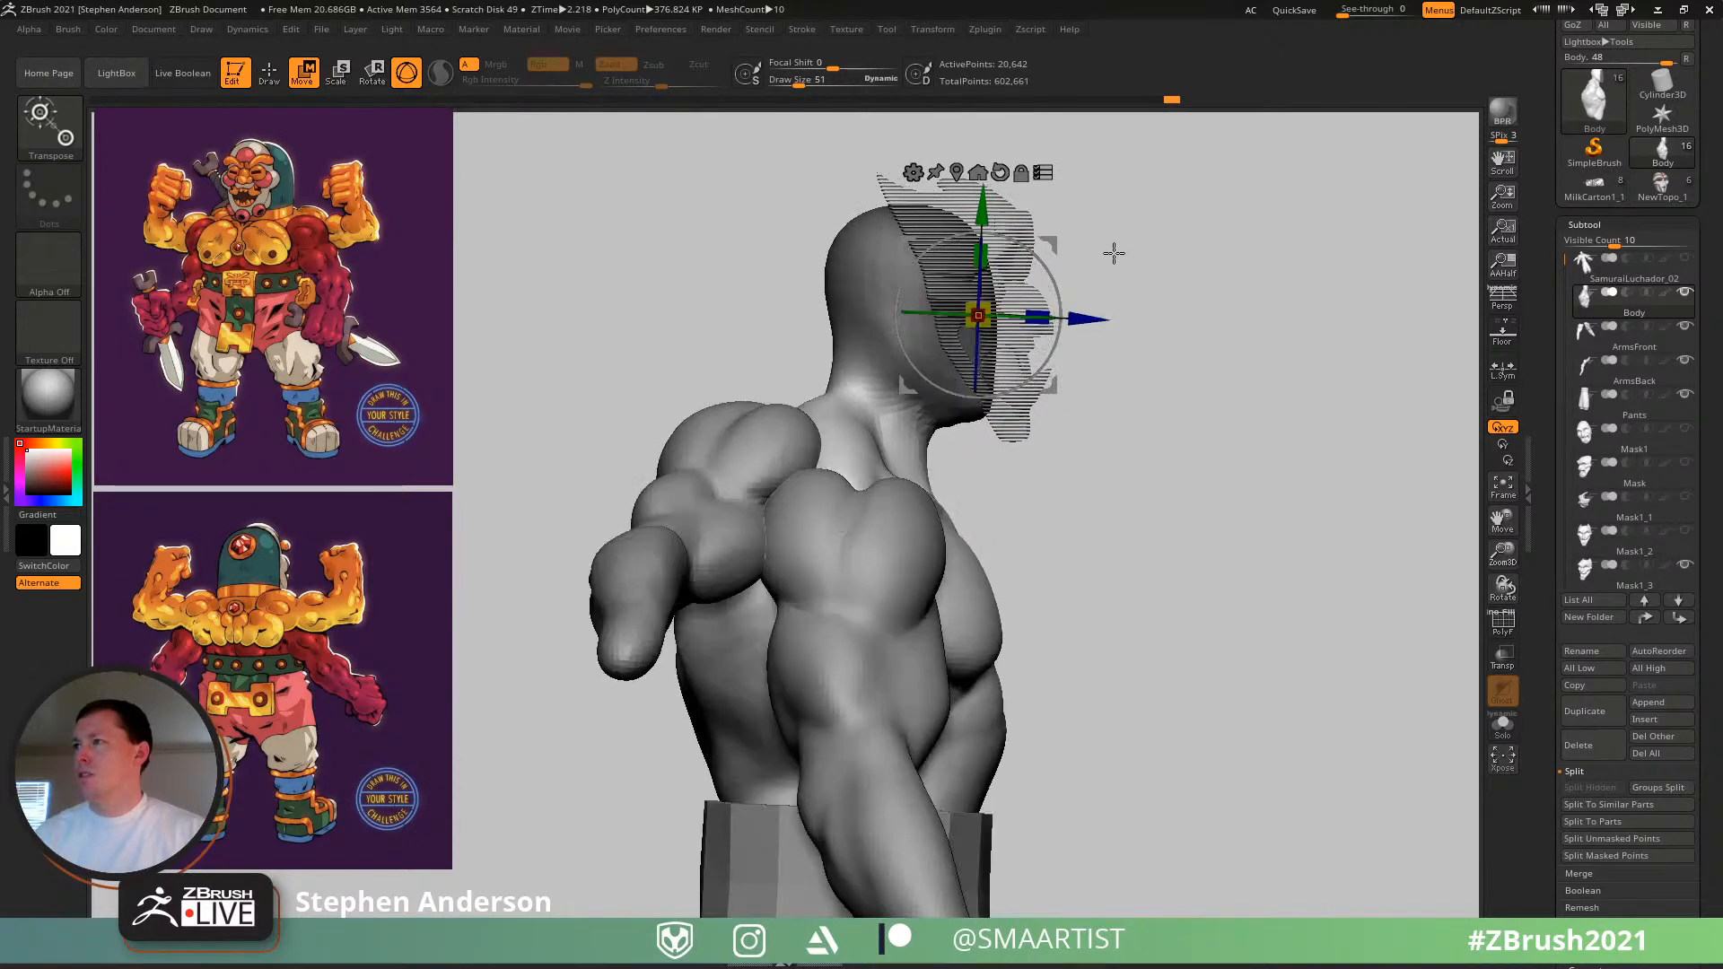
drag(1051, 246, 1044, 254)
- Clear the head's masking and check the Body's polygroups by turning the polyframe on and off
ctrl+drag(1161, 334, 1209, 406)
key(shift+f)
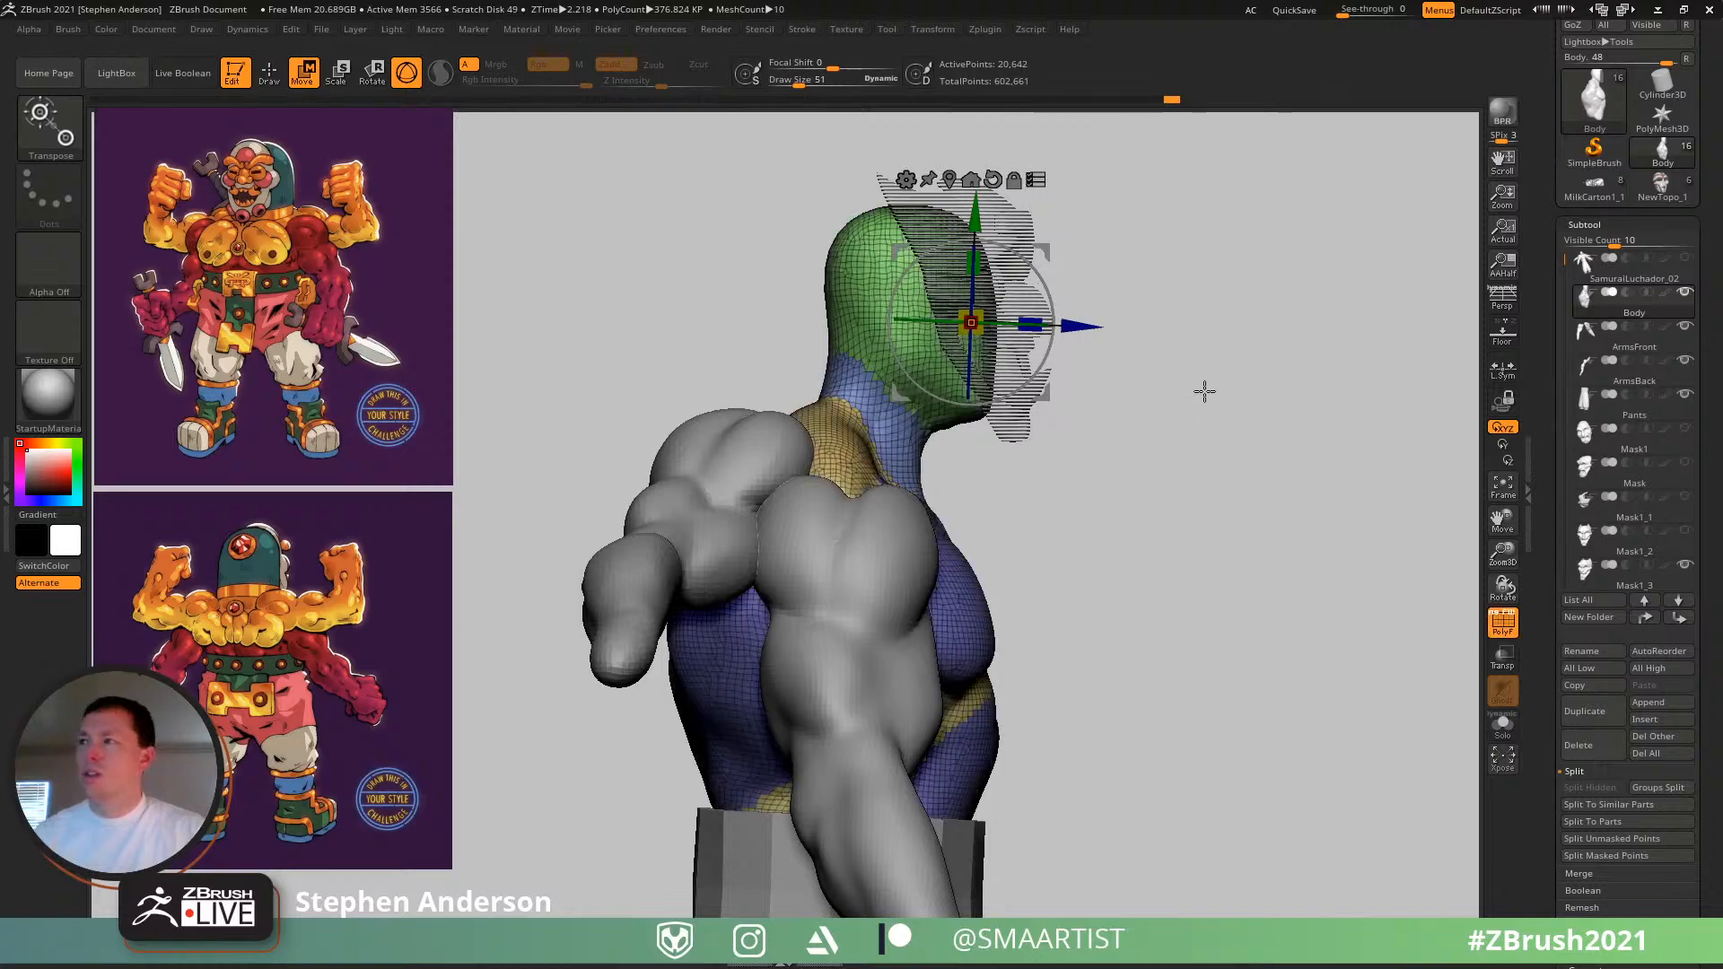
right_drag(1204, 384, 1188, 324)
key(shift+f)
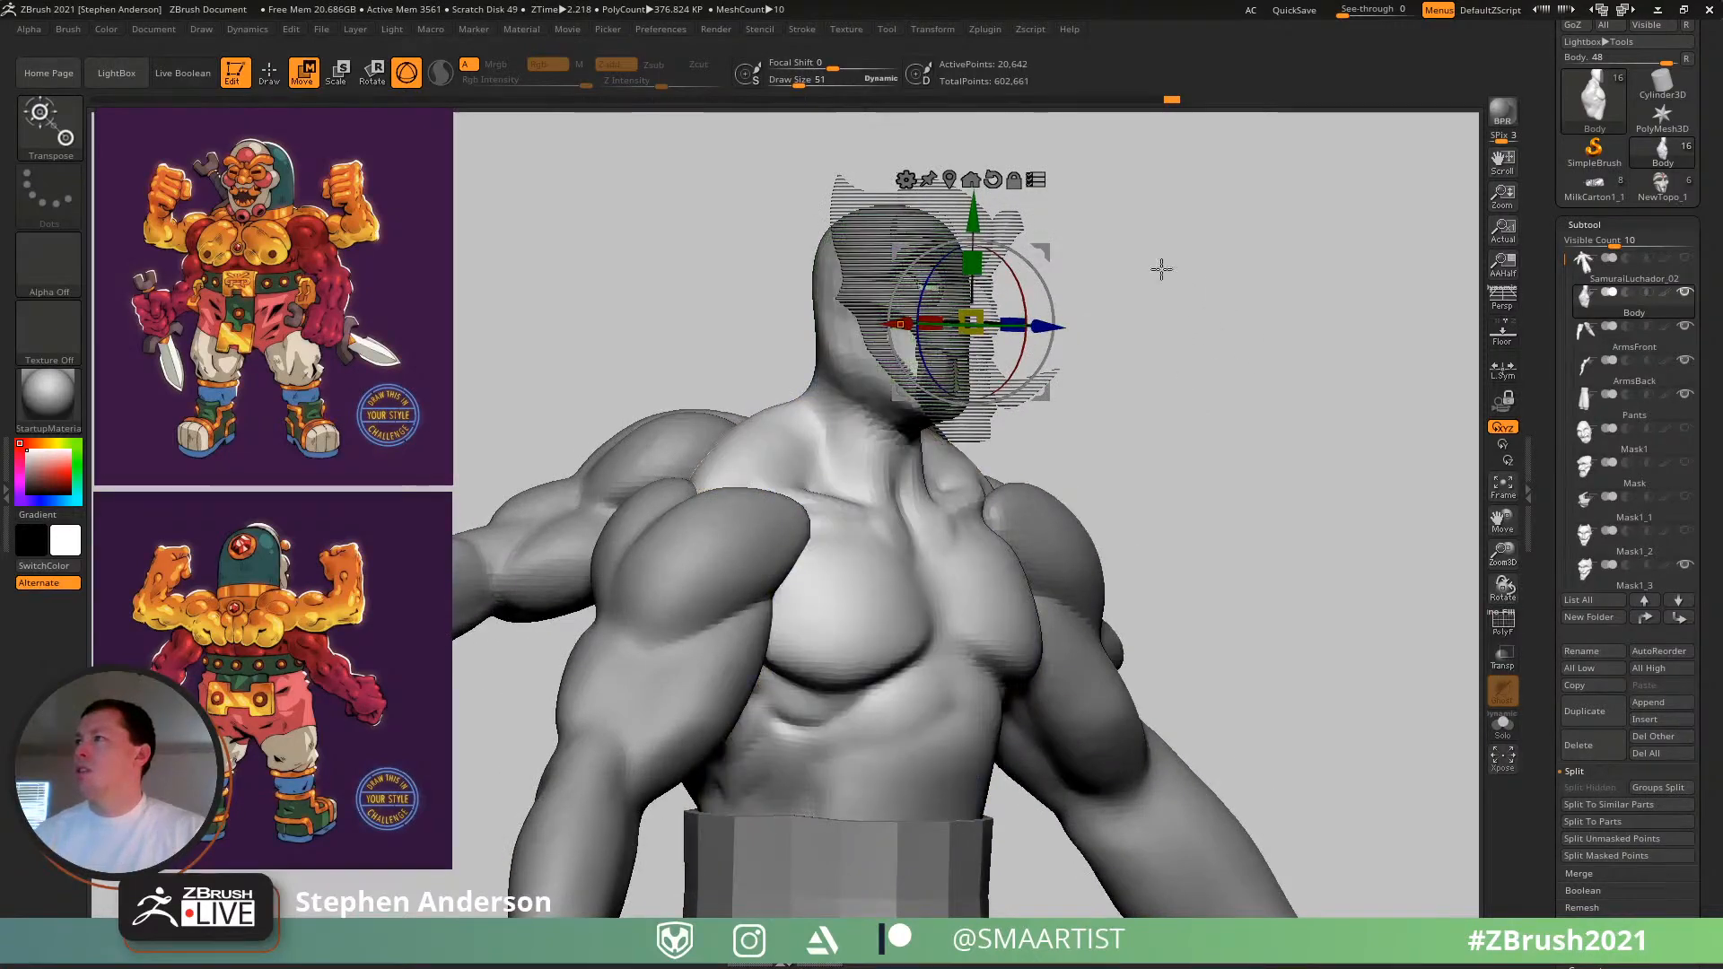
- Turn off transforming several subtools together and return to drawing on the Body with the Move brush
click(1036, 179)
key(q)
mouse_move(1138, 308)
right_down()
mouse_move(1089, 327)
mouse_move(1154, 335)
mouse_move(1038, 251)
mouse_move(1123, 304)
mouse_move(1126, 289)
mouse_move(1069, 281)
mouse_move(1008, 330)
mouse_move(1003, 477)
right_up()
key(b)
key(m)
key(v)
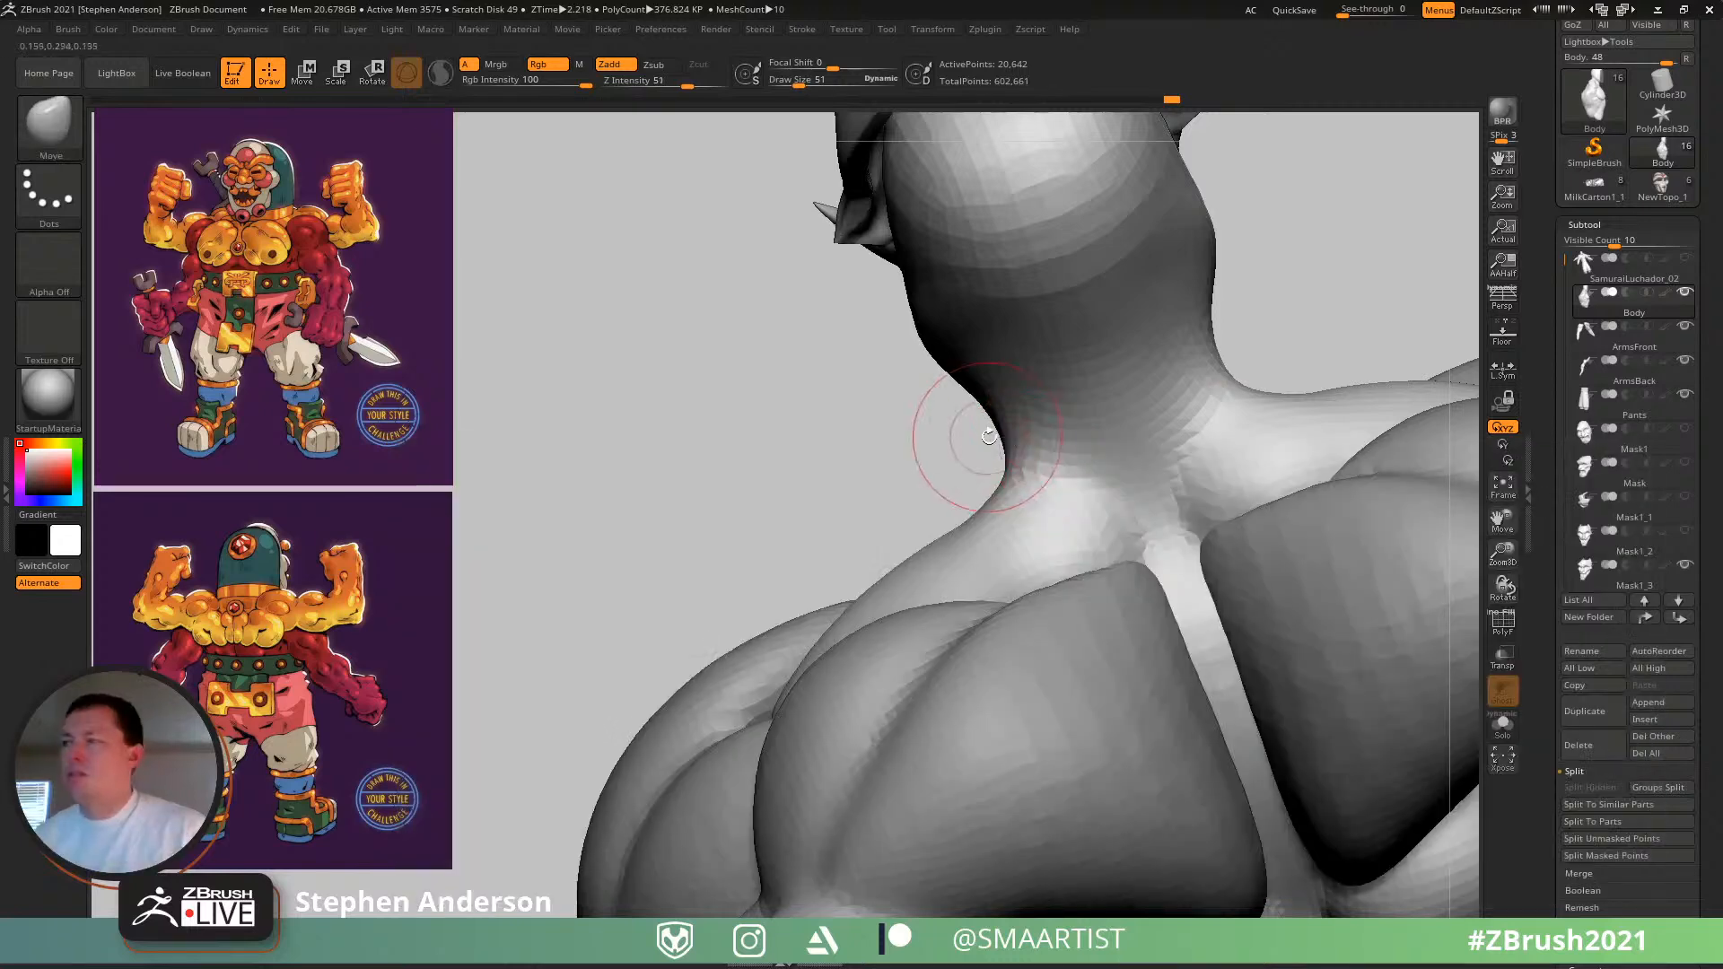
- Reshape the lengthened neck with the Move brush, adjusting its back and sides and the throat beneath the jaw
key(s)
drag(1015, 456, 980, 462)
right_drag(1012, 462, 1171, 474)
key(s)
drag(1060, 481, 1056, 481)
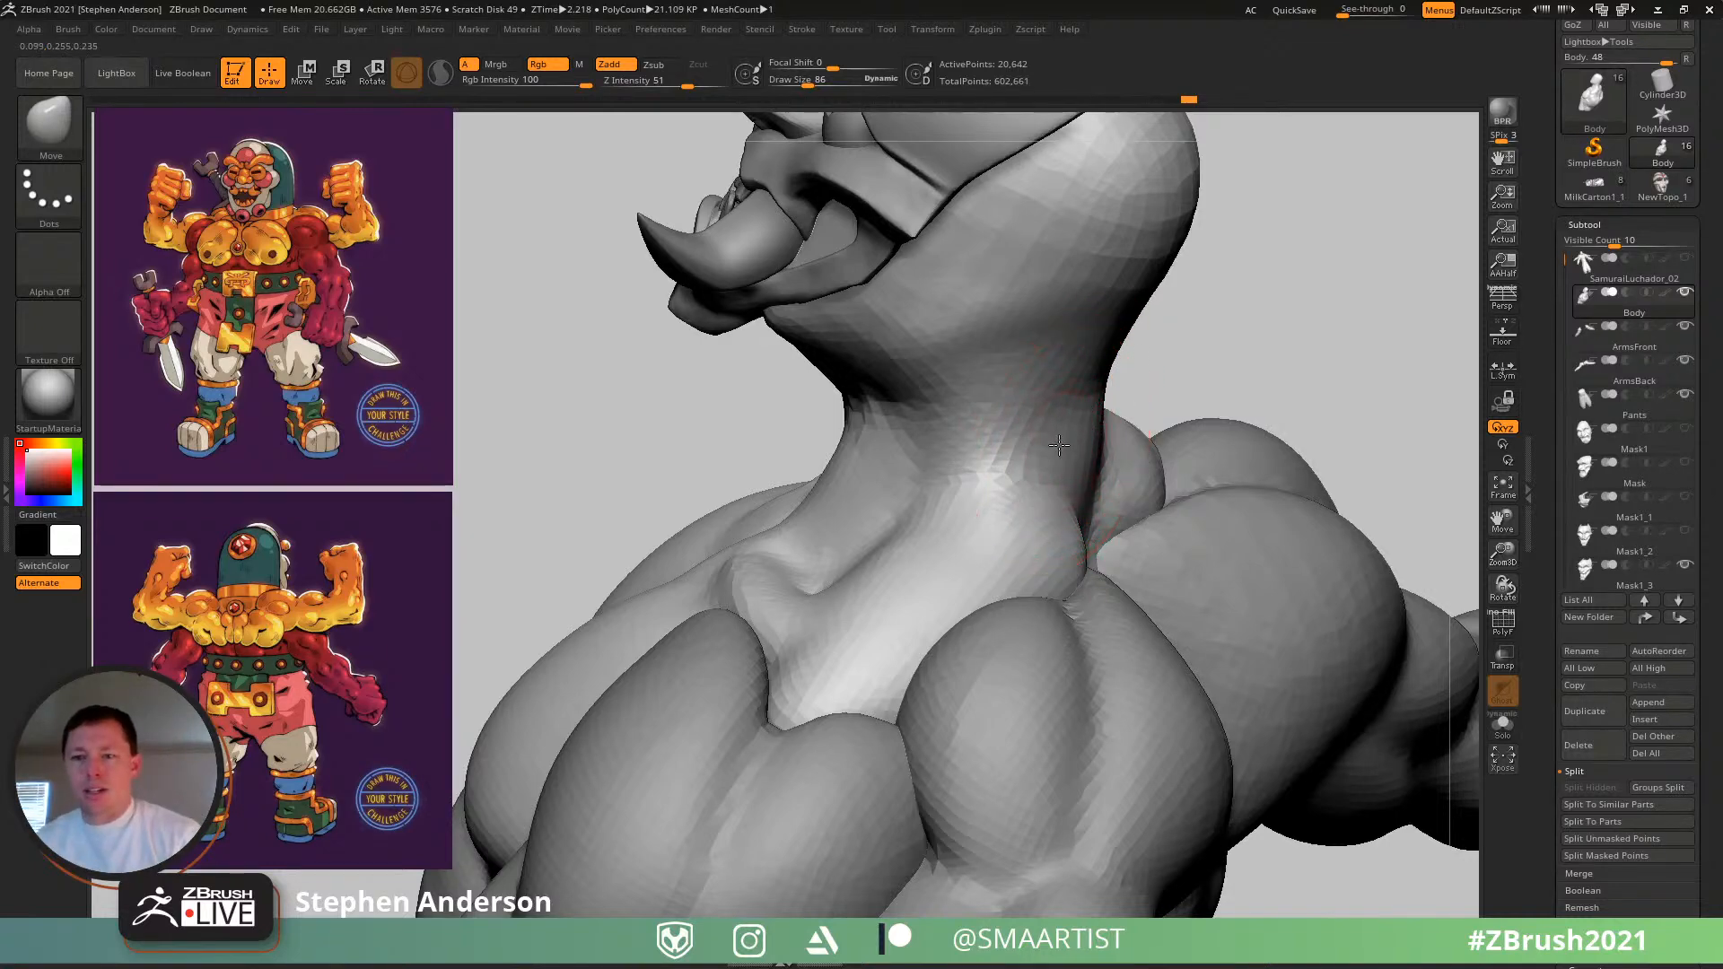
mouse_move(1011, 454)
right_down()
mouse_move(1116, 472)
mouse_move(961, 374)
mouse_move(896, 396)
right_up()
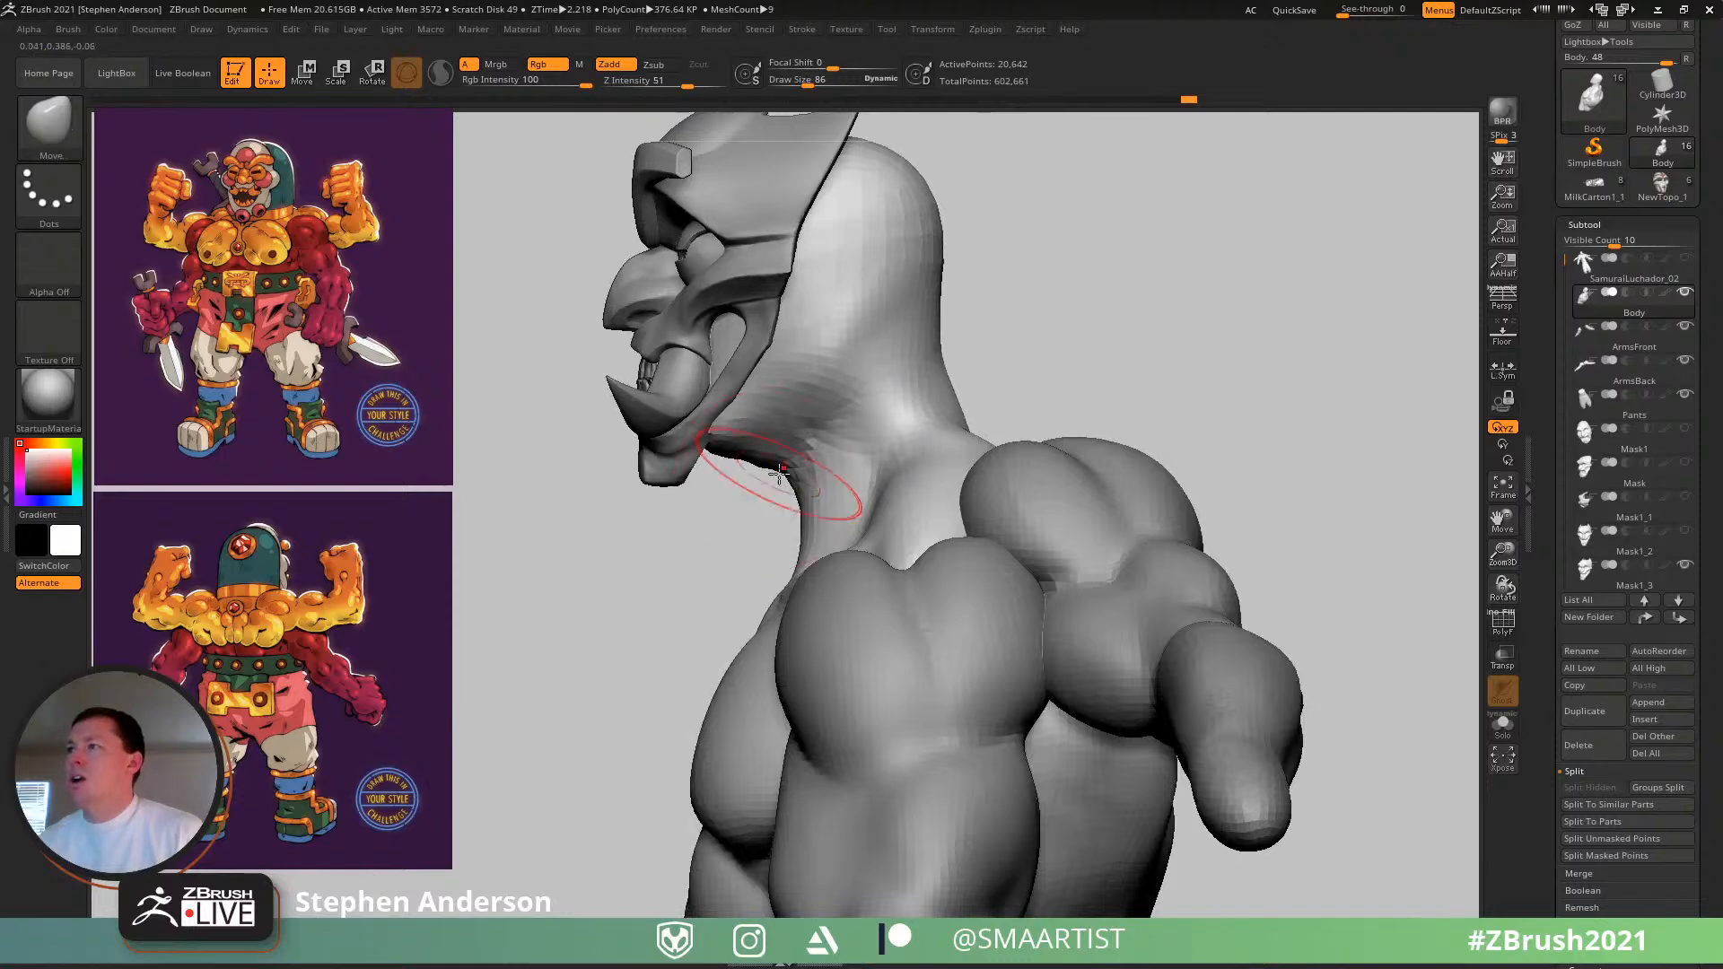
mouse_move(779, 473)
right_down()
mouse_move(750, 461)
mouse_move(736, 409)
mouse_move(702, 436)
mouse_move(745, 405)
mouse_move(782, 398)
mouse_move(787, 420)
right_up()
drag(772, 435, 767, 439)
right_drag(766, 439, 933, 429)
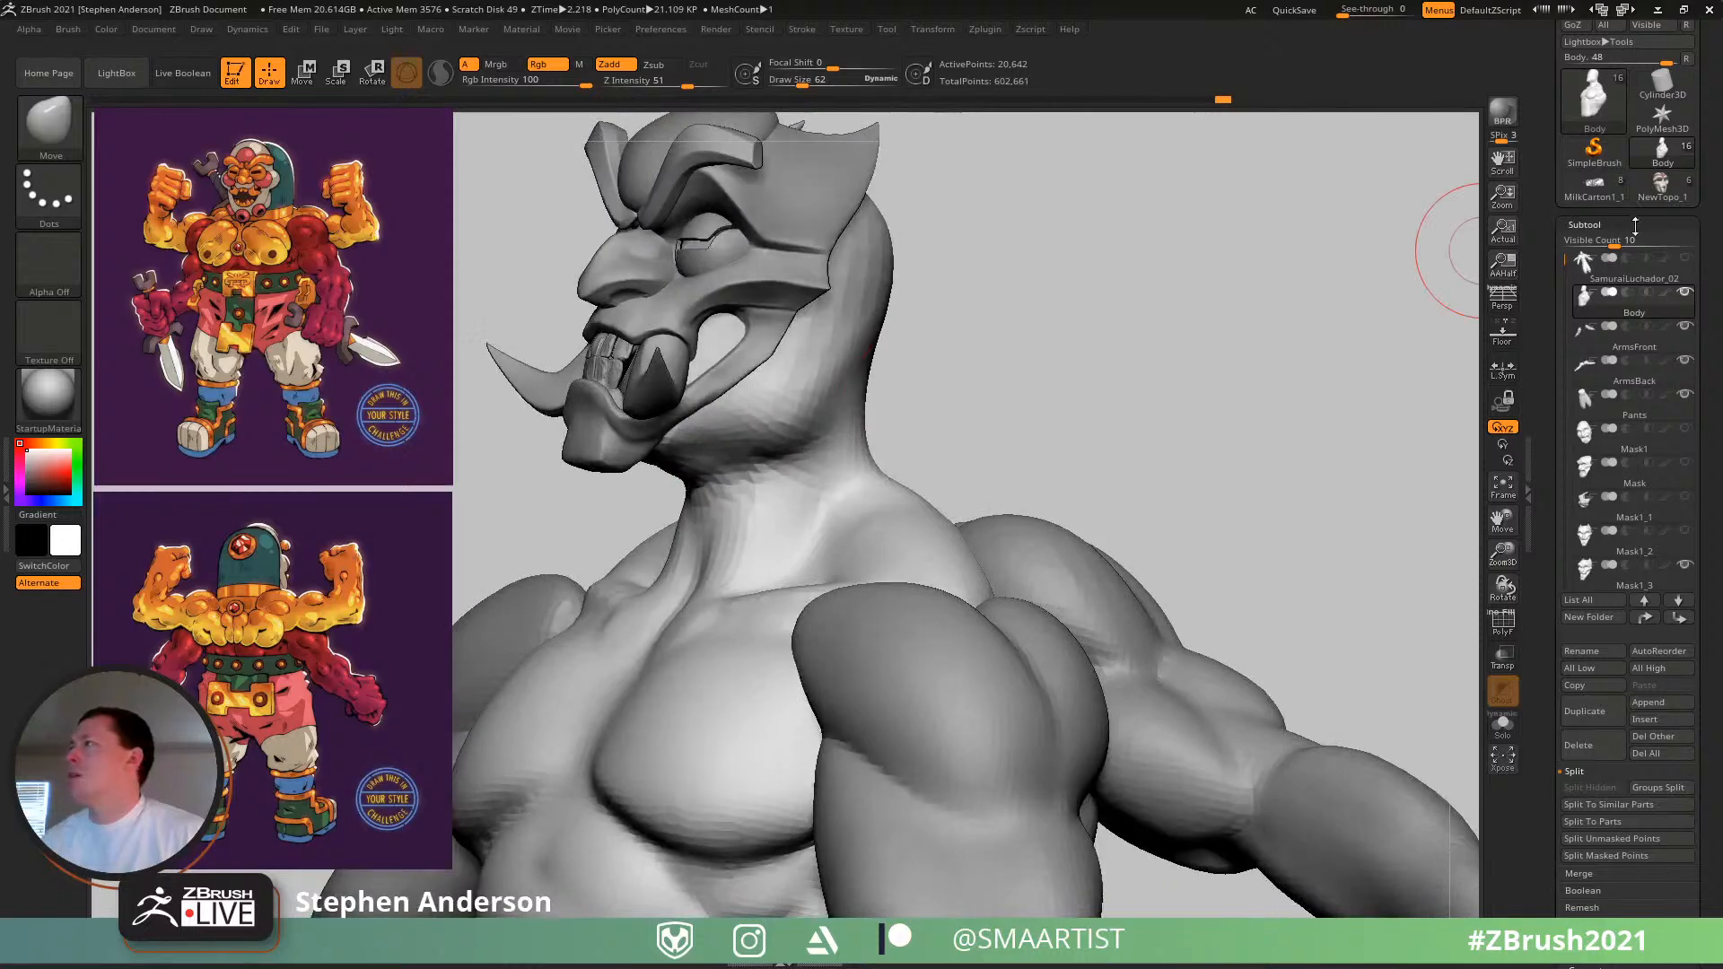
- Switch to the MilkCarton1_1 tool and examine the sleeping kitten, the spilled milk and the crumpled, textured carton from several angles
click(1604, 199)
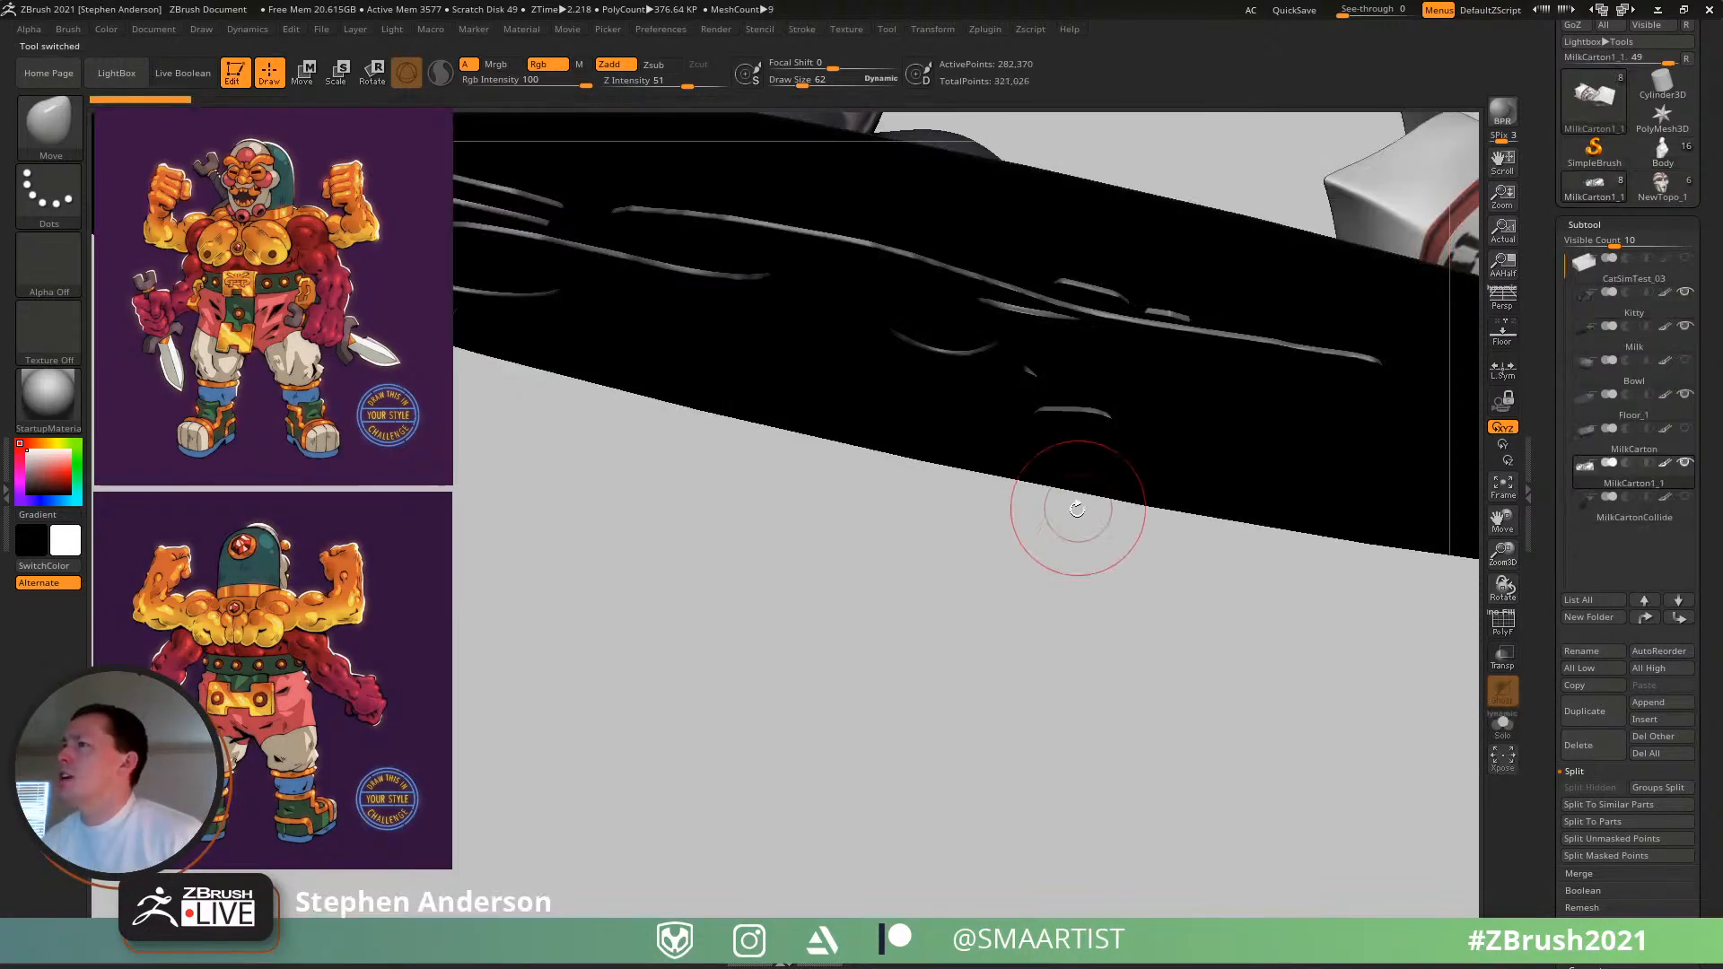
mouse_move(1077, 511)
right_down()
mouse_move(1048, 463)
mouse_move(904, 577)
mouse_move(966, 583)
mouse_move(852, 628)
mouse_move(884, 584)
mouse_move(1187, 549)
mouse_move(959, 493)
mouse_move(884, 441)
mouse_move(978, 414)
mouse_move(1081, 494)
mouse_move(1089, 651)
mouse_move(1189, 619)
mouse_move(954, 566)
mouse_move(1102, 568)
right_up()
key(f)
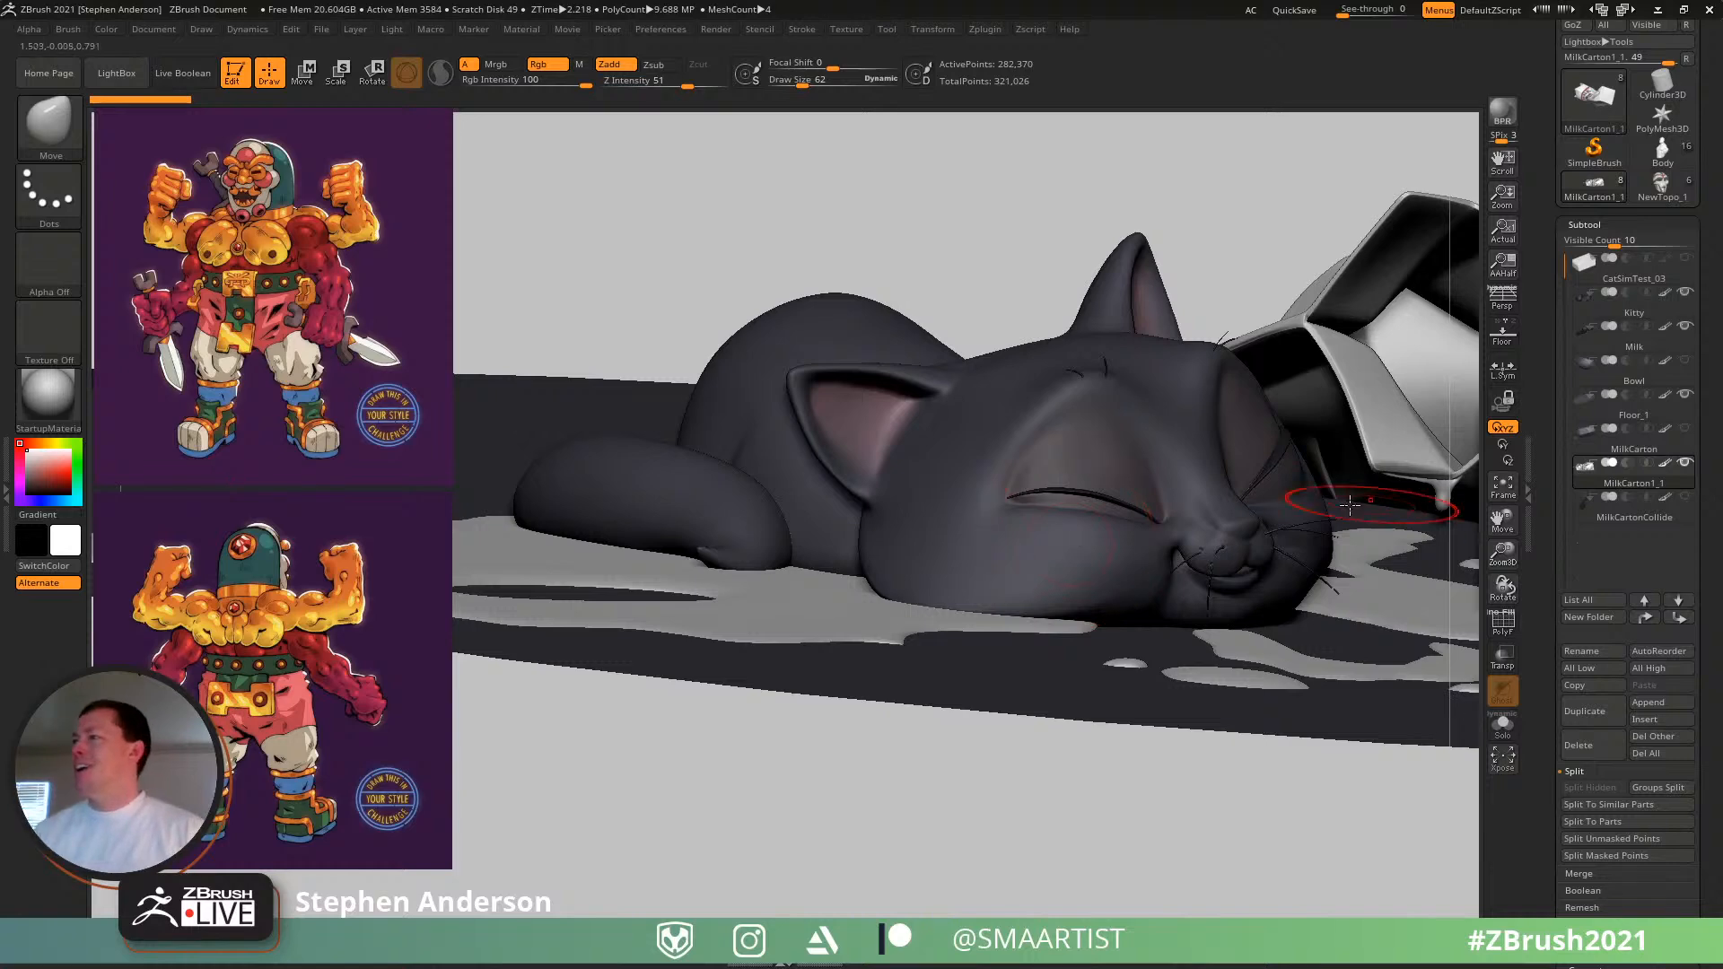
right_drag(1349, 504, 932, 559)
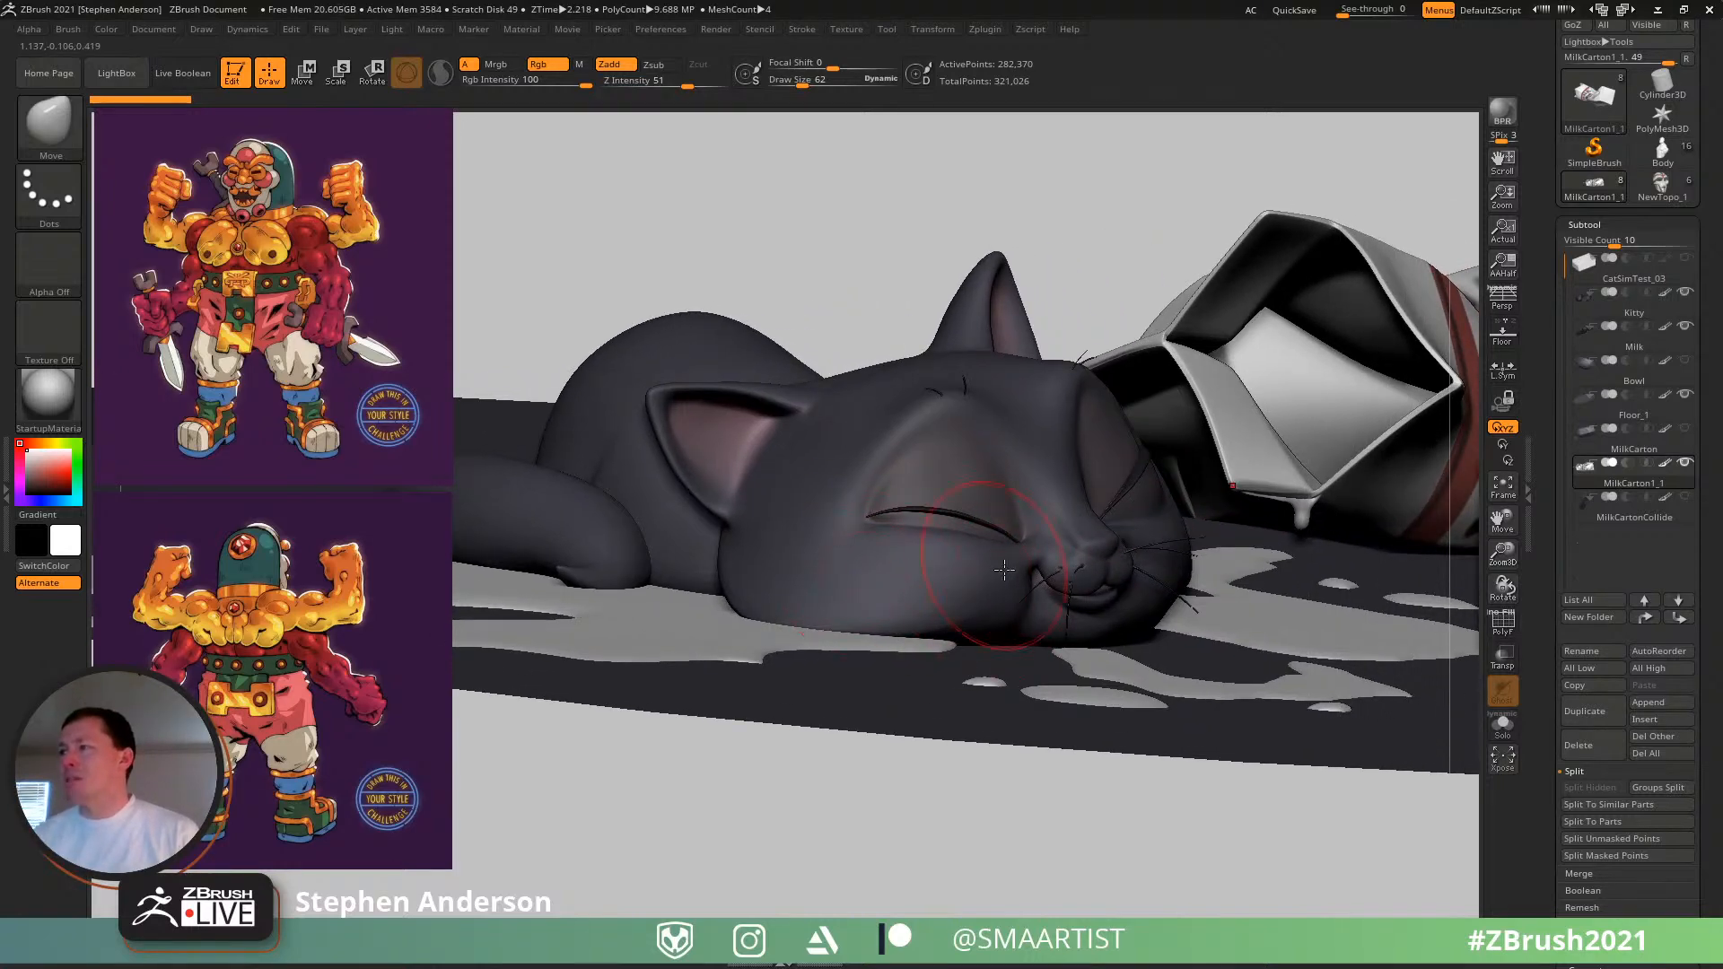
alt+right_drag(1373, 421, 969, 534)
mouse_move(1274, 525)
right_down()
mouse_move(987, 543)
mouse_move(1059, 498)
mouse_move(1012, 506)
mouse_move(1043, 529)
right_up()
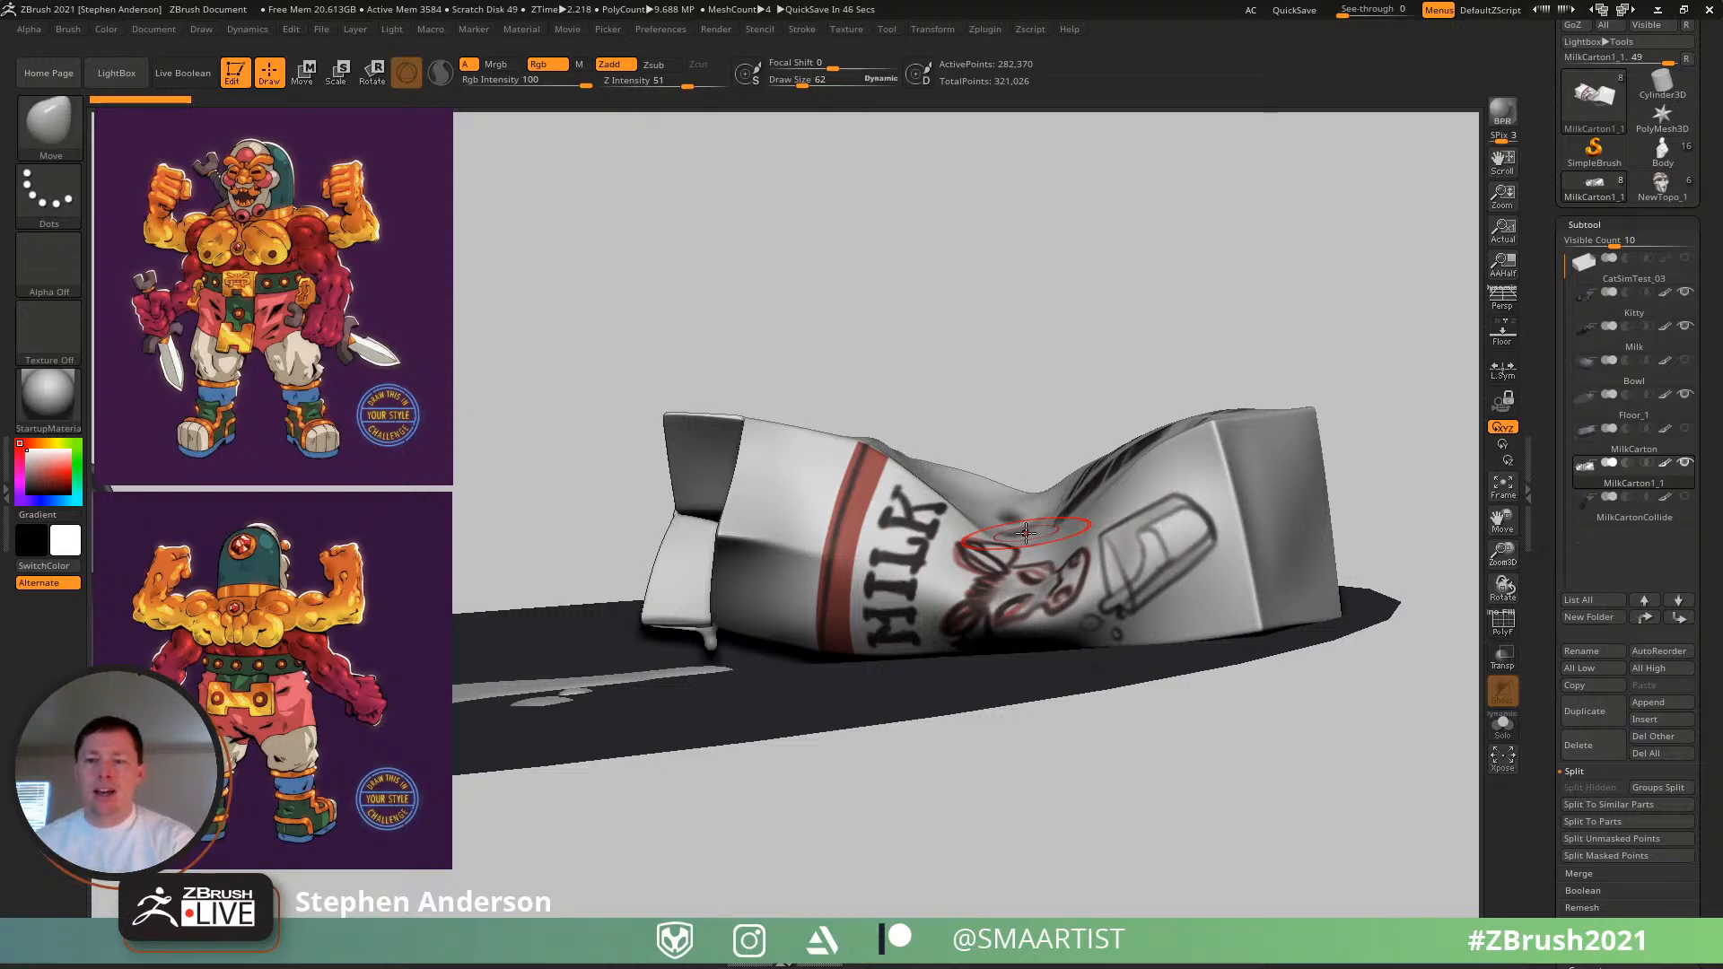
mouse_move(1033, 538)
right_down()
mouse_move(1050, 588)
mouse_move(1010, 531)
mouse_move(962, 567)
mouse_move(1176, 570)
mouse_move(1194, 533)
right_up()
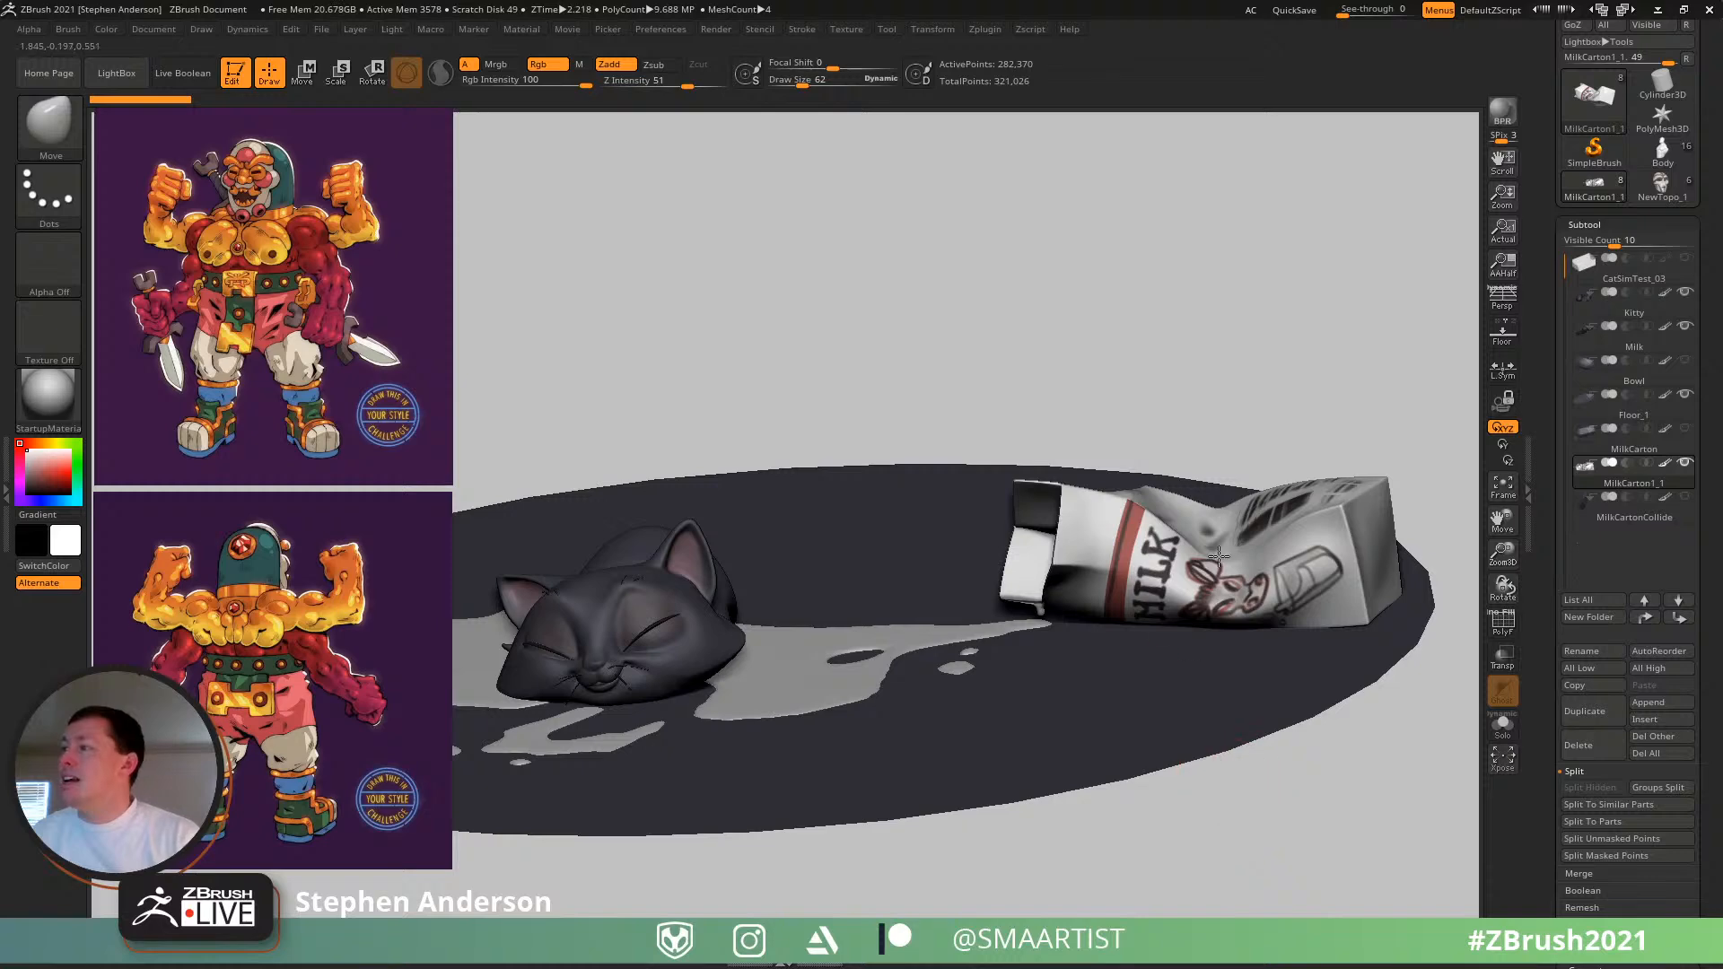
right_drag(1218, 557, 1285, 585)
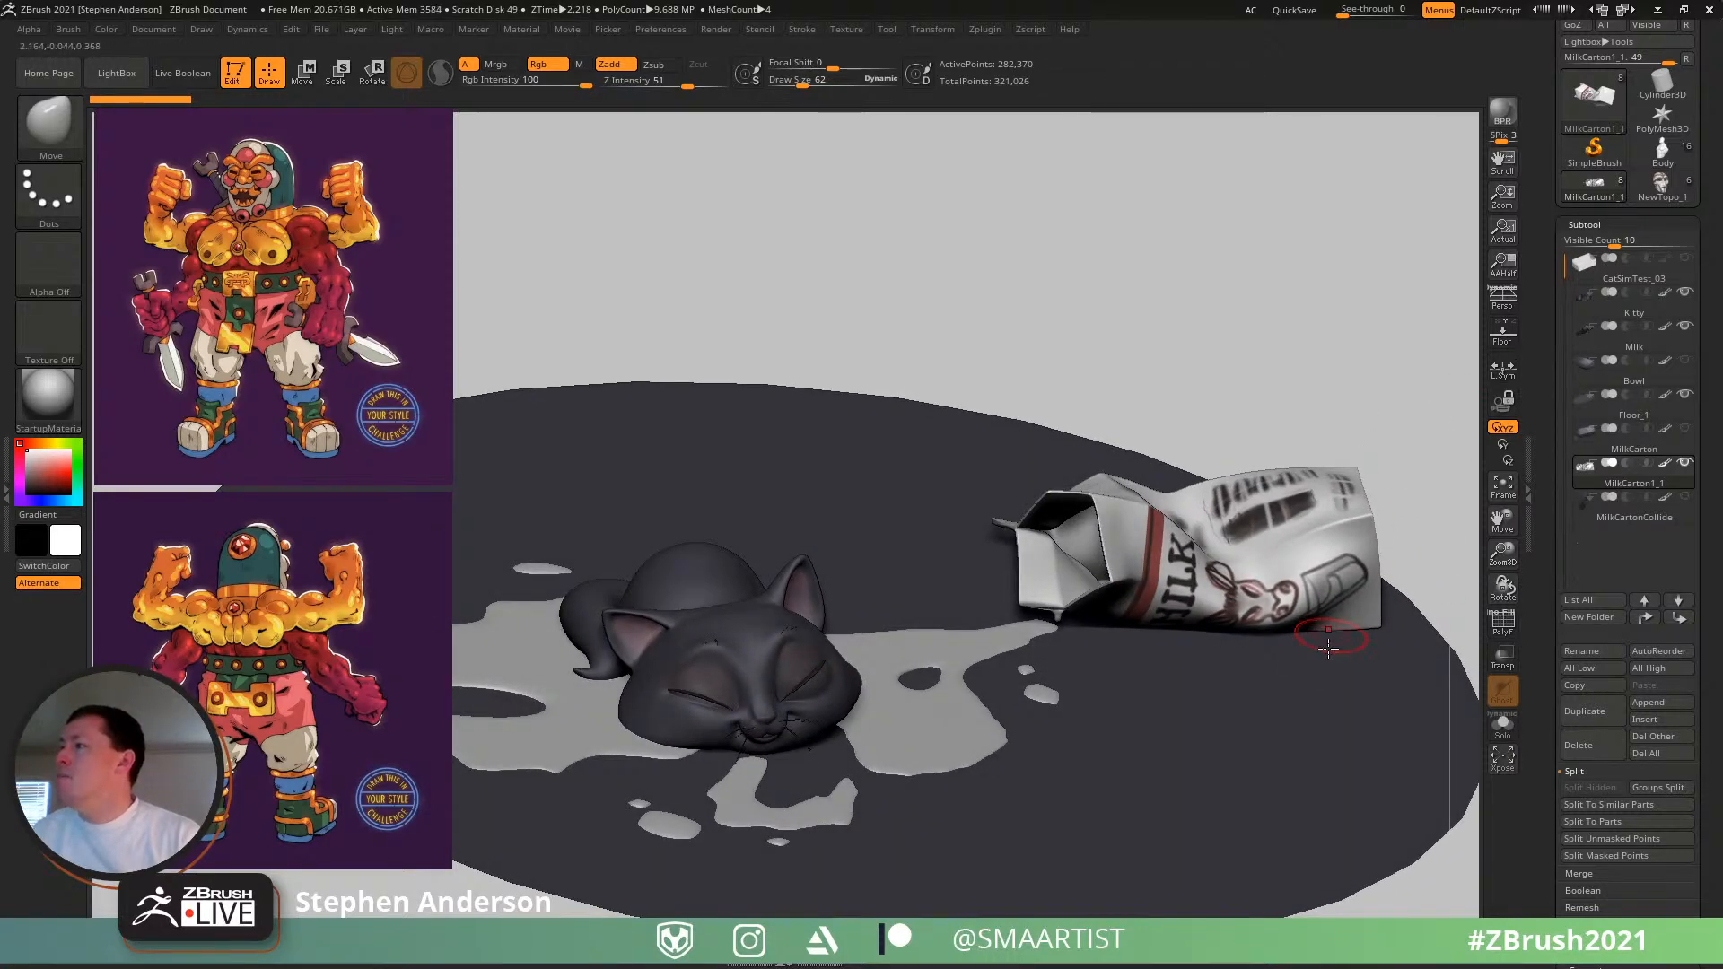
right_drag(1307, 668, 1157, 581)
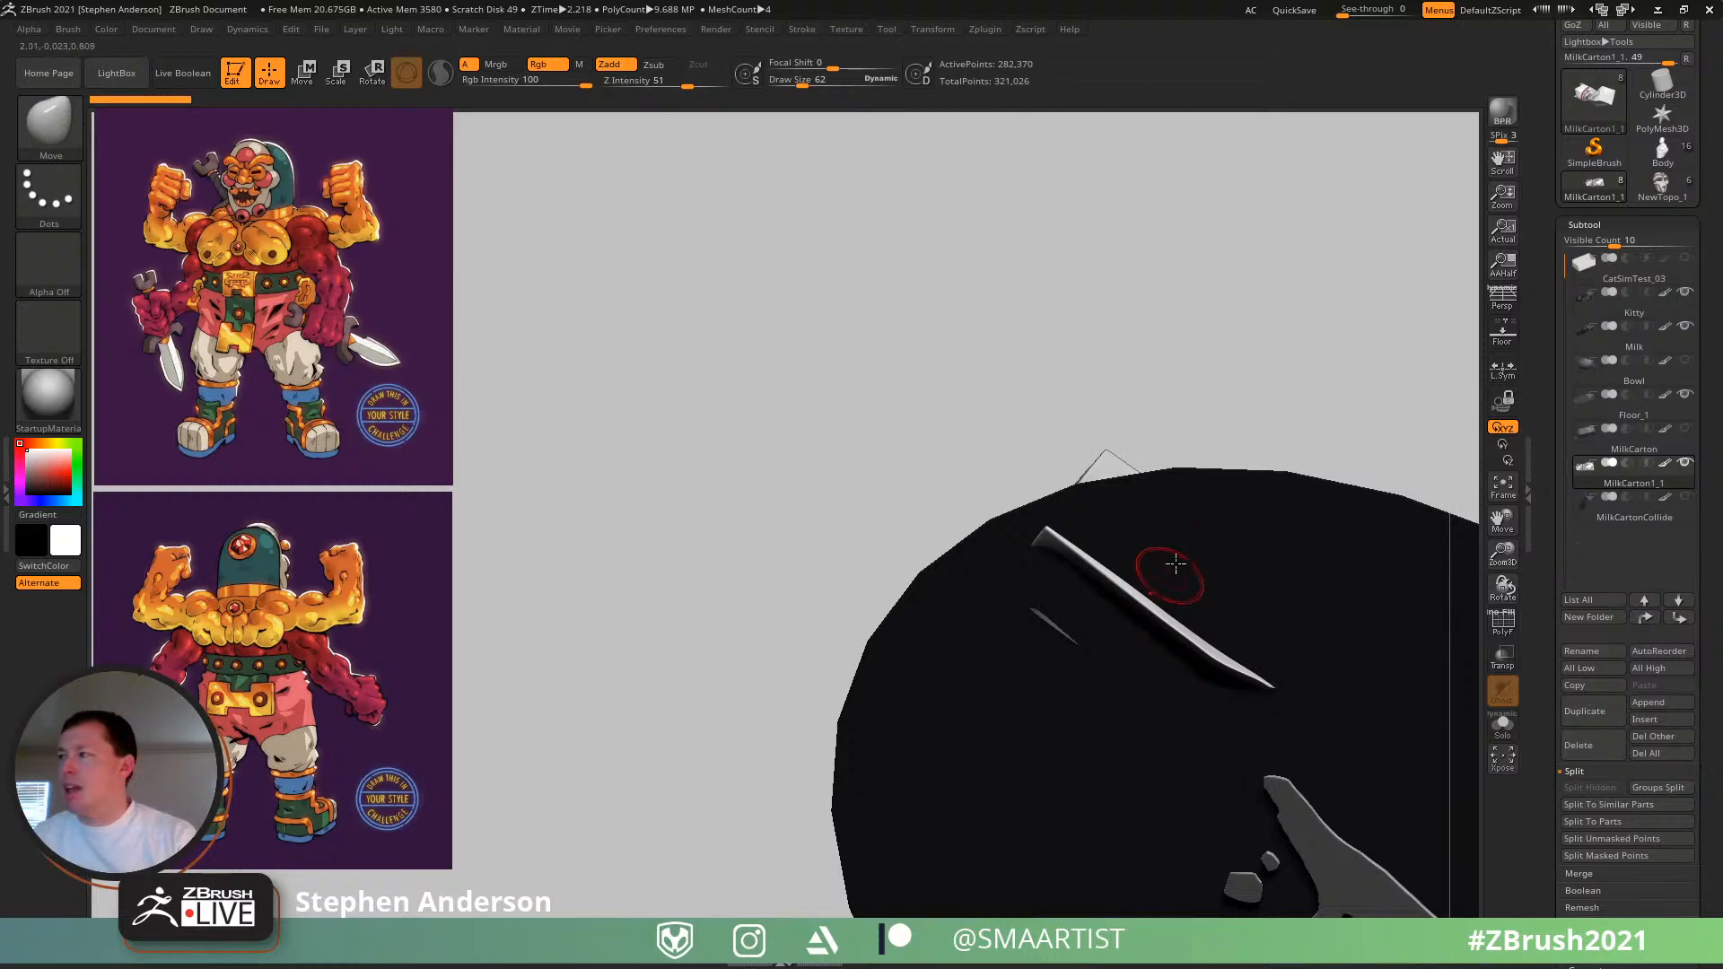
right_drag(1176, 564, 1324, 642)
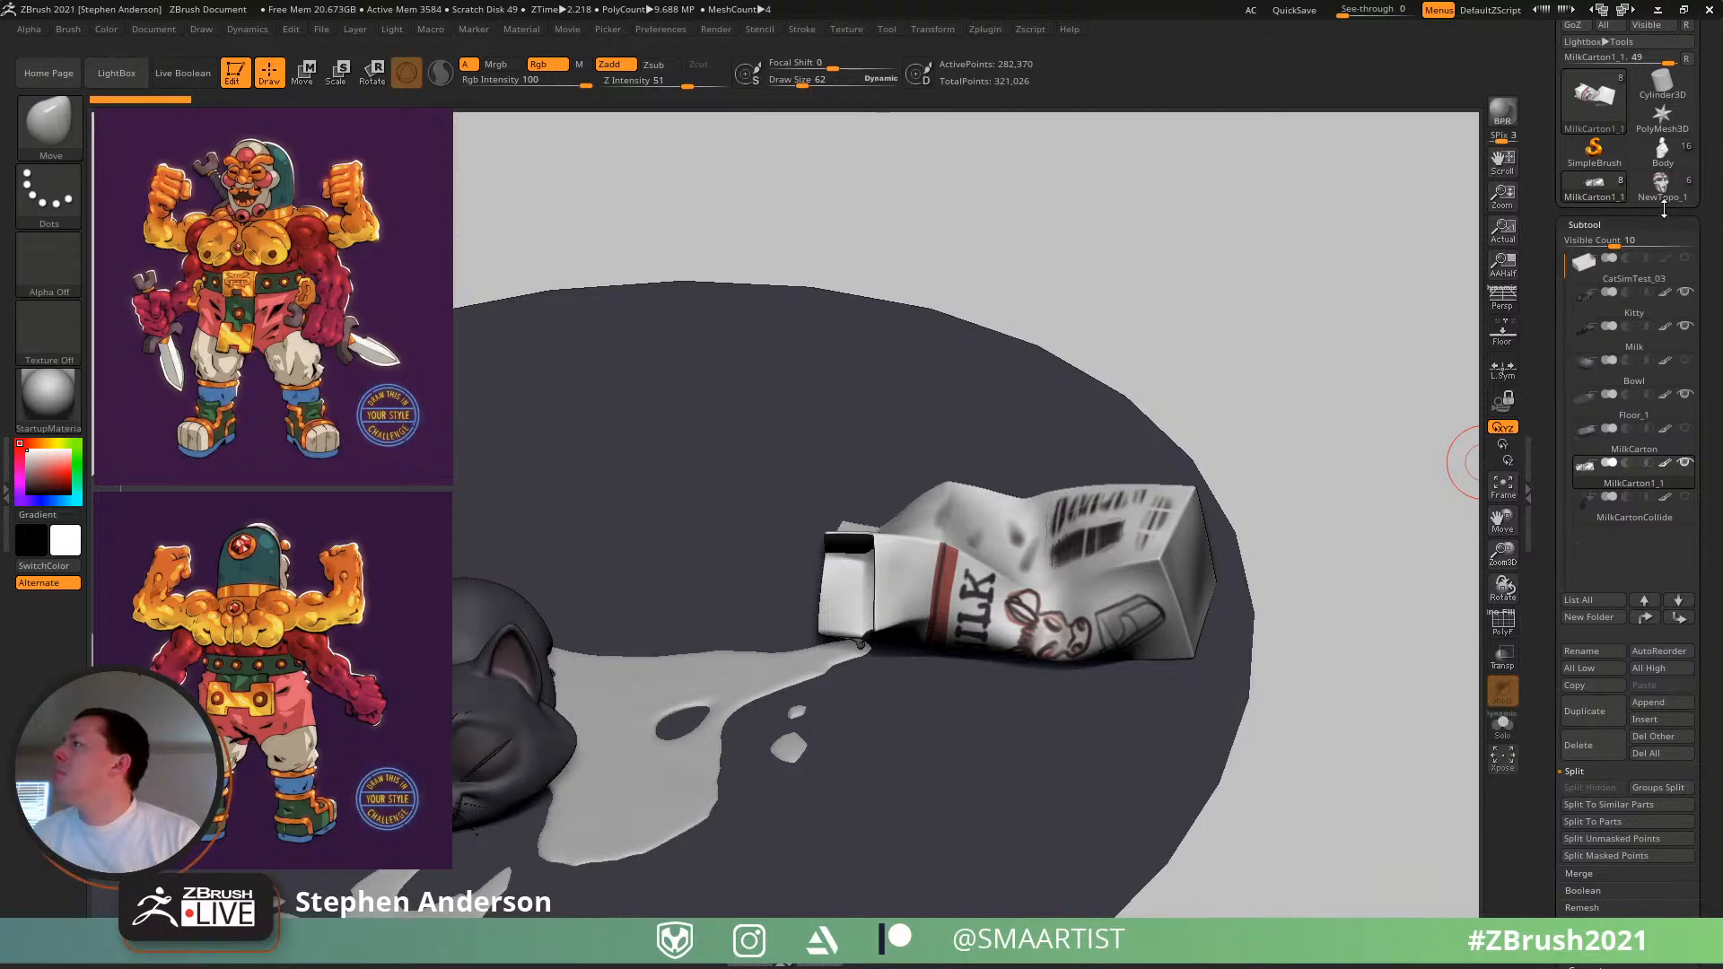
- Return to the Body tool and choose the DamStandard brush with a draw size of 33
click(1663, 154)
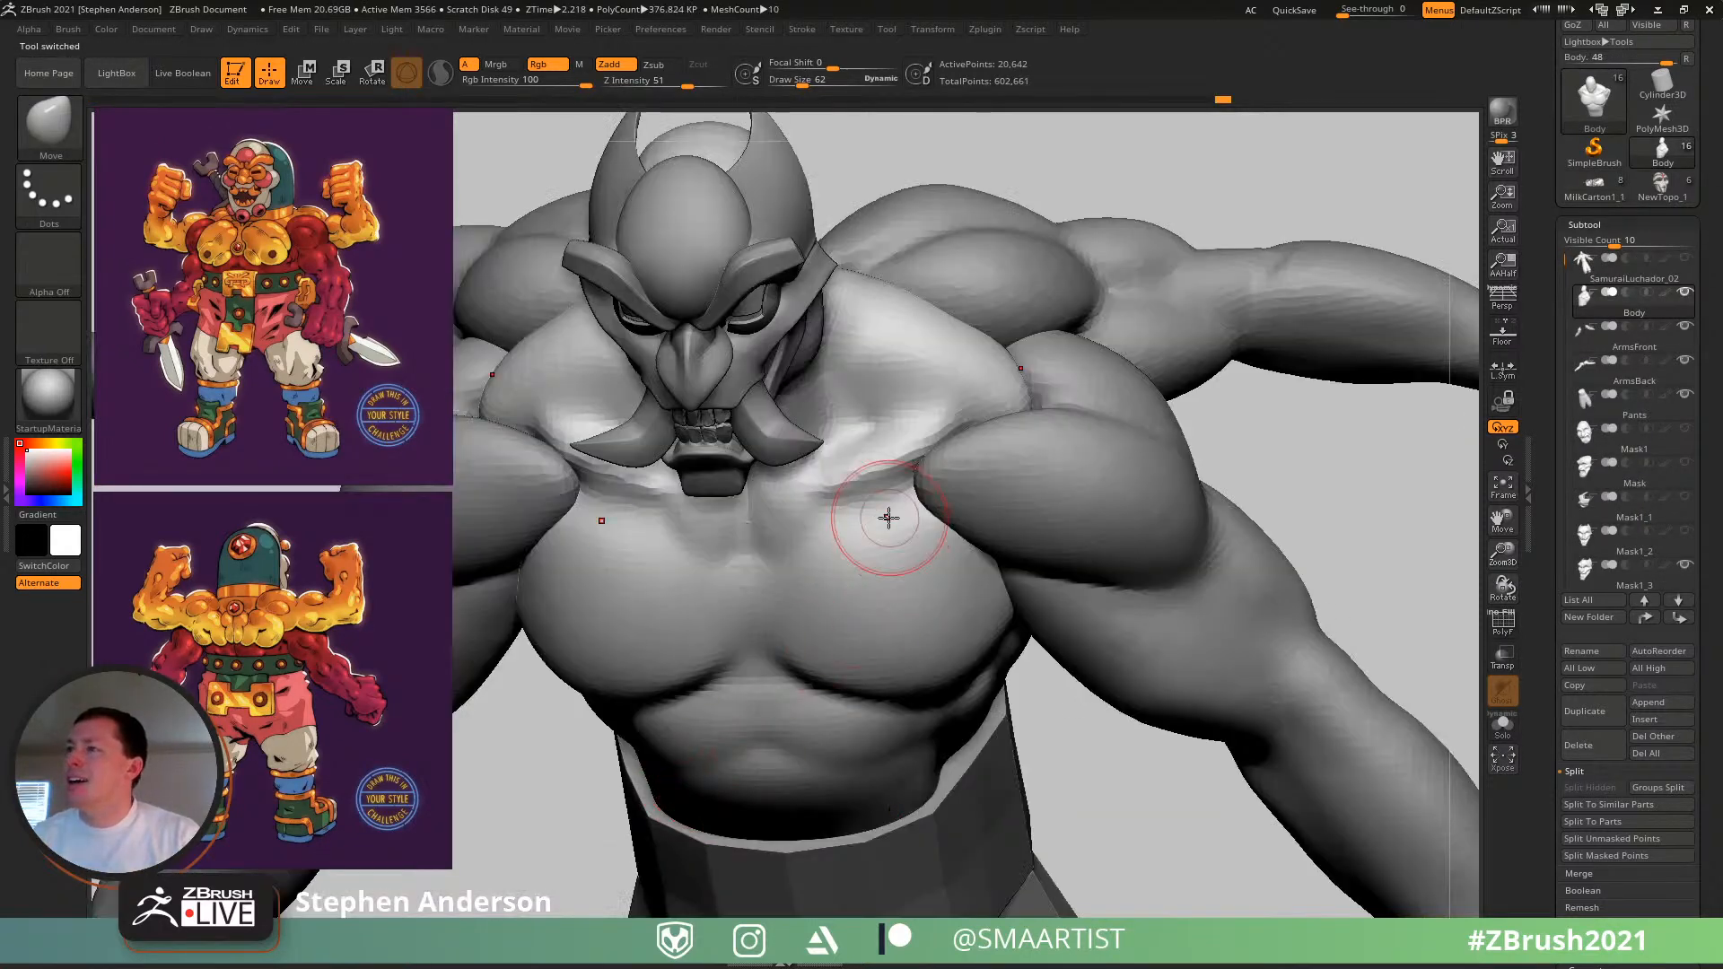
right_drag(889, 518, 875, 584)
key(b)
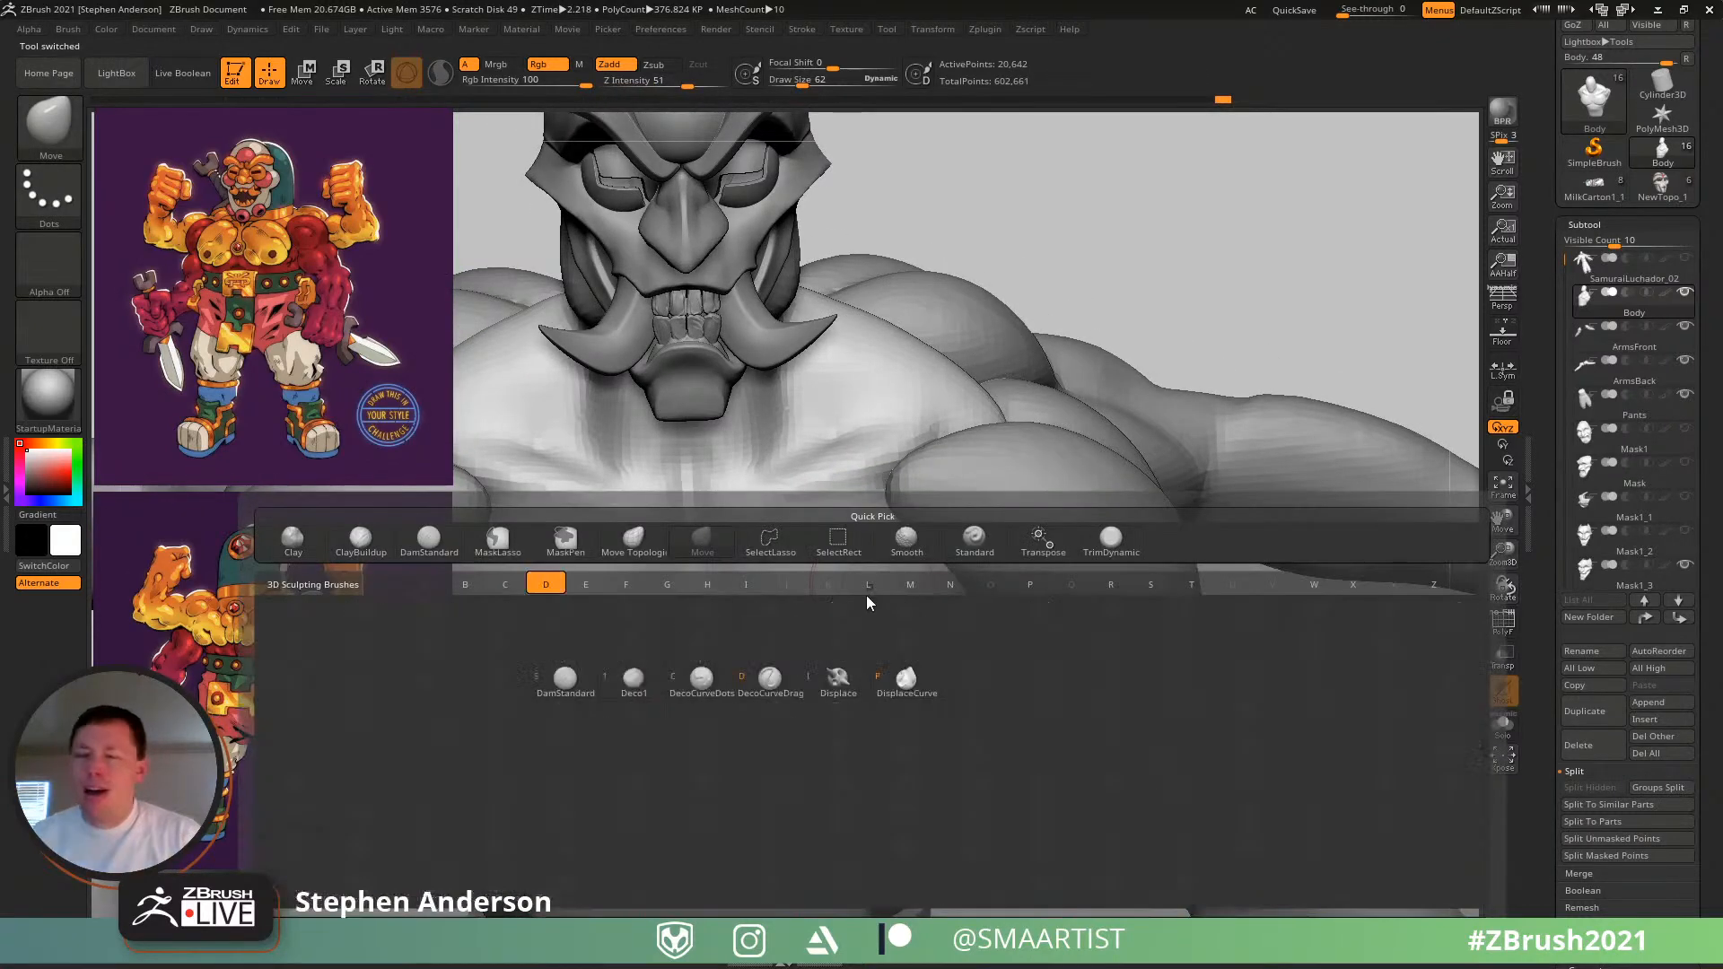
key(d)
key(s)
key(s)
- Carve symmetrical creases from the sternum outward across the inner pectorals and smooth them
drag(708, 572, 777, 580)
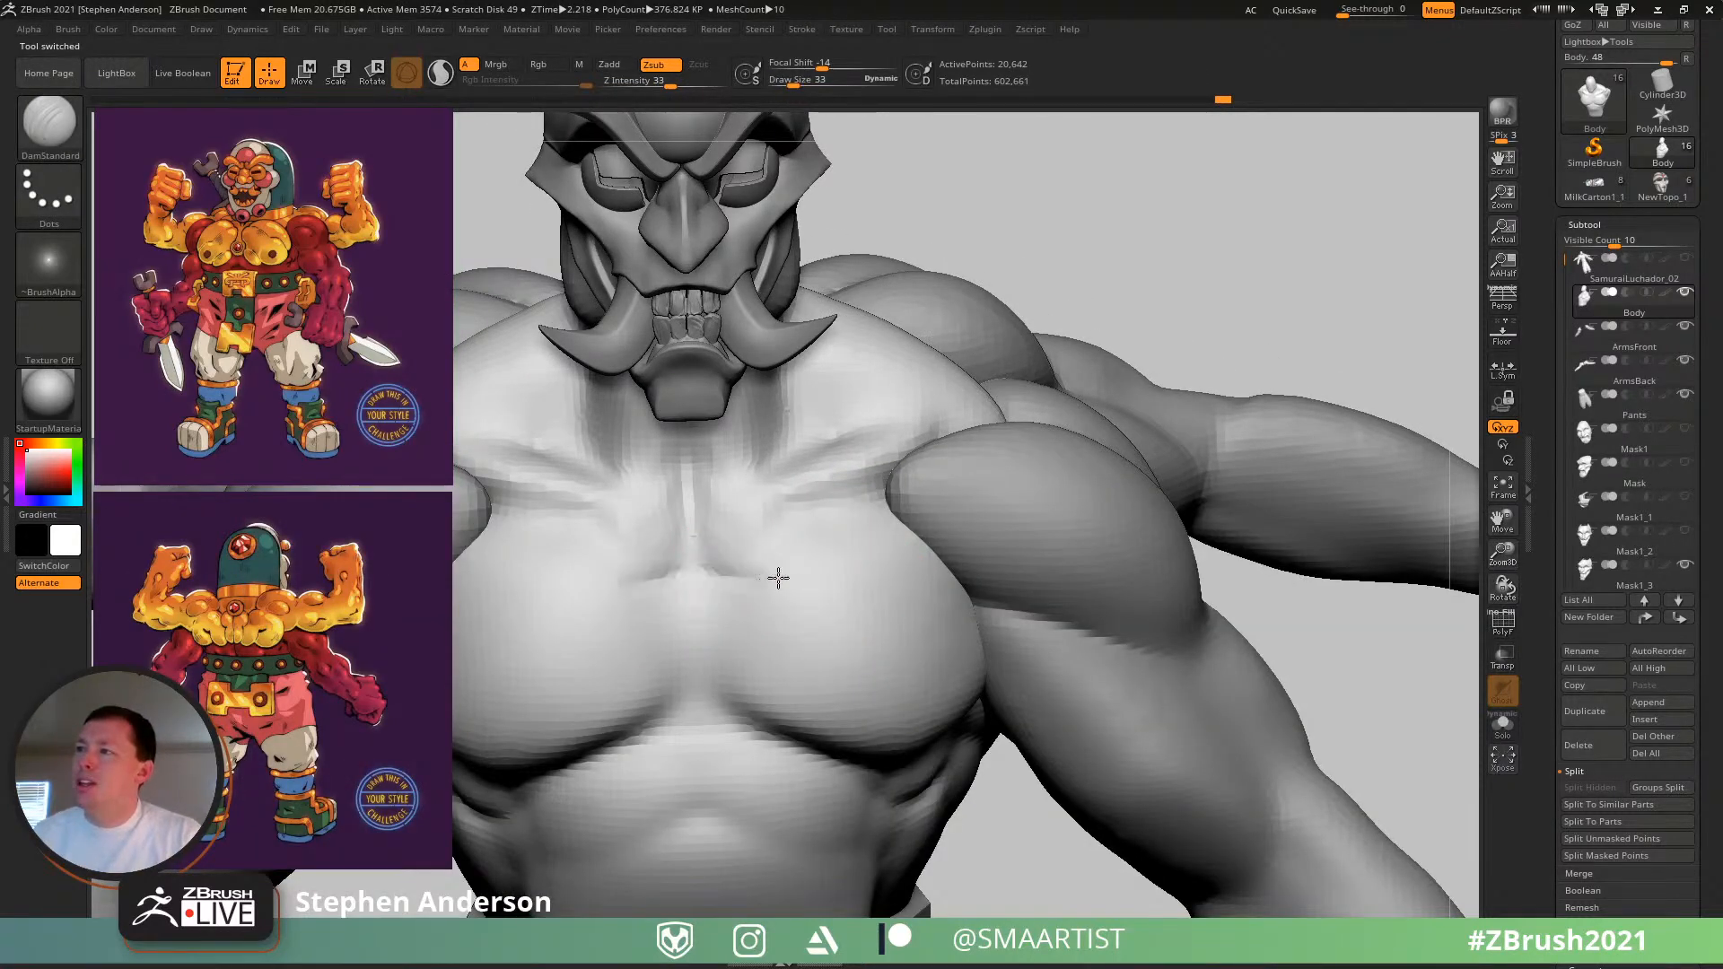
drag(714, 648, 849, 693)
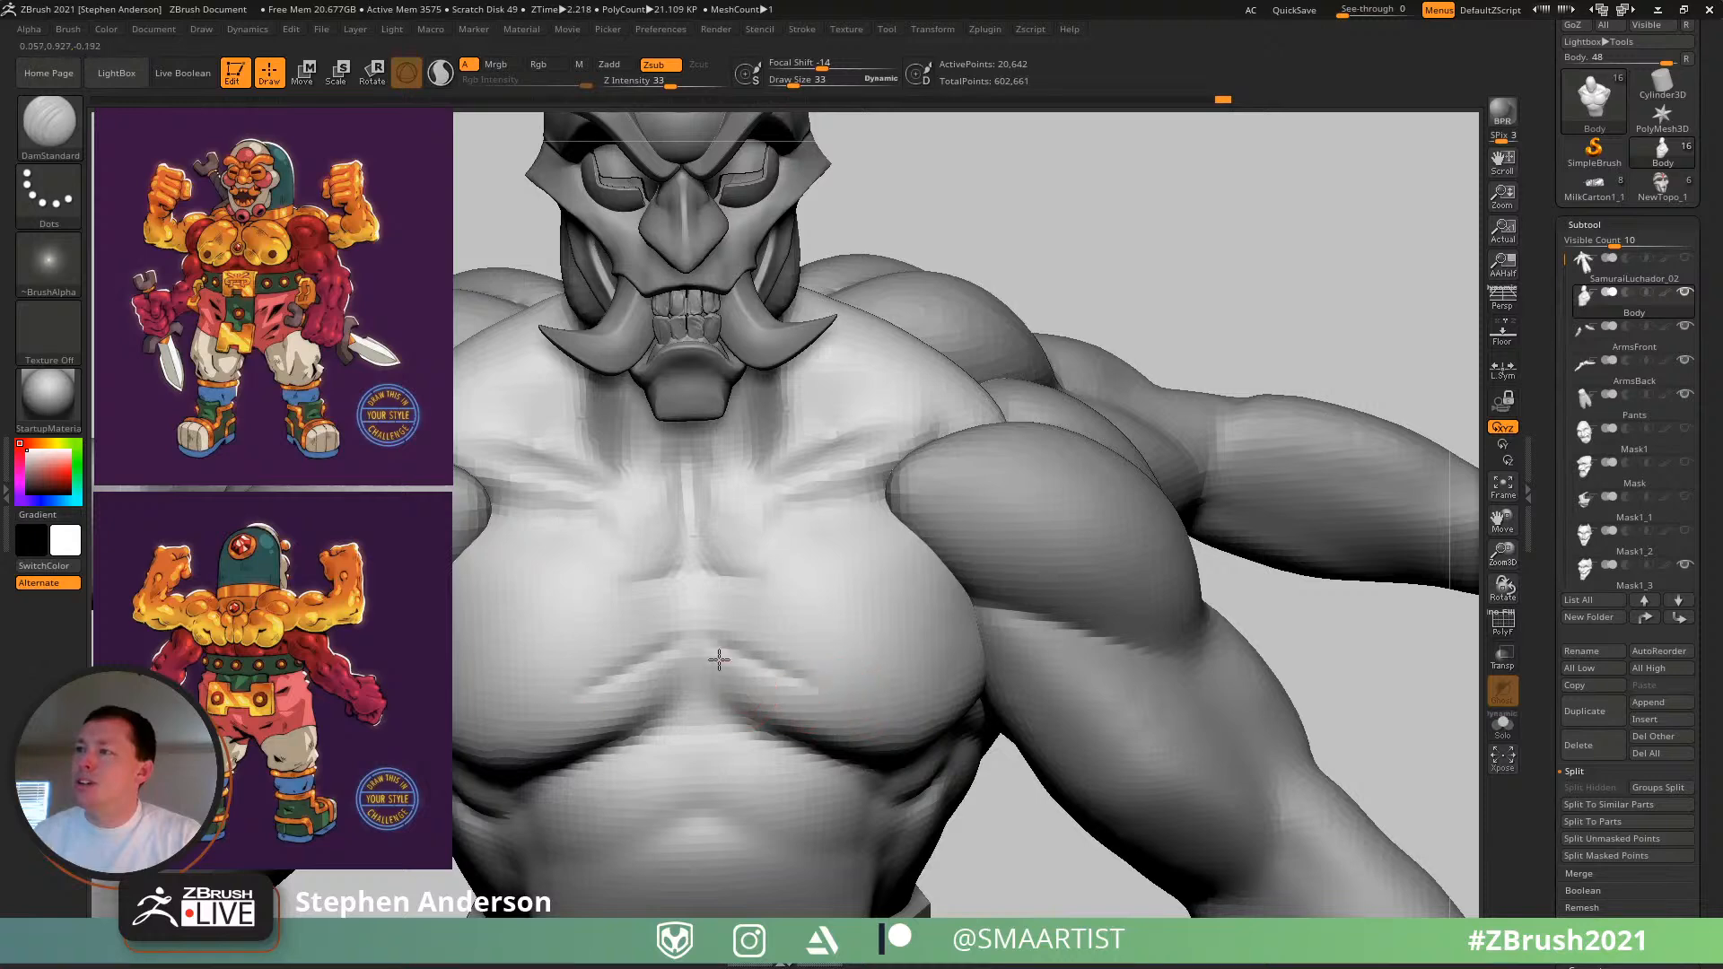
right_drag(719, 660, 696, 654)
mouse_move(769, 668)
shift+mouse_down()
mouse_move(815, 682)
mouse_move(729, 682)
shift+mouse_up()
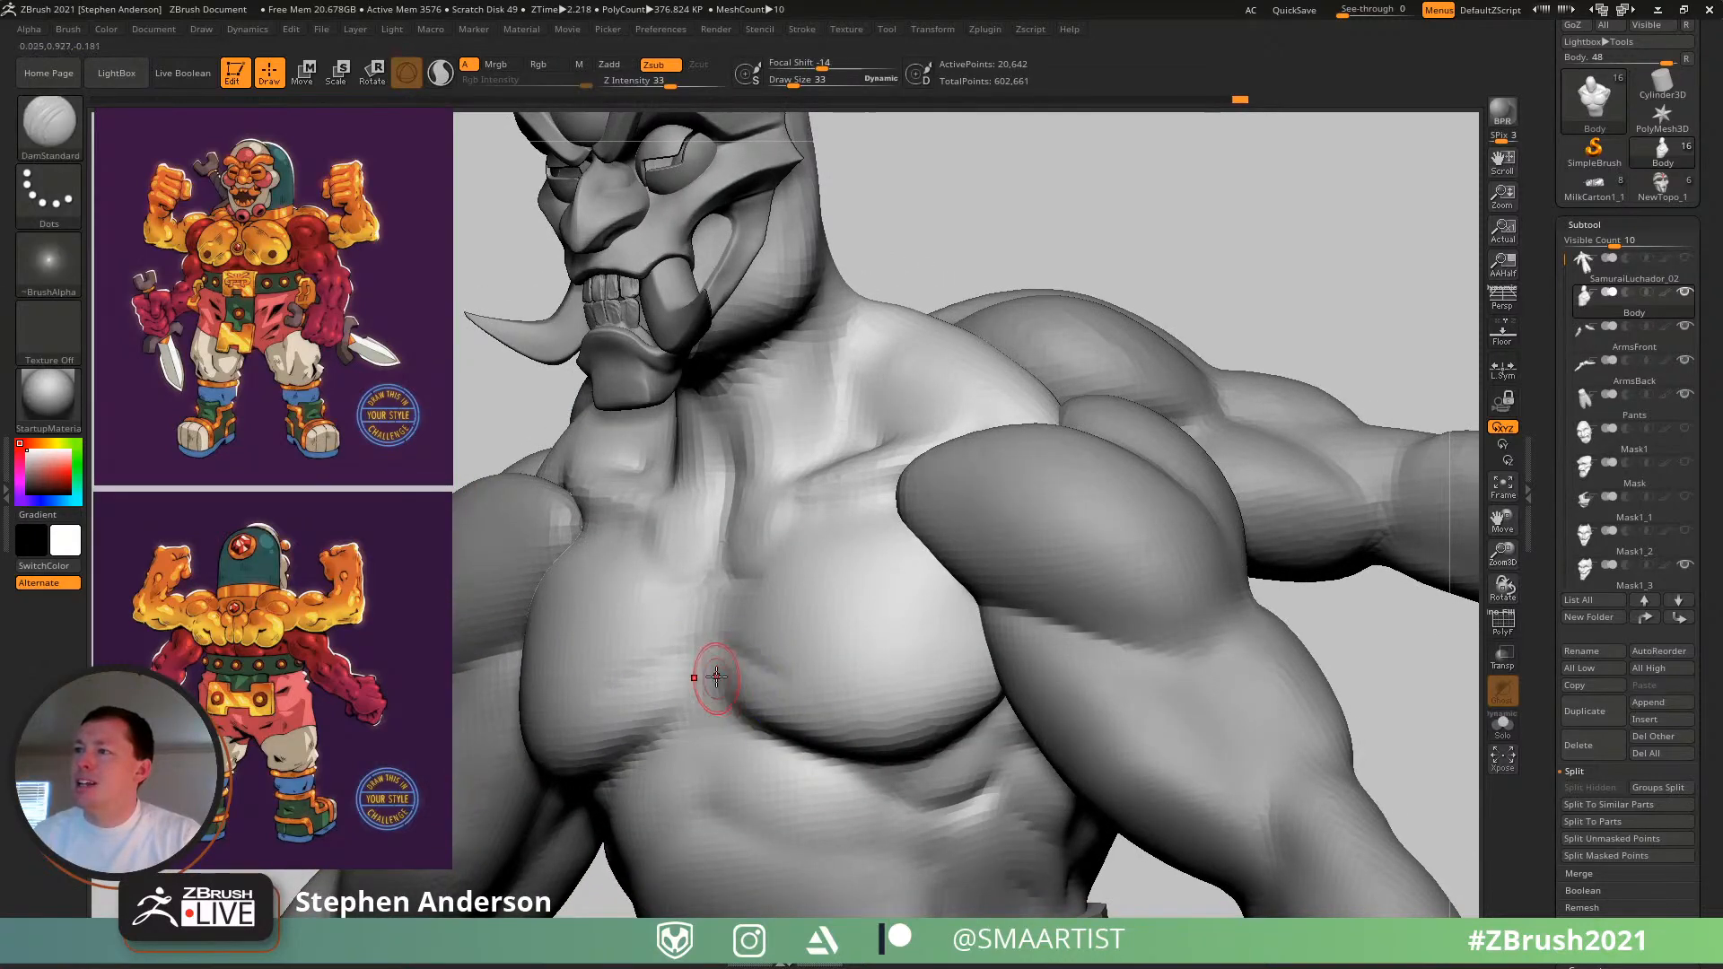
right_drag(705, 703, 715, 654)
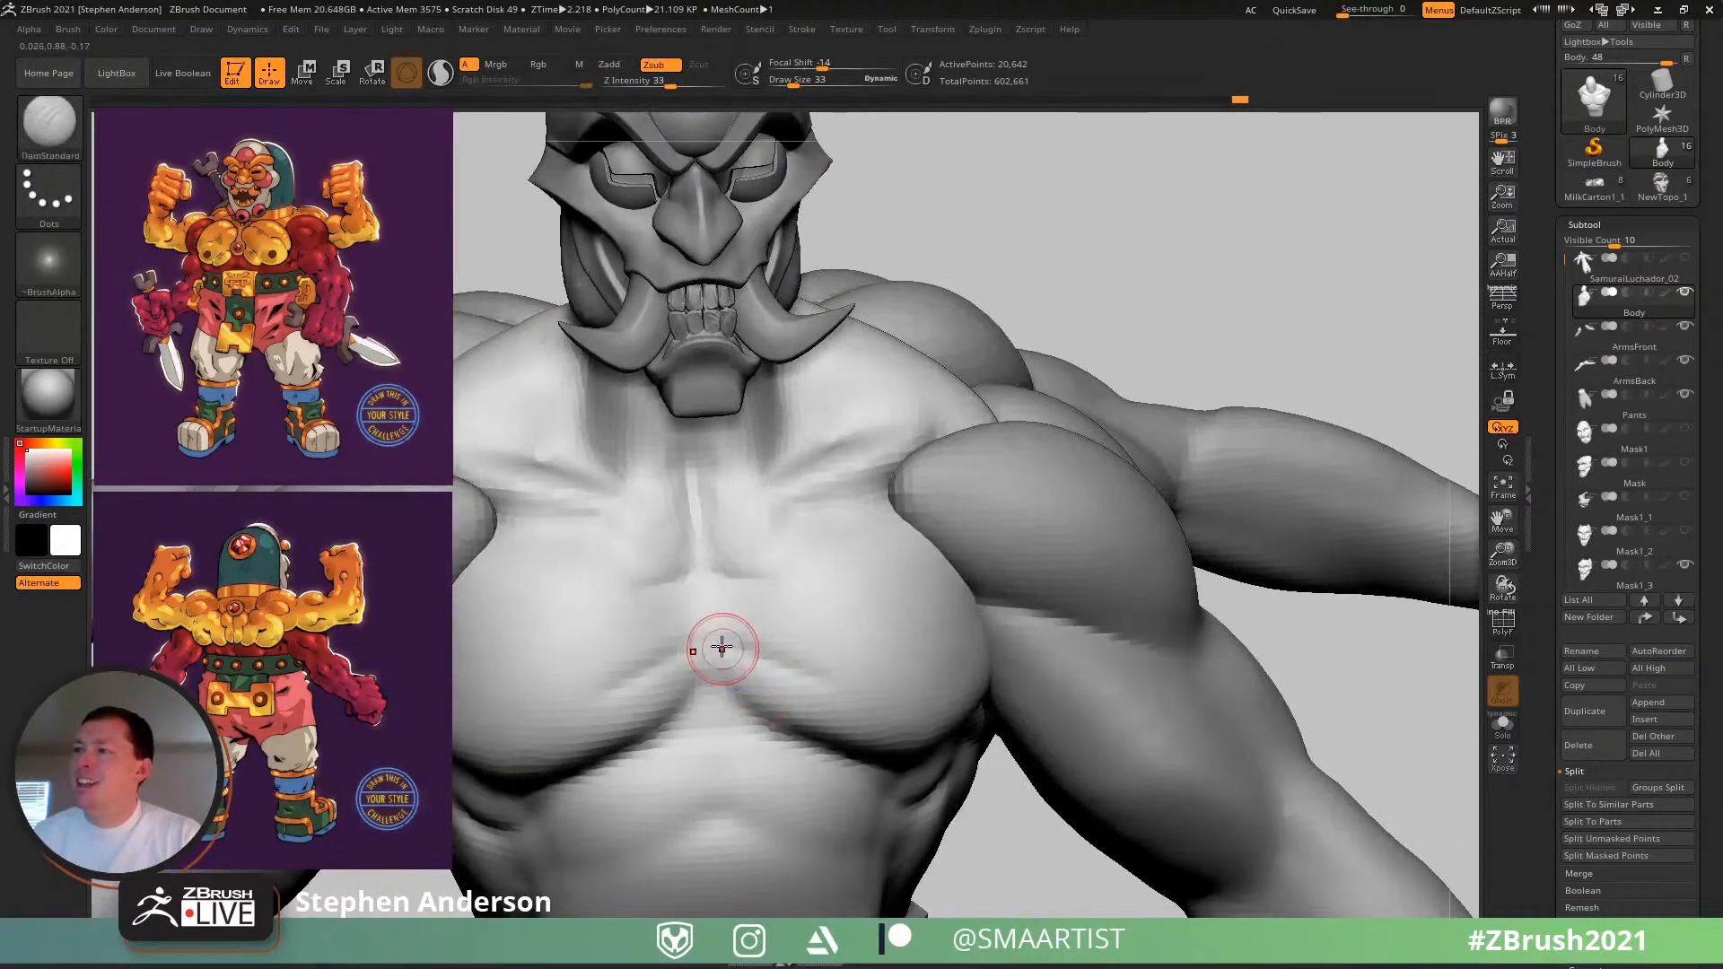
drag(710, 678, 768, 720)
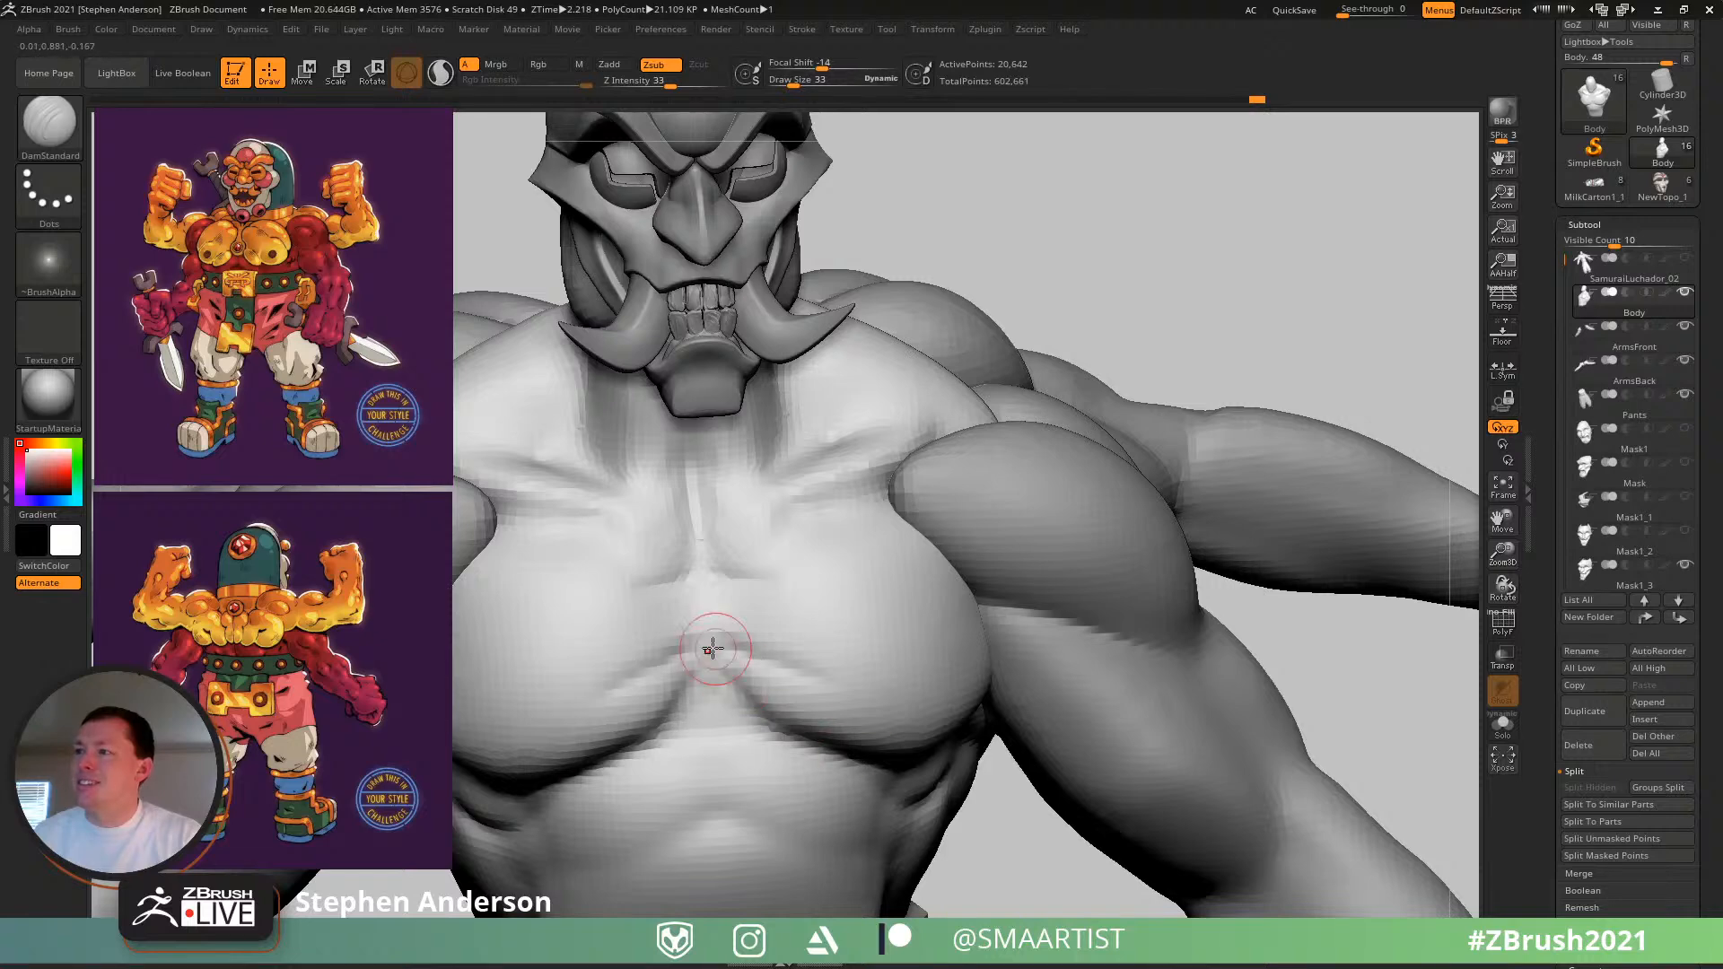
mouse_move(715, 659)
mouse_down()
mouse_move(768, 718)
mouse_move(743, 653)
mouse_move(758, 644)
mouse_up()
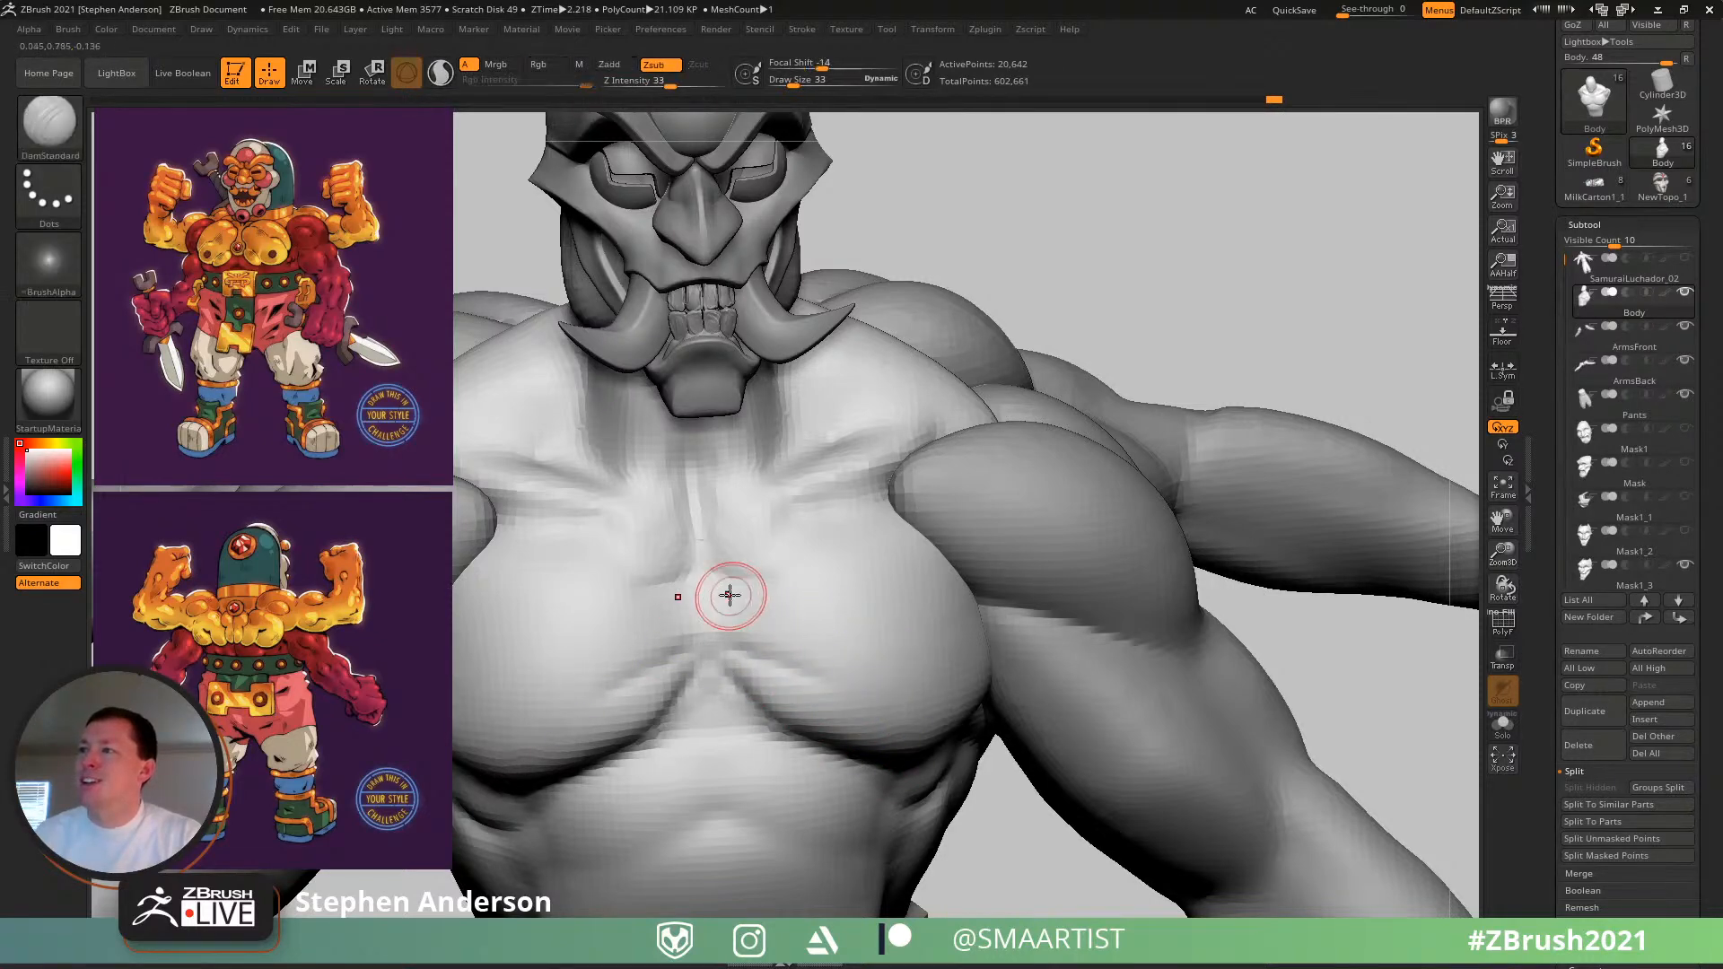
- Try carving additional horizontal striations across the middle of the inner pectorals, and undo them
right_drag(843, 589, 819, 596)
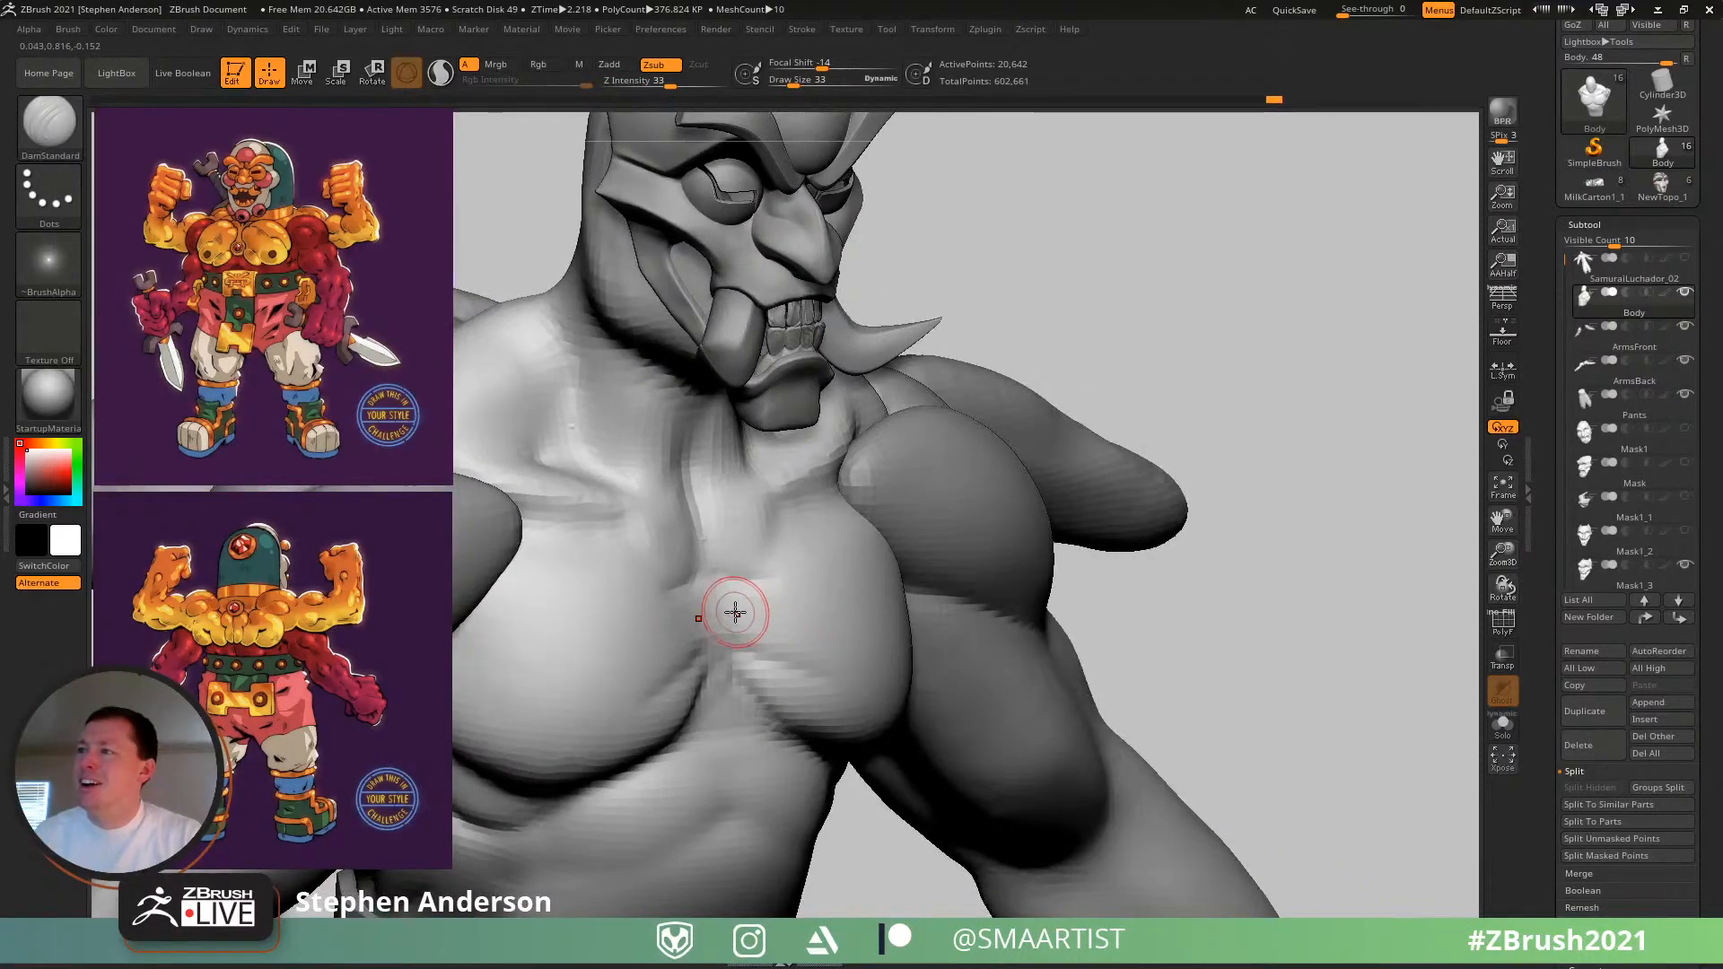
mouse_move(735, 612)
mouse_down()
mouse_move(835, 617)
mouse_move(824, 605)
mouse_up()
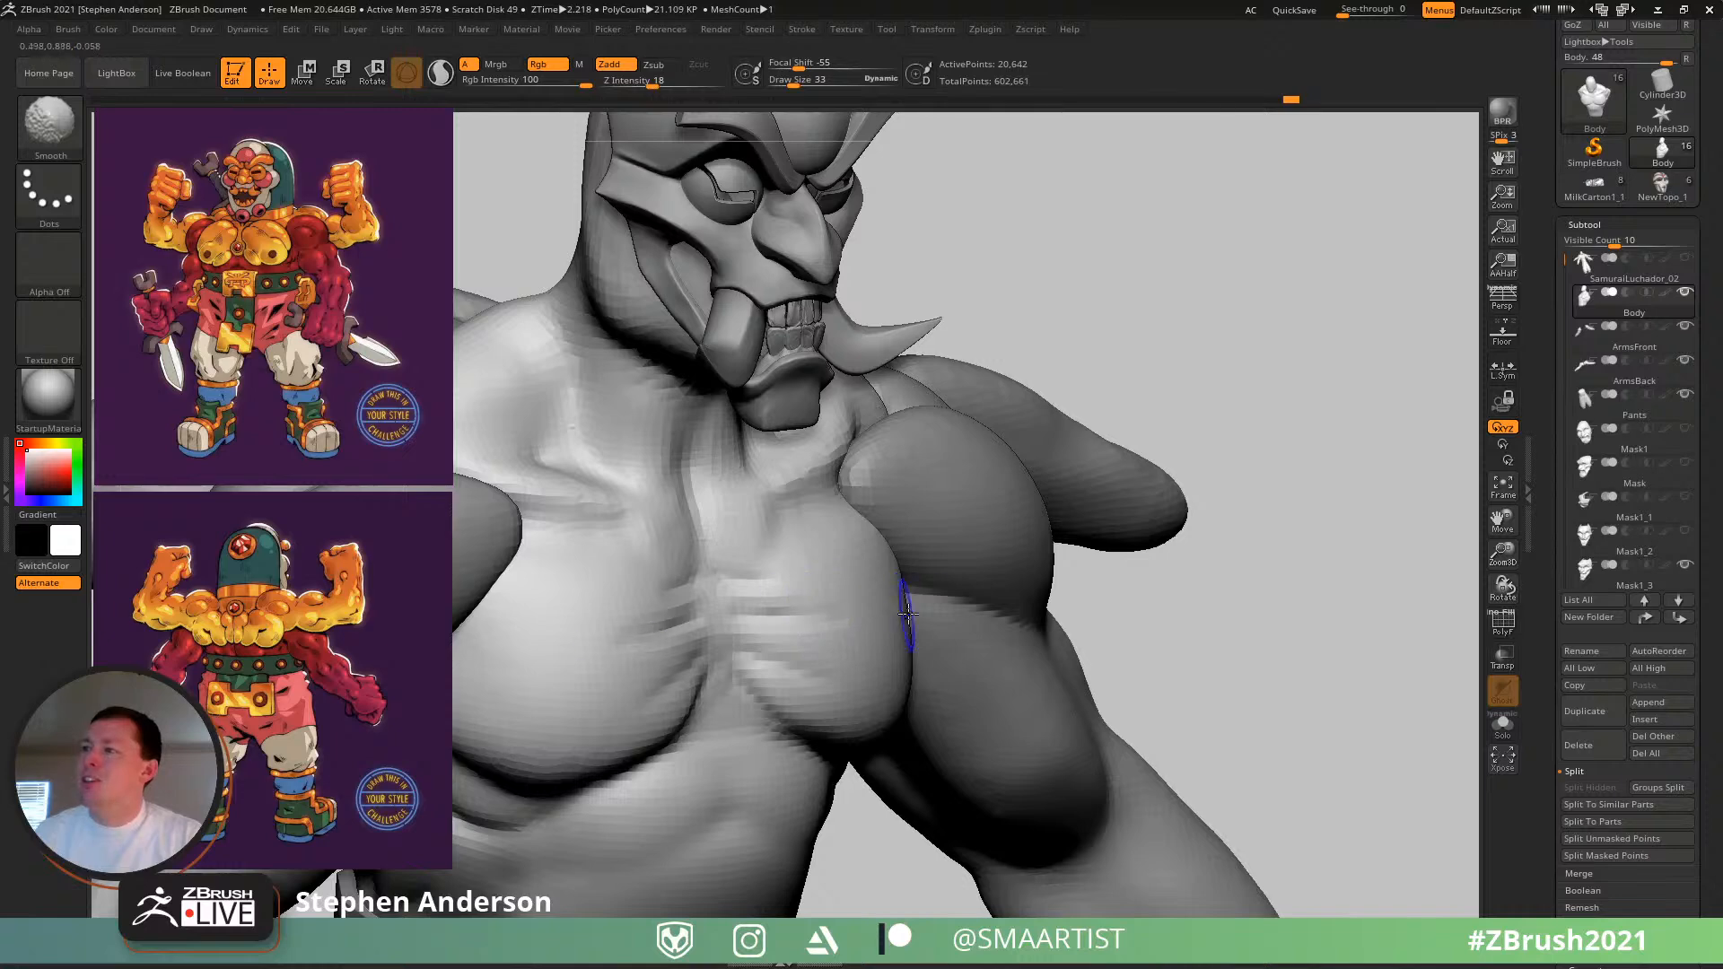
ctrl+right_drag(903, 682, 888, 583)
mouse_move(888, 584)
right_down()
mouse_move(770, 578)
mouse_move(777, 563)
mouse_move(785, 685)
right_up()
shift+drag(872, 614, 865, 637)
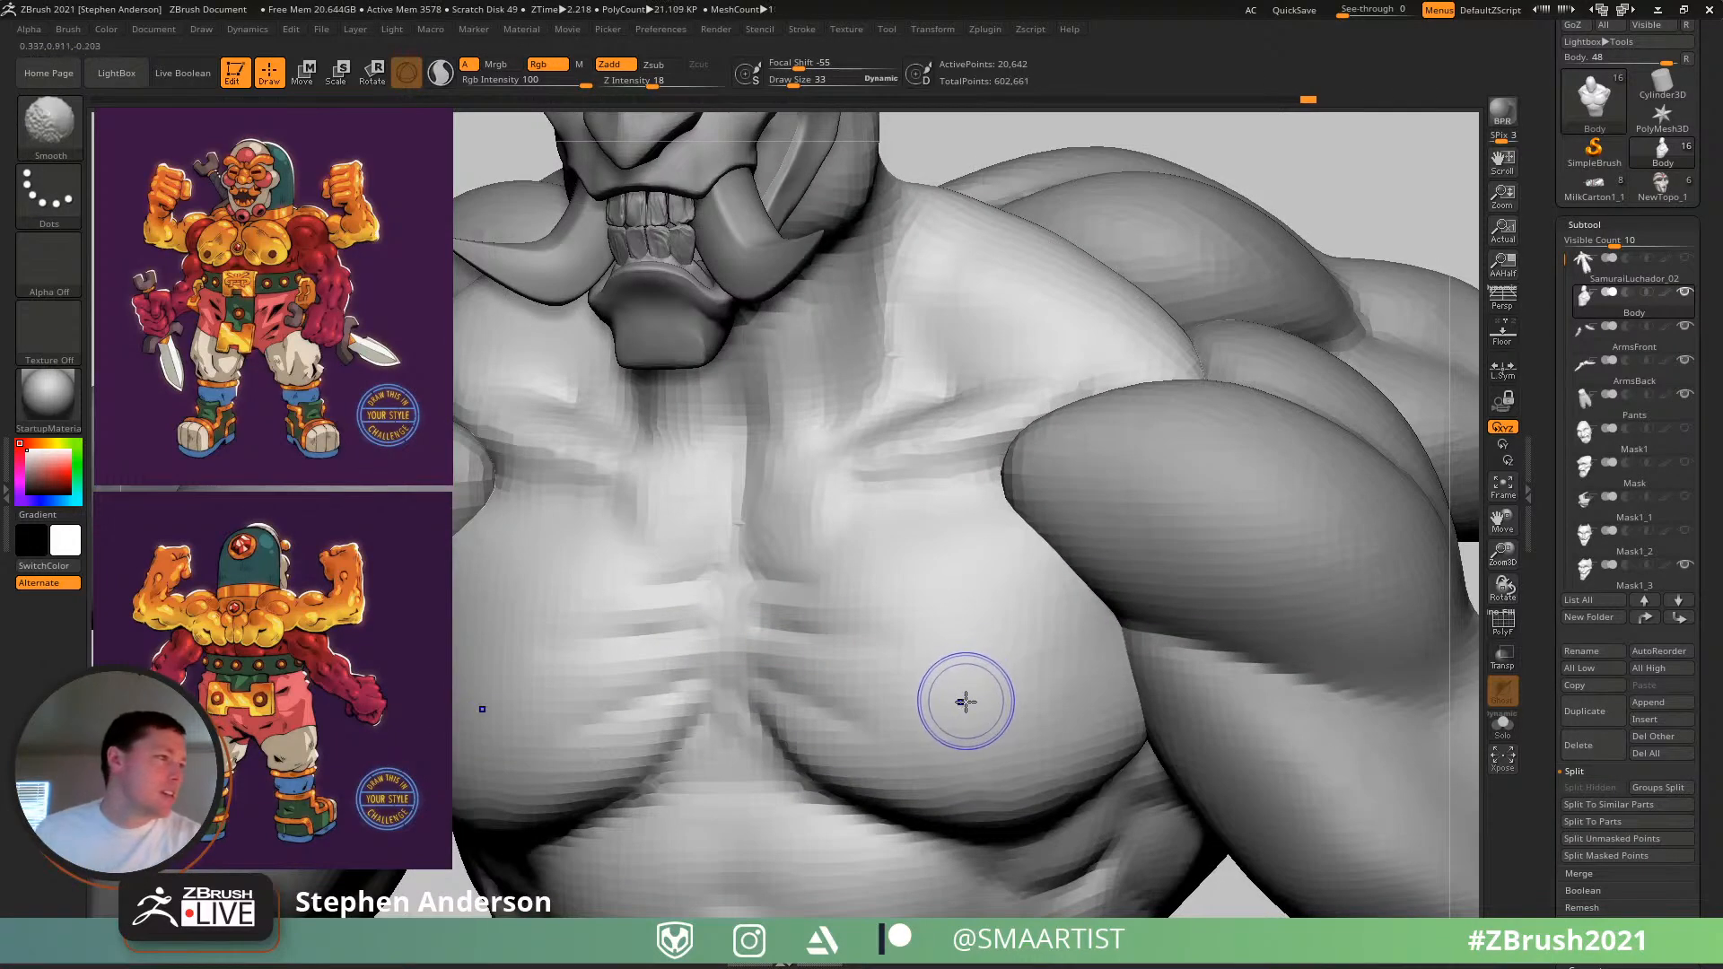
key(ctrl)
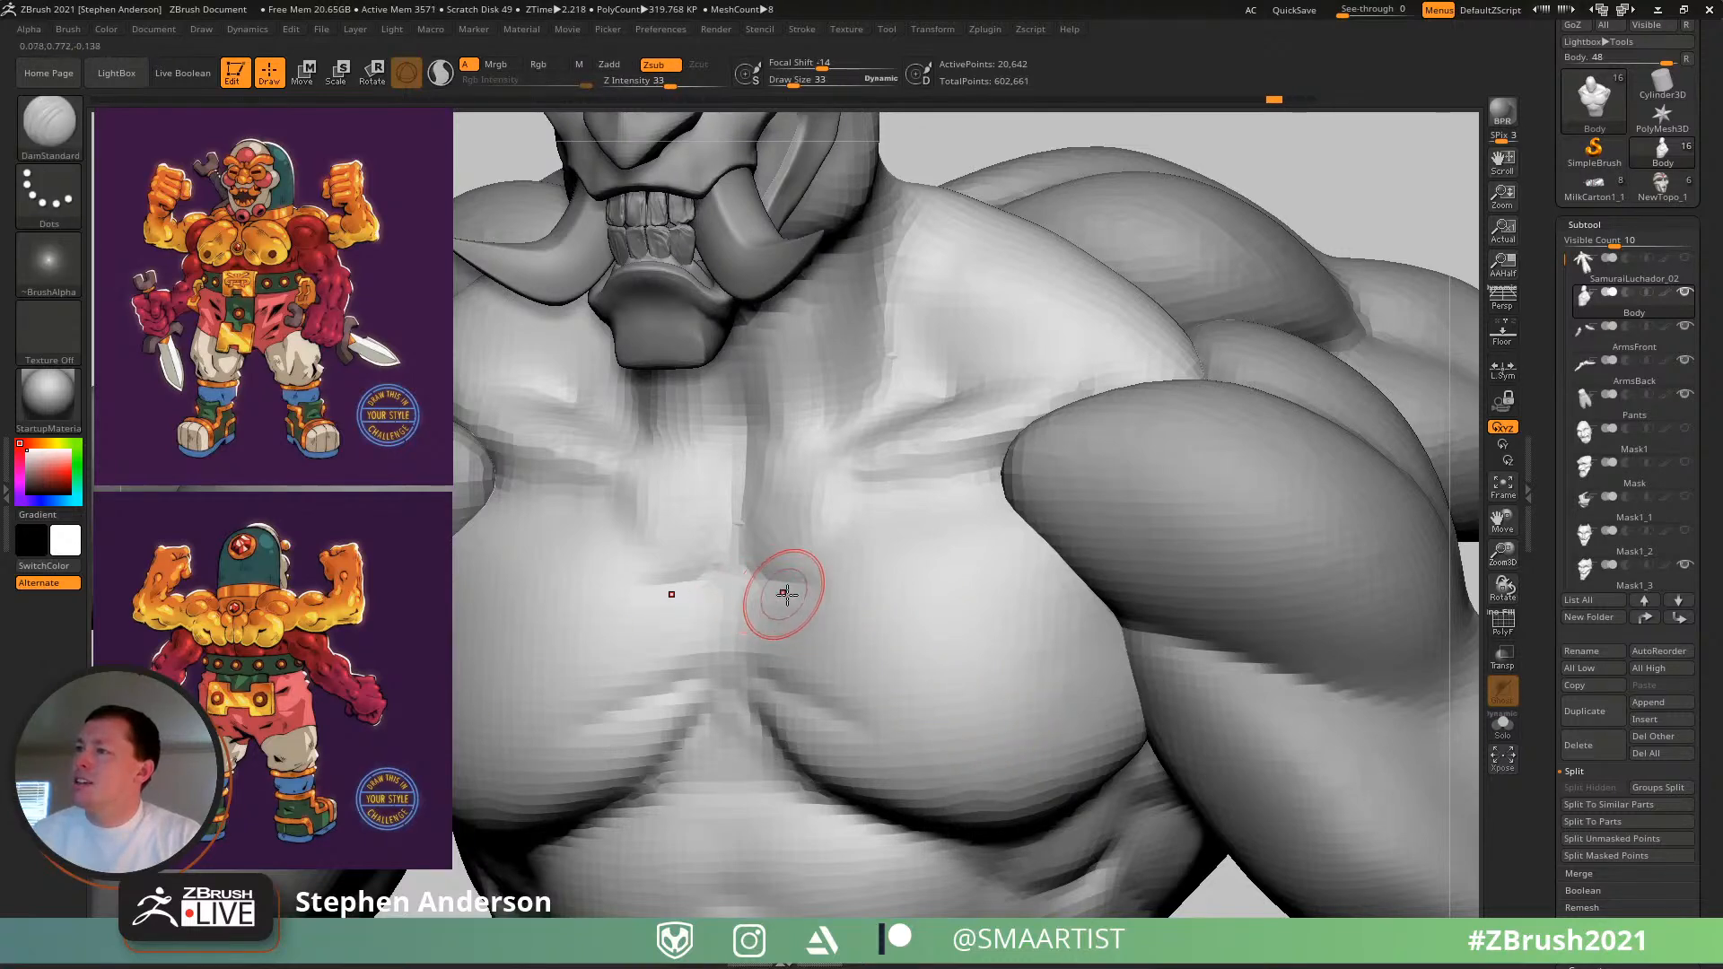
- Carve slightly slanted muscle striations from the sternum across the middle of both pectorals
mouse_move(768, 581)
shift+mouse_down()
mouse_move(844, 592)
mouse_move(871, 648)
mouse_move(758, 596)
mouse_move(897, 635)
shift+mouse_up()
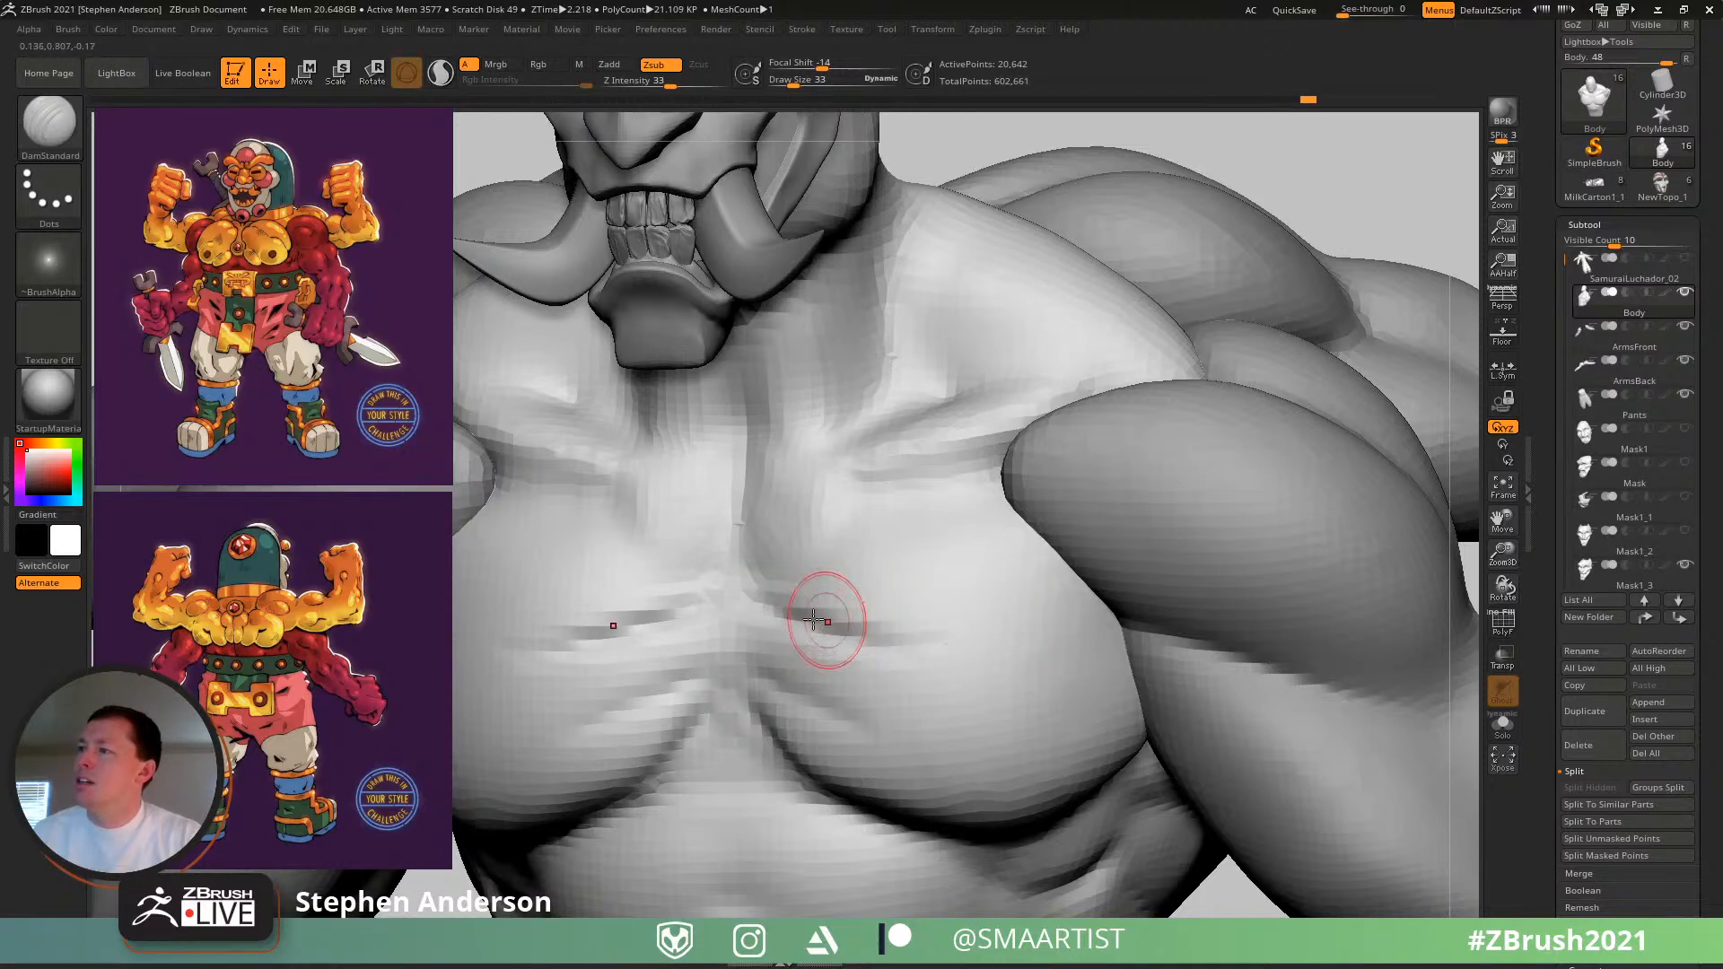
shift+drag(737, 608, 934, 658)
mouse_move(909, 665)
ctrl+right_down()
mouse_move(868, 670)
mouse_move(919, 638)
mouse_move(769, 589)
mouse_move(884, 614)
mouse_move(842, 656)
mouse_move(934, 685)
mouse_move(877, 642)
ctrl+right_up()
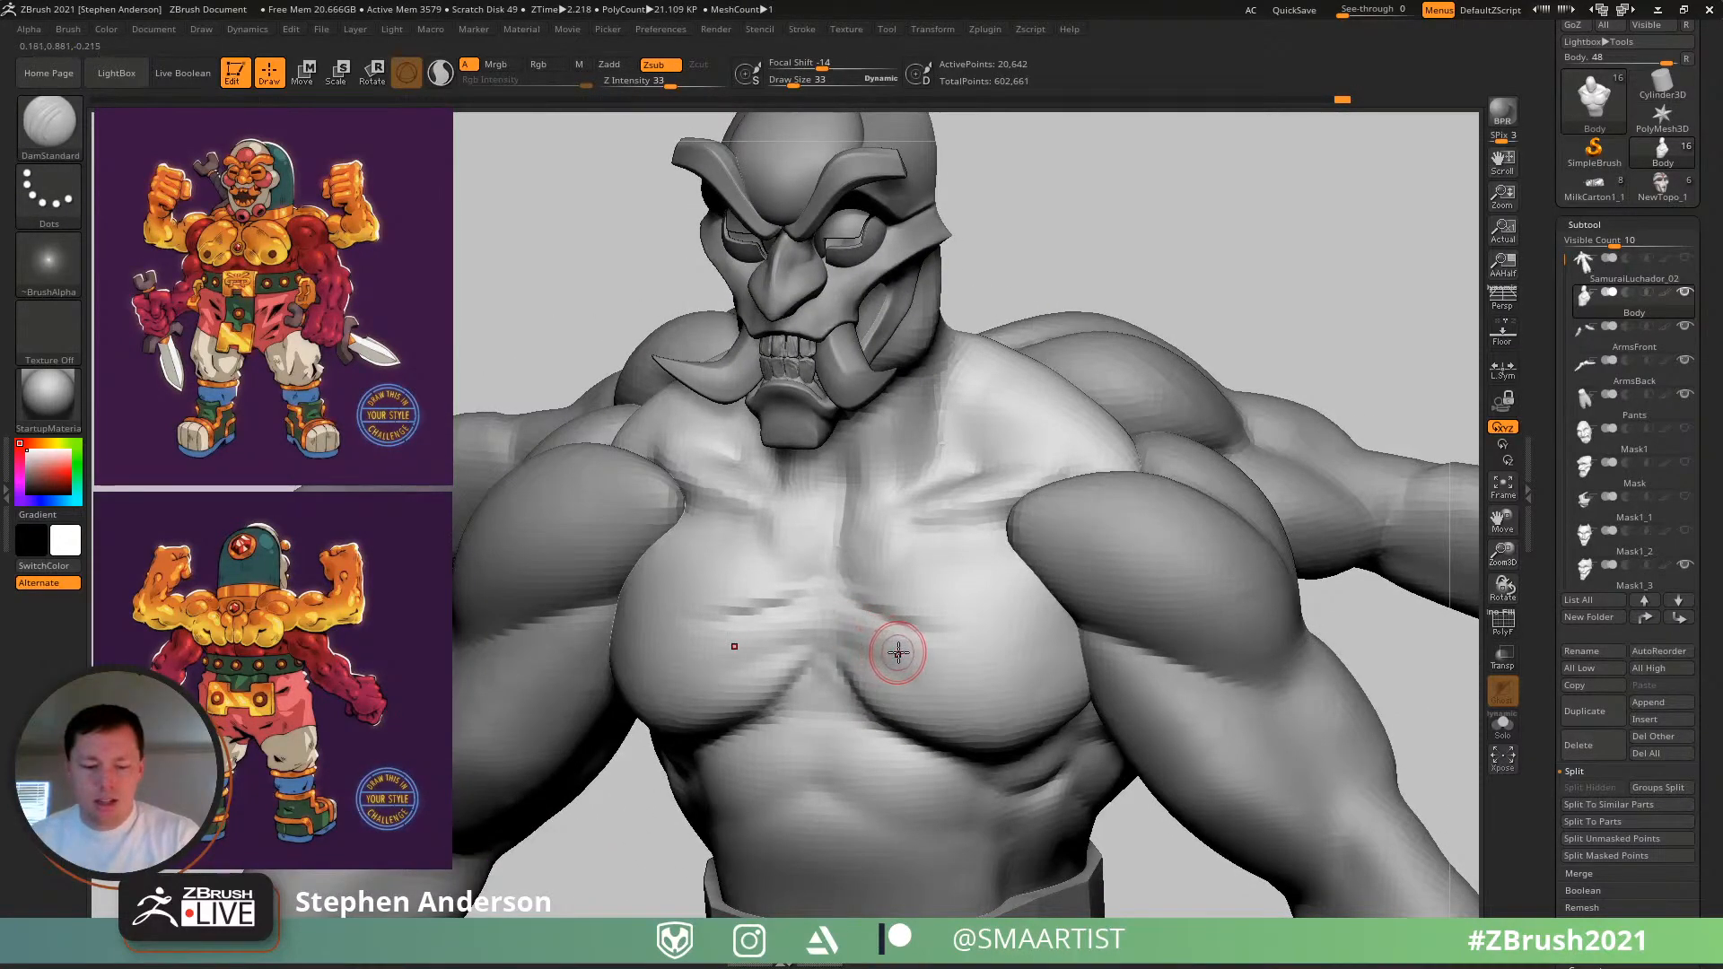
- Build up the muscle fibers between the chest creases with the Clay brush at size 42 and soften them
key(b)
key(c)
key(l)
key(s)
drag(837, 639, 968, 686)
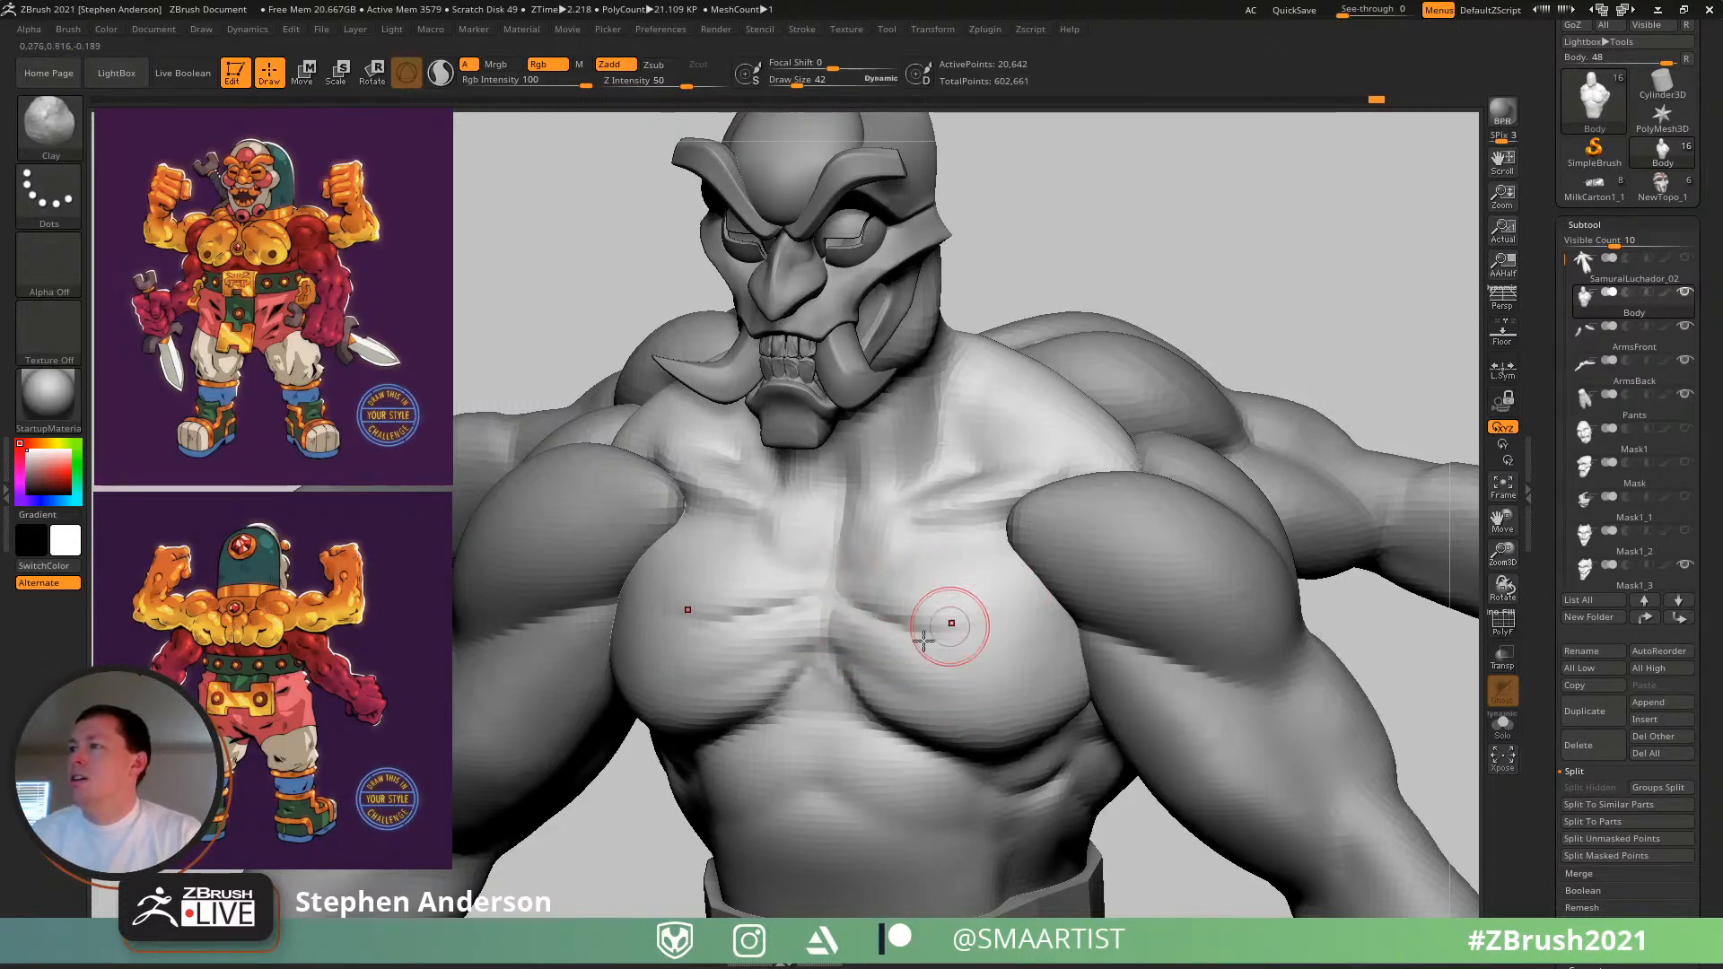
key(shift)
mouse_move(905, 661)
right_down()
mouse_move(927, 619)
mouse_move(877, 615)
right_up()
key(shift)
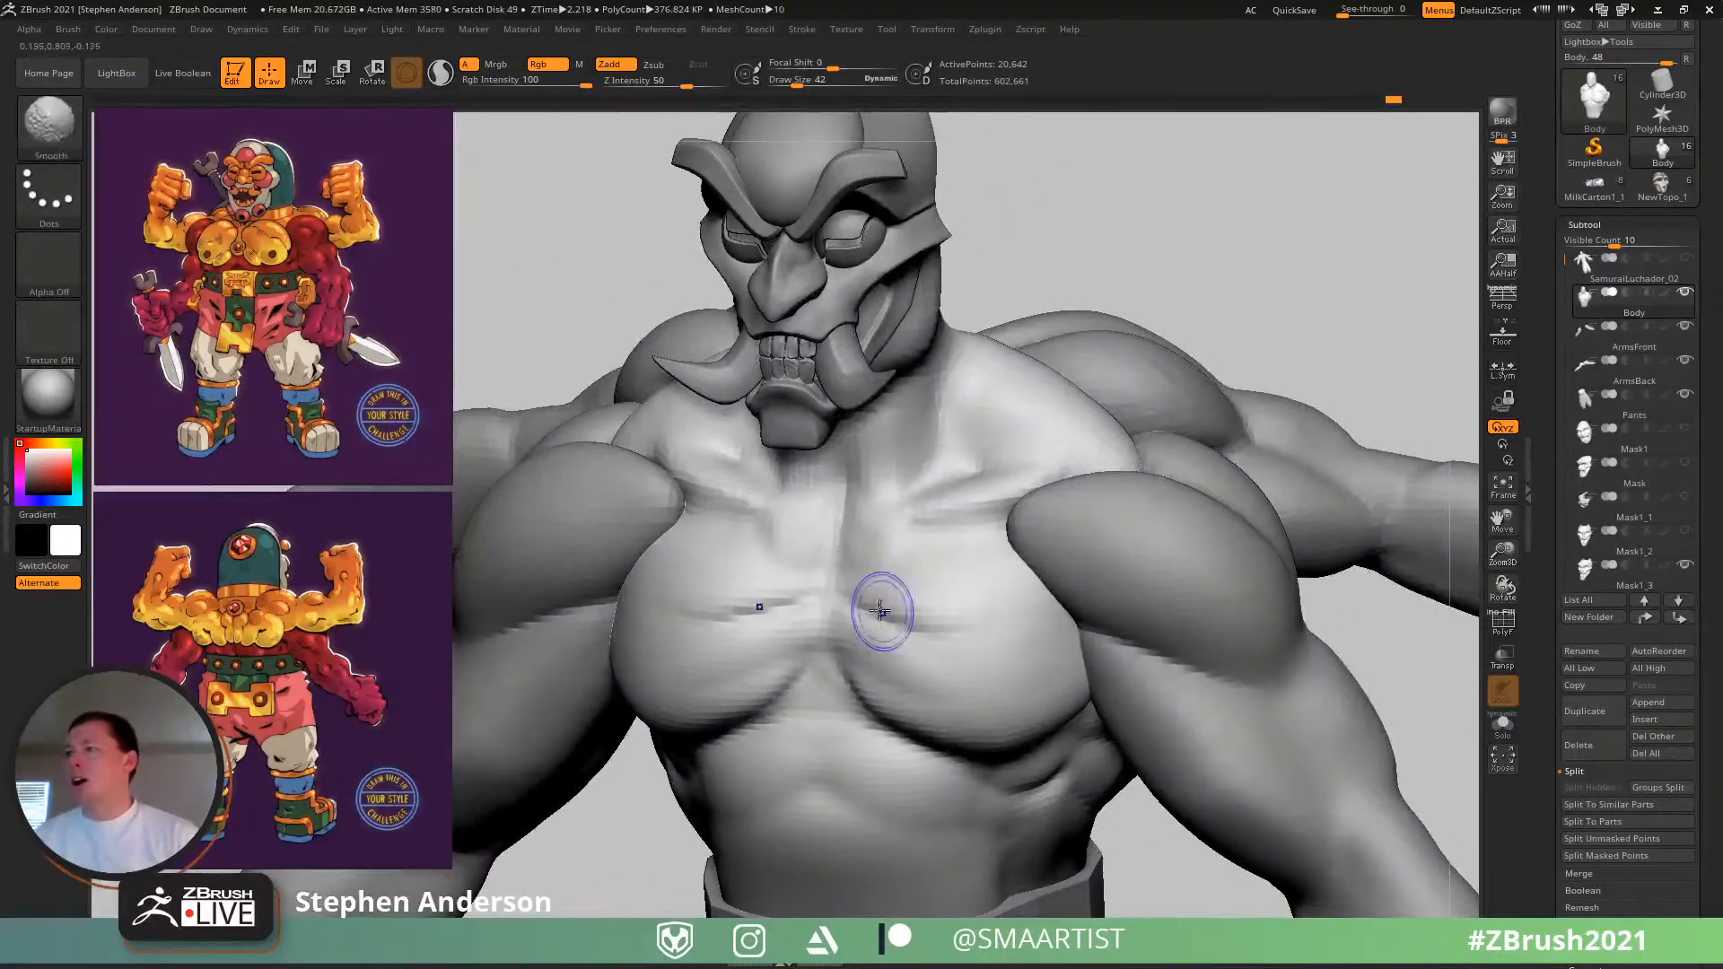
- Try carving lower abdominal creases just above the waistband with the DamStandard brush, and undo them
mouse_move(966, 661)
ctrl+right_down()
mouse_move(938, 593)
mouse_move(902, 655)
ctrl+right_up()
mouse_move(902, 655)
ctrl+right_down()
mouse_move(895, 619)
mouse_move(907, 670)
mouse_move(897, 652)
ctrl+right_up()
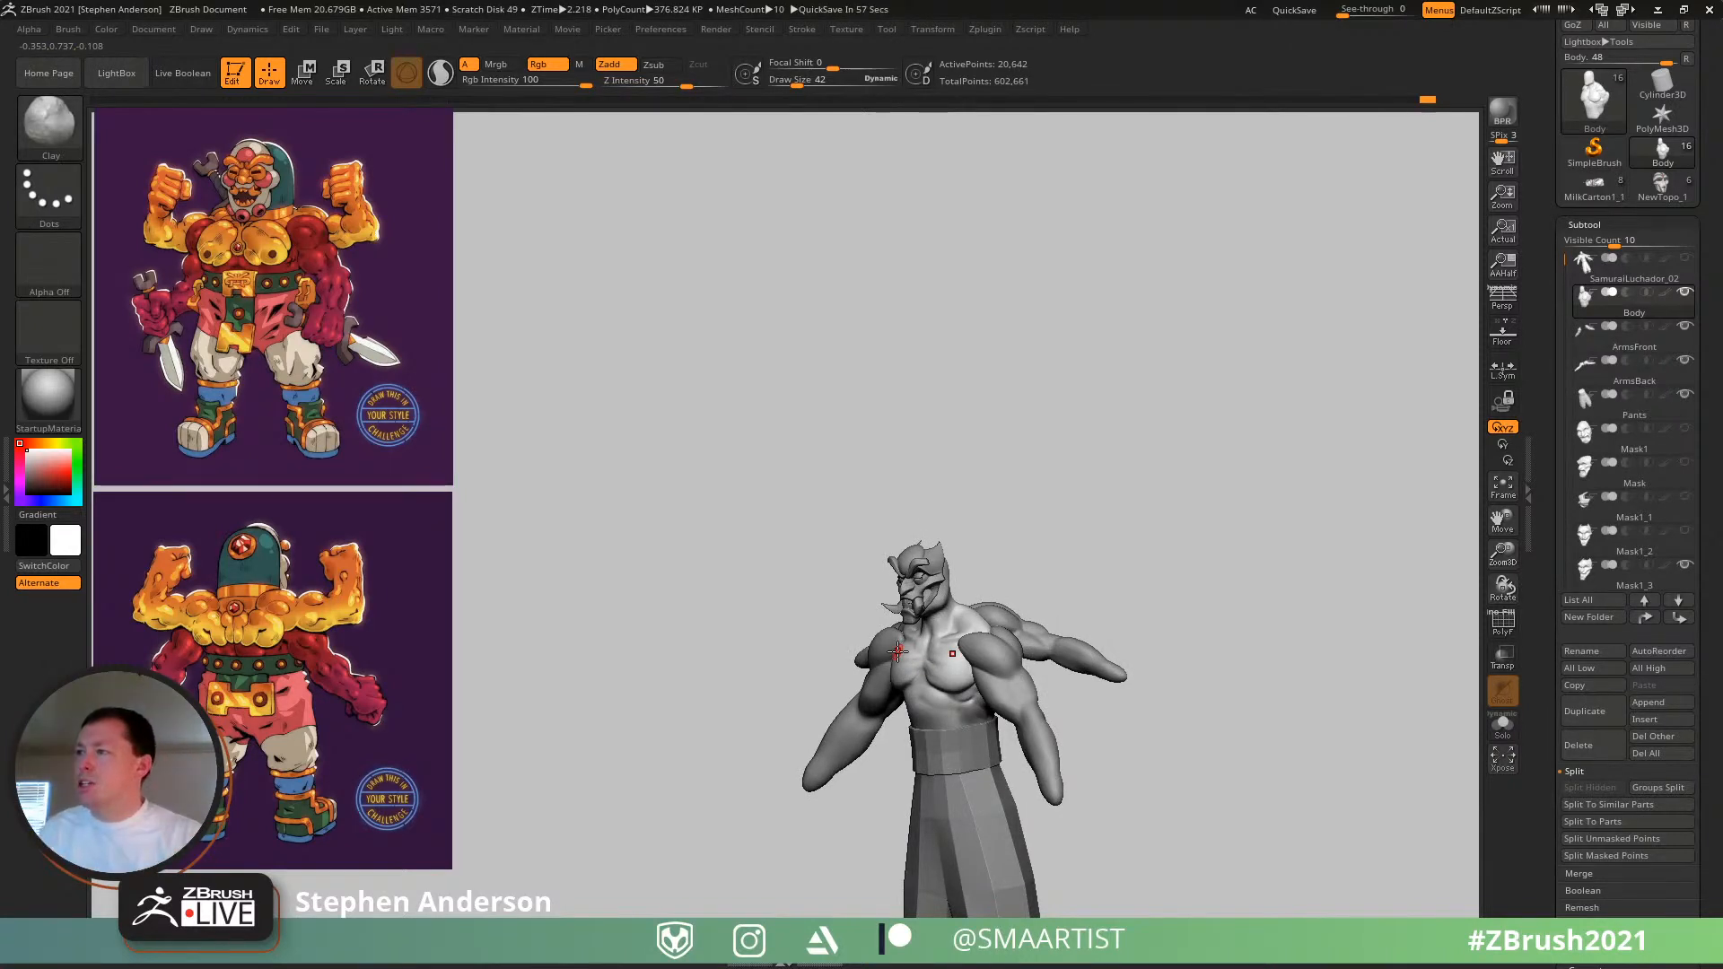
right_drag(1016, 729, 1073, 804)
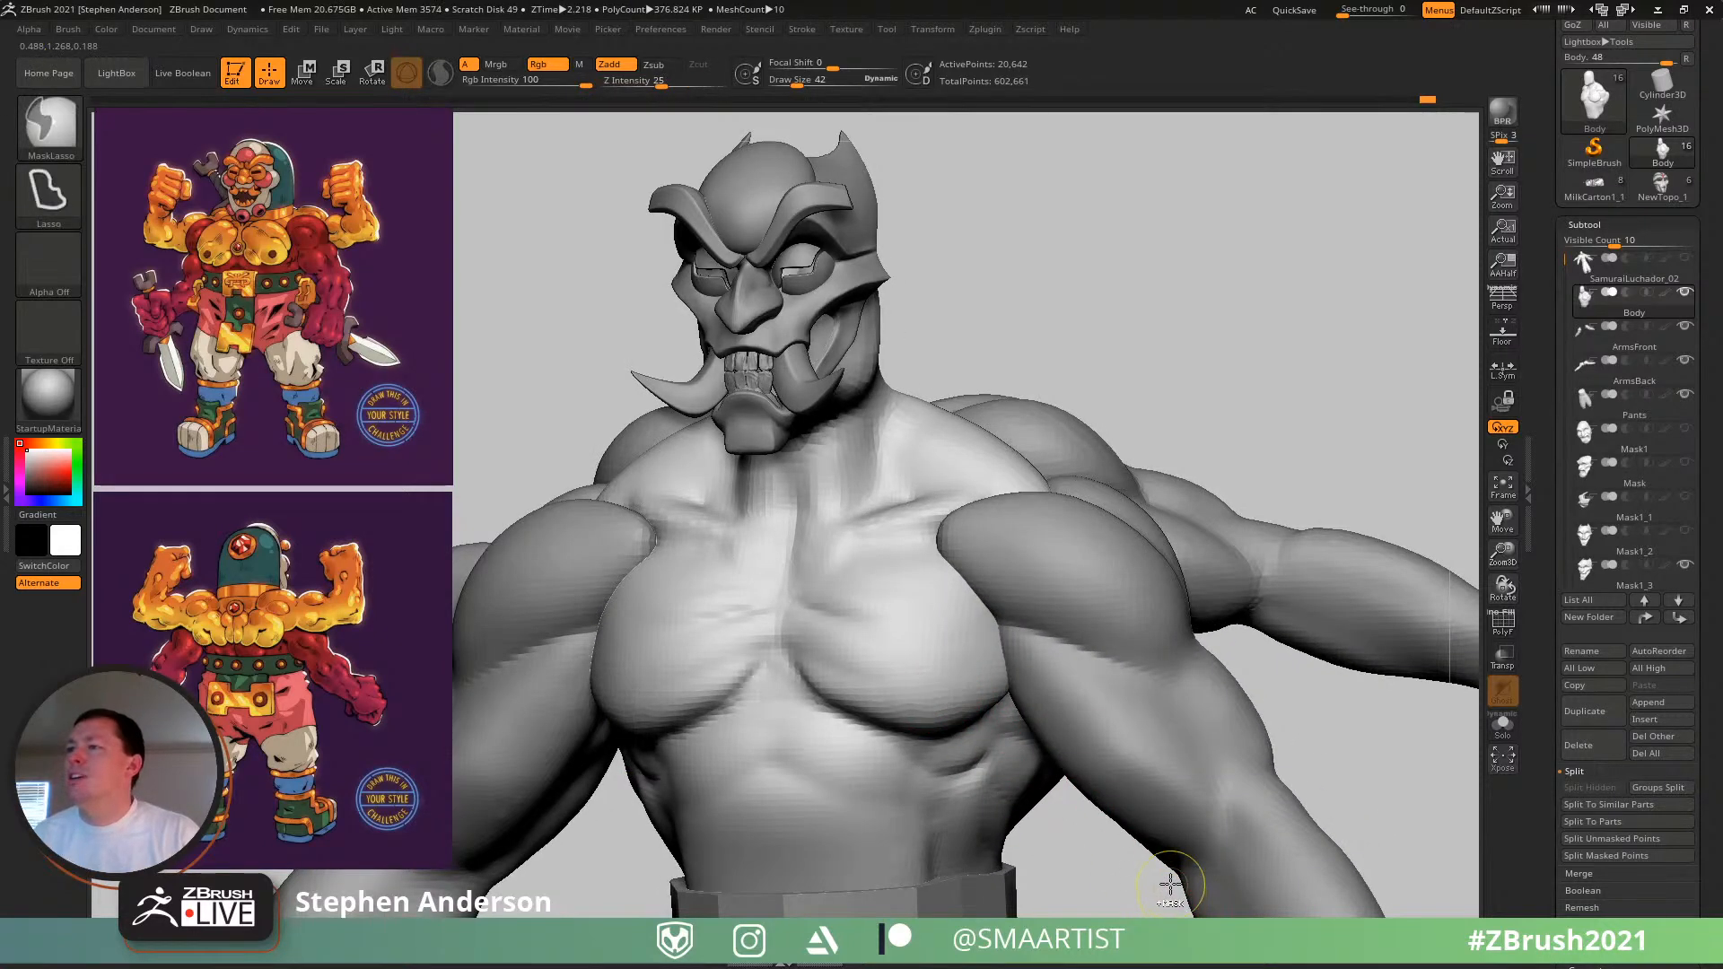
mouse_move(971, 650)
alt+right_down()
mouse_move(969, 535)
mouse_move(991, 575)
mouse_move(977, 609)
alt+right_up()
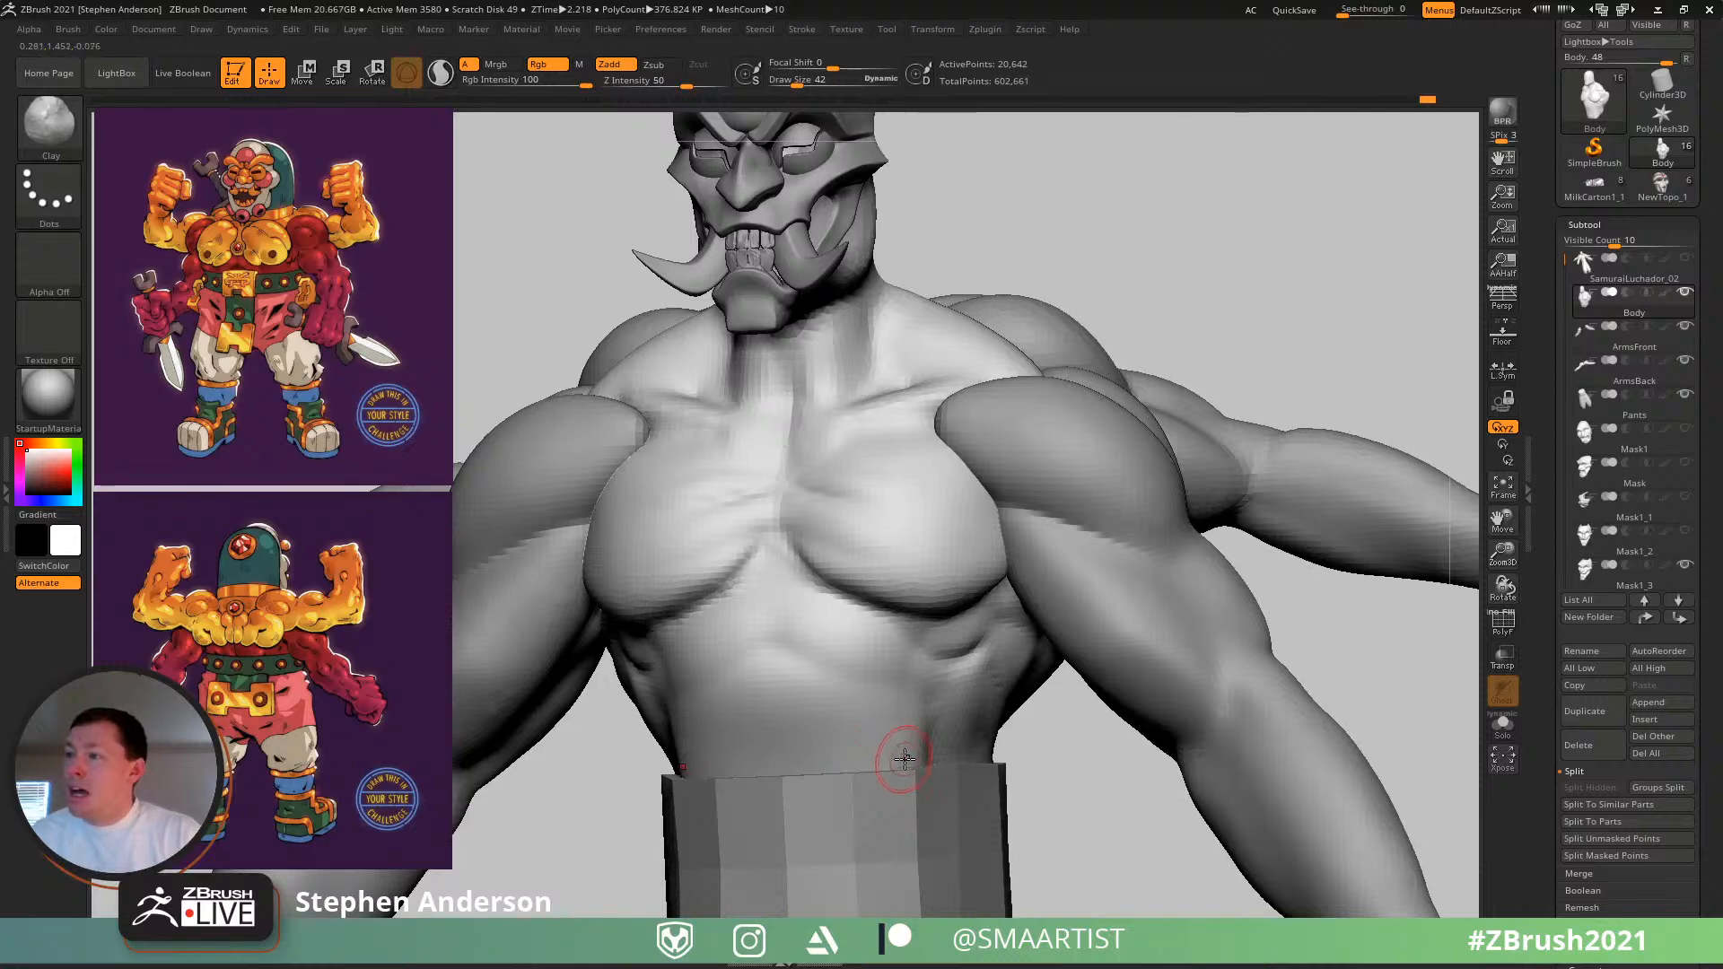
key(b)
key(d)
key(s)
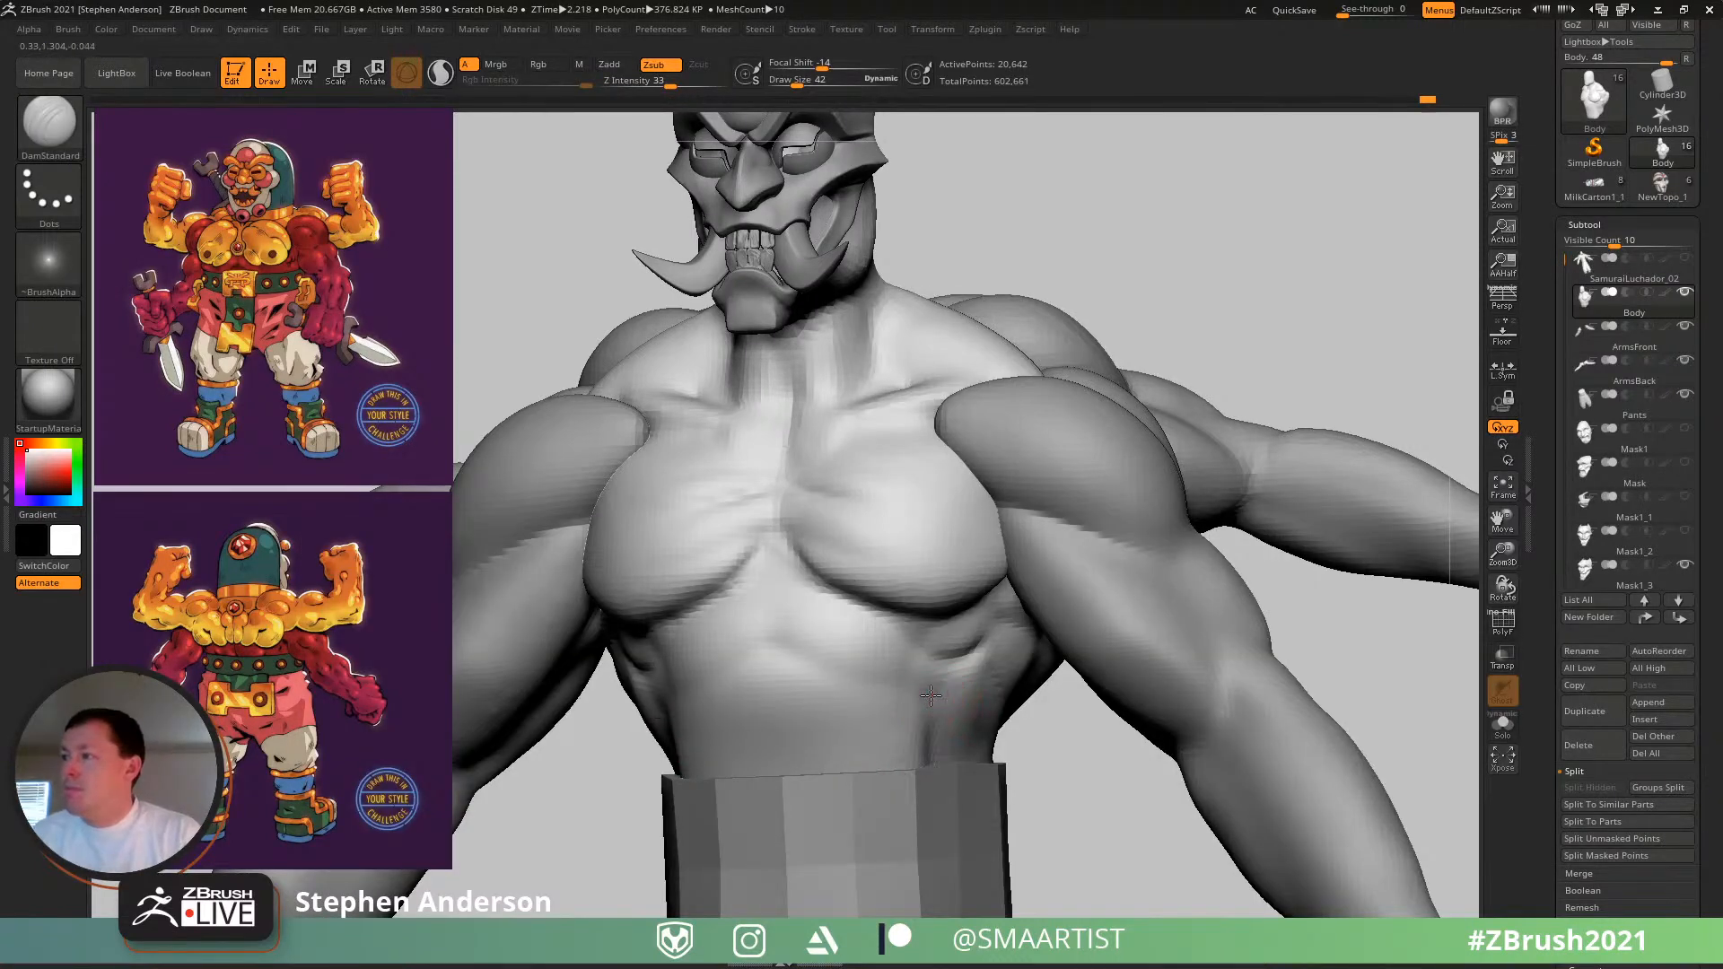
drag(893, 744, 840, 754)
drag(931, 689, 852, 750)
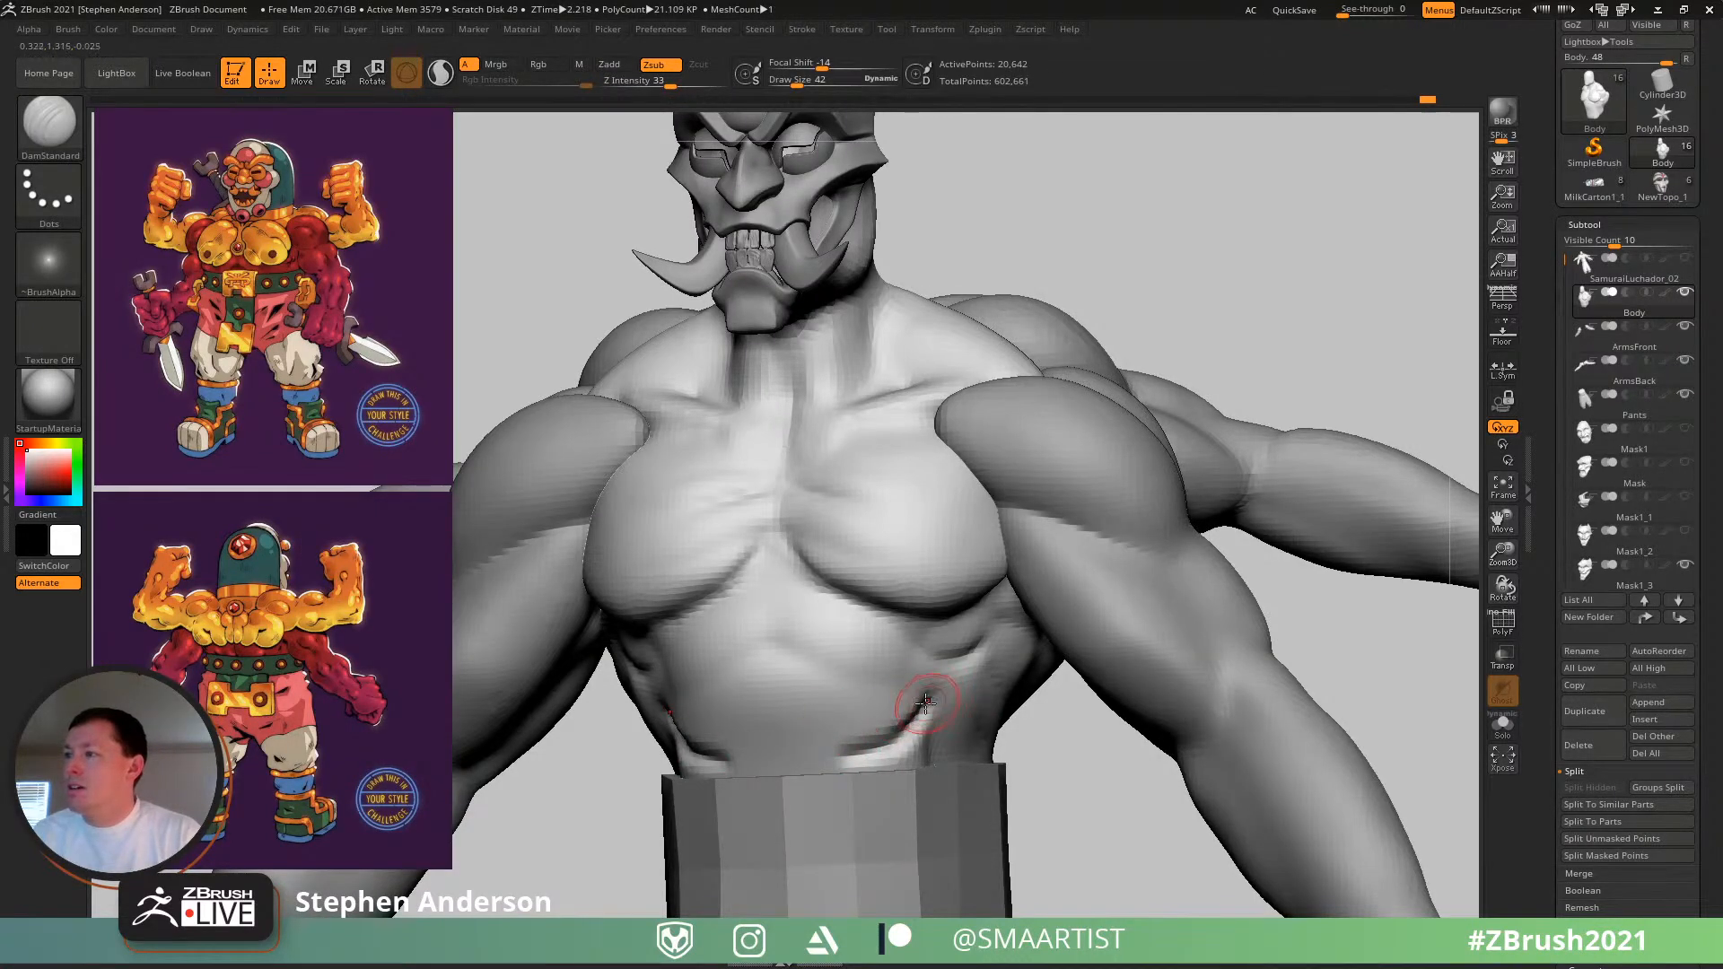
key(shift)
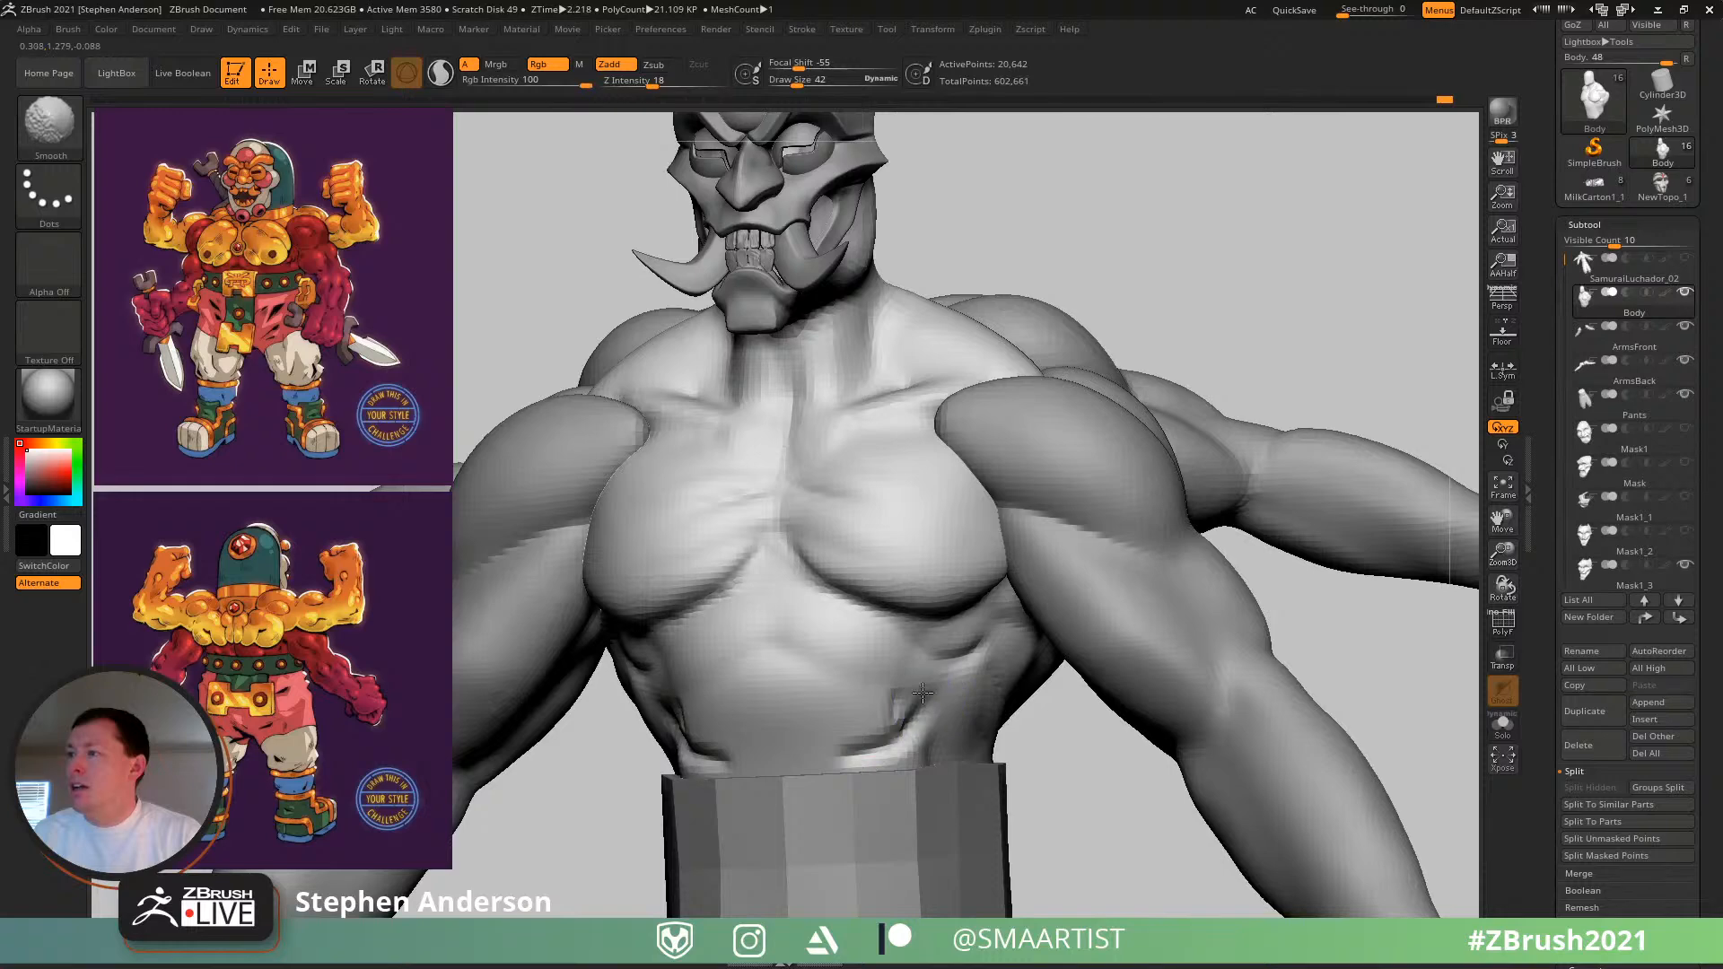
key(ctrl+z)
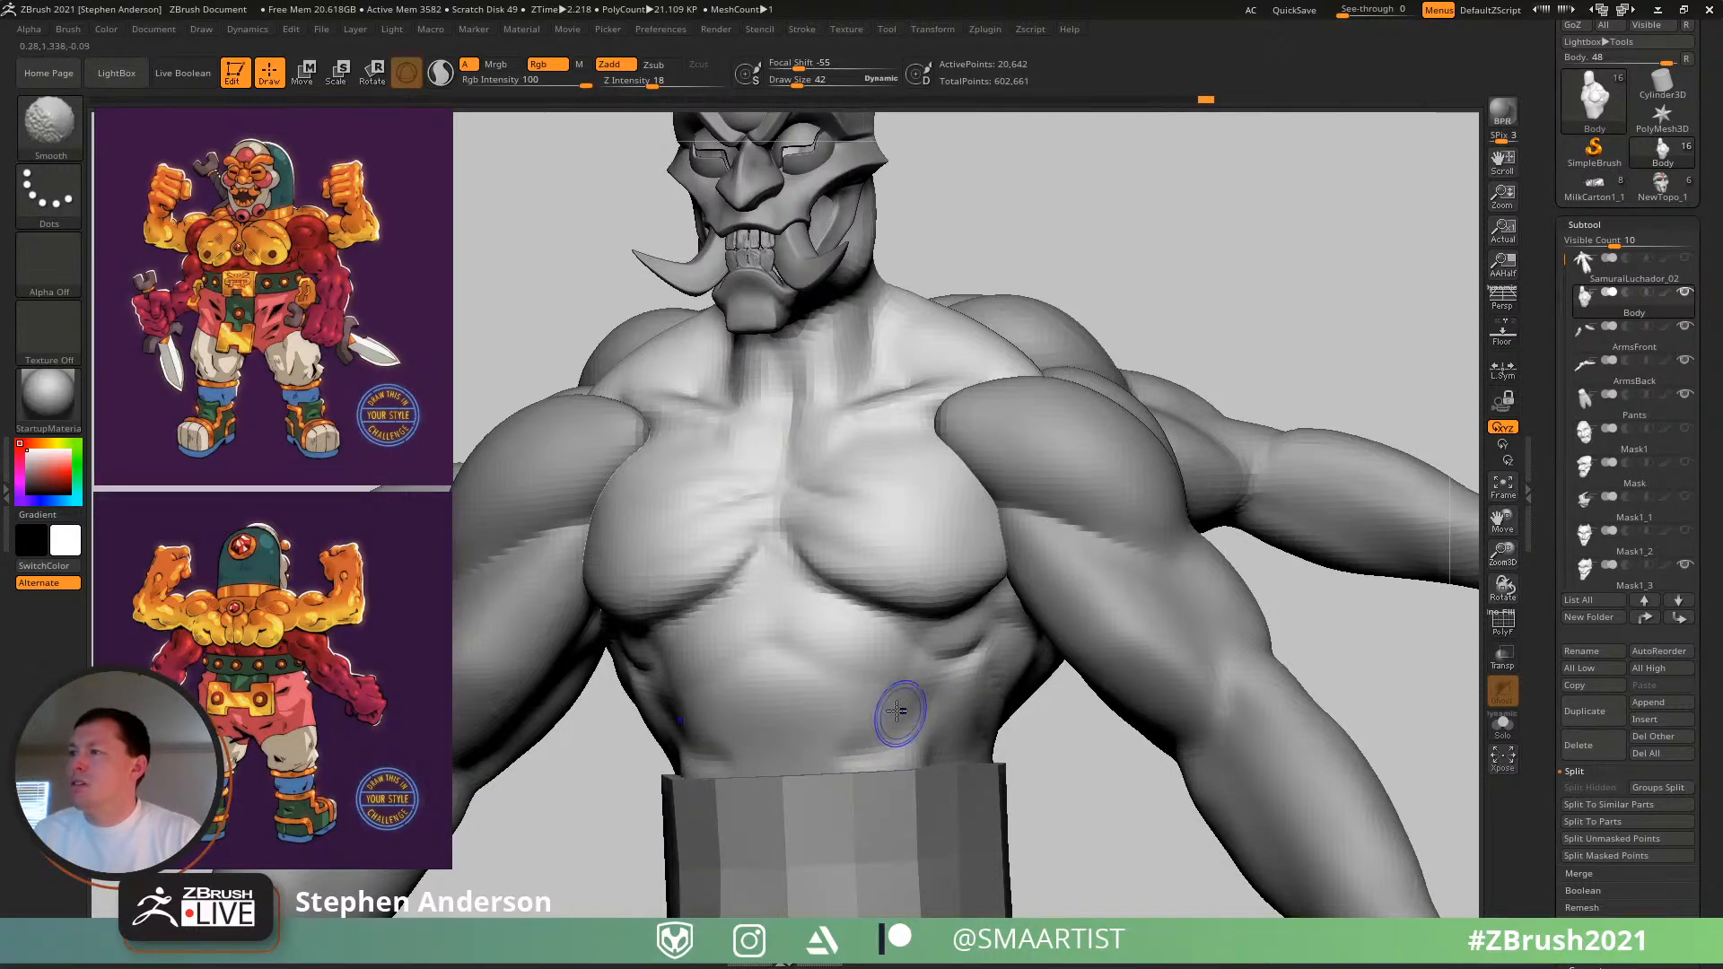
- Smooth the lower abdomen and carve a short crease just above the waistband with the DamStandard brush
shift+drag(922, 710, 886, 711)
mouse_move(939, 722)
ctrl+right_down()
mouse_move(882, 695)
mouse_move(946, 697)
mouse_move(907, 694)
ctrl+right_up()
mouse_move(906, 695)
ctrl+right_down()
mouse_move(874, 749)
mouse_move(950, 749)
ctrl+right_up()
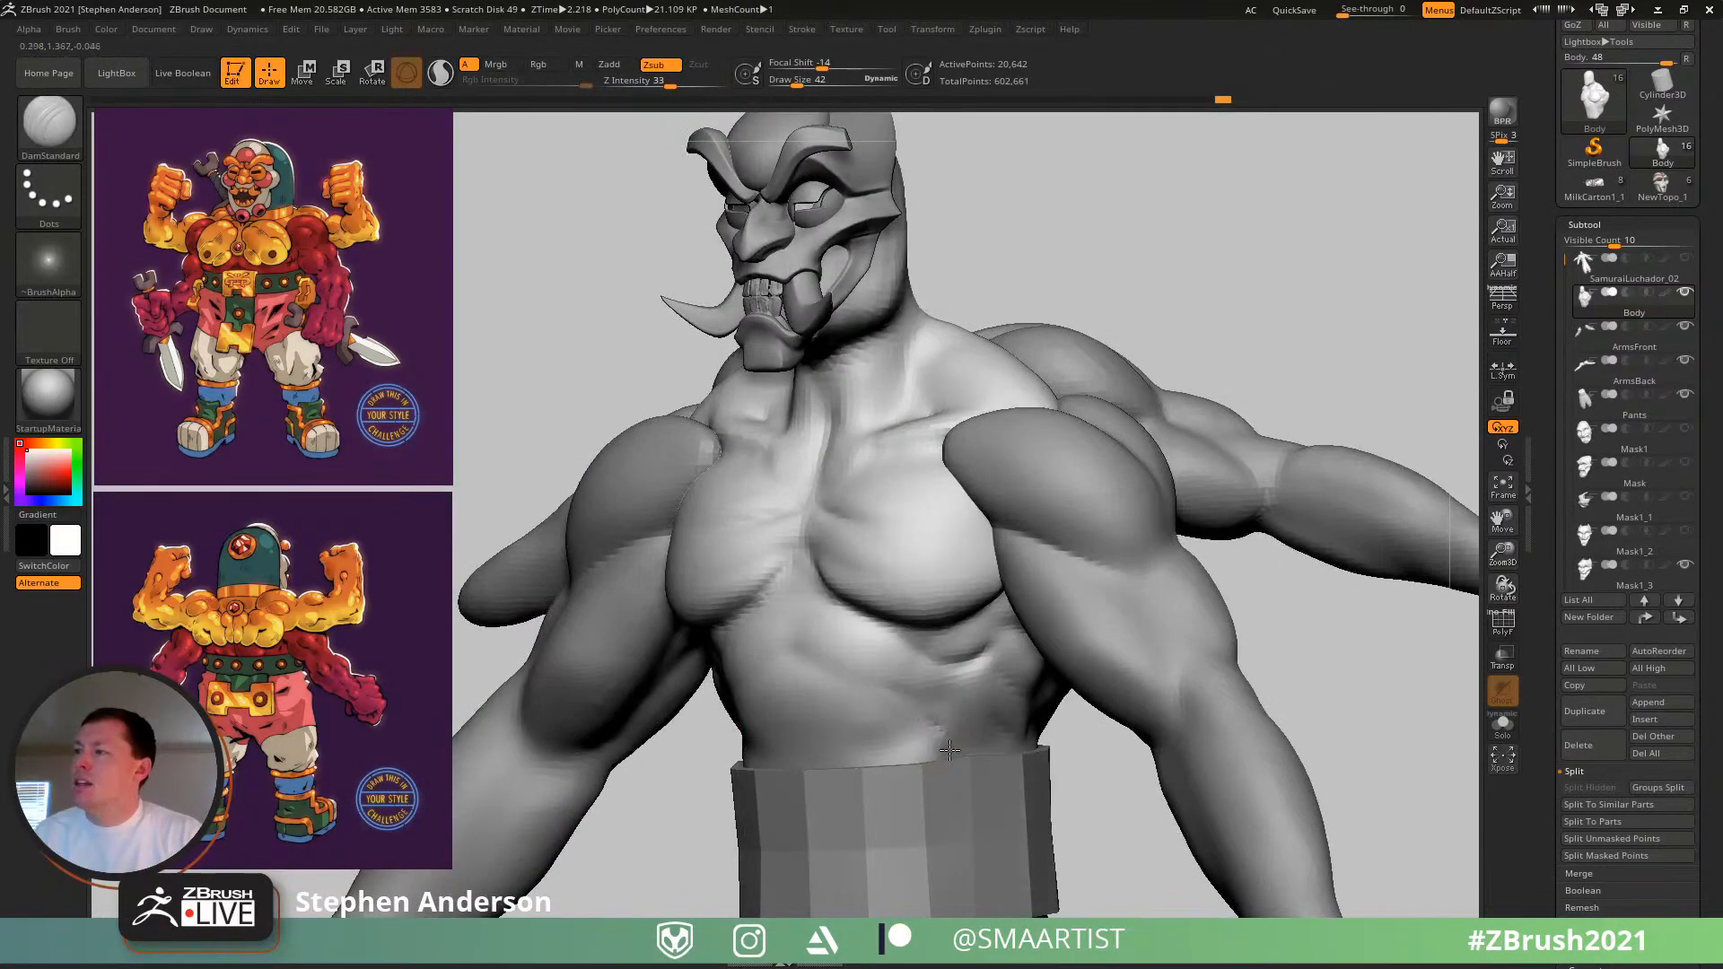
drag(928, 746, 926, 758)
mouse_move(926, 758)
right_down()
mouse_move(980, 765)
mouse_move(903, 643)
mouse_move(934, 682)
mouse_move(907, 661)
right_up()
- Isolate the body and reshape the side edge of the lower abdomen with the Move brush
click(1508, 738)
key(b)
key(m)
key(v)
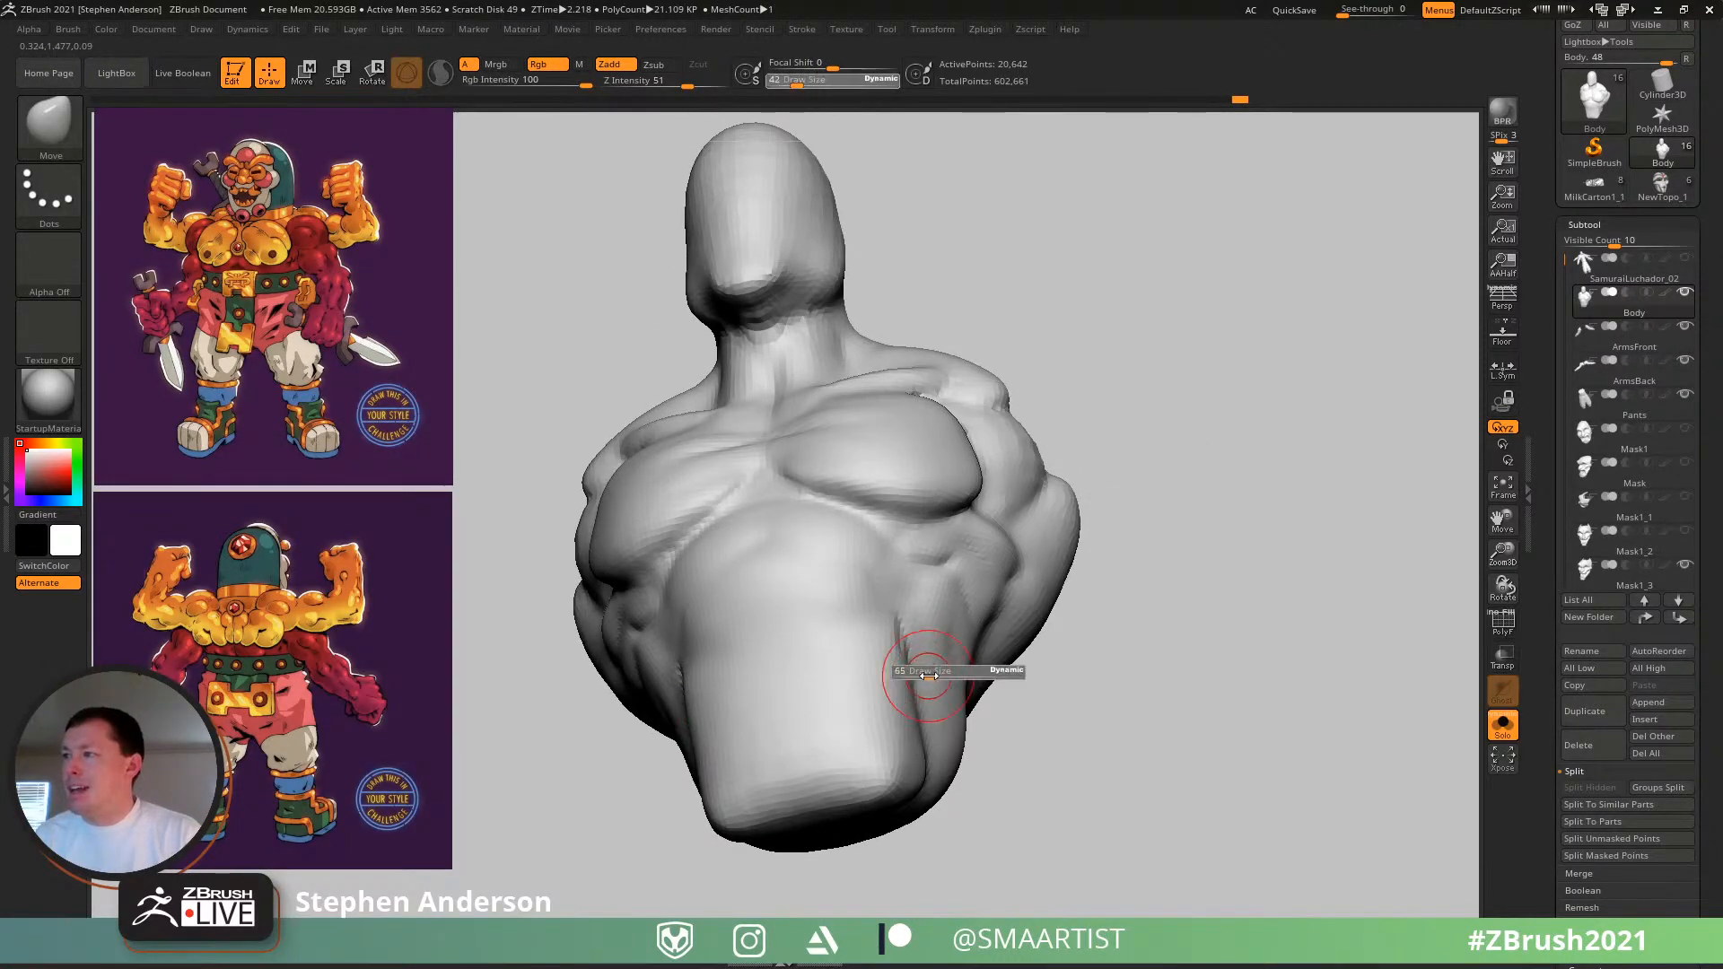
drag(922, 686, 908, 688)
mouse_move(938, 694)
right_down()
mouse_move(950, 738)
mouse_move(933, 734)
right_up()
mouse_move(914, 692)
mouse_down()
mouse_move(879, 645)
mouse_move(900, 646)
mouse_move(852, 639)
mouse_up()
- Build up the upper abdomen below the sternum with the Clay brush at size 86 and smooth it
key(s)
mouse_move(857, 635)
right_down()
mouse_move(871, 558)
mouse_move(877, 589)
right_up()
key(b)
key(c)
key(l)
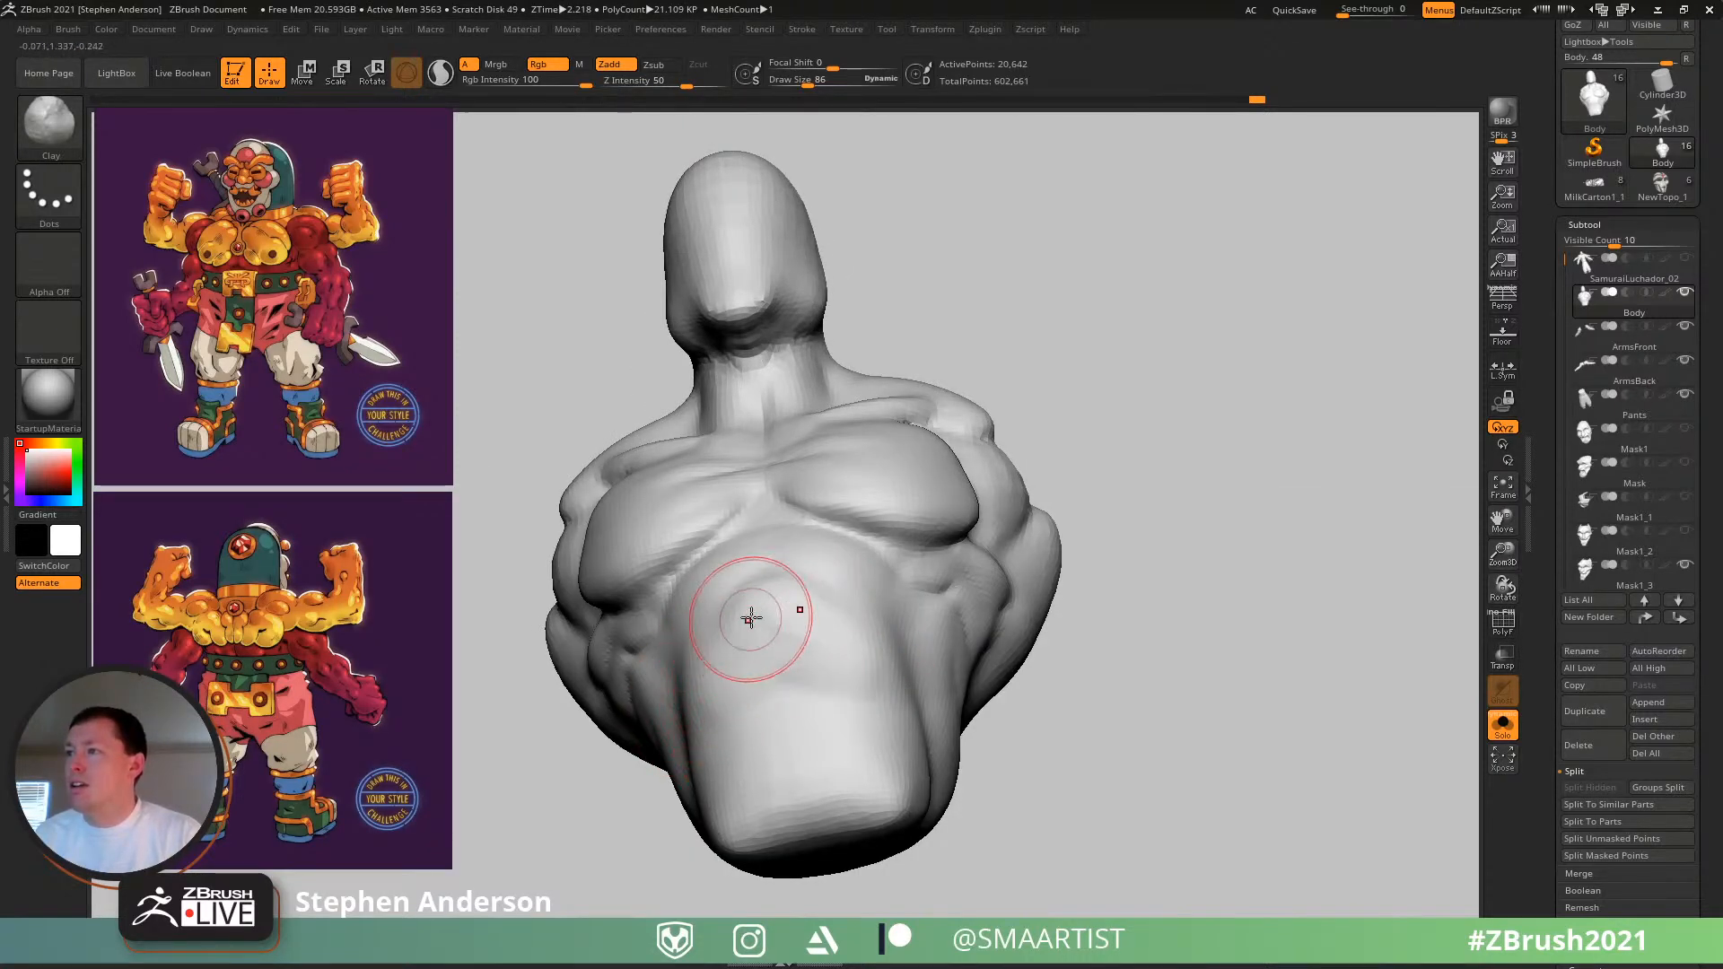
shift+drag(751, 618, 723, 677)
- Build up the oblique along the lower side of the waist and smooth its transition into the abdomen
mouse_move(811, 656)
right_down()
mouse_move(925, 673)
mouse_move(938, 695)
right_up()
mouse_move(635, 722)
alt+right_down()
mouse_move(774, 654)
mouse_move(750, 619)
alt+right_up()
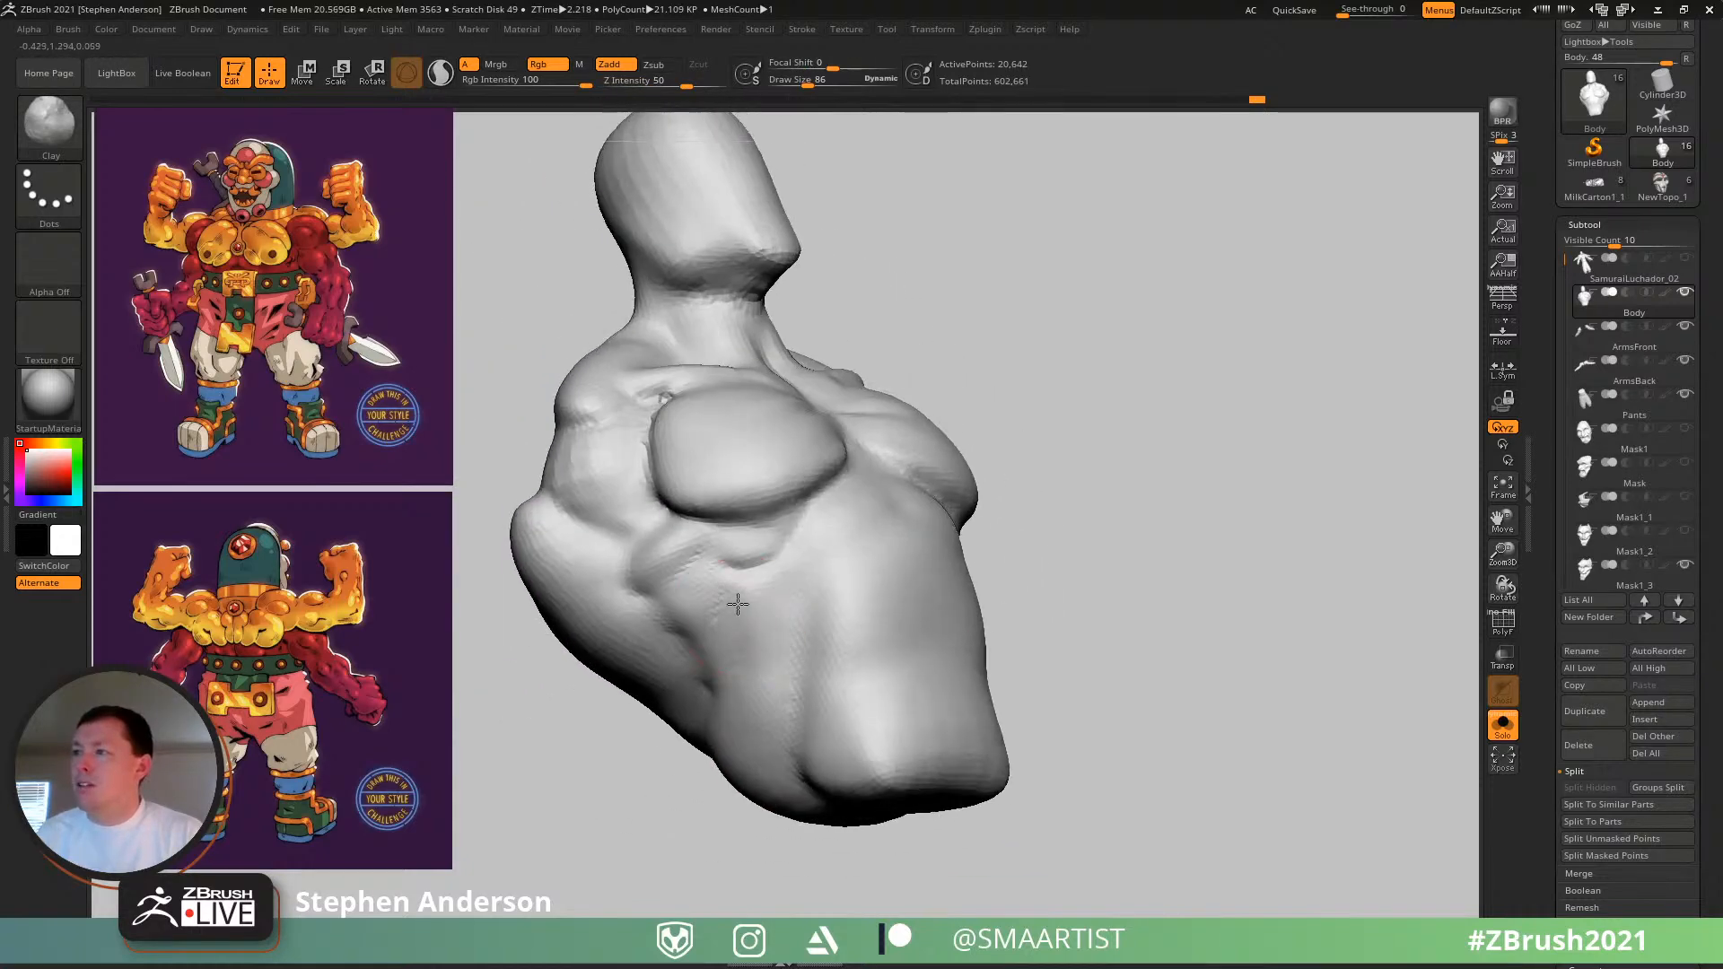
drag(737, 749, 778, 729)
mouse_move(758, 779)
right_down()
mouse_move(675, 754)
mouse_move(729, 742)
right_up()
shift+drag(772, 738, 778, 723)
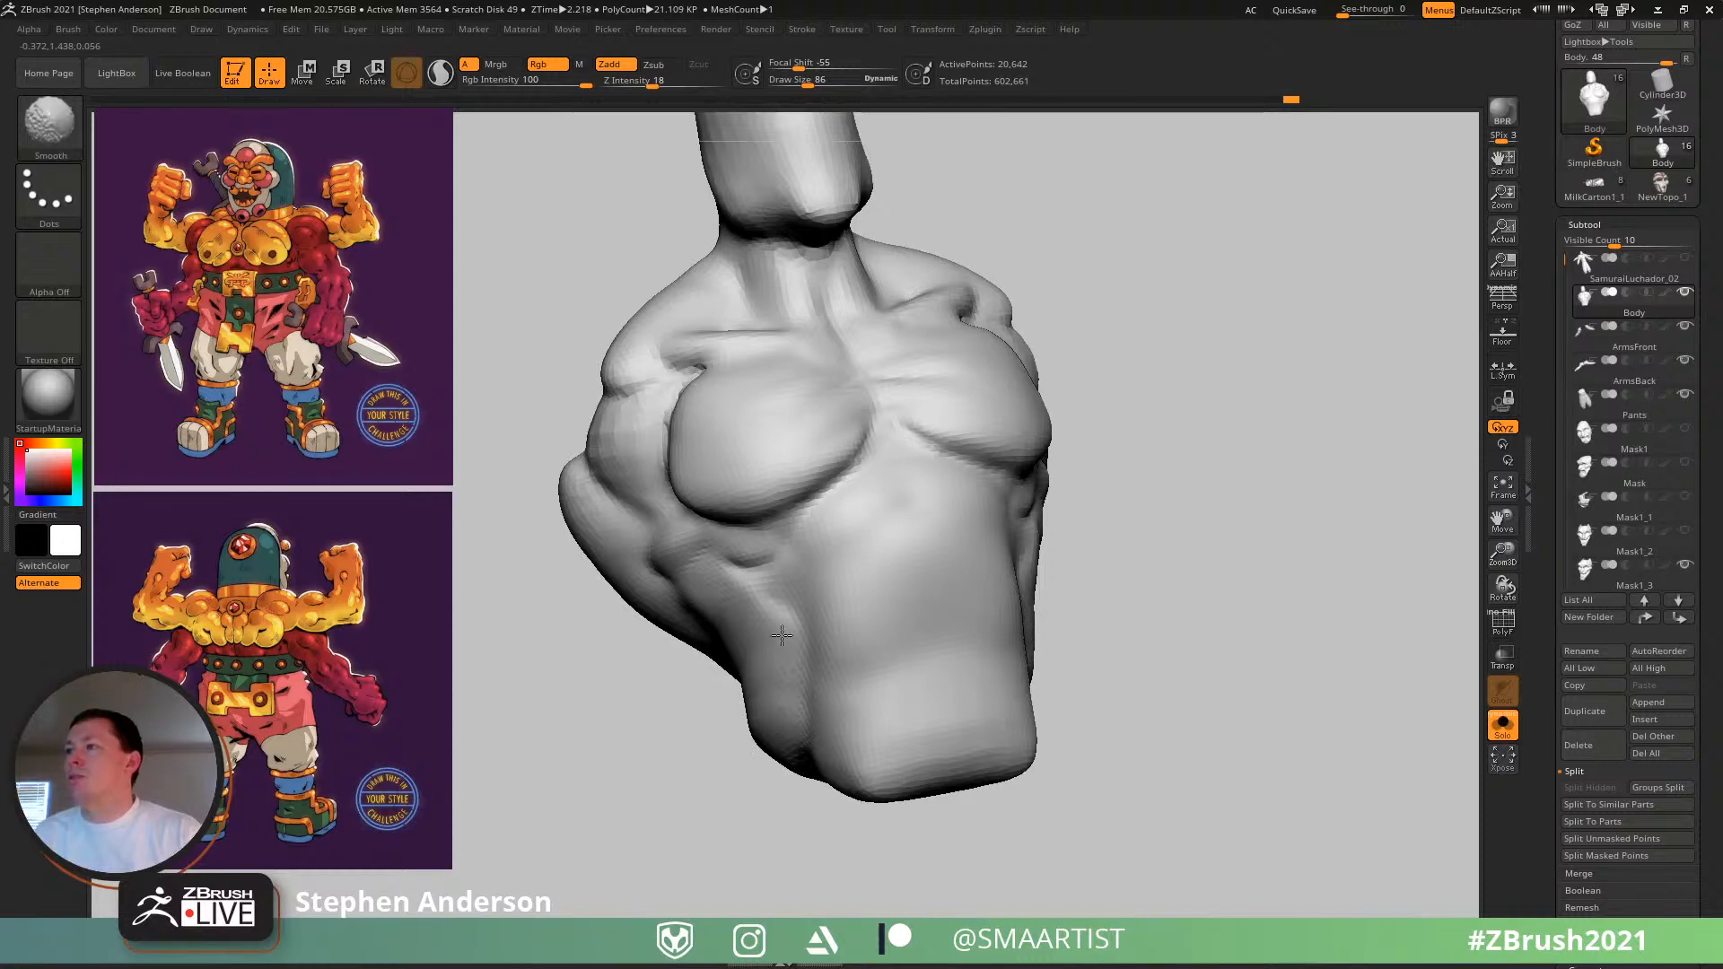
right_drag(782, 636, 838, 627)
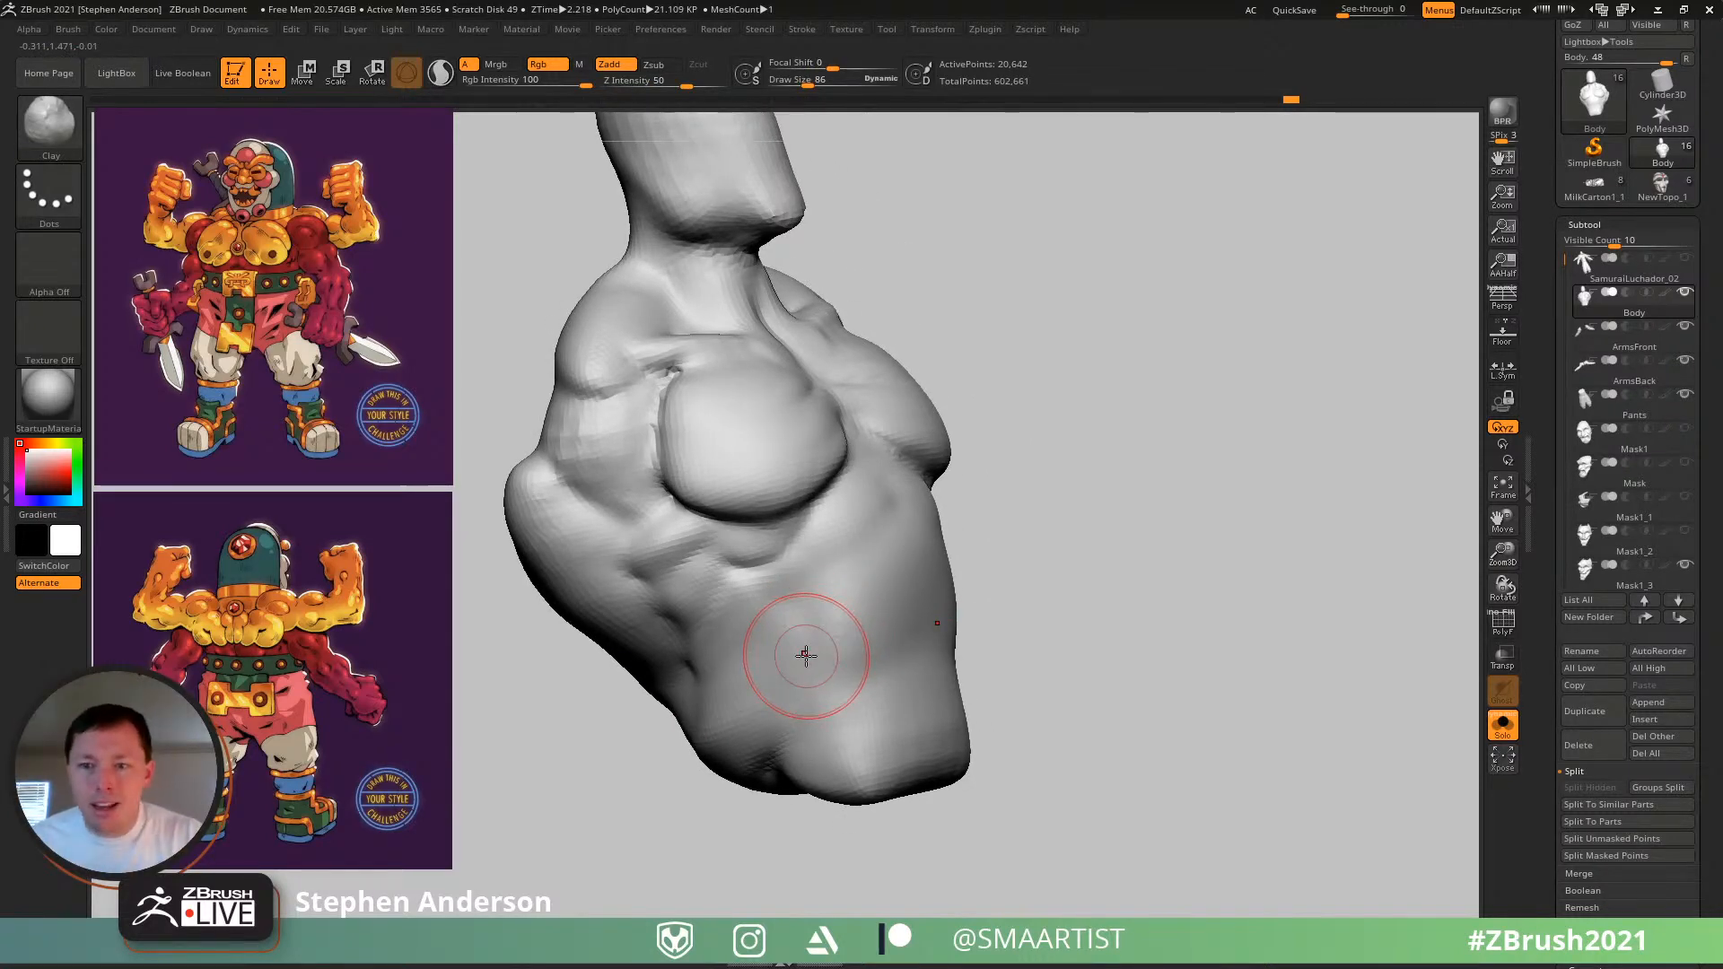
right_drag(823, 643, 861, 619)
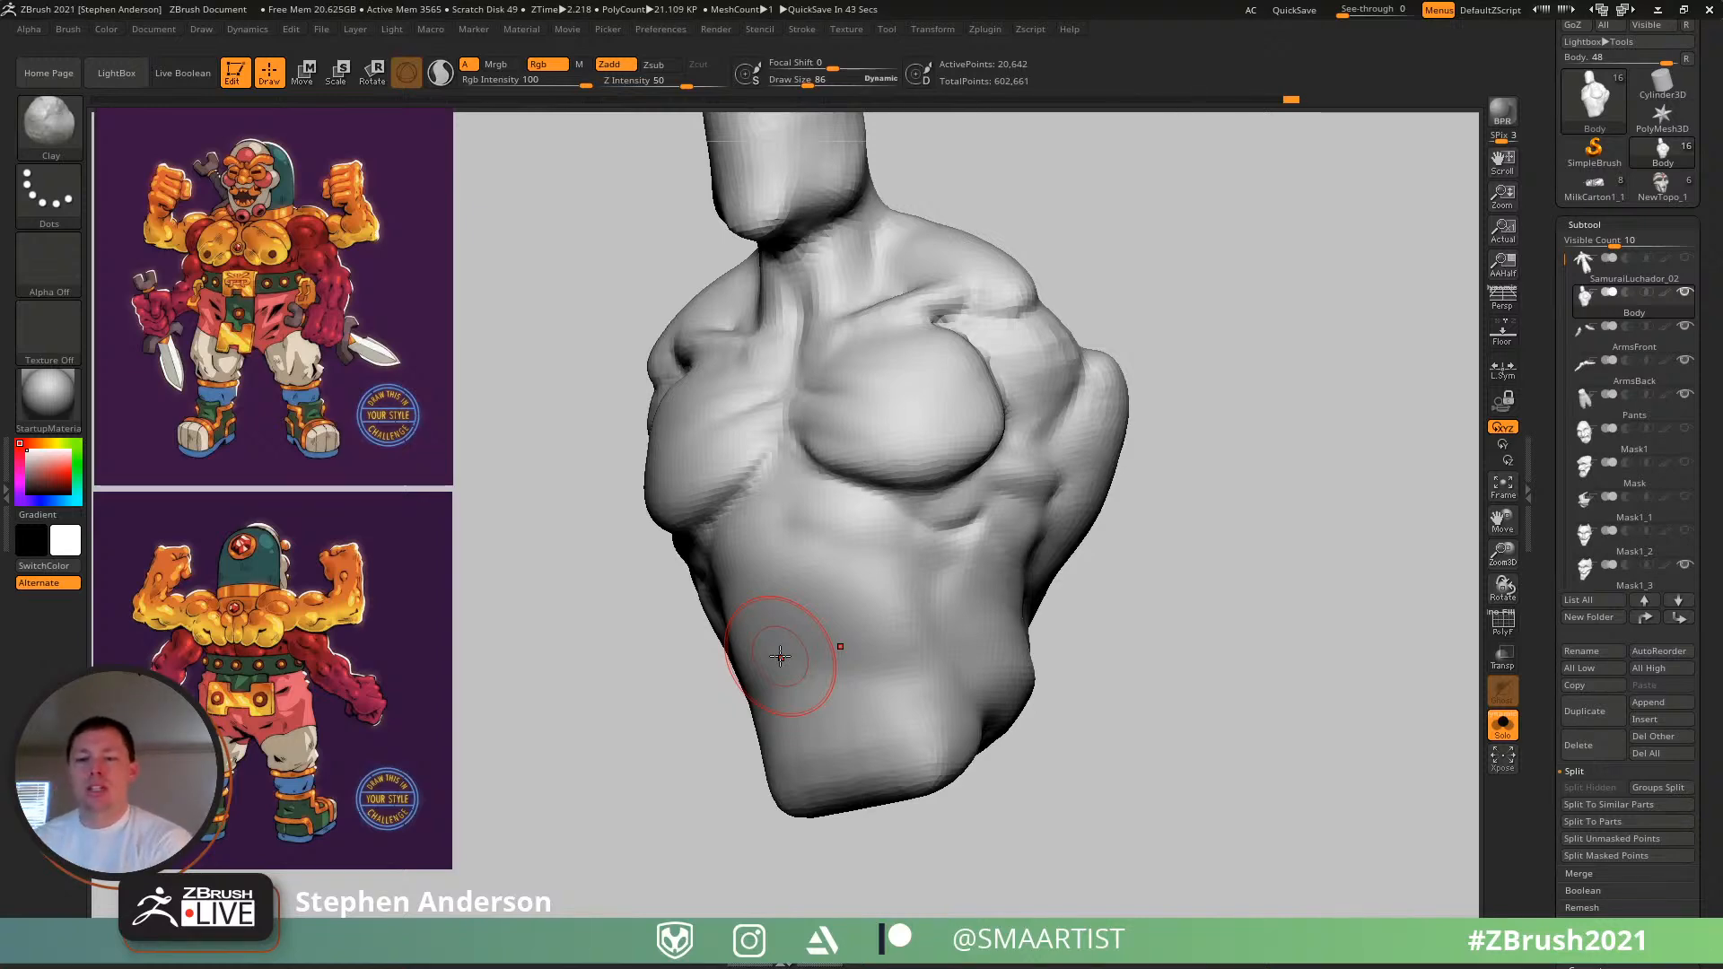
- Switch to the NewTopo_1 mask model and examine its sculpted wood-grain surface and wireframe
click(1662, 184)
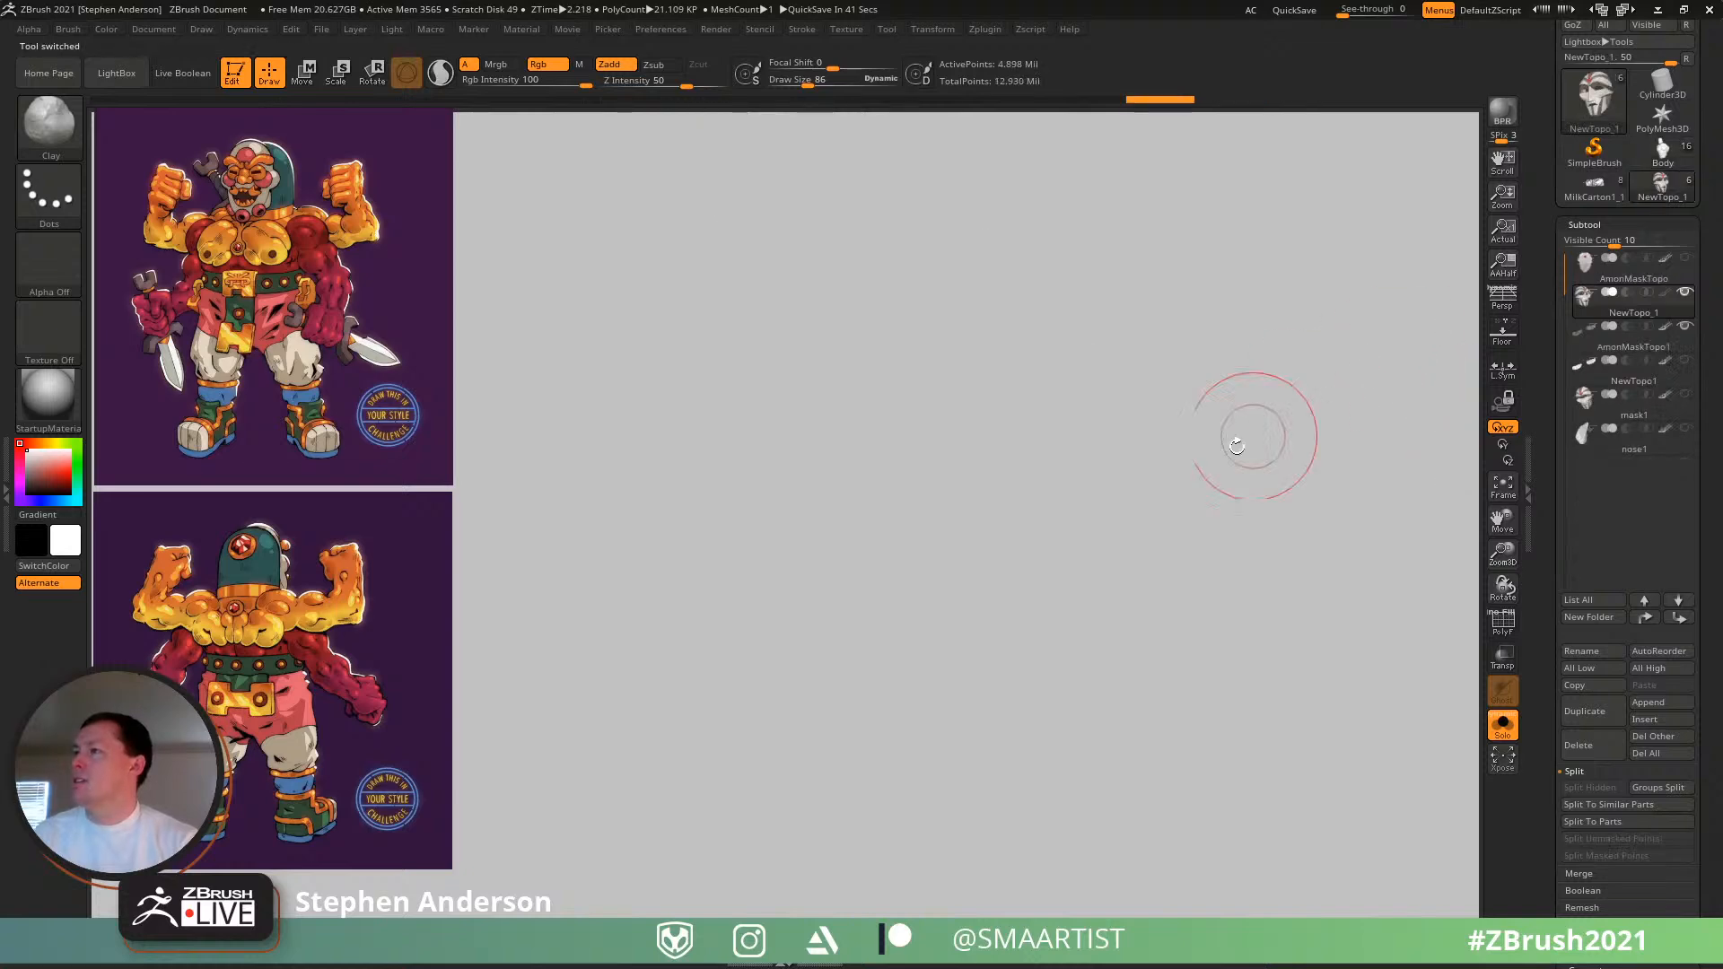
key(f)
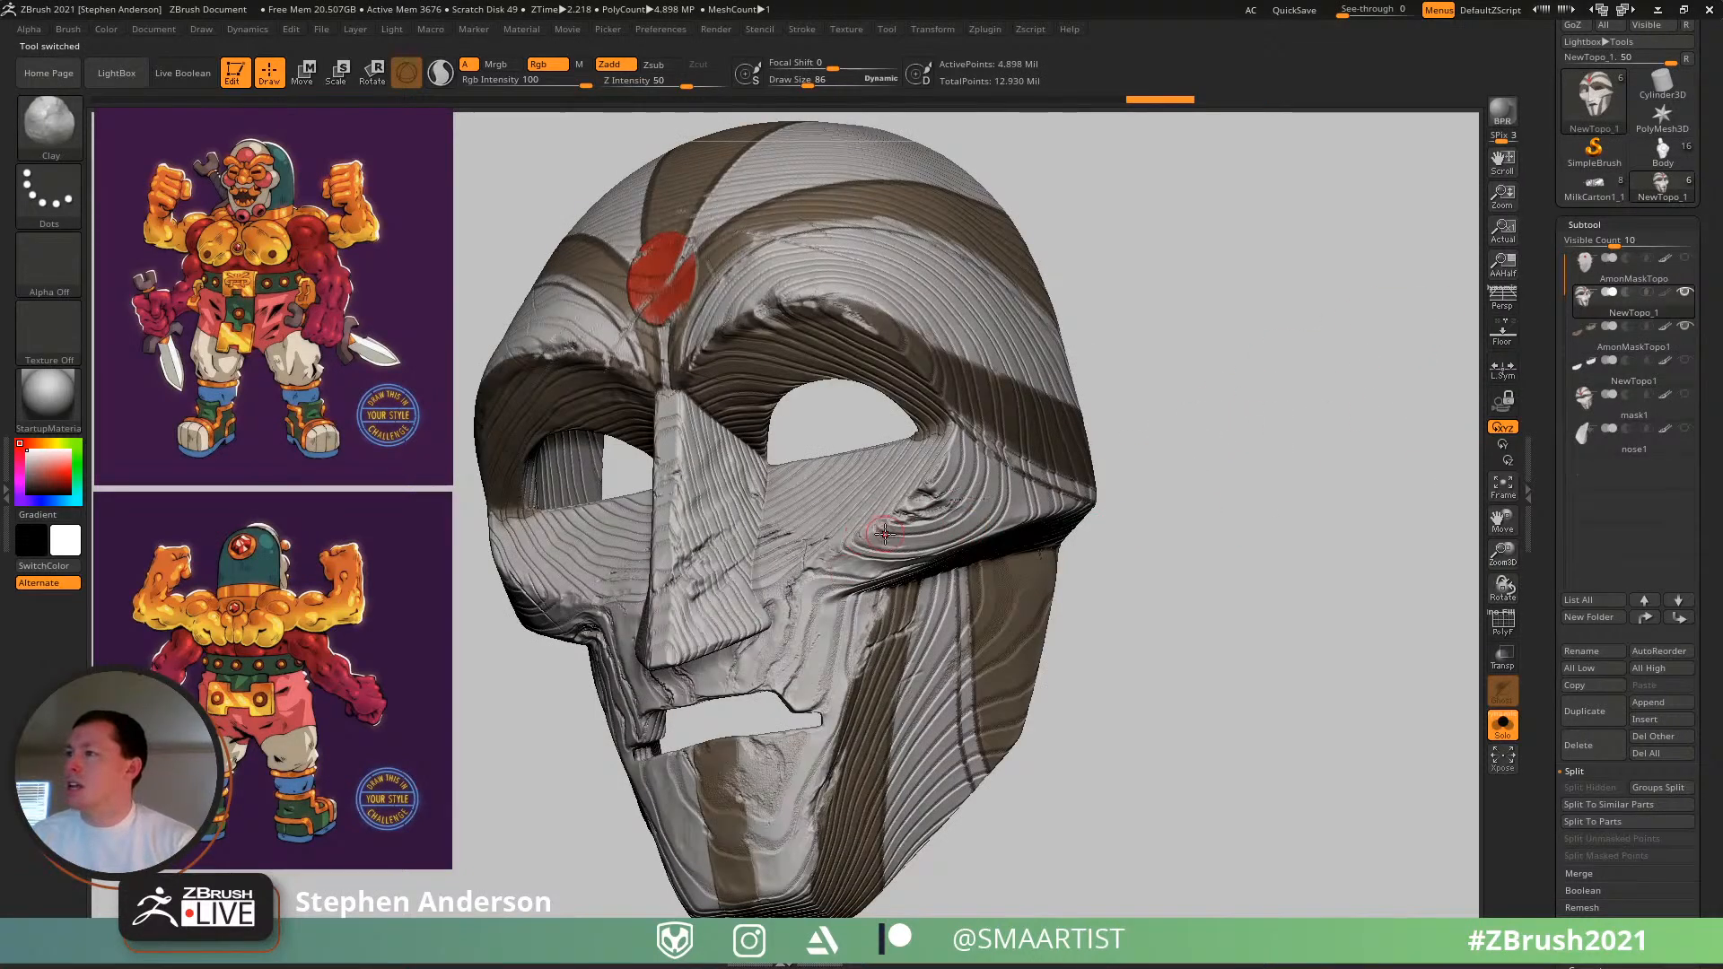
key(shift+f)
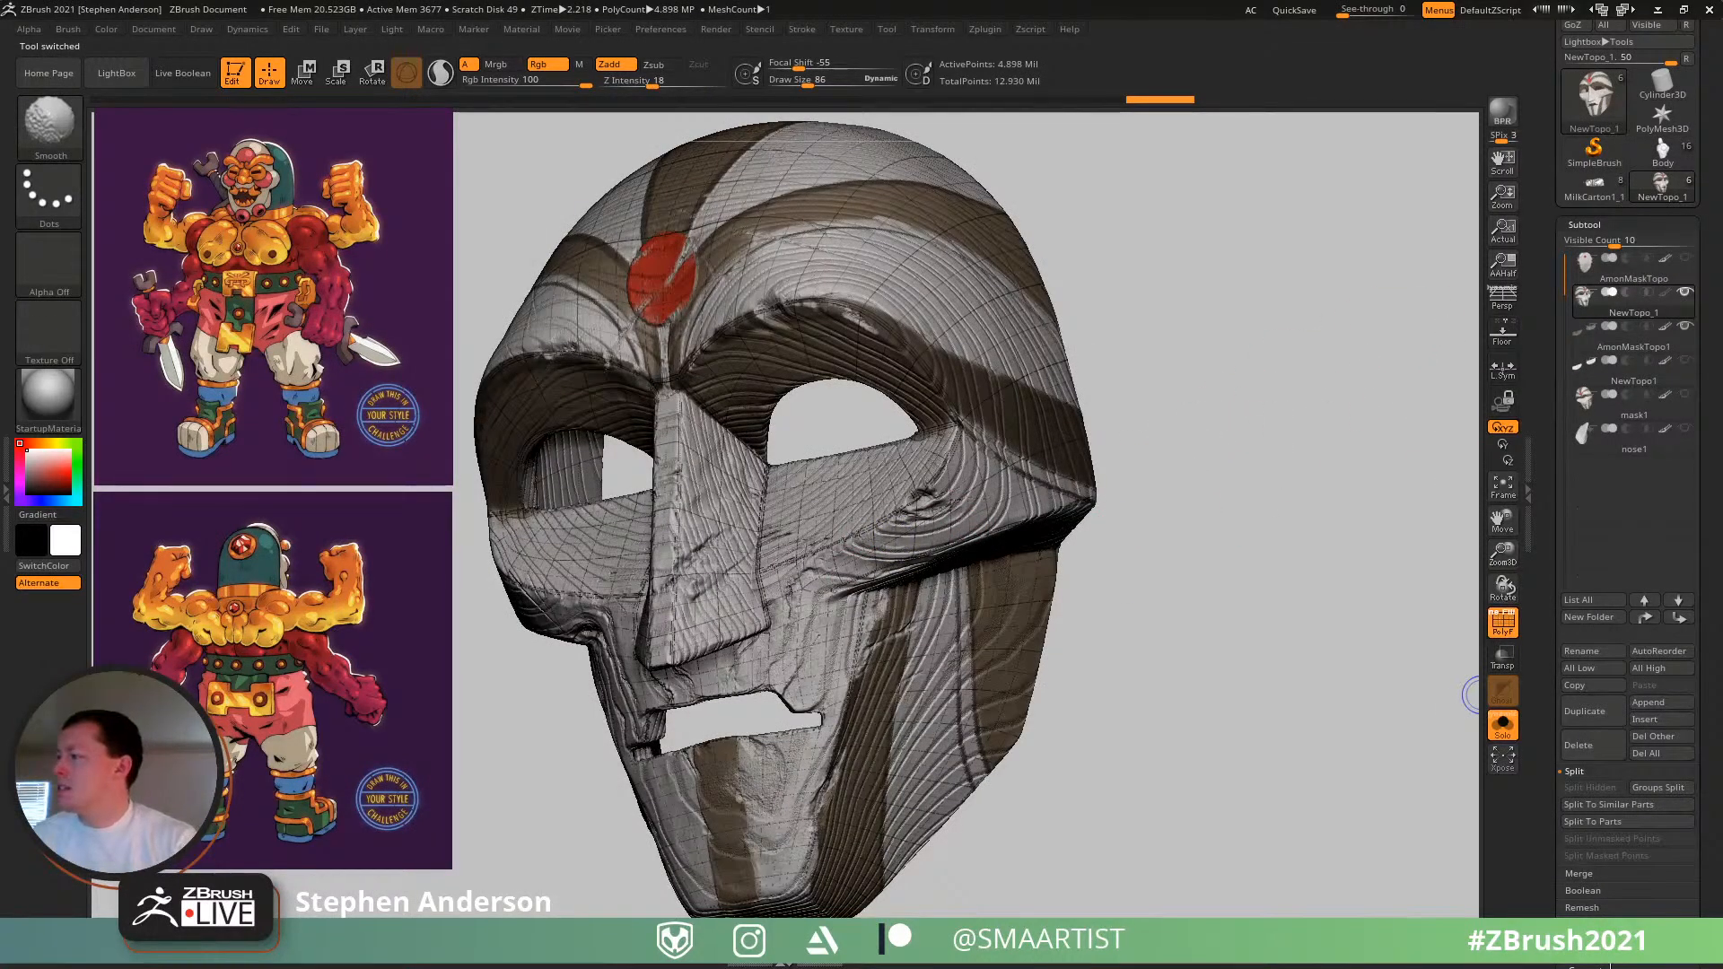
key(shift+f)
scroll(1618, 757, down, 5)
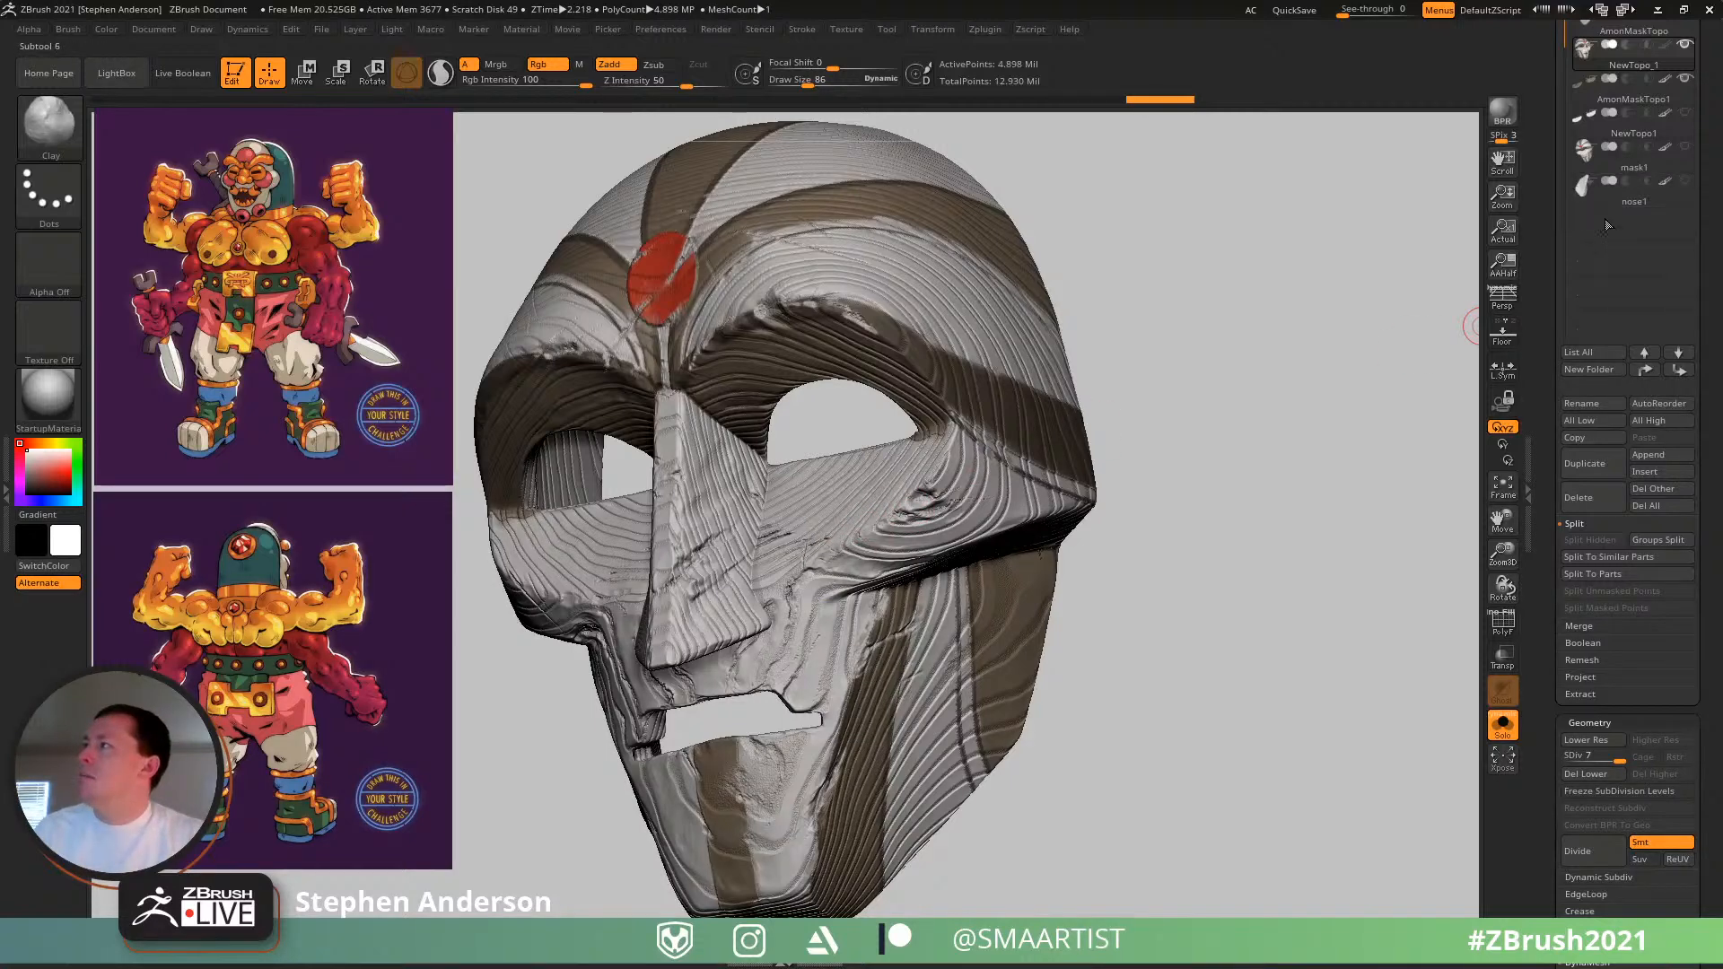
drag(1717, 141, 1717, 475)
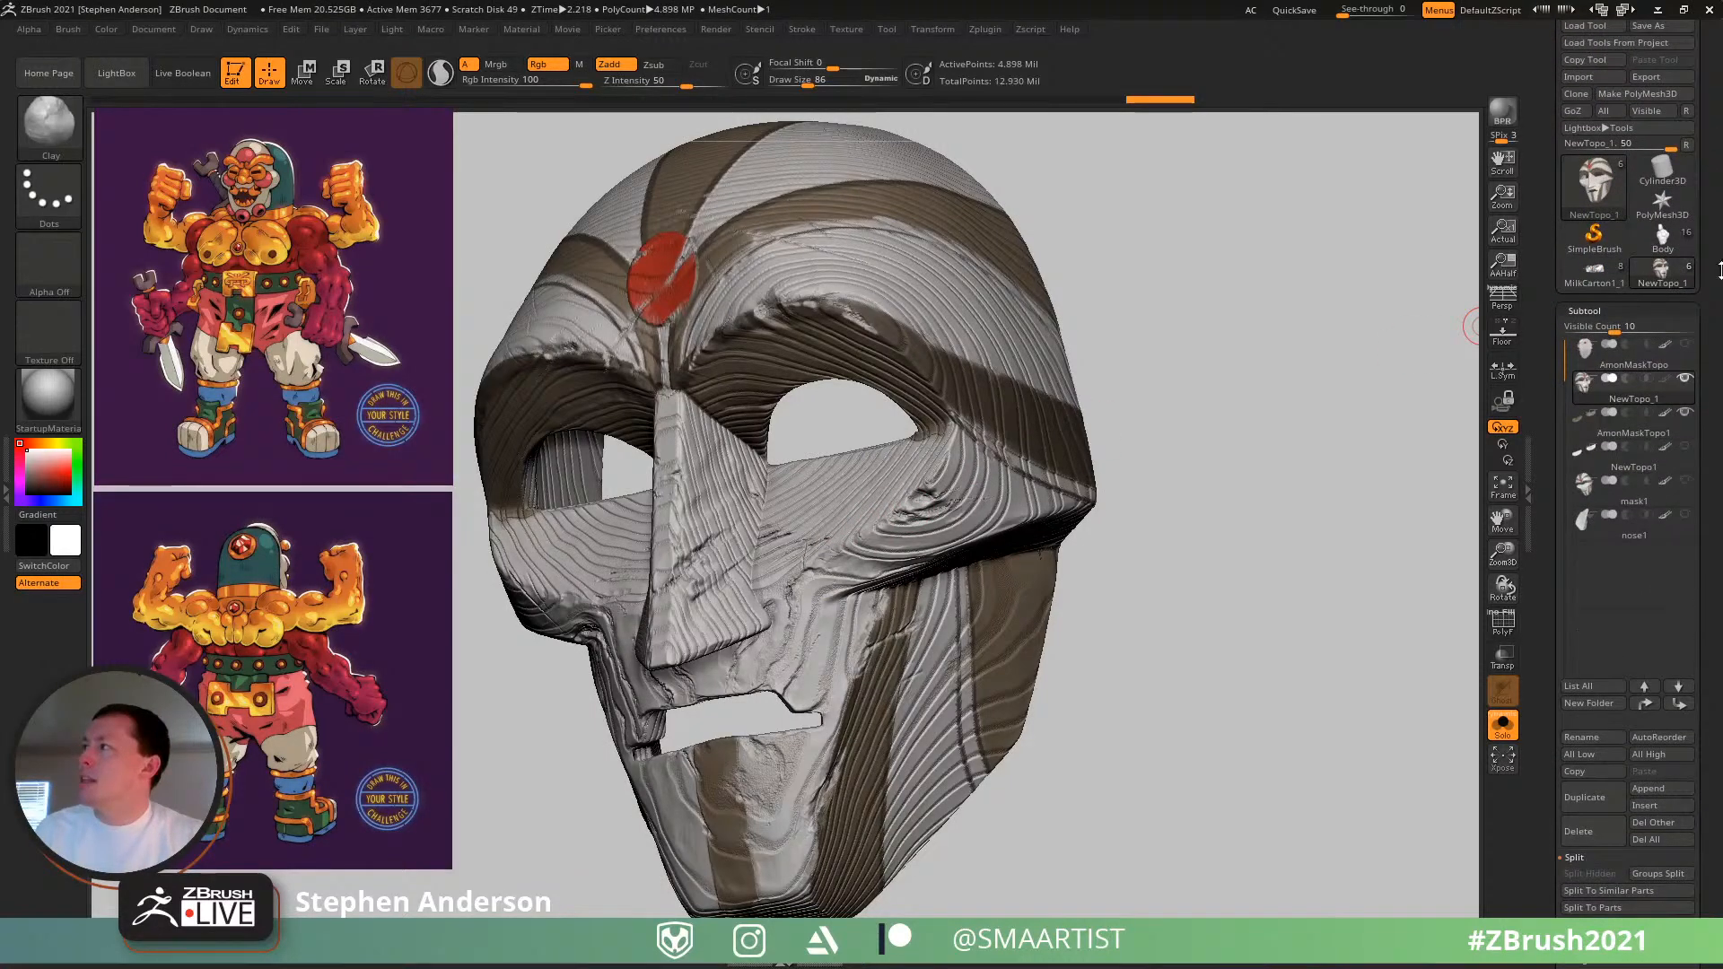
- Return to the Body tool and examine its wireframe and polygroups
click(1662, 237)
right_drag(880, 518, 1019, 579)
key(shift+f)
right_drag(923, 341, 960, 444)
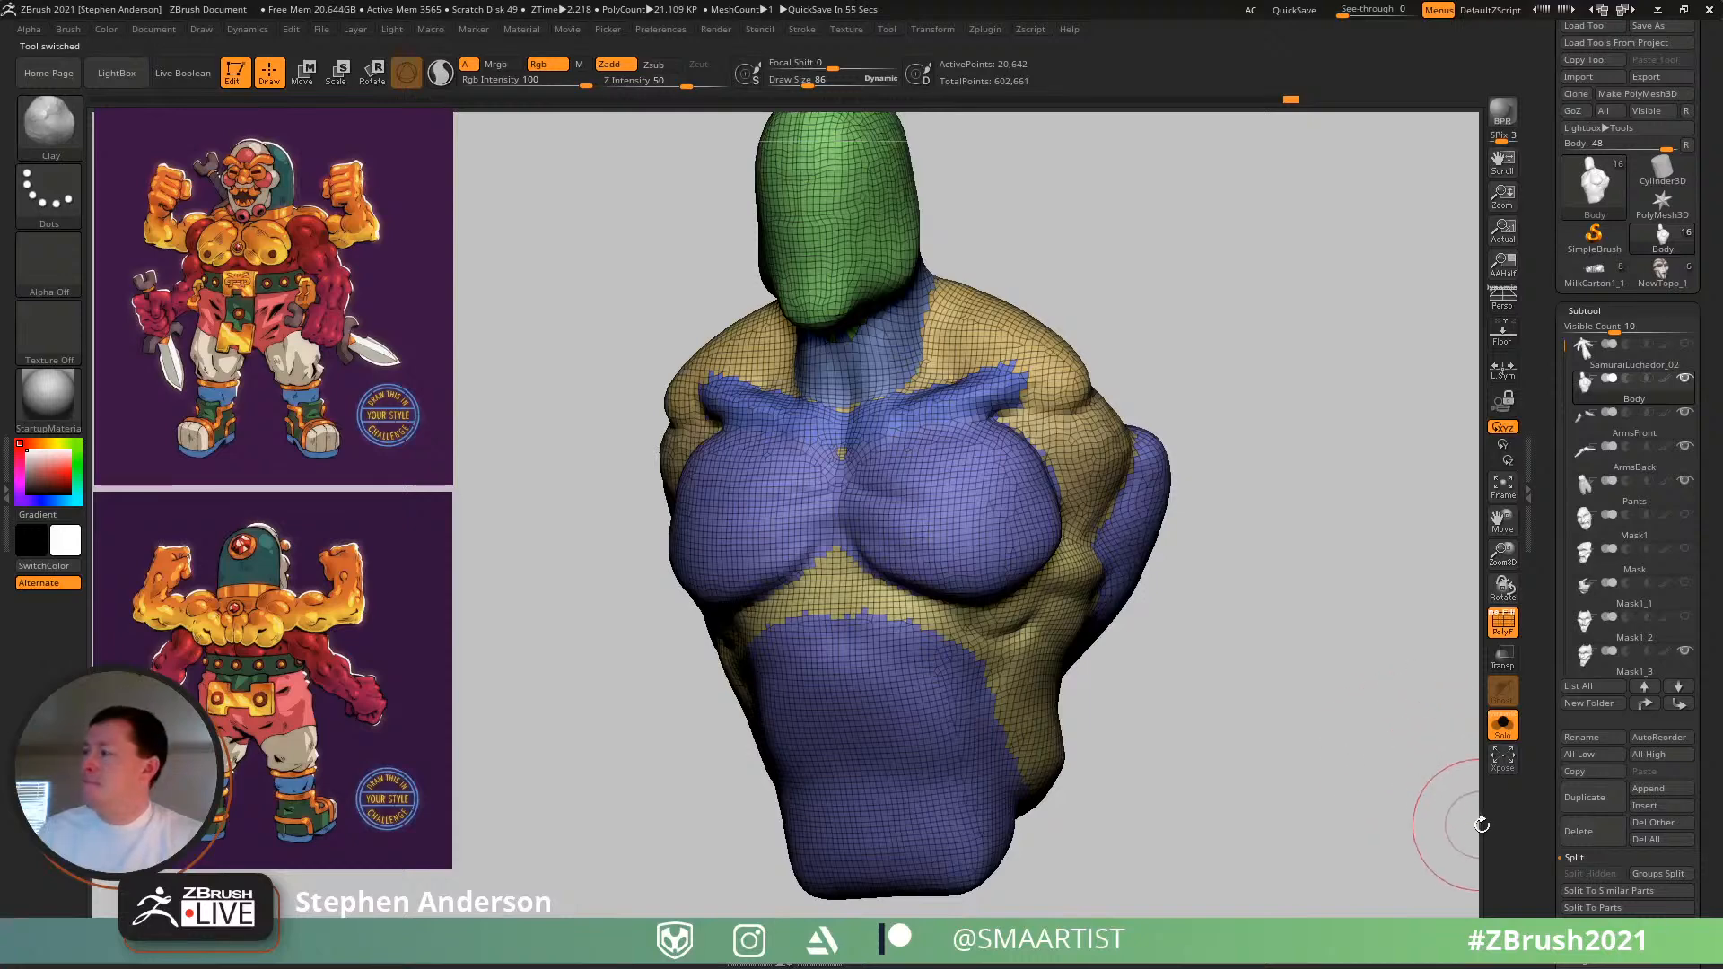
click(1496, 732)
ctrl+right_drag(953, 671, 1307, 692)
key(shift+f)
click(1504, 725)
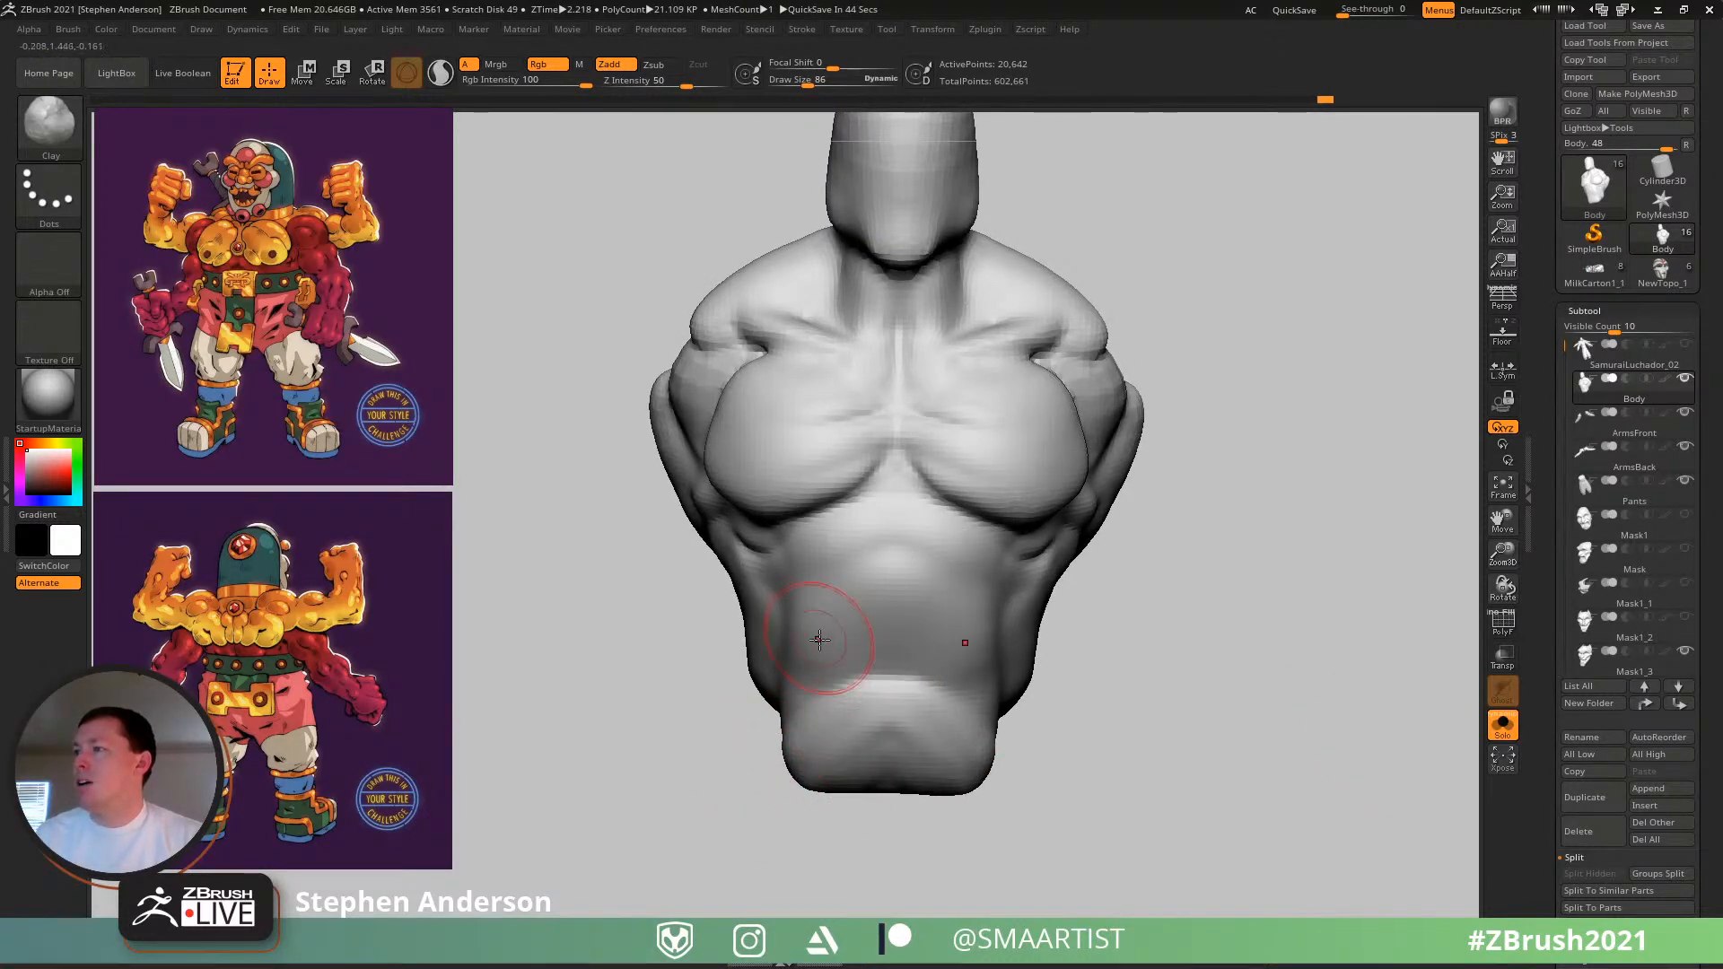
- Smooth the middle of the isolated abdomen and show the character's other parts again
right_drag(805, 651, 842, 605)
shift+drag(837, 621, 861, 609)
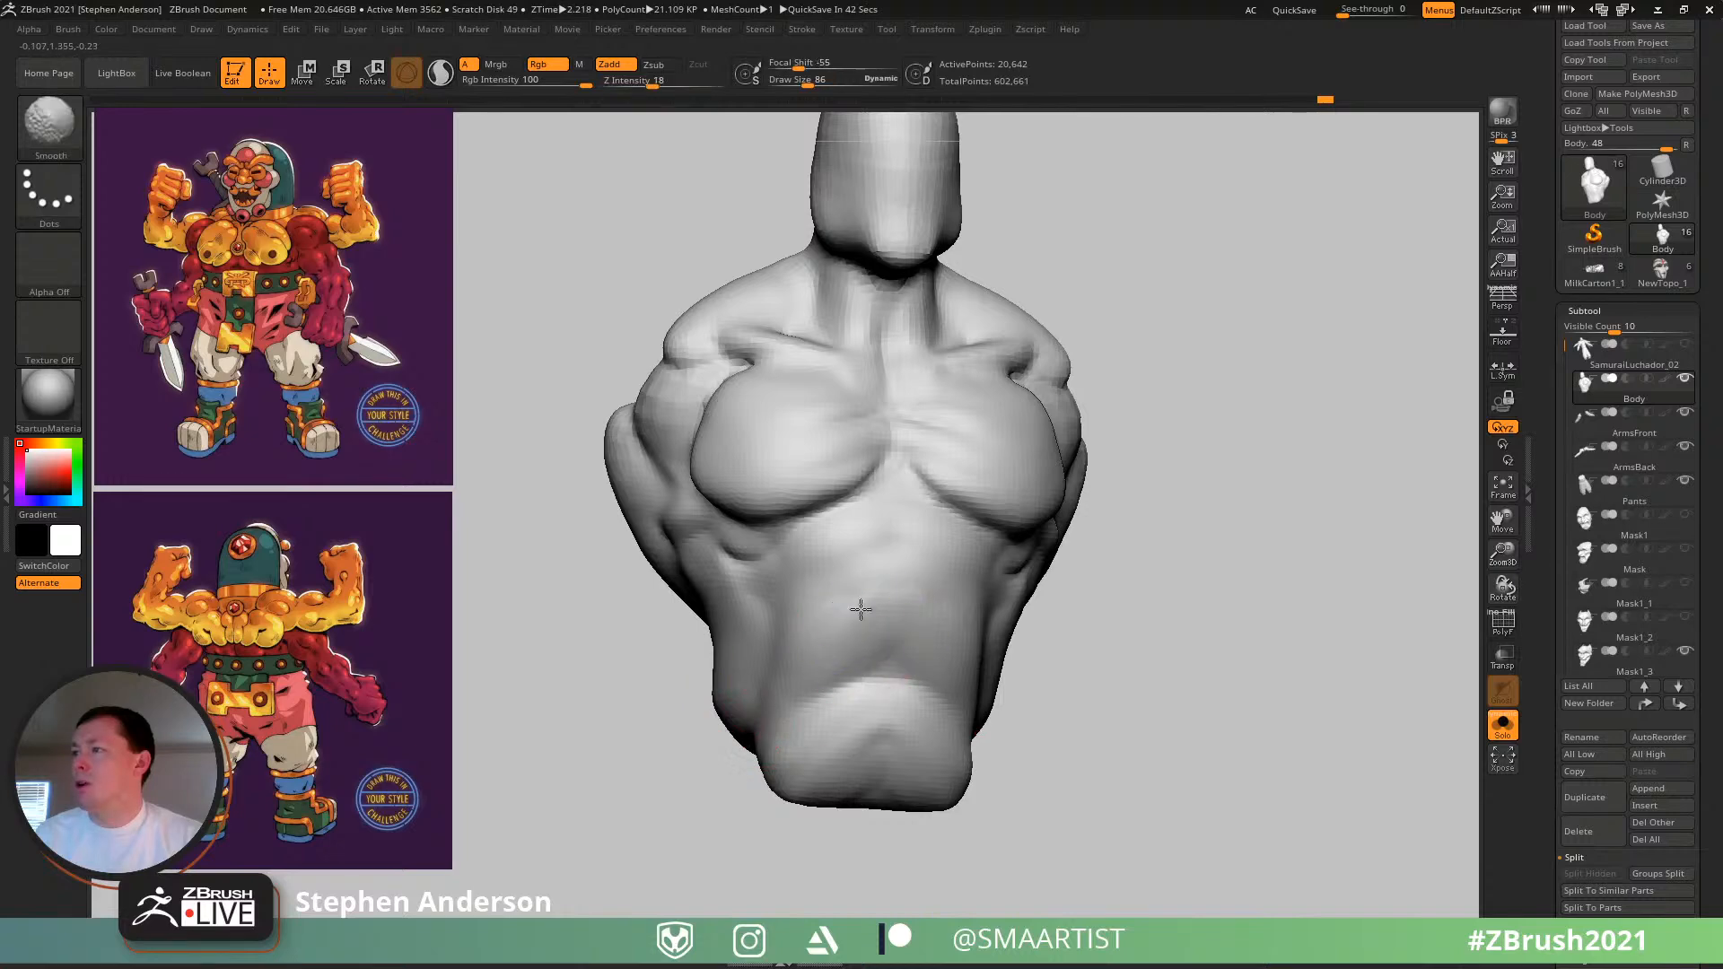
mouse_move(896, 569)
right_down()
mouse_move(789, 677)
mouse_move(795, 633)
mouse_move(731, 588)
mouse_move(780, 538)
mouse_move(763, 668)
right_up()
key(f)
click(1503, 725)
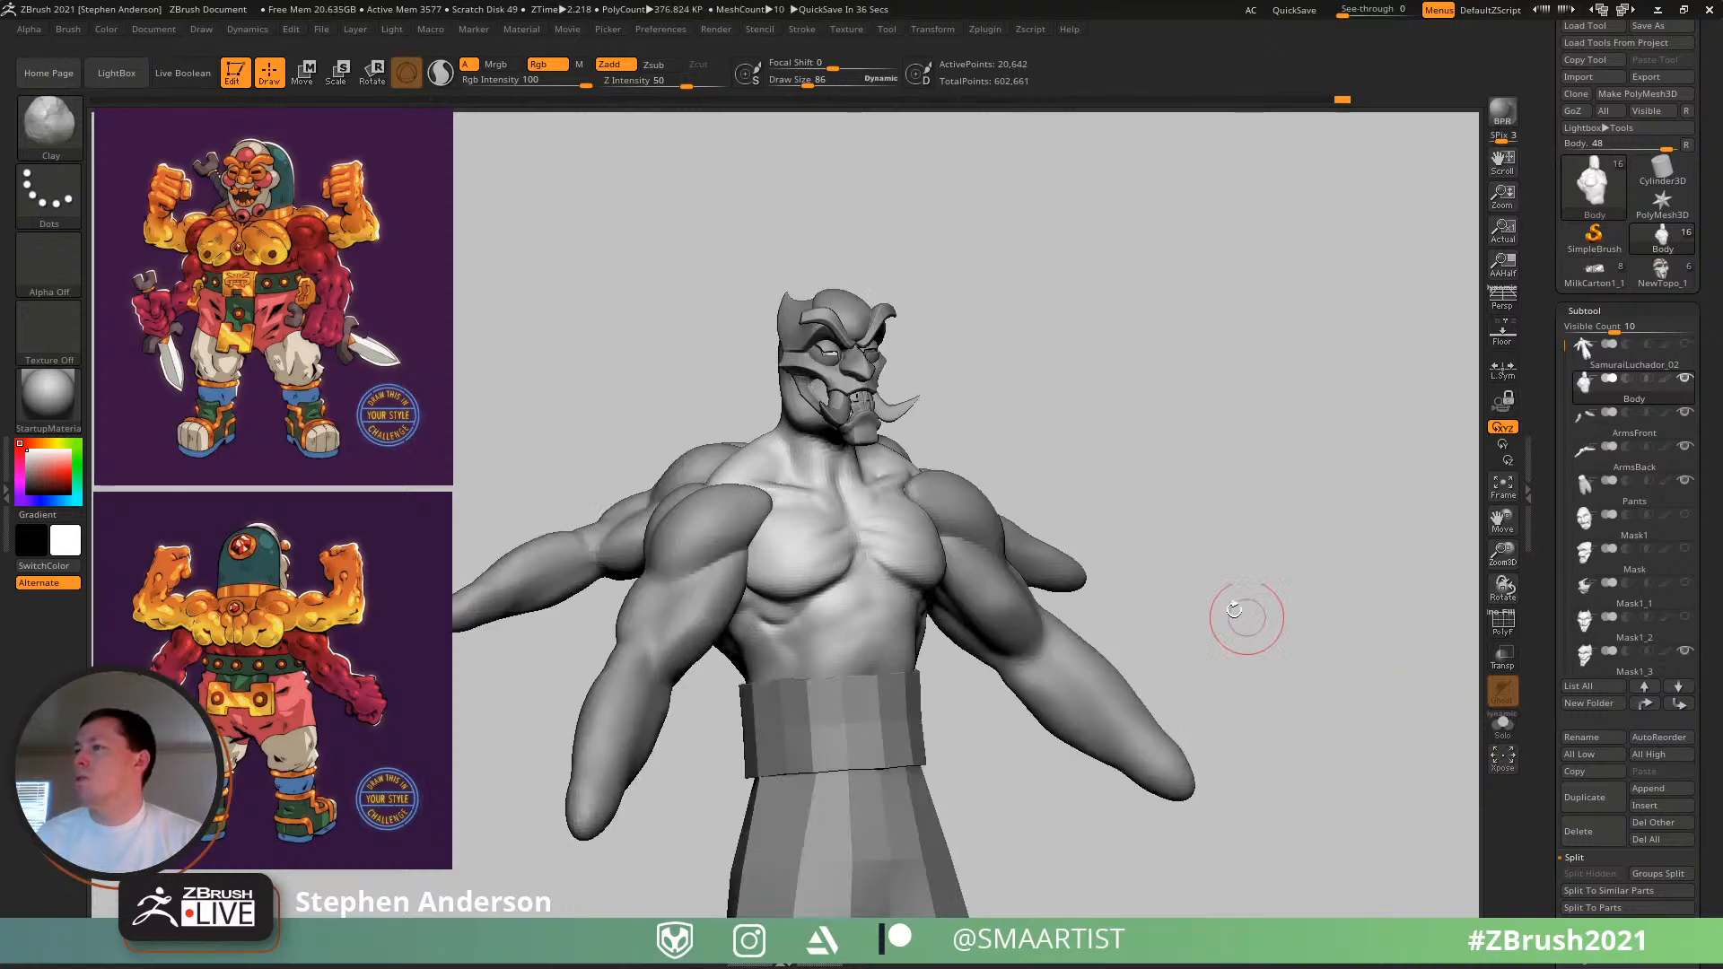
- Carve rib and side-muscle creases below the outer pectorals with the DamStandard brush at size 51, smoothing the abdomen beside them
mouse_move(1239, 615)
right_down()
mouse_move(1125, 580)
mouse_move(1031, 735)
mouse_move(1017, 657)
right_up()
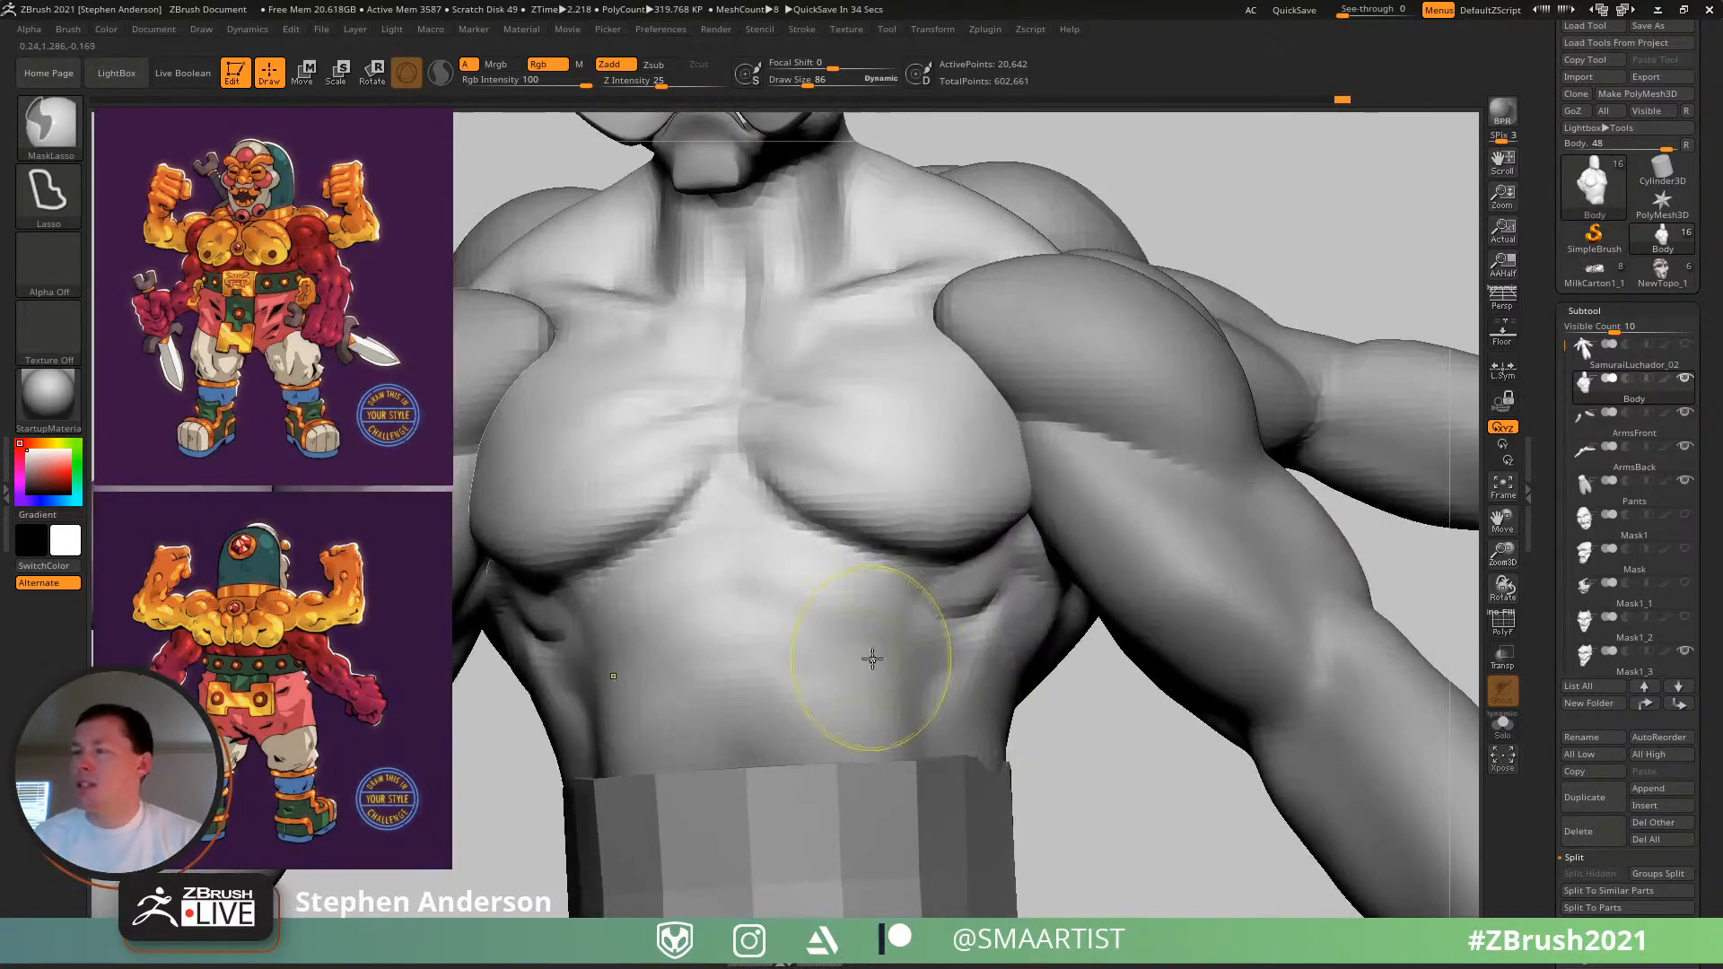
key(b)
key(d)
key(s)
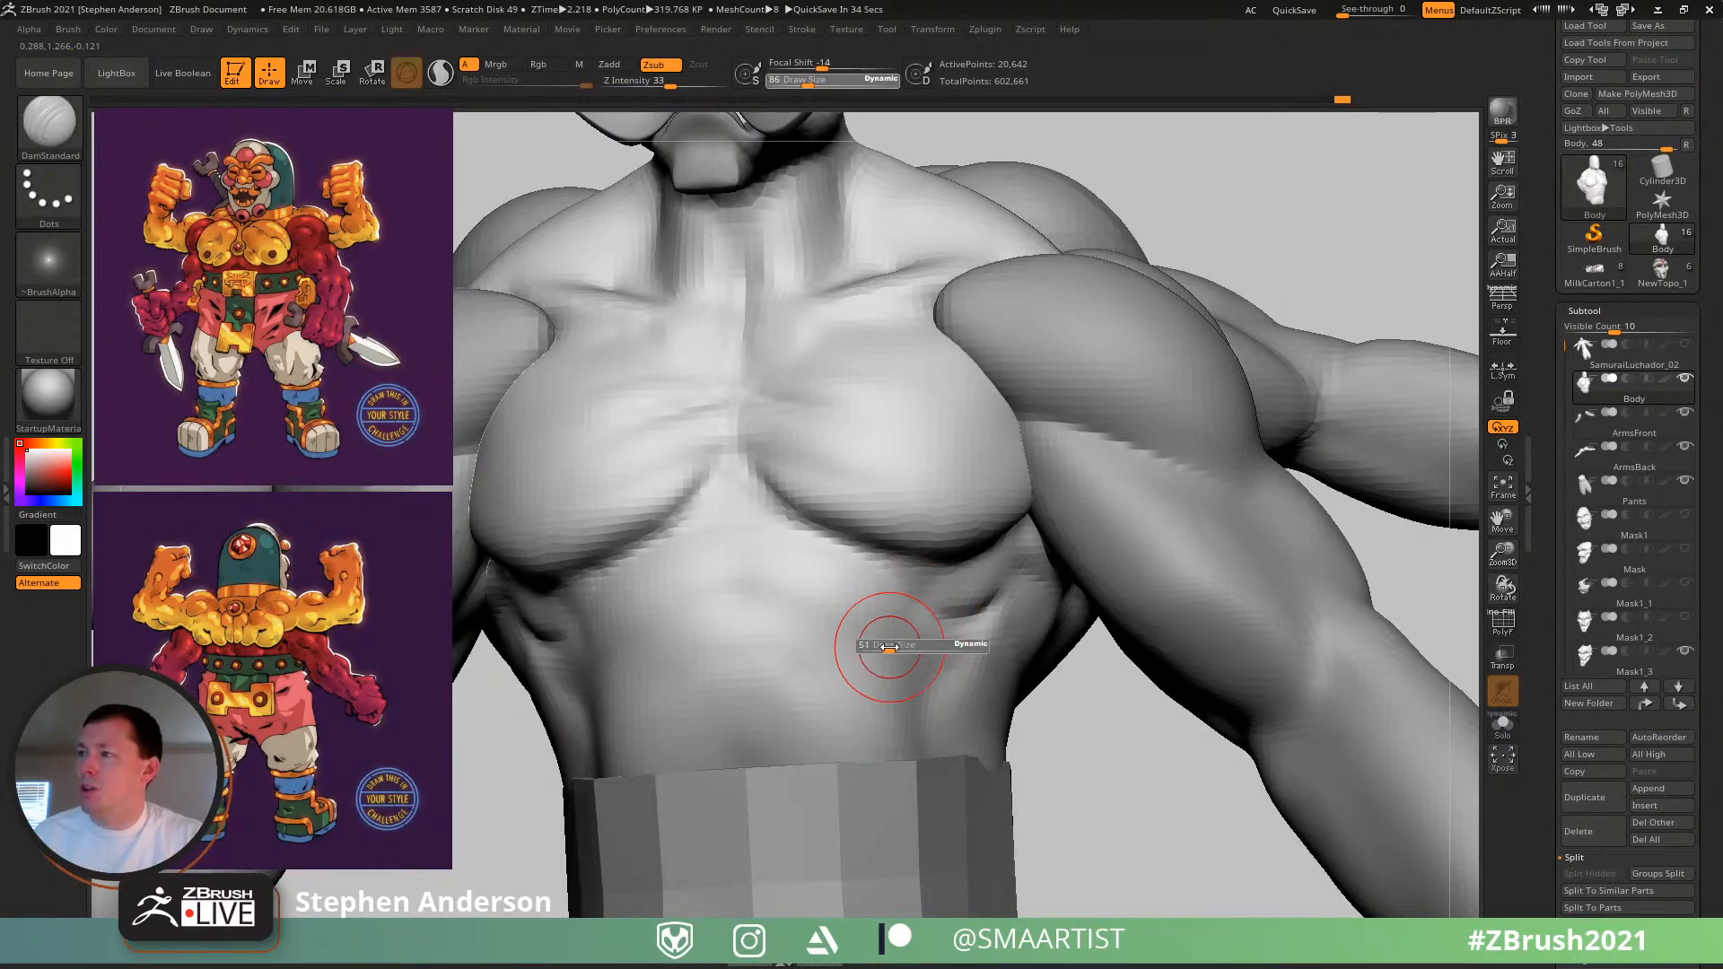
shift+drag(788, 631, 831, 646)
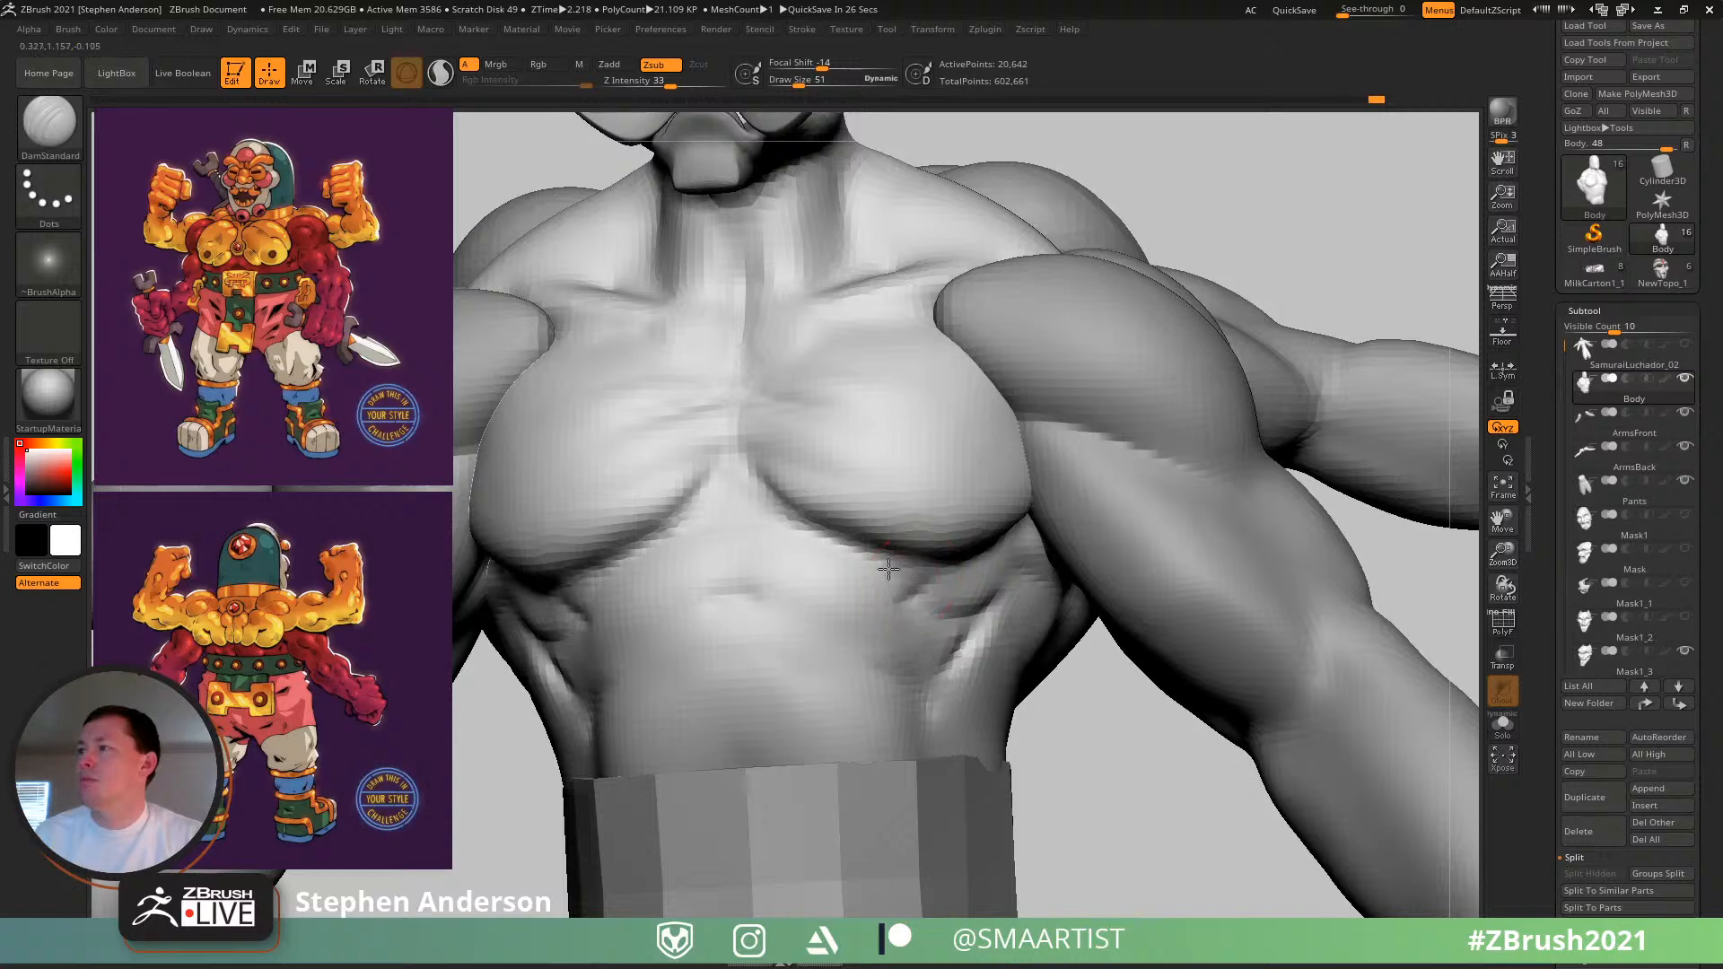
- Build up the small area between the lower pectorals at the sternum with the Clay brush at size 36
ctrl+right_drag(1013, 602, 789, 449)
mouse_move(790, 449)
right_down()
mouse_move(769, 493)
mouse_move(849, 670)
mouse_move(819, 584)
right_up()
key(b)
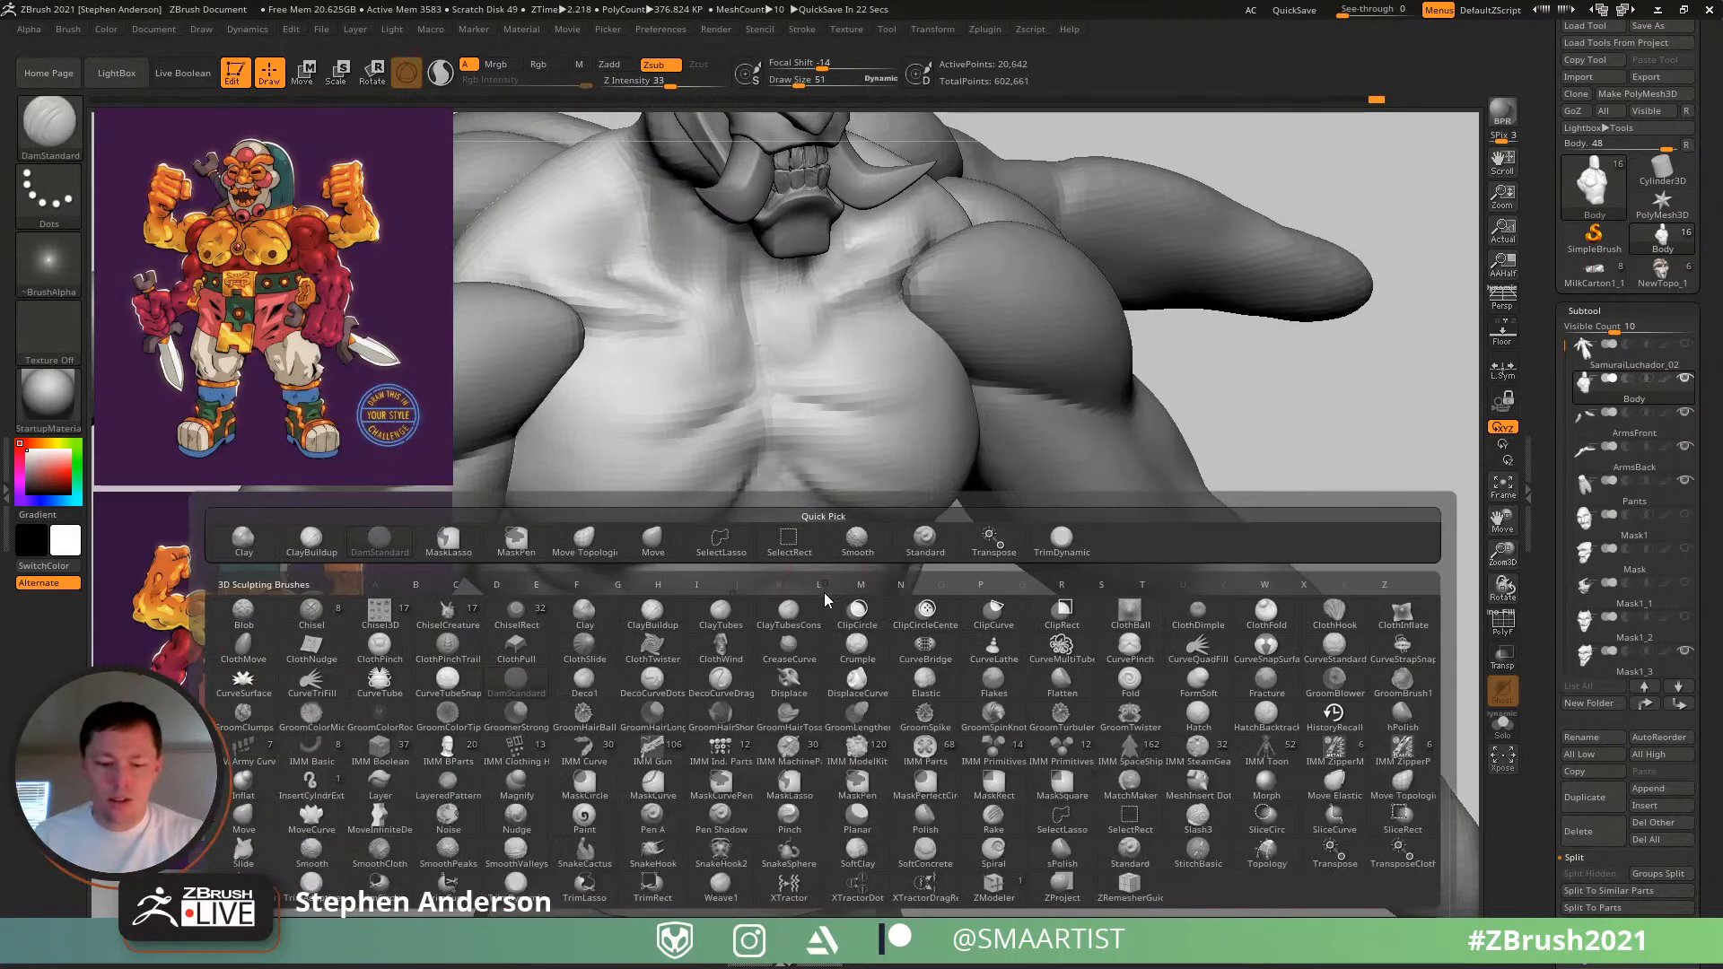
key(c)
key(l)
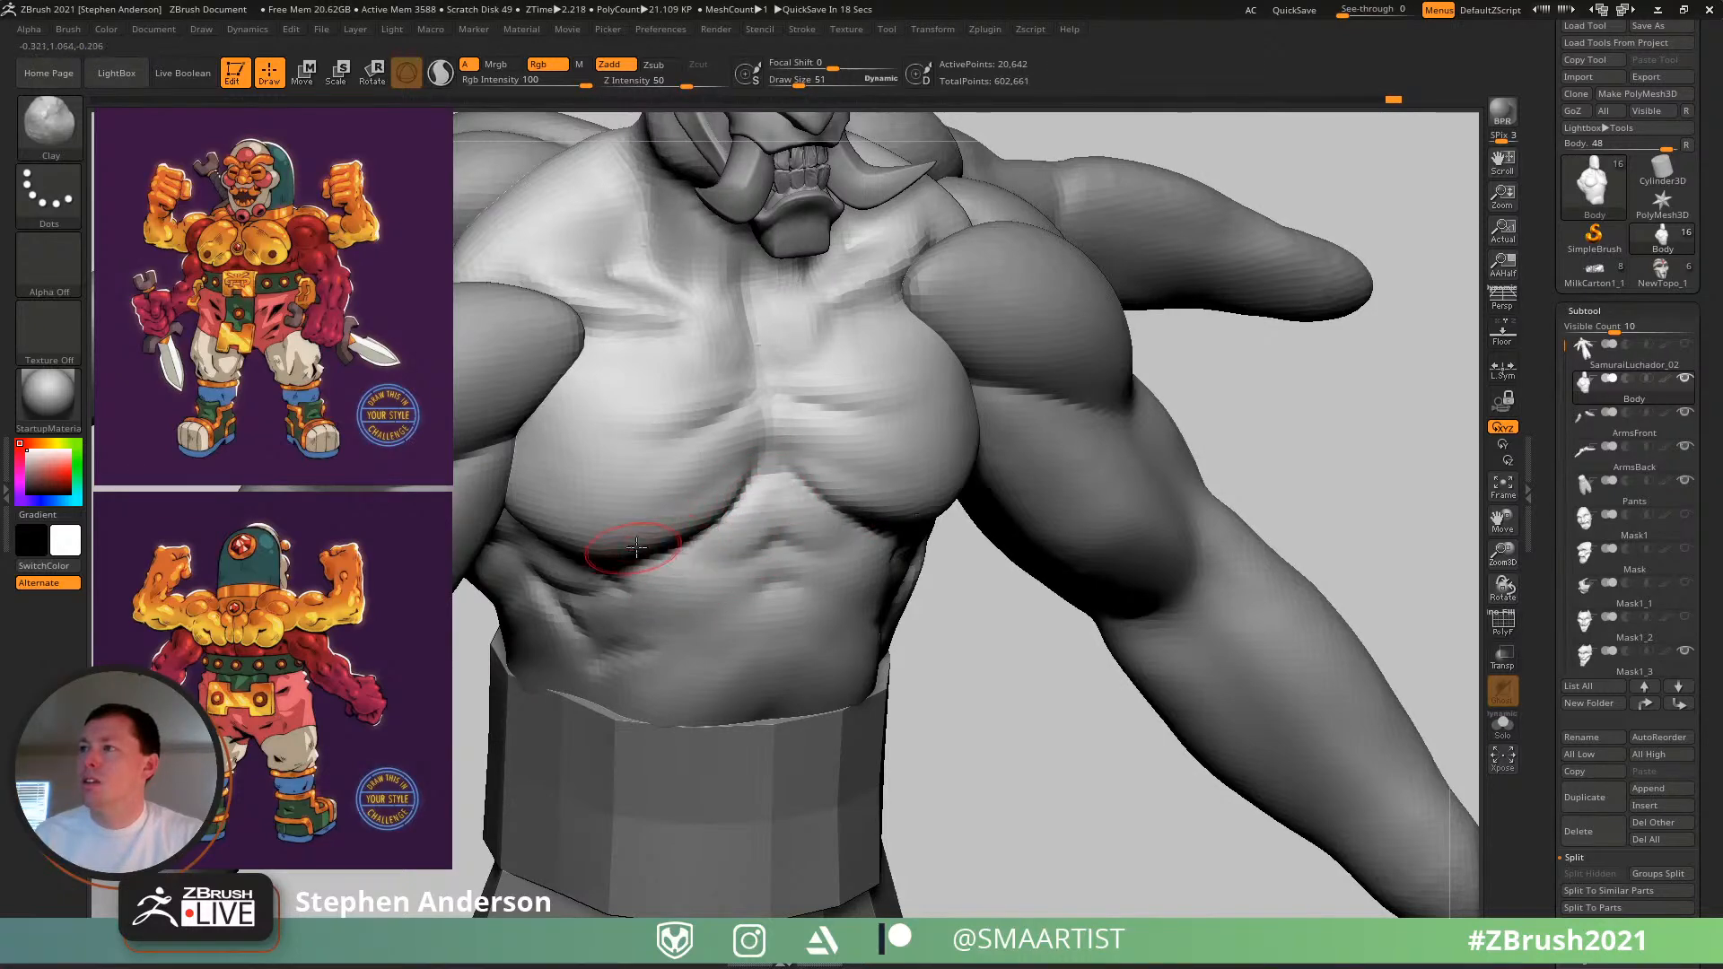
key(s)
drag(777, 470, 767, 469)
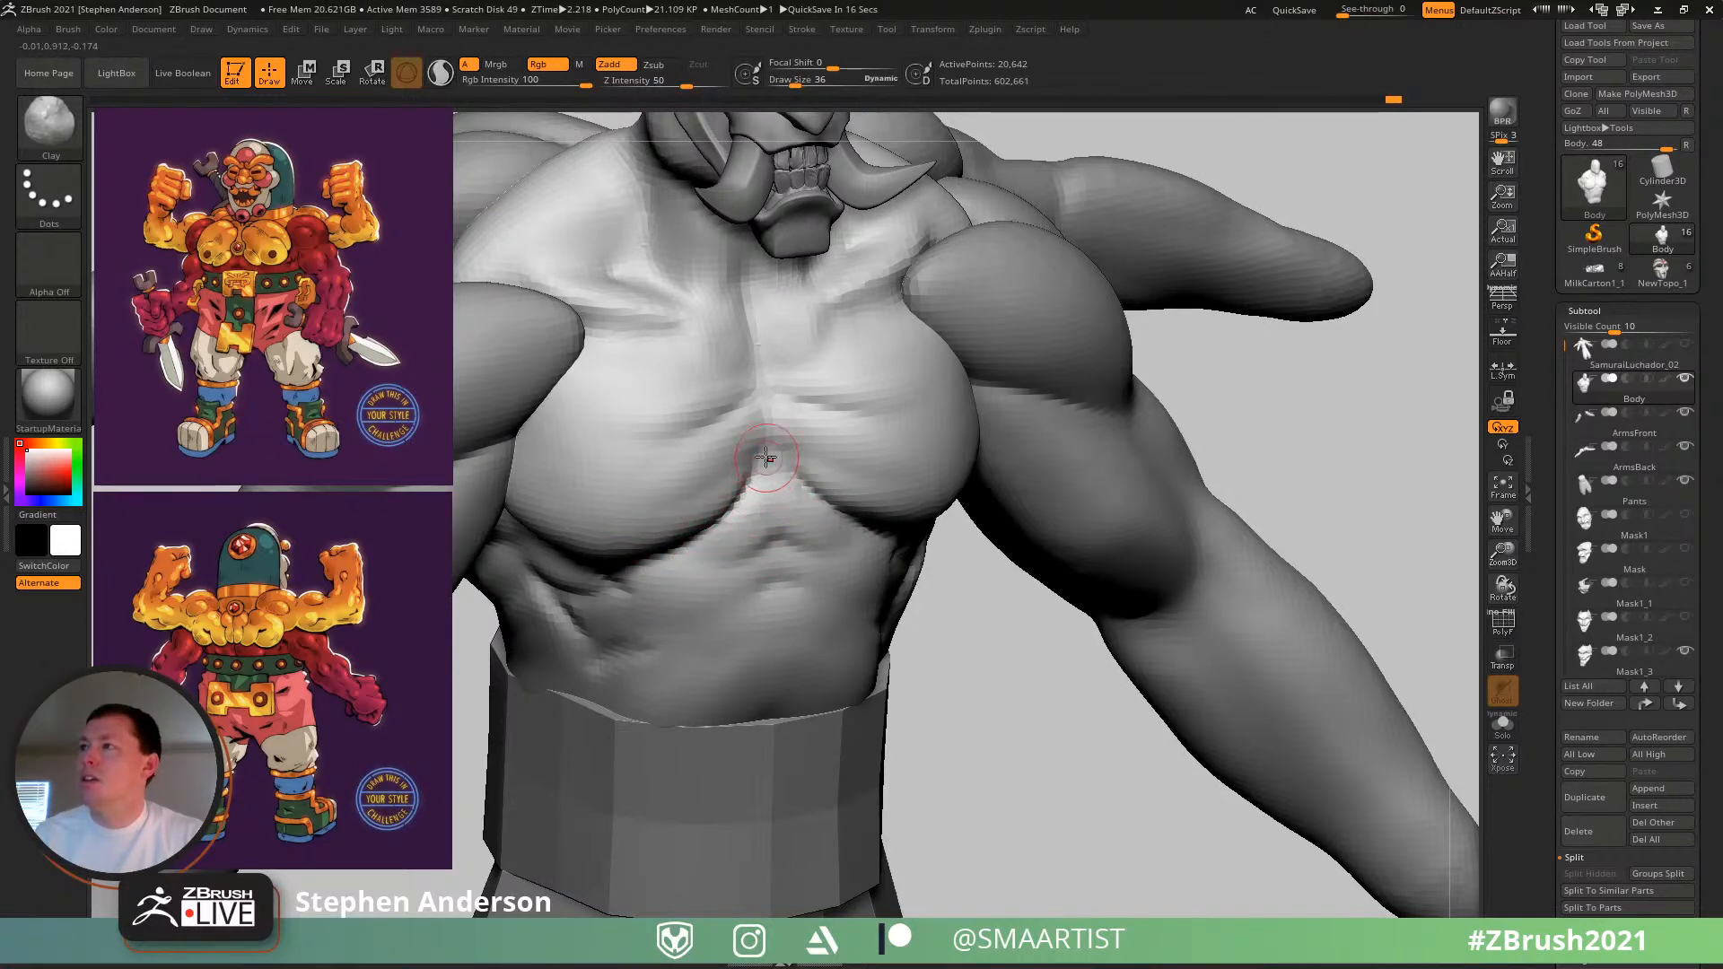
key(shift)
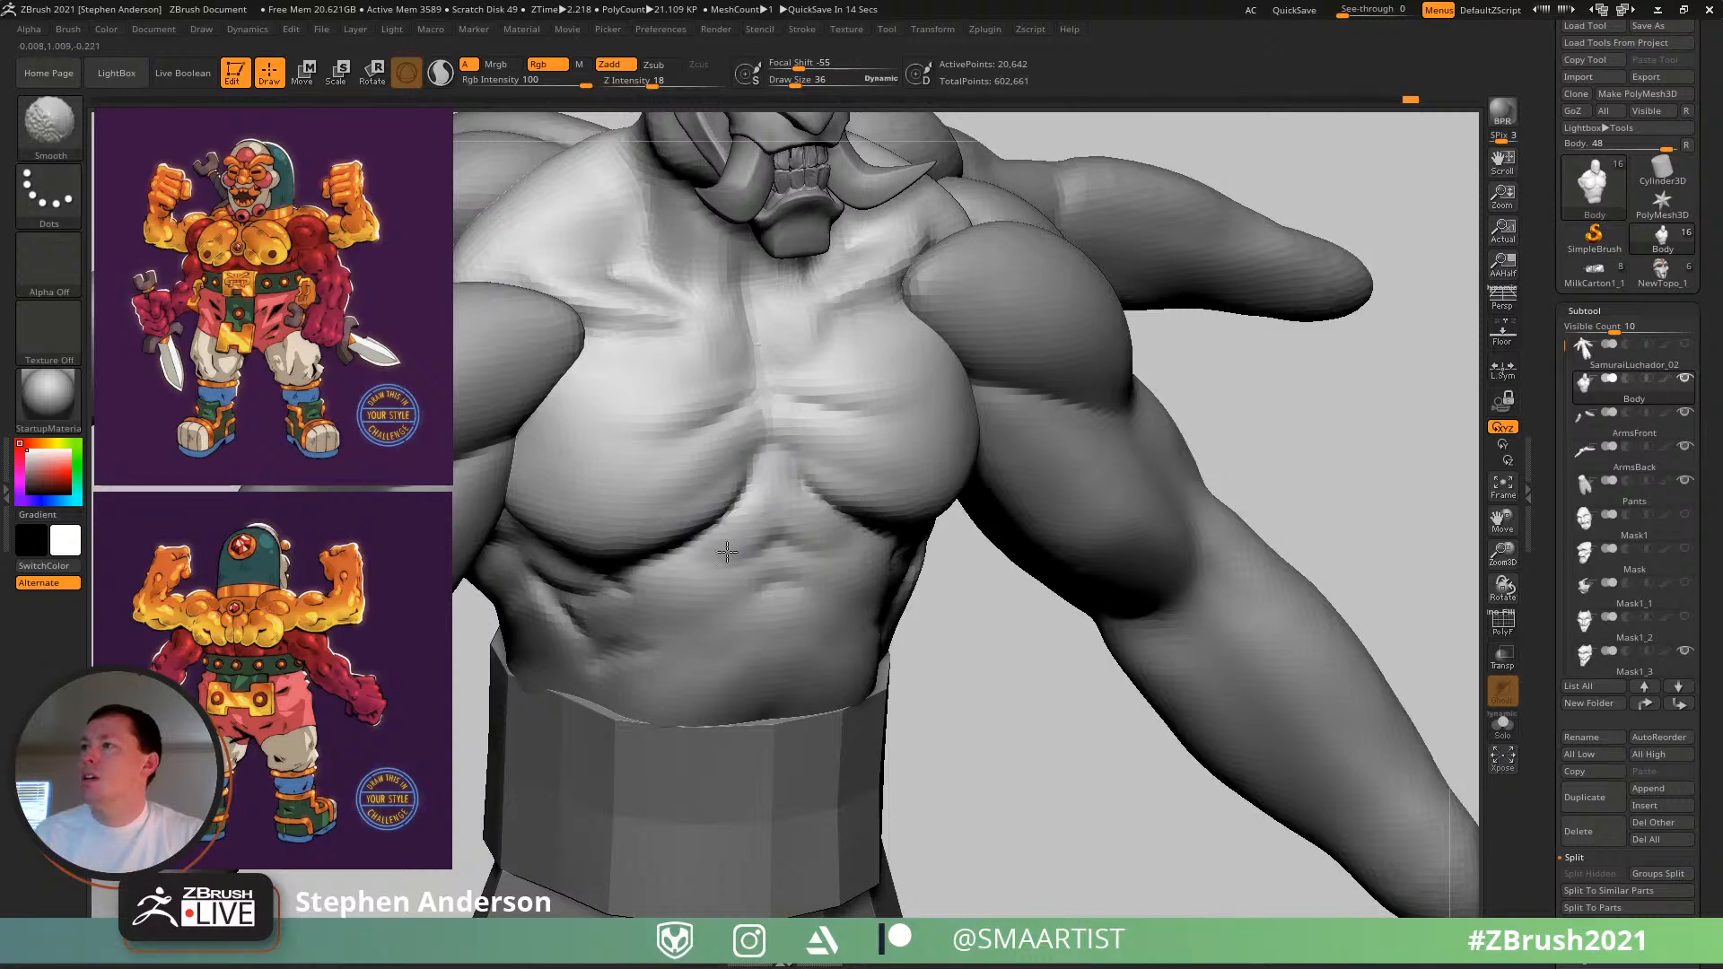
- Soften the side of the abdomen below the rib creases and check the torso from several angles
mouse_move(724, 569)
right_down()
mouse_move(708, 473)
mouse_move(661, 435)
right_up()
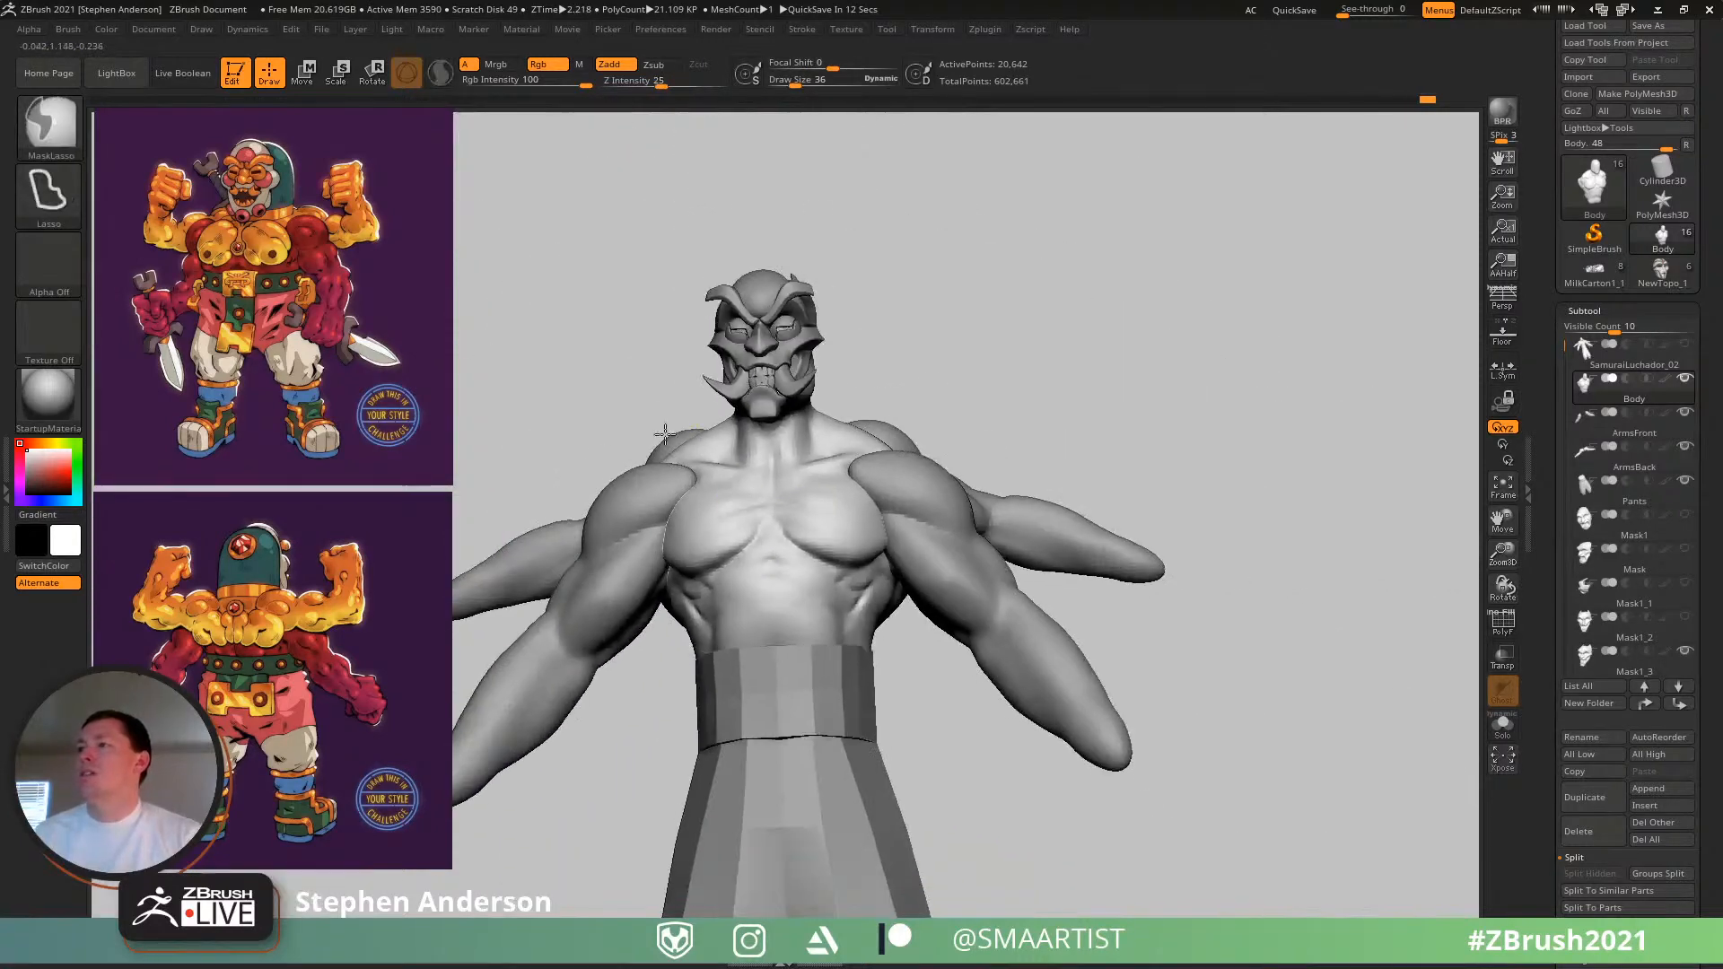
mouse_move(884, 558)
right_down()
mouse_move(755, 566)
mouse_move(793, 563)
mouse_move(837, 607)
right_up()
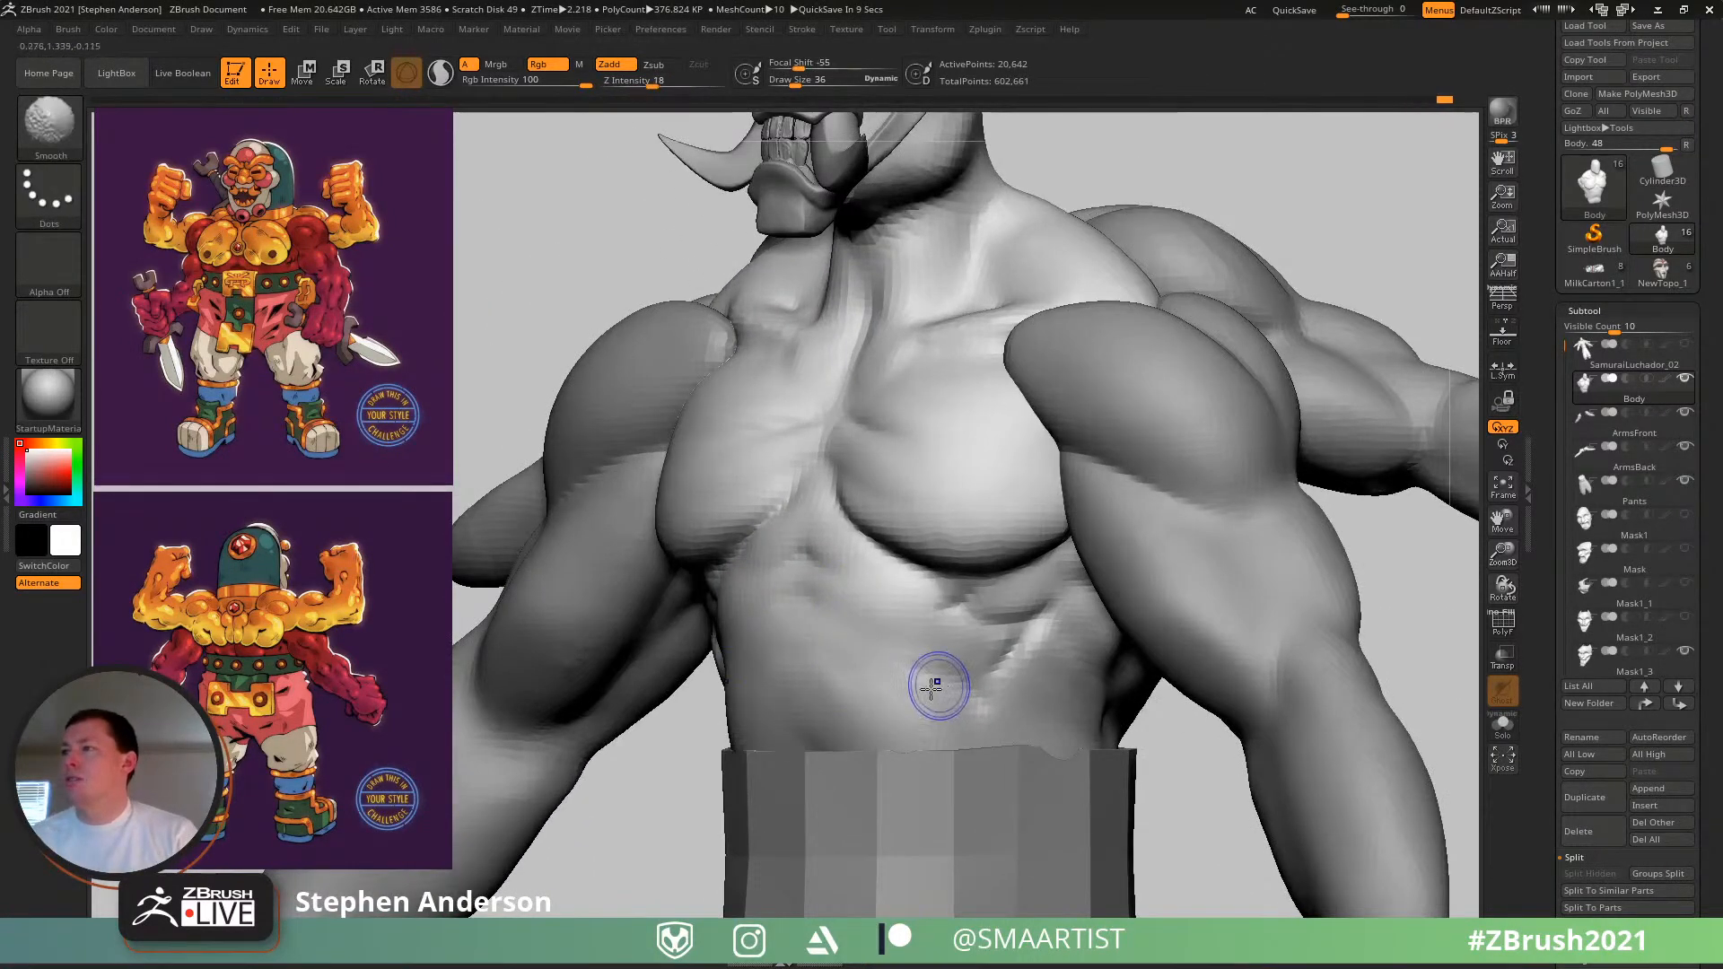
shift+drag(844, 641, 888, 690)
ctrl+right_drag(804, 611, 770, 585)
mouse_move(770, 585)
right_down()
mouse_move(831, 643)
mouse_move(887, 648)
right_up()
mouse_move(887, 648)
ctrl+right_down()
mouse_move(937, 707)
mouse_move(870, 647)
mouse_move(840, 572)
mouse_move(808, 563)
mouse_move(908, 577)
mouse_move(884, 544)
ctrl+right_up()
right_drag(884, 543, 837, 578)
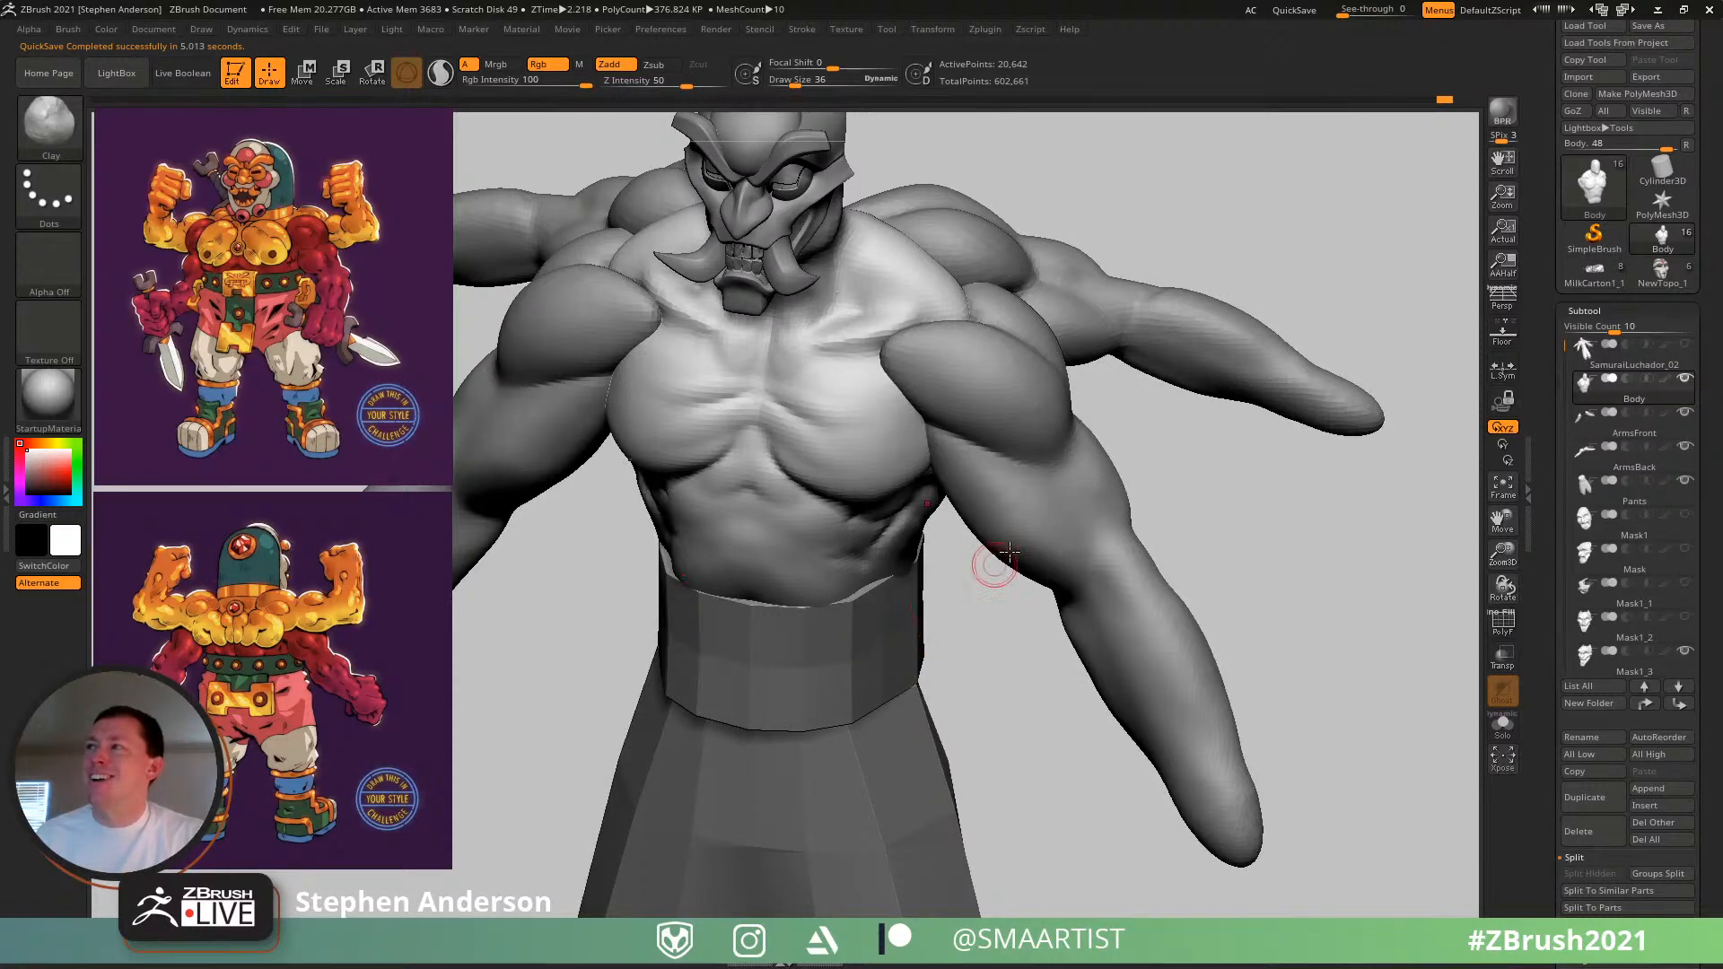
mouse_move(1038, 557)
alt+right_down()
mouse_move(1146, 589)
mouse_move(1116, 538)
mouse_move(1046, 583)
mouse_move(998, 520)
mouse_move(992, 565)
mouse_move(1051, 567)
alt+right_up()
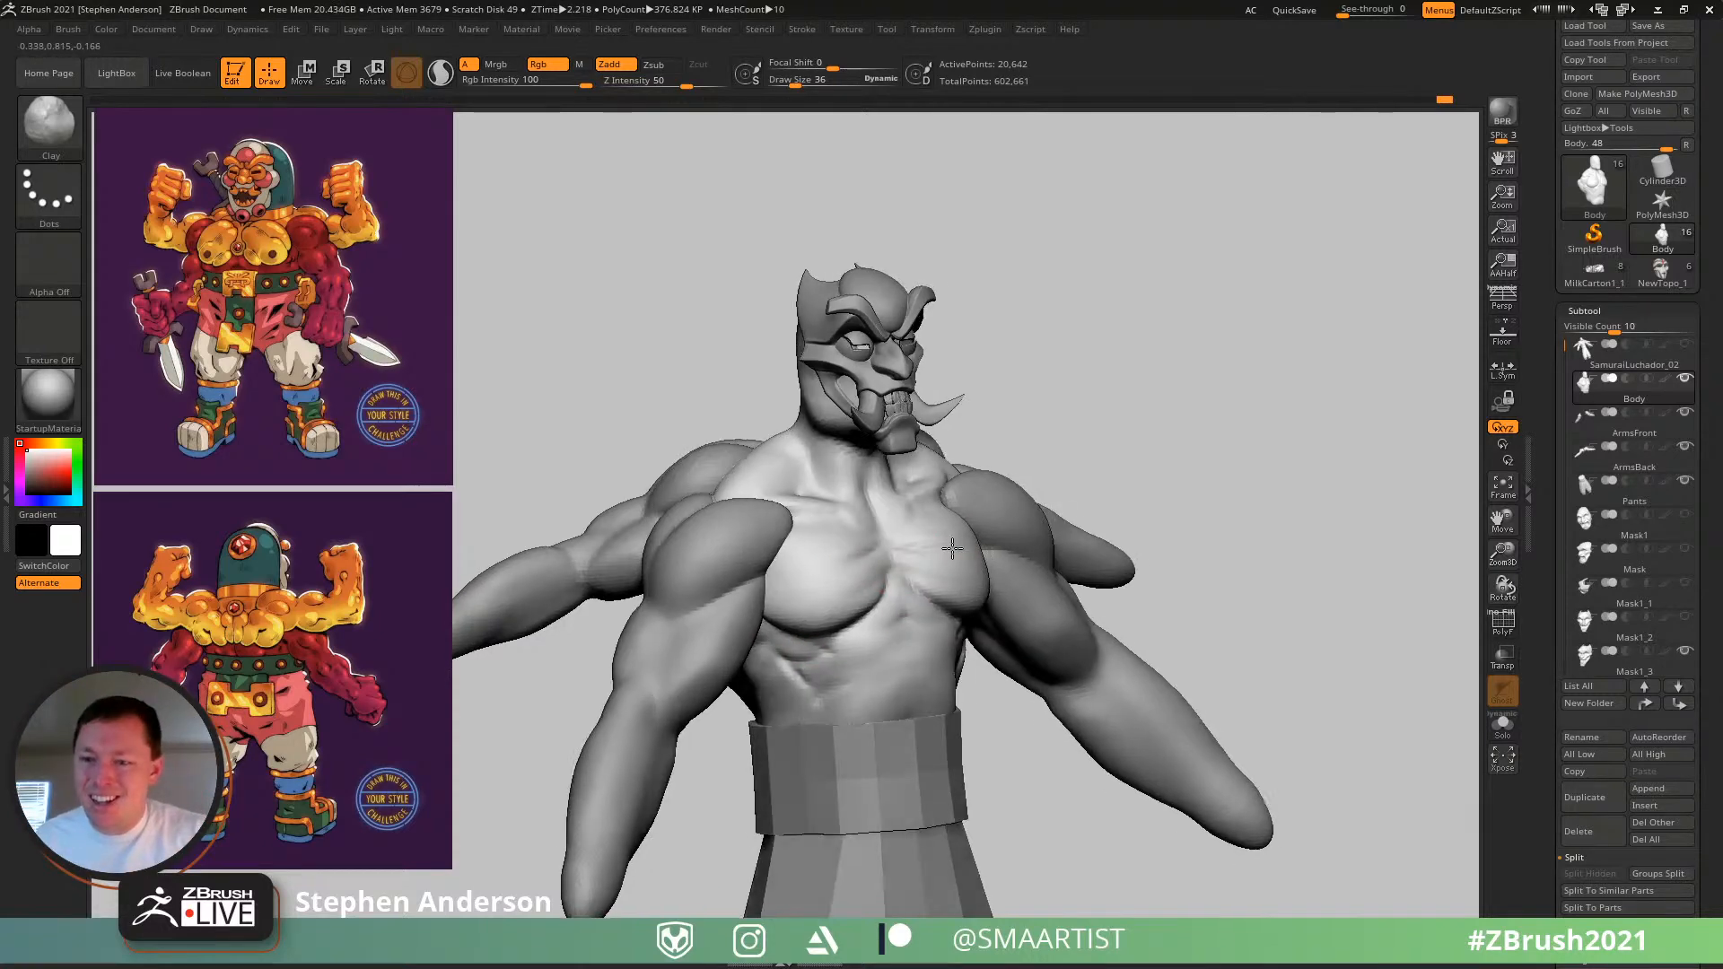
mouse_move(952, 548)
right_down()
mouse_move(908, 550)
mouse_move(960, 568)
mouse_move(912, 566)
mouse_move(949, 603)
mouse_move(989, 569)
mouse_move(976, 604)
right_up()
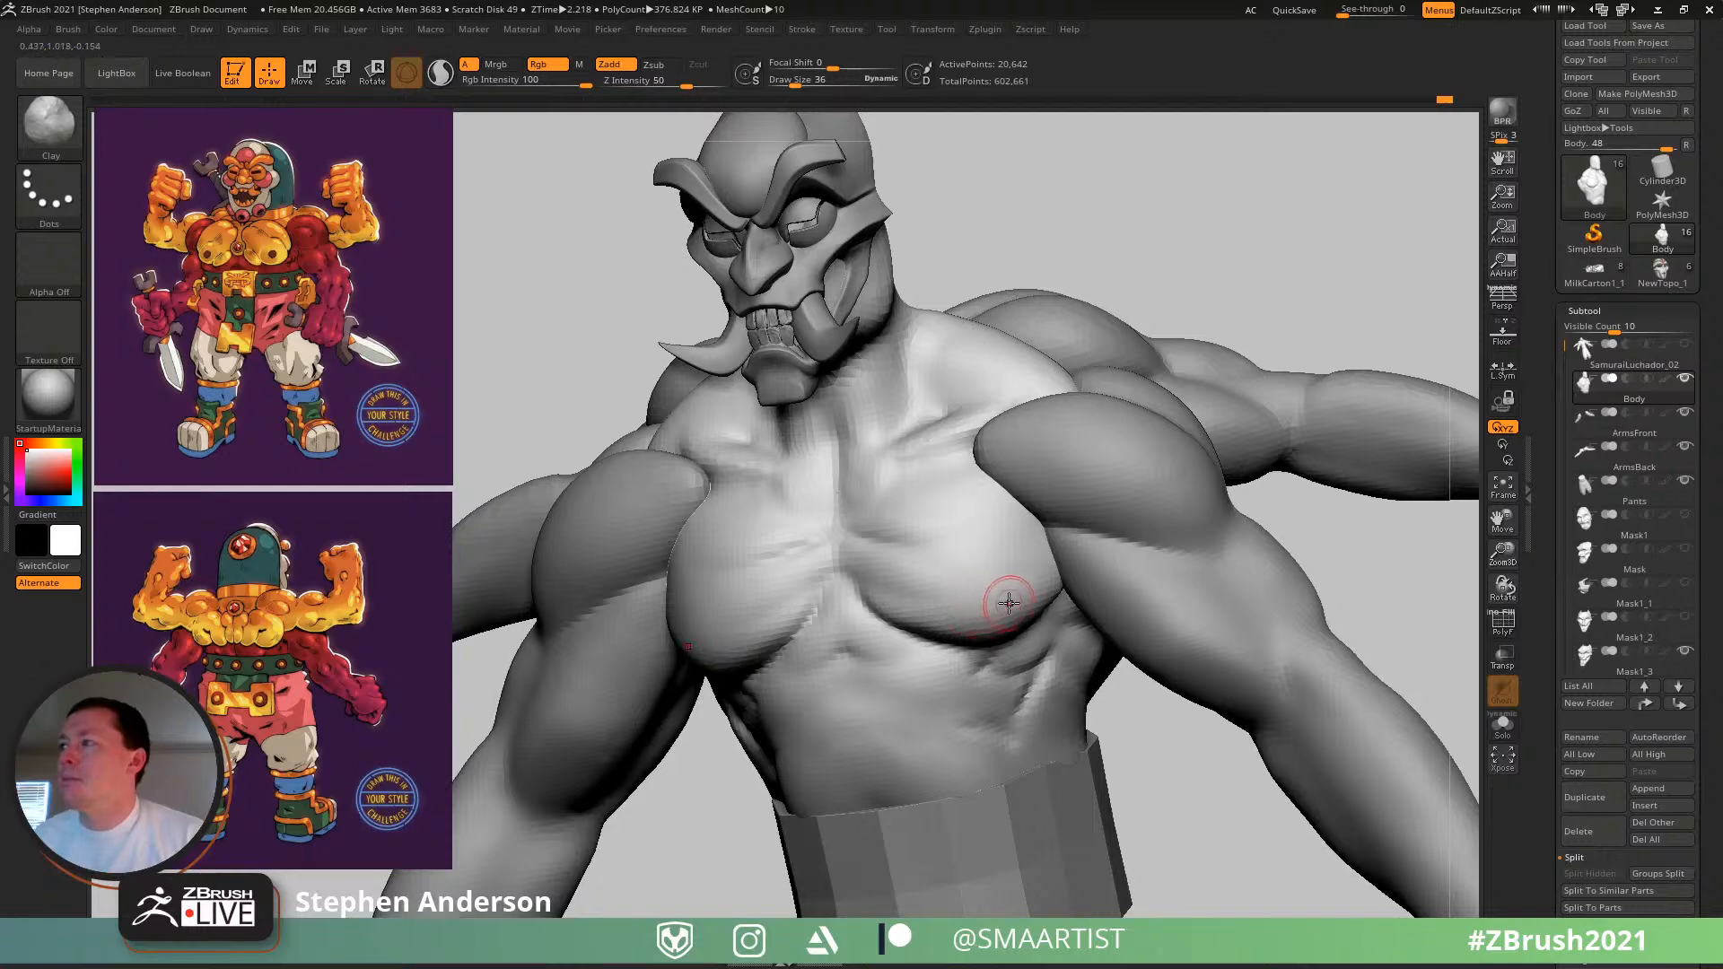
- Build up the muscle running down the side of the neck with the Clay brush at size 62
mouse_move(1019, 616)
right_down()
mouse_move(978, 546)
mouse_move(996, 545)
mouse_move(943, 539)
mouse_move(1127, 348)
mouse_move(1008, 461)
mouse_move(1020, 503)
right_up()
key(s)
drag(1027, 506, 1024, 506)
mouse_move(1019, 503)
right_down()
mouse_move(1003, 530)
mouse_move(990, 486)
mouse_move(1058, 442)
mouse_move(889, 542)
right_up()
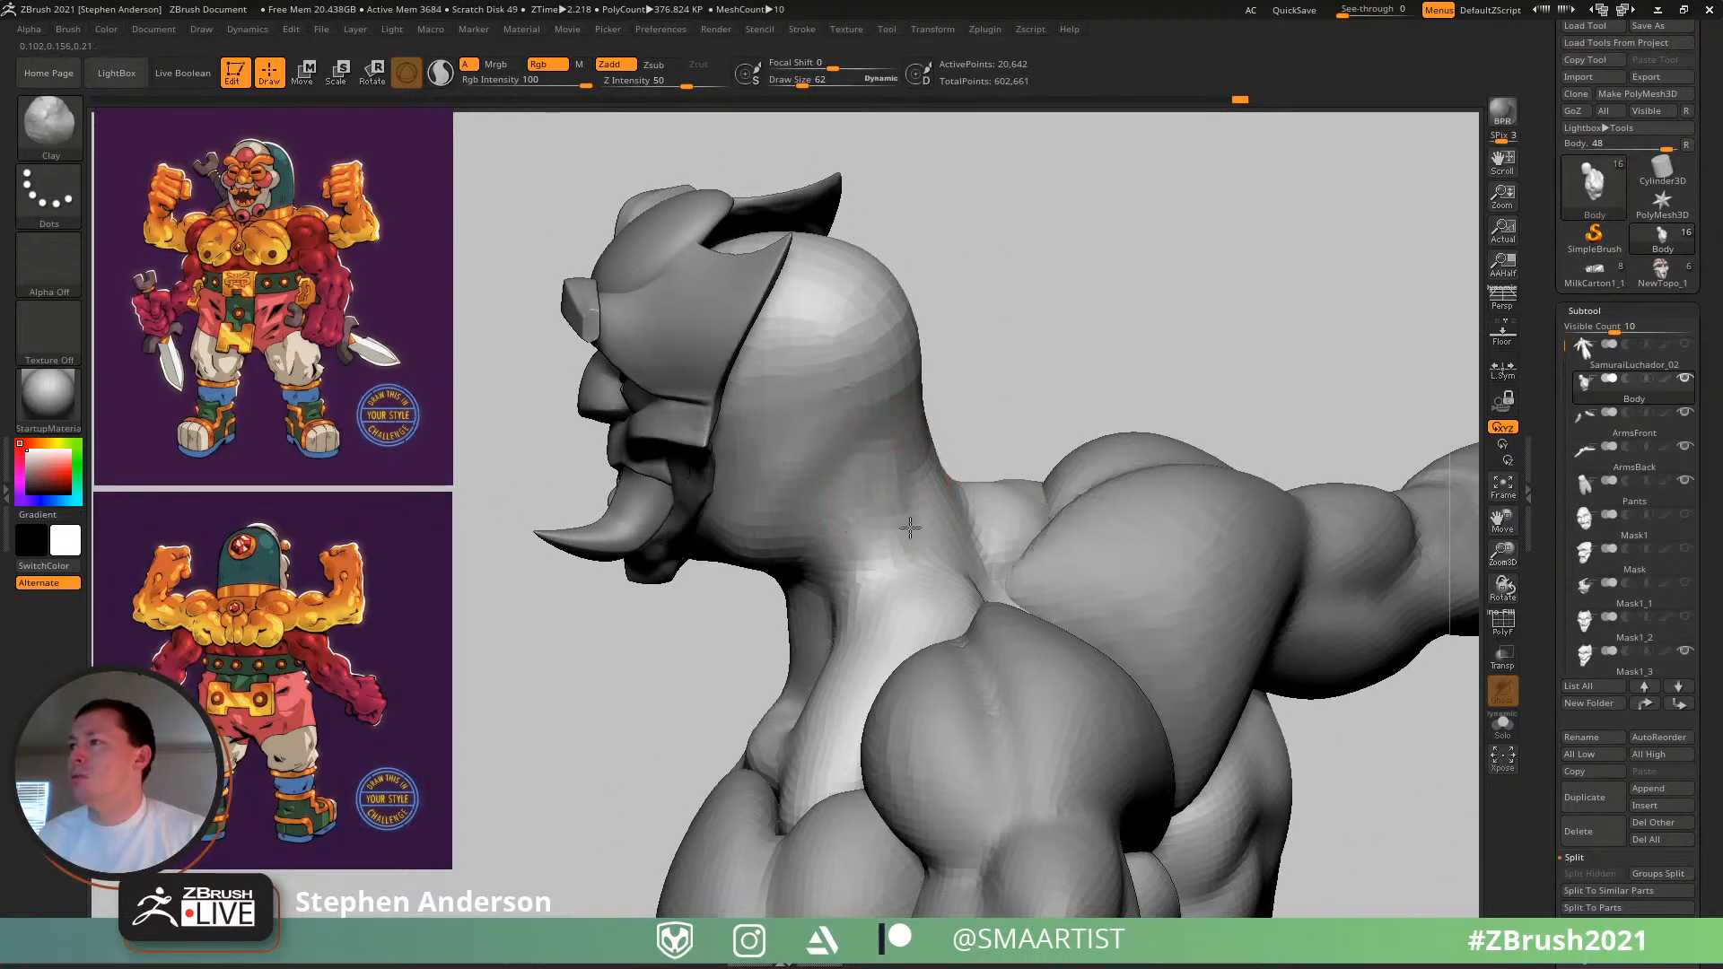
mouse_move(884, 588)
mouse_down()
mouse_move(914, 599)
mouse_move(836, 671)
mouse_up()
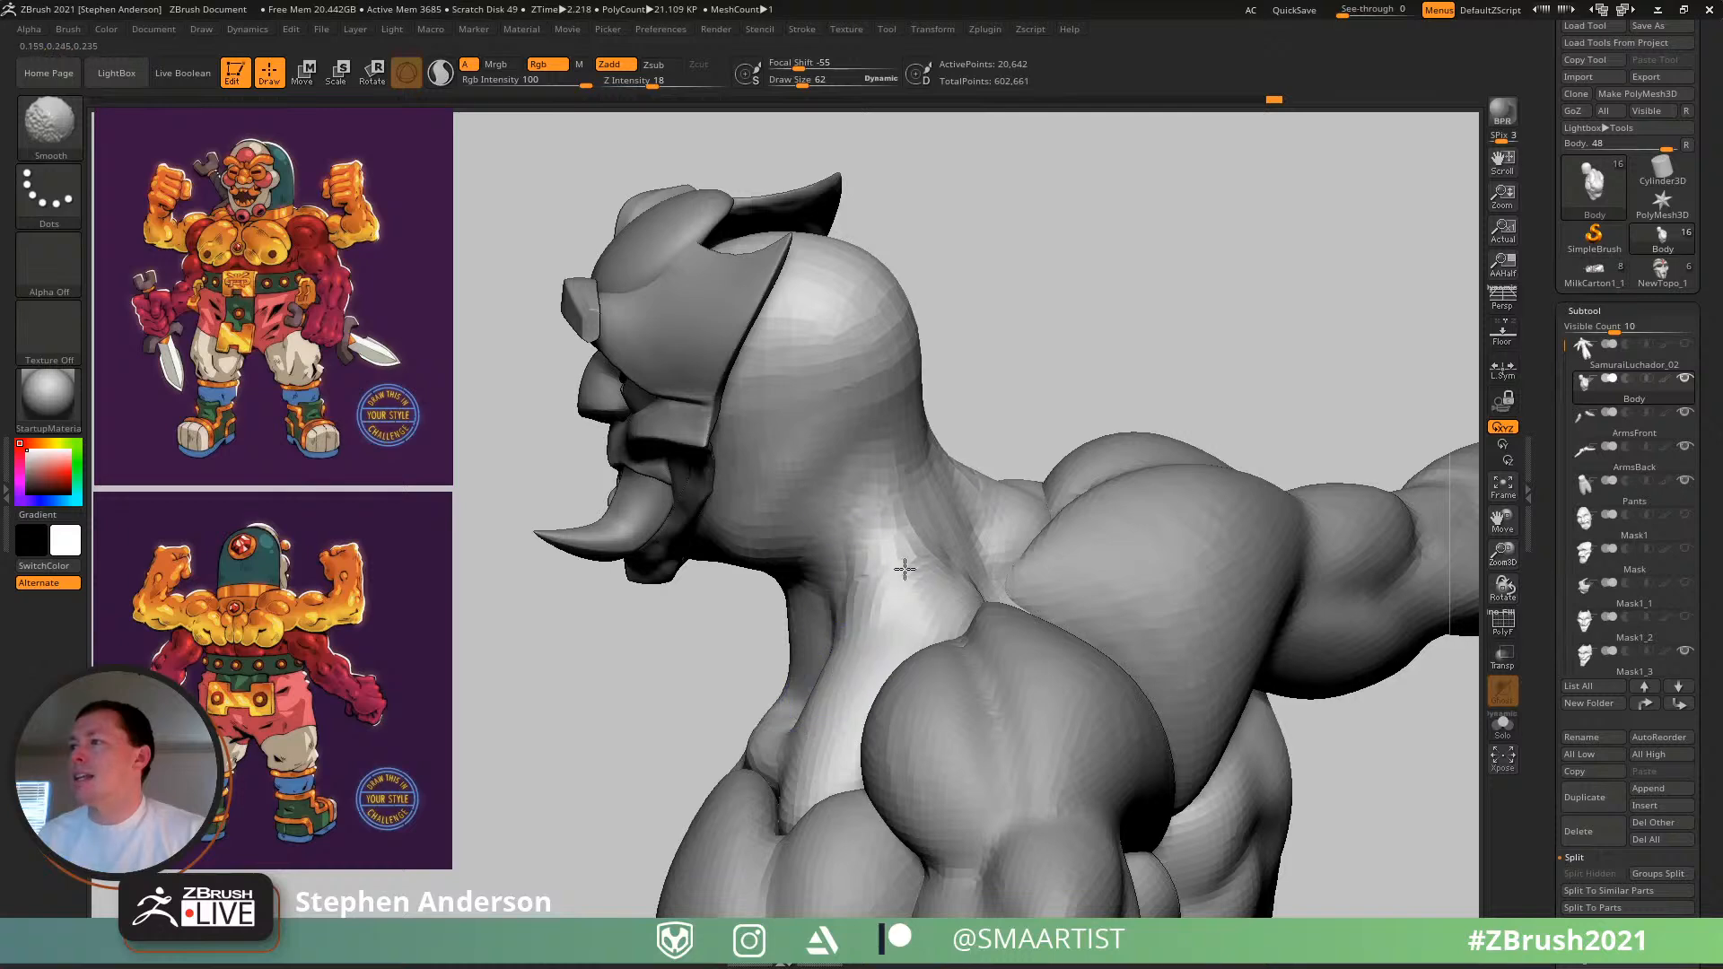
- Add volume where the side of the neck meets the trapezius and smooth the surface toward the collarbone
mouse_move(868, 586)
right_down()
mouse_move(893, 596)
mouse_move(935, 565)
mouse_move(856, 625)
mouse_move(847, 643)
mouse_move(873, 664)
right_up()
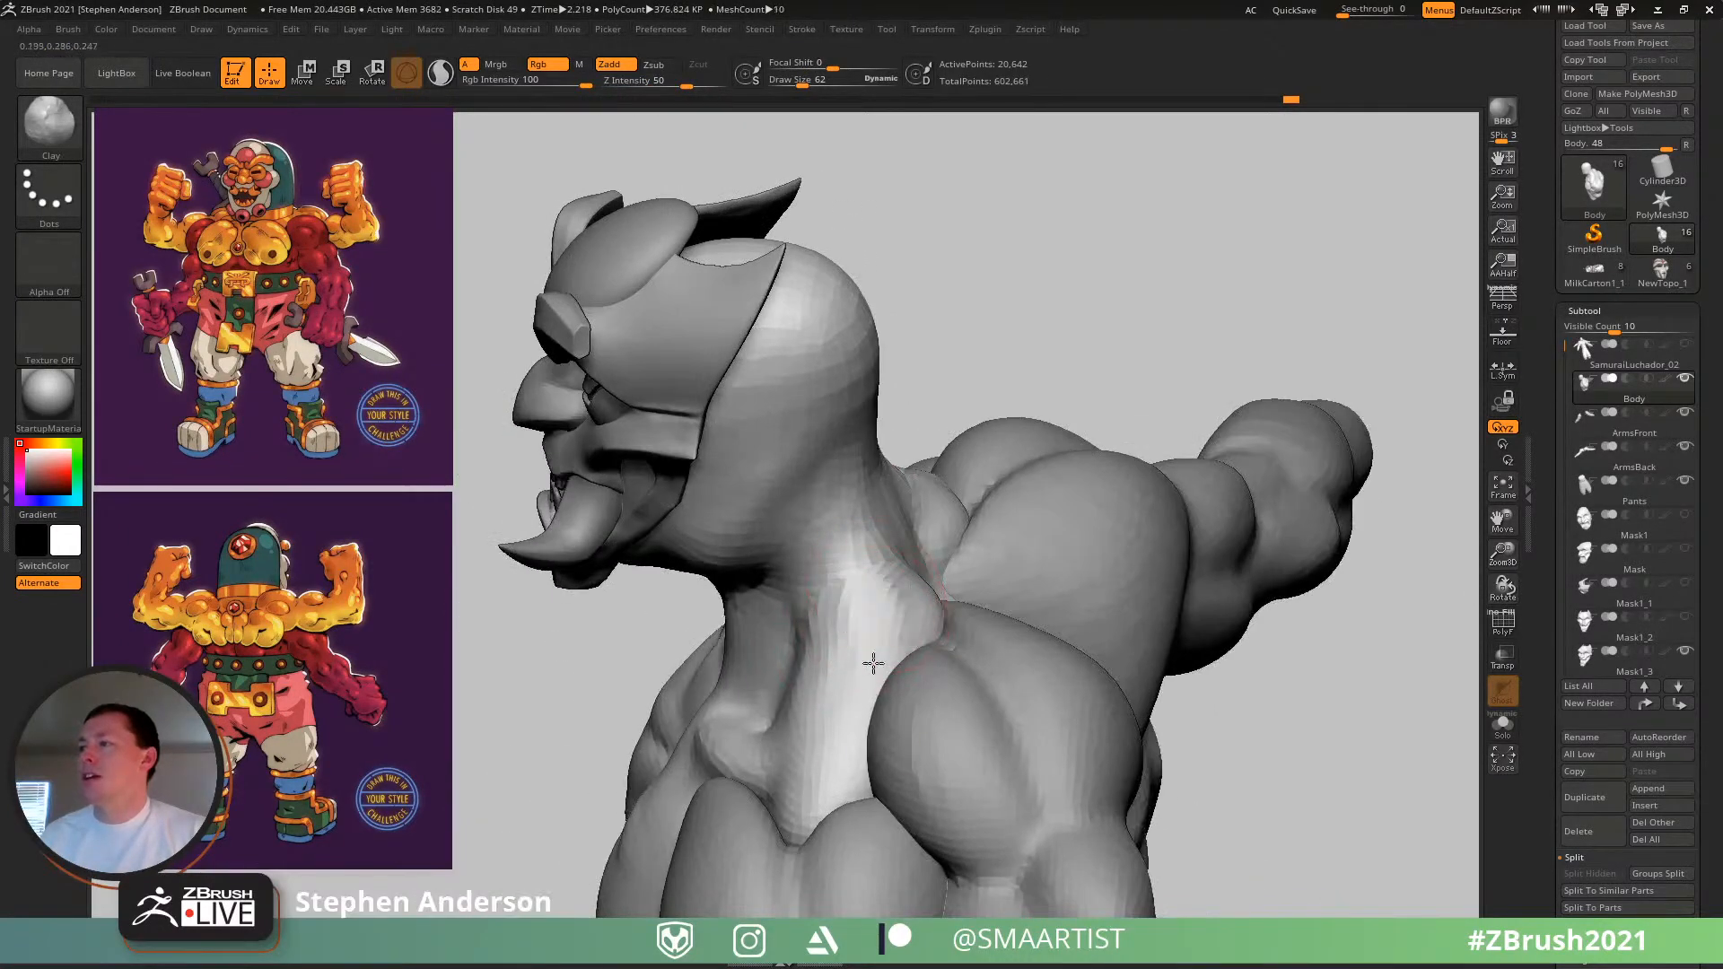
mouse_move(839, 594)
mouse_down()
mouse_move(818, 694)
mouse_move(880, 574)
mouse_up()
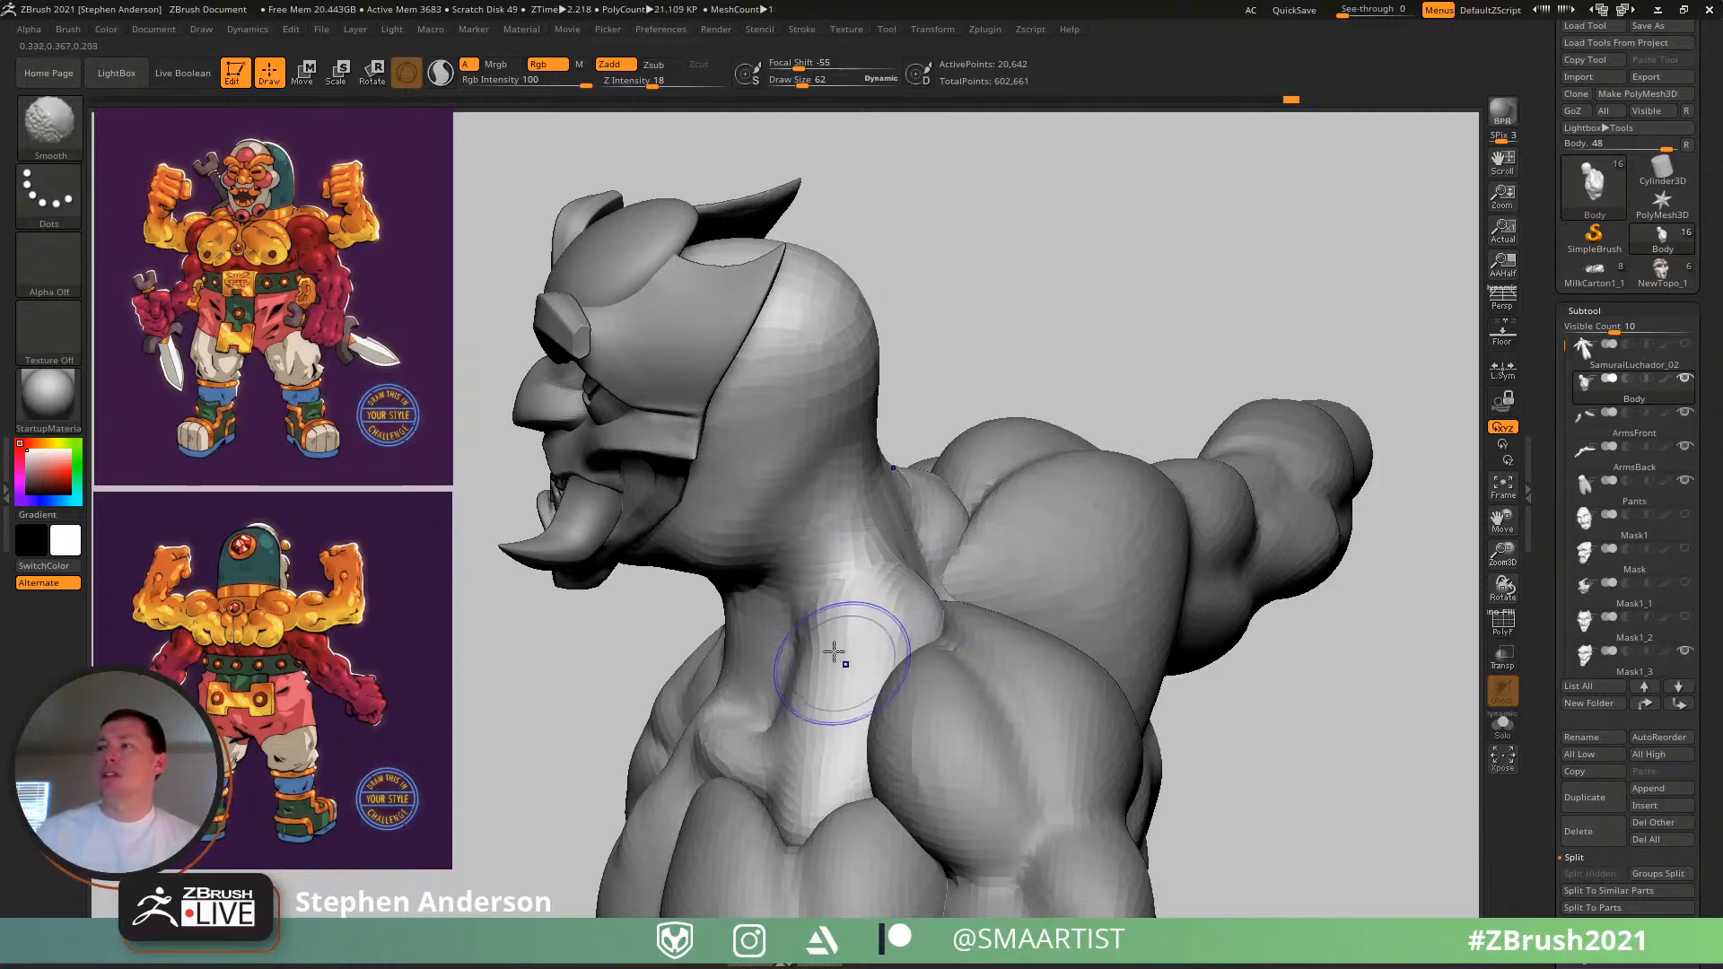
drag(812, 639, 775, 752)
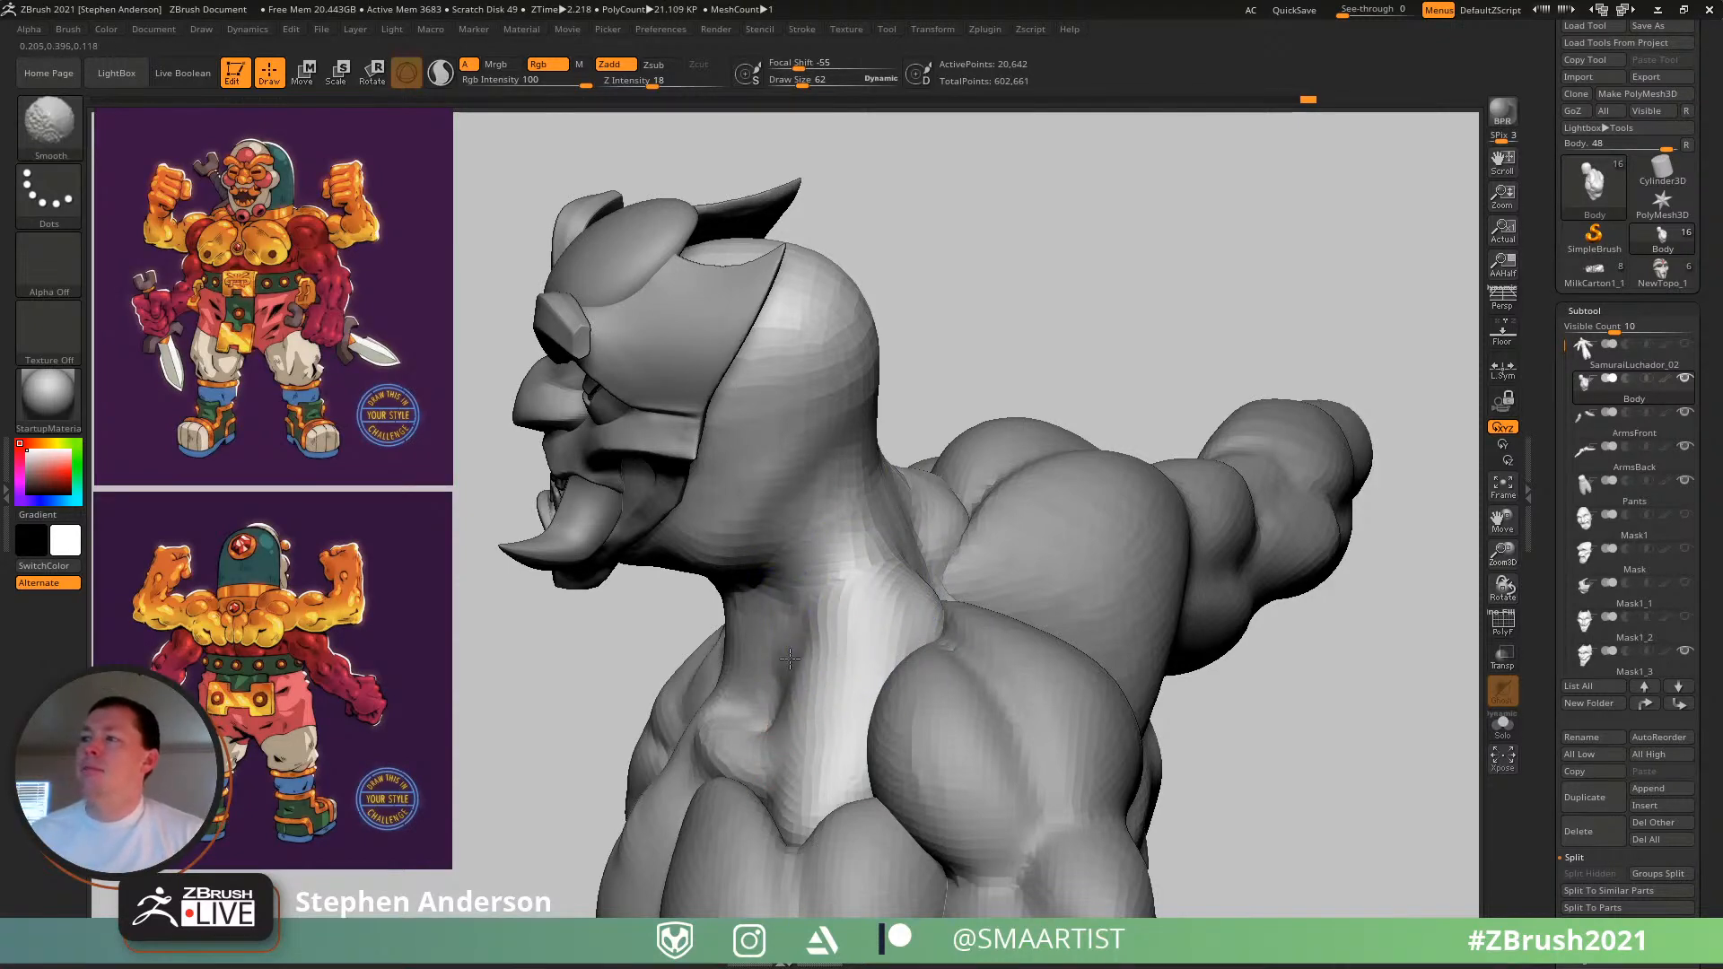
mouse_move(808, 711)
right_down()
mouse_move(835, 681)
mouse_move(726, 661)
right_up()
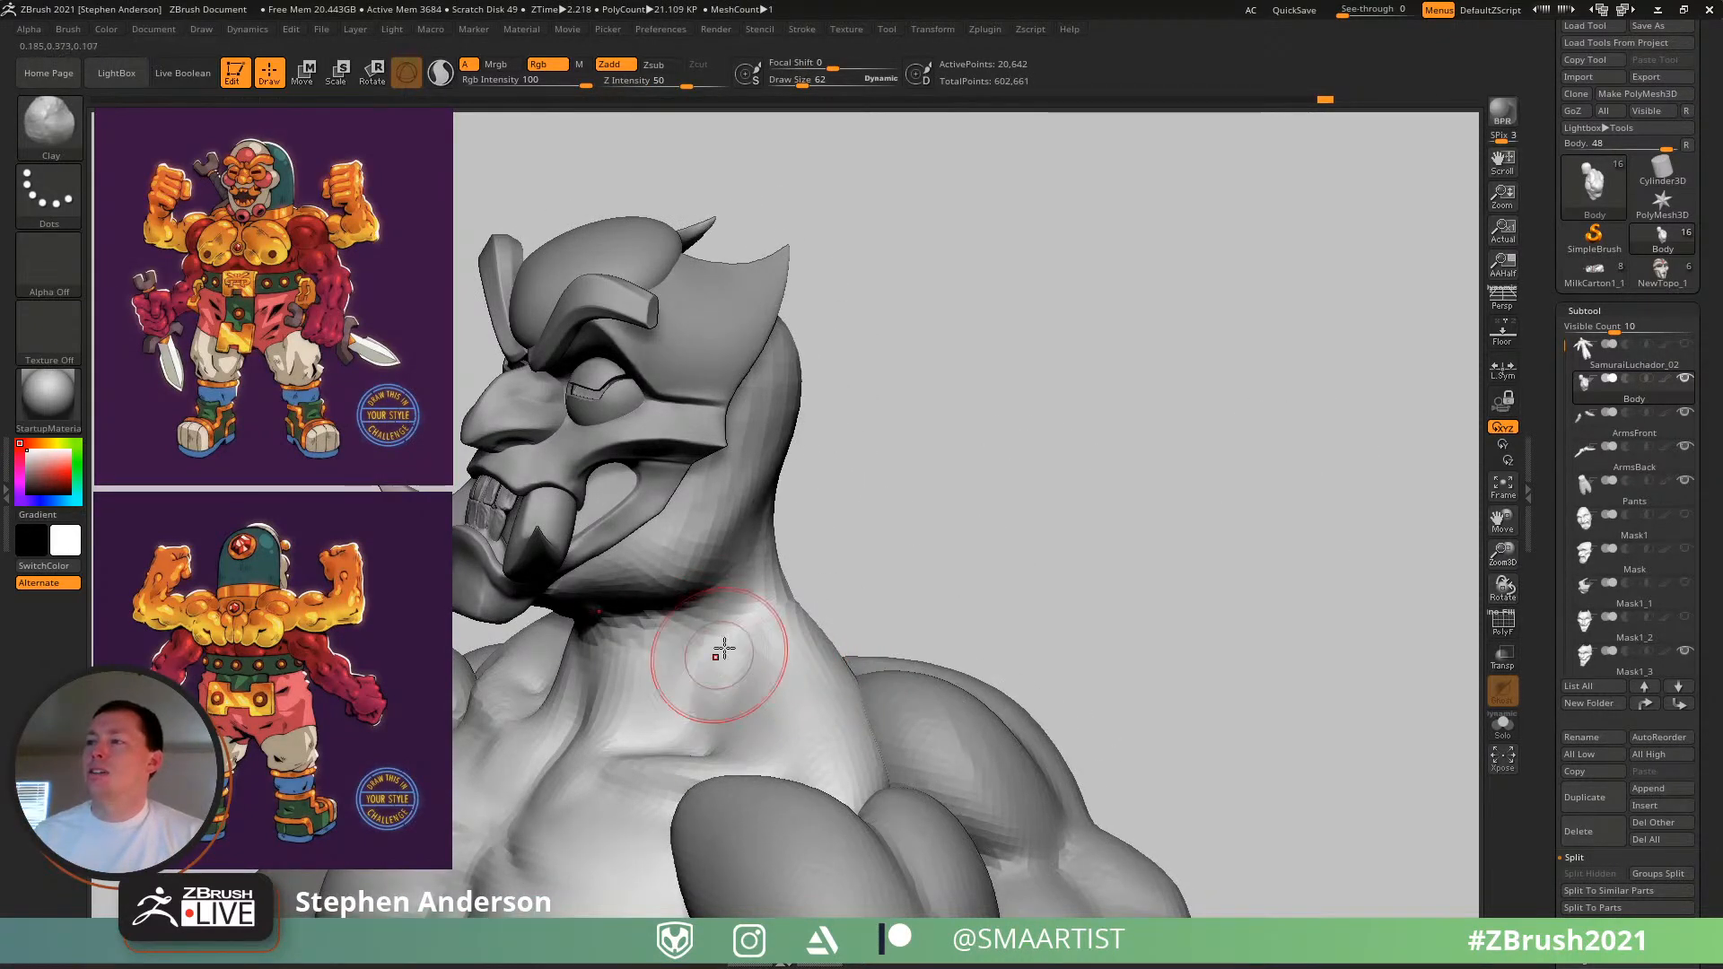
mouse_move(724, 648)
mouse_down()
mouse_move(716, 637)
mouse_move(709, 709)
mouse_move(744, 686)
mouse_up()
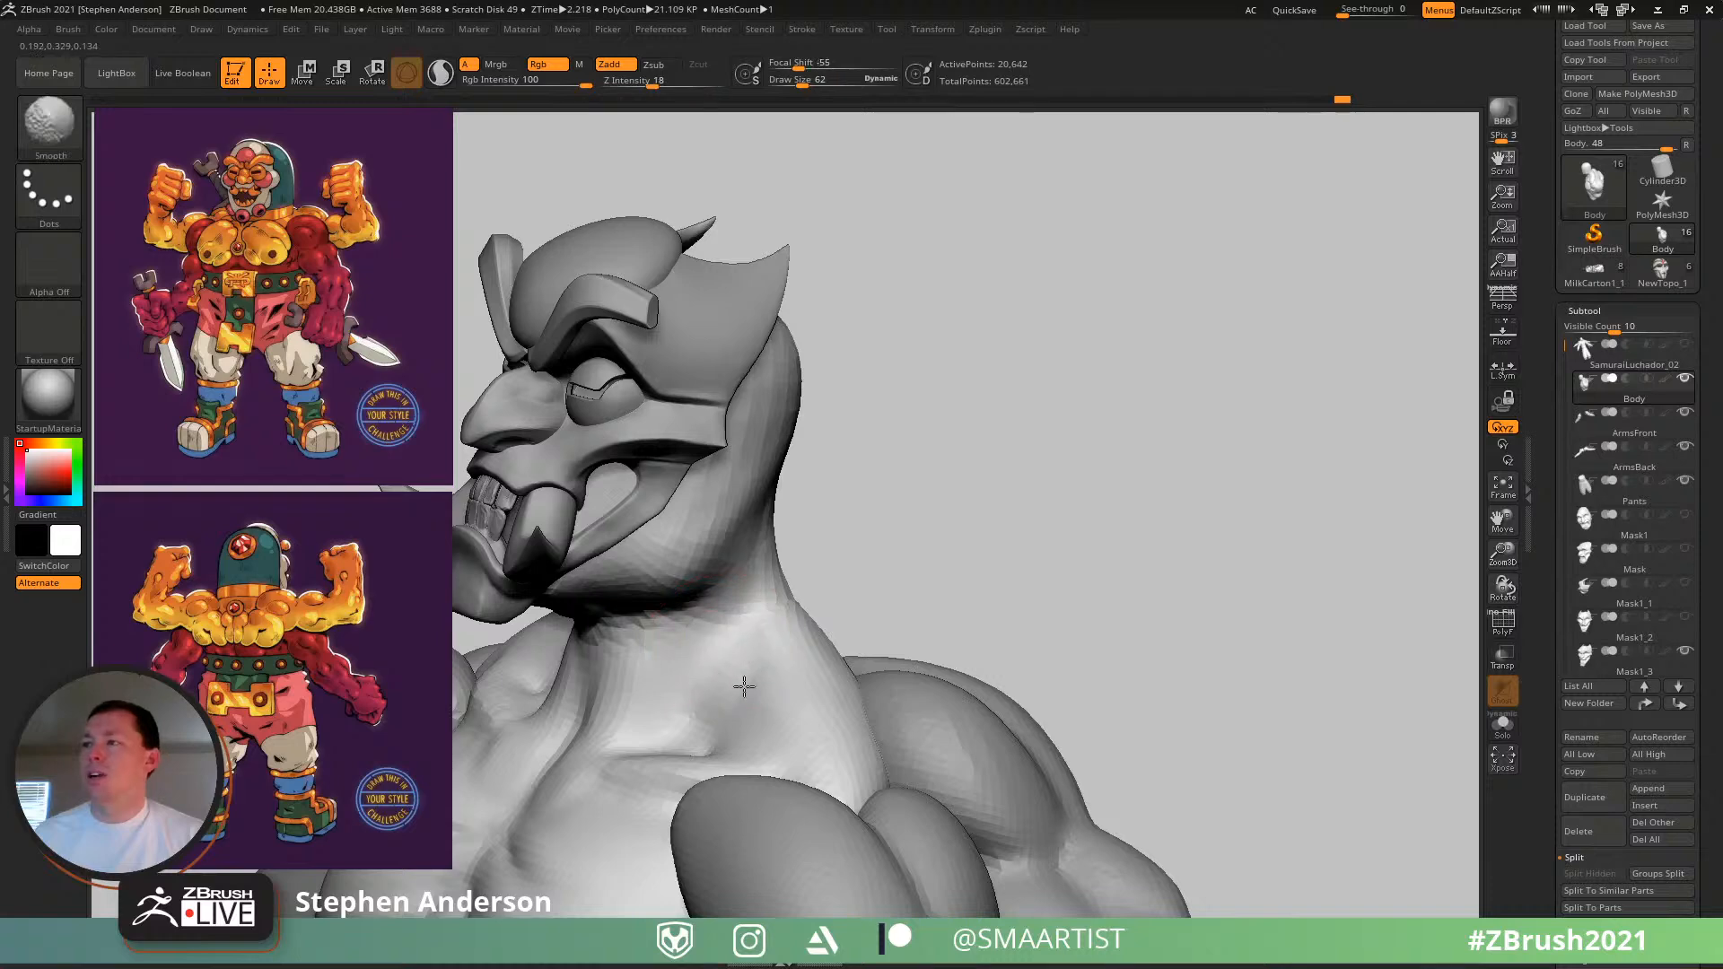
- Flatten the dented area under the jaw at the side of the neck with the TrimDynamic brush at size 33
mouse_move(837, 743)
ctrl+right_down()
mouse_move(844, 659)
mouse_move(904, 530)
mouse_move(835, 547)
mouse_move(820, 576)
mouse_move(765, 547)
ctrl+right_up()
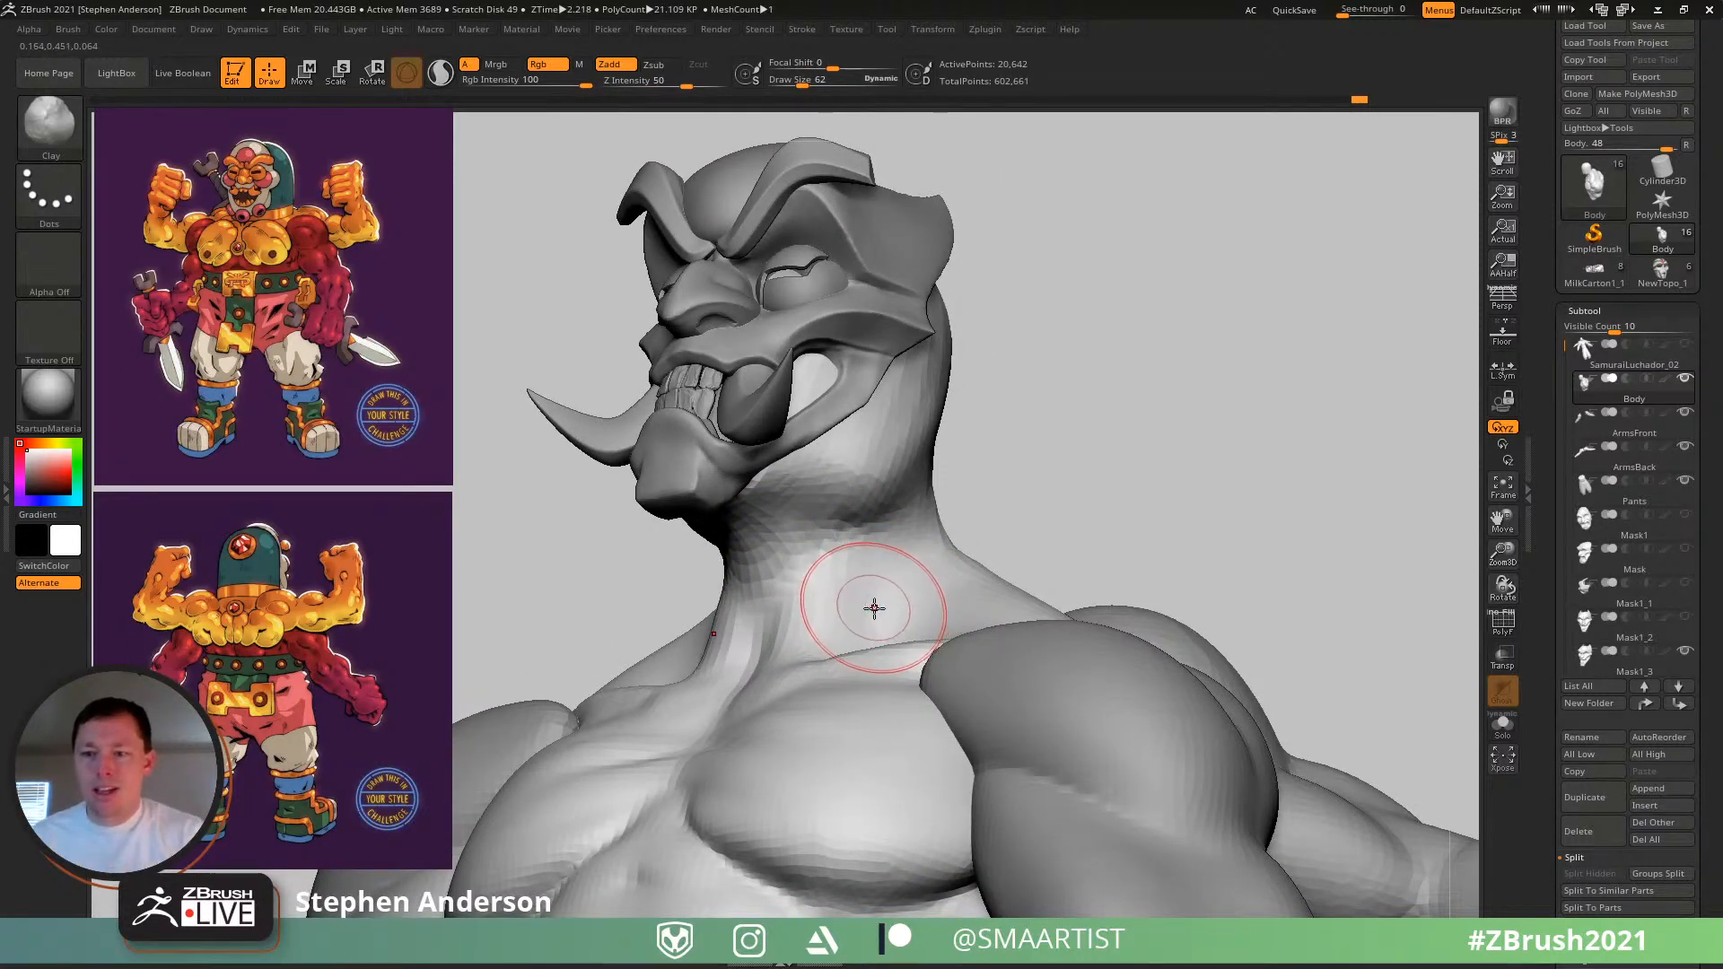
mouse_move(874, 506)
alt+right_down()
mouse_move(1005, 485)
mouse_move(966, 477)
alt+right_up()
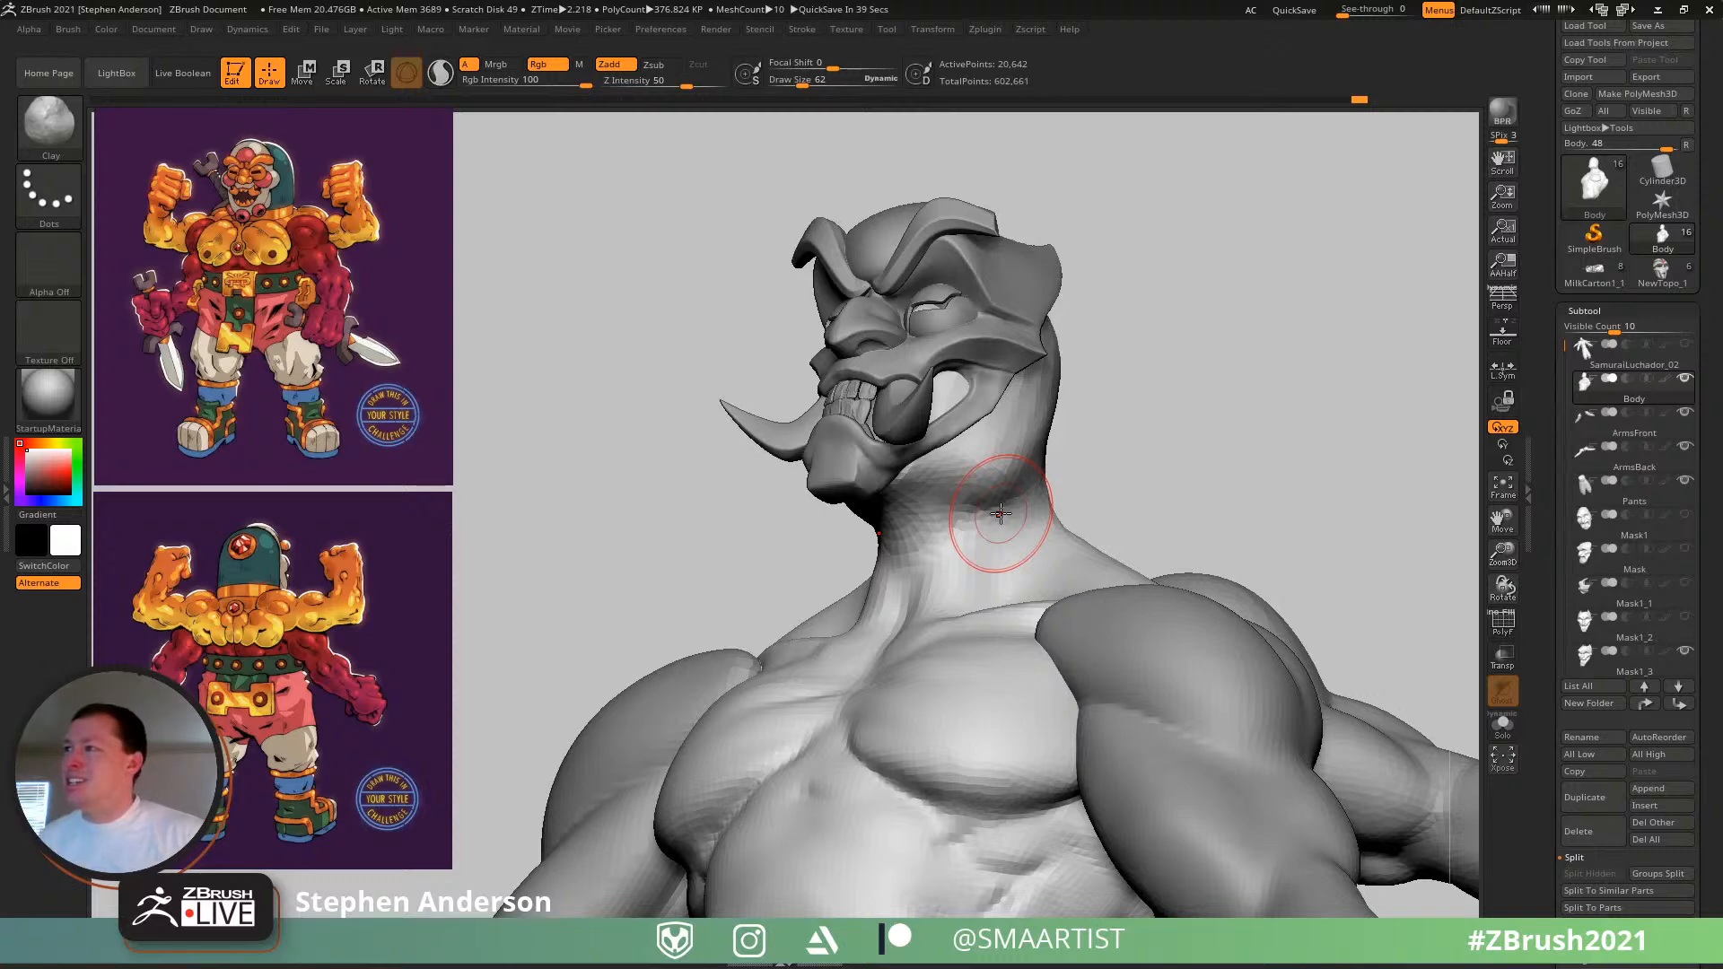
right_drag(1054, 512, 1000, 490)
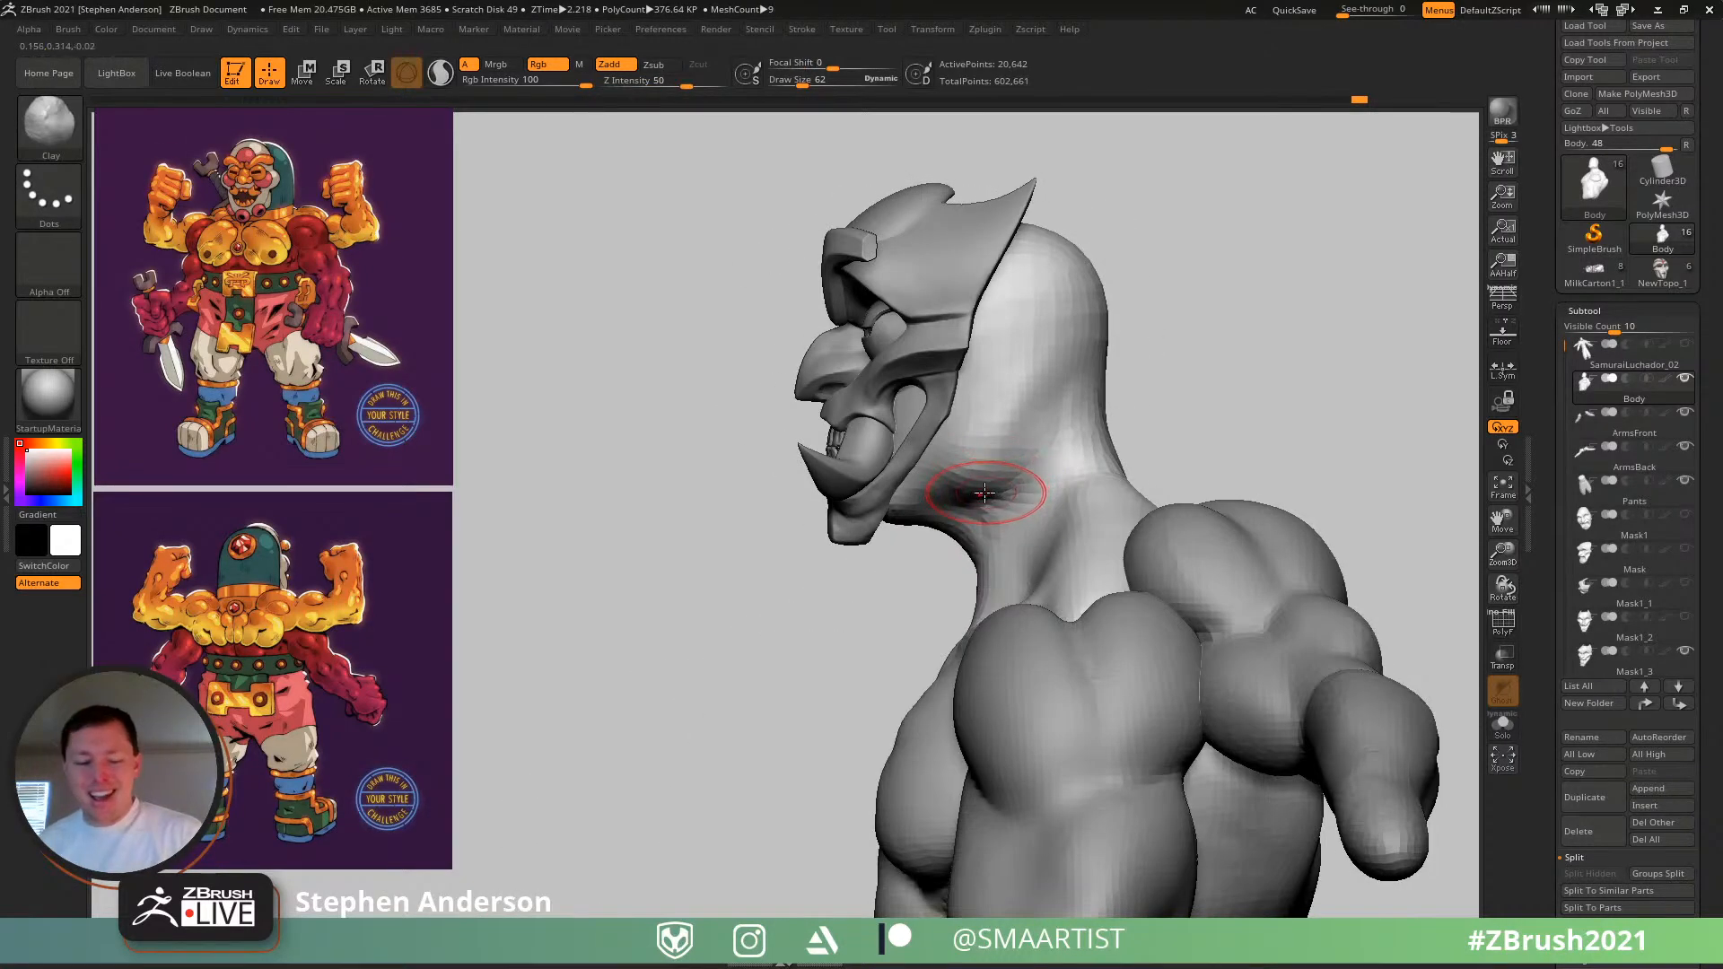
key(b)
key(t)
key(d)
right_drag(924, 538, 1108, 481)
key(s)
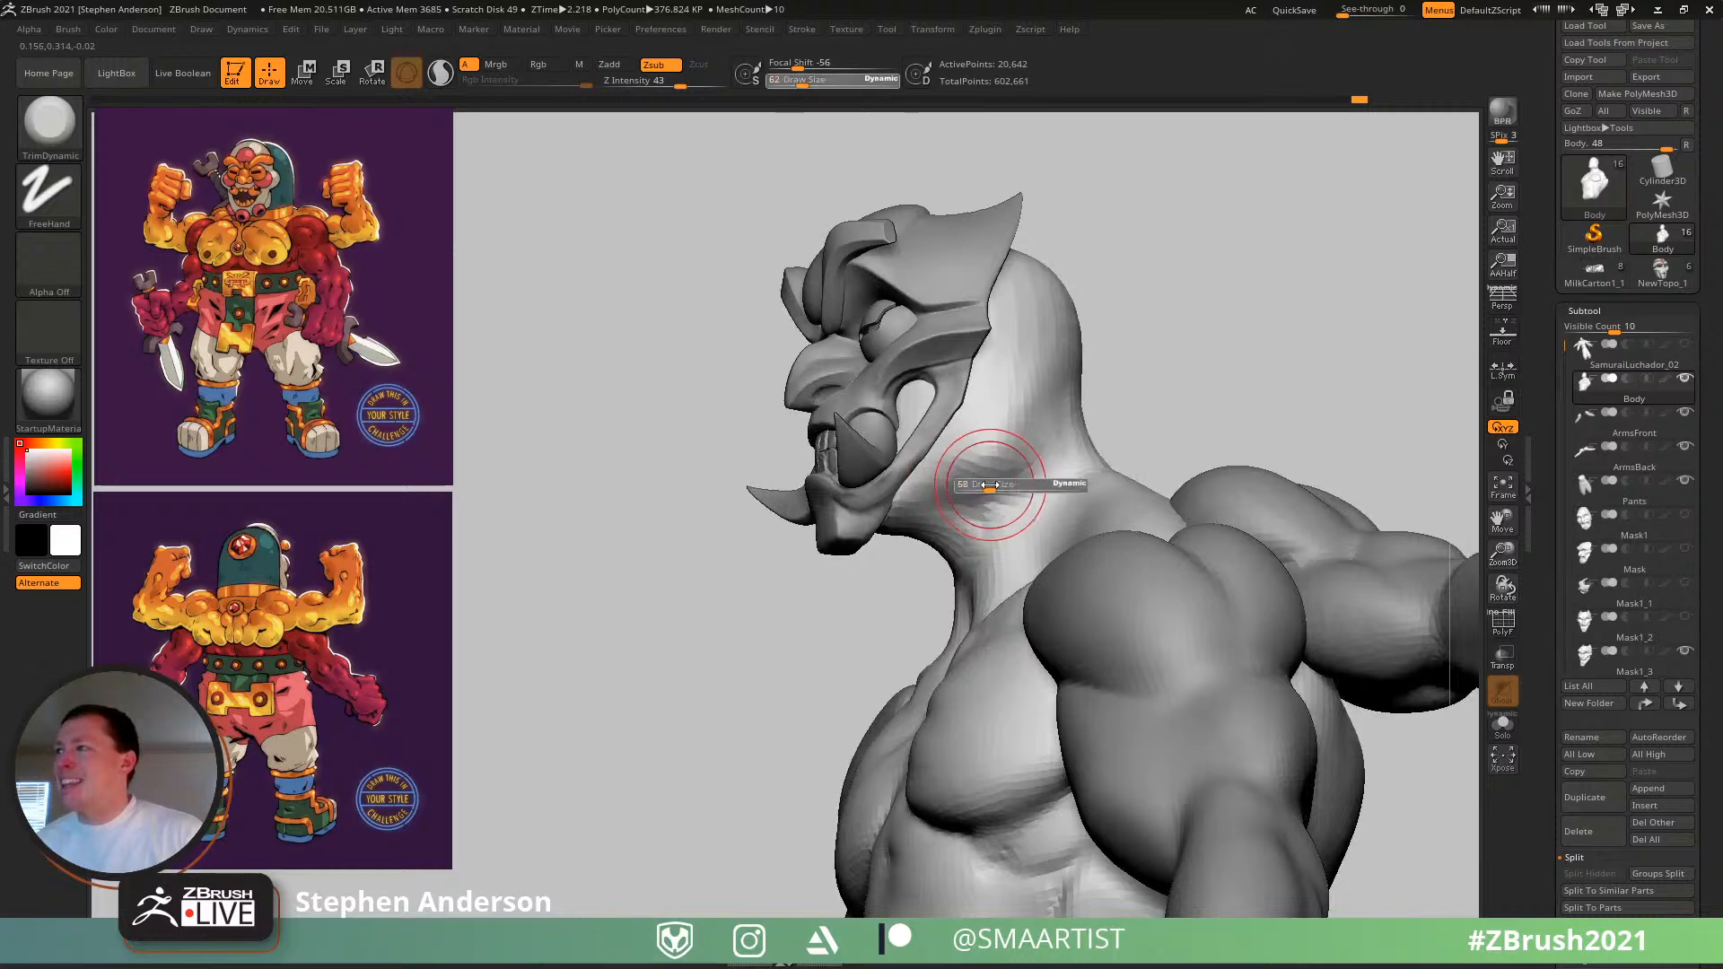
mouse_move(990, 485)
mouse_down()
mouse_move(975, 485)
mouse_move(996, 485)
mouse_up()
key(s)
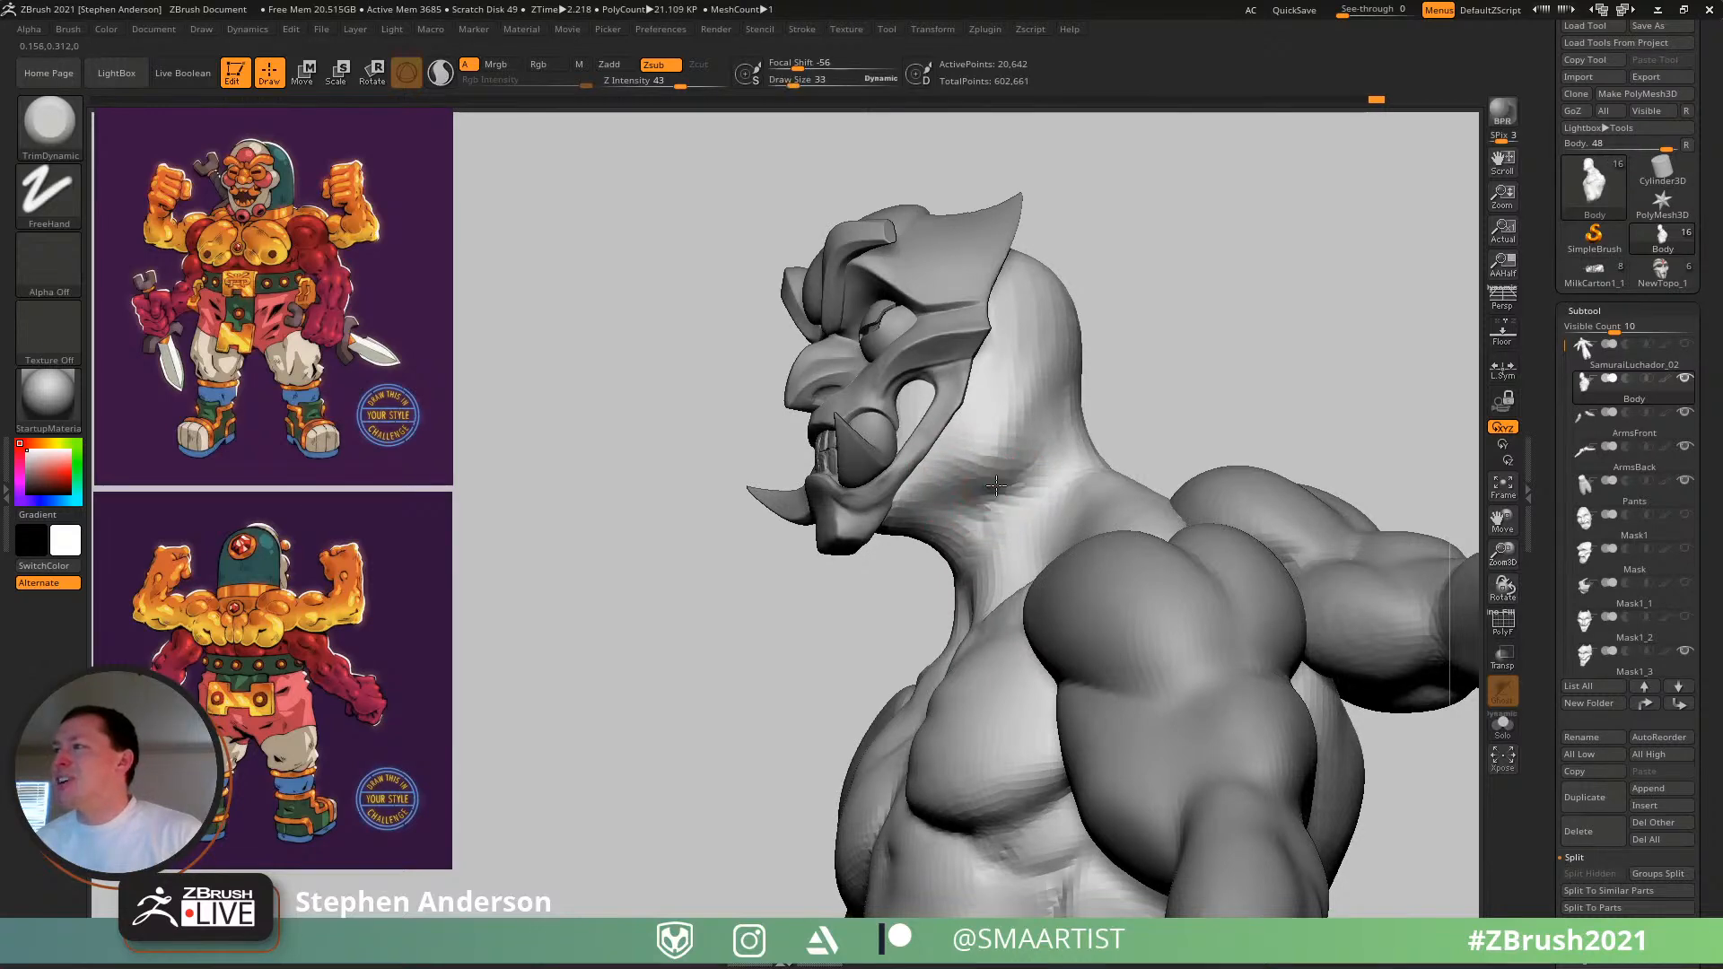
right_drag(1022, 461, 906, 449)
right_drag(1010, 443, 1046, 423)
- Reshape the jaw corner and side of the head behind the mask with the Move brush at sizes 90 and 62
key(b)
key(m)
key(v)
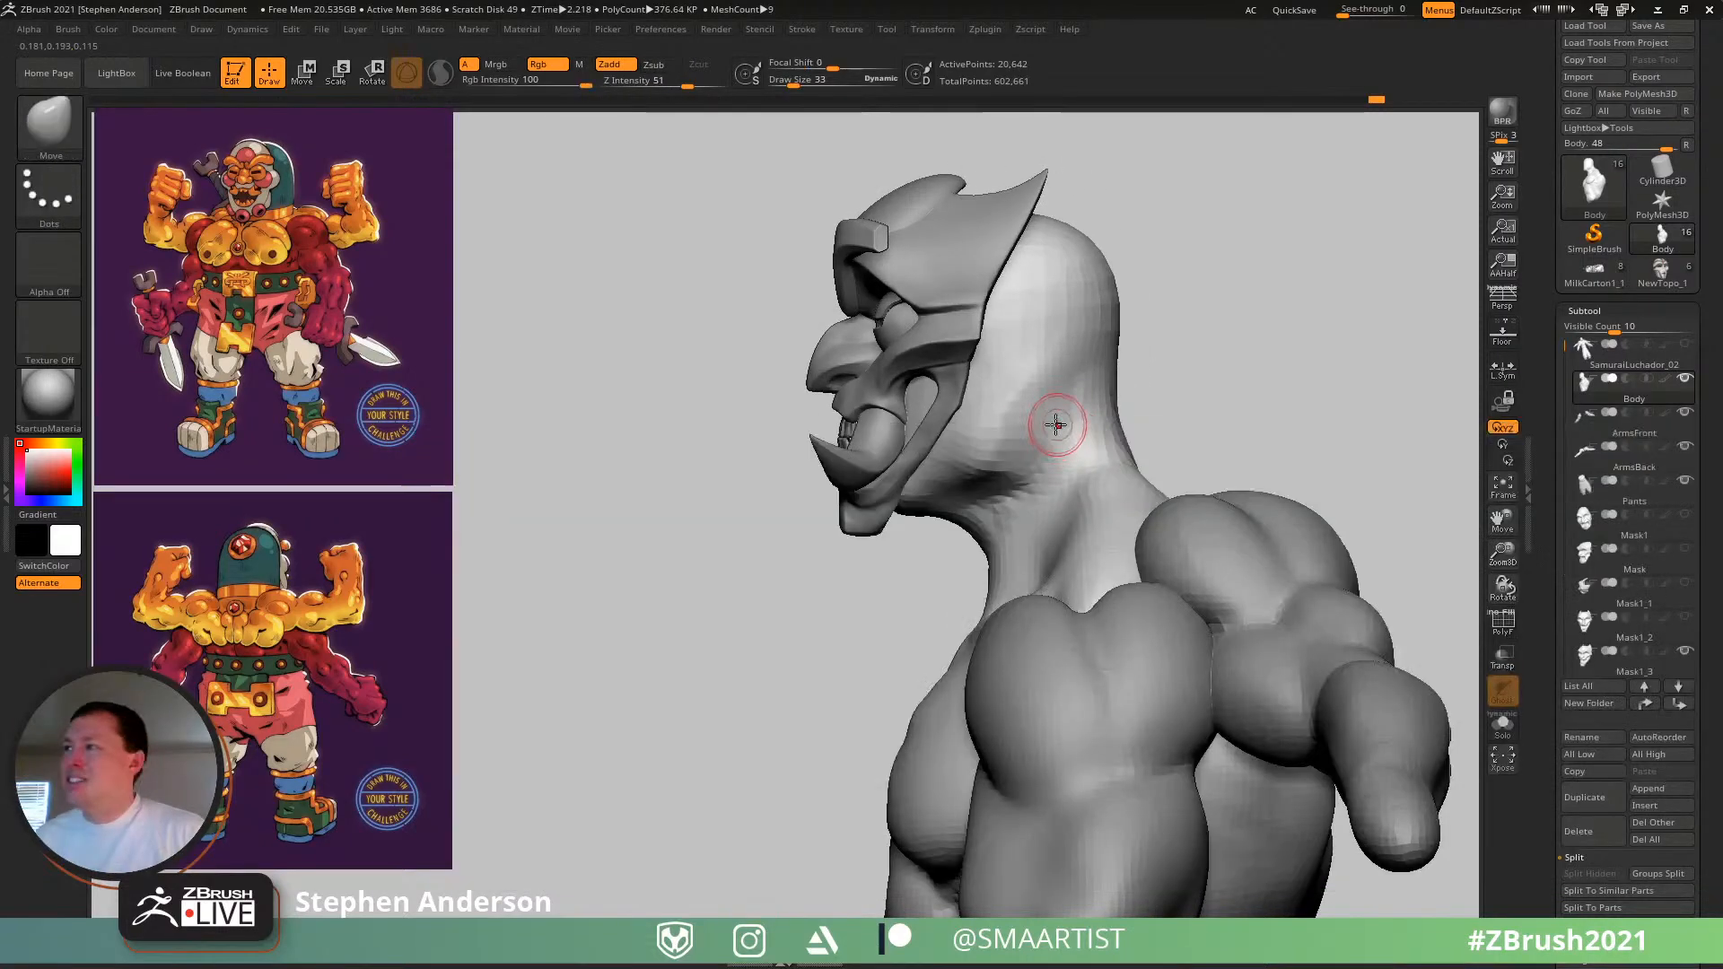
key(s)
drag(1013, 428, 1019, 428)
right_drag(1020, 427, 1031, 416)
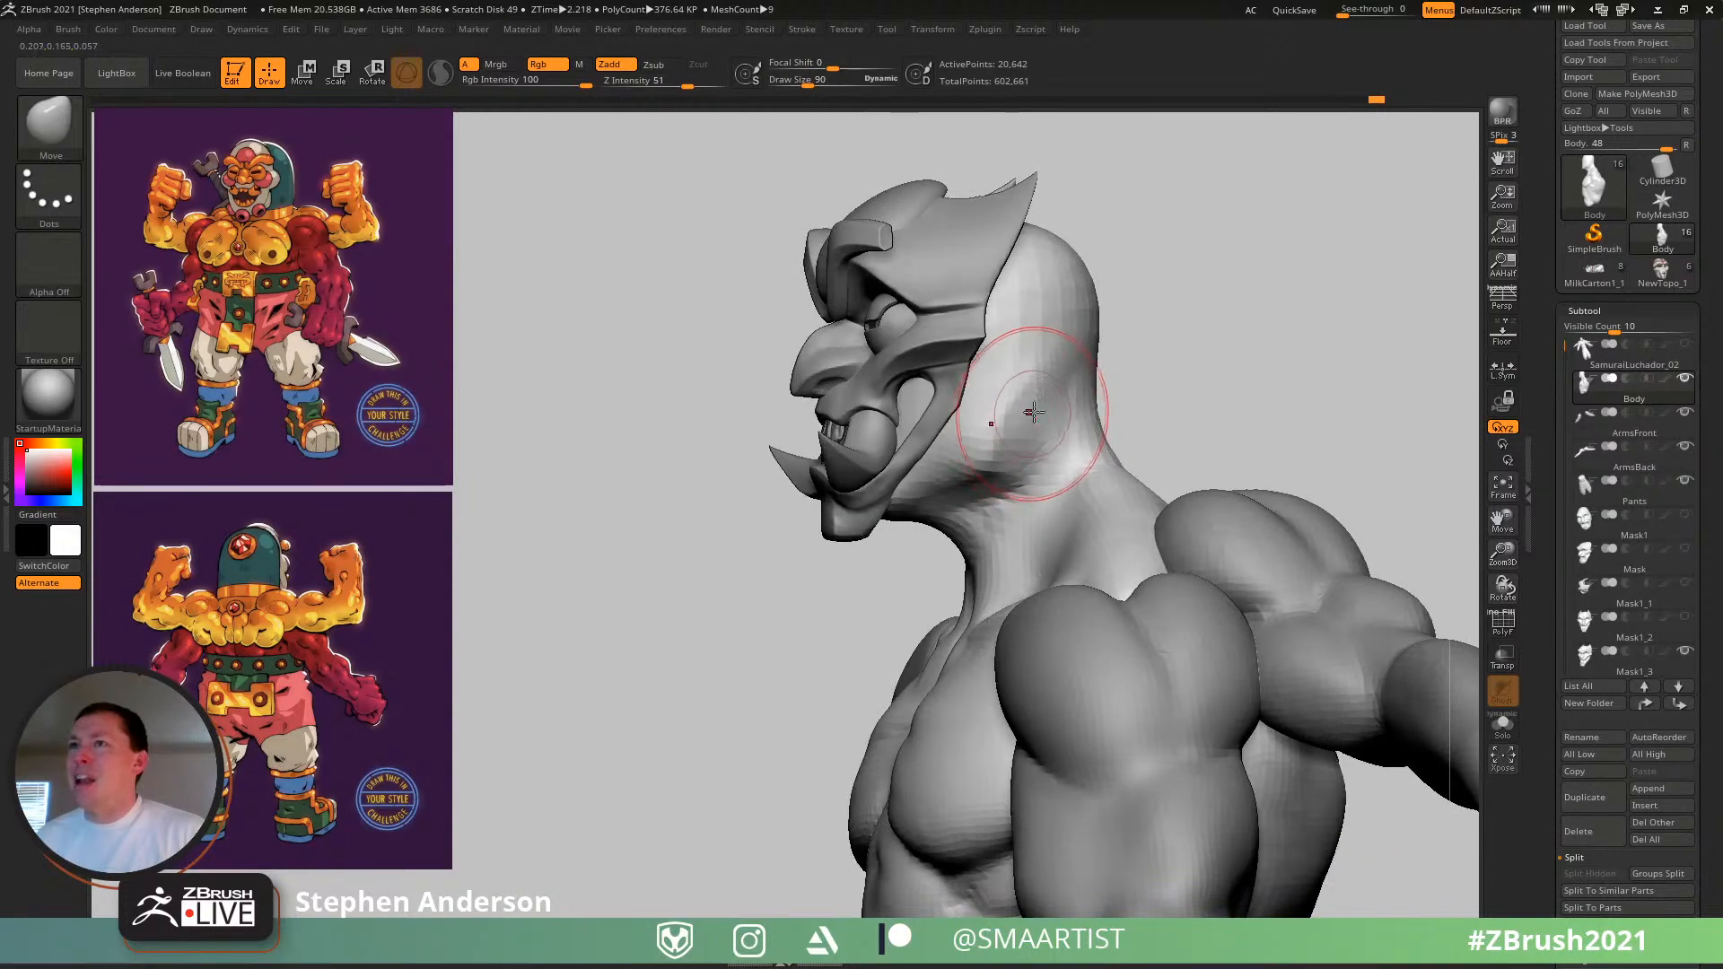
drag(1025, 443, 1032, 389)
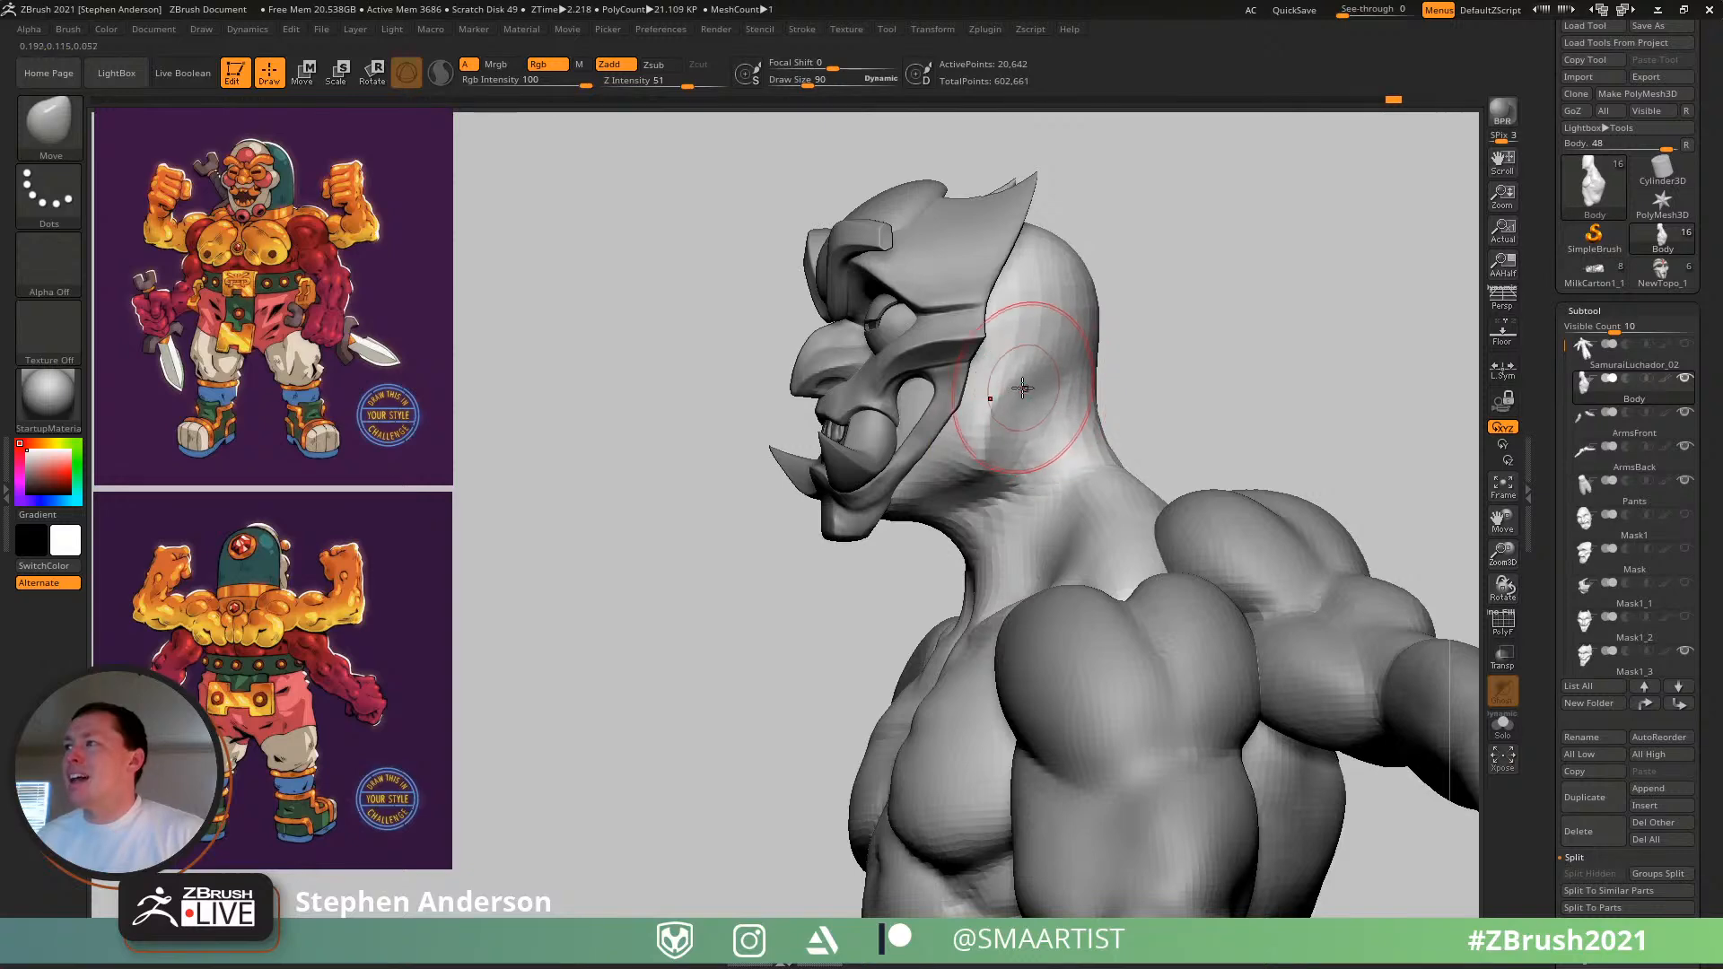
mouse_move(1042, 423)
right_down()
mouse_move(1061, 400)
mouse_move(1041, 422)
right_up()
key(s)
drag(1034, 438, 1027, 438)
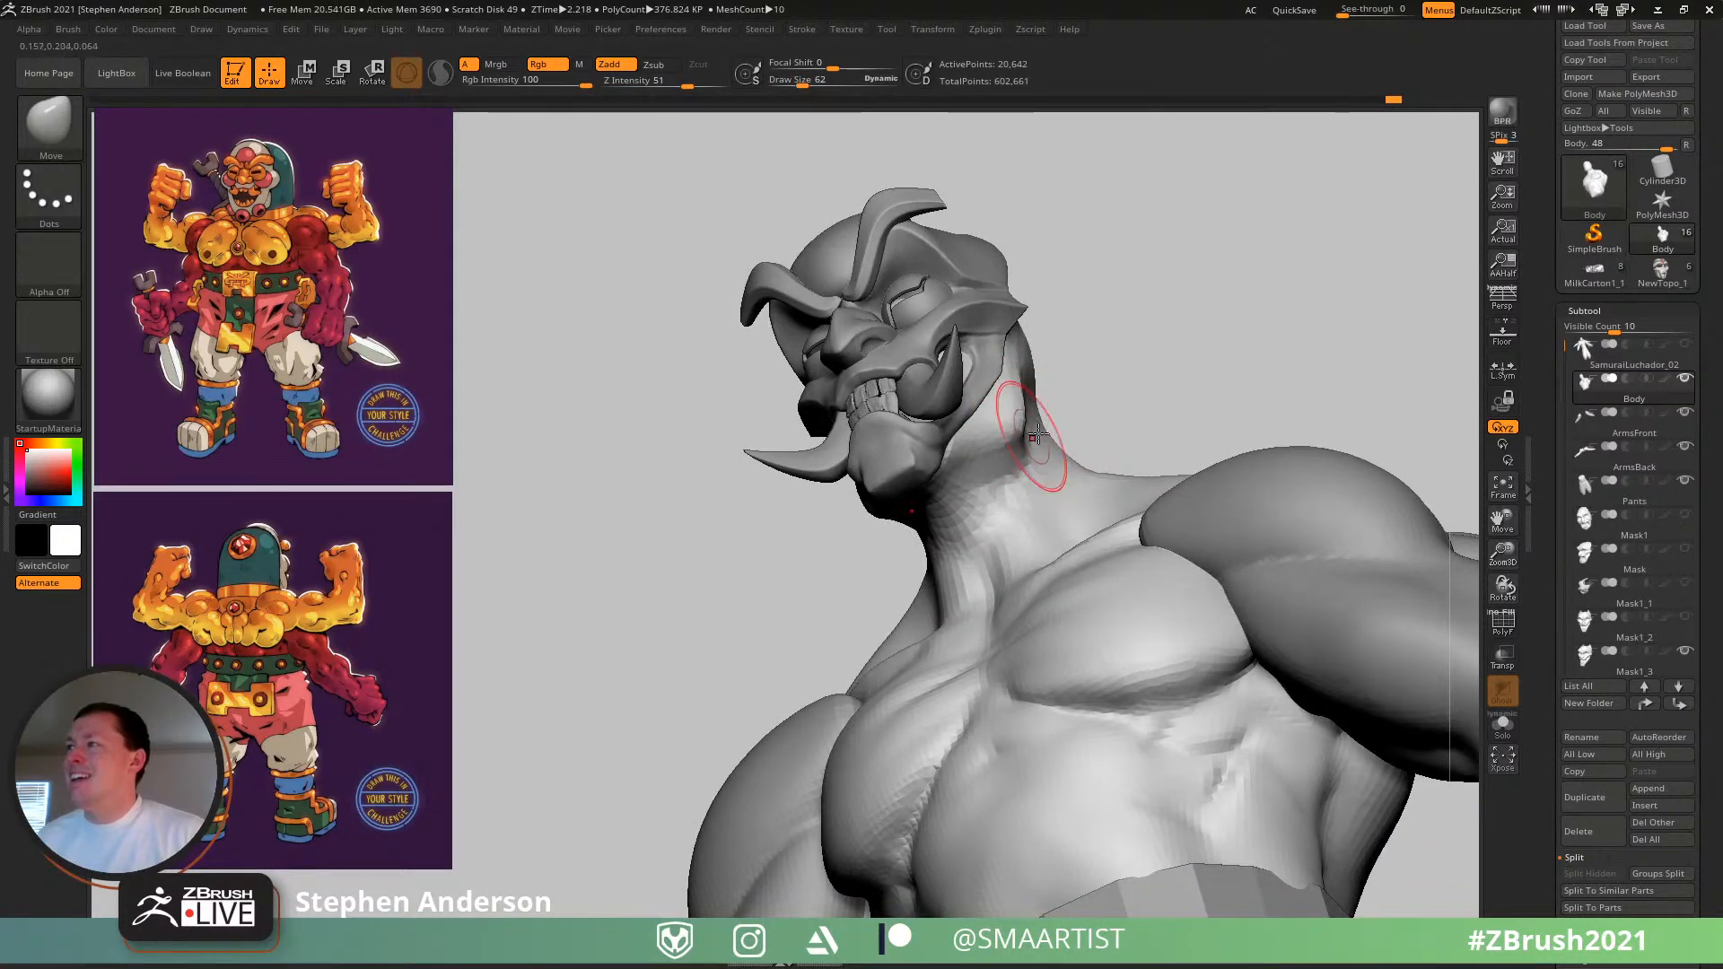
- Adjust the back of the head where the skull meets the neck with the Move brush
mouse_move(1009, 457)
right_down()
mouse_move(962, 489)
mouse_move(964, 437)
mouse_move(996, 395)
mouse_move(1070, 406)
mouse_move(1038, 386)
mouse_move(1043, 408)
mouse_move(1185, 380)
mouse_move(1034, 460)
mouse_move(919, 488)
mouse_move(904, 470)
mouse_move(939, 434)
mouse_move(833, 432)
right_up()
key(shift)
key(shift)
key(s)
drag(832, 432, 831, 436)
key(s)
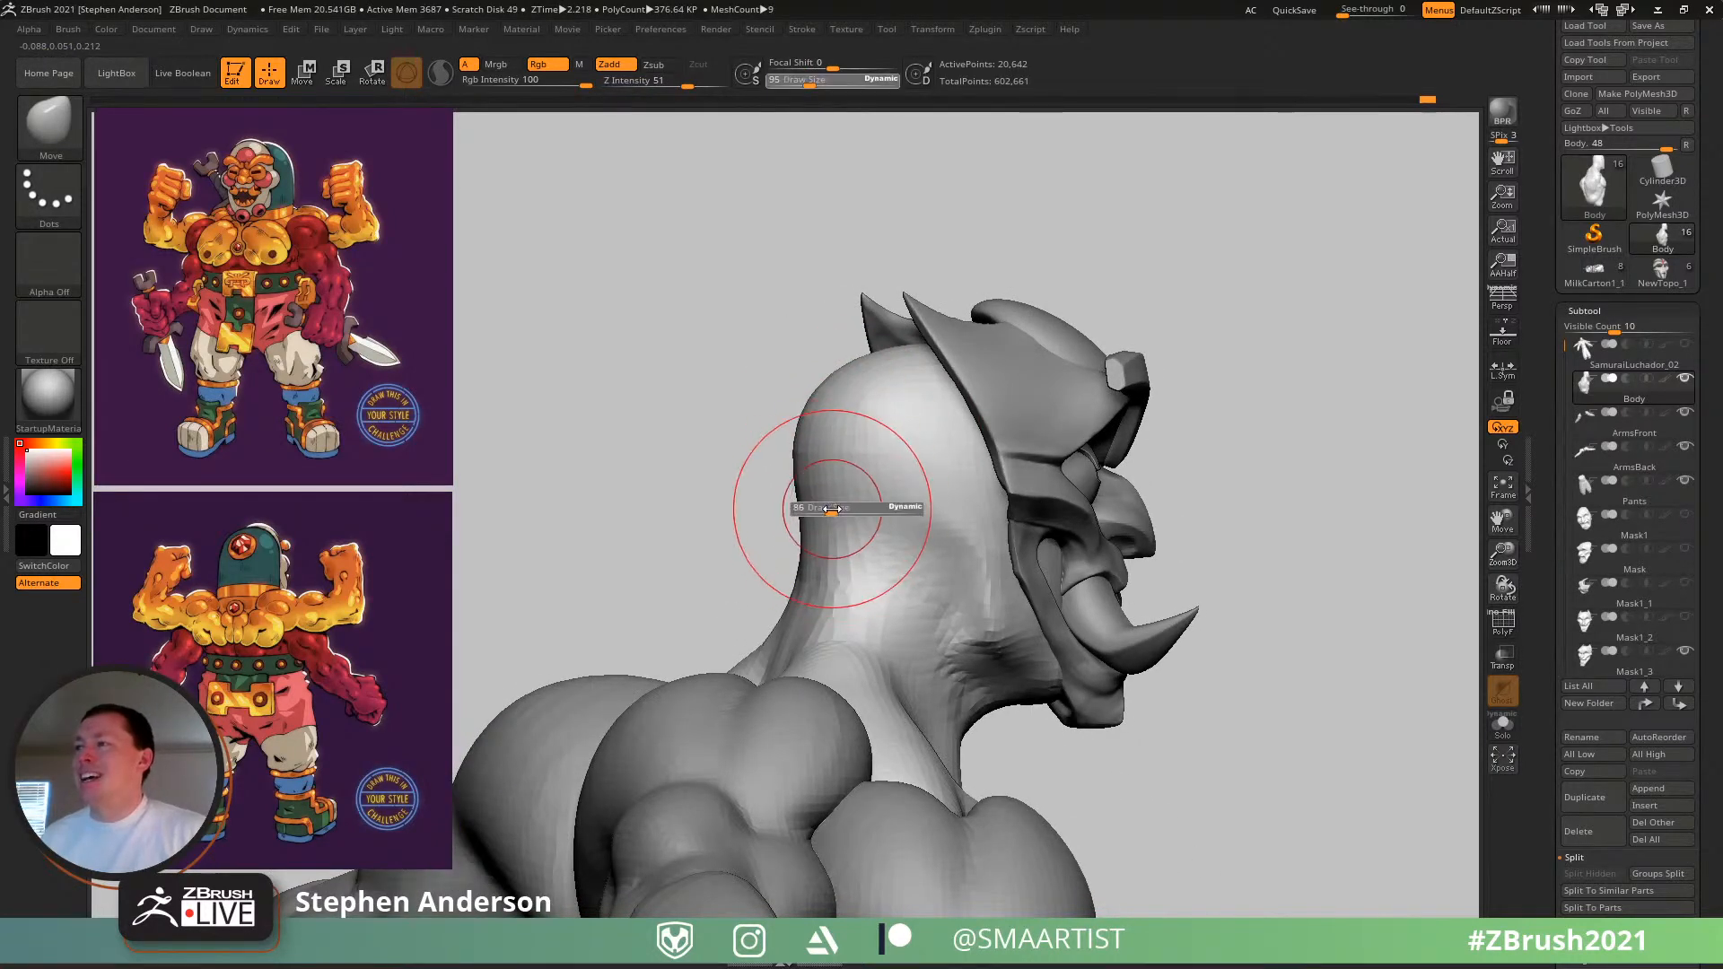
drag(835, 508, 790, 503)
- Carve a crease across the back of the head along the base of the skull with DamStandard at size 30
key(b)
key(d)
key(s)
key(s)
mouse_move(774, 504)
mouse_down()
mouse_move(882, 552)
mouse_move(750, 458)
mouse_move(755, 502)
mouse_up()
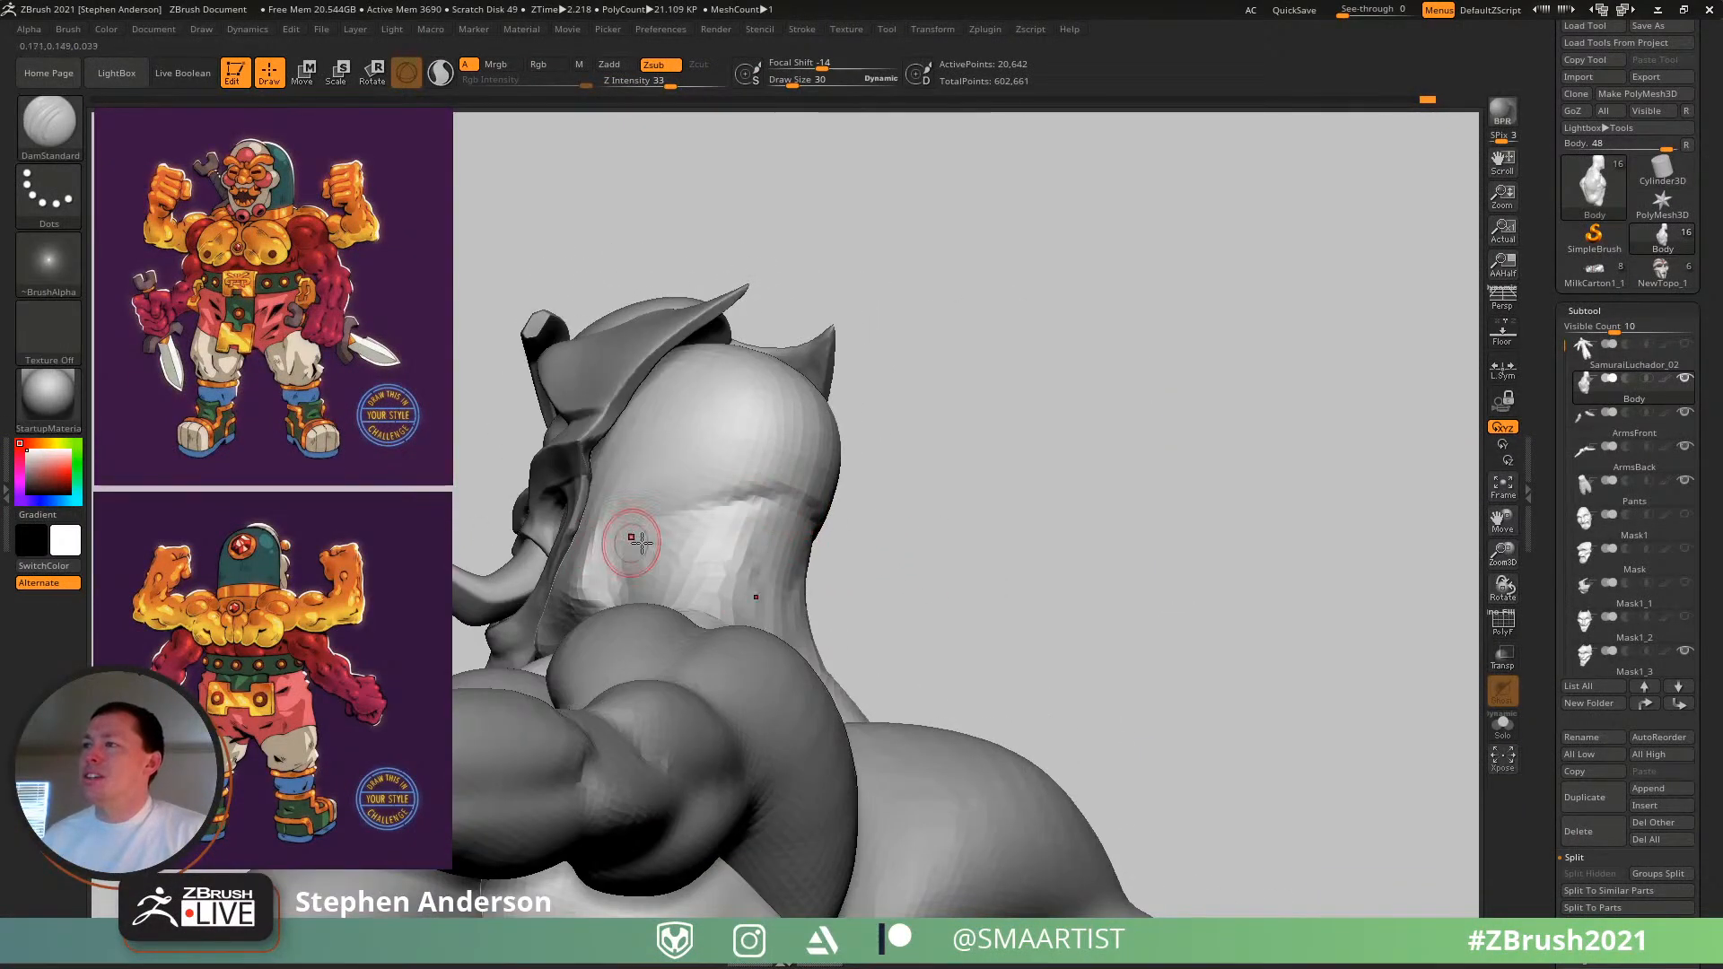
mouse_move(712, 516)
right_down()
mouse_move(715, 541)
mouse_move(703, 517)
mouse_move(785, 525)
mouse_move(682, 557)
mouse_move(748, 561)
mouse_move(837, 486)
mouse_move(820, 339)
right_up()
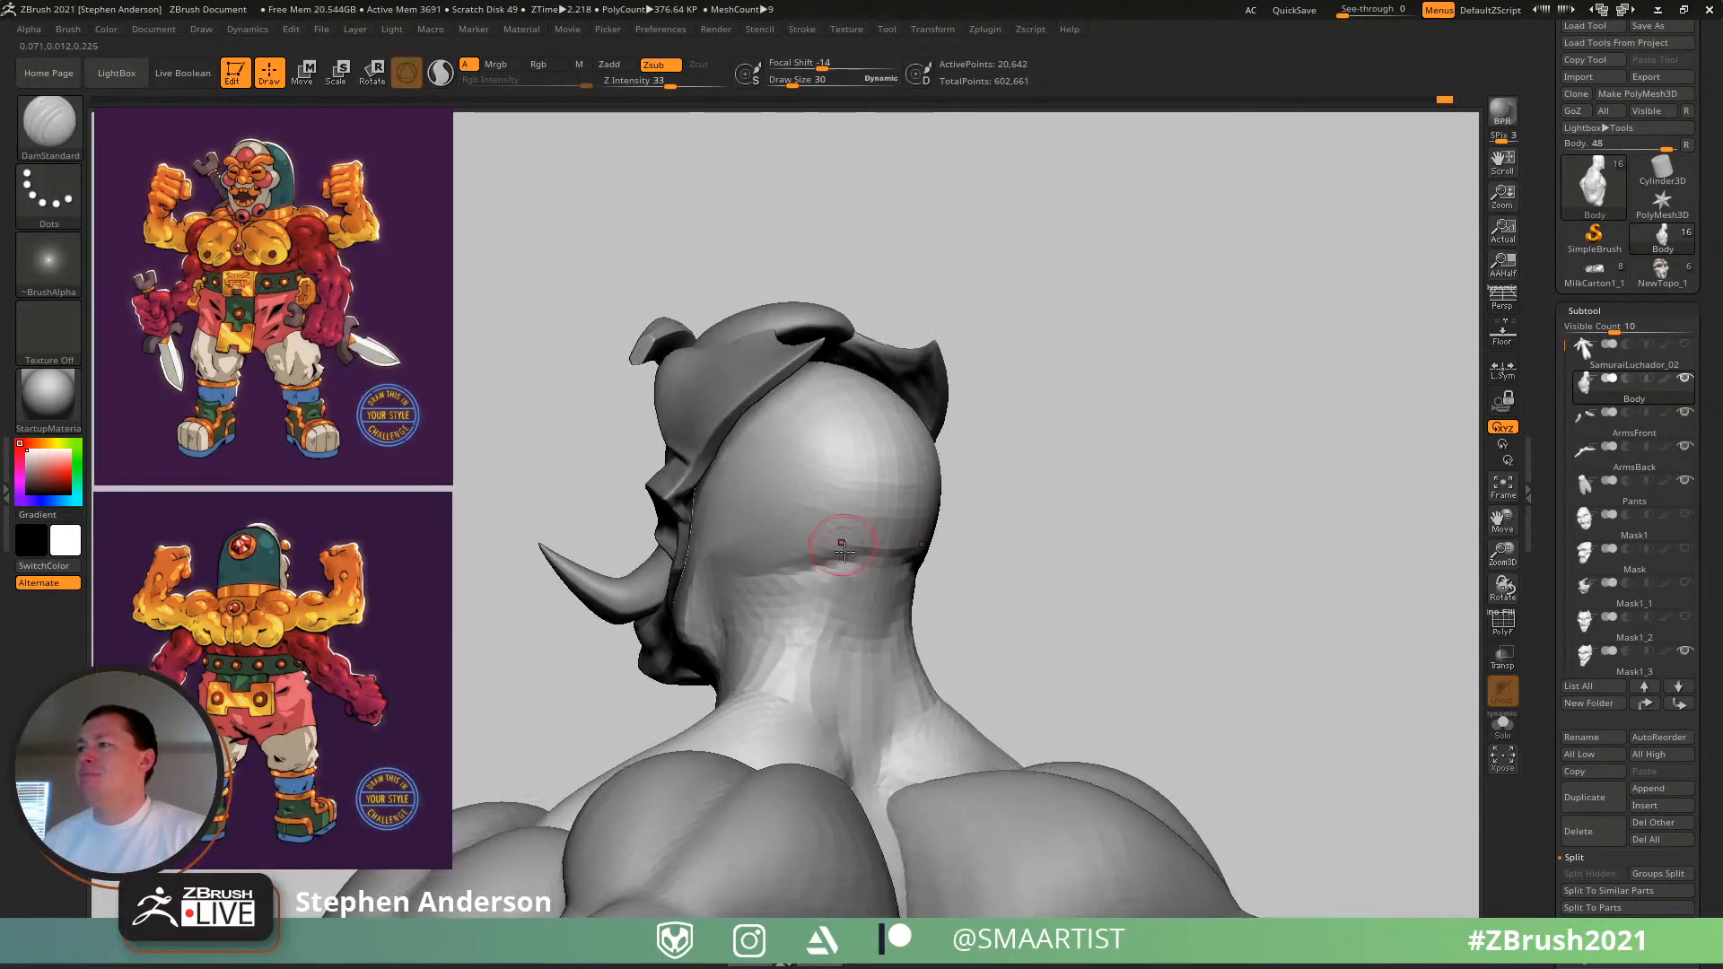
mouse_move(846, 717)
ctrl+right_down()
mouse_move(739, 500)
mouse_move(789, 457)
mouse_move(862, 719)
ctrl+right_up()
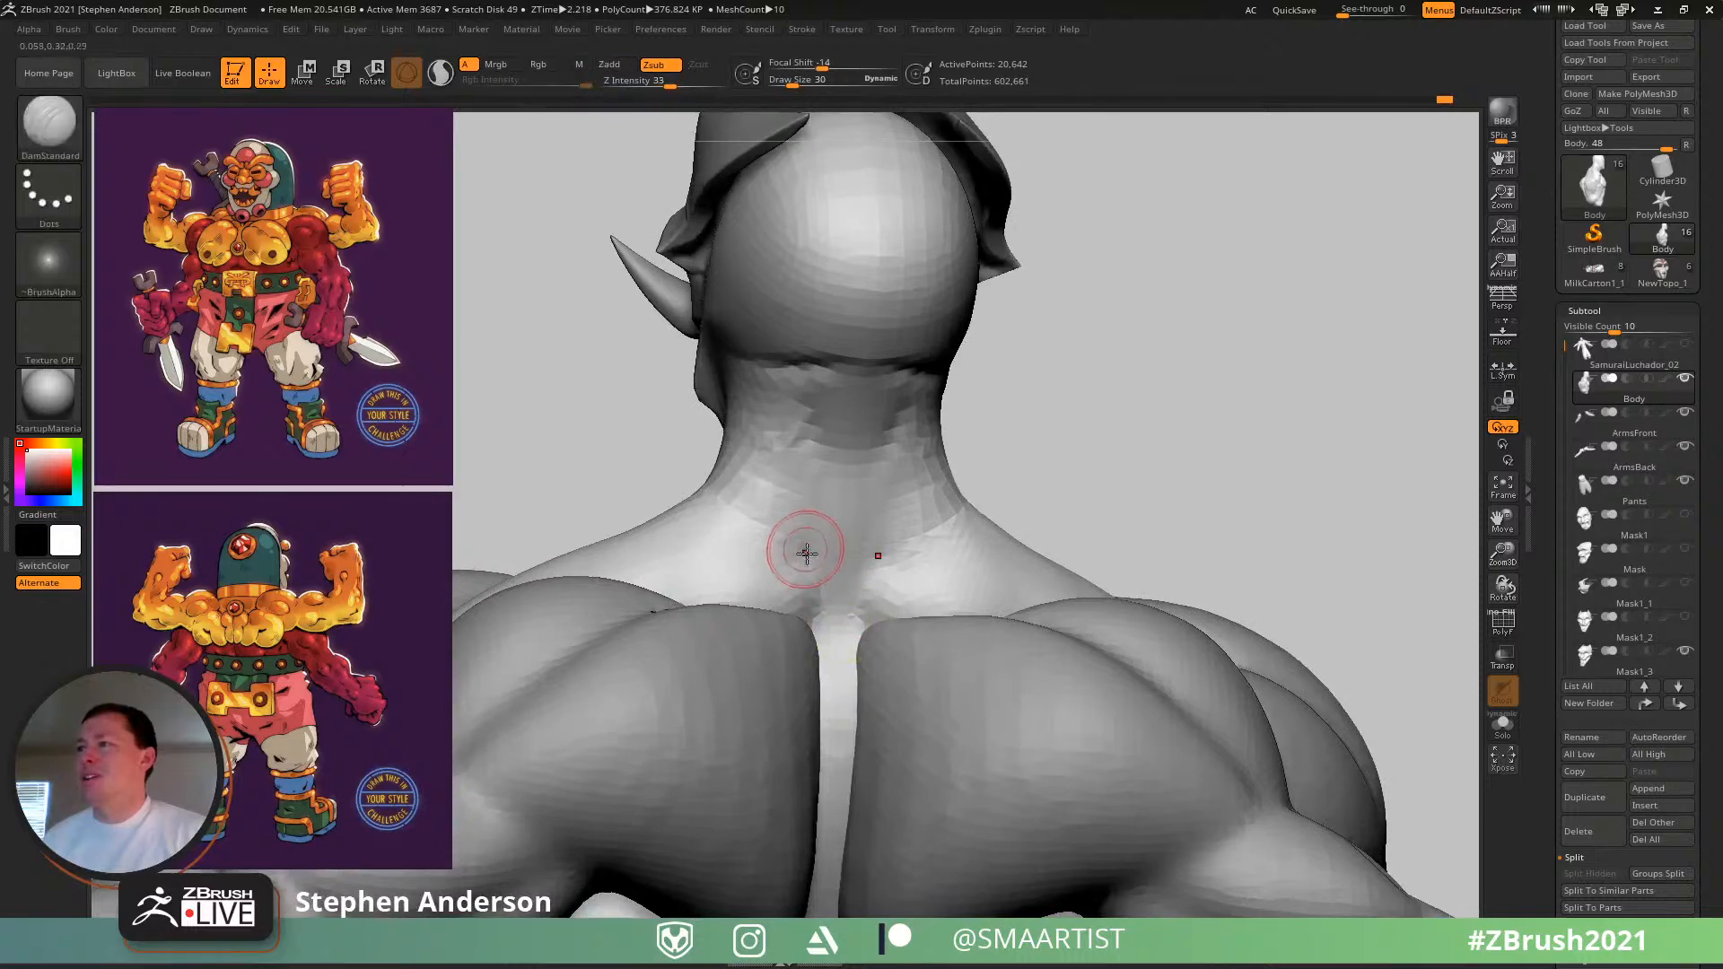
- Build up the trapezius on both sides of the lower back of the neck with the Clay brush at size 48
key(b)
key(c)
key(l)
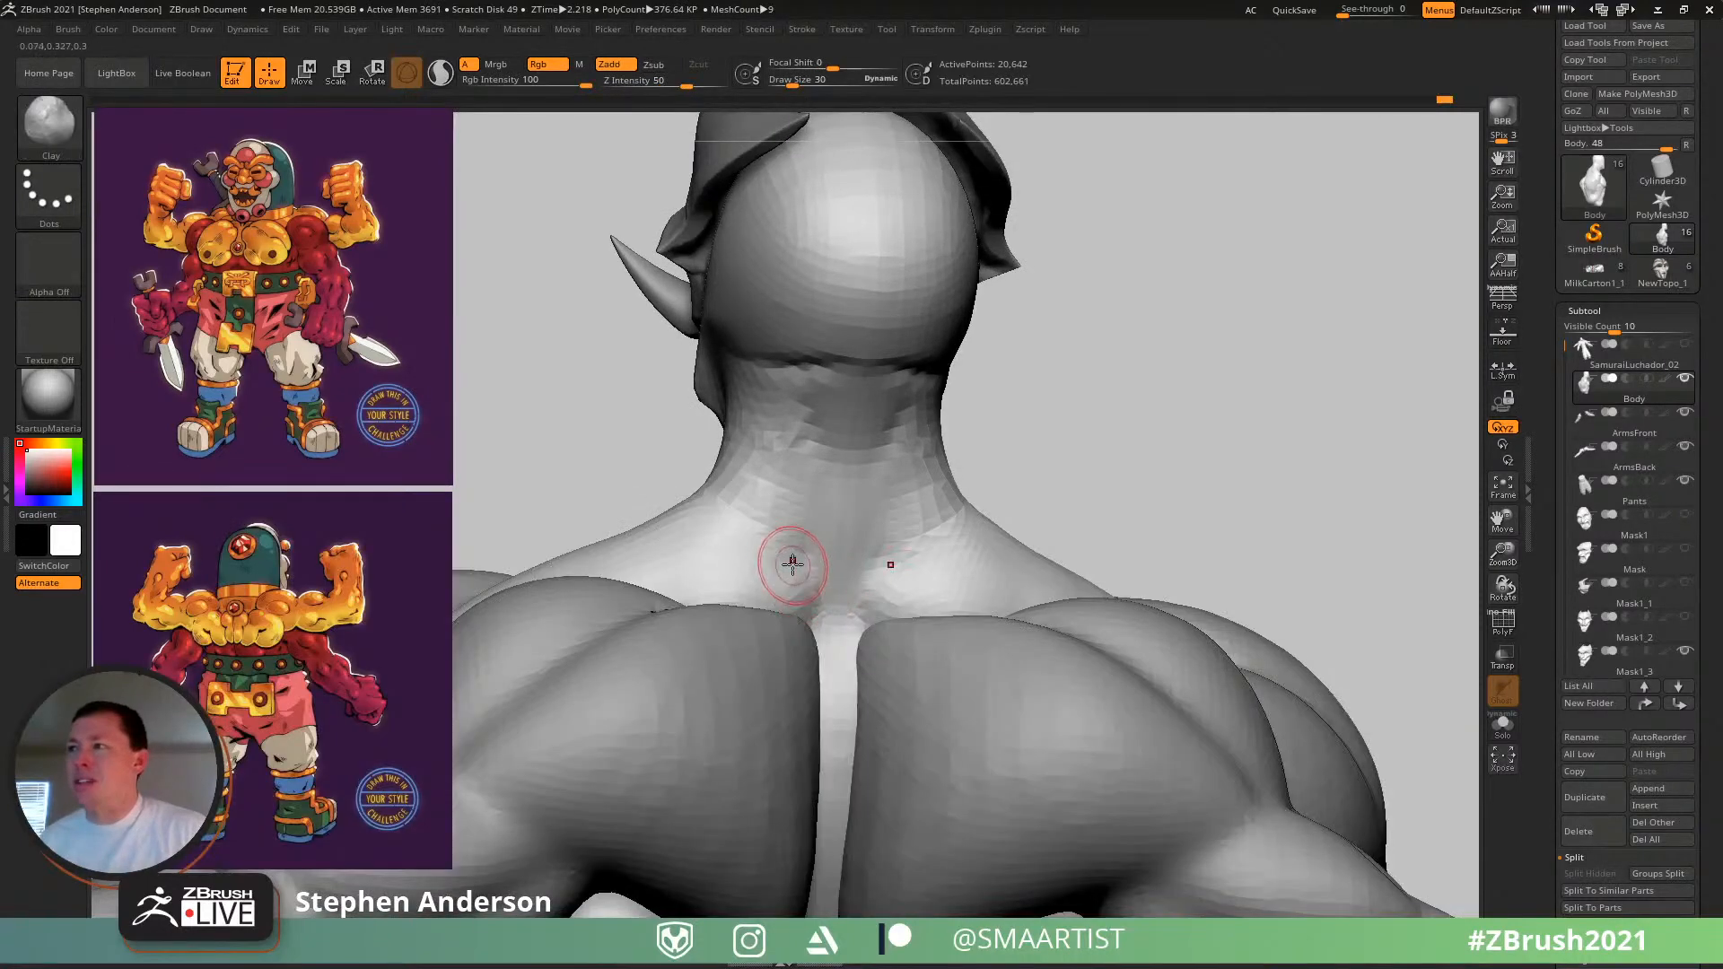
key(s)
drag(786, 566, 794, 566)
mouse_move(781, 592)
mouse_down()
mouse_move(807, 584)
mouse_move(762, 500)
mouse_up()
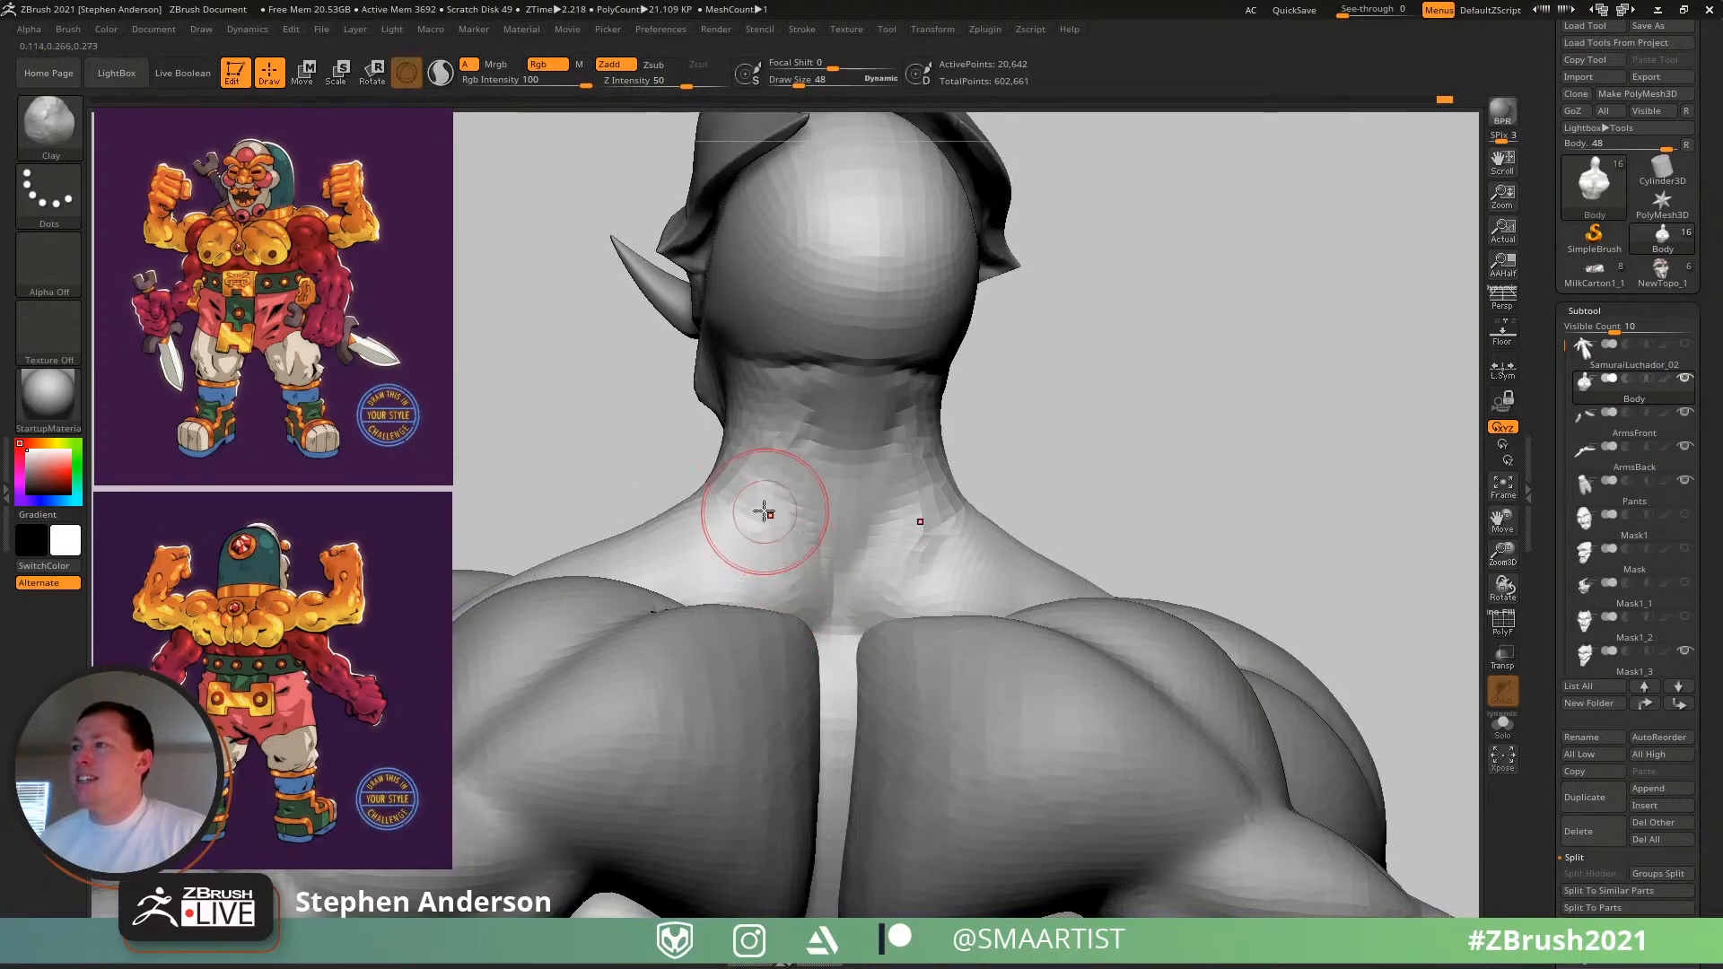
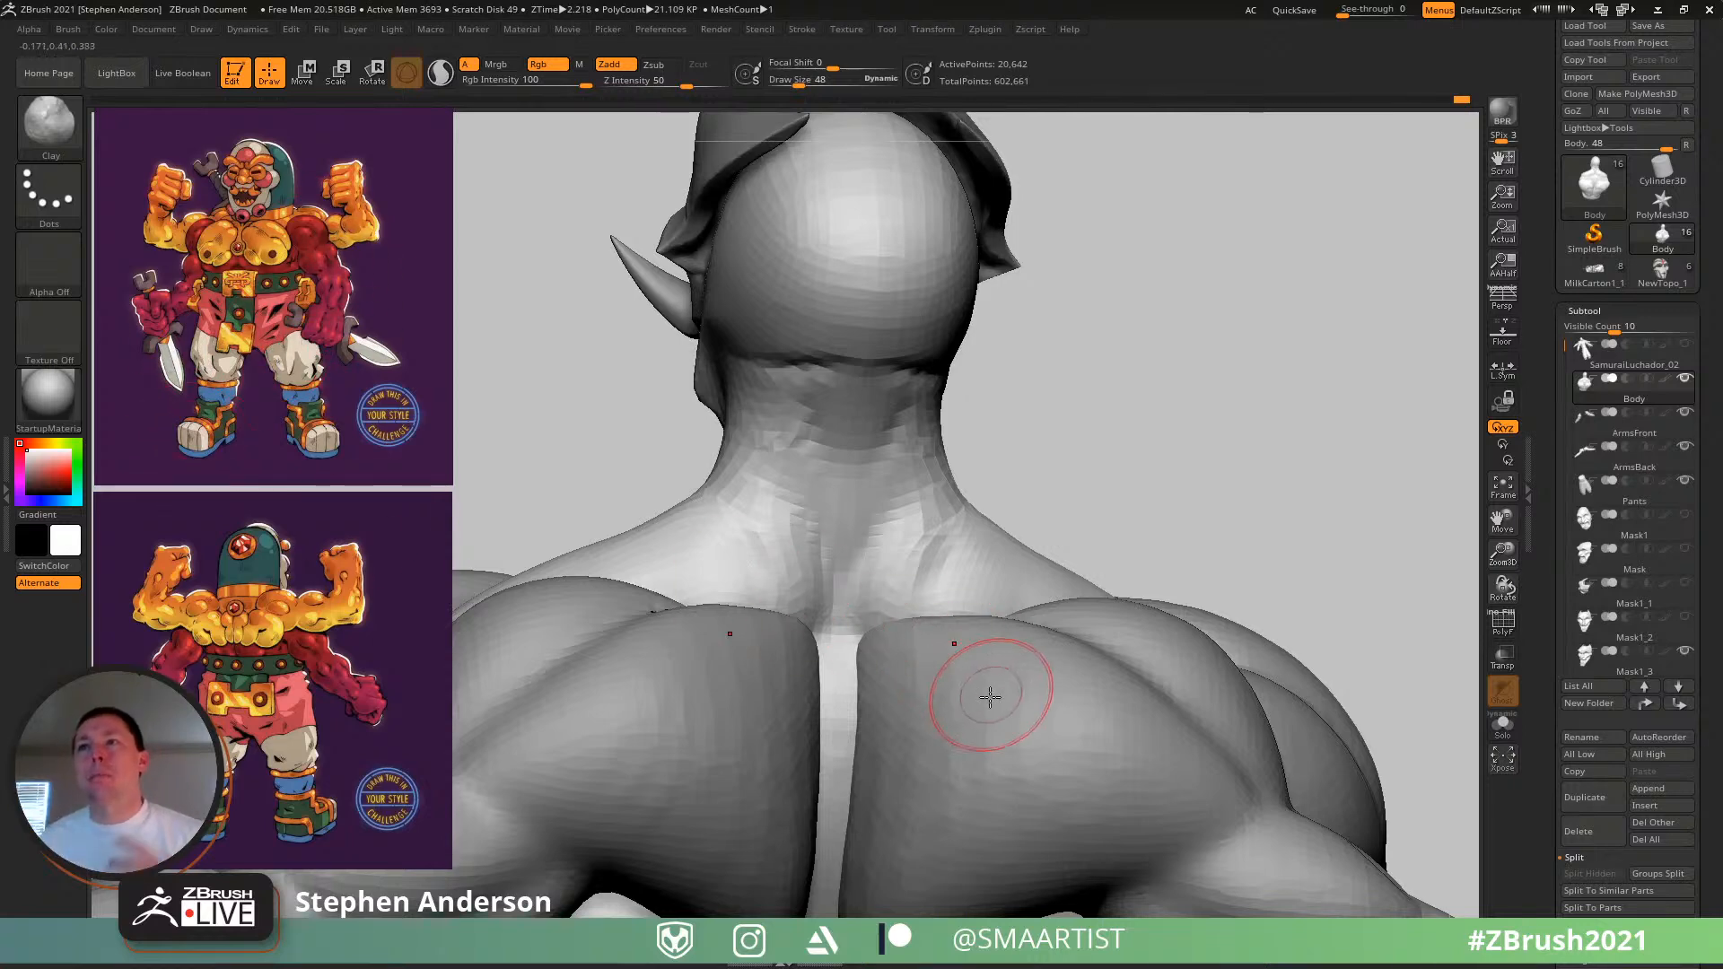
- Reshape the deep groove along the spine in the mid-back, seen from below, with the Move brush at size 188
mouse_move(998, 717)
ctrl+right_down()
mouse_move(931, 646)
mouse_move(929, 448)
ctrl+right_up()
mouse_move(930, 449)
right_down()
mouse_move(904, 696)
mouse_move(752, 679)
right_up()
right_drag(660, 811, 678, 745)
right_click(679, 745)
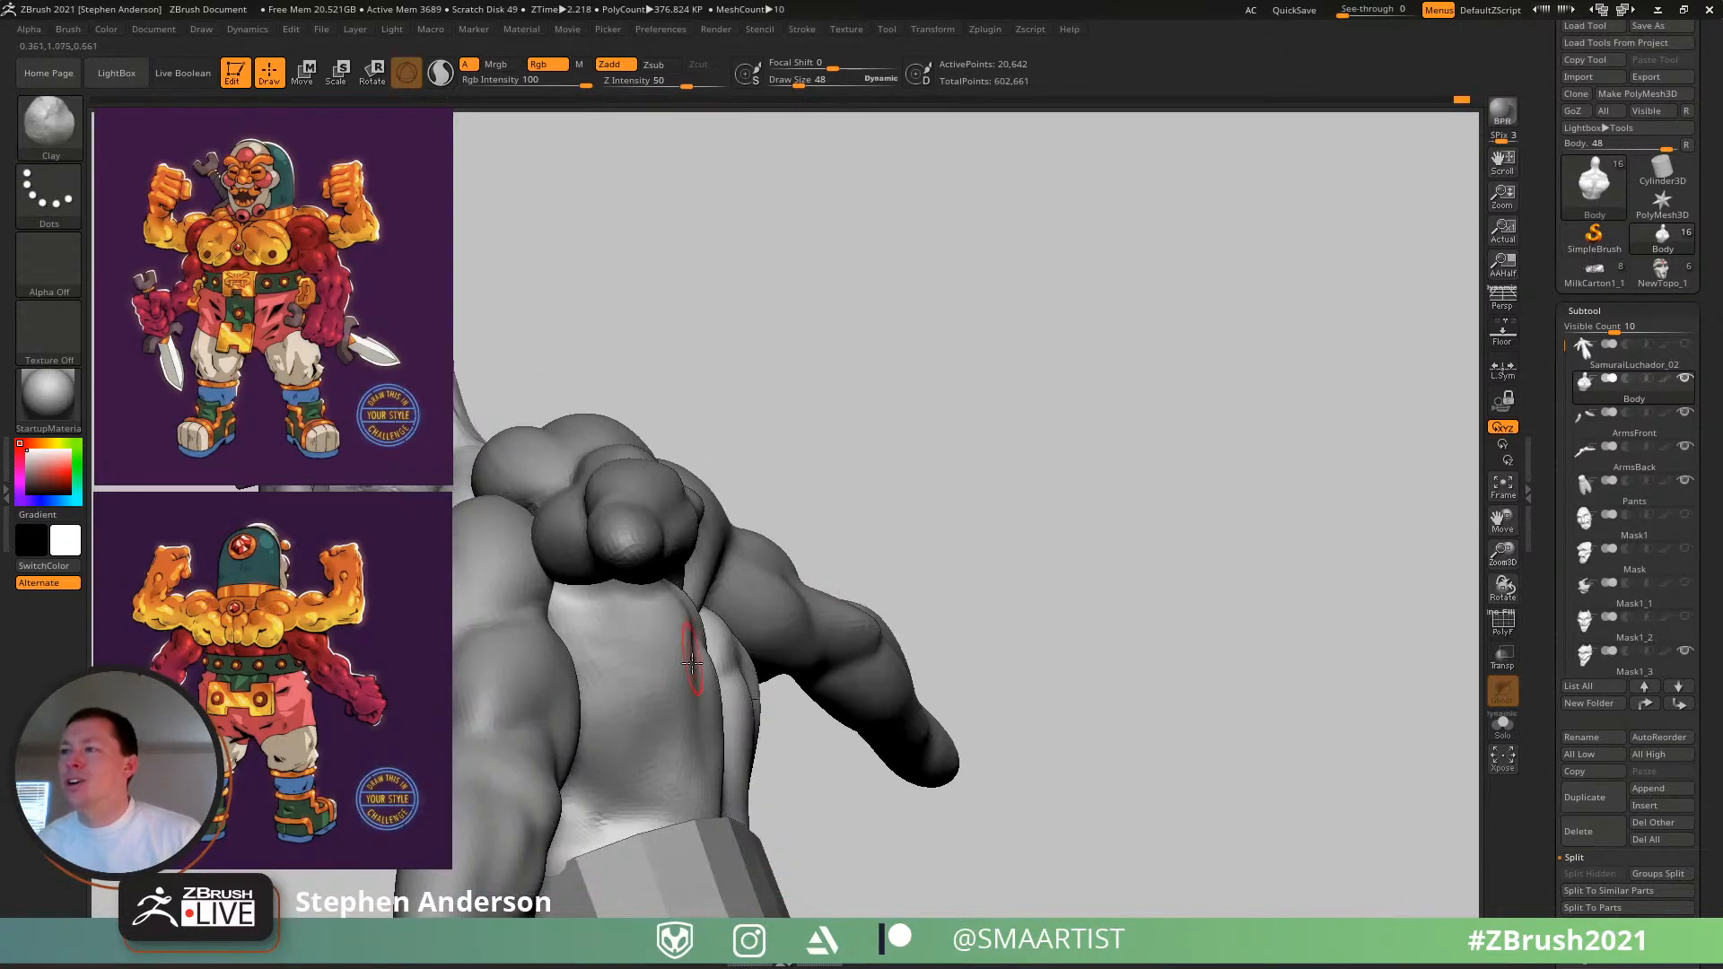
mouse_move(689, 662)
right_down()
mouse_move(813, 722)
mouse_move(781, 655)
mouse_move(862, 525)
mouse_move(826, 634)
right_up()
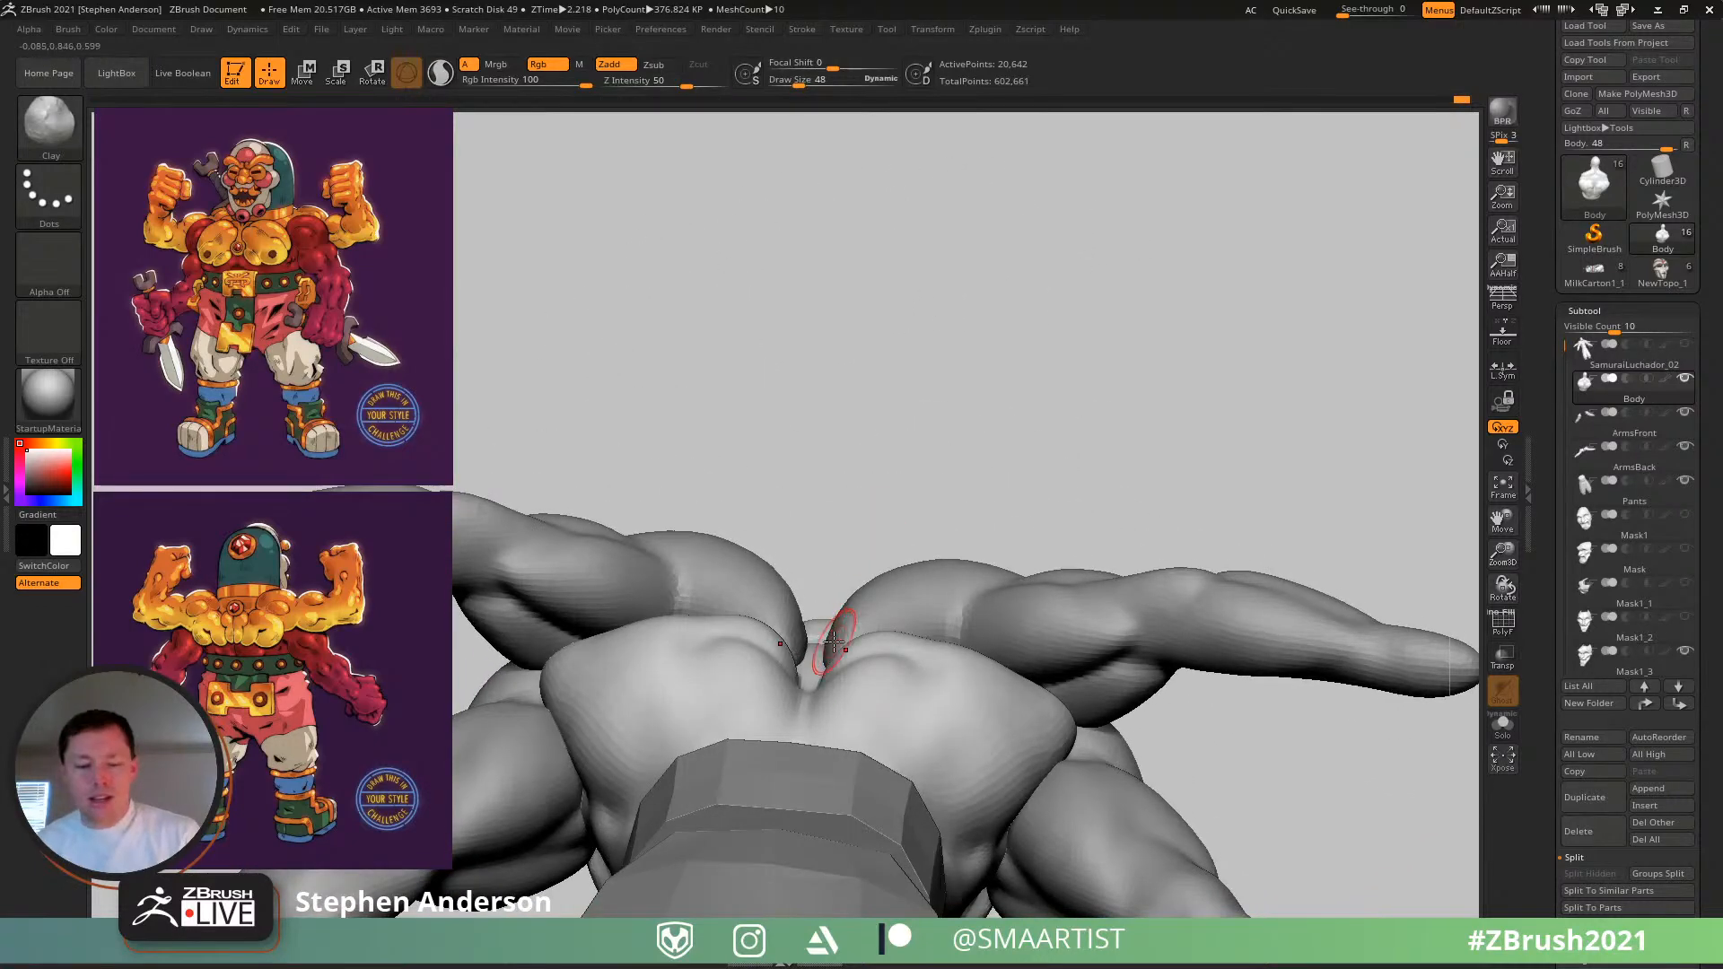
key(b)
key(m)
key(v)
mouse_move(808, 702)
right_down()
mouse_move(790, 682)
mouse_move(808, 673)
right_up()
key(s)
drag(801, 674, 807, 684)
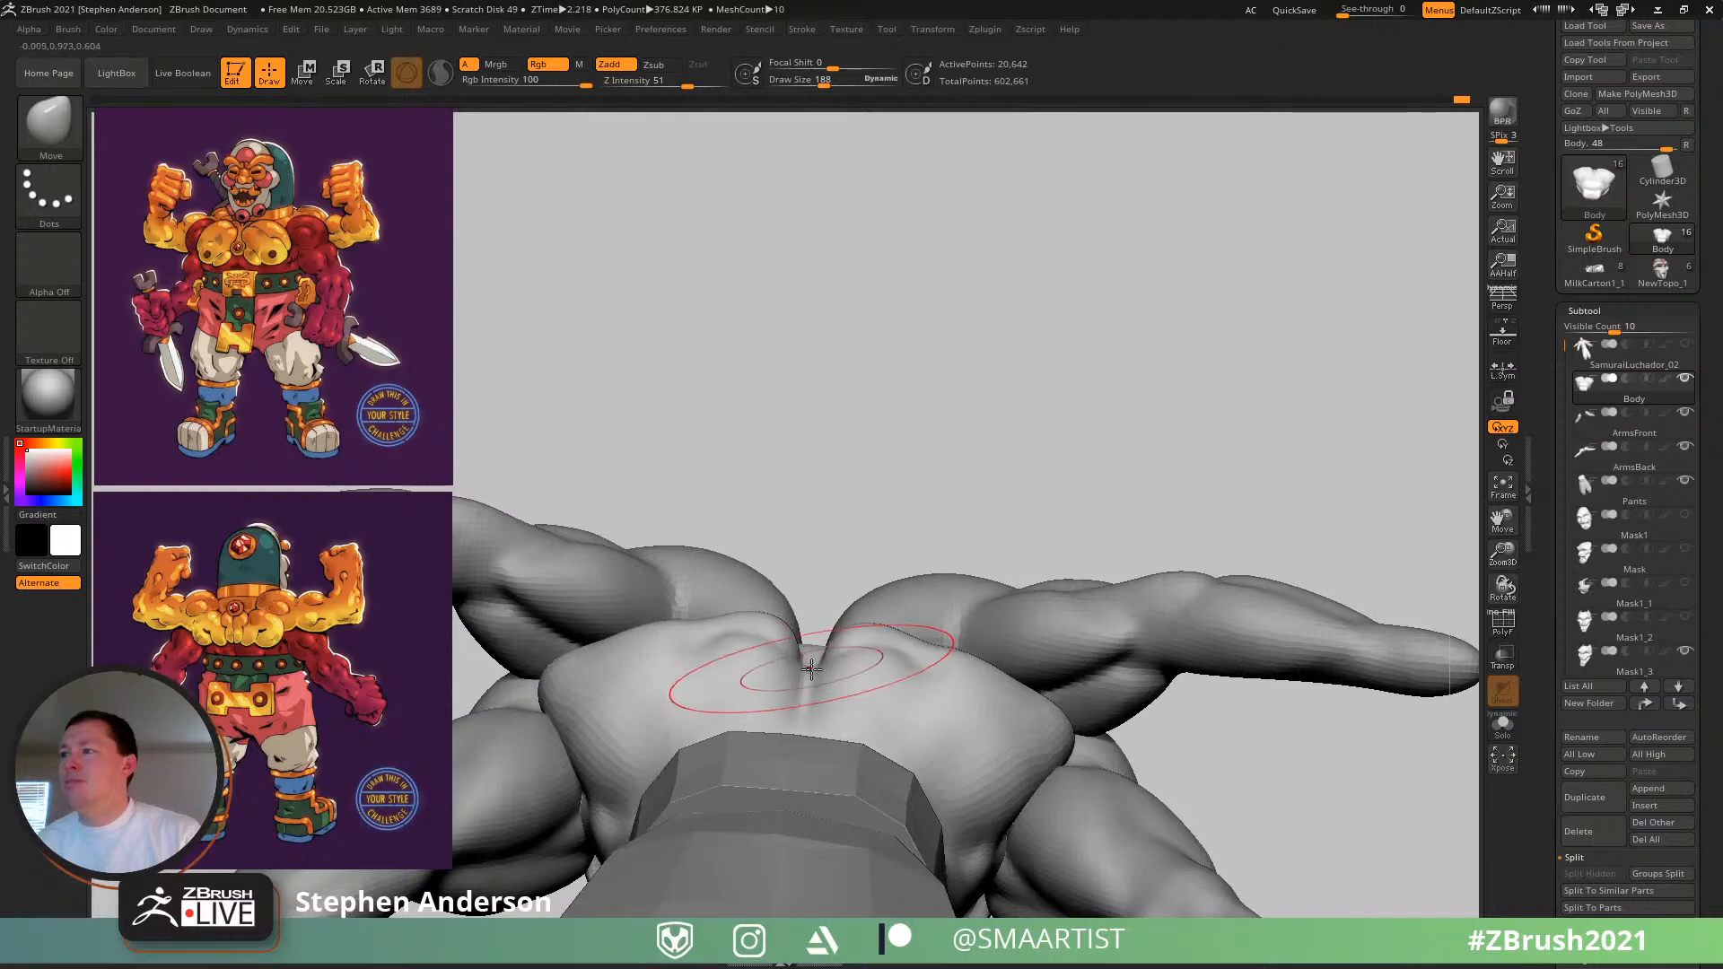
- Adjust the back muscles beside the spine below the rear shoulders with the Move brush at sizes 99 and 163
key(s)
drag(783, 615, 770, 616)
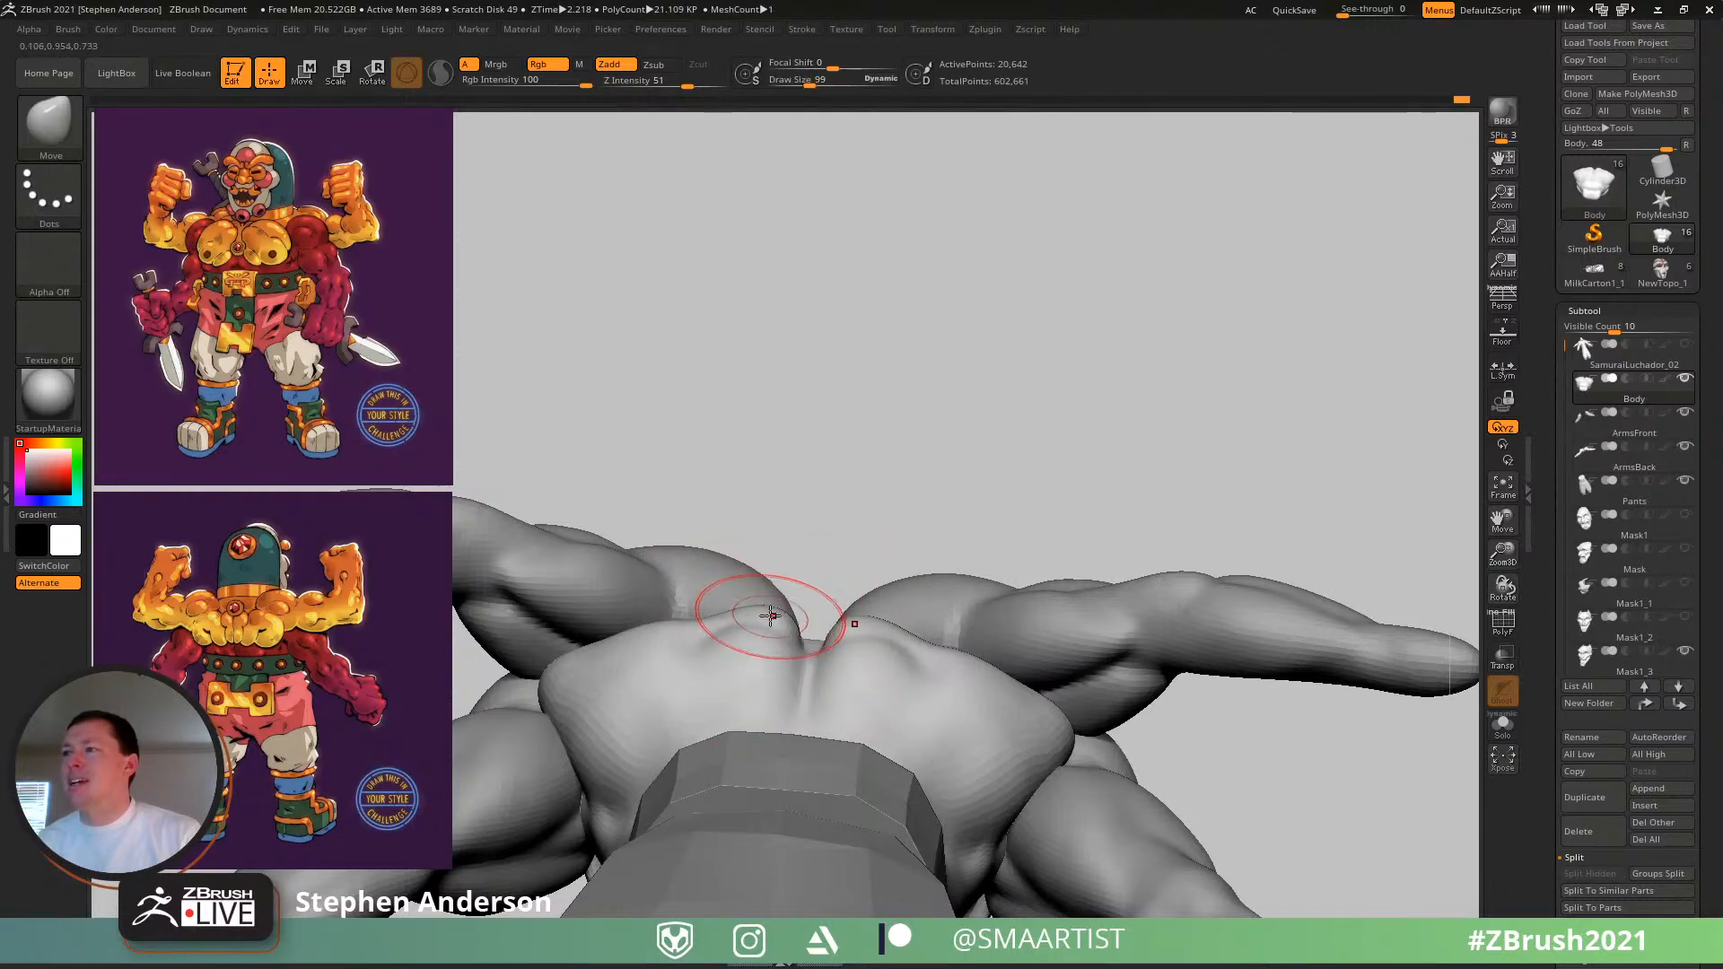
right_drag(784, 616, 843, 684)
drag(831, 653, 816, 634)
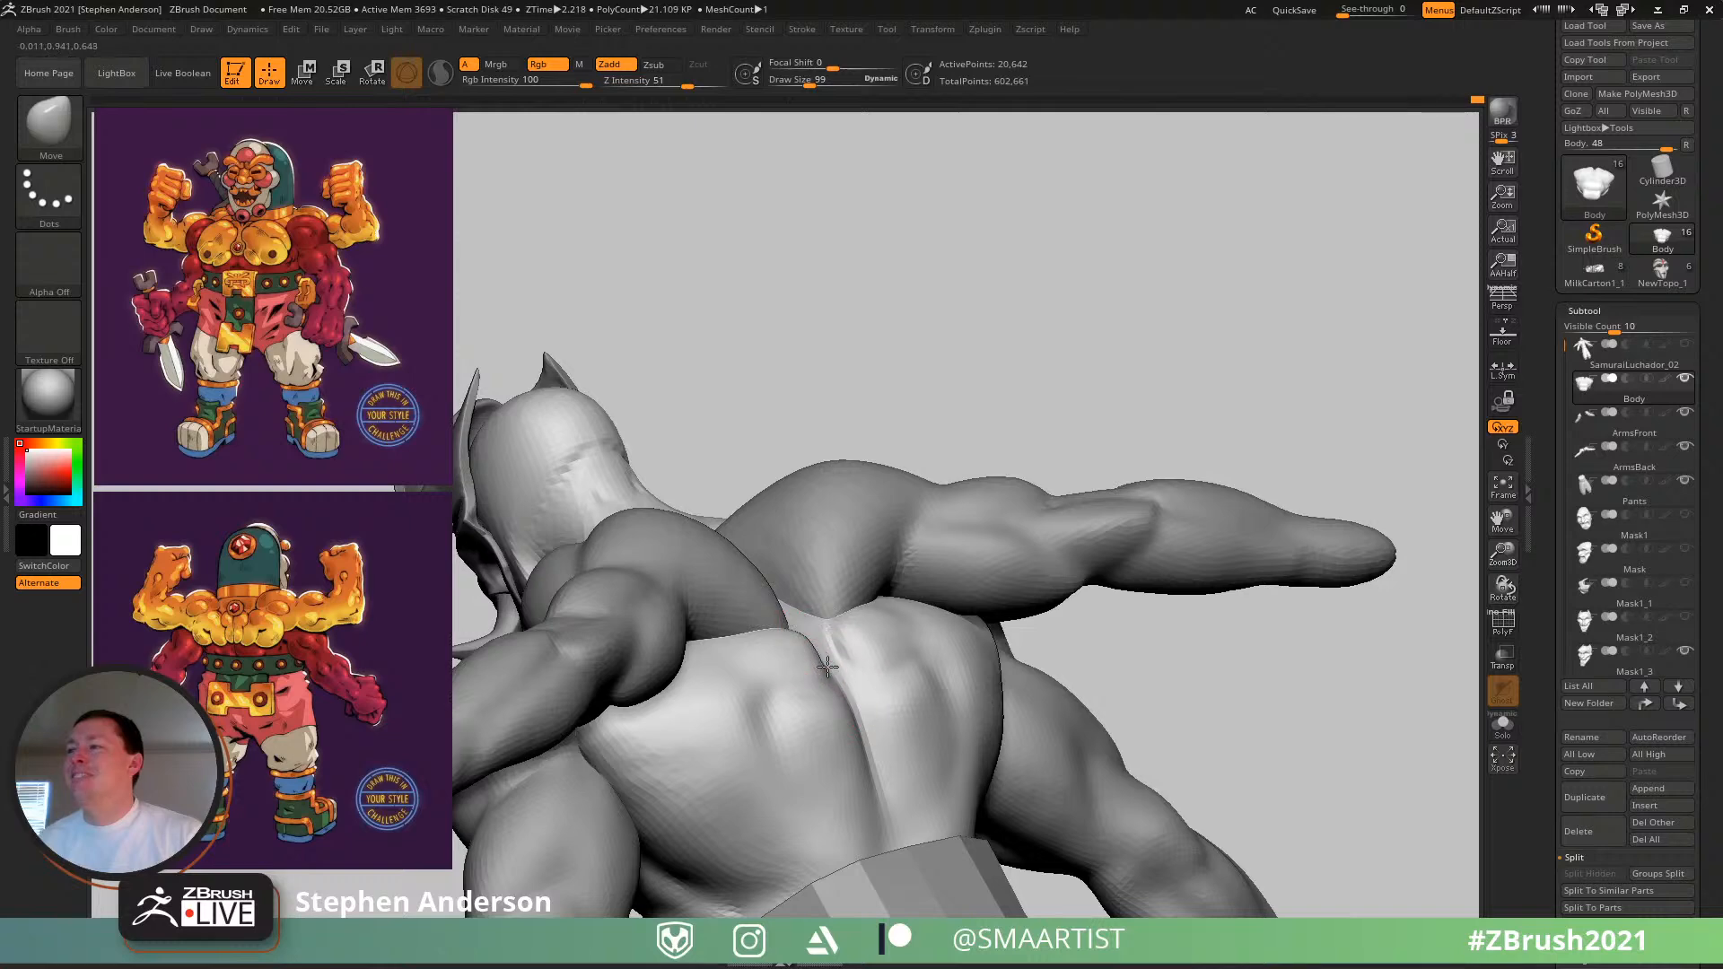
mouse_move(827, 665)
right_down()
mouse_move(852, 686)
mouse_move(819, 762)
mouse_move(850, 613)
mouse_move(820, 592)
mouse_move(841, 642)
right_up()
key(s)
mouse_move(833, 596)
mouse_down()
mouse_move(804, 592)
mouse_move(818, 569)
mouse_up()
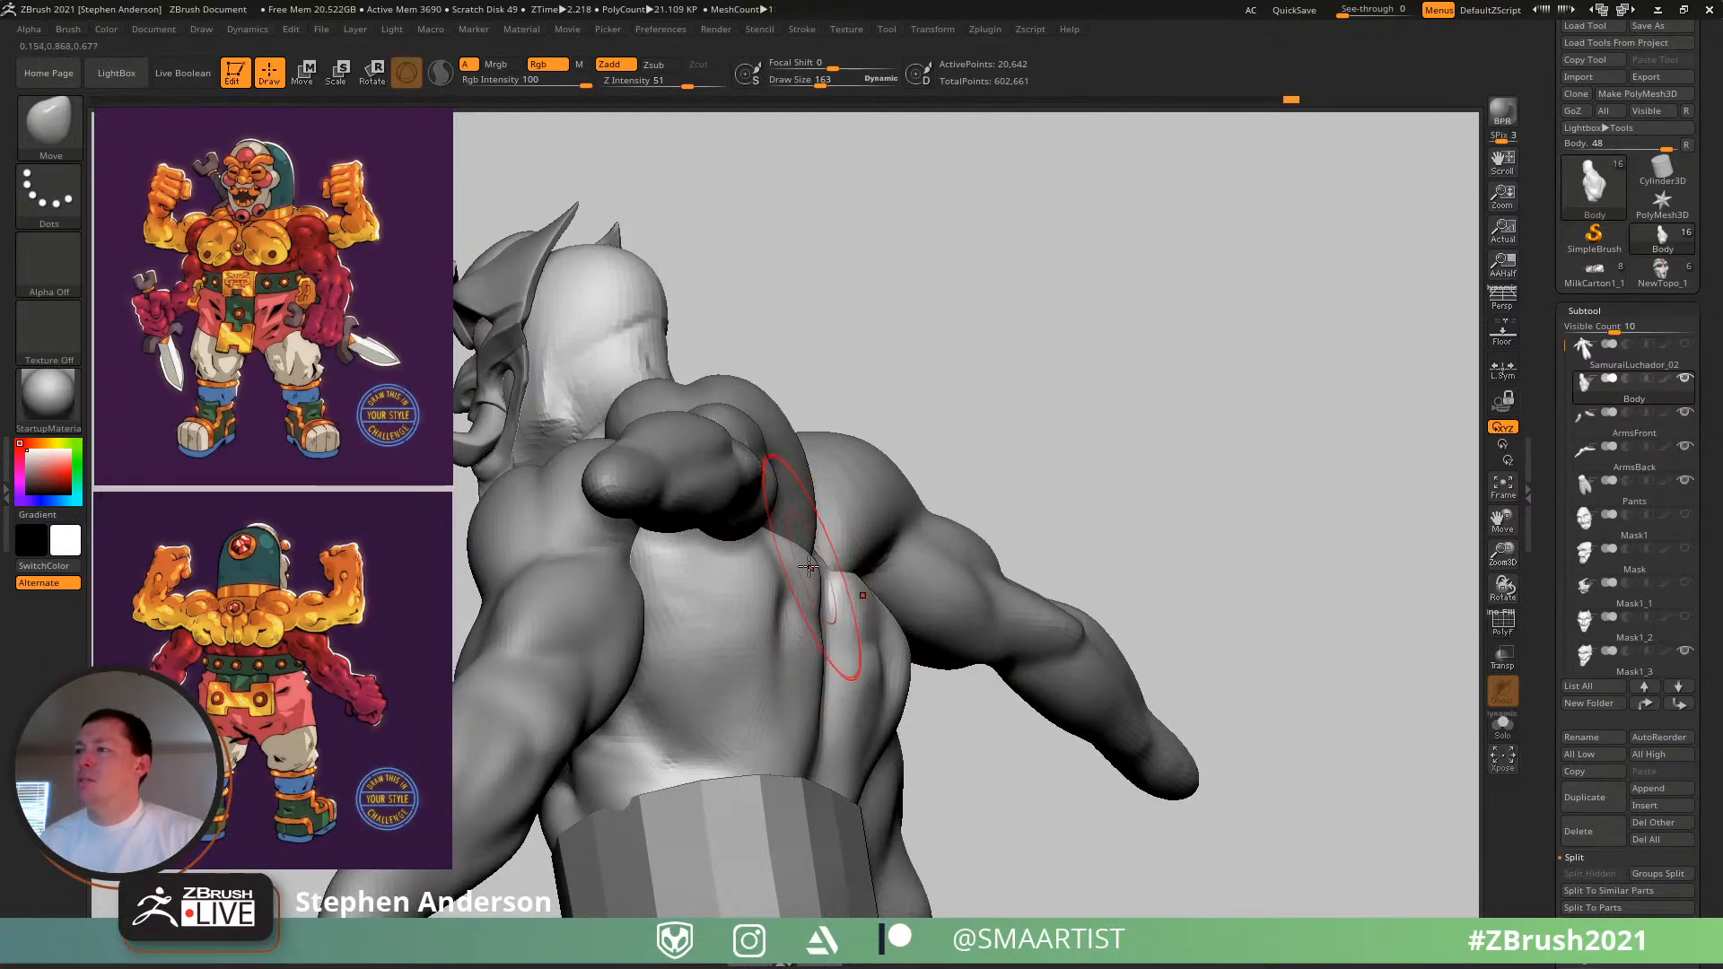
- Carve the curved creases from the shoulder blades to the spine with DamStandard at size 77 and smooth around them
ctrl+right_drag(844, 624, 830, 575)
mouse_move(830, 575)
right_down()
mouse_move(757, 599)
mouse_move(715, 588)
mouse_move(782, 558)
mouse_move(824, 614)
mouse_move(819, 677)
mouse_move(850, 661)
right_up()
key(b)
key(d)
key(s)
key(s)
drag(849, 662, 761, 656)
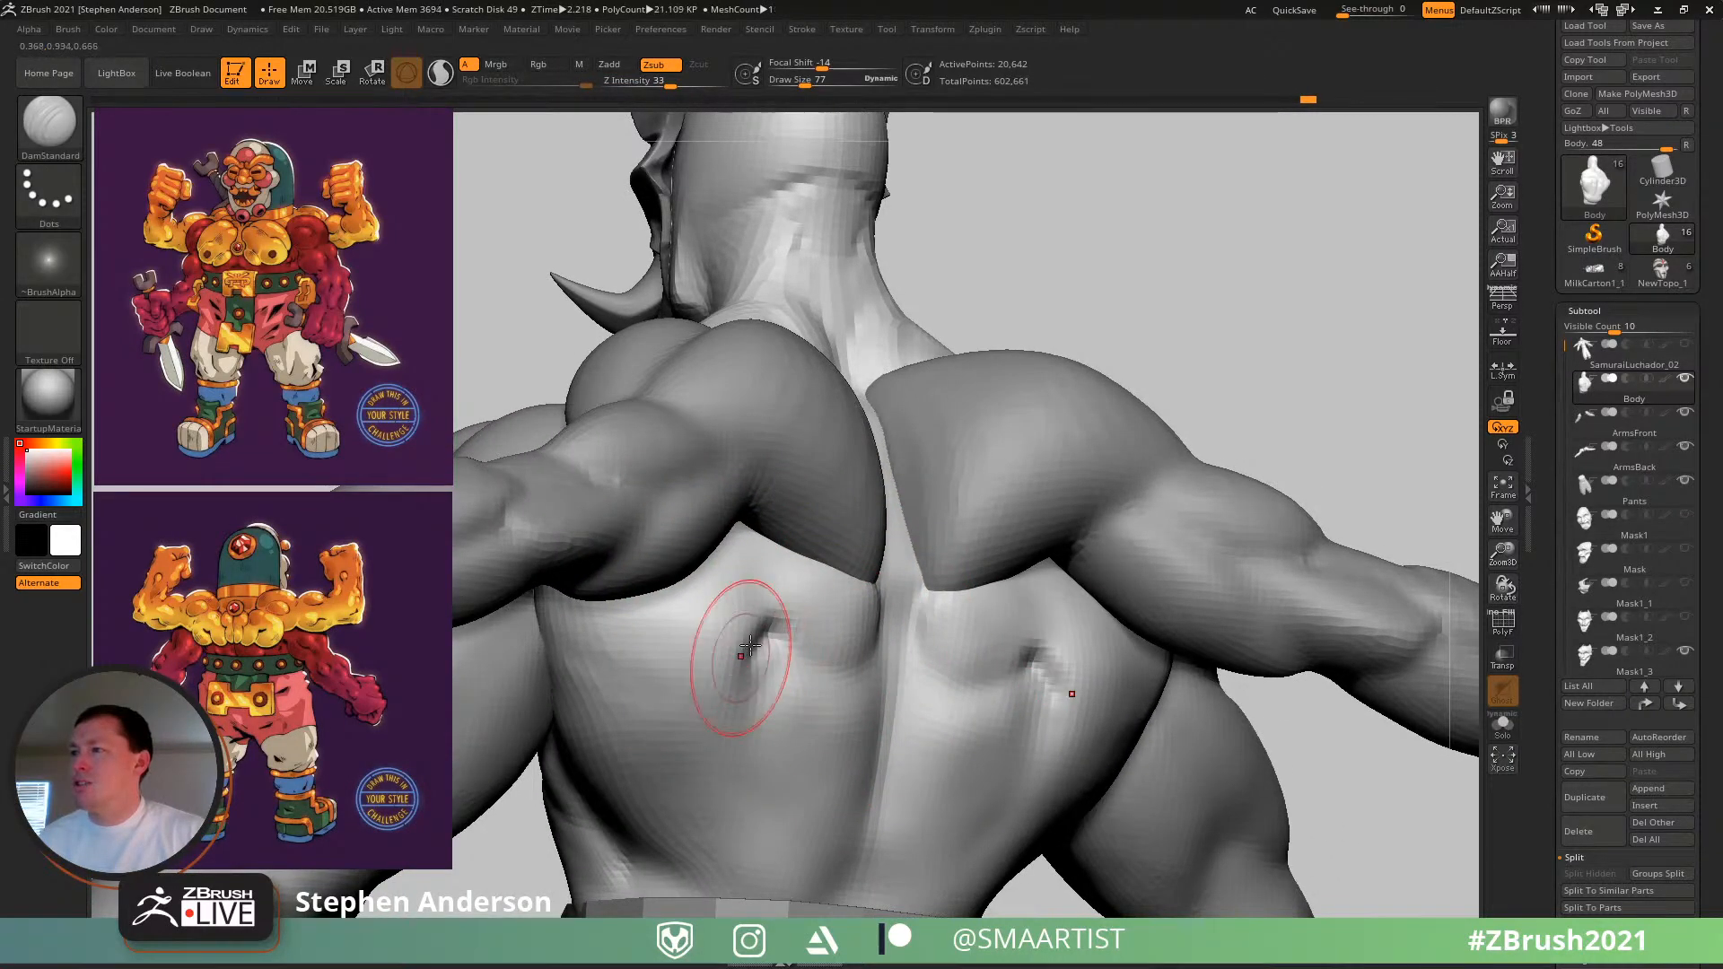
drag(802, 650, 891, 641)
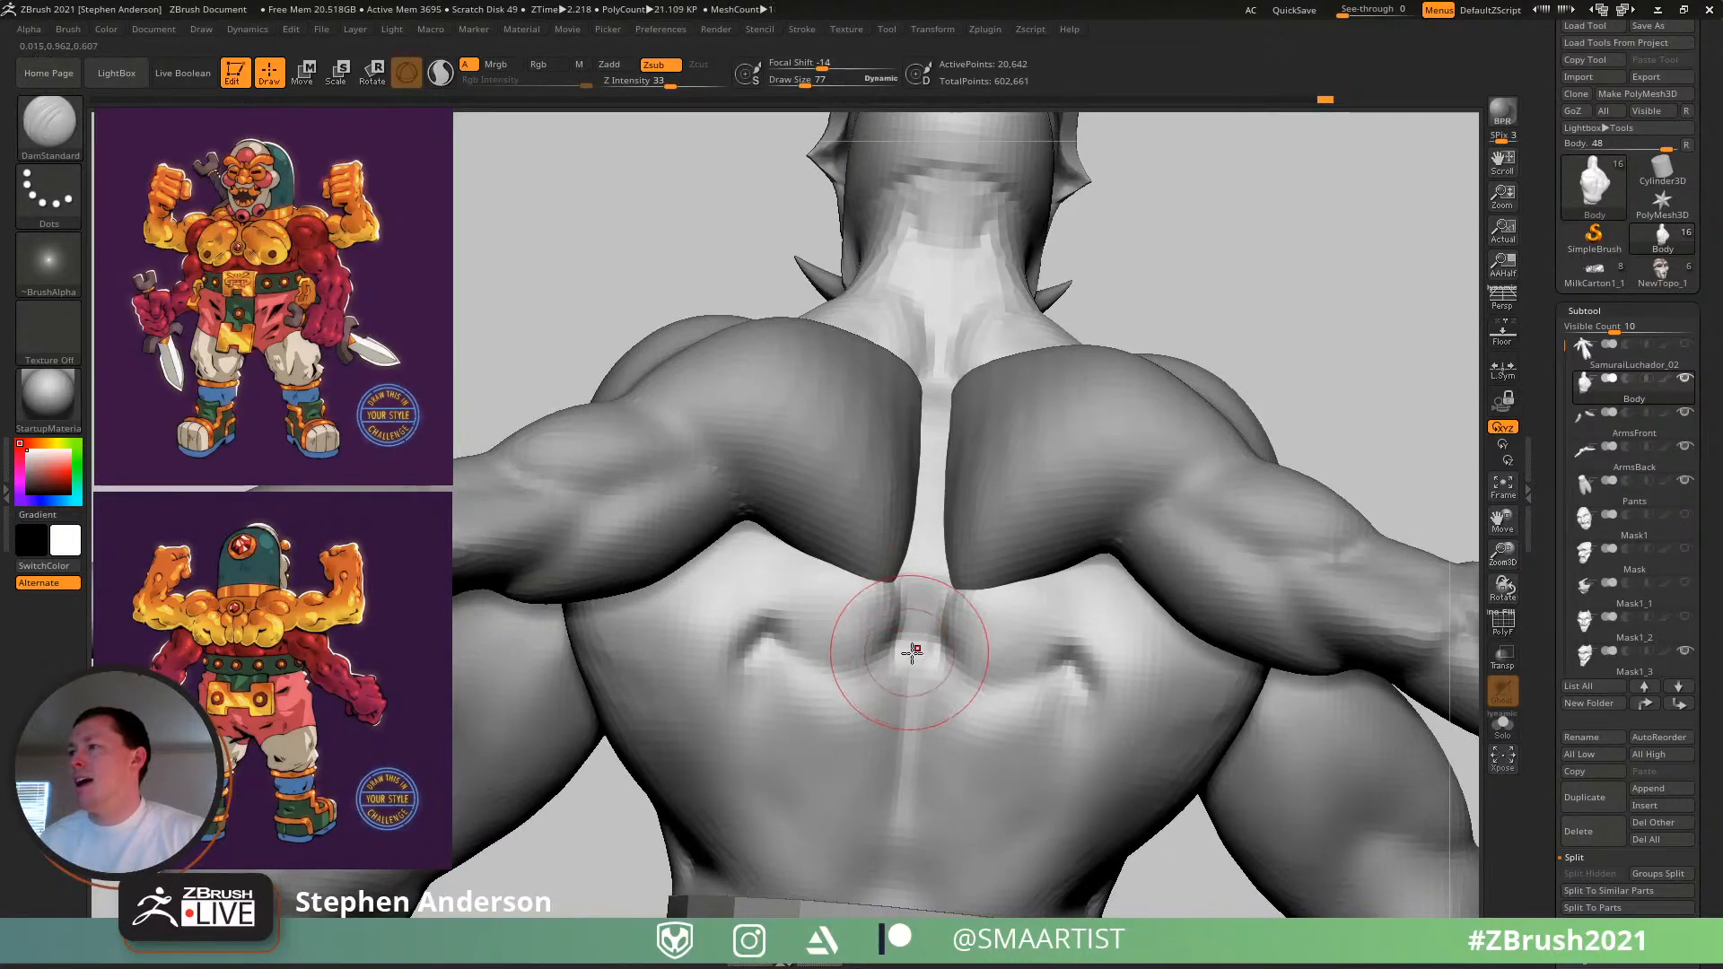
key(ctrl)
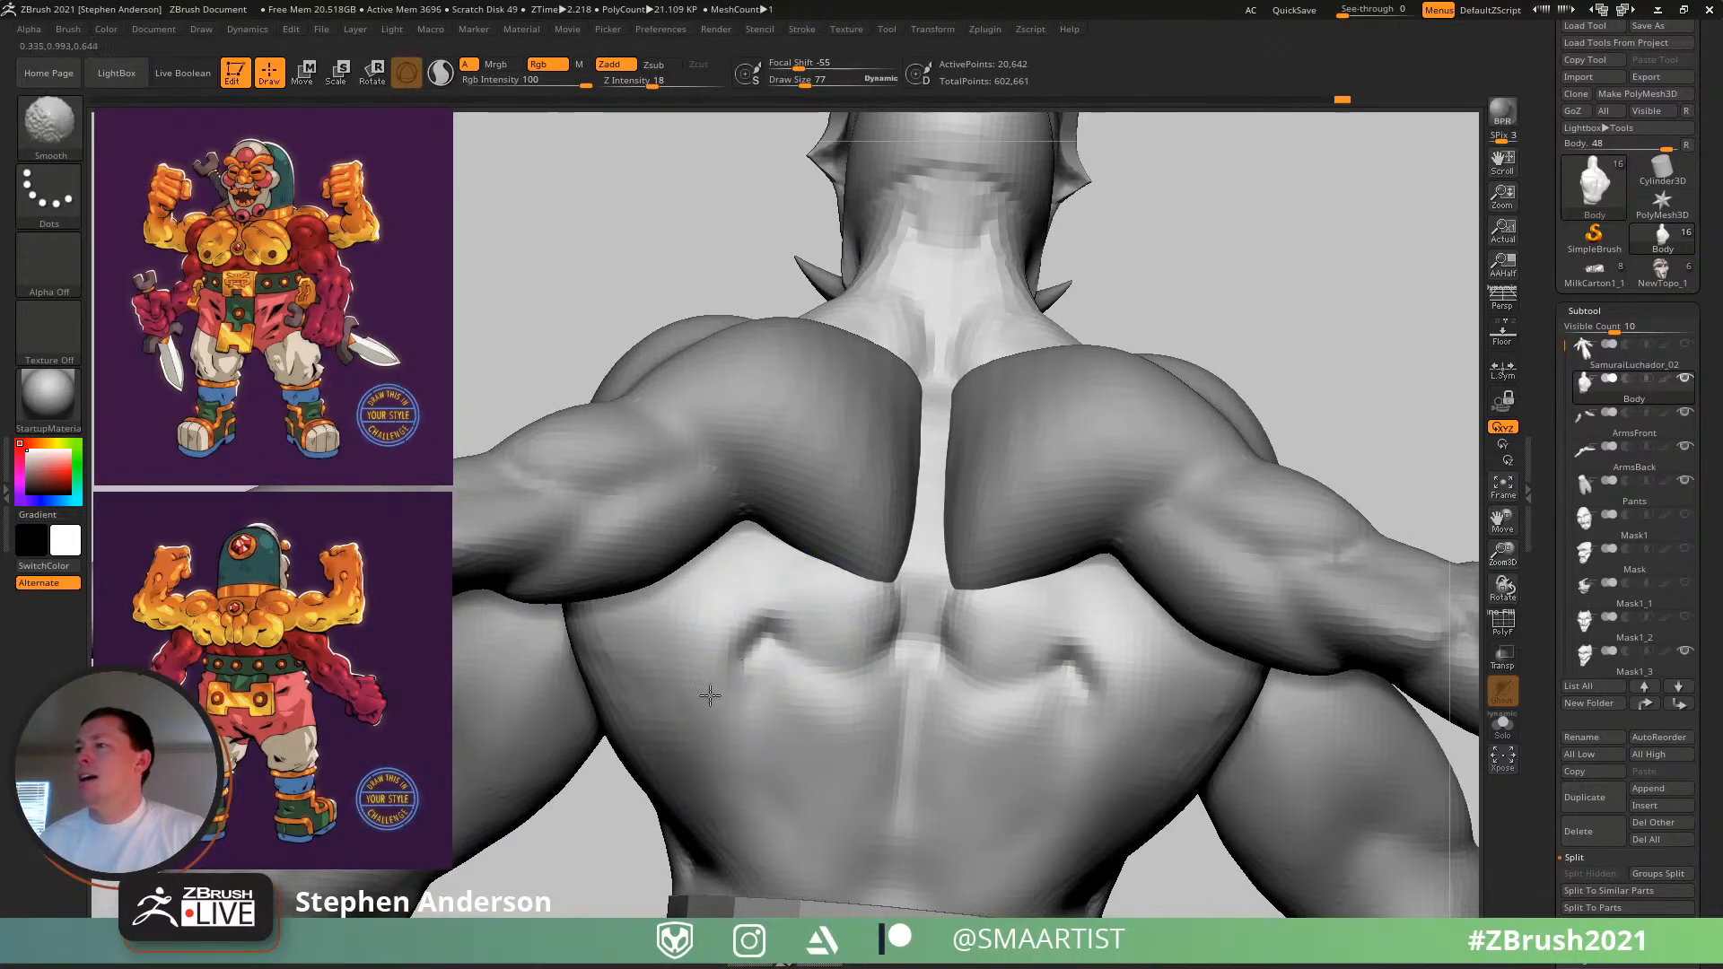
- Try to deepen and extend the shoulder-blade creases down the mid-back with DamStandard at size 77
mouse_move(815, 715)
right_down()
mouse_move(678, 651)
mouse_move(808, 680)
mouse_move(785, 647)
mouse_move(826, 666)
right_up()
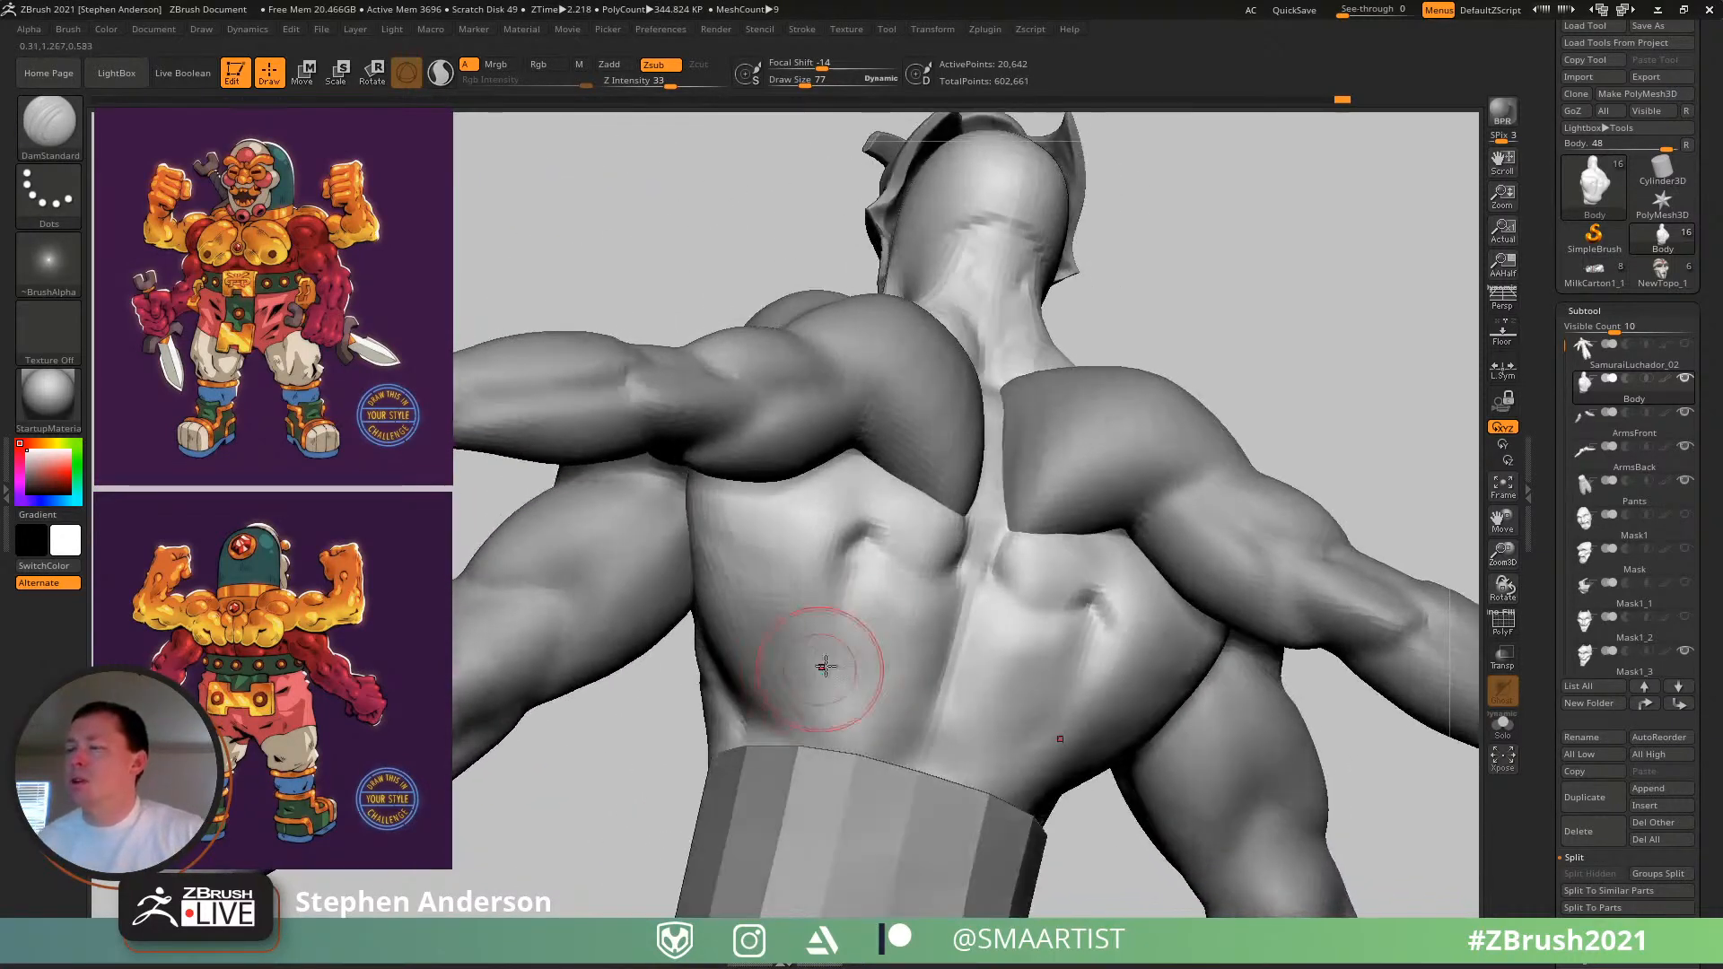
mouse_move(960, 562)
mouse_down()
mouse_move(849, 578)
mouse_move(816, 633)
mouse_up()
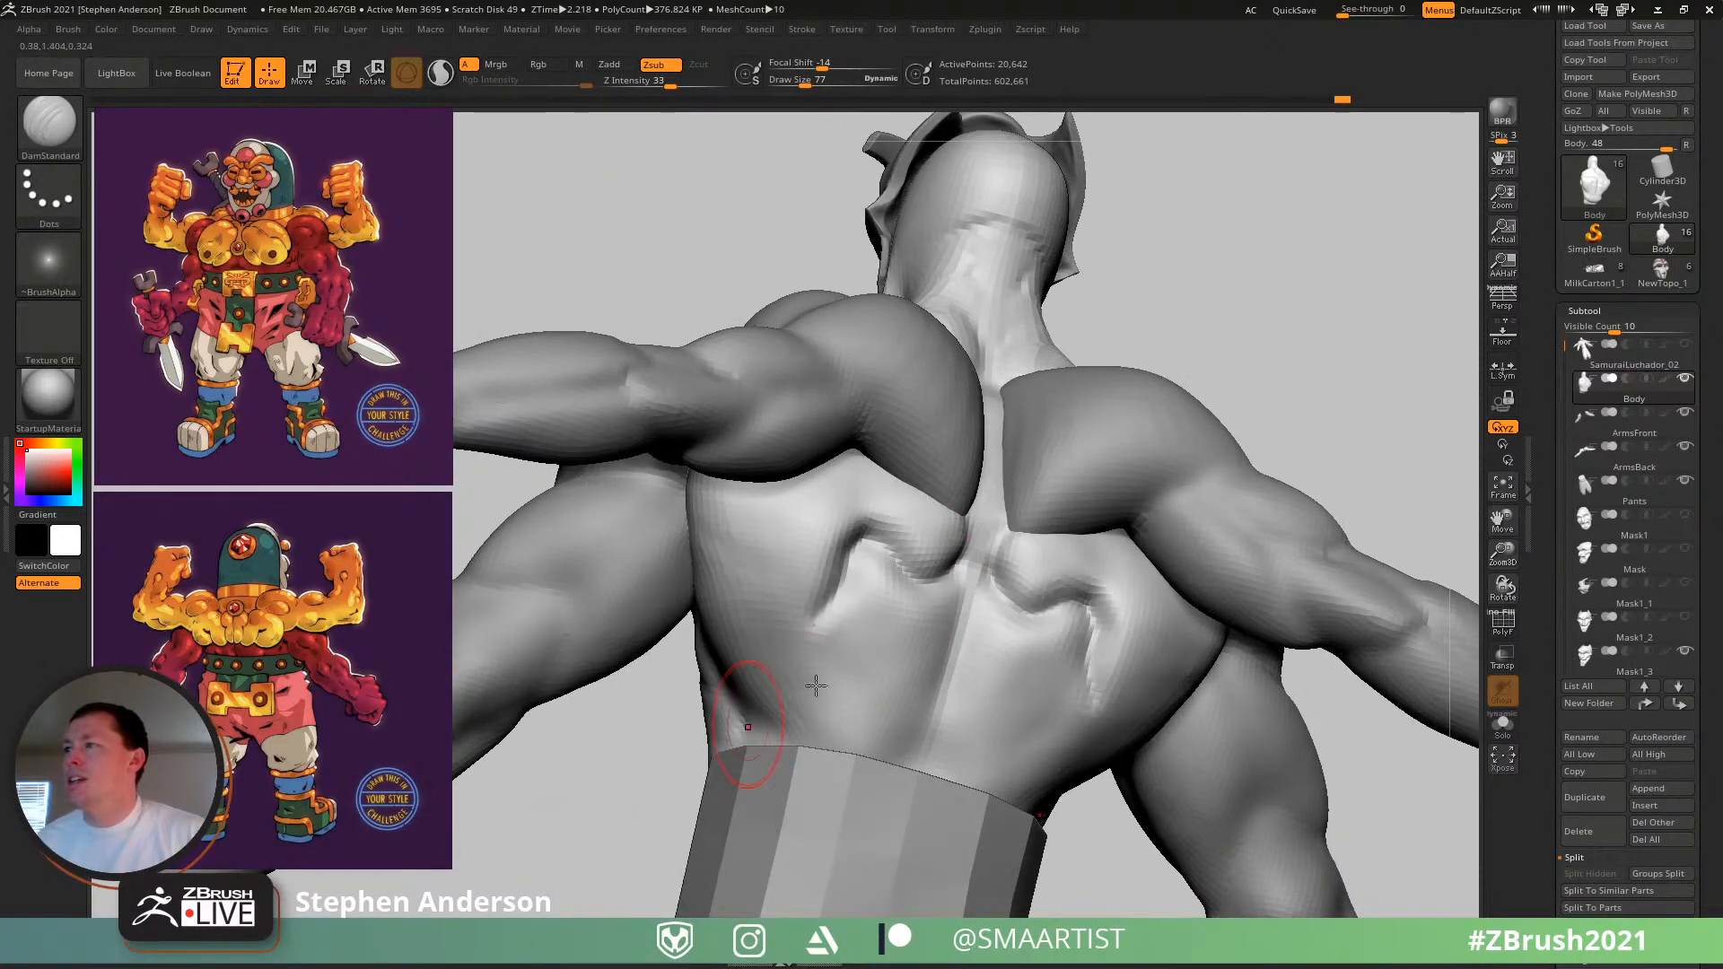
mouse_move(818, 689)
right_down()
mouse_move(942, 666)
mouse_move(879, 673)
mouse_move(864, 560)
mouse_move(945, 560)
right_up()
key(ctrl+z)
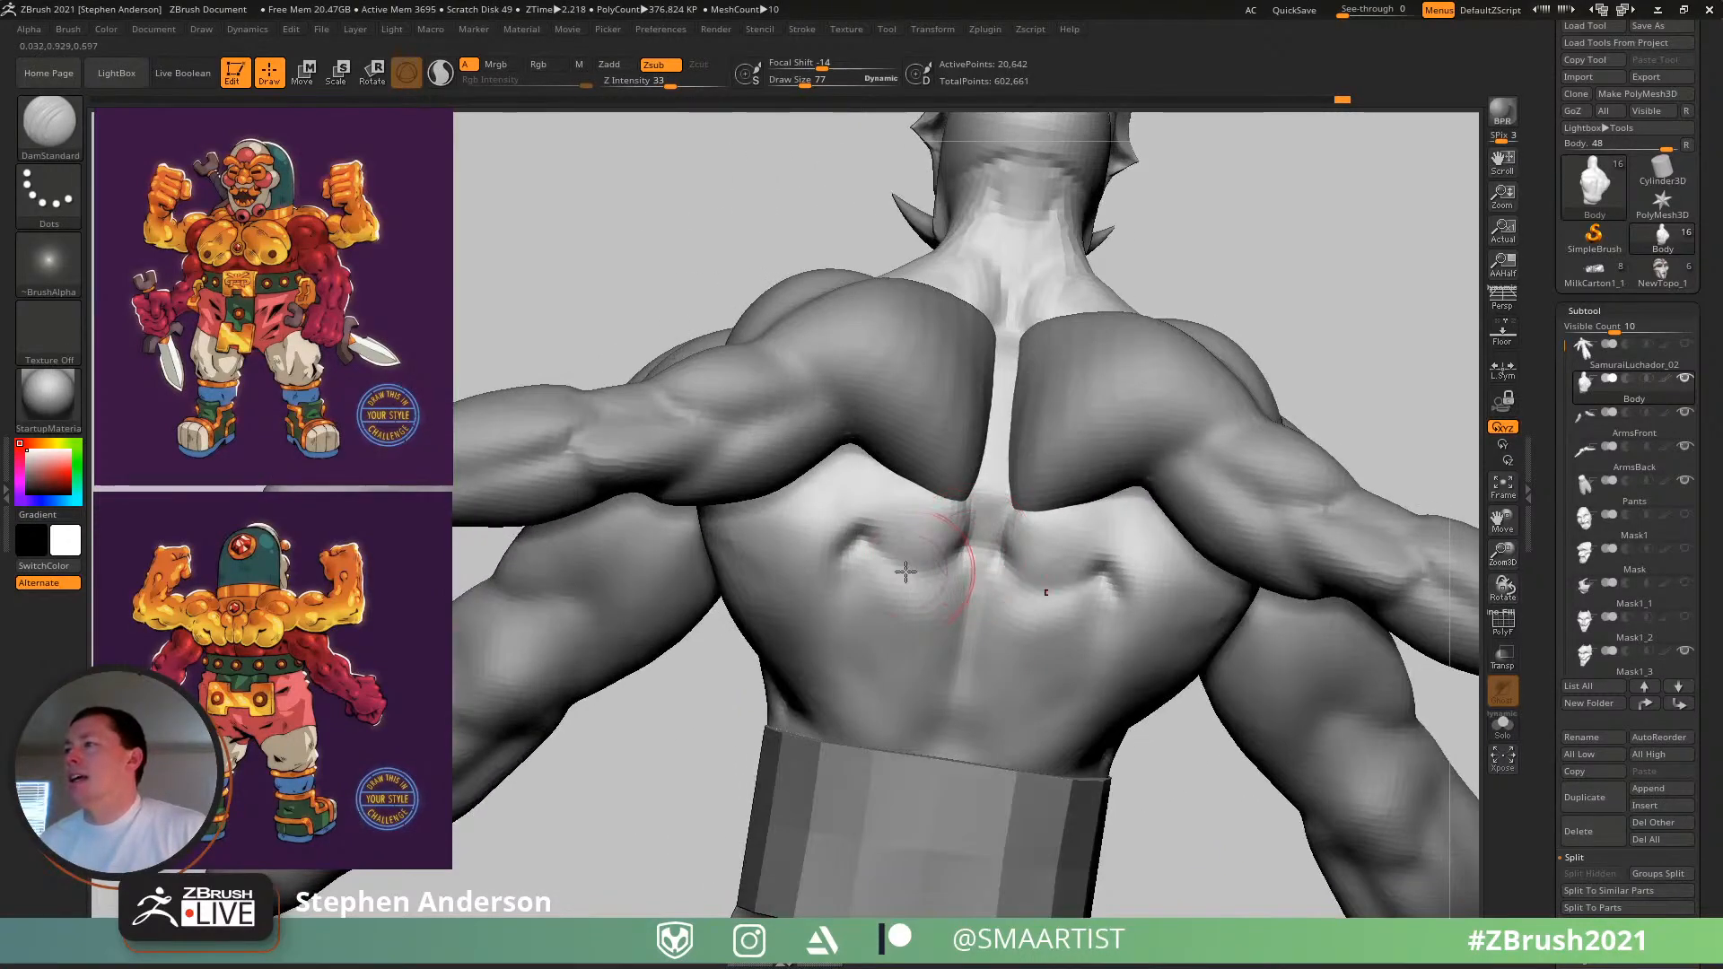
- Refine the creases below the shoulder blades near the spine with DamStandard at size 30 and soften them
key(s)
drag(957, 563, 950, 563)
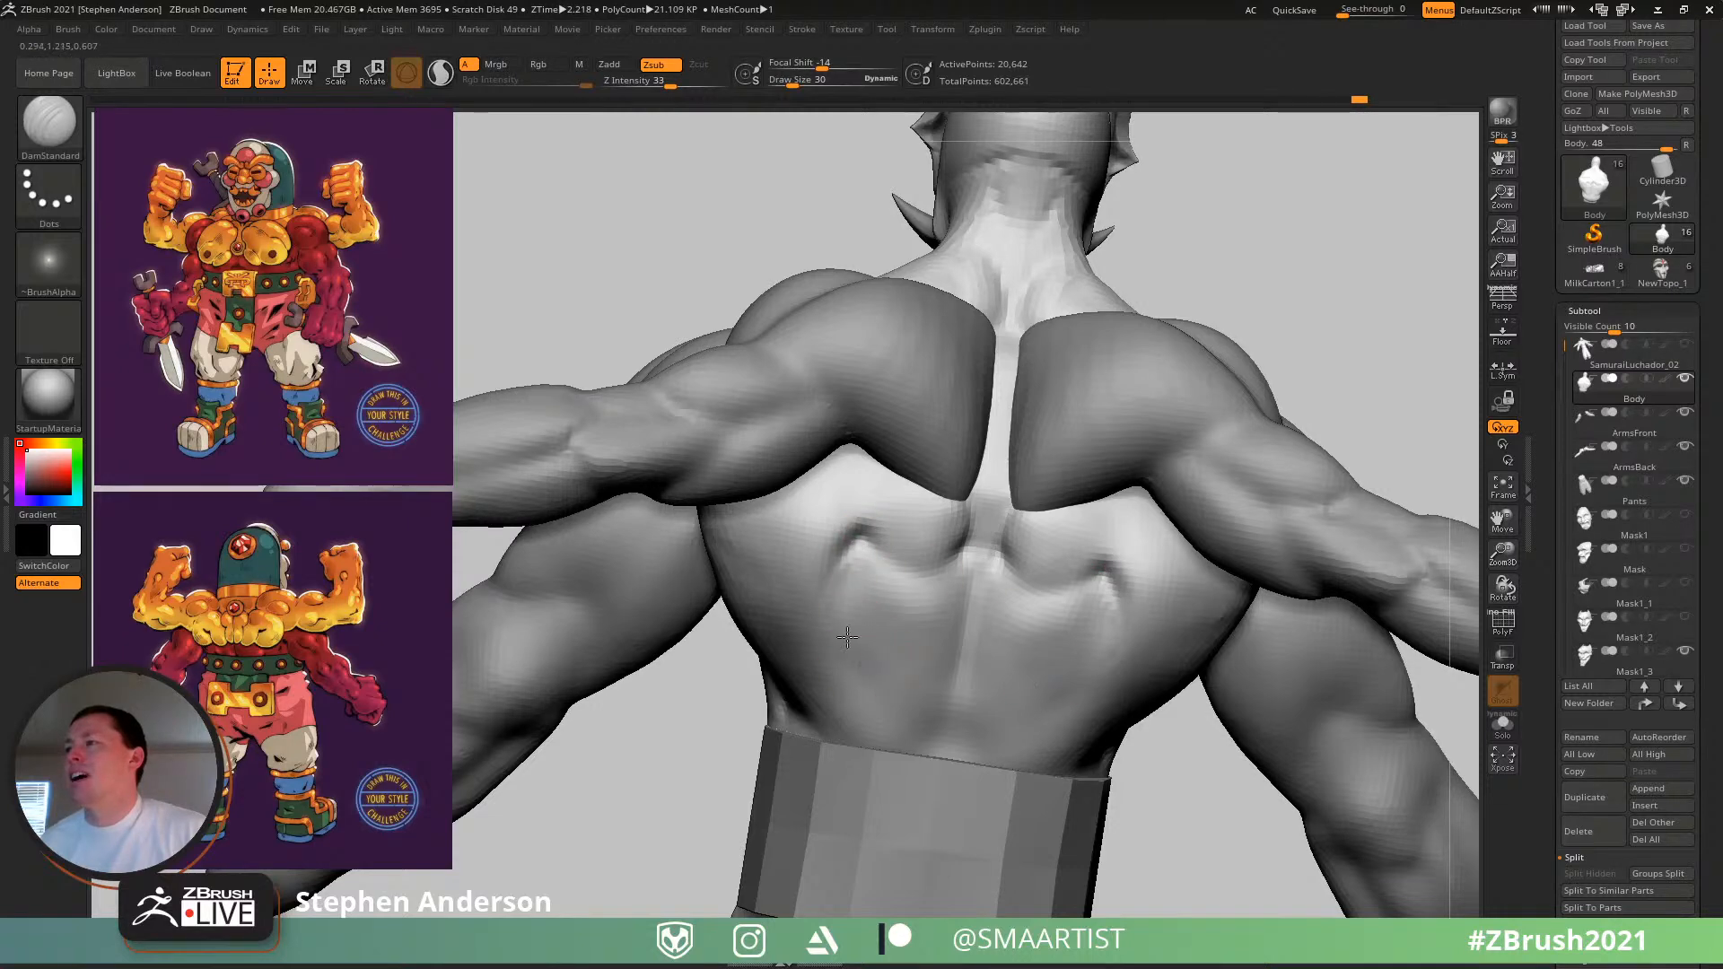
mouse_move(847, 637)
right_down()
mouse_move(860, 562)
mouse_move(850, 643)
mouse_move(769, 718)
right_up()
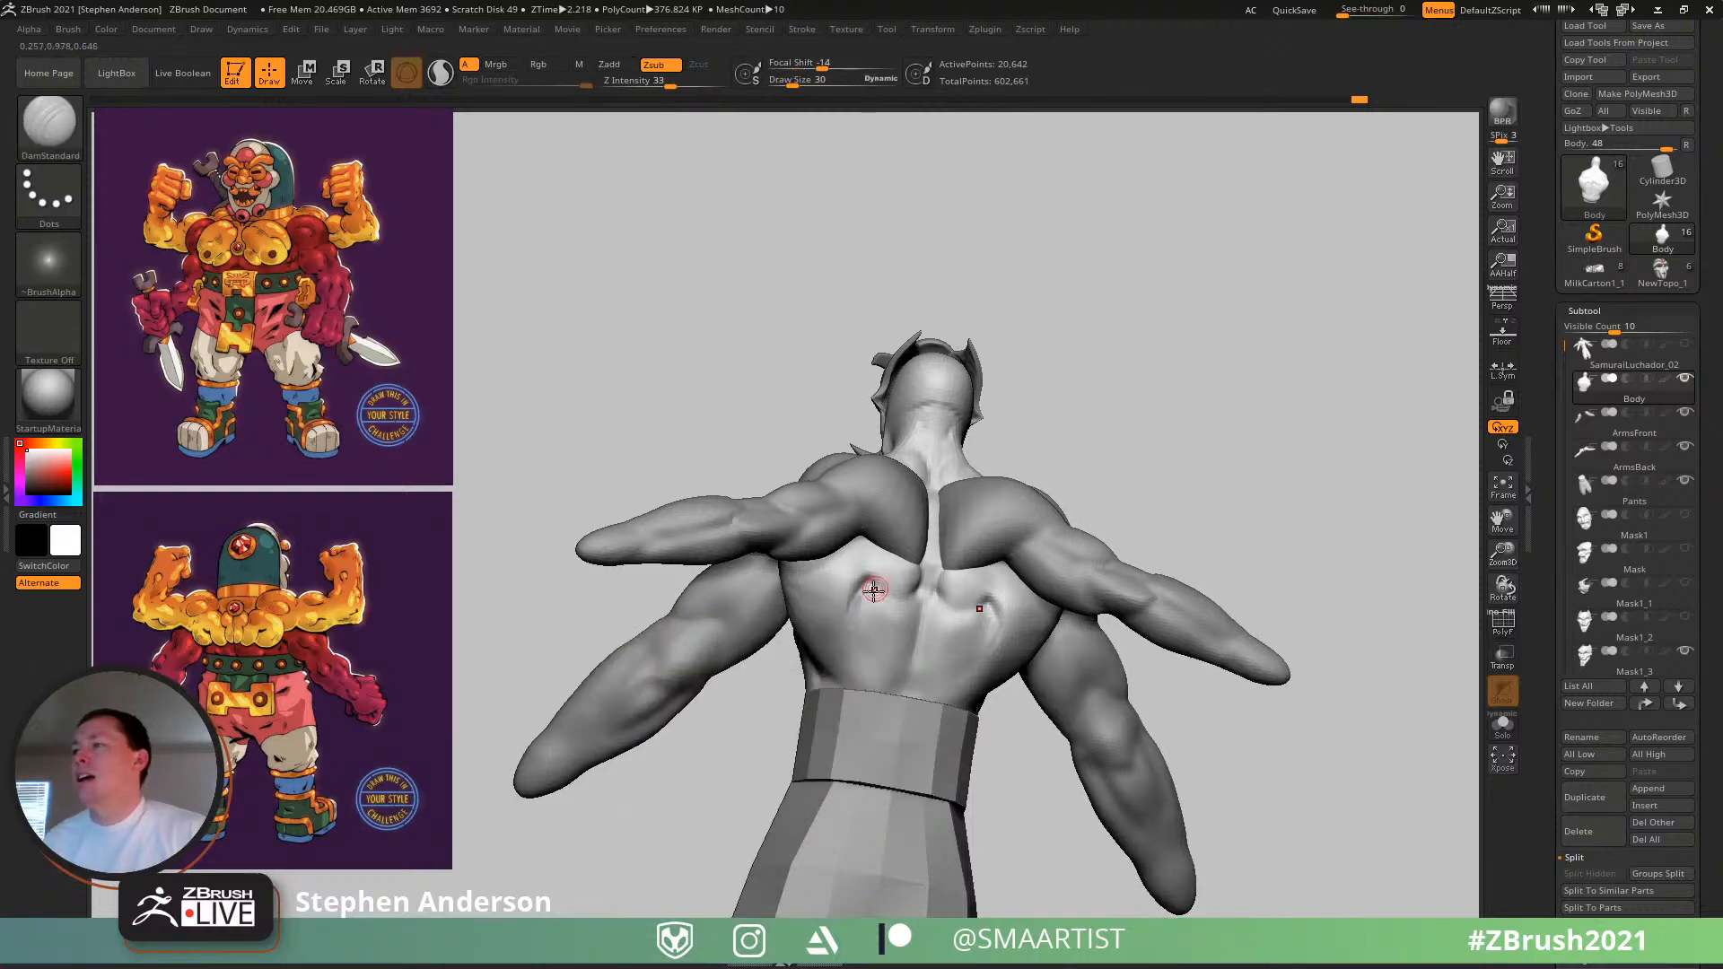
key(shift)
mouse_move(873, 662)
ctrl+right_down()
mouse_move(912, 700)
mouse_move(935, 650)
mouse_move(919, 640)
ctrl+right_up()
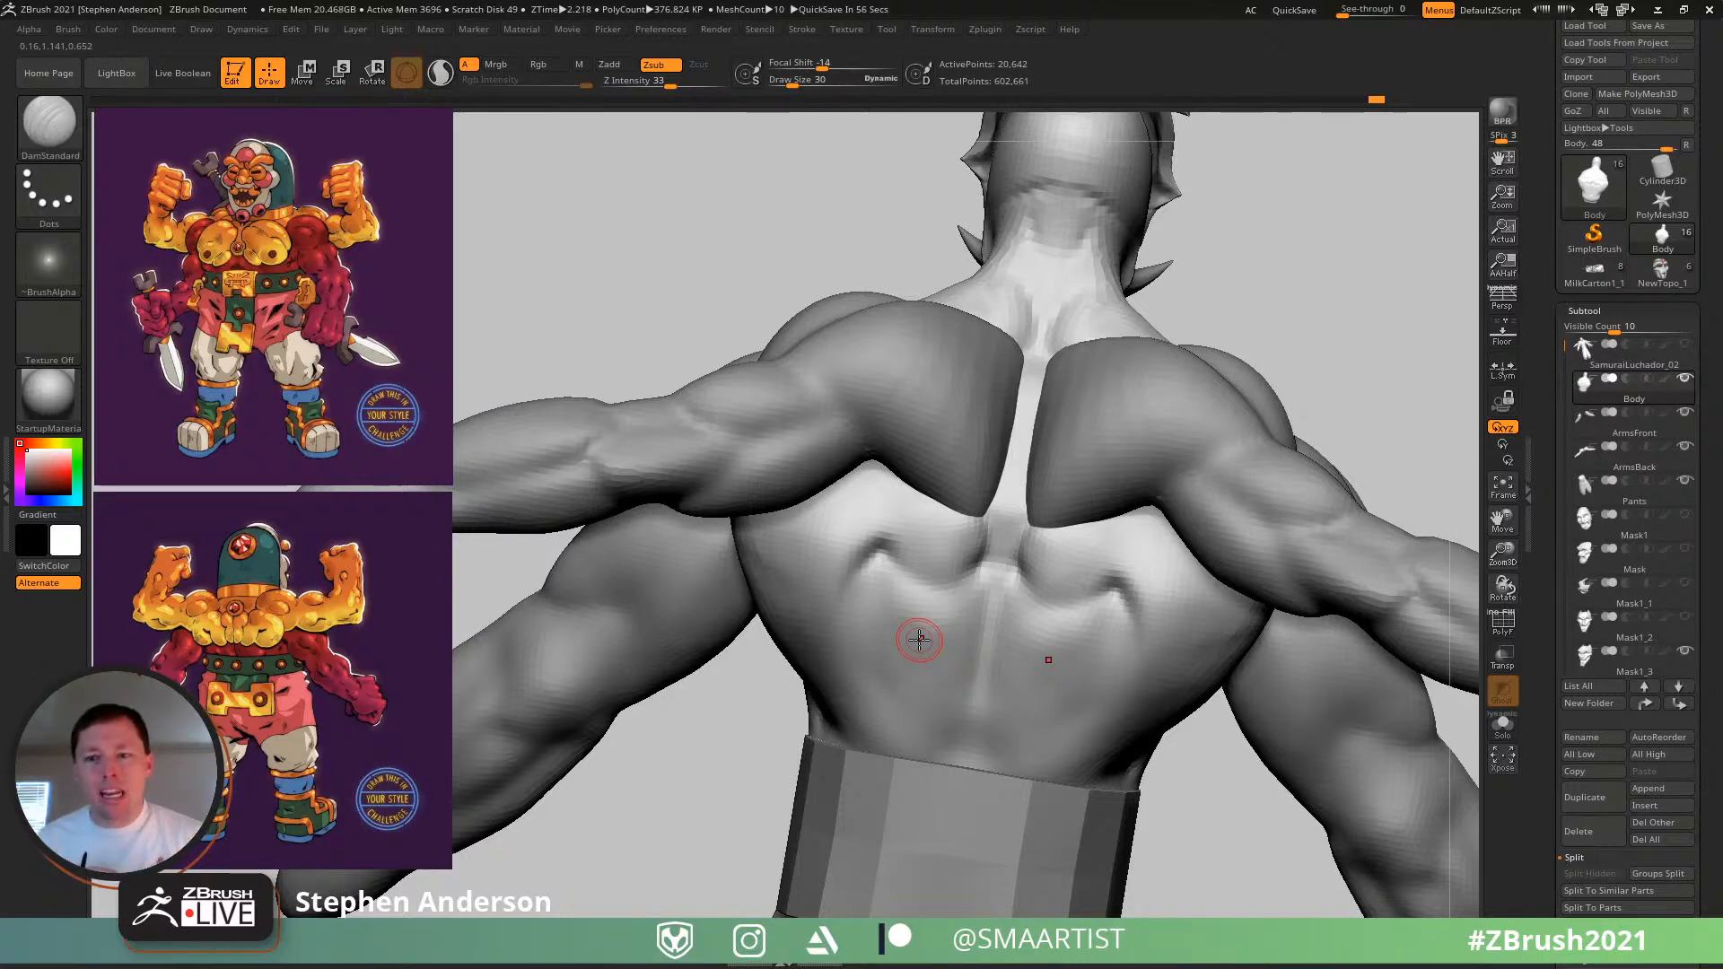
- Carve the muscle outlines beside the spine in the lower back with DamStandard at size 30 and smooth them
mouse_move(964, 529)
right_down()
mouse_move(993, 540)
mouse_move(929, 630)
mouse_move(856, 665)
right_up()
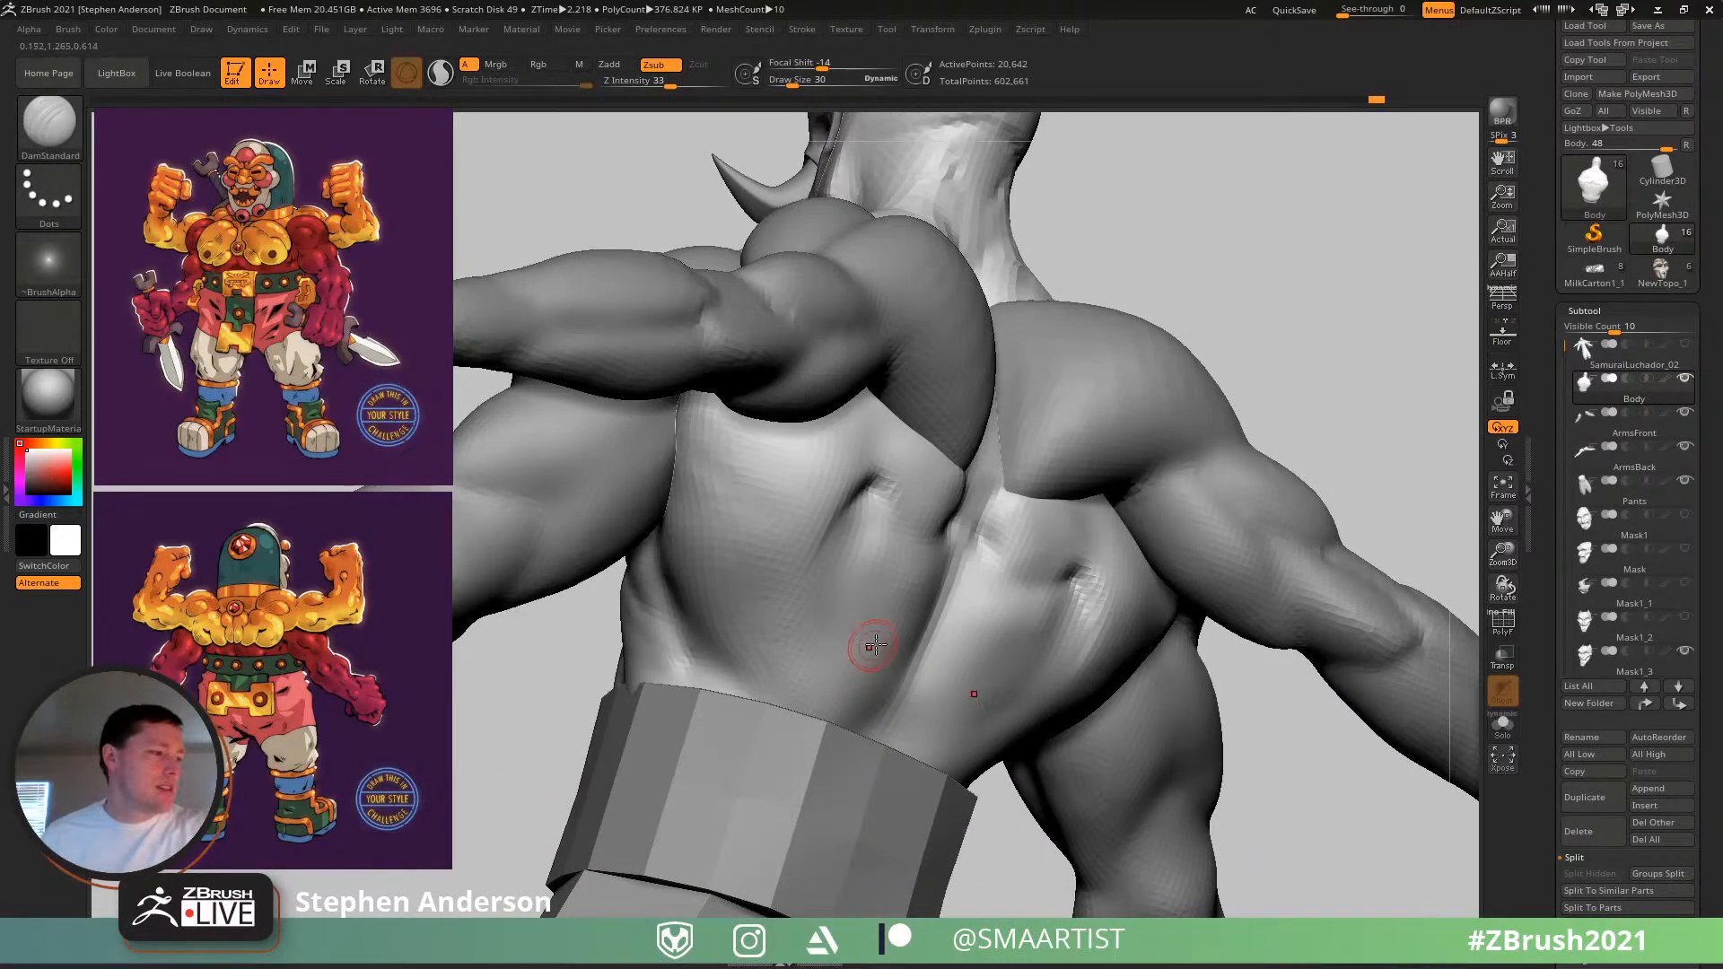
mouse_move(957, 615)
right_down()
mouse_move(928, 571)
mouse_move(841, 639)
right_up()
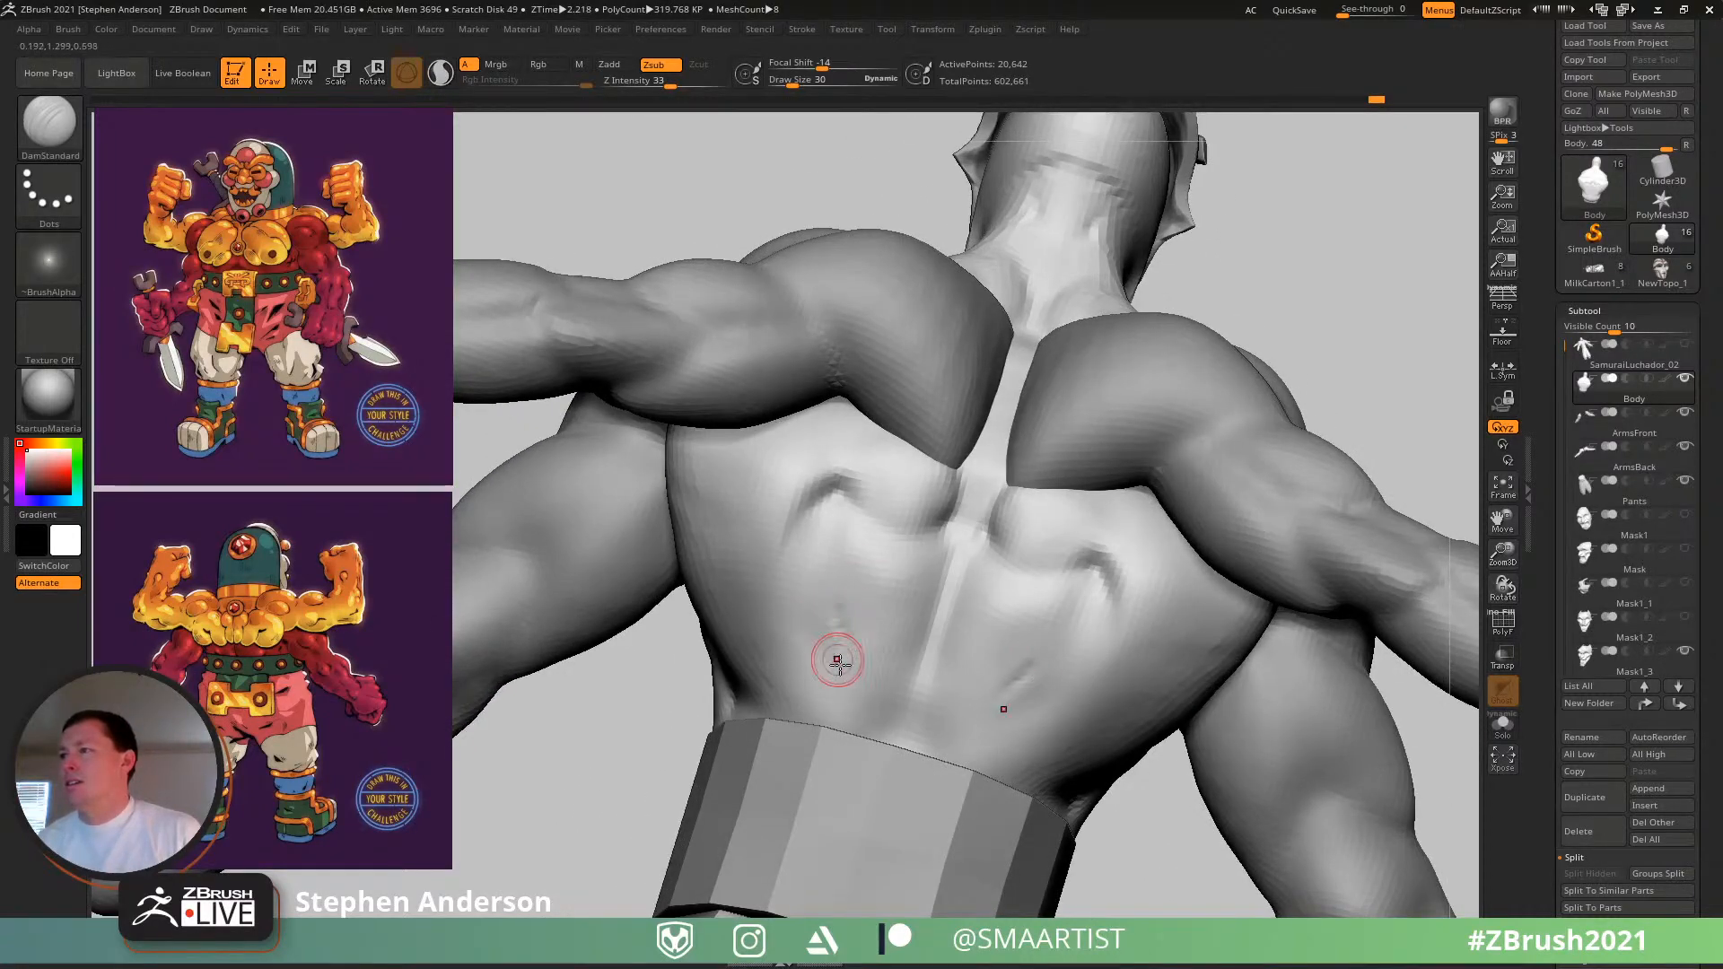
mouse_move(838, 661)
mouse_down()
mouse_move(852, 705)
mouse_move(899, 680)
mouse_up()
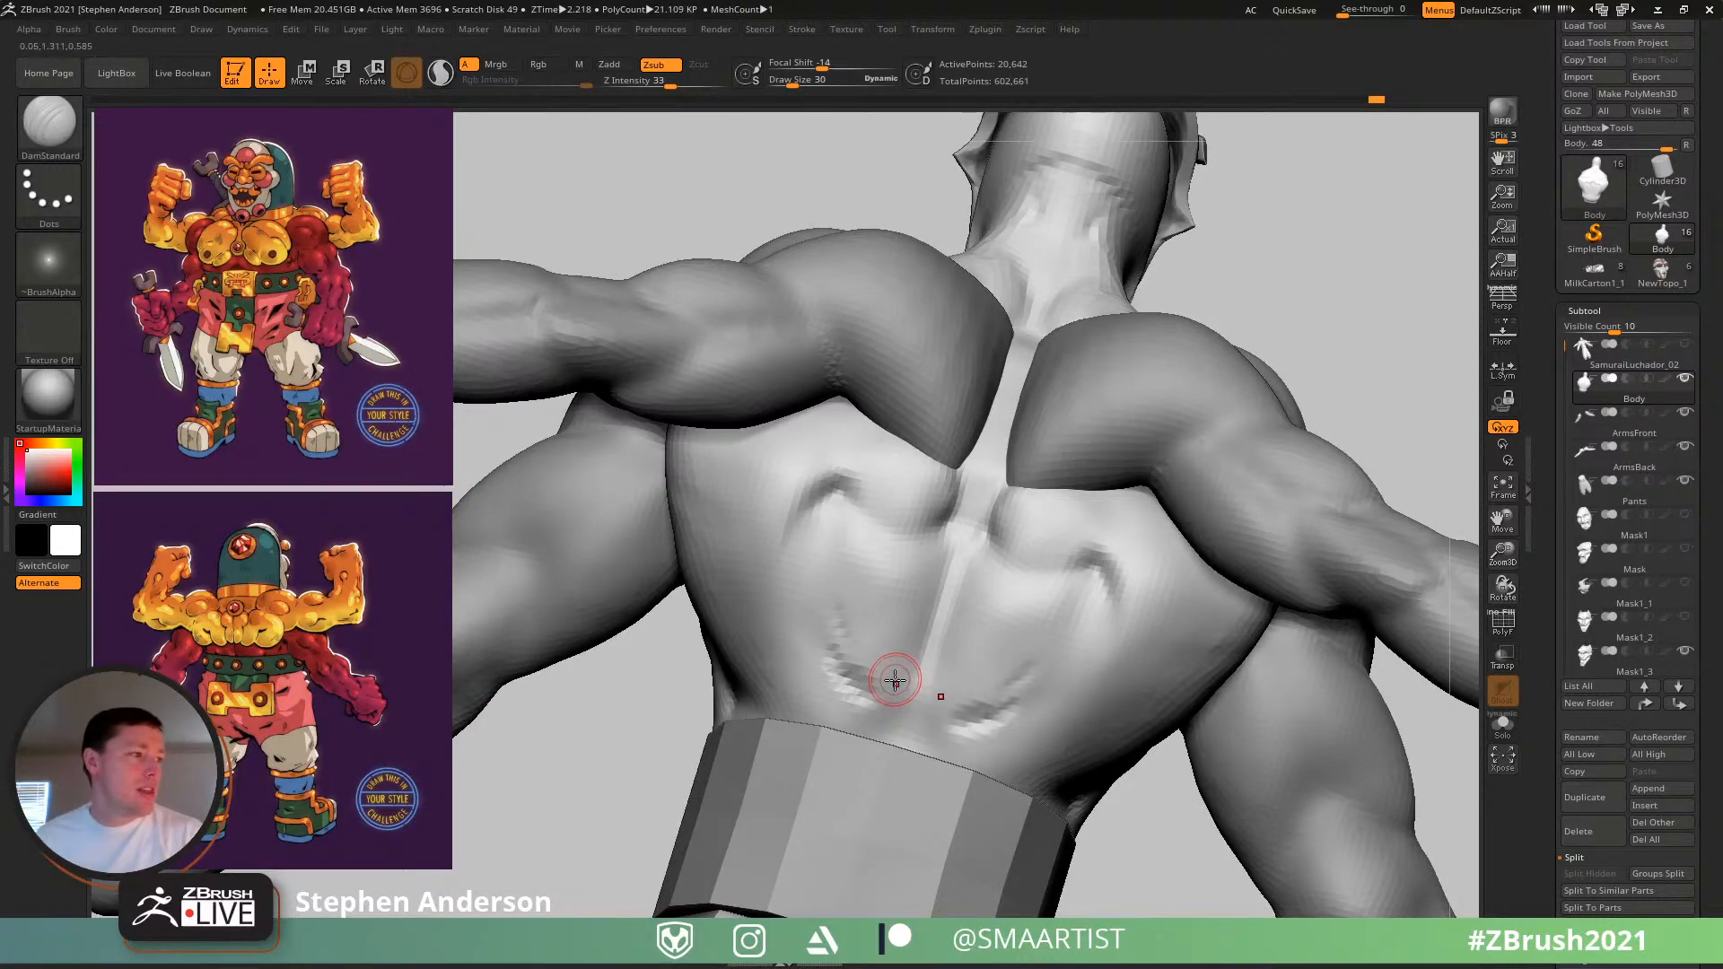
mouse_move(934, 622)
right_down()
mouse_move(934, 565)
mouse_move(960, 560)
mouse_move(845, 620)
right_up()
mouse_move(851, 592)
mouse_down()
mouse_move(919, 672)
mouse_move(857, 693)
mouse_move(935, 669)
mouse_up()
mouse_move(870, 554)
mouse_down()
mouse_move(869, 627)
mouse_move(869, 573)
mouse_move(846, 596)
mouse_move(874, 659)
mouse_move(863, 628)
mouse_up()
key(s)
mouse_move(853, 605)
shift+mouse_down()
mouse_move(847, 586)
mouse_move(848, 645)
mouse_move(837, 605)
shift+mouse_up()
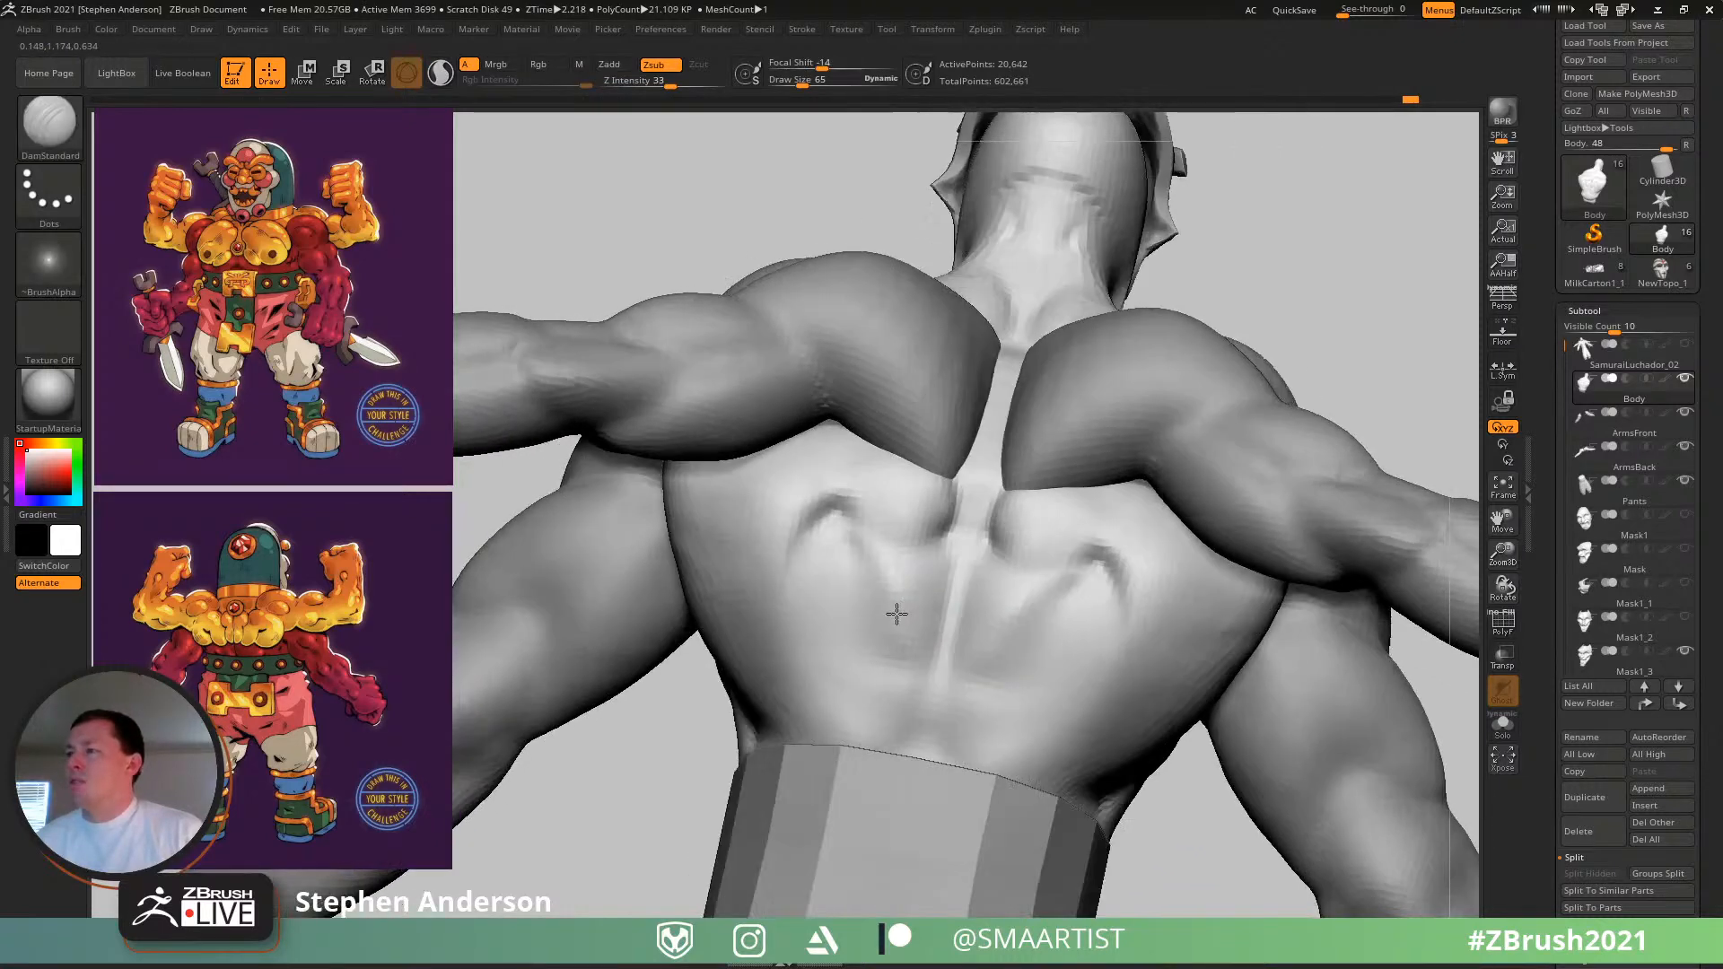
- Build up the muscles beside the spine in the lower back with Clay at size 39 and smooth them
key(b)
key(c)
key(l)
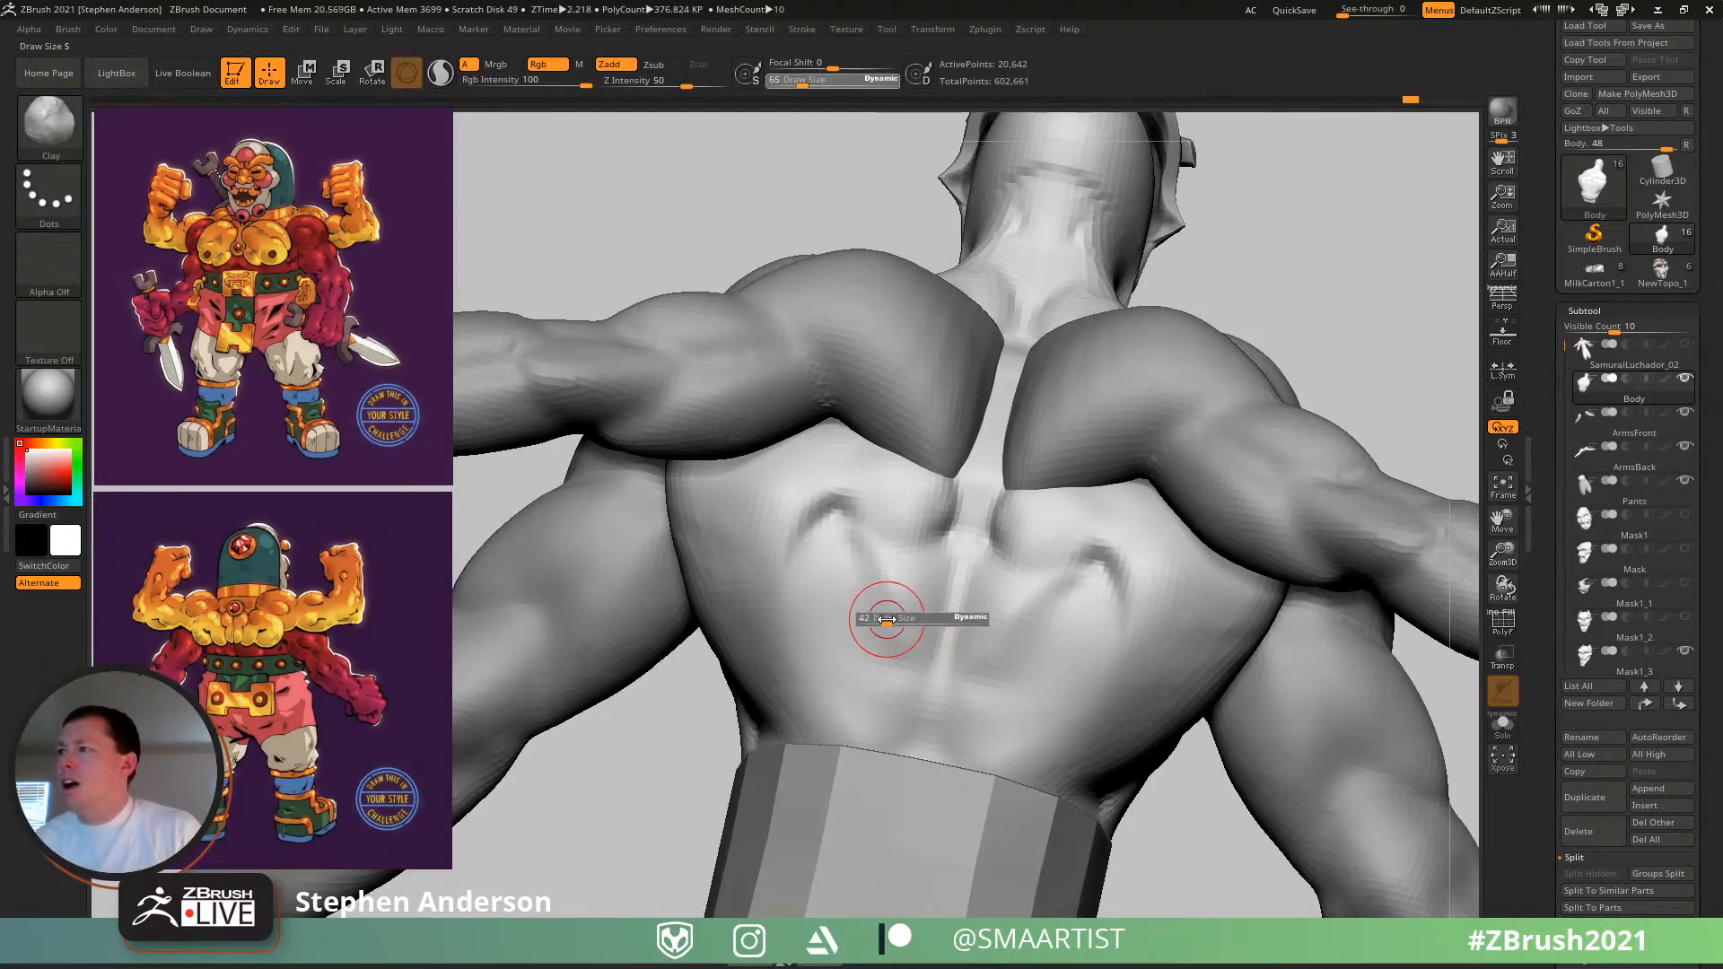
drag(890, 635, 925, 706)
mouse_move(898, 642)
shift+mouse_down()
mouse_move(911, 662)
mouse_move(917, 639)
shift+mouse_up()
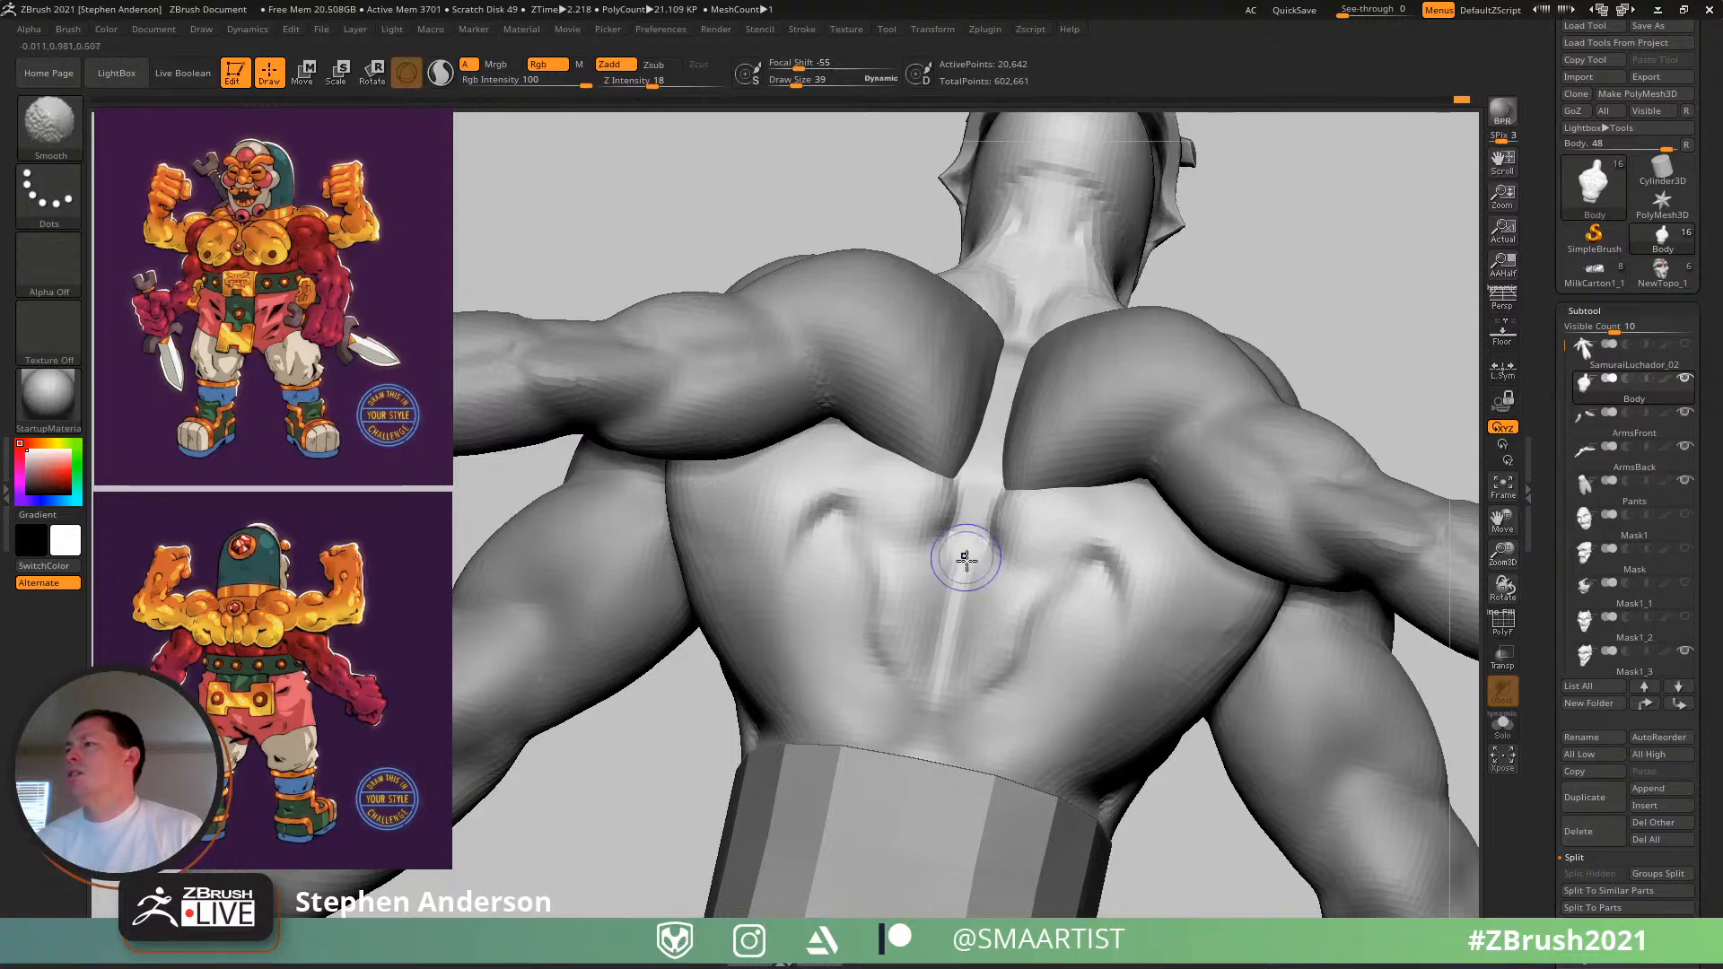
shift+drag(964, 563, 933, 660)
mouse_move(890, 552)
shift+mouse_down()
mouse_move(890, 658)
mouse_move(930, 702)
shift+mouse_up()
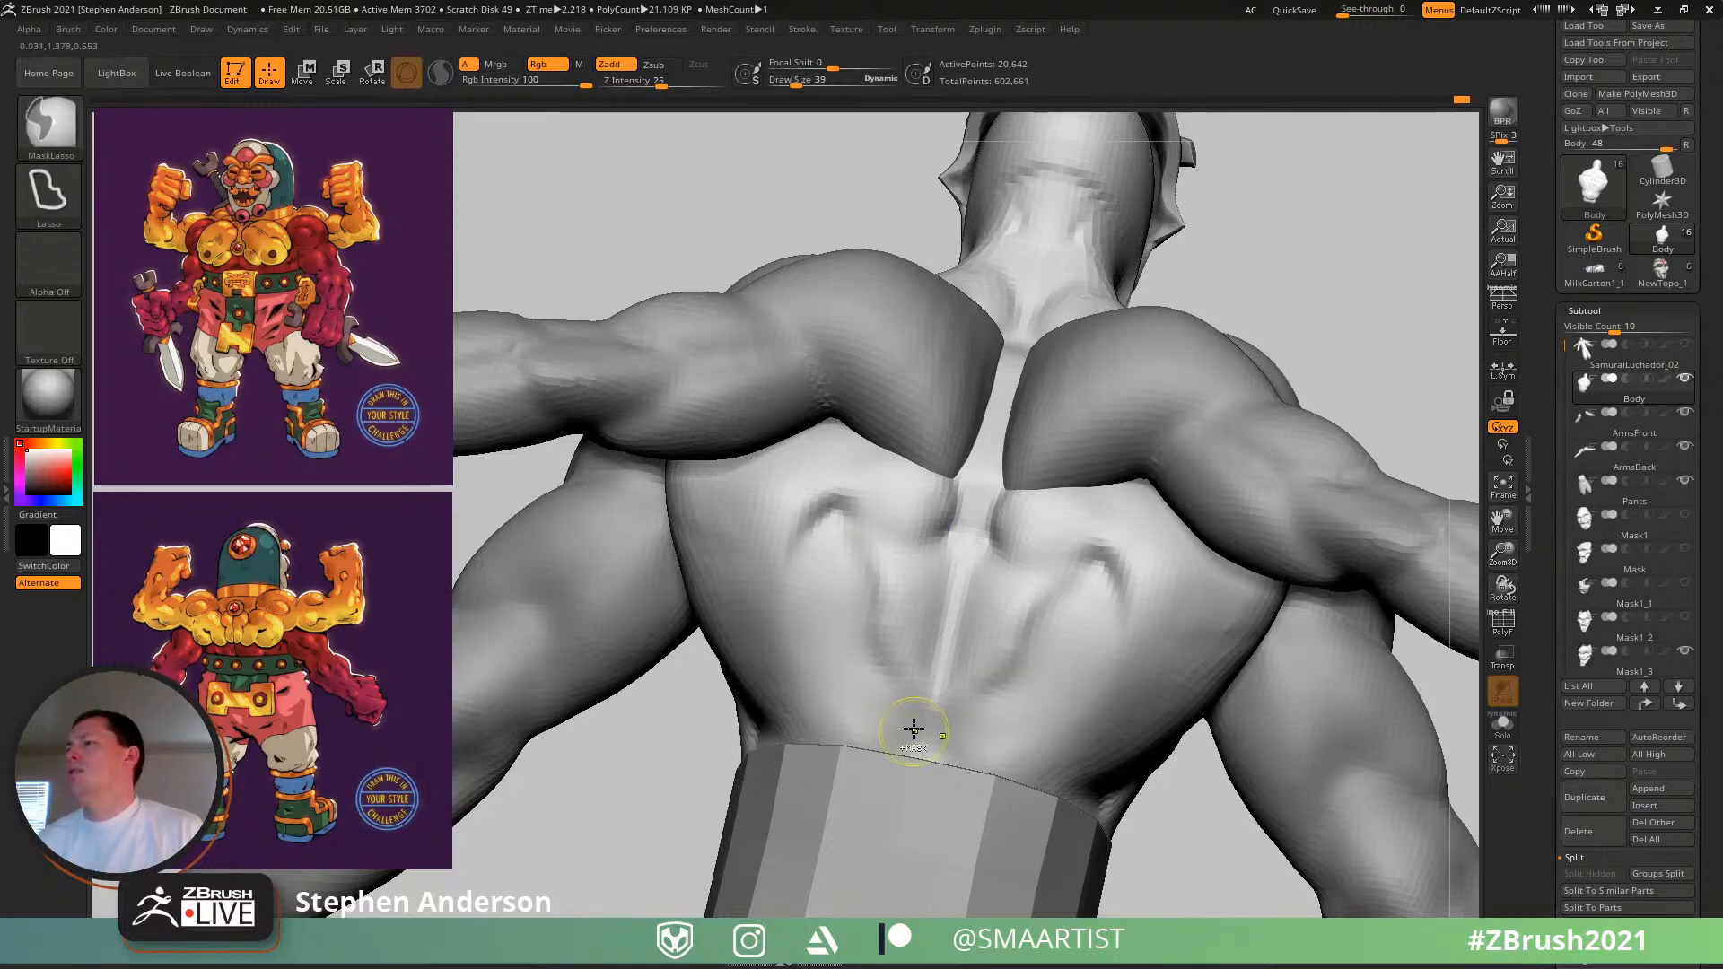
- Fill out the spinal muscle columns down to the waist with Clay at size 62 and blend them by smoothing
mouse_move(915, 731)
ctrl+right_down()
mouse_move(915, 659)
mouse_move(982, 664)
mouse_move(915, 671)
mouse_move(913, 716)
ctrl+right_up()
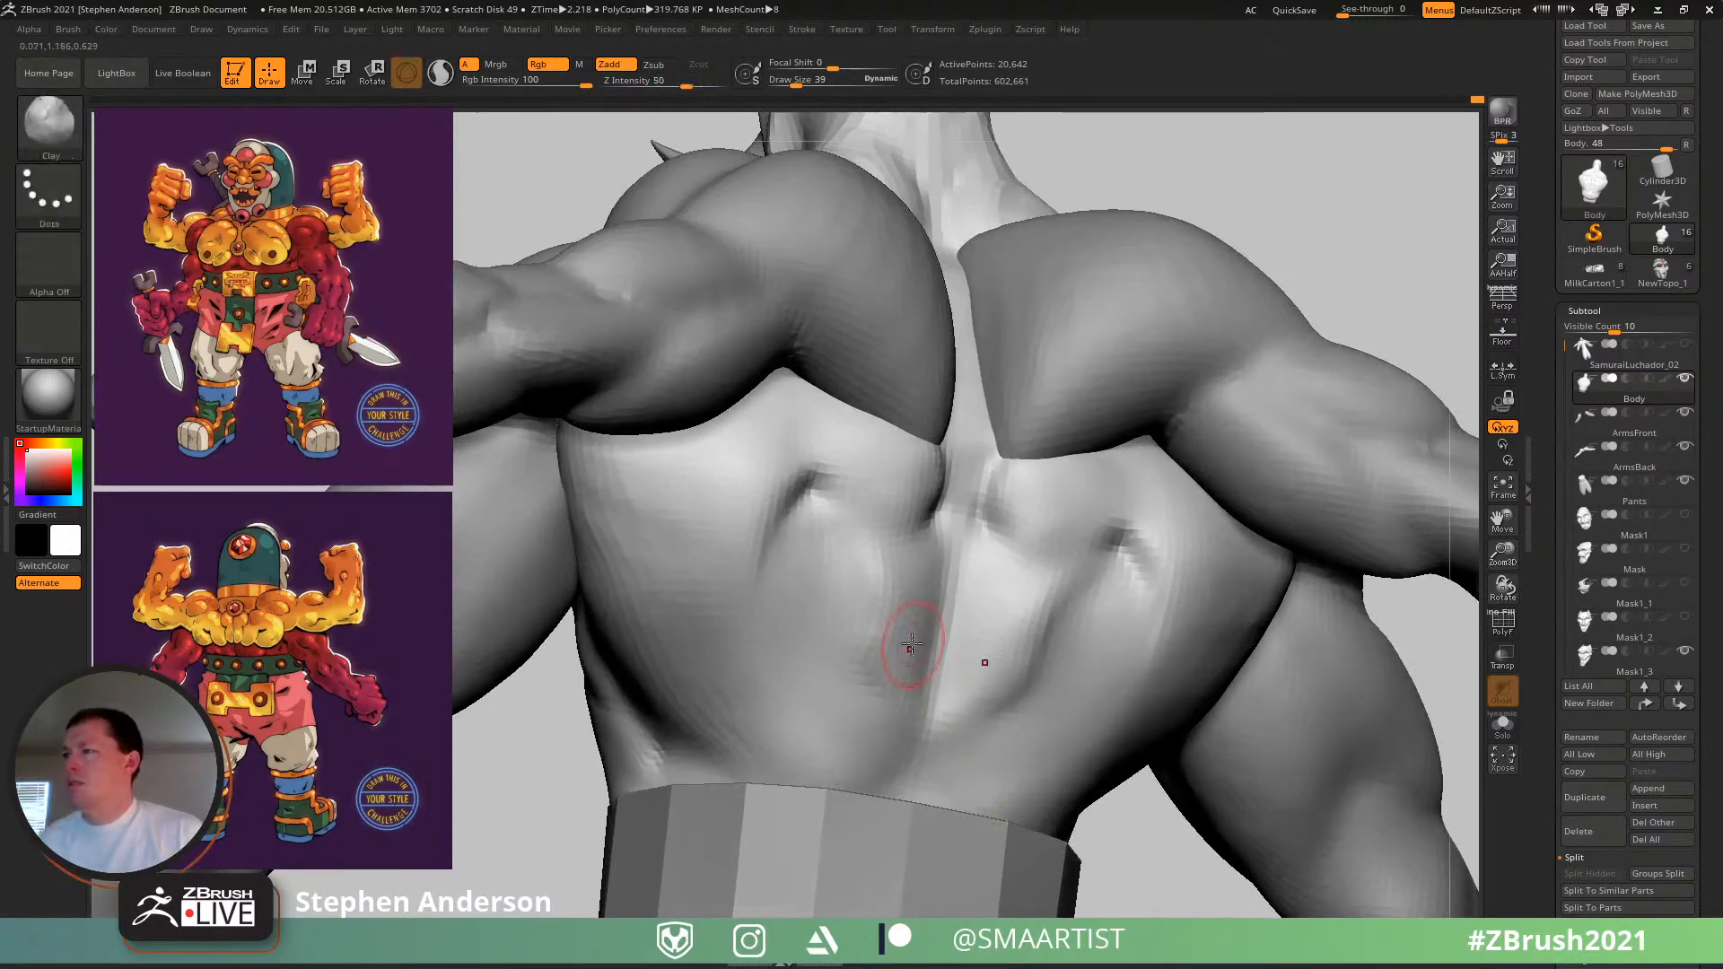
key(s)
drag(876, 593, 875, 675)
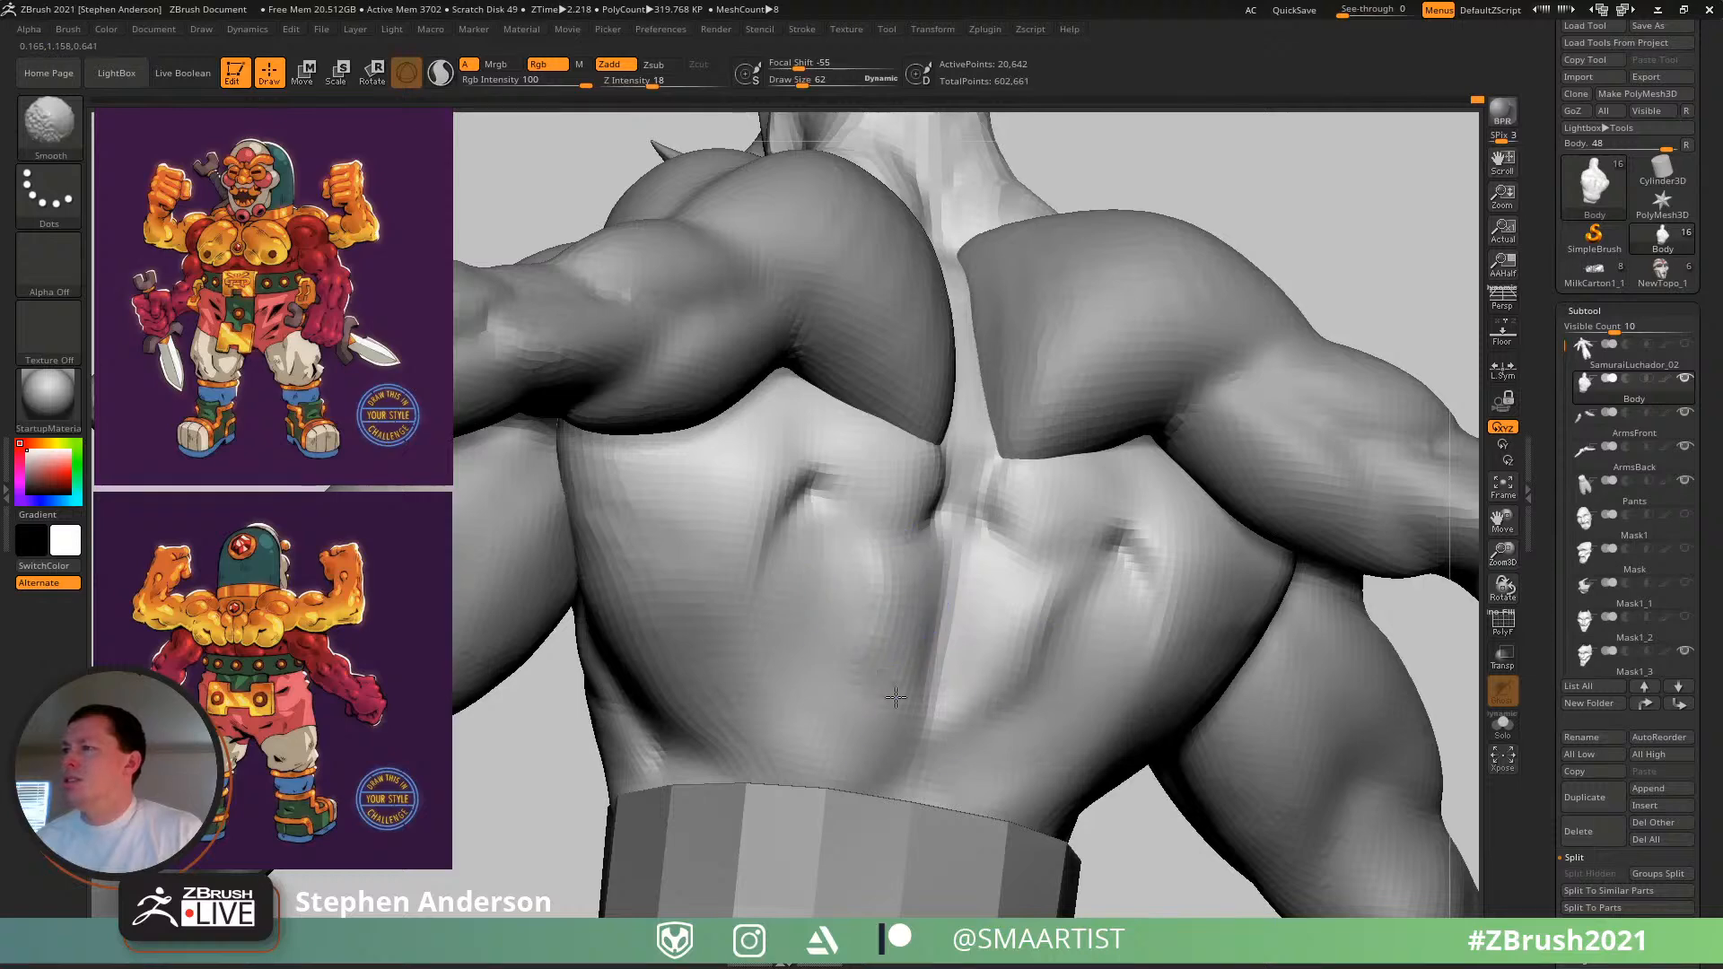
ctrl+right_drag(808, 651, 808, 525)
mouse_move(807, 525)
right_down()
mouse_move(924, 575)
mouse_move(879, 660)
right_up()
ctrl+right_drag(879, 659, 877, 792)
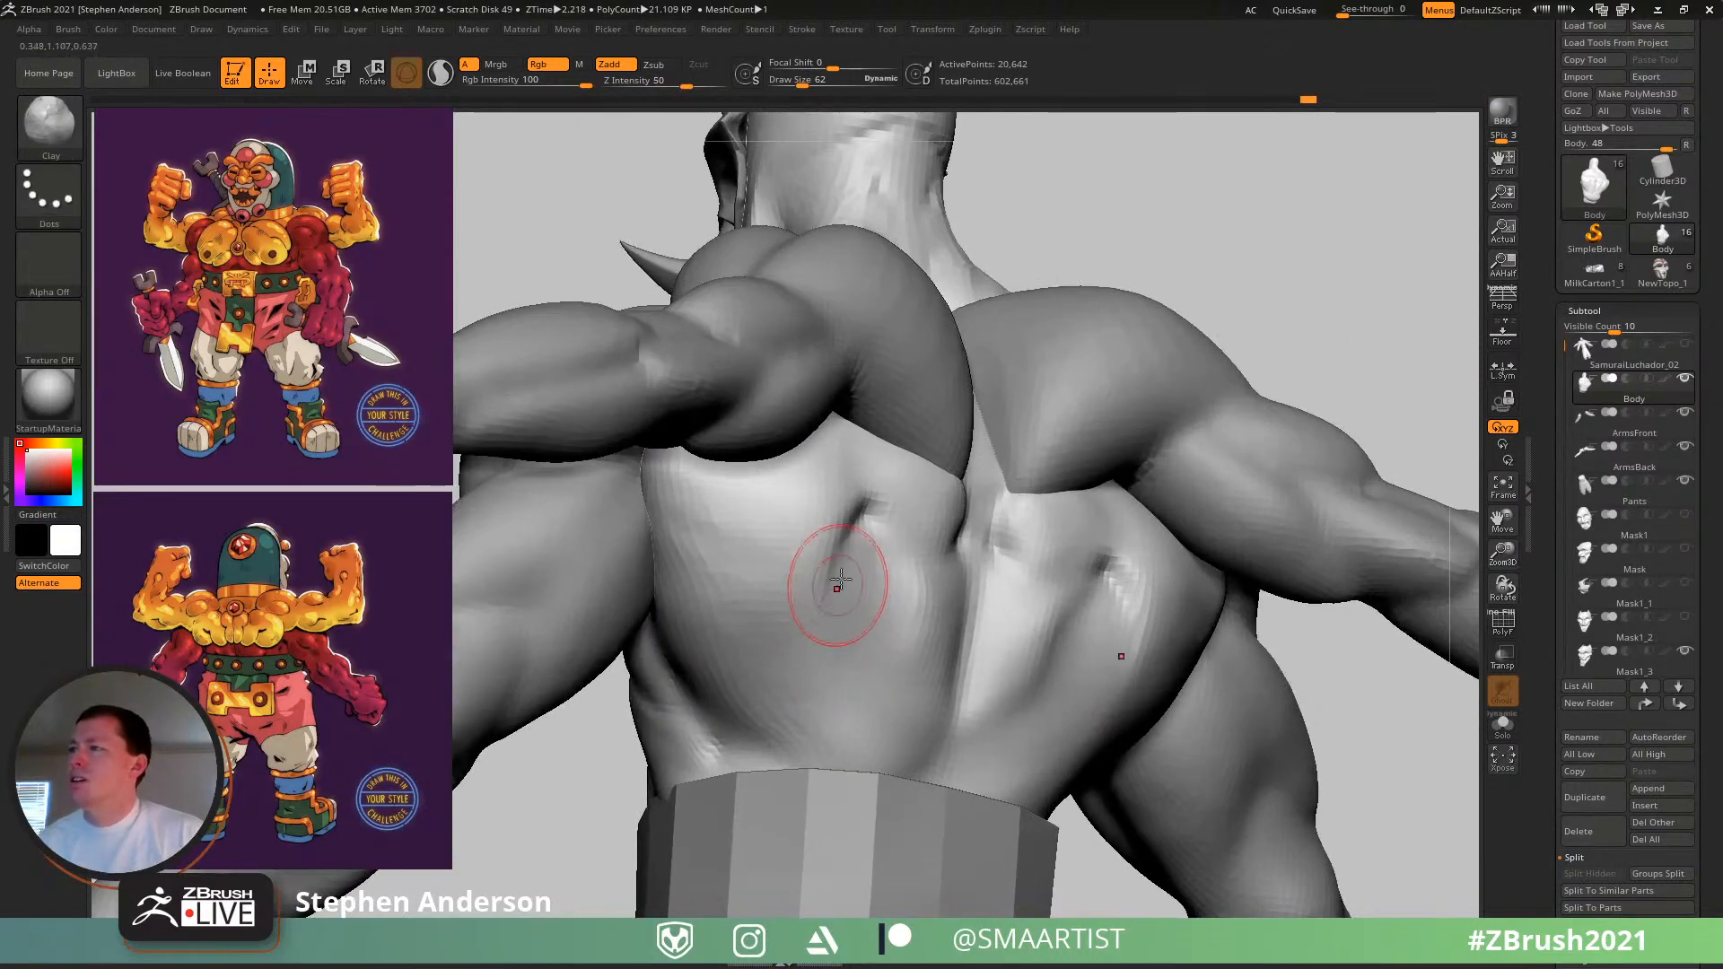
mouse_move(832, 548)
mouse_down()
mouse_move(794, 688)
mouse_move(833, 668)
mouse_up()
drag(879, 723, 858, 699)
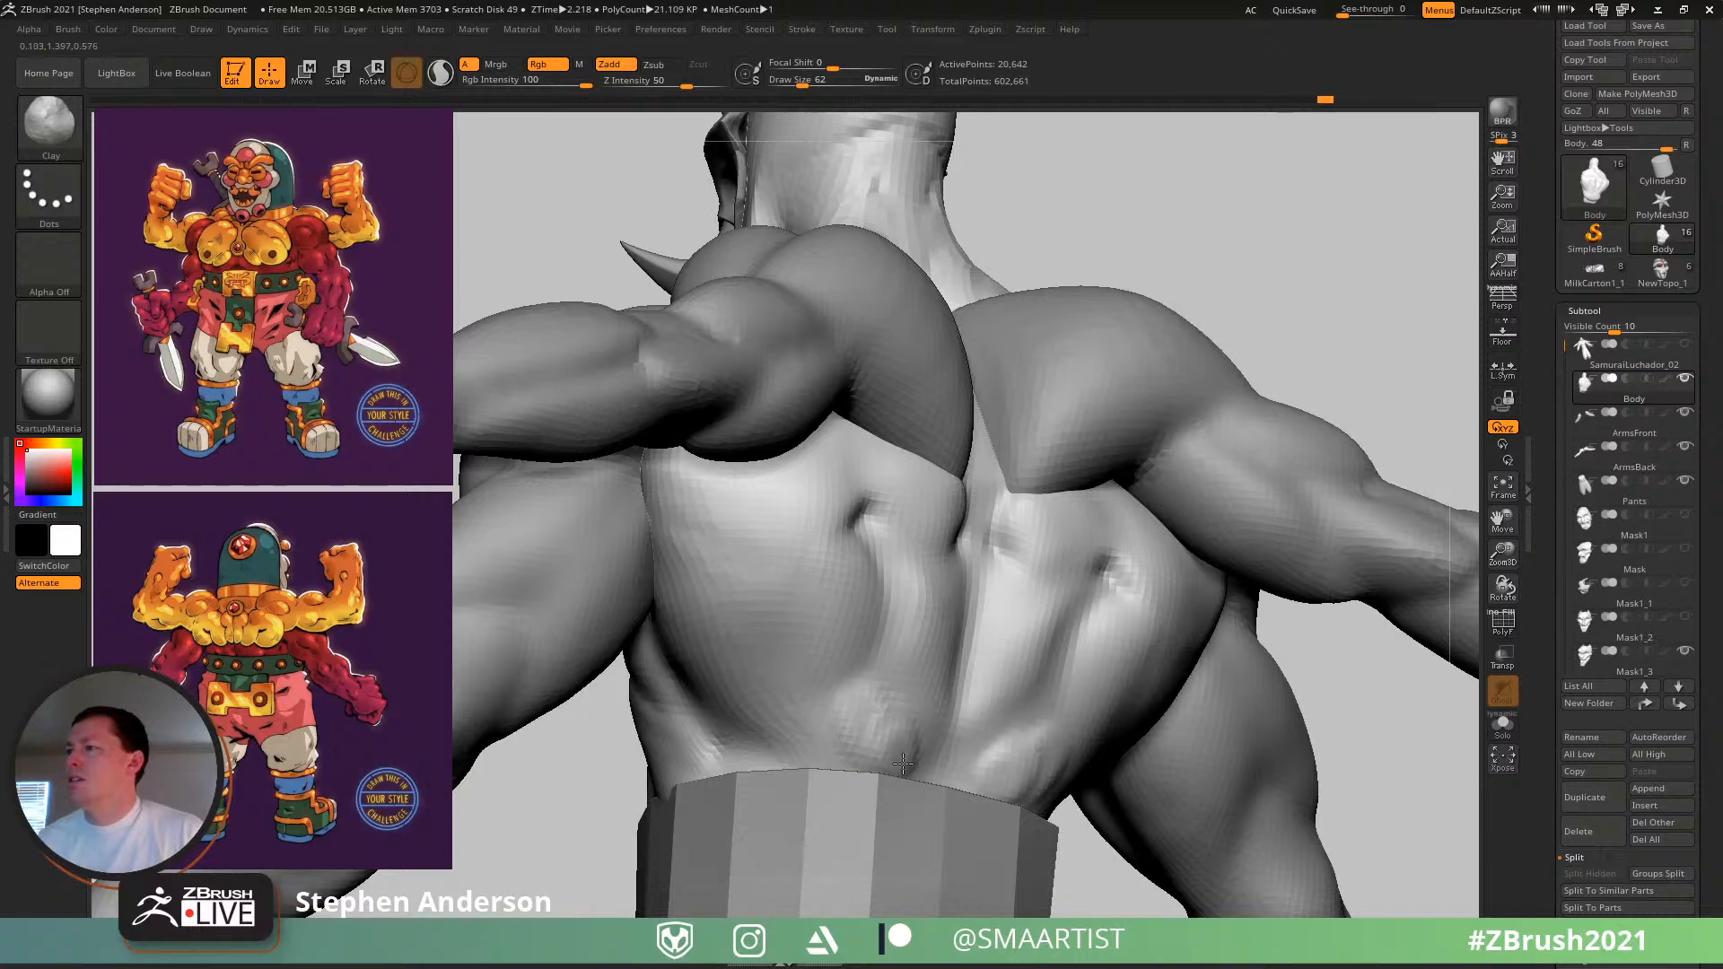
shift+drag(940, 793, 935, 726)
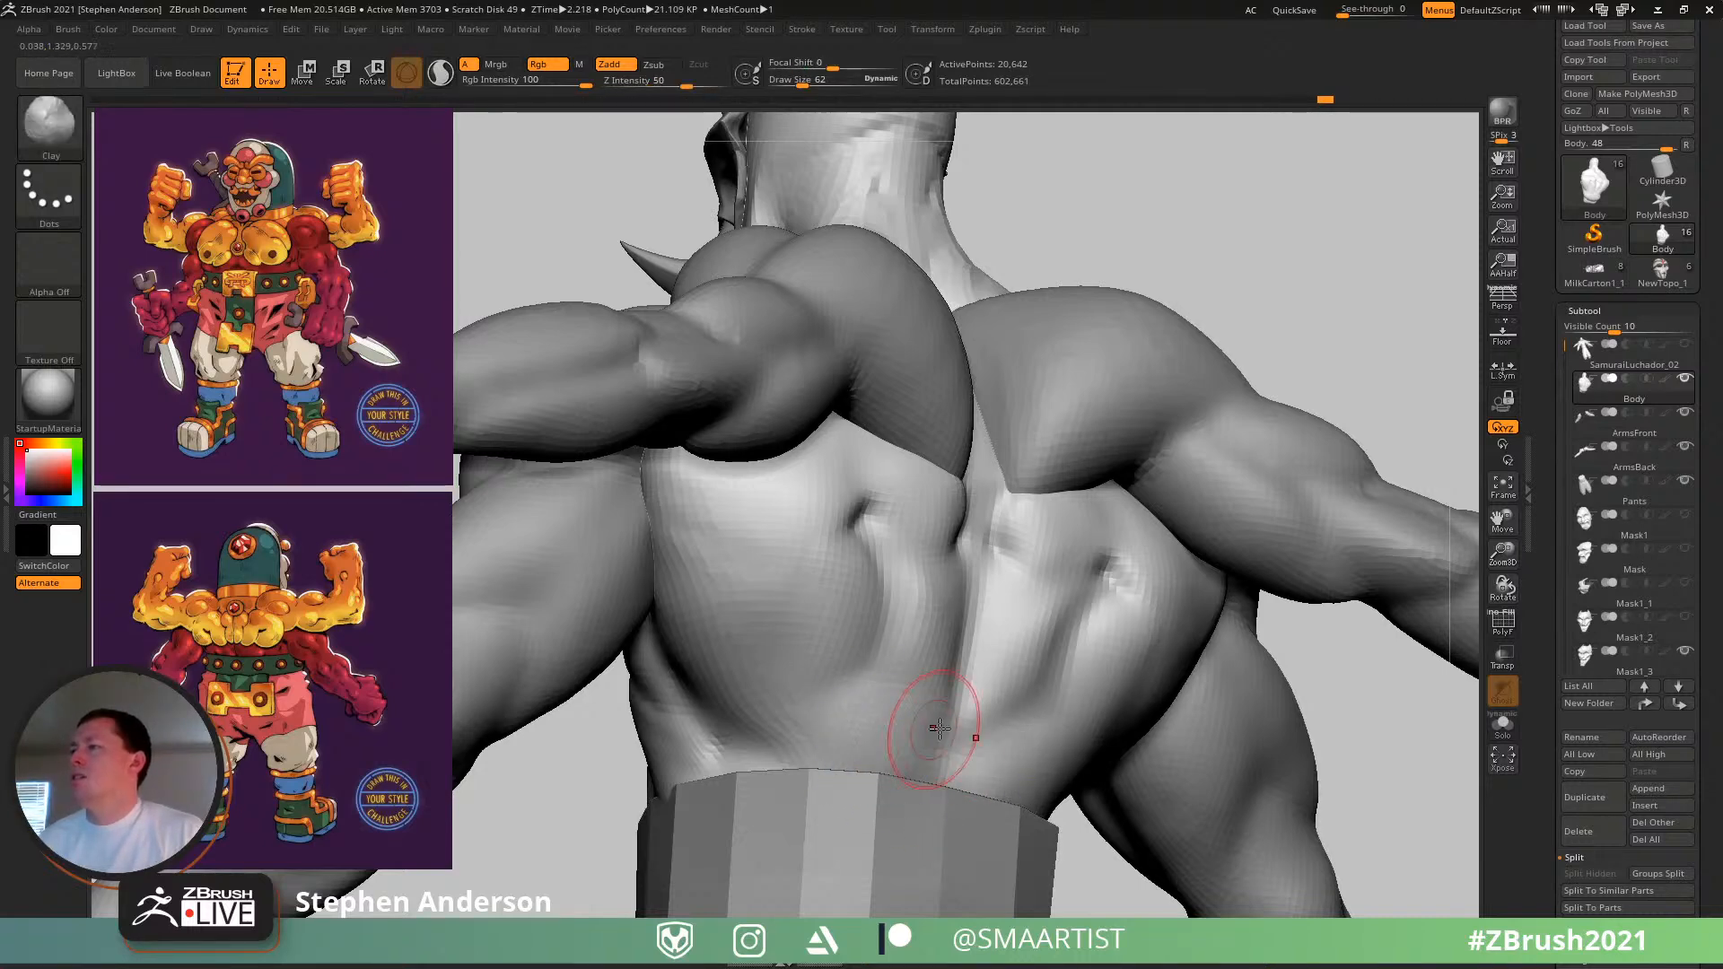
- Add volume to the lats below the shoulder blades with Clay at size 62 and smooth the surface
ctrl+right_drag(935, 725, 897, 684)
mouse_move(897, 684)
ctrl+right_down()
mouse_move(969, 752)
mouse_move(924, 673)
mouse_move(869, 722)
ctrl+right_up()
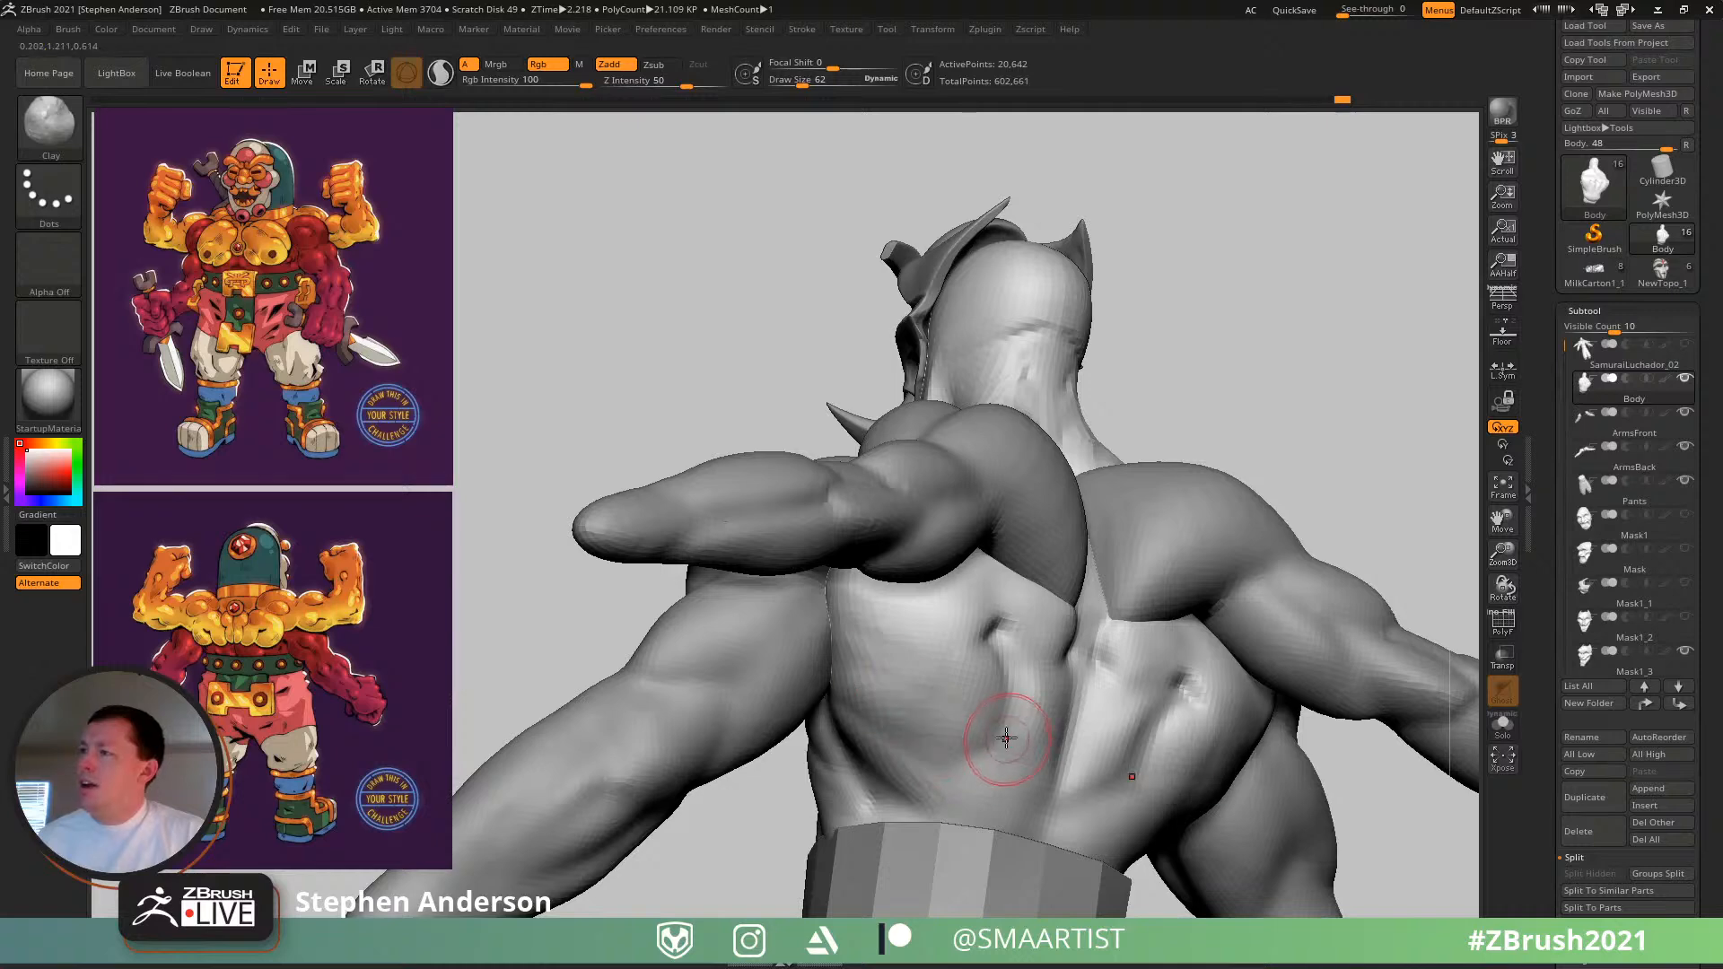
mouse_move(956, 660)
mouse_down()
mouse_move(969, 692)
mouse_move(948, 734)
mouse_up()
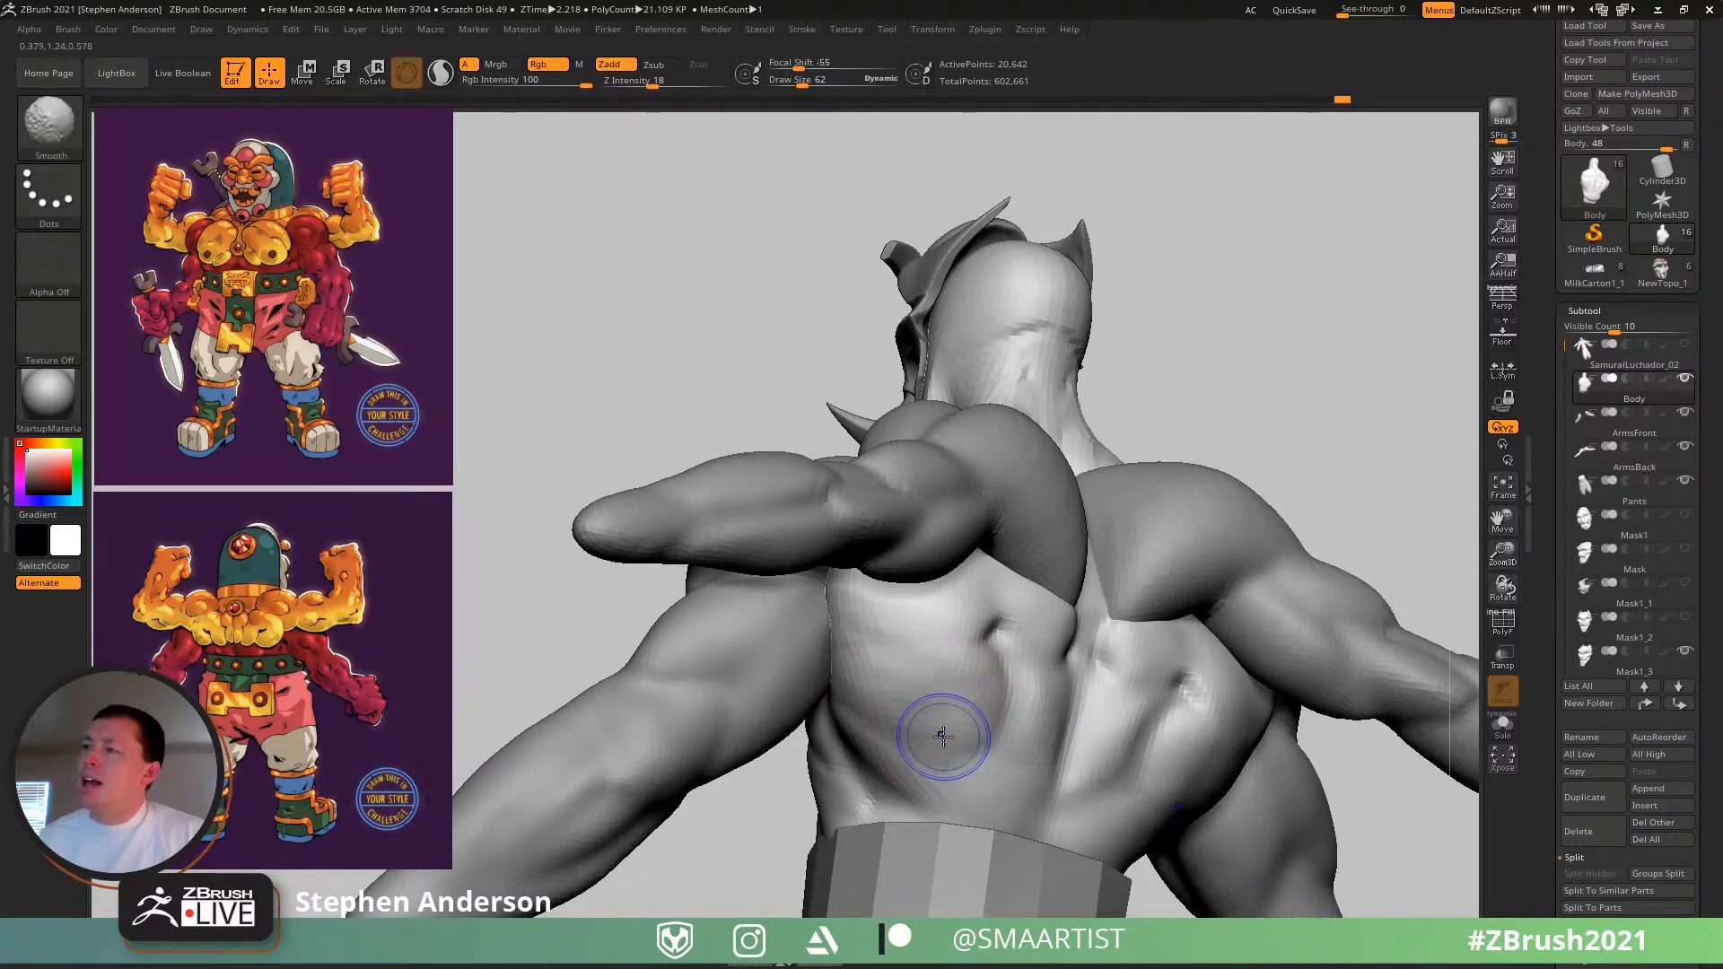
right_drag(954, 723, 911, 750)
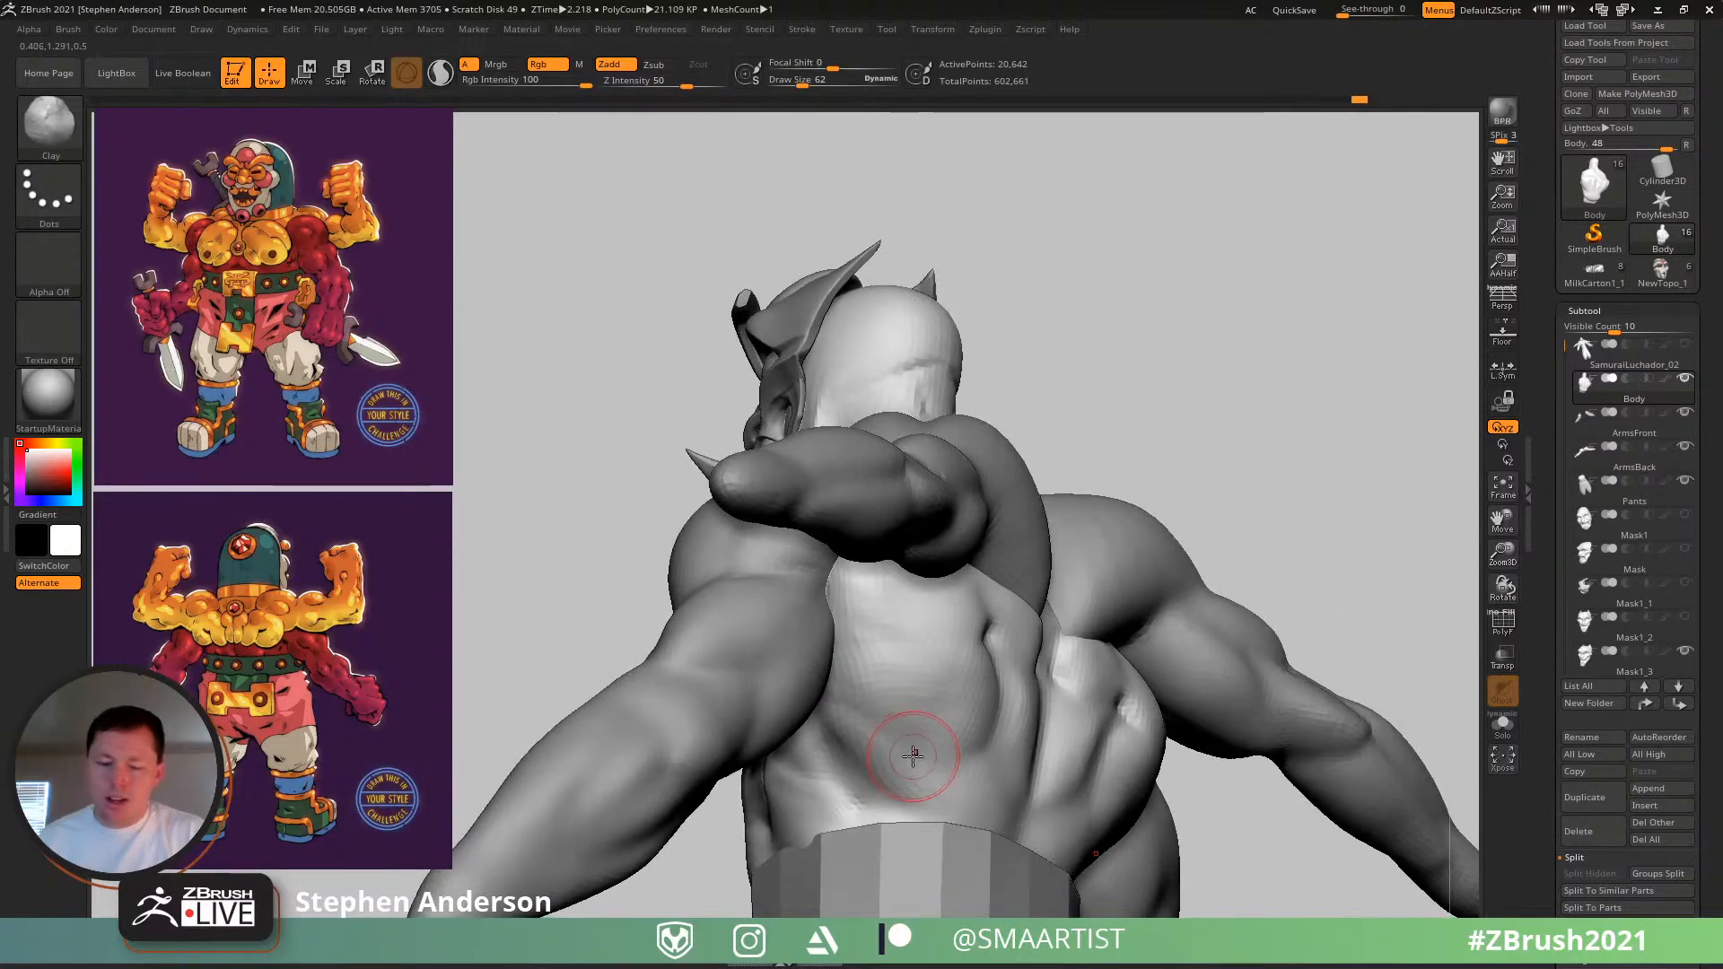
- Define the lower lat edges beside the spine with DamStandard at size 62 and soften them near the waist
key(b)
key(d)
key(s)
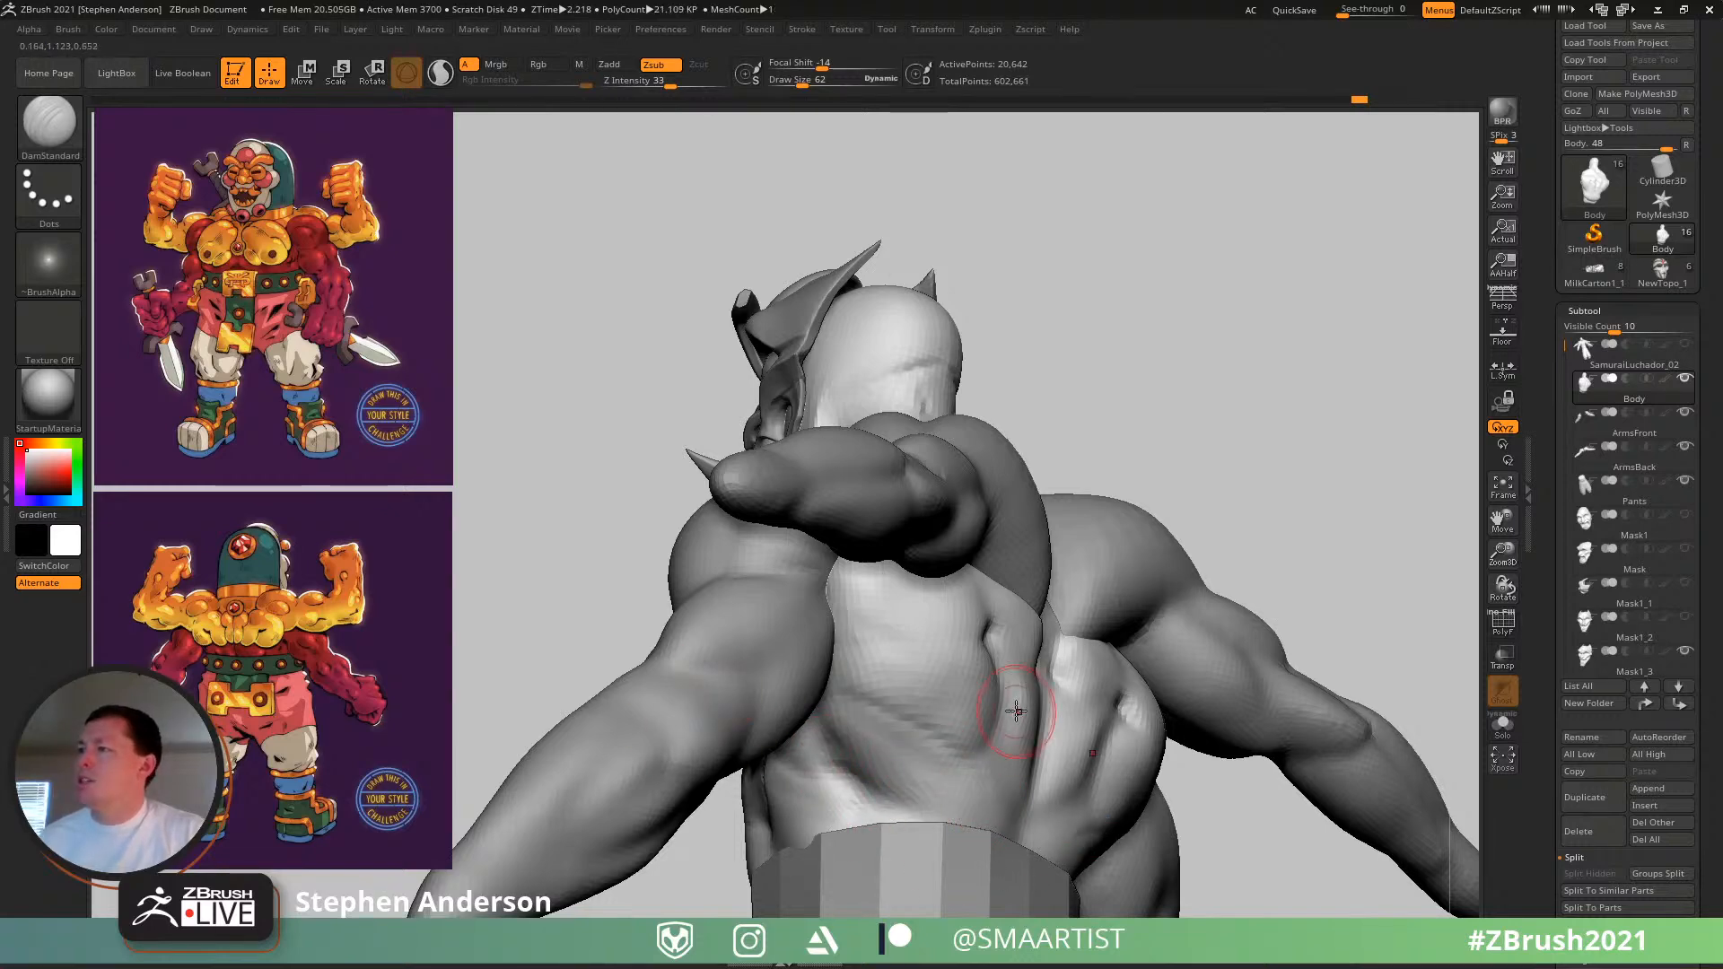
drag(987, 672, 841, 649)
shift+drag(915, 816, 957, 818)
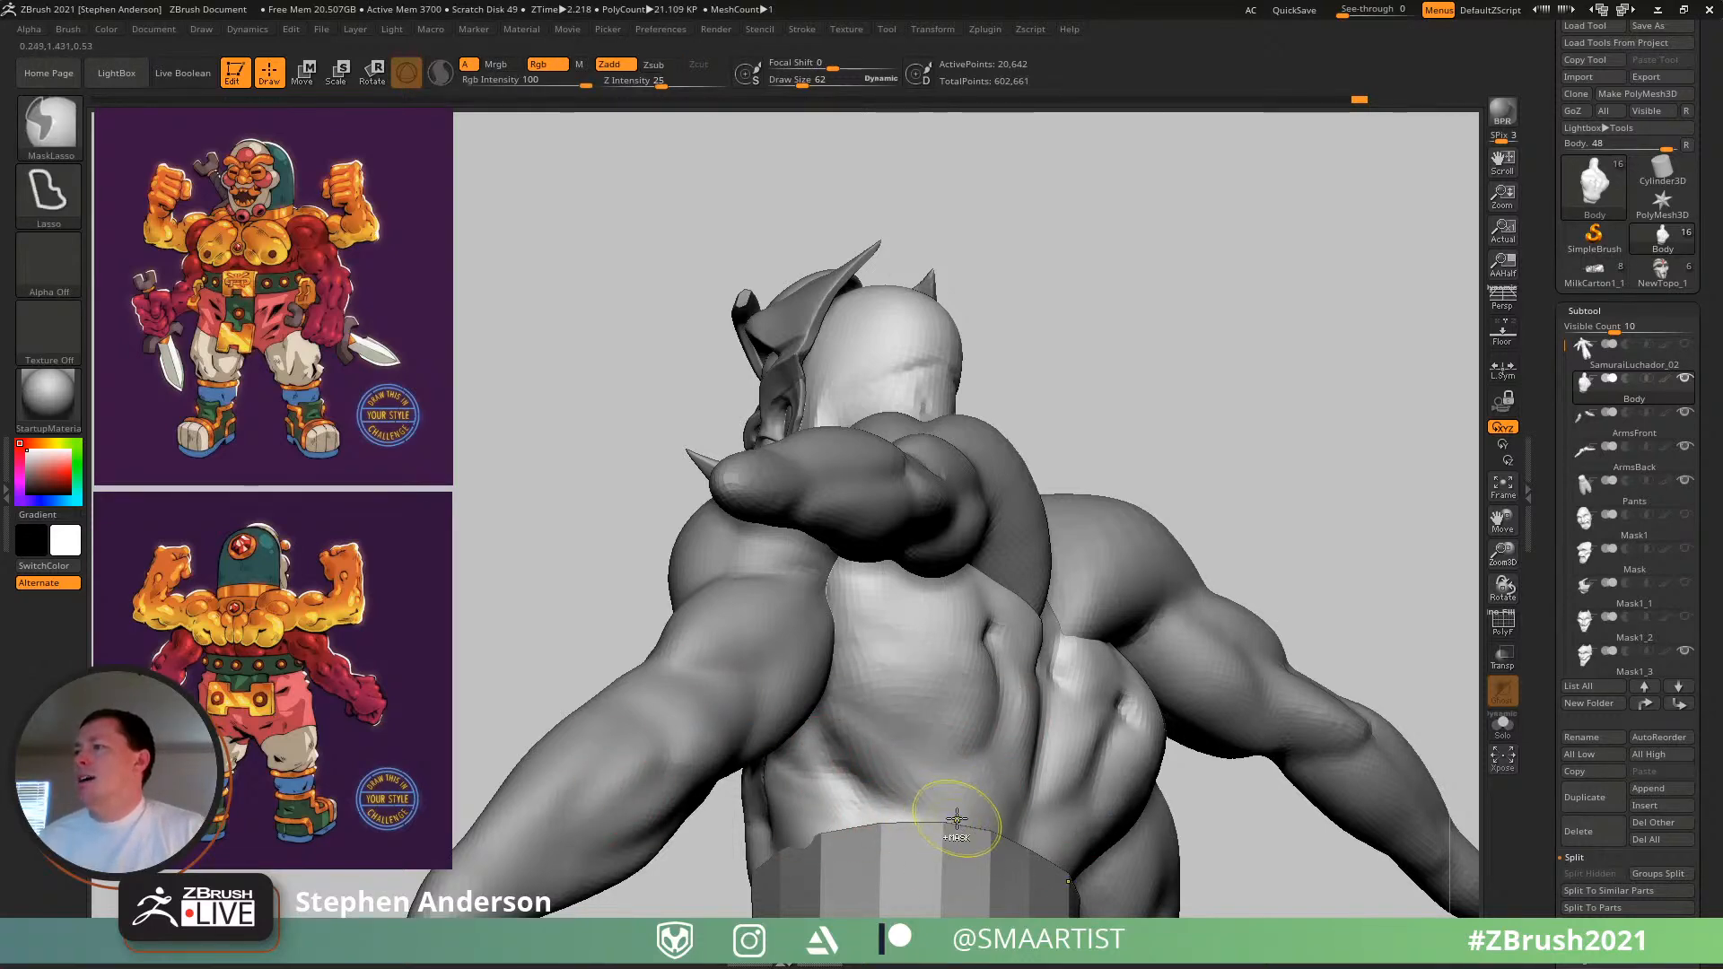
- Carve creases from the lower shoulder-blade hollows outward across the lats with DamStandard at size 62
mouse_move(957, 812)
right_down()
mouse_move(838, 749)
mouse_move(857, 722)
mouse_move(842, 729)
right_up()
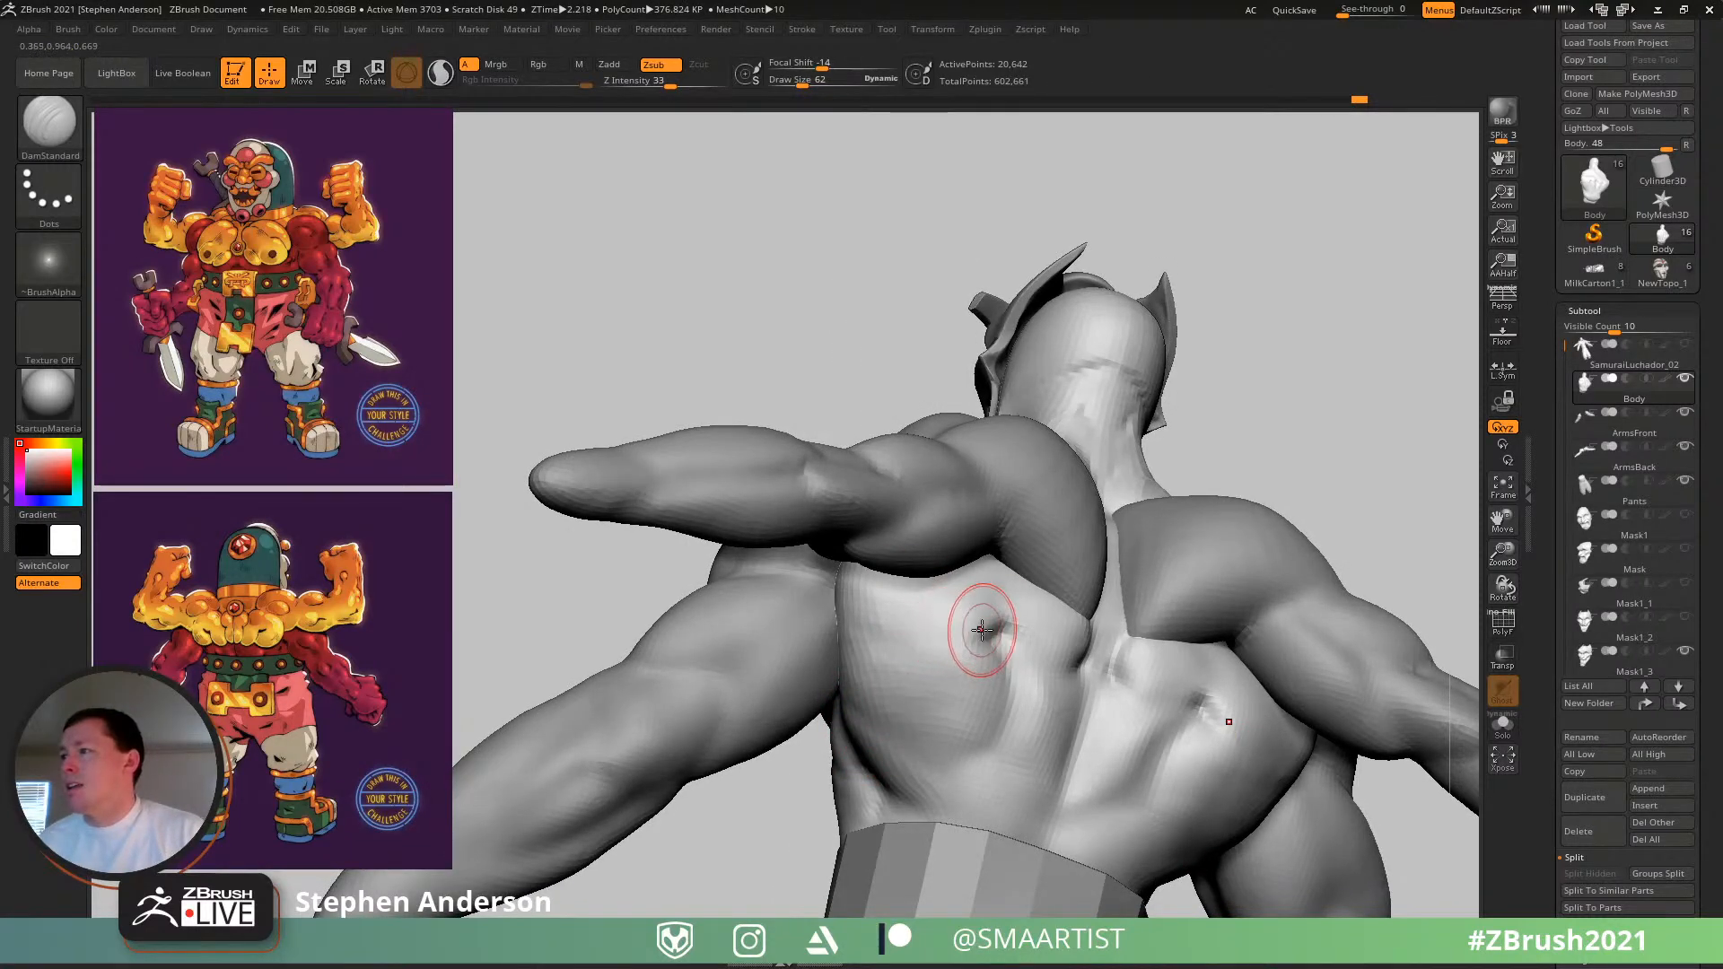
drag(986, 624, 933, 649)
drag(984, 623, 896, 649)
mouse_move(919, 612)
right_down()
mouse_move(901, 628)
mouse_move(965, 633)
mouse_move(877, 623)
mouse_move(894, 606)
right_up()
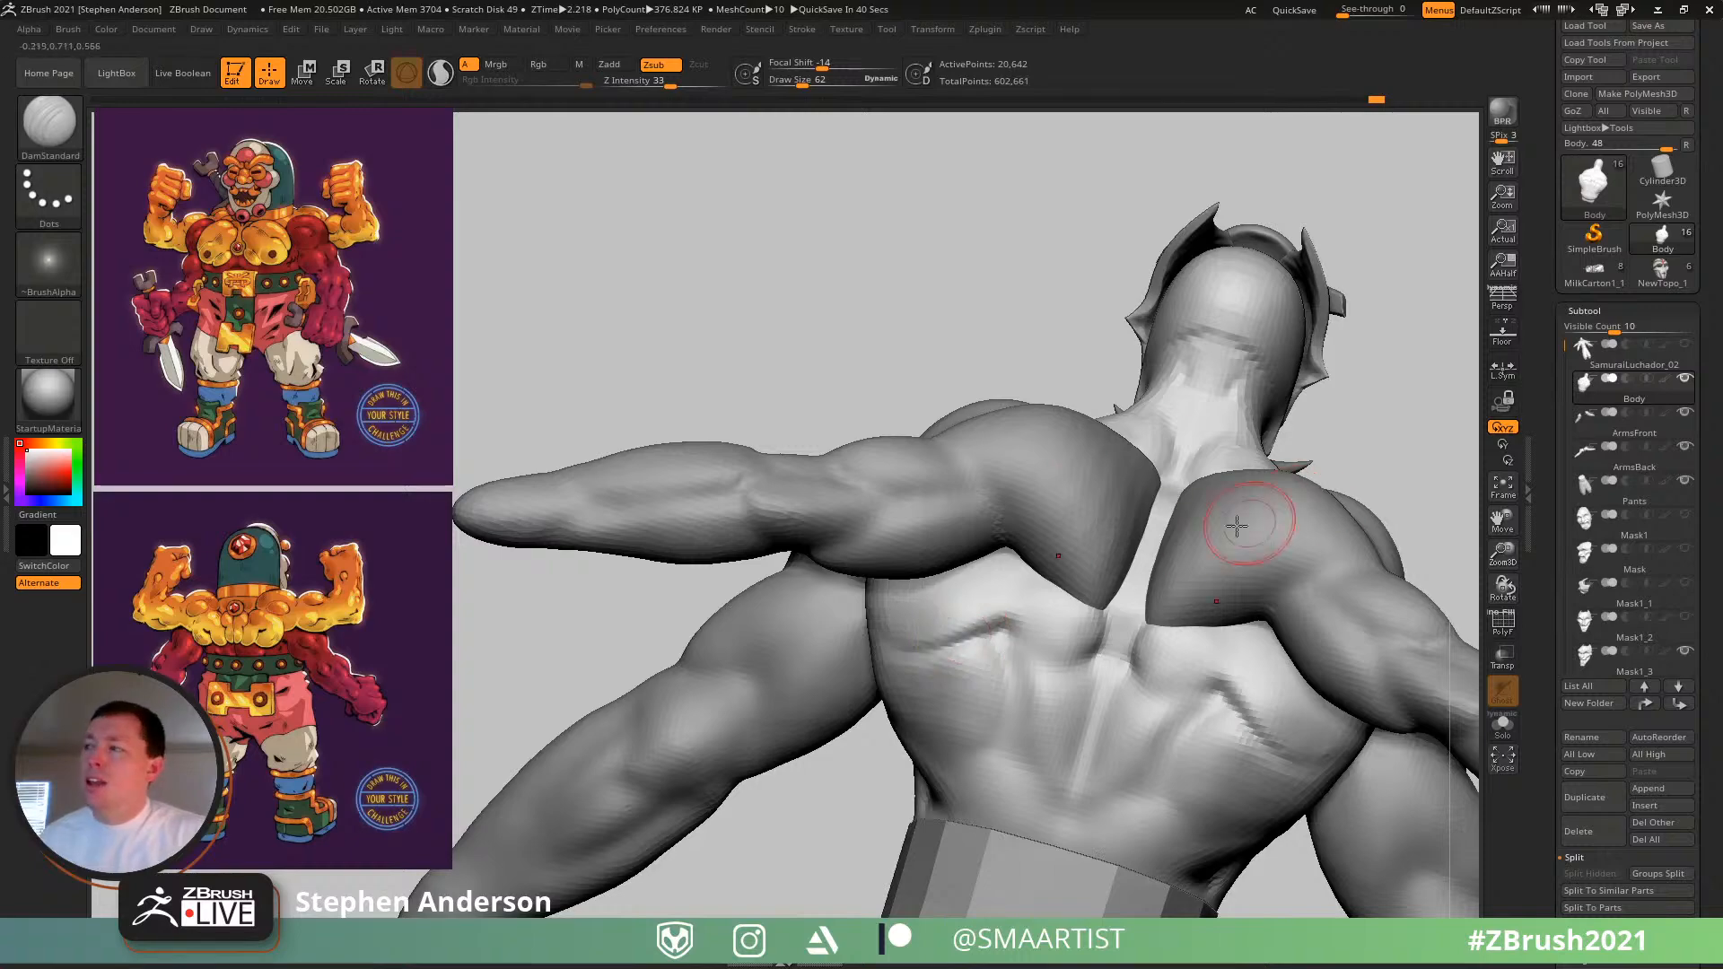
- Adjust the back muscle shapes around the shoulder blades and lats using the Move brush at sizes 95 and 90
mouse_move(1080, 573)
right_down()
mouse_move(1009, 561)
mouse_move(1088, 565)
mouse_move(1118, 593)
right_up()
key(s)
drag(1119, 593, 1127, 595)
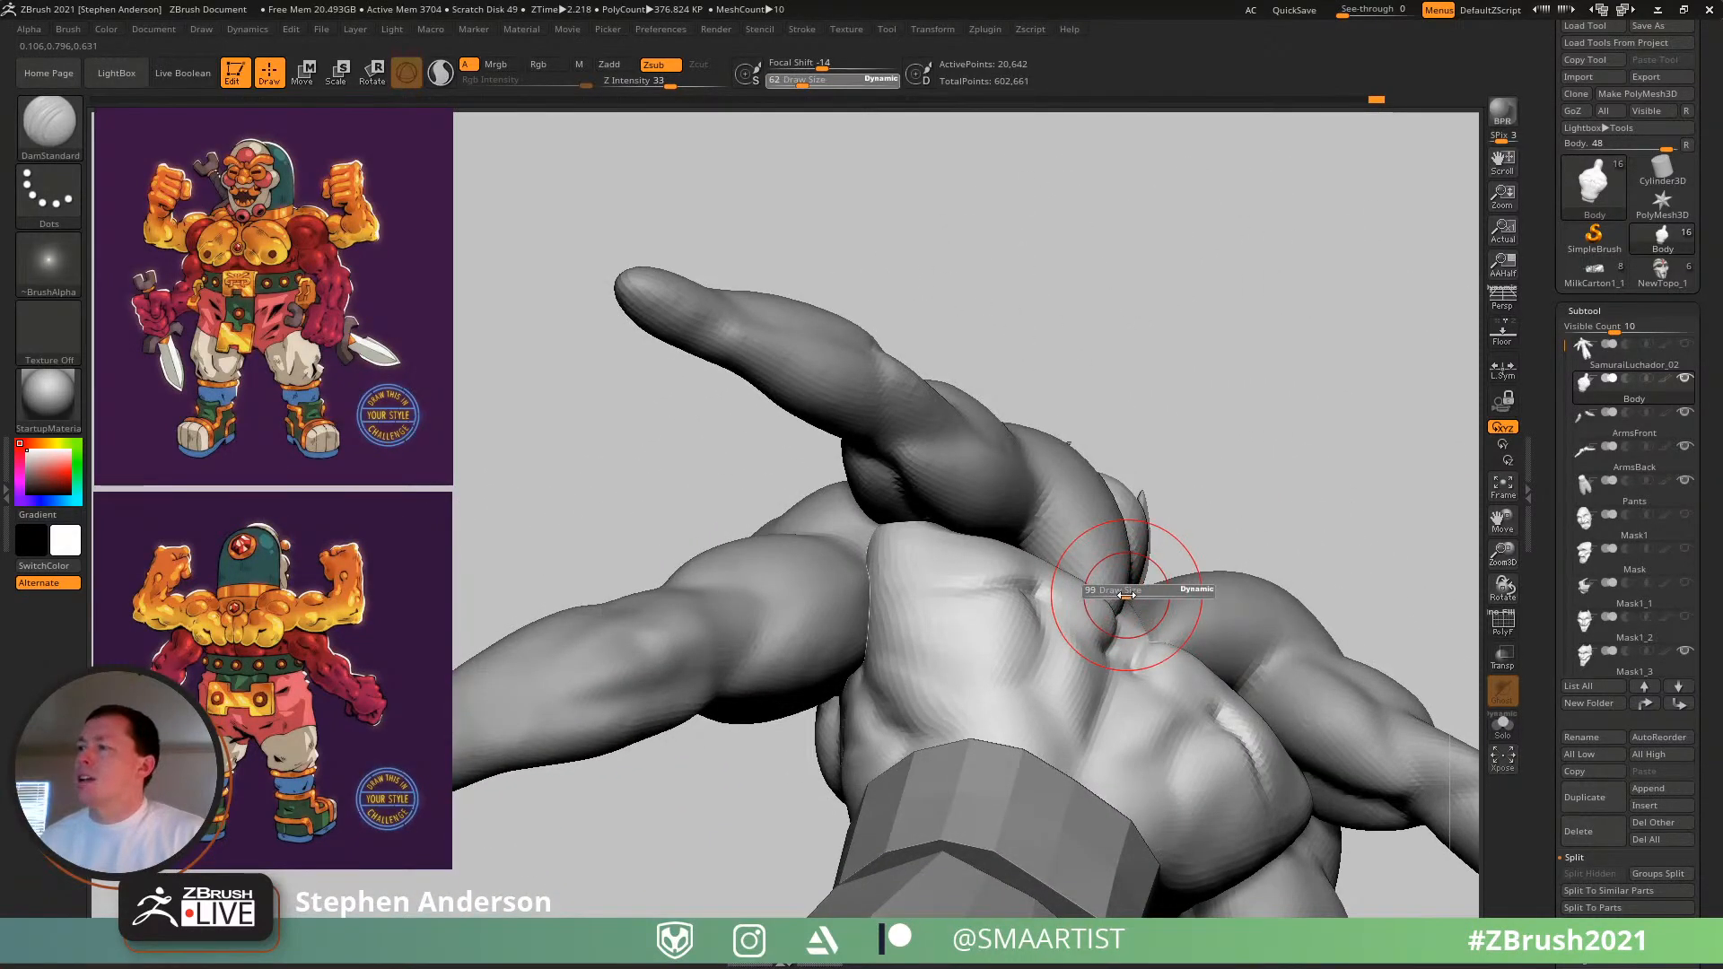
key(b)
key(m)
key(v)
mouse_move(1104, 596)
right_down()
mouse_move(1067, 591)
mouse_move(1120, 600)
right_up()
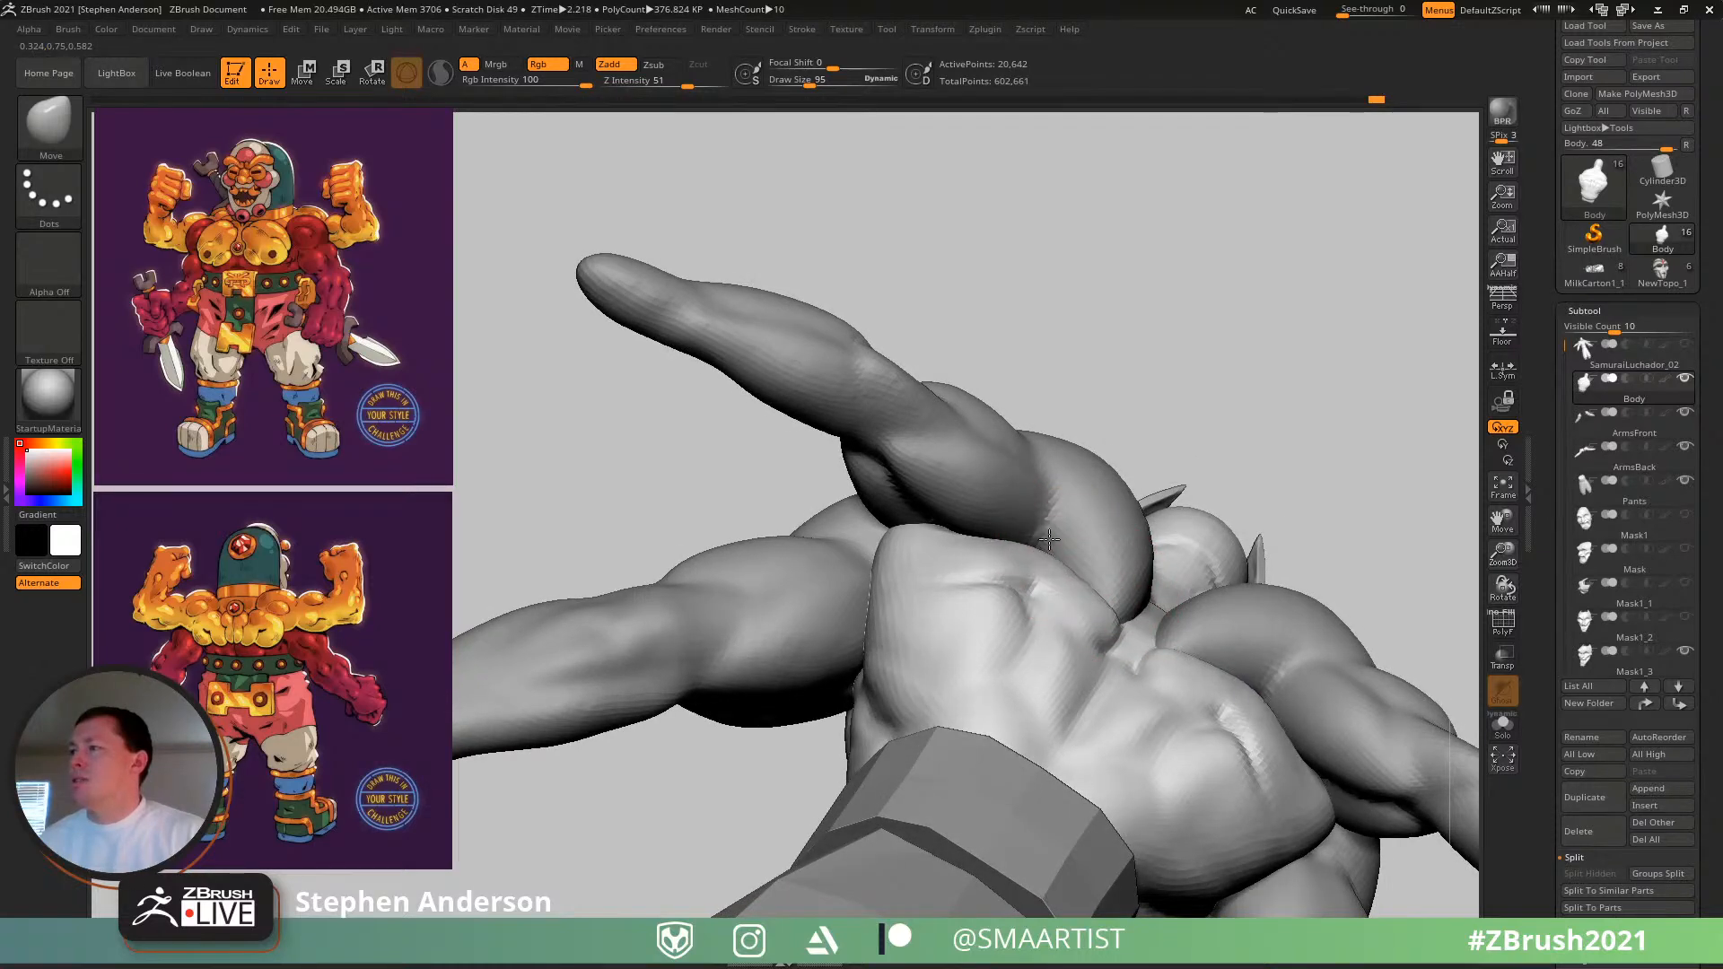
mouse_move(1013, 553)
right_down()
mouse_move(1003, 537)
mouse_move(1076, 544)
mouse_move(1058, 715)
mouse_move(1007, 577)
mouse_move(1080, 565)
mouse_move(998, 646)
mouse_move(1014, 658)
mouse_move(996, 628)
mouse_move(1068, 633)
mouse_move(1006, 667)
right_up()
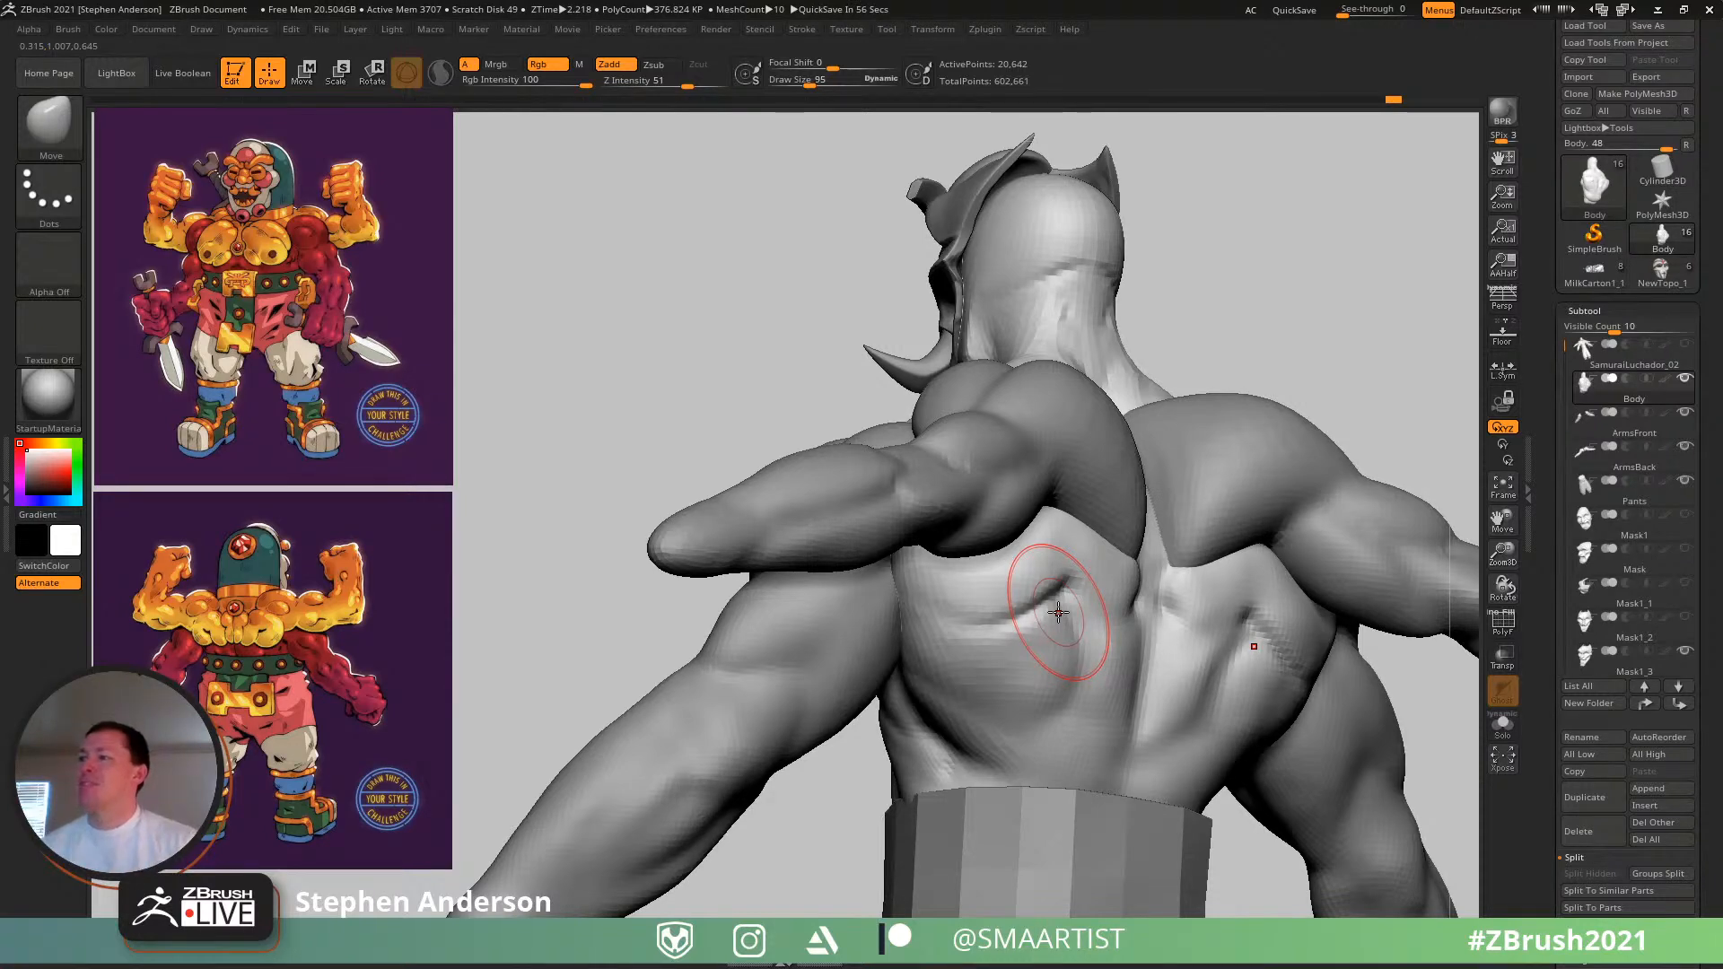
mouse_move(958, 704)
right_down()
mouse_move(923, 715)
mouse_move(980, 741)
right_up()
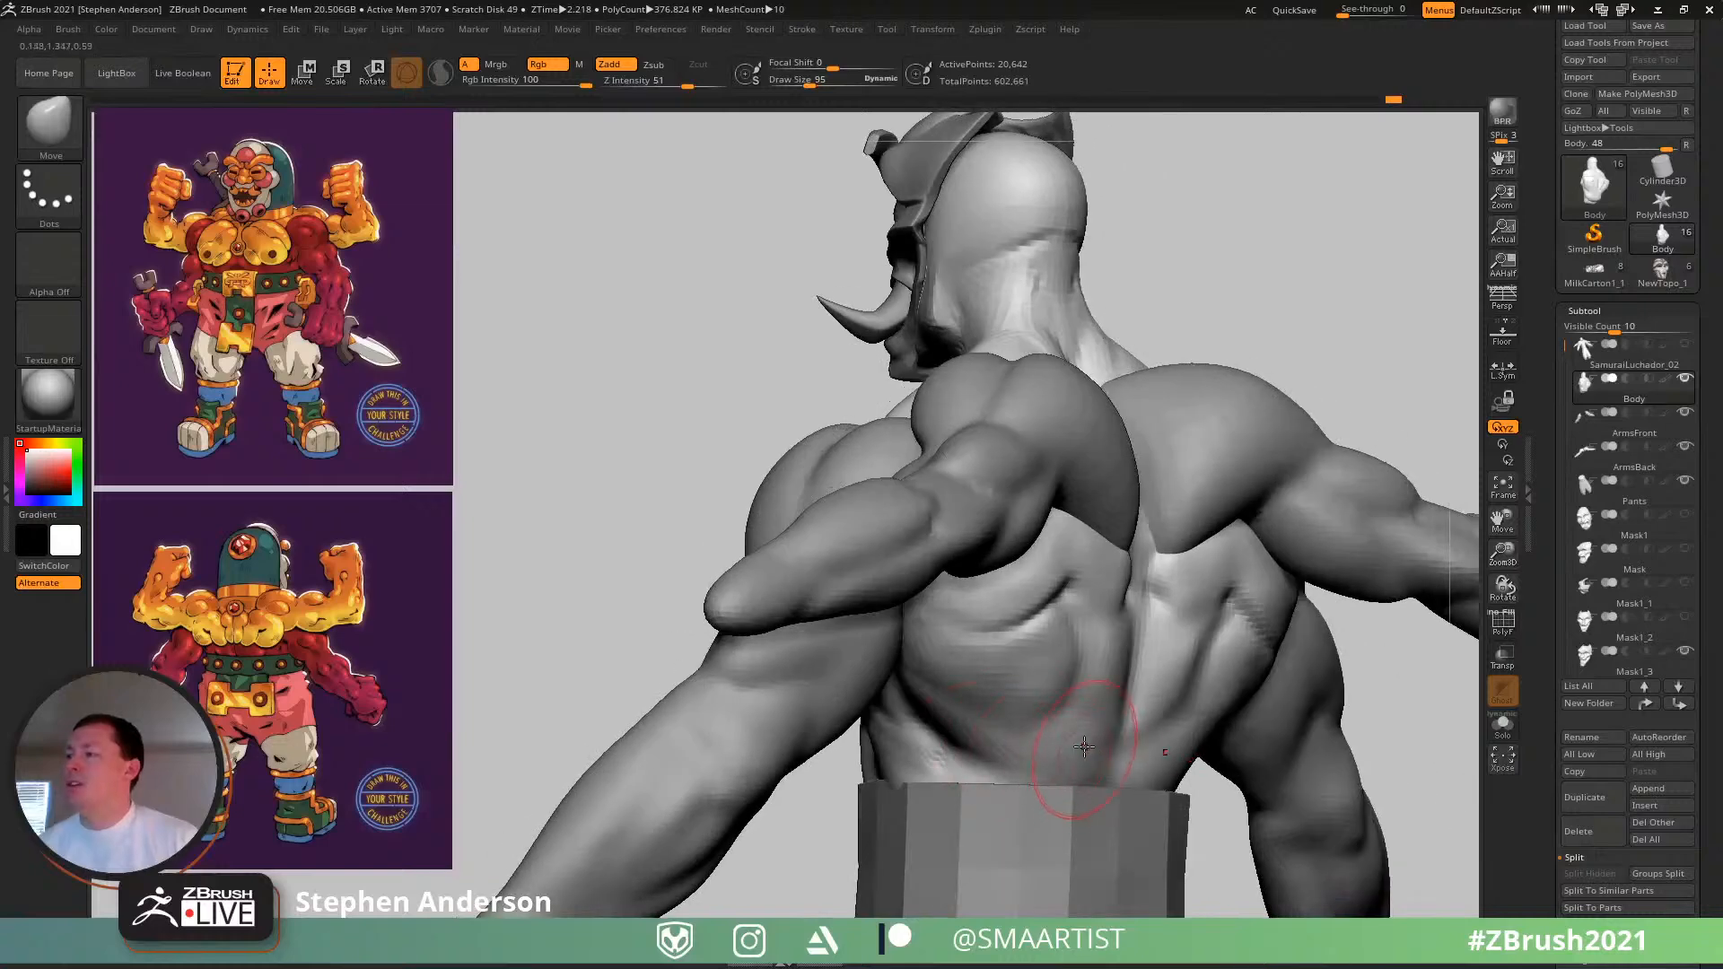
key(s)
drag(1079, 752, 1077, 753)
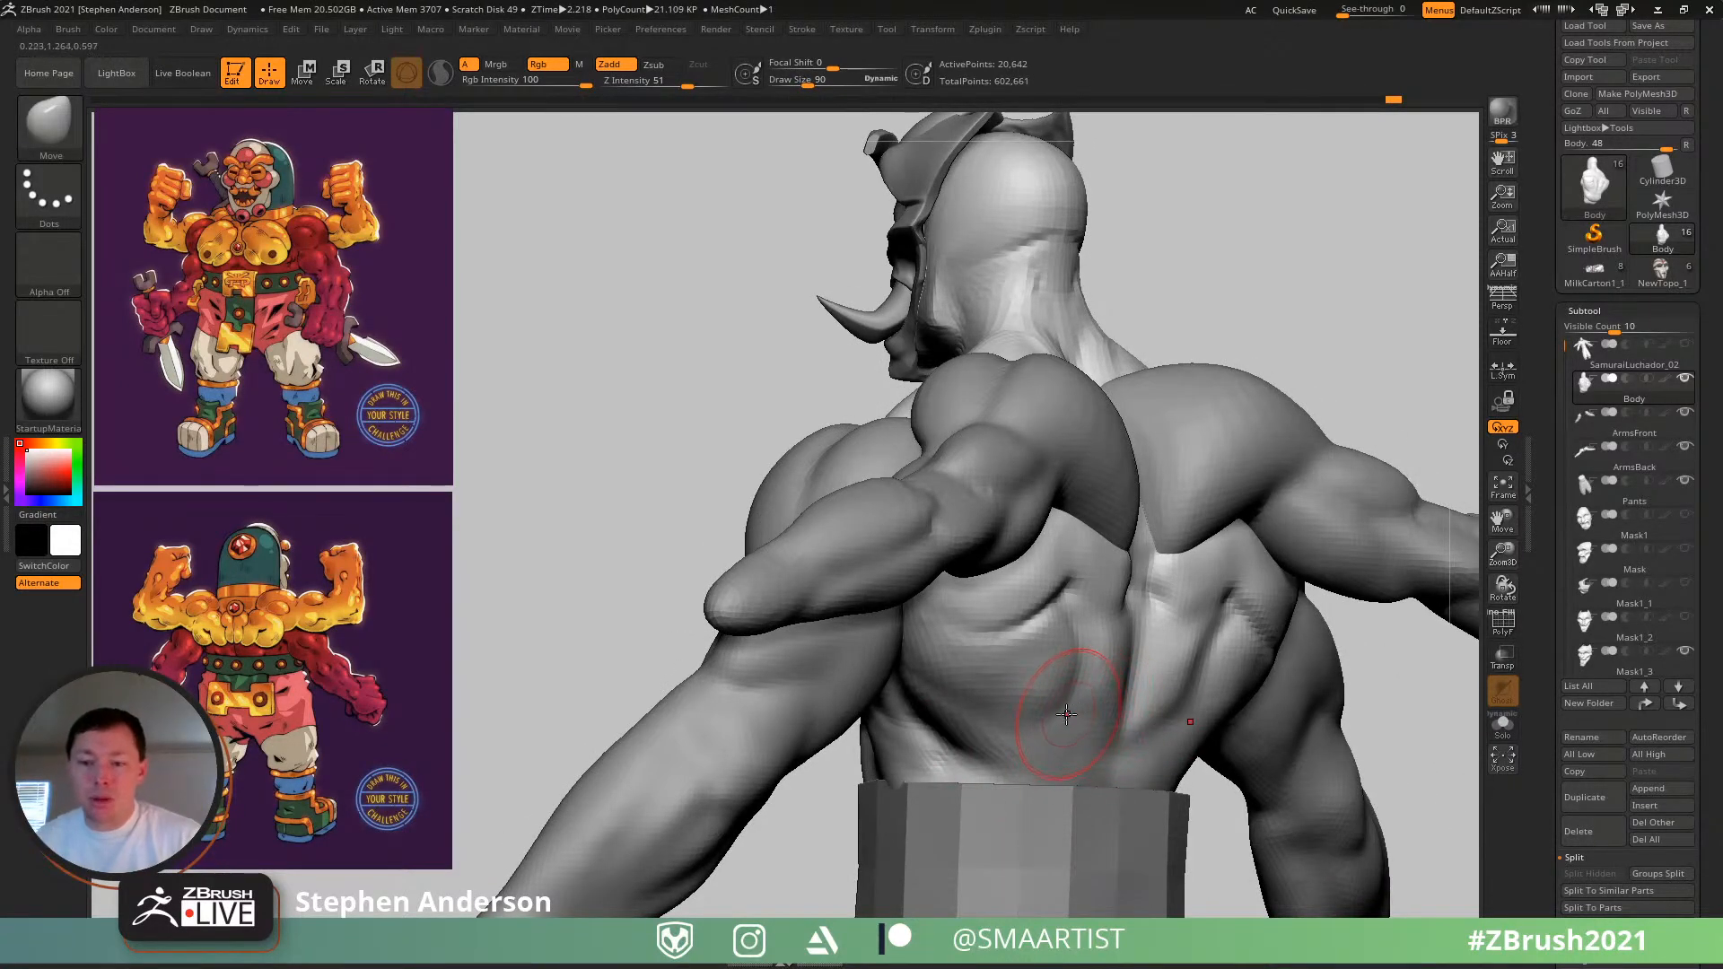
- Smooth the upper chest and collarbone area near the front shoulders at size 90
mouse_move(1071, 714)
right_down()
mouse_move(1142, 684)
mouse_move(1023, 628)
mouse_move(984, 658)
mouse_move(954, 569)
mouse_move(1029, 589)
mouse_move(1038, 527)
right_up()
key(shift)
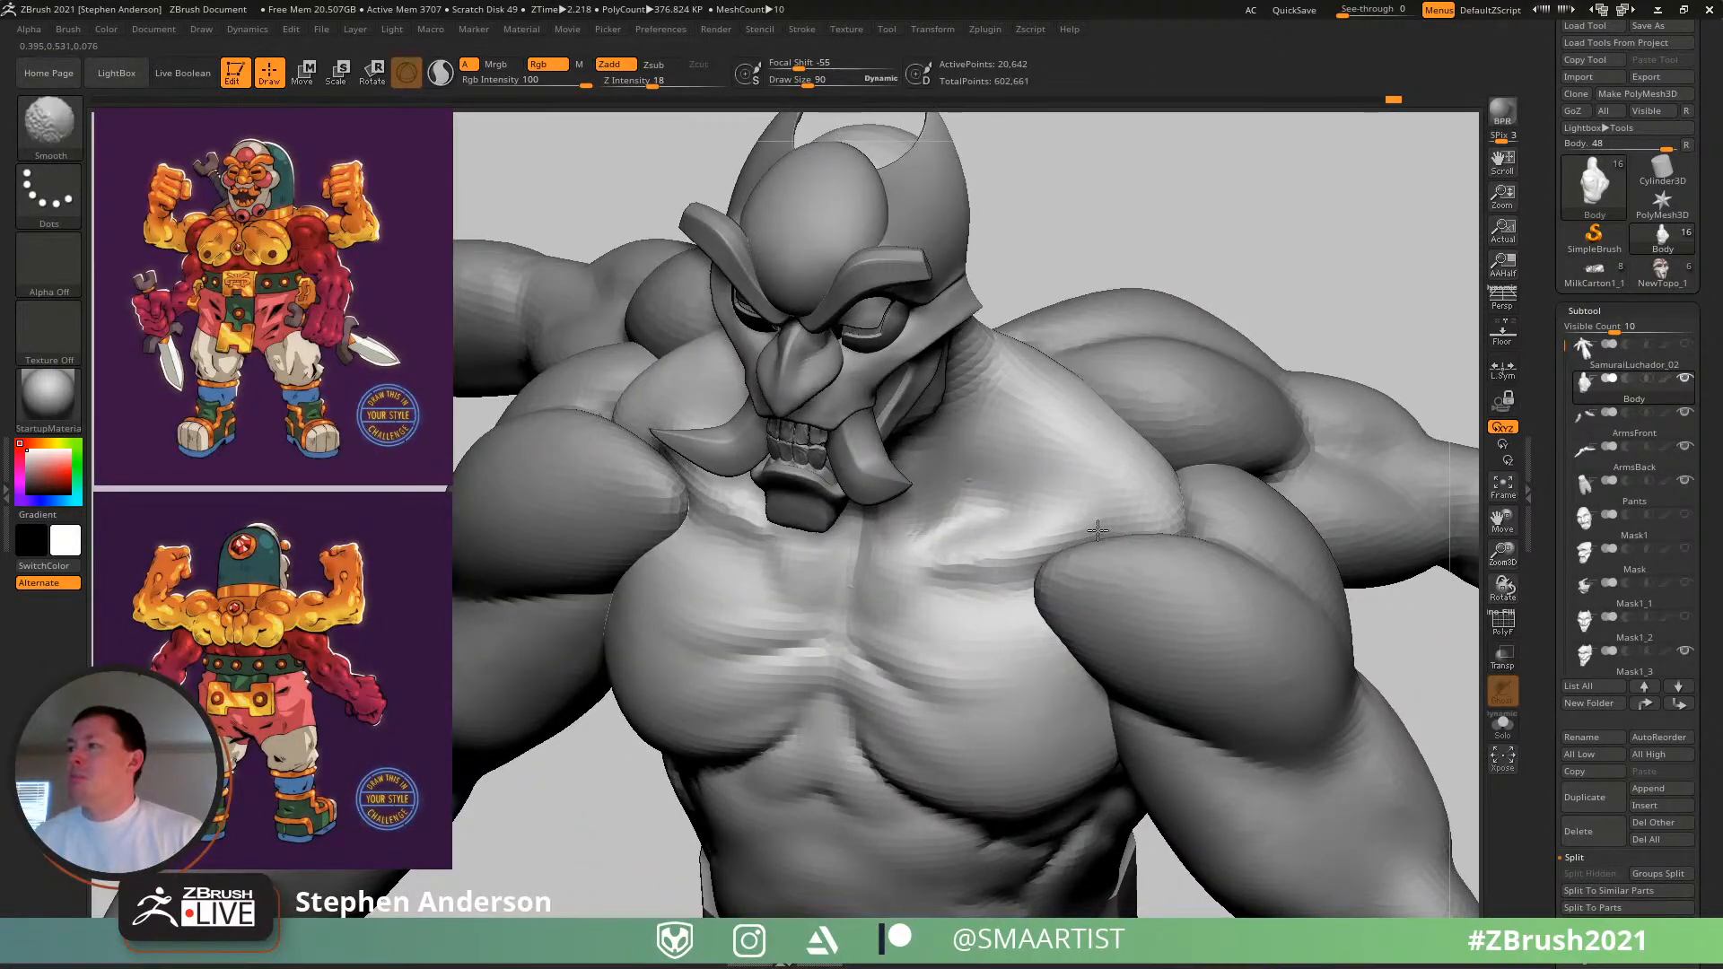
mouse_move(1097, 531)
shift+mouse_down()
mouse_move(1020, 569)
mouse_move(1023, 588)
shift+mouse_up()
mouse_move(983, 596)
right_down()
mouse_move(1011, 515)
mouse_move(1054, 597)
mouse_move(935, 549)
mouse_move(985, 692)
right_up()
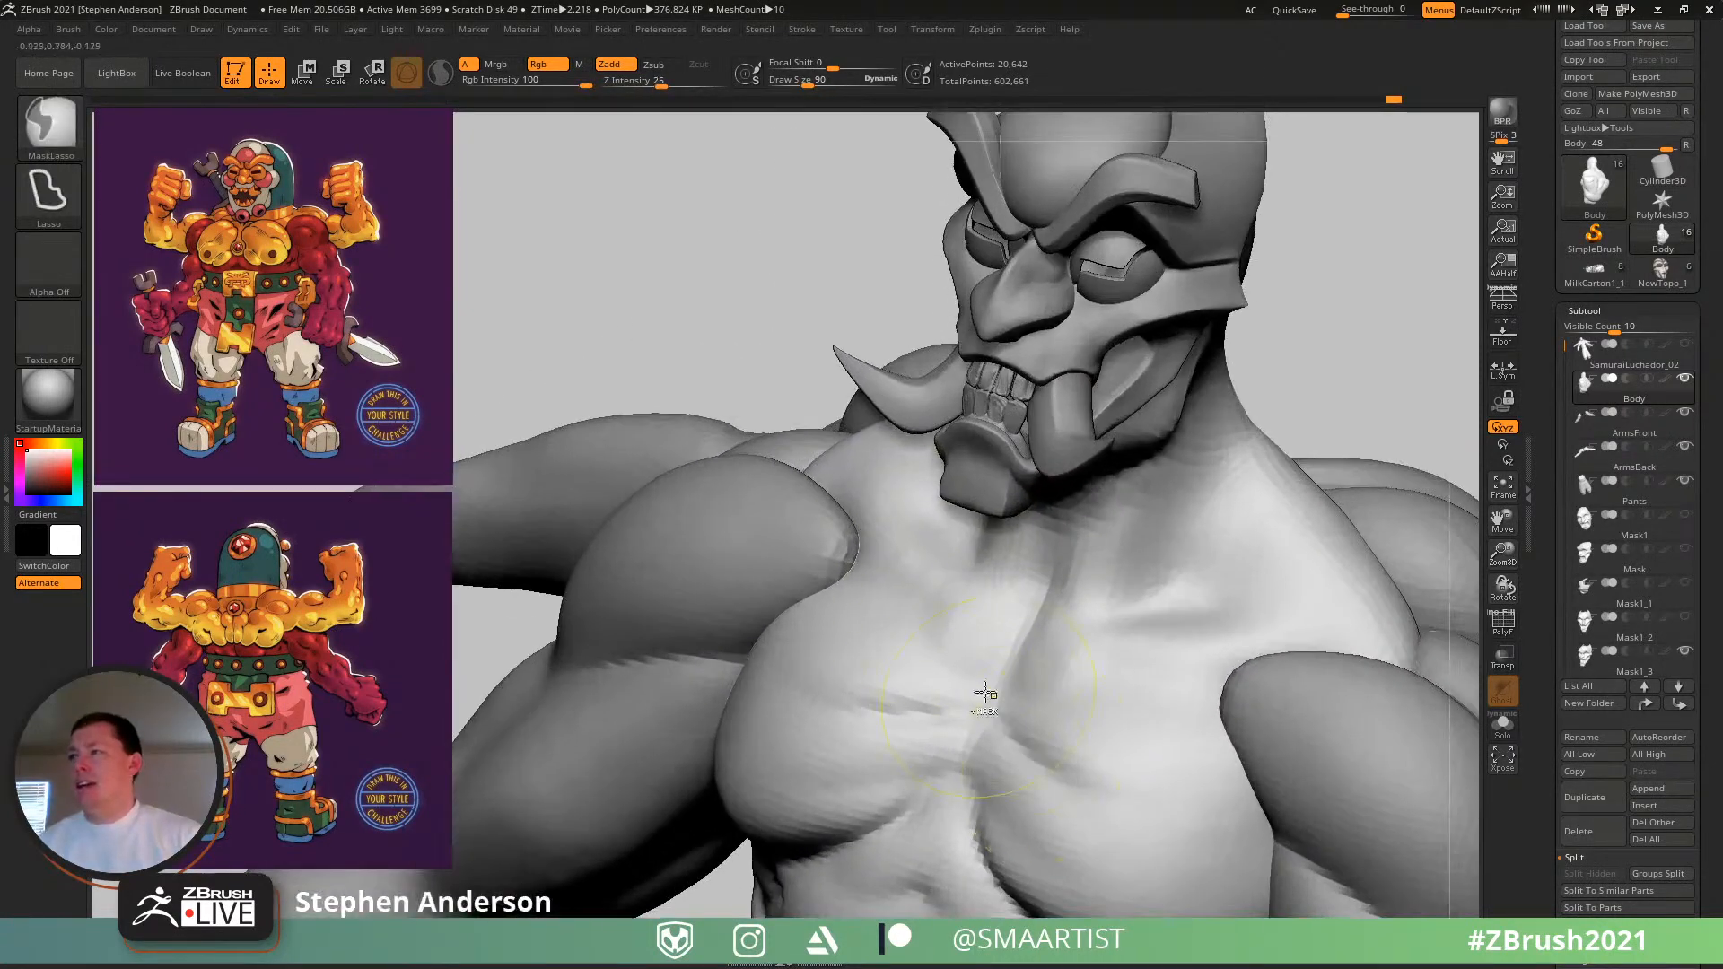
- Build up the collarbones between the front shoulders and neck with Clay at size 45 and smooth beneath them
key(b)
key(c)
key(l)
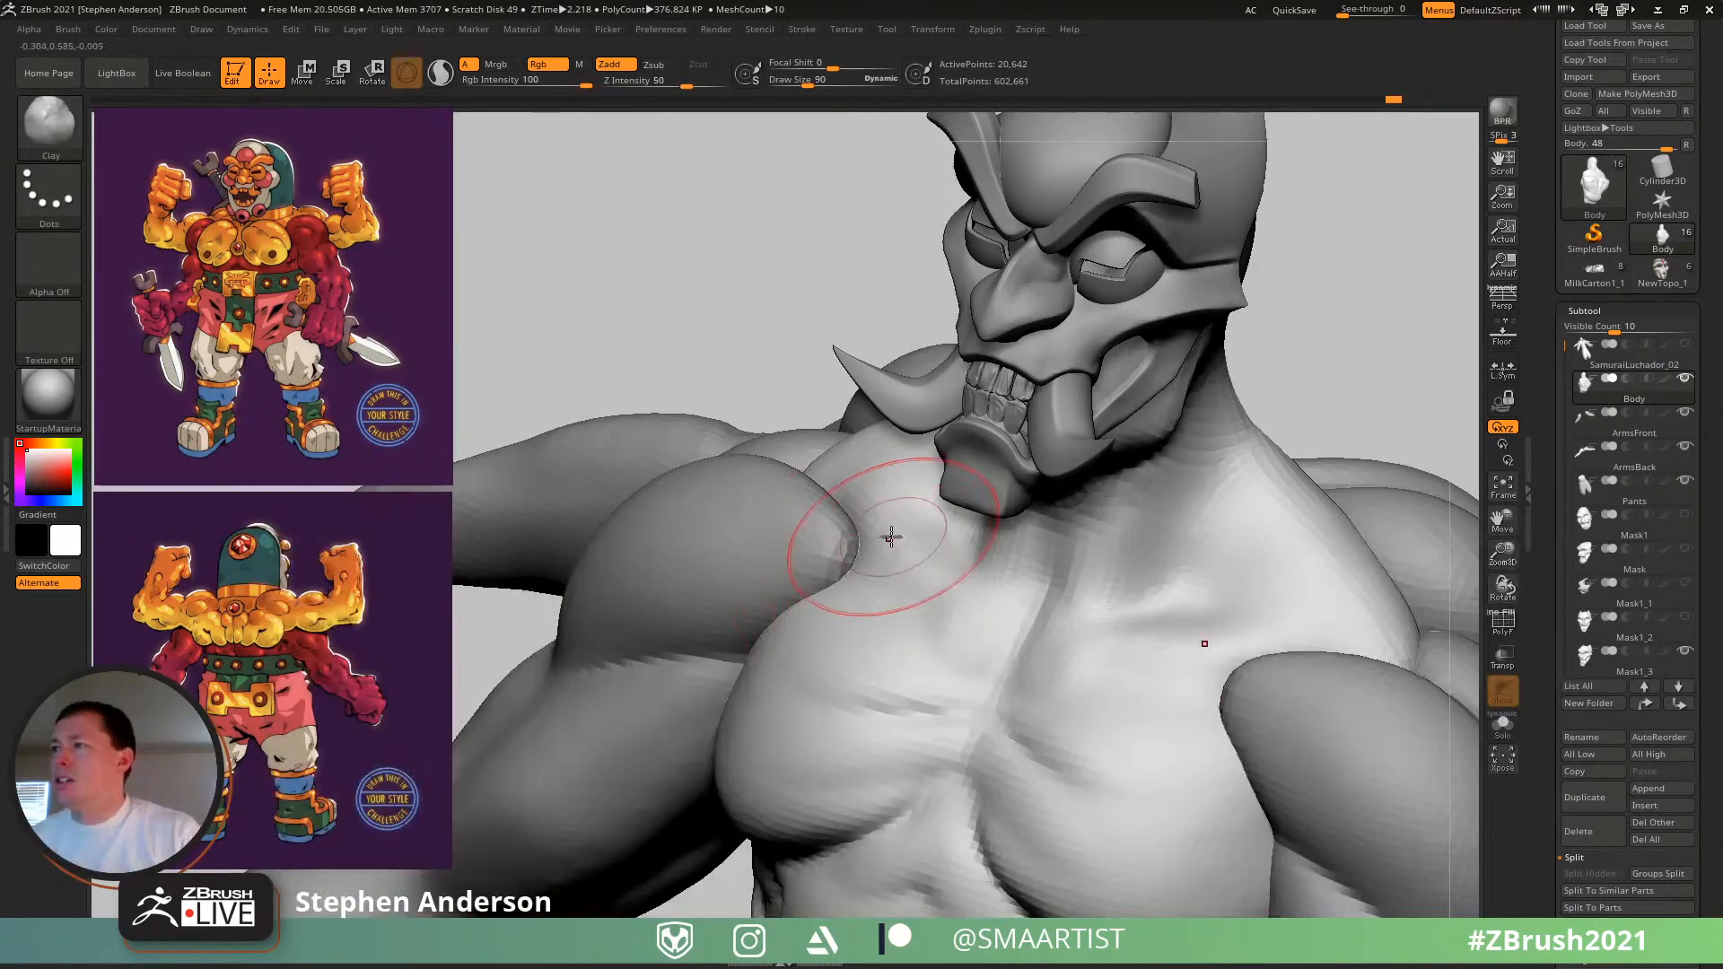
key(s)
mouse_move(884, 538)
mouse_down()
mouse_move(844, 528)
mouse_move(977, 604)
mouse_up()
drag(853, 540, 973, 627)
mouse_move(877, 604)
shift+mouse_down()
mouse_move(903, 620)
mouse_move(849, 591)
shift+mouse_up()
mouse_move(900, 572)
right_down()
mouse_move(892, 623)
mouse_move(869, 562)
right_up()
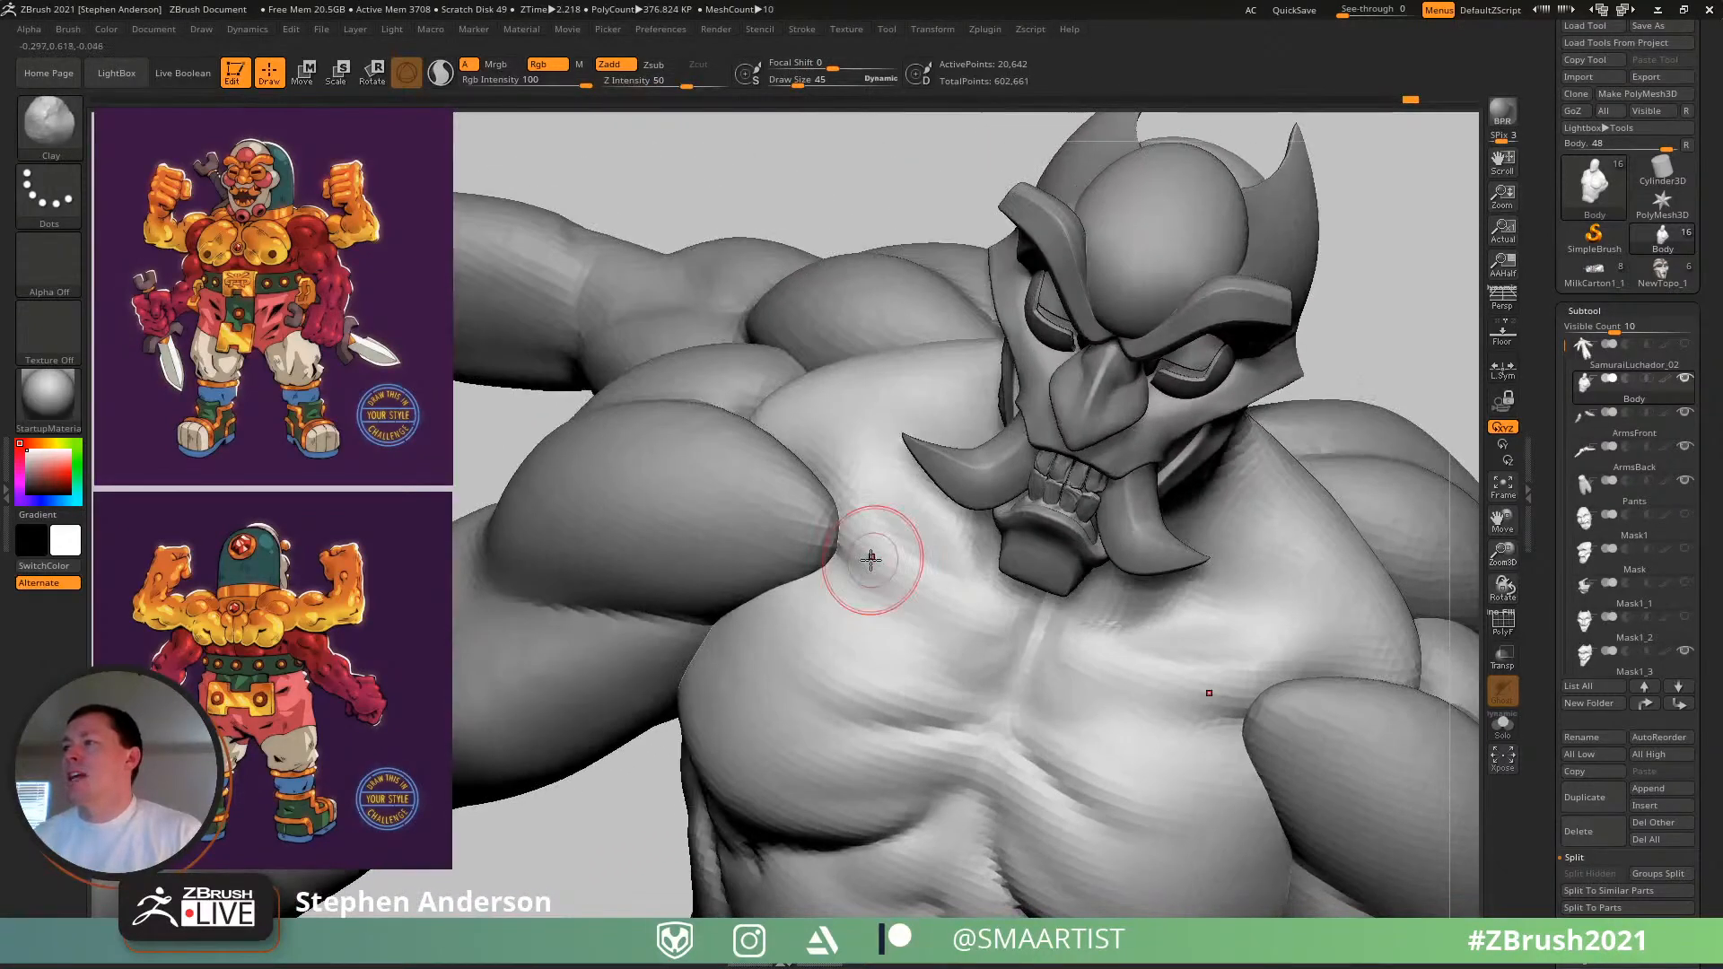
- Extend the collarbone ridges to the tops of the shoulders with Clay at size 33 and smooth them
key(s)
drag(865, 547, 856, 547)
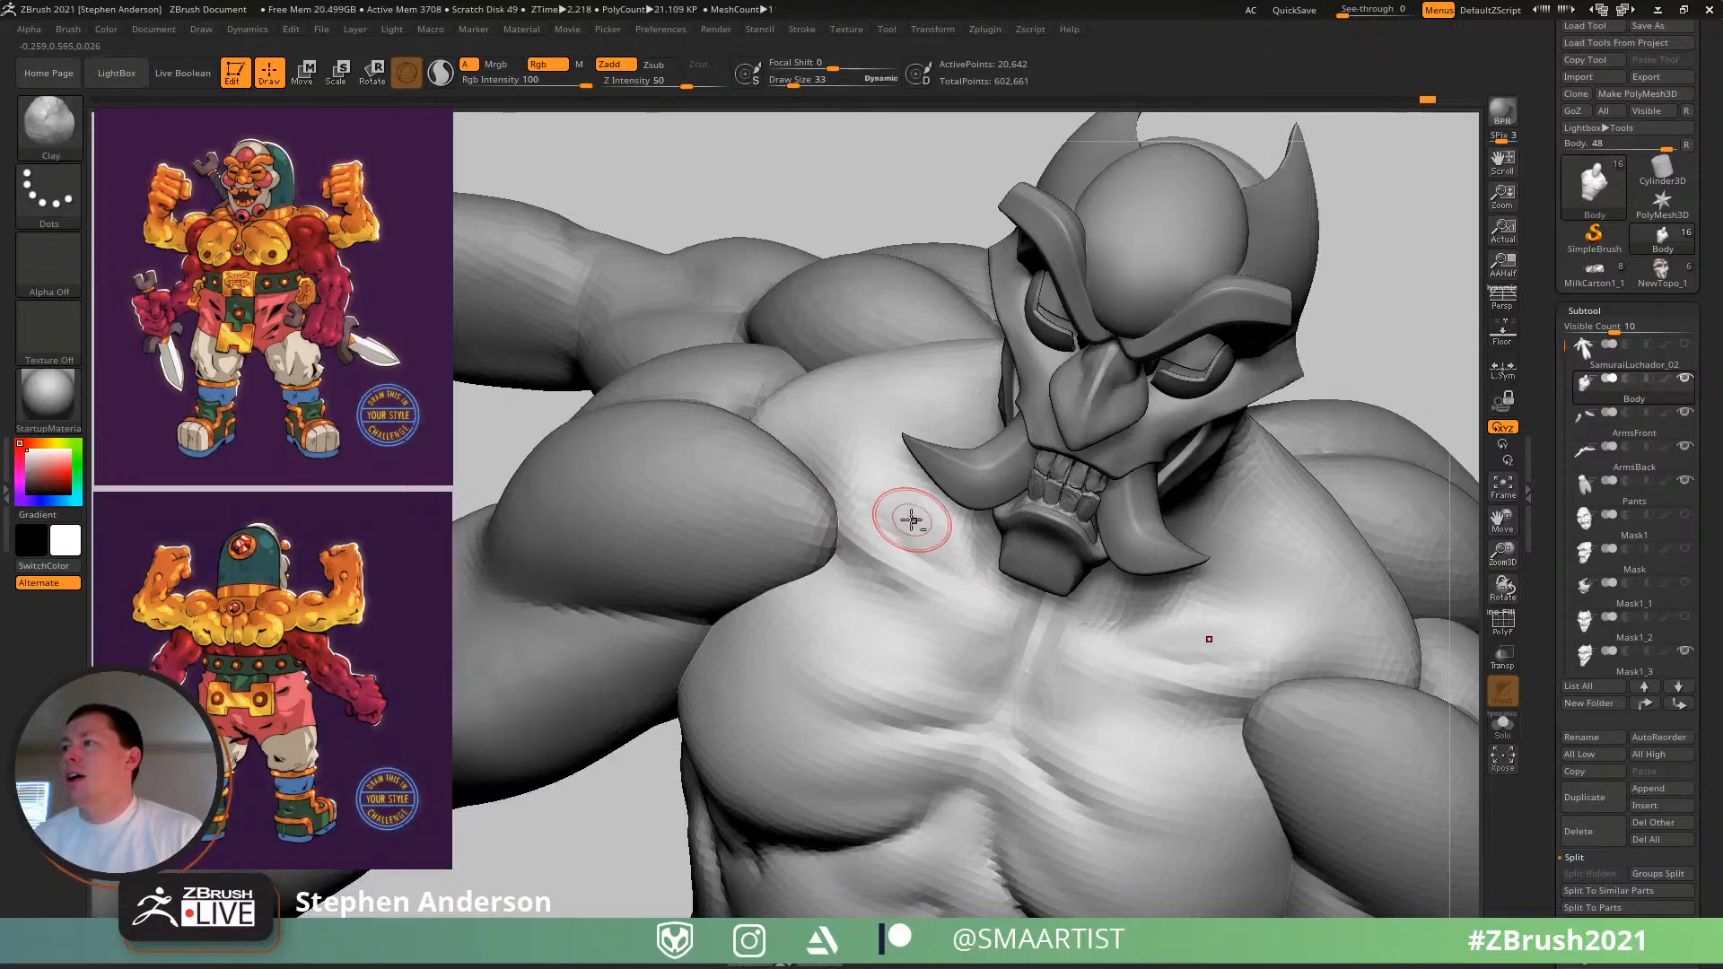
mouse_move(961, 550)
right_down()
mouse_move(1109, 579)
mouse_move(888, 548)
mouse_move(909, 596)
right_up()
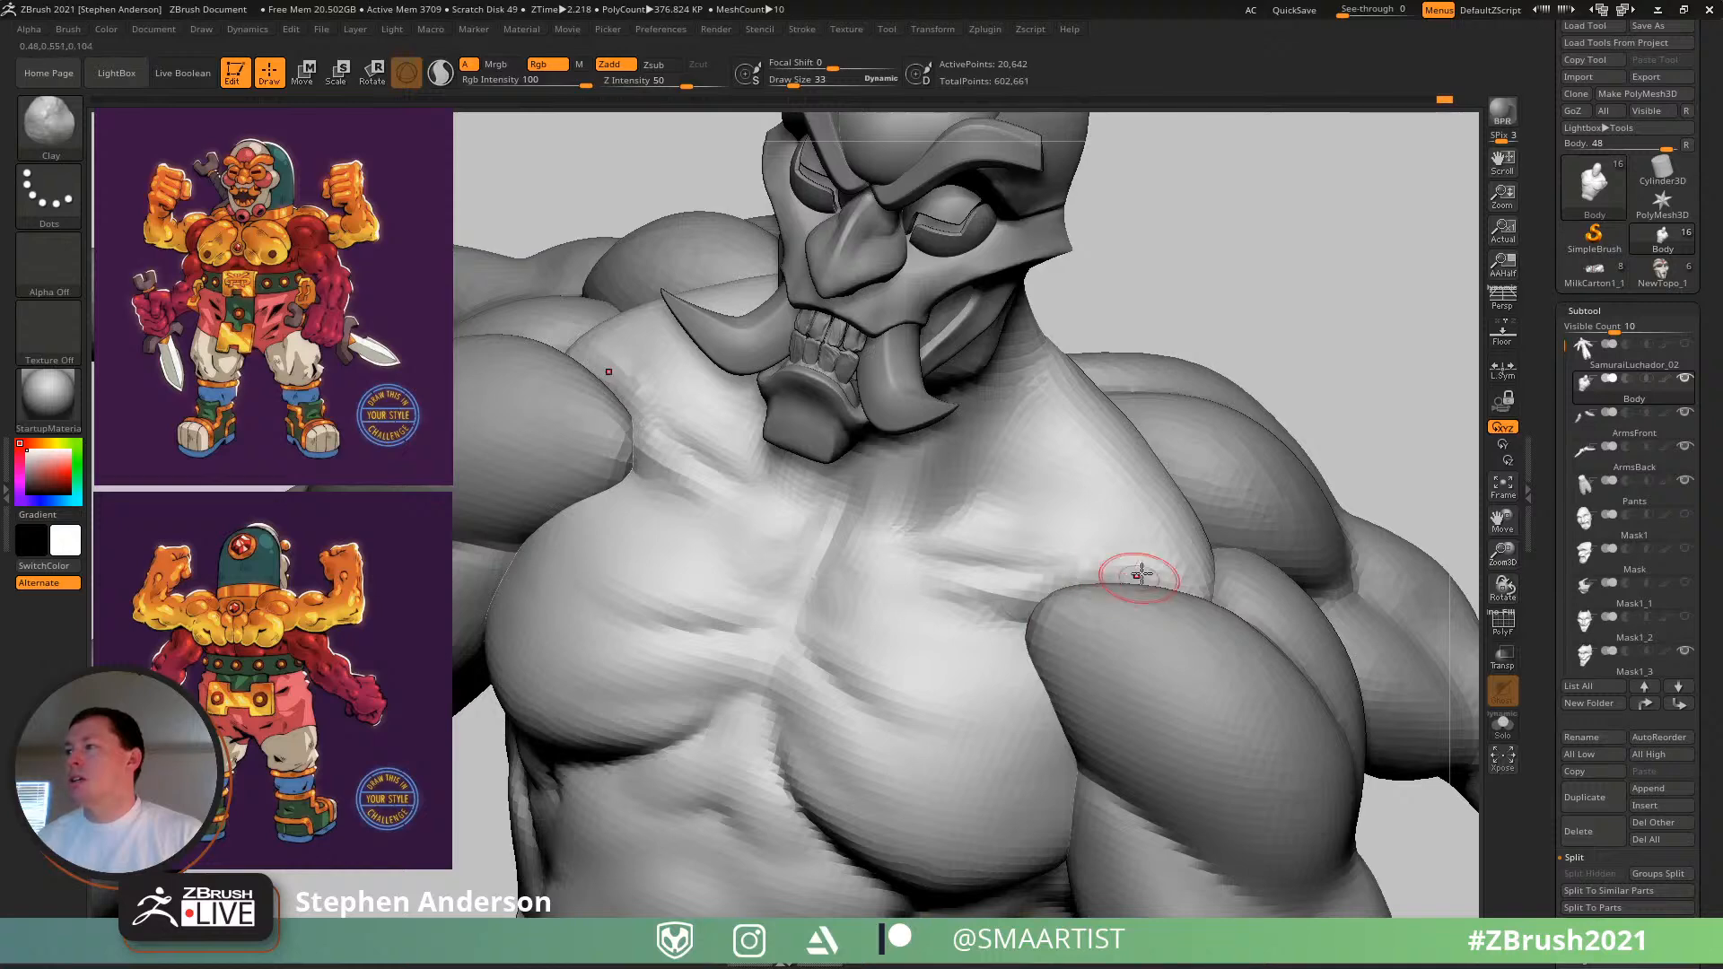
mouse_move(1141, 576)
right_down()
mouse_move(1126, 597)
mouse_move(1109, 579)
right_up()
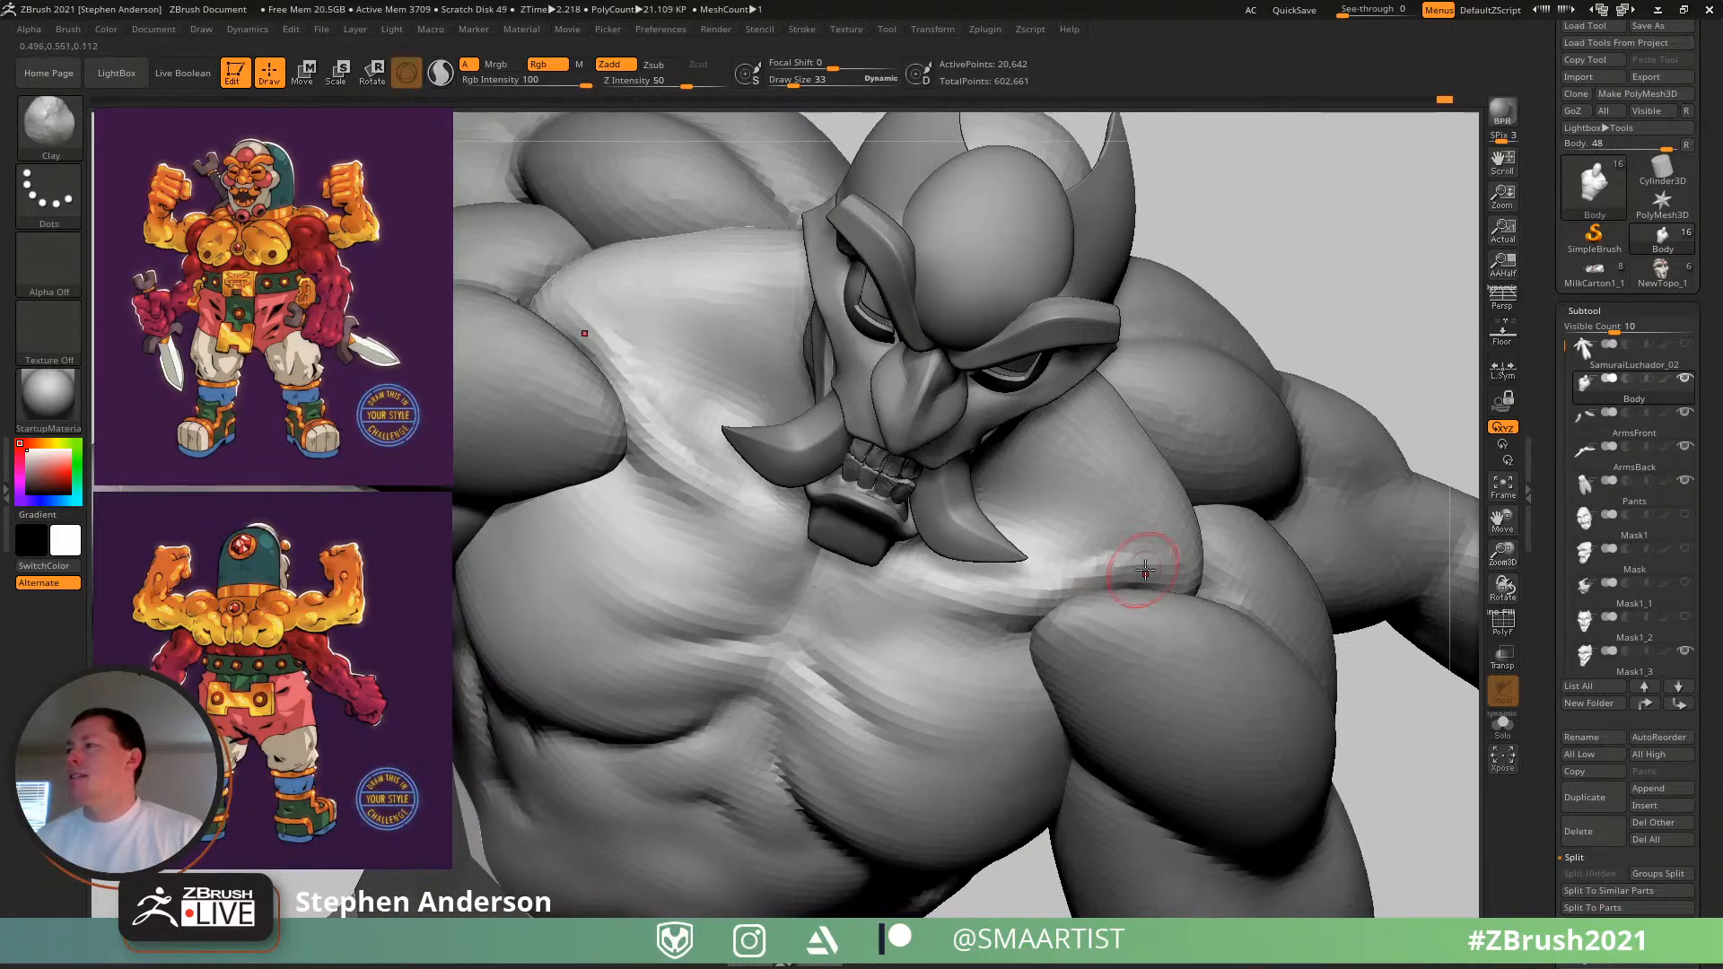
mouse_move(1145, 569)
mouse_down()
mouse_move(1162, 576)
mouse_move(1143, 565)
mouse_up()
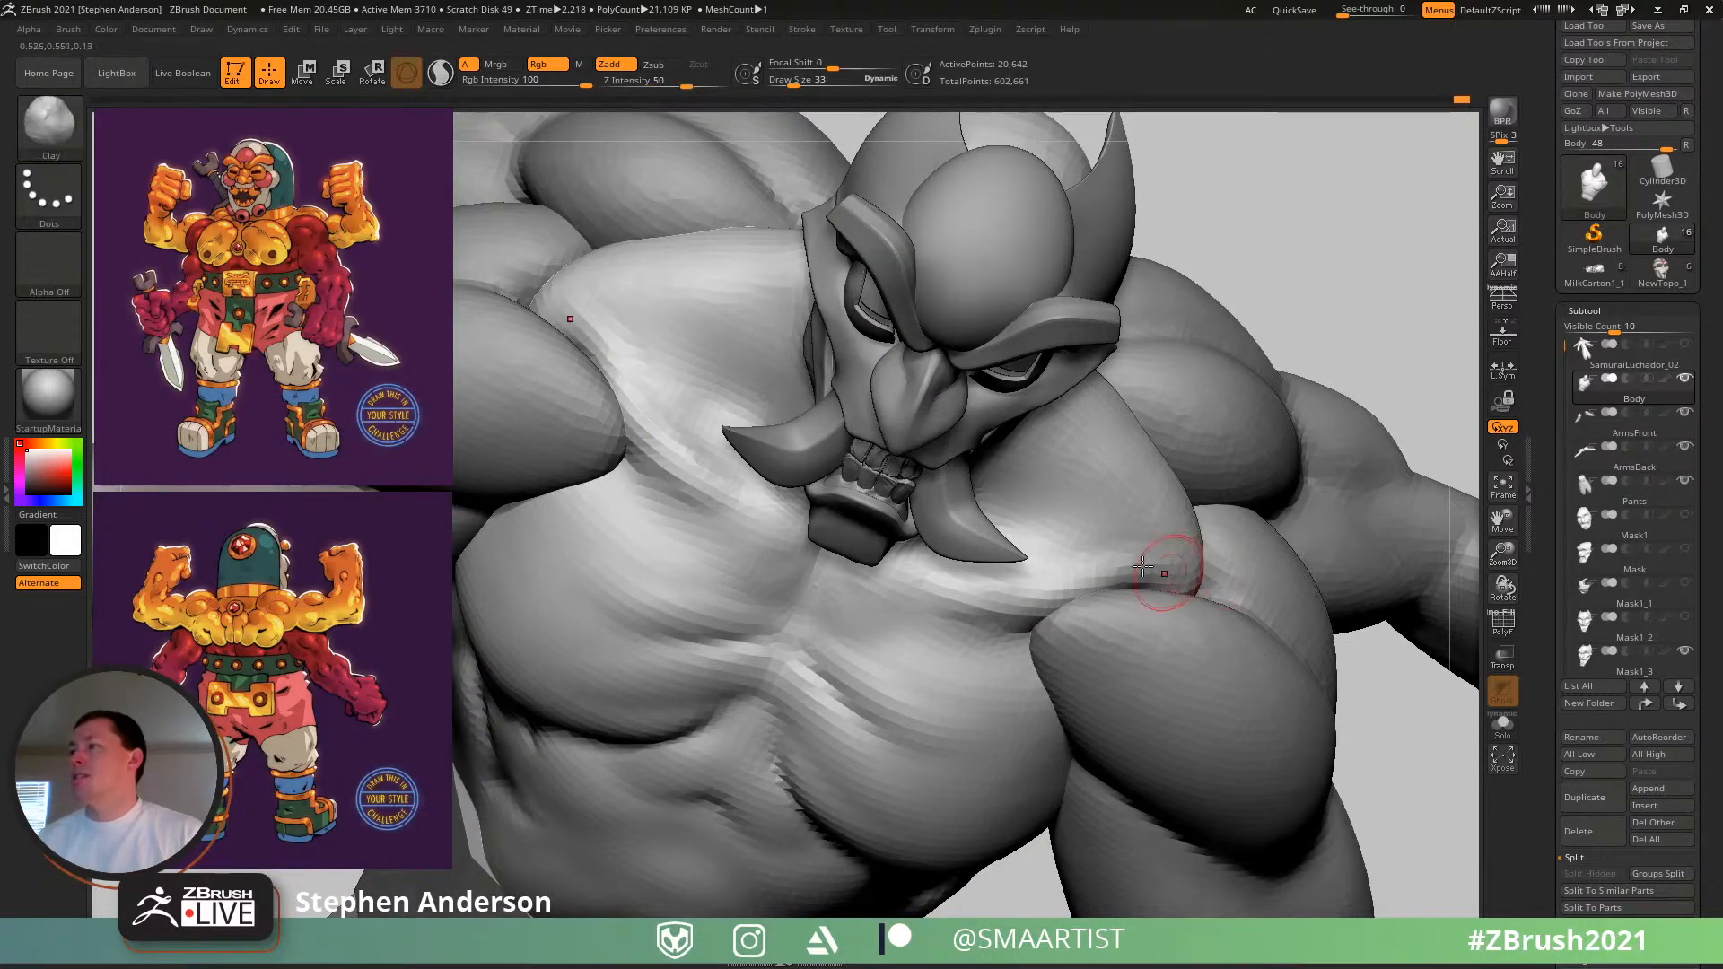
right_drag(1142, 565, 1155, 589)
mouse_move(1221, 598)
mouse_down()
mouse_move(1154, 586)
mouse_move(1194, 572)
mouse_move(1150, 562)
mouse_up()
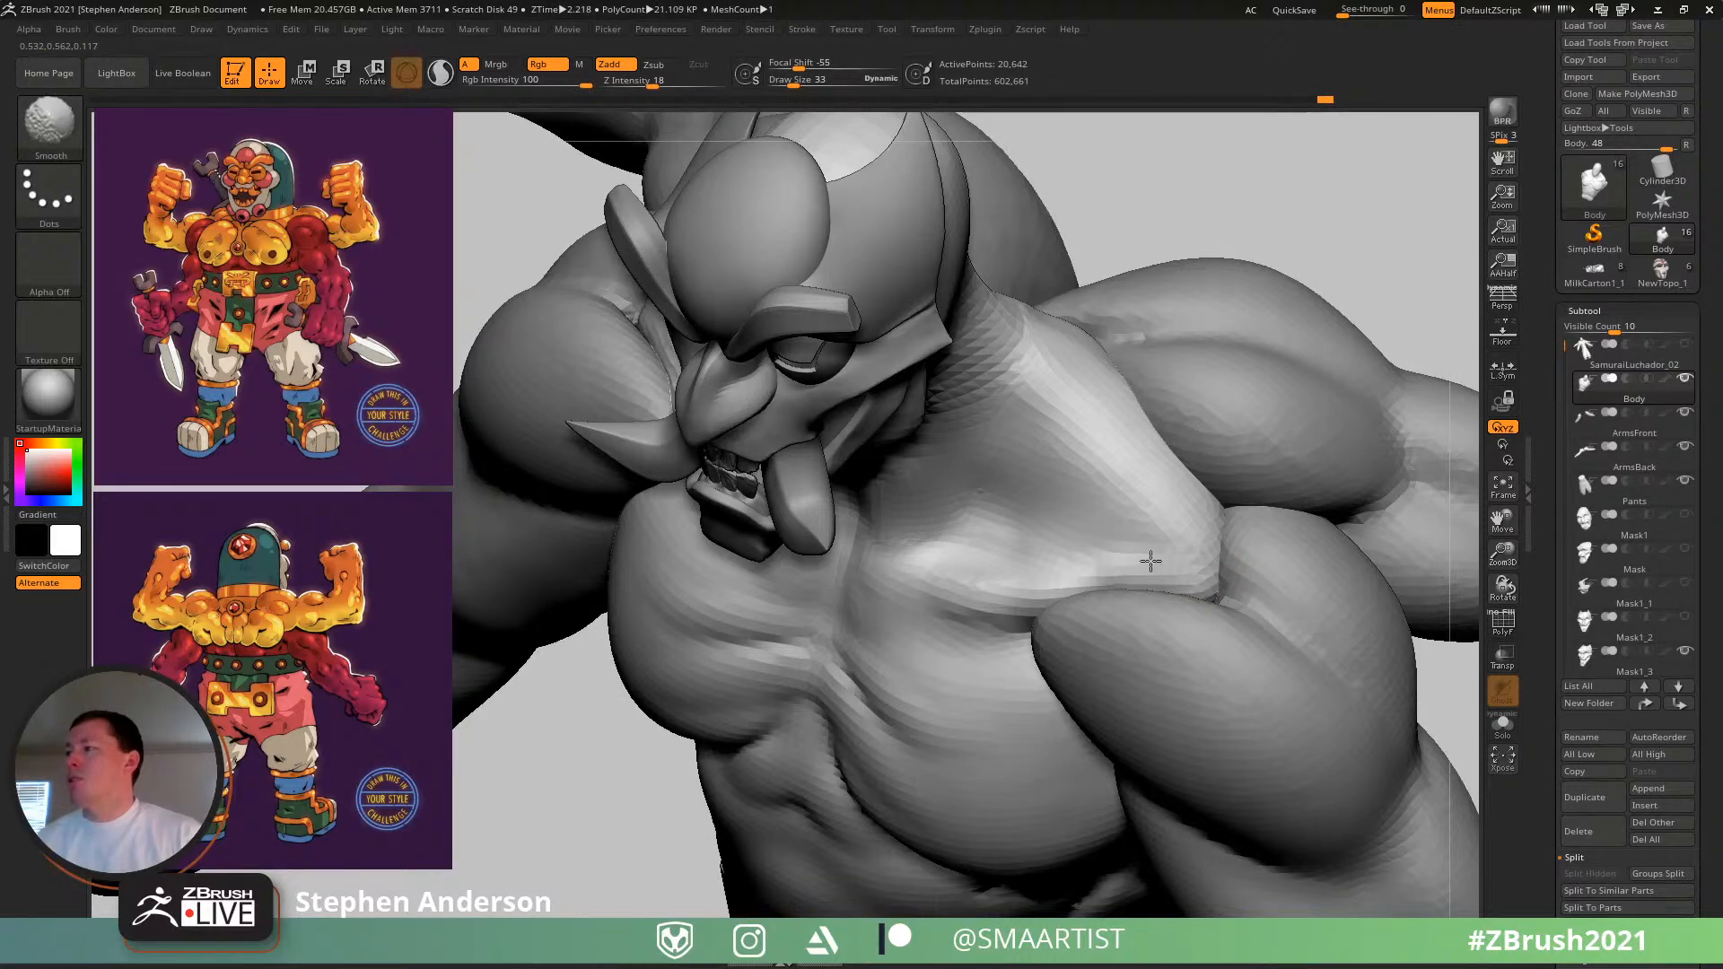
- Reshape the body where the outer collarbone meets the front shoulder with the Move brush at size 81
key(b)
key(m)
key(v)
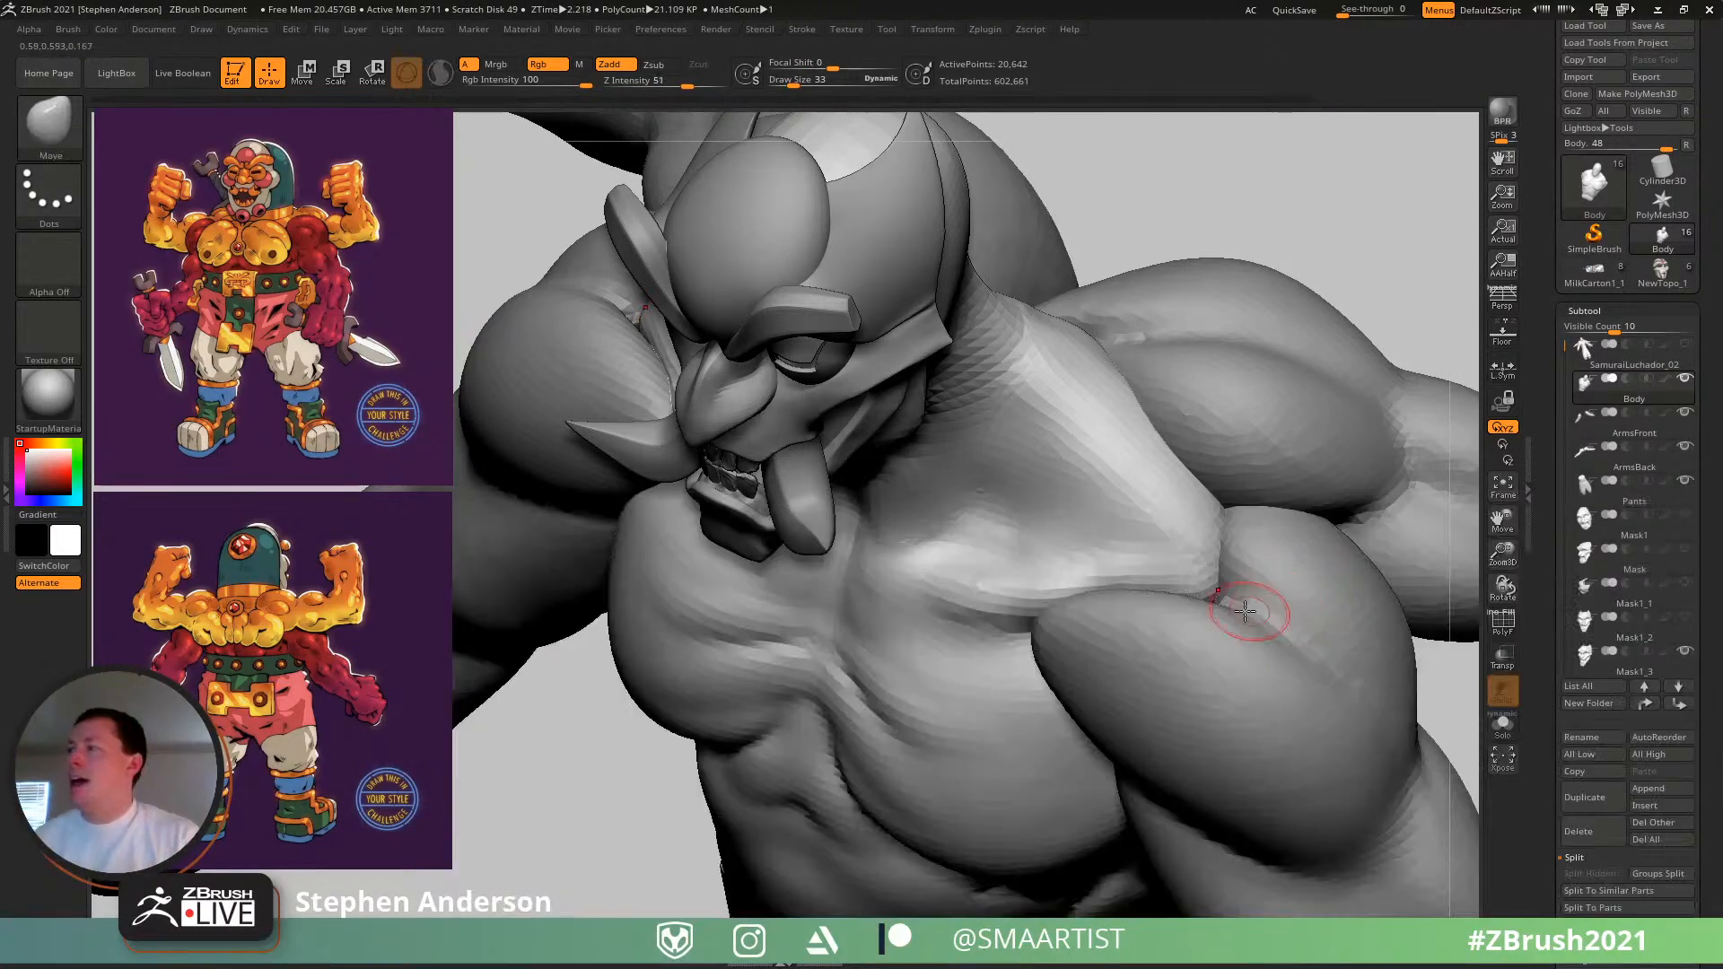
key(s)
drag(1226, 610, 1229, 610)
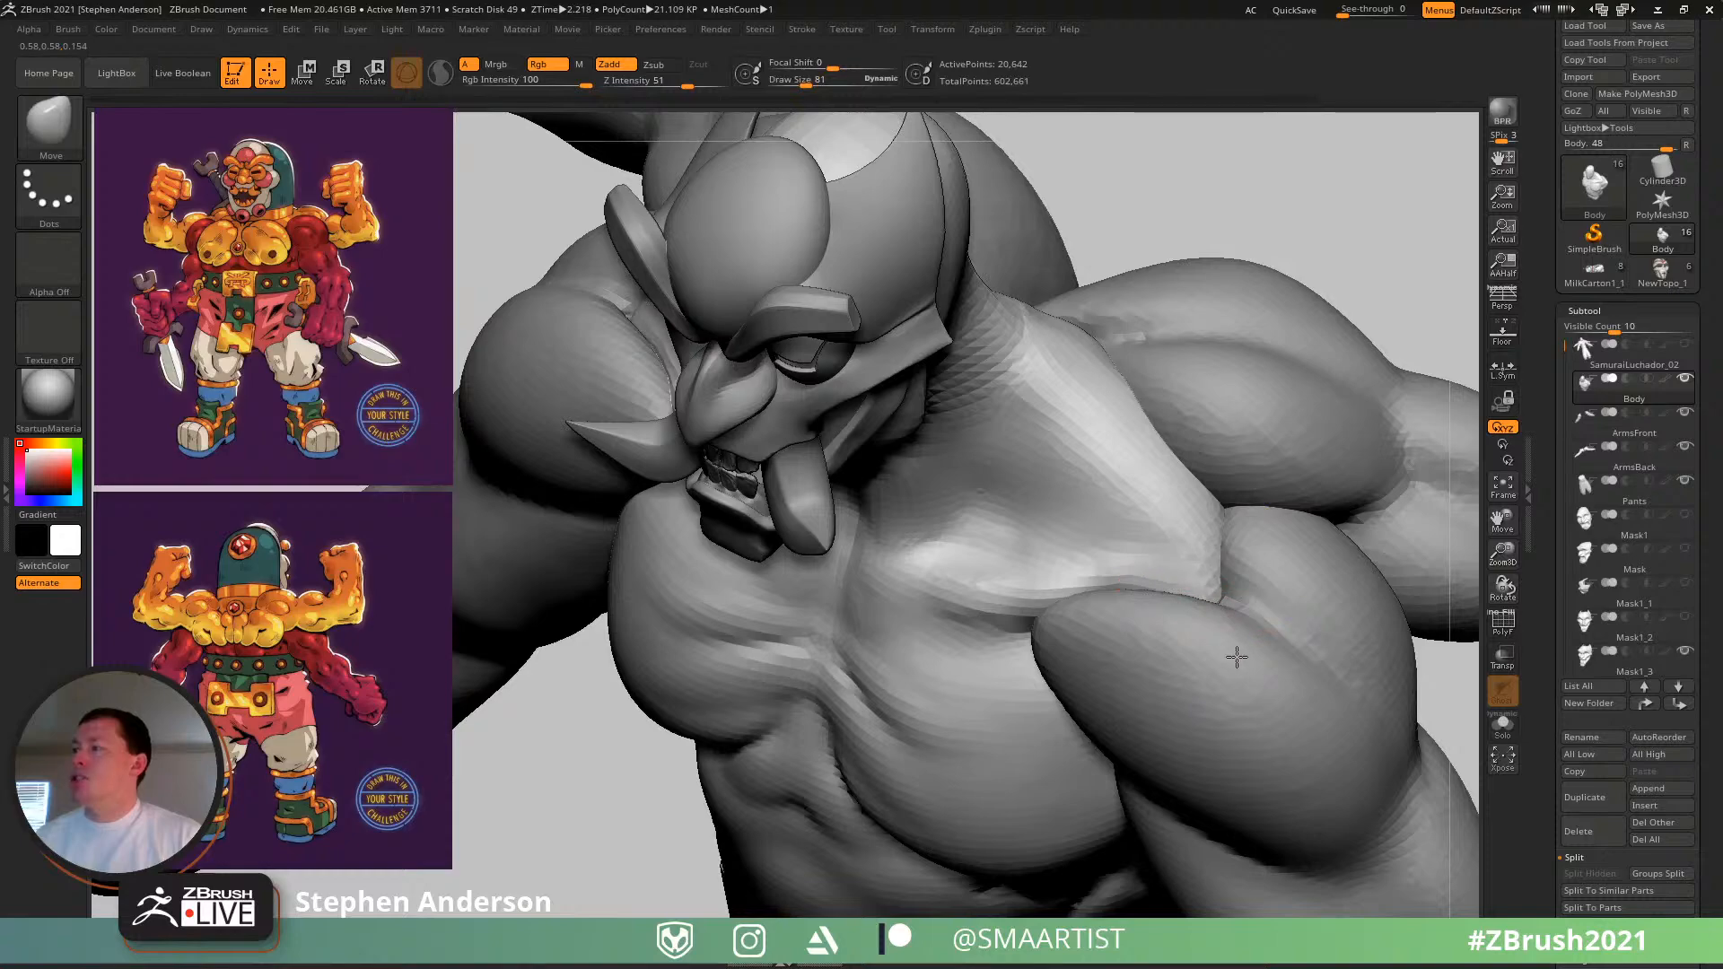
mouse_move(1260, 686)
right_down()
mouse_move(1212, 569)
mouse_move(969, 493)
mouse_move(1125, 585)
right_up()
drag(1125, 585, 1136, 612)
right_drag(1151, 595, 1192, 585)
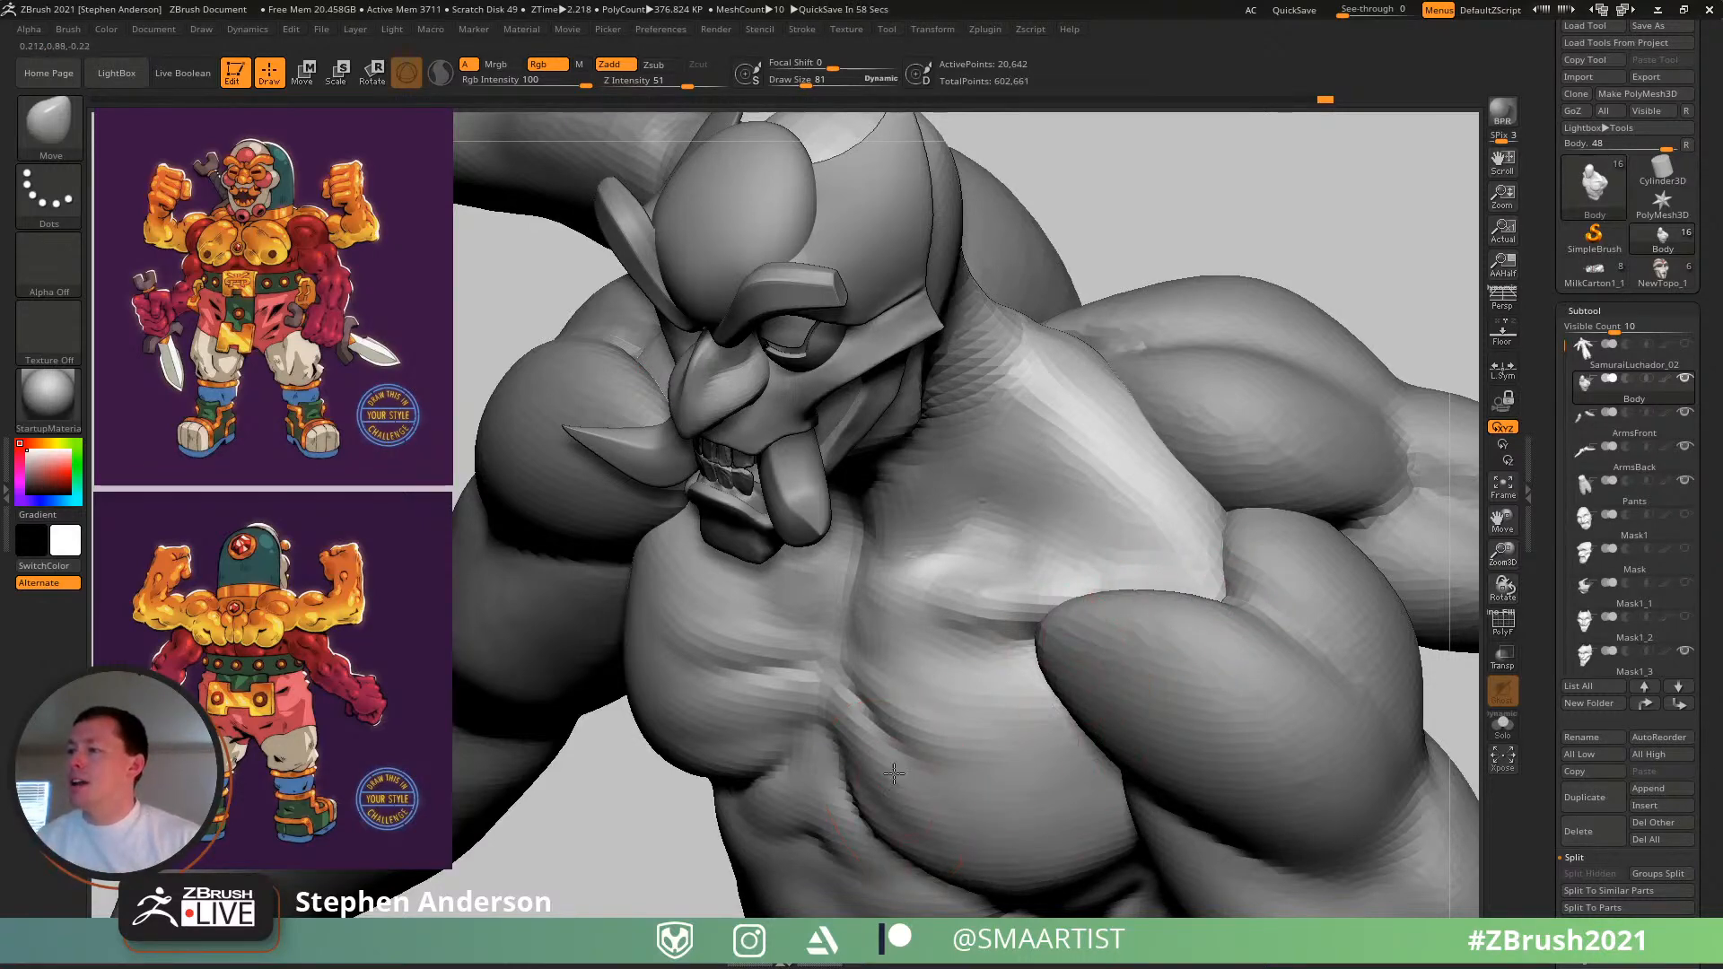
- Carve a crease along the top edge of the collarbone with DamStandard at size 36 and smooth it lightly
mouse_move(894, 774)
right_down()
mouse_move(931, 616)
mouse_move(831, 579)
mouse_move(906, 585)
mouse_move(850, 594)
mouse_move(934, 620)
mouse_move(966, 662)
mouse_move(923, 608)
mouse_move(953, 603)
mouse_move(805, 580)
mouse_move(820, 550)
right_up()
key(b)
key(d)
key(s)
key(s)
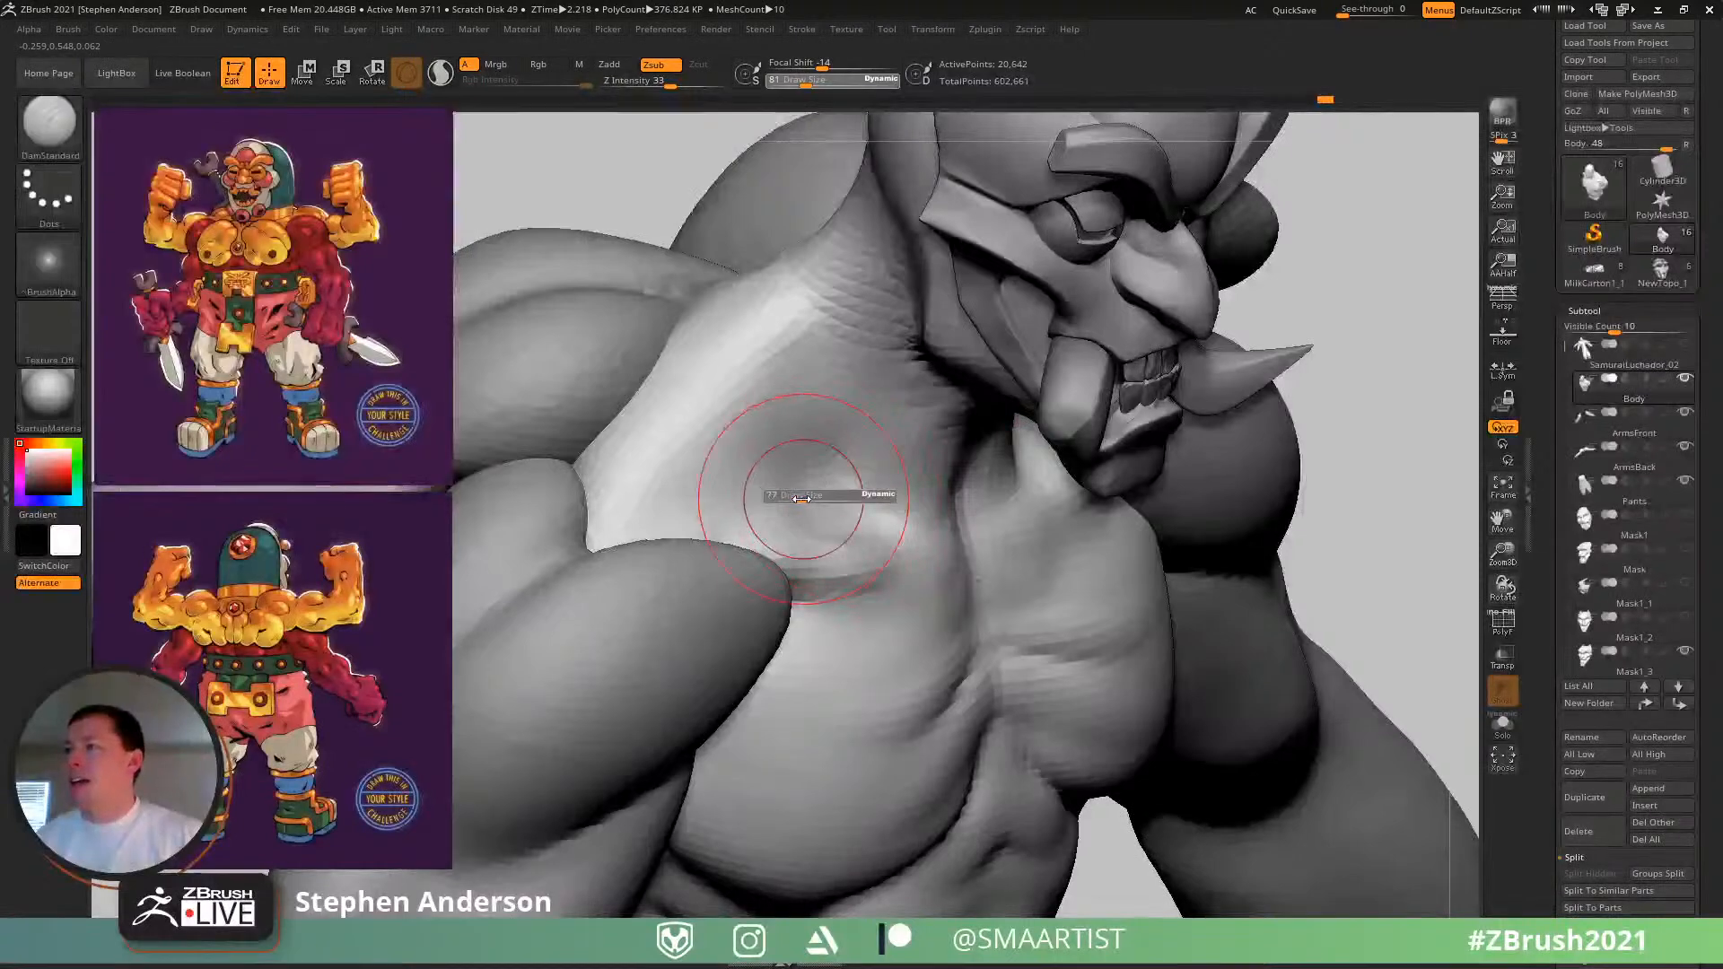
drag(801, 498, 767, 518)
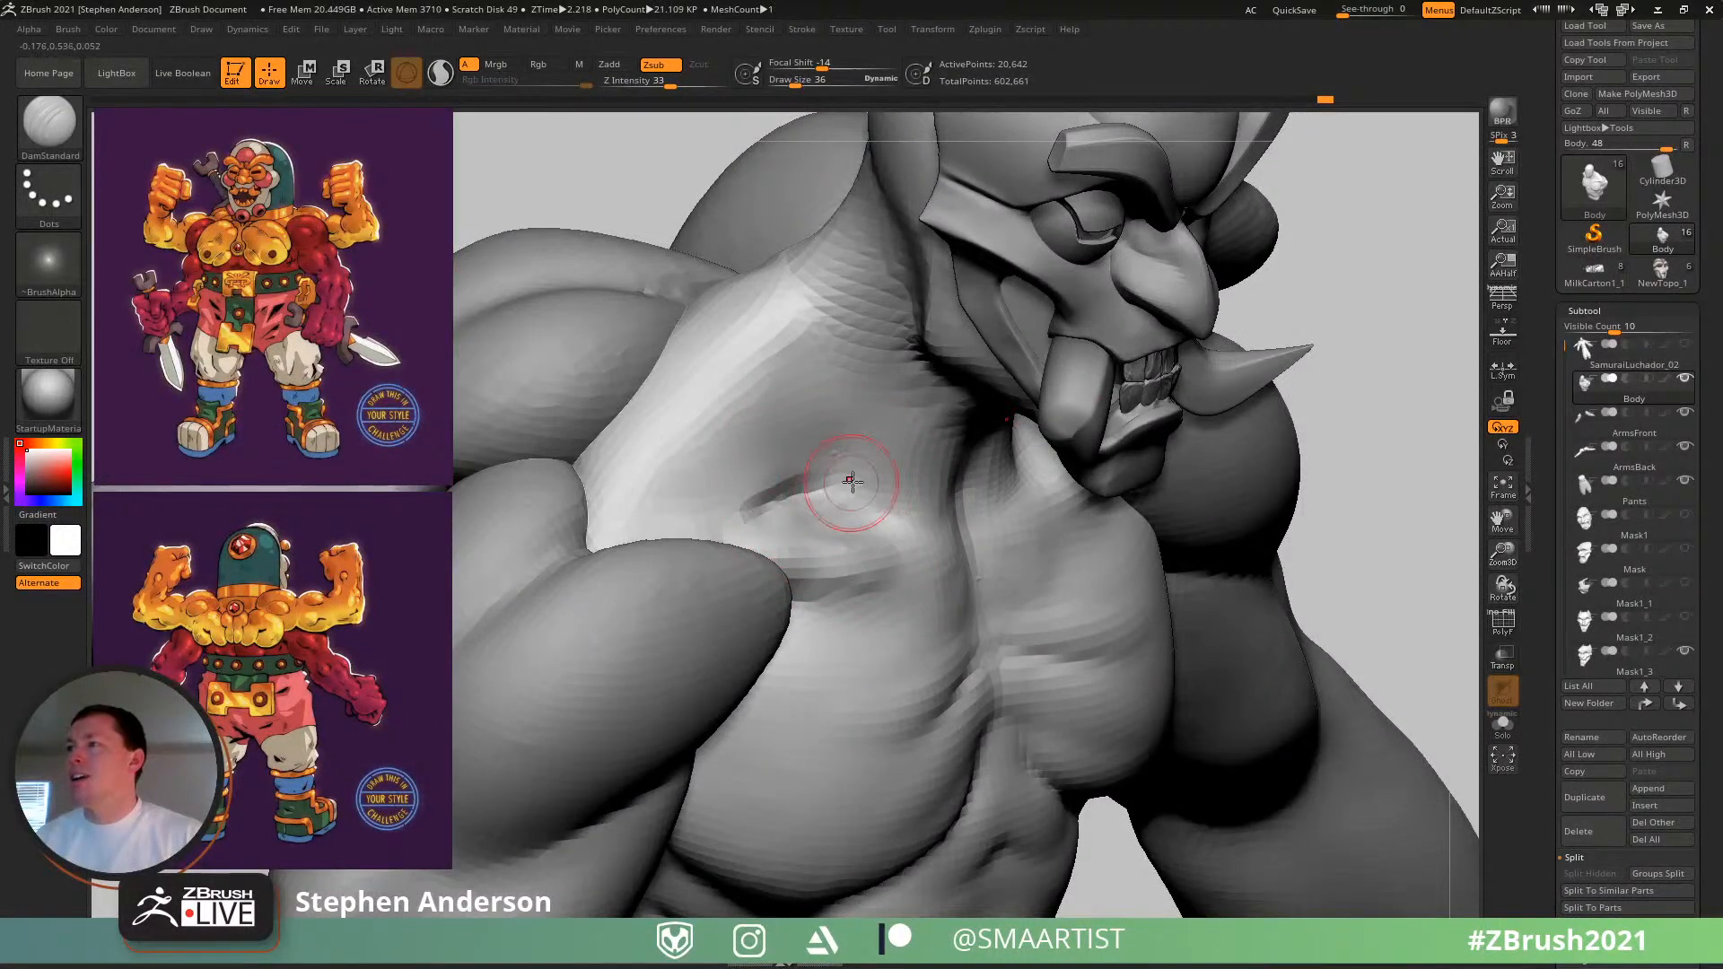
key(shift)
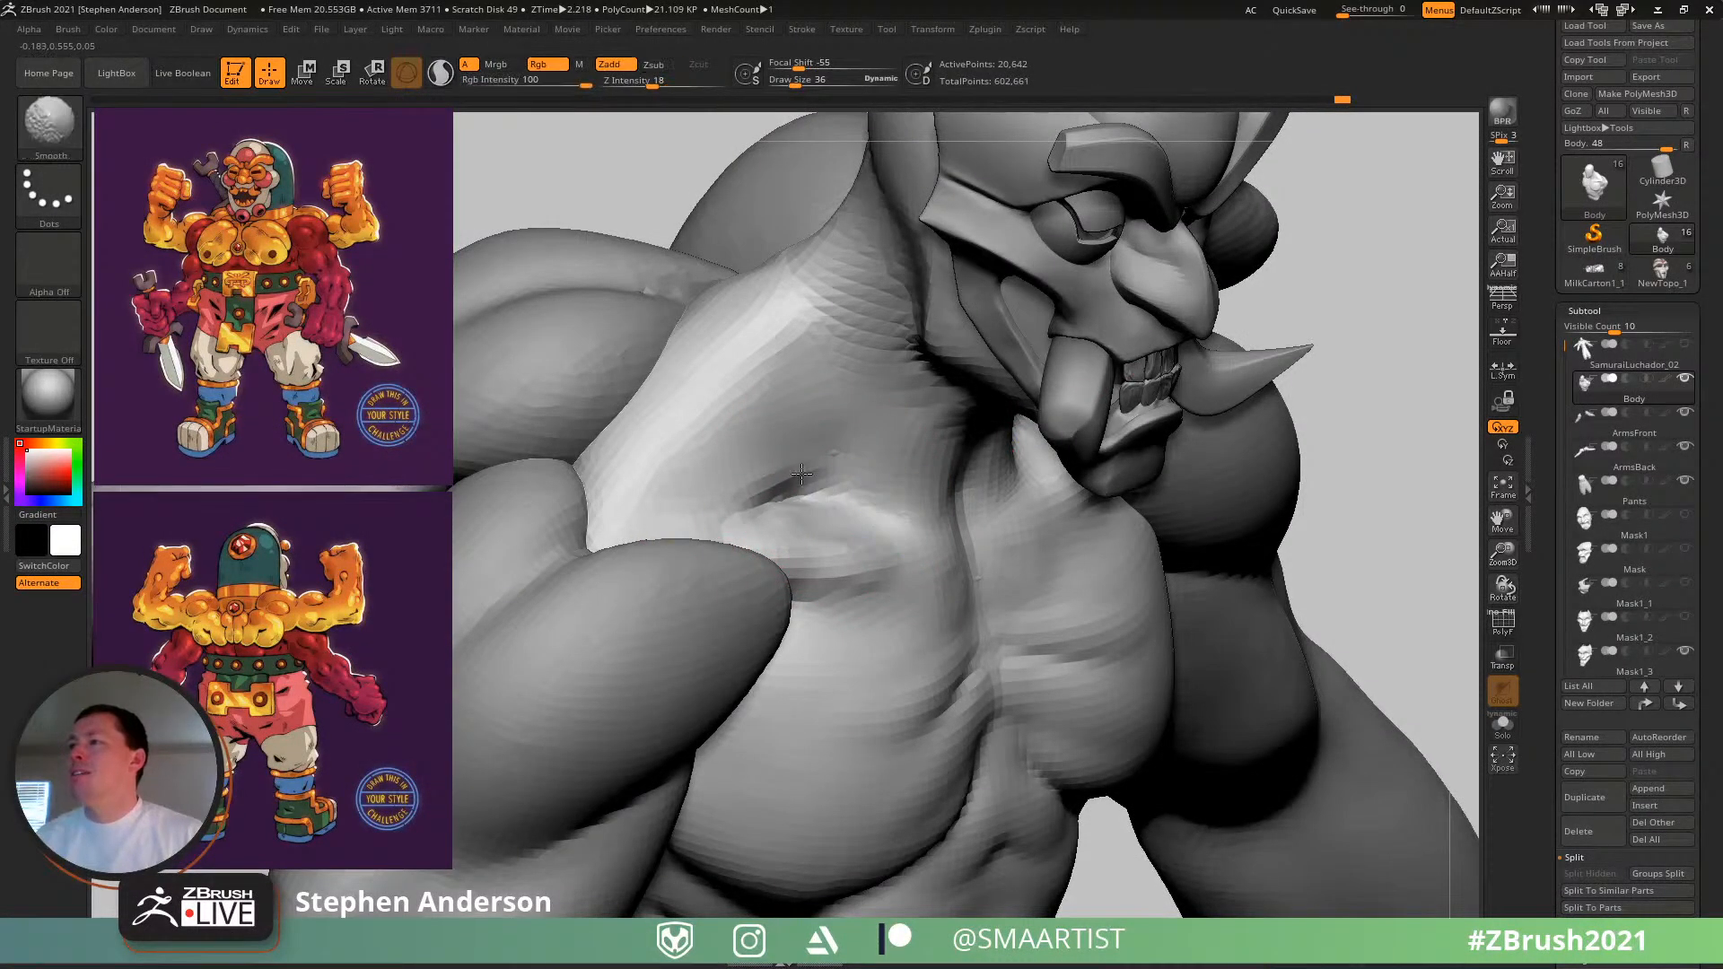
- Deepen the hollows where the inner collarbones meet the base of the neck with DamStandard at size 36 and soften their edges
mouse_move(868, 496)
ctrl+right_down()
mouse_move(807, 500)
mouse_move(816, 459)
mouse_move(800, 469)
mouse_move(847, 527)
ctrl+right_up()
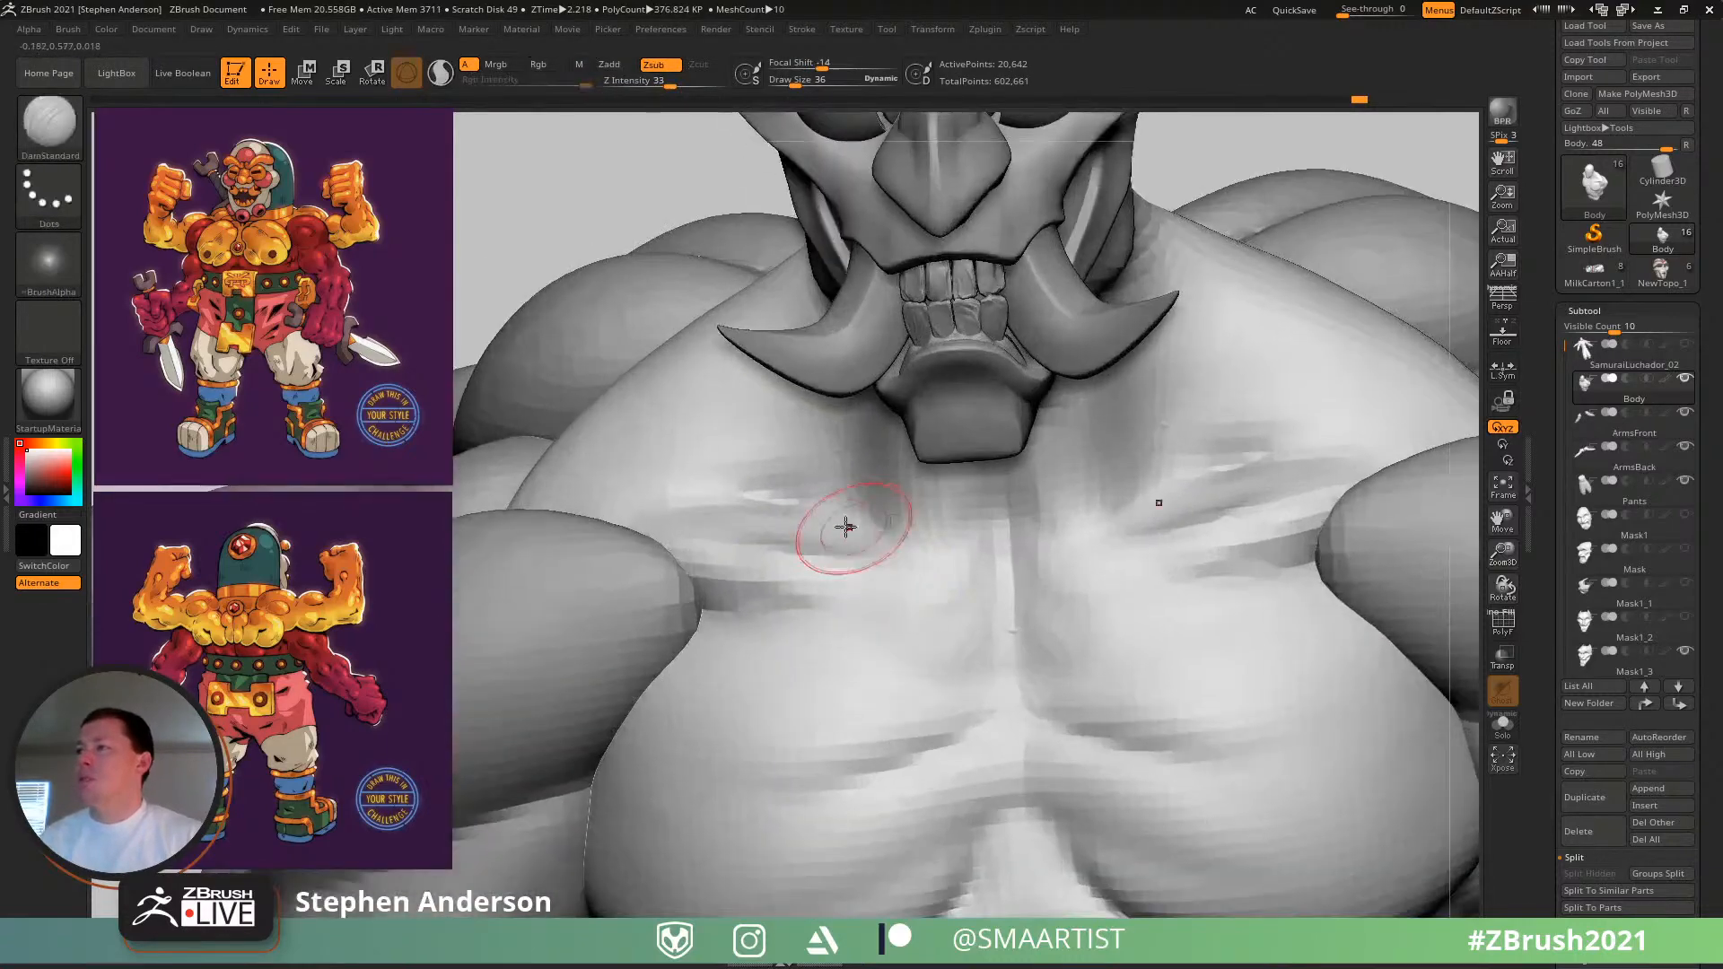
mouse_move(821, 513)
mouse_down()
mouse_move(867, 542)
mouse_move(848, 470)
mouse_move(872, 533)
mouse_up()
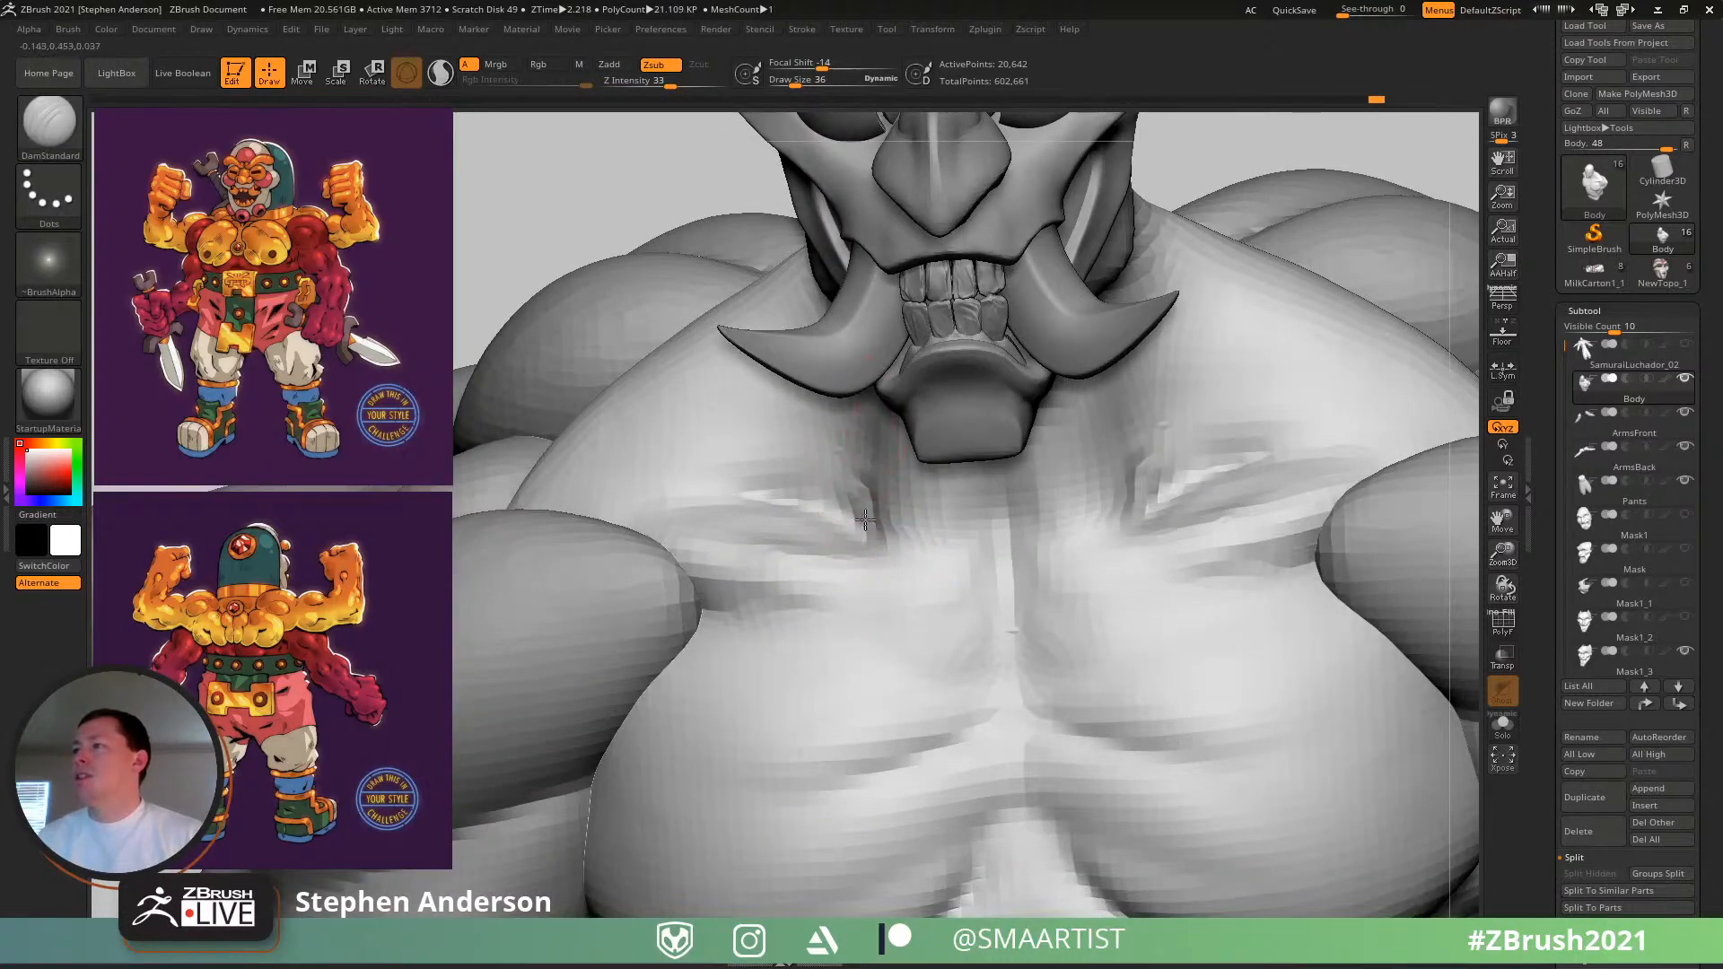
right_drag(862, 535, 885, 500)
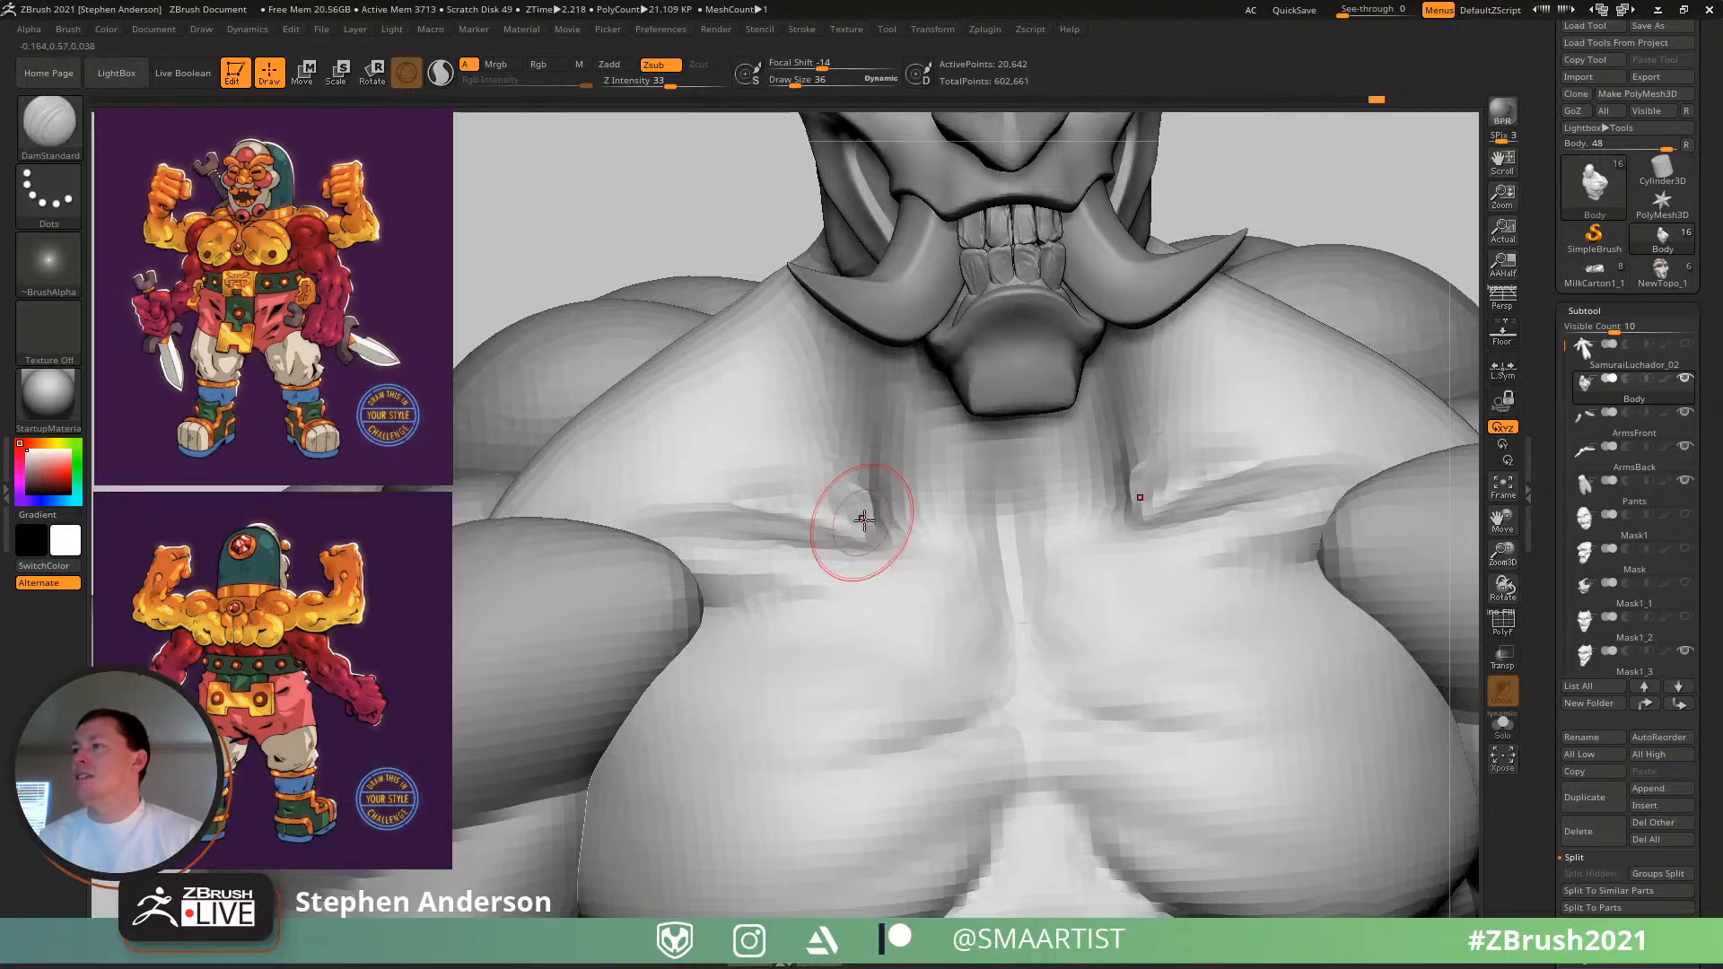
mouse_move(875, 481)
shift+mouse_down()
mouse_move(853, 504)
mouse_move(863, 531)
mouse_move(781, 488)
shift+mouse_up()
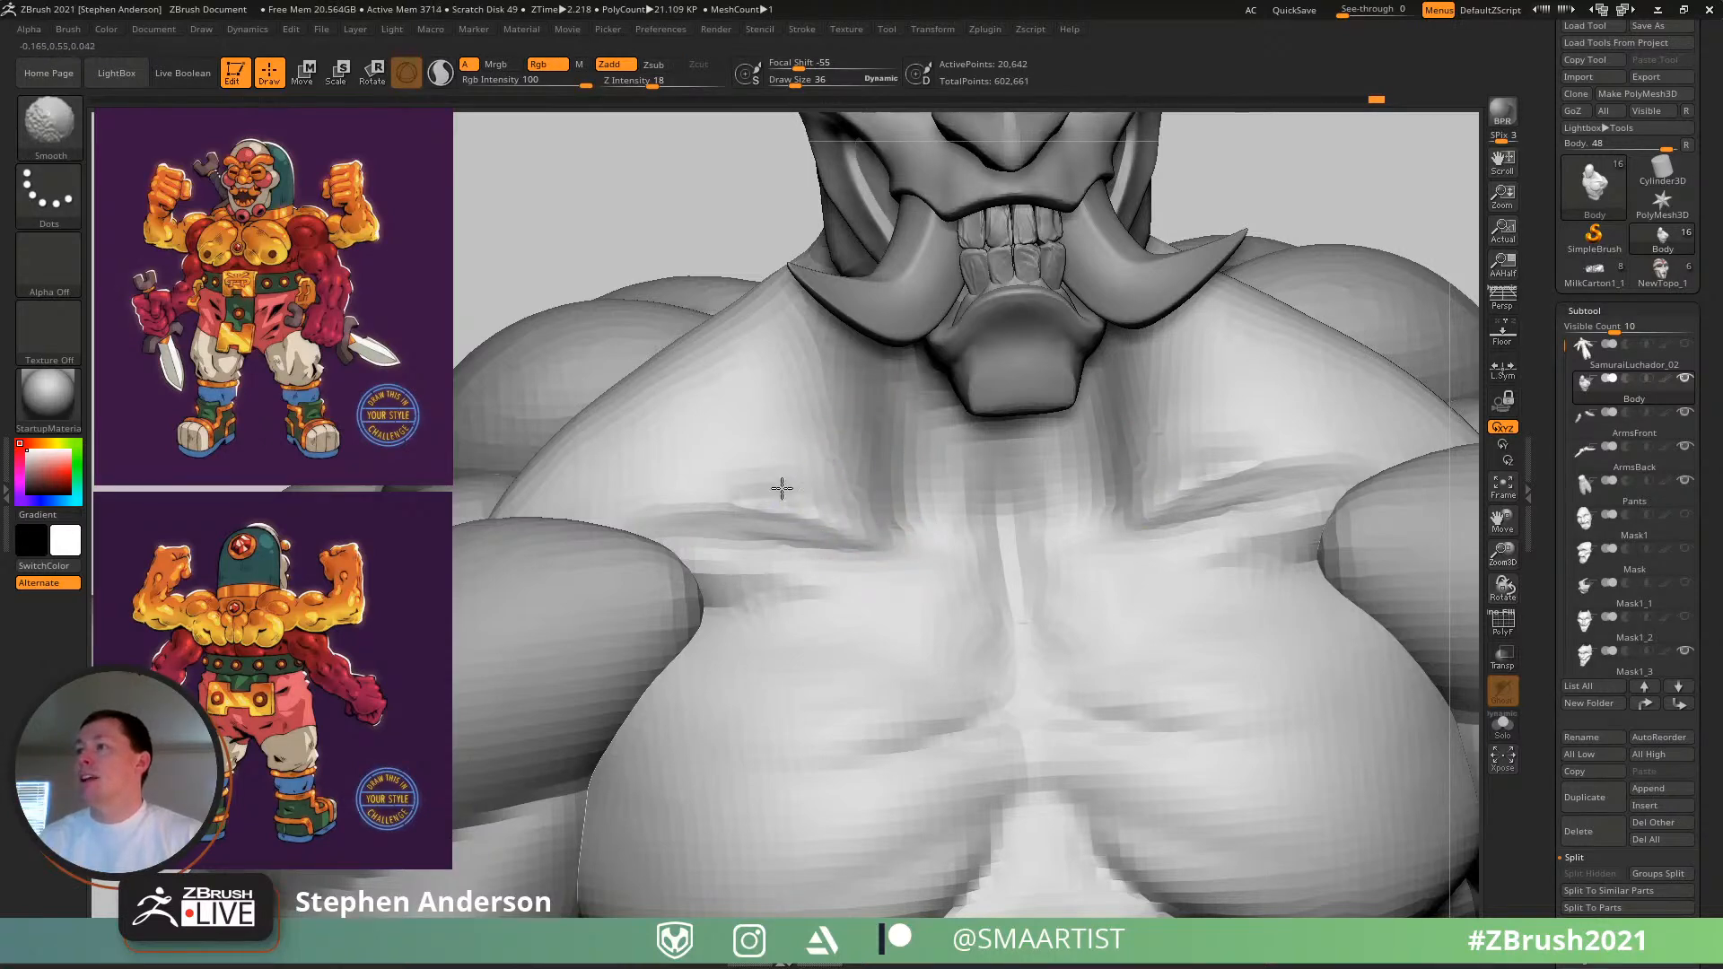
right_drag(904, 536, 964, 468)
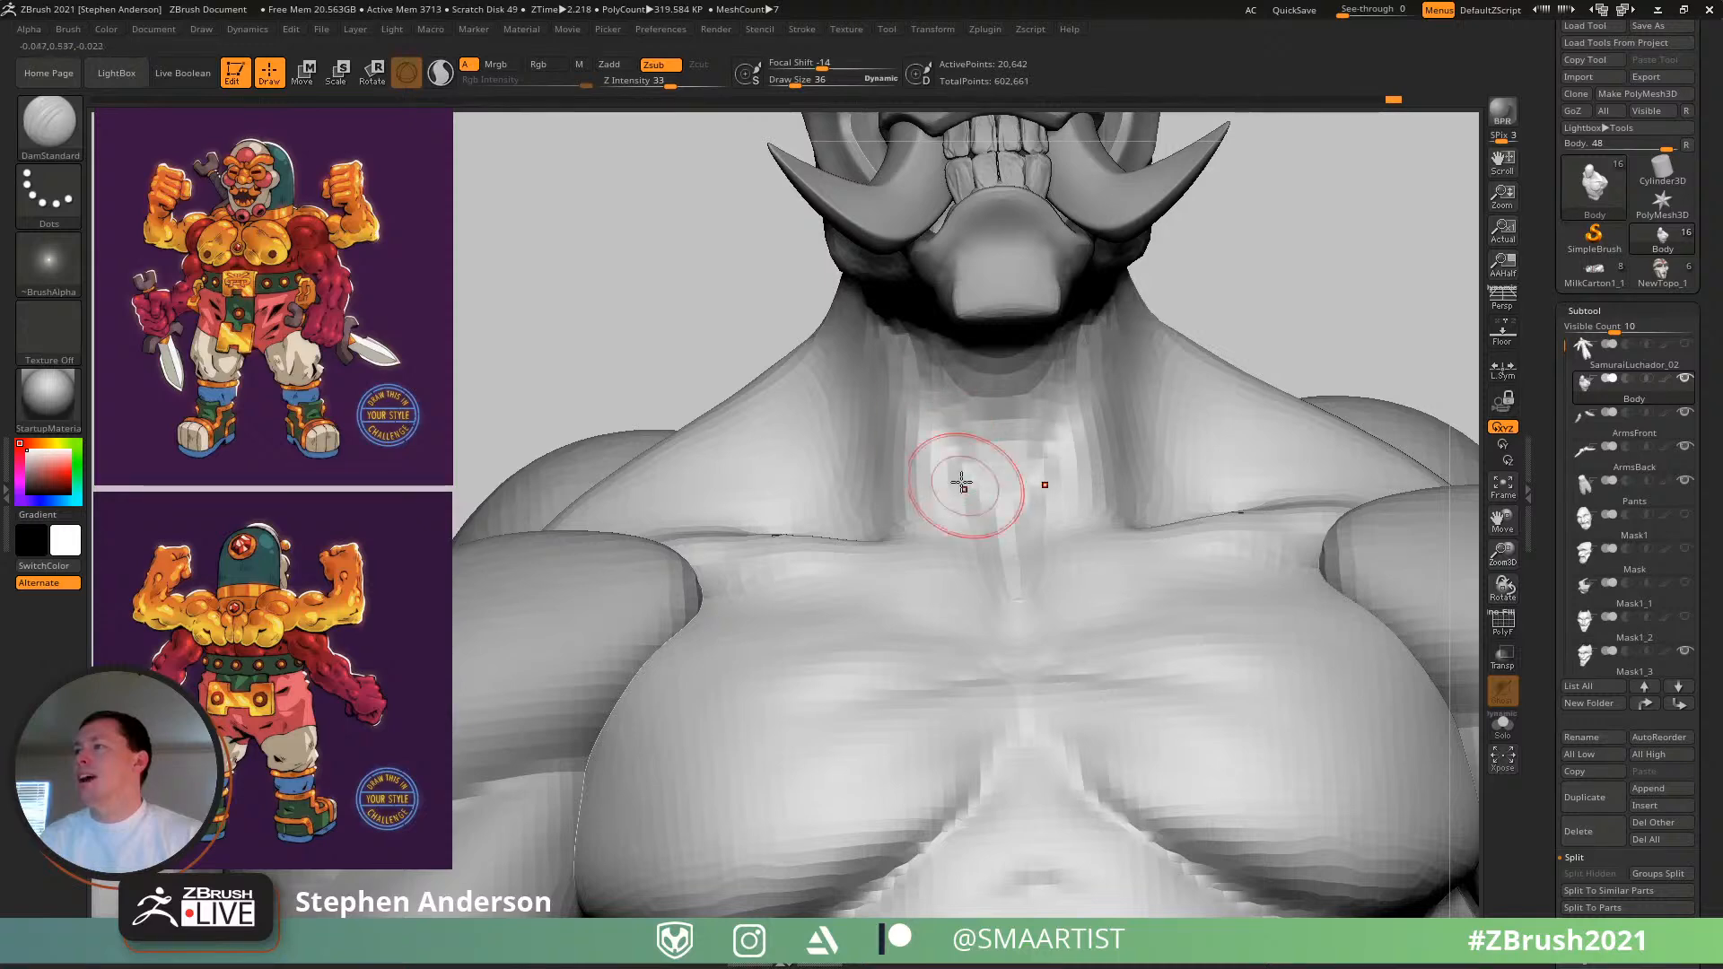
- Reshape the front of the throat just above the chest with the Move brush at size 33
mouse_move(981, 492)
right_down()
mouse_move(977, 450)
mouse_move(1009, 471)
mouse_move(999, 481)
right_up()
key(b)
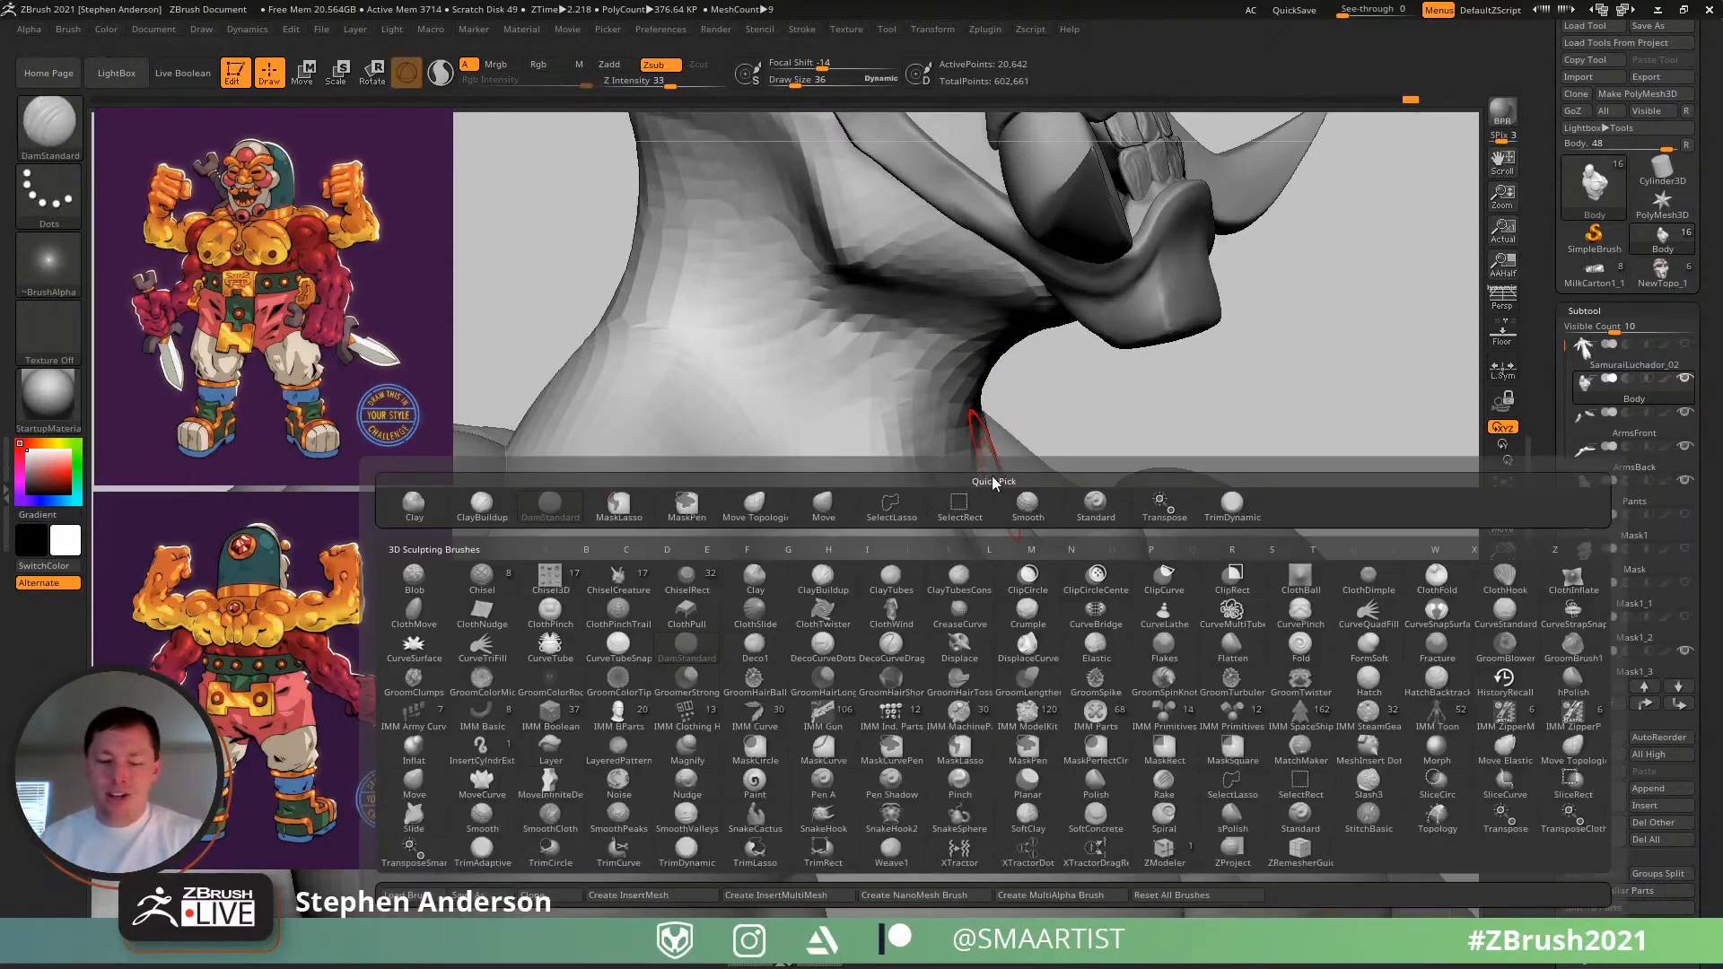
key(m)
key(v)
key(s)
drag(960, 443, 980, 395)
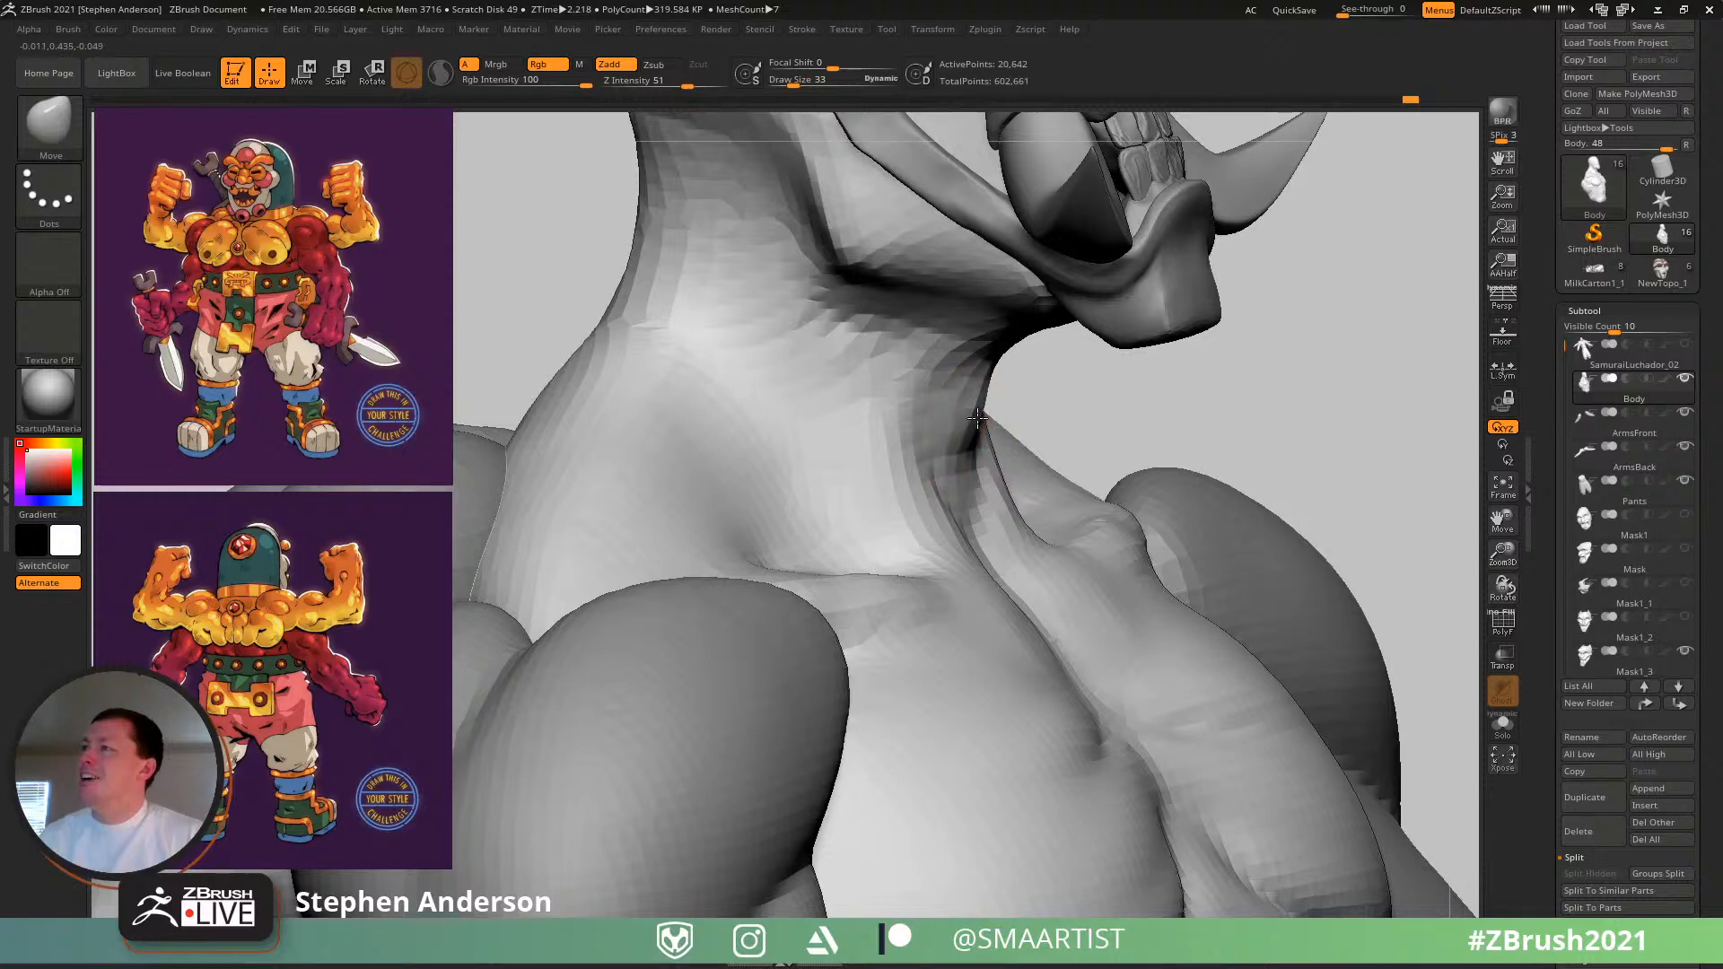
- Examine the proportions of the torso, shoulders, head and neck from the front and the side
mouse_move(978, 421)
ctrl+right_down()
mouse_move(820, 368)
mouse_move(912, 446)
mouse_move(846, 466)
mouse_move(848, 484)
mouse_move(973, 485)
mouse_move(953, 426)
ctrl+right_up()
alt+right_drag(1042, 485, 937, 337)
right_drag(906, 426, 1118, 453)
ctrl+right_drag(1117, 453, 1090, 574)
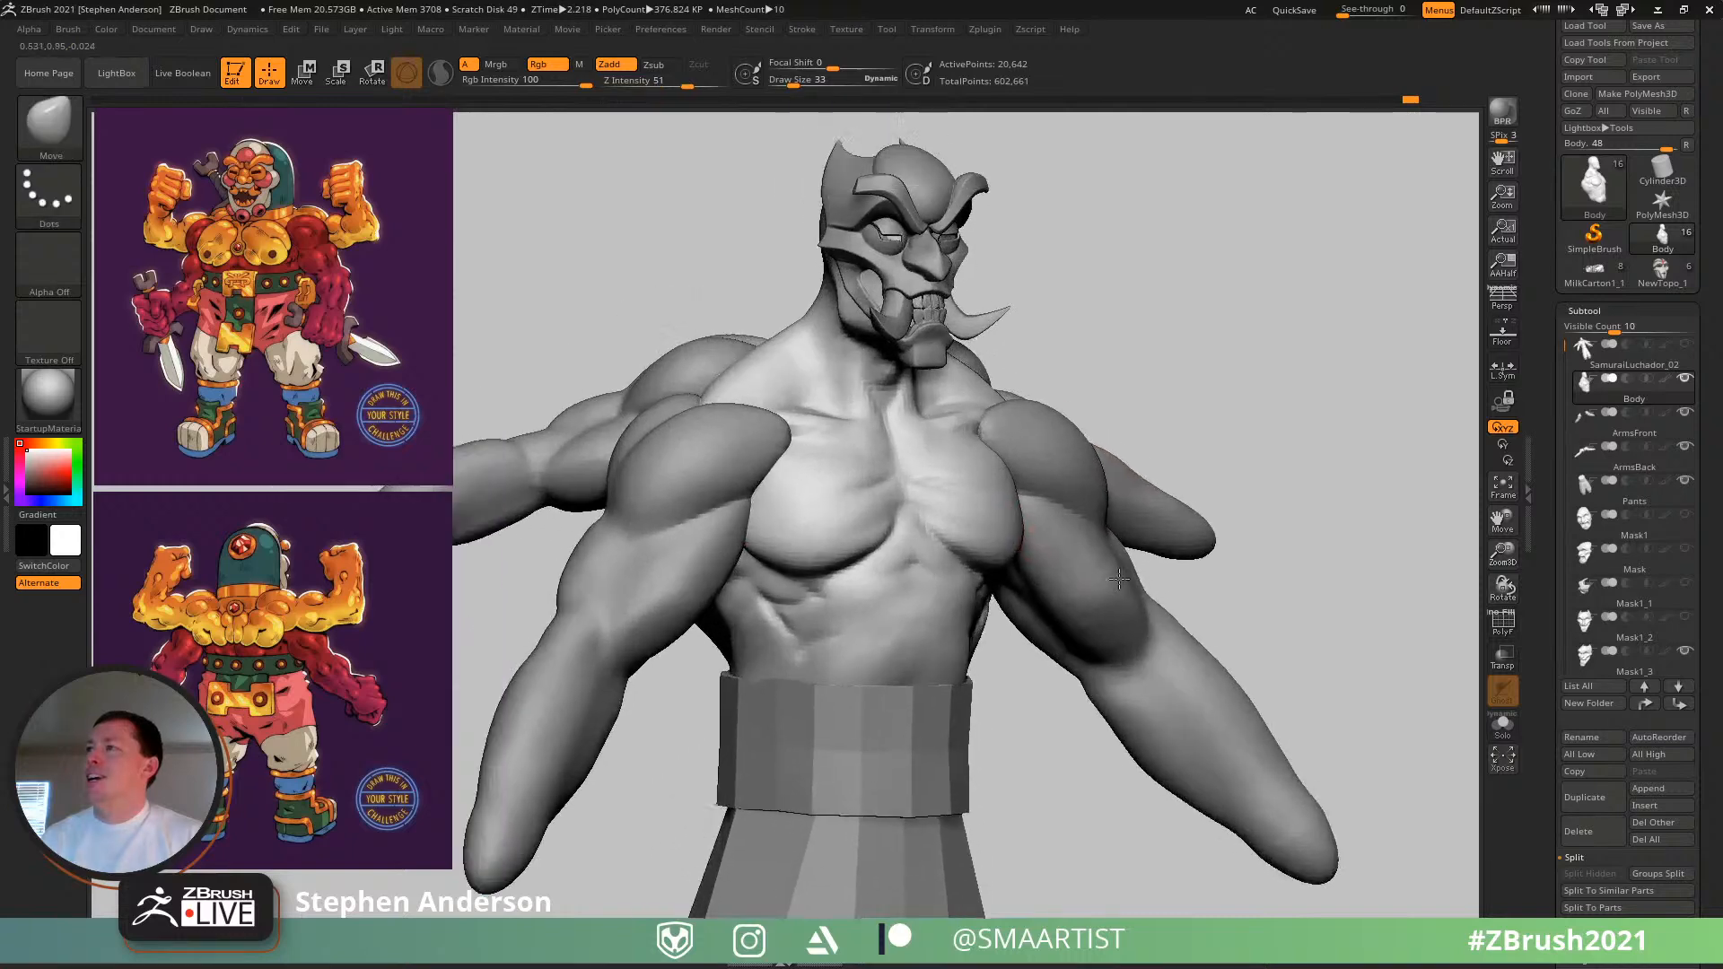
alt+right_drag(974, 454, 1180, 570)
right_drag(1180, 570, 978, 547)
alt+right_drag(1288, 432, 1068, 637)
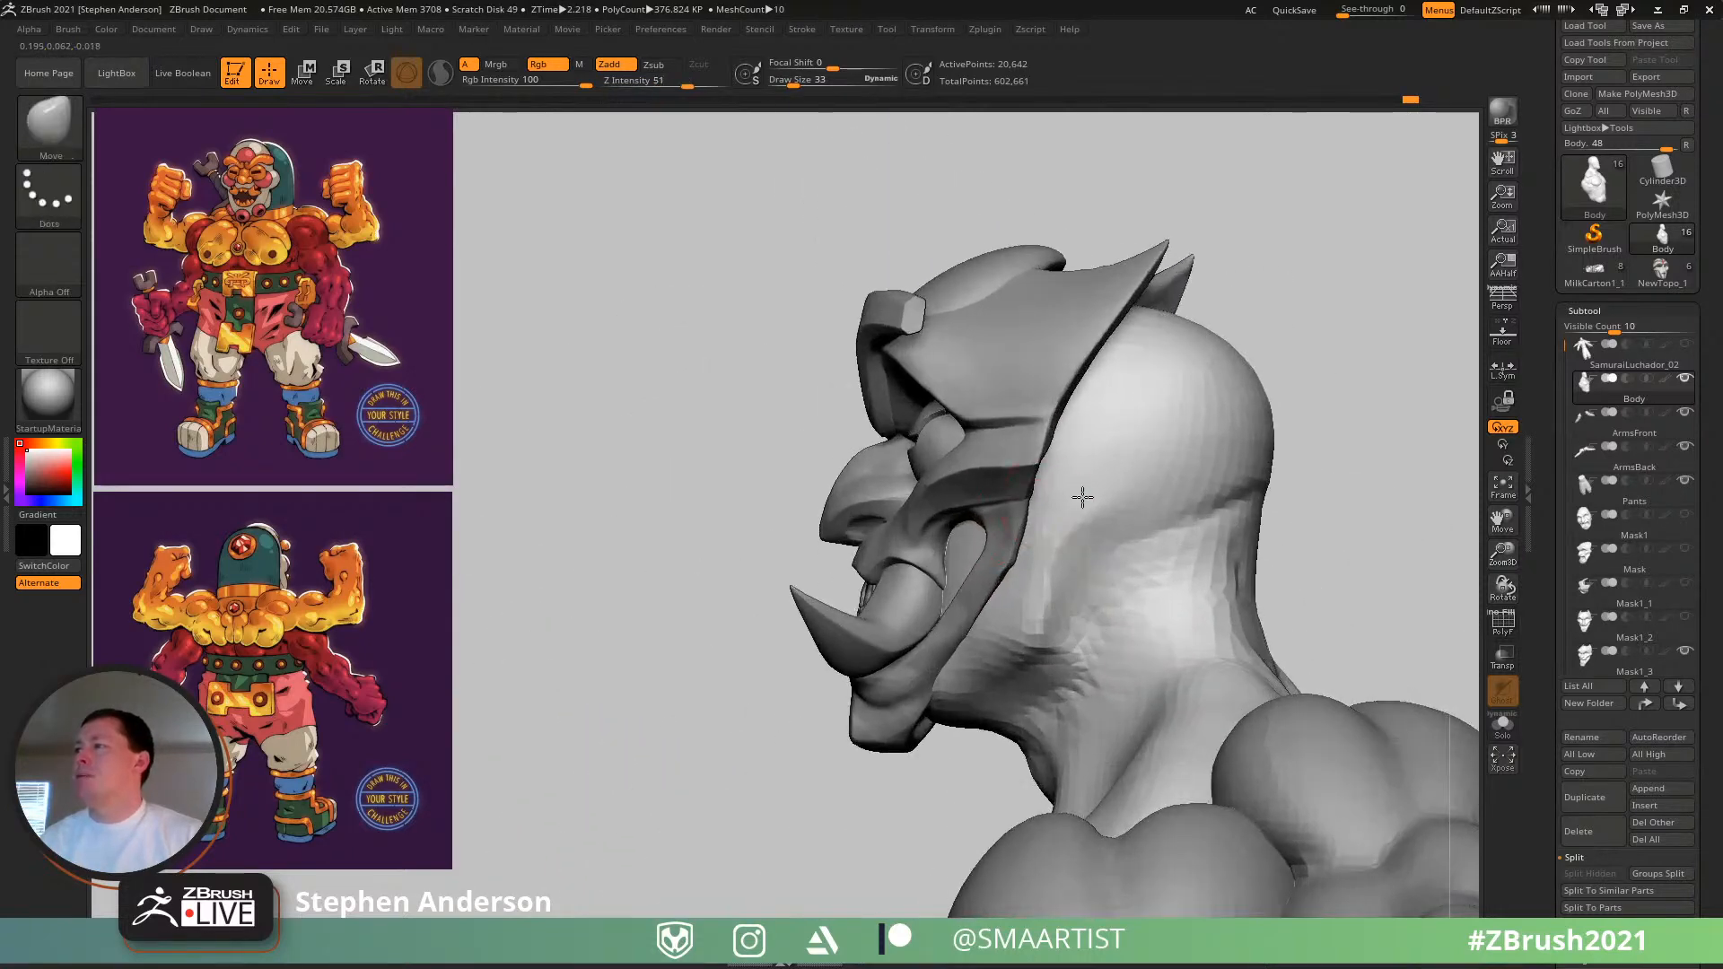
right_drag(1080, 496, 1106, 498)
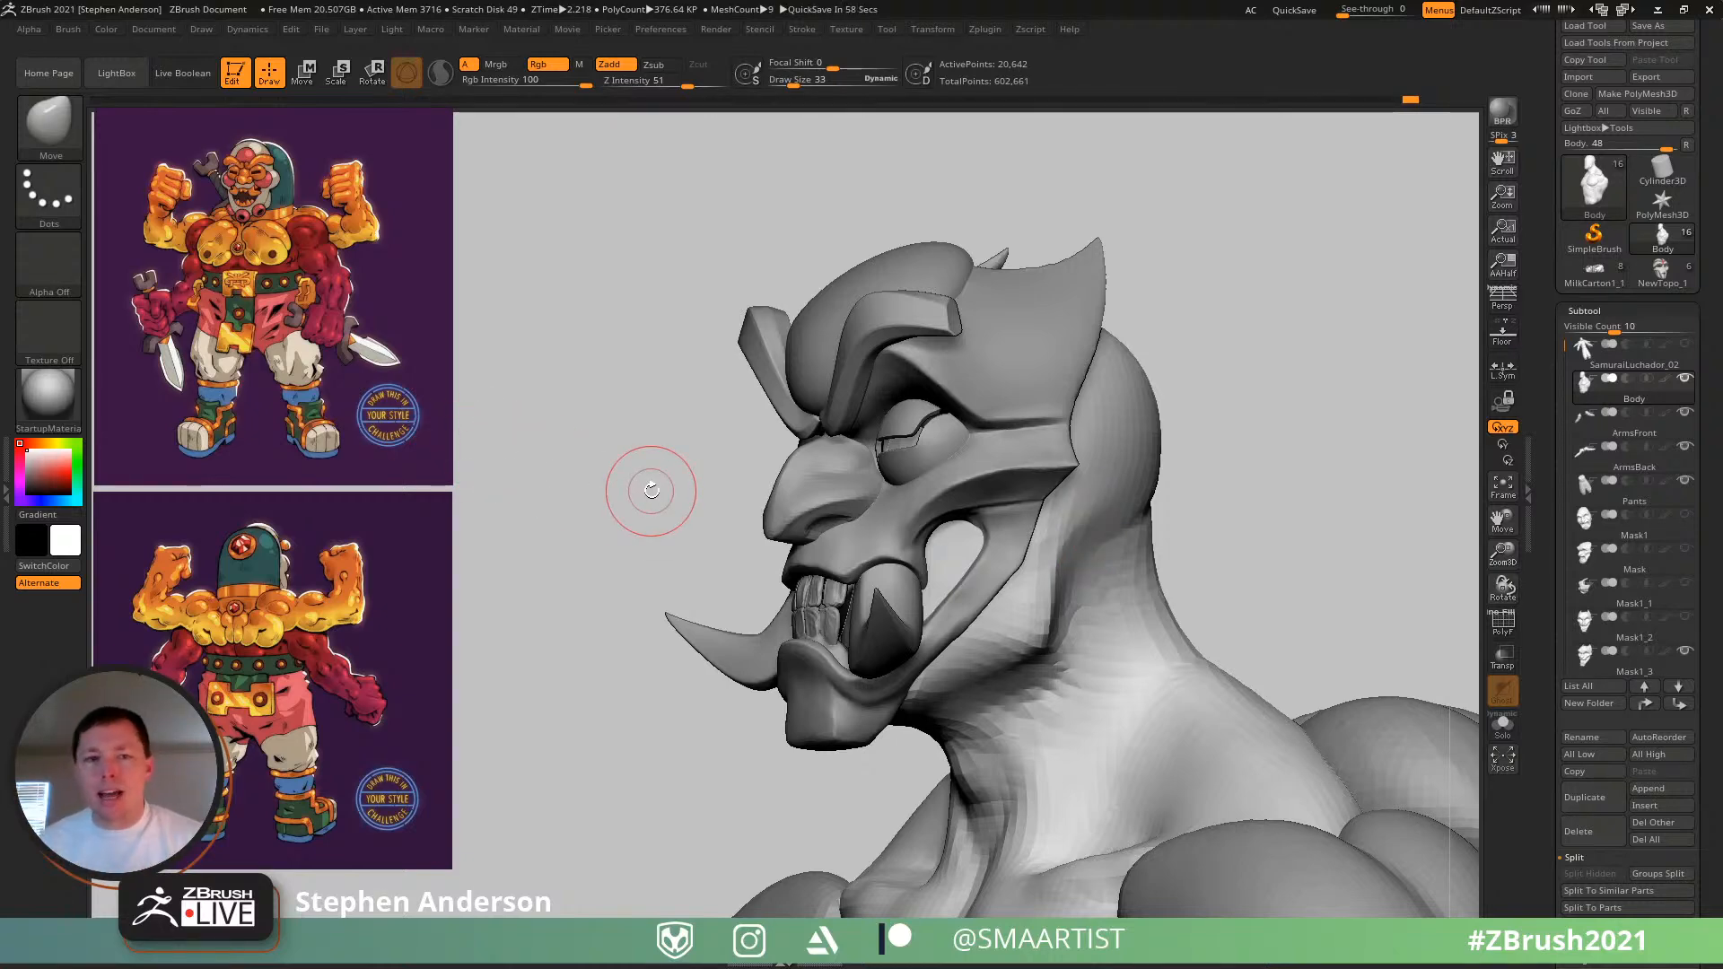
mouse_move(1404, 500)
mouse_down()
mouse_move(1092, 615)
mouse_move(1006, 466)
mouse_up()
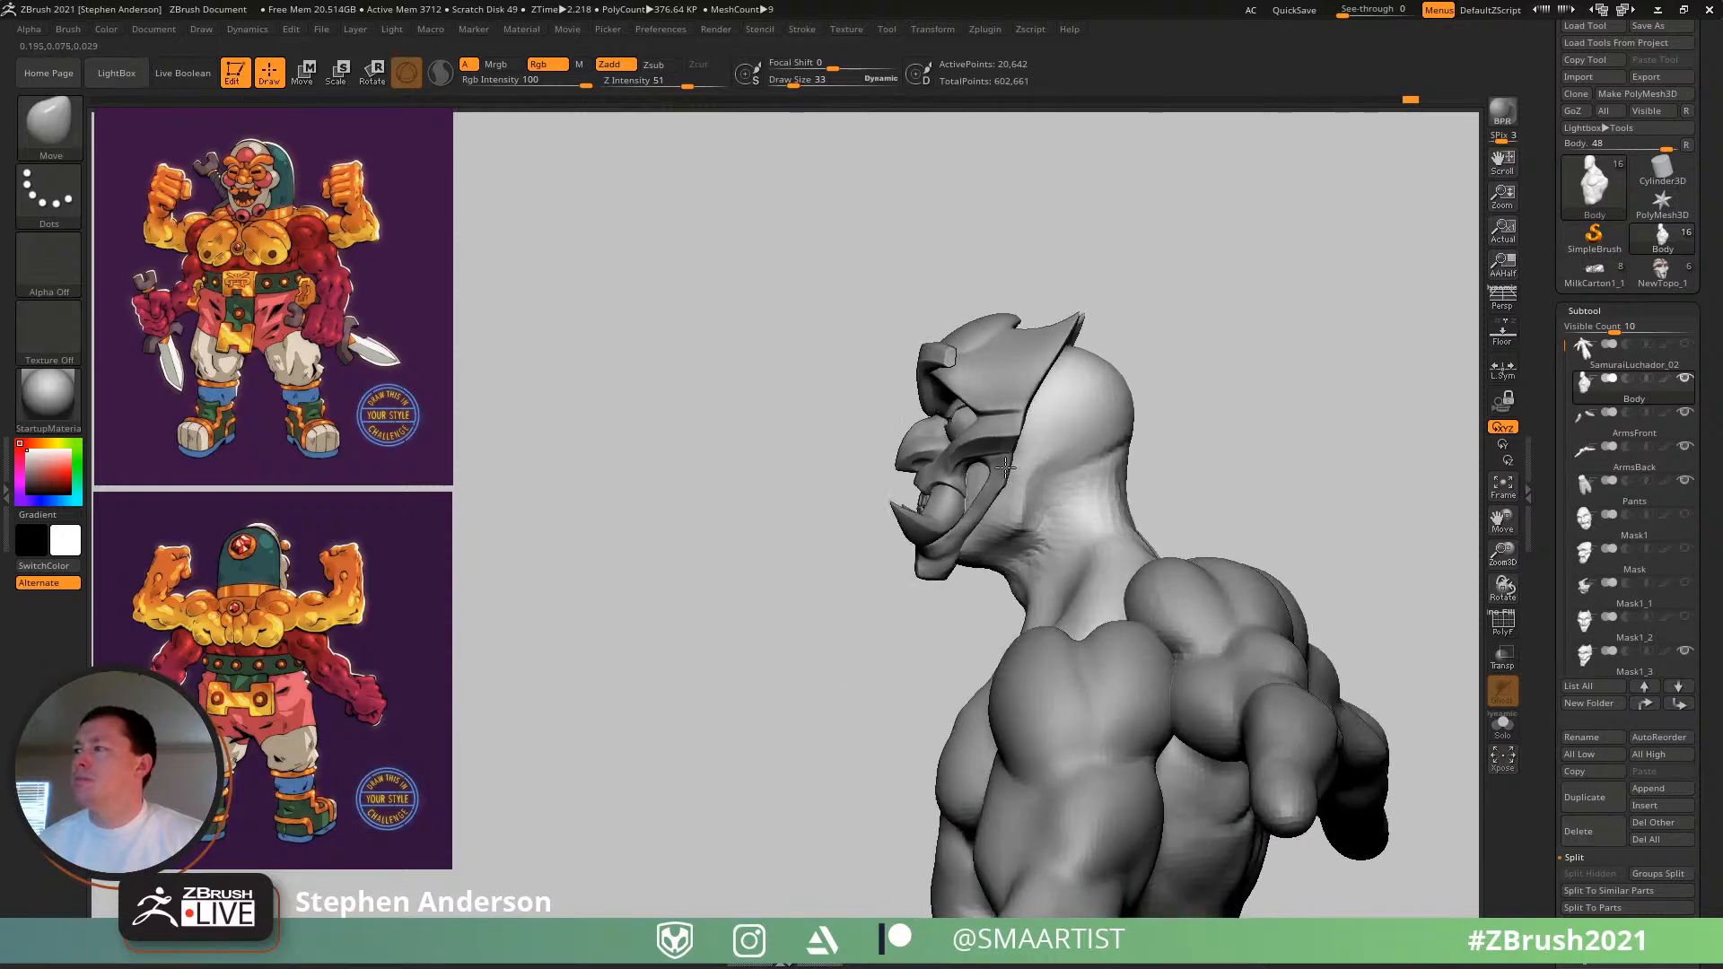
mouse_move(1006, 467)
right_down()
mouse_move(1069, 461)
mouse_move(1039, 494)
mouse_move(1098, 634)
right_up()
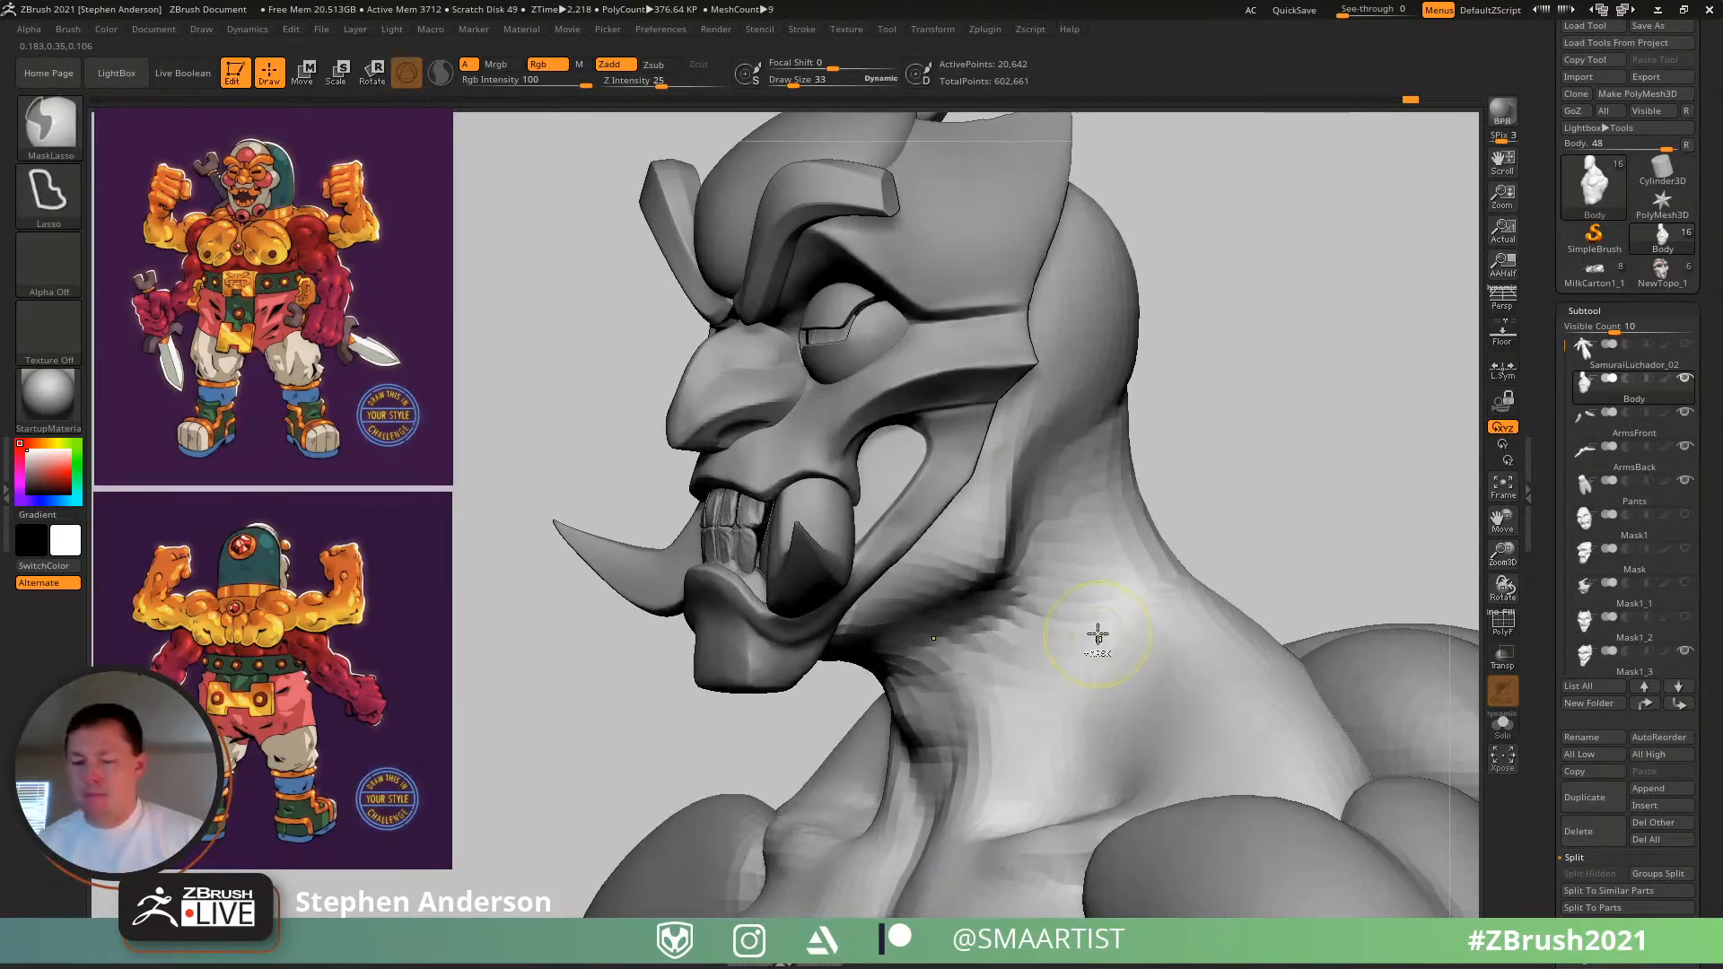
- Build up the side neck muscle from behind the jaw towards the collarbone with Clay at size 45 and smooth it
key(b)
key(l)
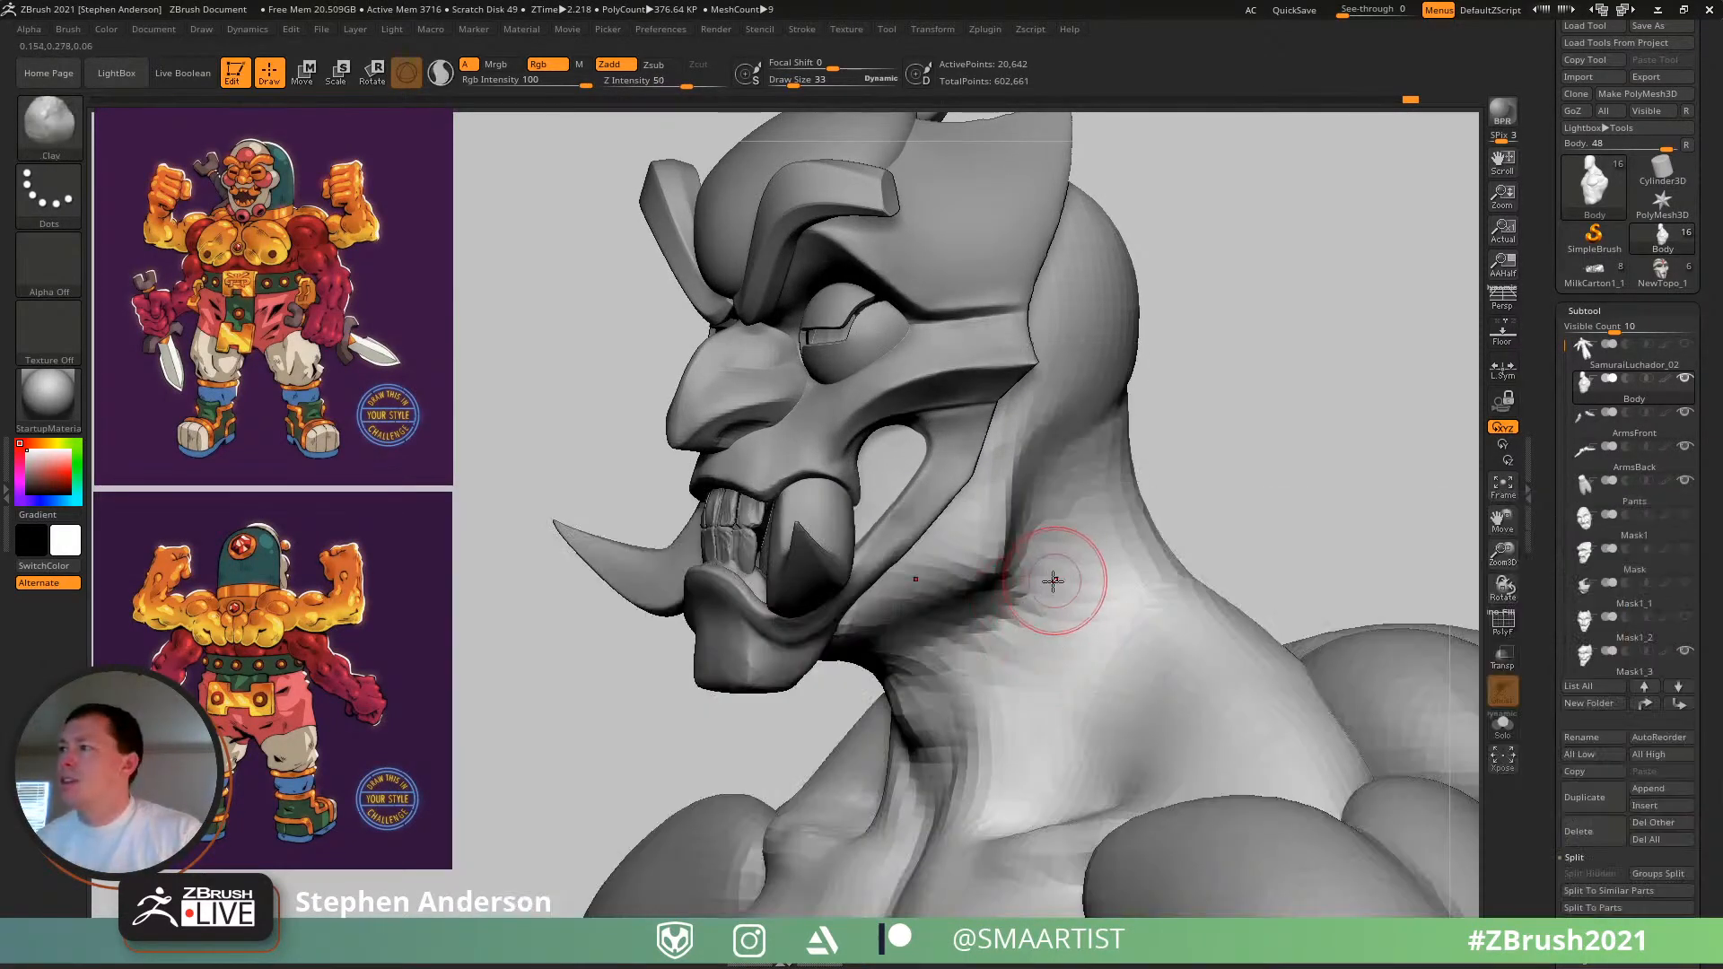
key(s)
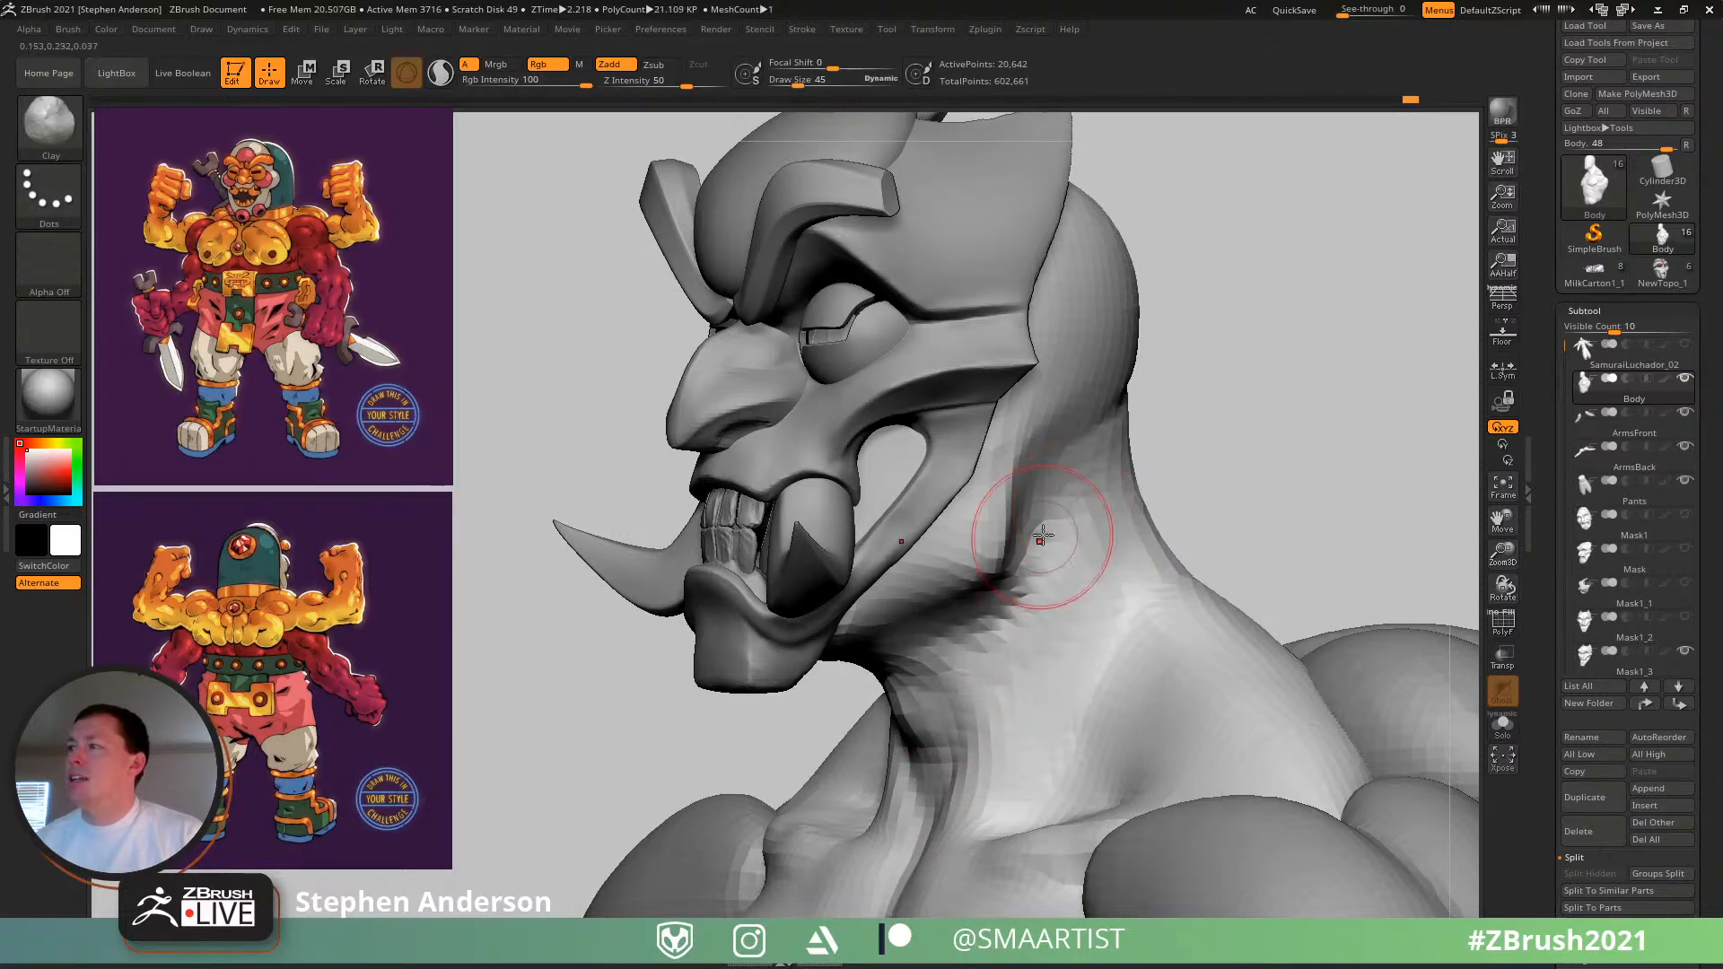
mouse_move(1034, 649)
right_down()
mouse_move(1064, 631)
mouse_move(1003, 704)
right_up()
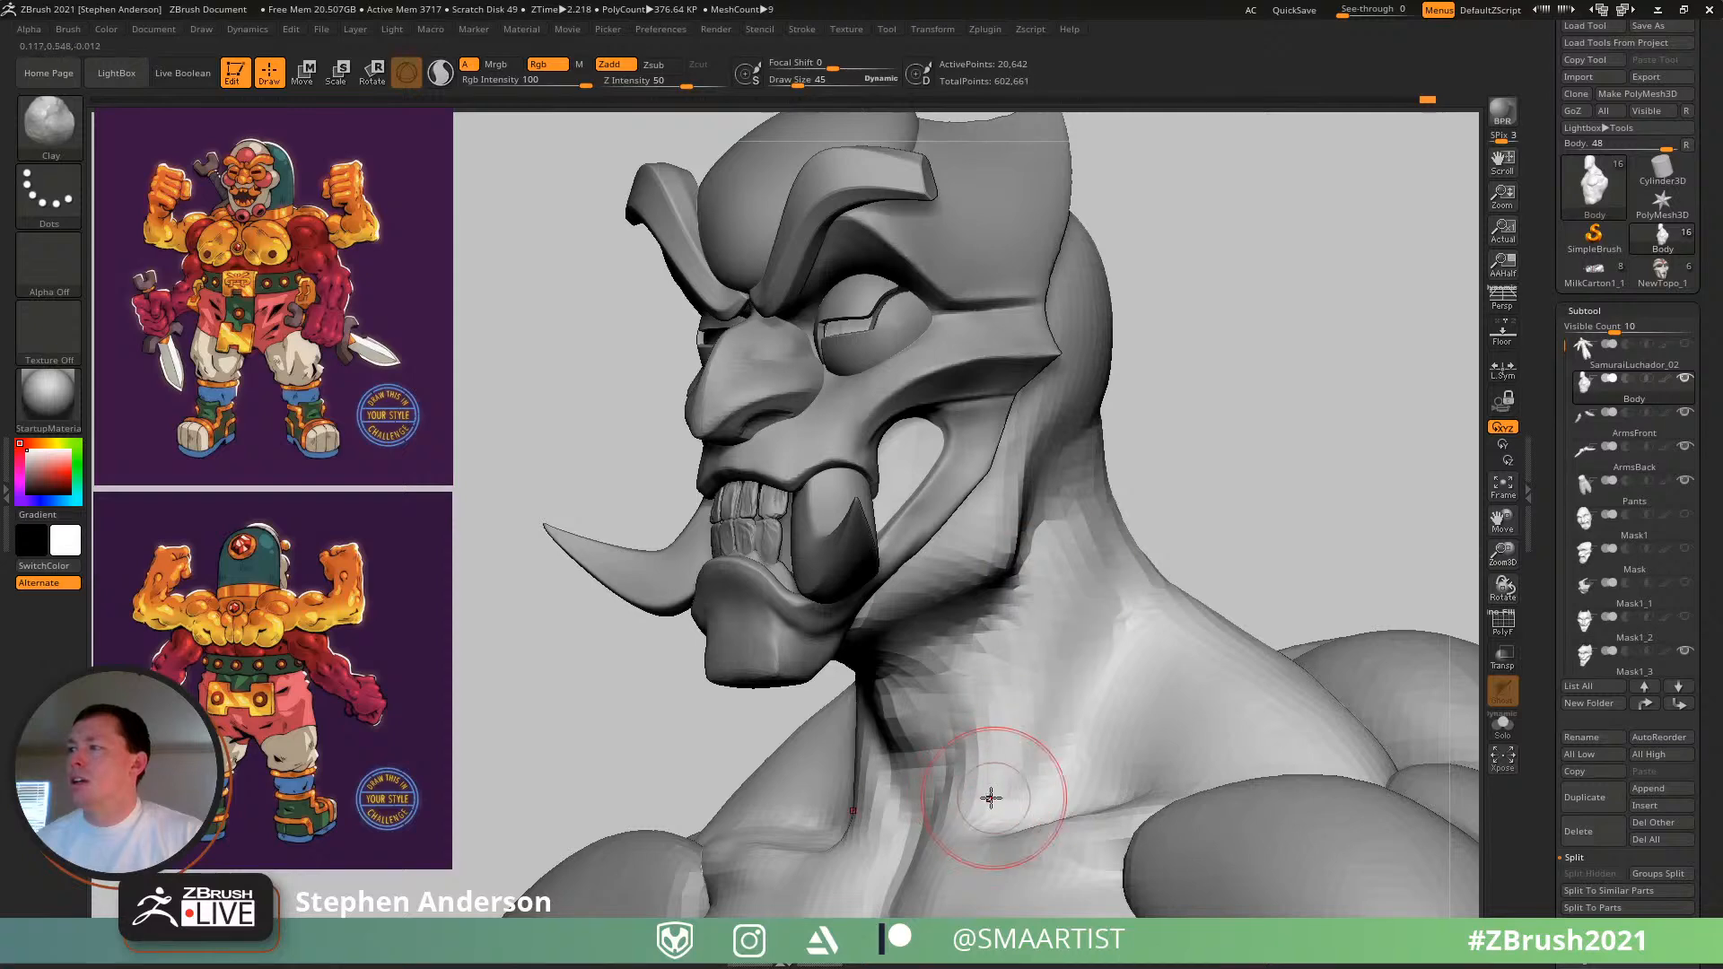
mouse_move(993, 780)
right_down()
mouse_move(1085, 596)
mouse_move(1013, 654)
mouse_move(1086, 584)
right_up()
drag(1132, 488, 1093, 453)
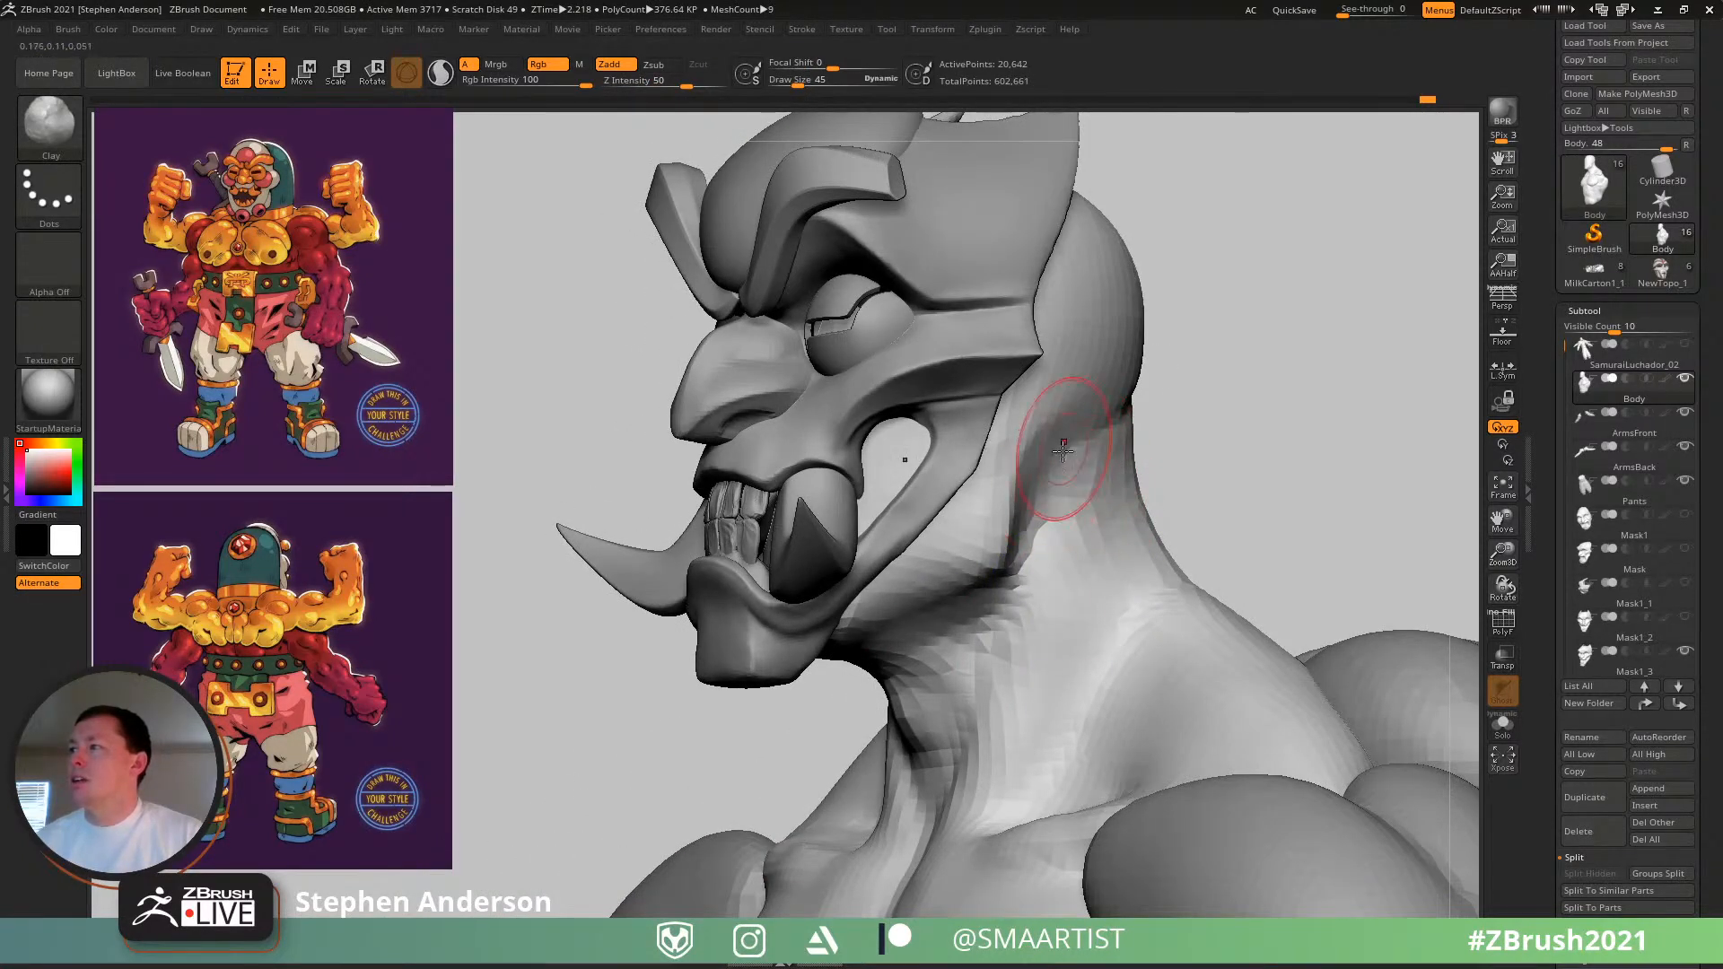
mouse_move(1054, 619)
mouse_down()
mouse_move(1045, 665)
mouse_move(1093, 454)
mouse_up()
shift+drag(1058, 620, 1077, 649)
mouse_move(1077, 650)
ctrl+right_down()
mouse_move(1068, 539)
mouse_move(916, 531)
mouse_move(1061, 534)
mouse_move(1146, 508)
mouse_move(1166, 615)
mouse_move(1037, 423)
mouse_move(931, 500)
mouse_move(988, 485)
mouse_move(936, 485)
ctrl+right_up()
- Switch to the ZModeler brush and review its available polygon actions
mouse_move(827, 574)
alt+right_down()
mouse_move(965, 512)
mouse_move(1020, 611)
alt+right_up()
mouse_move(952, 559)
right_down()
mouse_move(911, 552)
mouse_move(939, 481)
mouse_move(957, 529)
right_up()
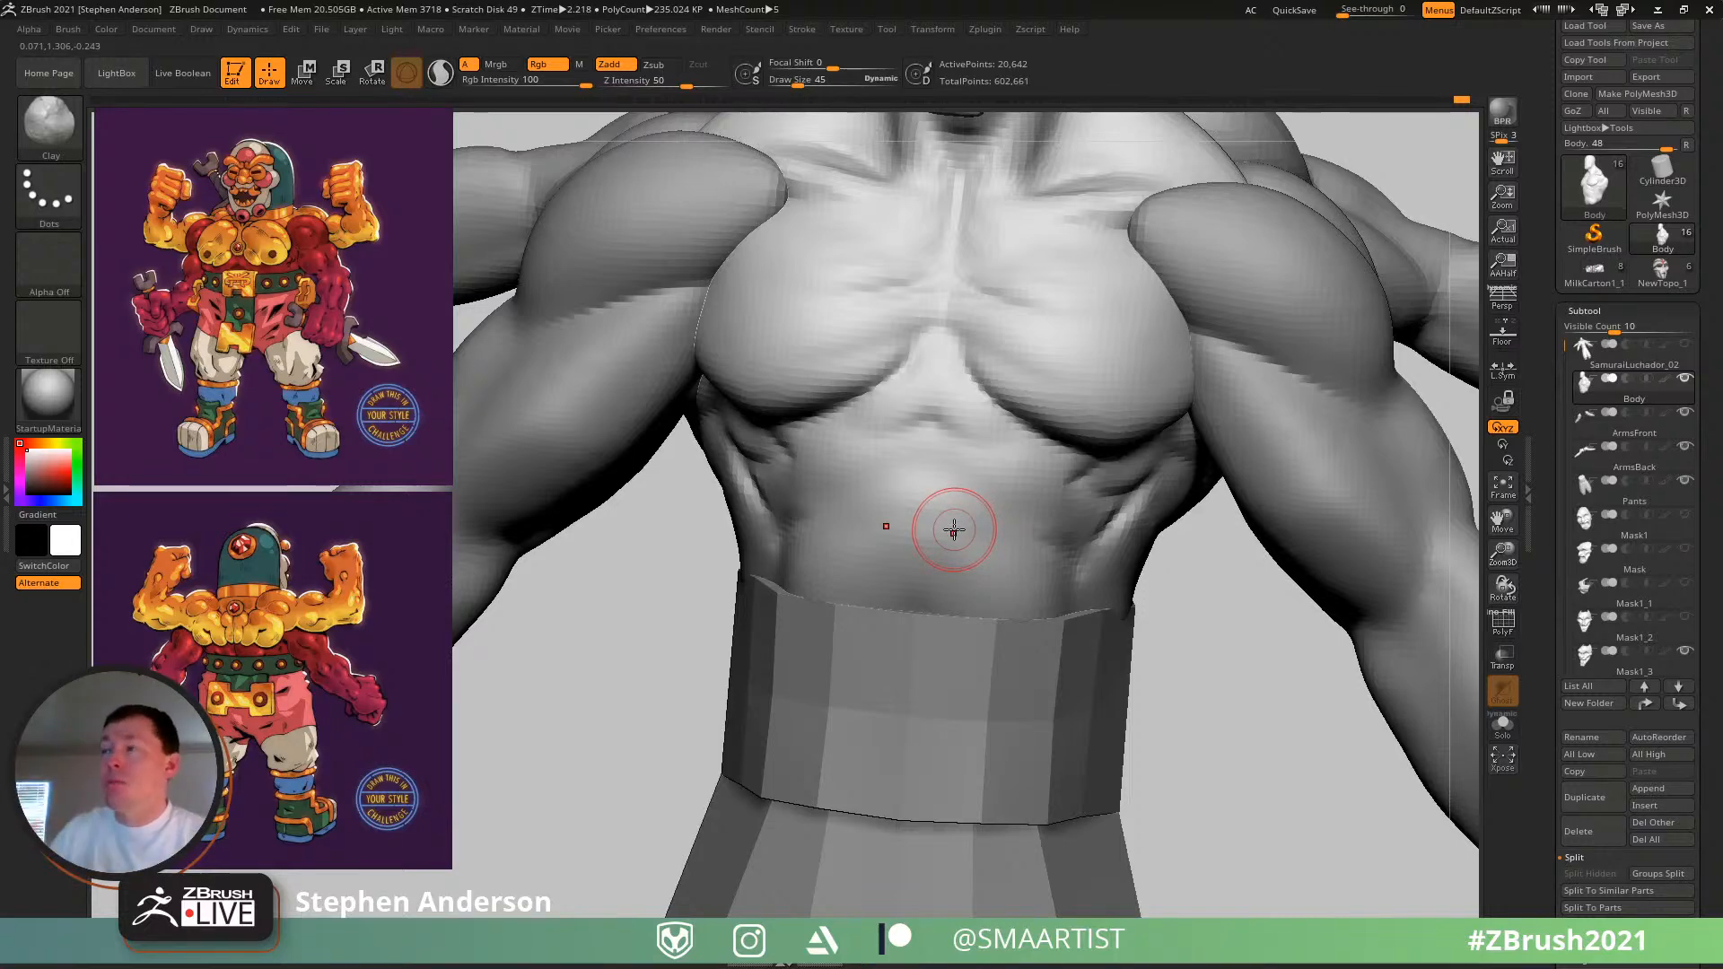
mouse_move(1072, 516)
right_down()
mouse_move(1023, 461)
mouse_move(947, 475)
mouse_move(959, 498)
mouse_move(1111, 488)
mouse_move(1008, 492)
right_up()
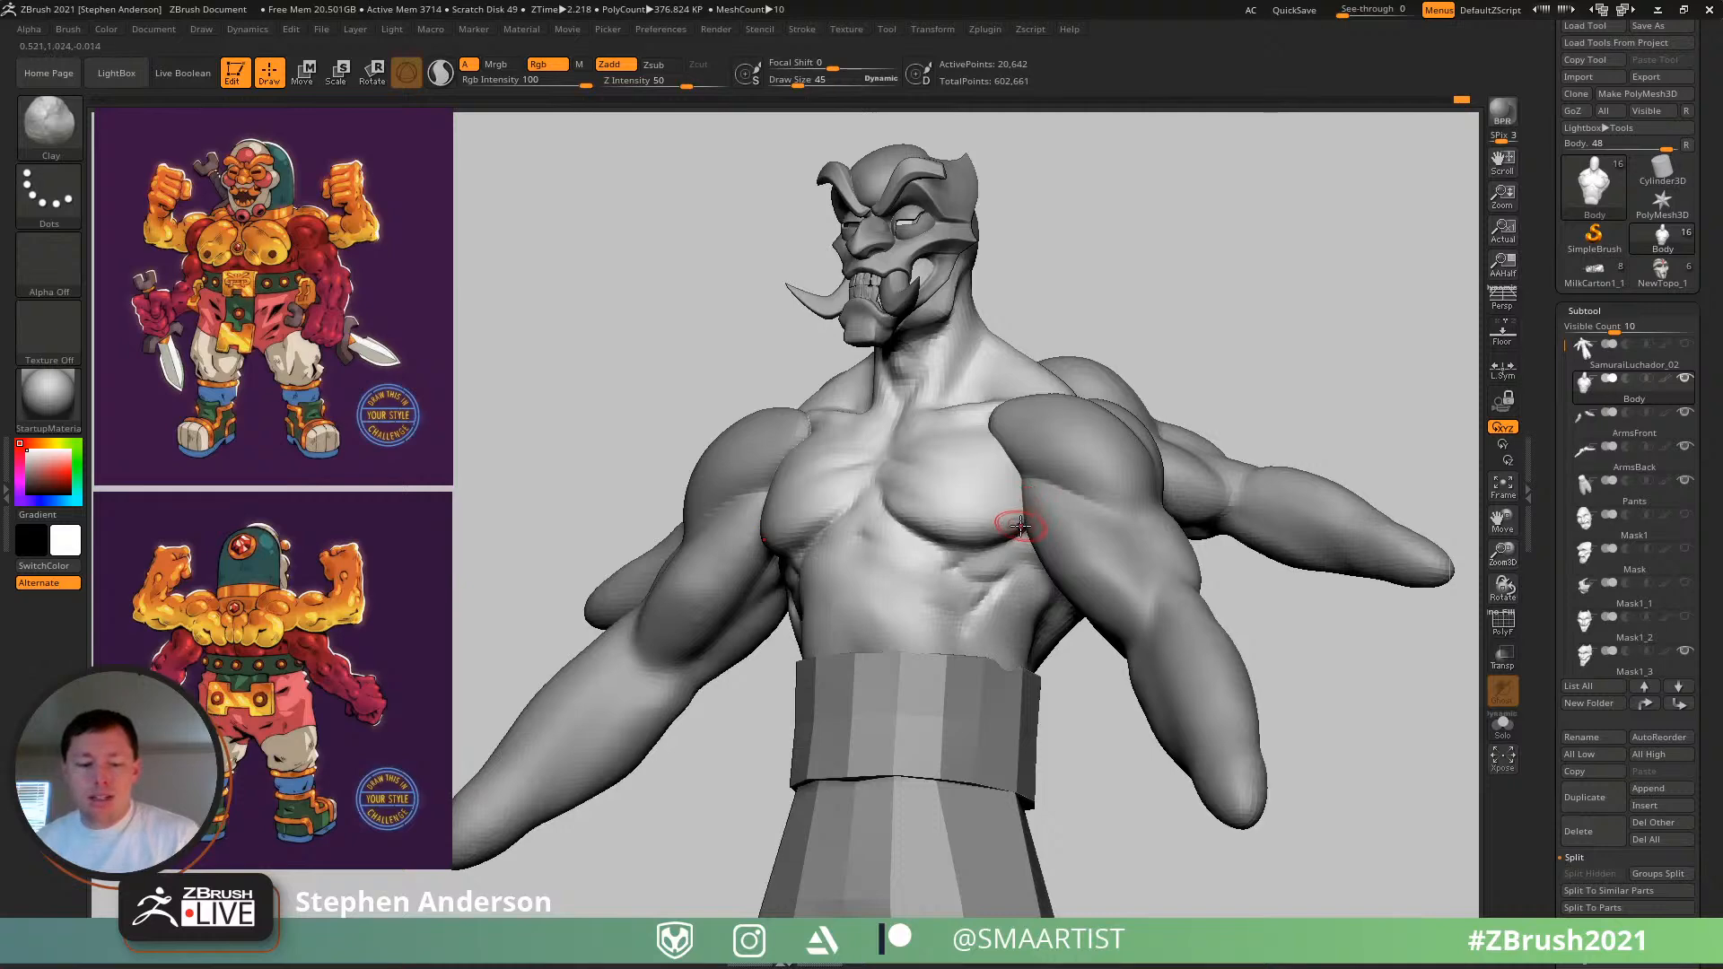
key(b)
key(z)
key(m)
key(space)
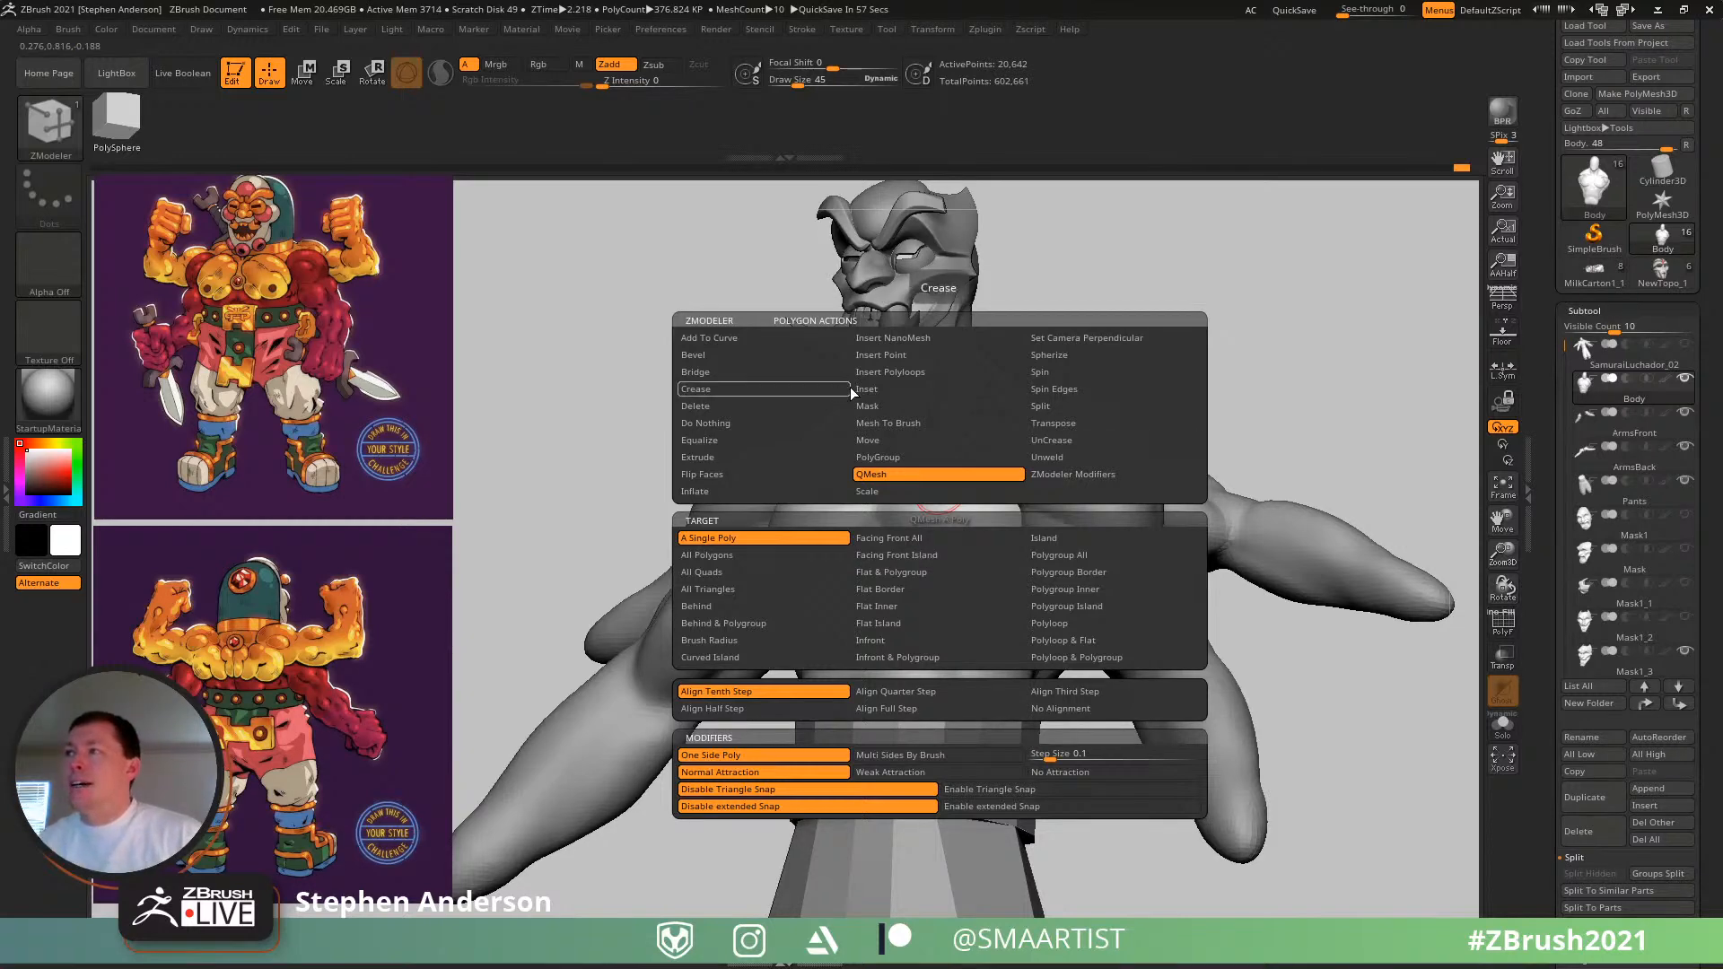
click(869, 443)
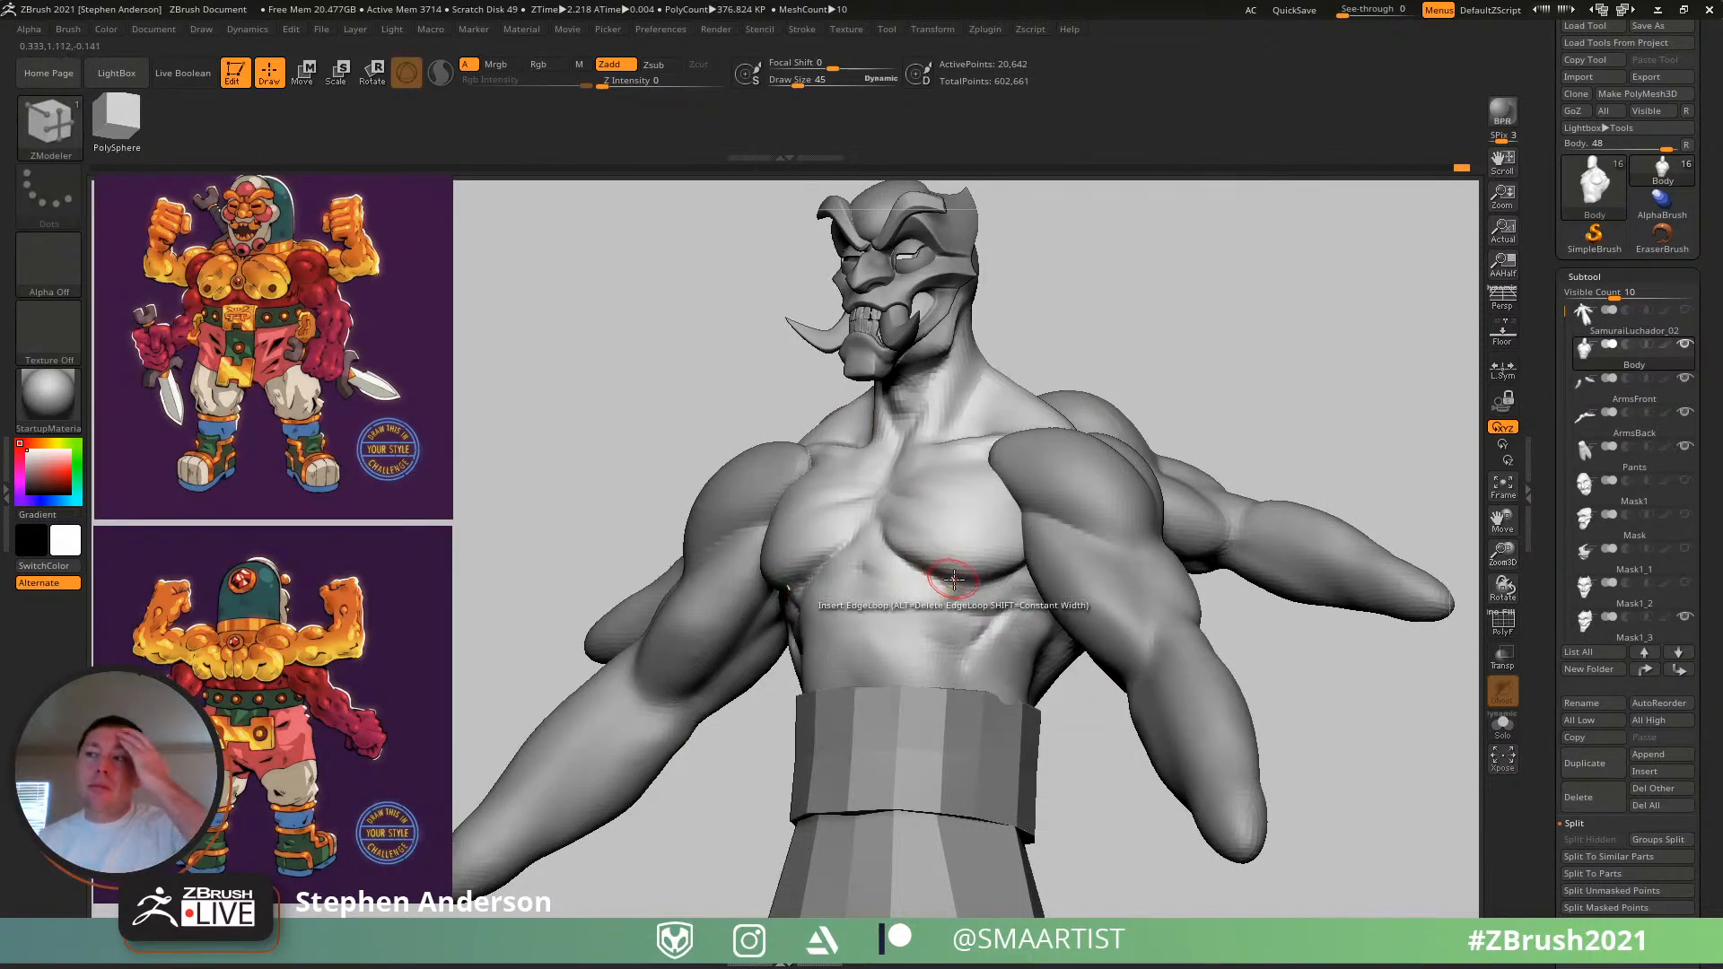
- Select the ArmsFront subtool and reshape the inner forearm below the elbow with the Move brush at size 169
alt+click(646, 754)
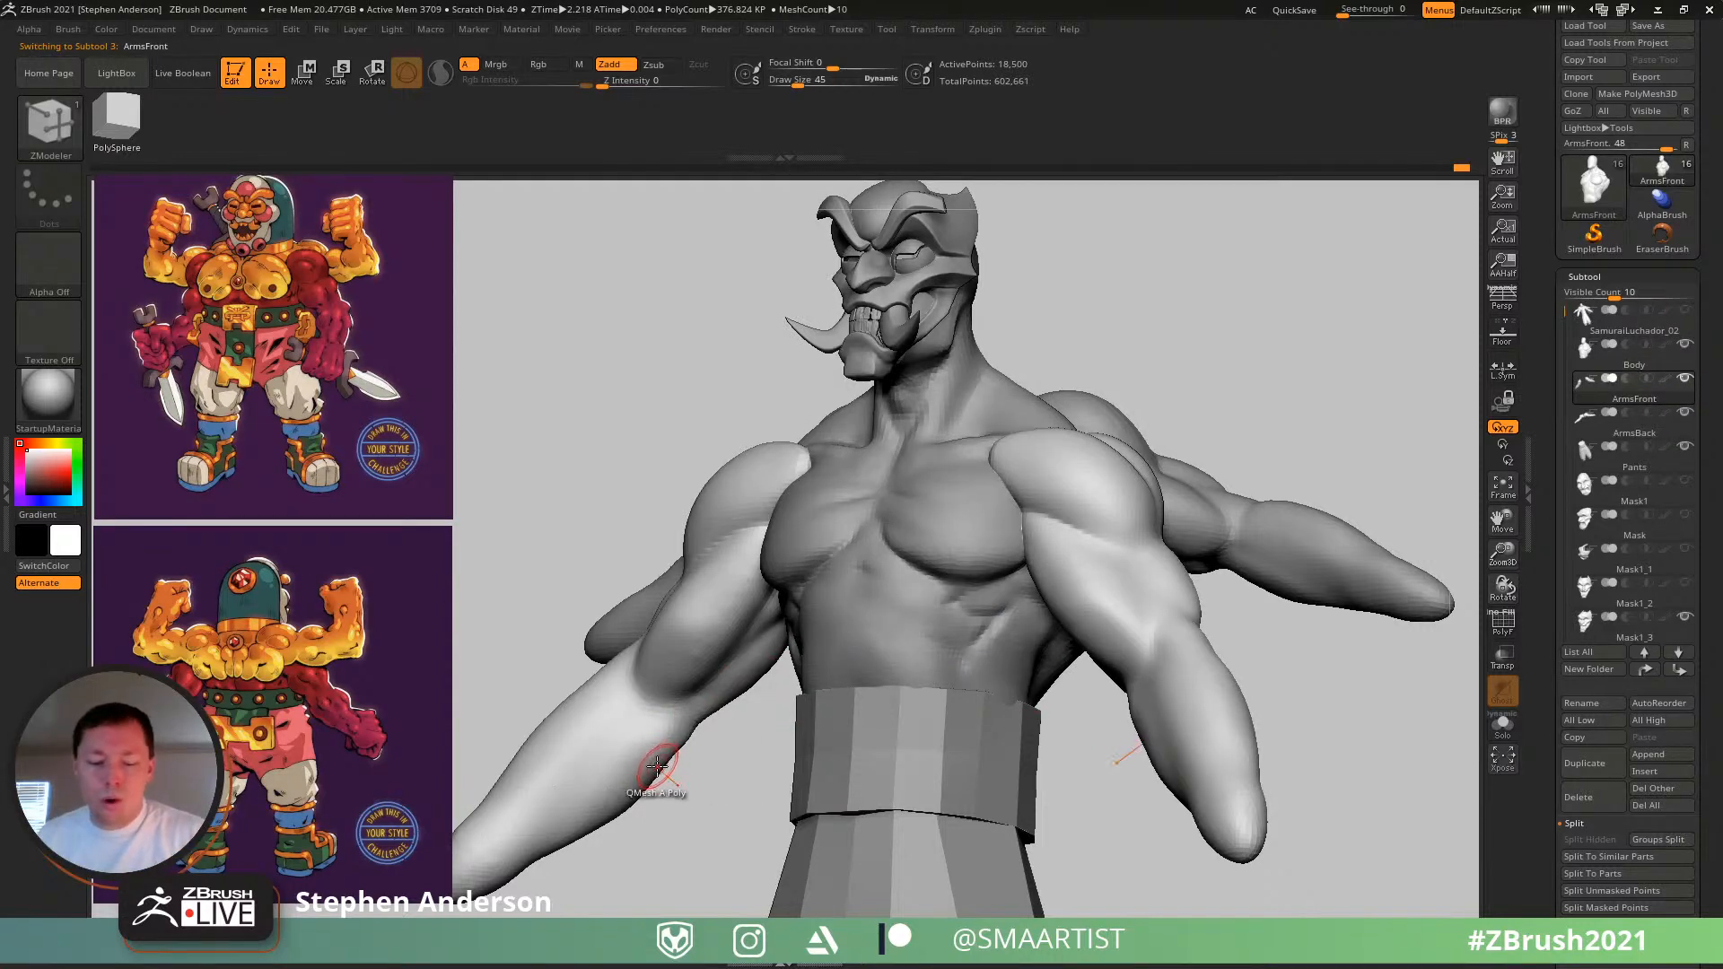
key(b)
key(m)
key(v)
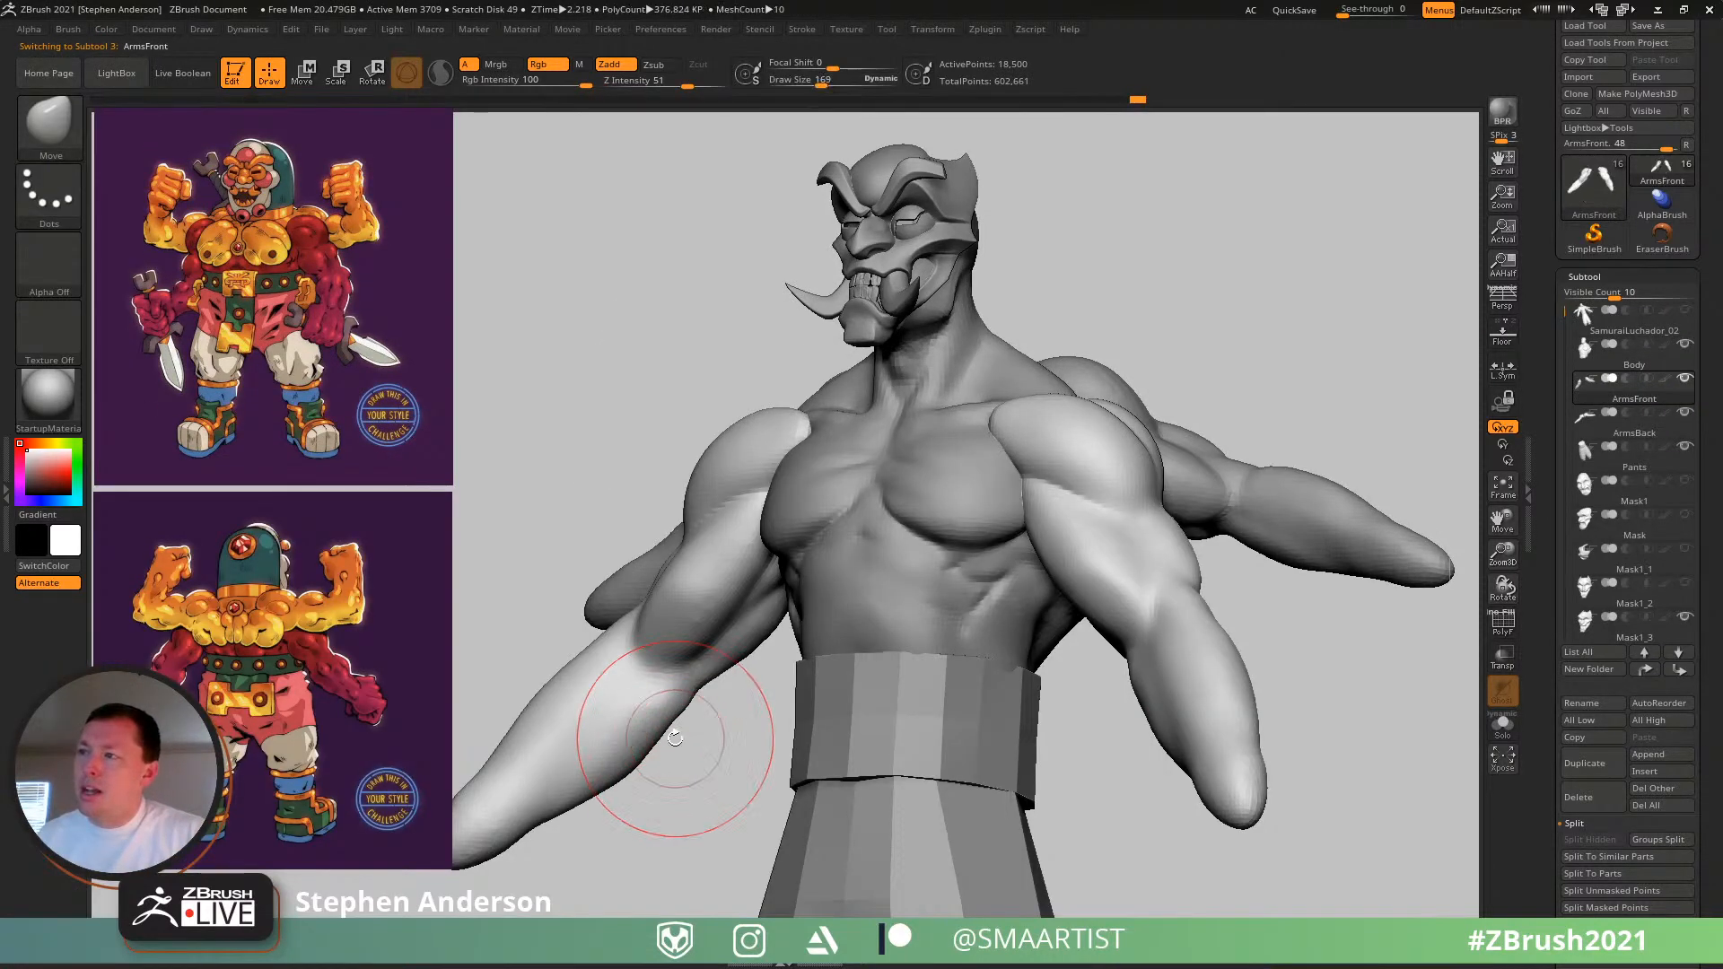
drag(686, 732, 628, 763)
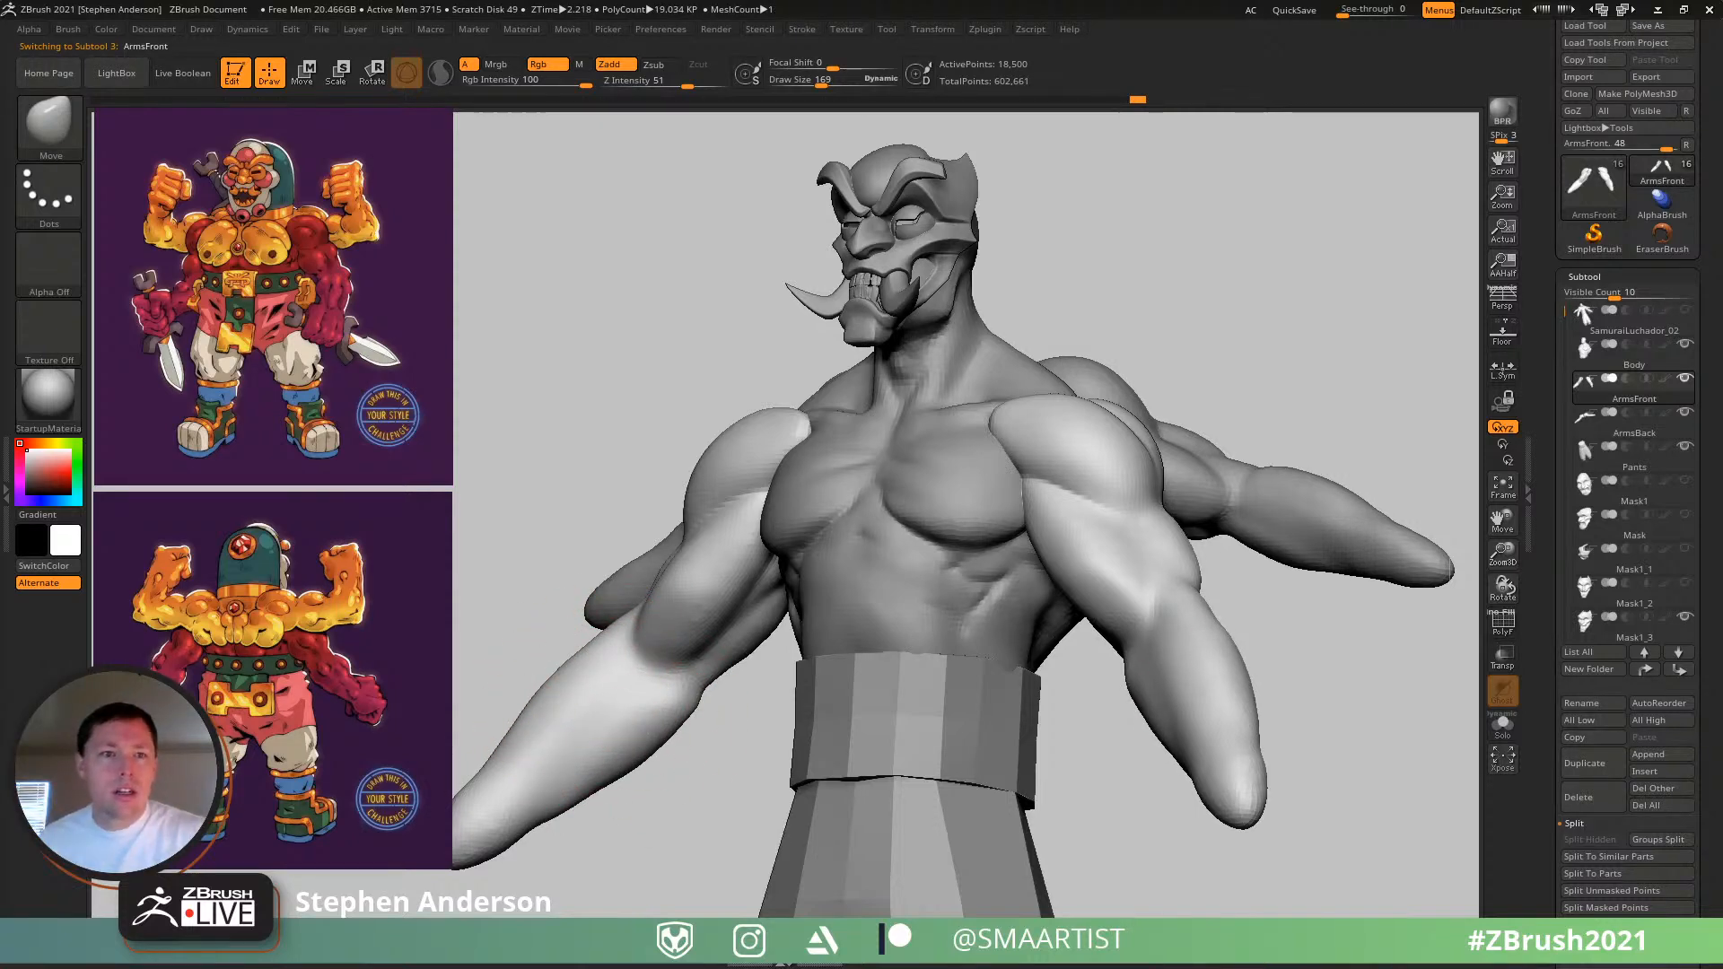
- Switch to Chrome, open ArtStation and go to the signed-in account's own profile page
drag(0, 260, 633, 2)
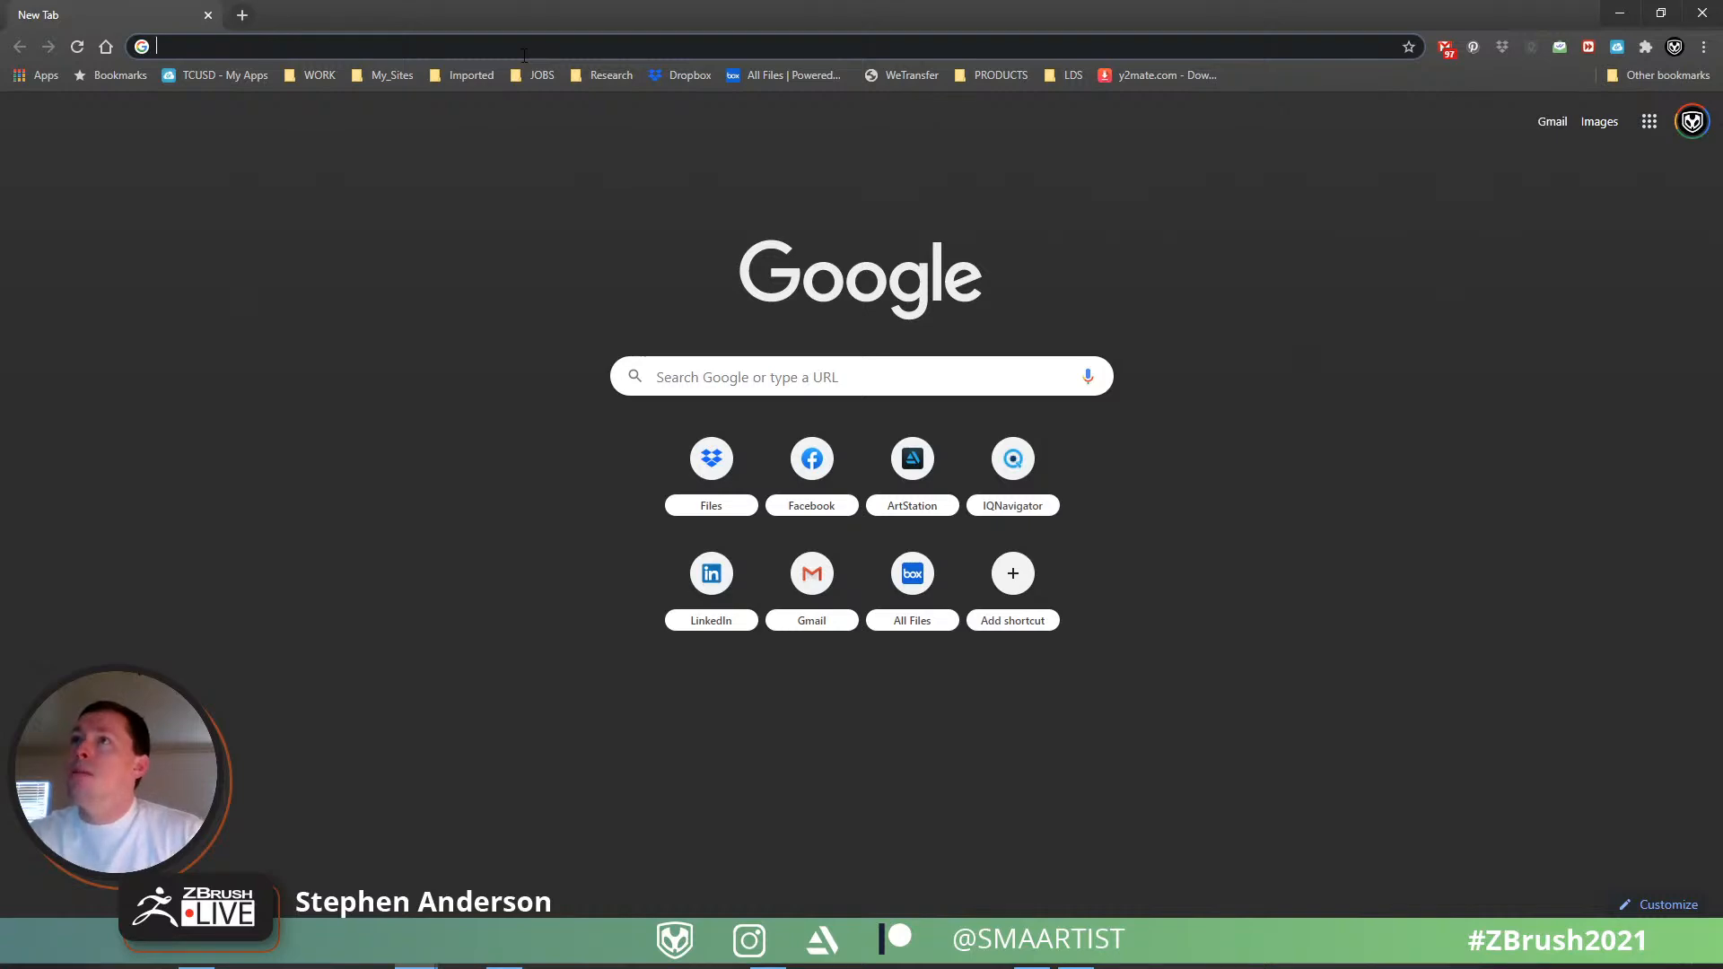
text(art)
key(Return)
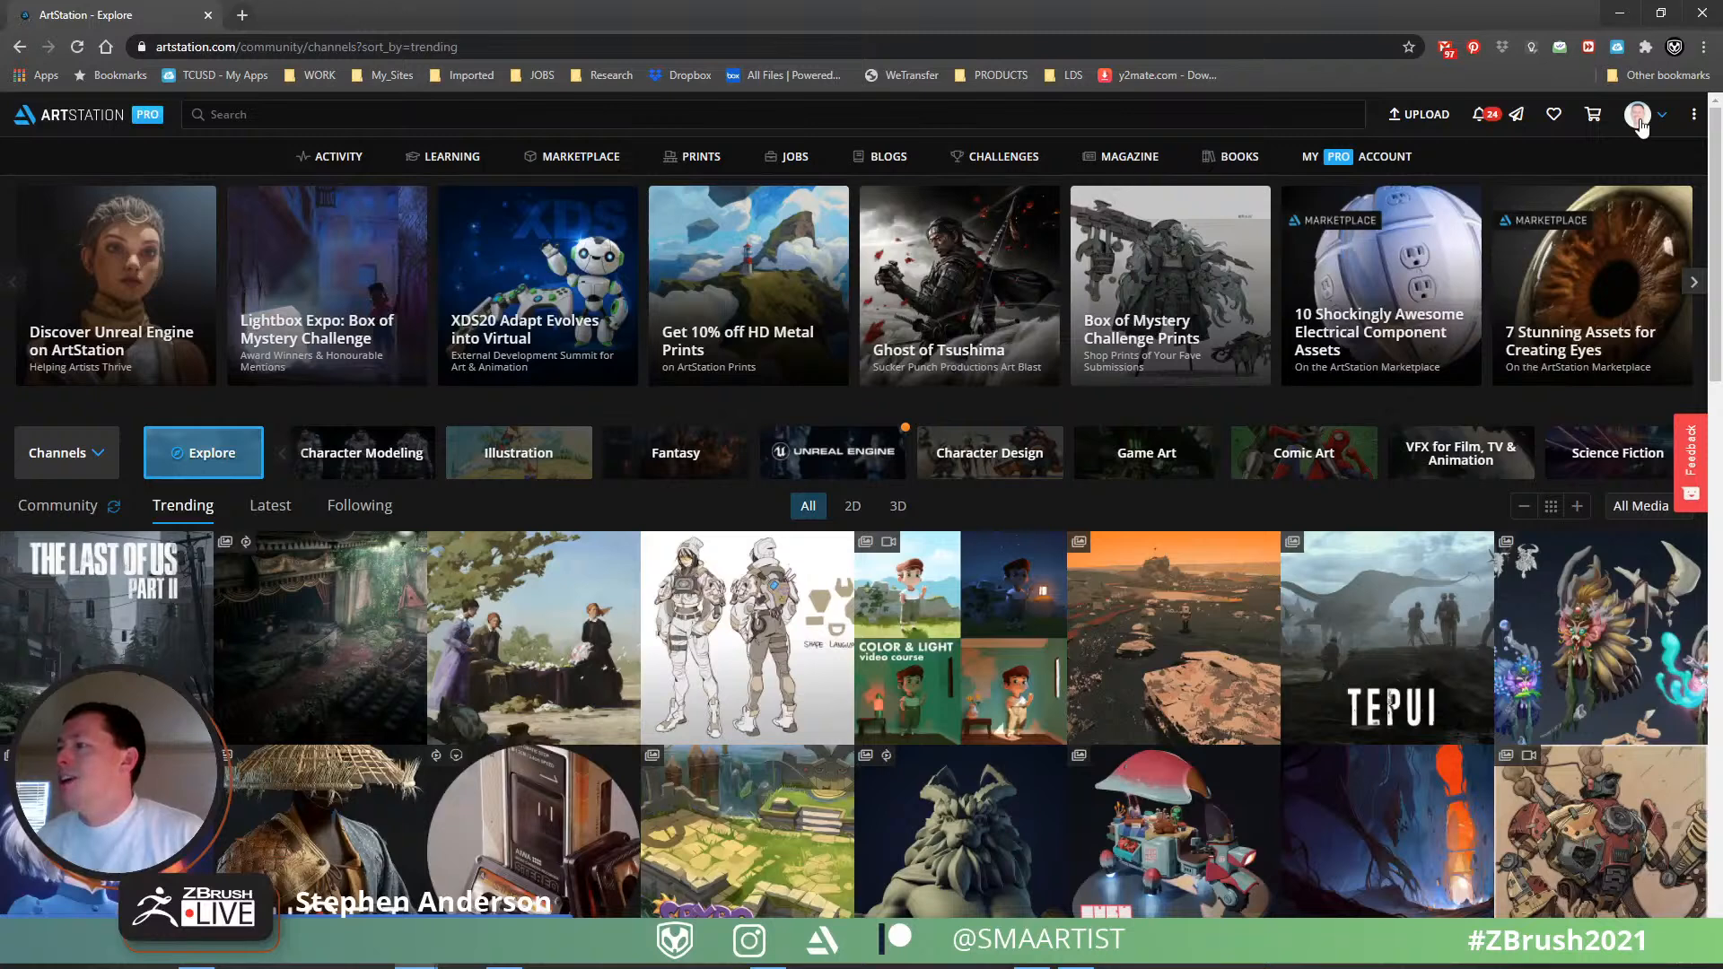
click(1639, 121)
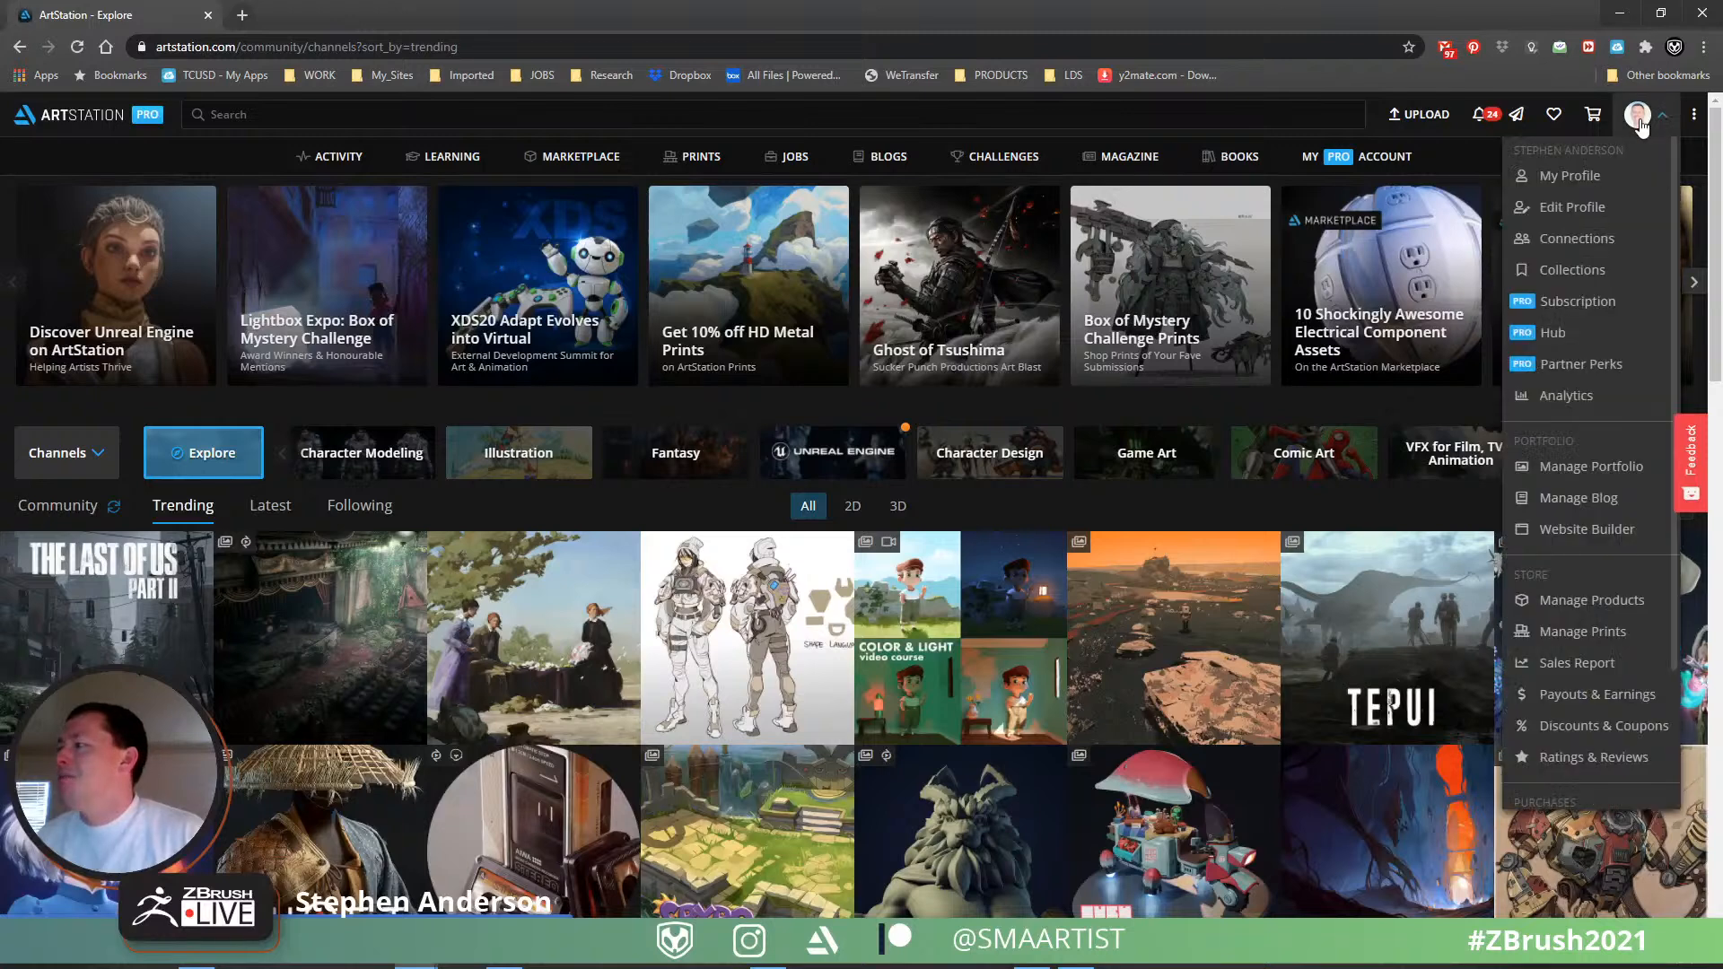
click(1599, 177)
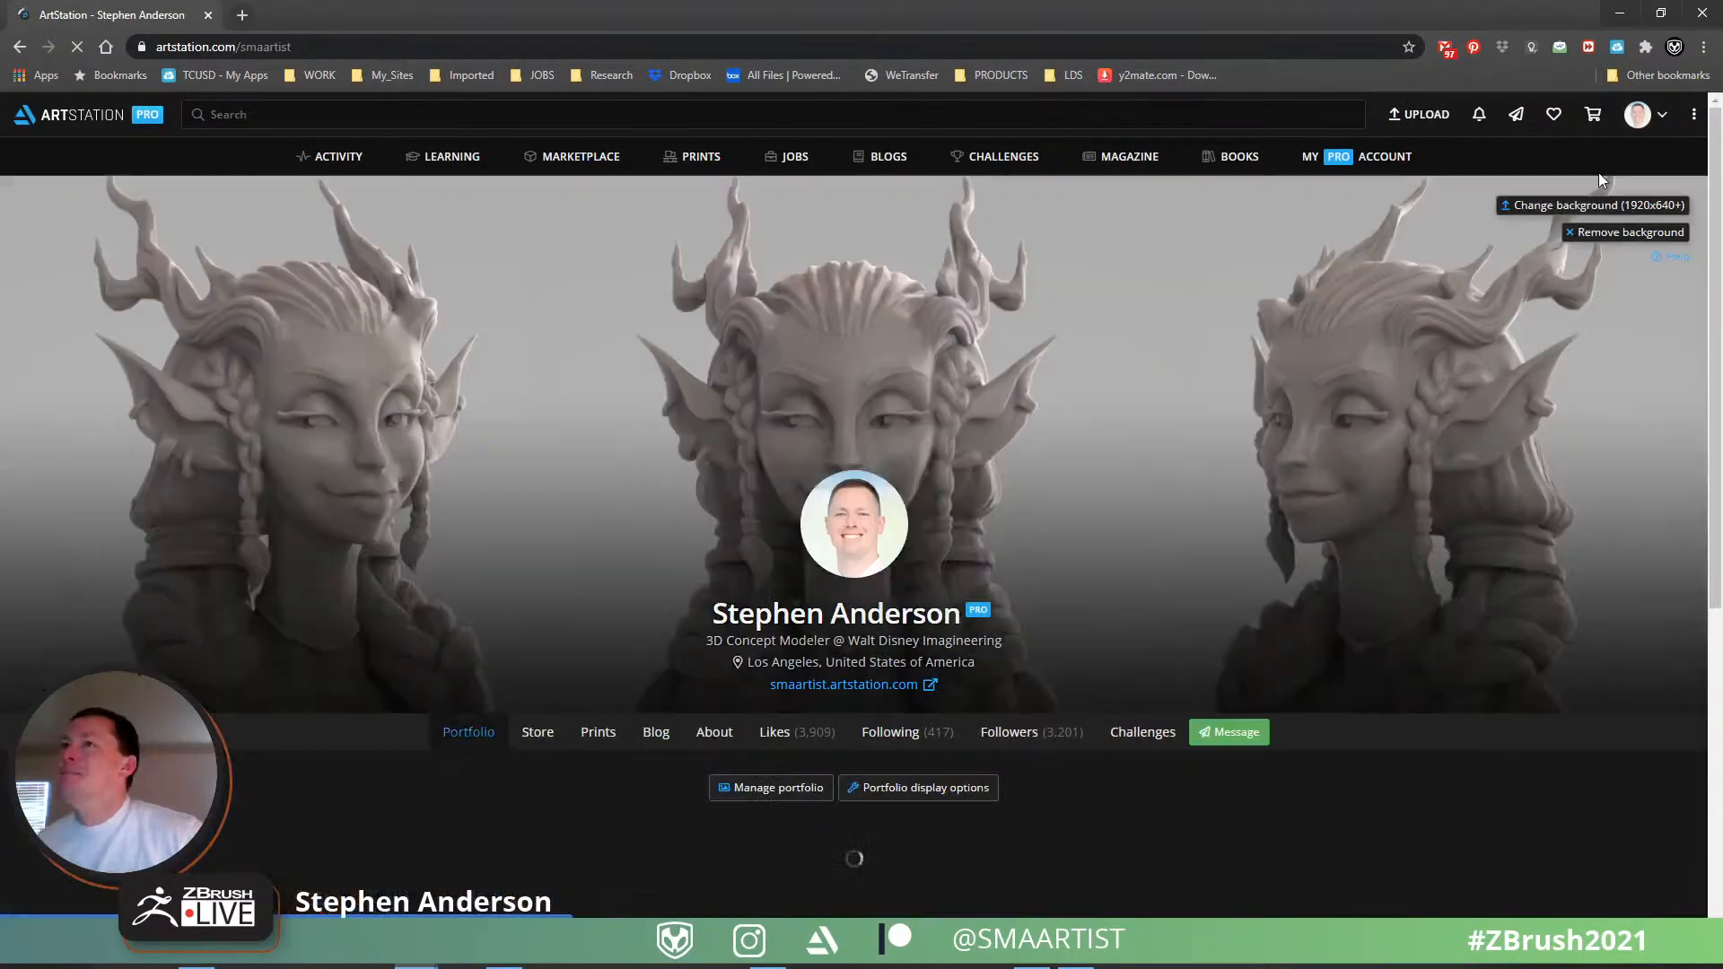
- Browse the profile's store, view the Hard Surface Techniques in ZBrush tutorial page and return to ZBrush
click(538, 740)
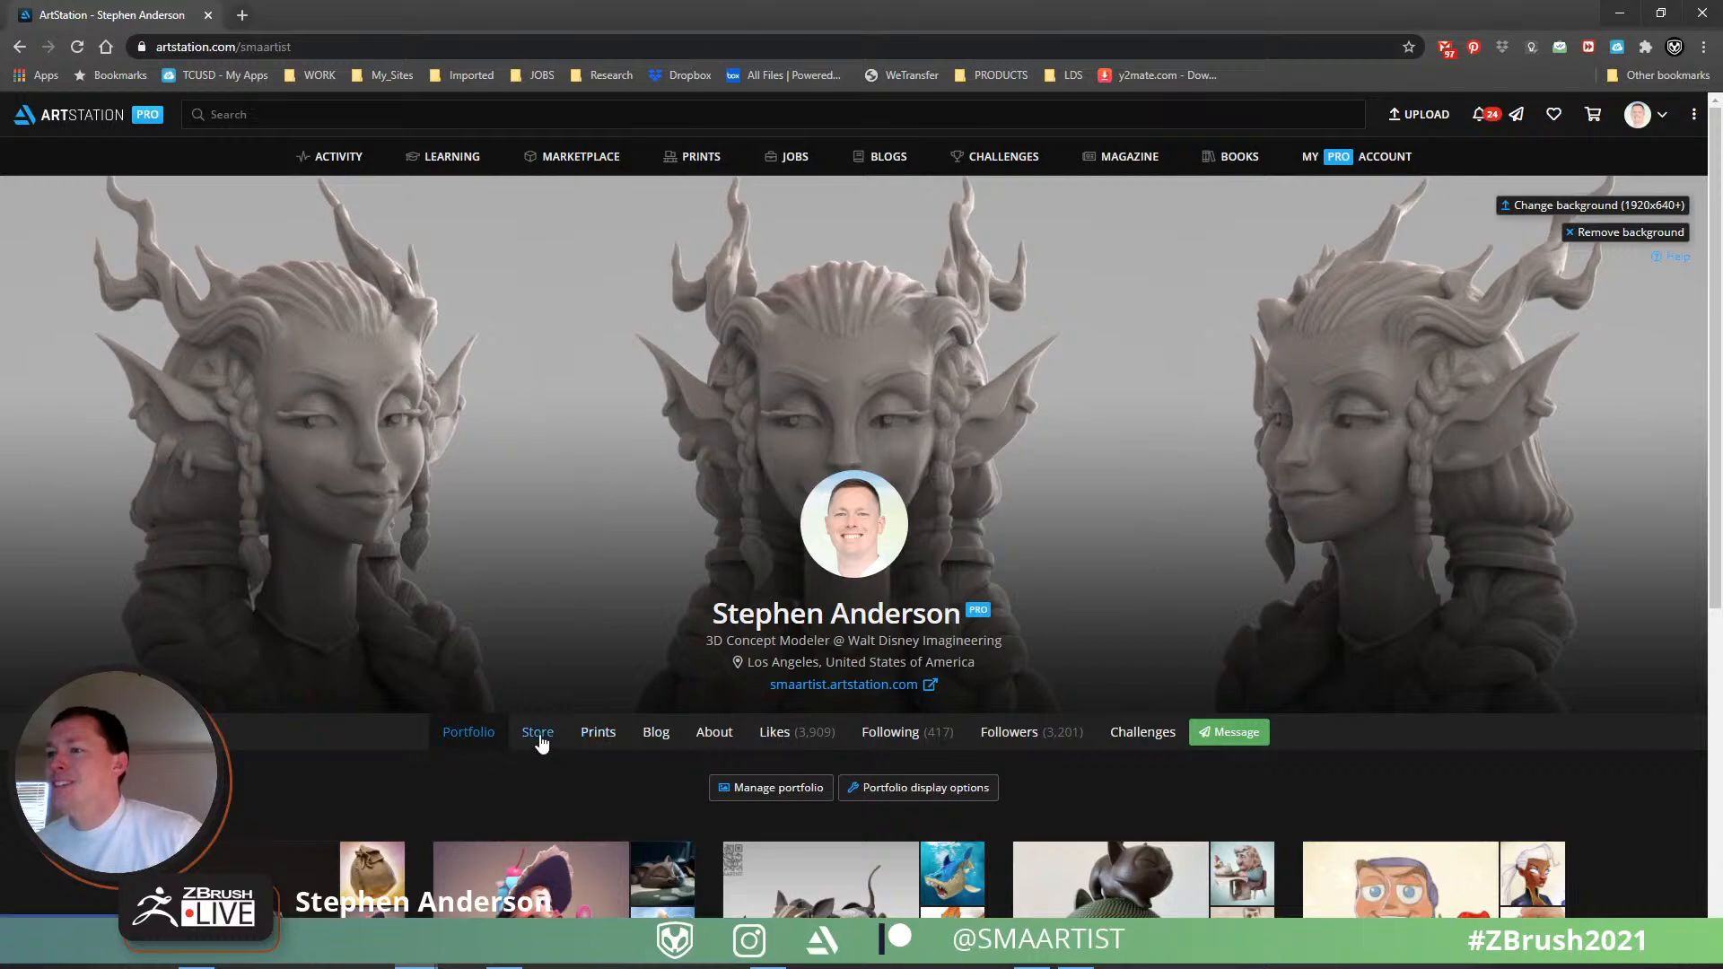
scroll(540, 616, down, 5)
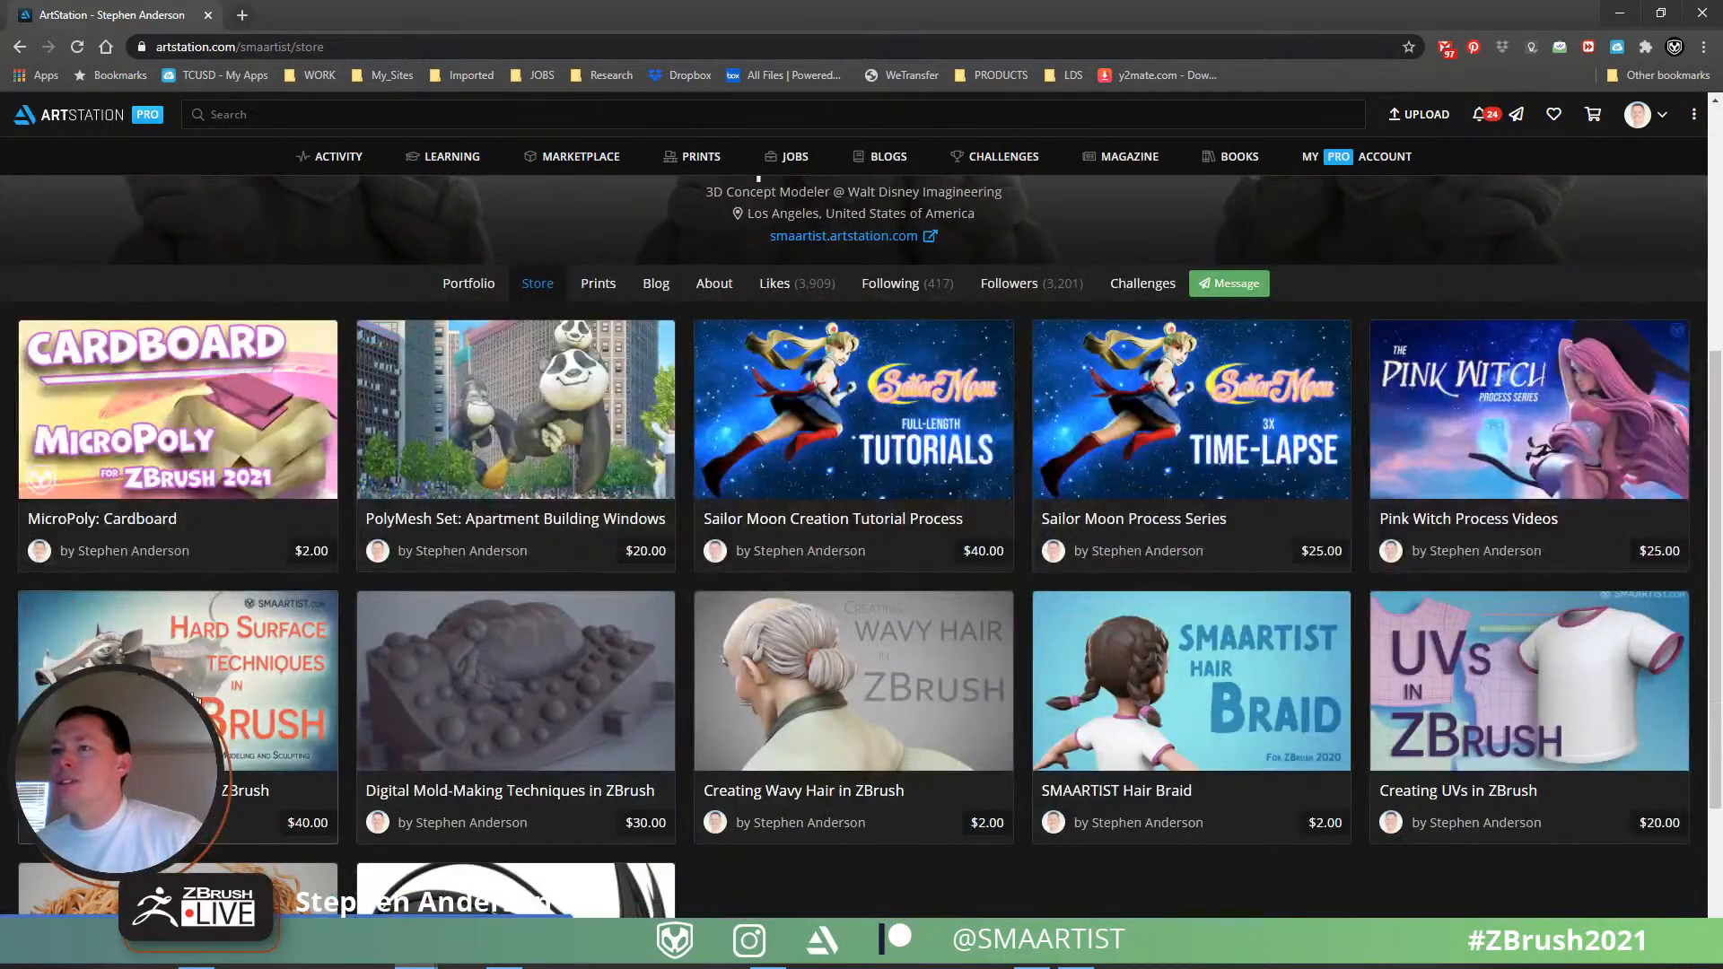
click(195, 698)
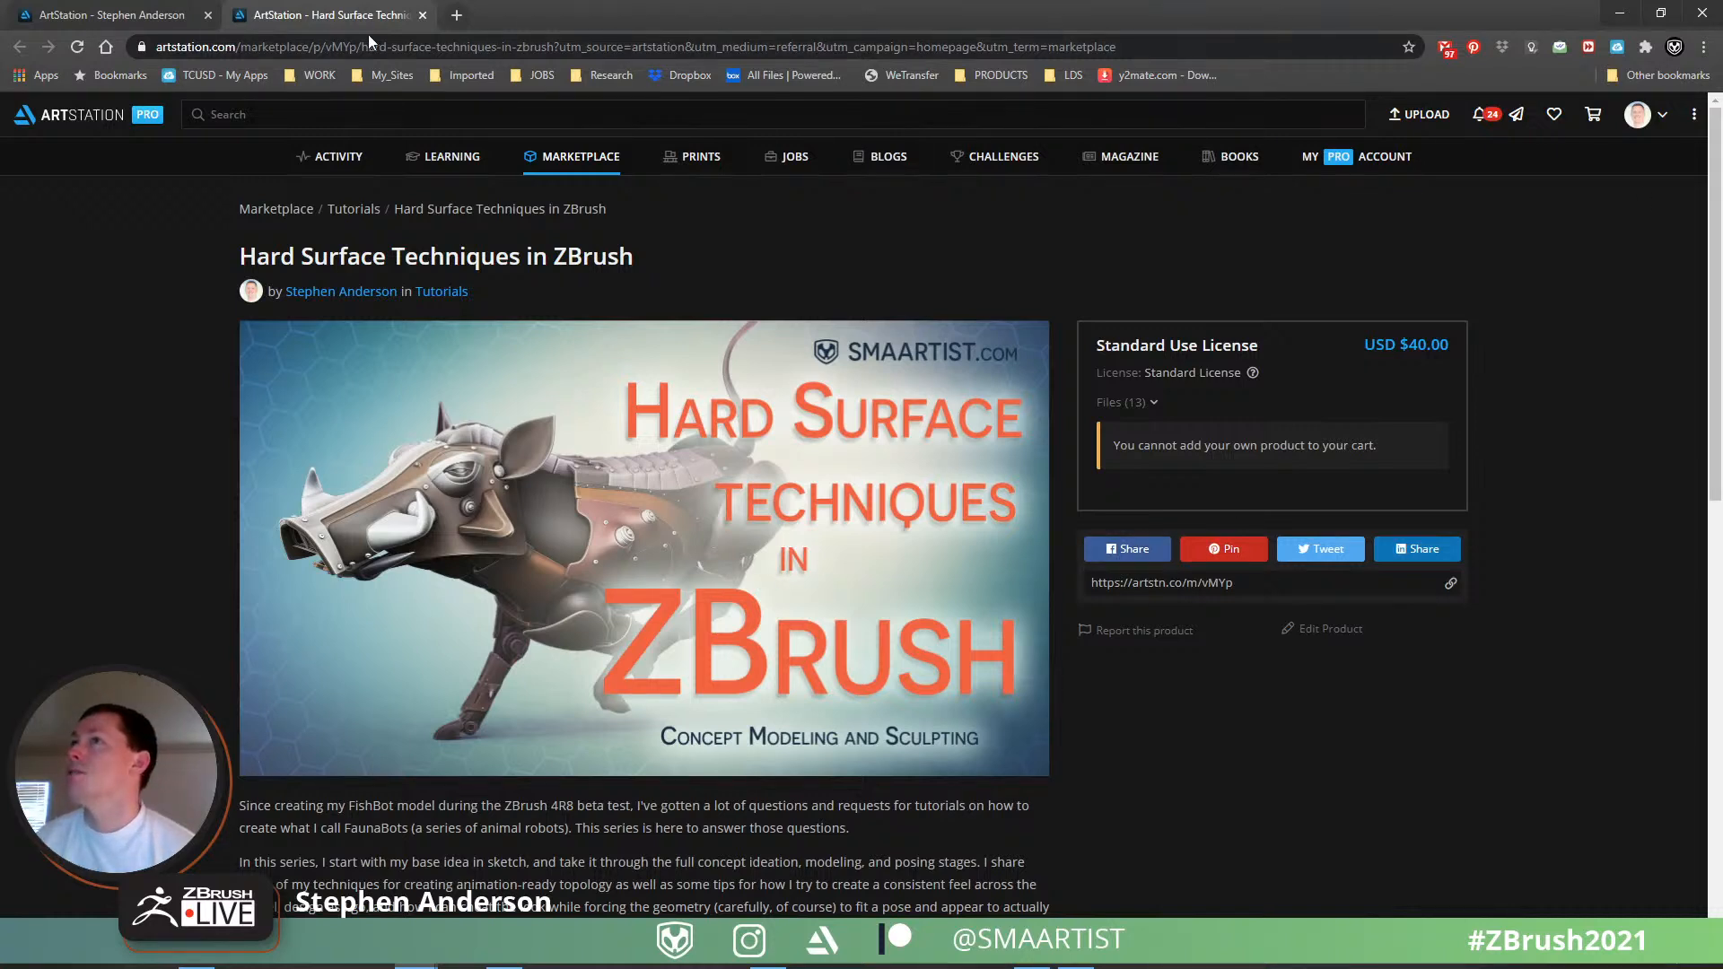
click(1618, 12)
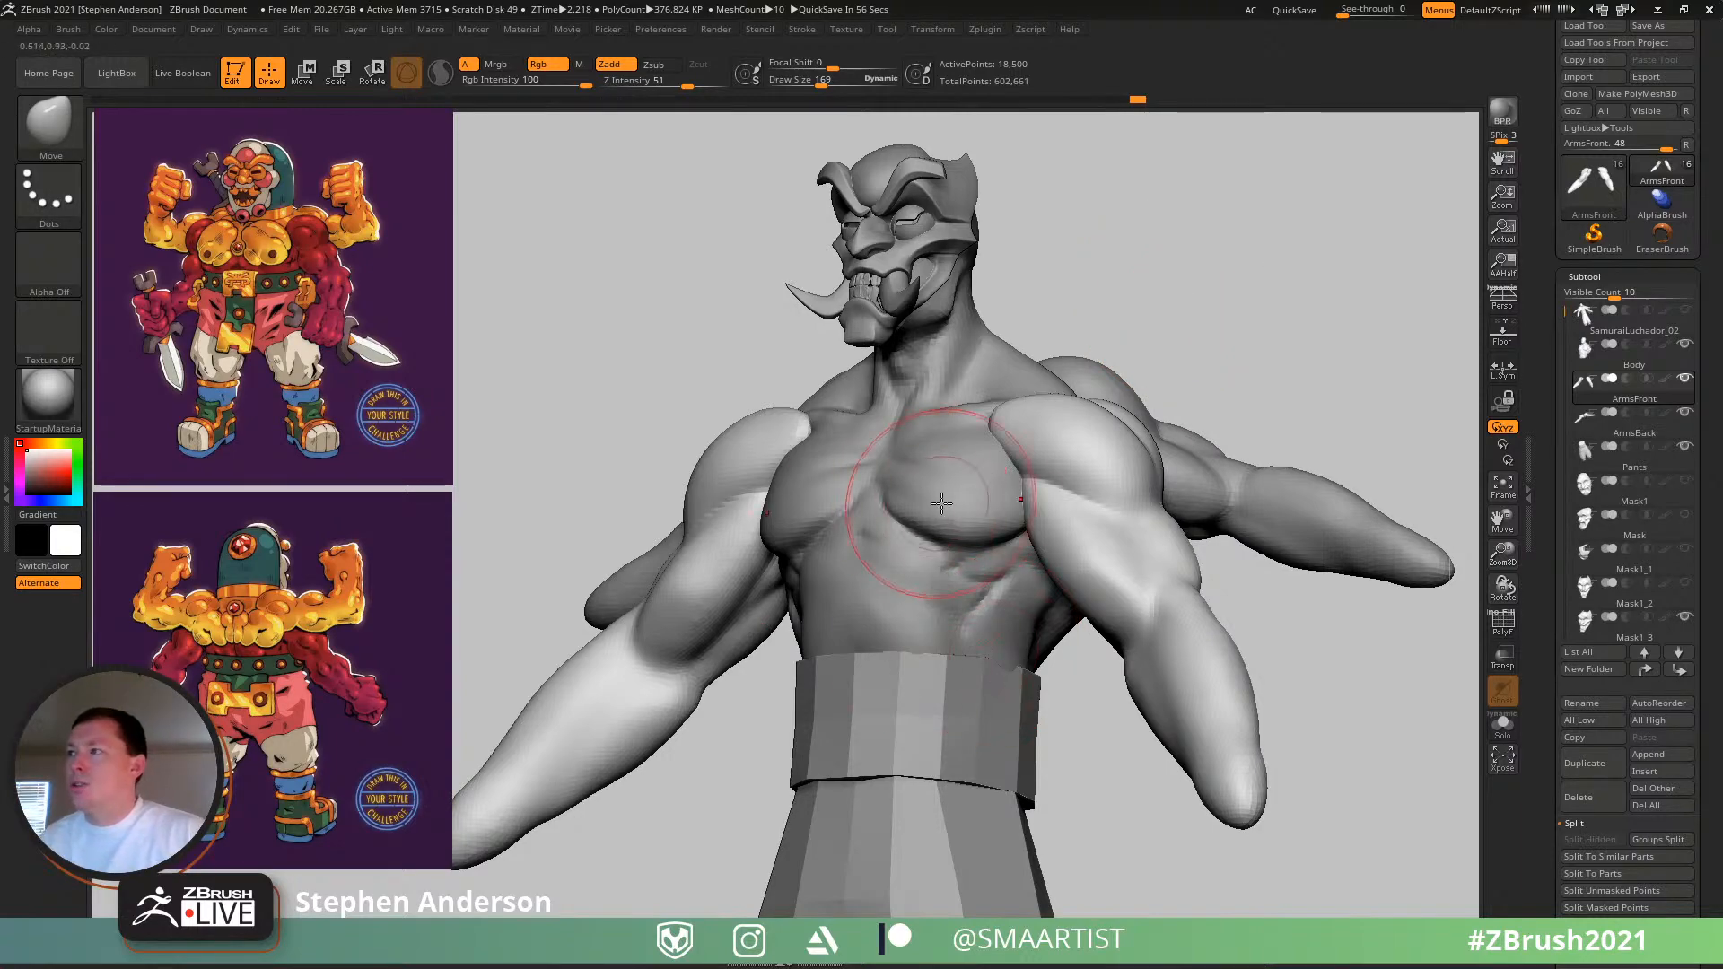
- Reshape the front arm's inner elbow and upper forearm with the Move brush, finishing at size 90
key(shift+f)
mouse_move(1101, 500)
ctrl+right_down()
mouse_move(1105, 603)
mouse_move(1189, 596)
ctrl+right_up()
key(s)
drag(1186, 595, 1158, 596)
mouse_move(1280, 650)
ctrl+right_down()
mouse_move(1077, 745)
mouse_move(969, 655)
mouse_move(990, 612)
mouse_move(1012, 642)
ctrl+right_up()
key(shift+f)
key(bracketright)
key(bracketright)
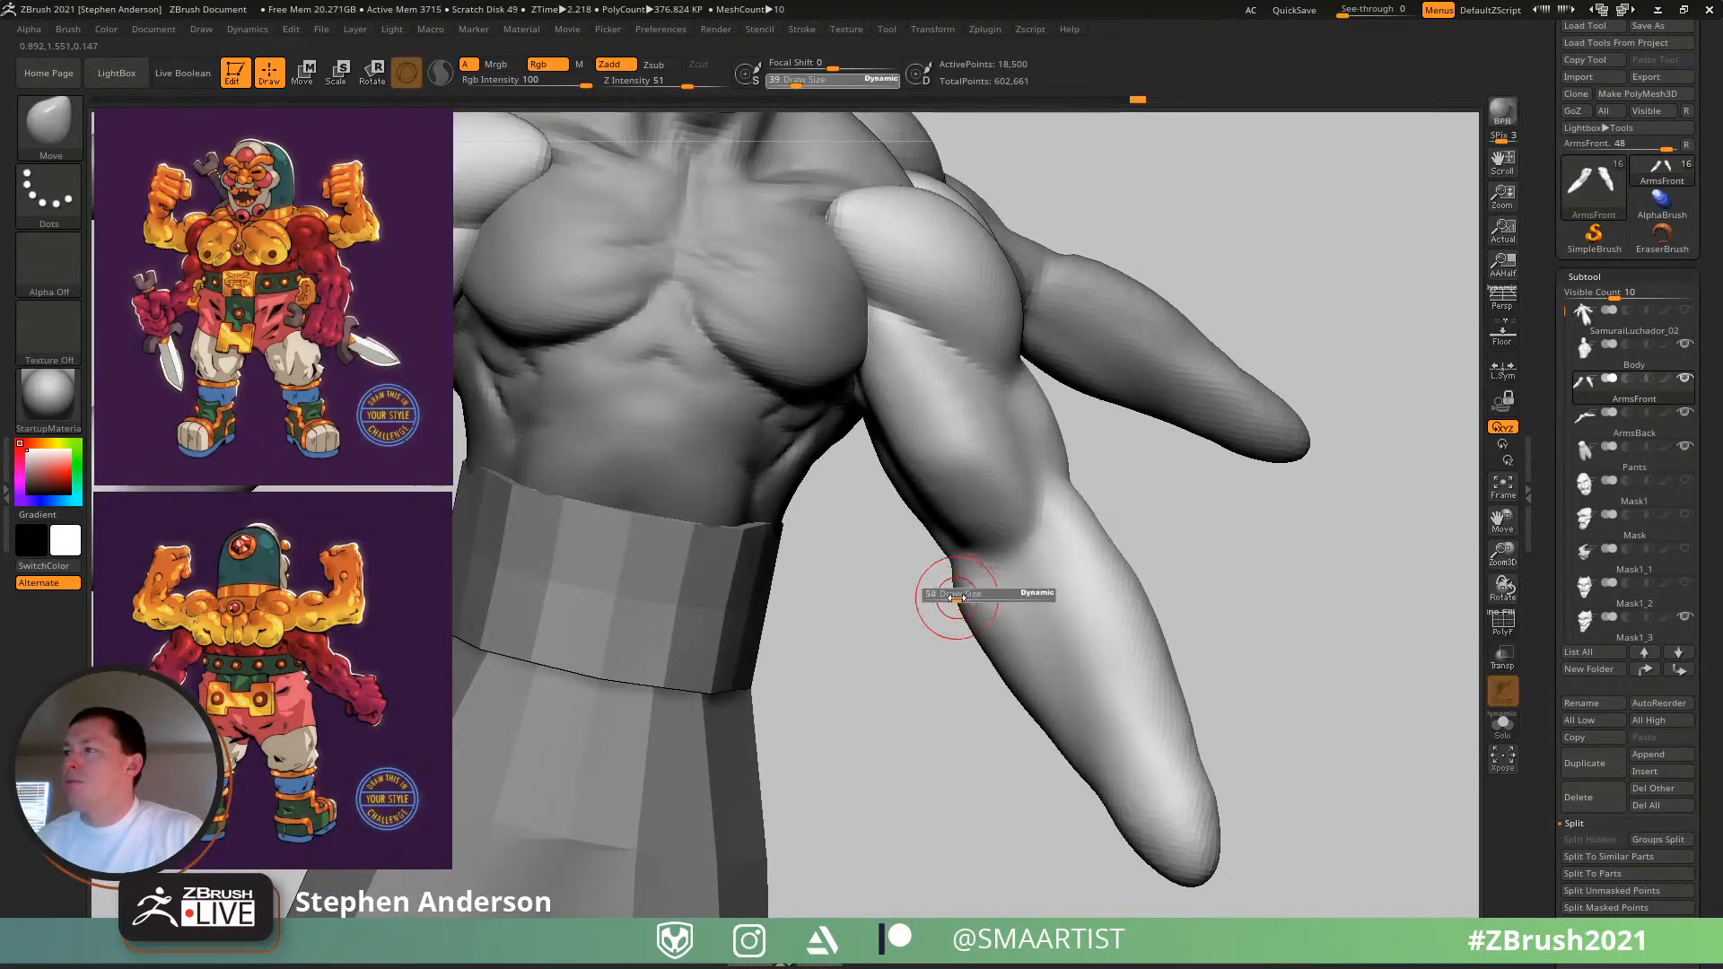
key(s)
drag(1019, 673, 1022, 678)
drag(1022, 689, 1039, 700)
mouse_move(1070, 699)
ctrl+right_down()
mouse_move(1093, 604)
mouse_move(1141, 706)
ctrl+right_up()
mouse_move(1074, 567)
mouse_down()
mouse_move(1077, 548)
mouse_move(1071, 566)
mouse_up()
key(s)
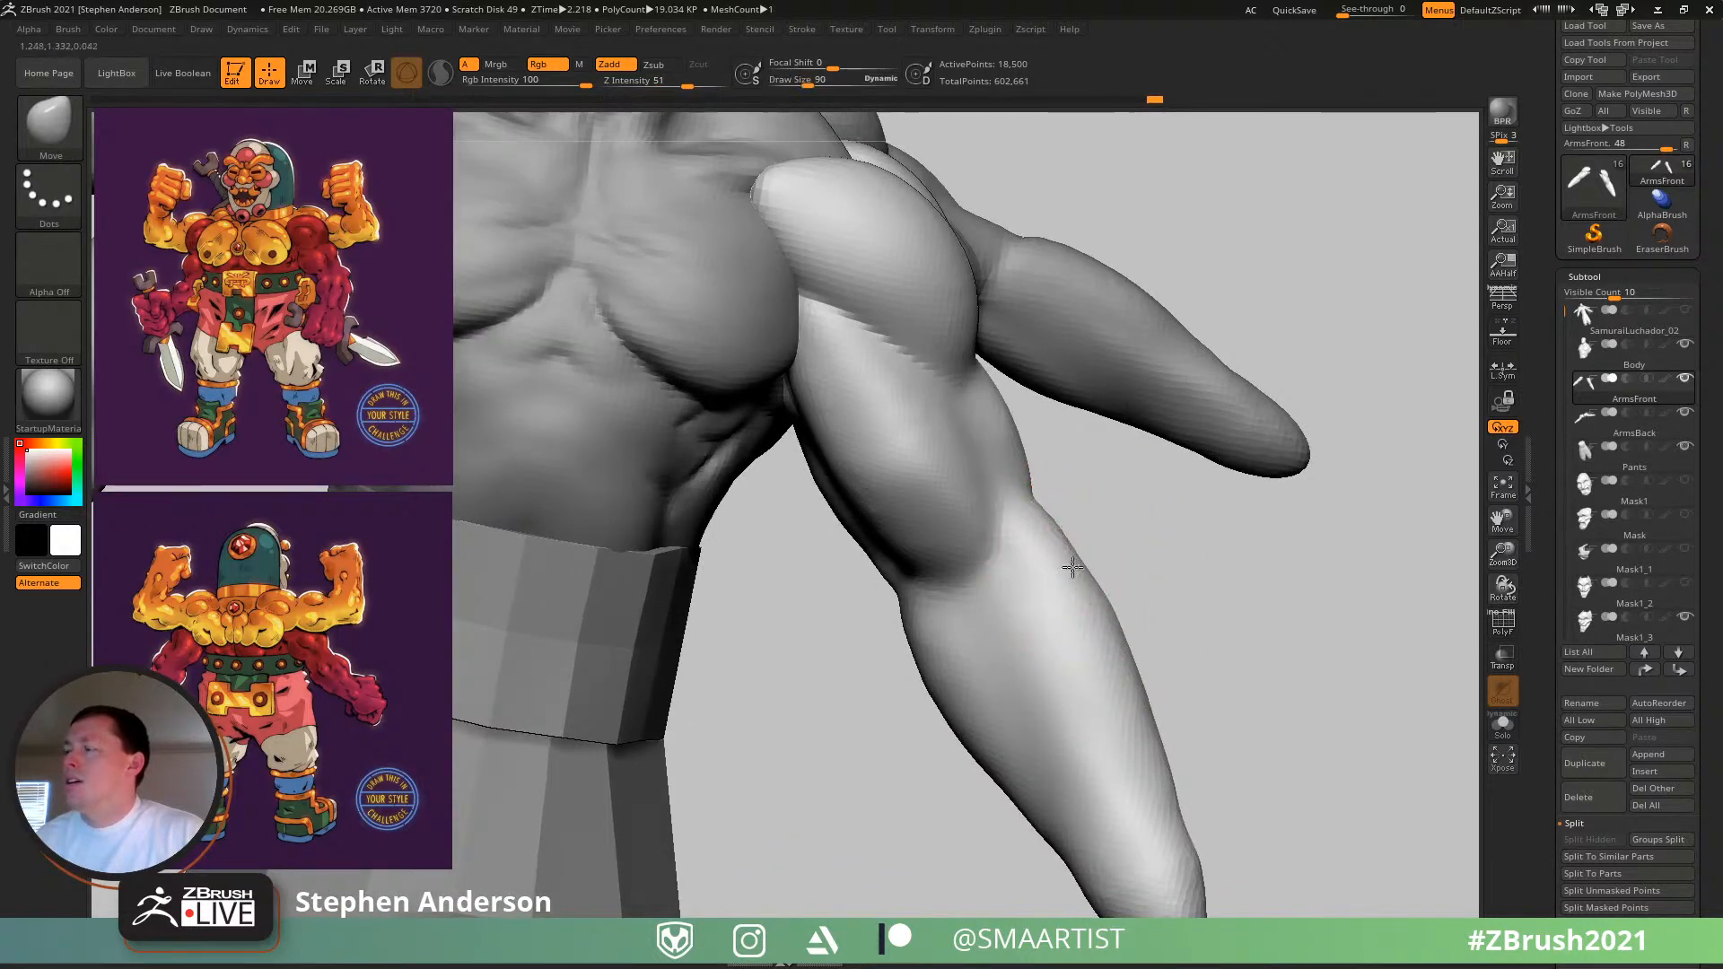
- Build up the outer forearm muscle just below the elbow with the Clay brush at size 65
right_drag(1069, 569, 974, 575)
key(b)
key(c)
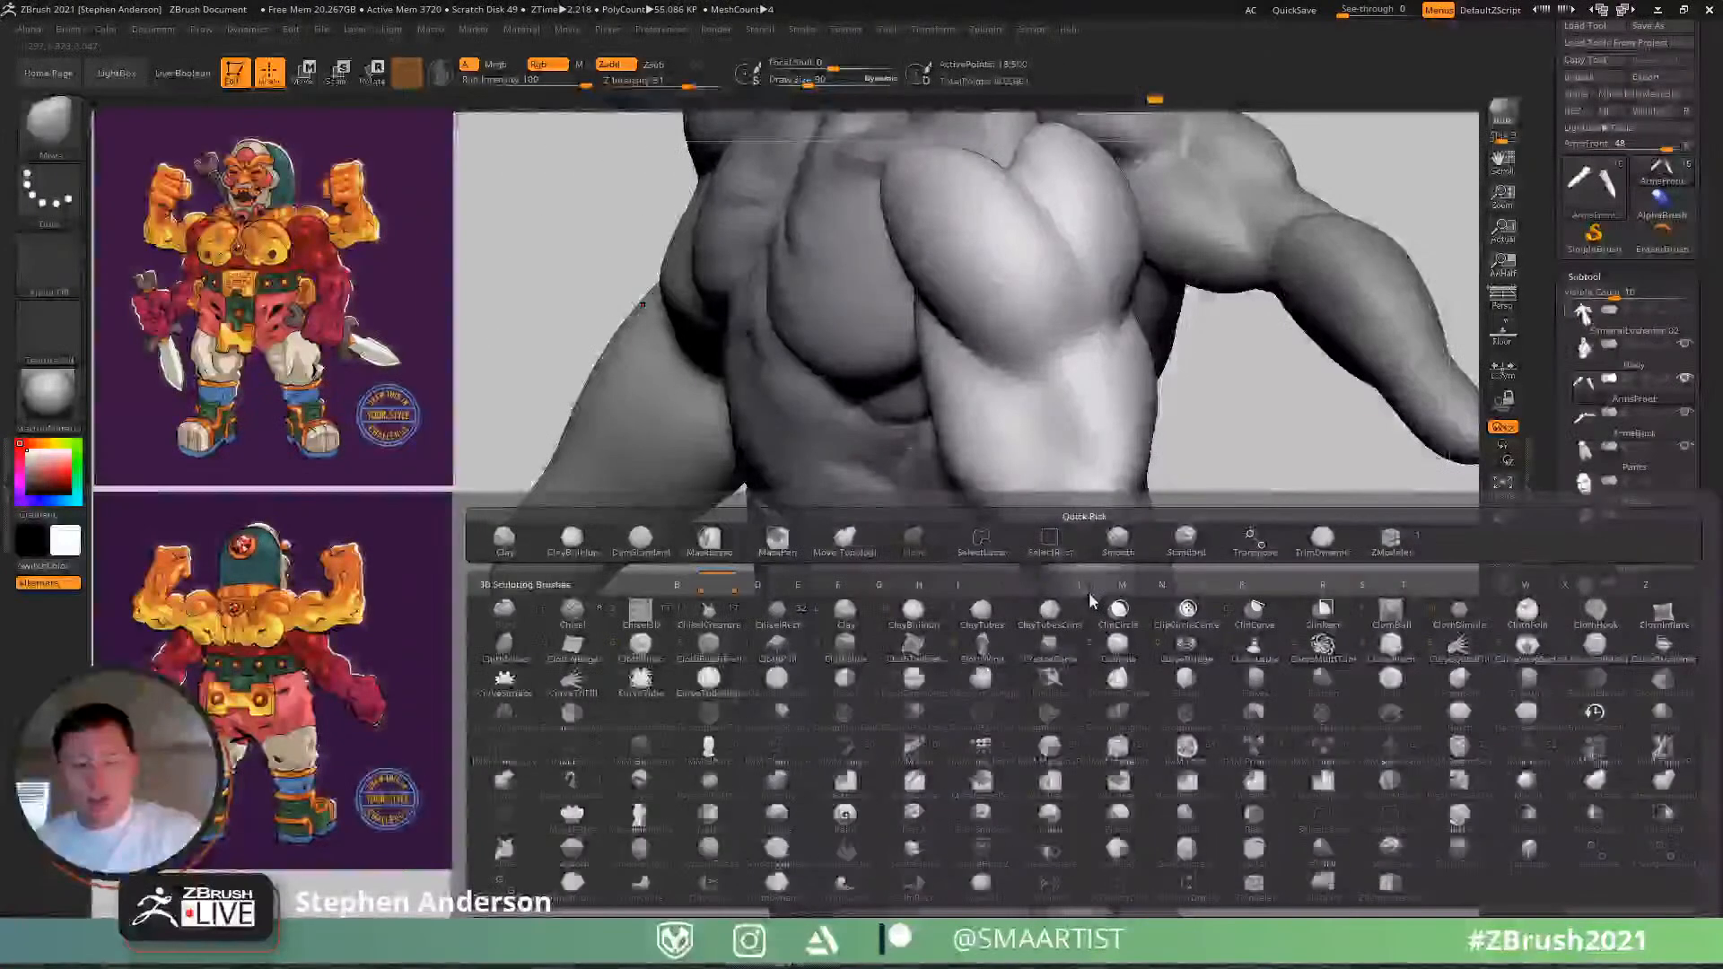
key(l)
right_drag(1110, 596, 1113, 620)
key(s)
drag(1158, 532, 1149, 534)
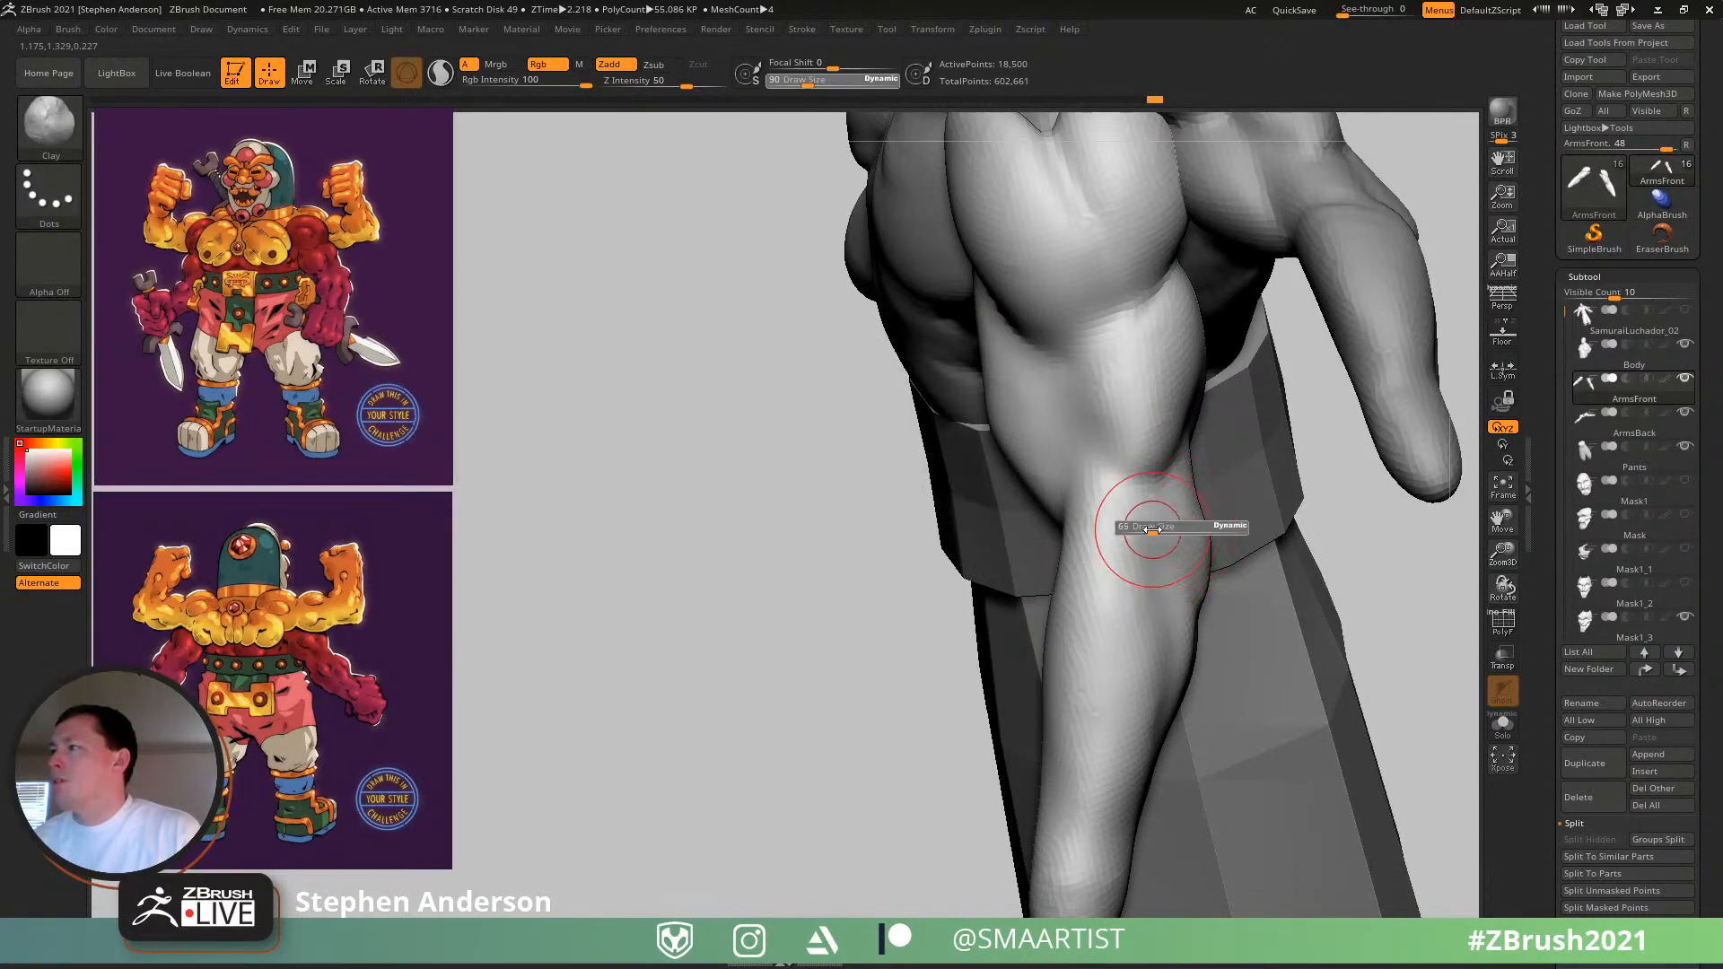
mouse_move(1135, 601)
mouse_down()
mouse_move(1165, 567)
mouse_move(1146, 577)
mouse_move(1157, 596)
mouse_up()
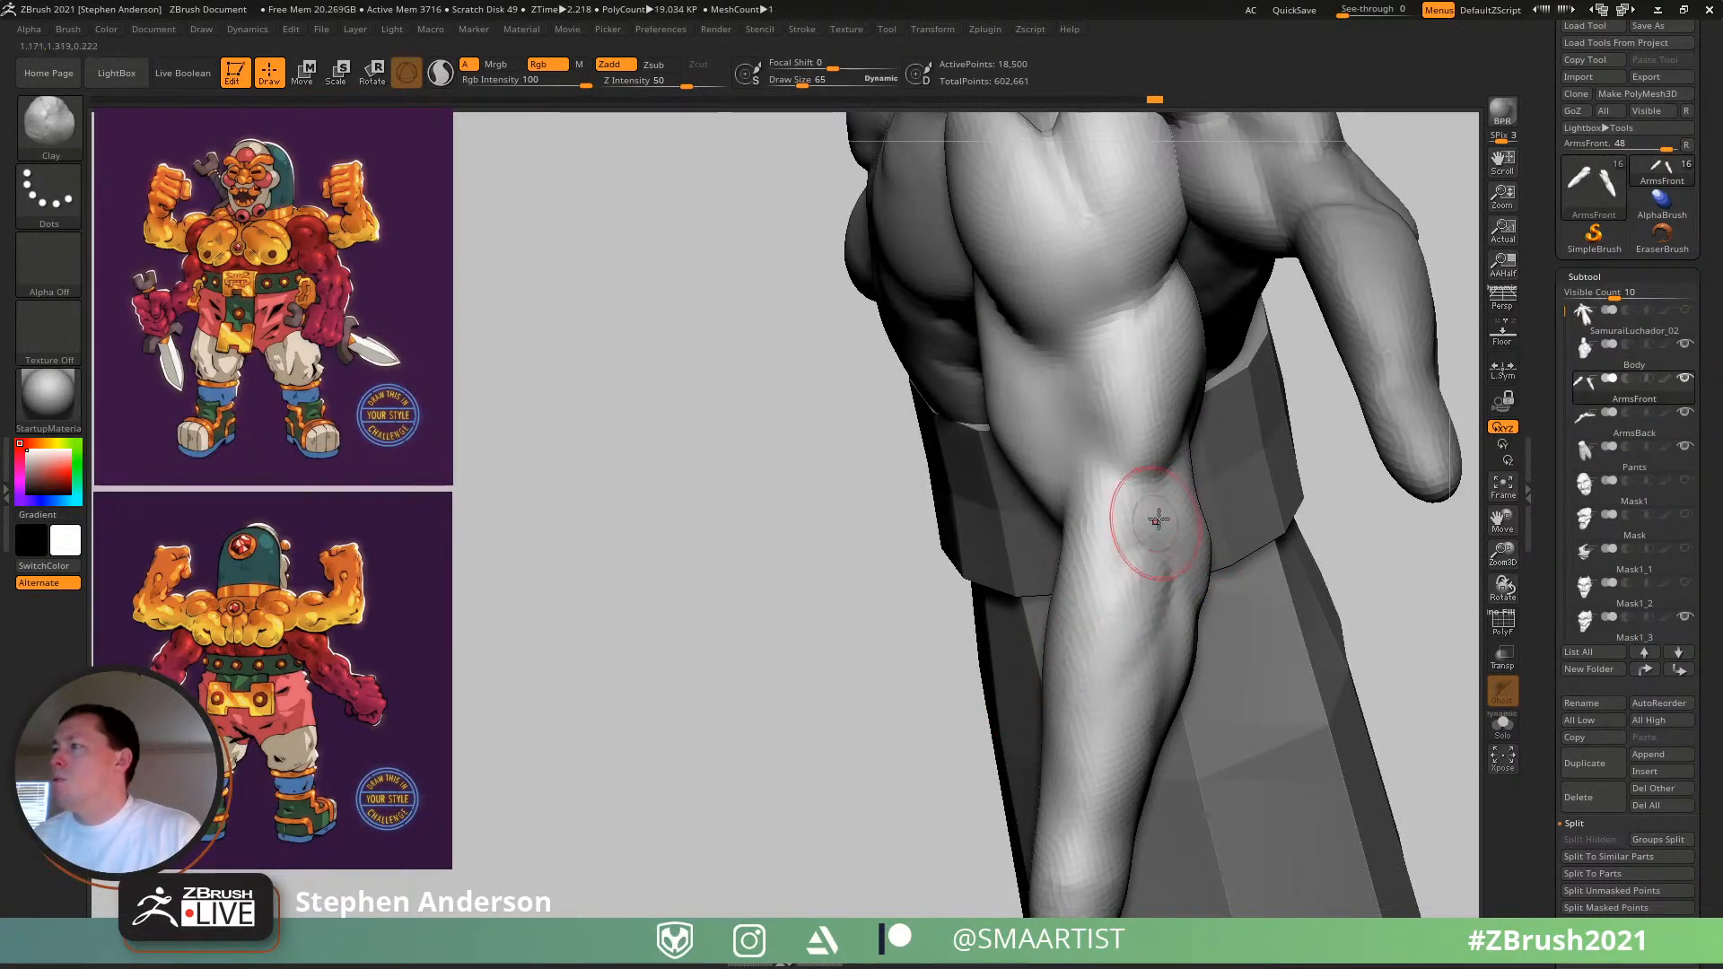
drag(1158, 518, 1165, 552)
- Refine the muscle forms around the front arm's elbow with the Clay brush at size 39
mouse_move(1014, 644)
right_down()
mouse_move(1158, 512)
mouse_move(1152, 478)
right_up()
key(s)
drag(1130, 441, 1121, 438)
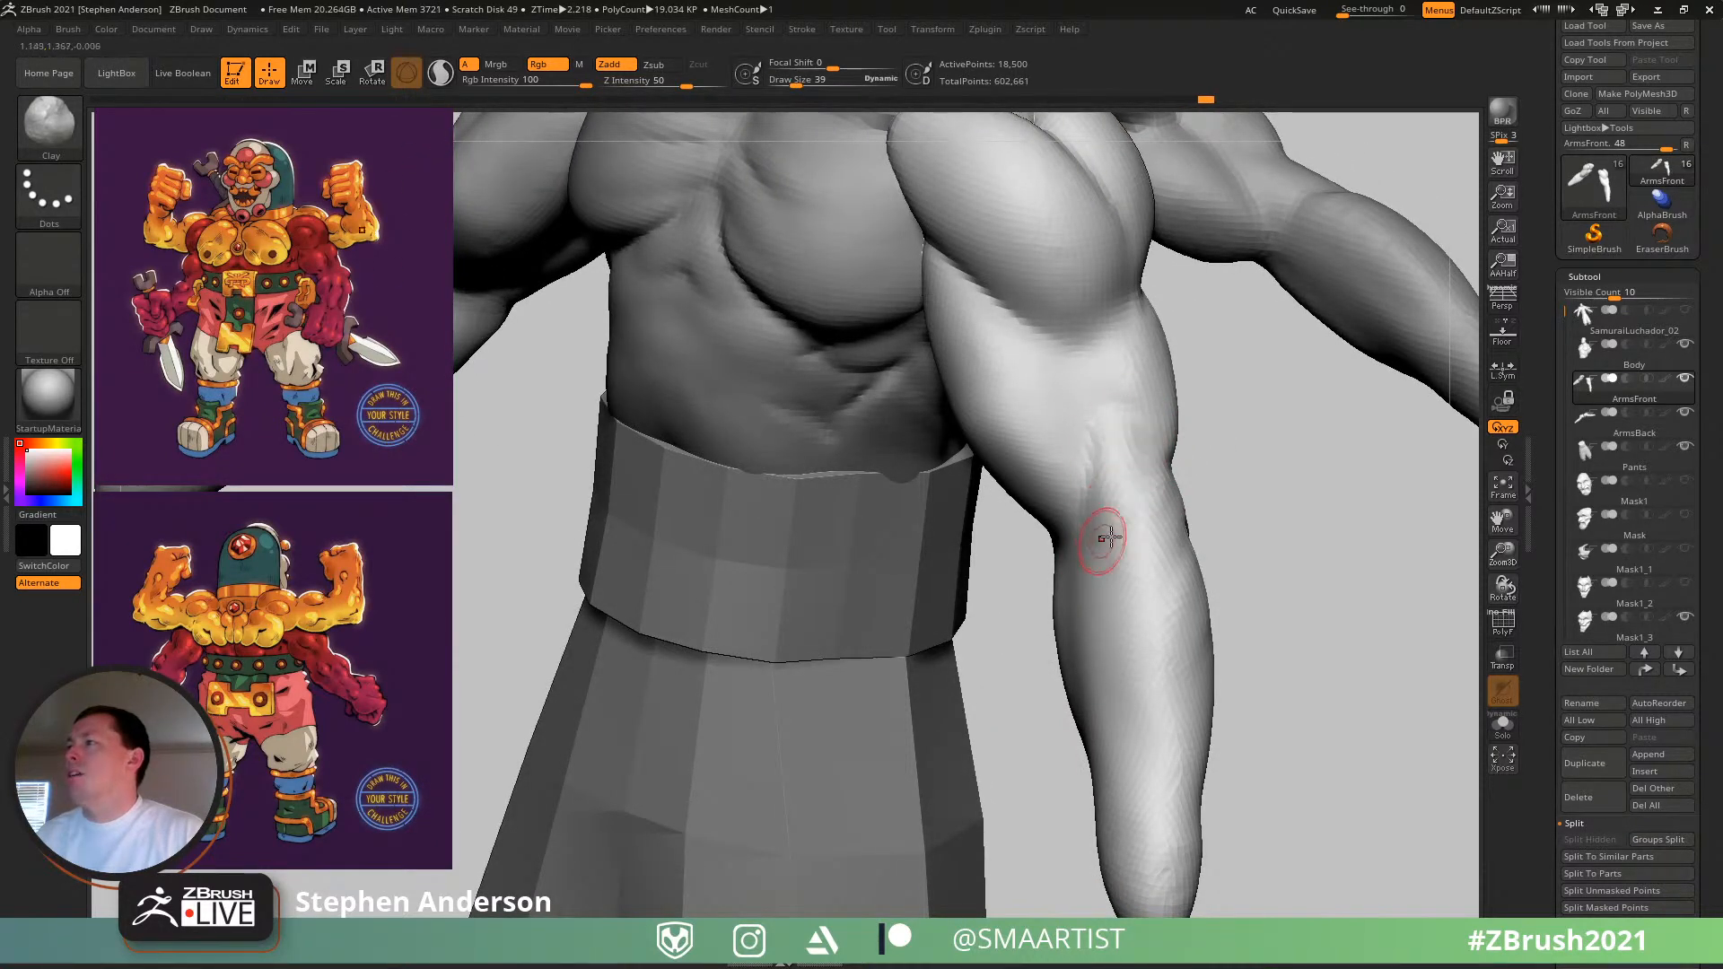
mouse_move(1124, 535)
ctrl+right_down()
mouse_move(1106, 438)
mouse_move(1207, 513)
ctrl+right_up()
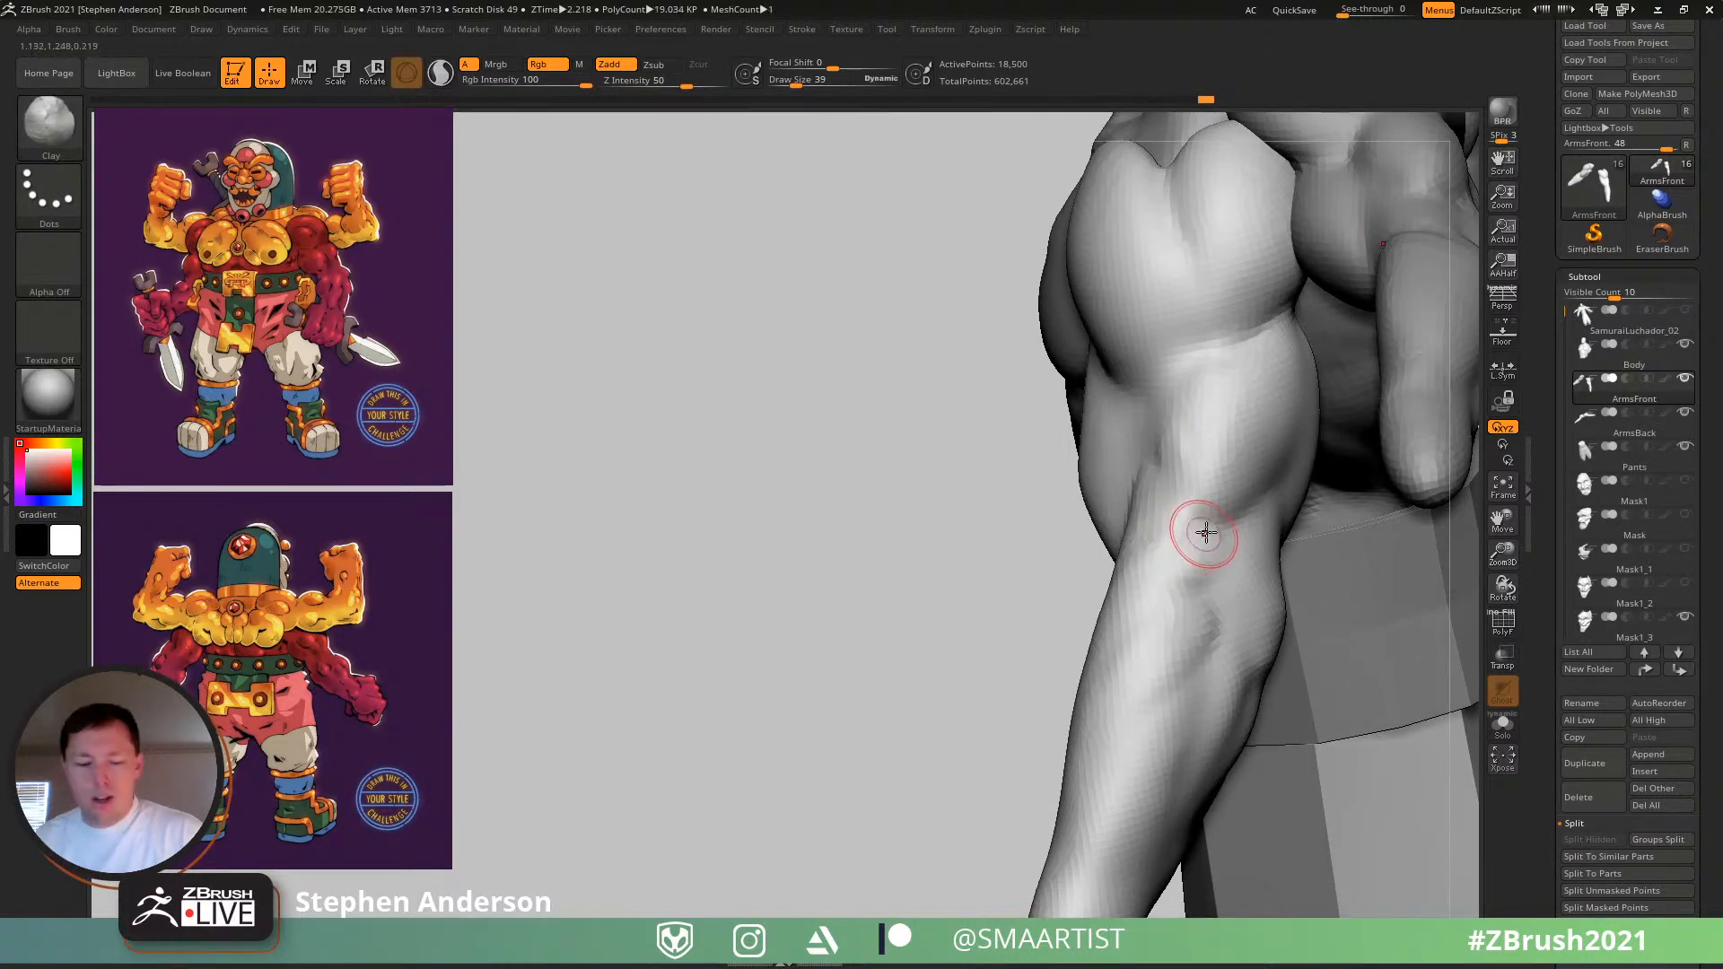
- Carve the crease between the upper arm and forearm with the DamStandard brush at size 39 and smooth above it
key(b)
key(d)
key(s)
ctrl+right_drag(1173, 442, 1175, 459)
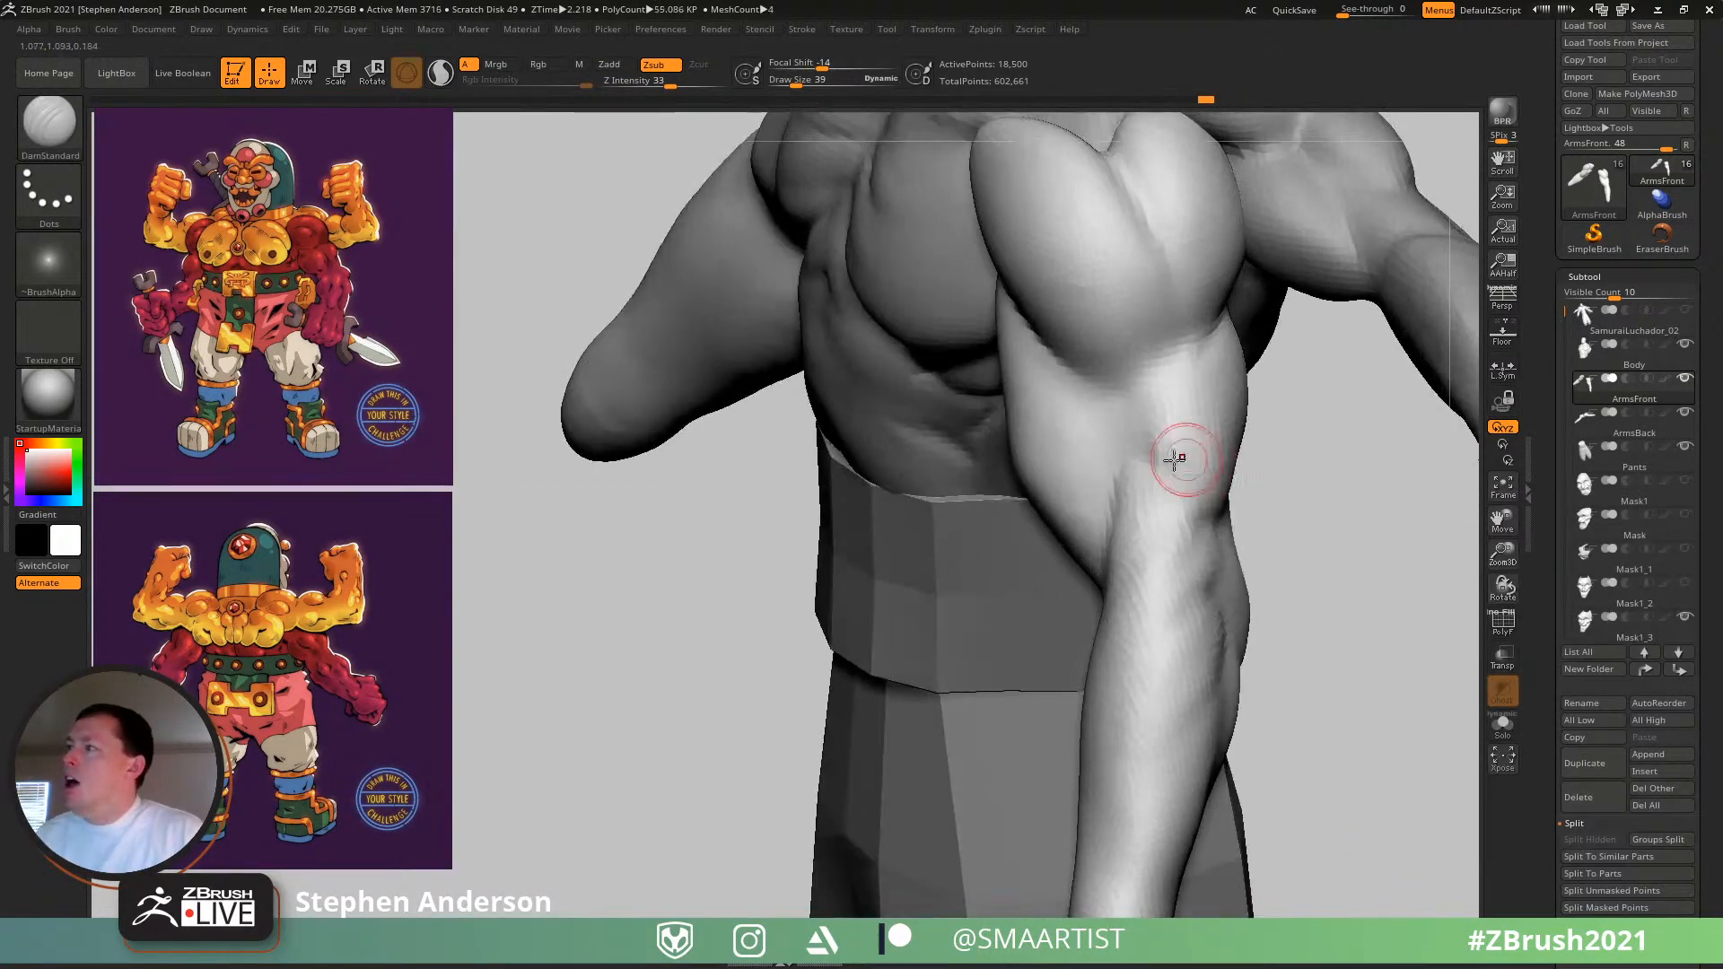
drag(1157, 480, 1193, 534)
shift+drag(1146, 412, 1152, 430)
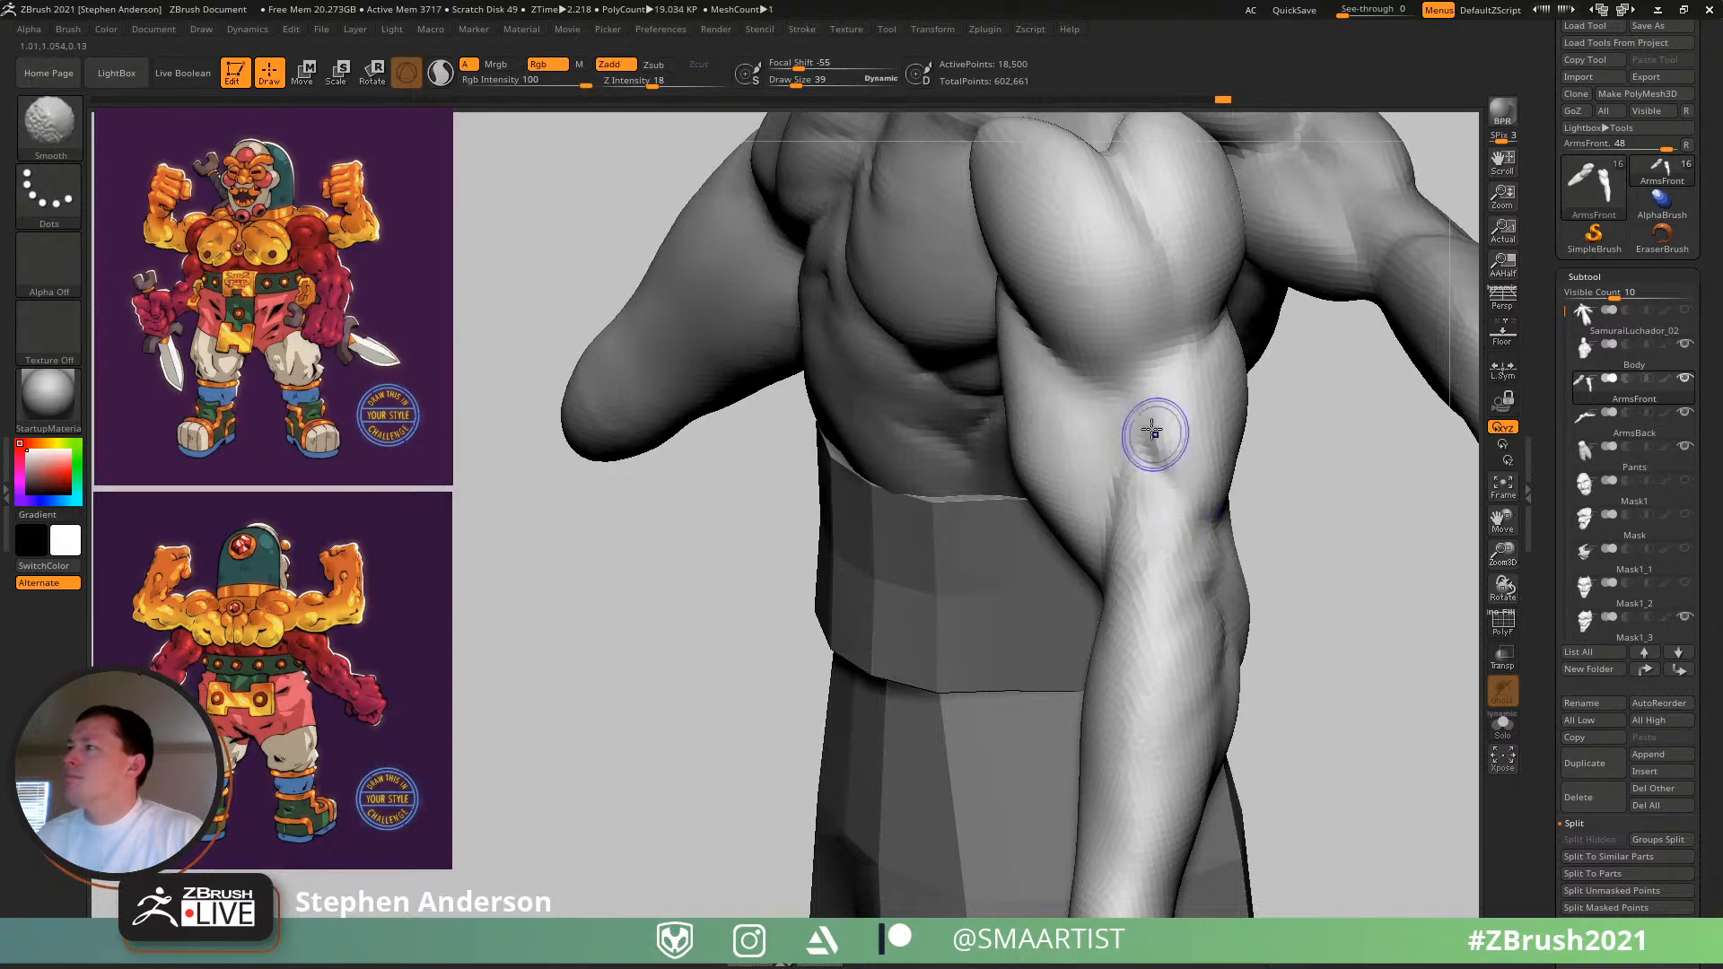
- Carve creases around the outer elbow and top of the forearm with DamStandard and soften them with Smooth
mouse_move(1231, 515)
right_down()
mouse_move(1193, 485)
mouse_move(1150, 571)
mouse_move(1088, 633)
right_up()
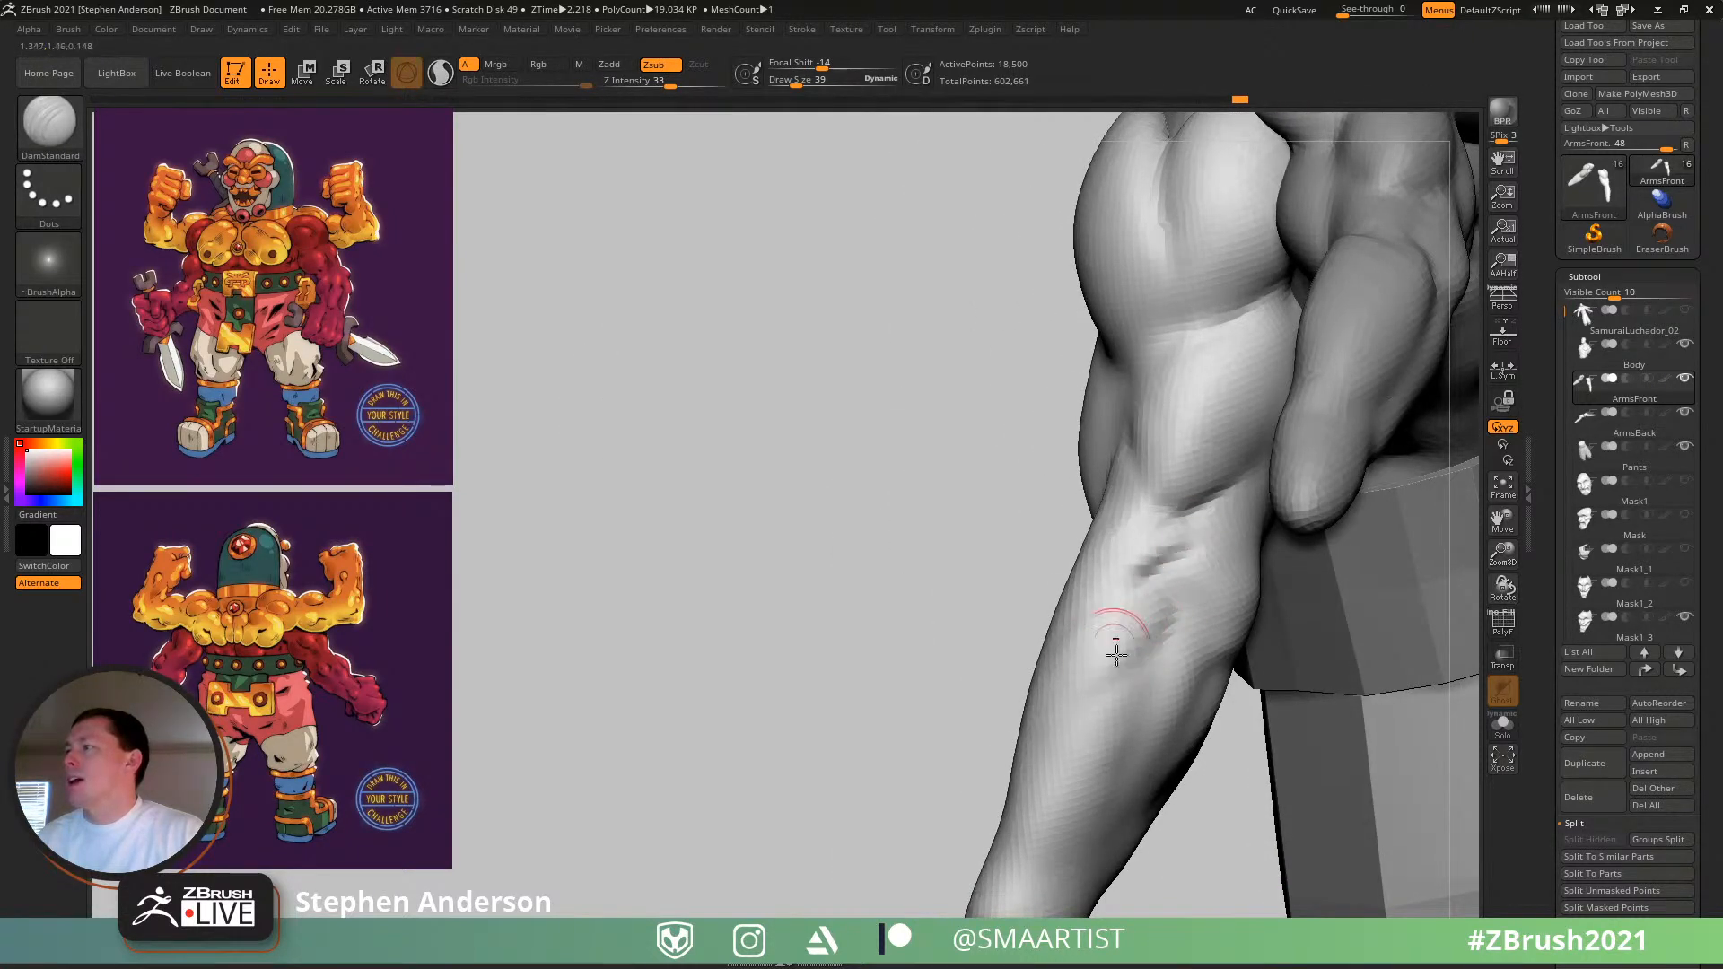
shift+drag(1161, 640, 1186, 562)
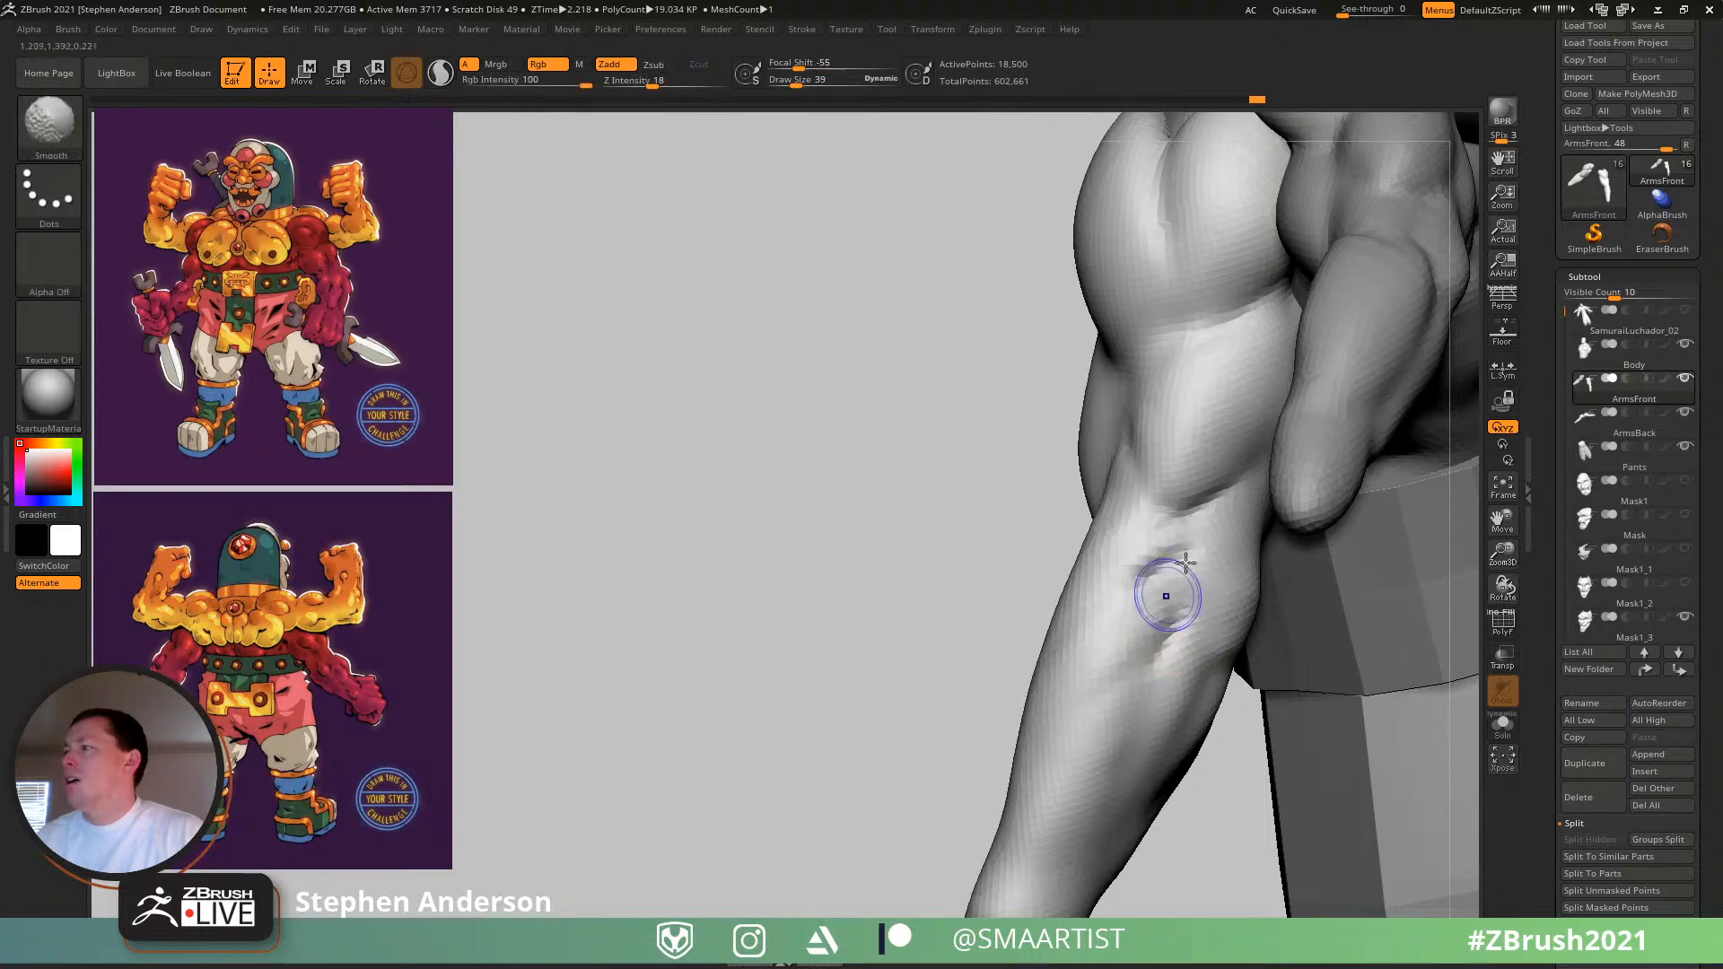
mouse_move(1184, 616)
ctrl+right_down()
mouse_move(1119, 562)
mouse_move(1164, 585)
mouse_move(1181, 751)
ctrl+right_up()
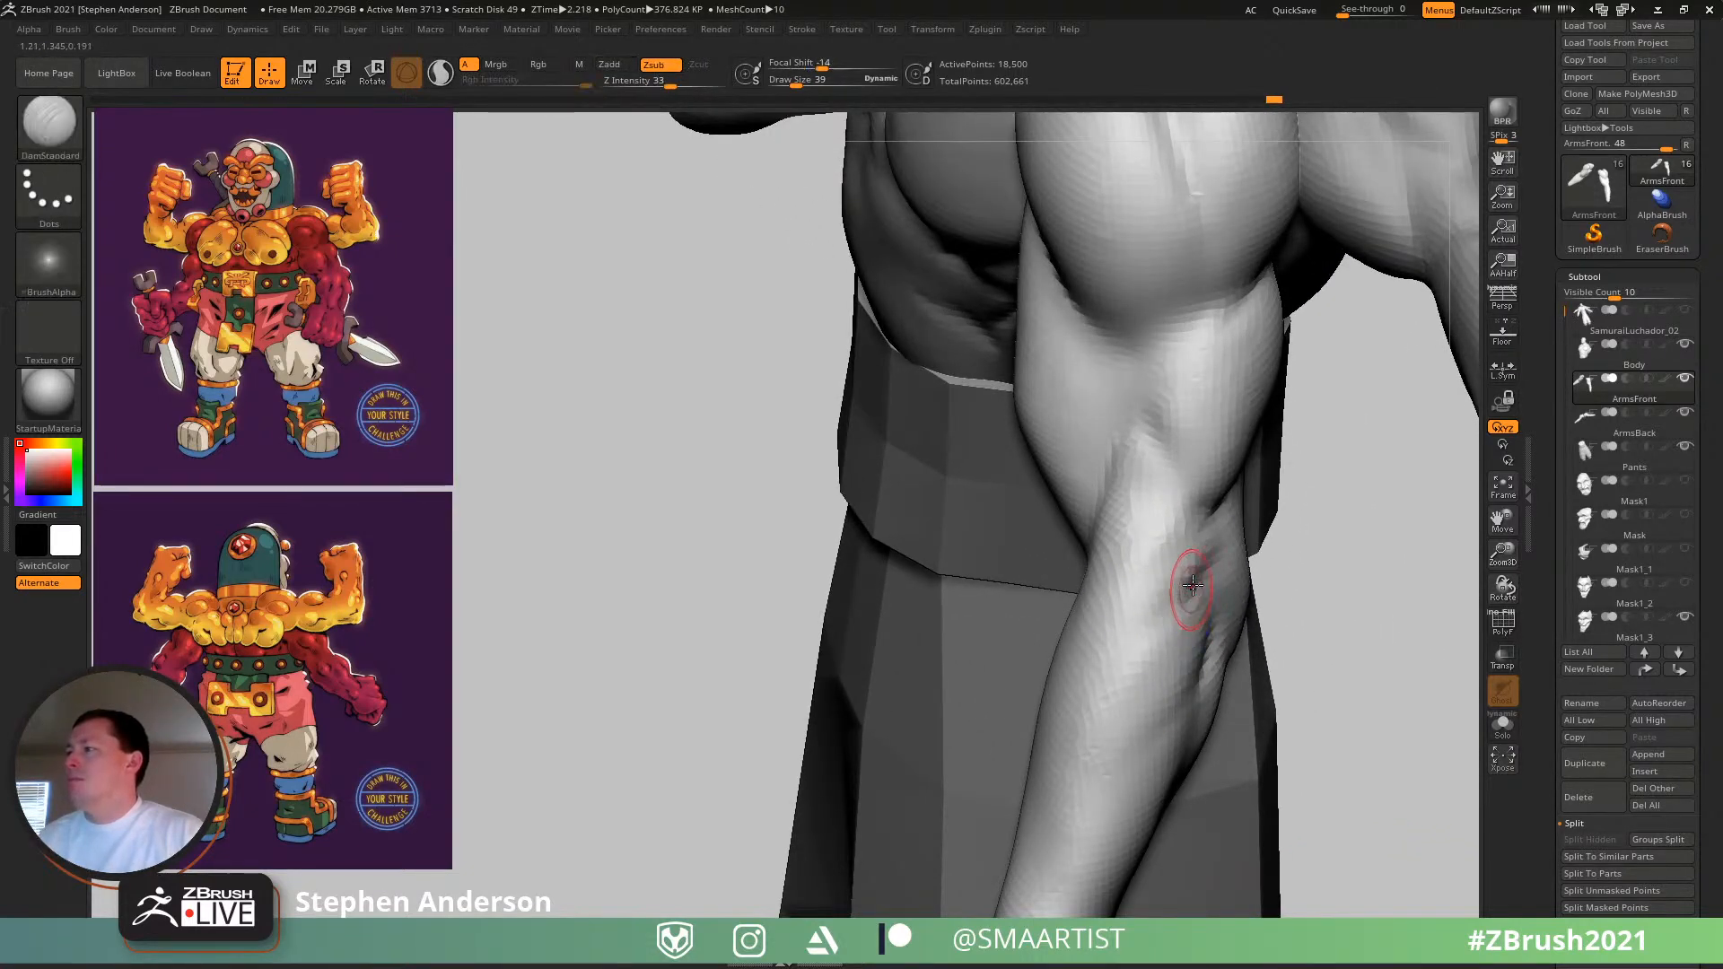
mouse_move(1108, 643)
right_down()
mouse_move(1123, 592)
mouse_move(1070, 582)
right_up()
mouse_move(1161, 542)
ctrl+right_down()
mouse_move(1154, 569)
mouse_move(1172, 498)
mouse_move(1337, 691)
ctrl+right_up()
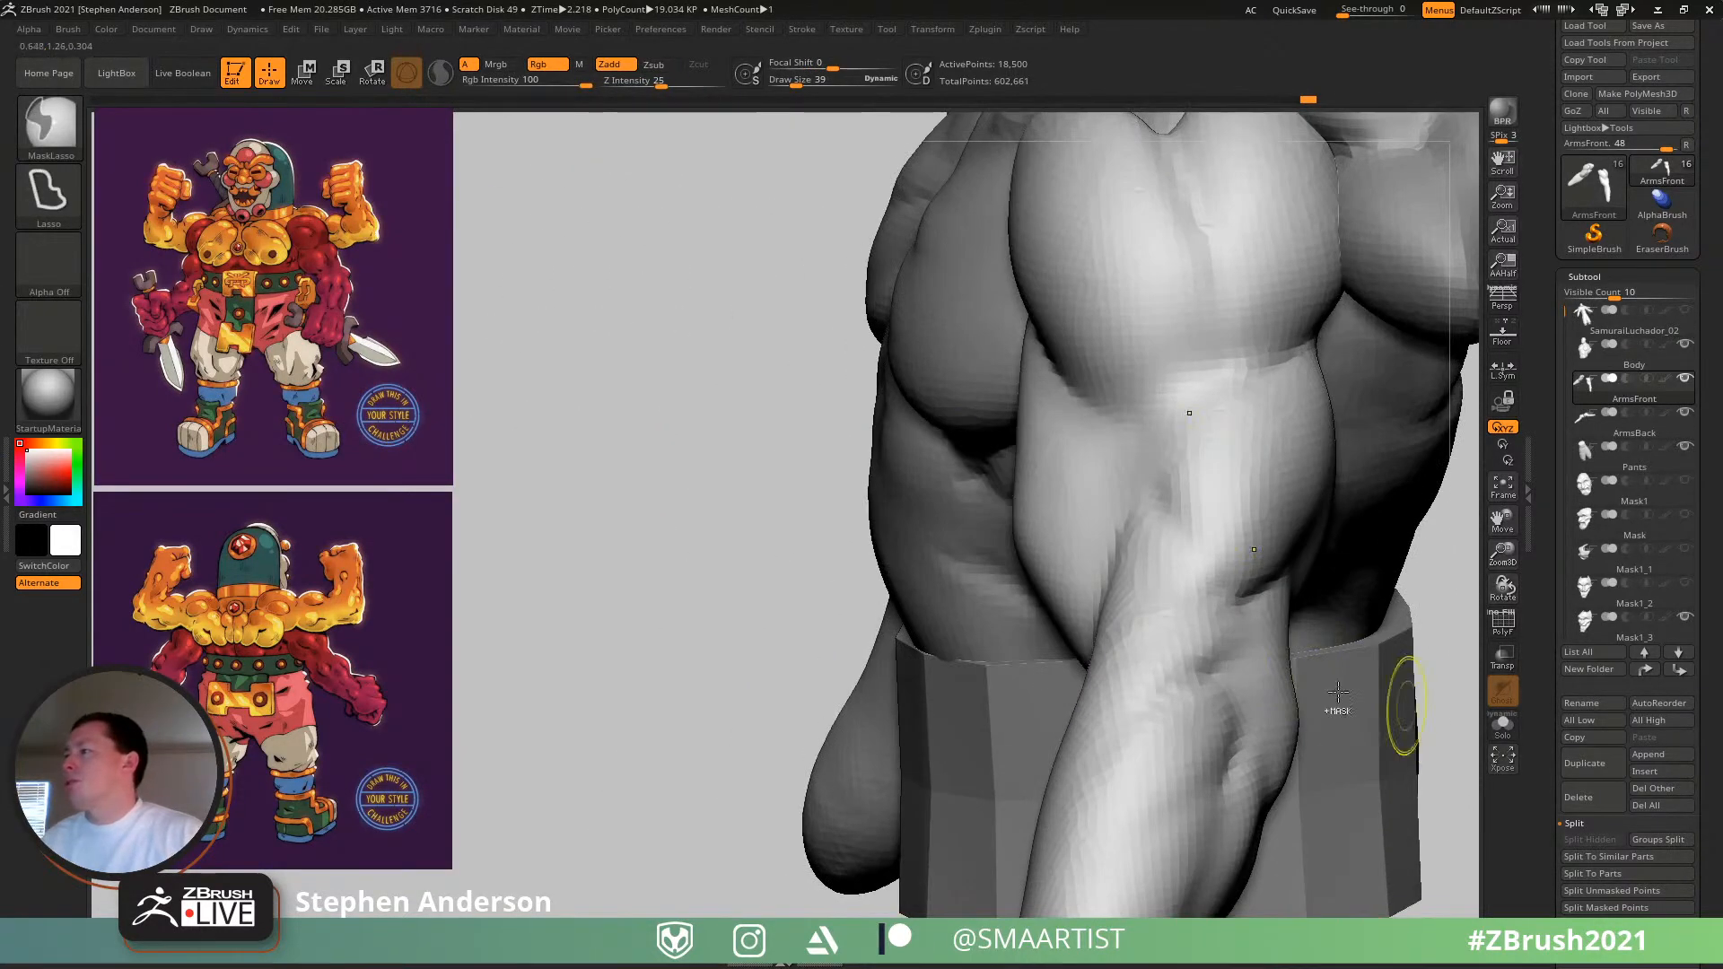
right_drag(1173, 423, 1267, 657)
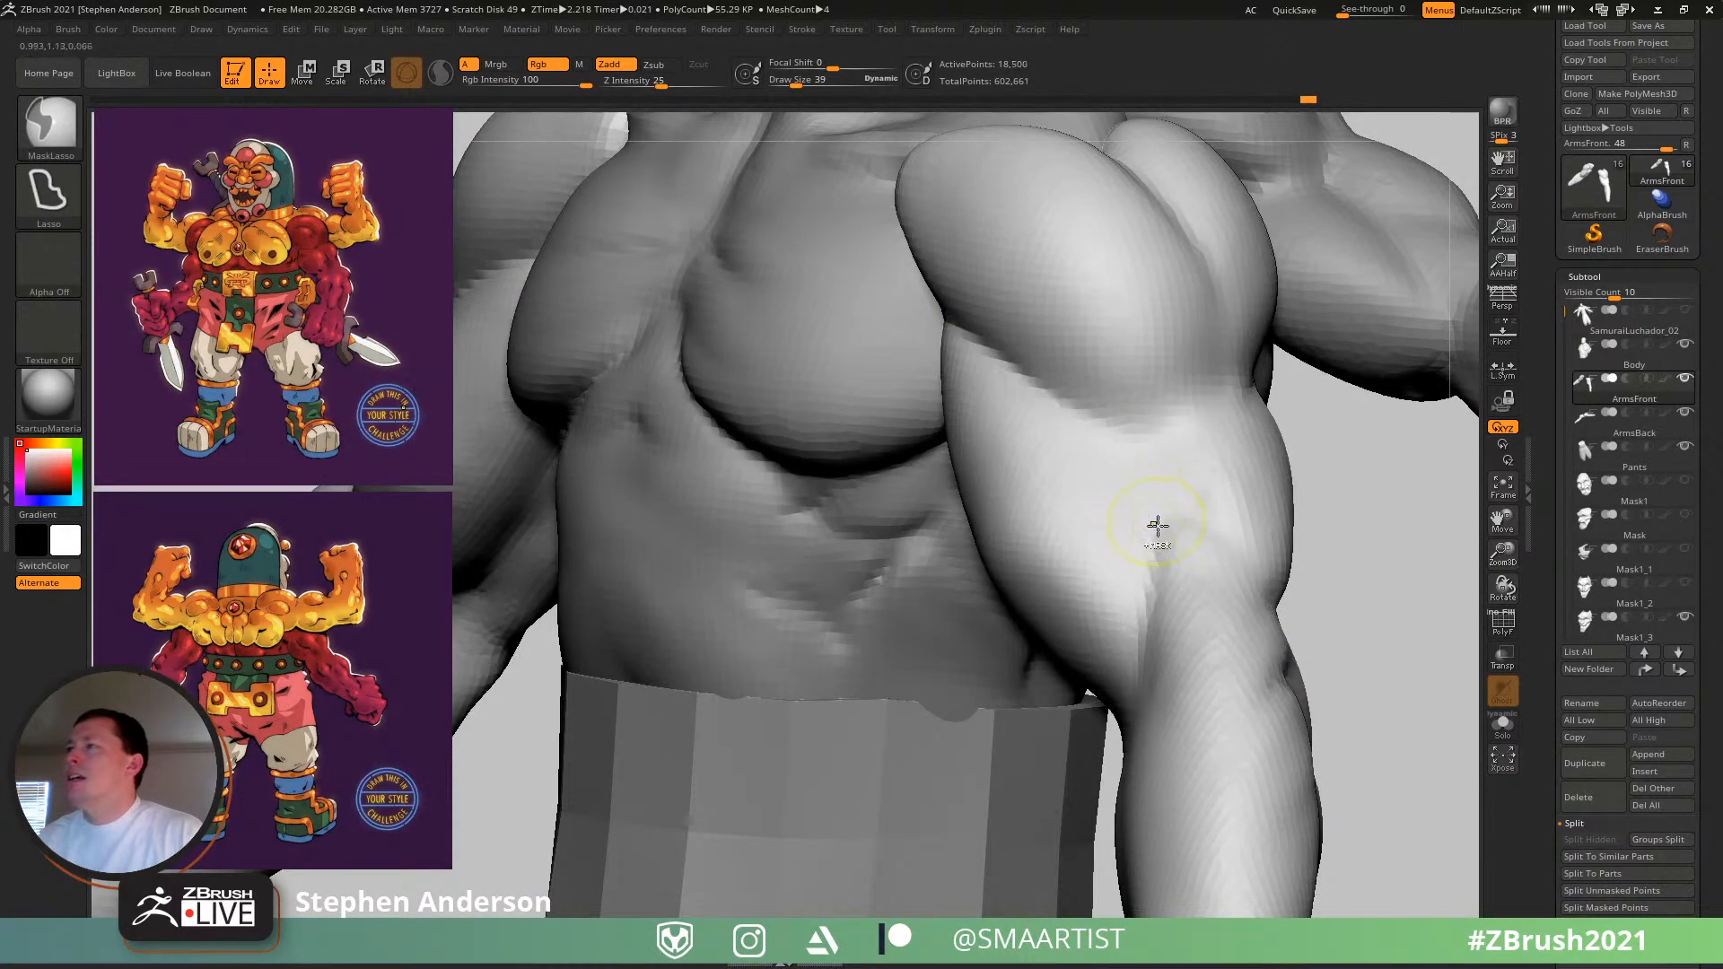
ctrl+right_drag(1156, 524, 1064, 522)
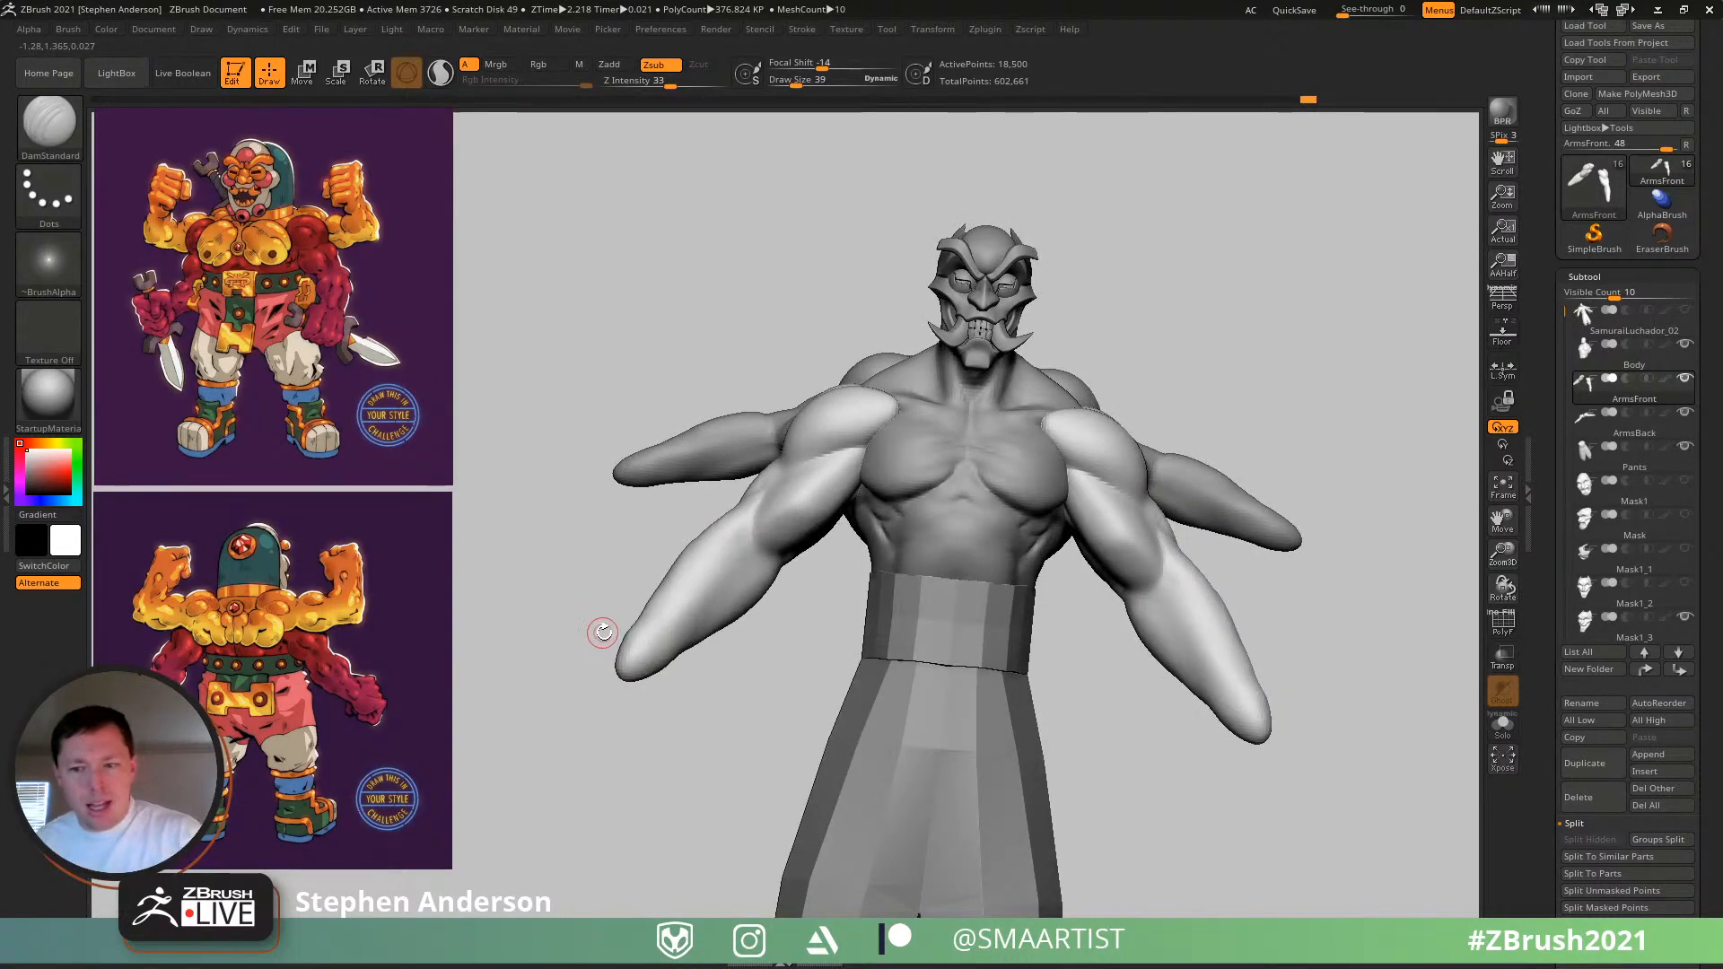
- Build up the outer forearm below the elbow on the opposite front arm with the Clay brush at size 86
mouse_move(592, 610)
right_down()
mouse_move(827, 530)
mouse_move(805, 542)
mouse_move(910, 673)
right_up()
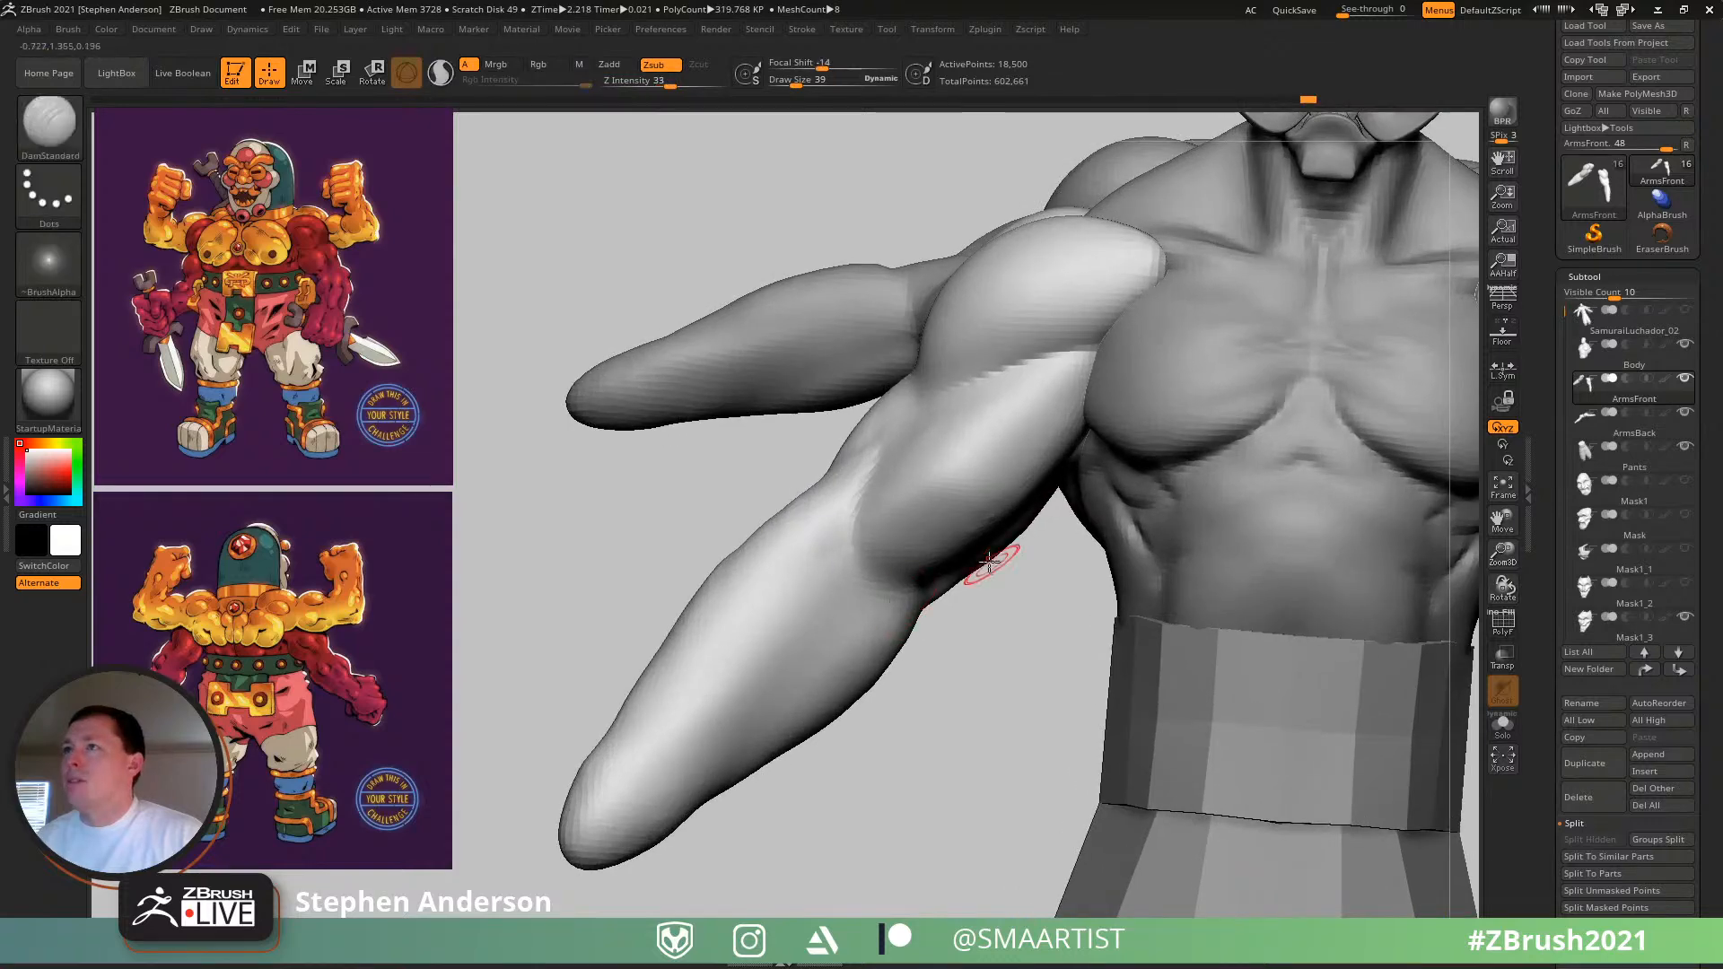
mouse_move(988, 557)
right_down()
mouse_move(957, 513)
mouse_move(961, 562)
mouse_move(838, 607)
right_up()
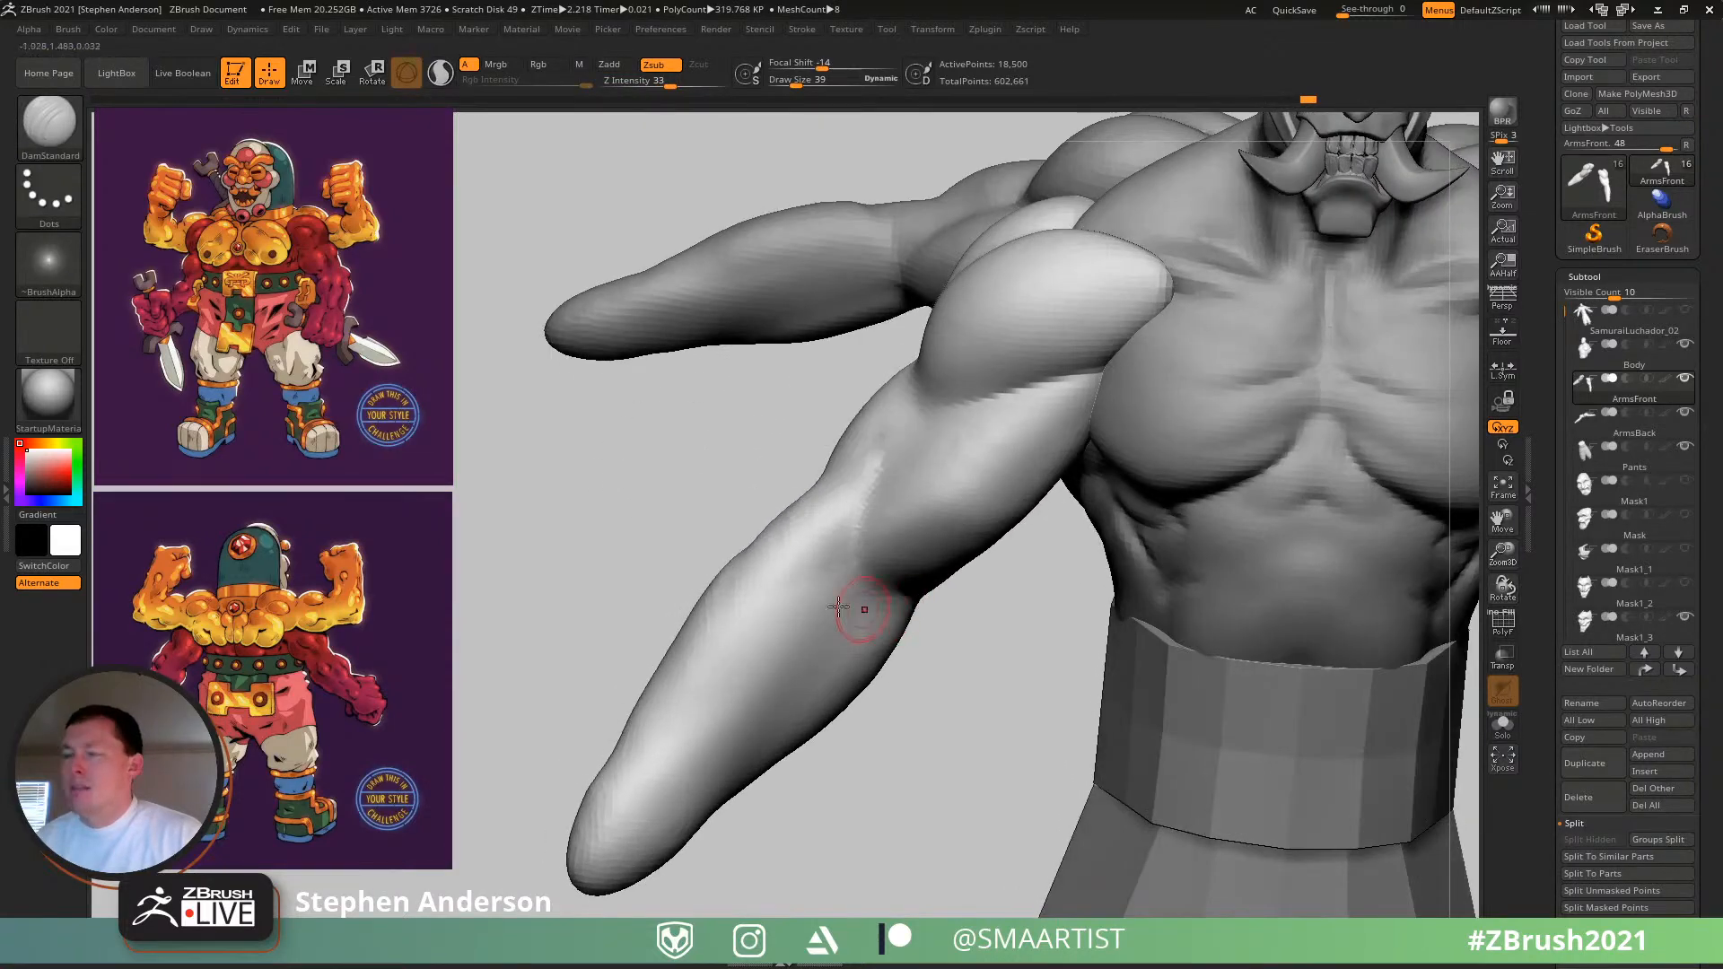
key(b)
key(c)
key(l)
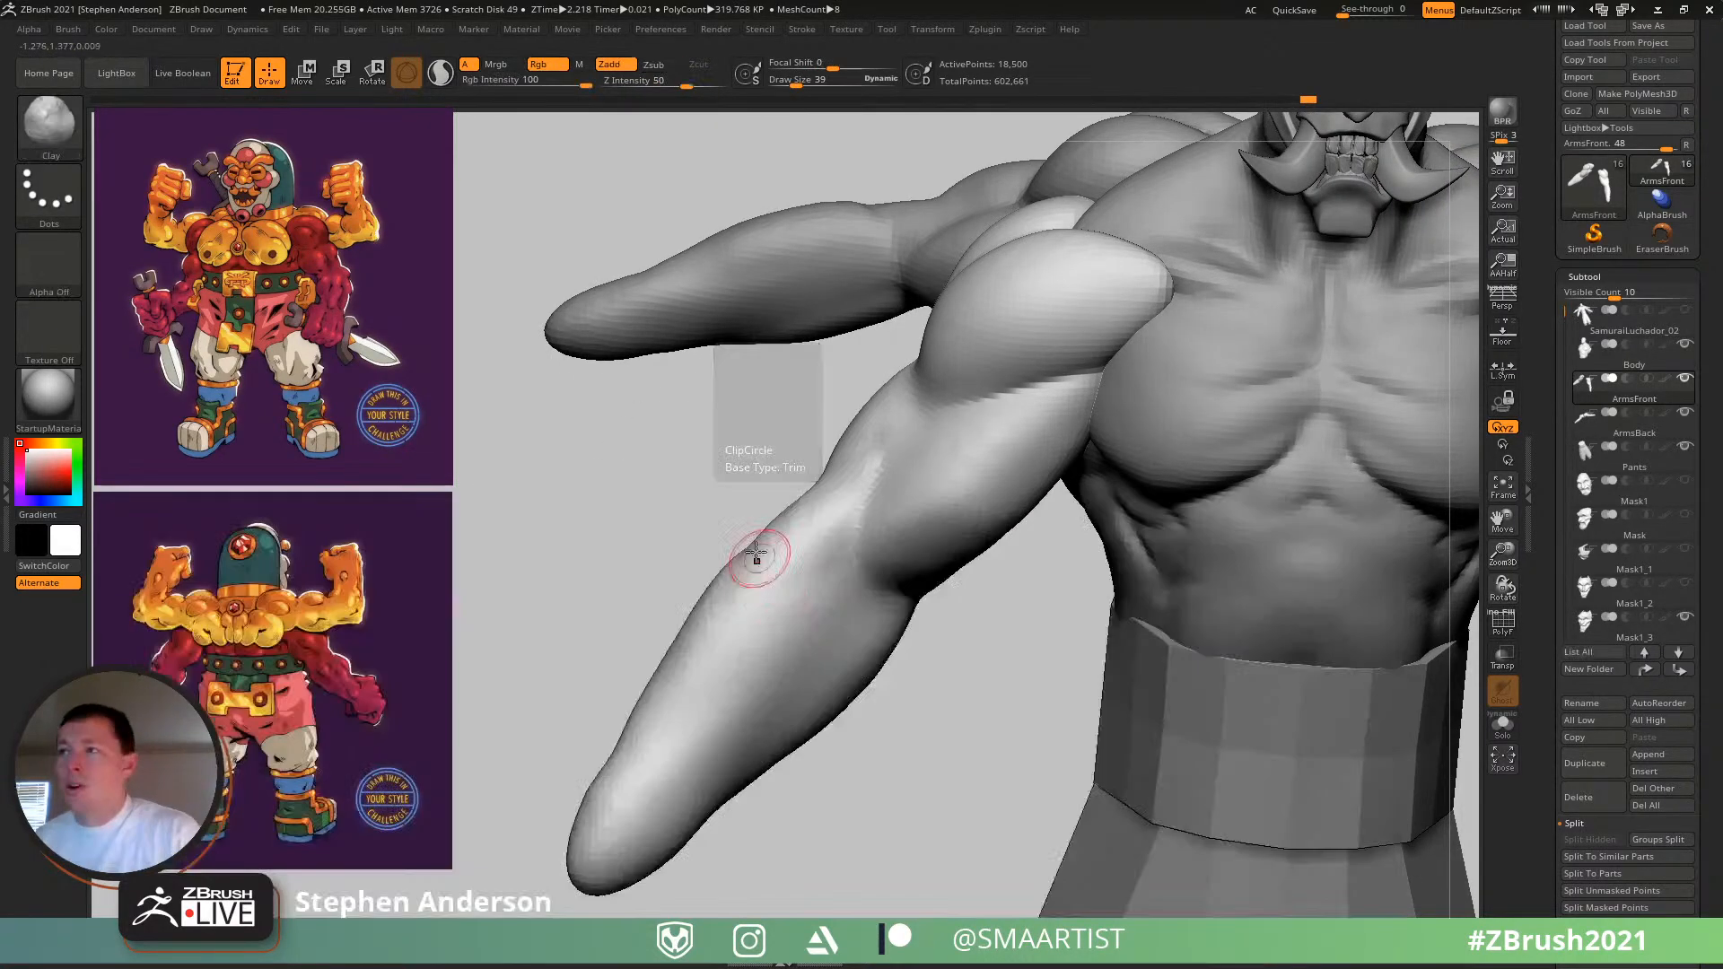
drag(800, 547, 805, 547)
mouse_move(818, 531)
mouse_down()
mouse_move(750, 669)
mouse_move(750, 641)
mouse_up()
right_drag(750, 640, 770, 494)
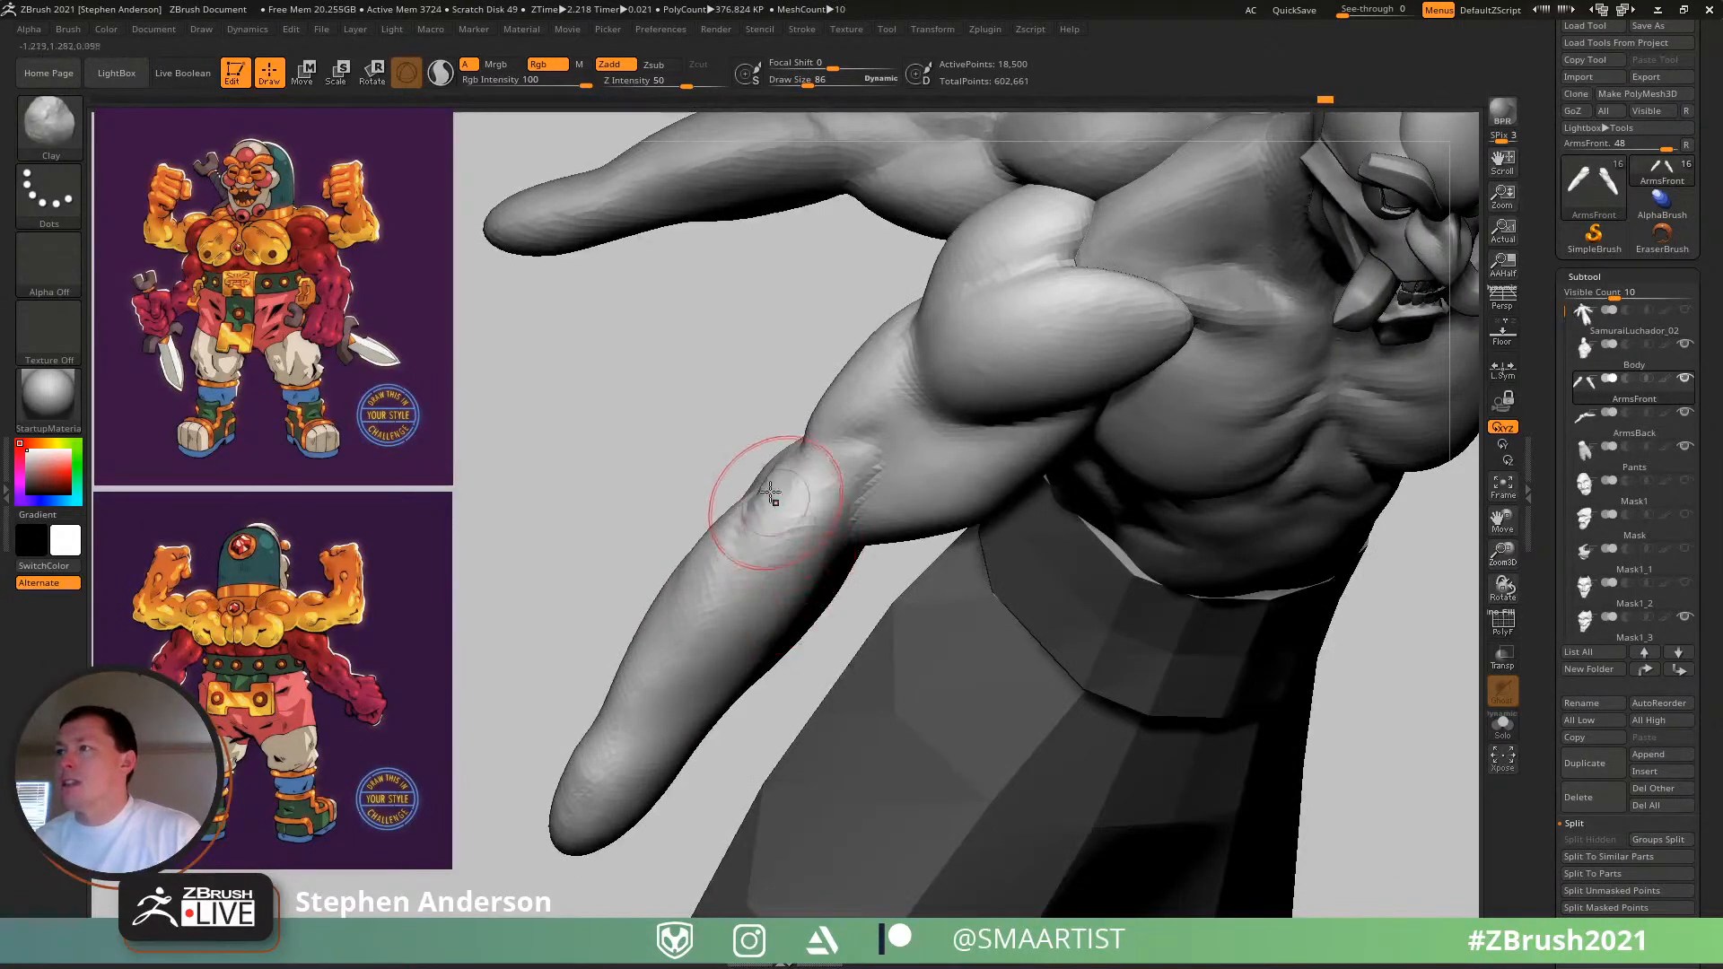
right_drag(776, 622, 770, 519)
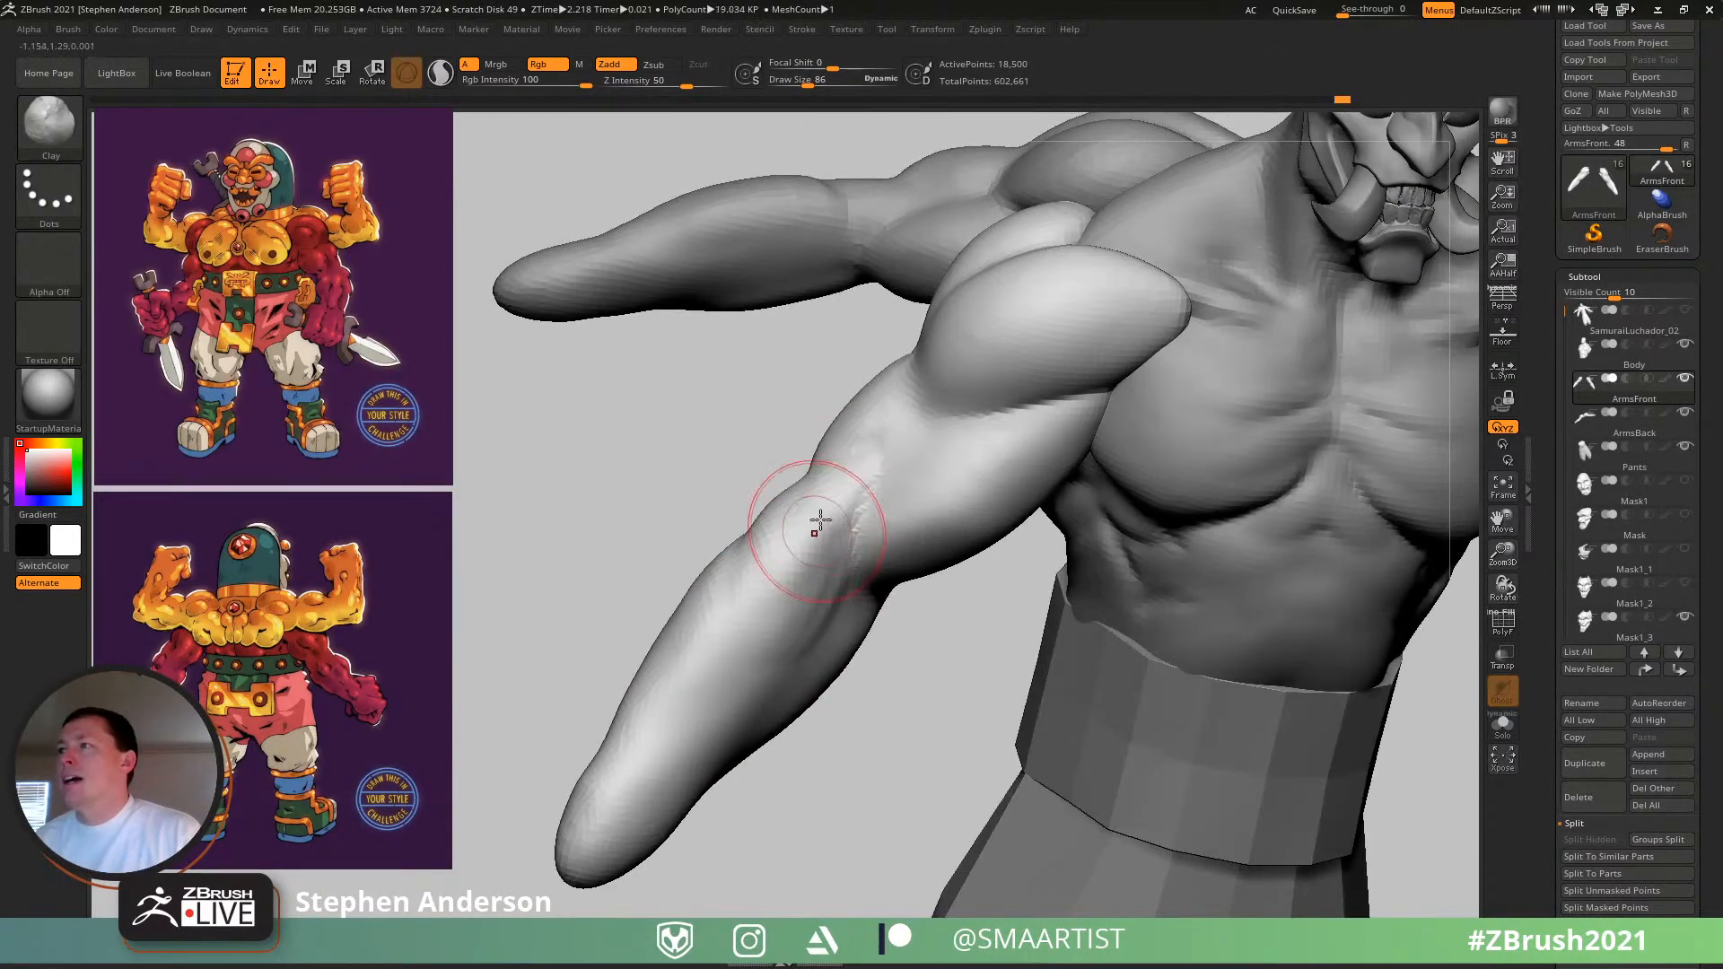
mouse_move(812, 621)
right_down()
mouse_move(784, 493)
mouse_move(808, 500)
right_up()
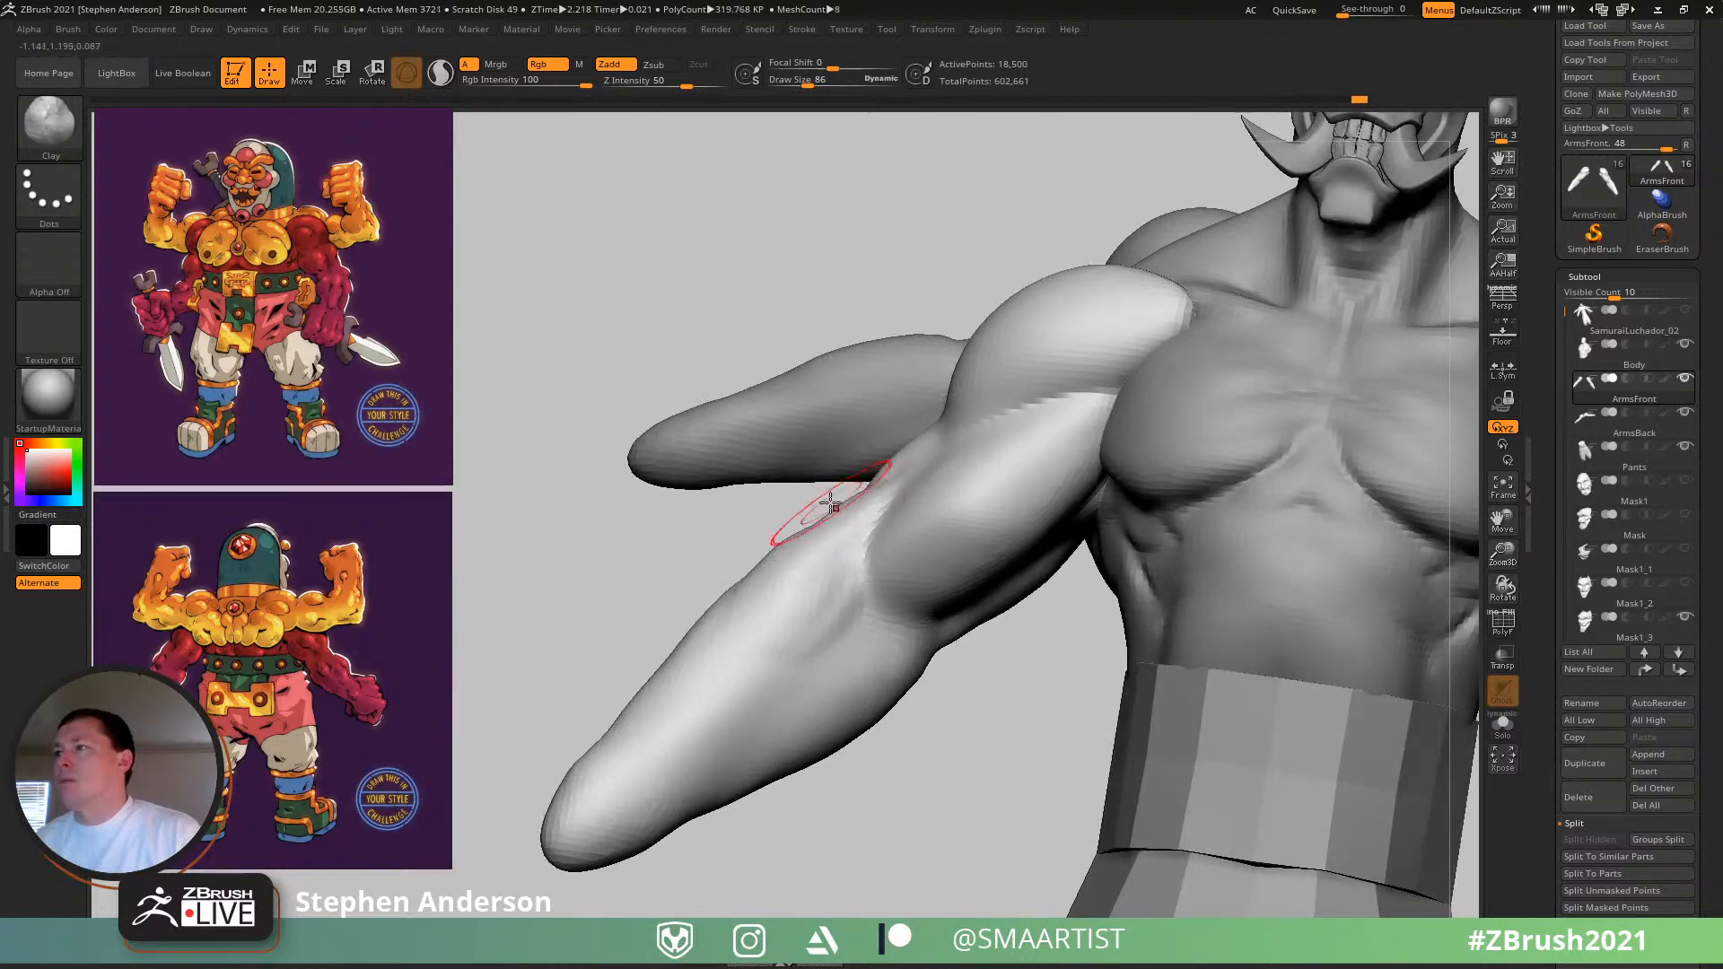
- Build up the inner and underside forearm muscles with the Clay brush and blend them with Smooth at size 86
mouse_move(884, 684)
right_down()
mouse_move(888, 646)
mouse_move(776, 748)
mouse_move(758, 731)
mouse_move(724, 801)
right_up()
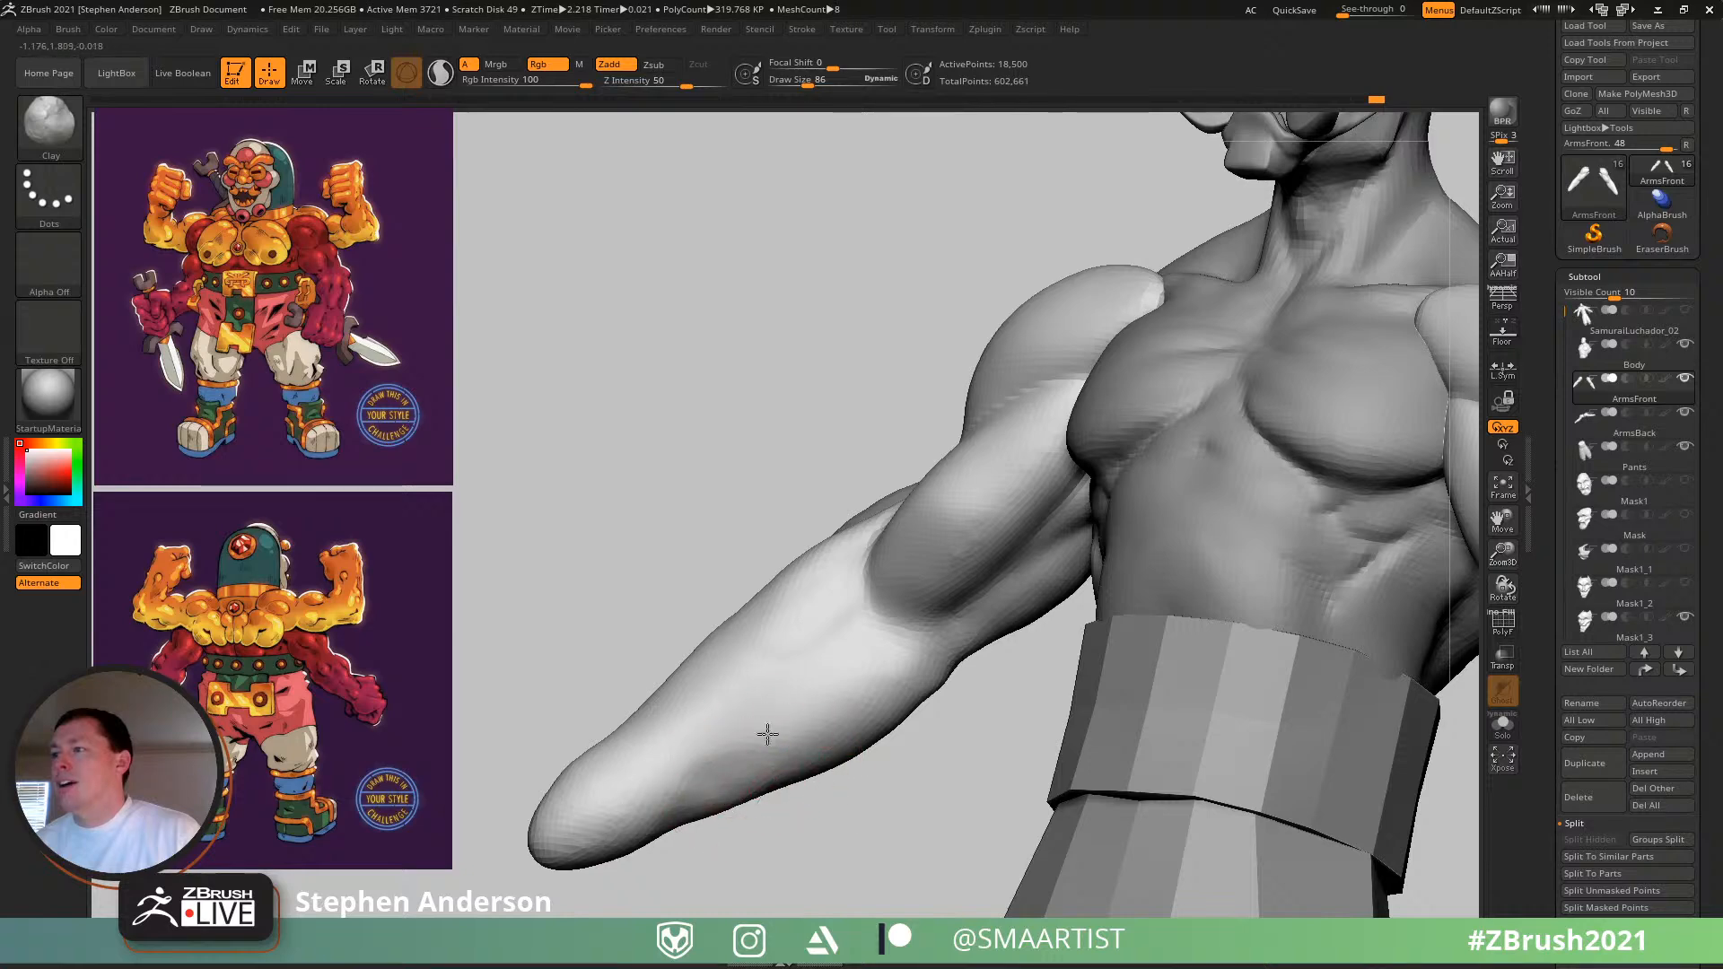
right_drag(767, 735, 773, 709)
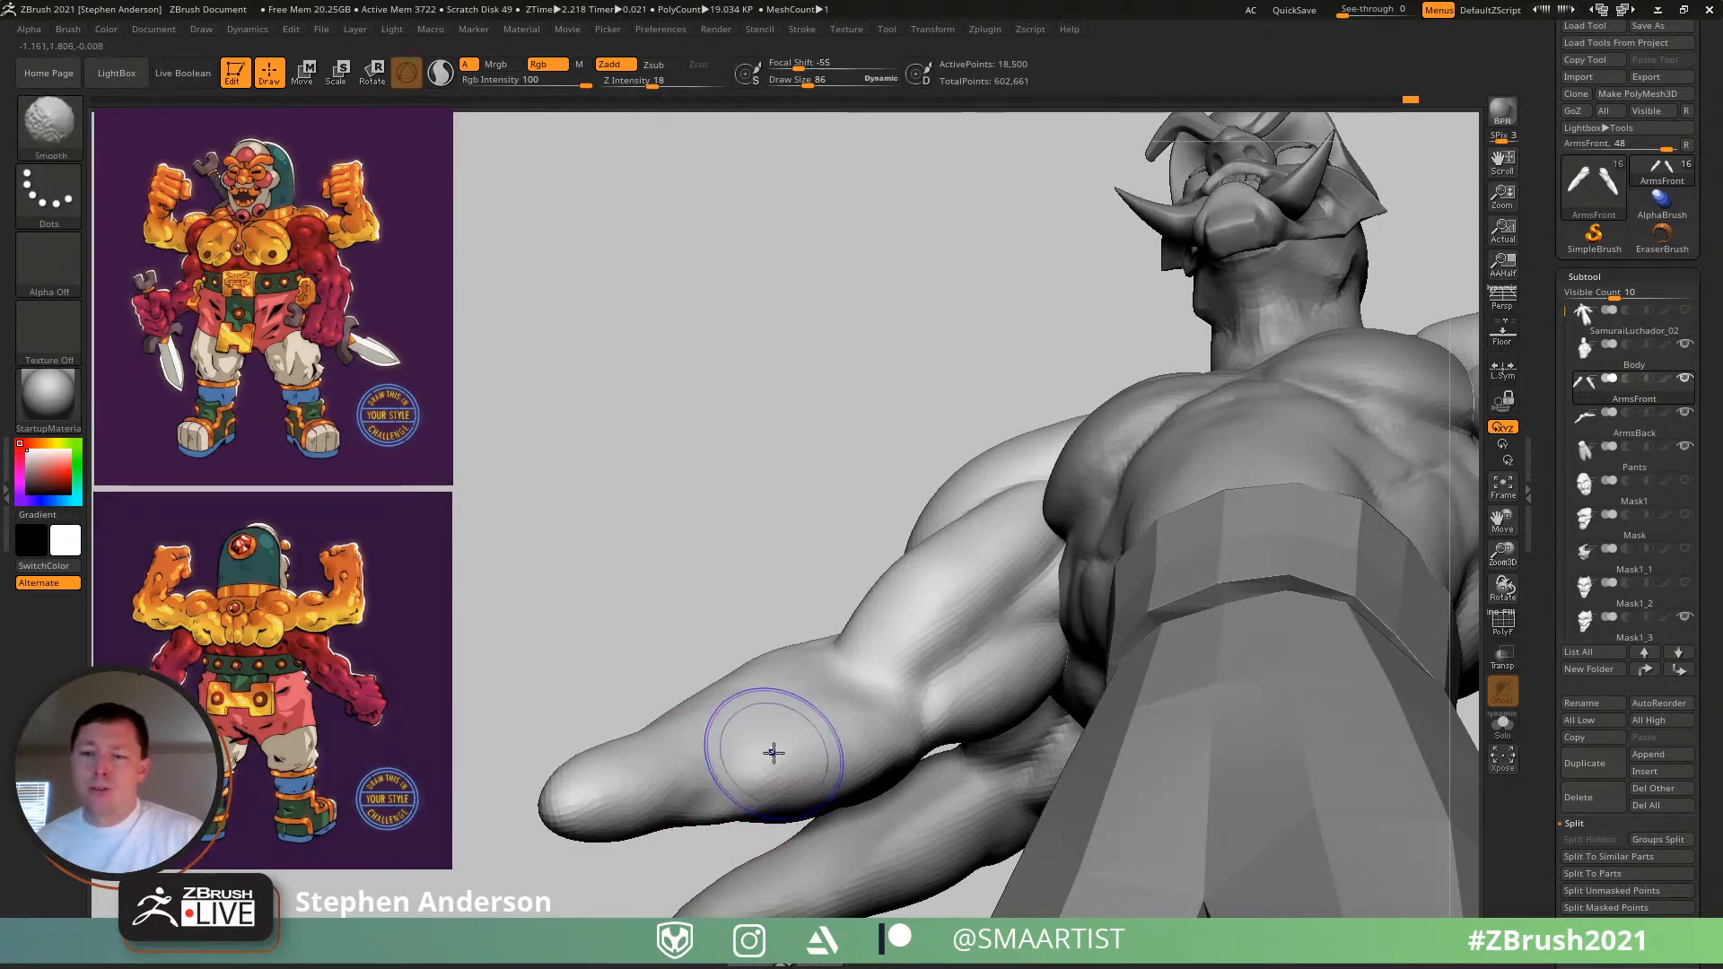
mouse_move(762, 685)
right_down()
mouse_move(796, 727)
mouse_move(793, 831)
mouse_move(812, 713)
mouse_move(831, 722)
right_up()
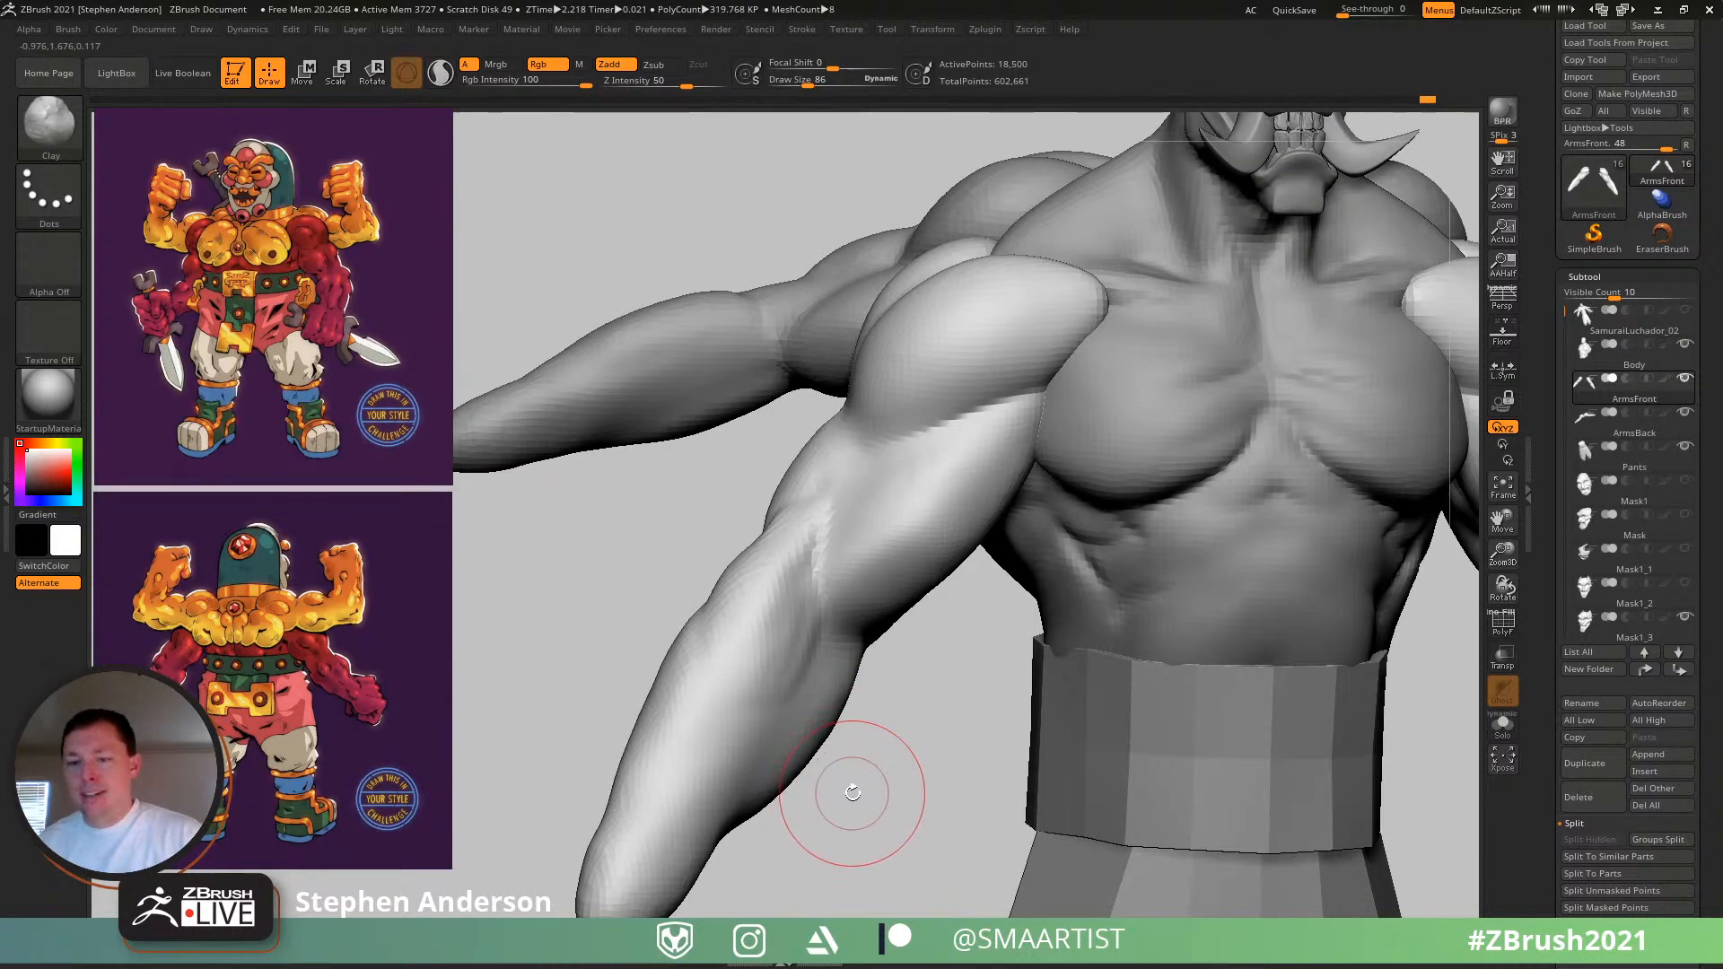
mouse_move(790, 673)
right_down()
mouse_move(848, 722)
mouse_move(817, 691)
right_up()
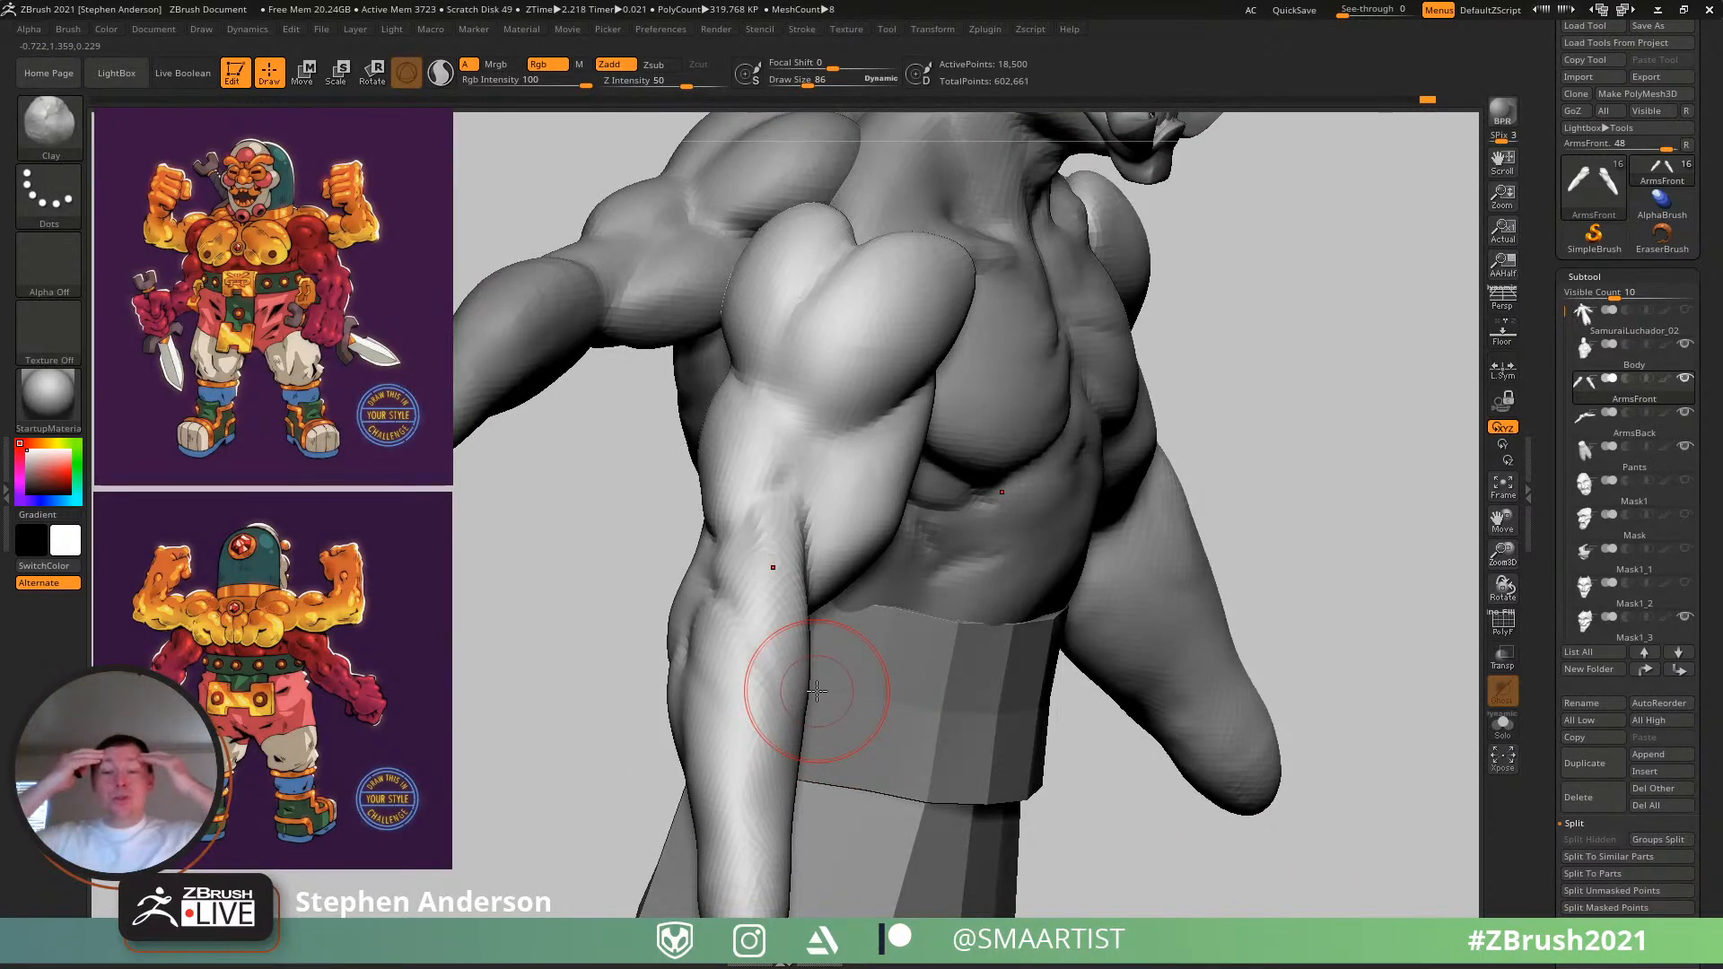
mouse_move(716, 680)
right_down()
mouse_move(762, 566)
mouse_move(723, 566)
mouse_move(740, 600)
mouse_move(724, 596)
mouse_move(822, 568)
right_up()
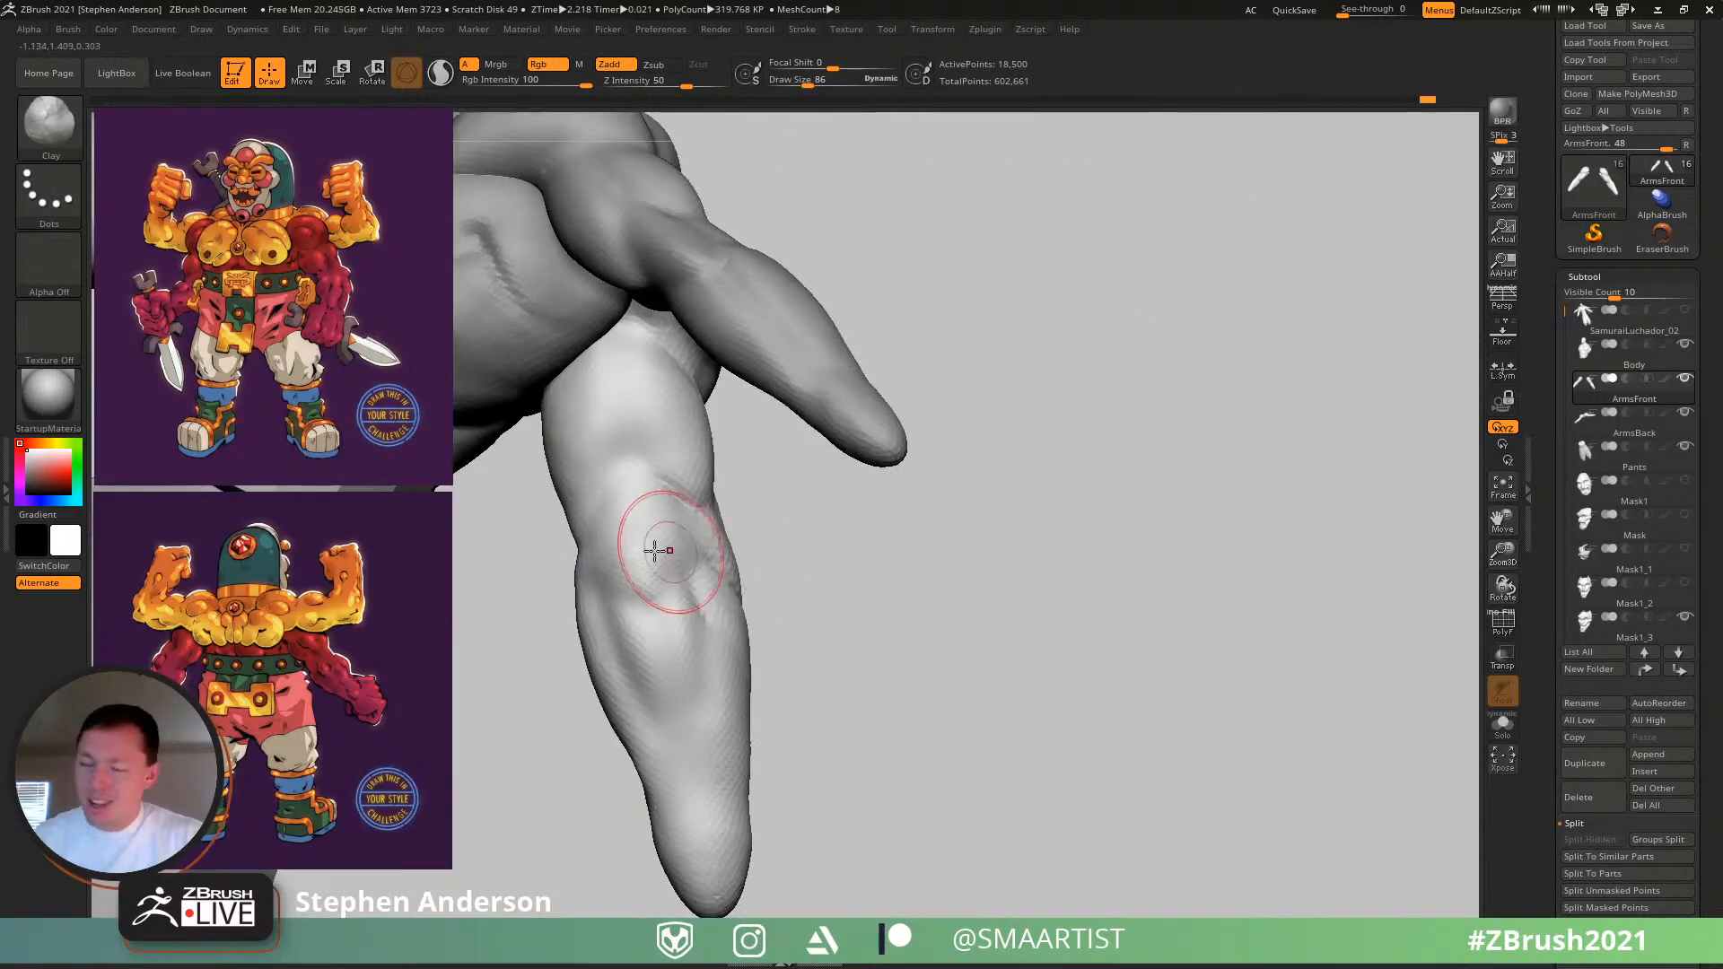
- Reshape the back of the front arm's elbow with the Move brush at sizes 86 and 140
key(b)
key(m)
key(v)
right_drag(698, 571, 715, 589)
drag(706, 556, 691, 561)
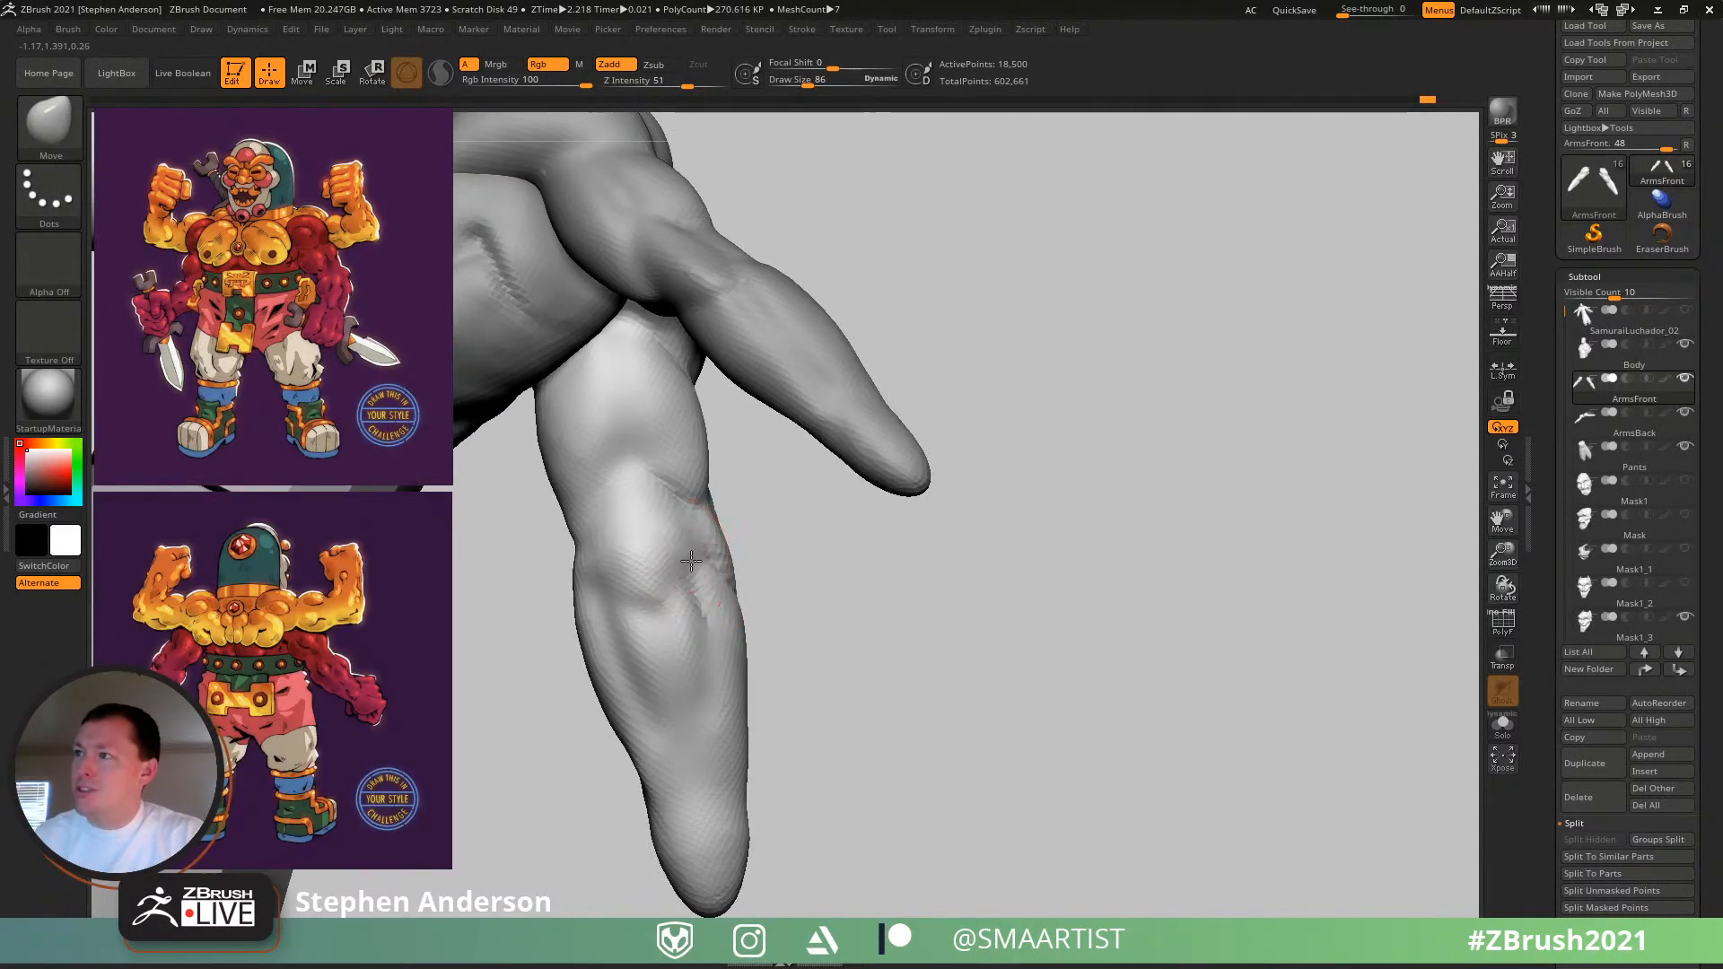
mouse_move(705, 560)
right_down()
mouse_move(690, 468)
mouse_move(708, 569)
right_up()
key(s)
drag(717, 574, 726, 574)
drag(736, 579, 726, 581)
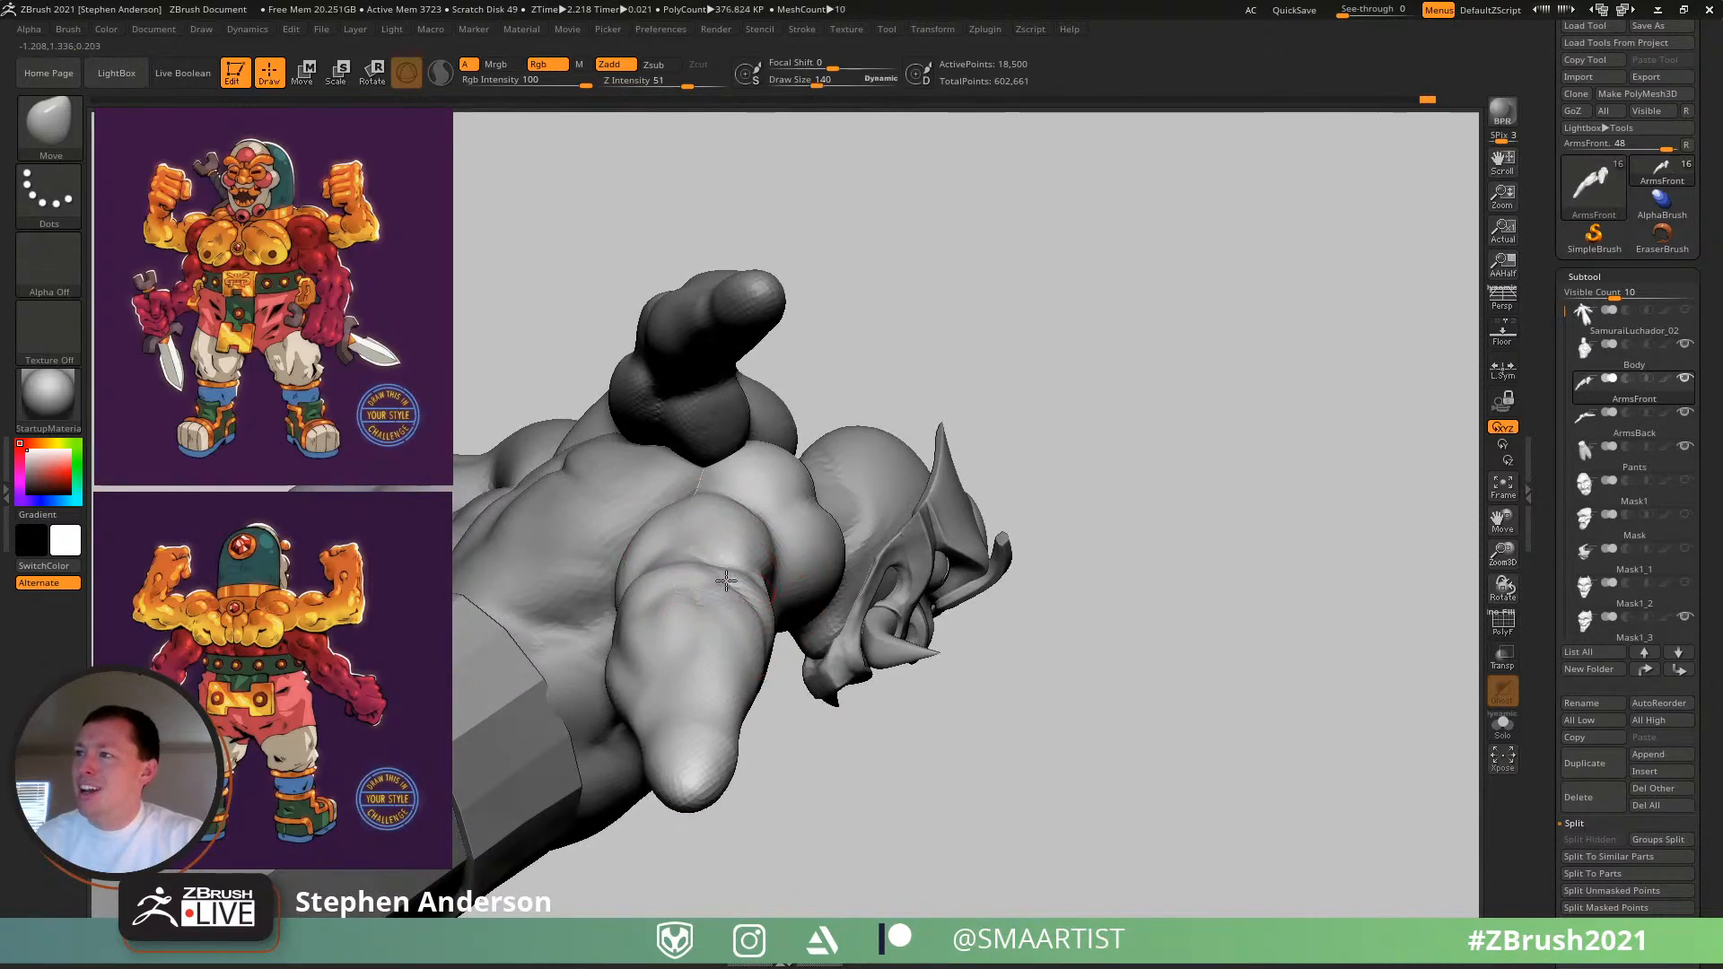
right_drag(718, 560, 673, 512)
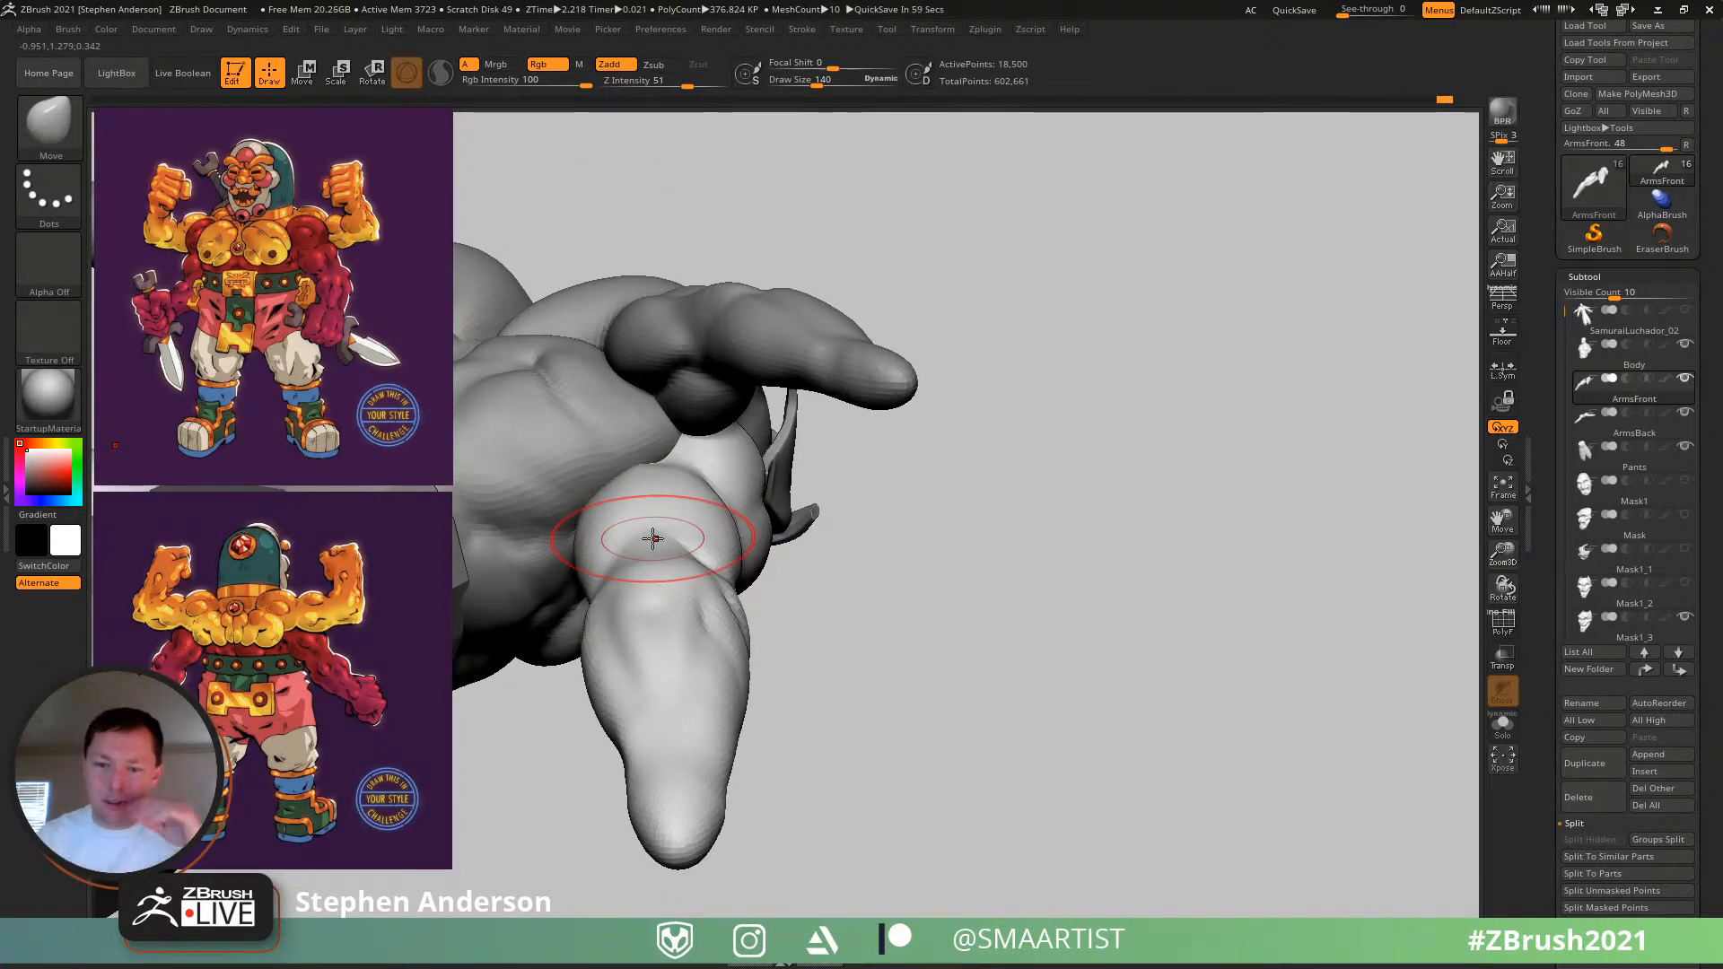
- Reshape the forearm toward the wrist with the Move brush at sizes 95 and 81, smoothing its surface
mouse_move(897, 520)
right_down()
mouse_move(661, 683)
mouse_move(799, 662)
mouse_move(897, 621)
right_up()
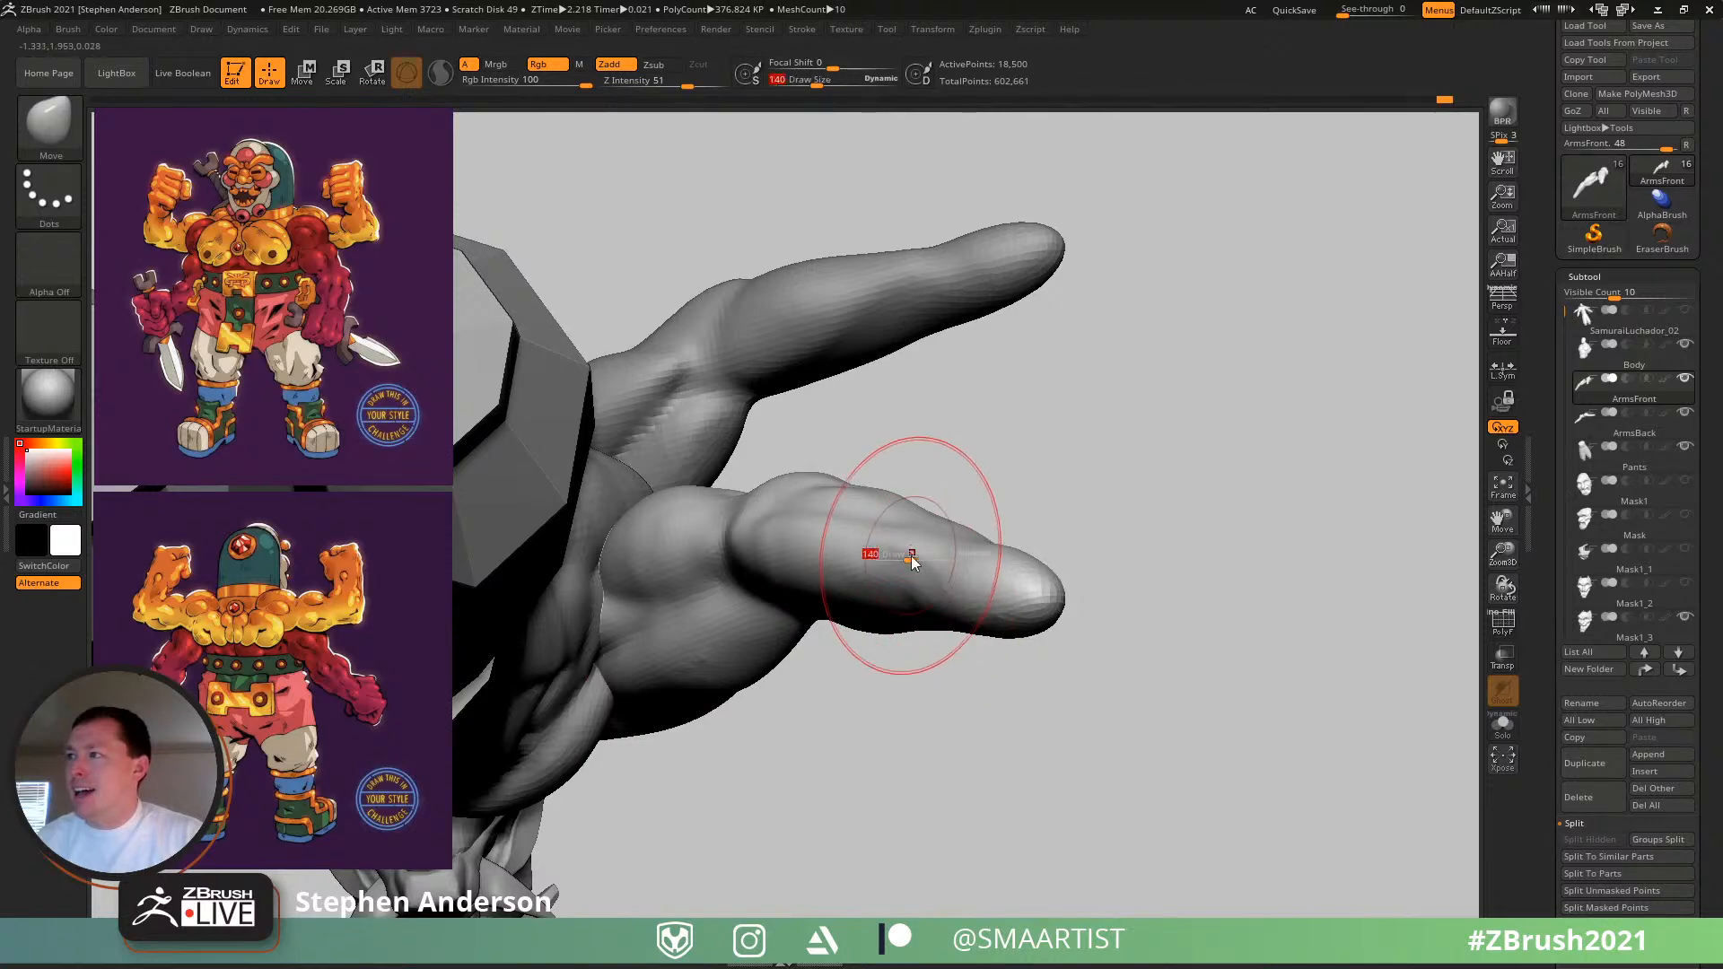
key(s)
drag(909, 558, 895, 567)
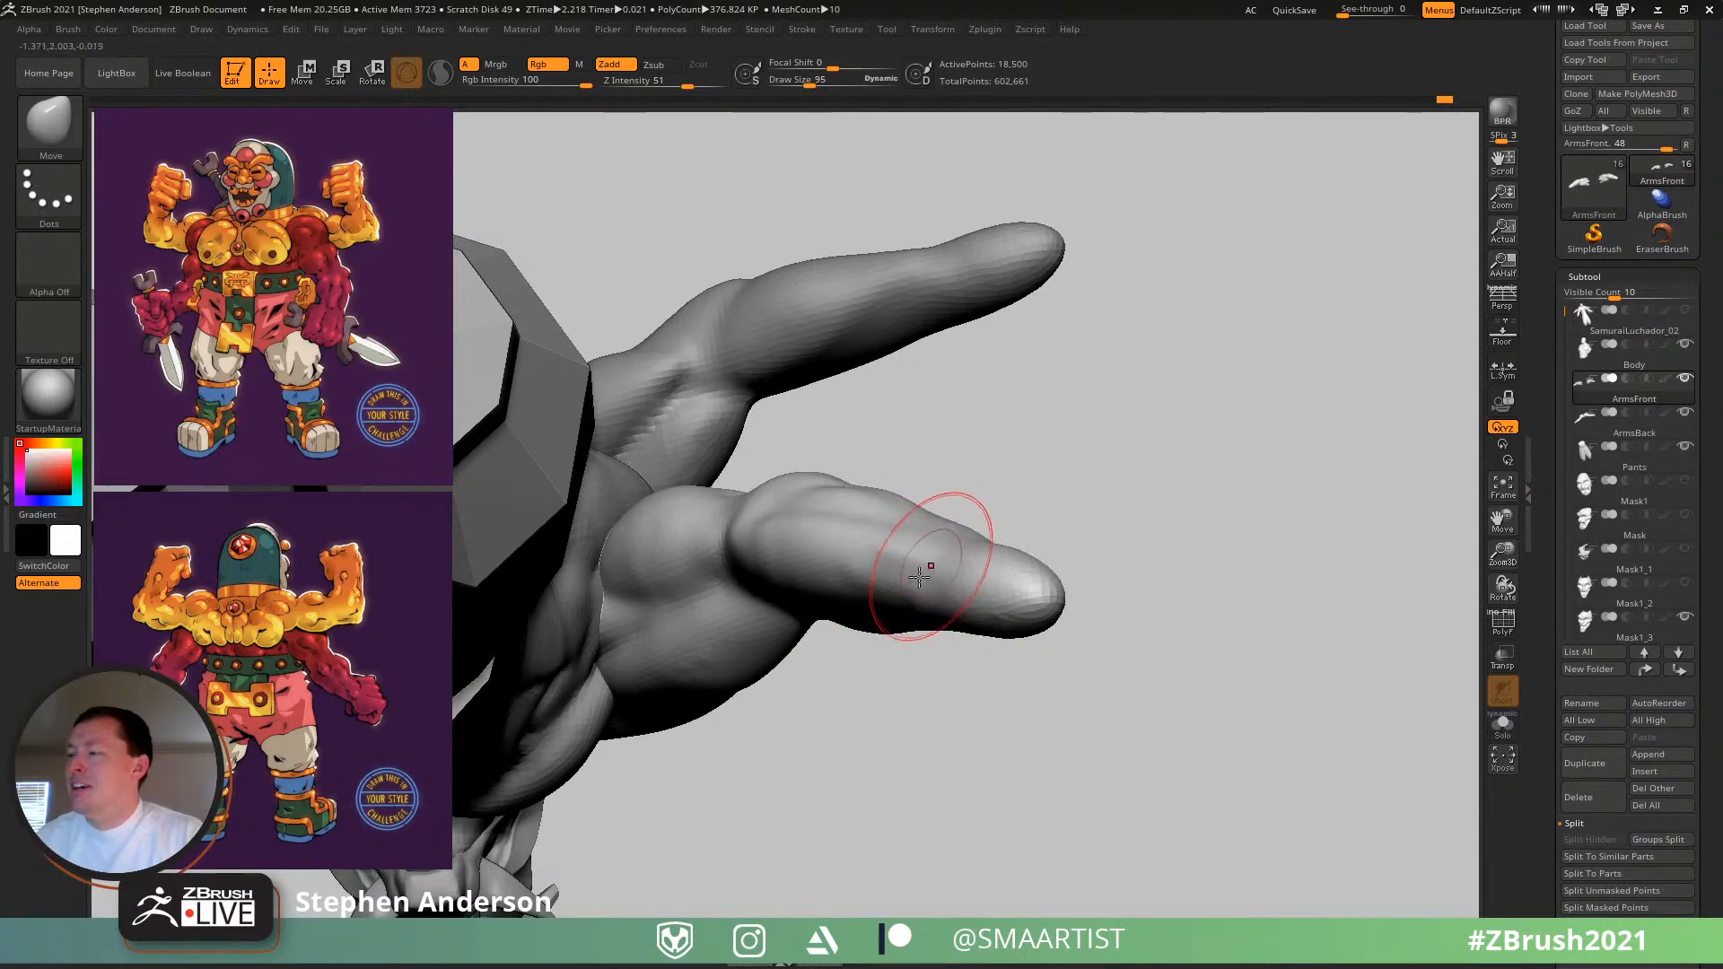
right_drag(919, 577, 922, 629)
key(s)
drag(915, 545, 900, 536)
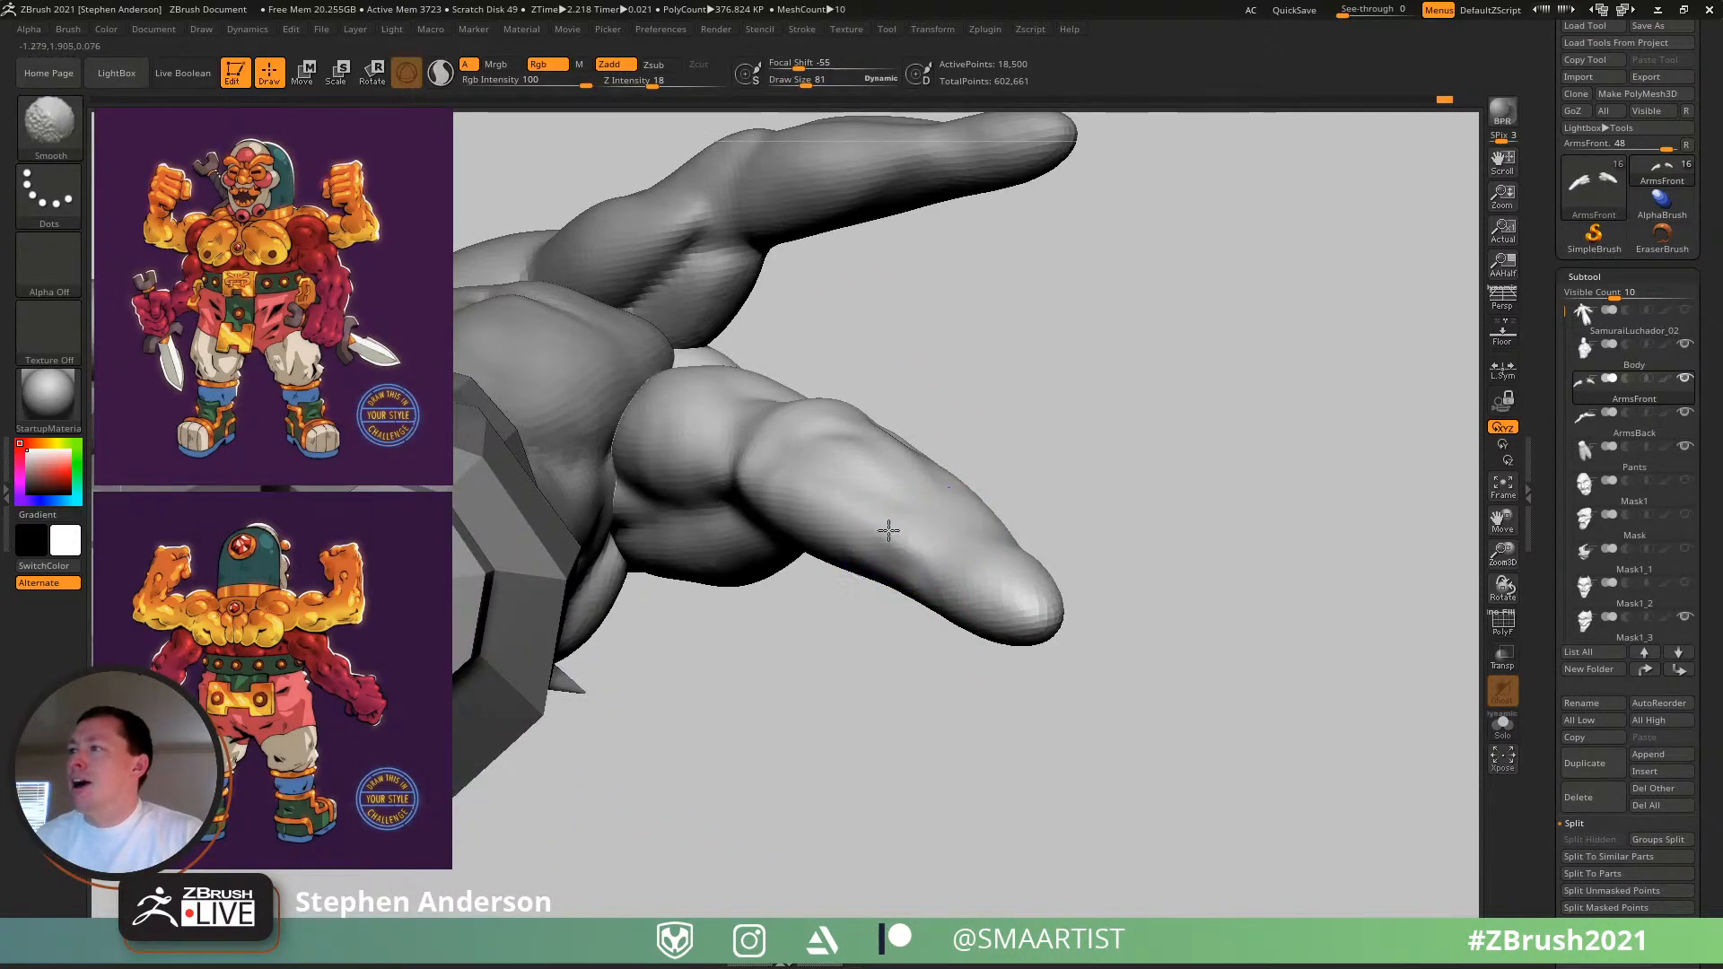
right_drag(977, 538, 1022, 518)
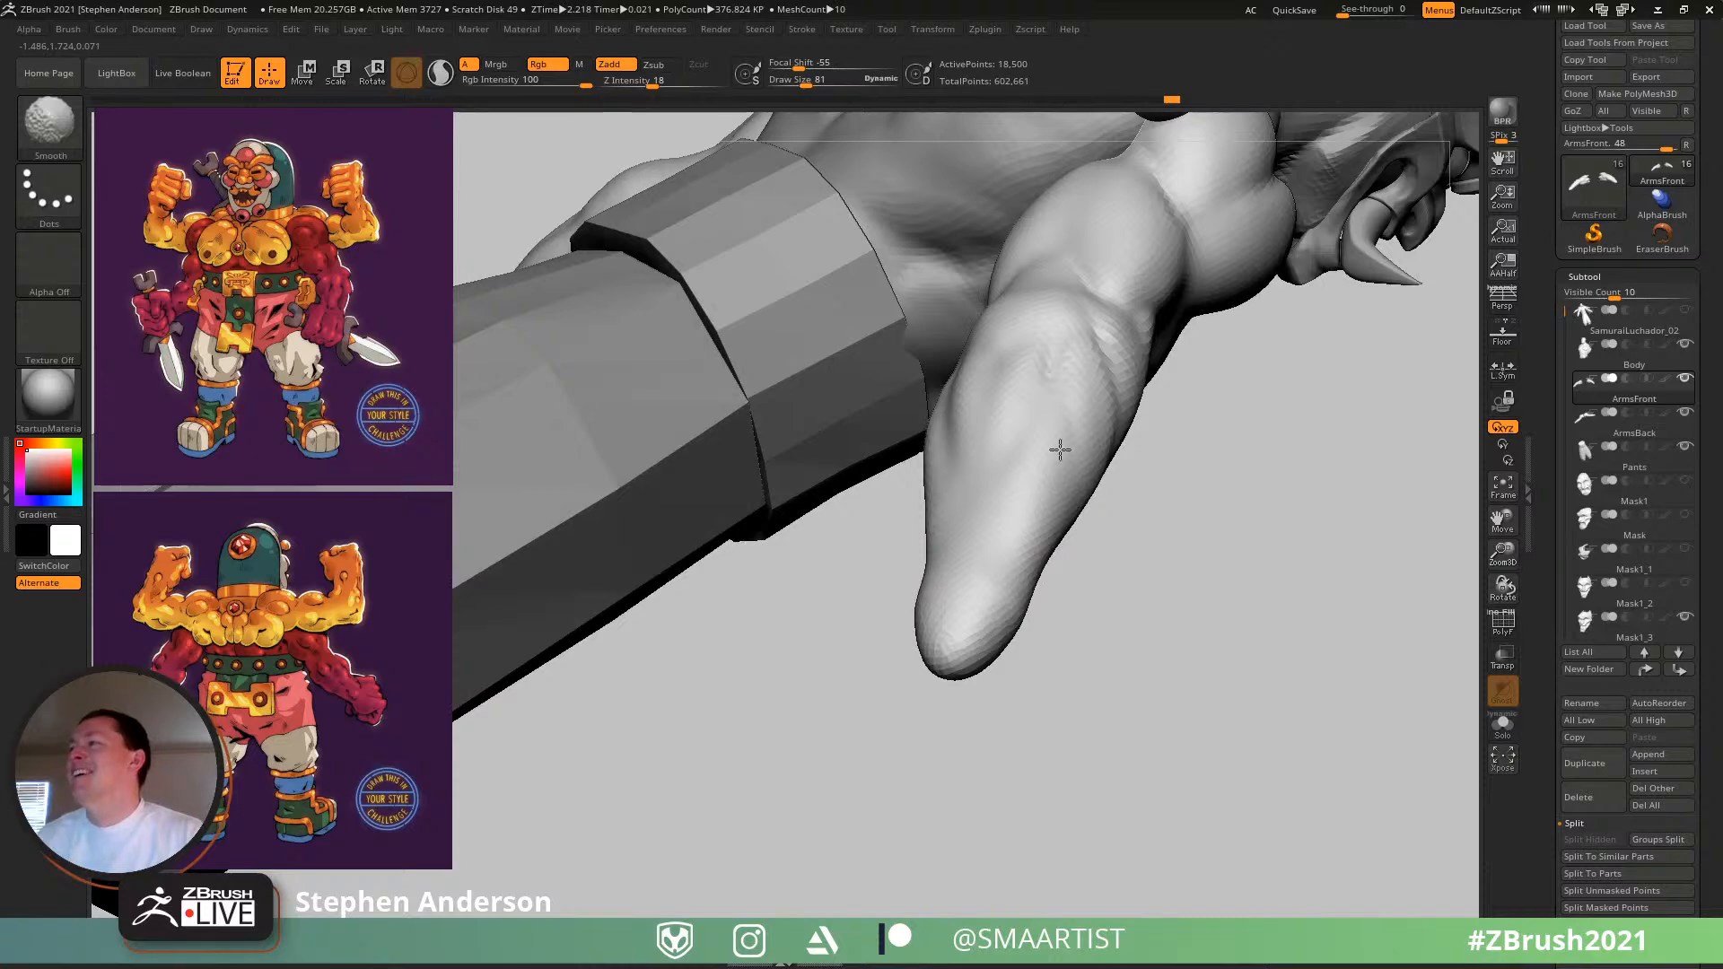
right_drag(1072, 460, 1037, 510)
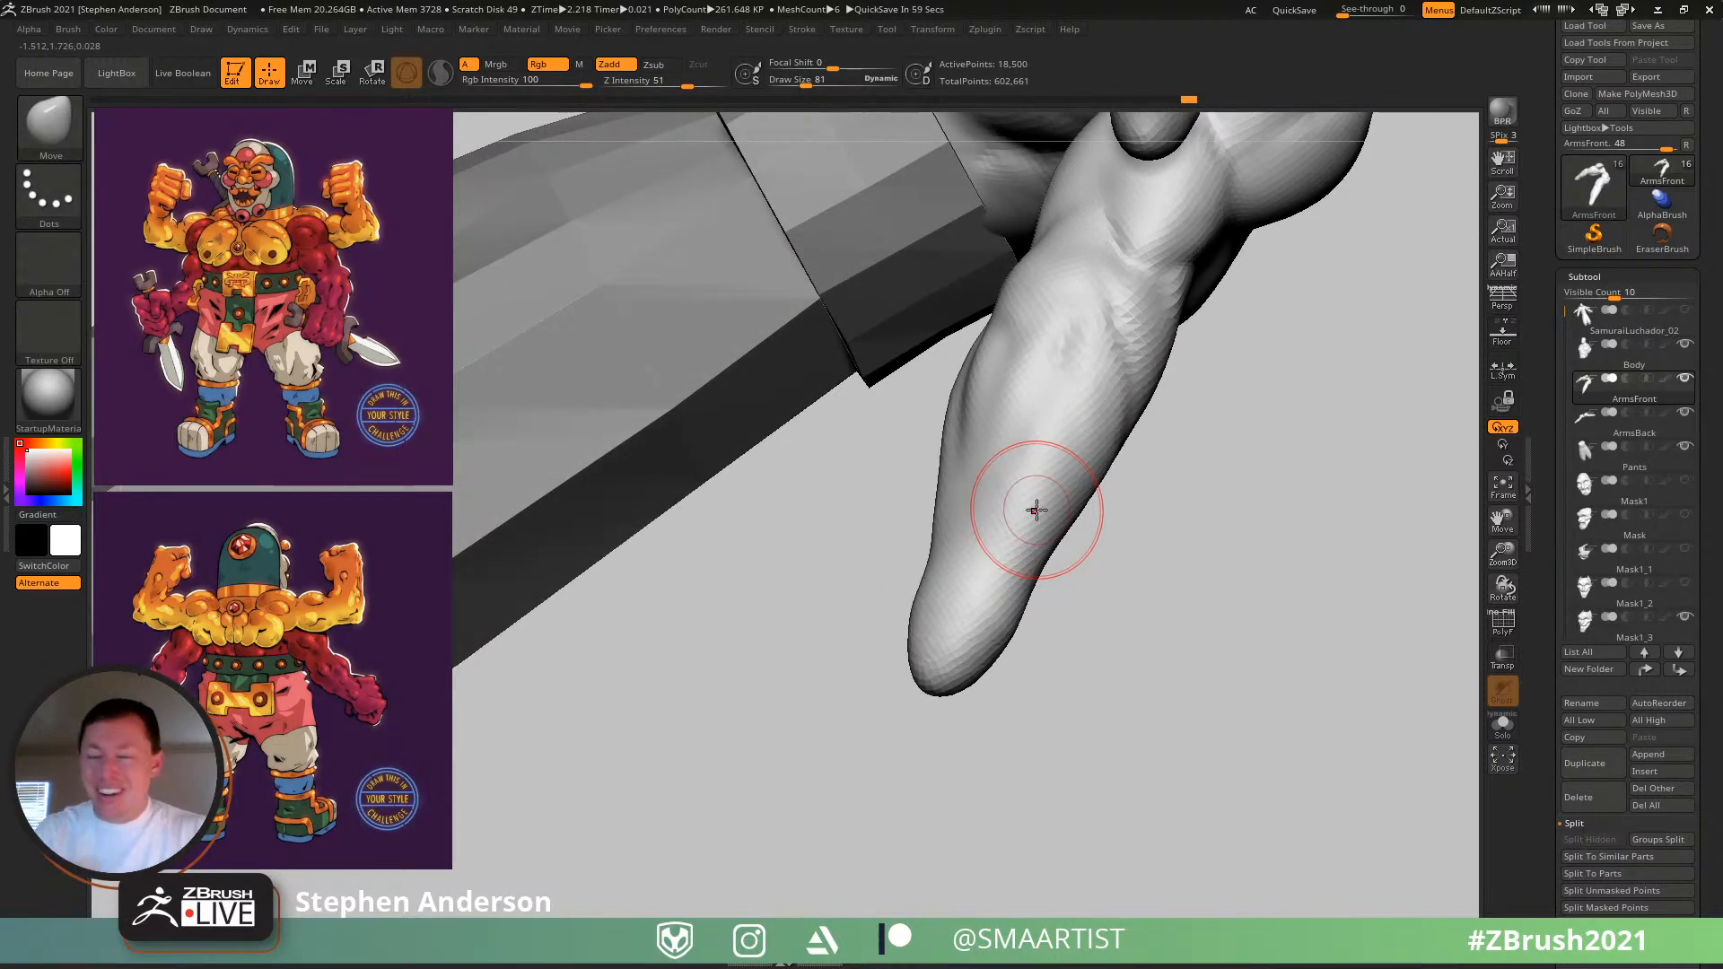
- Reshape the front arm's elbow and lower upper arm with the Move brush at sizes 104 and 99
mouse_move(1152, 474)
right_down()
mouse_move(1108, 347)
mouse_move(996, 488)
mouse_move(969, 424)
mouse_move(1140, 435)
mouse_move(1059, 493)
mouse_move(1113, 449)
mouse_move(1074, 466)
mouse_move(962, 379)
mouse_move(904, 365)
mouse_move(947, 368)
mouse_move(910, 397)
right_up()
key(s)
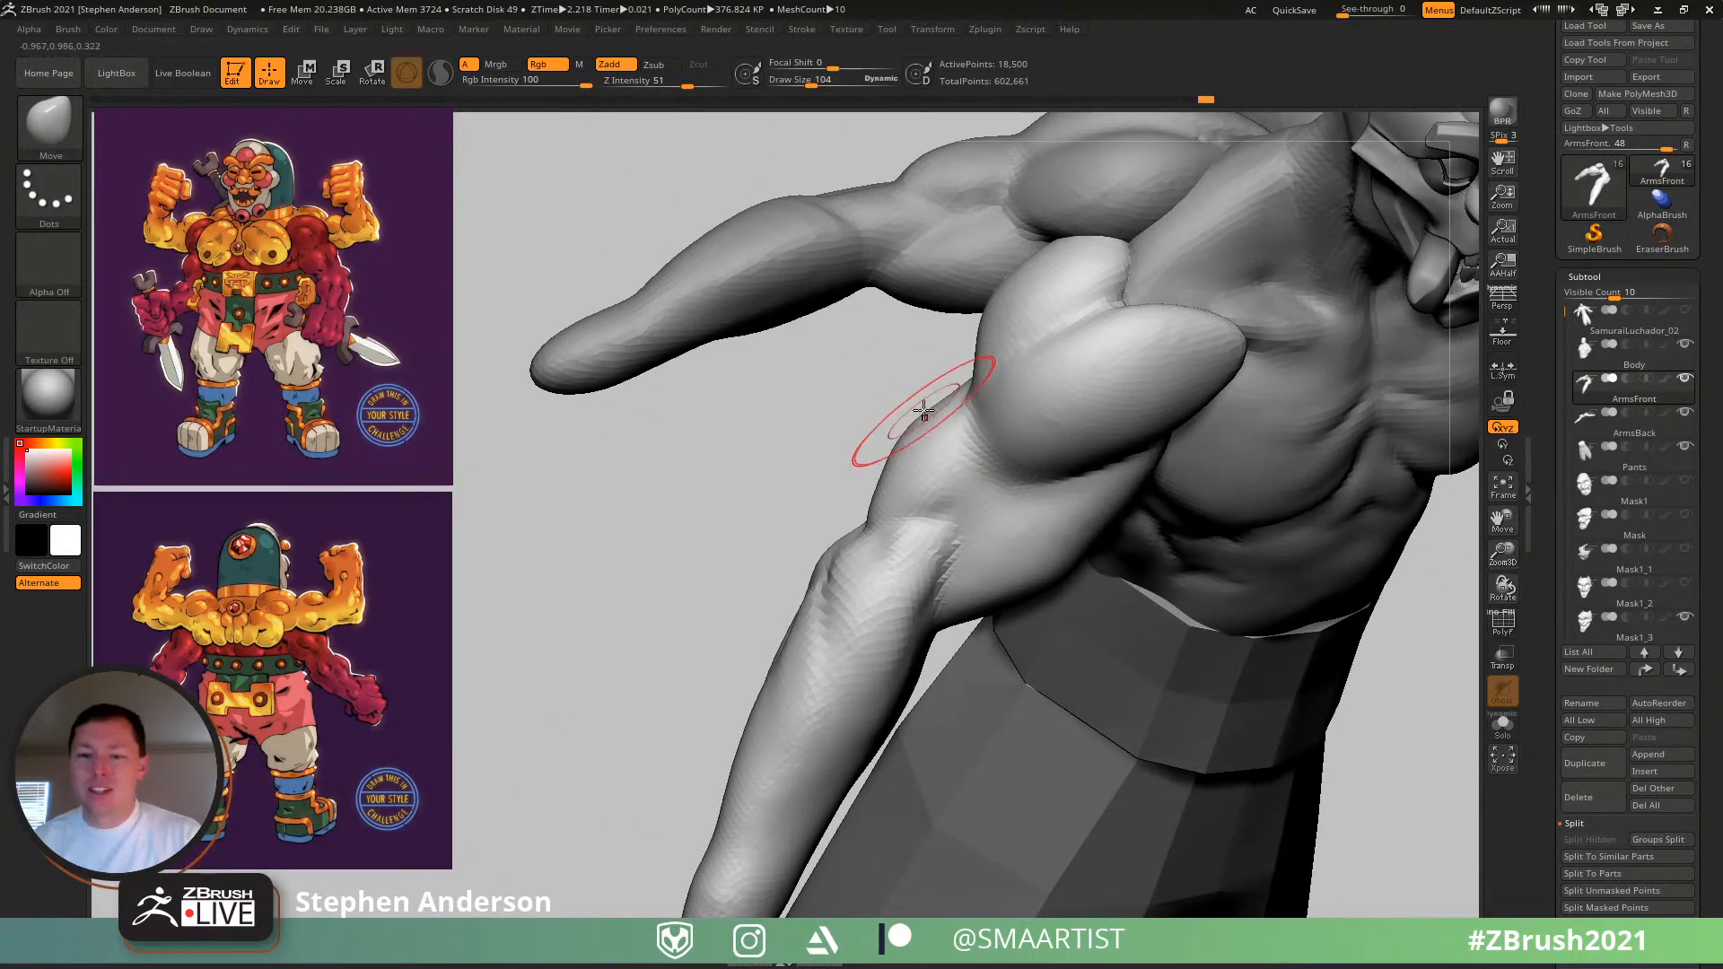
mouse_move(947, 464)
right_down()
mouse_move(987, 458)
mouse_move(880, 488)
mouse_move(916, 456)
mouse_move(908, 489)
mouse_move(932, 468)
mouse_move(995, 582)
right_up()
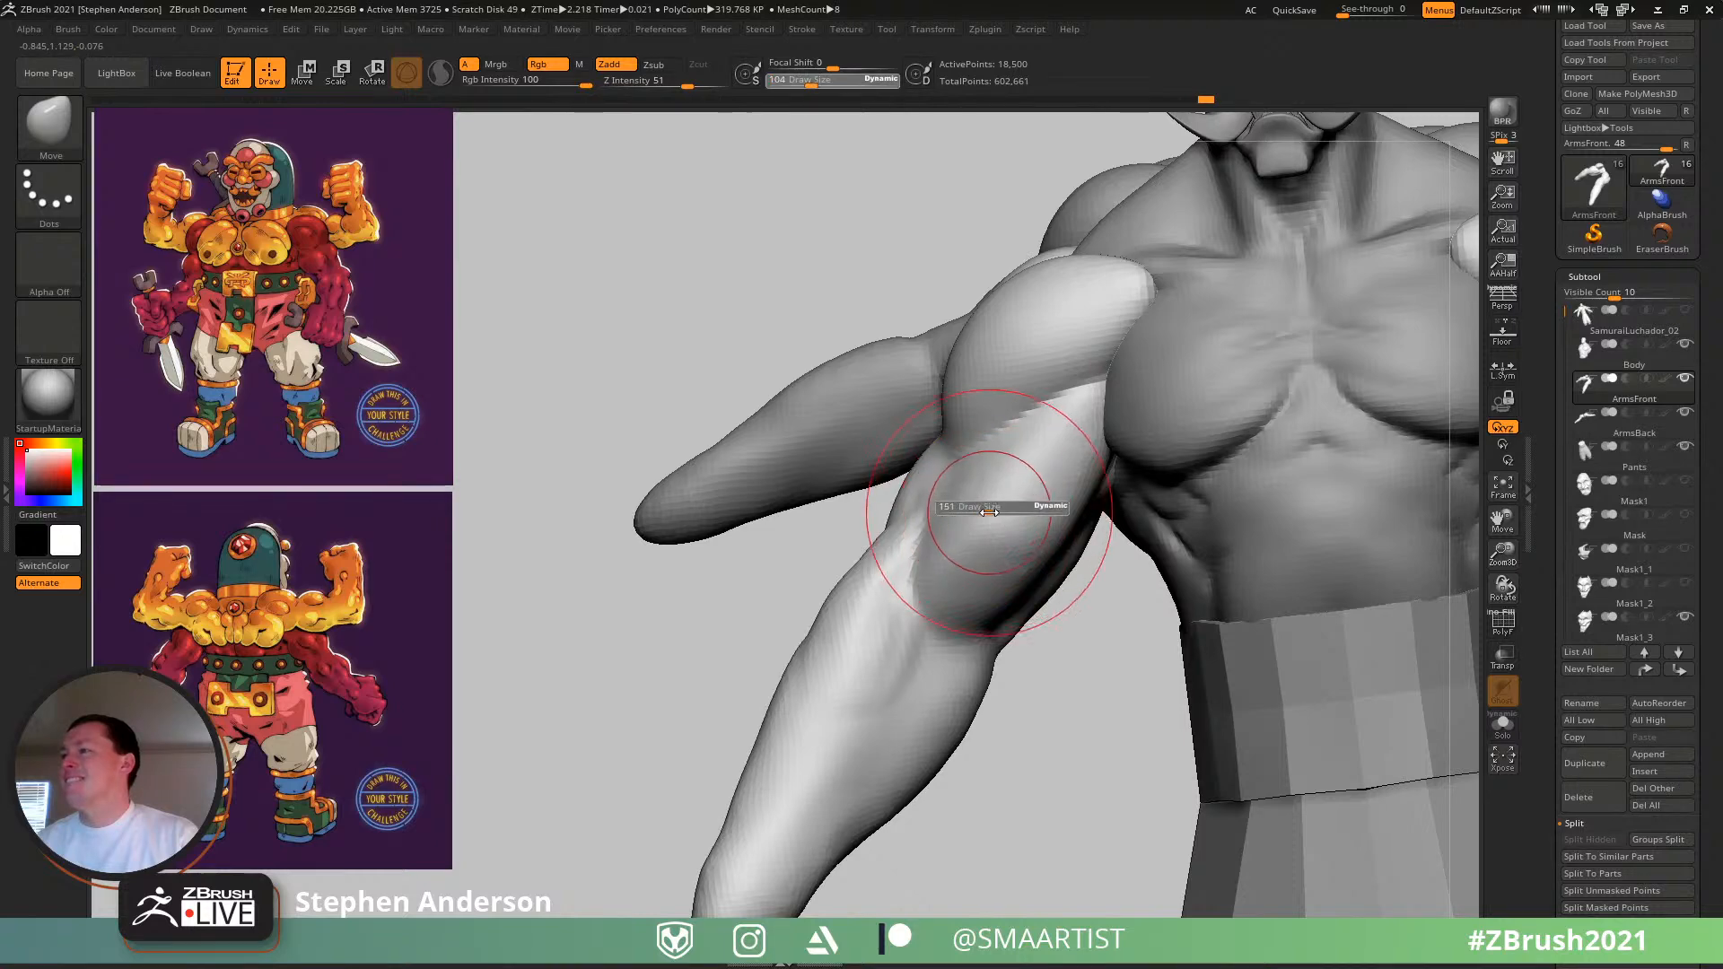
drag(989, 512, 989, 512)
key(s)
drag(867, 562, 861, 561)
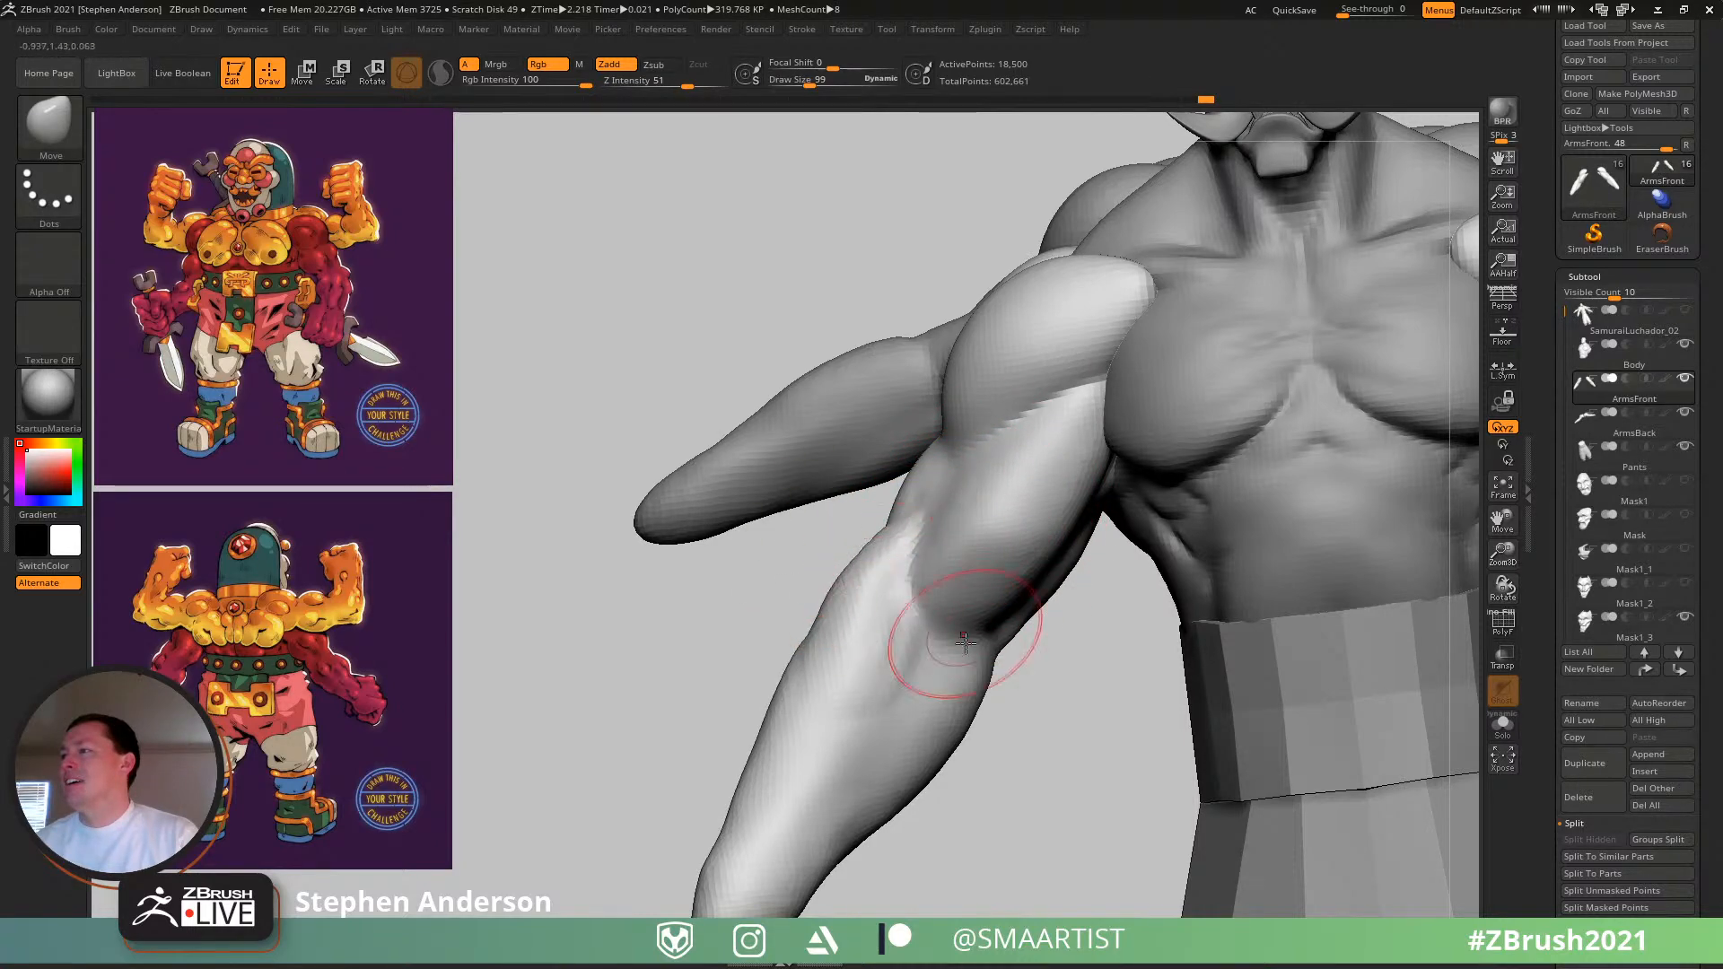
- Make the demon face mask, Mask1_3, the active subtool for editing
mouse_move(964, 643)
ctrl+right_down()
mouse_move(1058, 508)
mouse_move(933, 502)
mouse_move(974, 516)
mouse_move(953, 526)
mouse_move(1037, 514)
ctrl+right_up()
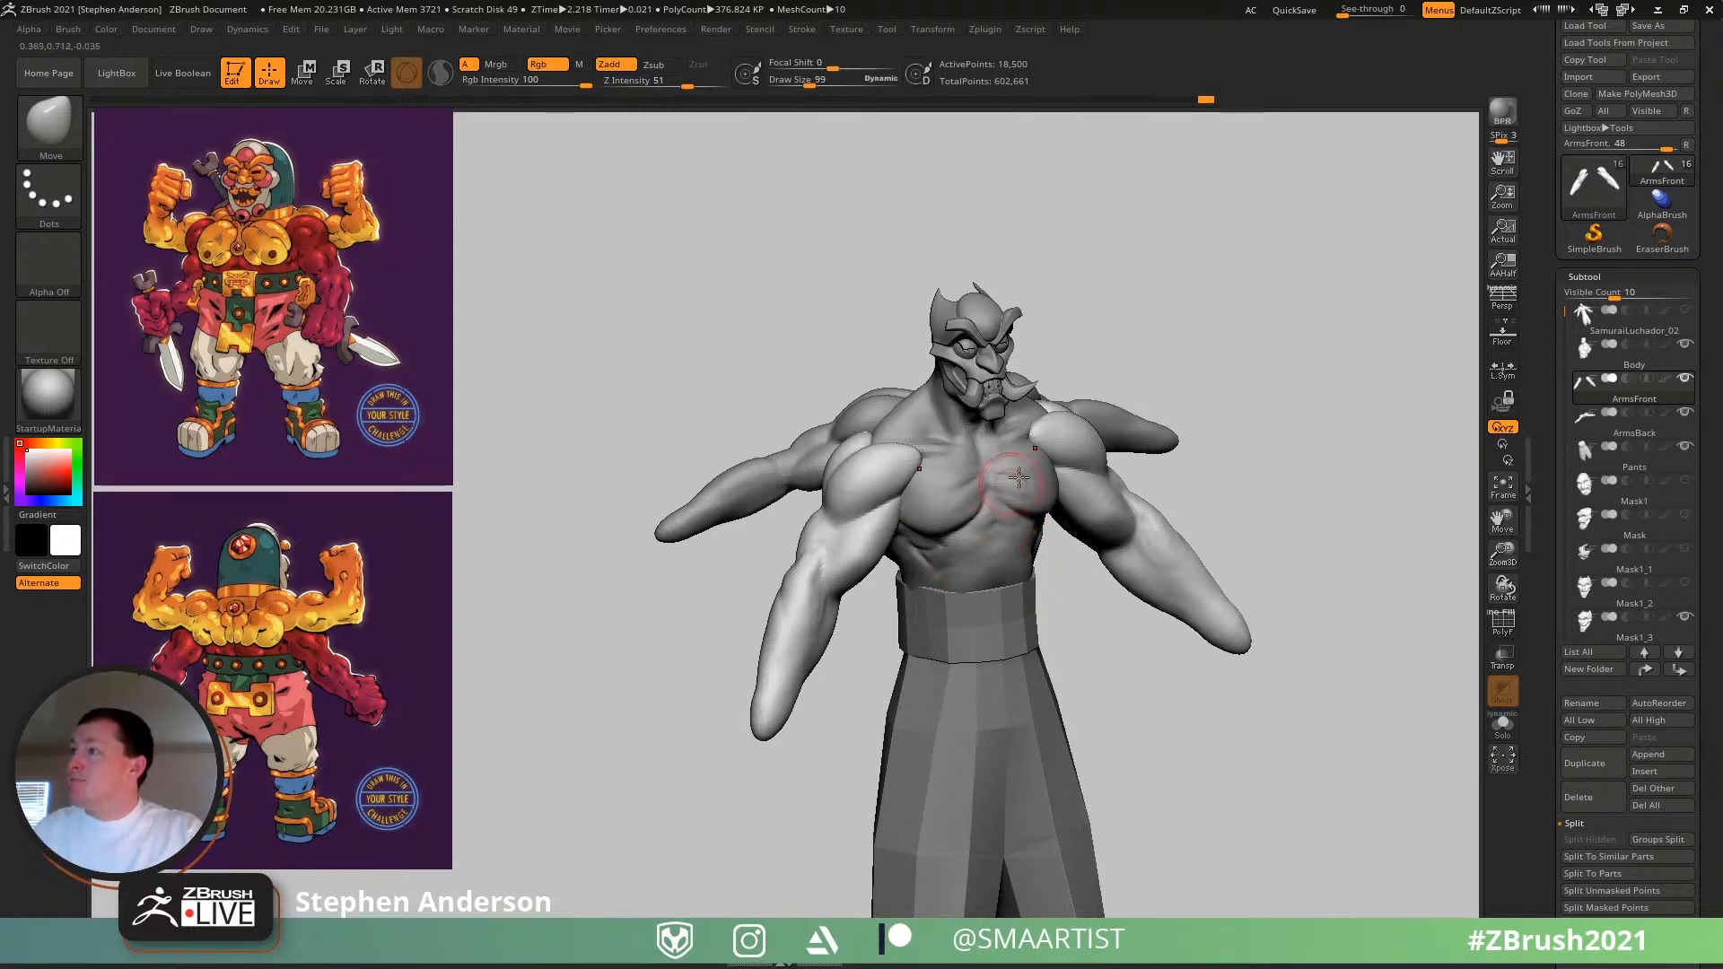
right_drag(984, 356, 930, 528)
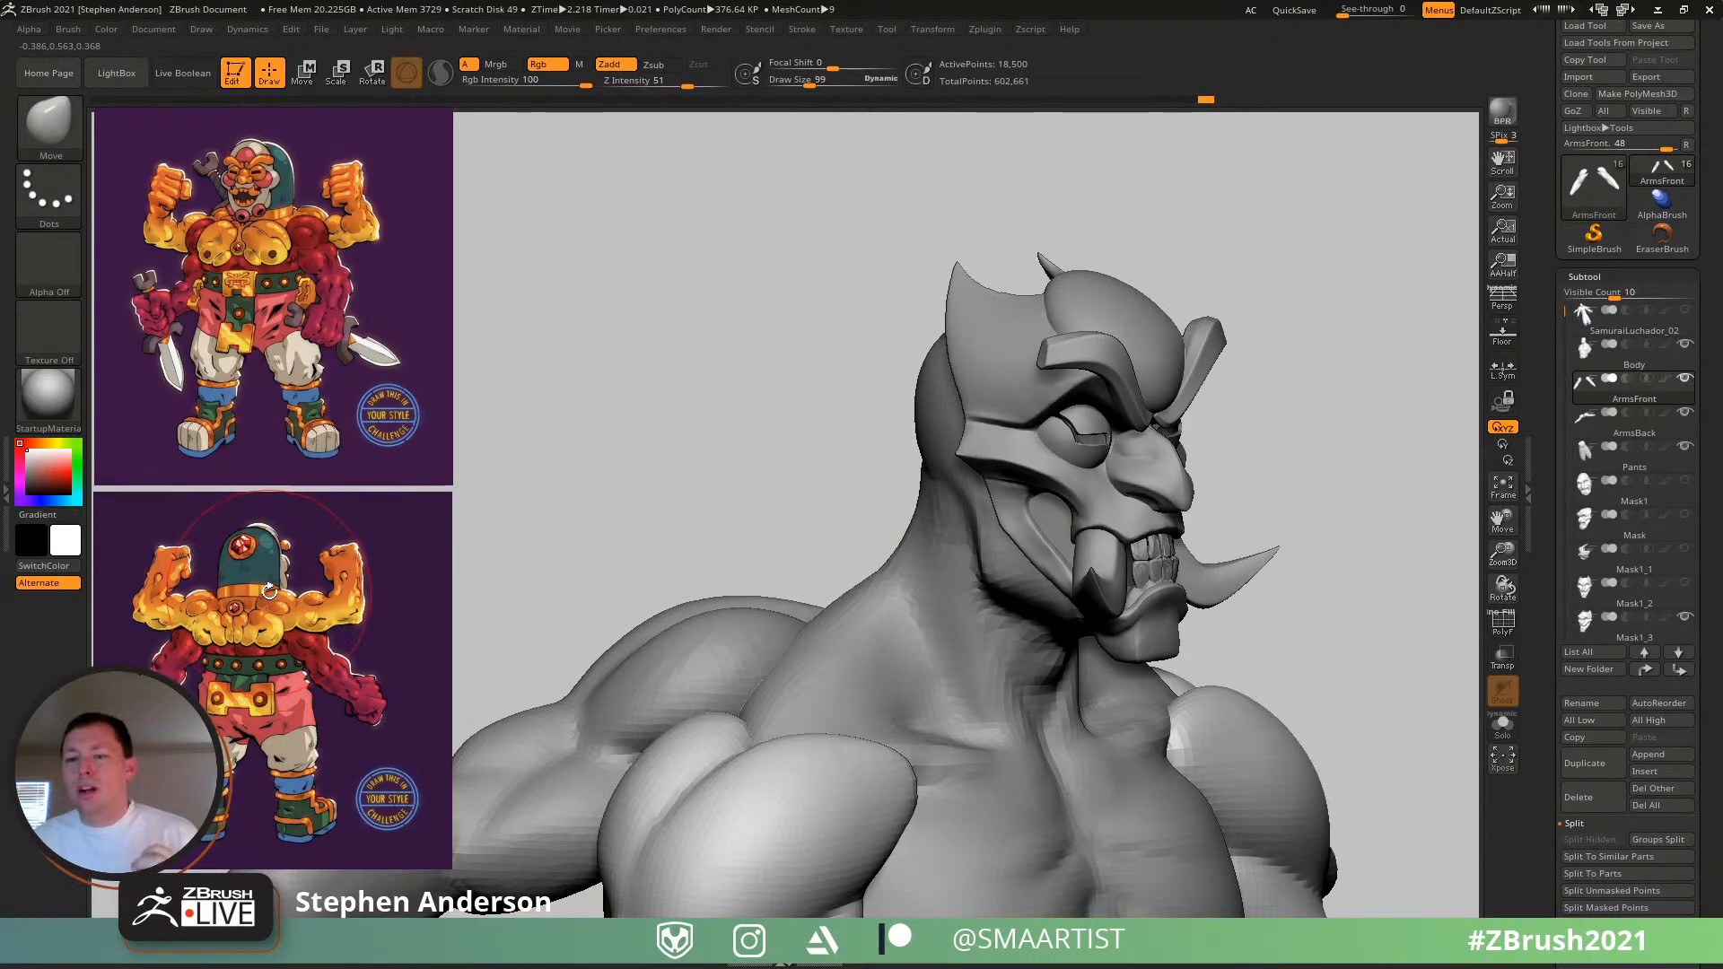
mouse_move(907, 539)
right_down()
mouse_move(1065, 511)
mouse_move(1040, 525)
mouse_move(905, 464)
right_up()
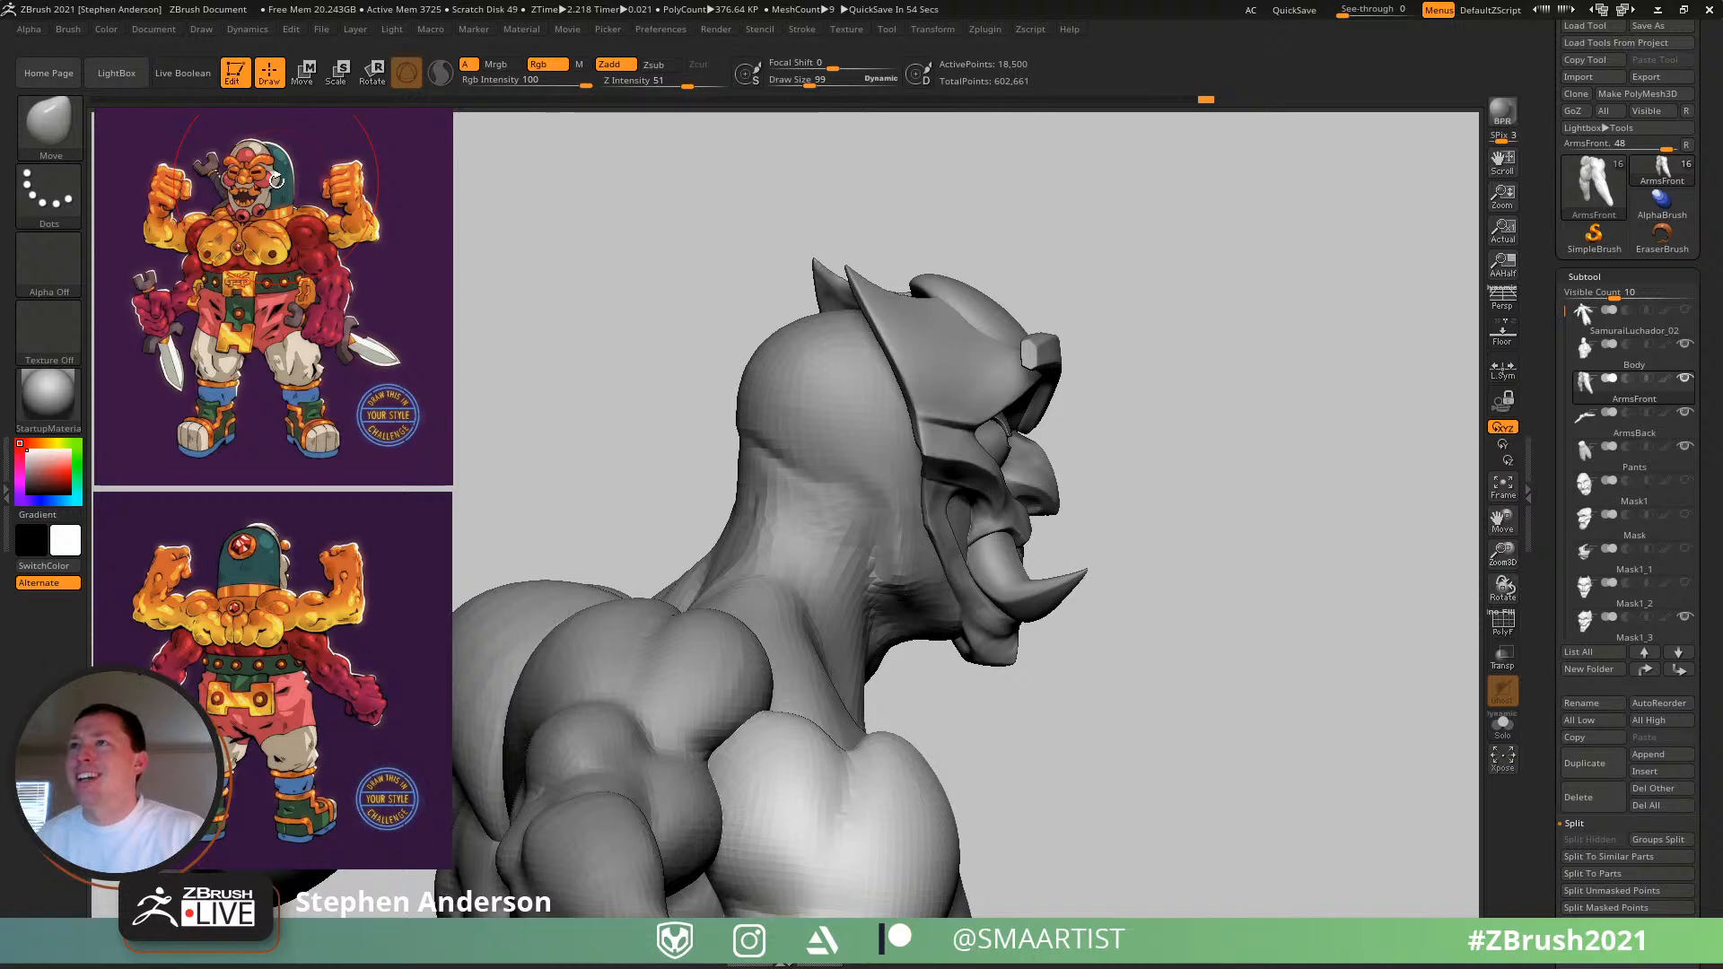
mouse_move(1135, 568)
mouse_down()
mouse_move(1037, 448)
mouse_move(1039, 500)
mouse_move(615, 577)
mouse_up()
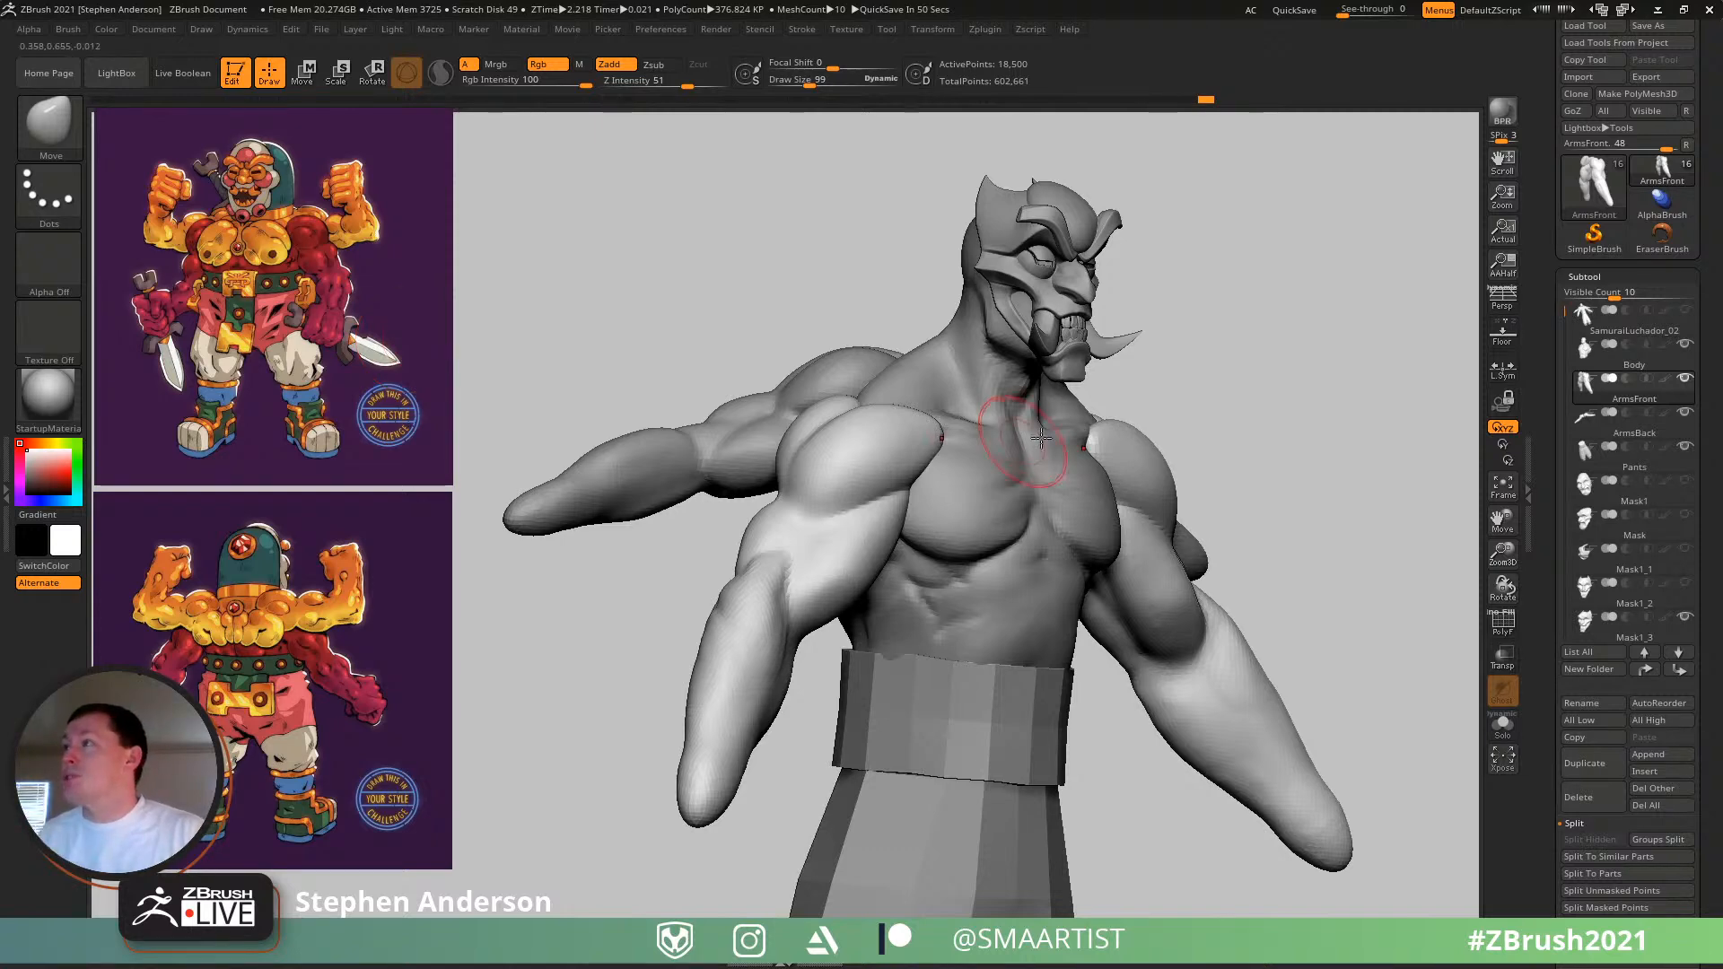
alt+click(985, 219)
alt+right_drag(985, 219, 880, 431)
right_drag(880, 431, 1014, 629)
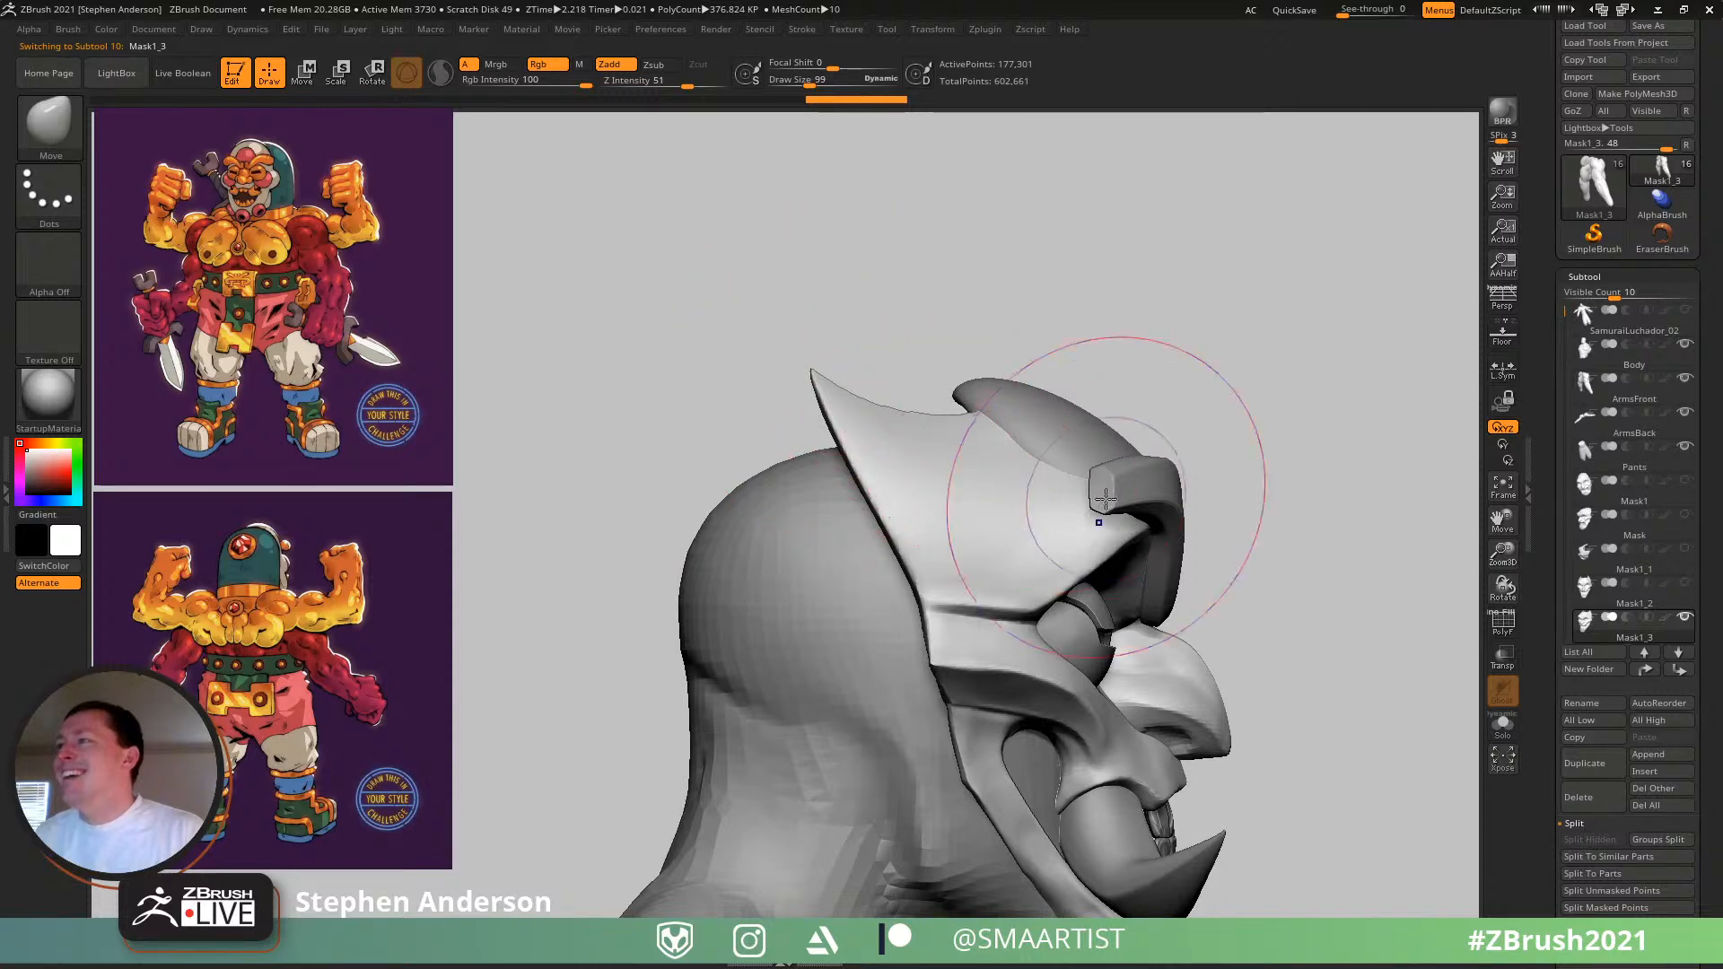
- Mask the face mask except for its rear horn tips, and bend those tips downward with a Transpose line
key(shift+f)
mouse_move(969, 332)
ctrl+mouse_down()
mouse_move(861, 545)
mouse_move(646, 165)
ctrl+mouse_up()
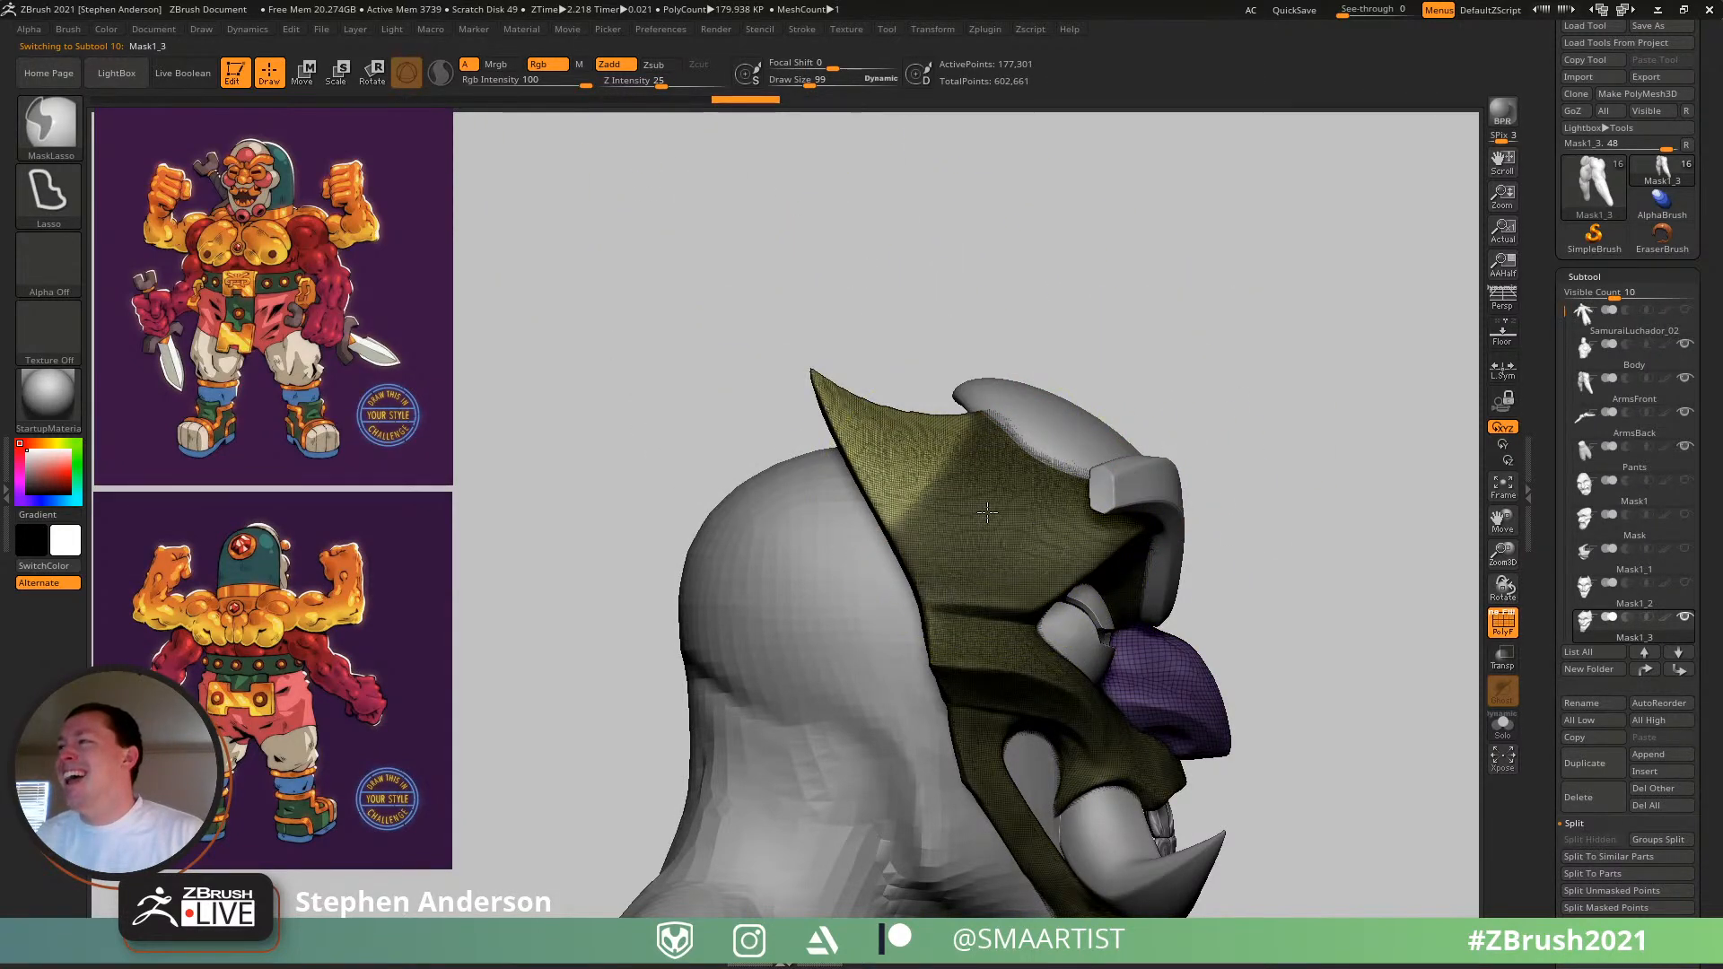
ctrl+click(1178, 388)
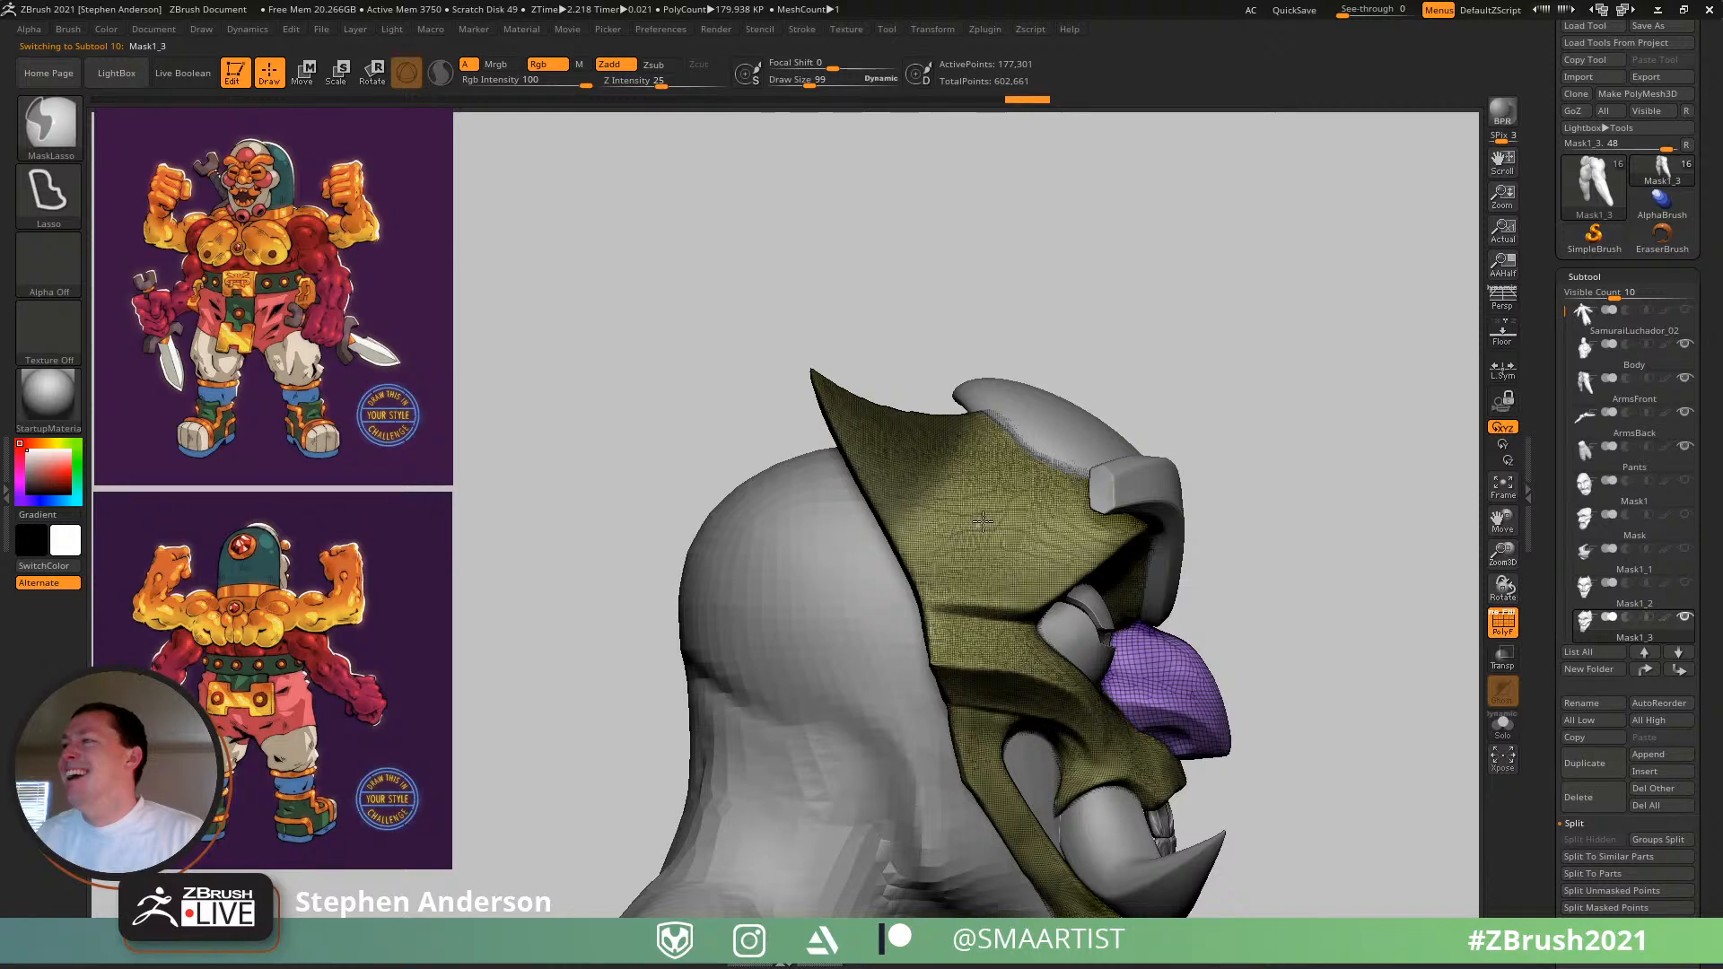
key(w)
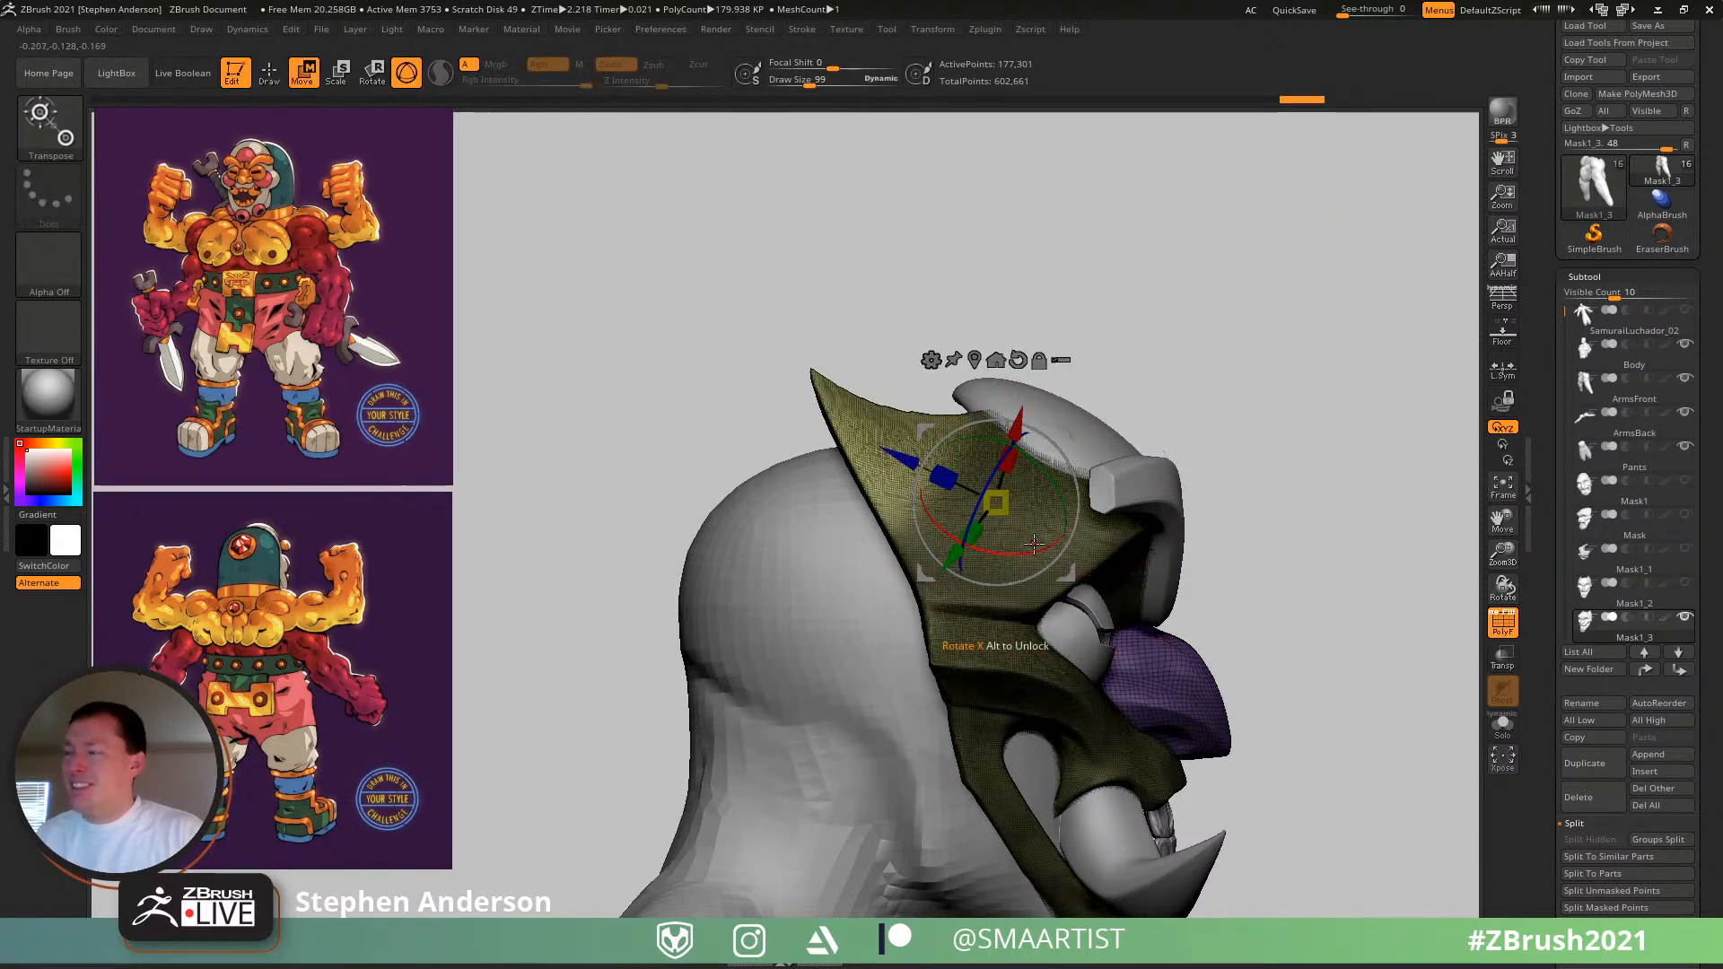
key(y)
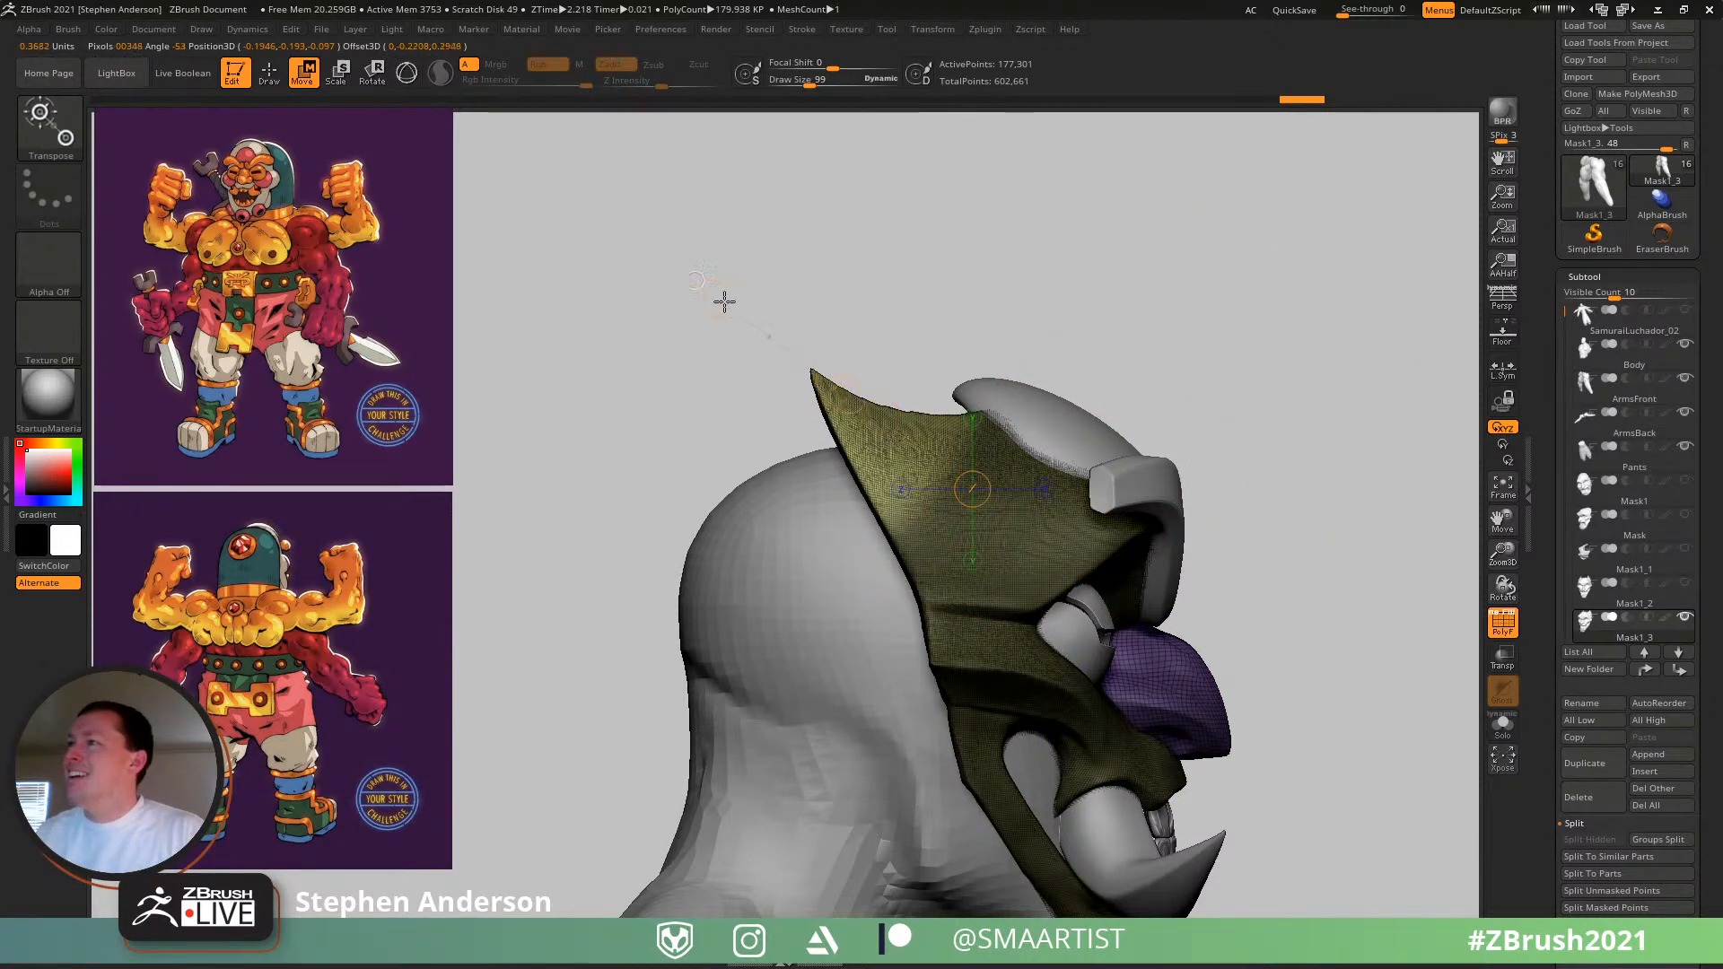
drag(728, 299, 598, 475)
right_drag(1032, 420, 984, 414)
key(shift+f)
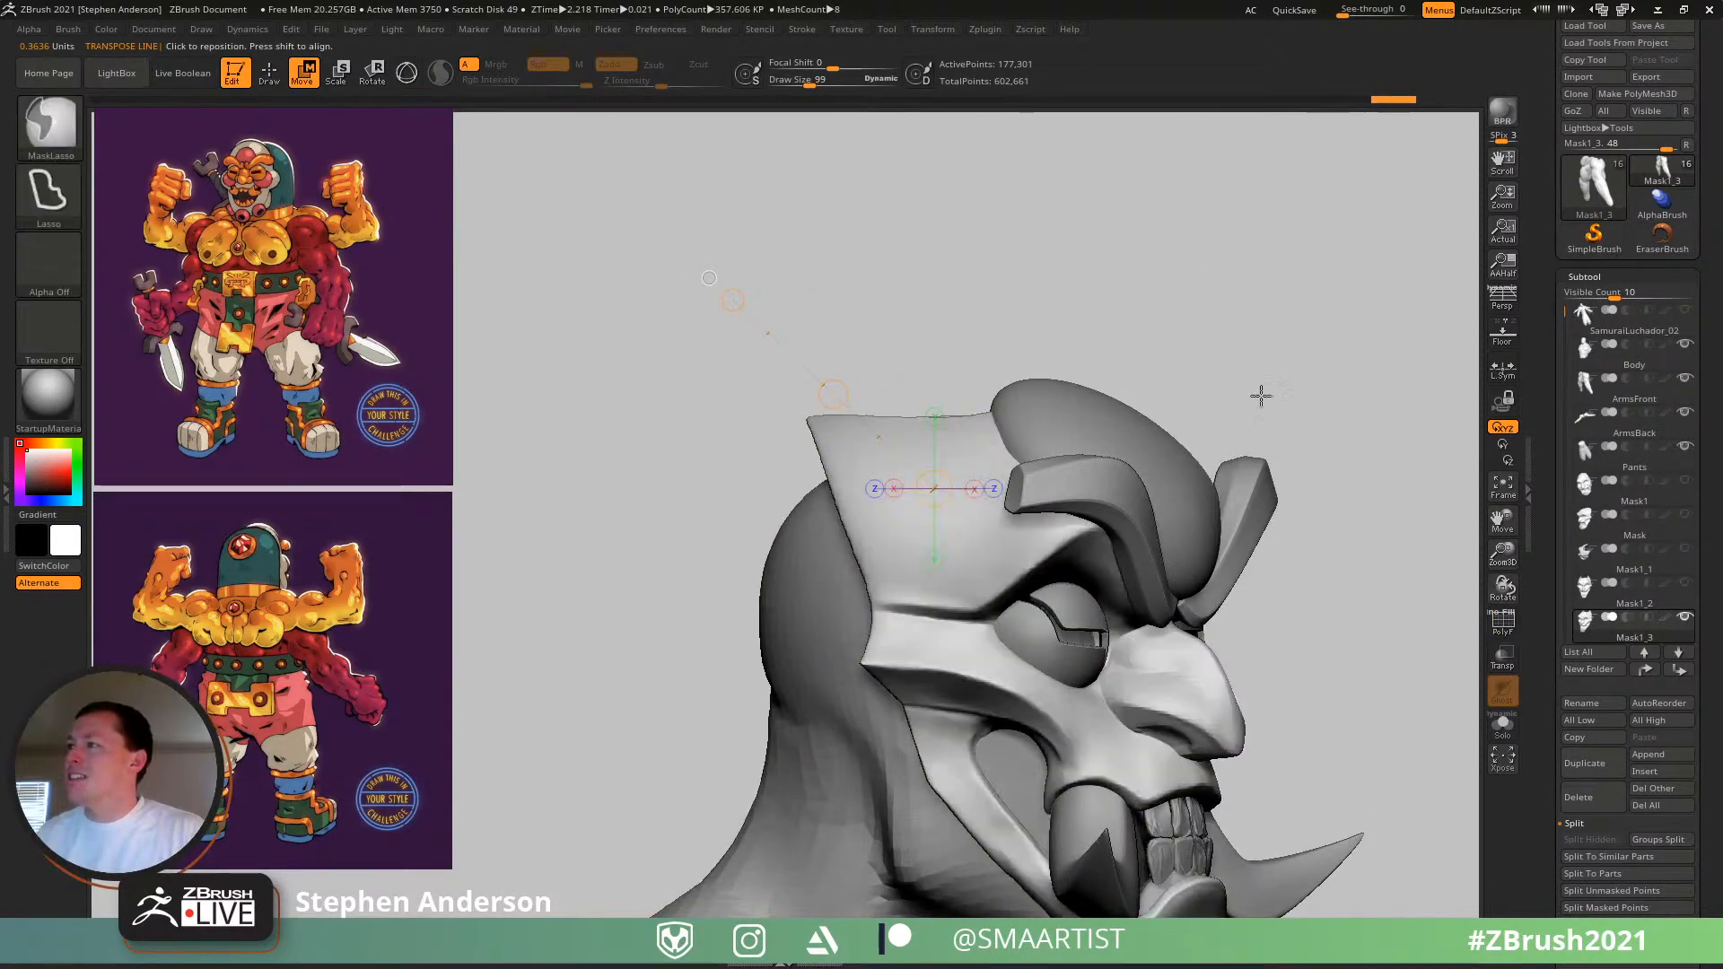
- Try to straighten the face mask's top edge and rear tip with the Move brush at size 99
key(q)
key(b)
key(m)
key(v)
mouse_move(973, 464)
right_down()
mouse_move(965, 530)
mouse_move(934, 431)
right_up()
key(s)
drag(937, 408, 921, 410)
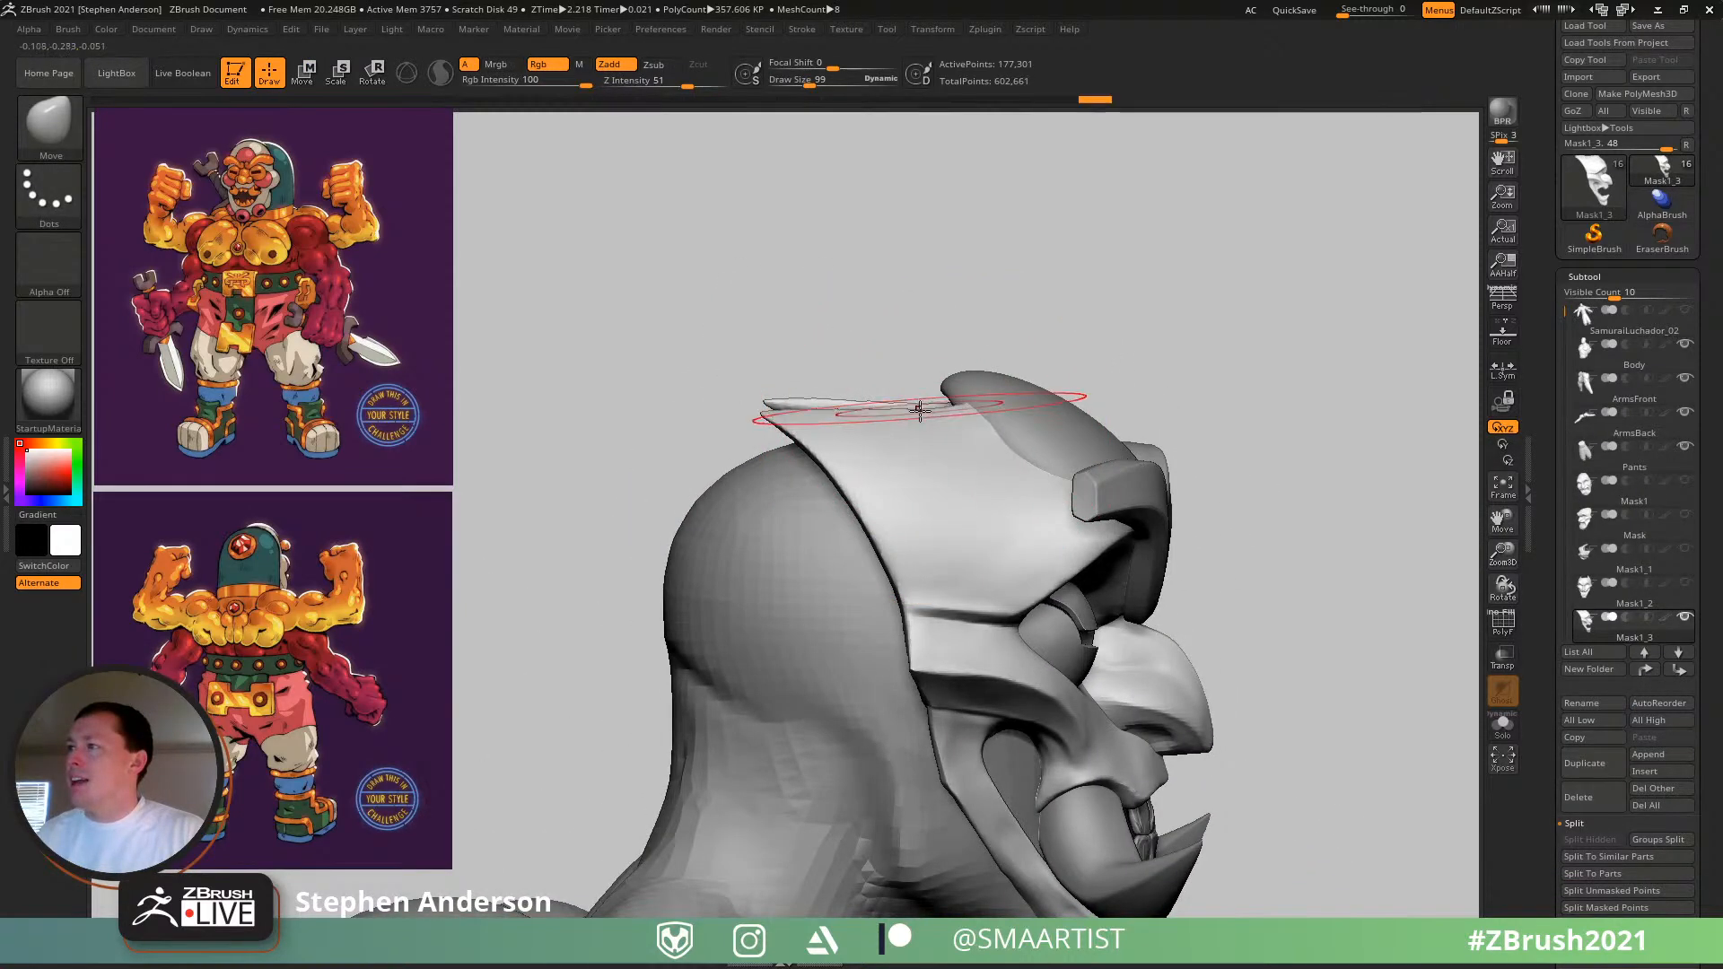
shift+right_drag(869, 434, 840, 419)
drag(775, 421, 775, 436)
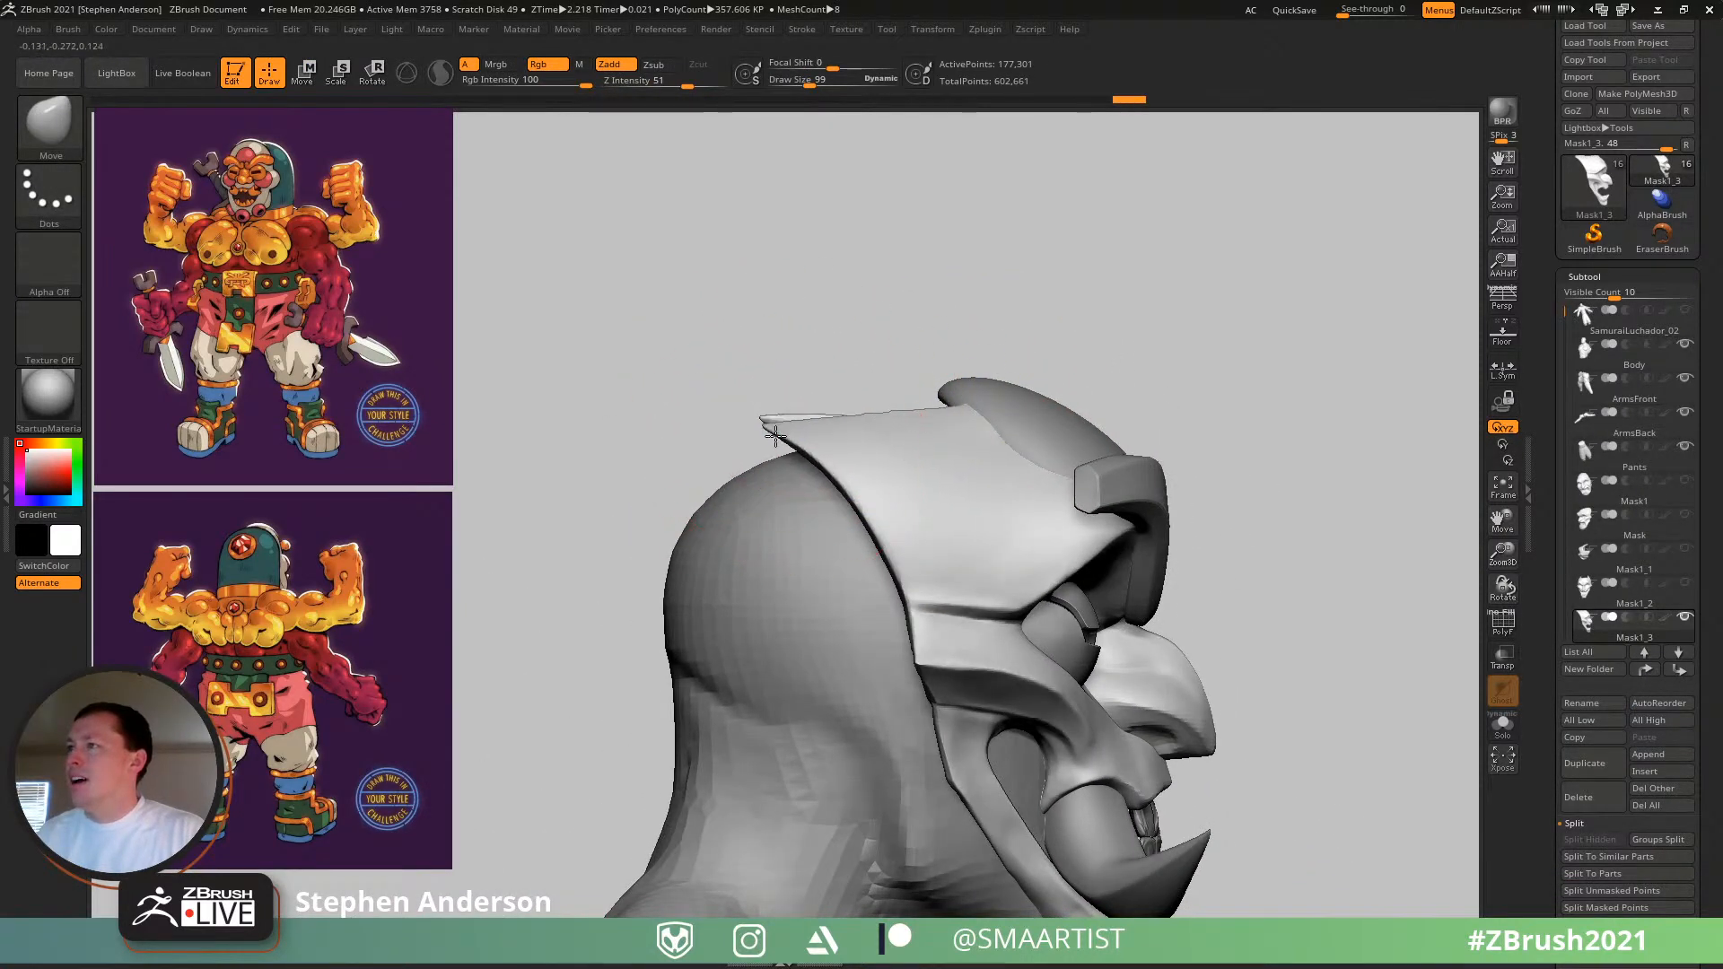
- Undo the last Move brush strokes on the face mask's top edge and rear tip
key(ctrl)
key(ctrl+z)
key(ctrl+z)
key(ctrl+z)
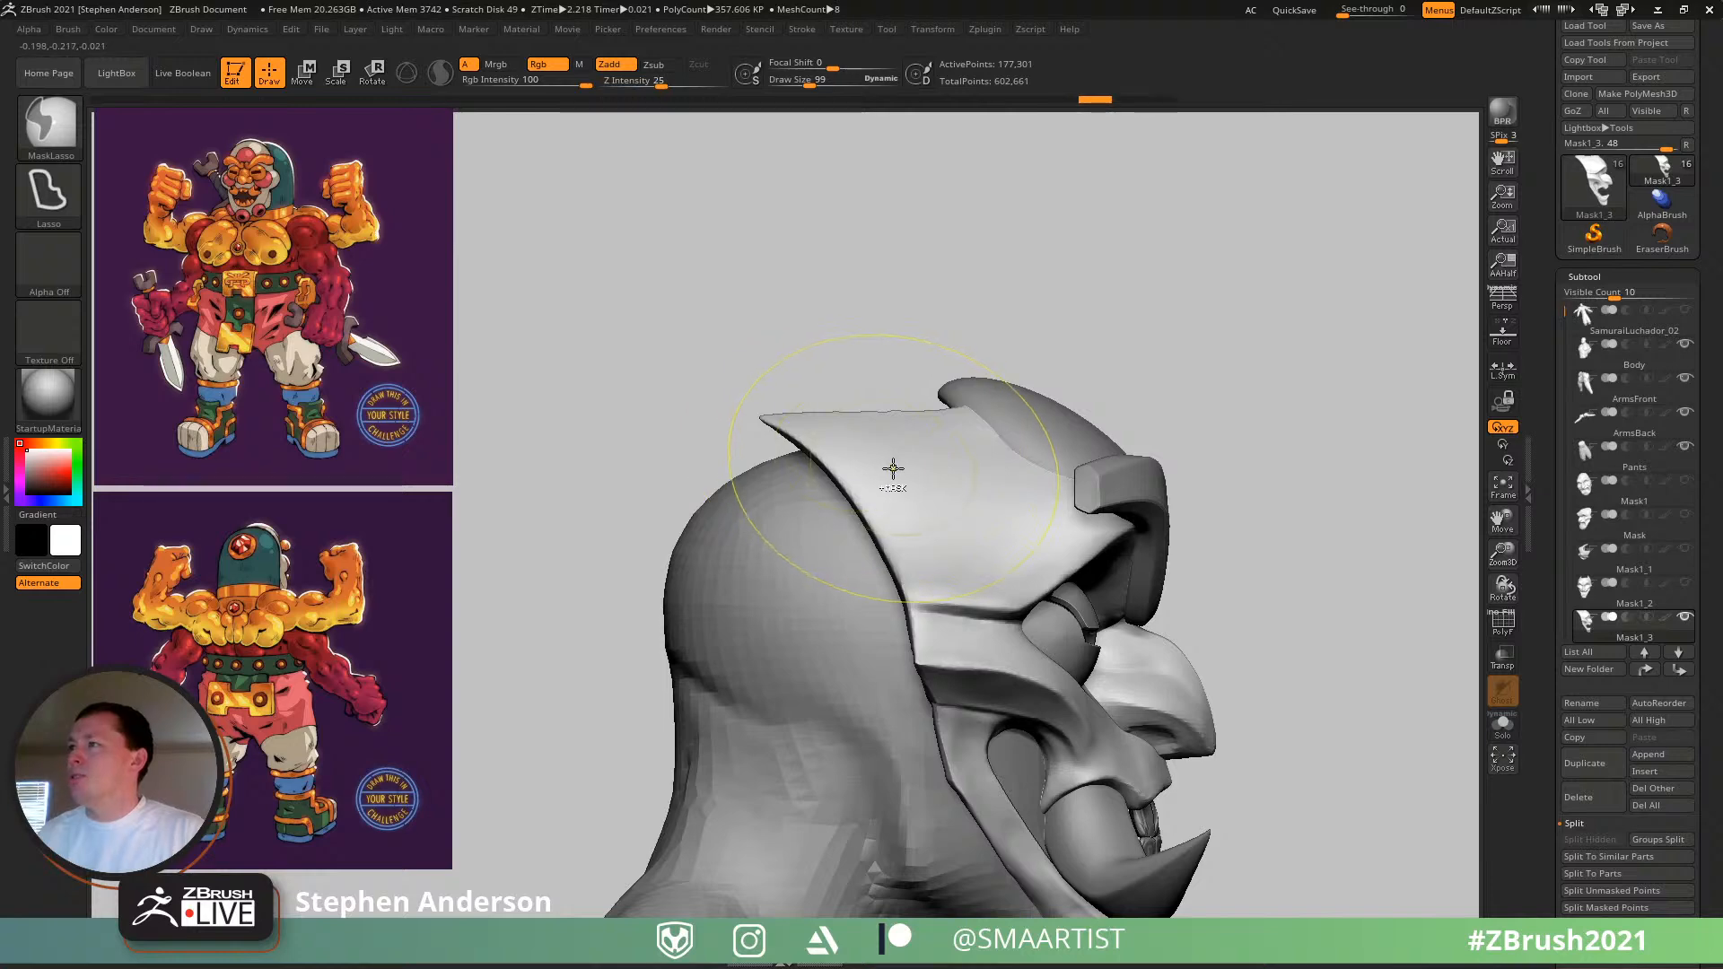
key(ctrl+shift+z)
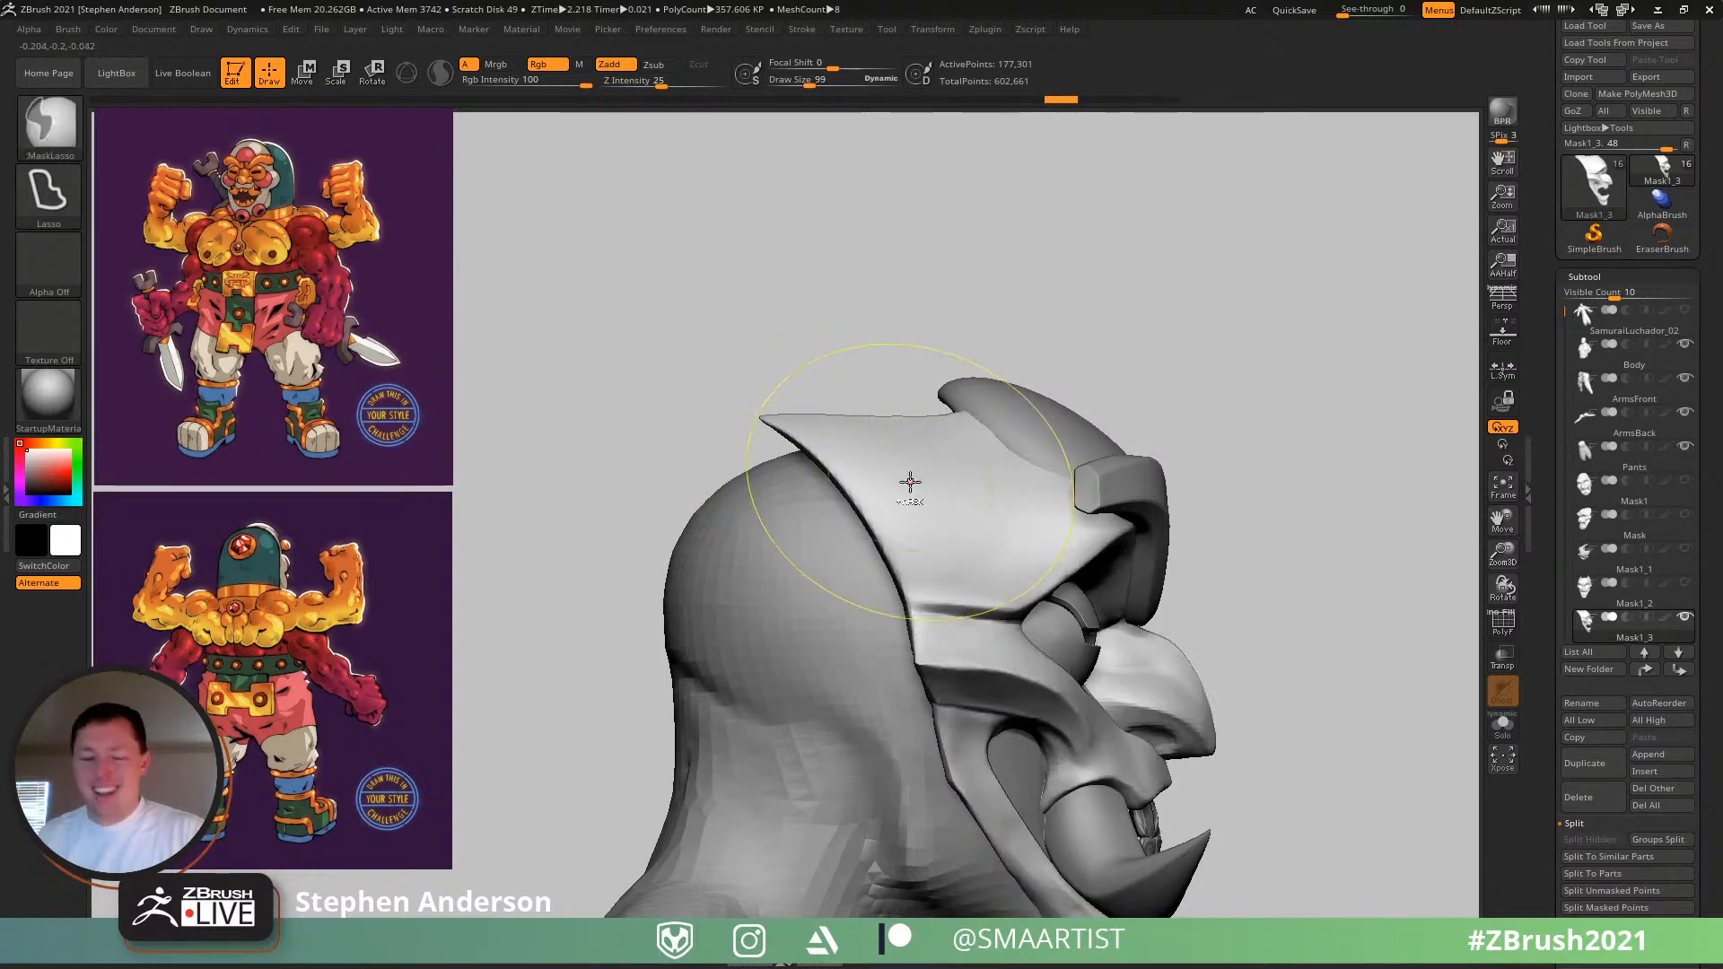
- Lower the face mask's rear tip and even out its top edge with the Move brush at sizes 104 and 77
mouse_move(800, 419)
right_down()
mouse_move(836, 469)
mouse_move(788, 422)
mouse_move(789, 397)
right_up()
key(s)
drag(779, 414, 758, 433)
key(s)
drag(894, 425, 886, 425)
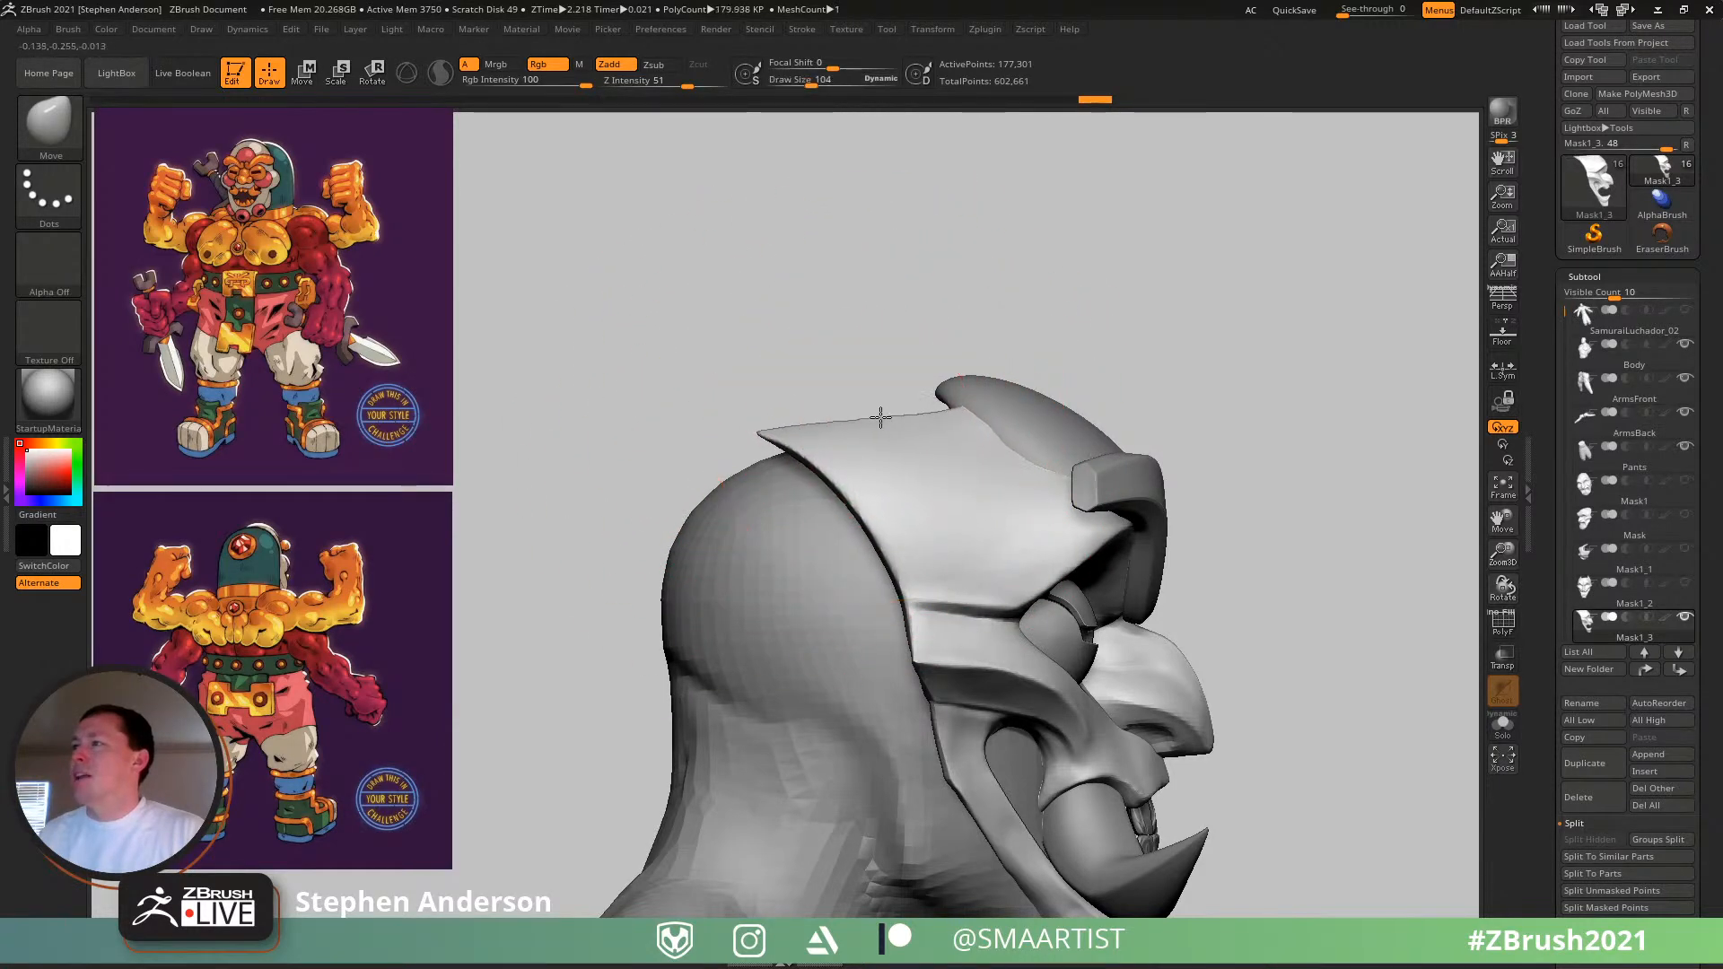
mouse_move(984, 398)
mouse_down()
mouse_move(980, 423)
mouse_move(961, 404)
mouse_up()
key(s)
mouse_move(939, 417)
right_down()
mouse_move(925, 451)
mouse_move(968, 455)
mouse_move(1021, 341)
mouse_move(993, 374)
mouse_move(1062, 353)
mouse_move(1129, 409)
right_up()
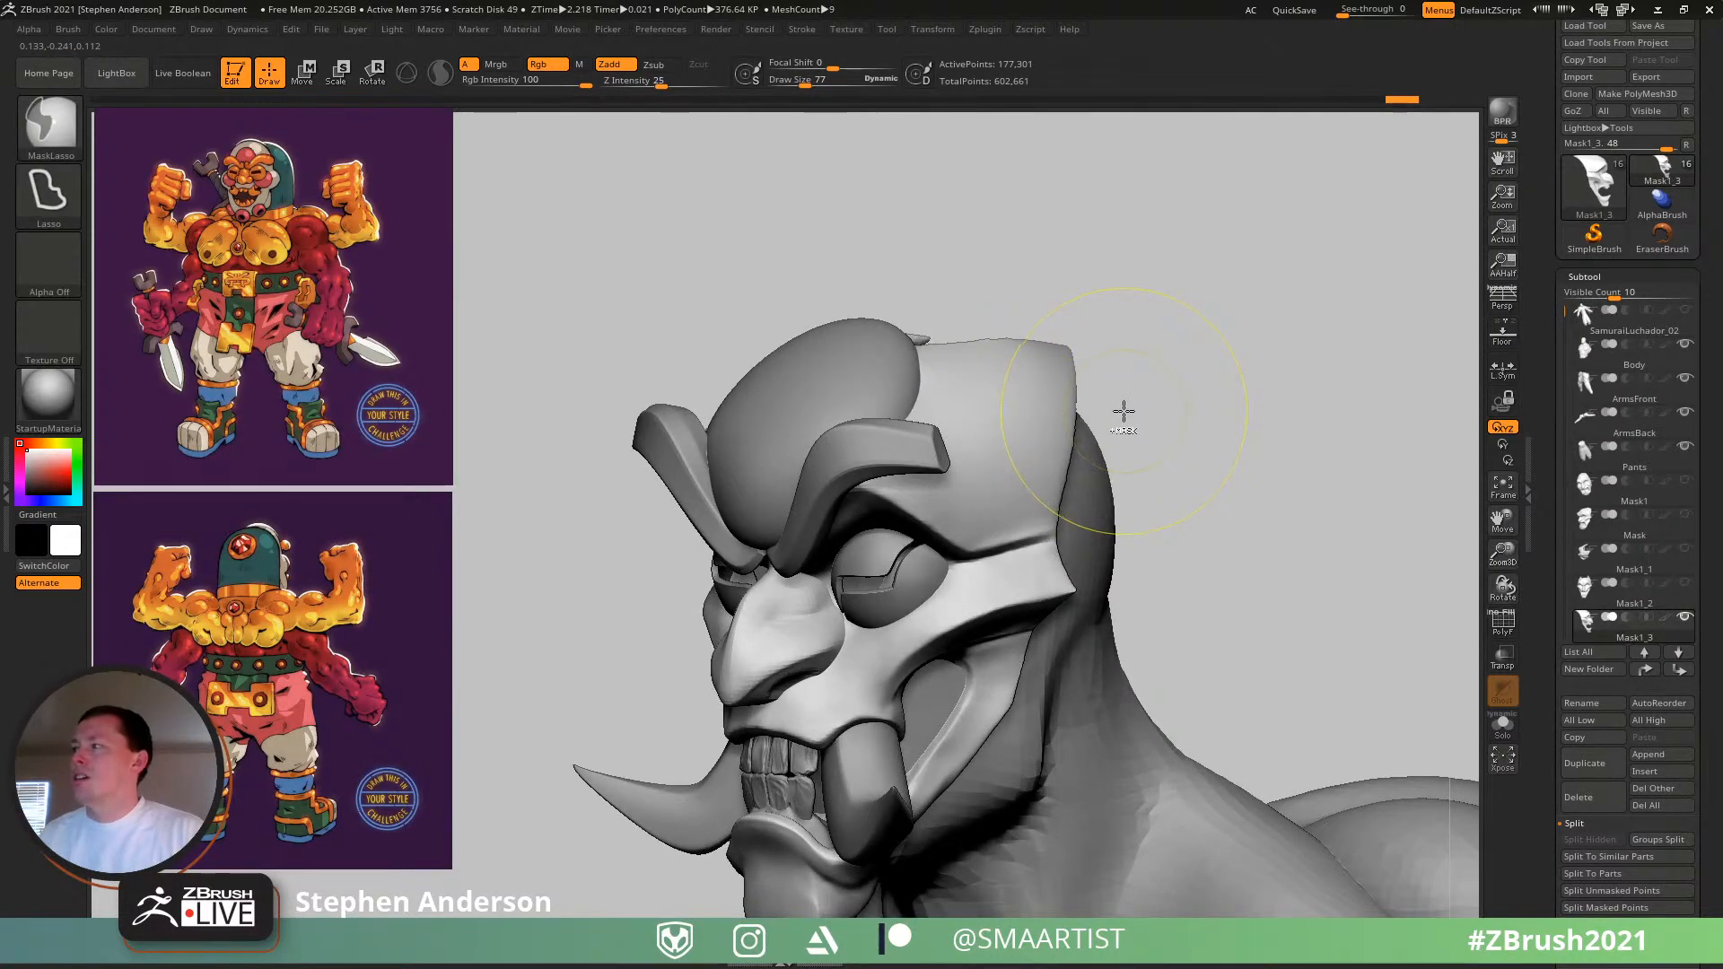
- Duplicate the current mask subtool and reselect the original mask, Mask1_3
key(ctrl+shift+d)
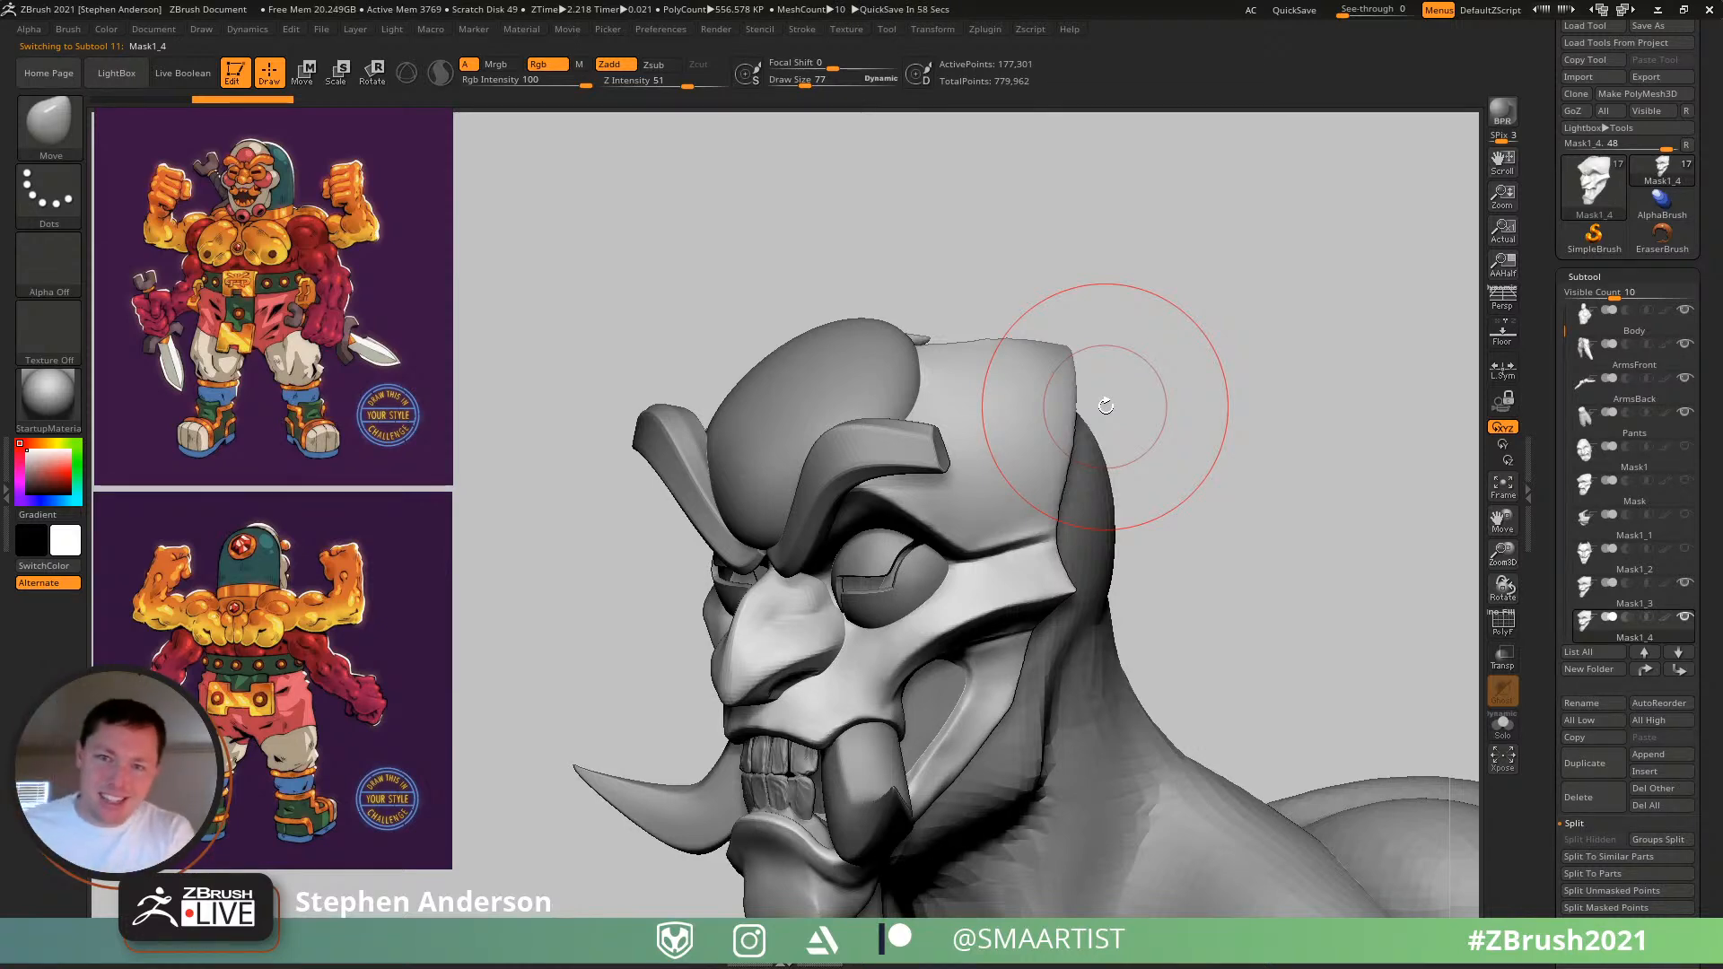
right_drag(982, 386, 937, 387)
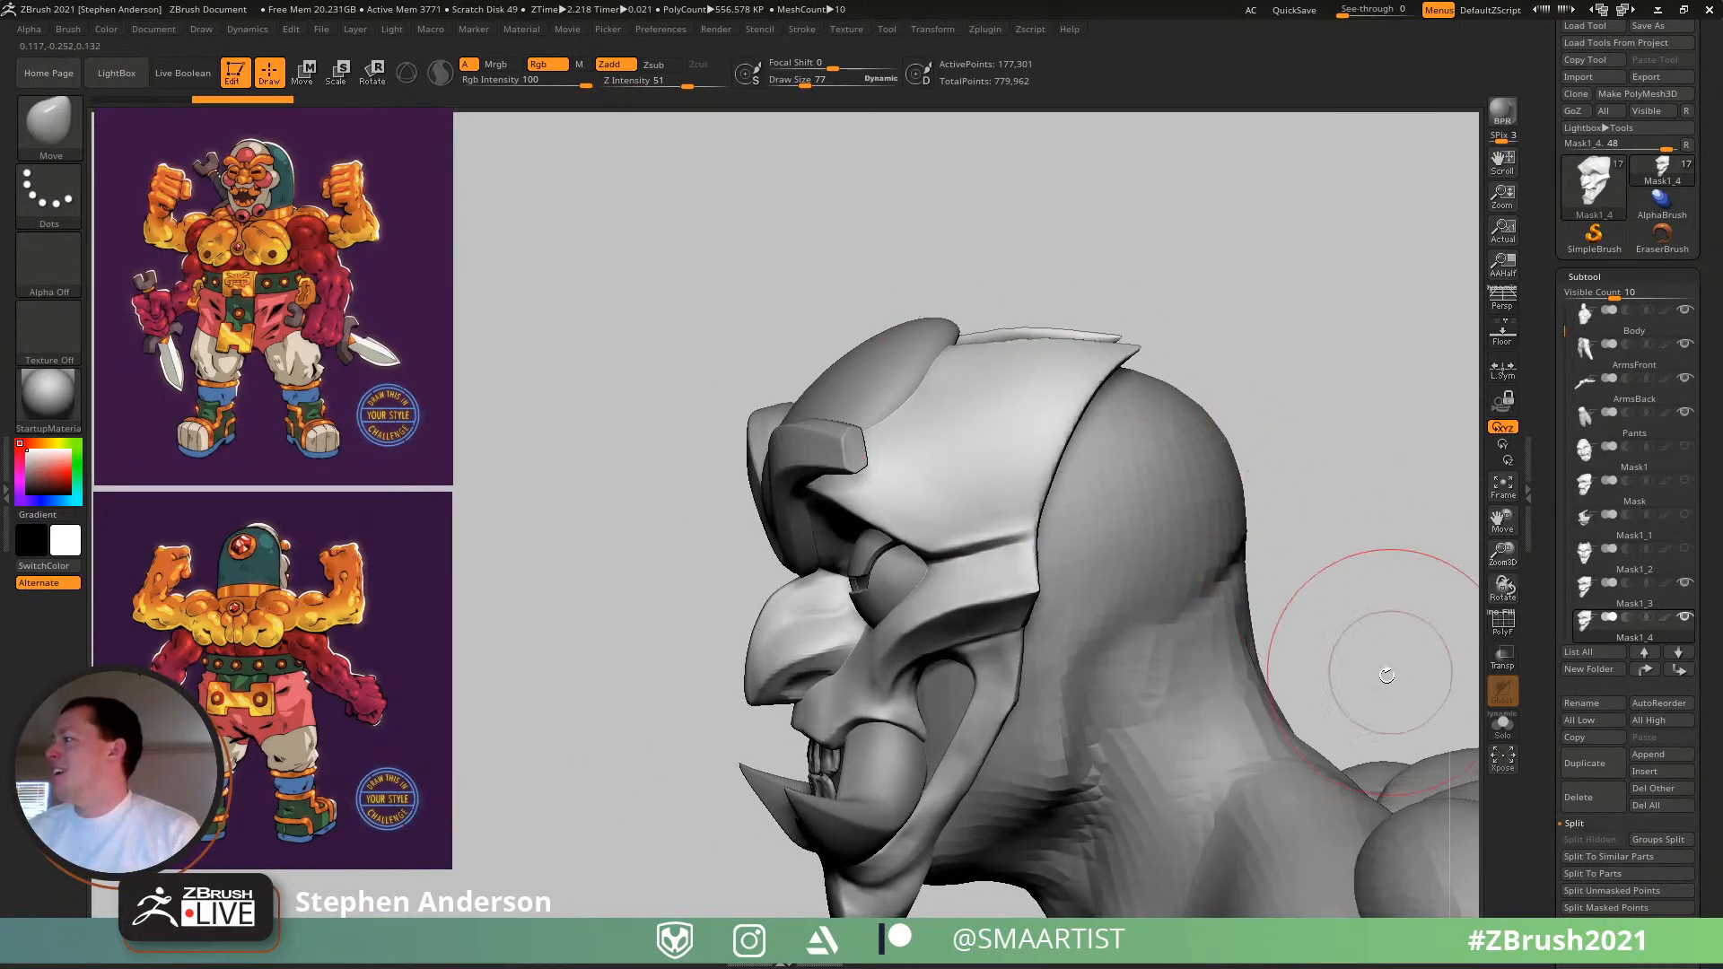
alt+click(1202, 631)
key(ctrl)
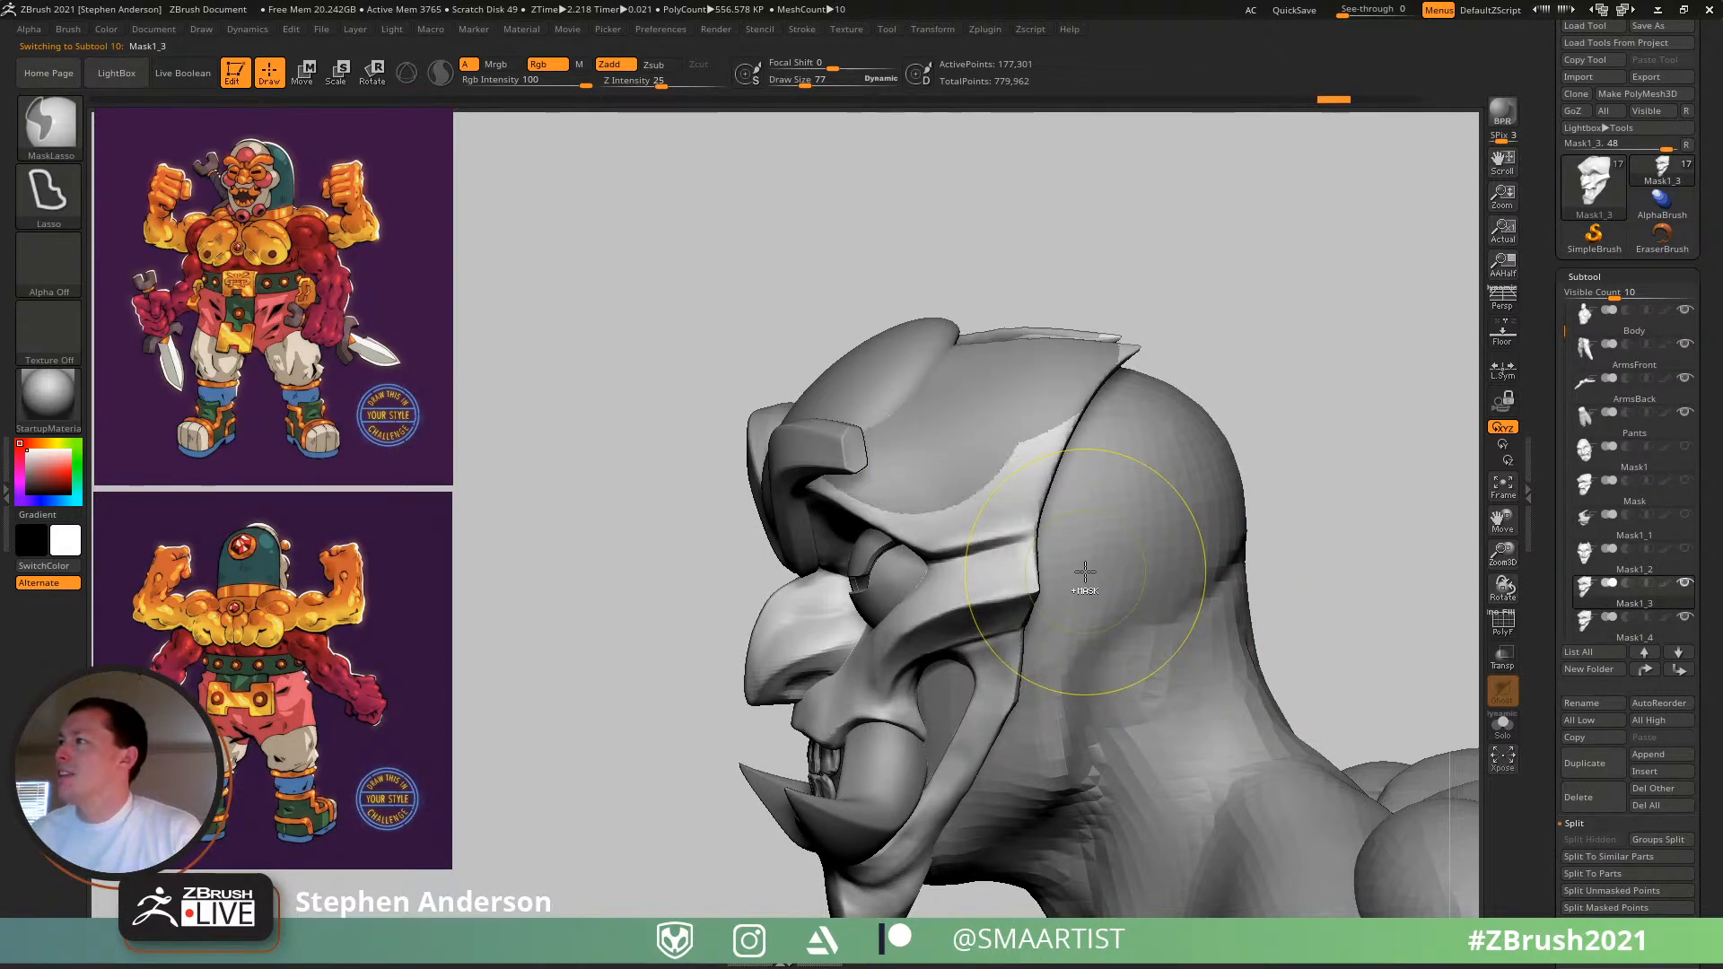
- Step the original mask's history back to the version with the tall pointed spikes at the top, and clear its masking
key(ctrl+z)
key(ctrl+z)
key(ctrl+z)
key(ctrl+z)
key(ctrl+z)
key(ctrl+z)
key(ctrl+z)
key(ctrl+z)
key(ctrl+z)
key(ctrl+z)
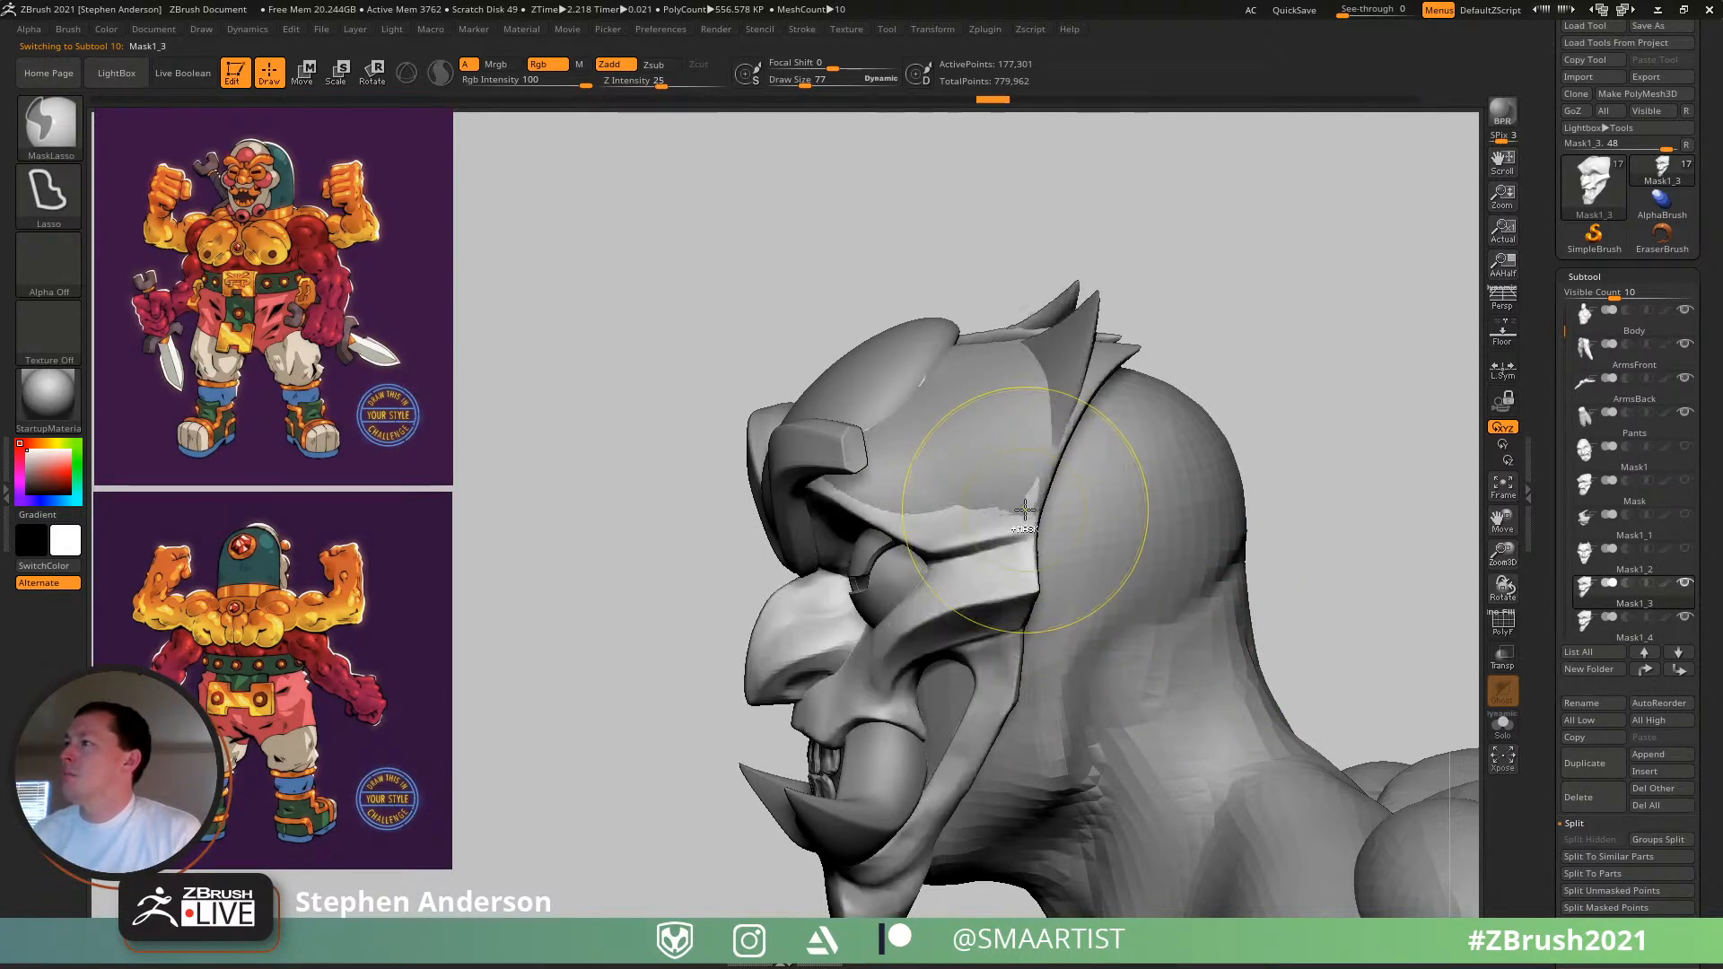
key(ctrl+z)
key(ctrl+z)
key(ctrl+z)
ctrl+drag(1315, 367, 1328, 384)
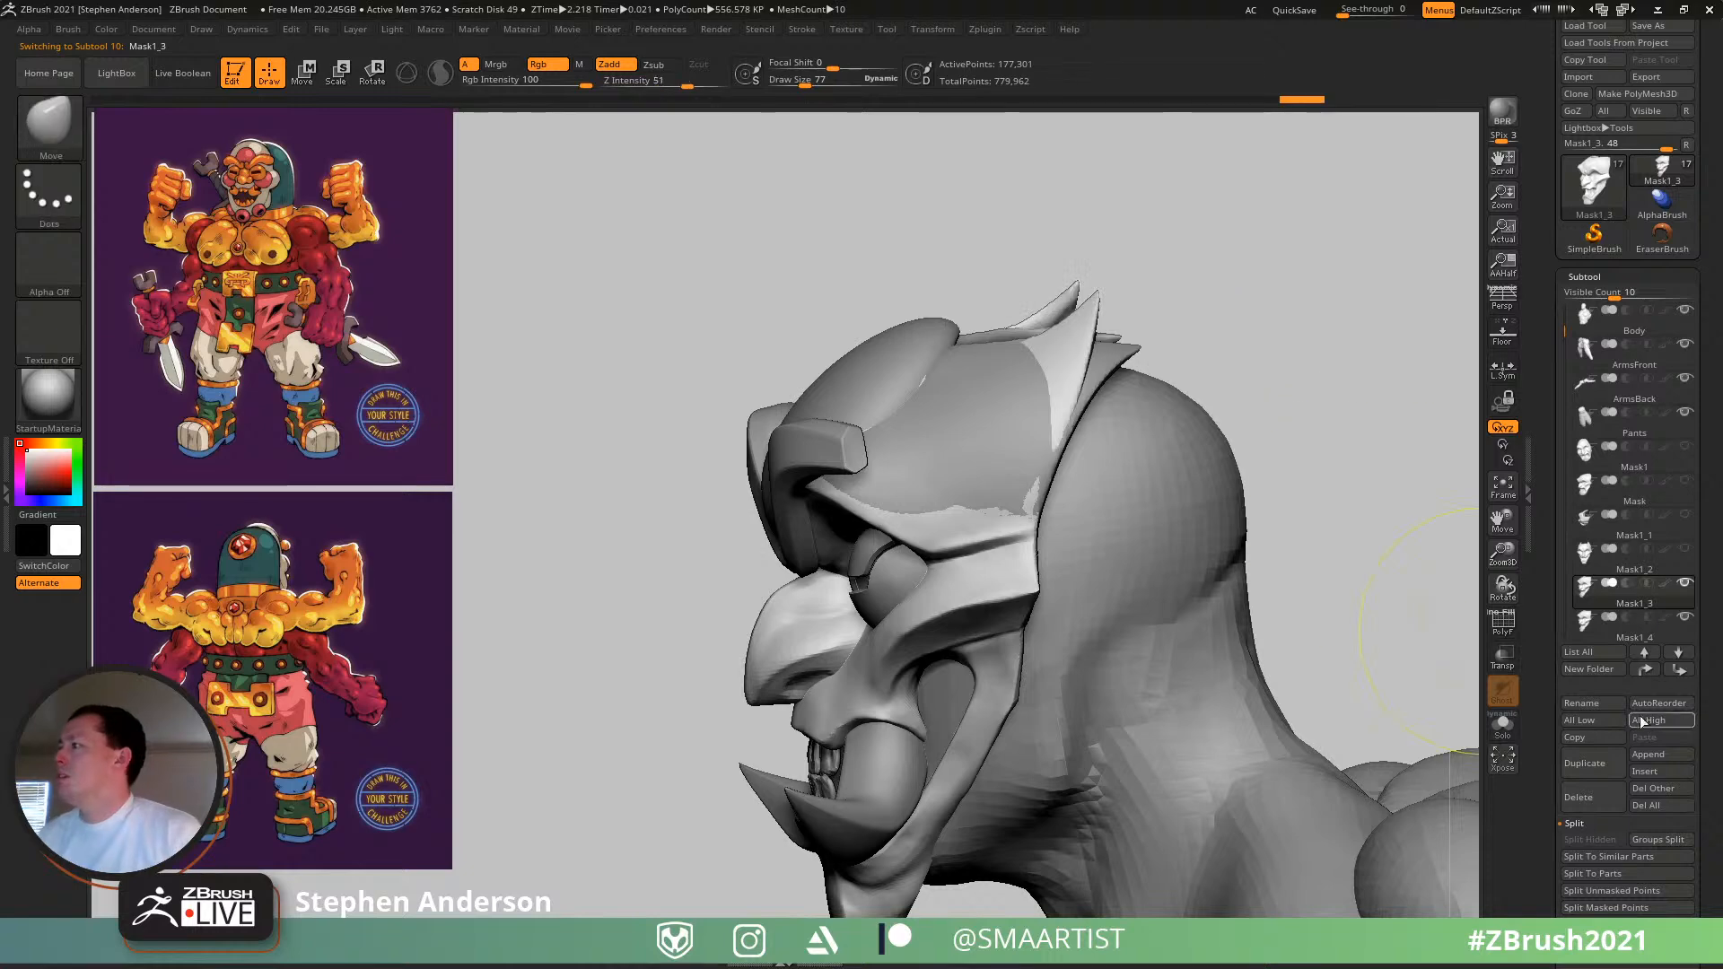
- Hide the duplicated mask Mask1_4 and select the Body subtool
drag(1327, 646, 1077, 525)
alt+click(1070, 524)
mouse_move(1066, 524)
right_down()
mouse_move(1039, 469)
mouse_move(1090, 476)
mouse_move(1095, 516)
mouse_move(1050, 412)
mouse_move(1047, 469)
mouse_move(1011, 481)
mouse_move(1068, 451)
right_up()
key(b)
key(i)
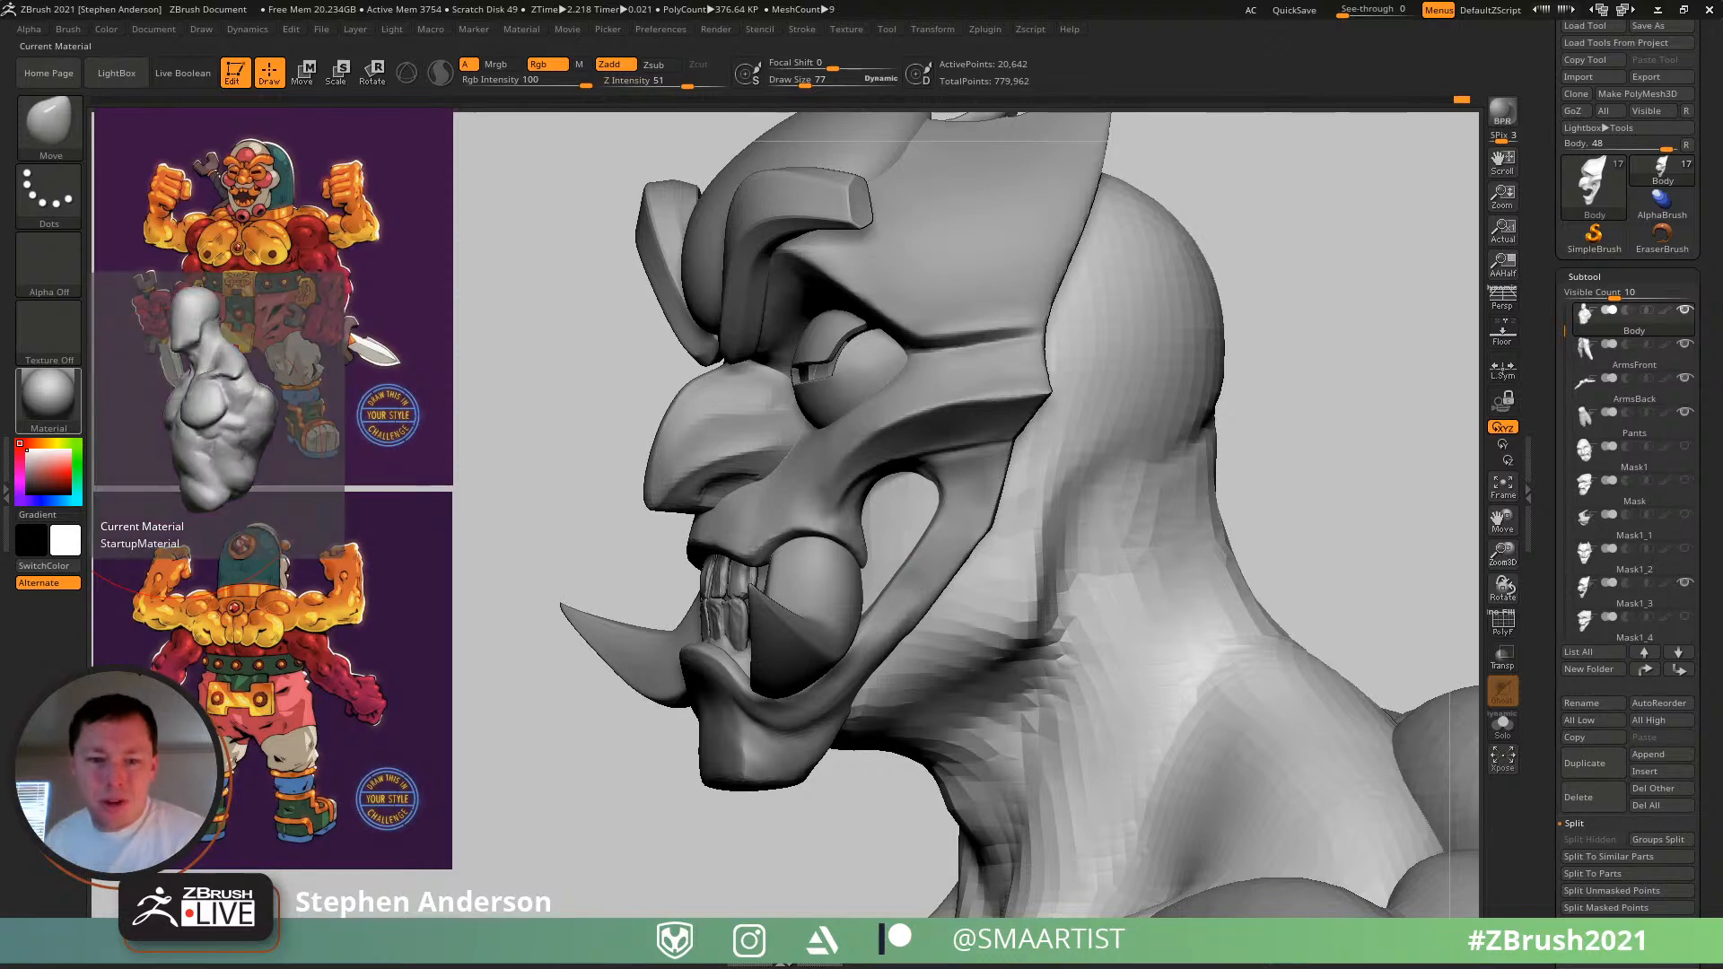
- Switch to File Explorer and copy the IMM Primitives brush file from the _ZBRUSH\_LIBRARY\_MustHaves\_Brushes folder
key(super+e)
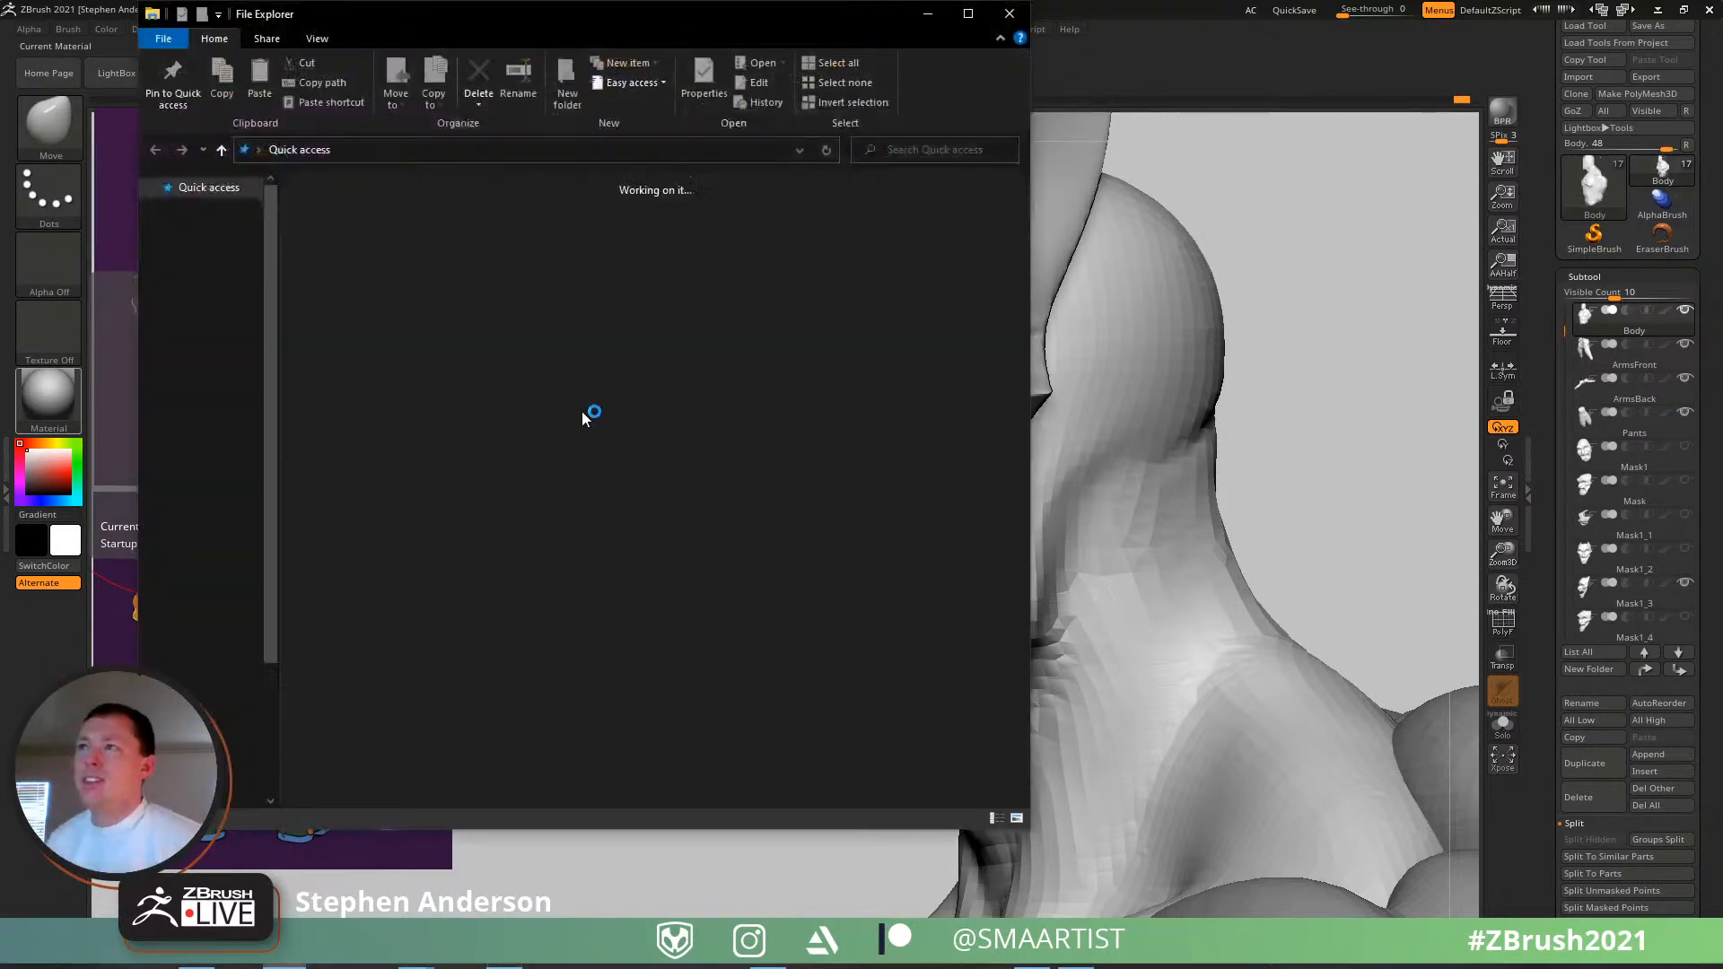
drag(628, 18, 906, 96)
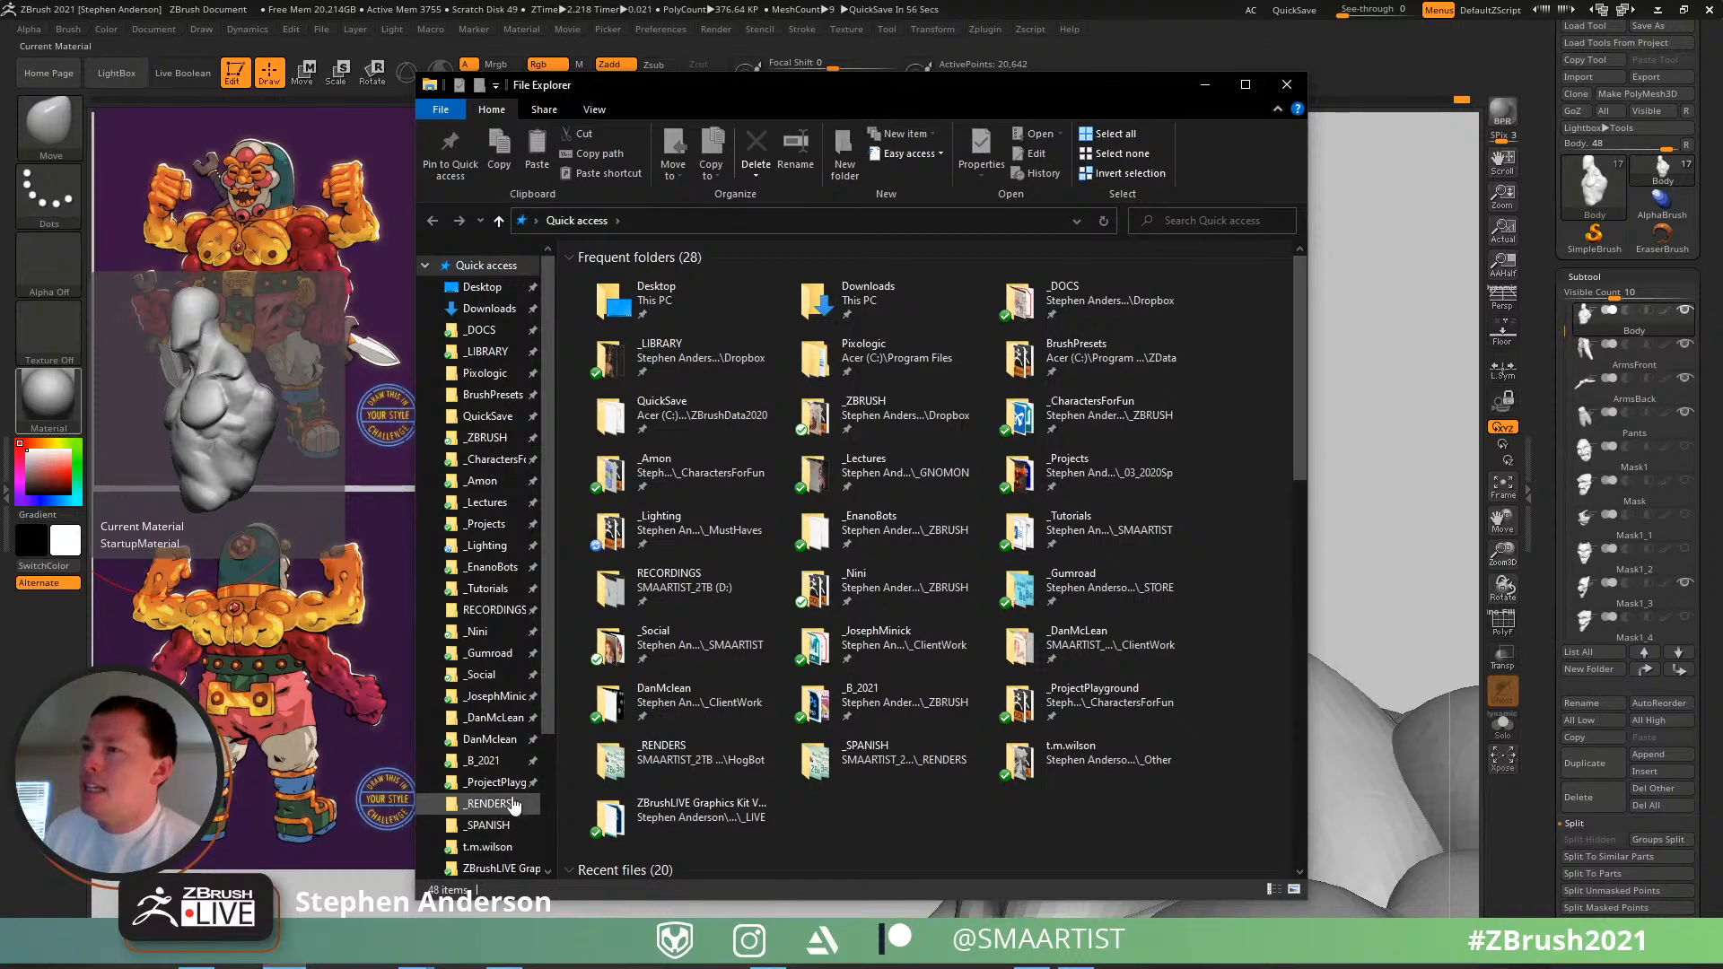
click(492, 447)
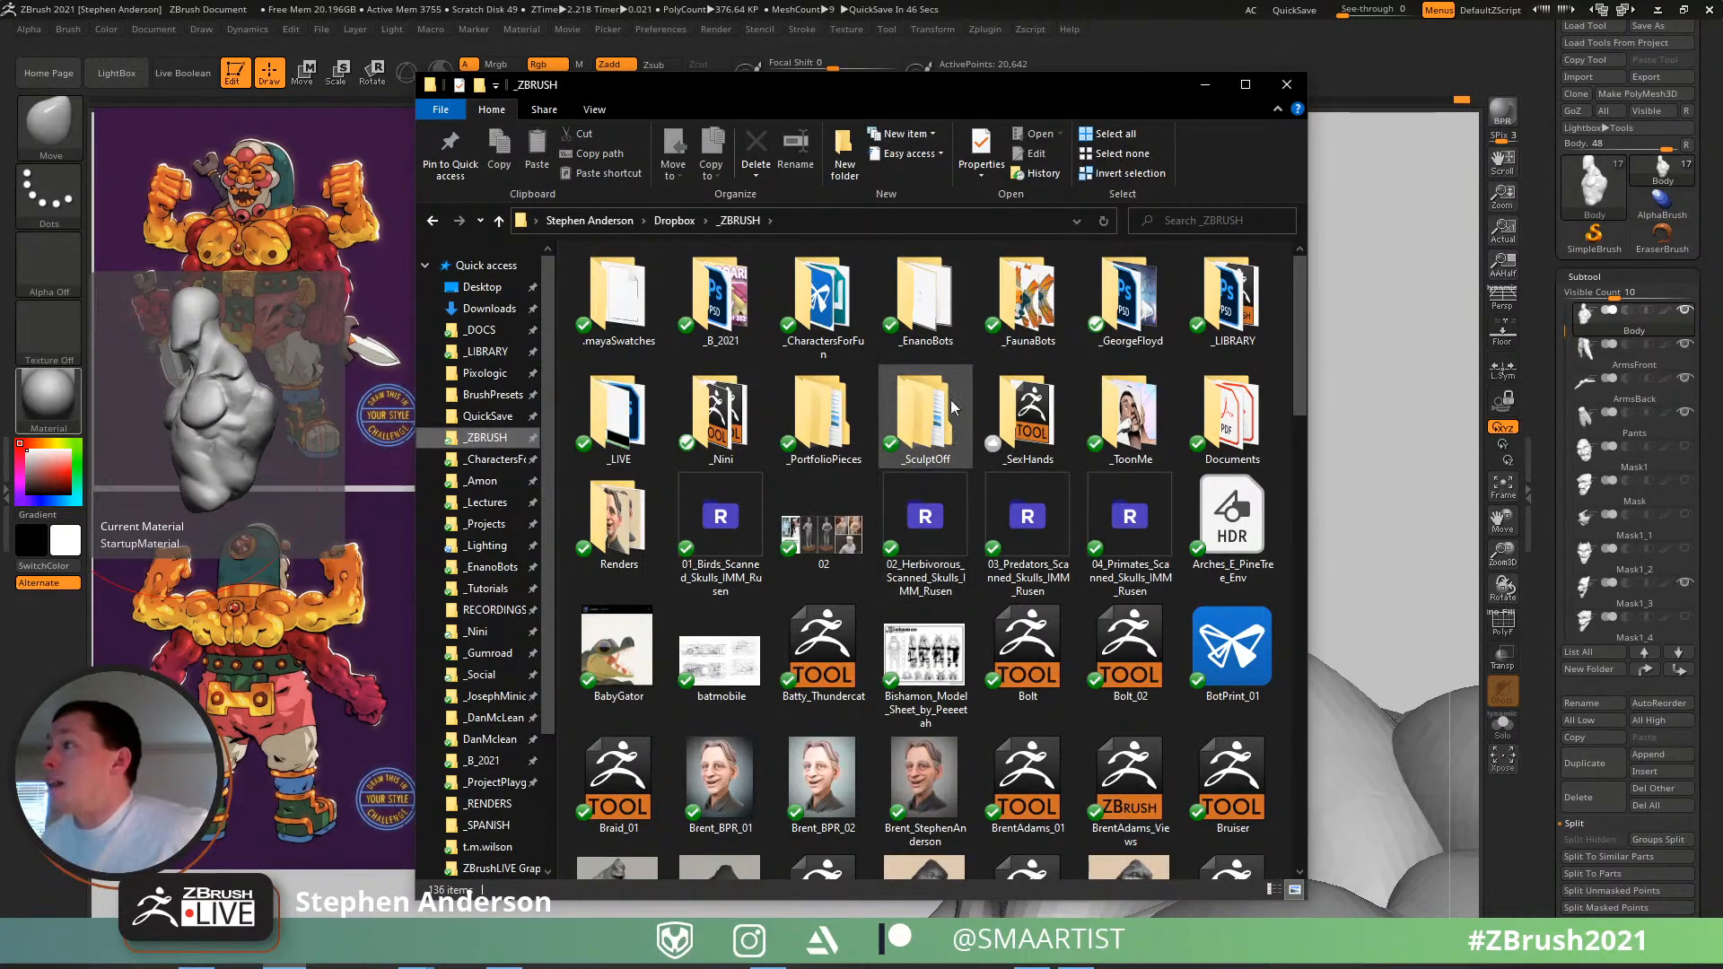
double_click(1208, 278)
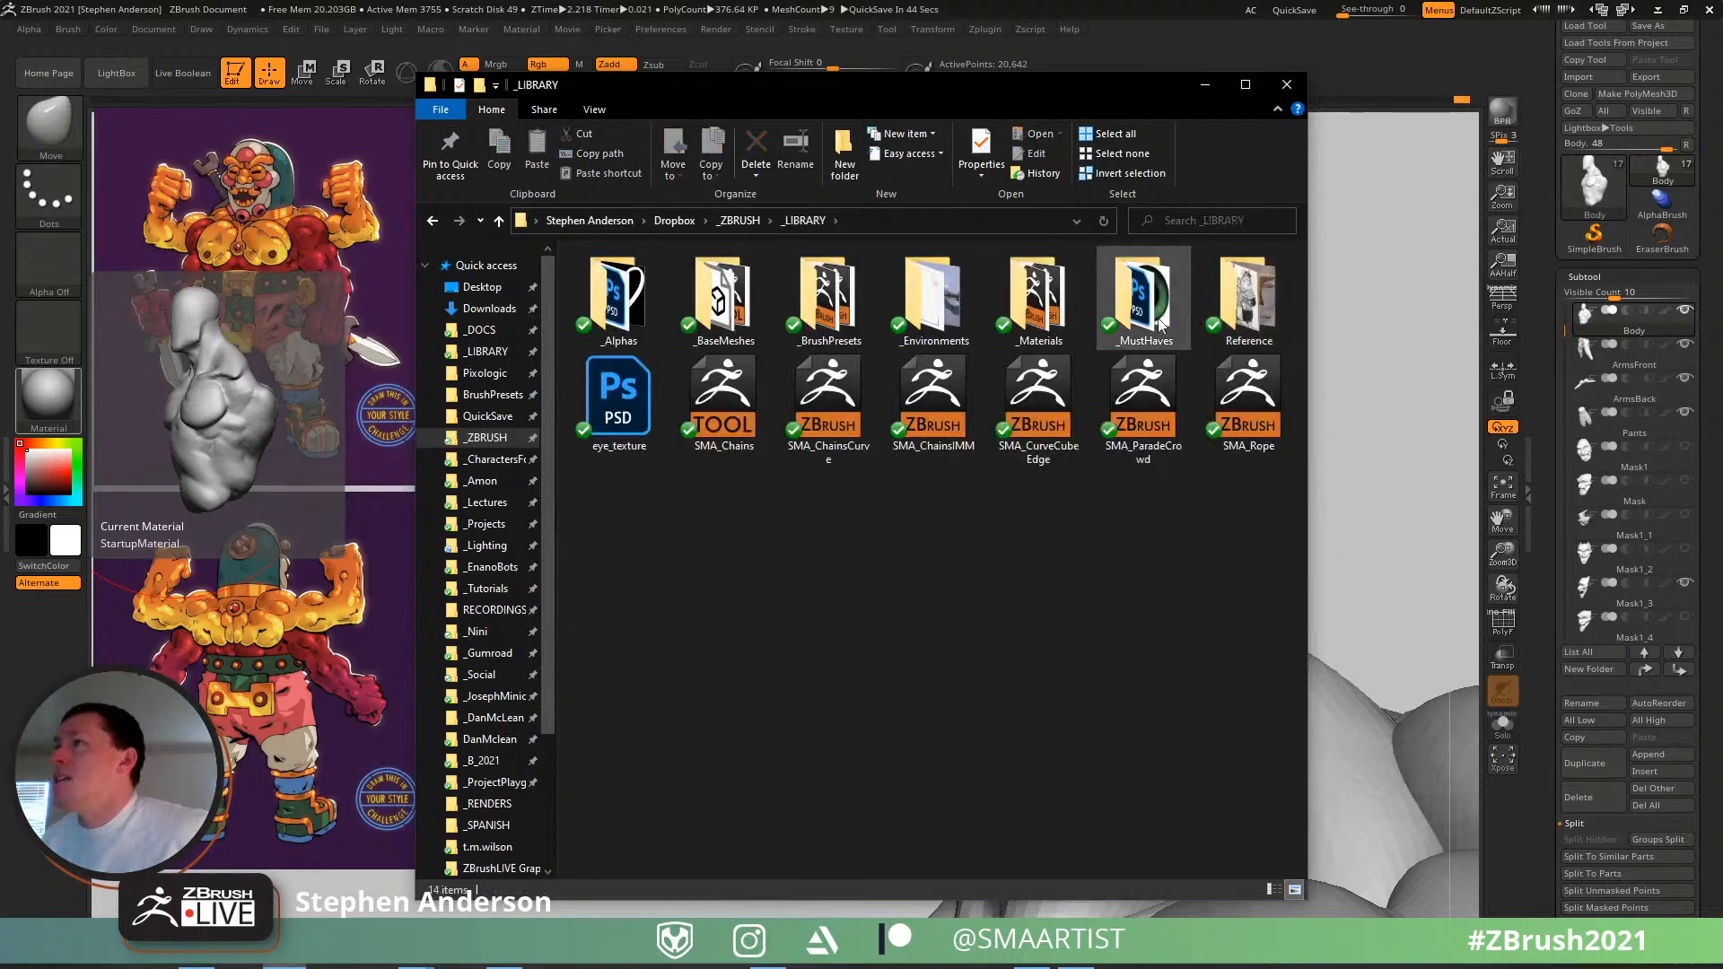
double_click(1132, 273)
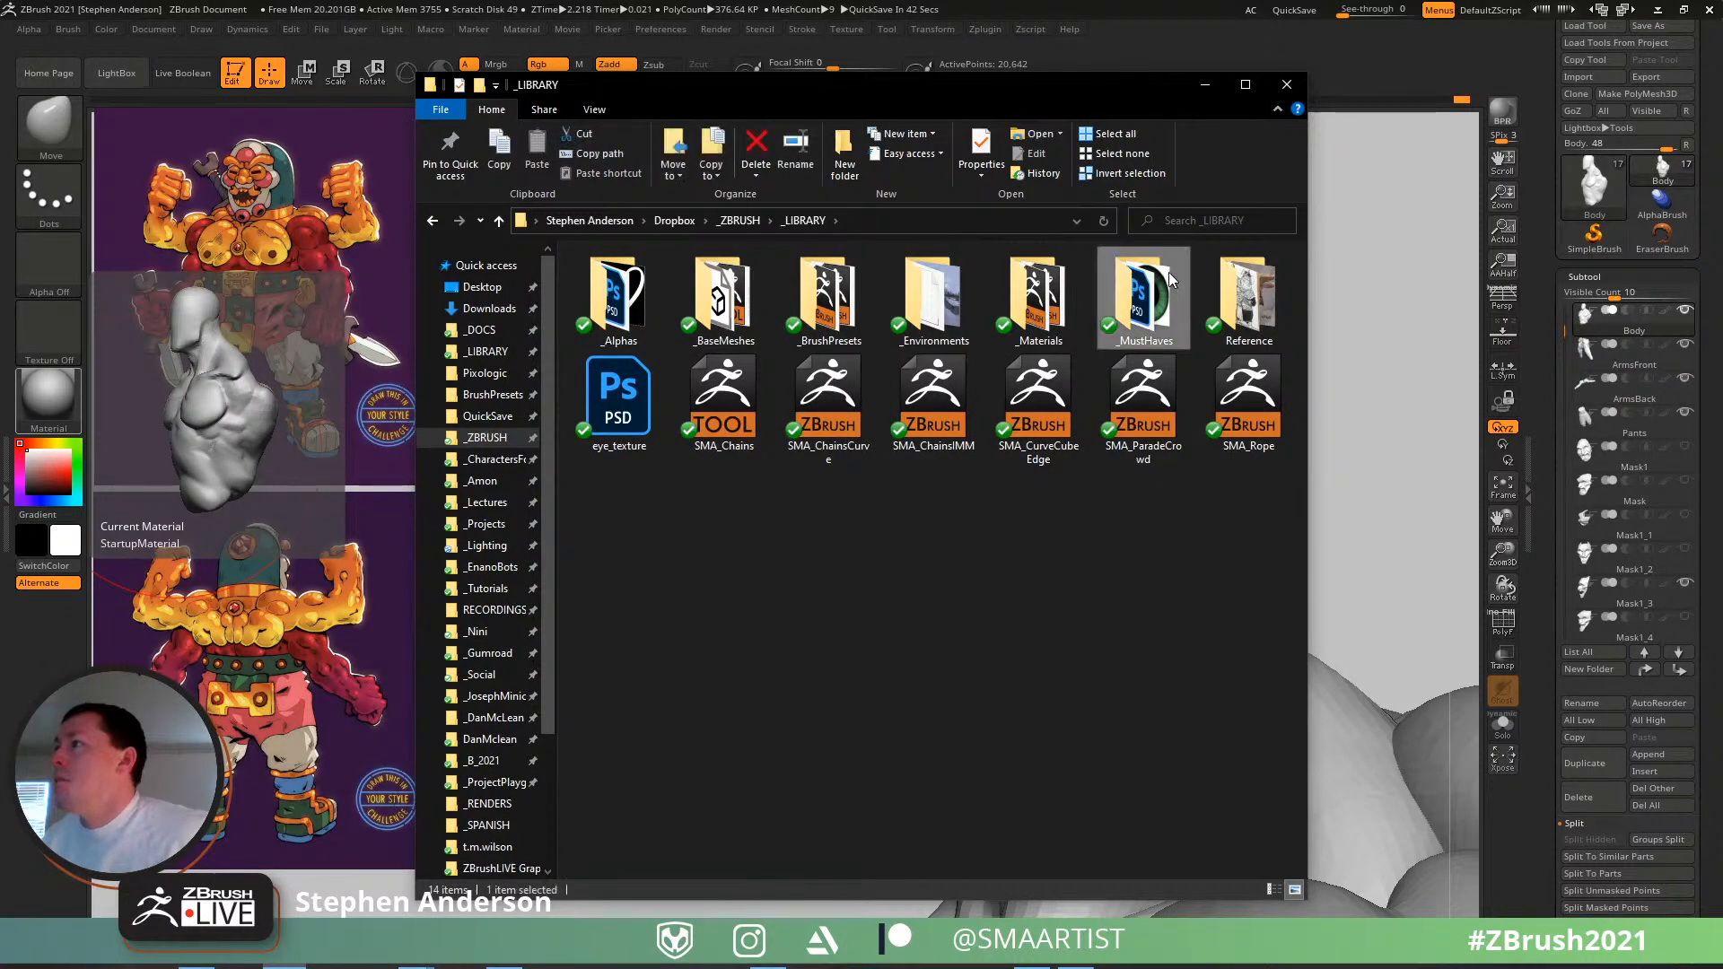
double_click(812, 294)
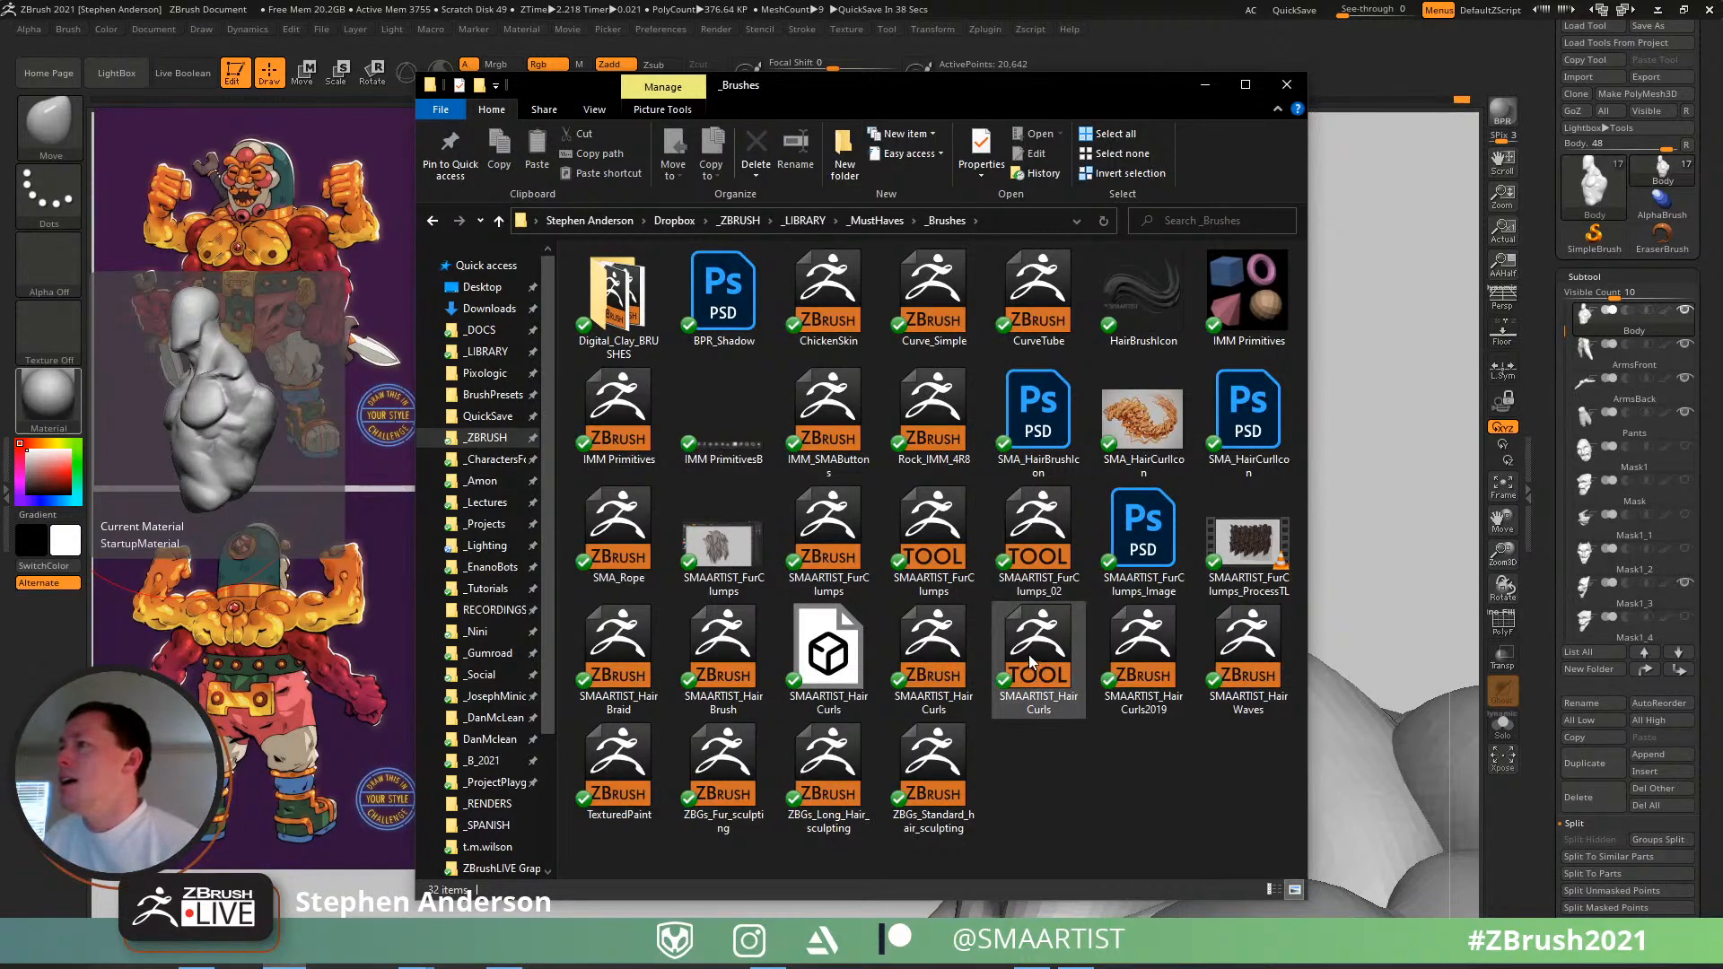
click(645, 410)
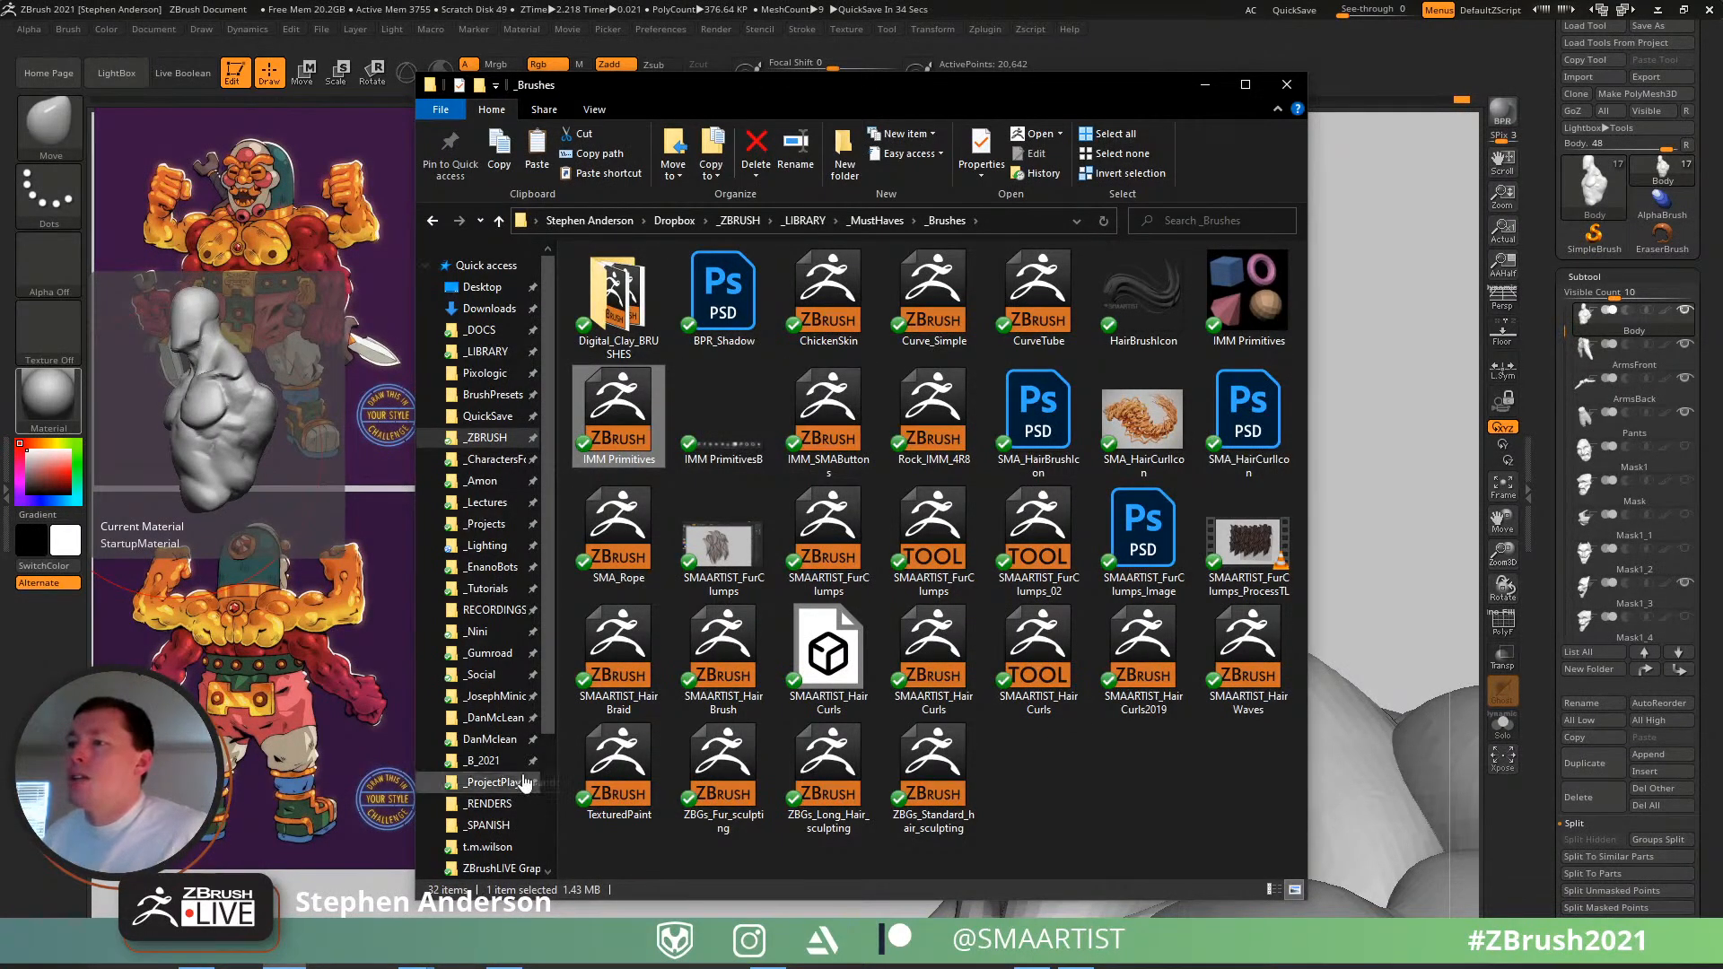
- Go to C:\Program Files\Pixologic\ZBrush 2021\ZData\BrushPresets on the Acer drive
scroll(515, 774, down, 3)
click(473, 797)
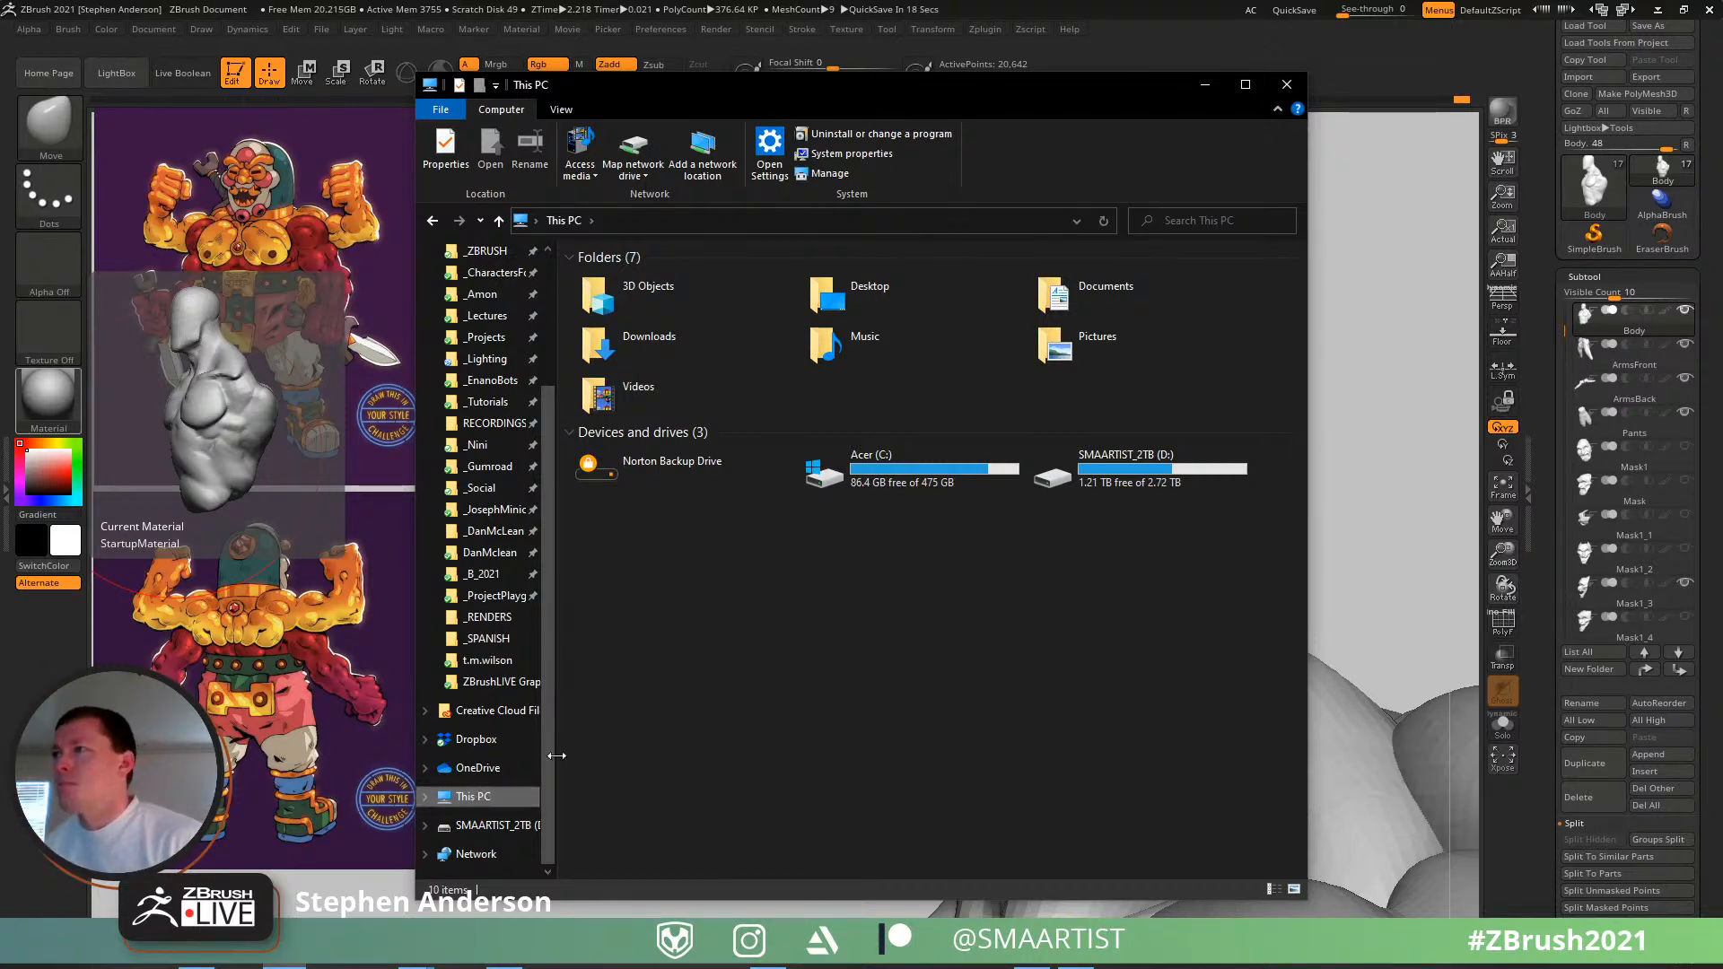
double_click(890, 463)
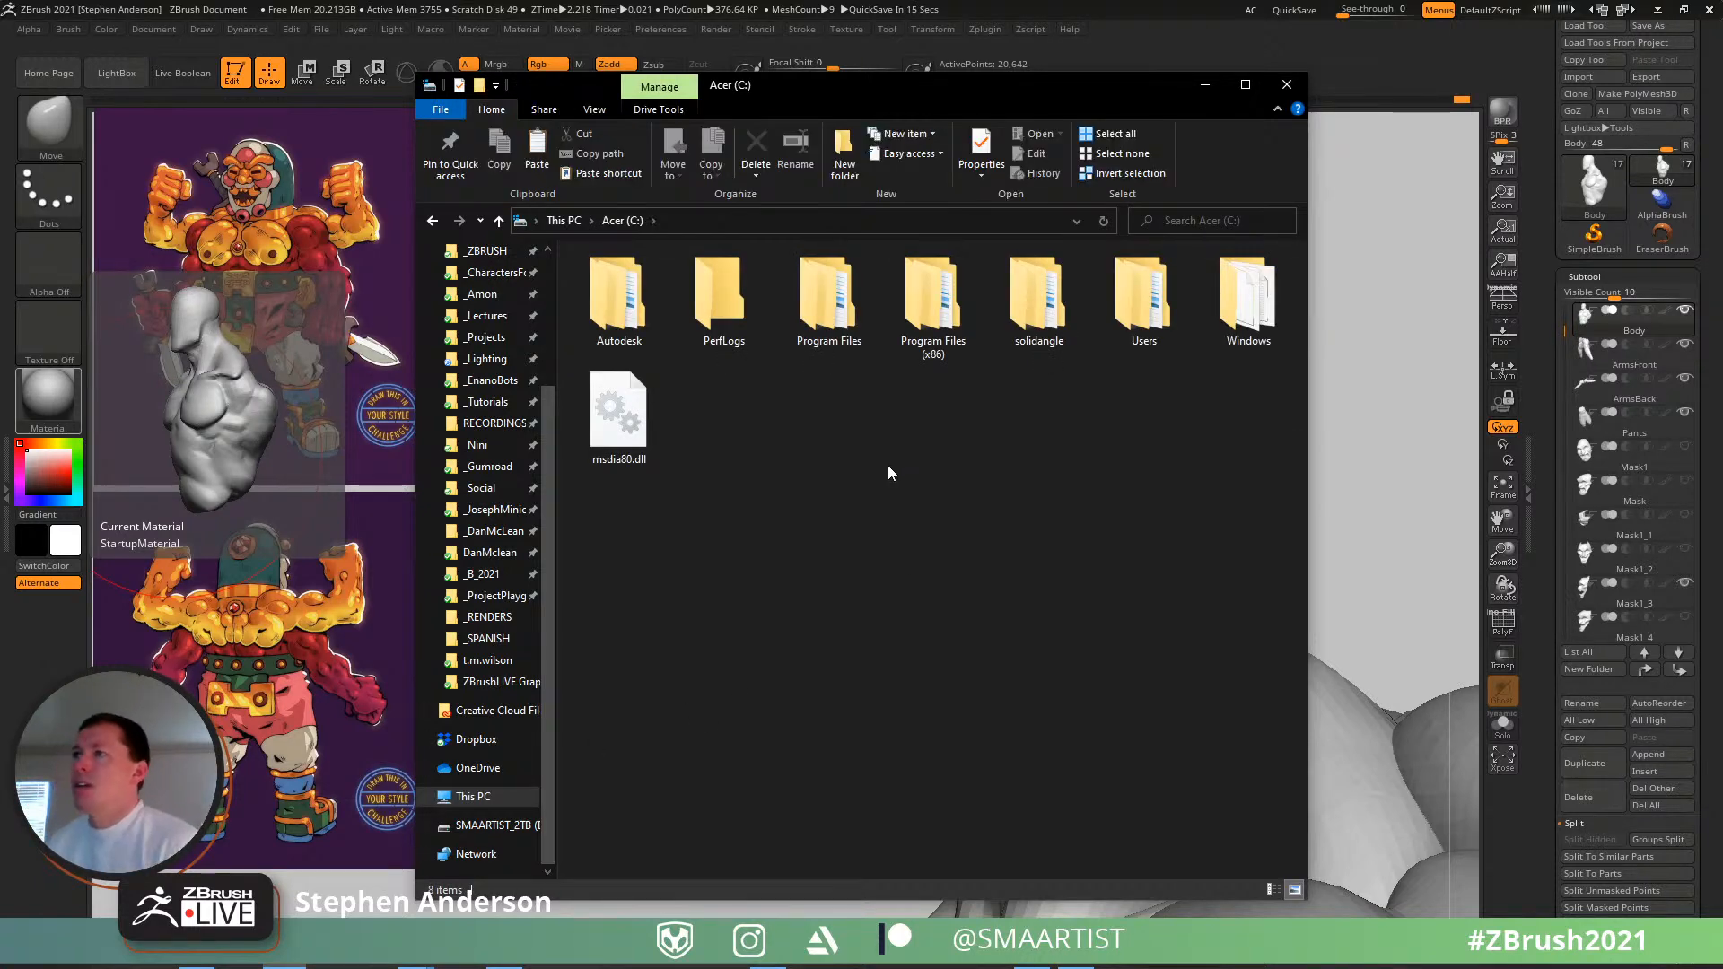
double_click(828, 296)
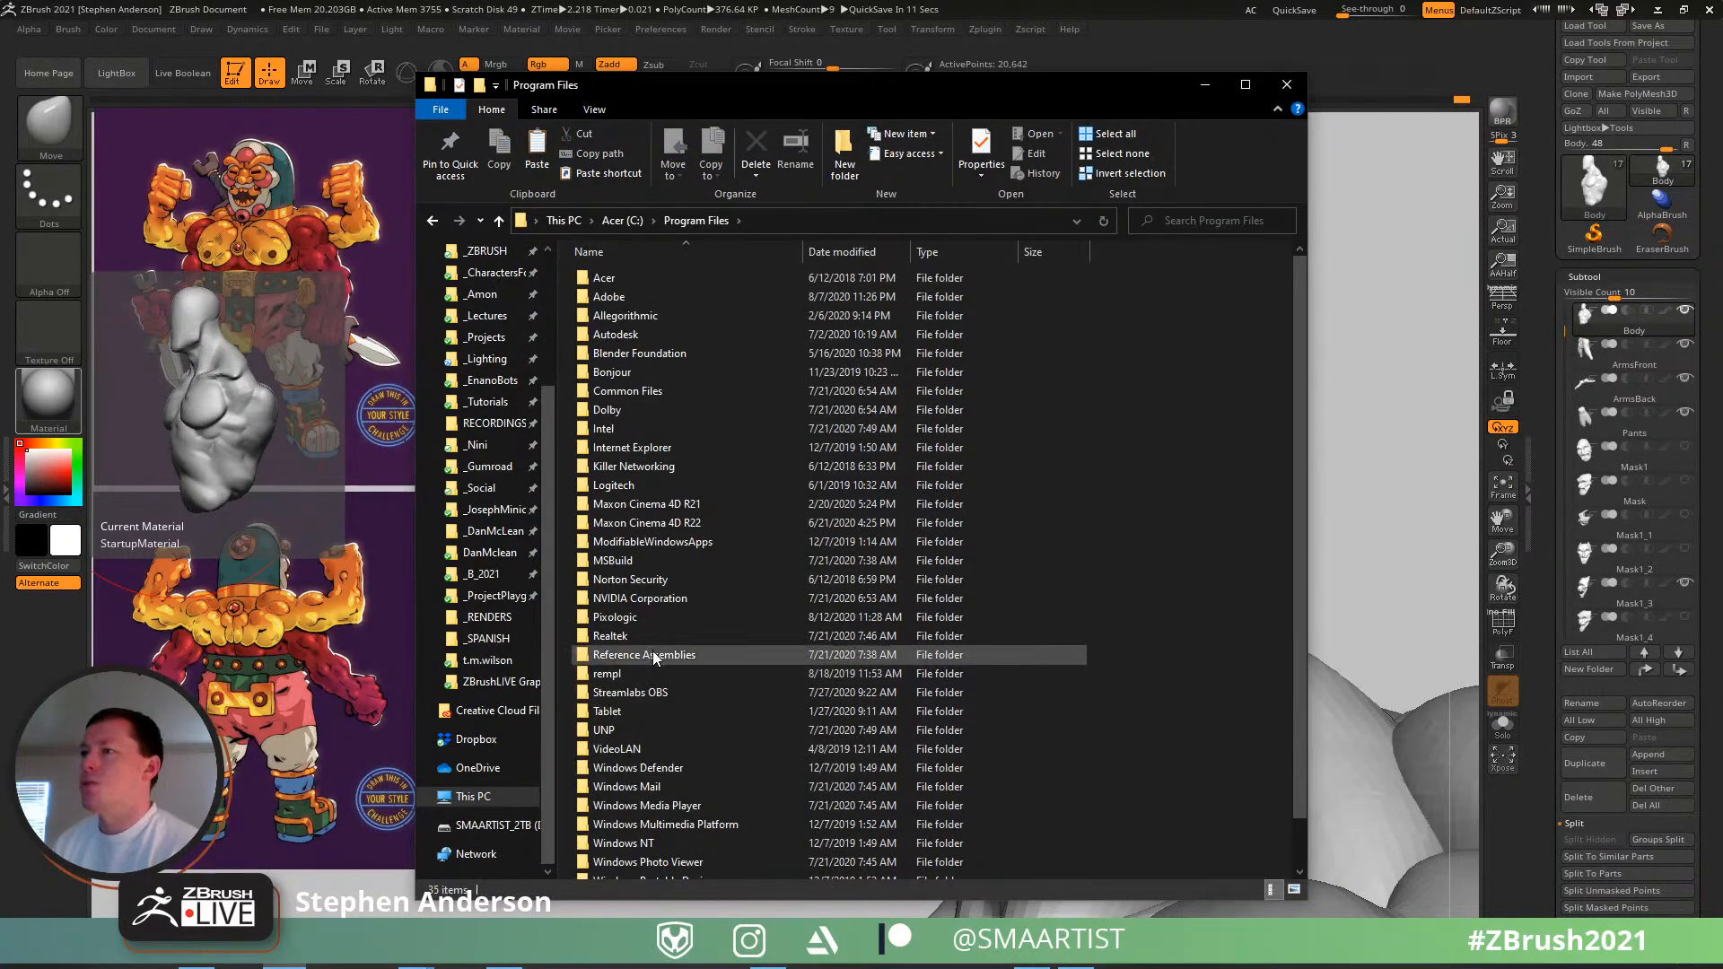
double_click(652, 618)
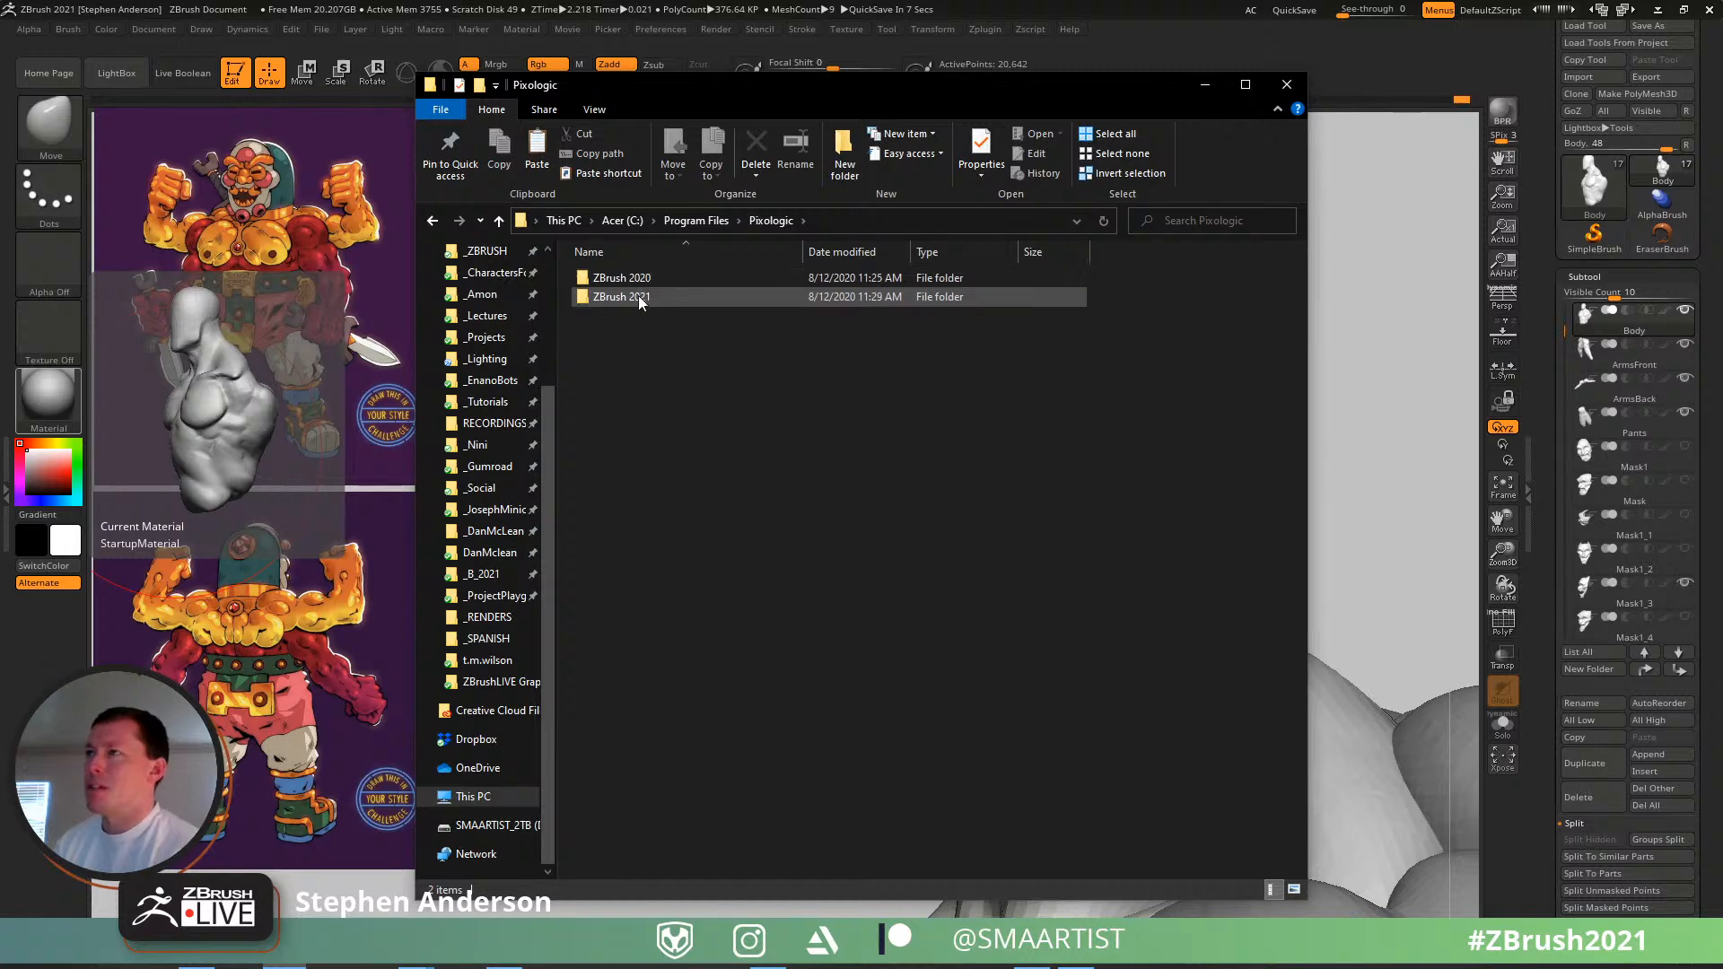
double_click(638, 296)
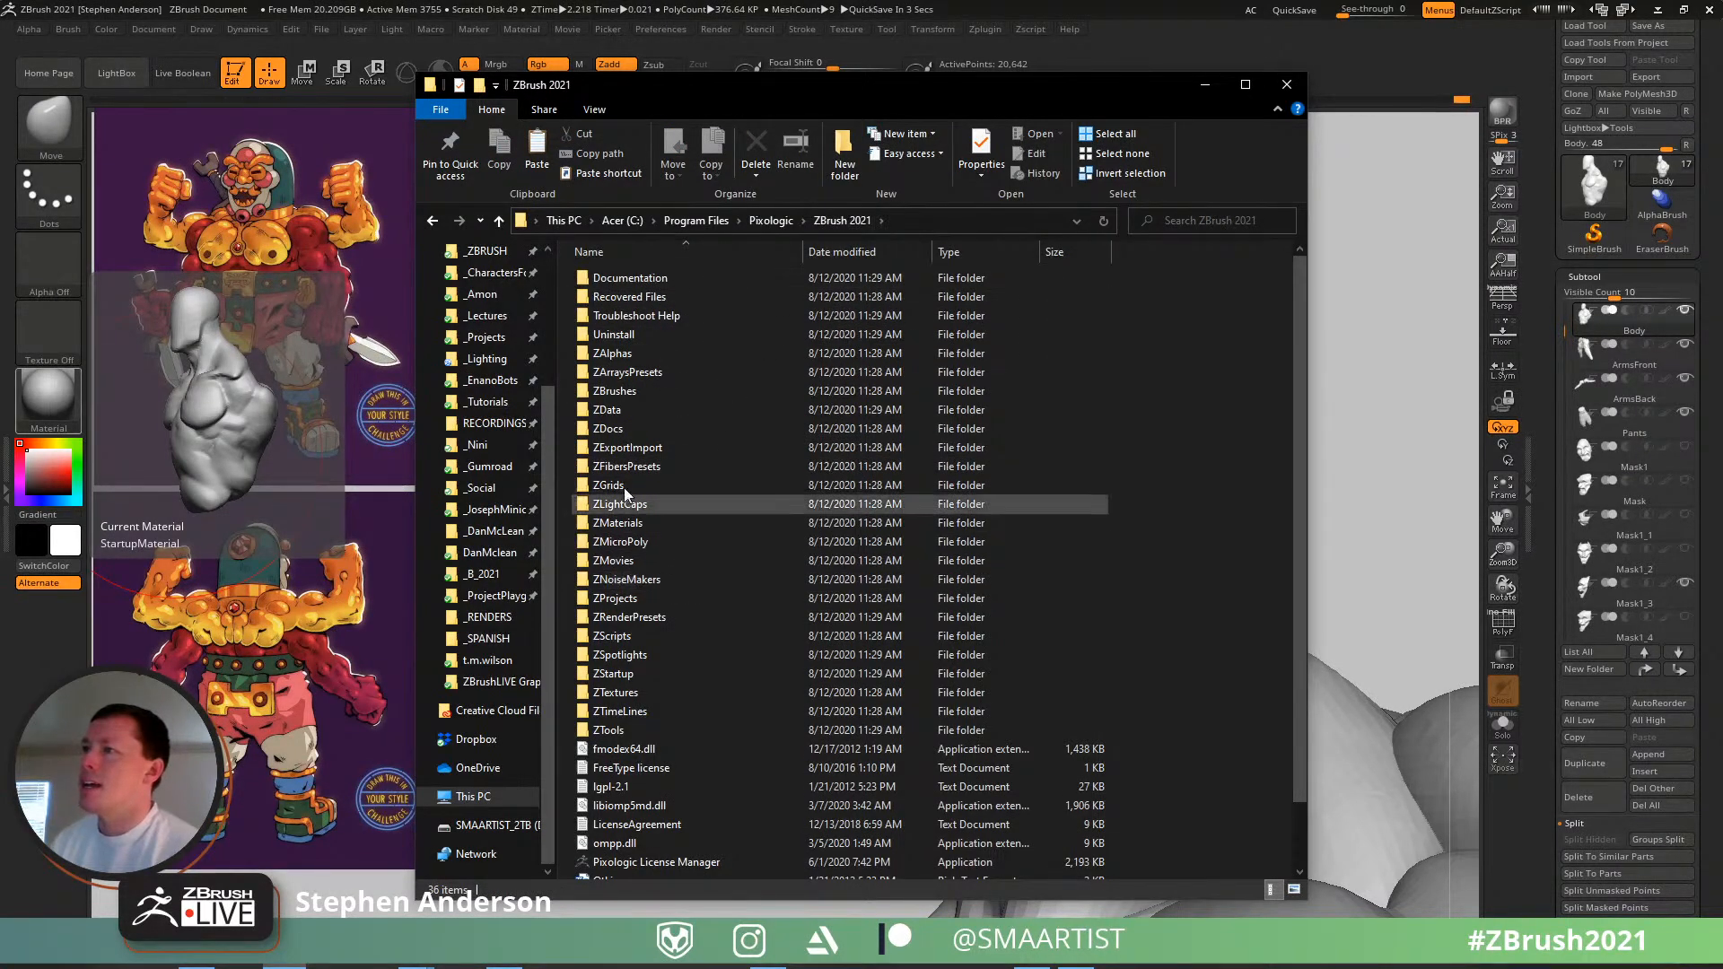
double_click(622, 411)
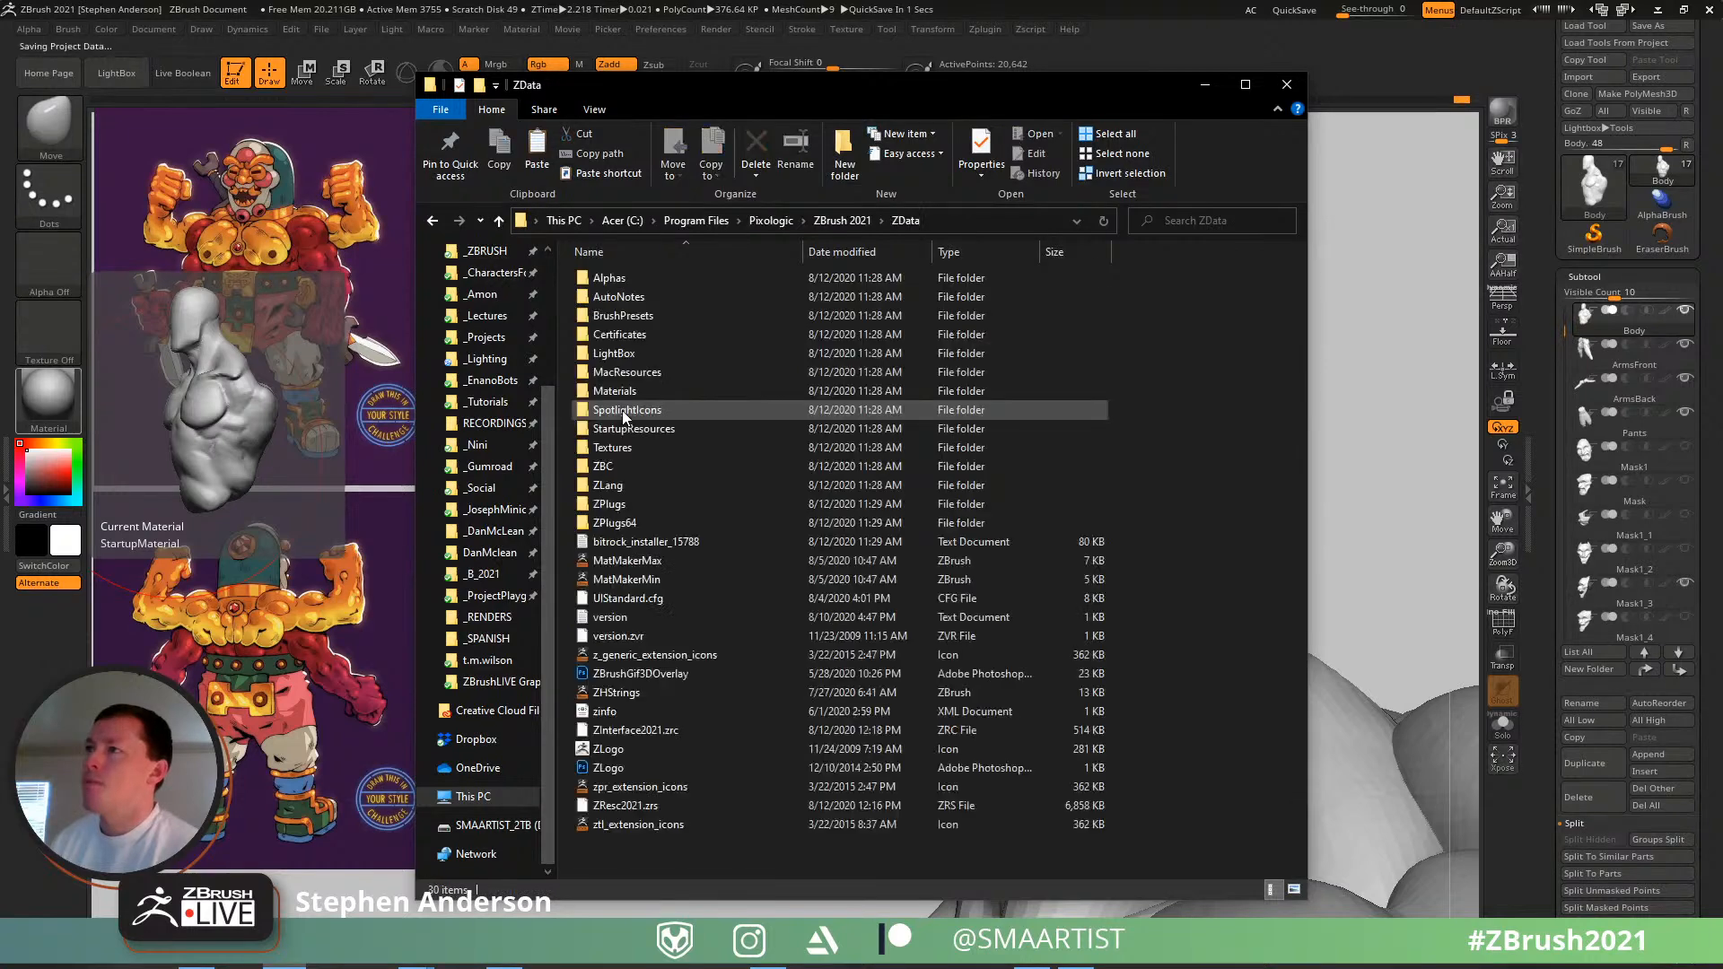
double_click(628, 316)
click(629, 316)
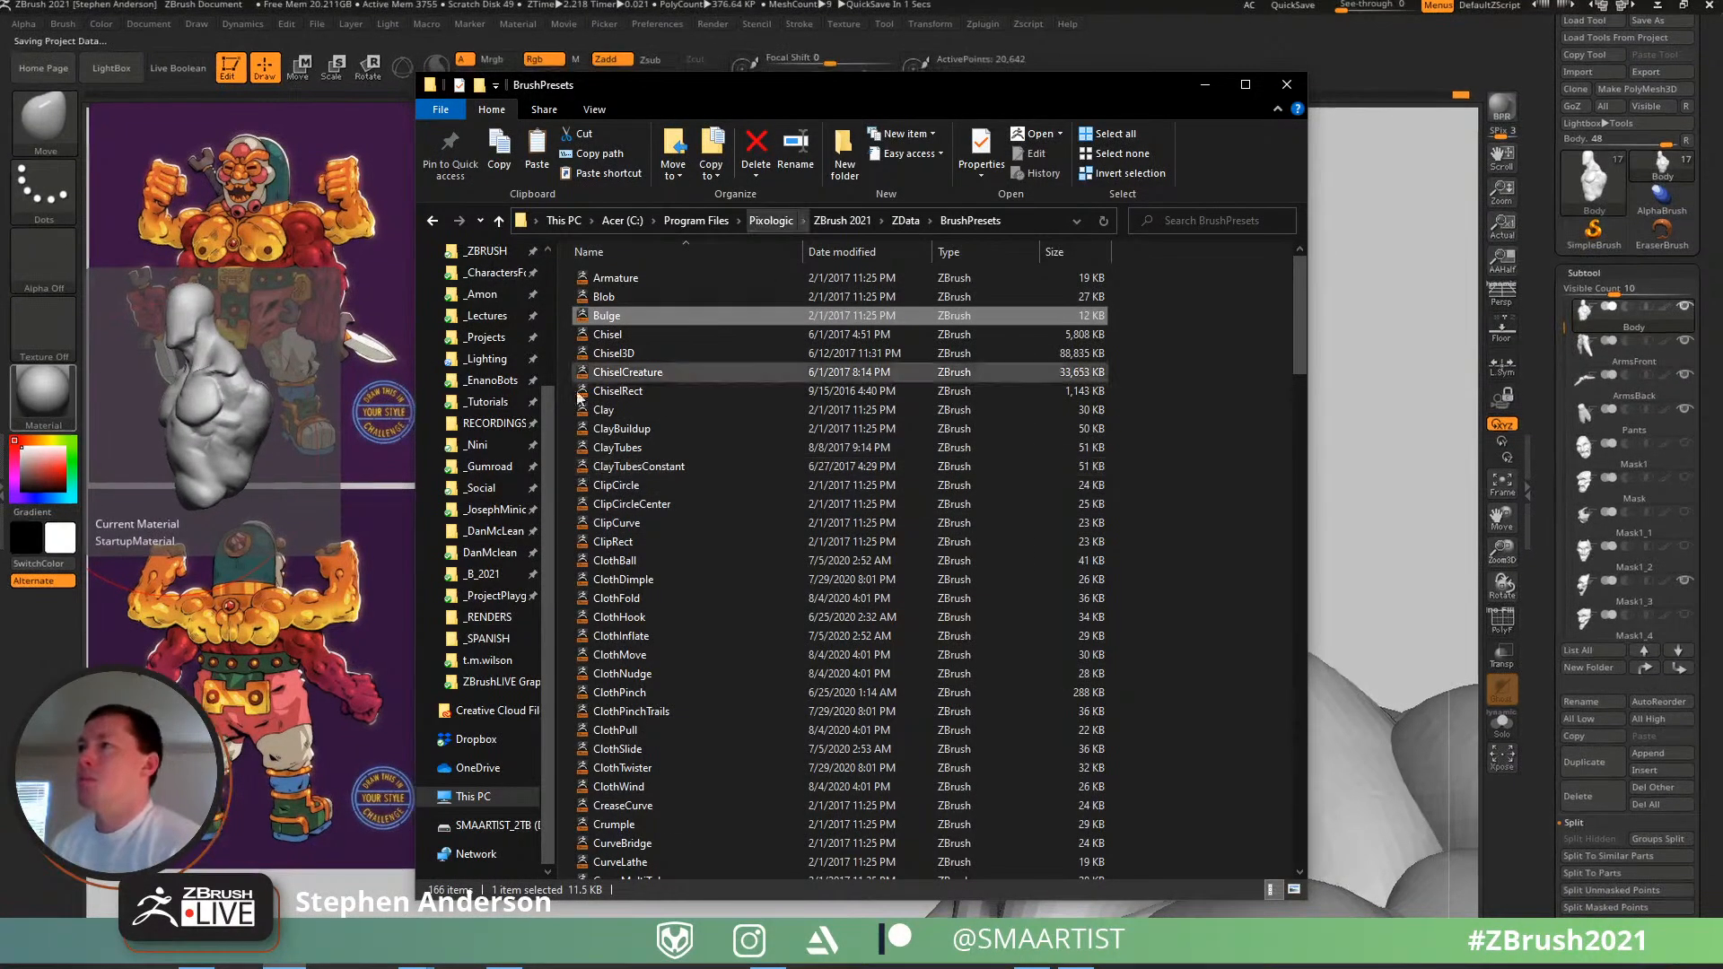
- Paste the IMM Primitives brush into BrushPresets, replacing the existing file, and return to ZBrush
click(1213, 518)
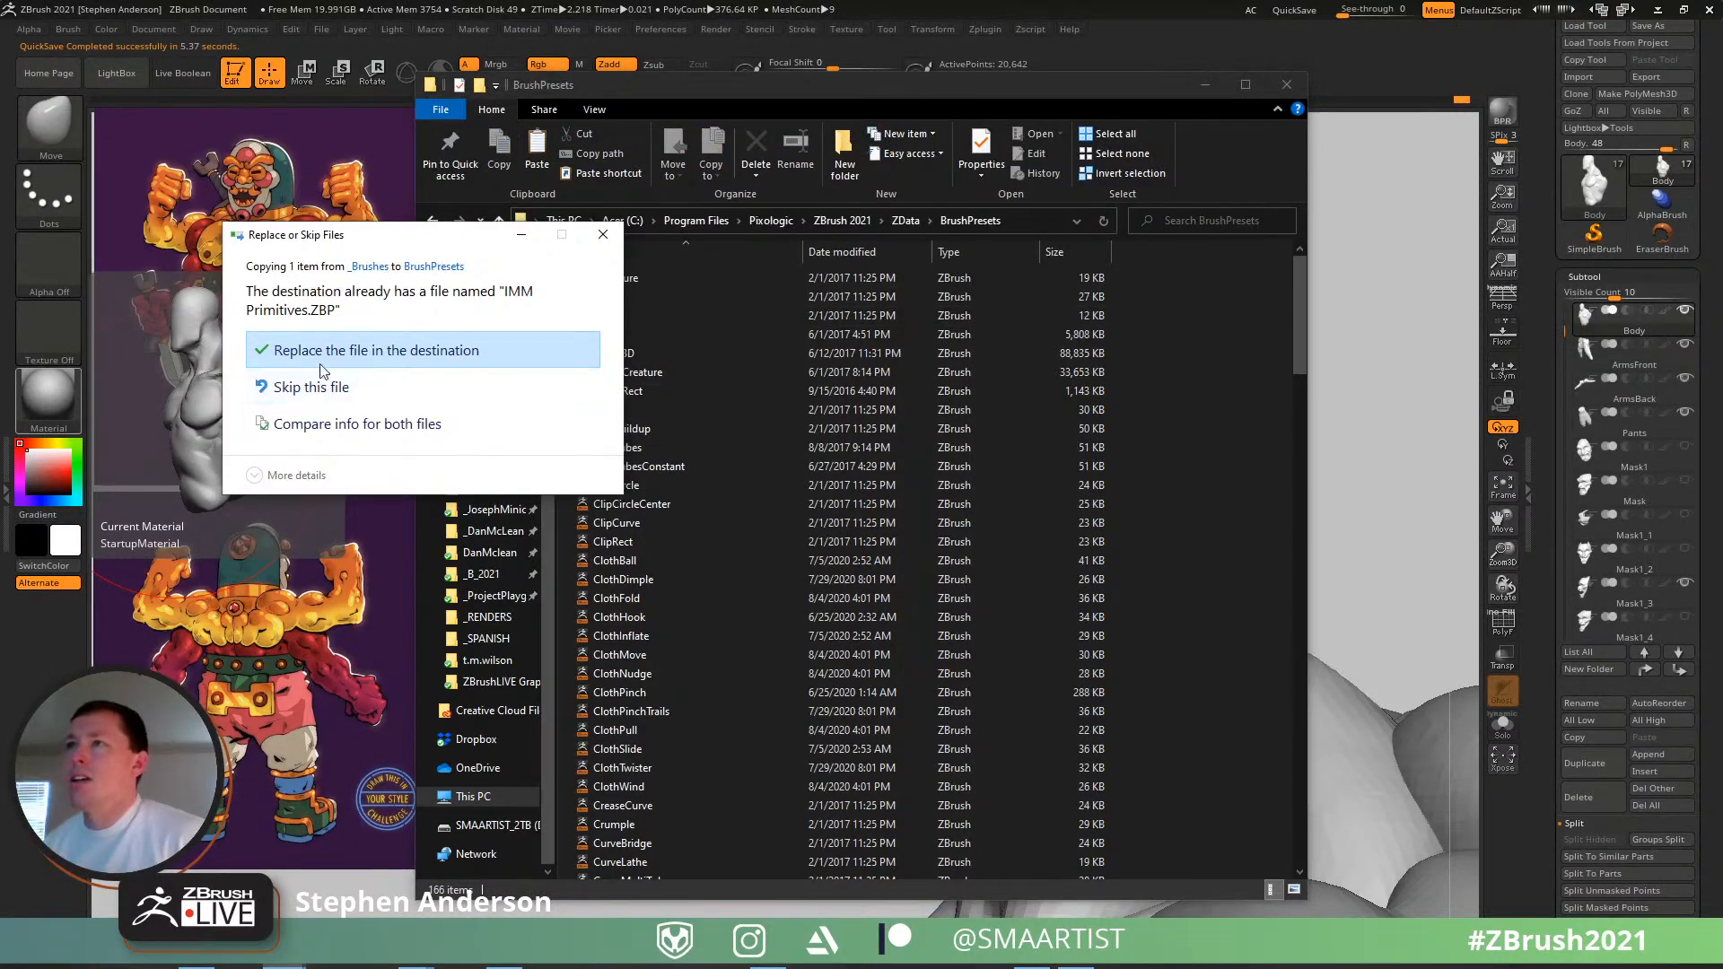
click(379, 351)
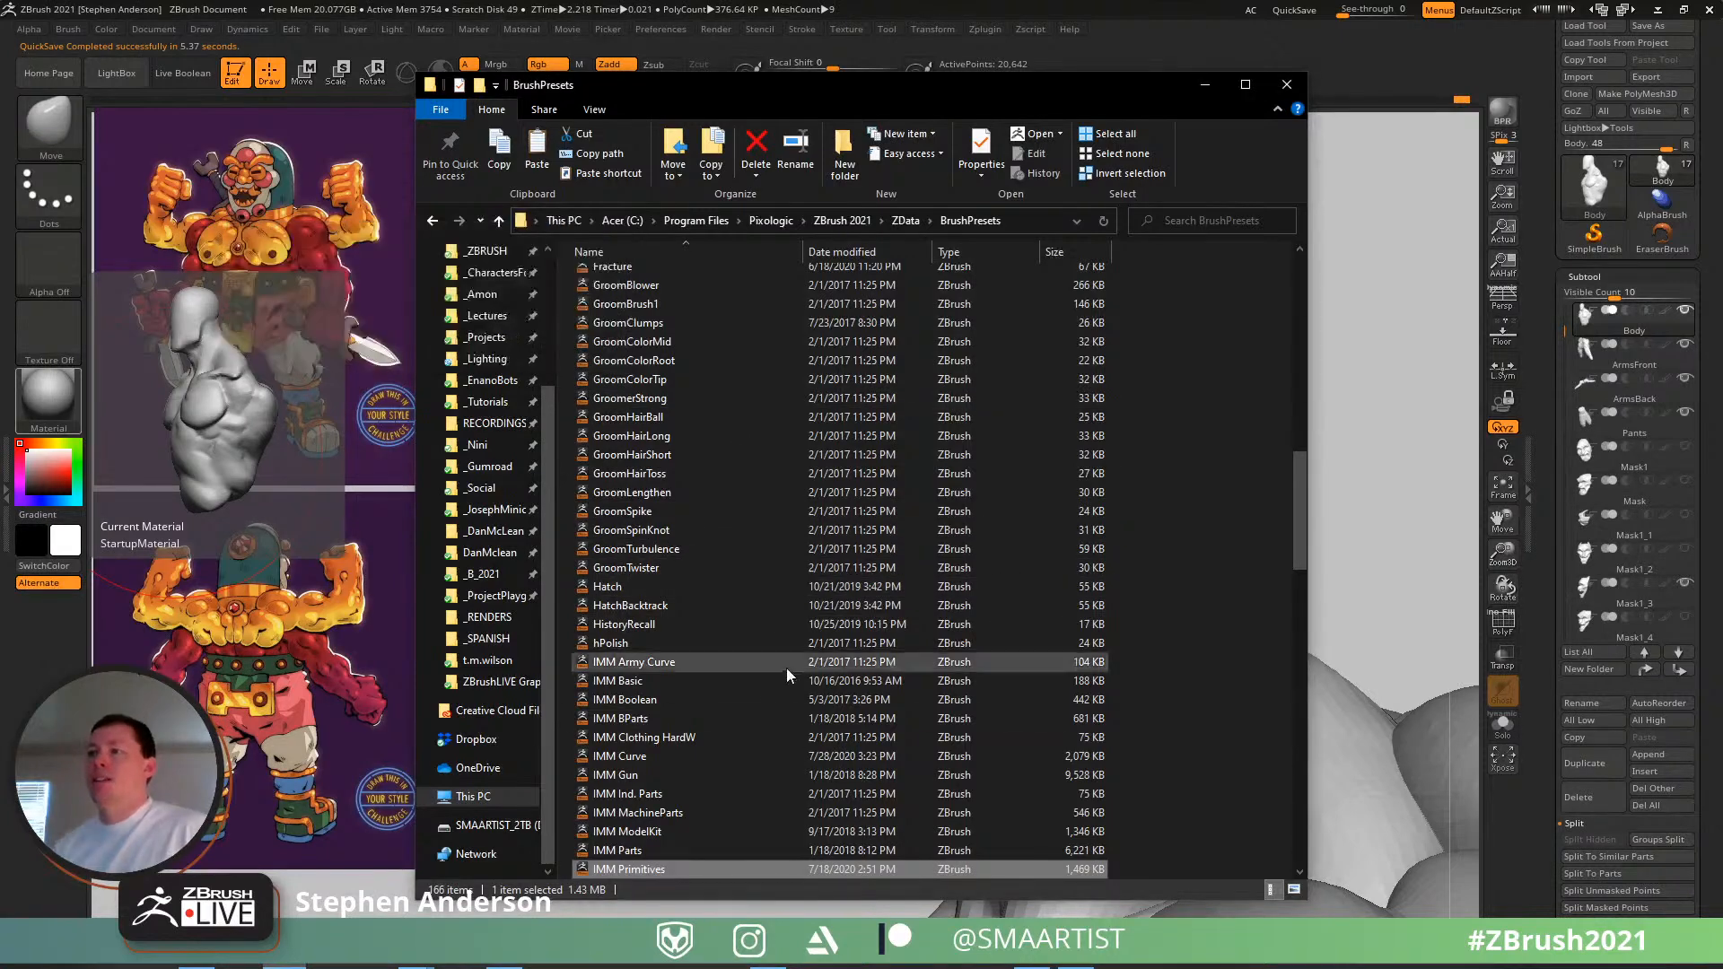
click(1180, 10)
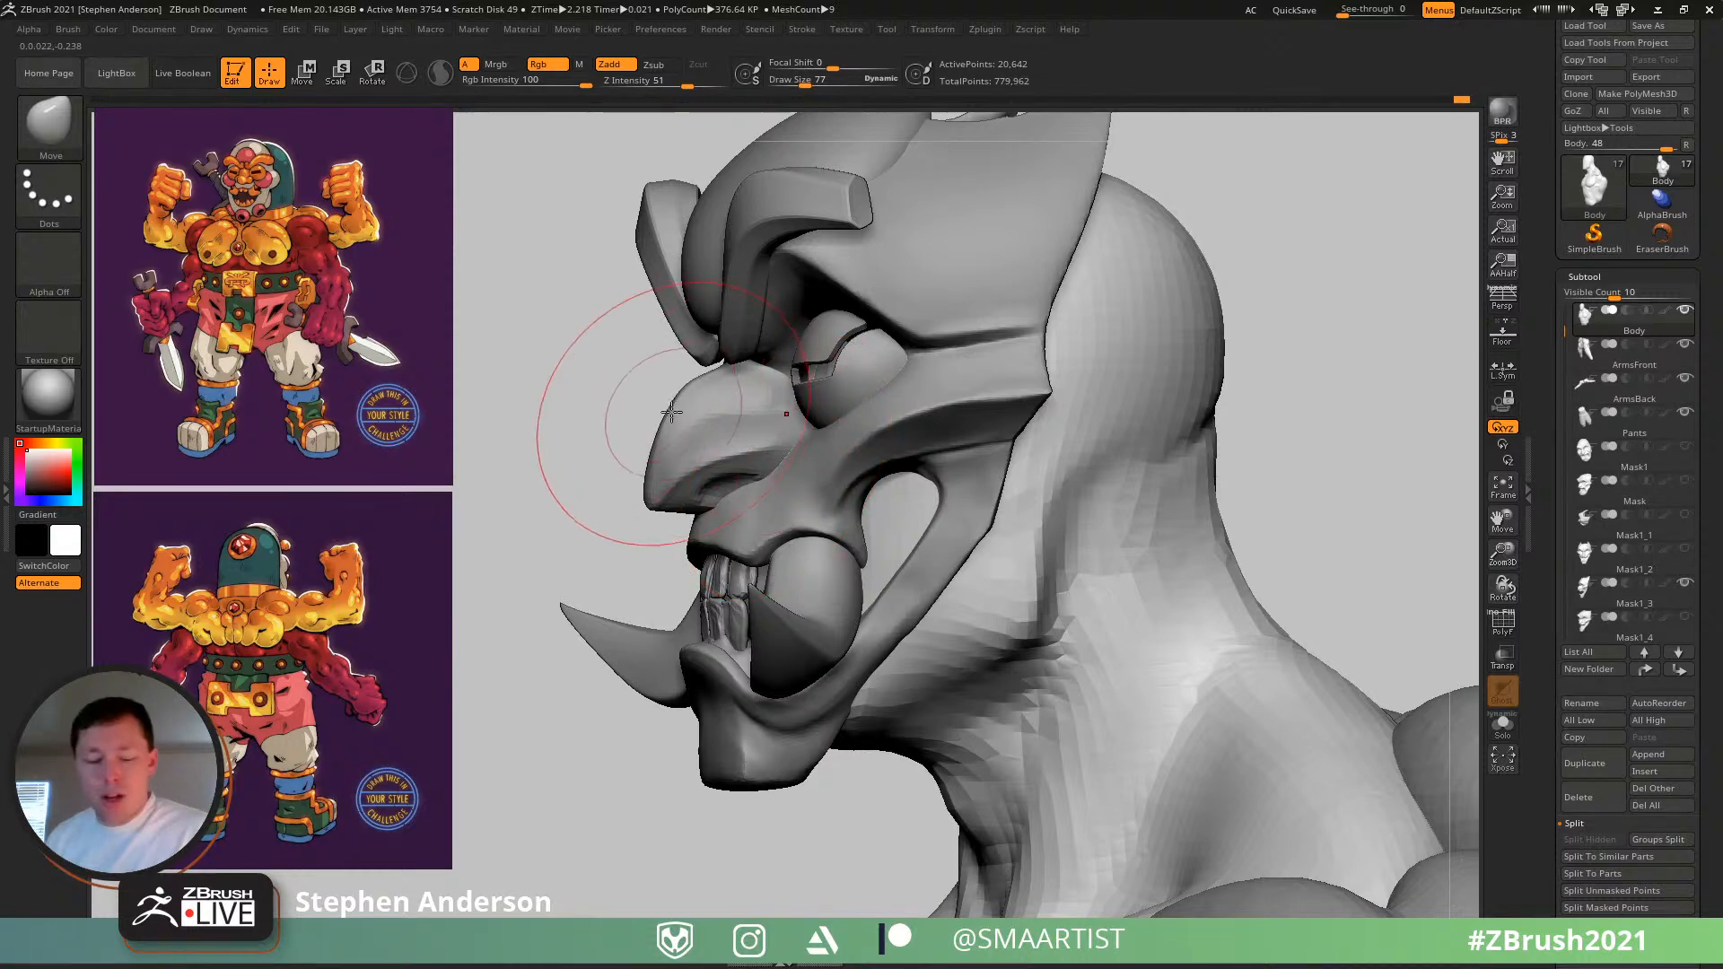
- Reset all brushes and choose the IMM Primitives insert brush
key(b)
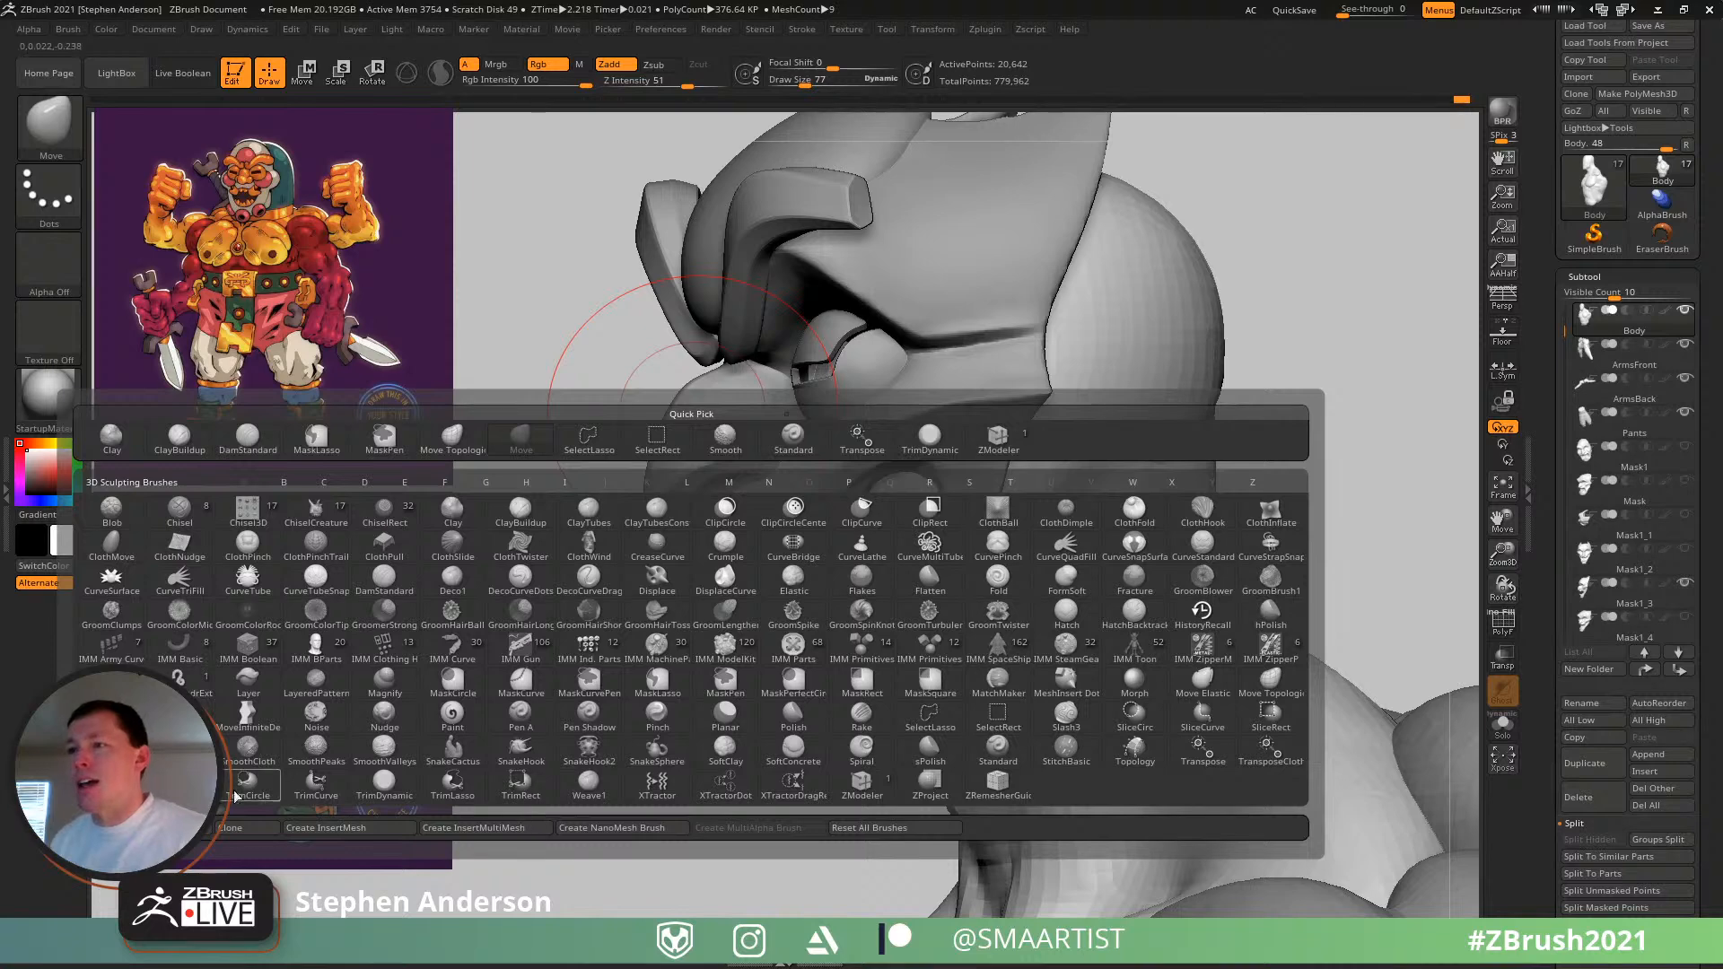
click(880, 829)
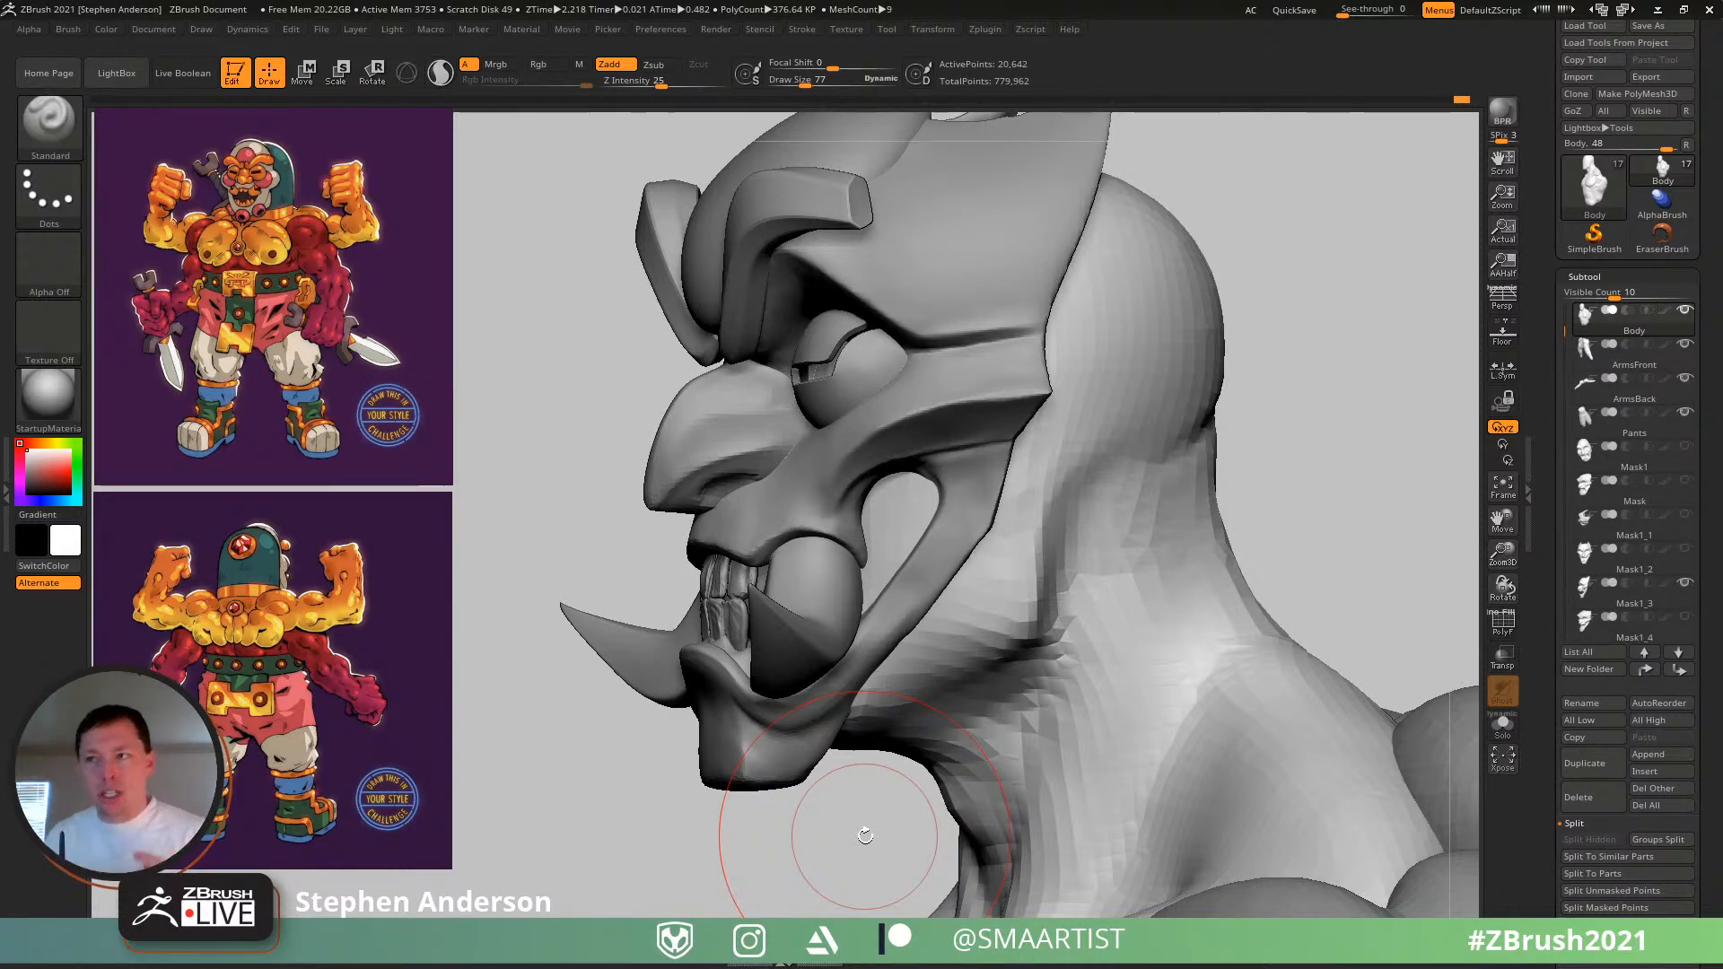
key(b)
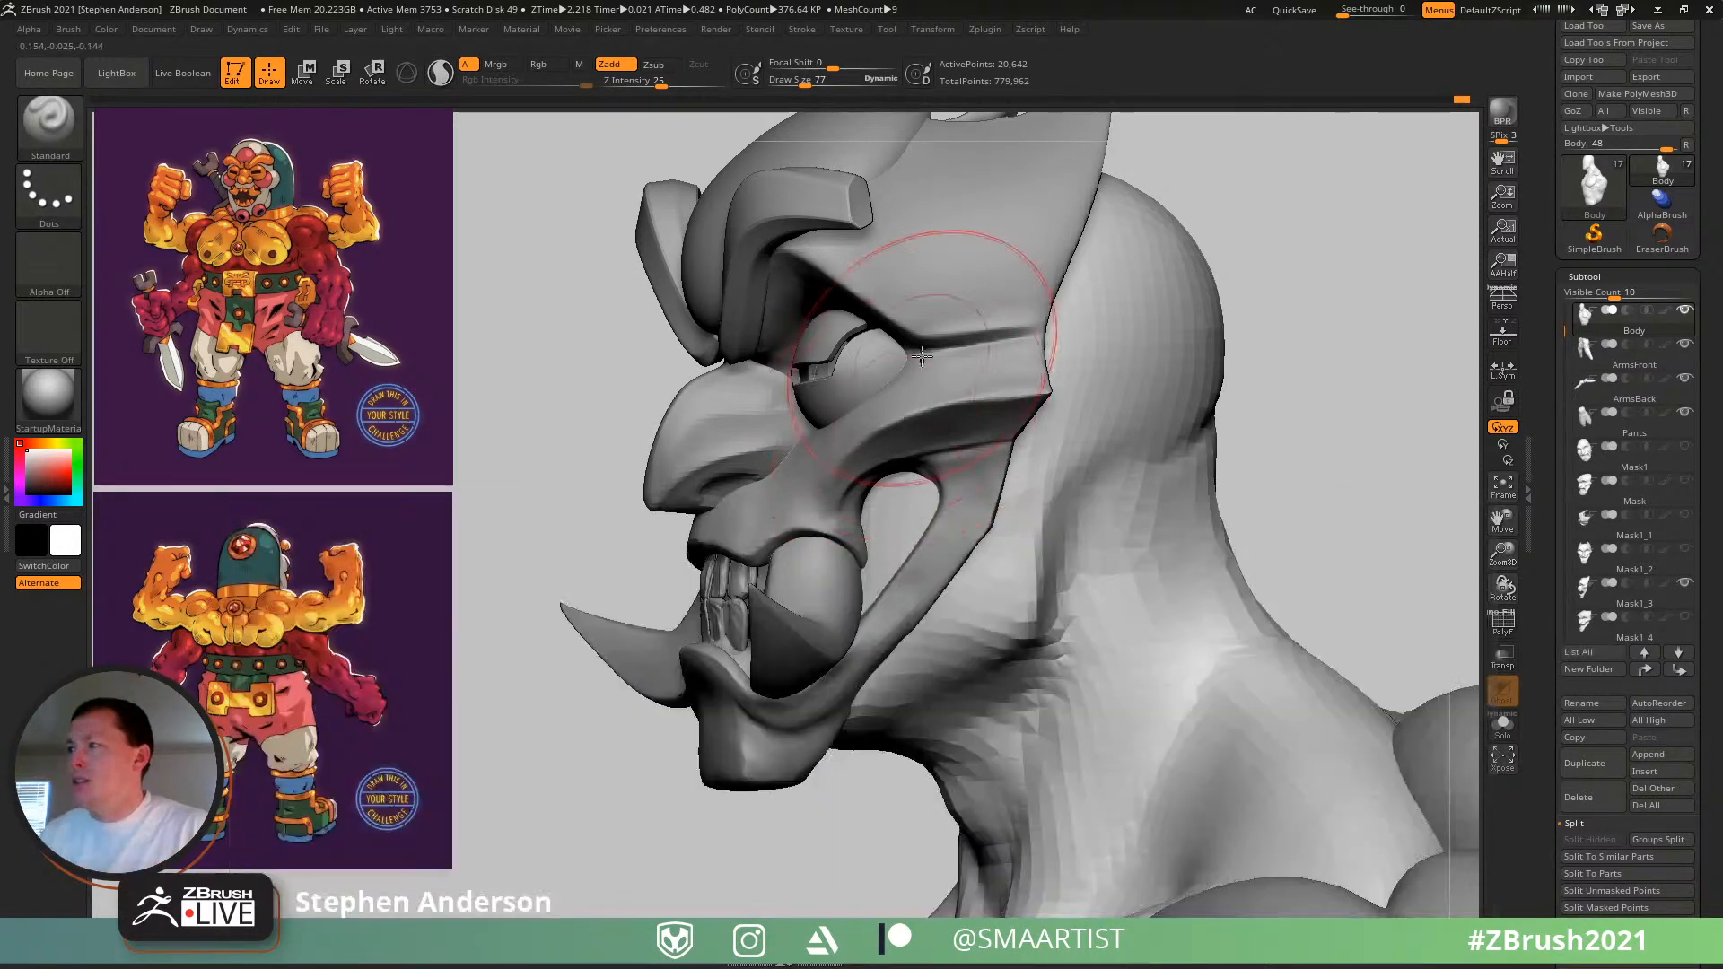
key(b)
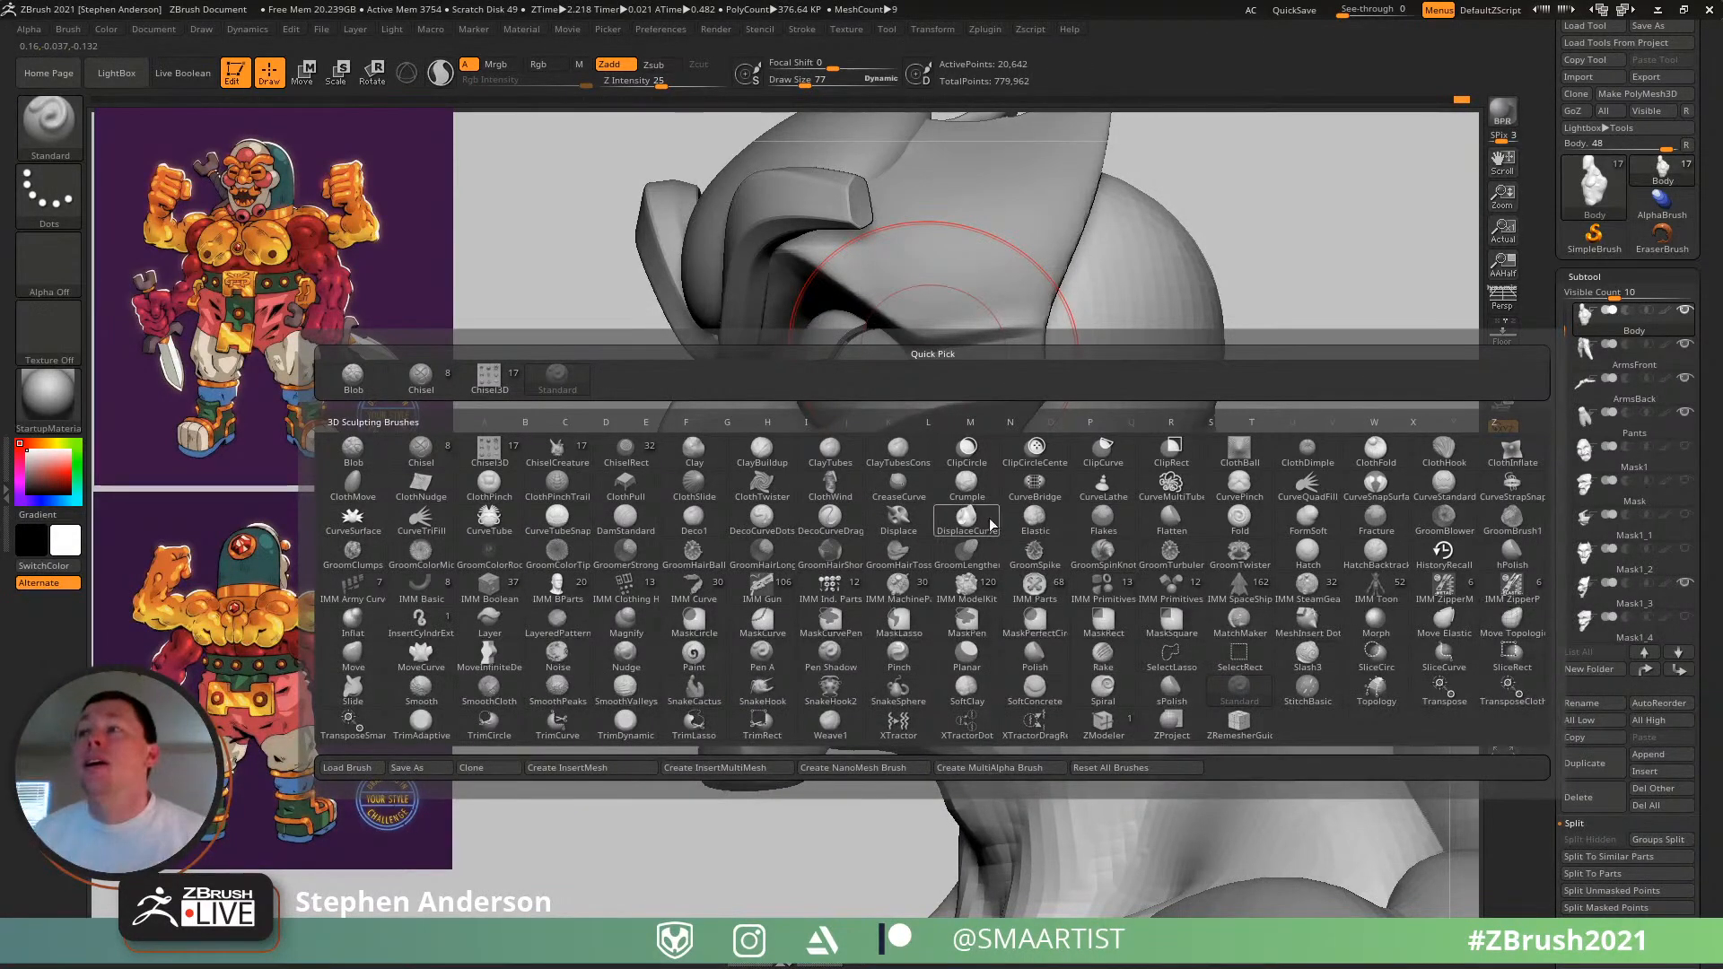
click(1102, 588)
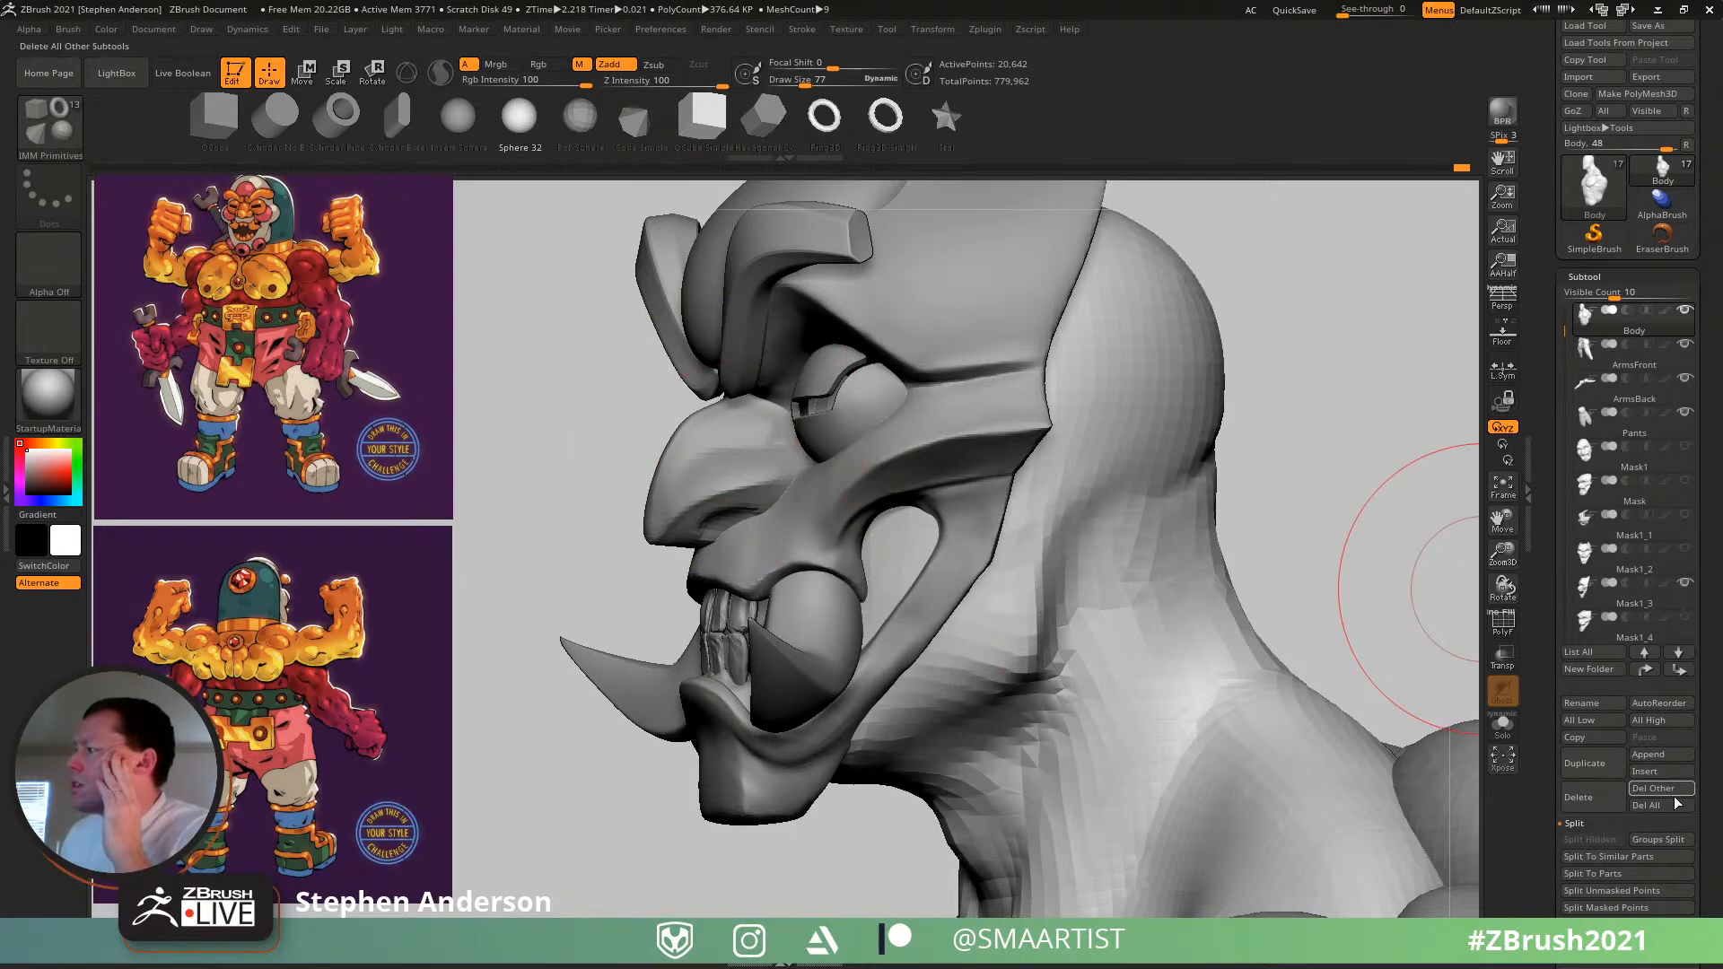
- Examine the Body subtool's NanoMesh and Geometry options, including Dynamic Subdiv and its MicroPoly settings
scroll(1709, 799, down, 5)
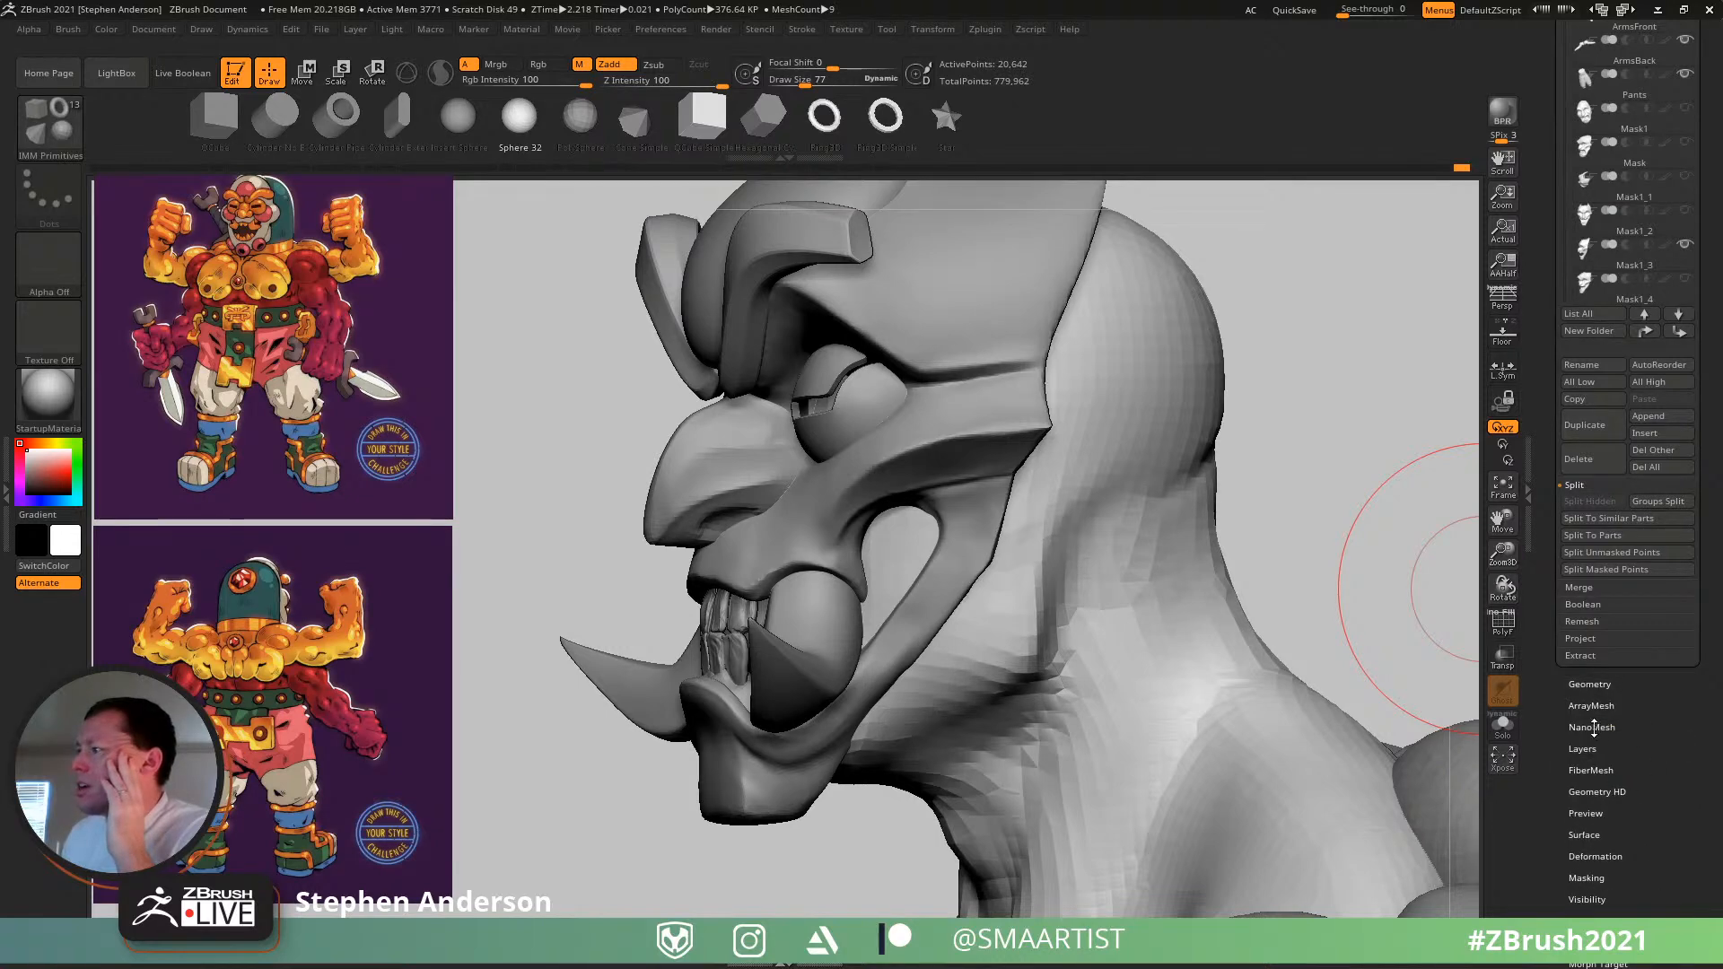
click(1610, 726)
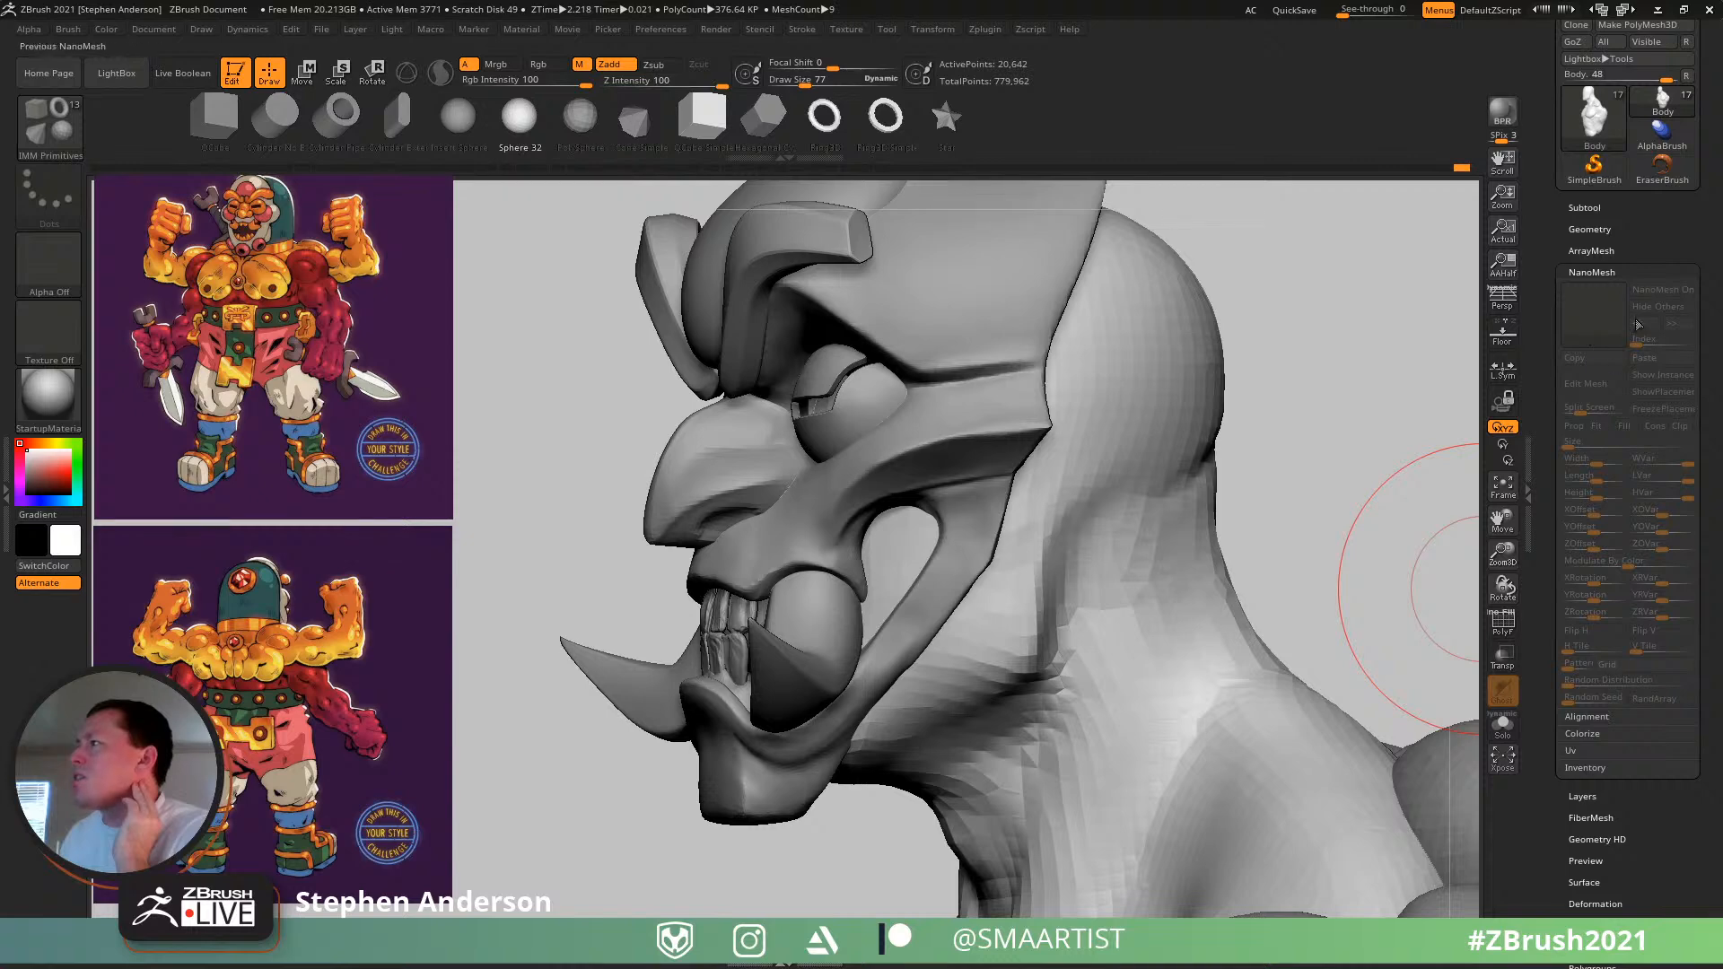
click(1590, 229)
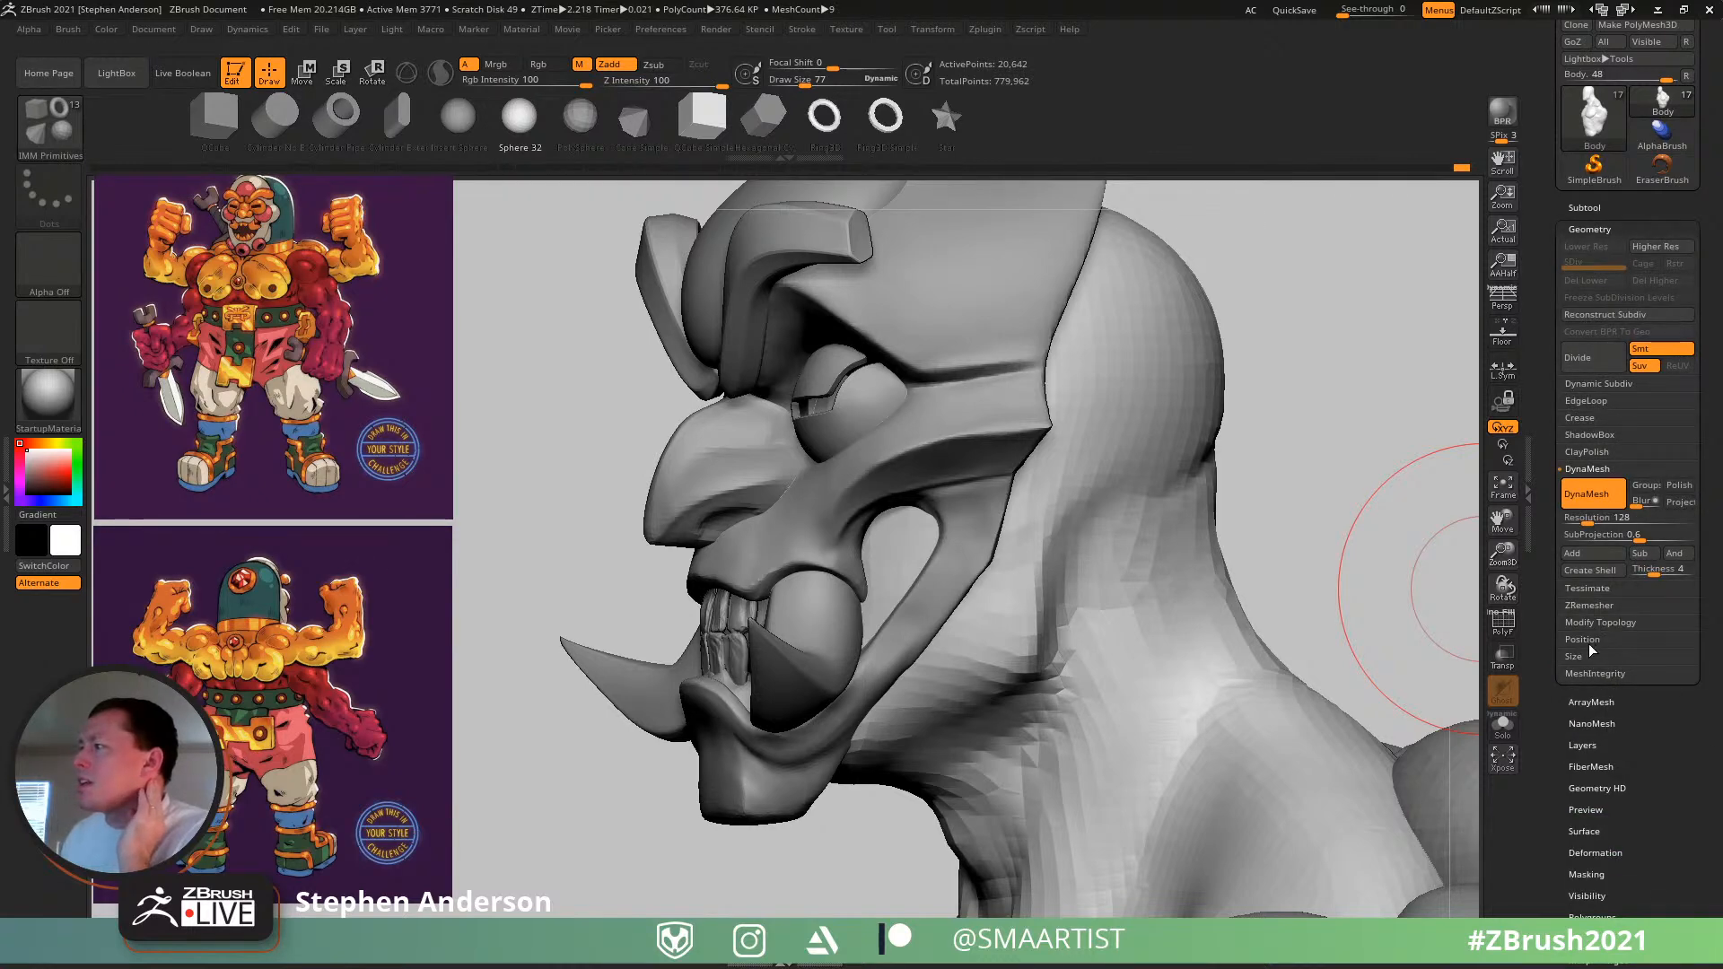
click(1604, 385)
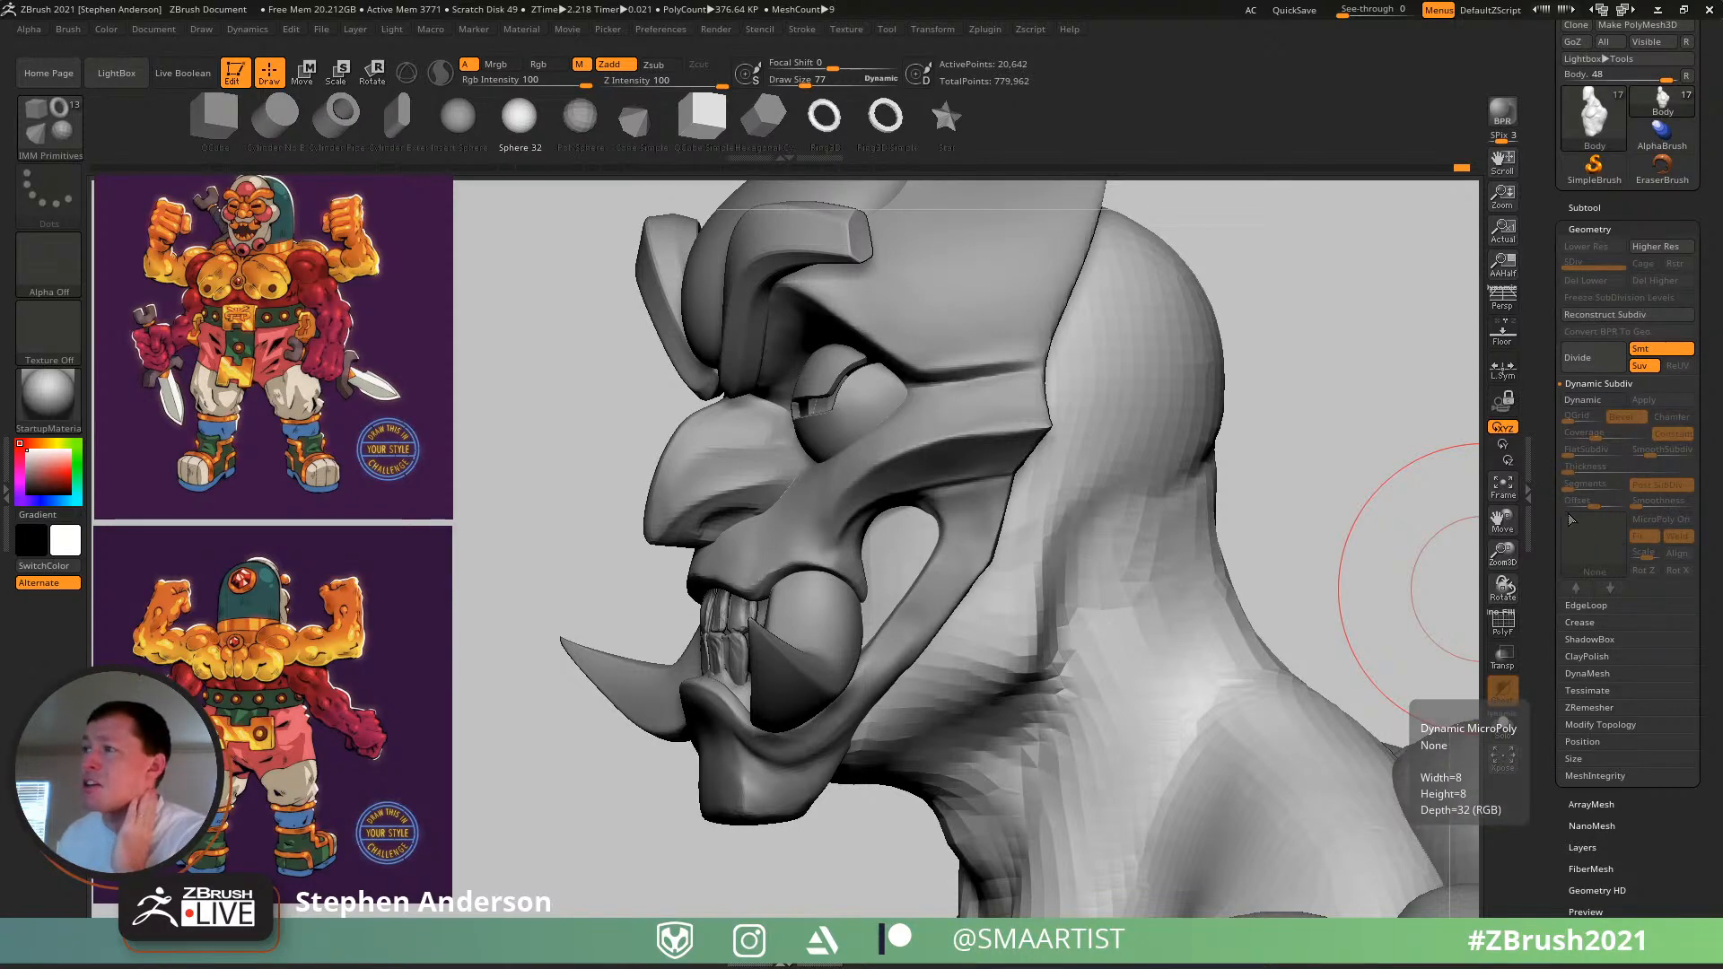
drag(1277, 430, 1310, 435)
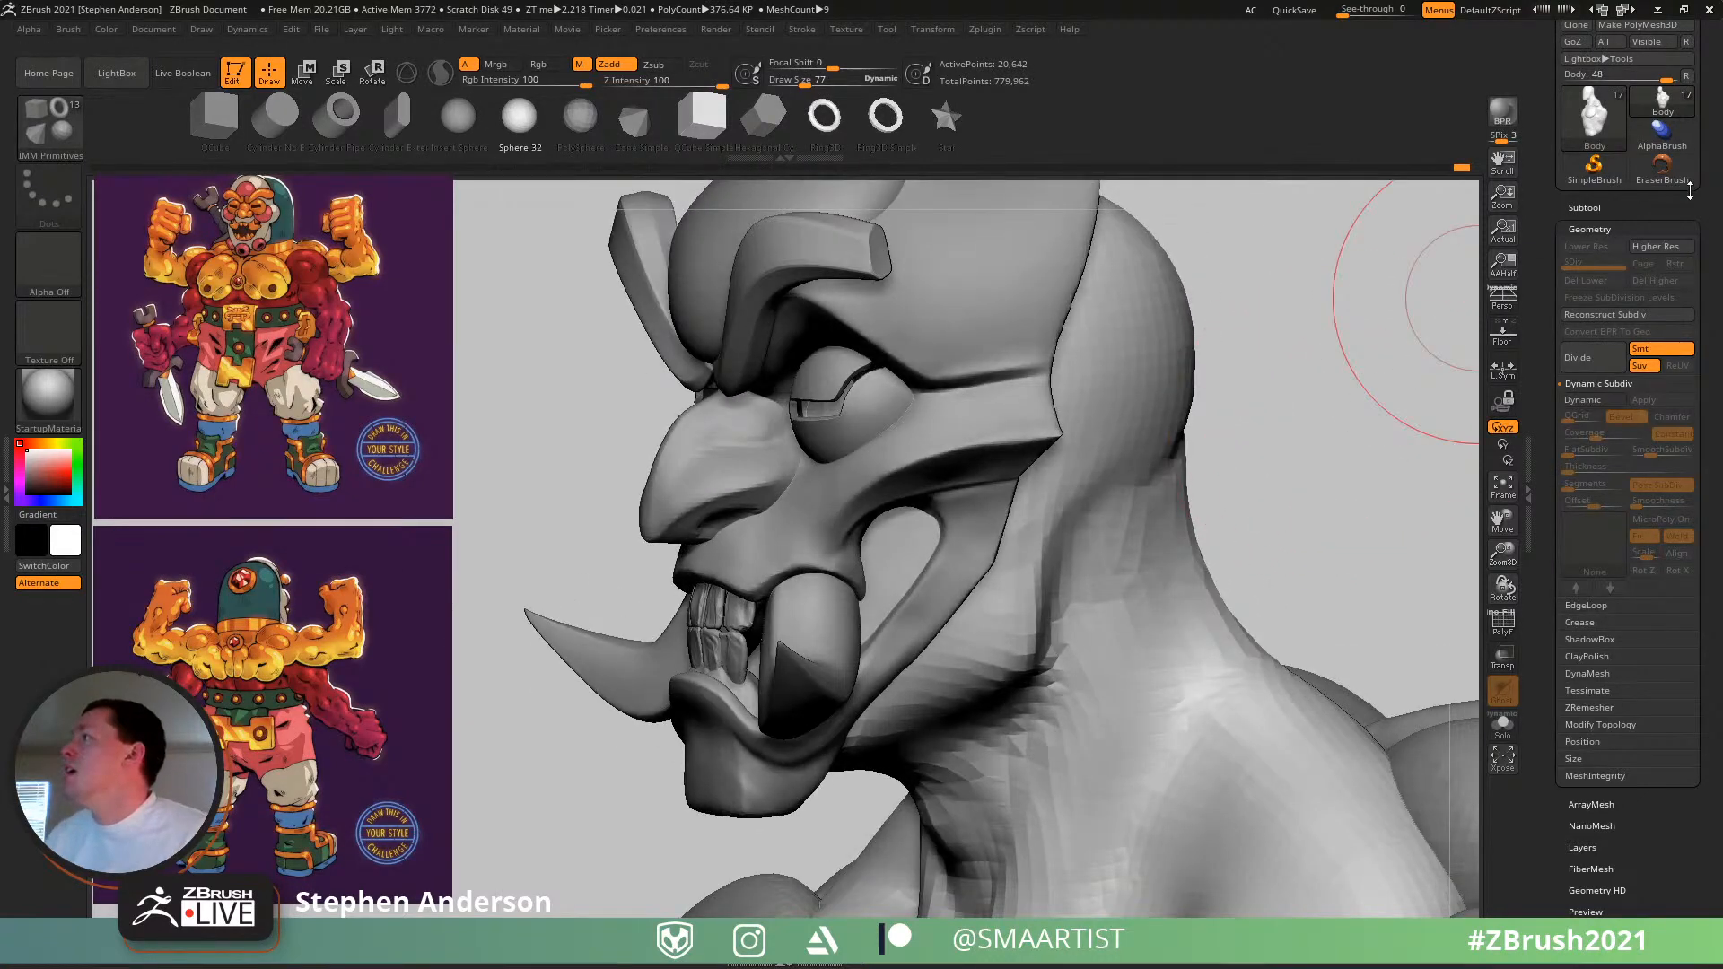
- Load the MoneyBag tool from the _B_2021 folder and frame it in the canvas
drag(1702, 210, 1702, 310)
click(1596, 57)
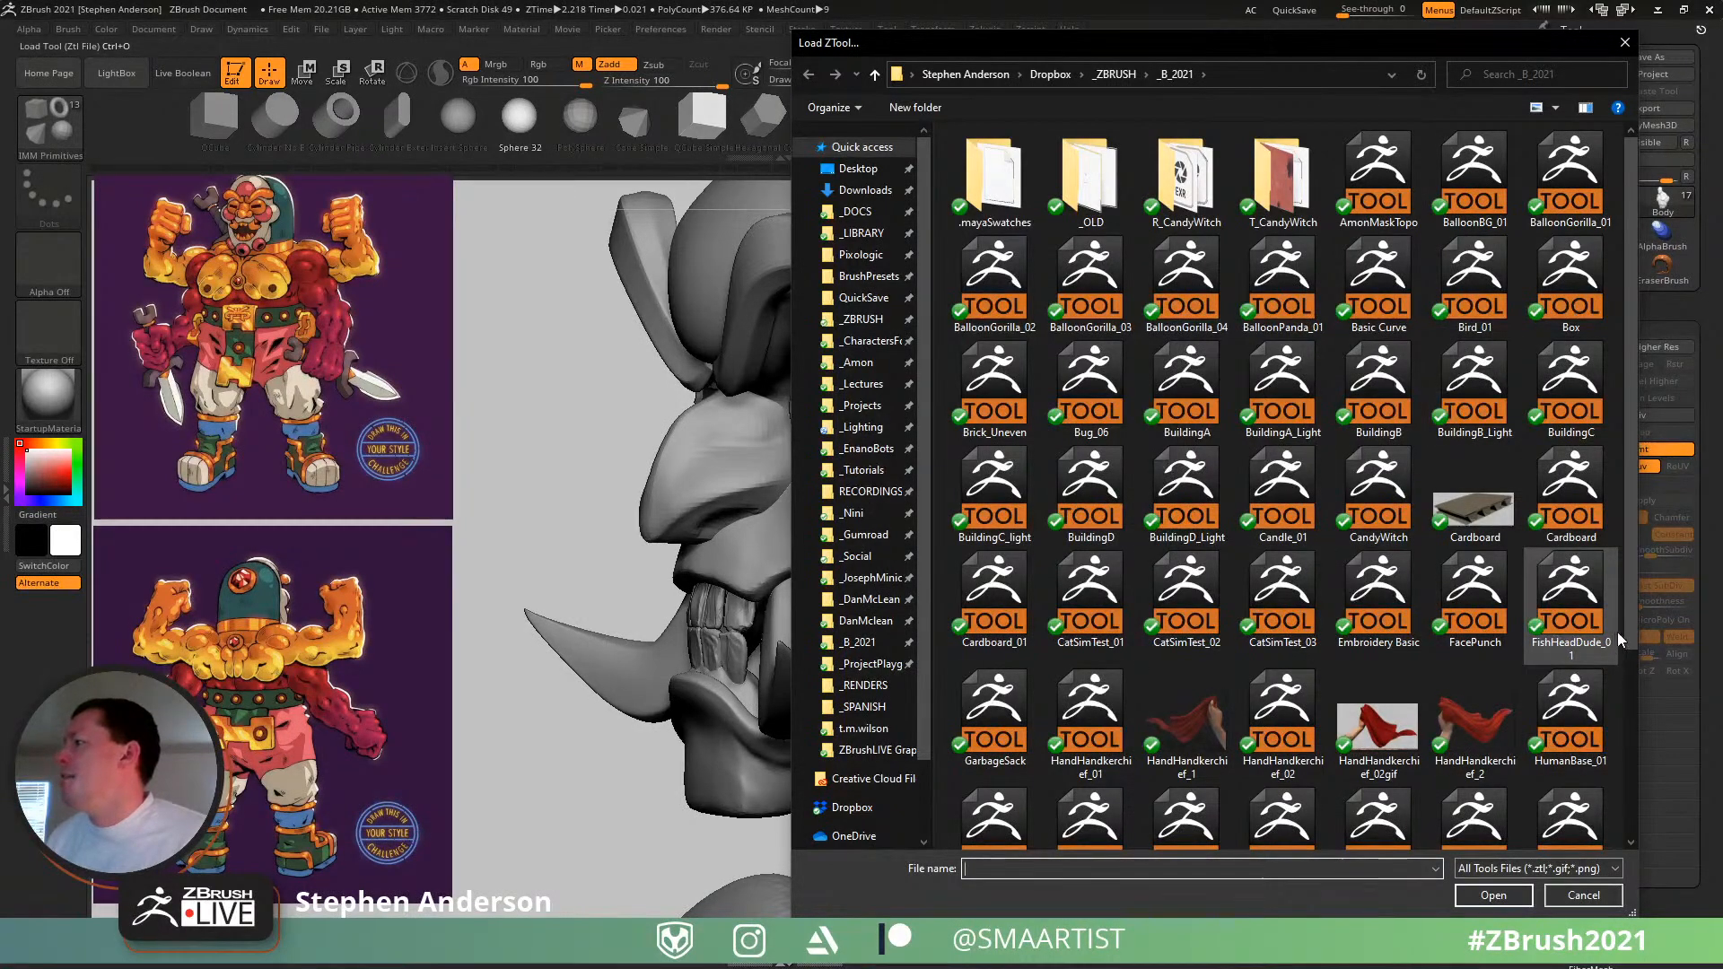
drag(1632, 636, 1632, 731)
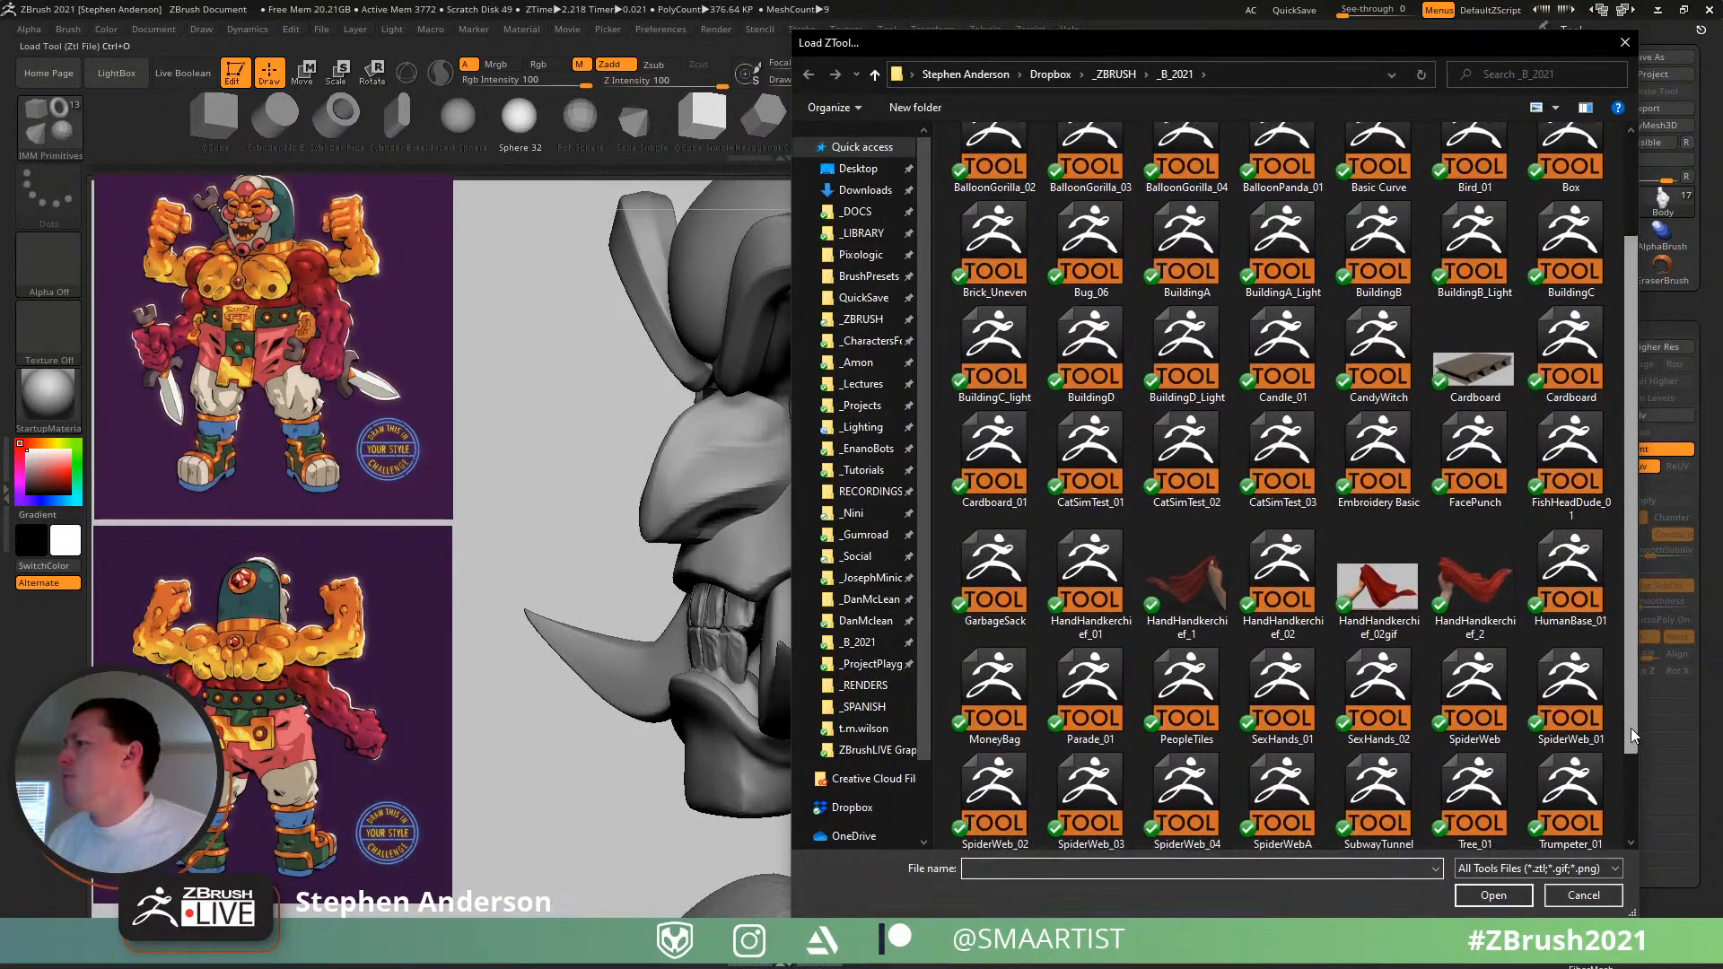
double_click(994, 698)
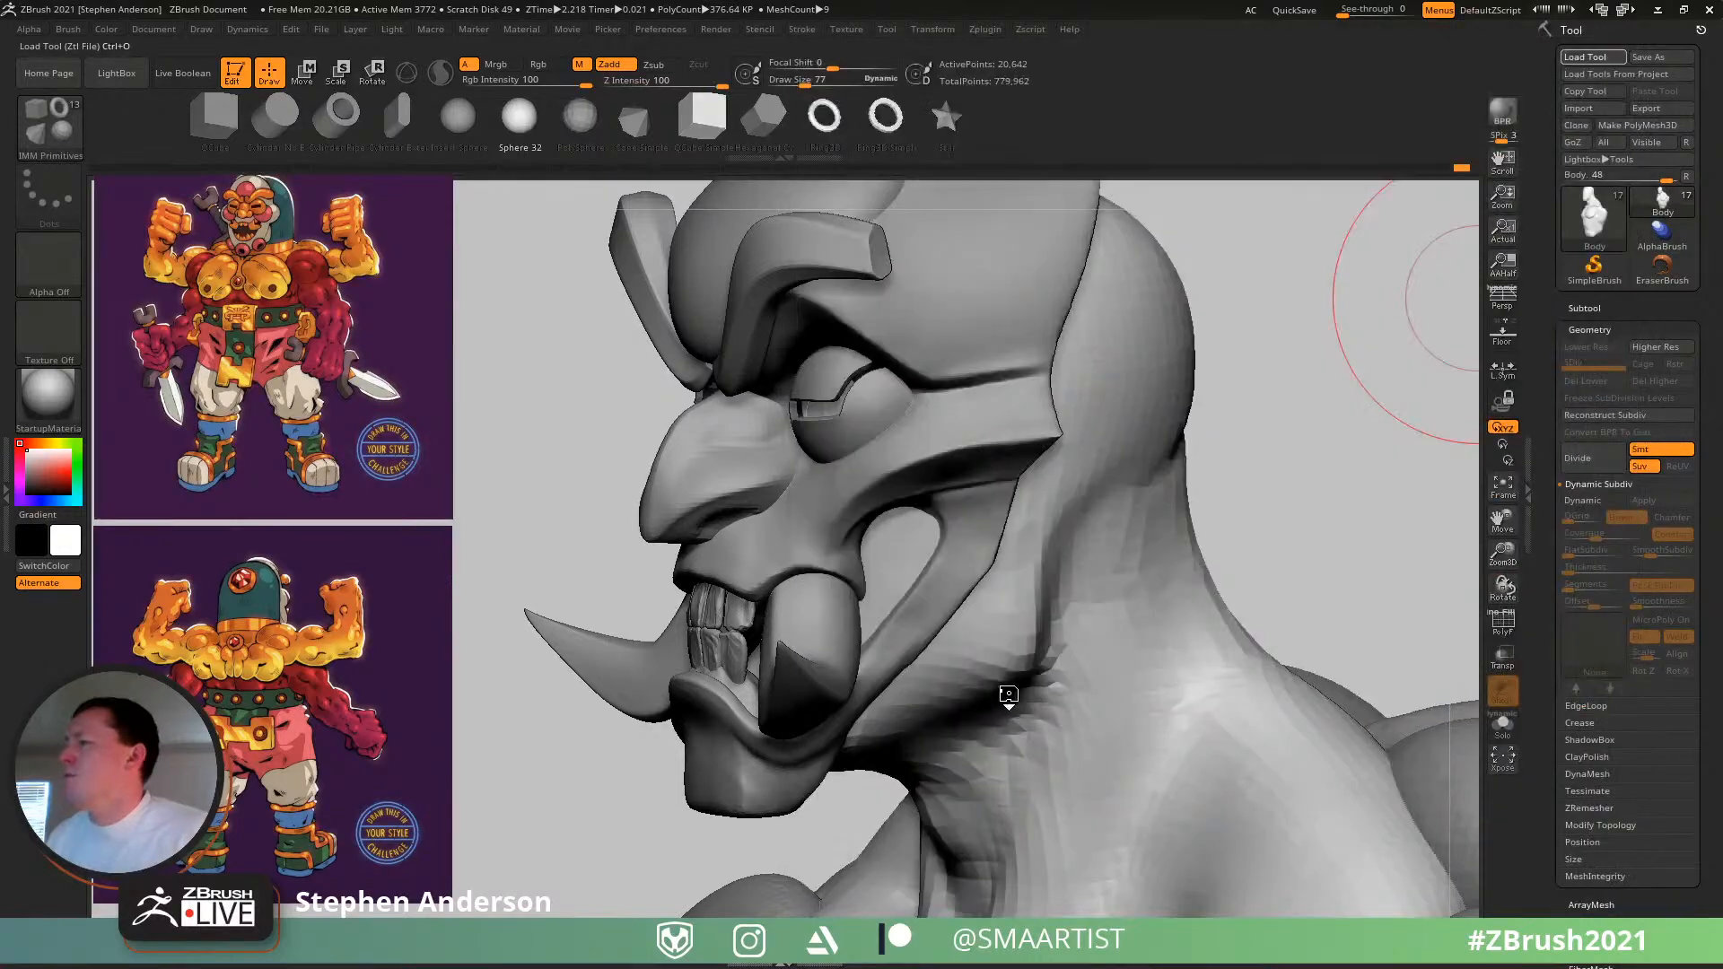
key(f)
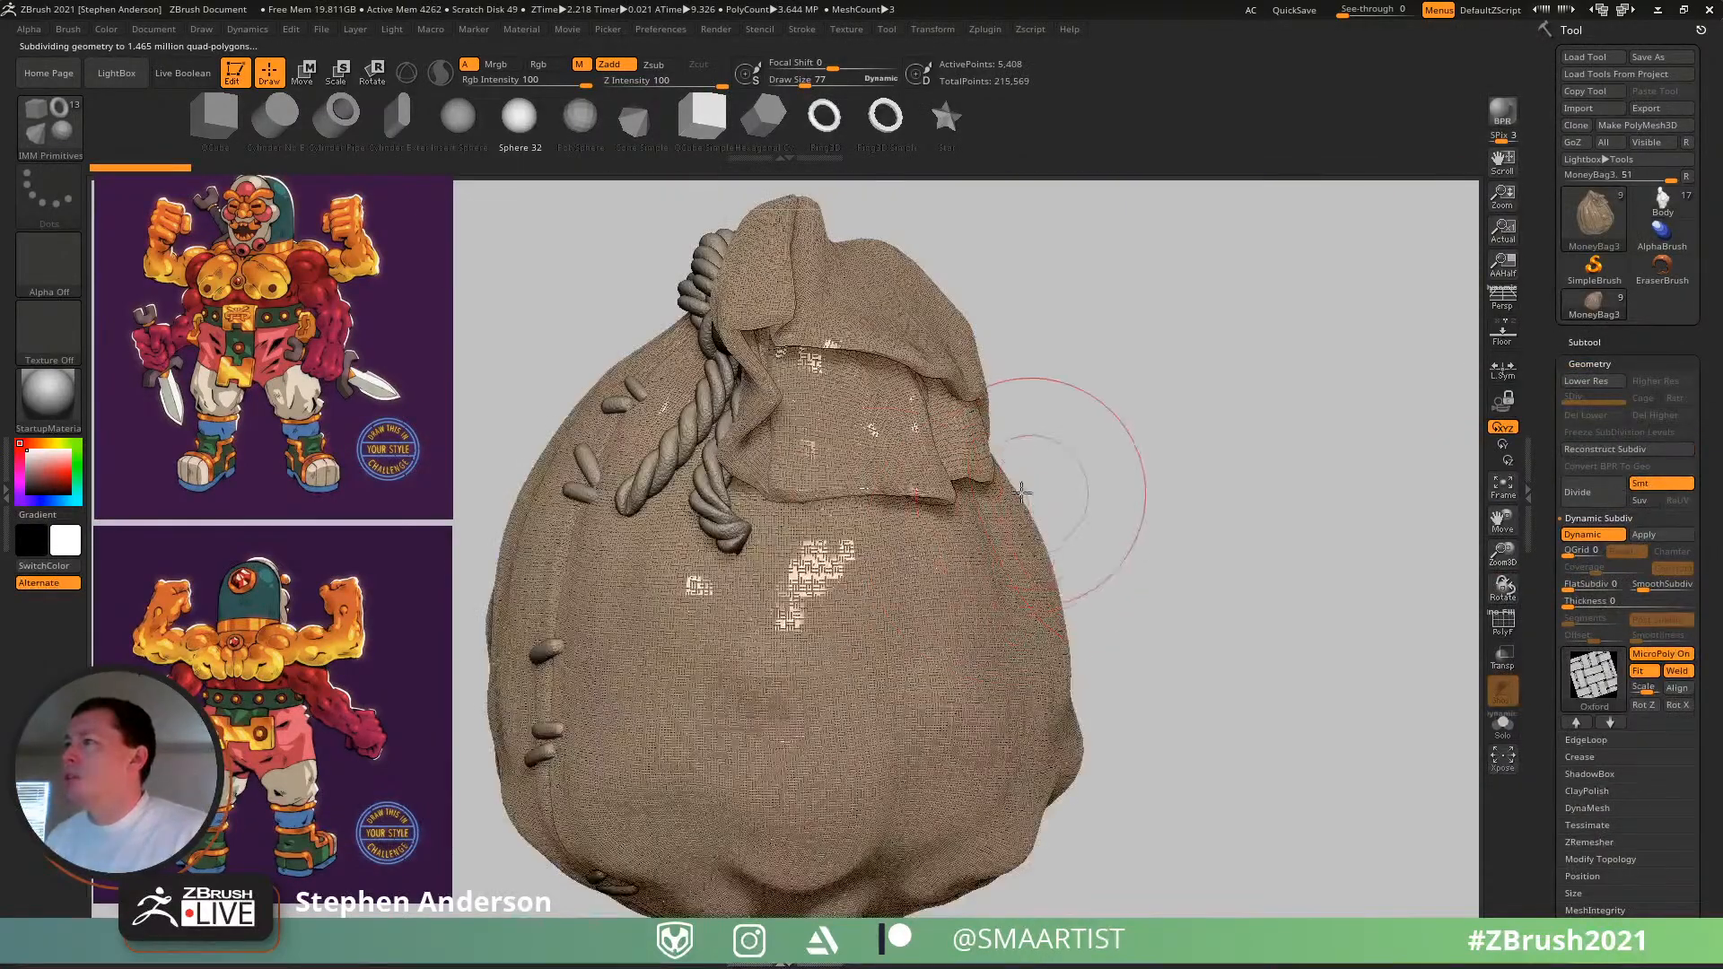
- Examine the money bag's MicroPoly cloth weave from another angle and open its NanoMesh settings
mouse_move(816, 568)
right_down()
mouse_move(829, 573)
mouse_move(746, 643)
mouse_move(996, 591)
right_up()
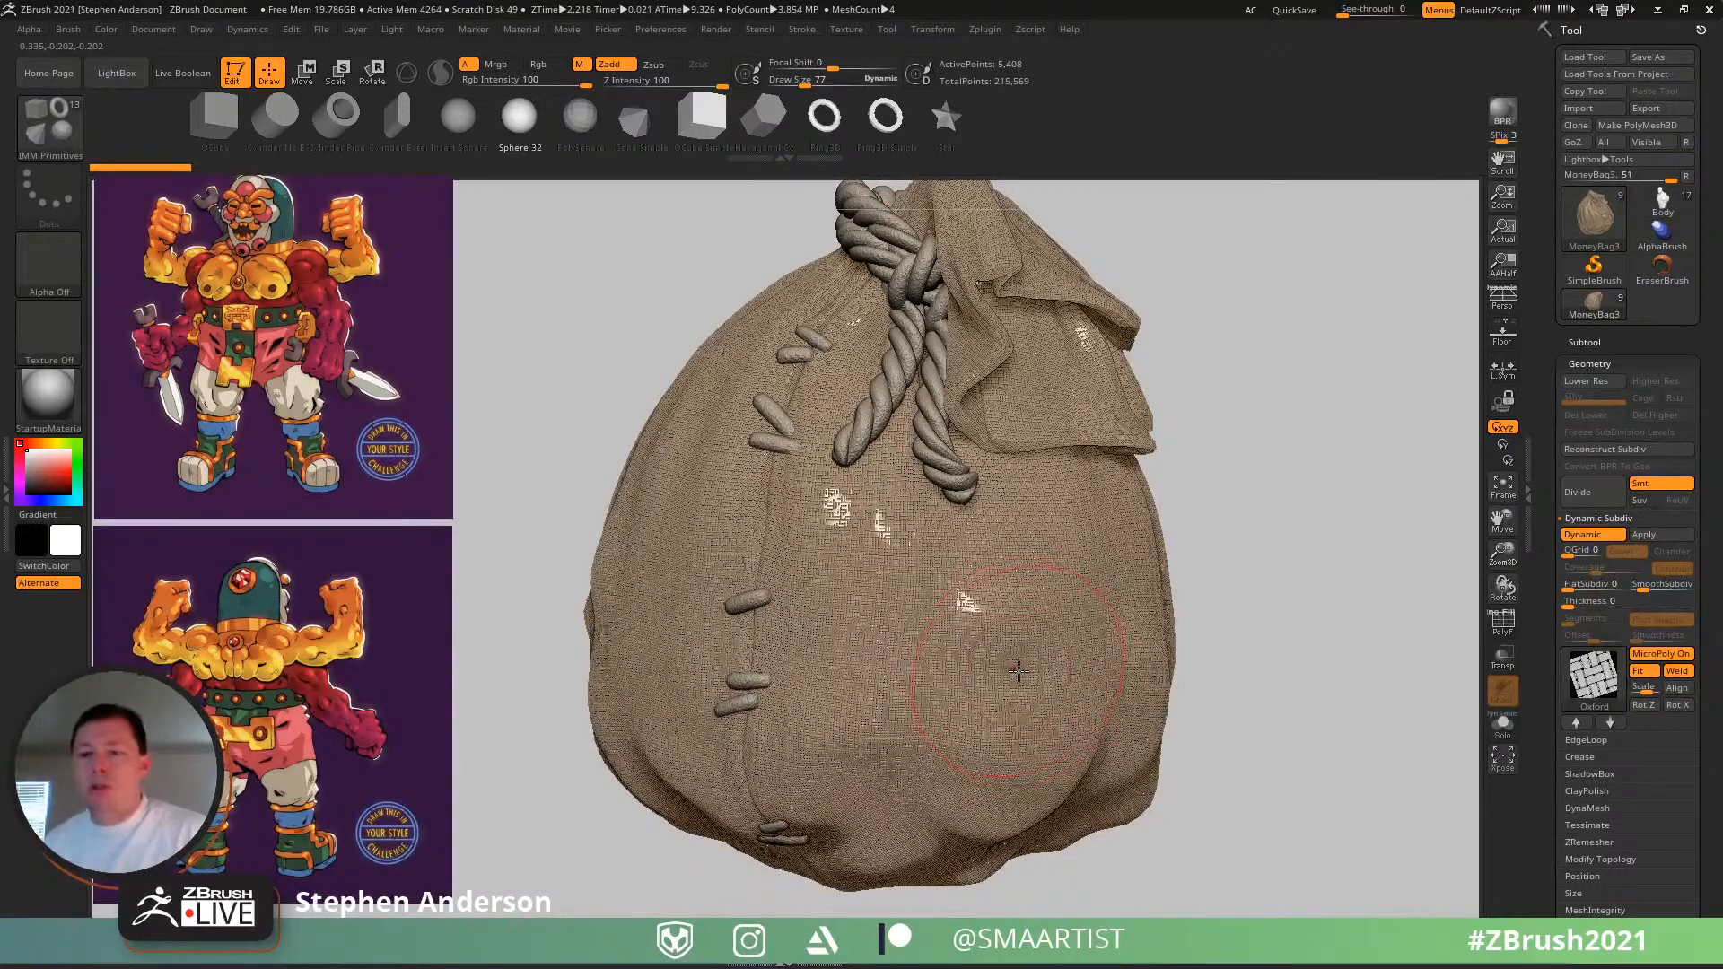
click(1597, 364)
click(1593, 406)
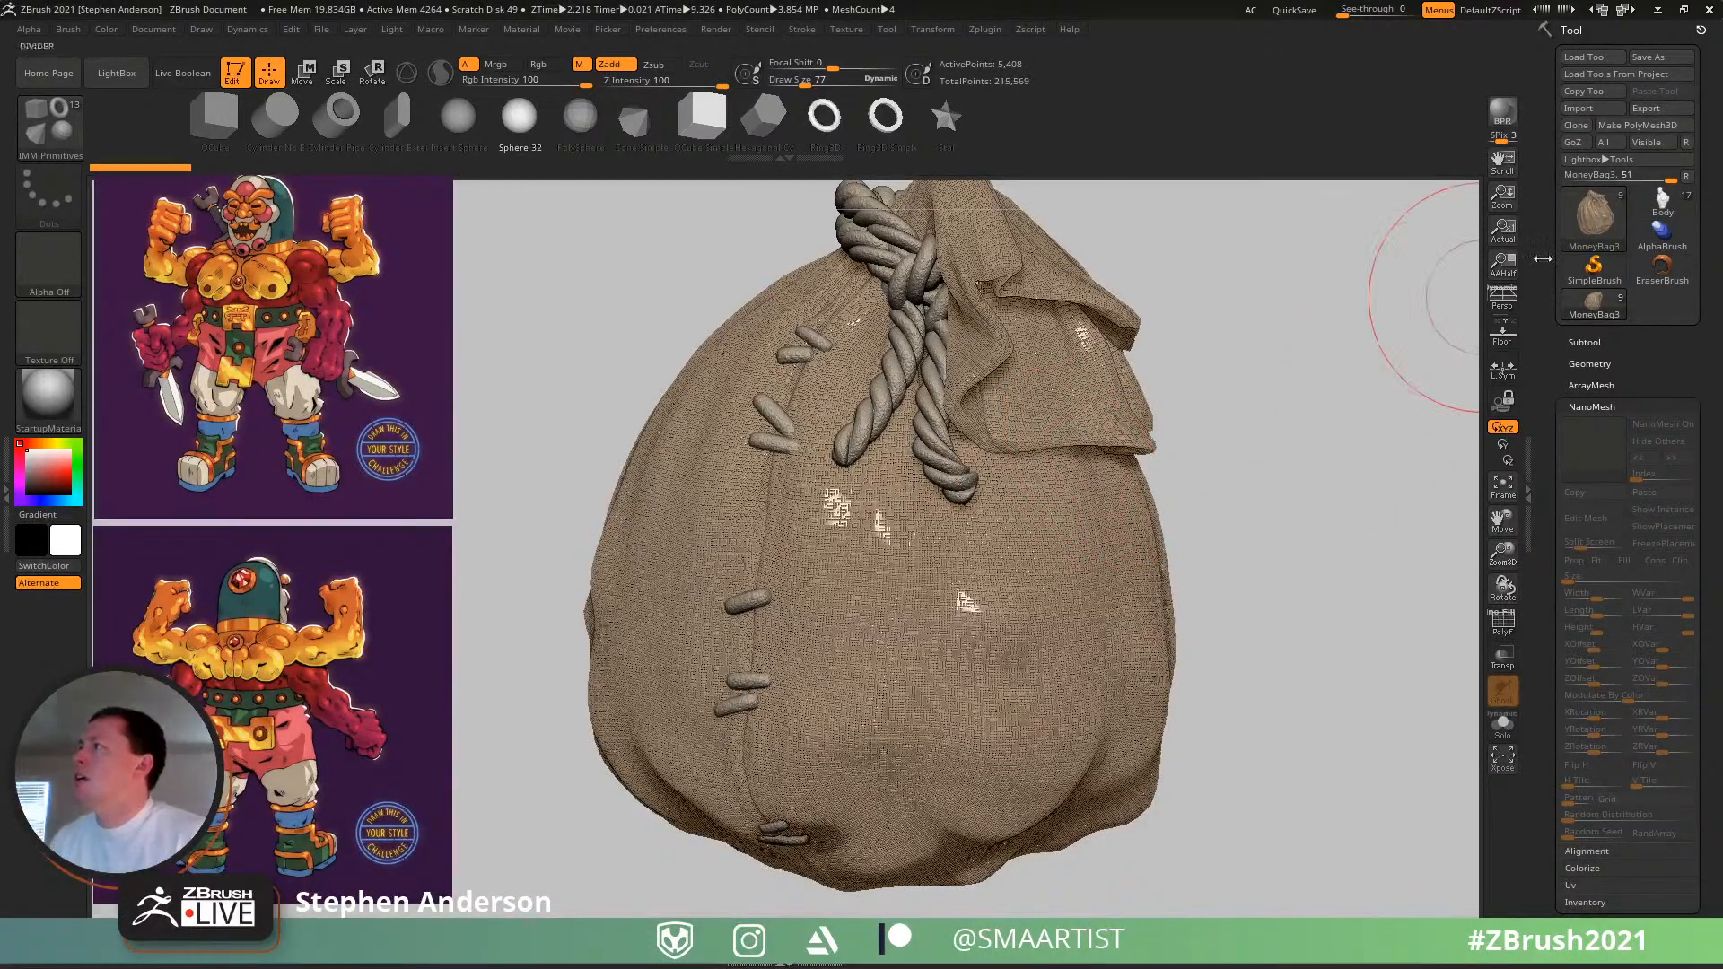
- Switch back to the Body tool and insert a PolySphere at ear position on the side of the head
click(1663, 201)
drag(1094, 446, 1061, 384)
click(1687, 176)
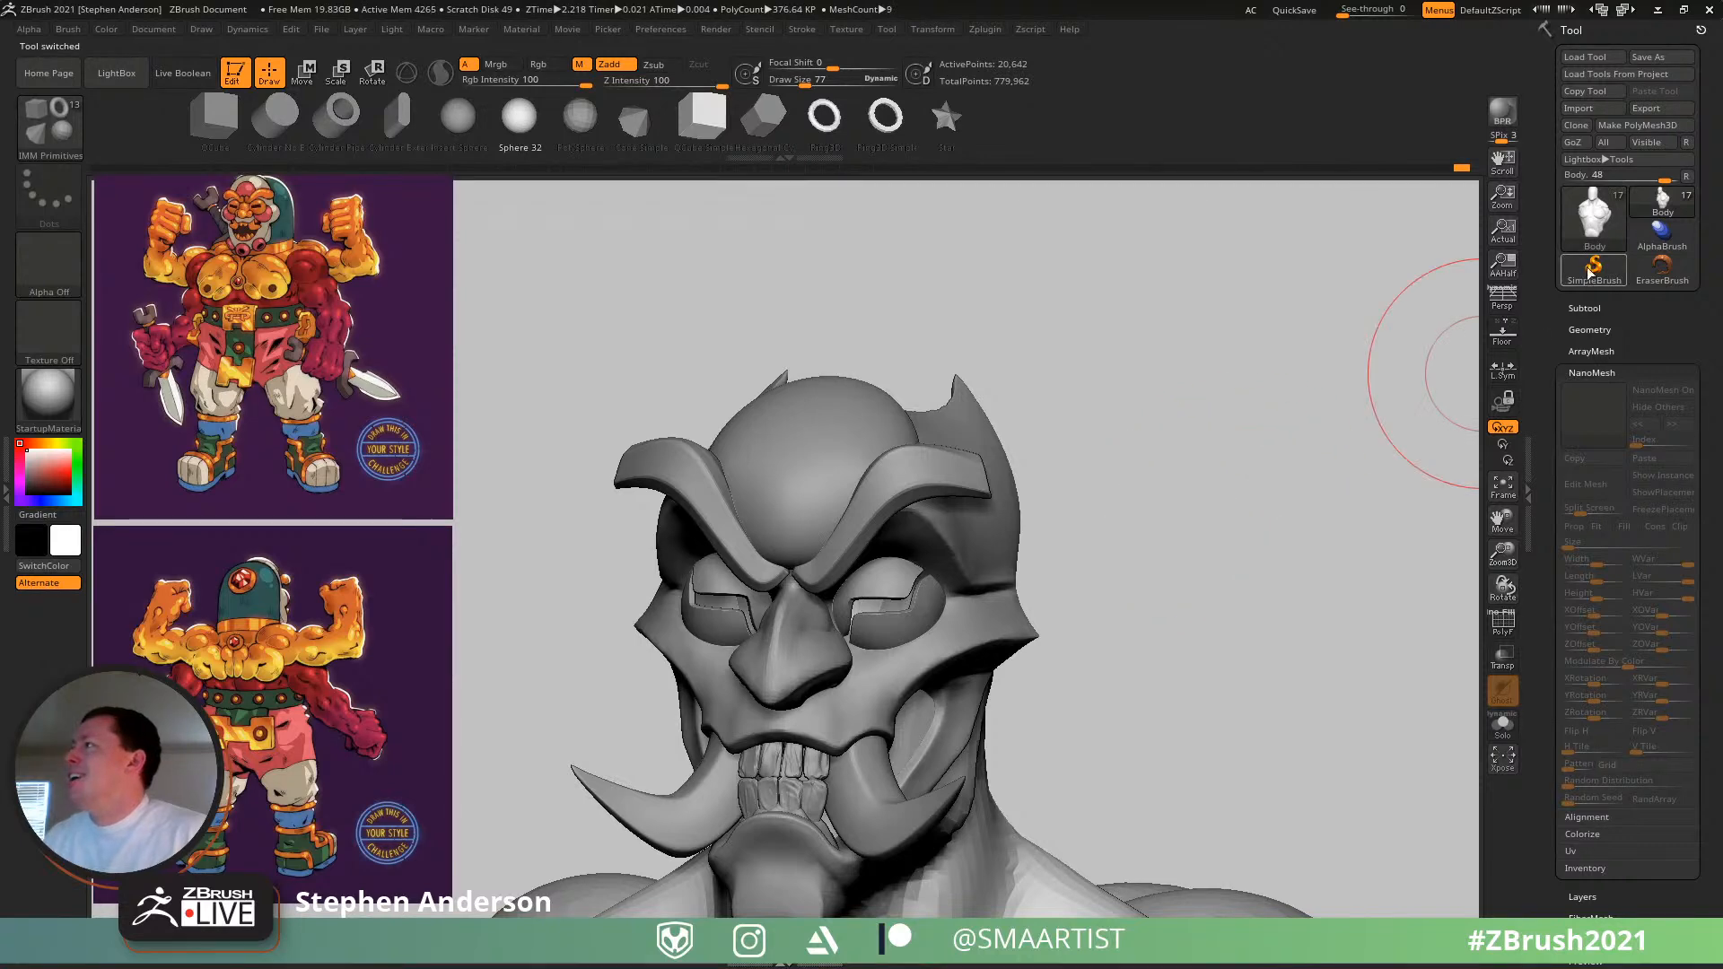
mouse_move(1051, 517)
mouse_down()
mouse_move(1104, 596)
mouse_move(1035, 442)
mouse_move(981, 567)
mouse_up()
ctrl+right_drag(981, 567, 994, 634)
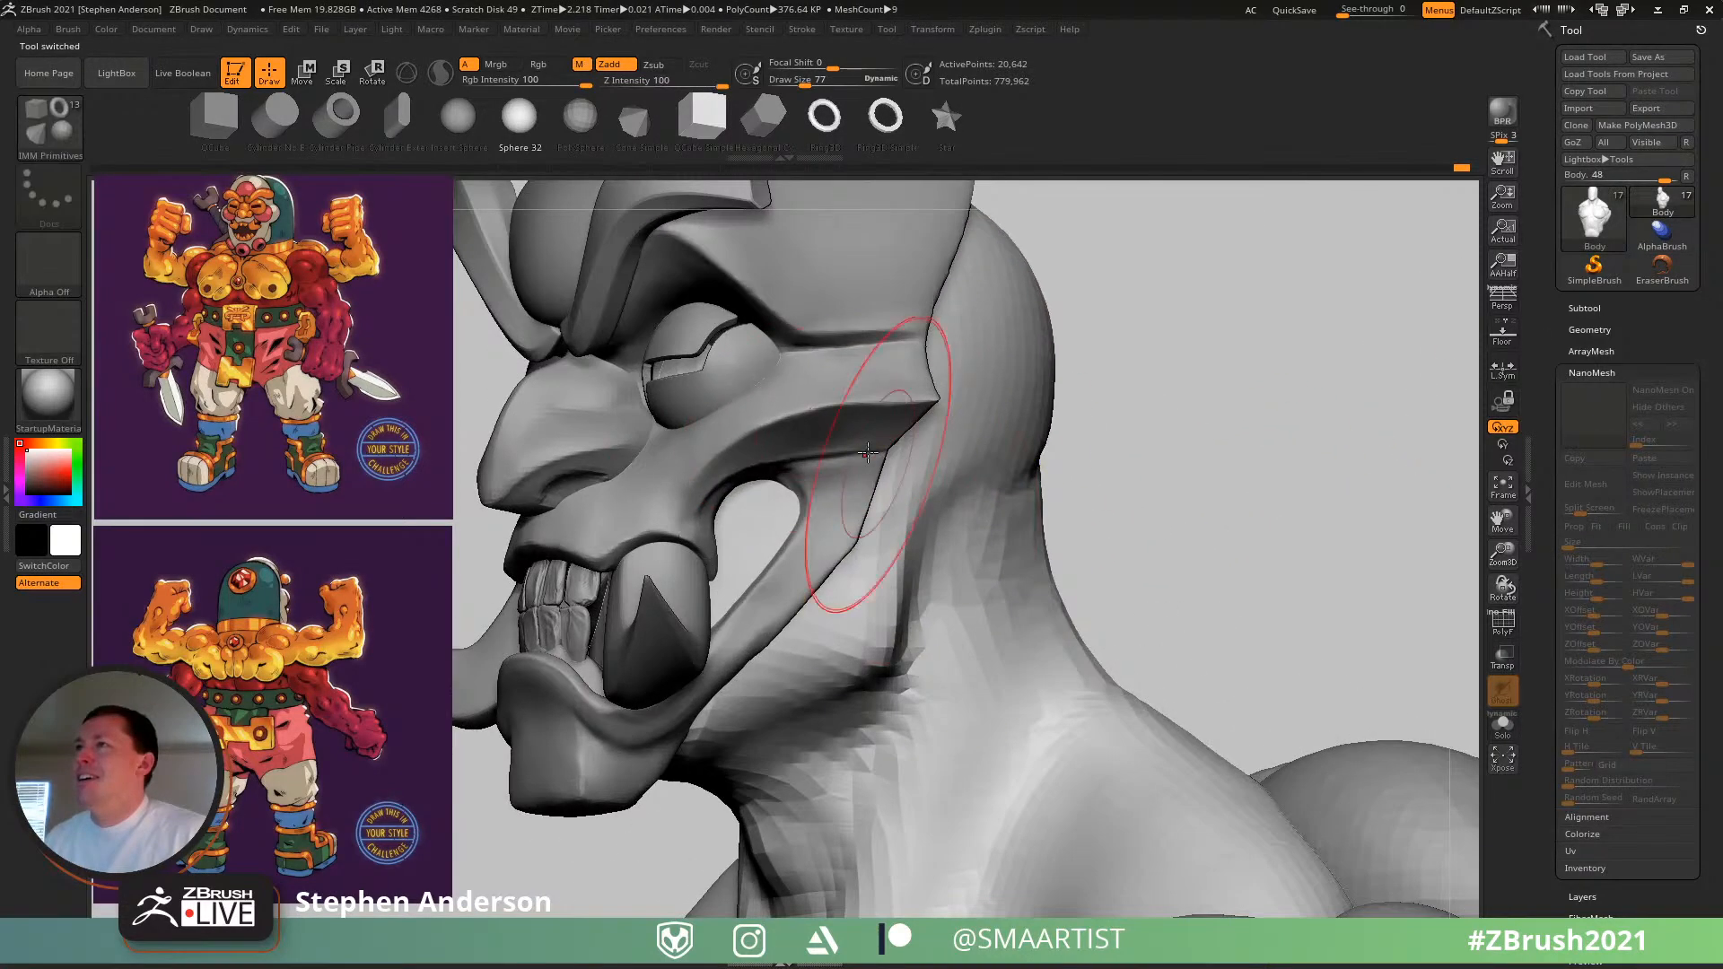
click(584, 131)
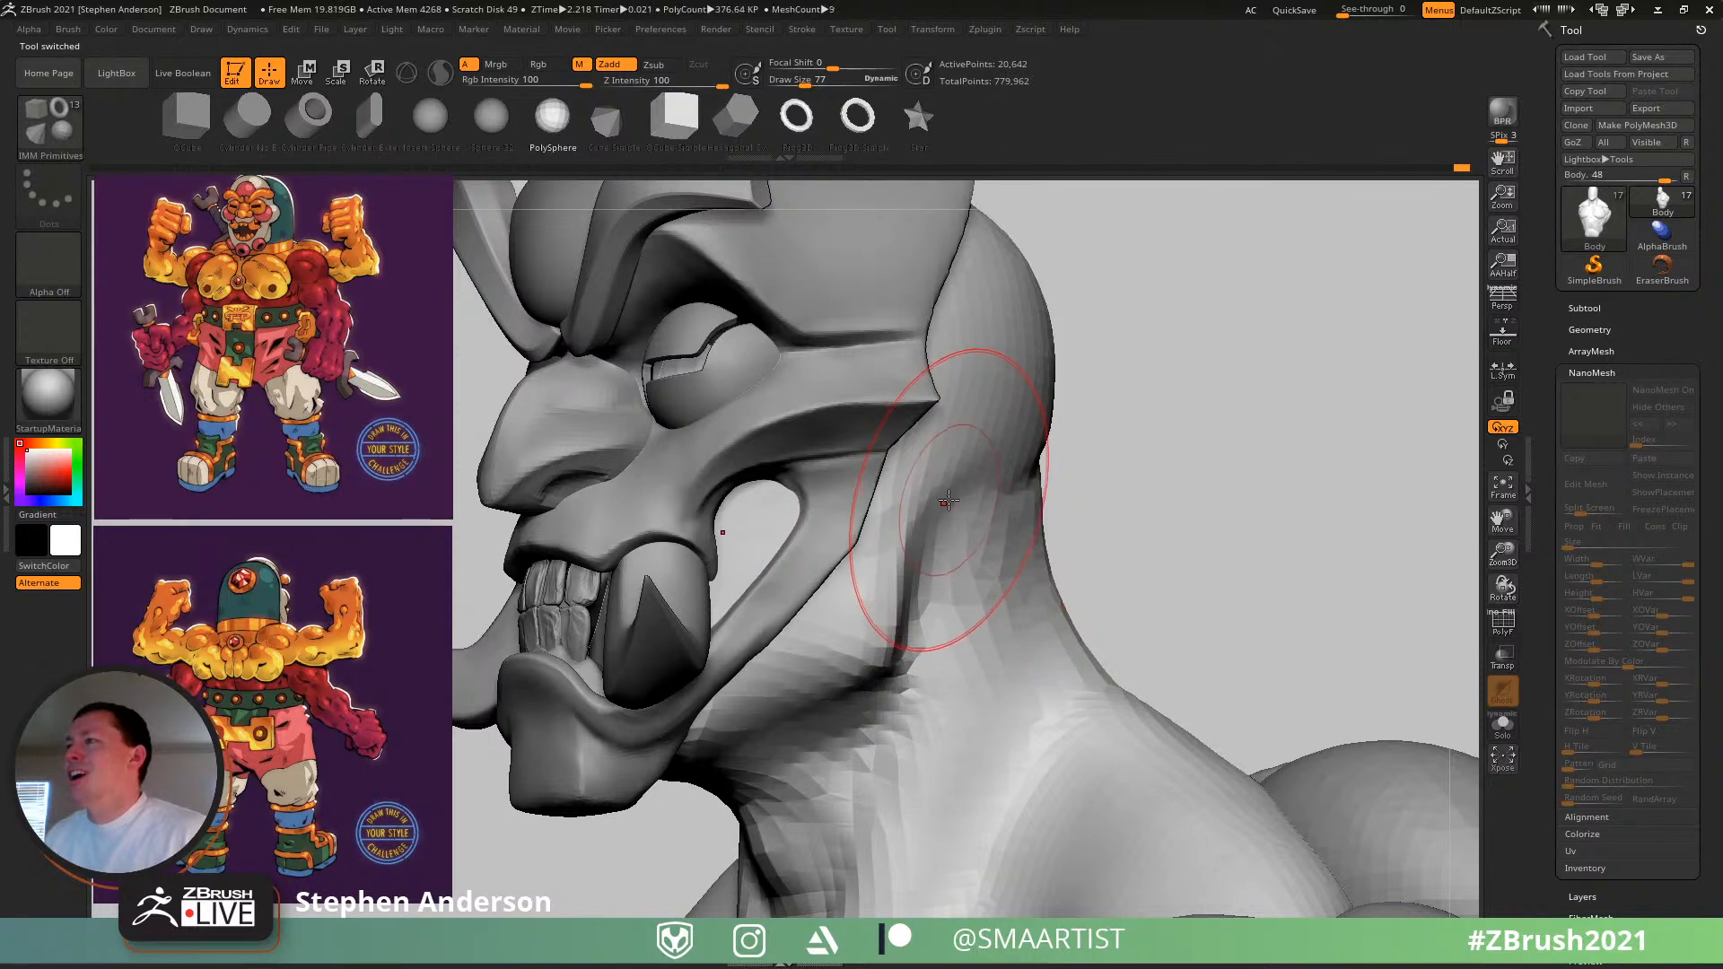
drag(965, 501, 947, 573)
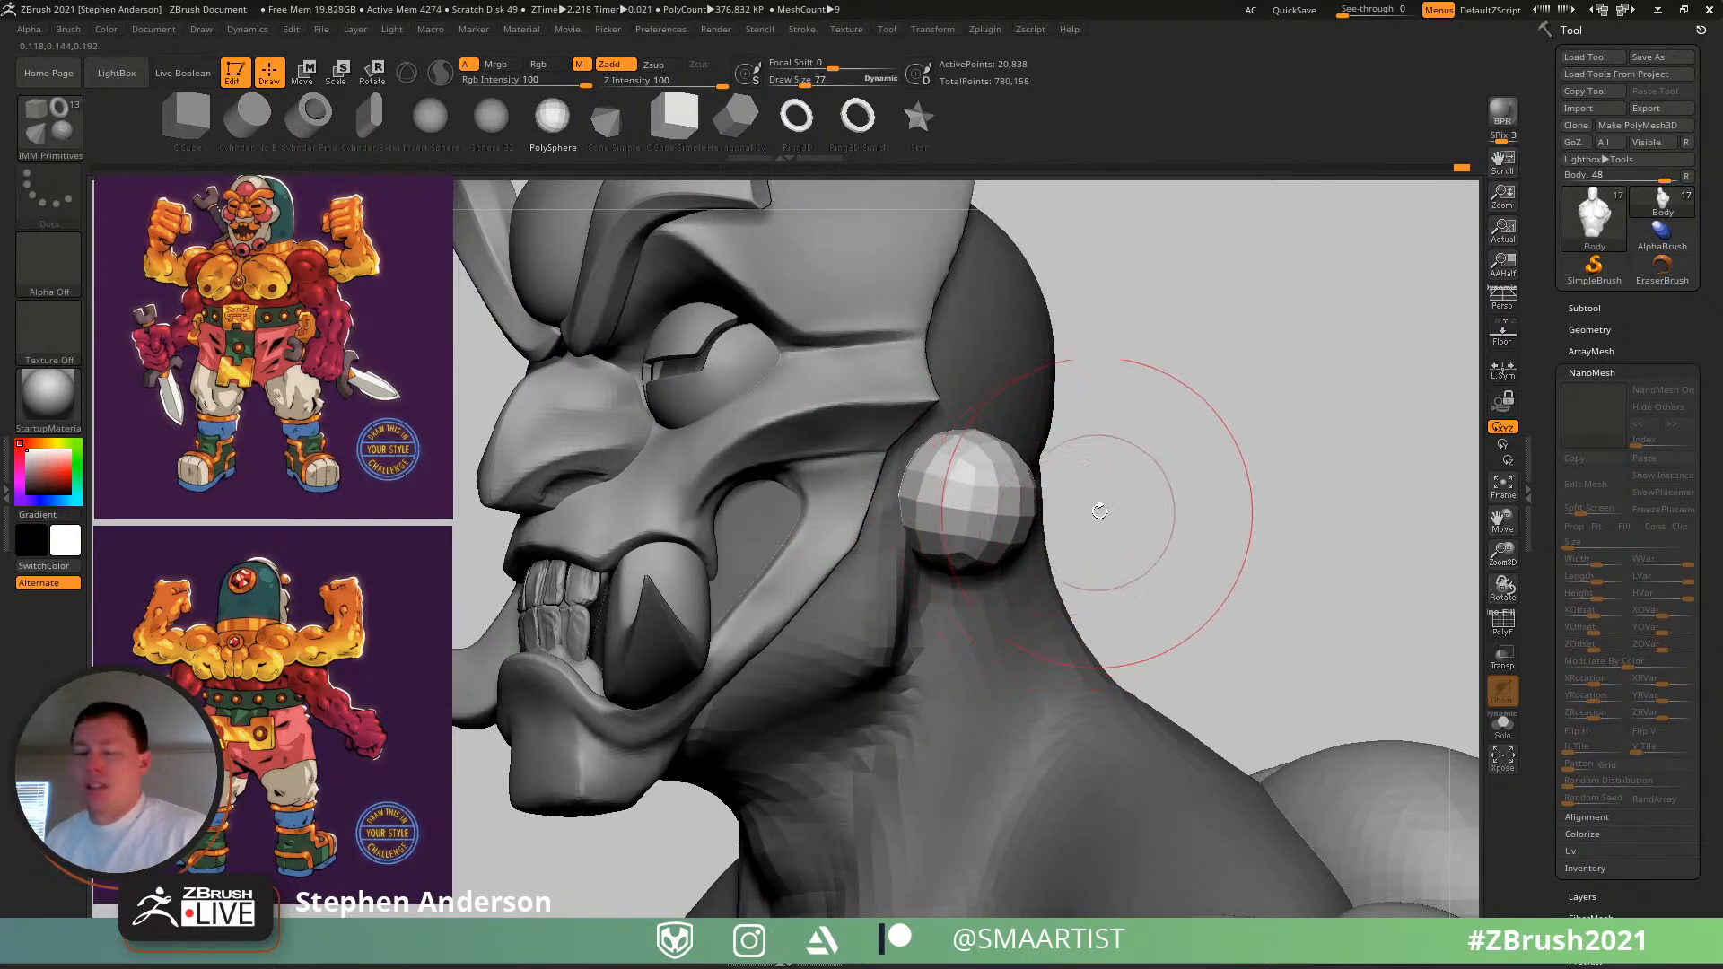
- Flatten and stretch the inserted sphere into a rough ear shape with the Move brush
key(b)
key(m)
key(v)
right_drag(1089, 545, 892, 520)
drag(896, 469, 994, 446)
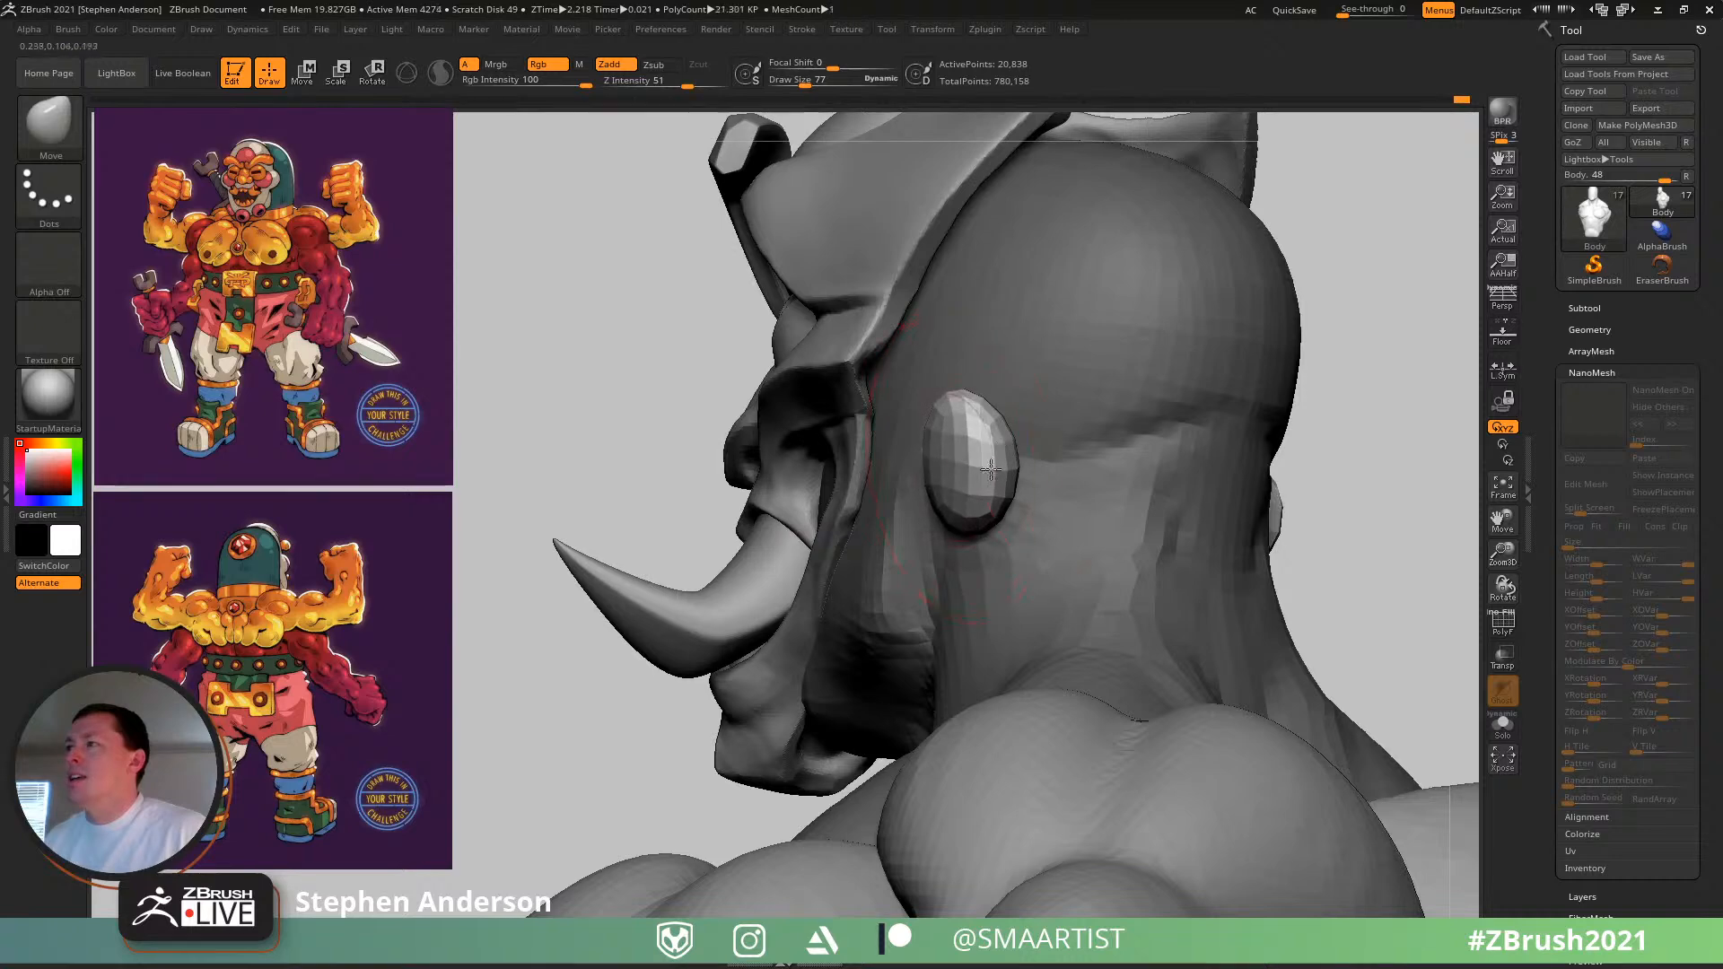
mouse_move(1005, 485)
right_down()
mouse_move(1153, 439)
mouse_move(1032, 417)
right_up()
drag(938, 373, 956, 298)
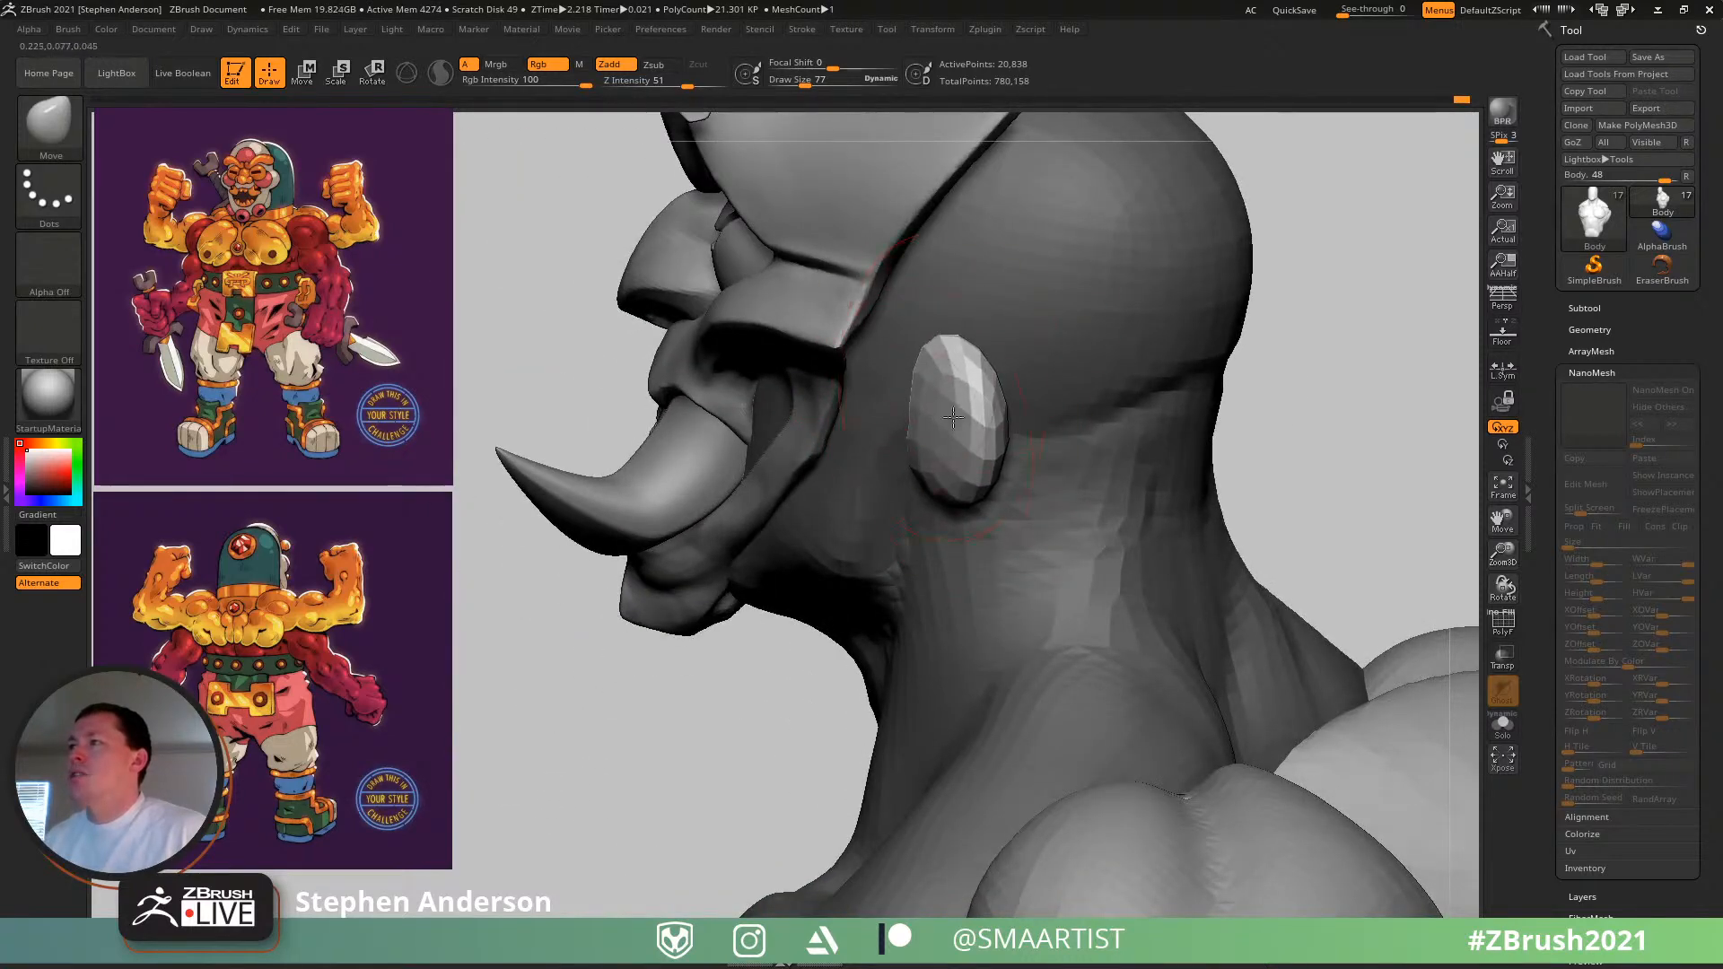
mouse_move(970, 359)
right_down()
mouse_move(1126, 386)
mouse_move(1081, 395)
right_up()
mouse_move(947, 382)
mouse_down()
mouse_move(923, 385)
mouse_move(931, 402)
mouse_up()
mouse_move(943, 449)
right_down()
mouse_move(861, 489)
mouse_move(900, 499)
right_up()
drag(902, 498, 823, 458)
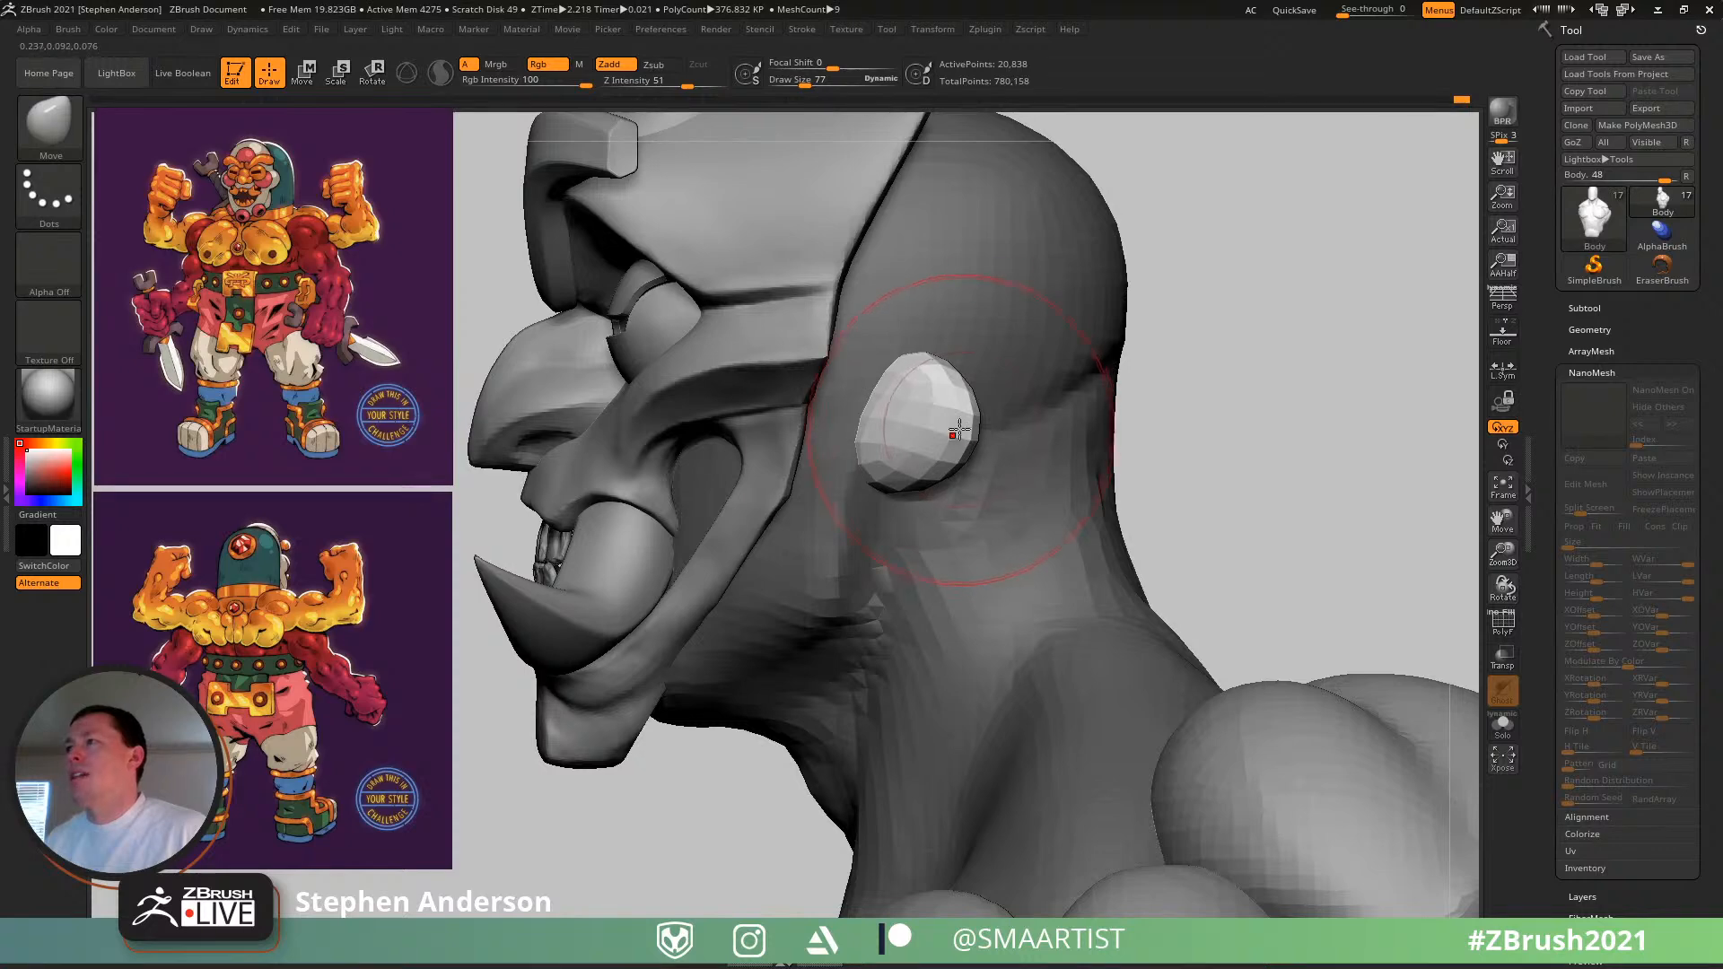
- Refine the ear's outline from several angles with the Move brush at Draw Size 45
drag(960, 429, 945, 431)
right_drag(996, 435, 897, 425)
key(s)
drag(899, 426, 902, 420)
right_drag(890, 423, 935, 424)
drag(888, 428, 906, 393)
mouse_move(921, 426)
right_down()
mouse_move(888, 471)
mouse_move(993, 434)
mouse_move(939, 377)
right_up()
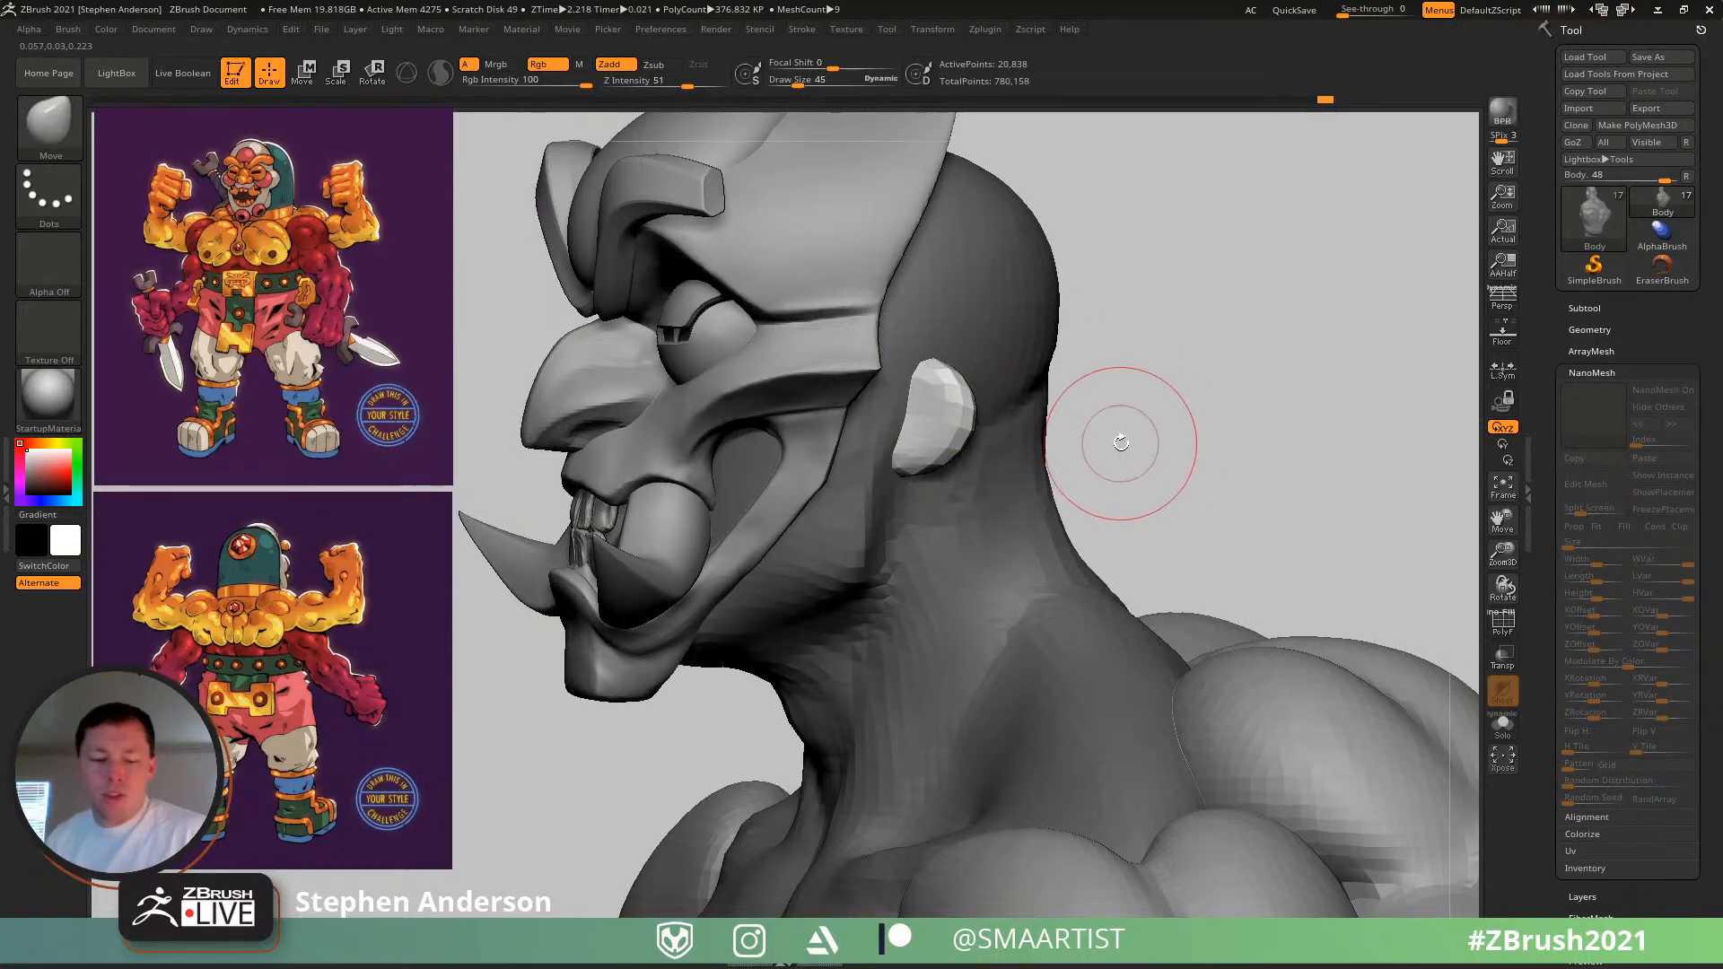
- Insert a thin cylinder disc over the ear with the IMM Primitives brush at Z Intensity 12
key(b)
click(718, 475)
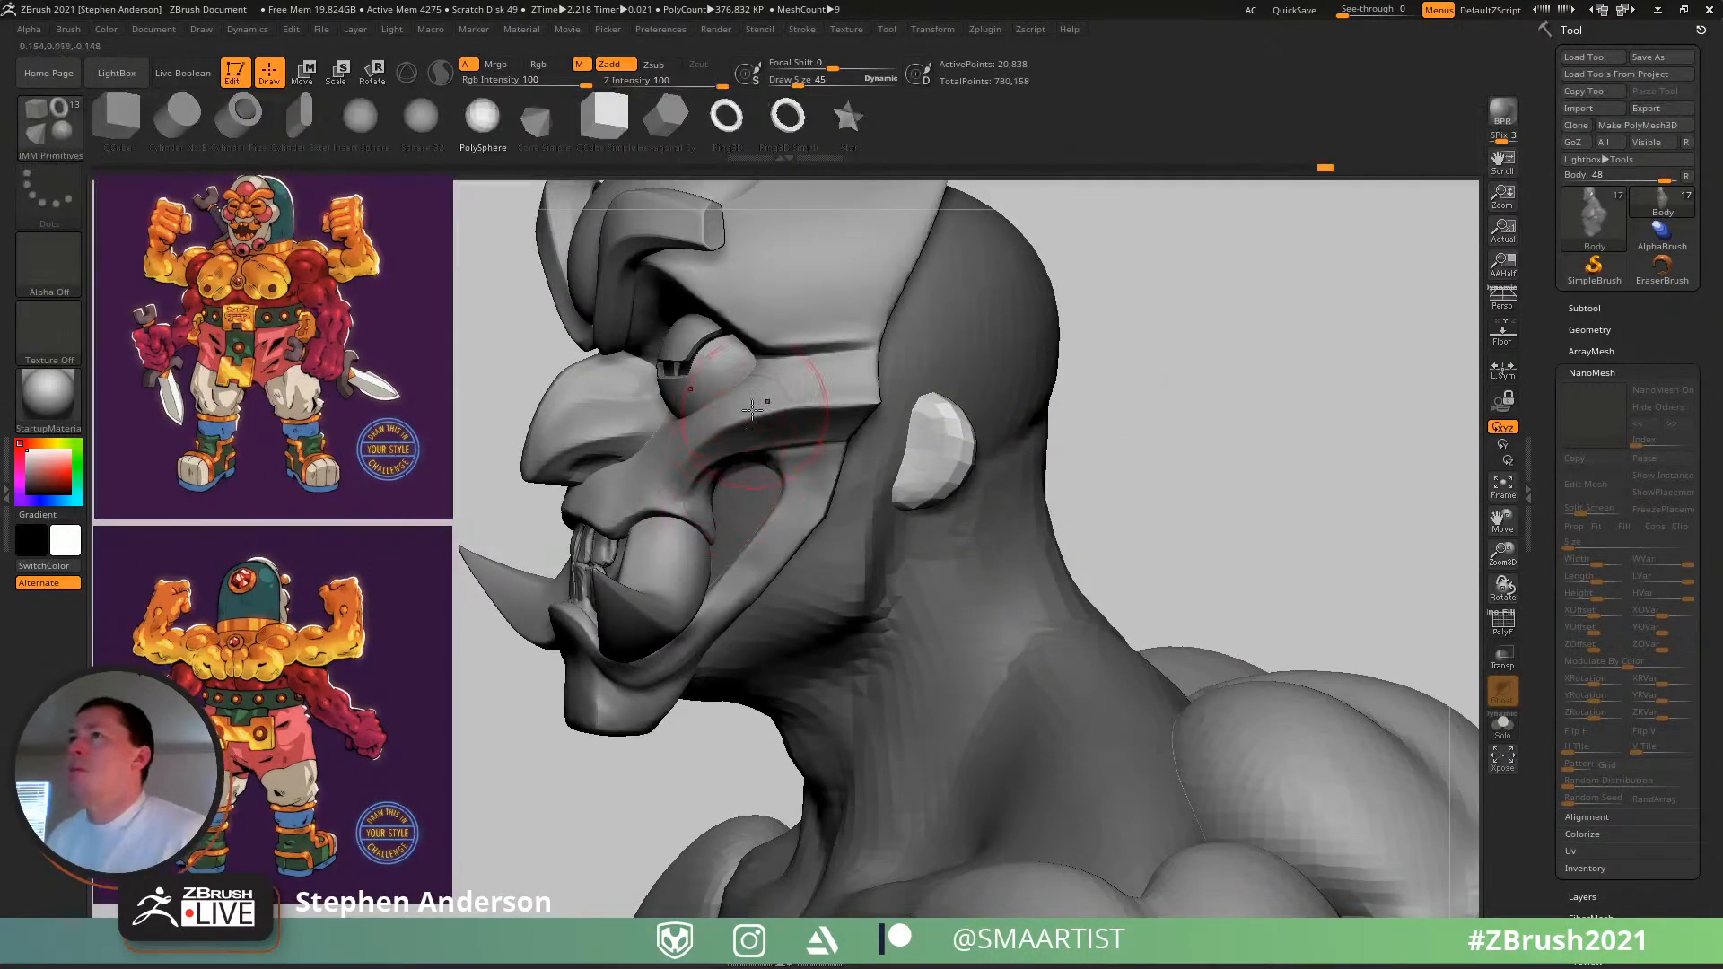
click(174, 120)
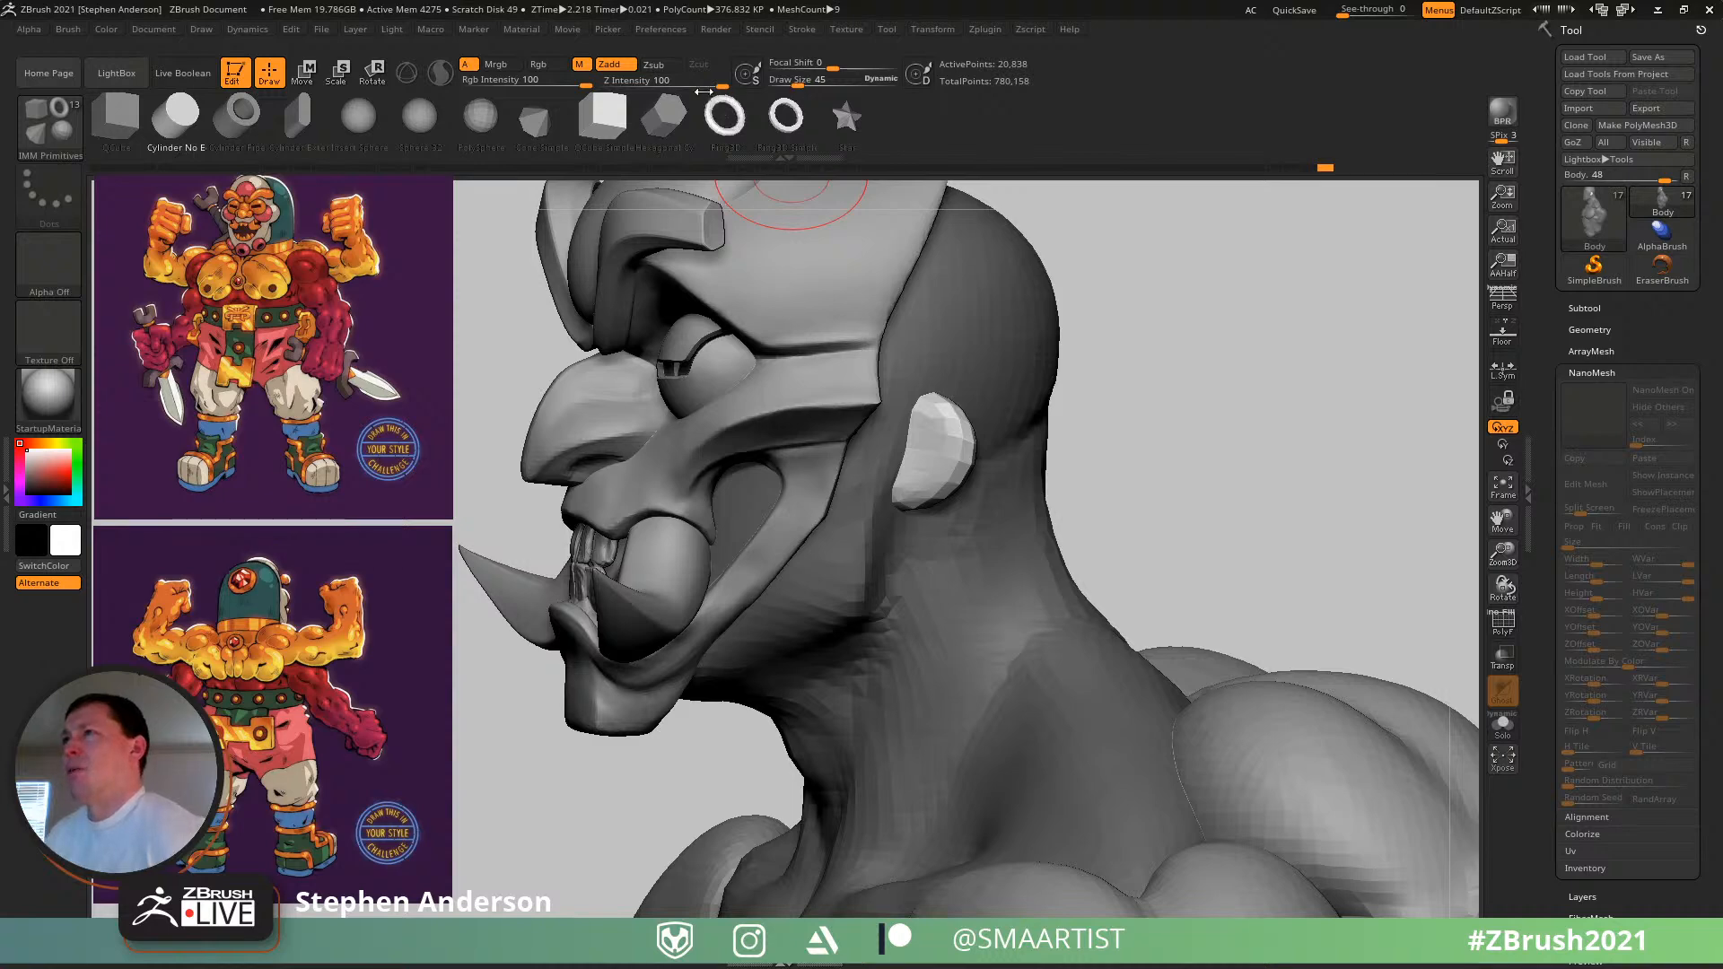
drag(703, 91, 642, 87)
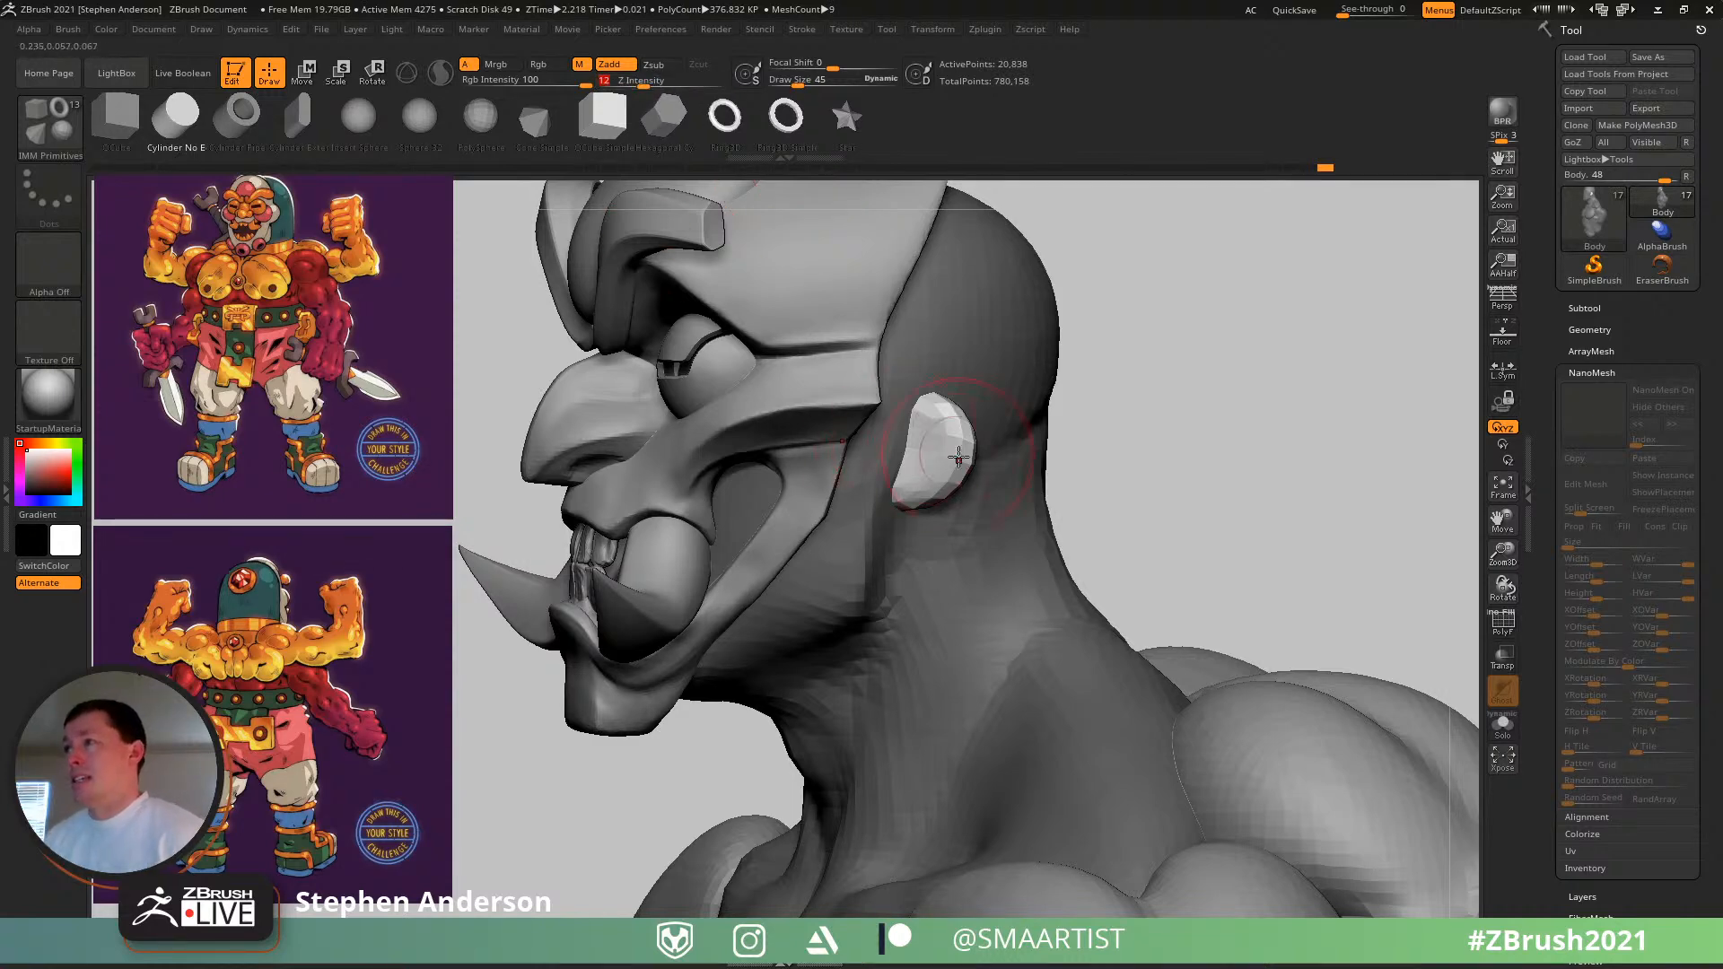
drag(915, 468, 924, 522)
- Shift the inserted disc inward against the ear with Transpose Move and switch to the transform gizmo
mouse_move(1023, 484)
right_down()
mouse_move(915, 474)
mouse_move(969, 487)
right_up()
key(w)
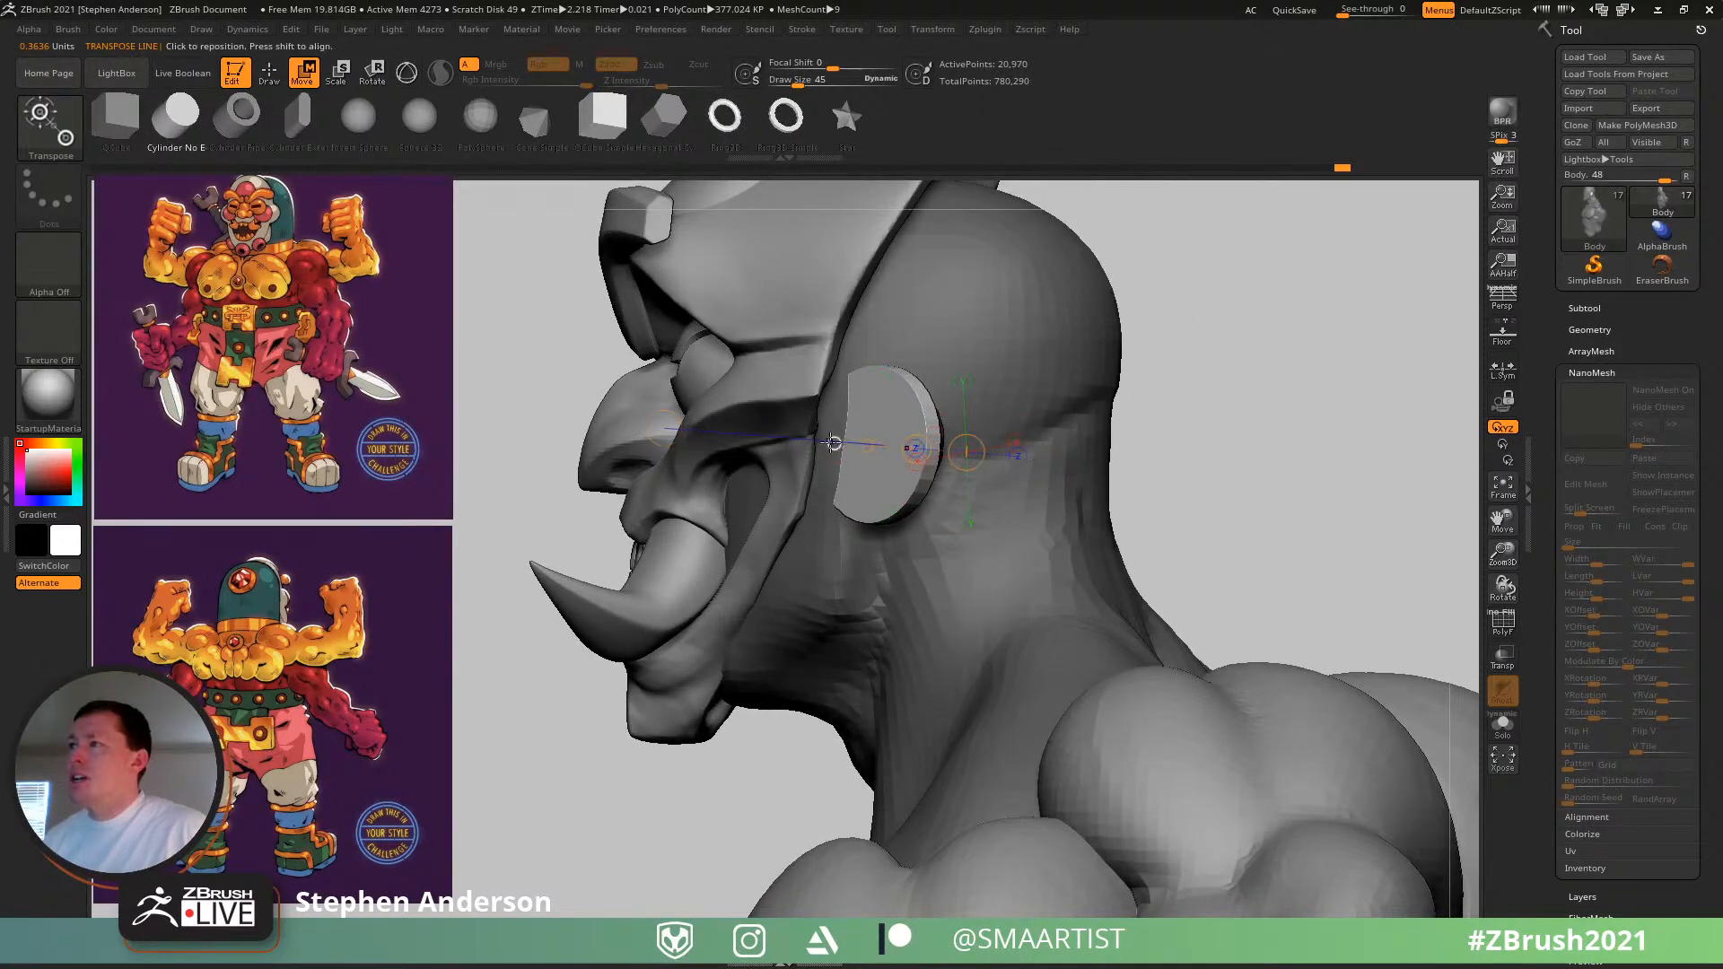
right_drag(1127, 430, 1097, 525)
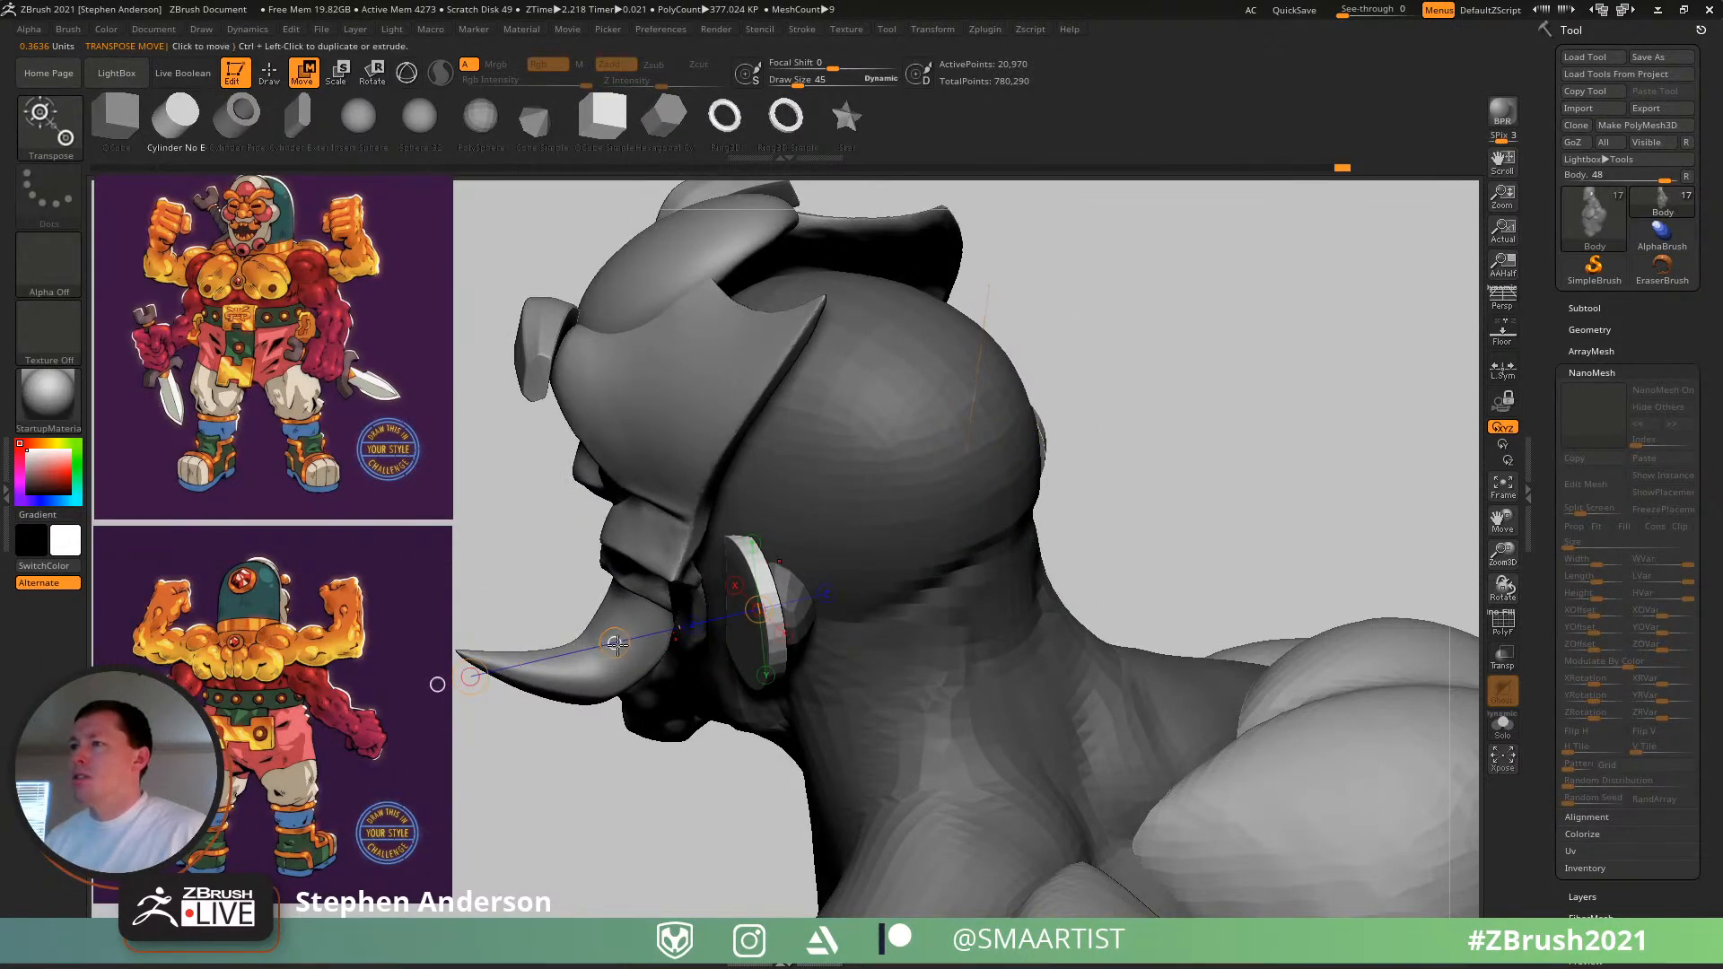
drag(609, 644, 631, 644)
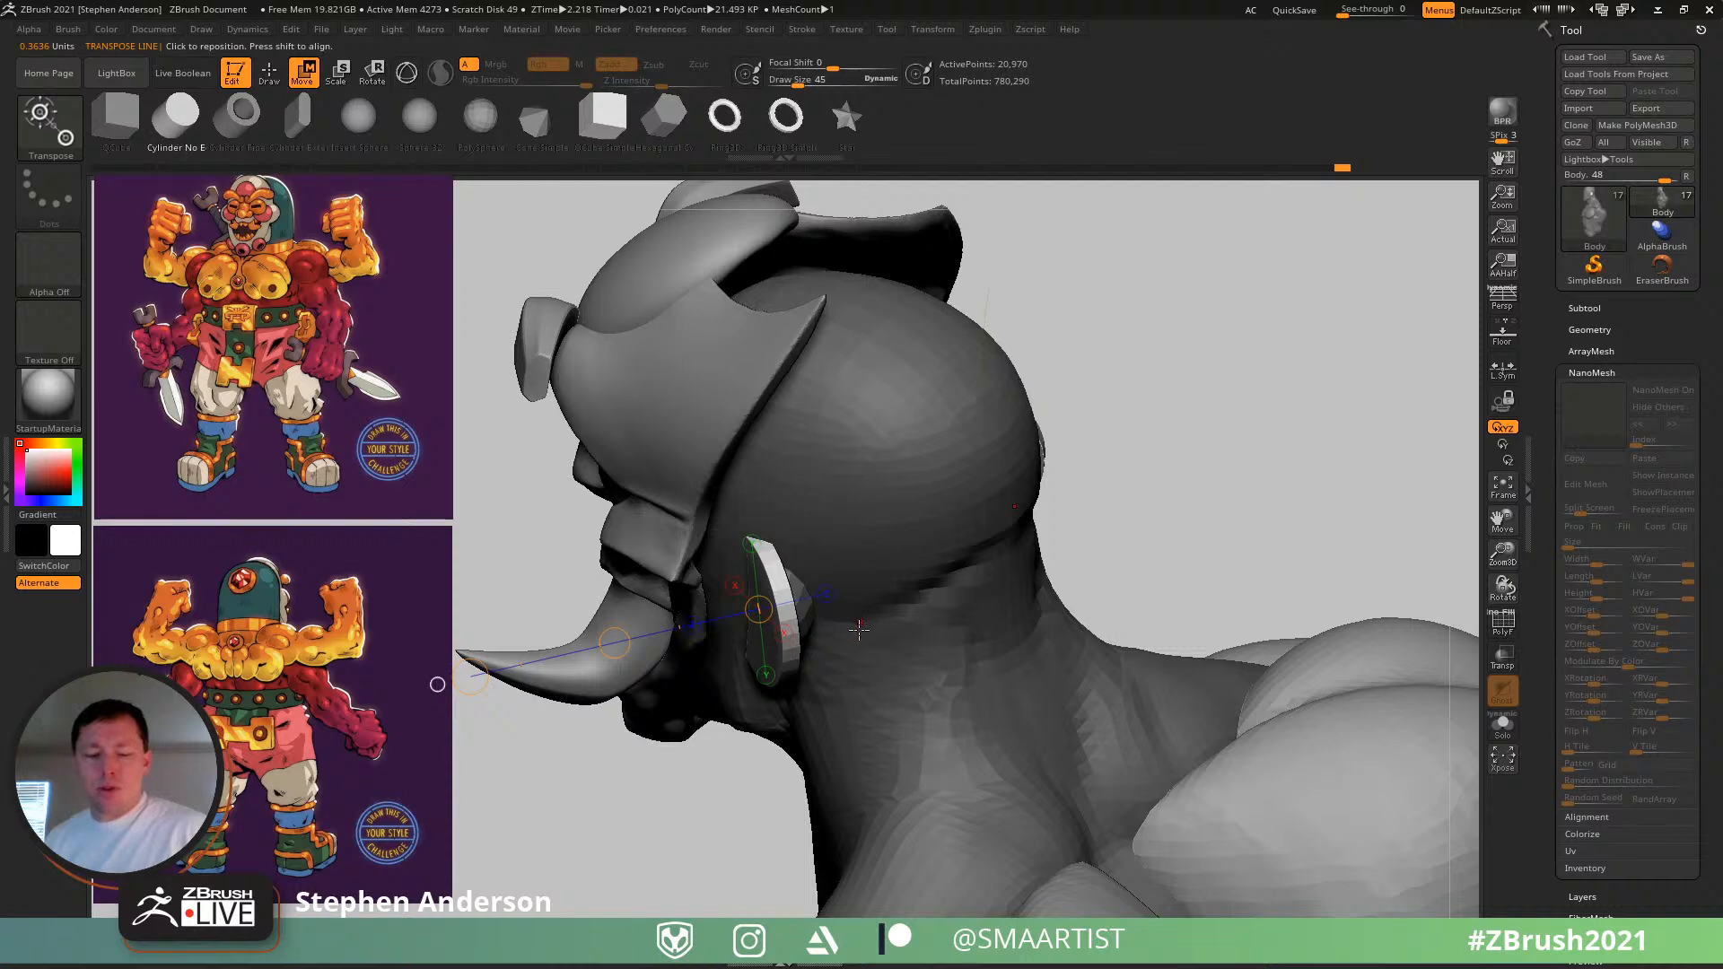
key(y)
right_drag(857, 631, 841, 491)
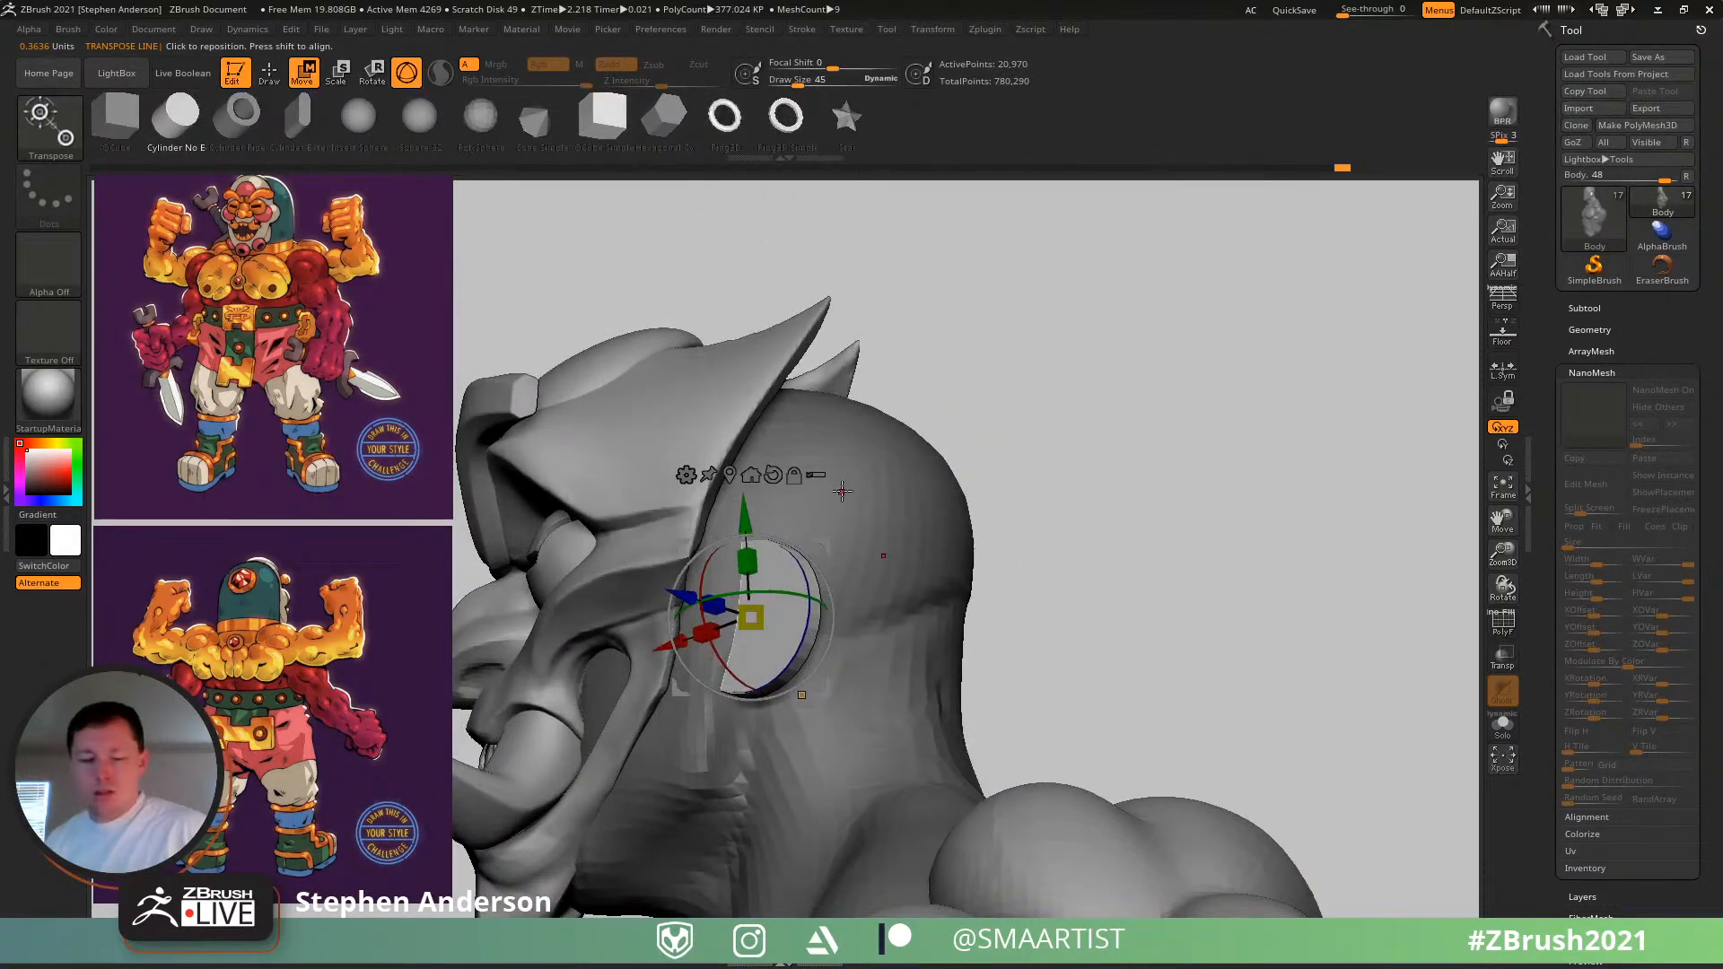
- Reshape the disc into a flat ear form with the Move brush at Draw Size 90
key(b)
key(m)
key(s)
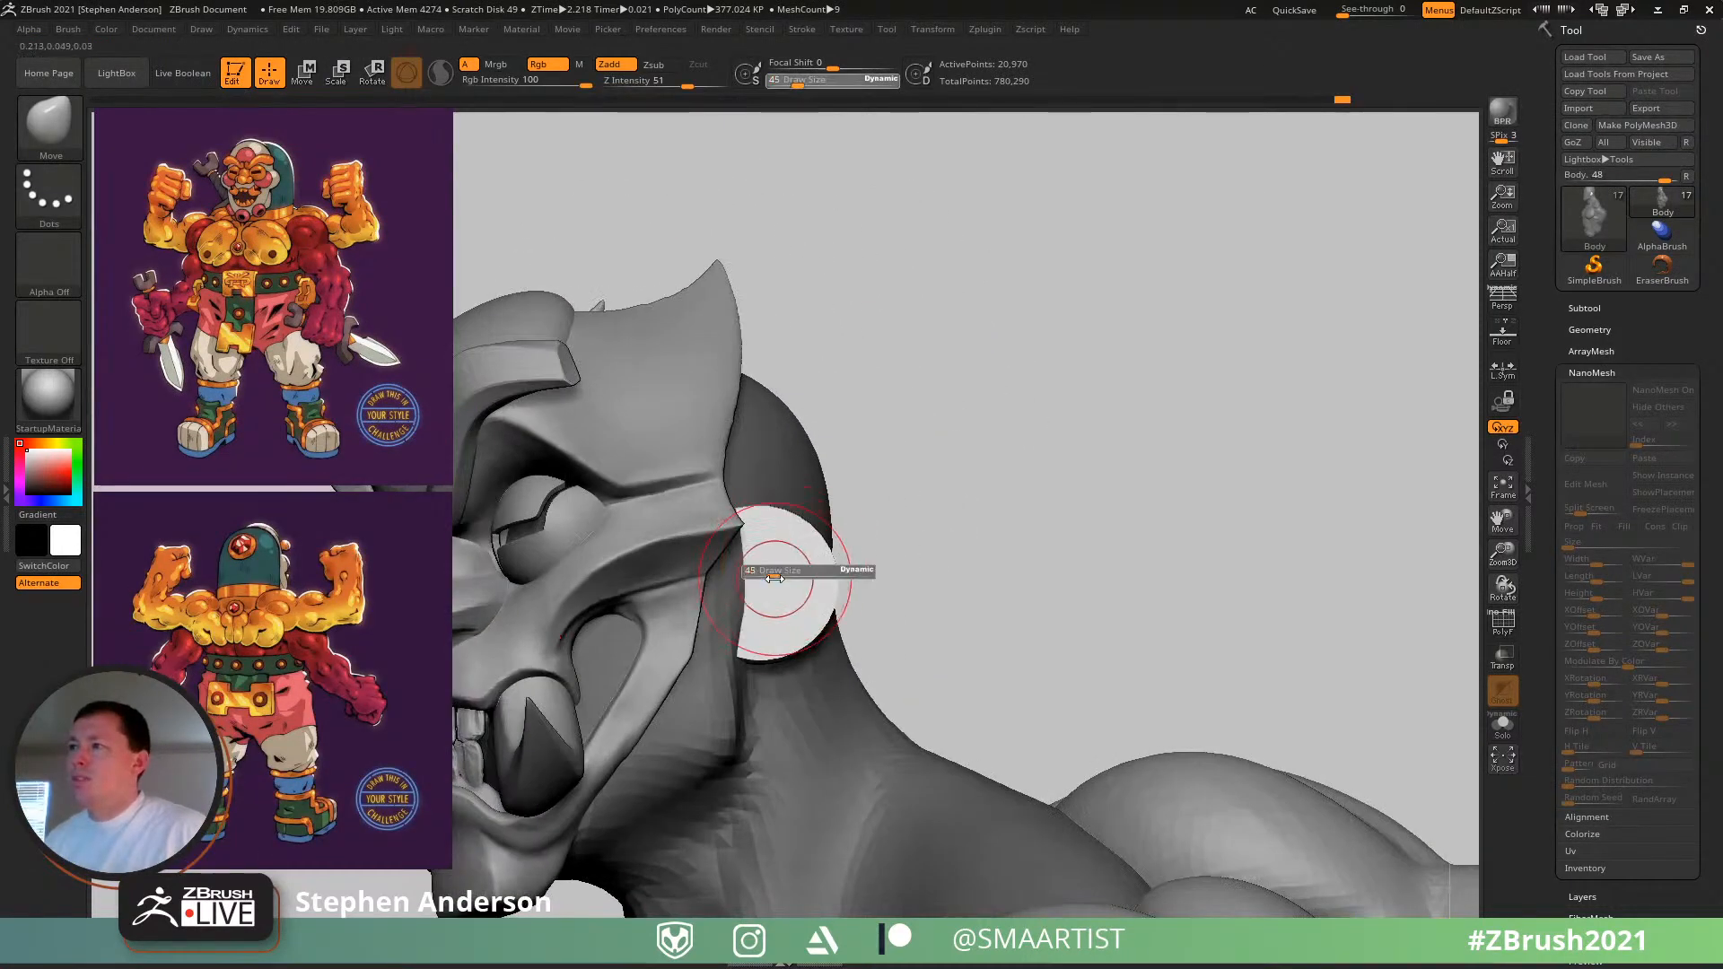
right_drag(788, 547, 796, 543)
drag(810, 513, 724, 539)
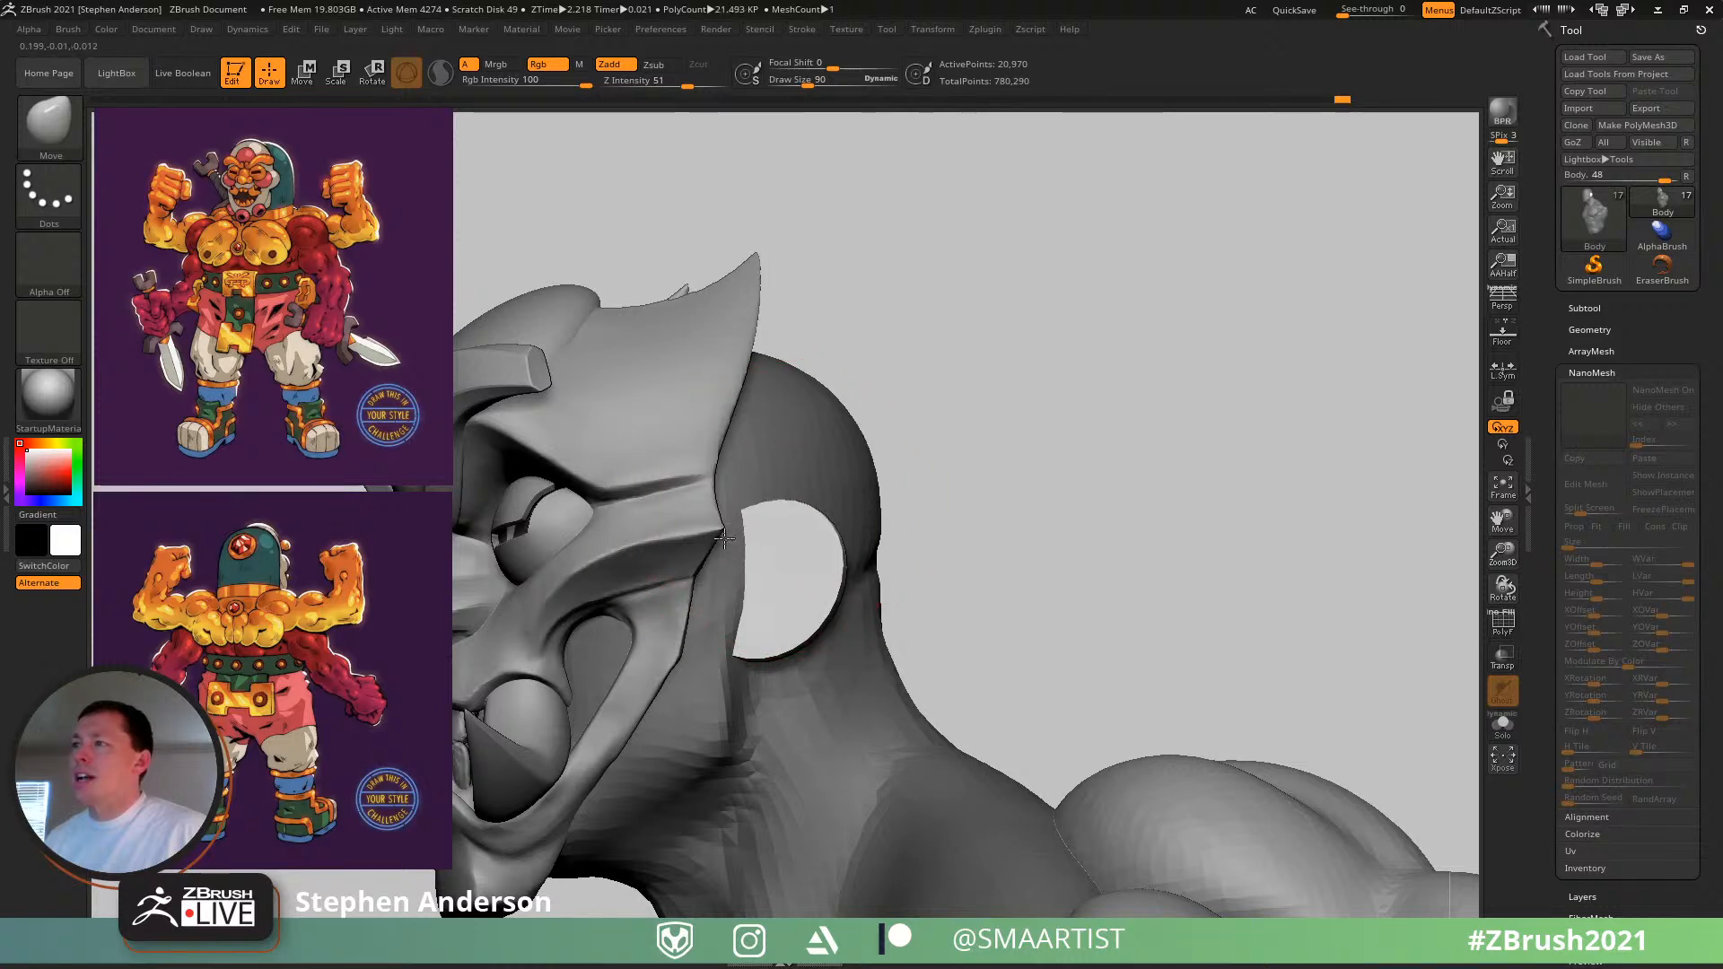
mouse_move(739, 564)
right_down()
mouse_move(714, 639)
mouse_move(827, 654)
mouse_move(917, 480)
mouse_move(1047, 538)
mouse_move(1058, 469)
mouse_move(1008, 415)
mouse_move(971, 419)
mouse_move(960, 521)
mouse_move(888, 377)
right_up()
key(shift)
right_drag(908, 449, 842, 469)
drag(854, 469, 863, 462)
drag(924, 415, 908, 408)
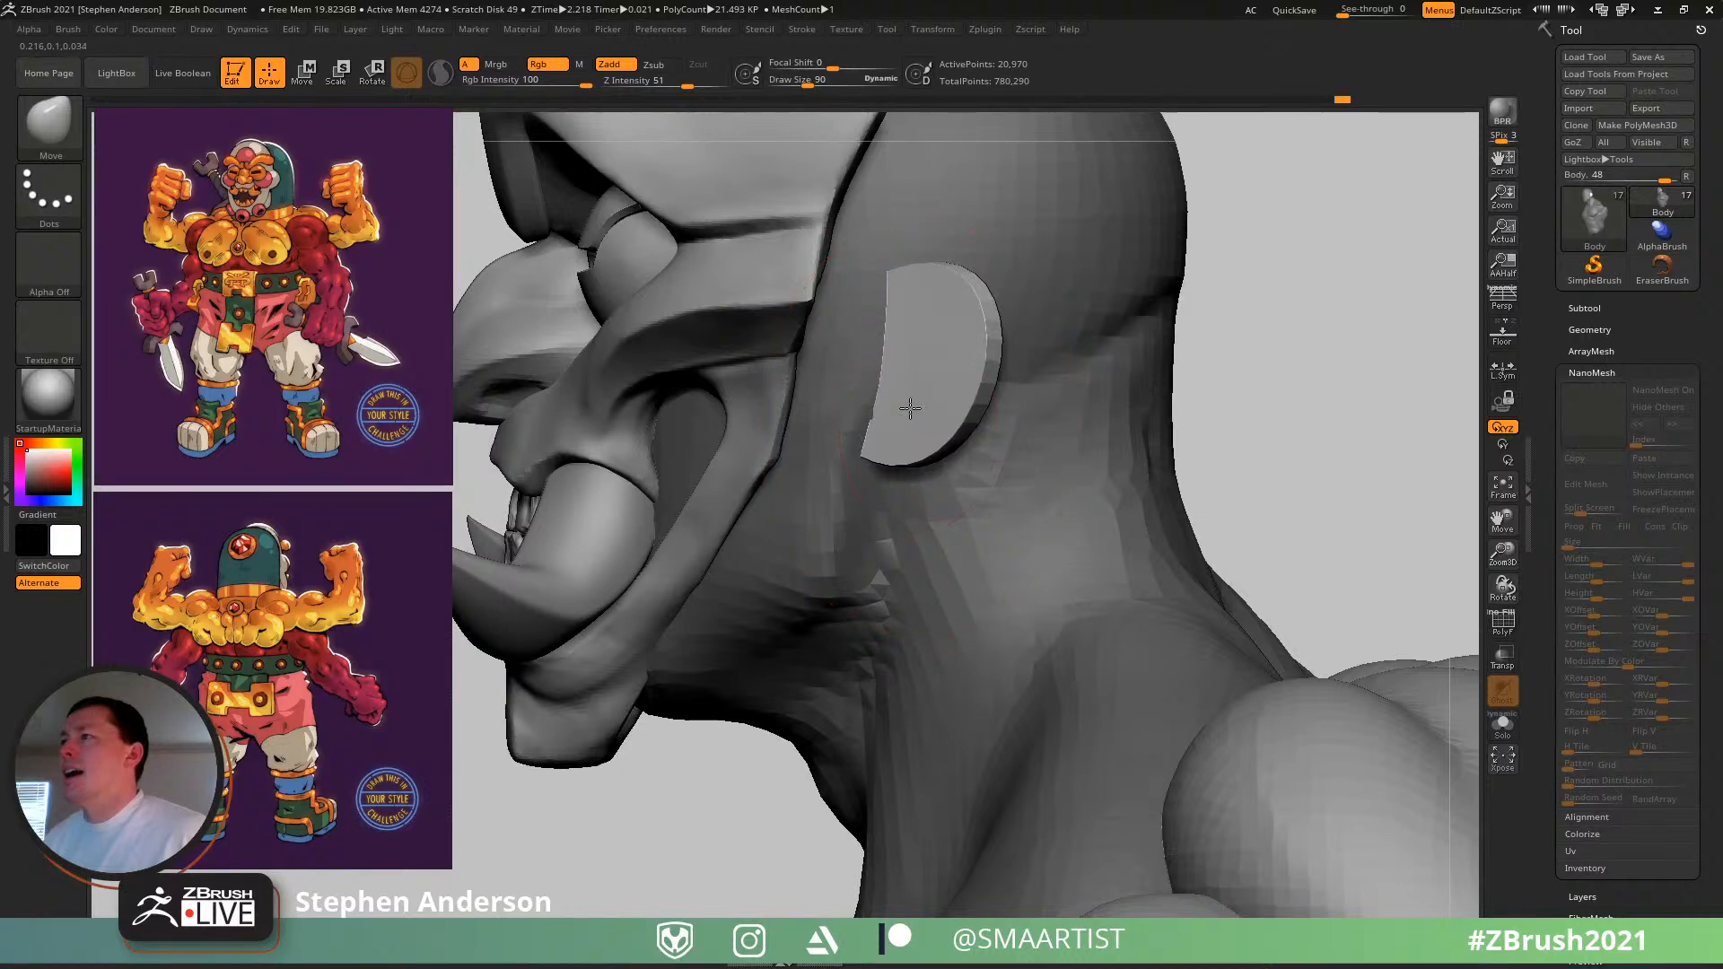
- Clear the mask on the Body subtool and check its polygroups in PolyFrame display
ctrl+right_drag(907, 338, 934, 269)
ctrl+drag(1177, 261, 1207, 356)
mouse_move(1167, 395)
ctrl+right_down()
mouse_move(1193, 368)
mouse_move(1189, 336)
ctrl+right_up()
key(shift+f)
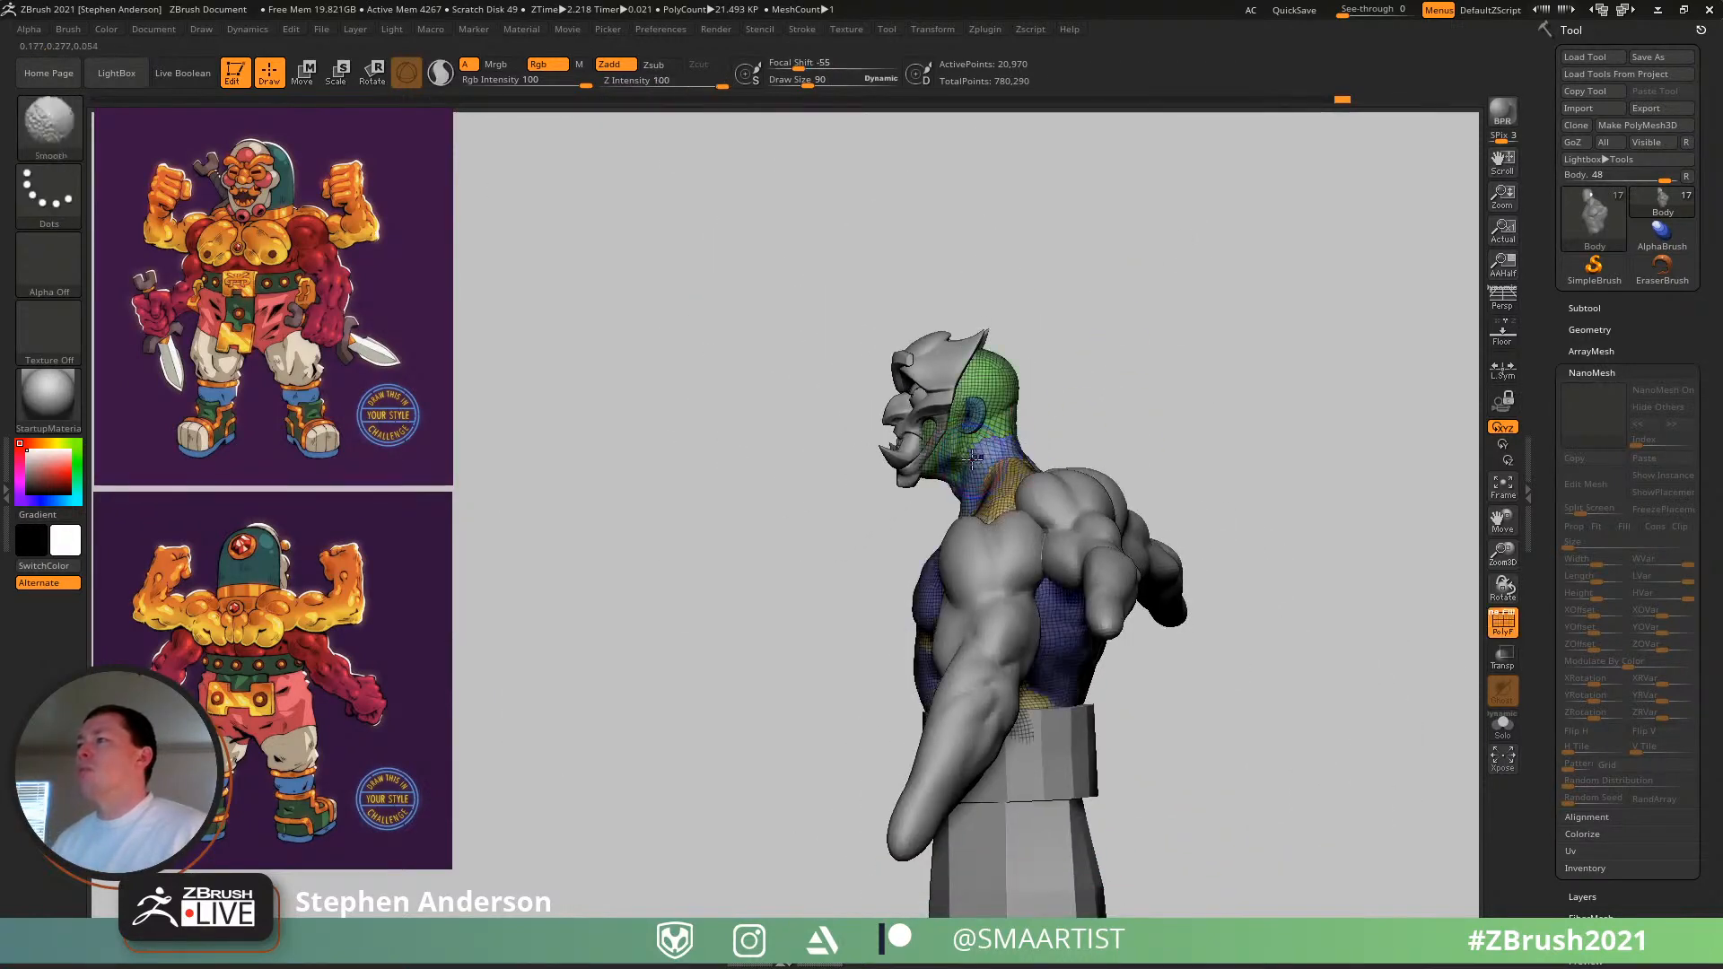
mouse_move(924, 440)
right_down()
mouse_move(1023, 453)
mouse_move(996, 449)
mouse_move(1031, 435)
mouse_move(1014, 475)
mouse_move(989, 486)
right_up()
key(shift+f)
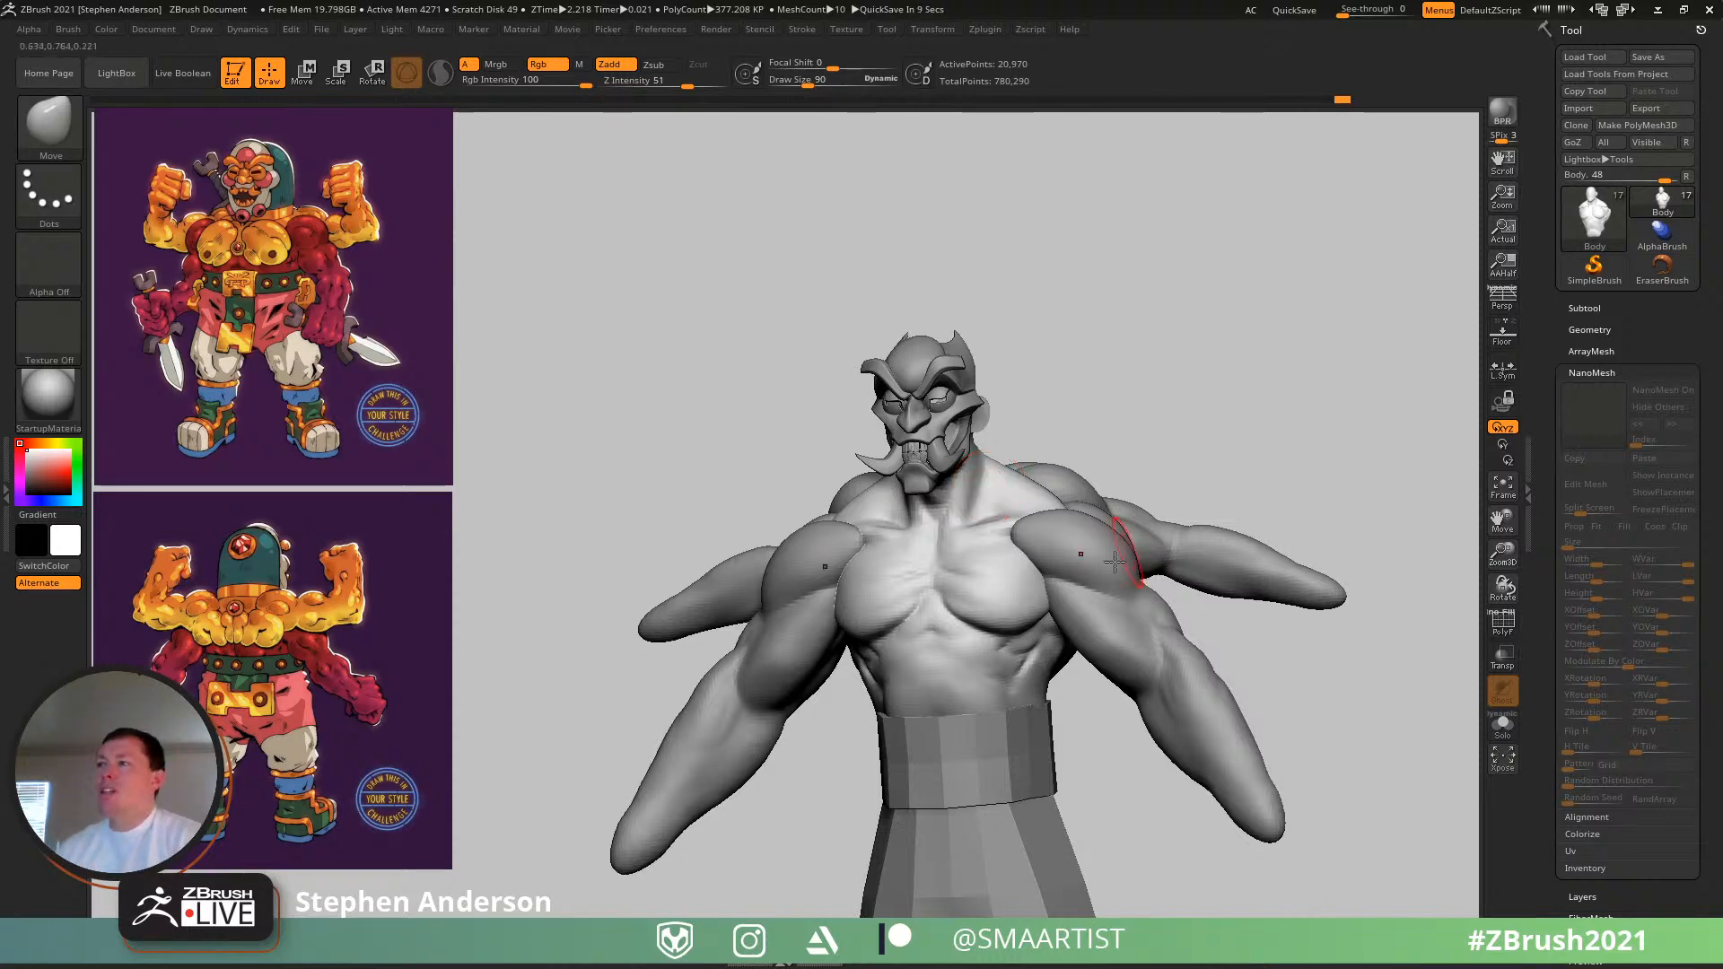
- Set Split Screen to 1 to isolate the Body subtool beside the others, and hide the reference images
click(929, 29)
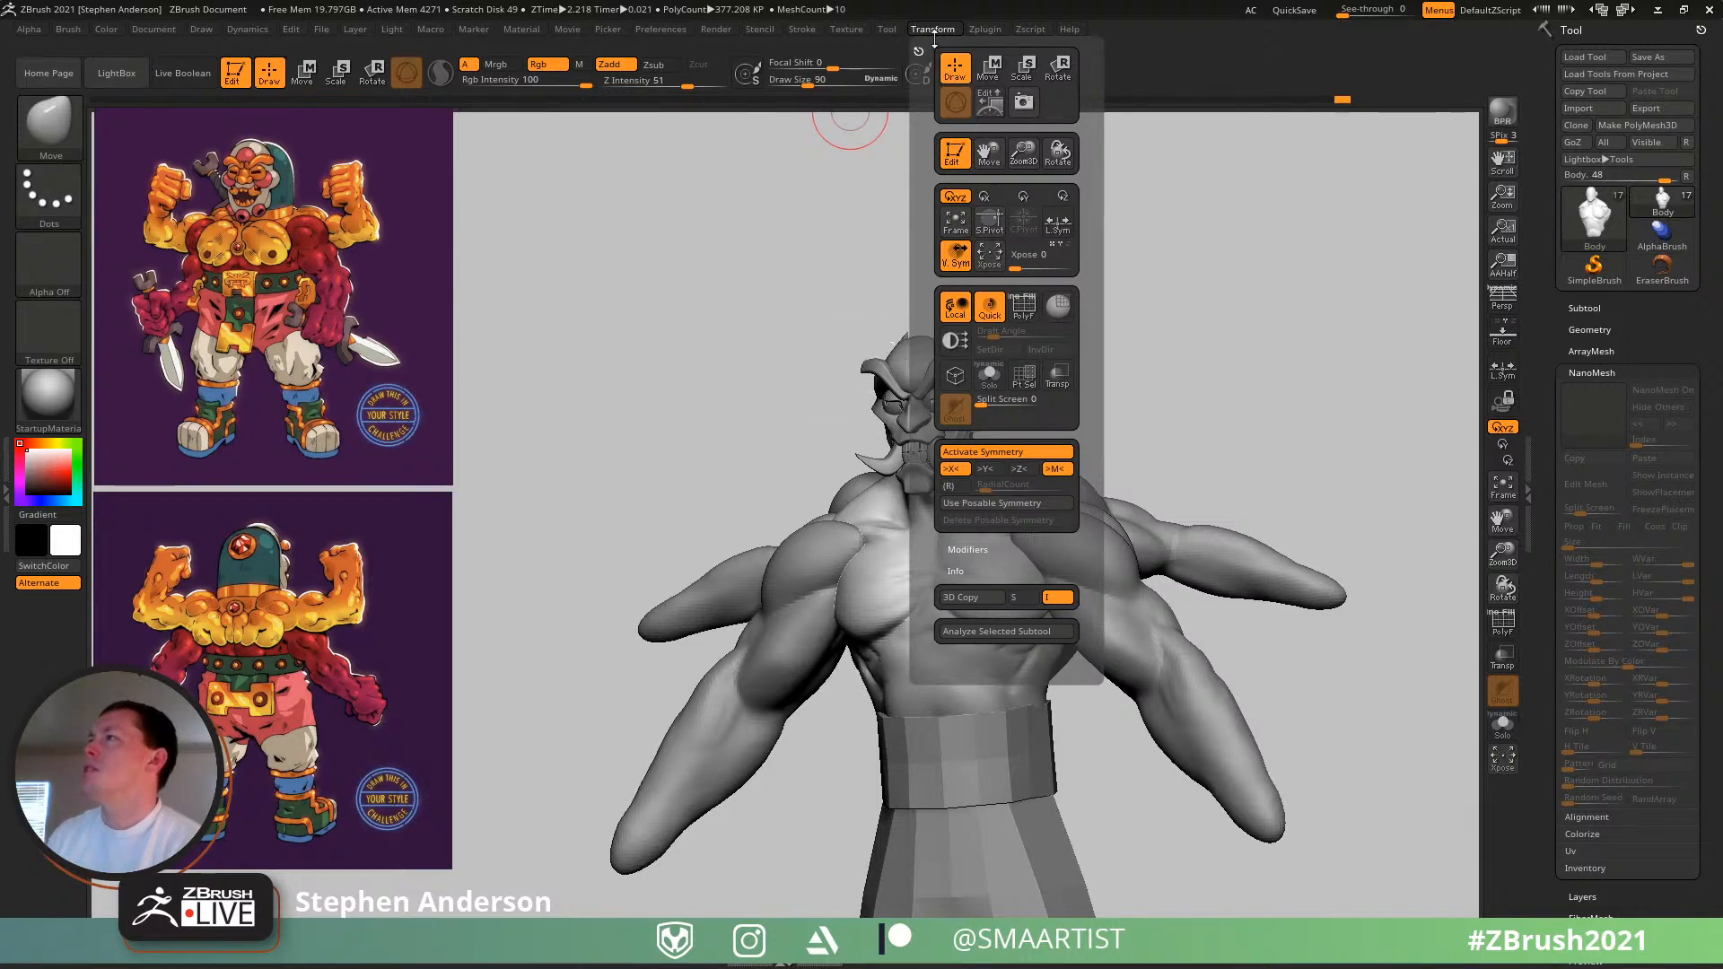
mouse_move(848, 28)
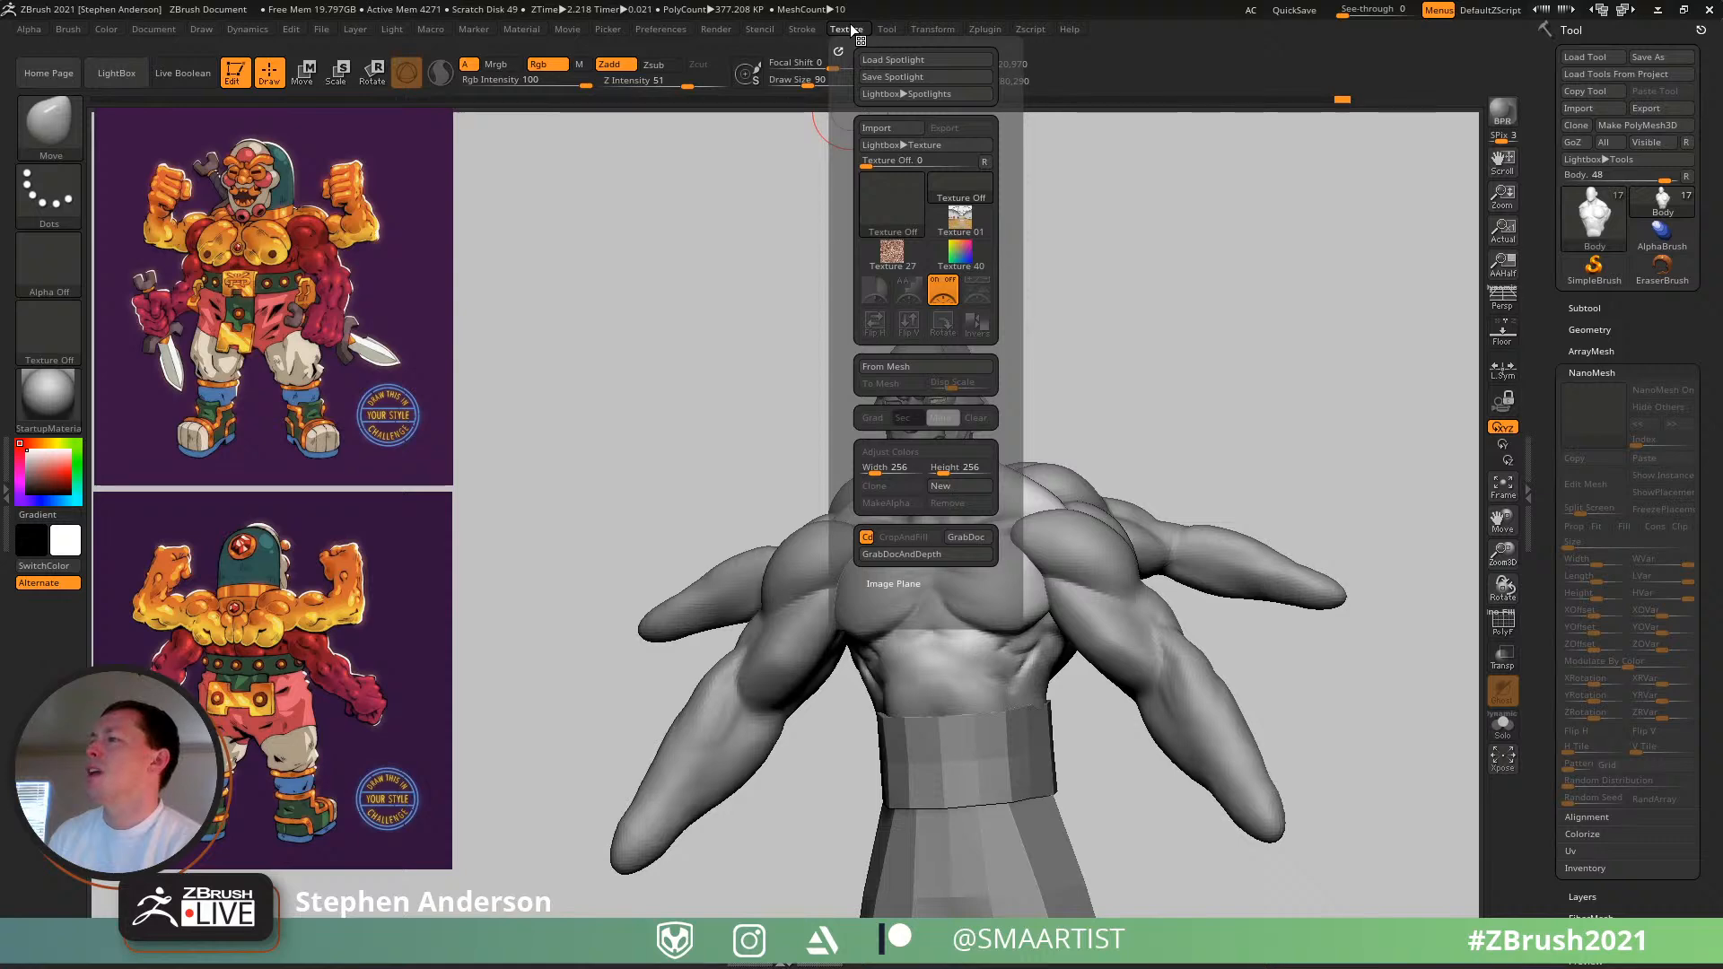
mouse_move(931, 33)
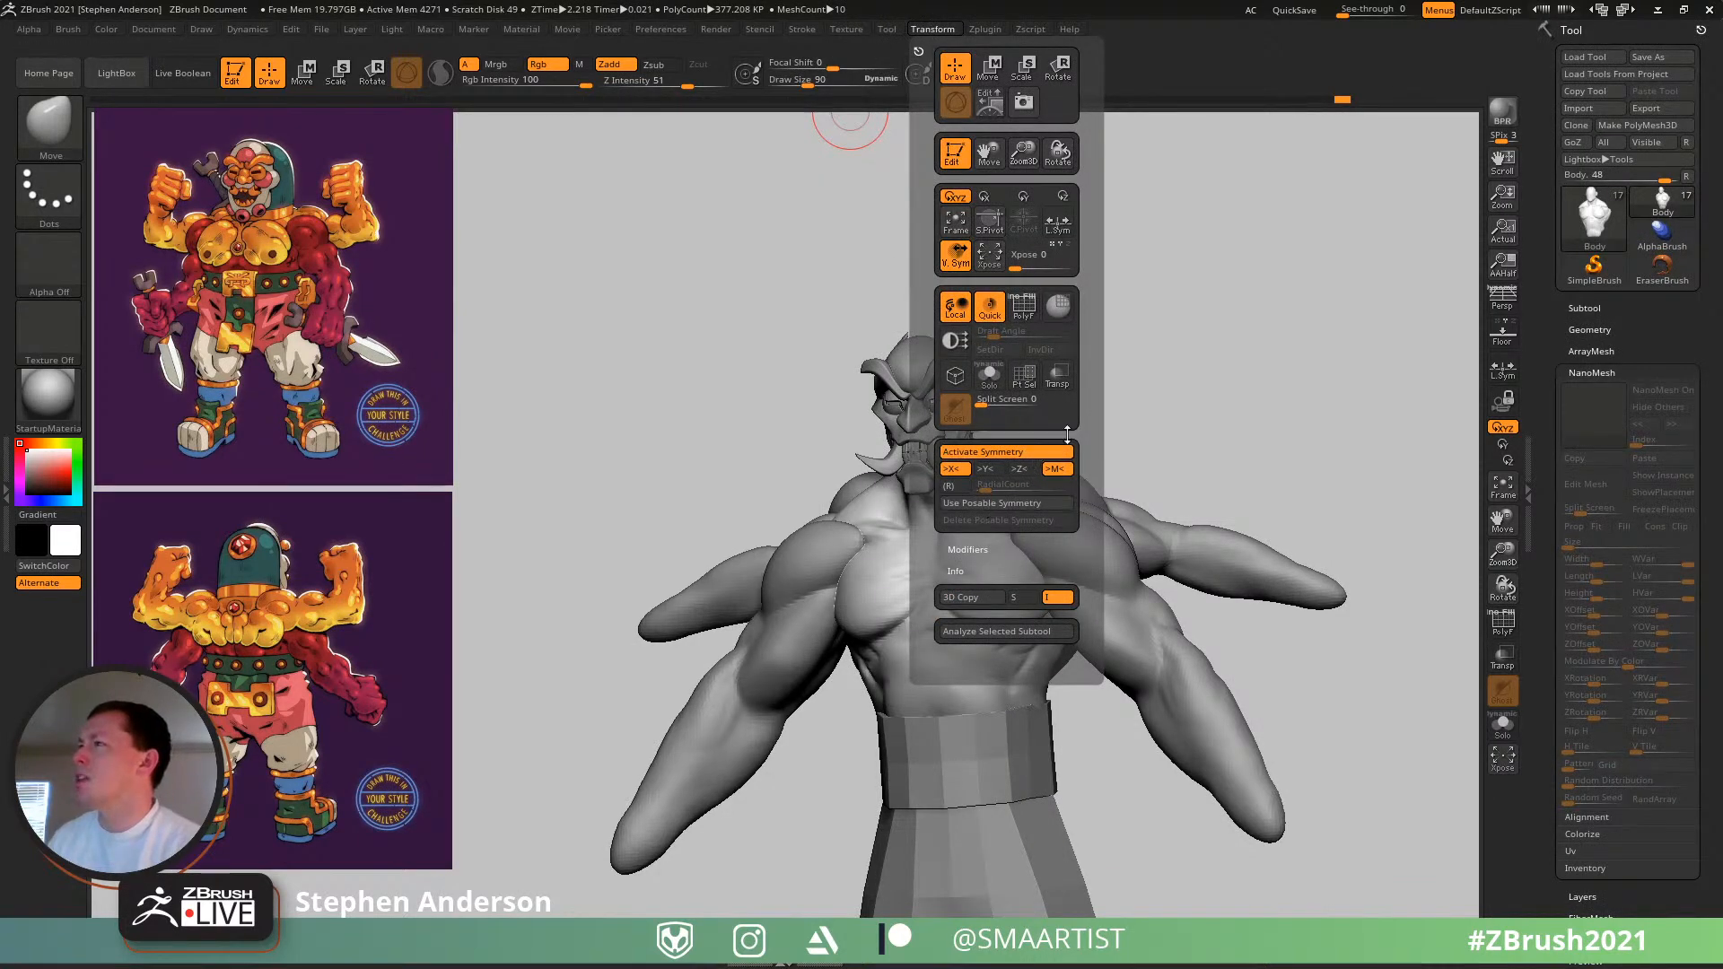
click(1001, 409)
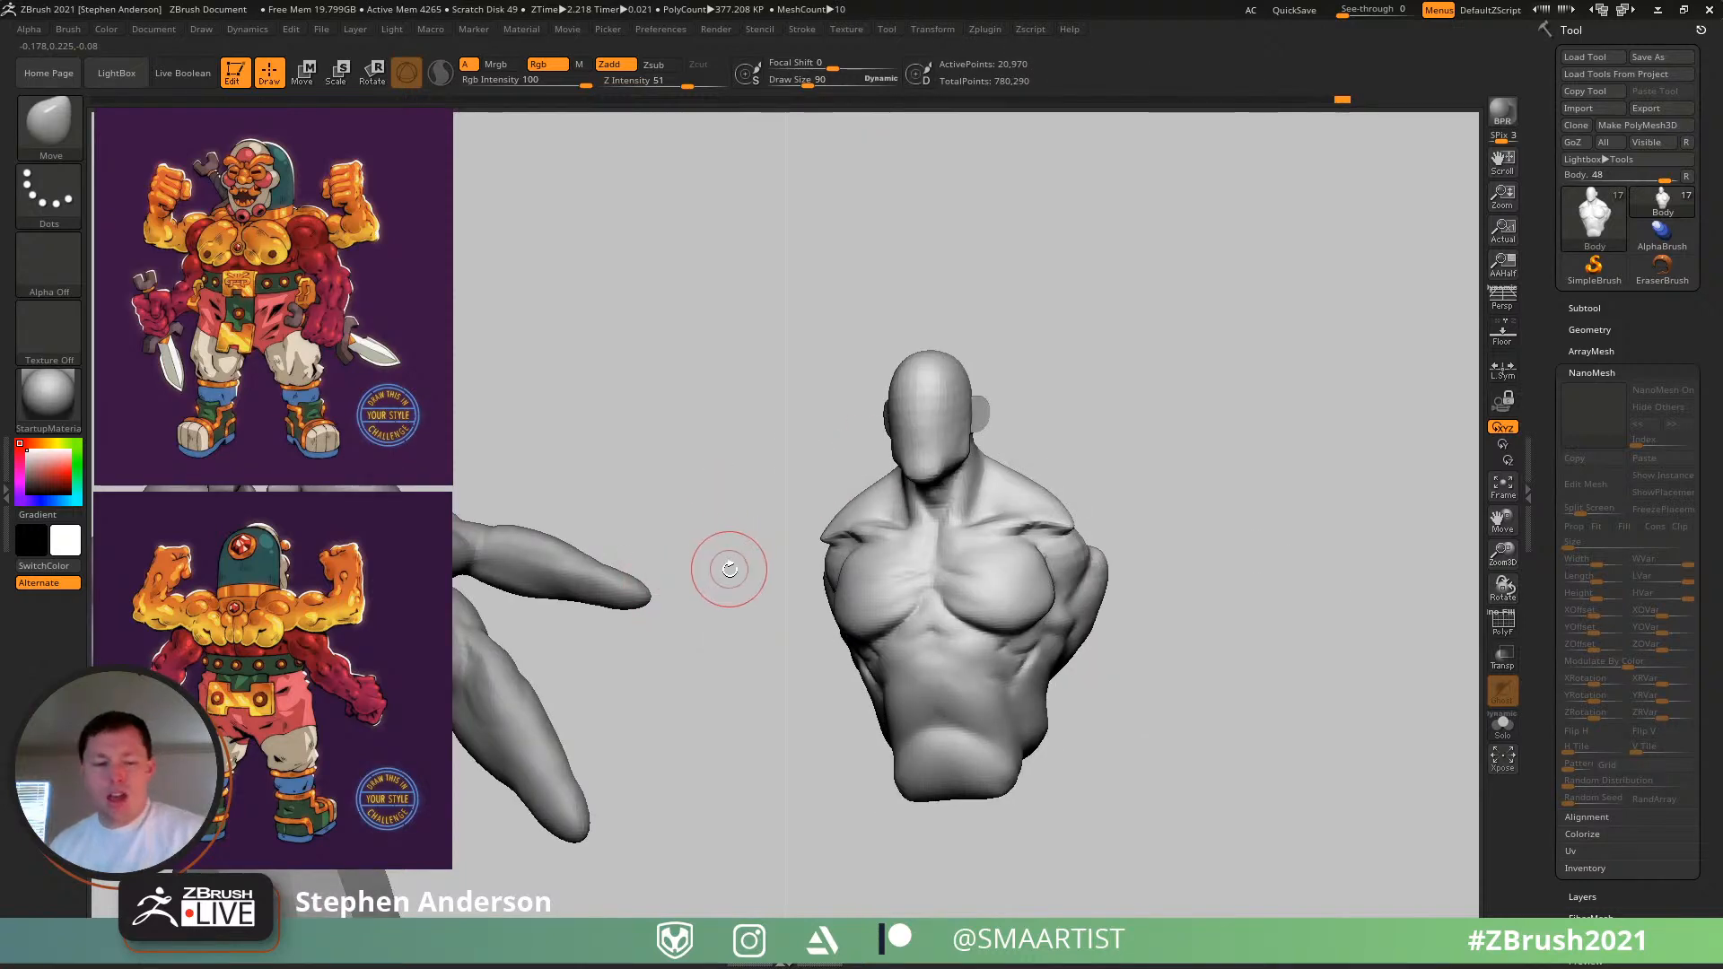
key(shift+z)
drag(702, 574, 913, 474)
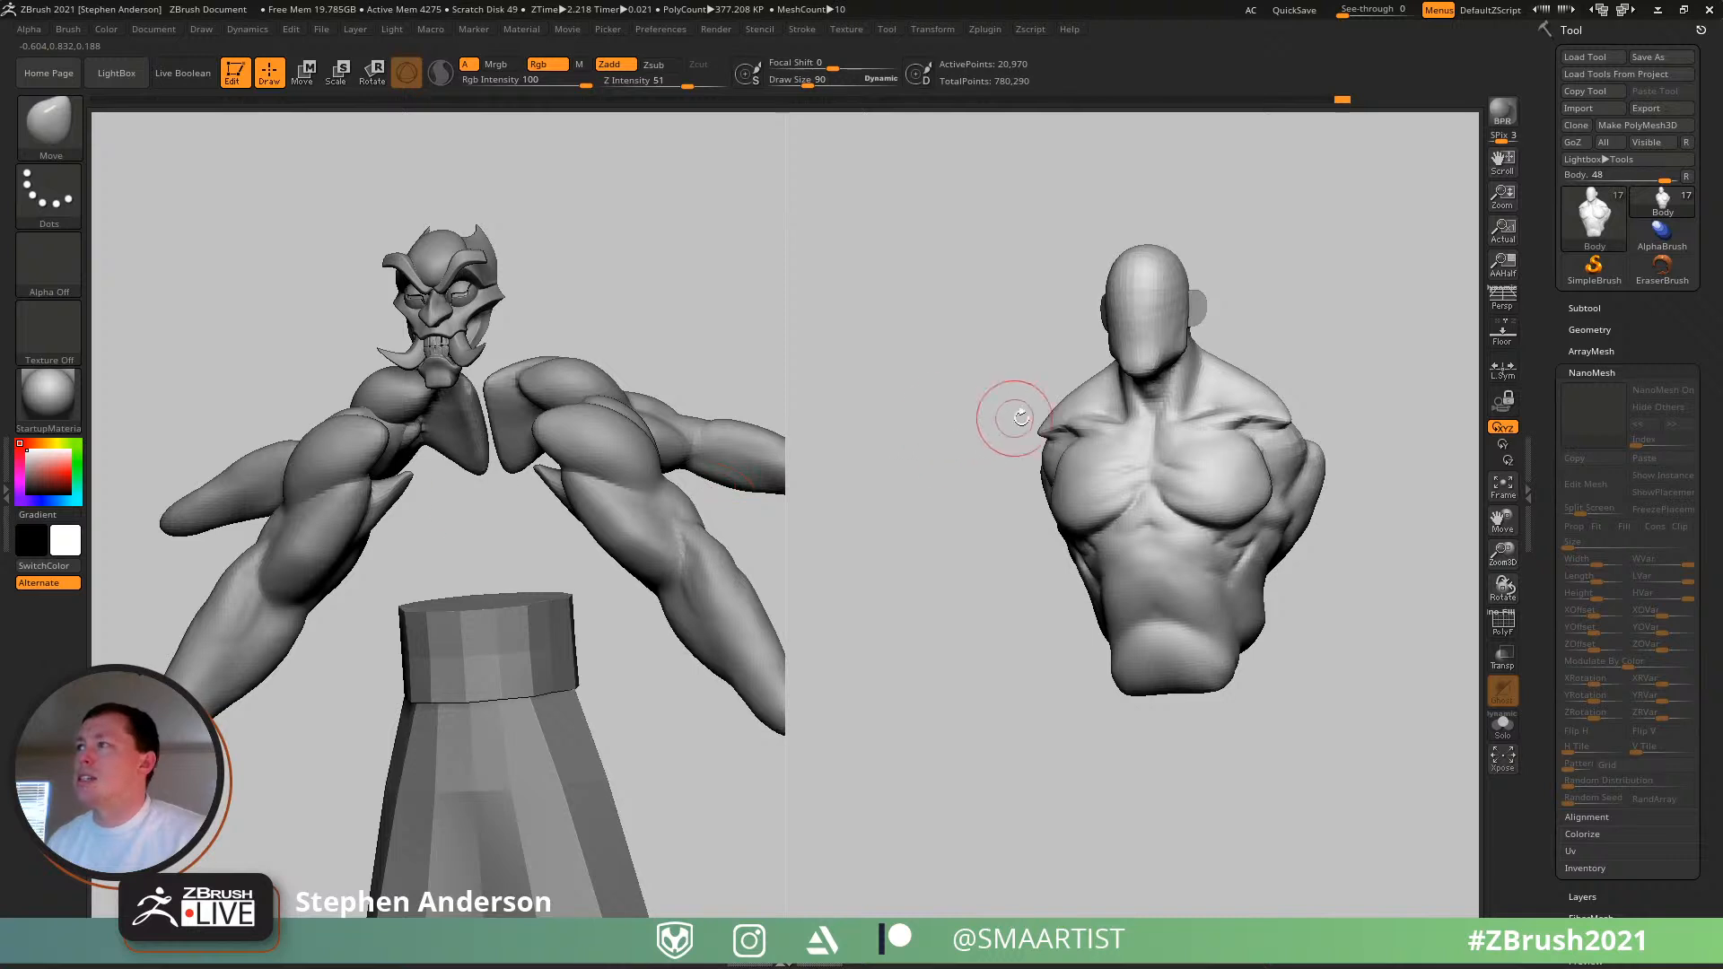
- Try Split Screen 2, choose the layout with the isolated Body first, and open the Zplugin list
click(933, 30)
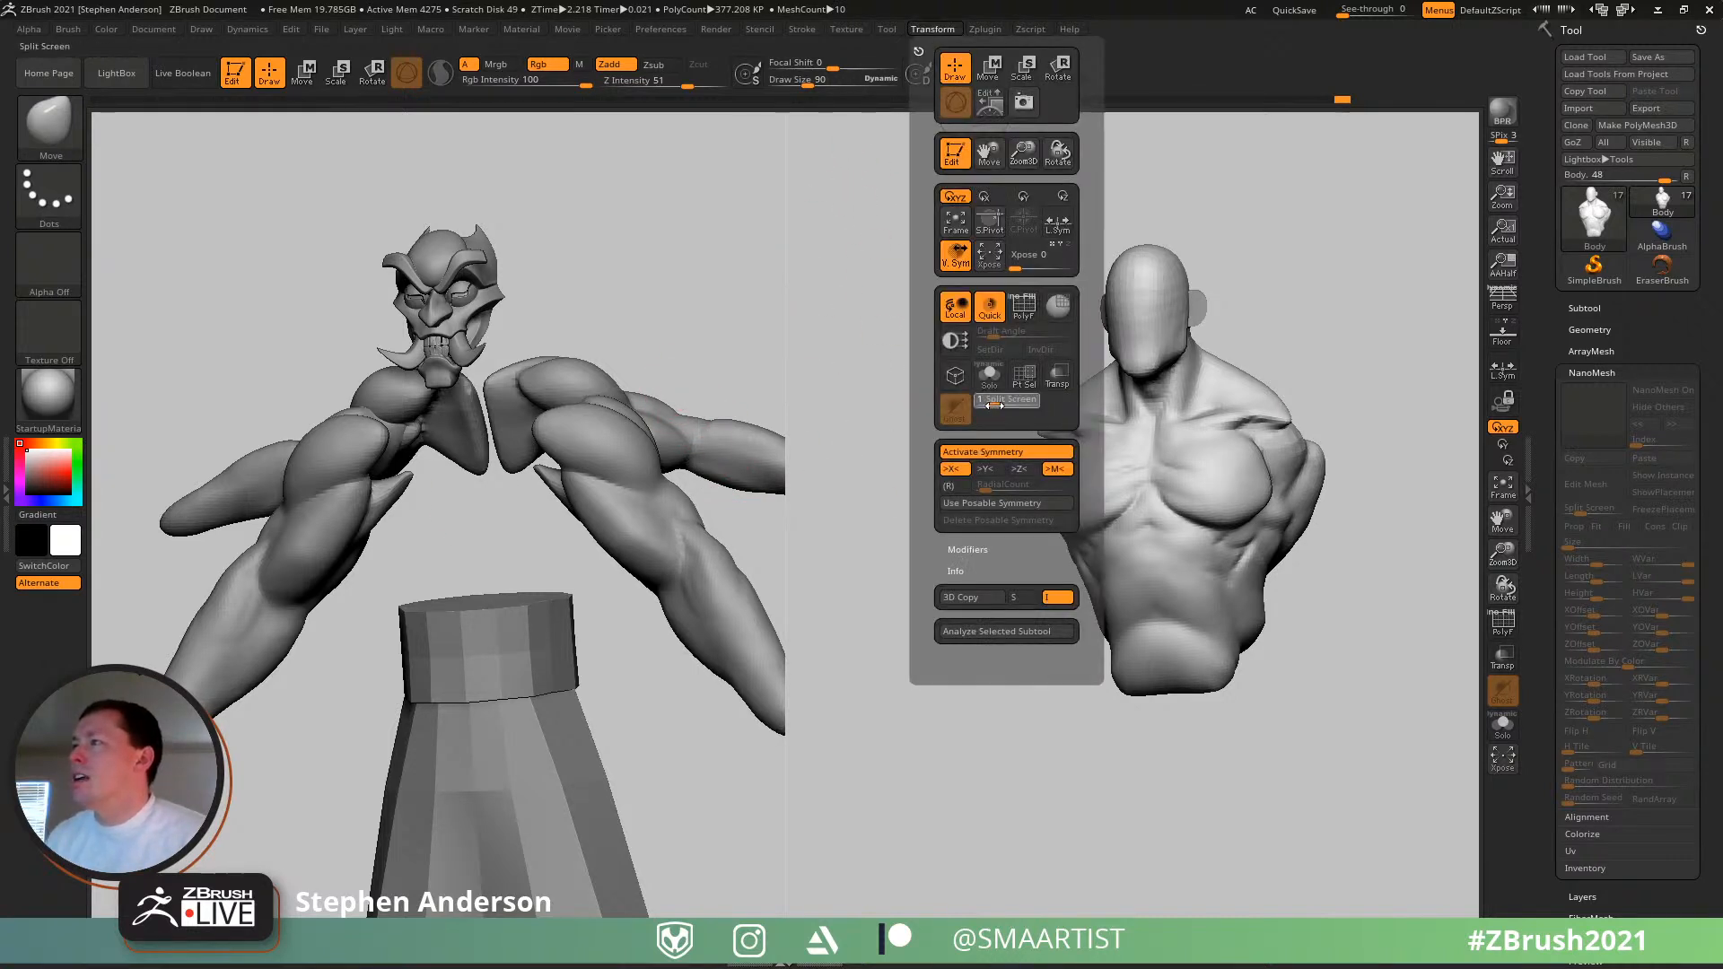
click(1005, 406)
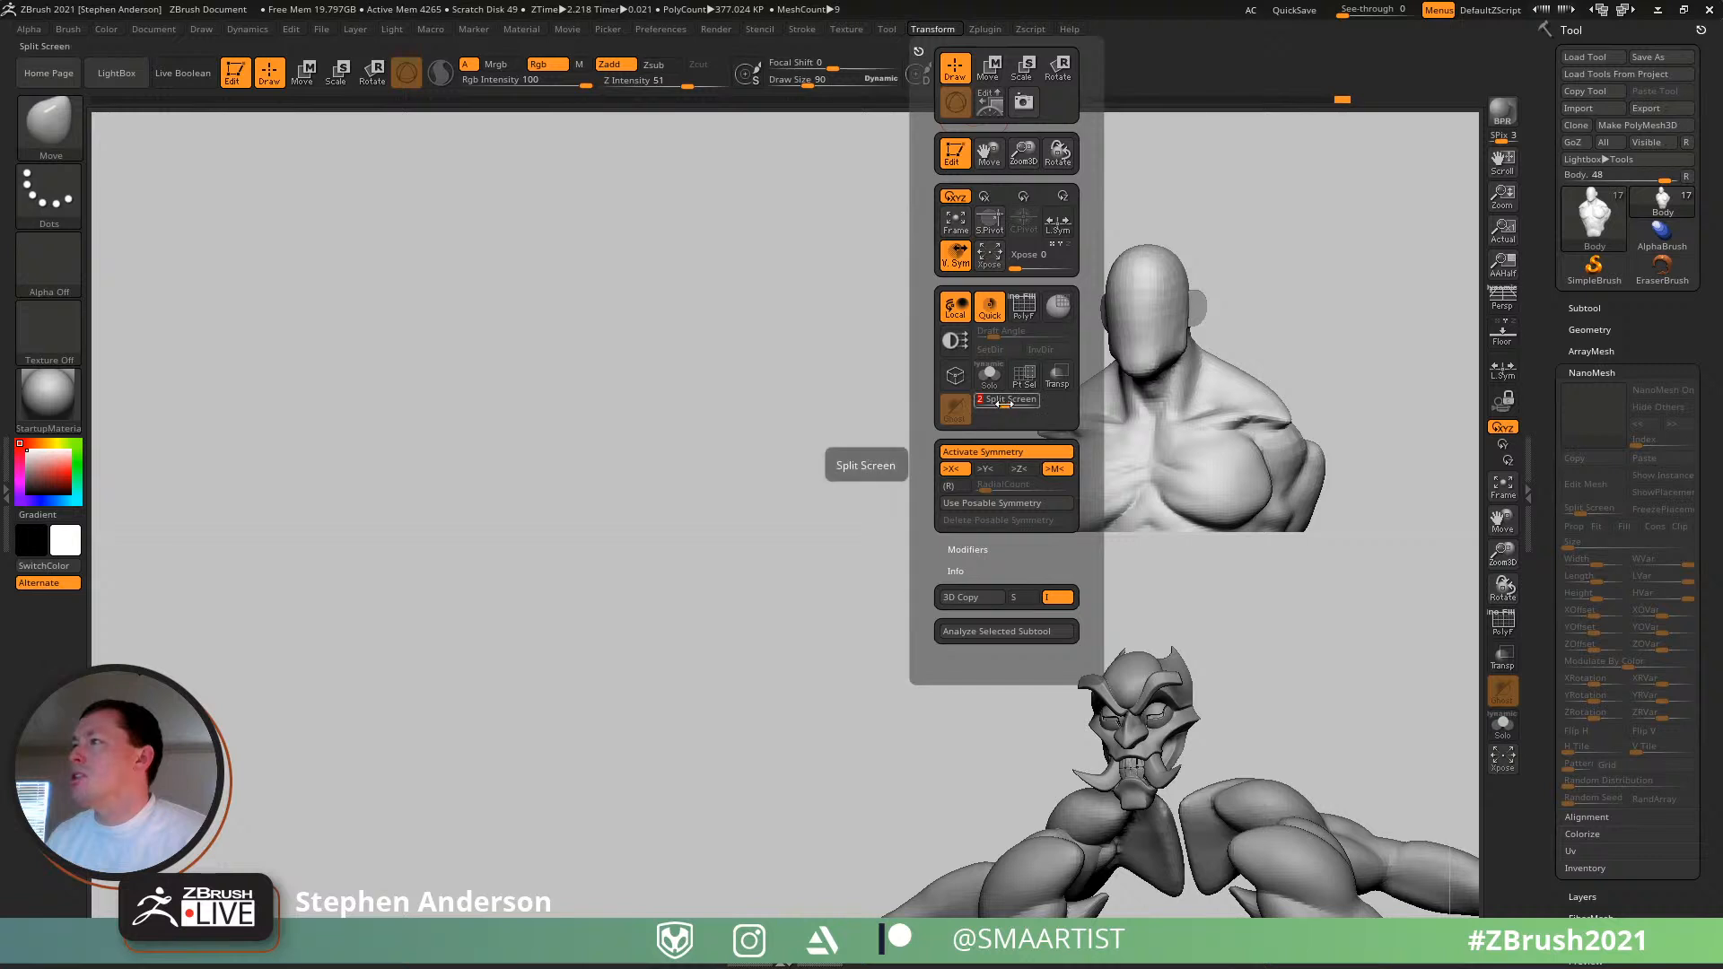
drag(1013, 409, 1018, 406)
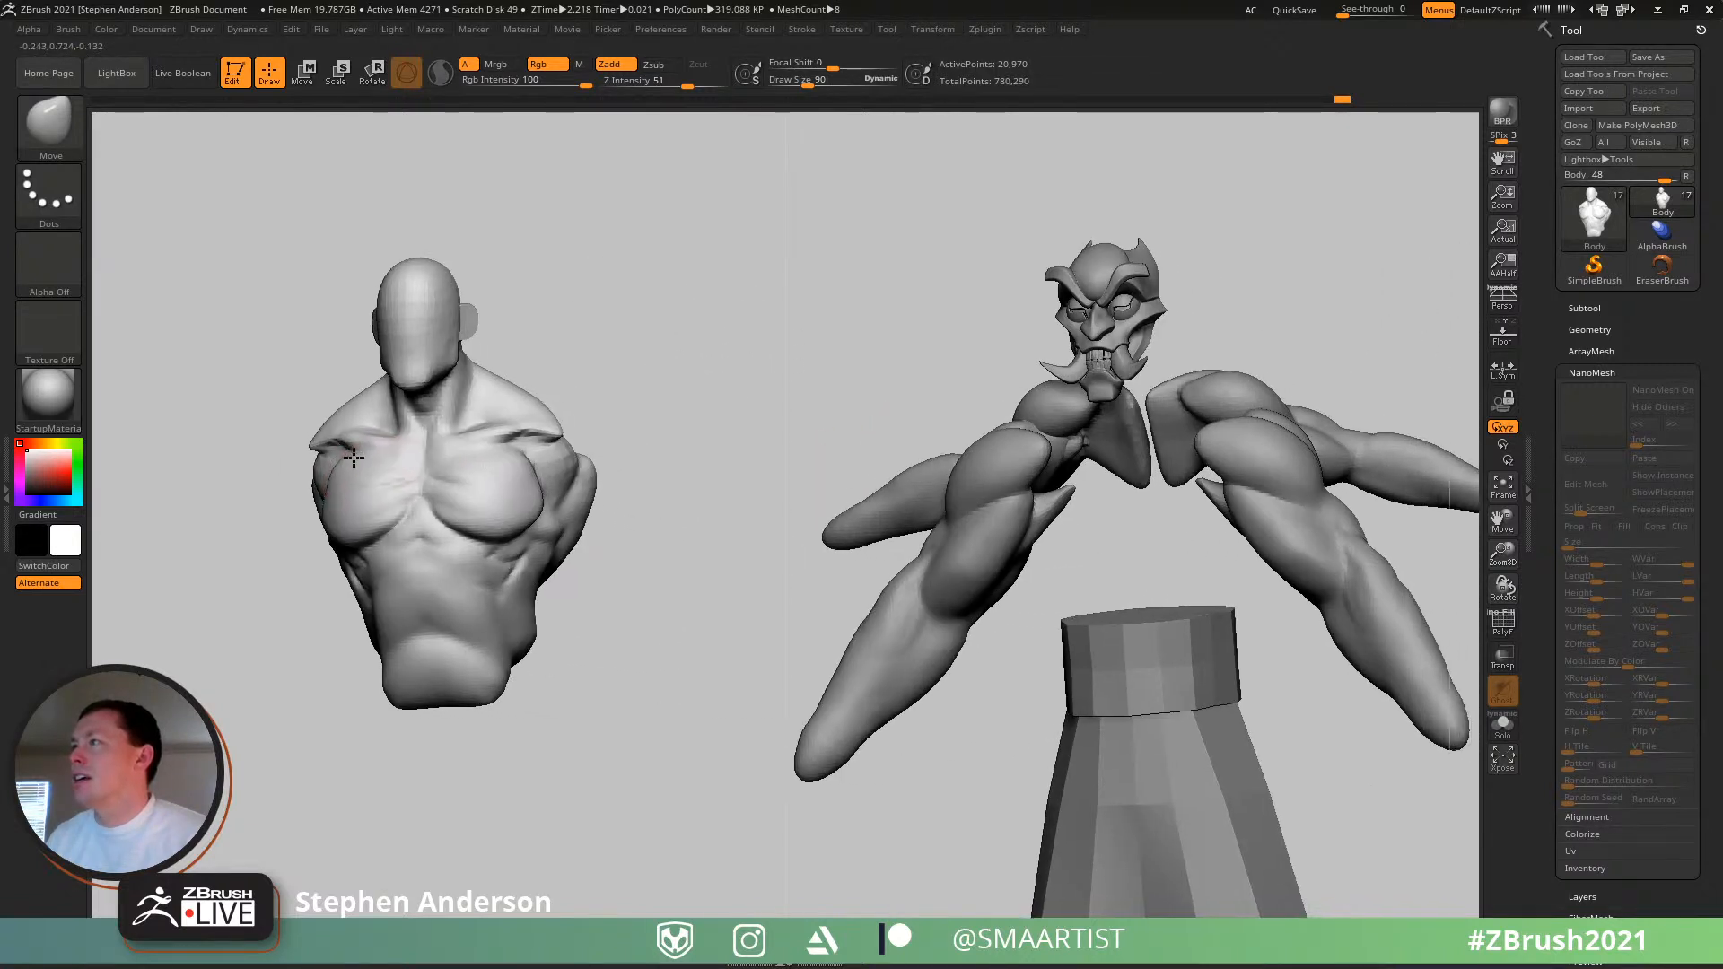
click(986, 26)
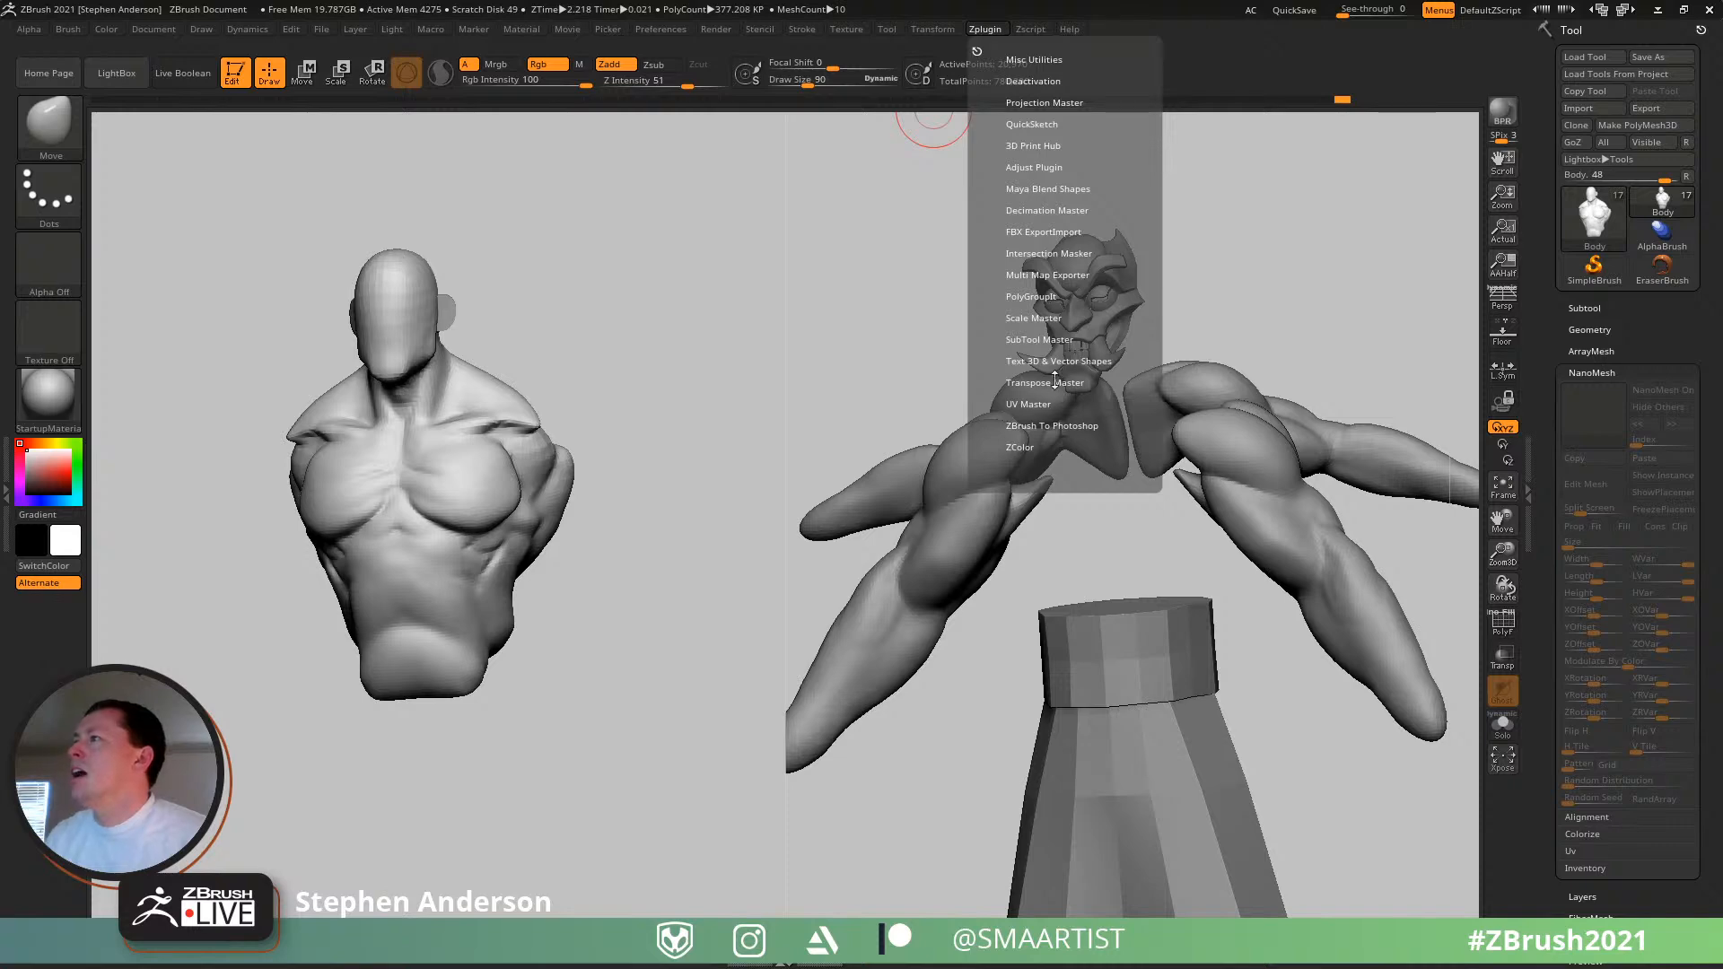
- Try the stacked layout with Split Screen 4, turn Split Screen off, and frame the whole character again
click(931, 27)
drag(1020, 405, 1037, 410)
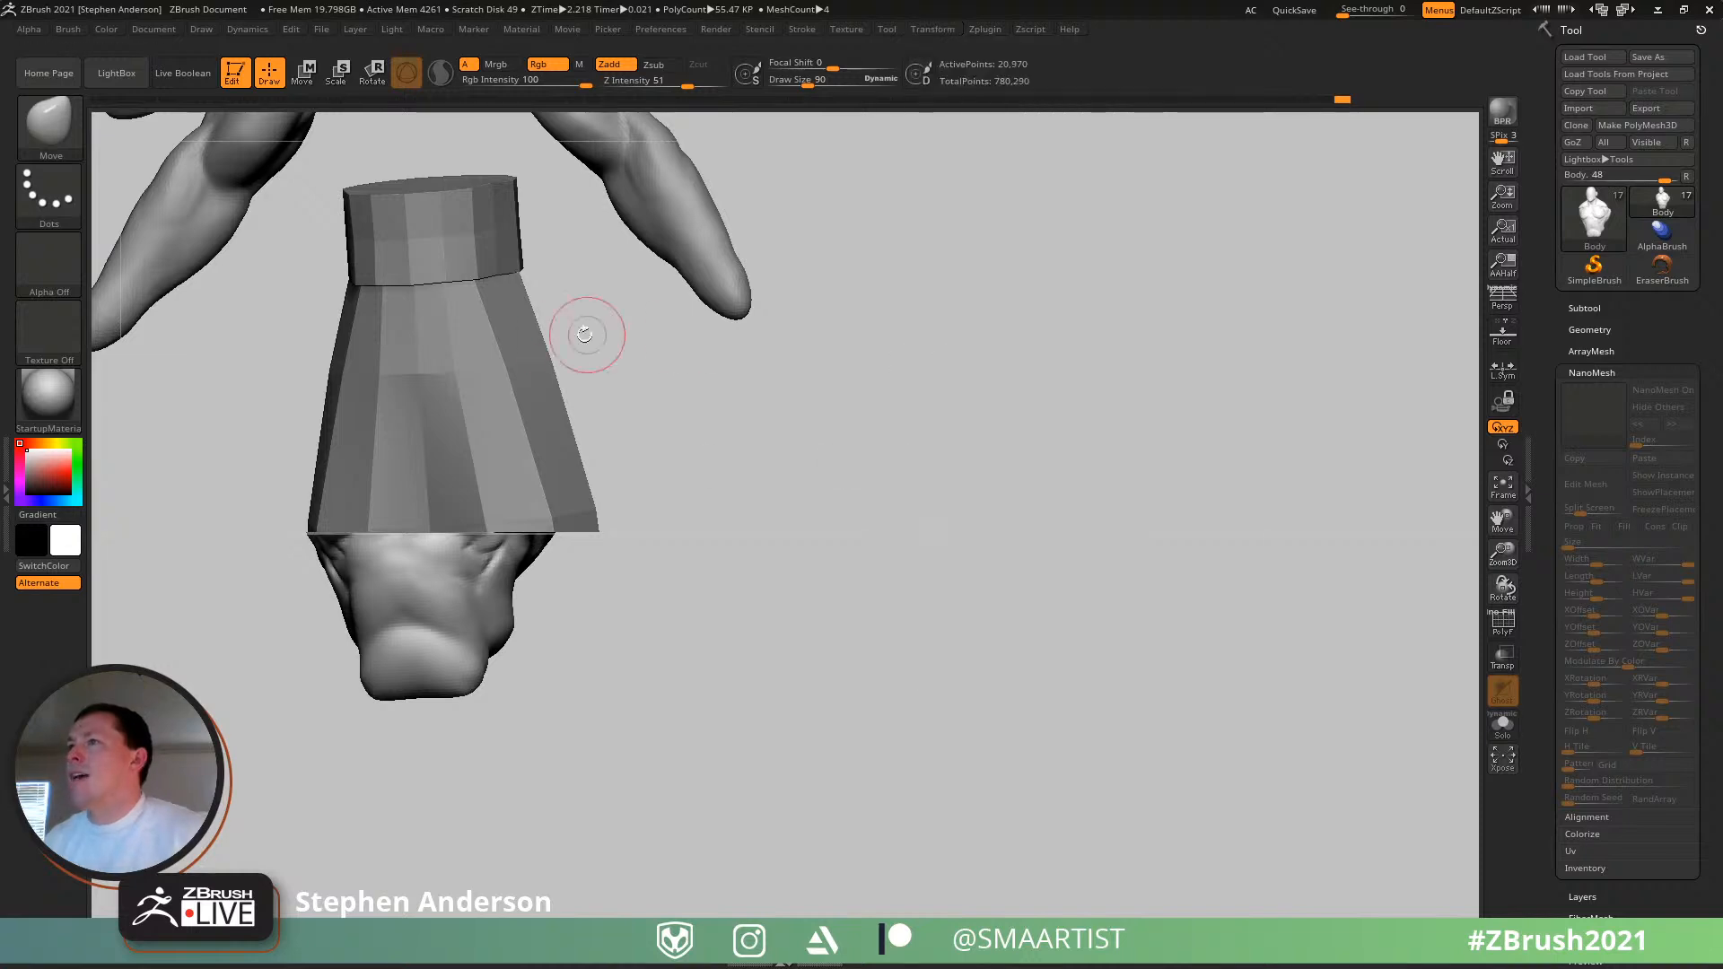
alt+drag(604, 411, 1088, 454)
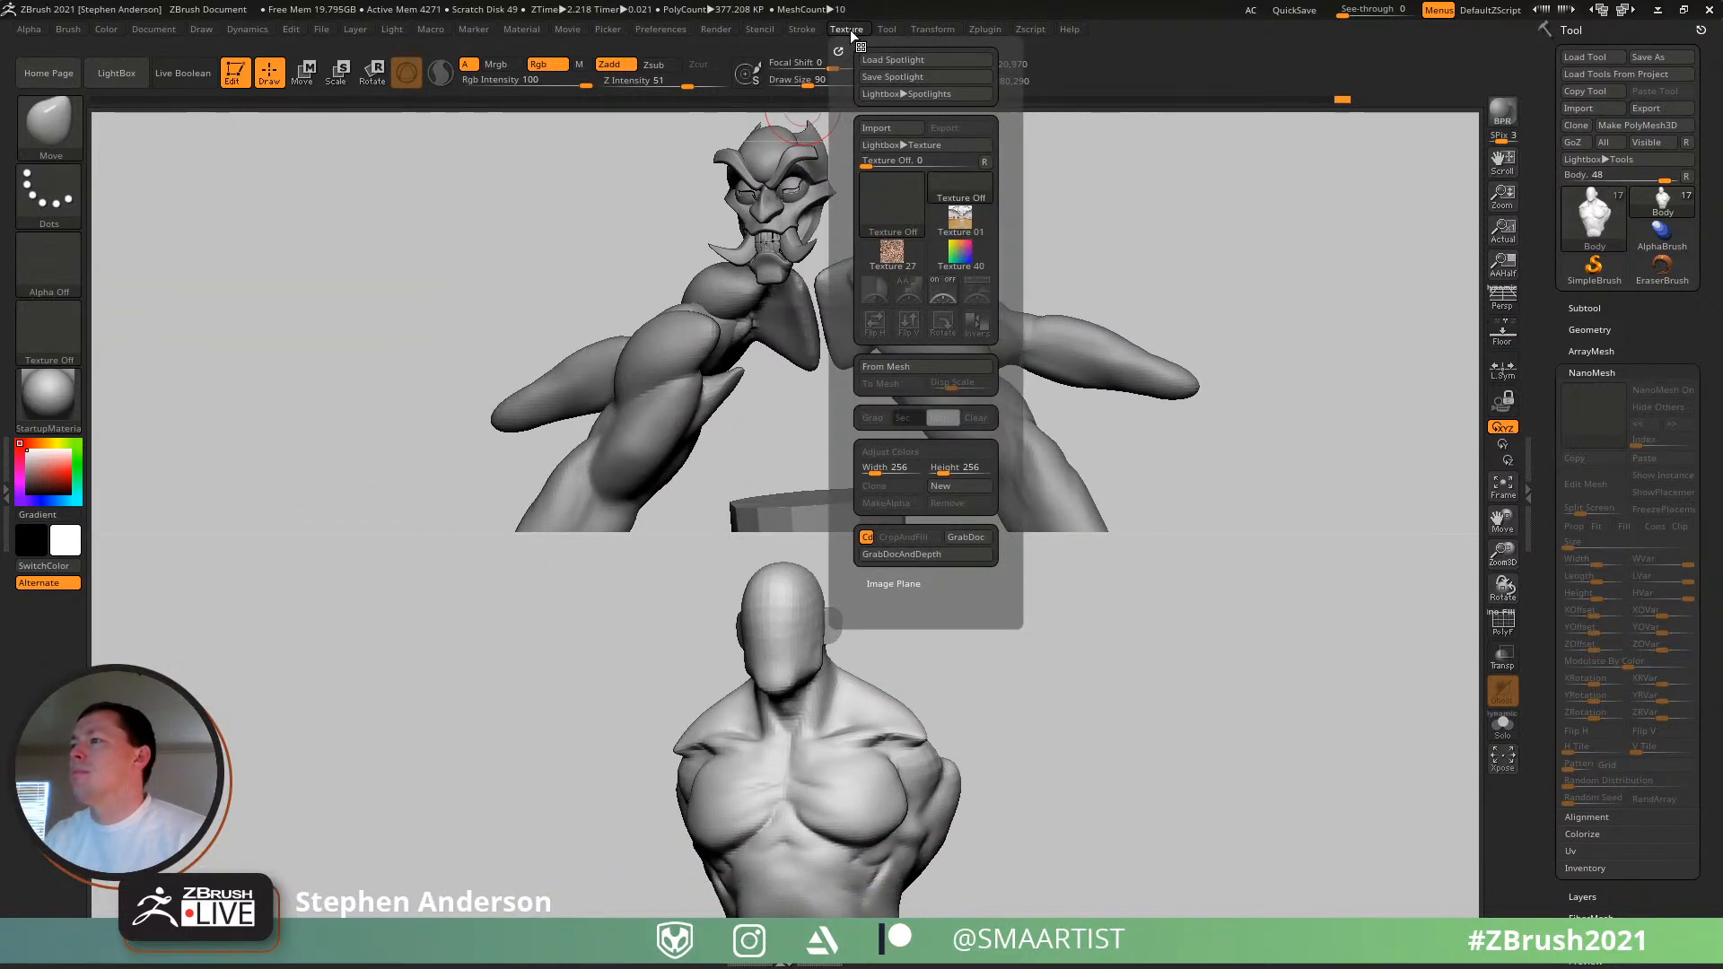
mouse_move(932, 29)
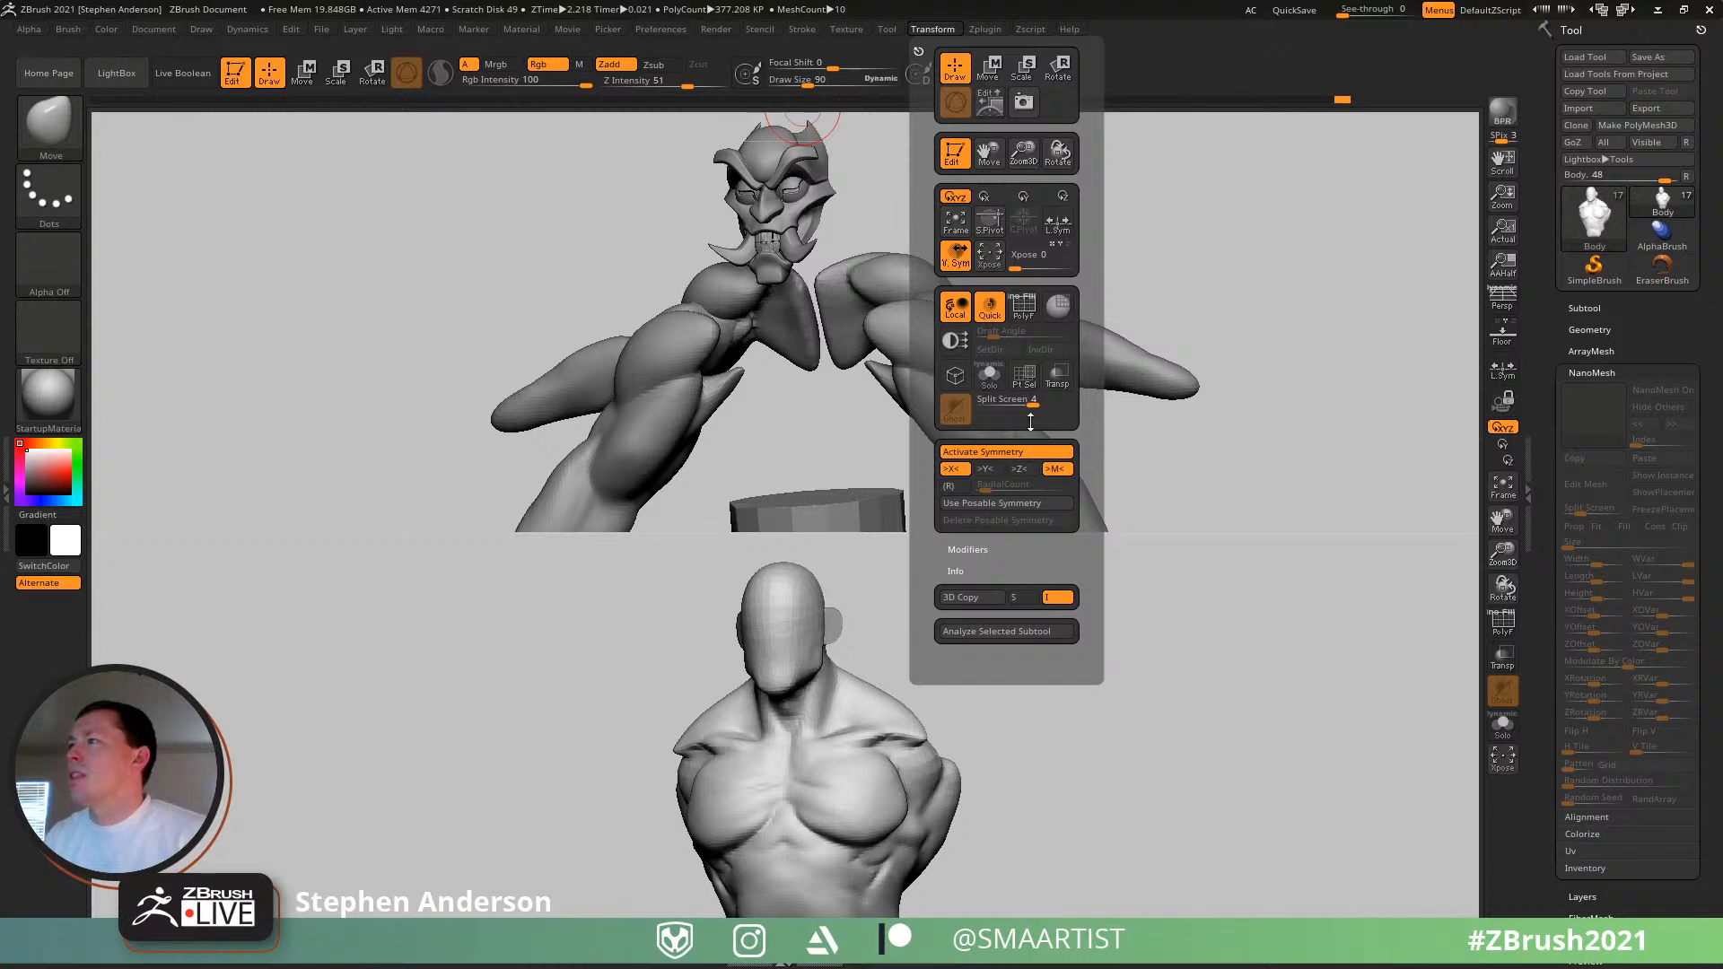
drag(979, 407, 974, 408)
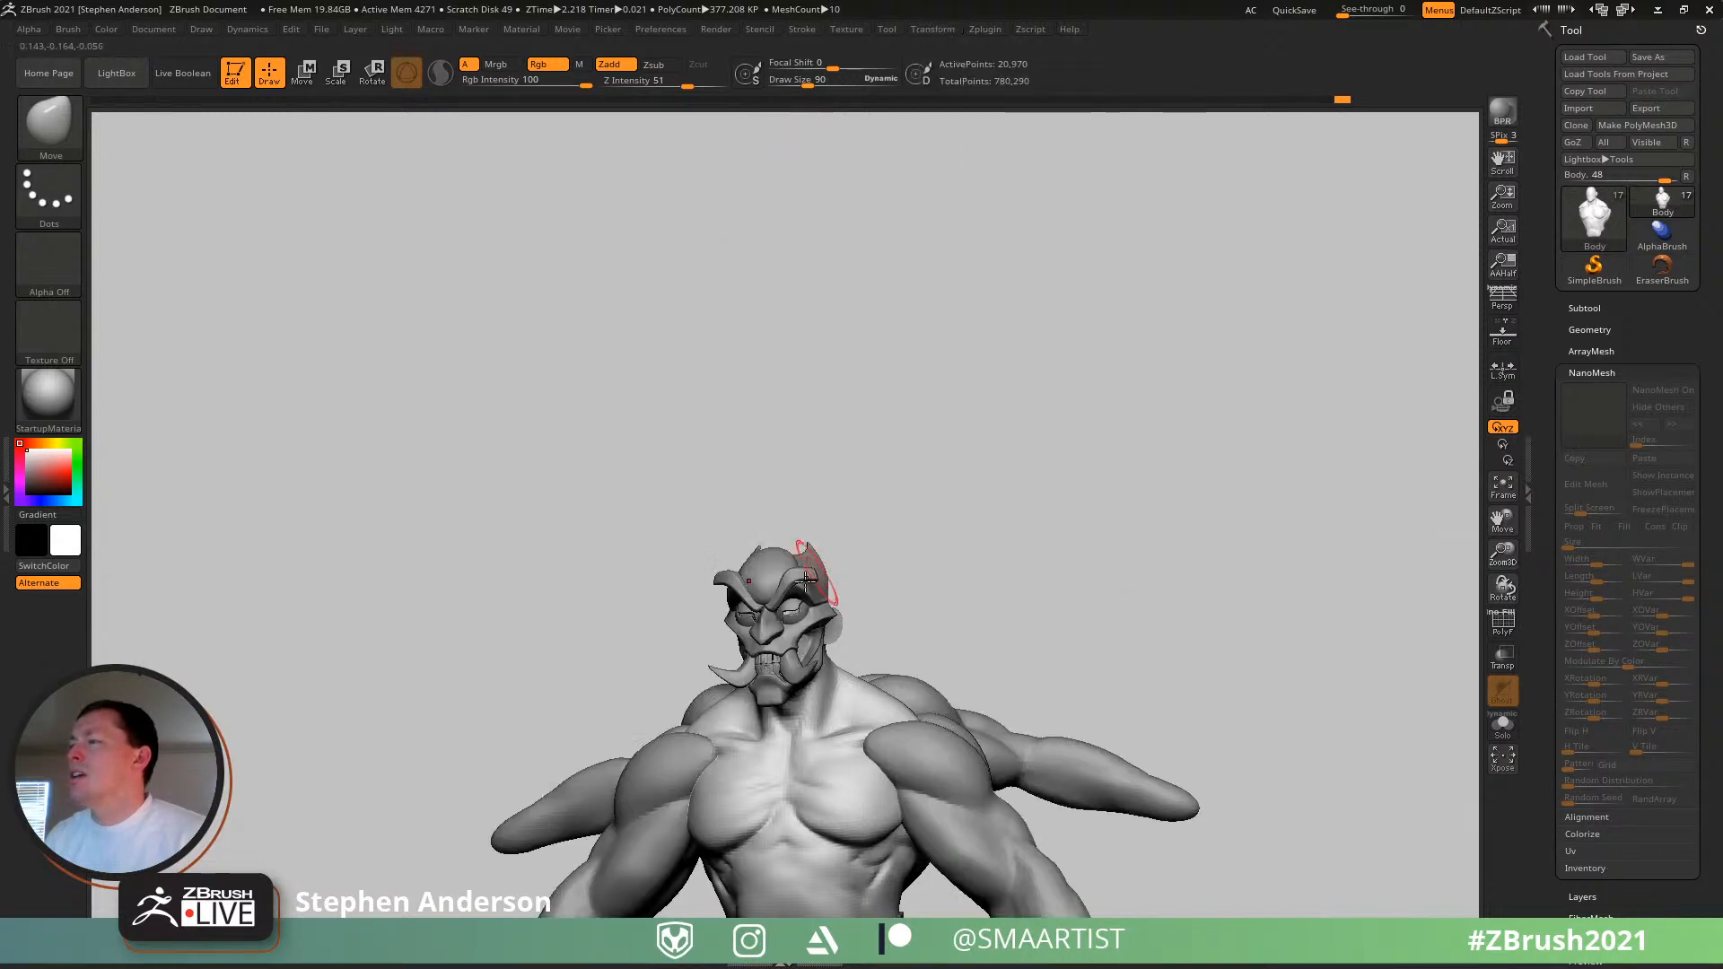
alt+right_drag(804, 580, 796, 293)
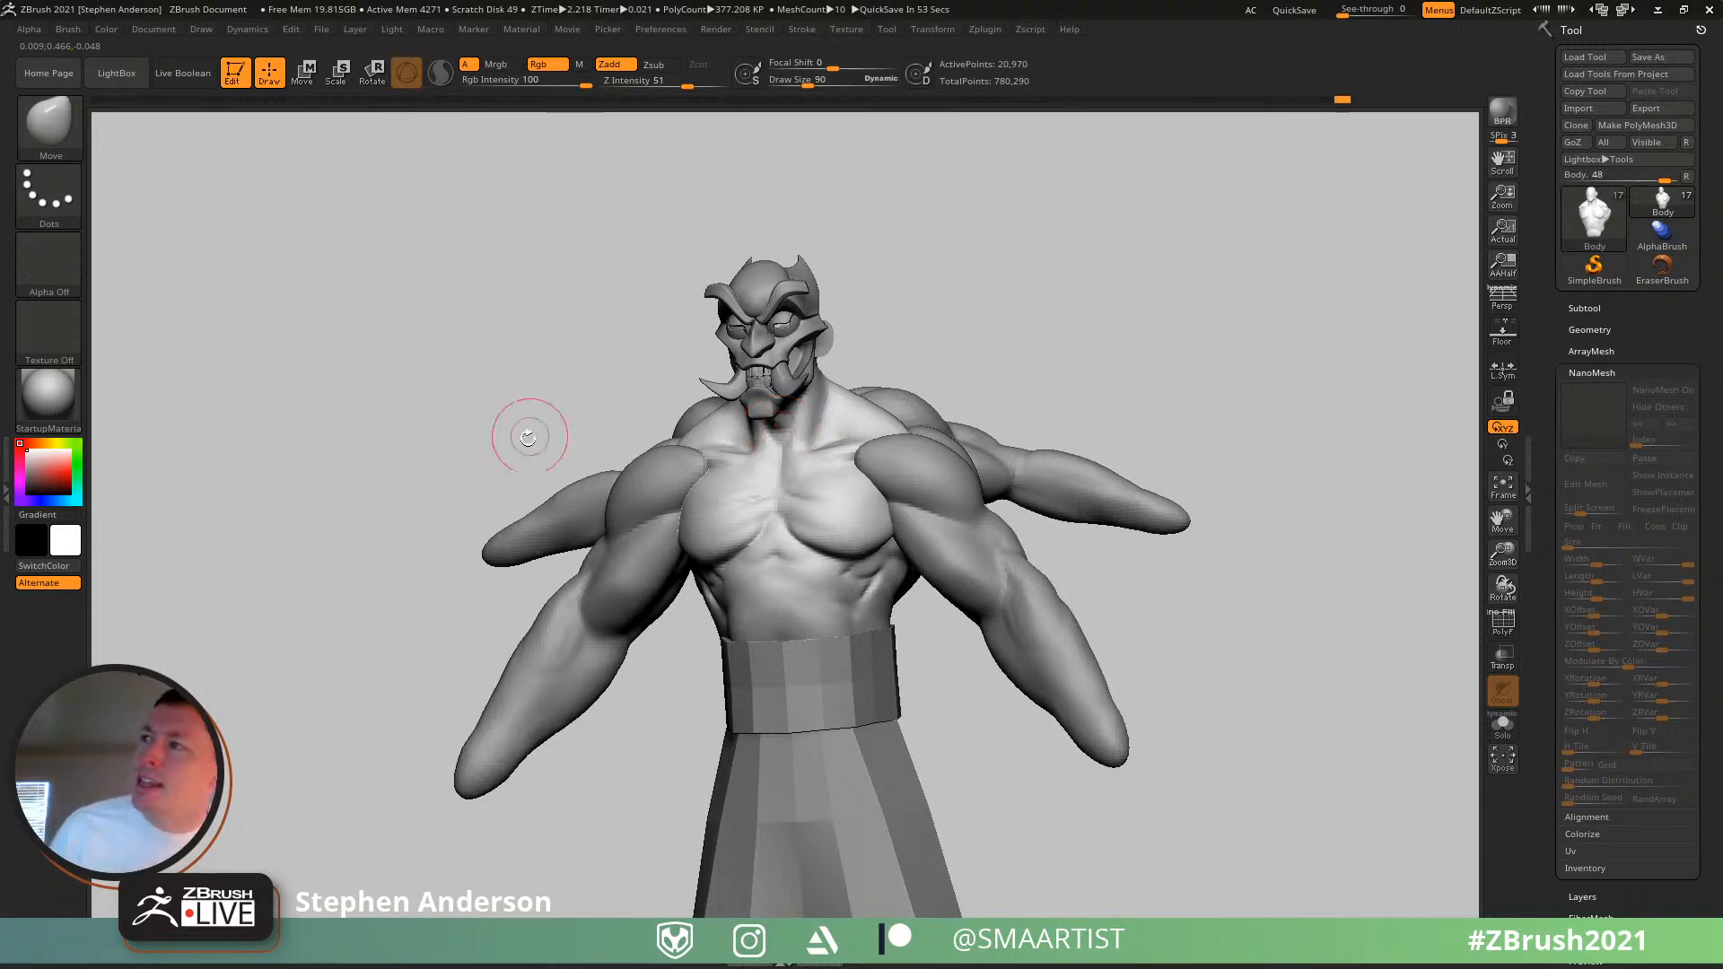
- Select the Pants subtool and adjust the waistband around the torso with the Move brush at Draw Size 215
mouse_move(833, 536)
right_down()
mouse_move(769, 533)
mouse_move(878, 540)
mouse_move(857, 542)
right_up()
alt+right_drag(870, 661, 798, 548)
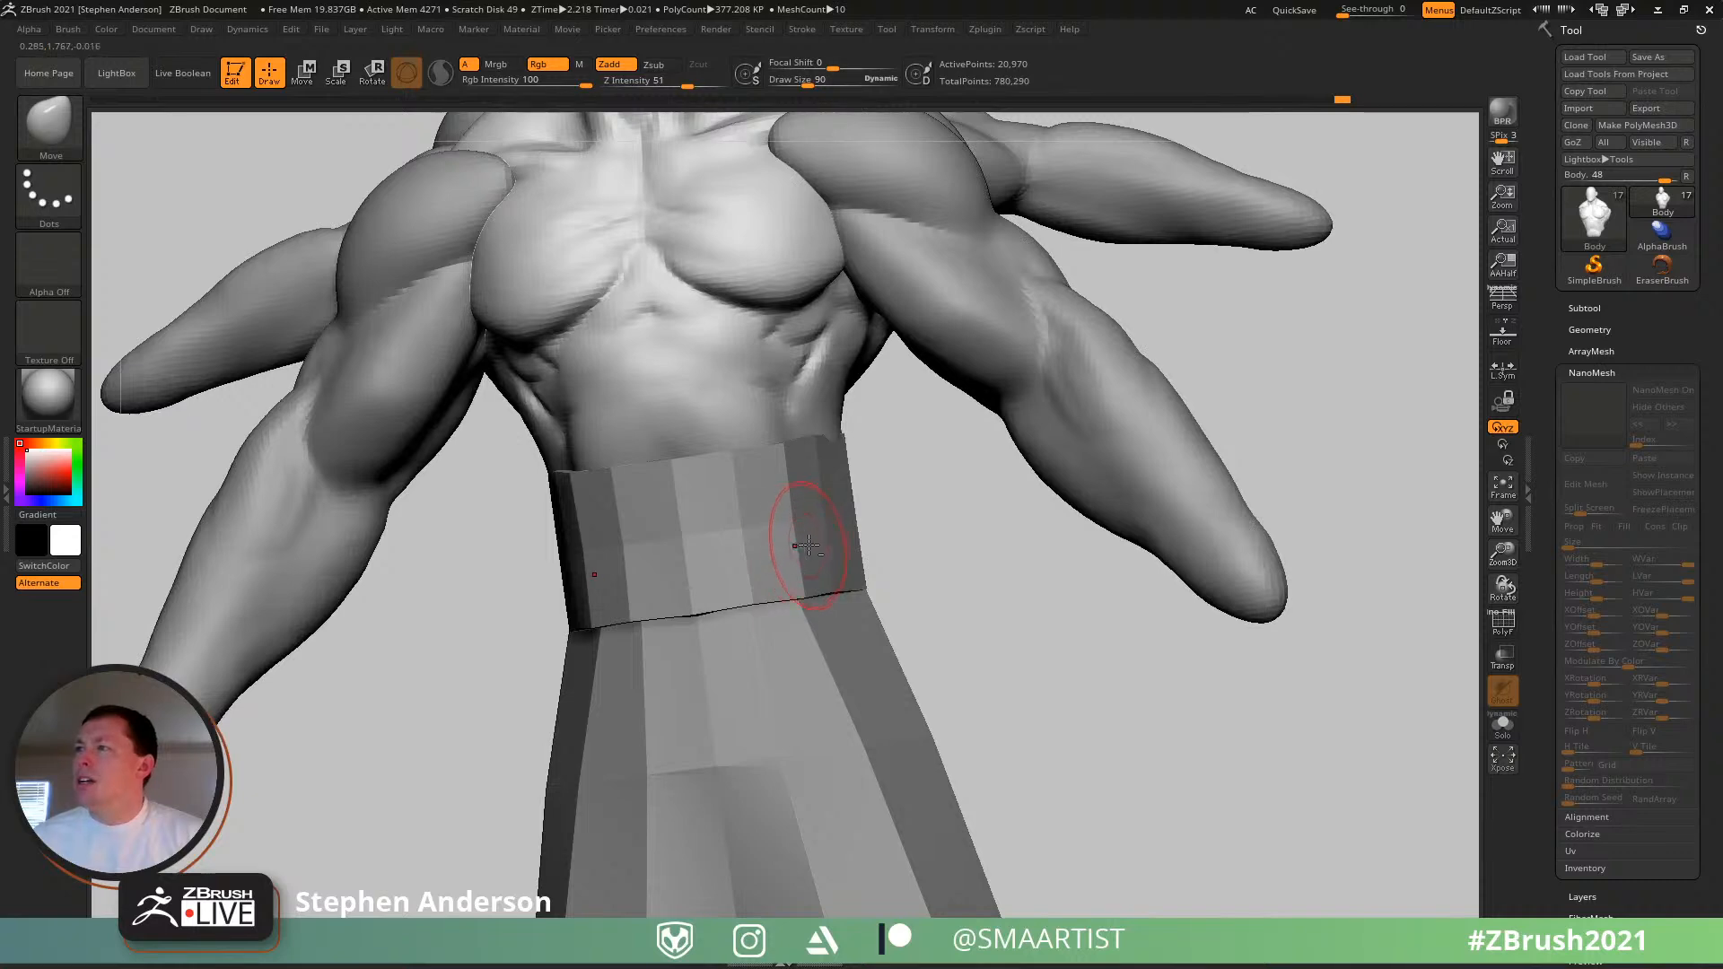
alt+click(843, 623)
key(b)
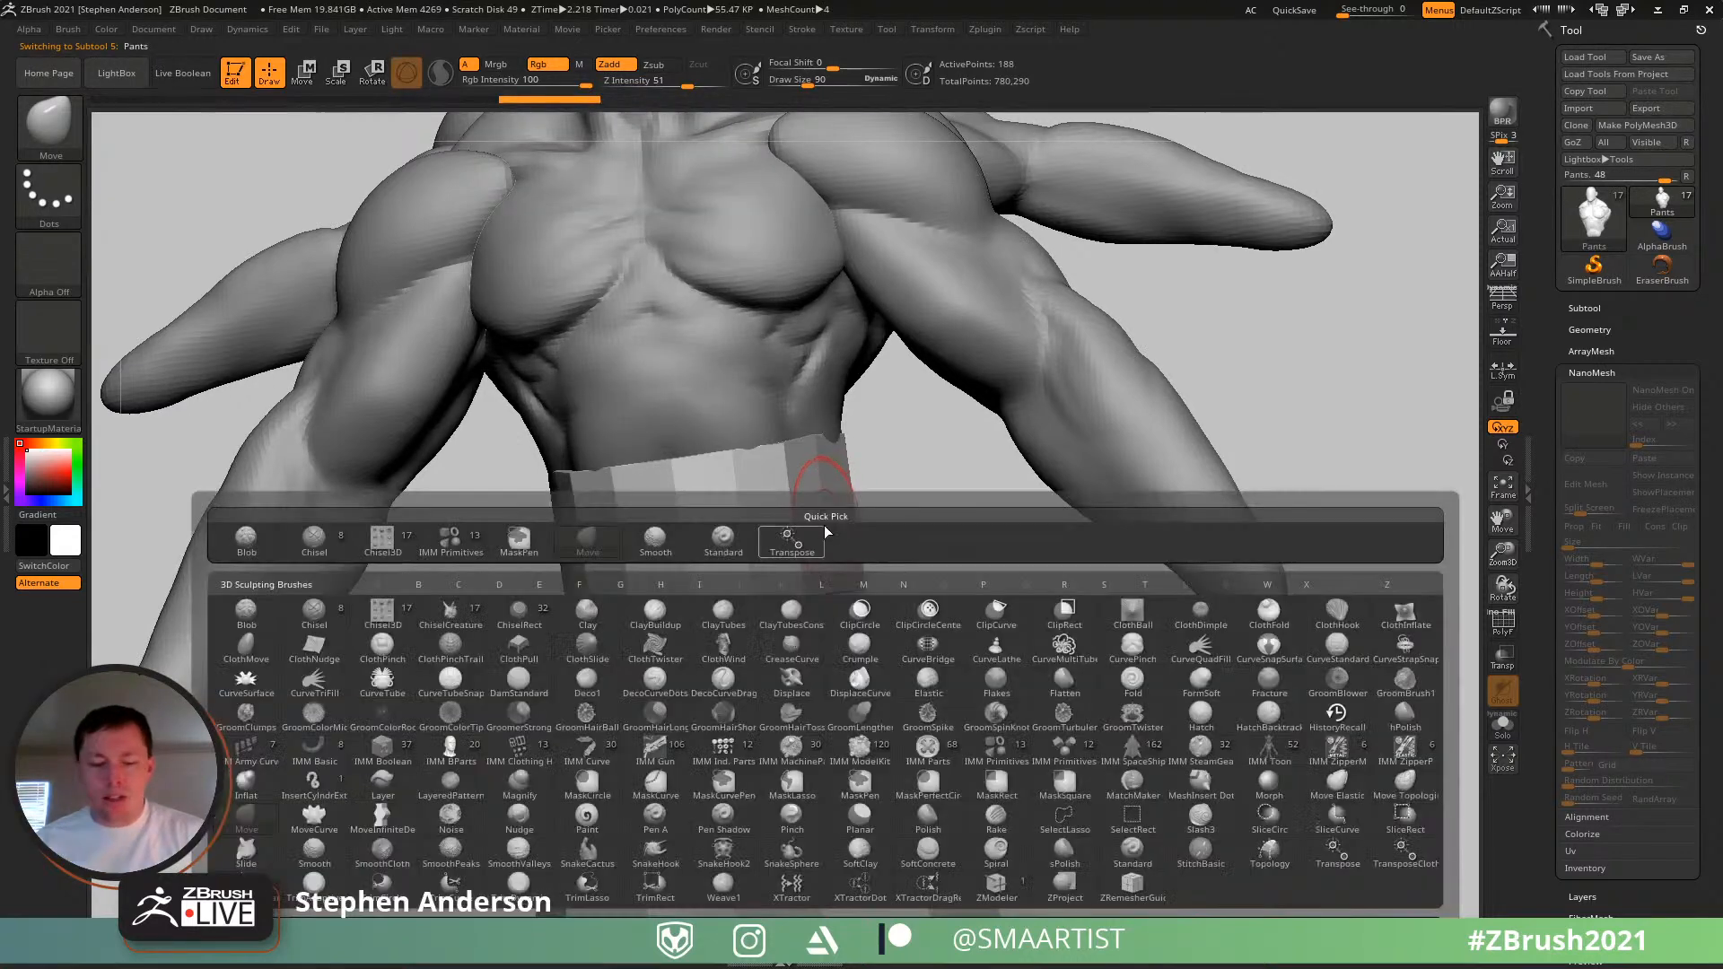
key(m)
key(v)
key(s)
drag(789, 472, 841, 460)
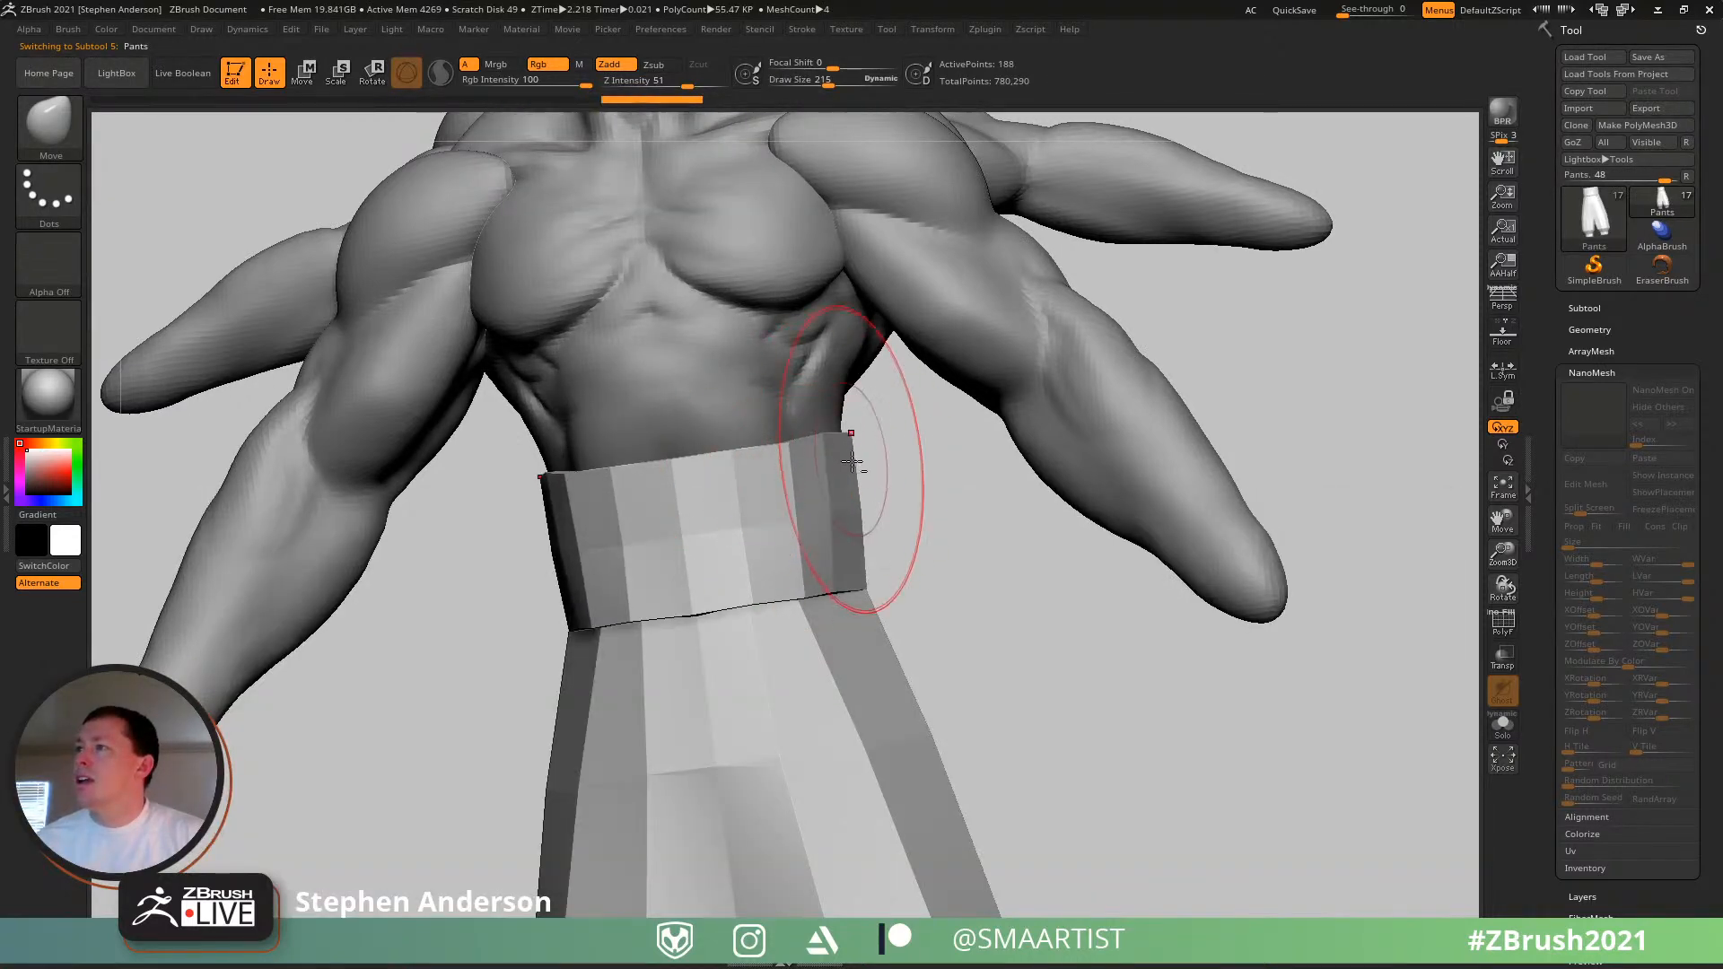
mouse_move(862, 466)
right_down()
mouse_move(861, 520)
mouse_move(853, 459)
right_up()
right_drag(826, 579, 751, 404)
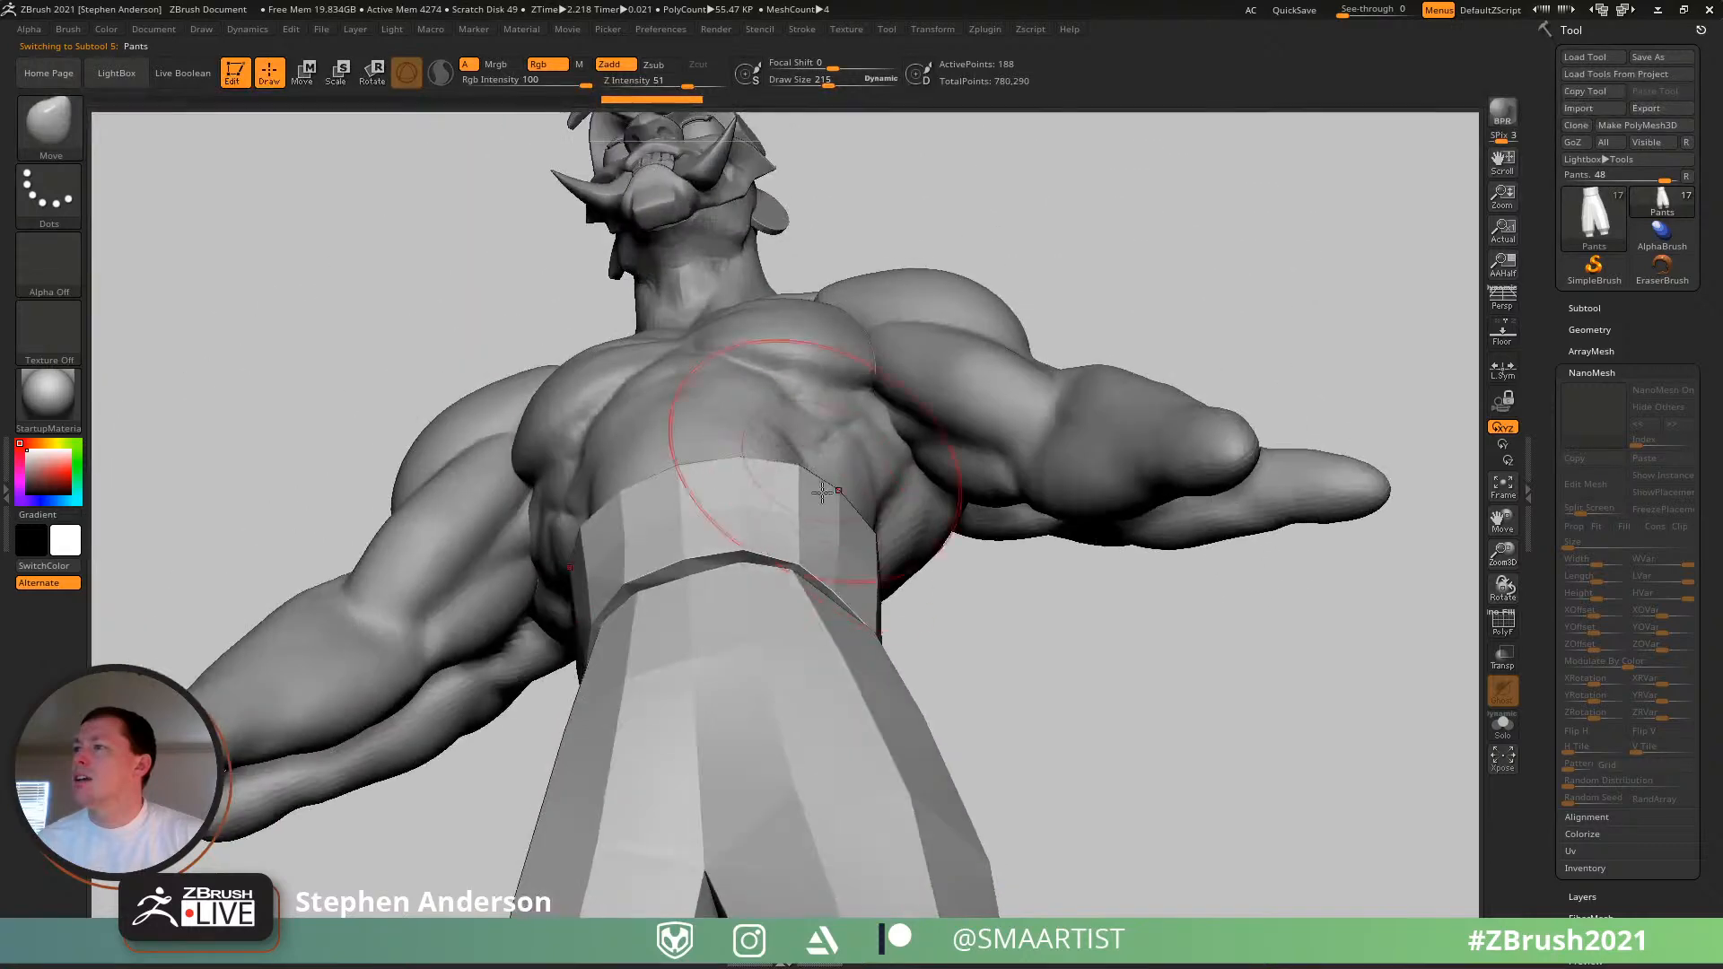
mouse_move(857, 587)
right_down()
mouse_move(839, 628)
mouse_move(830, 610)
mouse_move(901, 540)
mouse_move(804, 518)
right_up()
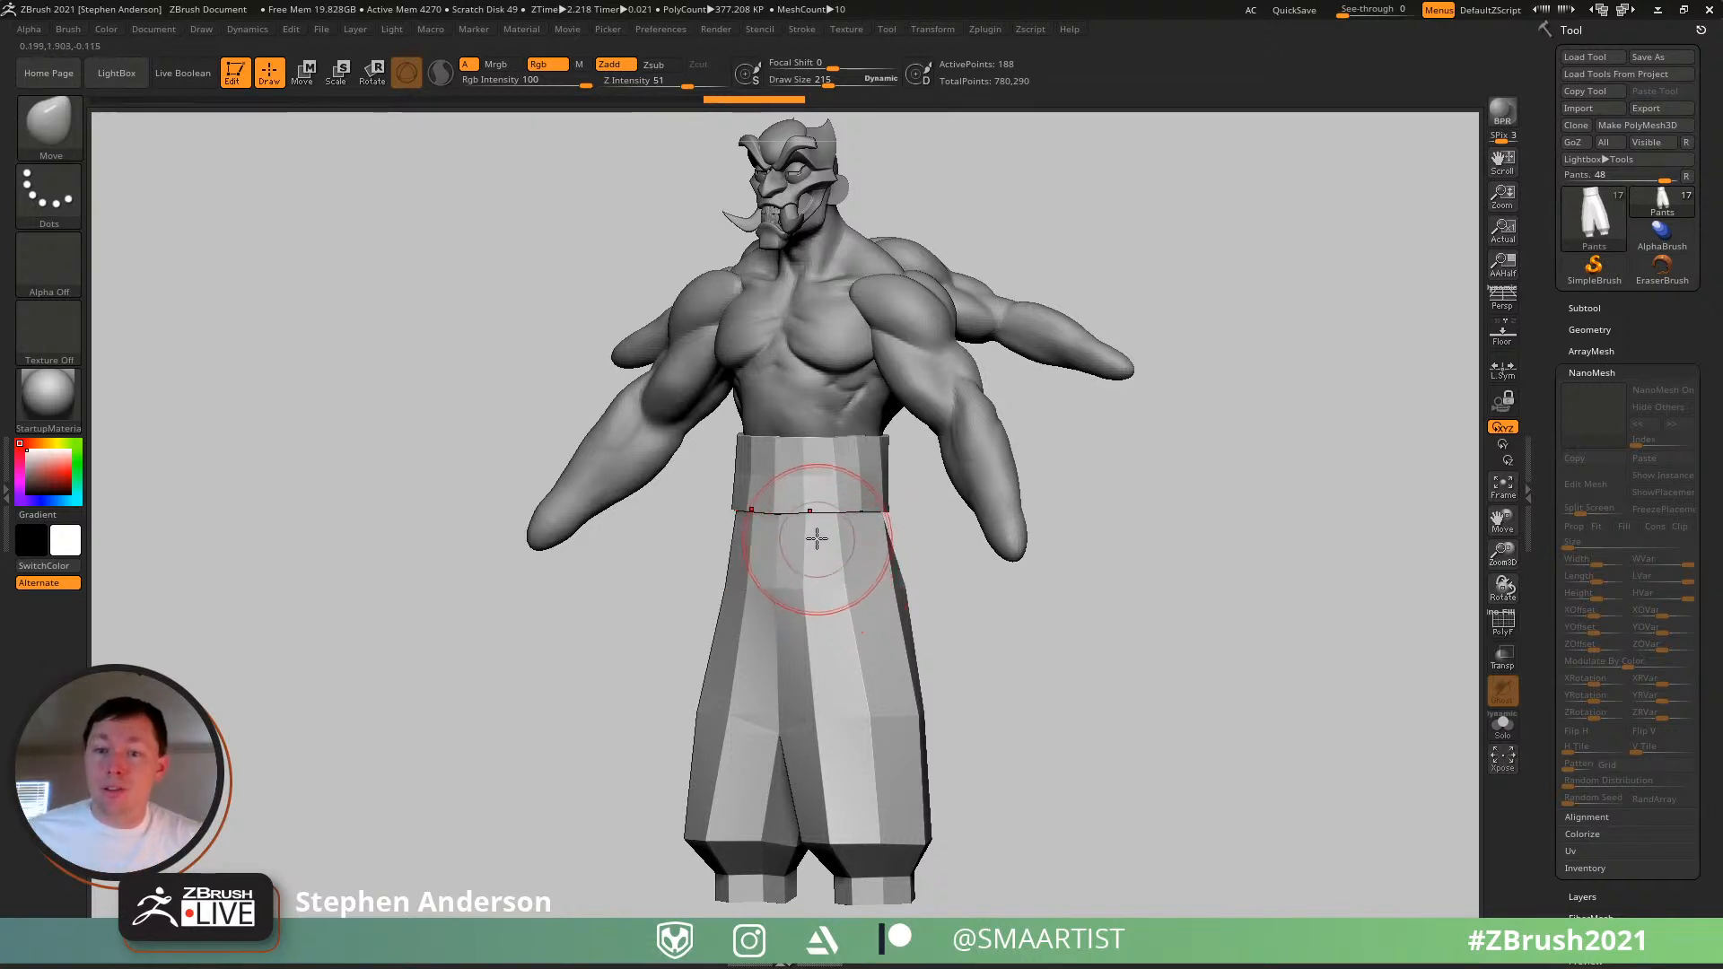
- Reduce the Move brush's Draw Size to 169 and display the Pants in PolyFrame to inspect the back of the waistband
mouse_move(873, 509)
right_down()
mouse_move(912, 500)
mouse_move(881, 577)
mouse_move(757, 584)
mouse_move(790, 579)
mouse_move(596, 557)
mouse_move(653, 526)
right_up()
key(s)
drag(550, 513, 541, 515)
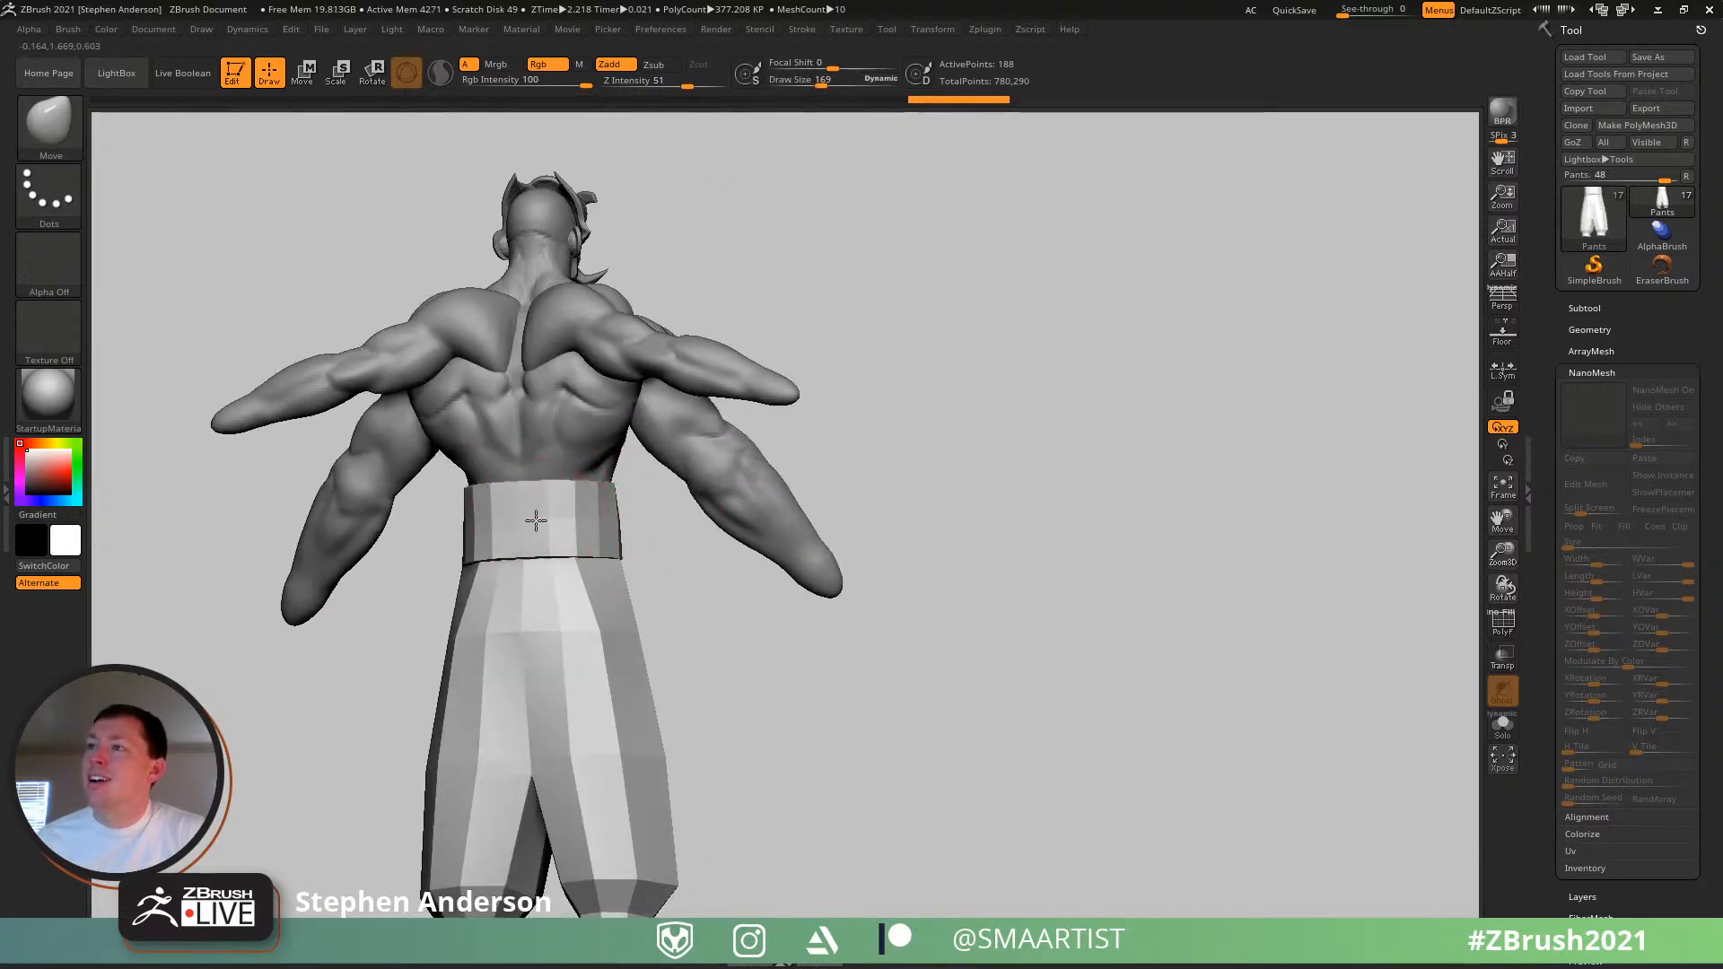
right_drag(541, 518, 557, 413)
ctrl+right_drag(556, 413, 516, 637)
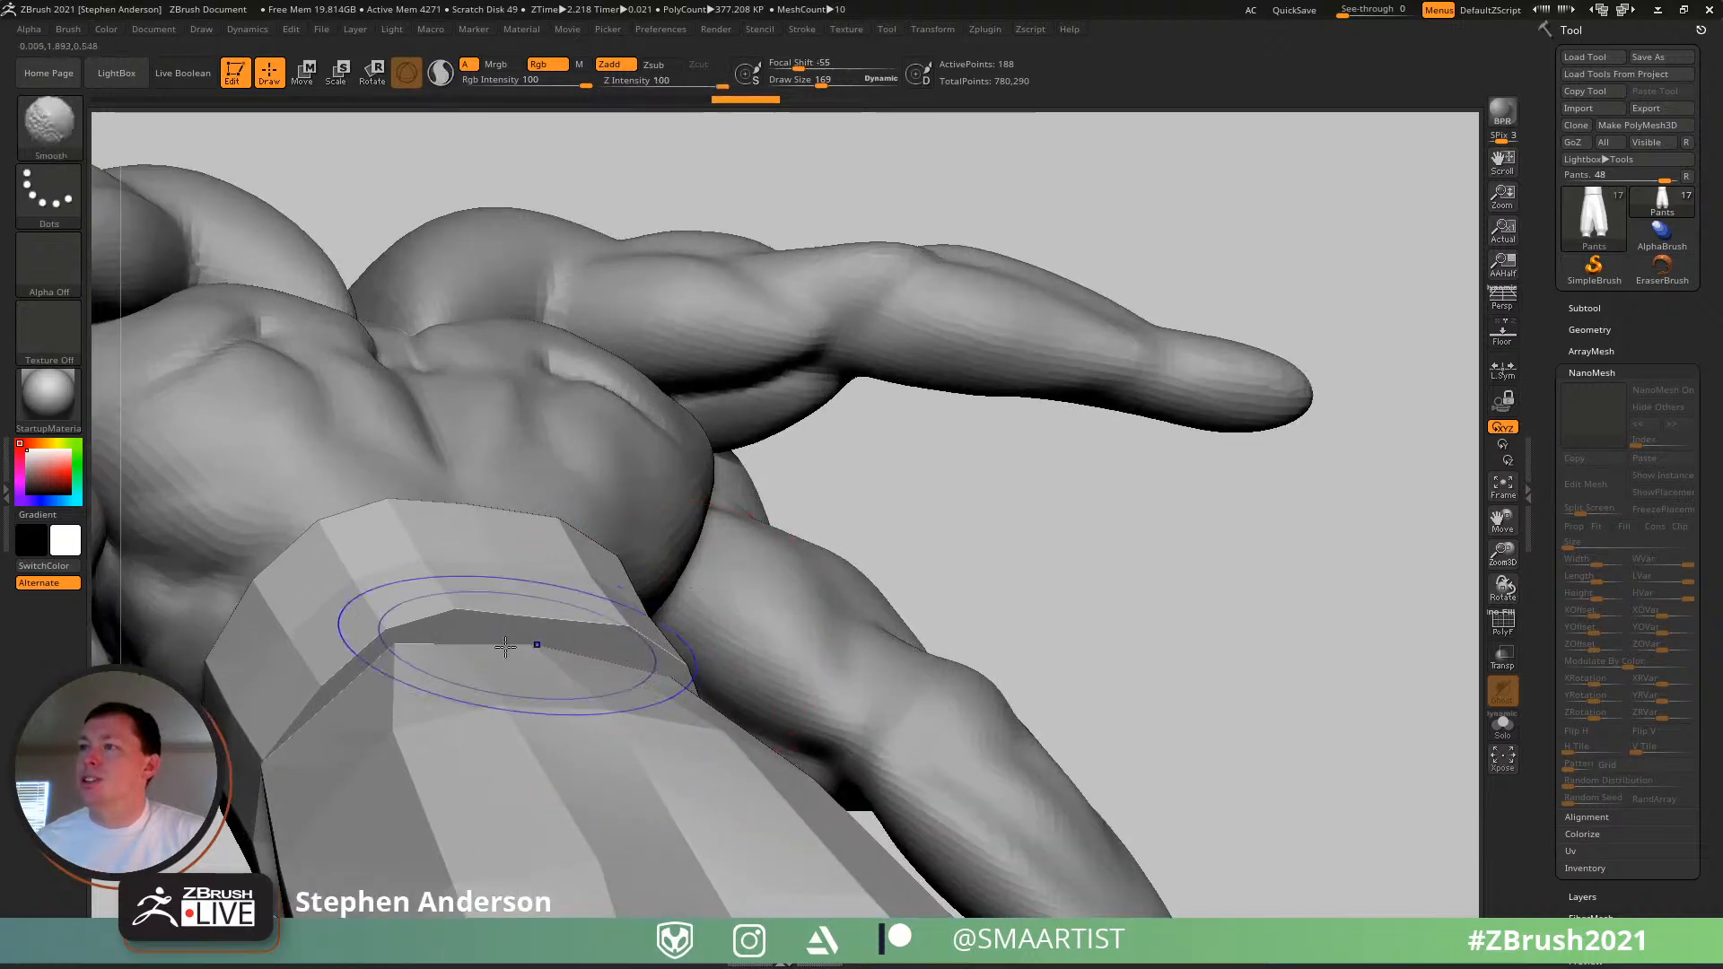
key(shift+f)
key(b)
key(Escape)
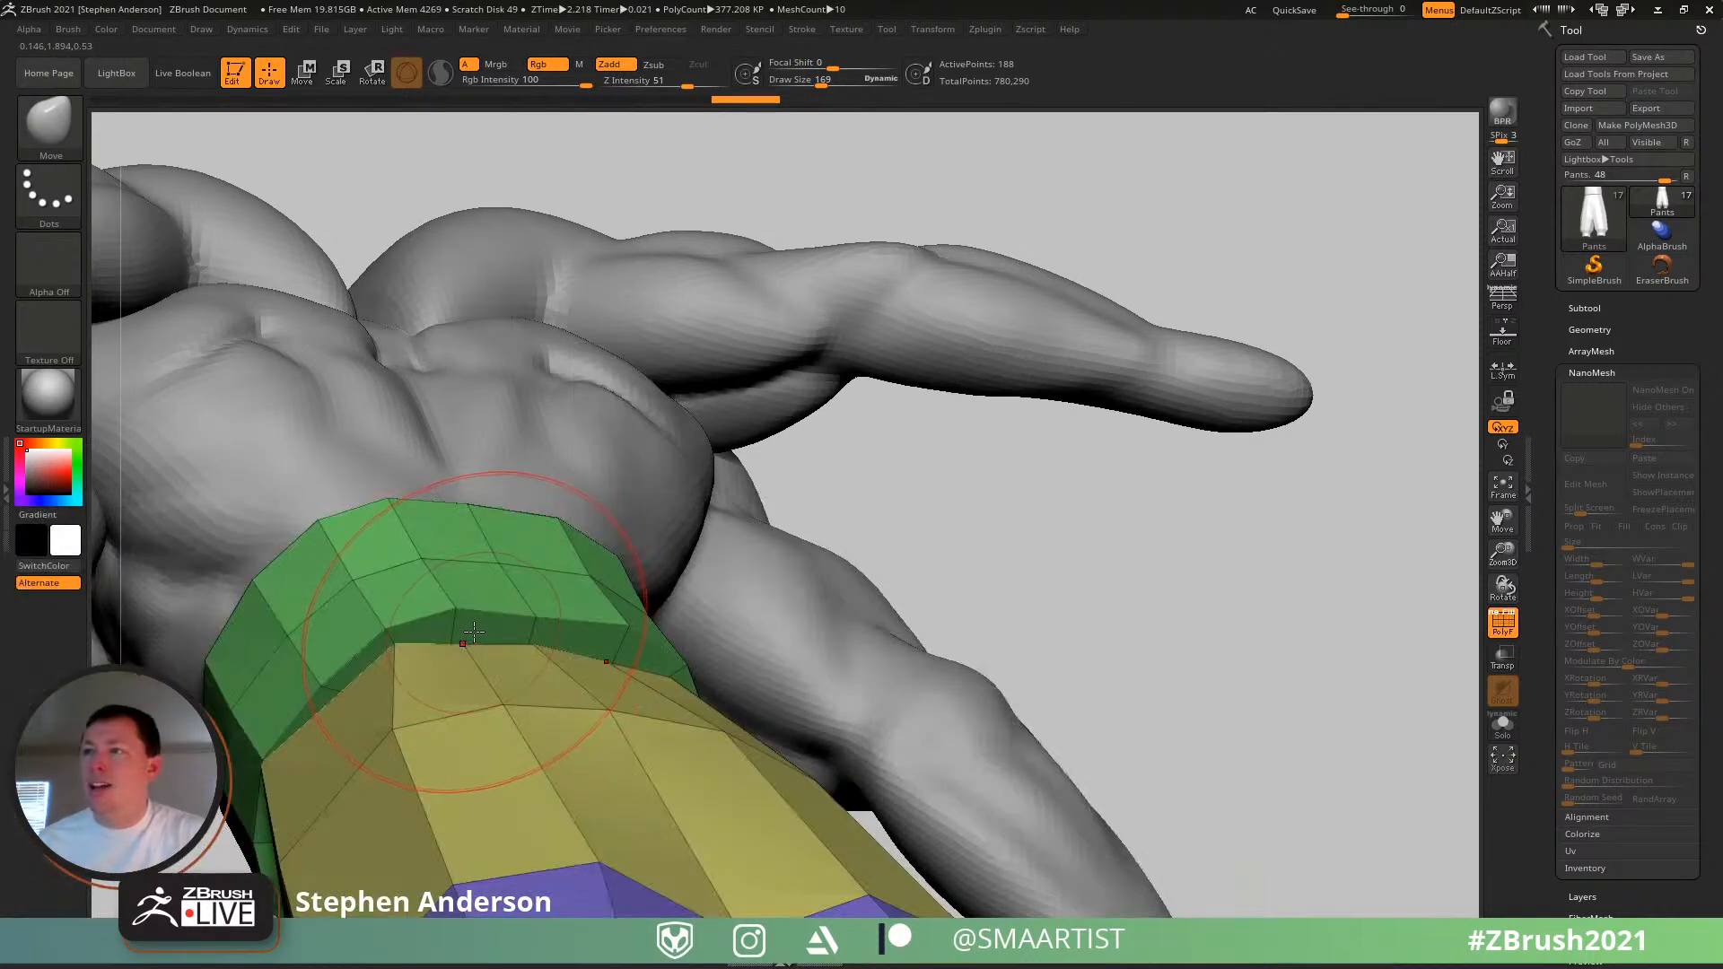
- Pull the trousers' upper edge toward the waistband at the back with the Move brush at Draw Size 42
key(s)
drag(459, 637, 447, 640)
right_drag(447, 639, 480, 640)
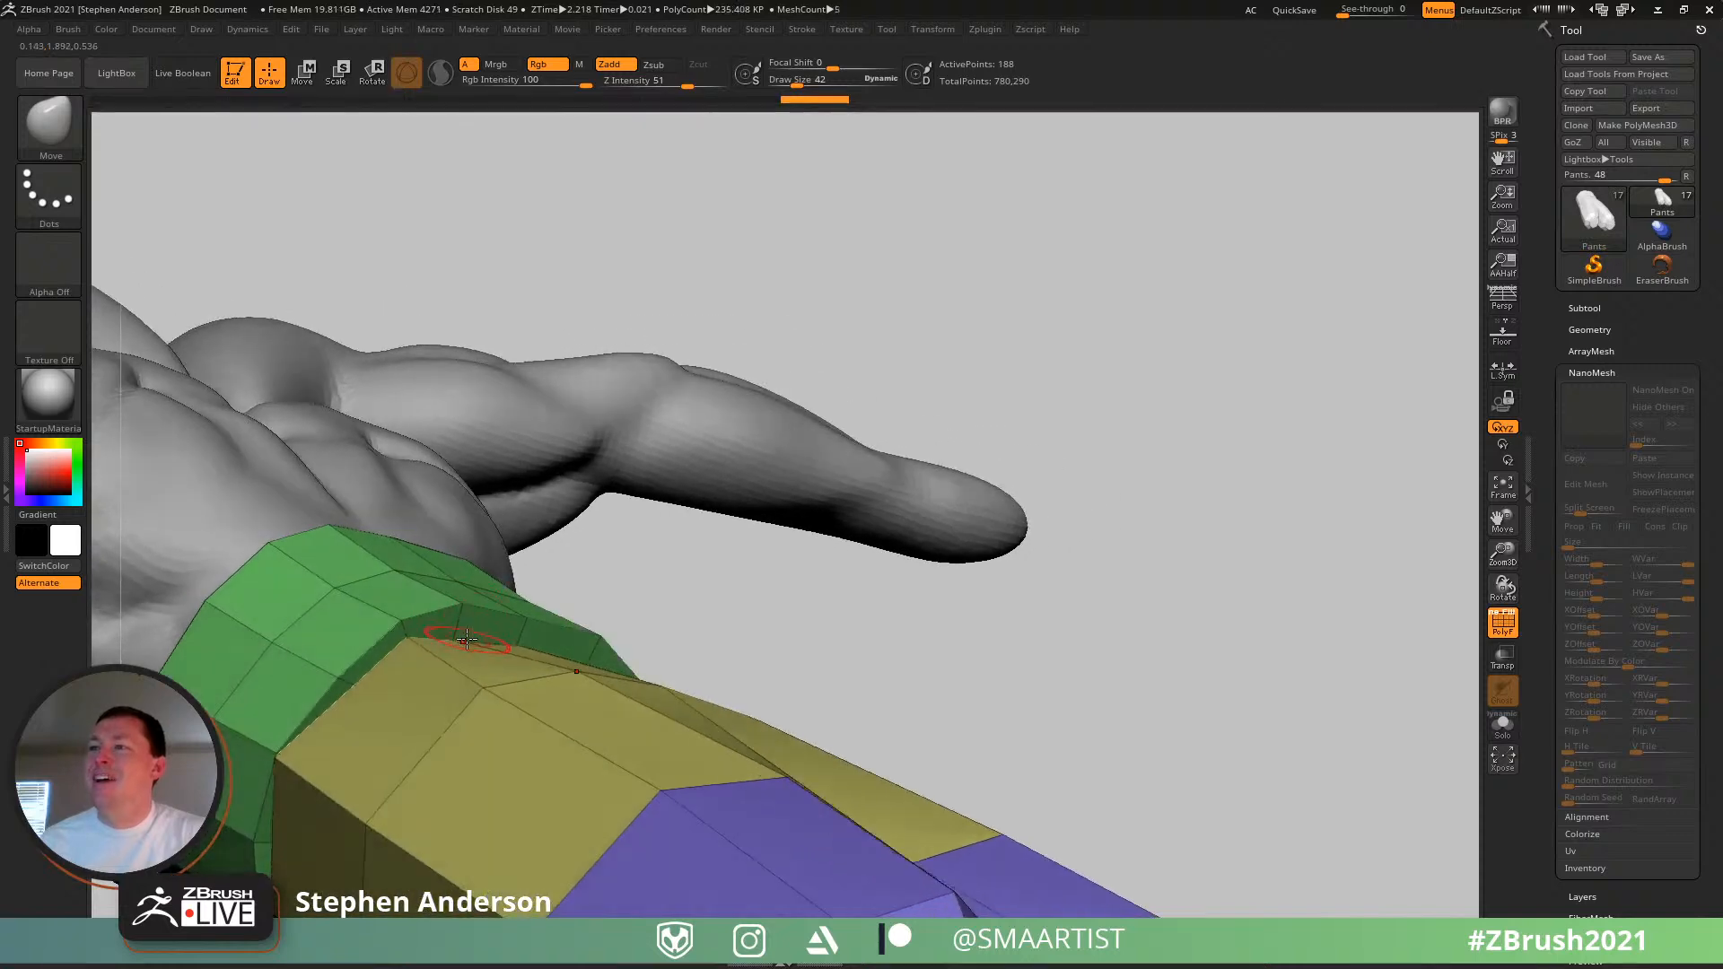
drag(466, 636, 466, 603)
right_drag(471, 605, 522, 627)
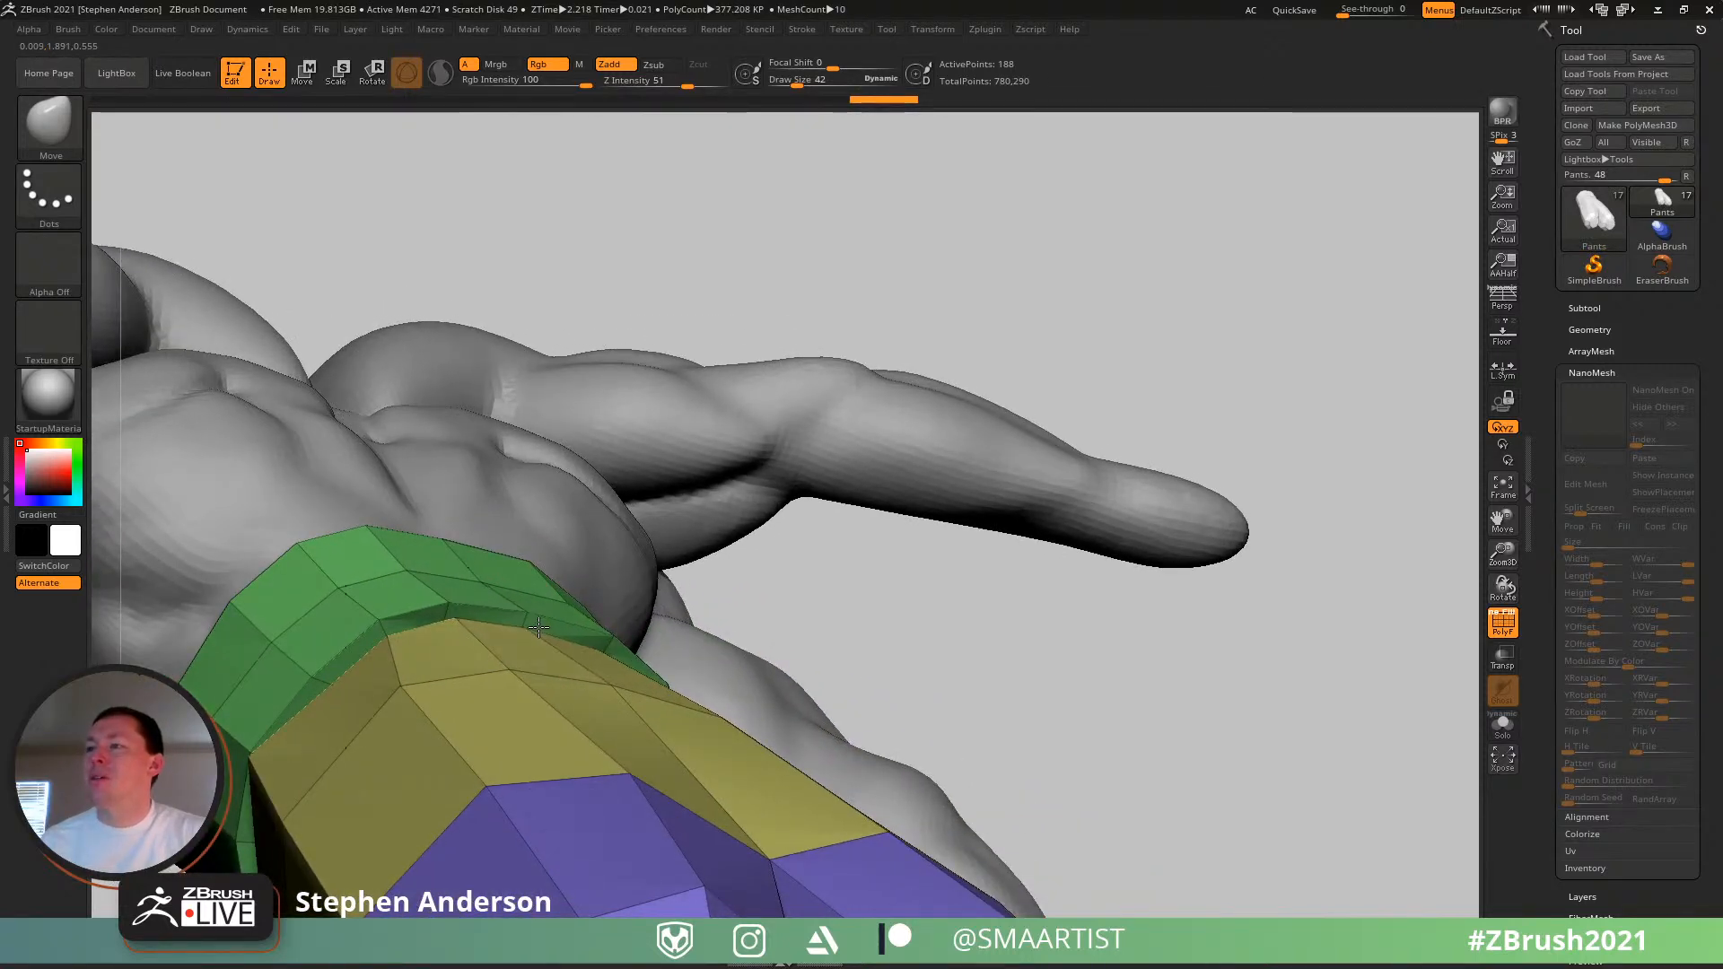
mouse_move(533, 641)
right_down()
mouse_move(505, 645)
mouse_move(500, 754)
mouse_move(527, 589)
mouse_move(491, 642)
mouse_move(461, 627)
mouse_move(473, 604)
right_up()
- Switch to the Move Topological brush and refine the seam between the waistband and the trousers around the back and sides
key(b)
key(m)
key(t)
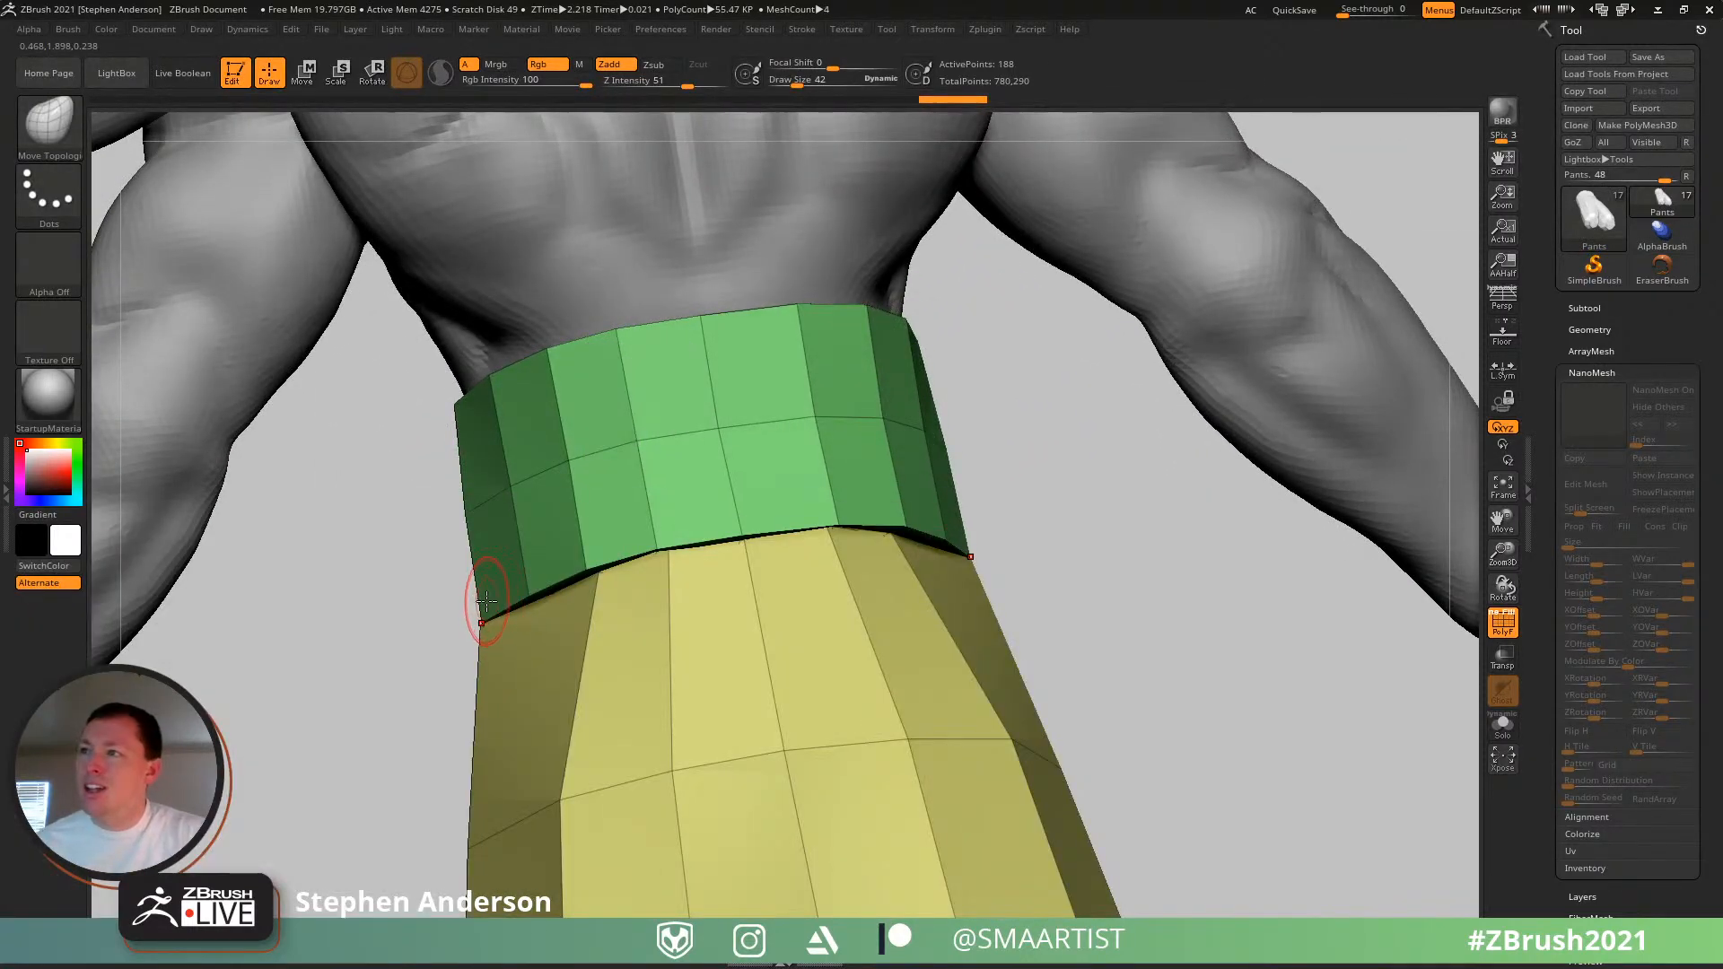
right_drag(534, 564, 498, 550)
right_drag(595, 571, 610, 581)
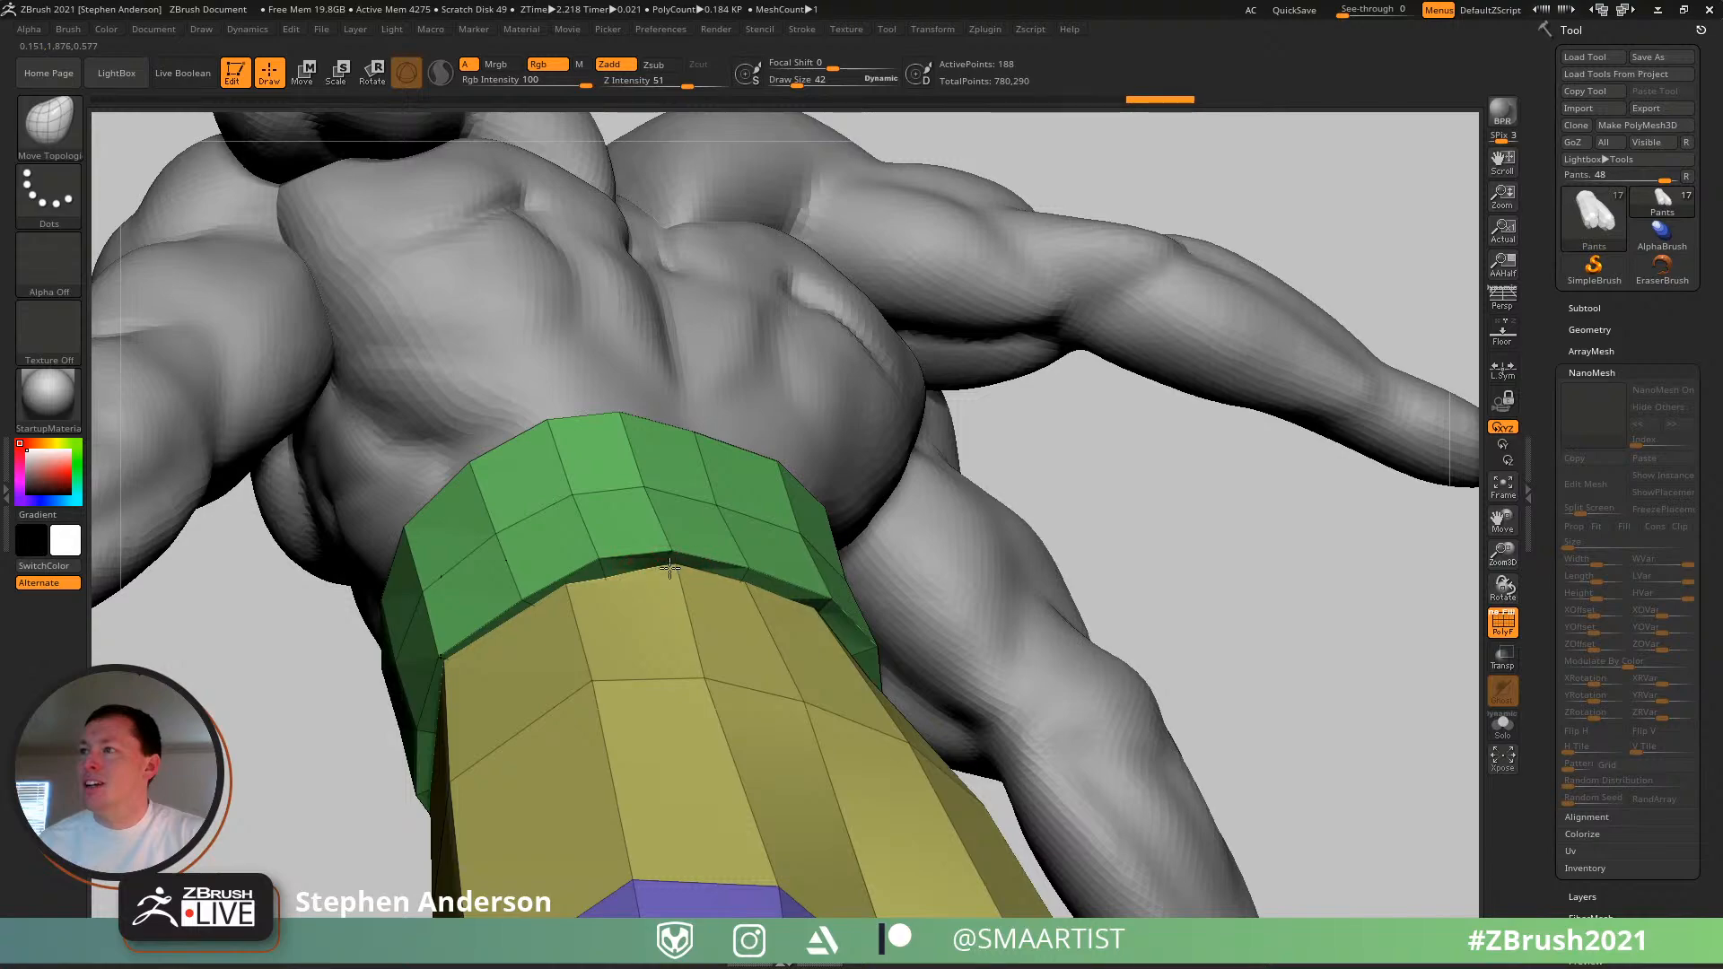
mouse_move(607, 560)
right_down()
mouse_move(649, 507)
mouse_move(638, 539)
right_up()
right_drag(482, 666, 562, 533)
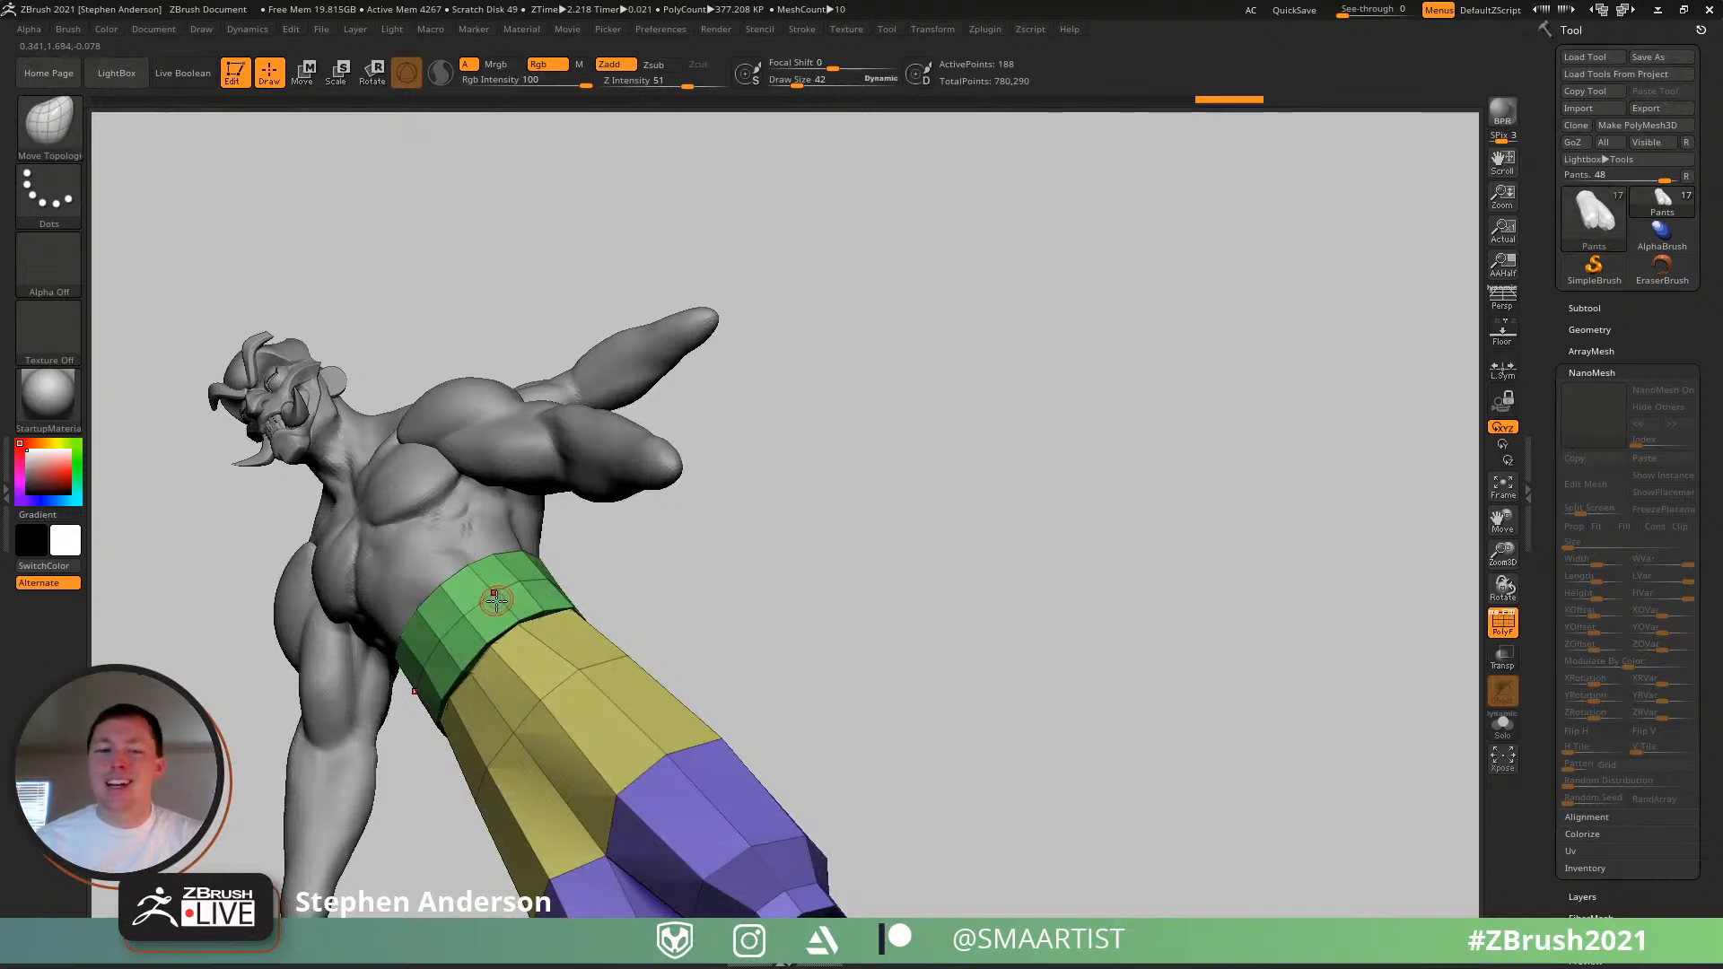
mouse_move(508, 611)
right_down()
mouse_move(656, 601)
mouse_move(675, 574)
mouse_move(641, 507)
mouse_move(577, 501)
mouse_move(601, 508)
mouse_move(558, 529)
mouse_move(627, 511)
mouse_move(507, 526)
mouse_move(434, 503)
mouse_move(529, 512)
mouse_move(731, 411)
mouse_move(579, 541)
right_up()
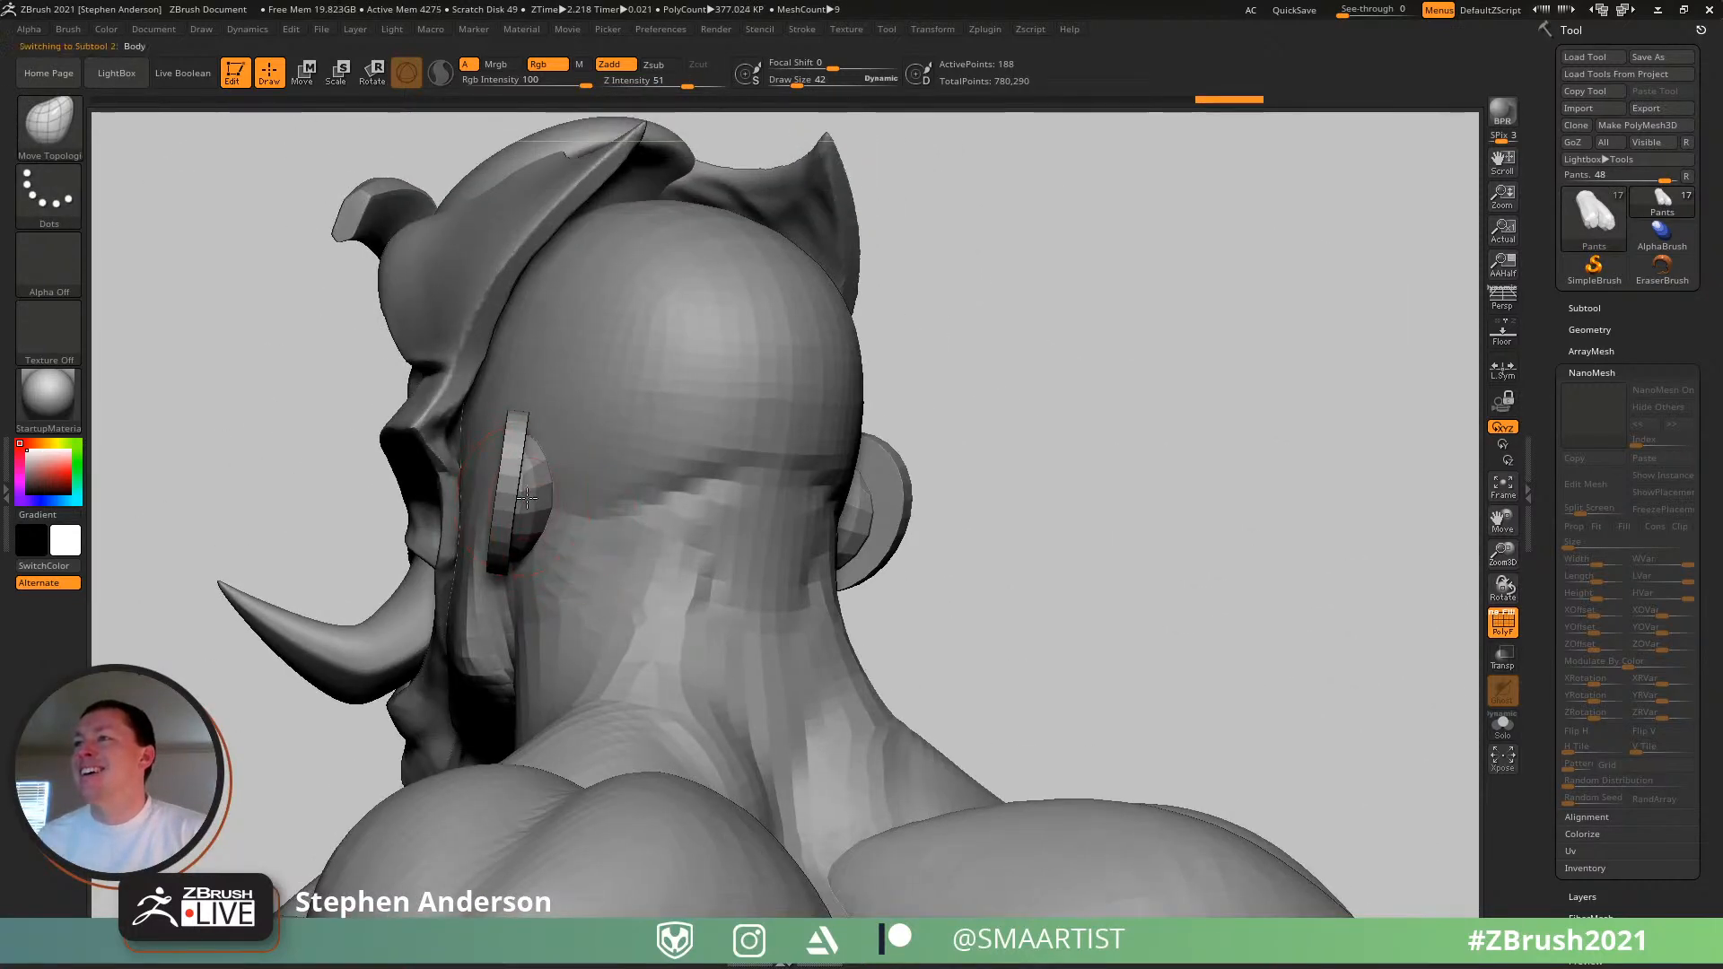
- Select the Body subtool, adjust the ears from behind with the Move Topological brush, and turn off PolyFrame
alt+click(552, 510)
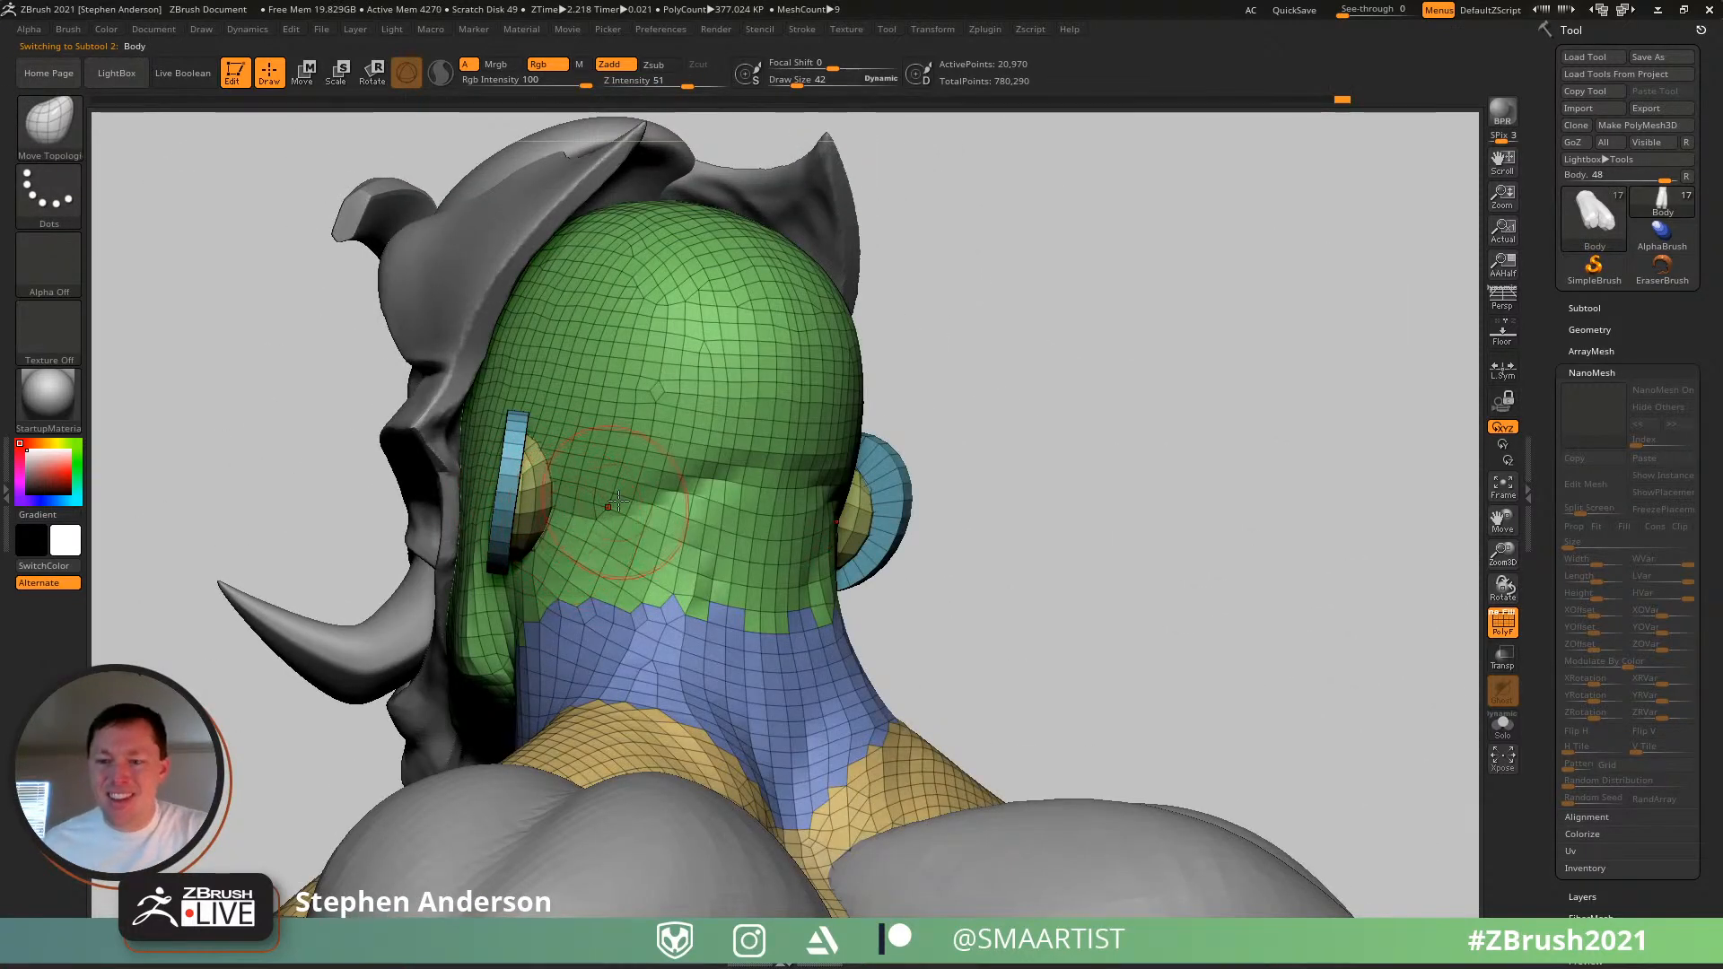
right_drag(618, 501, 592, 493)
key(b)
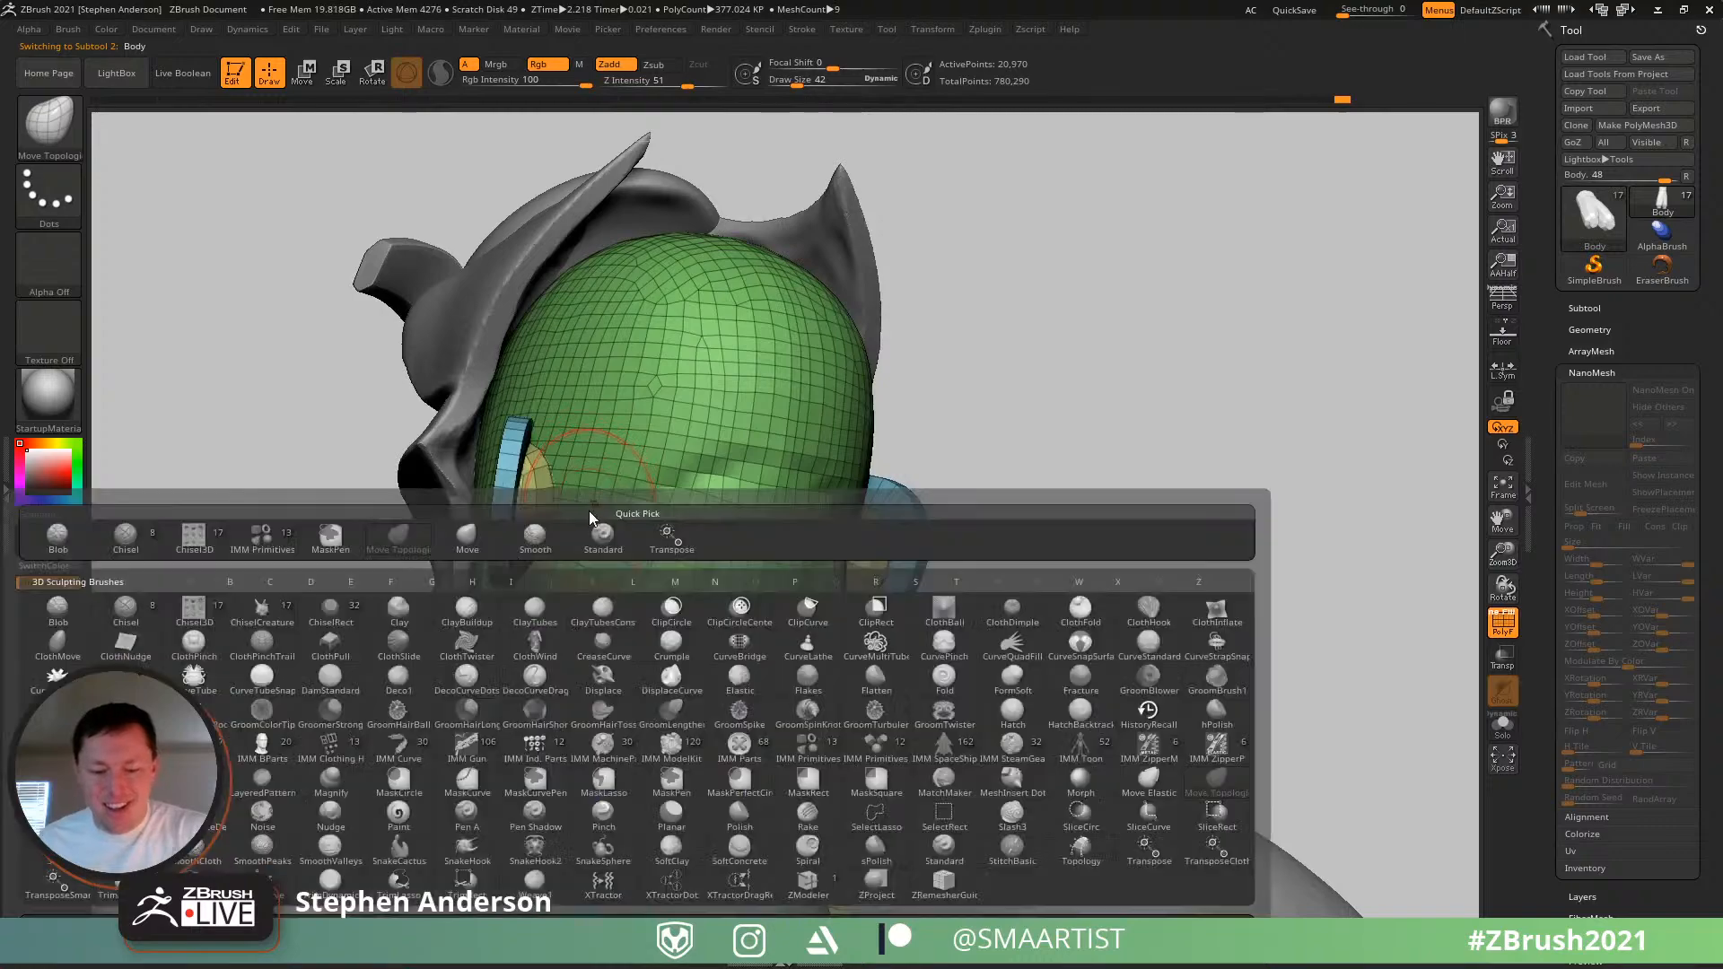
key(m)
key(t)
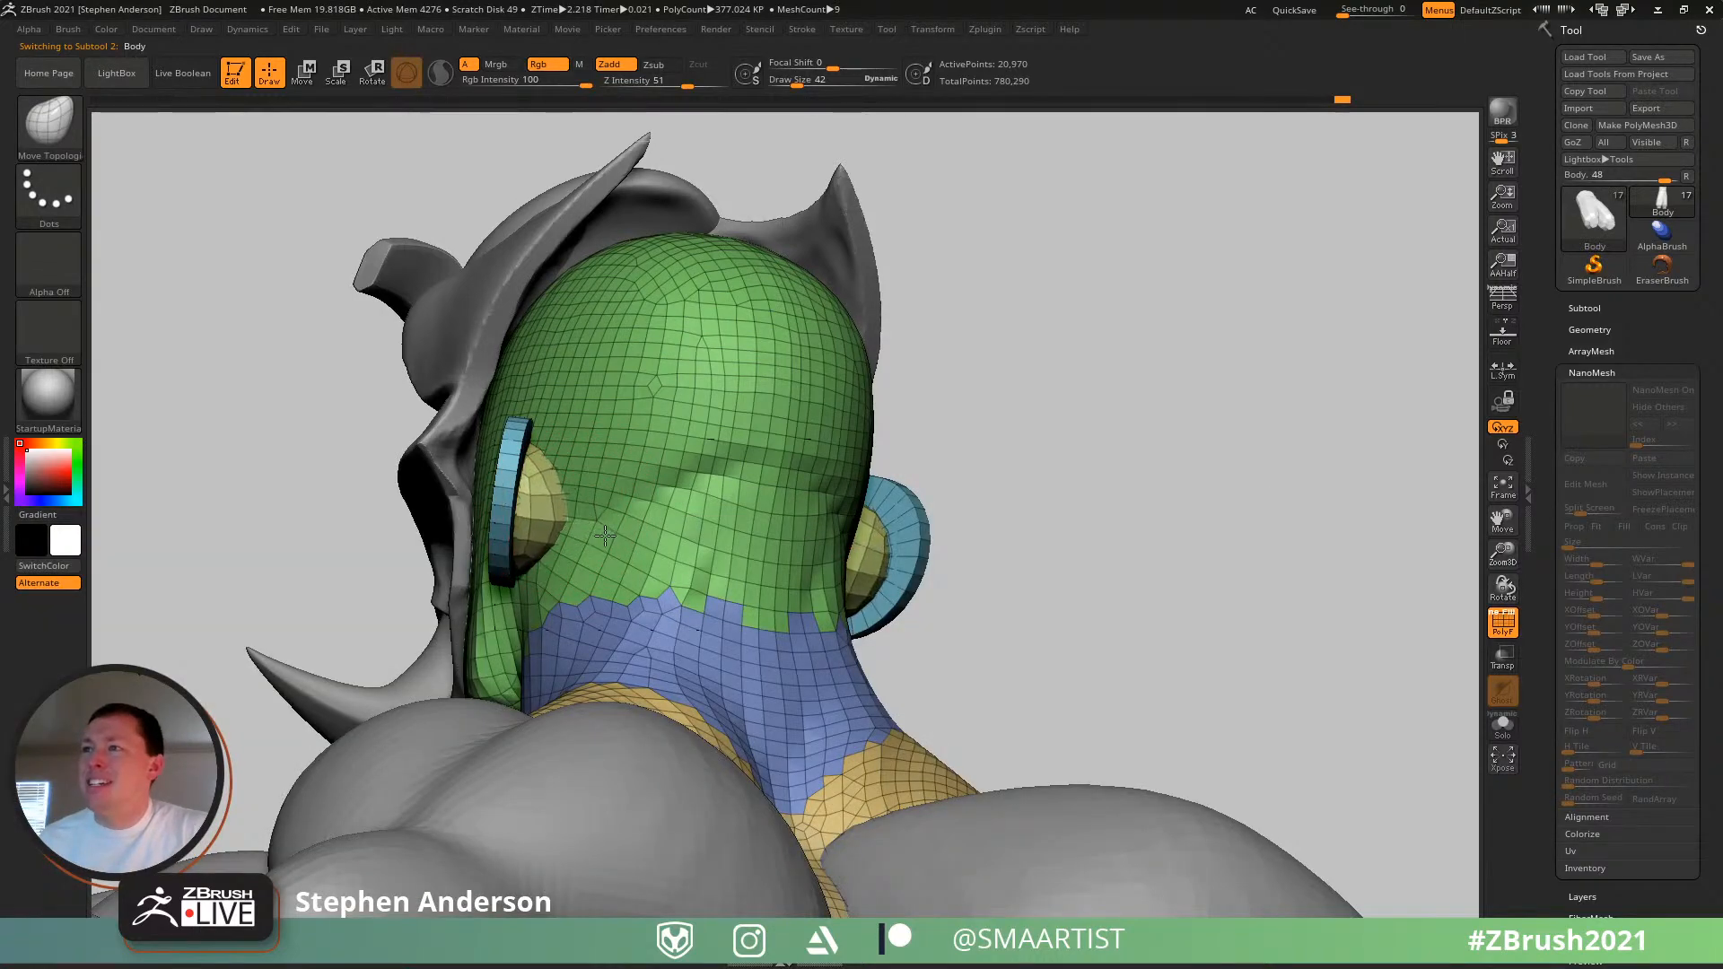
mouse_move(499, 542)
right_down()
mouse_move(583, 435)
mouse_move(556, 511)
mouse_move(534, 516)
mouse_move(557, 393)
mouse_move(601, 449)
right_up()
key(shift+f)
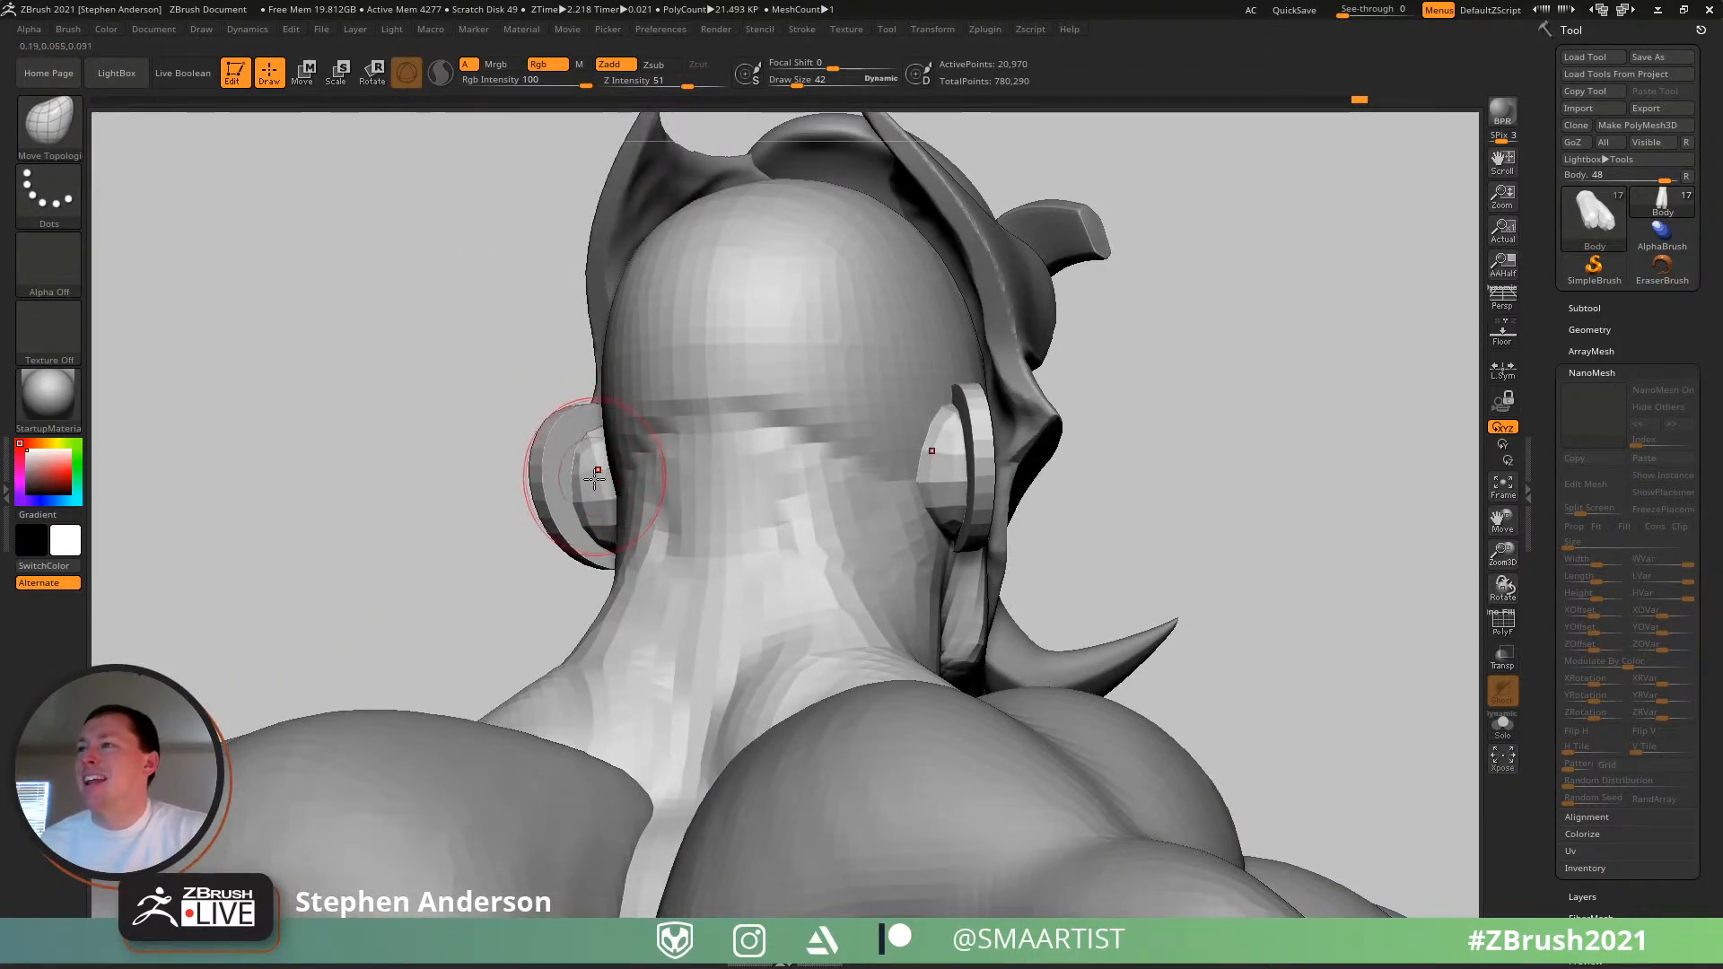
mouse_move(591, 514)
right_down()
mouse_move(658, 516)
mouse_move(630, 522)
mouse_move(499, 466)
mouse_move(658, 604)
mouse_move(668, 558)
mouse_move(590, 481)
mouse_move(595, 551)
mouse_move(616, 569)
mouse_move(550, 530)
mouse_move(700, 576)
mouse_move(683, 560)
mouse_move(627, 616)
mouse_move(623, 569)
mouse_move(703, 473)
mouse_move(661, 518)
mouse_move(721, 464)
mouse_move(800, 479)
right_up()
- Show the reference images again and frame the character's head from the side
key(shift+z)
right_drag(907, 521, 814, 540)
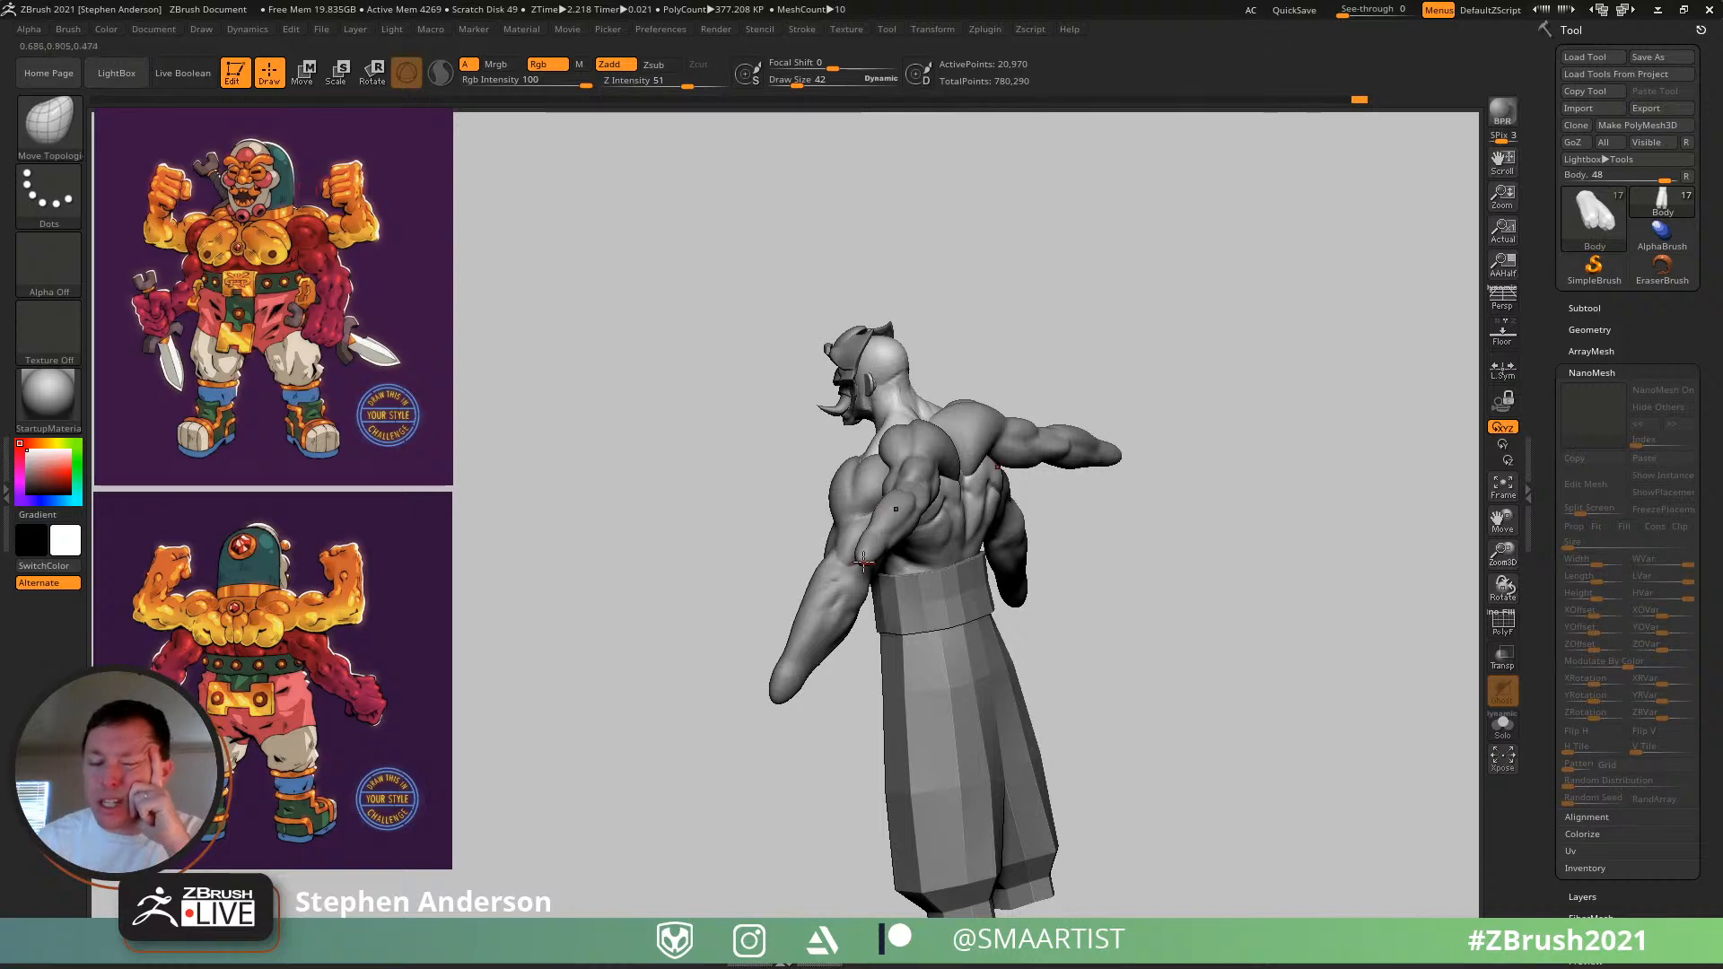
right_drag(896, 499, 803, 480)
mouse_move(946, 400)
ctrl+right_down()
mouse_move(796, 401)
mouse_move(892, 371)
mouse_move(1028, 384)
ctrl+right_up()
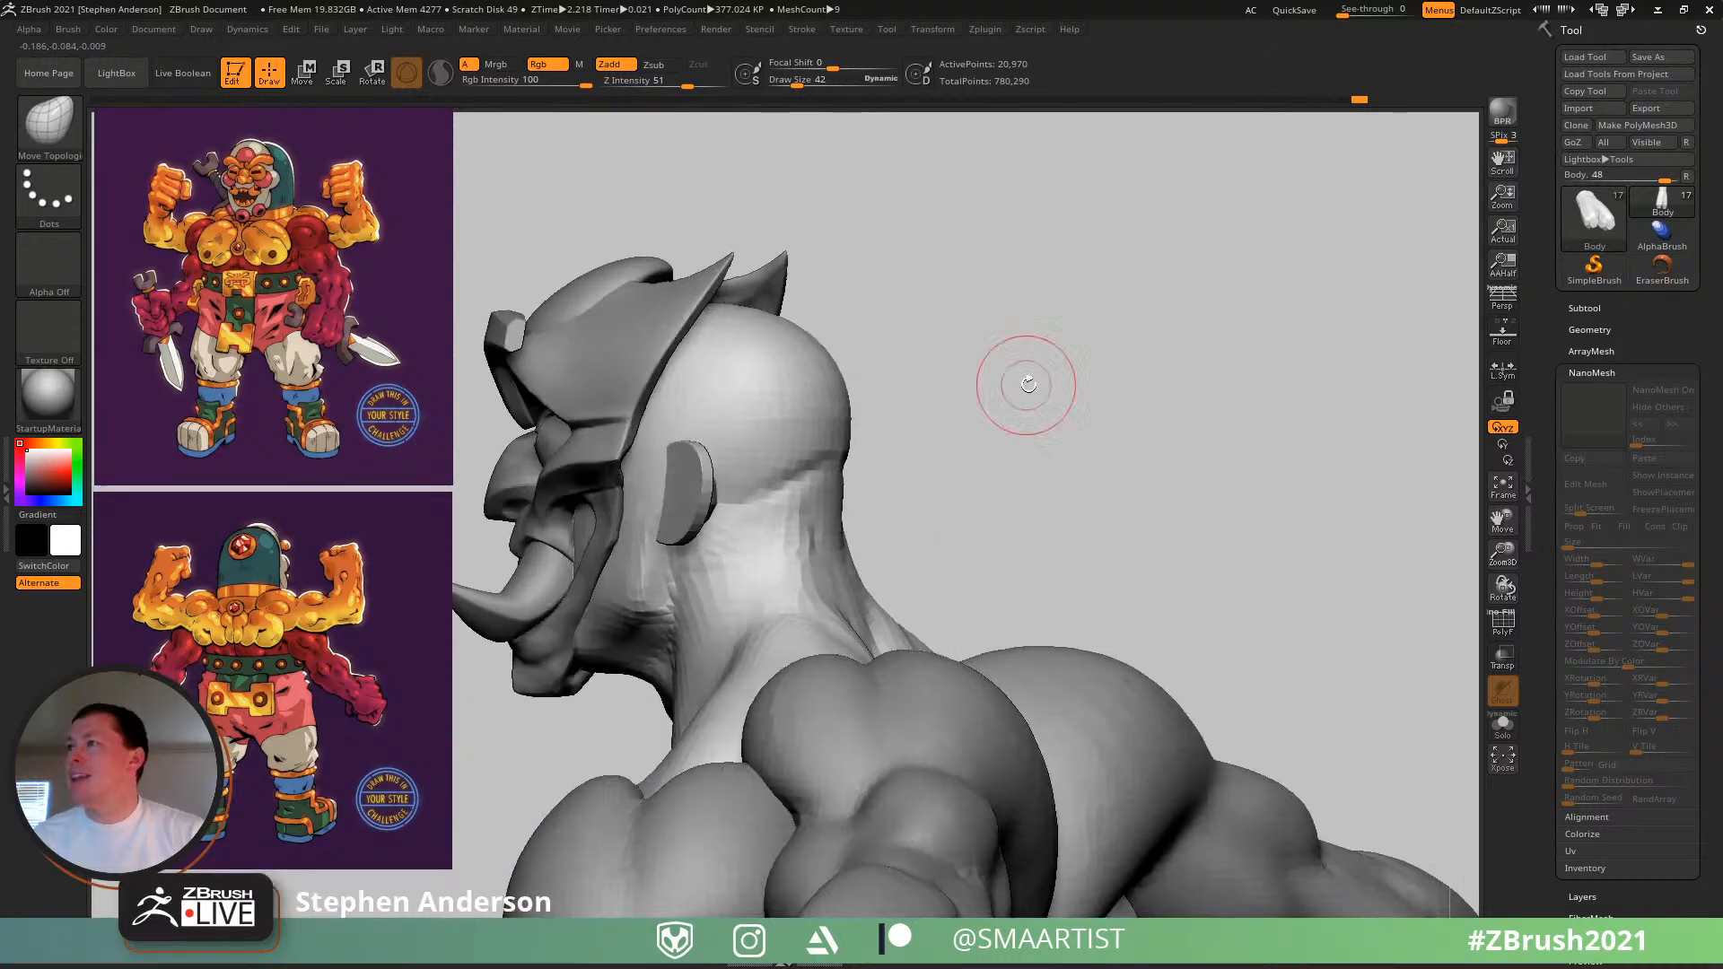
- Load the AS_JapaneseSunGoddess_APose tool from the _SunGoddess folder inside _PortfolioPieces and _ArtStation
click(1583, 57)
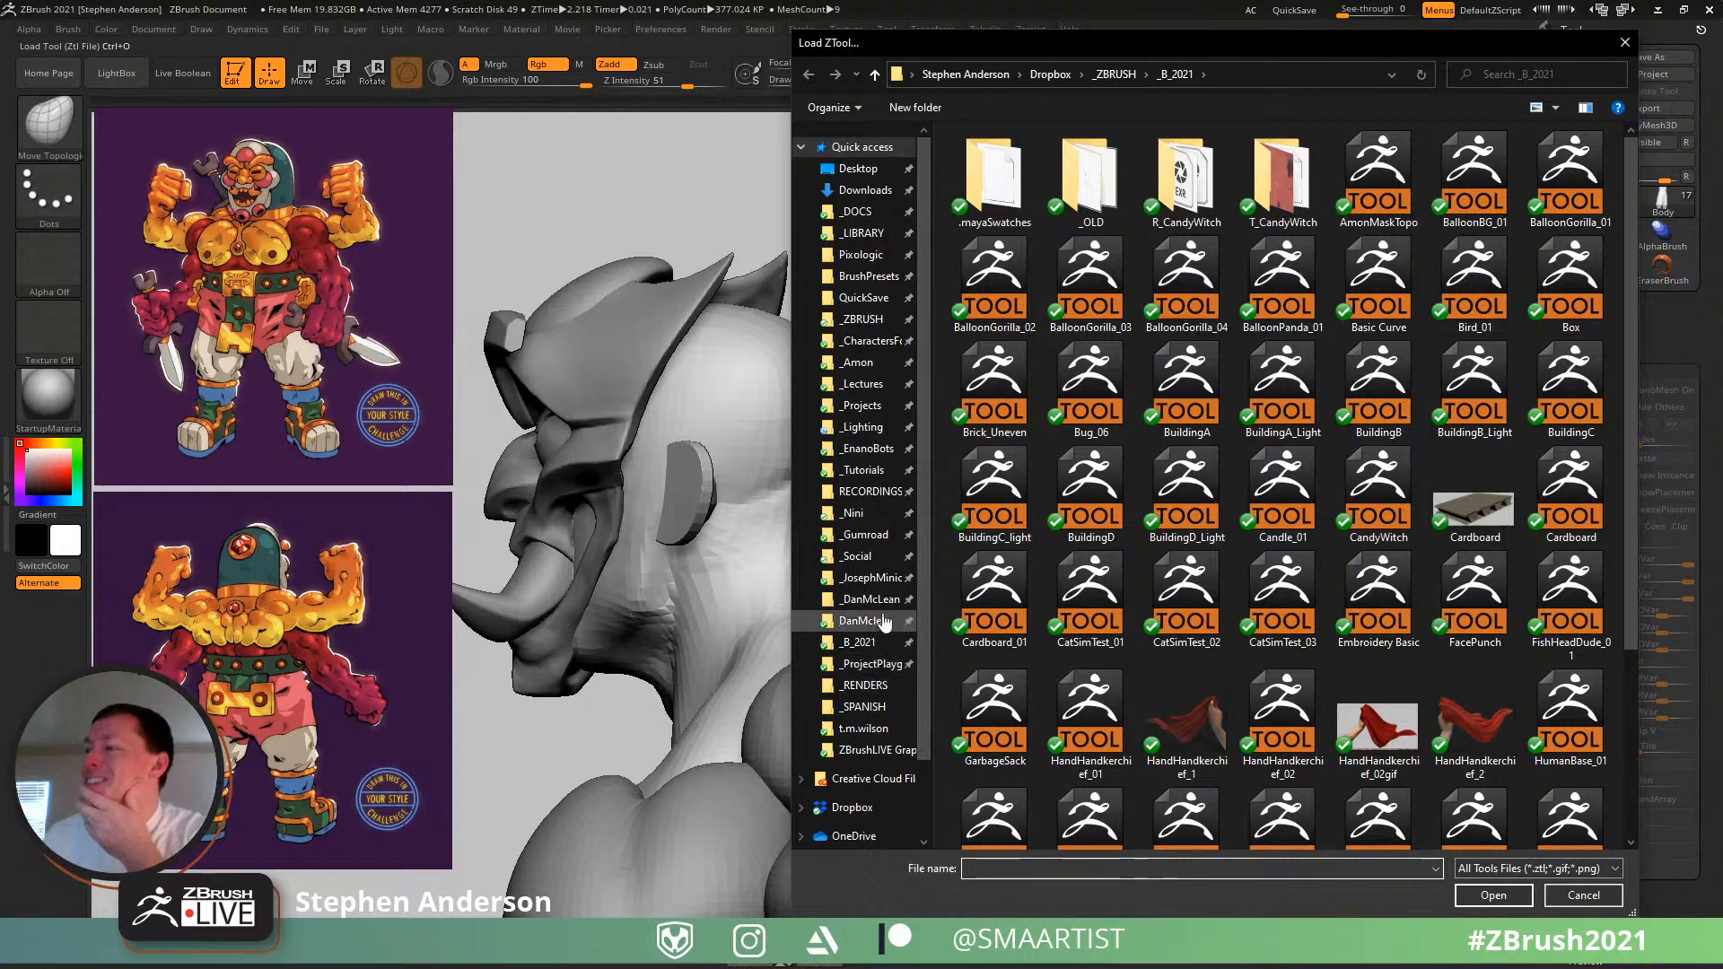
click(1112, 75)
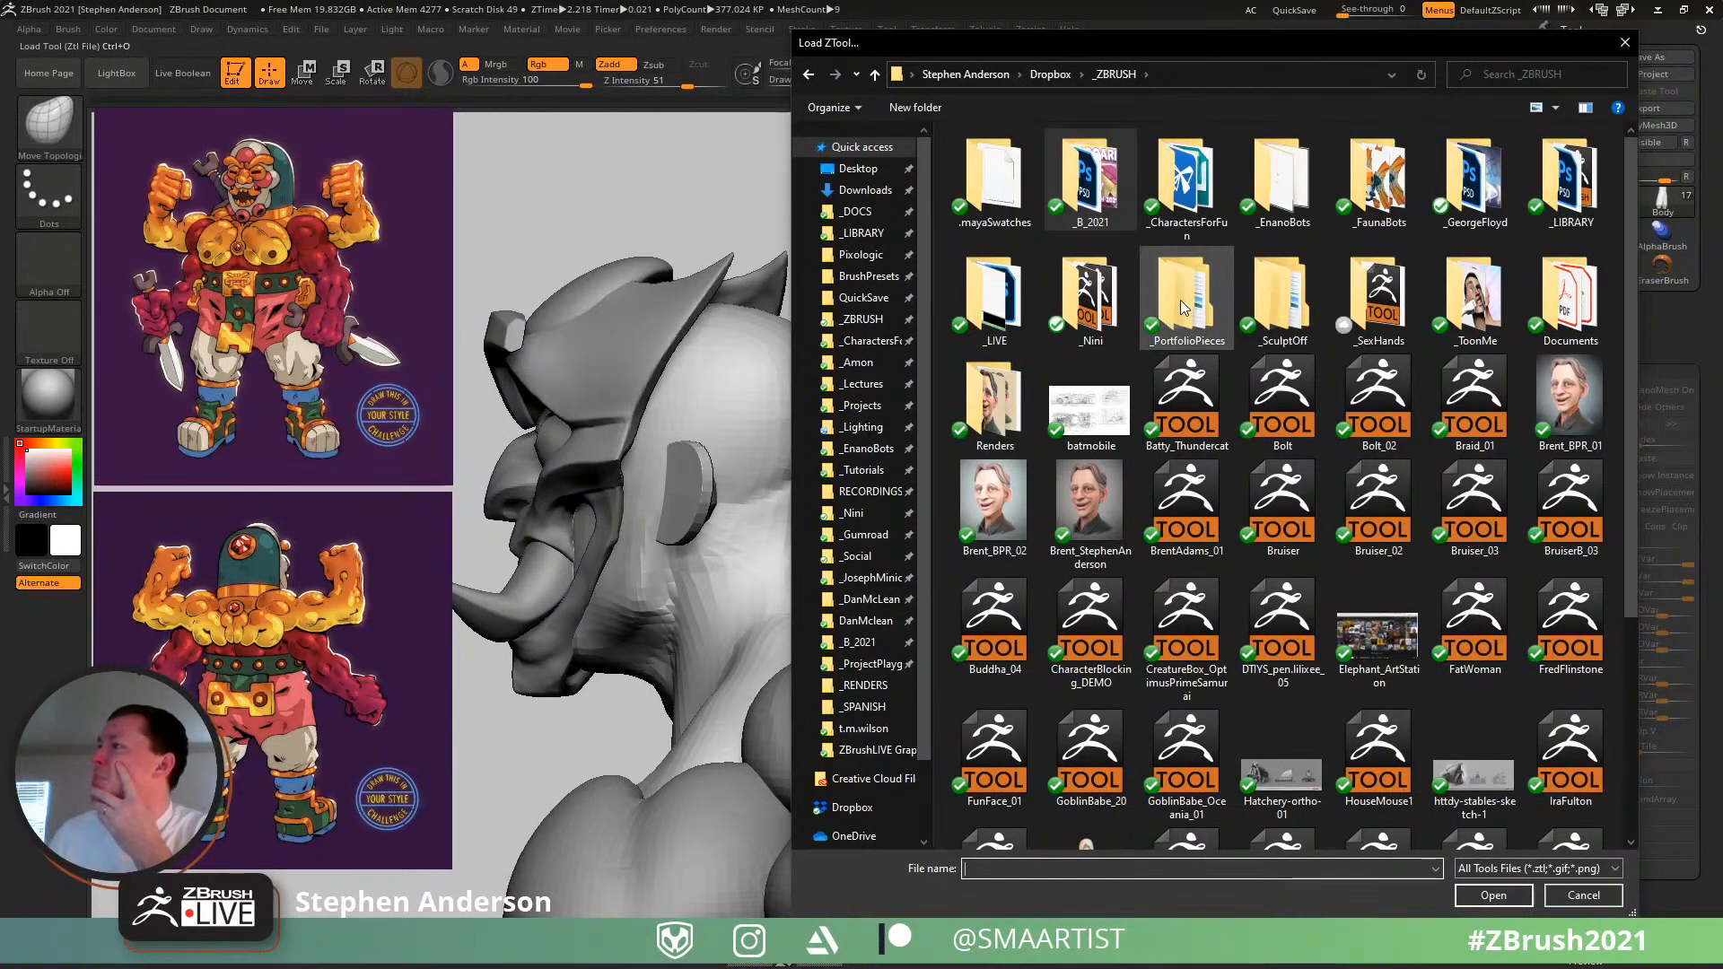
double_click(1182, 307)
double_click(1009, 158)
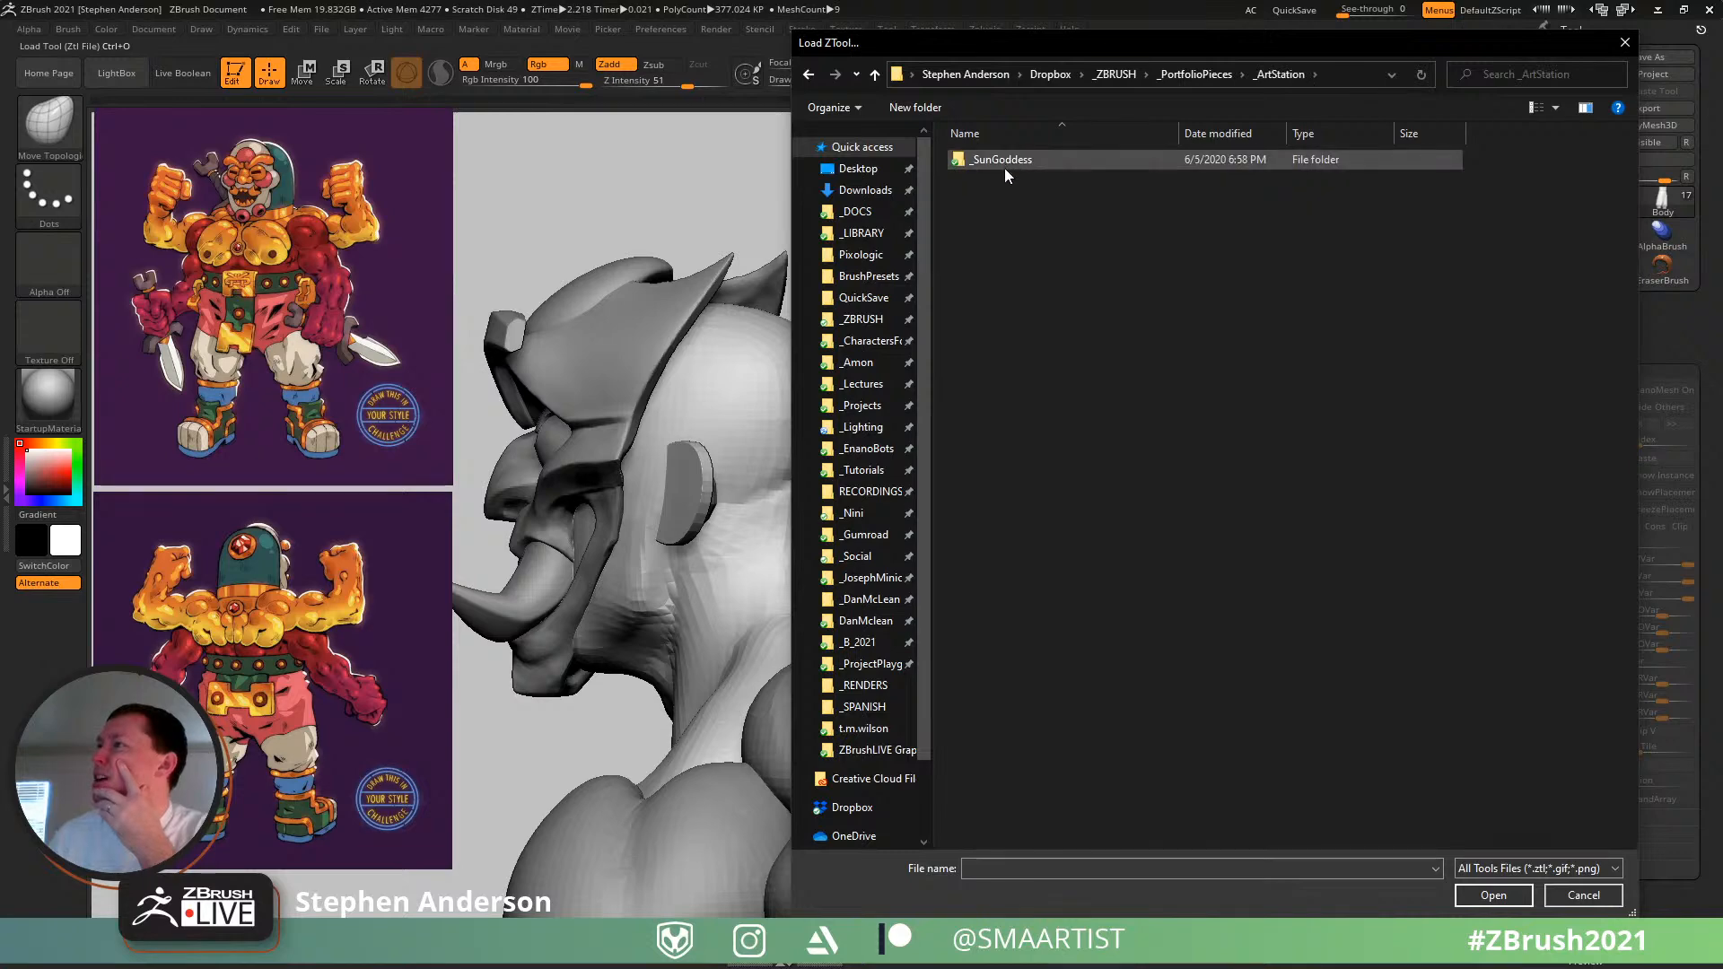
double_click(1011, 158)
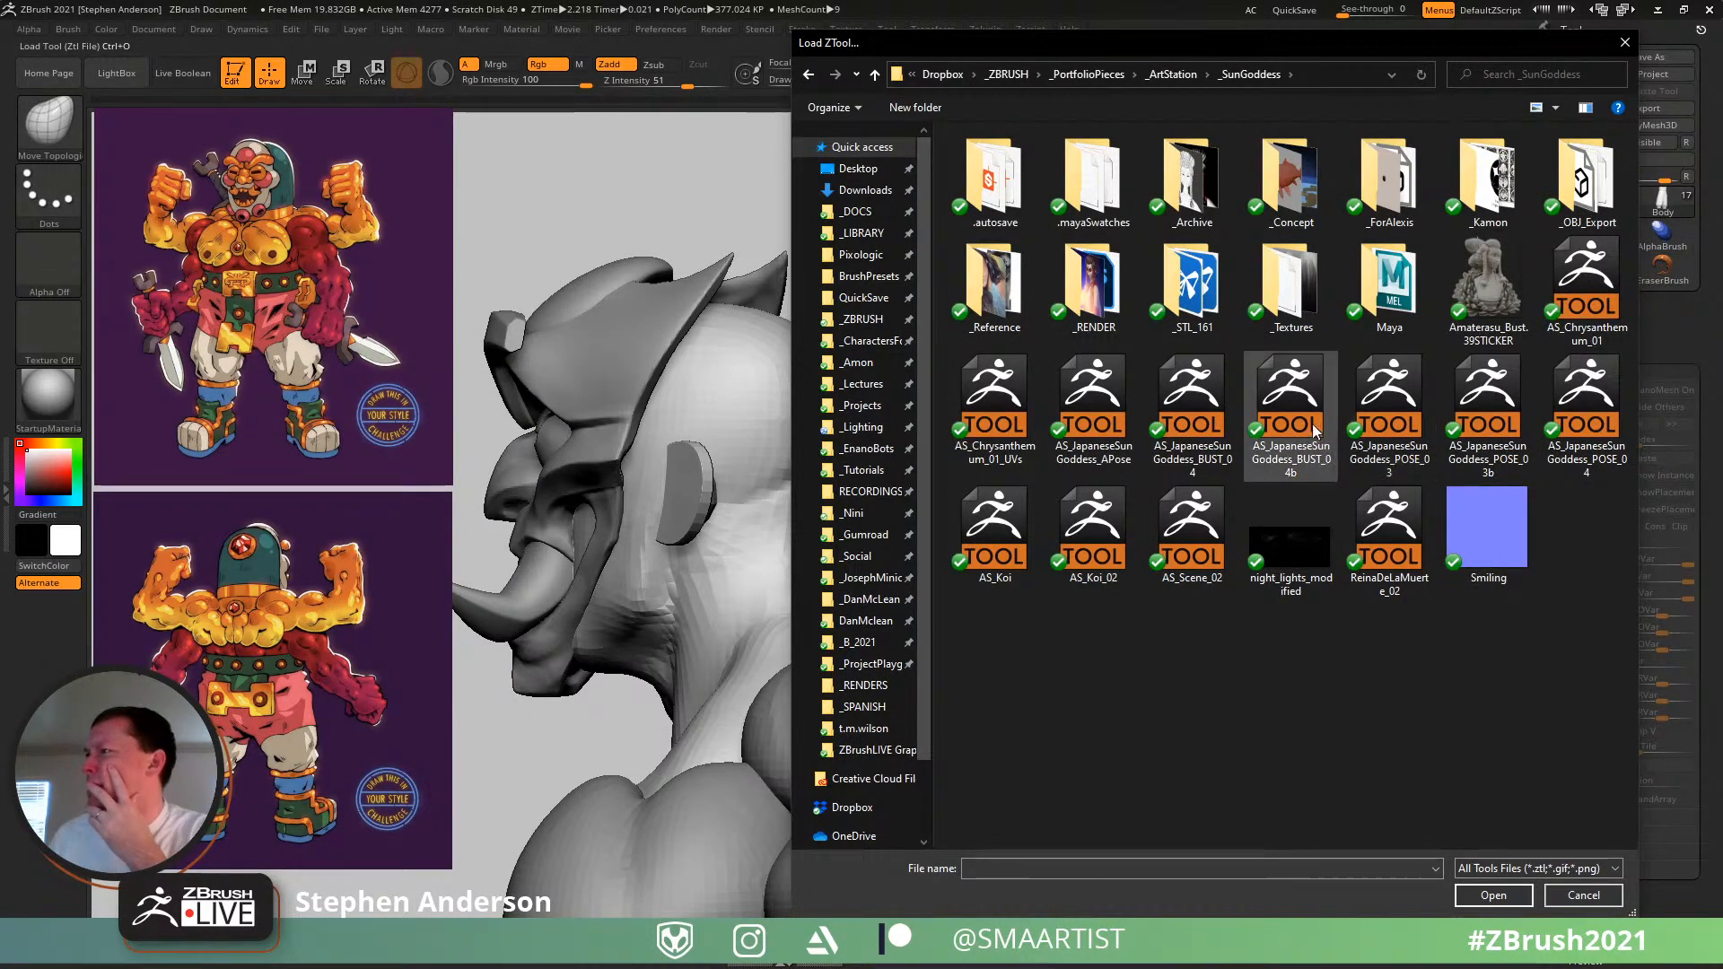
double_click(1097, 421)
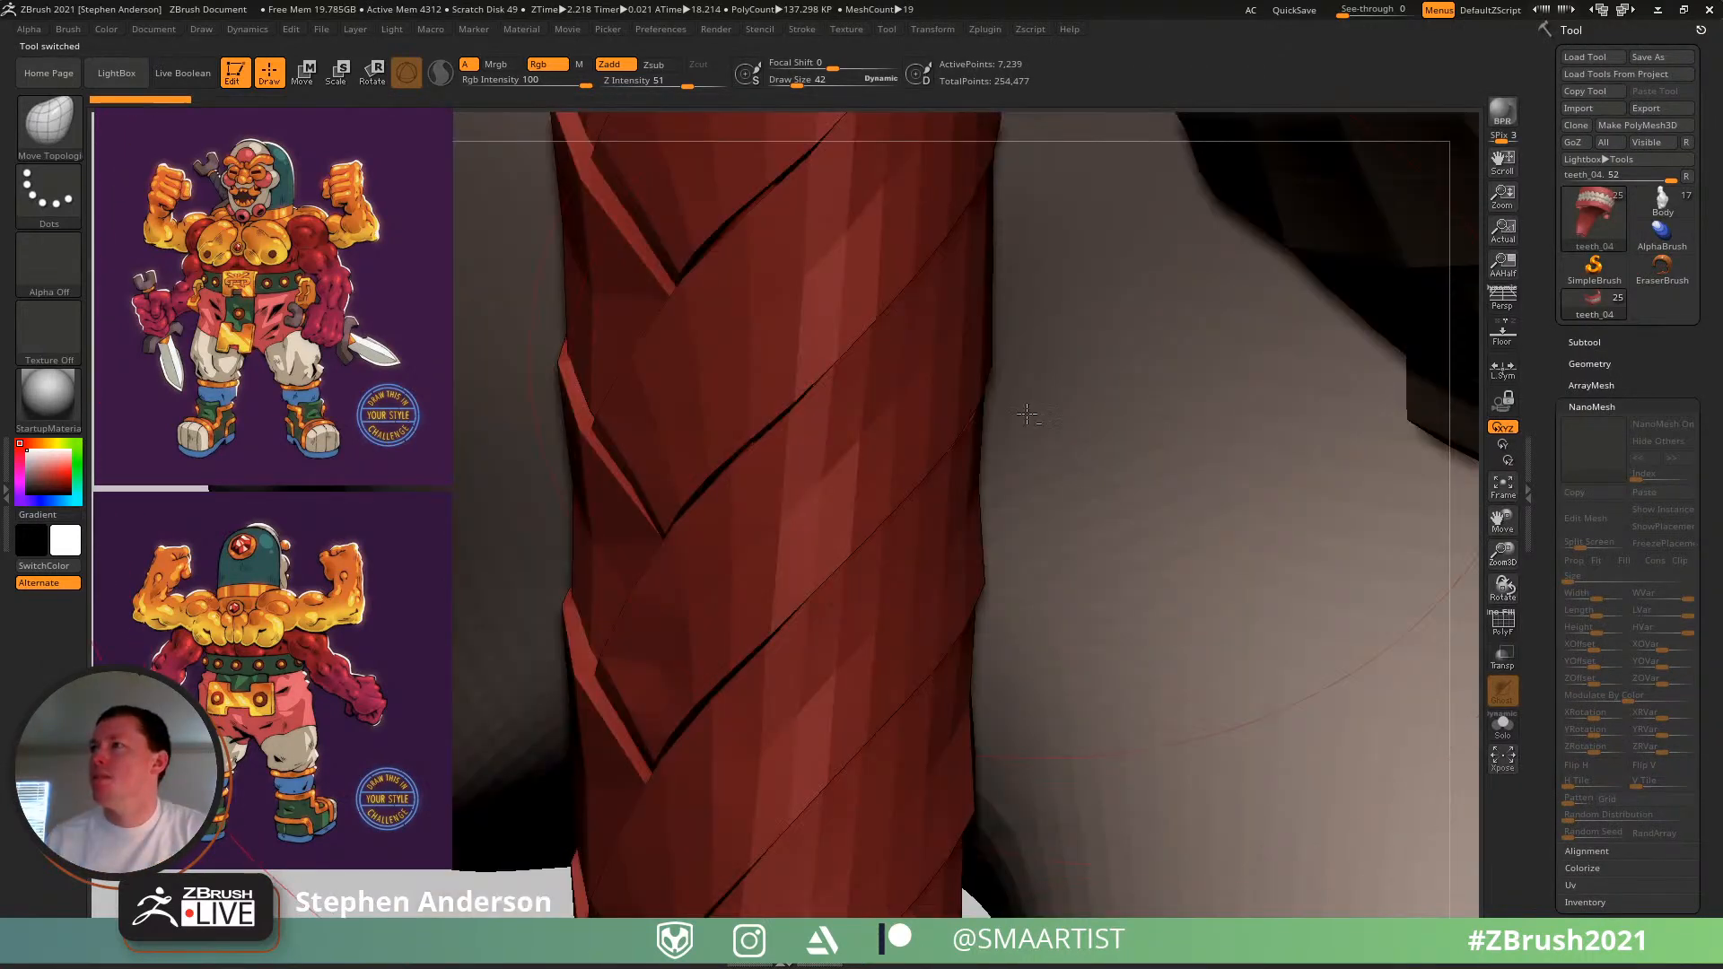
- Frame the goddess's head and select its large hair bun subtool, Hair_BunLarge_middle_1
mouse_move(1026, 414)
alt+right_down()
mouse_move(974, 603)
mouse_move(670, 307)
mouse_move(628, 179)
alt+right_up()
mouse_move(1282, 330)
alt+right_down()
mouse_move(911, 504)
mouse_move(808, 477)
mouse_move(769, 565)
mouse_move(936, 434)
mouse_move(911, 436)
mouse_move(1148, 406)
alt+right_up()
alt+click(904, 435)
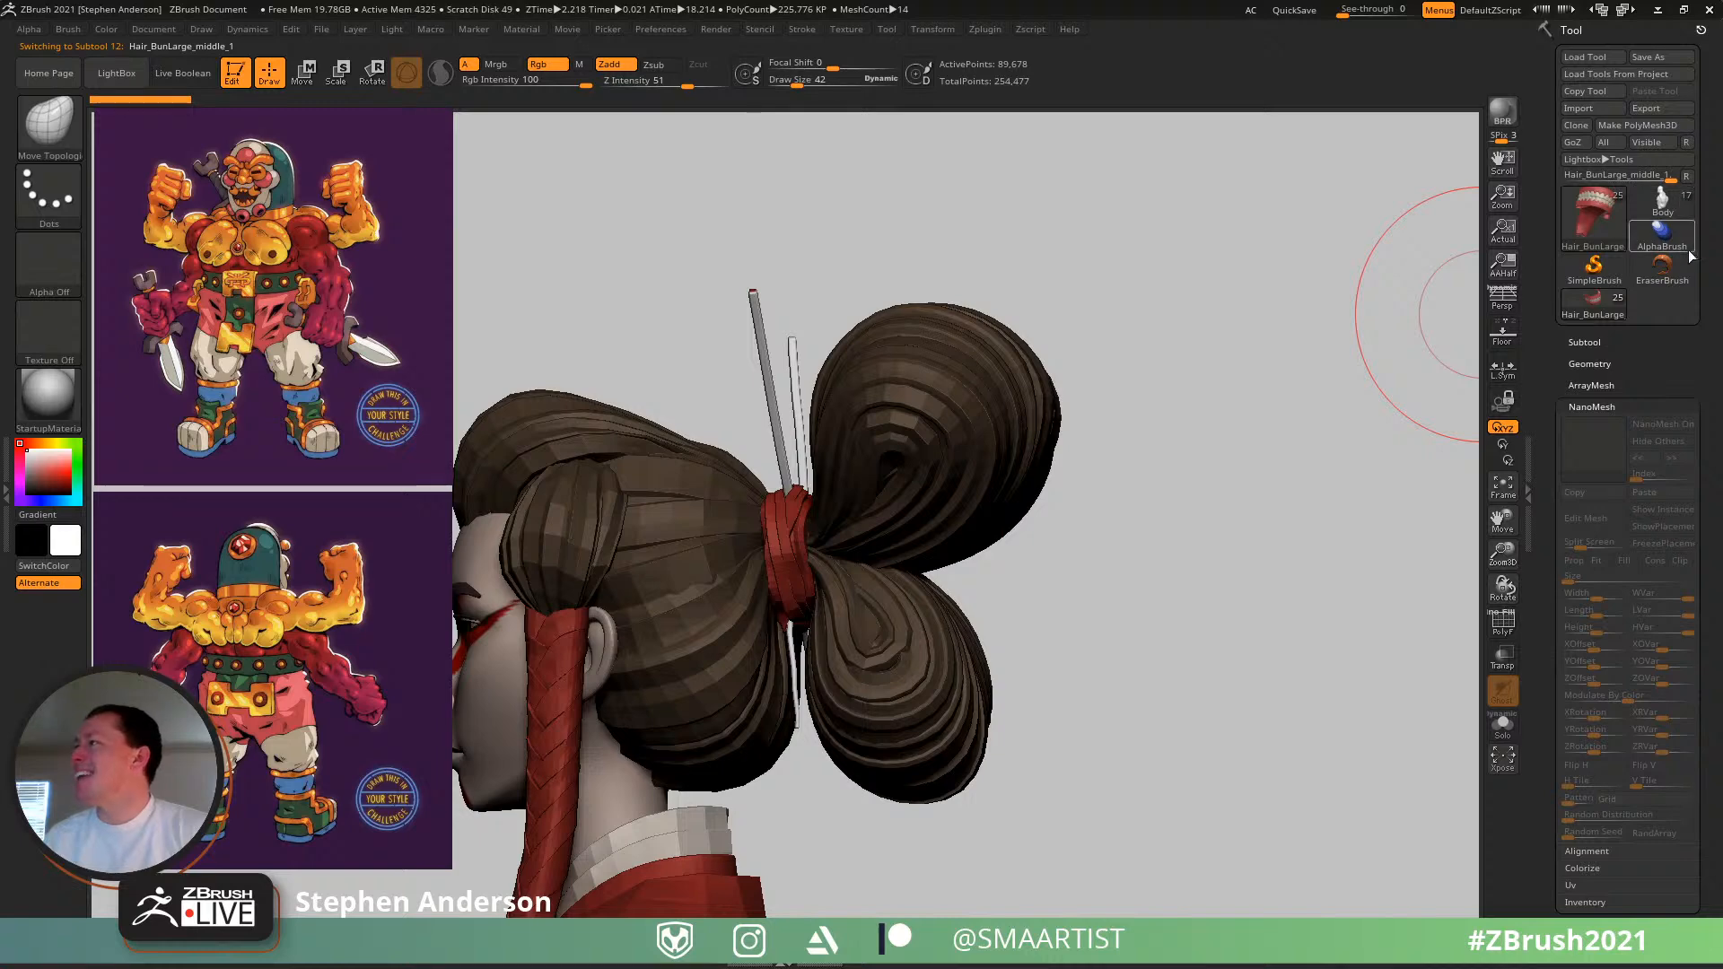
- Switch back to the luchador's Body tool and insert the goddess's large hair bun as a subtool below Body
mouse_move(1665, 215)
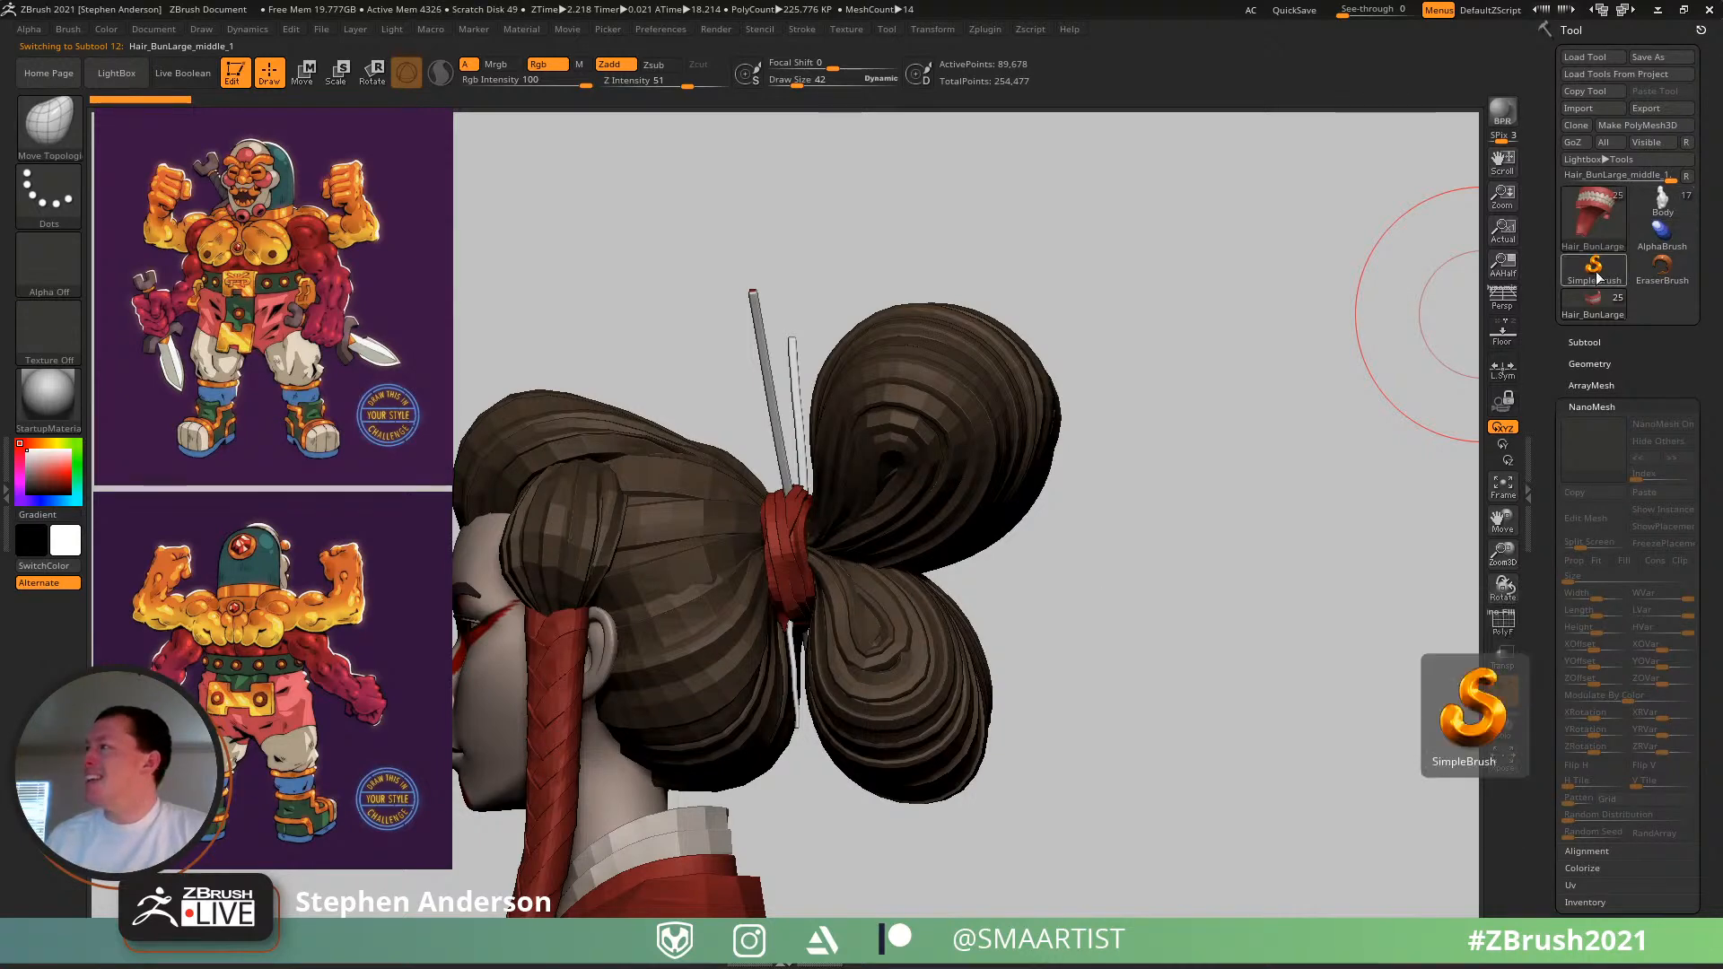
click(1662, 205)
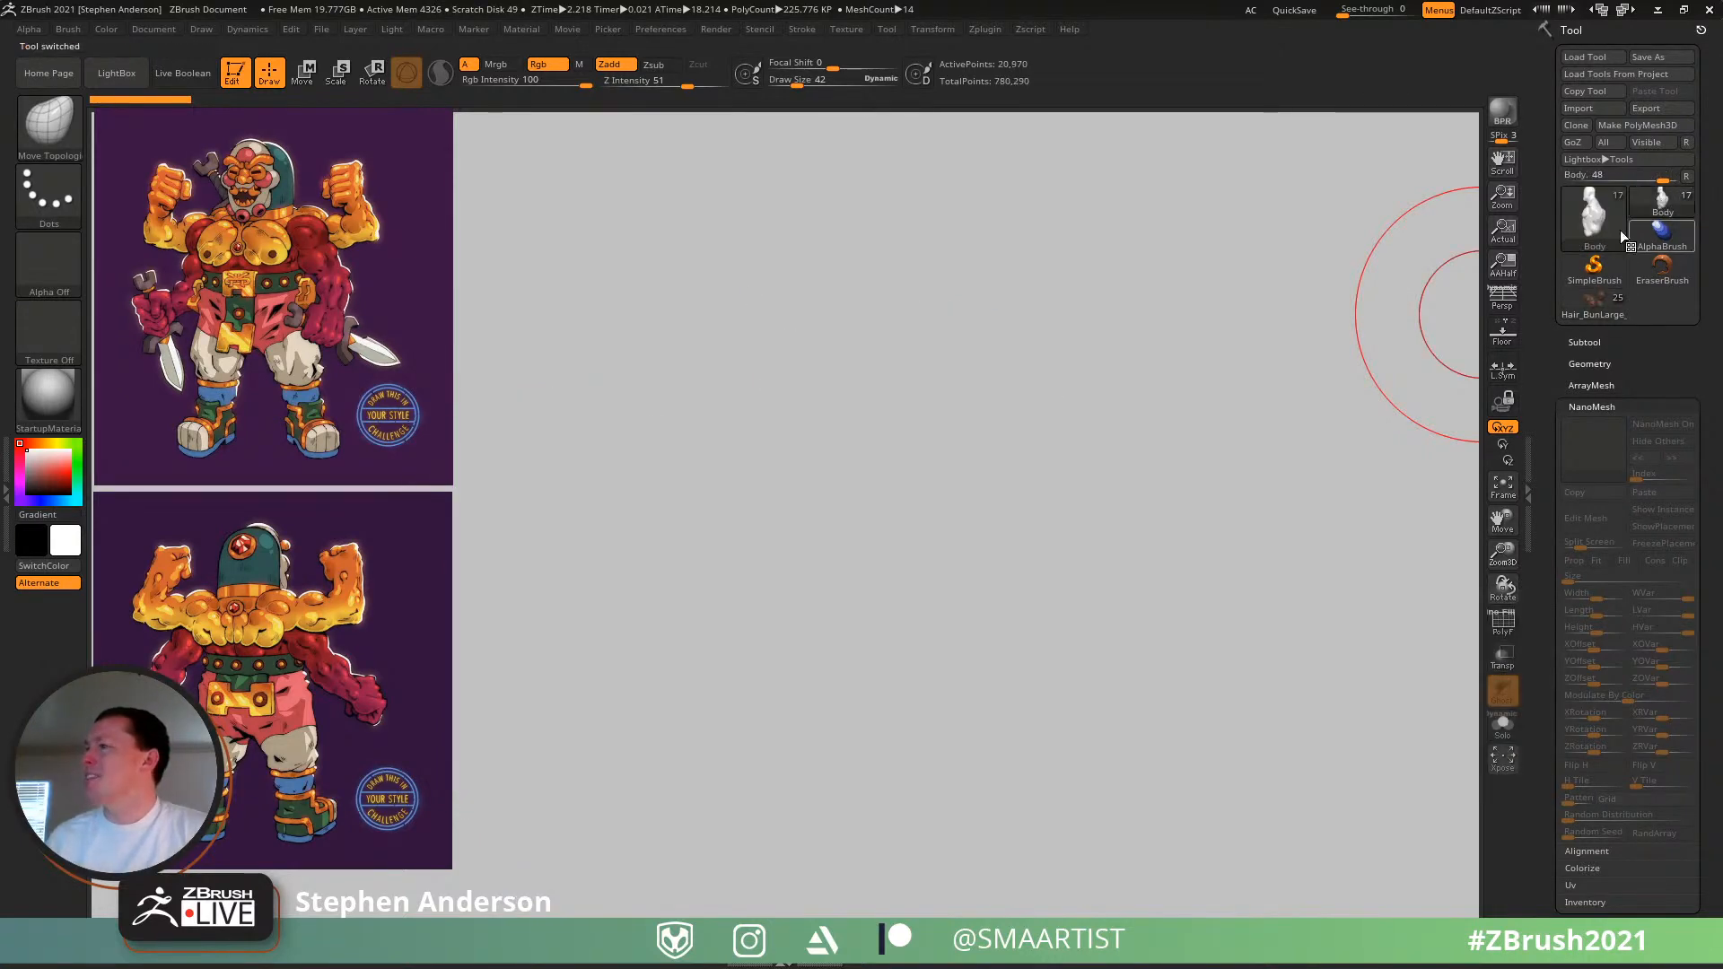
click(1584, 341)
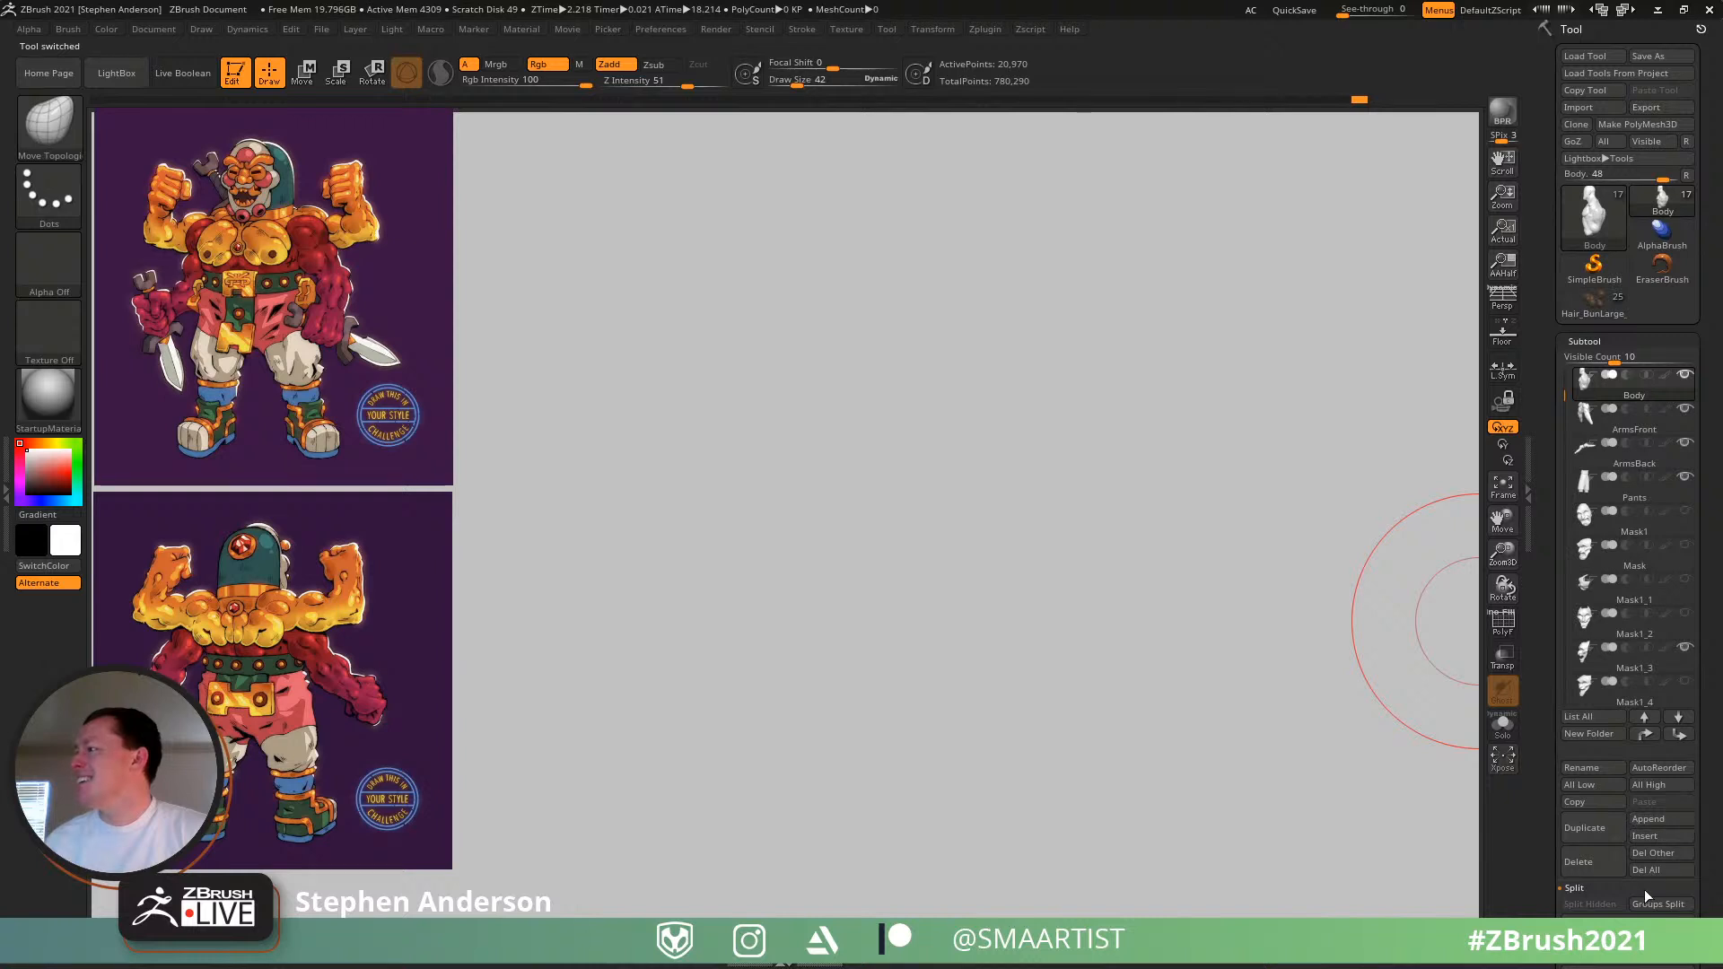
click(1650, 837)
click(1304, 630)
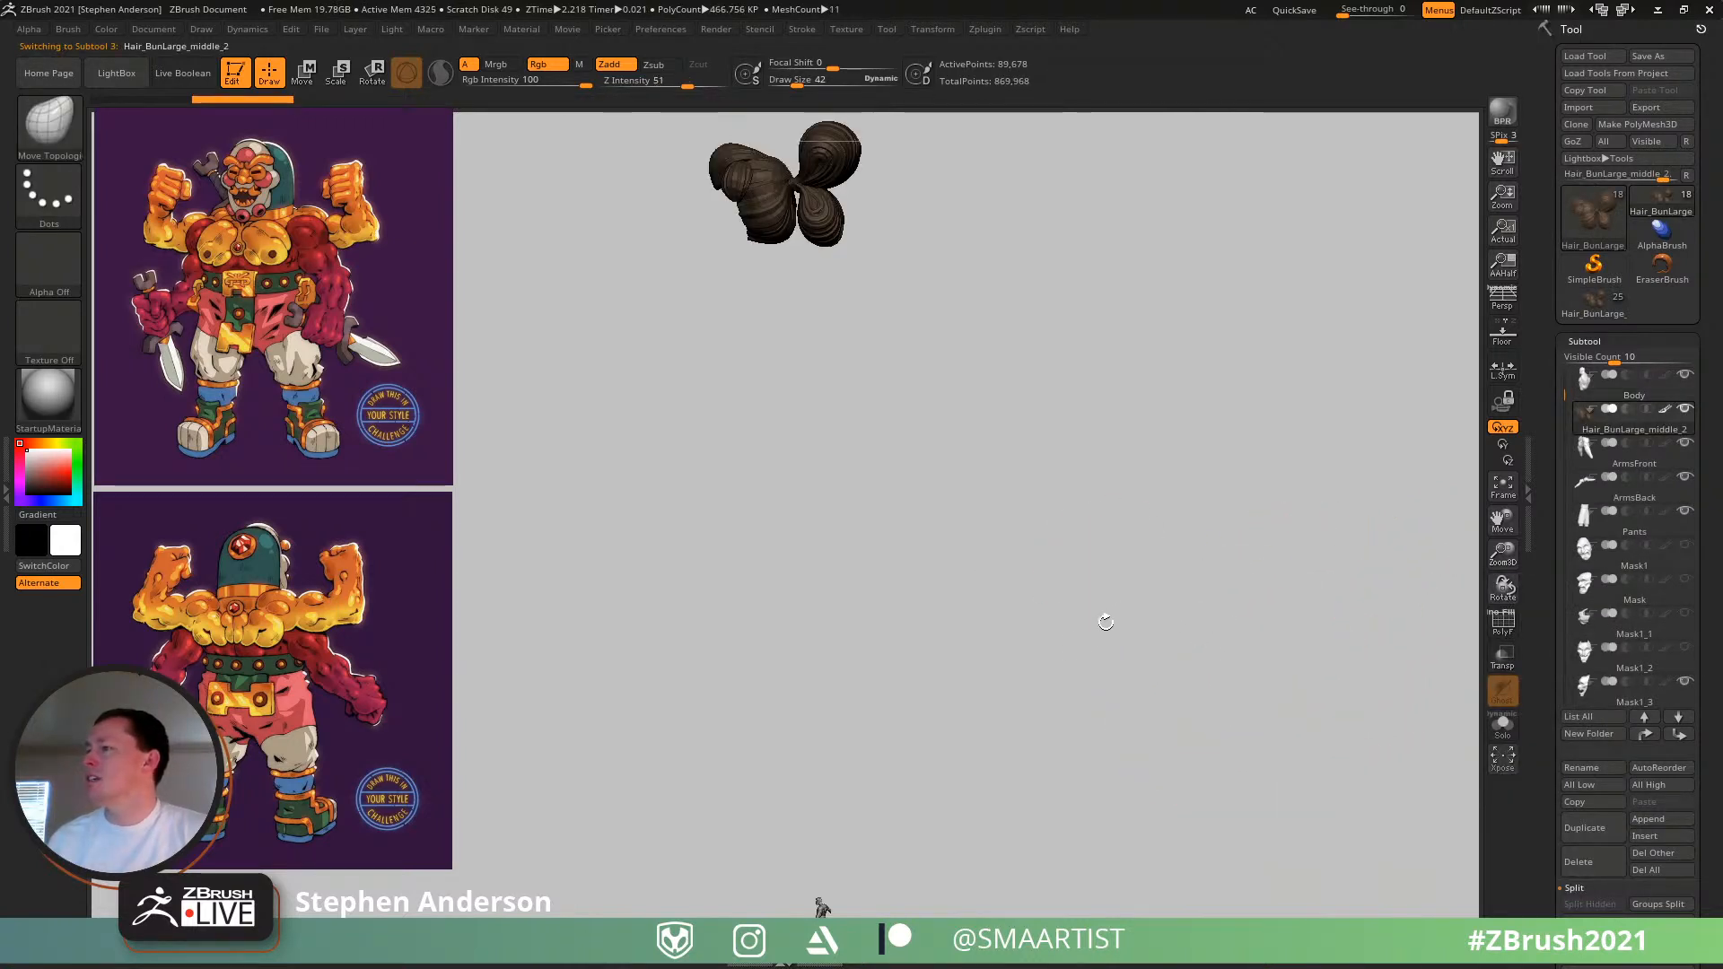
- Switch to the sun goddess tool and select its red hair tie subtool, Hair_BunLarge_middle1_2
drag(1105, 622, 901, 502)
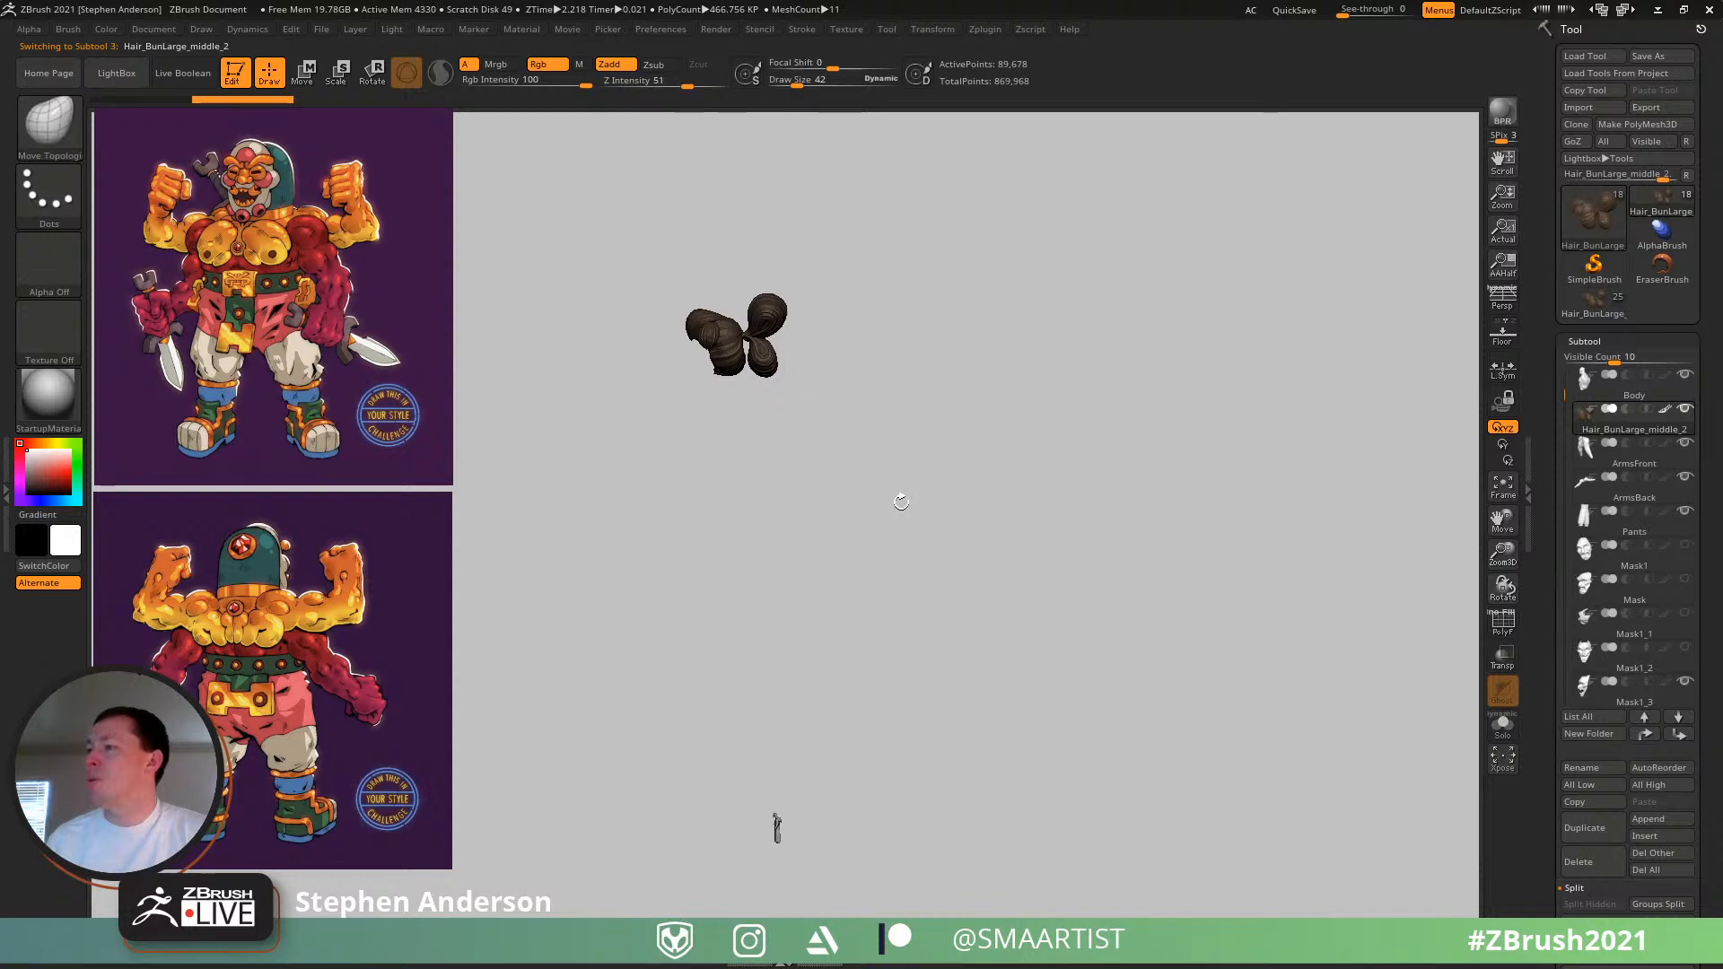
key(w)
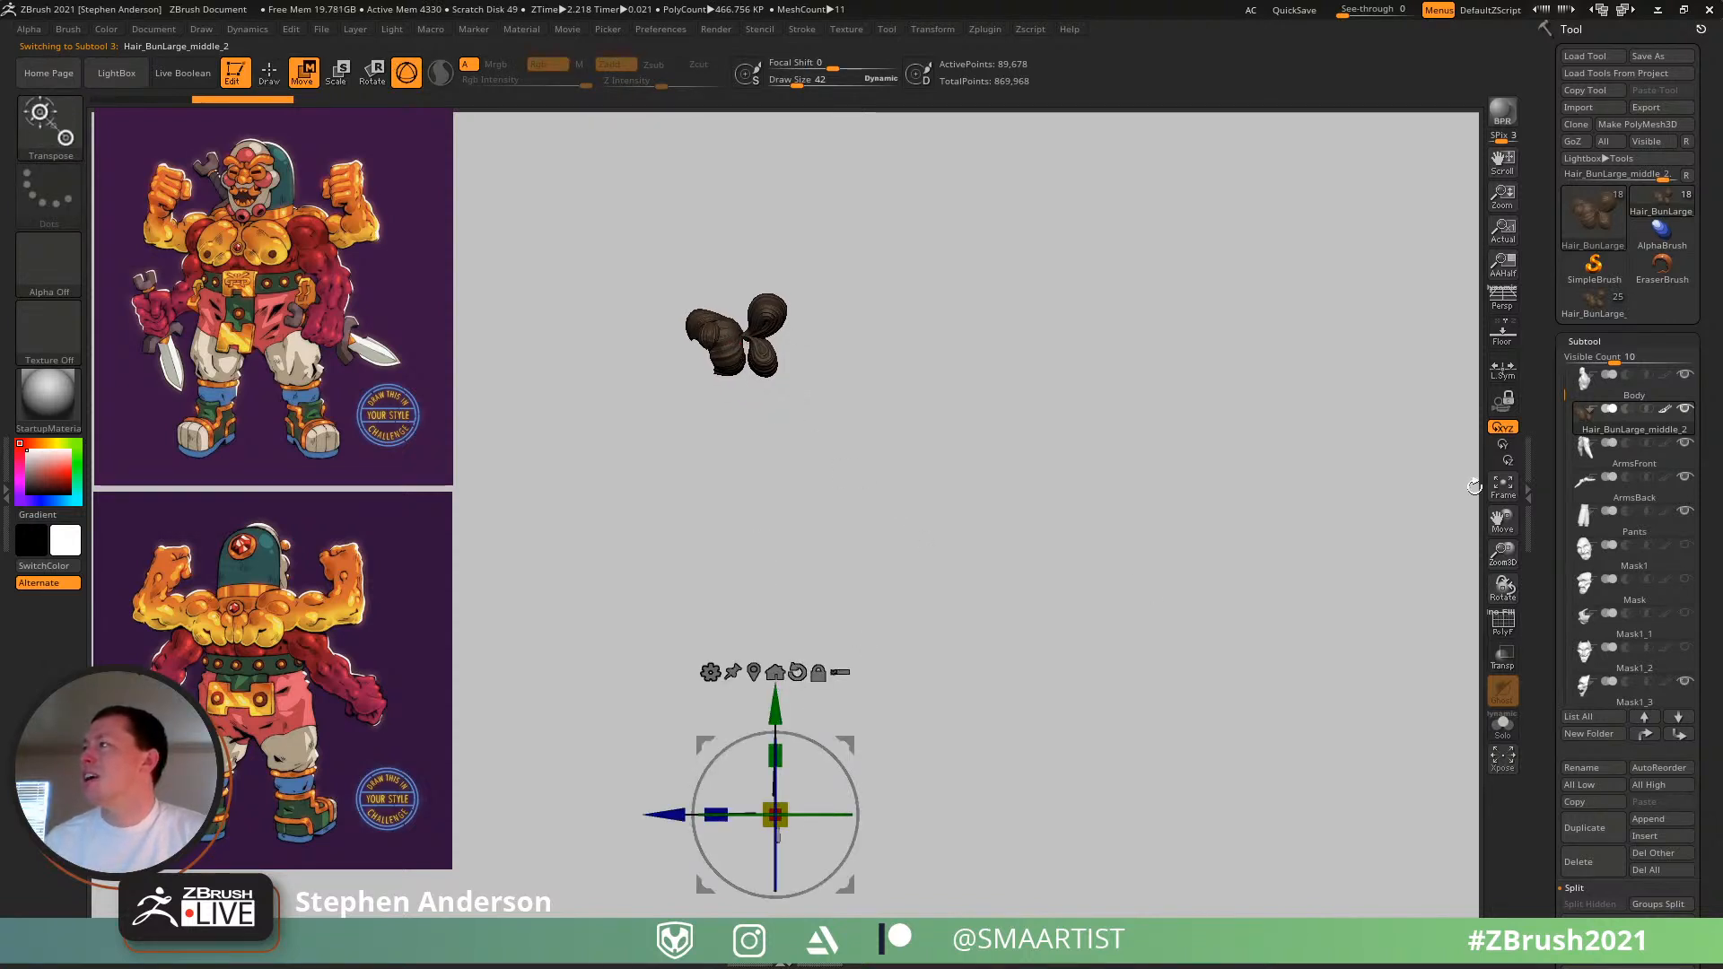
click(1596, 313)
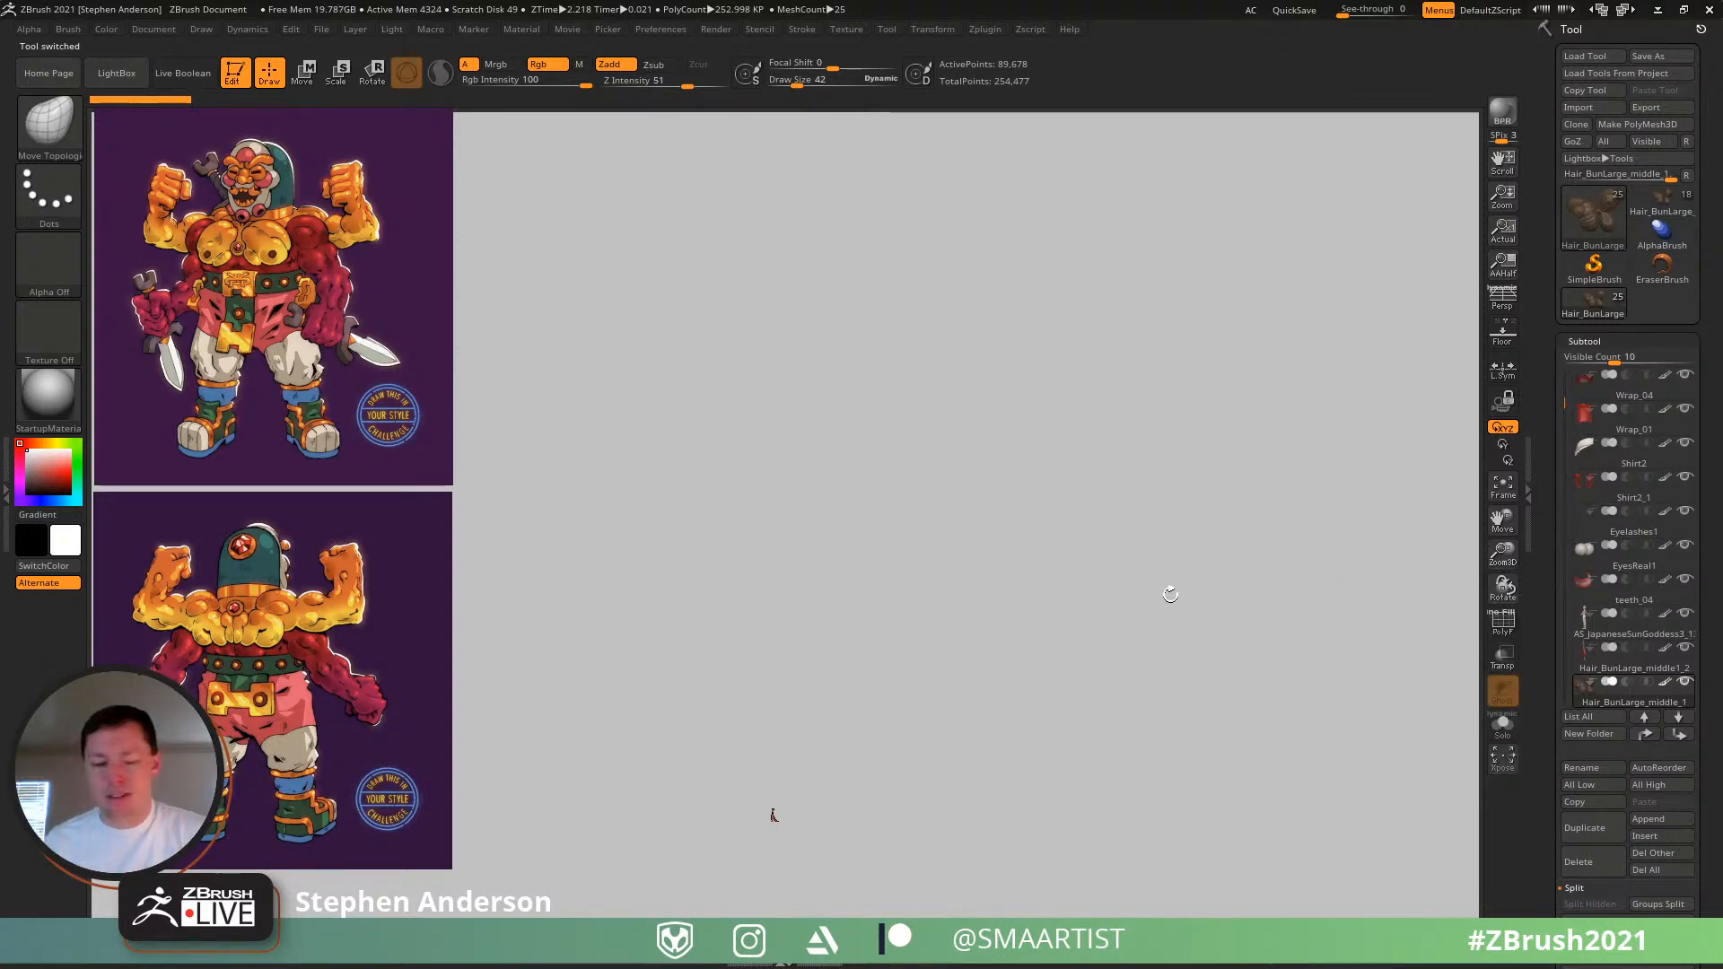
key(n)
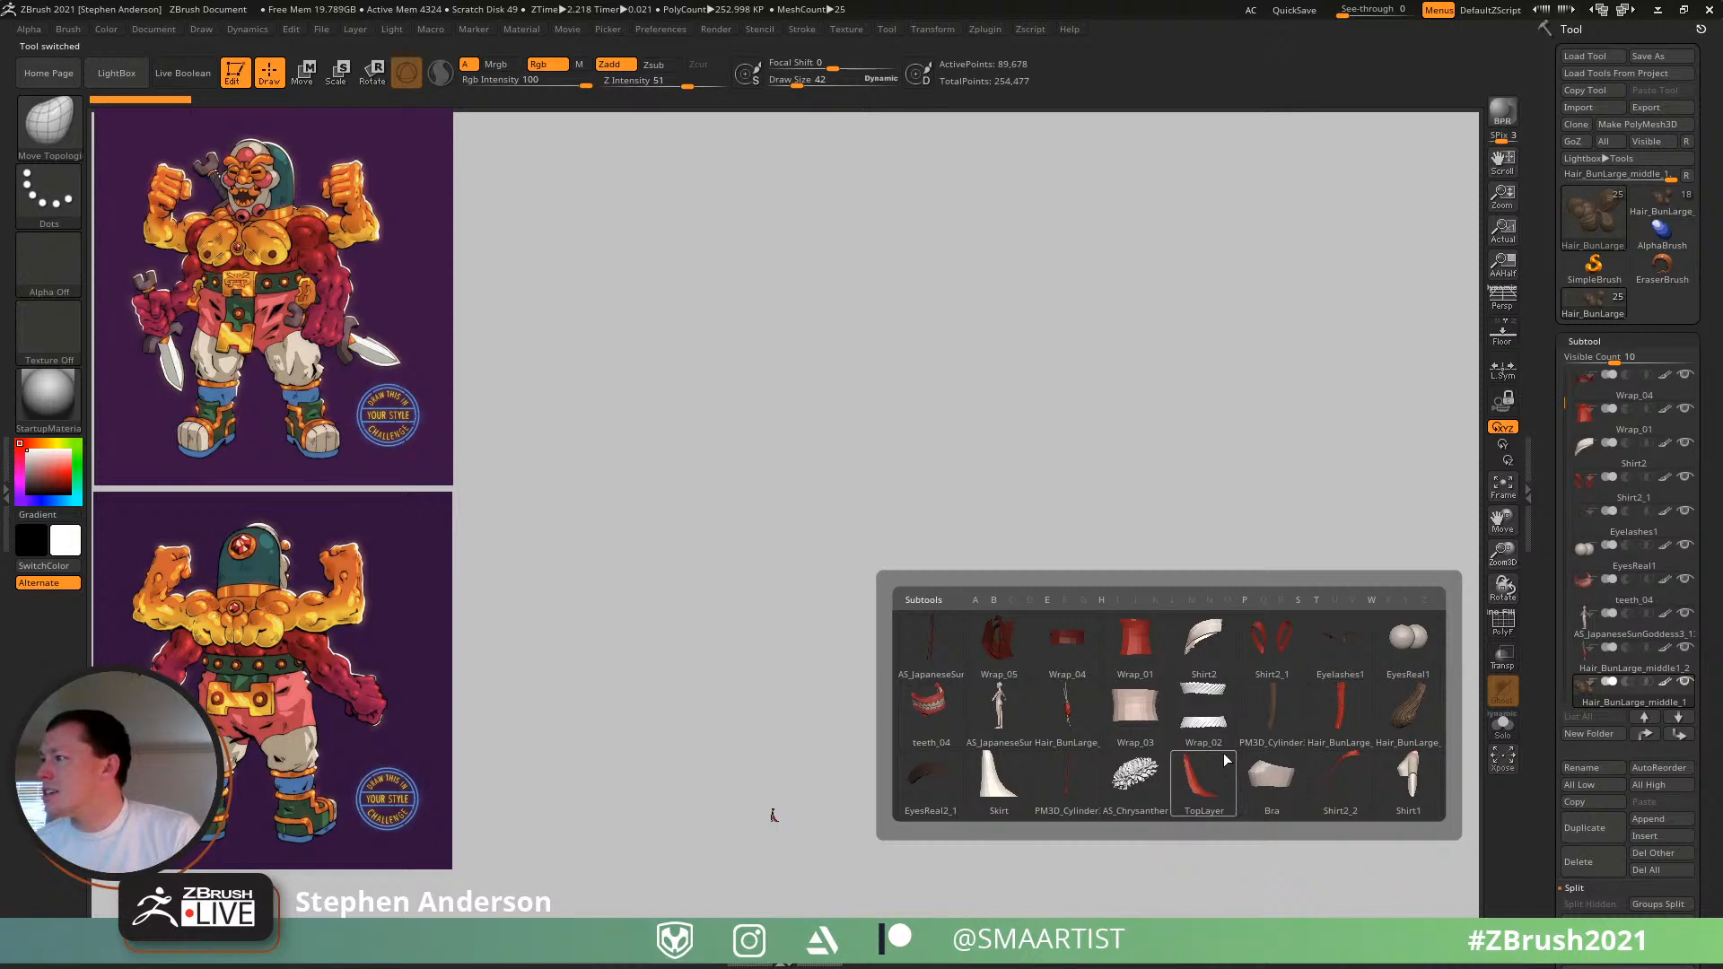
click(1062, 714)
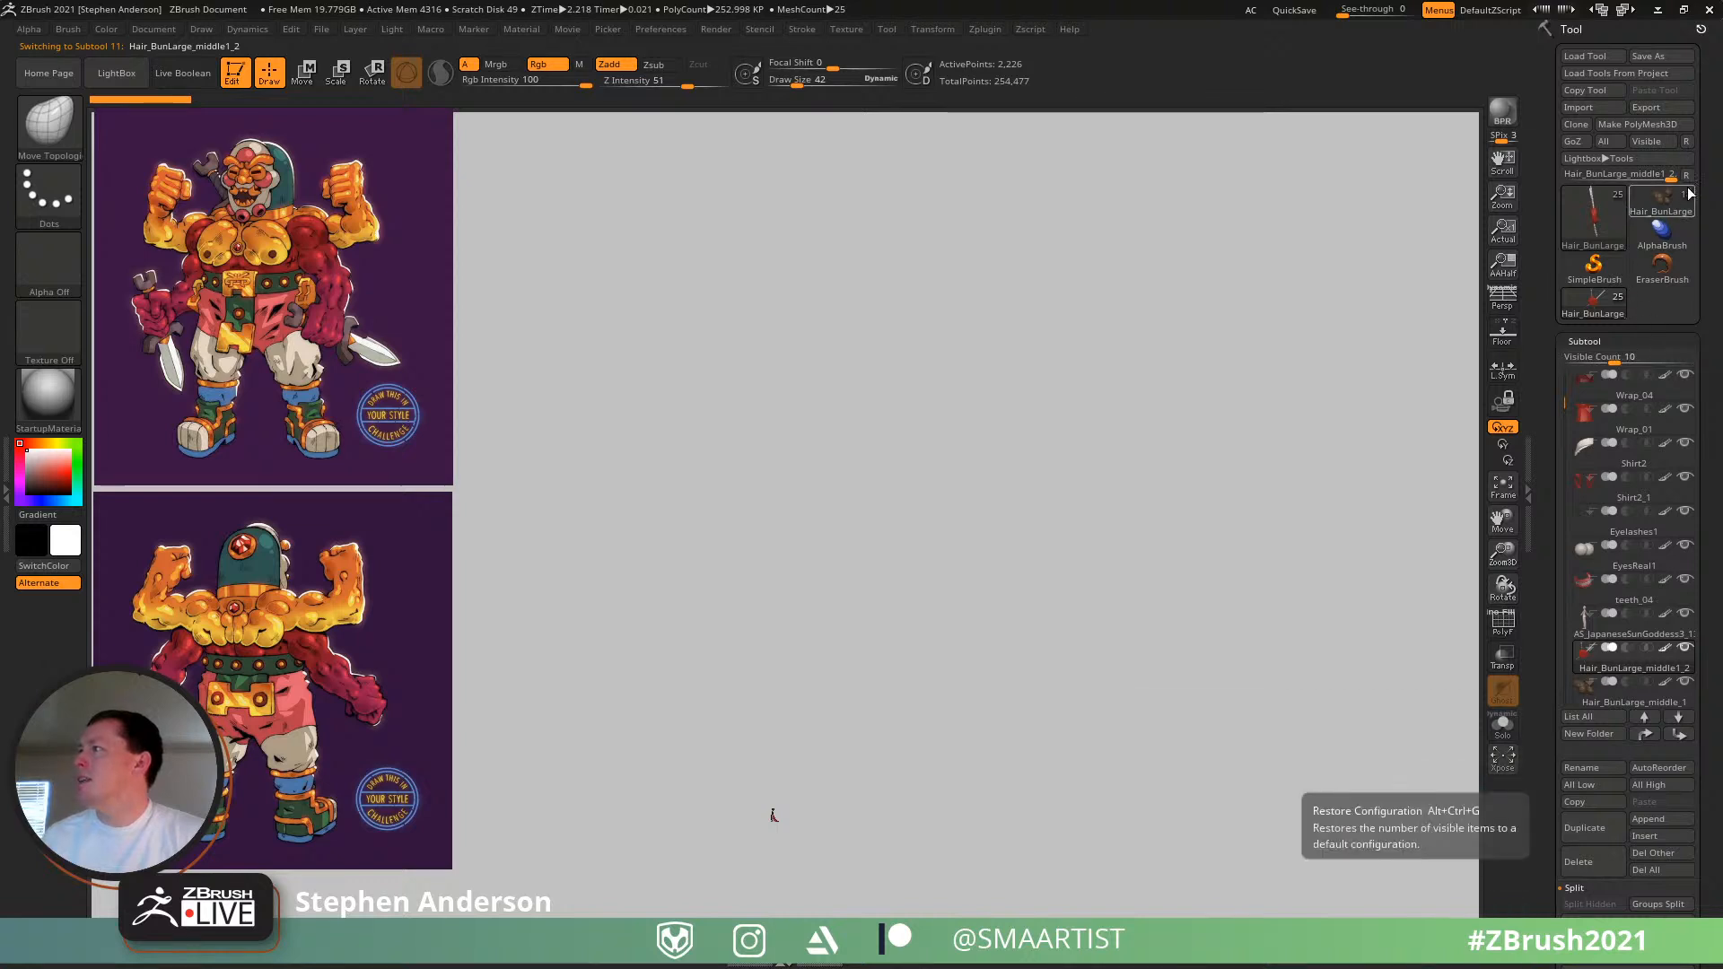
- Return to the luchador tool and insert the goddess's hair tie with its sticks as a subtool below the hair bun
click(1656, 204)
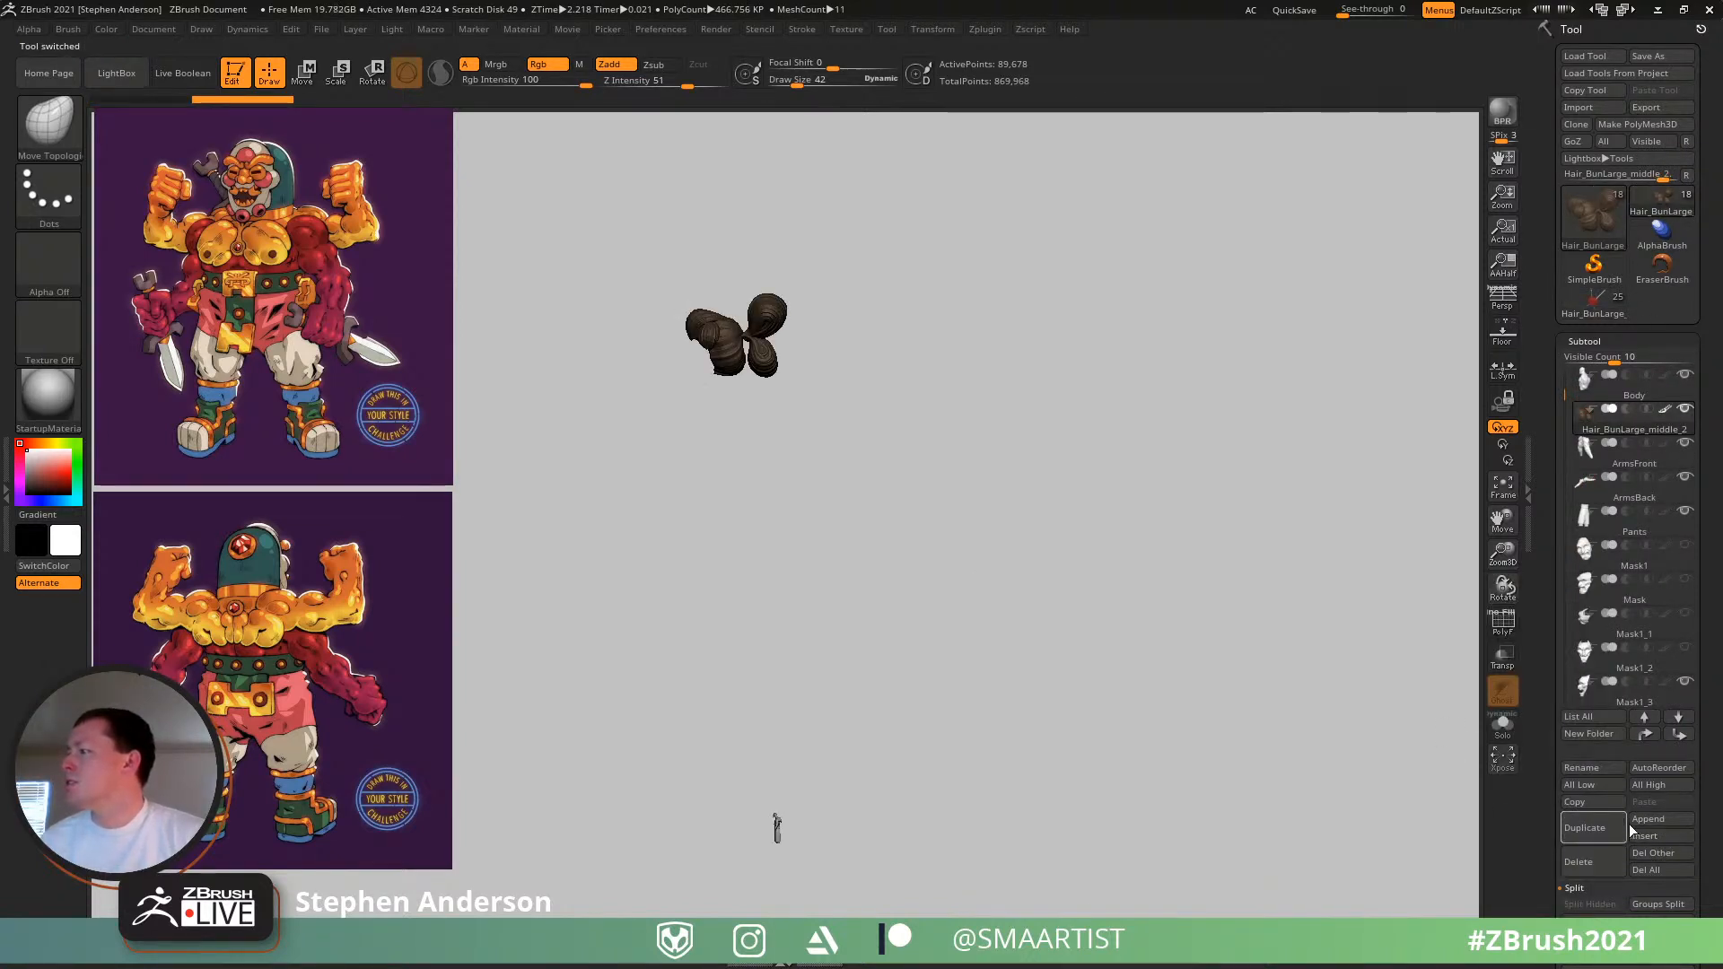
click(1651, 836)
click(1296, 629)
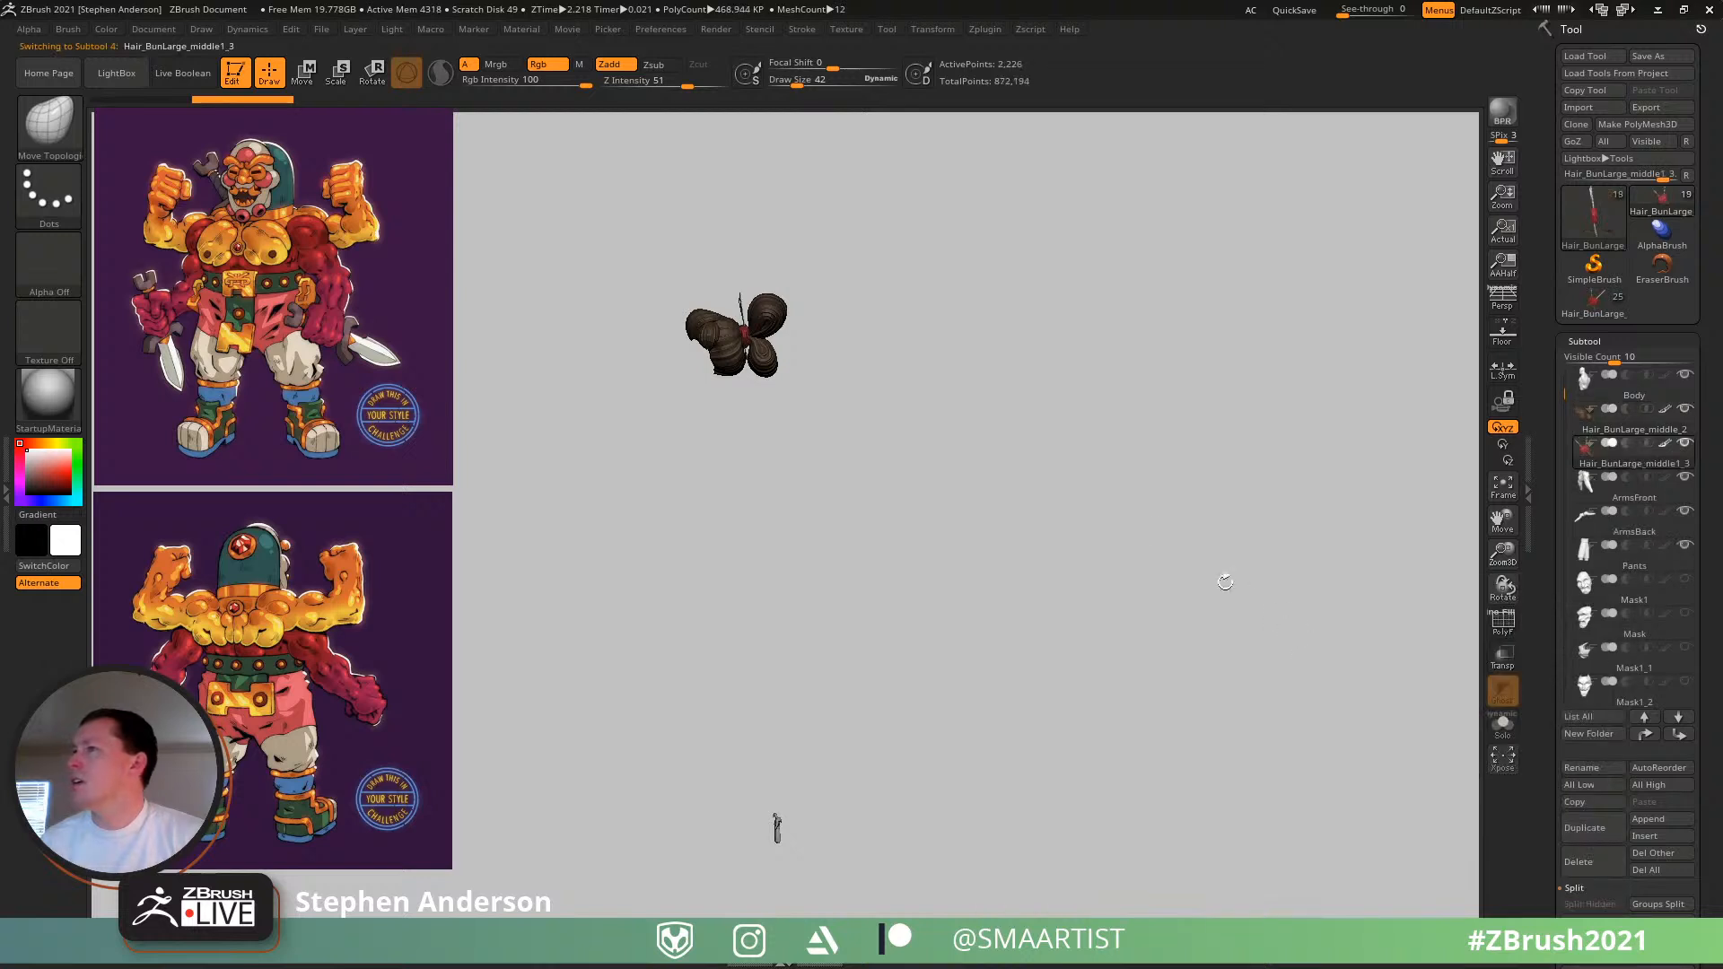
- Centre the gizmo on the hair bun, select both hair subtools together, and scale them down toward the character
key(w)
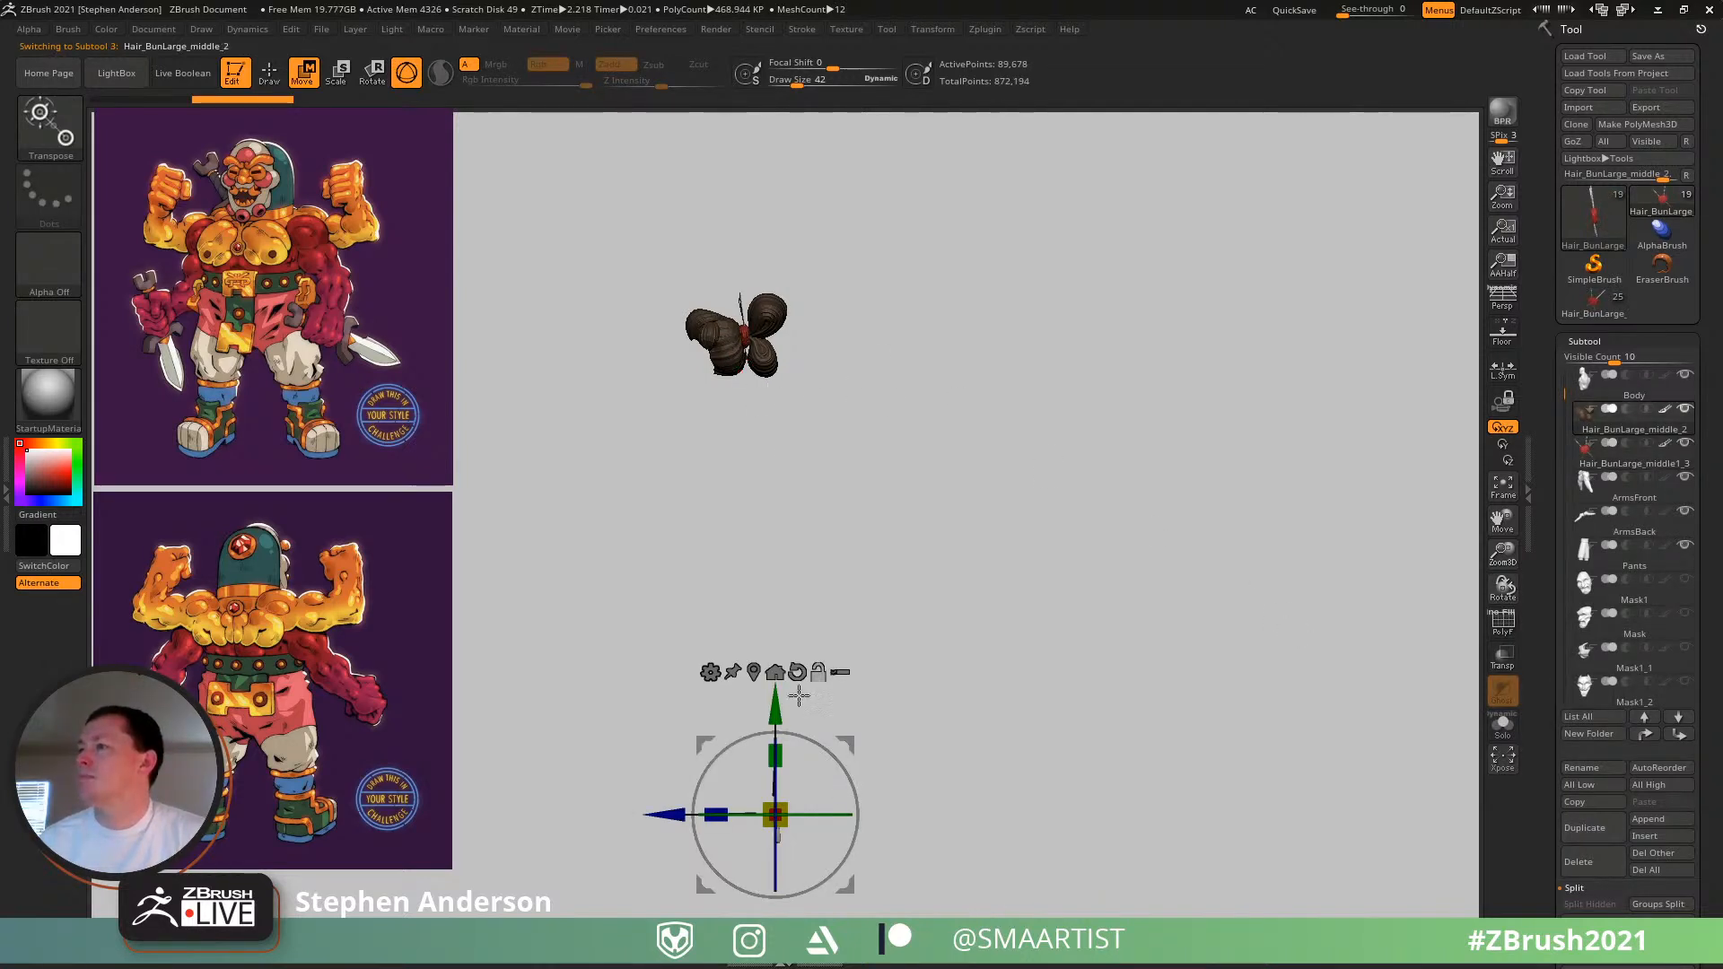
click(757, 671)
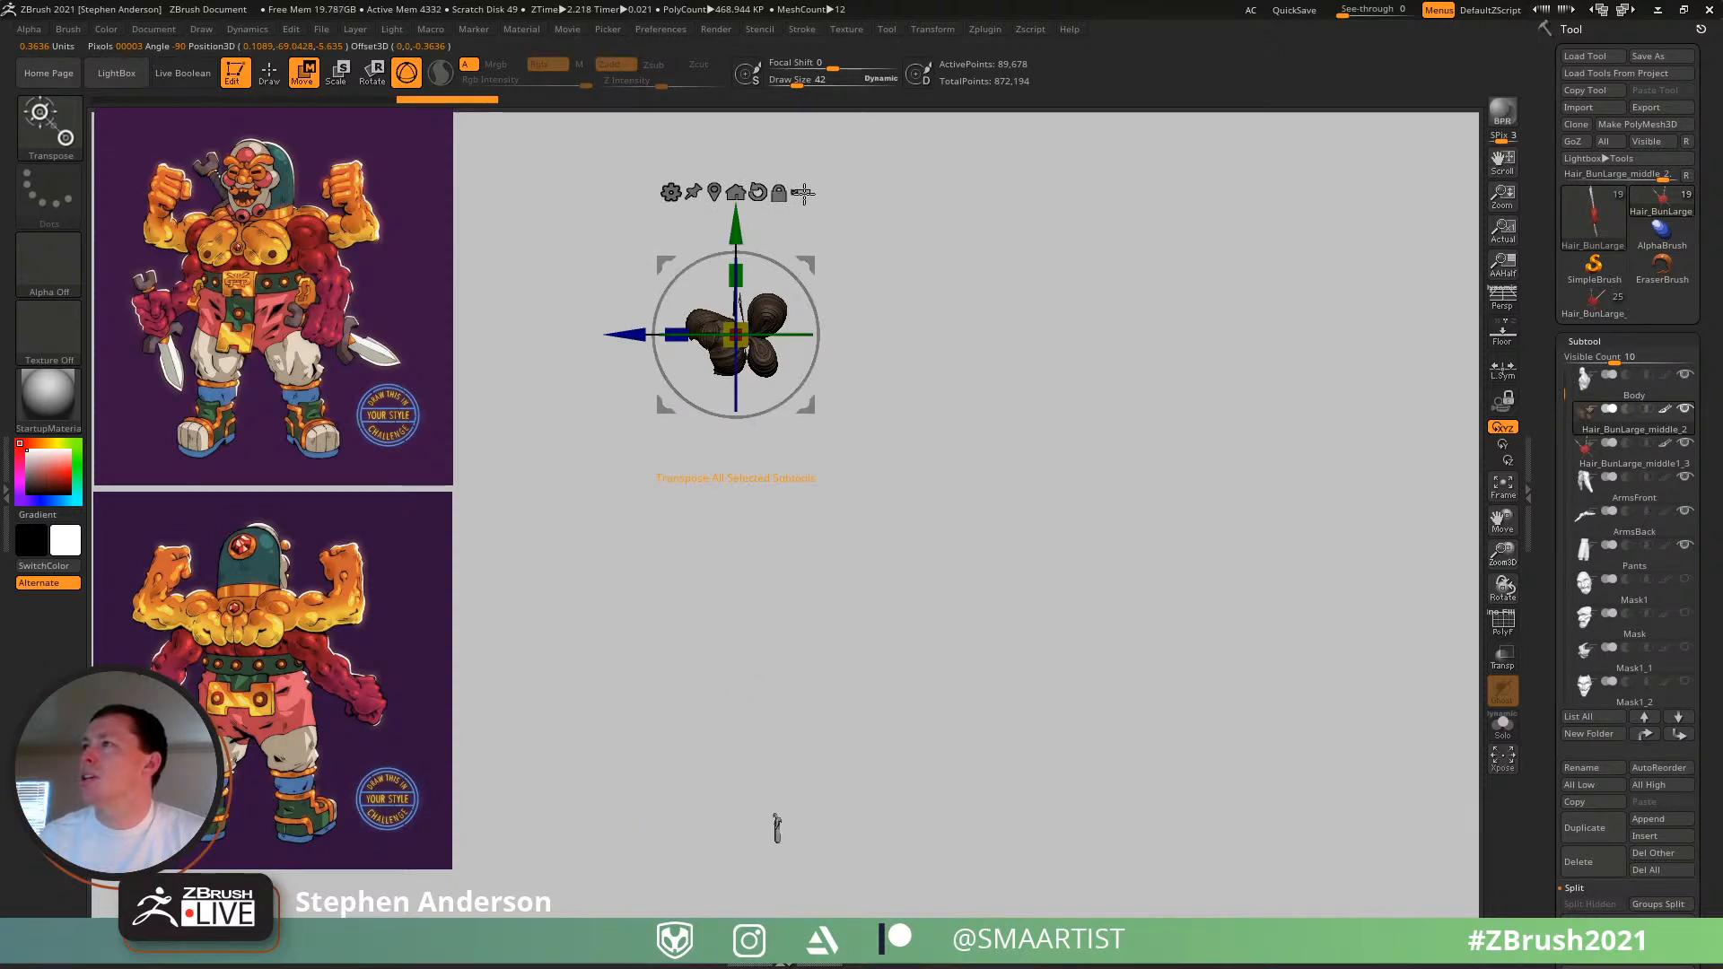
key(ctrl+shift)
ctrl+shift+drag(1040, 206, 552, 538)
drag(810, 265, 839, 744)
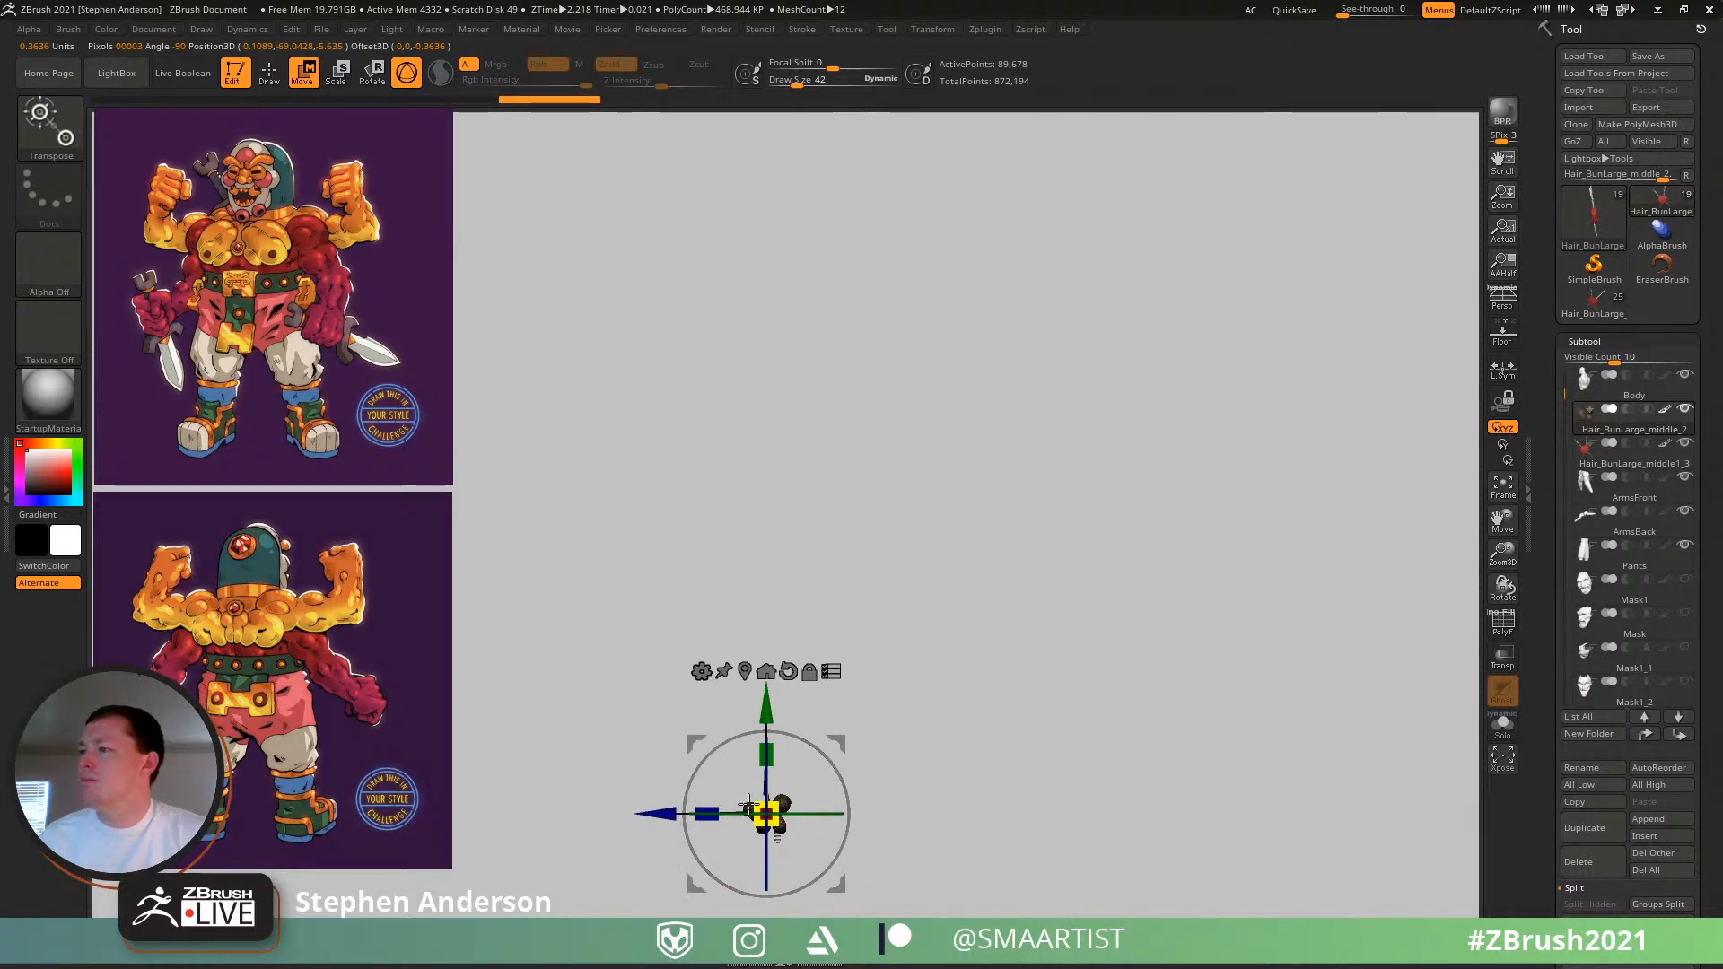
- Position and scale the hair bun and tie together so they fit over the back of the luchador's head
key(f)
ctrl+right_drag(1216, 626, 1212, 586)
alt+right_drag(1135, 527, 1044, 460)
drag(703, 454, 579, 505)
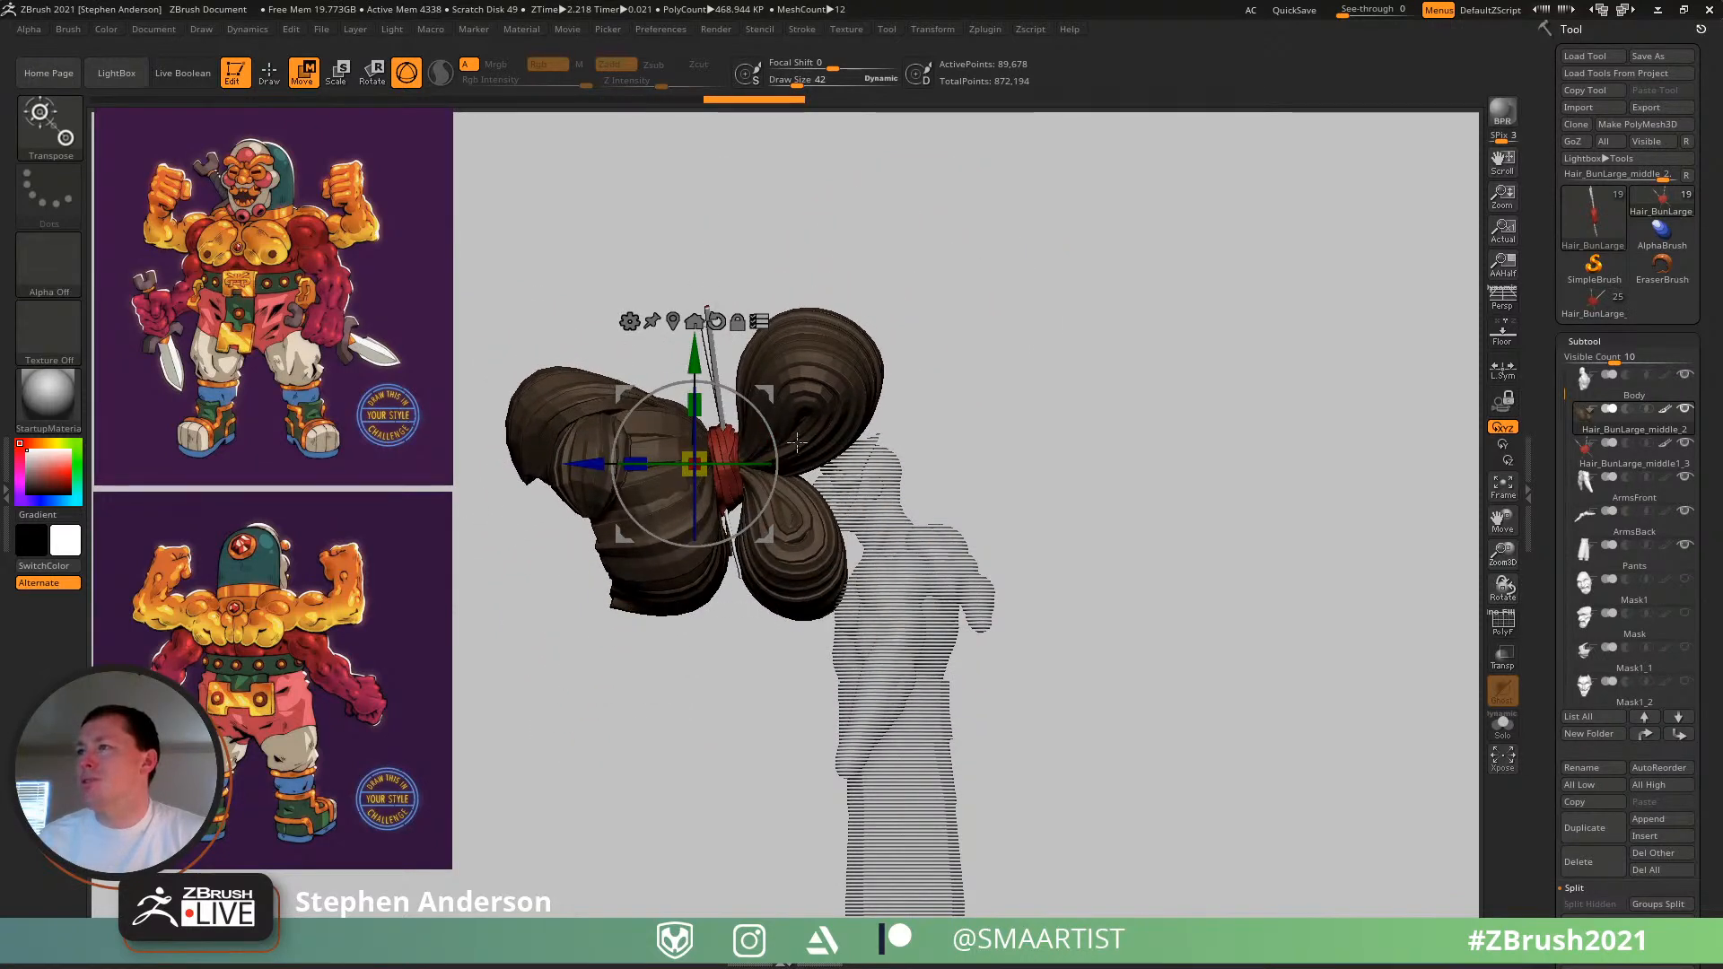
drag(762, 390, 938, 384)
ctrl+right_drag(1059, 390, 1335, 409)
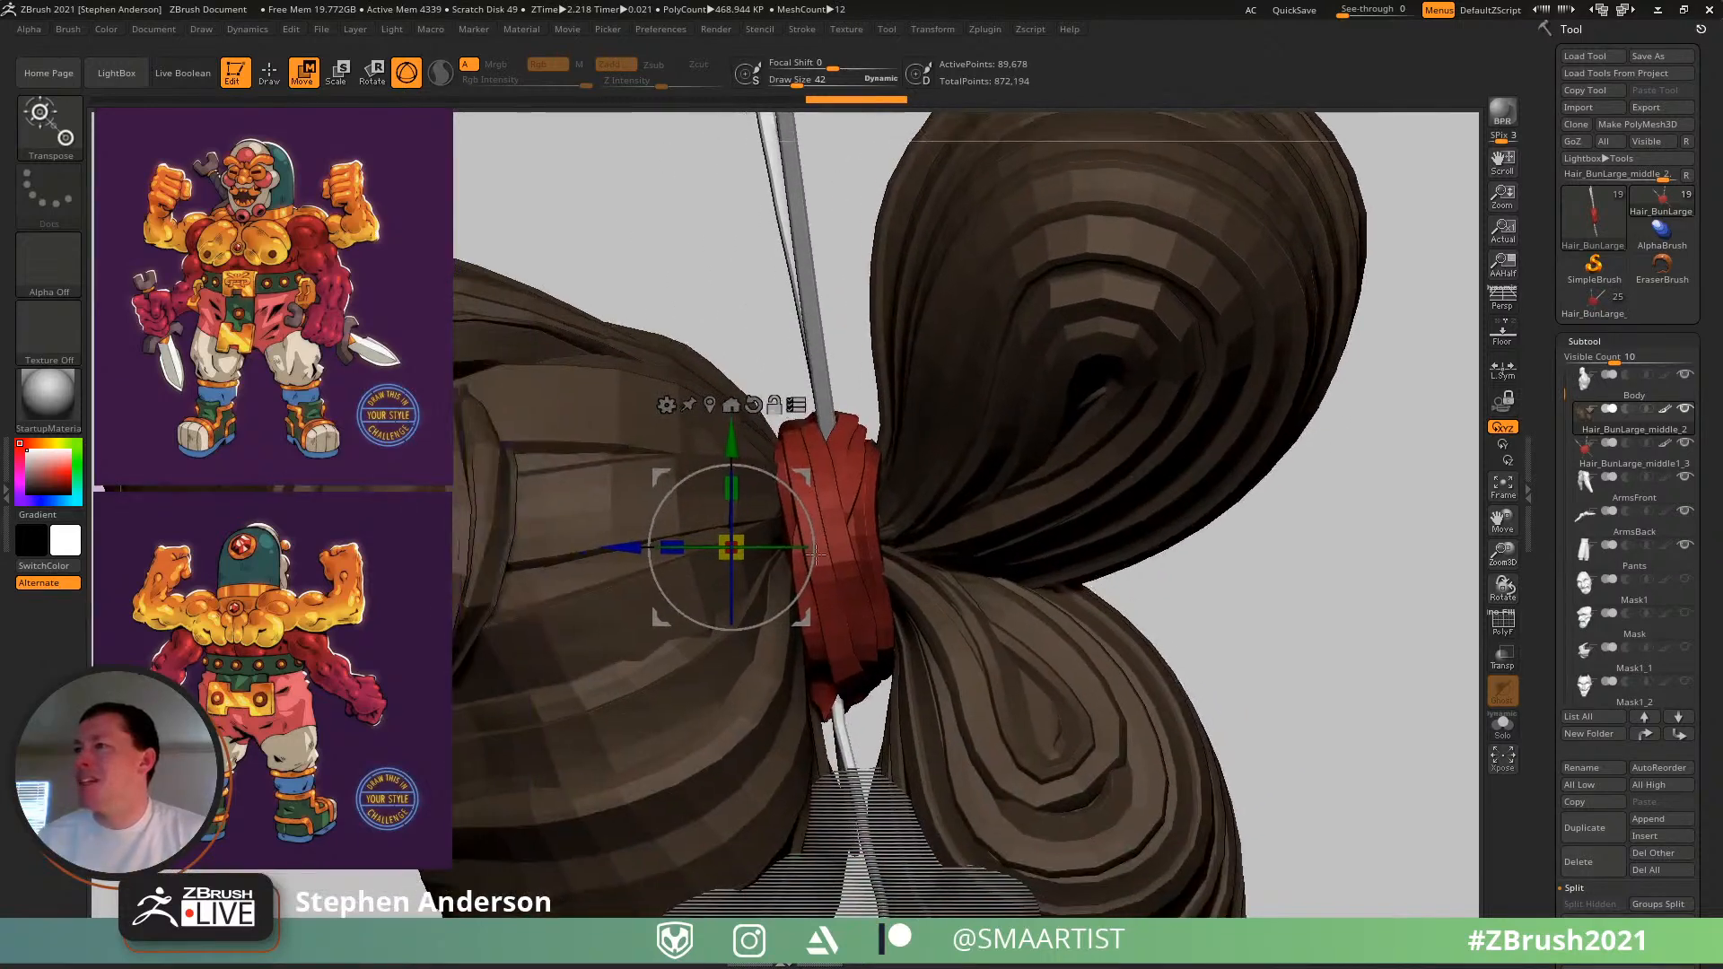
drag(734, 538, 311, 606)
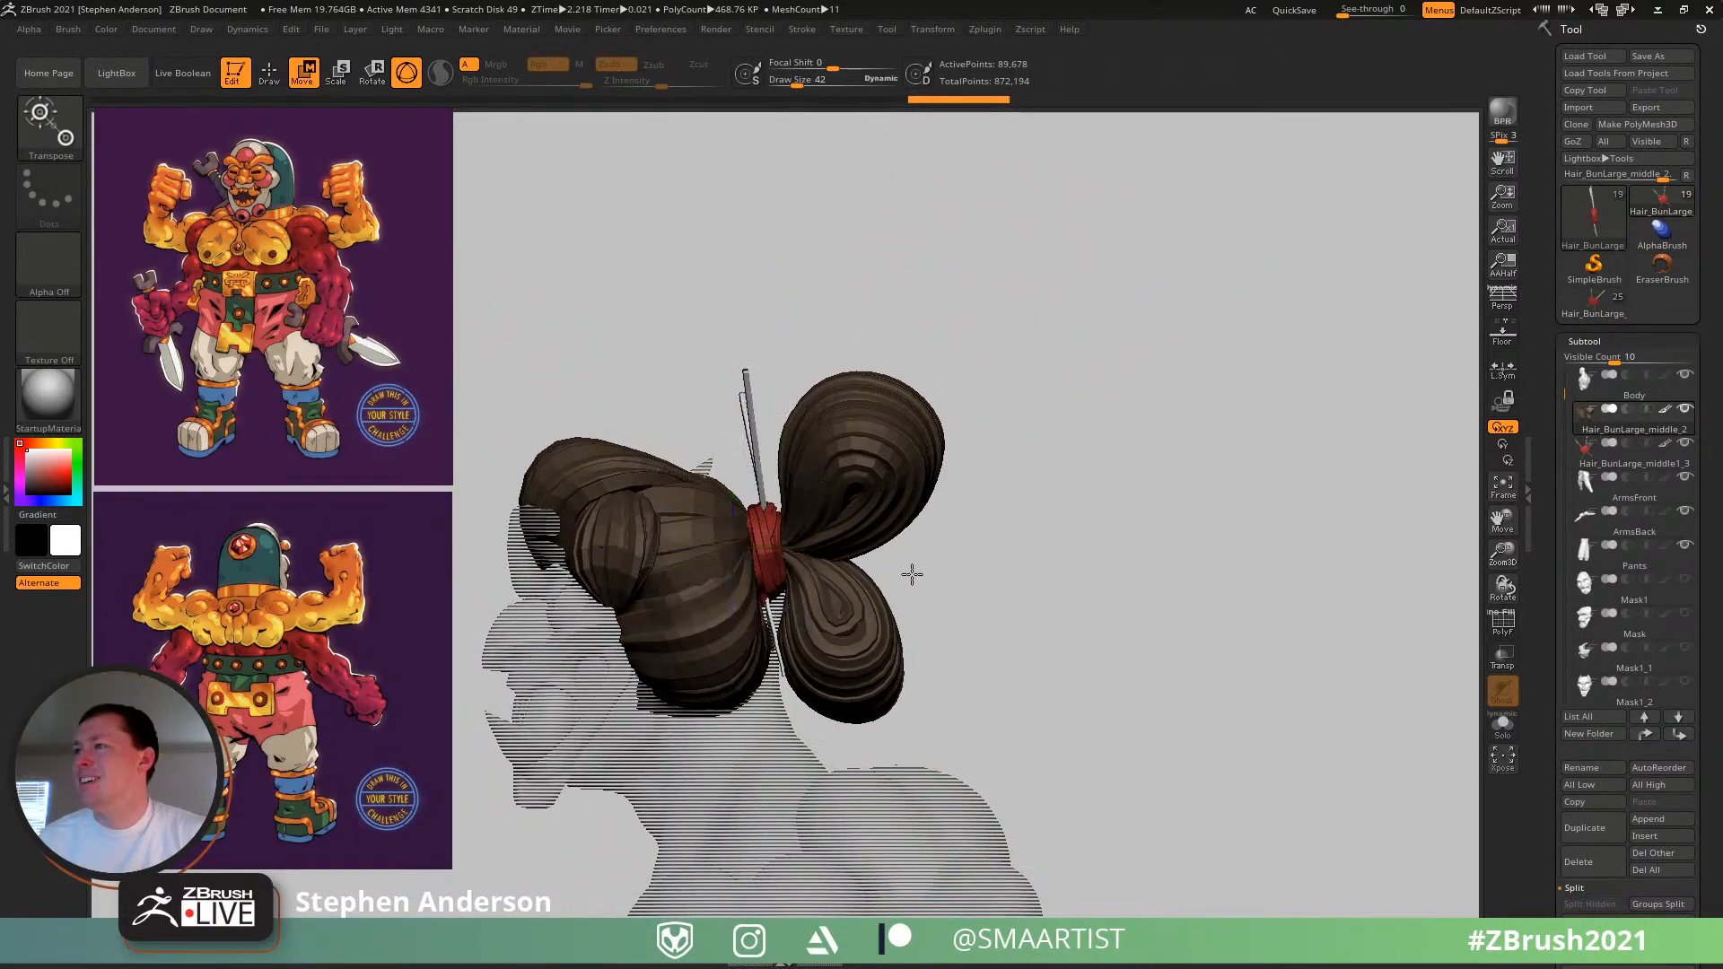
- Merge the hair tie subtool into the hair bun subtool so they can be positioned as one
right_drag(912, 573, 1133, 542)
right_drag(949, 392, 1200, 429)
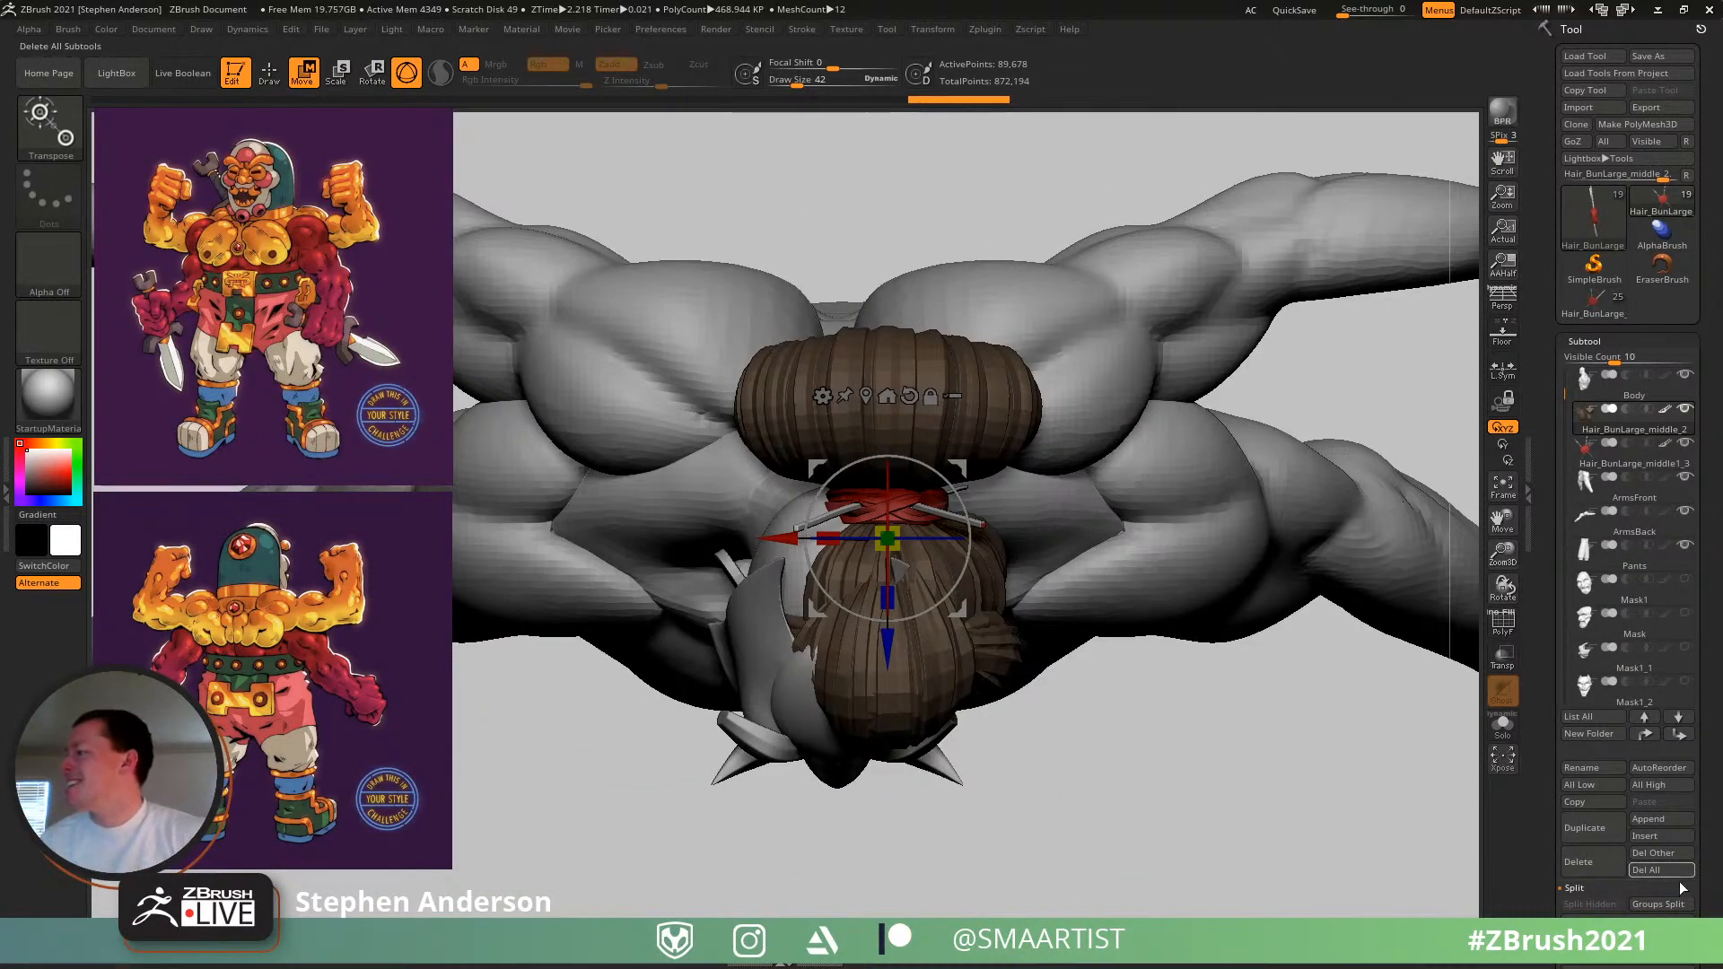
drag(1679, 885, 1676, 521)
click(1605, 721)
drag(1662, 667, 1662, 517)
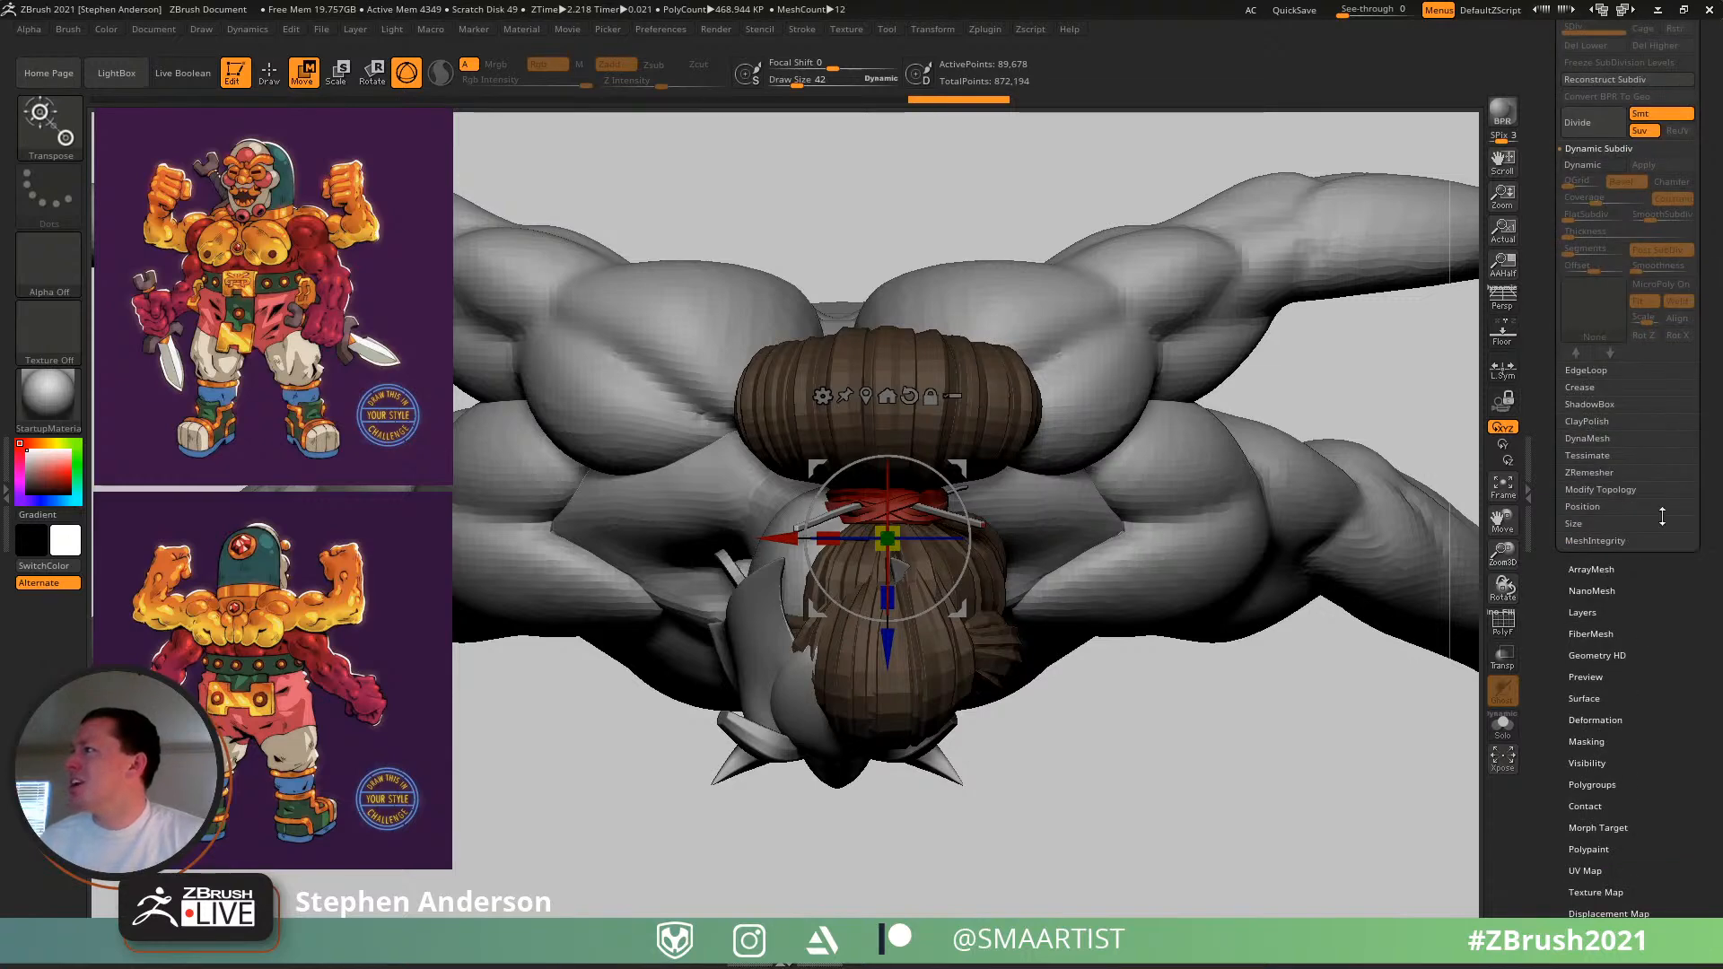
click(1598, 511)
drag(1651, 479, 1658, 653)
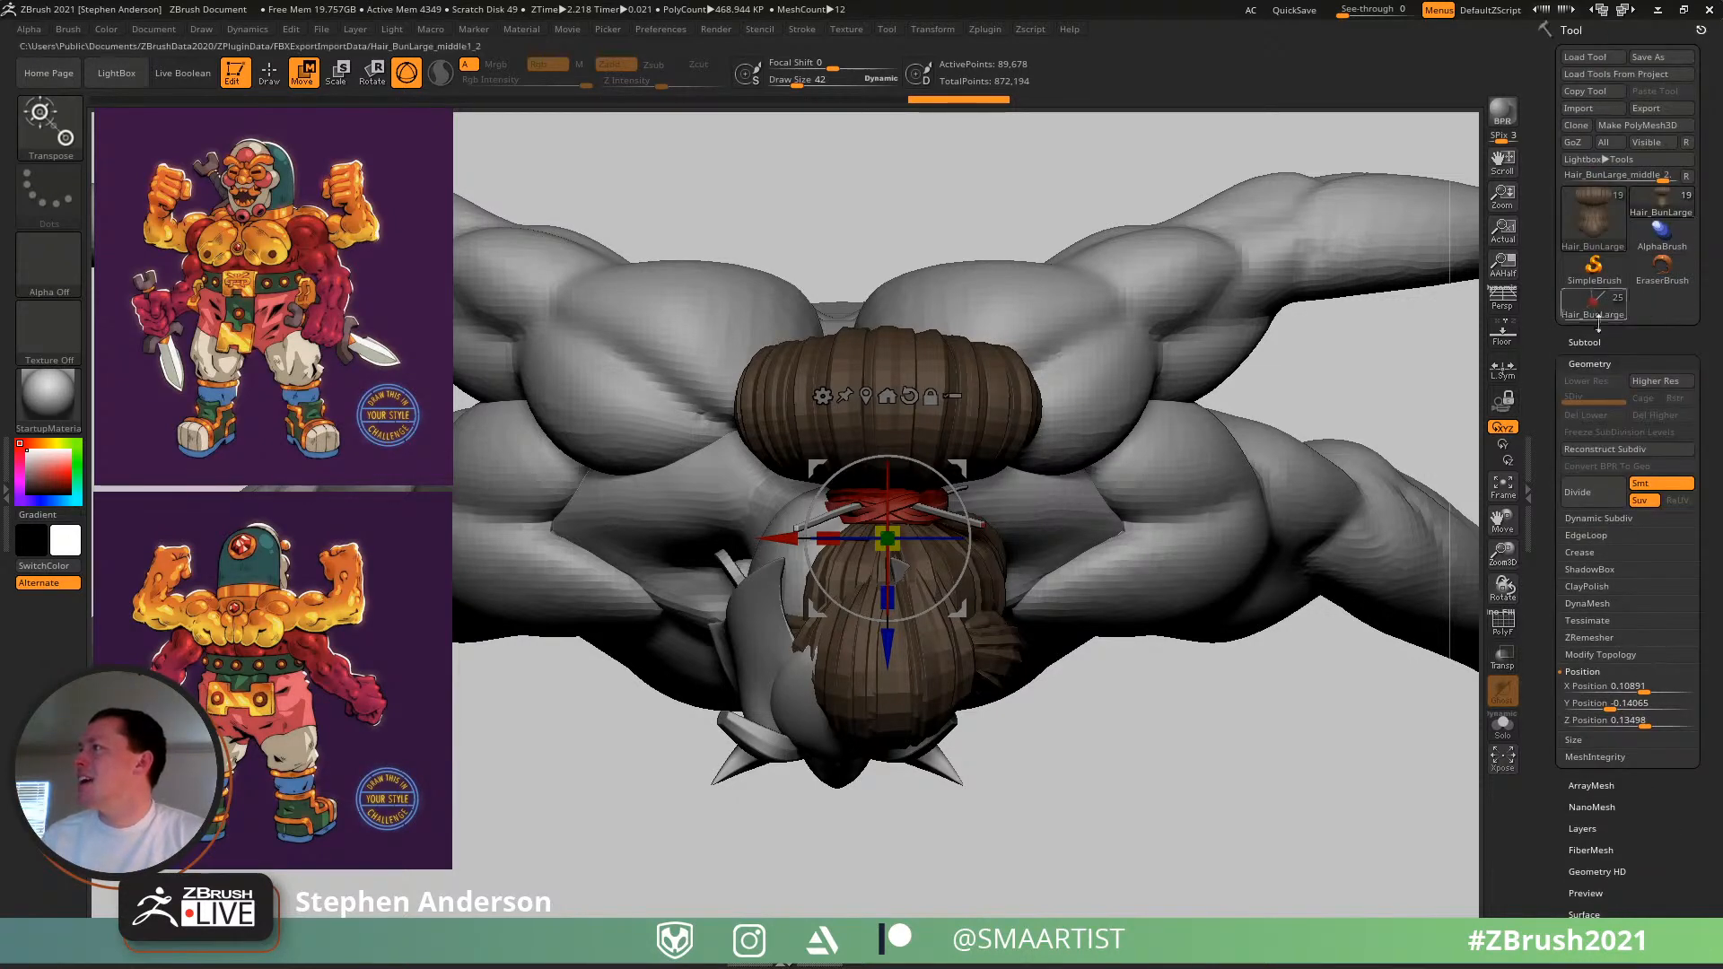
click(1596, 342)
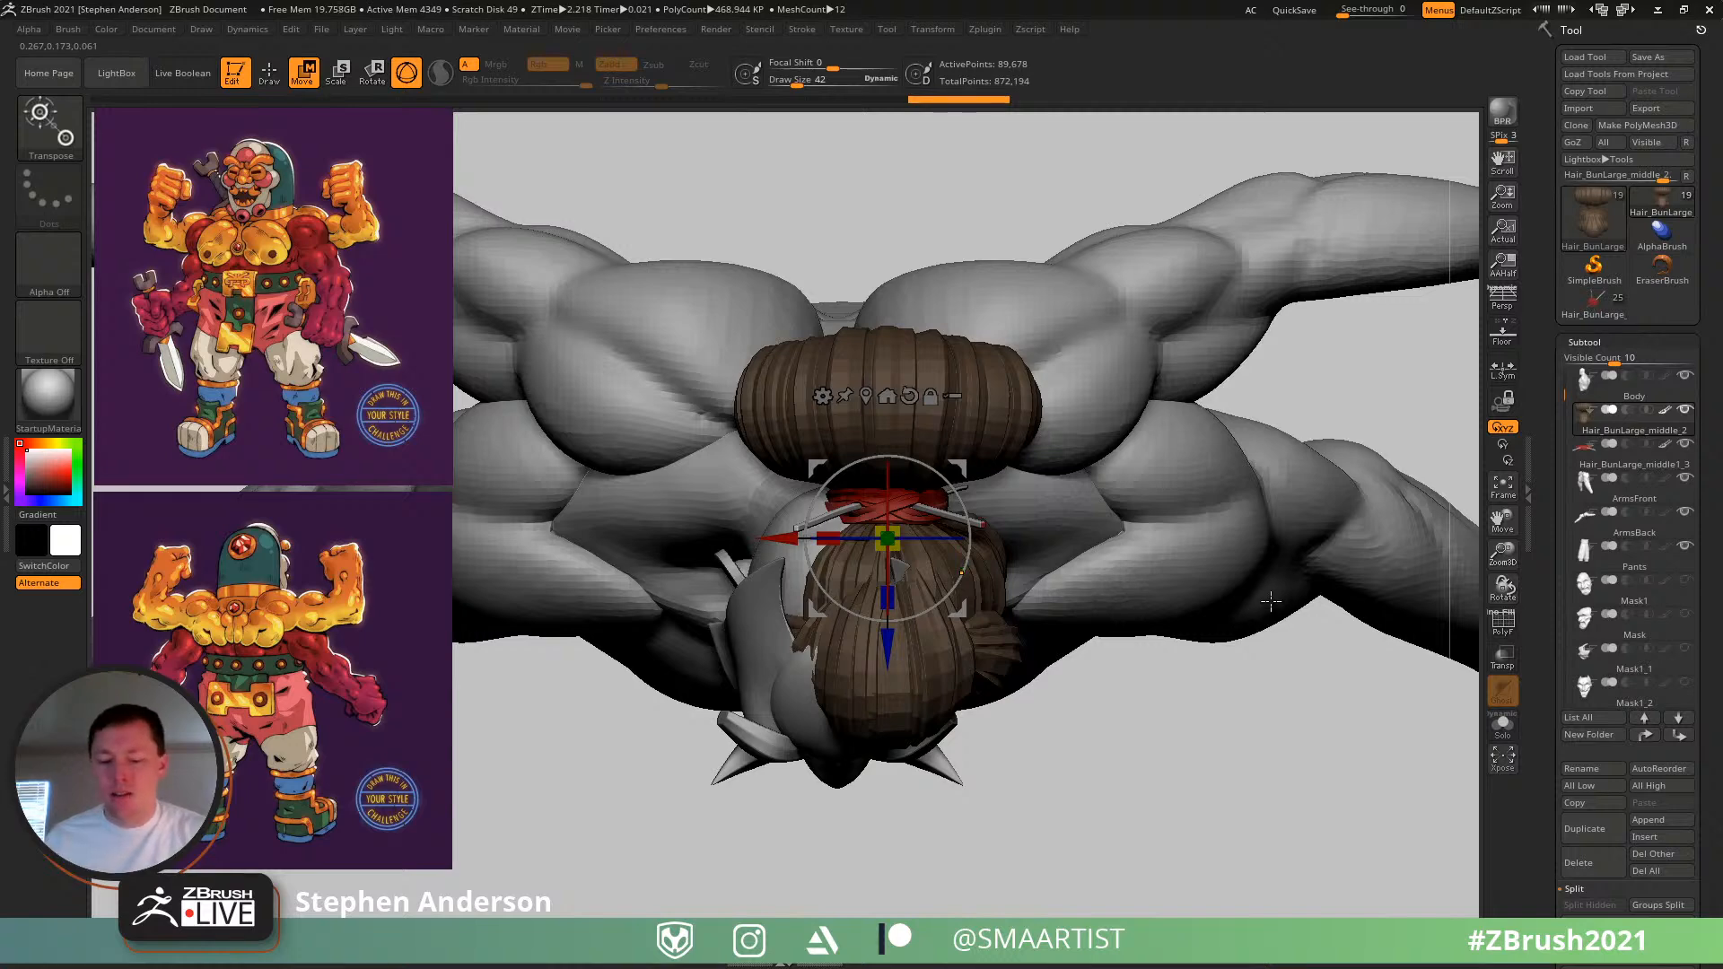
key(Delete)
click(1227, 643)
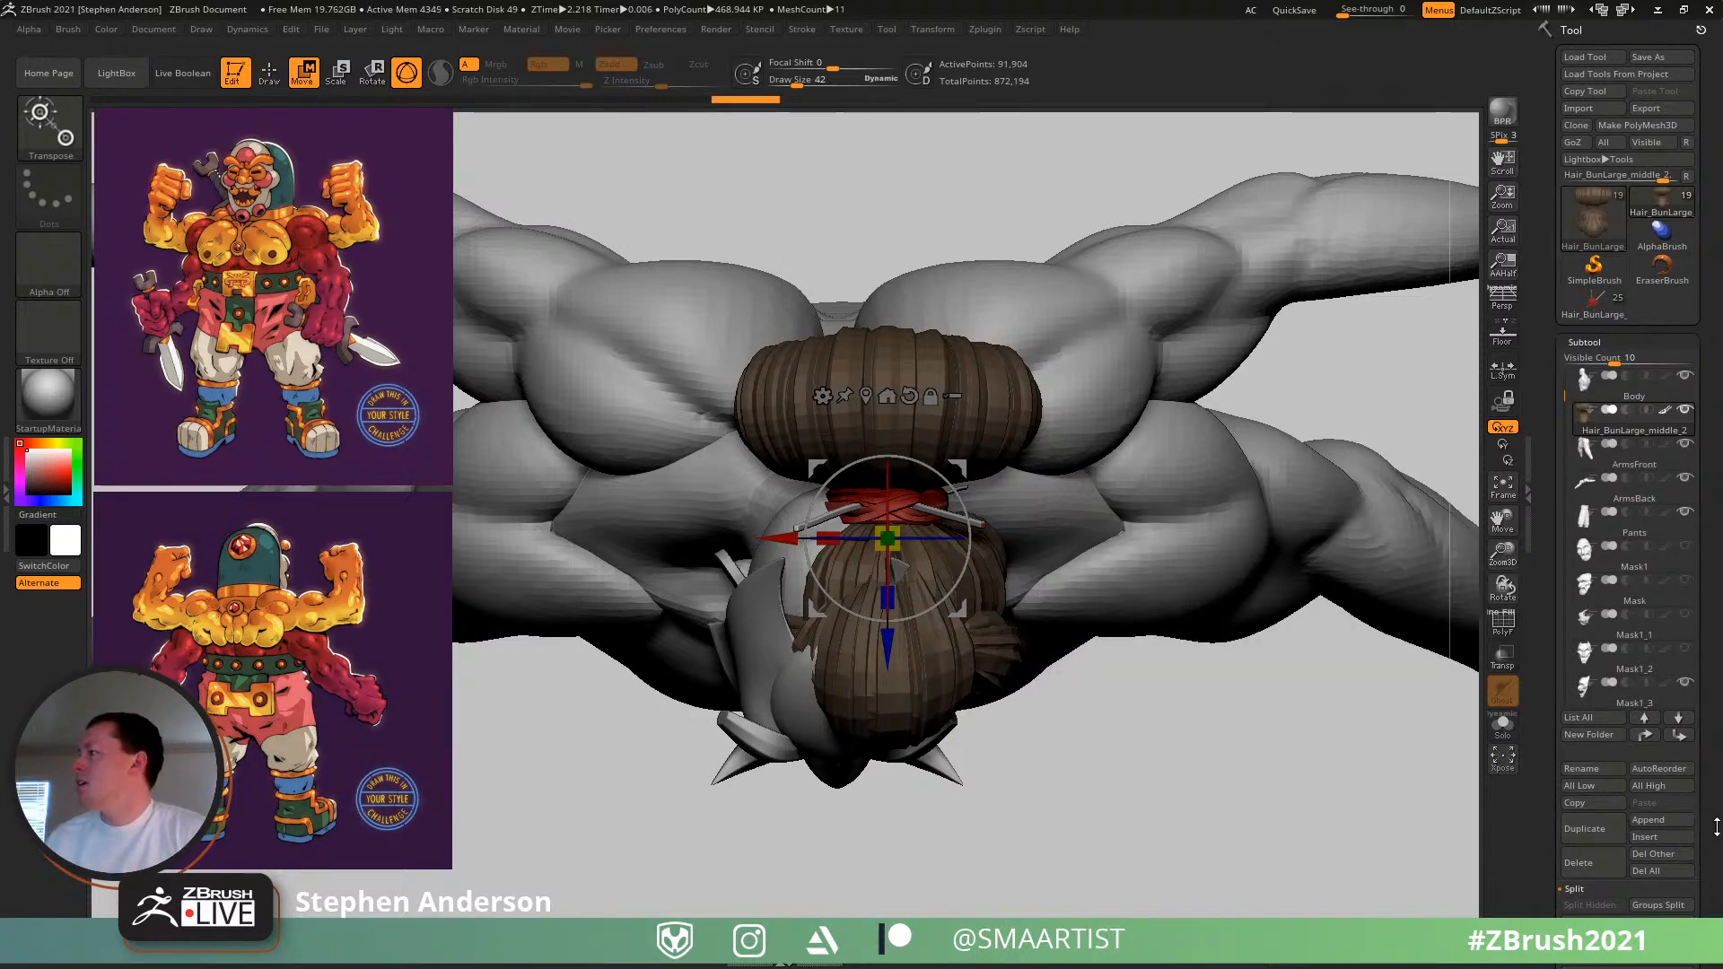
- Centre the merged hair on the head by setting its X Position to 0 in the geometry settings
drag(1717, 826, 1671, 655)
click(1592, 655)
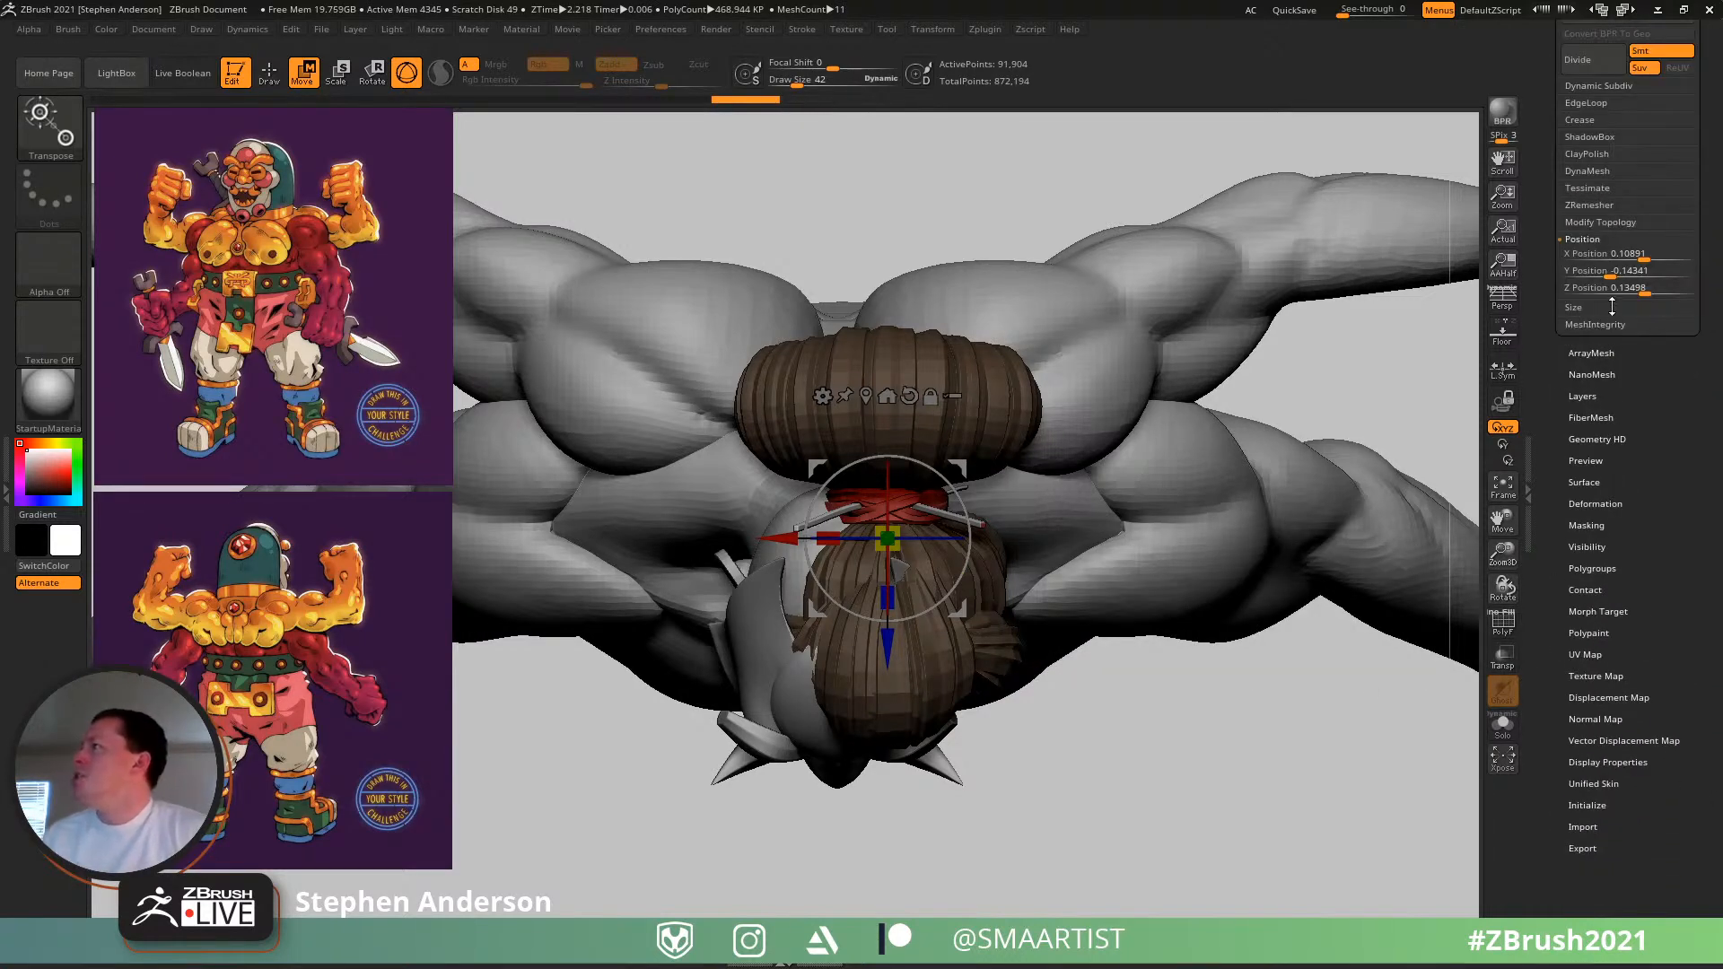
drag(1621, 253, 1607, 253)
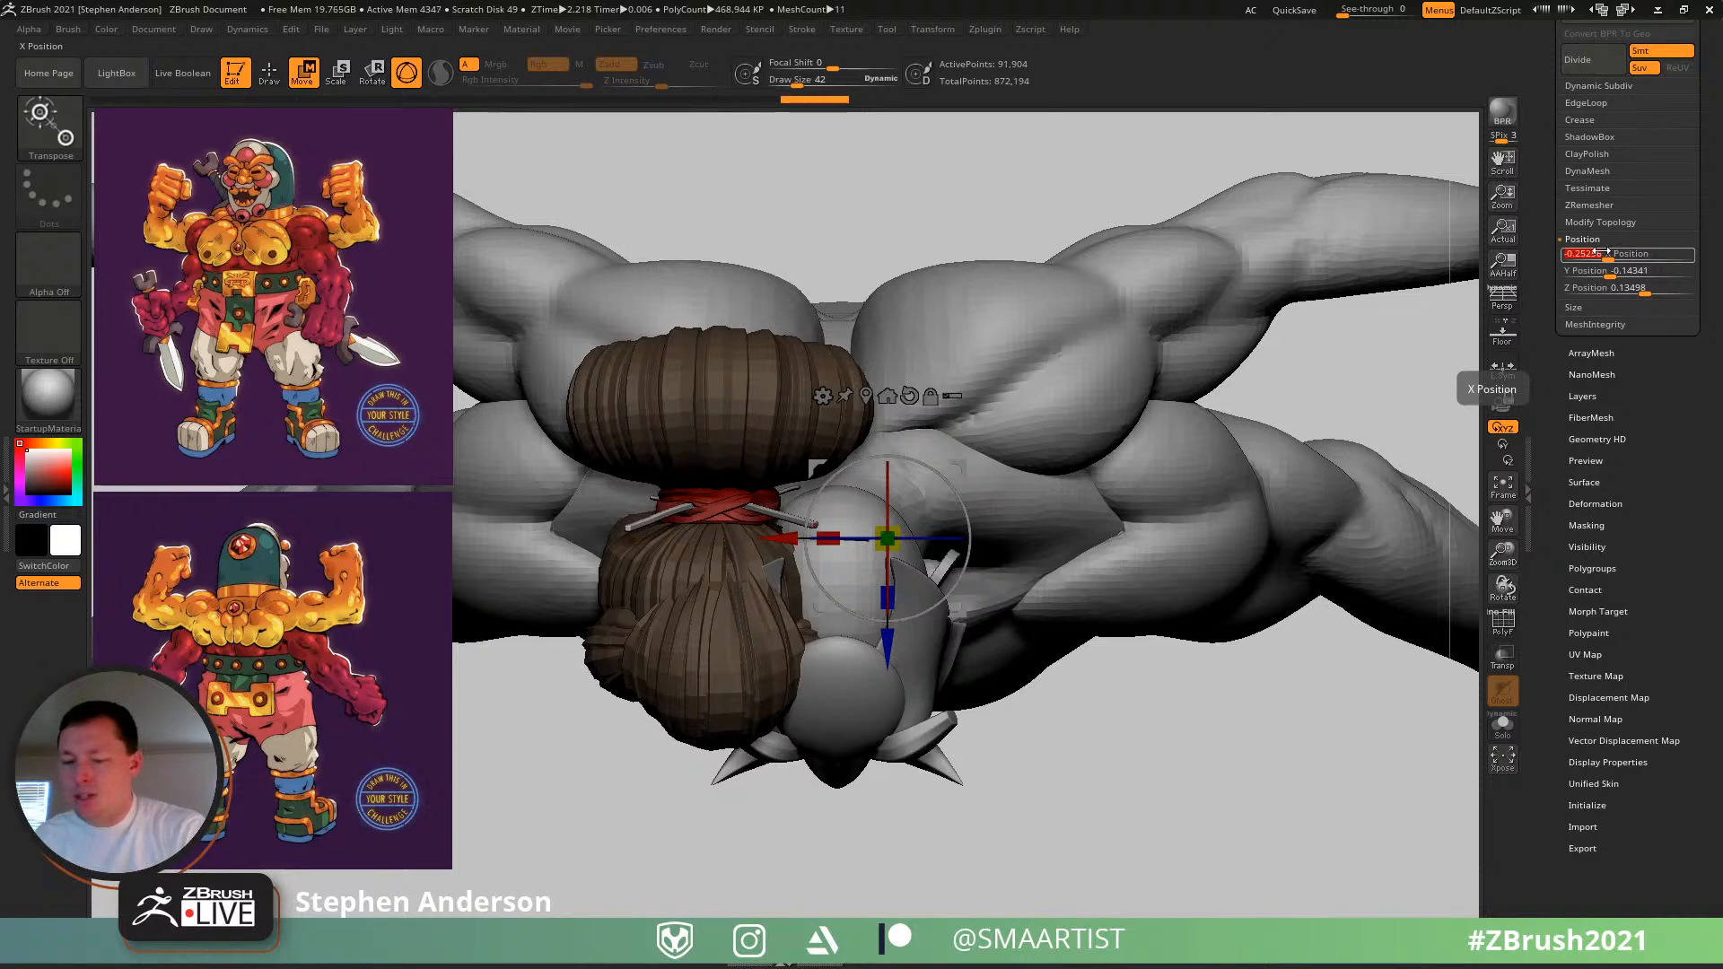
text(0)
key(Return)
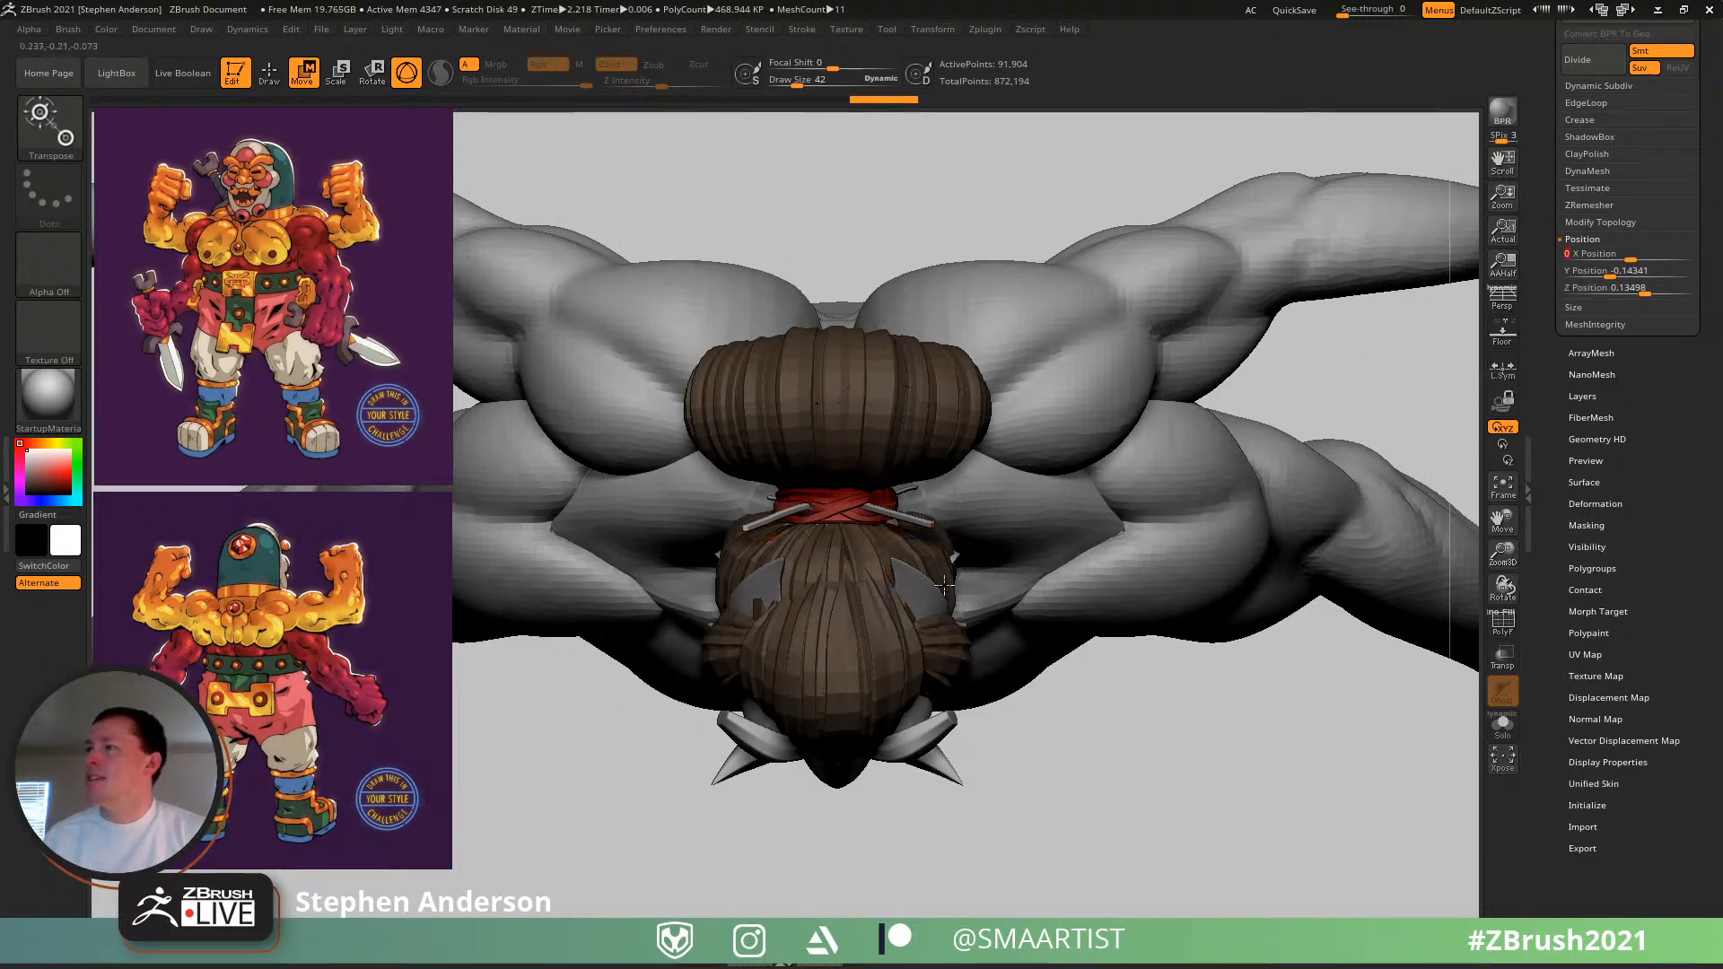
- Shift the merged hair backward so it sits on the rear of the head behind the mask
drag(1113, 296, 1184, 392)
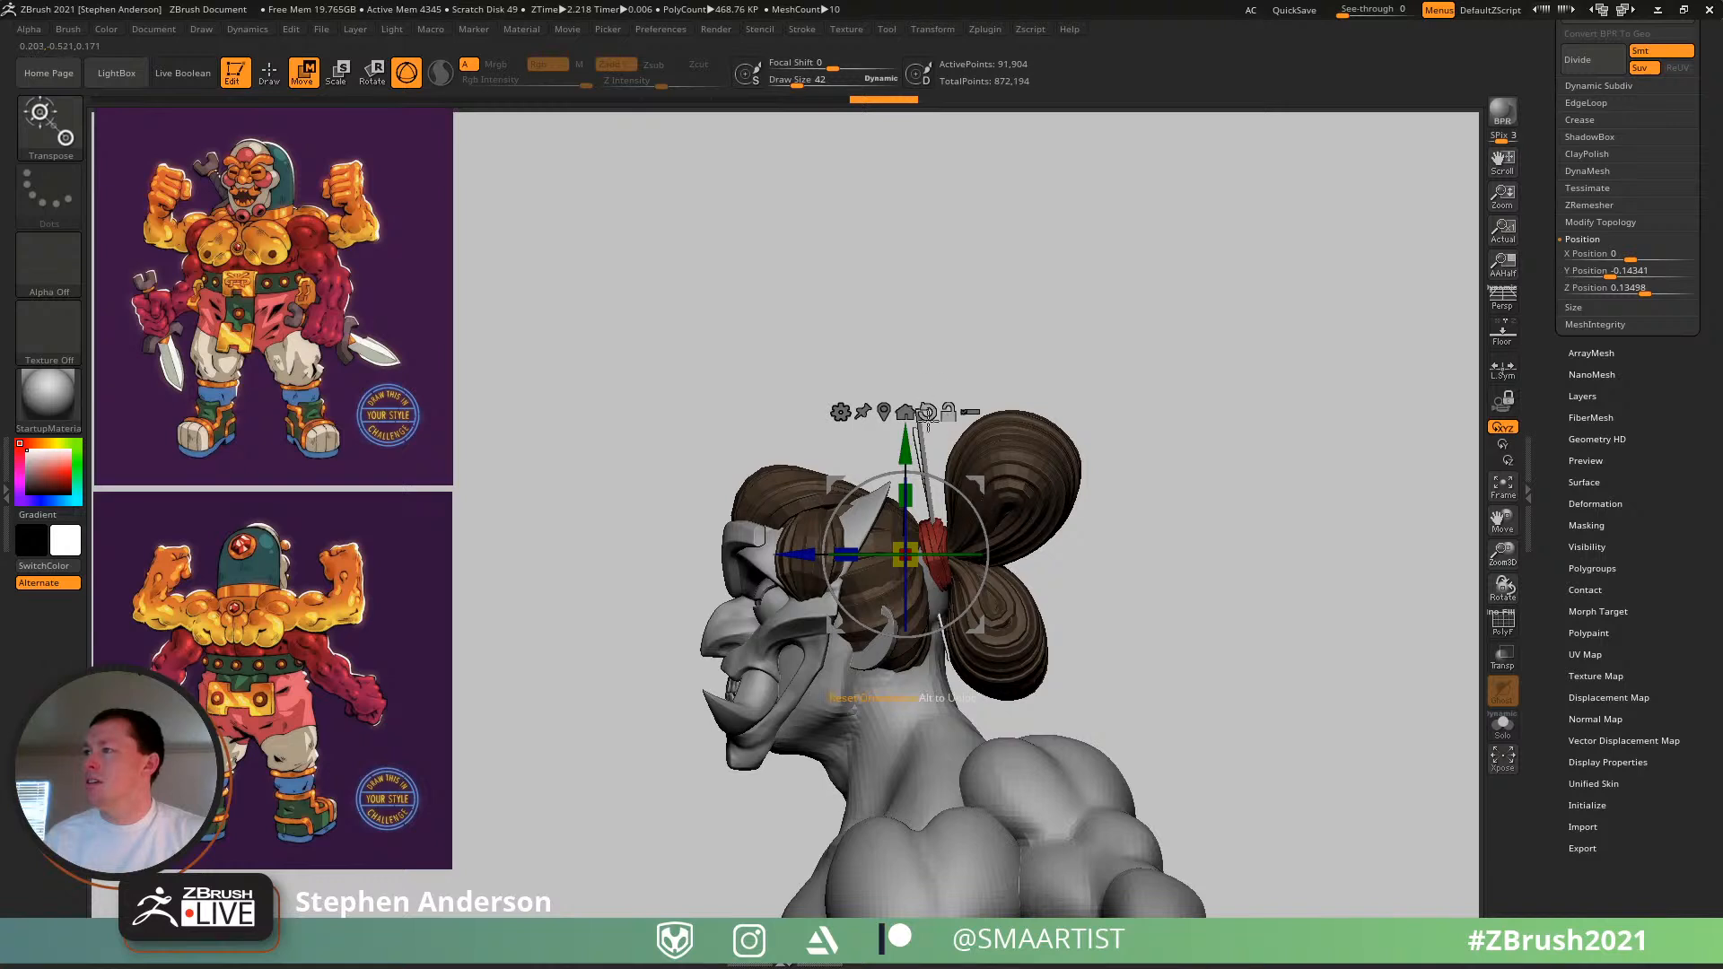
drag(805, 554, 844, 555)
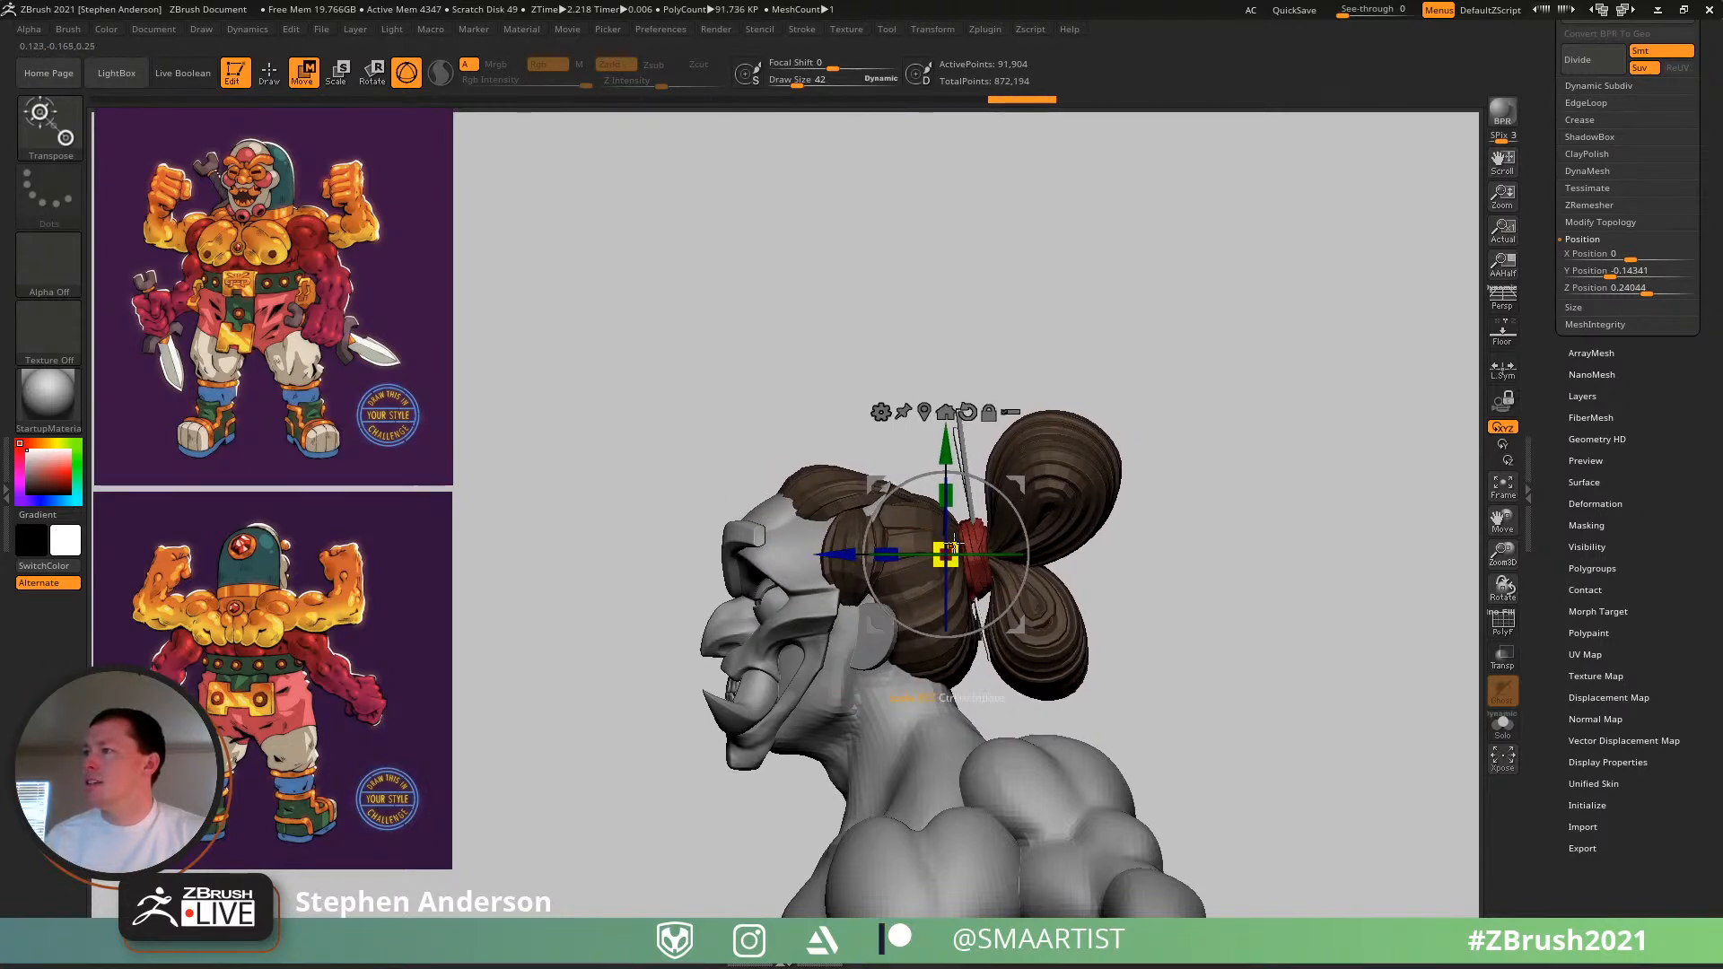
drag(952, 545, 944, 545)
drag(1169, 492, 1128, 510)
drag(1142, 513, 1176, 484)
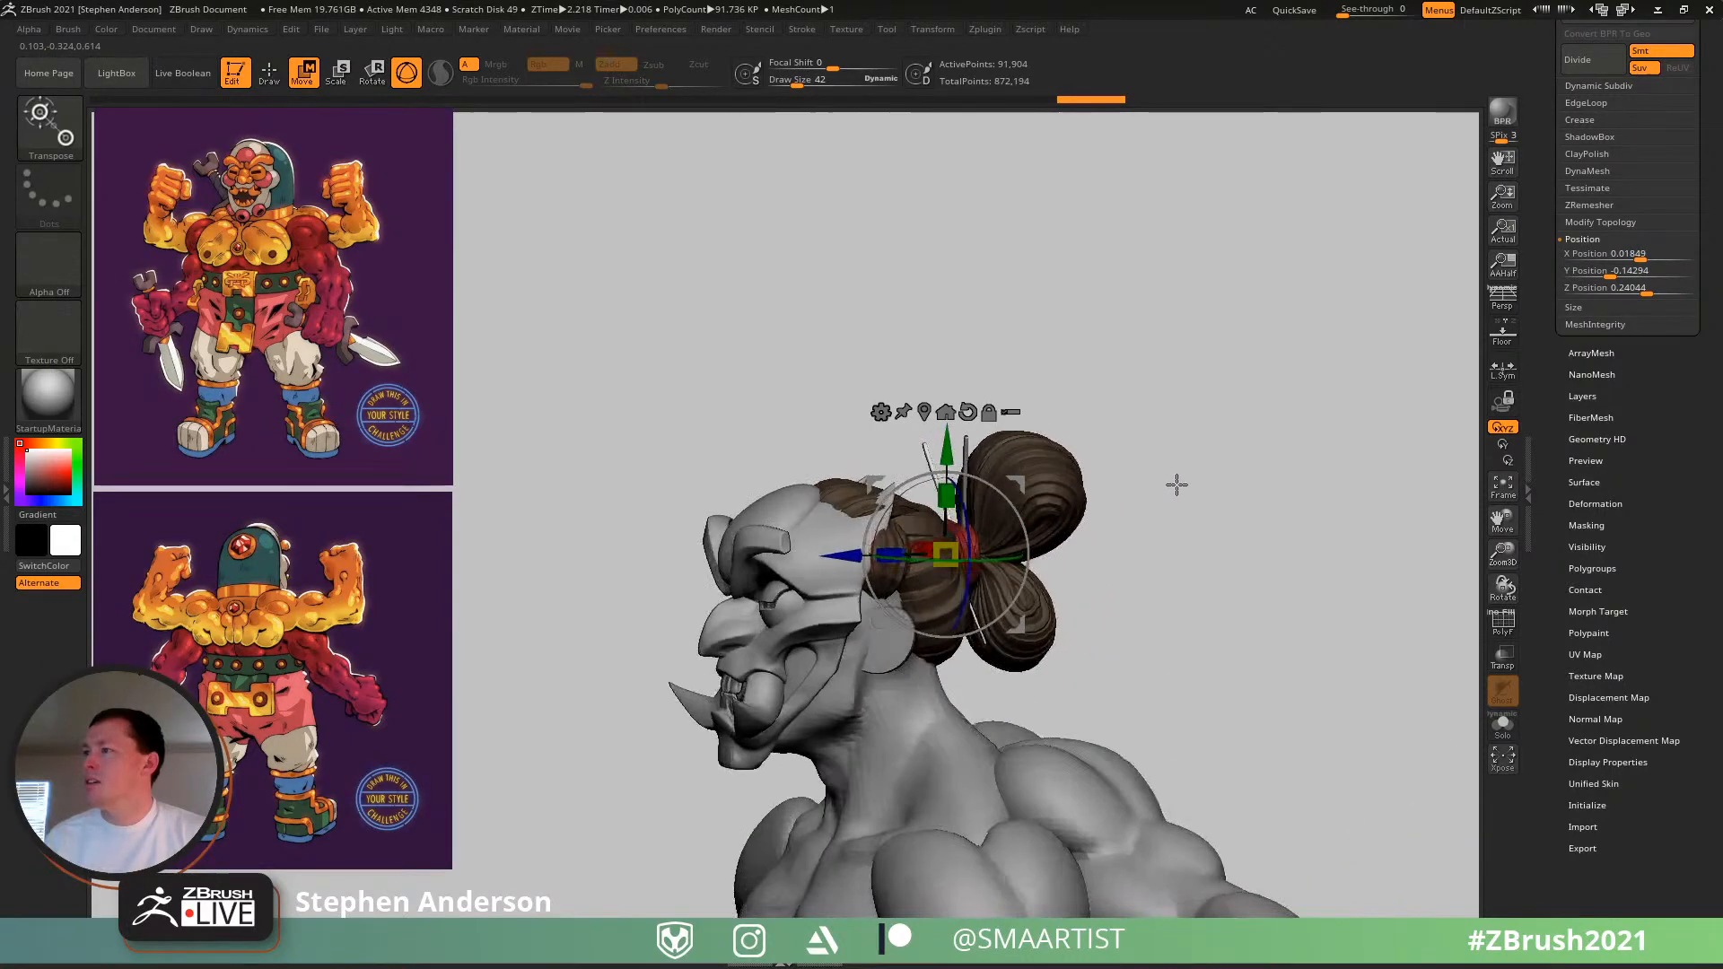
- Reshape the front top of the hair with the Move brush, tucking it under the mask's upper edge
mouse_move(1135, 477)
ctrl+right_down()
mouse_move(1193, 544)
mouse_move(1100, 575)
mouse_move(960, 530)
mouse_move(906, 574)
mouse_move(860, 536)
ctrl+right_up()
key(q)
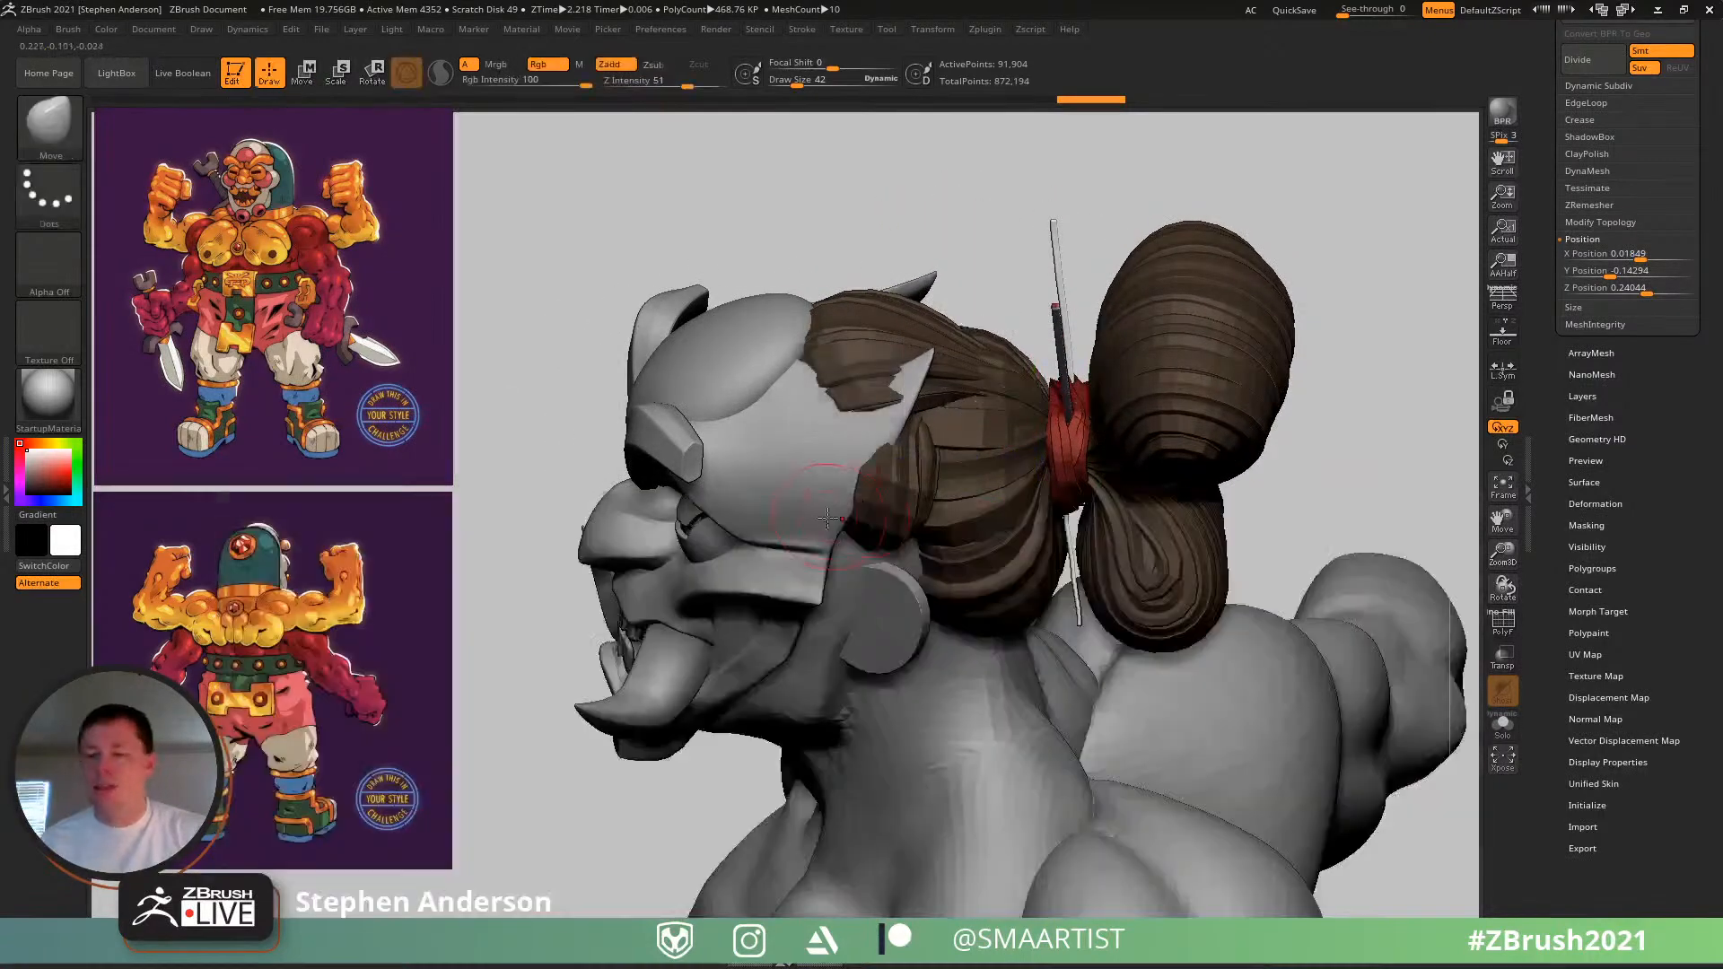
right_drag(838, 461, 822, 420)
drag(855, 386, 866, 386)
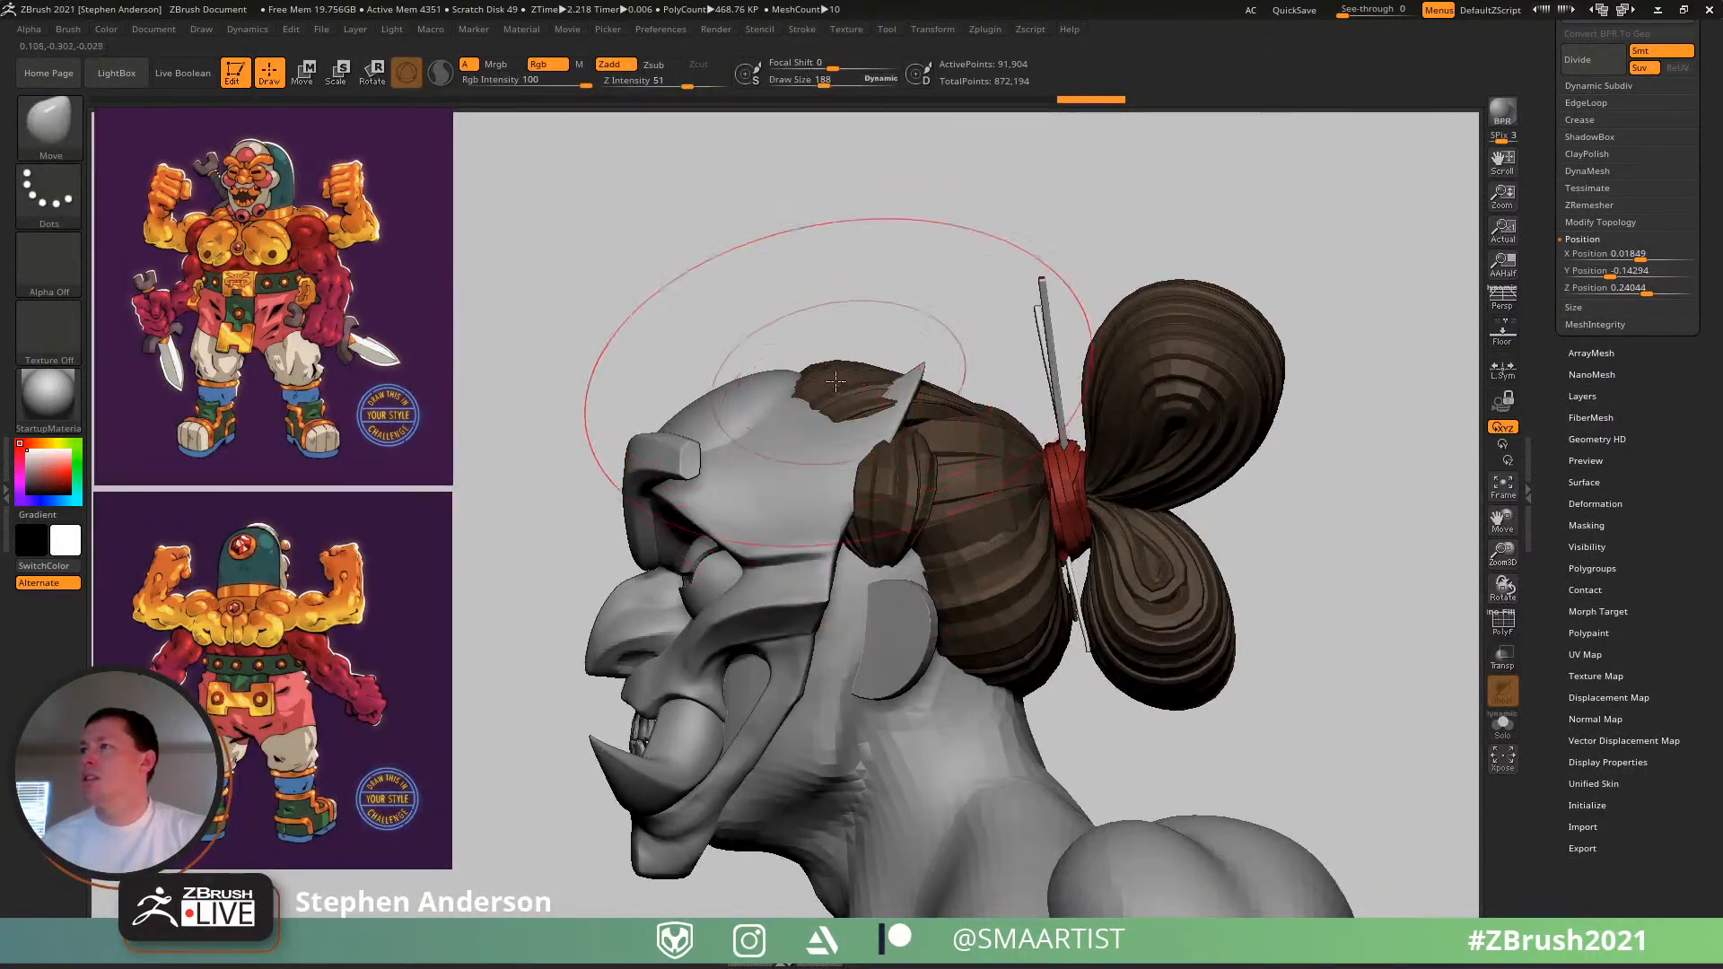
right_drag(763, 366, 827, 383)
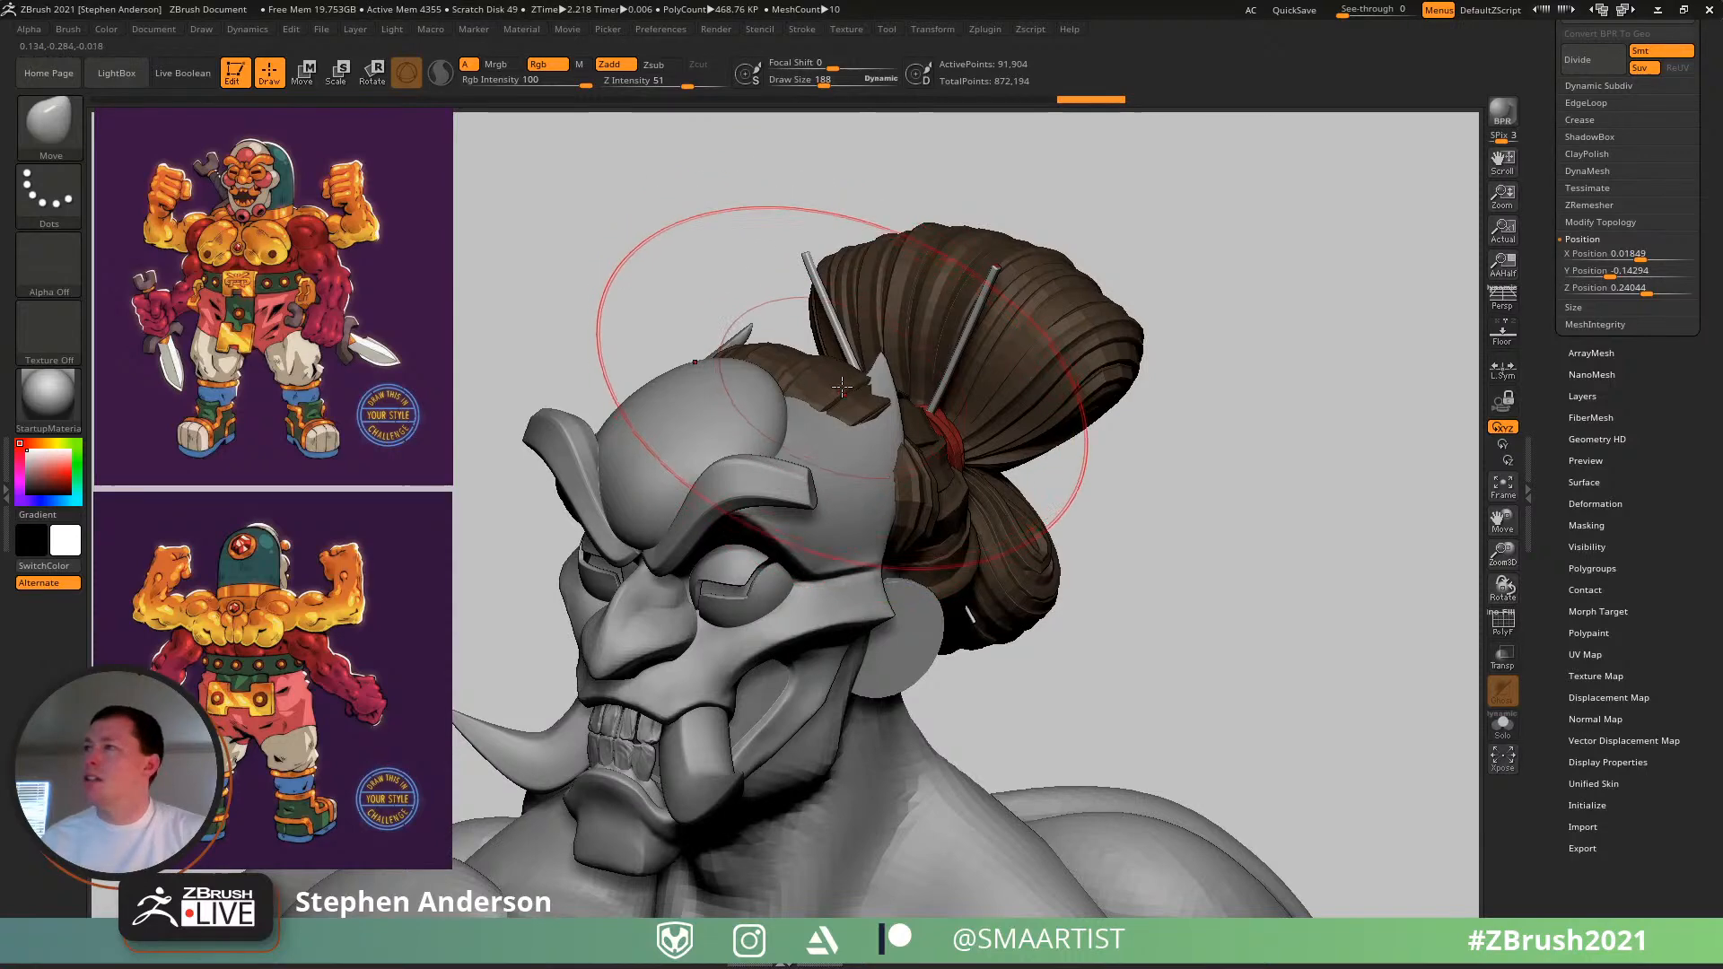
key(s)
drag(863, 387, 851, 387)
right_drag(869, 388, 815, 381)
key(s)
drag(830, 379, 821, 379)
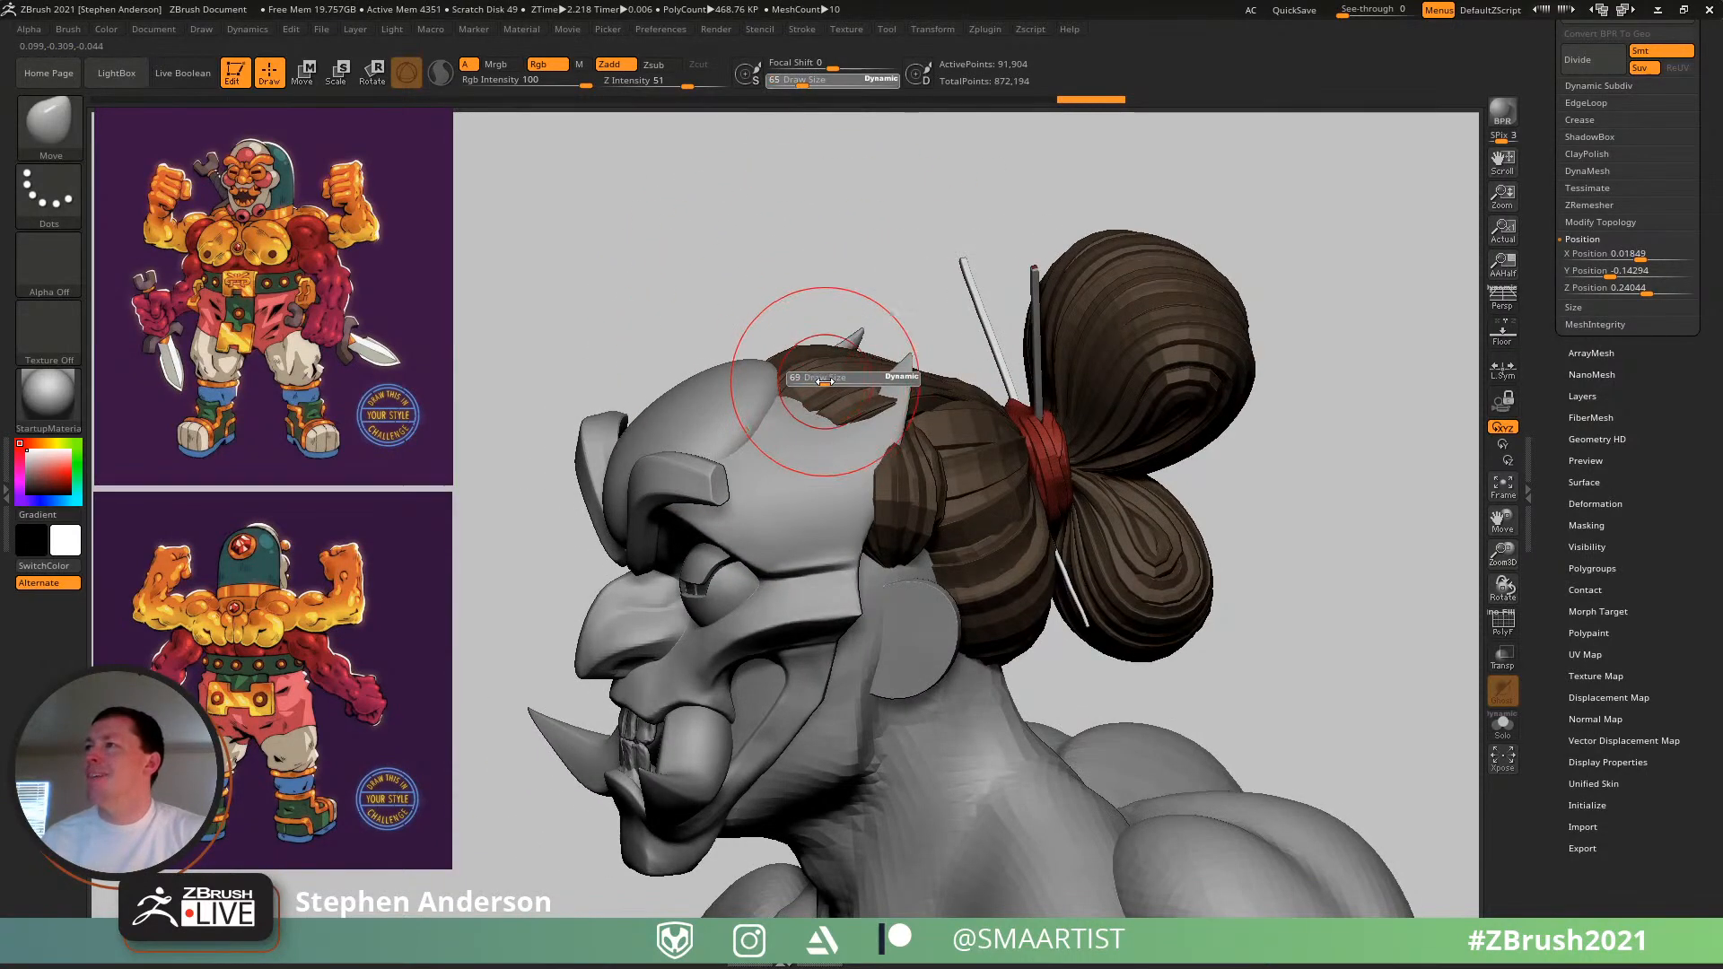
mouse_move(893, 349)
right_down()
mouse_move(893, 310)
mouse_move(843, 306)
mouse_move(883, 217)
mouse_move(807, 242)
mouse_move(886, 297)
mouse_move(866, 291)
mouse_move(900, 278)
mouse_move(838, 357)
mouse_move(884, 350)
right_up()
key(s)
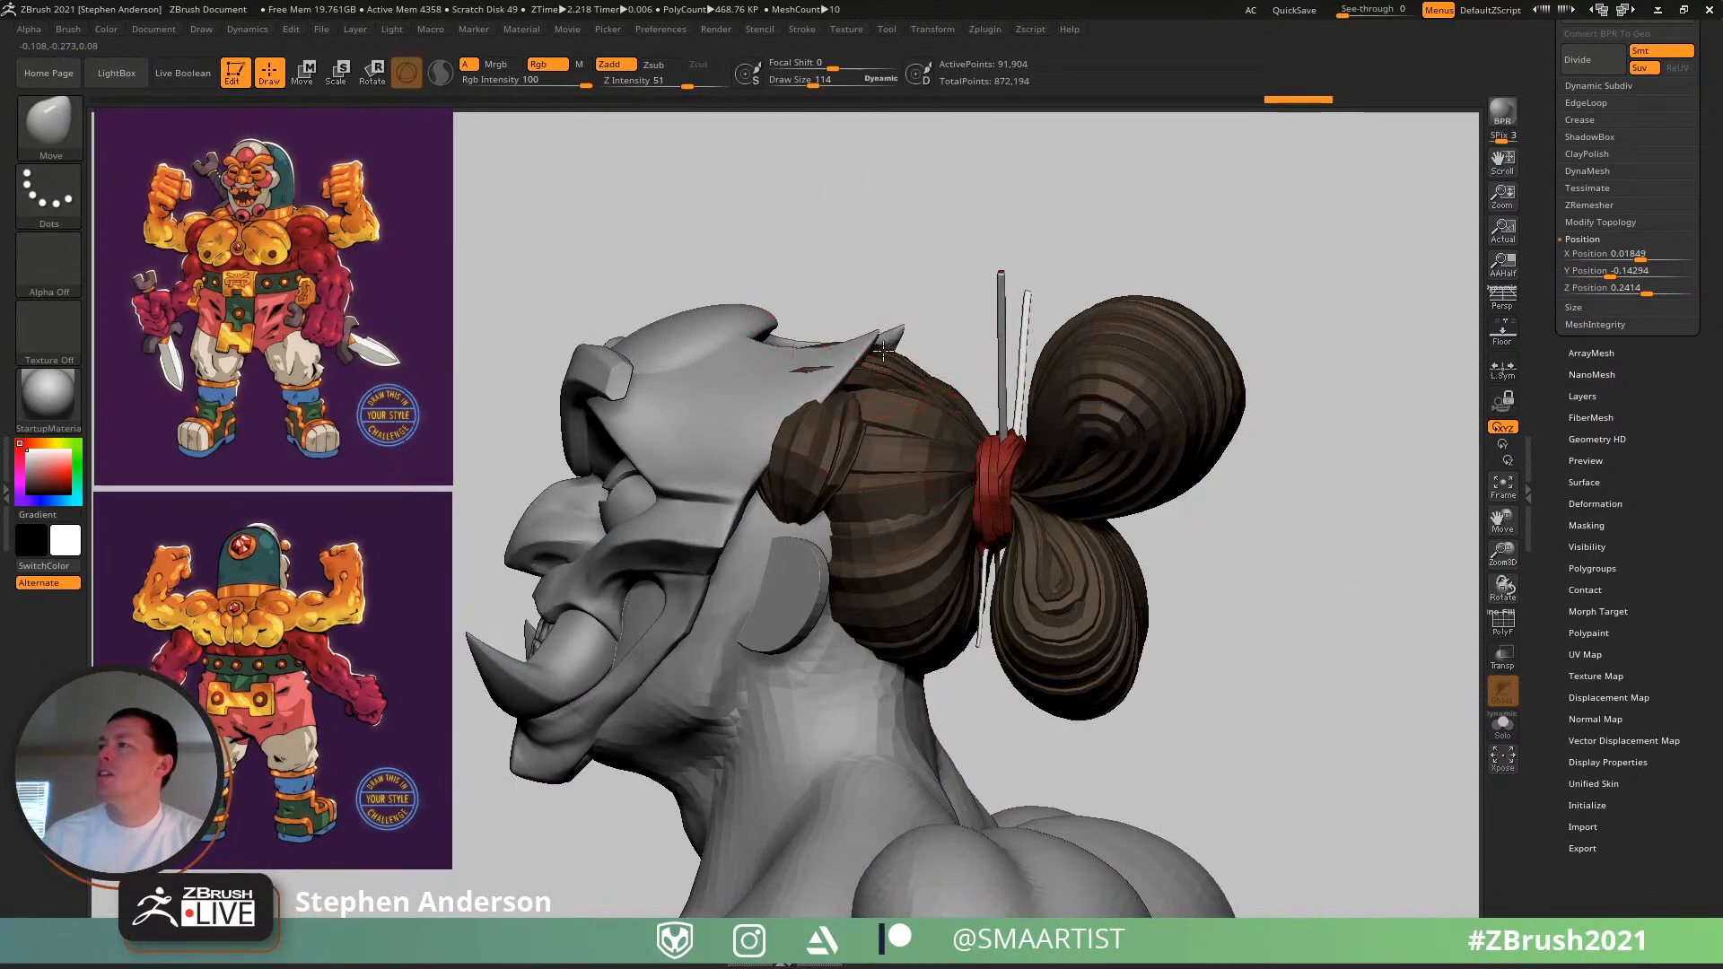
- Adjust the side hair lock with the Move brush so it tucks behind the mask above the ear
right_drag(830, 426, 882, 479)
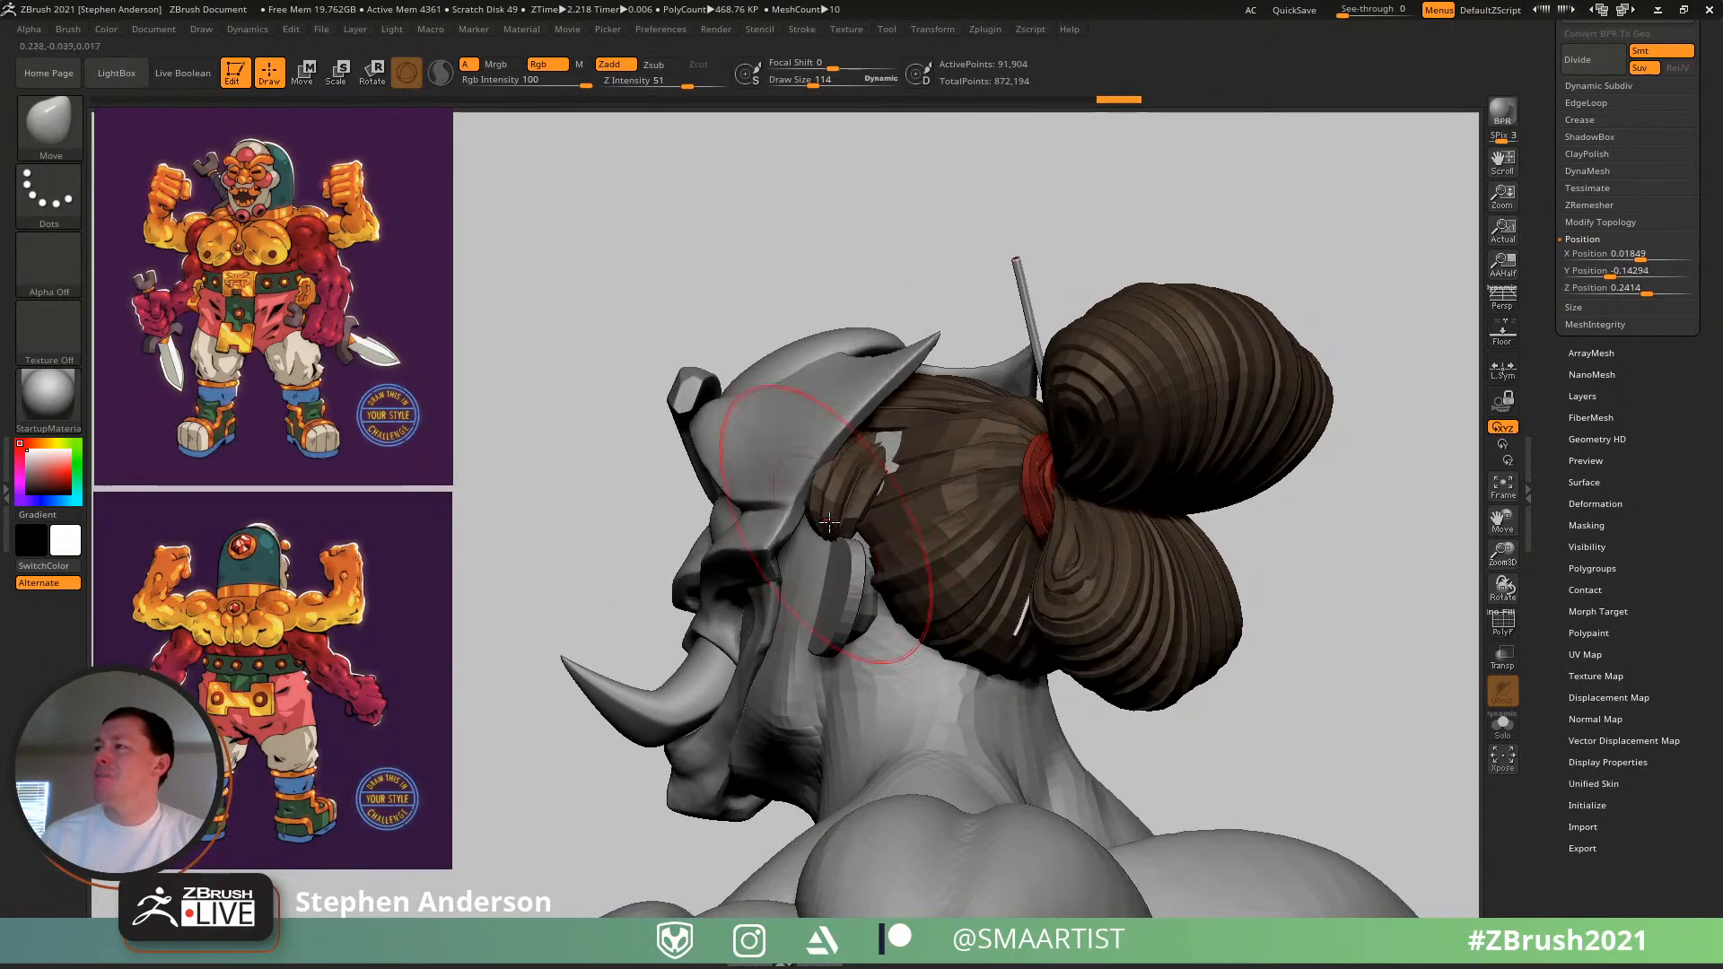
right_drag(946, 428, 893, 436)
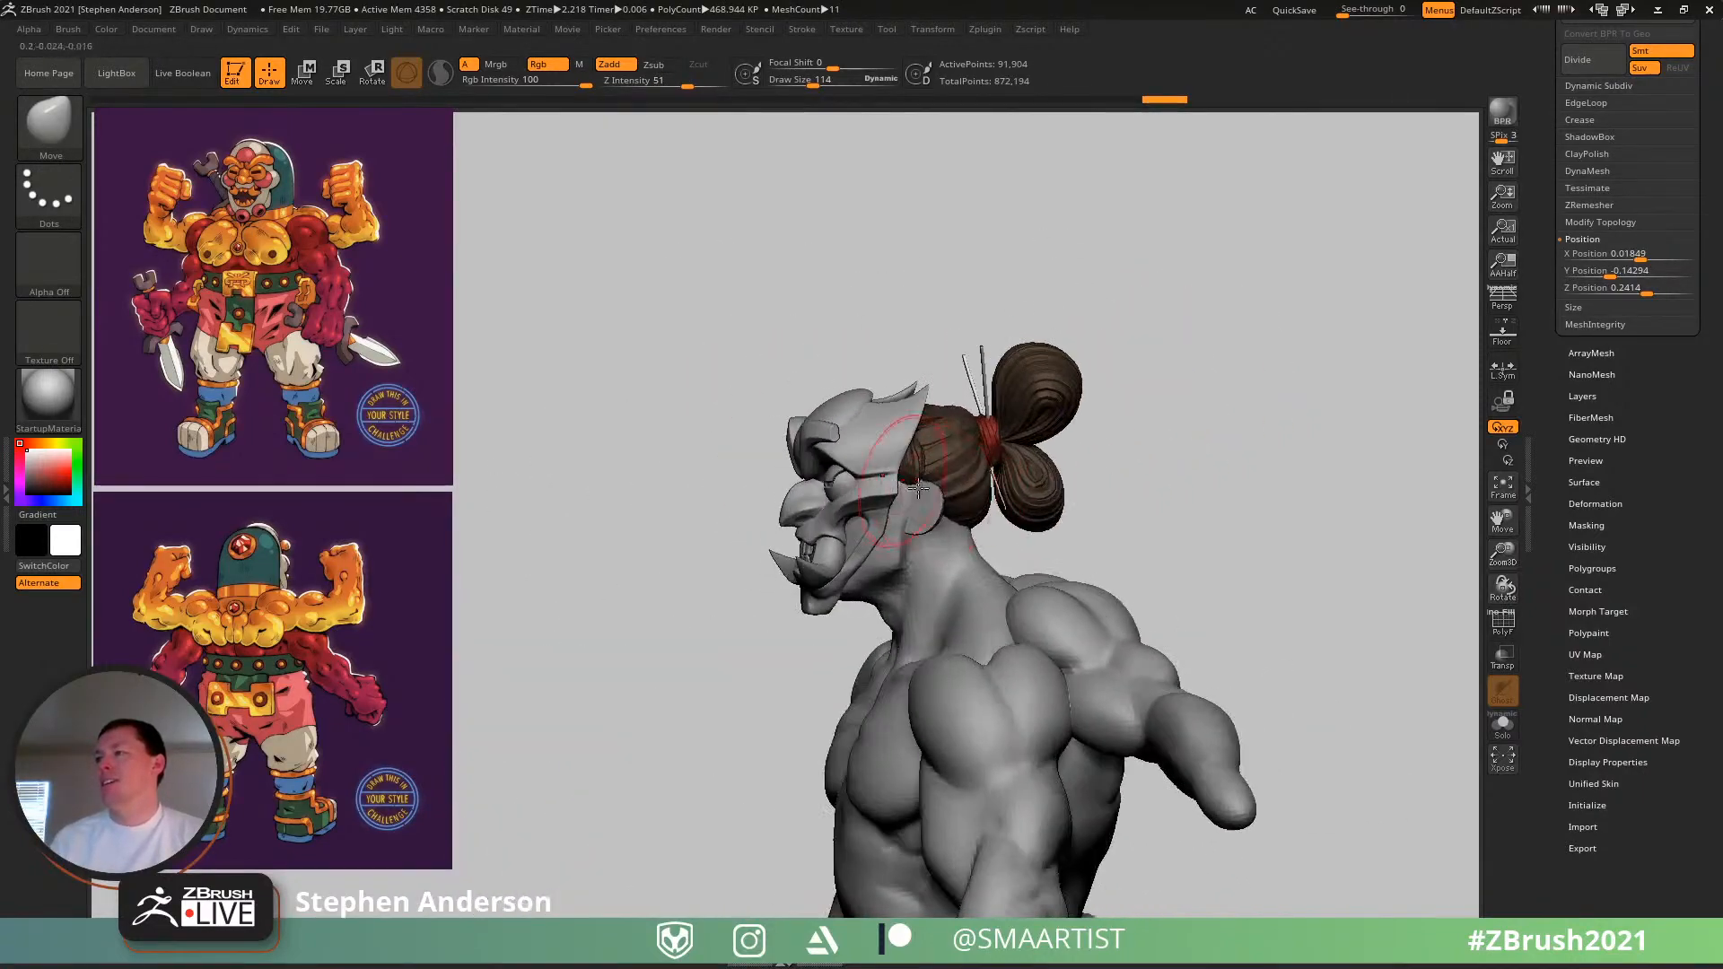
right_drag(996, 534, 993, 415)
mouse_move(879, 391)
right_down()
mouse_move(796, 427)
mouse_move(862, 449)
right_up()
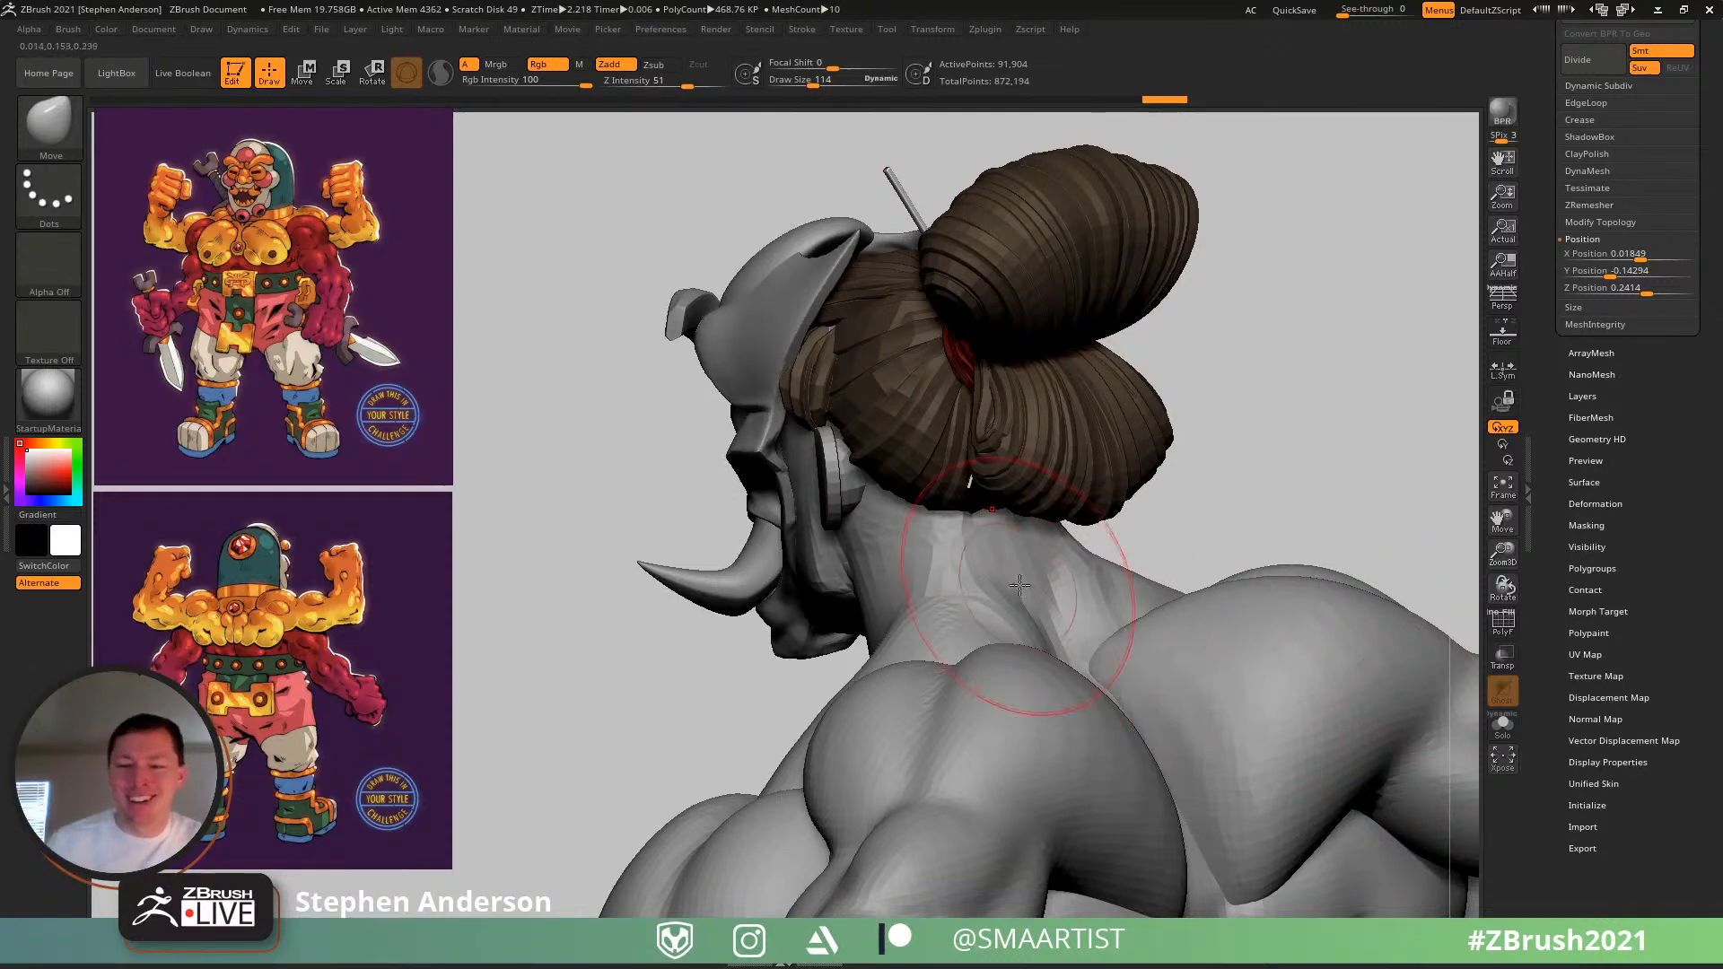
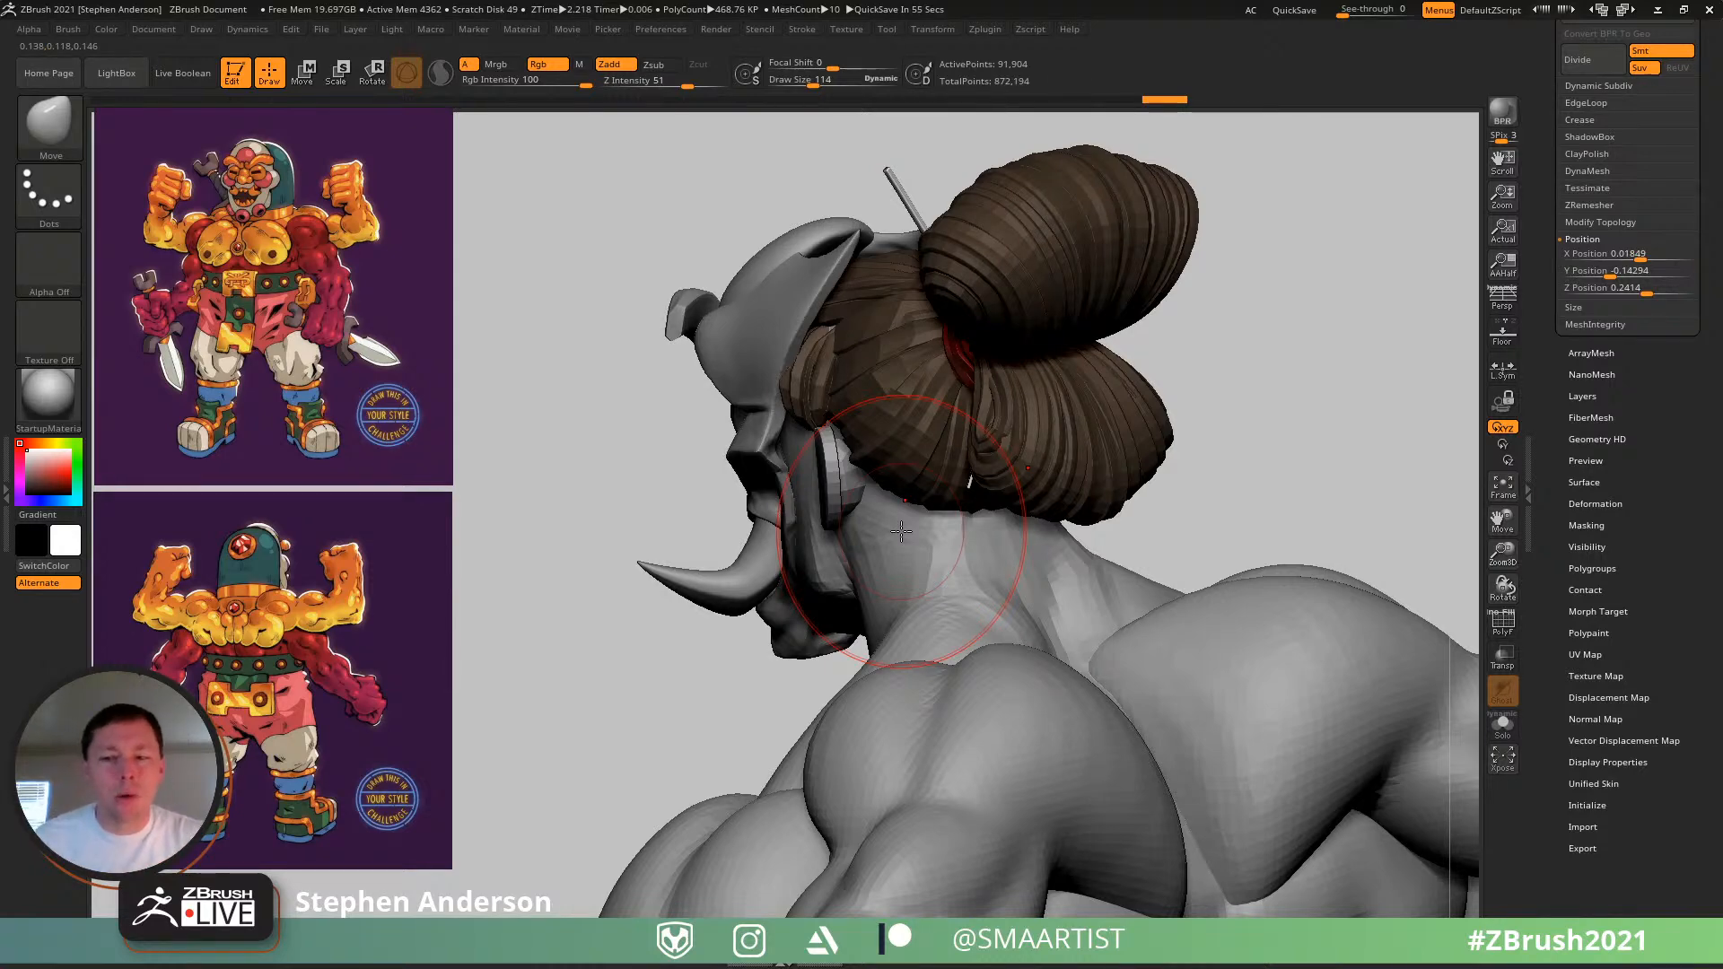
mouse_move(1268, 538)
mouse_down()
mouse_move(839, 370)
mouse_move(755, 418)
mouse_up()
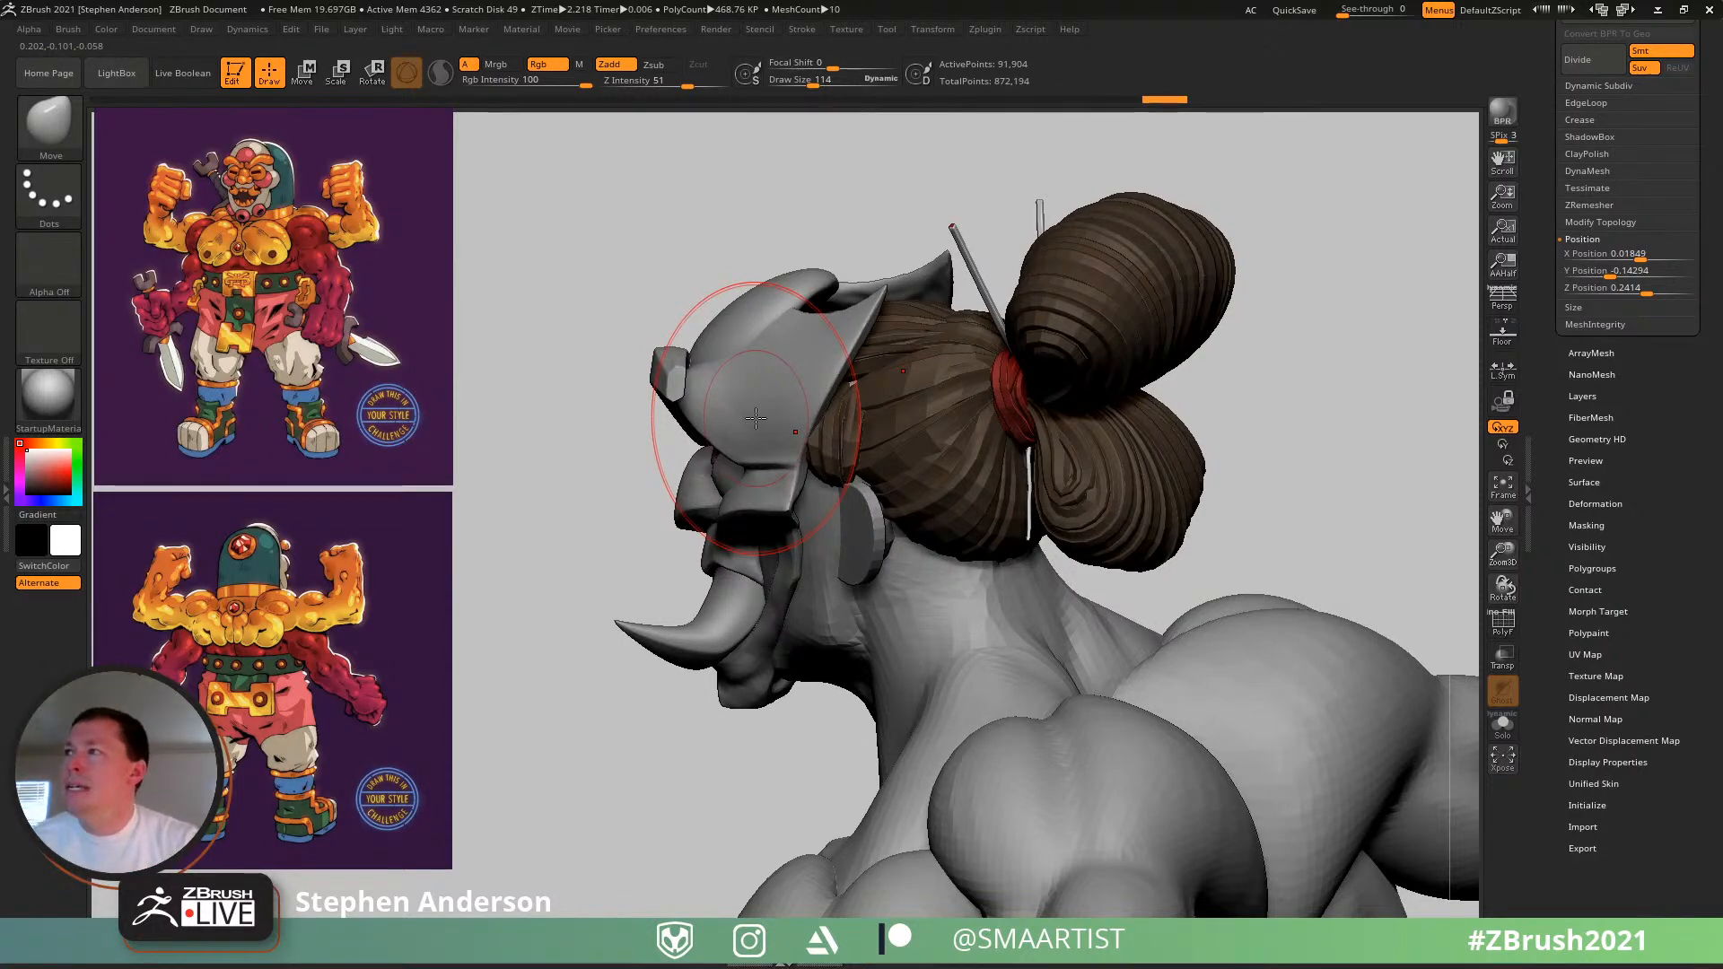
mouse_move(869, 453)
right_down()
mouse_move(928, 476)
mouse_move(884, 453)
right_up()
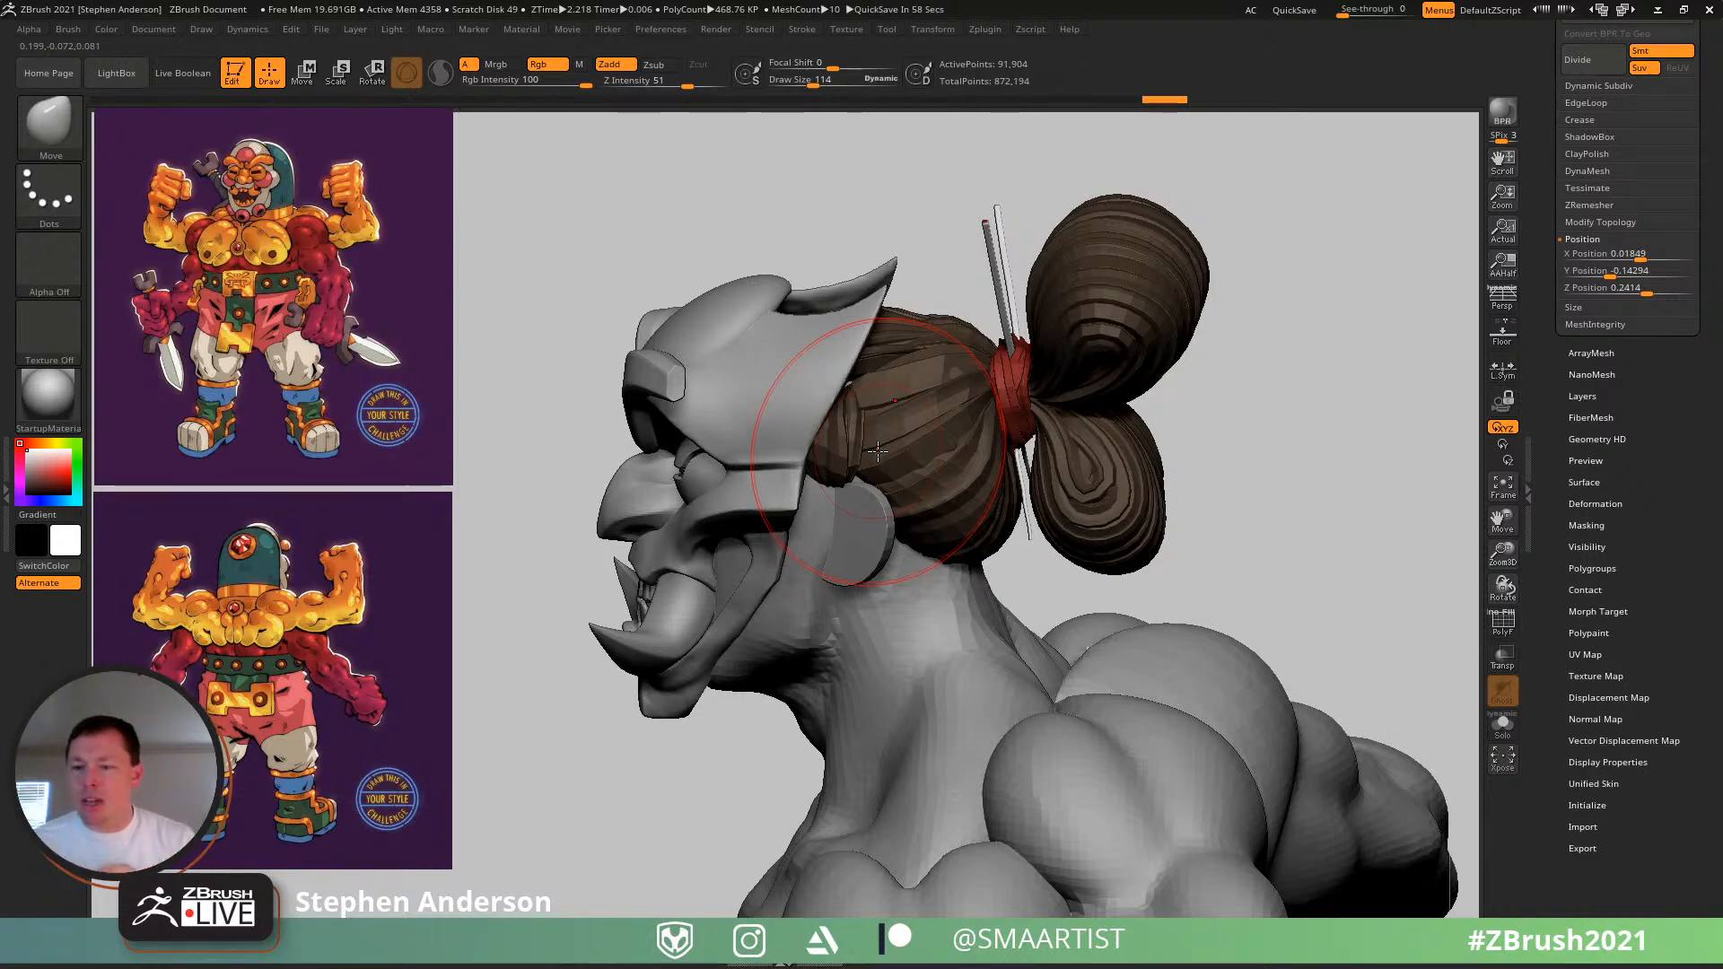
- Isolate the merged hair with its wireframe showing and hide the centre of the front side lock's polygons
click(1504, 726)
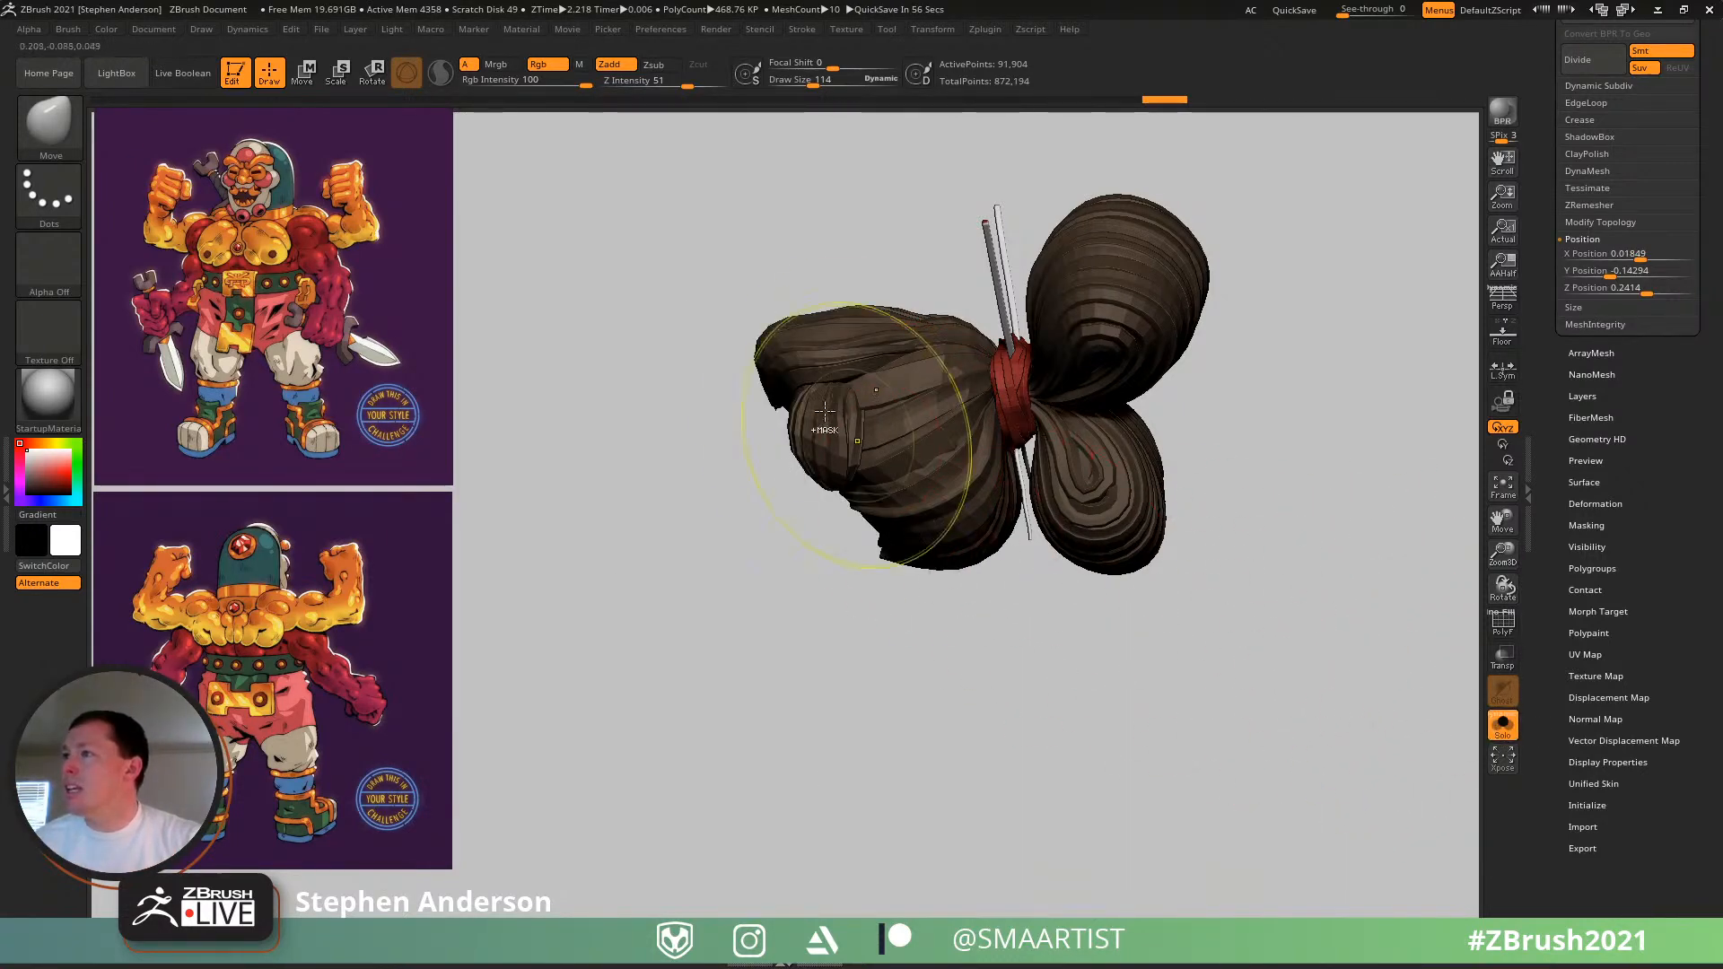
ctrl+right_drag(825, 431, 892, 538)
key(shift+f)
mouse_move(865, 467)
right_down()
mouse_move(800, 493)
mouse_move(814, 514)
right_up()
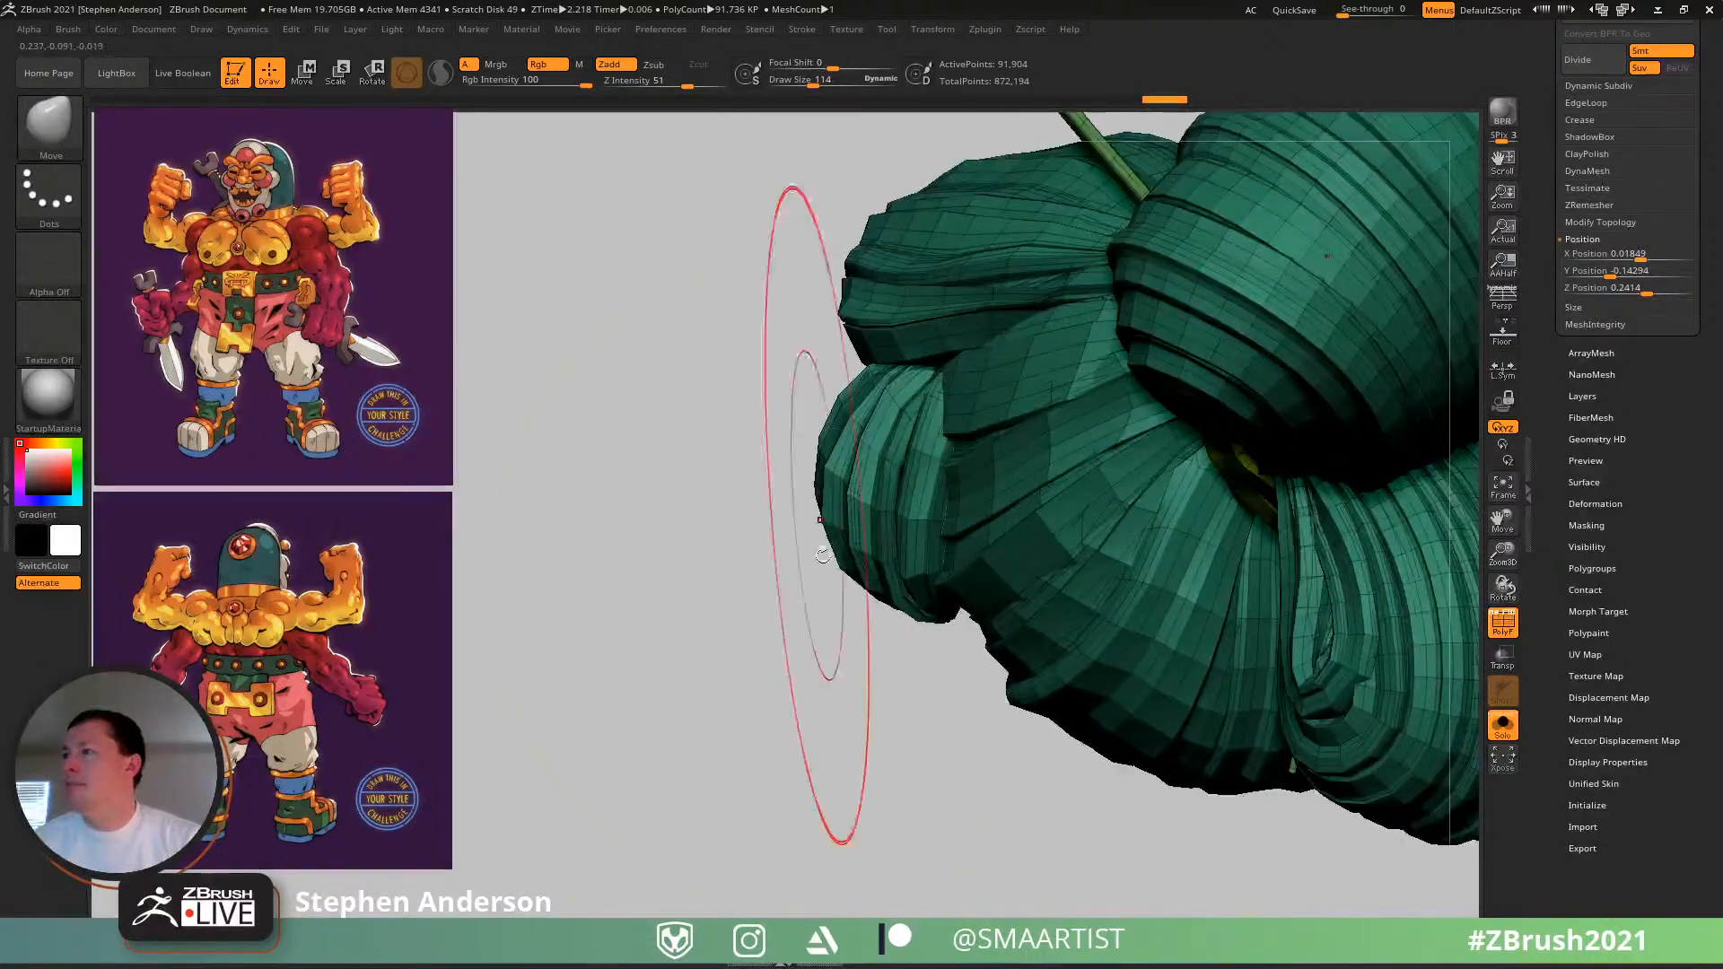
mouse_move(746, 447)
ctrl+shift+mouse_down()
mouse_move(822, 487)
mouse_move(912, 588)
ctrl+shift+mouse_up()
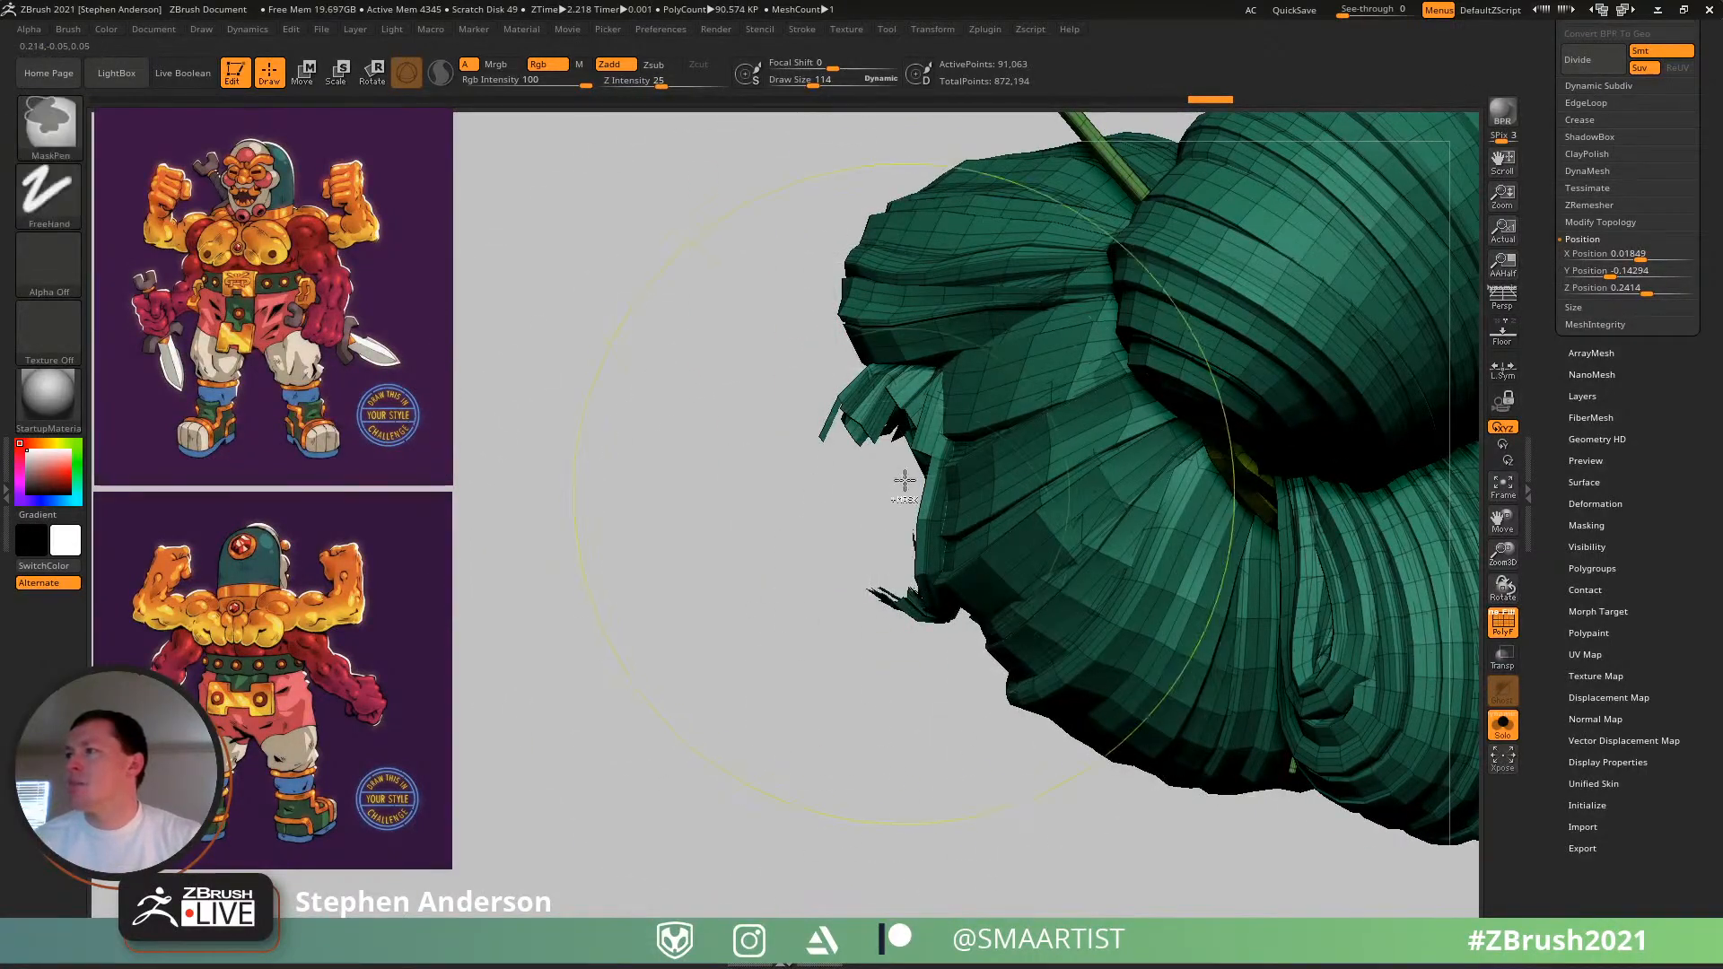
- Extend the partial selection to the entire front locks and invert visibility so those locks are hidden from the hair
mouse_move(790, 359)
right_down()
mouse_move(841, 256)
mouse_move(837, 395)
right_up()
ctrl+alt+shift+drag(646, 231, 811, 526)
ctrl+shift+drag(624, 686, 711, 878)
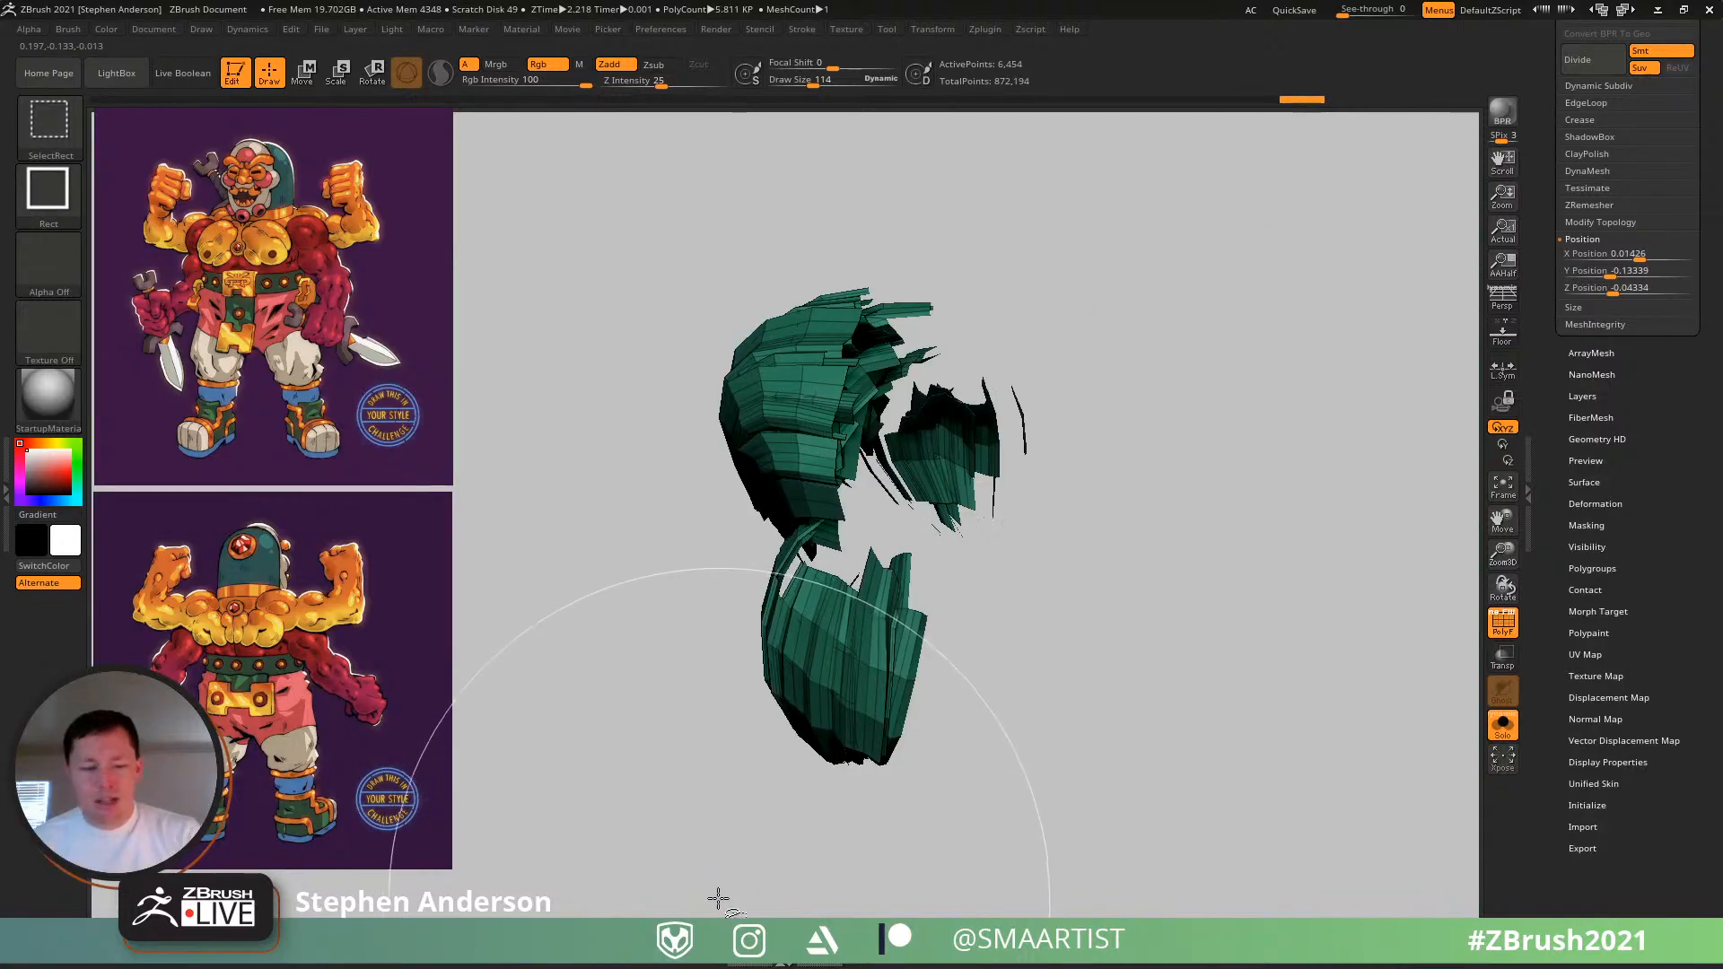
key(ctrl+shift+a)
ctrl+shift+drag(619, 801, 800, 912)
ctrl+right_drag(977, 657, 898, 538)
ctrl+shift+drag(853, 556, 854, 556)
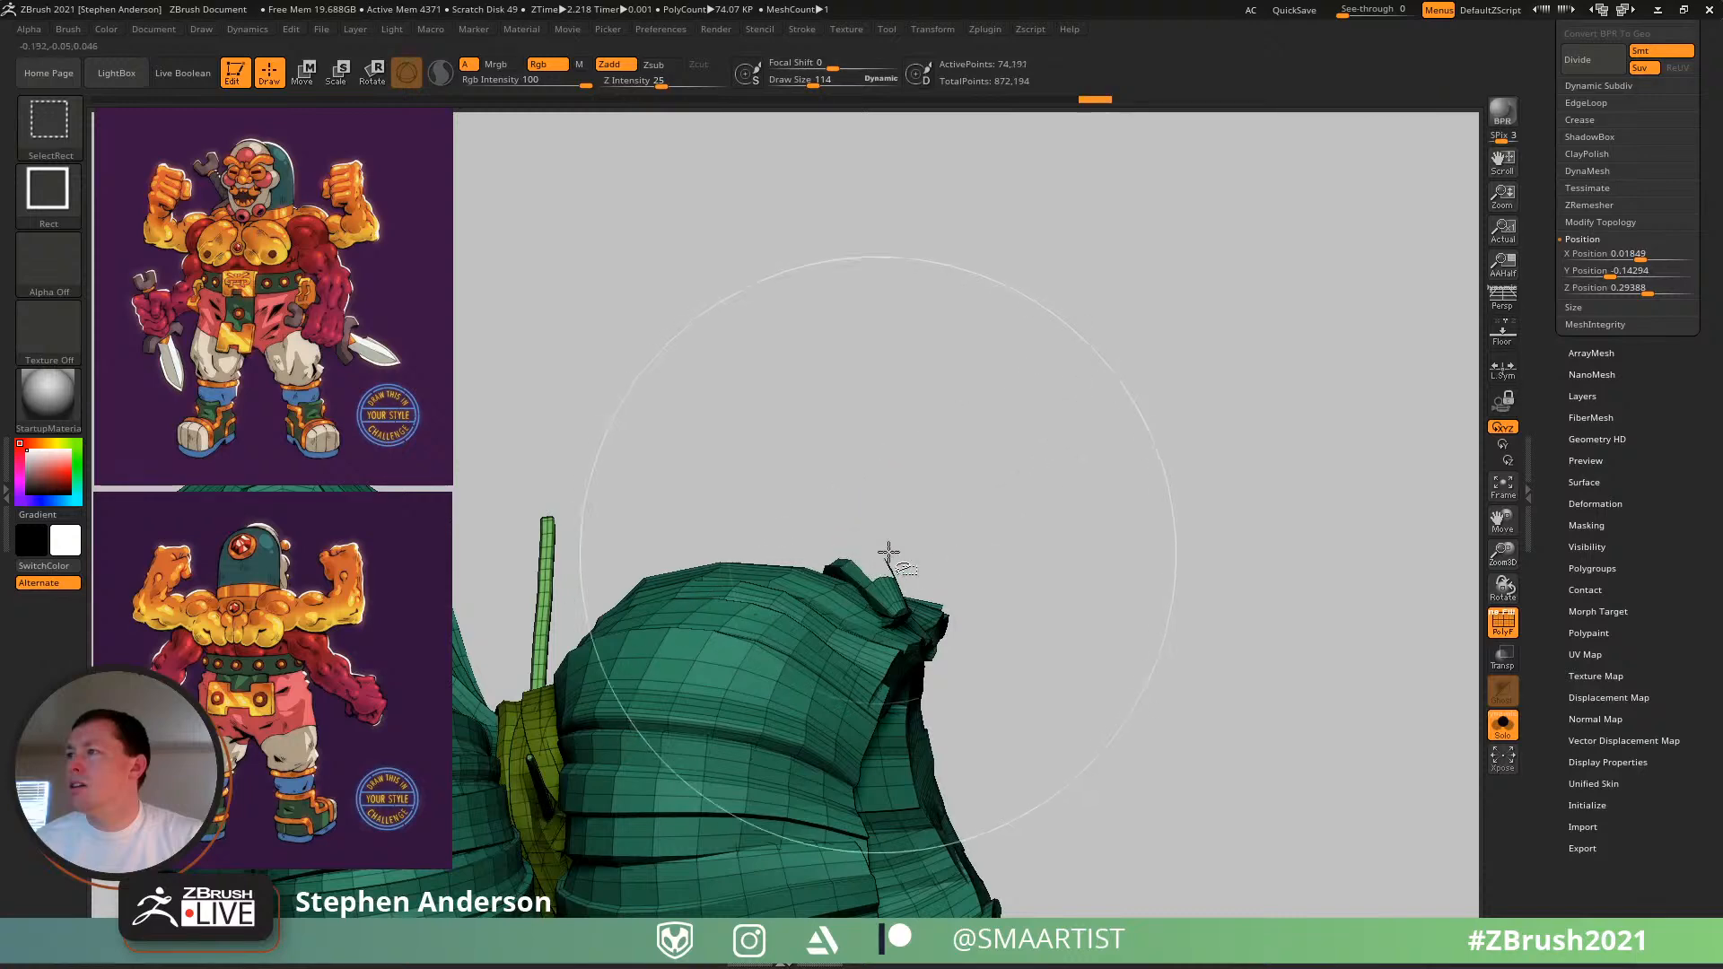
- Hide the remaining loose strand pieces around the hair's front opening, keeping the back hair, bun, tie and hairpins visible
right_drag(888, 562, 1085, 565)
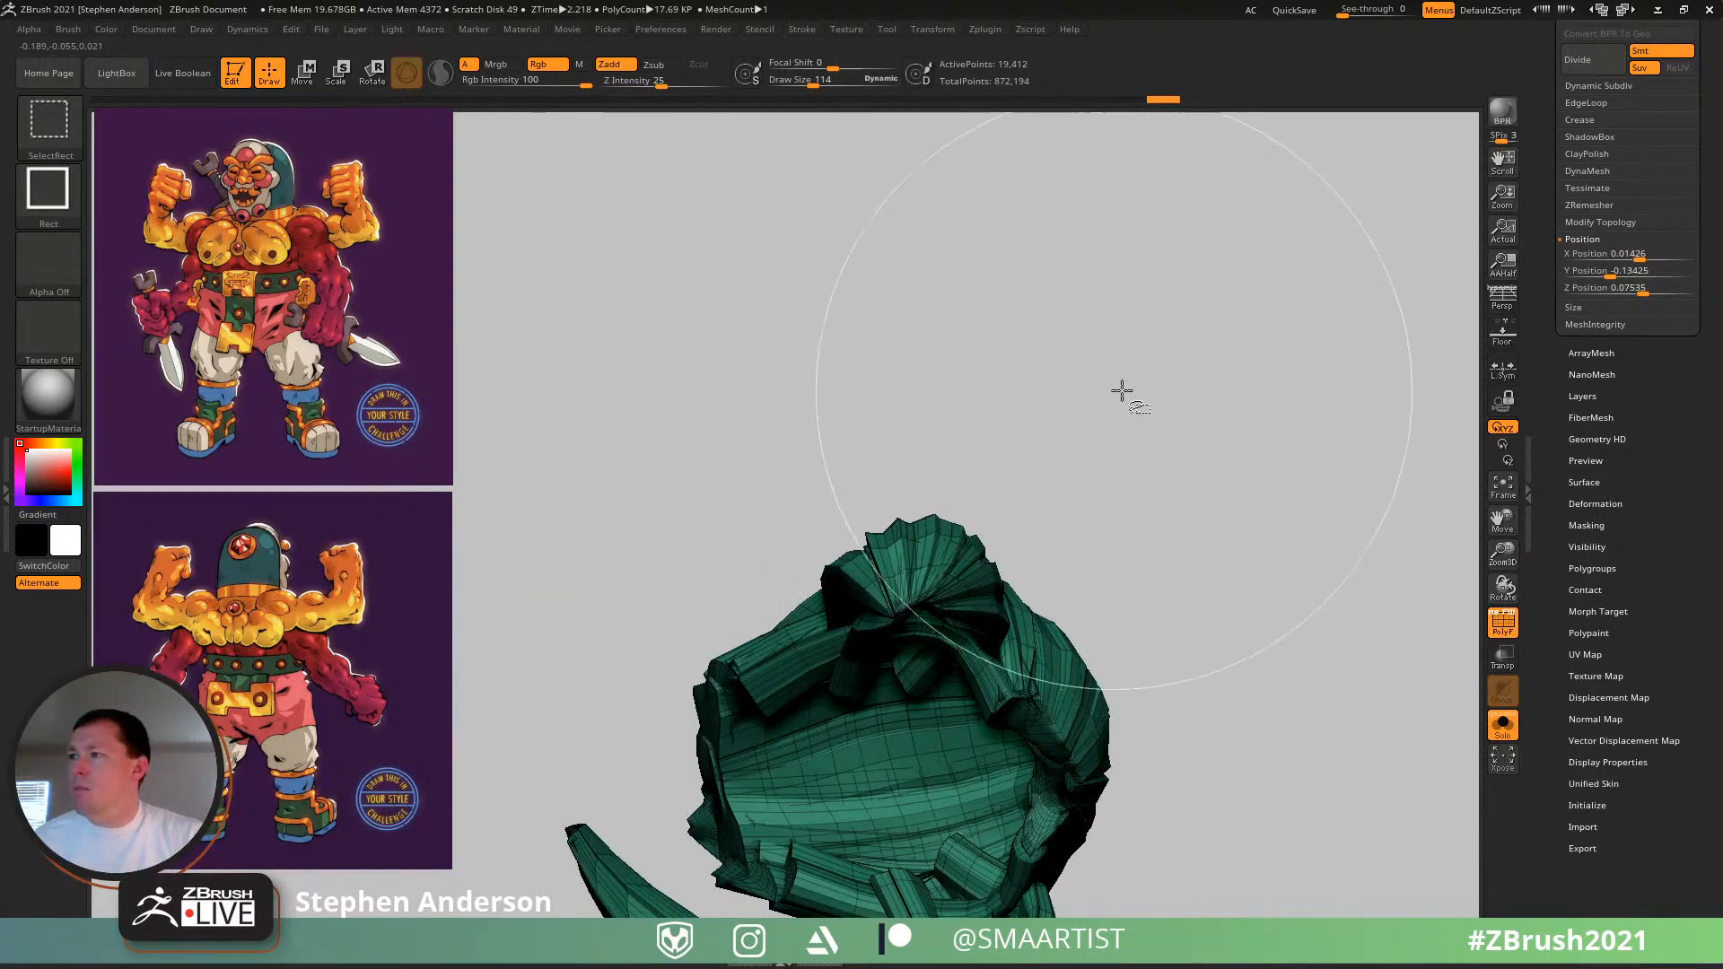
ctrl+shift+drag(1121, 392, 1265, 603)
ctrl+right_drag(1211, 600, 719, 581)
ctrl+shift+drag(598, 673, 747, 741)
ctrl+alt+shift+drag(996, 470, 907, 571)
ctrl+shift+drag(1092, 504, 1171, 664)
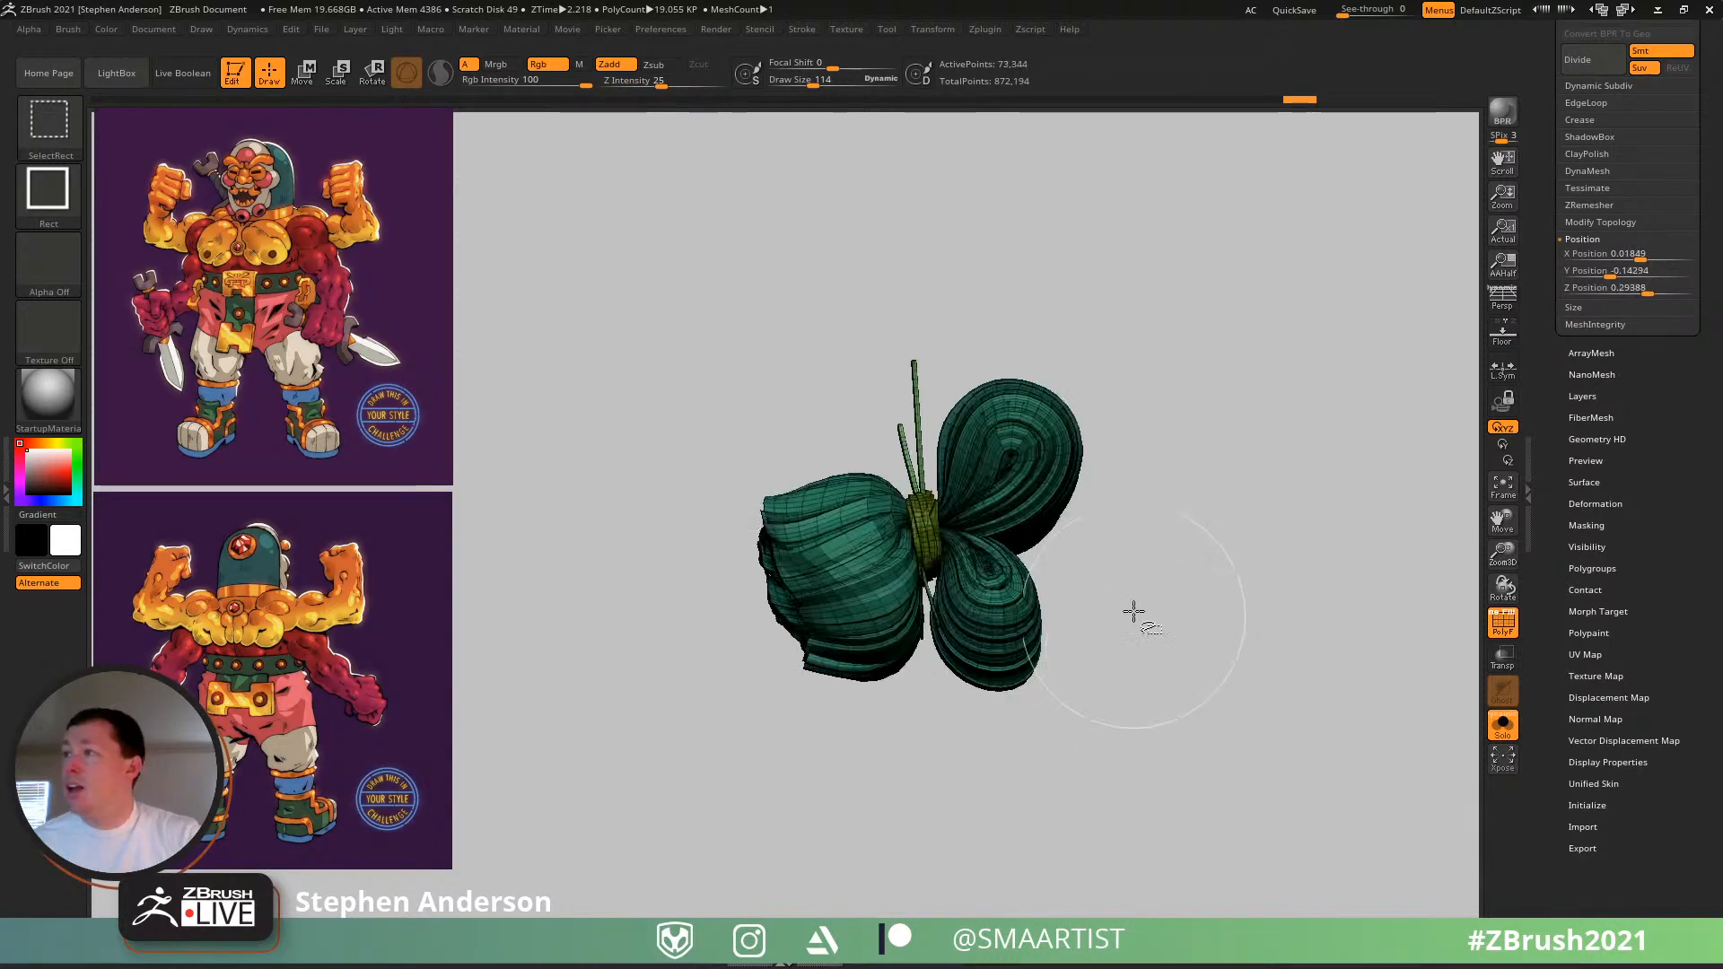
- Delete the hidden strand geometry from the merged hair and turn off its wireframe
mouse_move(965, 514)
right_down()
mouse_move(961, 608)
mouse_move(973, 540)
right_up()
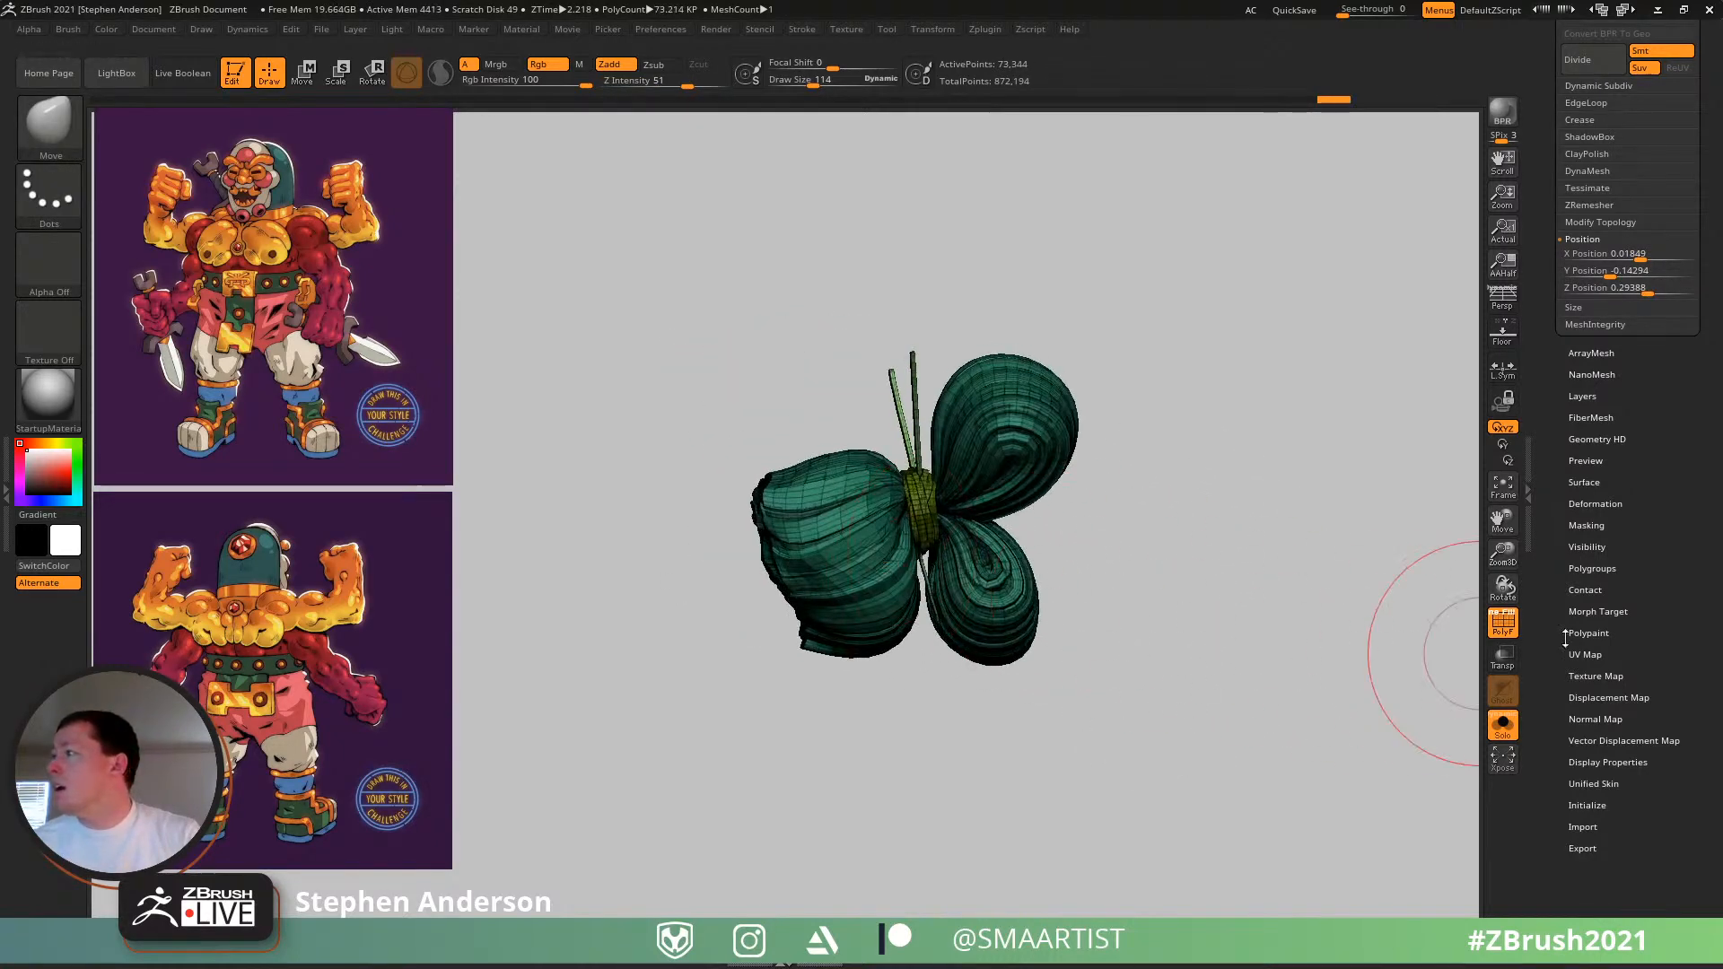
click(1621, 222)
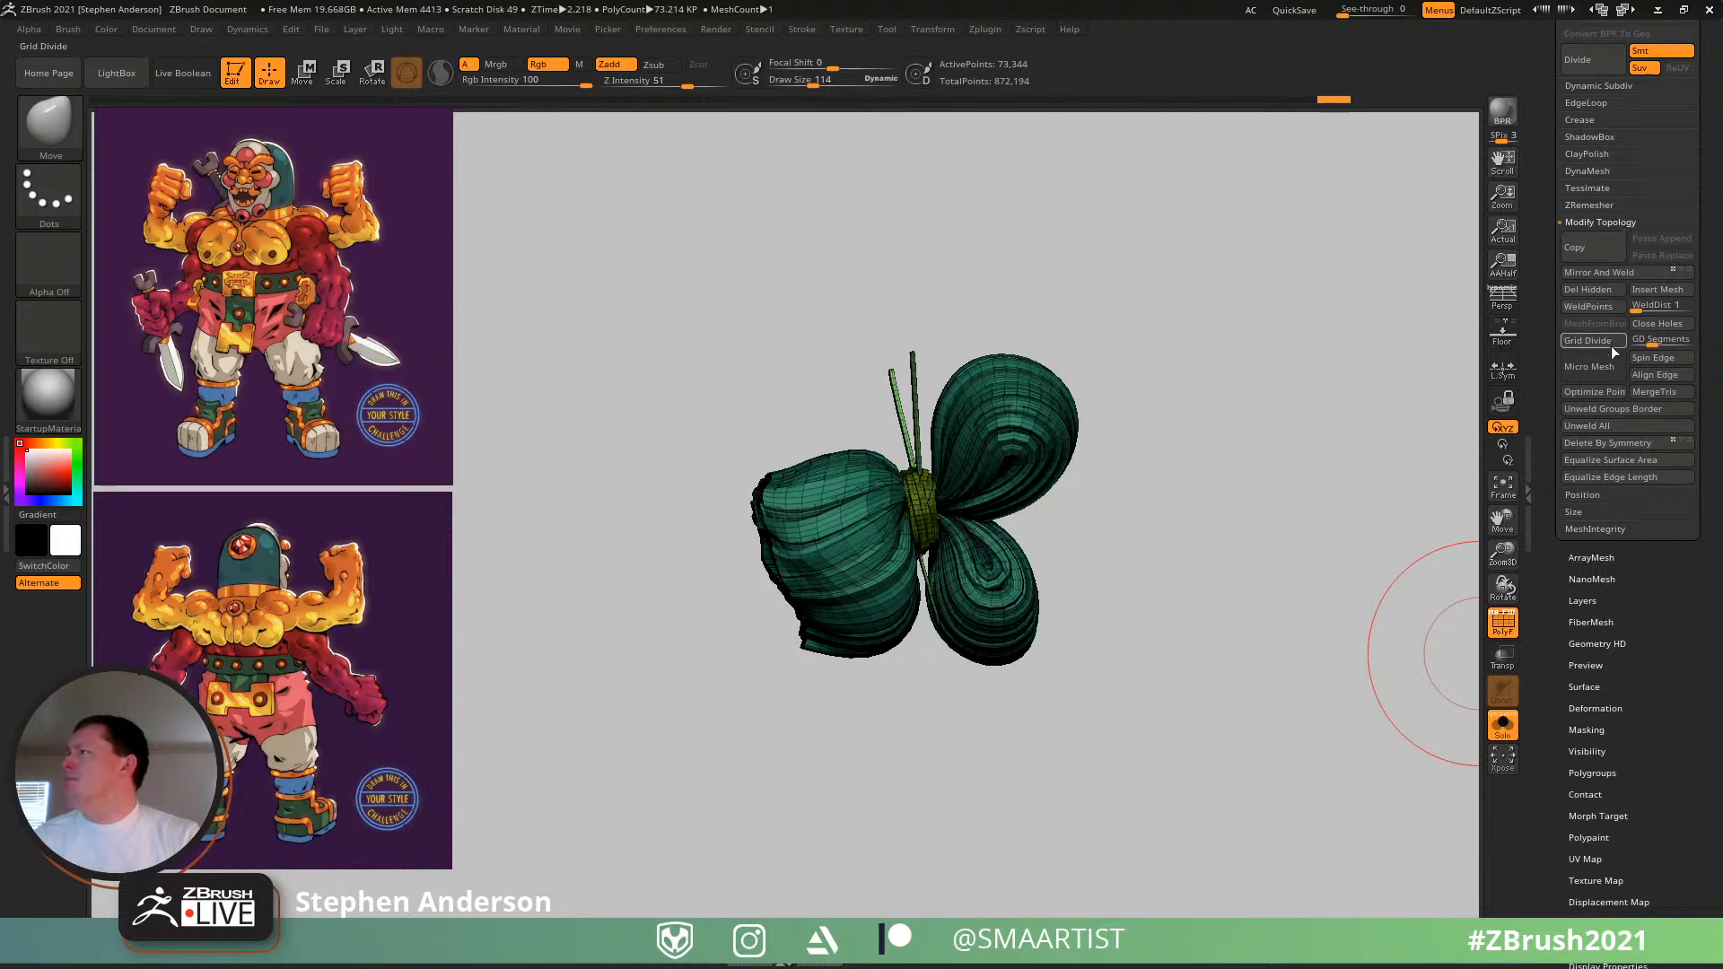
click(1597, 289)
right_drag(1149, 515, 1164, 513)
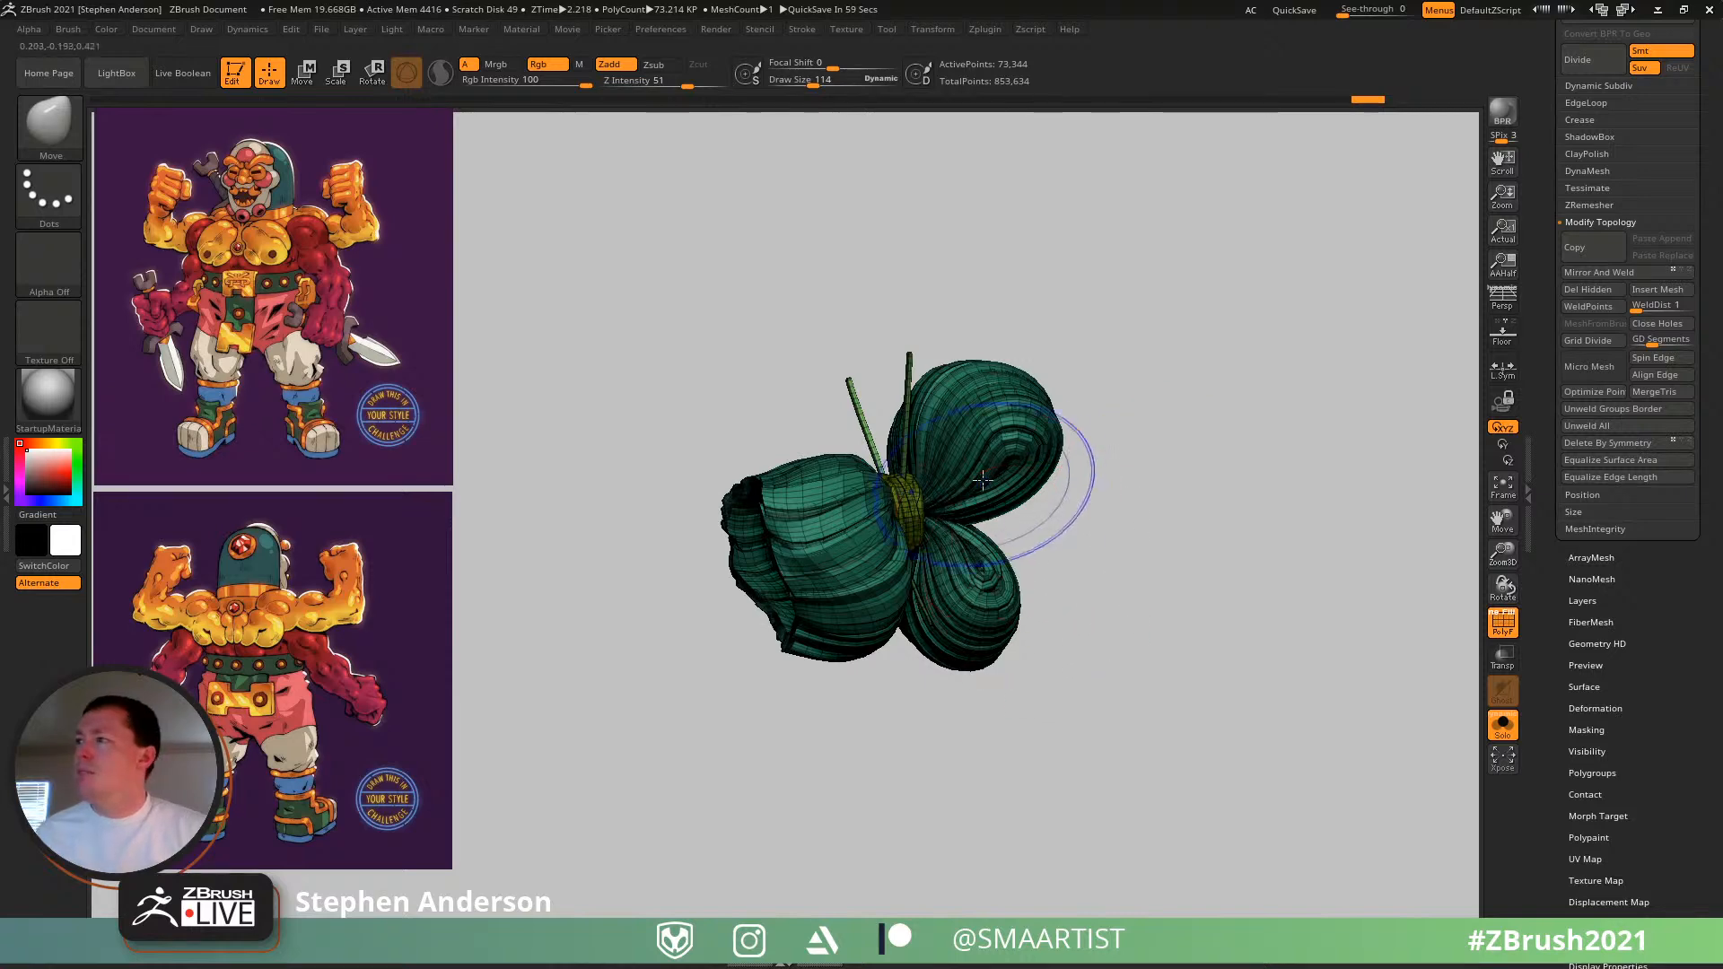
key(shift+f)
mouse_move(983, 493)
right_down()
mouse_move(1014, 520)
mouse_move(992, 441)
mouse_move(942, 458)
mouse_move(948, 507)
mouse_move(930, 483)
right_up()
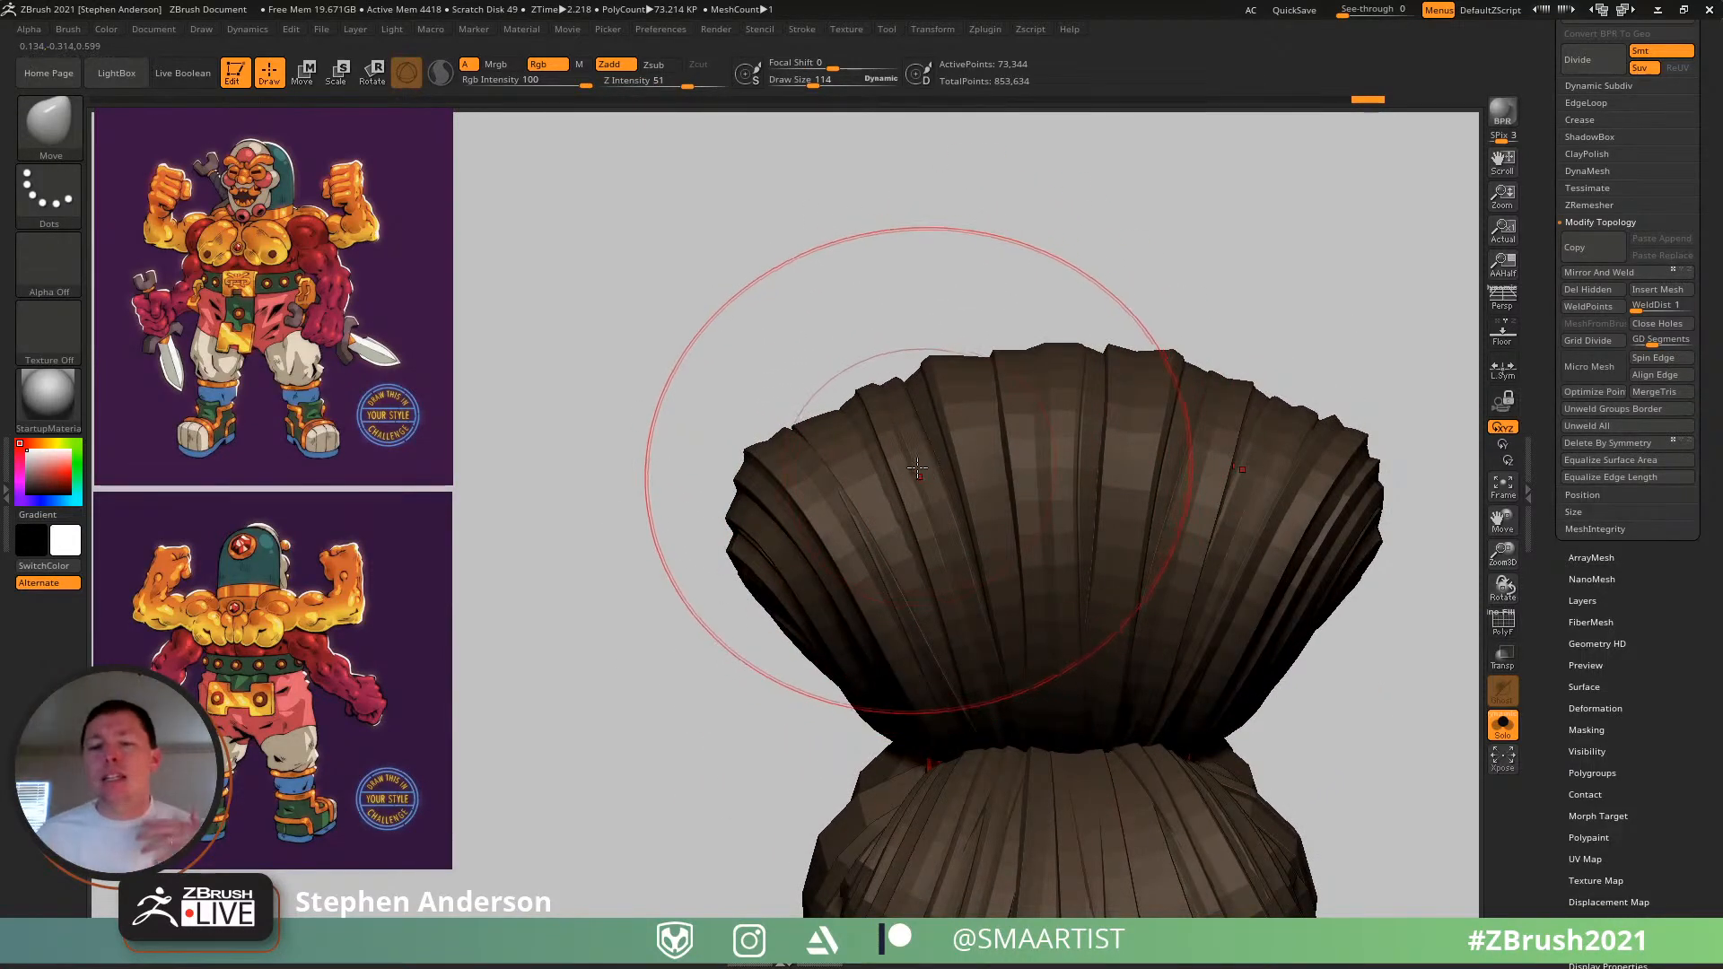
right_drag(868, 515, 924, 412)
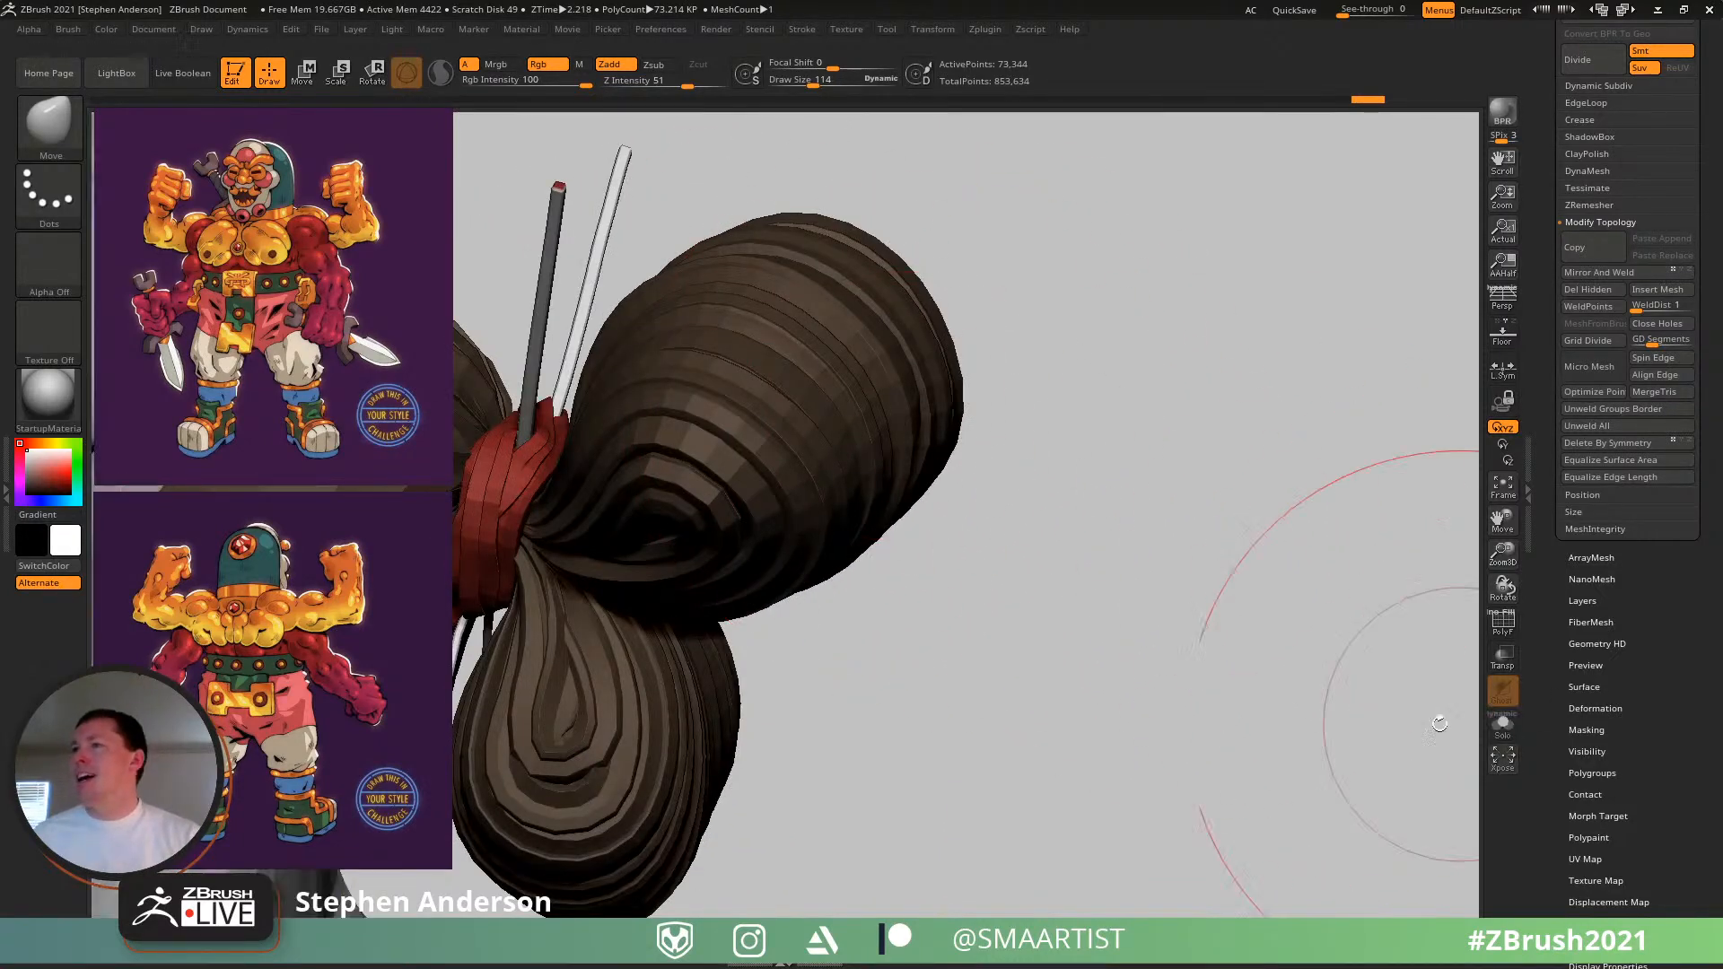
- Show the whole figure again and shift the trimmed hair slightly against the back of the head with the move gizmo
click(1502, 723)
right_drag(1032, 557, 956, 644)
right_drag(1055, 666, 958, 573)
key(w)
drag(972, 520, 959, 551)
right_drag(959, 551, 1090, 562)
key(q)
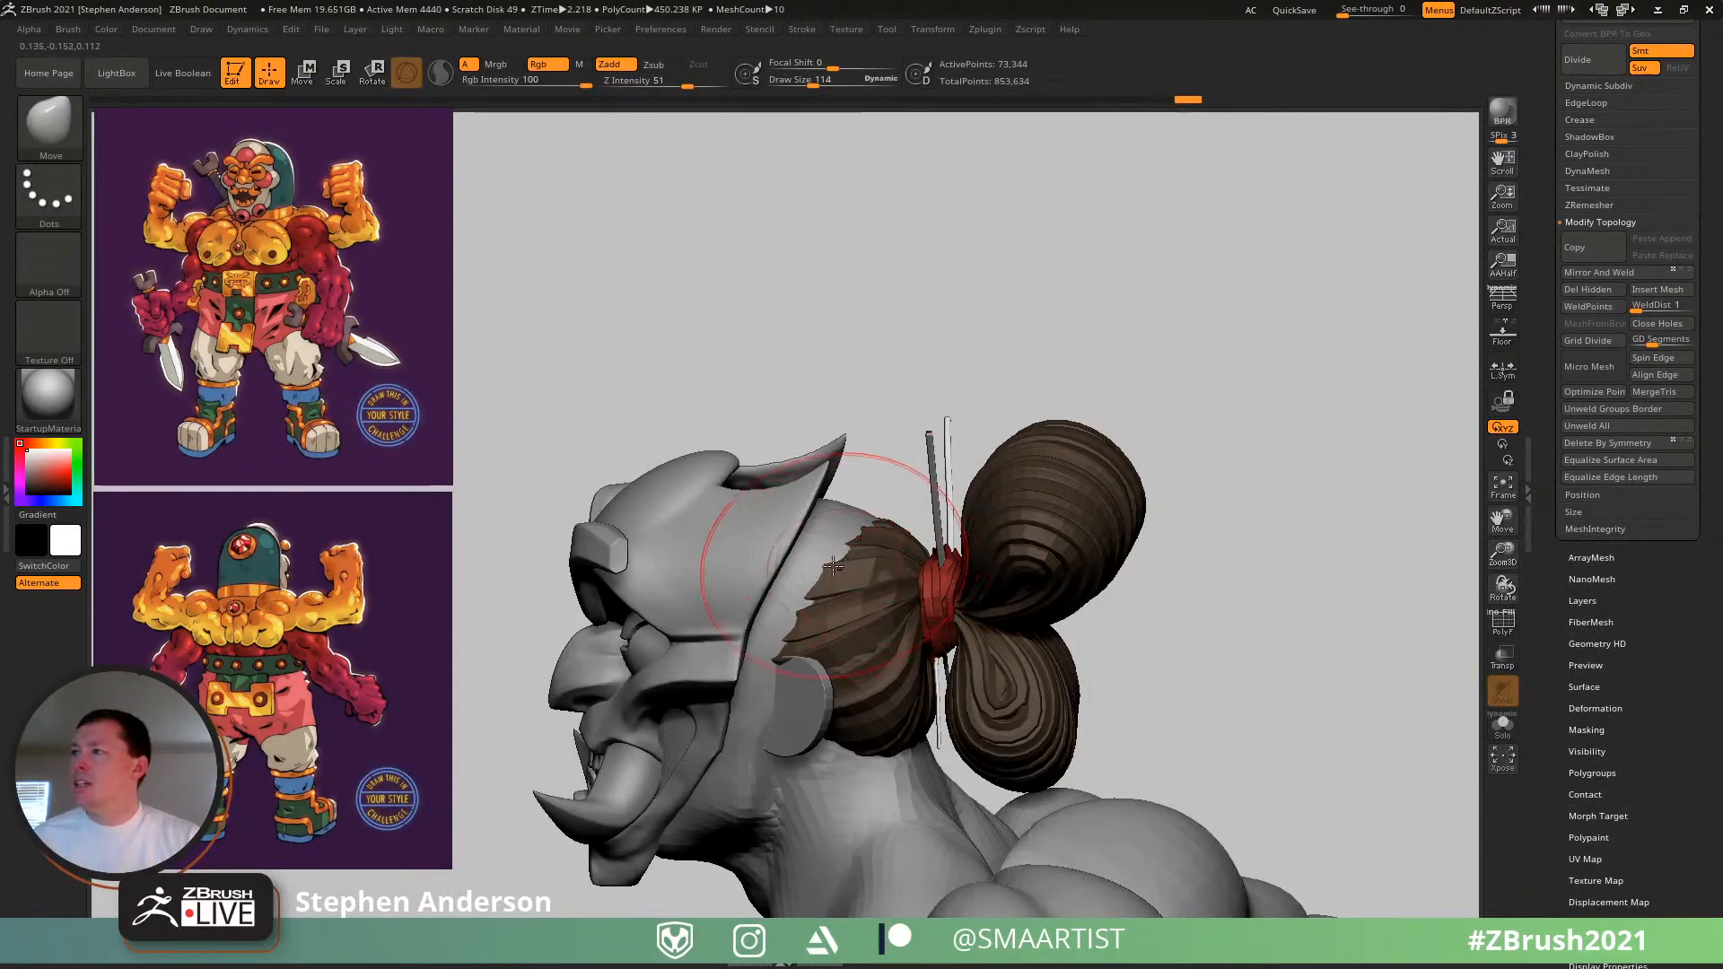
- Isolate the hair, give the front section covering the head its own polygroup, and bring the other parts back
key(shift+f)
right_drag(952, 590, 955, 571)
click(1503, 728)
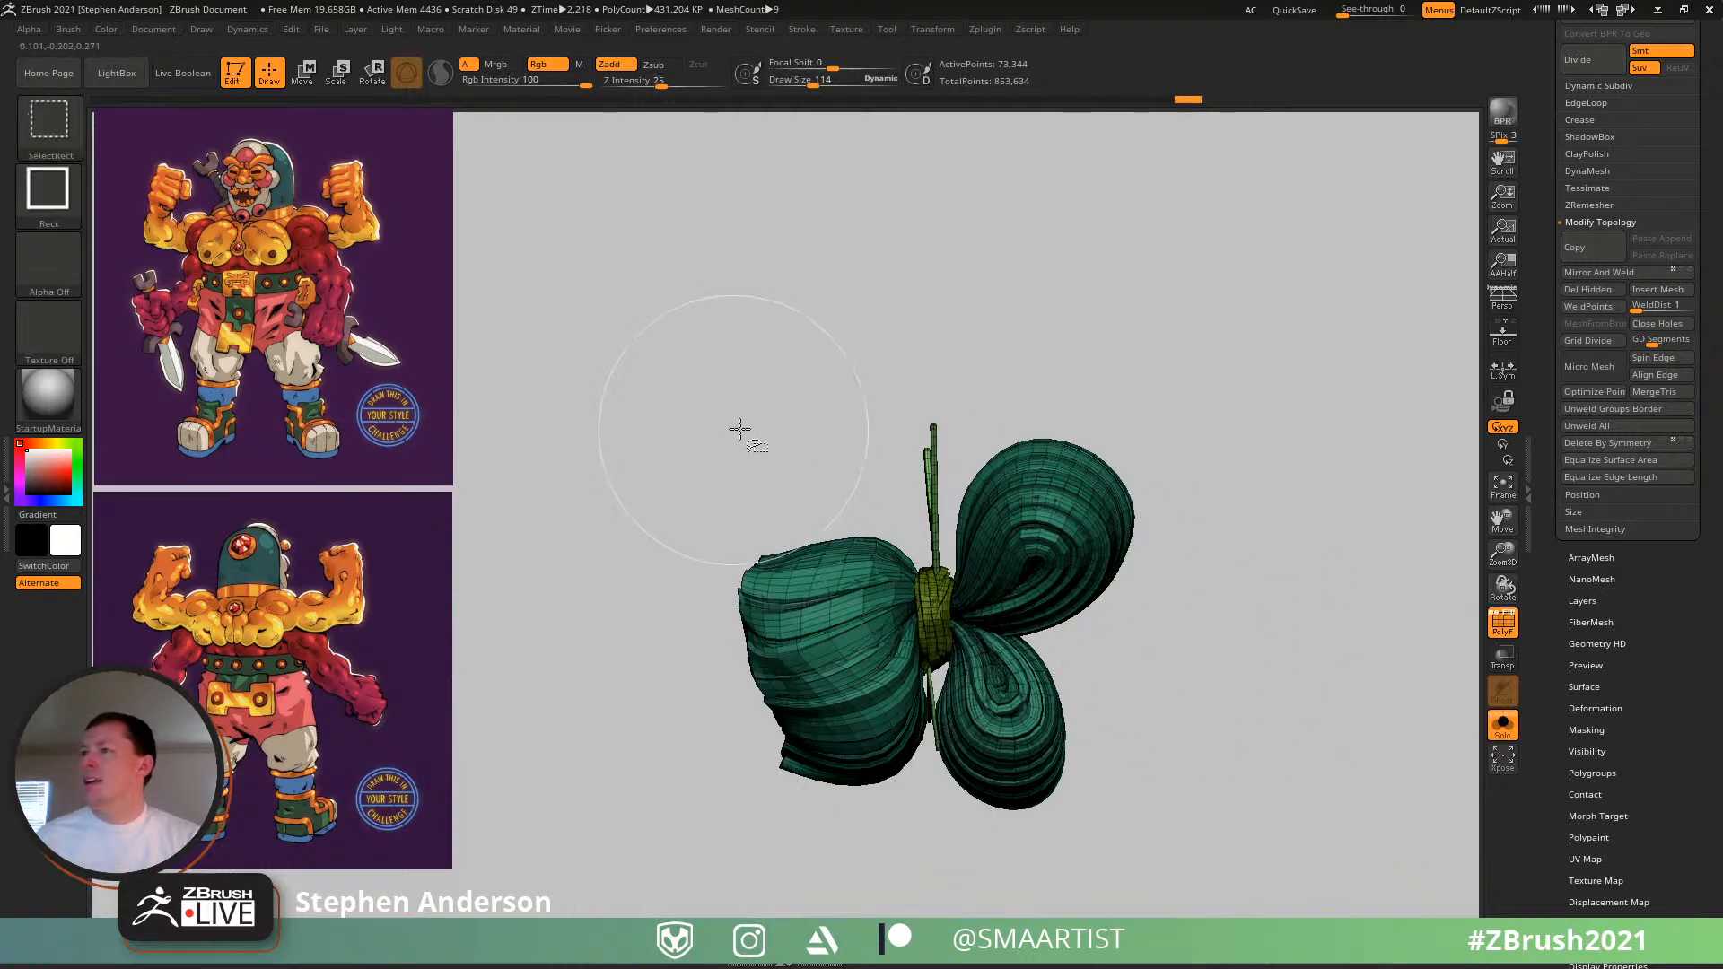
ctrl+shift+drag(792, 430, 634, 893)
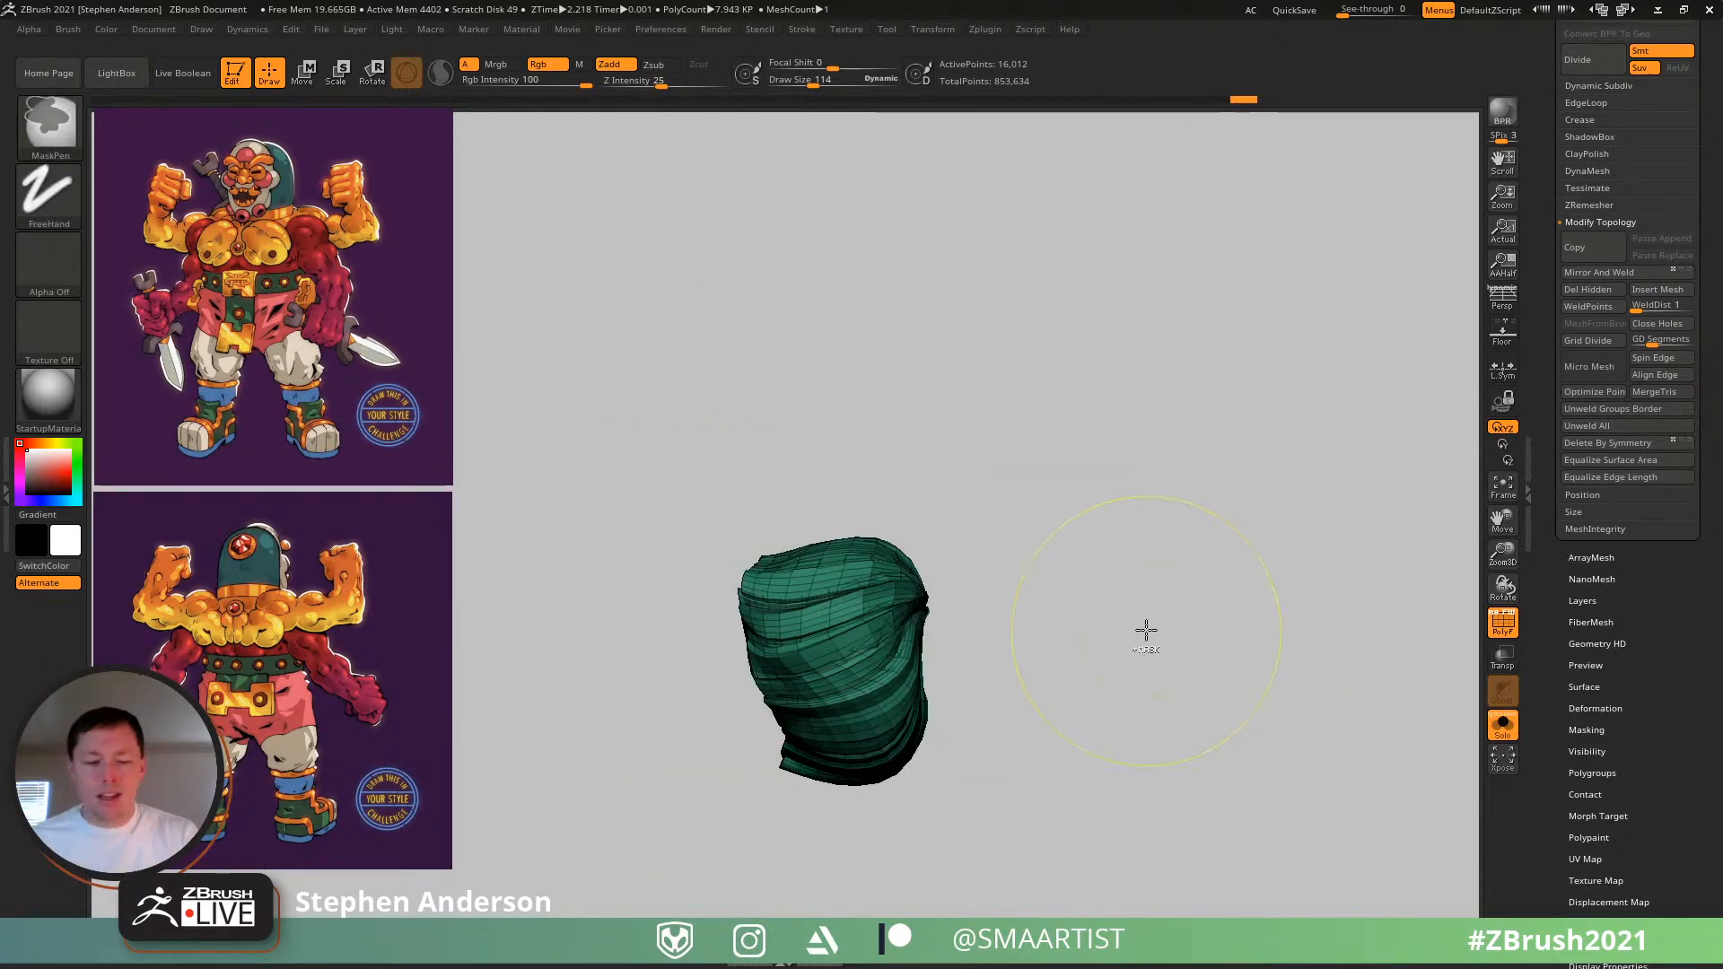
key(ctrl+w)
ctrl+shift+click(1189, 619)
mouse_move(919, 599)
right_down()
mouse_move(961, 610)
mouse_move(925, 601)
right_up()
click(1504, 727)
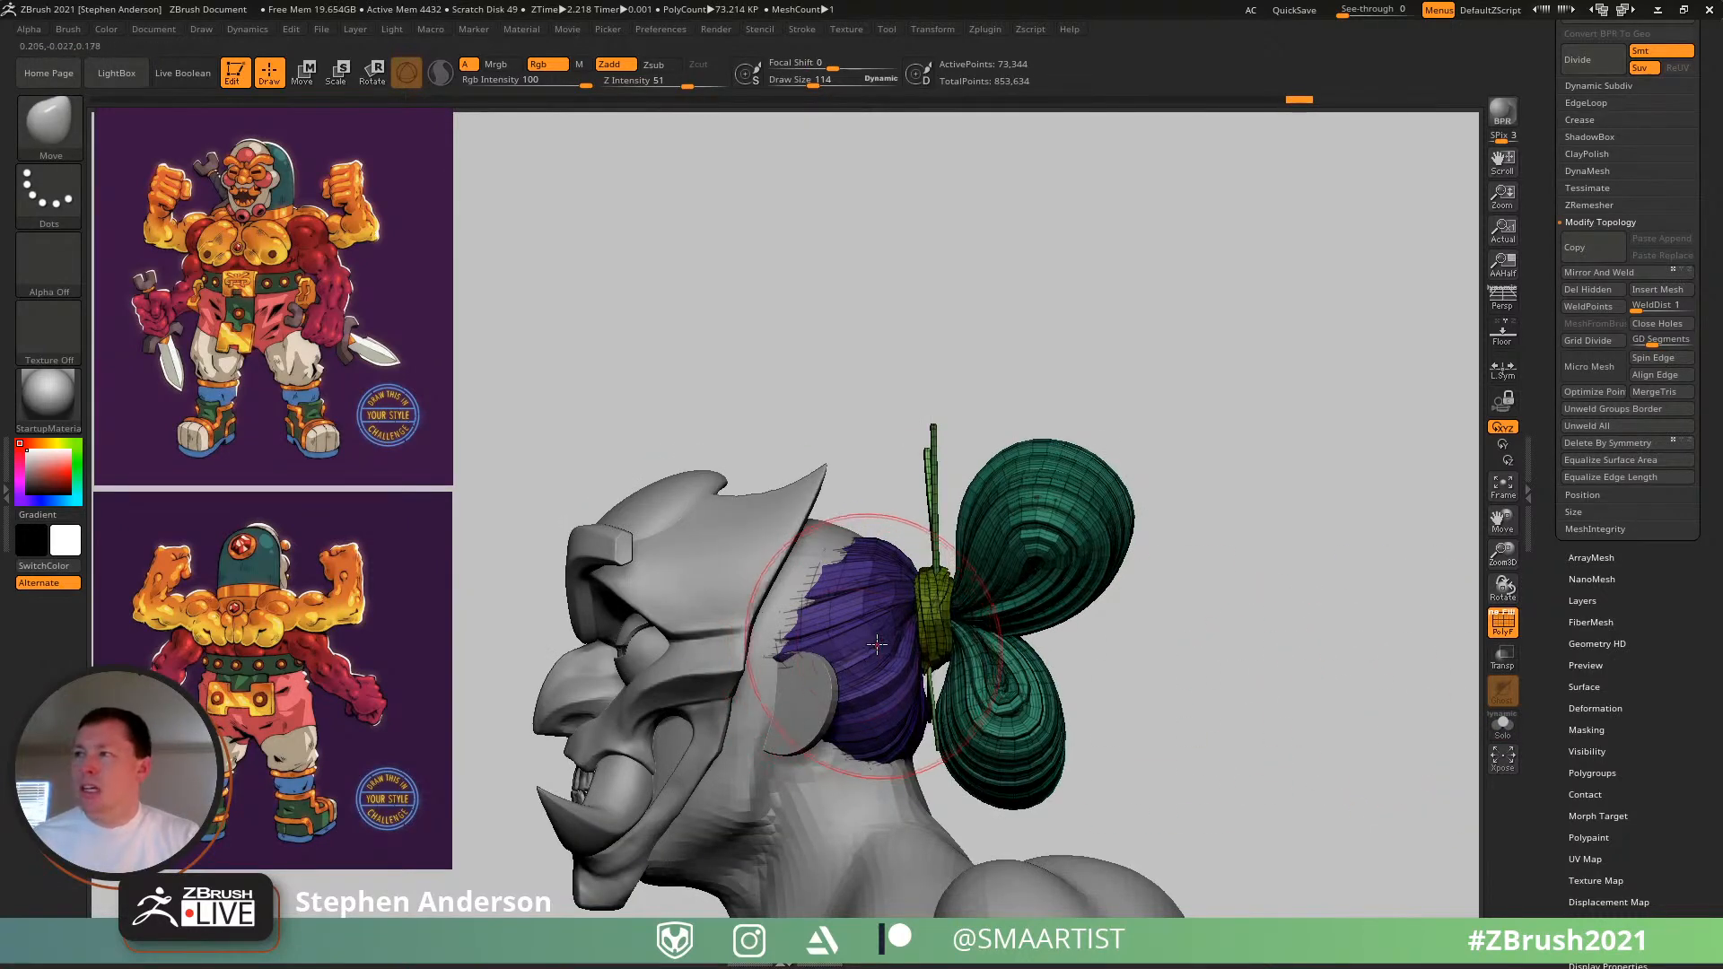
- Mask the bun, tie and hairpins so that only the front hair polygroup stays editable
key(w)
click(880, 734)
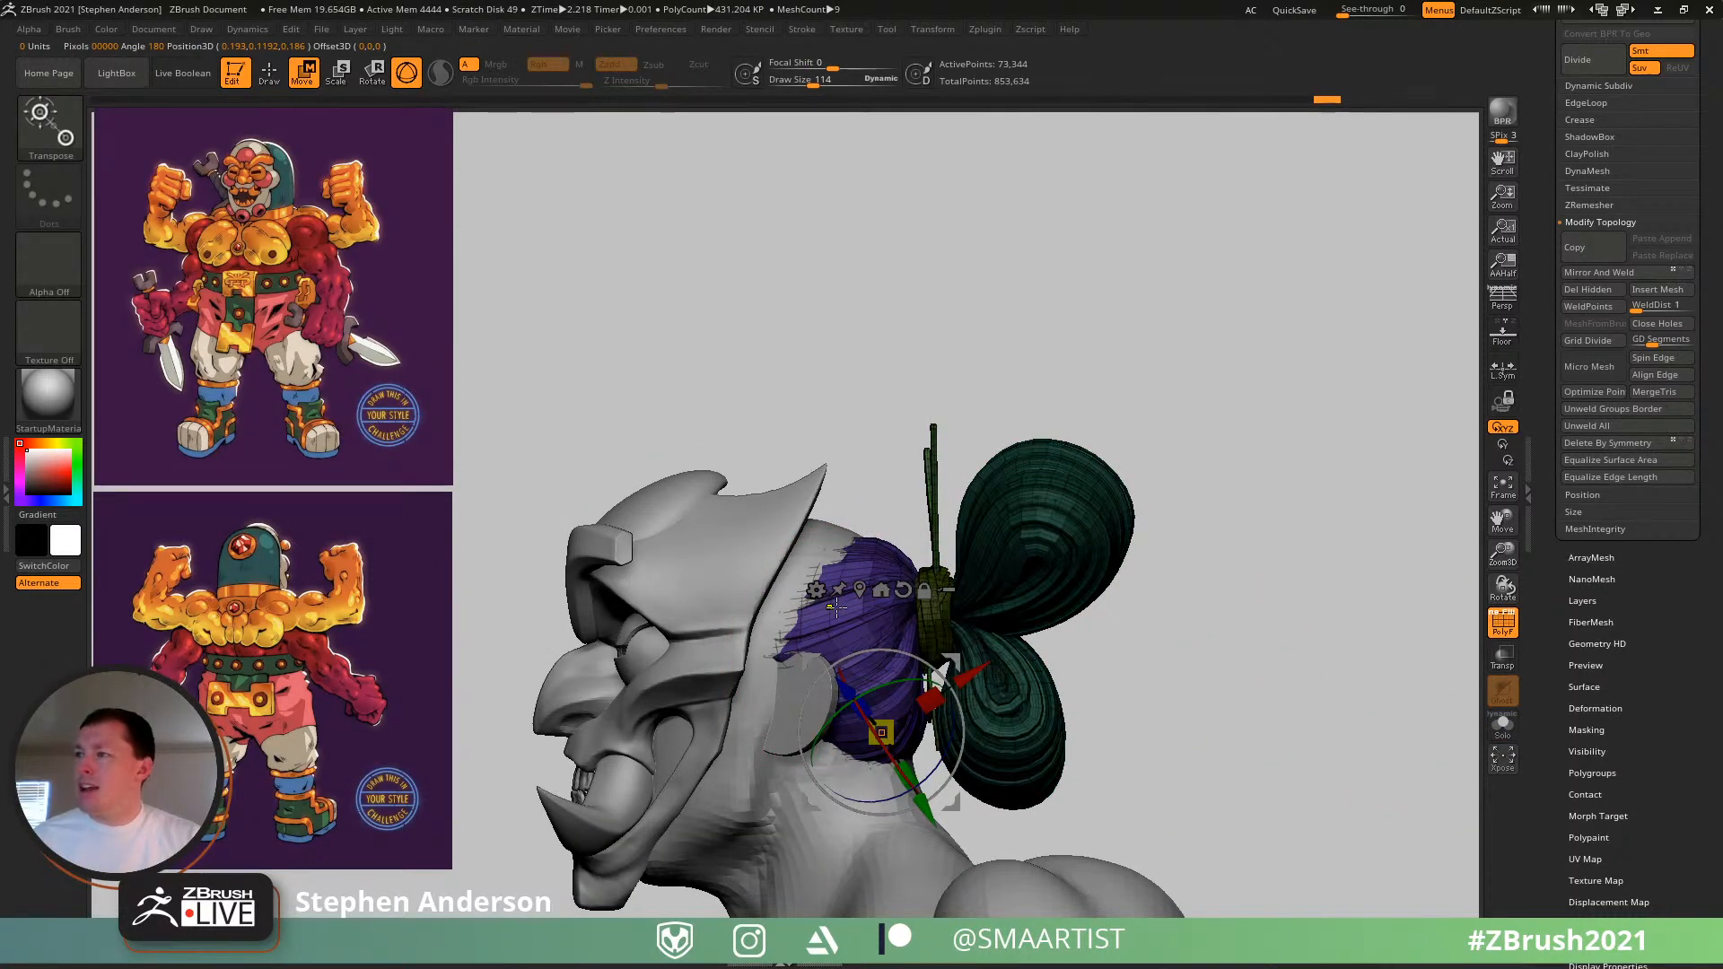
key(b)
key(m)
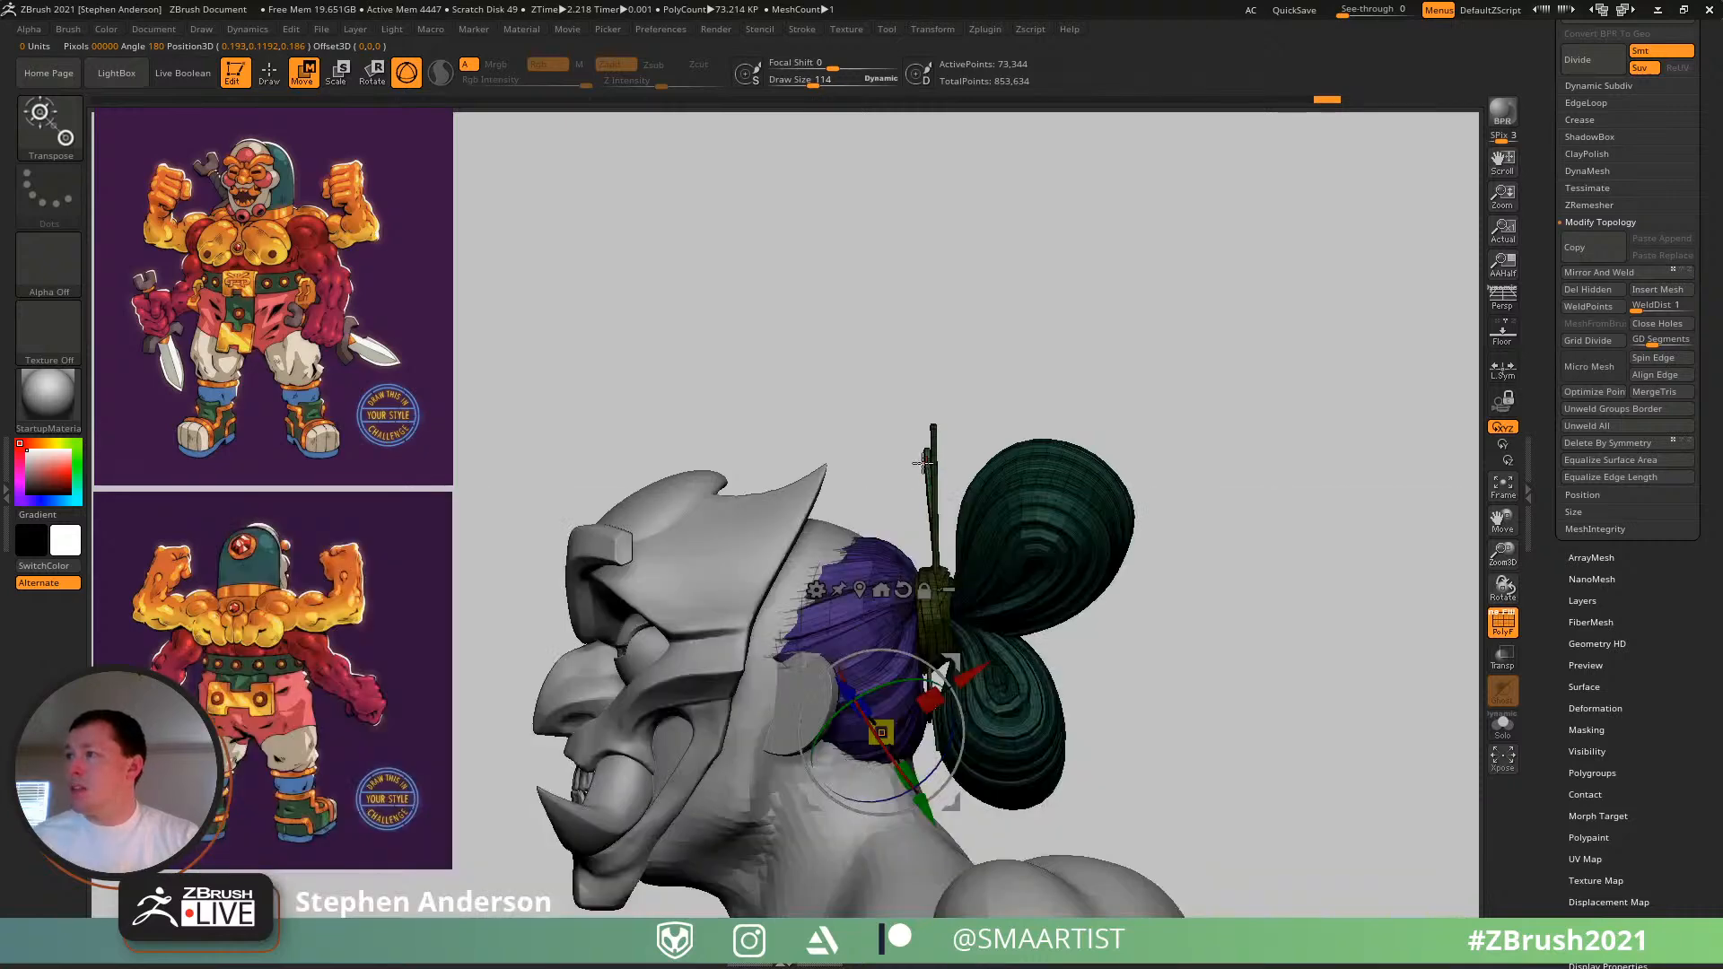
- Pull the front hair forward under the mask's rear edge with the Move brush, and clear the masking
right_drag(958, 513, 935, 590)
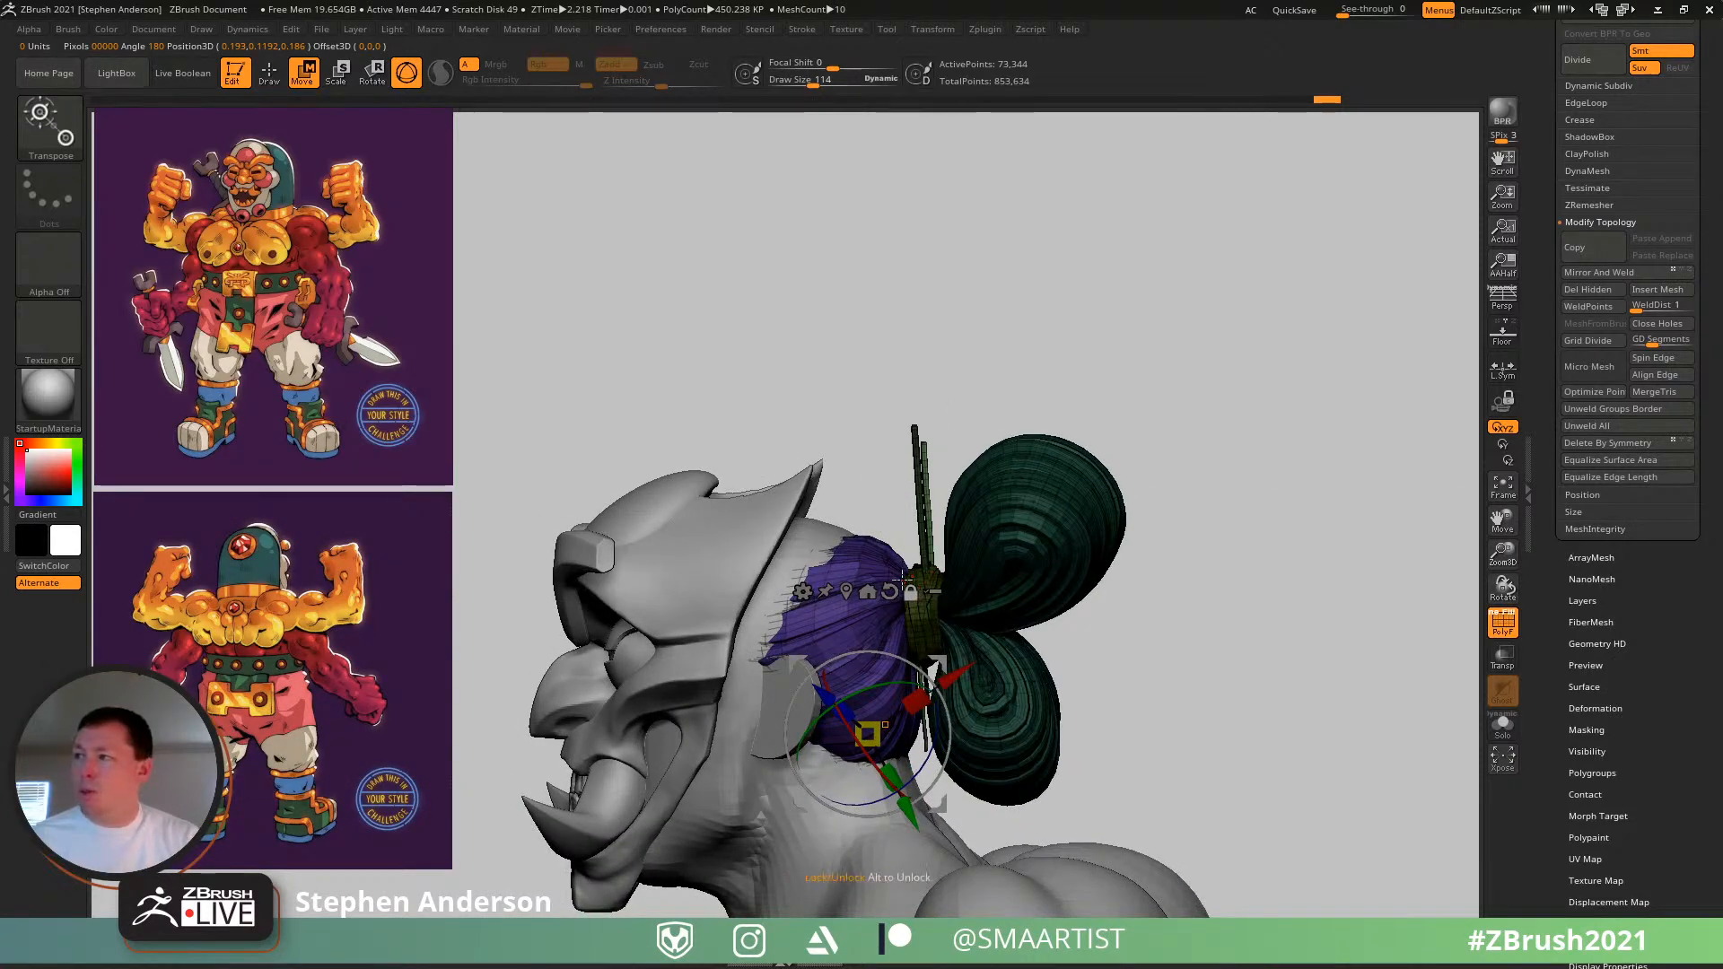
right_drag(933, 574, 979, 557)
key(q)
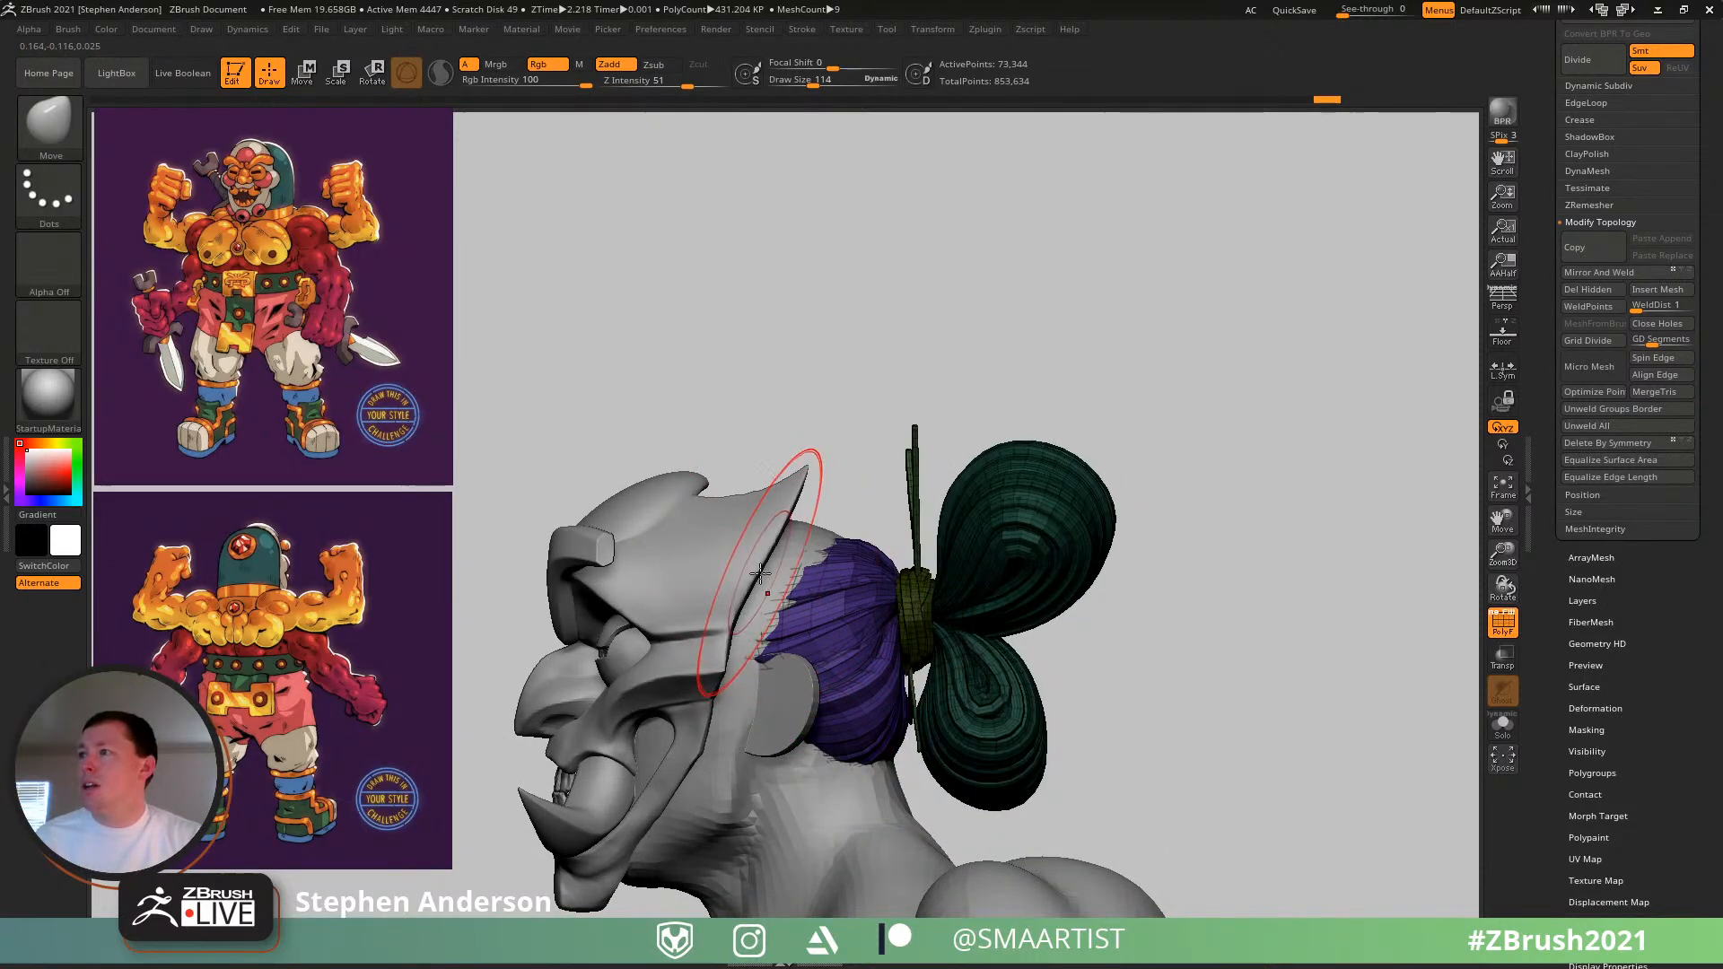
mouse_move(754, 532)
right_down()
mouse_move(817, 507)
mouse_move(889, 729)
mouse_move(915, 602)
mouse_move(855, 575)
mouse_move(907, 538)
right_up()
key(shift+f)
ctrl+drag(978, 406, 1106, 530)
- Reduce the Draw Size to 51 and pull the side hair strands forward and down to the top of the ear
mouse_move(1063, 543)
alt+right_down()
mouse_move(1069, 488)
mouse_move(1008, 565)
mouse_move(803, 508)
mouse_move(806, 579)
mouse_move(736, 548)
mouse_move(713, 508)
alt+right_up()
key(s)
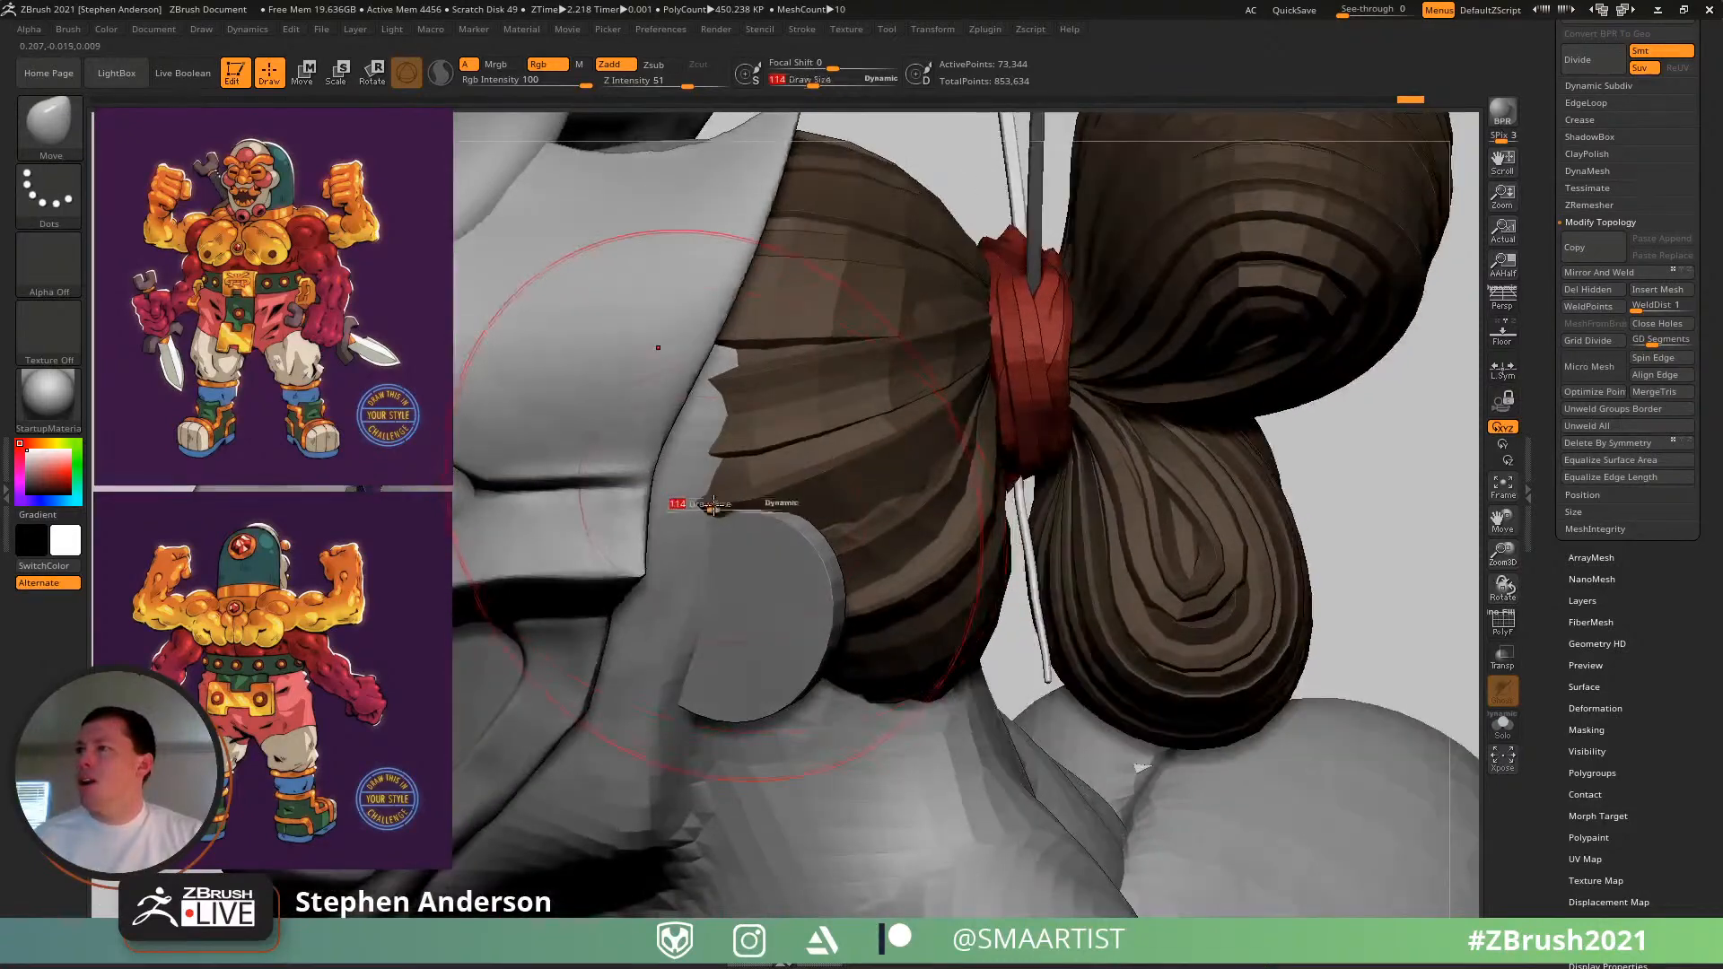
drag(713, 506, 700, 505)
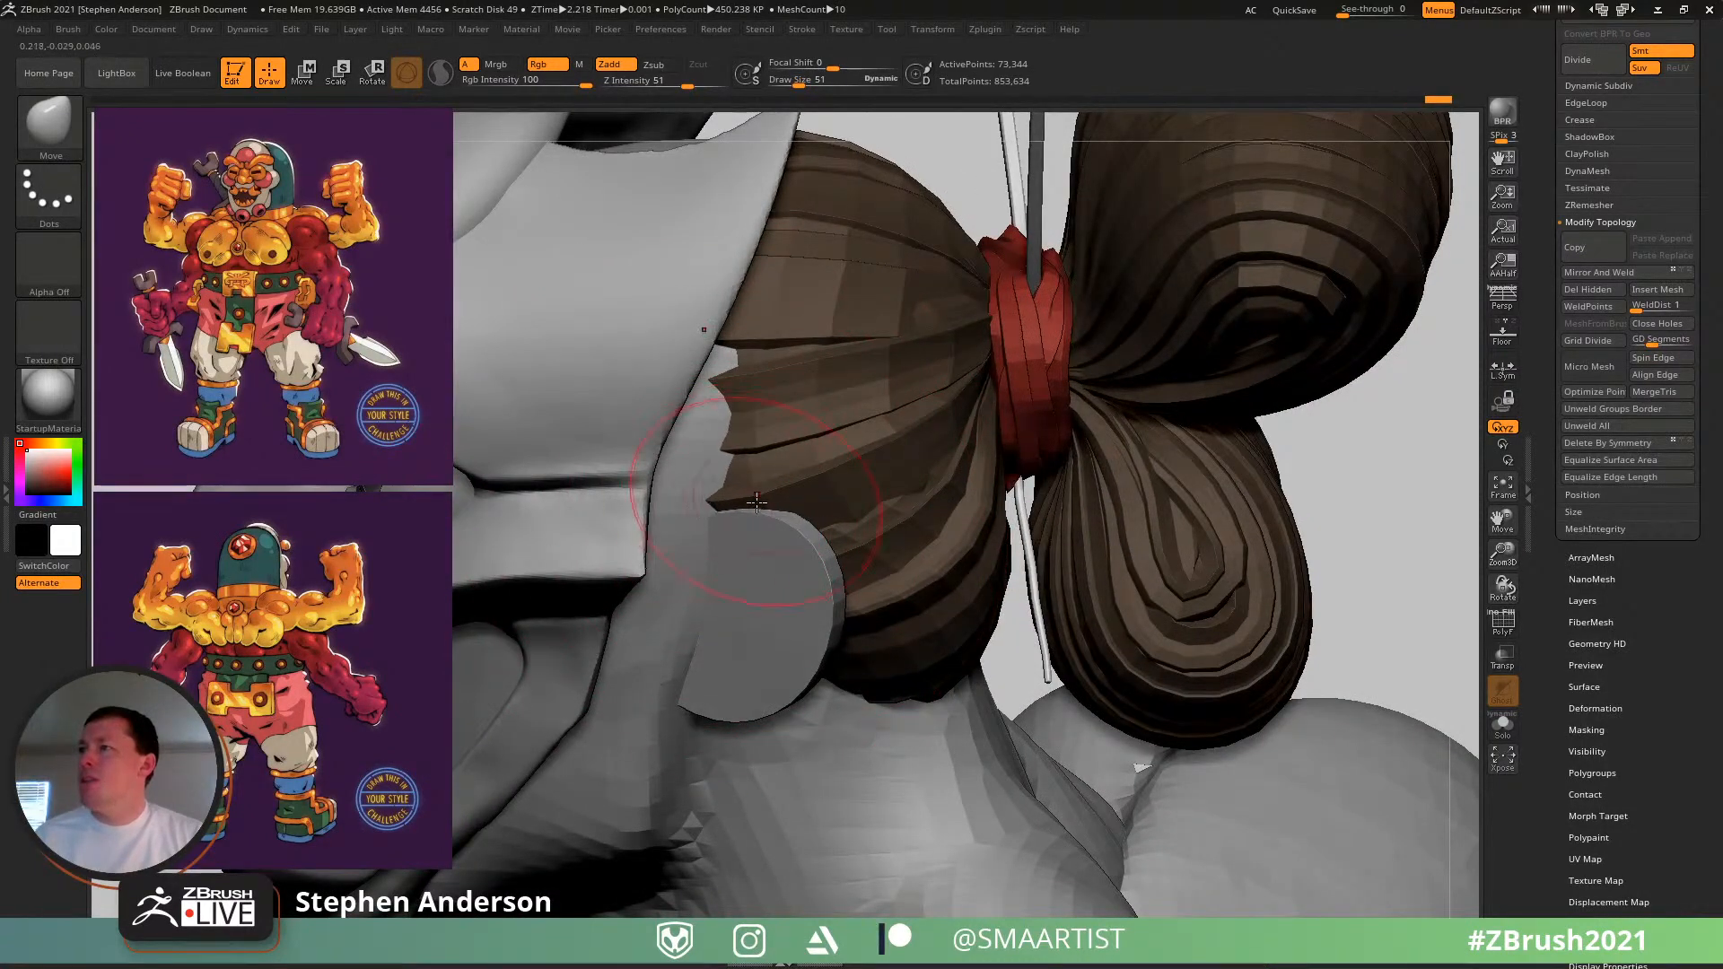
ctrl+right_drag(738, 492, 885, 616)
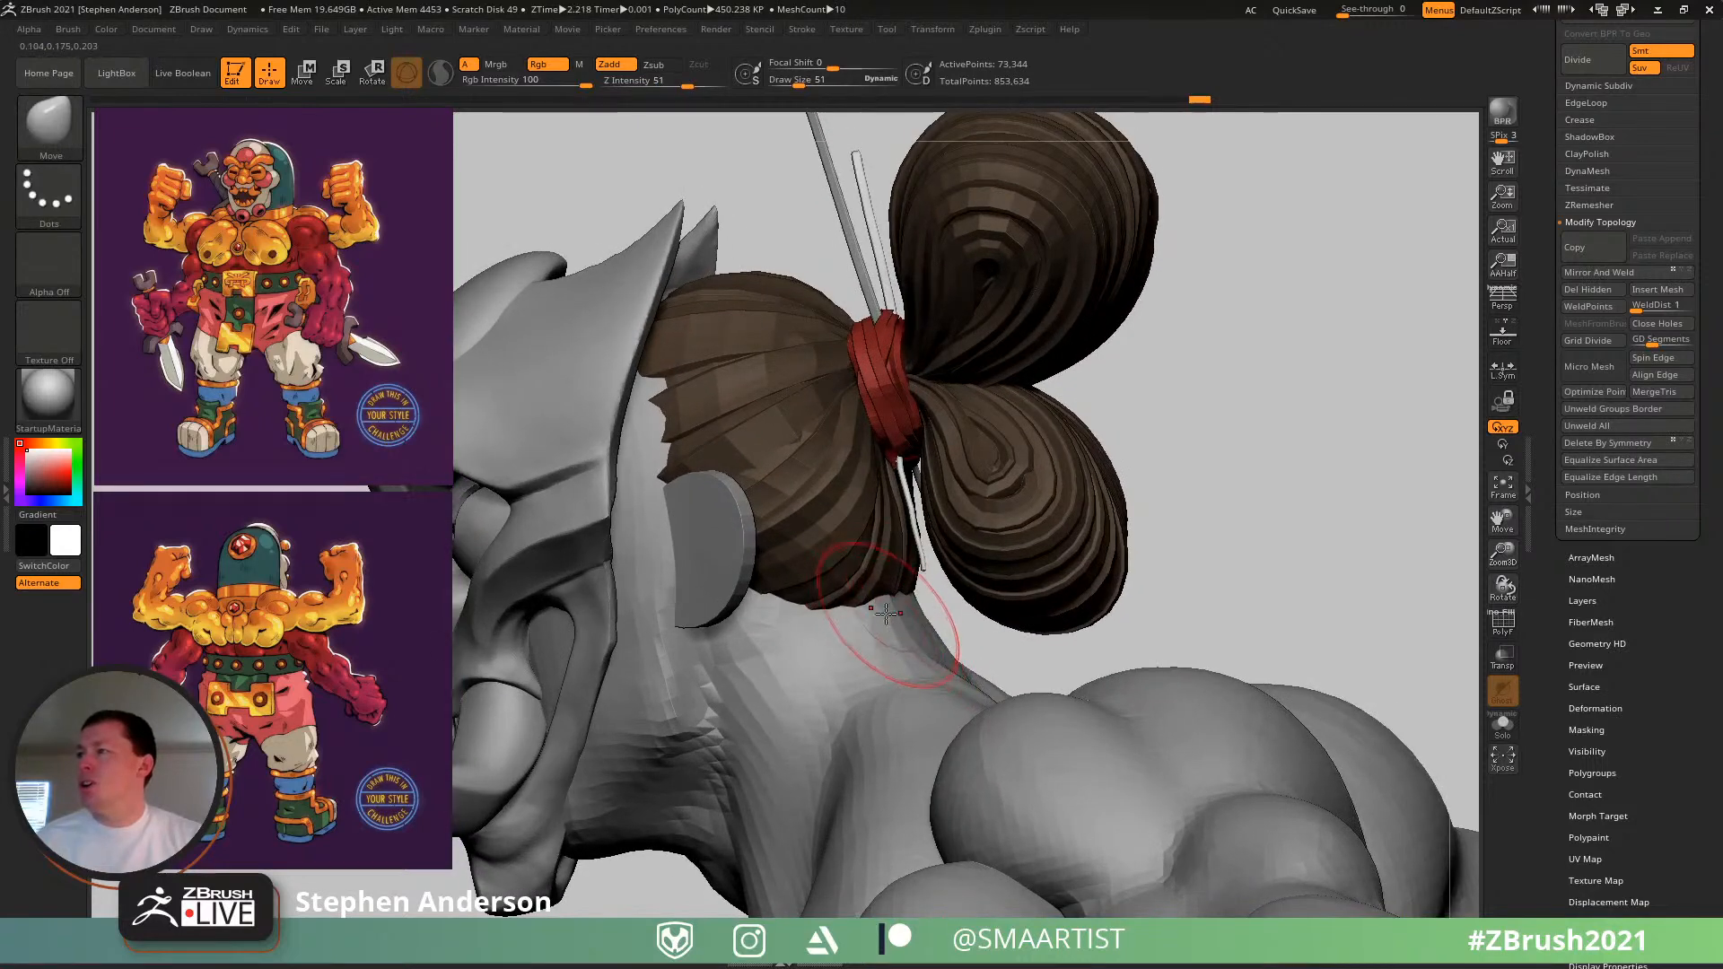
- Mask everything but the front hair section and extend its lower edge onto the neck with the Move brush at size 62
key(w)
alt+click(756, 386)
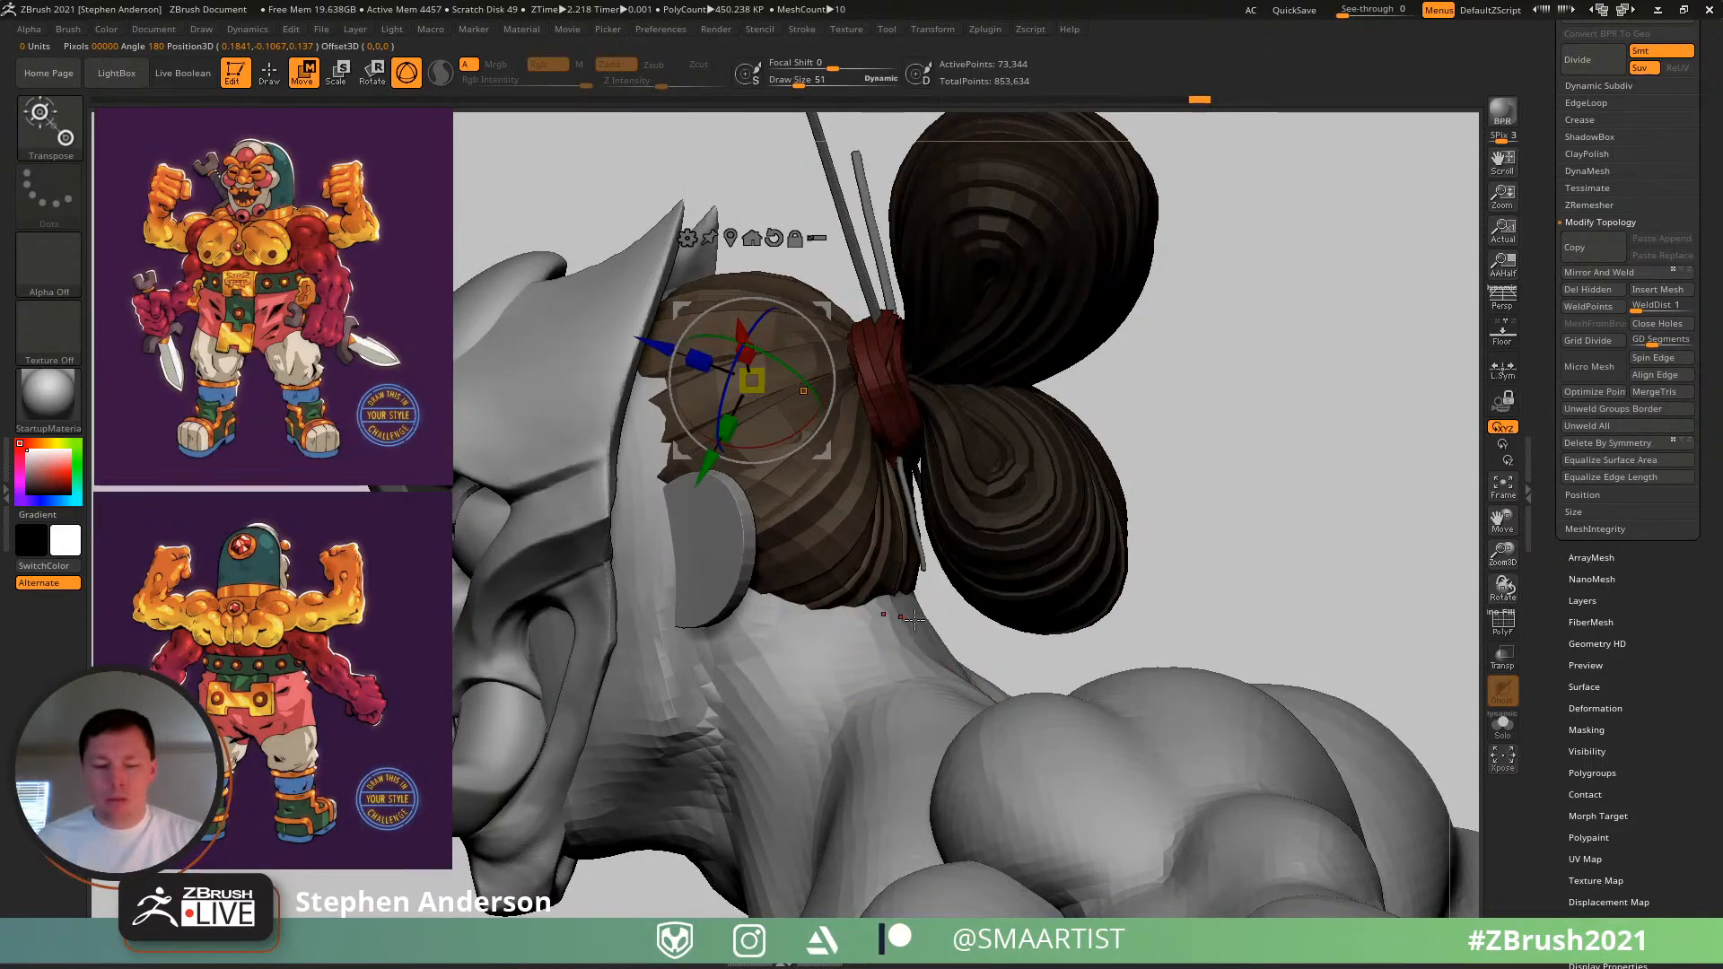
key(b)
key(m)
key(v)
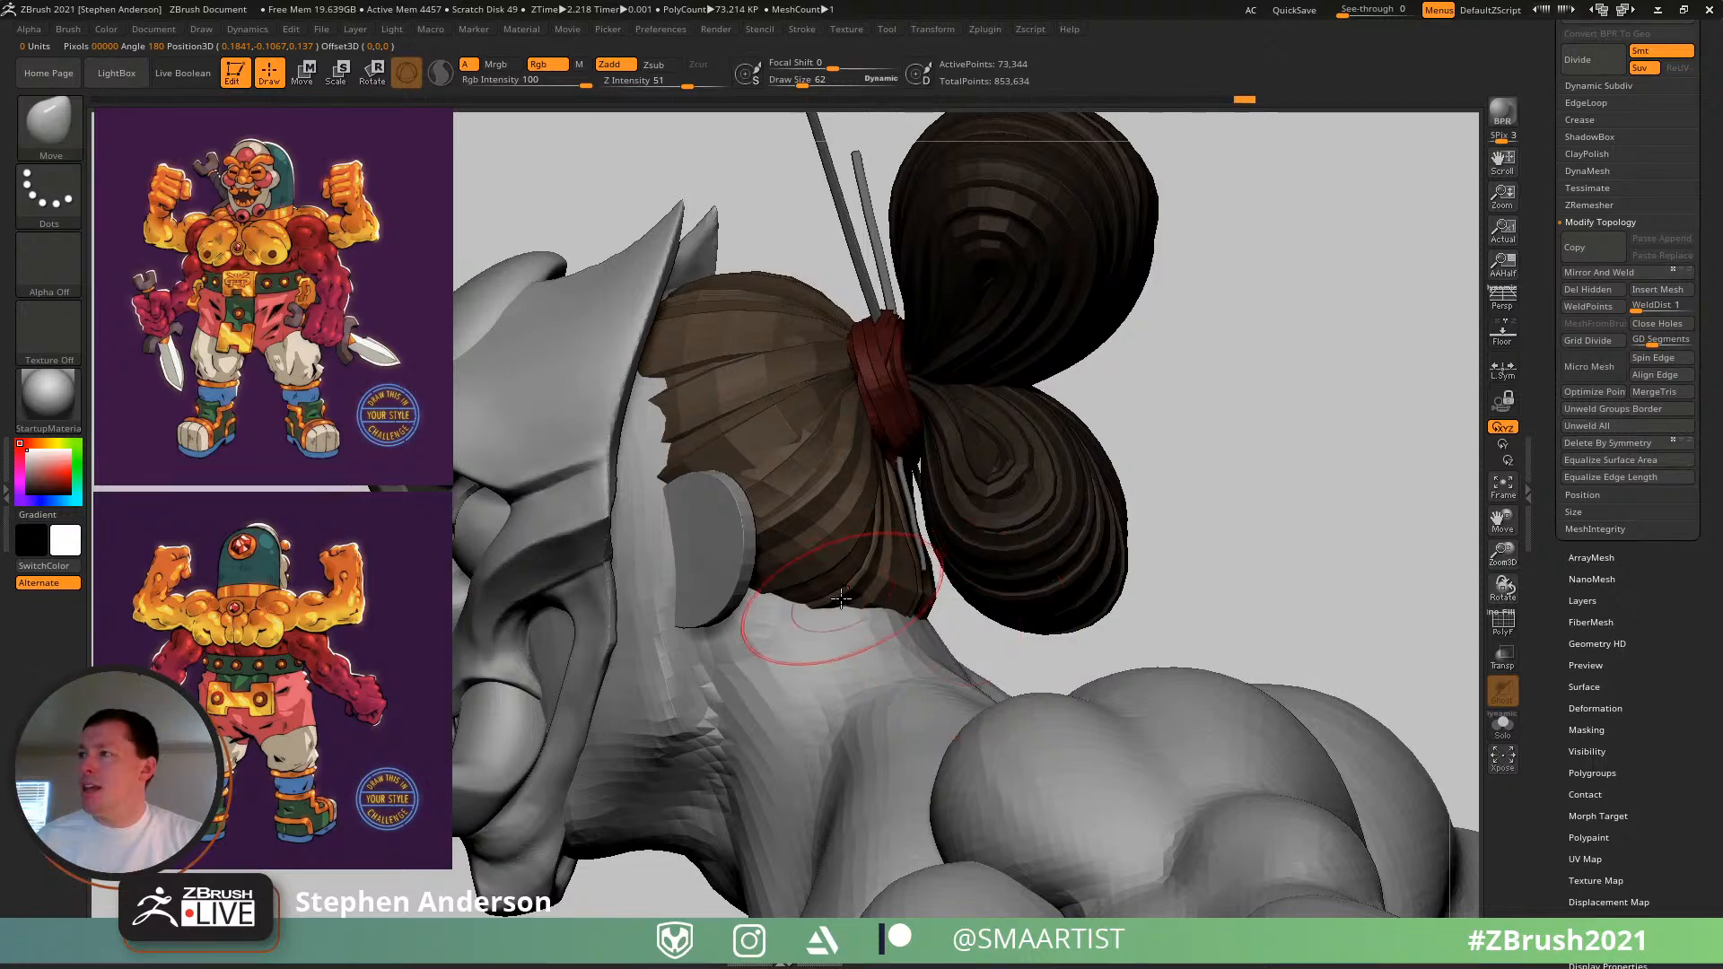
right_drag(841, 598, 967, 752)
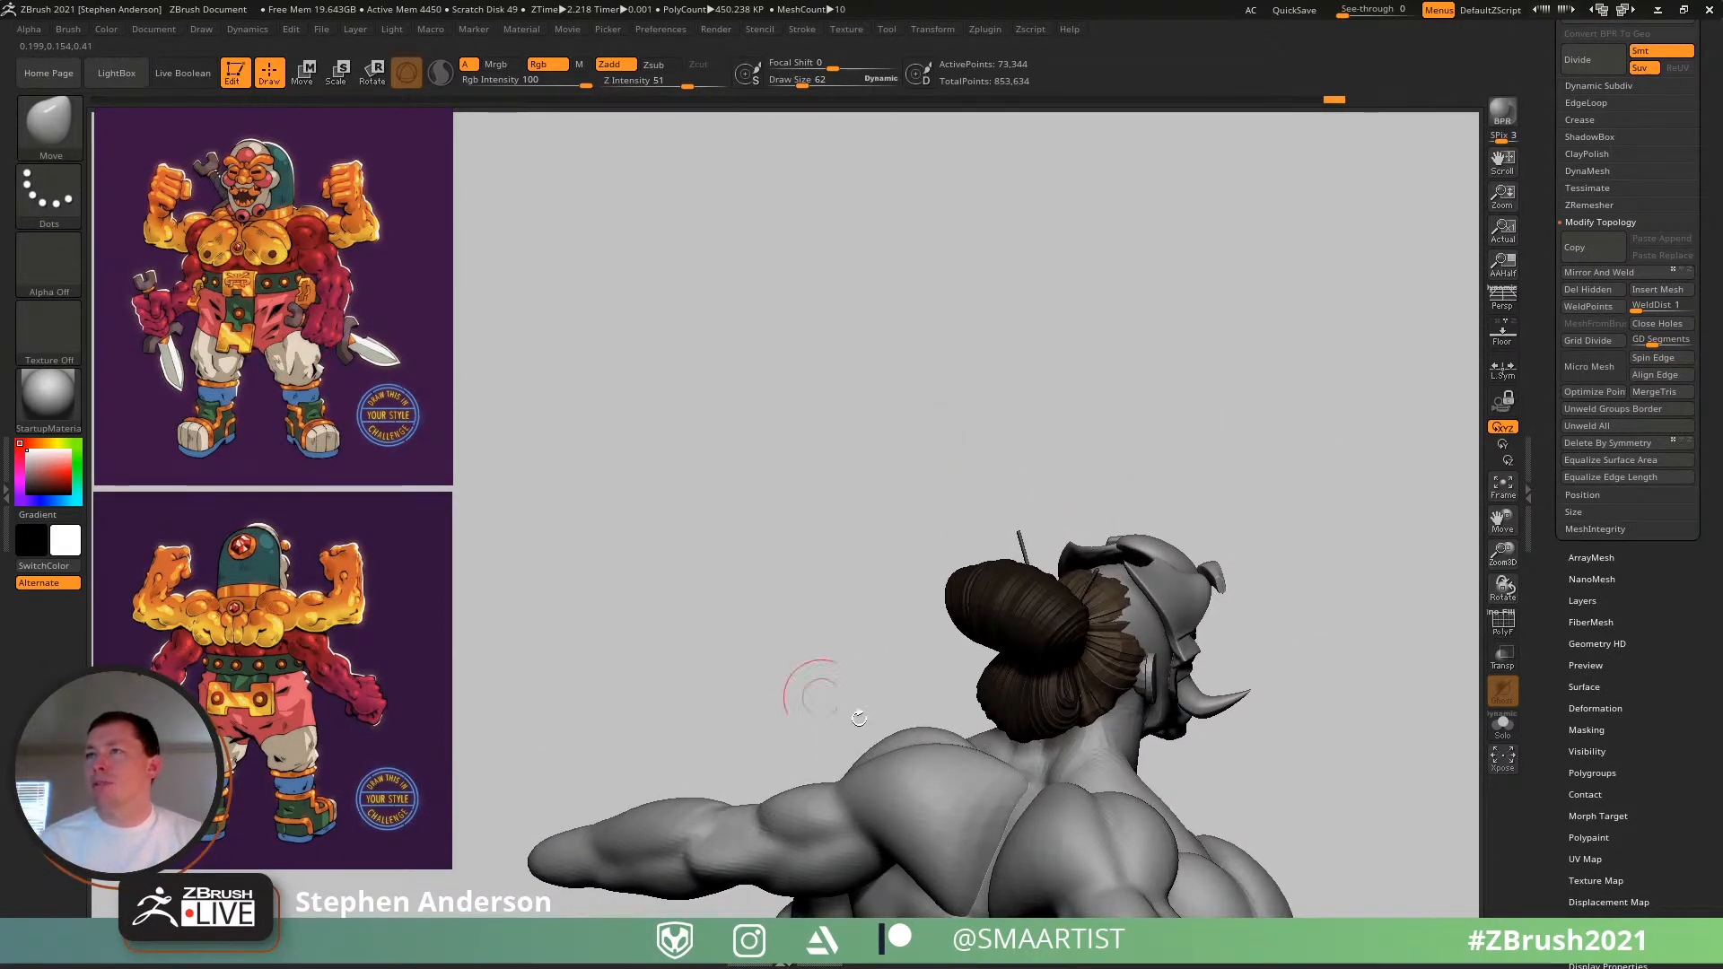
- Select the Body subtool and isolate it so that only the head and torso are shown
right_drag(859, 718, 902, 604)
alt+click(946, 589)
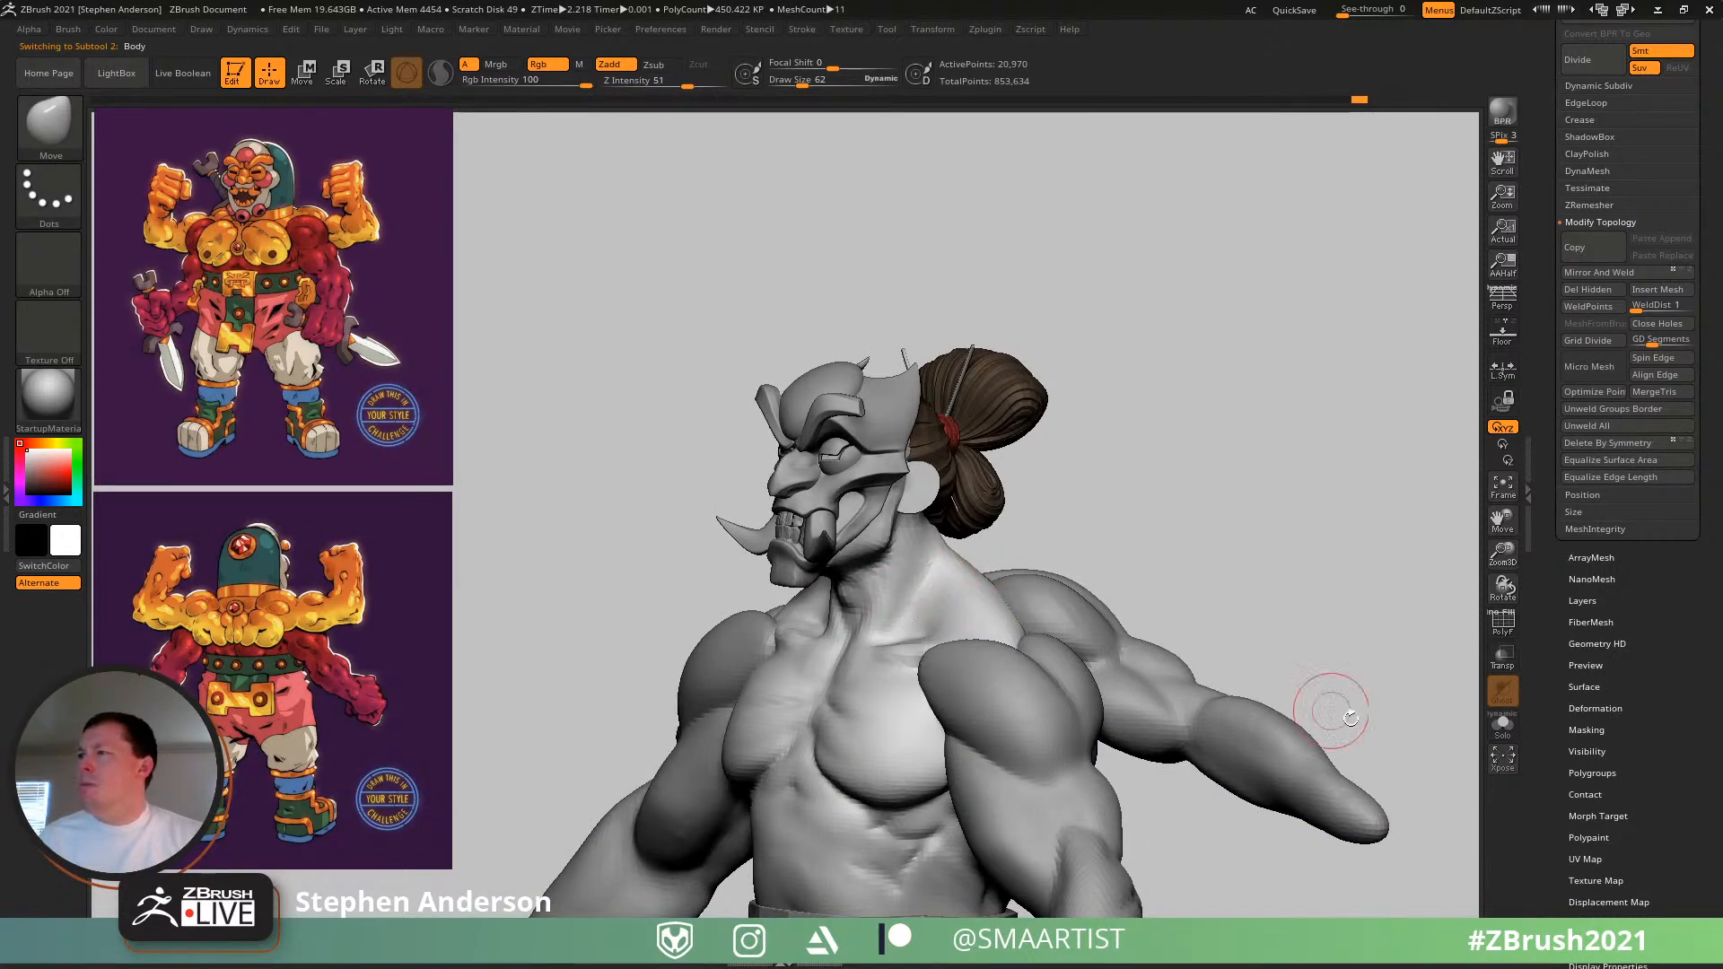
click(1509, 736)
alt+drag(905, 471, 911, 397)
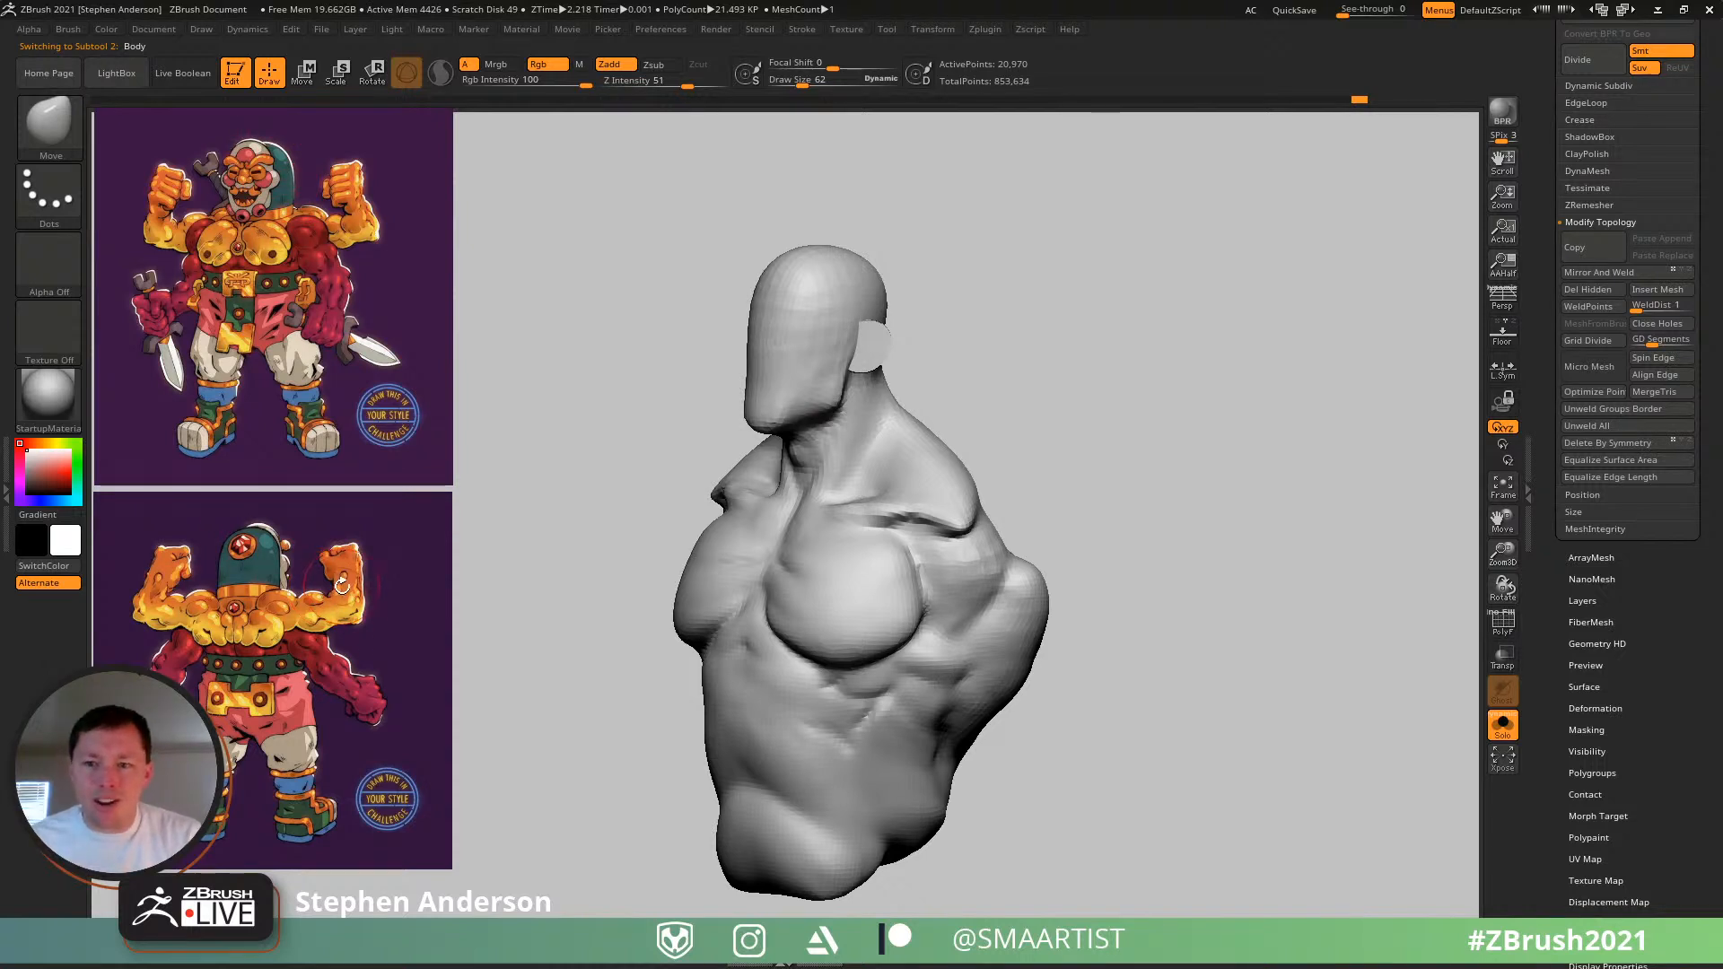
right_drag(853, 481, 915, 486)
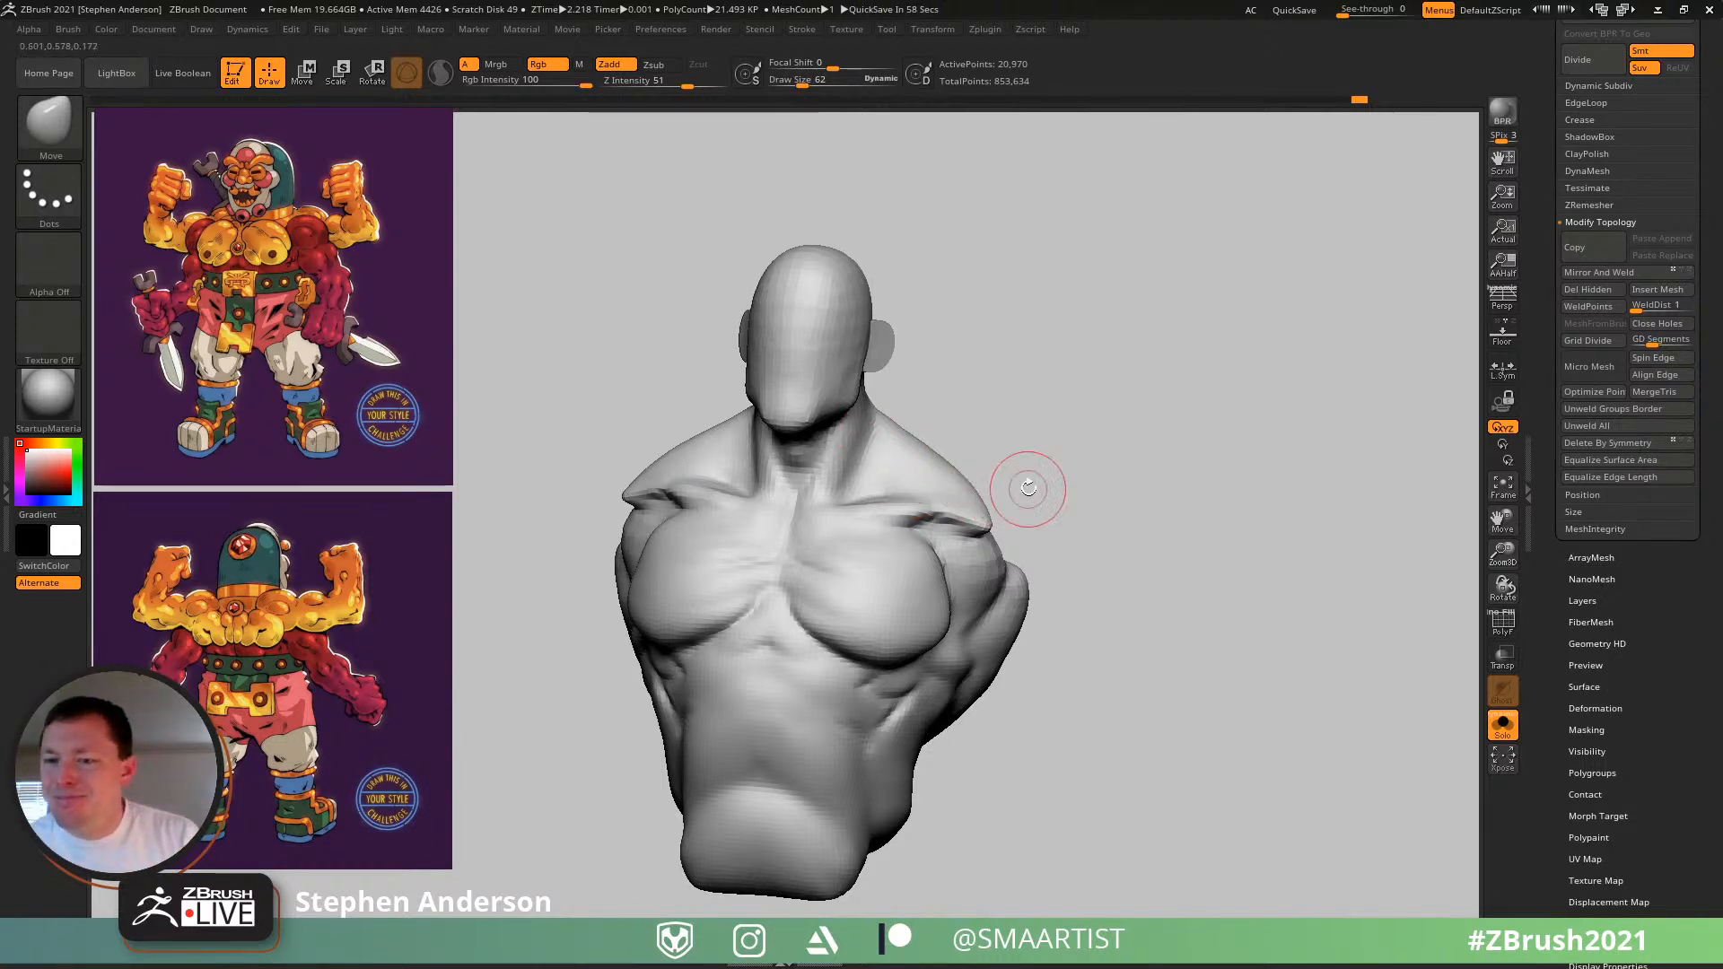
mouse_move(1031, 488)
right_down()
mouse_move(886, 549)
mouse_move(949, 558)
right_up()
mouse_move(934, 488)
ctrl+right_down()
mouse_move(988, 537)
mouse_move(975, 444)
mouse_move(897, 470)
mouse_move(915, 468)
ctrl+right_up()
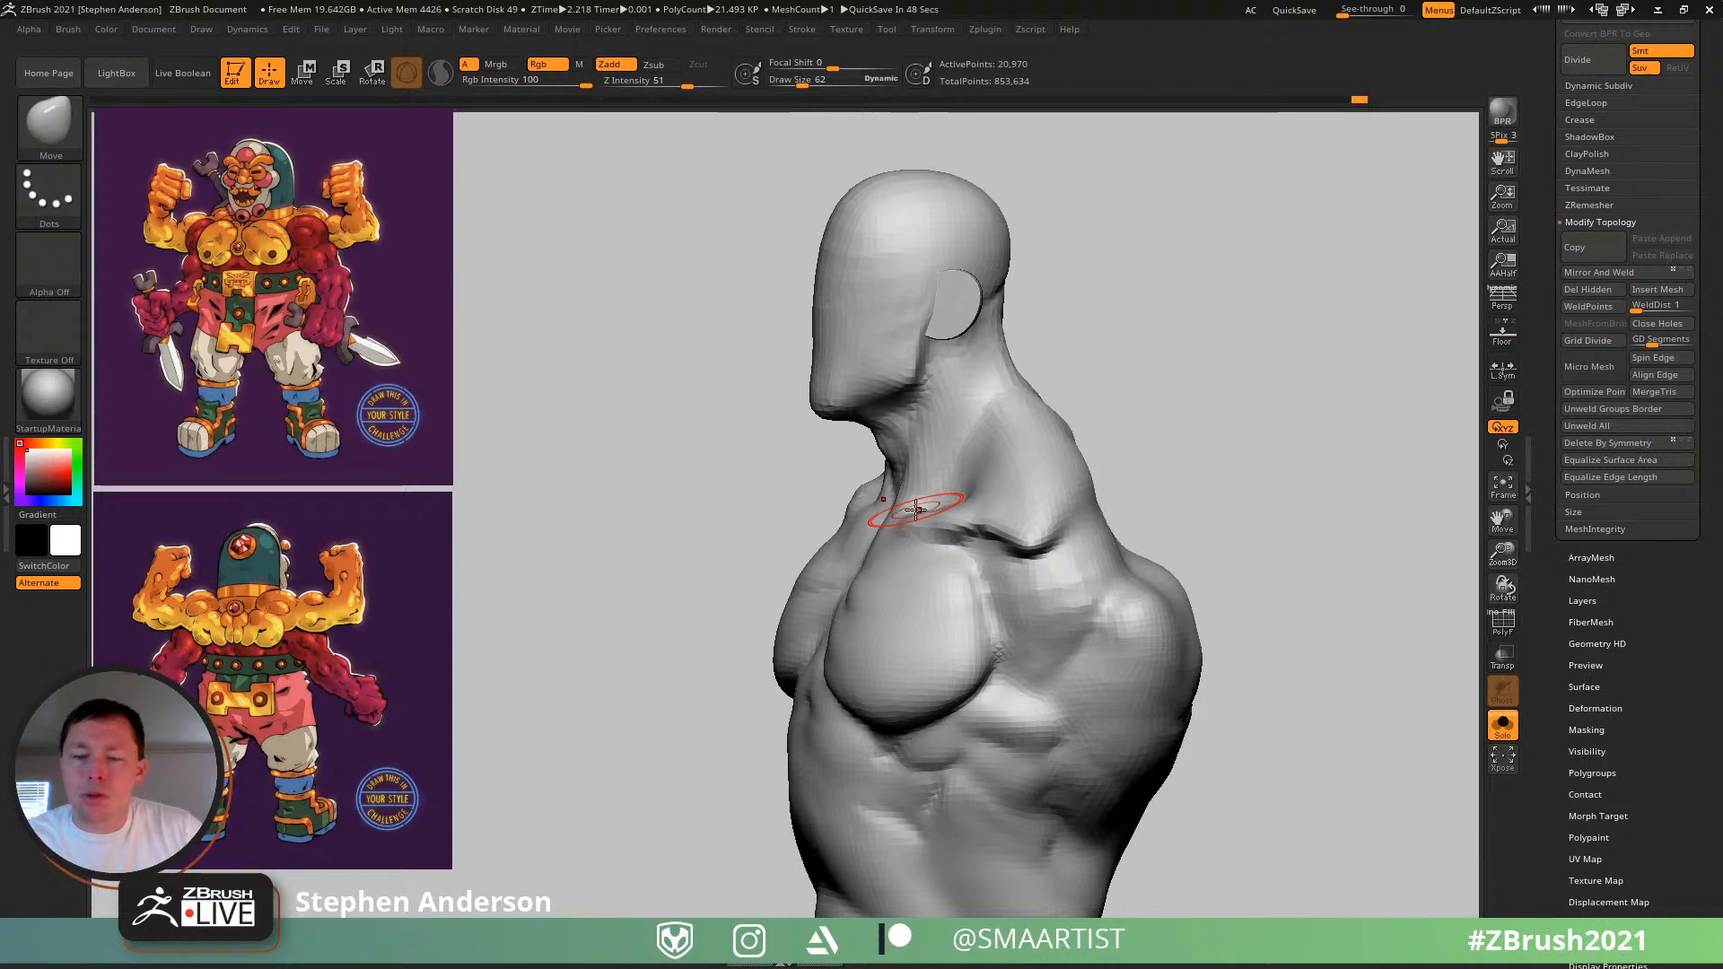
- Bring up the masking options and the quick-access popup of brush, colour and draw settings over the isolated body
right_drag(1021, 419, 1023, 399)
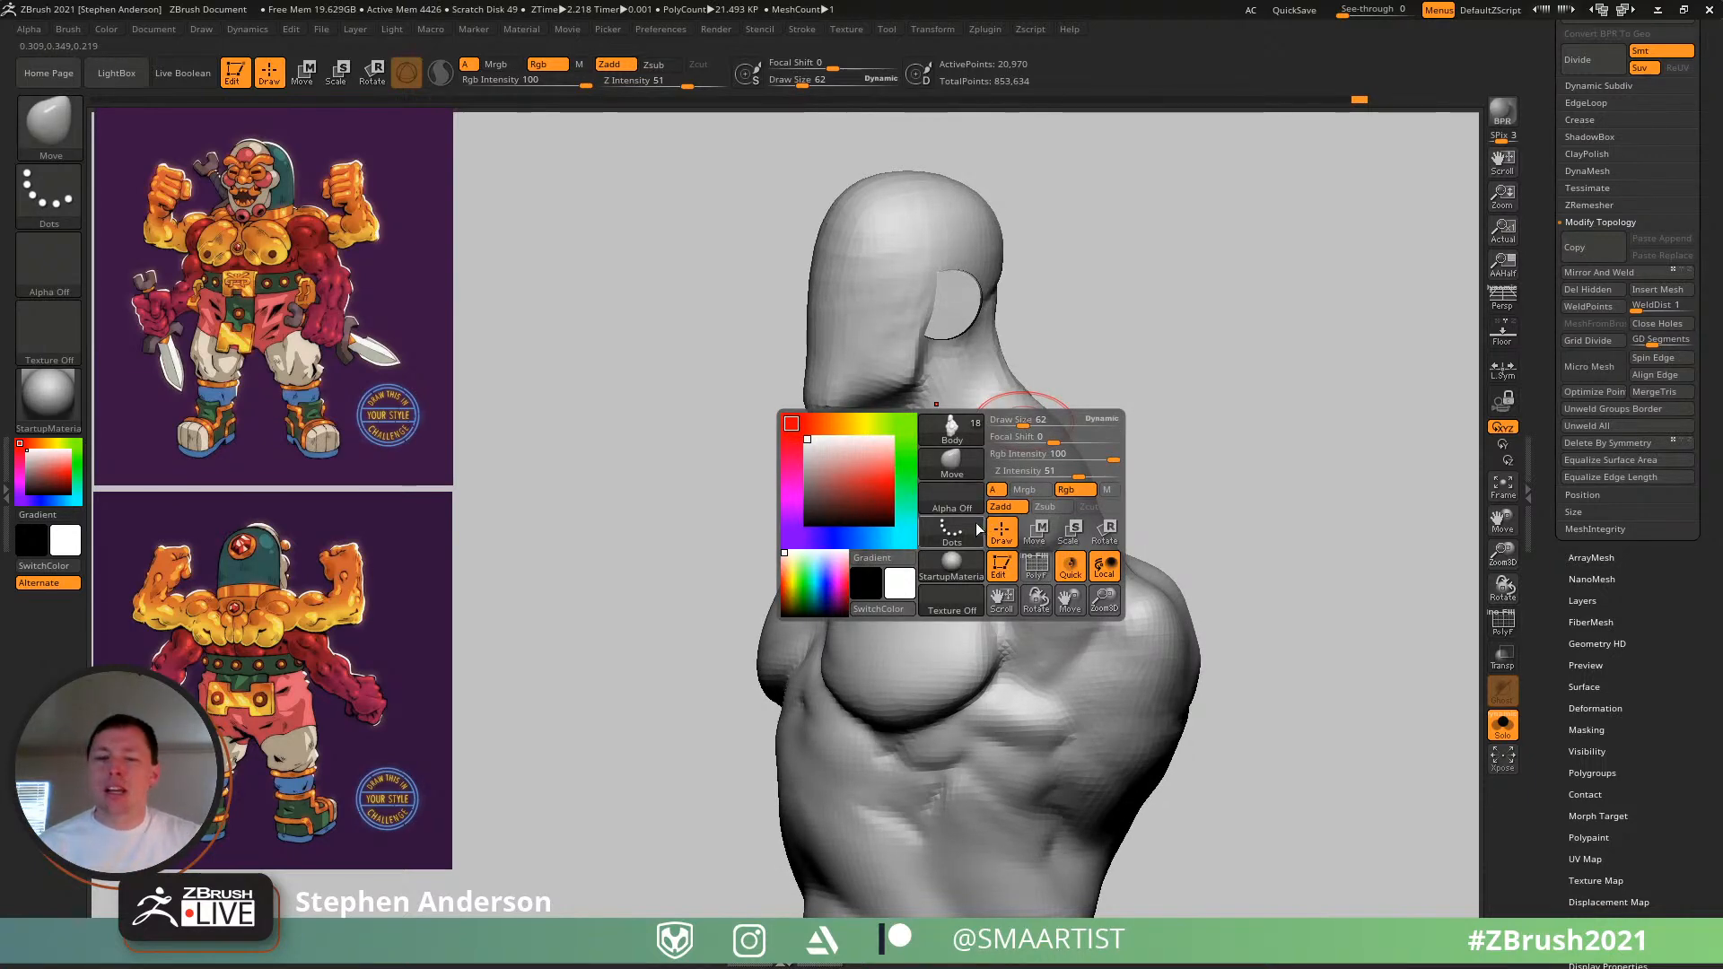
ctrl+right_click(1090, 363)
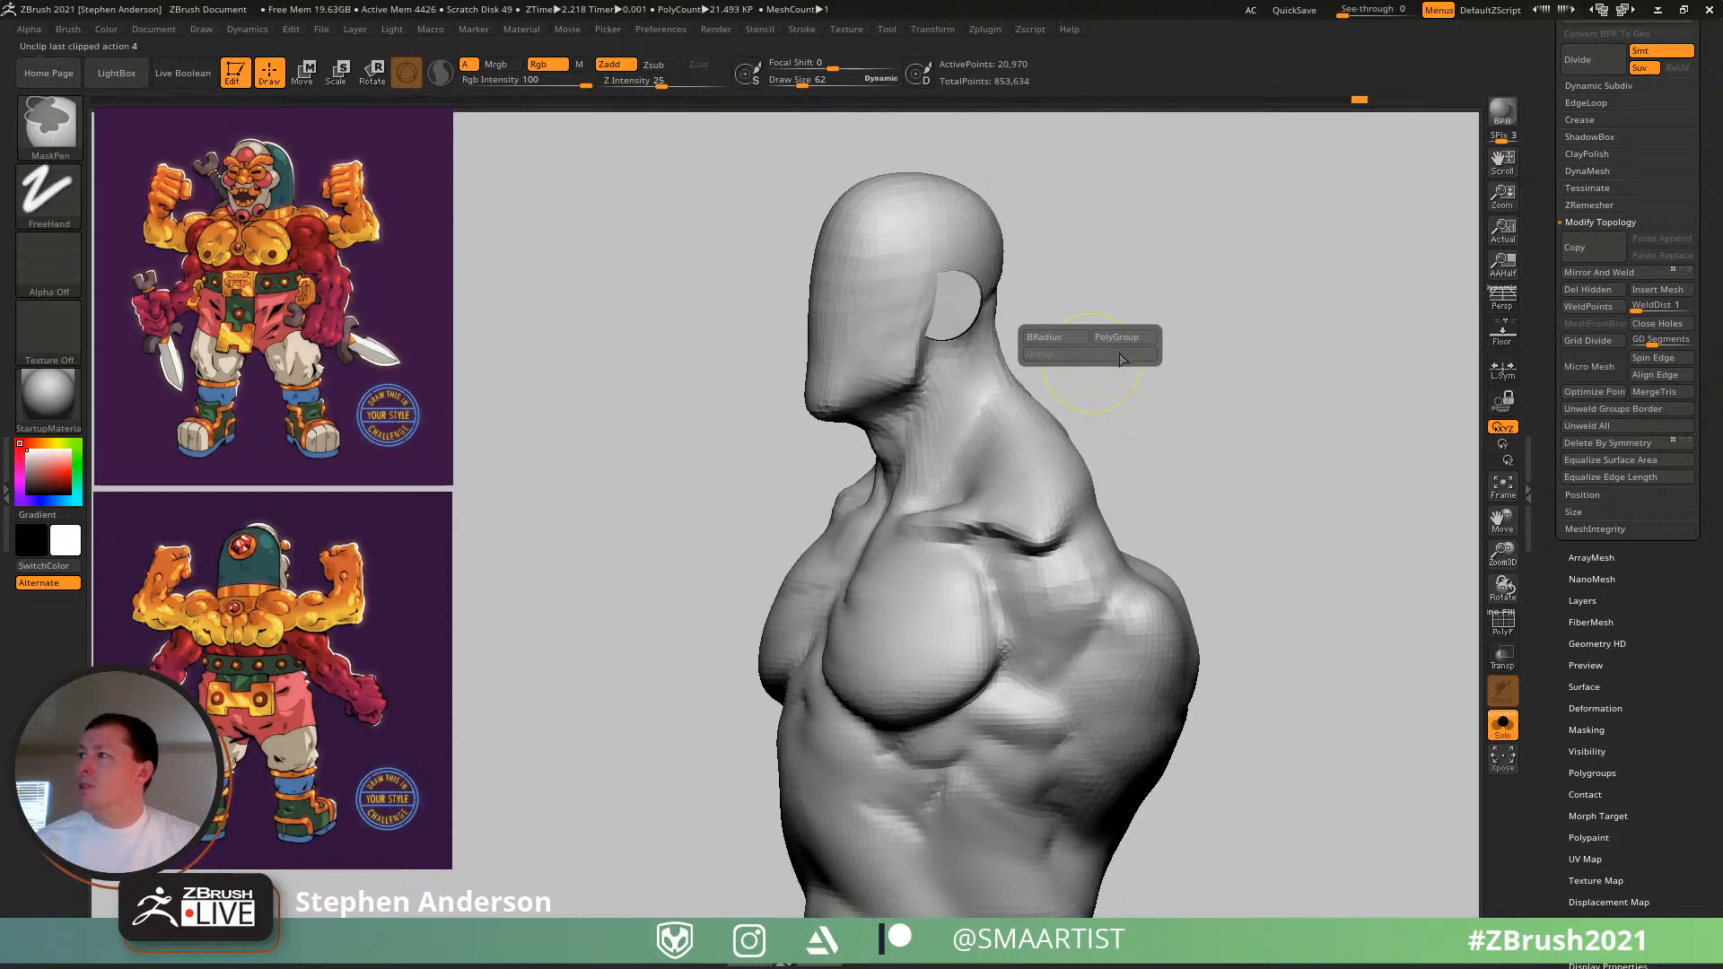
mouse_move(1101, 356)
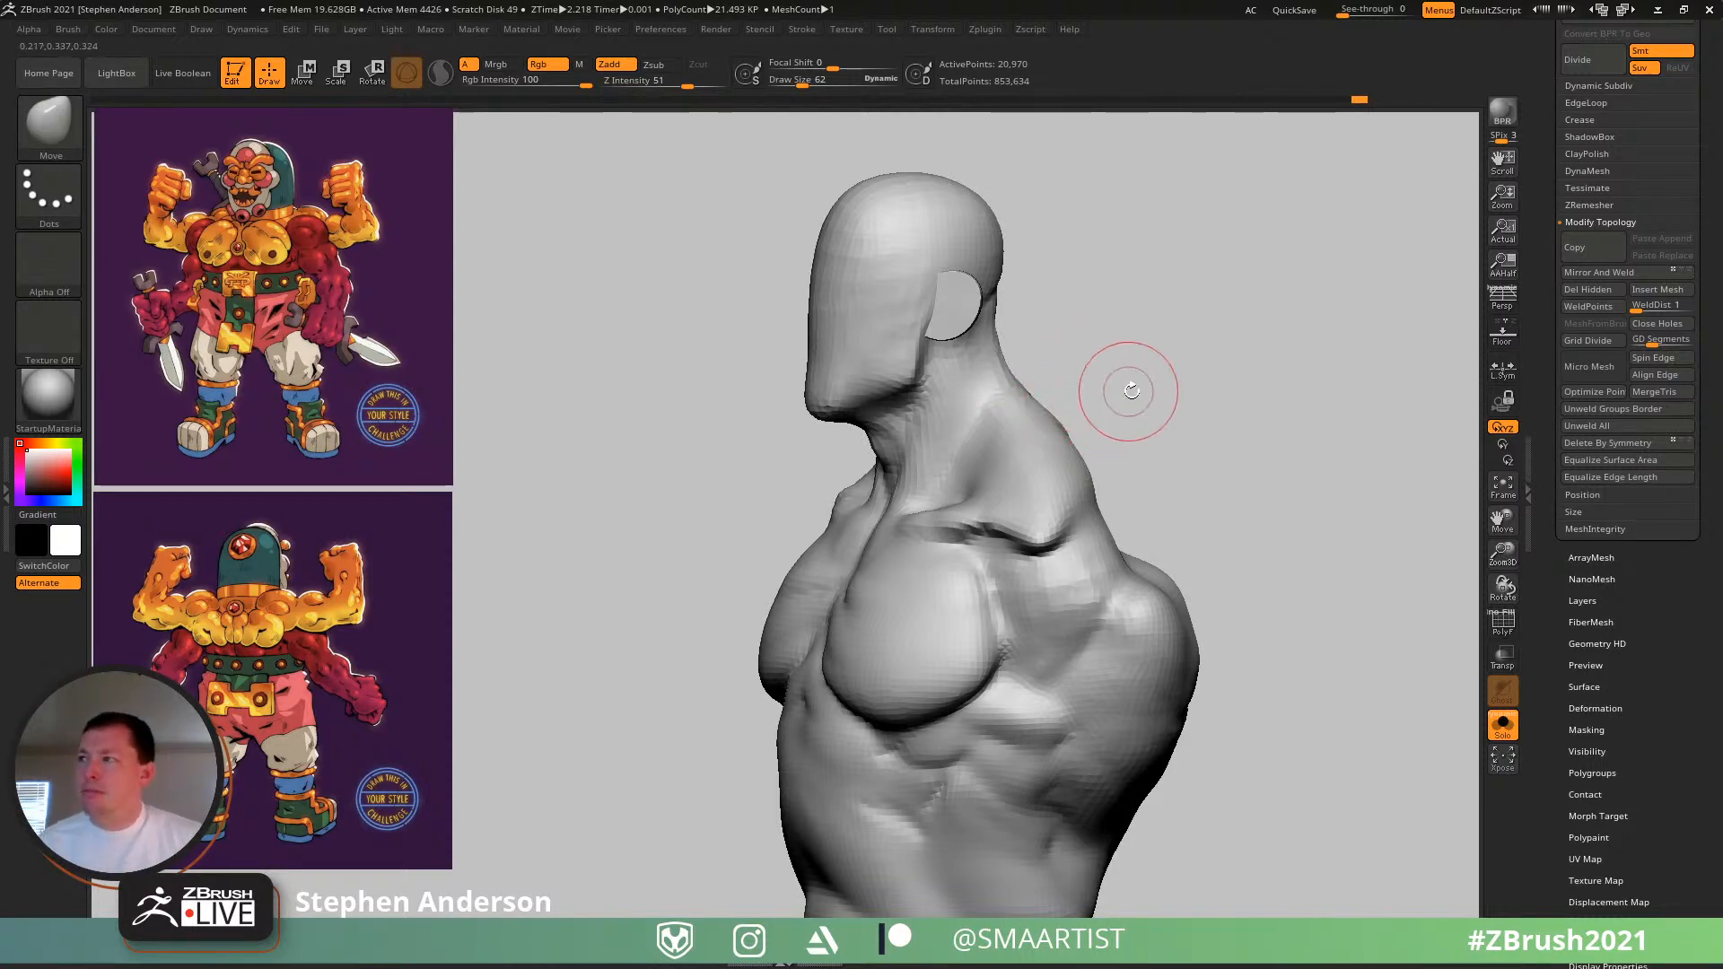
key(ctrl+space)
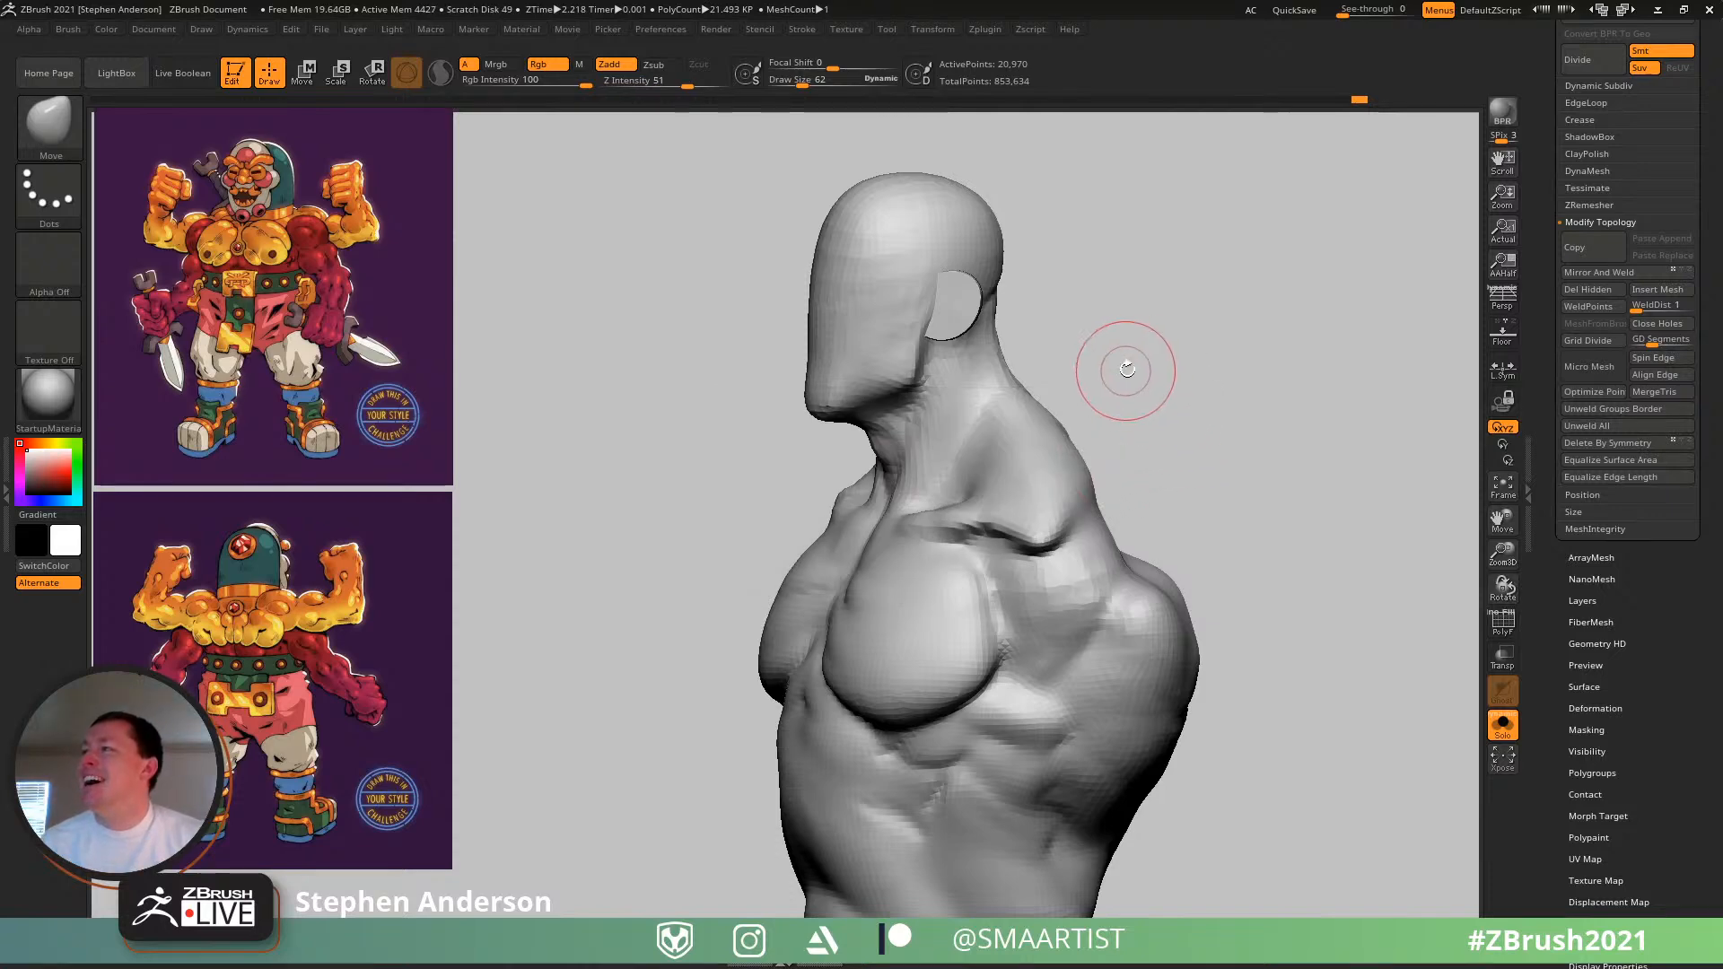
drag(1123, 358, 1131, 361)
key(space)
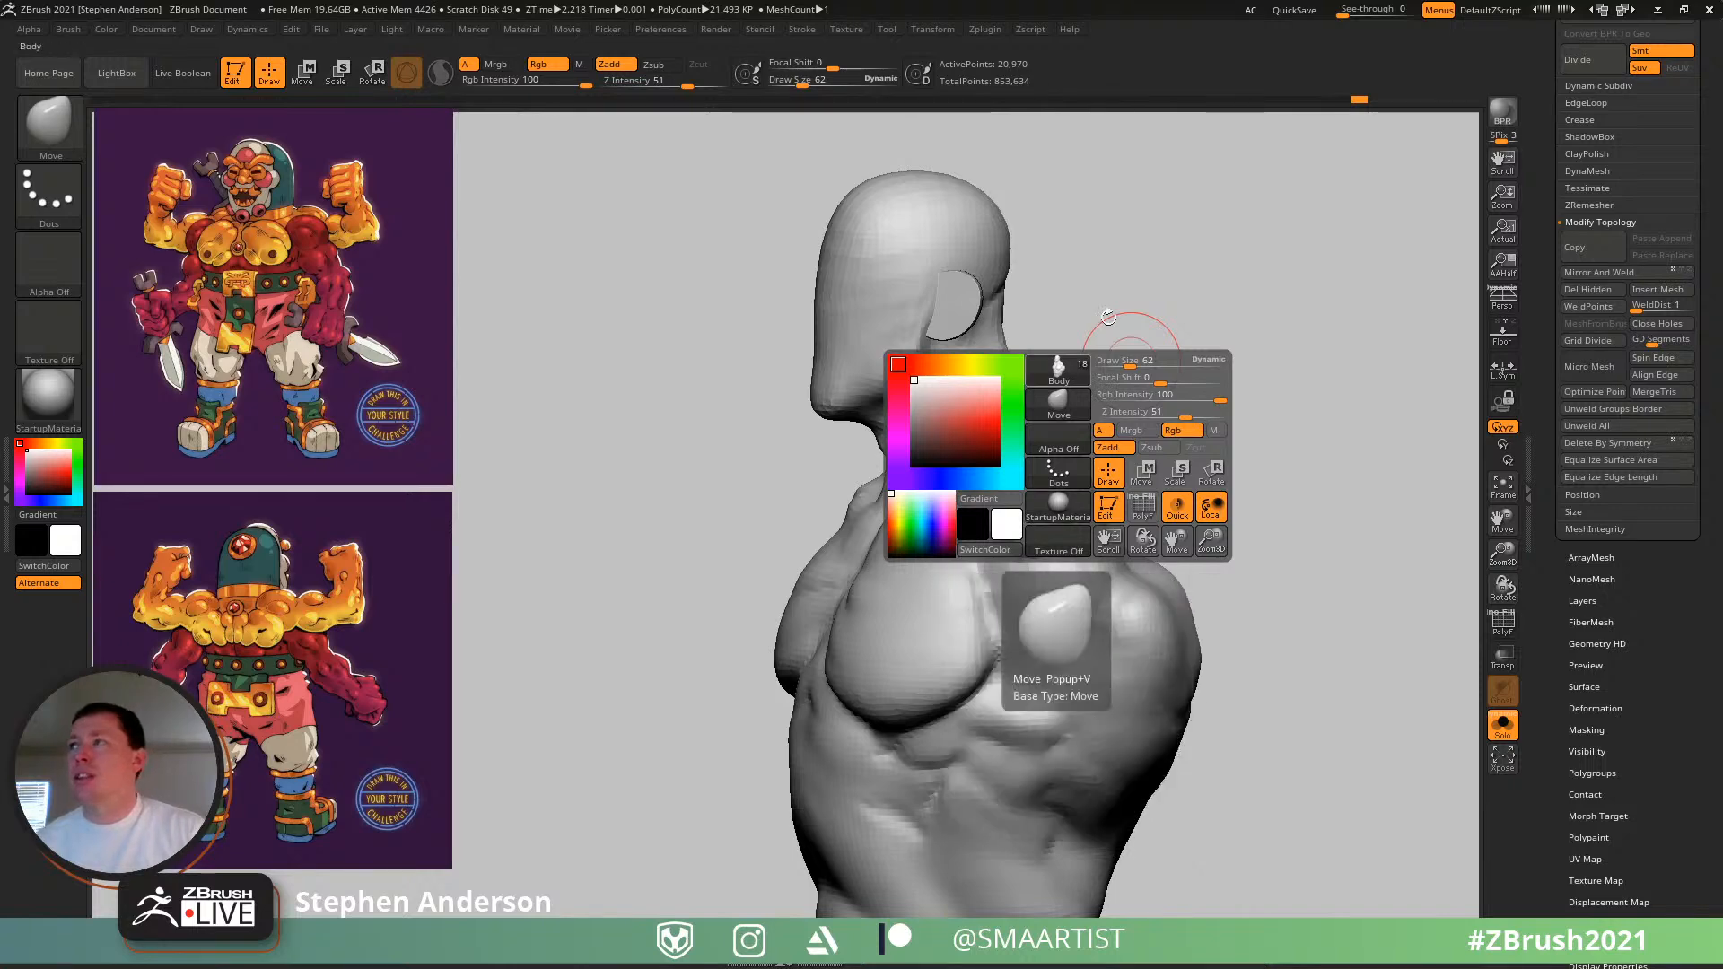
- Try working with the interface hidden, toggling between the Move gizmo and Draw mode through the quick-access popup while repositioning the body
key(Tab)
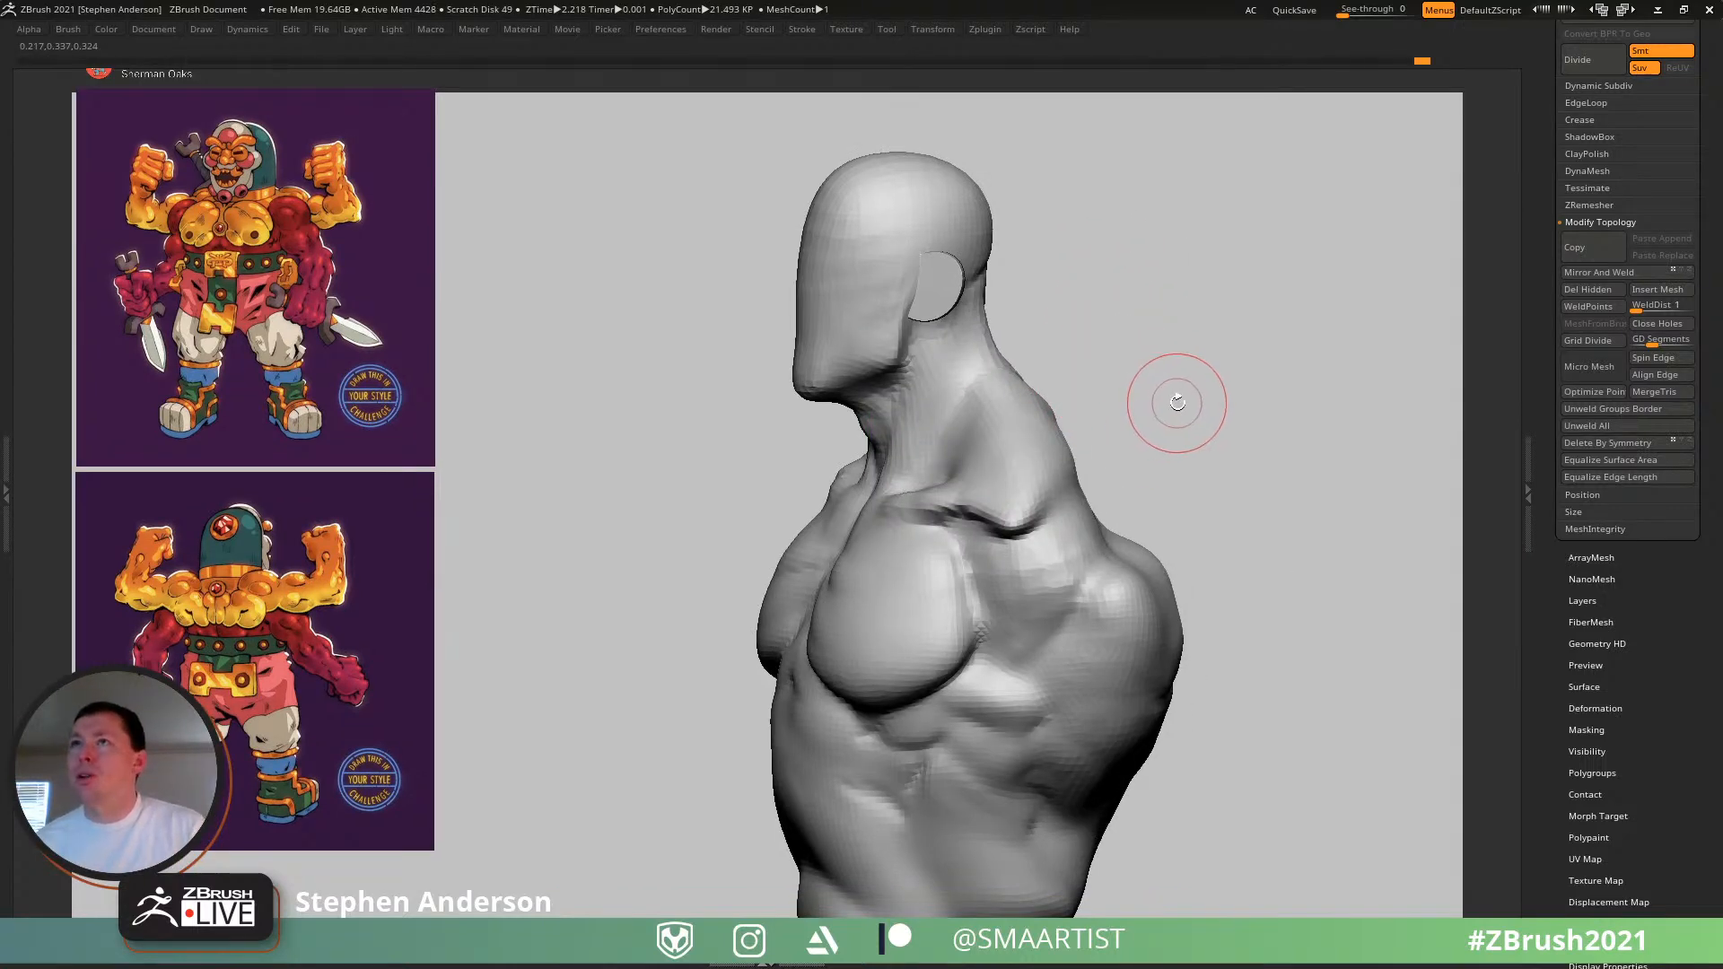
right_click(1131, 383)
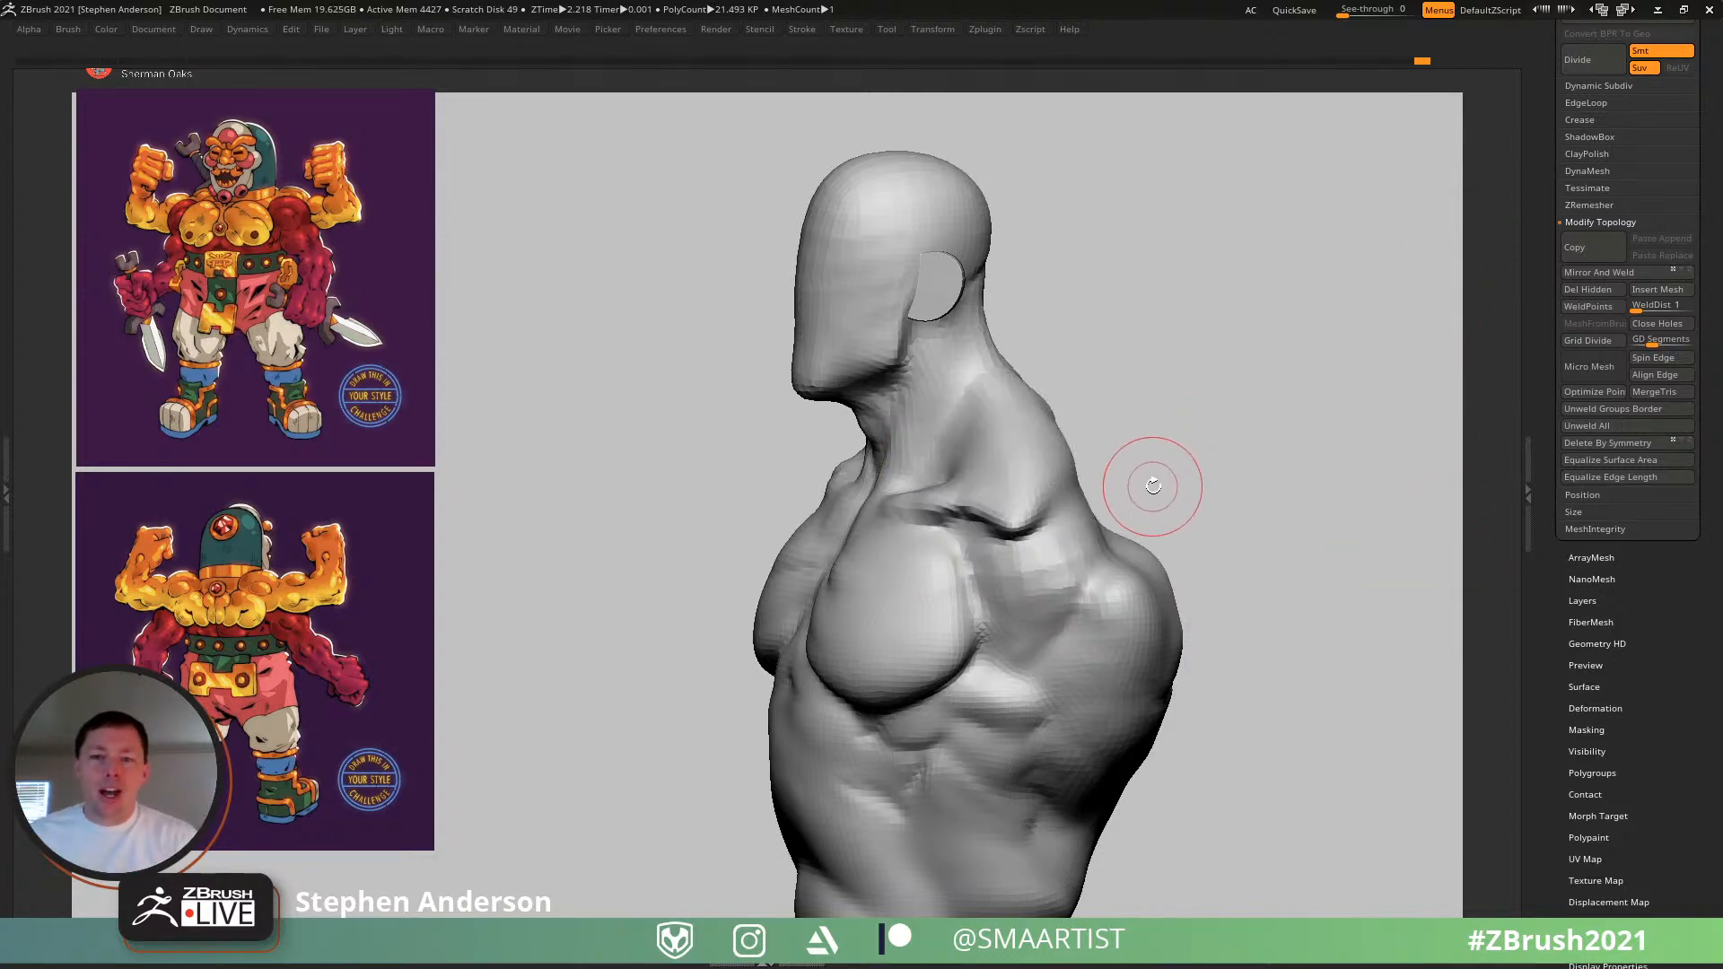
right_click(1164, 438)
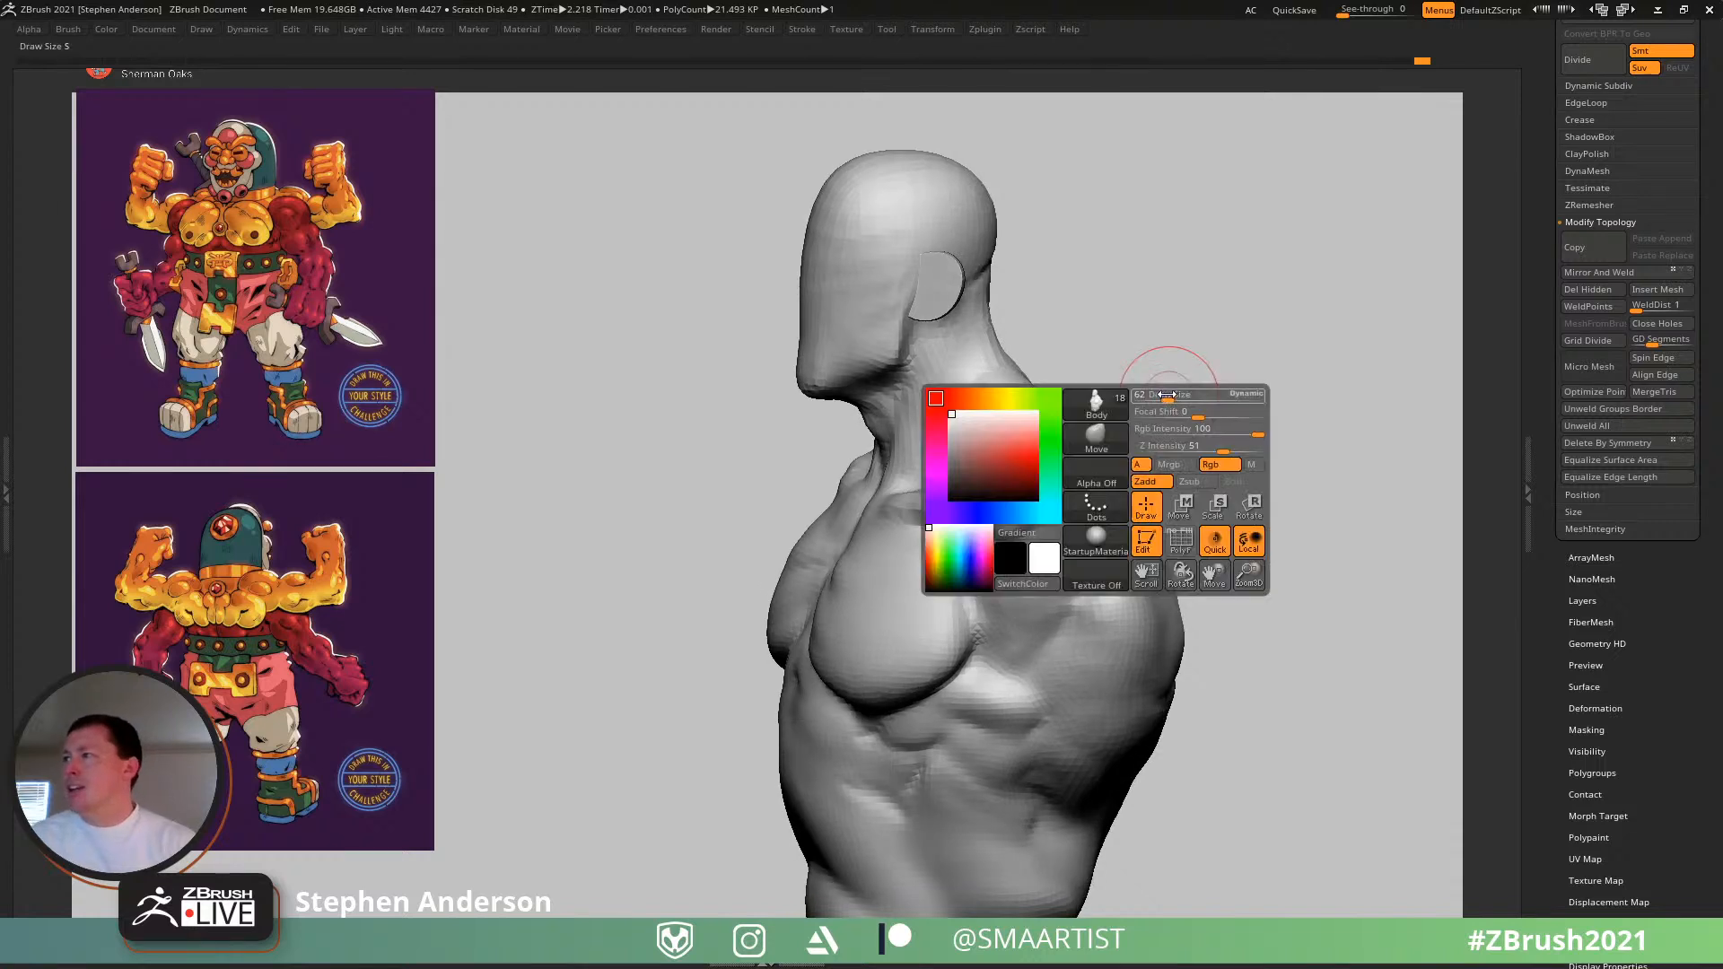
click(1179, 505)
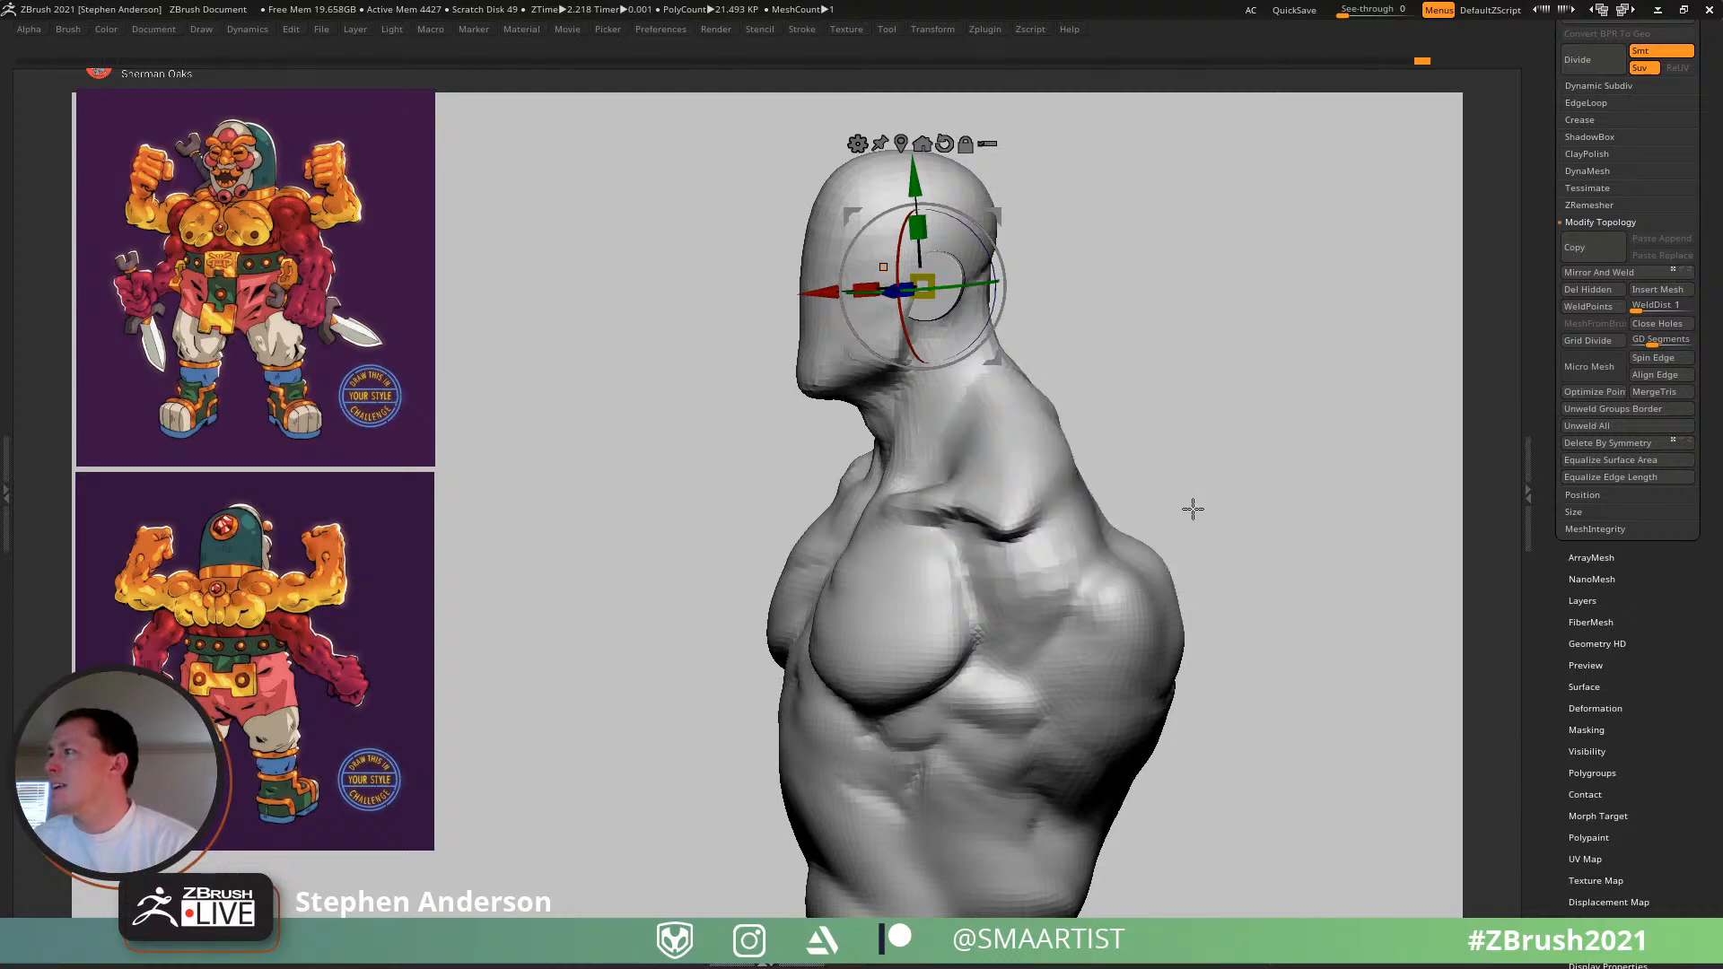
right_drag(1175, 426, 1169, 461)
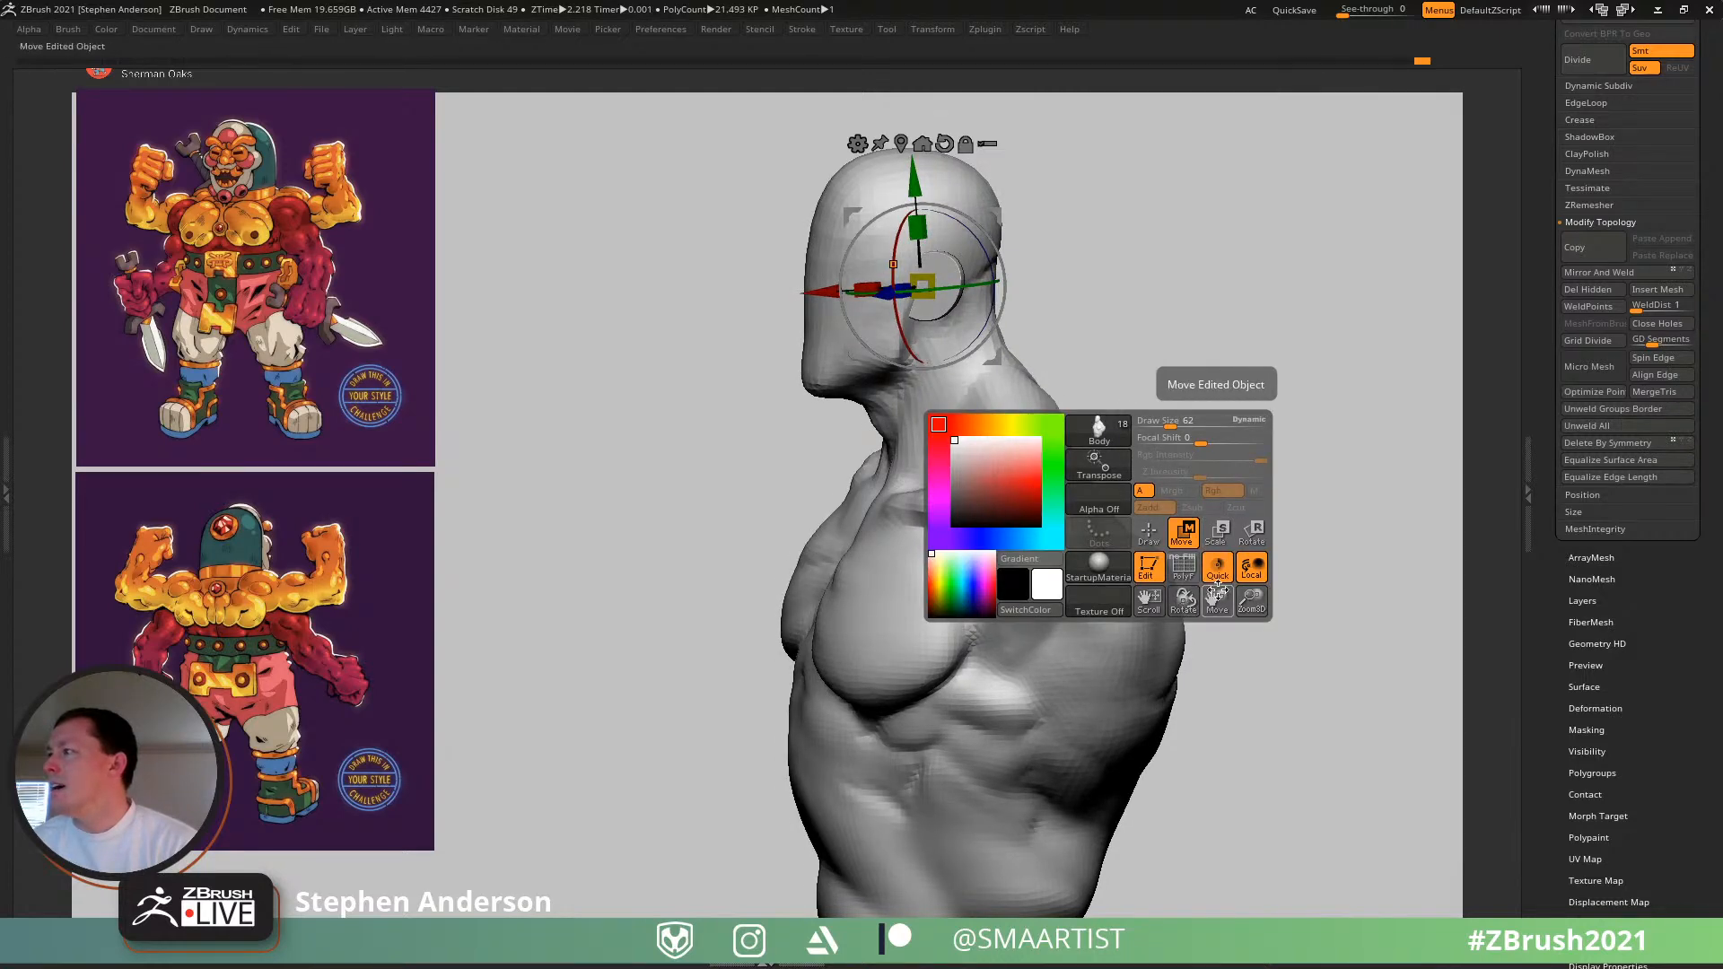
drag(1217, 600, 1214, 643)
right_drag(1188, 535, 1188, 535)
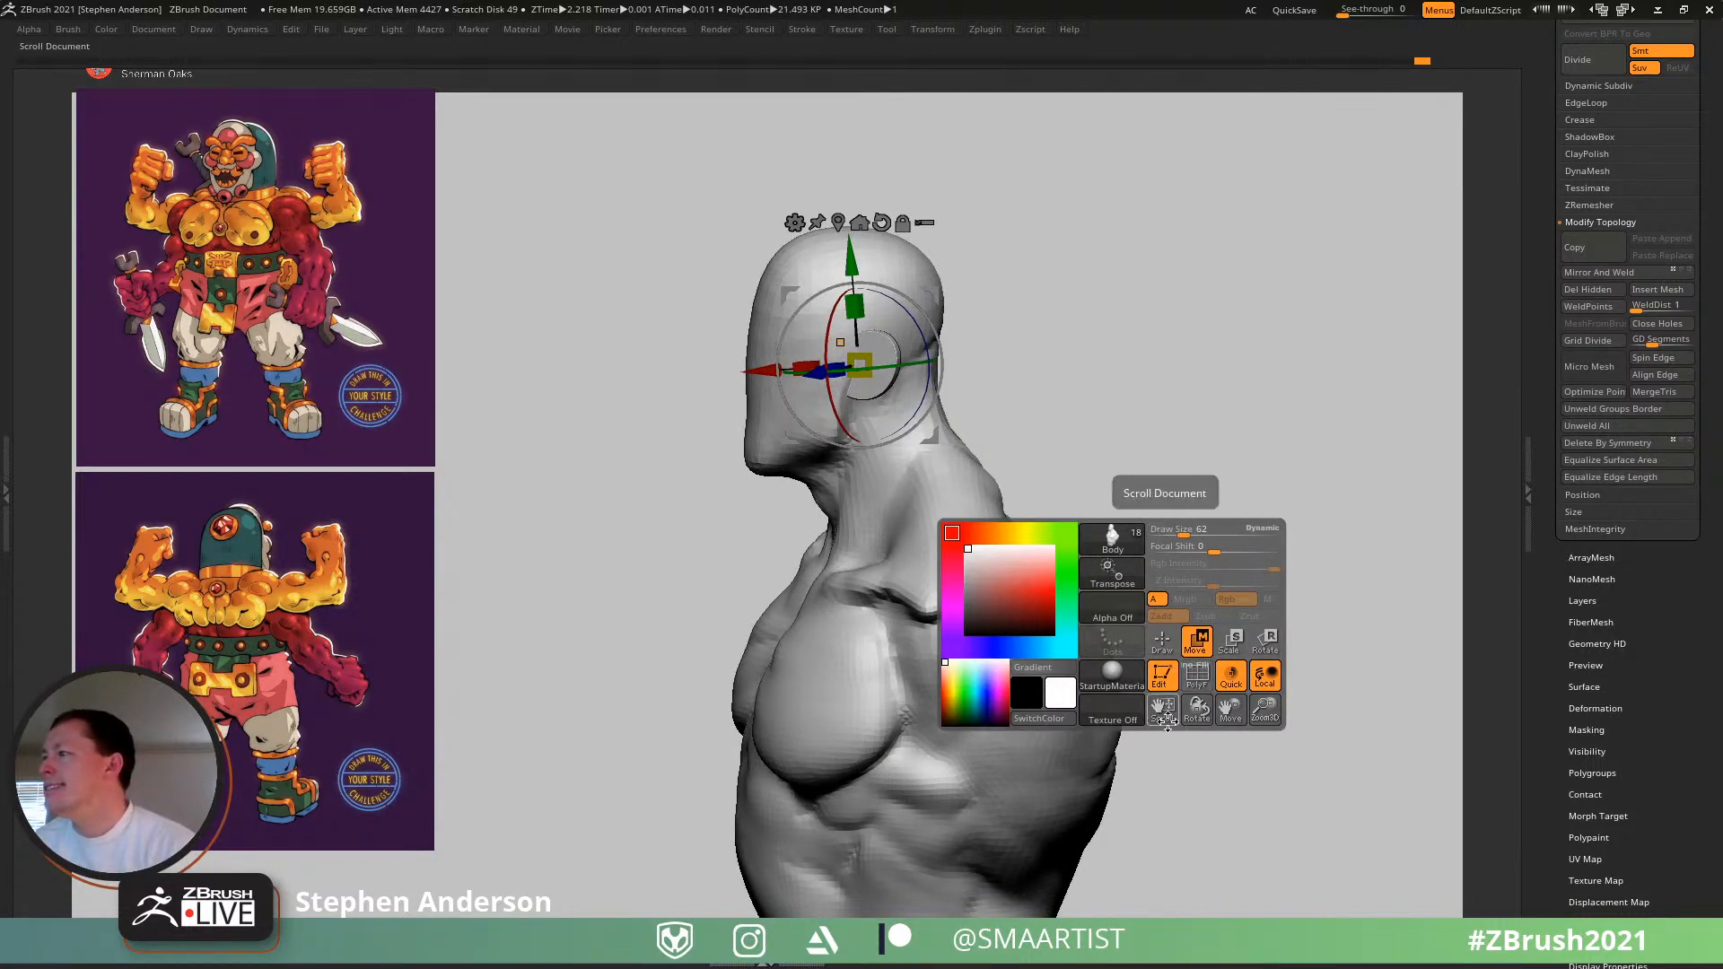
click(1163, 641)
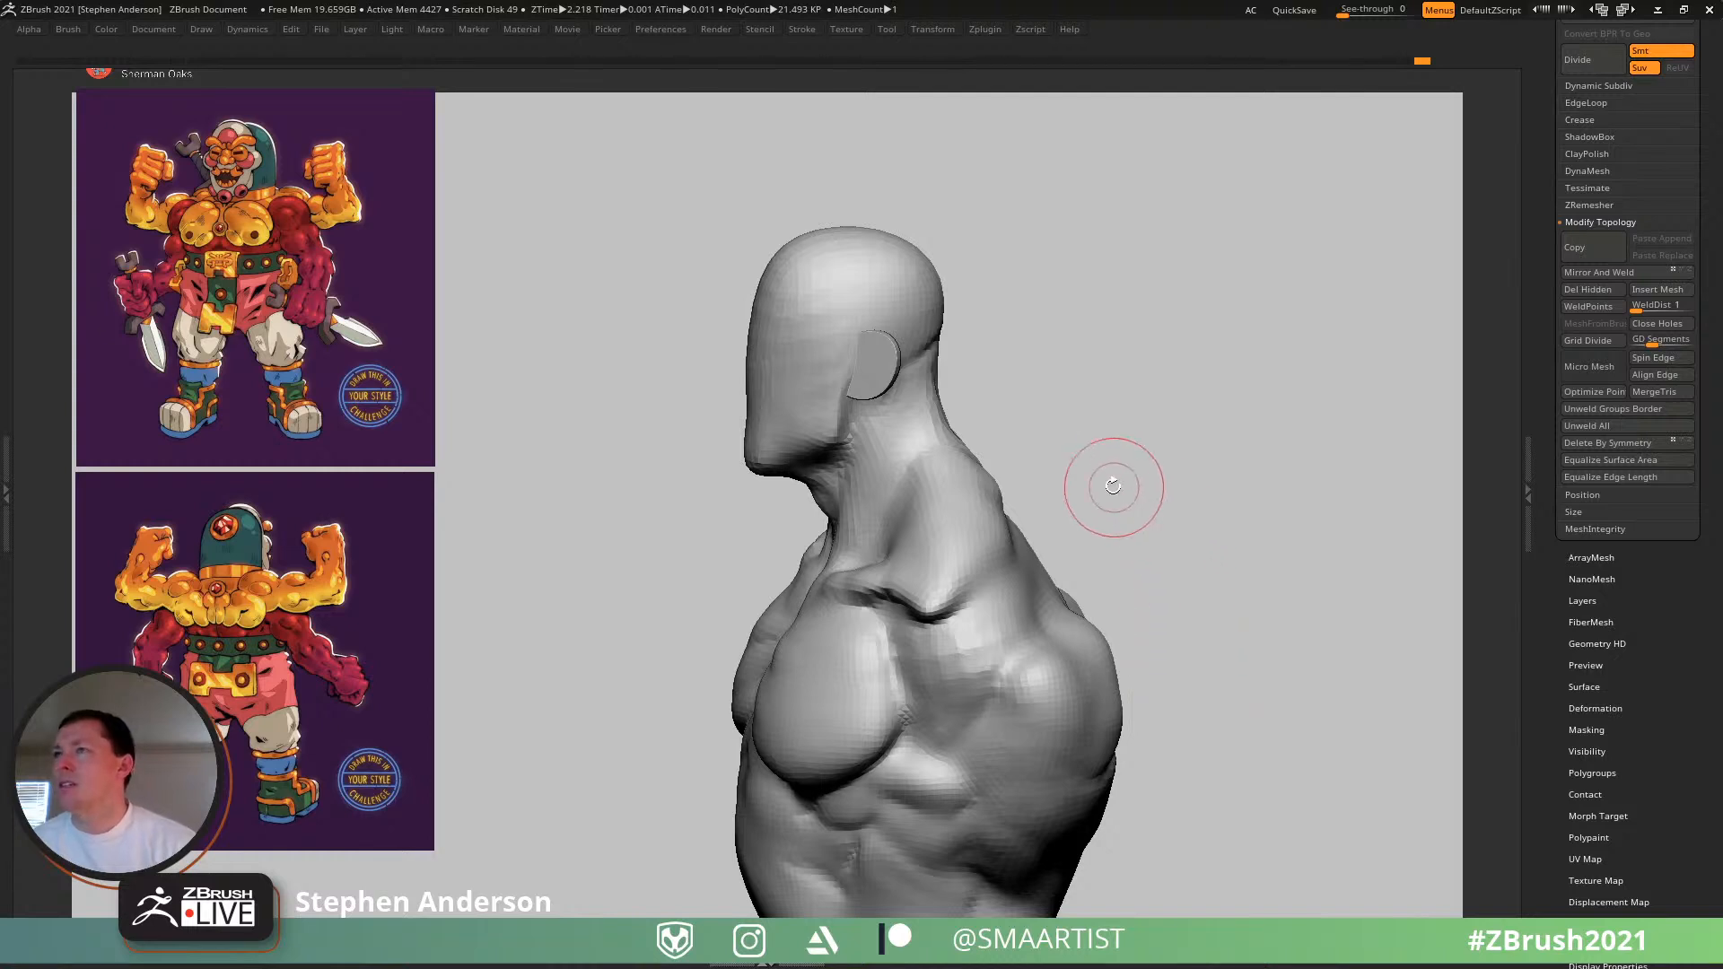
mouse_move(1113, 486)
mouse_down()
mouse_move(1131, 447)
mouse_move(1127, 461)
mouse_up()
drag(1189, 546, 1212, 461)
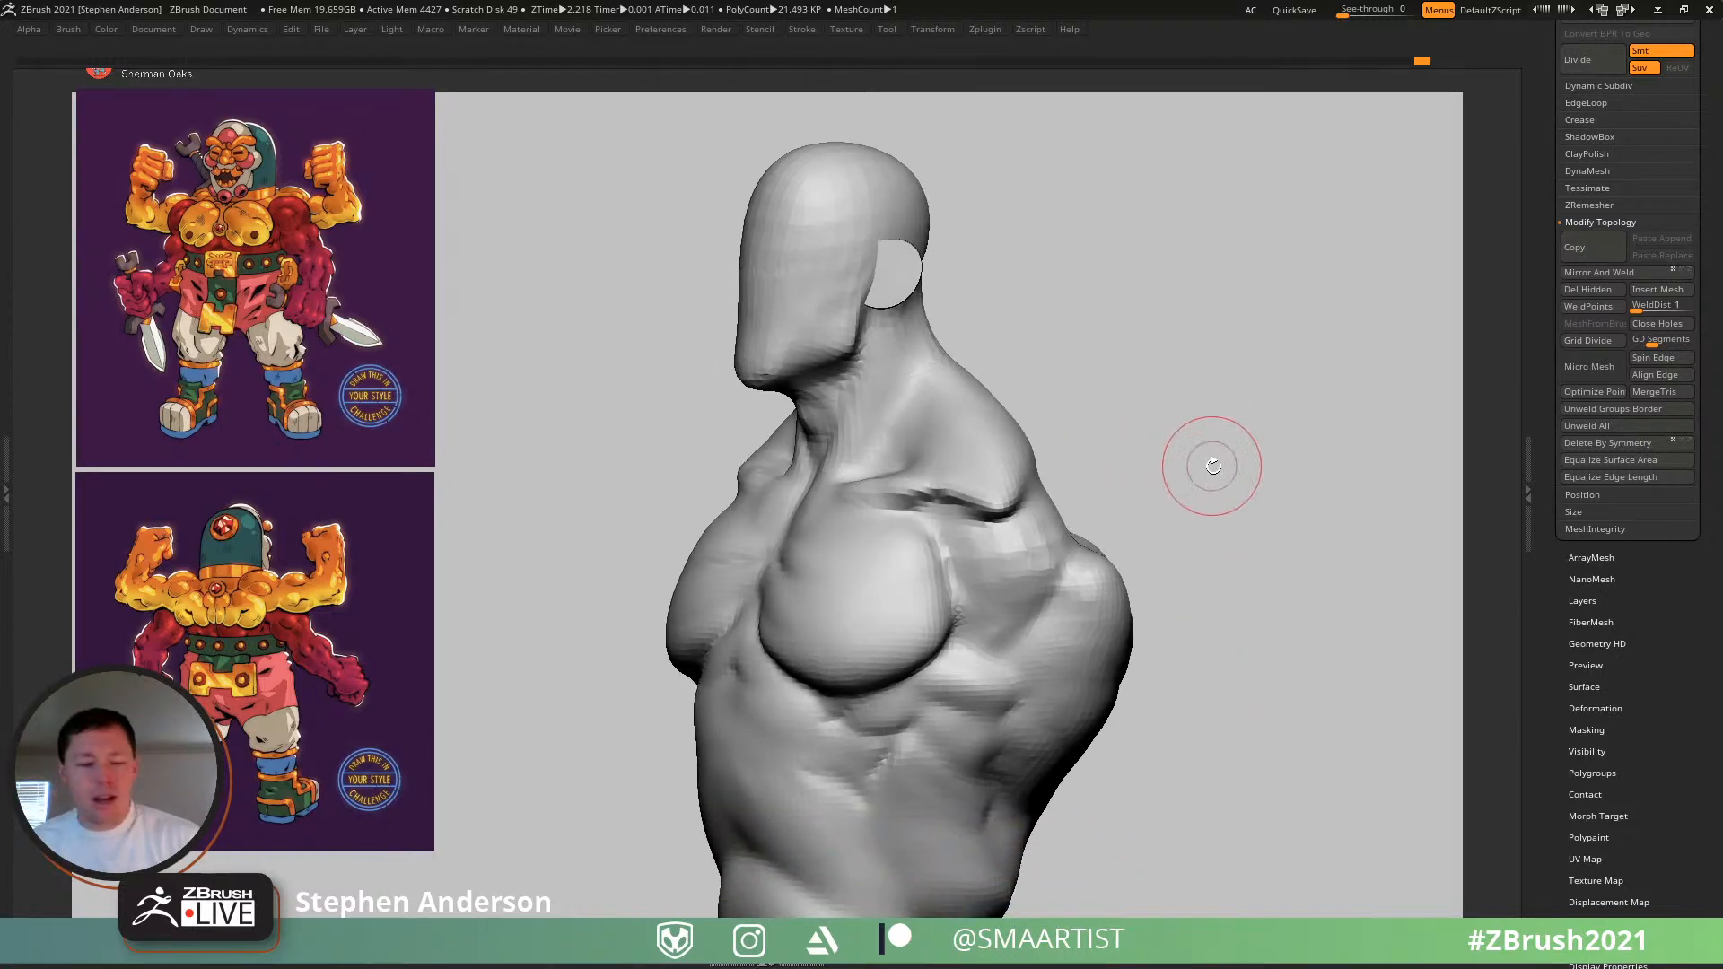
key(Tab)
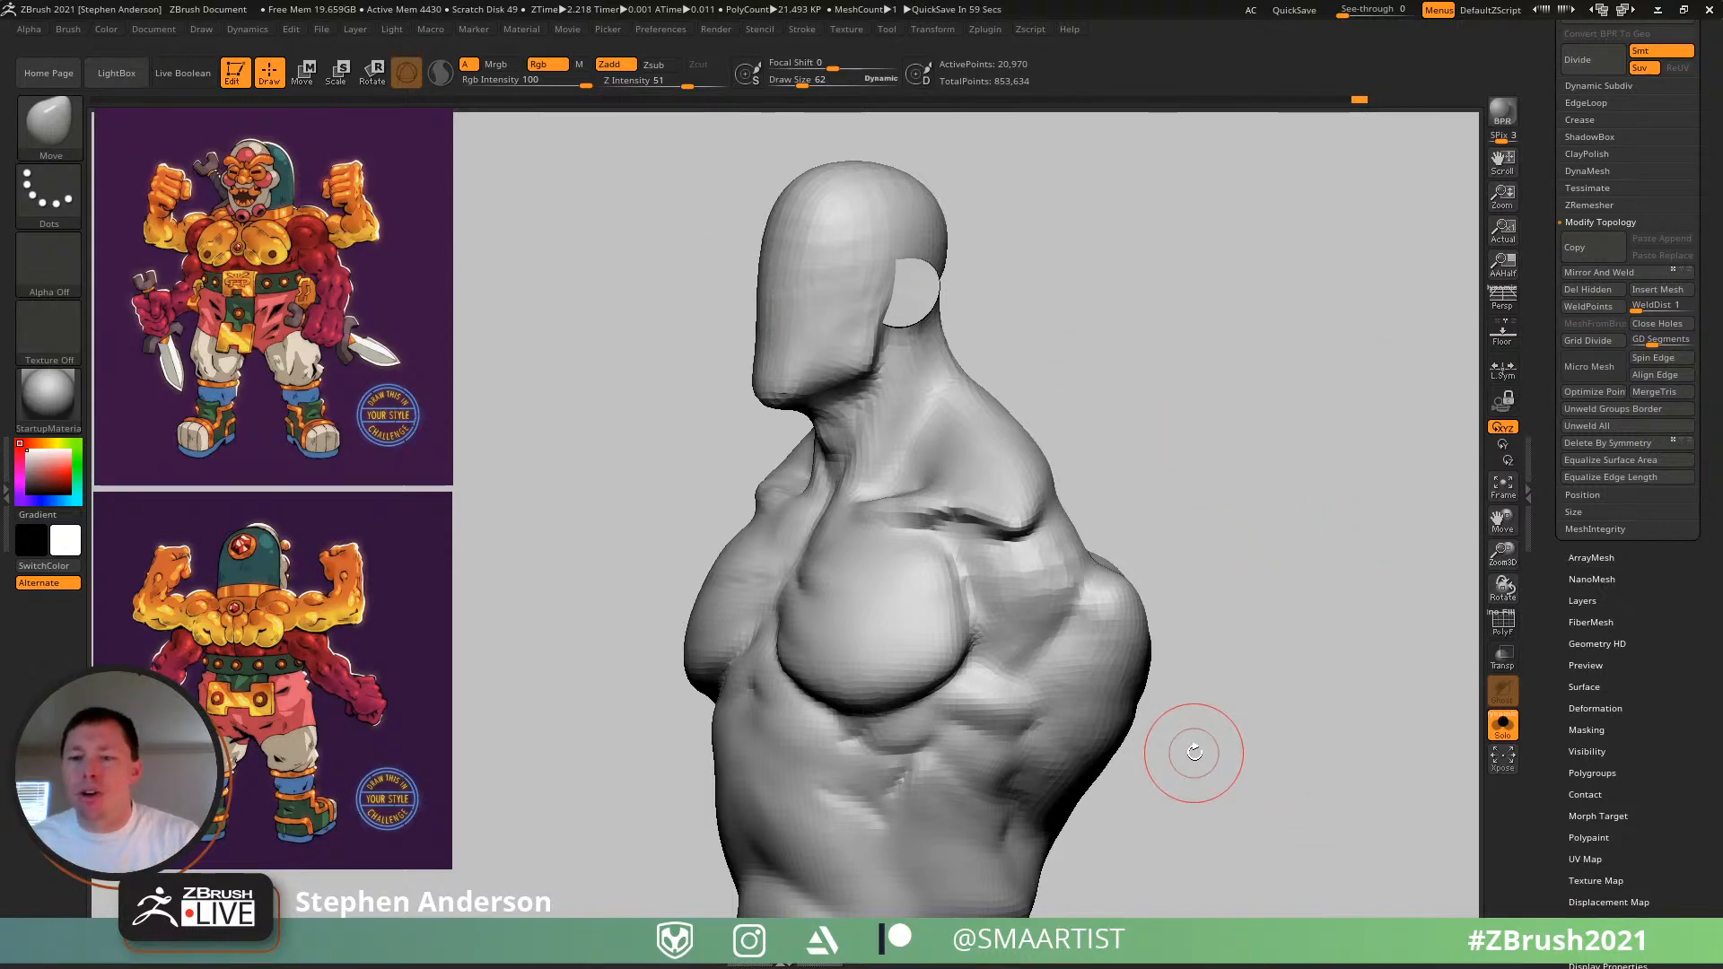
- Sample the helmet's teal from the reference art with Spotlight and fill the Body subtool with that colour
mouse_move(1024, 312)
mouse_down()
mouse_move(850, 379)
mouse_move(961, 357)
mouse_up()
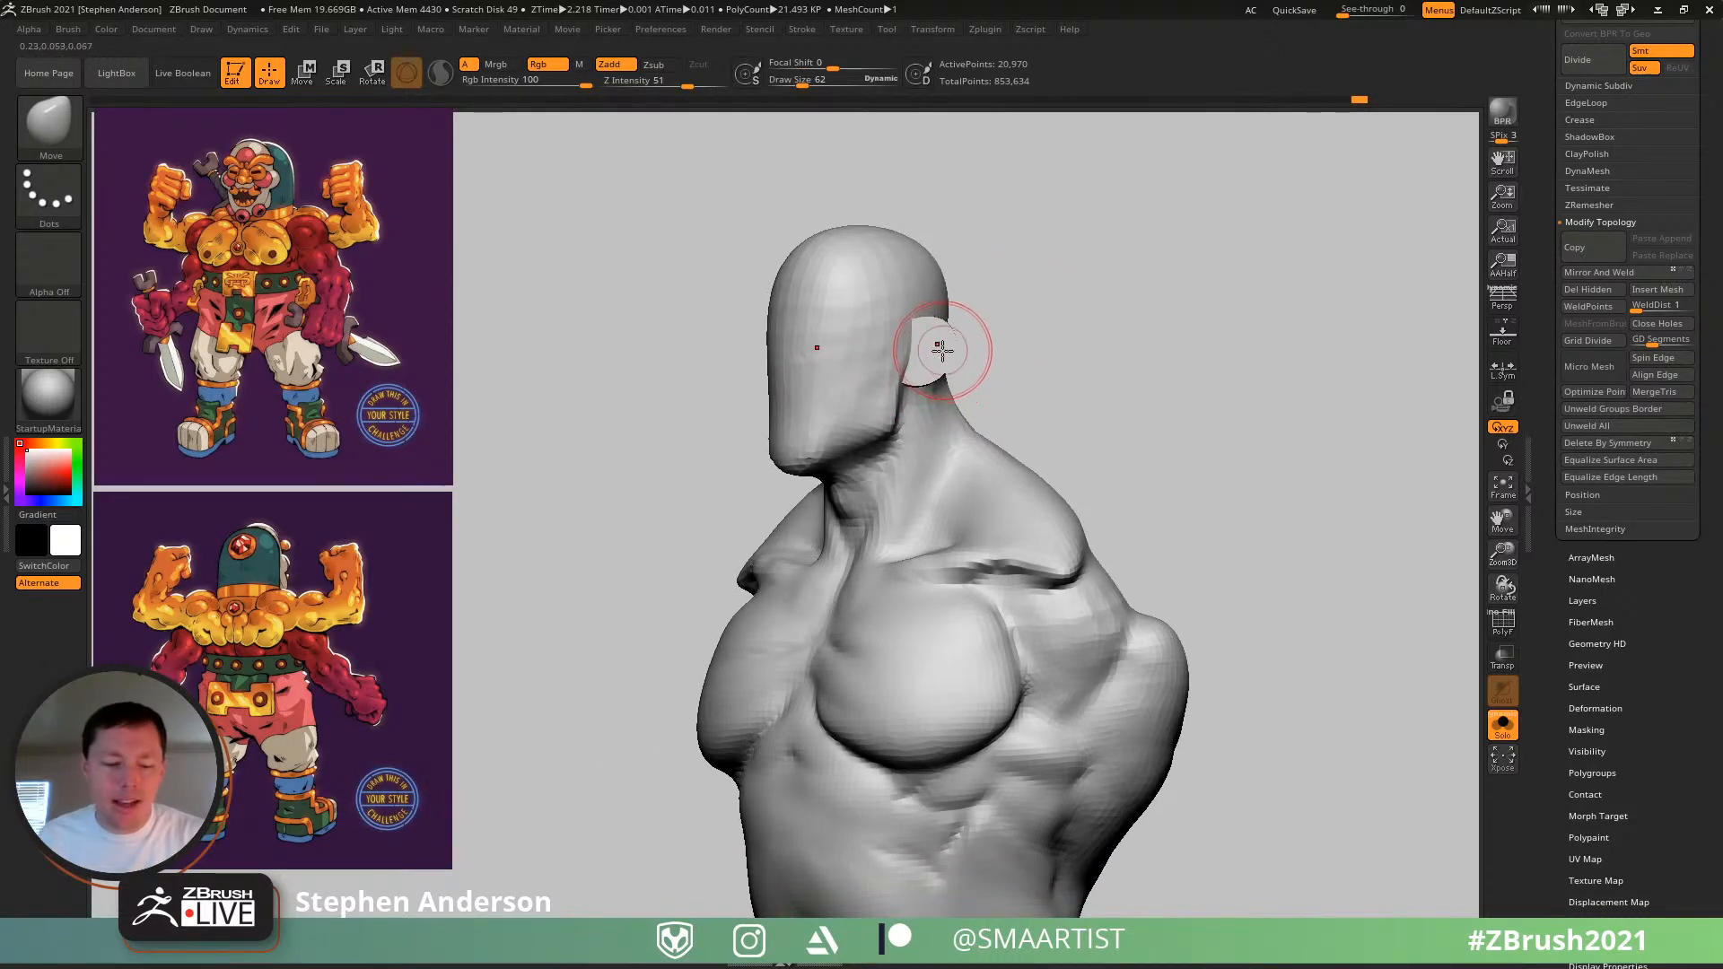
key(shift+z)
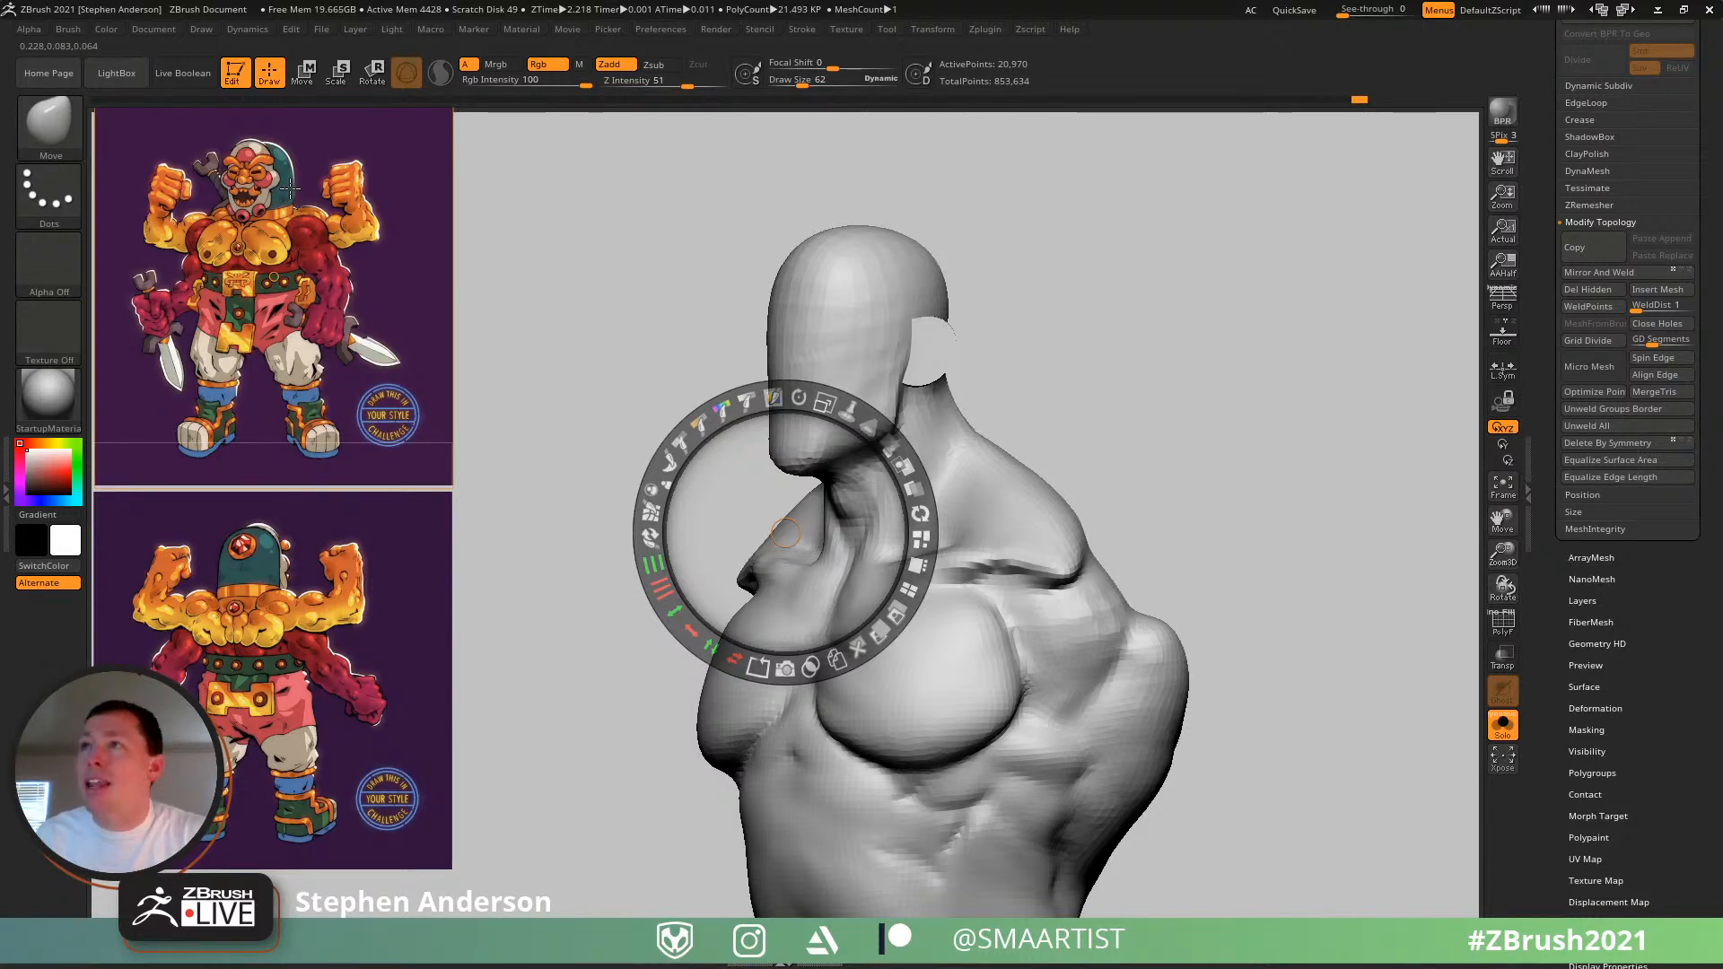
key(c)
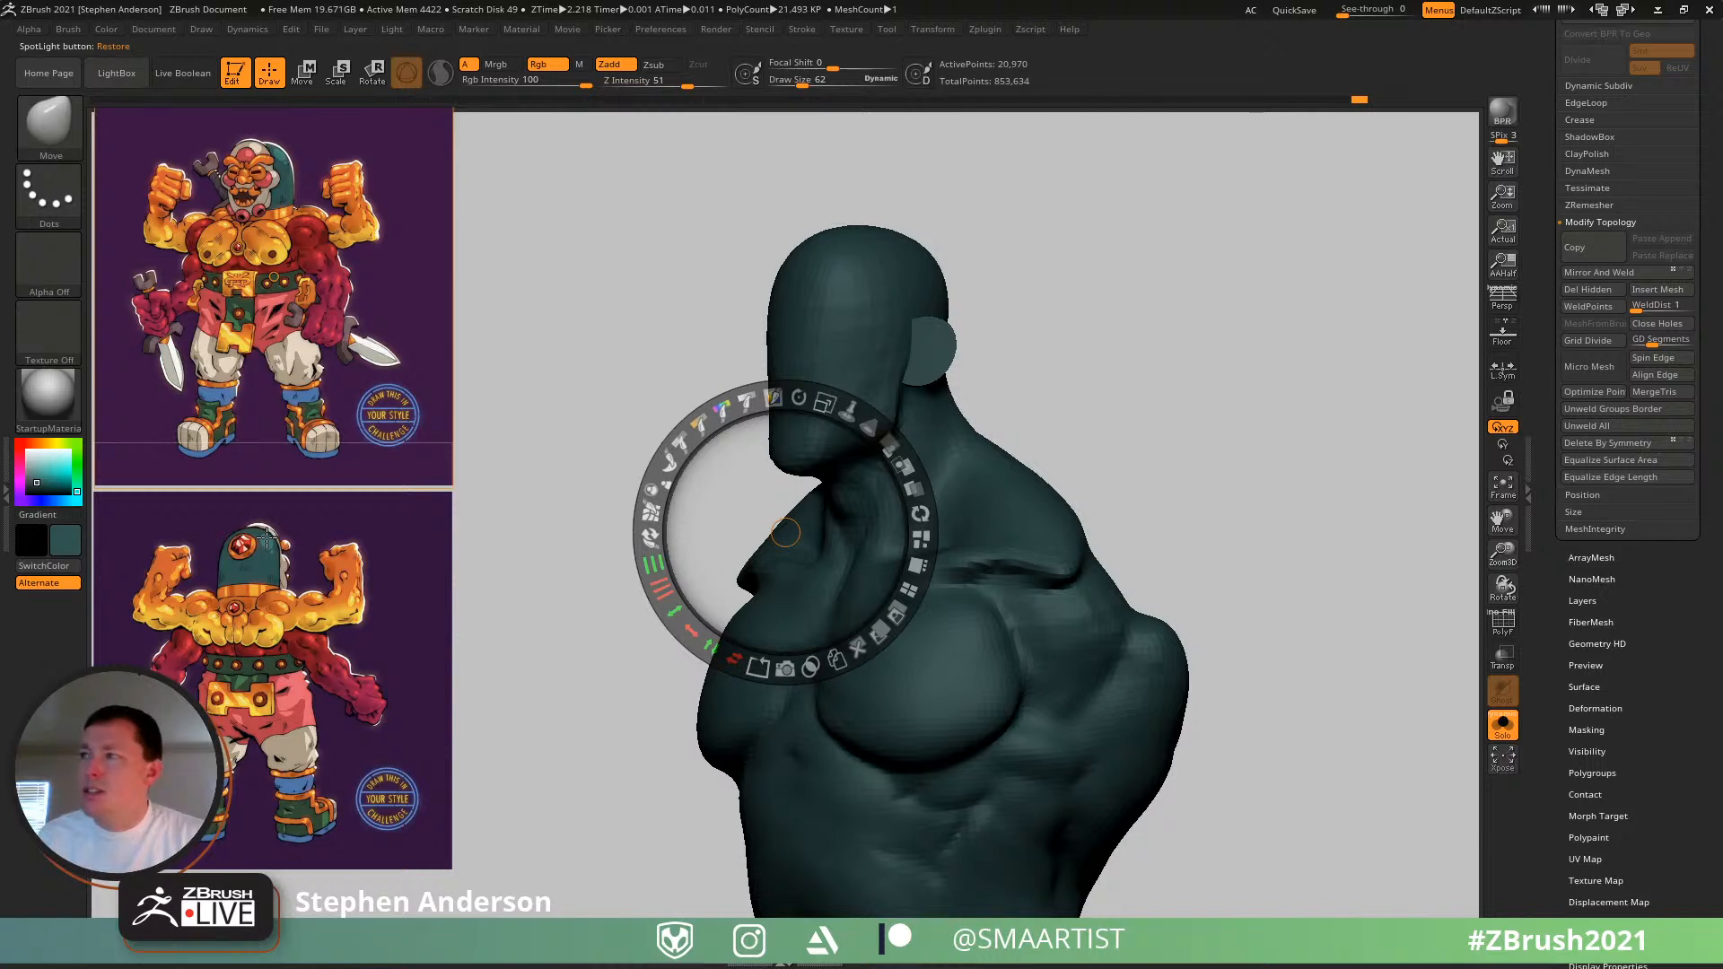
key(c)
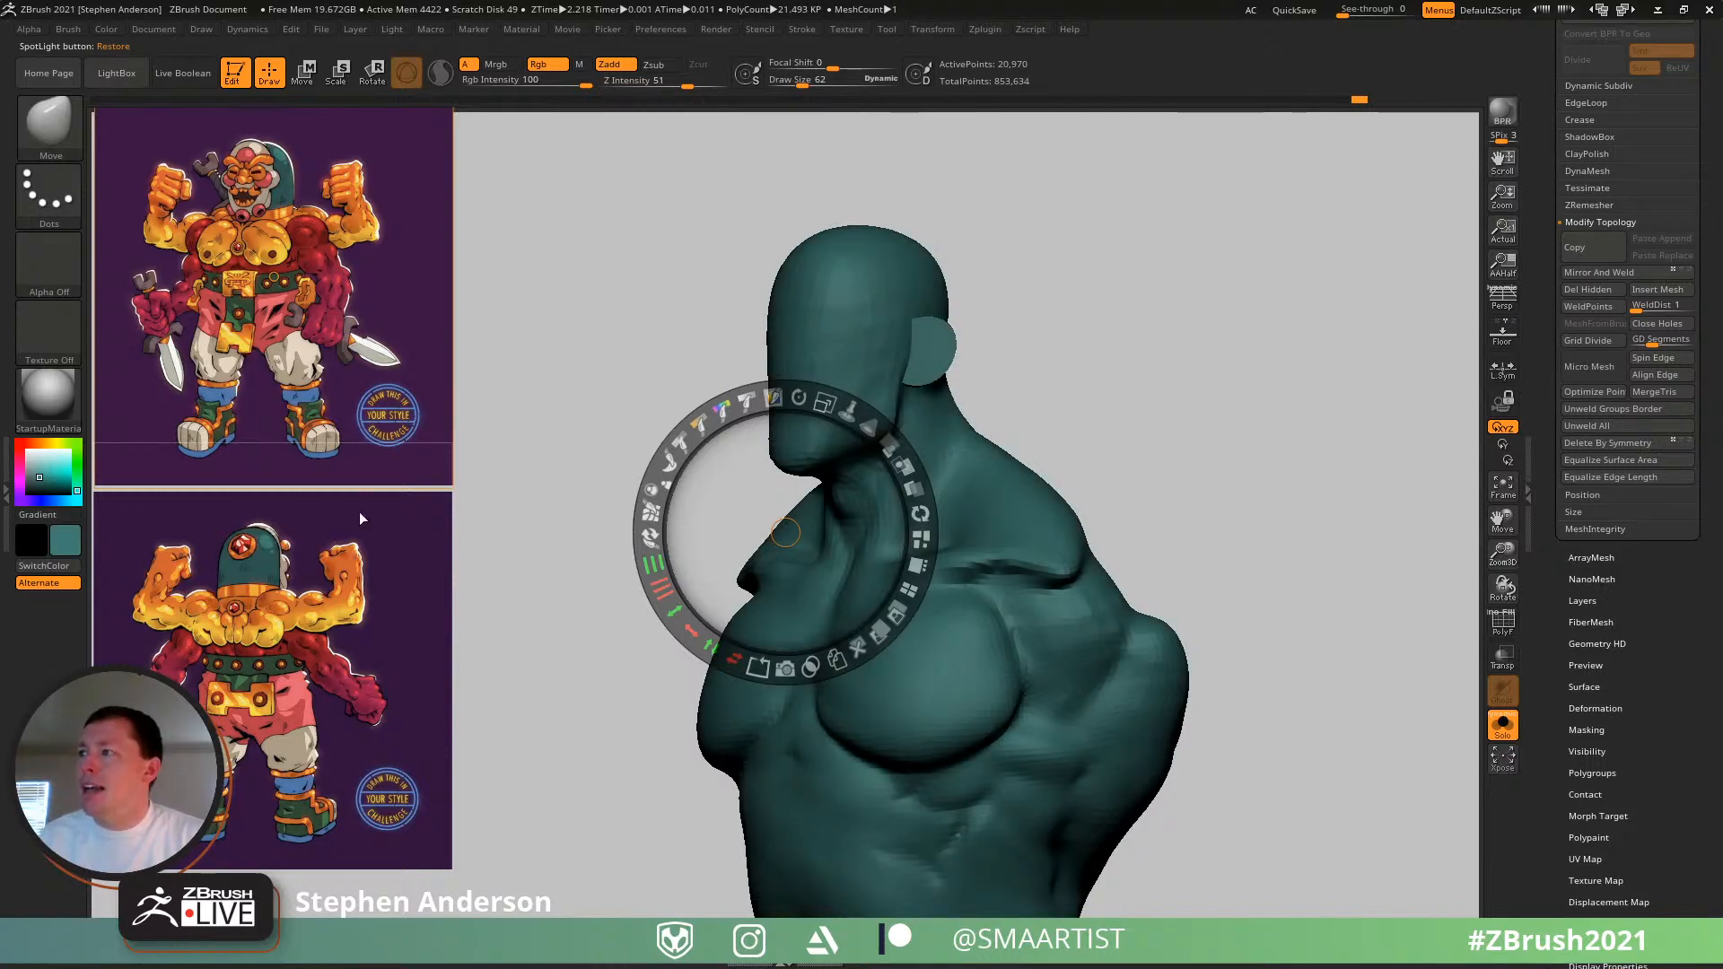
key(shift+z)
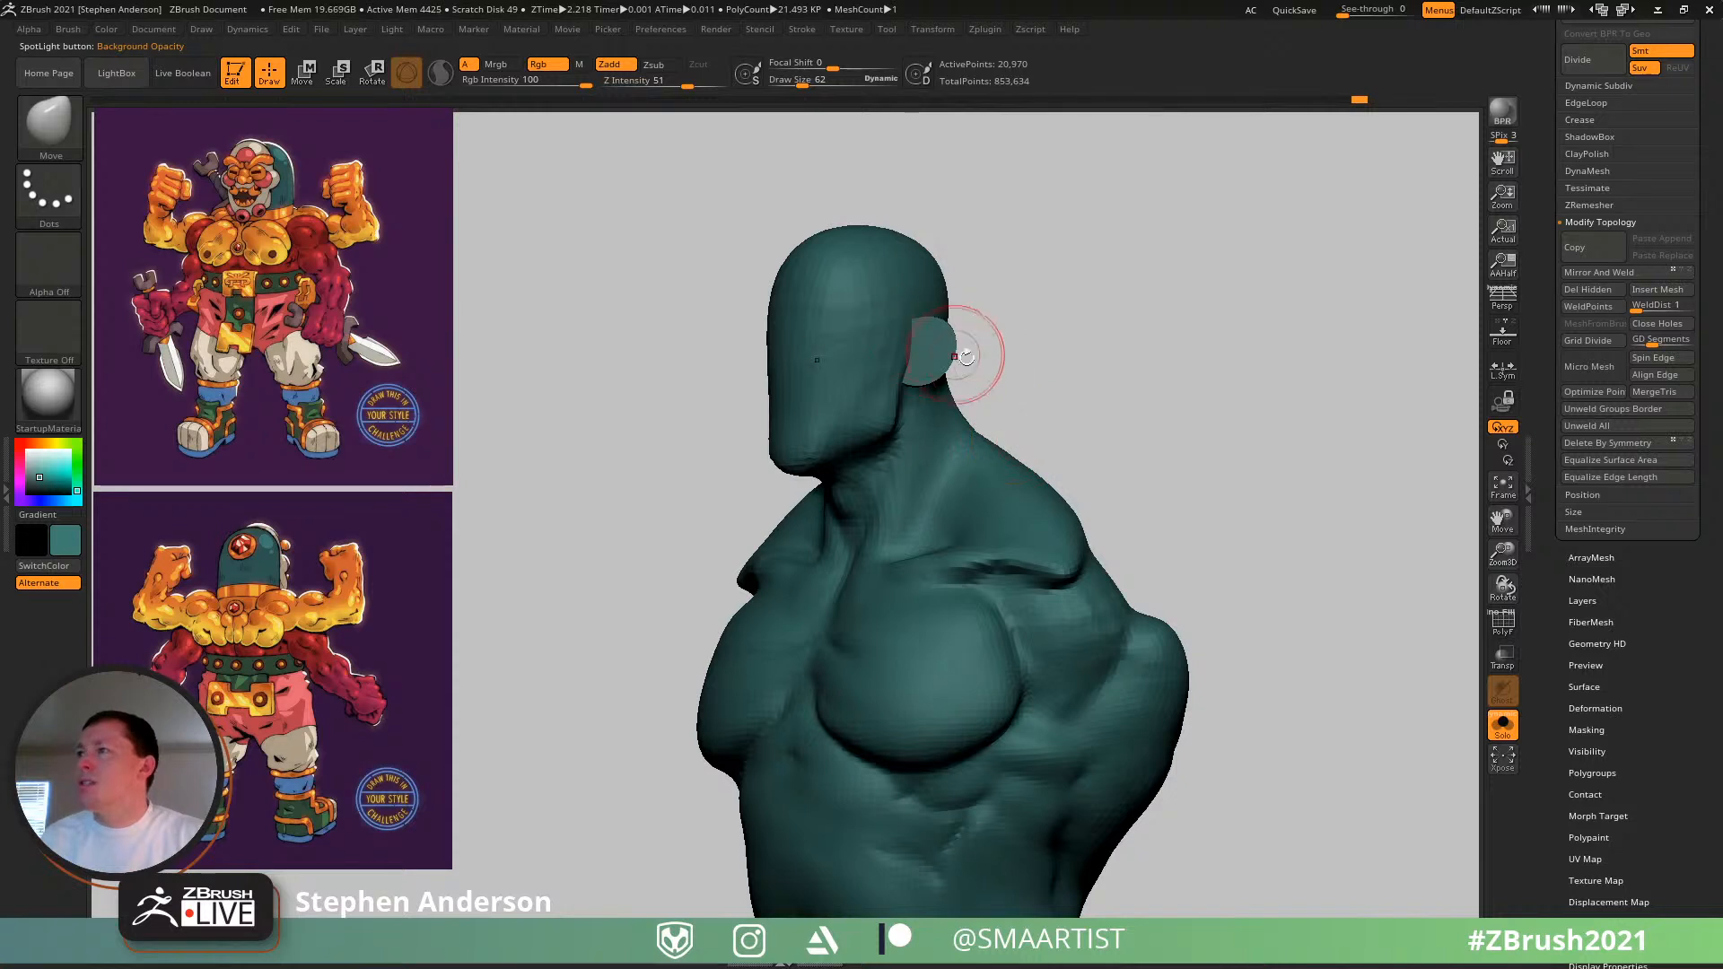
click(105, 29)
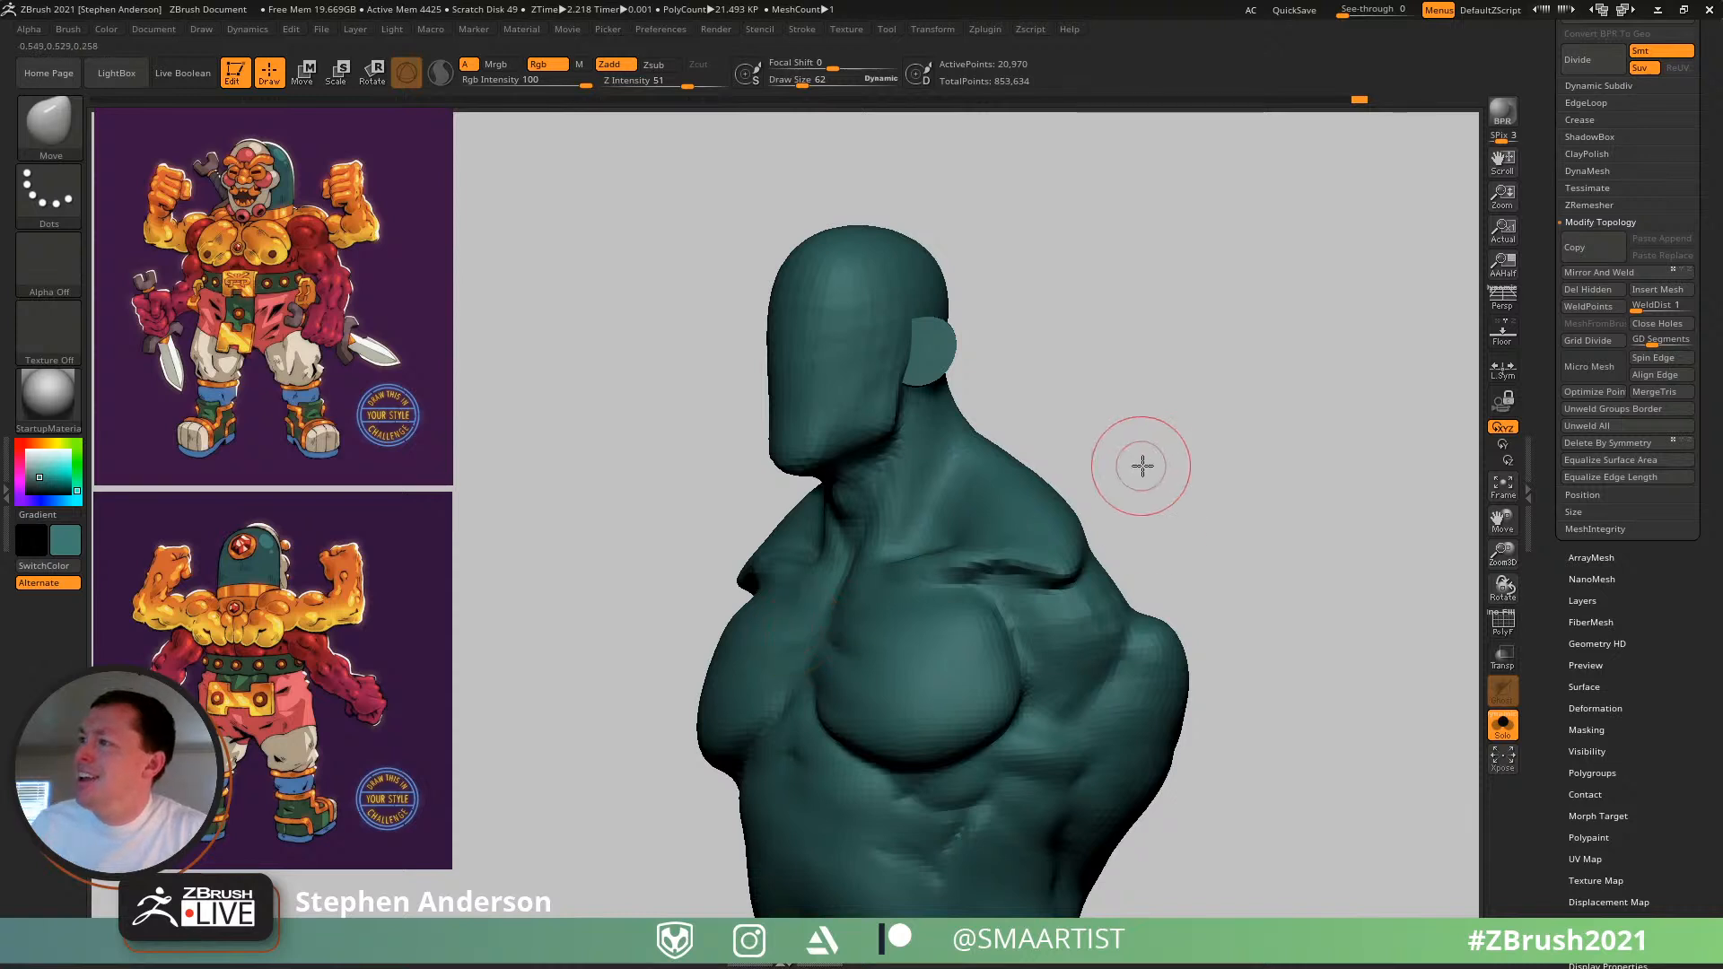
key(ctrl+z)
alt+right_drag(927, 481, 967, 422)
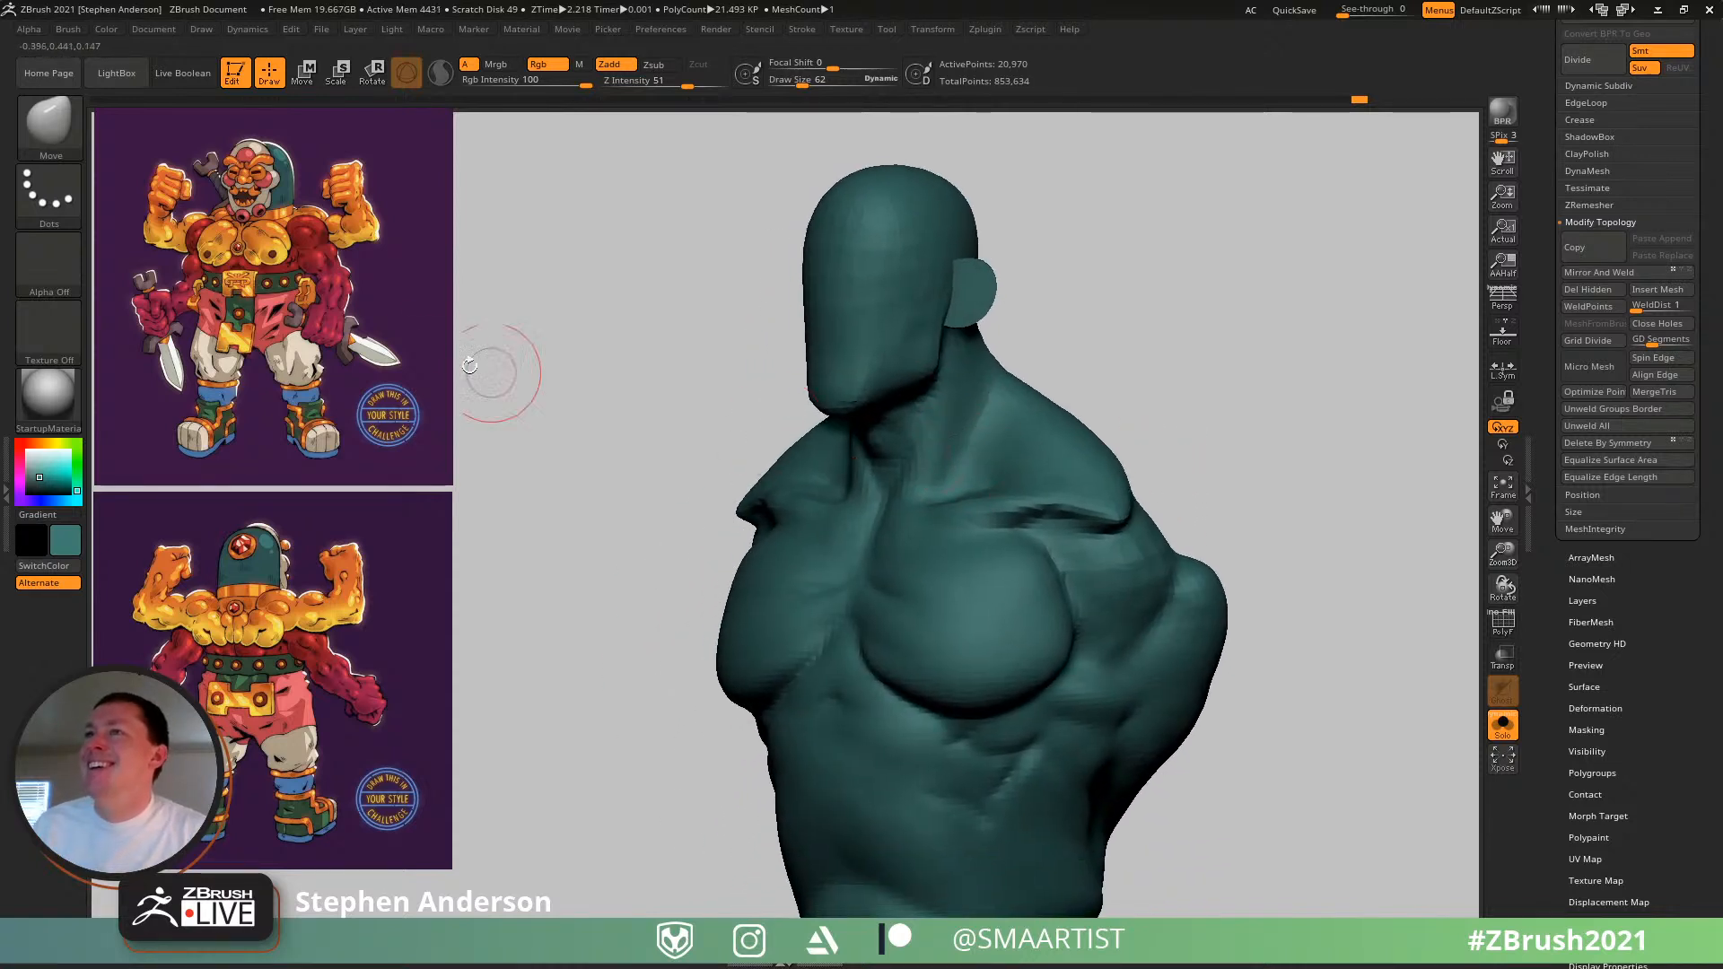
- Sample the red of the character's arms from the reference art and enlarge the Draw Size to 175
key(shift+z)
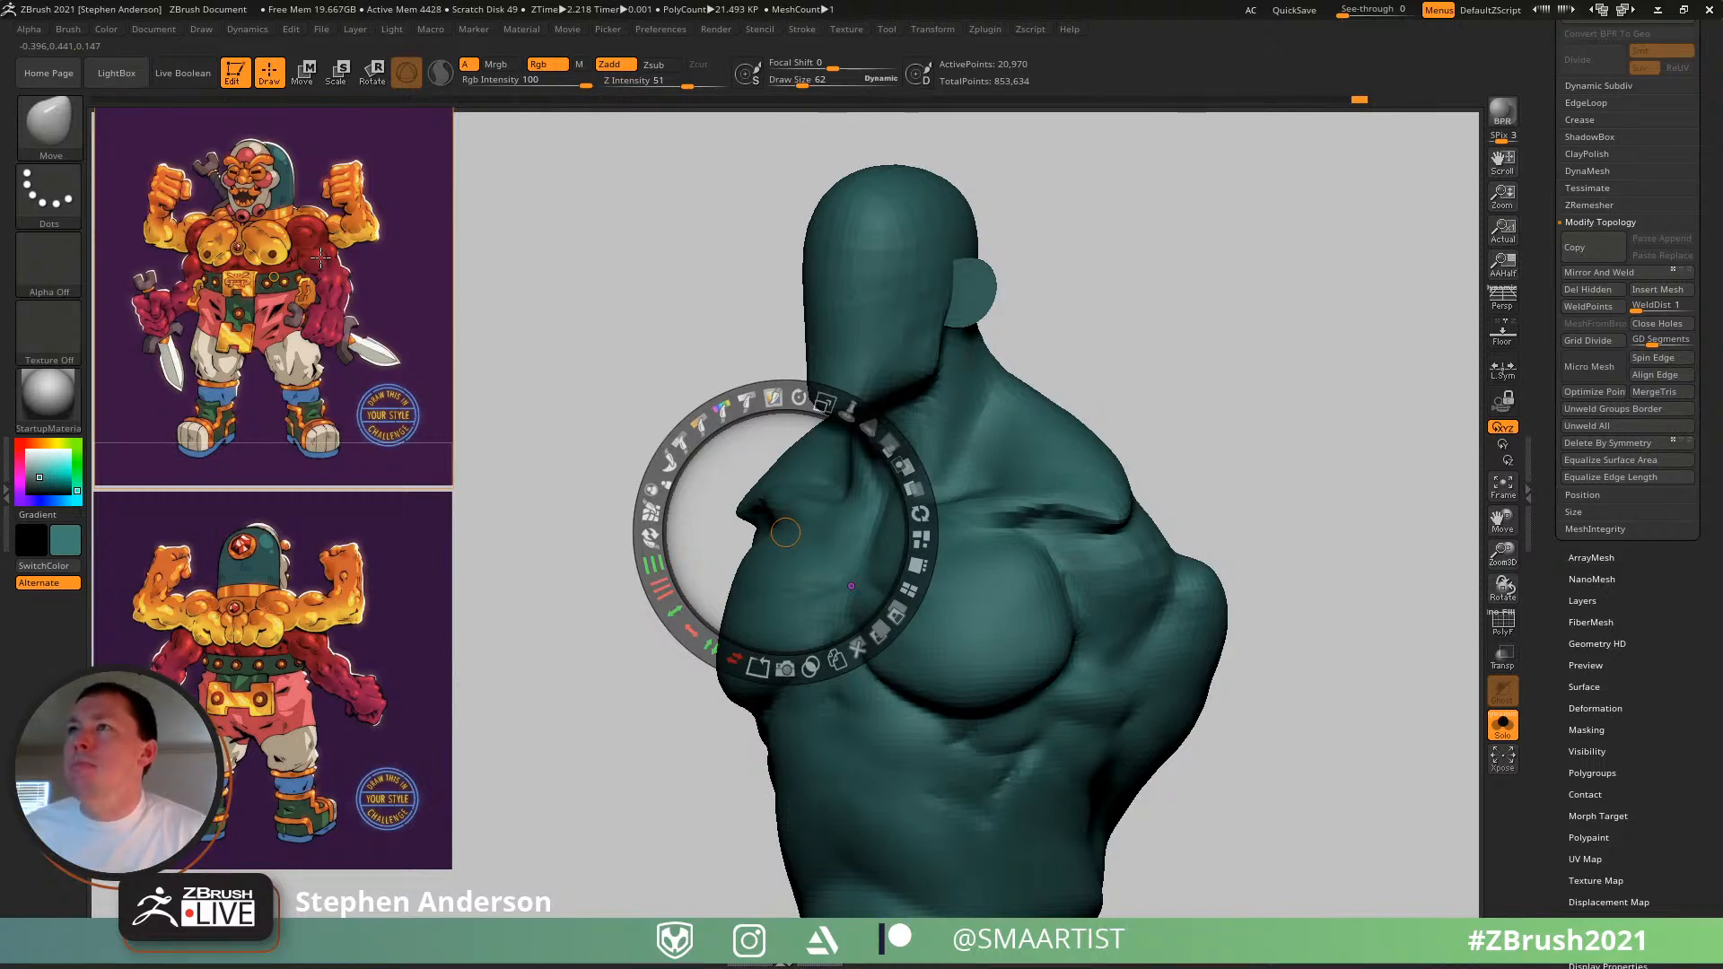
key(c)
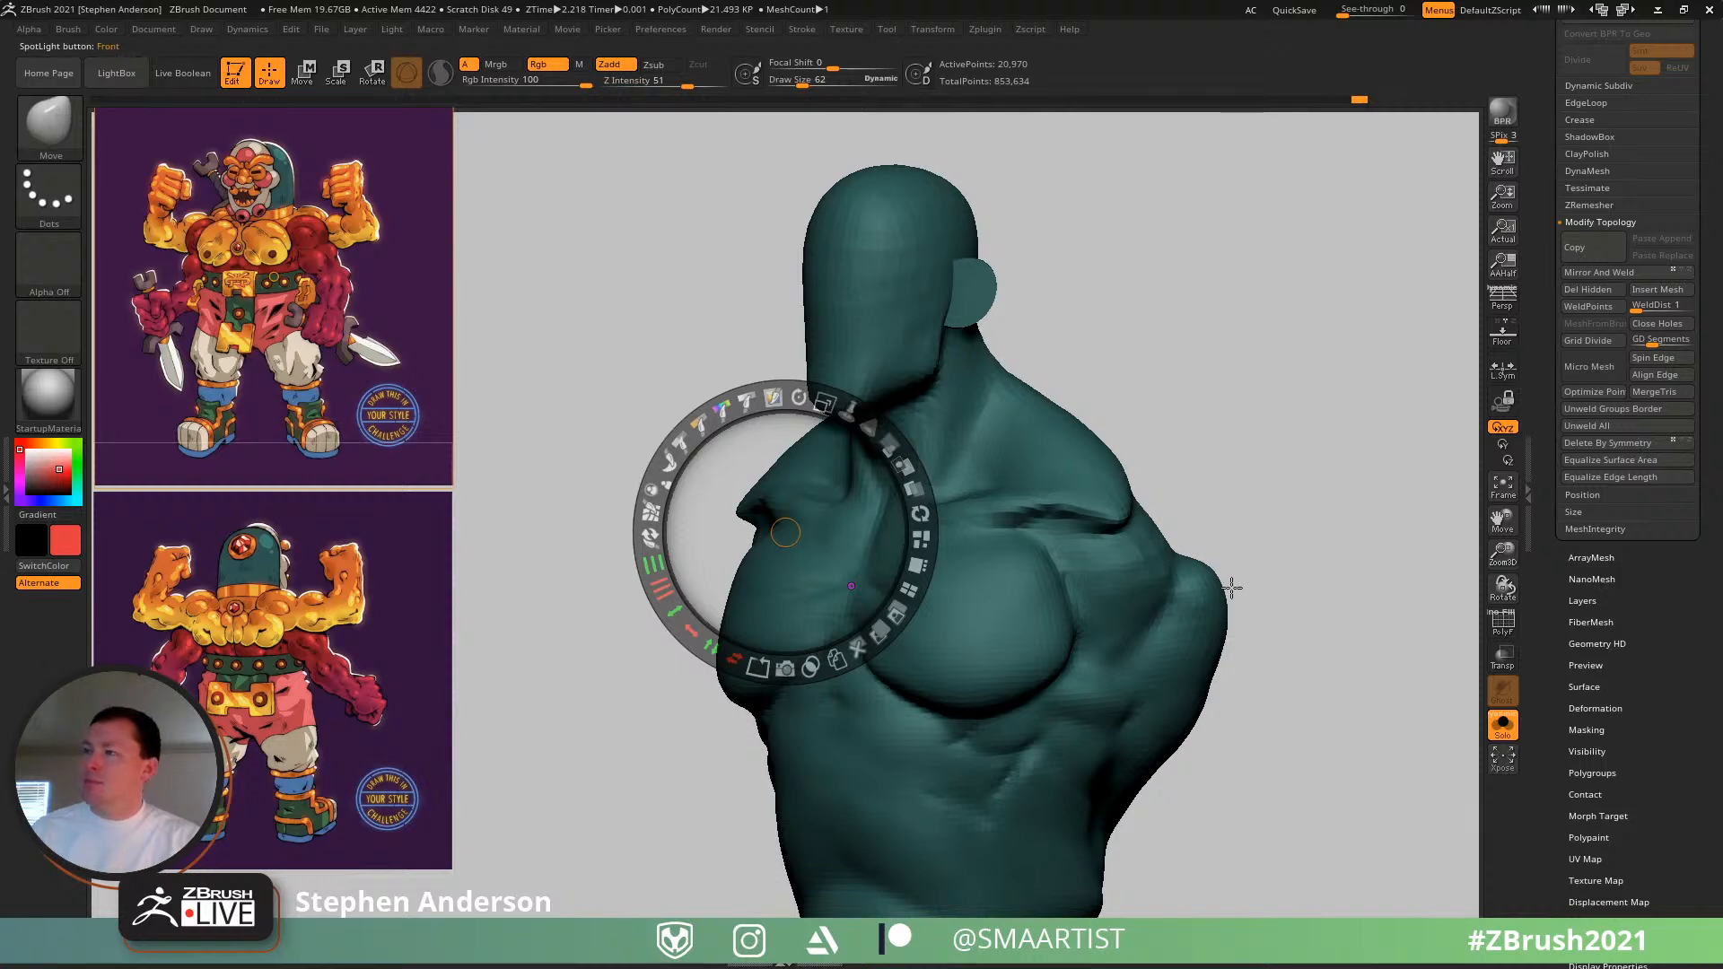
key(z)
key(s)
drag(1049, 596, 1070, 596)
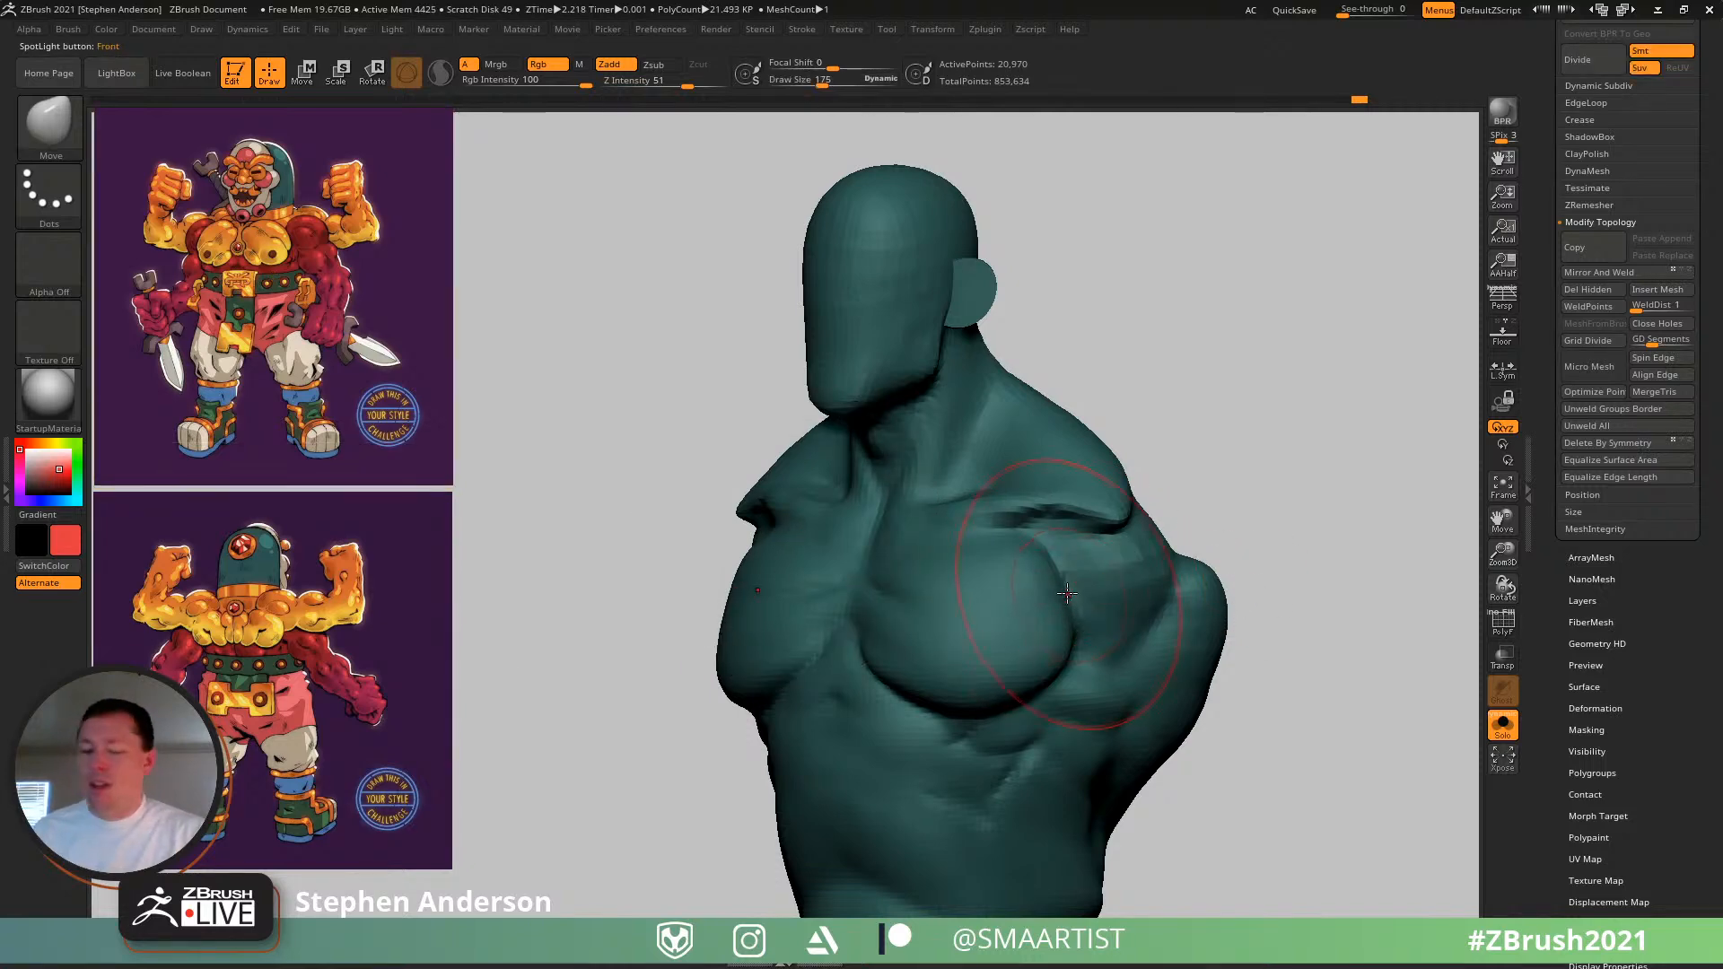
- Switch to the Standard brush, undo the test stroke on the torso, and set the brush to paint colour only with Rgb
key(b)
key(s)
key(t)
ctrl+right_drag(1028, 661, 1012, 732)
mouse_move(1011, 732)
alt+right_down()
mouse_move(964, 587)
mouse_move(924, 536)
alt+right_up()
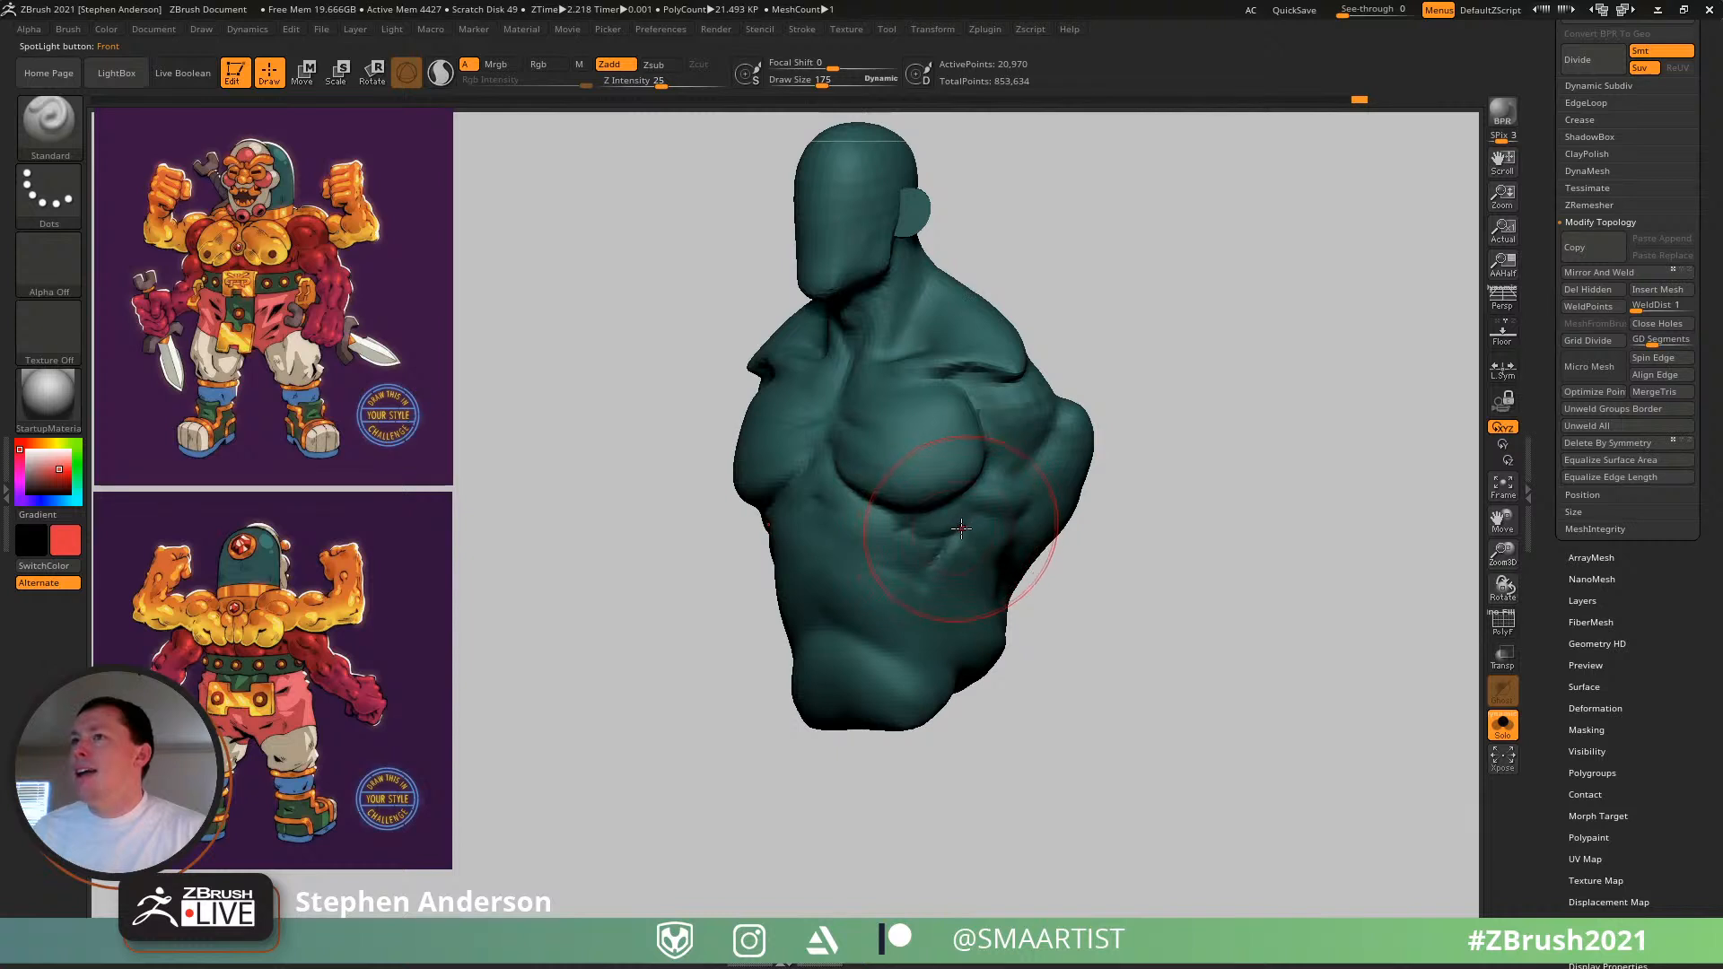
mouse_move(961, 529)
mouse_down()
mouse_move(917, 563)
mouse_move(969, 538)
mouse_up()
key(ctrl+z)
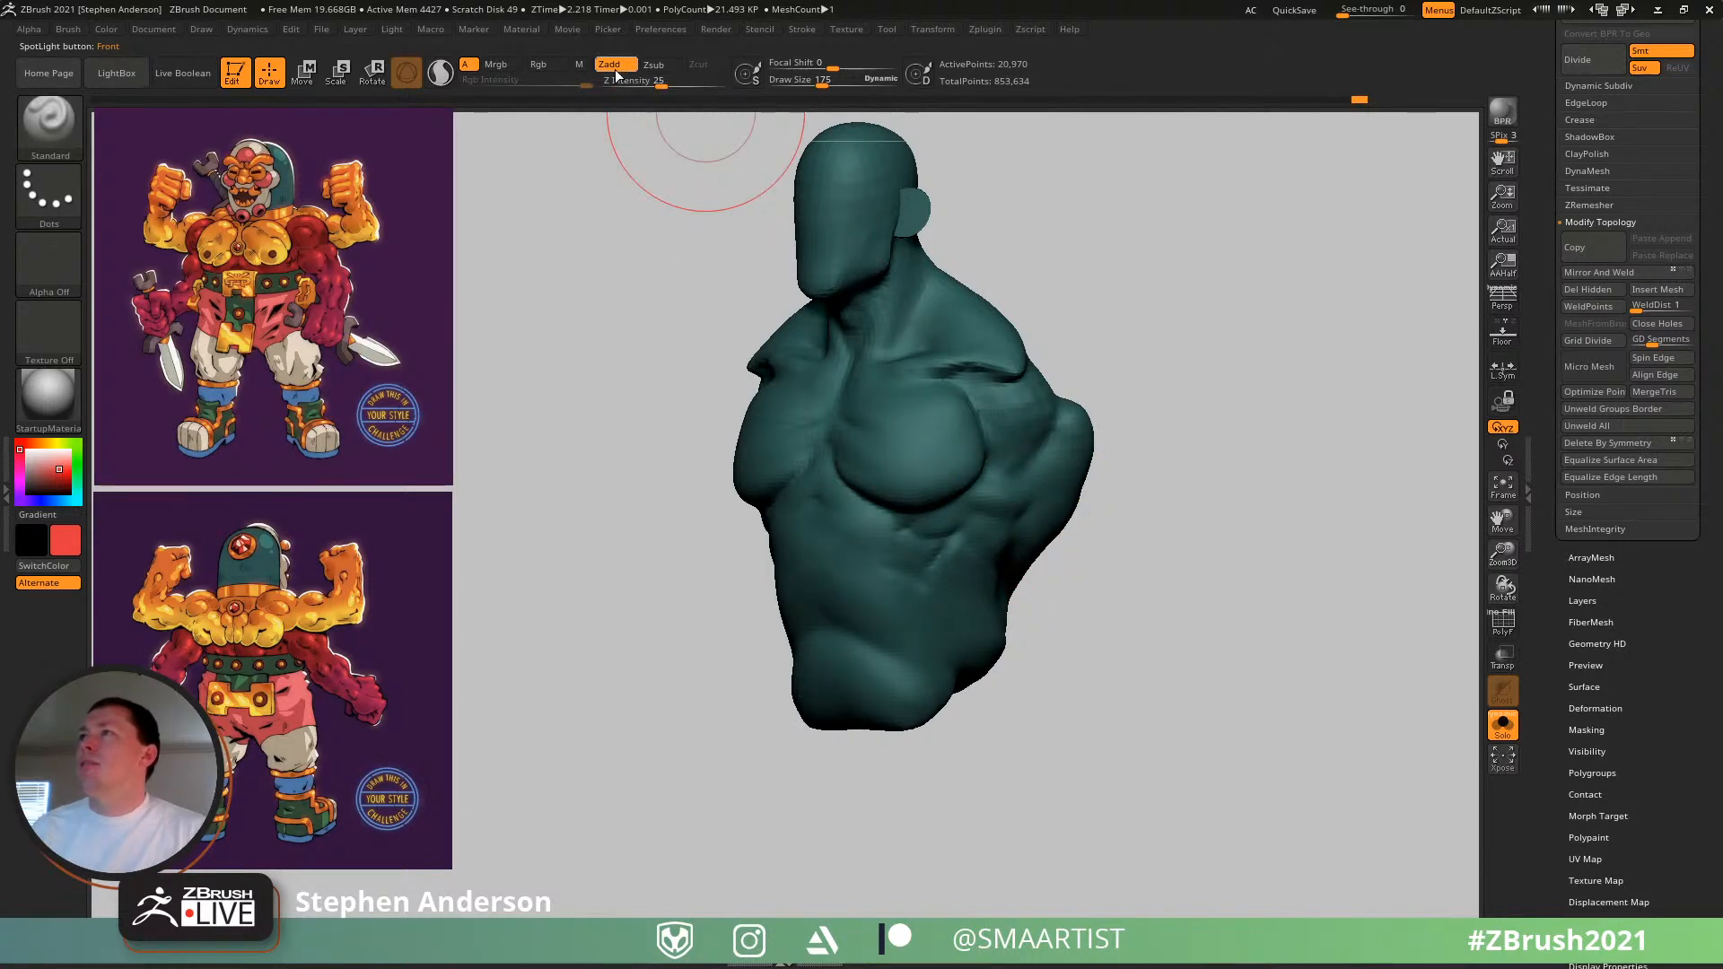
click(545, 69)
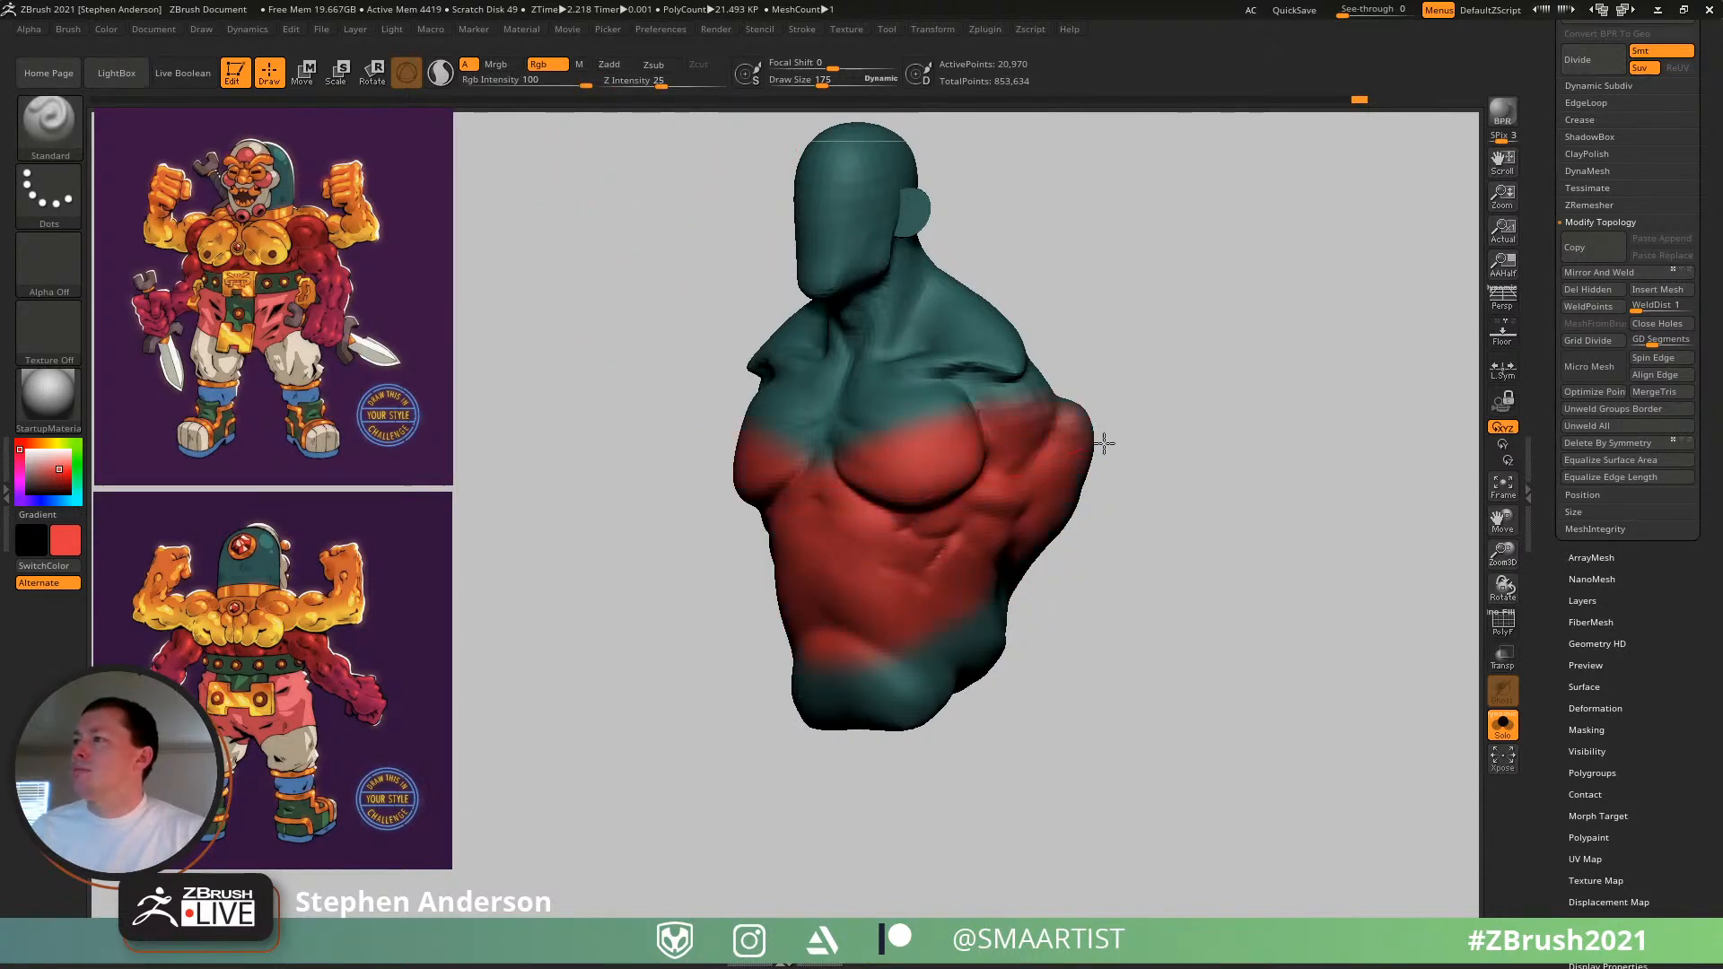
- Paint the chest, abdomen and back red, fading softly into the teal around the collarbones and upper shoulders
mouse_move(839, 401)
mouse_down()
mouse_move(912, 369)
mouse_move(965, 427)
mouse_up()
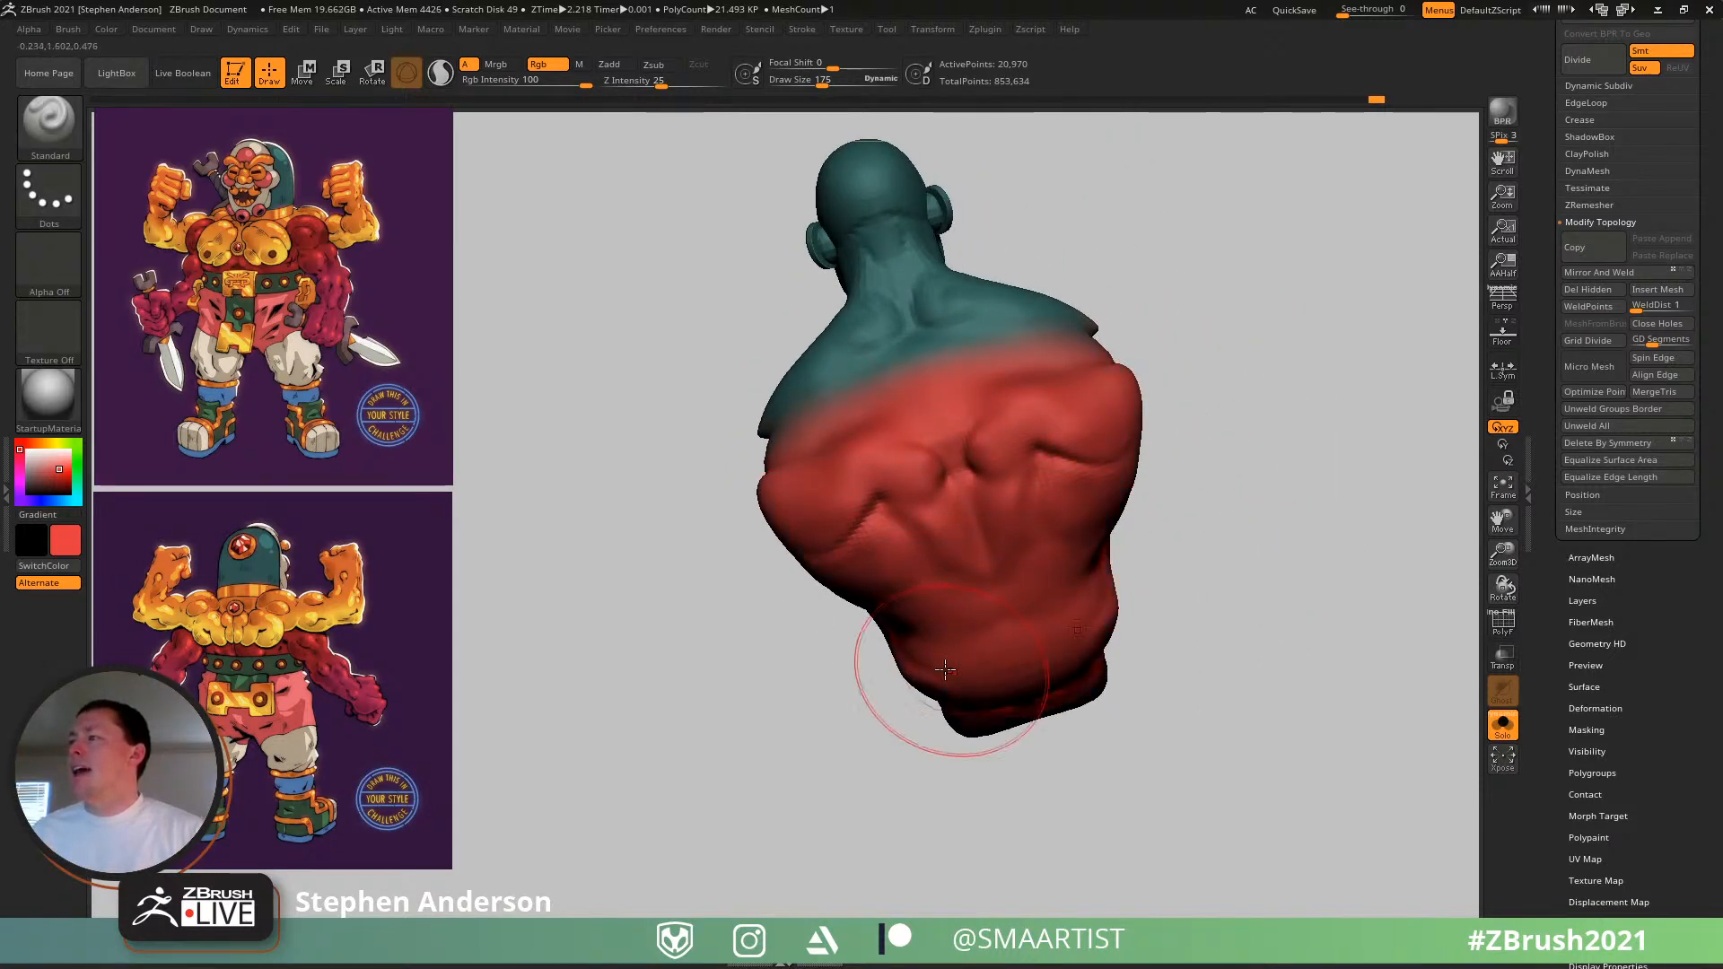
drag(923, 673, 840, 687)
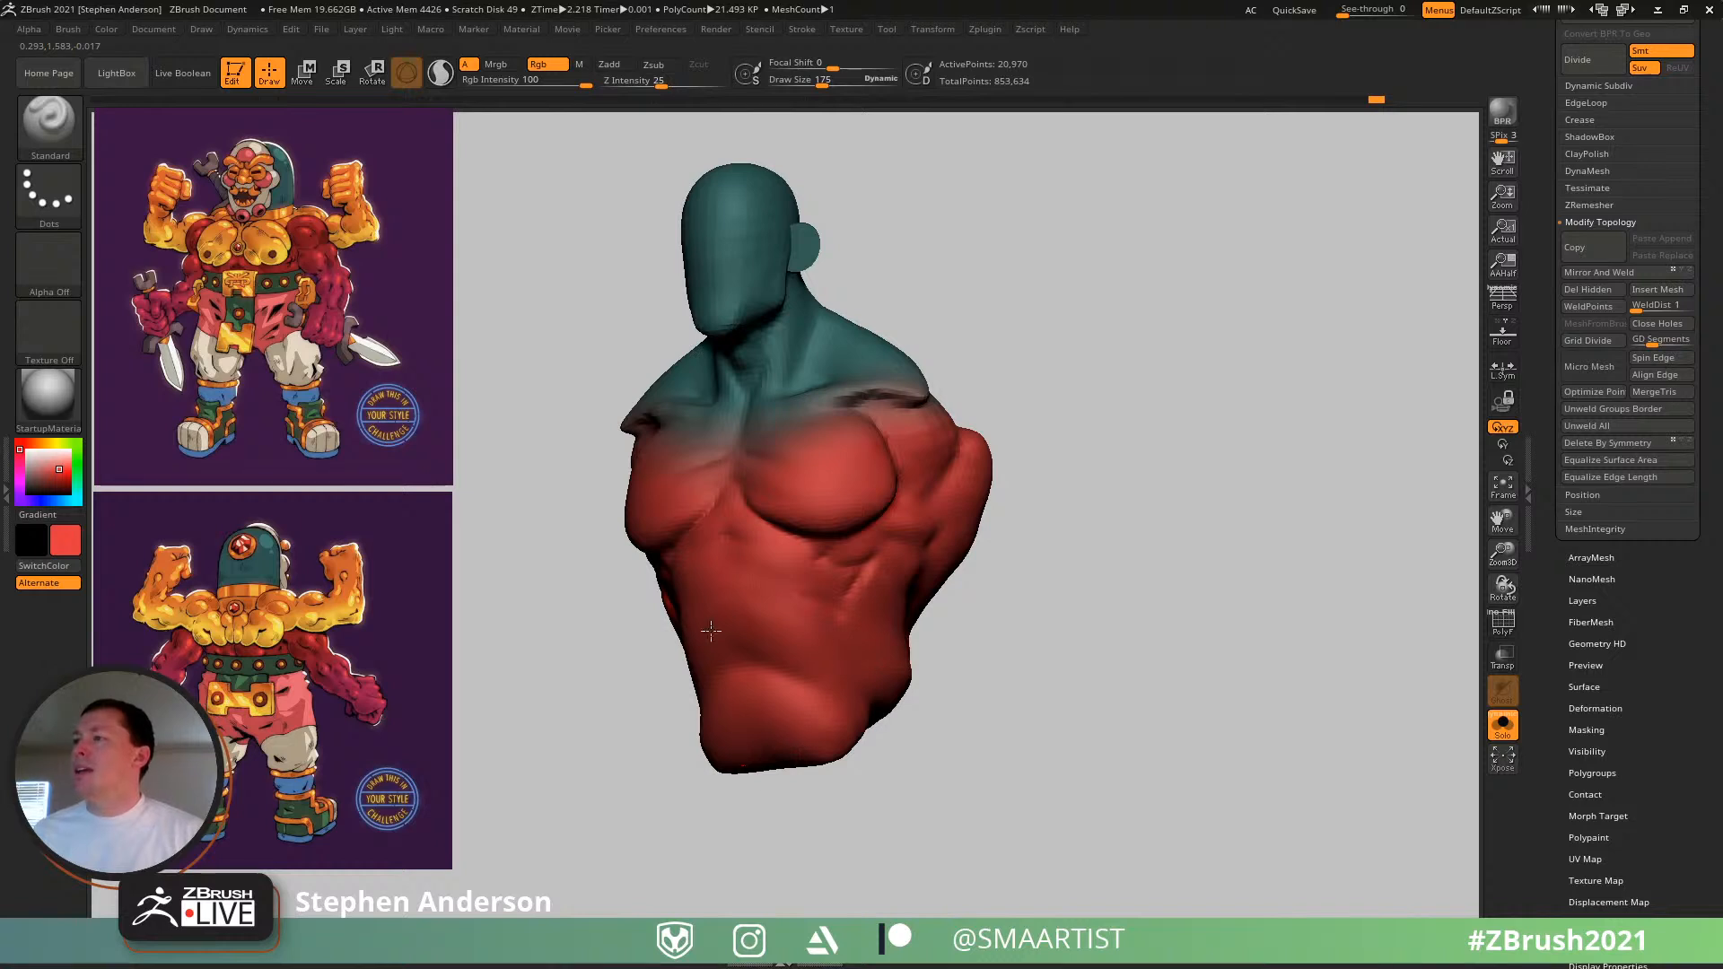
mouse_move(711, 631)
mouse_down()
mouse_move(888, 577)
mouse_move(817, 510)
mouse_up()
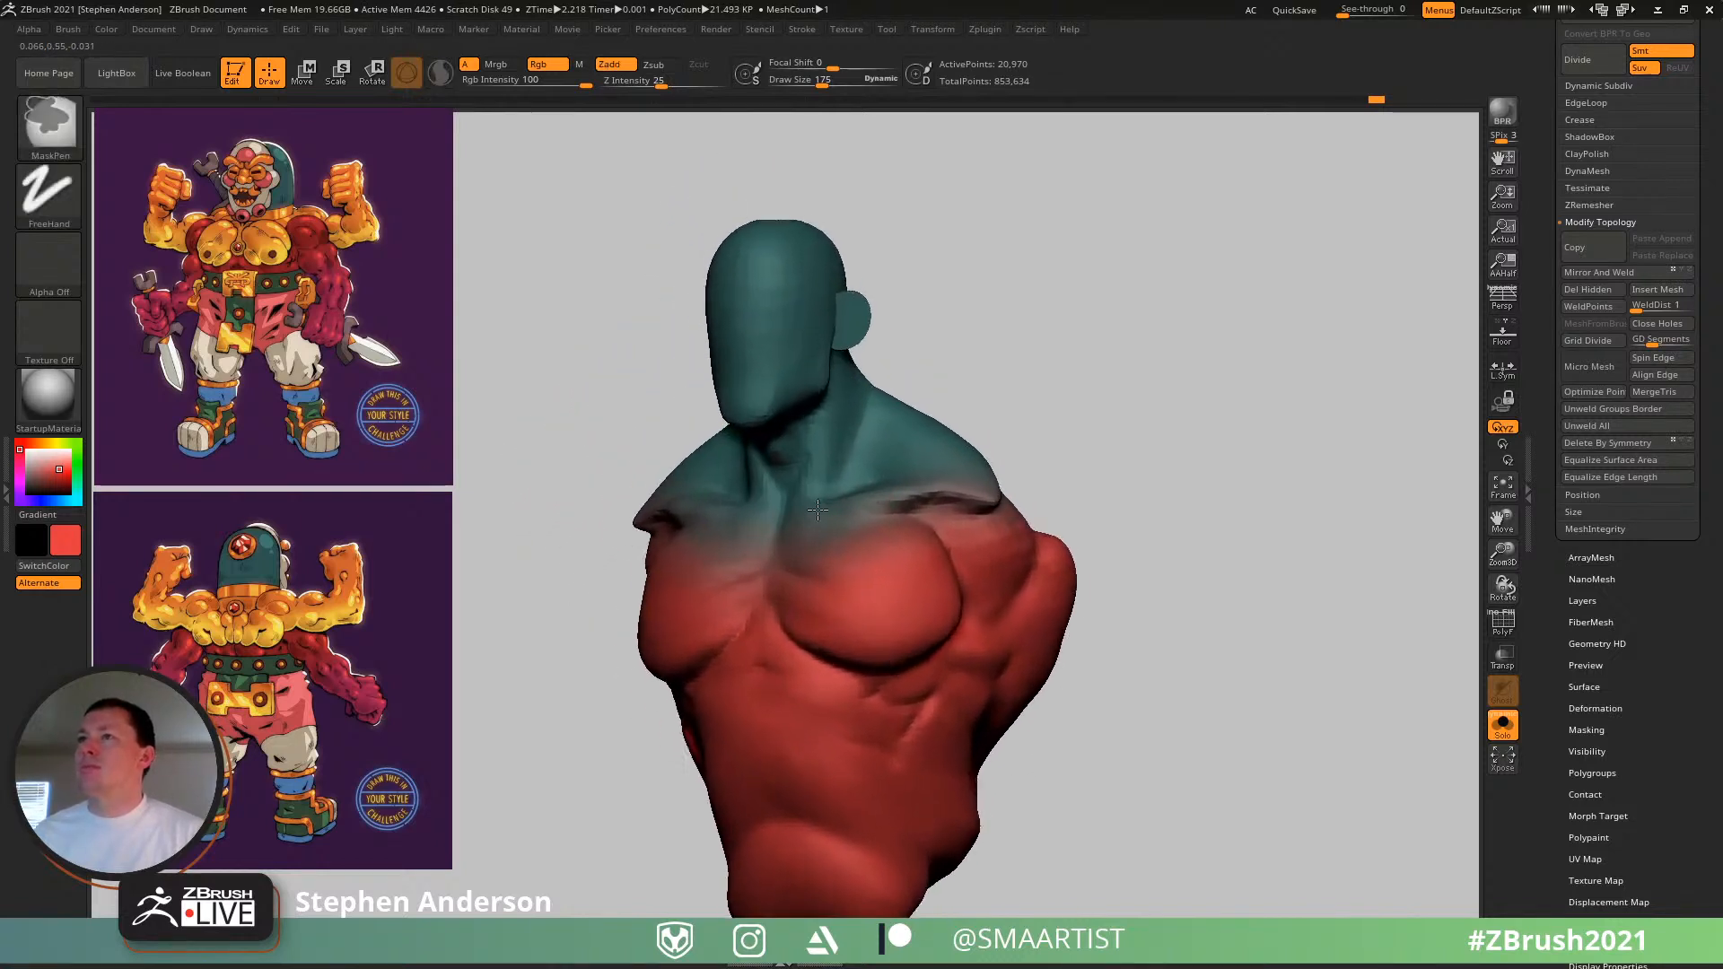
ctrl+right_drag(818, 509, 878, 534)
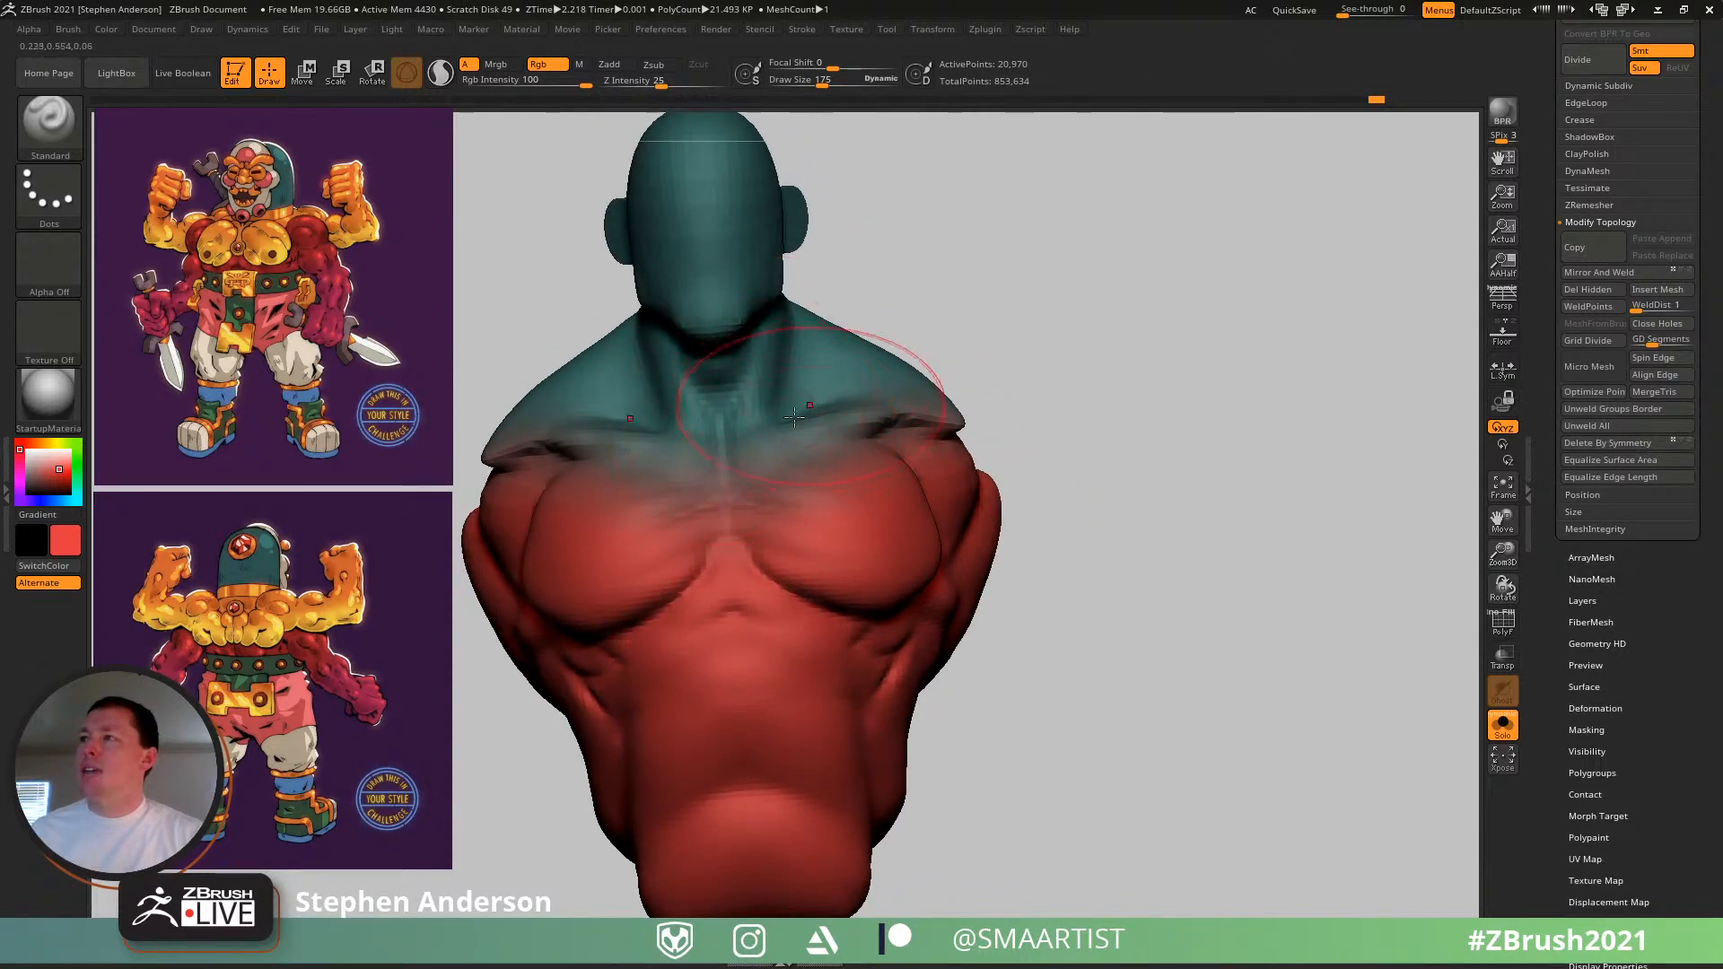
right_drag(794, 417, 682, 413)
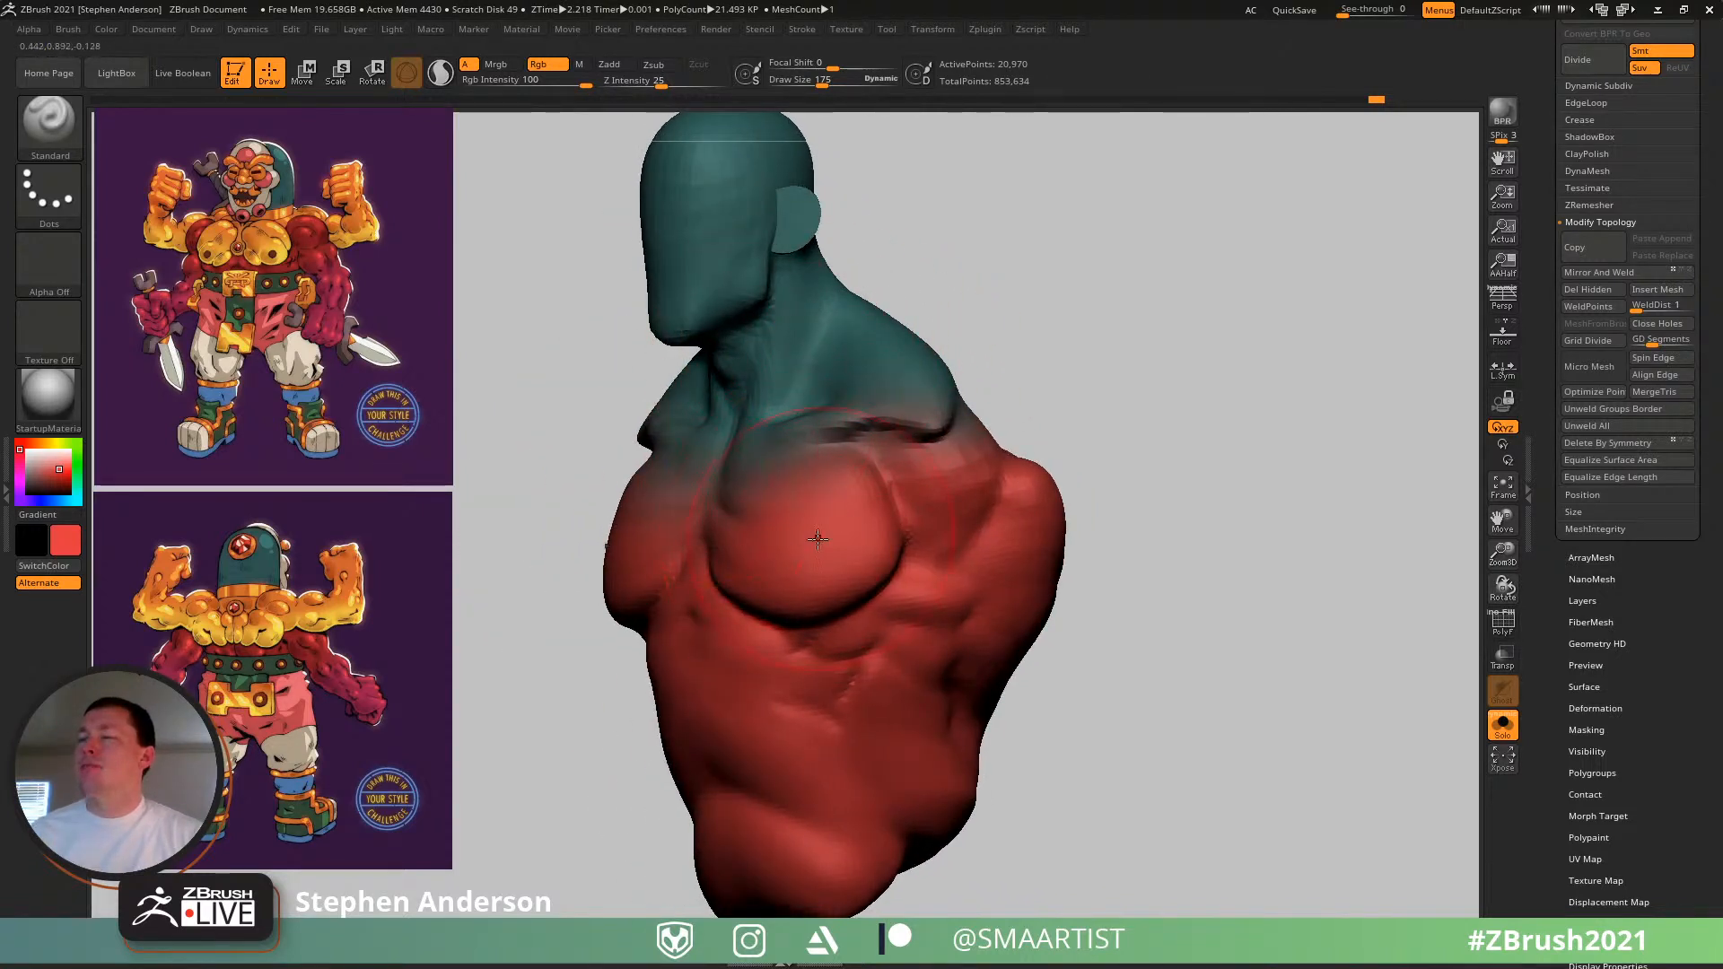
mouse_move(812, 496)
right_down()
mouse_move(758, 461)
mouse_move(788, 368)
right_up()
mouse_move(979, 377)
right_down()
mouse_move(925, 446)
mouse_move(1029, 494)
mouse_move(1062, 535)
mouse_move(1061, 750)
mouse_move(1185, 567)
right_up()
- Show all subtools again, make the ArmsFront subtool active and reduce the Draw Size to 99
click(1502, 725)
right_drag(1269, 616, 920, 521)
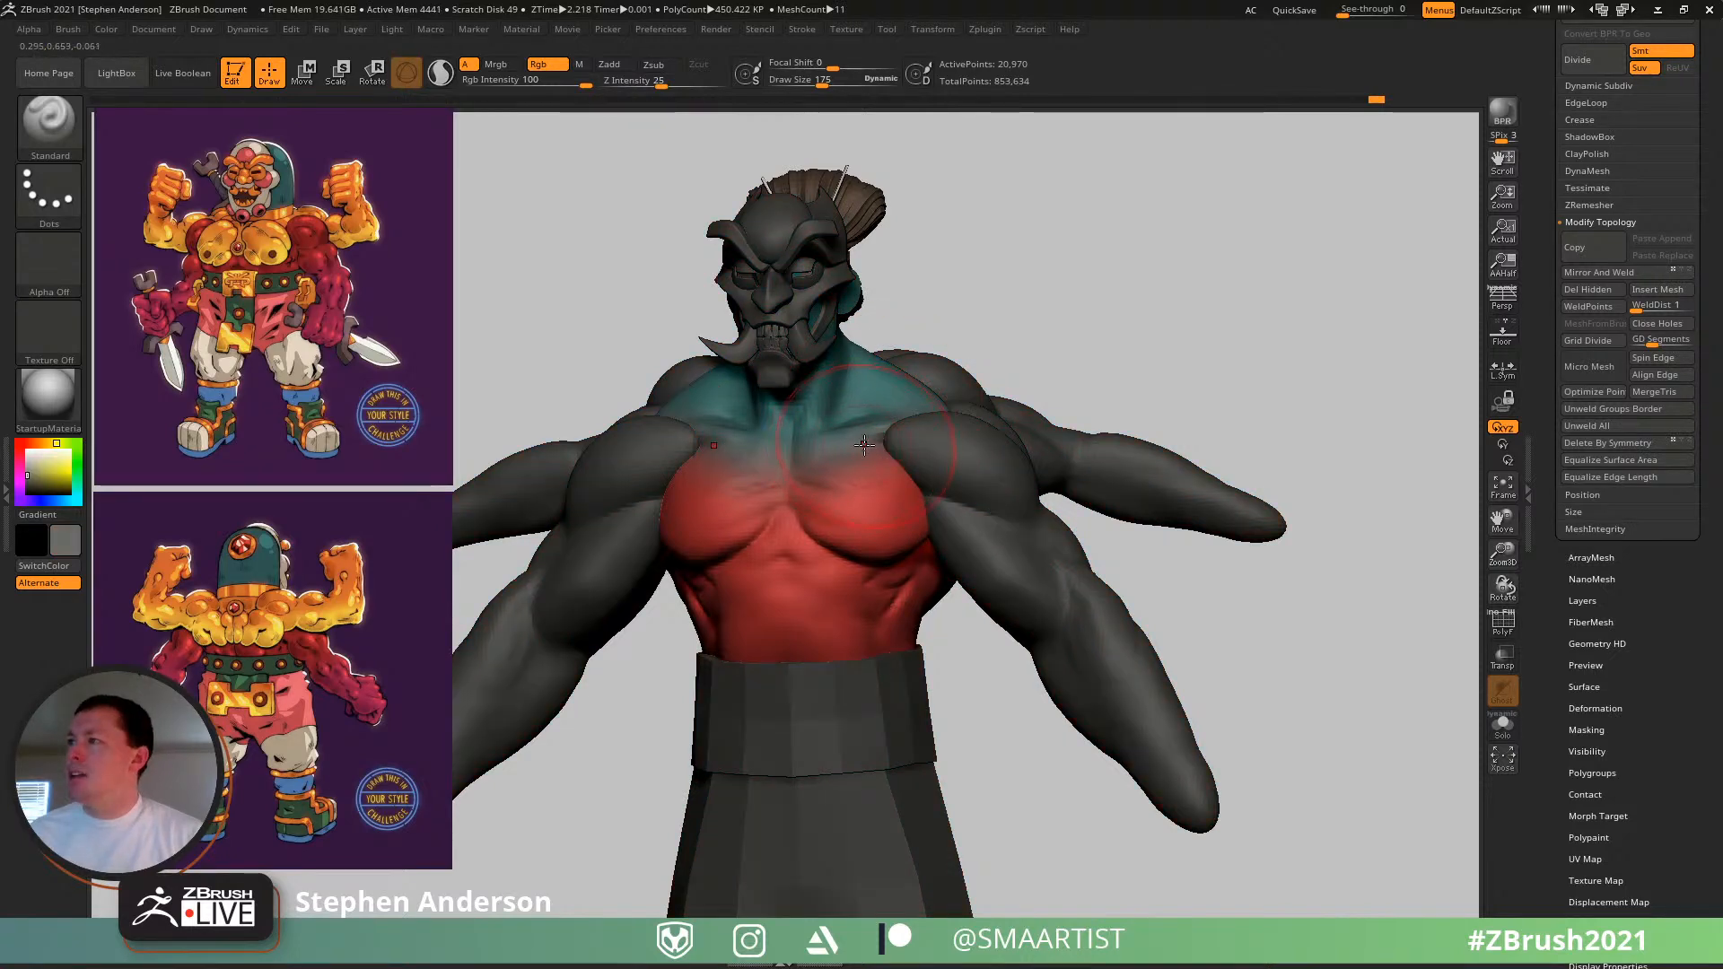
ctrl+right_drag(962, 422, 992, 493)
alt+click(967, 457)
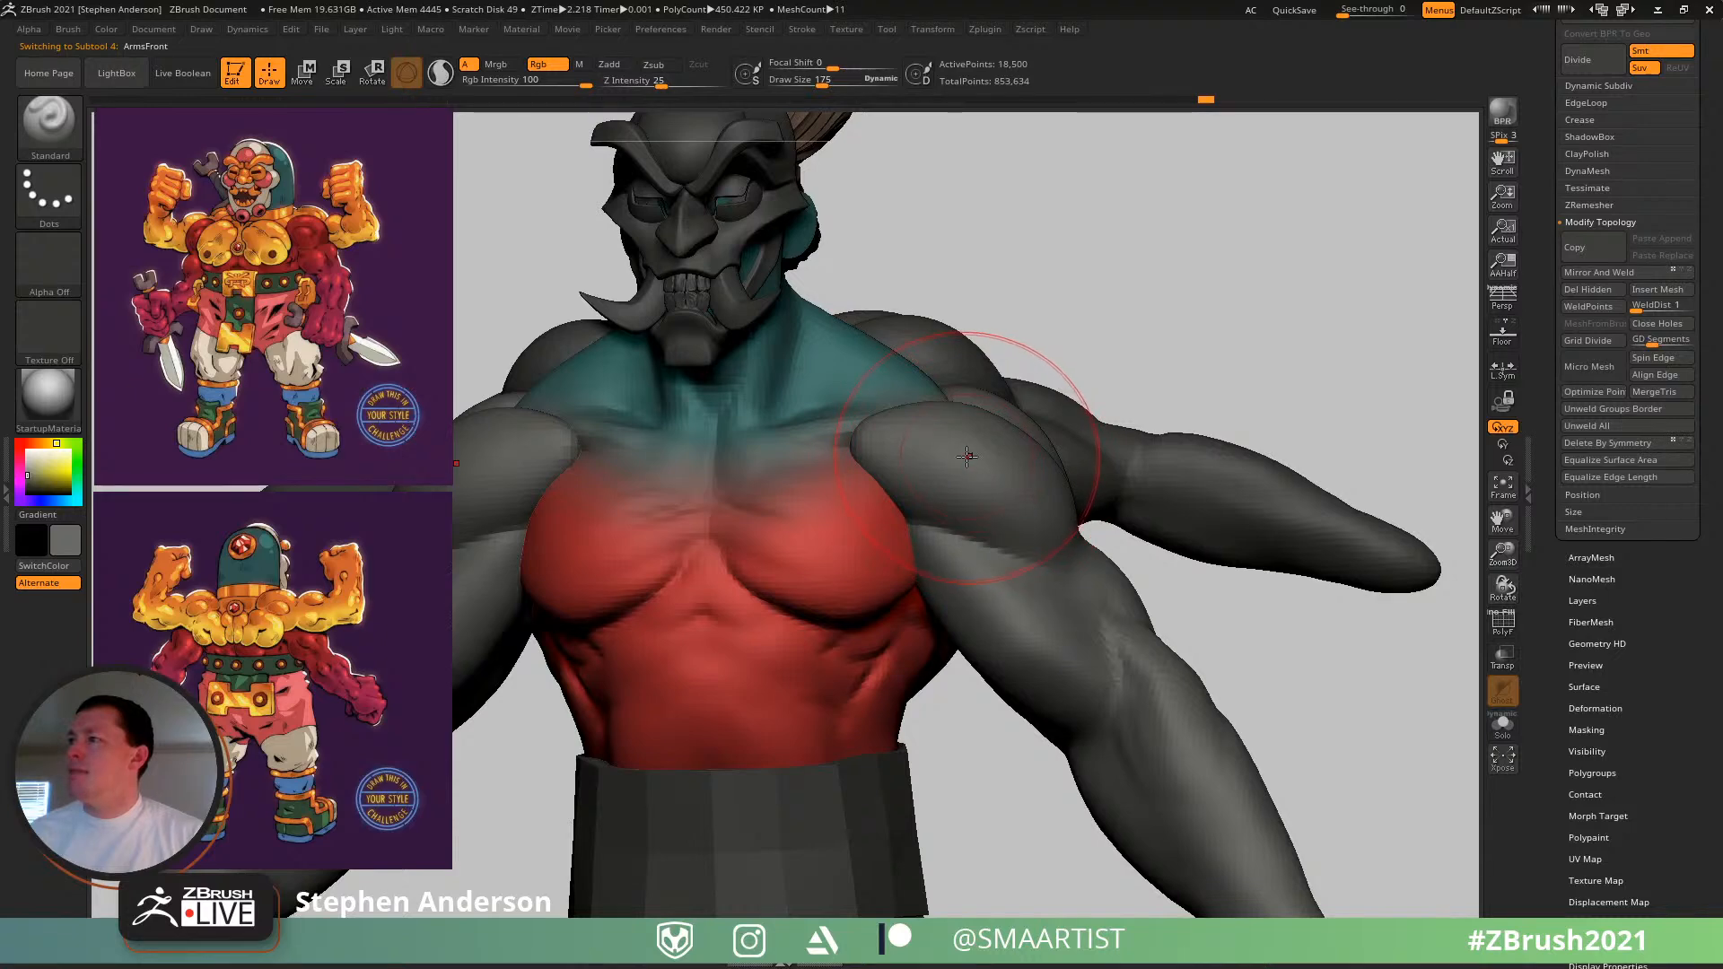
key(s)
drag(934, 423, 923, 423)
mouse_move(924, 422)
right_down()
mouse_move(888, 420)
mouse_move(1003, 400)
right_up()
- Undo the last change on the front arms, sample the torso's red and fill the ArmsFront subtool with it
alt+click(927, 400)
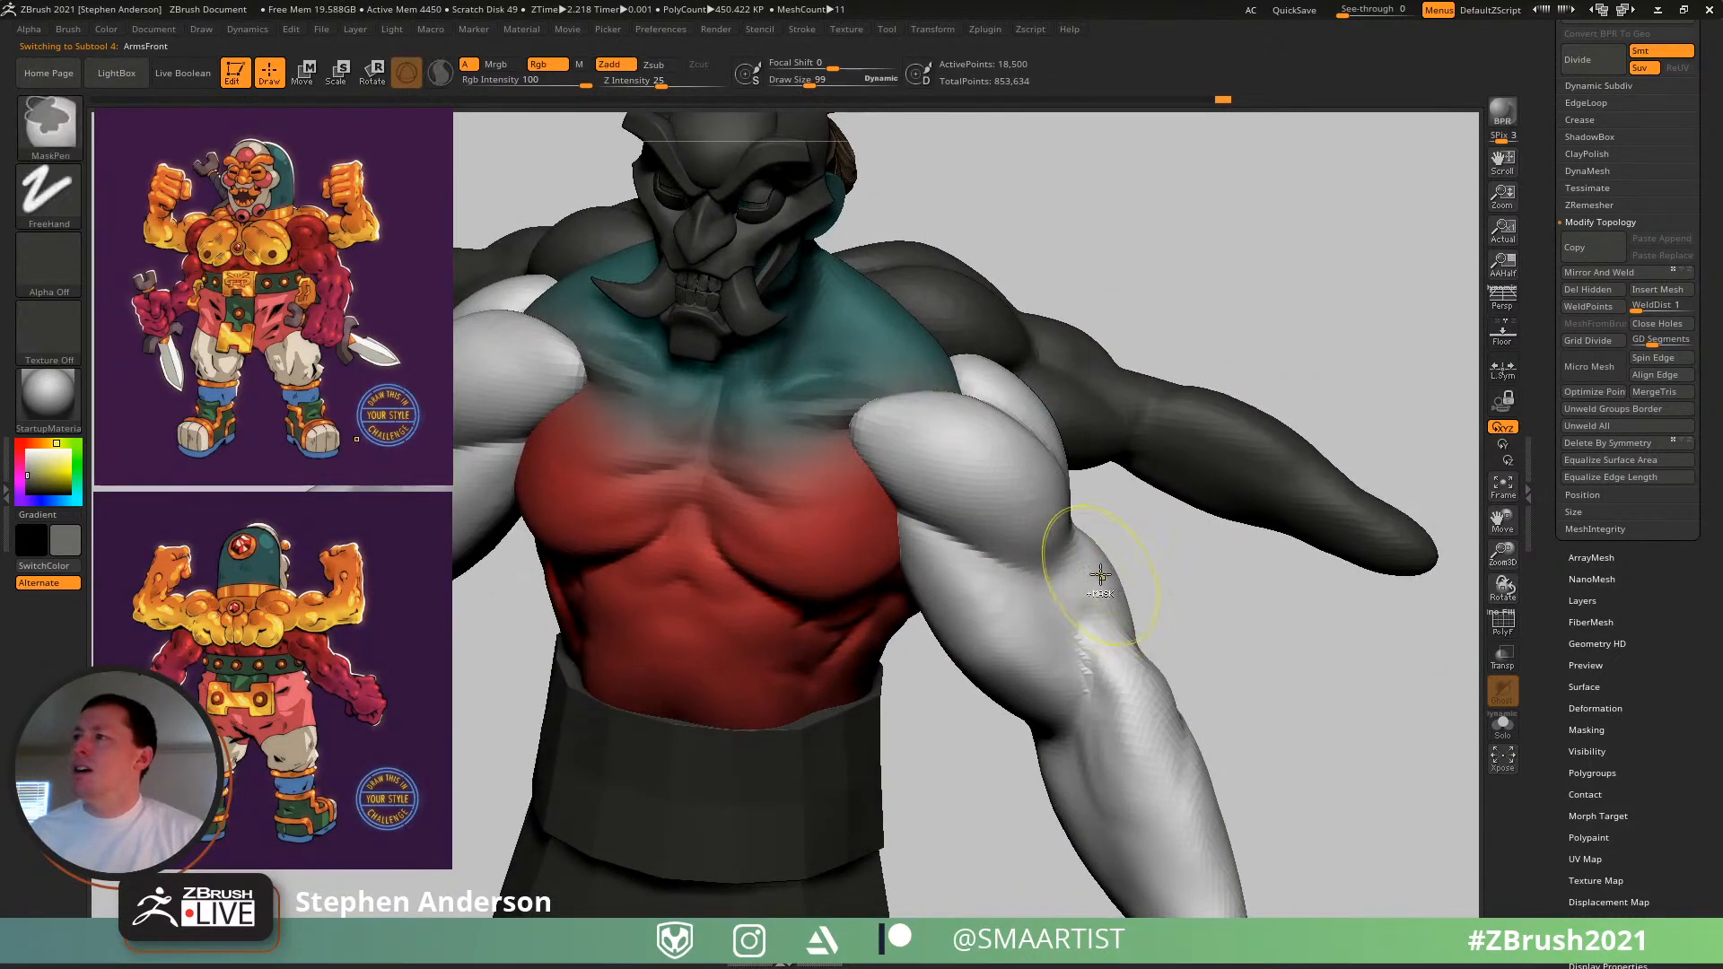
key(ctrl+z)
key(c)
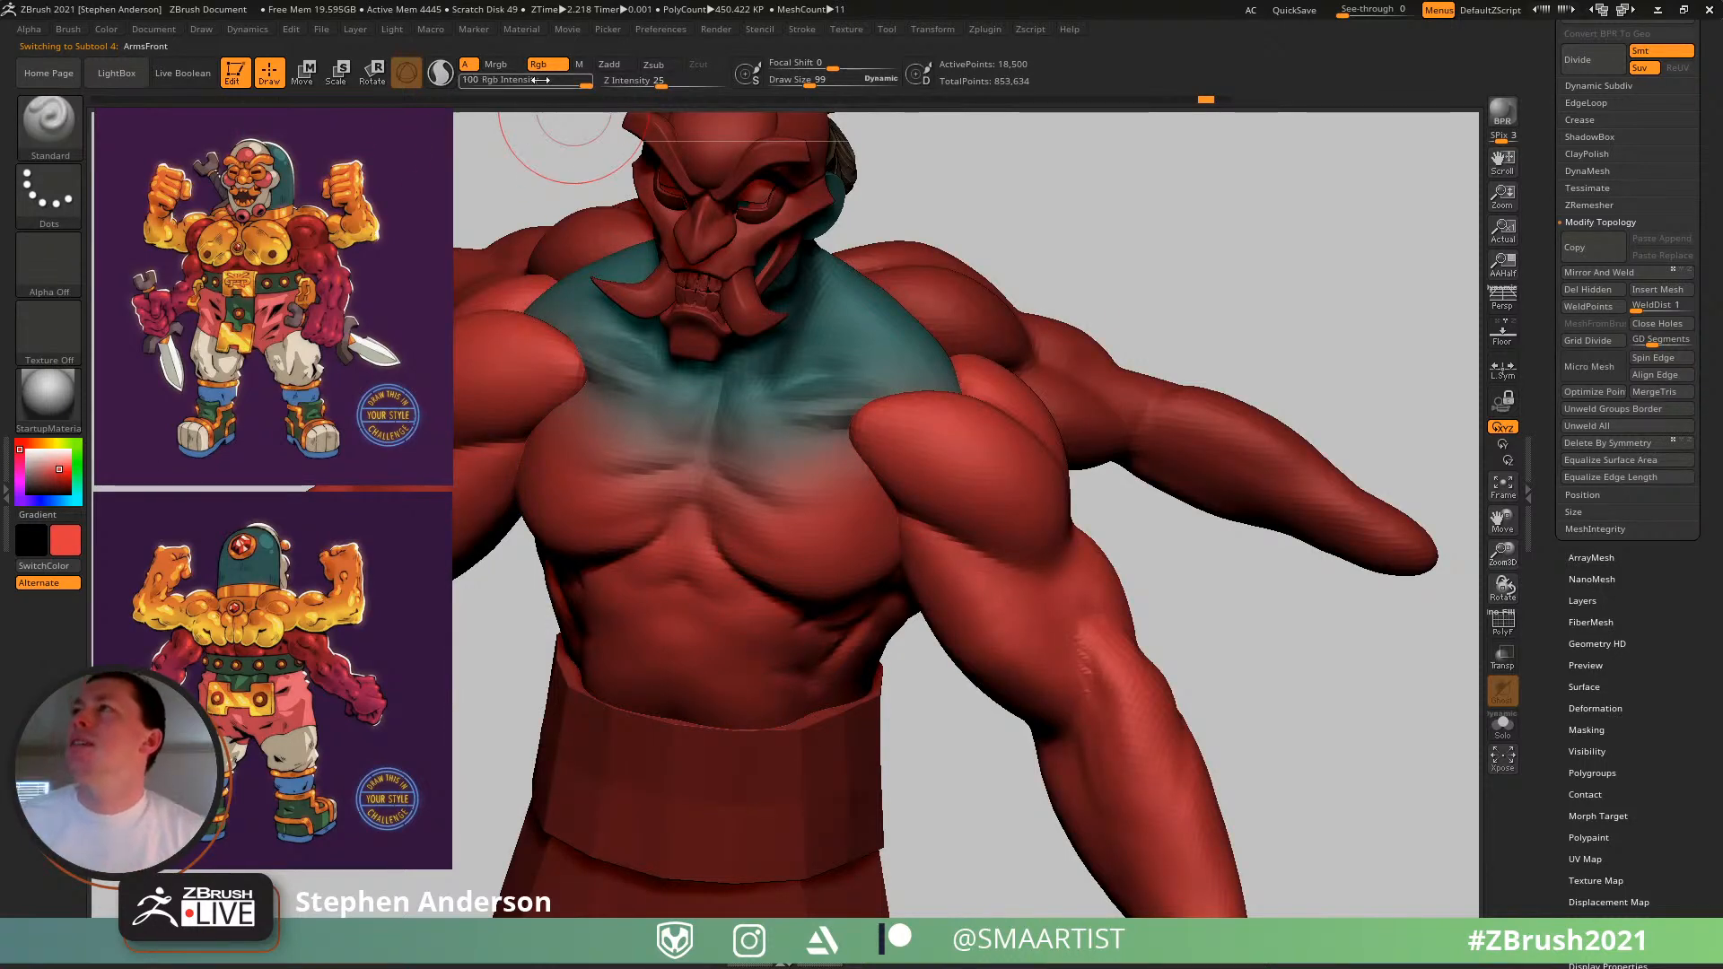
click(102, 27)
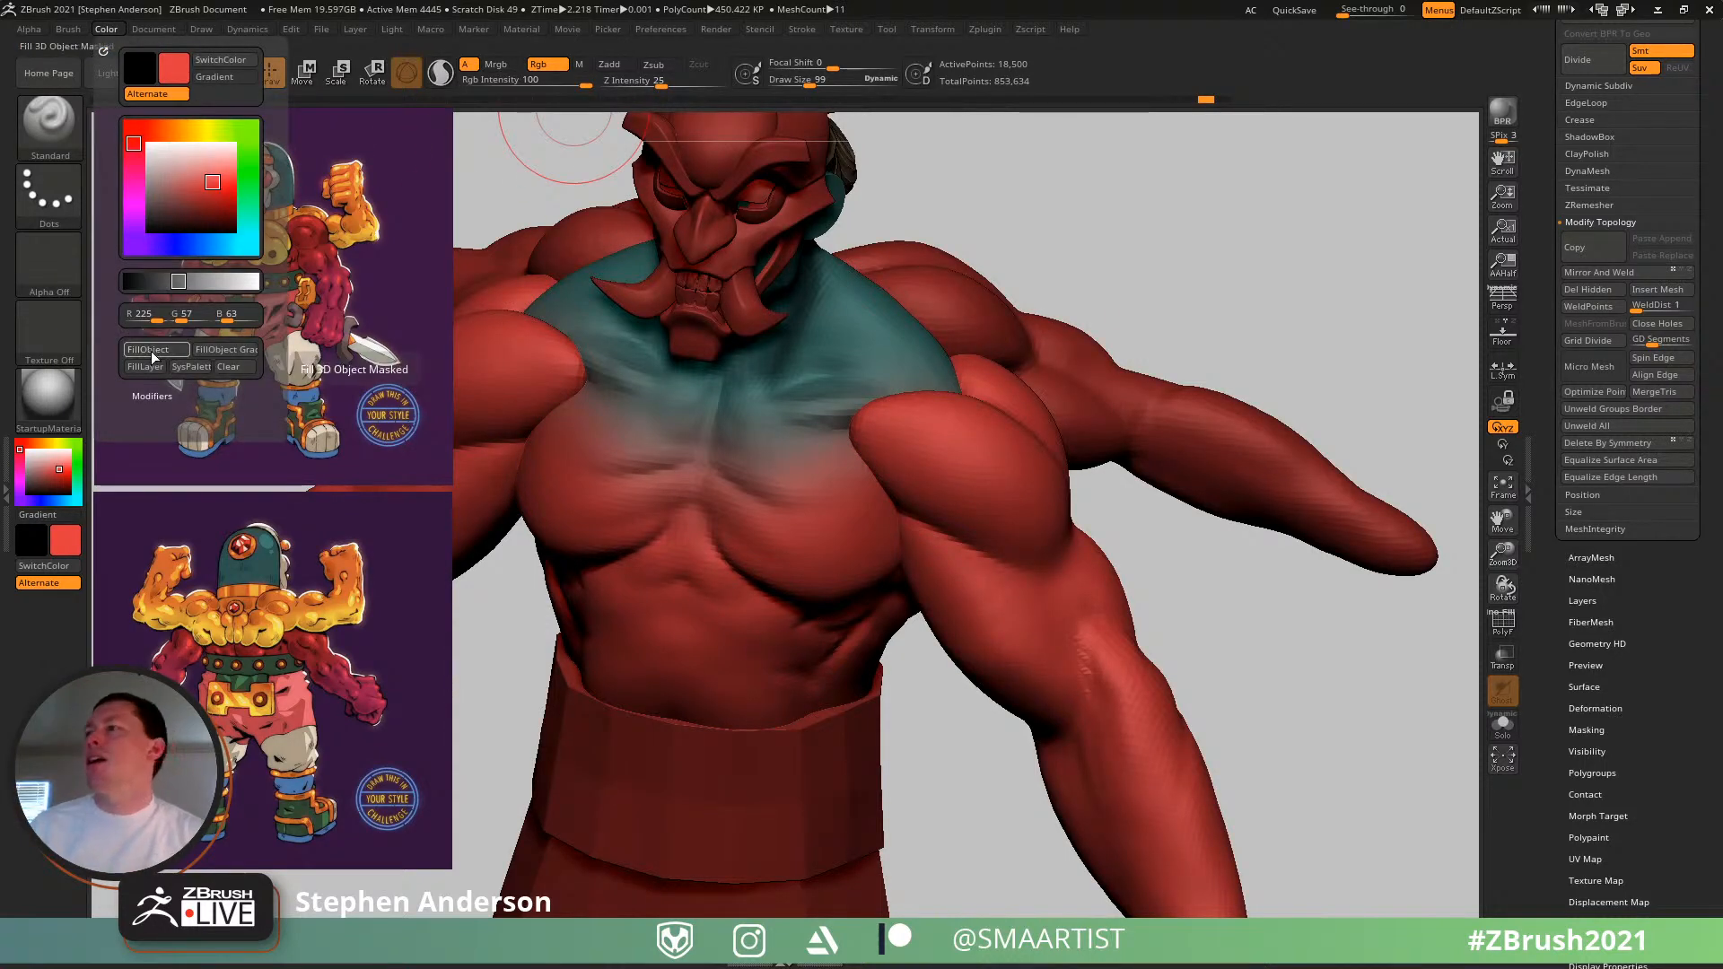
- Make the ArmsBack subtool active, sample the golden orange from the reference art and fill the subtool with it
alt+click(1202, 387)
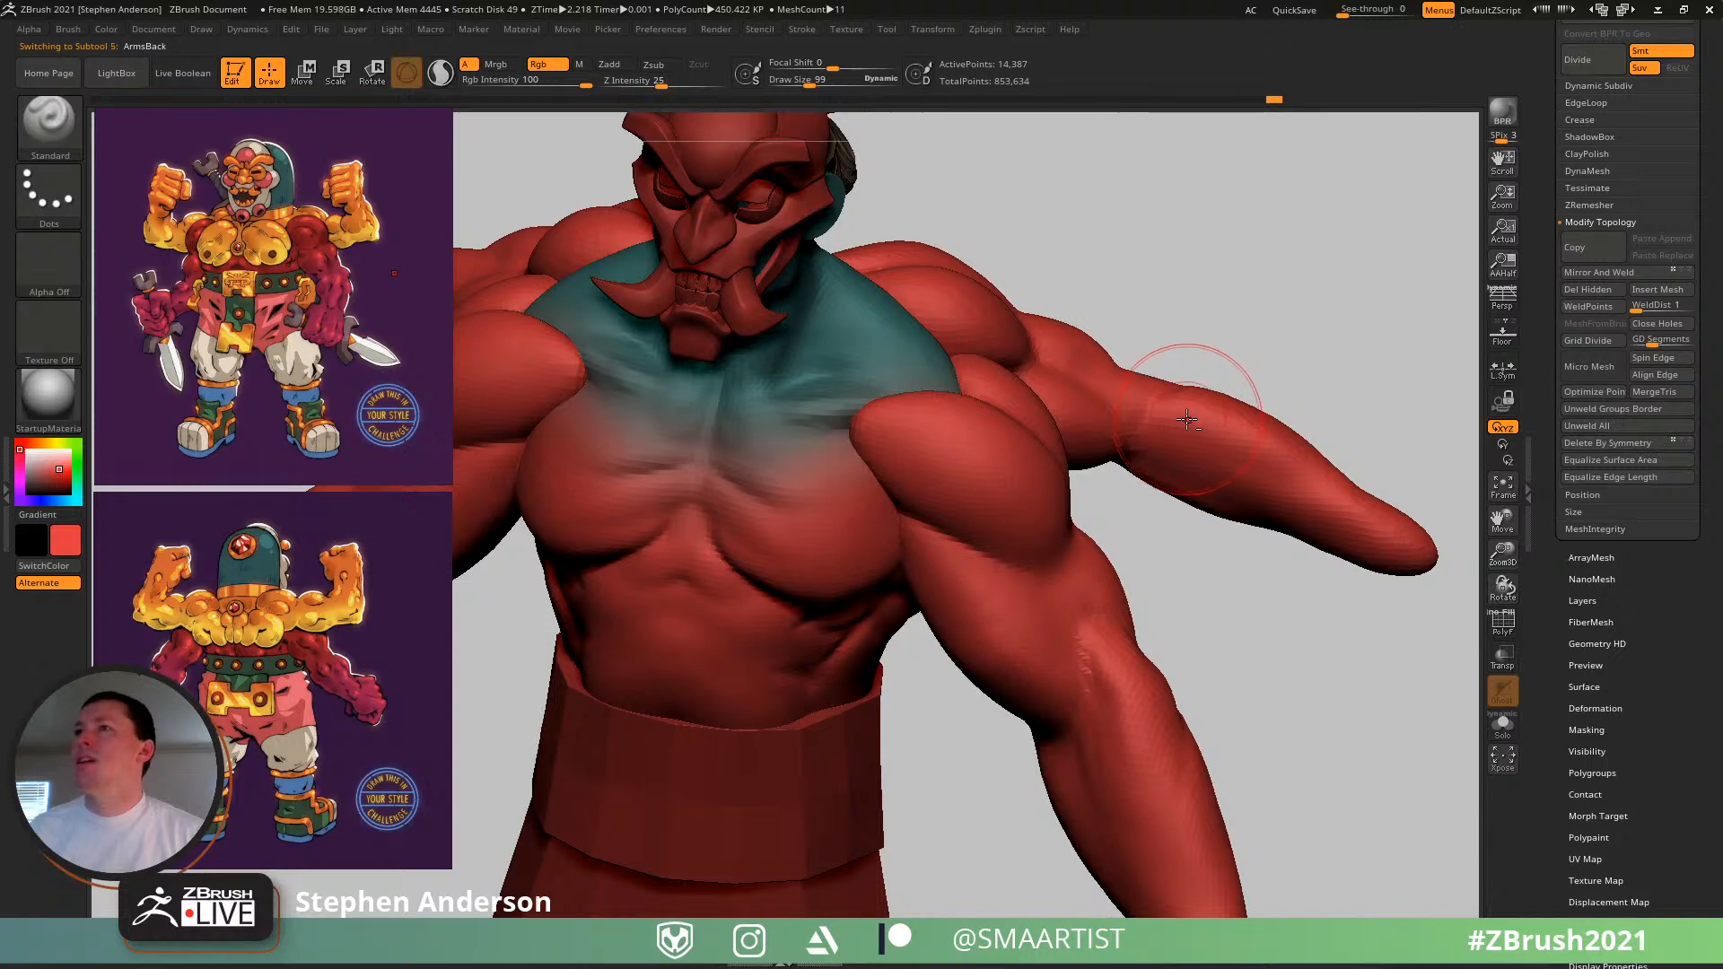
right_drag(1122, 384, 1198, 373)
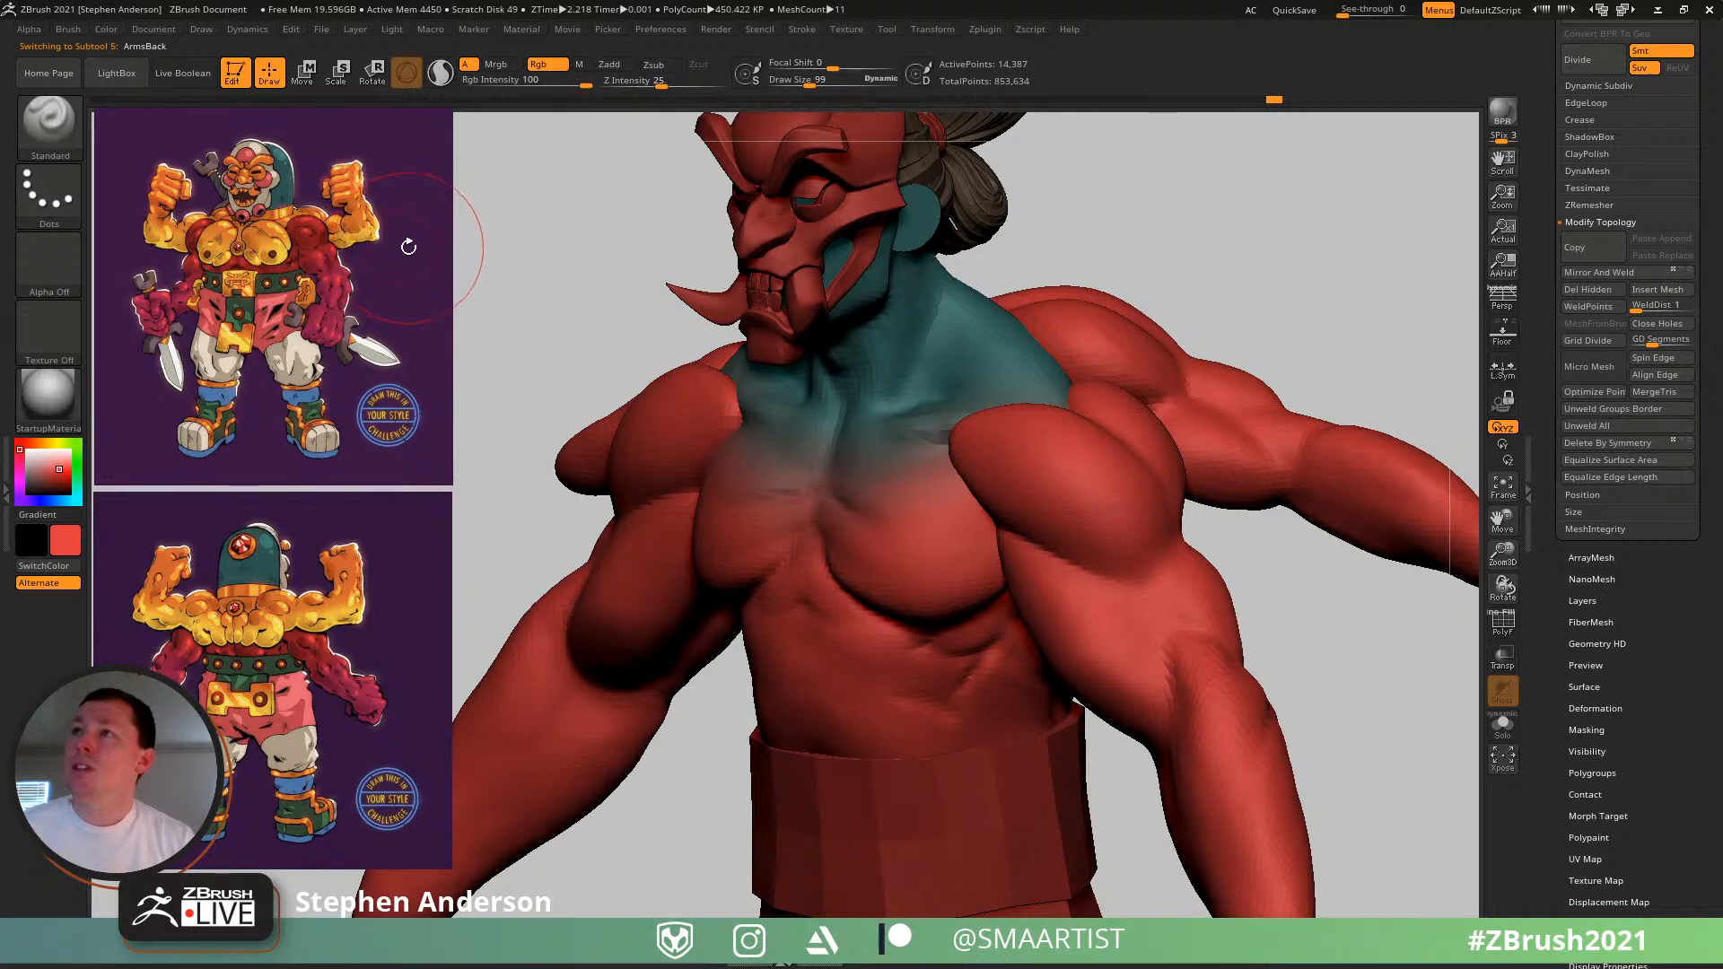
key(z)
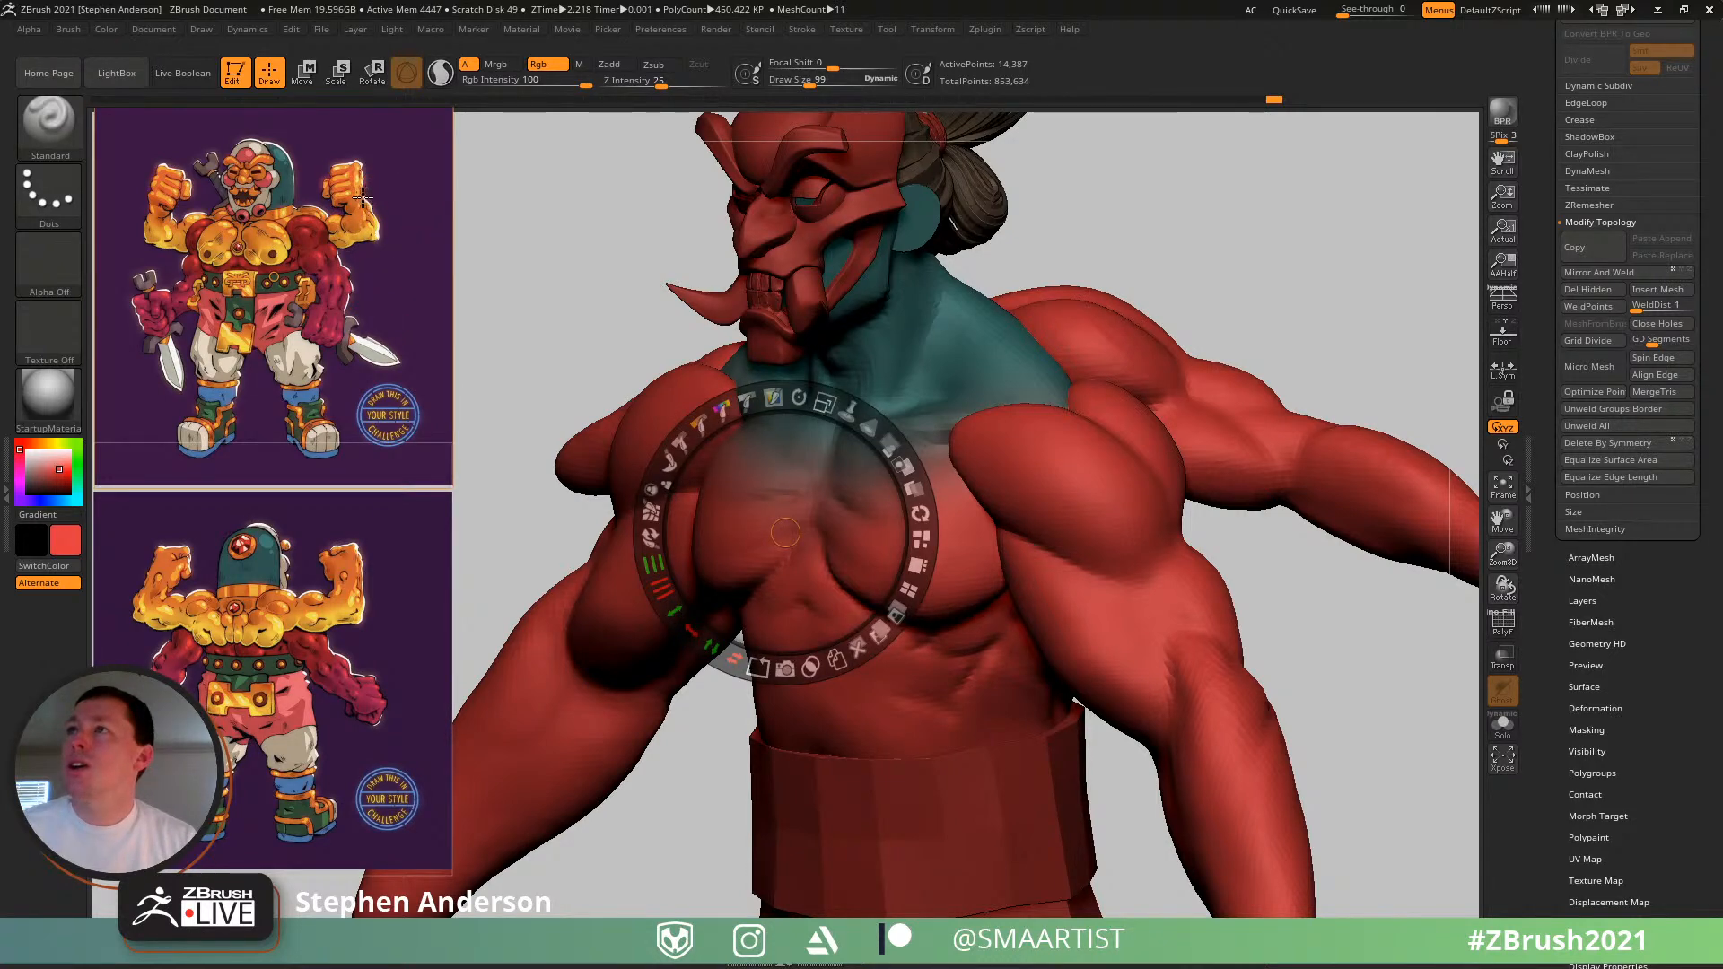
key(c)
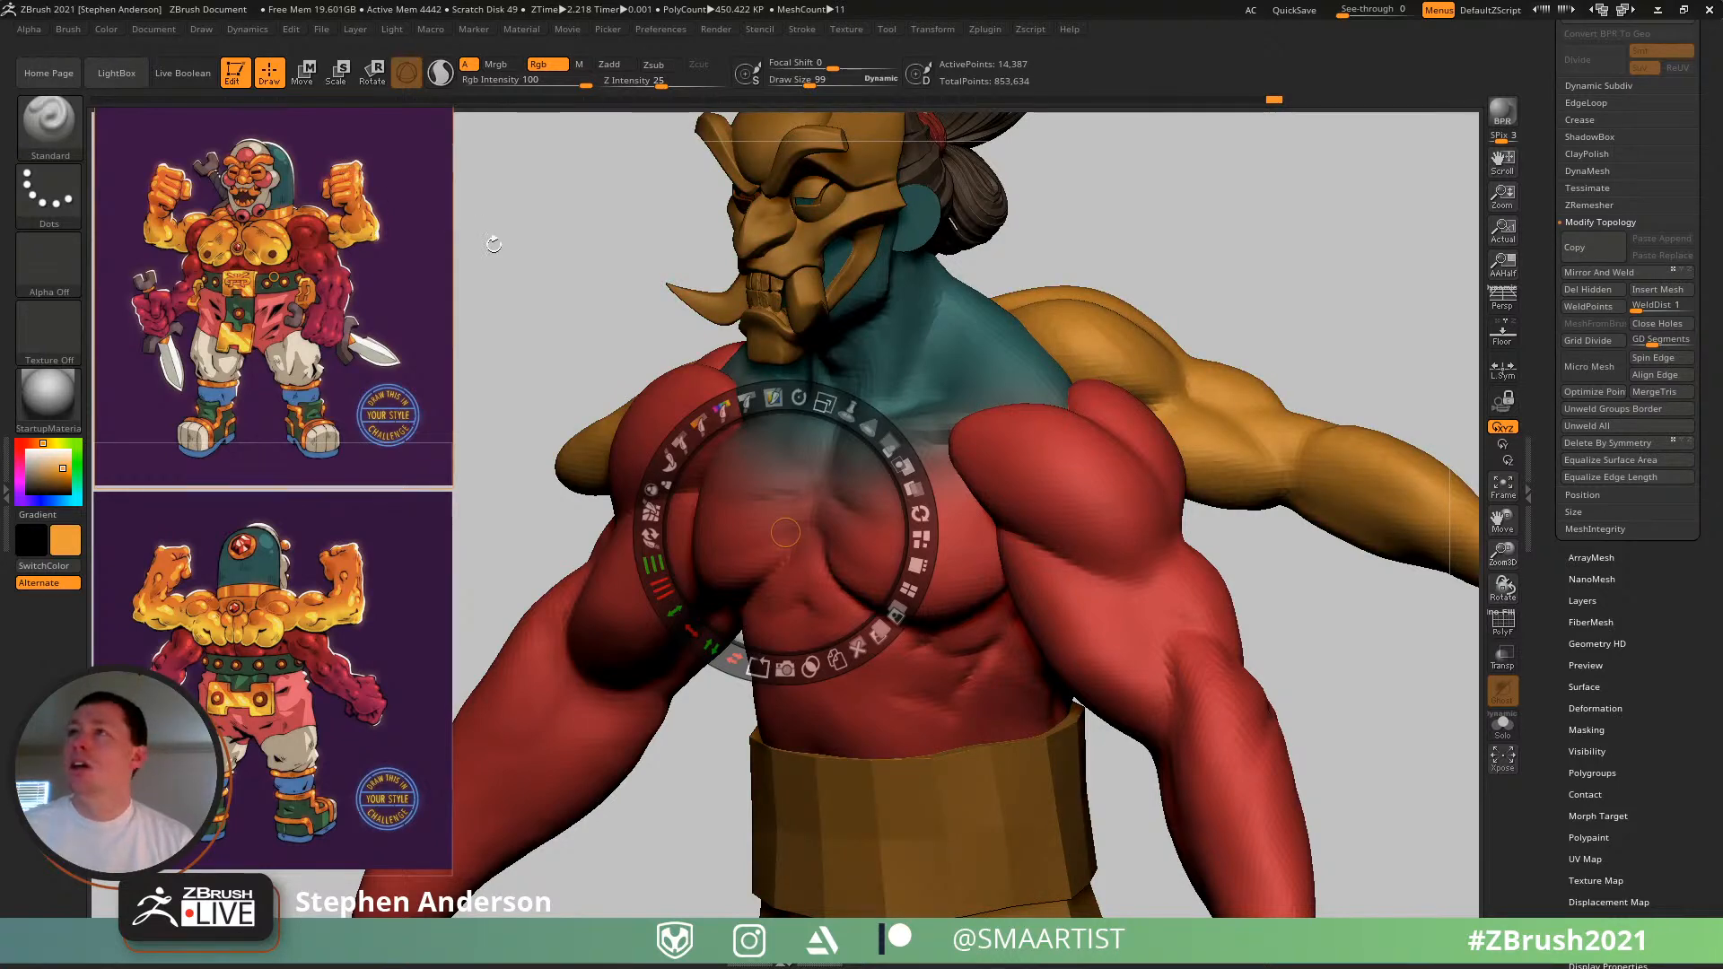
key(z)
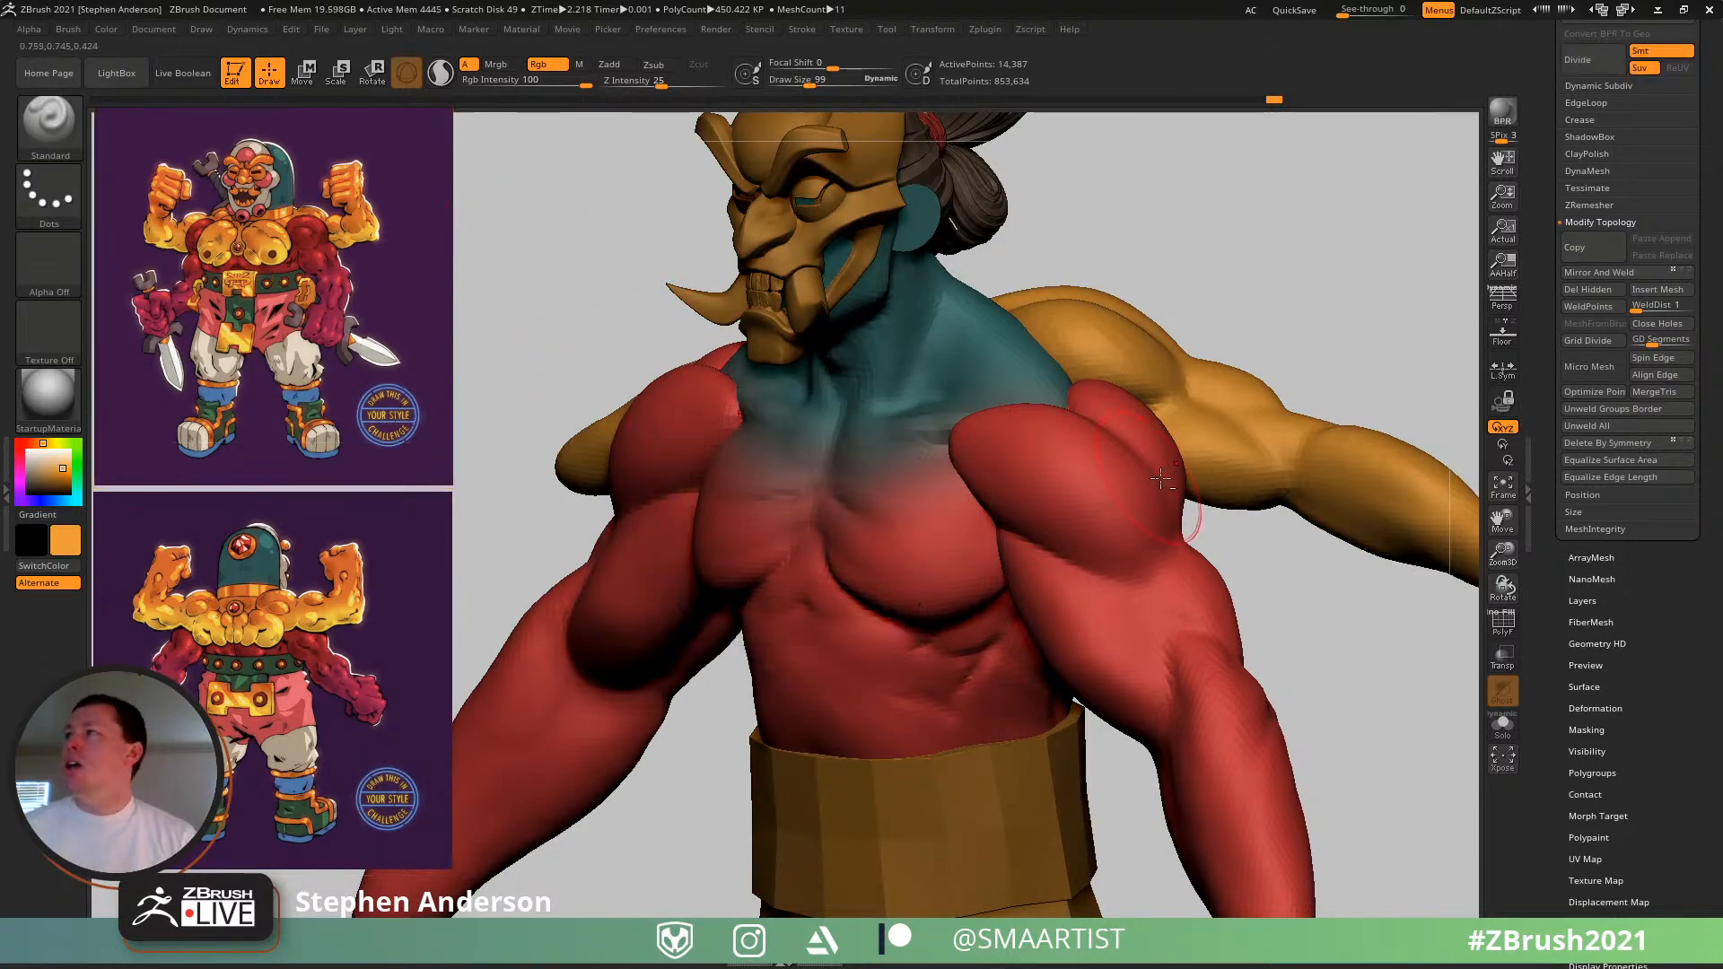
click(110, 27)
click(150, 354)
- Make the ArmsFront subtool active, sample the muted grey-brown from the chest's colour transition and paint it softly over the upper shoulders
right_drag(997, 527, 935, 478)
alt+click(935, 477)
right_drag(845, 384, 771, 368)
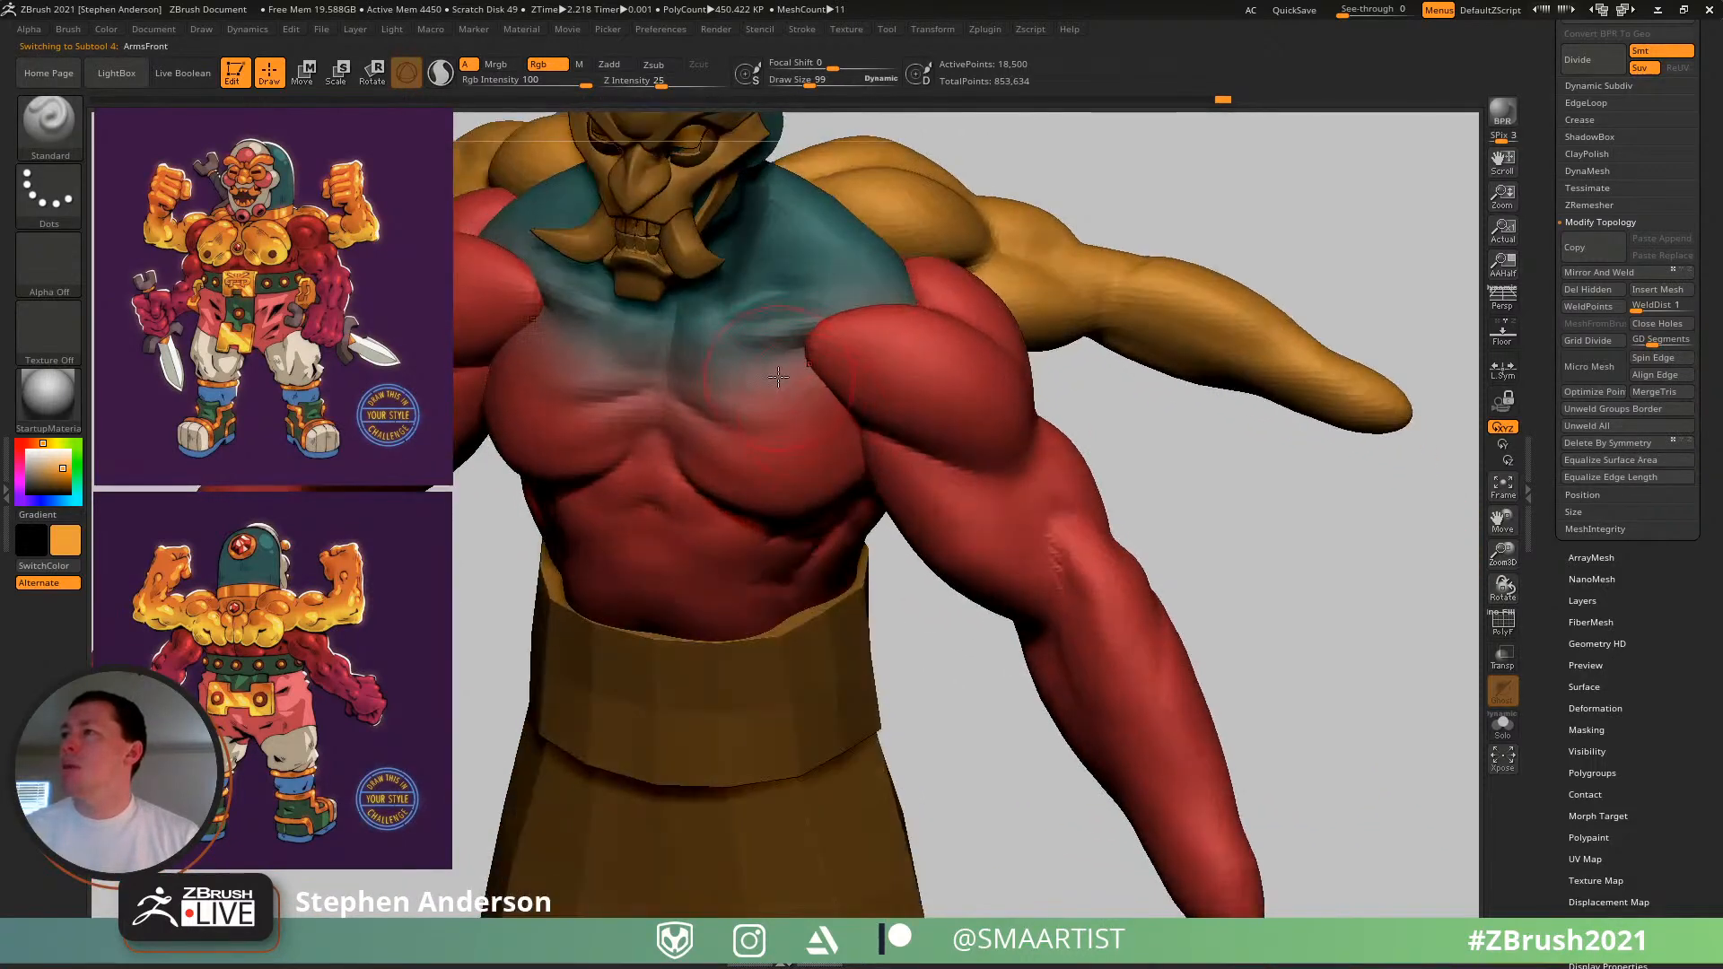
key(c)
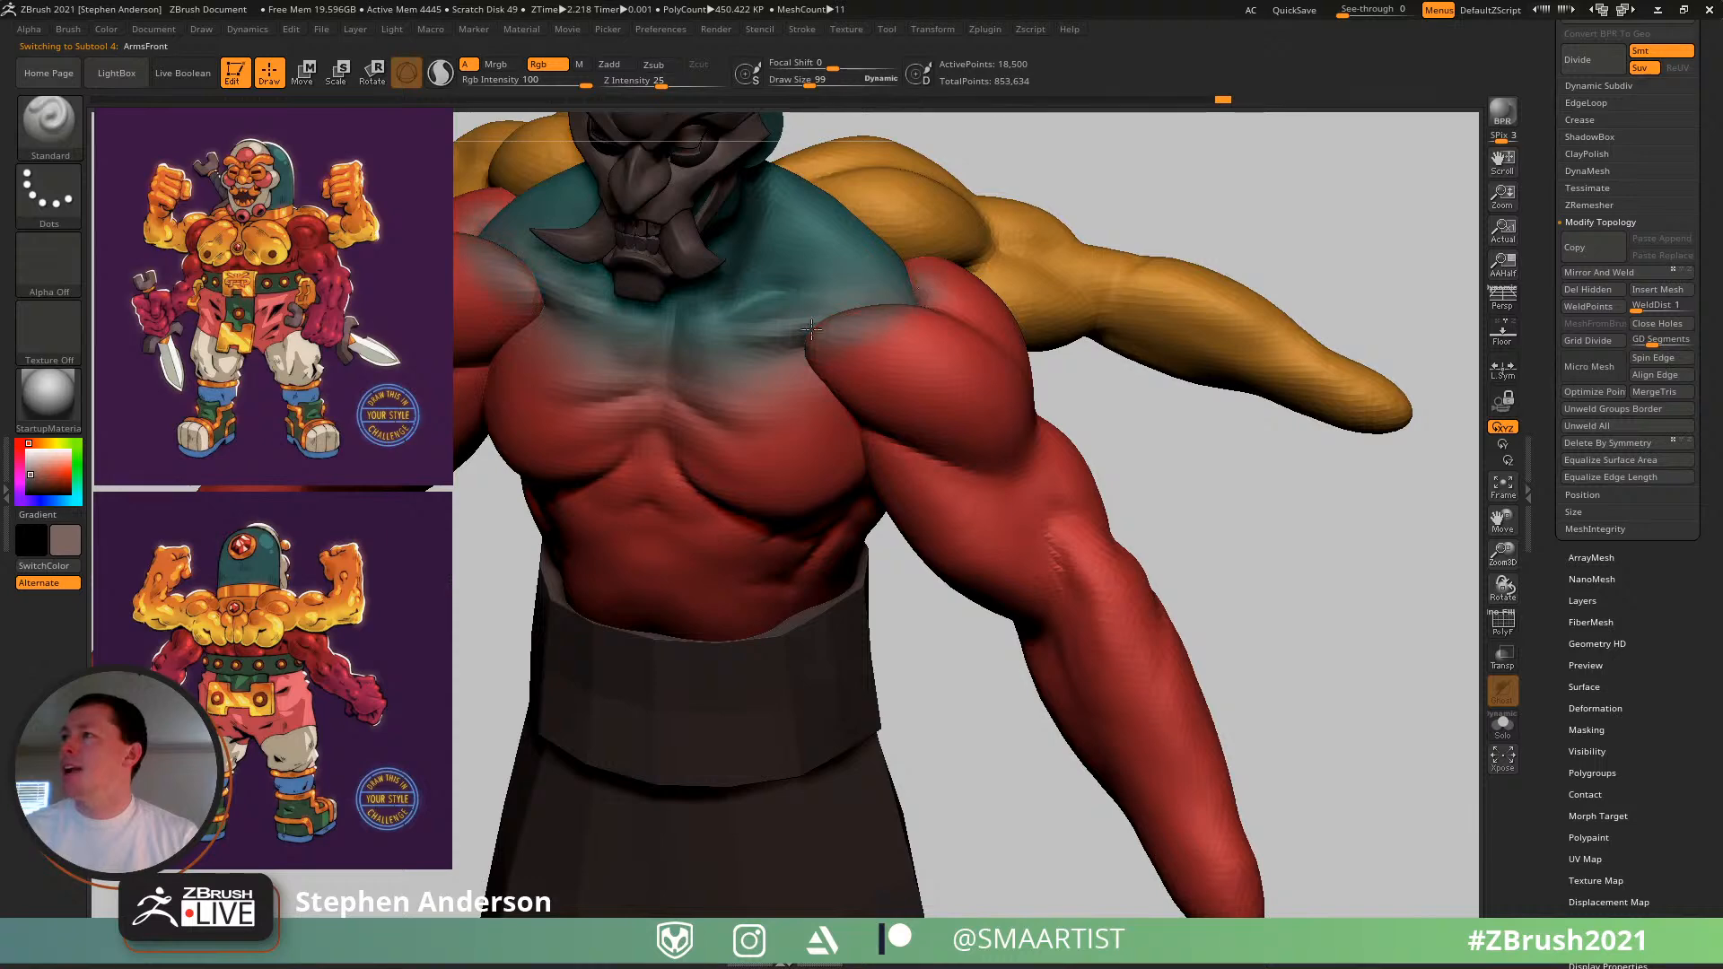
right_drag(1013, 335, 883, 312)
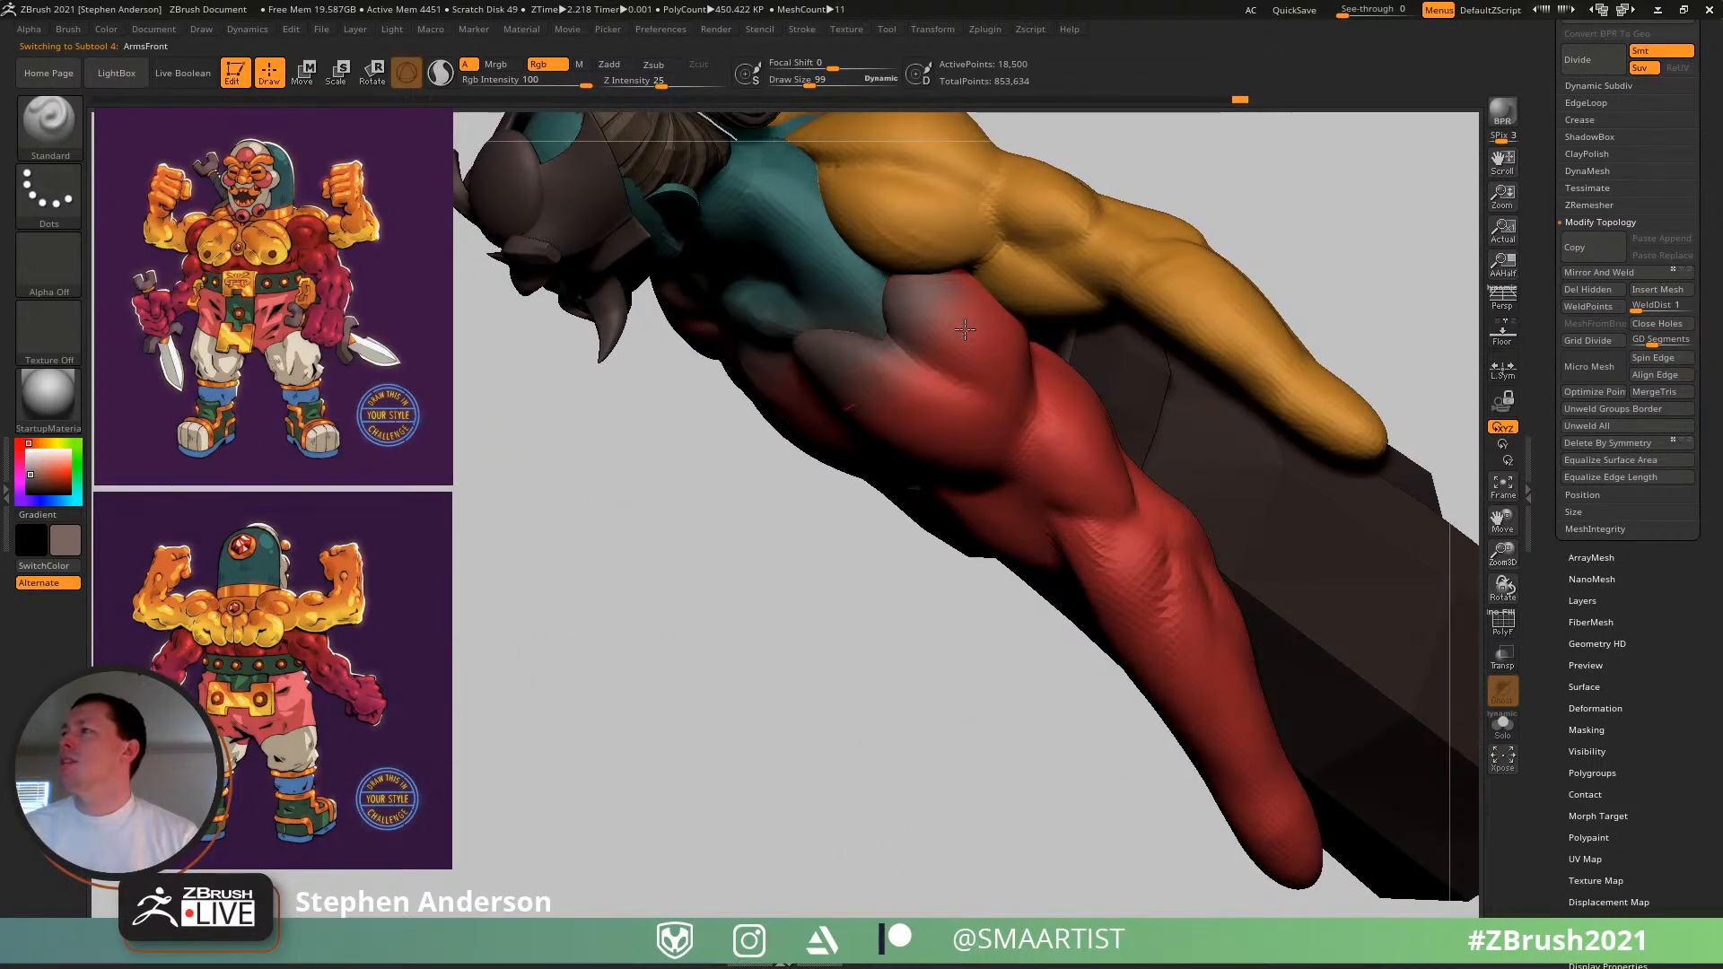
right_drag(888, 409, 908, 255)
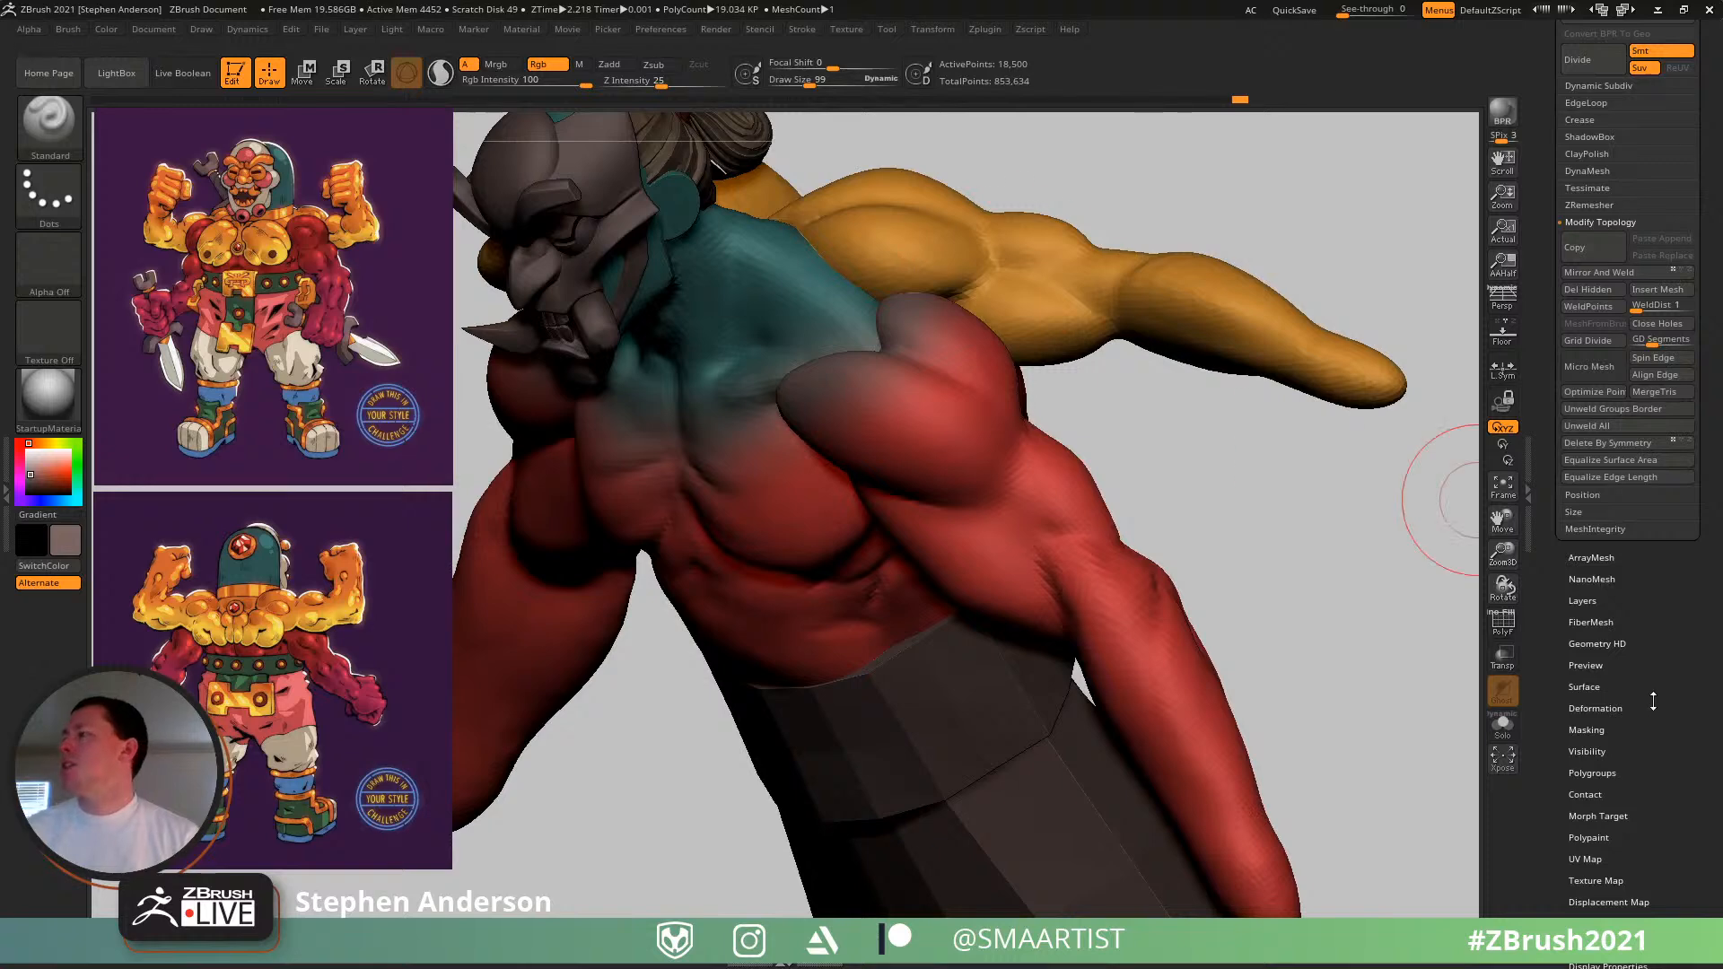
- Isolate the ArmsFront subtool, paint the grey-brown over the hidden inner ends of its shoulders, and show all subtools again
click(1502, 727)
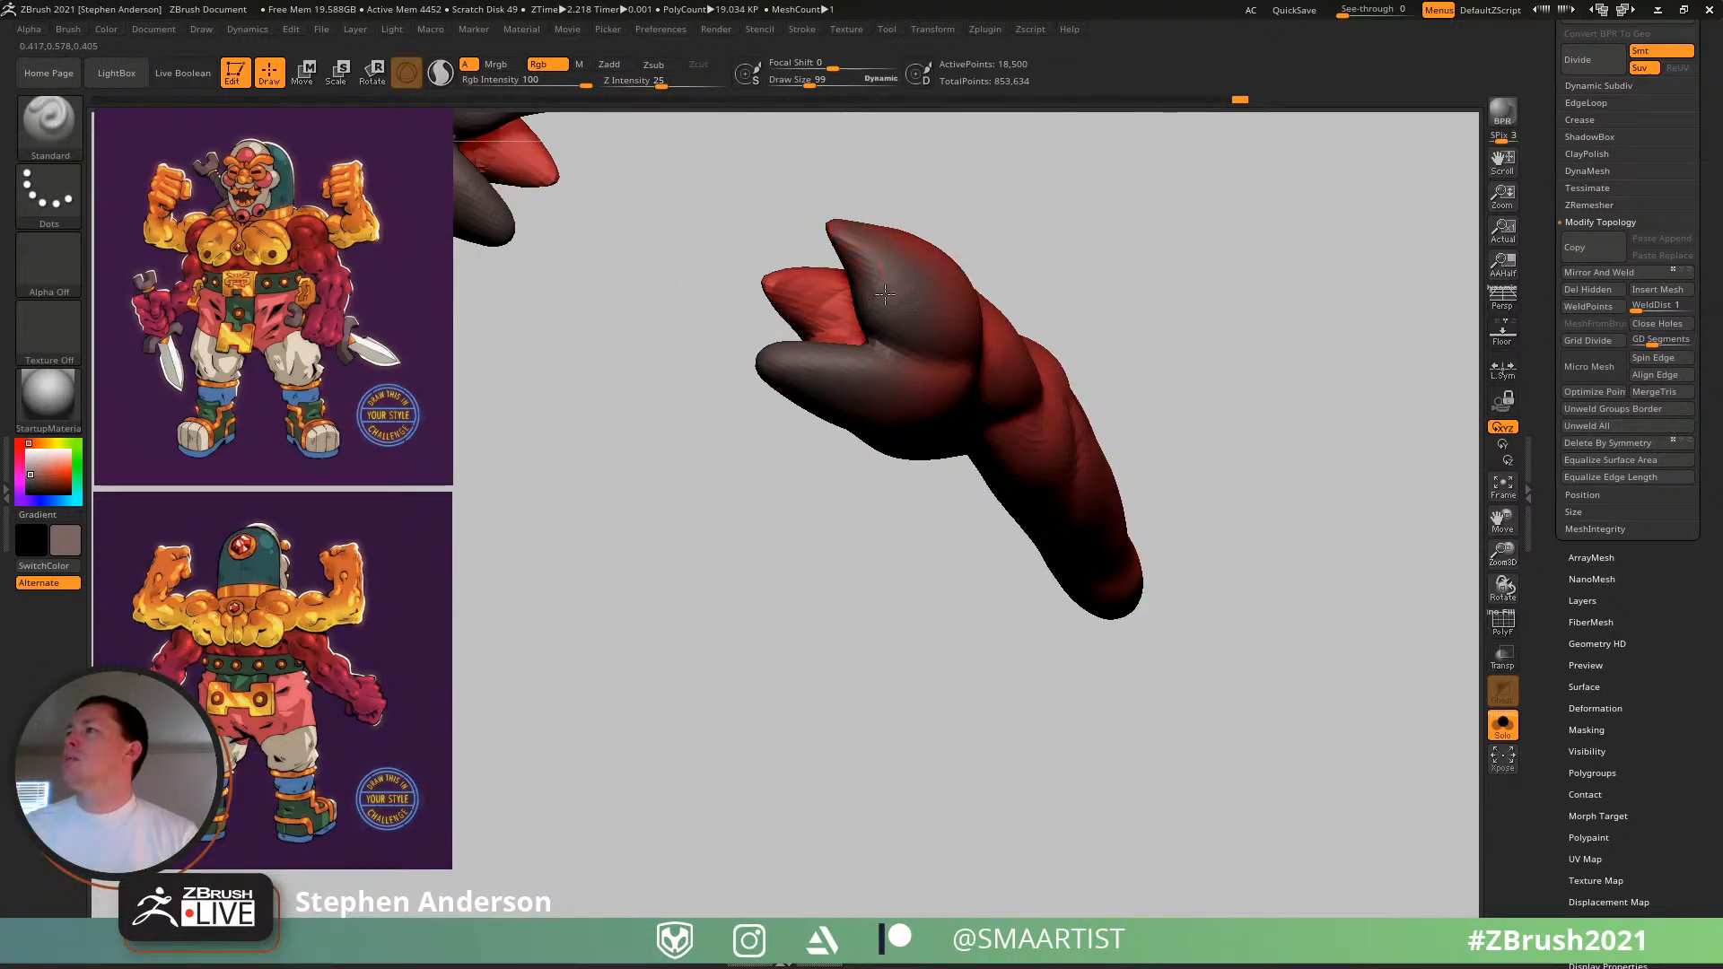
right_drag(843, 215, 815, 259)
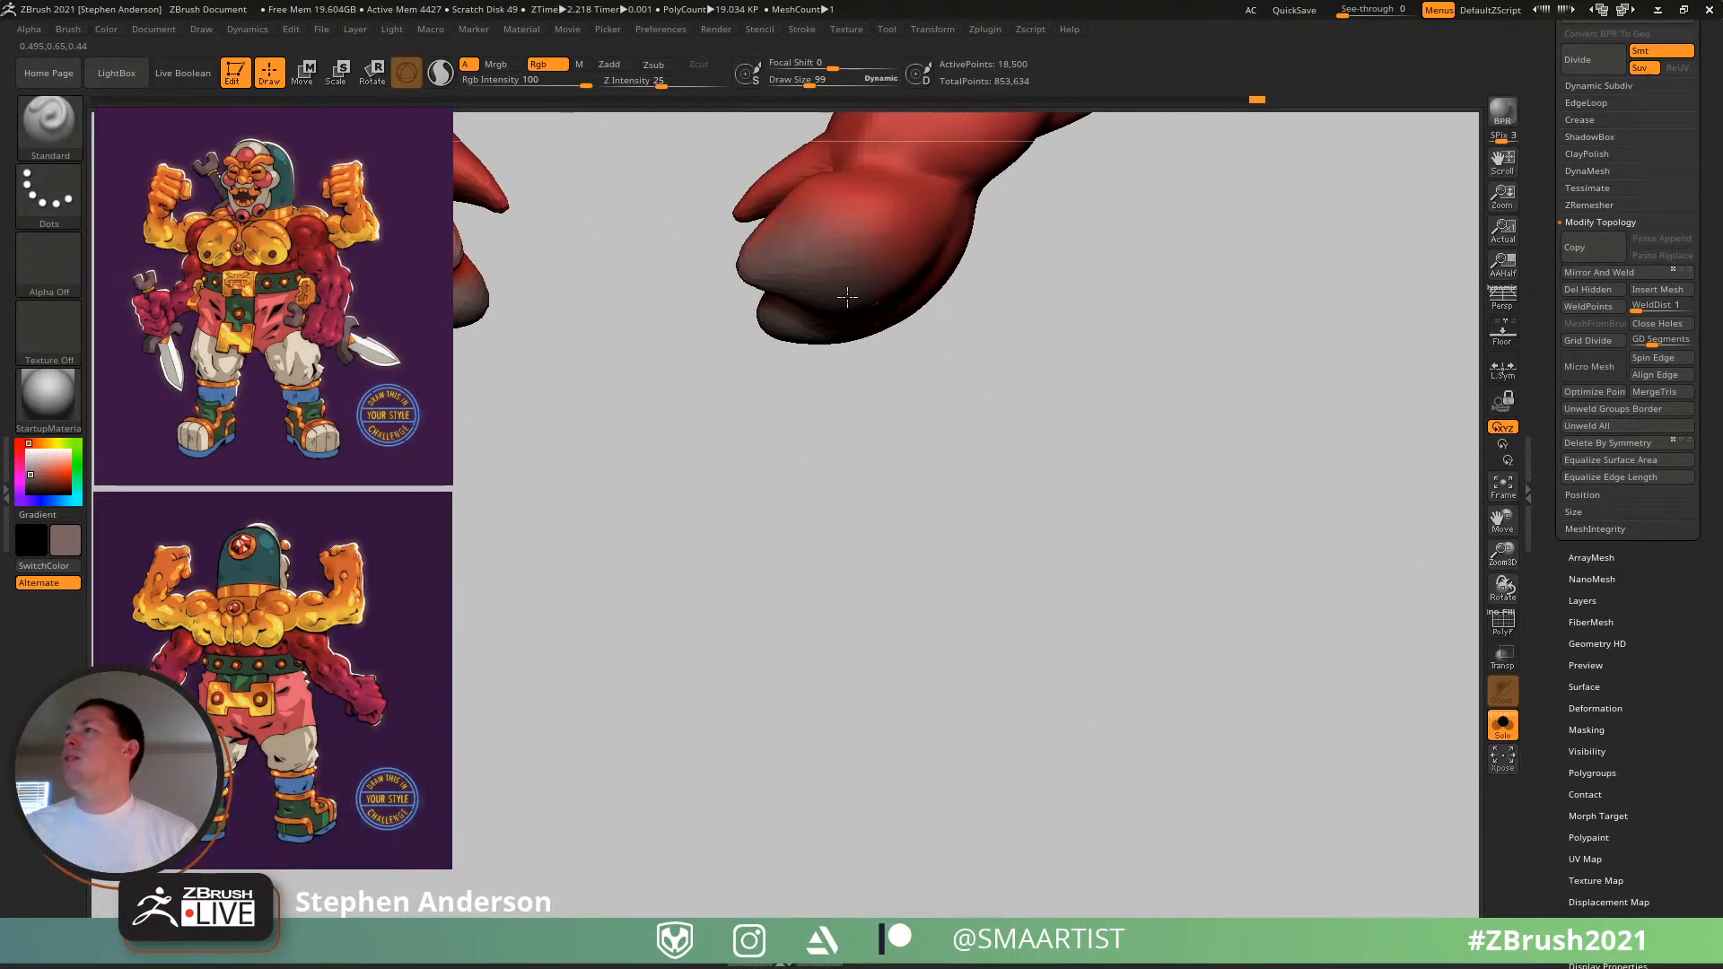
right_drag(885, 385, 895, 580)
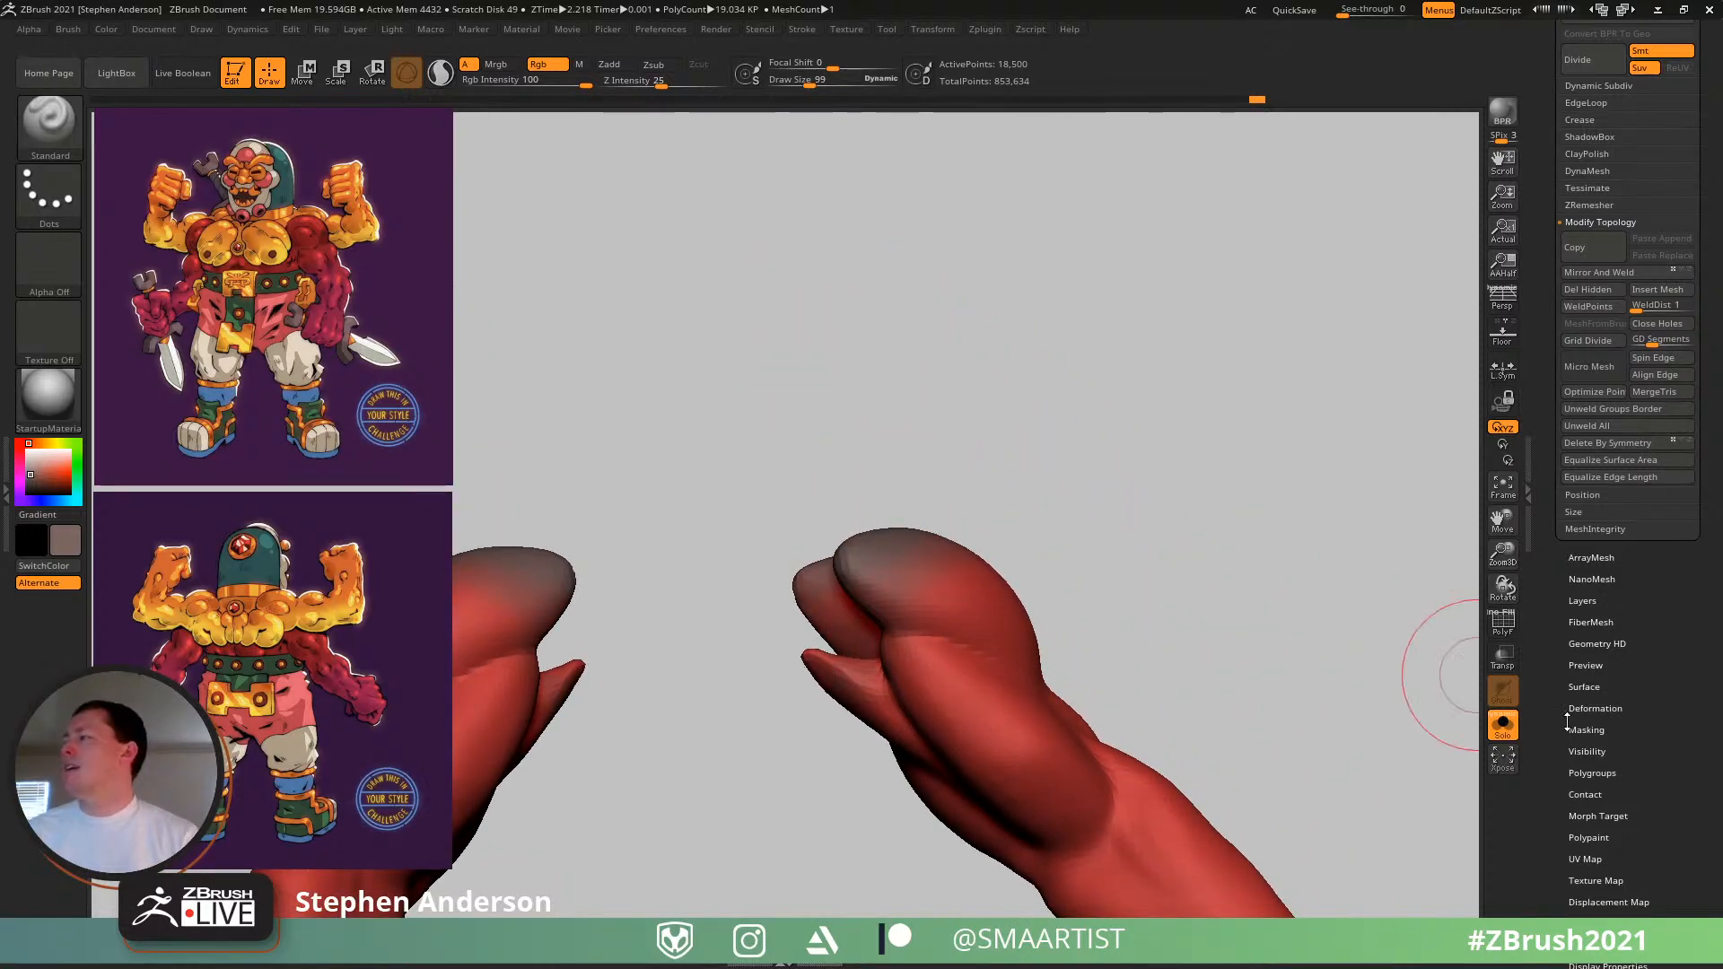
click(1502, 725)
- Sample the torso's teal, paint it over the inner tops of the front shoulders and make the Body subtool active
right_drag(765, 625, 833, 505)
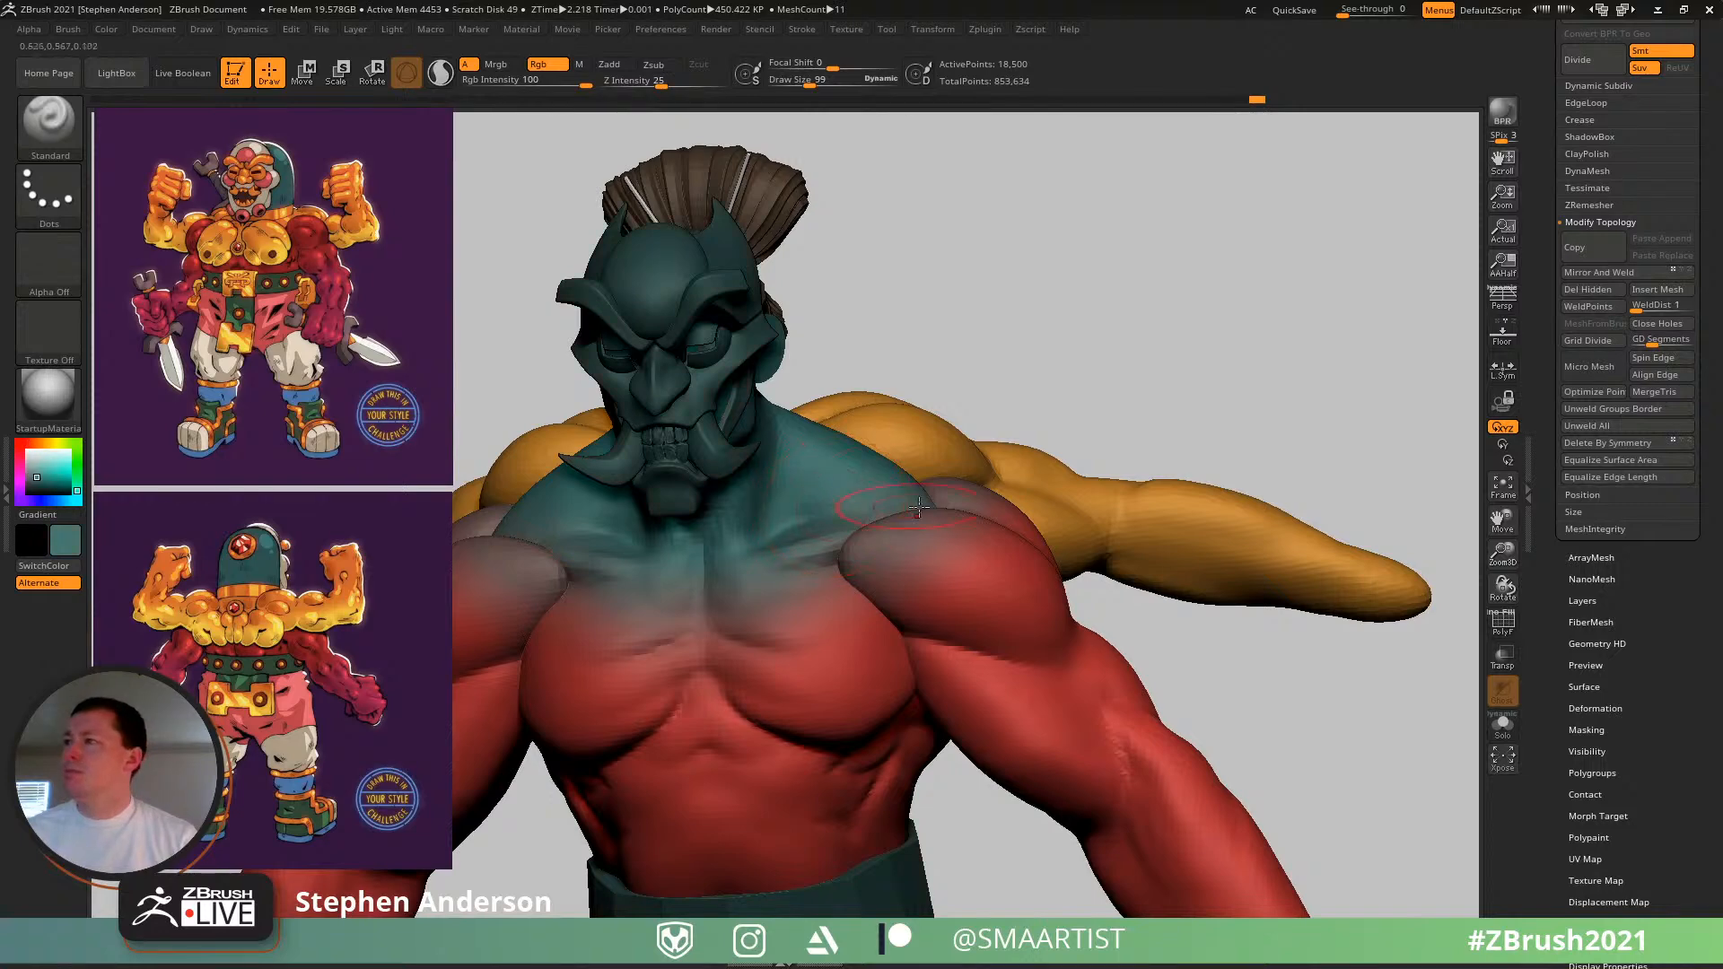
right_drag(935, 505, 857, 524)
alt+click(842, 487)
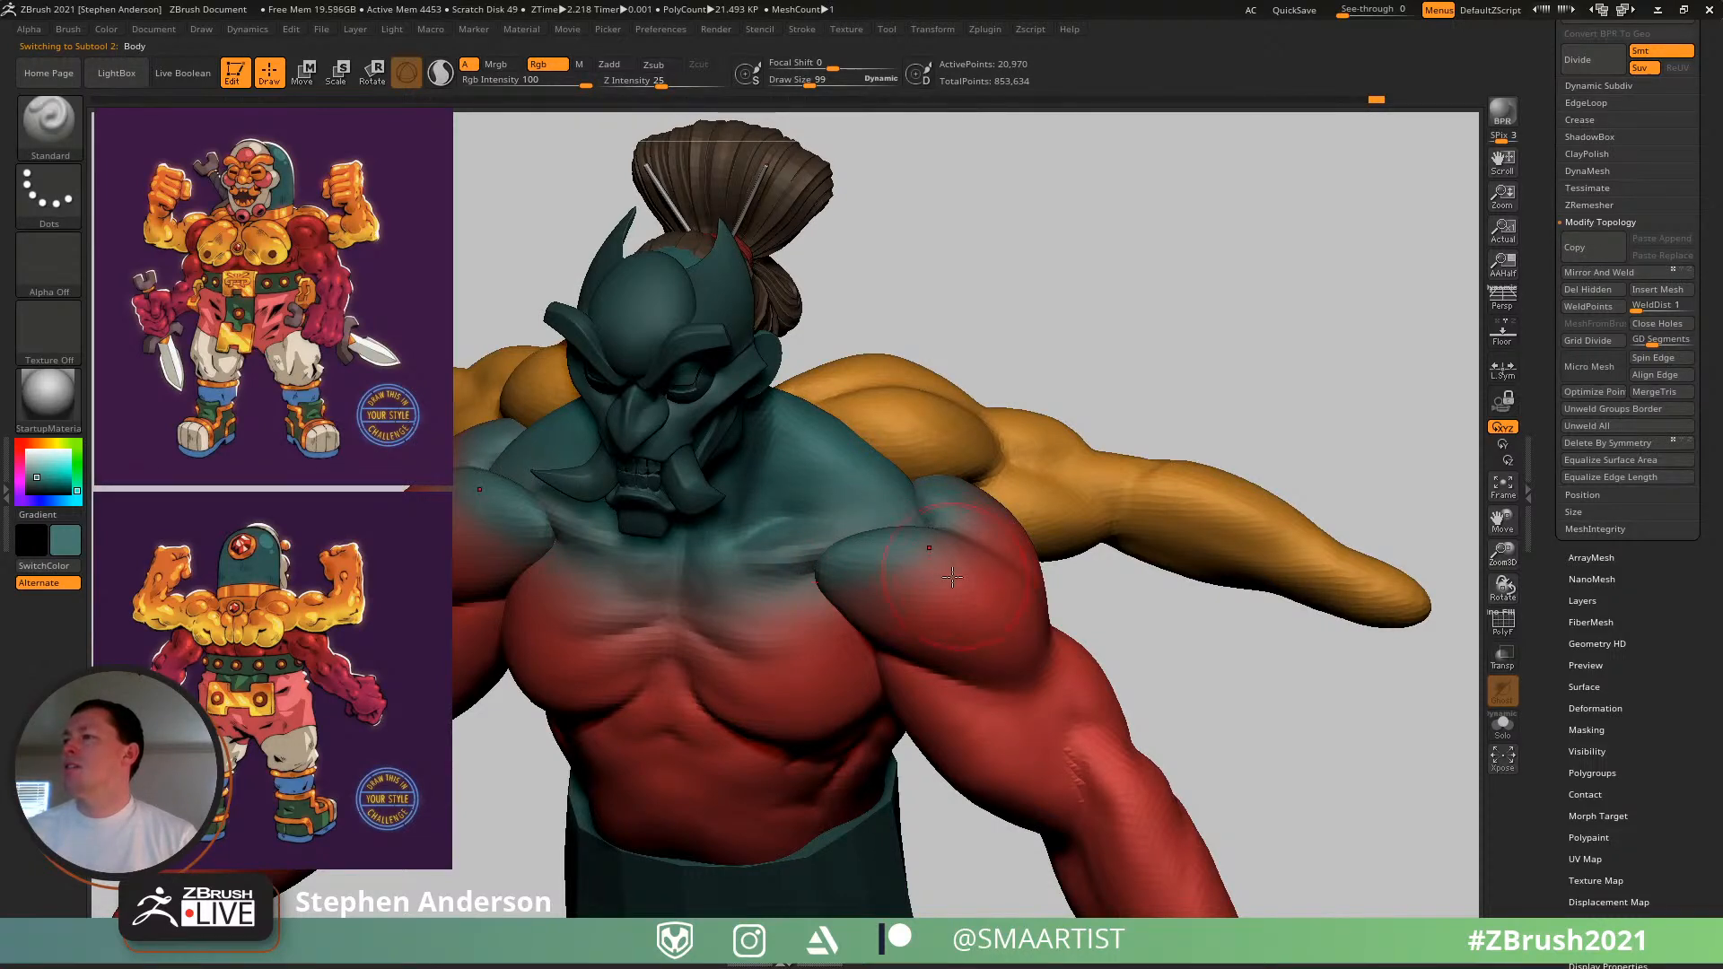
- Make the Mask1_3 subtool active, sample the off-white from the reference art and fill the mask with it
mouse_move(952, 577)
ctrl+right_down()
mouse_move(942, 513)
mouse_move(848, 521)
mouse_move(950, 534)
mouse_move(977, 461)
mouse_move(910, 545)
mouse_move(927, 520)
mouse_move(852, 547)
mouse_move(884, 543)
mouse_move(883, 484)
mouse_move(923, 456)
mouse_move(970, 507)
ctrl+right_up()
alt+click(923, 456)
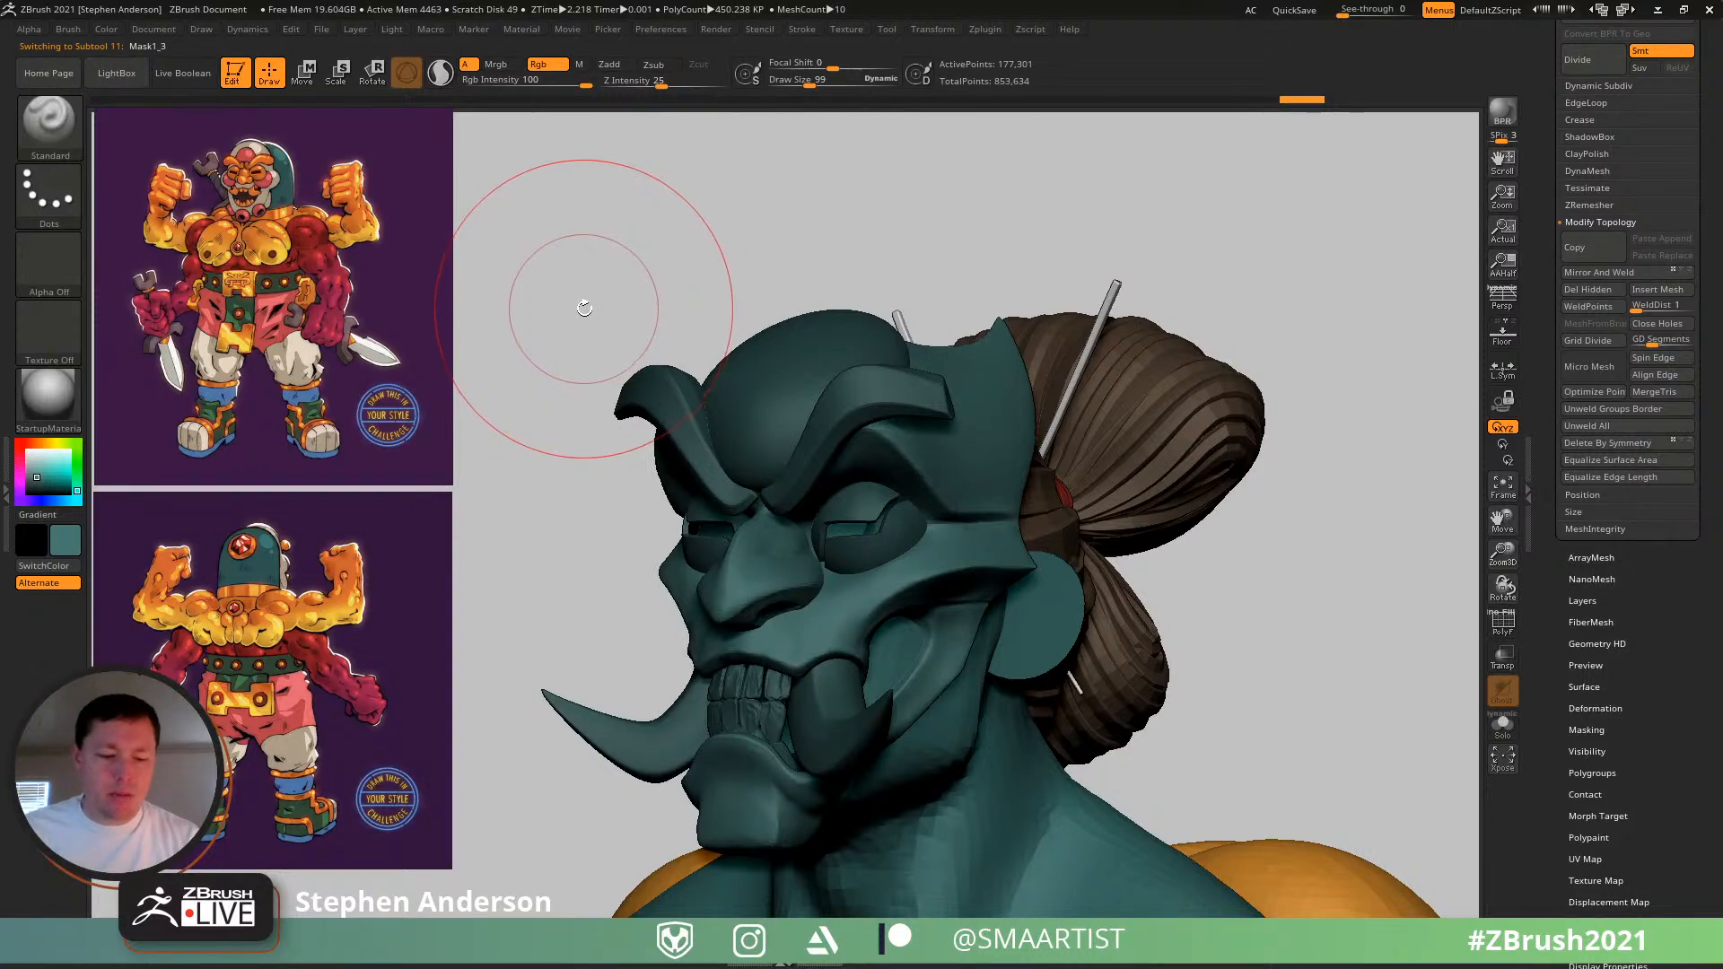
key(shift+z)
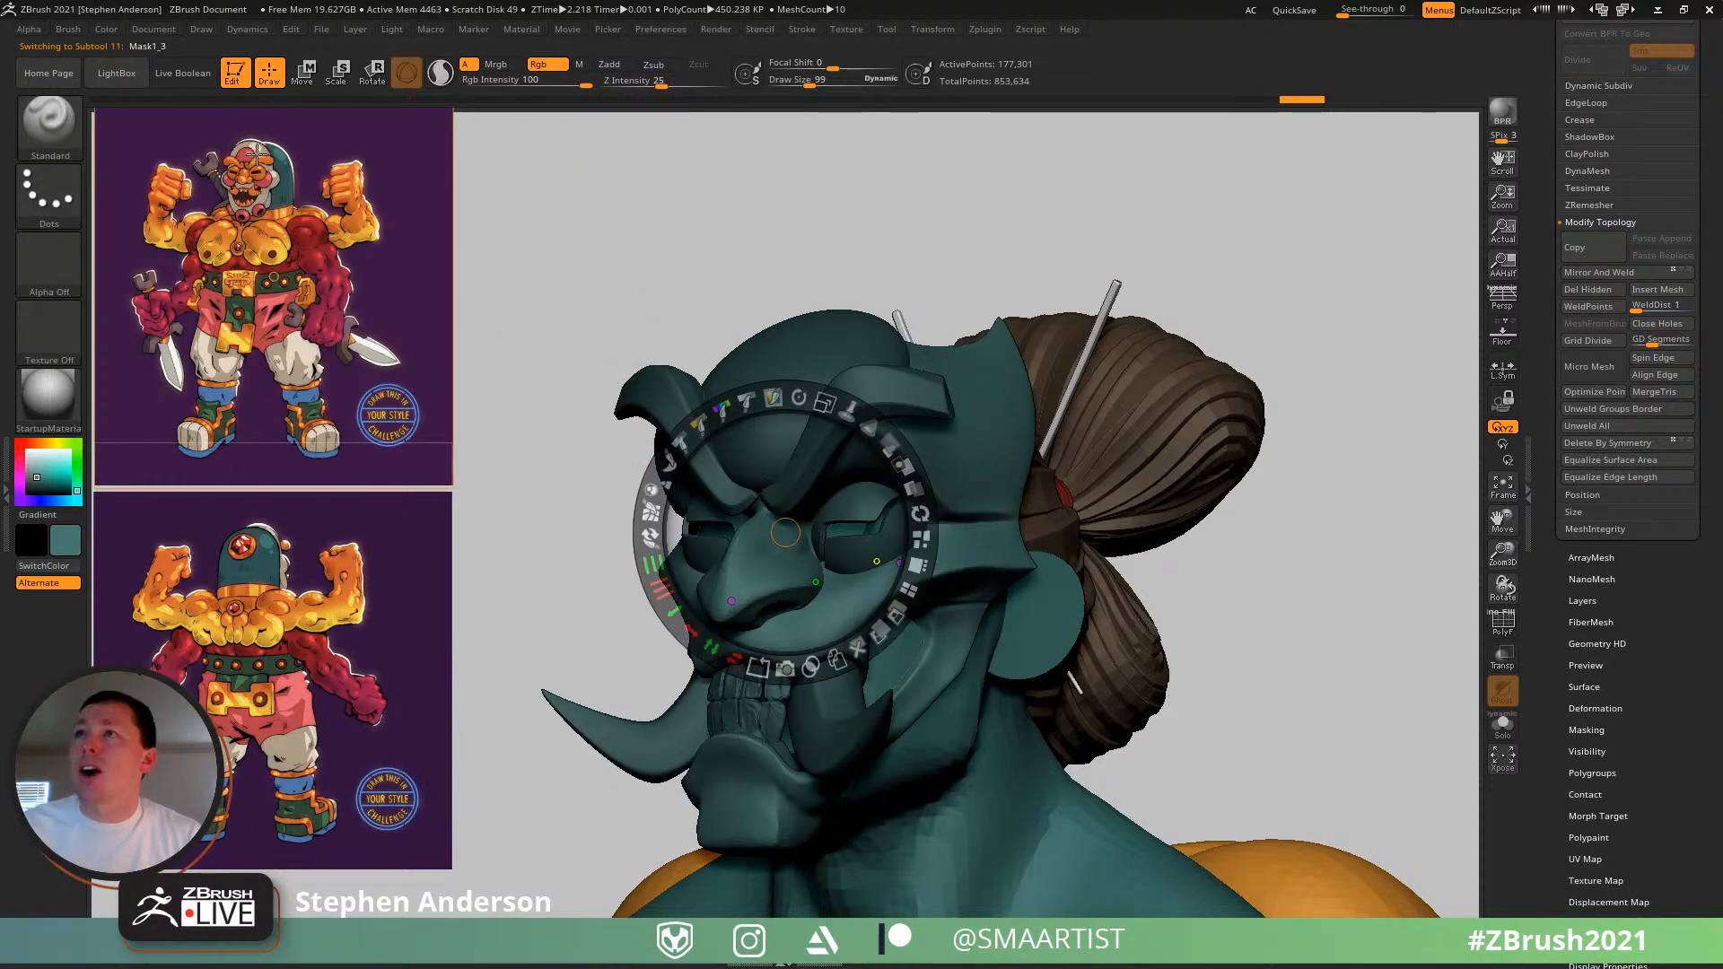
key(c)
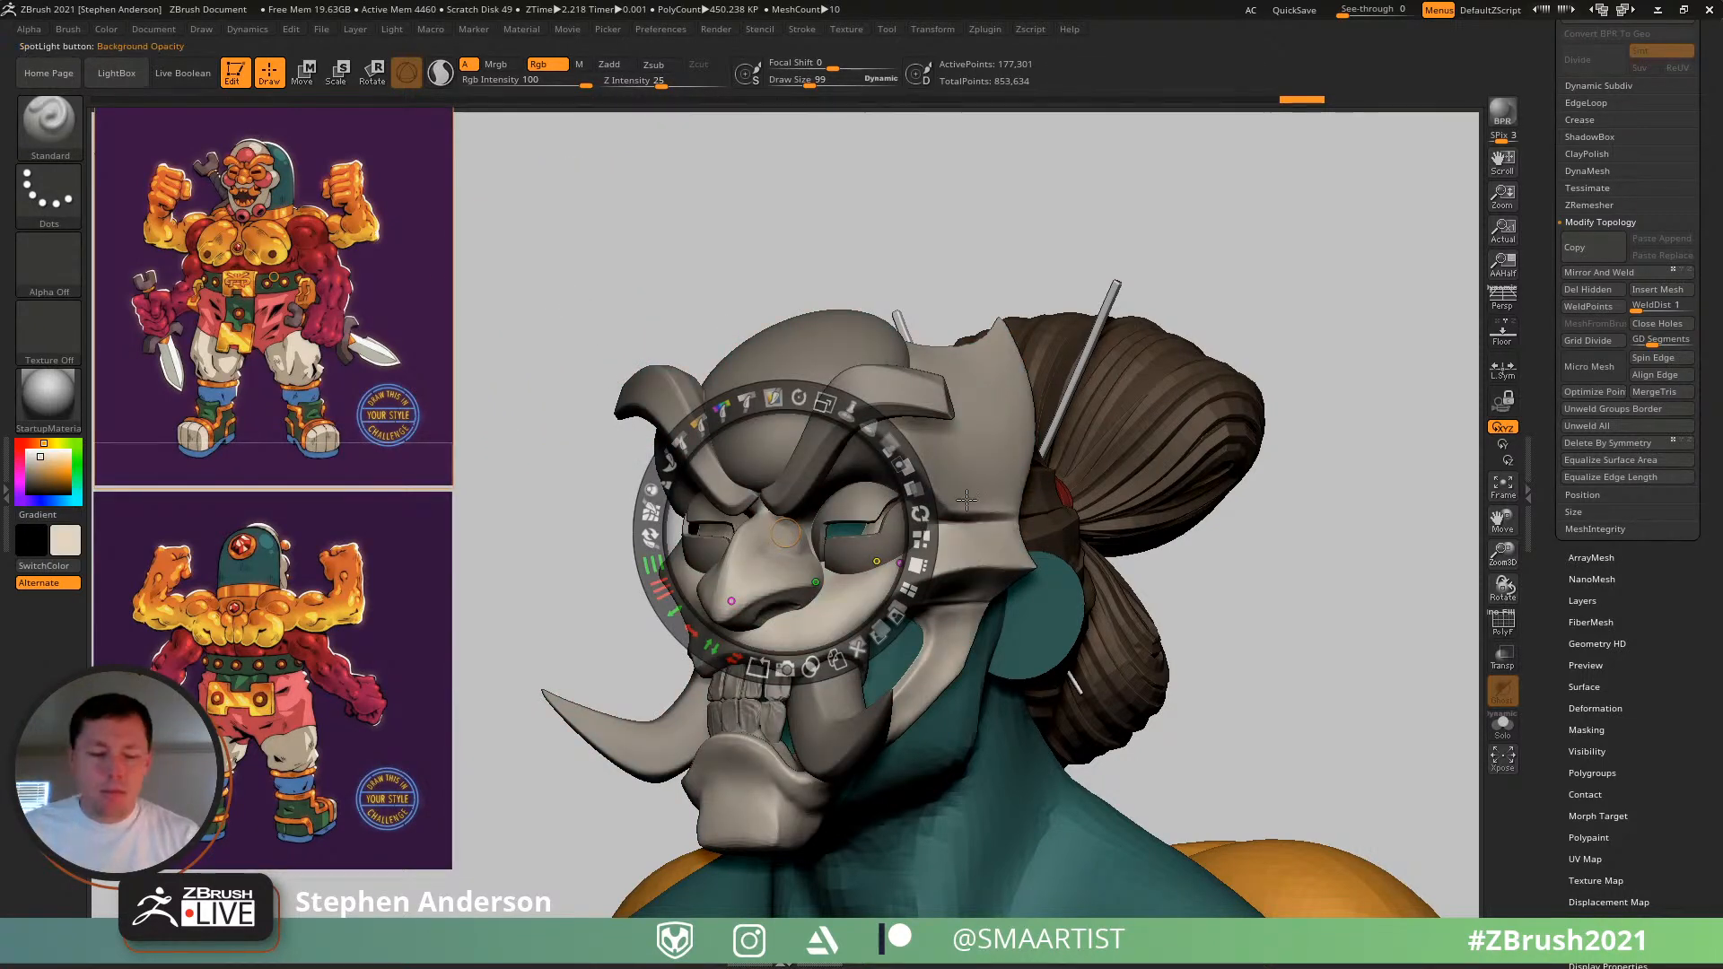
key(shift+z)
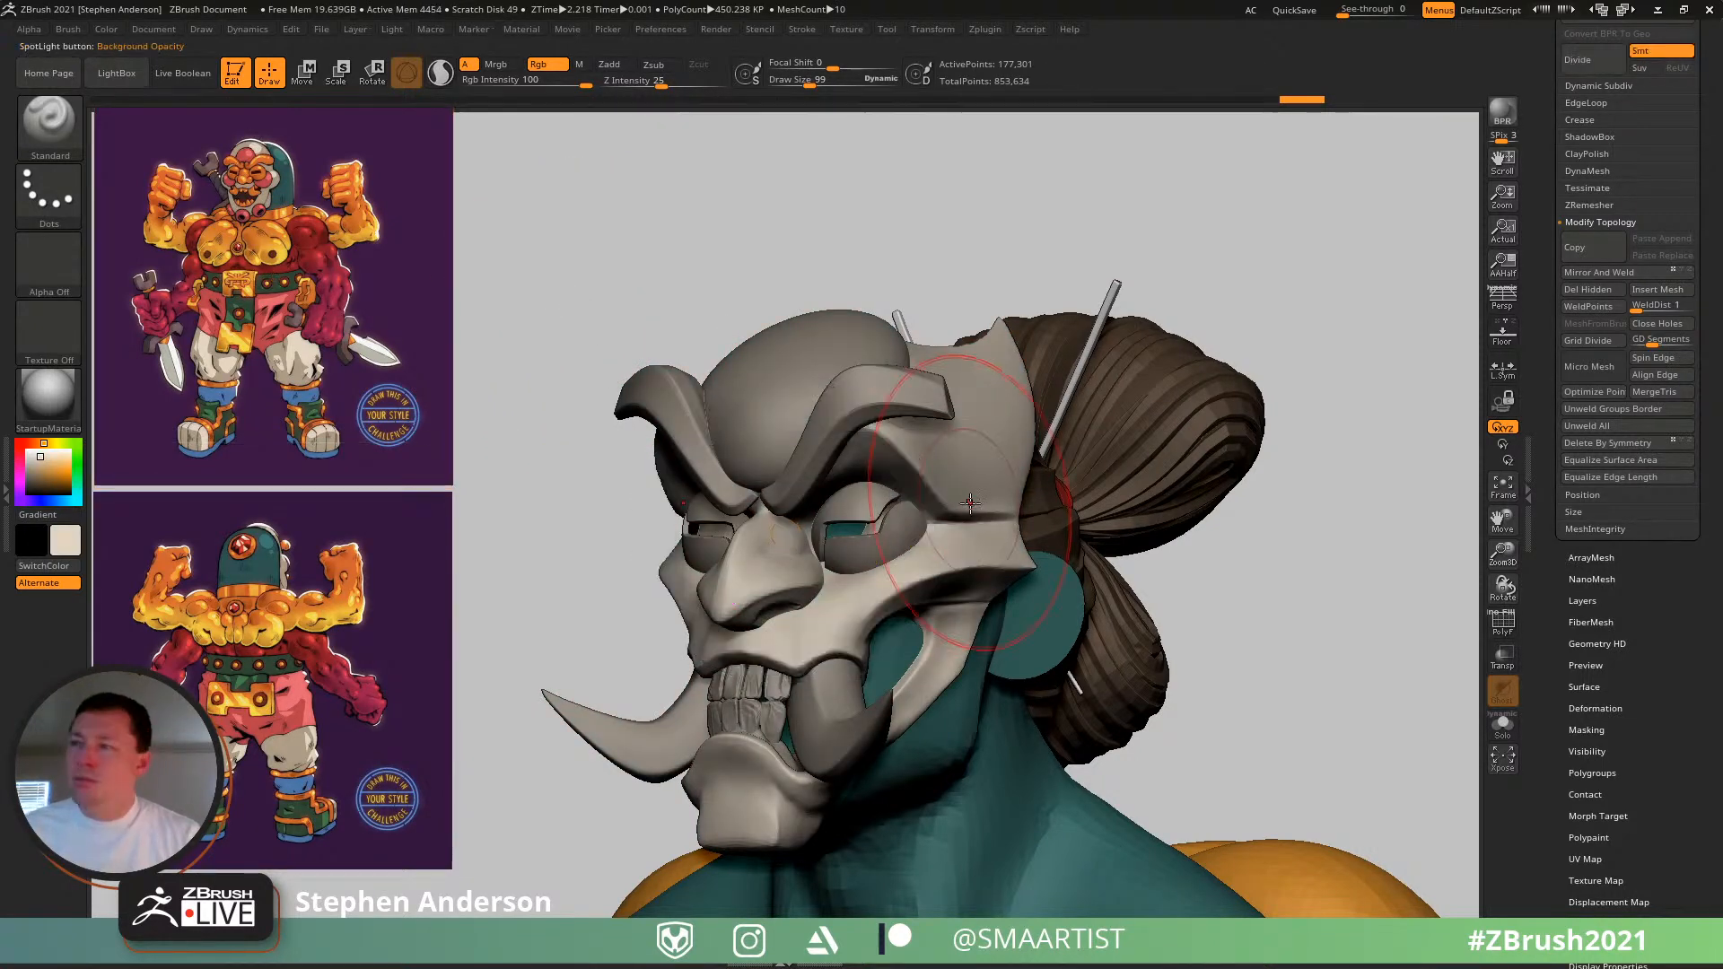
click(107, 25)
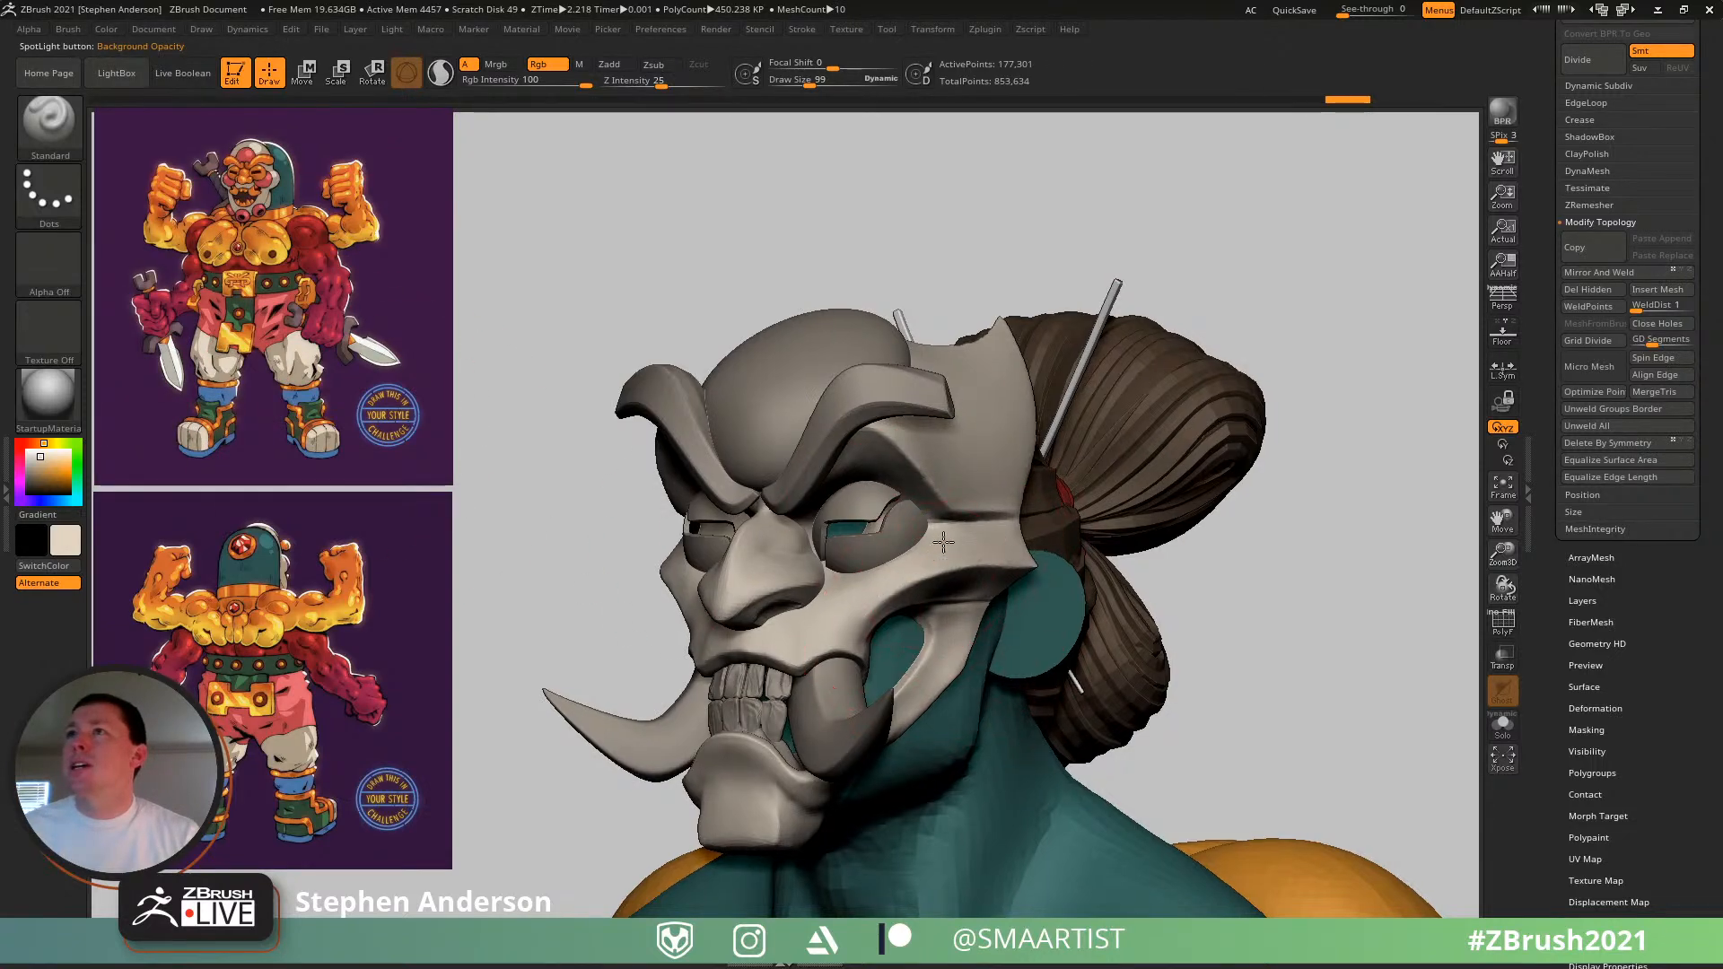
- Sample the salmon pink from the reference art and reduce the Draw Size to 23
alt+right_drag(943, 543, 975, 450)
key(shift+z)
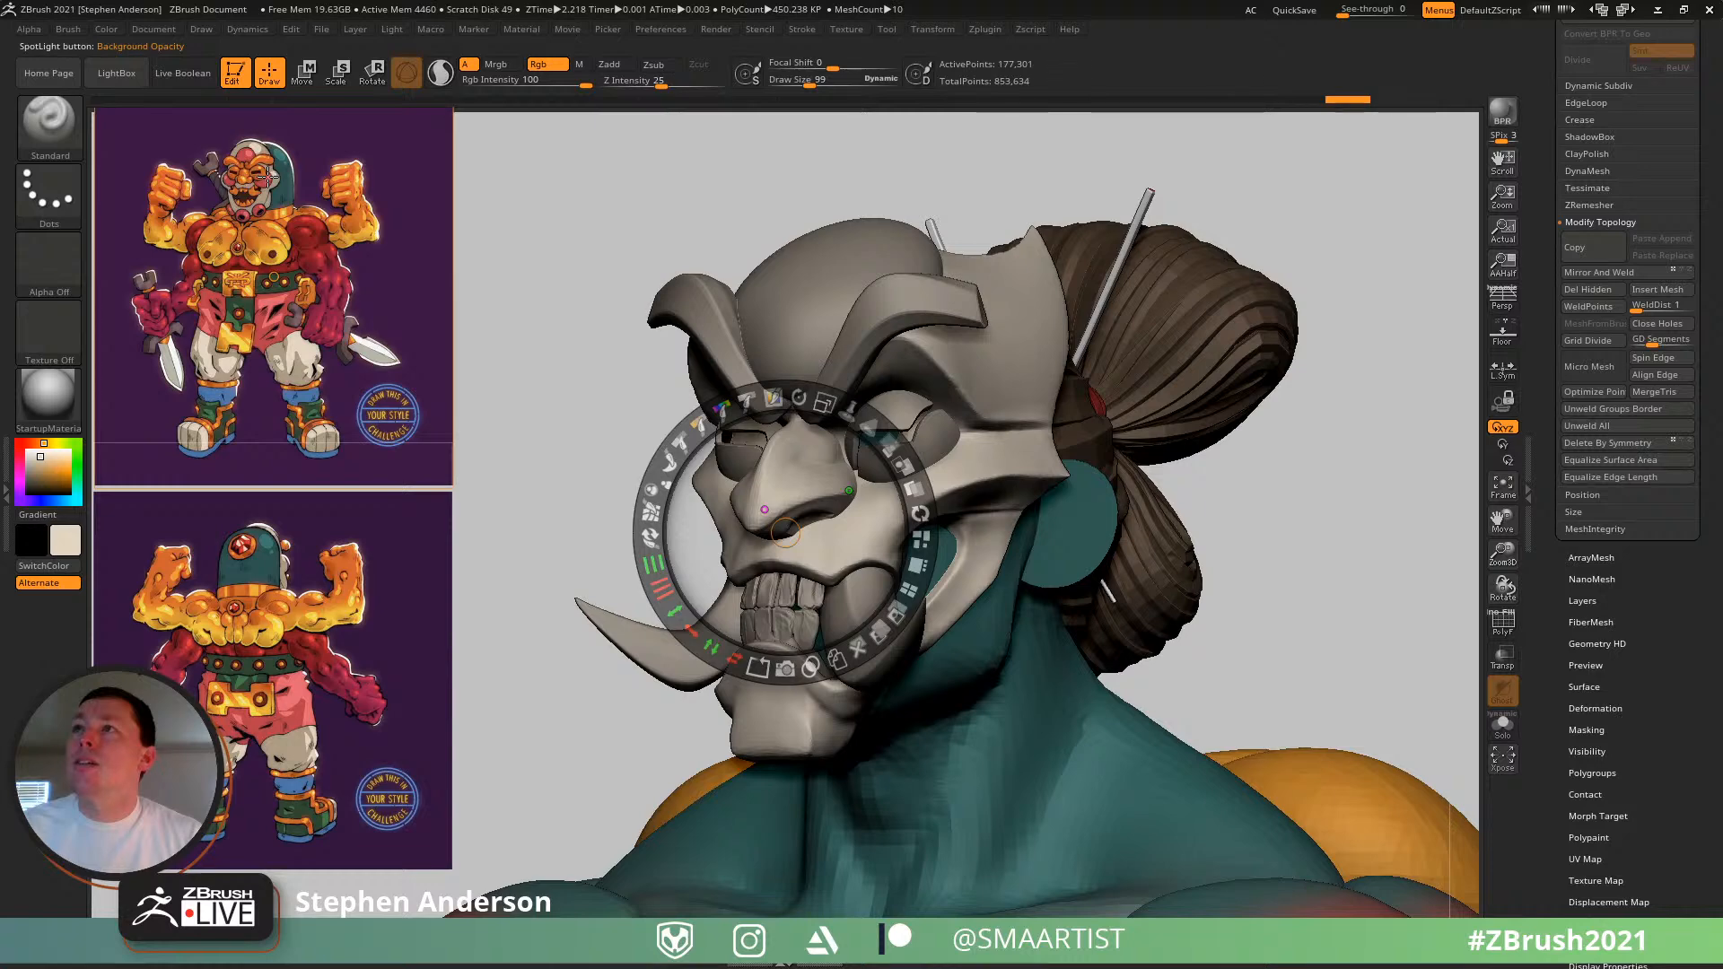
key(c)
key(z)
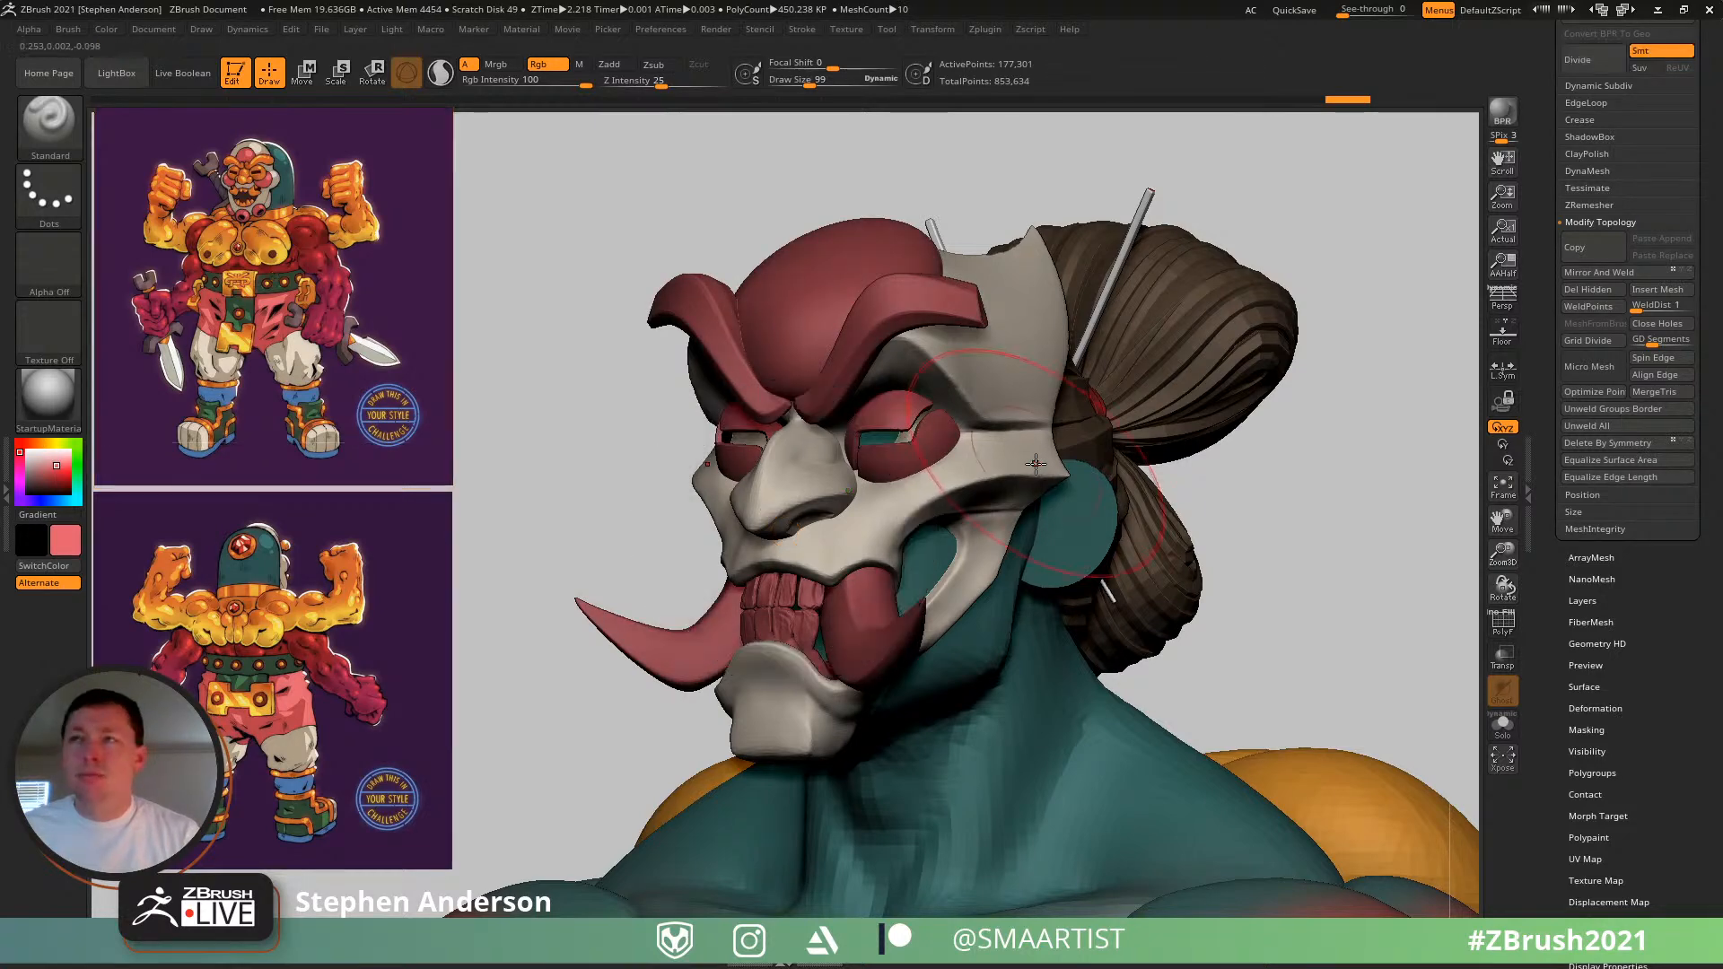
key(s)
drag(960, 464, 956, 464)
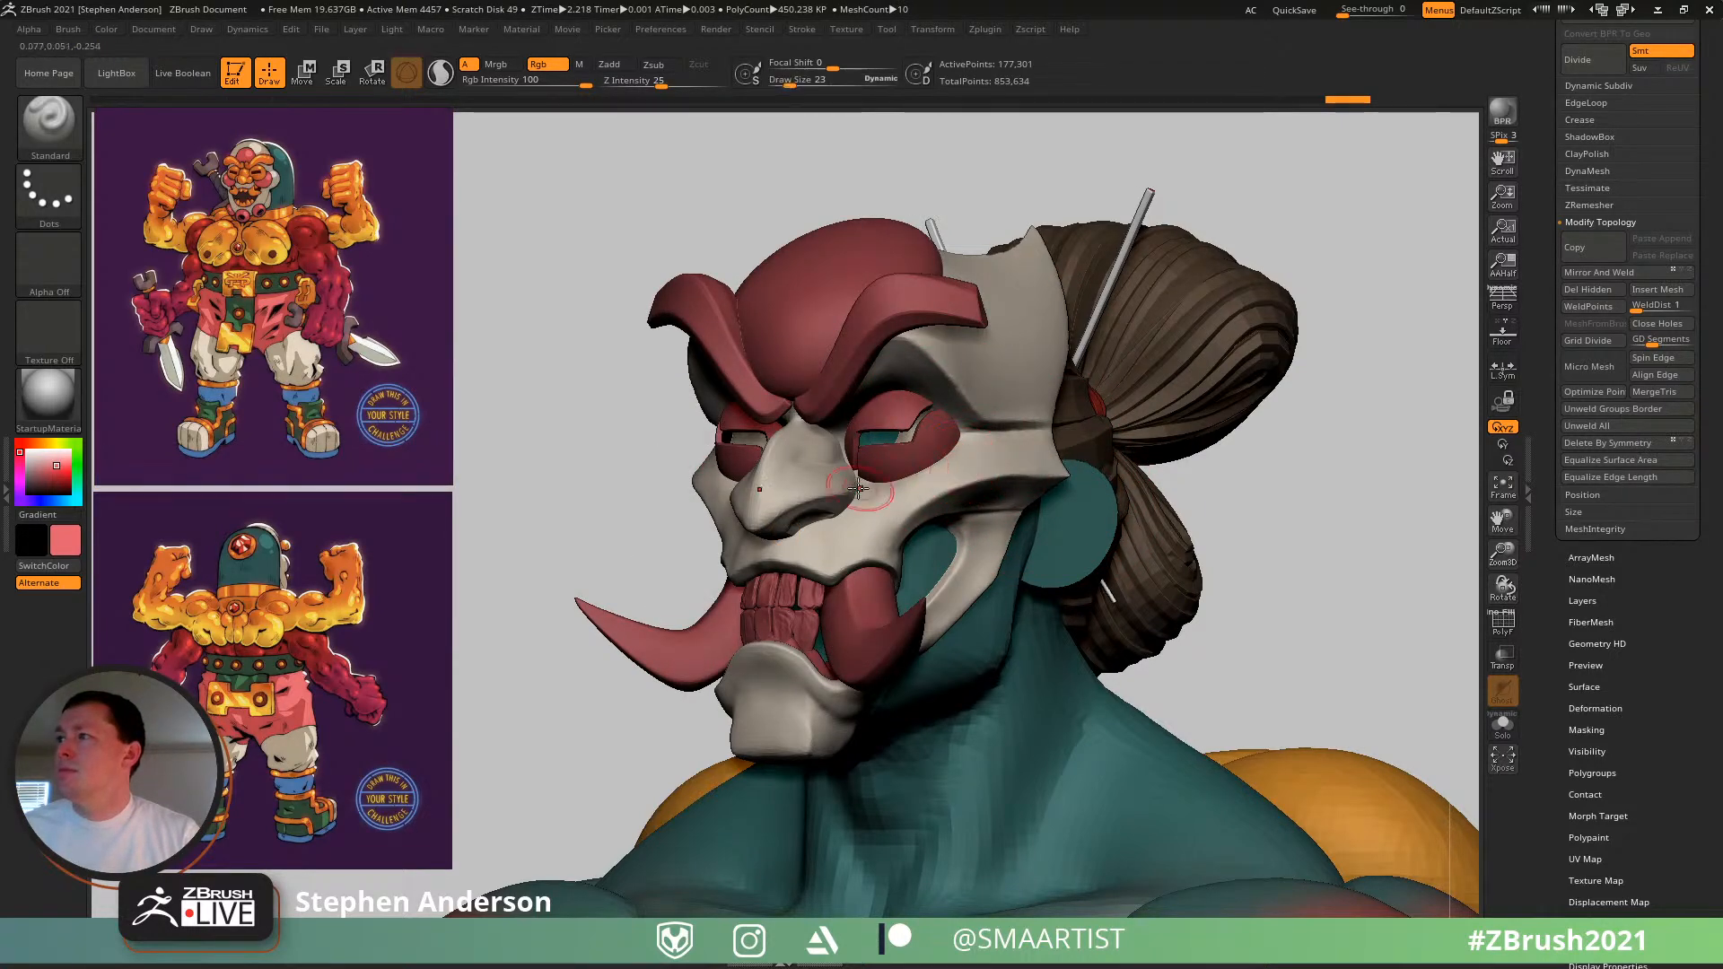
- Reduce the Draw Size to 9 and paint soft pink blush patches on the mask's cheeks beneath both eyes
right_drag(835, 449, 890, 507)
ctrl+right_drag(890, 421, 913, 476)
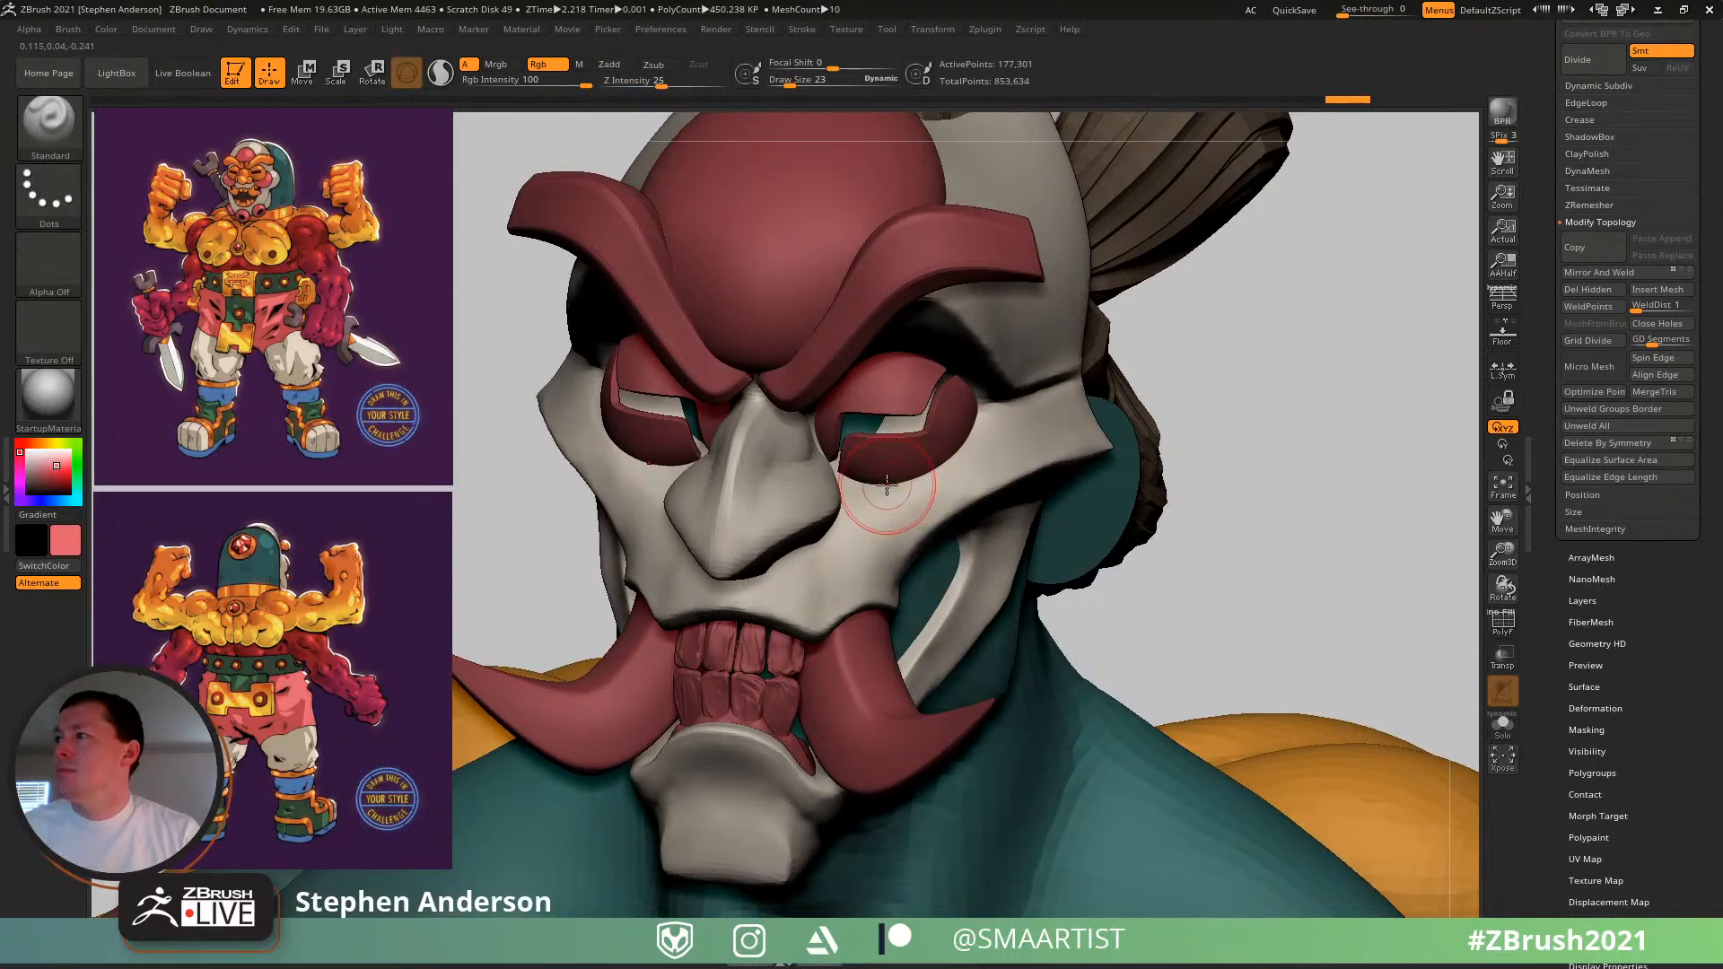
key(s)
drag(885, 487, 878, 488)
mouse_move(866, 489)
mouse_down()
mouse_move(939, 498)
mouse_move(964, 449)
mouse_up()
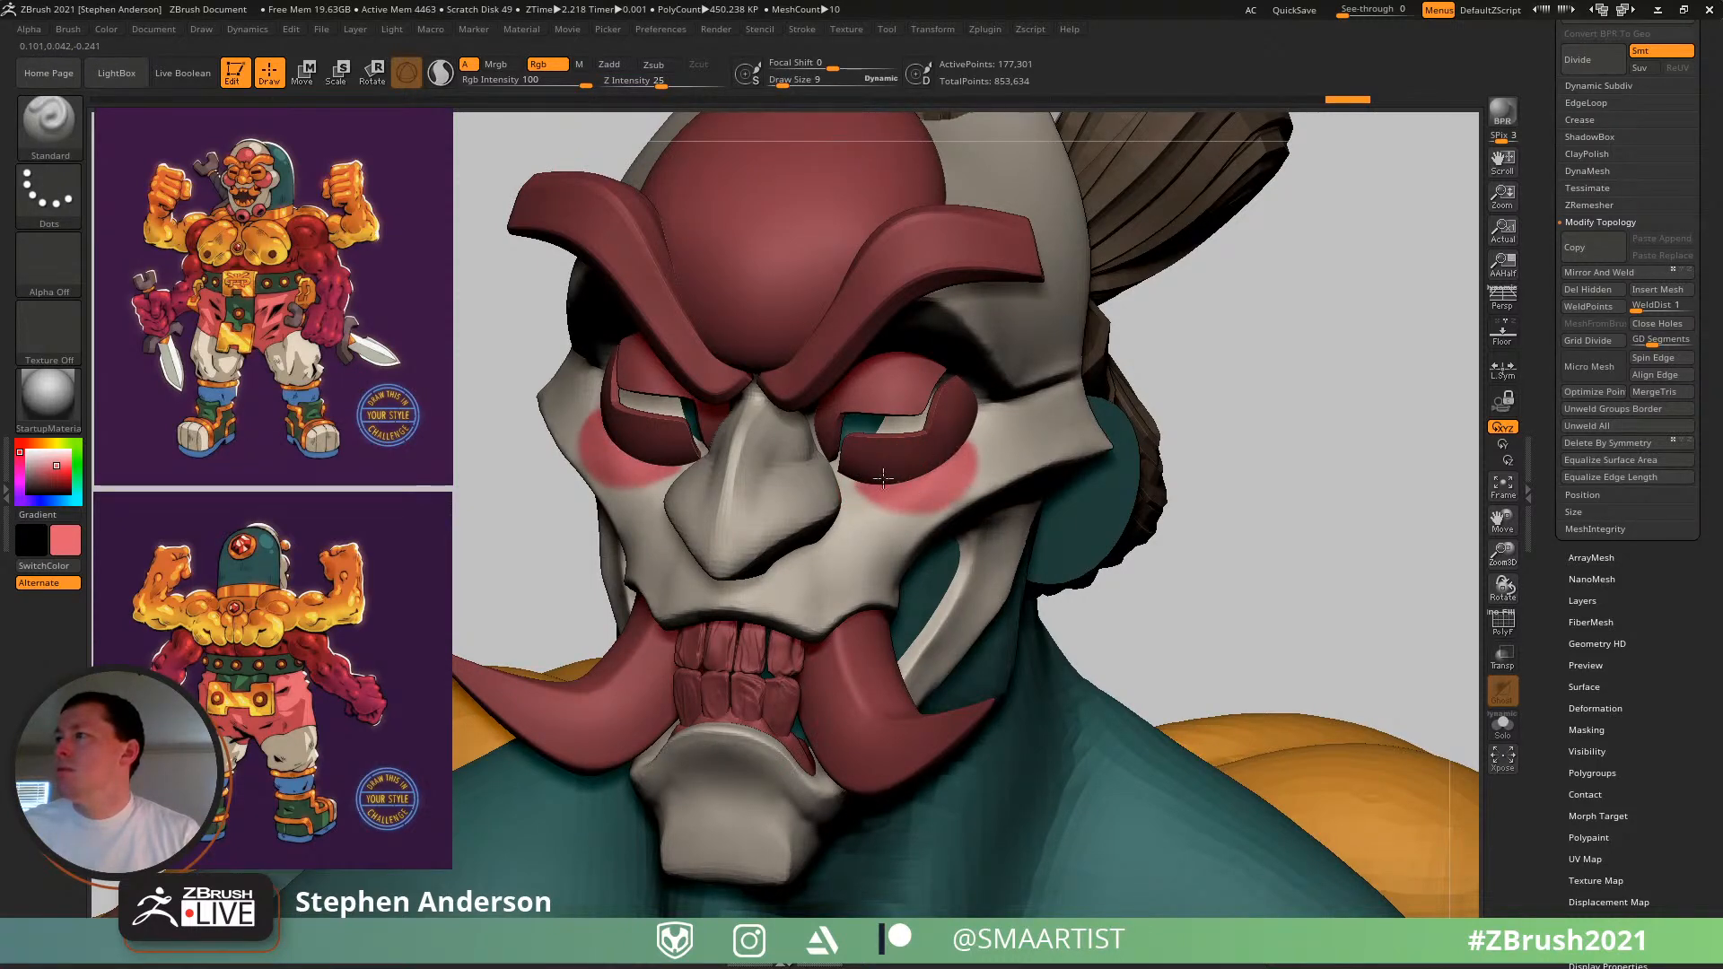
drag(908, 465, 937, 506)
ctrl+right_drag(938, 506, 911, 439)
mouse_move(911, 440)
right_down()
mouse_move(934, 431)
mouse_move(853, 463)
mouse_move(833, 525)
right_up()
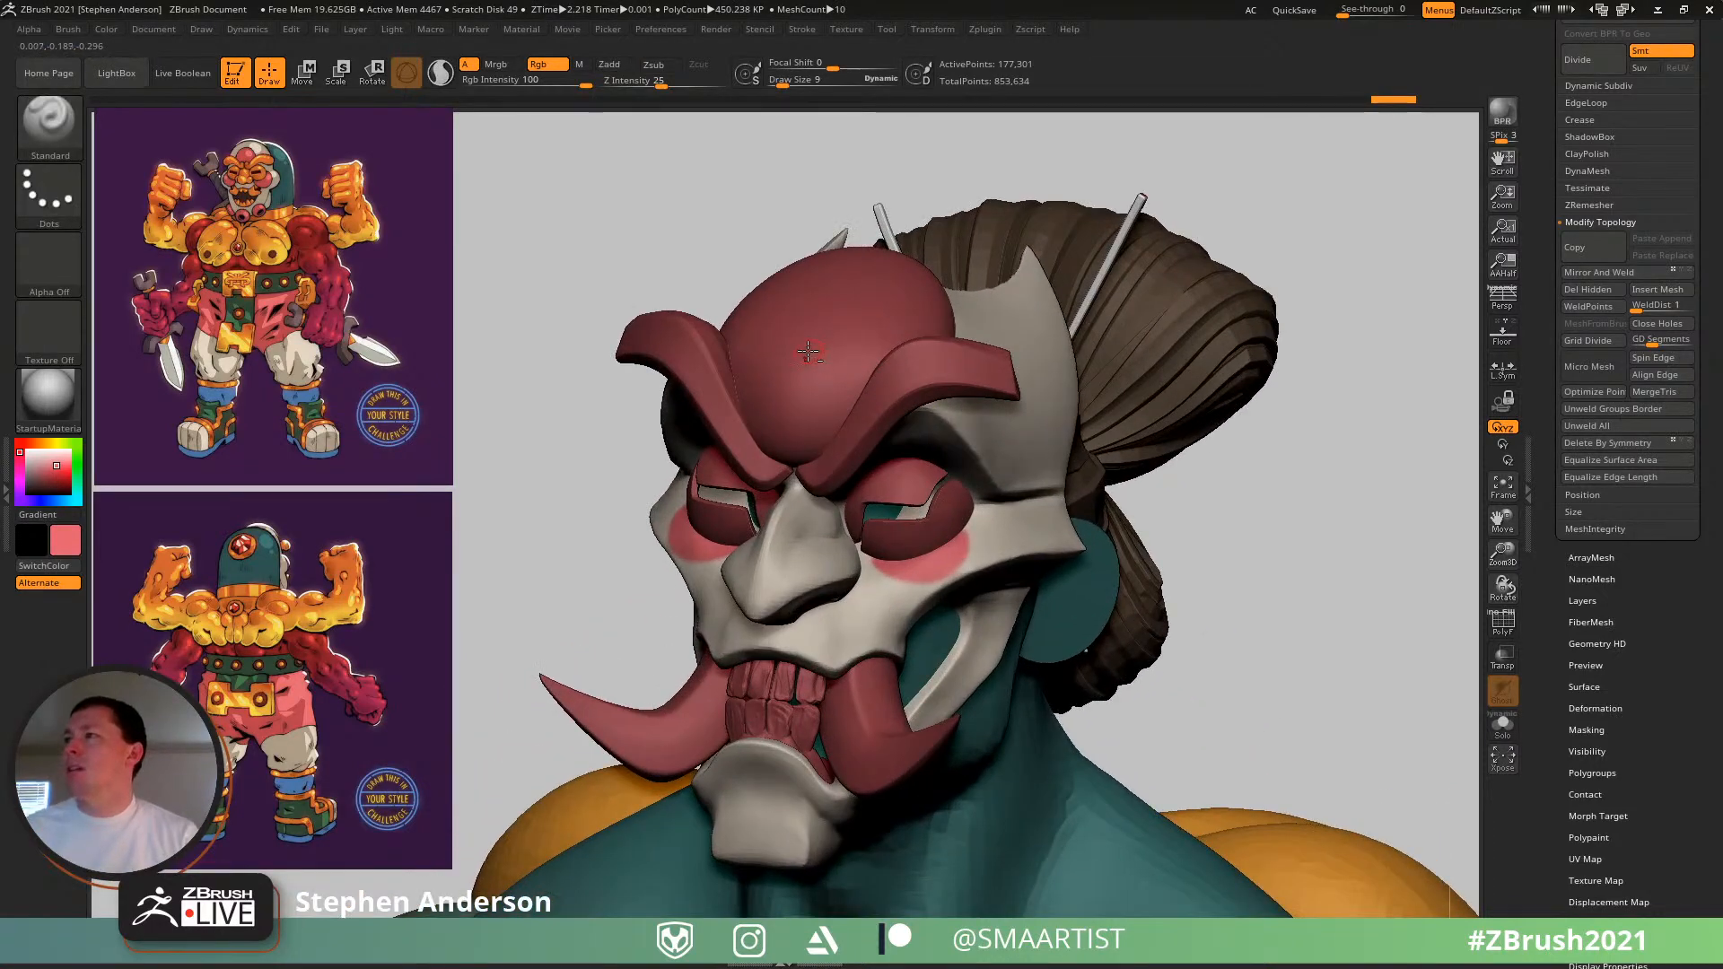
- Make the Details subtool active and fill its forehead dome and eyebrows with the salmon pink
alt+click(811, 353)
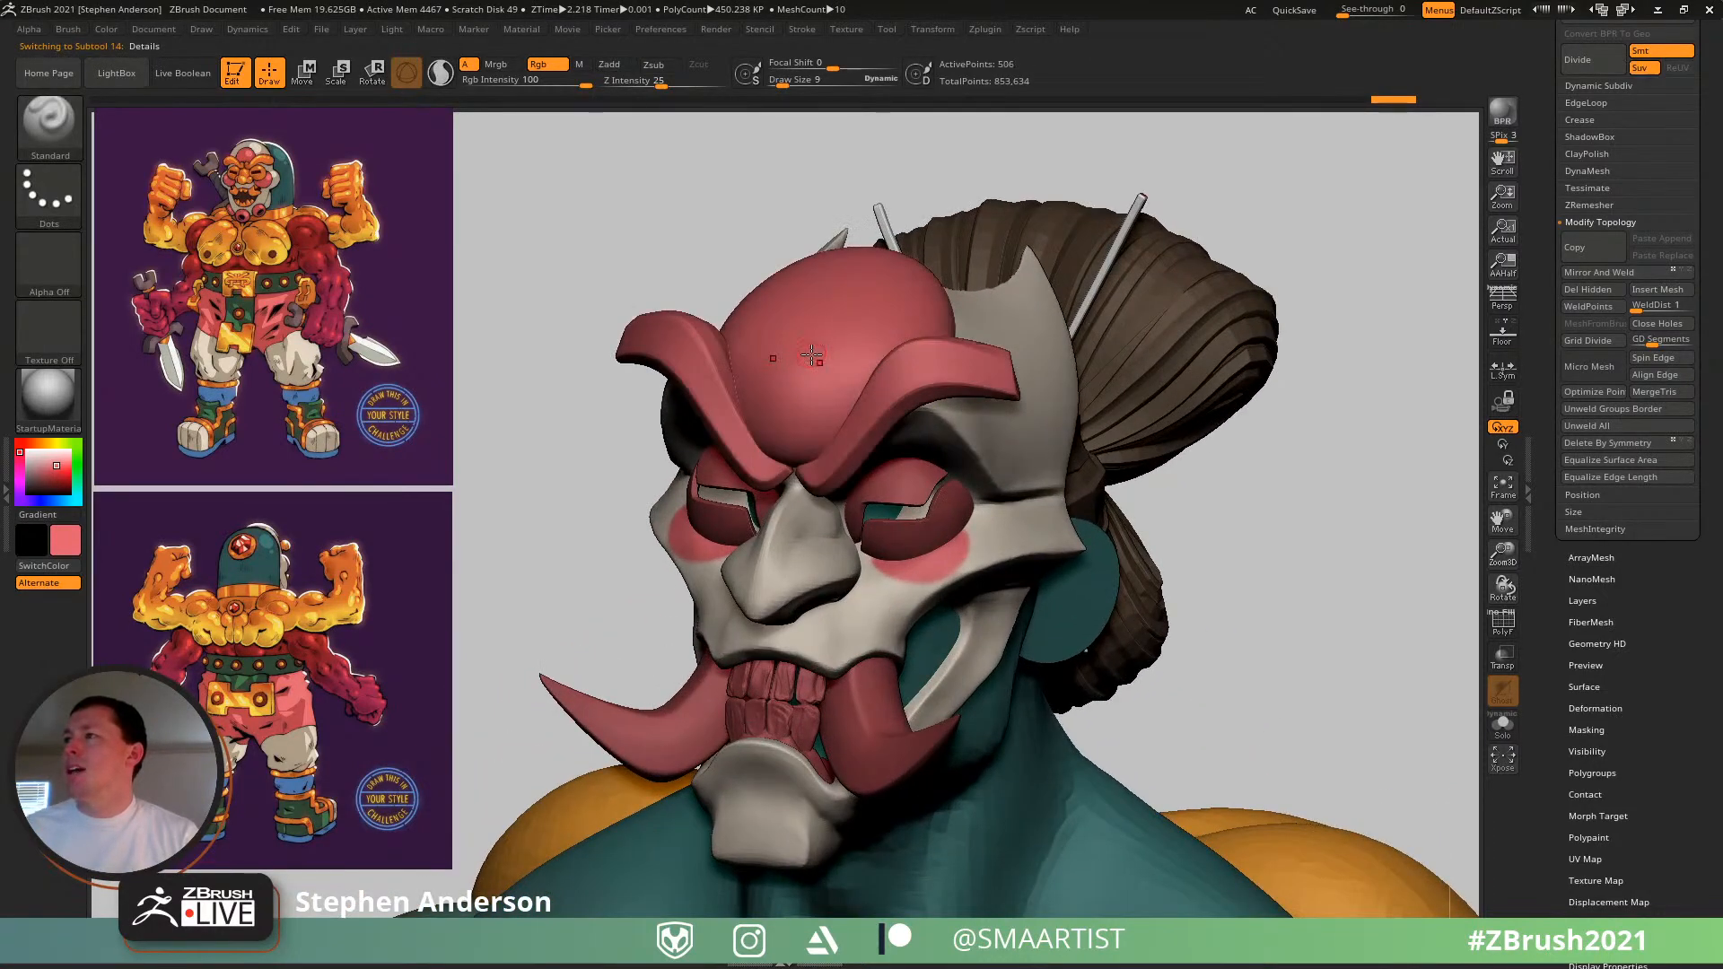
click(105, 30)
click(148, 349)
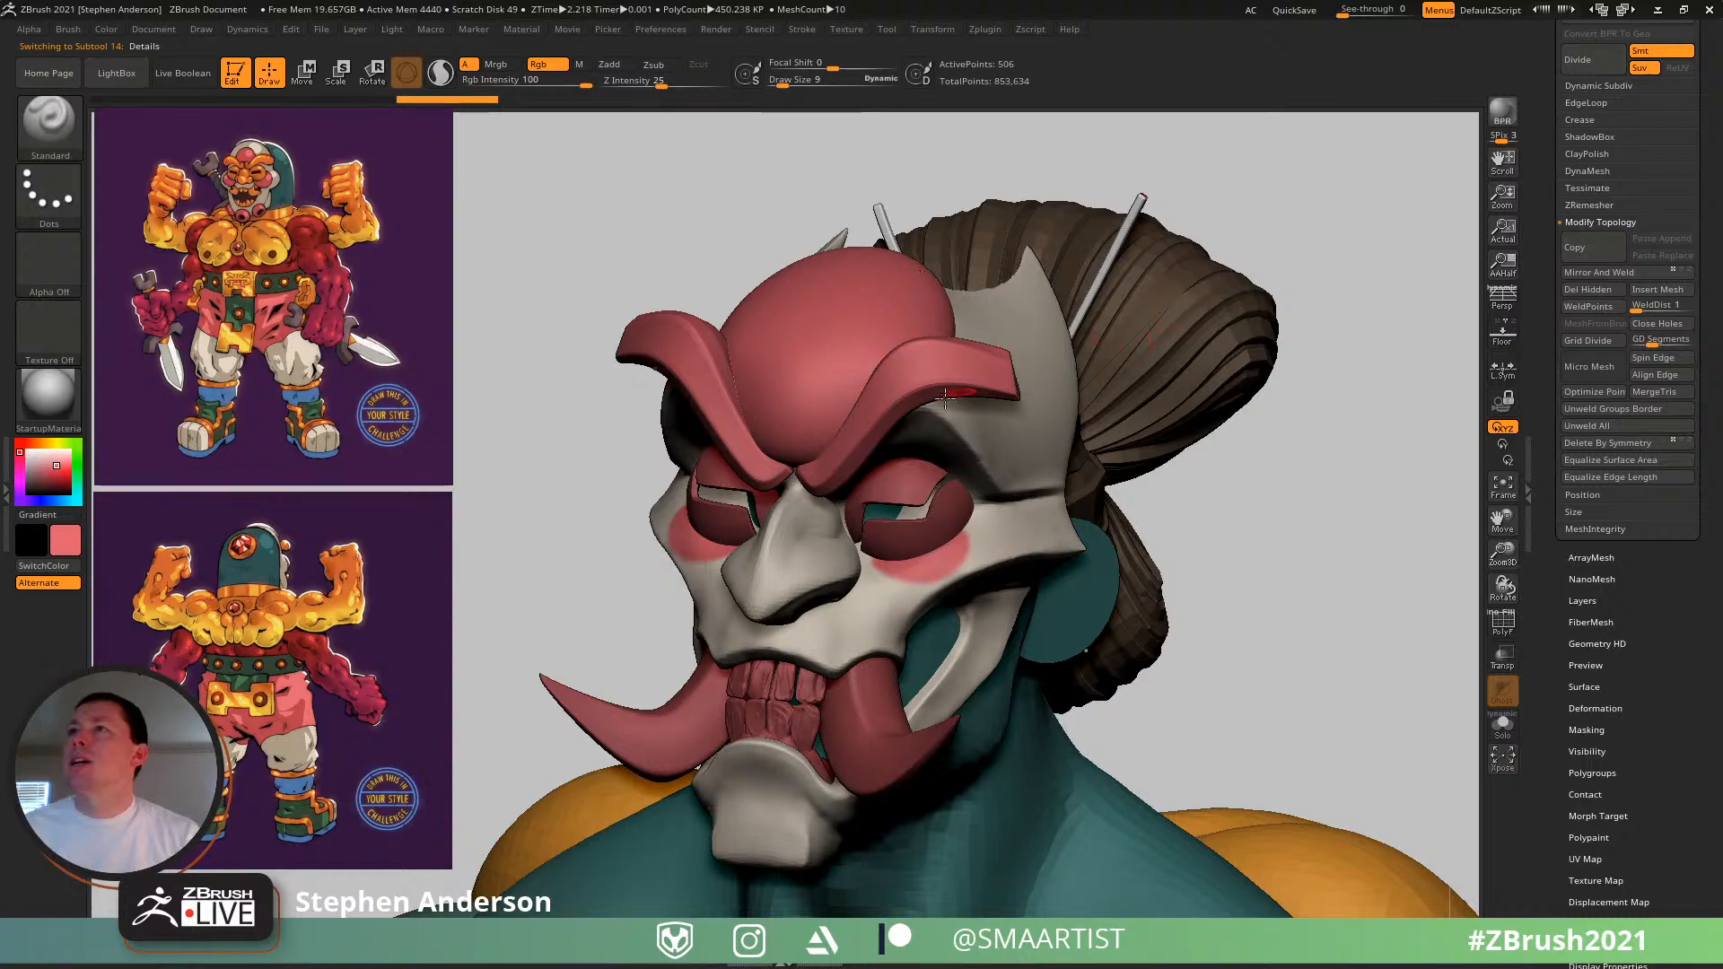
- Sample the golden orange, isolate the eyebrows of the Details subtool, fill them with it and show the whole subtool again
mouse_move(944, 397)
right_down()
mouse_move(1032, 431)
mouse_move(821, 453)
mouse_move(926, 471)
mouse_move(972, 344)
mouse_move(959, 383)
right_up()
right_drag(958, 449, 965, 321)
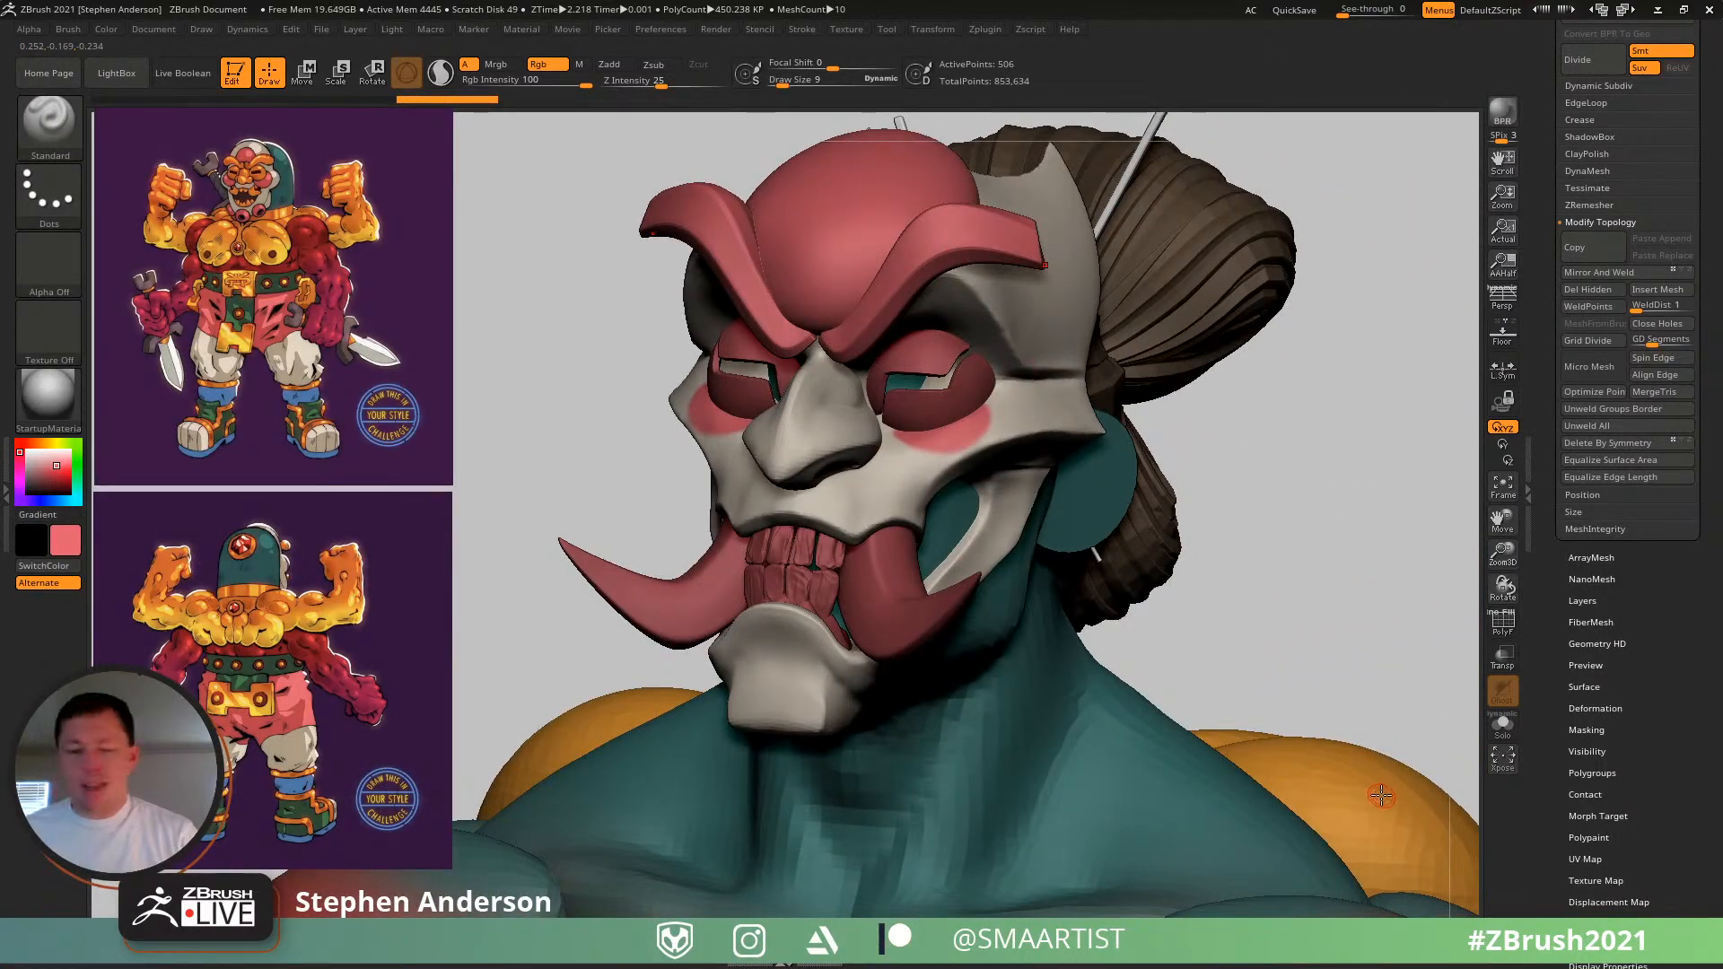
key(c)
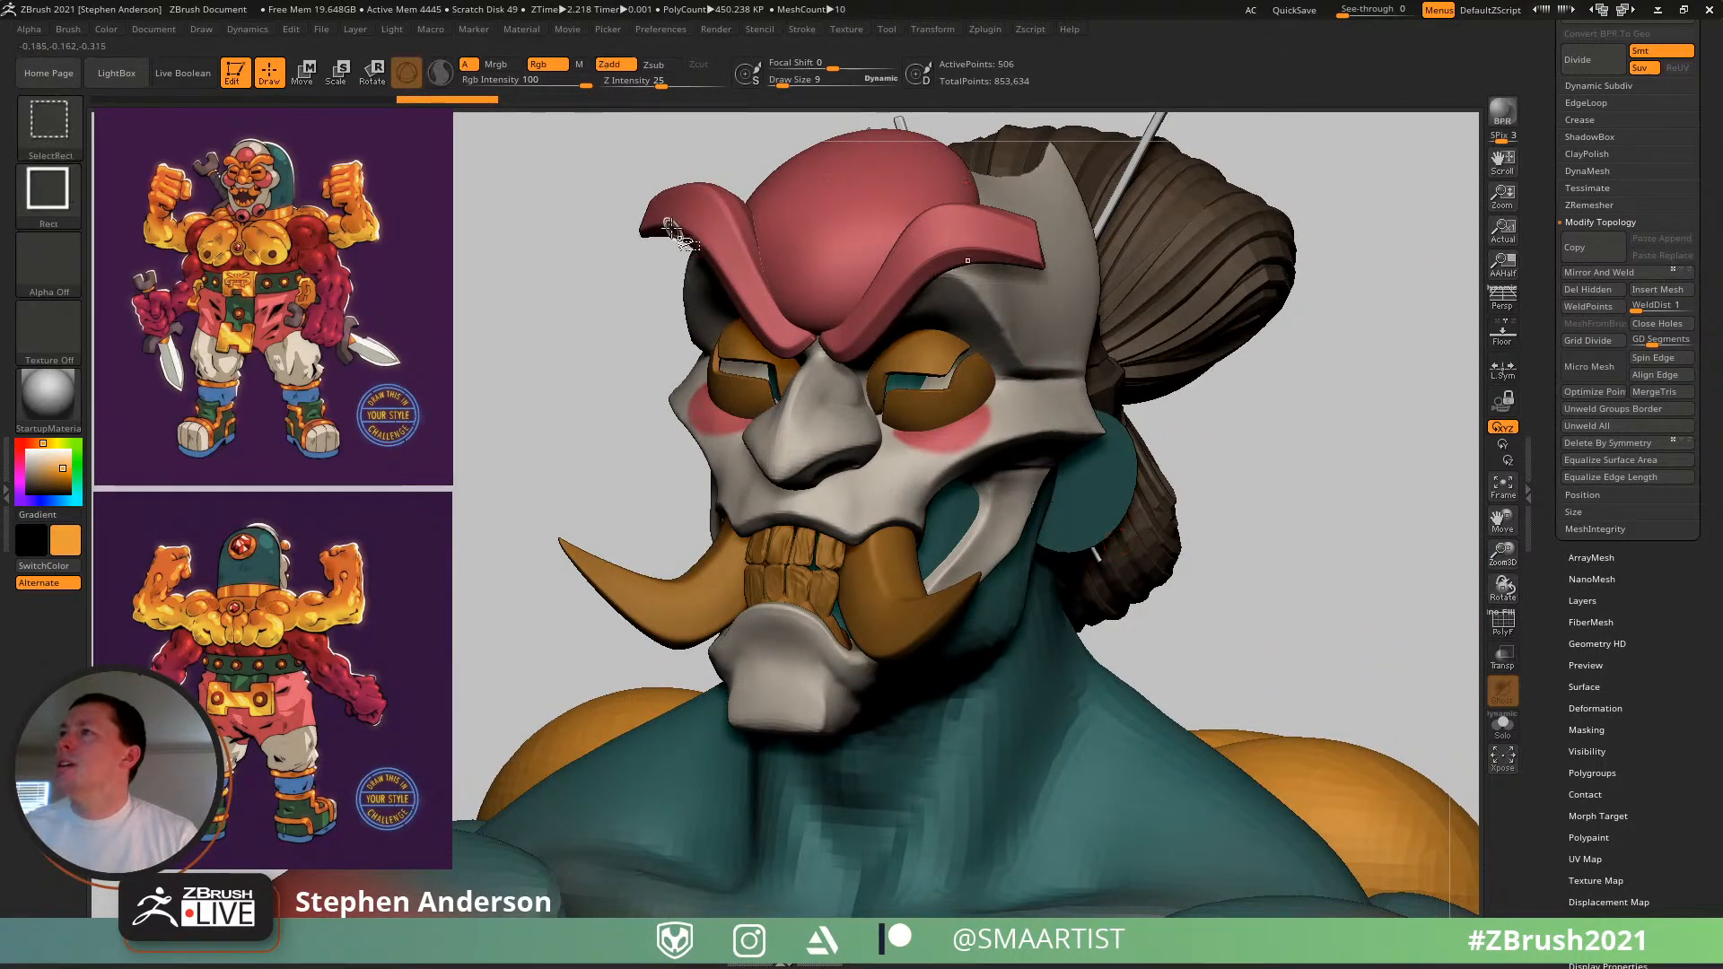
ctrl+shift+click(661, 219)
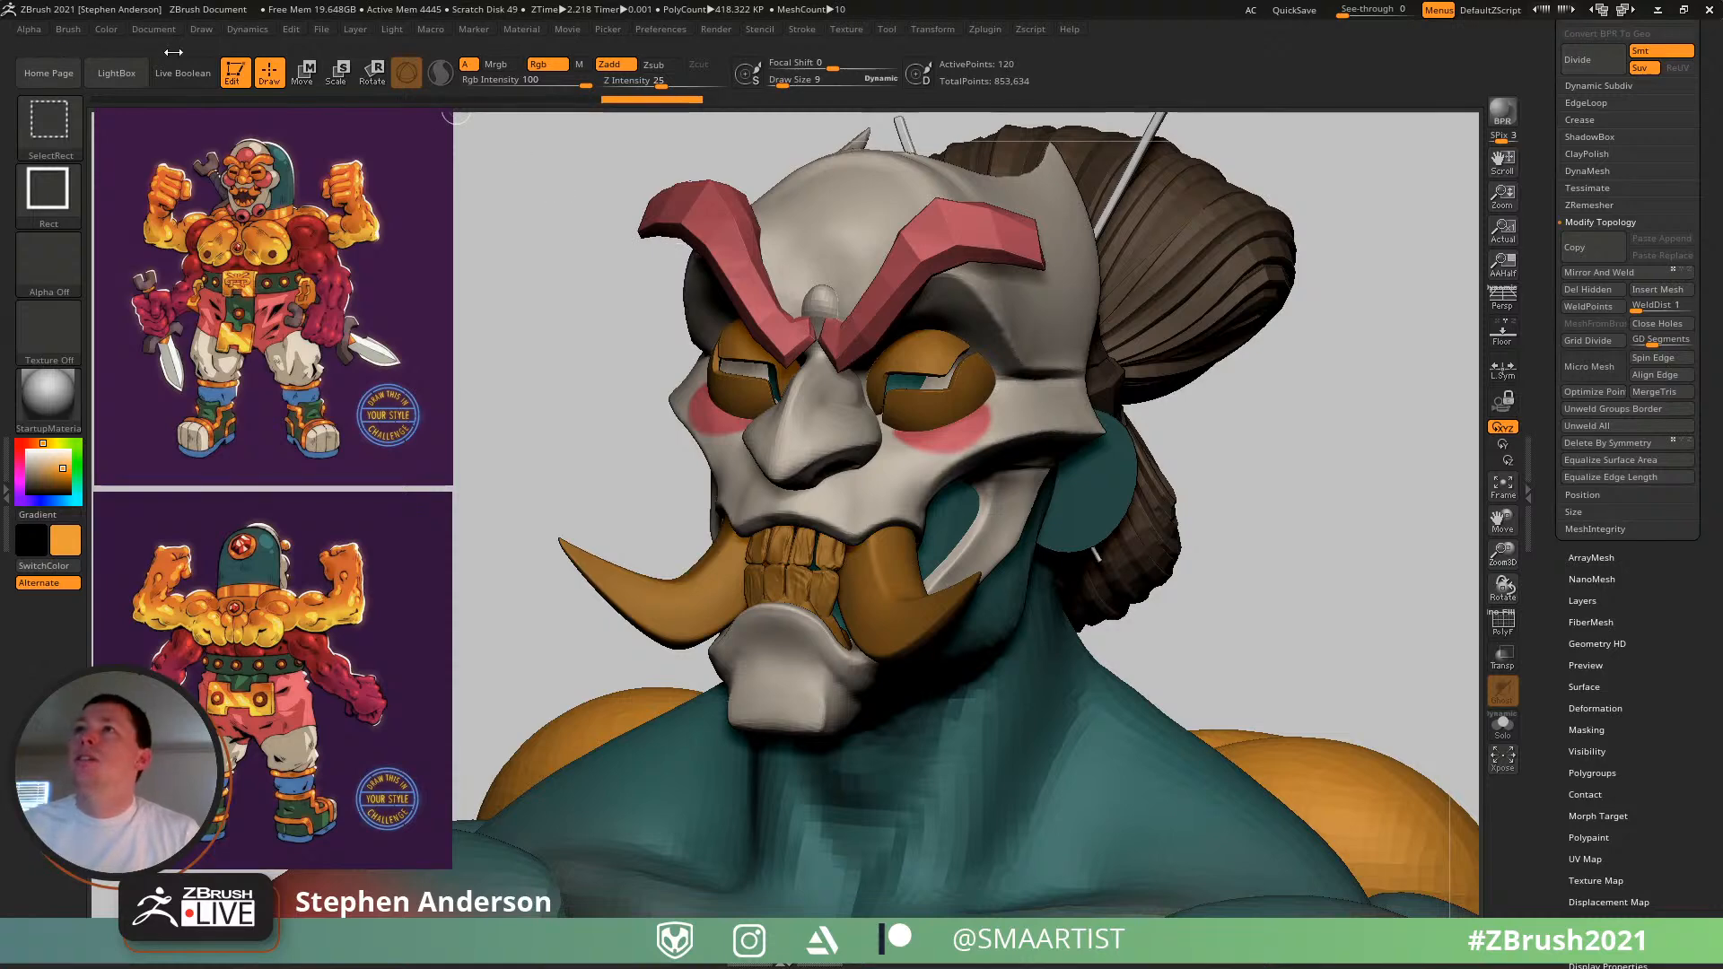
click(106, 29)
click(148, 349)
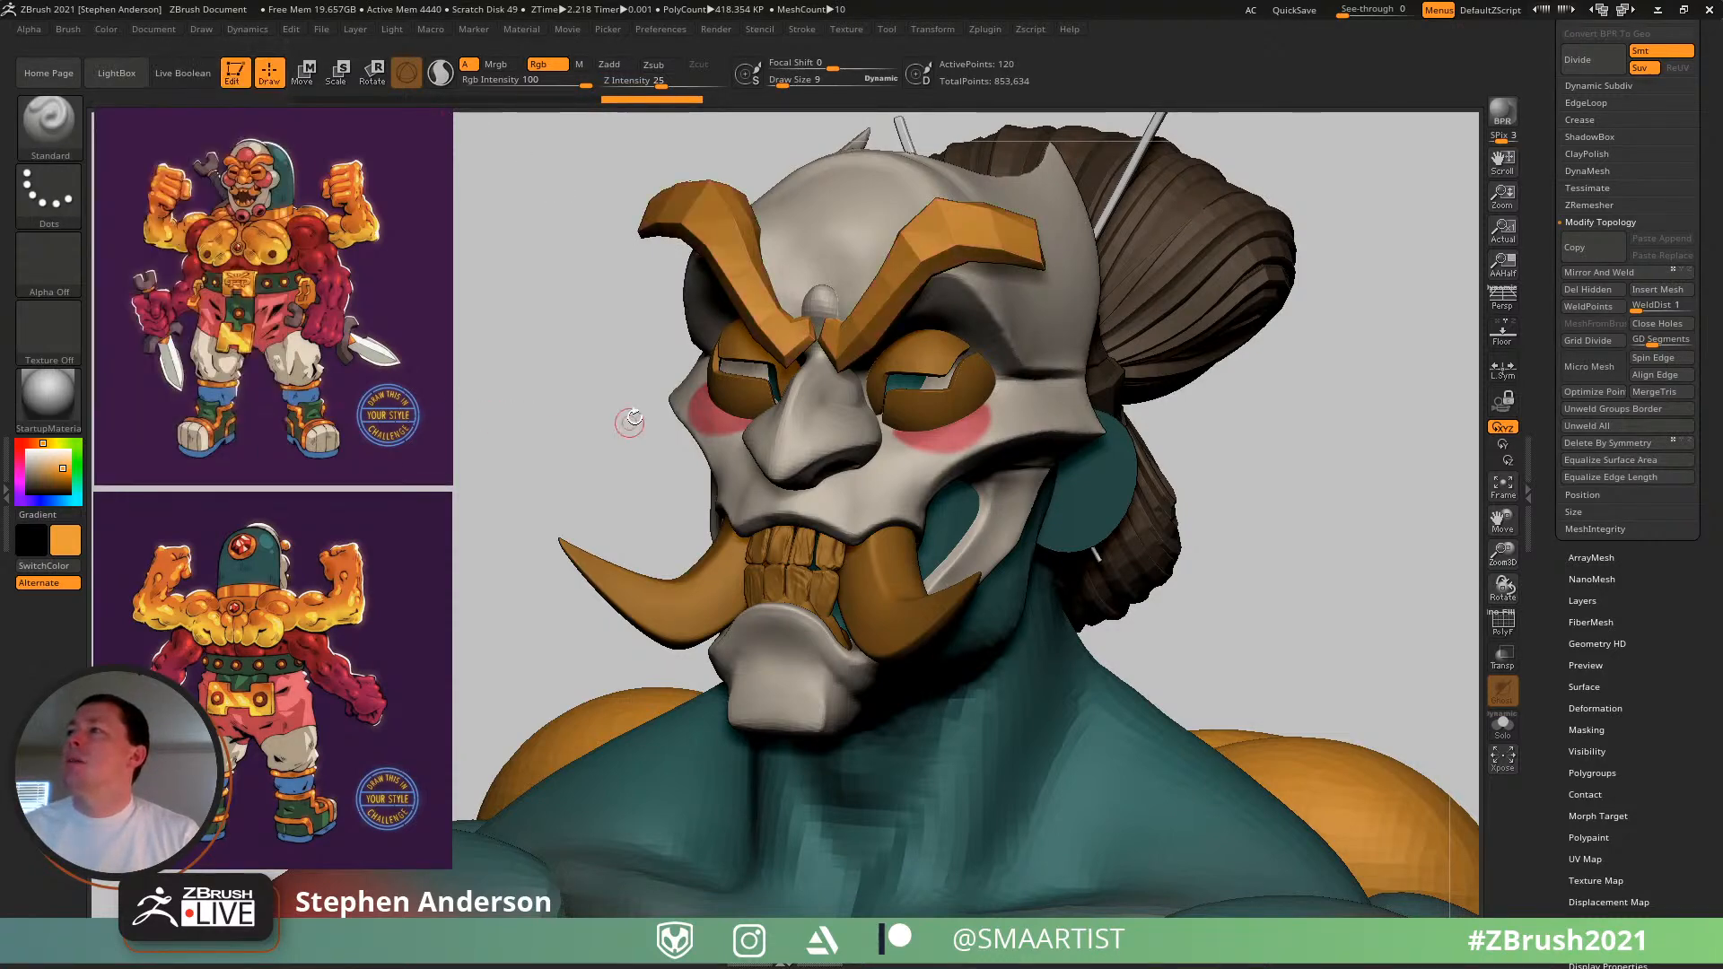
ctrl+shift+click(638, 380)
- Fill the Eyes2 subtool and the teeth's subtool with the golden orange
ctrl+shift+click(921, 401)
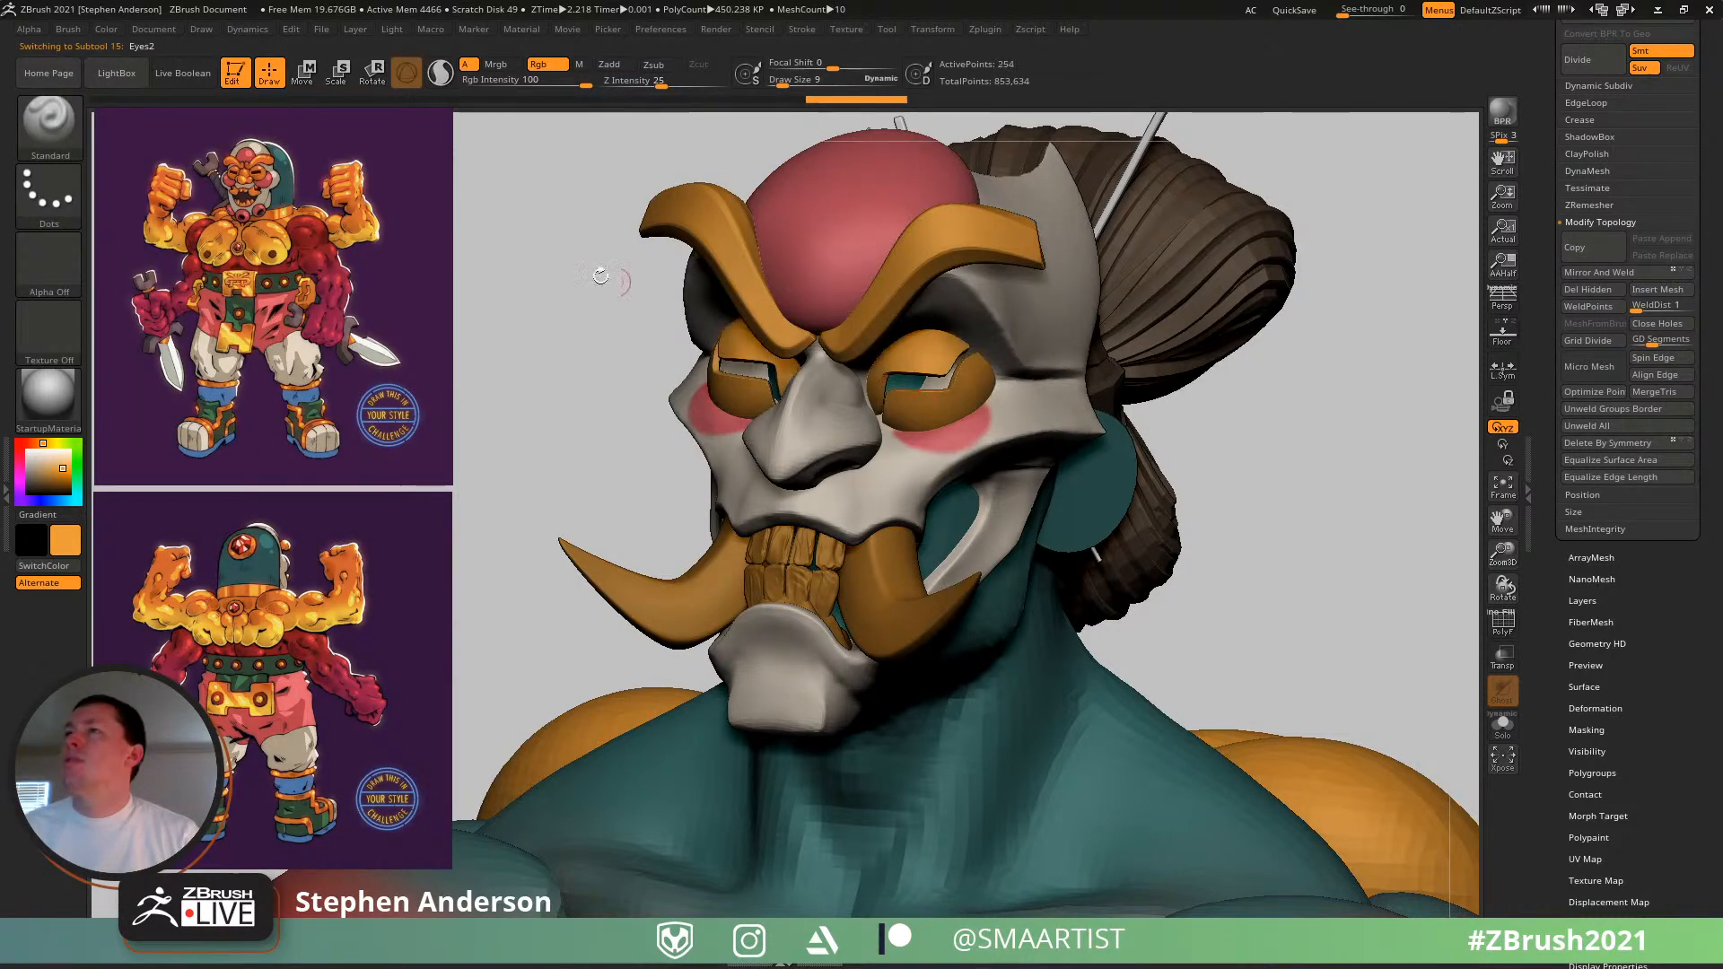
click(105, 29)
click(148, 351)
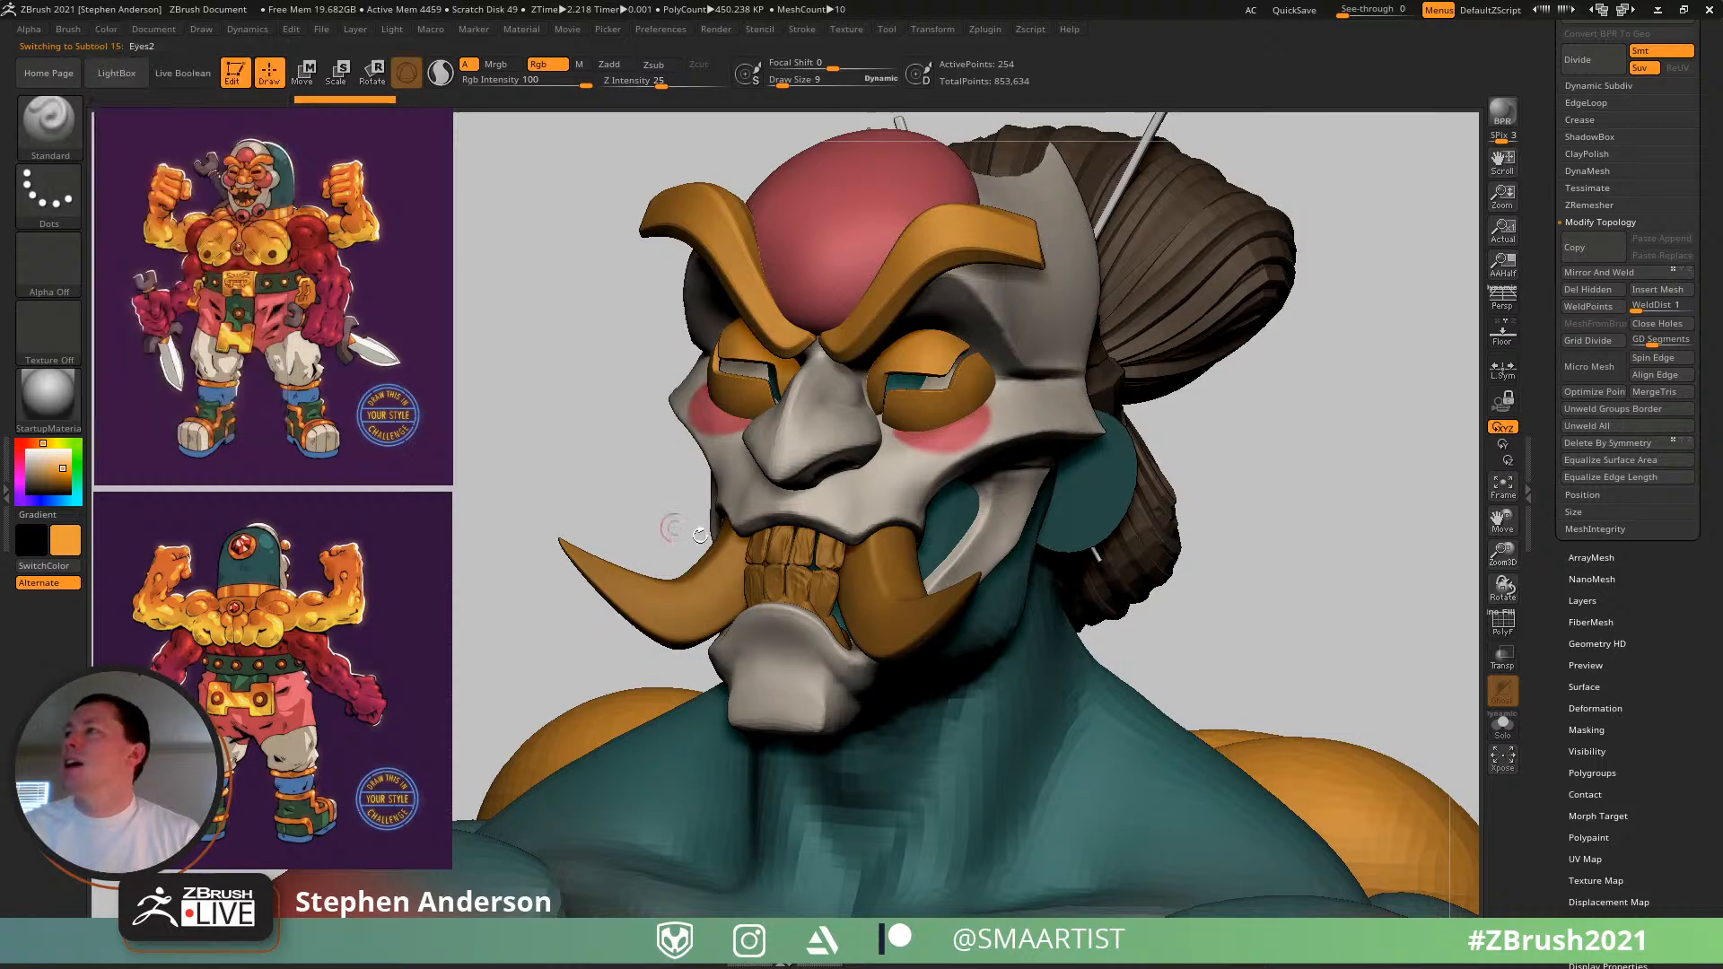
alt+click(788, 577)
click(105, 29)
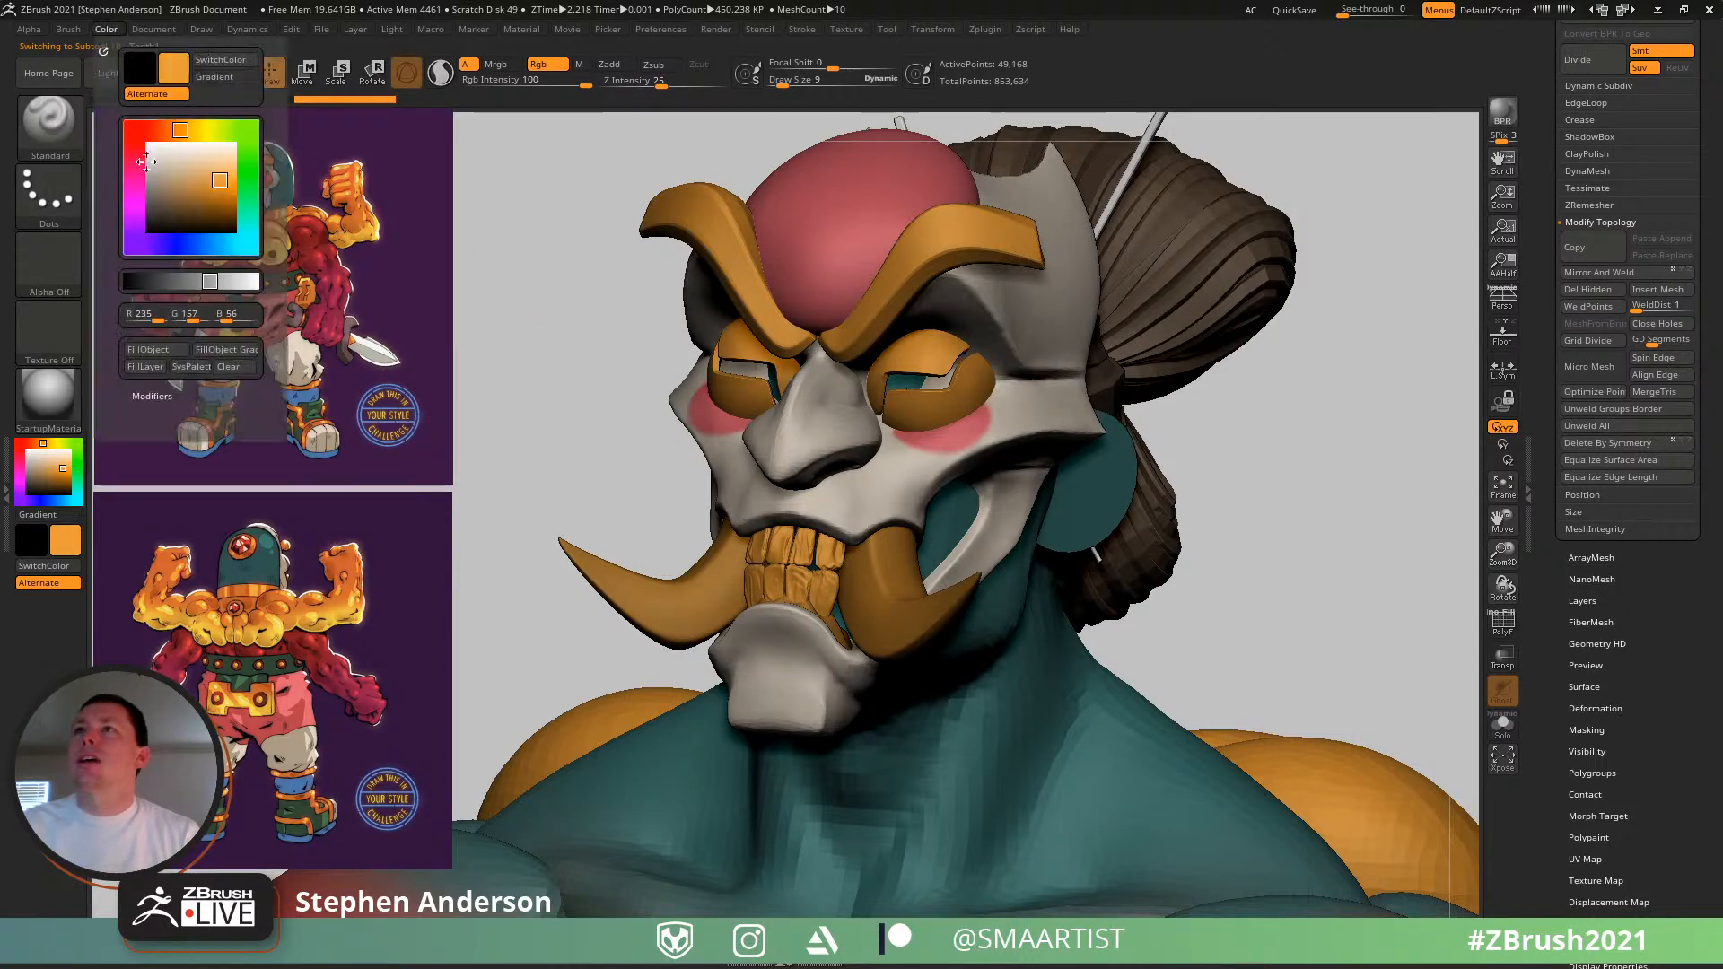
click(157, 349)
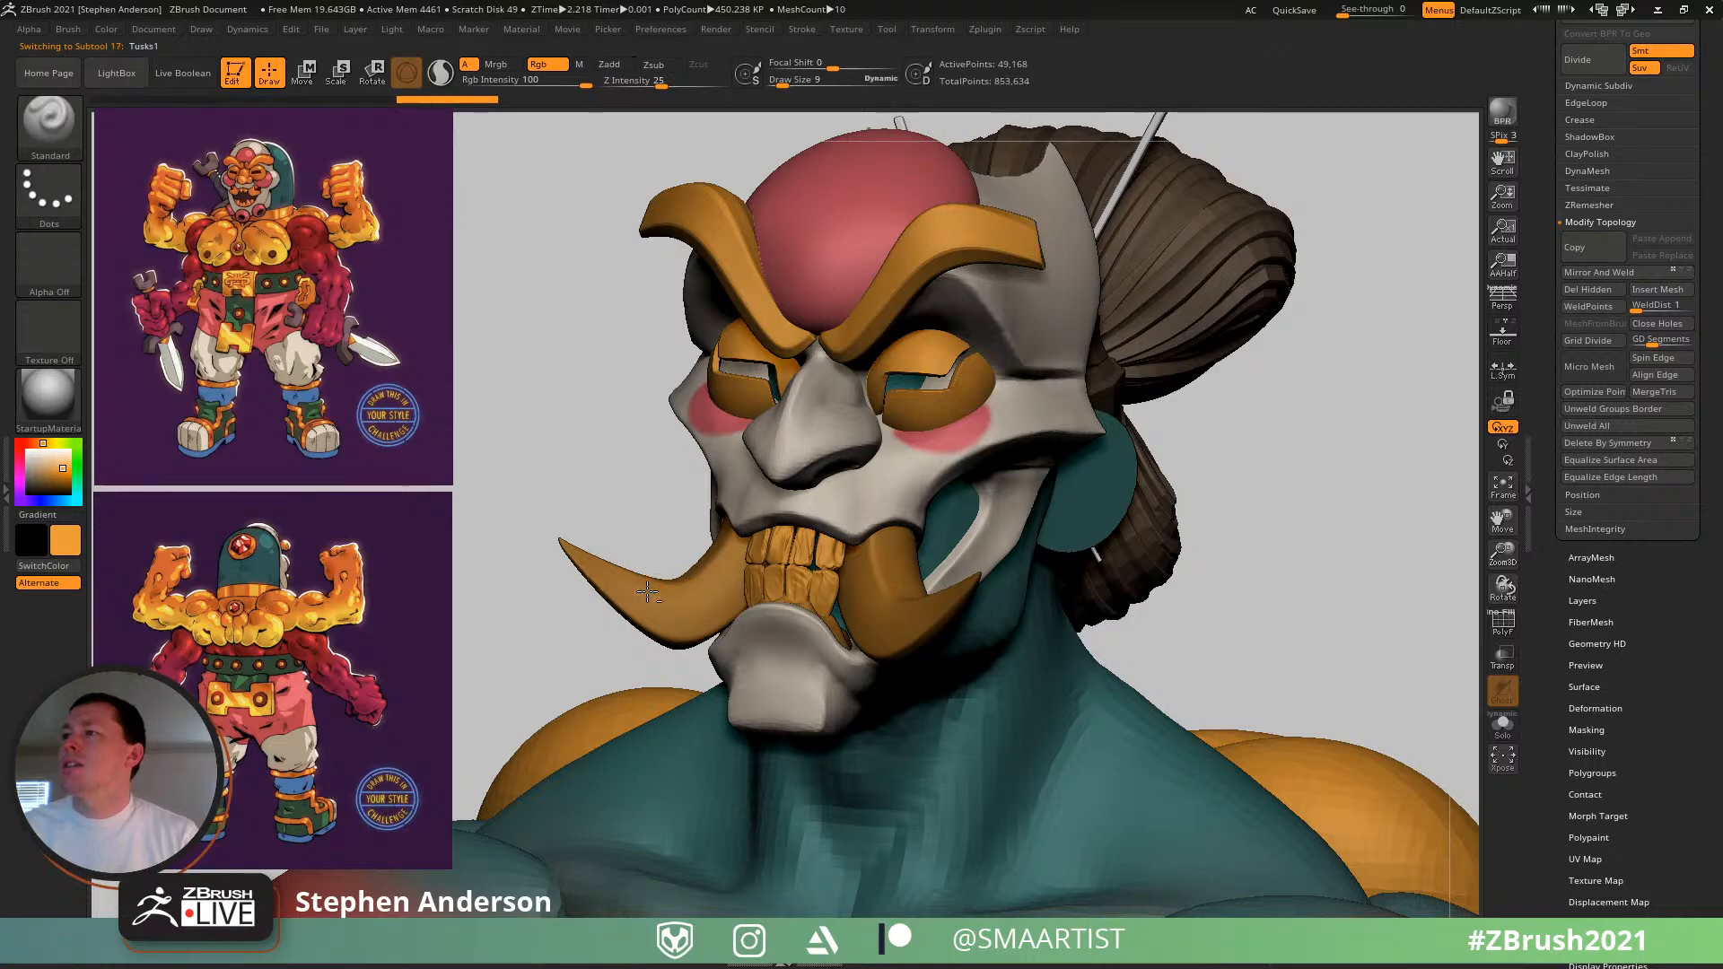
- Make the Tusks1 subtool active and fill both tusks with the golden orange
alt+click(641, 547)
click(105, 27)
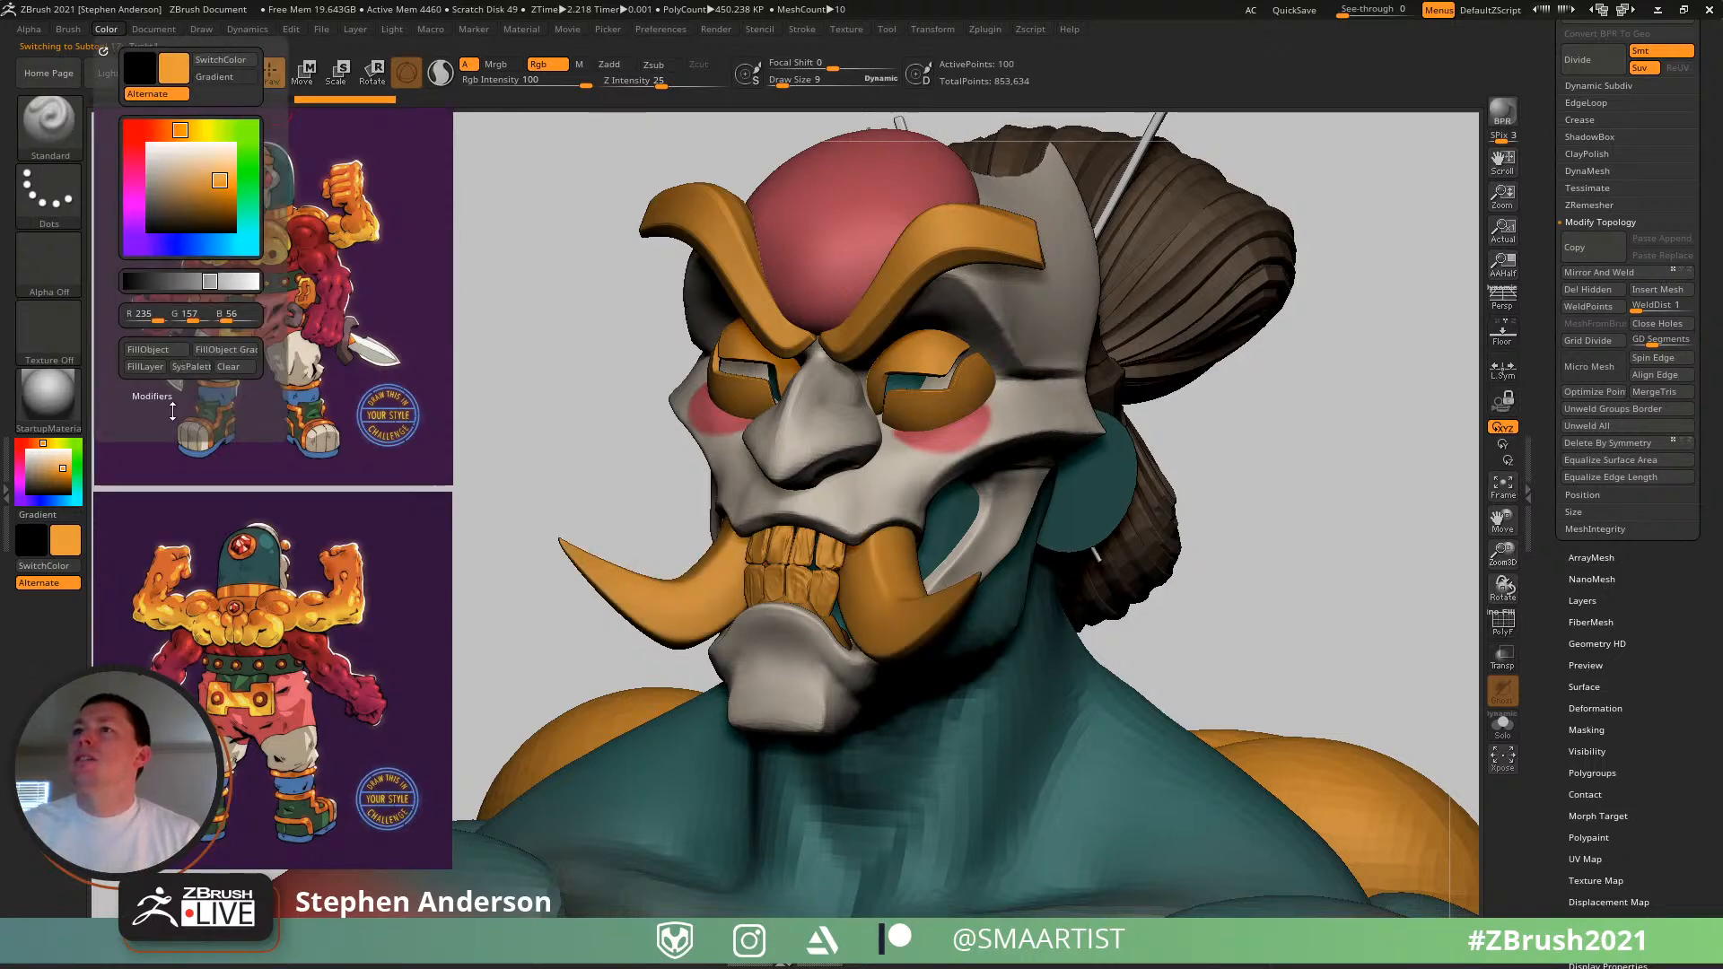
click(159, 354)
ctrl+right_drag(764, 498, 799, 512)
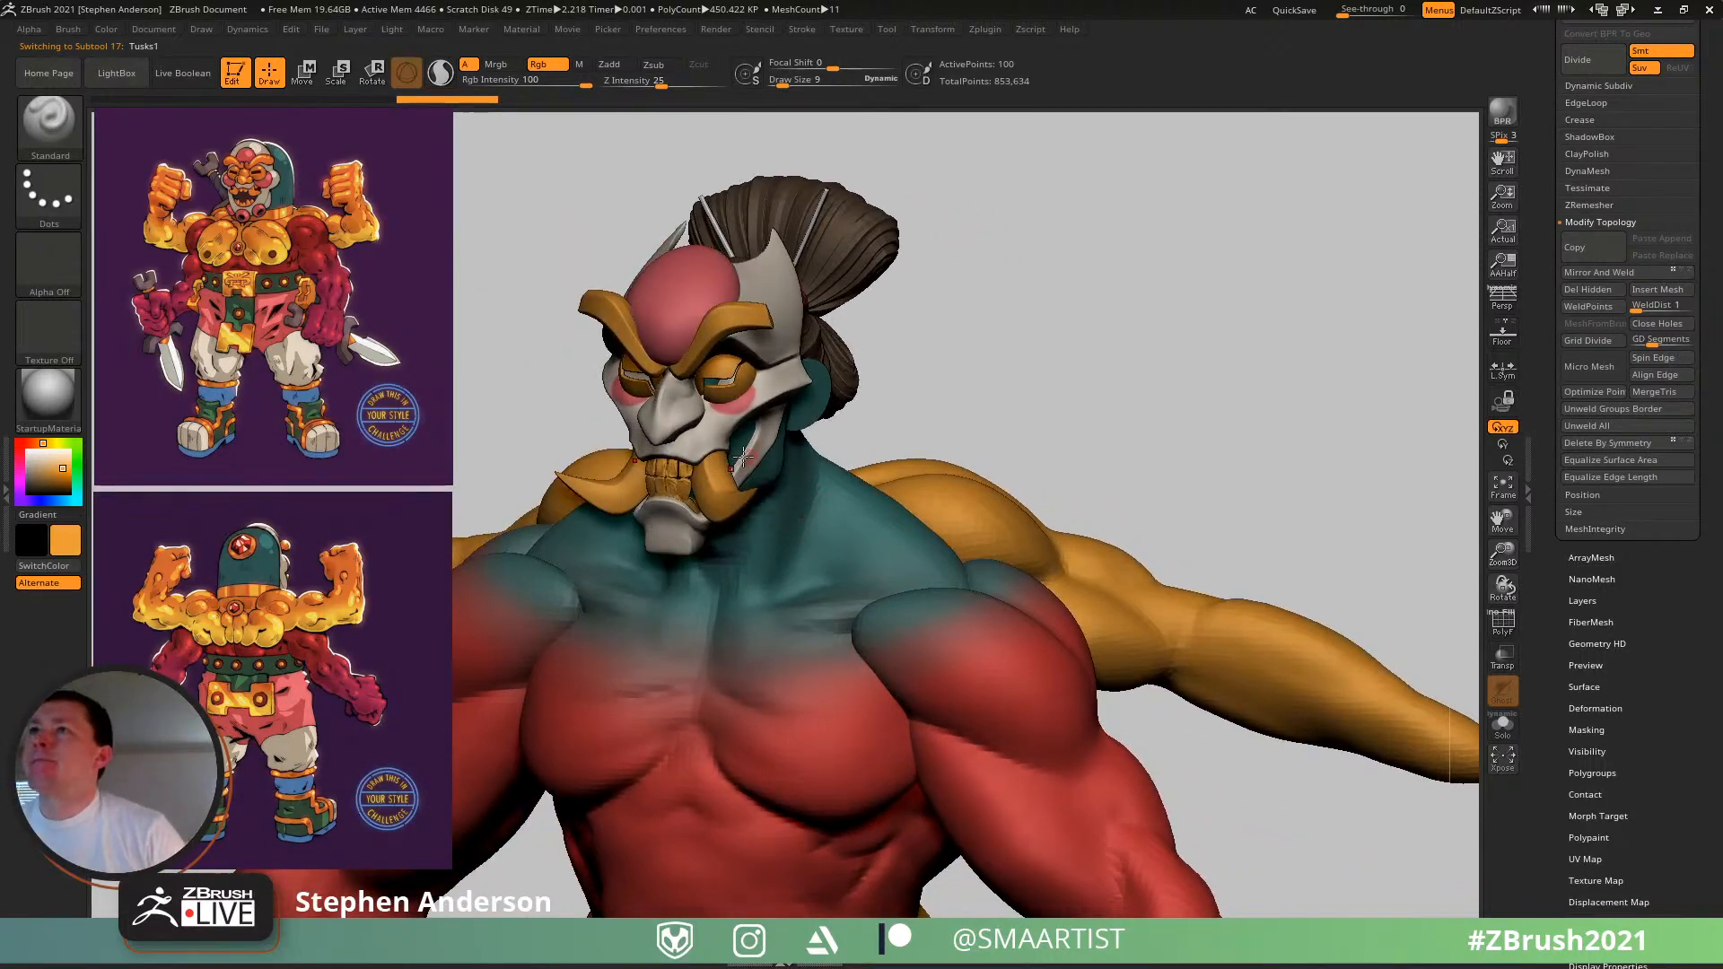
- Isolate the nose of the Mask1_3 subtool, fill it with the golden orange and show the whole mask again
right_drag(743, 458, 691, 386)
alt+click(689, 380)
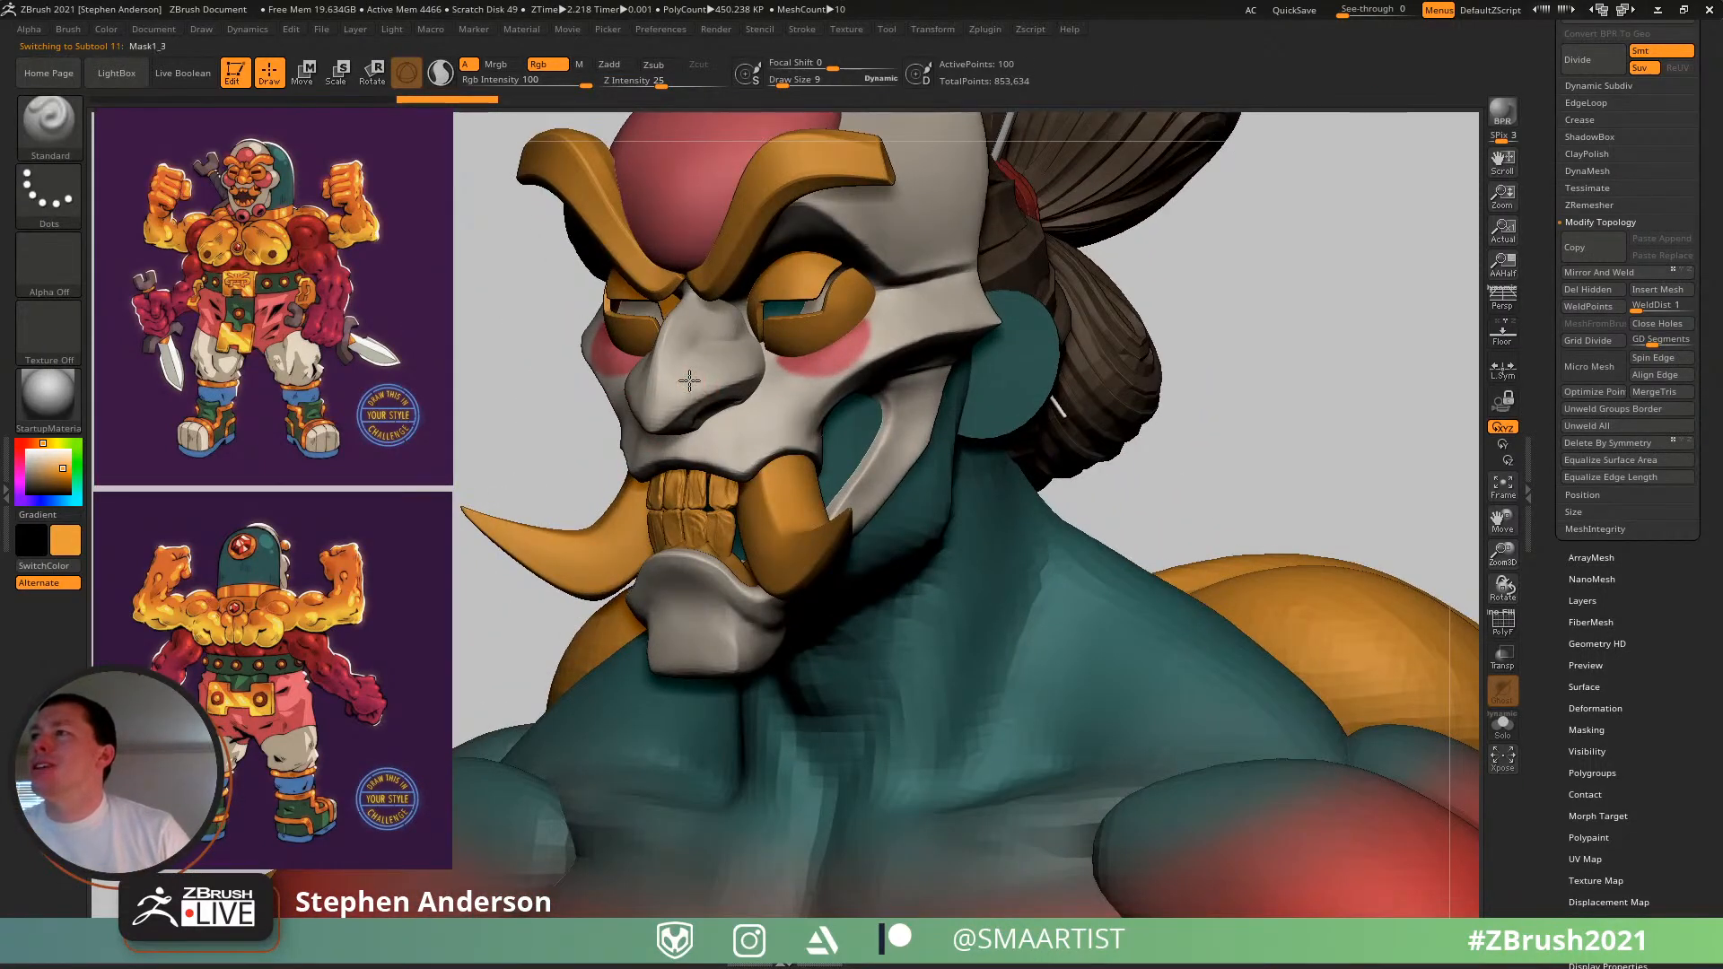
ctrl+shift+click(689, 381)
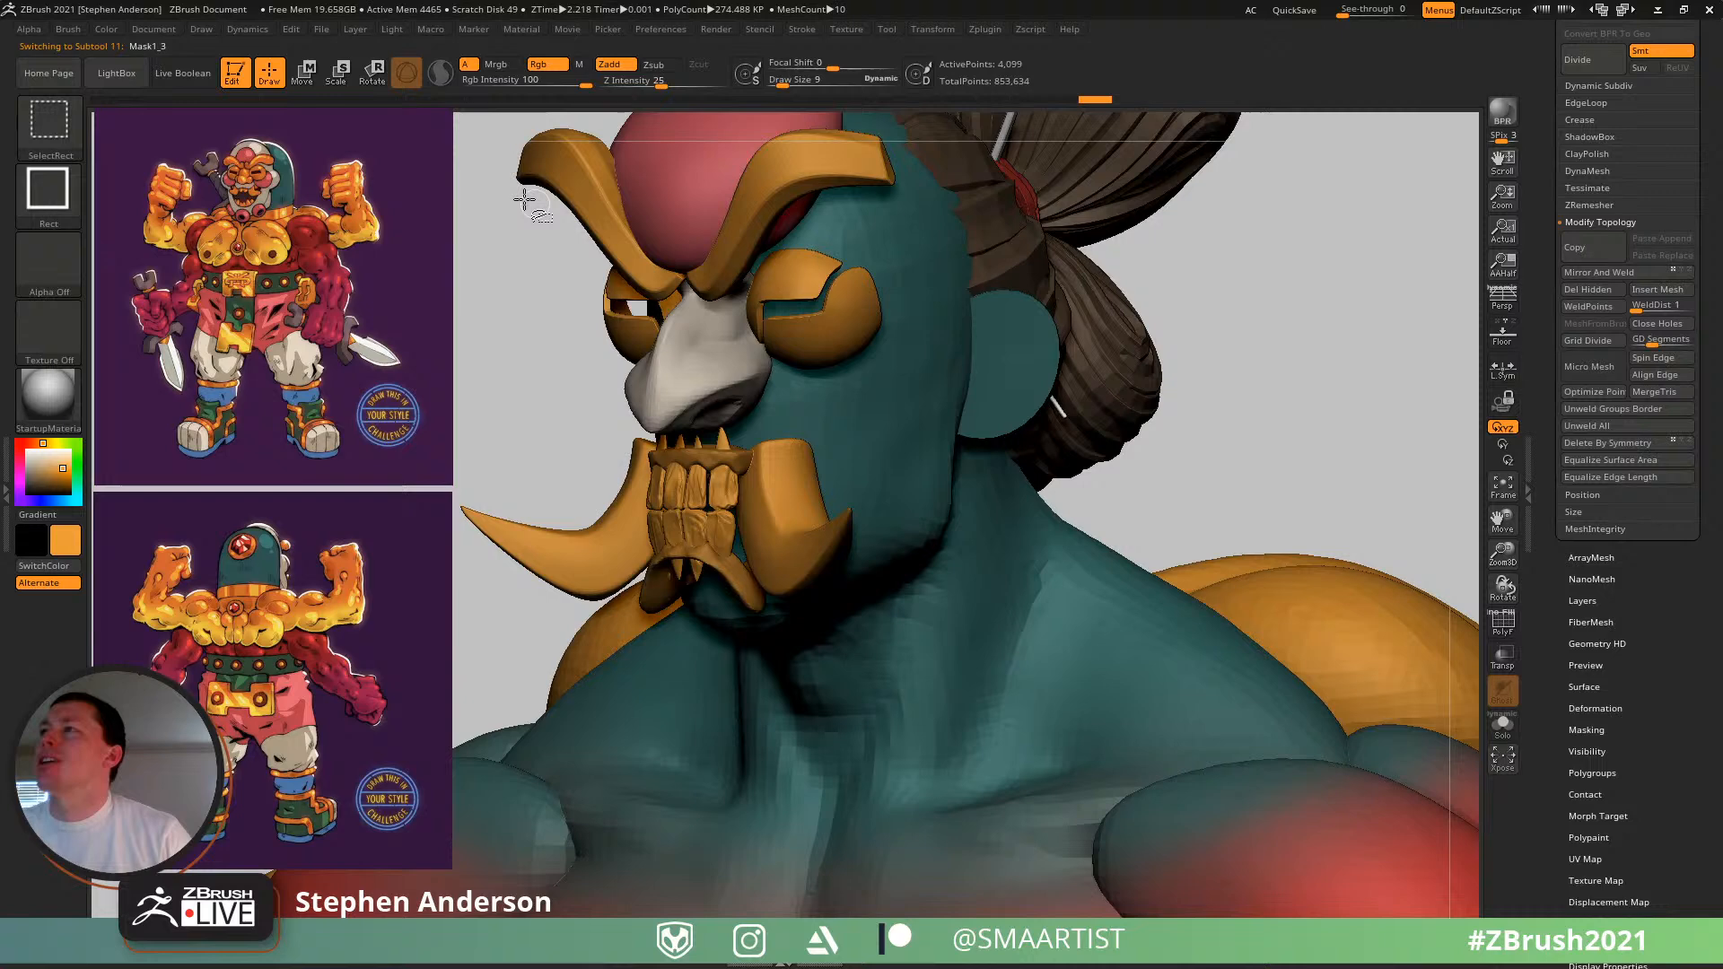
click(104, 28)
click(165, 351)
ctrl+shift+click(587, 374)
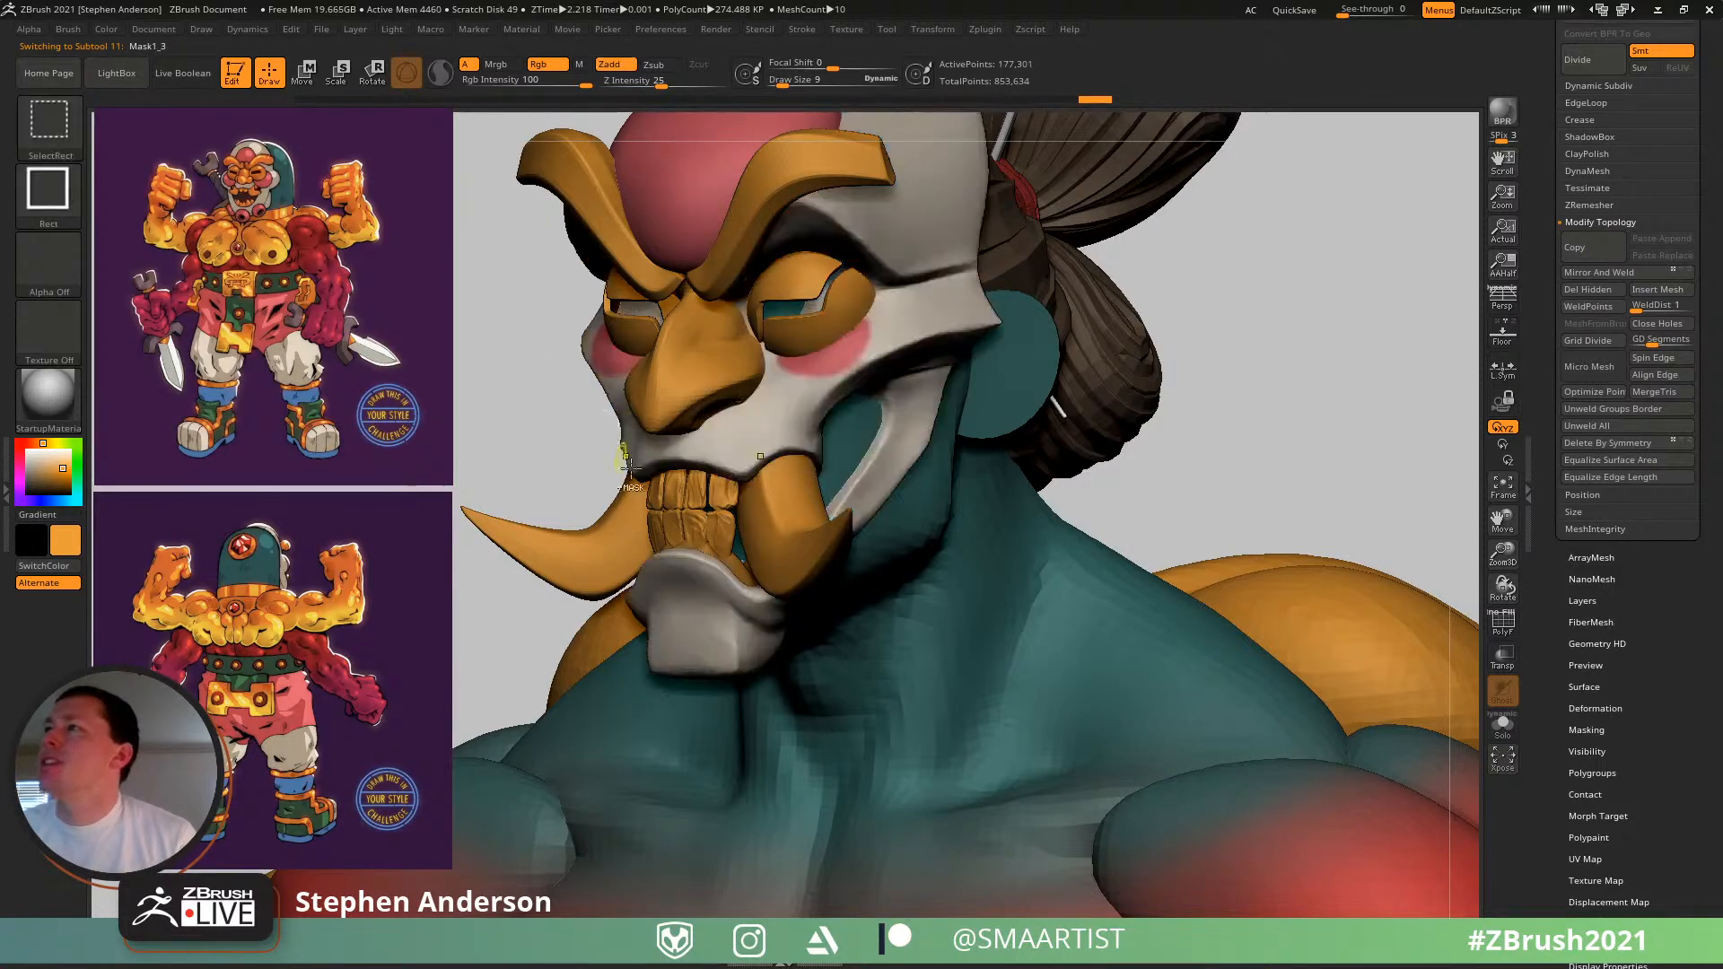
- Make the Hair_BunLarge_middle_2 subtool active and turn on its polyframe display
mouse_move(588, 373)
ctrl+right_down()
mouse_move(578, 298)
mouse_move(762, 495)
mouse_move(804, 504)
mouse_move(709, 516)
mouse_move(822, 479)
mouse_move(864, 410)
mouse_move(836, 384)
mouse_move(865, 366)
mouse_move(920, 474)
ctrl+right_up()
alt+drag(927, 487, 808, 789)
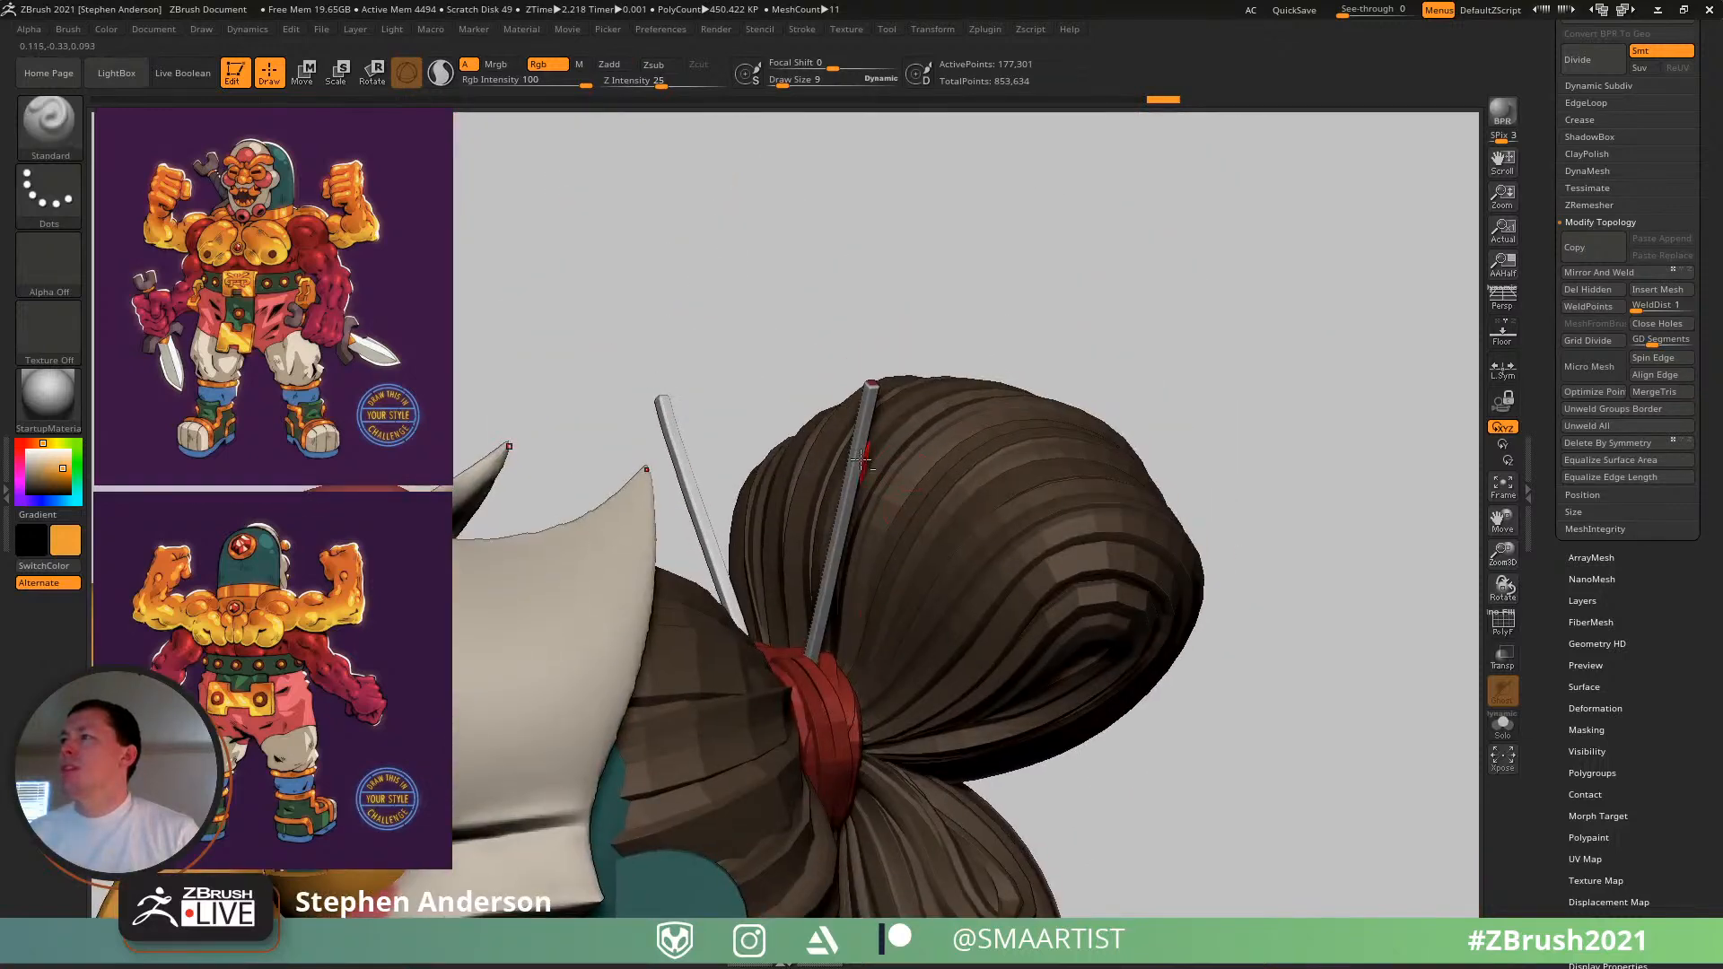
alt+click(872, 386)
drag(879, 387, 842, 396)
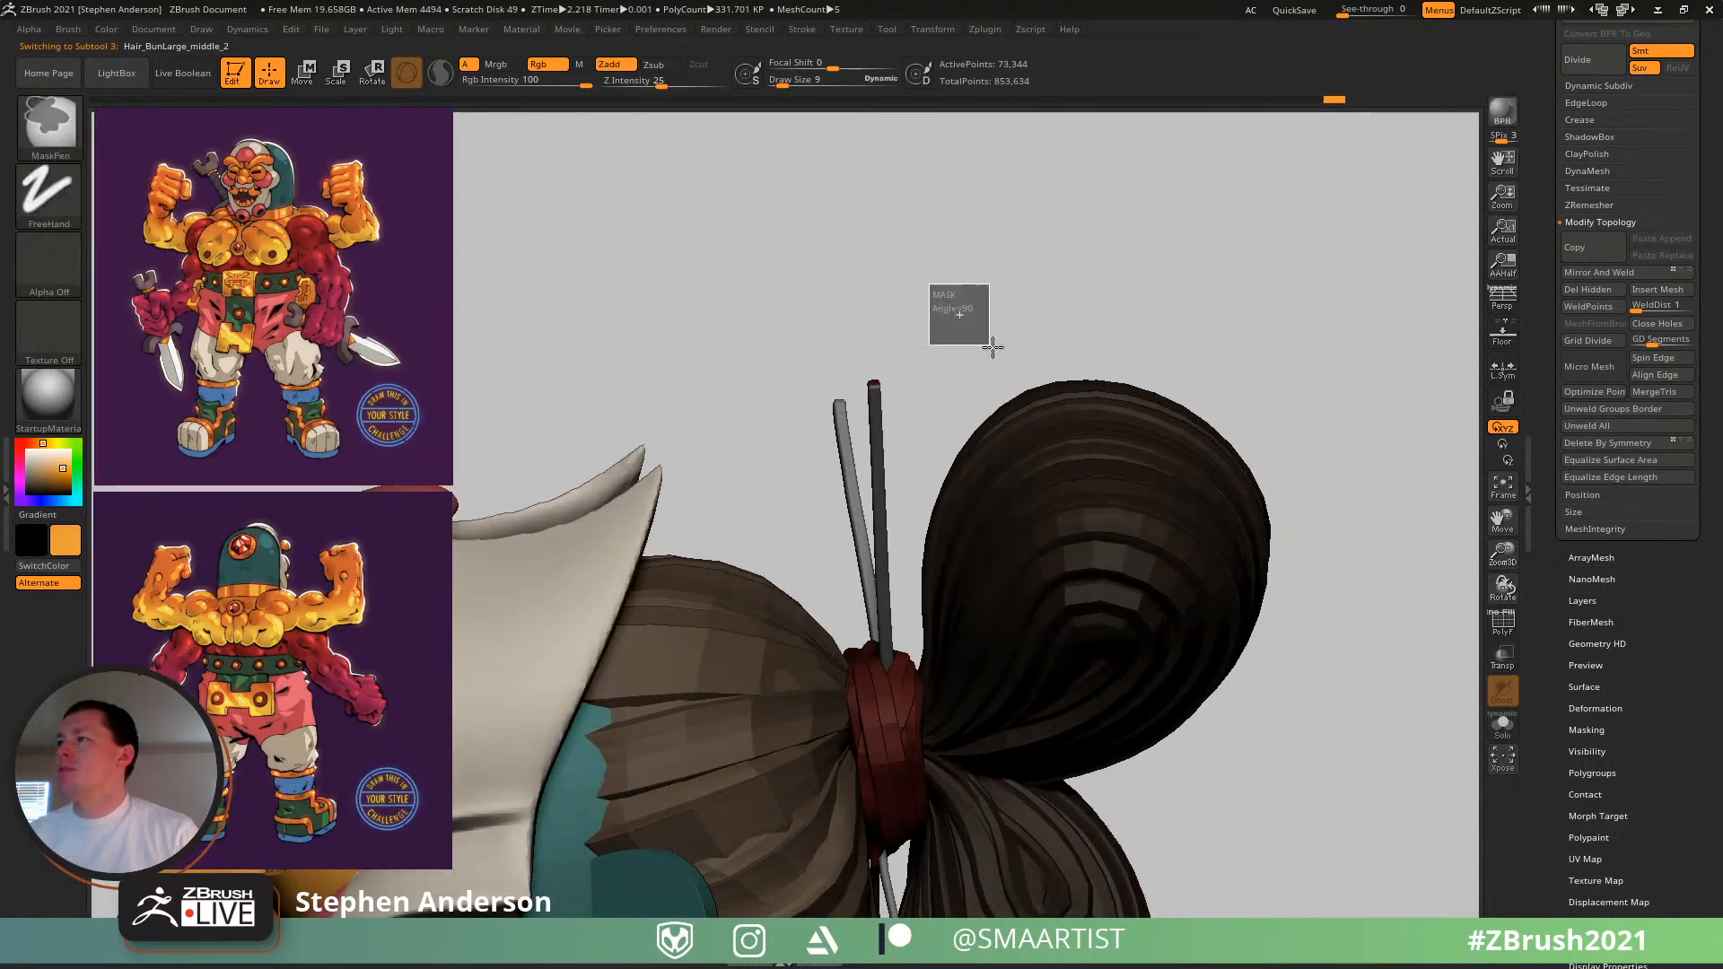
key(shift+f)
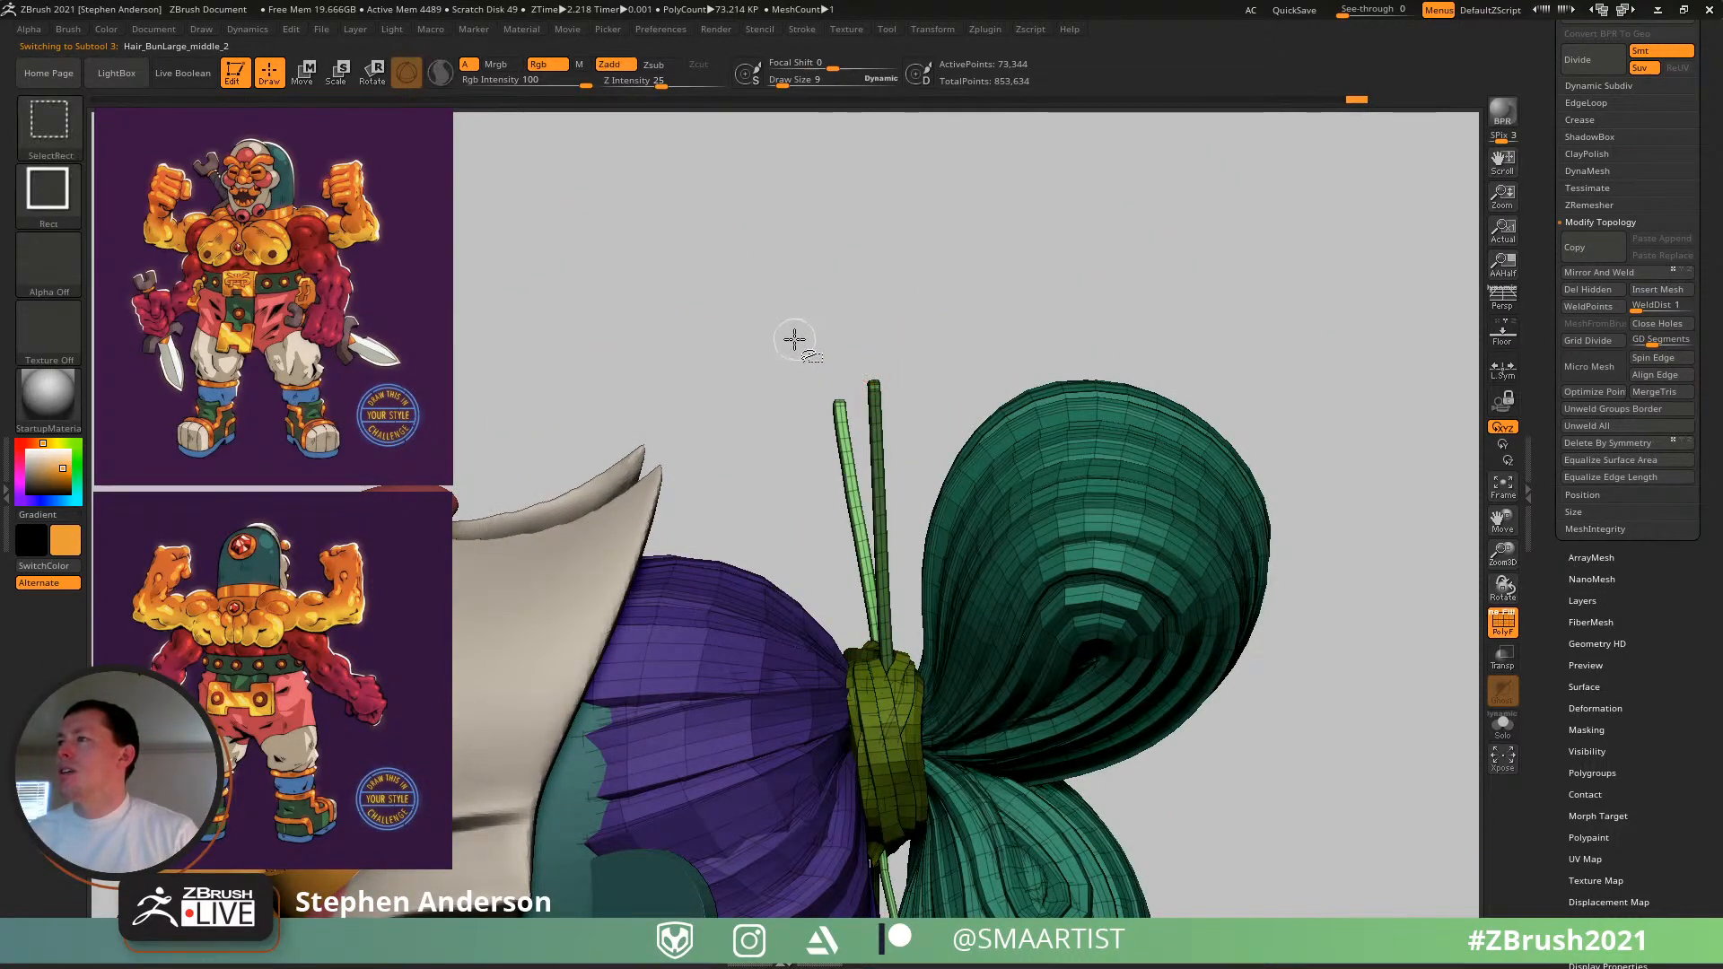
- Hide the hair masses of the bun subtool, leaving only the hair sticks and the band that ties the bun
ctrl+shift+drag(796, 343, 906, 424)
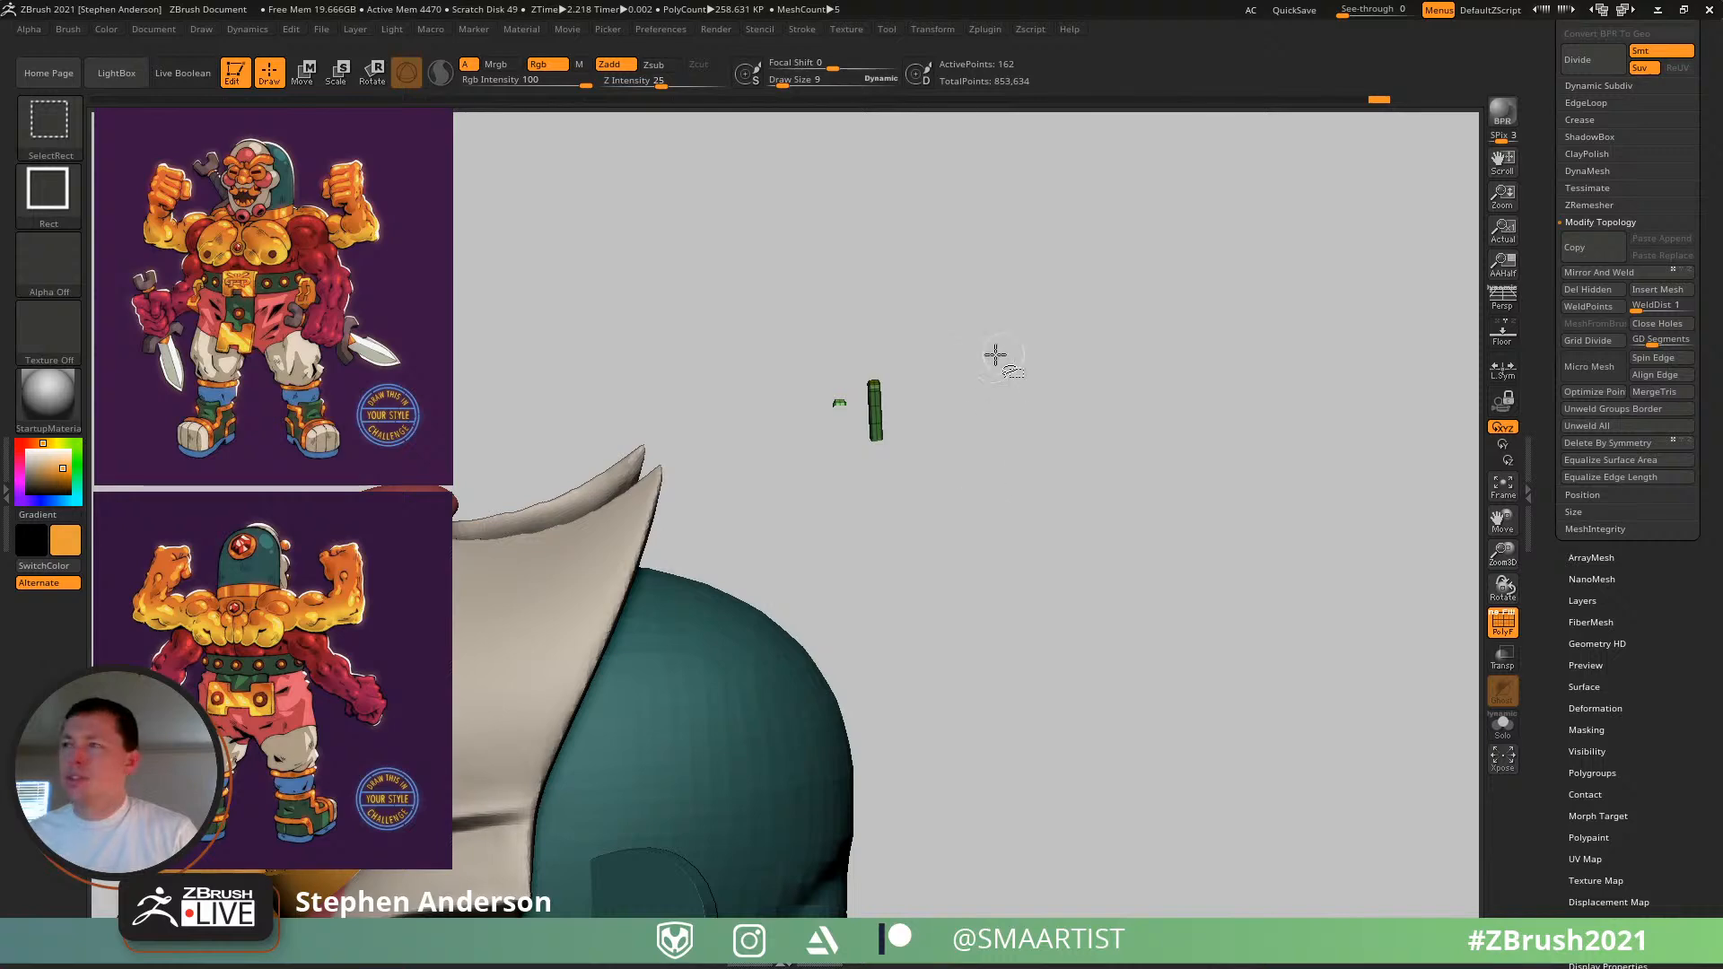
ctrl+shift+click(997, 357)
ctrl+shift+click(874, 395)
drag(949, 397, 948, 616)
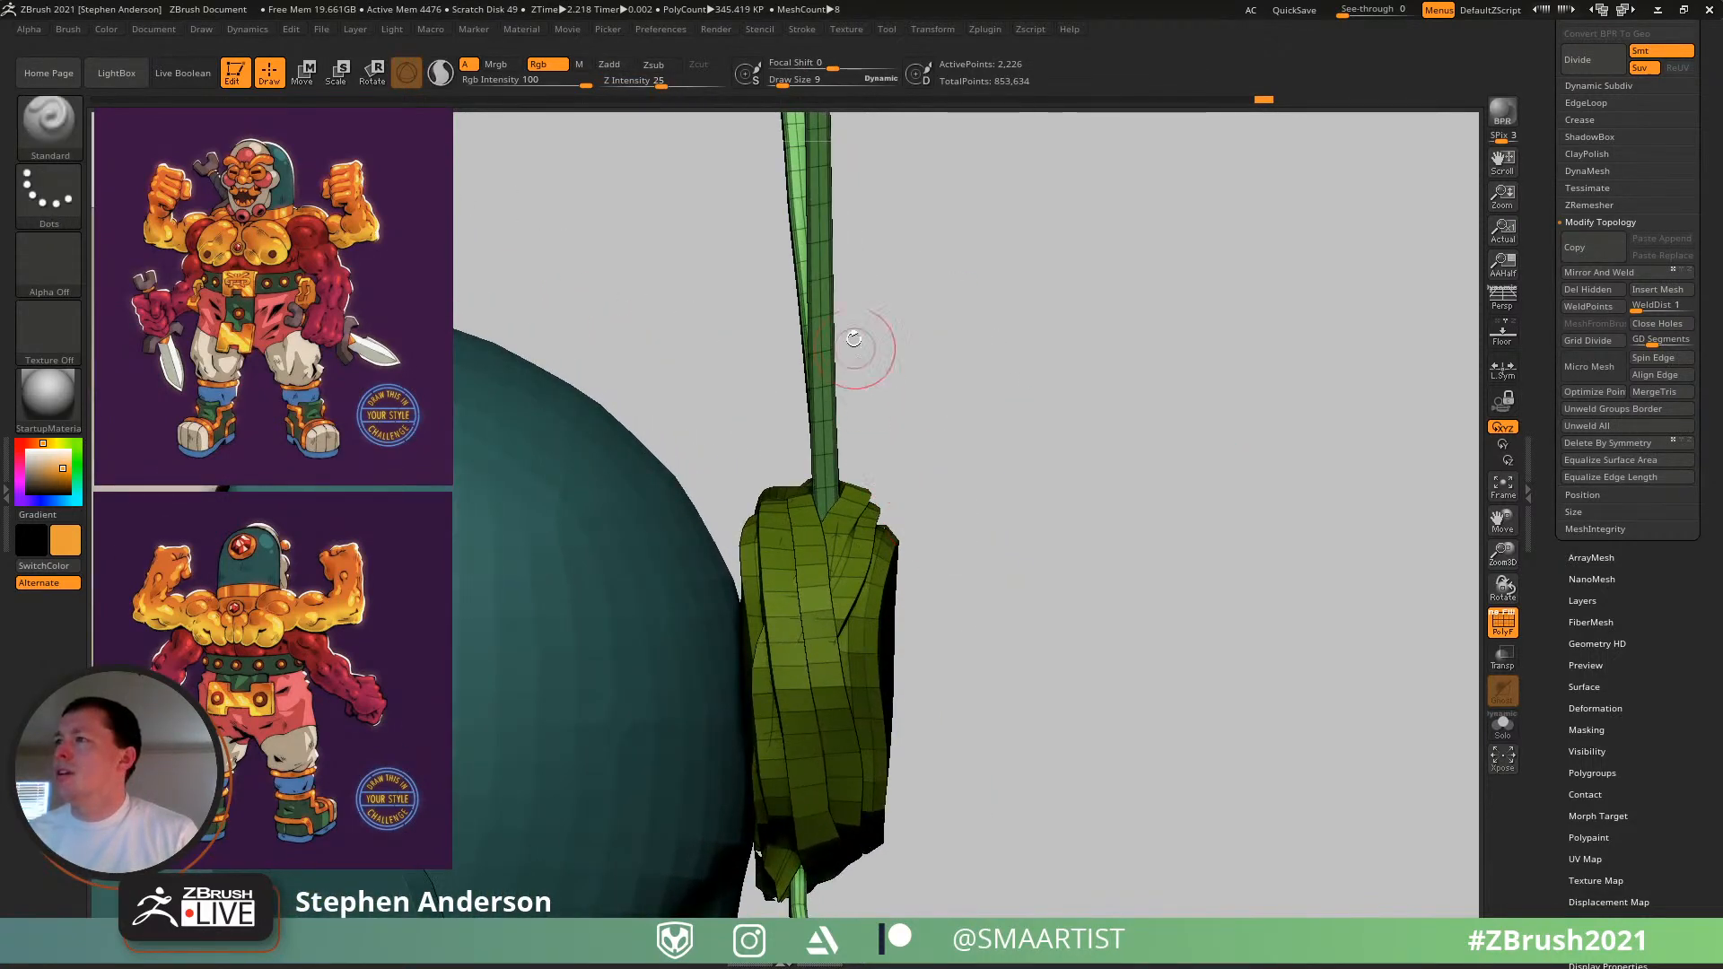
drag(853, 346, 912, 492)
- Isolate the upper hair sticks above the band and invert the visibility so only they are hidden
ctrl+shift+drag(723, 369, 1031, 538)
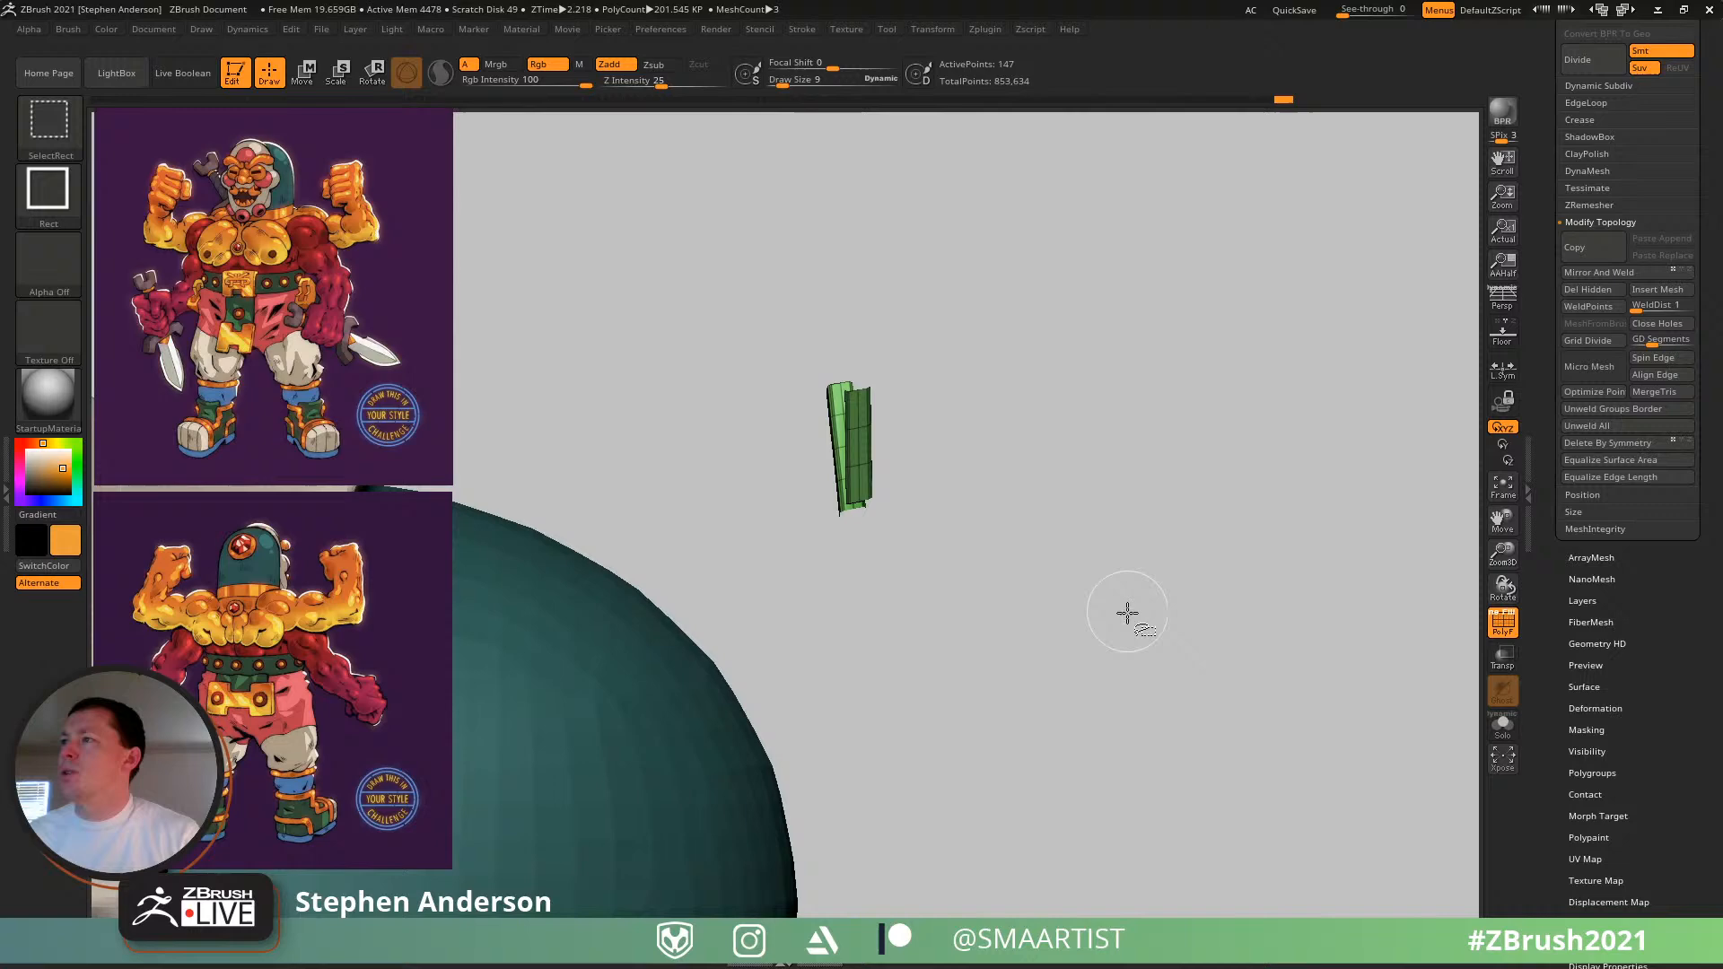
ctrl+shift+click(1162, 673)
drag(1150, 654, 984, 342)
ctrl+shift+click(984, 342)
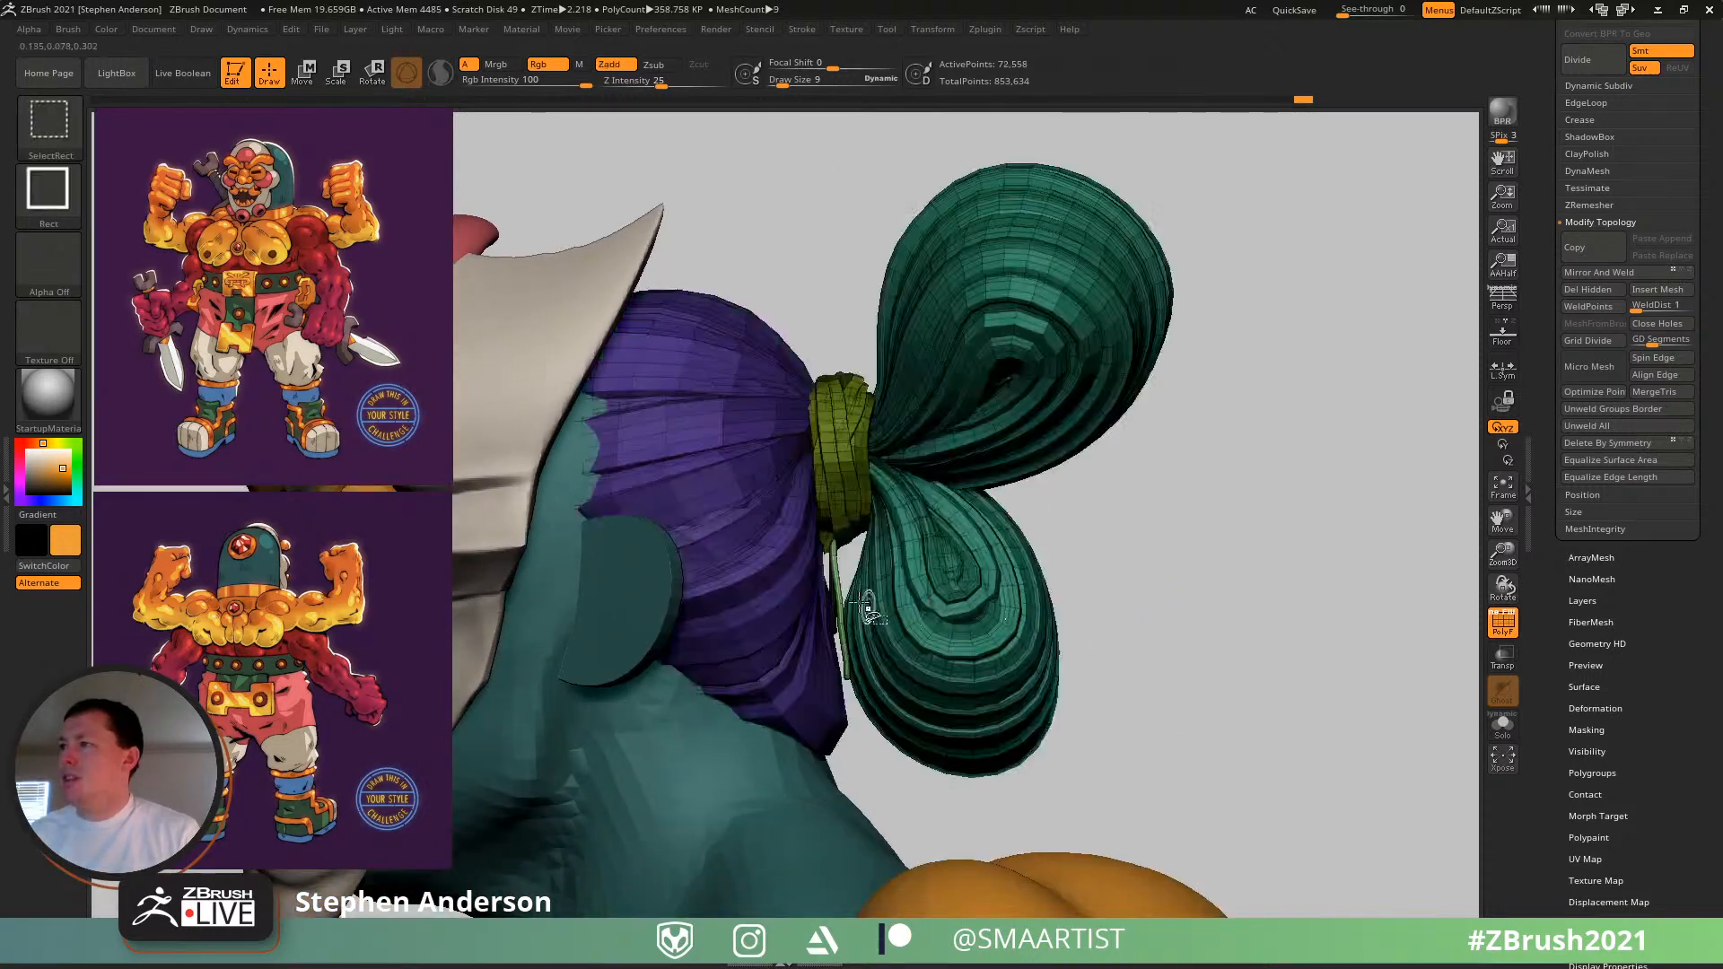
drag(996, 772, 1012, 787)
scroll(1017, 791, up, 5)
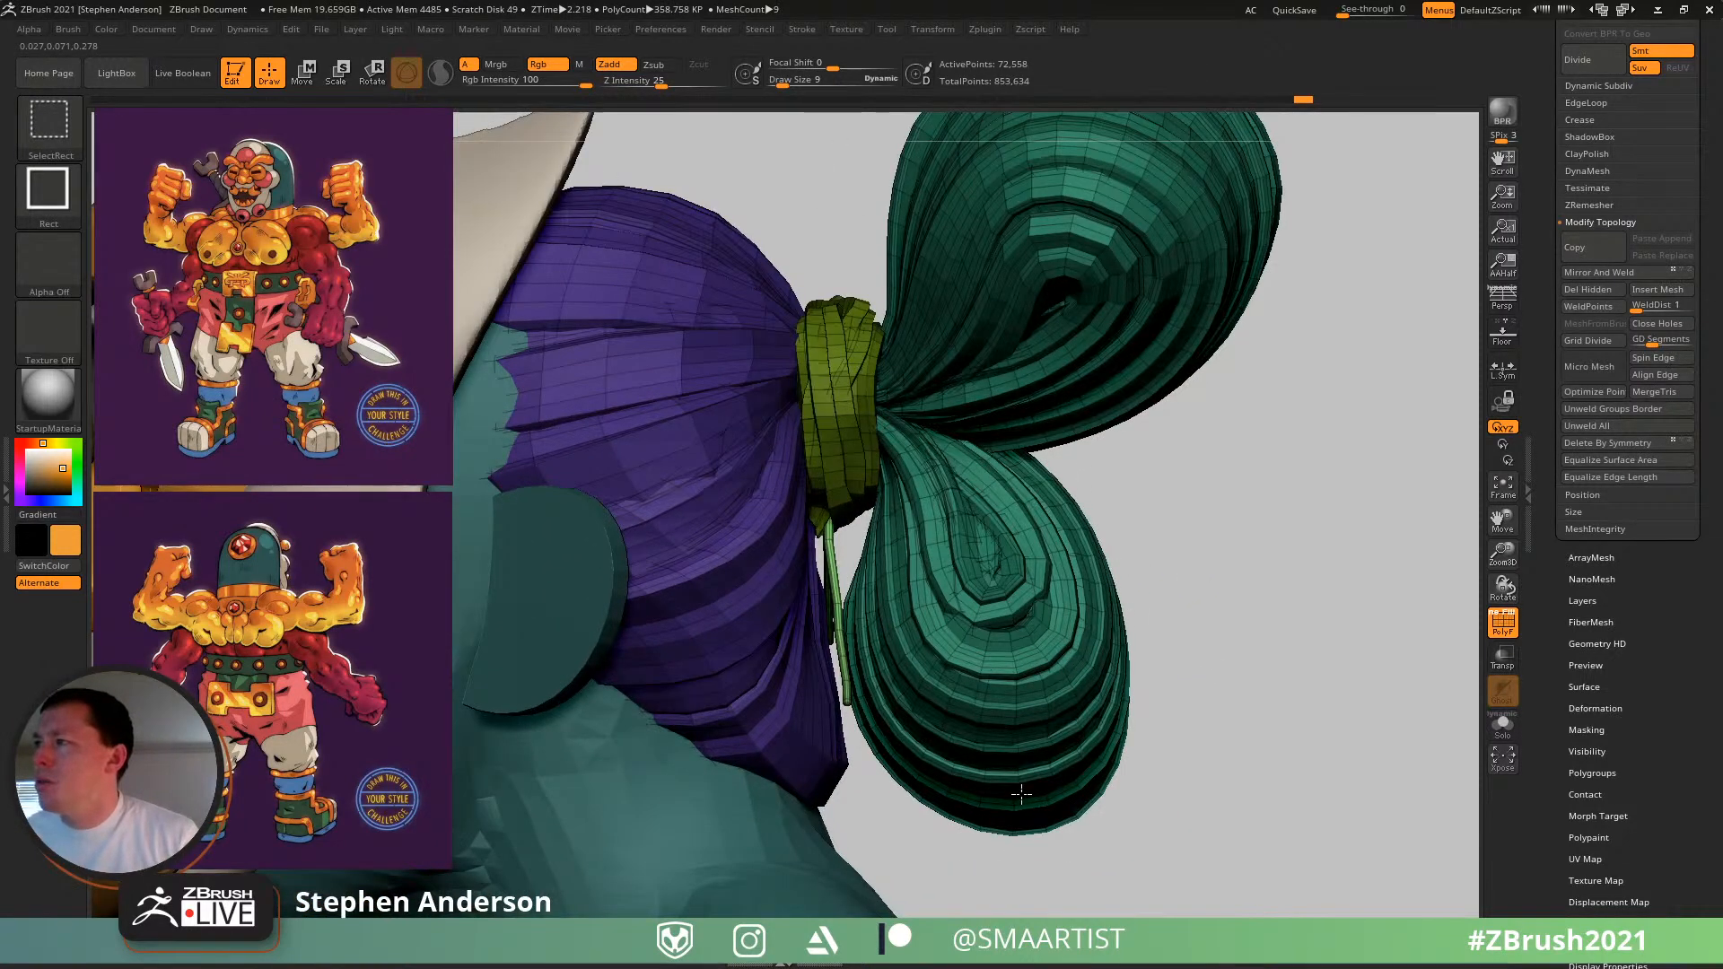
scroll(957, 733, up, 3)
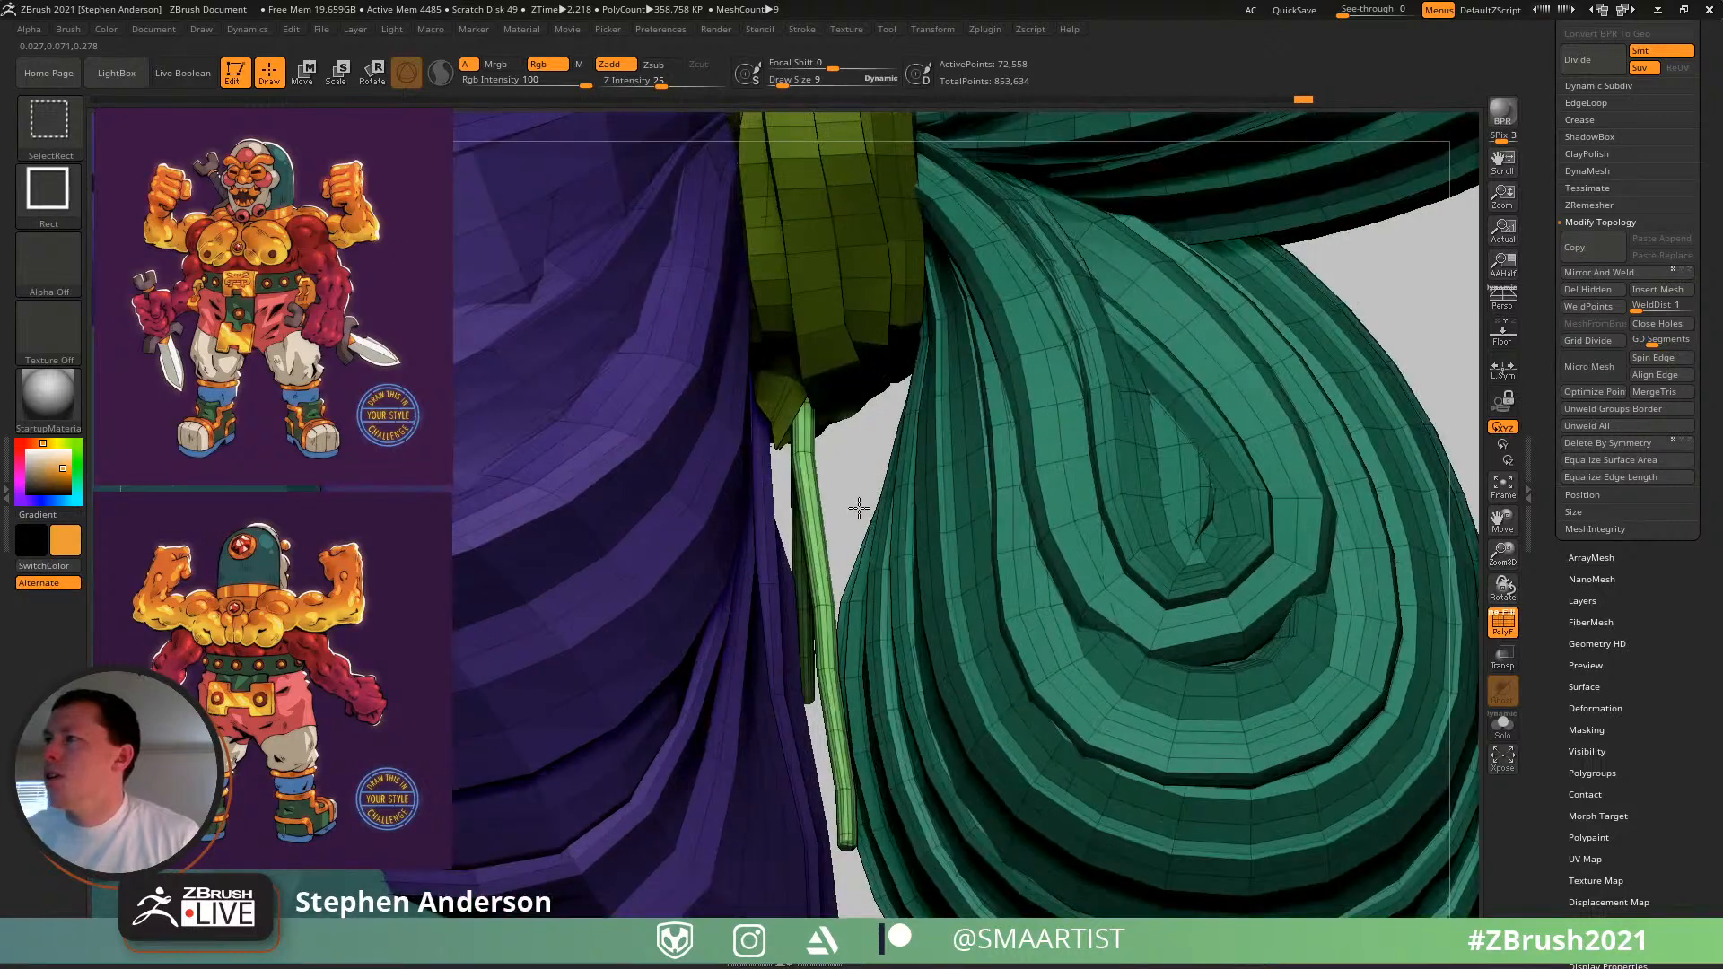
scroll(859, 498, up, 2)
- Save the tool as SamuraiLuchador_03 in the folder that holds its earlier versions
key(ctrl+s)
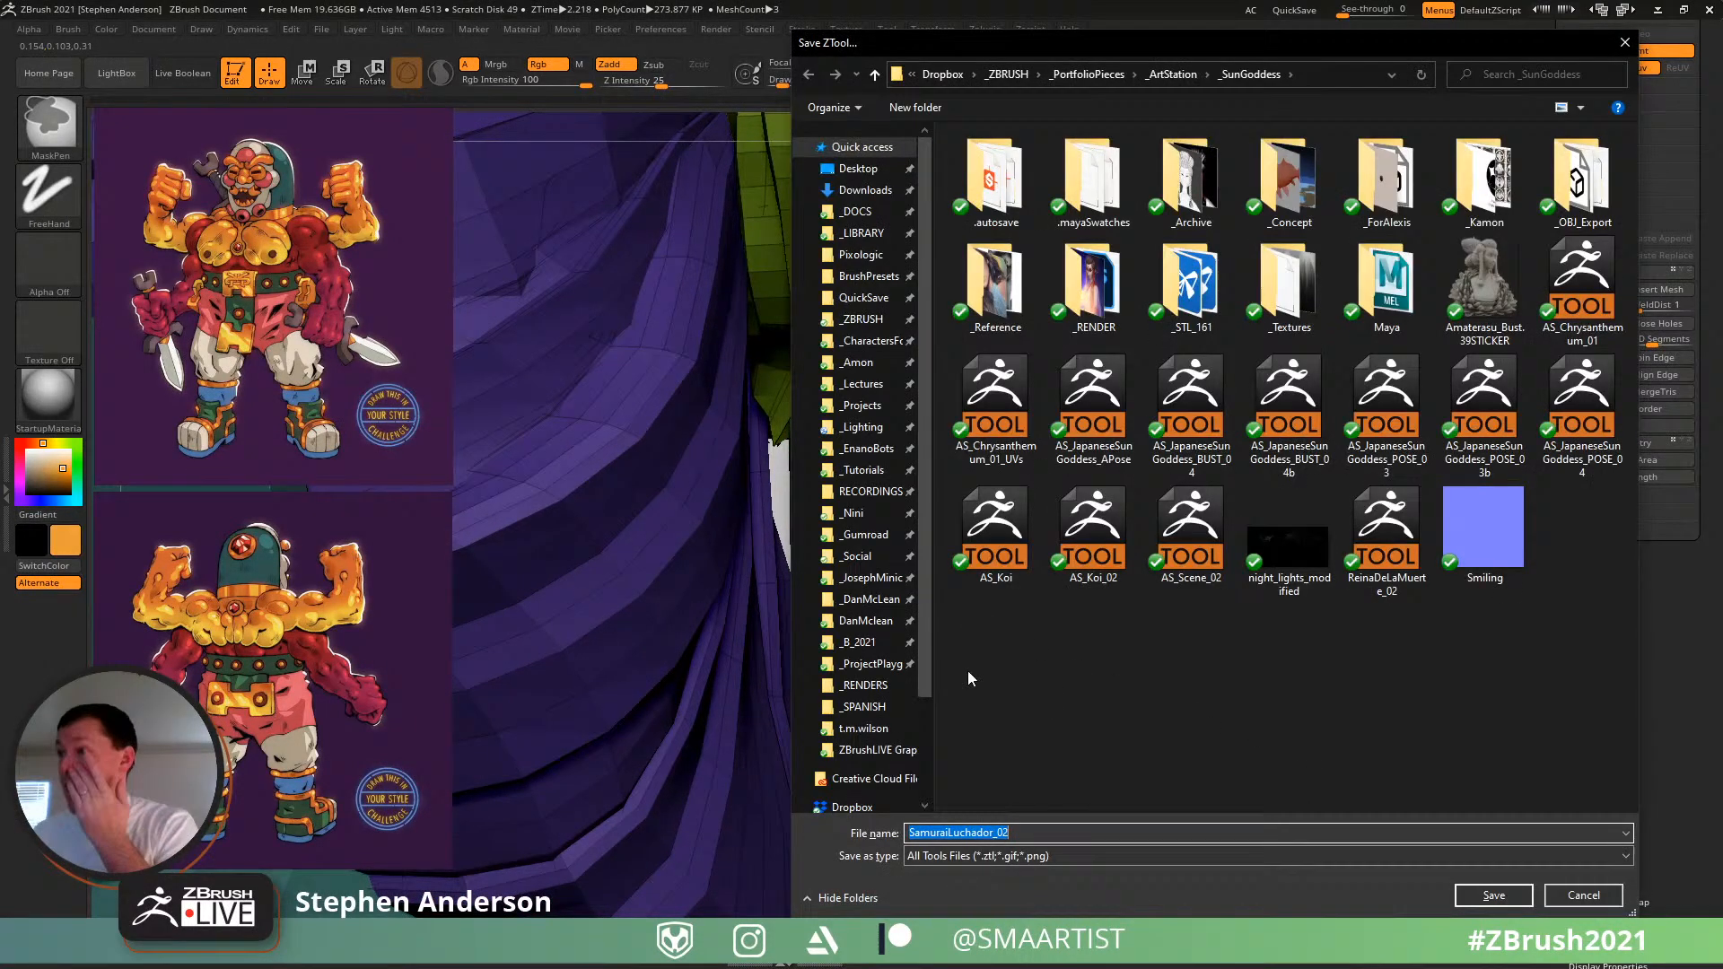
click(861, 729)
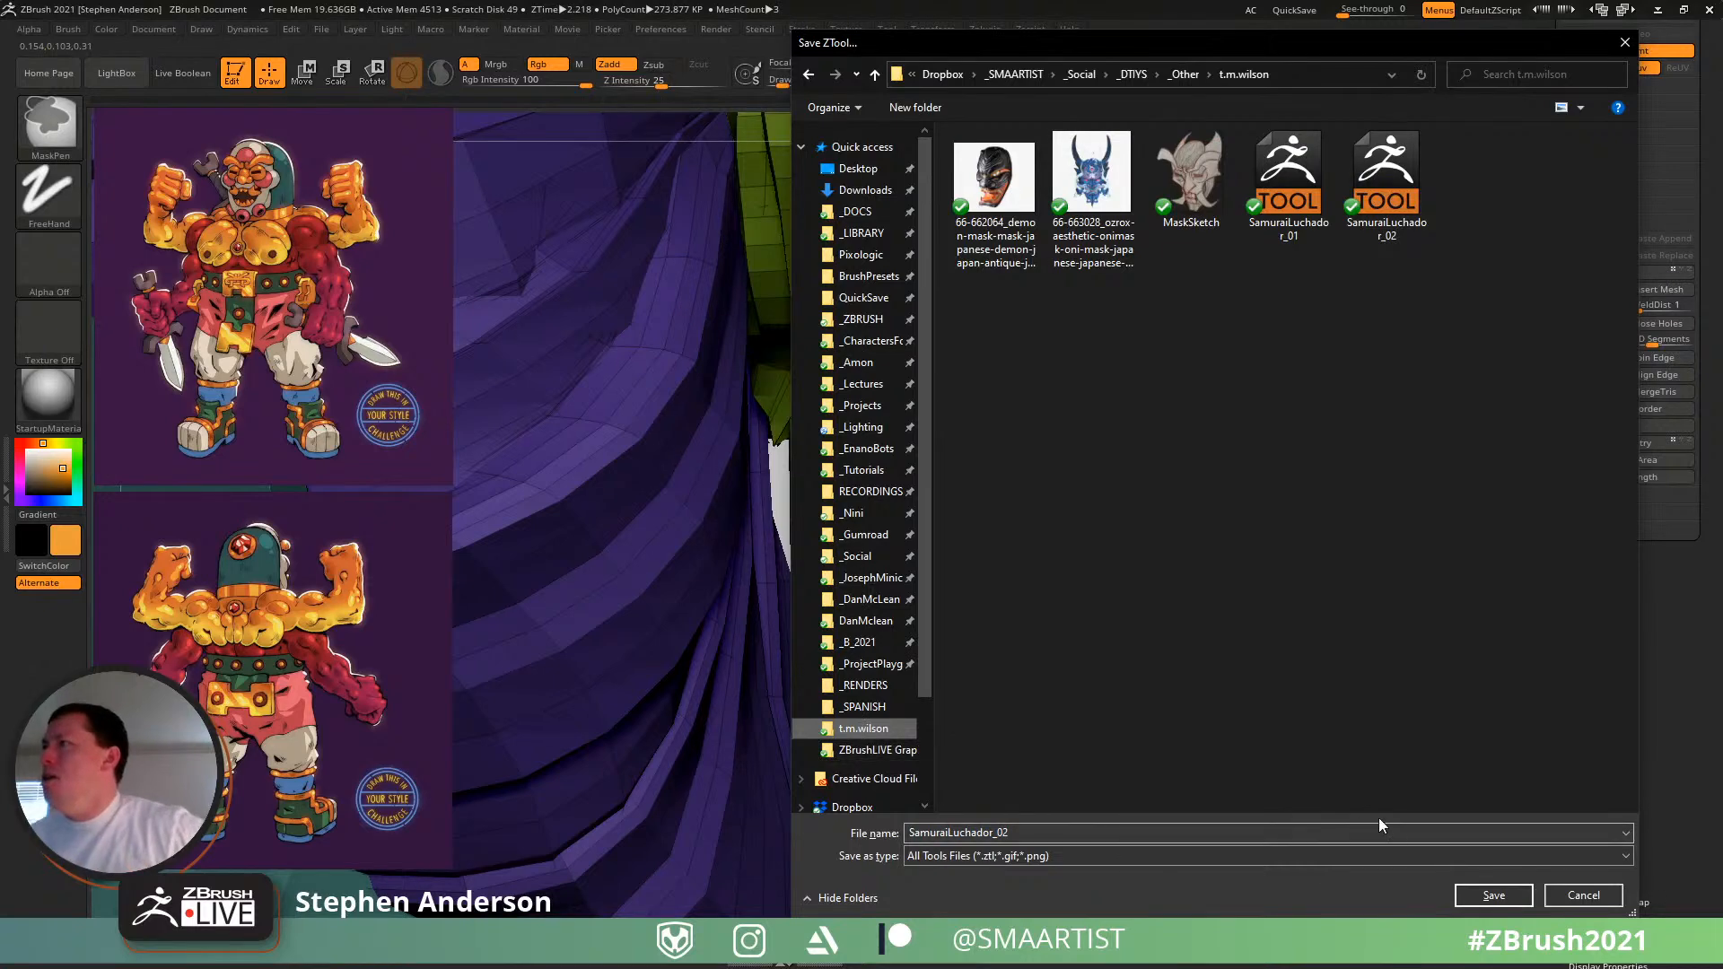
click(1080, 832)
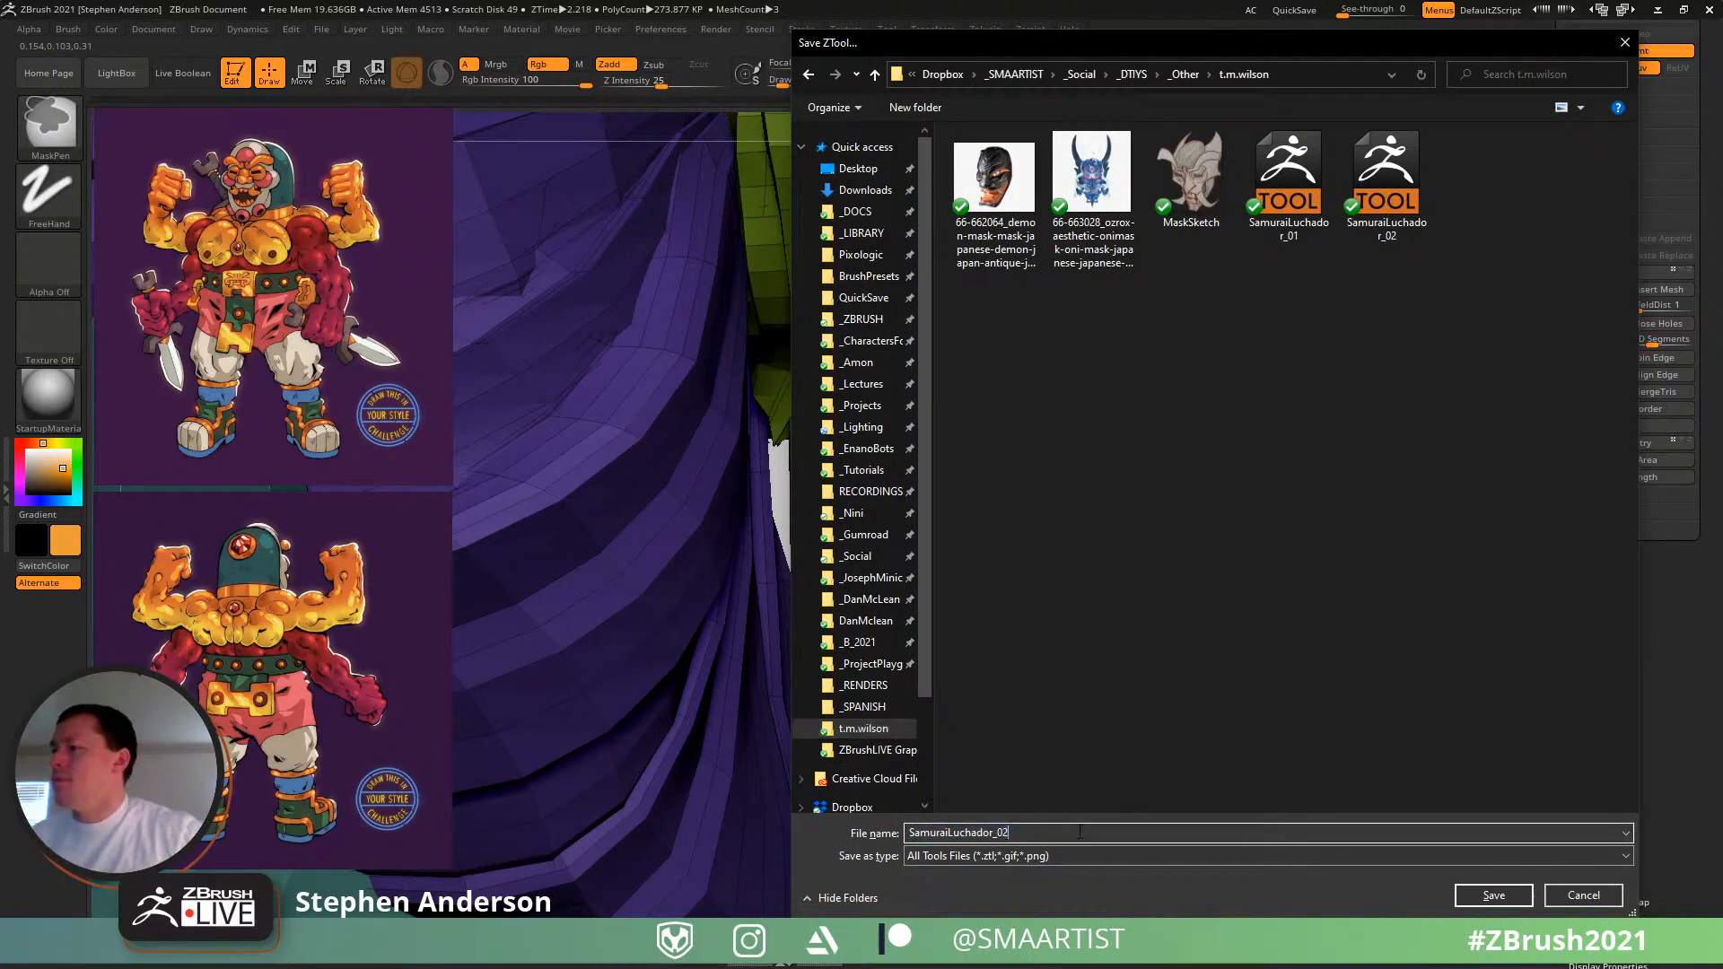
key(BackSpace)
text(3)
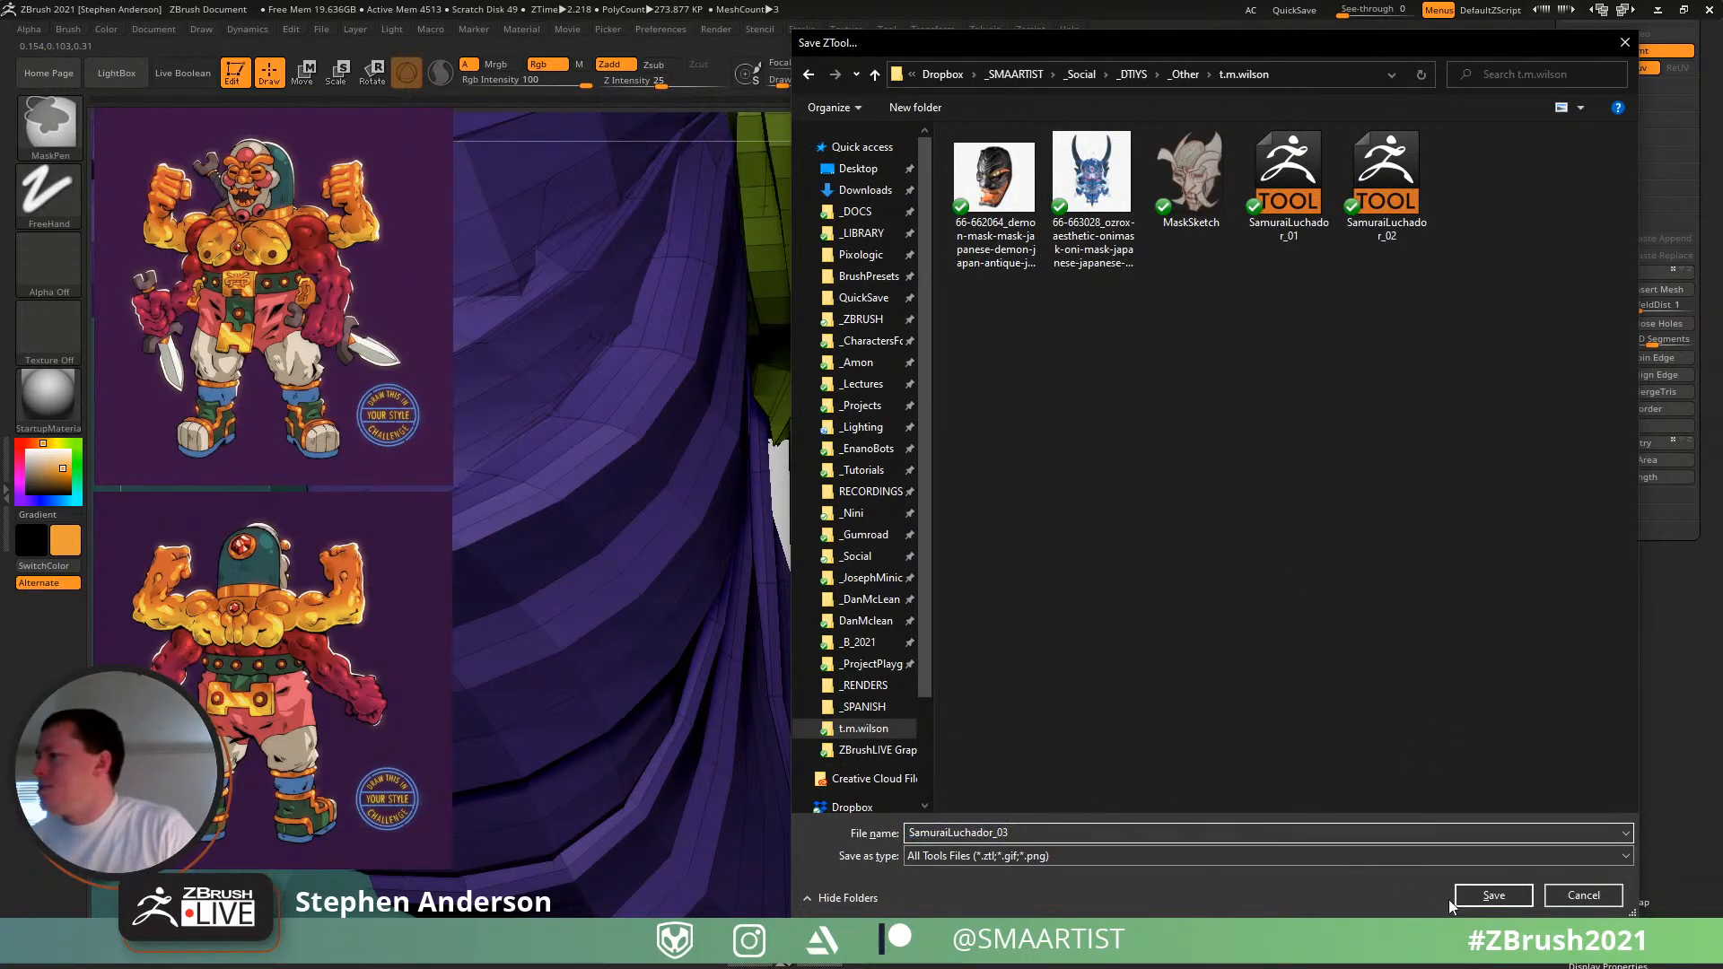
click(1491, 893)
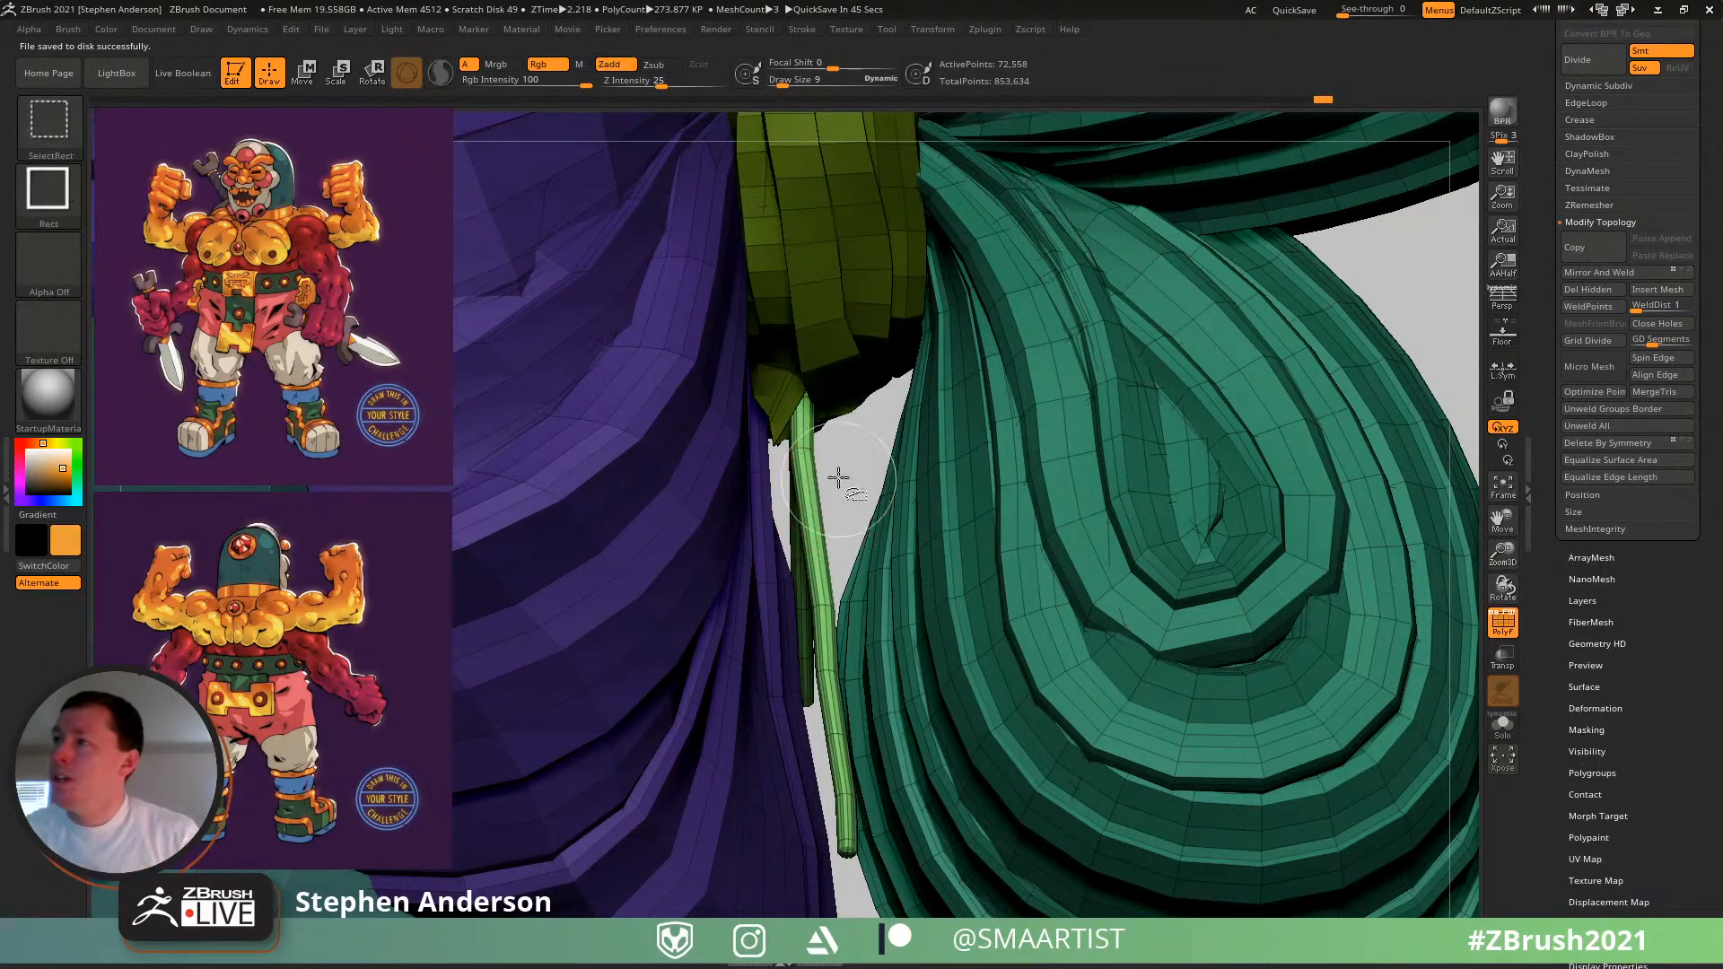
- Isolate the upper and lower hair sticks together, give them one polygroup and turn off the polyframe display
mouse_move(822, 459)
mouse_down()
mouse_move(794, 468)
mouse_move(847, 476)
mouse_up()
key(ctrl+shift+a)
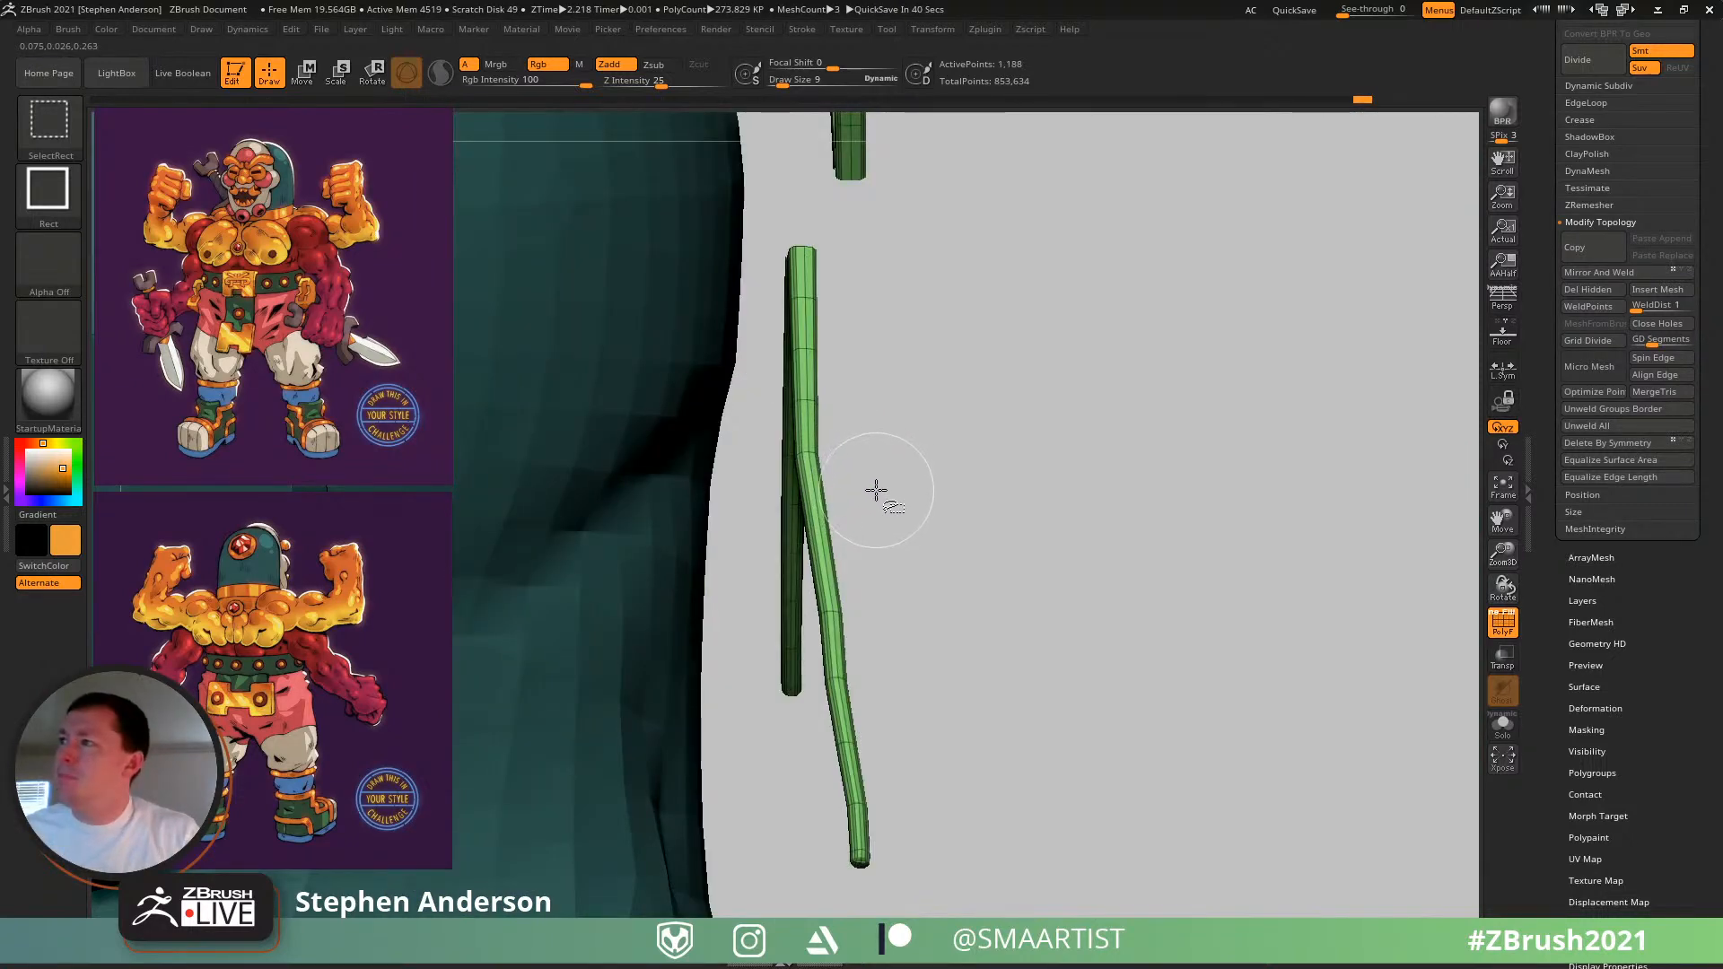
ctrl+right_drag(878, 493, 704, 317)
key(ctrl+w)
ctrl+right_drag(909, 361, 833, 287)
key(shift+f)
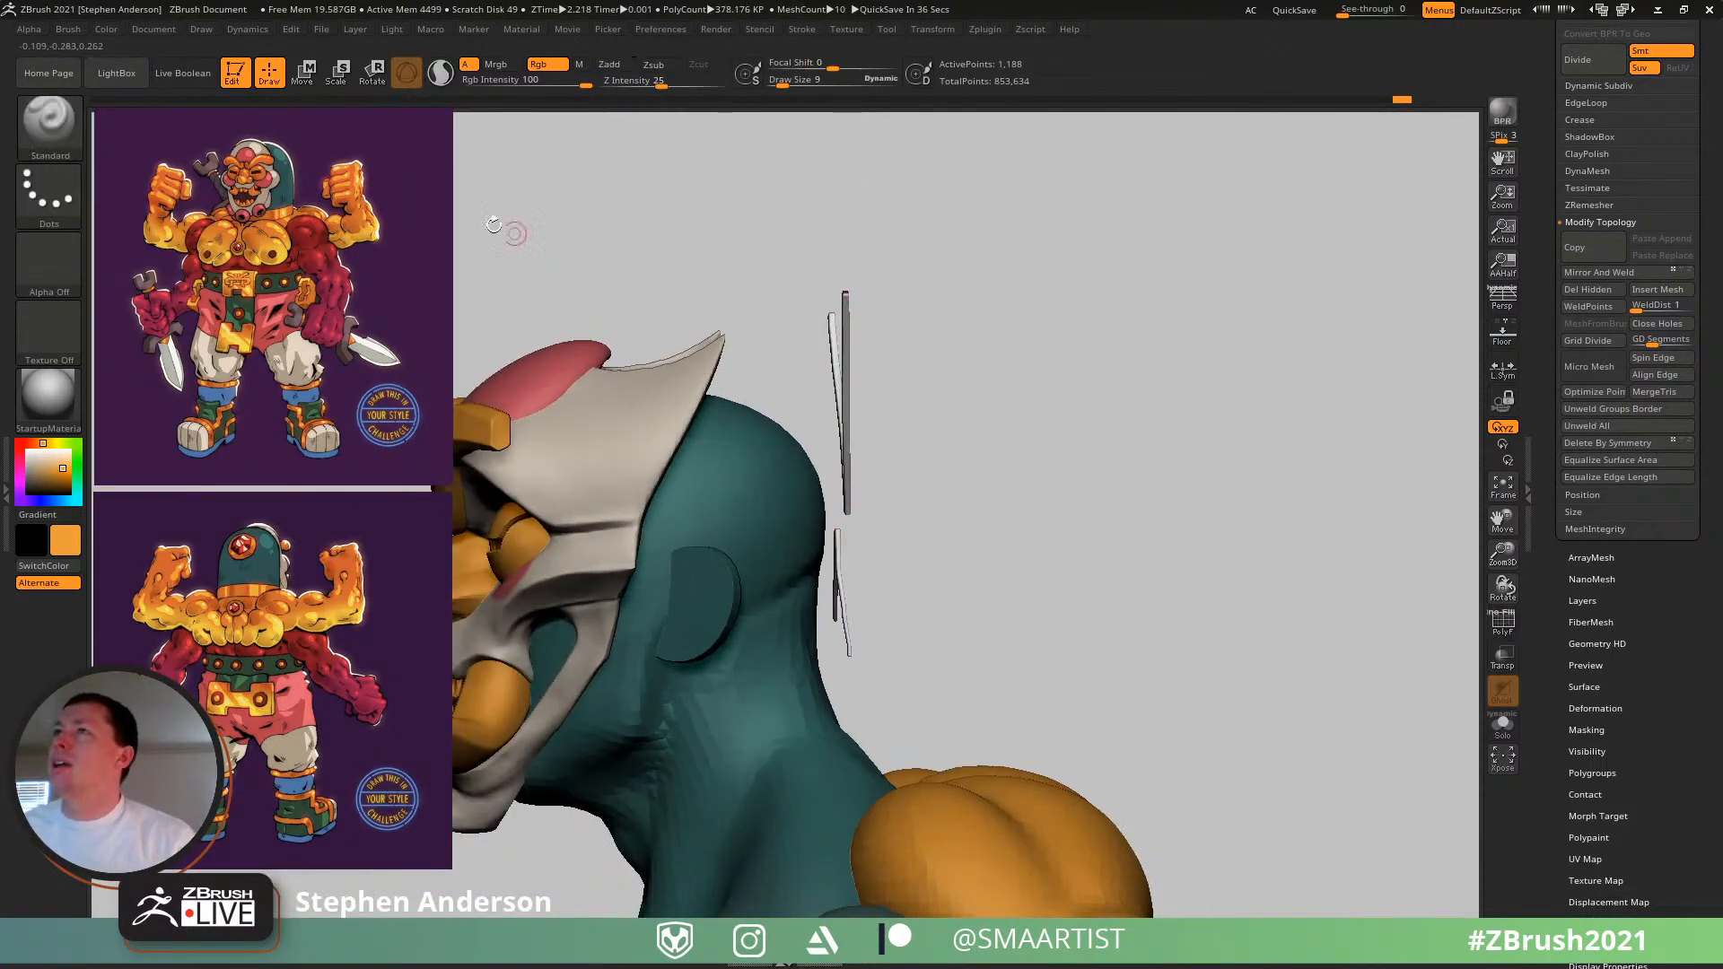
- Fill the isolated hair sticks with the golden orange and show the whole hair subtool again
click(105, 29)
click(157, 349)
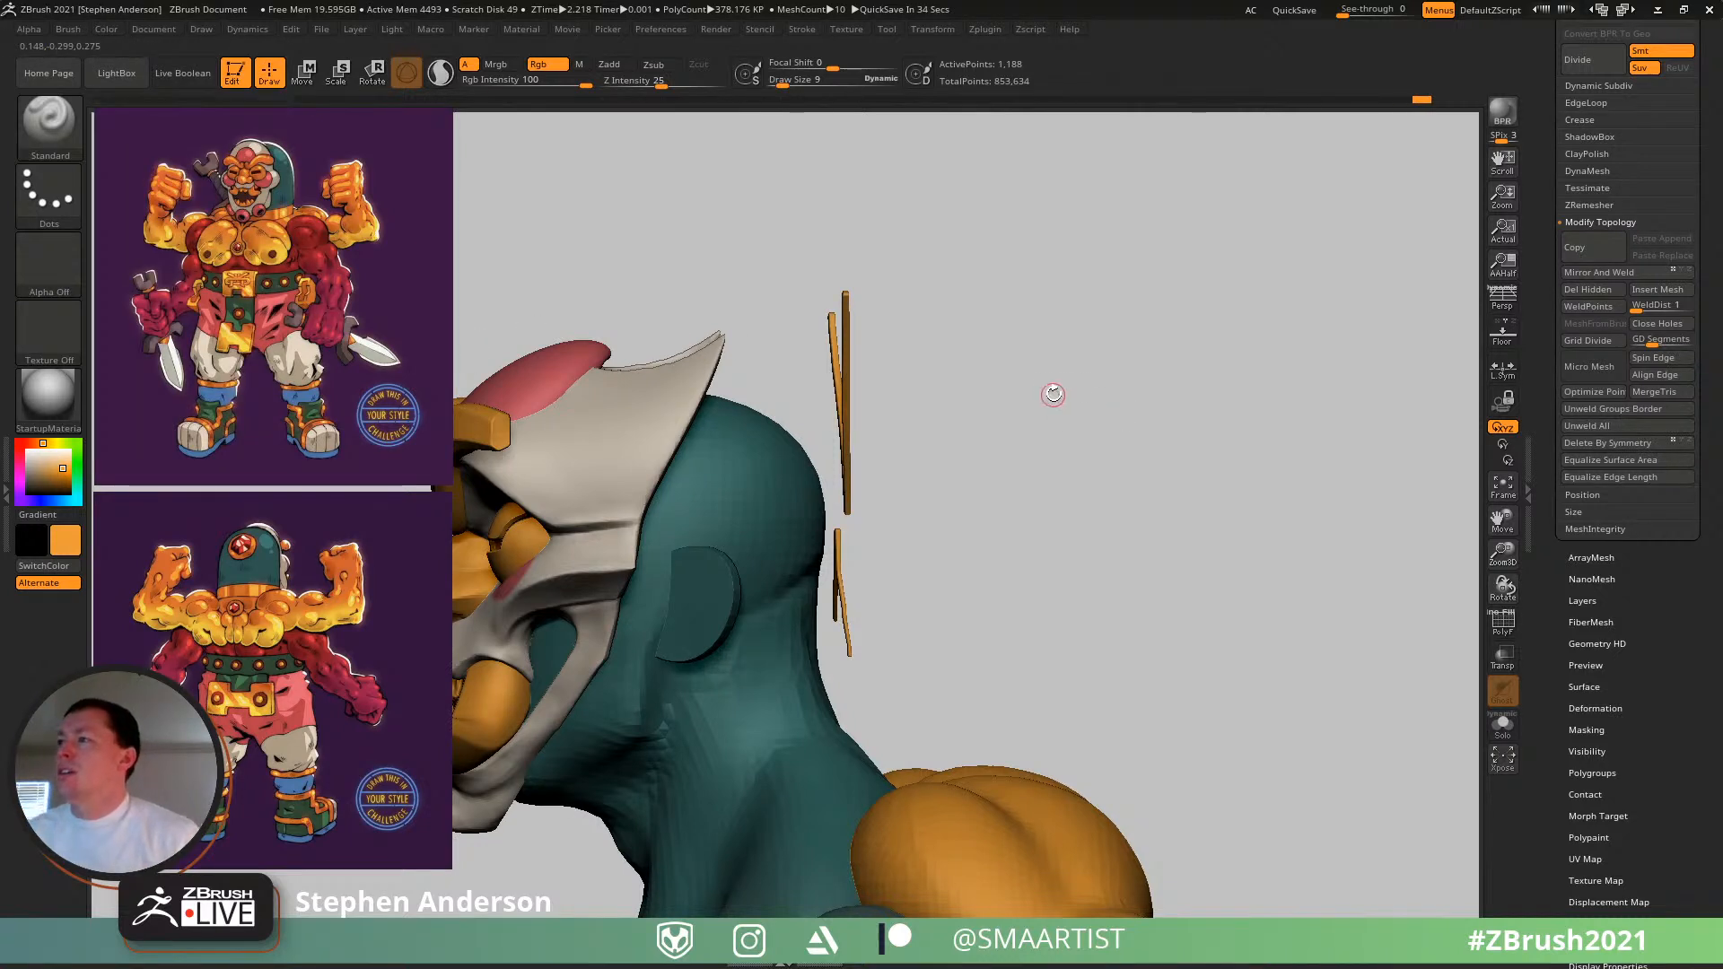
drag(1053, 395, 1083, 407)
drag(1154, 477, 1166, 496)
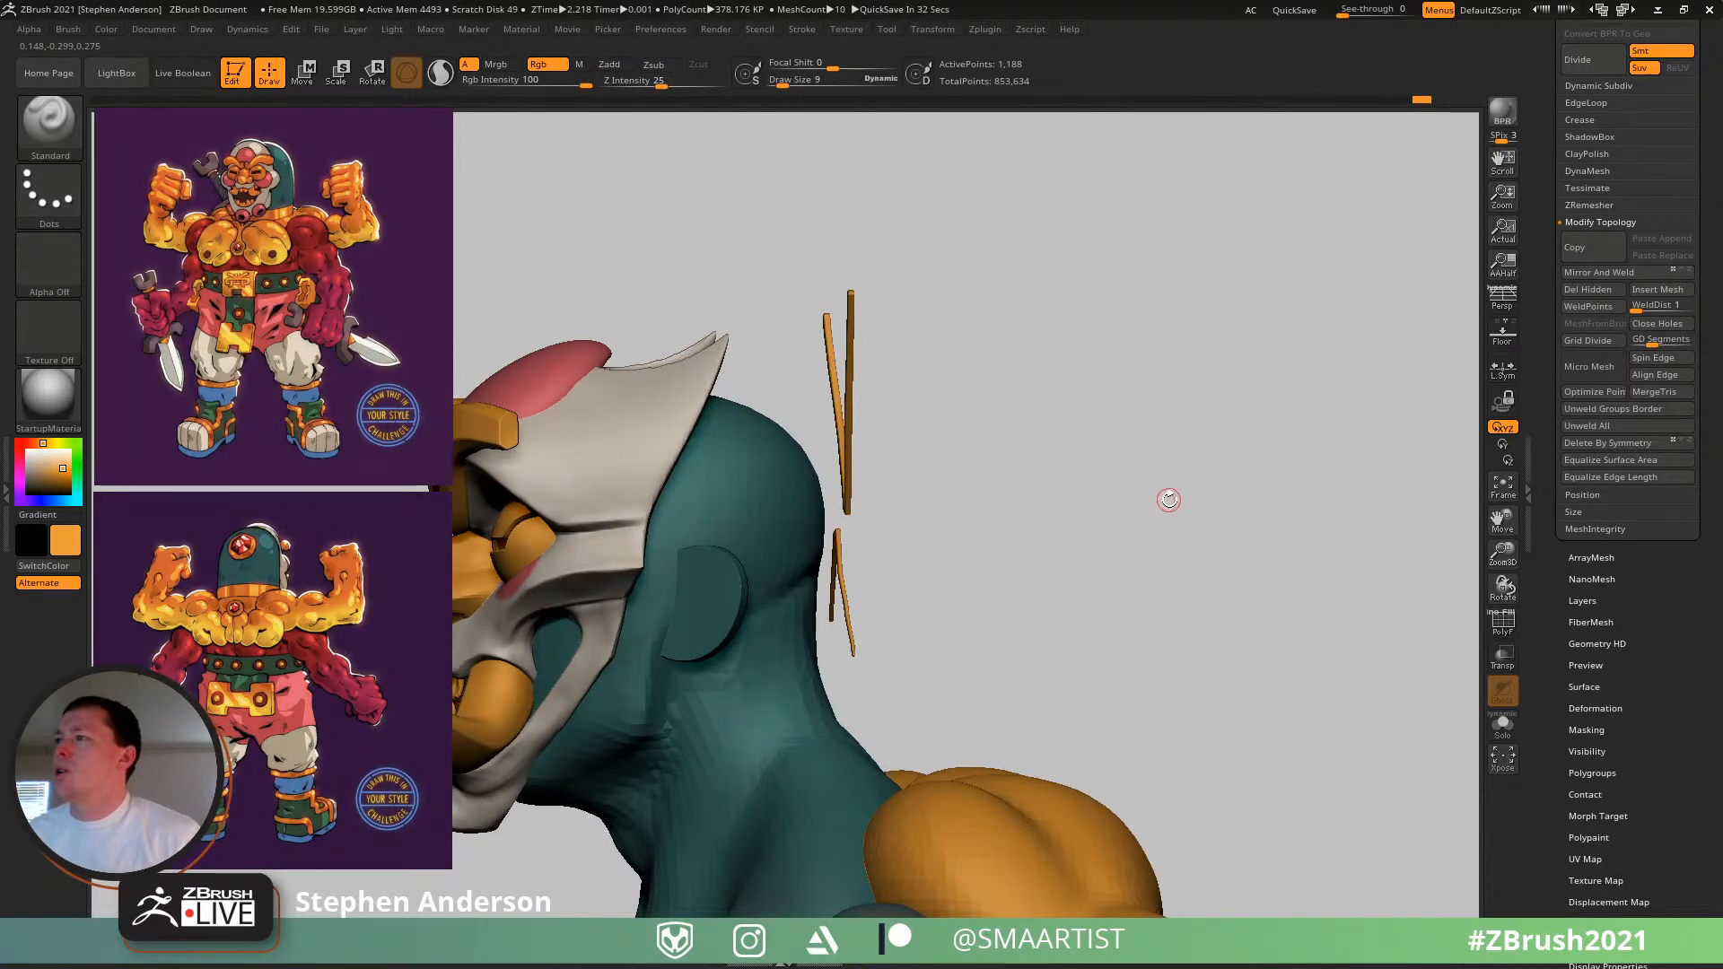
ctrl+shift+click(1158, 478)
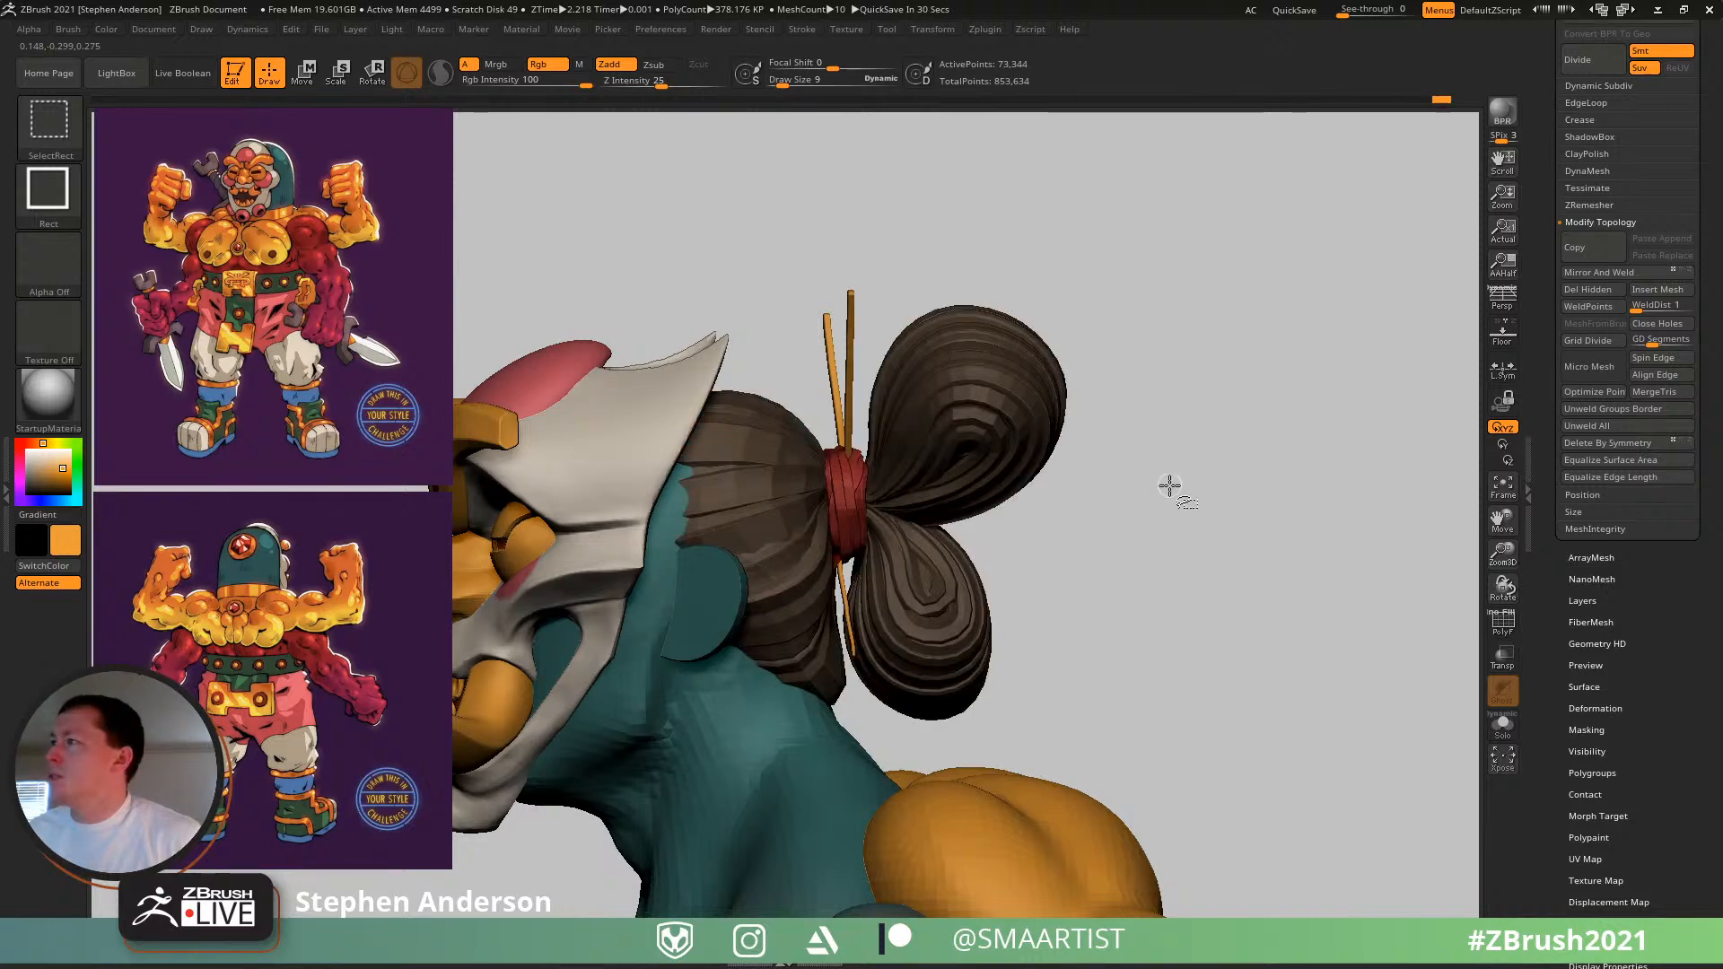
- Sample the dark green (R 69, G 116, B 69) from the reference art with Spotlight
ctrl+right_drag(1171, 488, 1029, 350)
alt+right_drag(1029, 350, 1050, 235)
right_drag(906, 422, 951, 193)
ctrl+right_drag(933, 539, 892, 587)
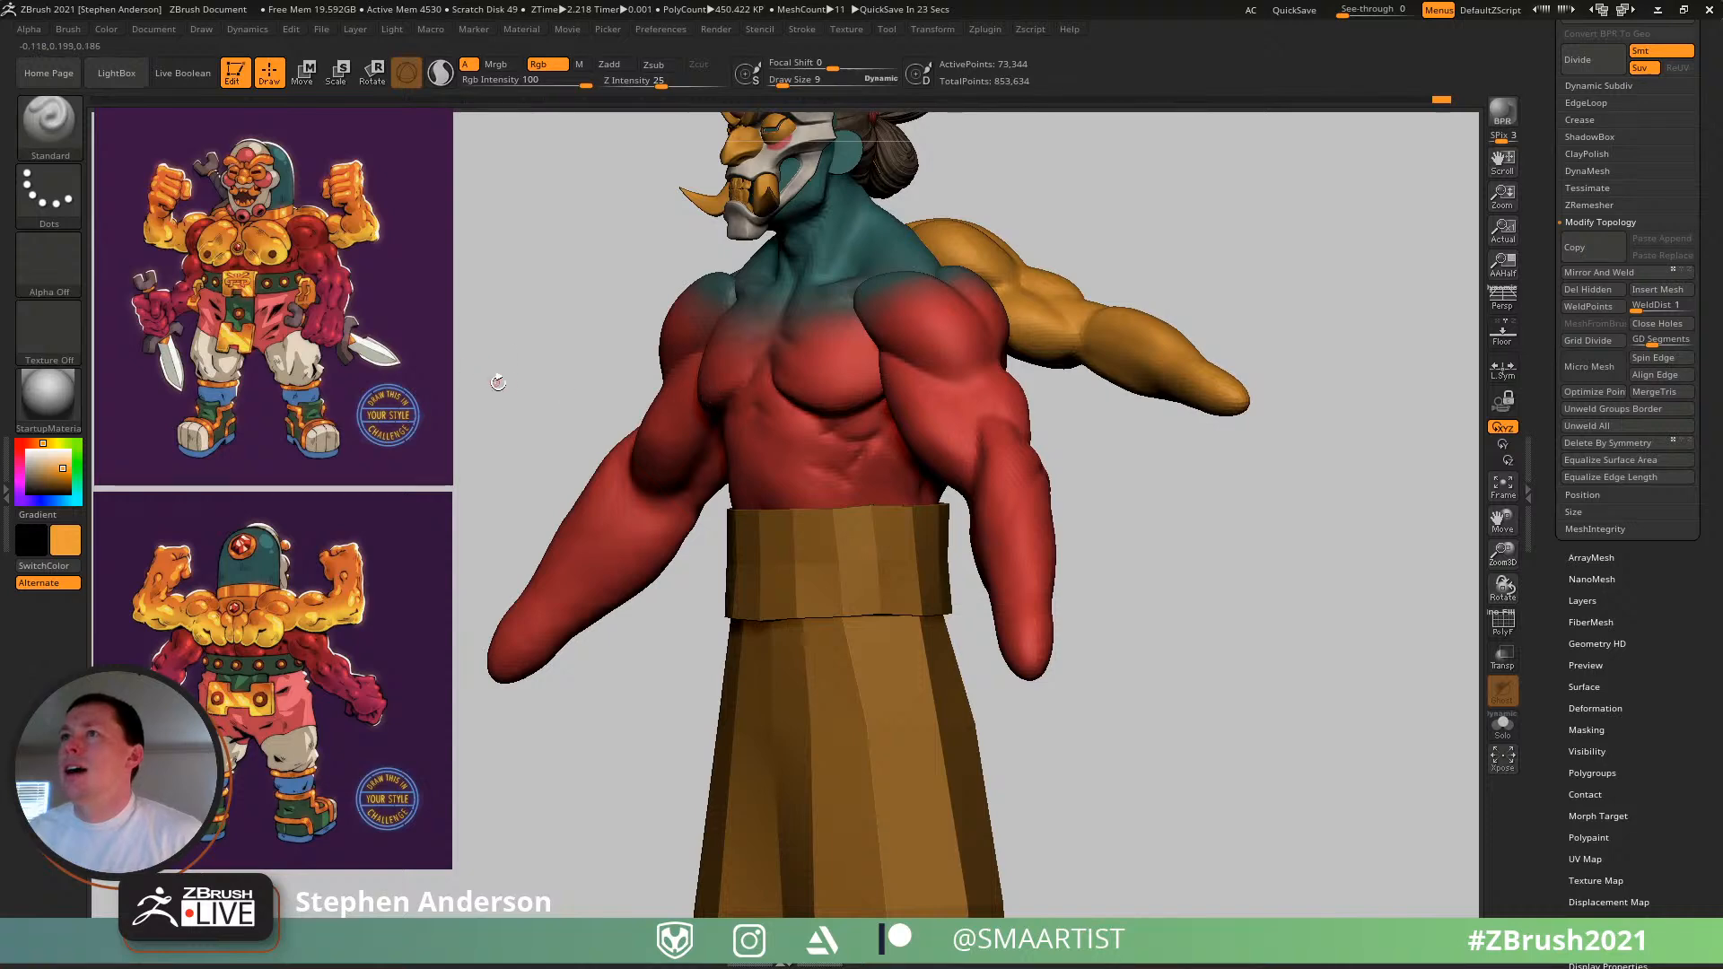
key(z)
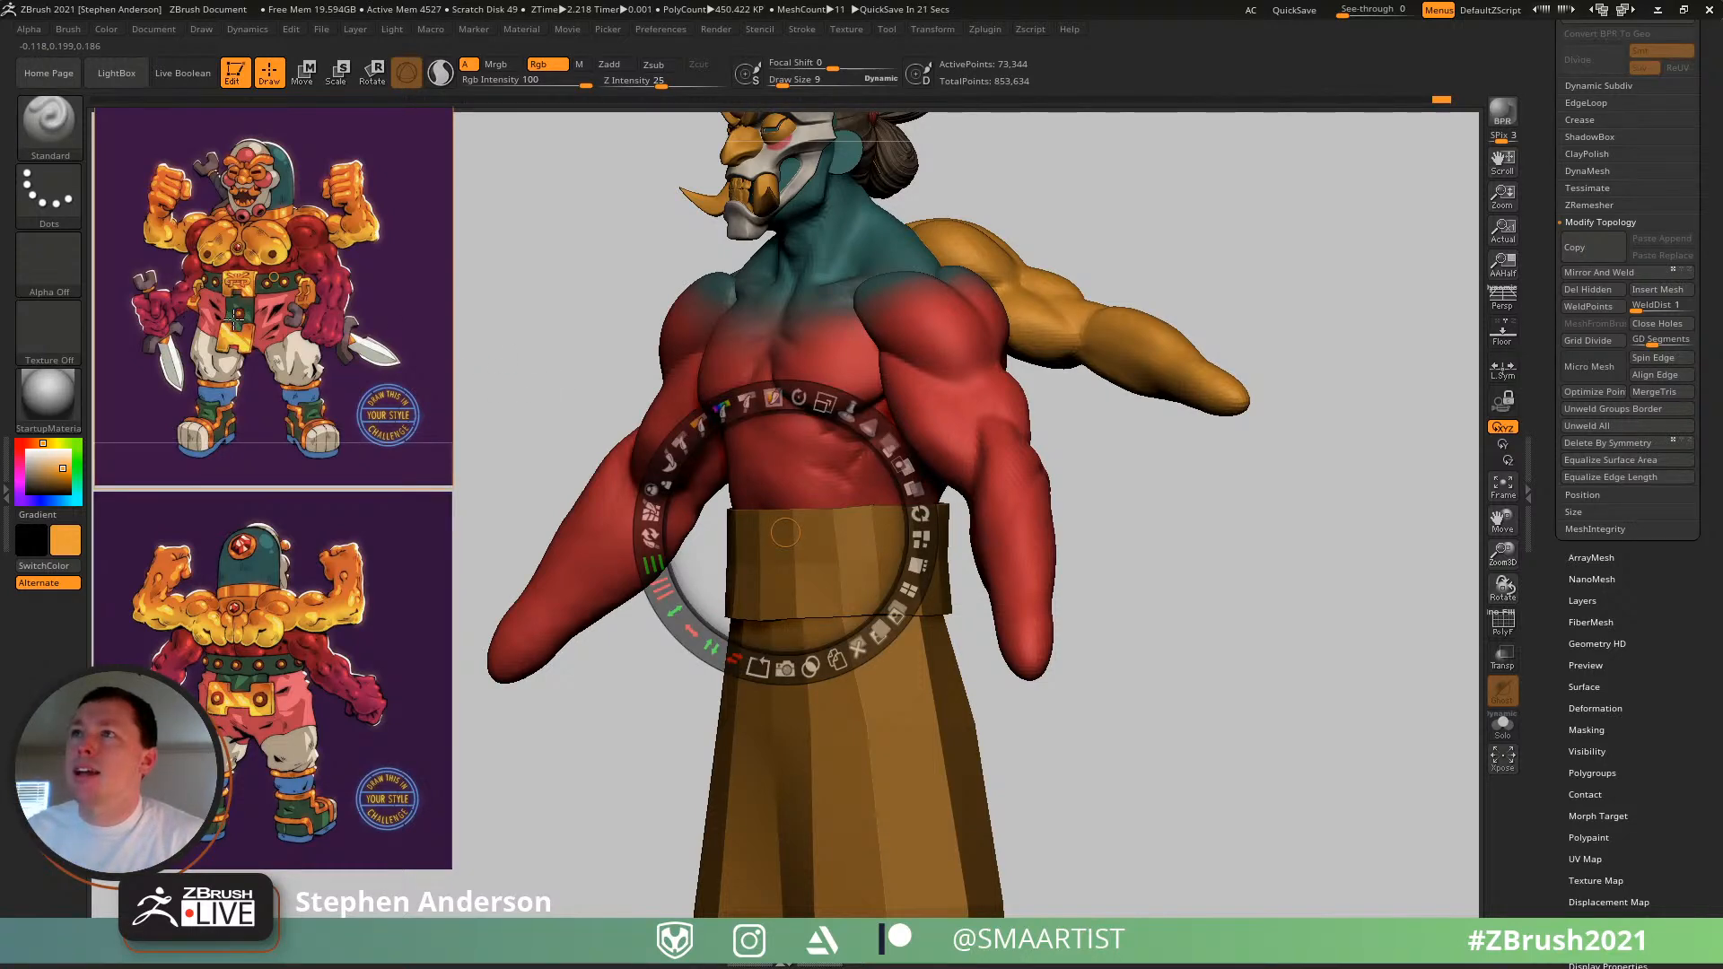
key(c)
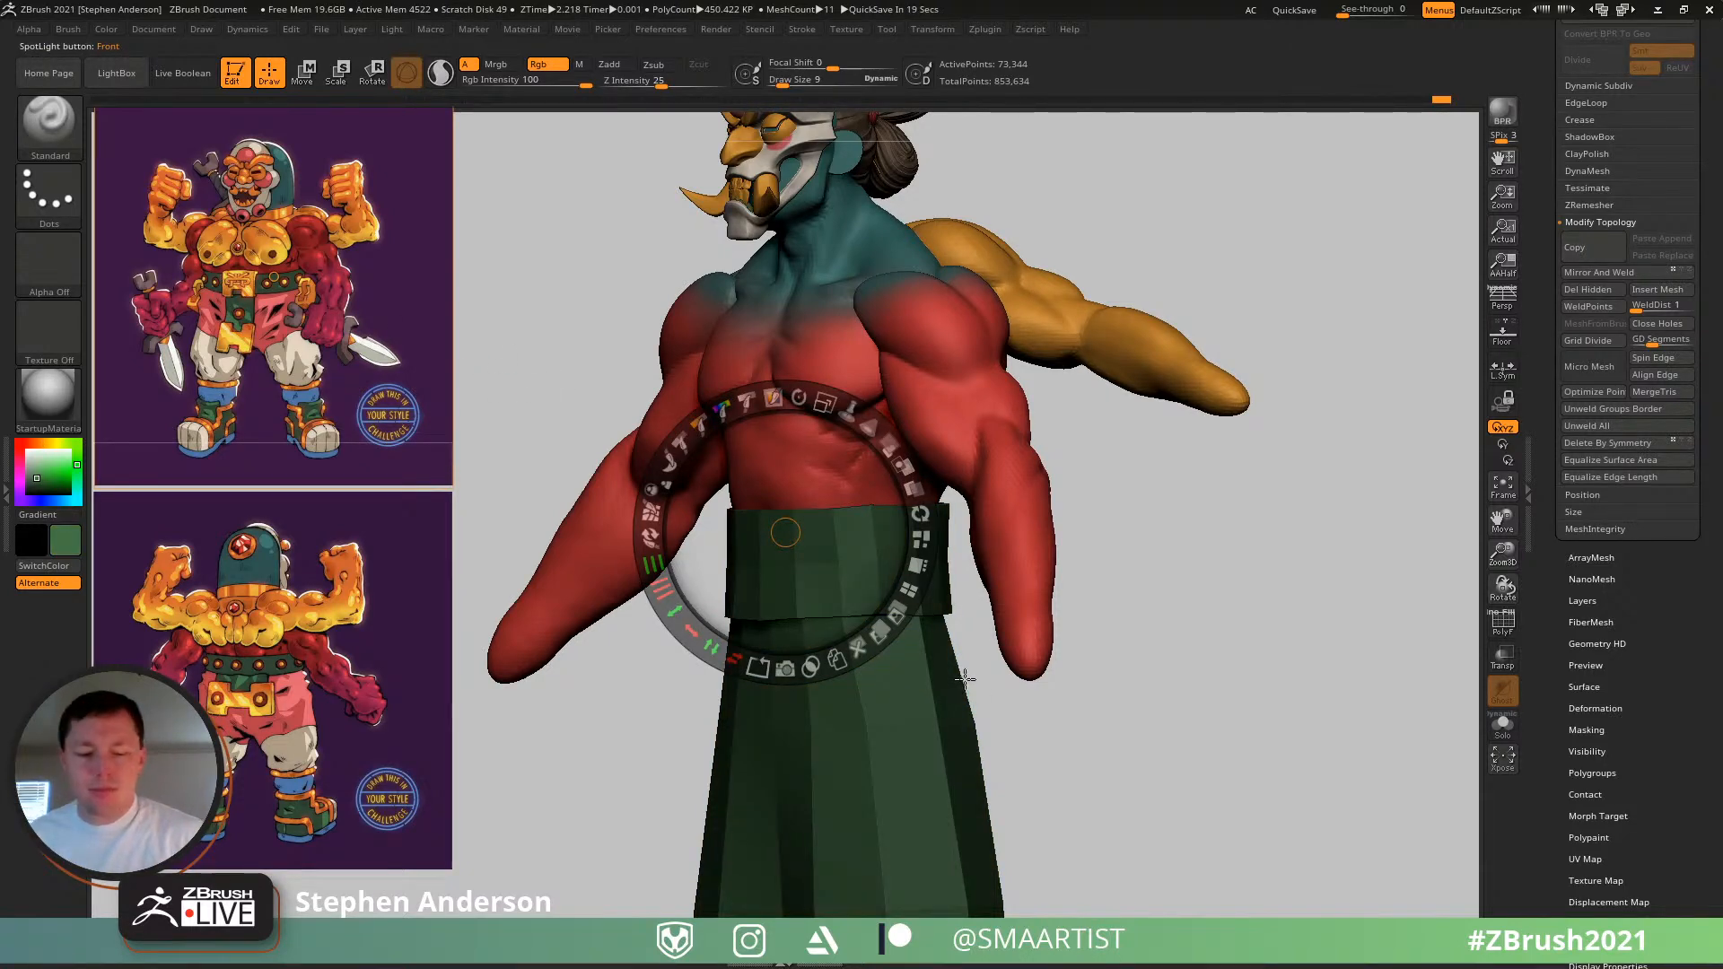
key(z)
- Make the Pants subtool active and isolate its waistband, hiding the legs and cuffs
ctrl+shift+click(937, 627)
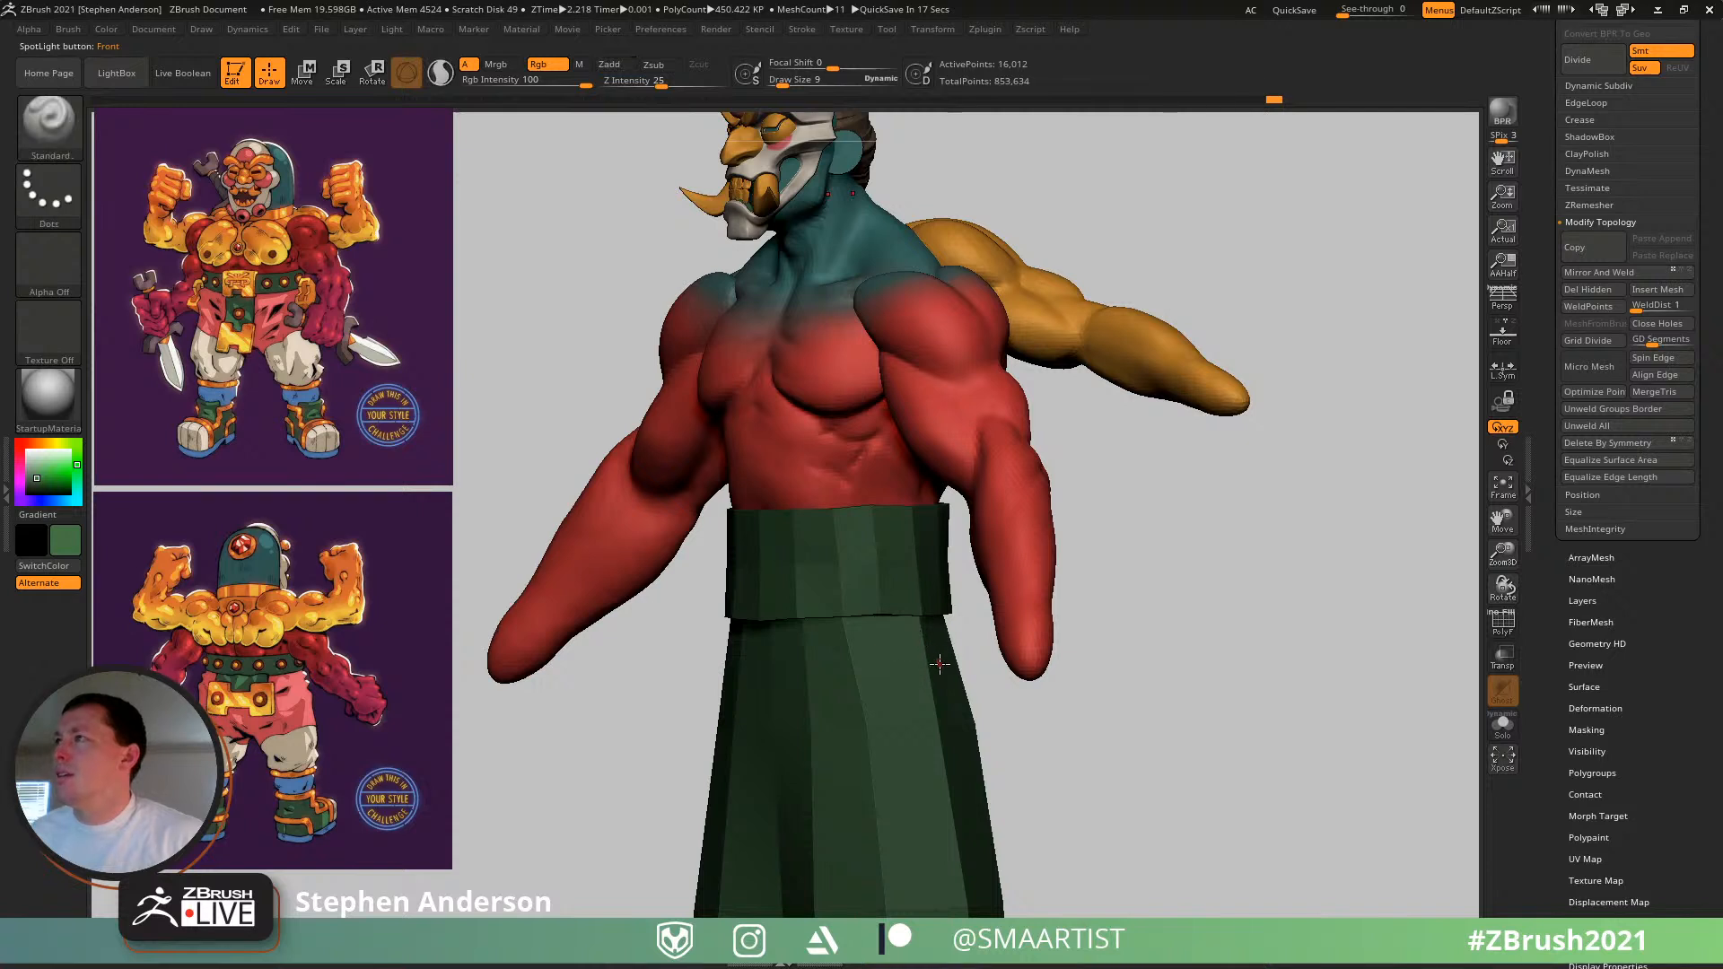
alt+click(915, 608)
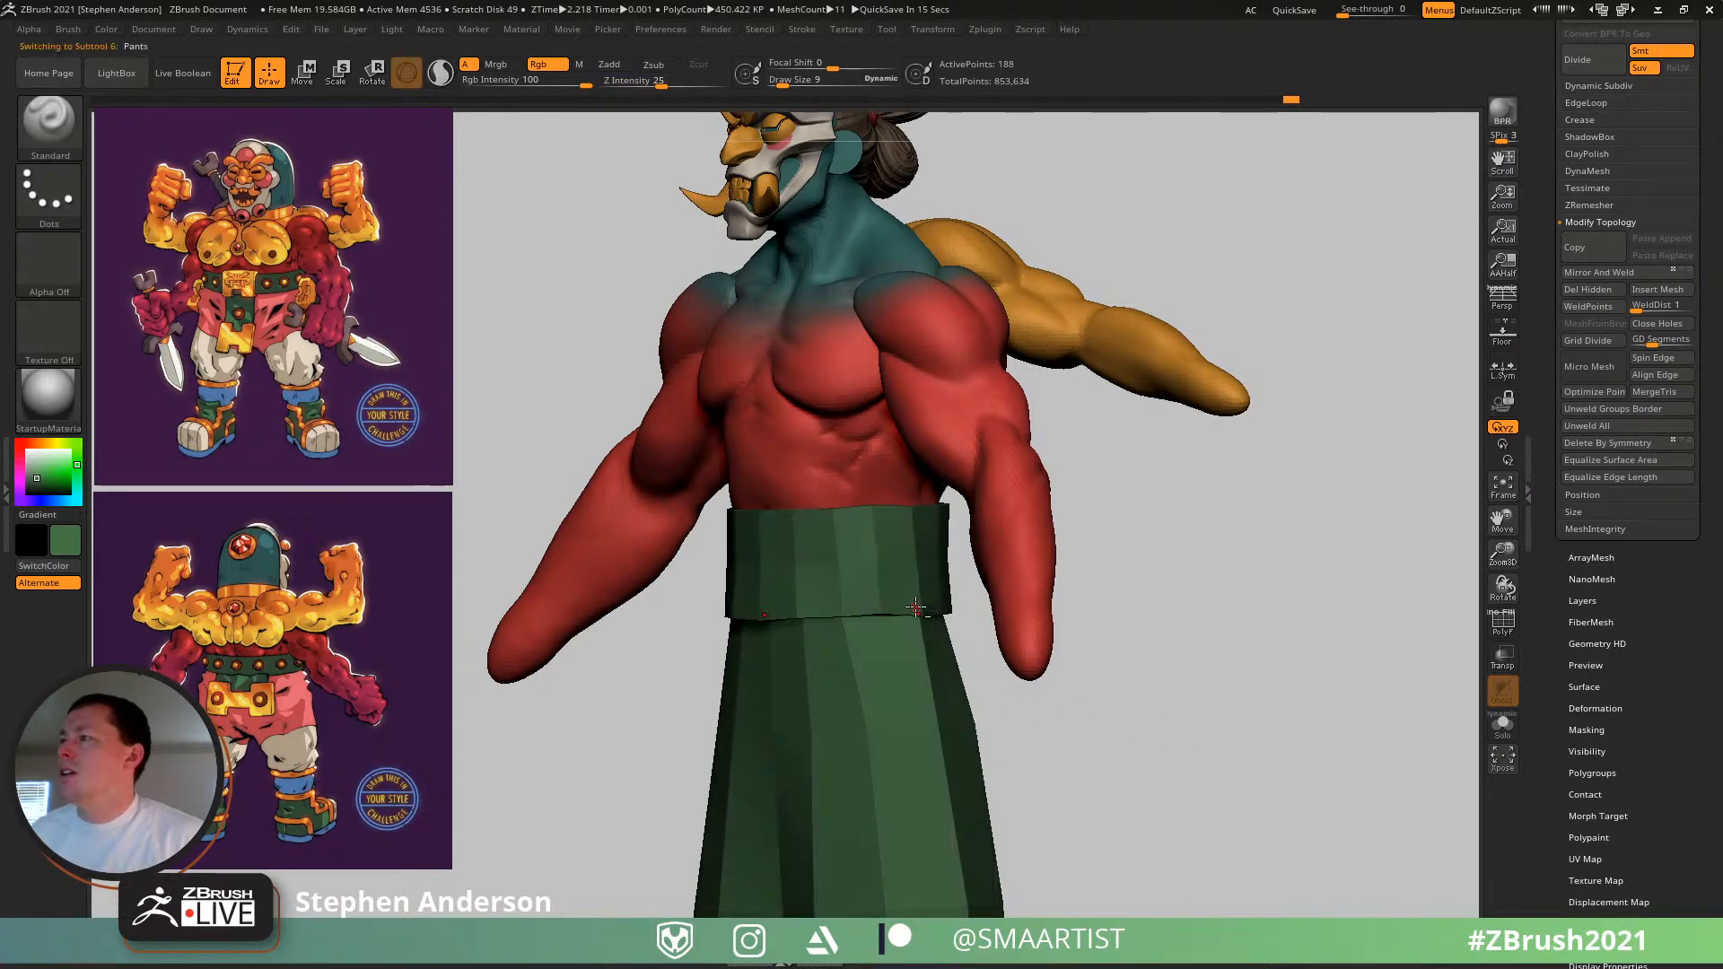
ctrl+shift+click(918, 606)
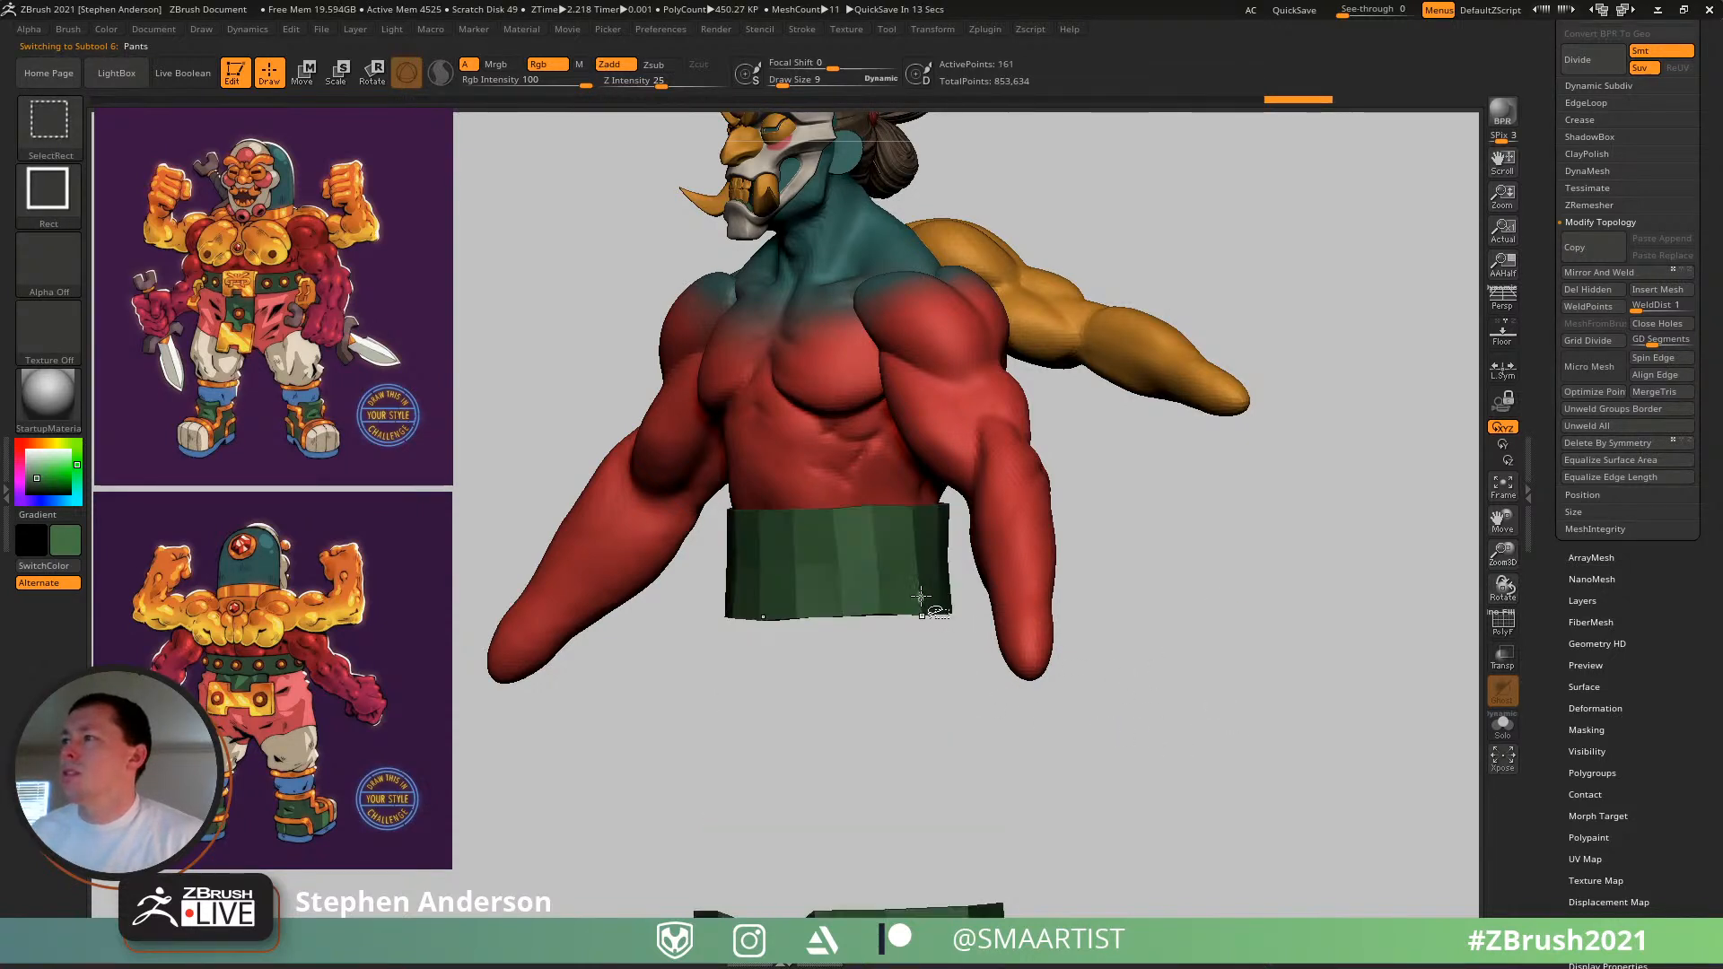
ctrl+shift+click(927, 612)
mouse_move(1207, 668)
ctrl+right_down()
mouse_move(1046, 542)
mouse_move(1008, 549)
ctrl+right_up()
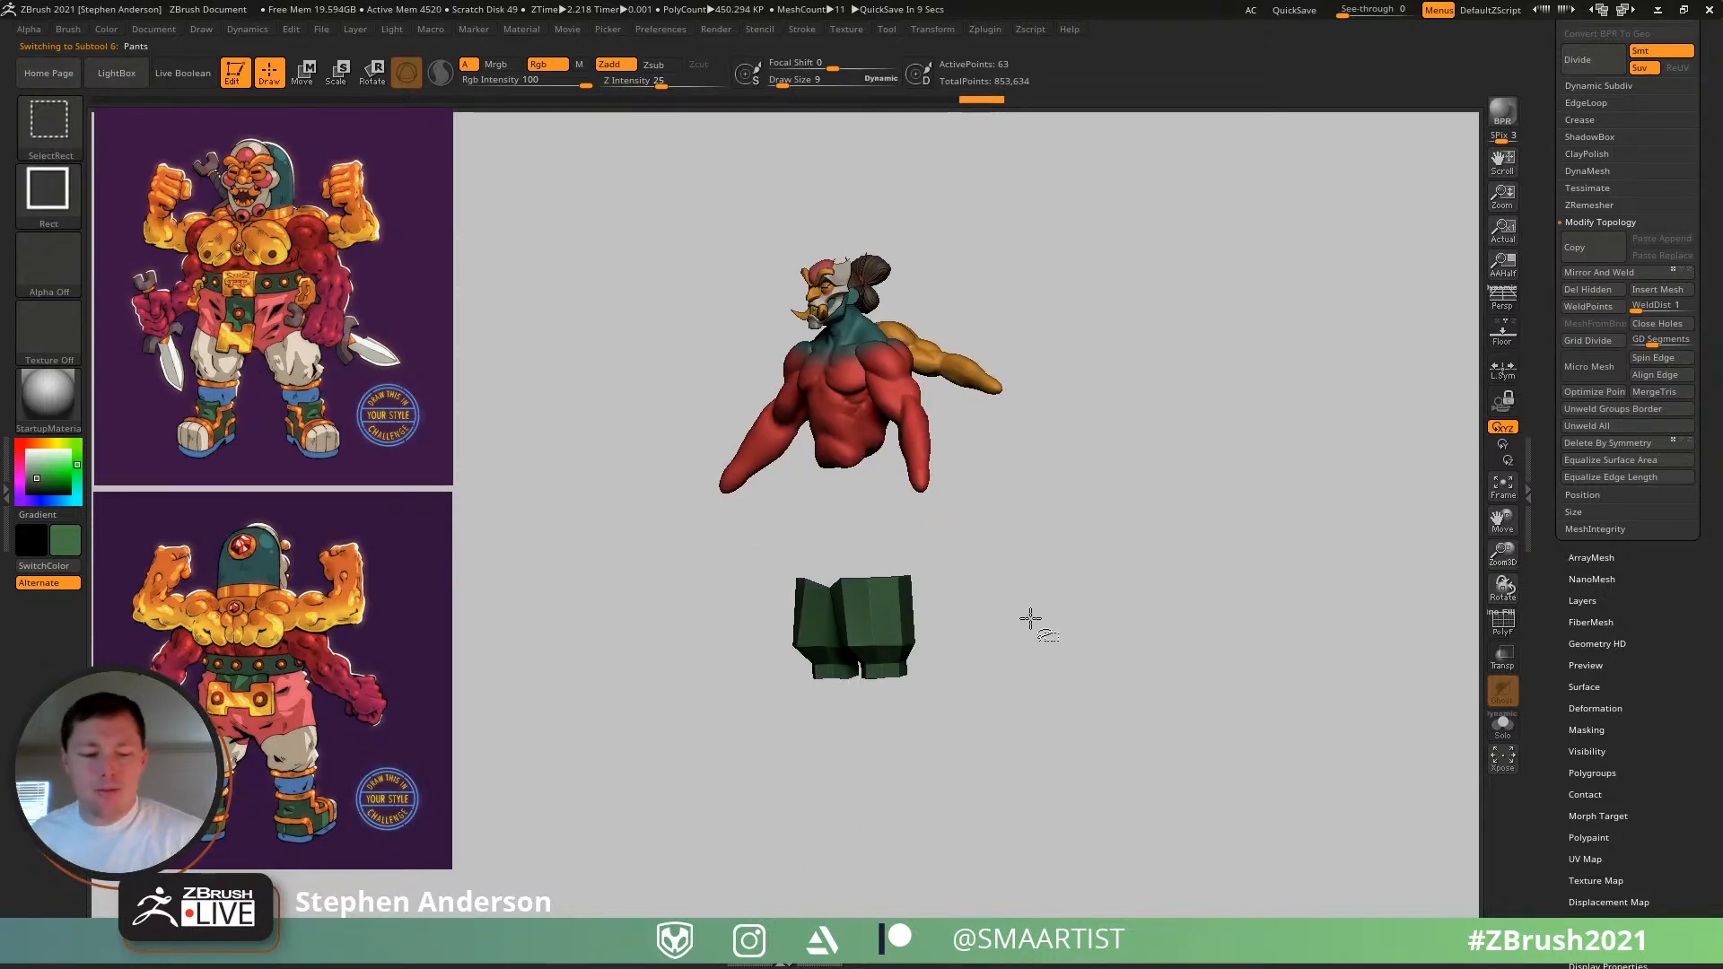
key(ctrl+shift+a)
ctrl+shift+drag(1032, 621, 1165, 721)
ctrl+right_drag(1165, 723, 1256, 844)
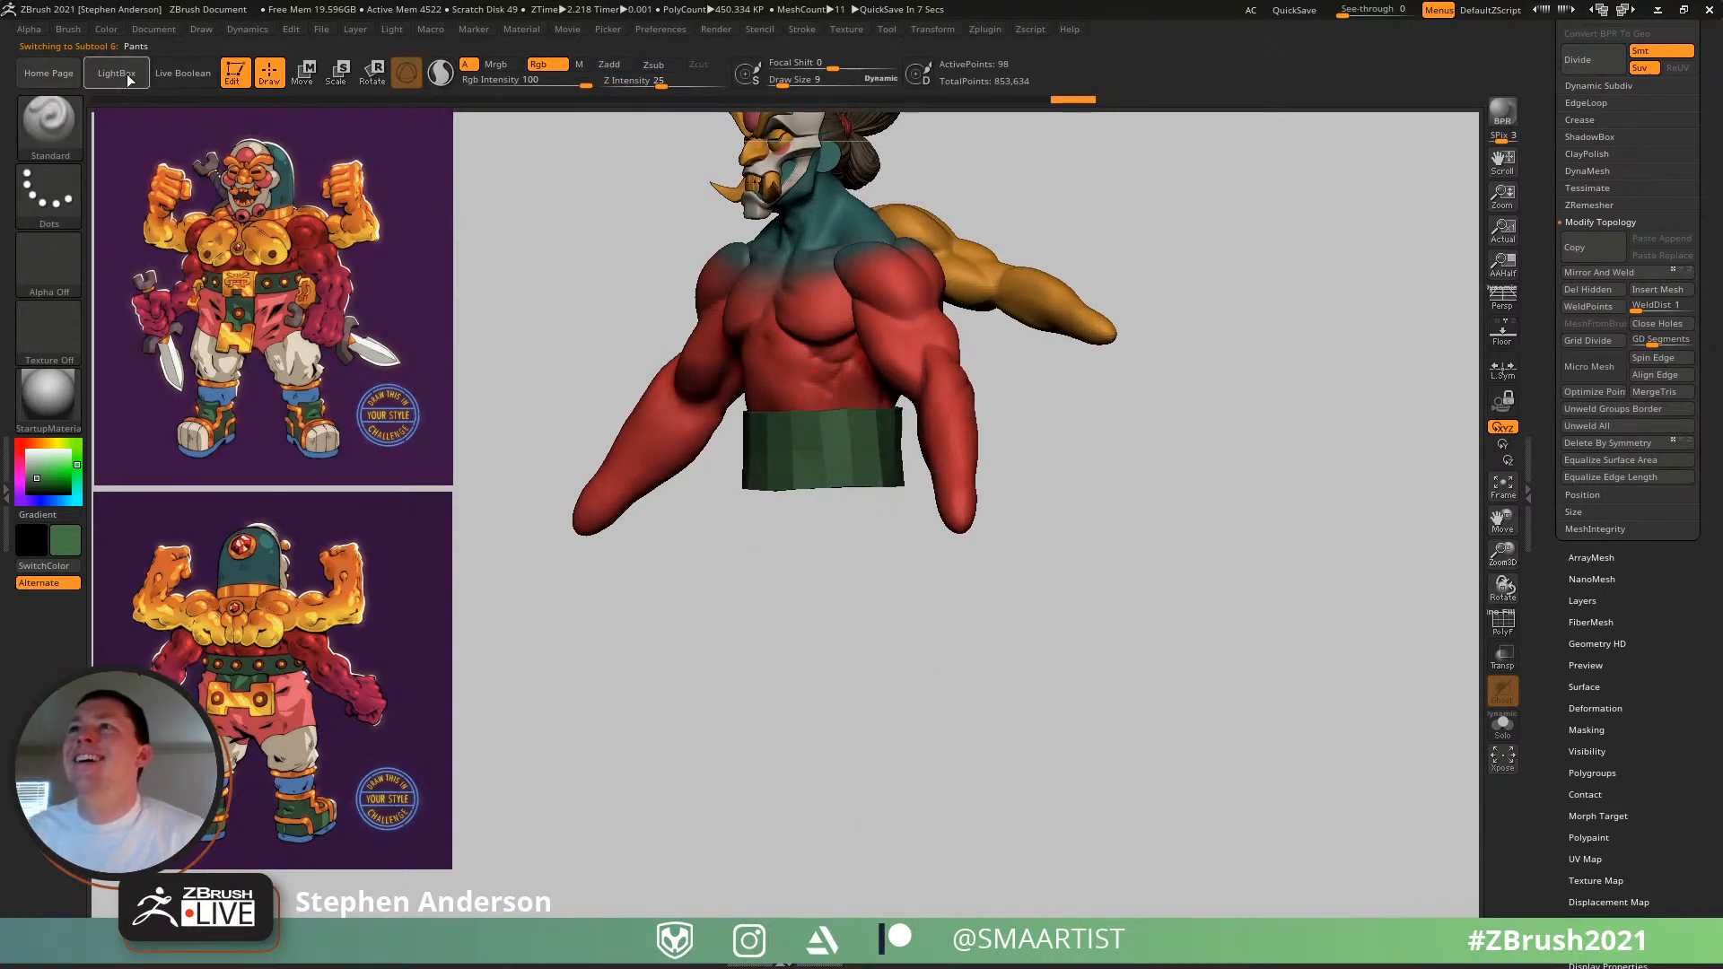
- Fill the isolated waistband with the dark green and show the whole Pants subtool again
click(105, 29)
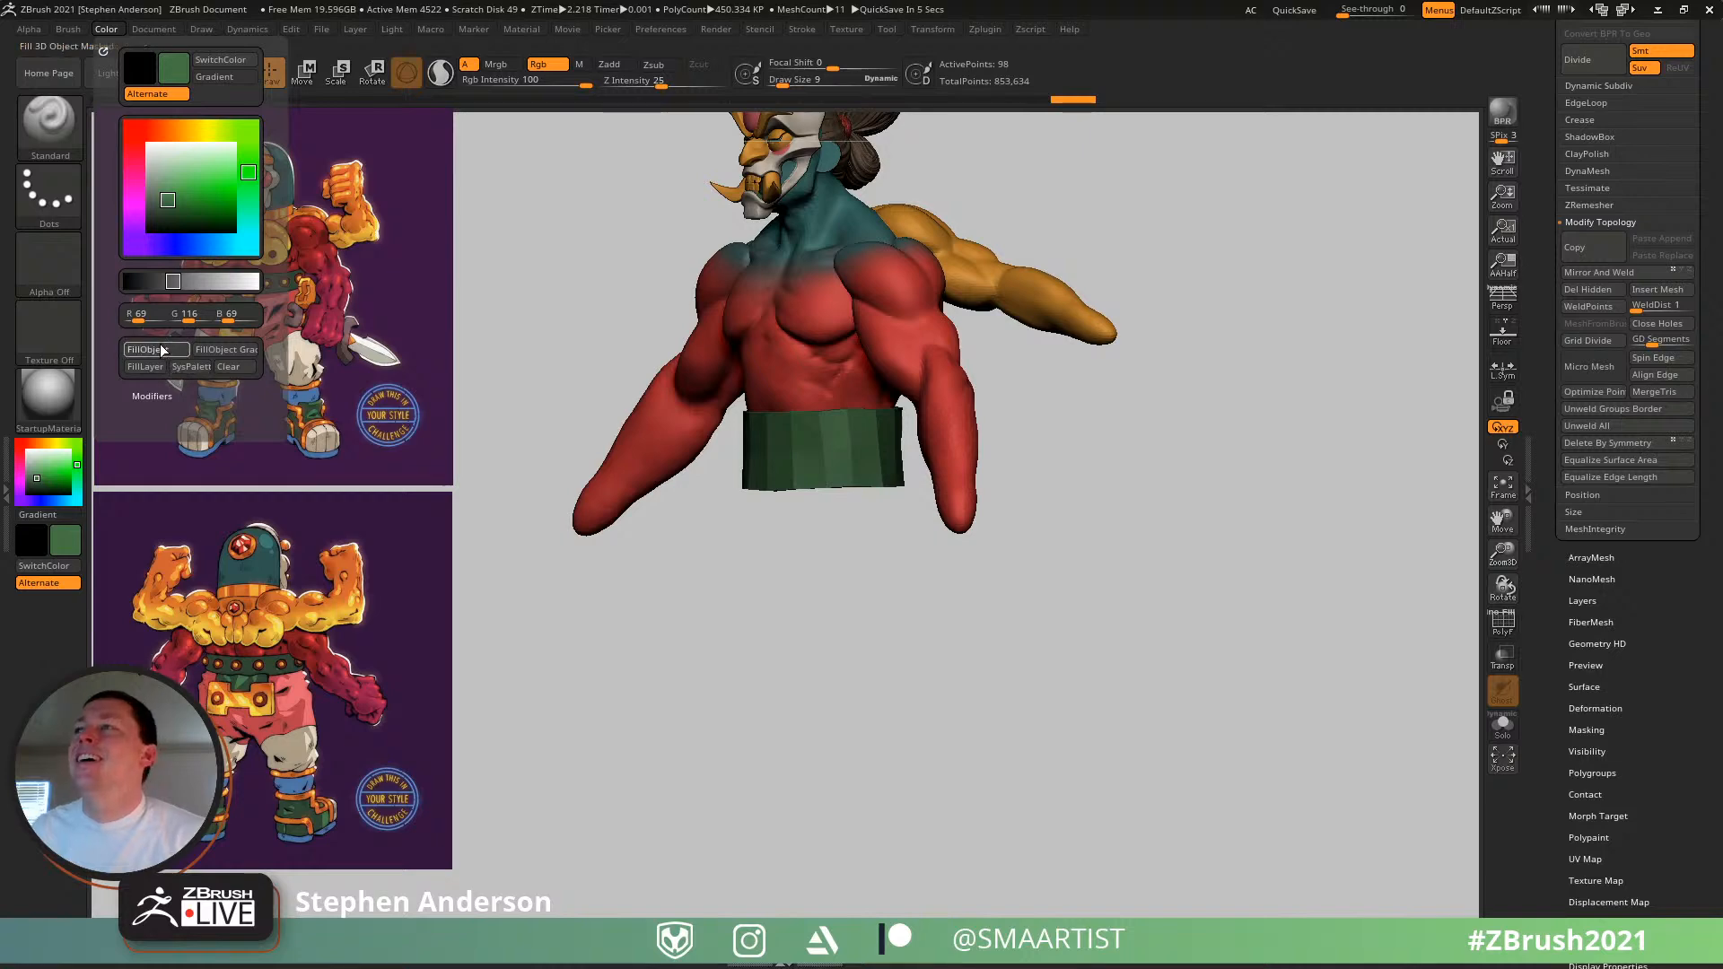
ctrl+shift+click(1165, 546)
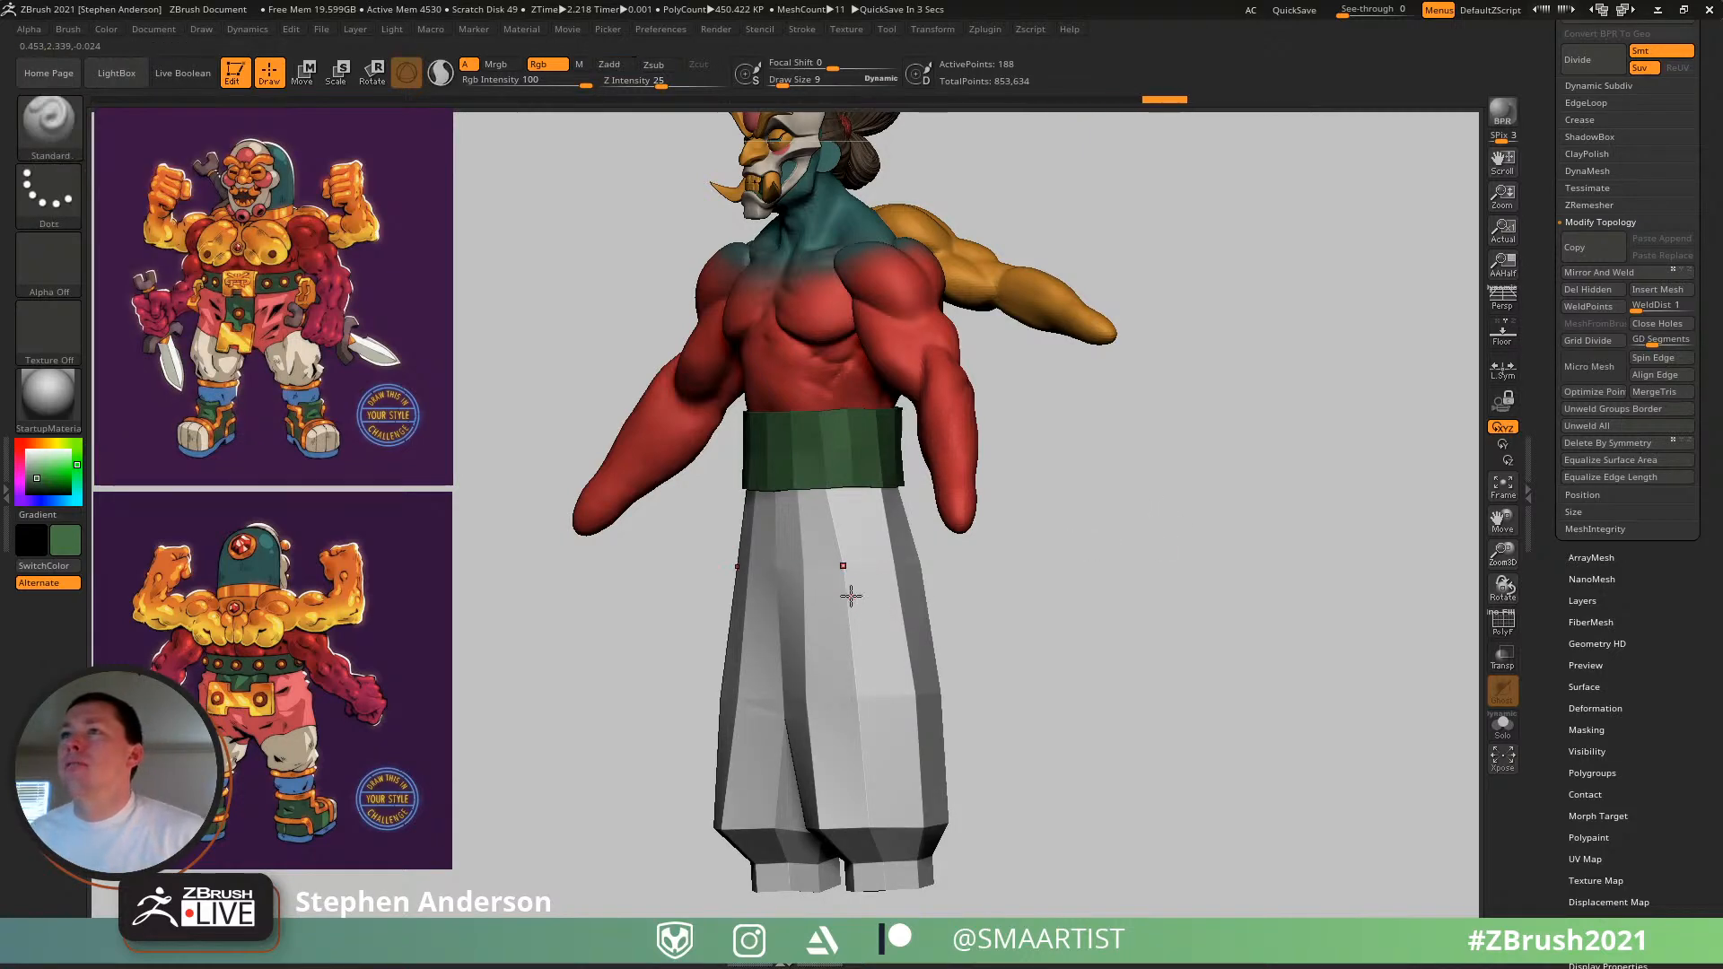
right_drag(817, 613, 854, 583)
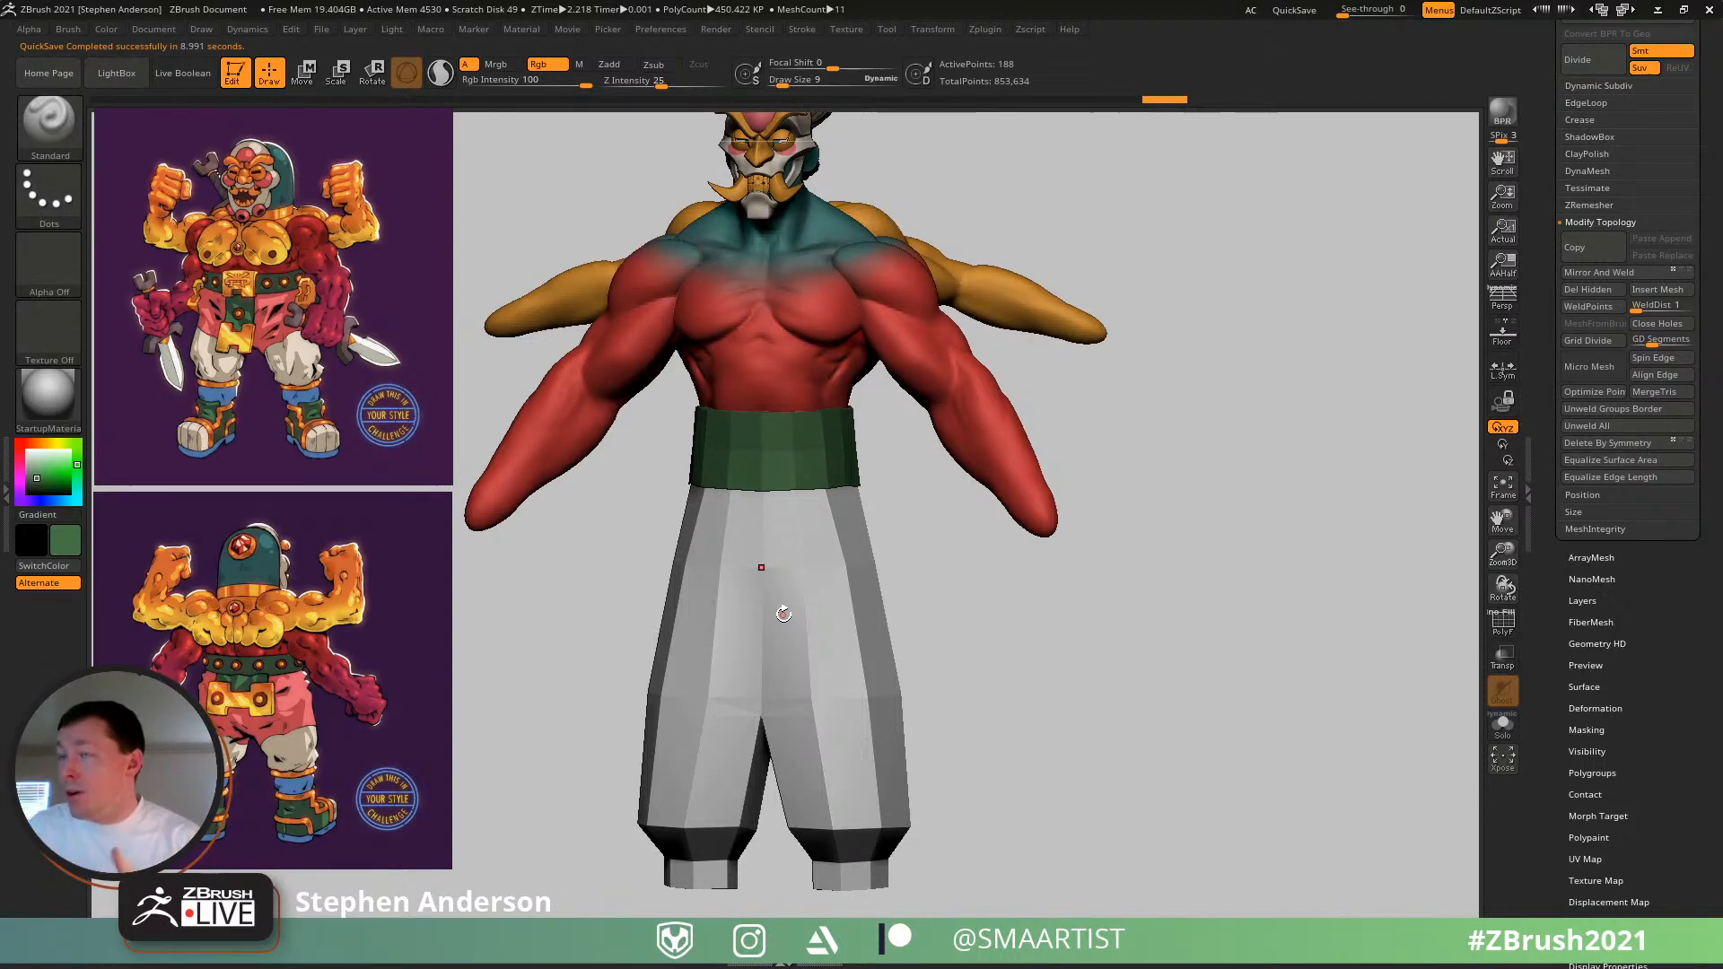
- Switch to the browser and open the Store section of the artist's own ArtStation profile
mouse_move(847, 539)
right_down()
mouse_move(769, 531)
mouse_move(853, 509)
mouse_move(907, 604)
mouse_move(876, 575)
right_up()
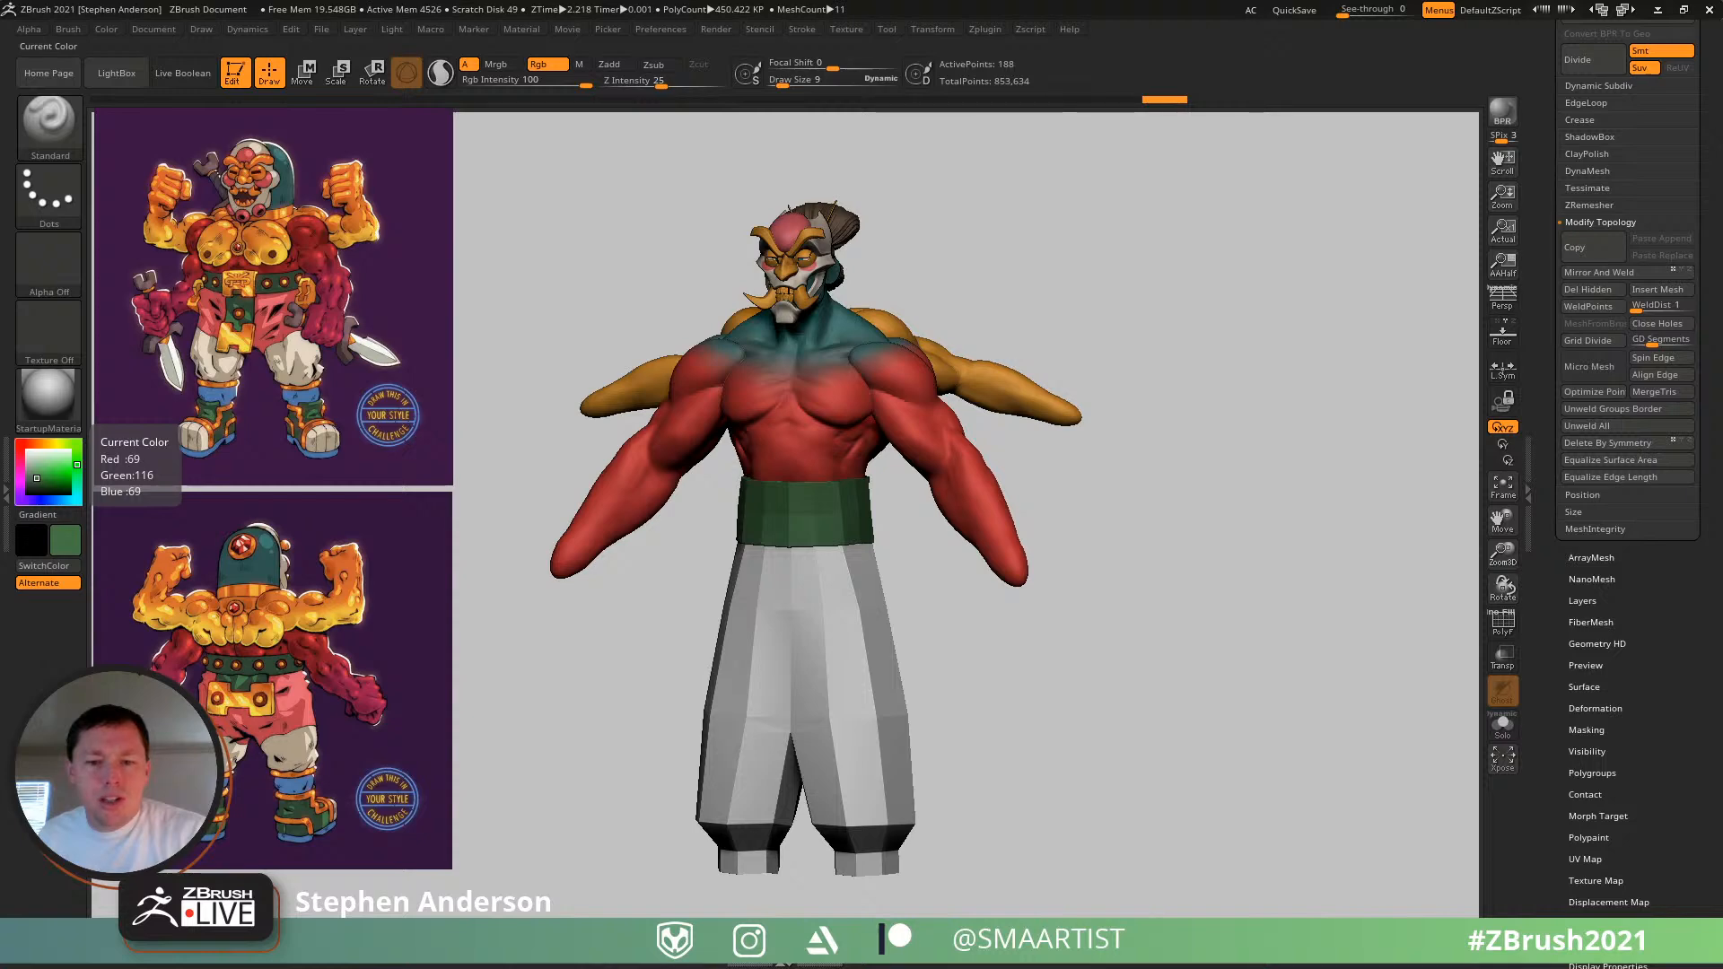
key(alt+Tab)
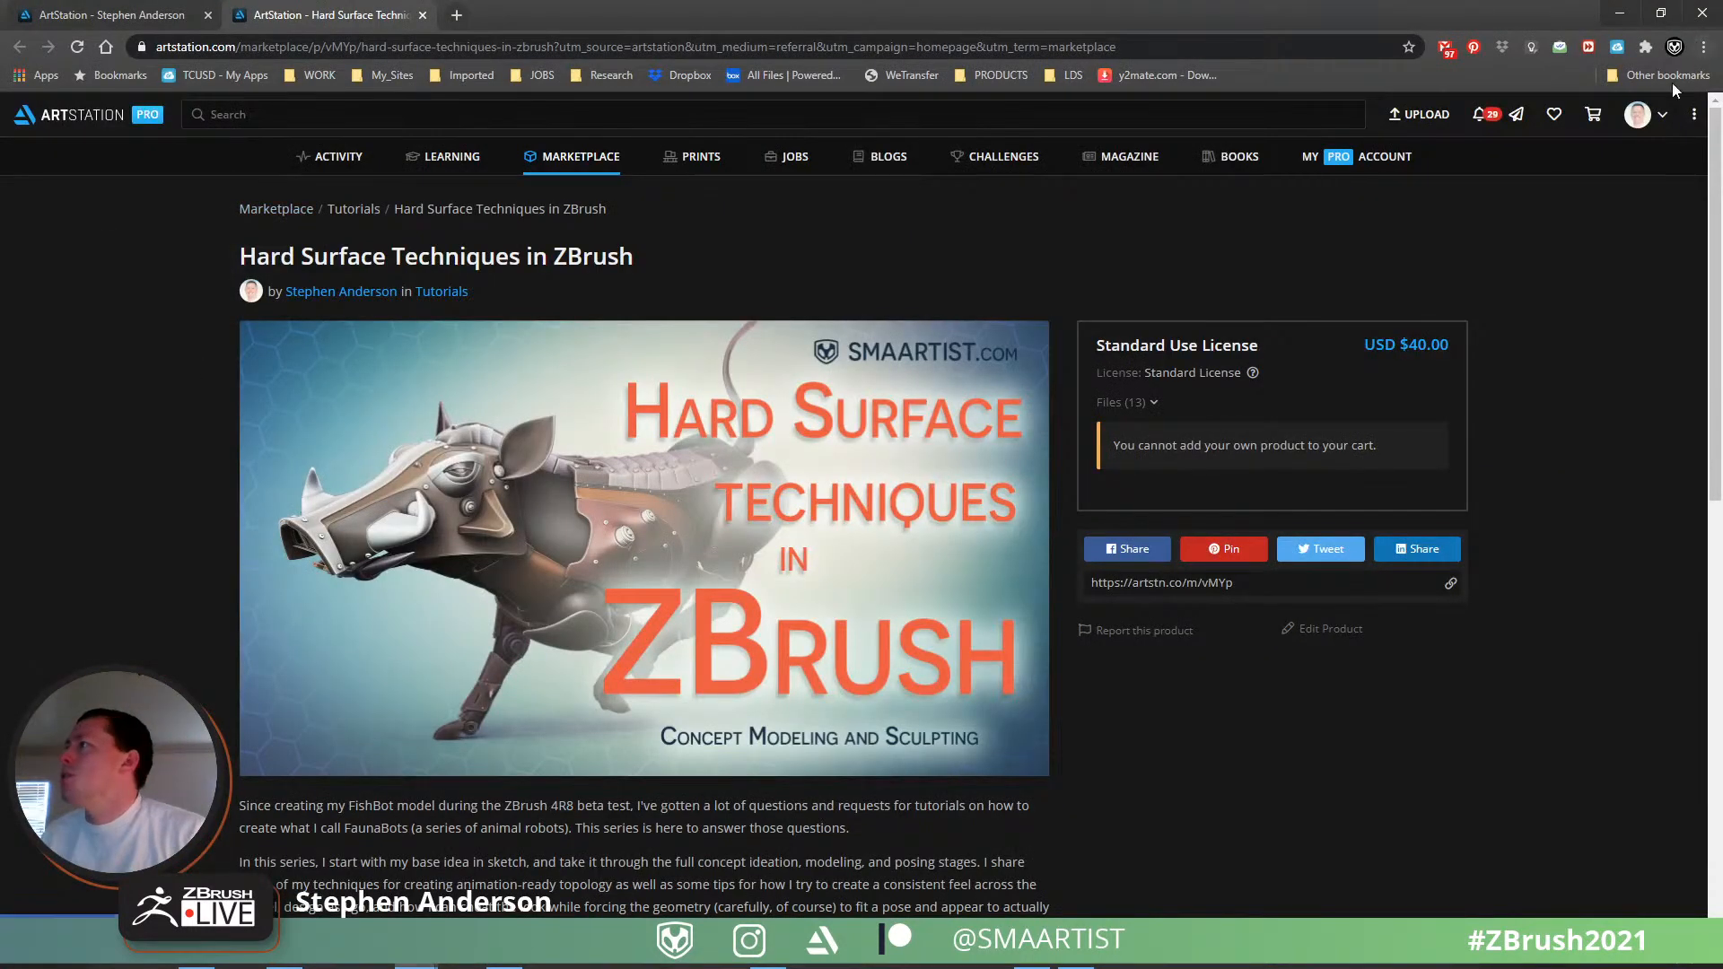
click(1642, 114)
click(1566, 191)
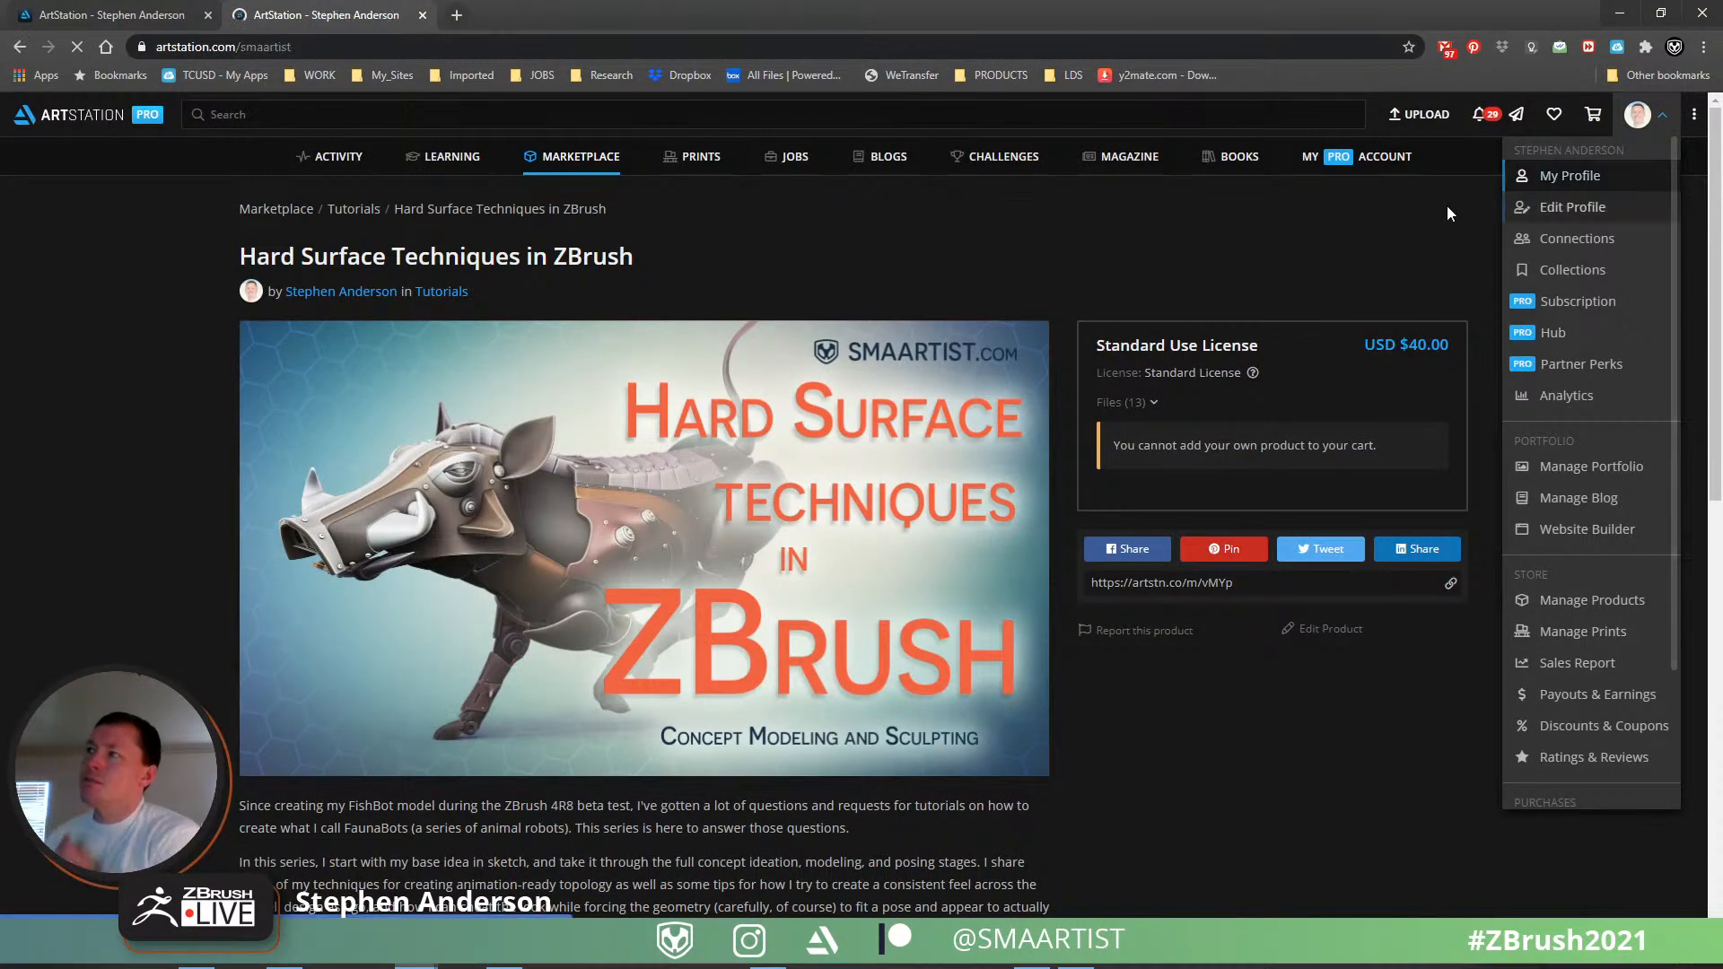
scroll(826, 440, down, 2)
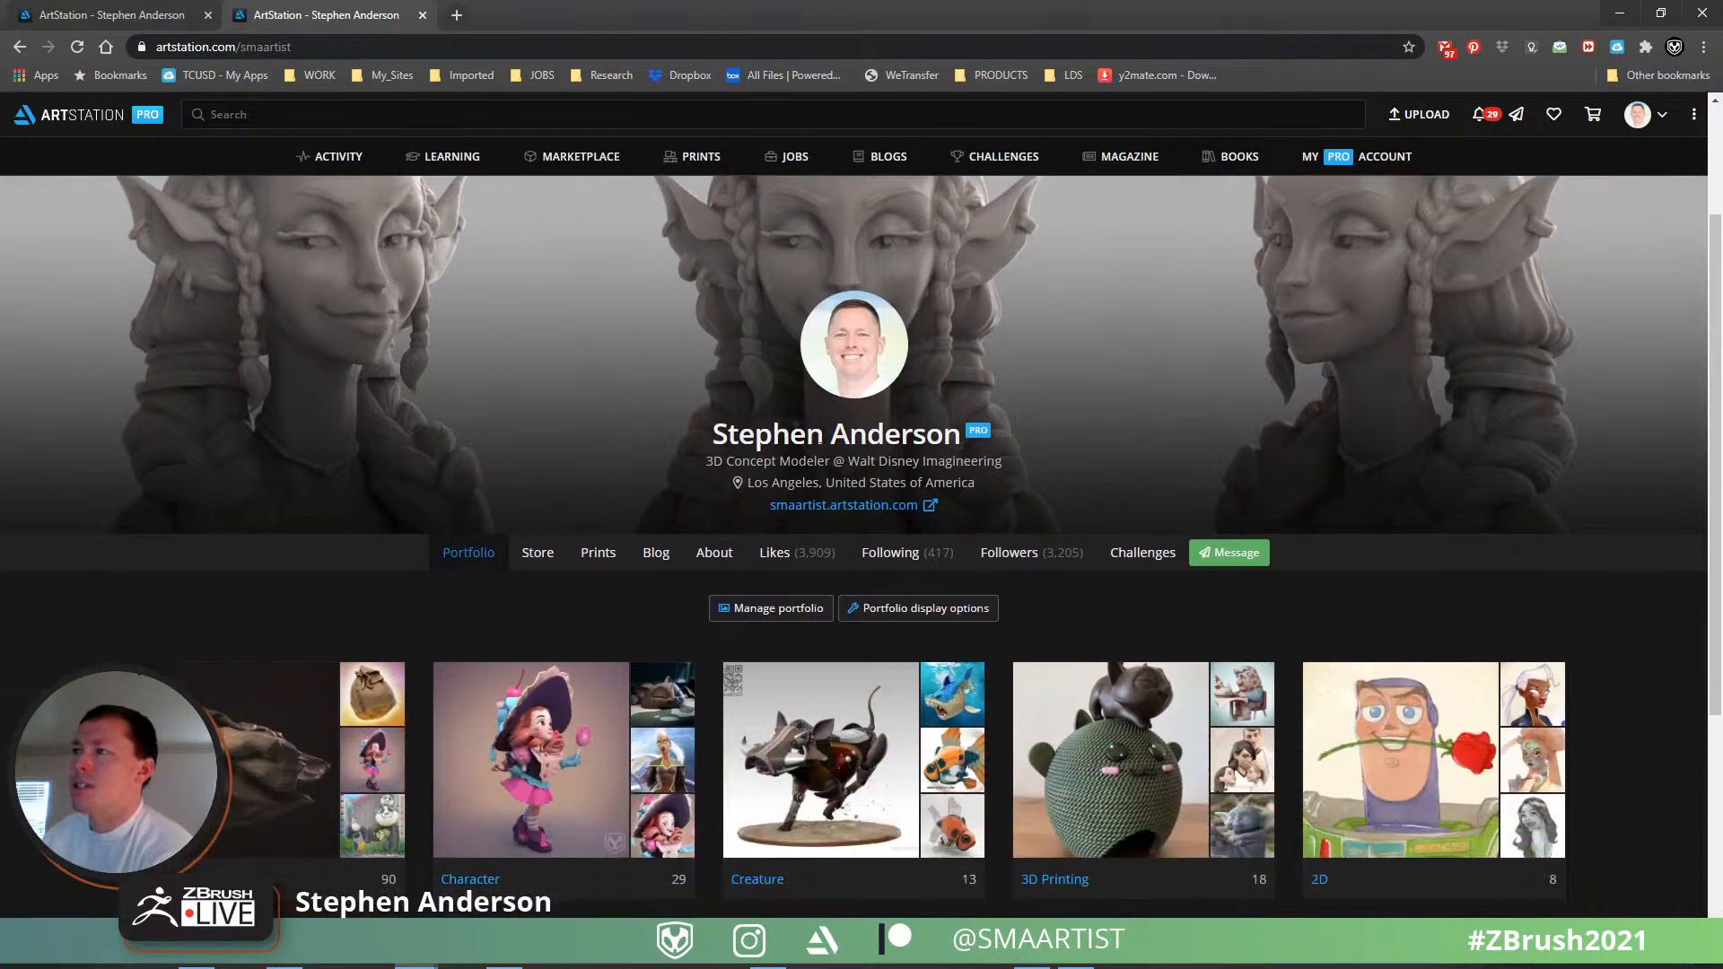
click(540, 557)
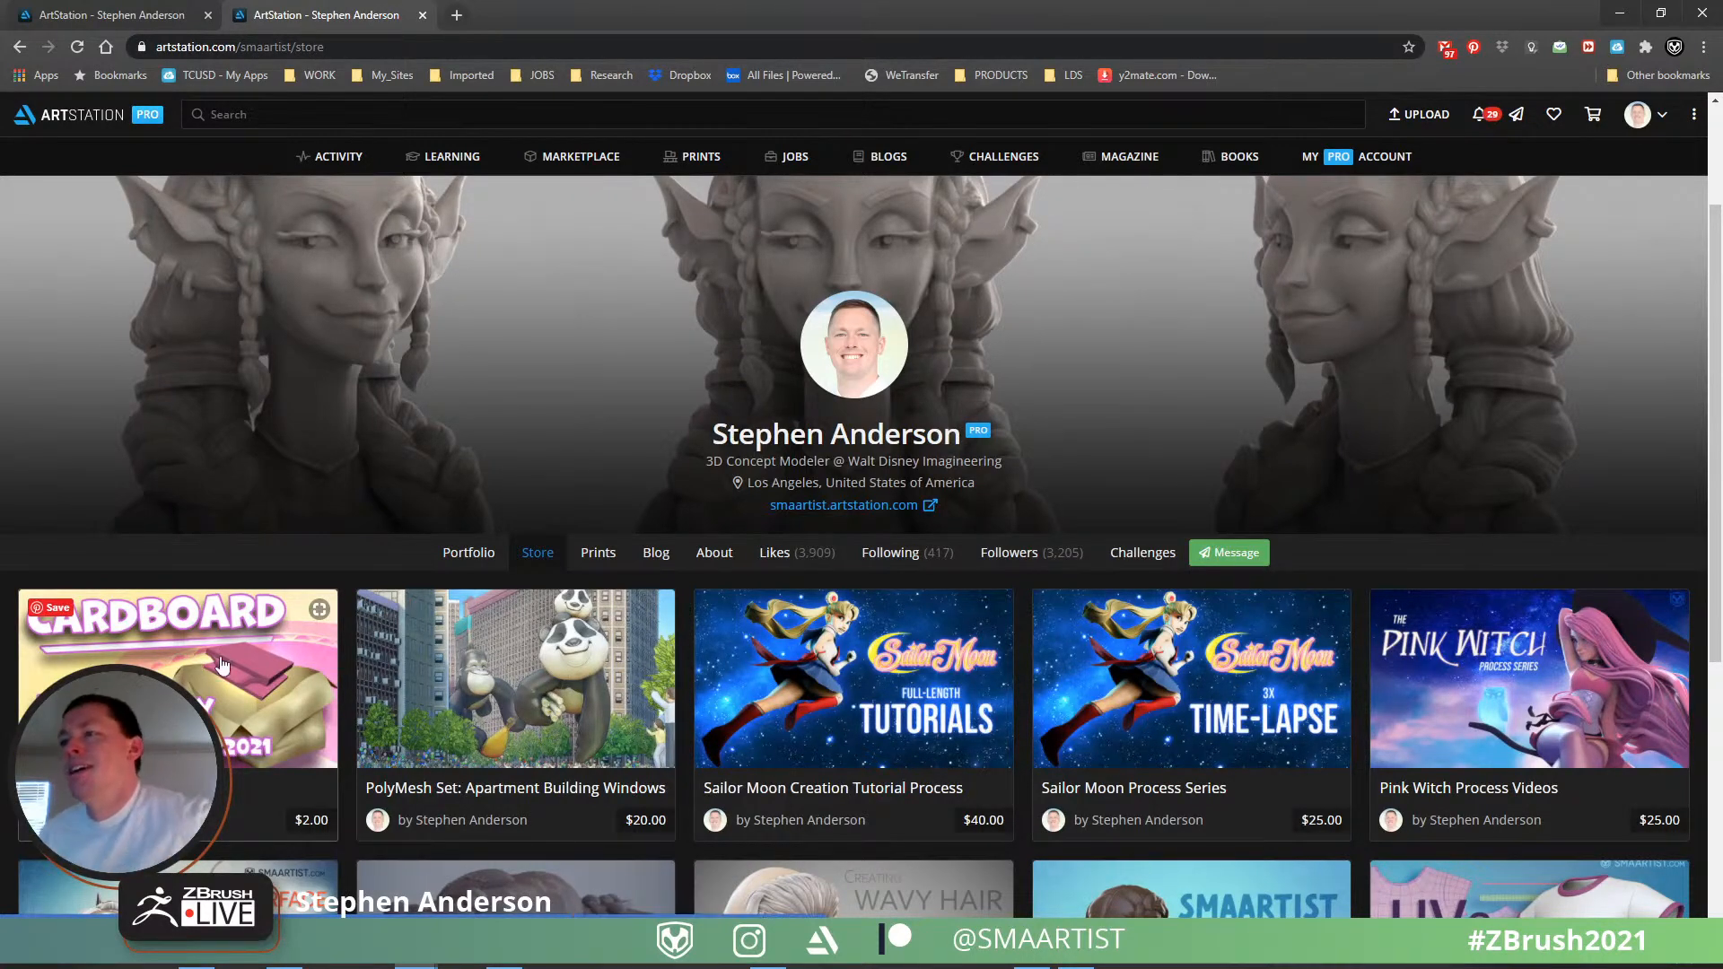
- Open the PolyMesh Set: Apartment Building Windows product and view its black-and-white tower image
click(466, 718)
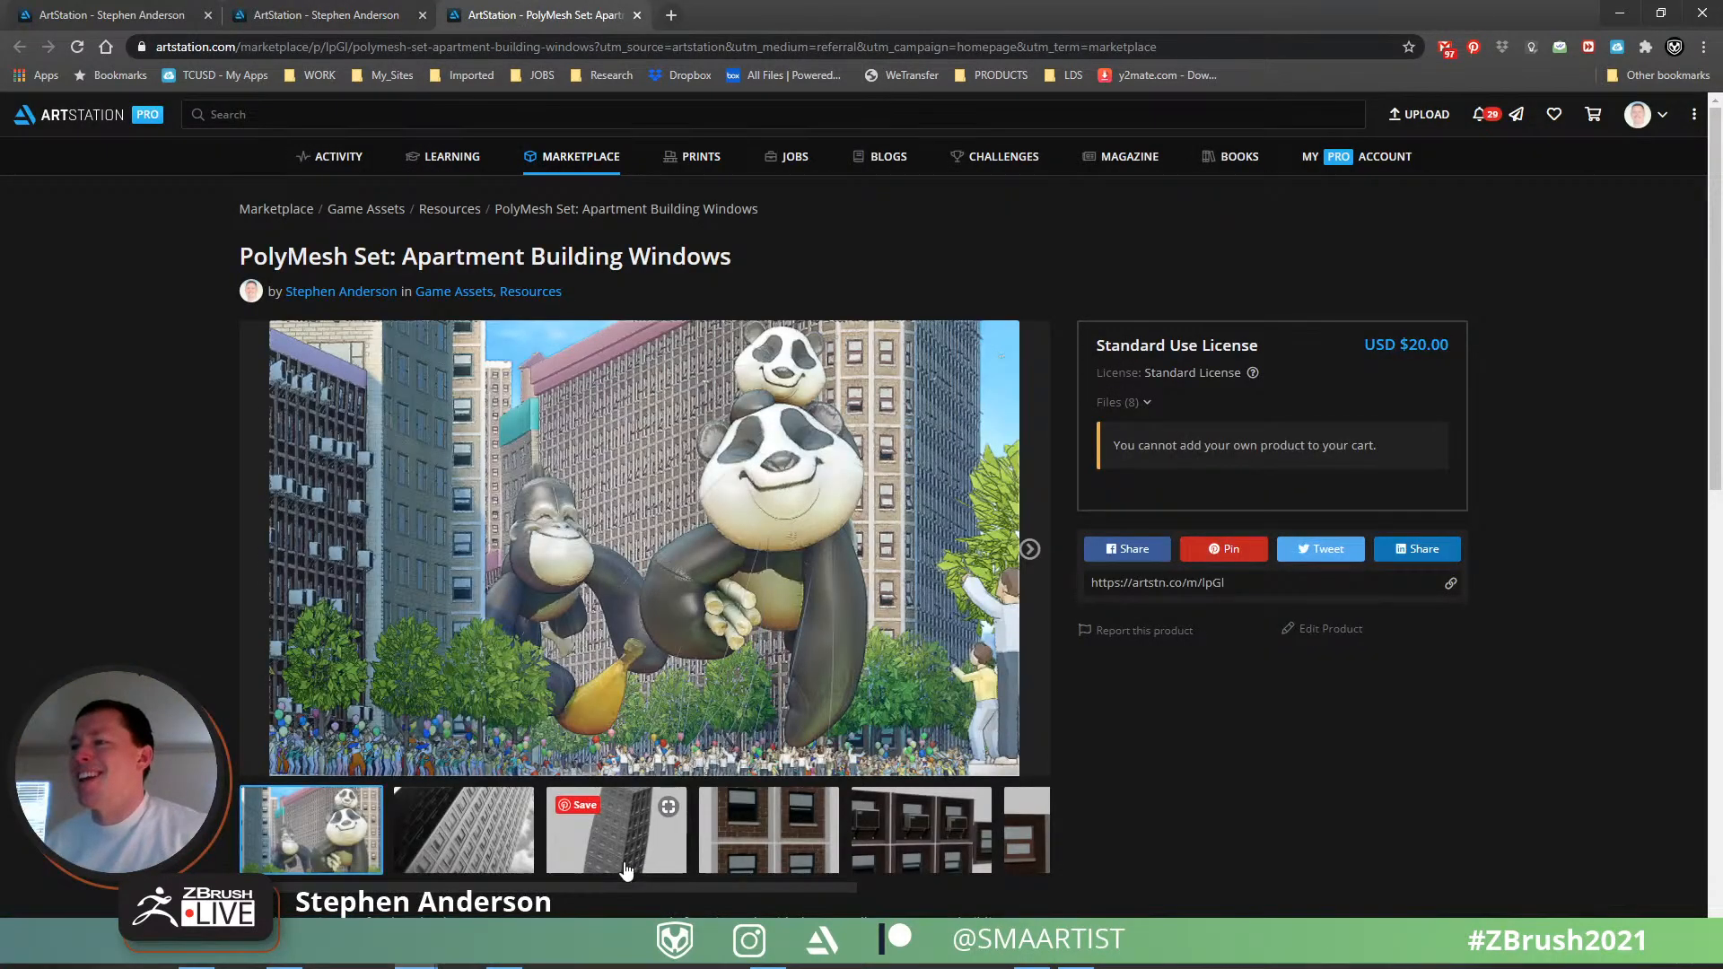
click(506, 844)
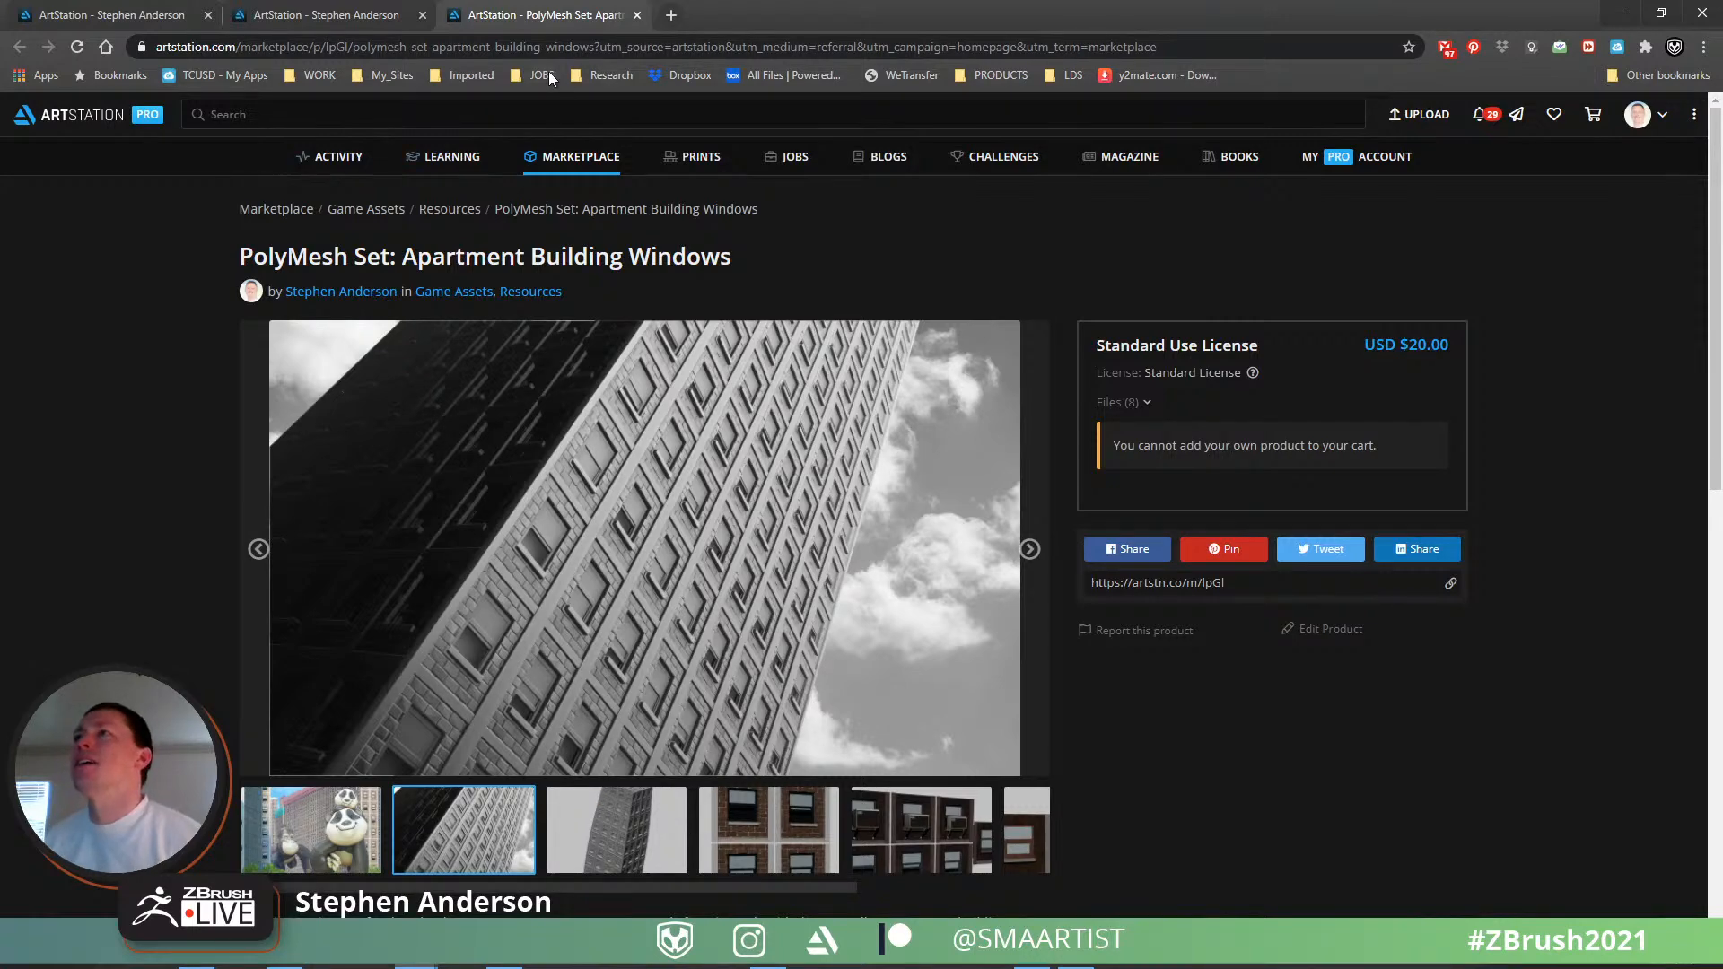
- Return to the ArtStation store page and select its web address
click(319, 15)
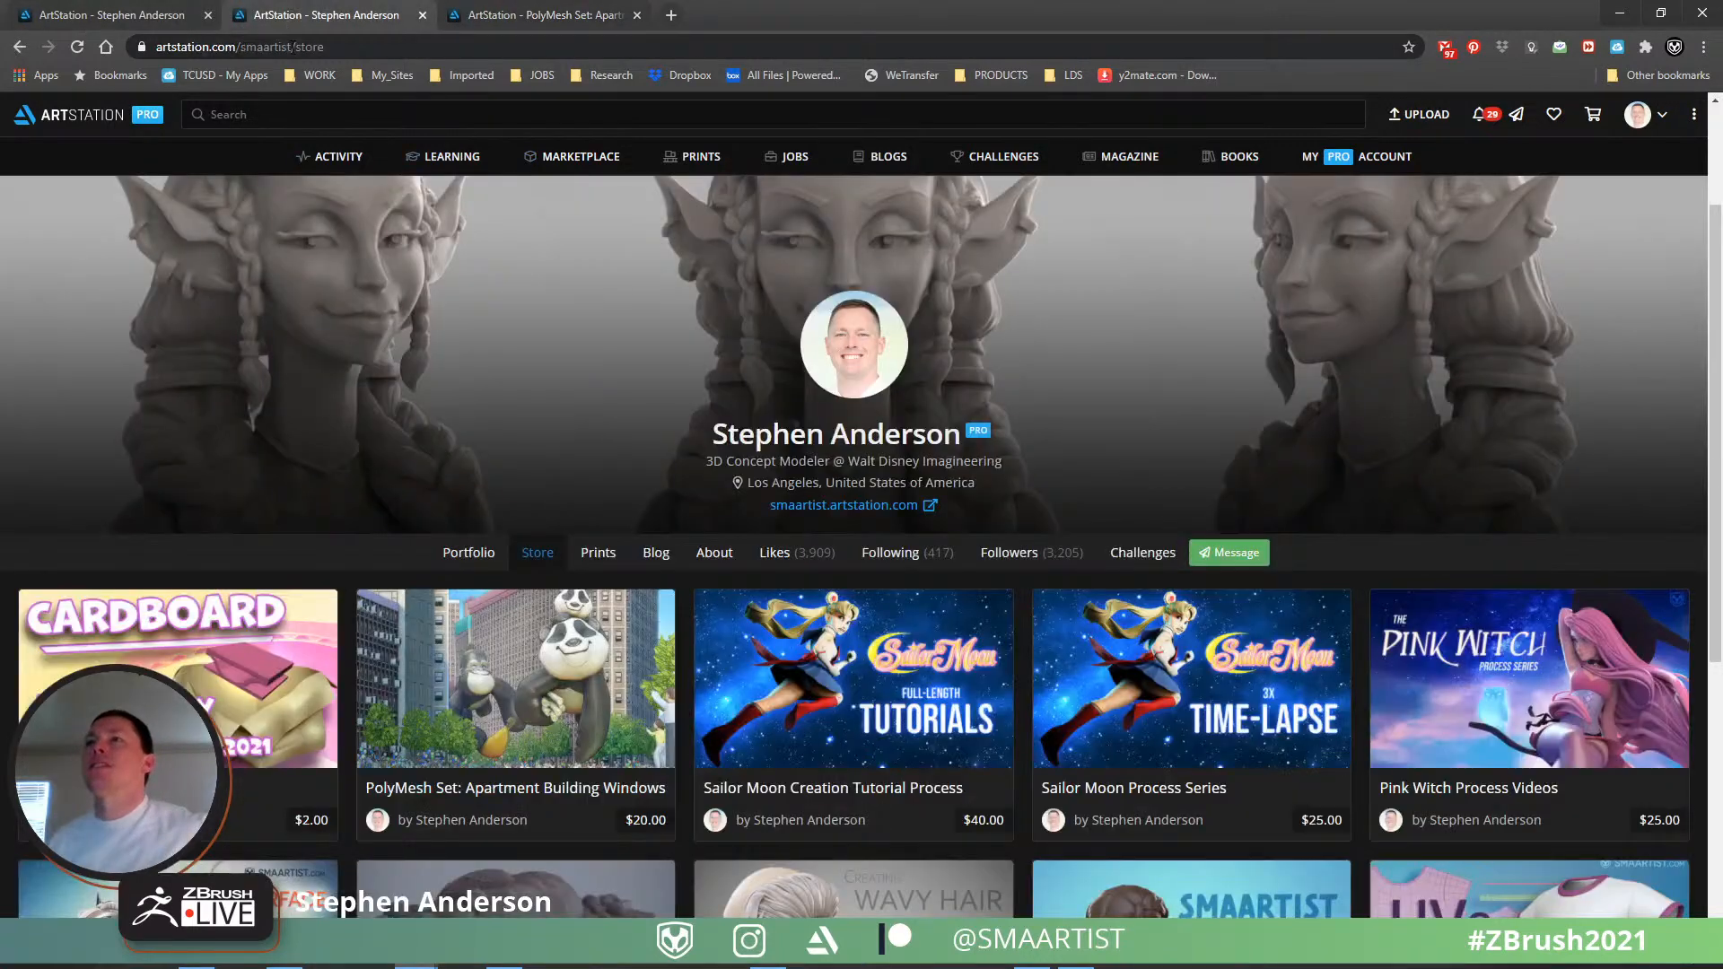
click(333, 47)
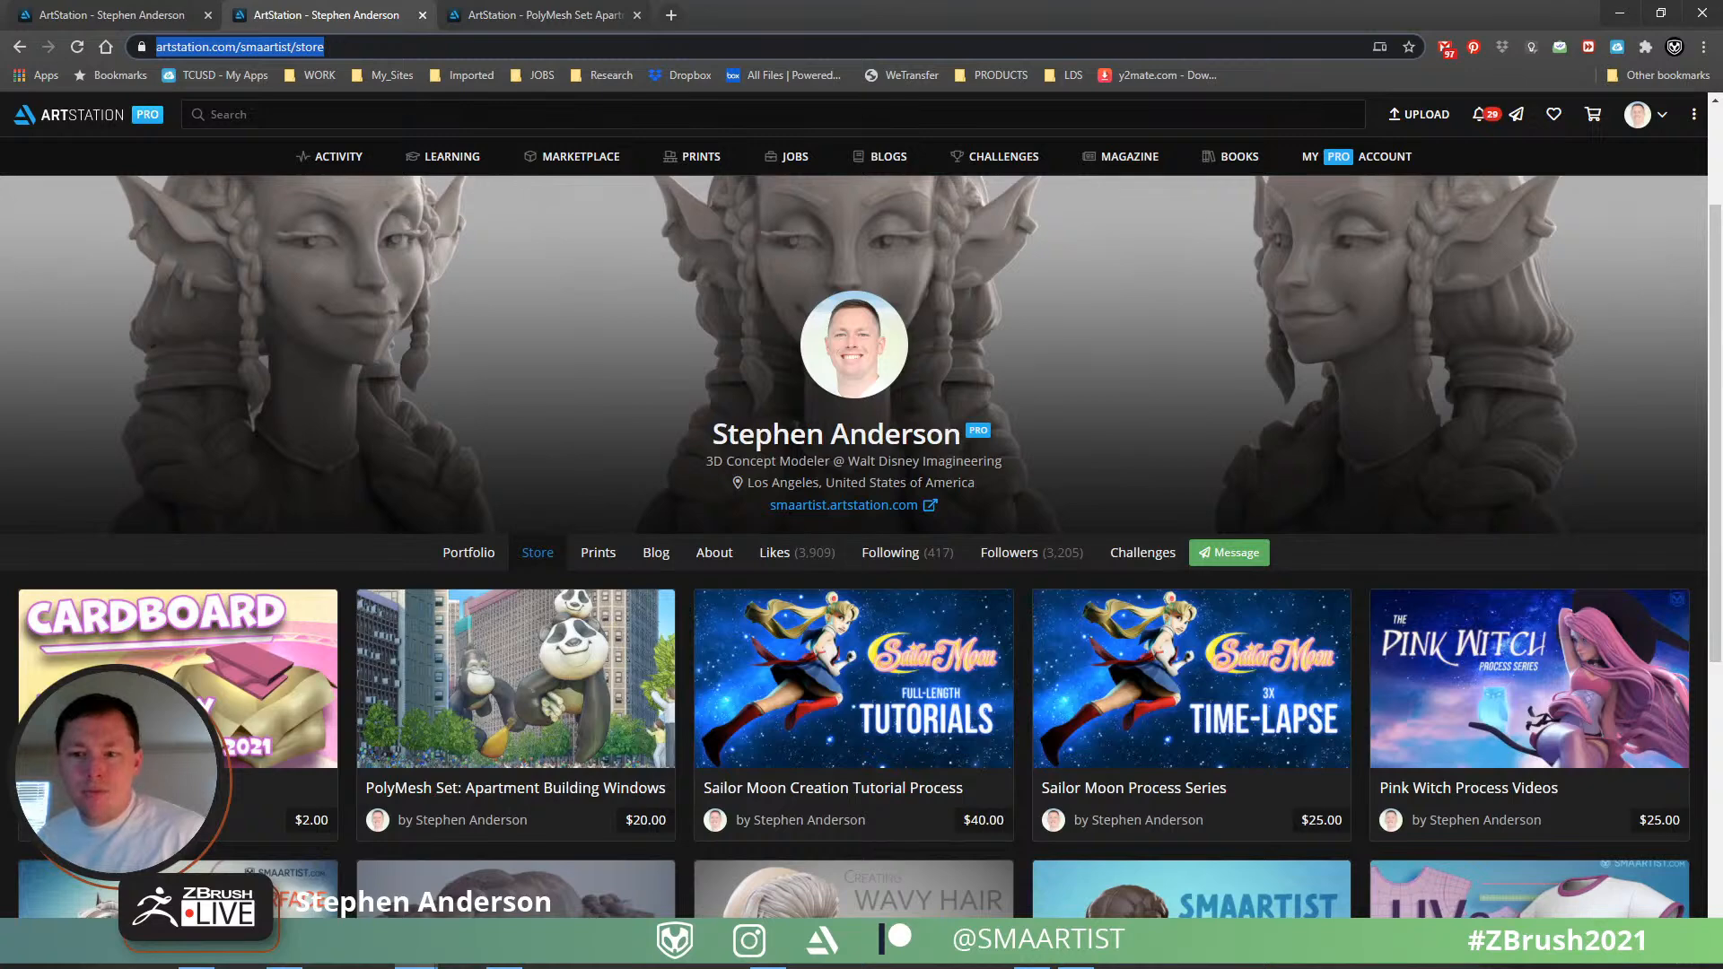
key(alt+Tab)
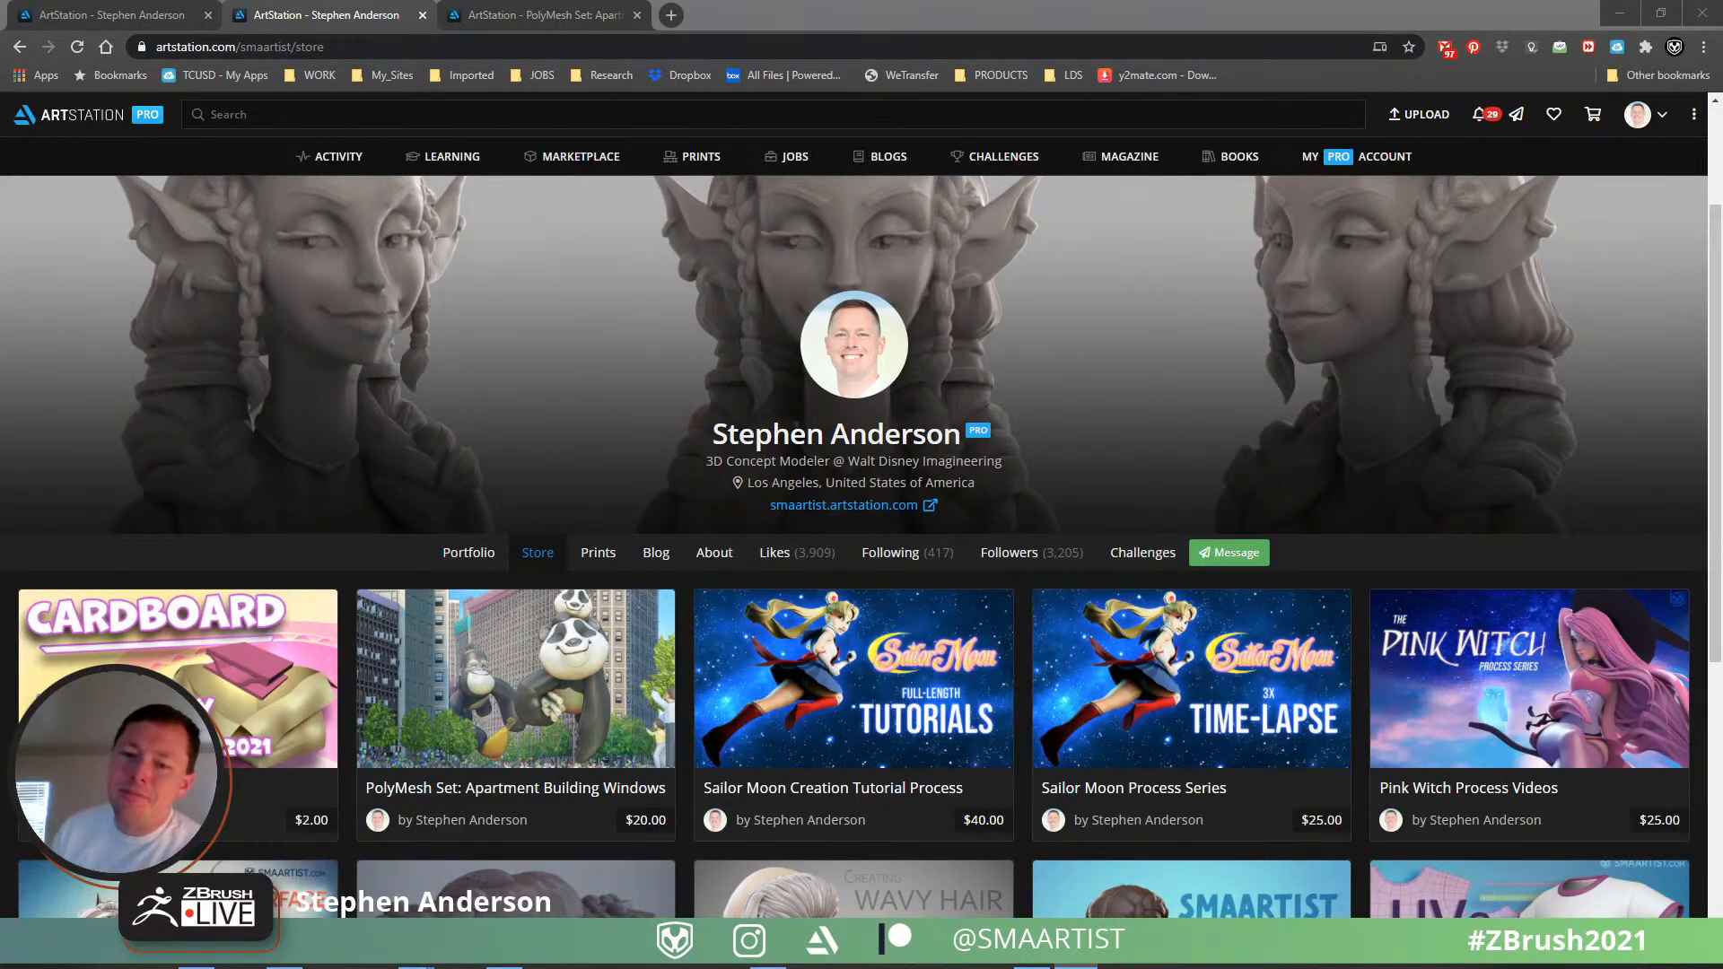
- Examine the preview images of the Apartment Building Windows set, including the curved tower, air-conditioner windows, parade scene and open window variants
click(539, 15)
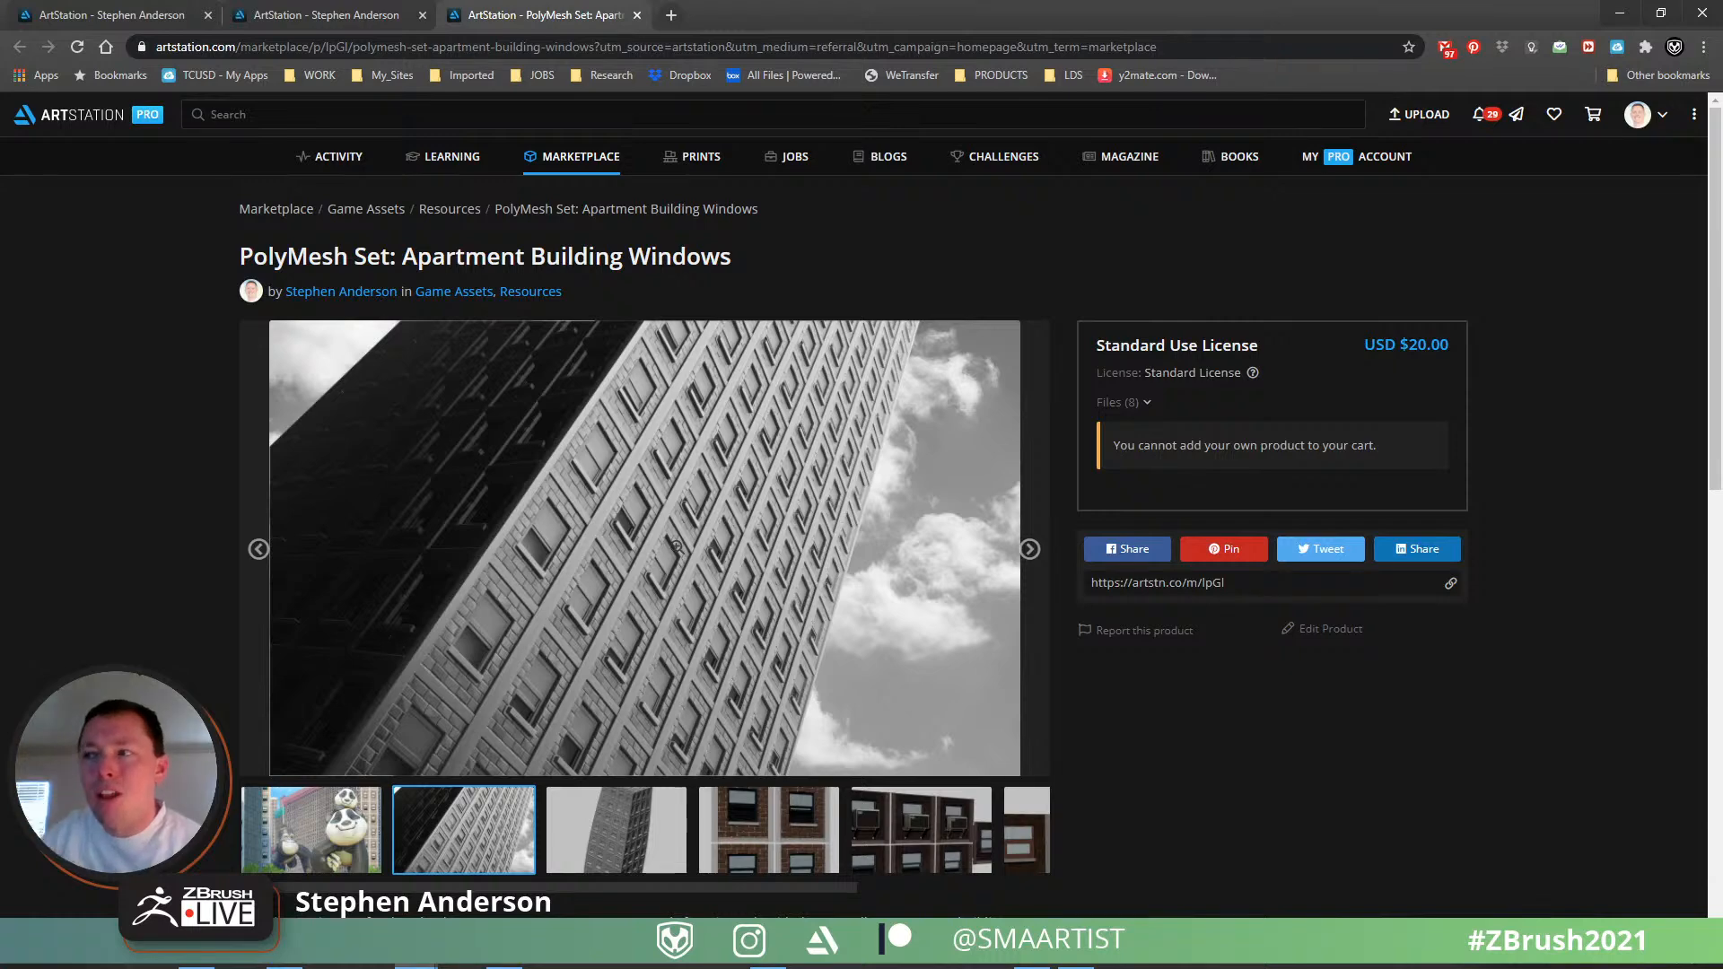
click(618, 827)
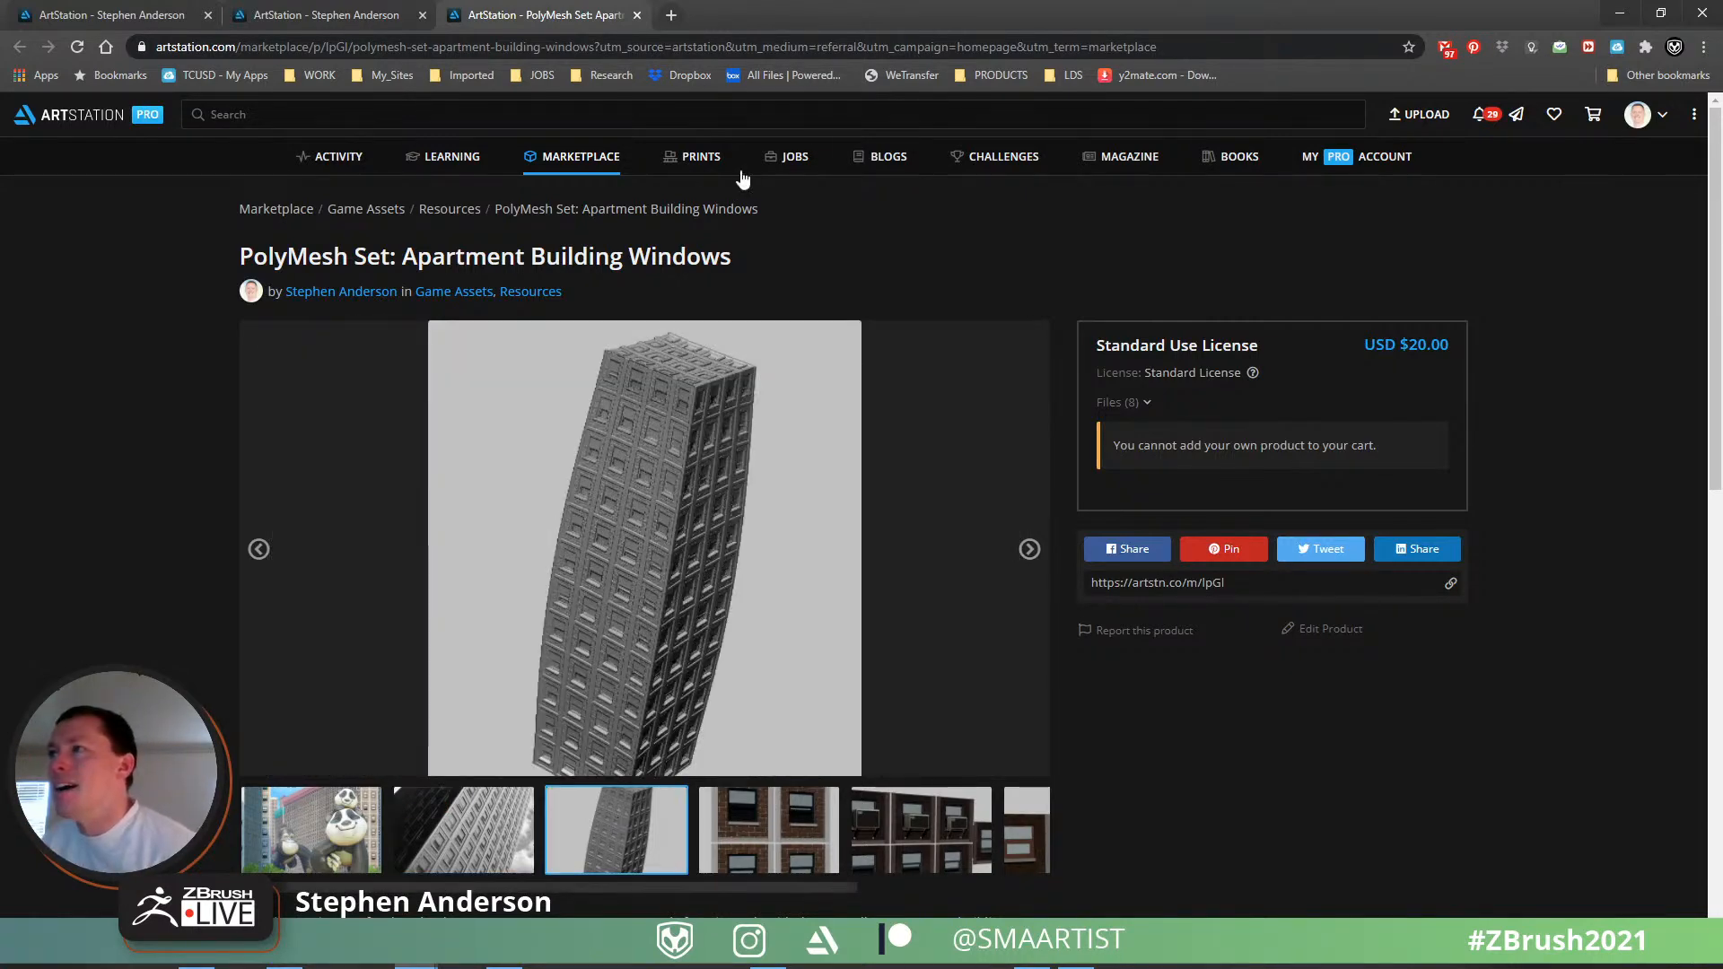
click(452, 830)
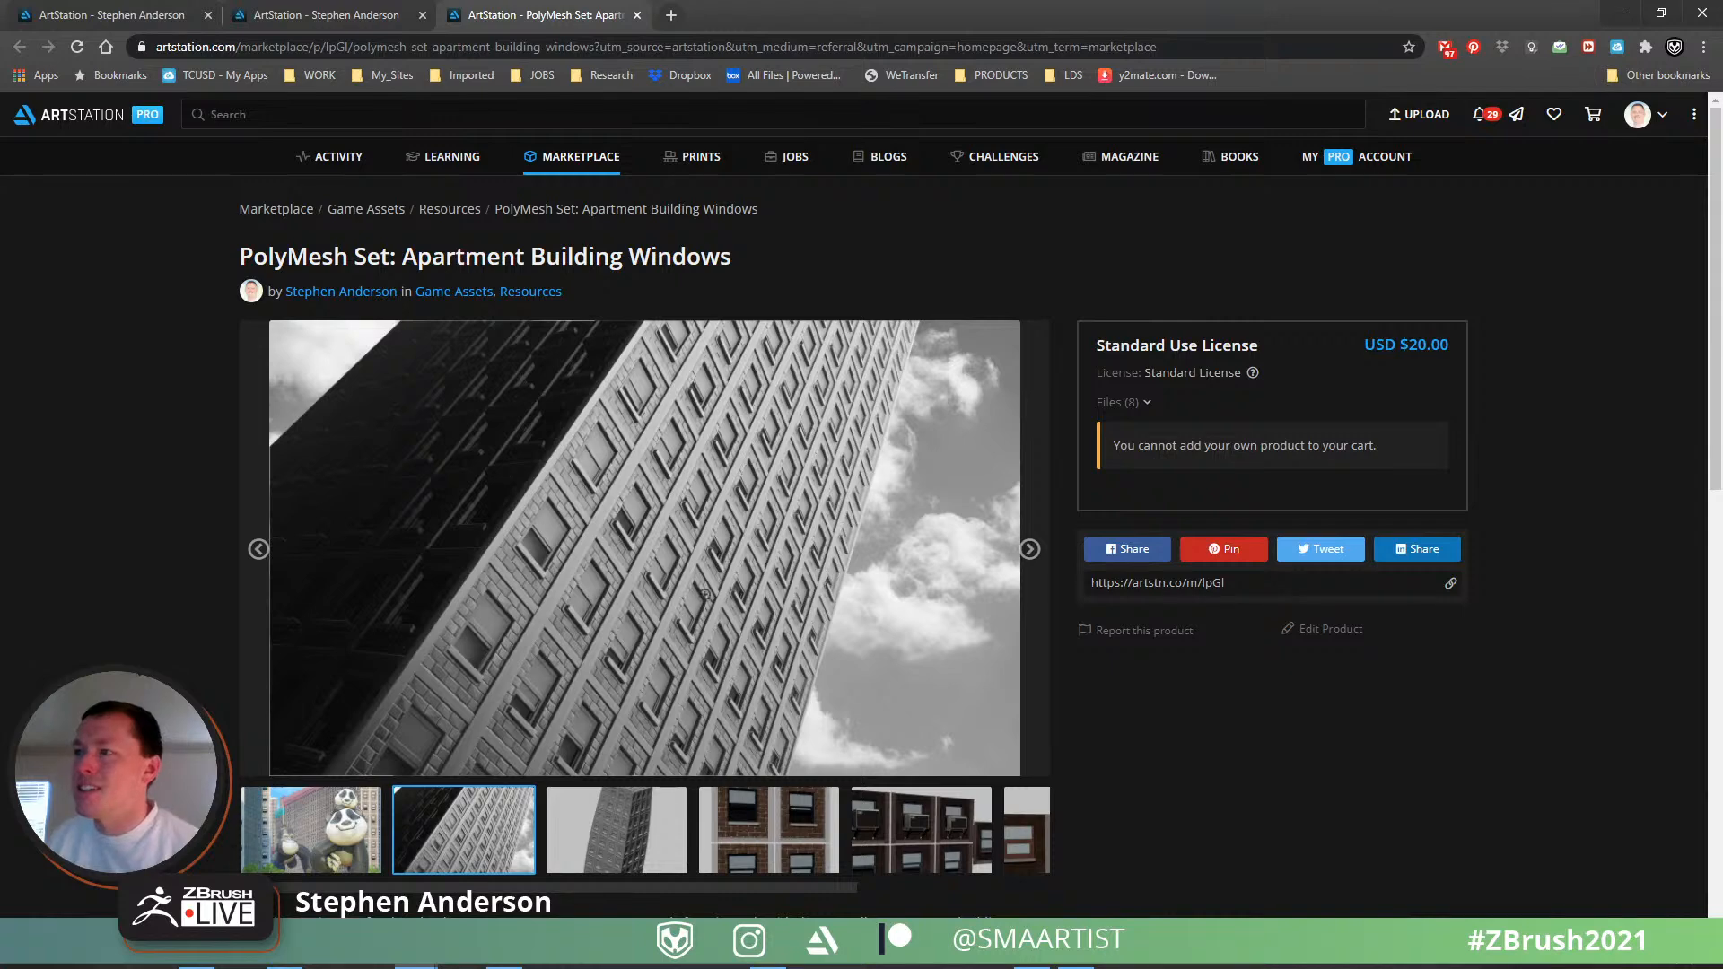
click(774, 844)
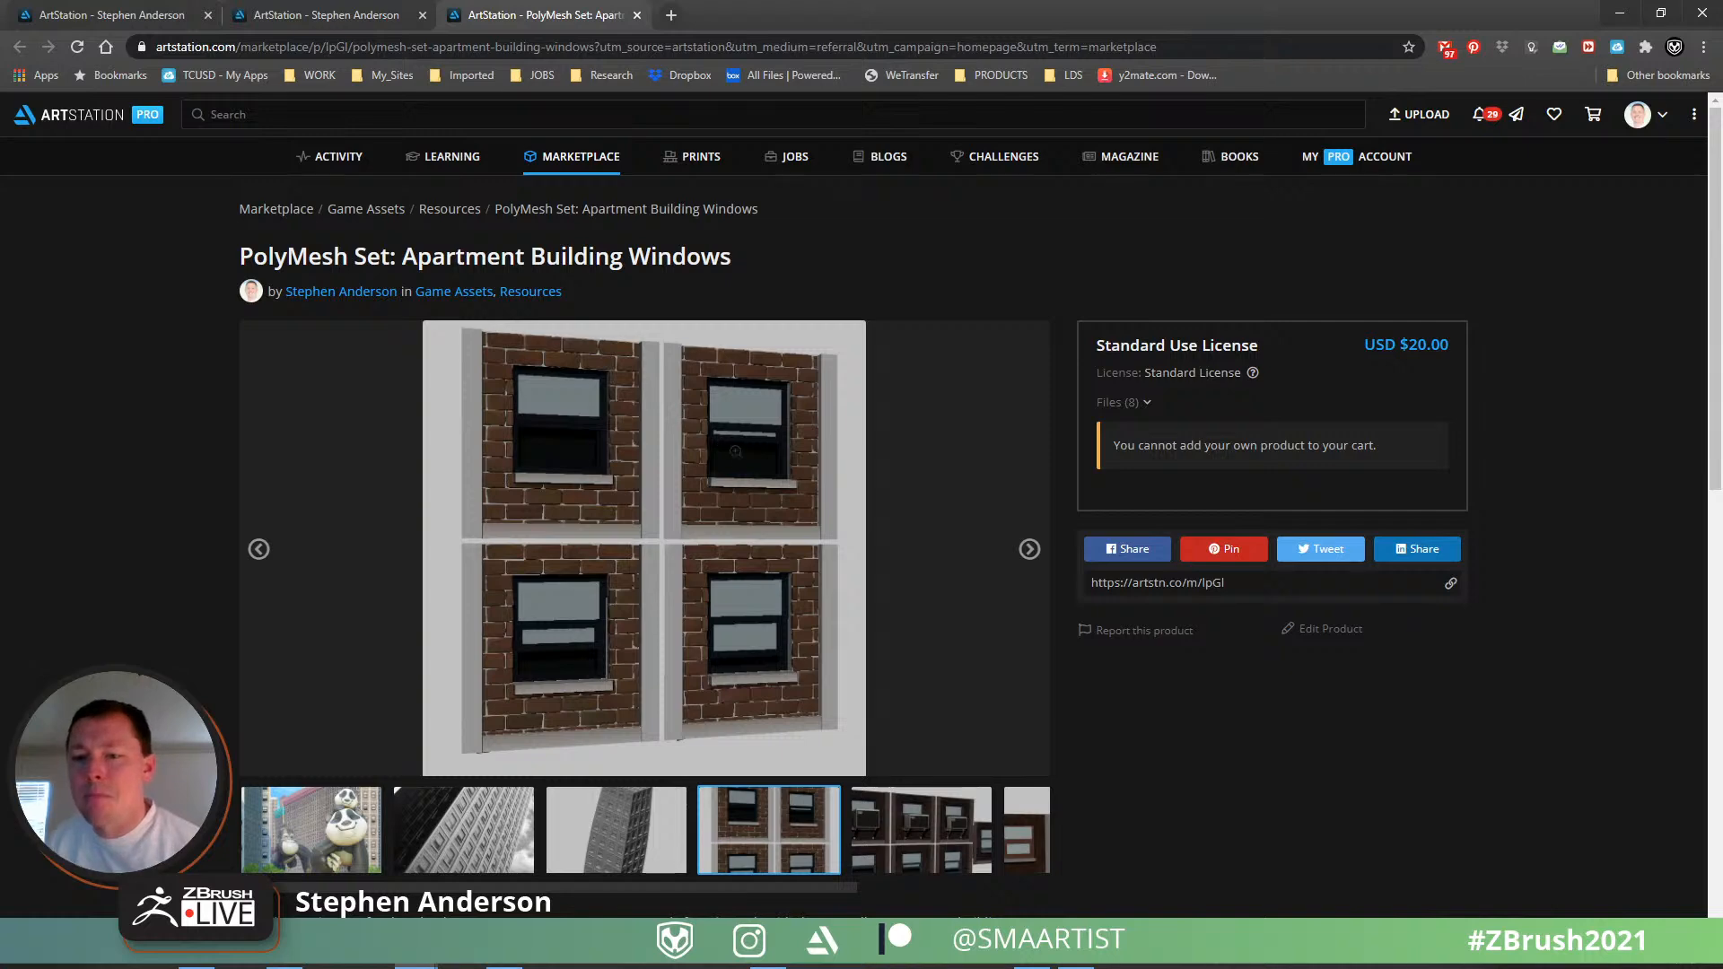
click(914, 848)
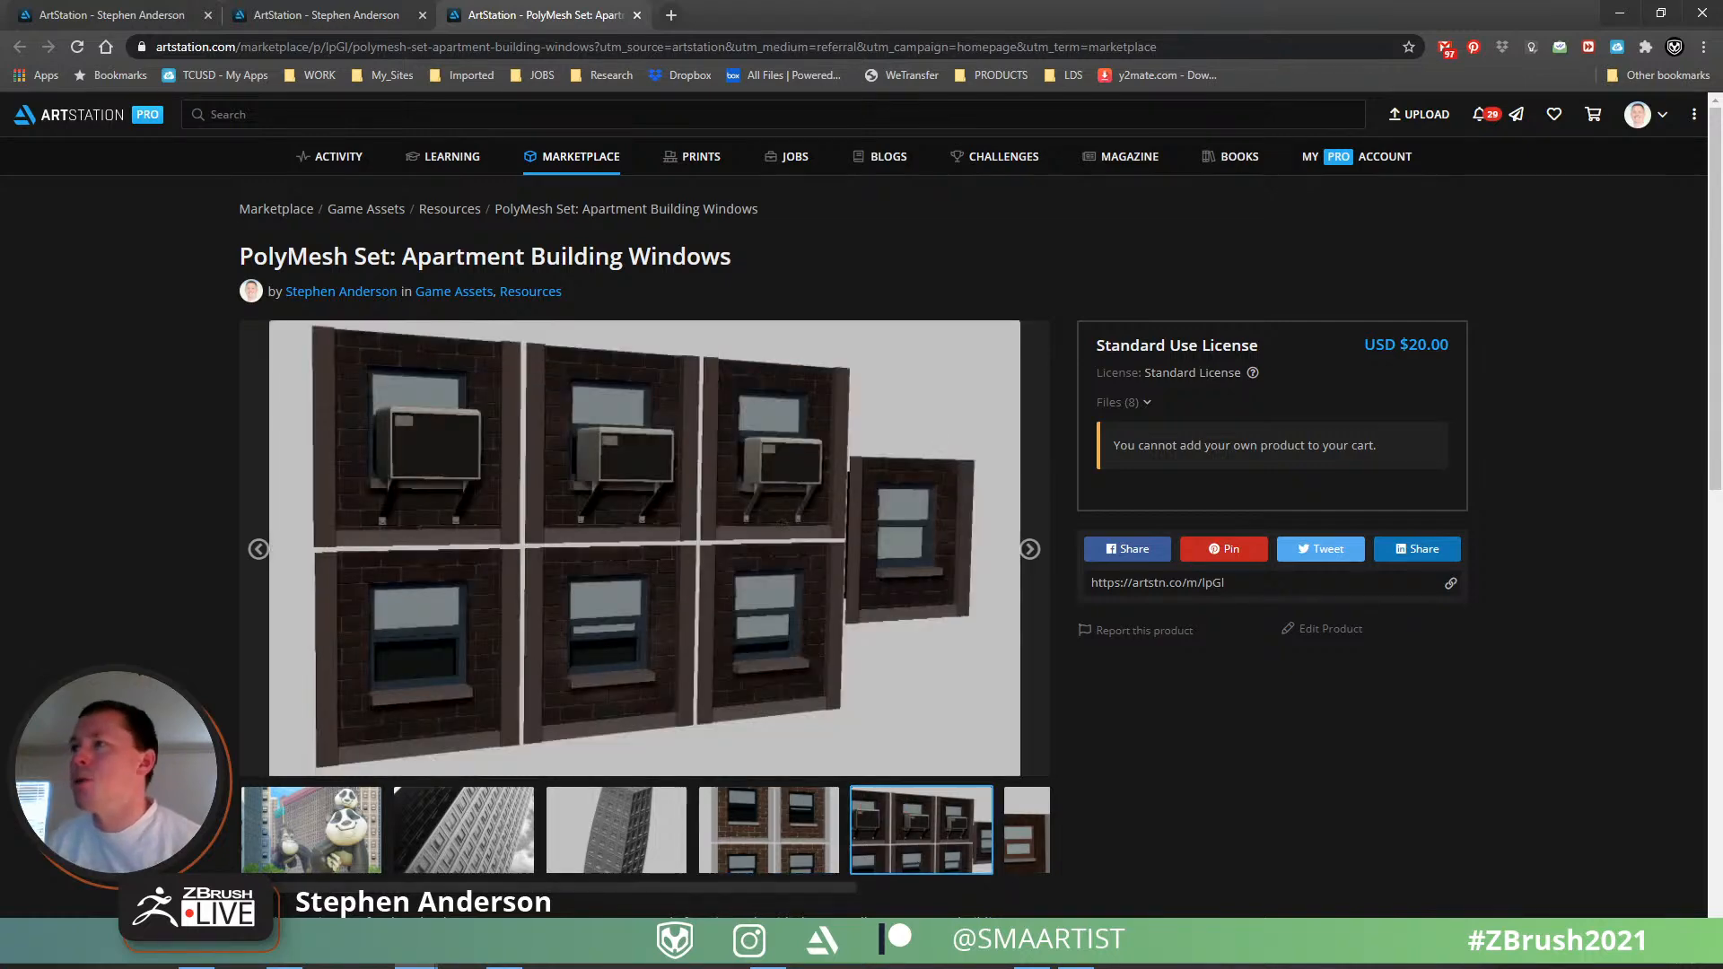
click(327, 836)
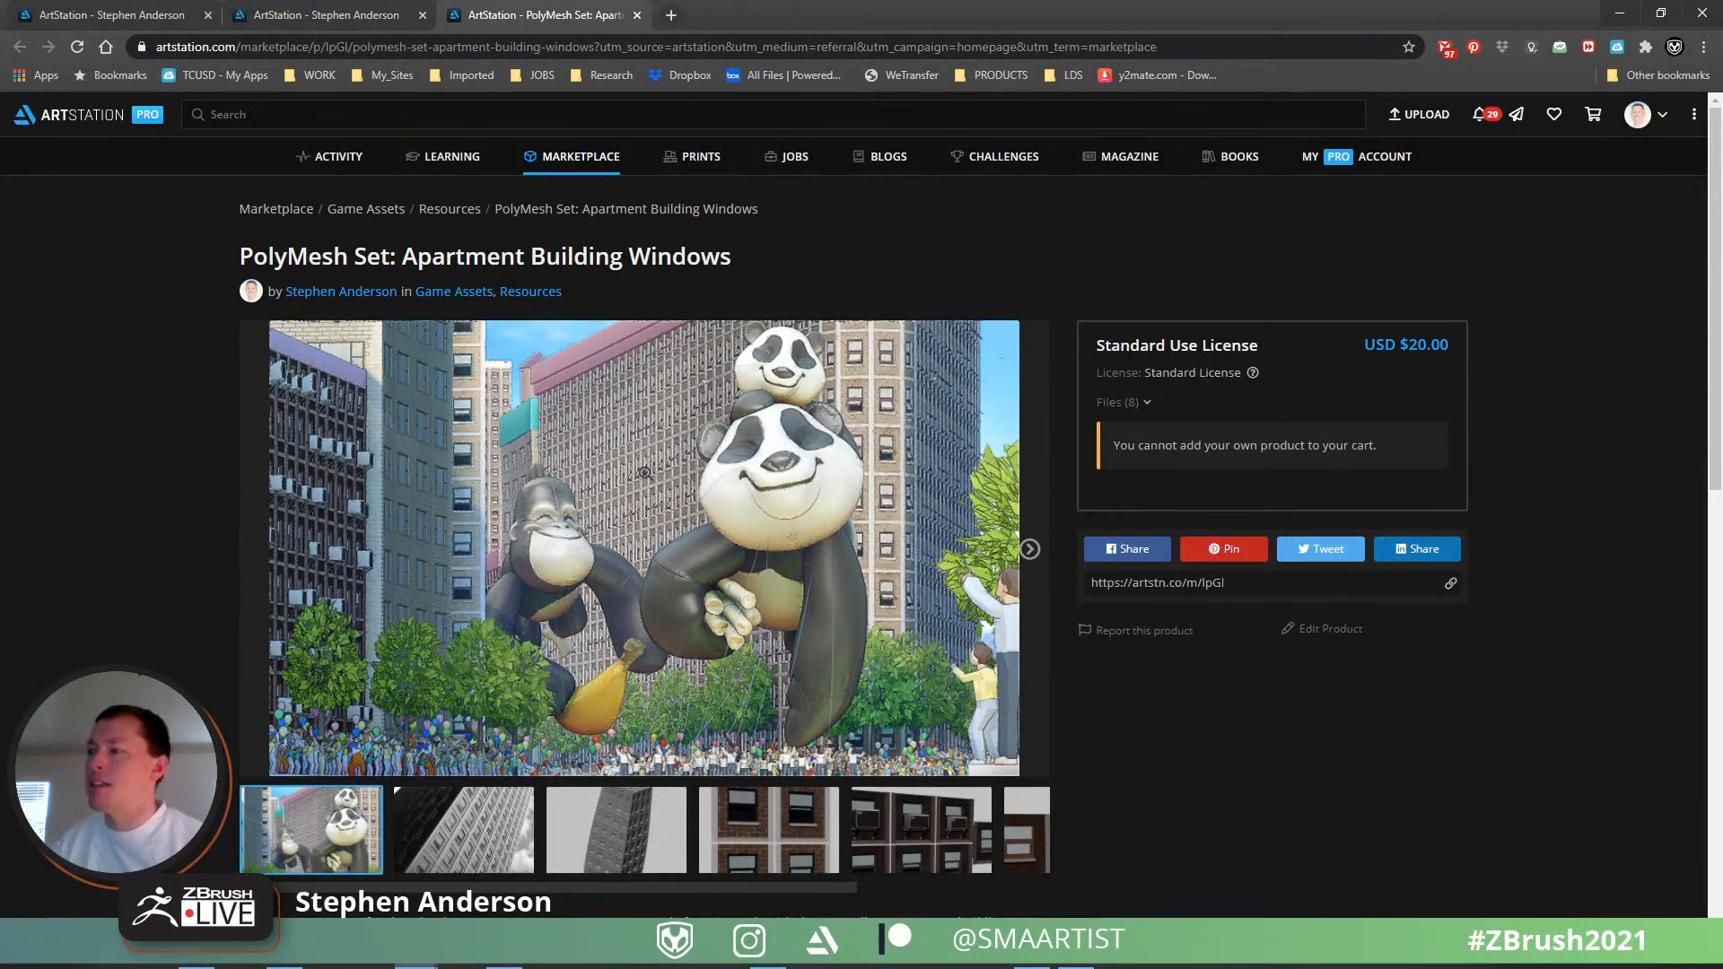
click(964, 861)
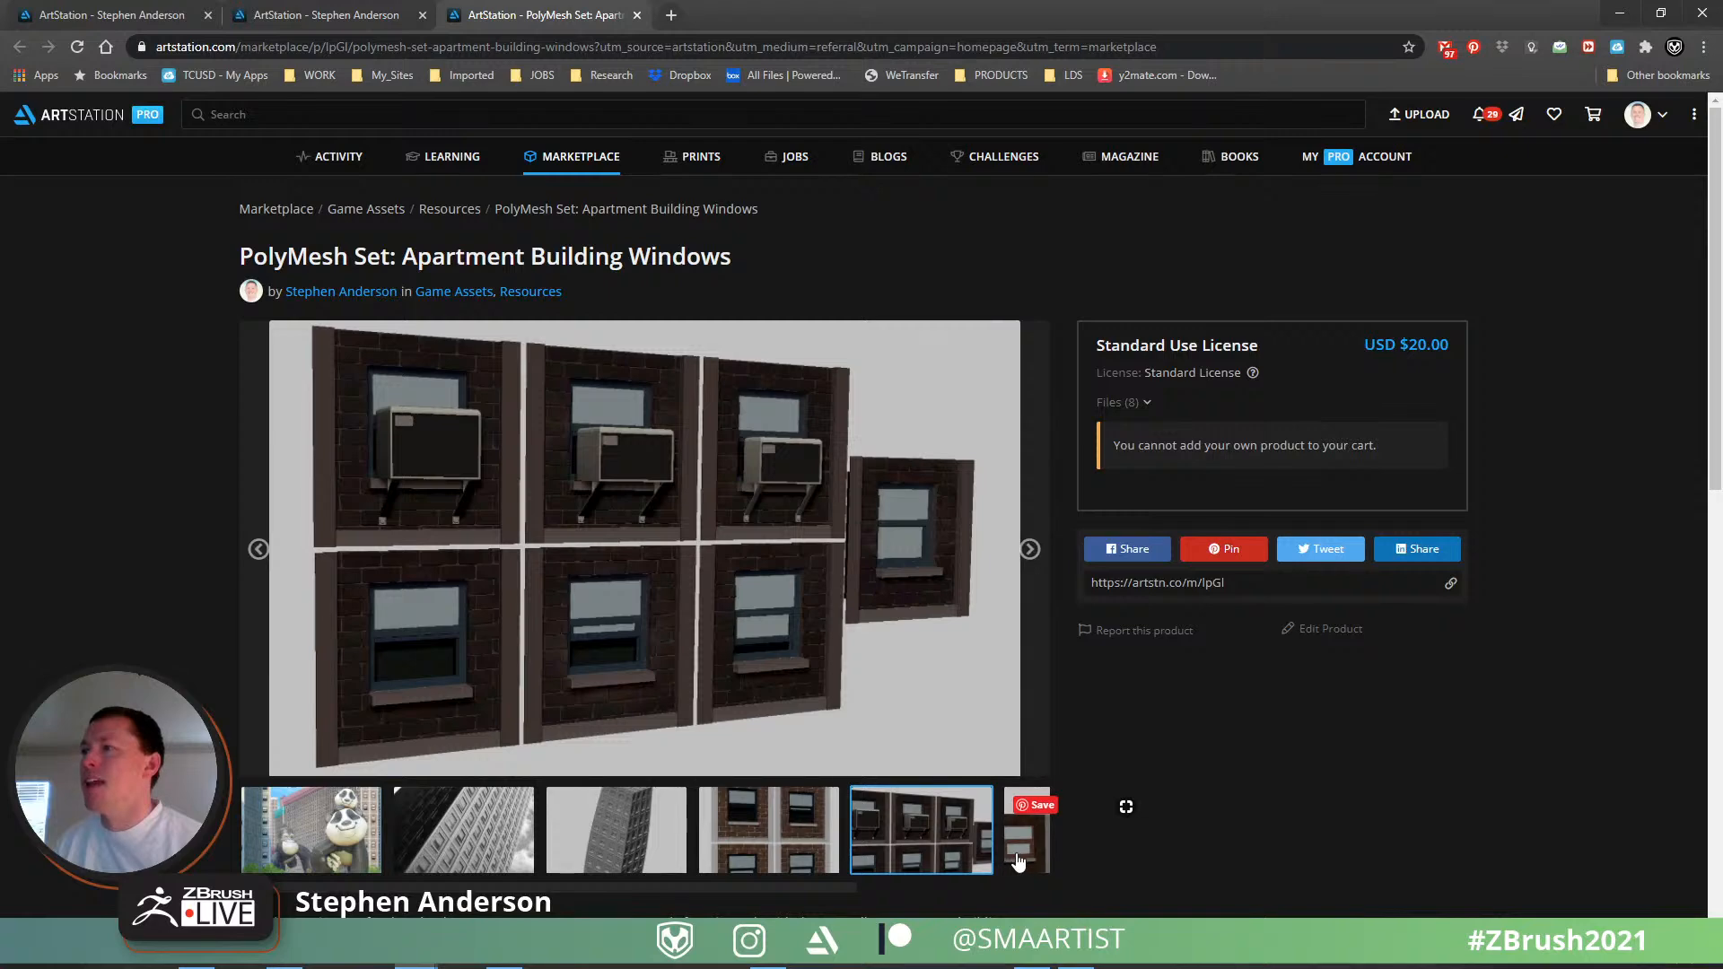
click(1018, 860)
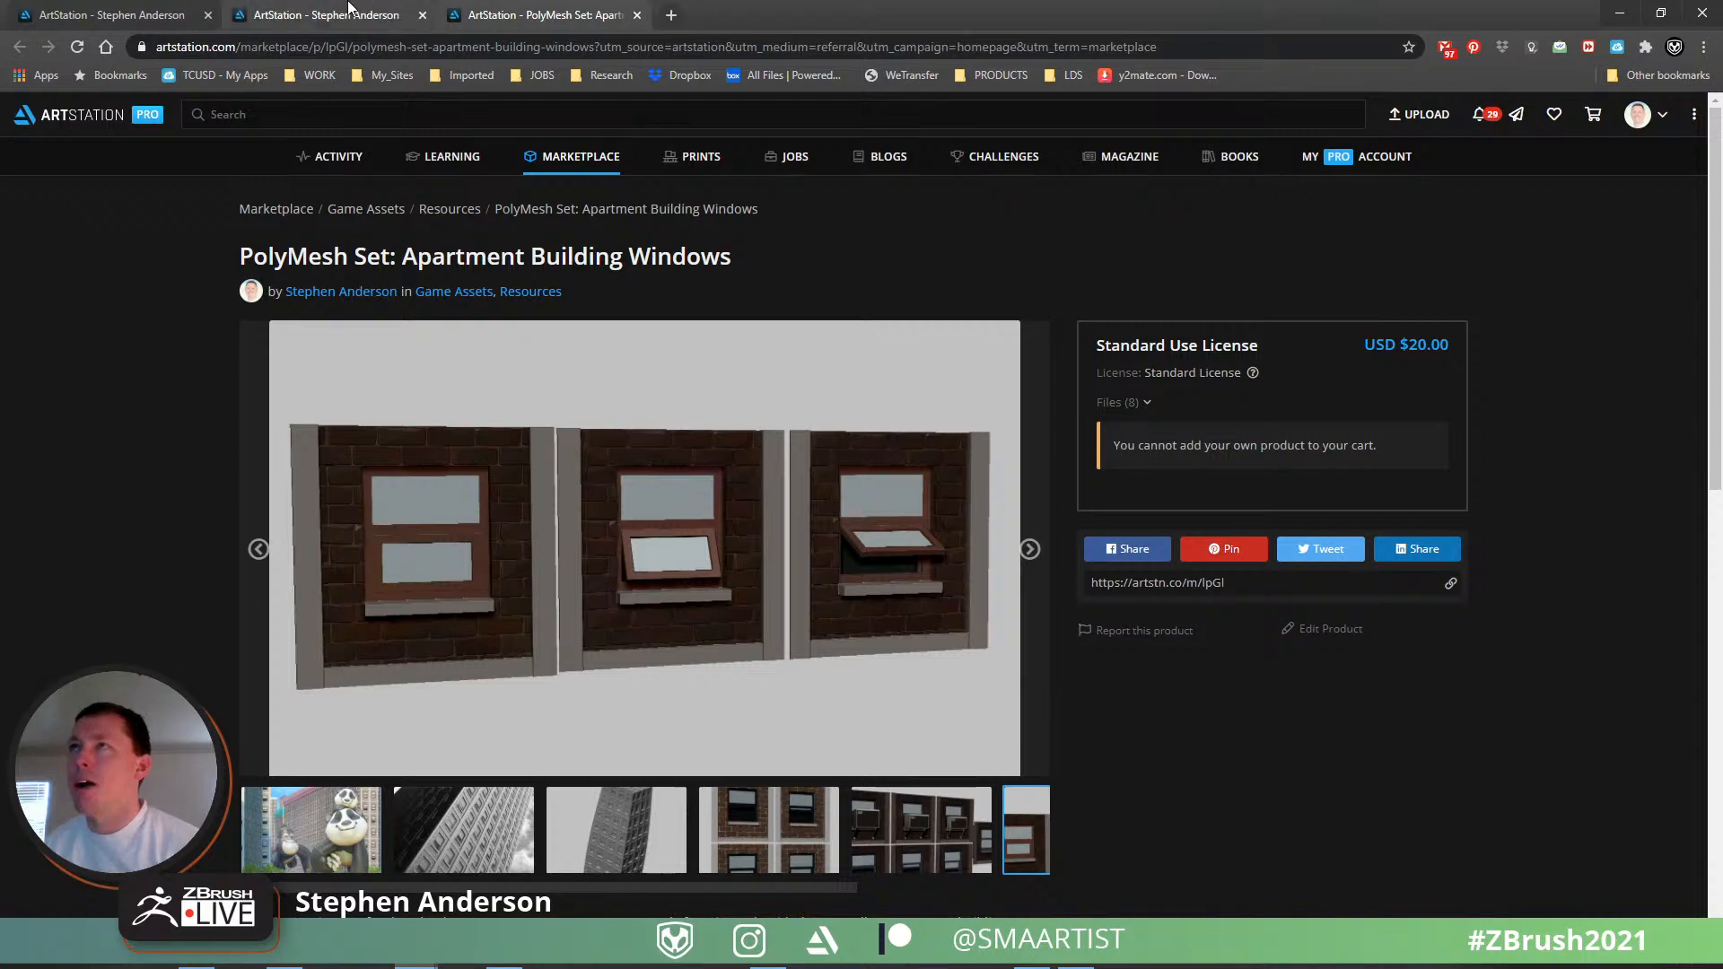
- Open the Hard Surface Techniques in ZBrush product from the store and look over its description
click(350, 12)
scroll(225, 539, down, 3)
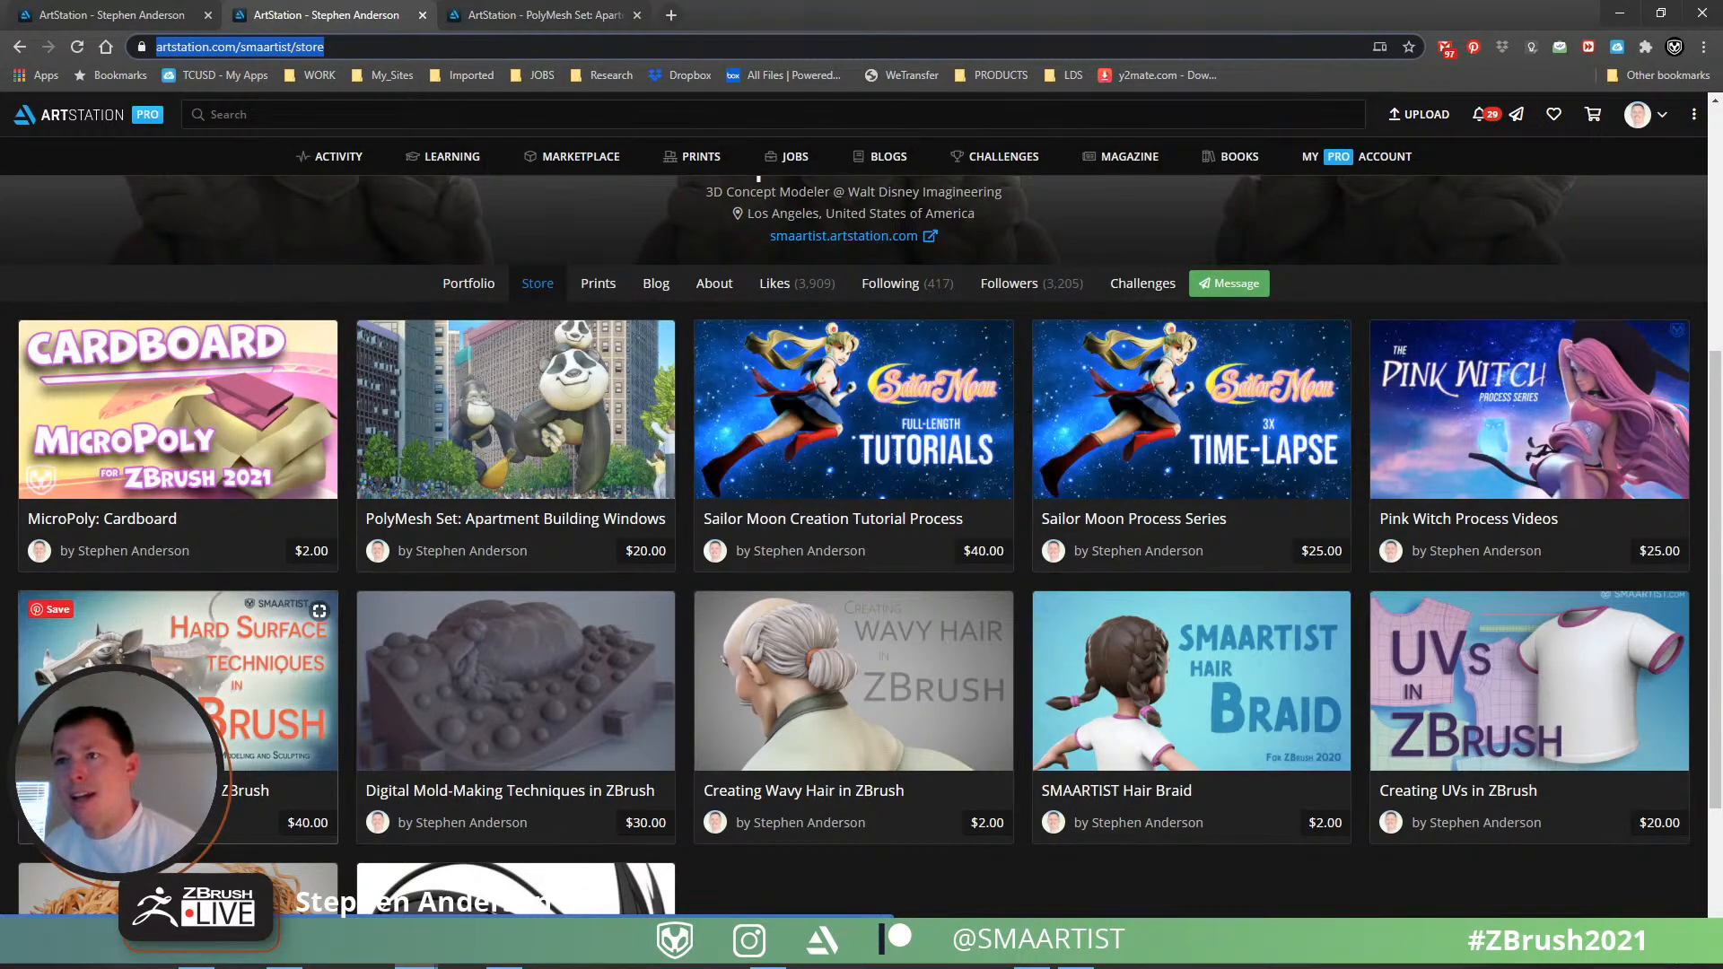
click(134, 717)
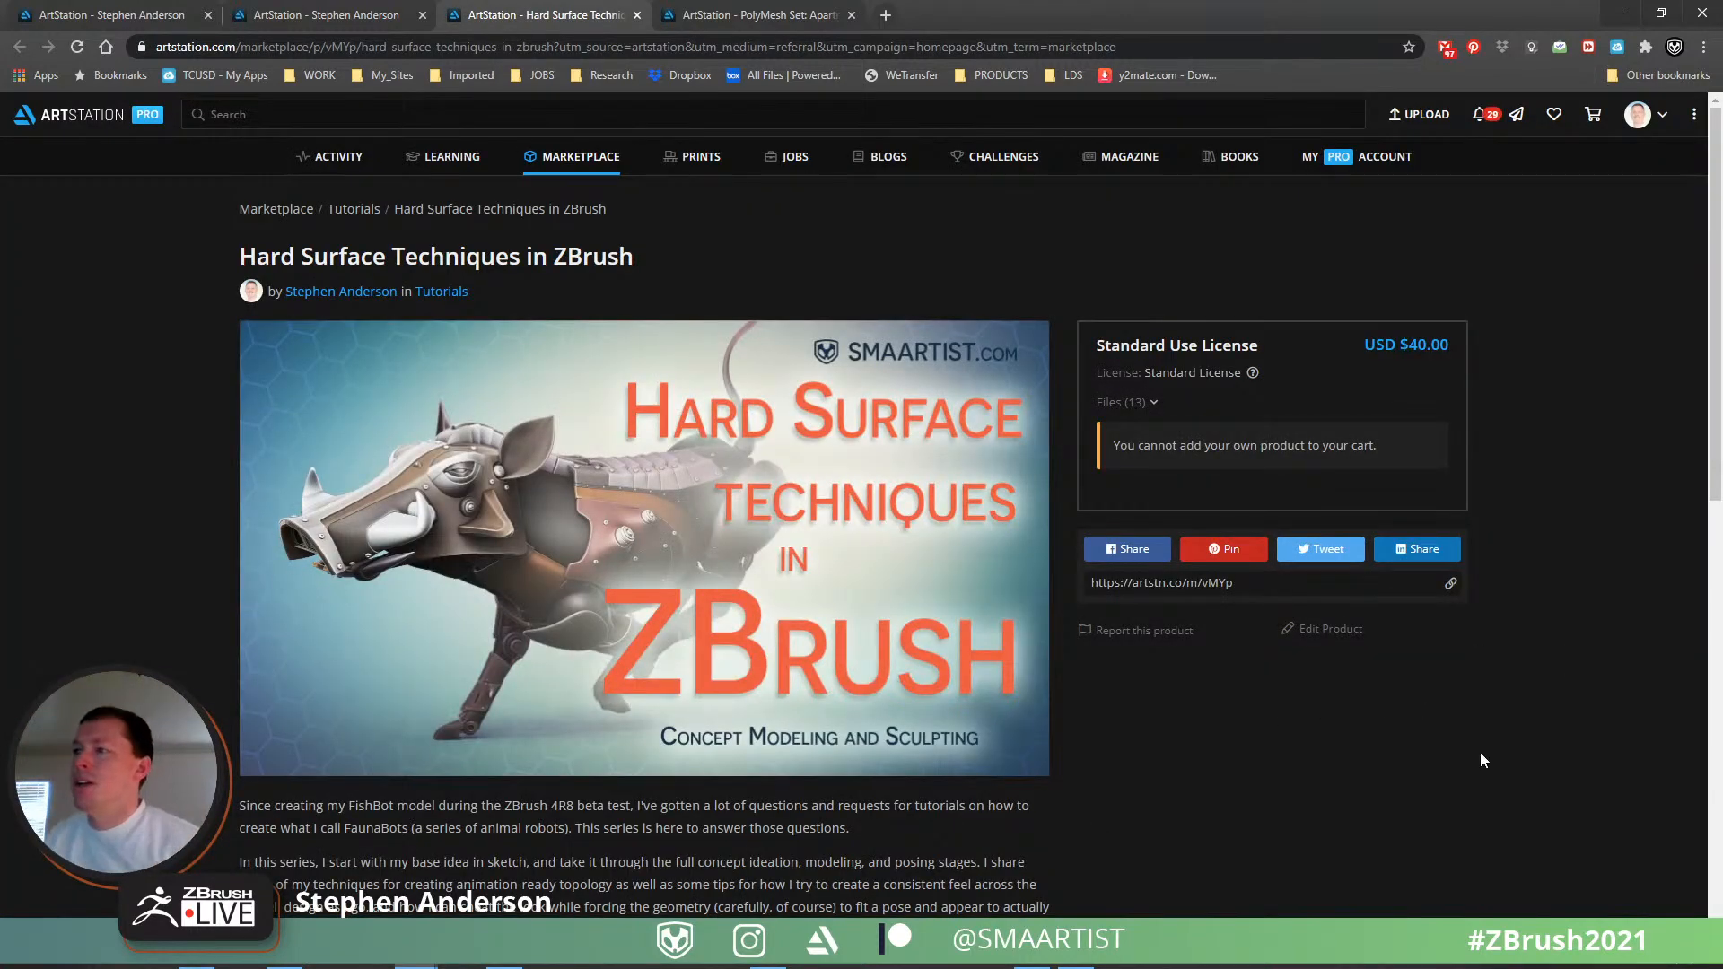
scroll(1495, 724, down, 5)
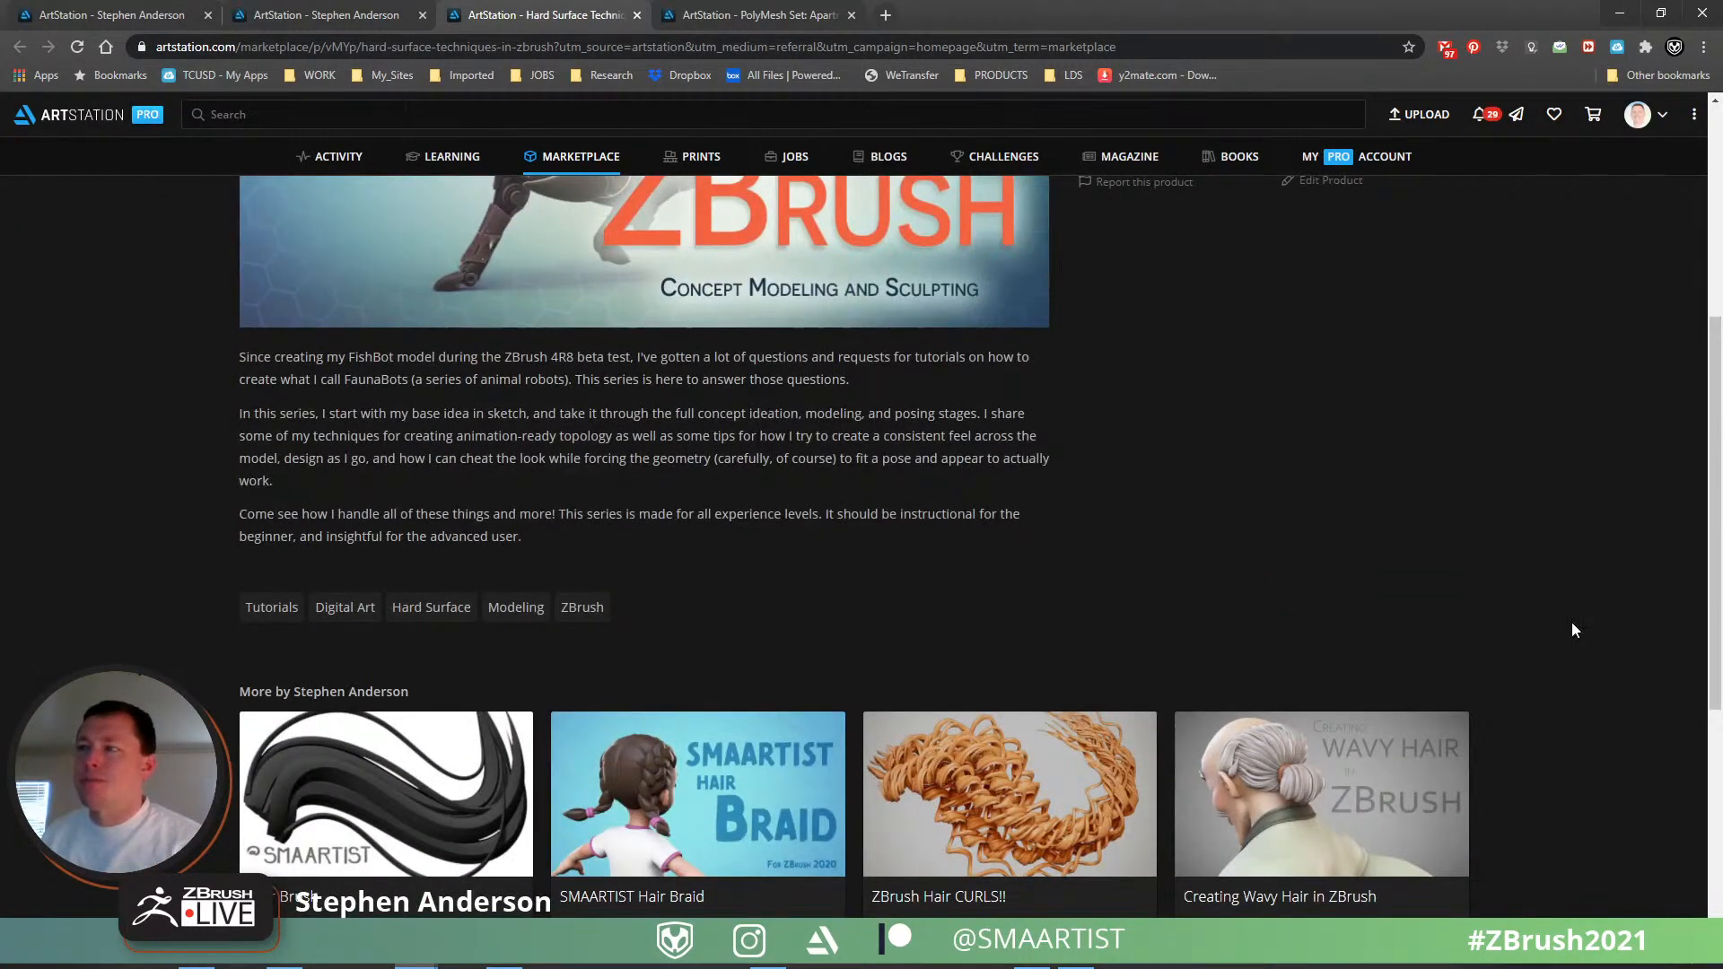
scroll(1572, 630, up, 5)
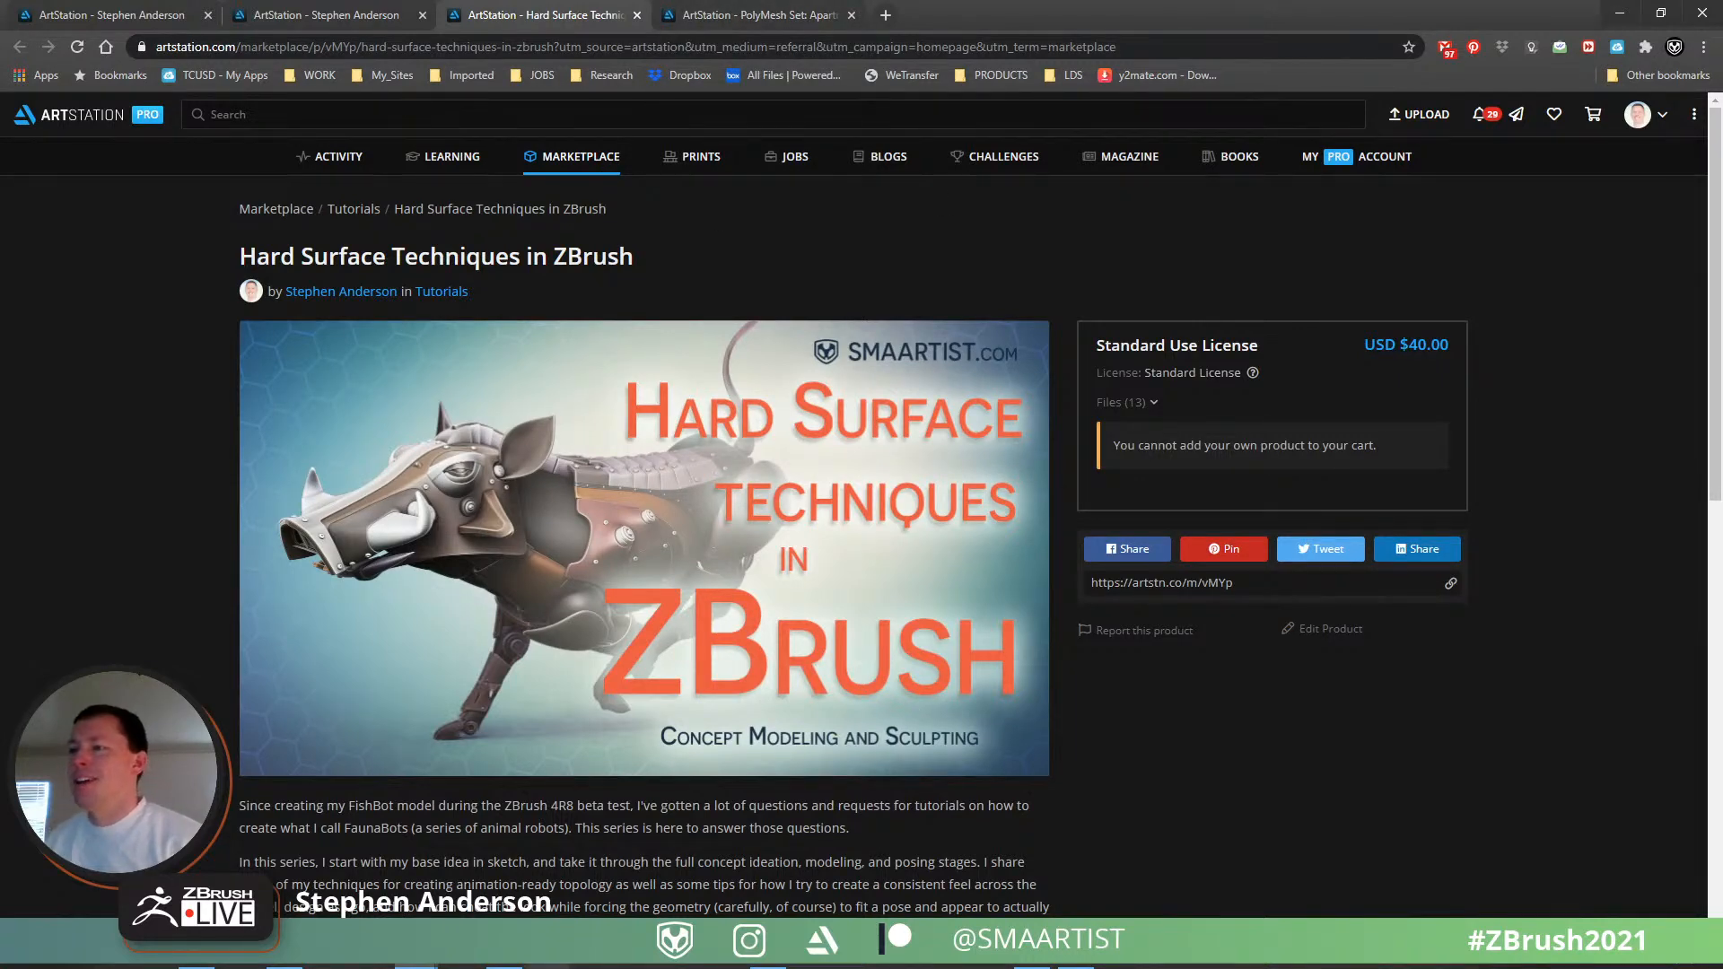
- Switch back to ZBrush and make the ArmsBack subtool active, viewed from behind
click(499, 965)
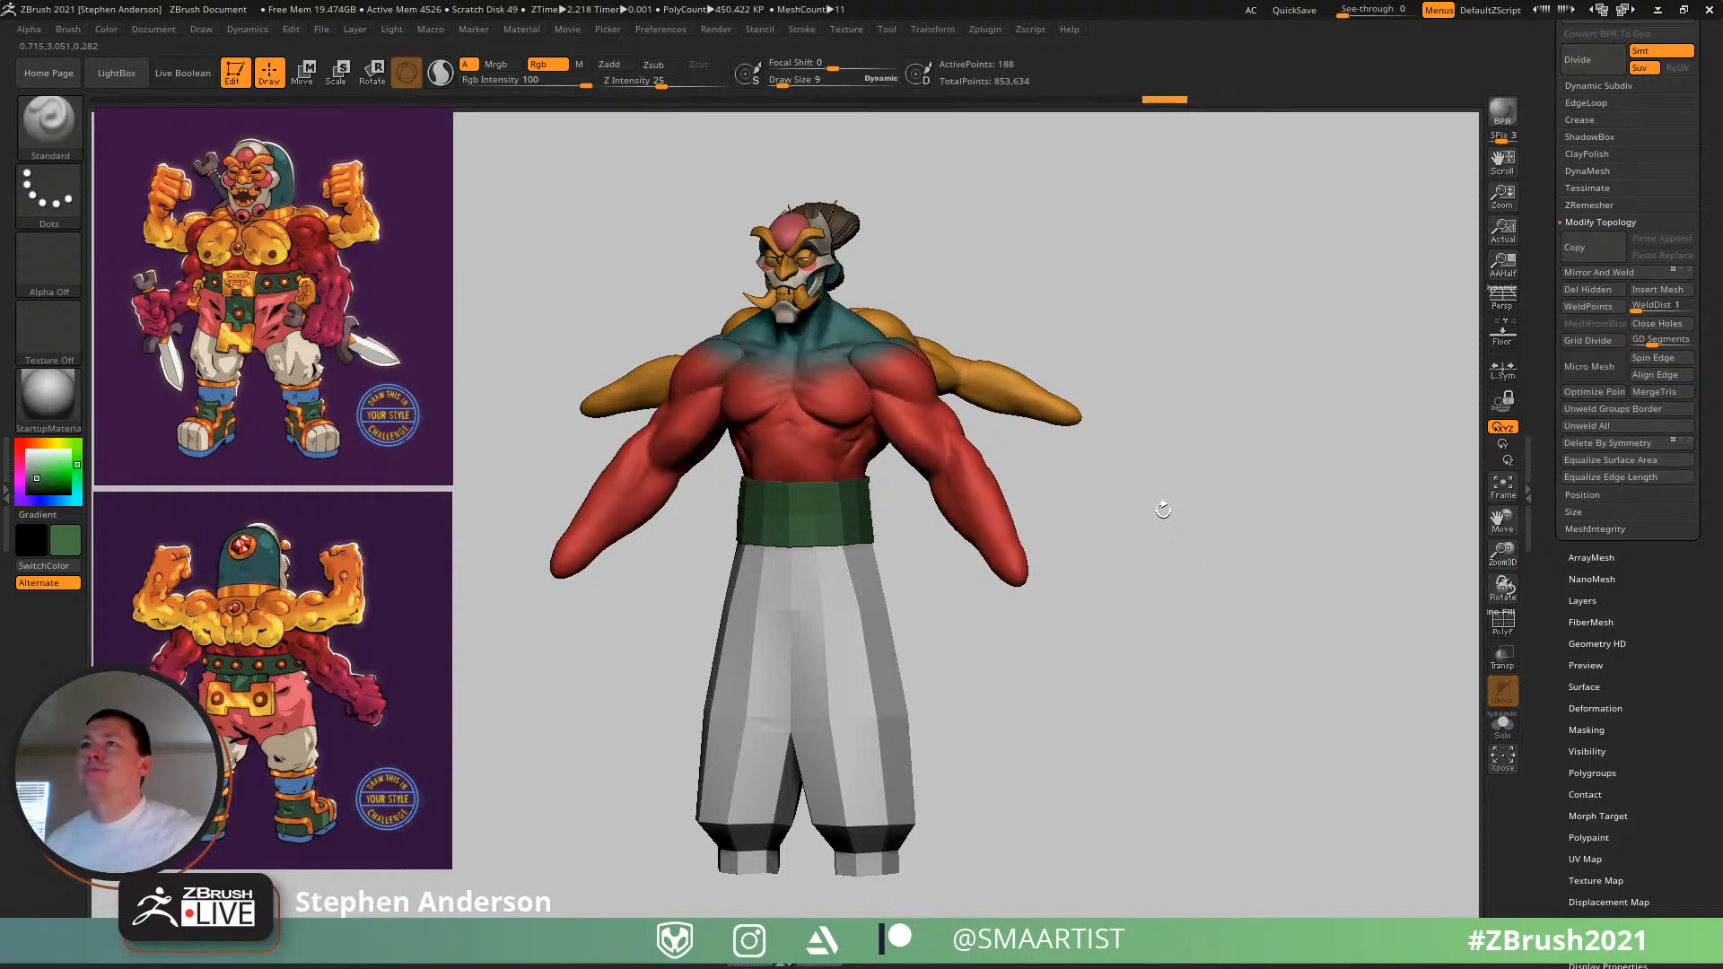
drag(1158, 429, 1296, 427)
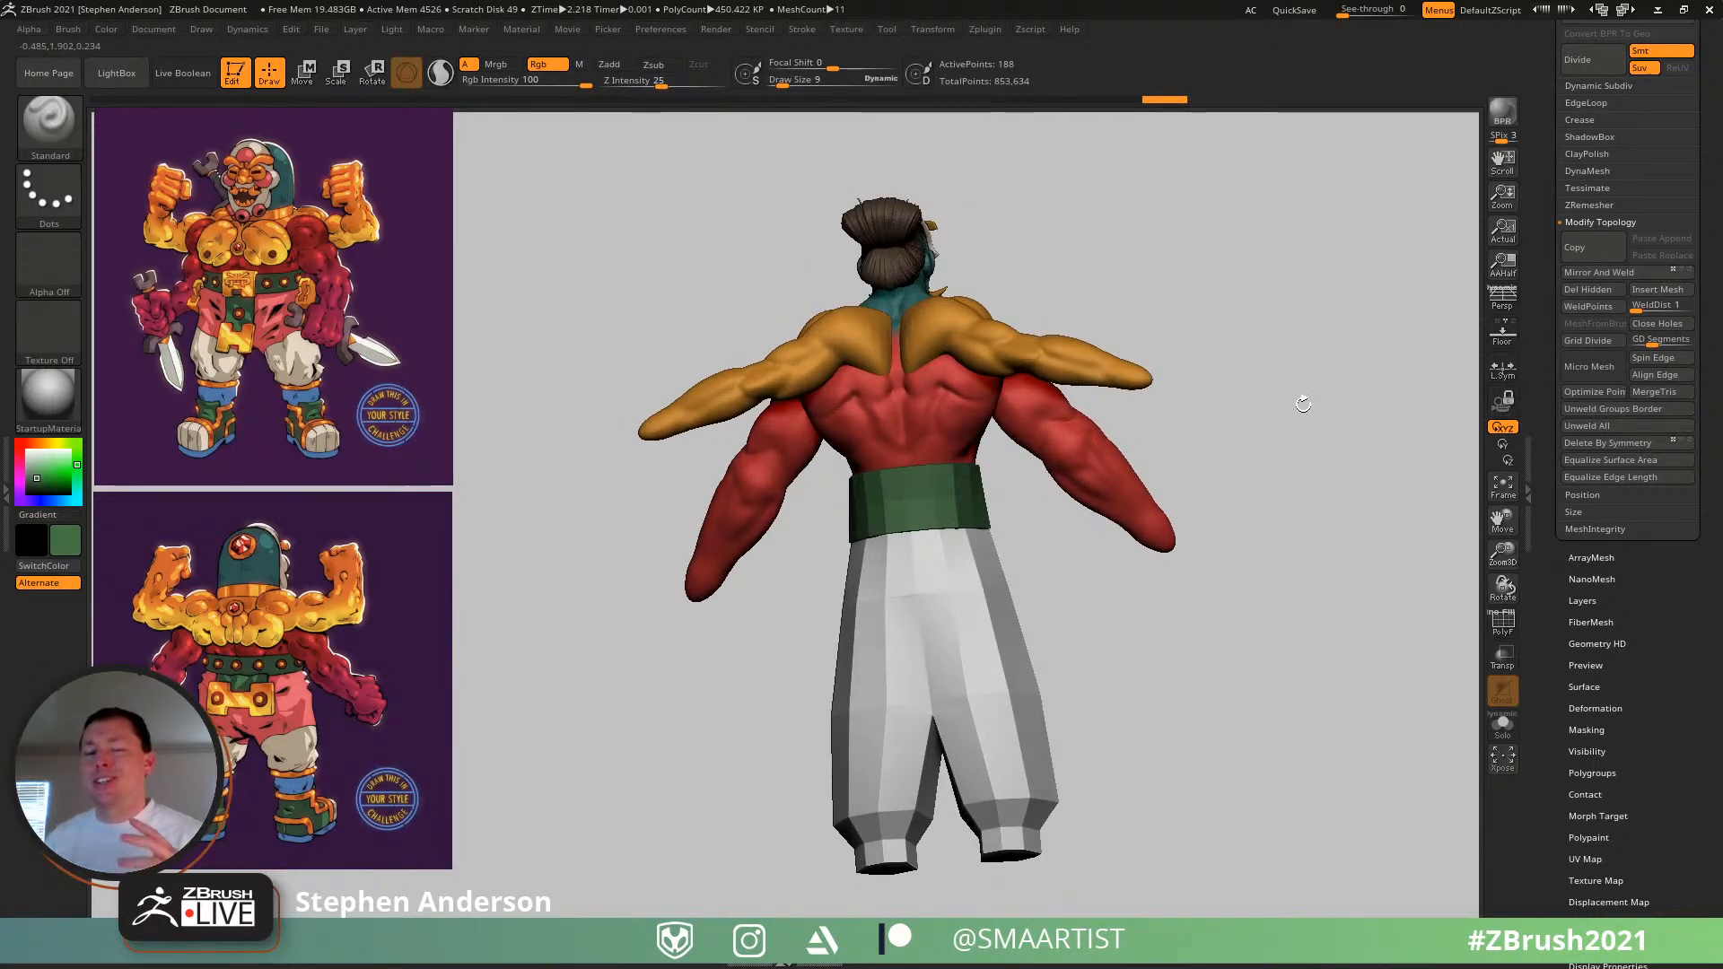
mouse_move(790, 404)
right_down()
mouse_move(814, 470)
mouse_move(1035, 596)
right_up()
alt+click(912, 461)
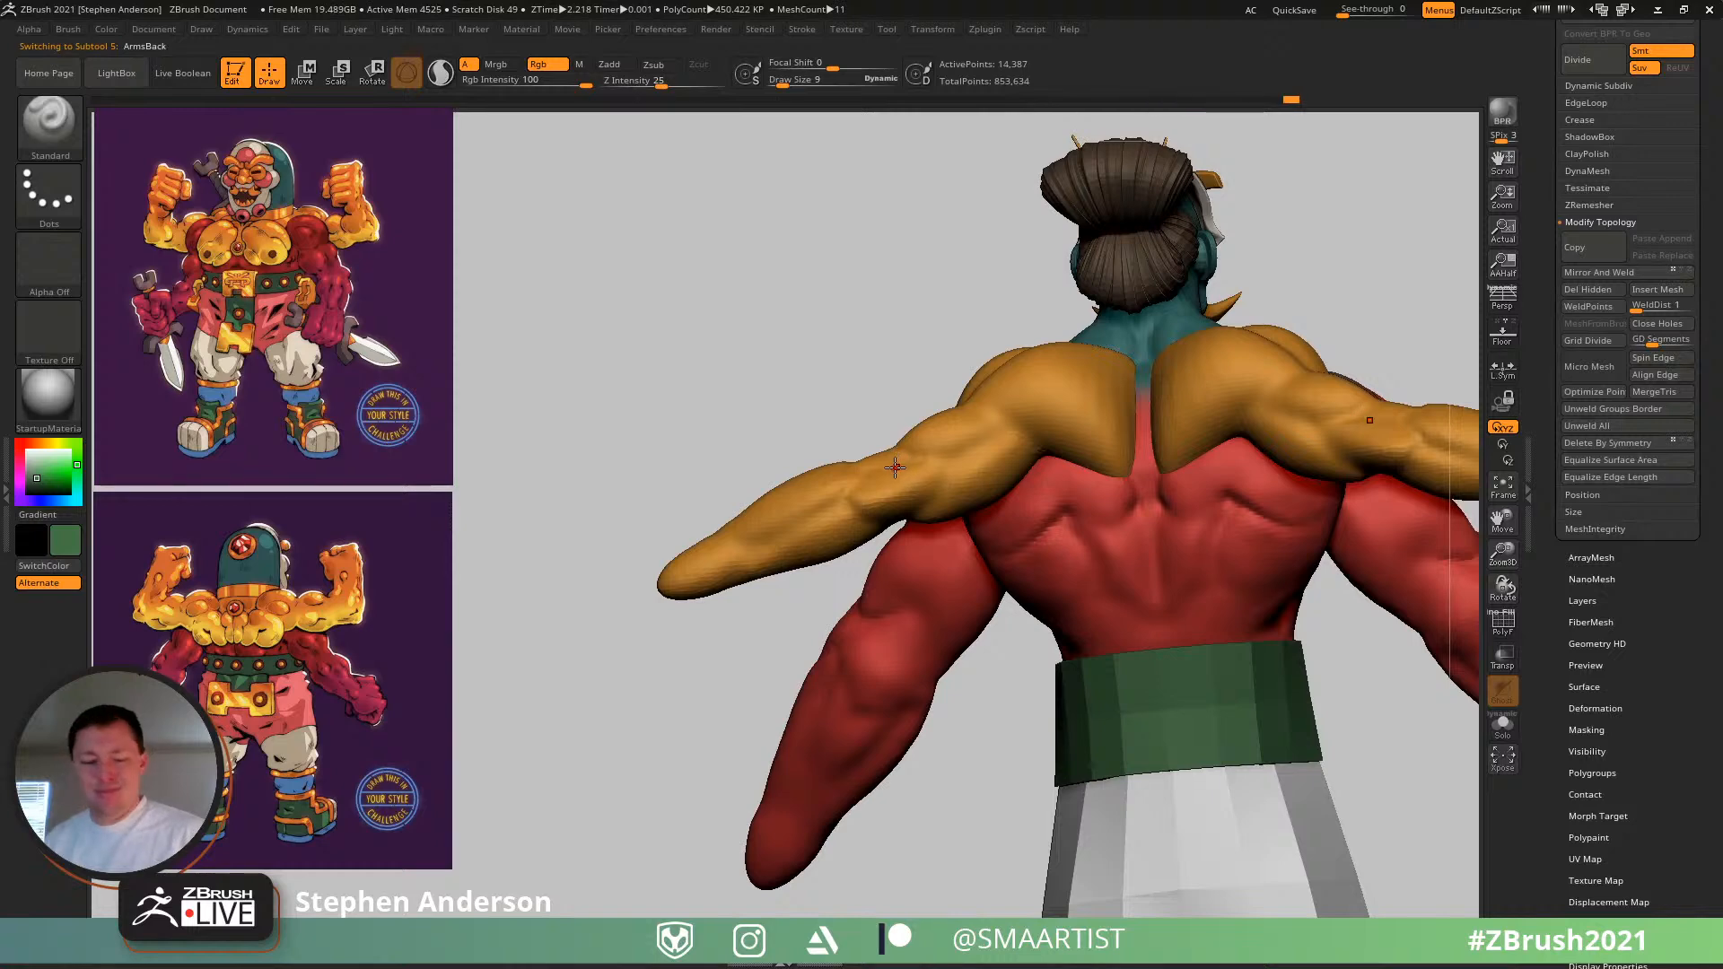
- Push out the contour of the golden back arm at the elbow with the Move brush at Draw Size 58
key(b)
key(m)
key(v)
ctrl+right_drag(901, 454, 867, 492)
key(s)
mouse_move(871, 493)
mouse_down()
mouse_move(915, 472)
mouse_move(978, 488)
mouse_move(948, 481)
mouse_up()
key(s)
mouse_move(790, 475)
right_down()
mouse_move(997, 530)
mouse_move(969, 579)
right_up()
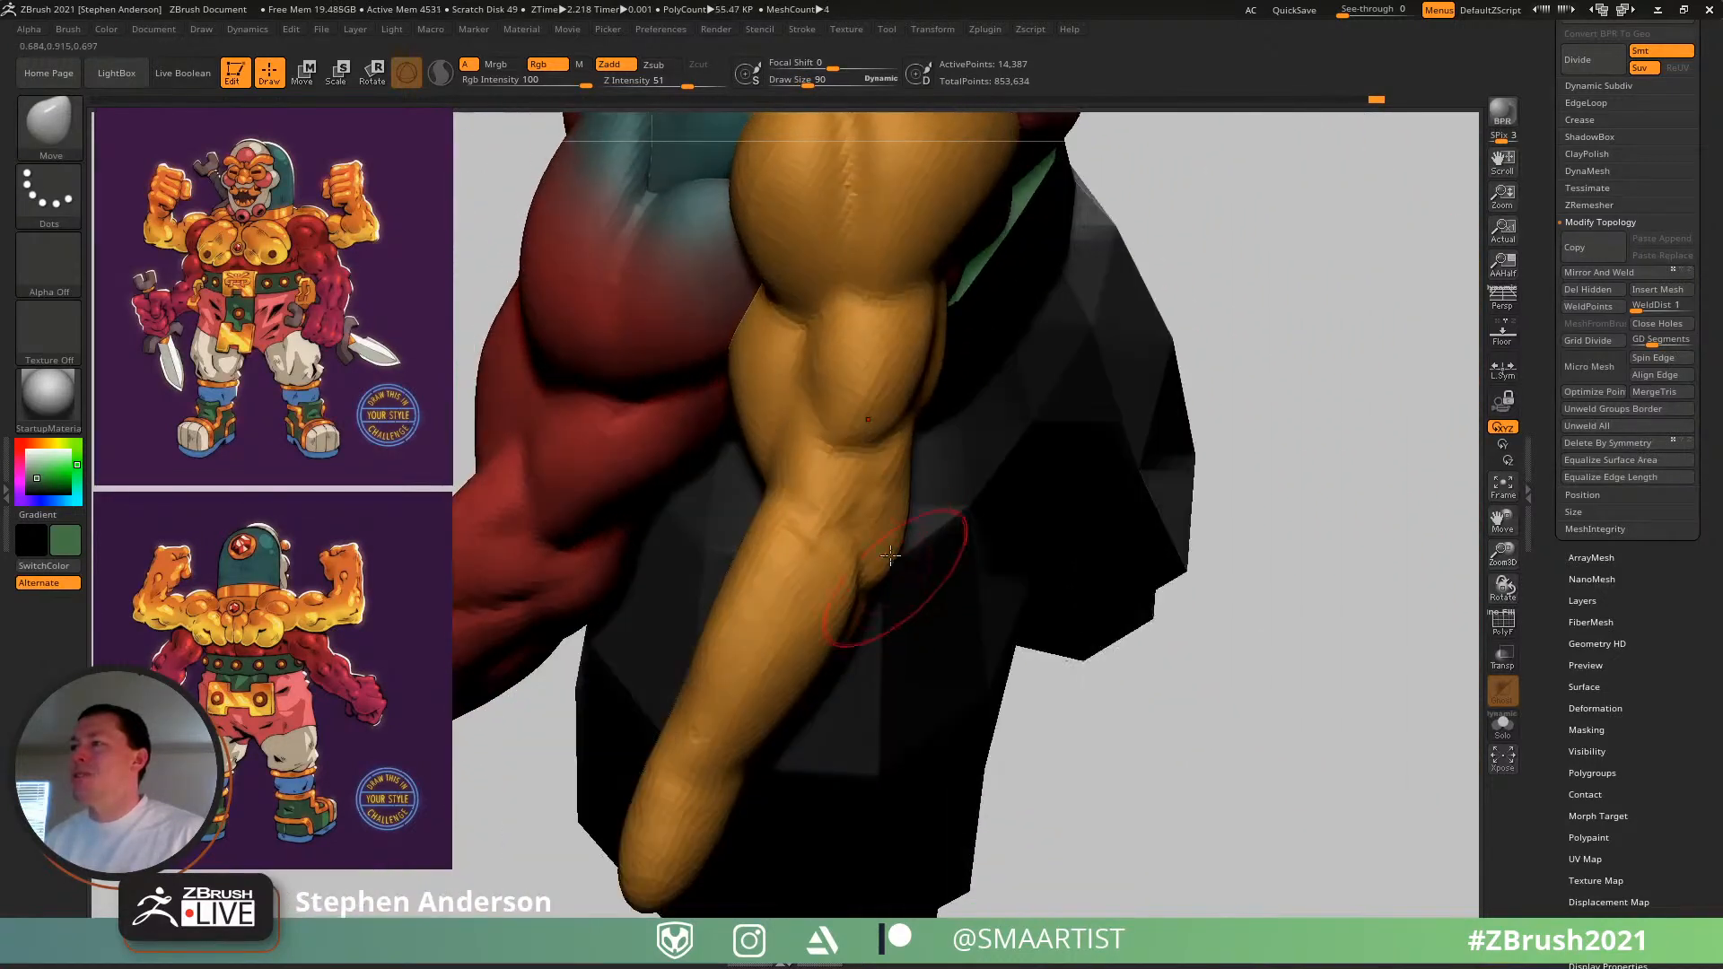
key(s)
drag(883, 529, 884, 507)
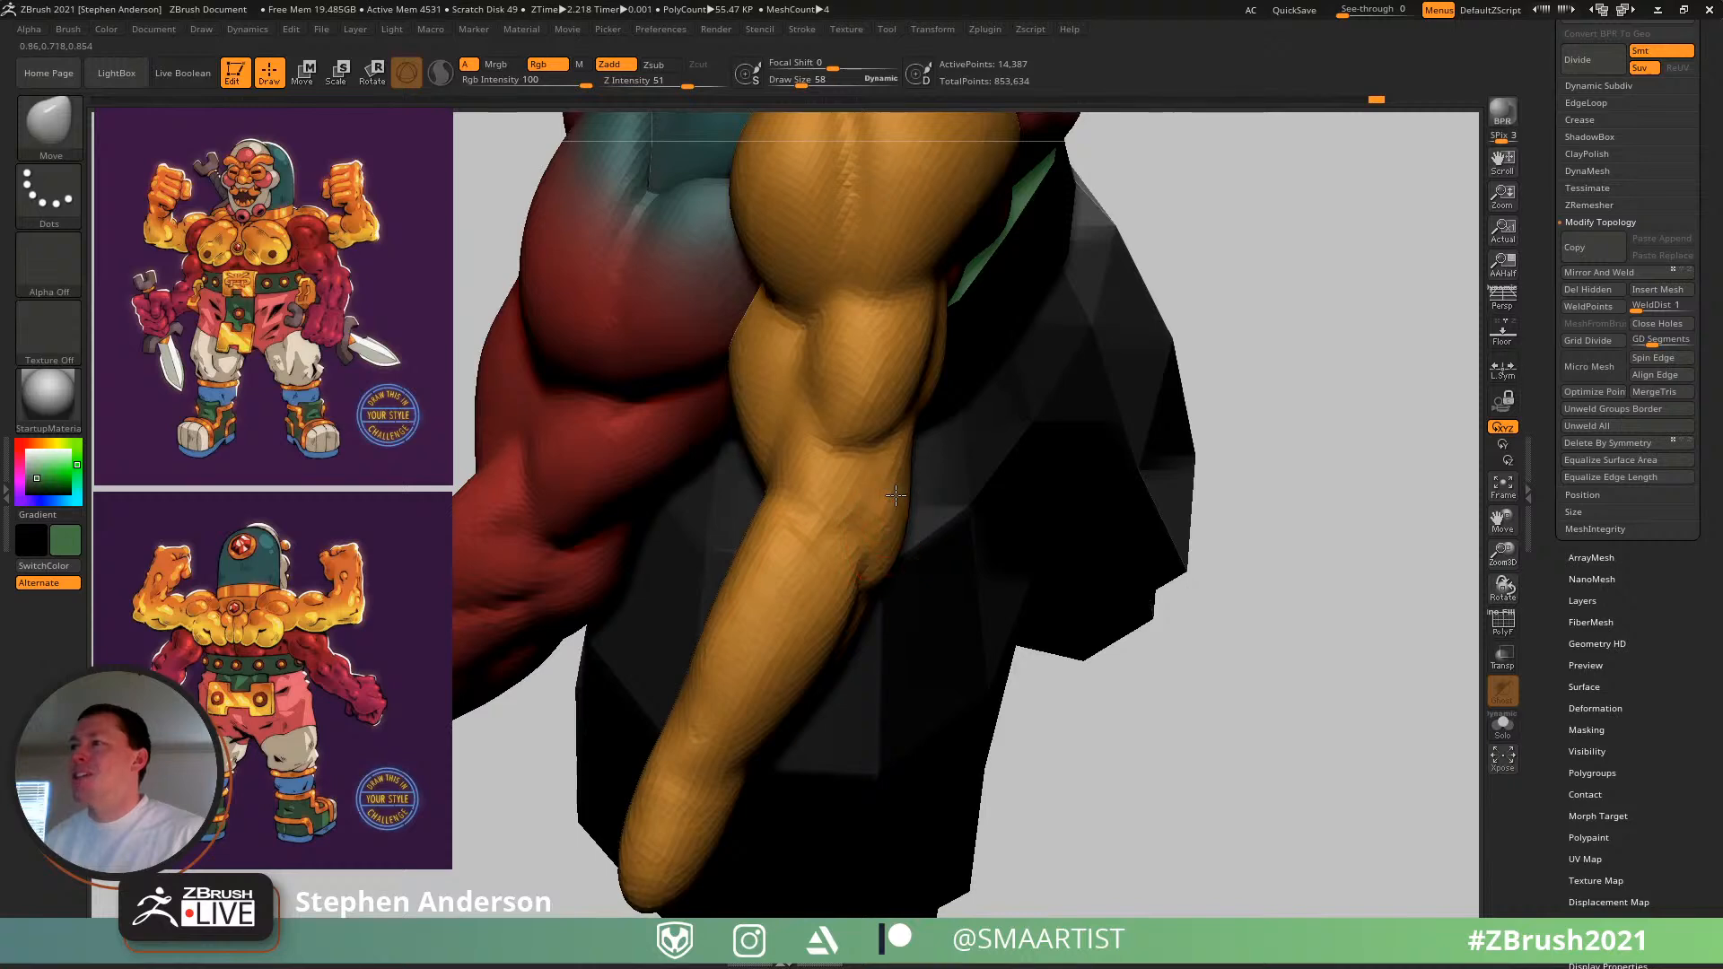
- Adjust the outer contour of the back arm's upper arm and shoulder with the Move brush, and set Draw Size to 73
mouse_move(884, 503)
right_down()
mouse_move(938, 499)
mouse_move(854, 503)
mouse_move(845, 476)
mouse_move(903, 461)
right_up()
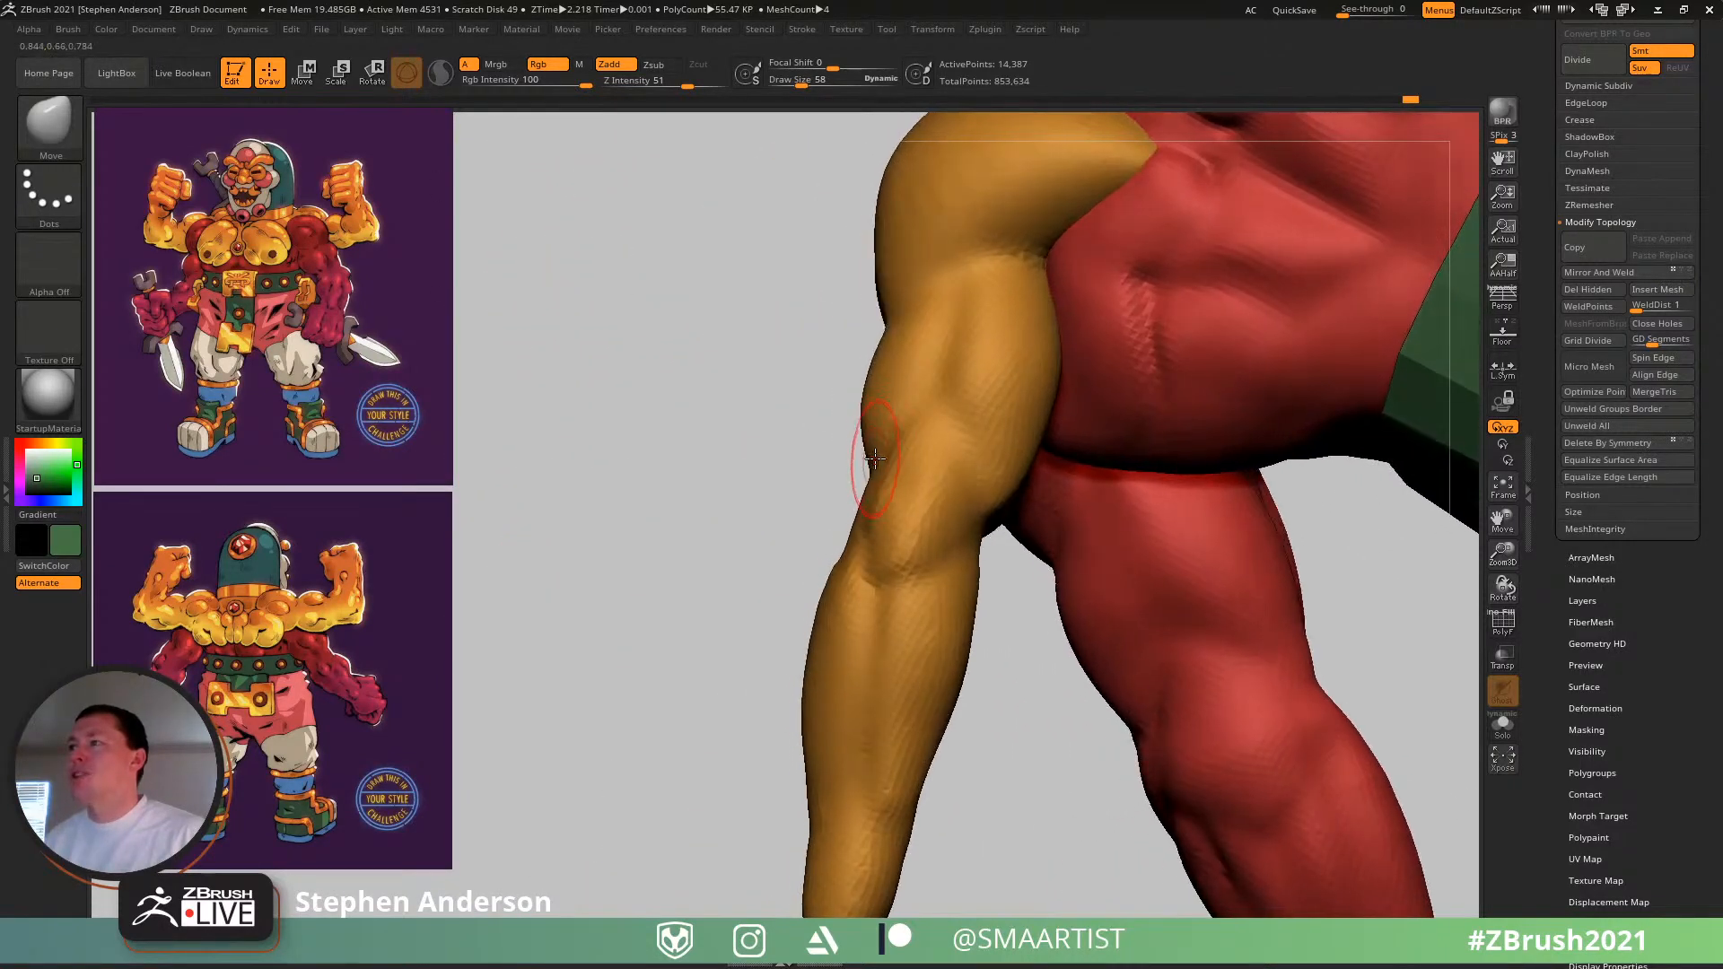
drag(870, 465, 860, 457)
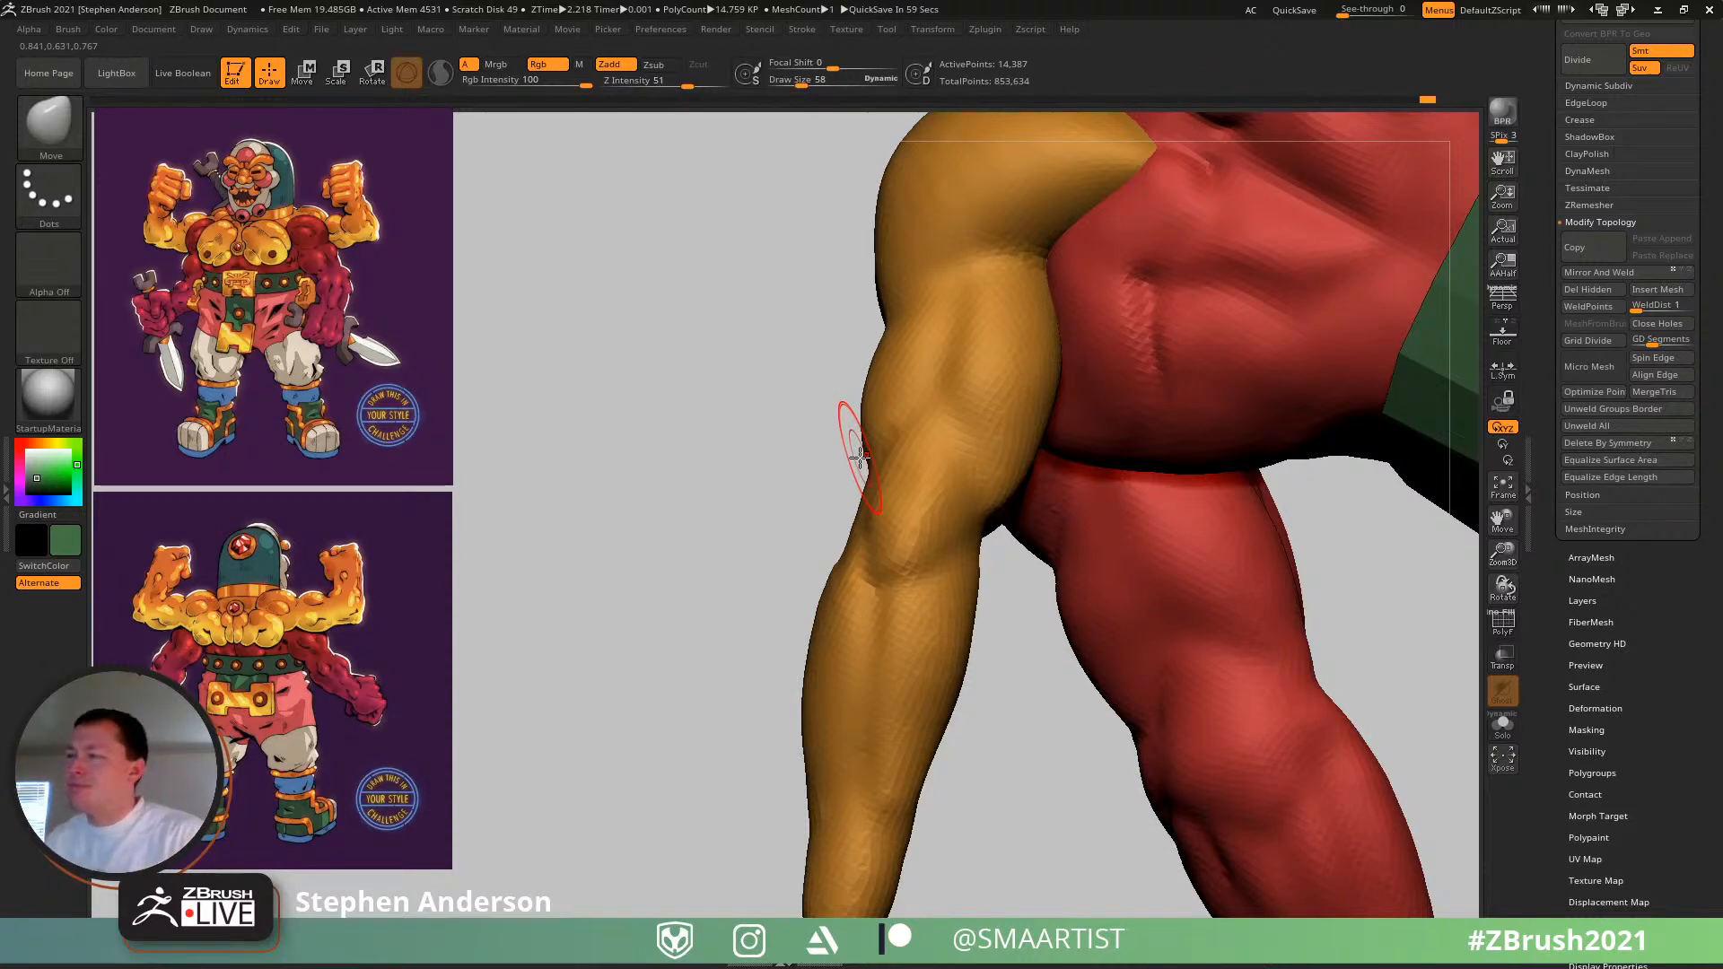
mouse_move(752, 503)
mouse_down()
mouse_move(821, 499)
mouse_move(705, 506)
mouse_move(763, 513)
mouse_up()
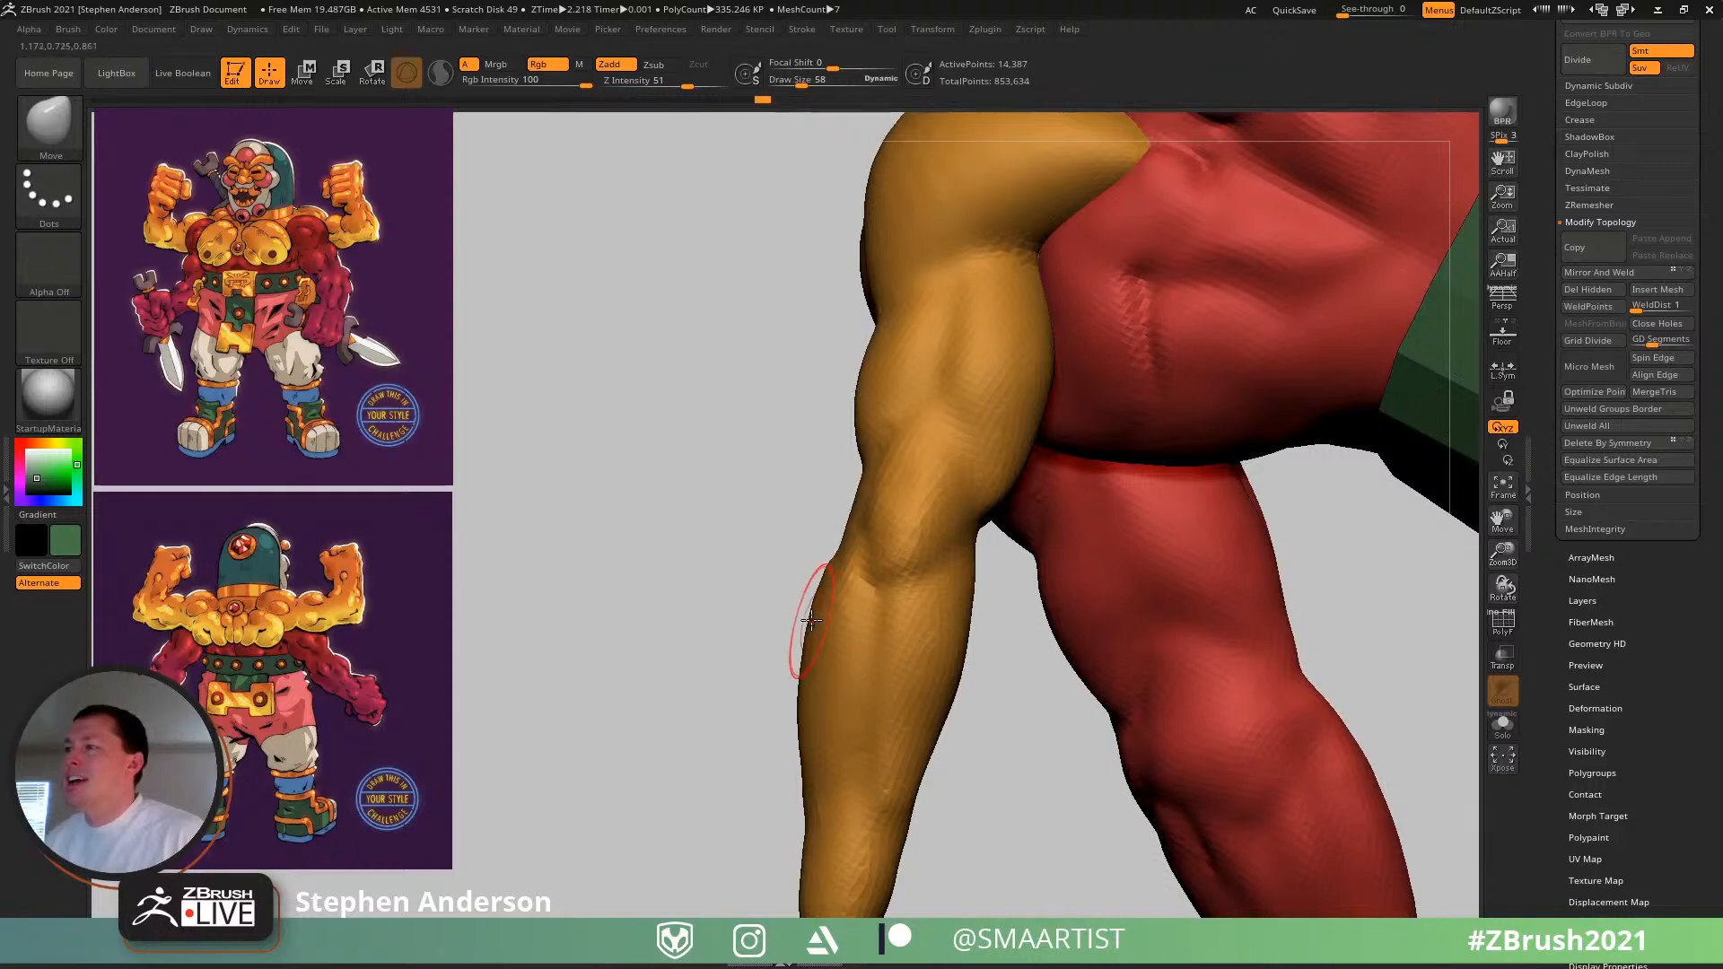
key(s)
drag(954, 643, 968, 643)
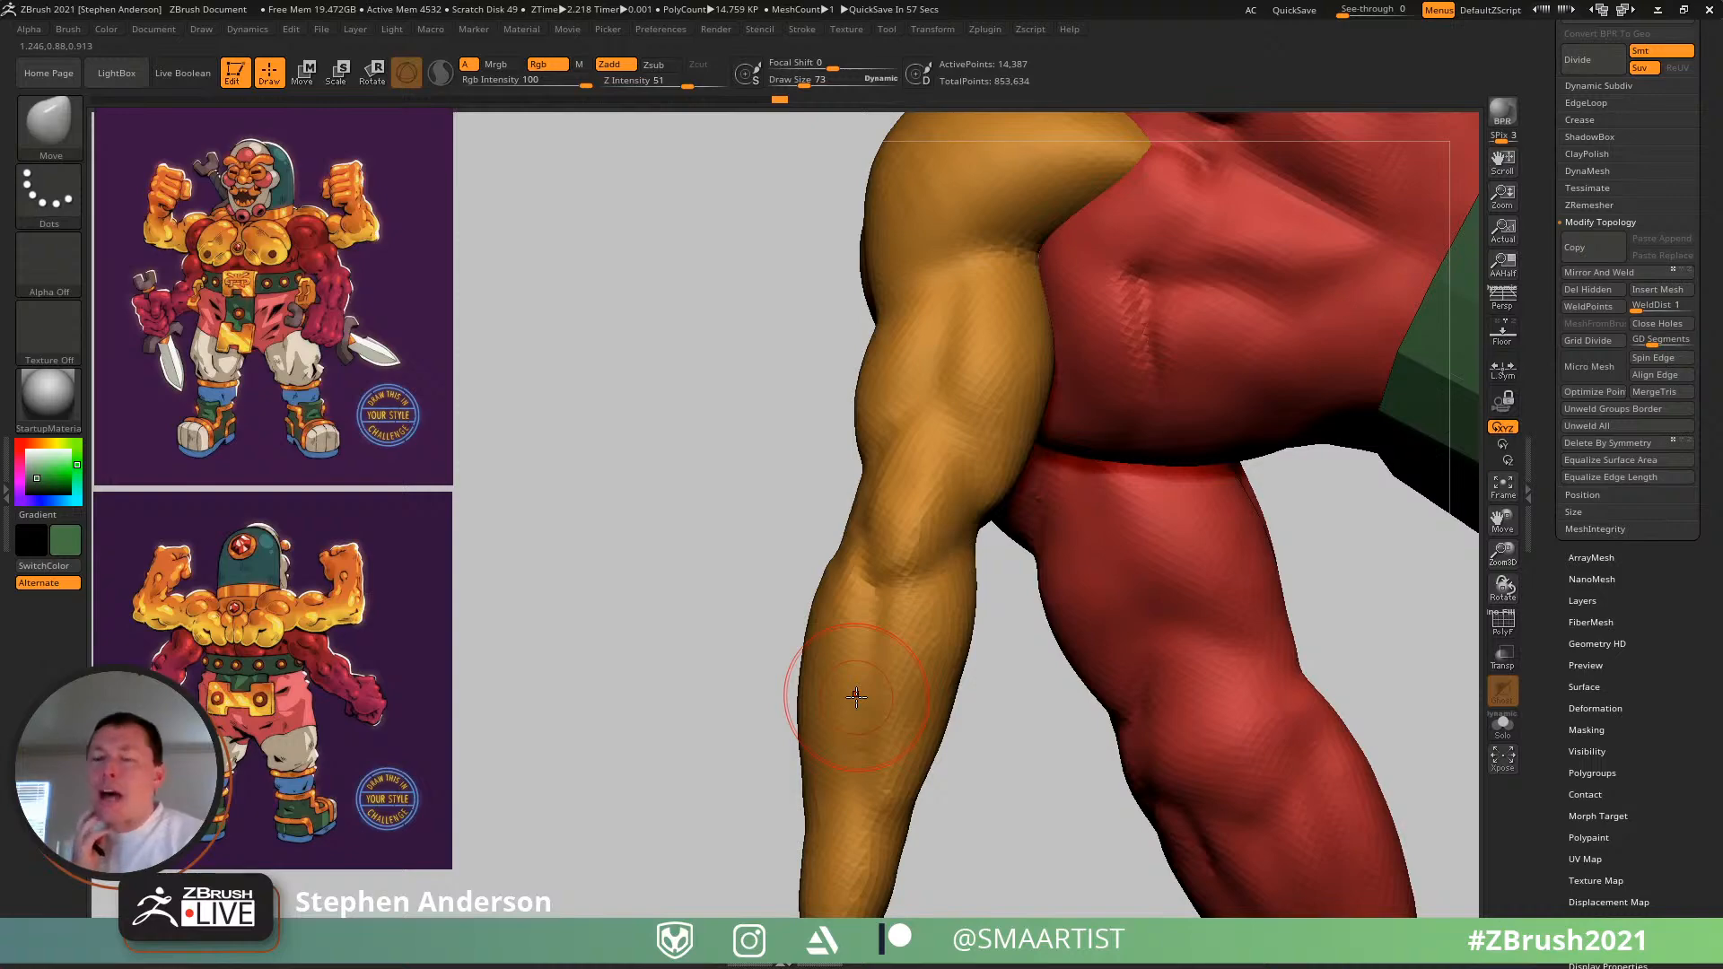
- Reset the transform gizmo on the ArmsBack subtool and scale the back arms down slightly and uniformly
mouse_move(987, 558)
right_down()
mouse_move(1117, 646)
mouse_move(1221, 542)
mouse_move(1173, 500)
mouse_move(970, 473)
mouse_move(1043, 426)
mouse_move(1031, 476)
mouse_move(1014, 456)
right_up()
key(w)
right_drag(995, 356, 831, 356)
alt+click(861, 445)
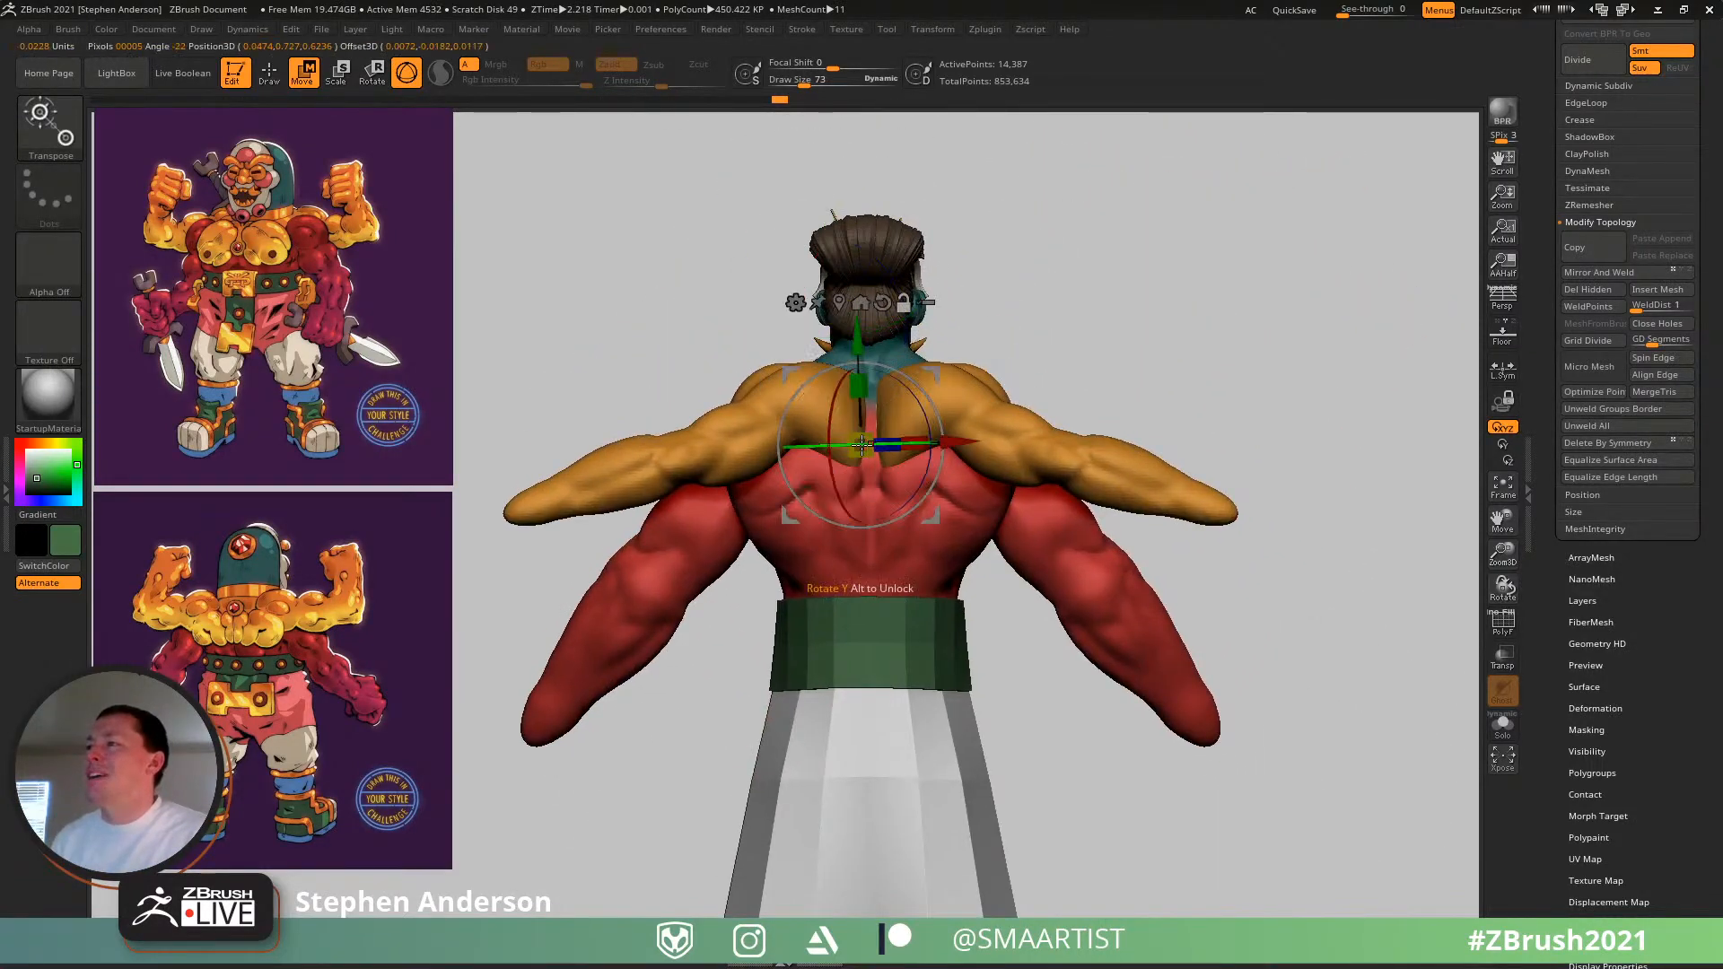
alt+click(883, 304)
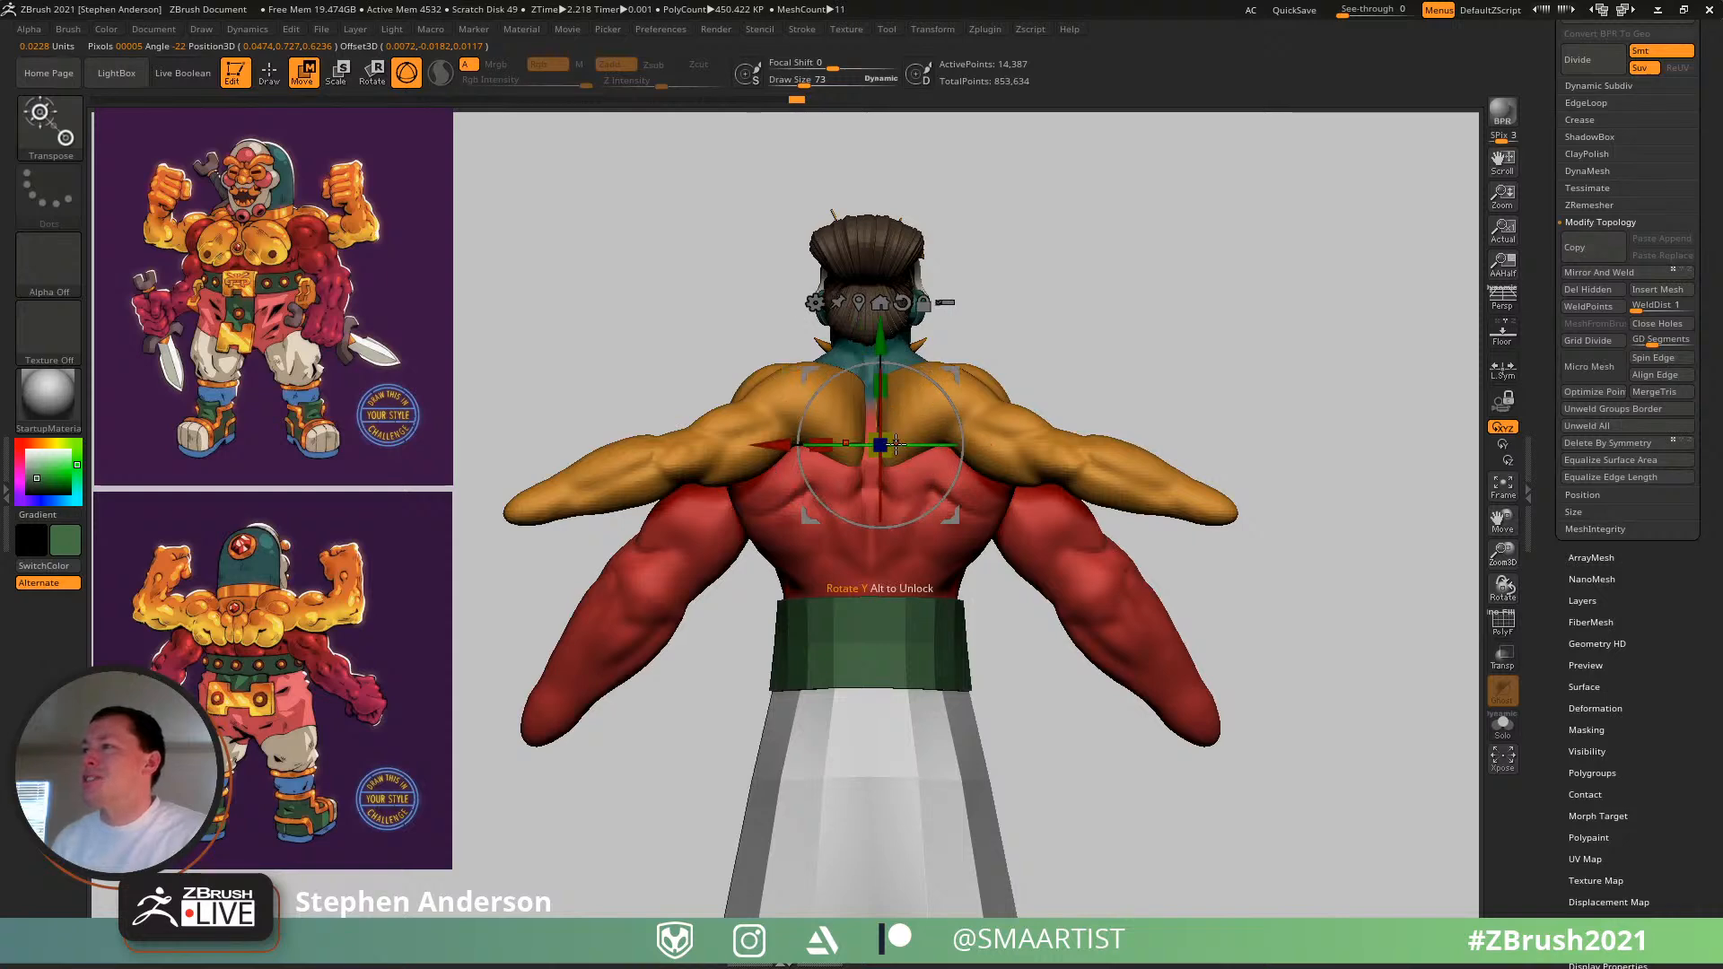
drag(898, 445, 878, 446)
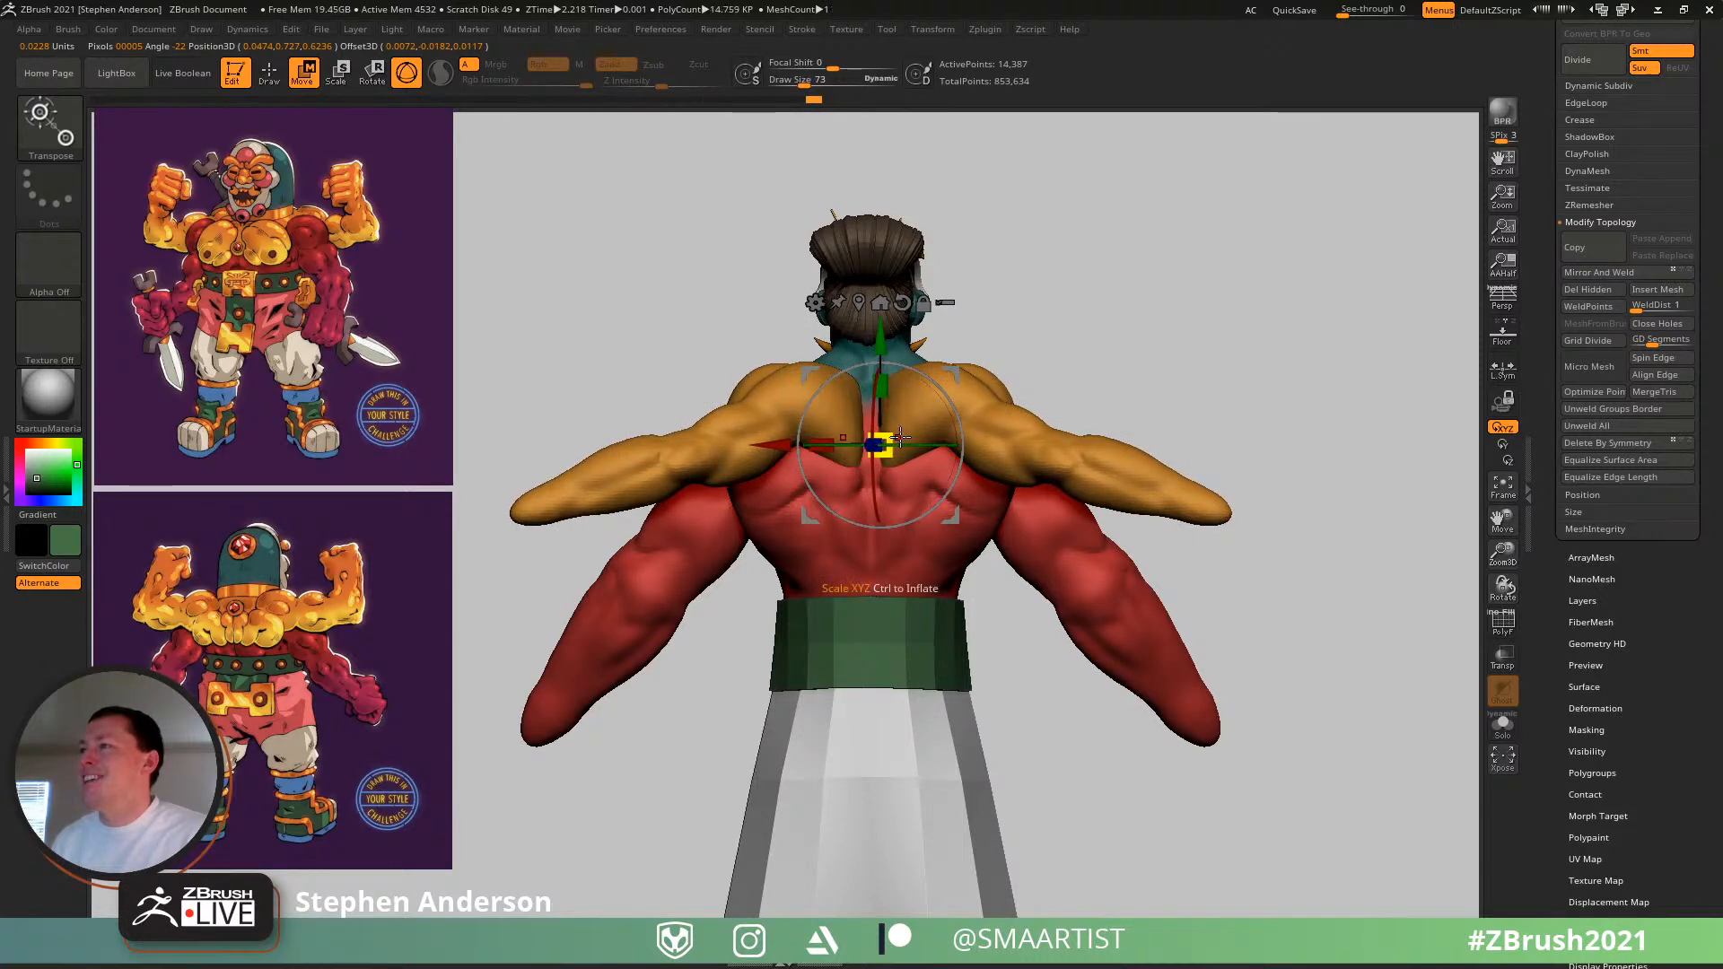
right_drag(1033, 418, 1099, 519)
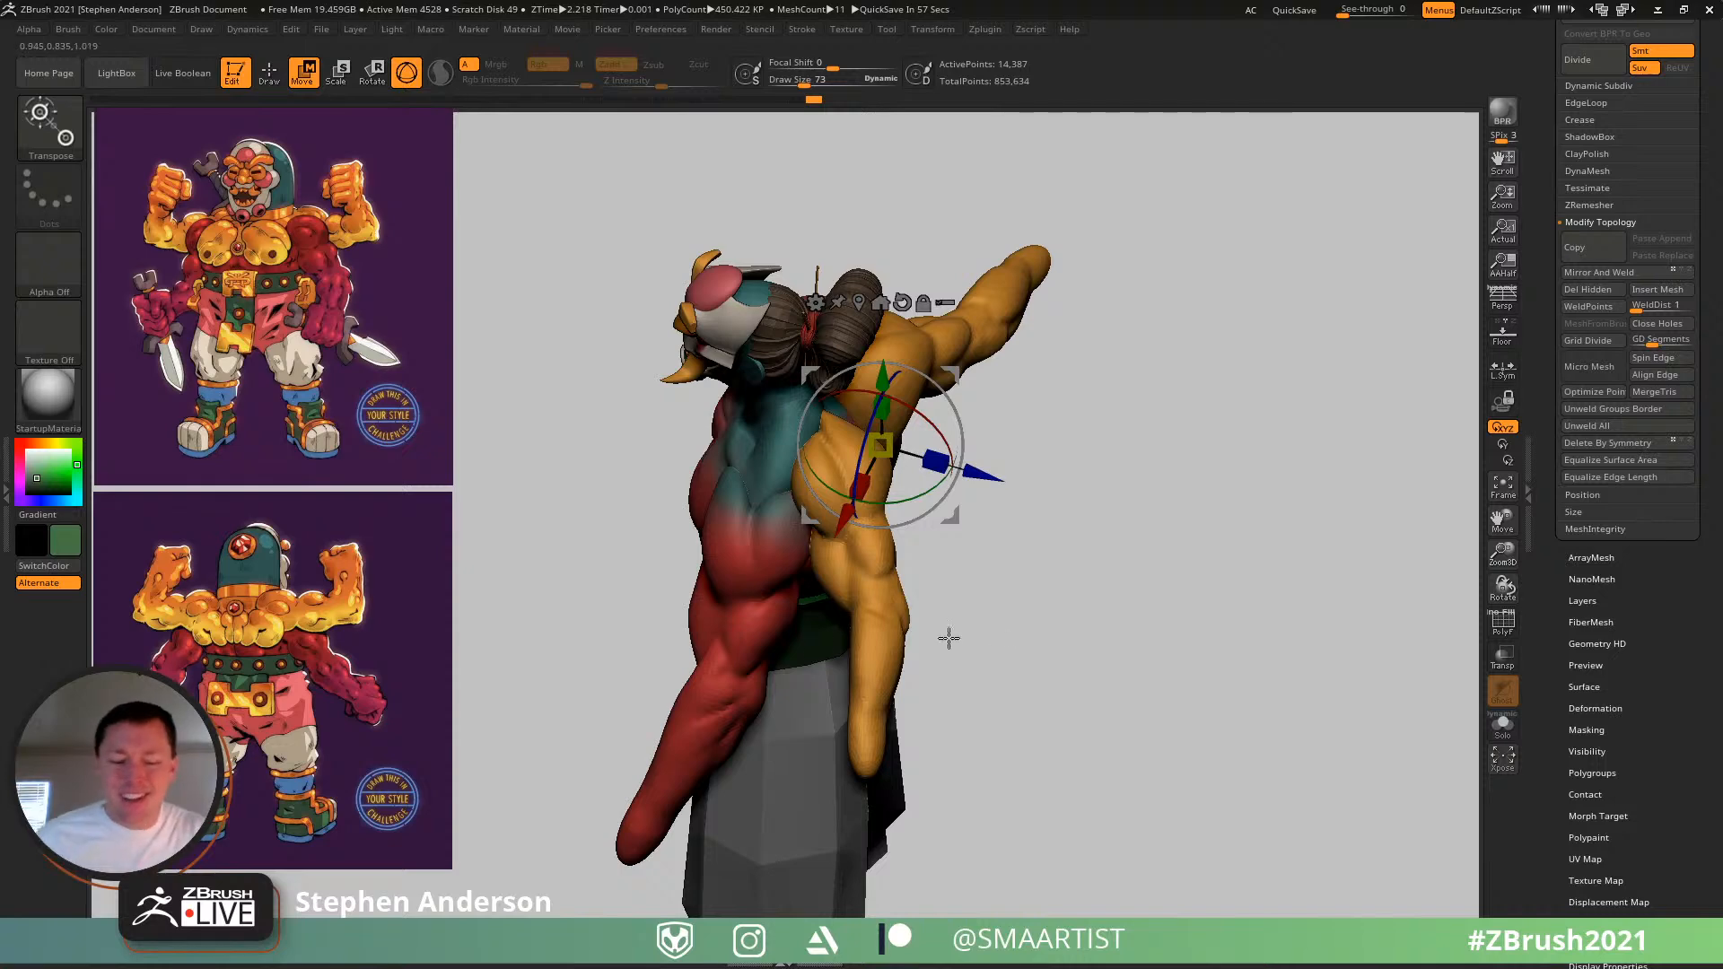
- Leave the transform gizmo and make the Pants subtool active, with the undersides of both legs in view
key(q)
mouse_move(1014, 613)
mouse_down()
mouse_move(969, 545)
mouse_move(1074, 561)
mouse_up()
mouse_move(1074, 561)
ctrl+right_down()
mouse_move(1107, 515)
mouse_move(988, 515)
mouse_move(861, 597)
mouse_move(961, 665)
mouse_move(921, 533)
mouse_move(931, 574)
mouse_move(884, 588)
mouse_move(966, 593)
mouse_move(930, 545)
mouse_move(943, 606)
mouse_move(831, 543)
mouse_move(888, 540)
ctrl+right_up()
right_drag(907, 544, 961, 455)
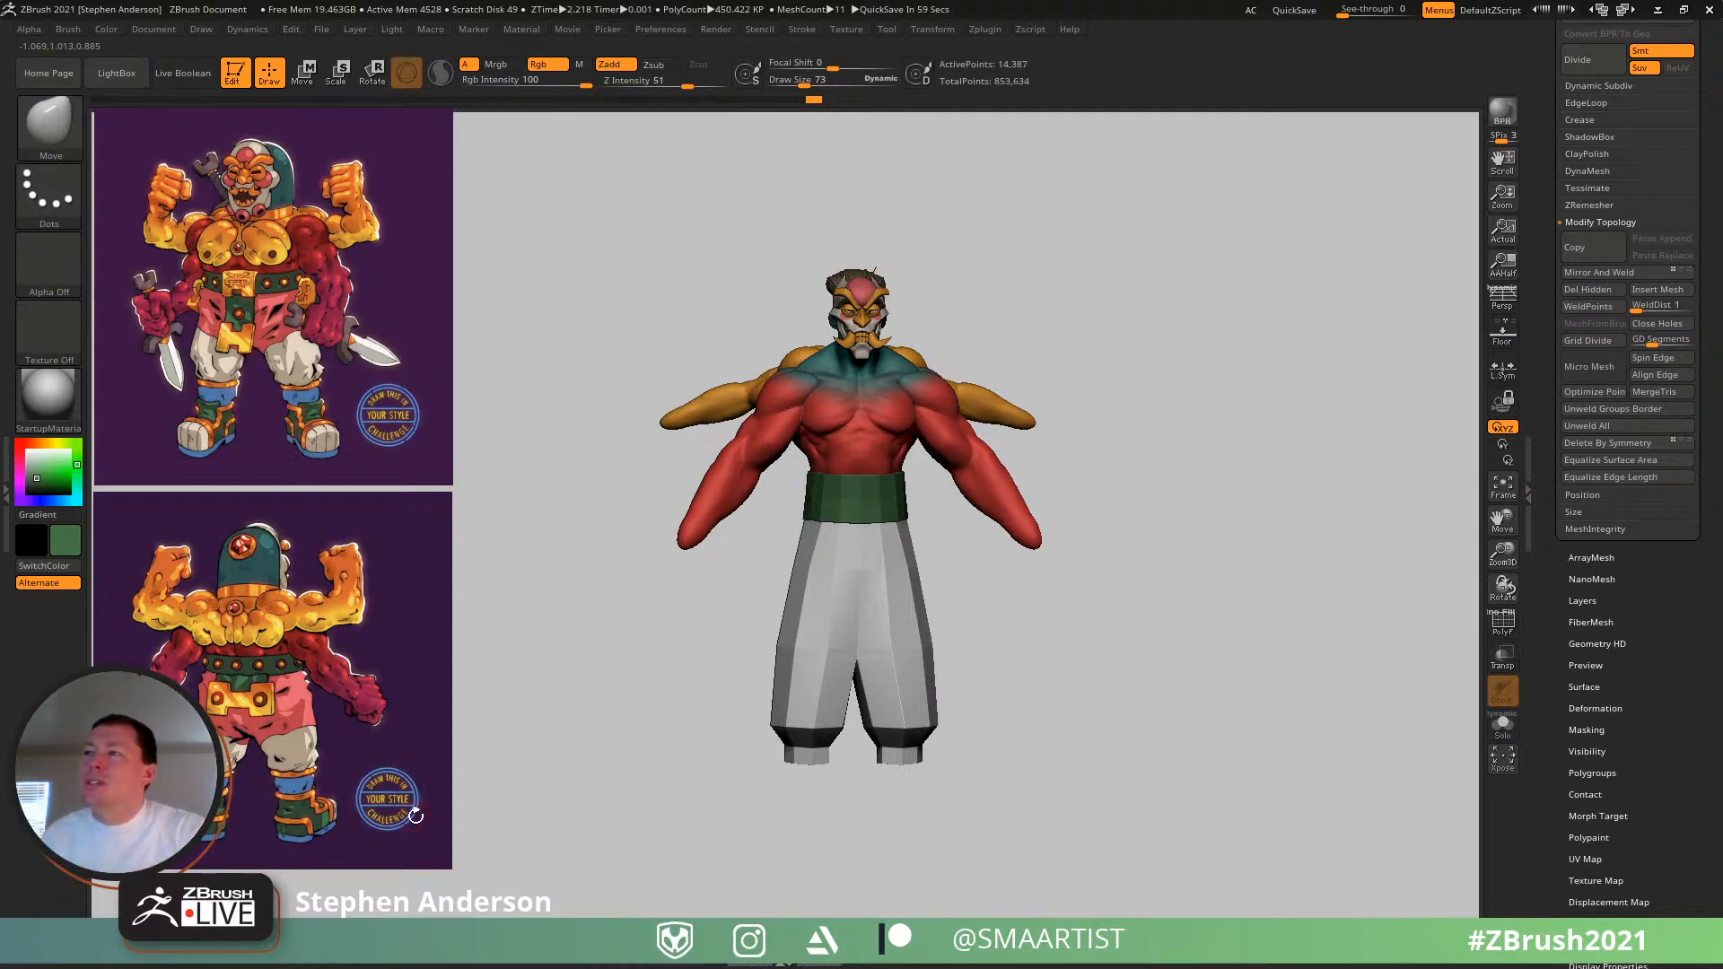
mouse_move(894, 777)
mouse_down()
mouse_move(924, 772)
mouse_move(885, 557)
mouse_move(860, 747)
mouse_move(873, 596)
mouse_move(1119, 569)
mouse_move(961, 523)
mouse_move(883, 633)
mouse_up()
key(ctrl)
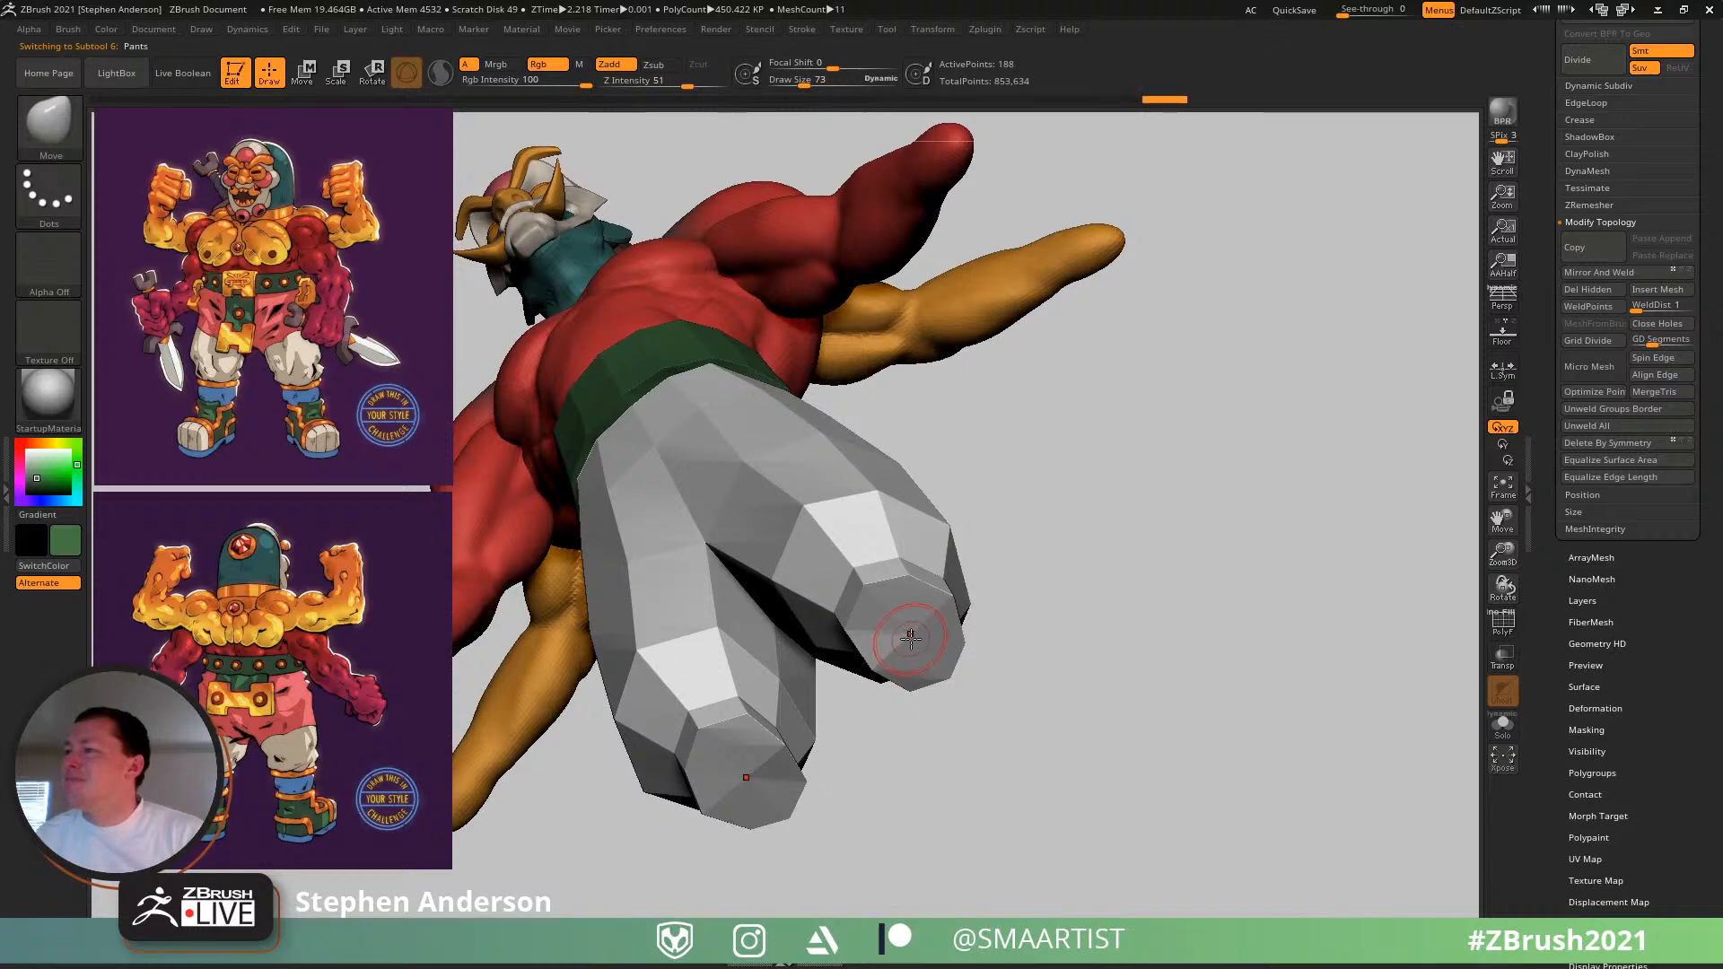
- Insert a mirrored PolySphere at the bottom of each trouser leg with the IMM Primitives brush, raising Z Intensity to 100
key(b)
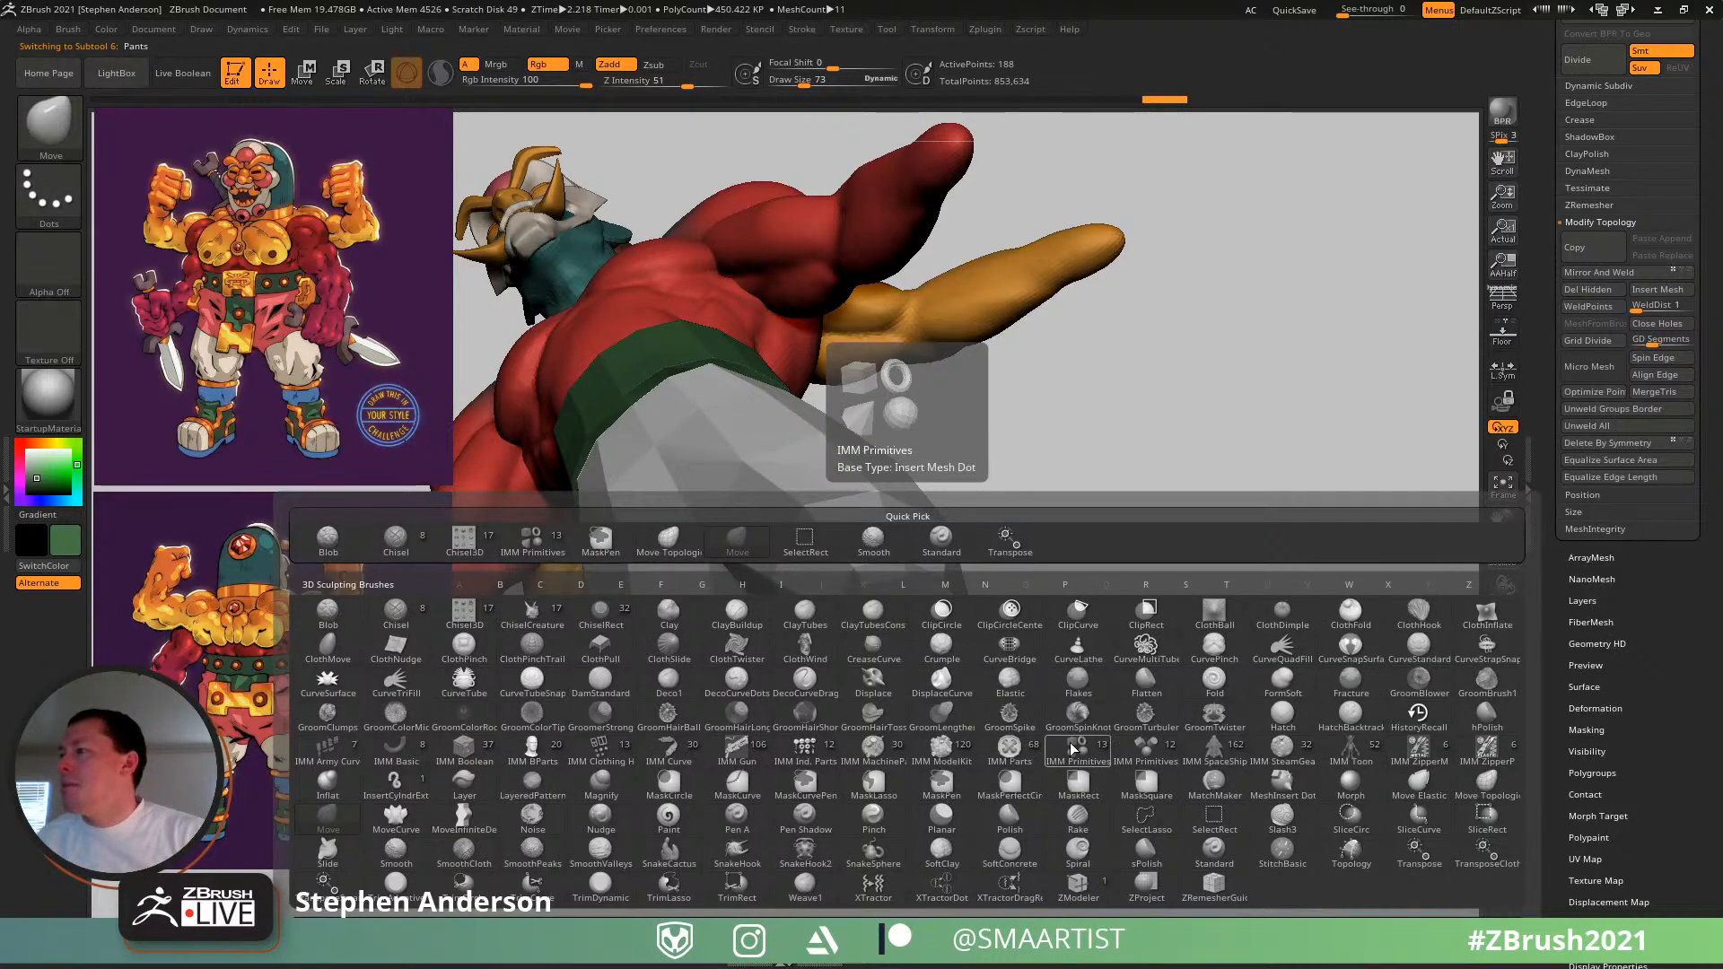
key(i)
key(p)
mouse_move(906, 413)
mouse_down()
mouse_move(865, 584)
mouse_move(875, 644)
mouse_up()
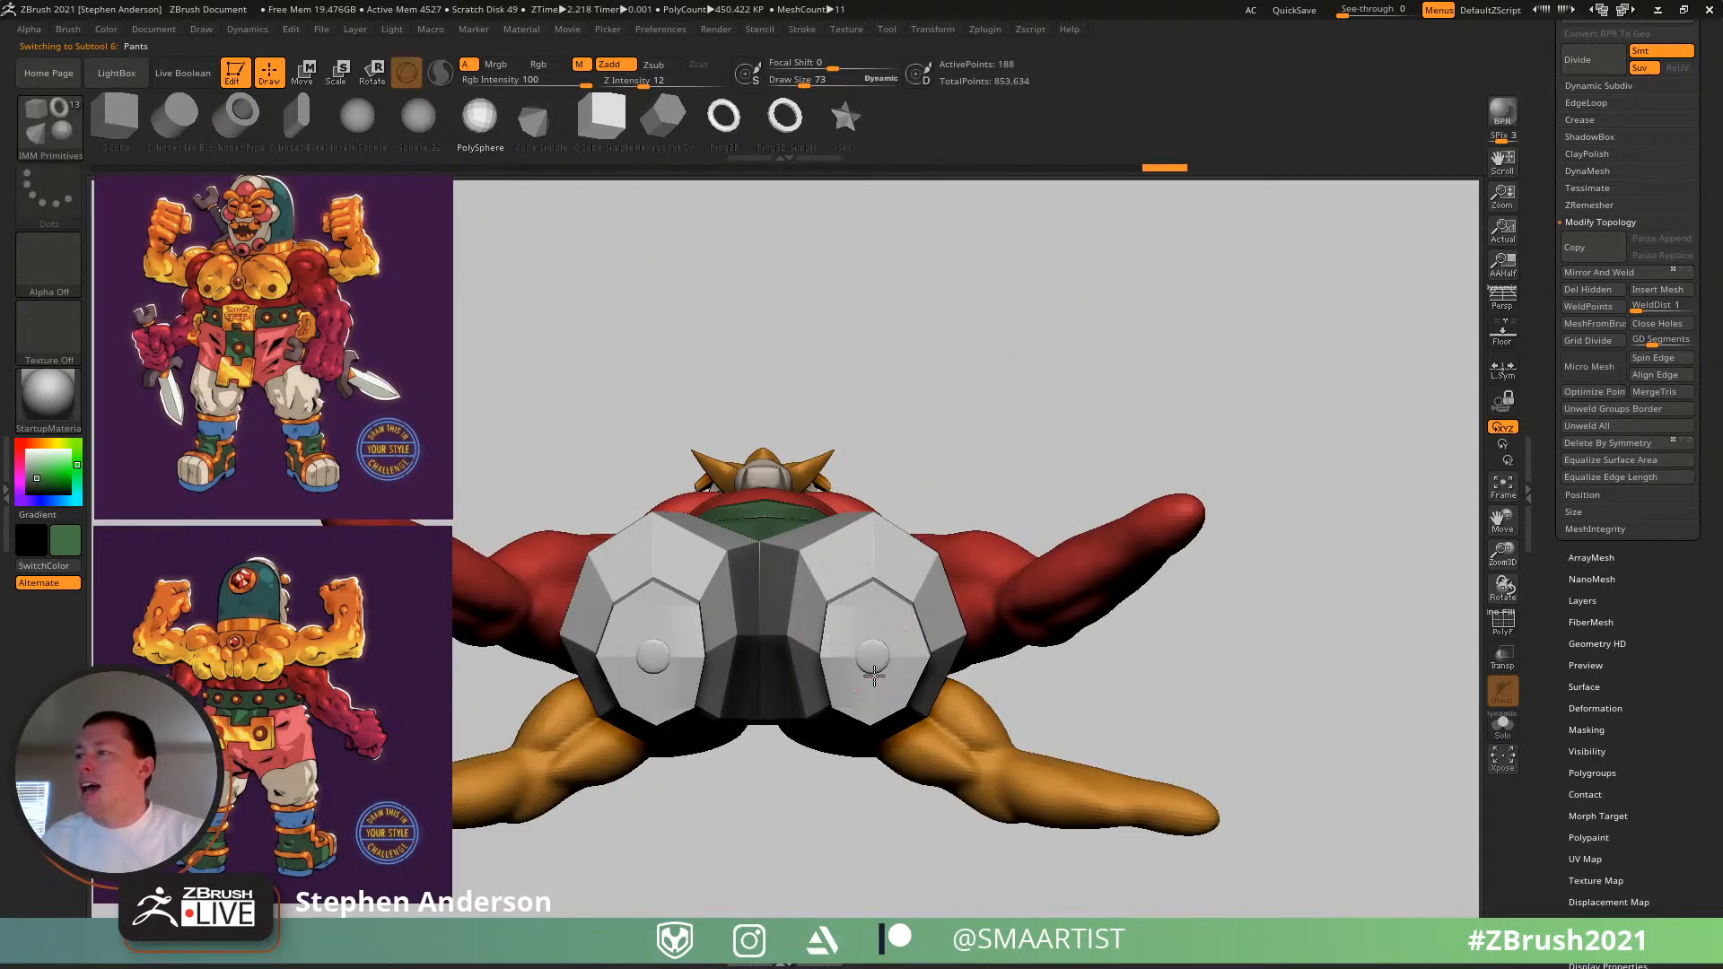
key(ctrl+z)
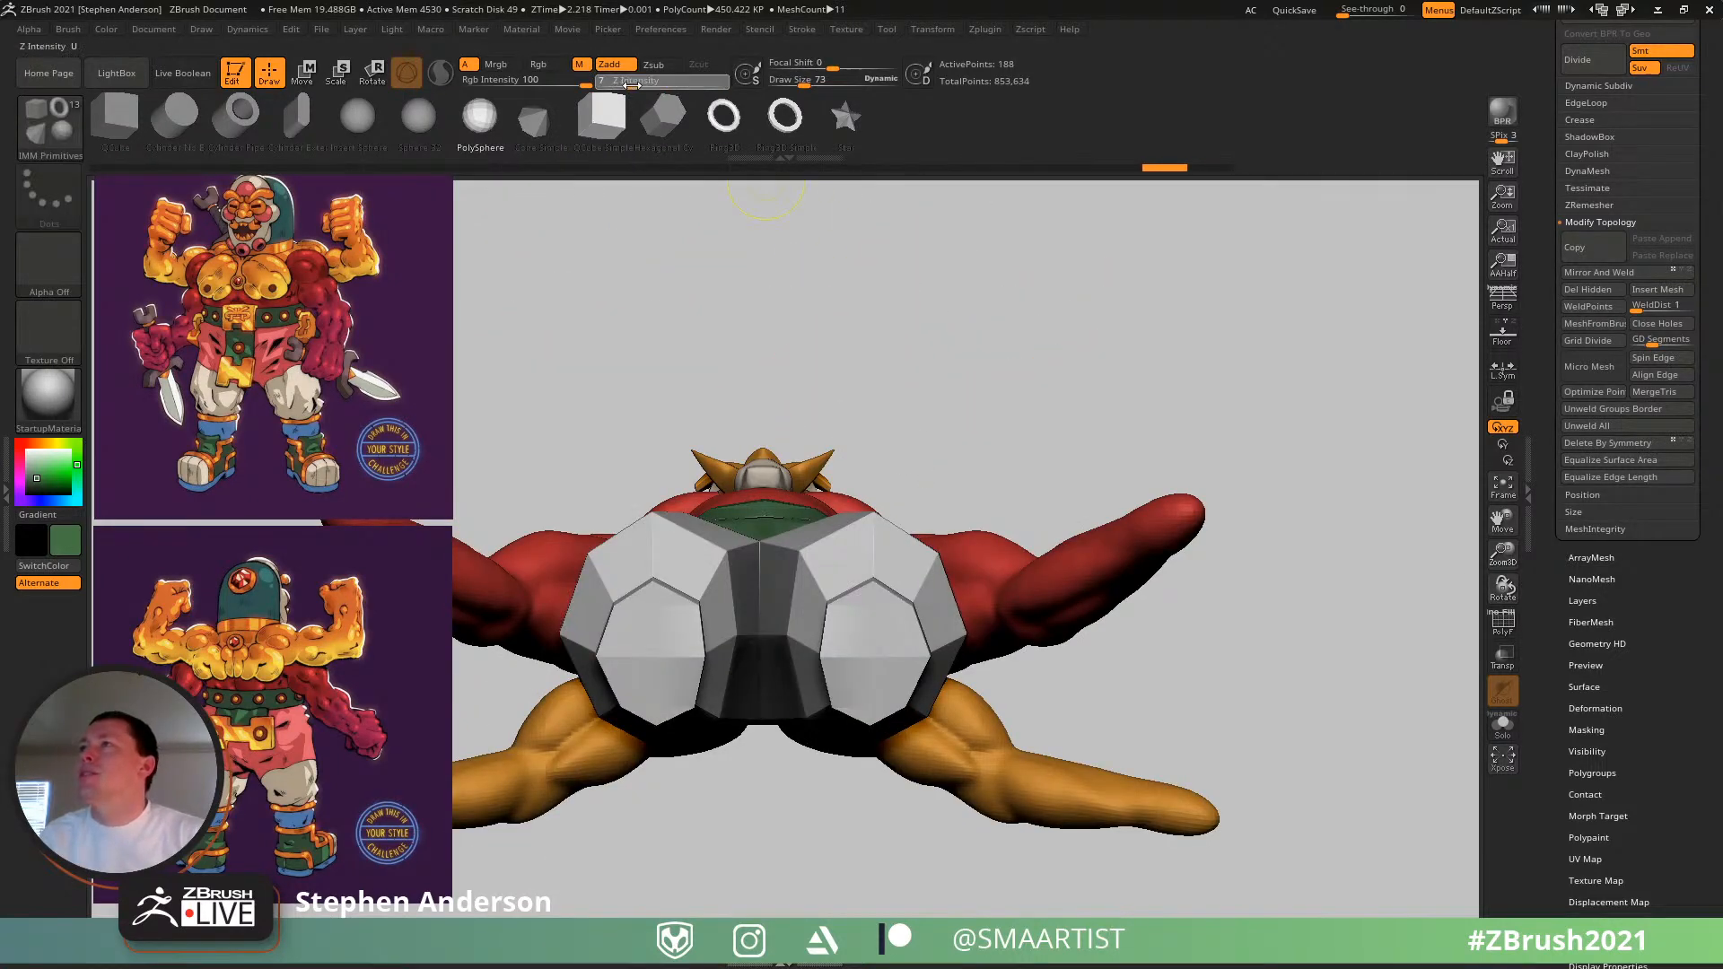
drag(874, 656, 874, 664)
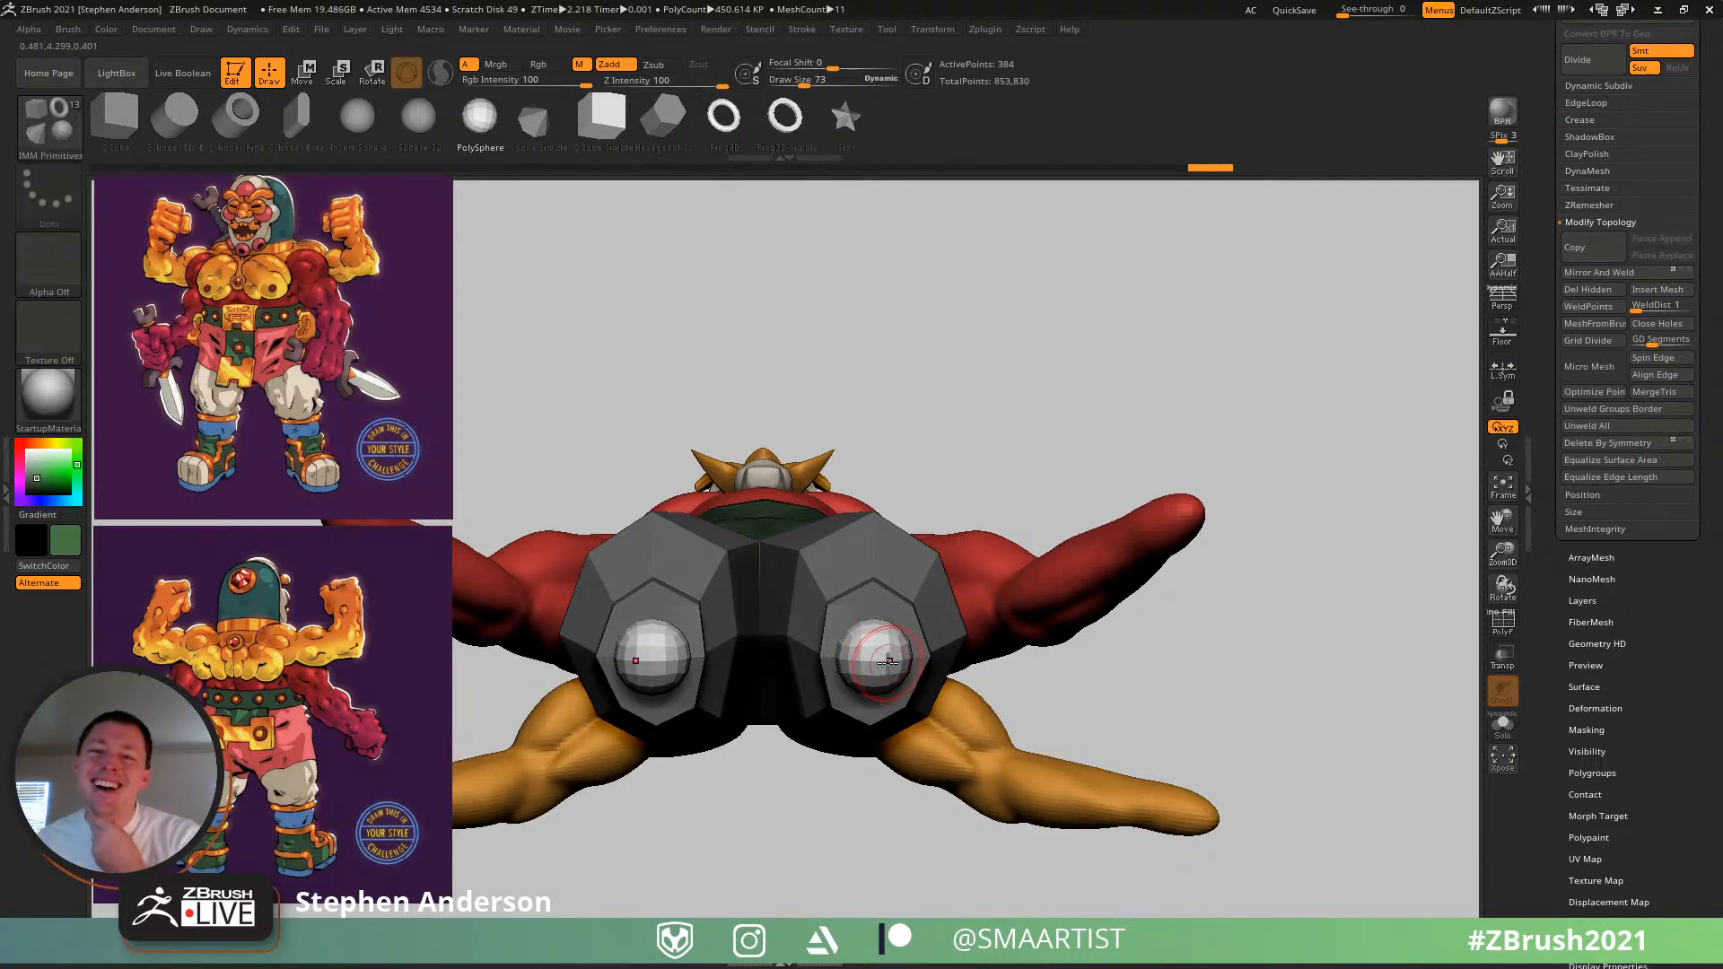
- Split the unmasked spheres at the leg ends off the Pants subtool into their own subtool
right_drag(897, 644, 845, 692)
ctrl+right_drag(845, 507, 883, 624)
alt+right_drag(960, 773, 866, 261)
mouse_move(812, 759)
right_down()
mouse_move(819, 593)
mouse_move(841, 563)
right_up()
mouse_move(815, 662)
ctrl+right_down()
mouse_move(826, 733)
mouse_move(903, 599)
ctrl+right_up()
mouse_move(904, 600)
right_down()
mouse_move(908, 583)
mouse_move(914, 612)
mouse_move(953, 584)
right_up()
mouse_move(904, 512)
ctrl+right_down()
mouse_move(915, 780)
mouse_move(852, 736)
mouse_move(824, 404)
ctrl+right_up()
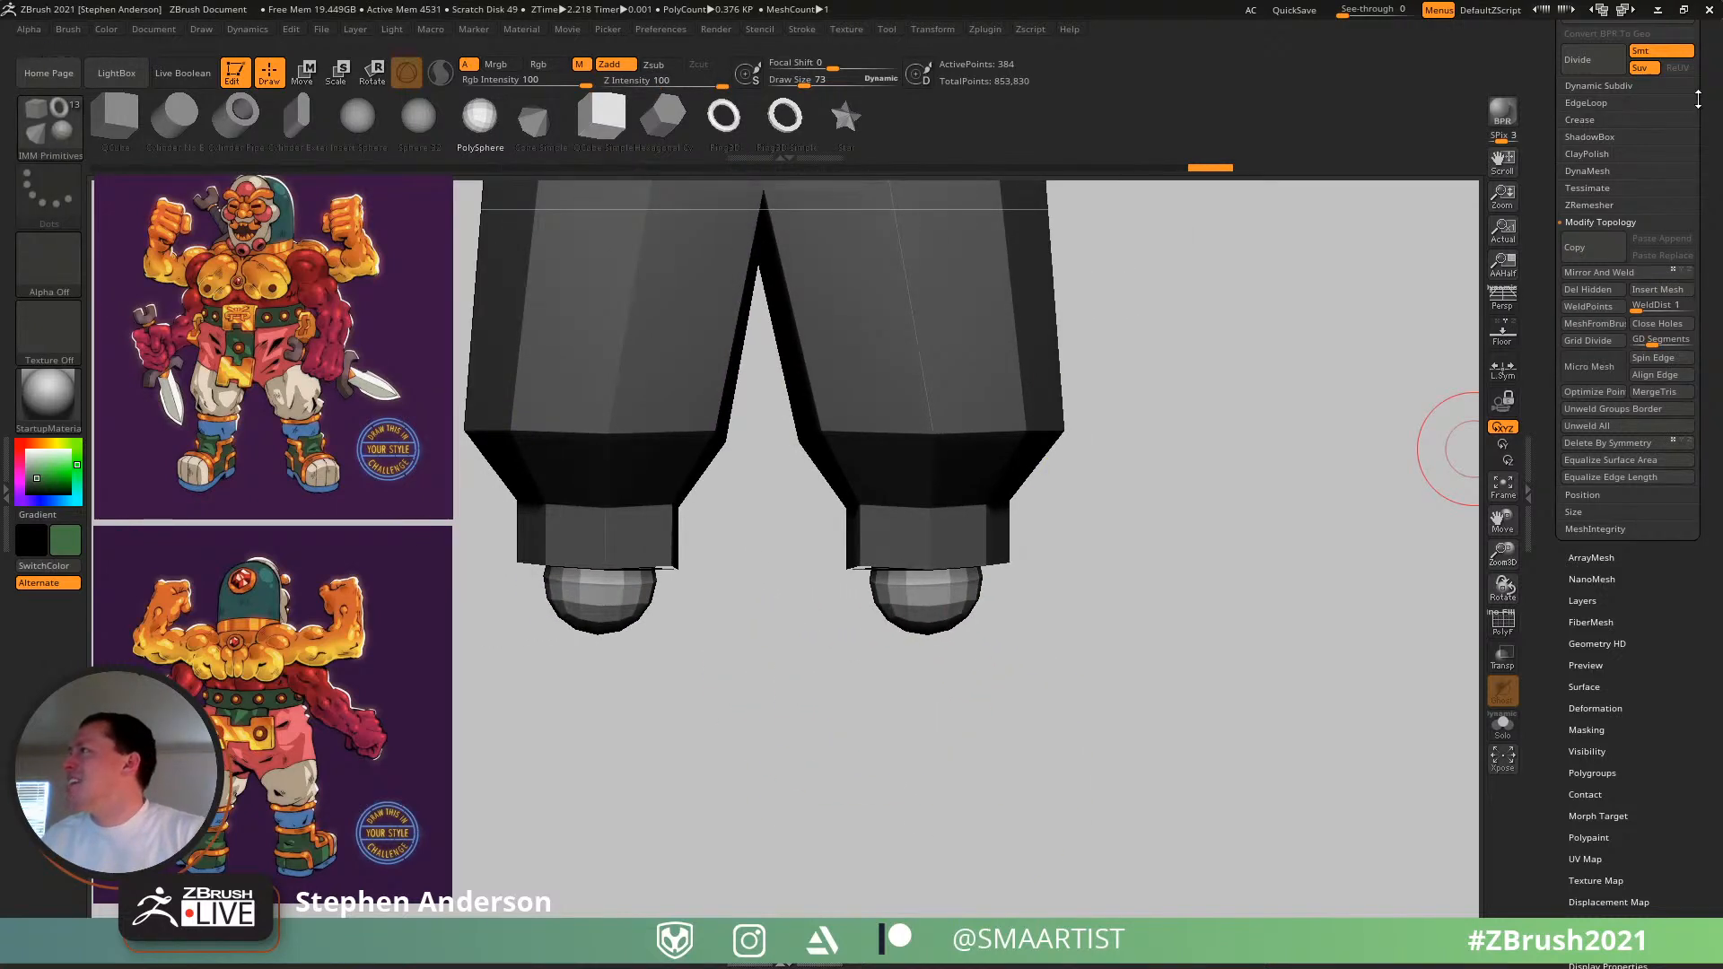
drag(1705, 102, 1676, 247)
drag(1584, 218, 1584, 219)
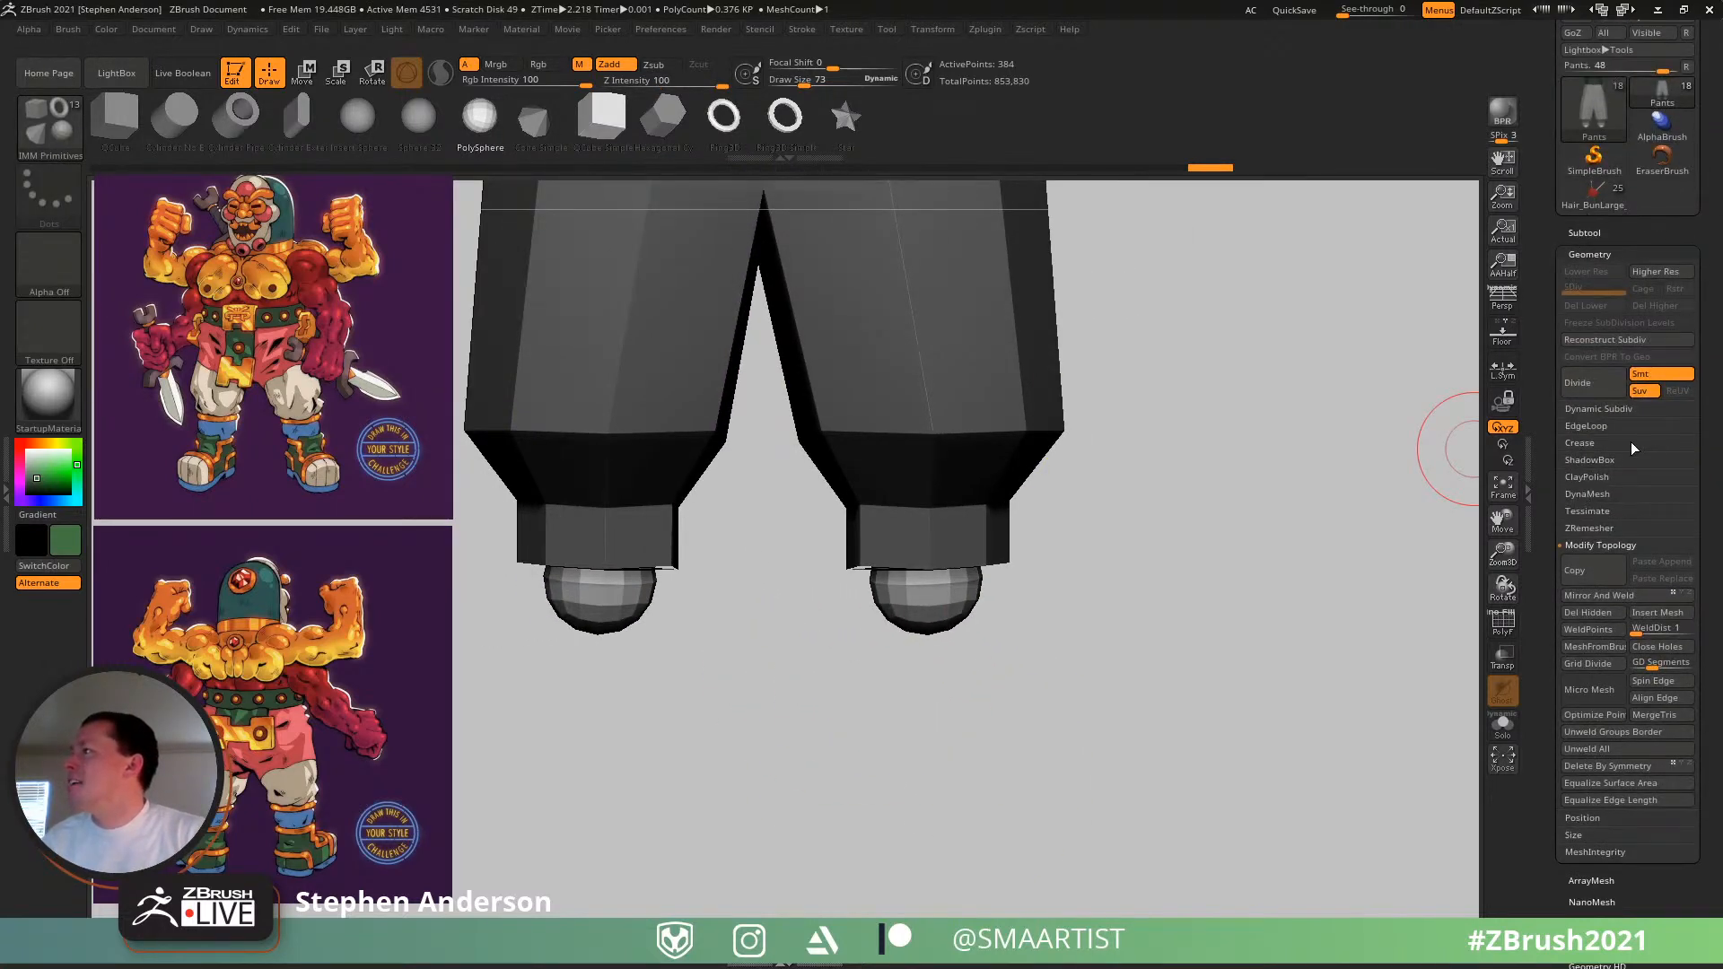
click(1589, 232)
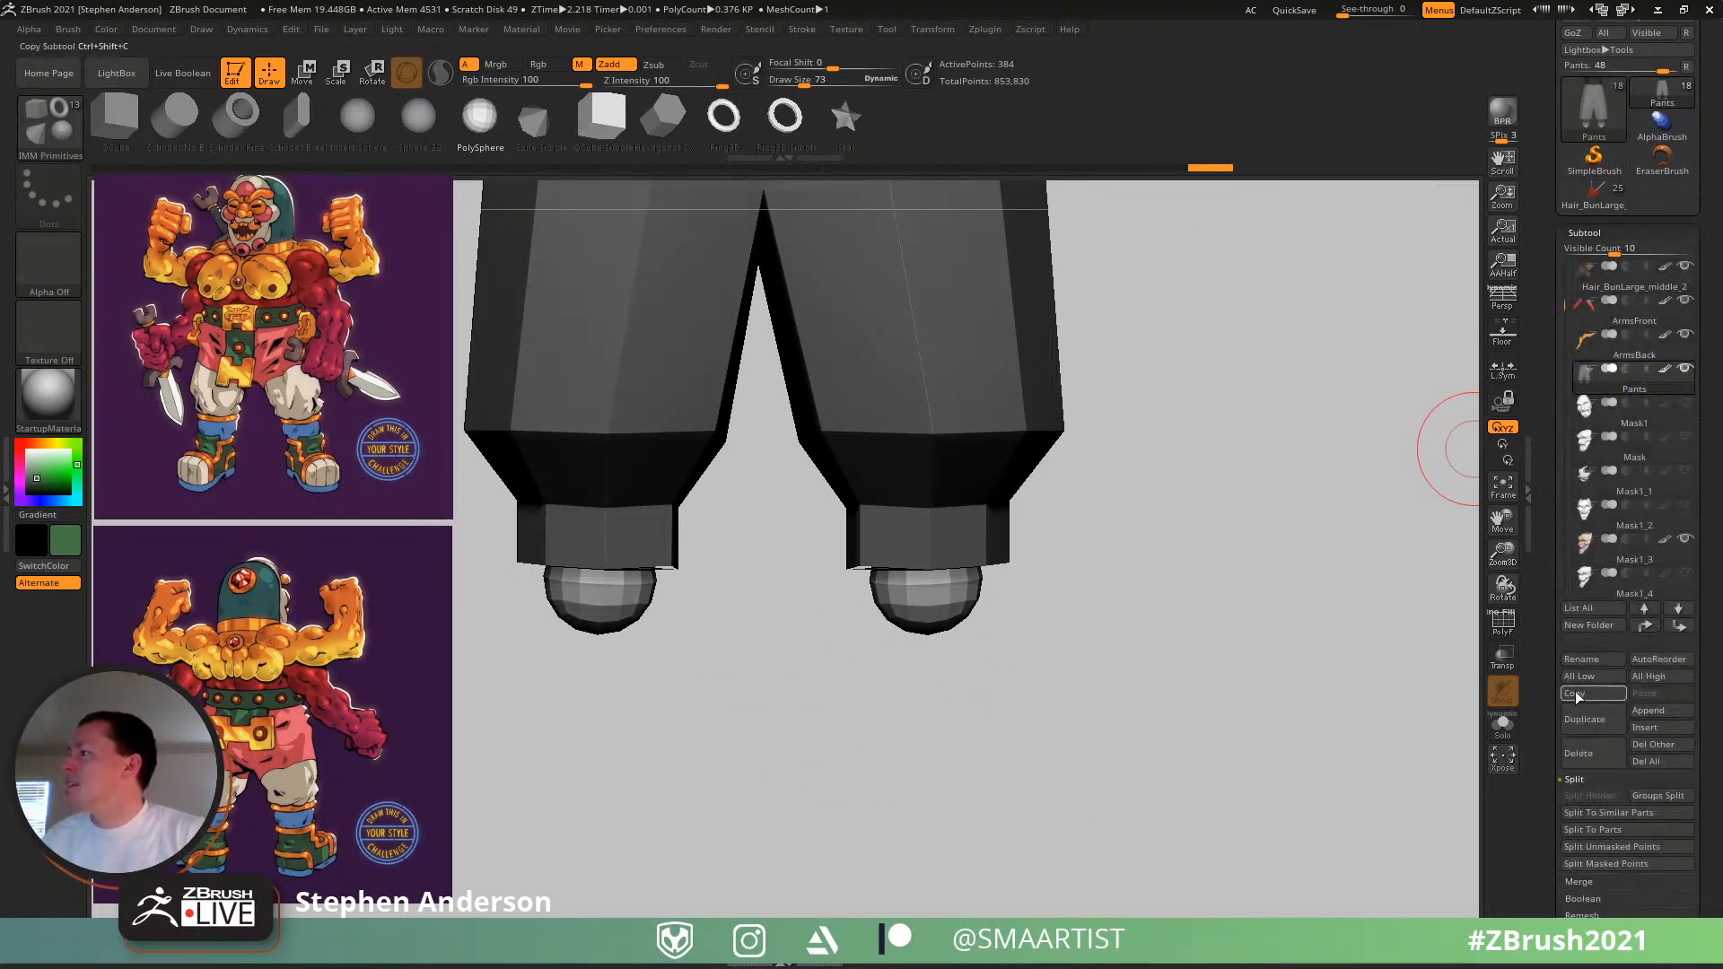
click(1627, 847)
- Make the split-off sphere subtool active and rename it Shoes
click(1640, 429)
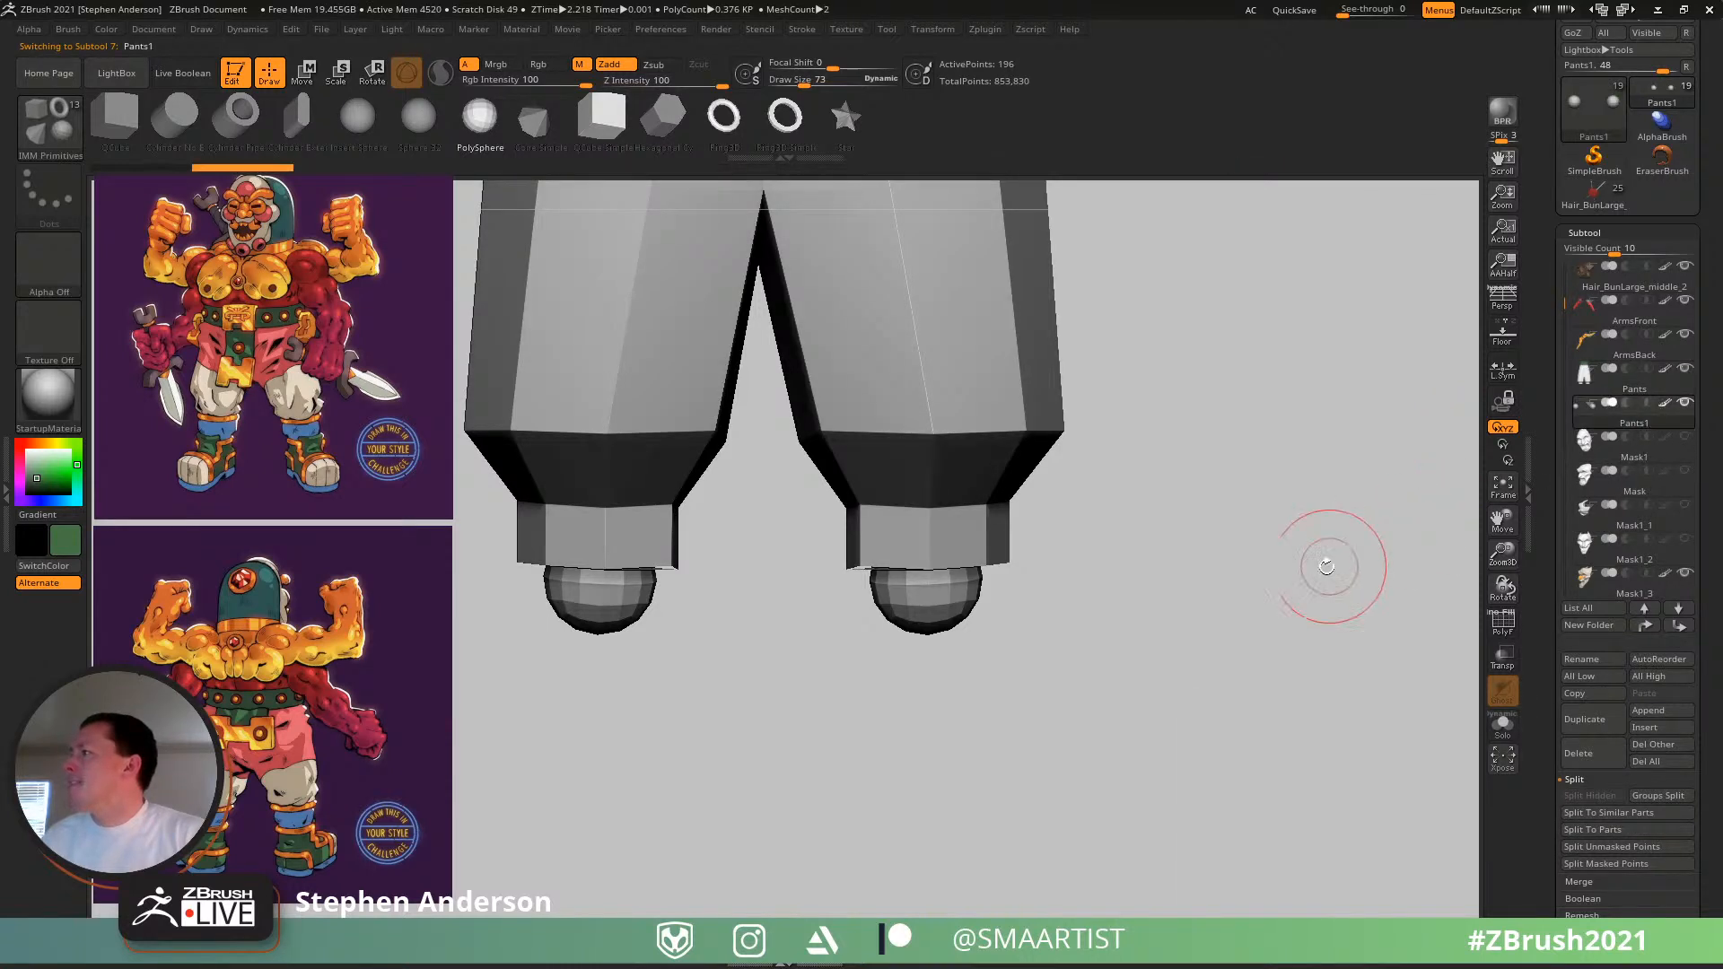
drag(1242, 565, 1227, 534)
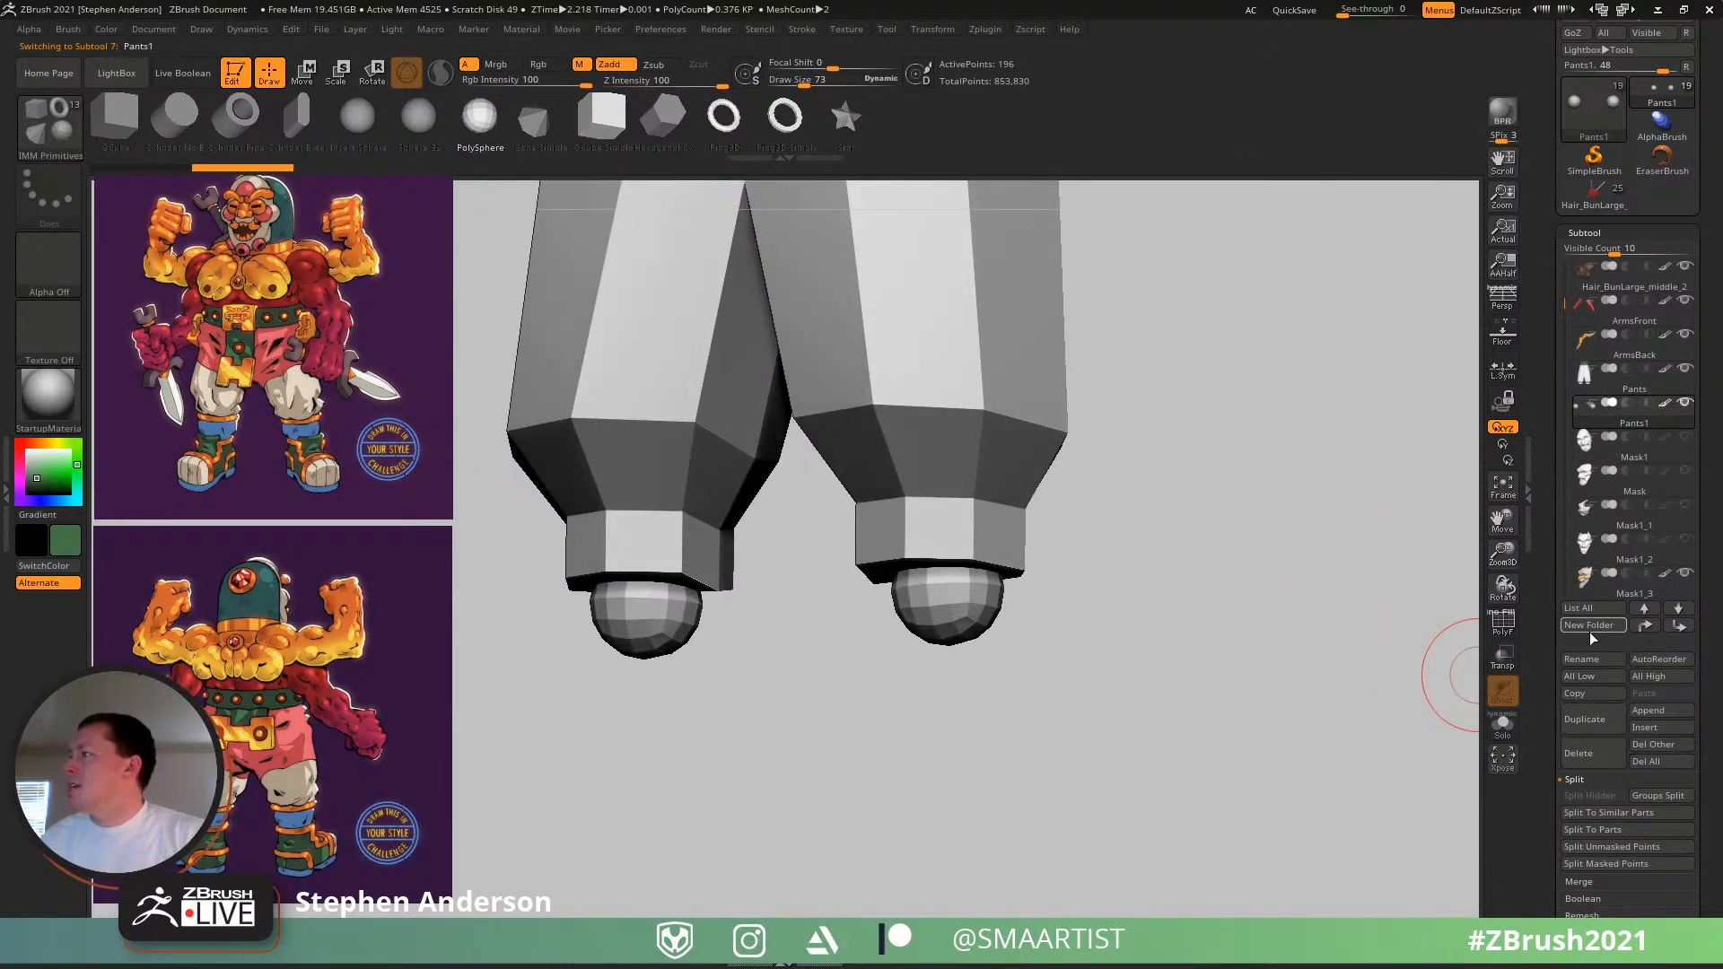
click(1598, 659)
text(Shoes)
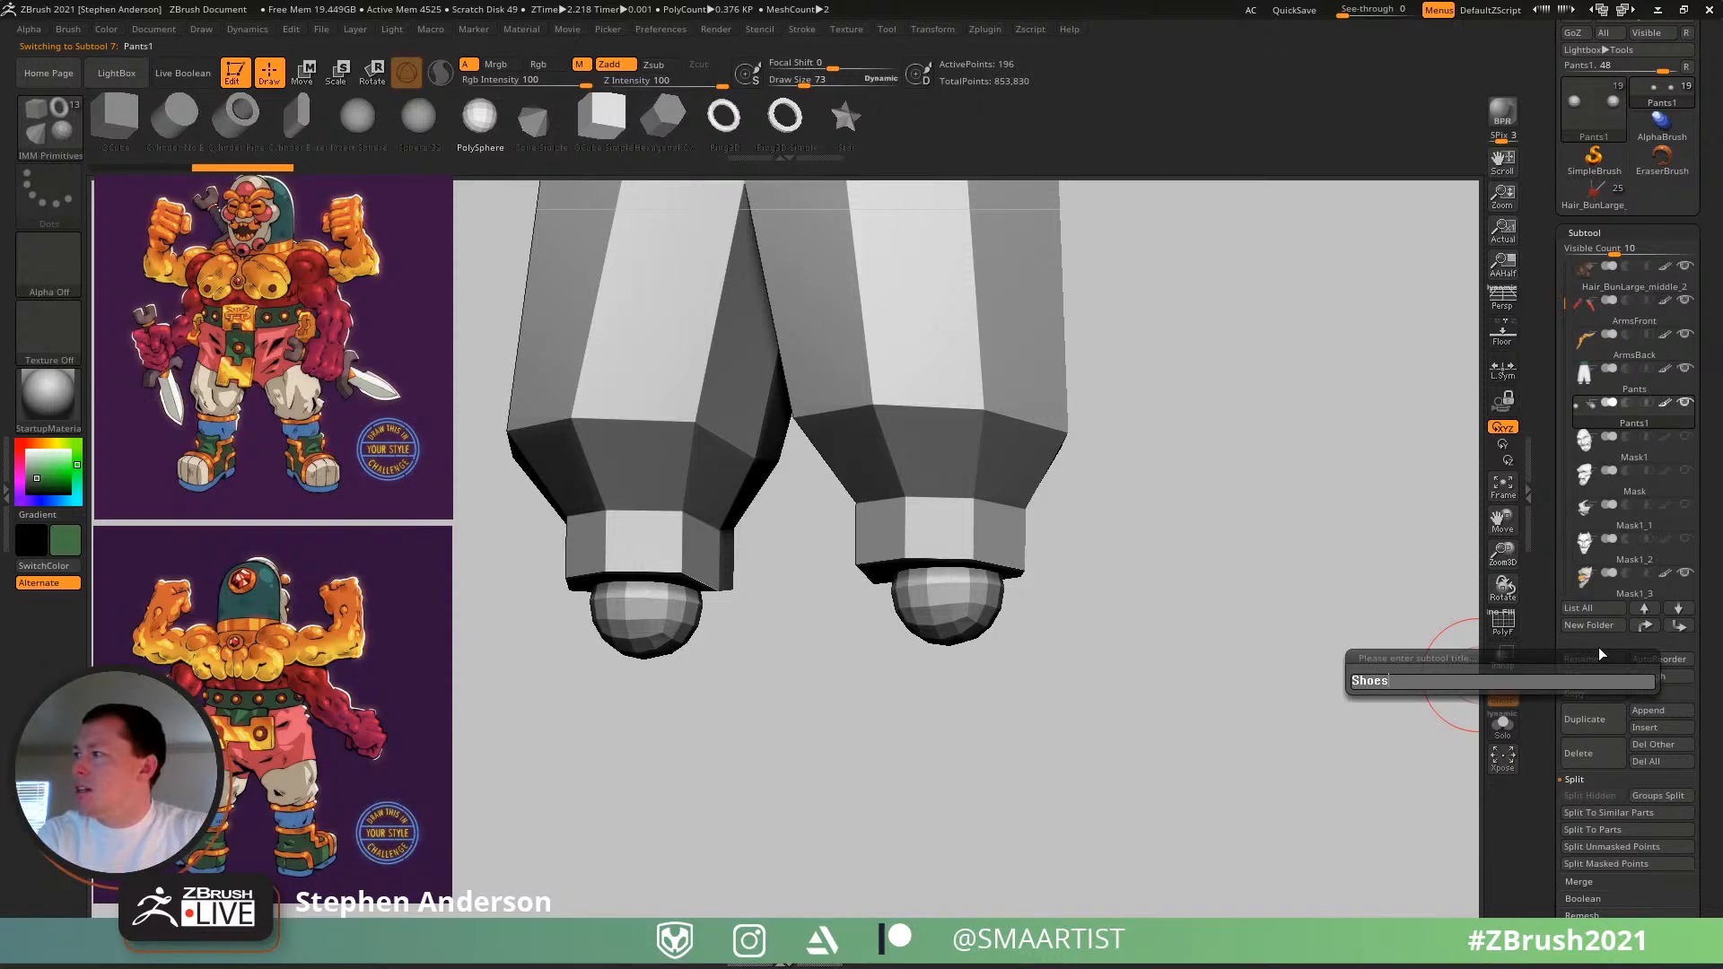
key(Return)
- Turn on local symmetry and scale up both Shoes spheres uniformly until they are wider than the trouser cuffs
drag(1200, 712, 1040, 502)
key(w)
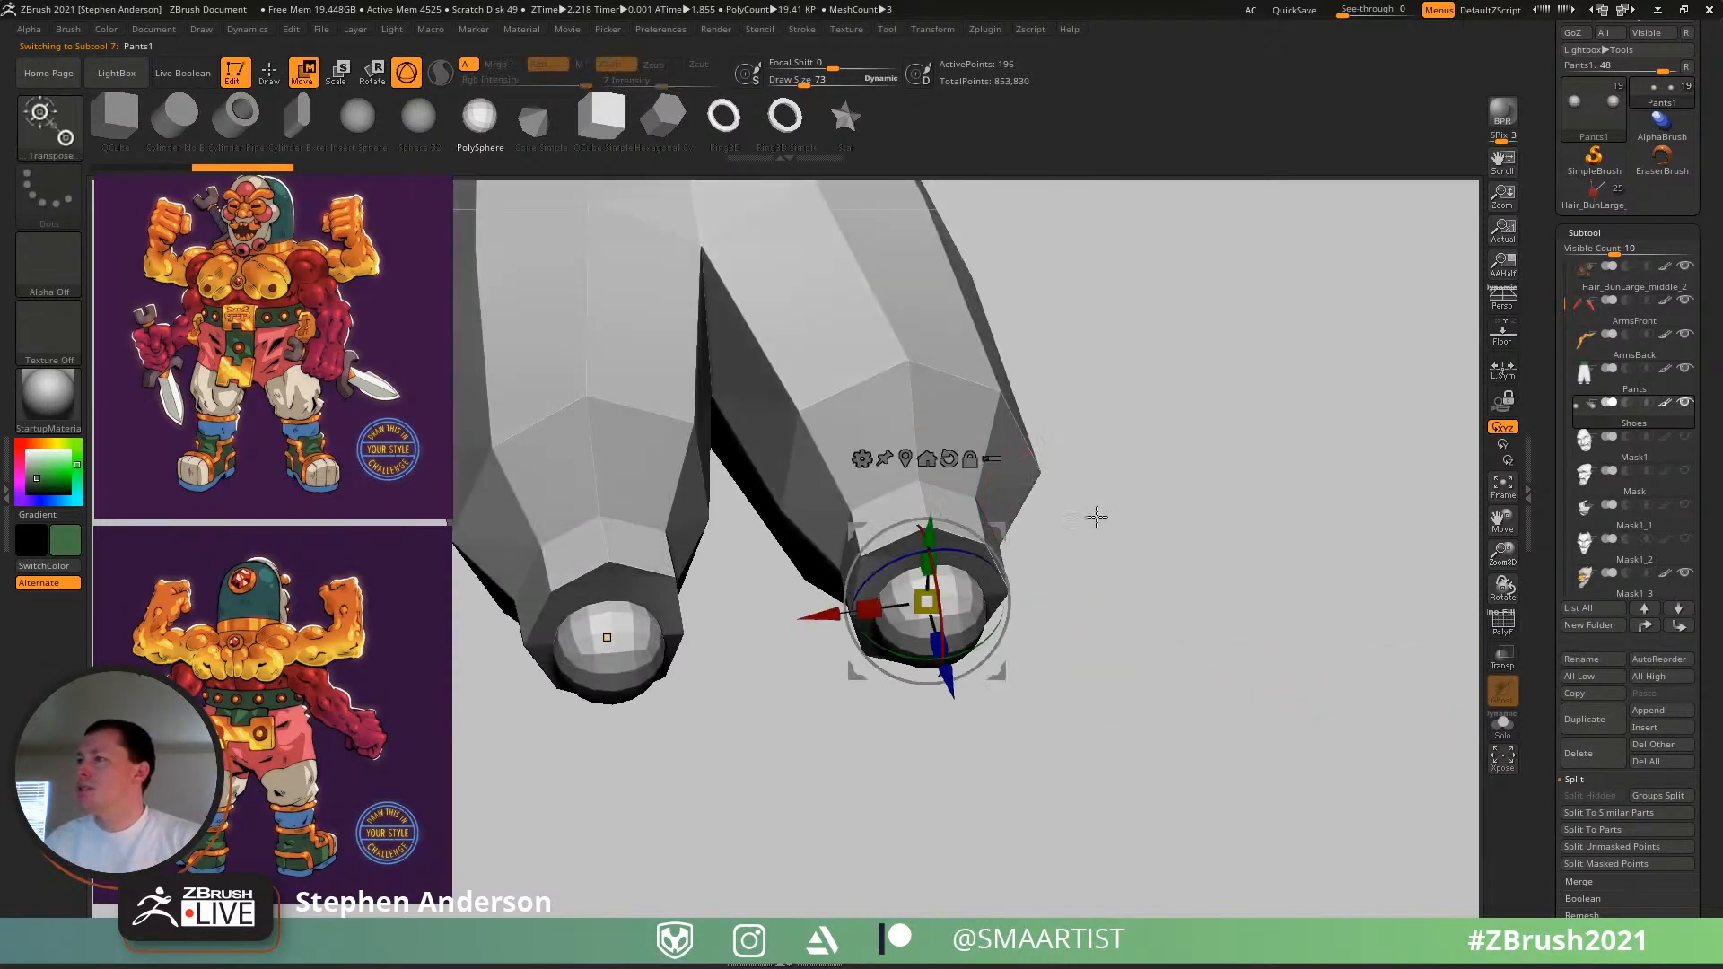
click(1513, 375)
drag(1203, 542, 951, 599)
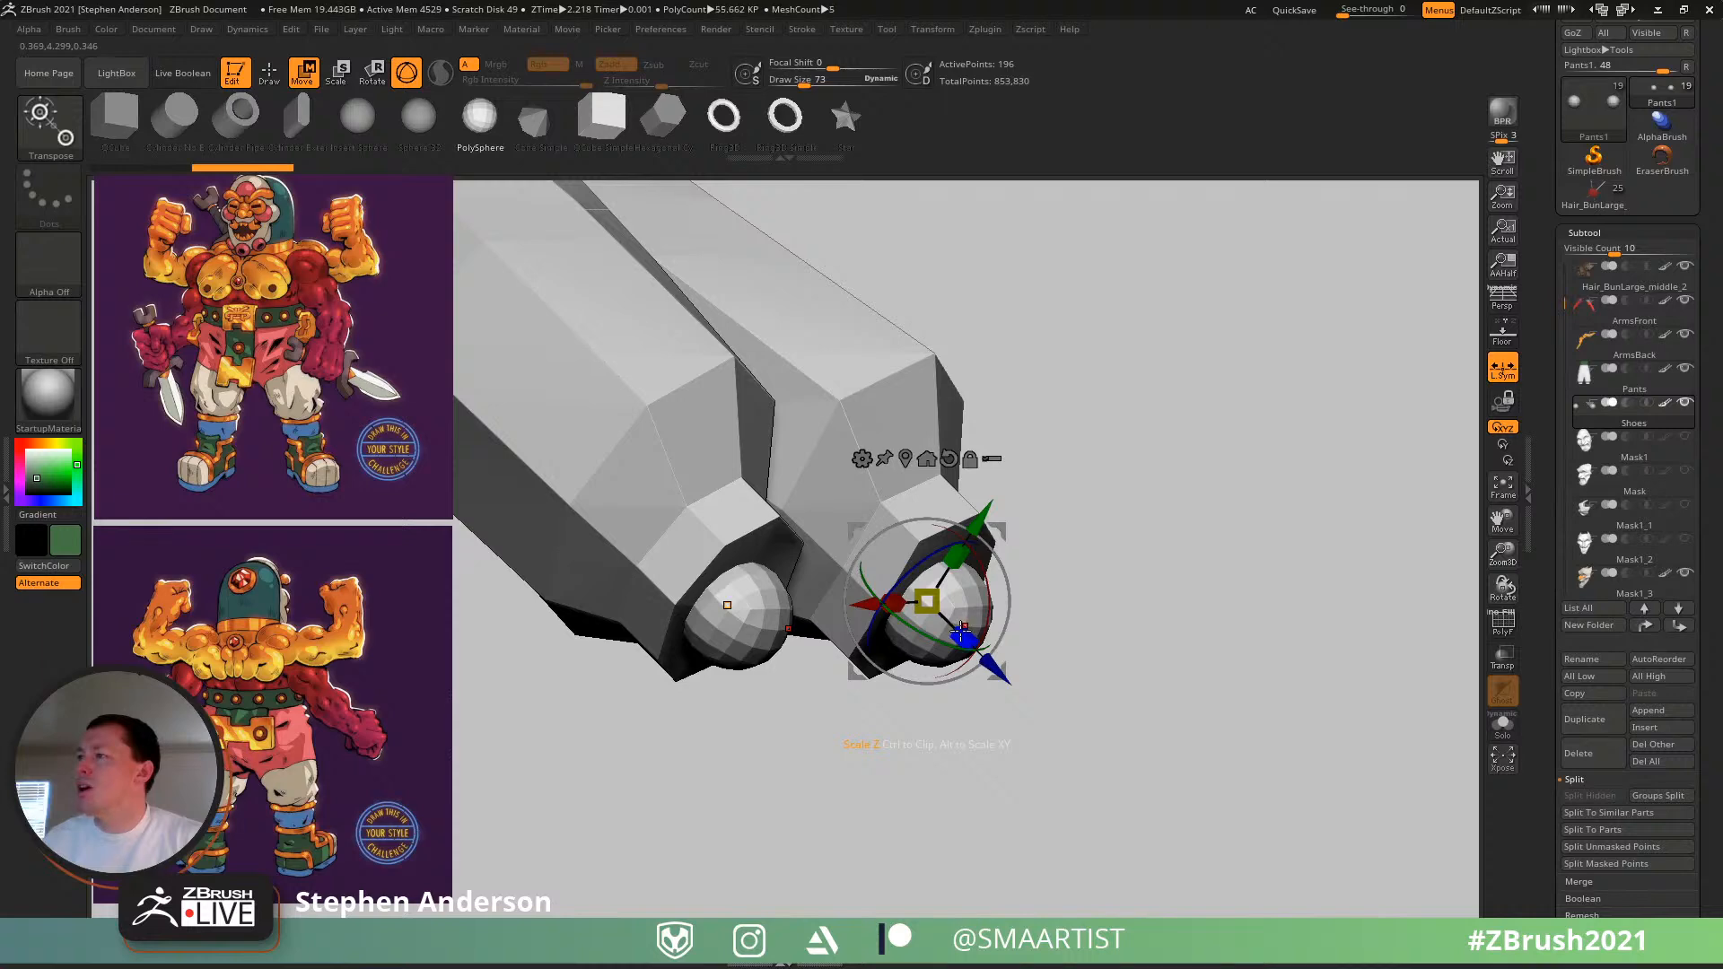
drag(926, 601, 1005, 666)
drag(1229, 621, 1060, 595)
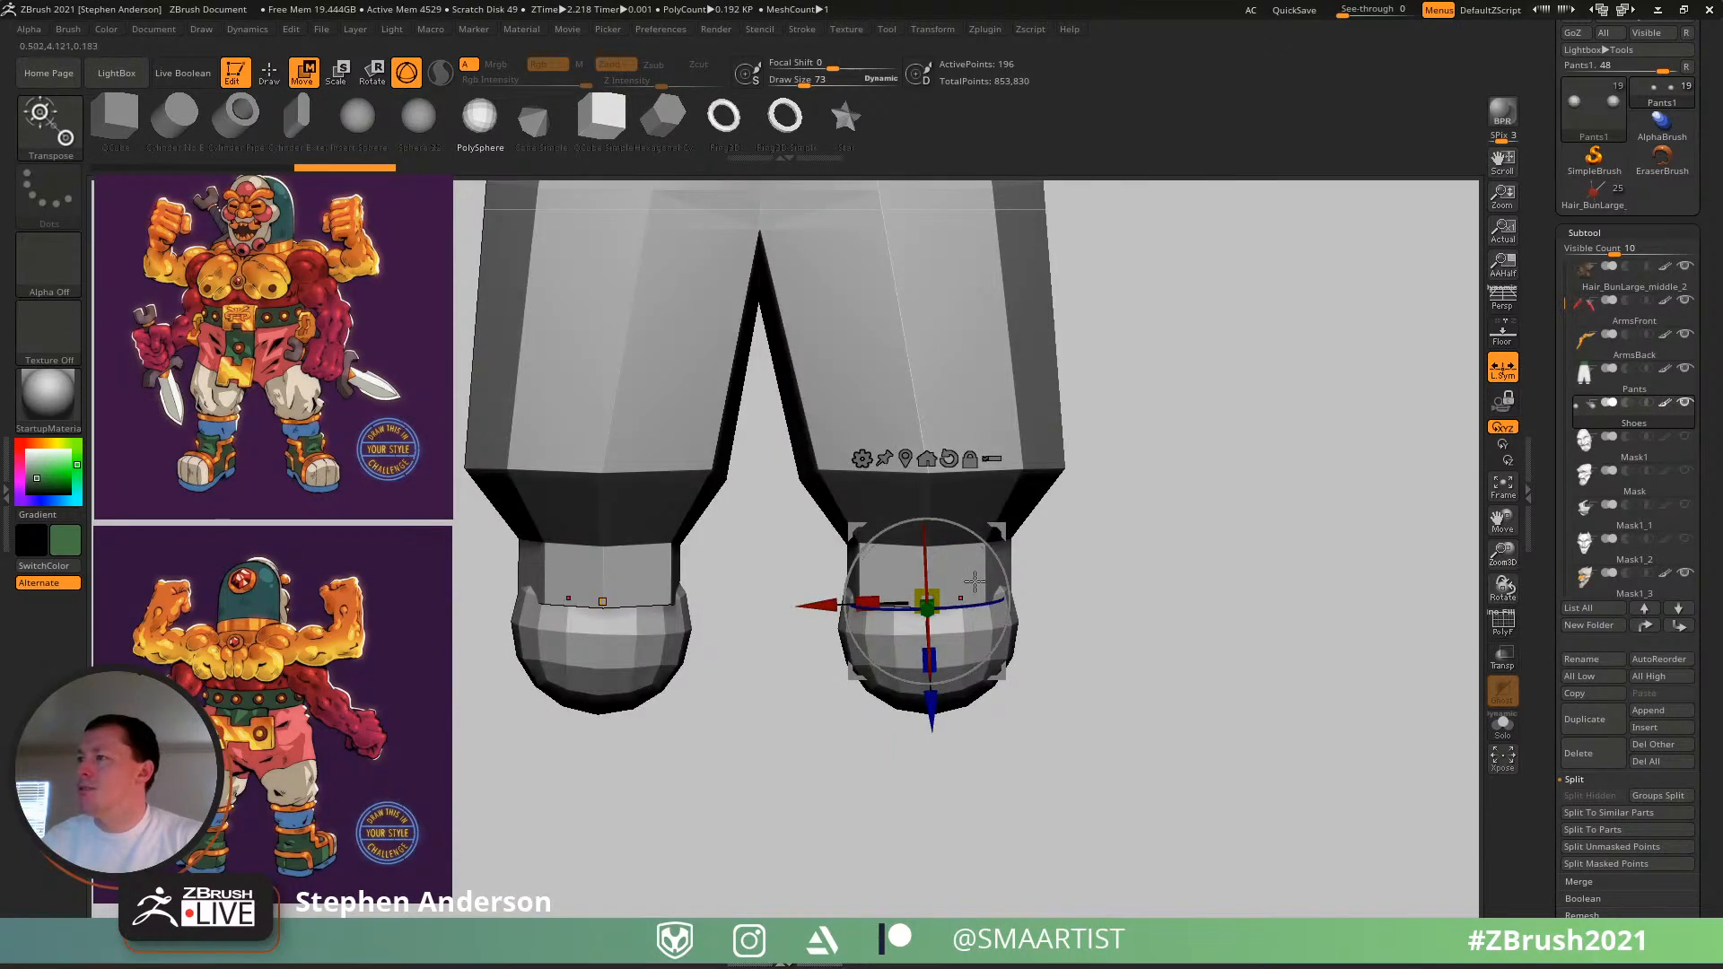
ctrl+right_drag(1023, 612, 1085, 626)
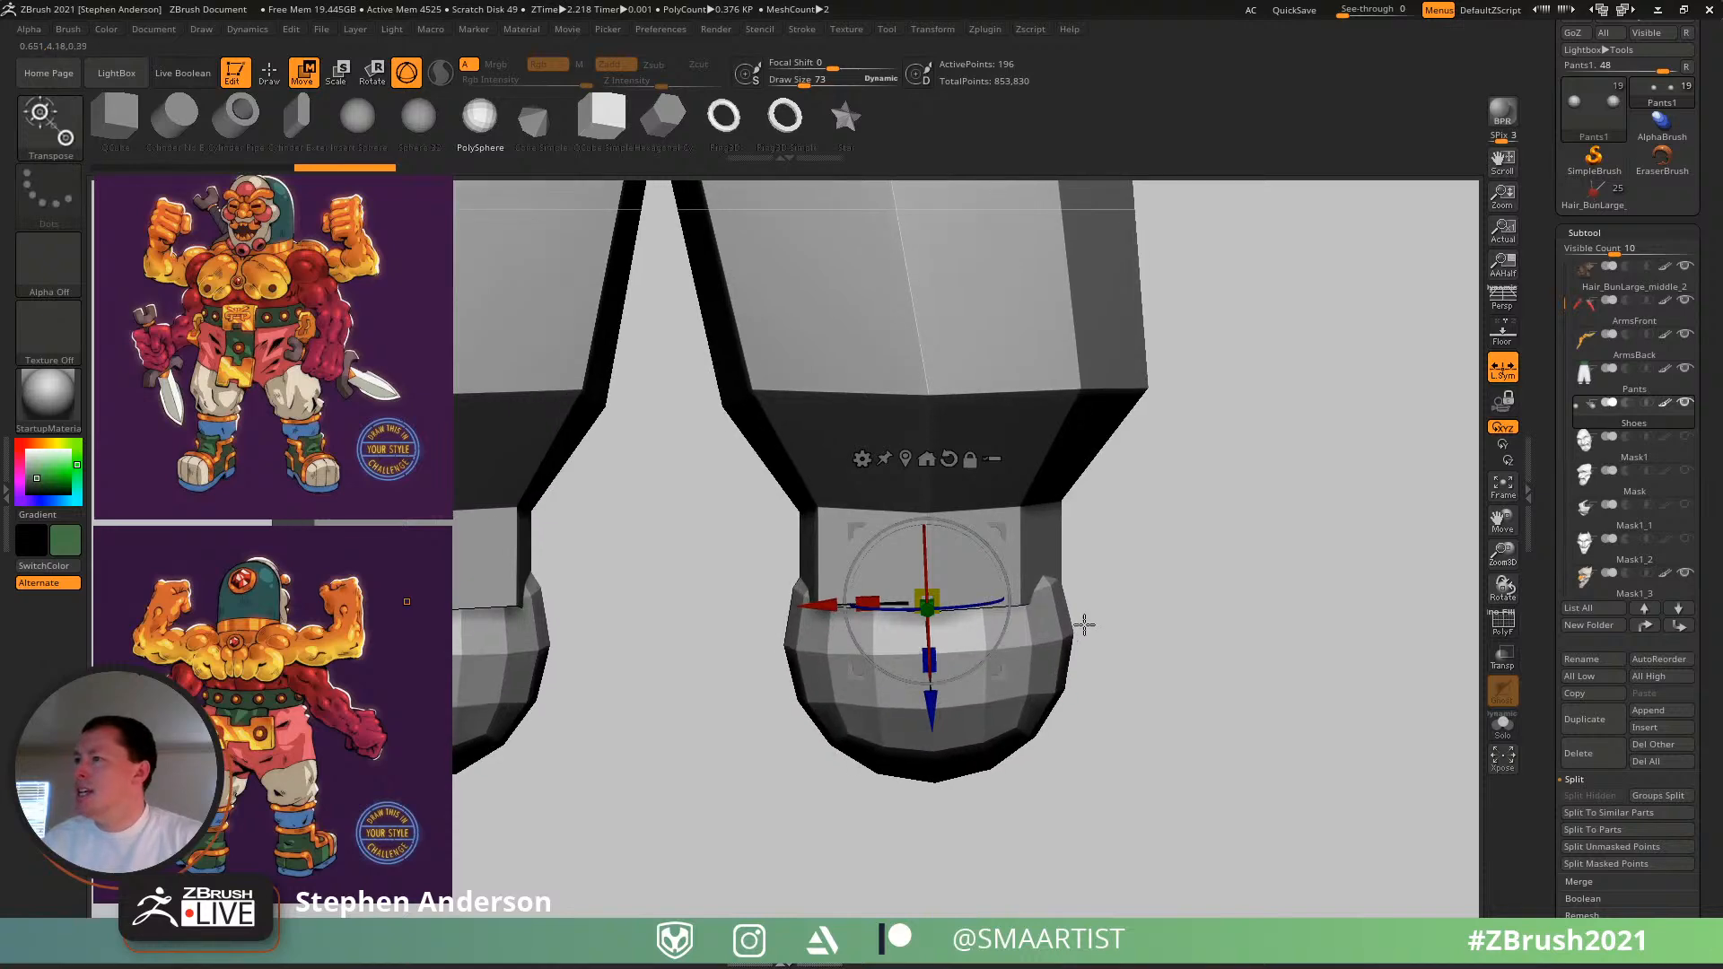
- Start shaping the Shoes spheres beneath the cuffs with the Move brush, raising Draw Size to 146
drag(1106, 591, 1068, 594)
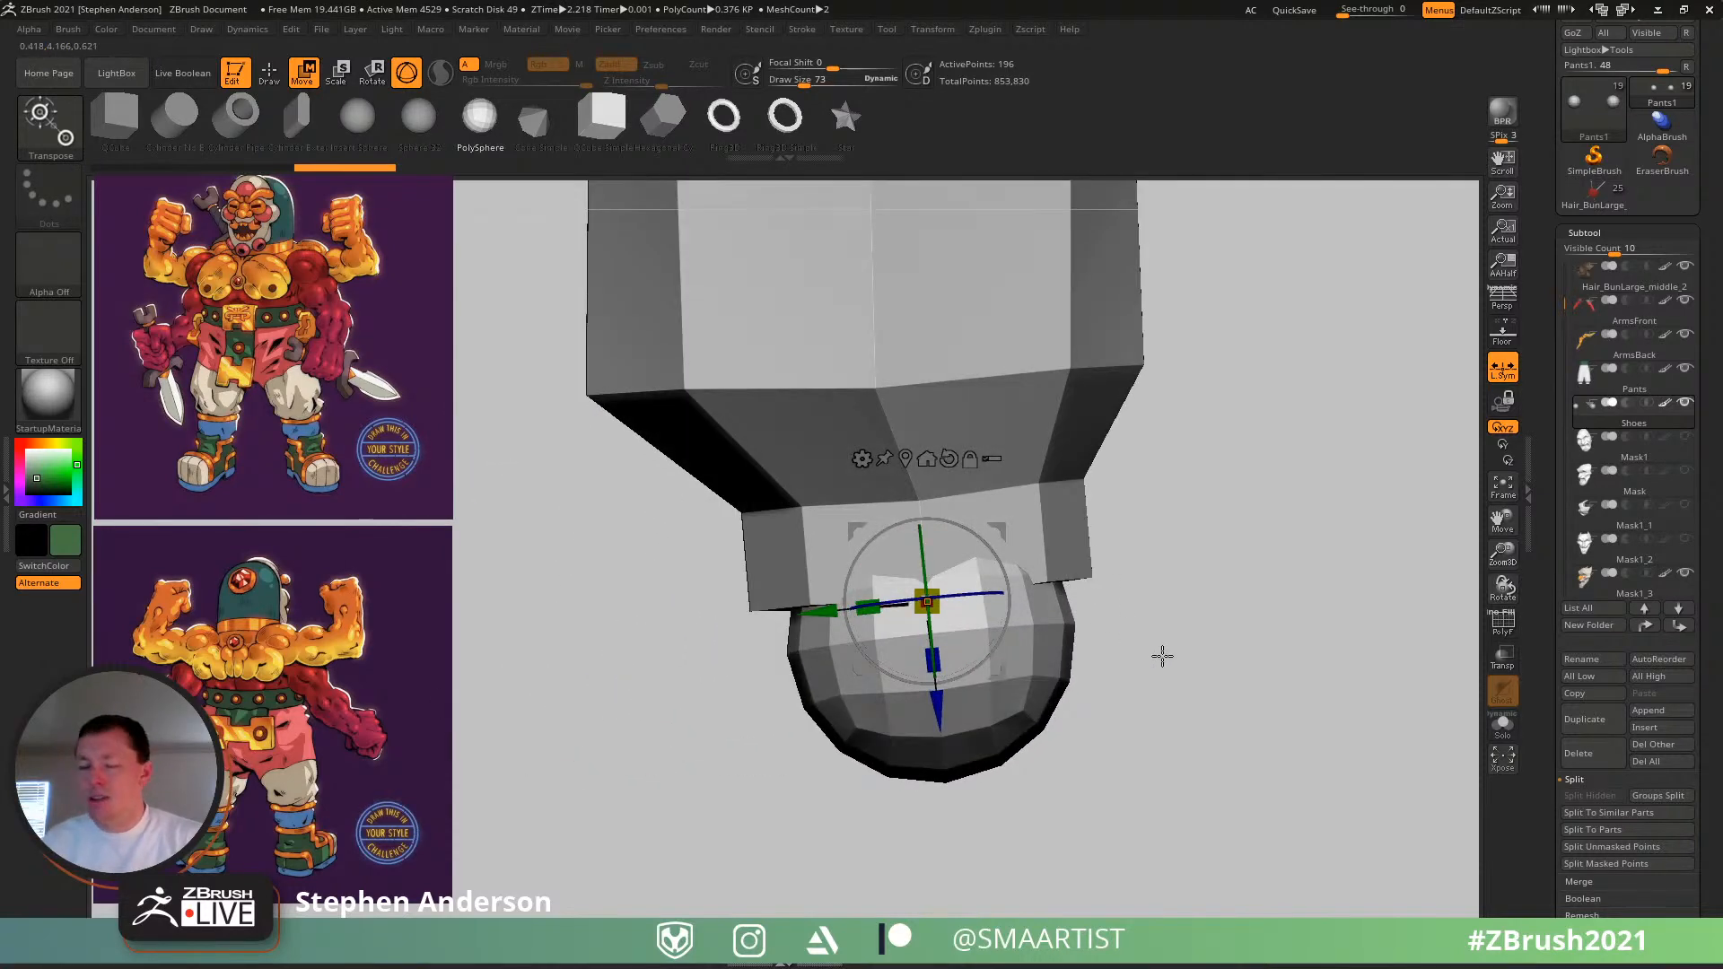
key(b)
key(m)
key(v)
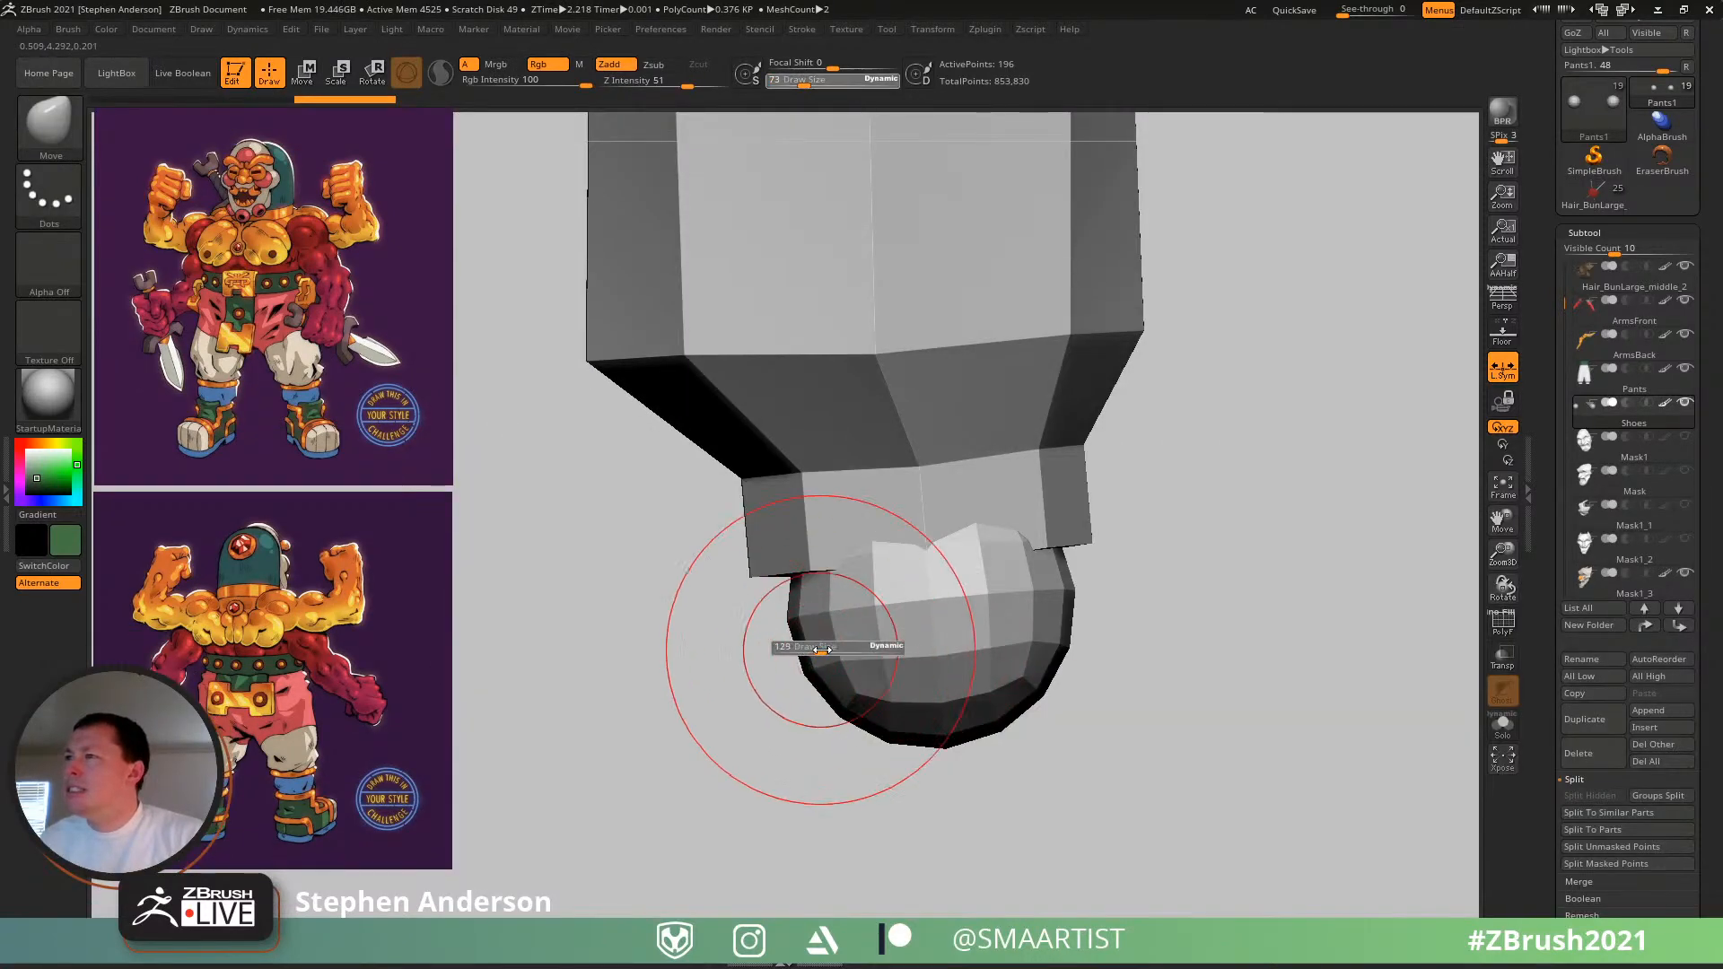
mouse_move(765, 644)
mouse_down()
mouse_move(892, 604)
mouse_move(581, 389)
mouse_move(578, 492)
mouse_move(604, 569)
mouse_move(789, 500)
mouse_move(842, 431)
mouse_move(812, 462)
mouse_up()
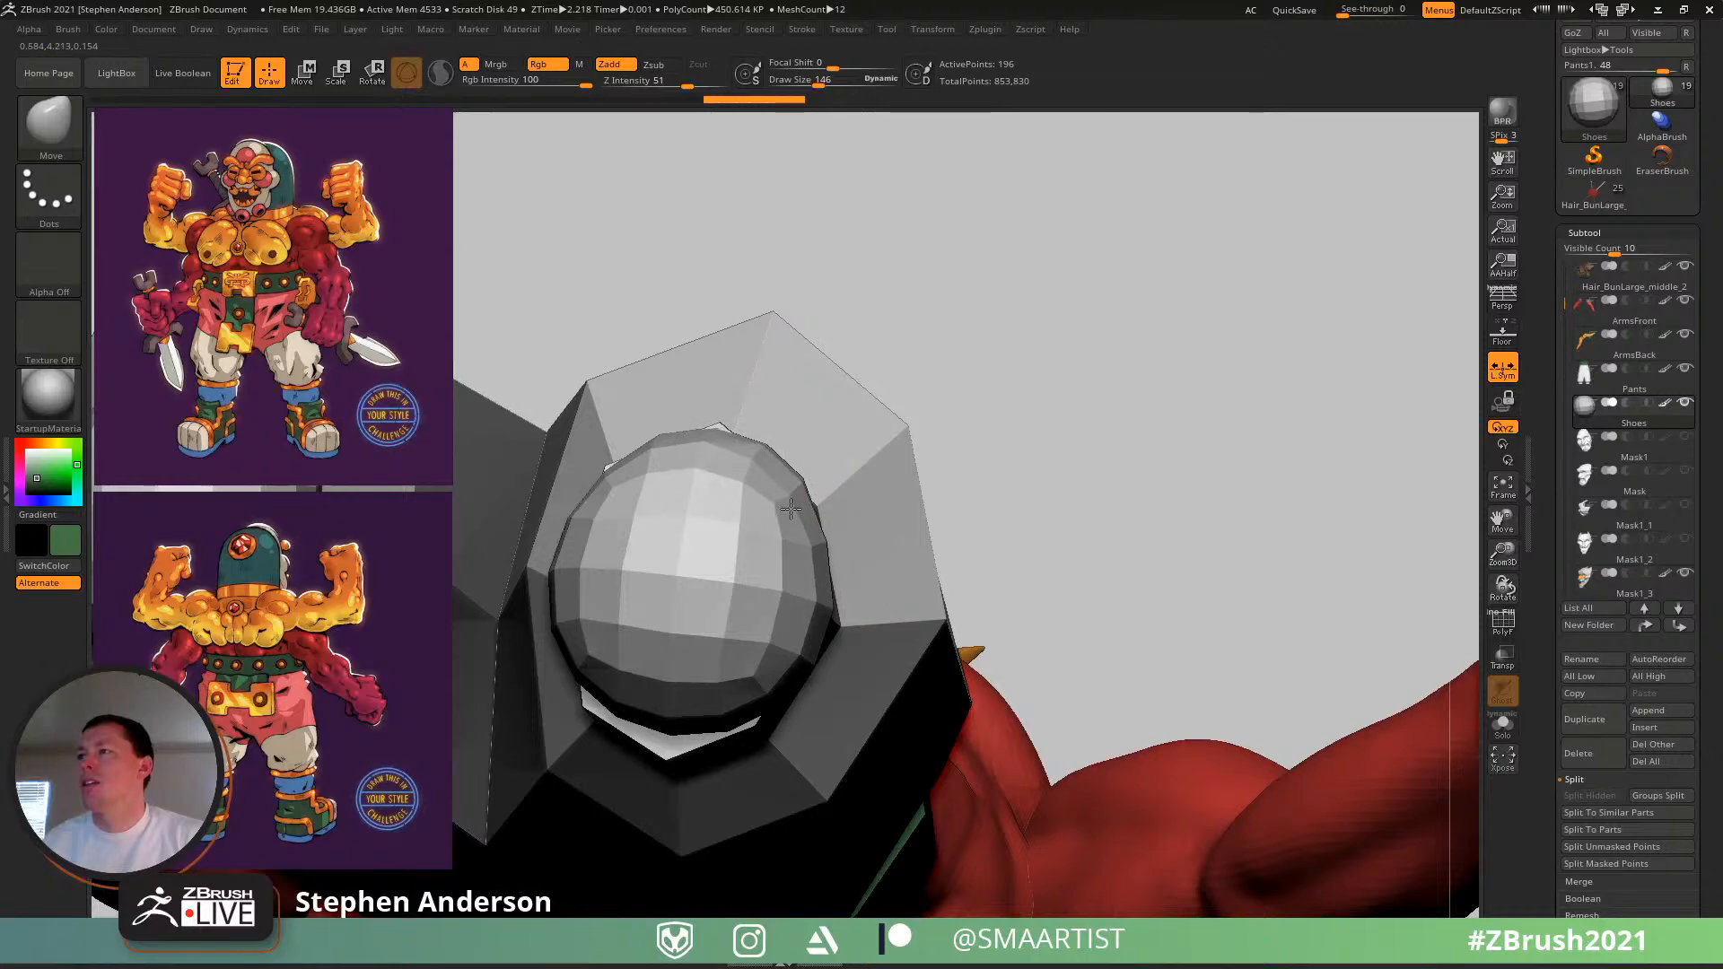
- Stretch the Shoes sphere outward with the Move brush until it fills the opening of the pant leg
mouse_move(732, 718)
mouse_down()
mouse_move(731, 735)
mouse_move(644, 713)
mouse_move(724, 720)
mouse_up()
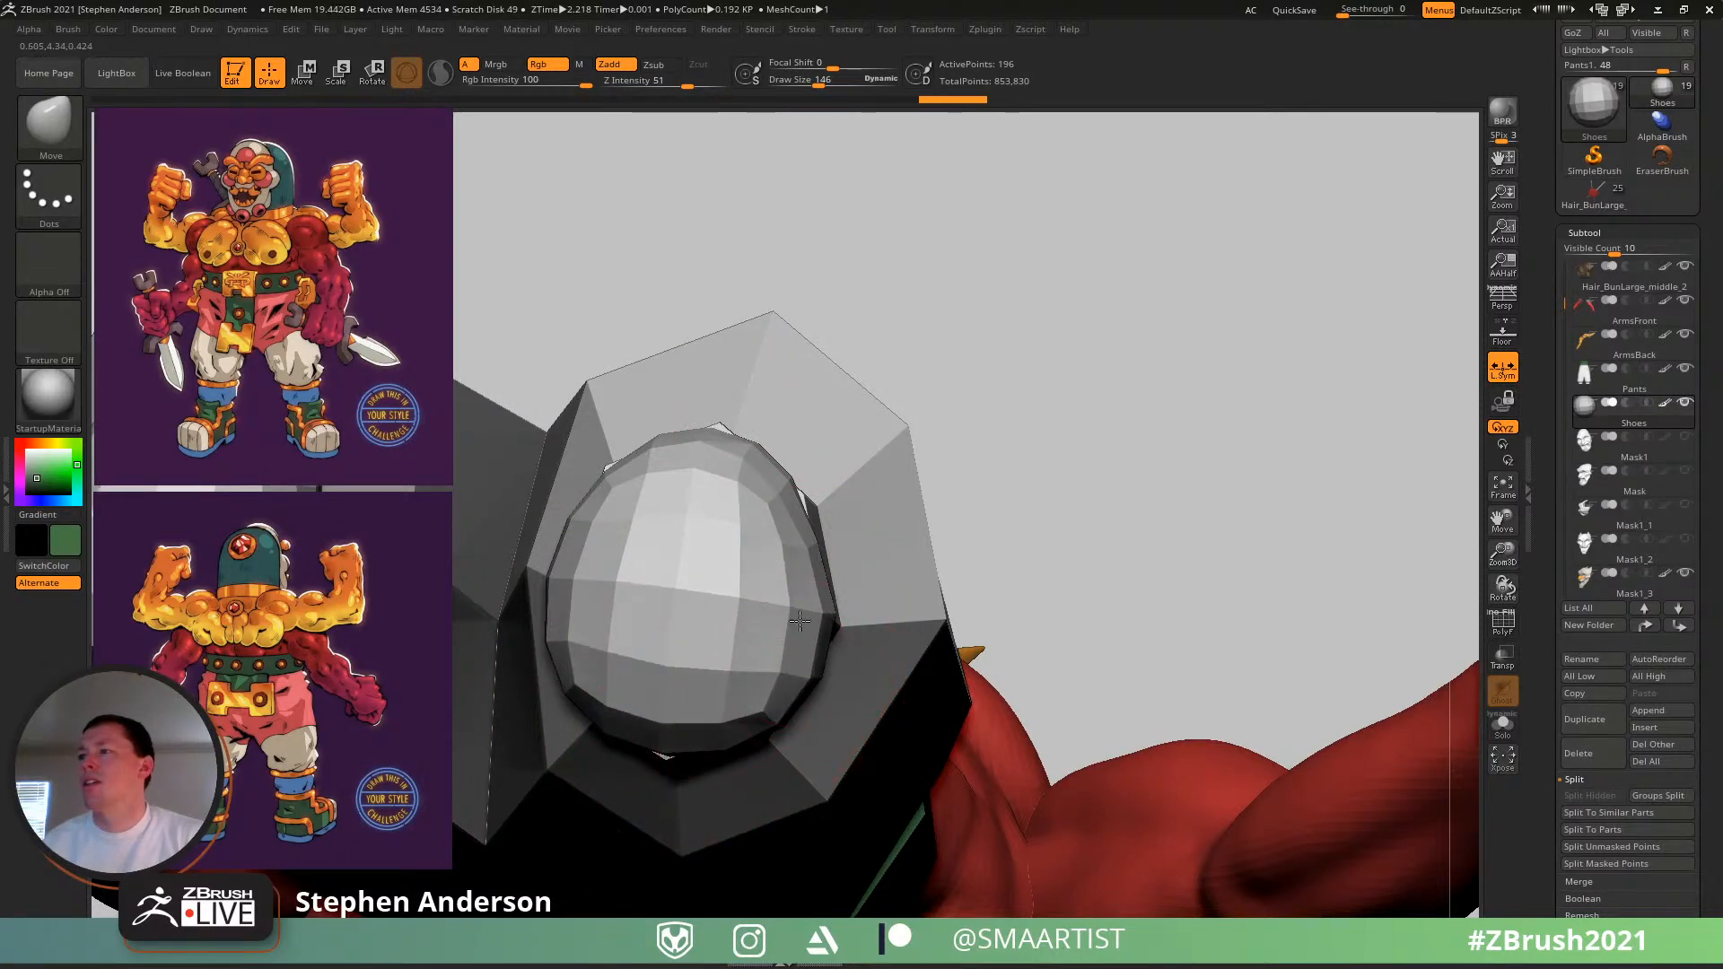
drag(567, 601, 556, 599)
drag(631, 654, 621, 659)
mouse_move(634, 656)
right_down()
mouse_move(696, 654)
mouse_move(675, 639)
right_up()
drag(686, 459, 691, 442)
drag(783, 625, 802, 645)
drag(605, 557, 577, 568)
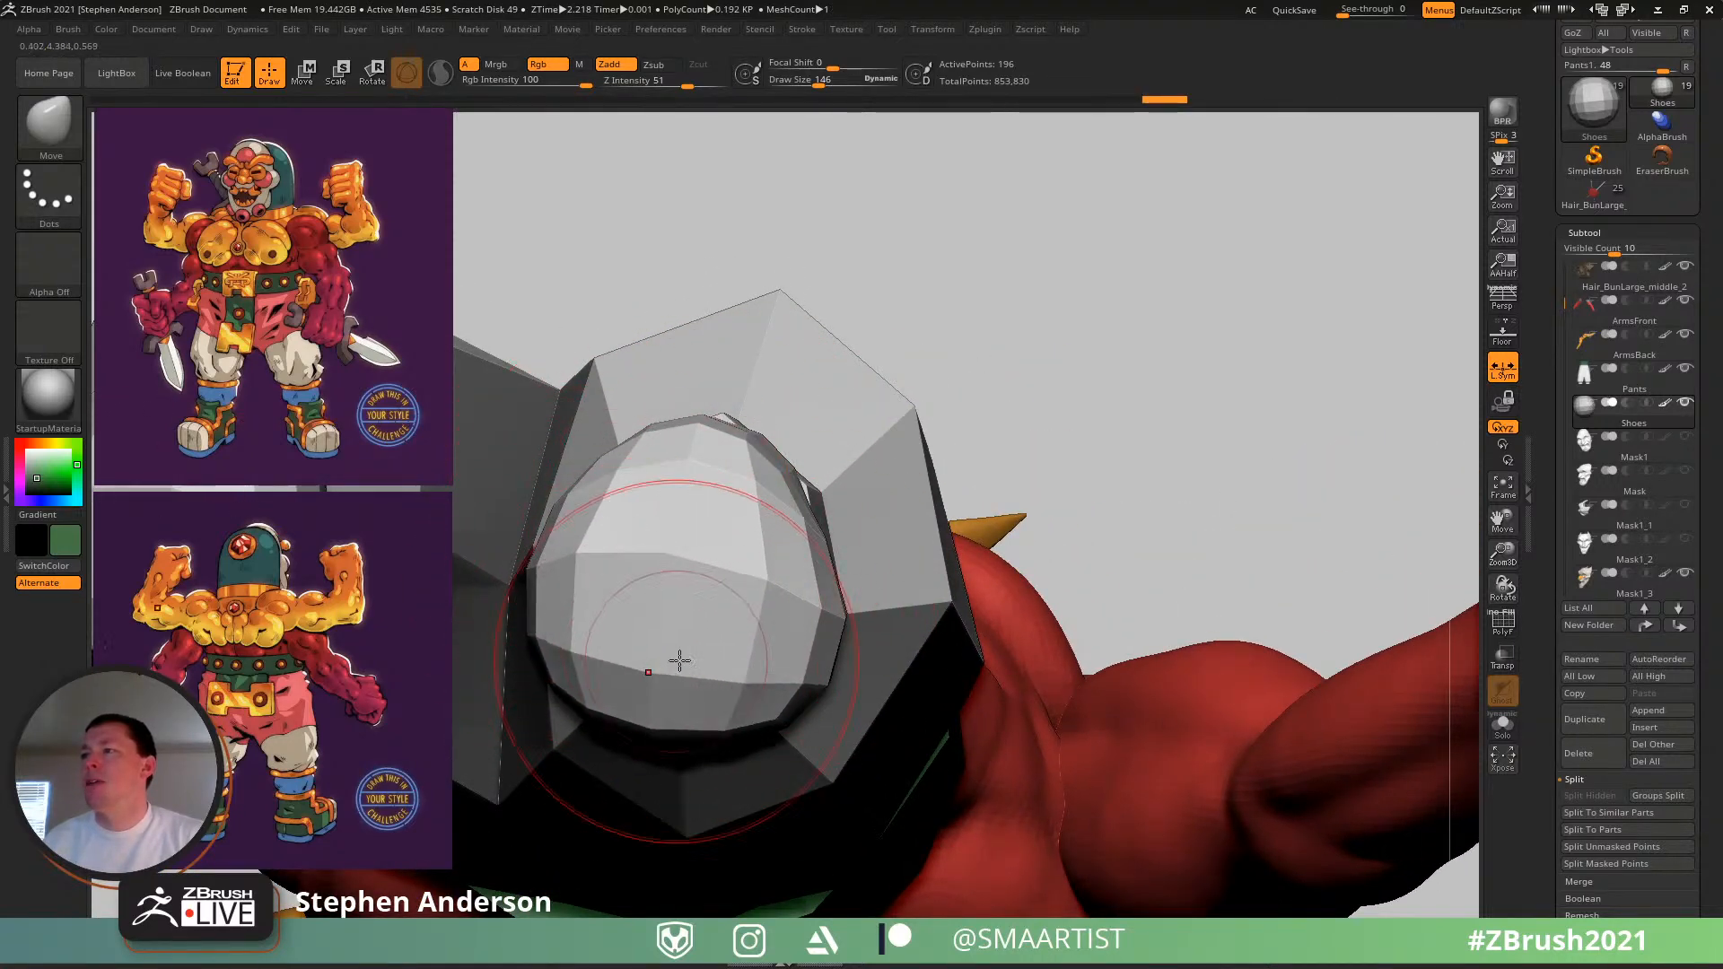
- Adjust the shoe form's lower edge and side profile with the Move brush to fit beneath the pant cuff
drag(681, 662, 673, 678)
drag(758, 566, 763, 572)
mouse_move(704, 535)
right_down()
mouse_move(711, 724)
mouse_move(779, 453)
mouse_move(706, 530)
right_up()
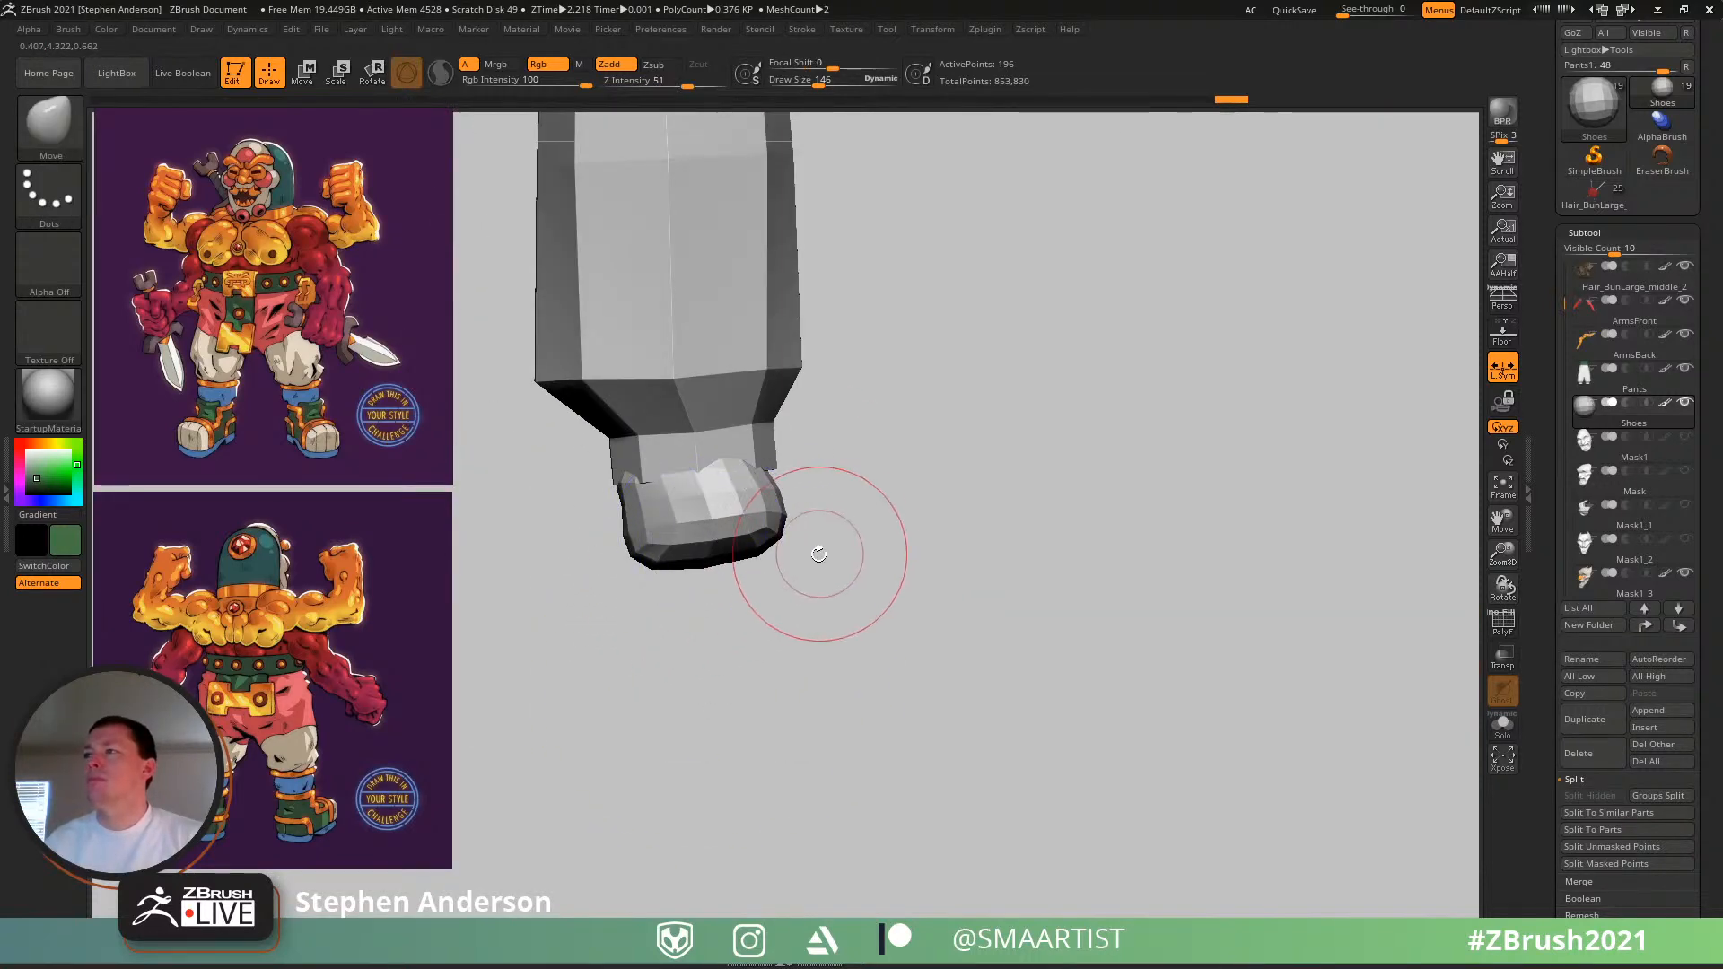
drag(787, 536, 789, 536)
drag(777, 535, 786, 533)
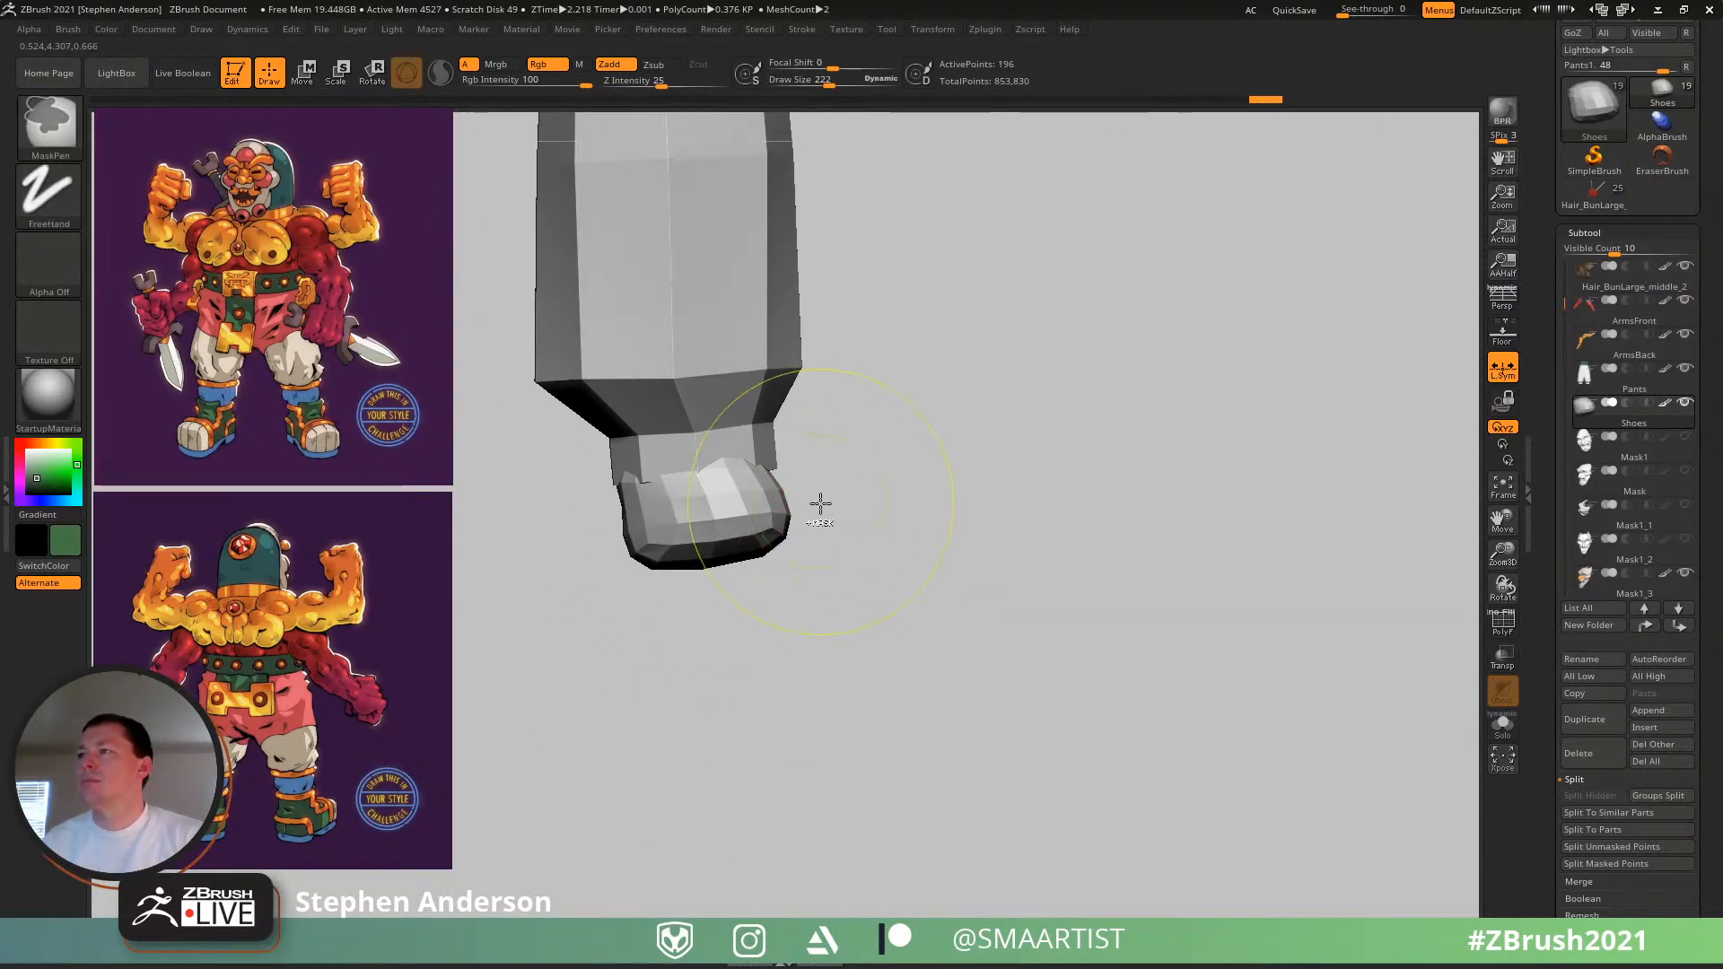
- Mask the upper part of the shoe form and pull its unmasked lower end downward along the leg
mouse_move(622, 435)
ctrl+mouse_down()
mouse_move(569, 388)
mouse_move(543, 507)
ctrl+mouse_up()
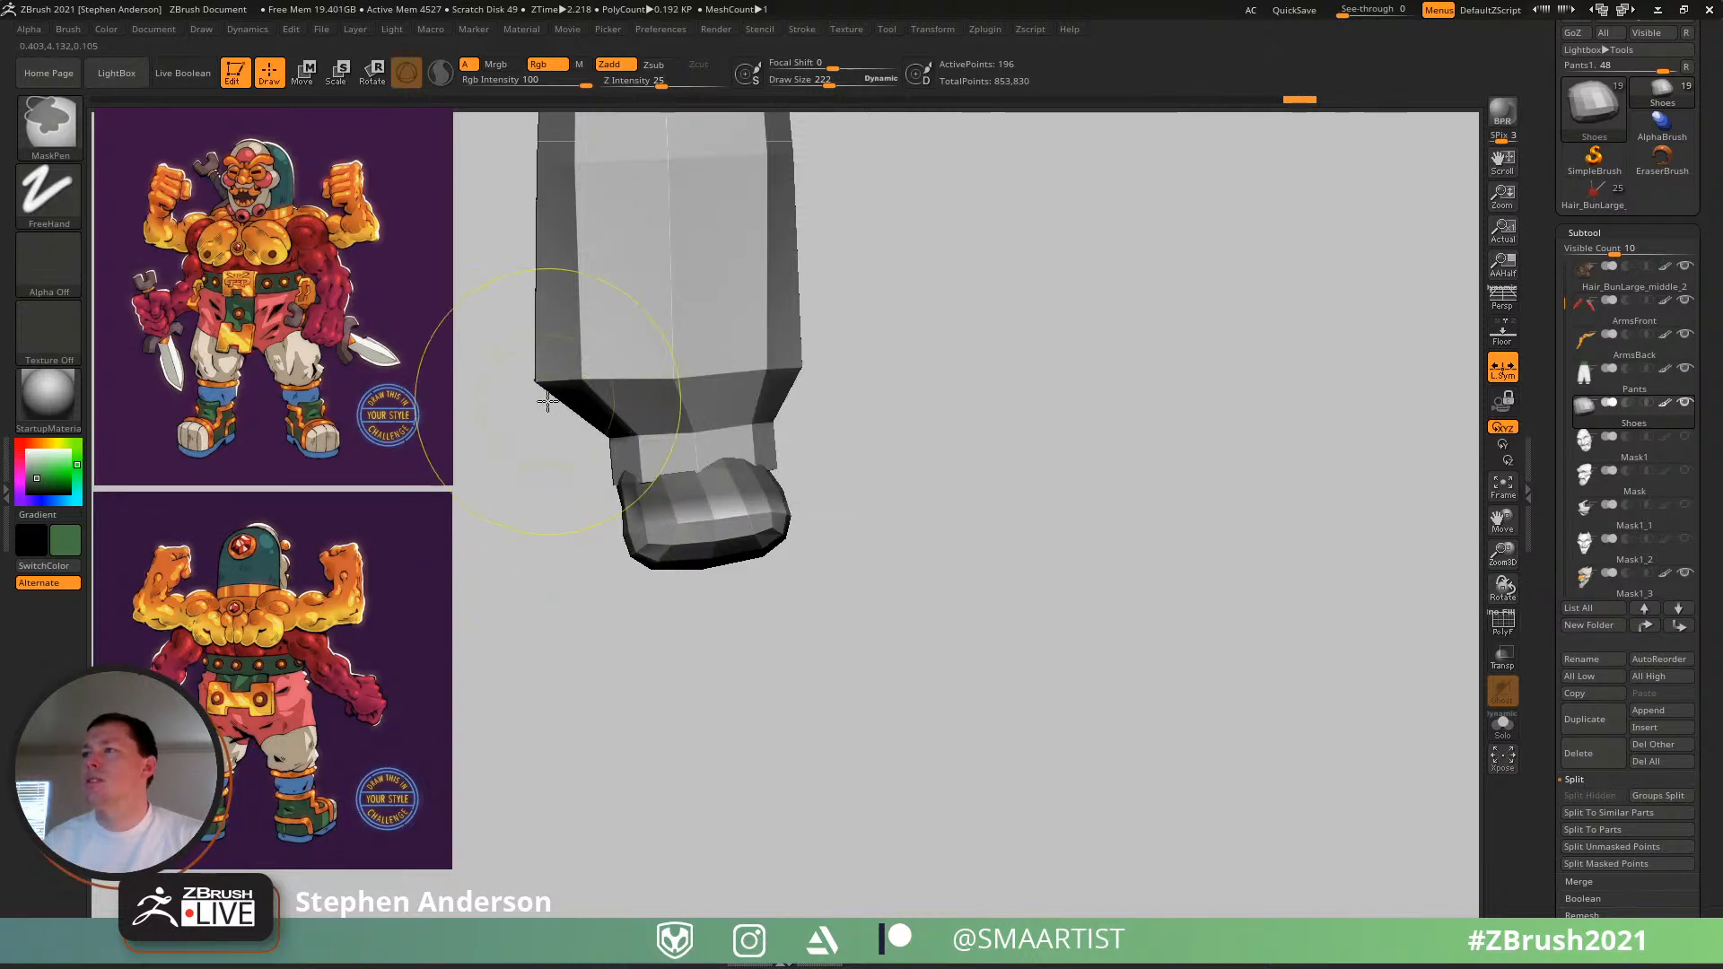
mouse_move(547, 399)
ctrl+mouse_down()
mouse_move(660, 508)
mouse_move(644, 518)
ctrl+mouse_up()
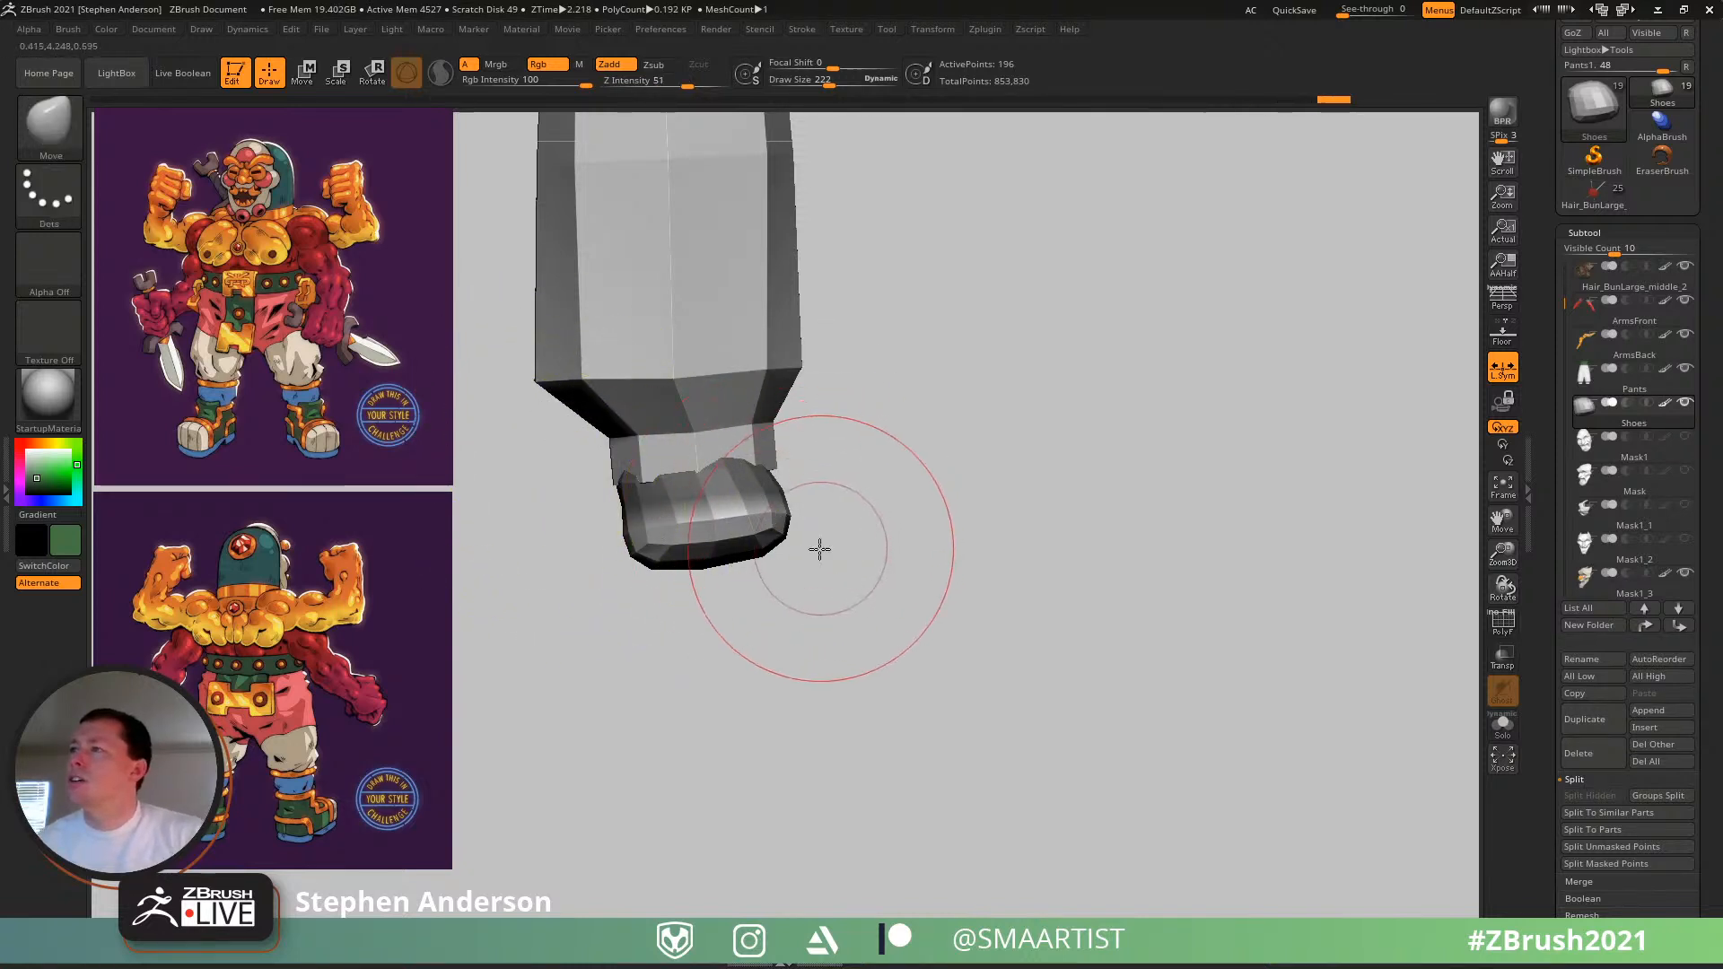
key(w)
drag(777, 411, 792, 575)
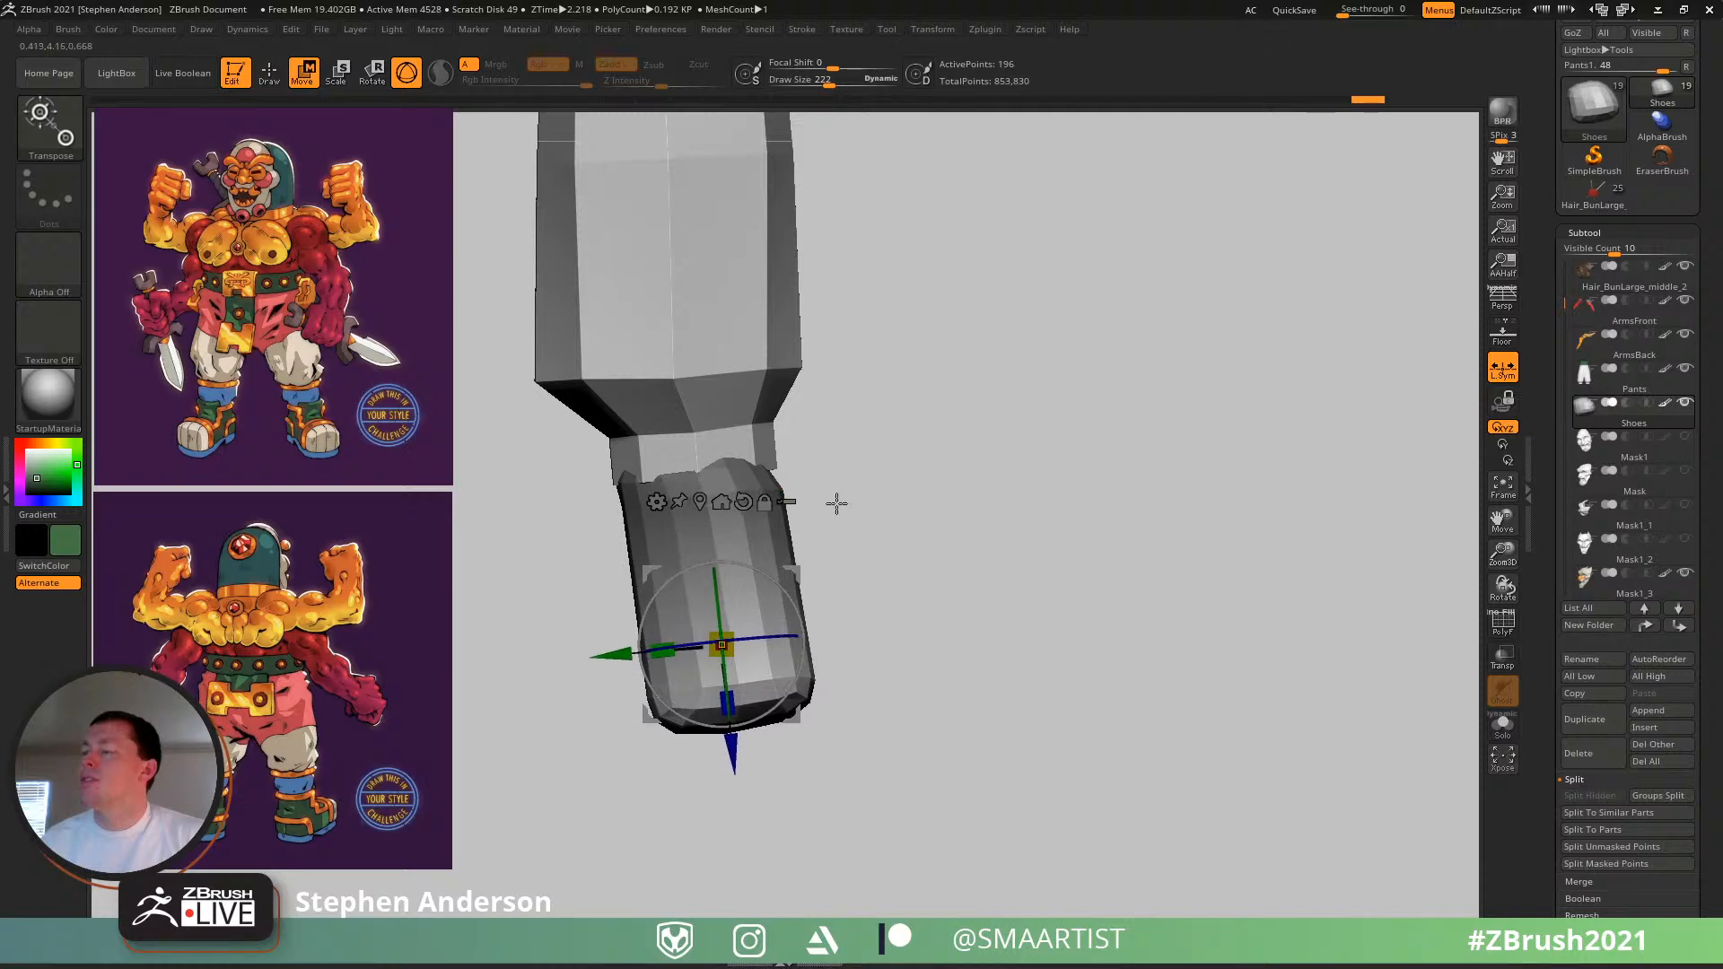
mouse_move(835, 503)
mouse_down()
mouse_move(698, 513)
mouse_move(892, 488)
mouse_move(852, 504)
mouse_up()
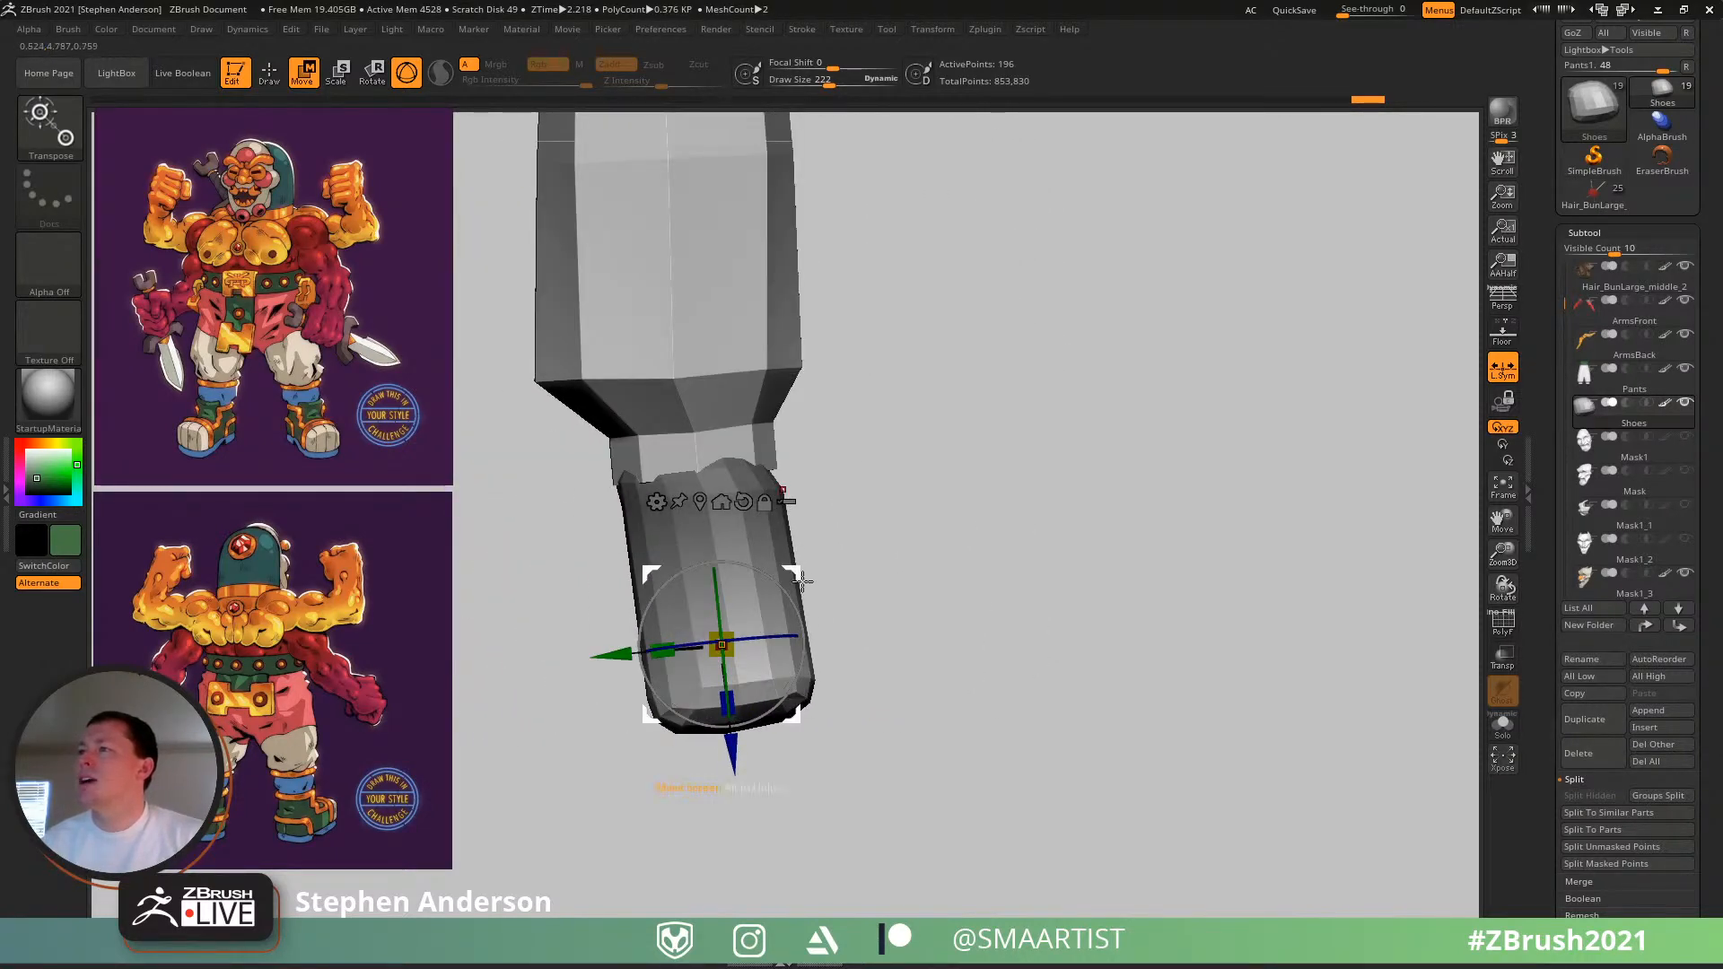
mouse_move(802, 581)
mouse_down()
mouse_move(774, 458)
mouse_move(1000, 493)
mouse_up()
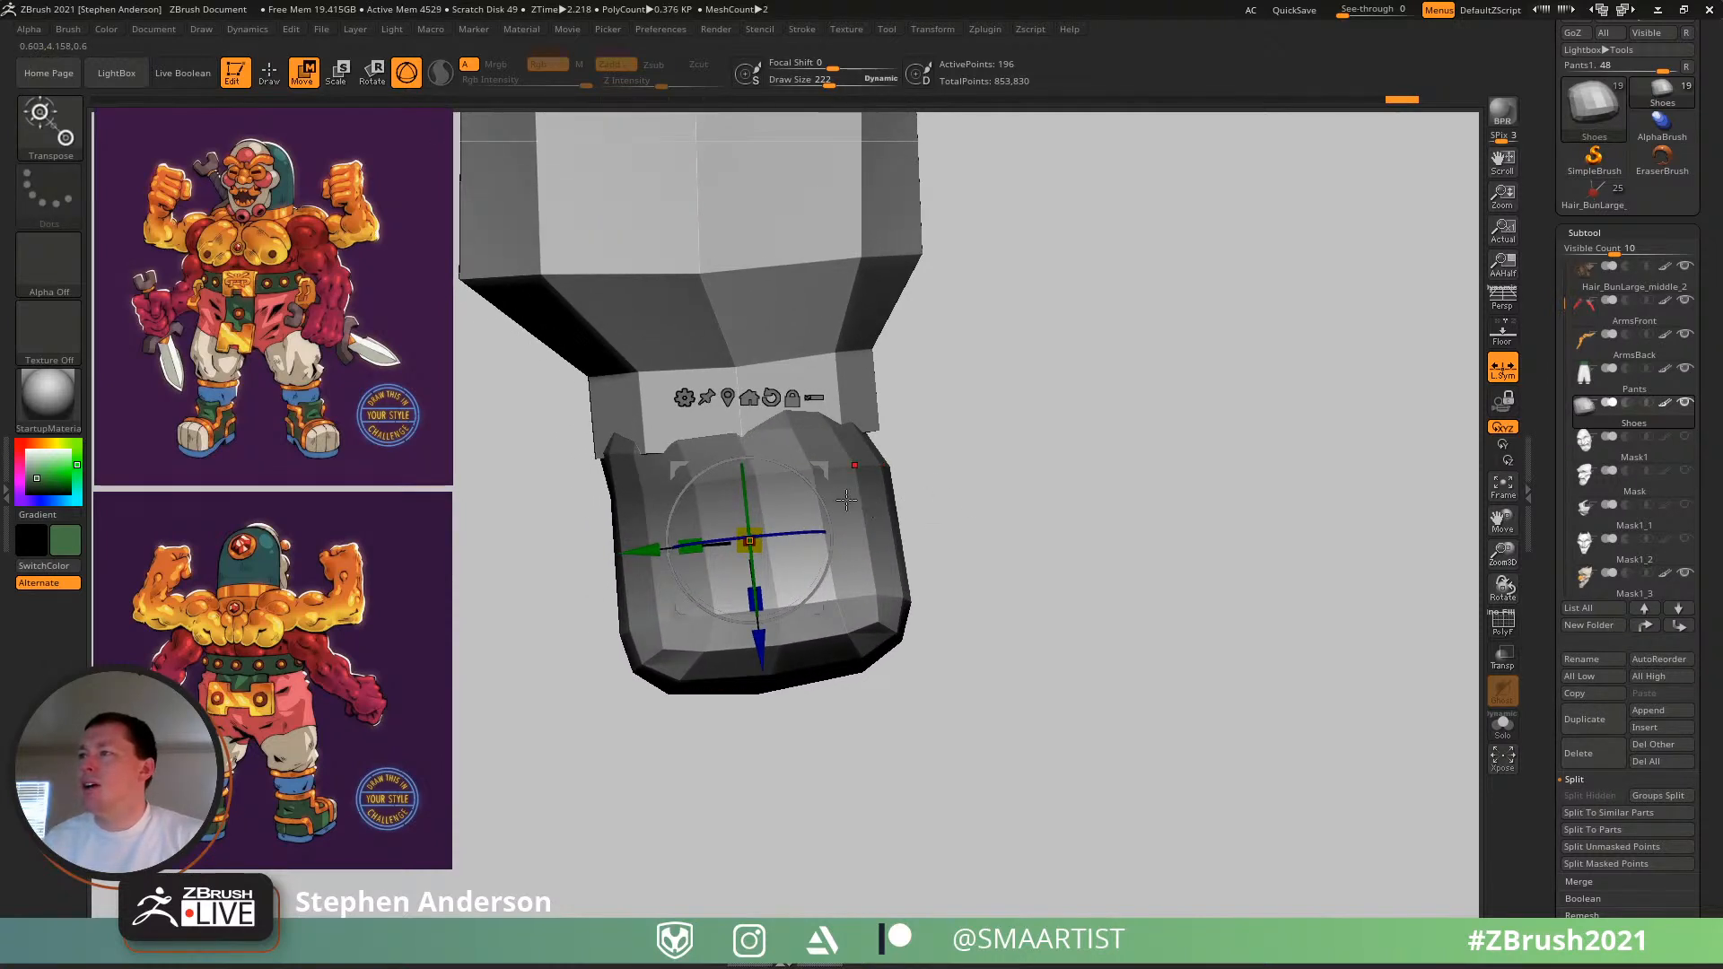
- Display the polygon edges, extrude the unmasked lower end downward into a long boot shaft, and narrow its bottom by scaling
key(shift+f)
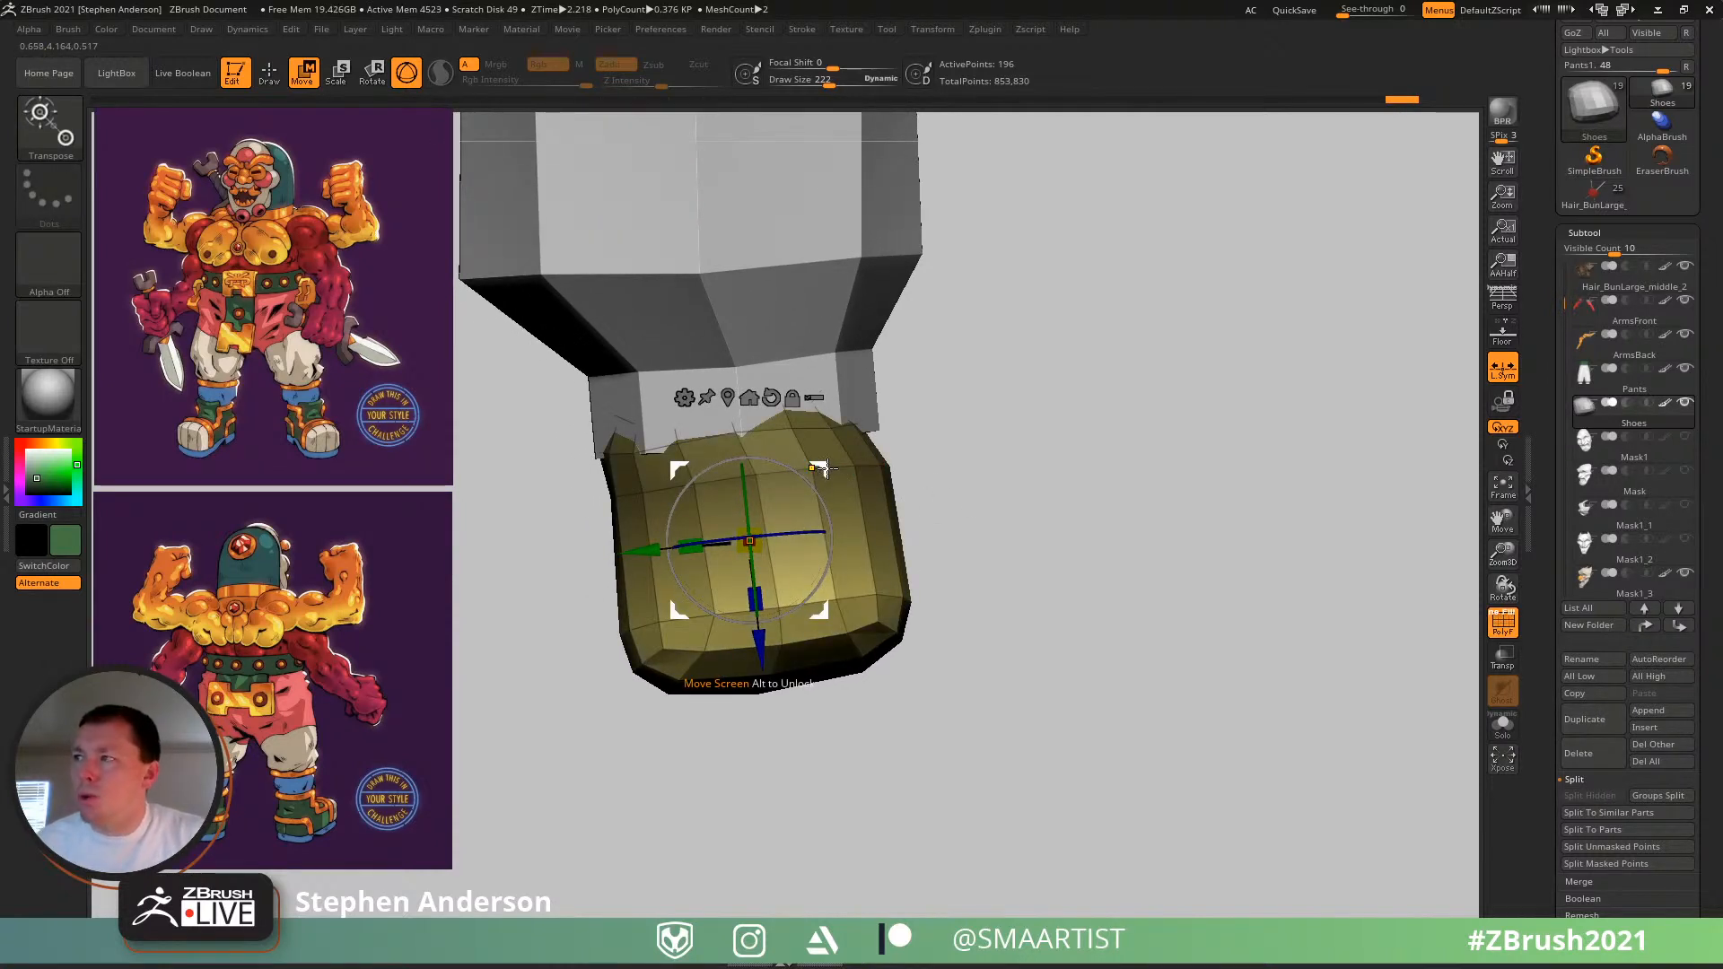
ctrl+drag(827, 467, 841, 647)
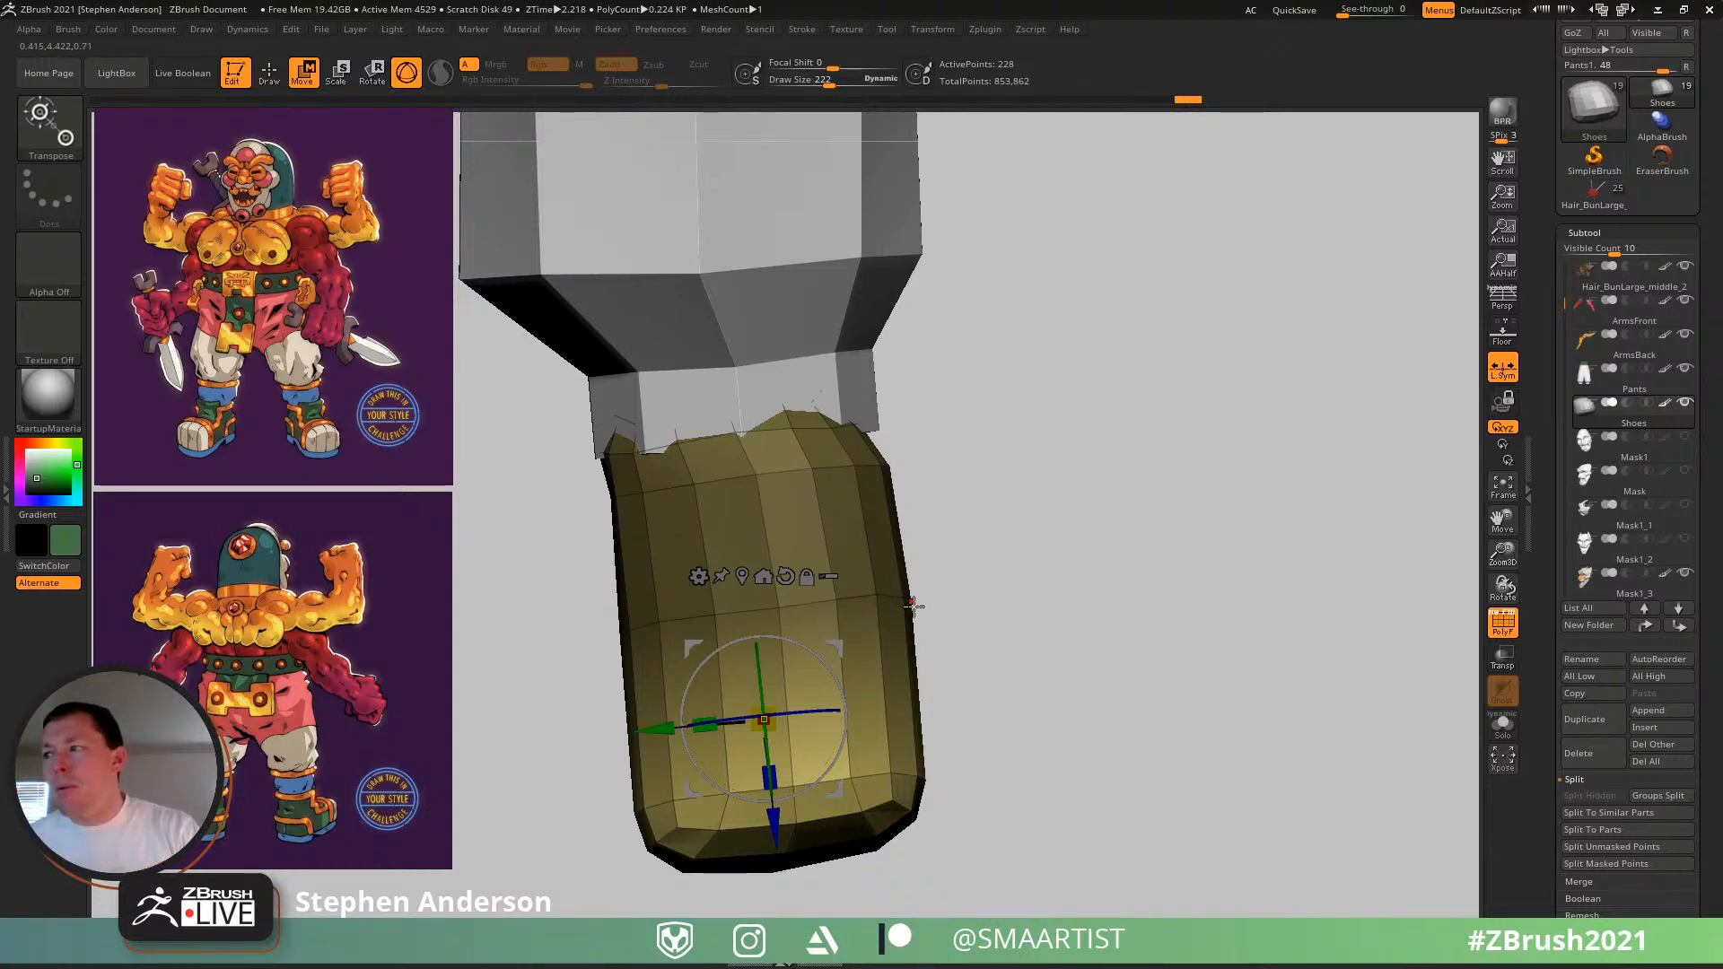
ctrl+right_drag(1047, 815, 983, 532)
right_drag(983, 531, 966, 585)
drag(890, 610, 885, 664)
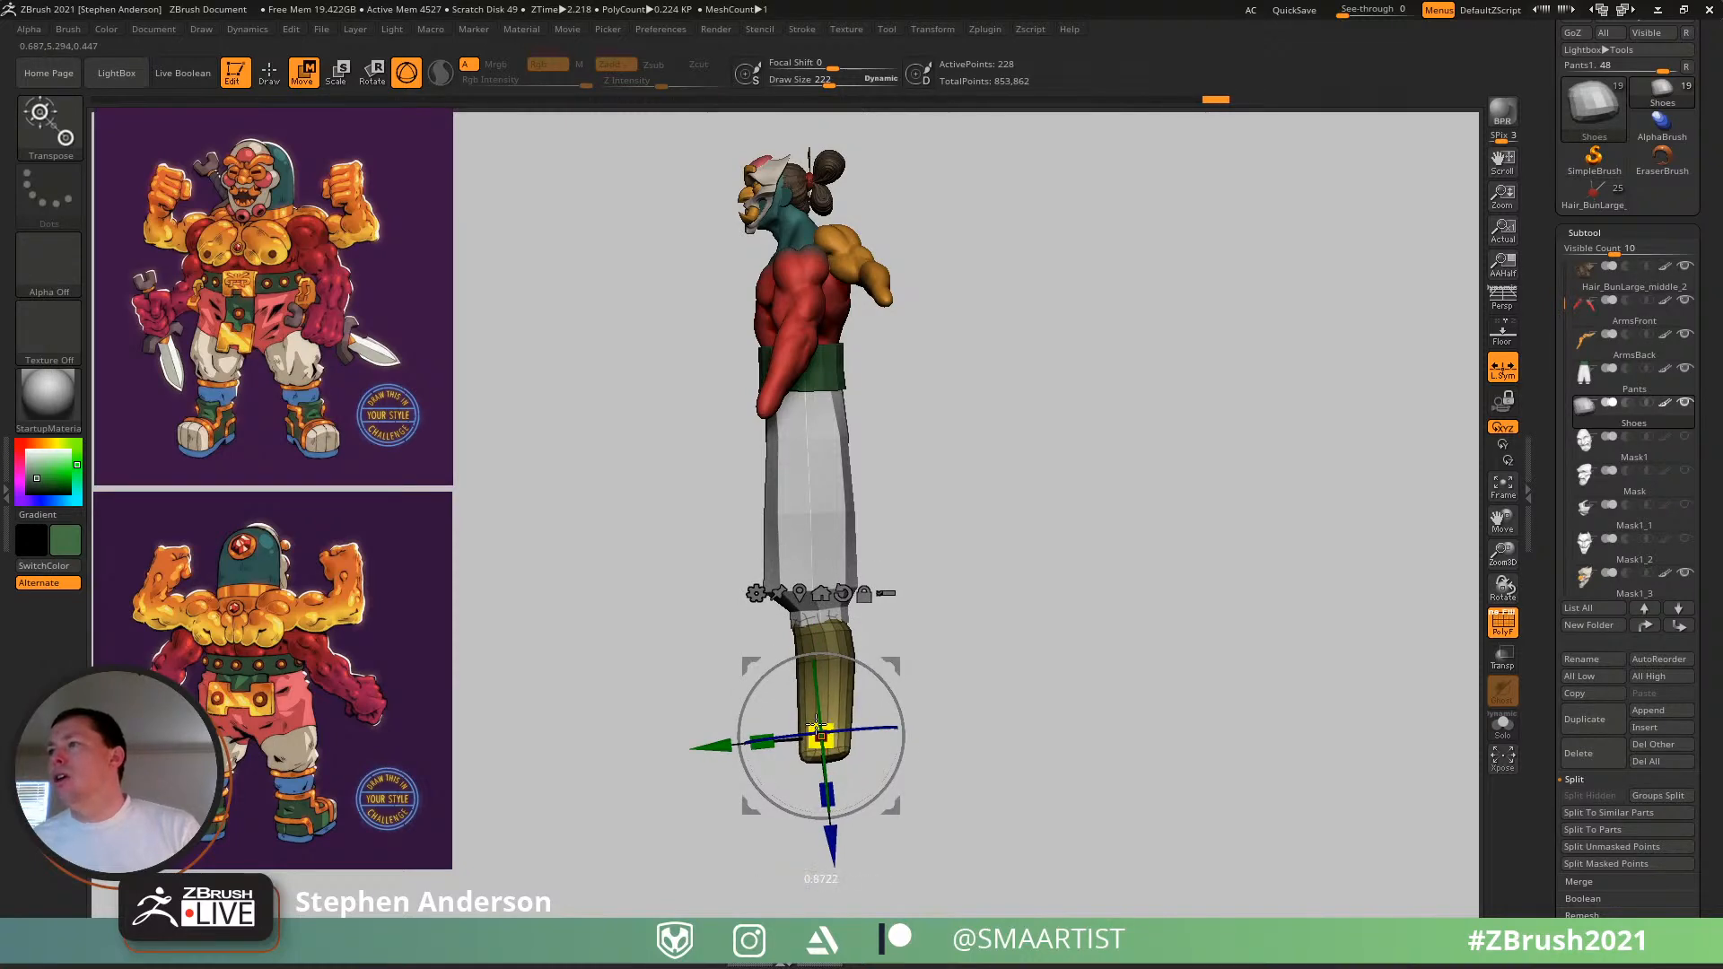
- Move the boot shafts up so their tops tuck into the pant cuffs
right_drag(934, 646, 873, 581)
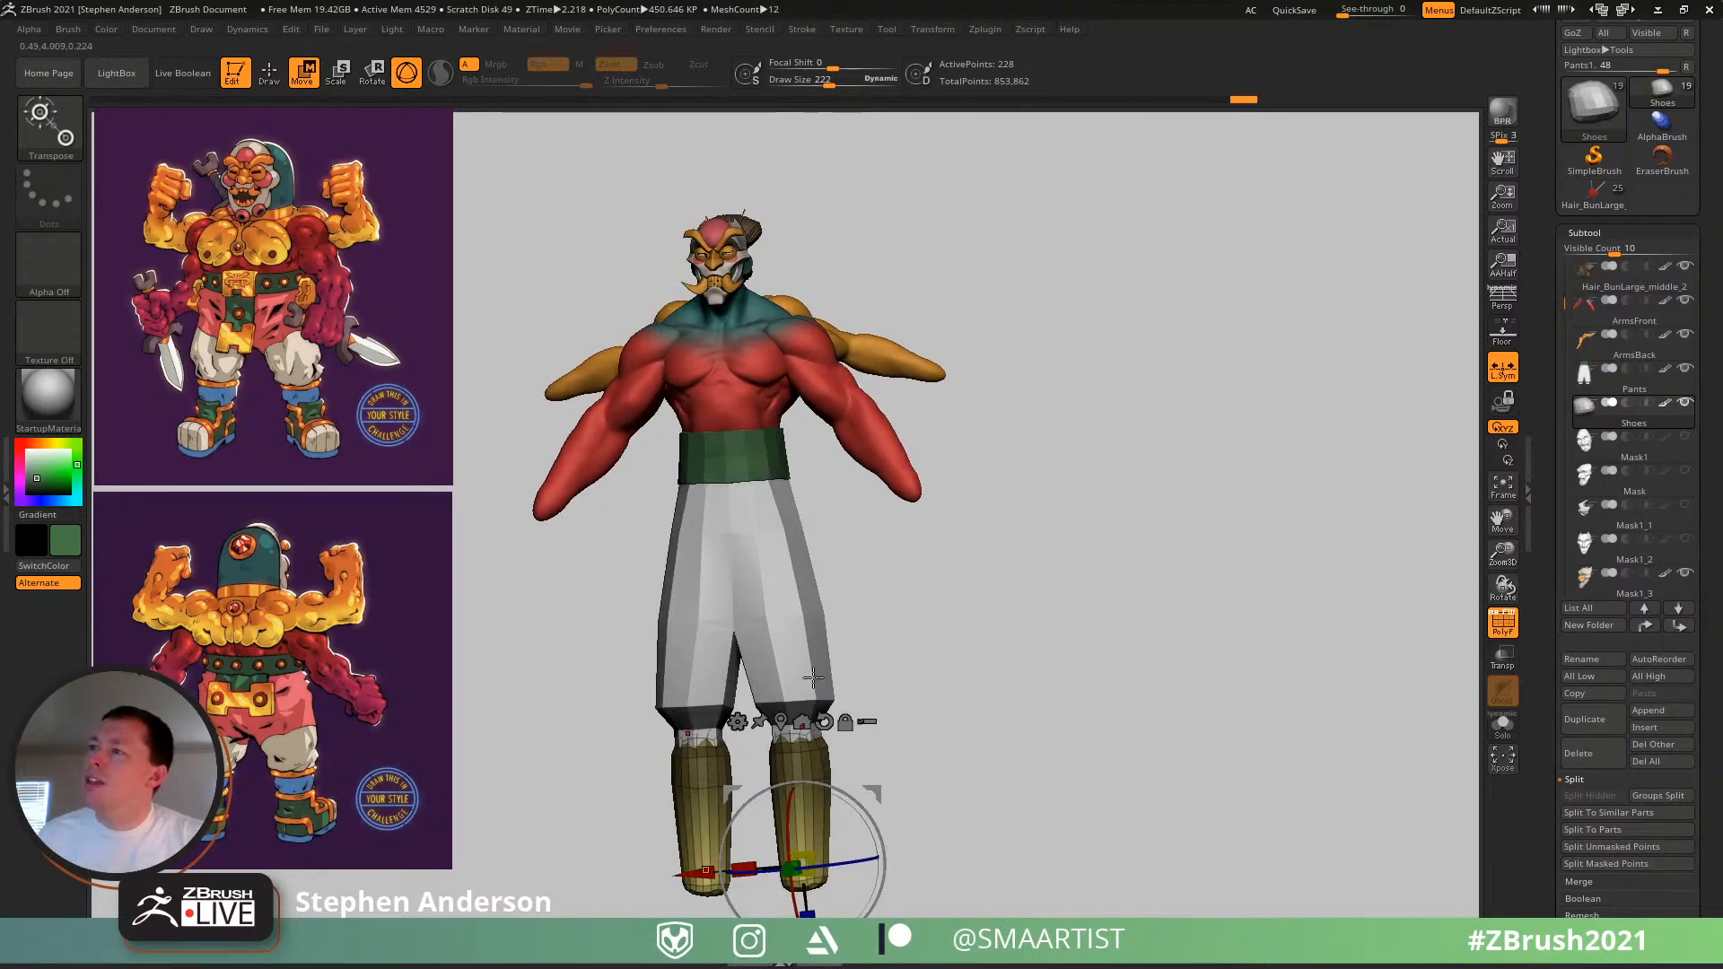
mouse_move(849, 668)
right_down()
mouse_move(1031, 628)
mouse_move(1012, 615)
right_up()
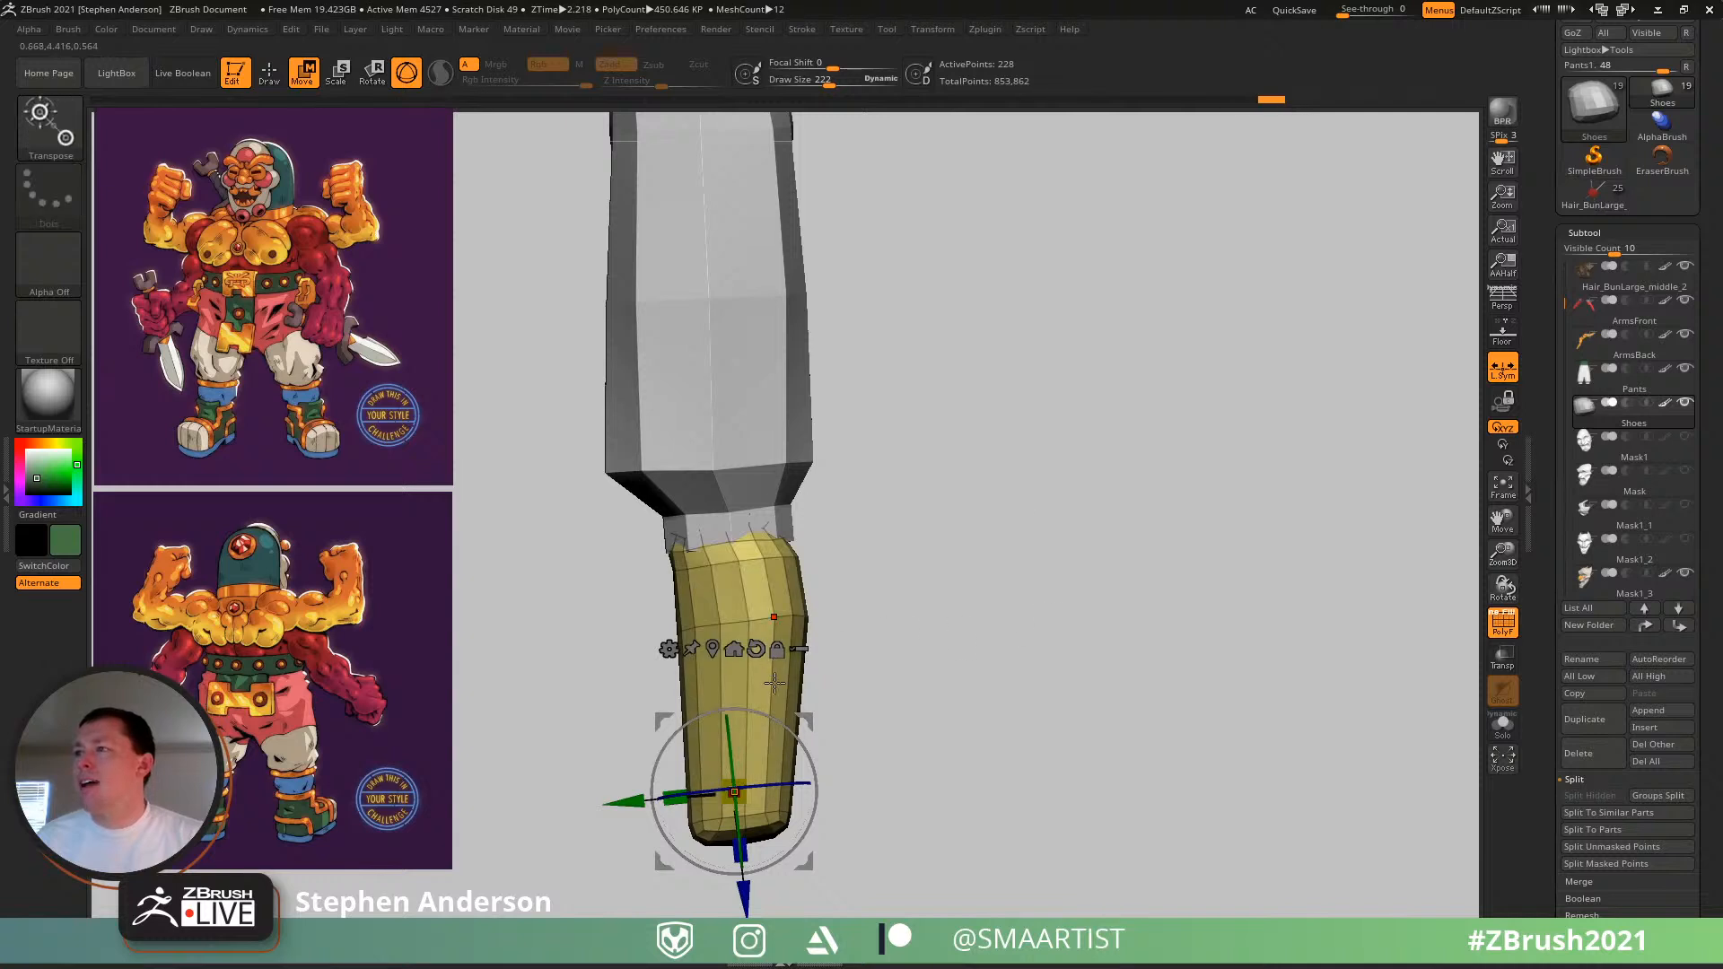
drag(776, 712, 772, 675)
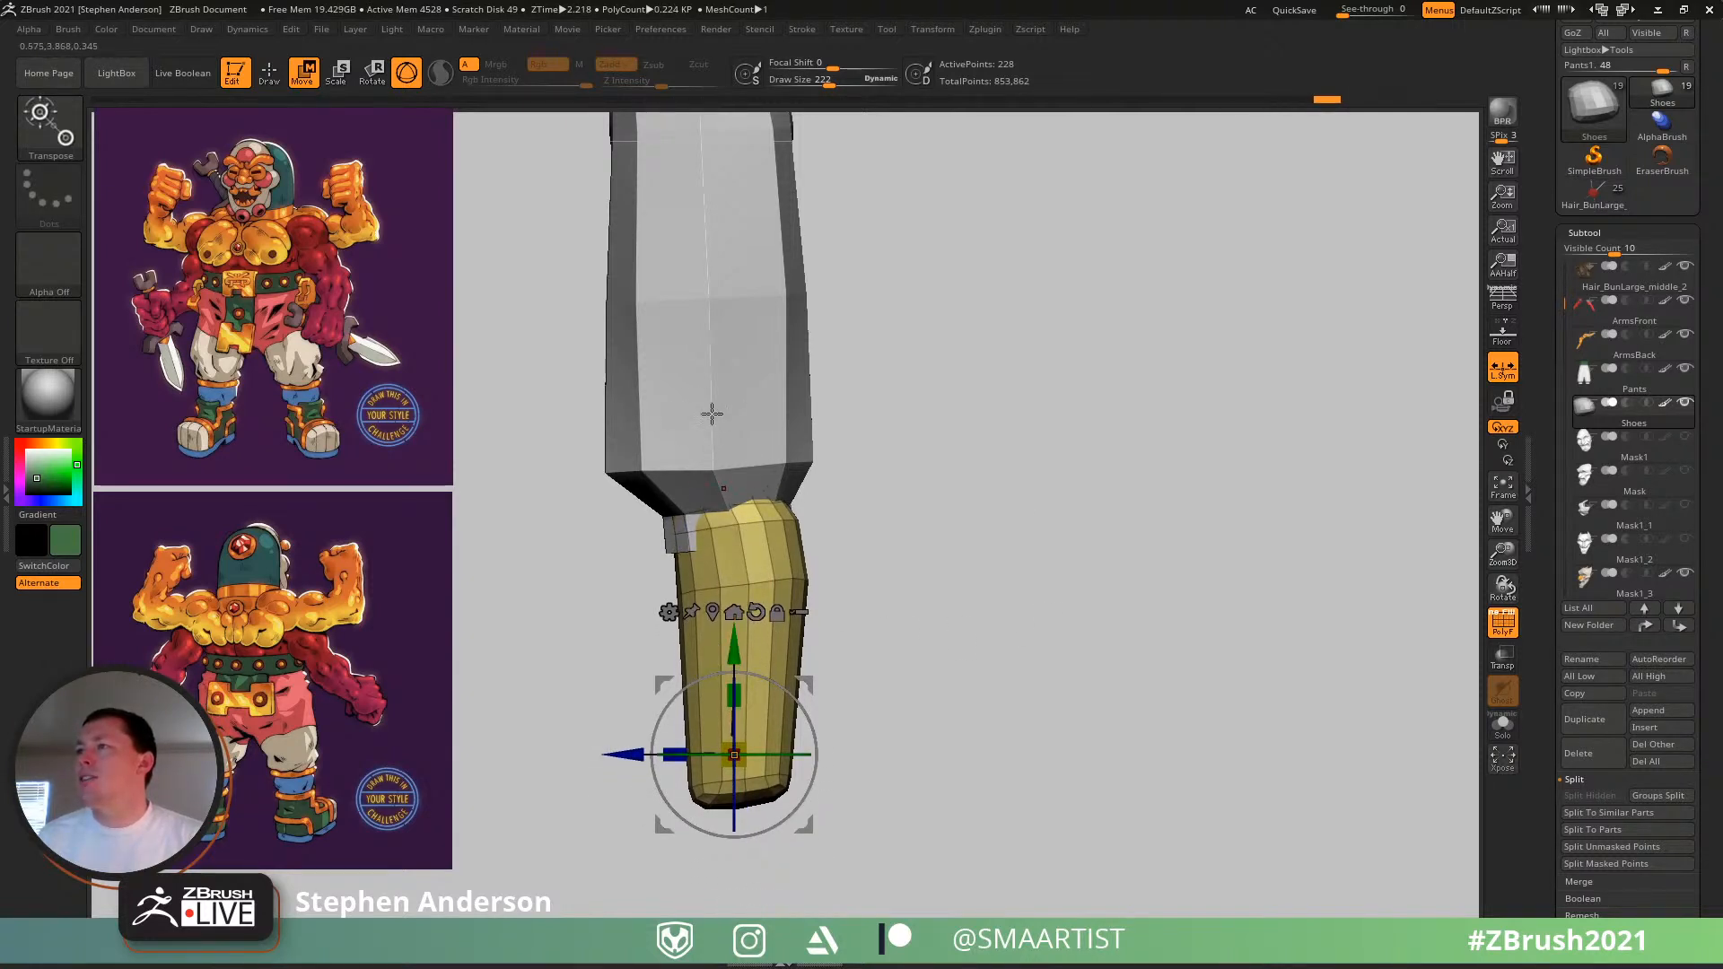
right_drag(721, 430, 784, 436)
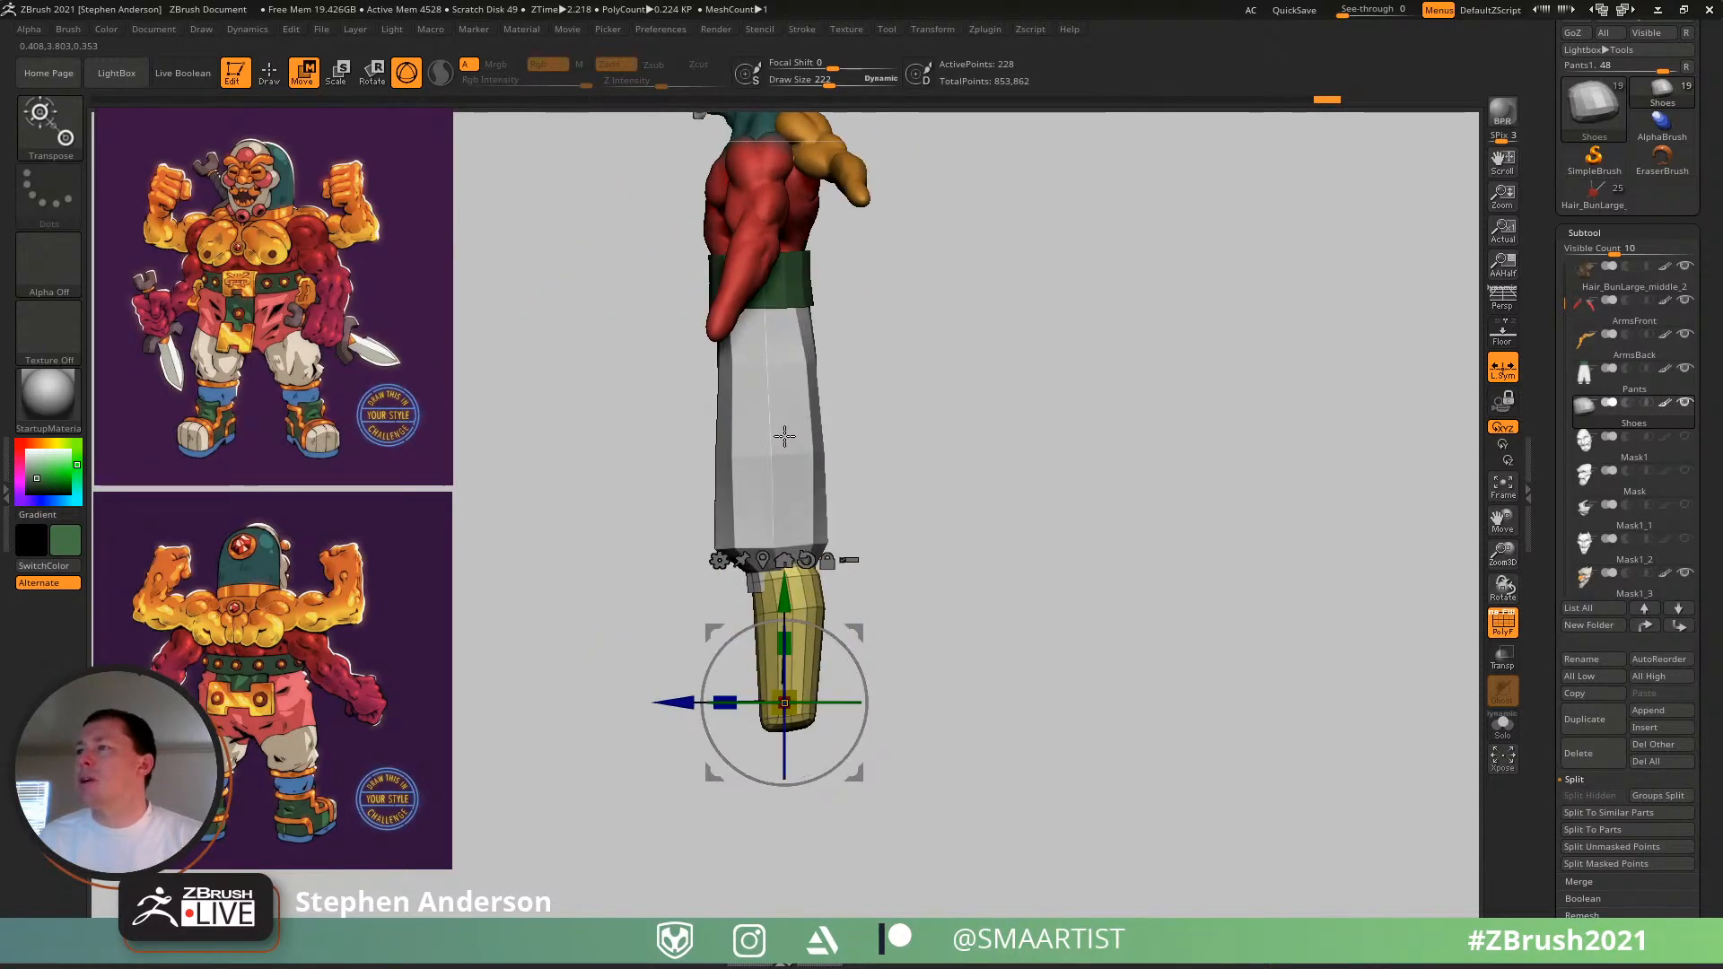
right_drag(897, 560, 1046, 619)
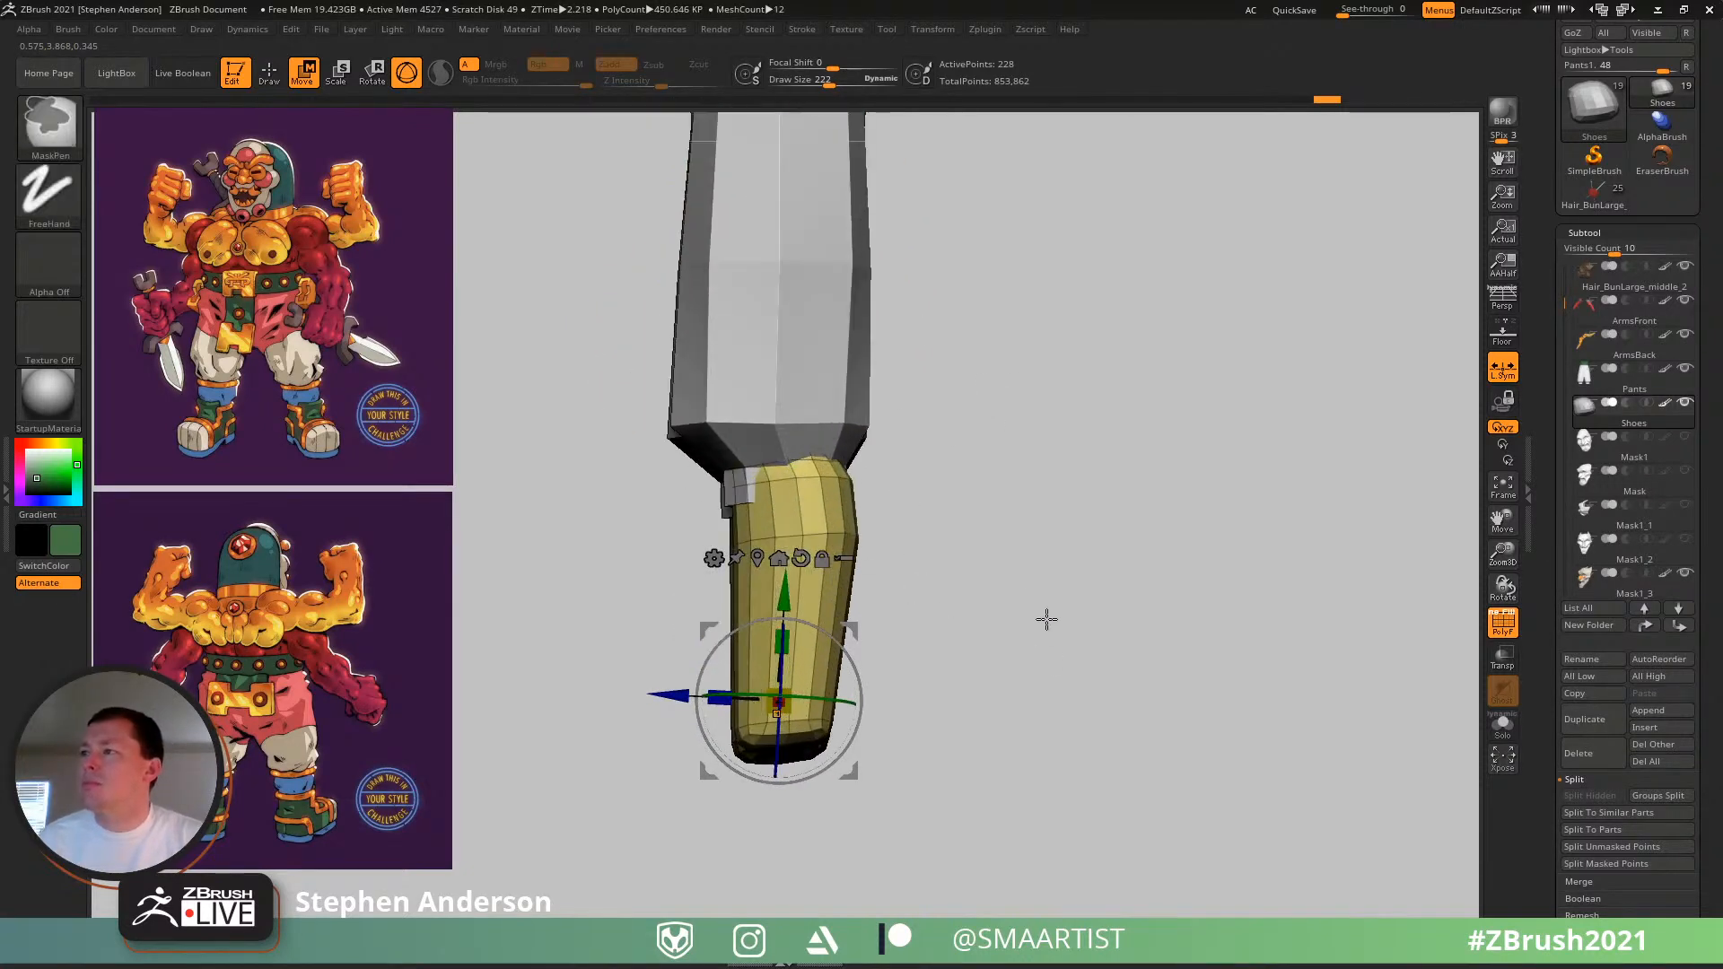
alt+right_drag(998, 503, 1033, 616)
right_drag(924, 620, 1002, 655)
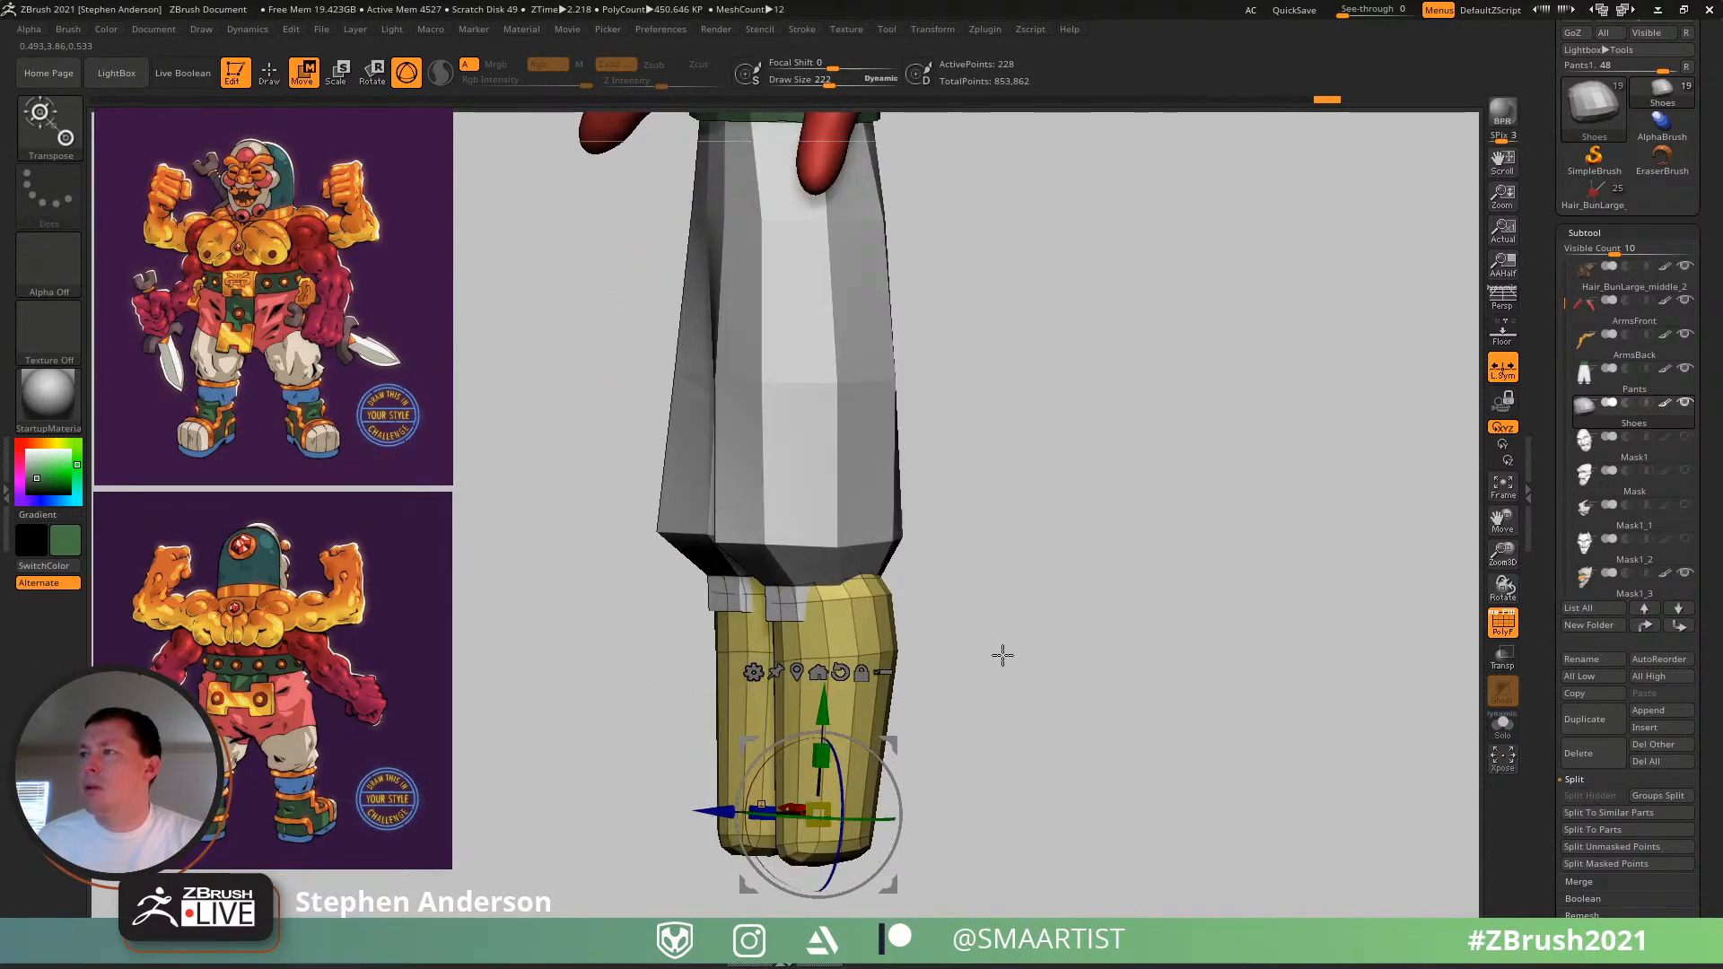
- Isolate the Shoes subtool and shape the rounded tops of the shafts using the Move brush at draw size 119
click(1502, 725)
right_drag(1320, 673, 843, 554)
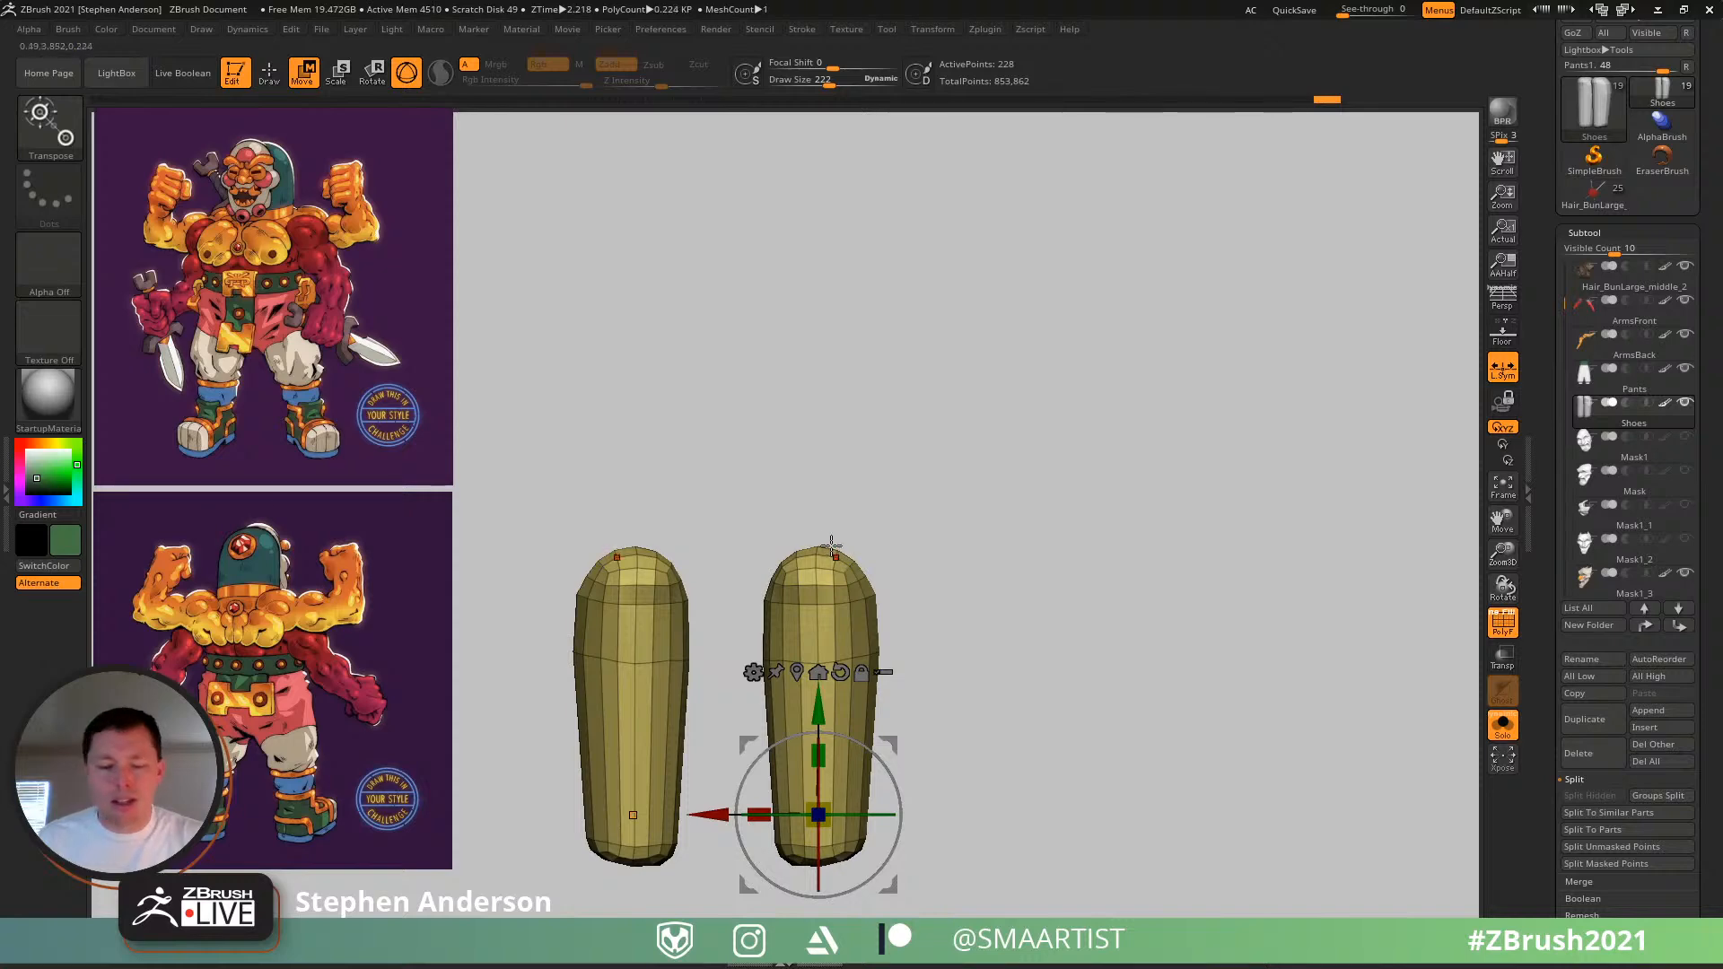
key(b)
key(m)
key(v)
key(s)
mouse_move(831, 539)
mouse_down()
mouse_move(780, 562)
mouse_move(832, 577)
mouse_move(796, 565)
mouse_move(798, 502)
mouse_move(861, 527)
mouse_up()
key(s)
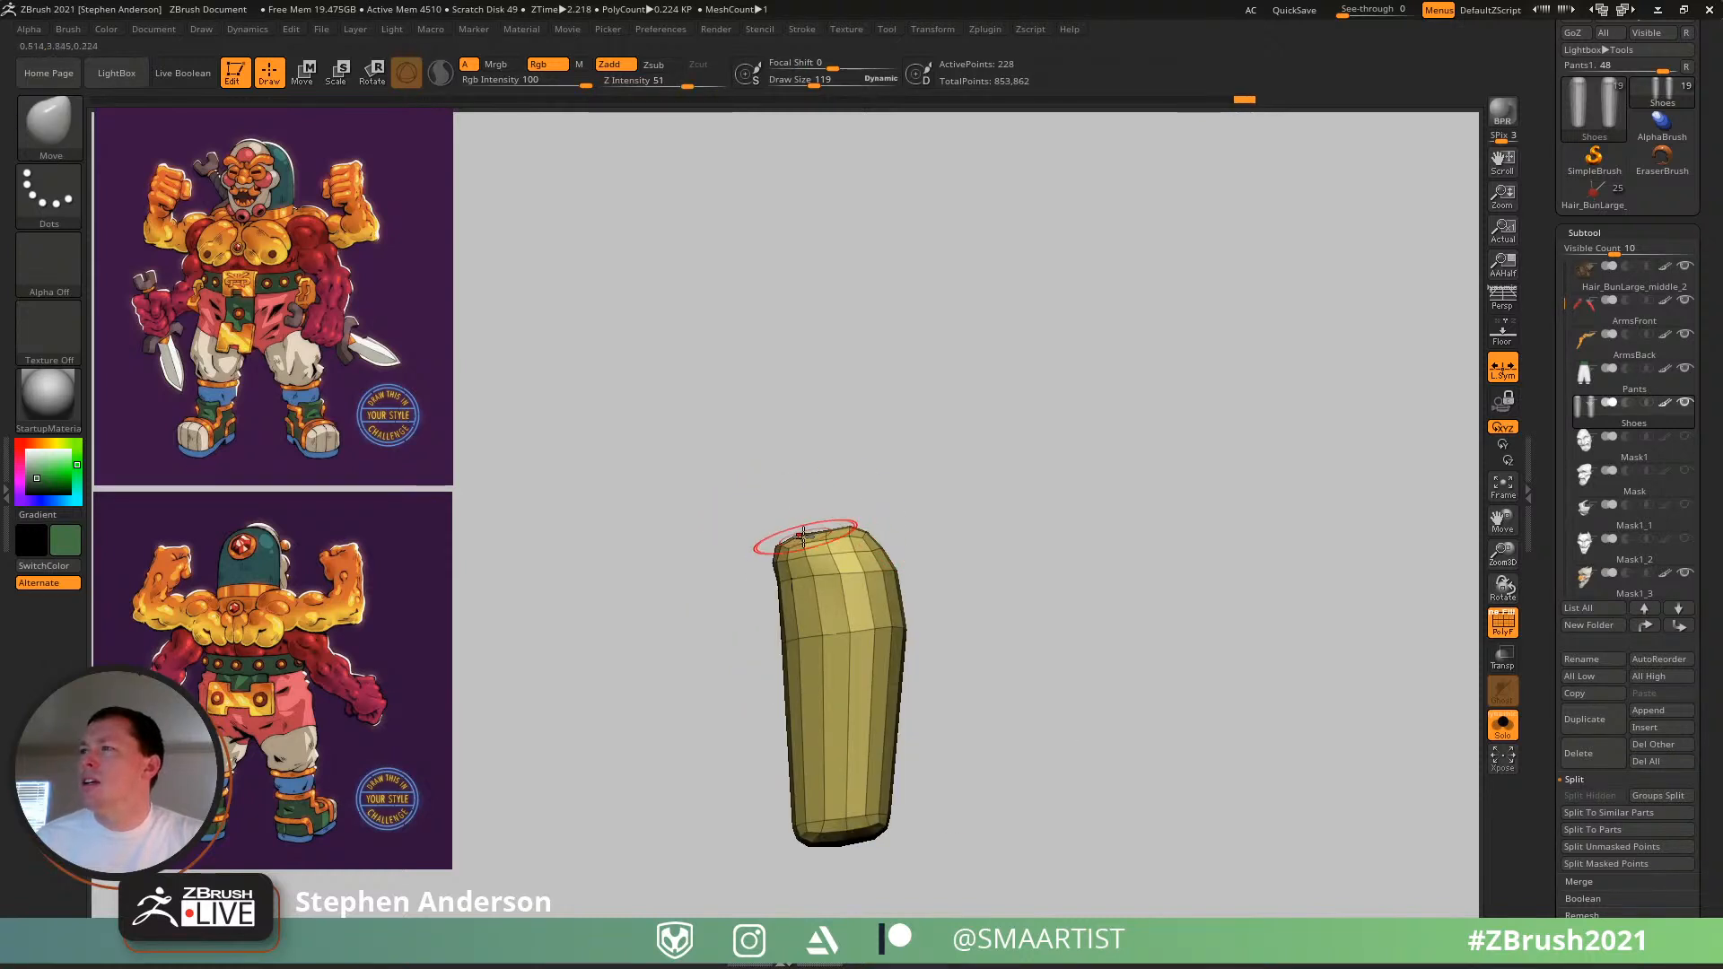
- Mask the shafts below their top caps with the MaskLasso brush, leaving only the caps editable
ctrl+click(55, 130)
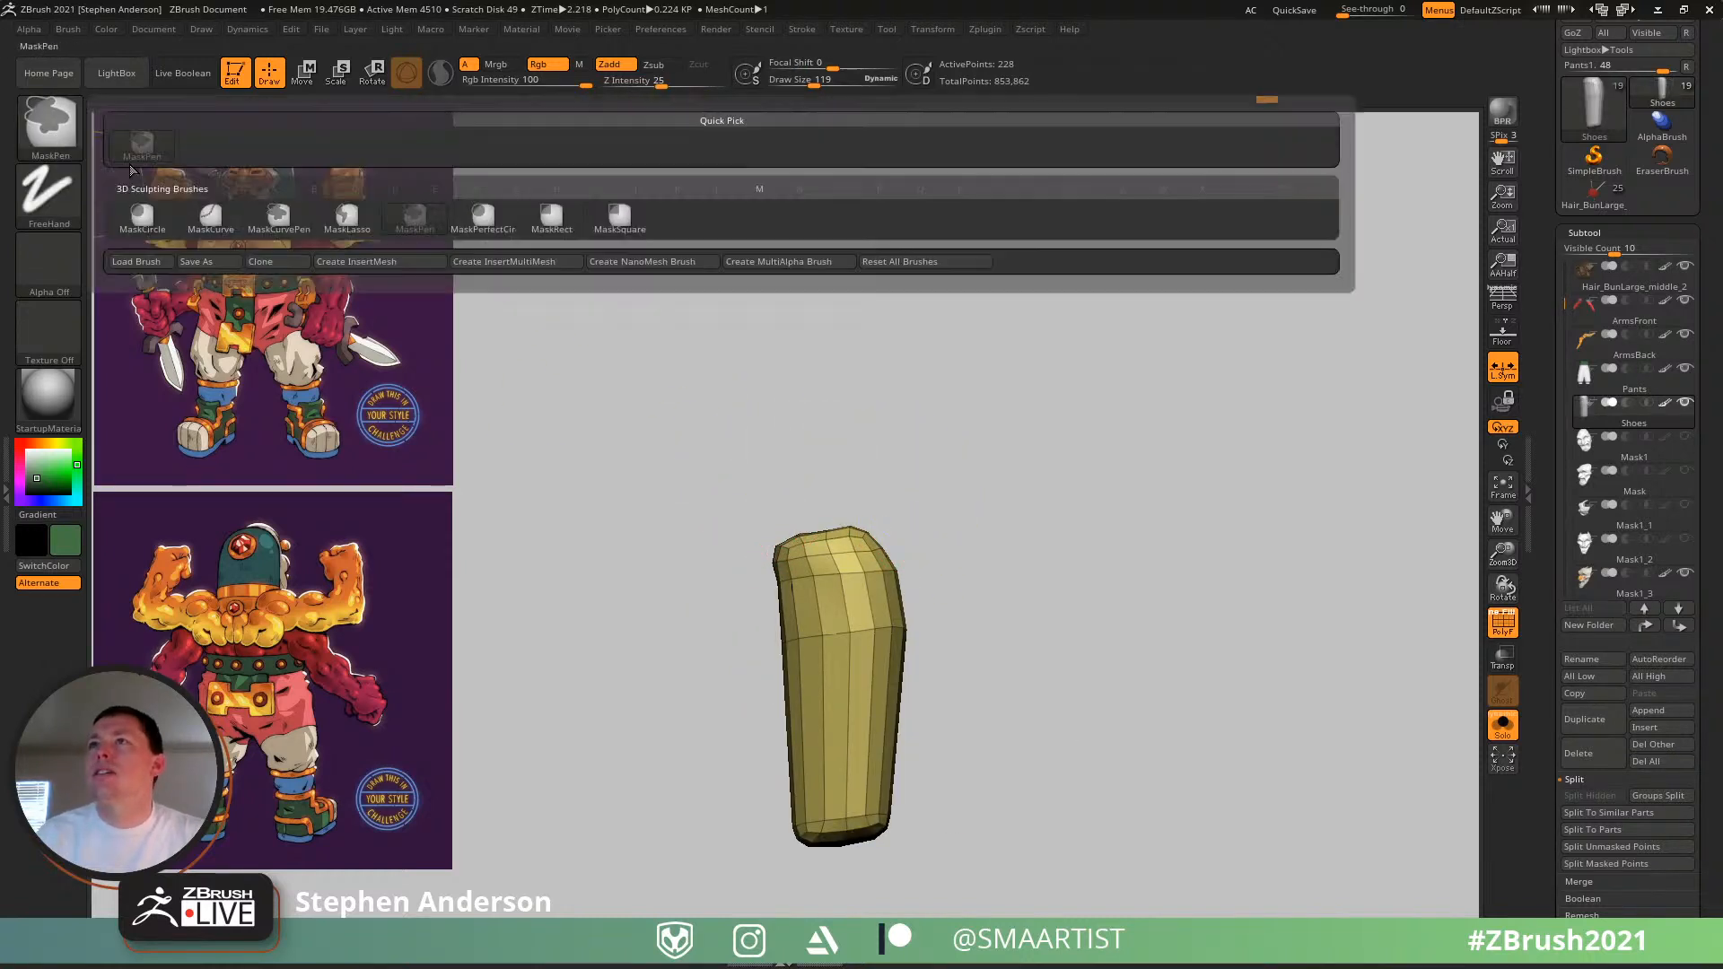
click(357, 219)
mouse_move(745, 574)
ctrl+mouse_down()
mouse_move(1026, 485)
mouse_move(1038, 538)
mouse_move(1005, 549)
ctrl+mouse_up()
ctrl+click(1001, 568)
key(w)
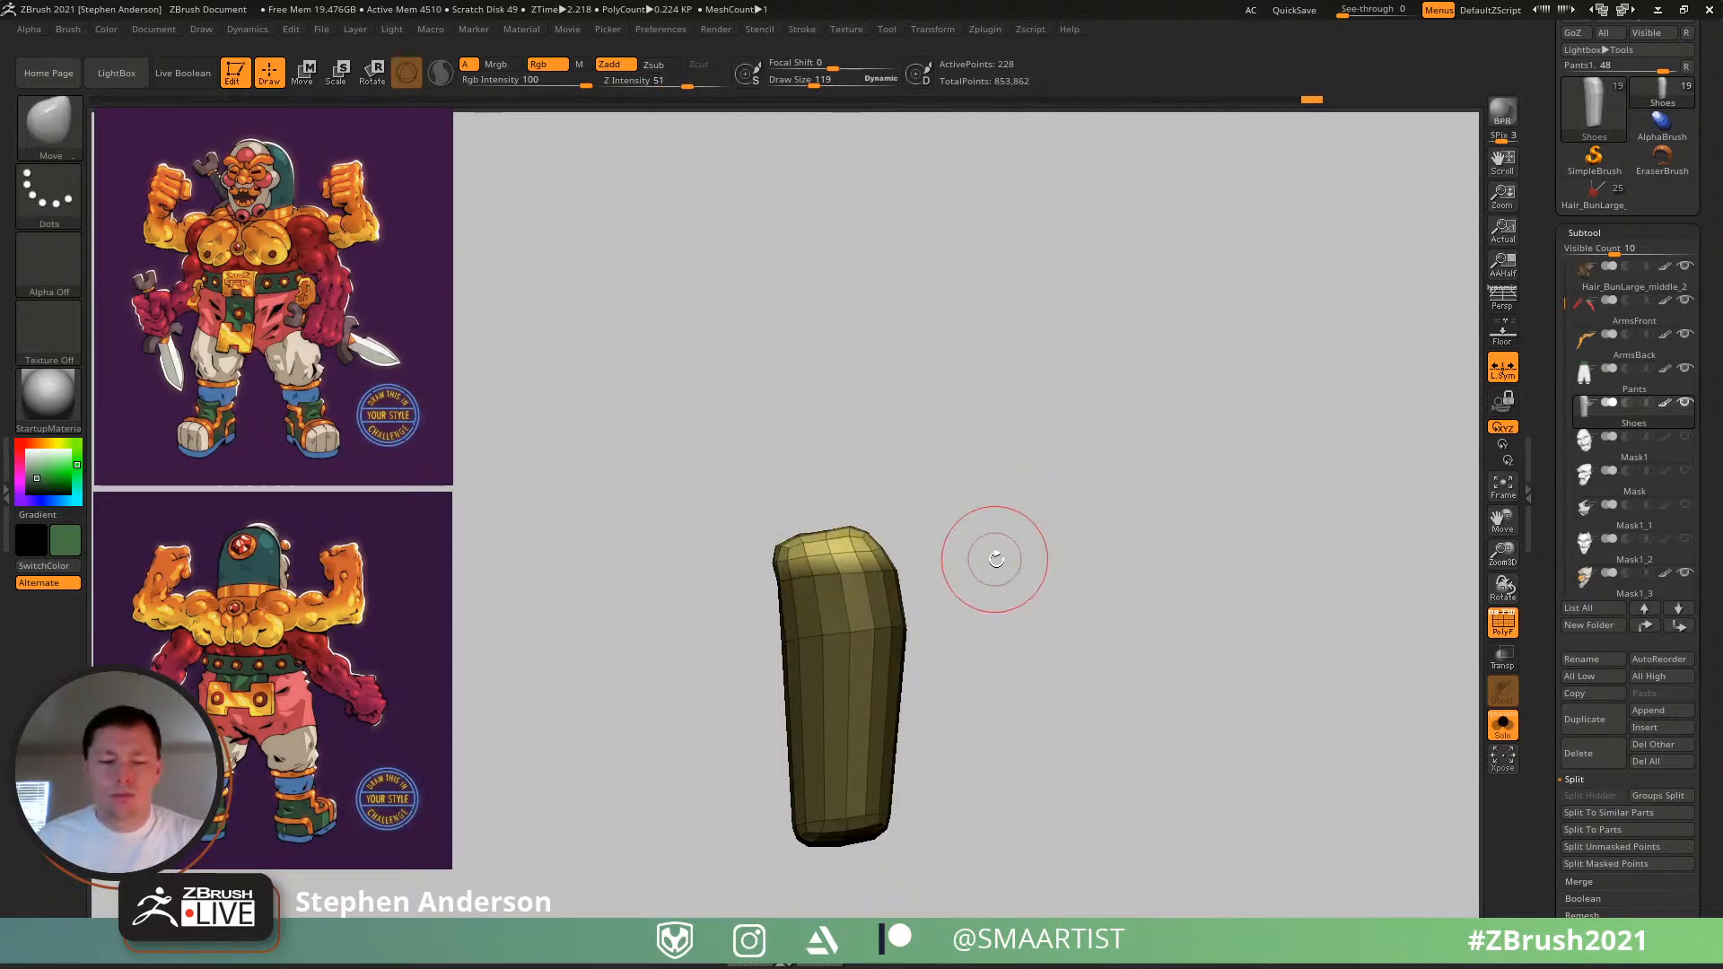
- Extrude the unmasked caps upward into narrower upper sections, then clear the mask and hide the polygon edges
ctrl+drag(913, 722, 909, 454)
drag(875, 455, 913, 437)
ctrl+drag(918, 340, 921, 383)
drag(1001, 485, 1077, 501)
key(q)
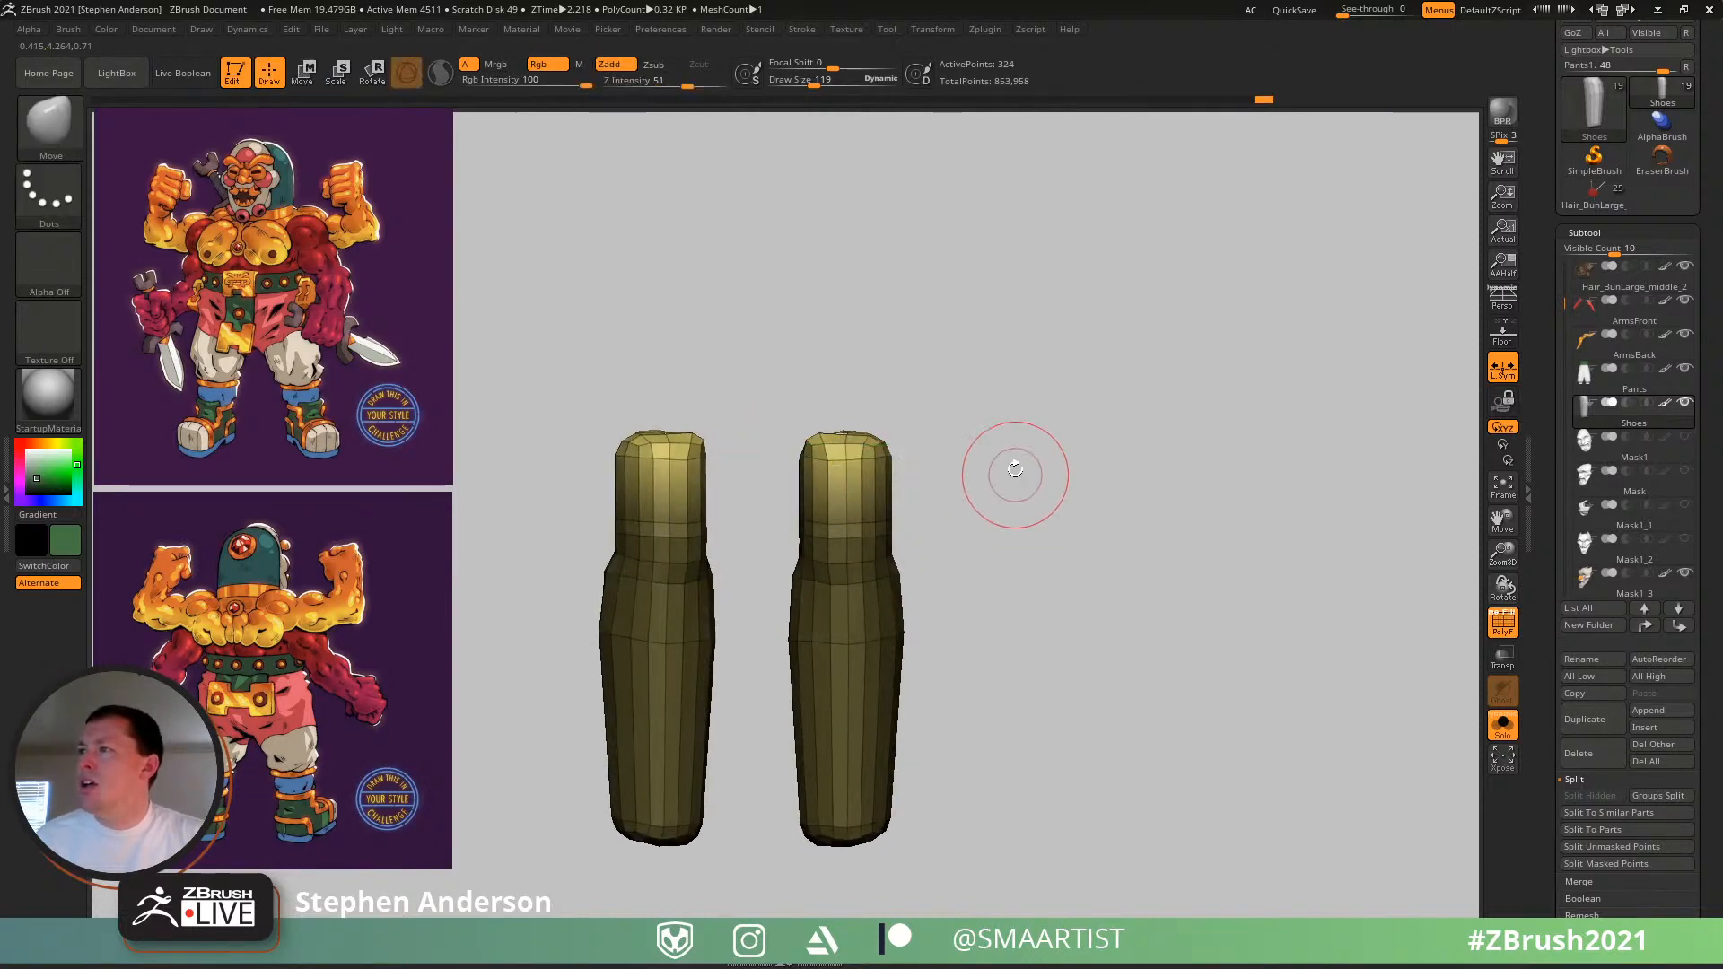
key(shift+f)
mouse_move(911, 551)
alt+mouse_down()
mouse_move(1045, 594)
mouse_move(1149, 663)
alt+mouse_up()
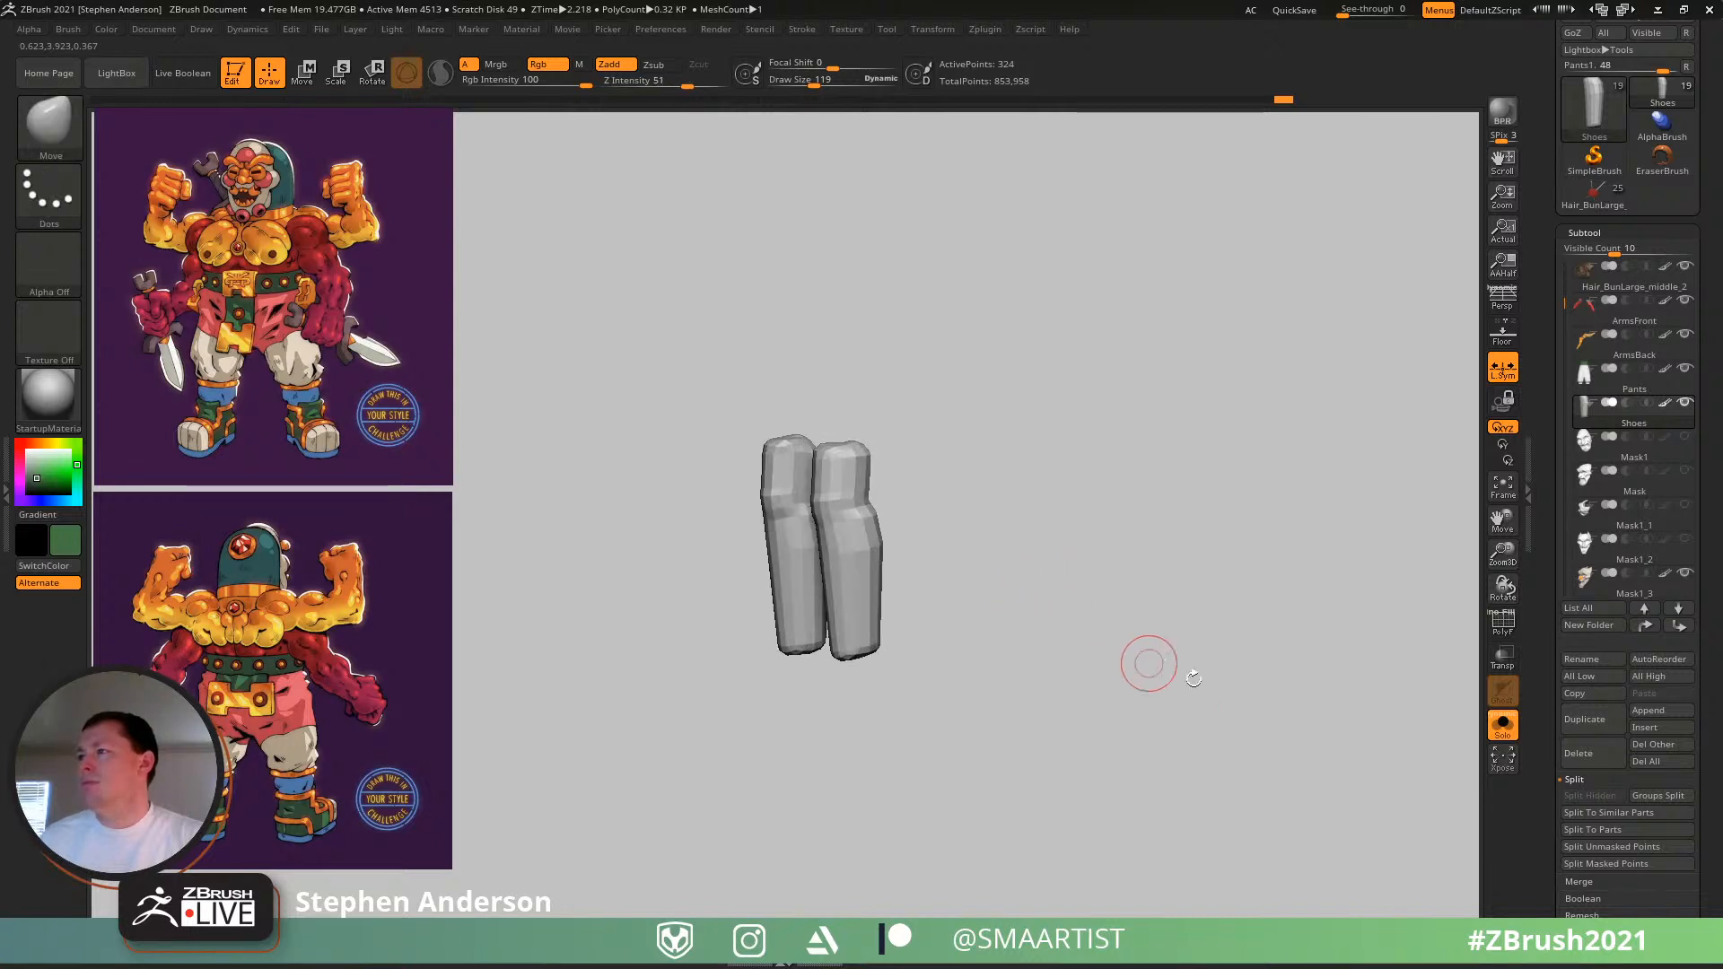
- Show all subtools again, select the Pants, and pull the lower hems into shape around the boot tops with the Move brush
click(1505, 732)
alt+drag(854, 485, 919, 563)
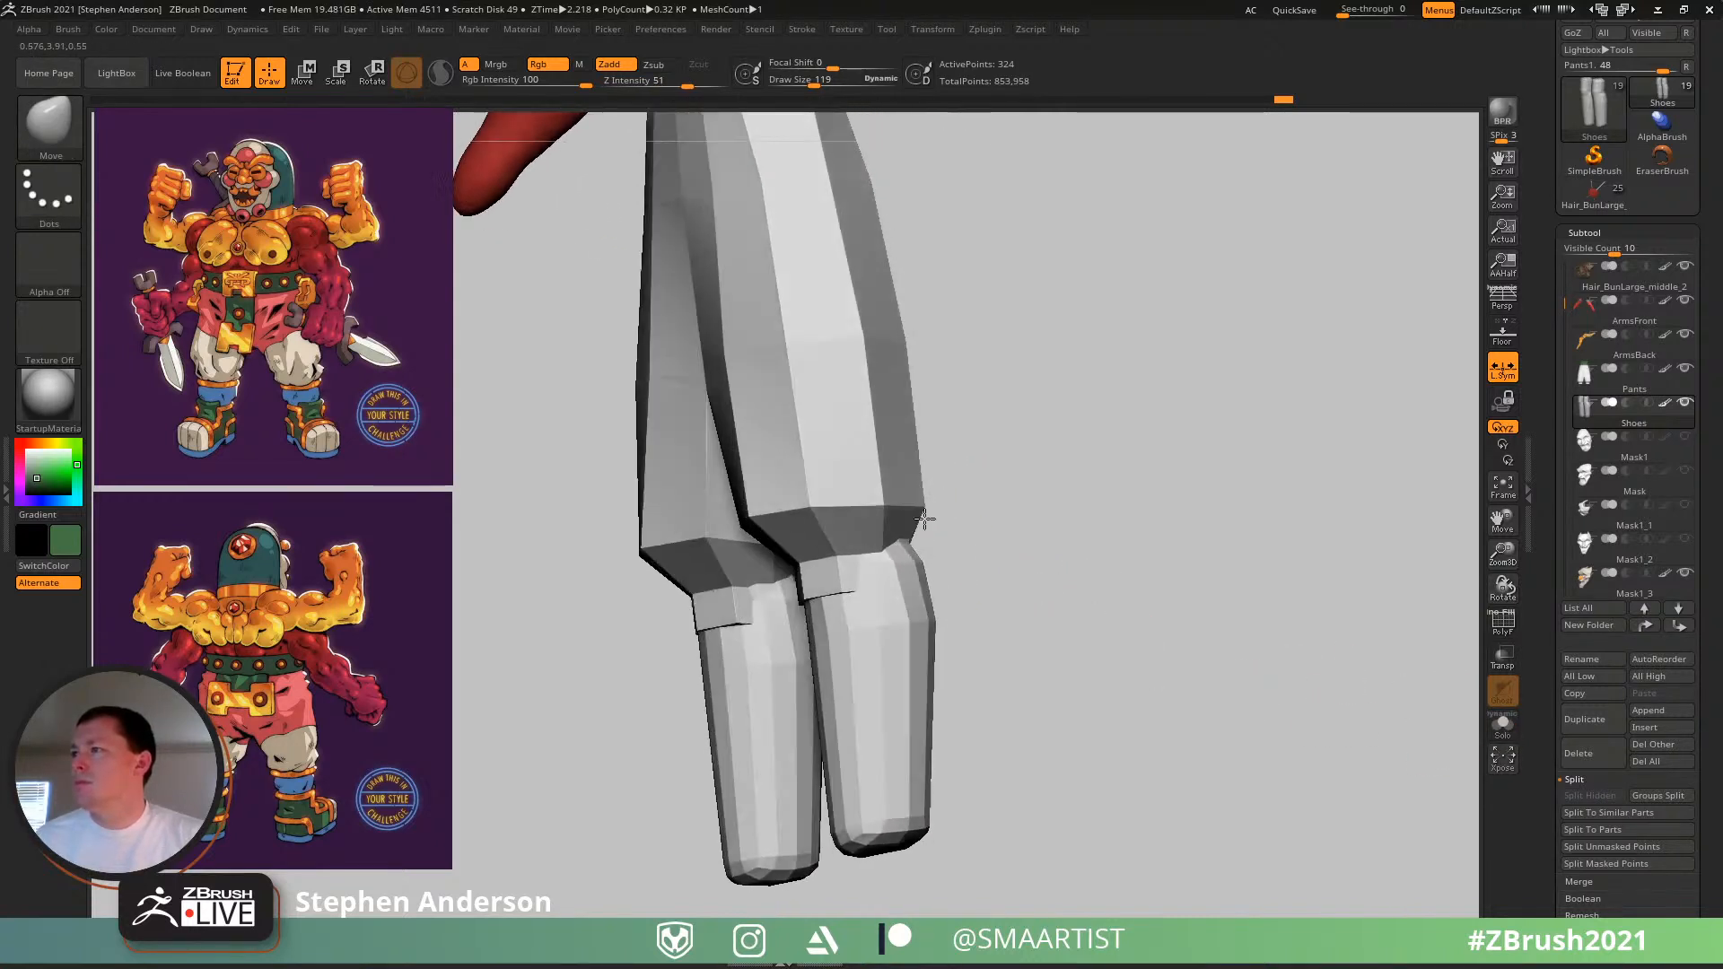
key(s)
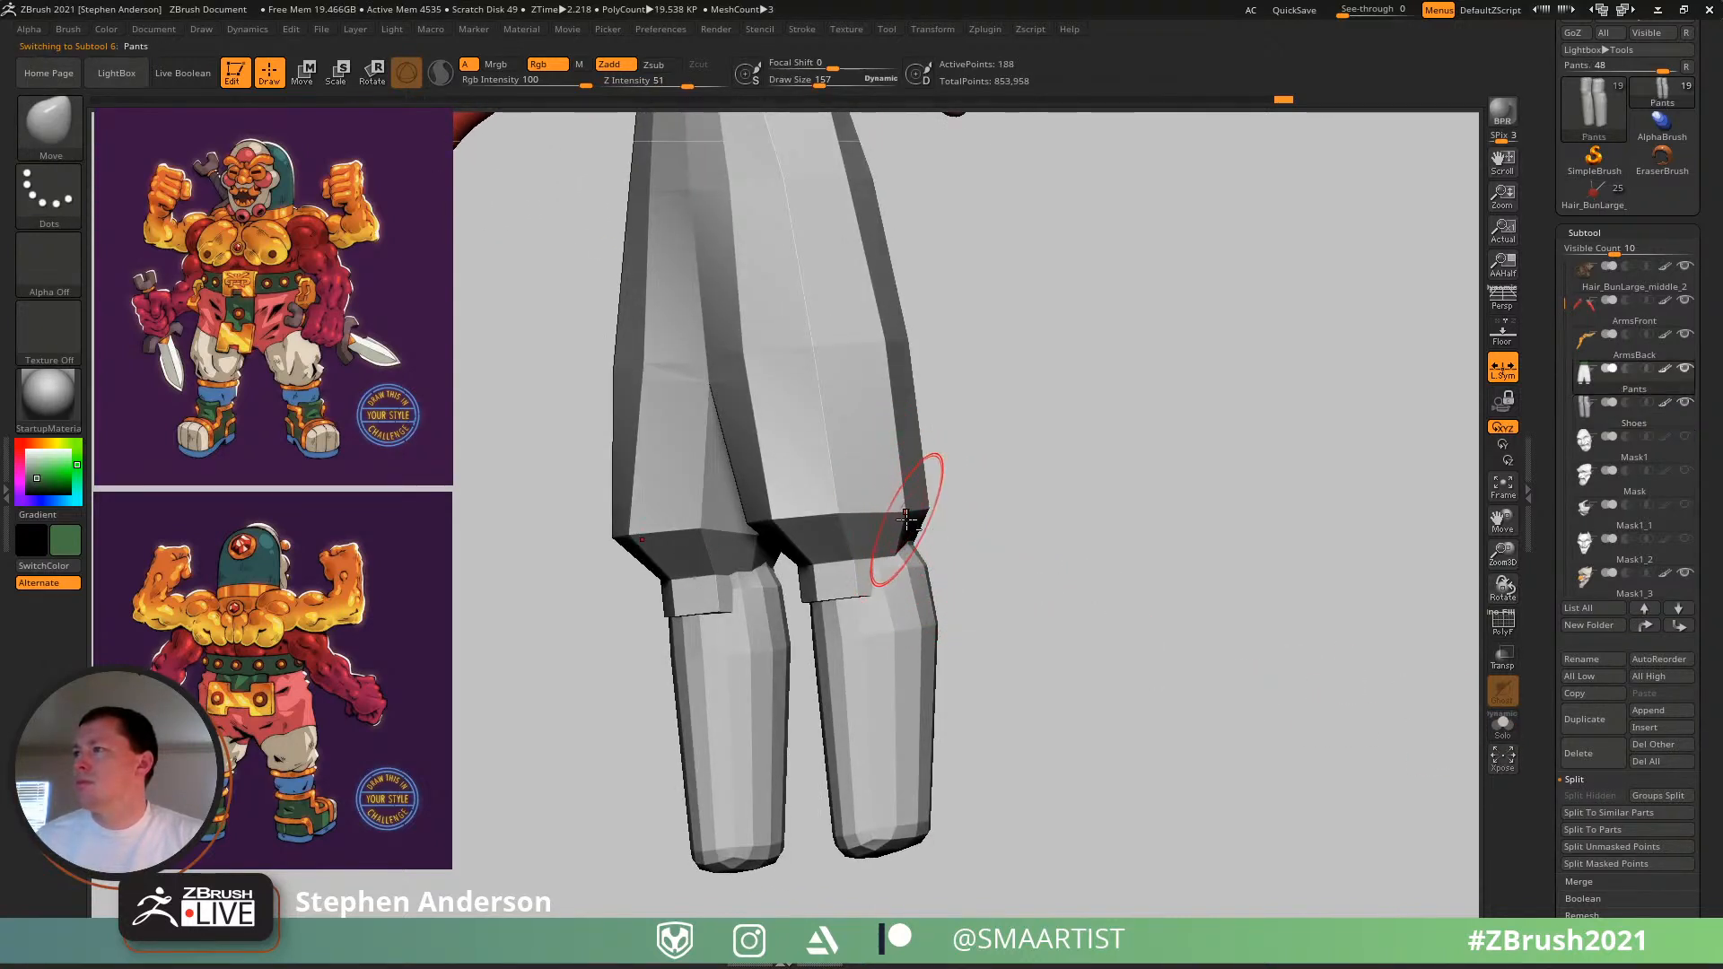
mouse_move(898, 514)
mouse_down()
mouse_move(930, 586)
mouse_move(1004, 564)
mouse_move(931, 588)
mouse_move(1060, 602)
mouse_up()
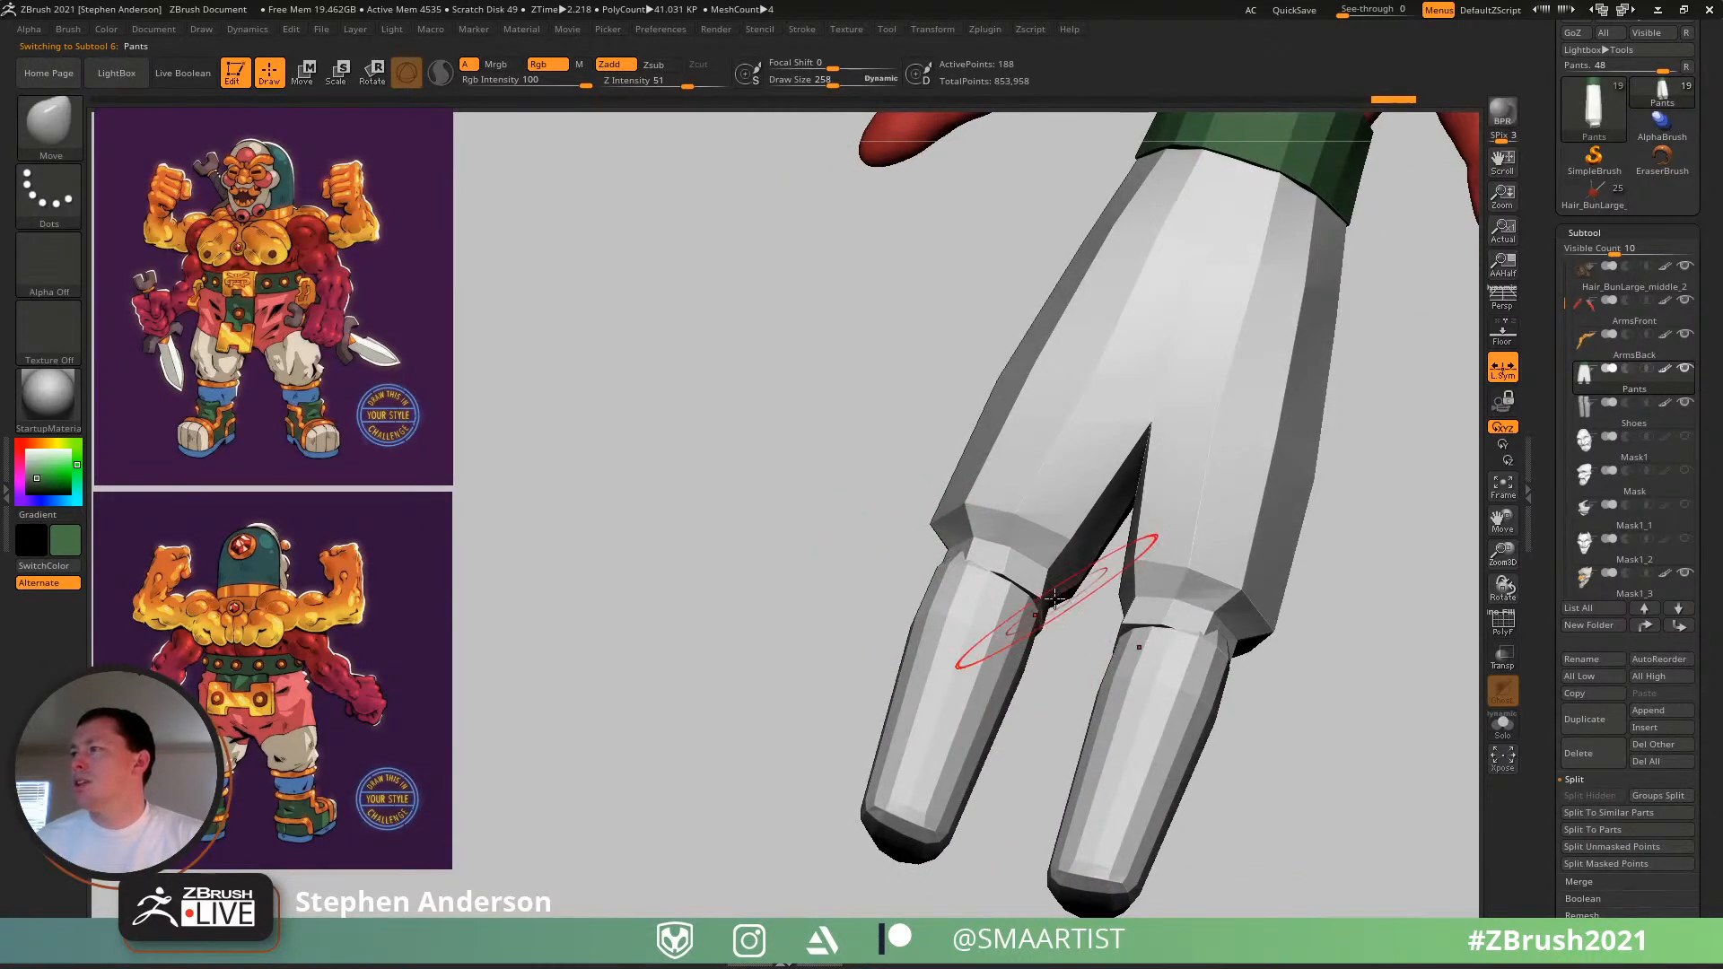
right_drag(1060, 604, 1050, 608)
right_drag(939, 551, 981, 539)
- Refine the pant hems and cuffs from the front, back and side using the Move brush at draw size 140
key(s)
drag(1014, 513, 1012, 513)
right_drag(1012, 513, 982, 499)
key(s)
drag(1010, 508, 1004, 508)
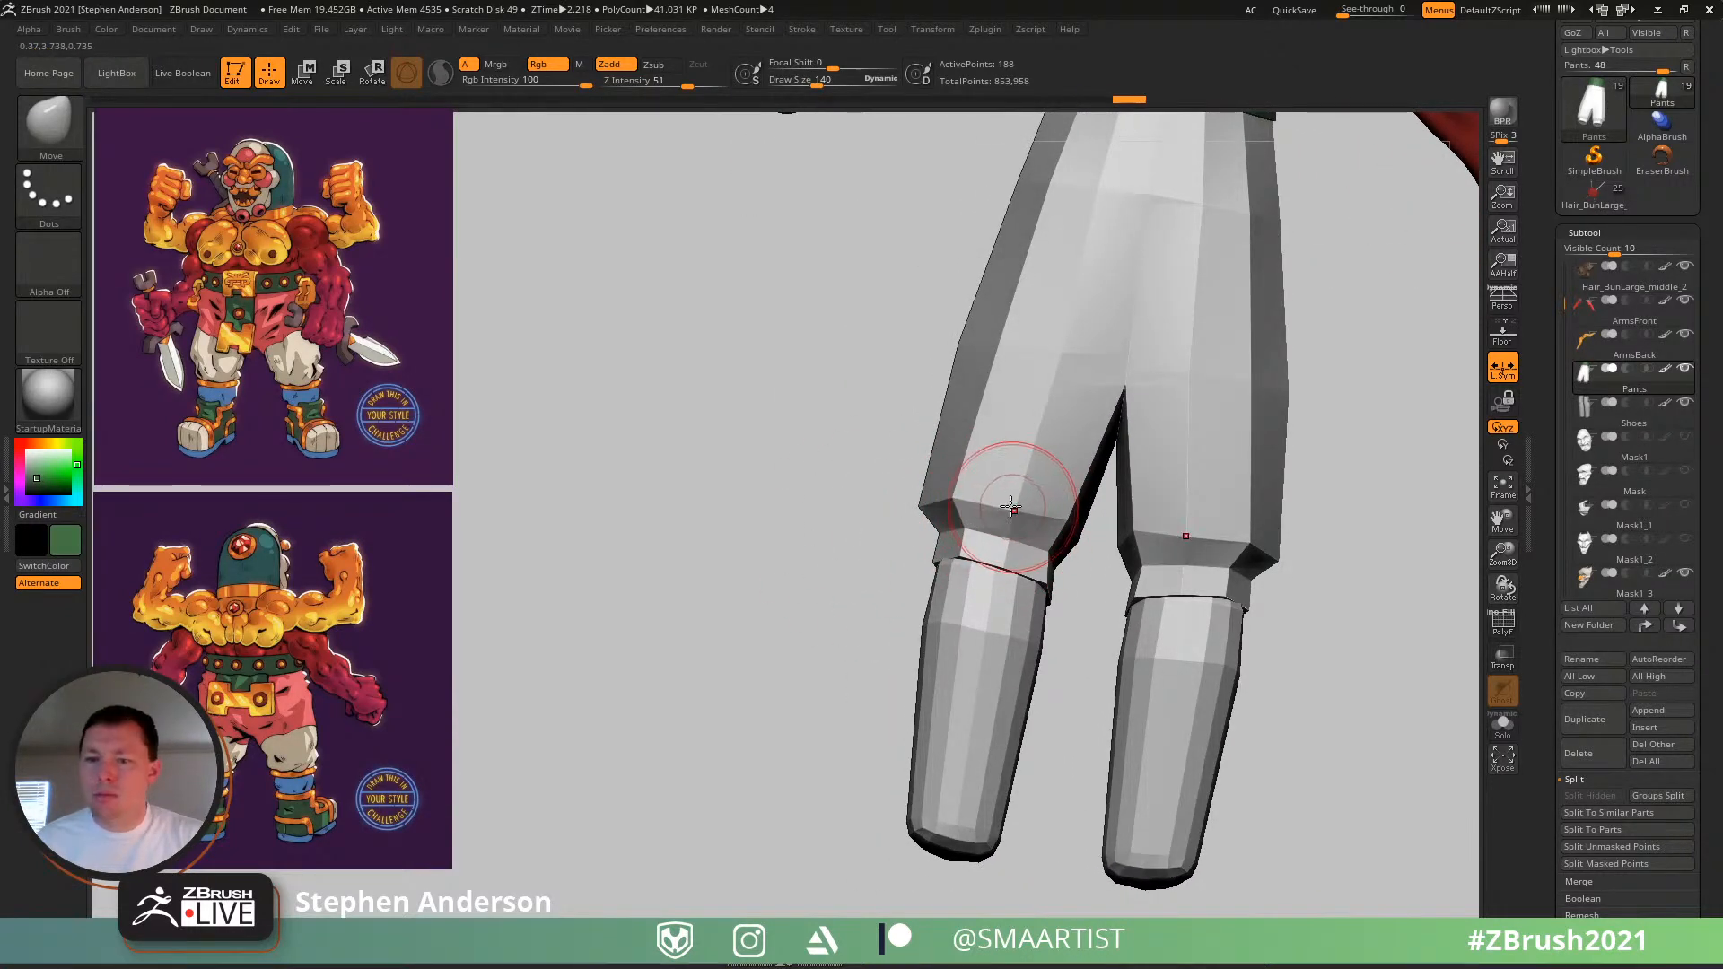
mouse_move(1012, 508)
right_down()
mouse_move(1008, 466)
mouse_move(954, 497)
mouse_move(1005, 538)
mouse_move(988, 523)
mouse_move(880, 583)
mouse_move(897, 551)
mouse_move(865, 628)
mouse_move(820, 590)
right_up()
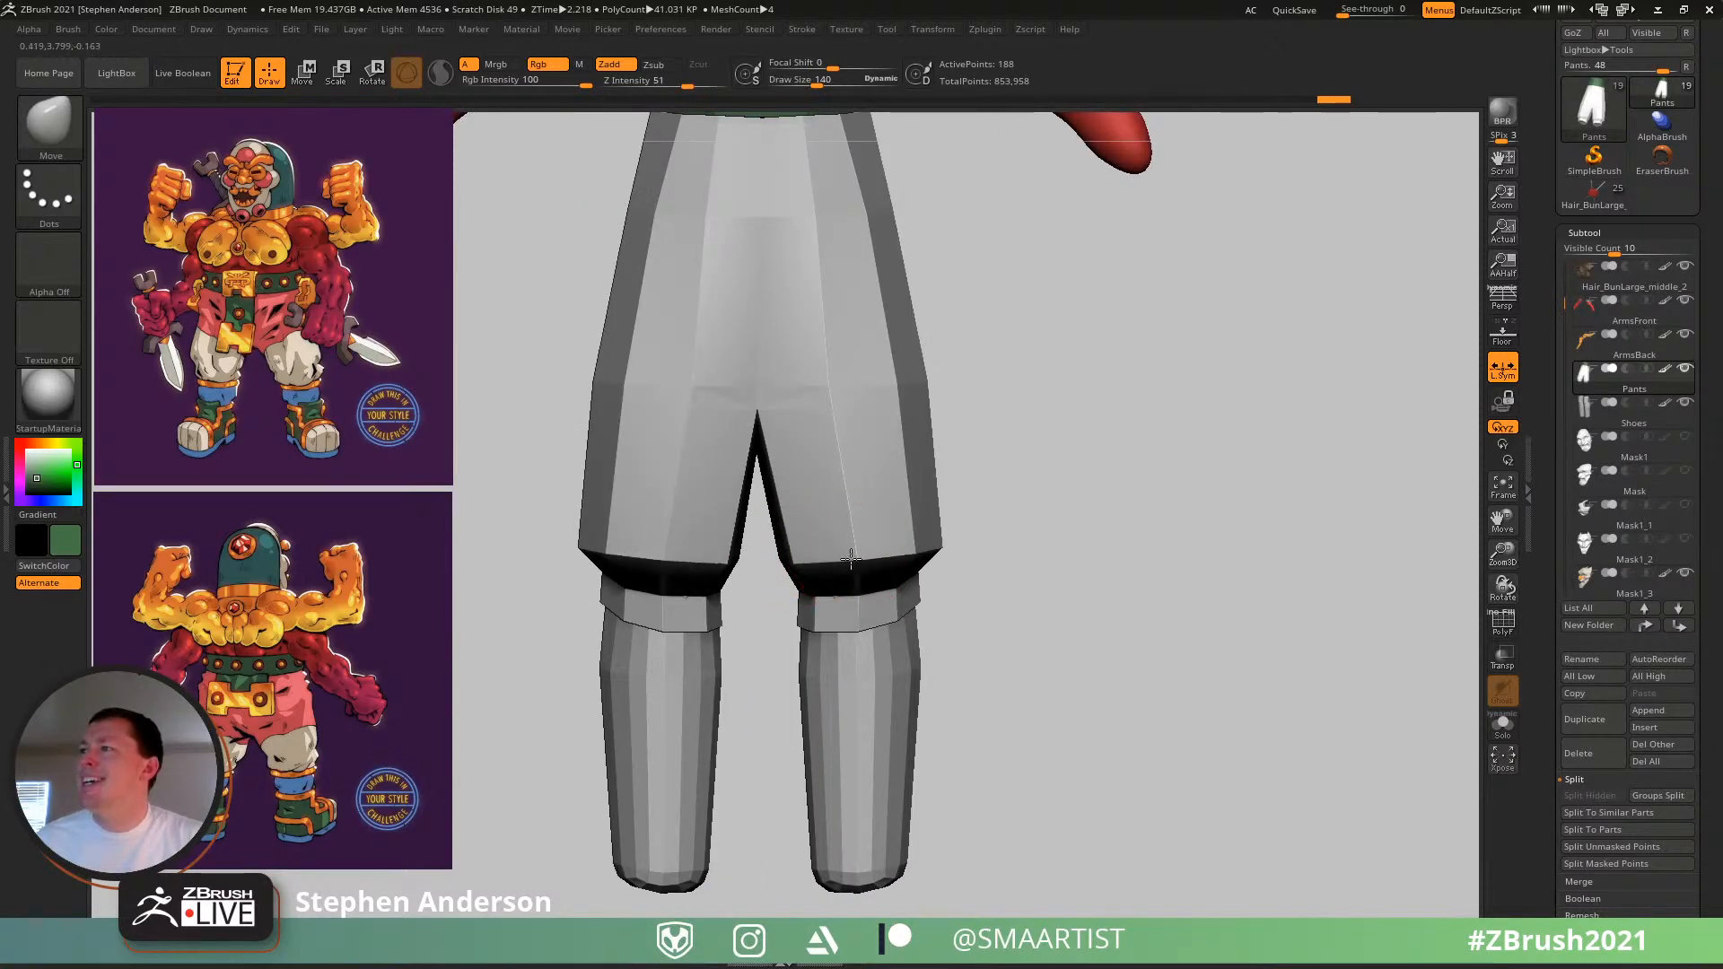
mouse_move(793, 557)
right_down()
mouse_move(808, 538)
mouse_move(790, 615)
mouse_move(828, 622)
mouse_move(760, 628)
right_up()
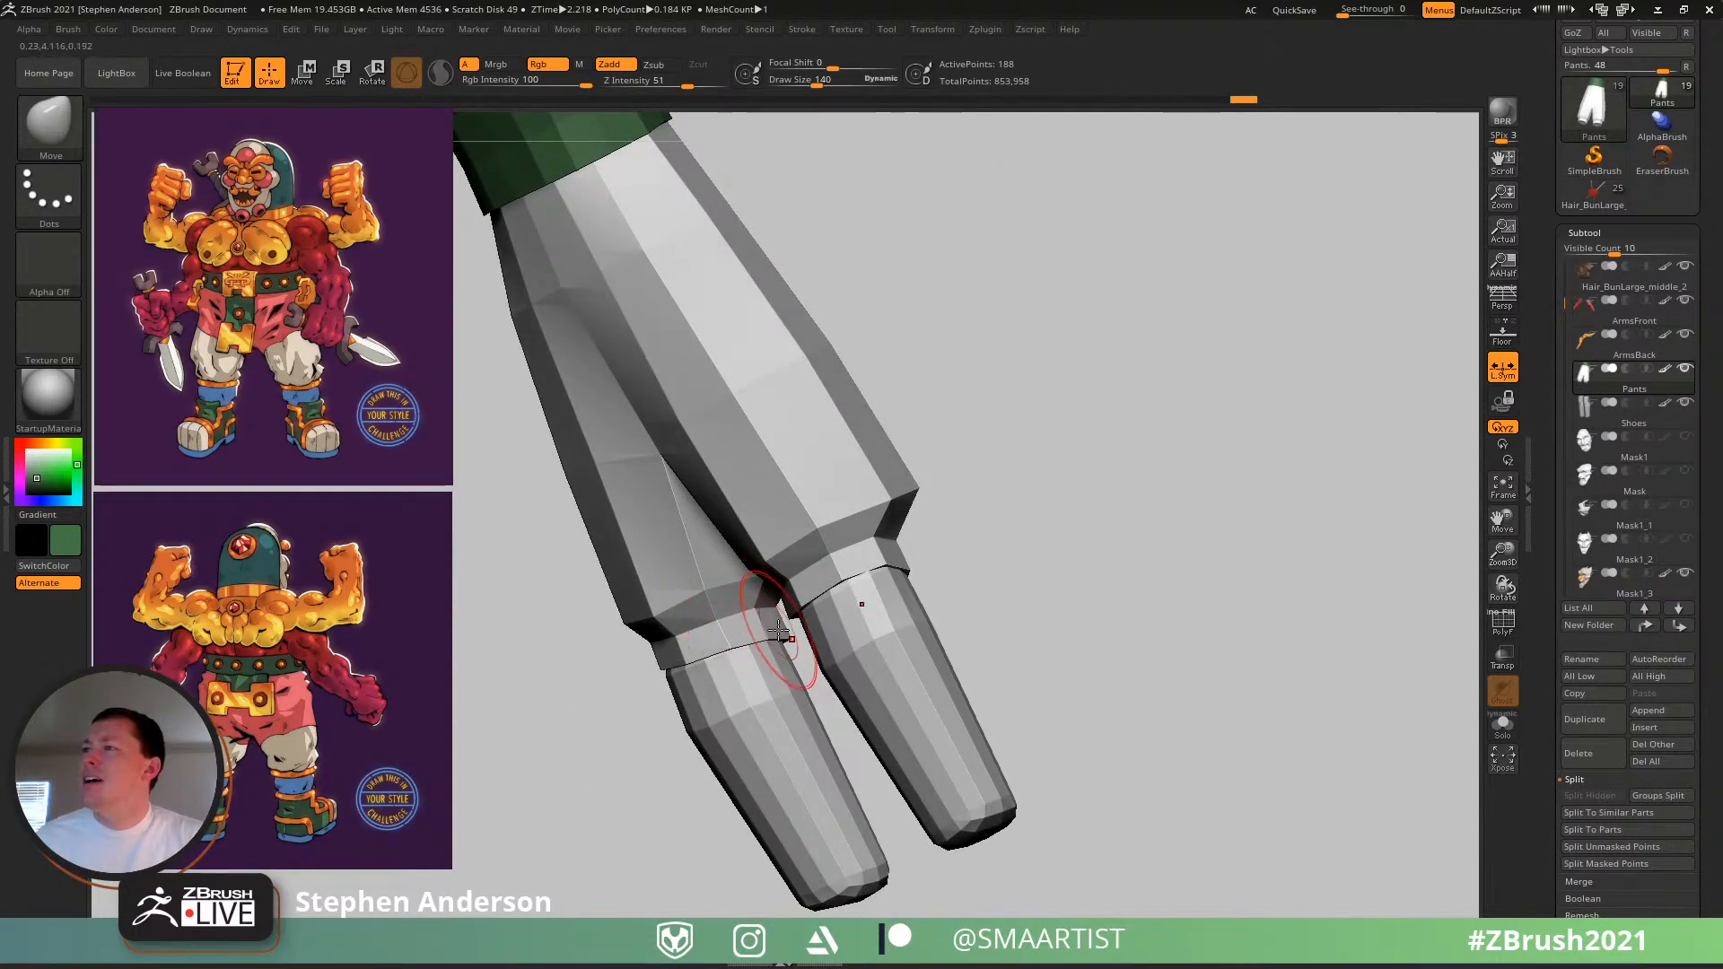
mouse_move(777, 631)
right_down()
mouse_move(677, 655)
mouse_move(863, 619)
mouse_move(827, 616)
mouse_move(864, 562)
mouse_move(966, 593)
mouse_move(915, 594)
mouse_move(988, 700)
mouse_move(959, 587)
right_up()
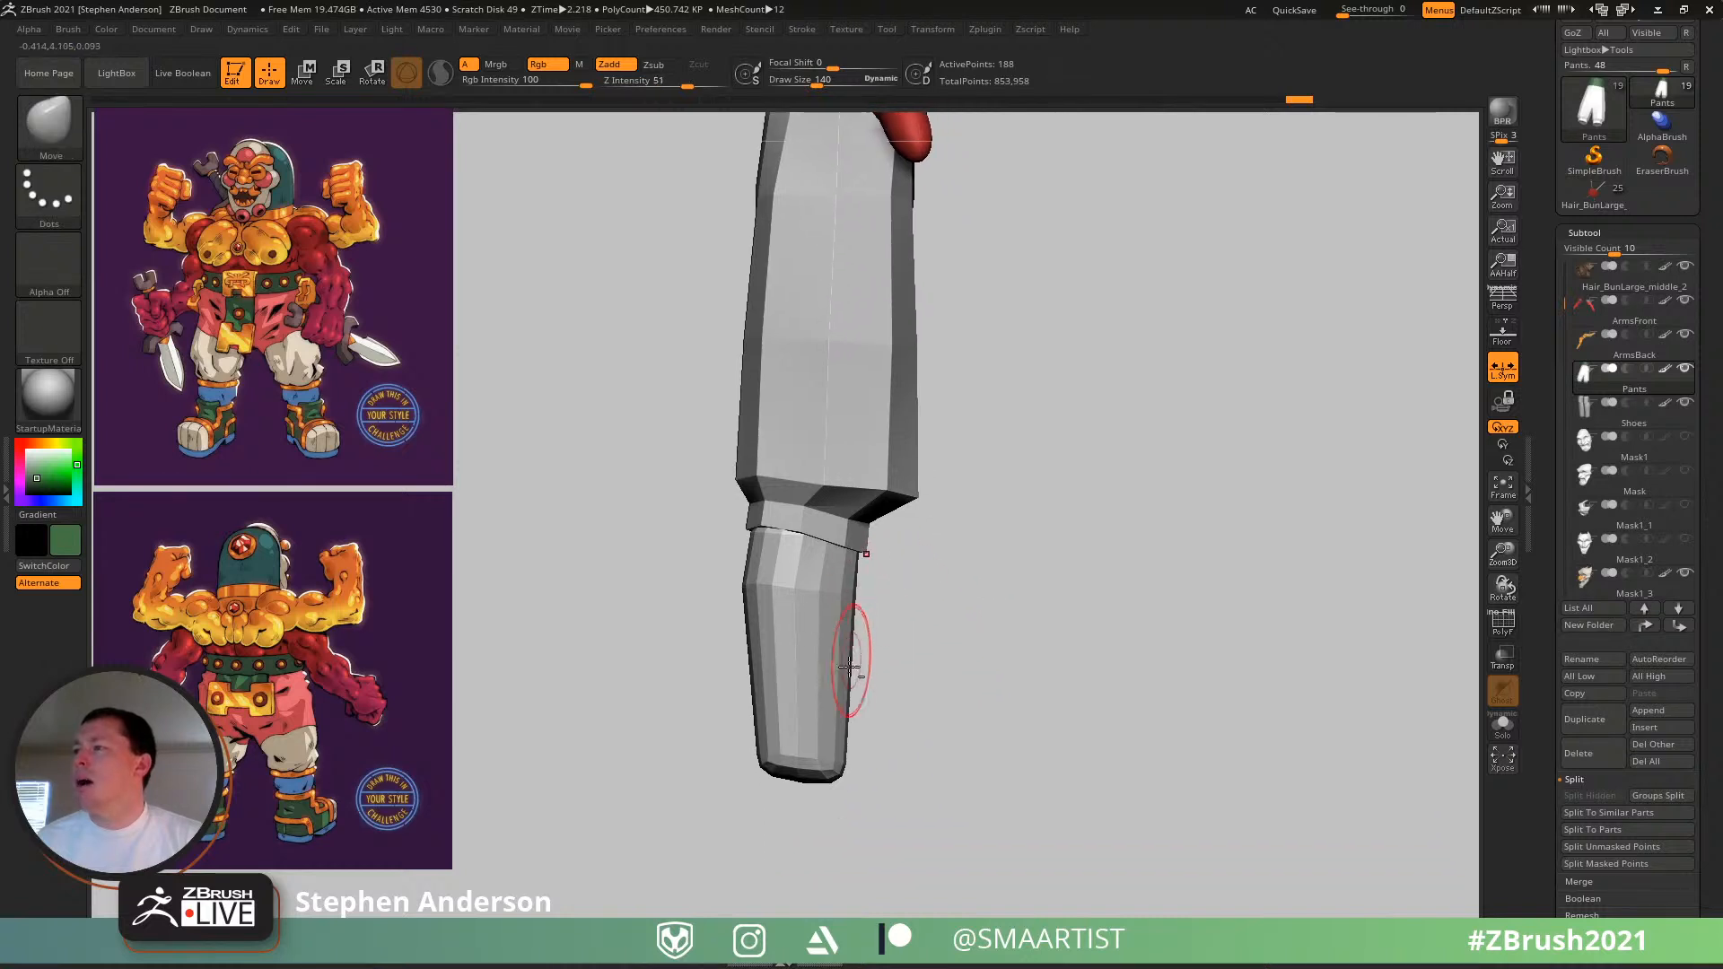
- Select the Shoes subtool and widen the upper shafts into calf shapes using the Move brush at draw size 188
alt+click(821, 740)
key(shift+f)
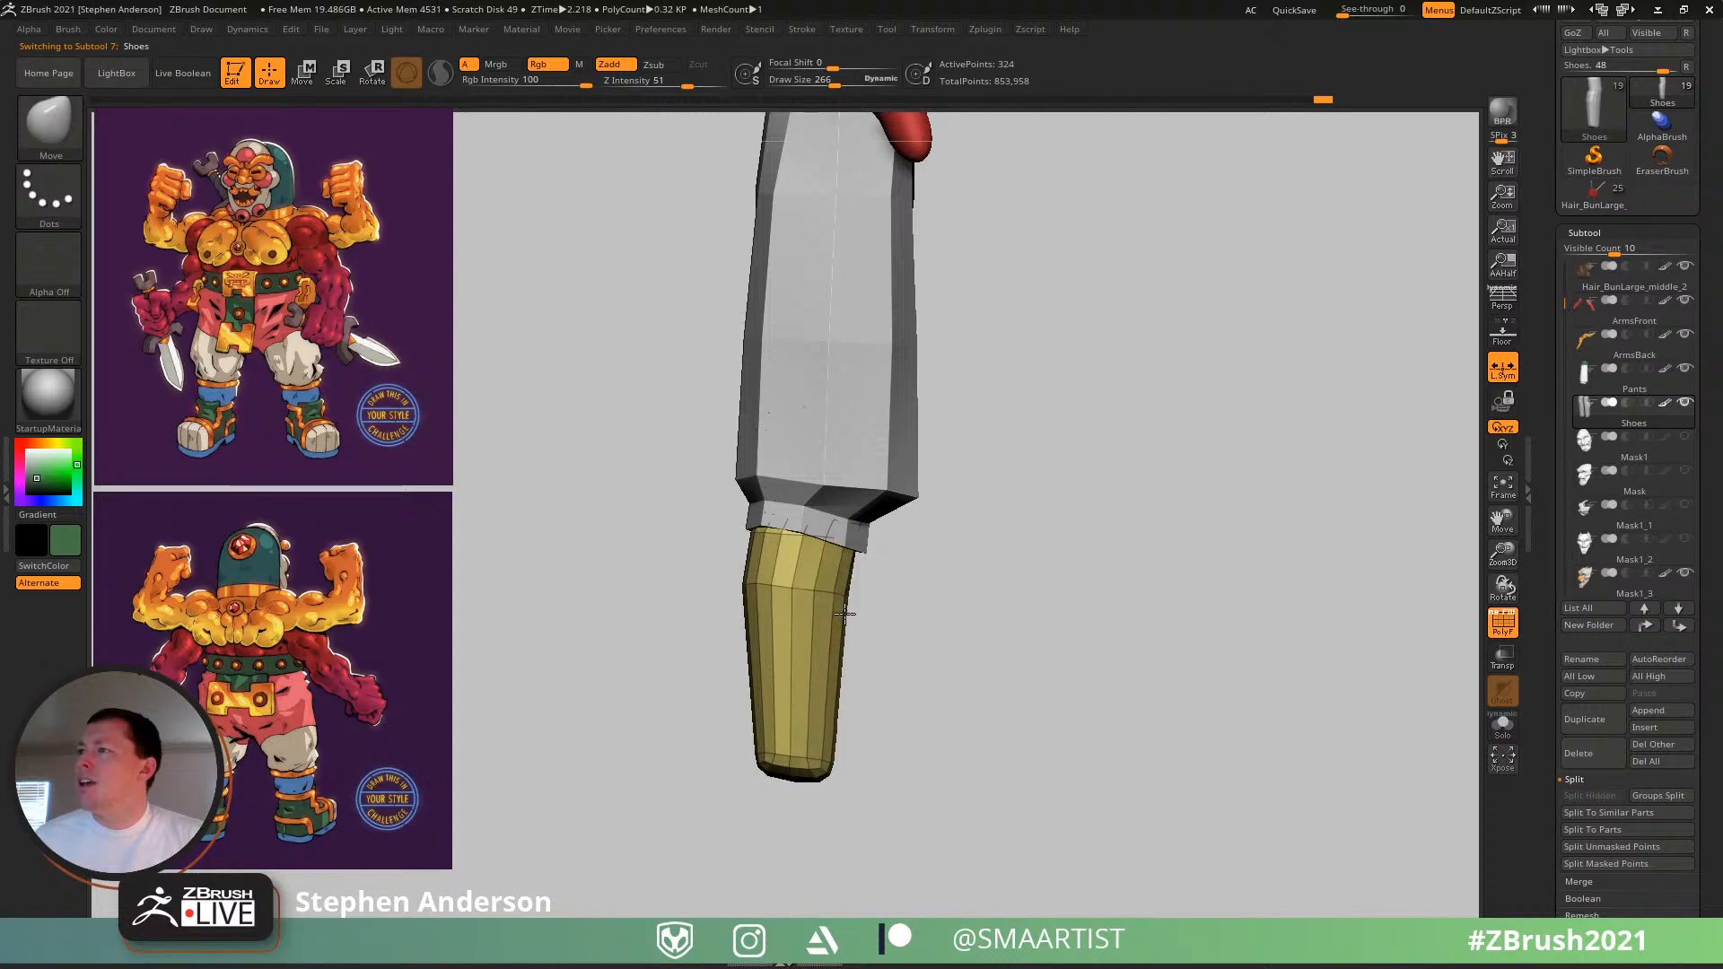
mouse_move(845, 625)
right_down()
mouse_move(766, 604)
mouse_move(835, 654)
mouse_move(810, 525)
mouse_move(827, 621)
right_up()
key(shift+f)
drag(819, 624, 813, 623)
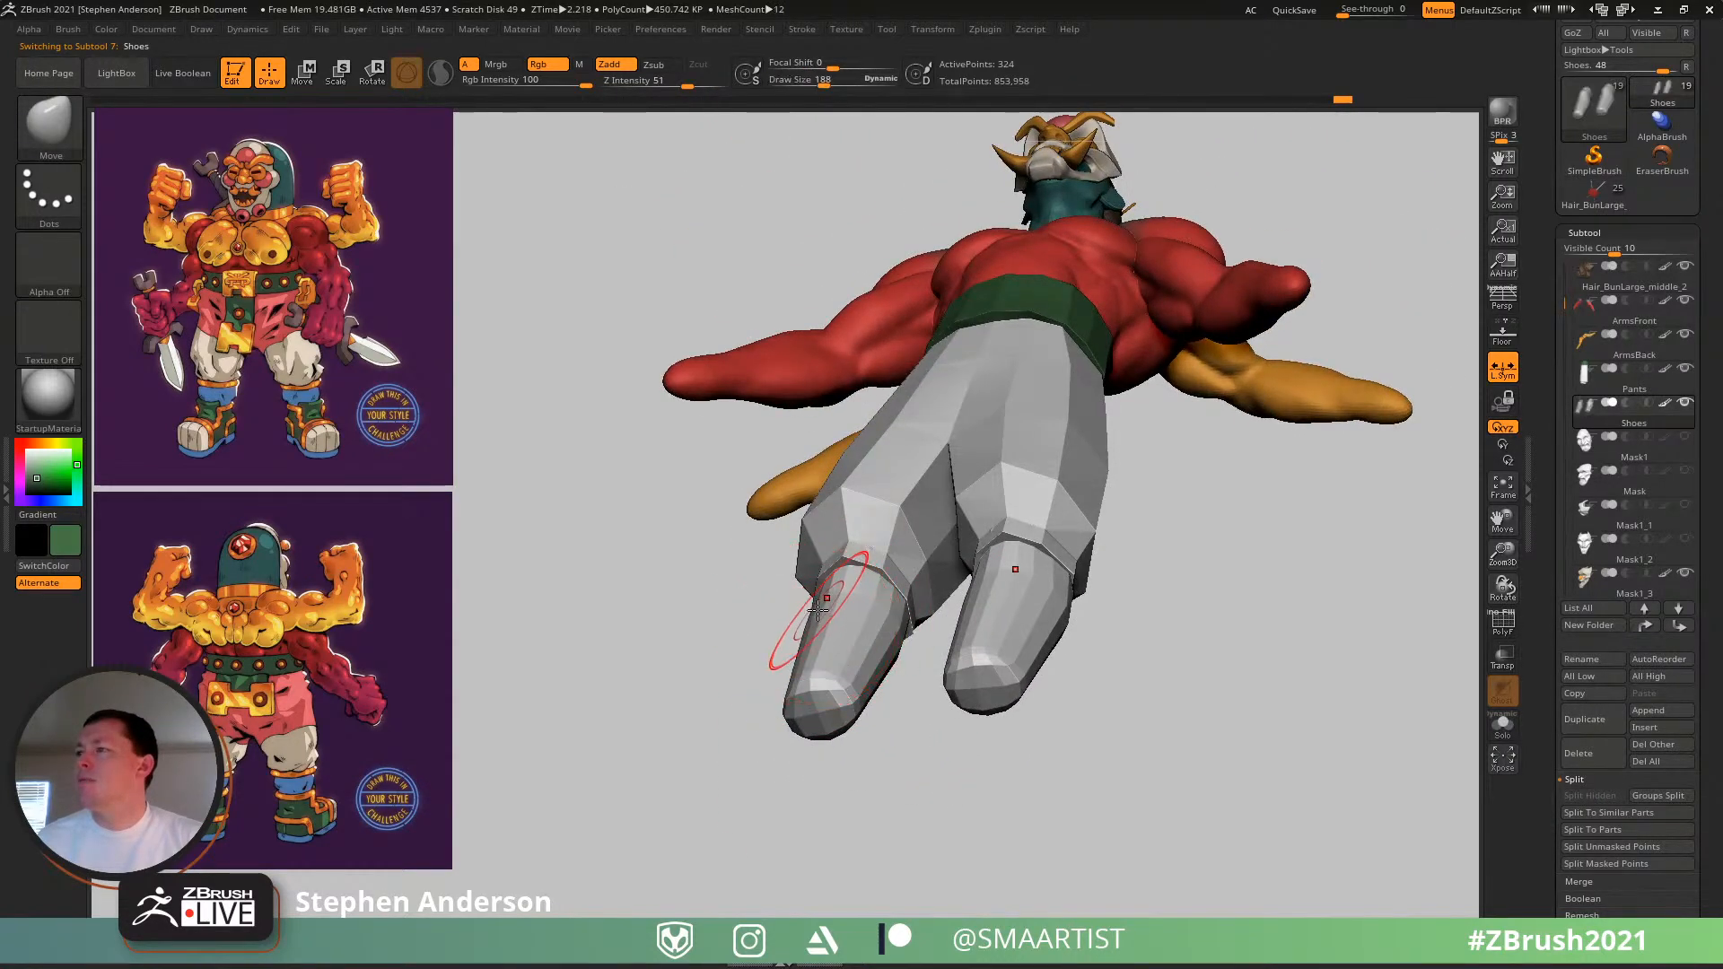
mouse_move(802, 607)
right_down()
mouse_move(830, 690)
mouse_move(775, 621)
mouse_move(855, 591)
mouse_move(719, 604)
mouse_move(727, 616)
right_up()
key(shift)
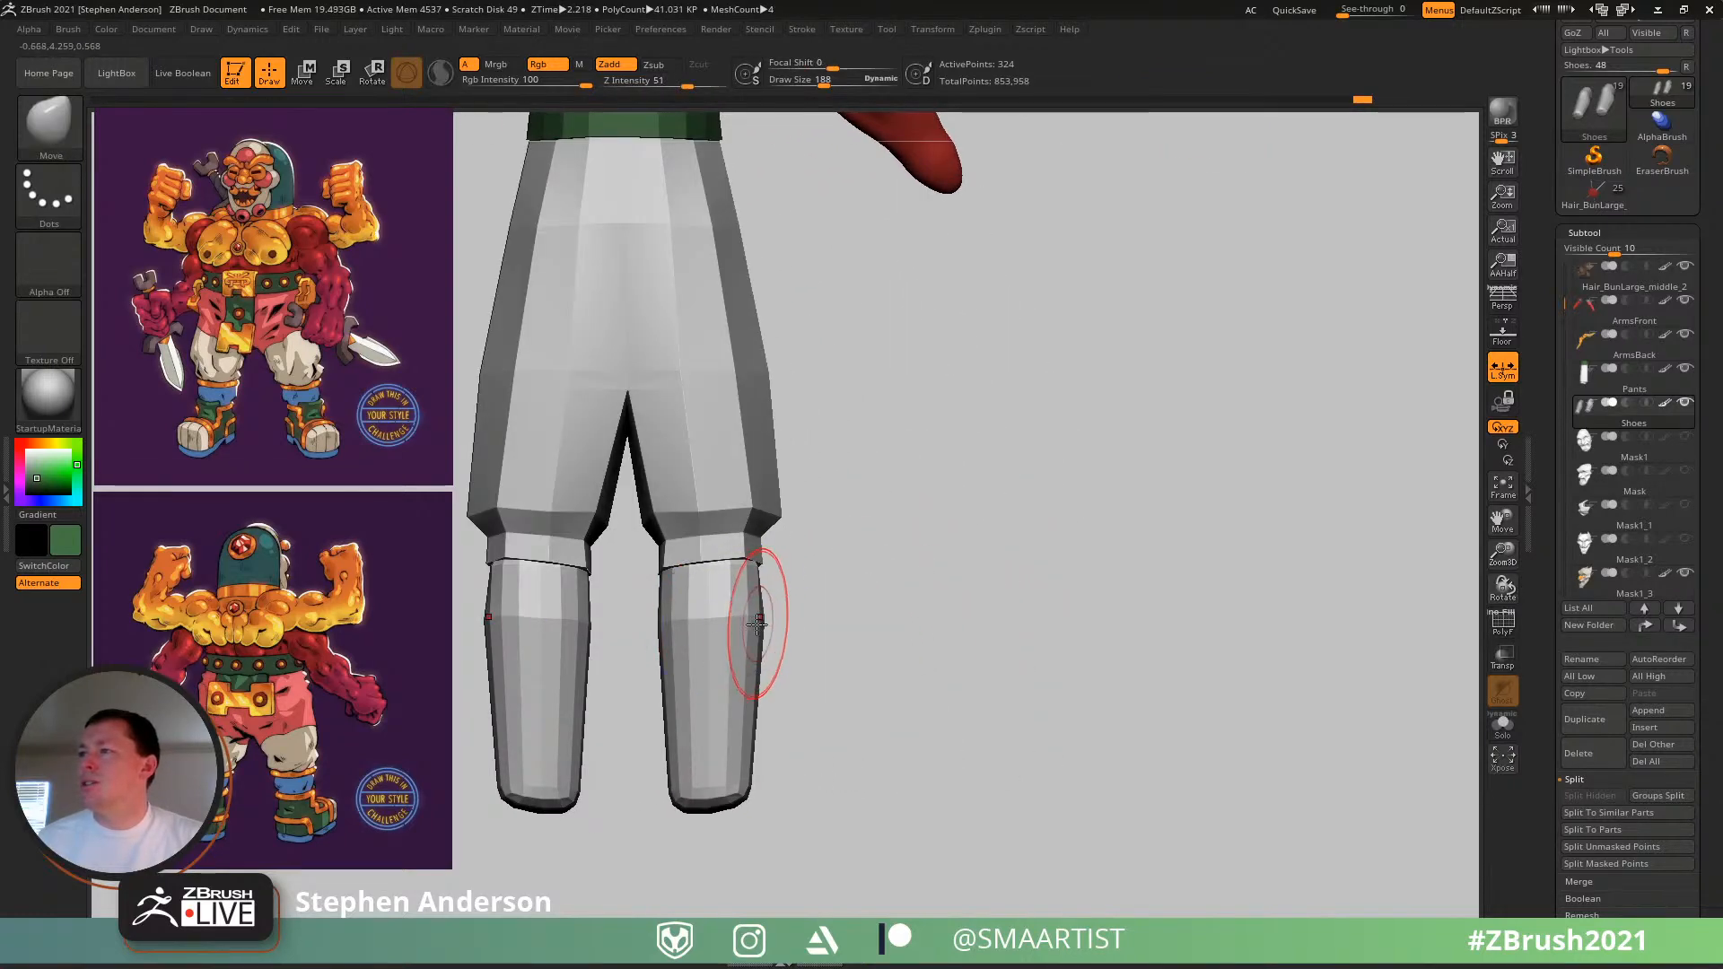
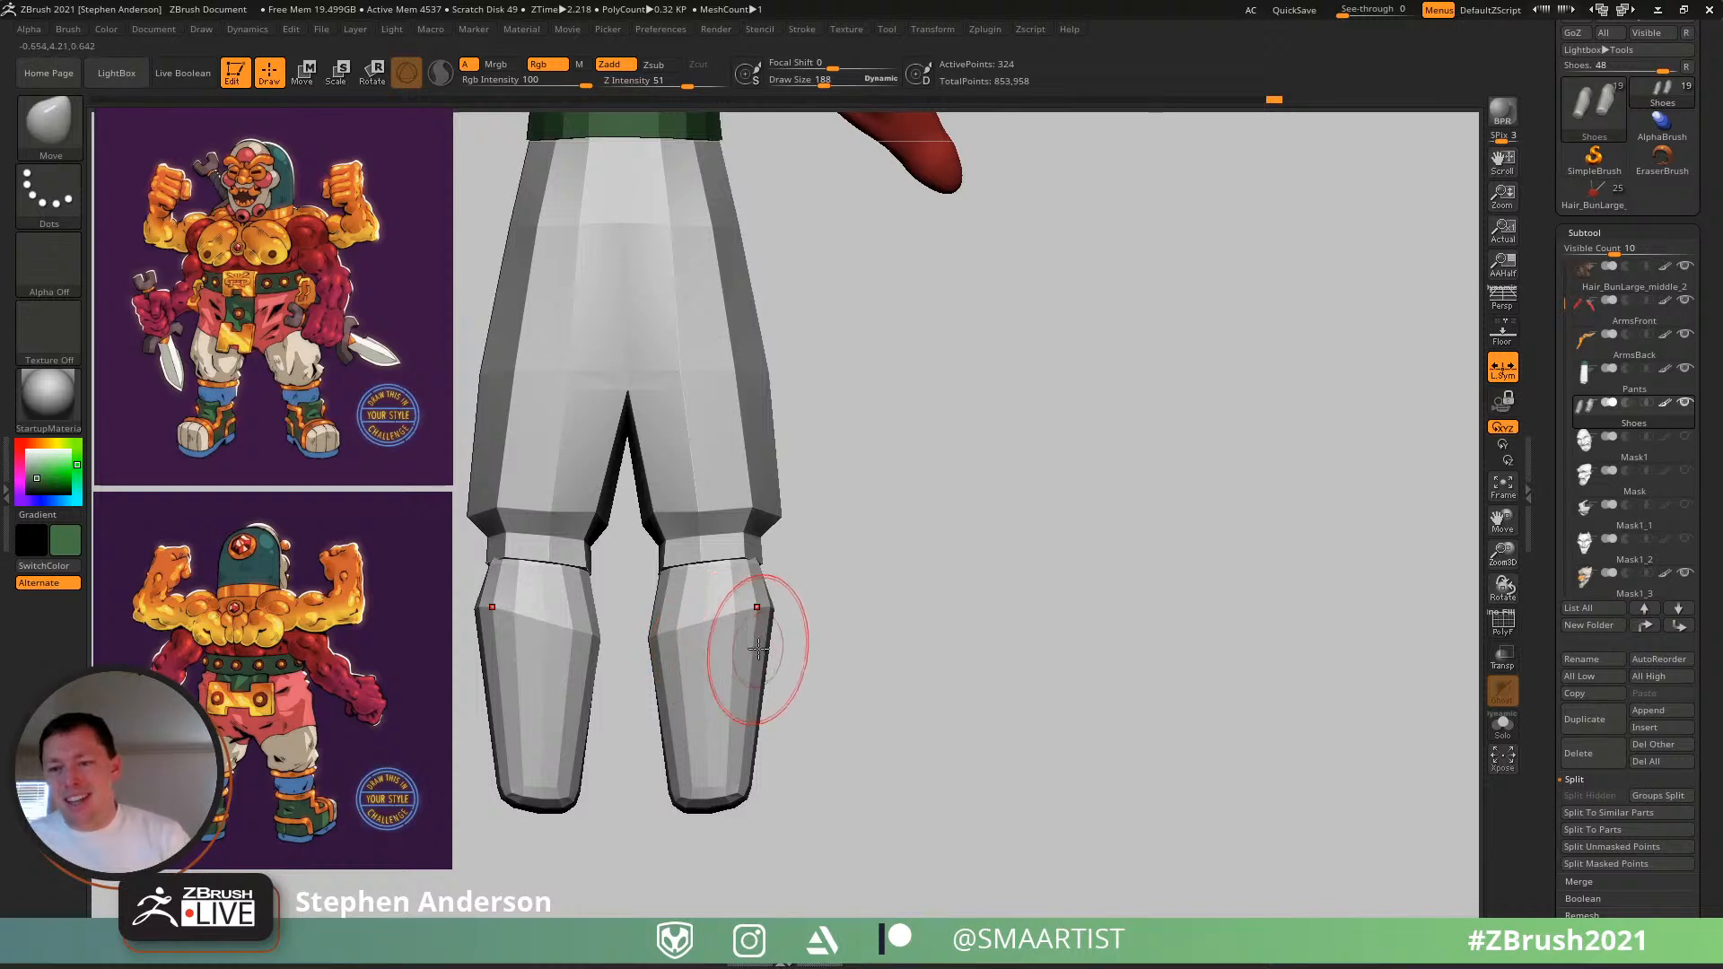
- Select the Pants subtool, show its polygroups, and mask everything except the green belt band
drag(906, 630, 1059, 673)
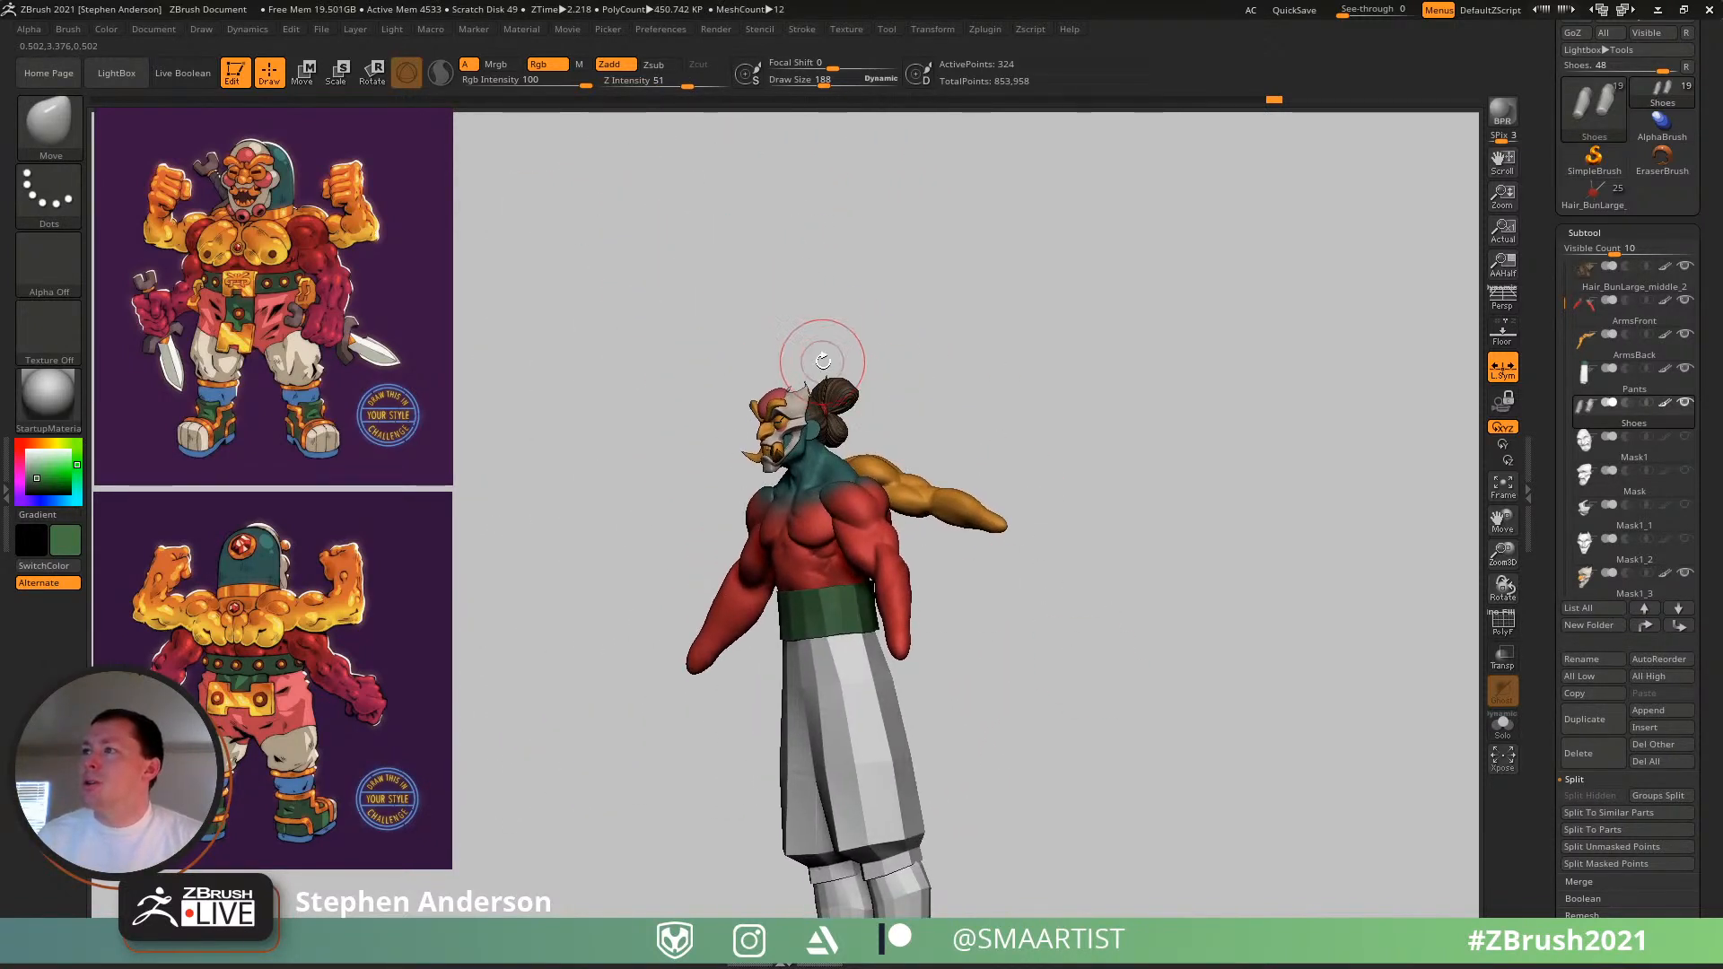
drag(837, 454, 921, 355)
mouse_move(913, 431)
mouse_down()
mouse_move(841, 442)
mouse_move(903, 438)
mouse_up()
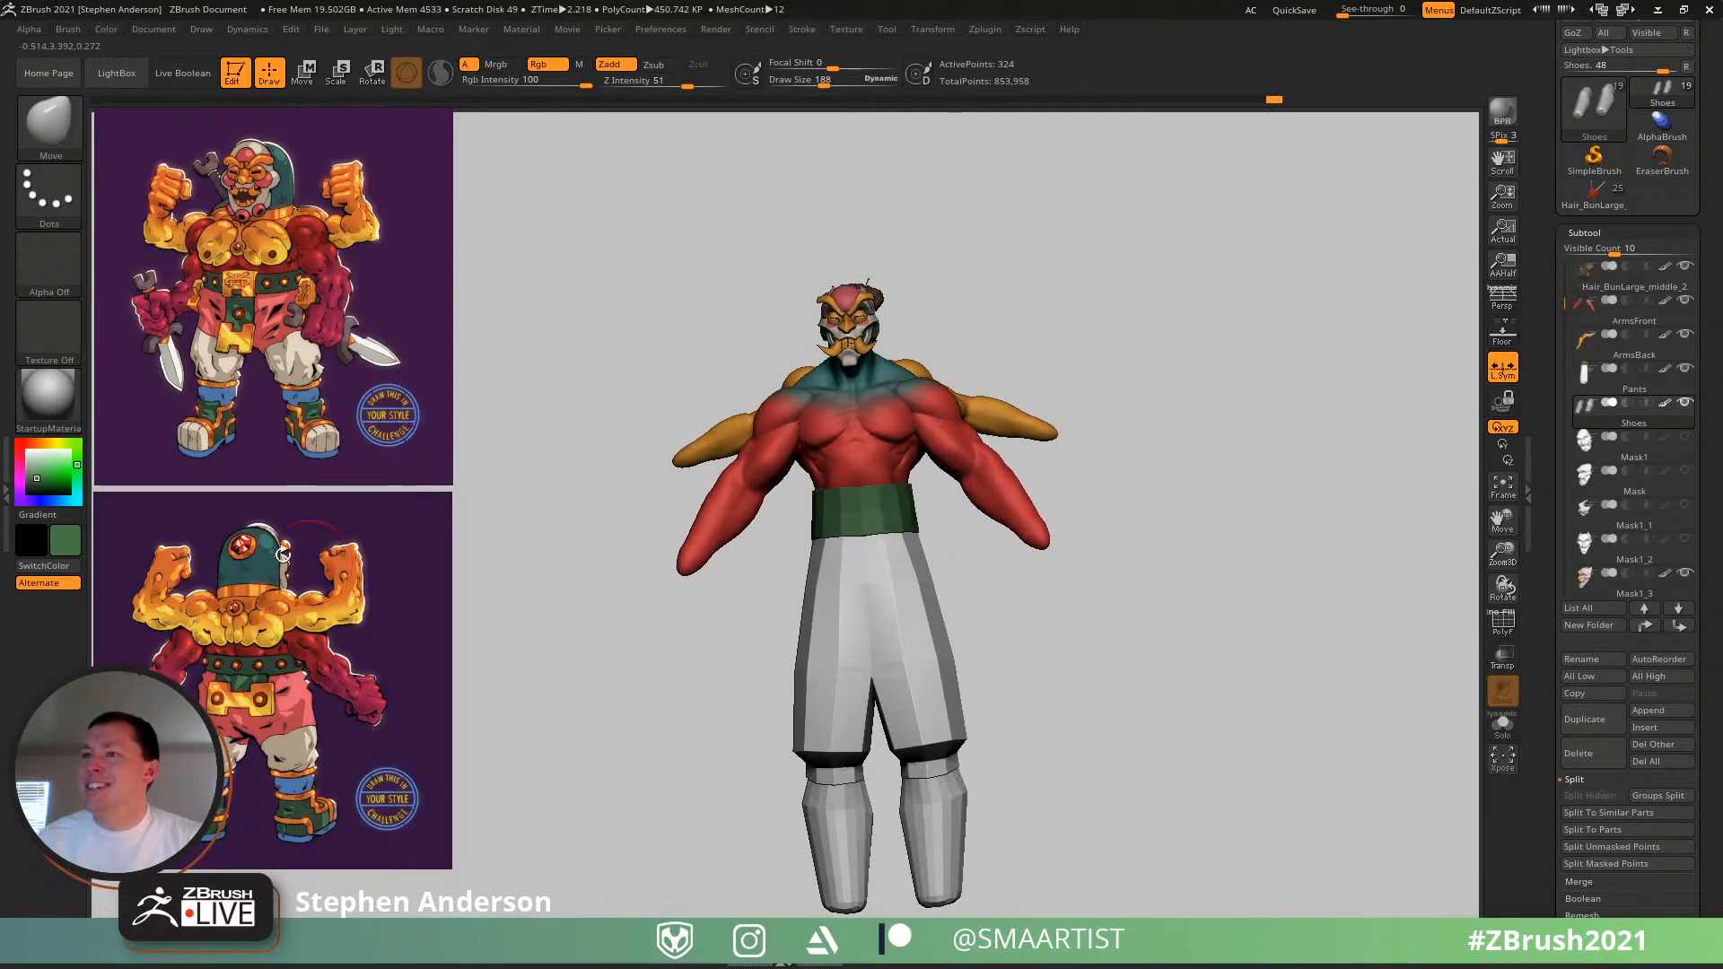
mouse_move(934, 667)
right_down()
mouse_move(836, 658)
mouse_move(1028, 662)
right_up()
mouse_move(844, 422)
alt+right_down()
mouse_move(833, 520)
mouse_move(889, 479)
mouse_move(837, 482)
mouse_move(901, 466)
mouse_move(874, 452)
alt+right_up()
alt+click(871, 460)
key(shift+f)
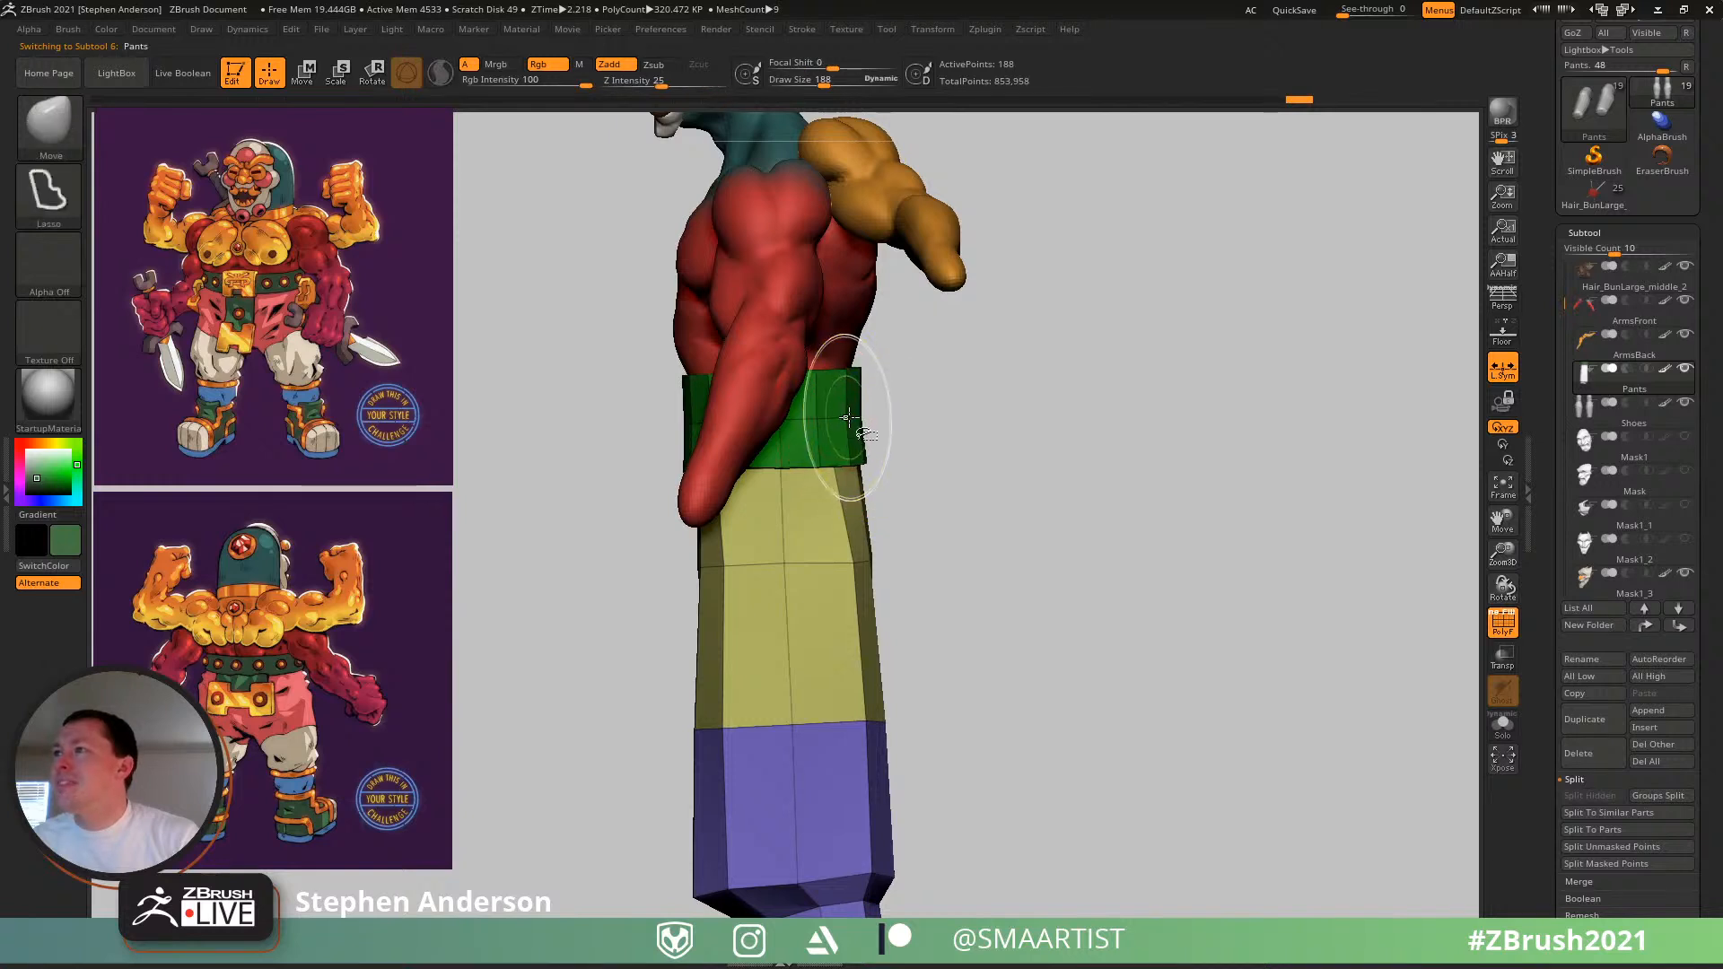
ctrl+shift+click(848, 417)
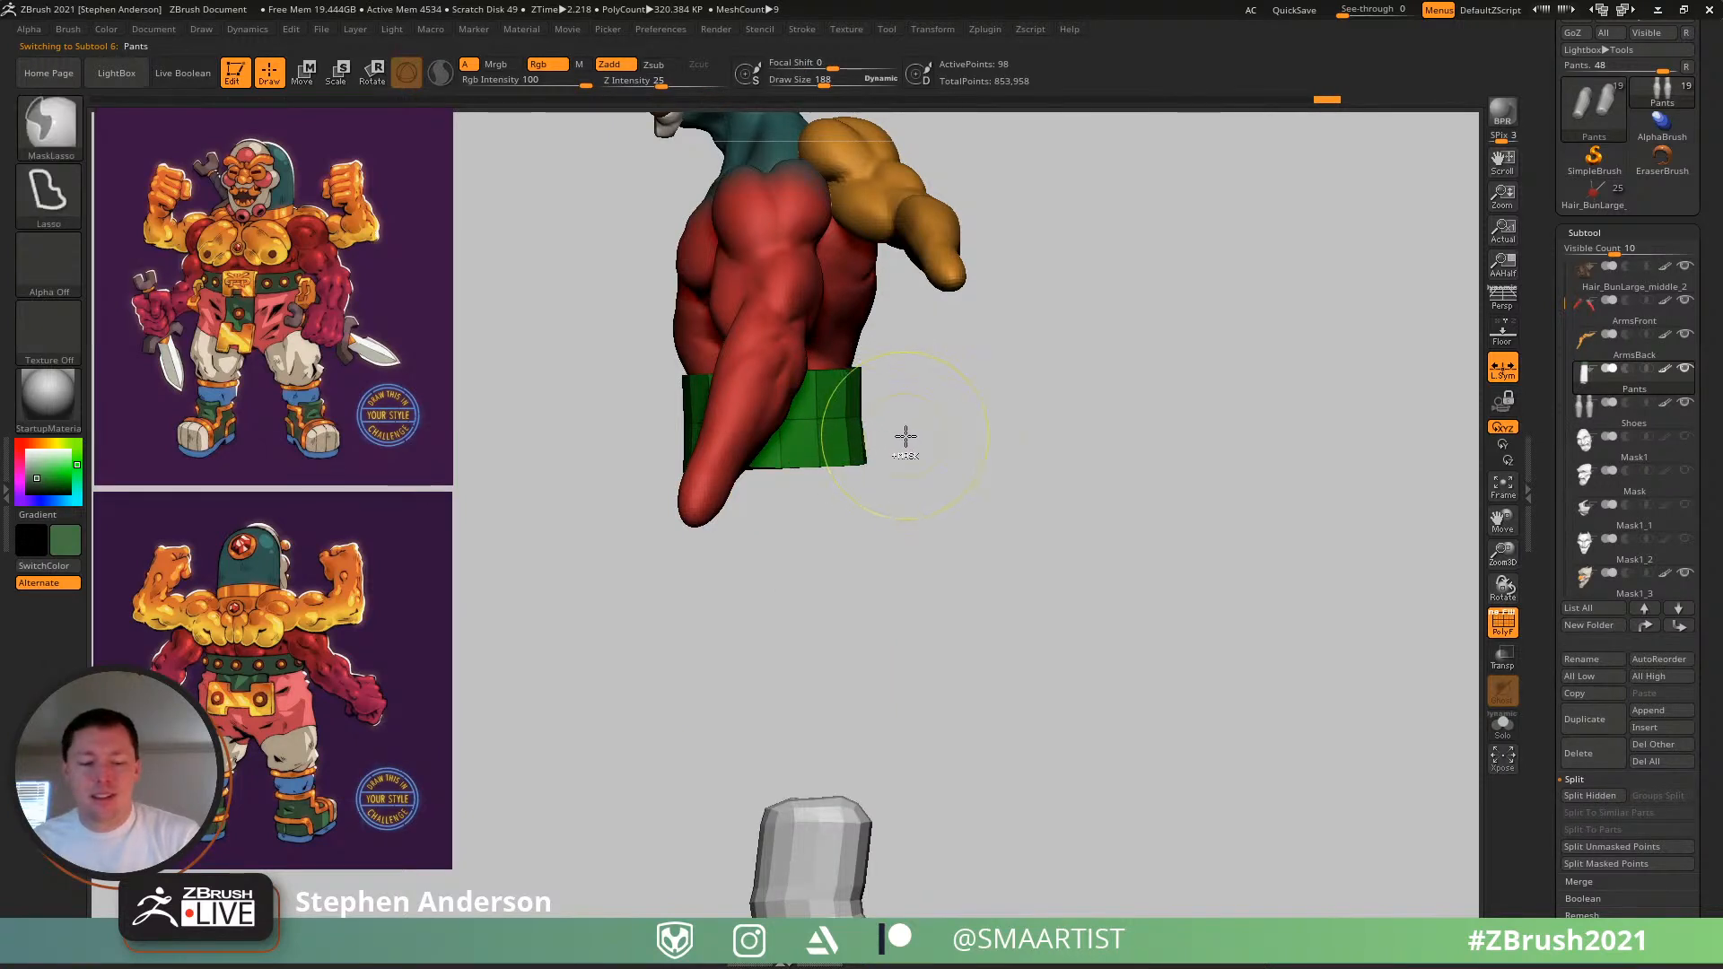
ctrl+shift+click(942, 450)
- Duplicate the unmasked belt band with the Move gizmo, offsetting the copy slightly behind the original at the back of the waist
key(w)
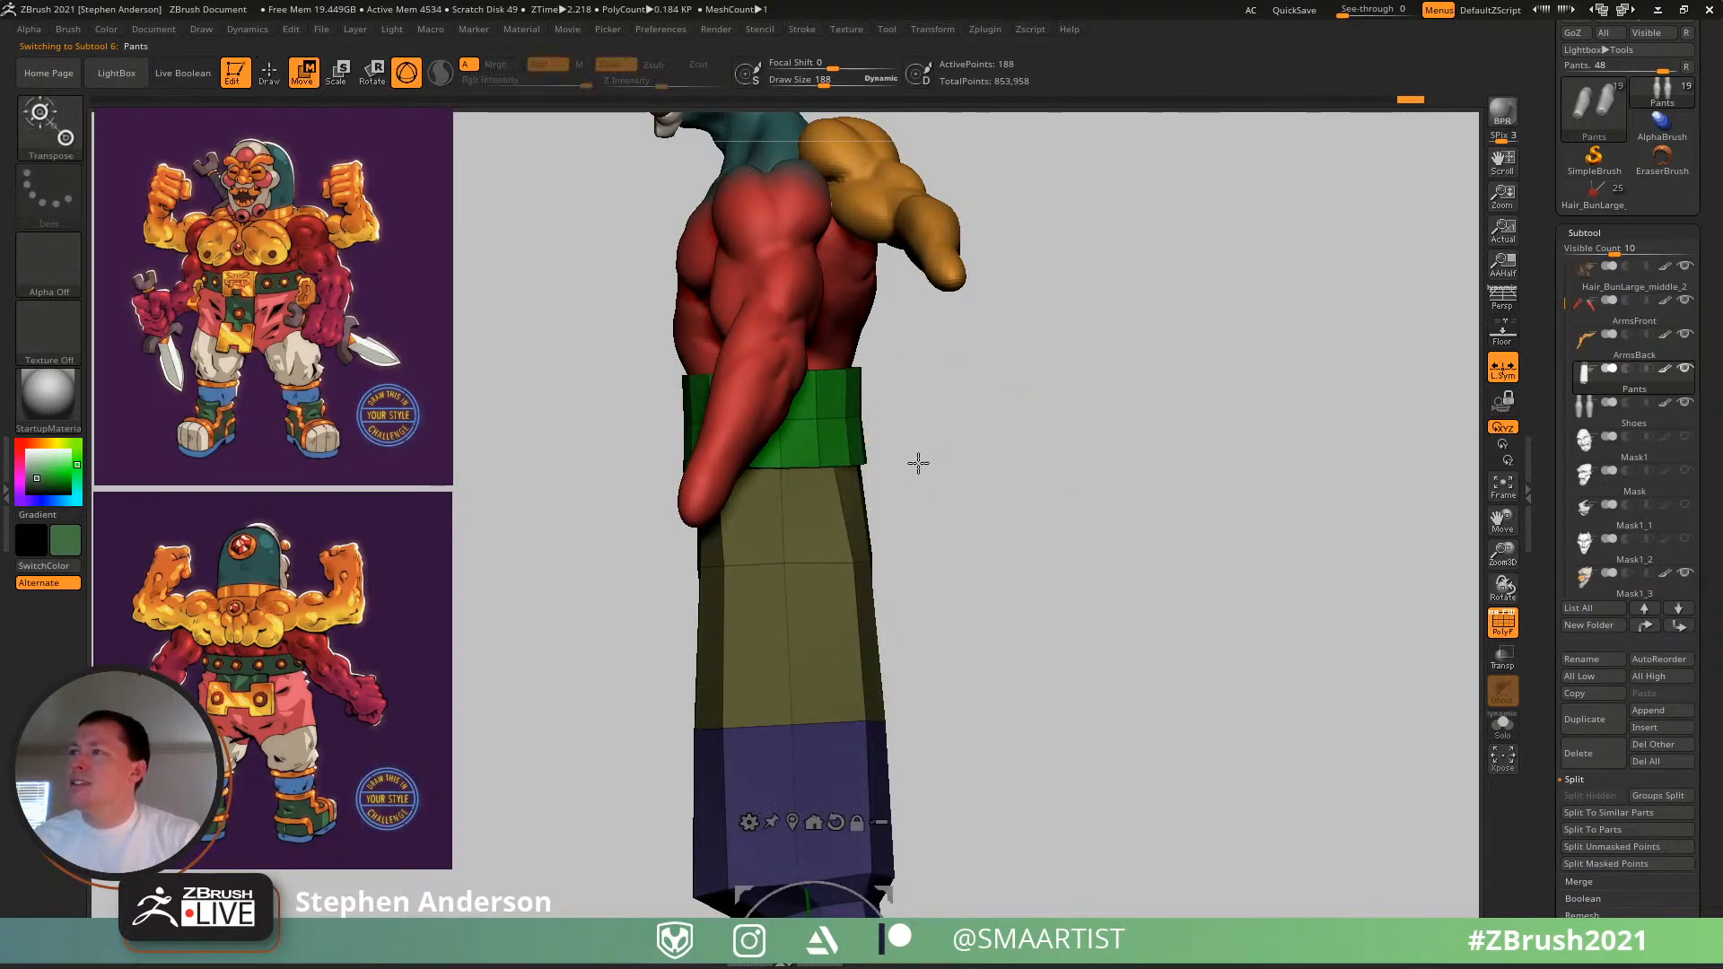
click(887, 876)
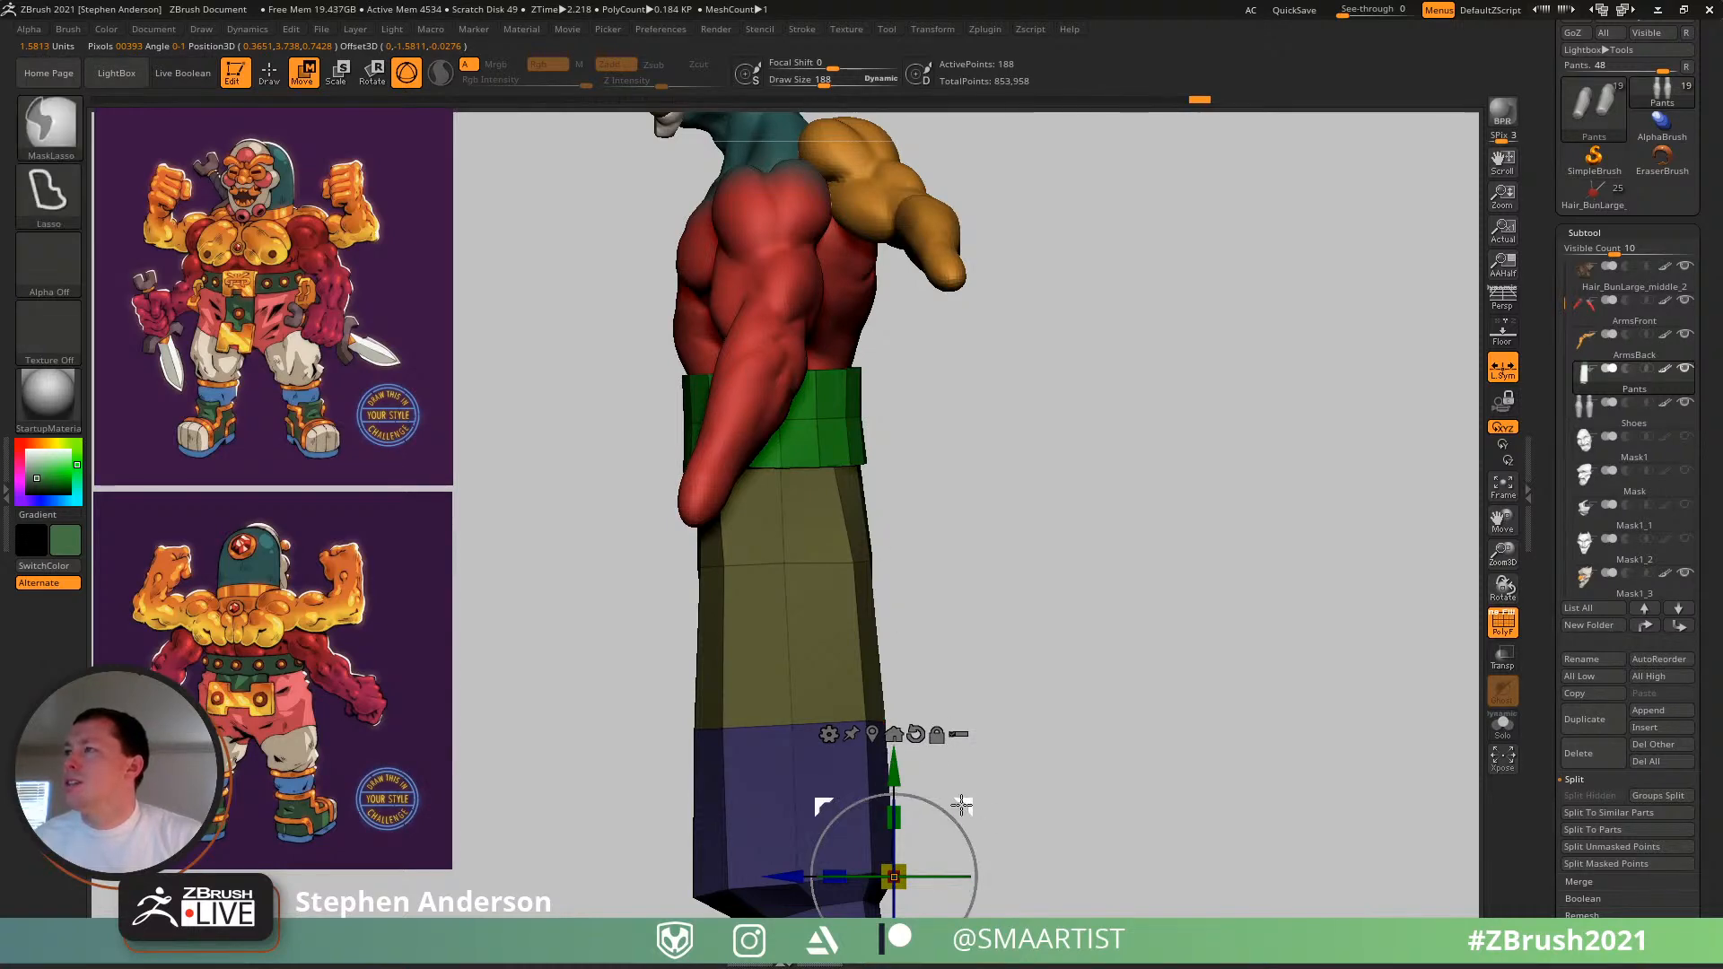
ctrl+drag(963, 805, 996, 807)
mouse_move(1053, 623)
mouse_down()
mouse_move(1014, 691)
mouse_move(1023, 665)
mouse_move(941, 520)
mouse_up()
key(q)
ctrl+click(1057, 559)
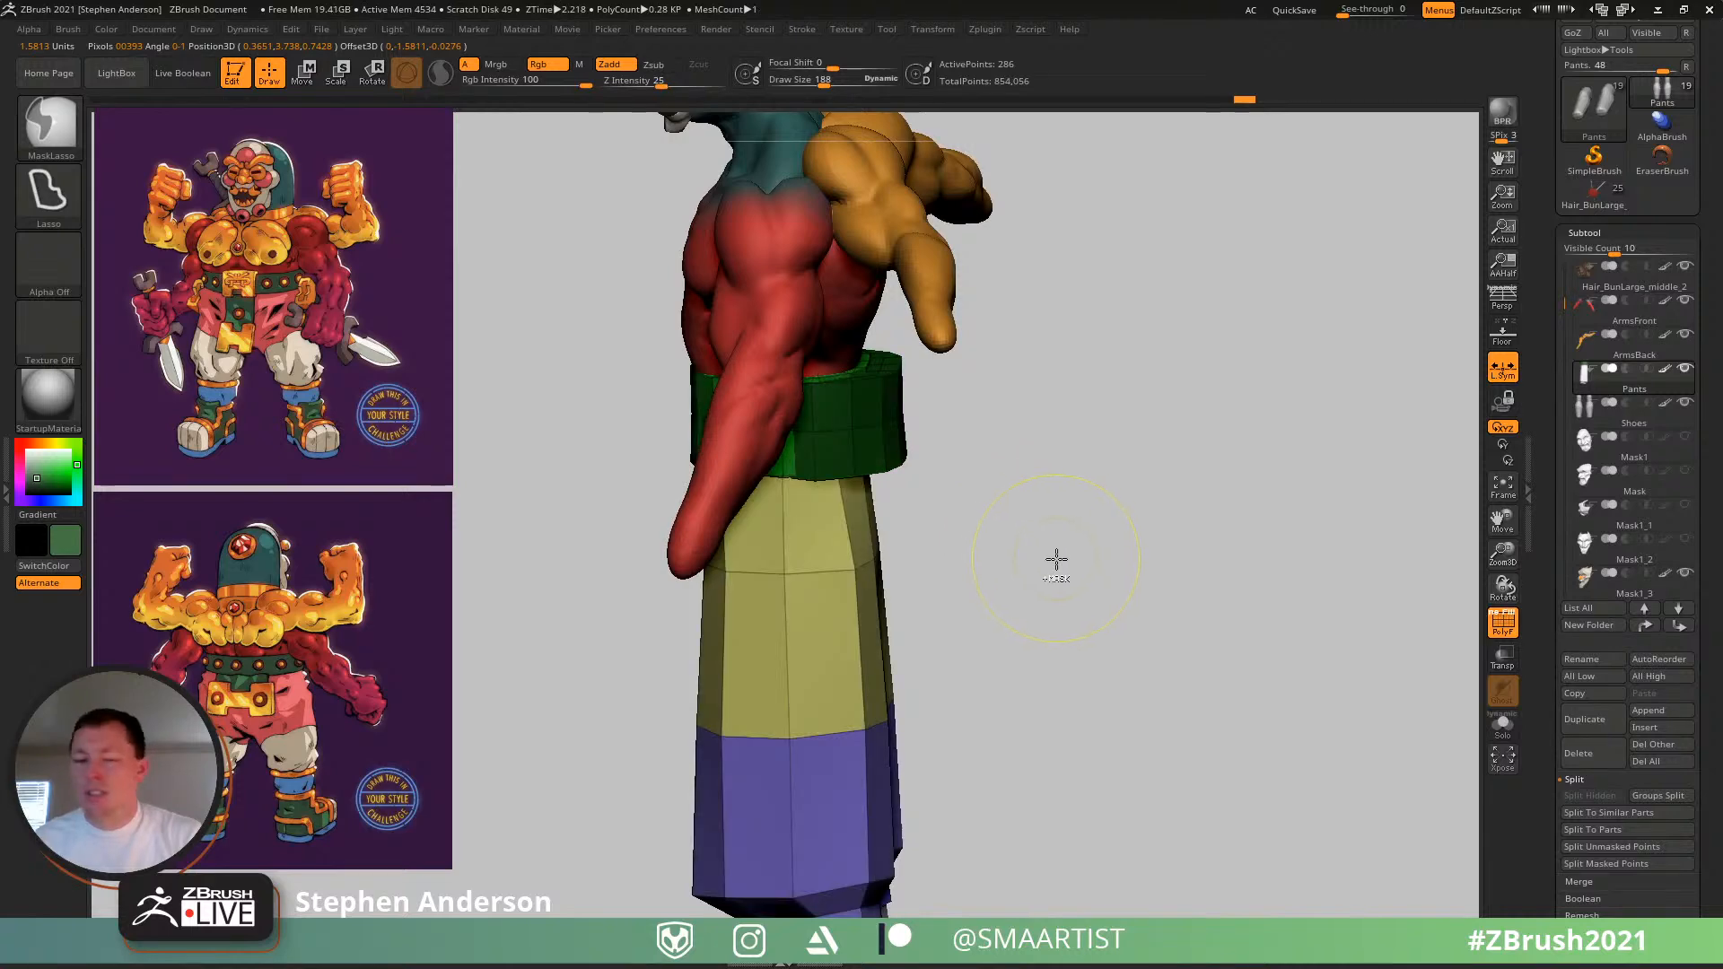
- Isolate the duplicated belt band in Solo mode and hide its front half, keeping only the rear half visible
mouse_move(1047, 558)
ctrl+right_down()
mouse_move(1008, 516)
mouse_move(958, 589)
mouse_move(1001, 897)
ctrl+right_up()
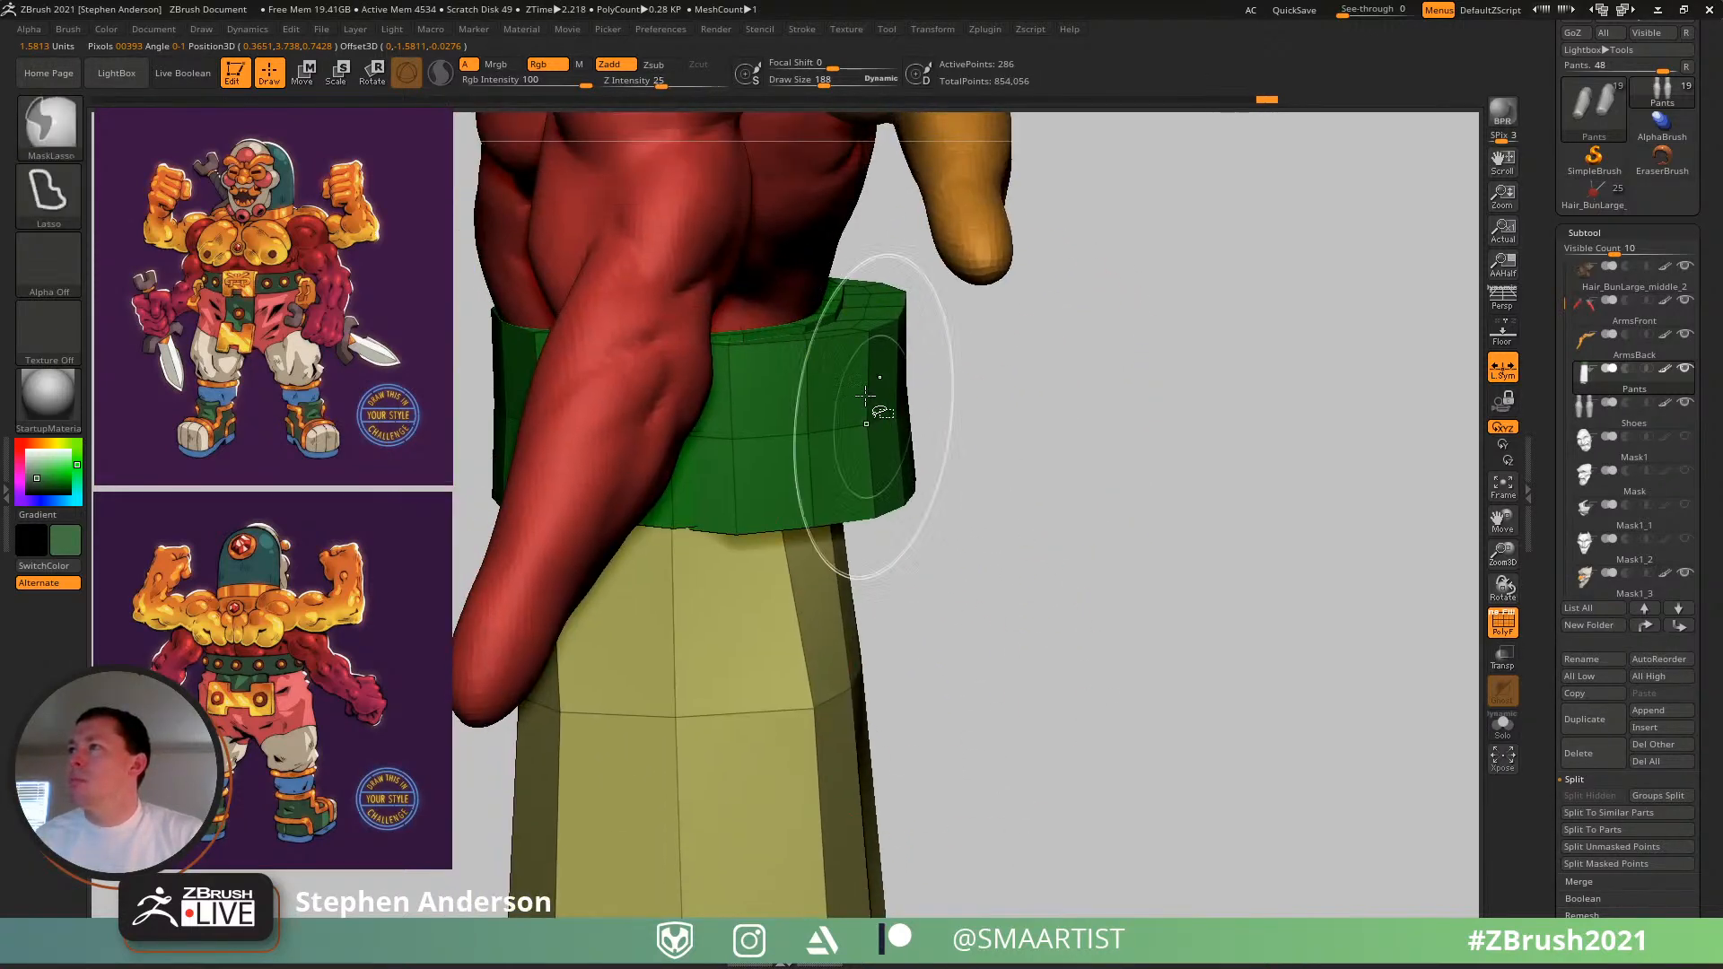
ctrl+shift+click(863, 336)
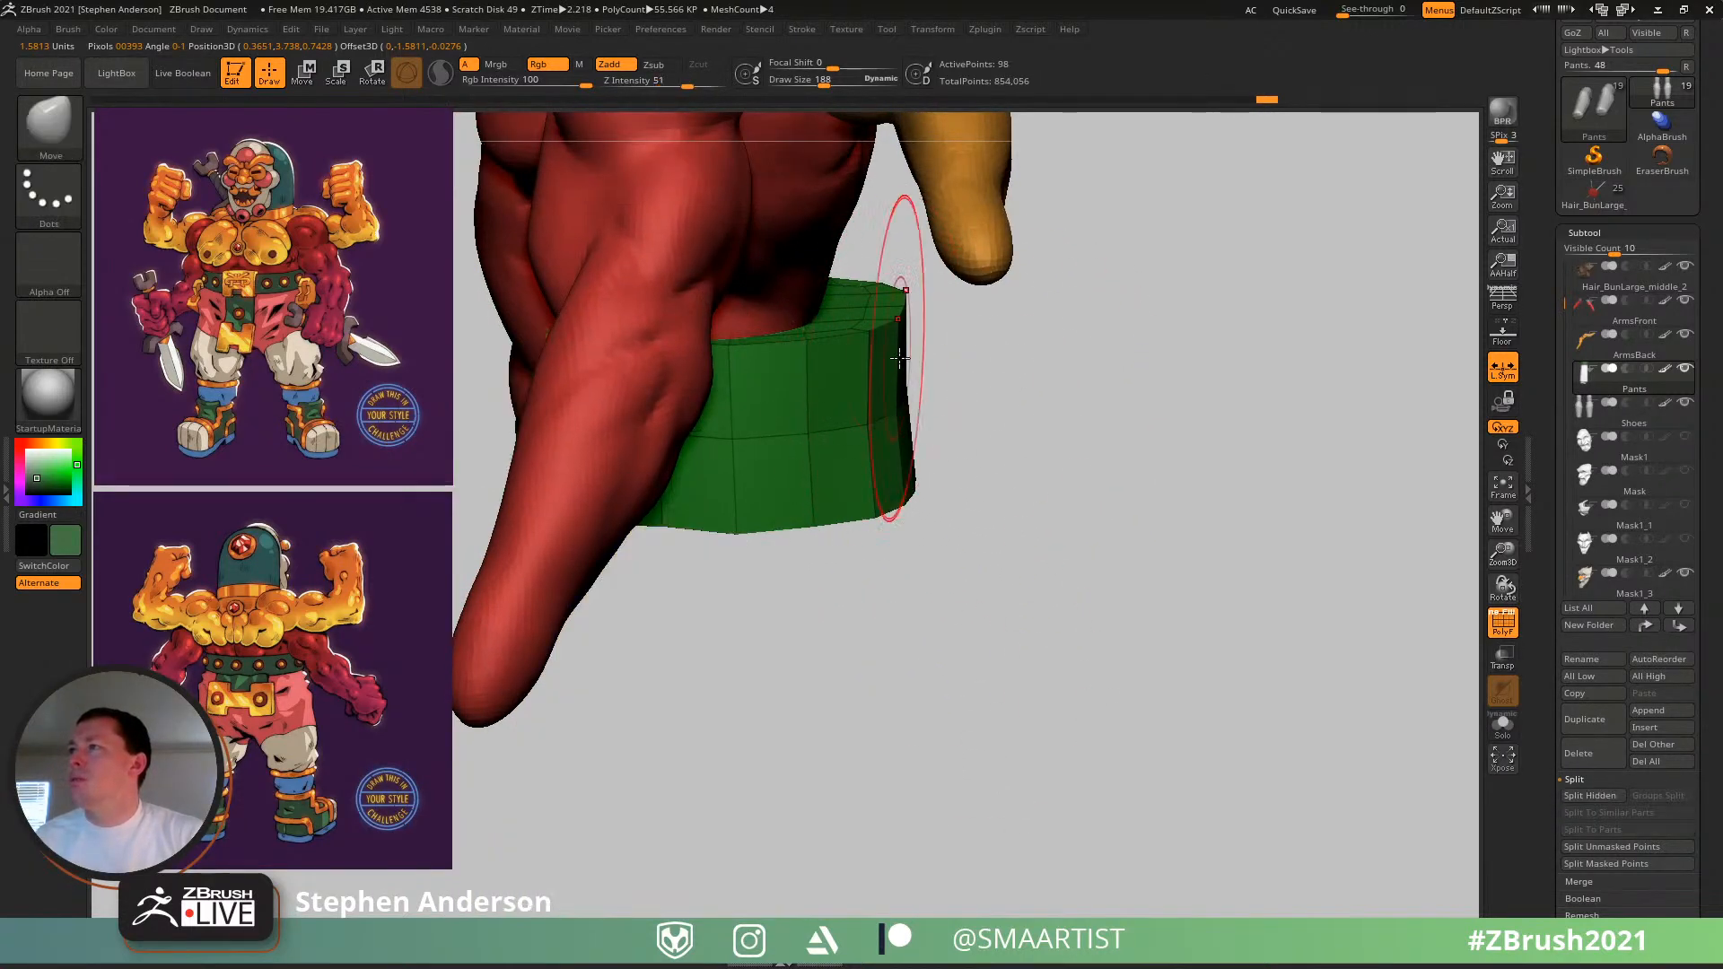
click(1502, 725)
alt+drag(1141, 546, 904, 557)
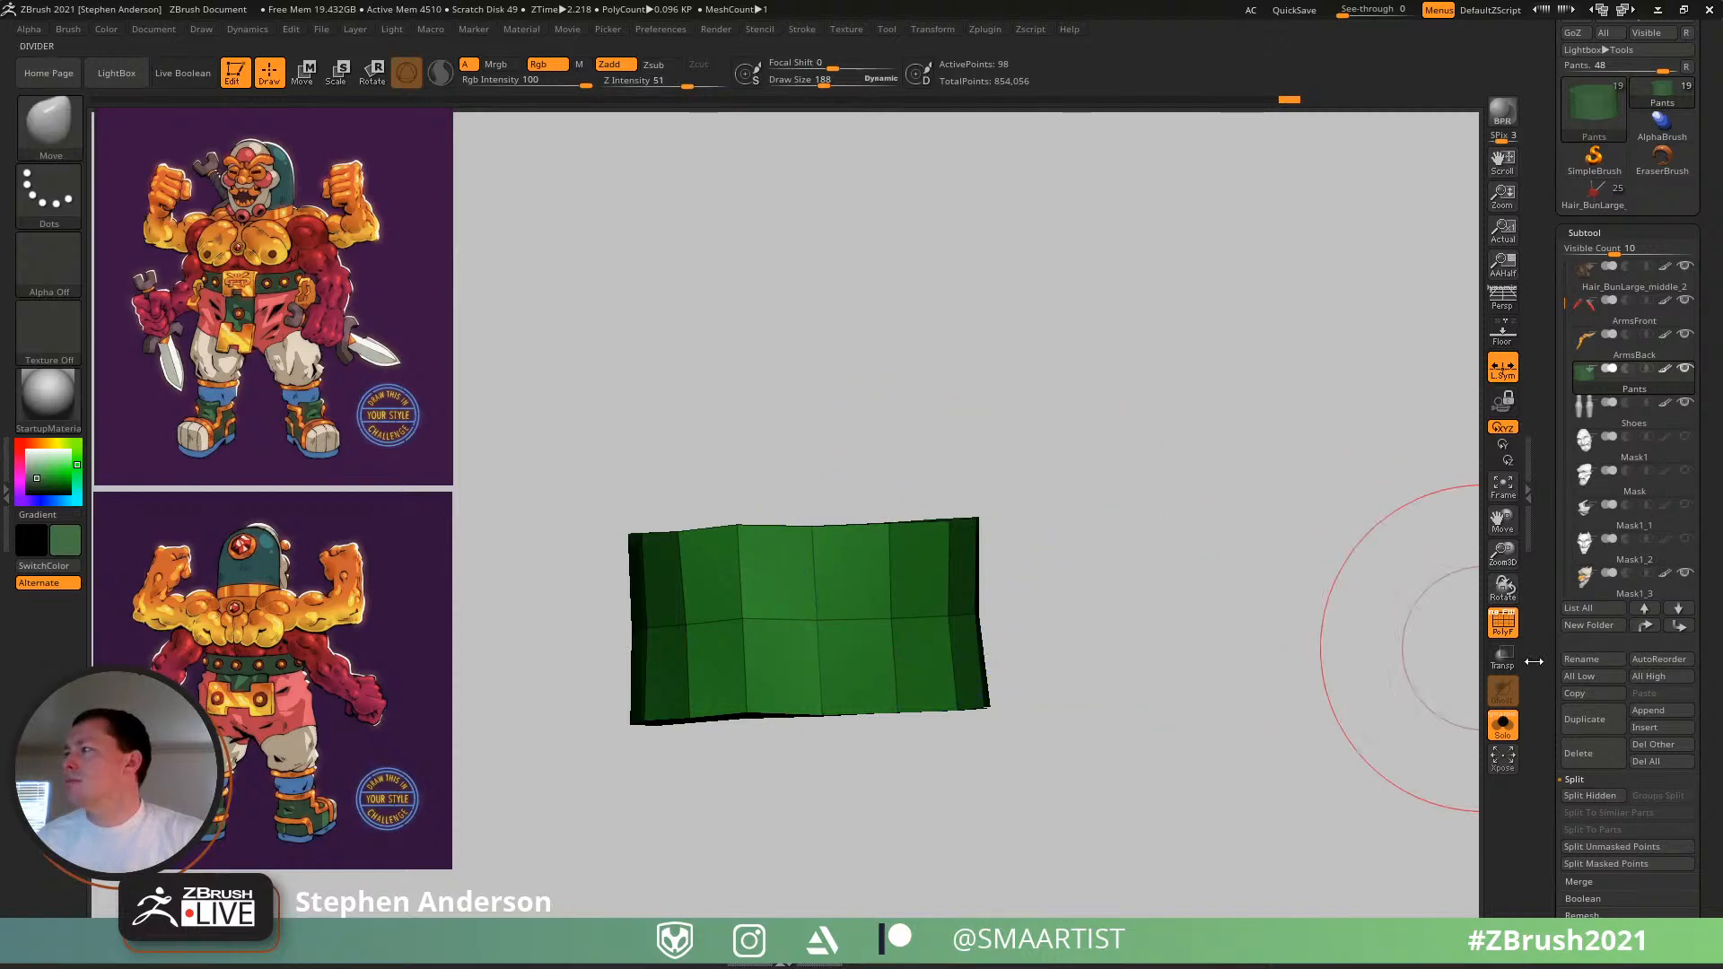
mouse_move(897, 404)
ctrl+shift+mouse_down()
mouse_move(488, 457)
mouse_move(454, 712)
mouse_move(320, 708)
mouse_move(347, 727)
ctrl+shift+mouse_up()
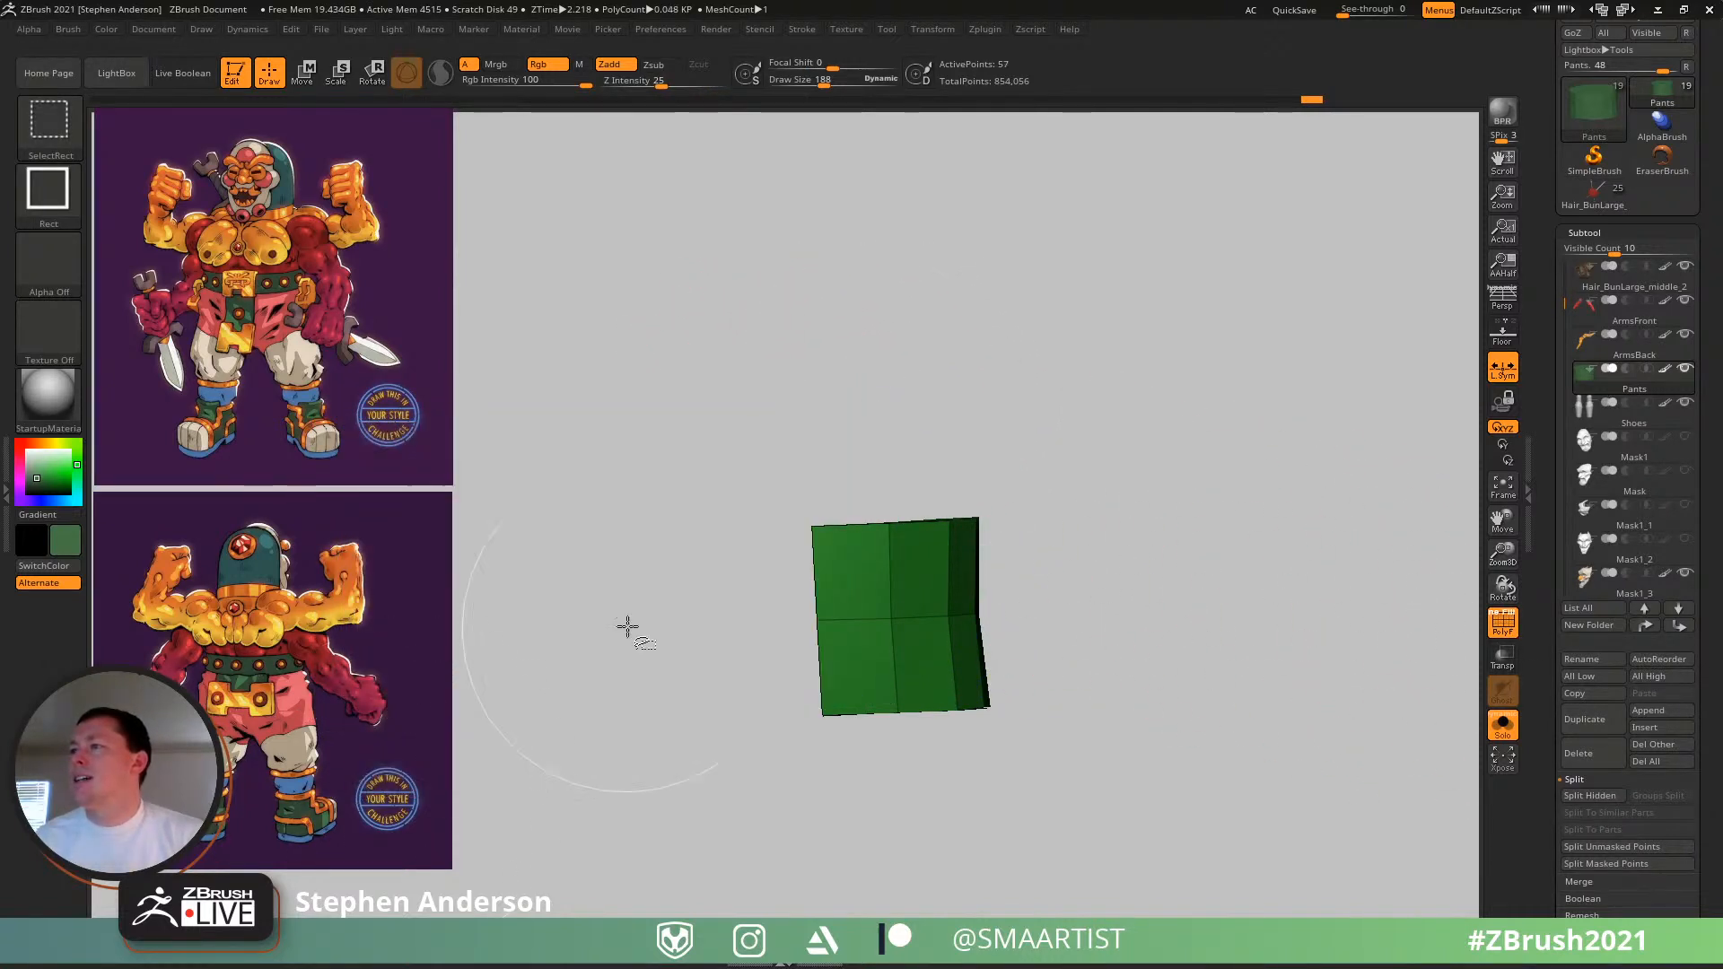
- Switch the selection brush to SelectLasso and try hiding the cap's polygon loops on the rear belt half
drag(627, 627, 738, 487)
key(ctrl+shift+b)
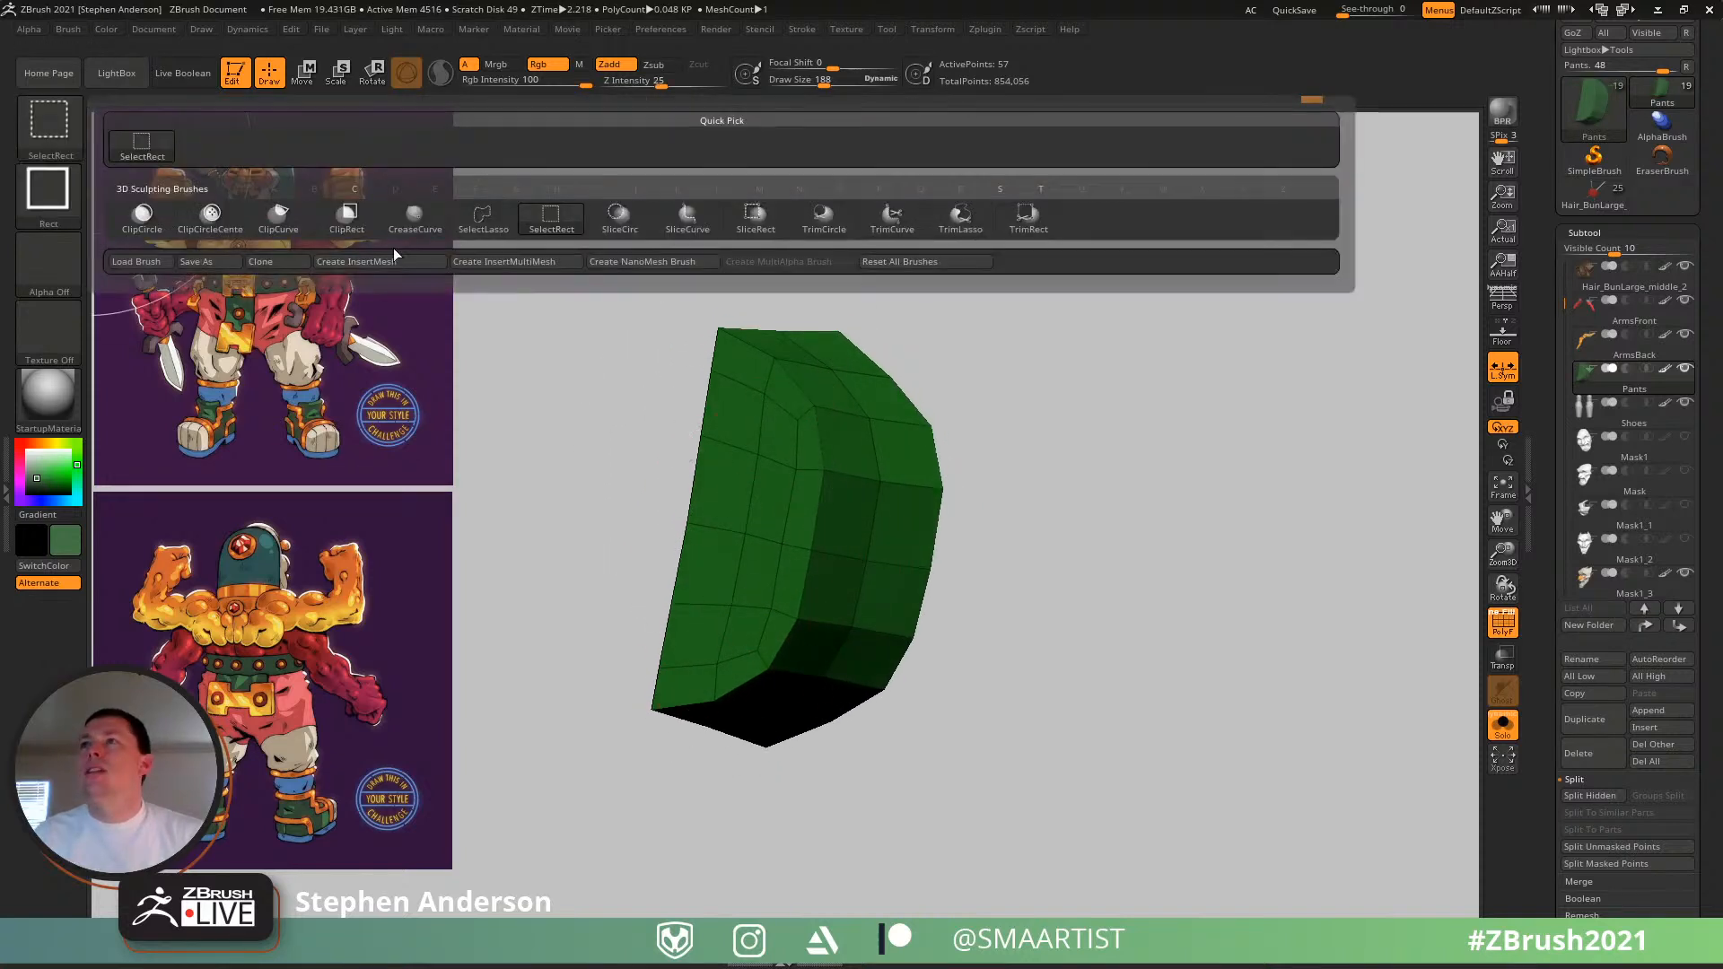
click(512, 232)
ctrl+shift+click(801, 412)
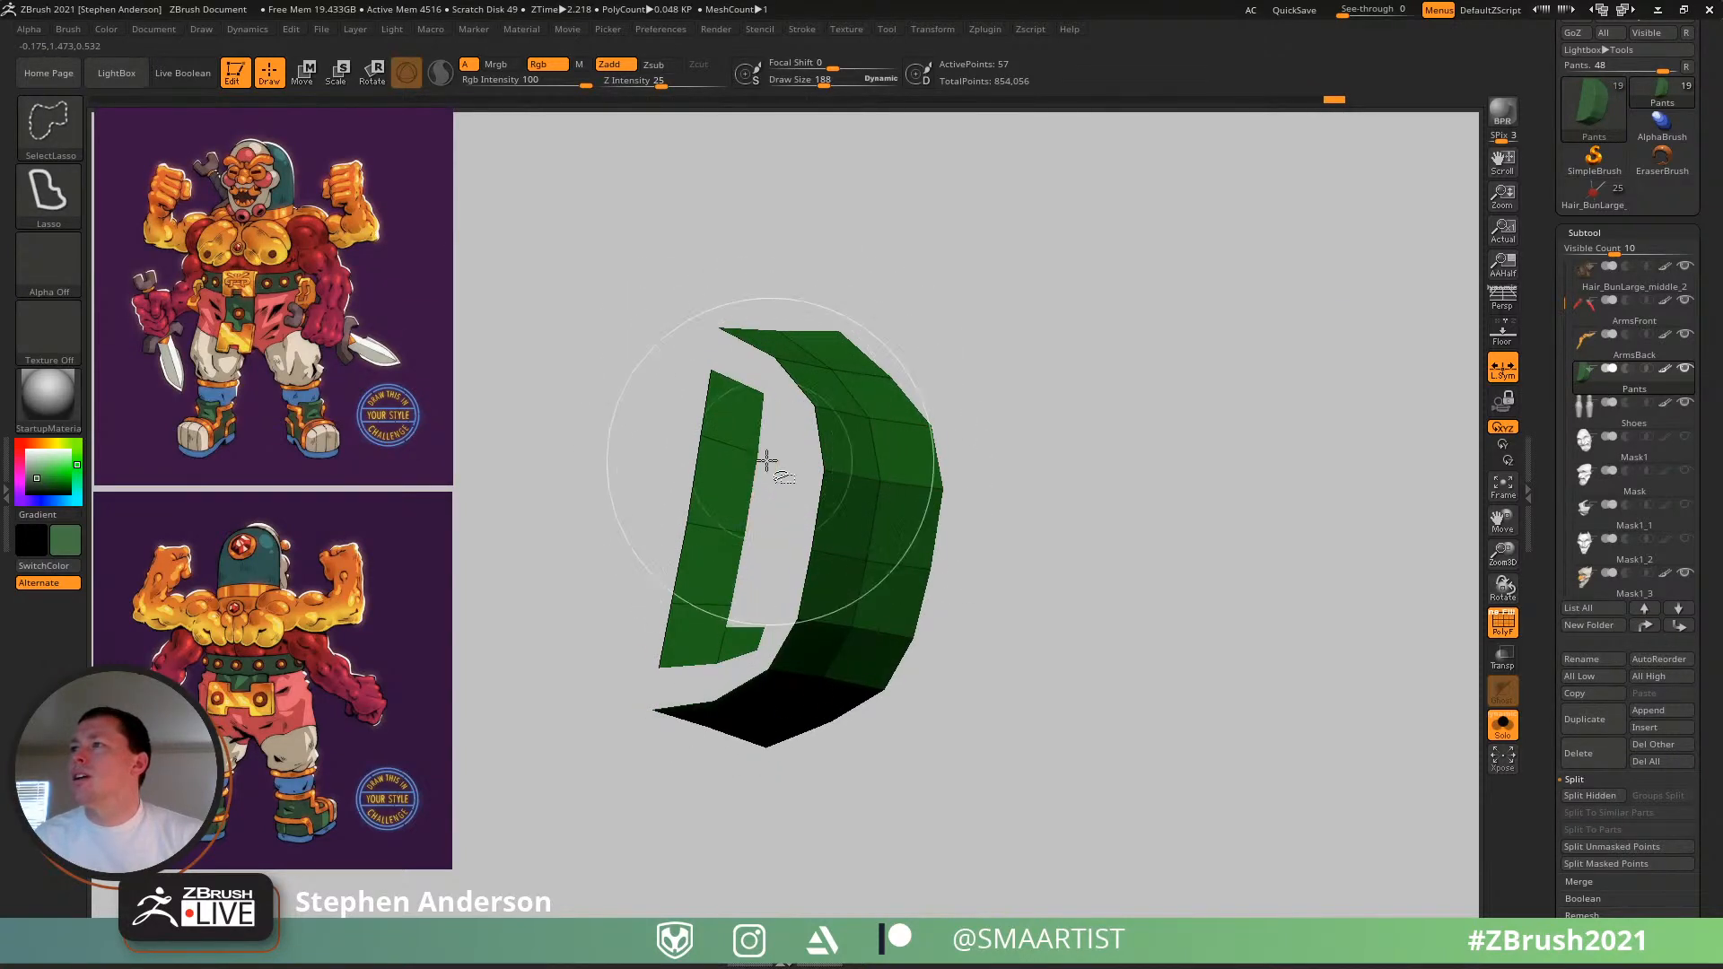
ctrl+shift+click(765, 461)
ctrl+shift+click(1023, 538)
ctrl+shift+click(718, 448)
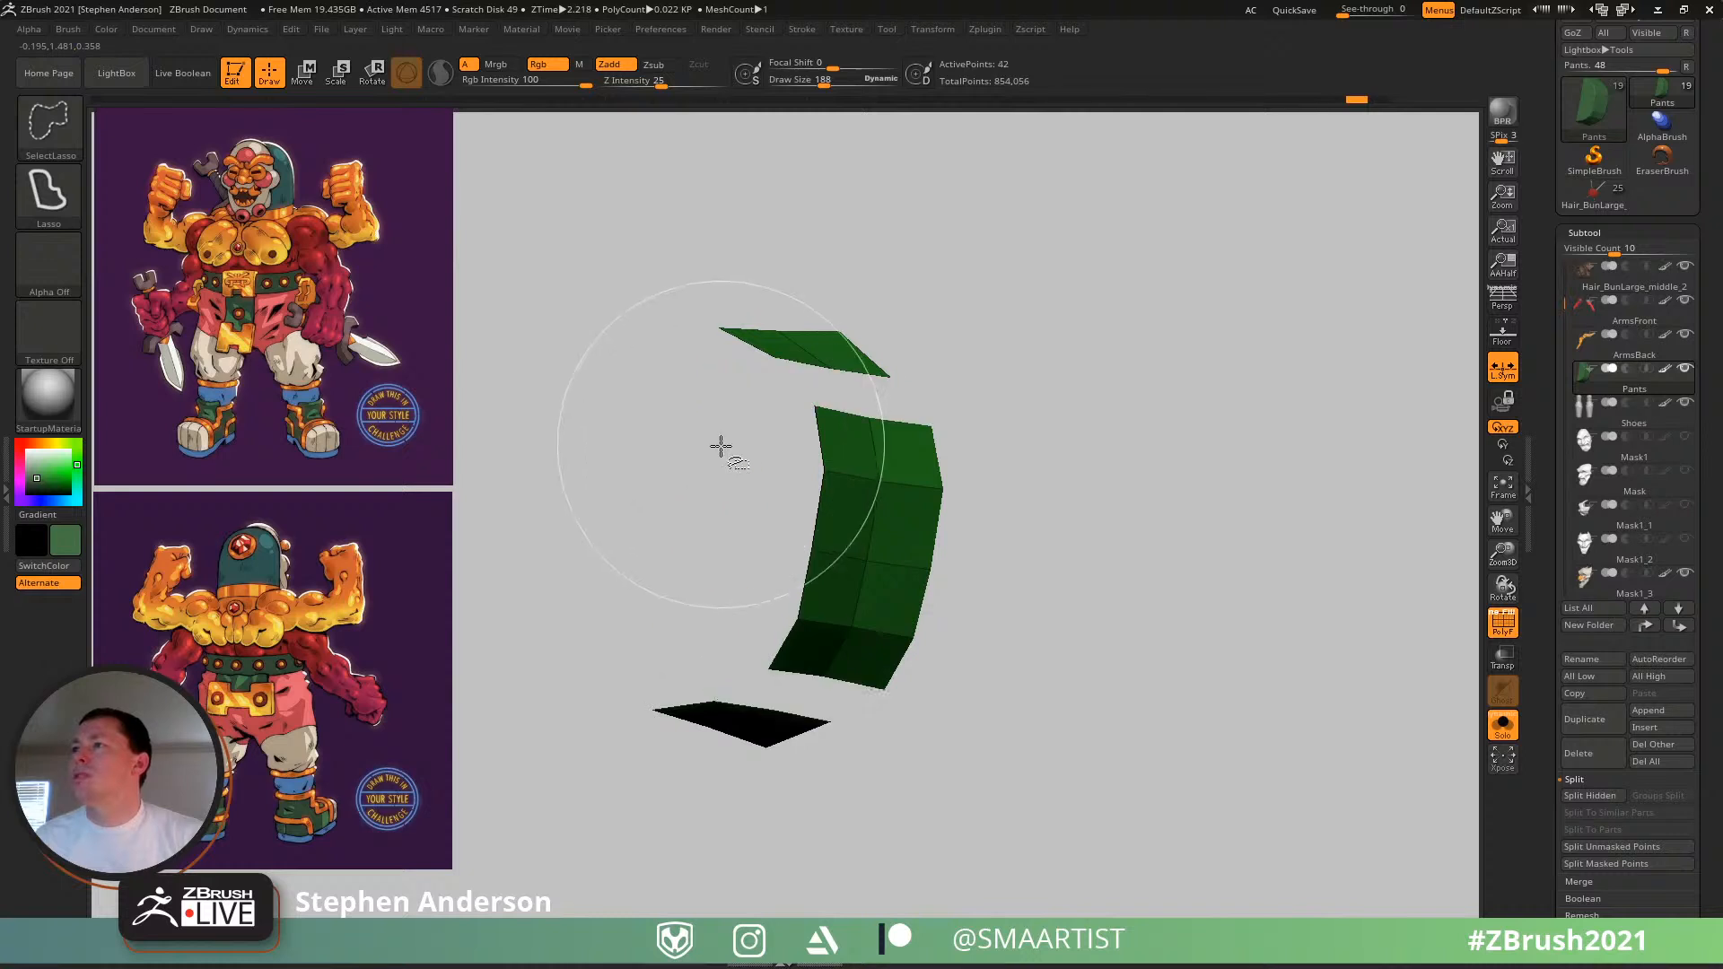
ctrl+shift+click(720, 446)
- Lasso-hide the remaining polygons of both end caps so only the outer wall of the rear belt half stays visible
ctrl+alt+shift+drag(723, 489, 638, 612)
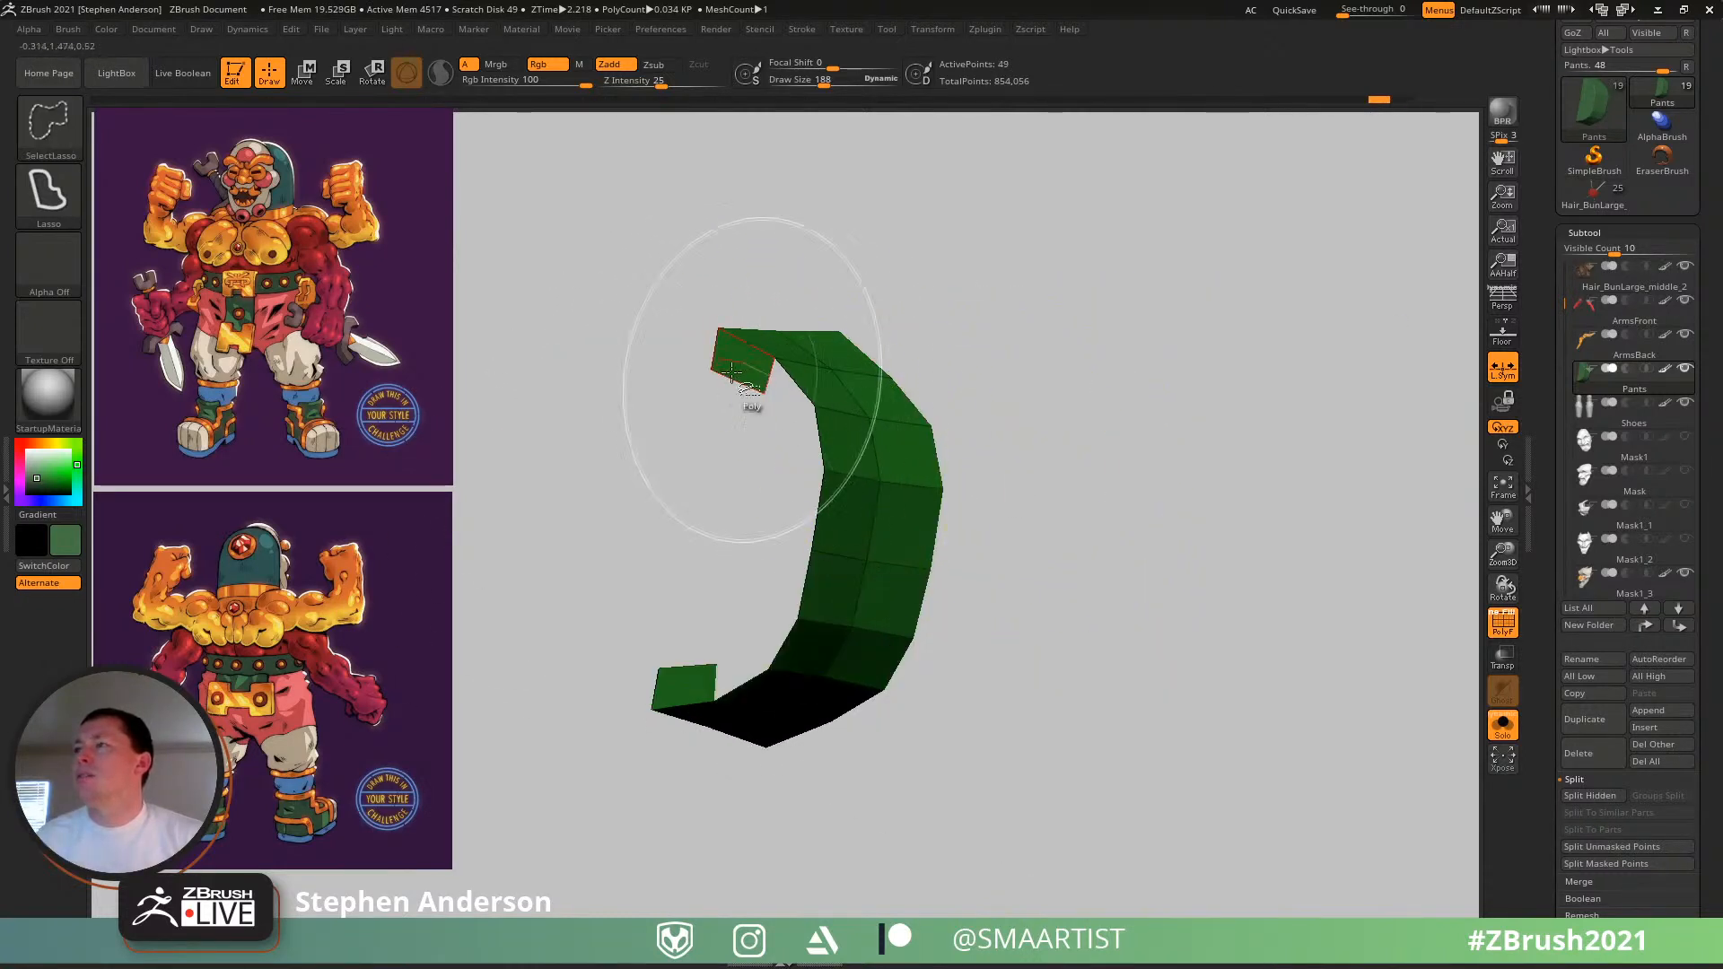
ctrl+alt+shift+drag(692, 350, 717, 394)
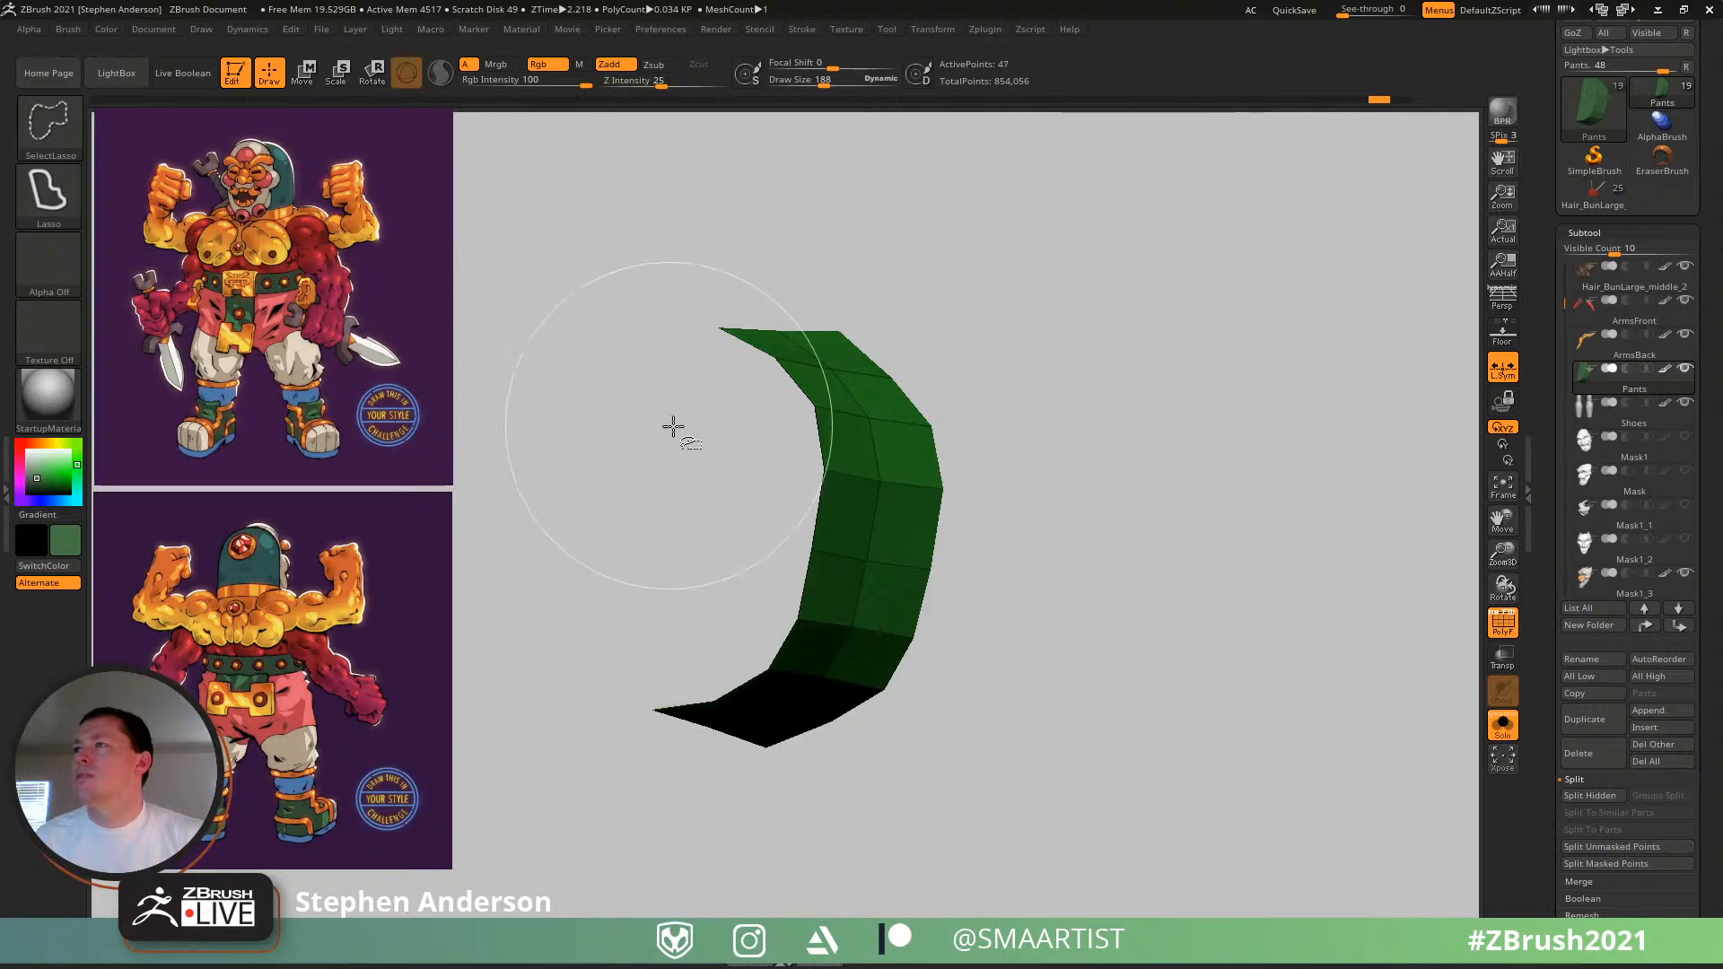
drag(1019, 493, 914, 443)
mouse_move(913, 443)
right_down()
mouse_move(926, 436)
mouse_move(876, 400)
mouse_move(903, 401)
mouse_move(978, 292)
right_up()
ctrl+alt+shift+drag(1007, 288, 893, 296)
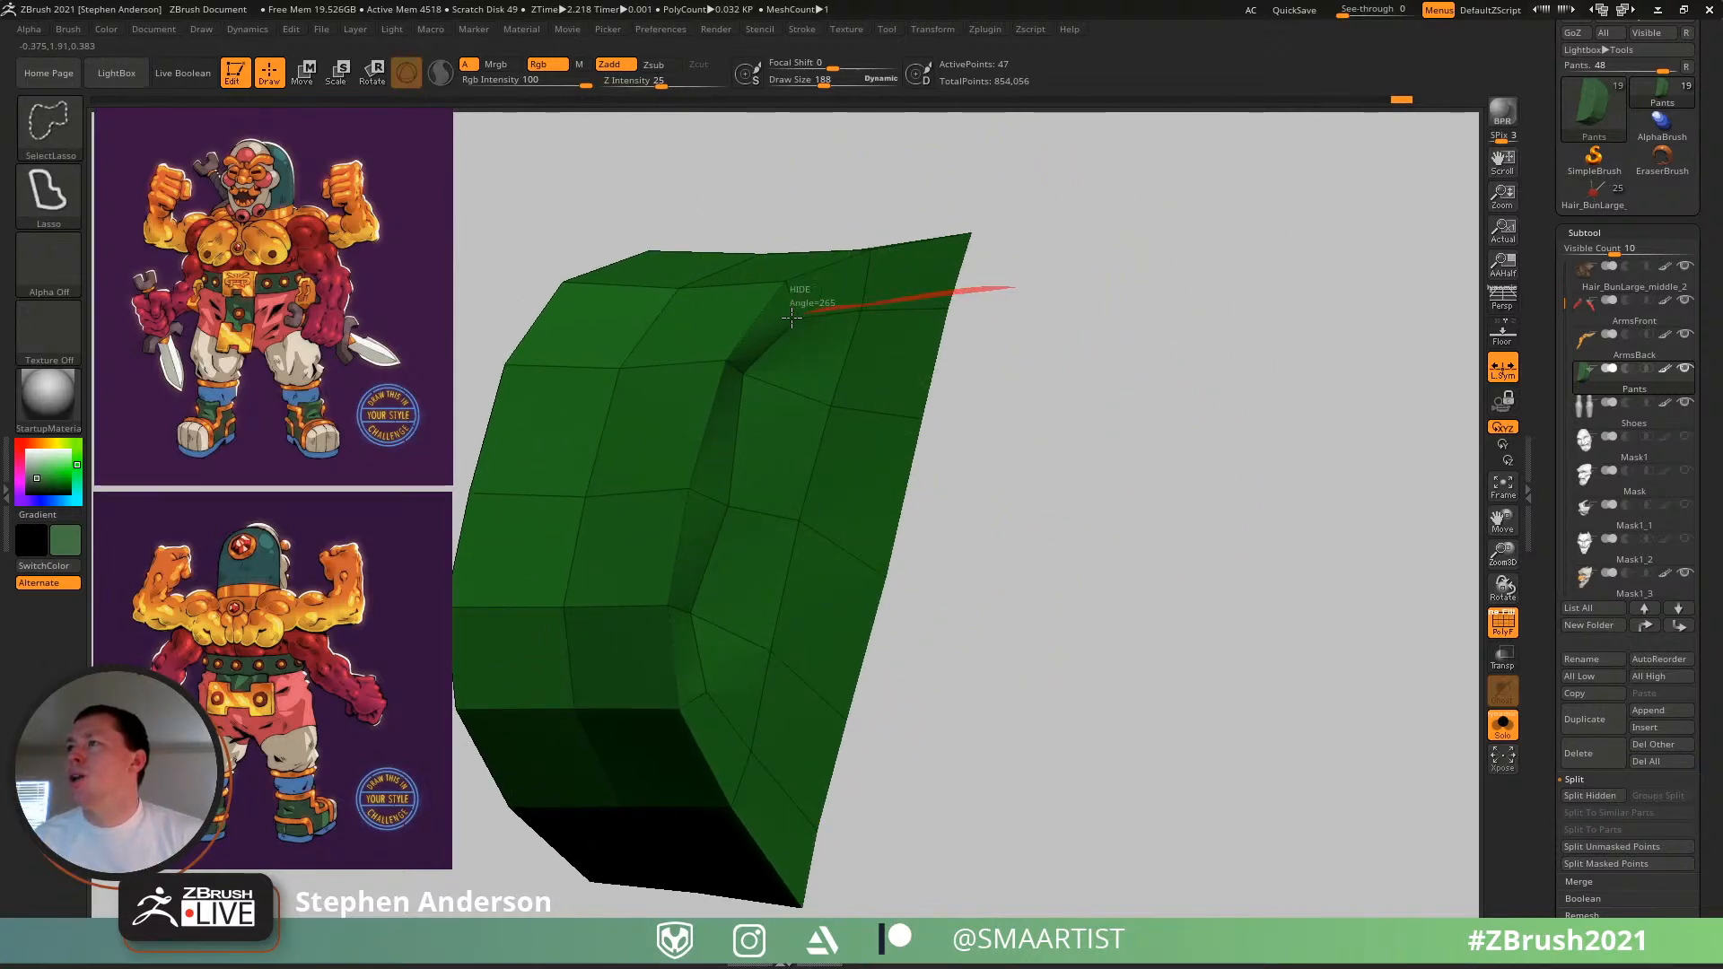
mouse_move(745, 361)
ctrl+alt+shift+mouse_down()
mouse_move(712, 470)
mouse_move(1239, 664)
ctrl+alt+shift+mouse_up()
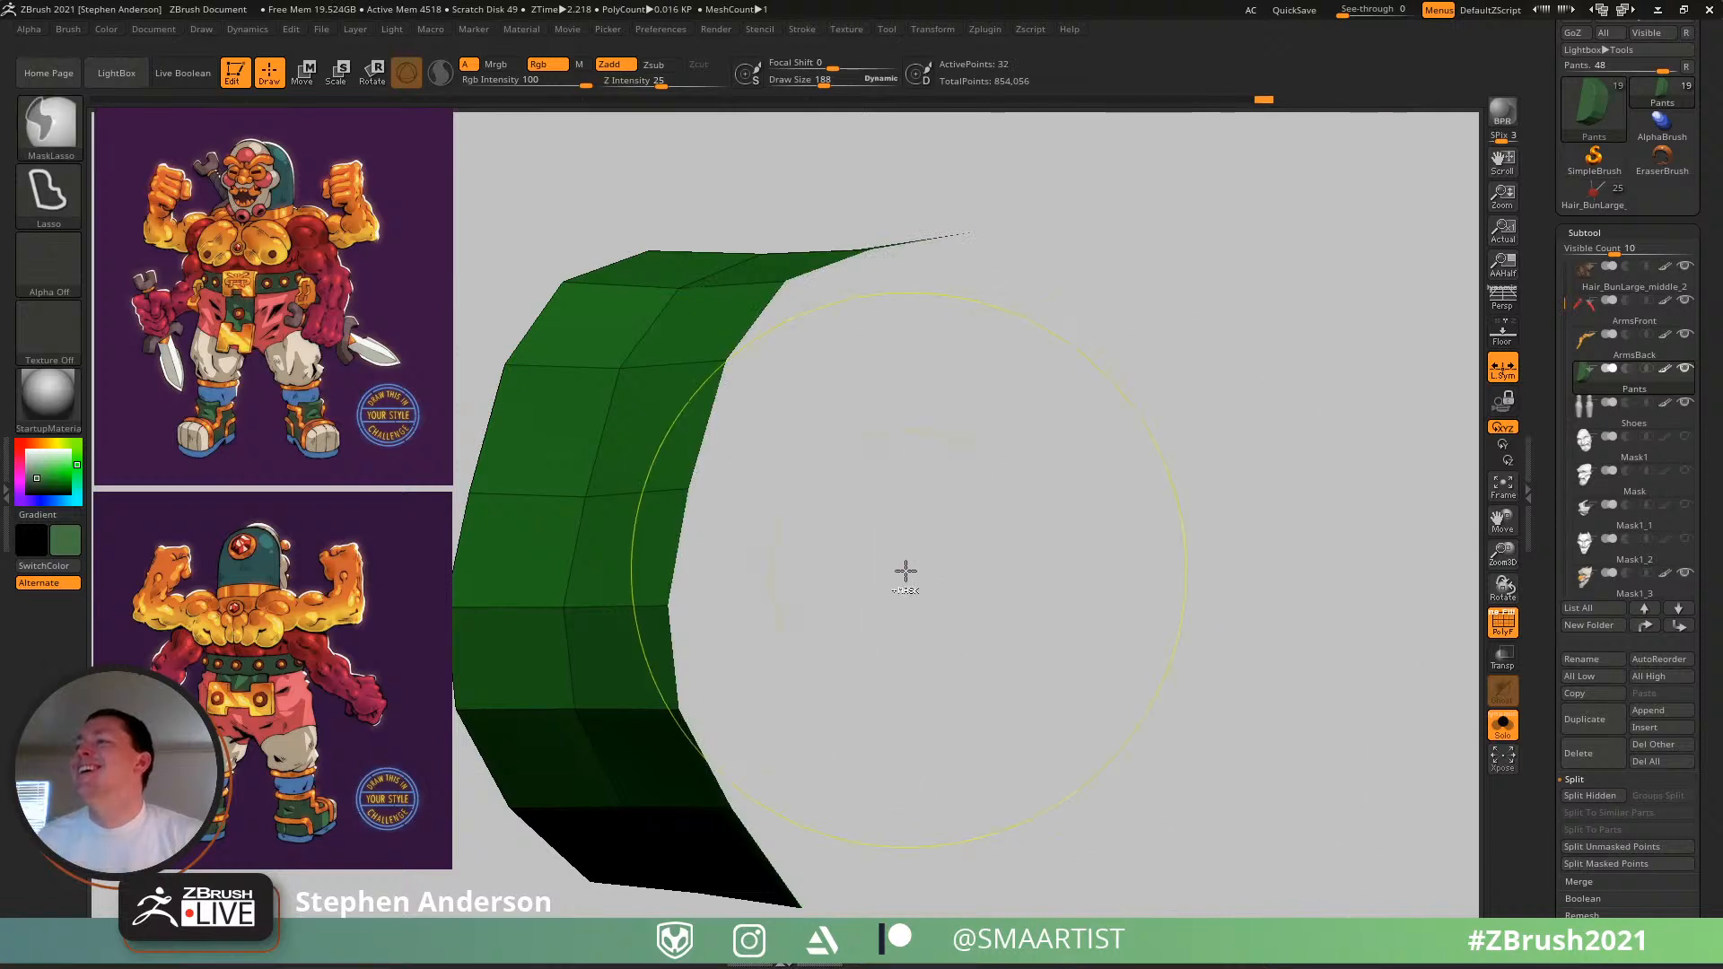
- Assign the visible outer wall to its own polygroup and show the whole Pants mesh again
mouse_move(907, 569)
mouse_down()
mouse_move(807, 310)
mouse_move(754, 488)
mouse_move(792, 538)
mouse_move(823, 511)
mouse_move(1479, 689)
mouse_up()
scroll(1698, 861, down, 5)
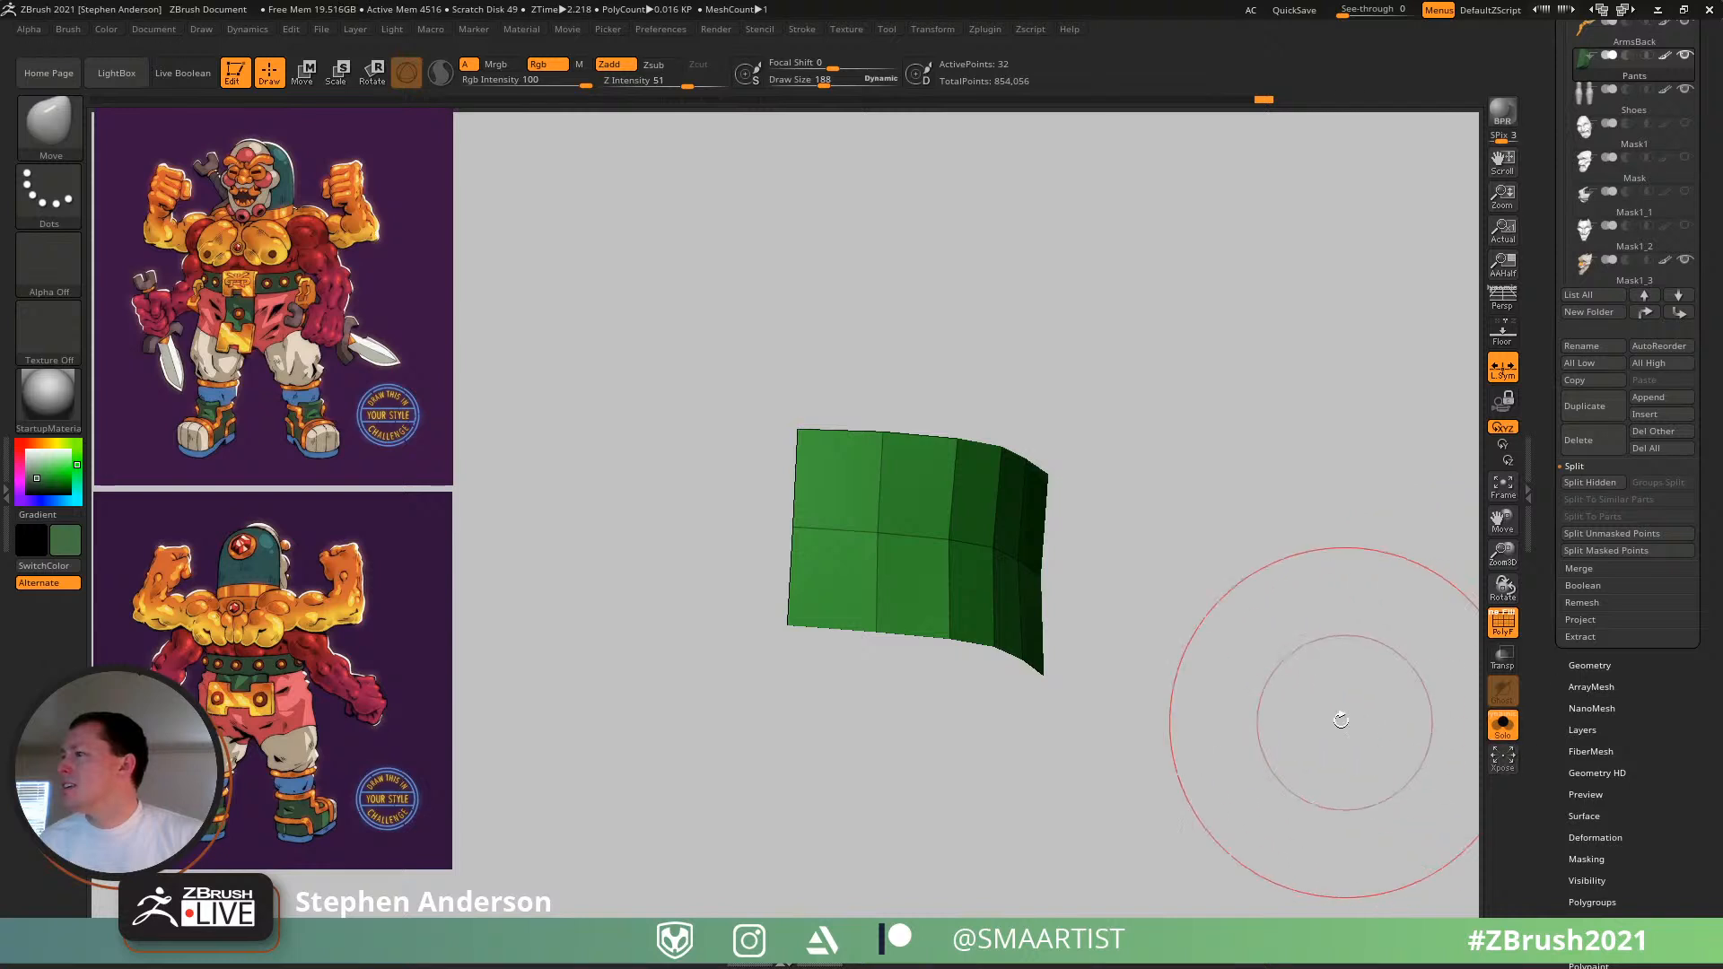
ctrl+shift+drag(1252, 615, 1287, 772)
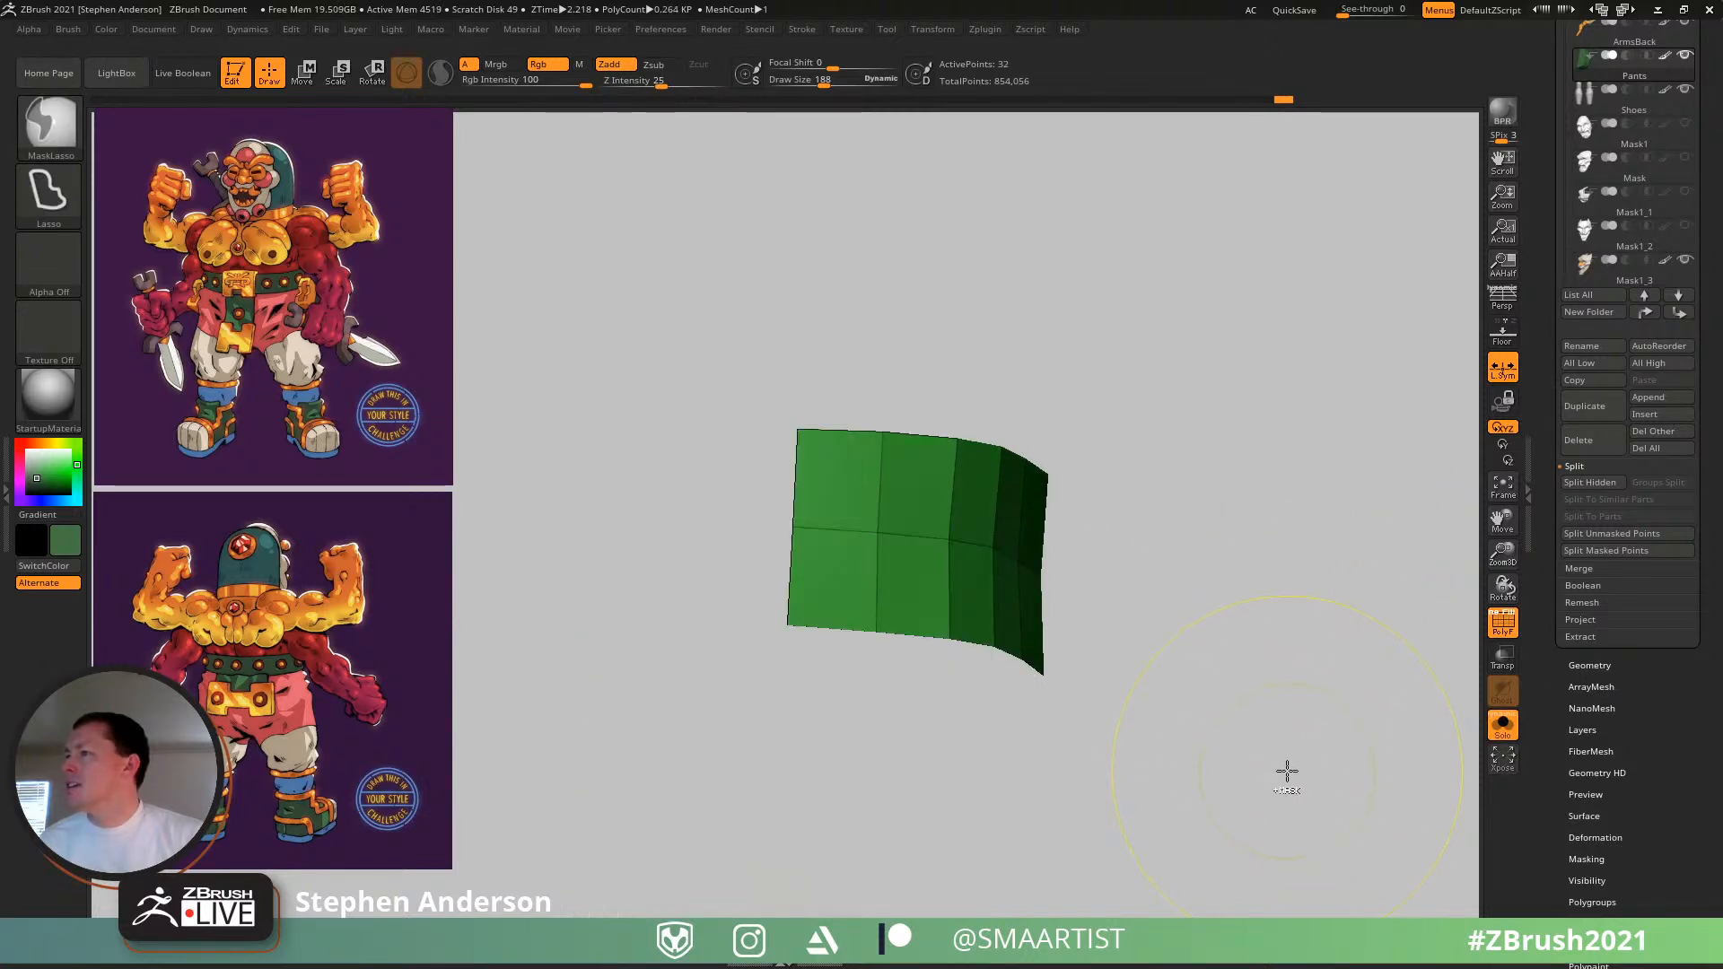
key(ctrl+w)
ctrl+shift+click(1225, 651)
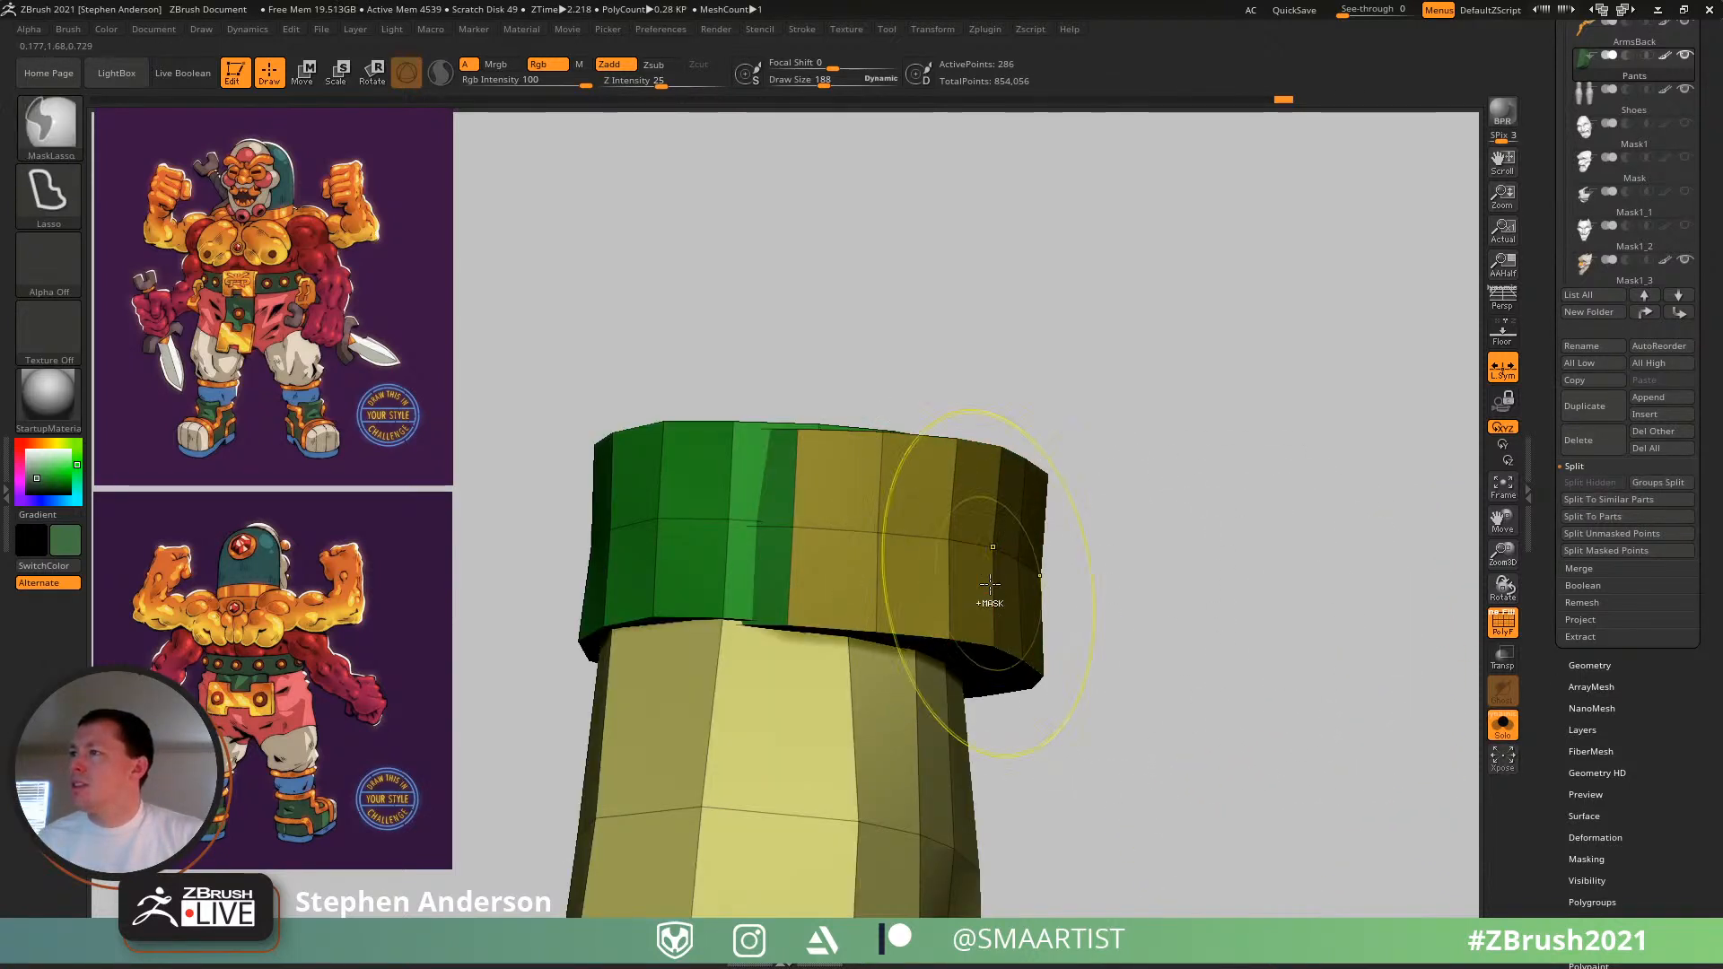
- Hide the duplicate band's leftover front and cap polygons, keeping the new rear panel and the original pants visible
ctrl+shift+click(1002, 603)
key(ctrl+shift+a)
ctrl+shift+click(958, 555)
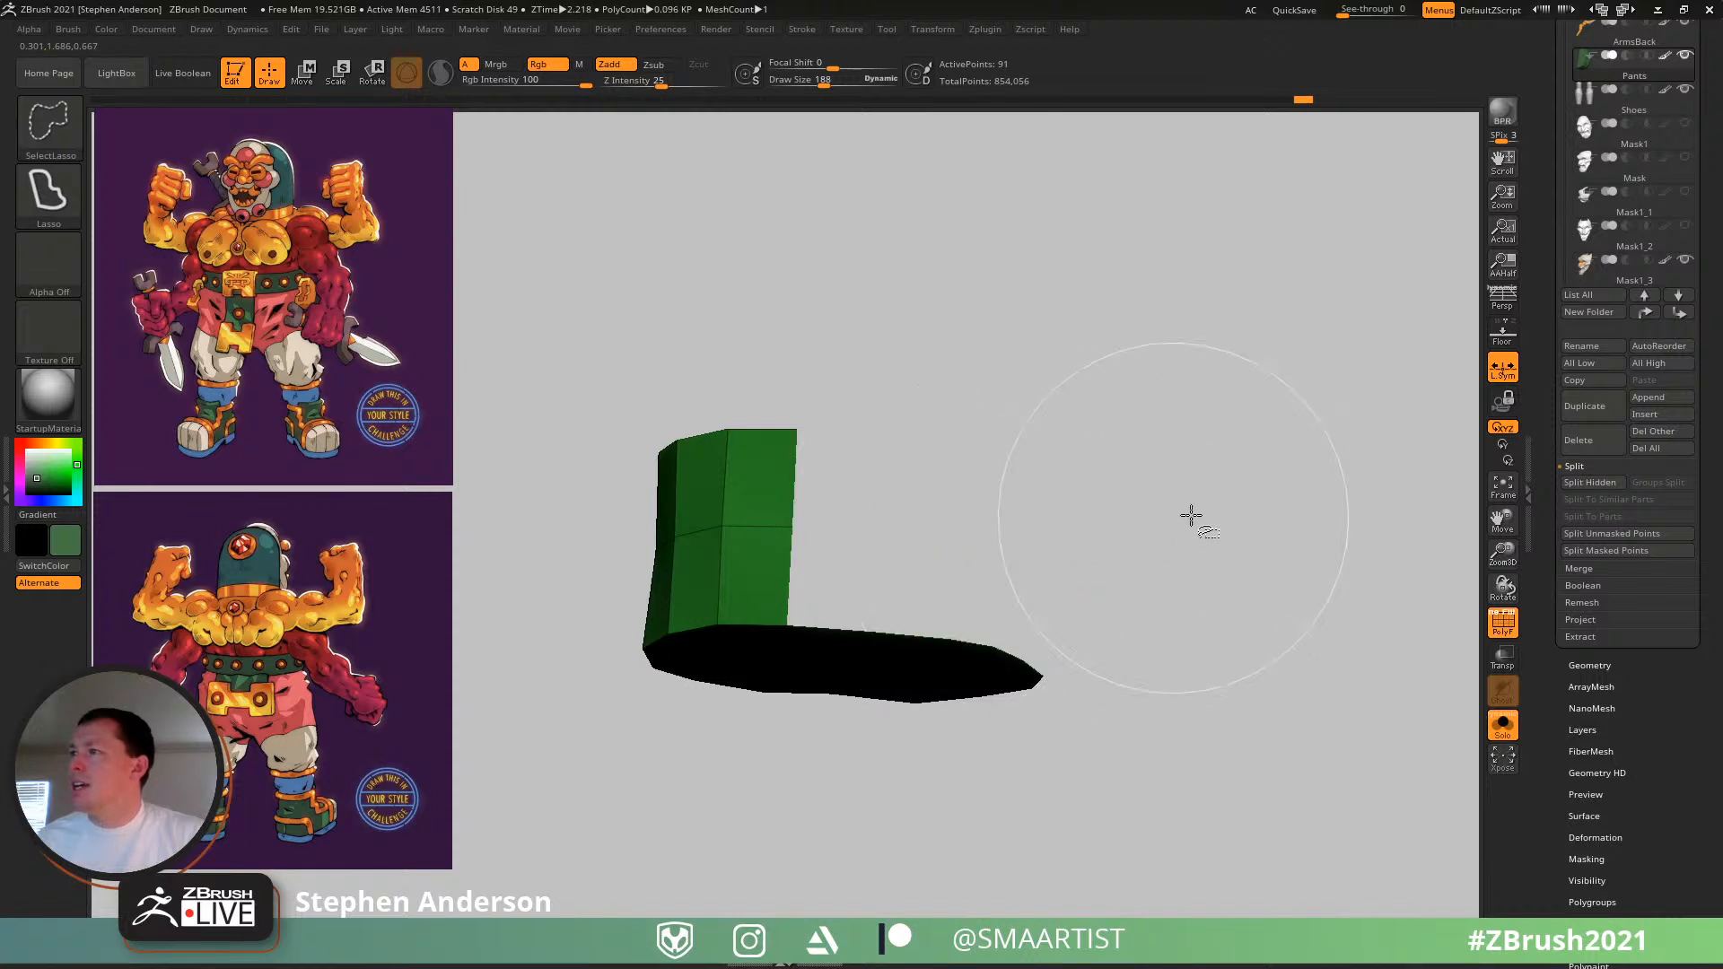
ctrl+shift+click(1270, 616)
- Delete the hidden leftover polygons of the duplicated band with Del Hidden
ctrl+right_drag(1242, 584, 1258, 474)
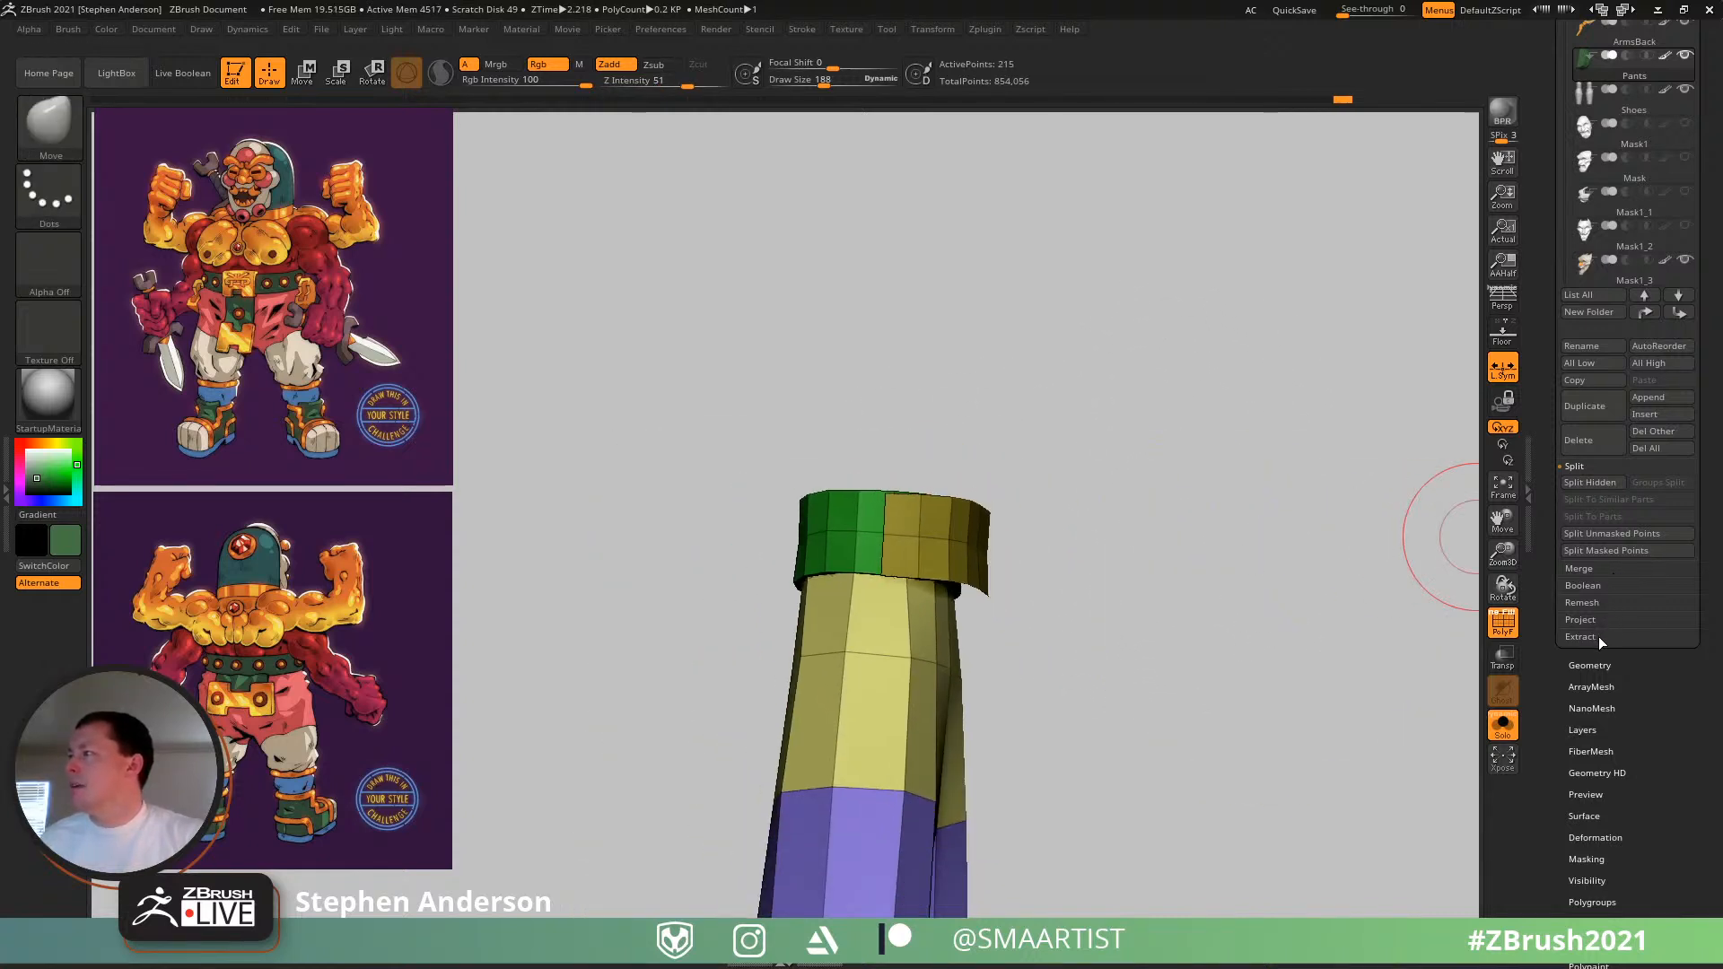
drag(1127, 649, 1430, 396)
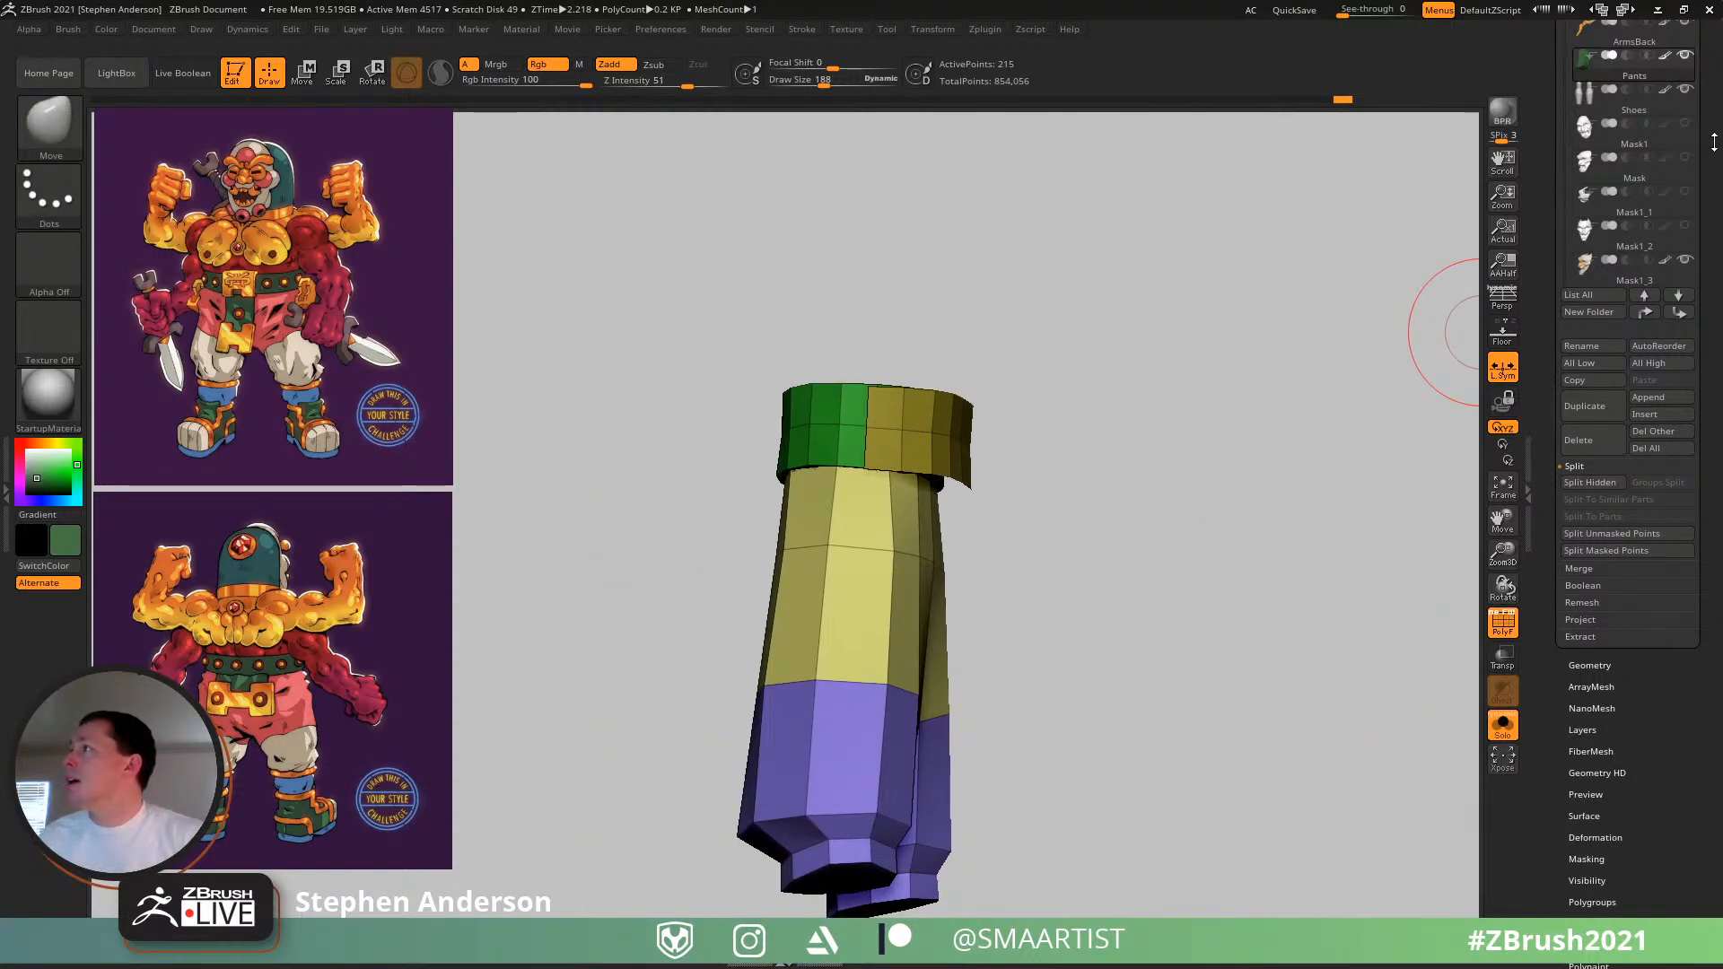
drag(1714, 141, 1712, 172)
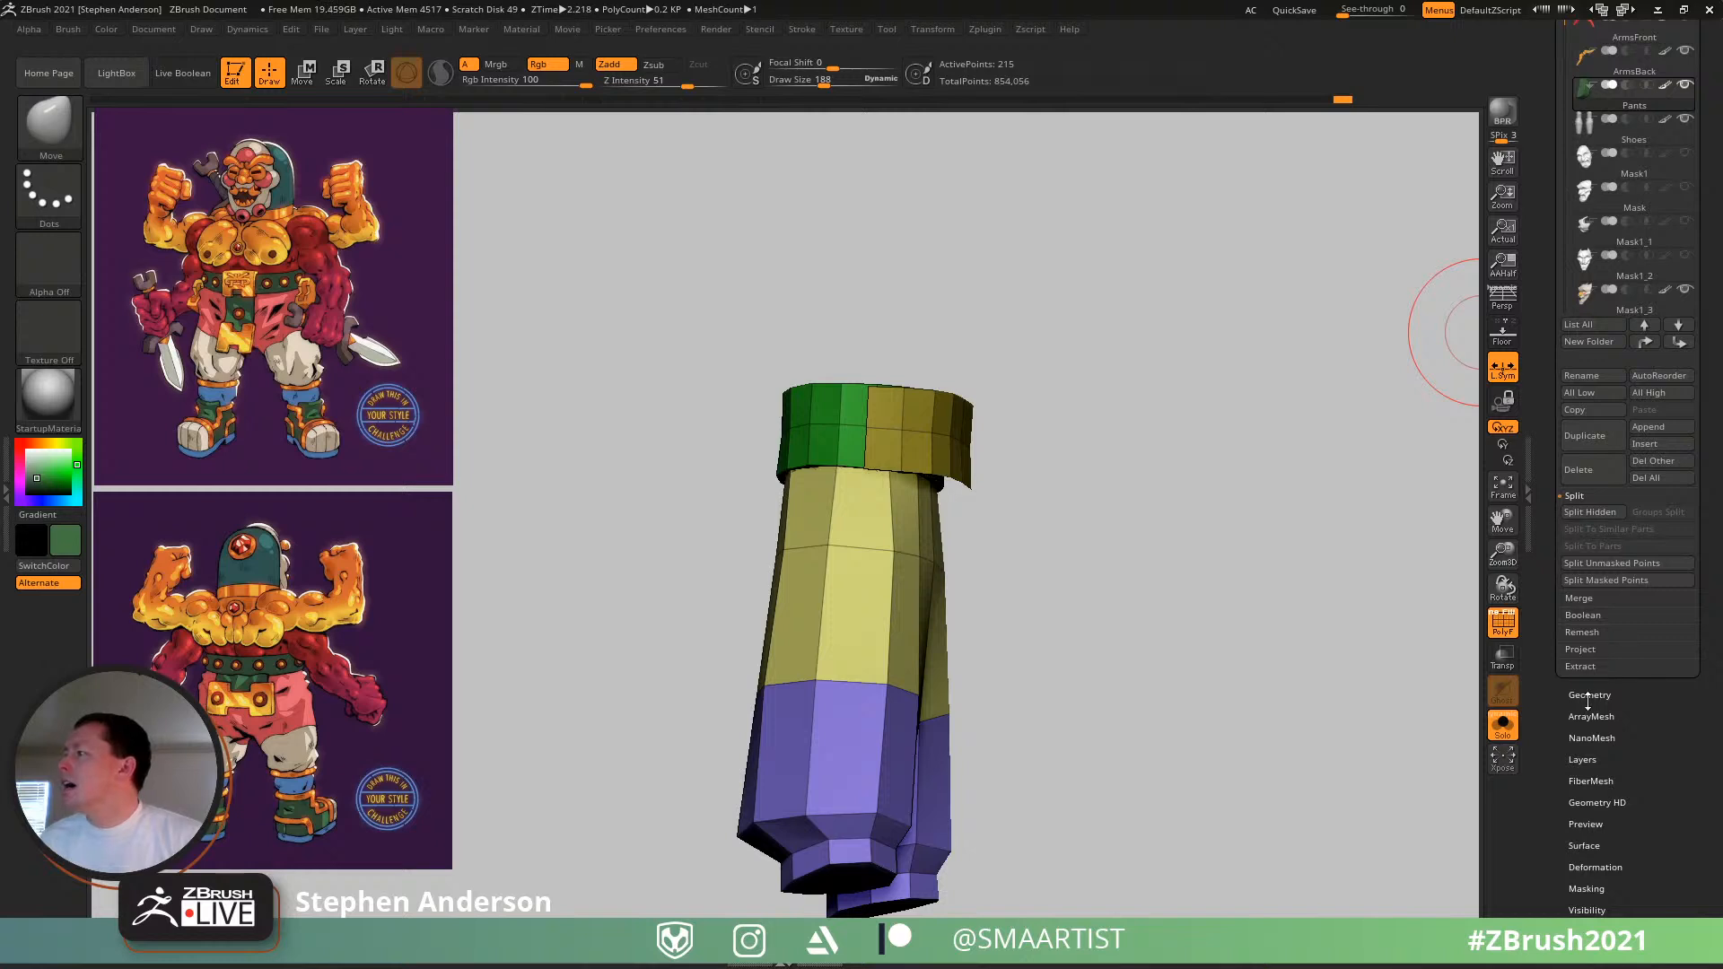
click(1588, 696)
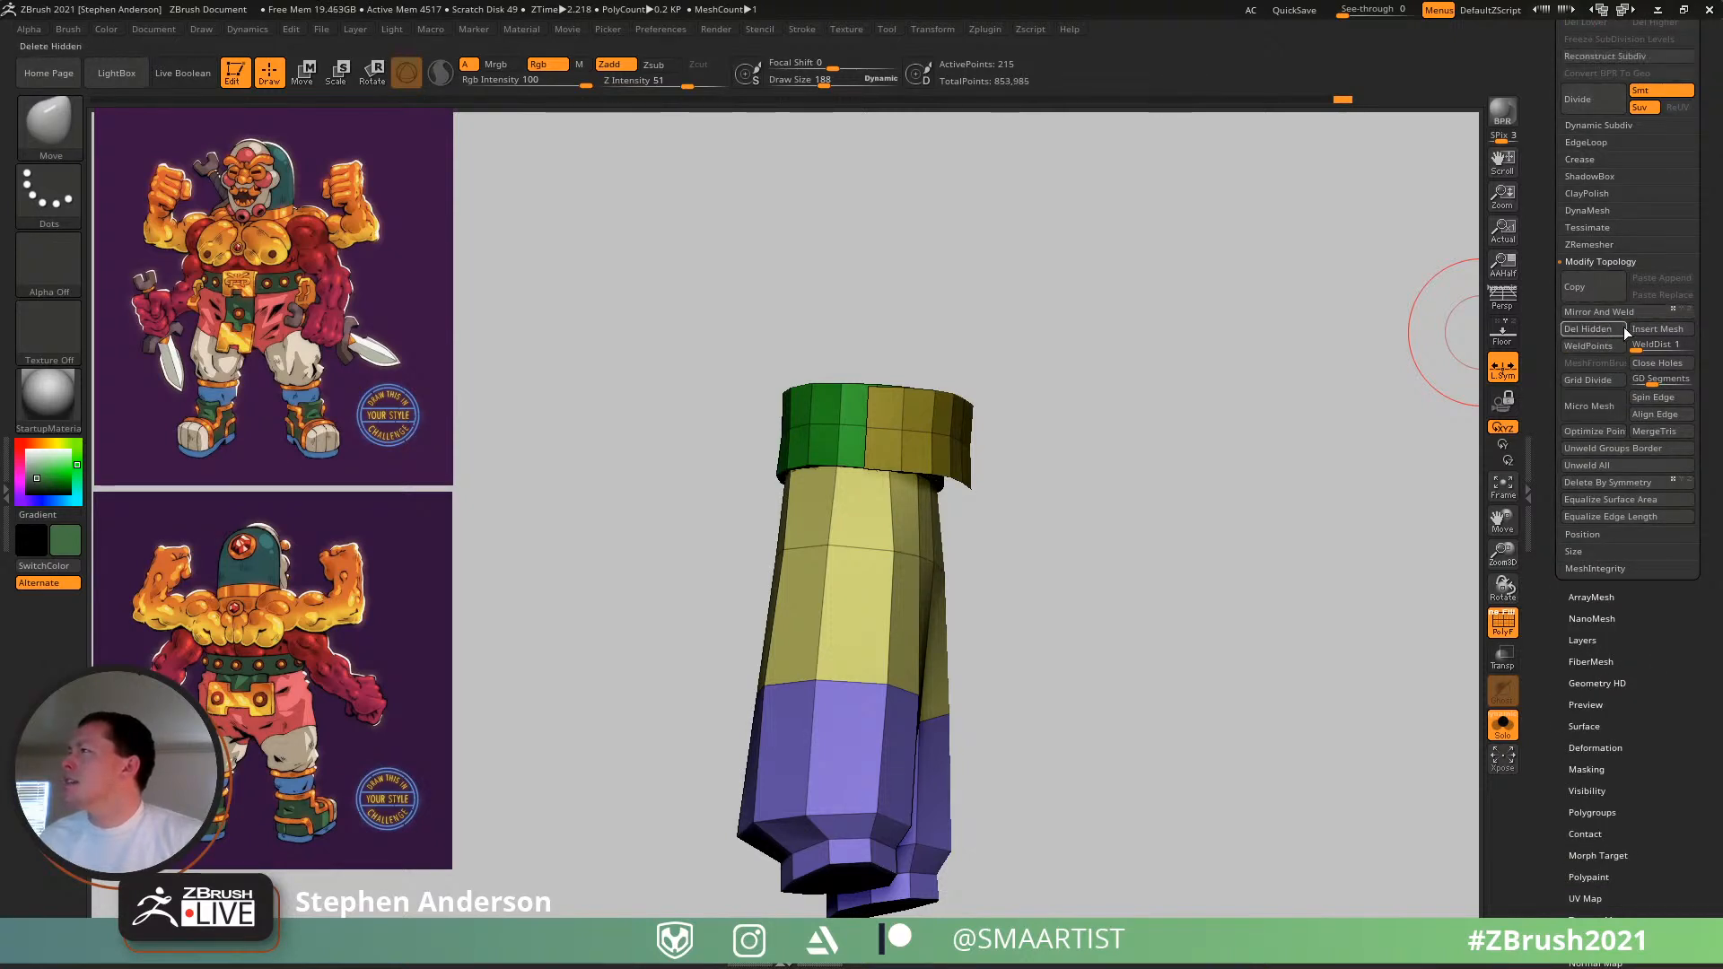
drag(1708, 319, 1708, 505)
- Hide the rear belt panel's polygroup and split it into a separate subtool with Split Hidden
mouse_move(1063, 525)
mouse_down()
mouse_move(1079, 553)
mouse_move(1063, 541)
mouse_up()
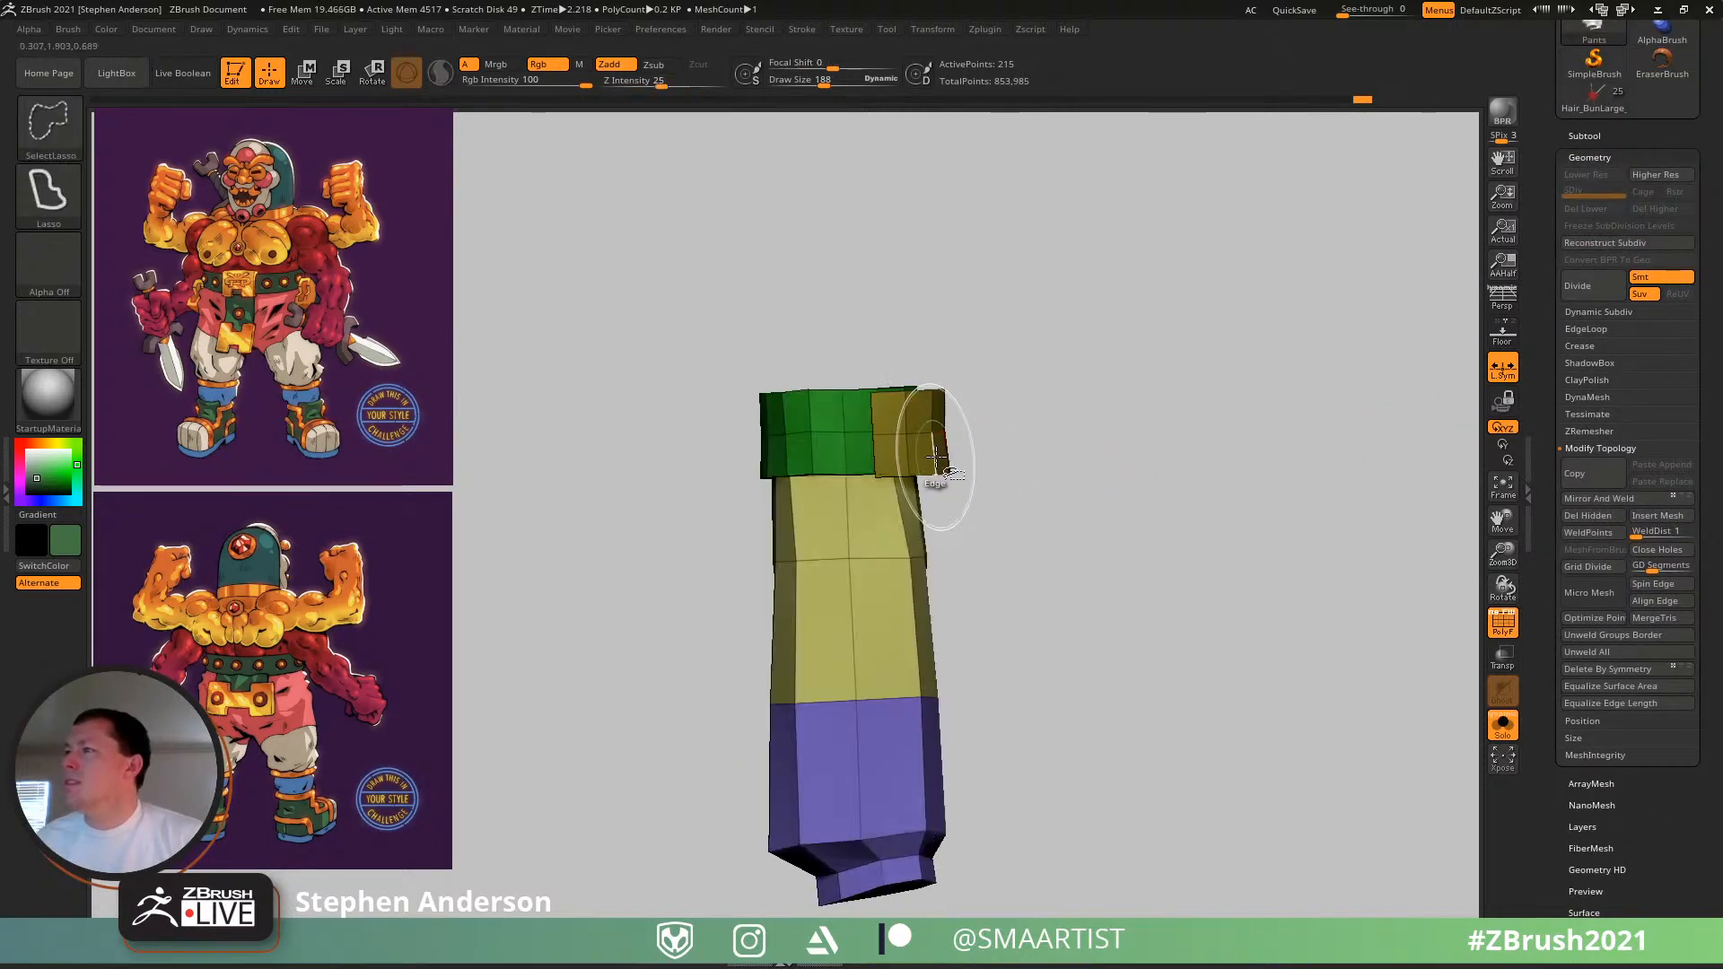
ctrl+shift+click(934, 433)
ctrl+shift+click(1086, 429)
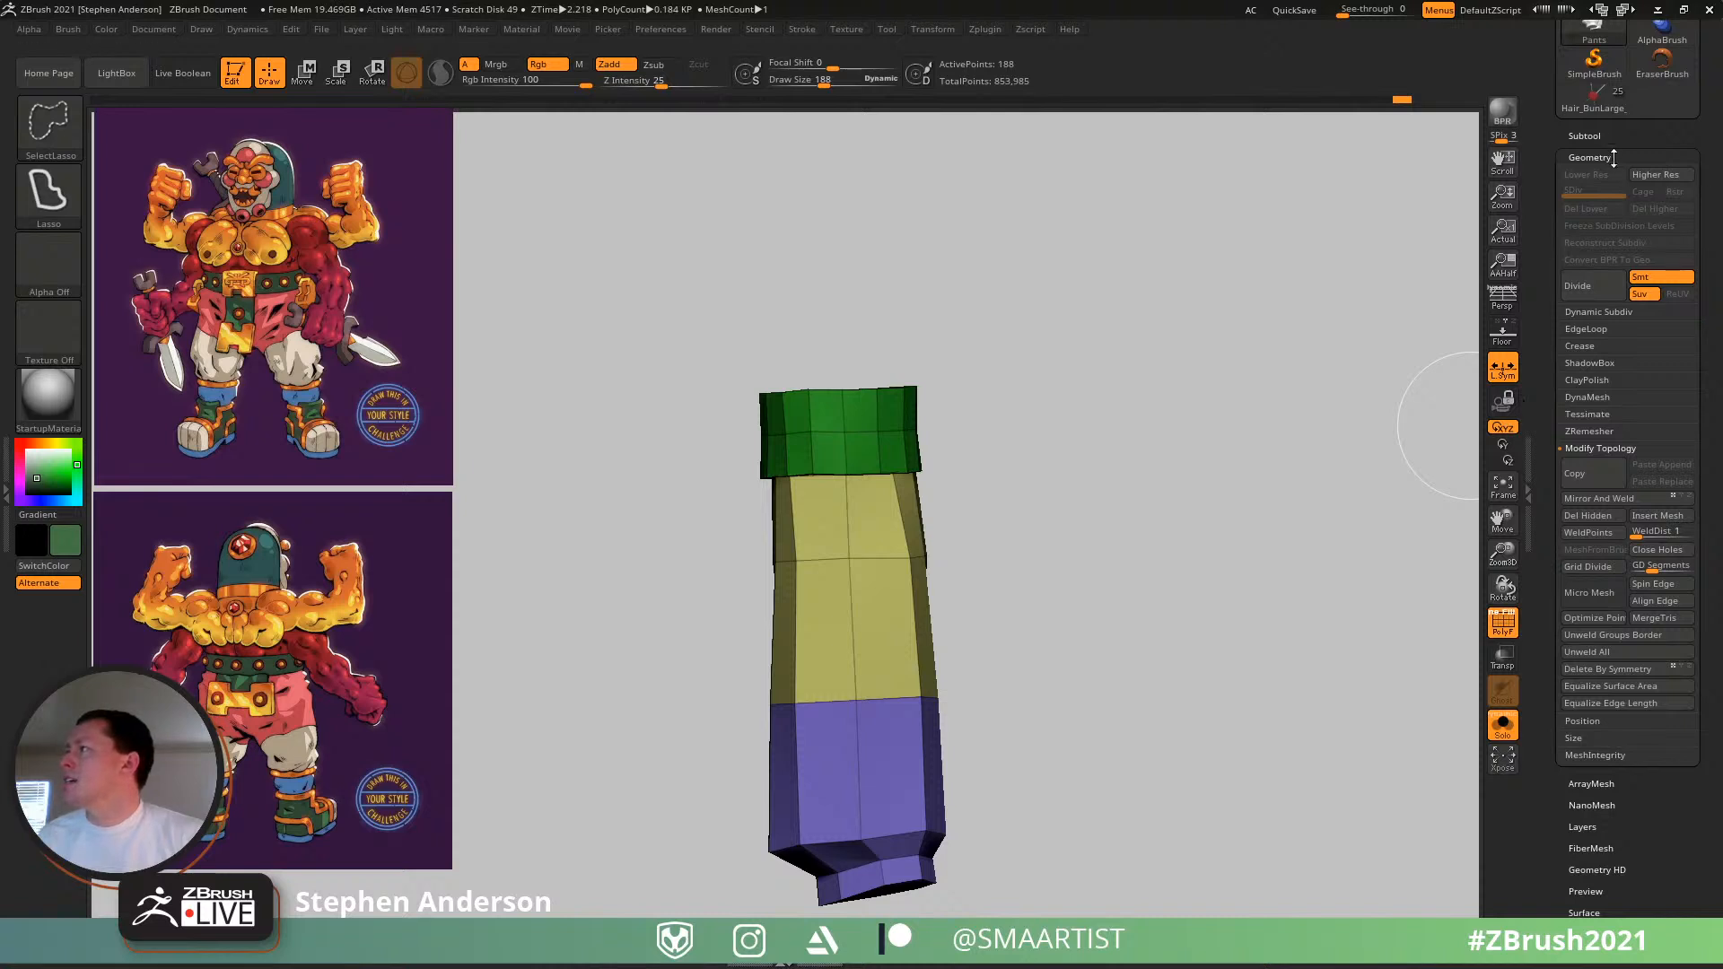
click(1593, 136)
click(1602, 699)
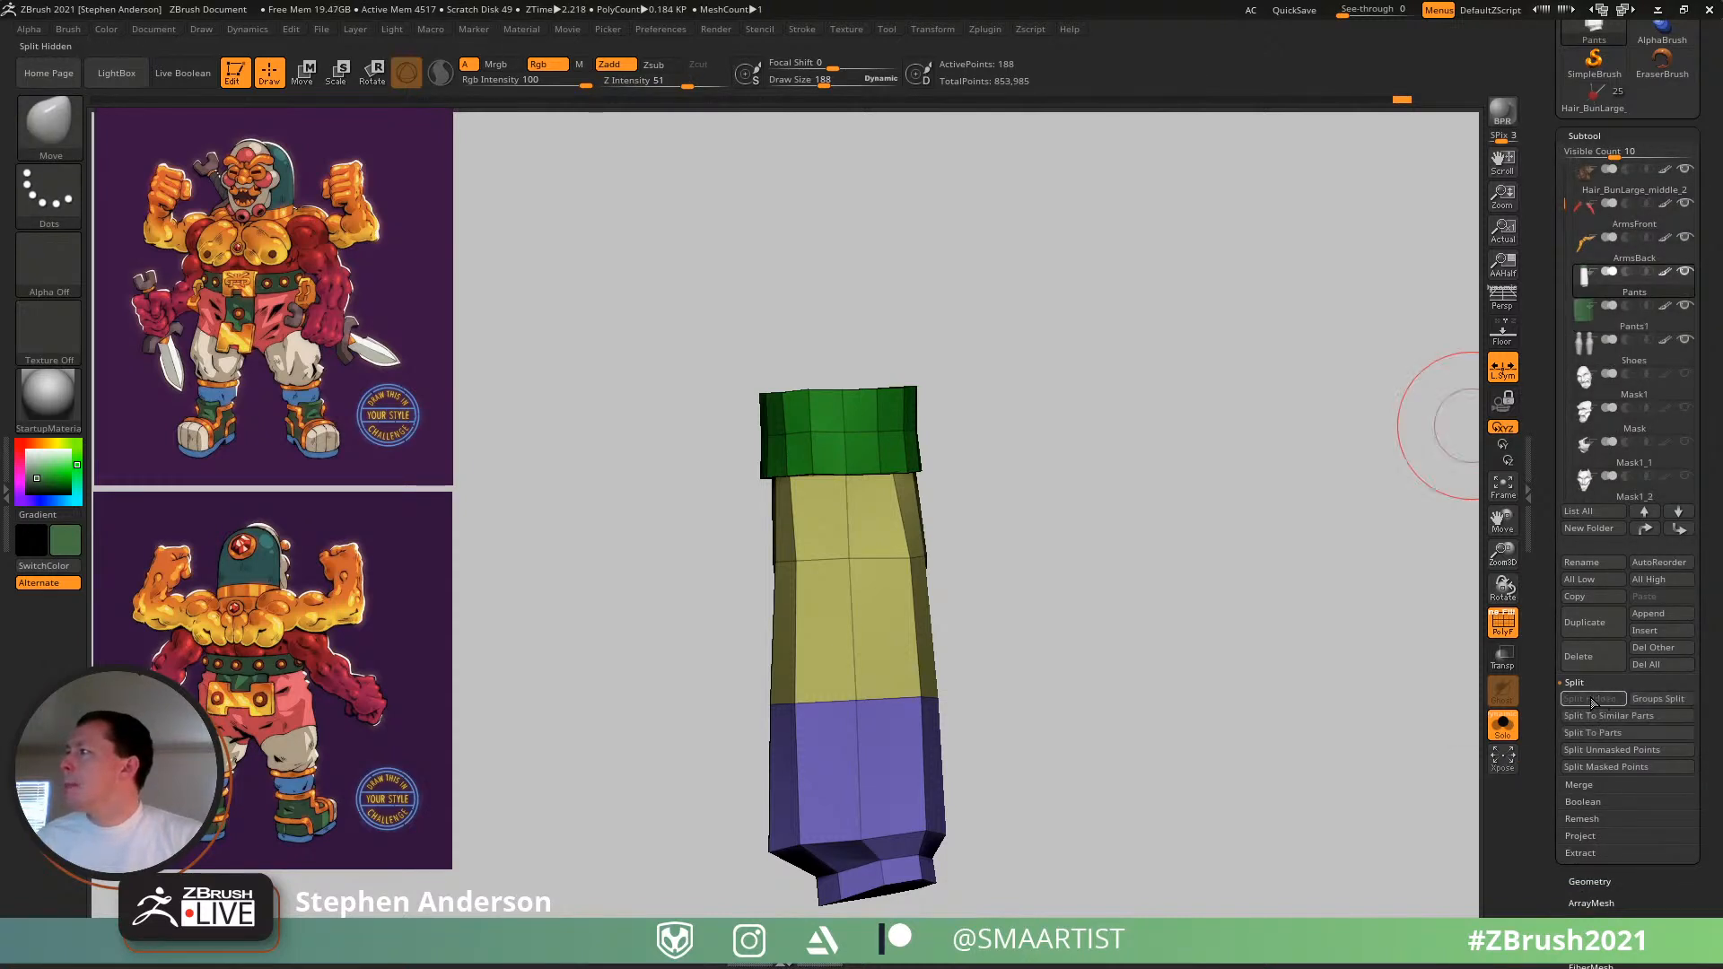
- Select the split-off belt panel, turn Solo off, and check its placement on the character from the back and front
click(1625, 330)
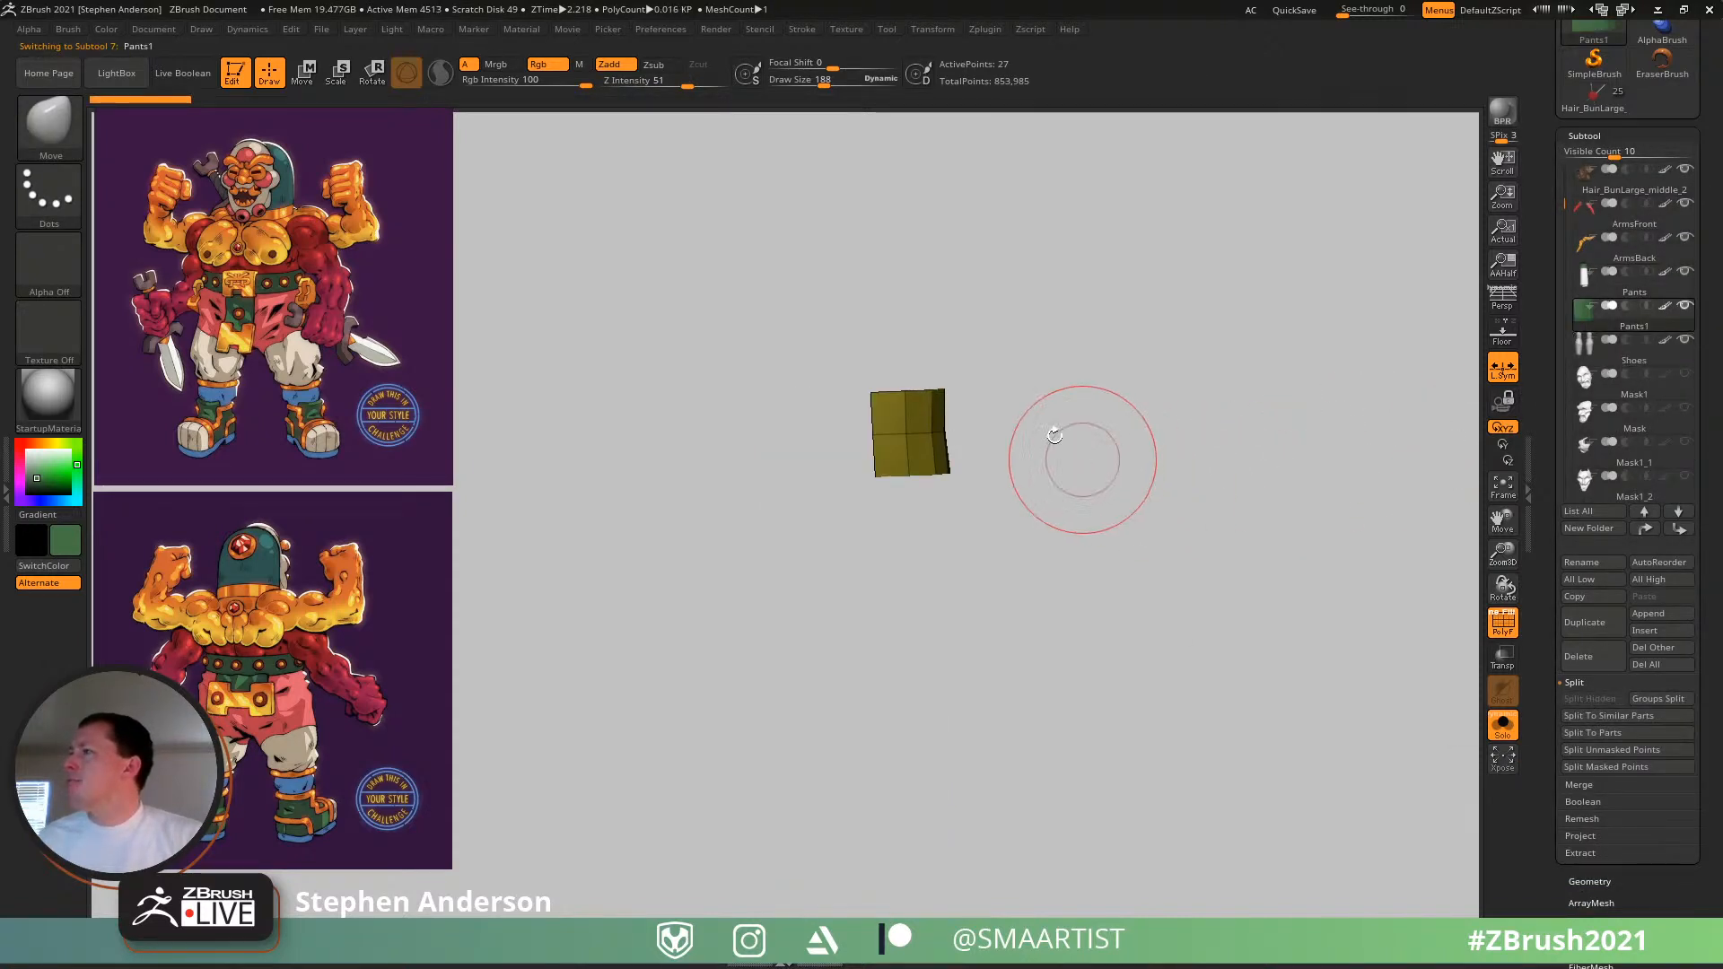
drag(1057, 442, 991, 461)
click(1501, 727)
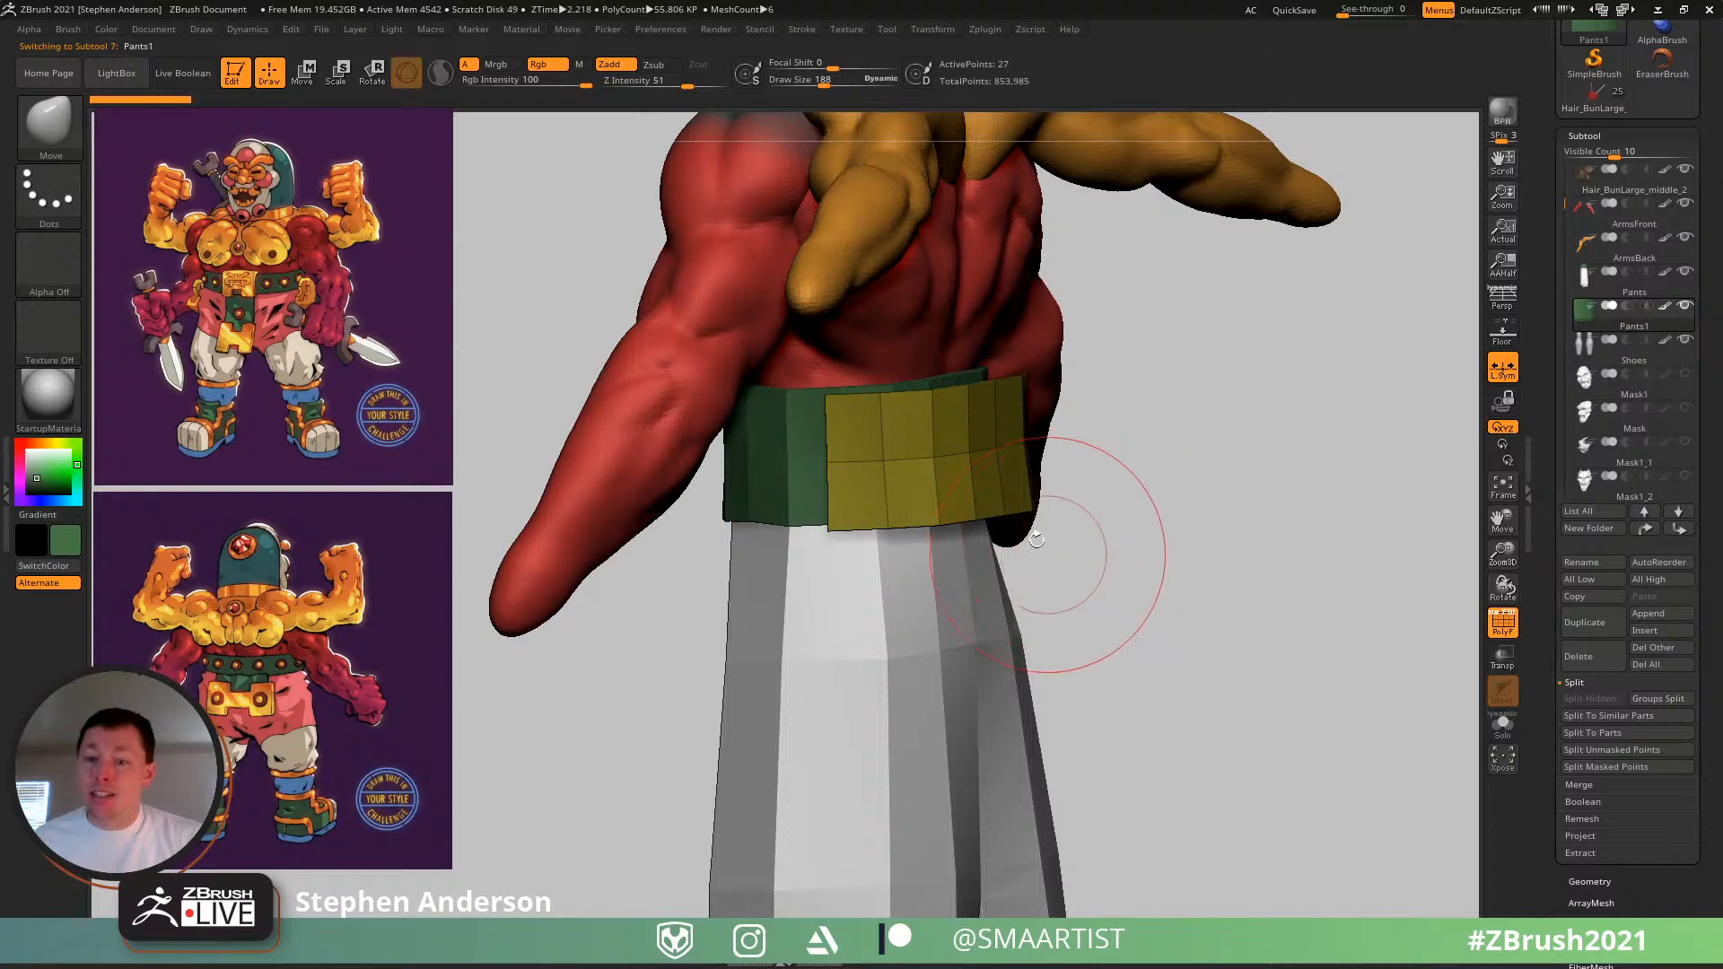
key(f)
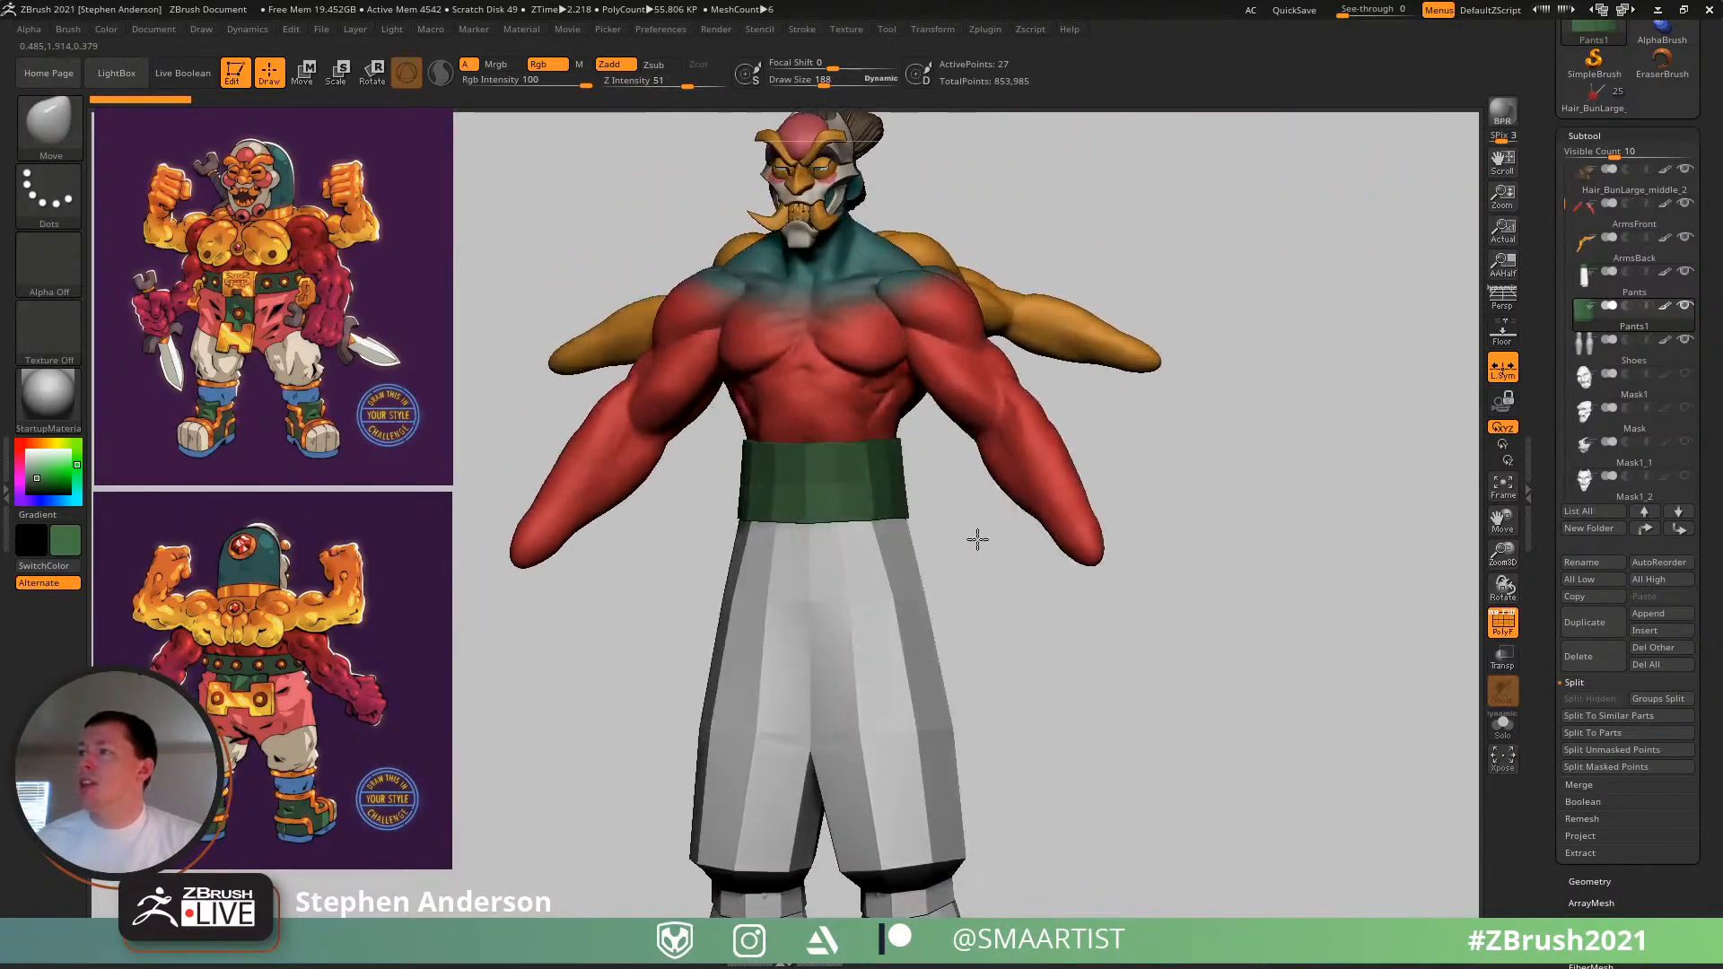
drag(977, 538, 897, 548)
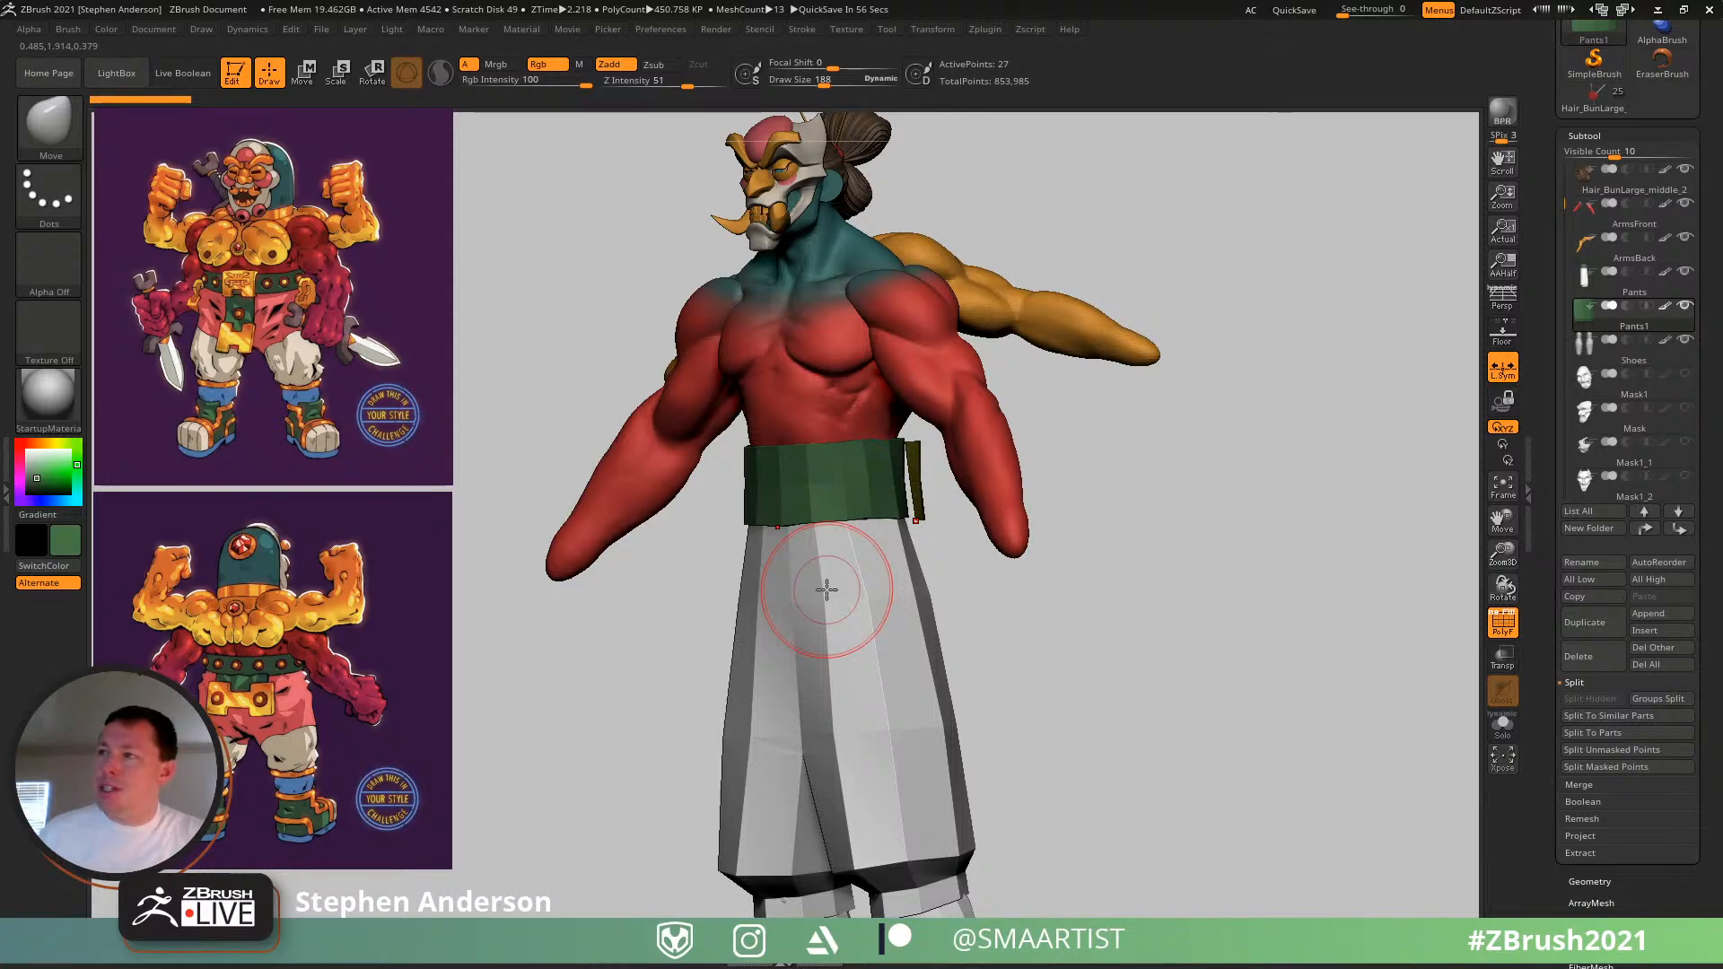
- Select the pants subtool, hide its green waist band polygroup and separate the band into its own subtool with Split Hidden
alt+click(884, 606)
mouse_move(884, 612)
right_down()
mouse_move(904, 583)
mouse_move(892, 616)
right_up()
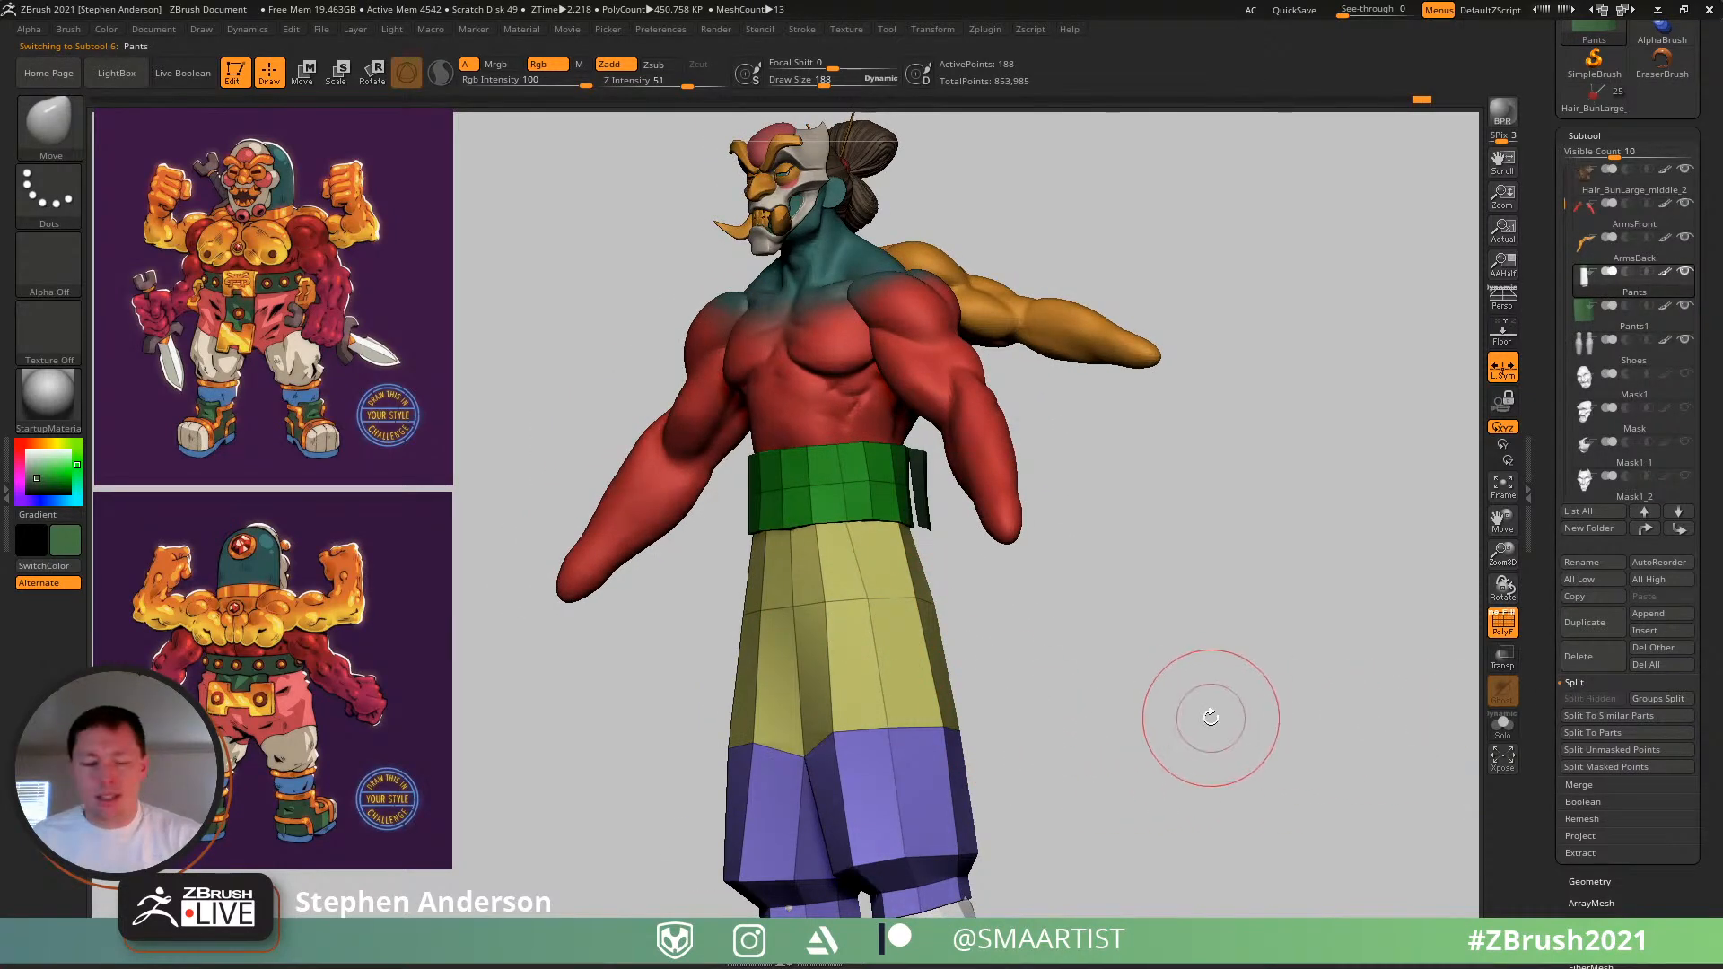
key(ctrl)
key(ctrl+shift)
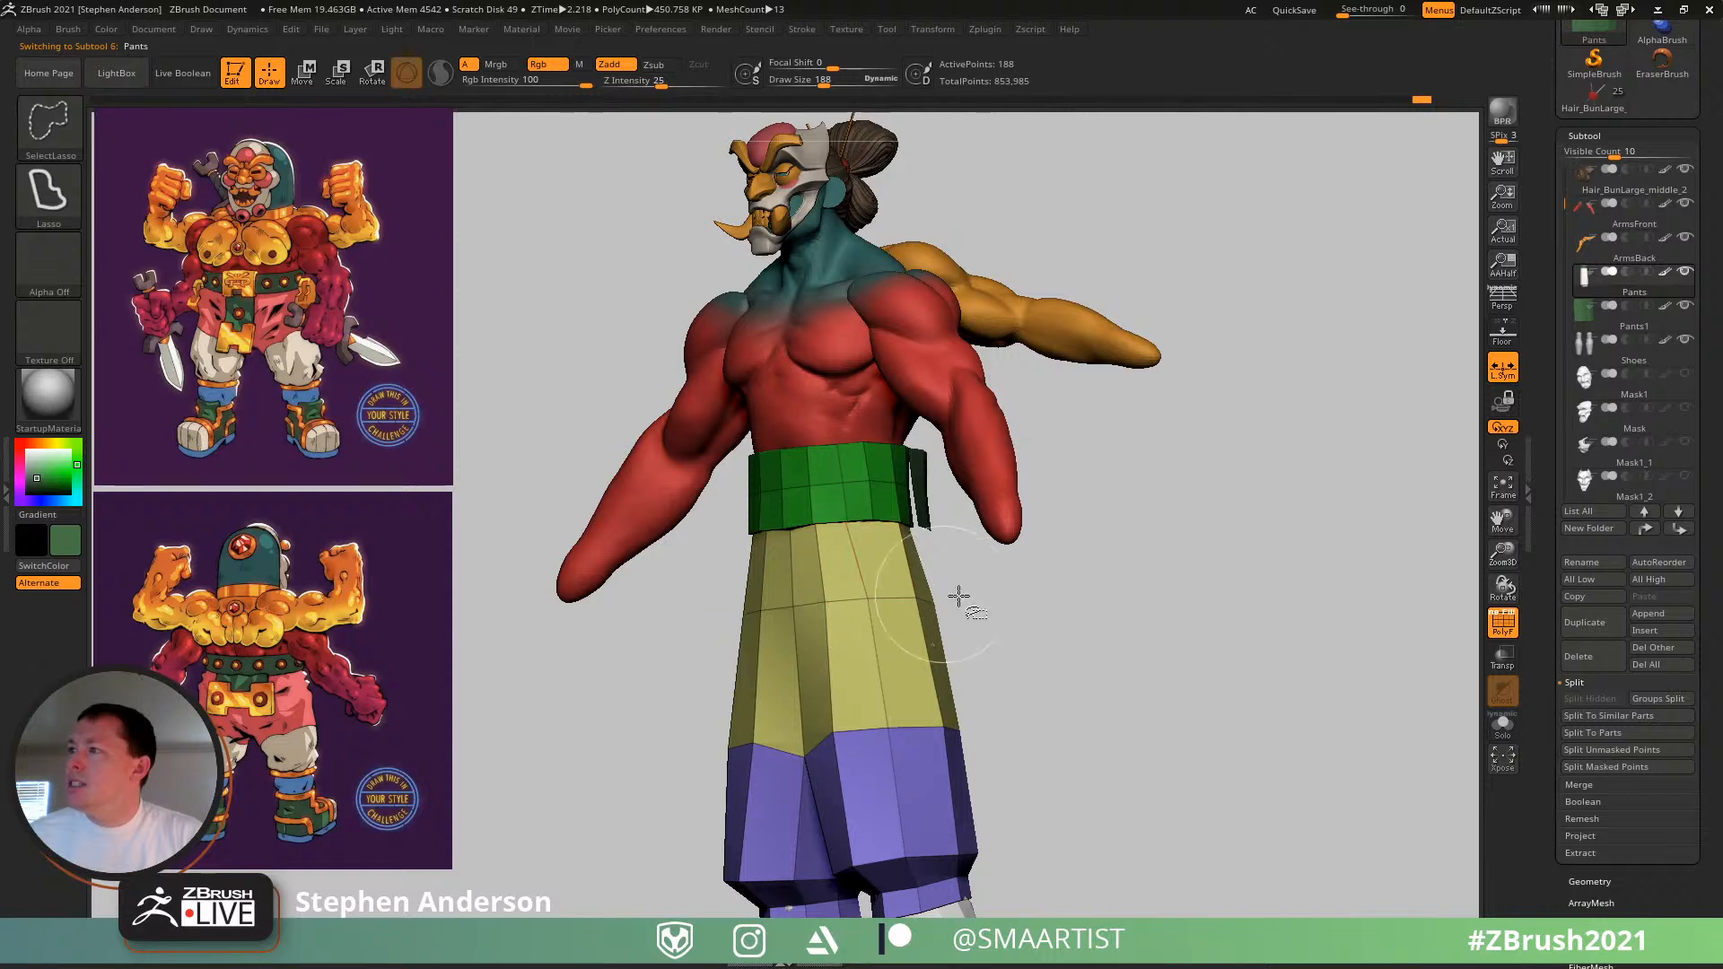
ctrl+shift+click(868, 601)
key(ctrl+shift+a)
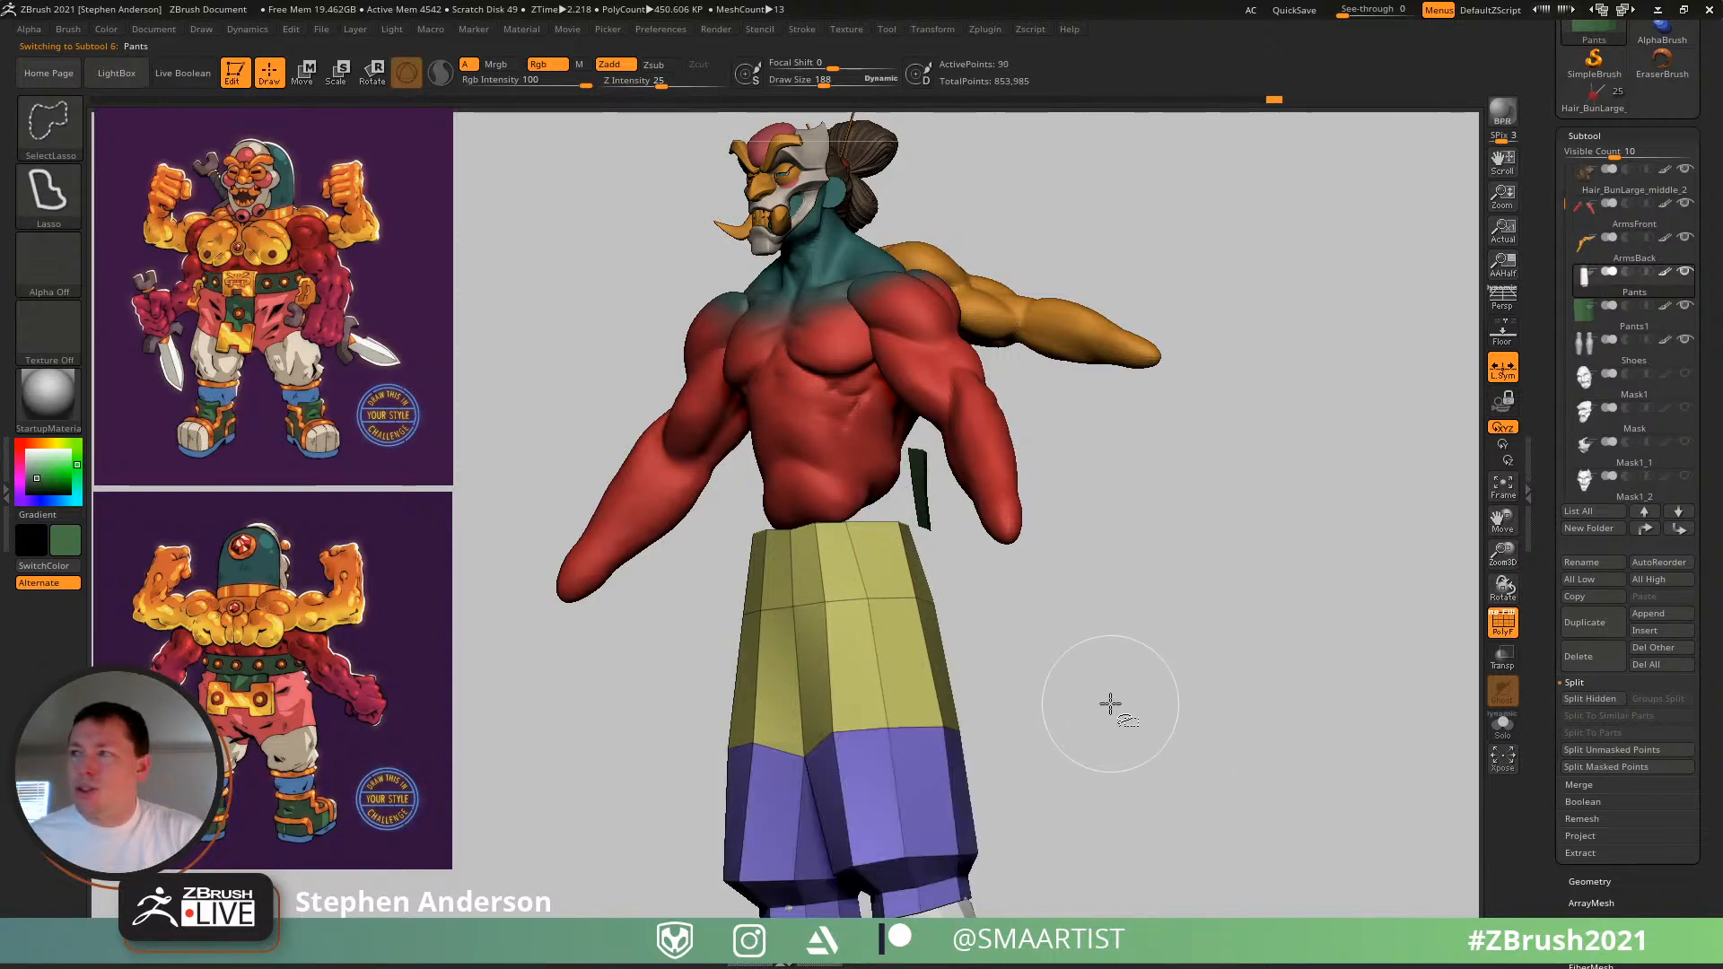
click(1585, 700)
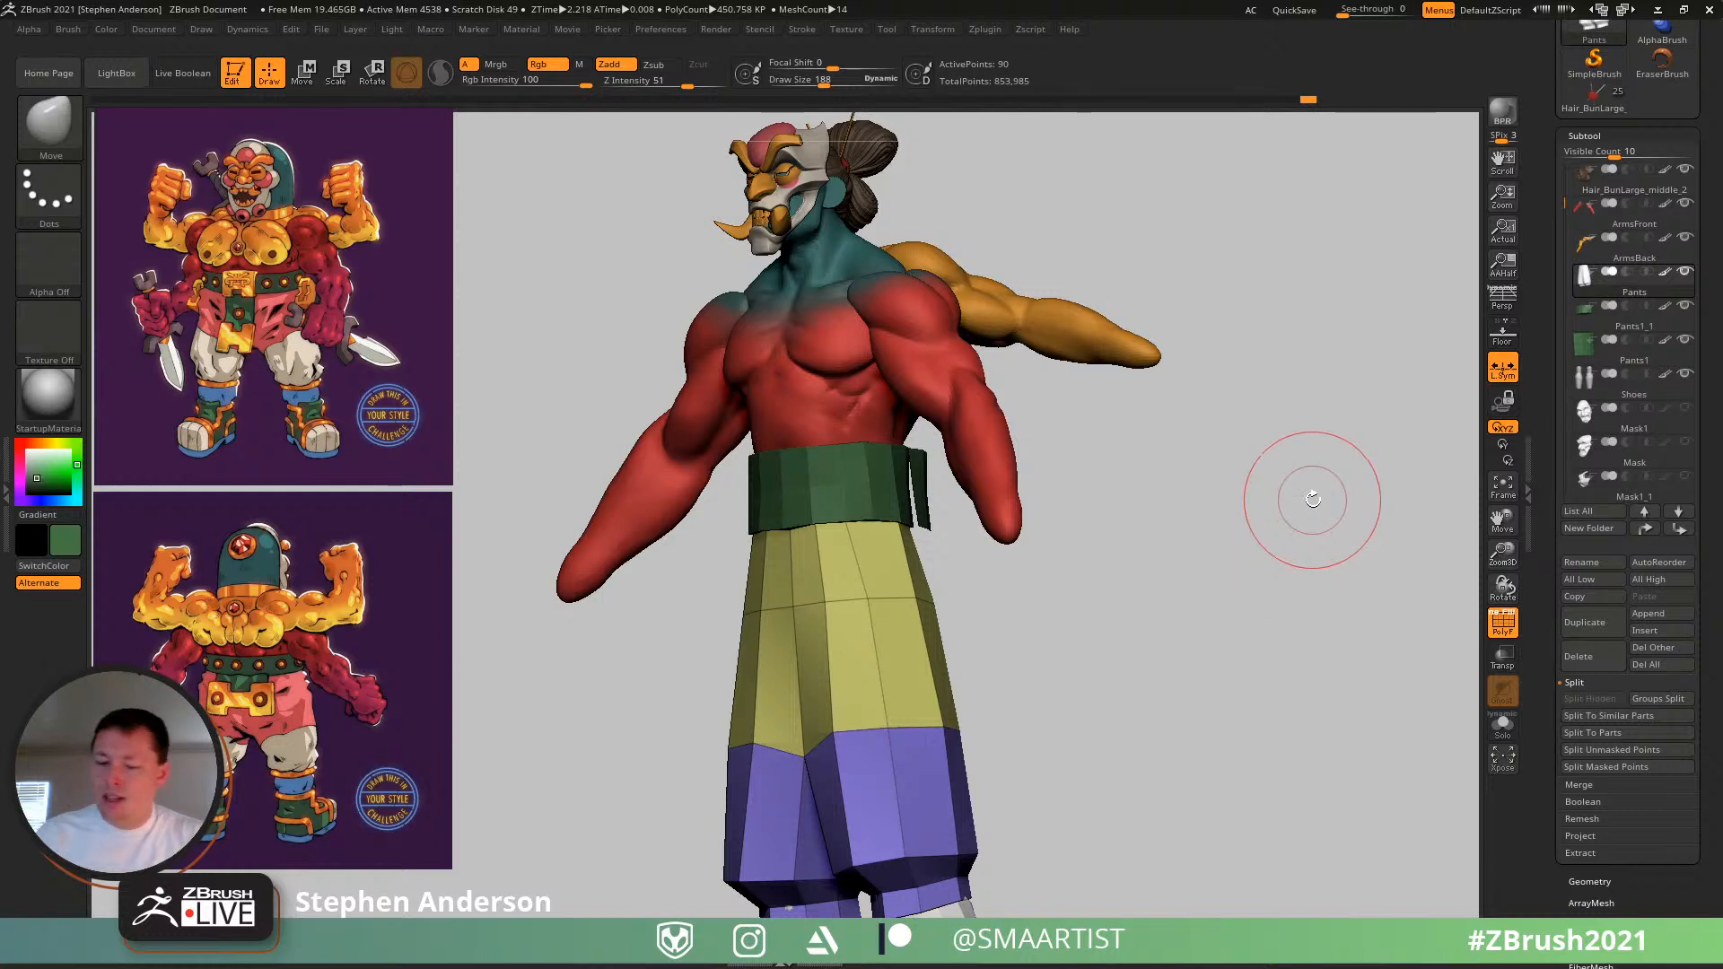
- Select the split-off waist band subtool and rename it WaistBand
key(Down)
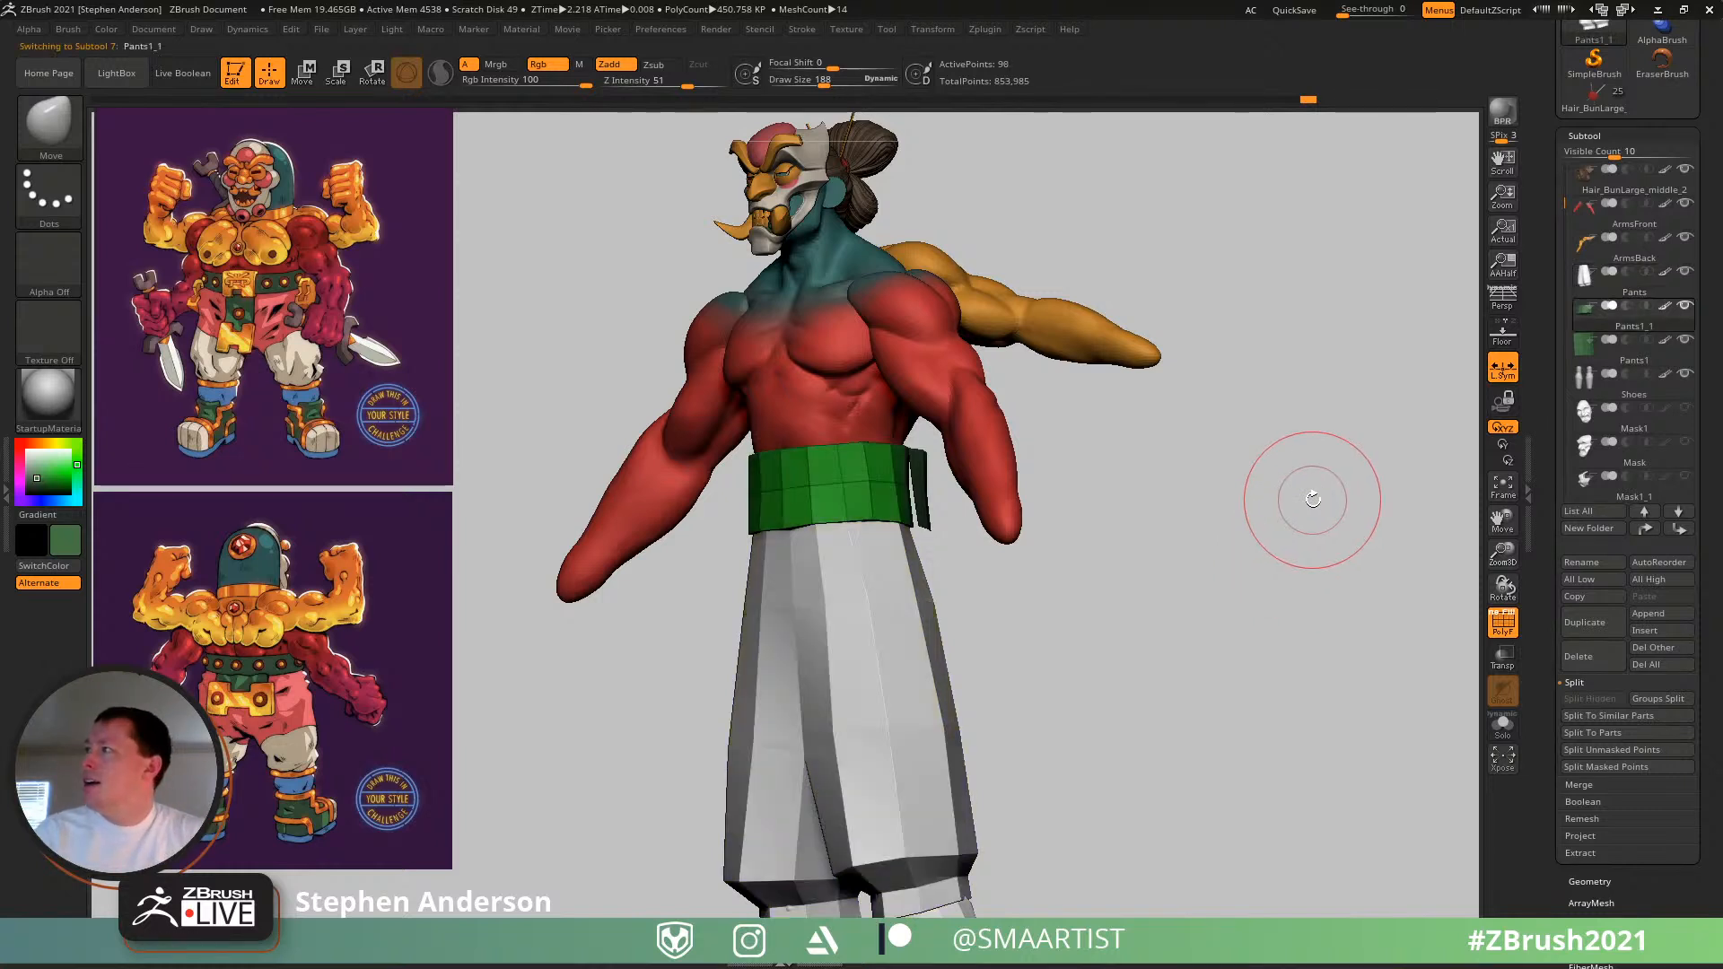
click(1598, 563)
text(aist)
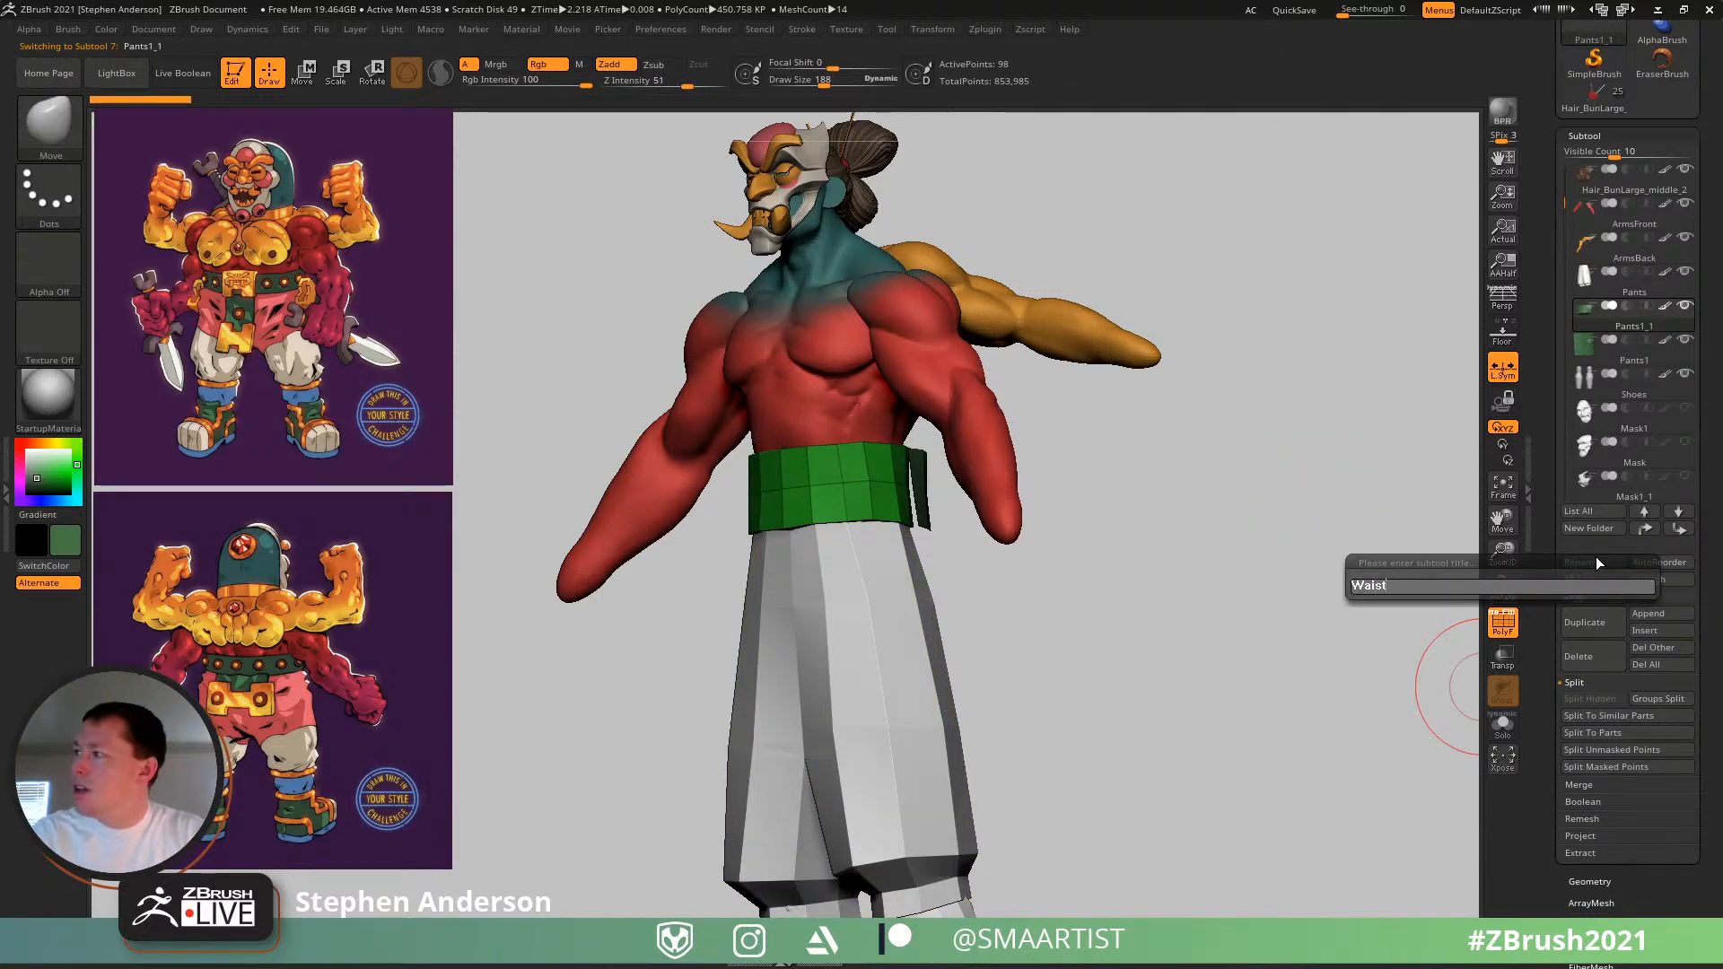
text(Band)
key(Return)
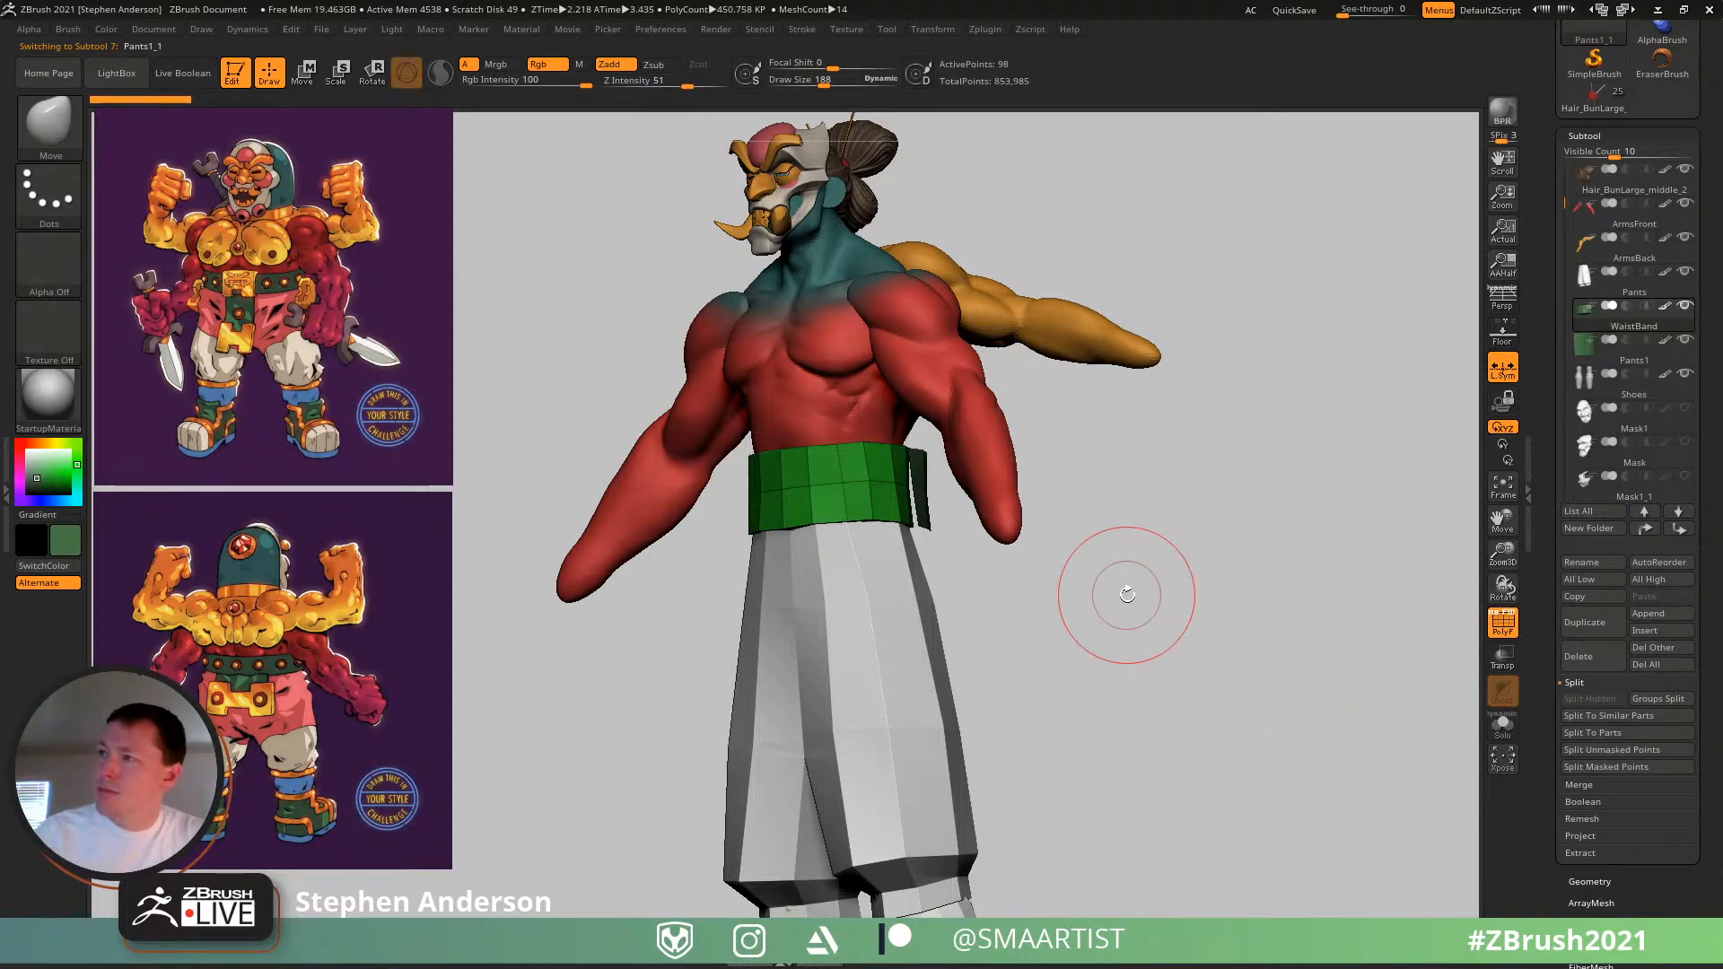
- Select the rear belt panel subtool Pants1 and rename it WaistCape
key(alt+Down)
mouse_move(1108, 645)
mouse_down()
mouse_move(1092, 647)
mouse_move(1139, 665)
mouse_move(1449, 665)
mouse_up()
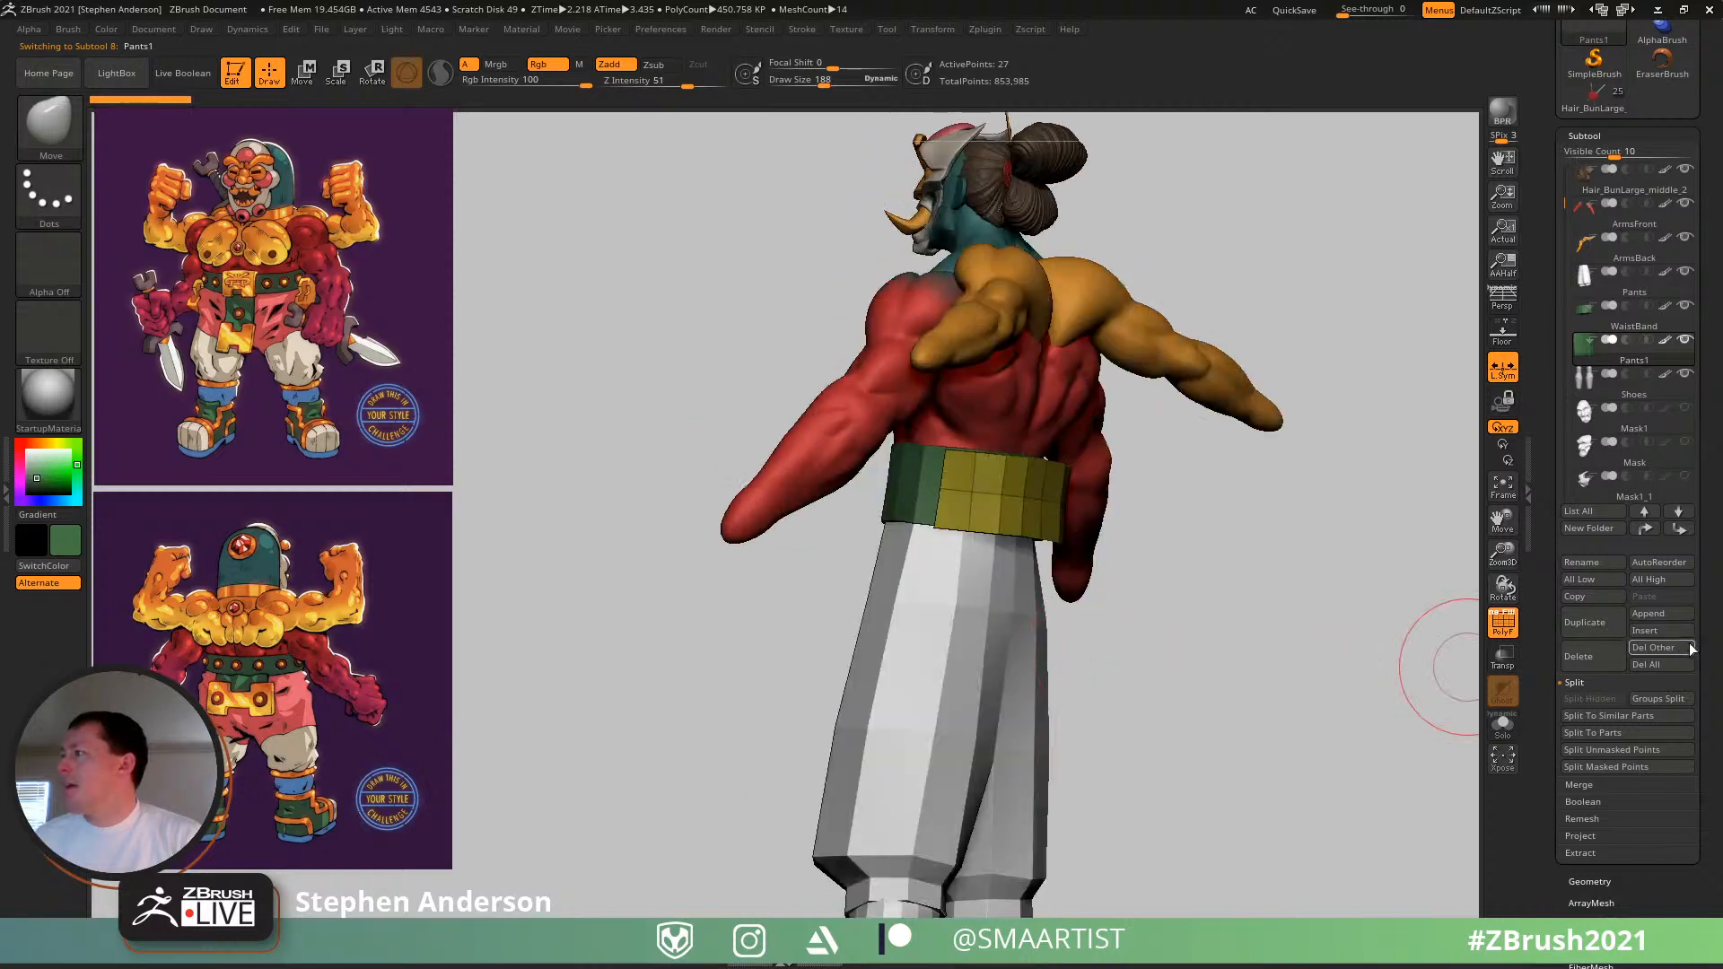
click(1599, 558)
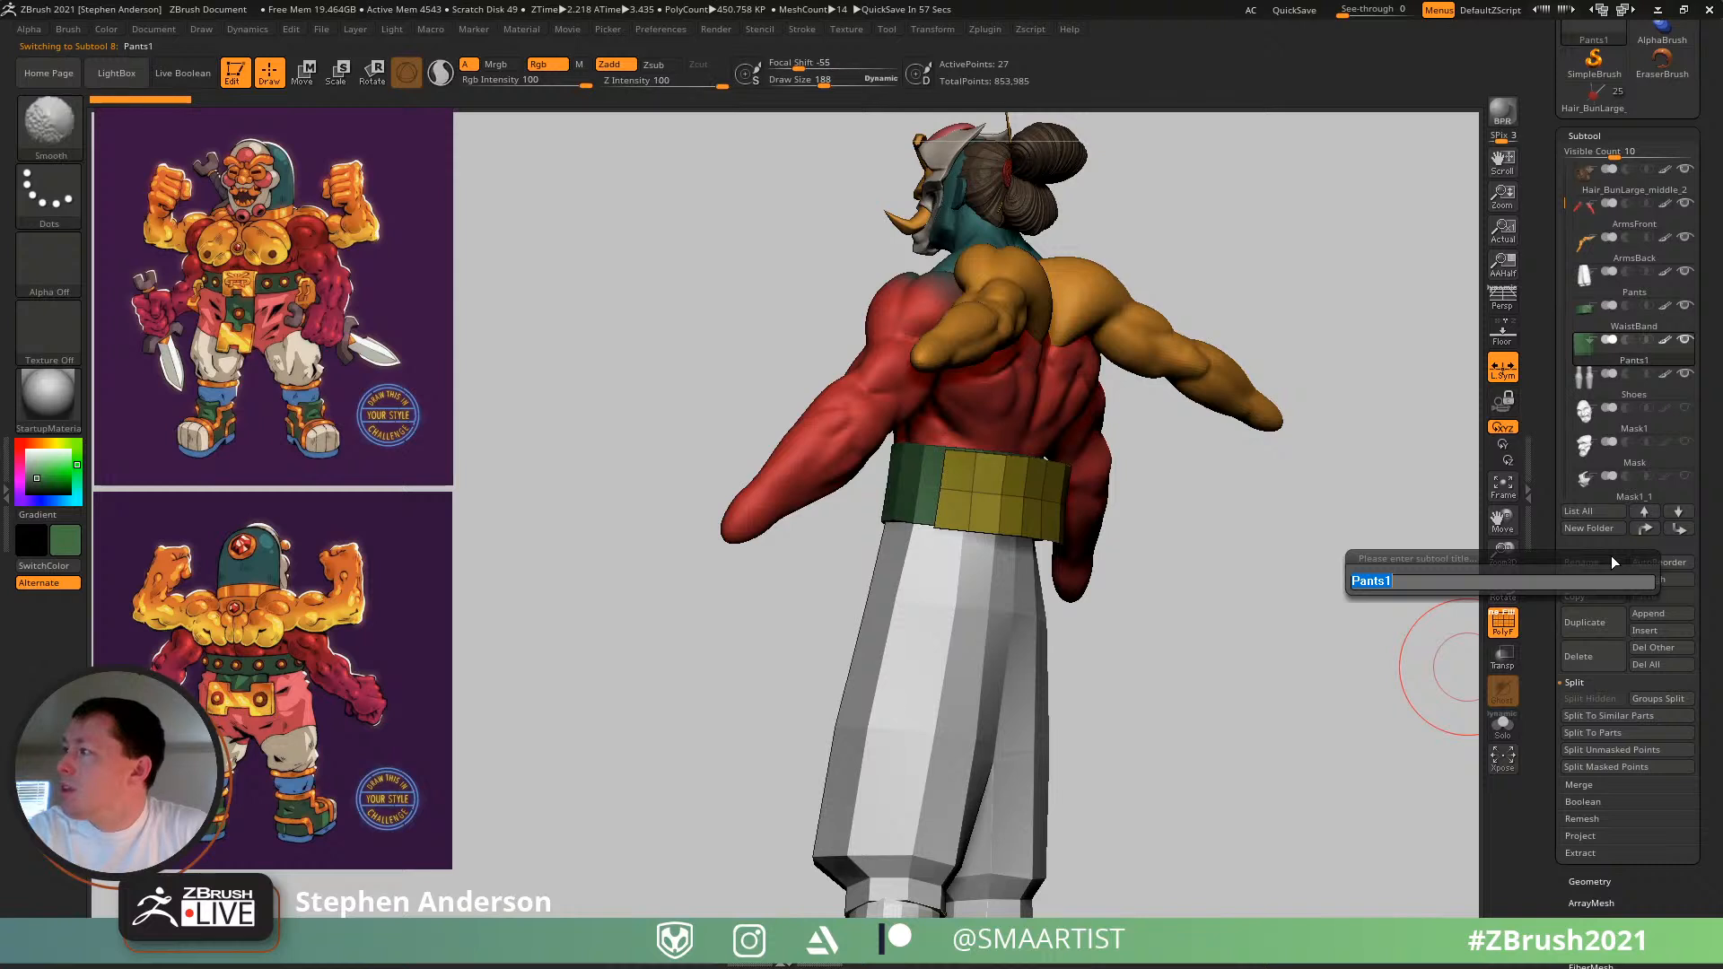
text(Waist)
text(Cape)
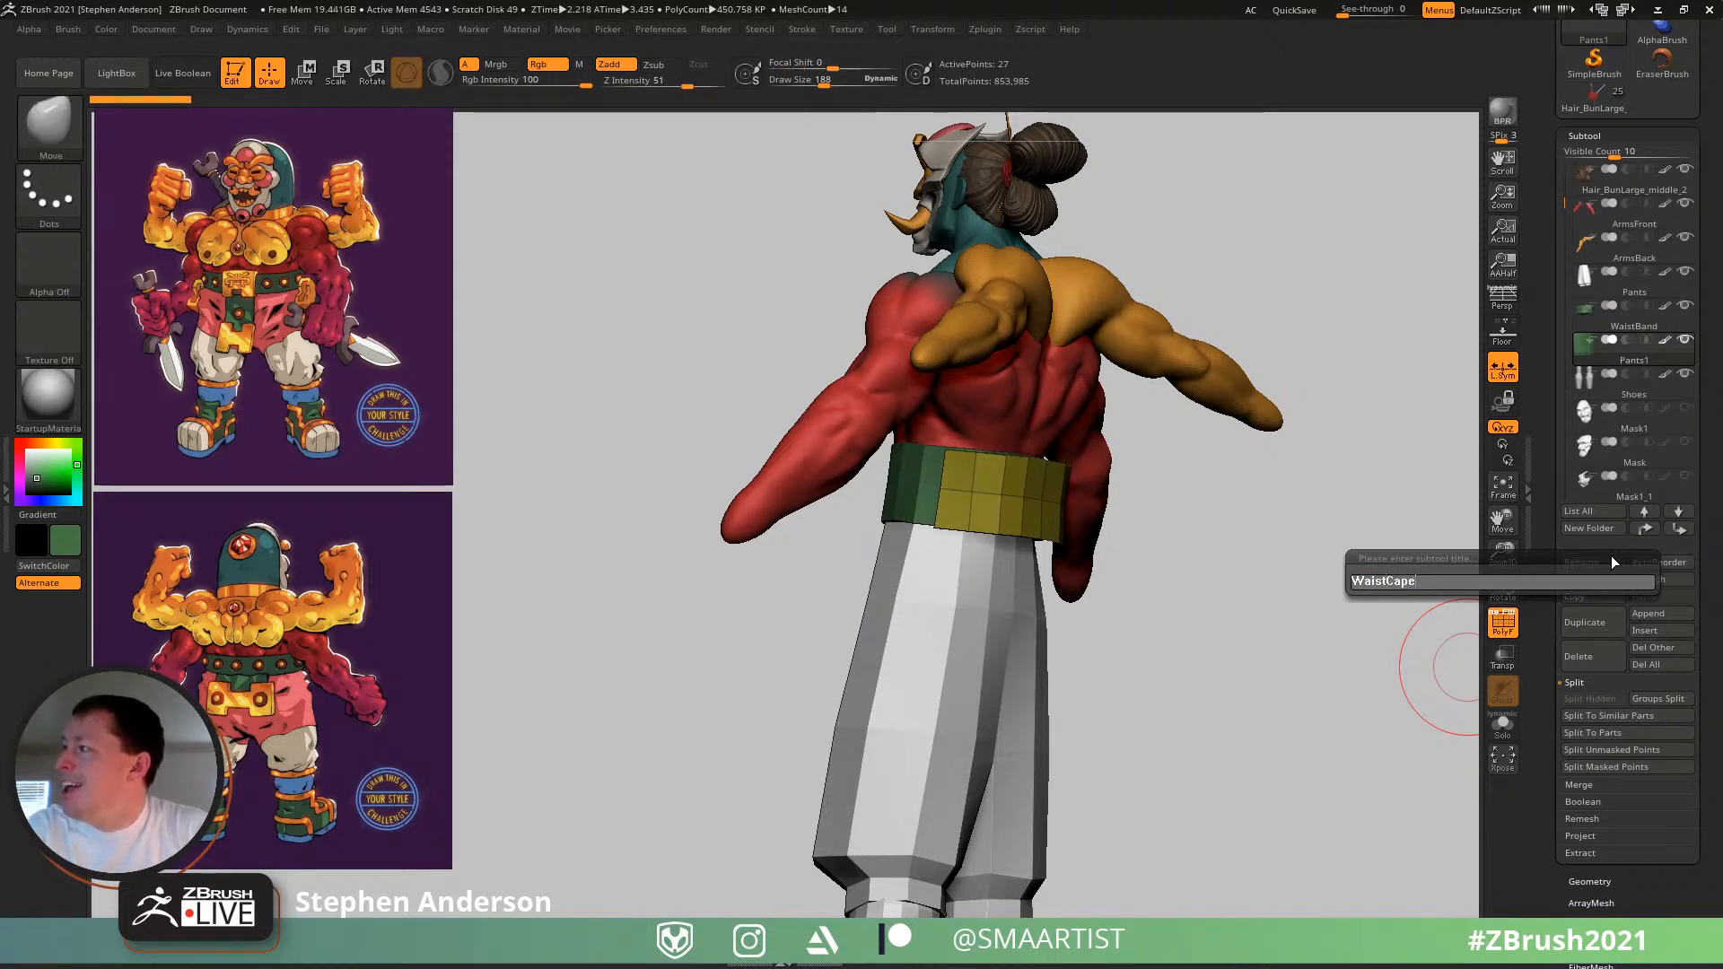
key(Return)
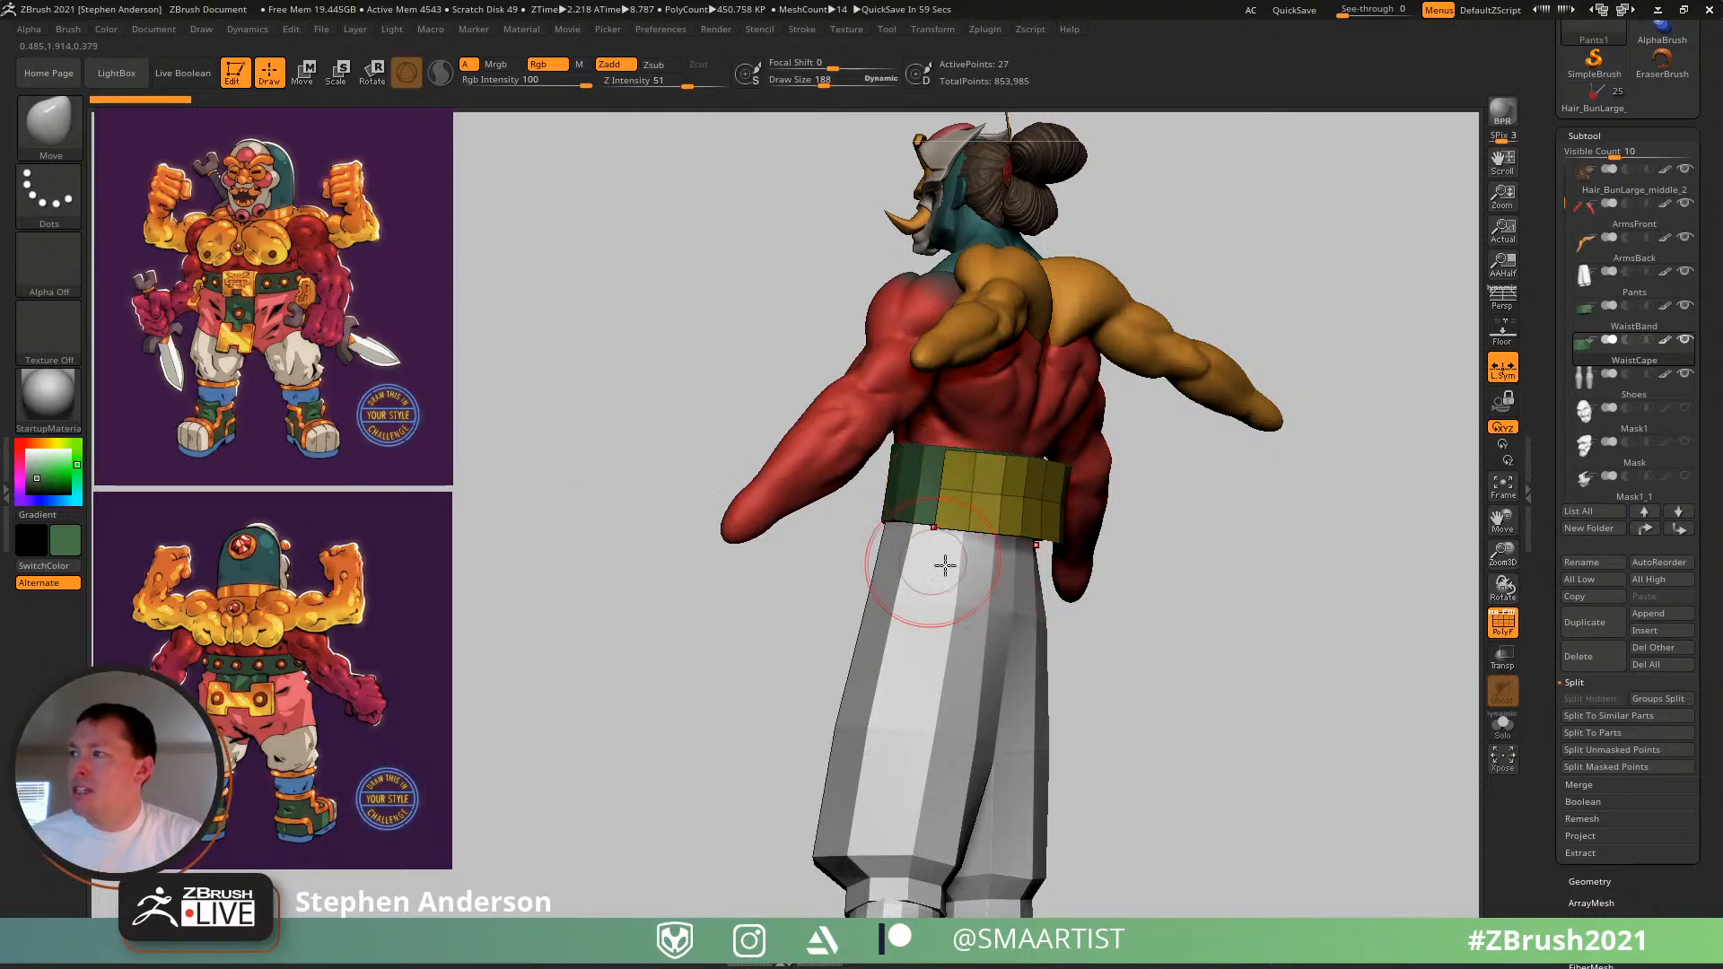
- Select the Pants subtool, isolate it with Solo, and reduce the draw size to 81
mouse_move(945, 563)
right_down()
mouse_move(1146, 520)
mouse_move(1142, 493)
mouse_move(1099, 482)
mouse_move(1154, 497)
mouse_move(1210, 585)
right_up()
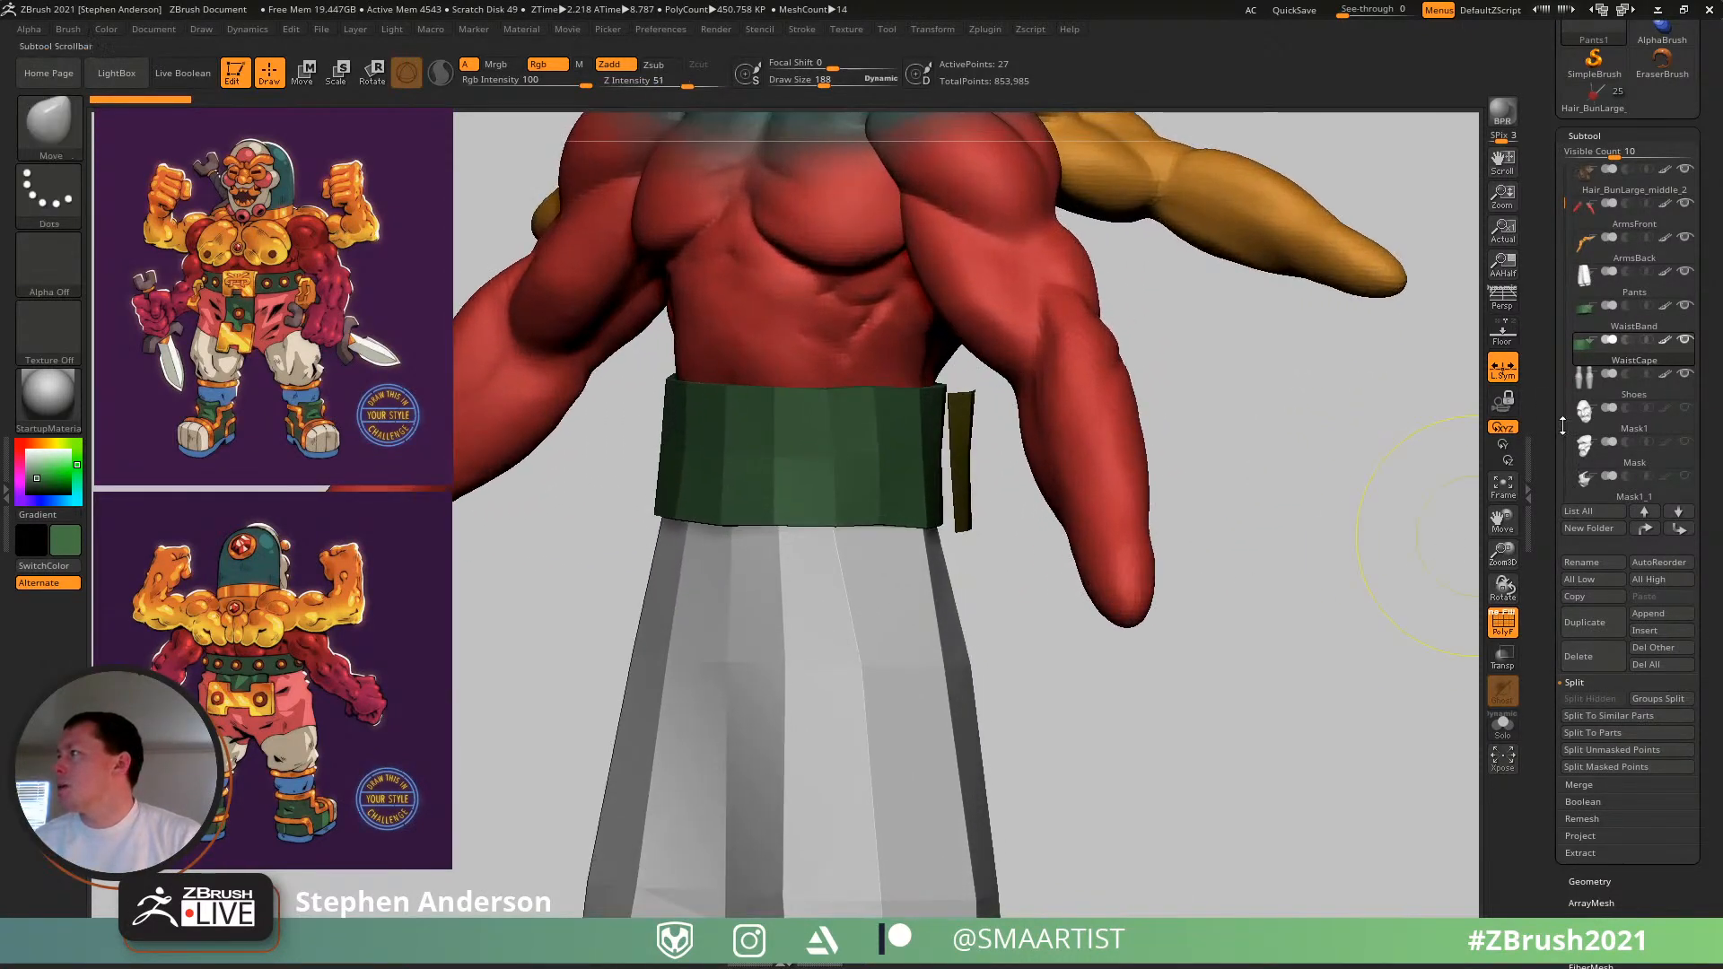
click(1621, 292)
alt+right_drag(893, 696, 897, 477)
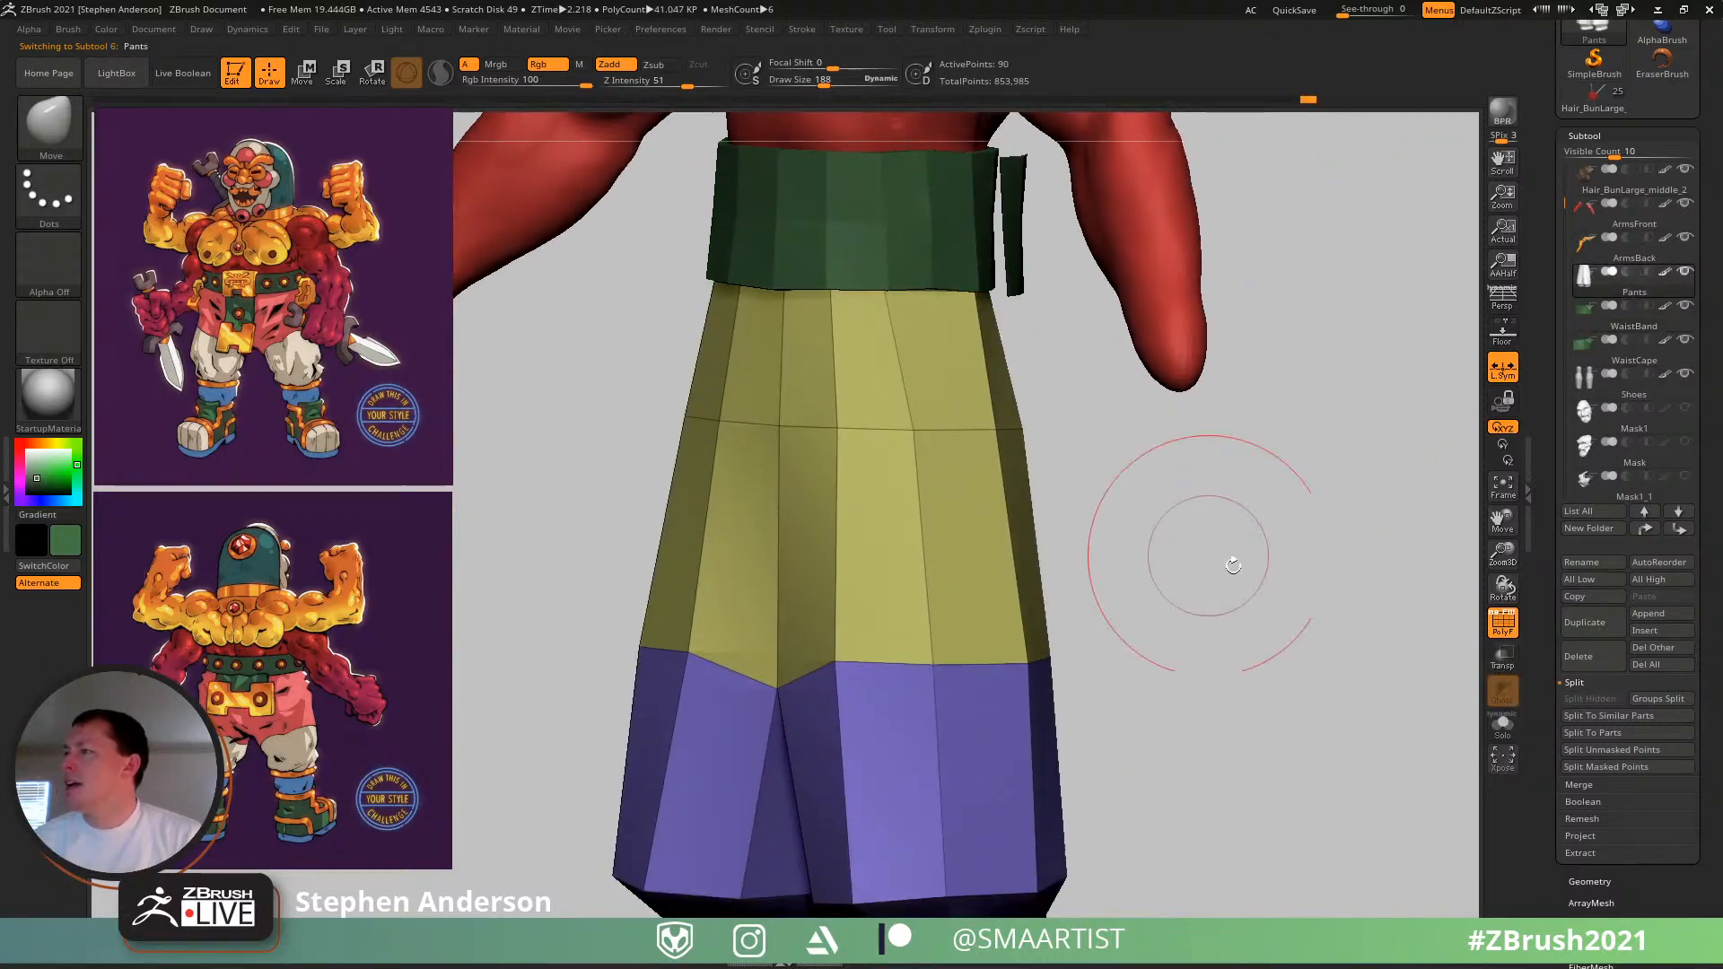
click(1503, 728)
mouse_move(1350, 612)
right_down()
mouse_move(996, 357)
mouse_move(984, 272)
right_up()
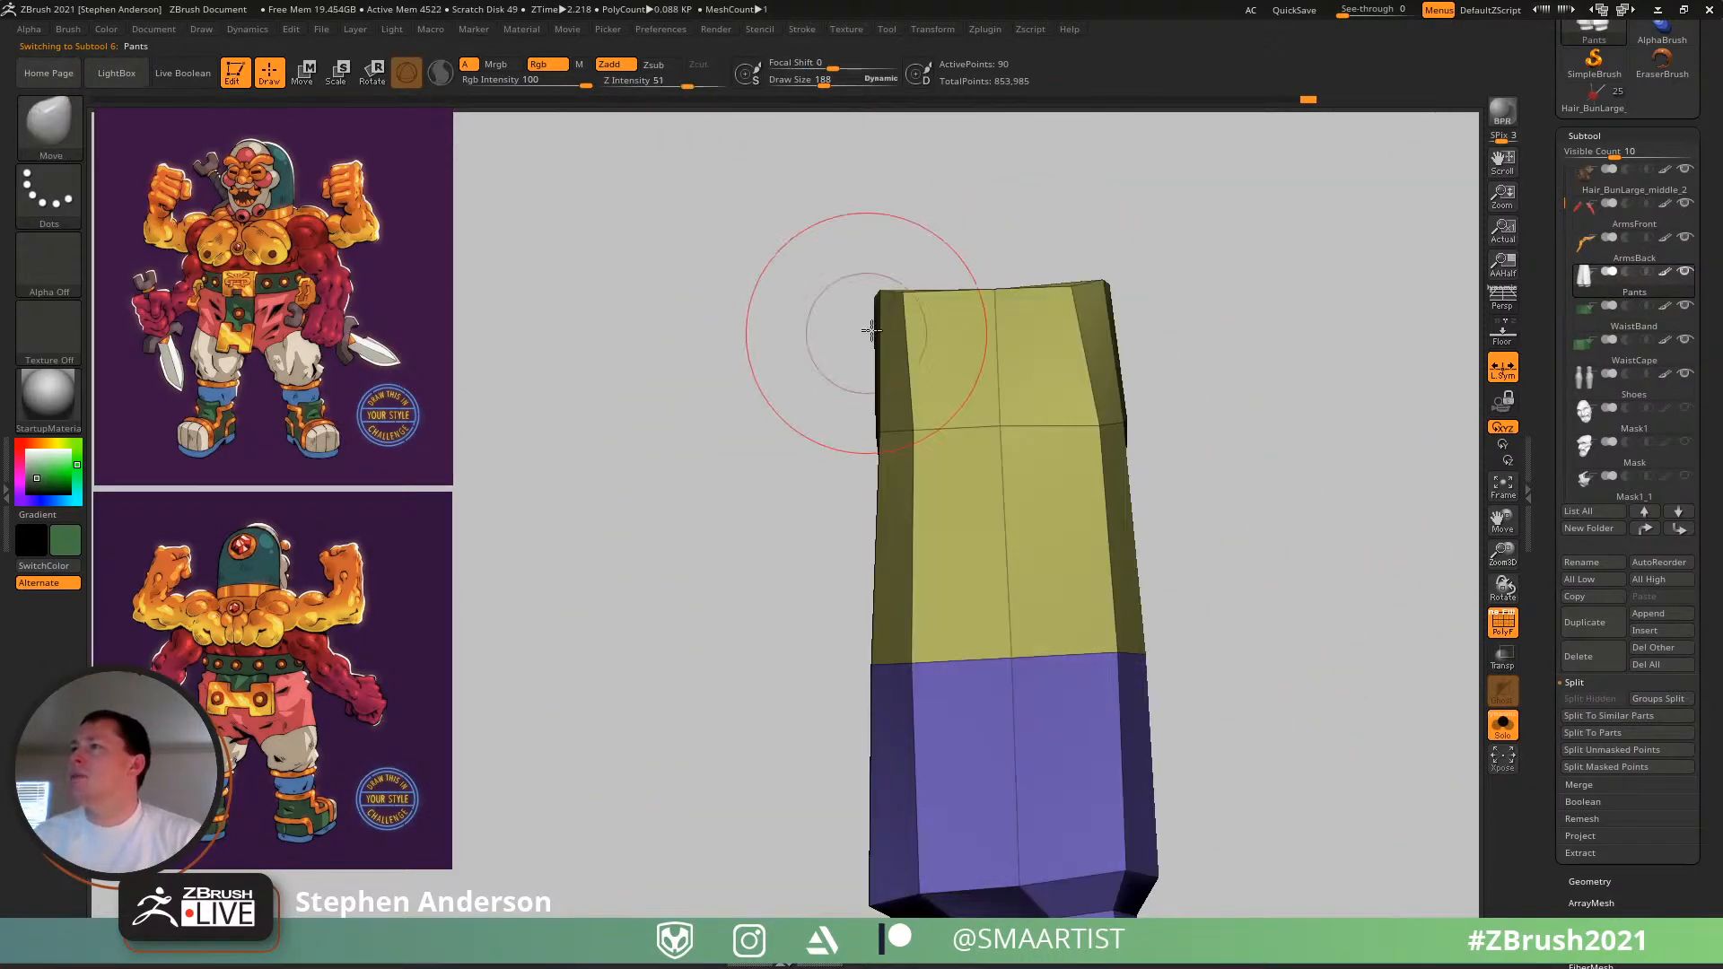
right_drag(870, 331, 853, 326)
key(s)
drag(843, 316, 833, 316)
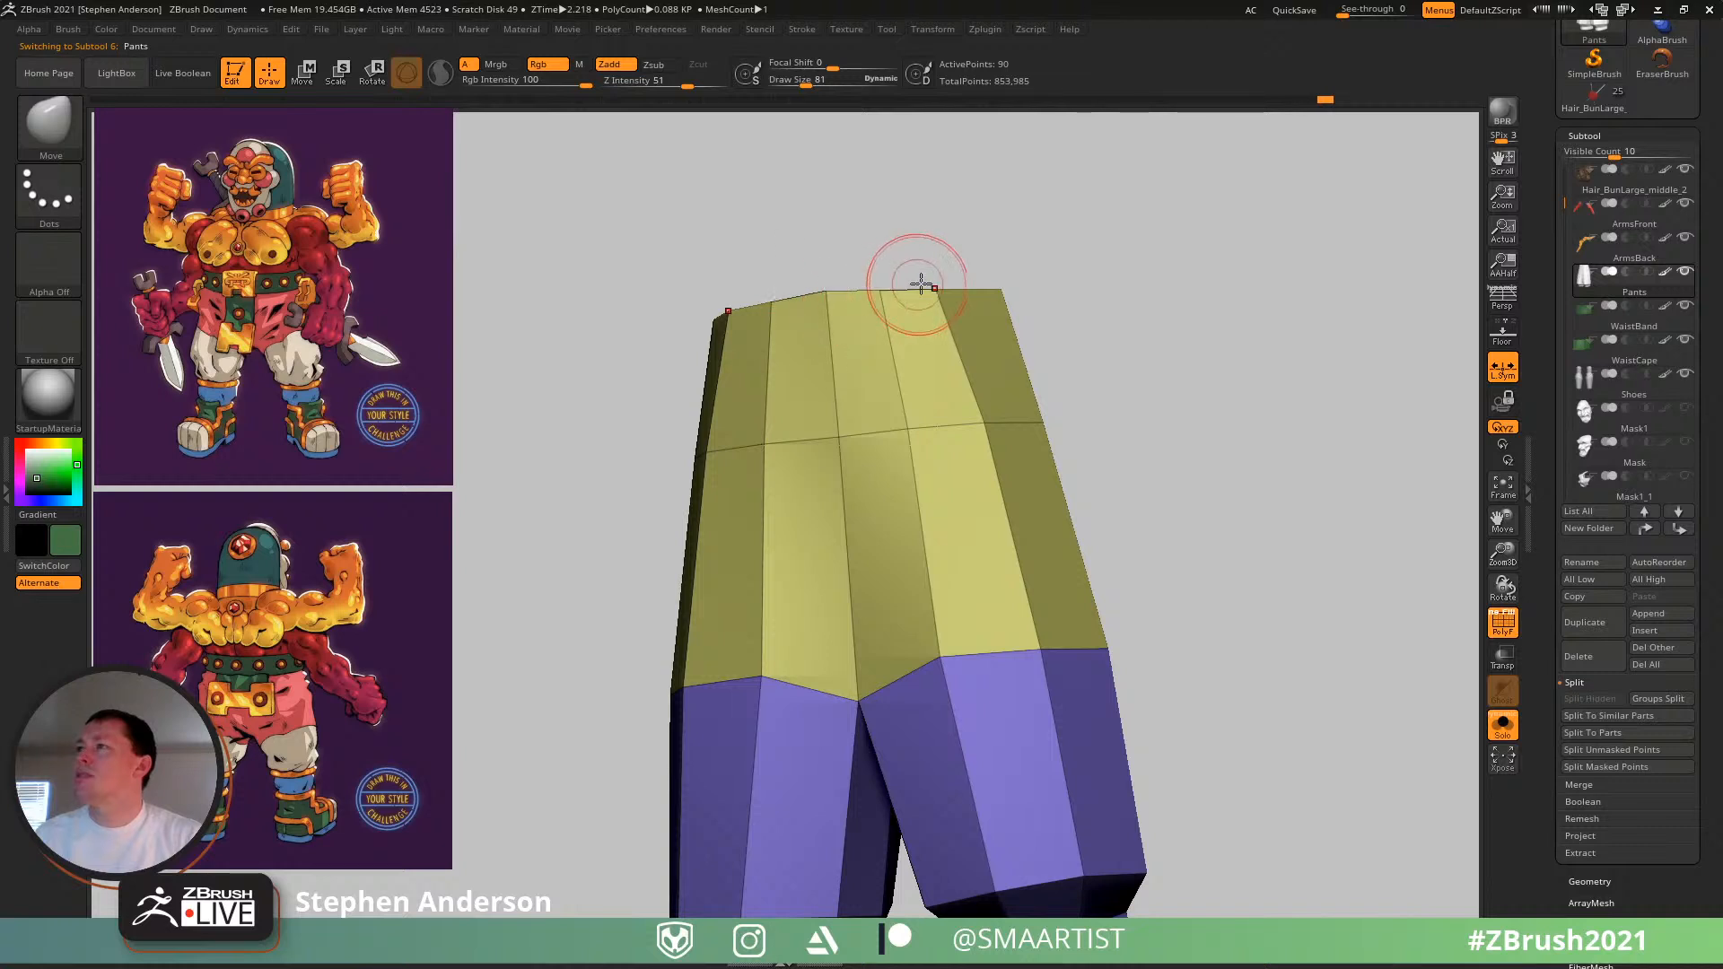
- Isolate the cap polygons across the pants' waist opening, then invert visibility so only the cap is hidden
right_drag(921, 283, 1104, 272)
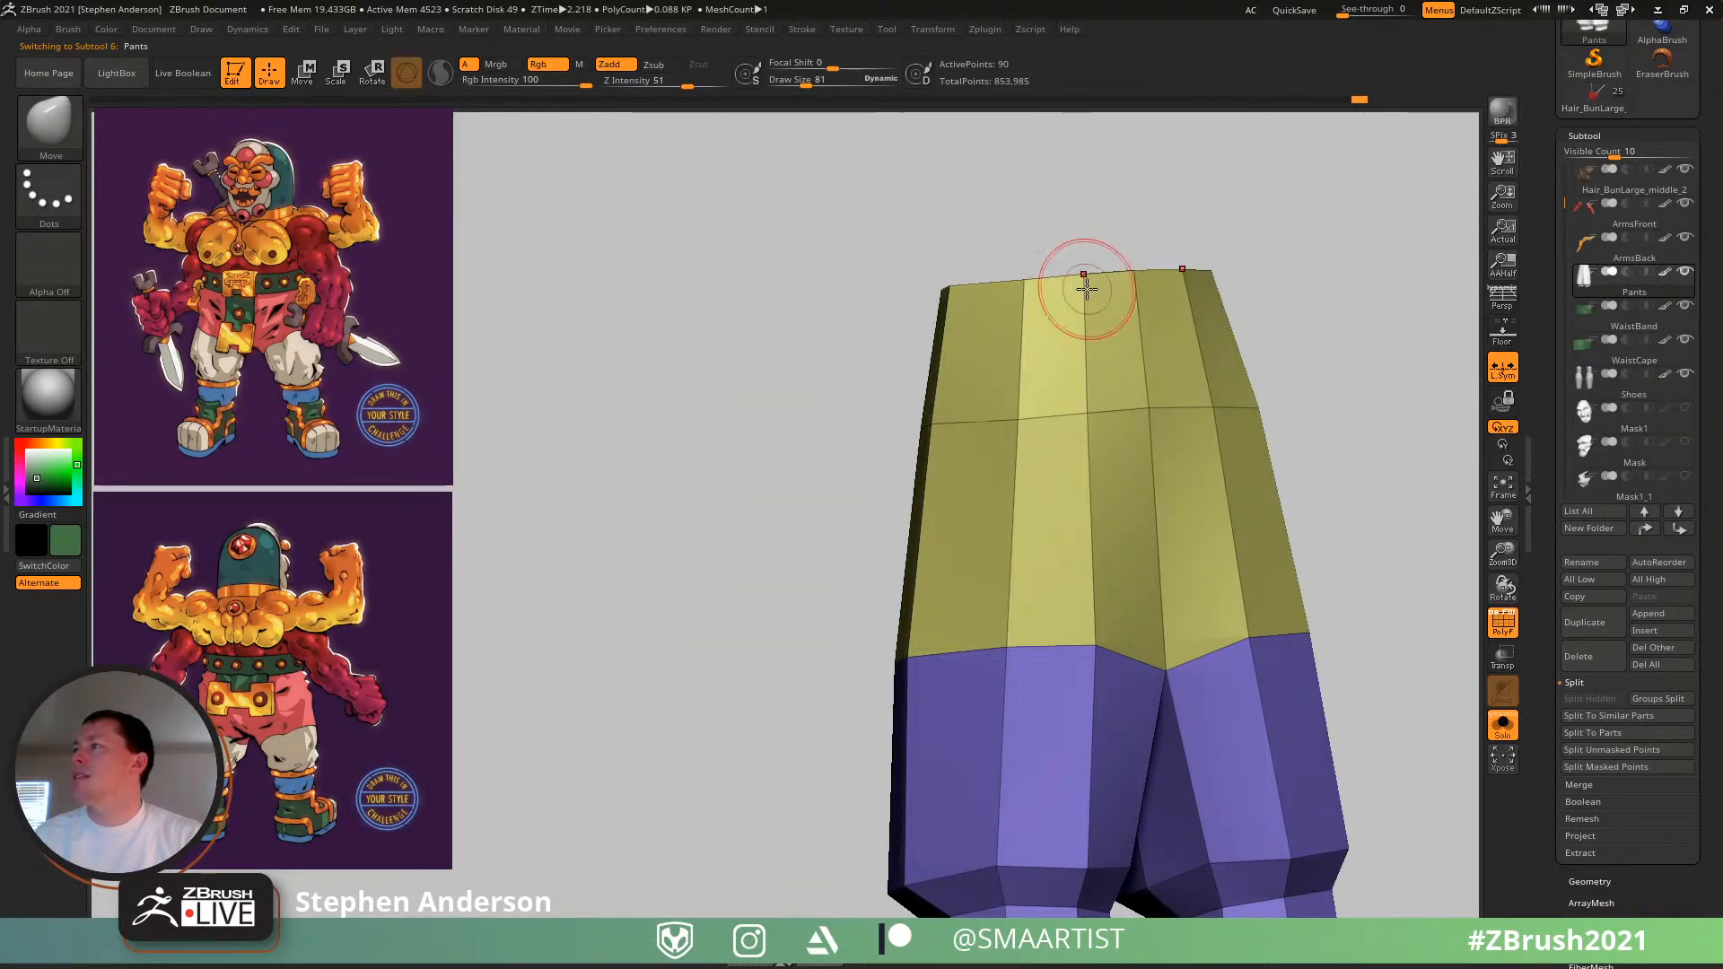
mouse_move(1011, 286)
right_down()
mouse_move(1112, 305)
mouse_move(1161, 201)
right_up()
mouse_move(1168, 189)
ctrl+shift+mouse_down()
mouse_move(720, 327)
mouse_move(698, 297)
mouse_move(846, 303)
mouse_move(664, 295)
mouse_move(684, 182)
mouse_move(700, 185)
ctrl+shift+mouse_up()
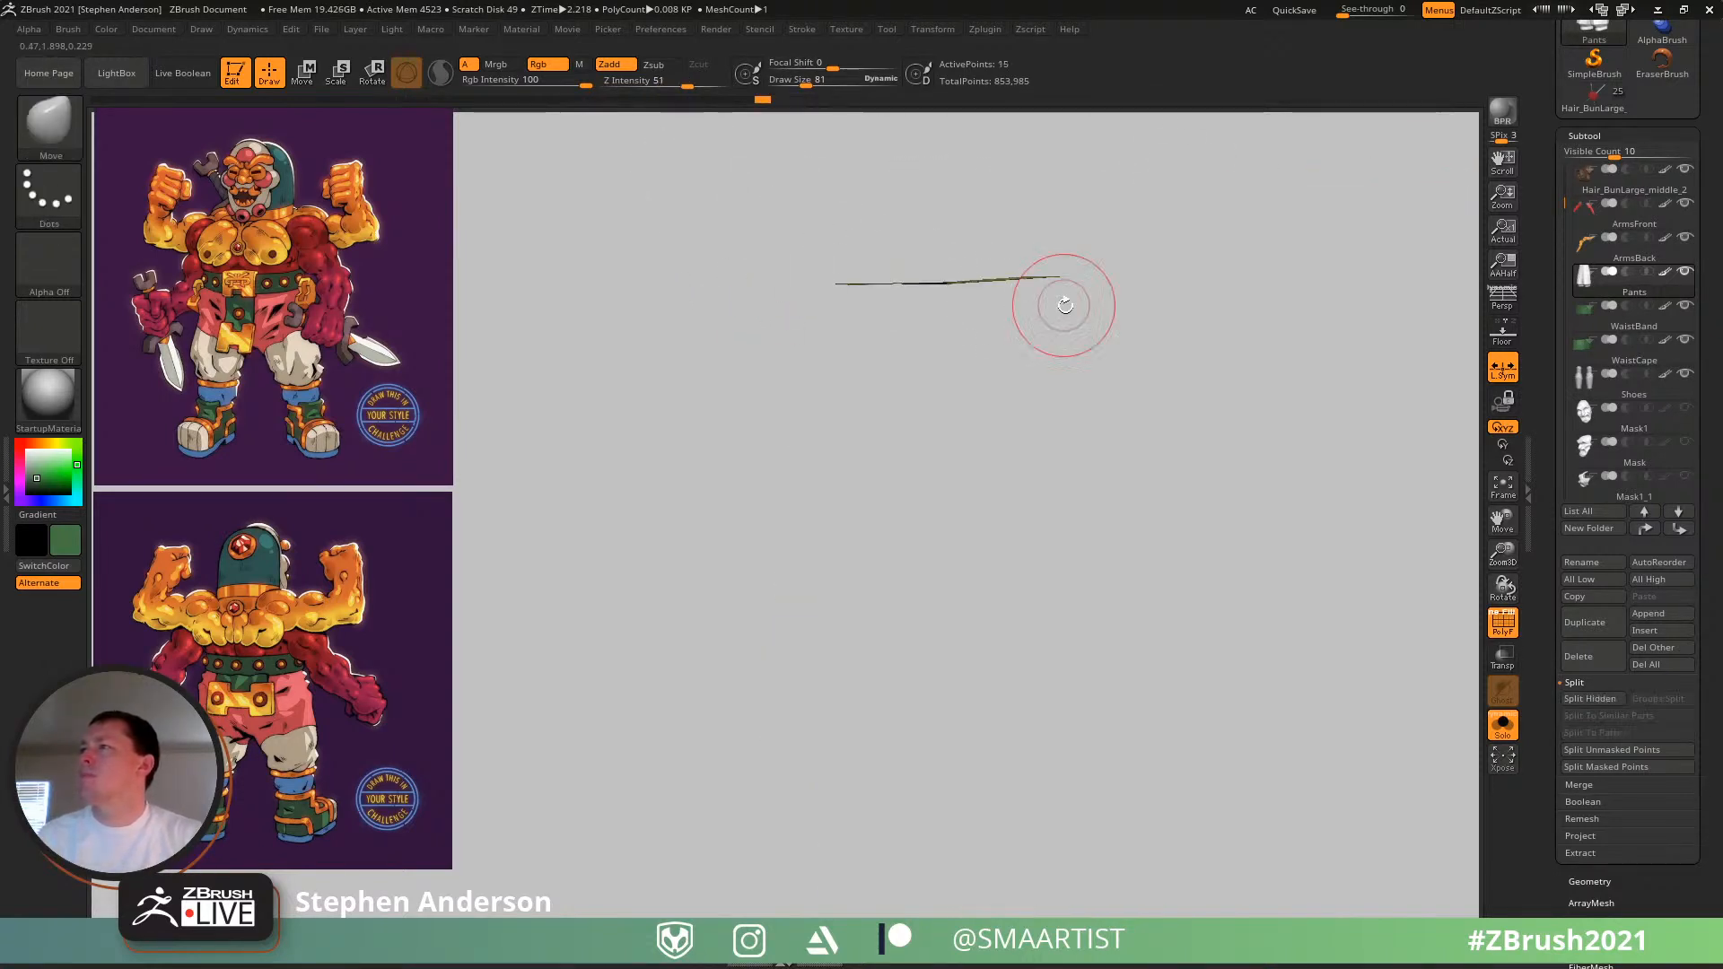
right_drag(1064, 304, 1127, 313)
ctrl+shift+drag(1149, 265, 1251, 485)
mouse_move(1139, 596)
right_down()
mouse_move(907, 575)
mouse_move(915, 384)
mouse_move(915, 498)
mouse_move(857, 462)
mouse_move(907, 505)
right_up()
- Hide the cap polygons closing both leg openings as well, and remove all hidden pants polygons with Del Hidden
key(ctrl+shift)
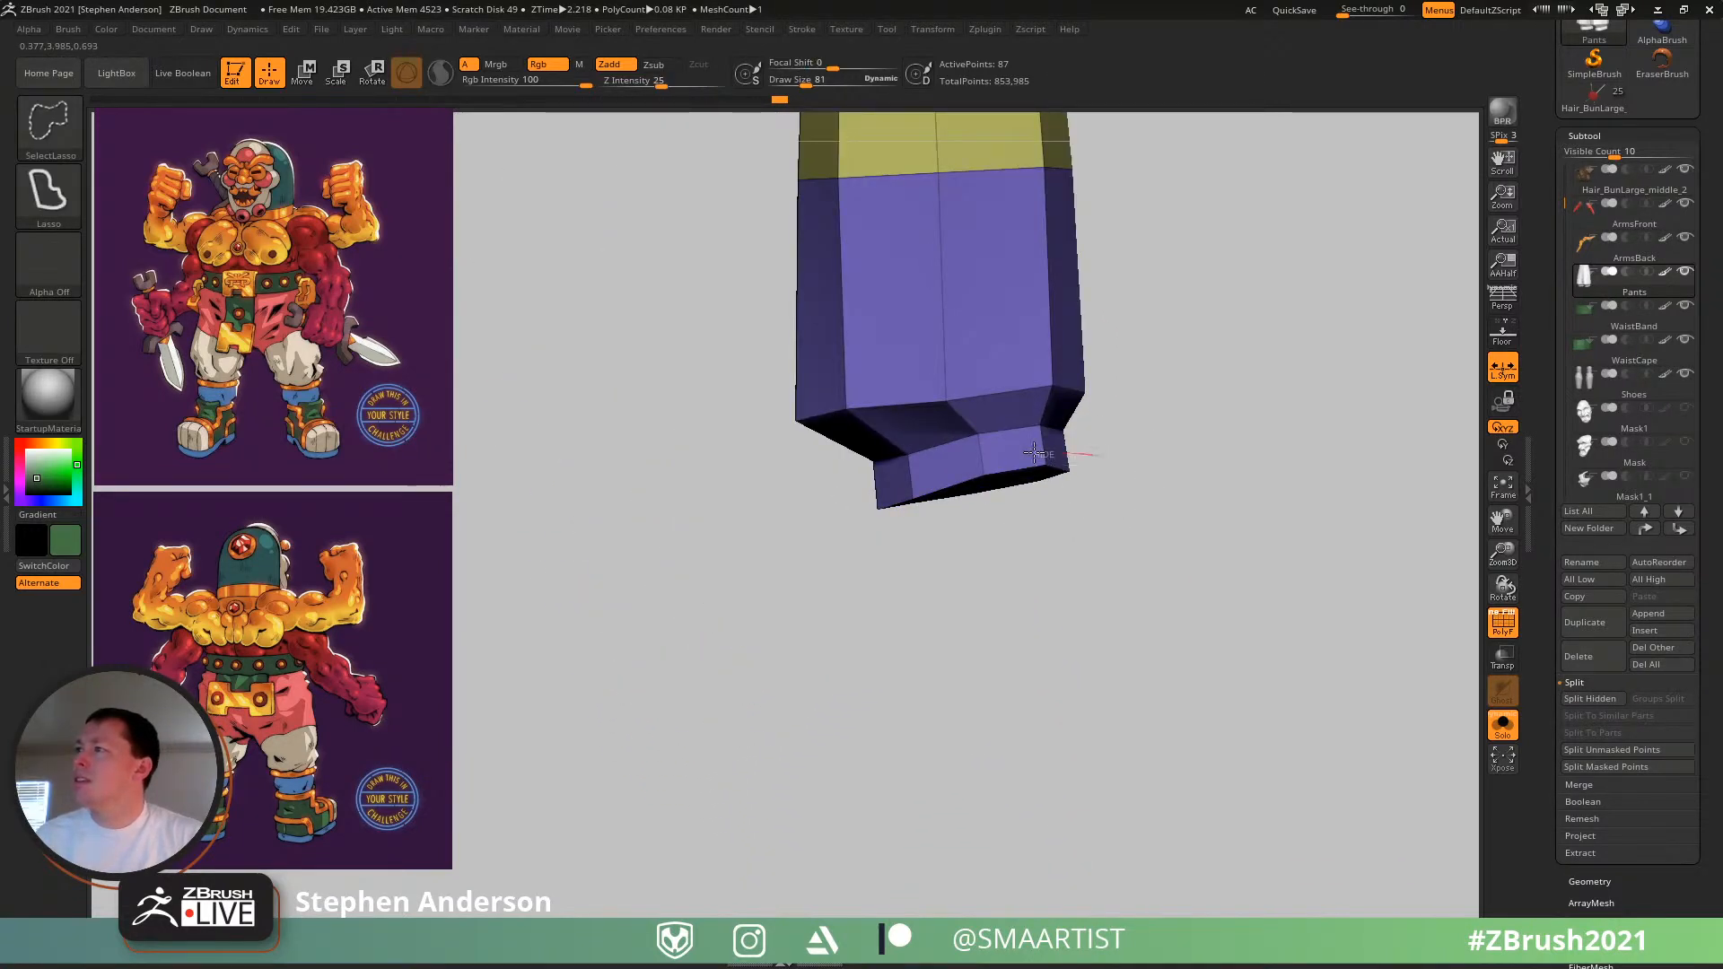
mouse_move(1034, 451)
ctrl+shift+mouse_down()
mouse_move(789, 558)
mouse_move(1203, 523)
ctrl+shift+mouse_up()
right_drag(896, 461, 1016, 385)
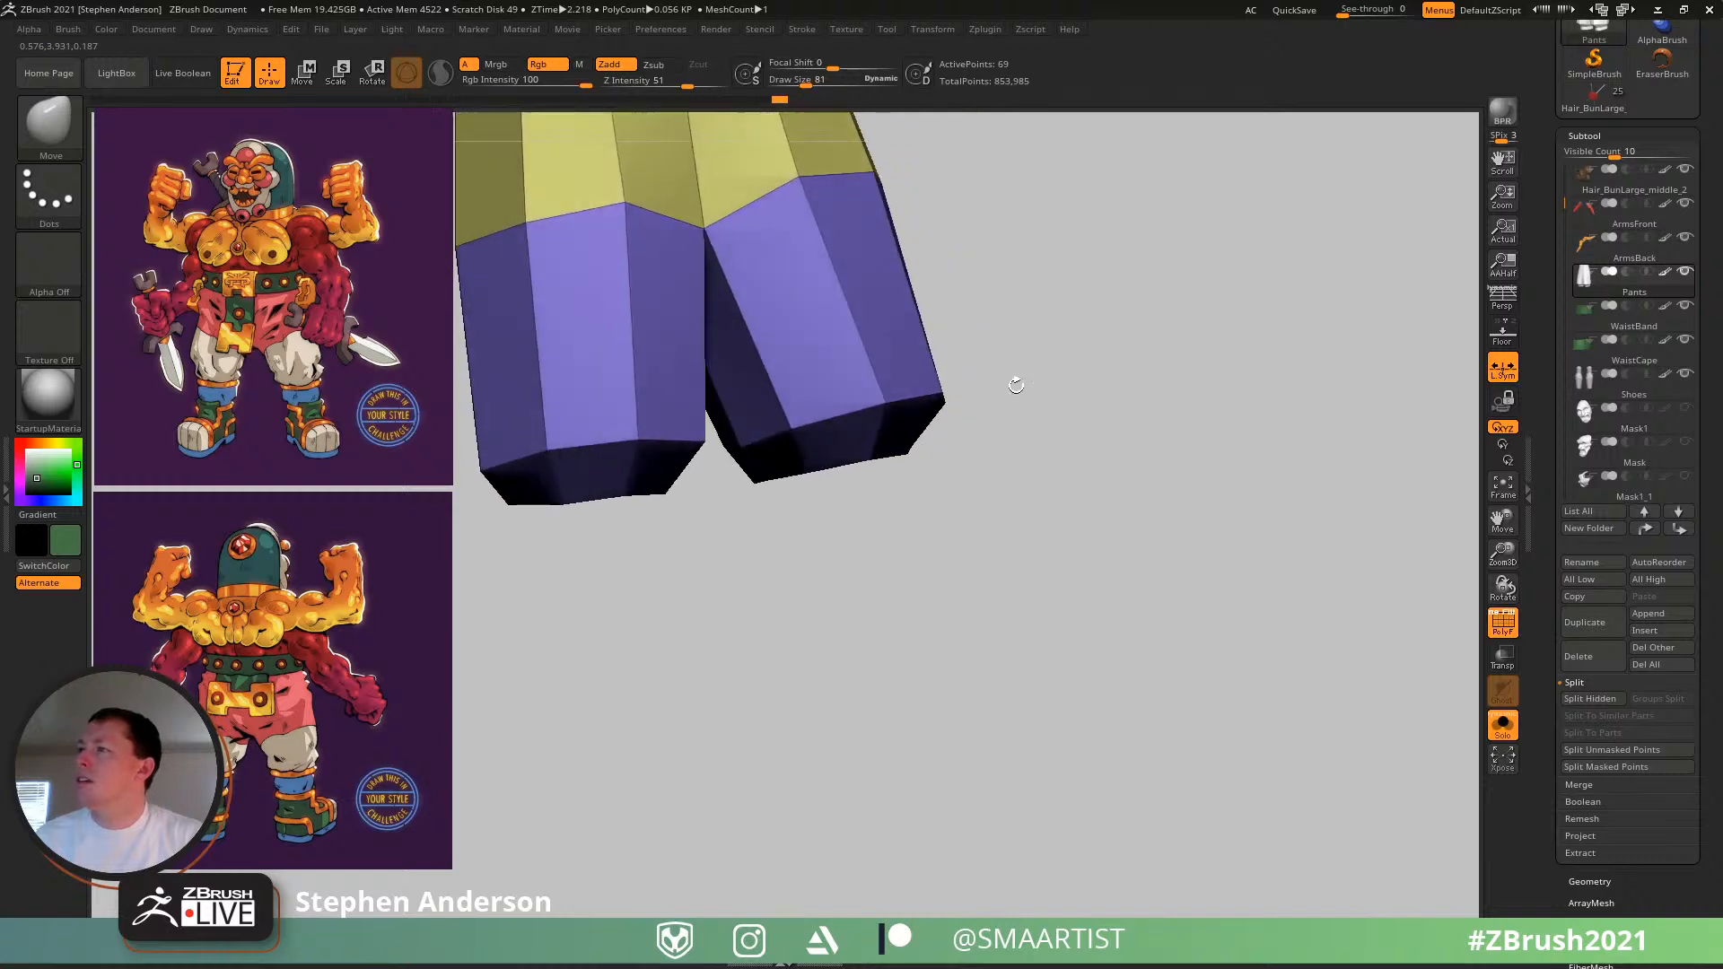
key(f)
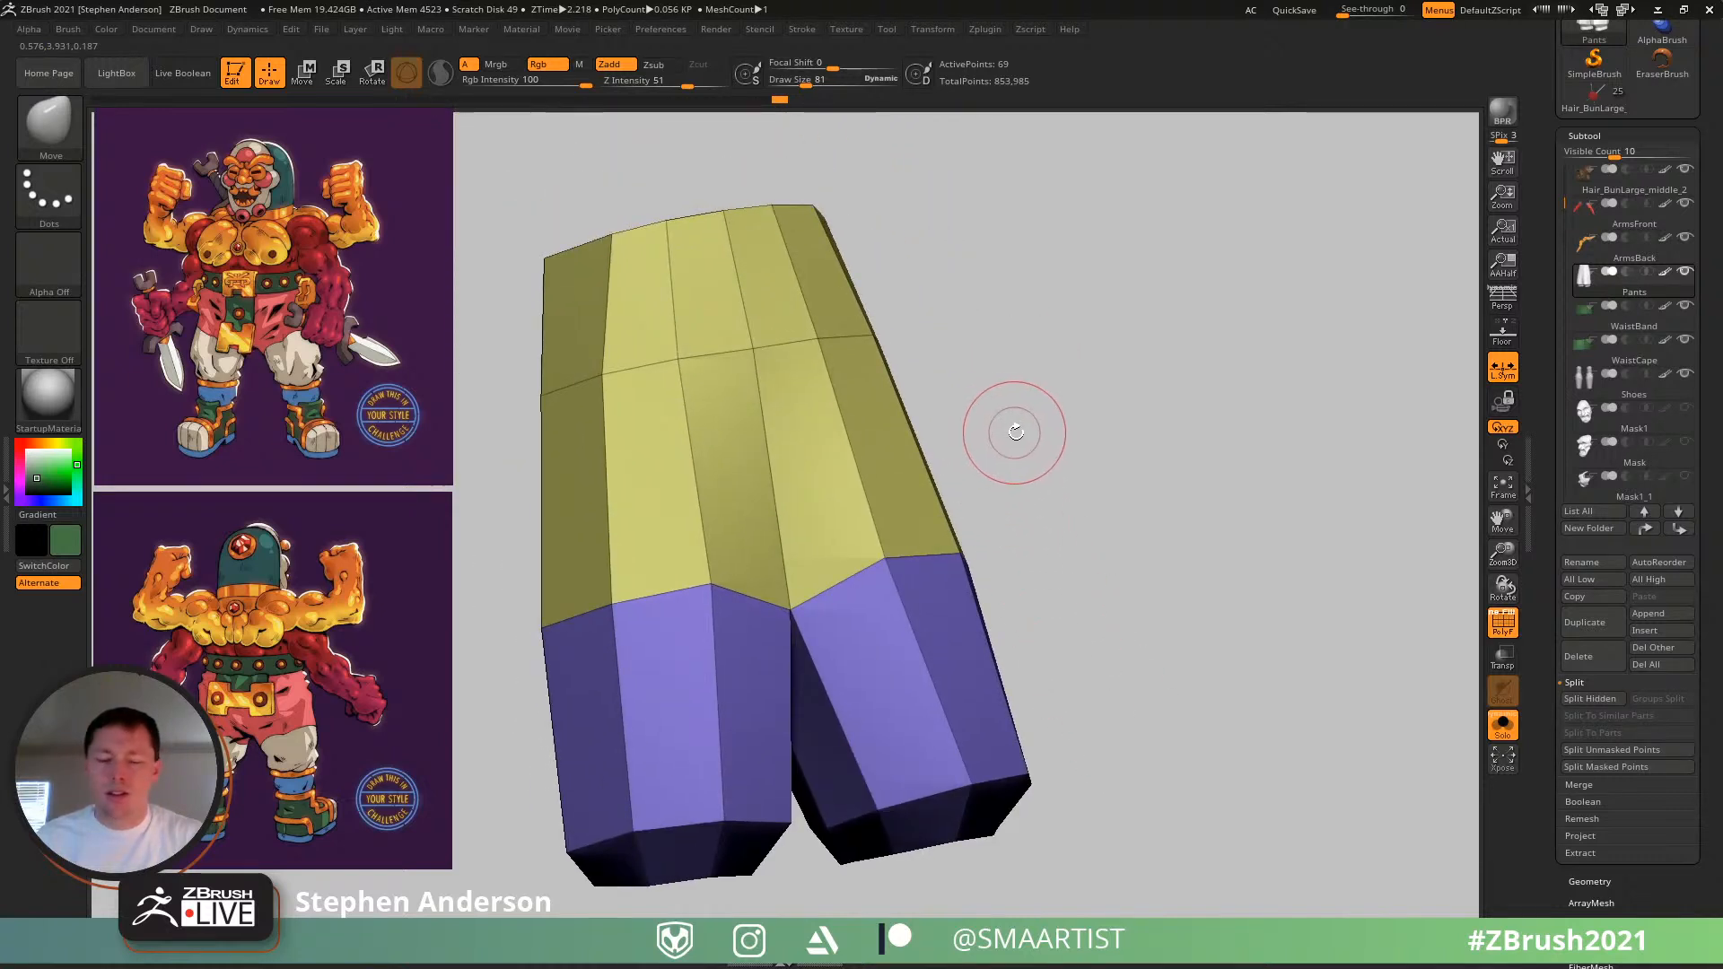
key(ctrl)
ctrl+shift+drag(1132, 554, 1067, 578)
alt+right_drag(1061, 585, 1051, 345)
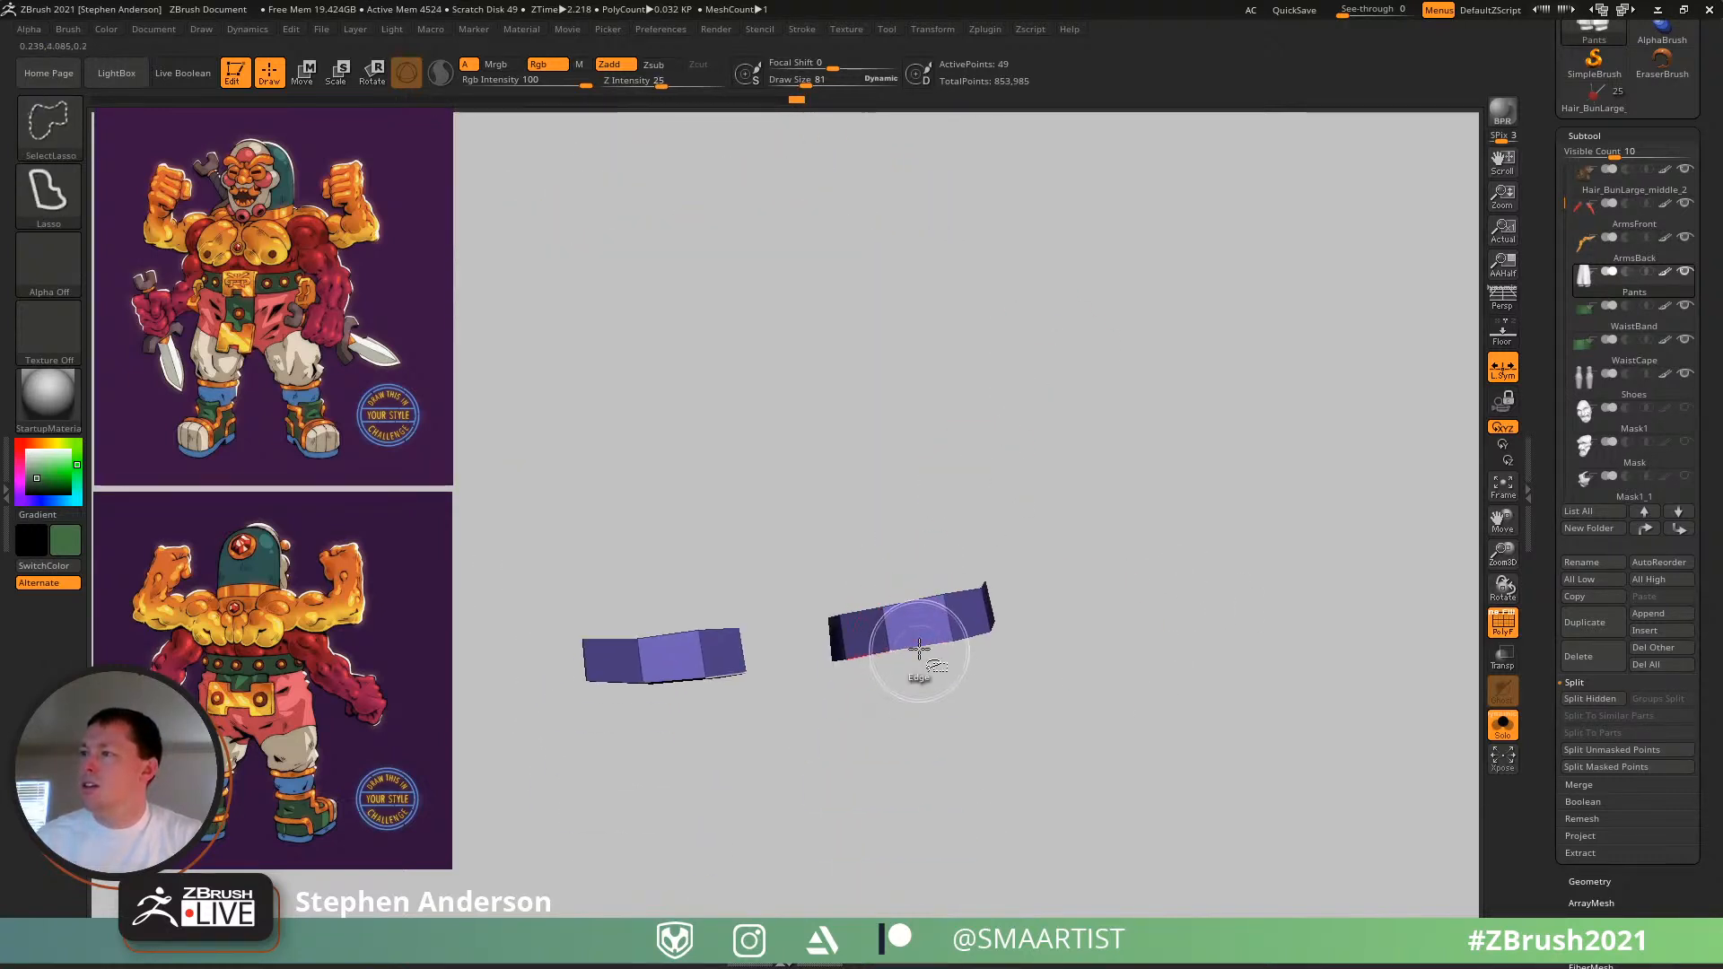
mouse_move(1077, 448)
right_down()
mouse_move(1121, 514)
mouse_move(996, 527)
mouse_move(1046, 488)
right_up()
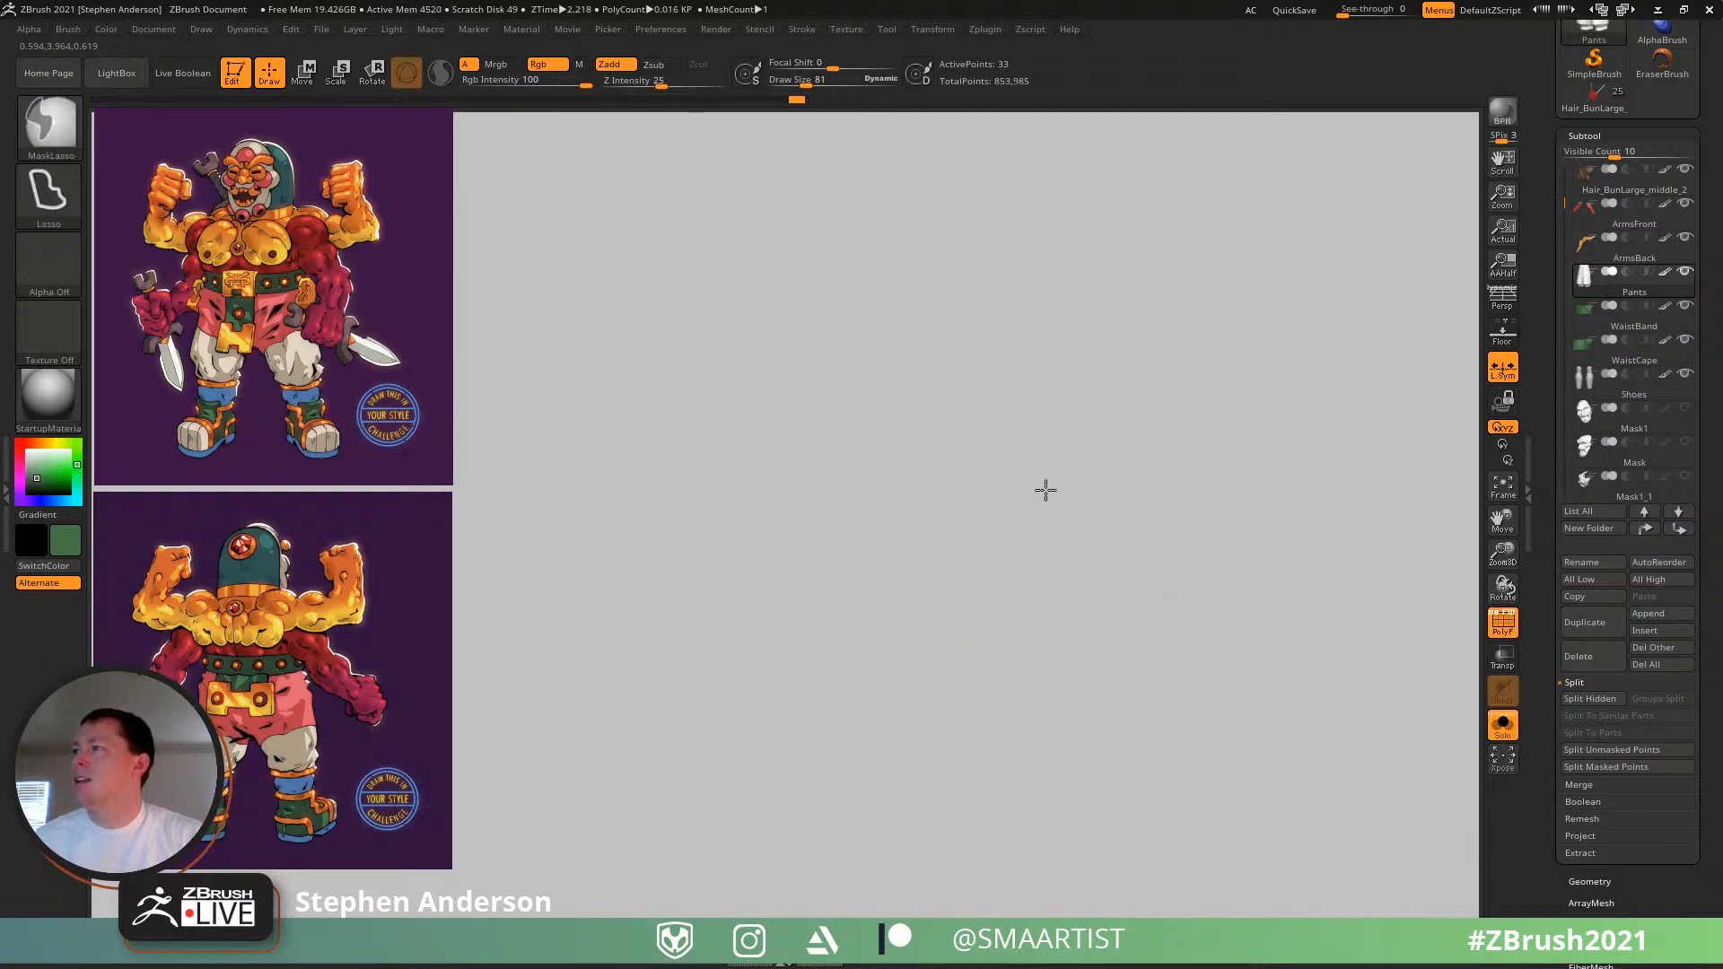
ctrl+shift+drag(1104, 395, 1212, 513)
right_drag(1220, 530, 1082, 490)
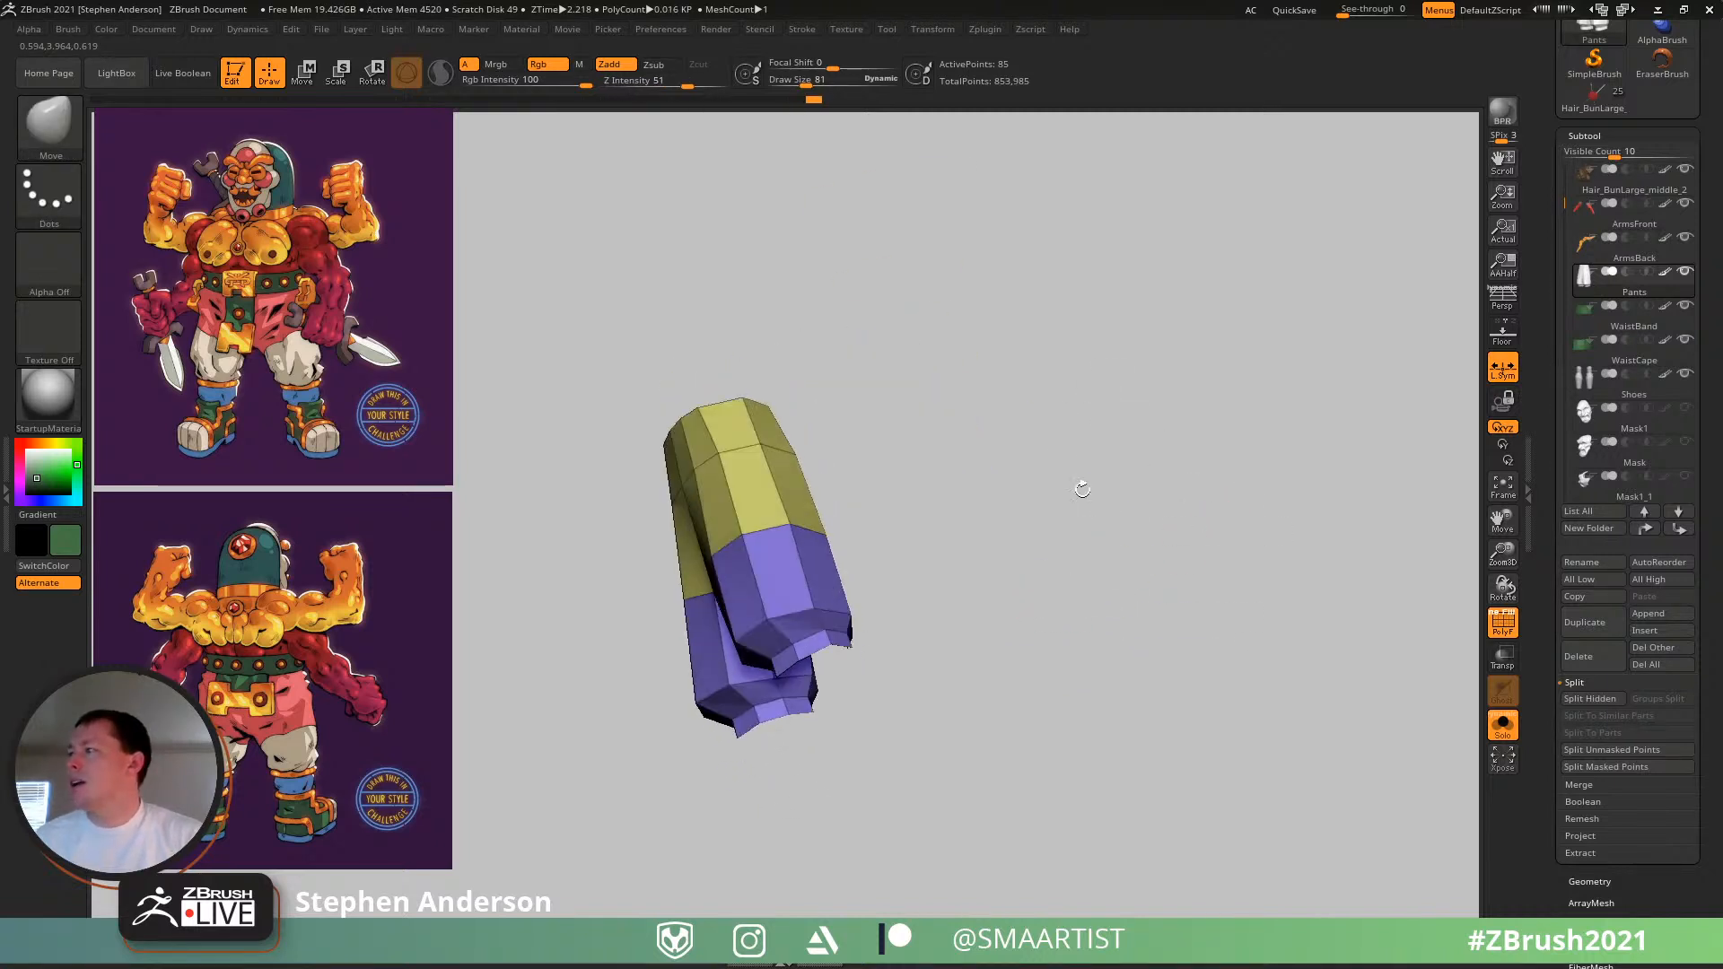
click(1611, 881)
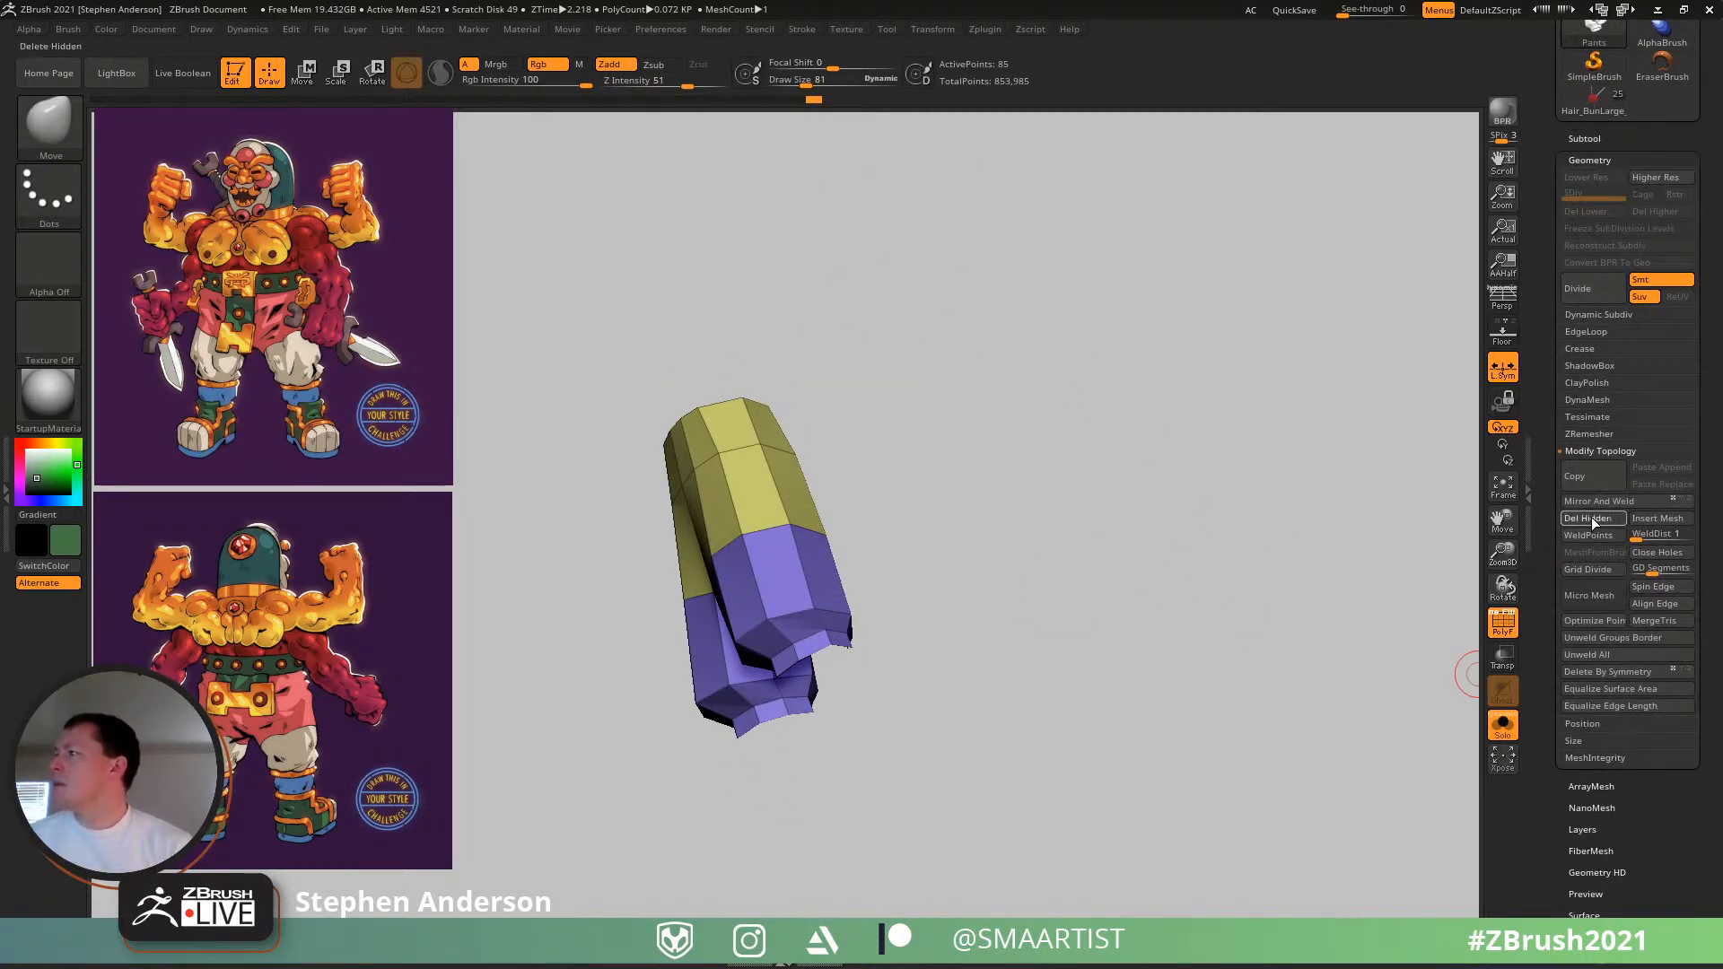
- Group the pants into one polygroup, then hide the ankle cuffs, give the remaining pants their own polygroup, and show everything again
right_drag(911, 543, 954, 731)
key(ctrl+w)
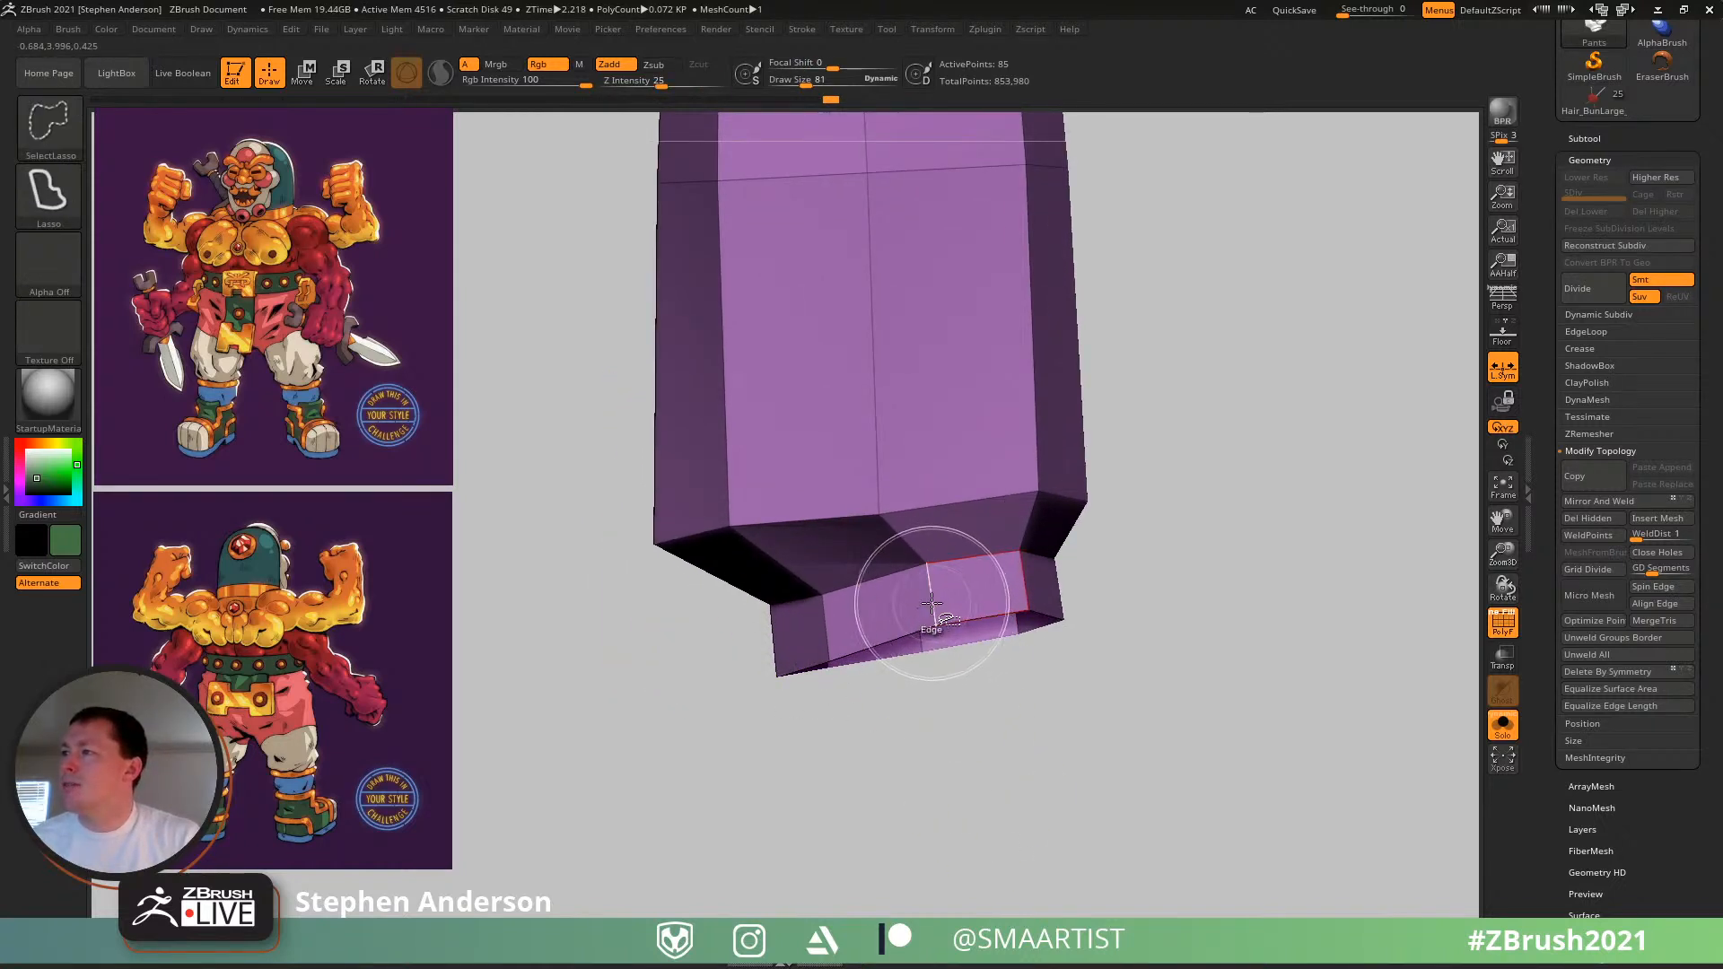
ctrl+shift+click(934, 606)
mouse_move(1183, 536)
ctrl+shift+mouse_down()
mouse_move(1209, 699)
mouse_move(1255, 653)
ctrl+shift+mouse_up()
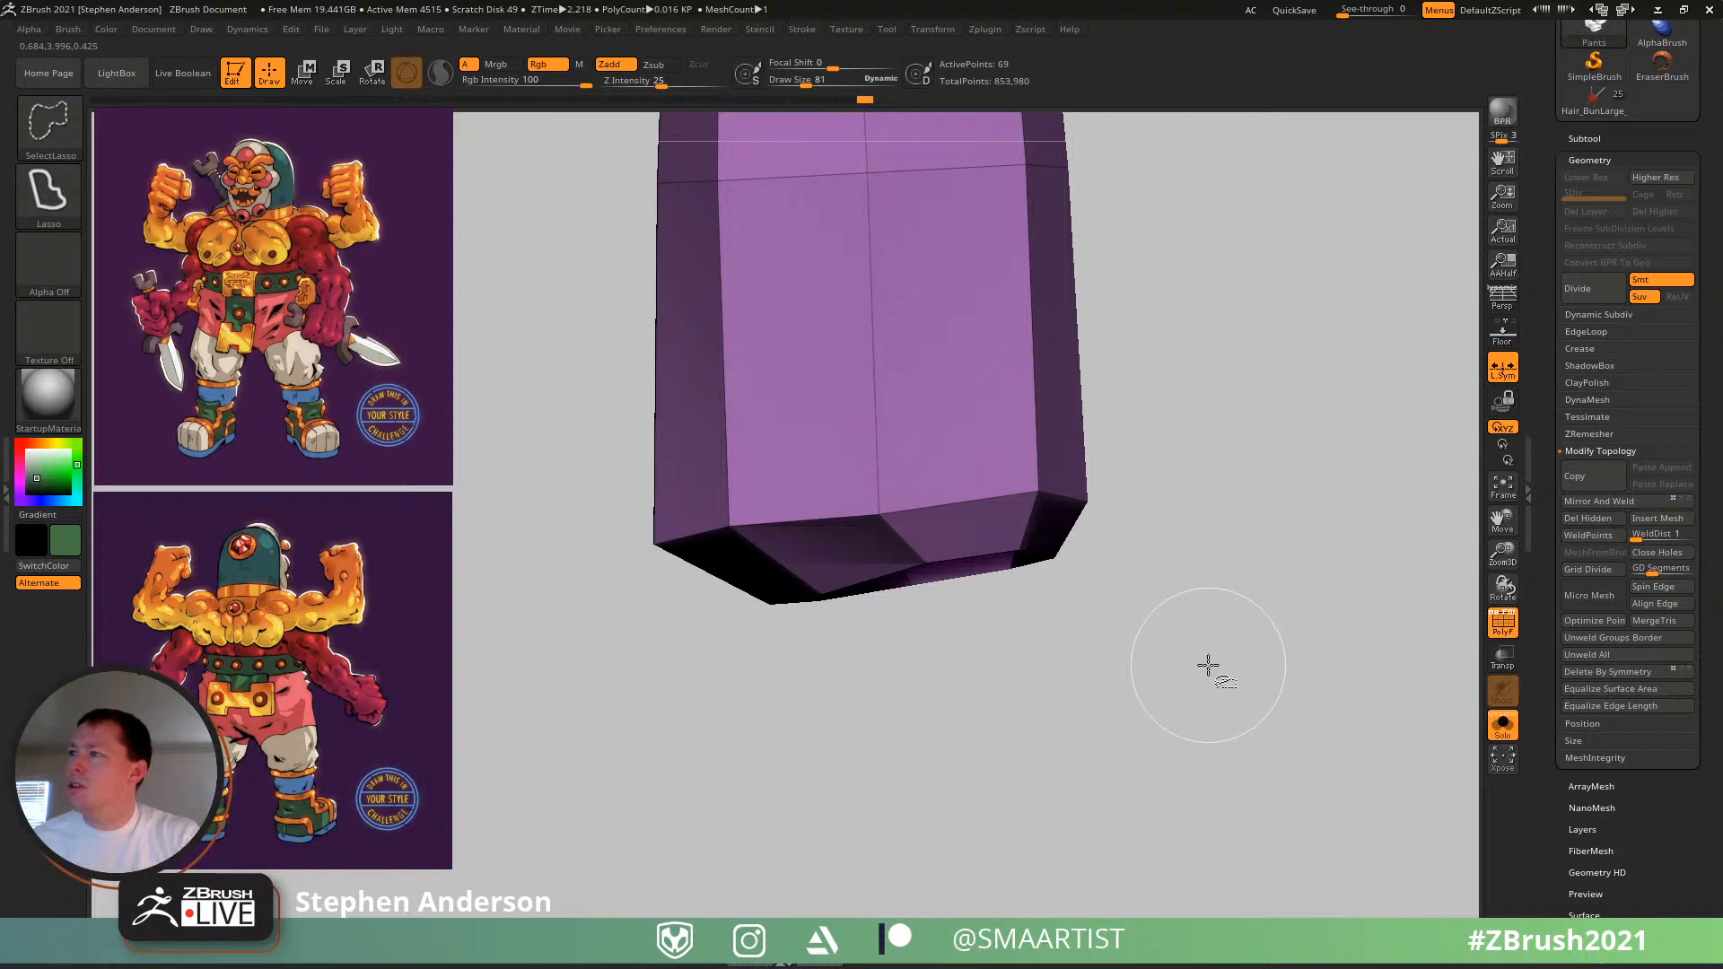
key(ctrl+w)
ctrl+shift+click(1229, 652)
ctrl+right_drag(1228, 652, 981, 612)
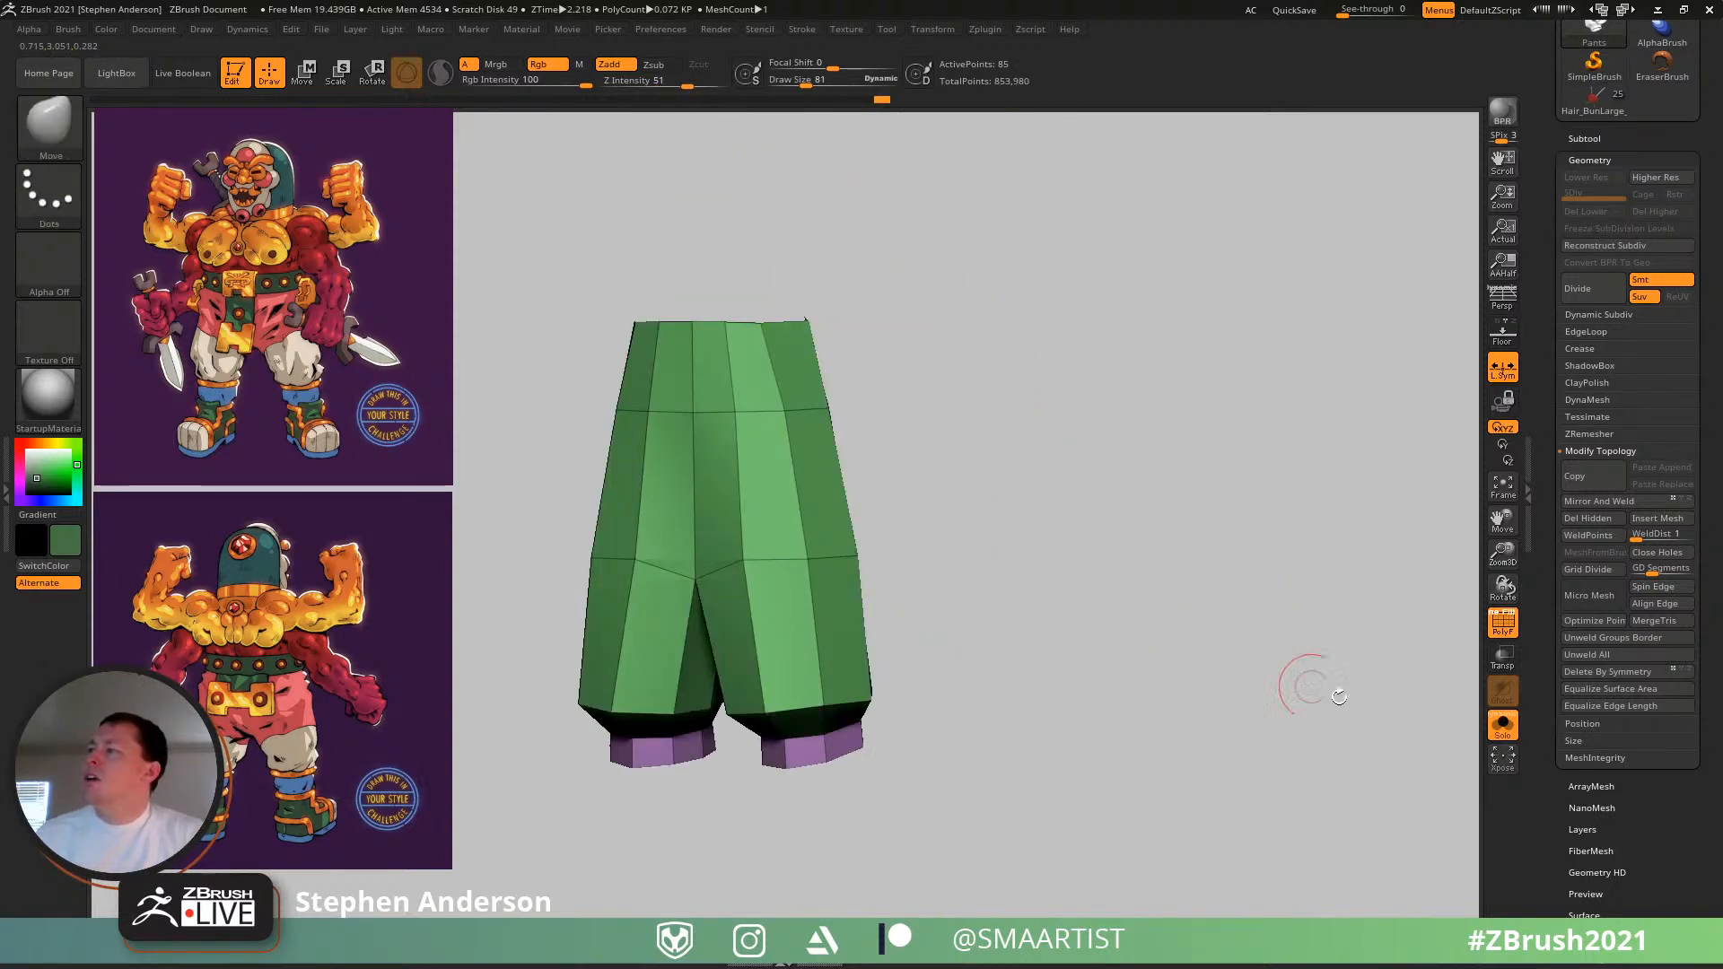
- Turn Solo off and check the regrouped pants and cuffs on the whole character from the front and side
click(1504, 725)
mouse_move(1104, 628)
ctrl+right_down()
mouse_move(1026, 569)
mouse_move(1247, 550)
mouse_move(1066, 524)
mouse_move(1036, 581)
ctrl+right_up()
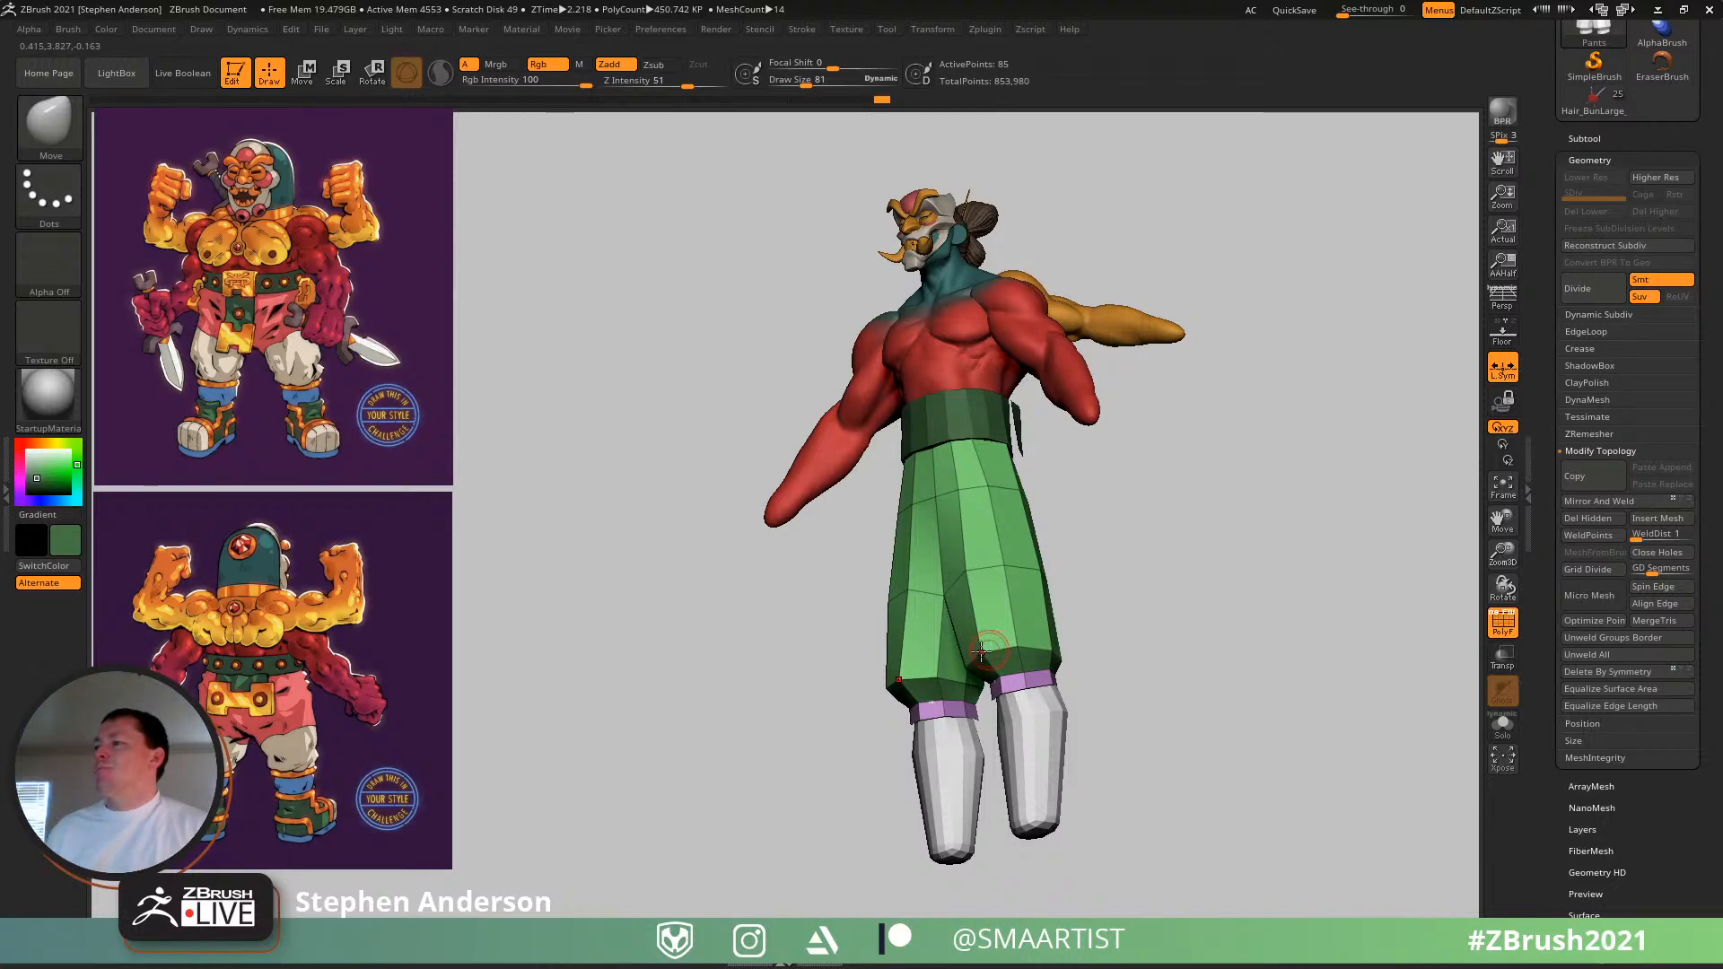
right_drag(983, 651, 1087, 631)
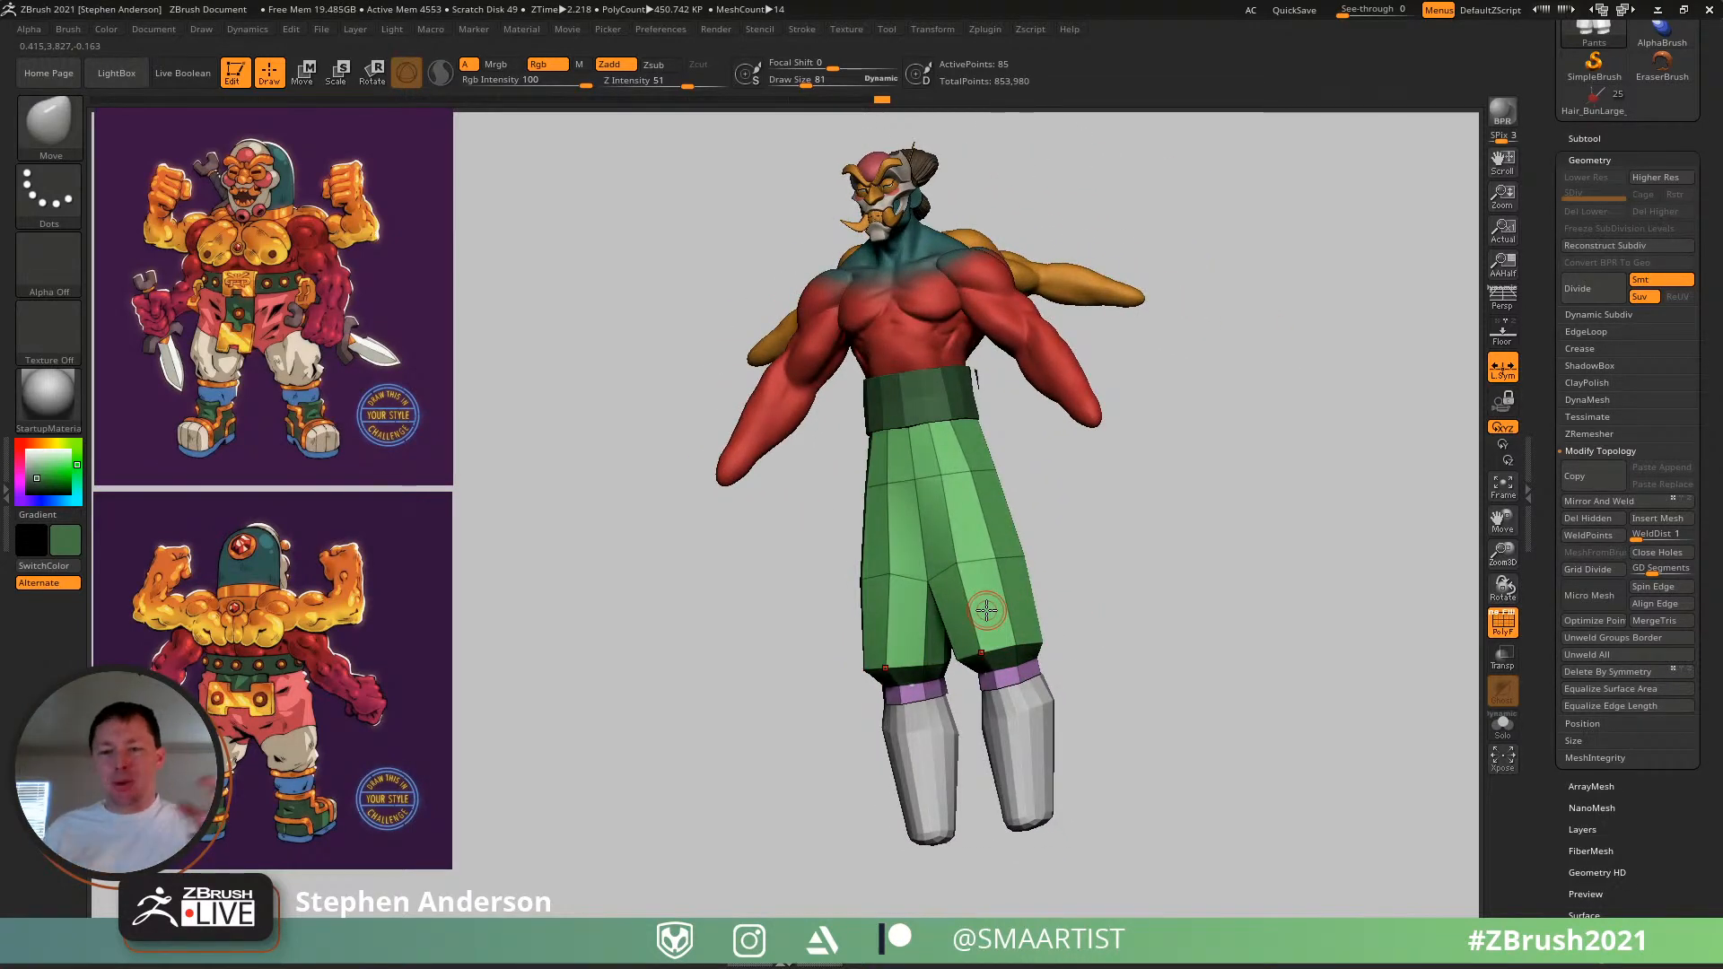
mouse_move(972, 551)
ctrl+right_down()
mouse_move(1068, 608)
mouse_move(942, 617)
ctrl+right_up()
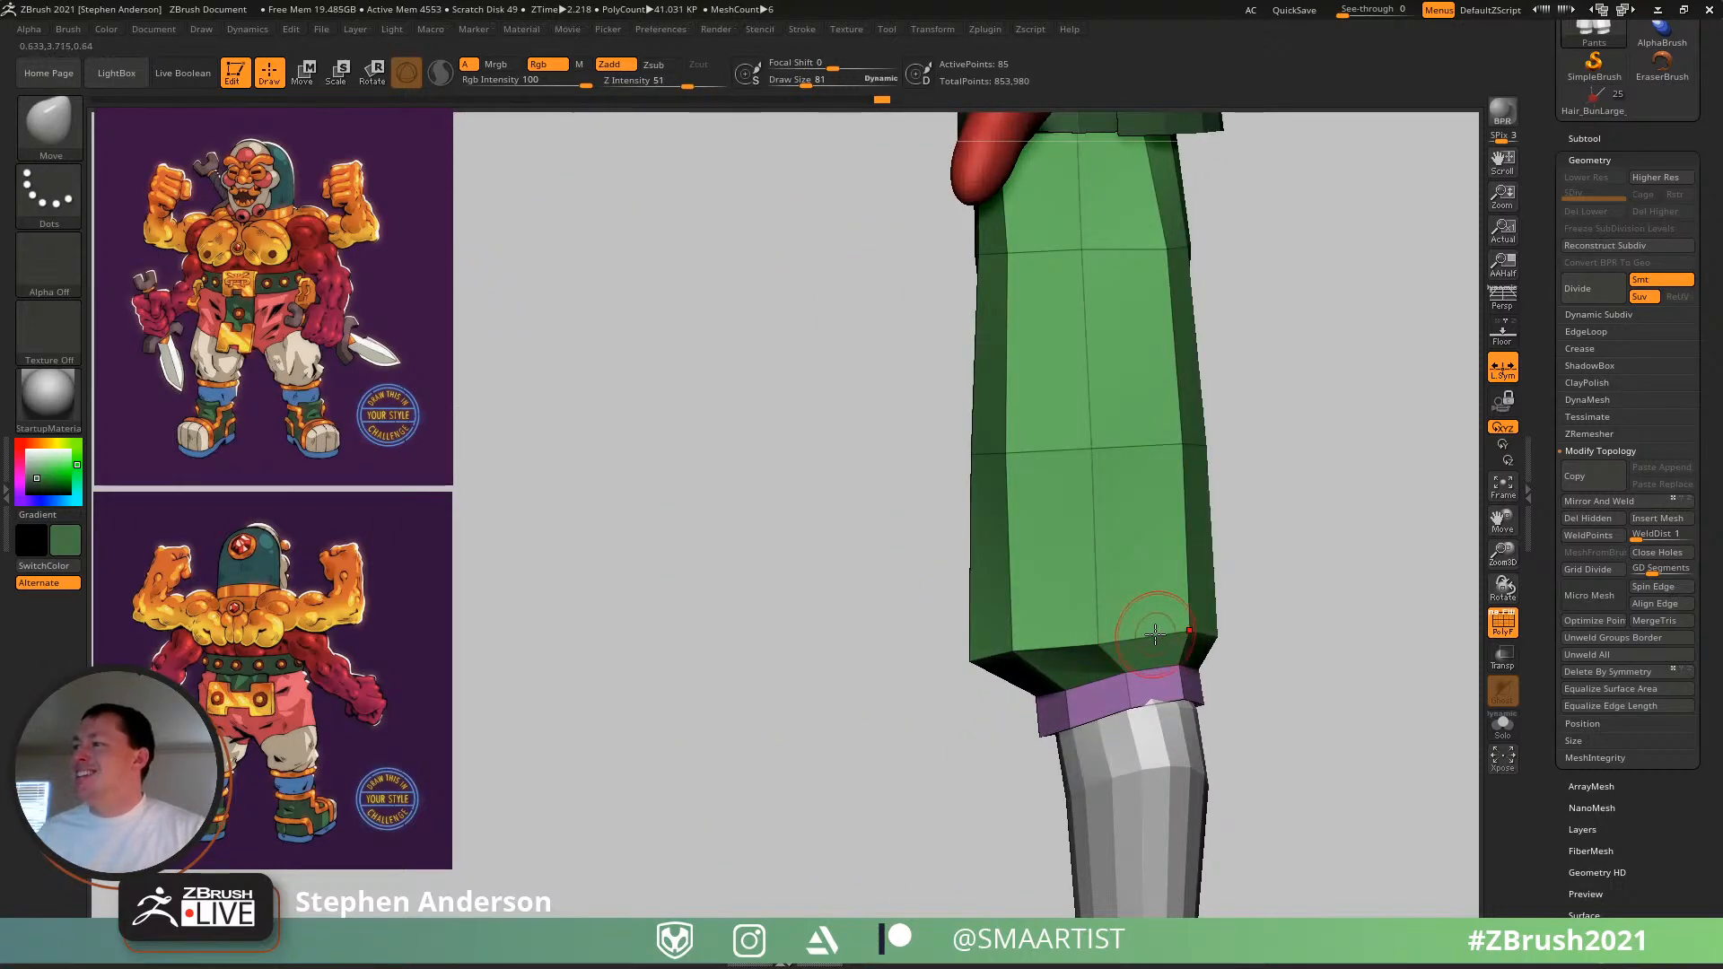
- Hide the polygon loops around the lower pant legs, mask the visible upper pants and cuffs, and unhide the whole mesh
ctrl+shift+click(1093, 611)
ctrl+shift+click(1111, 655)
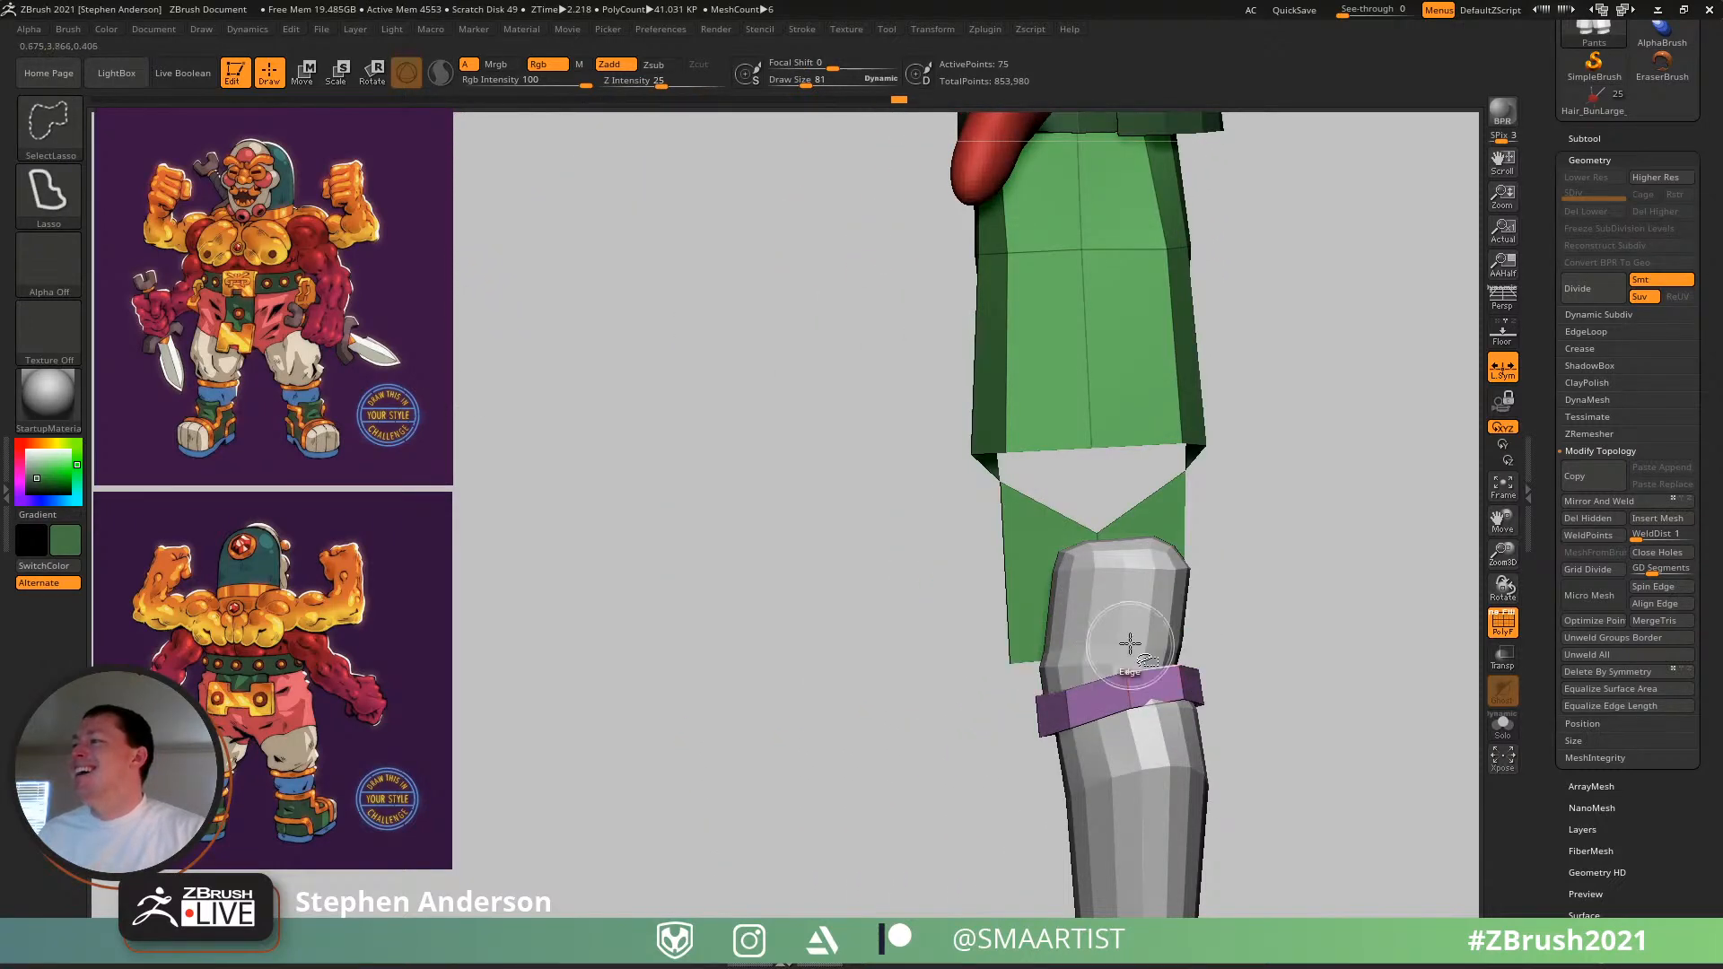
right_drag(1130, 642, 929, 588)
ctrl+shift+click(908, 579)
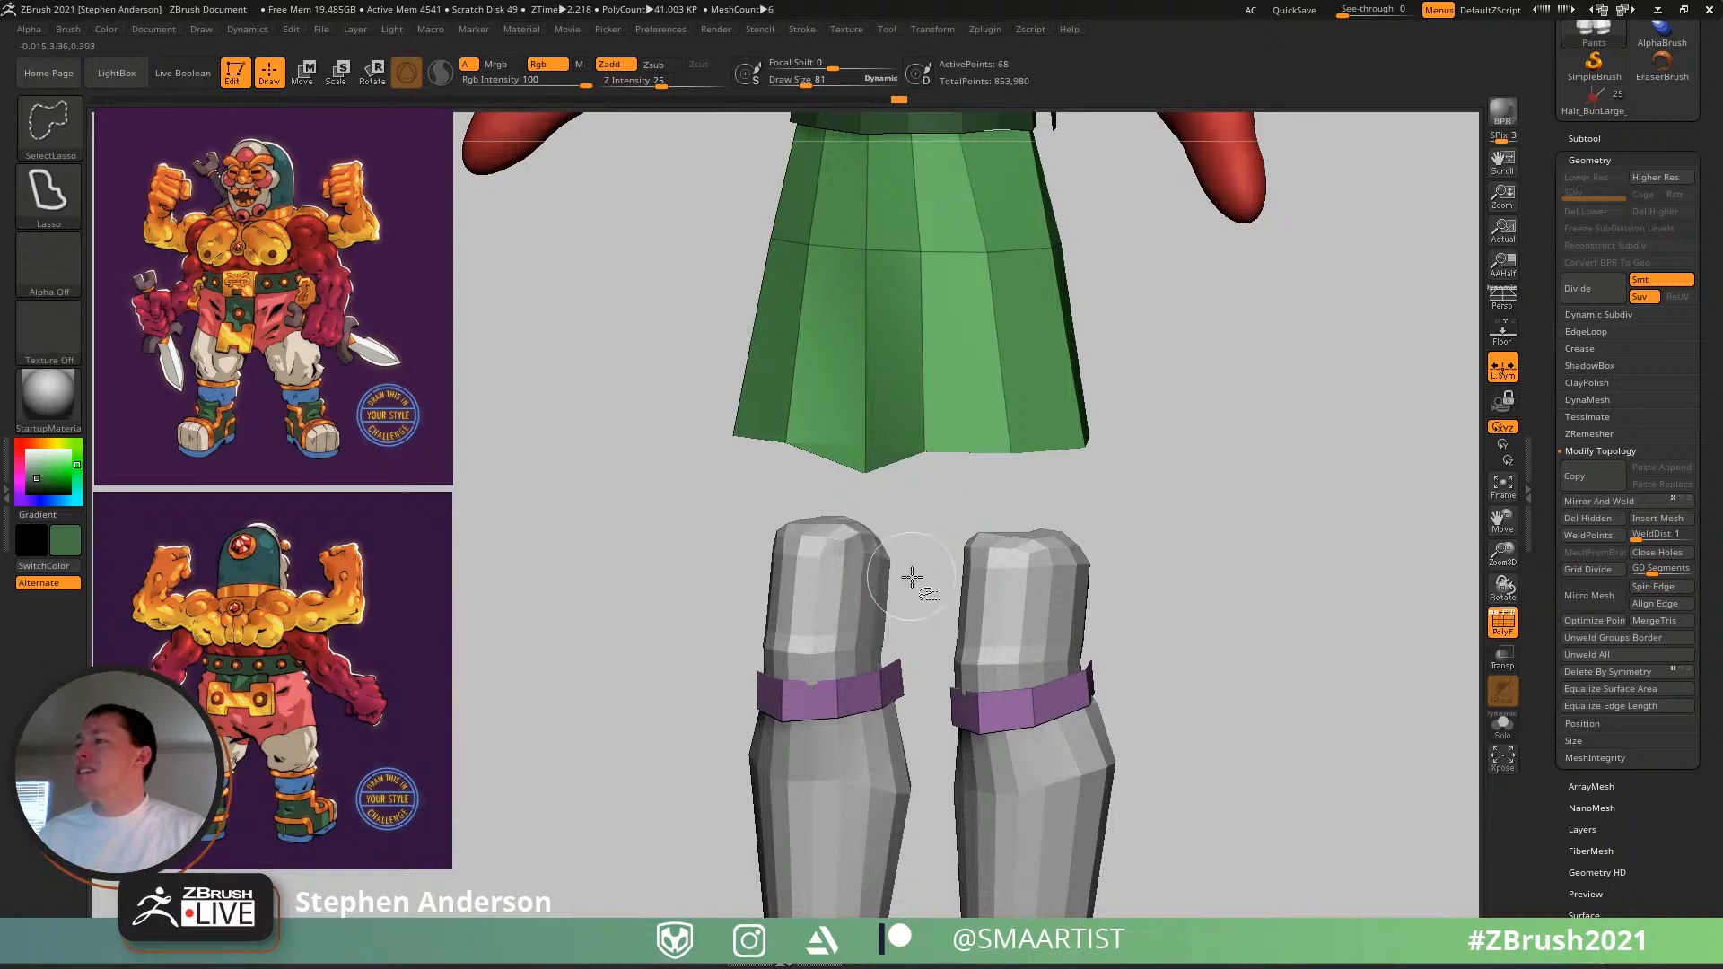
ctrl+click(1244, 591)
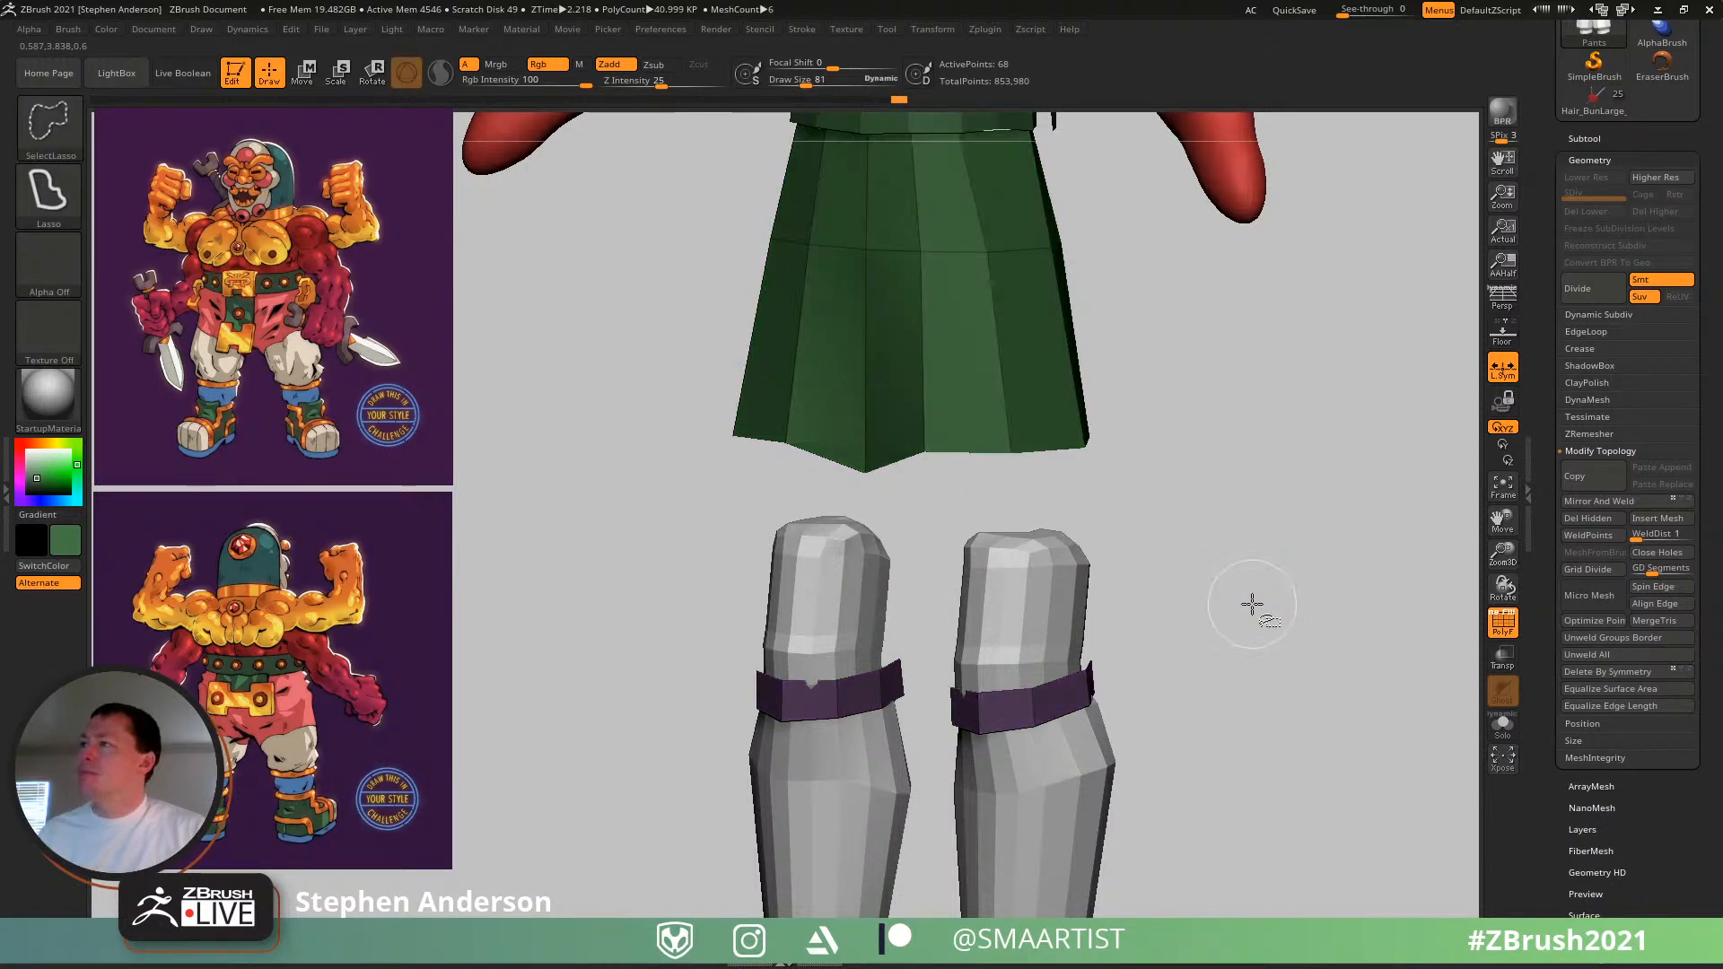
ctrl+shift+click(1249, 604)
- Try to narrow the unmasked lower pant legs from the side with the transform gizmo centred on them
right_drag(1193, 616, 1119, 589)
key(w)
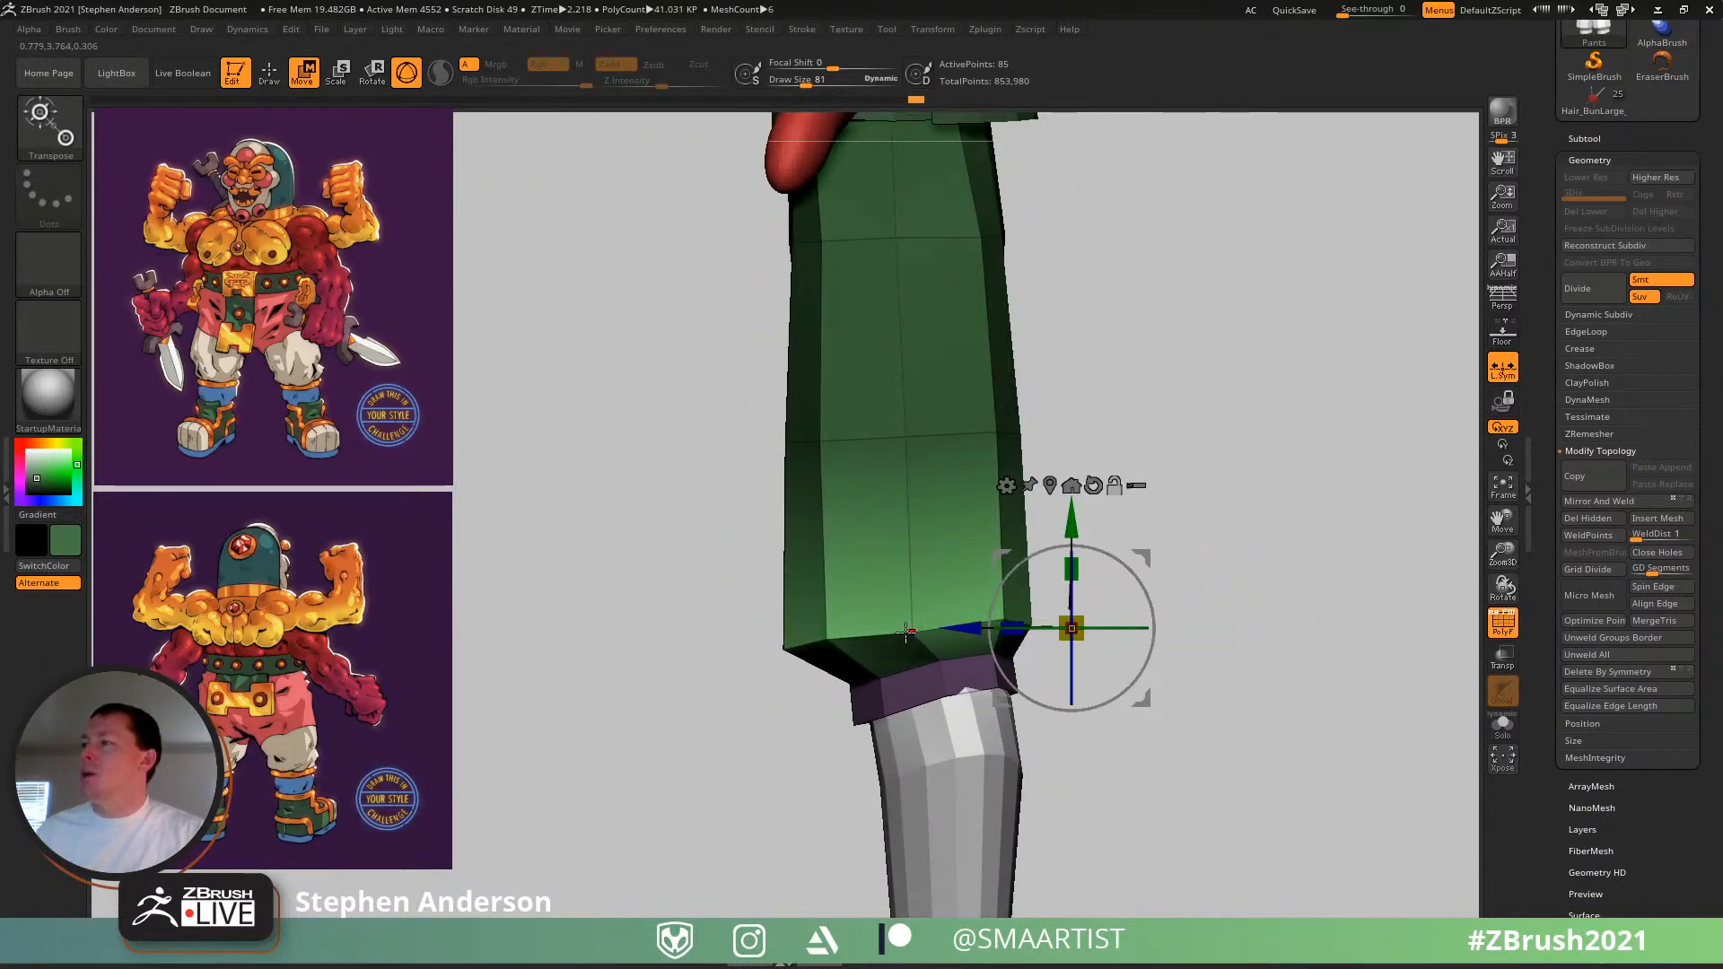
click(1050, 486)
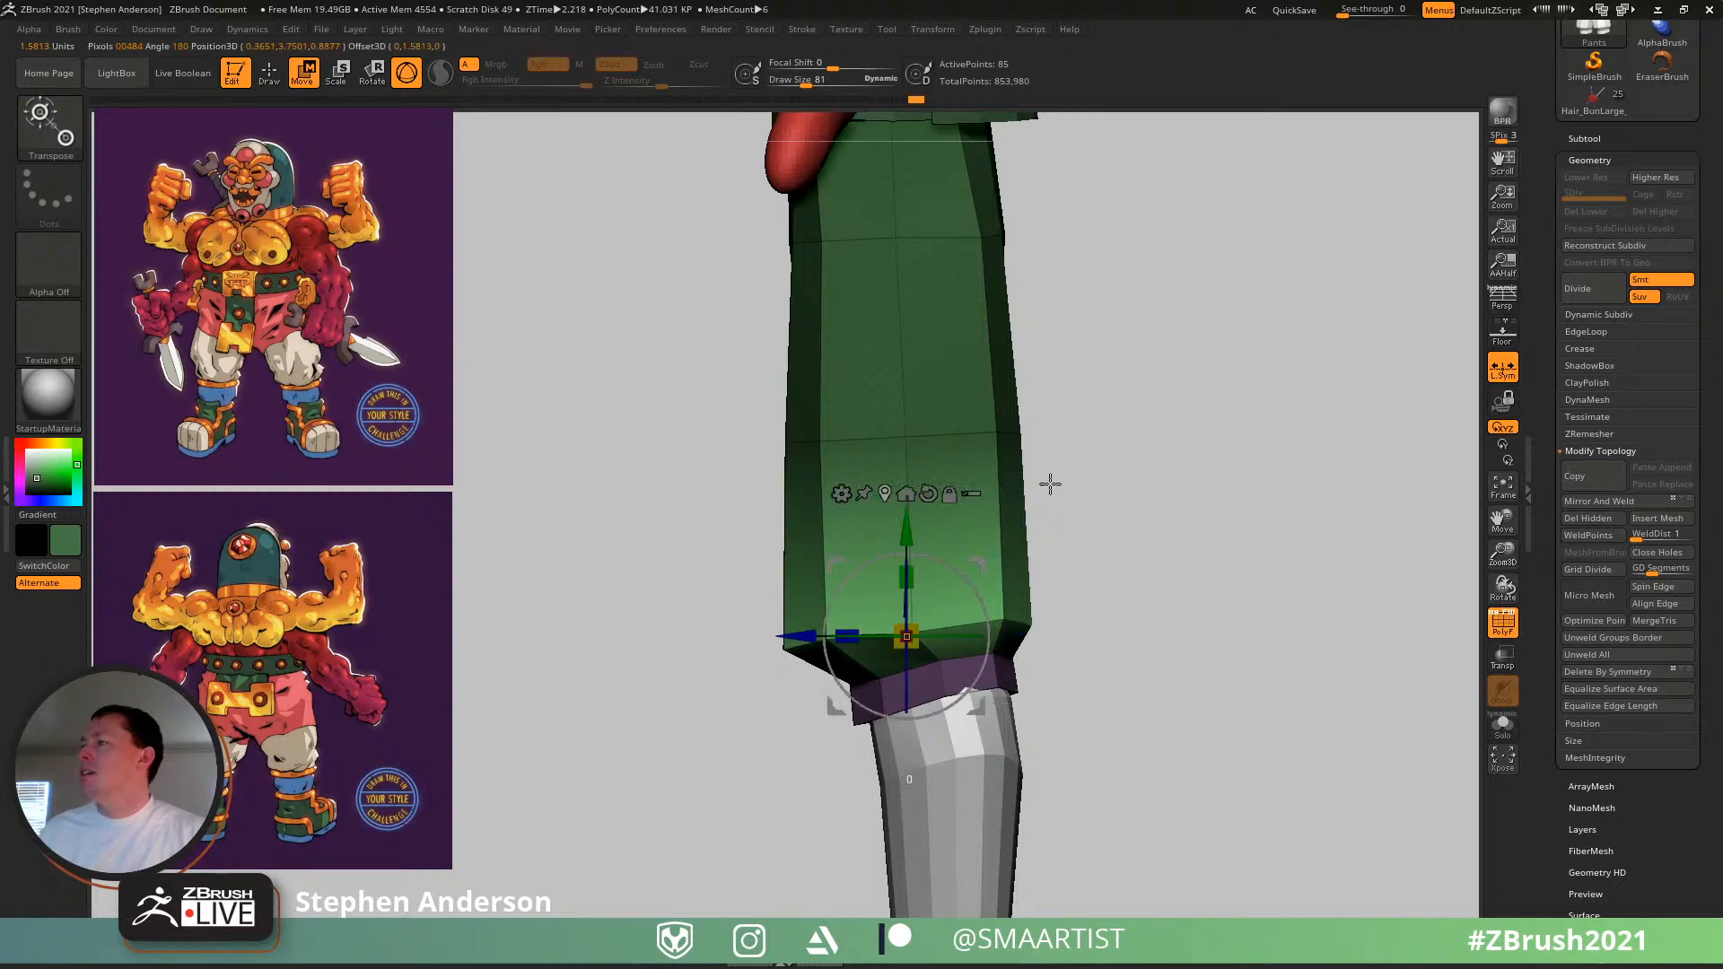
alt+drag(910, 571, 1002, 565)
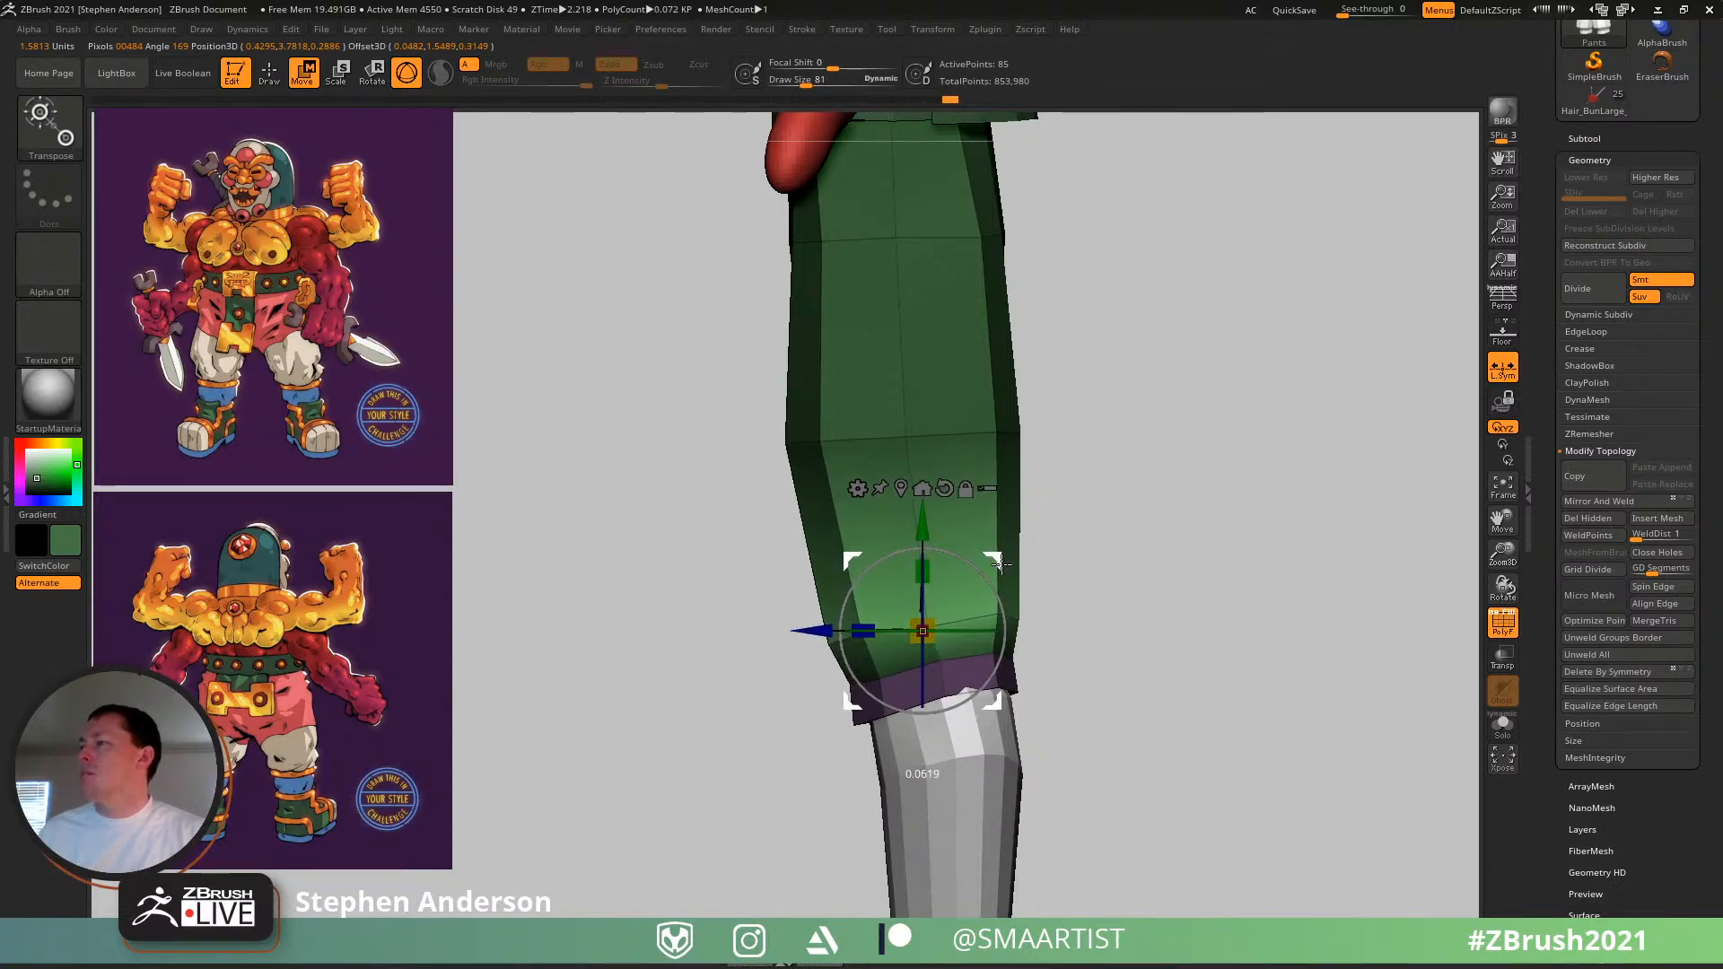
- Mask the pants except for the mid-thigh loop, try scaling that loop with the gizmo, and clear the mask
ctrl+drag(1138, 474, 1176, 492)
mouse_move(1022, 397)
ctrl+mouse_down()
mouse_move(911, 550)
mouse_move(1330, 467)
ctrl+mouse_up()
ctrl+click(1050, 470)
mouse_move(1050, 470)
mouse_down()
mouse_move(1142, 416)
mouse_move(1070, 434)
mouse_up()
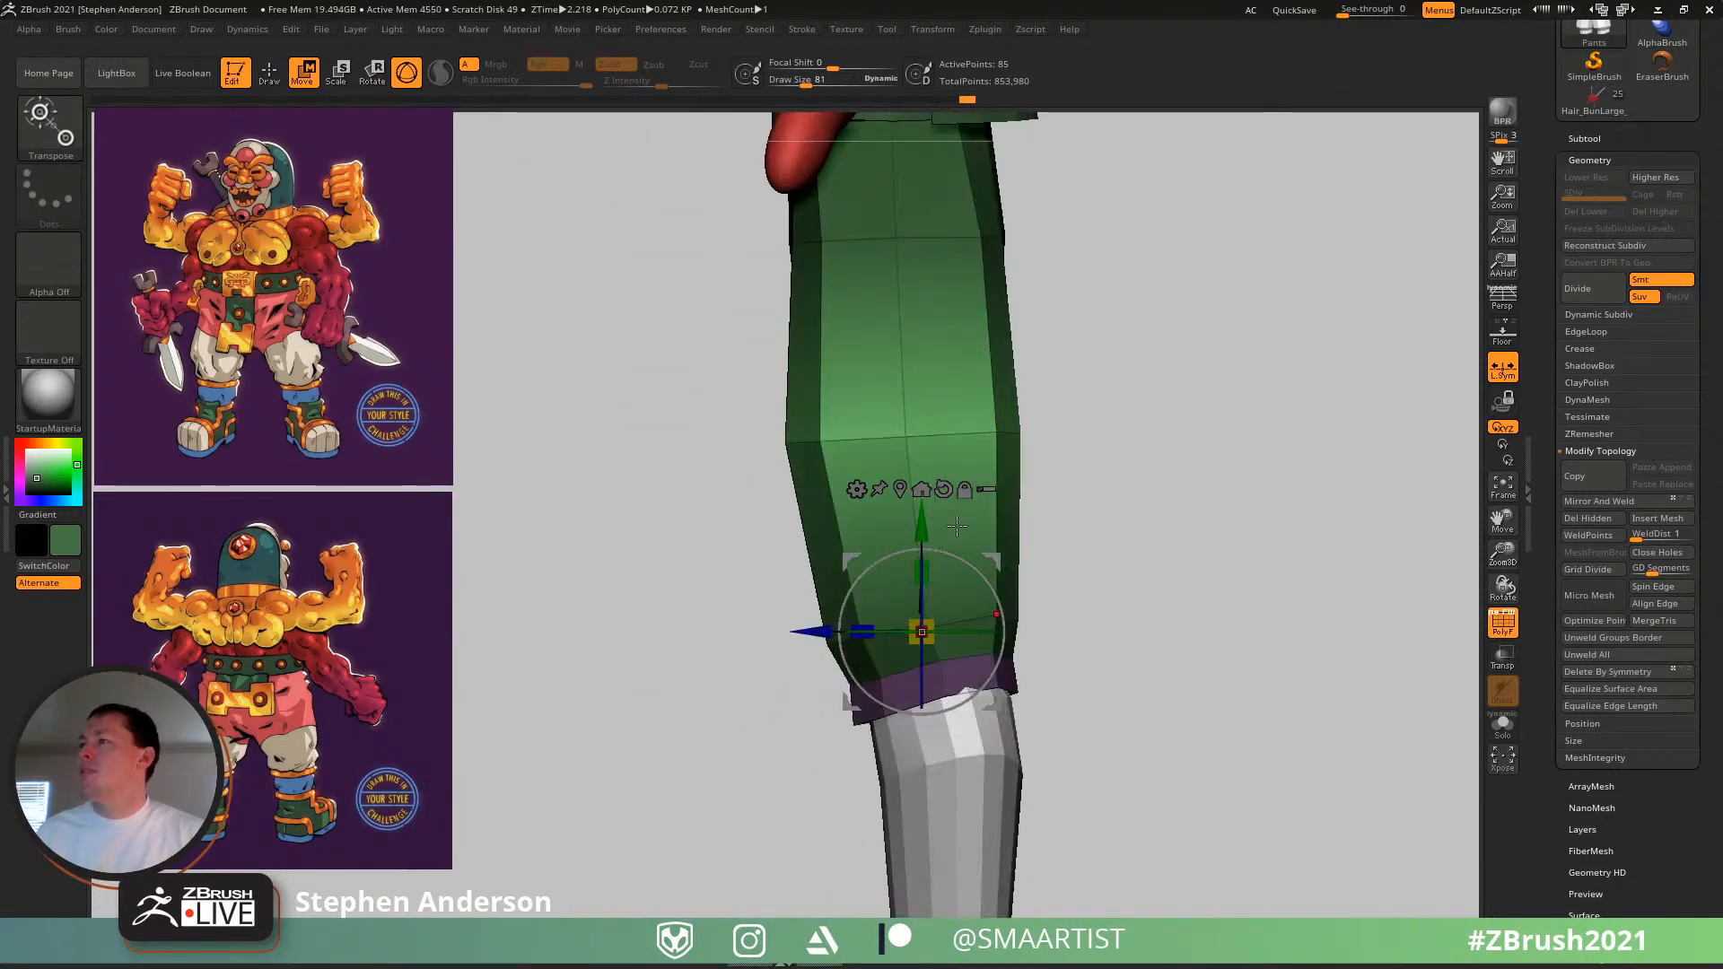
click(921, 489)
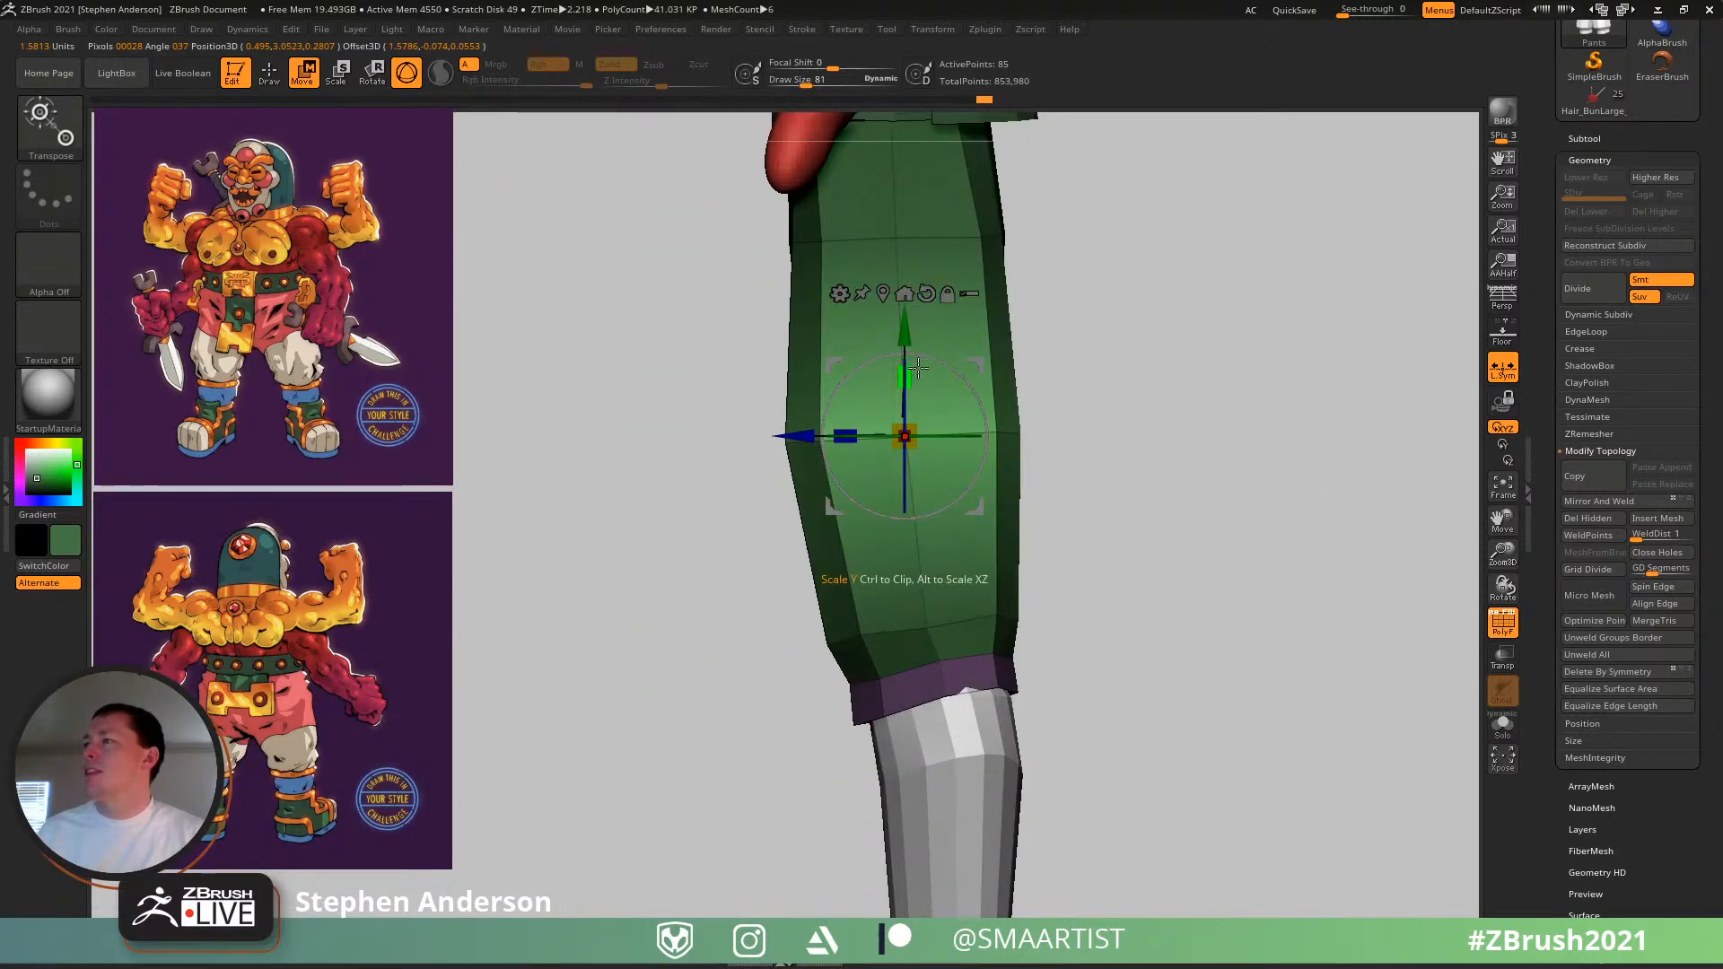
alt+drag(907, 371, 903, 389)
mouse_move(1037, 272)
alt+mouse_down()
mouse_move(993, 432)
mouse_move(1073, 419)
alt+mouse_up()
key(q)
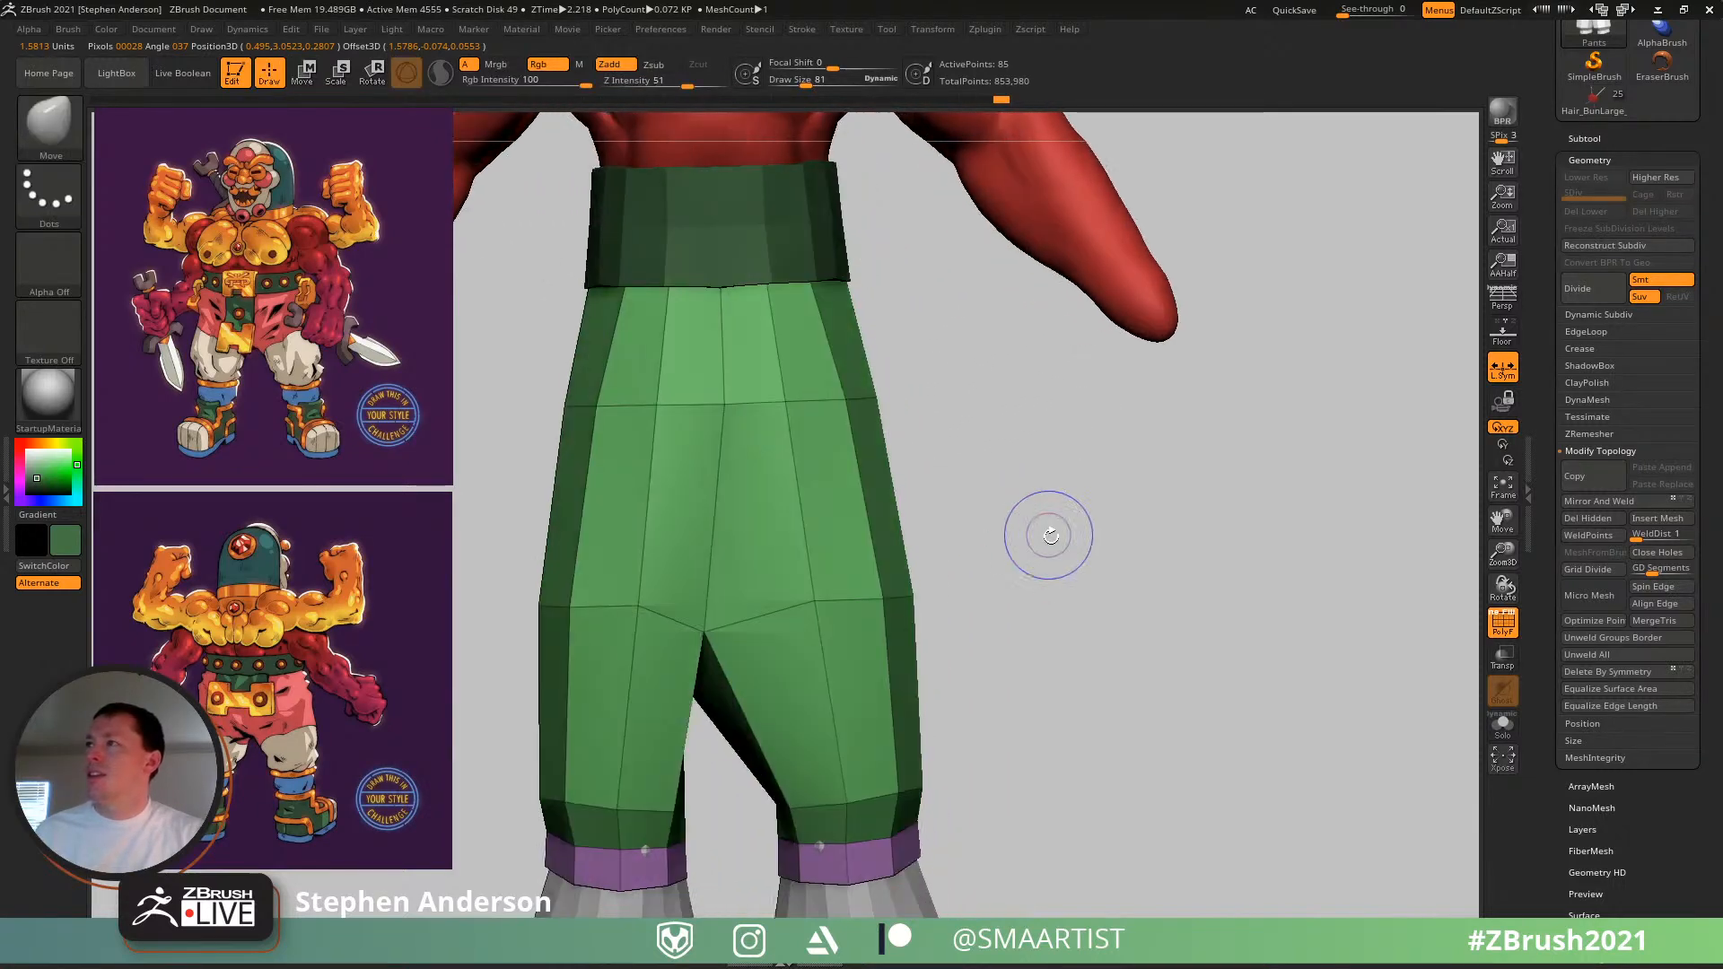
- Check the pants from below with and without the polyframe, and undo the recent thigh and lower-leg reshaping
key(shift+f)
ctrl+right_drag(1048, 576, 942, 503)
key(shift+f)
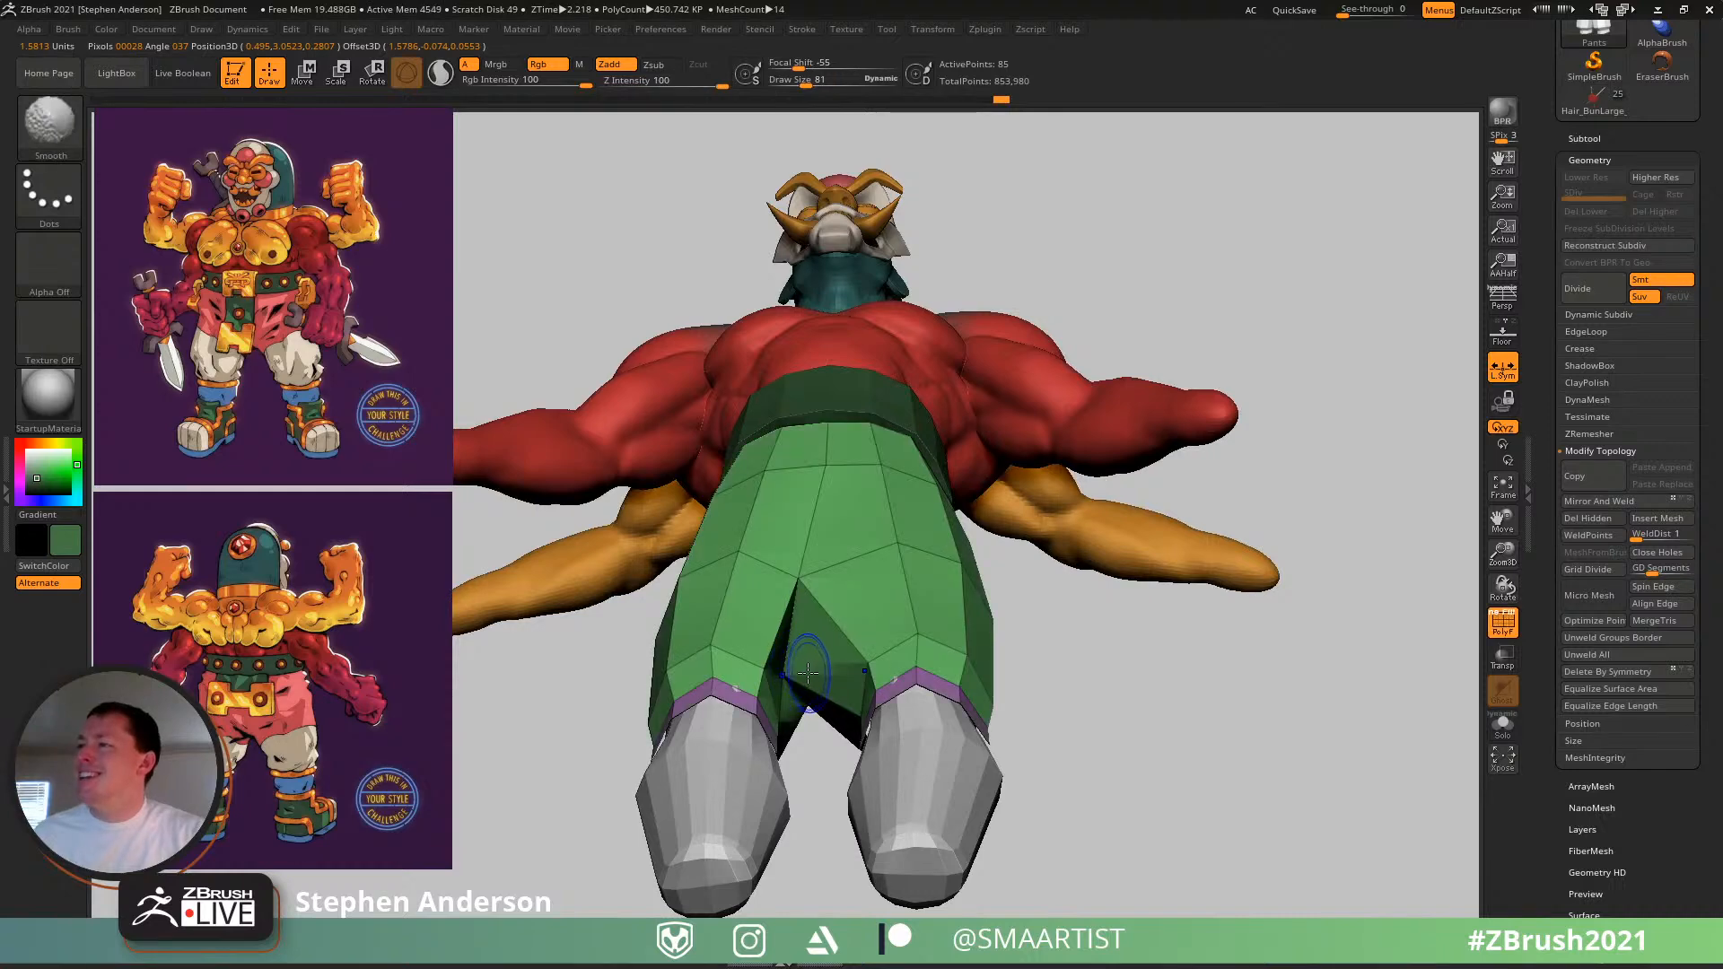
key(ctrl+z)
key(ctrl+z)
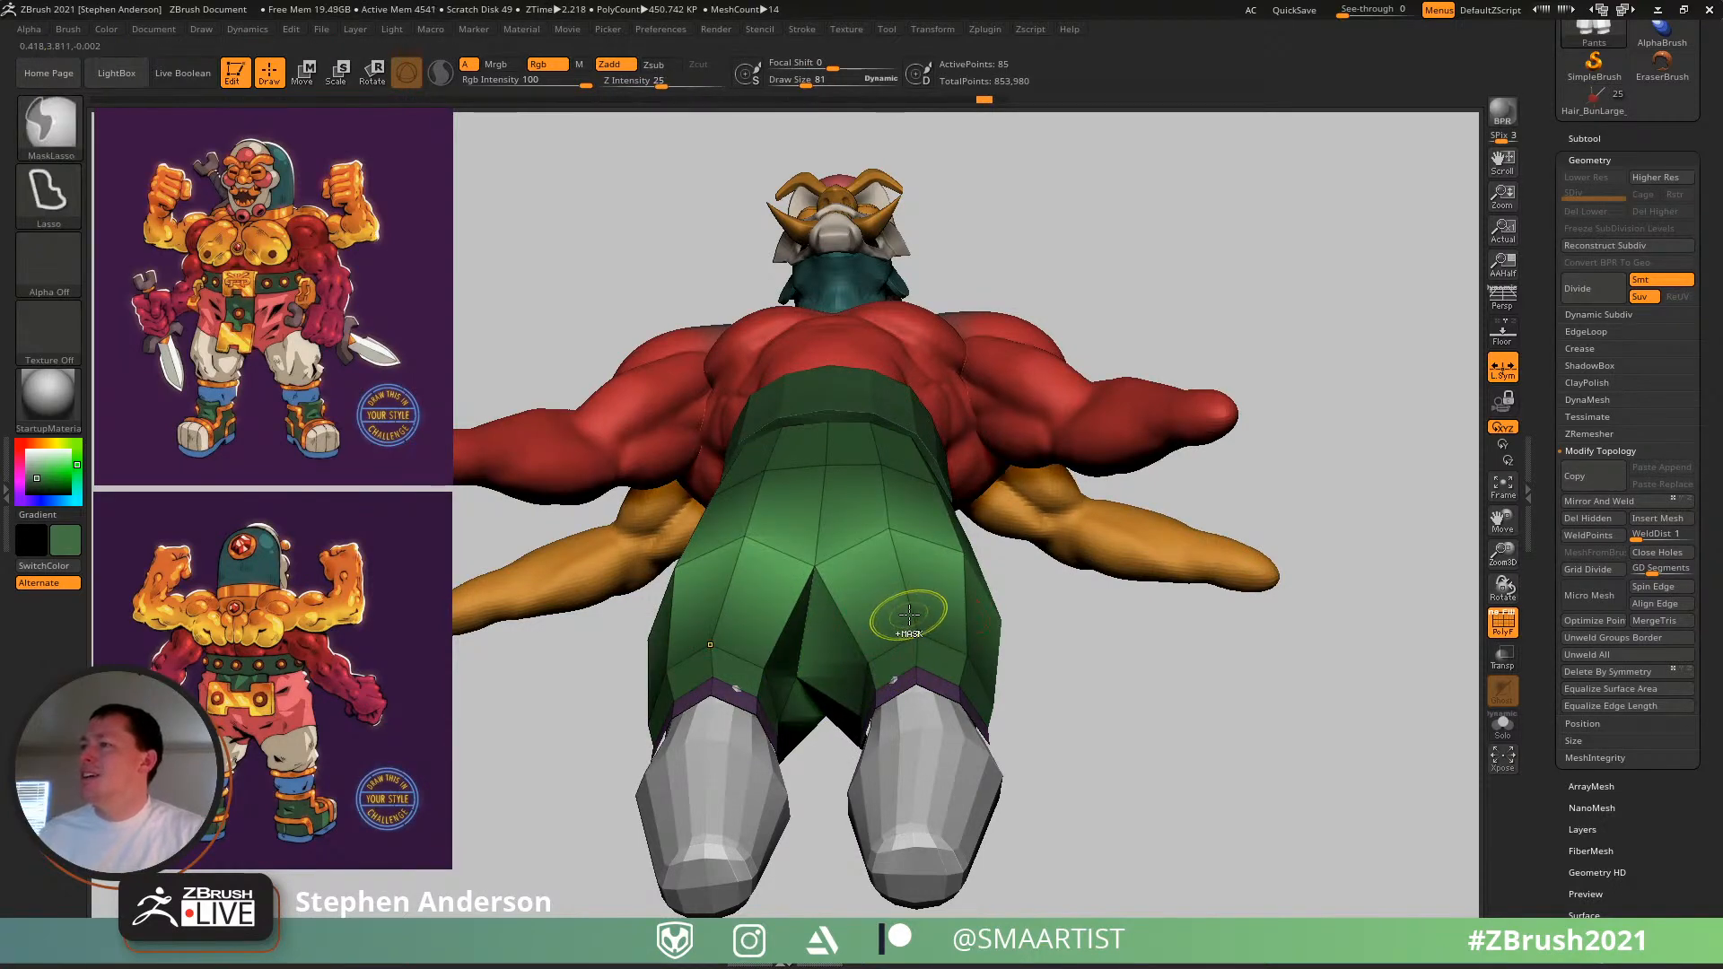
key(ctrl+z)
key(ctrl+z)
key(ctrl+z)
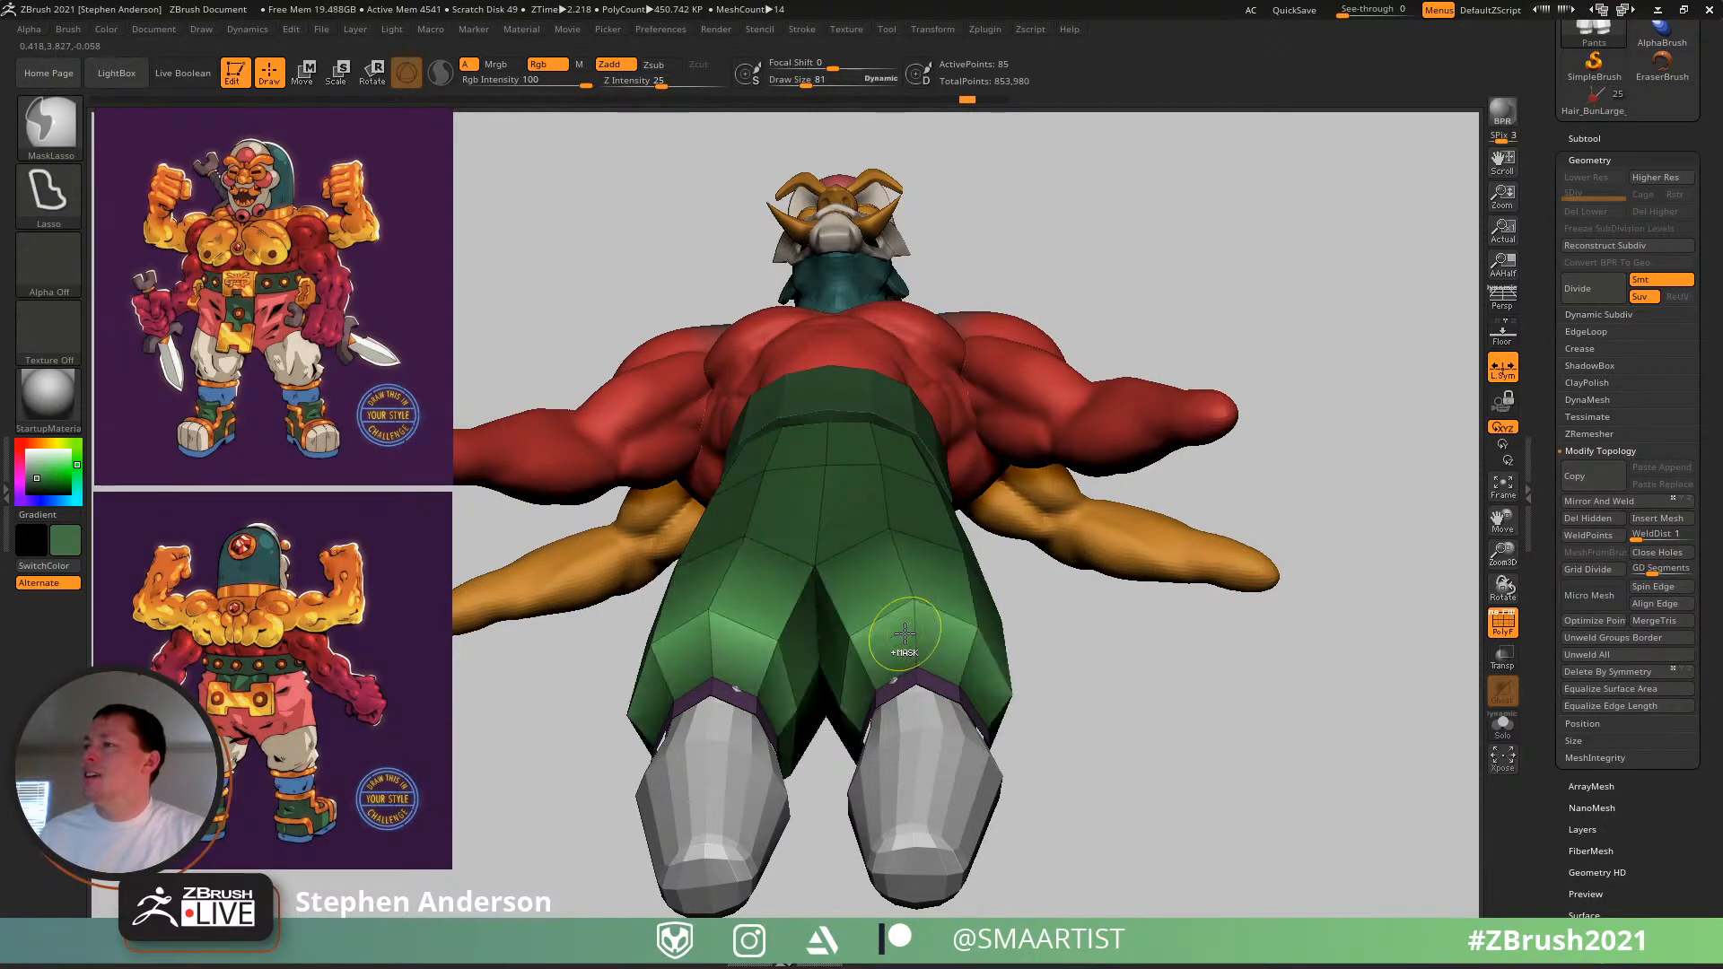
key(ctrl+z)
key(ctrl+z)
key(ctrl+z)
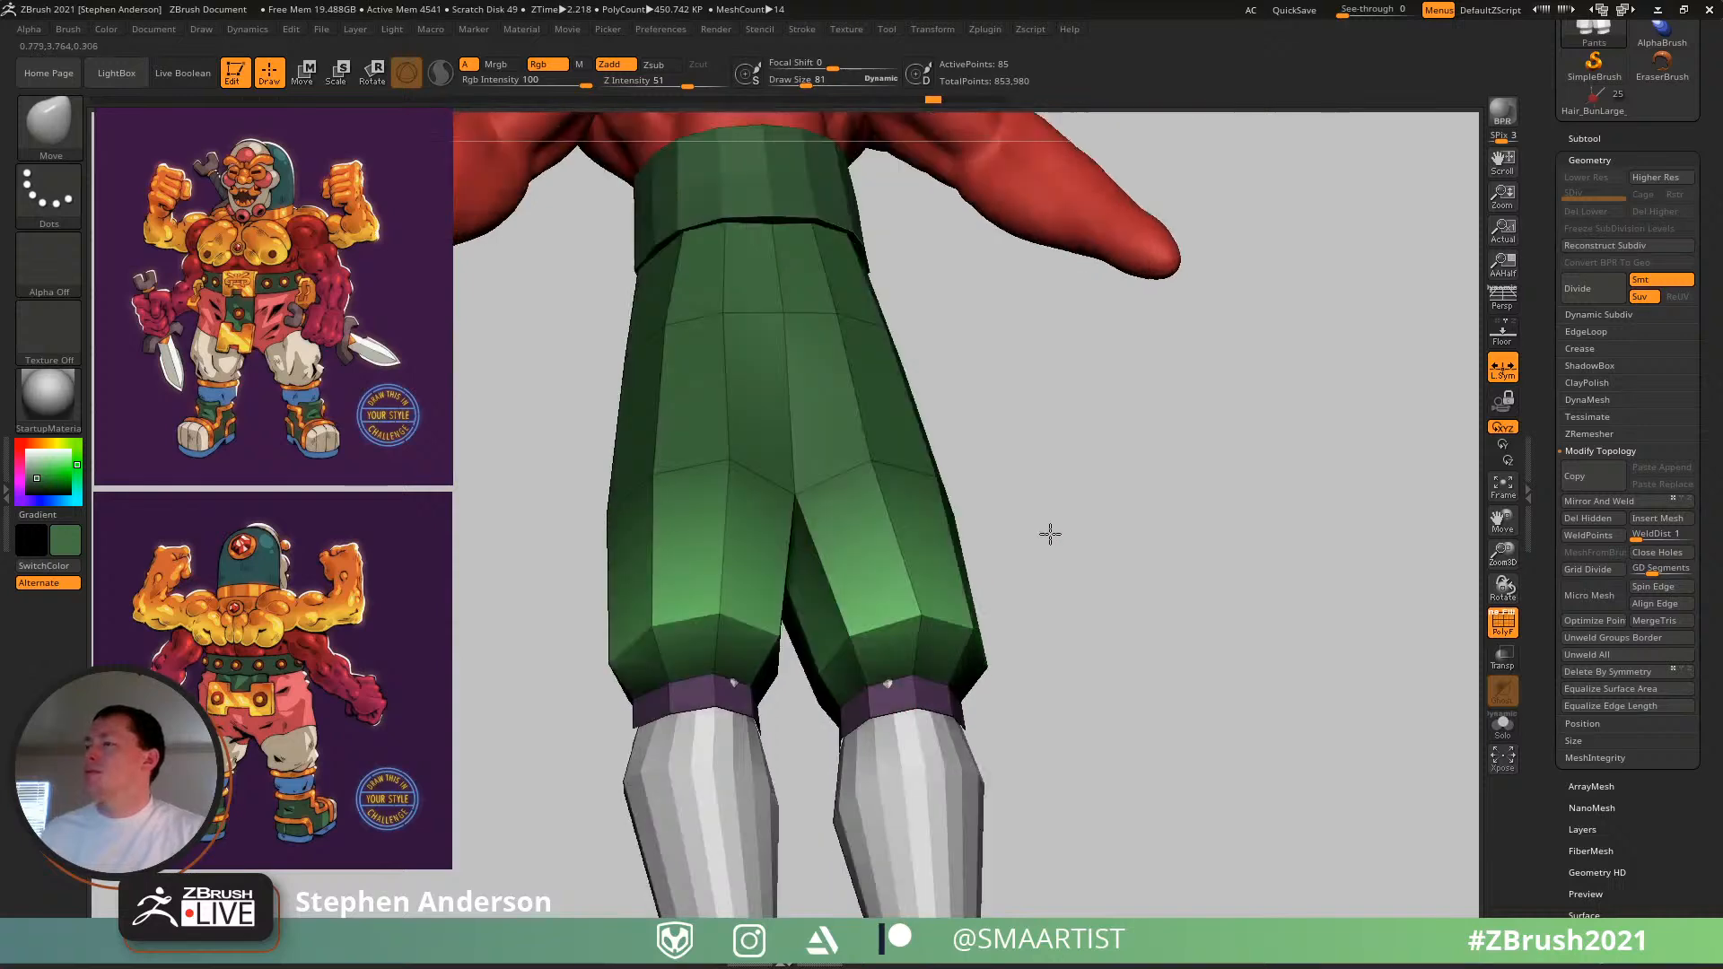
- Scale the unmasked lower pant-leg loops inward with the gizmo to follow the ankle cuffs
drag(1033, 547, 1028, 550)
mouse_move(1196, 435)
ctrl+mouse_down()
mouse_move(798, 567)
mouse_move(1112, 557)
mouse_move(981, 604)
ctrl+mouse_up()
key(w)
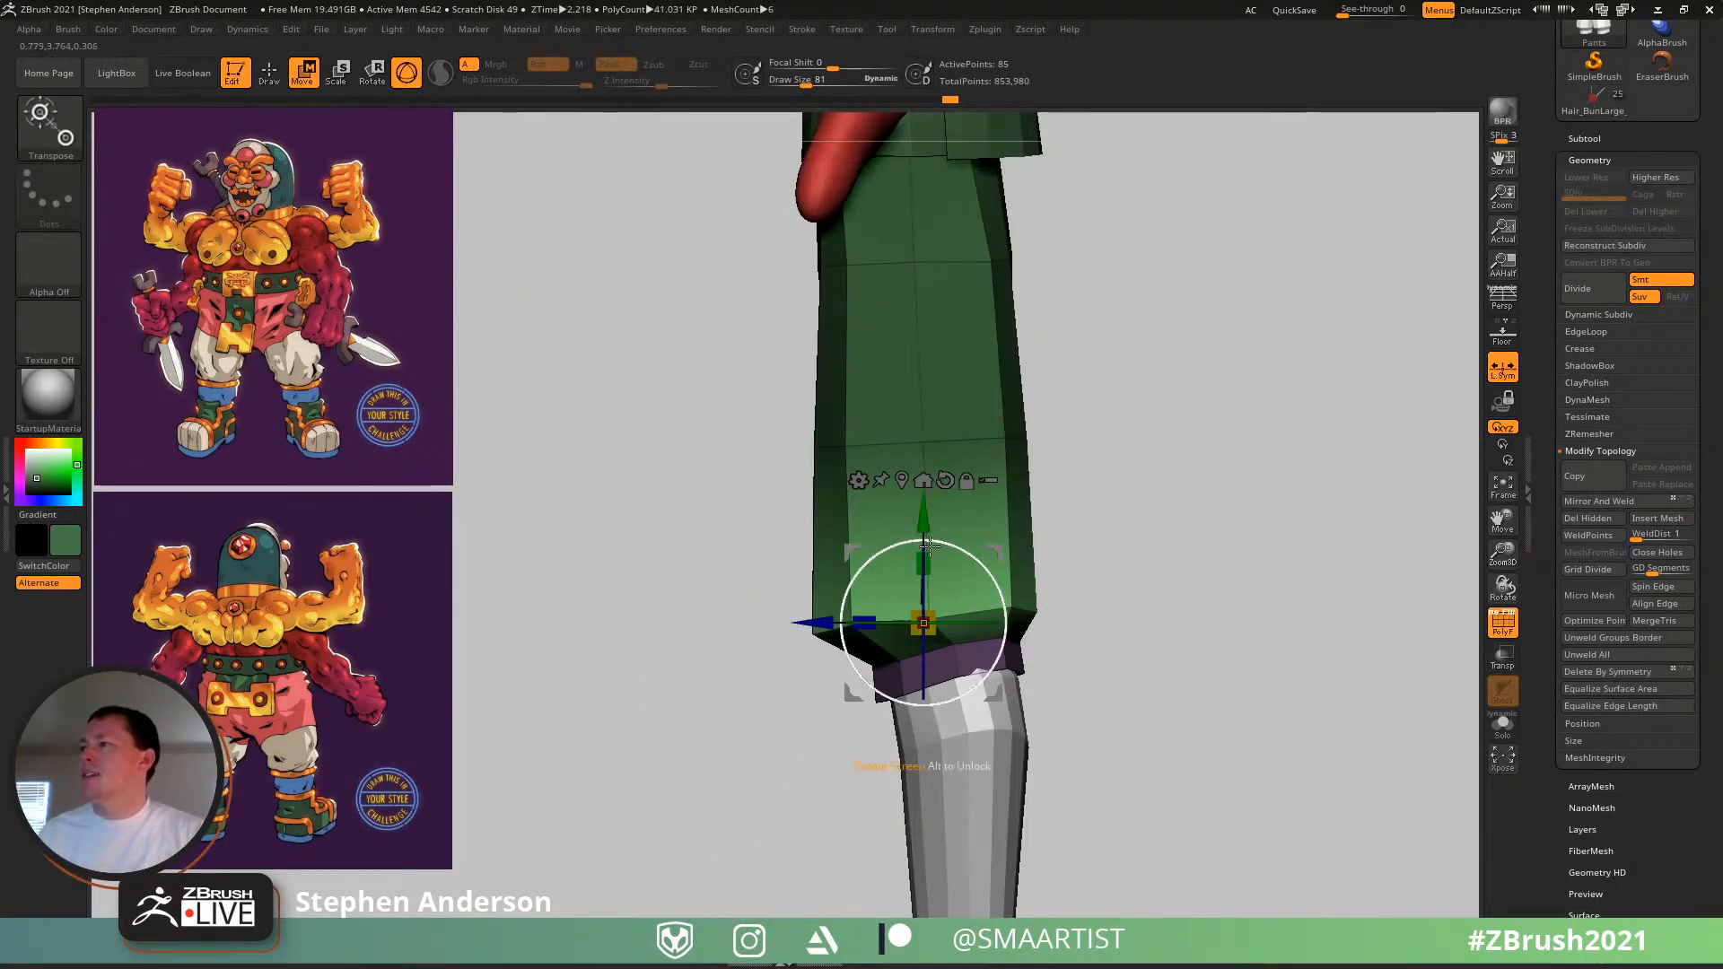
mouse_move(929, 545)
mouse_down()
mouse_move(945, 591)
mouse_move(1089, 512)
mouse_move(1139, 519)
mouse_move(1159, 462)
mouse_move(1107, 524)
mouse_move(1059, 502)
mouse_move(1088, 551)
mouse_move(1058, 546)
mouse_up()
- Adjust the unmasked lower pant legs above the cuffs from several angles with the Move brush at draw size 201
key(q)
key(b)
key(m)
key(v)
key(s)
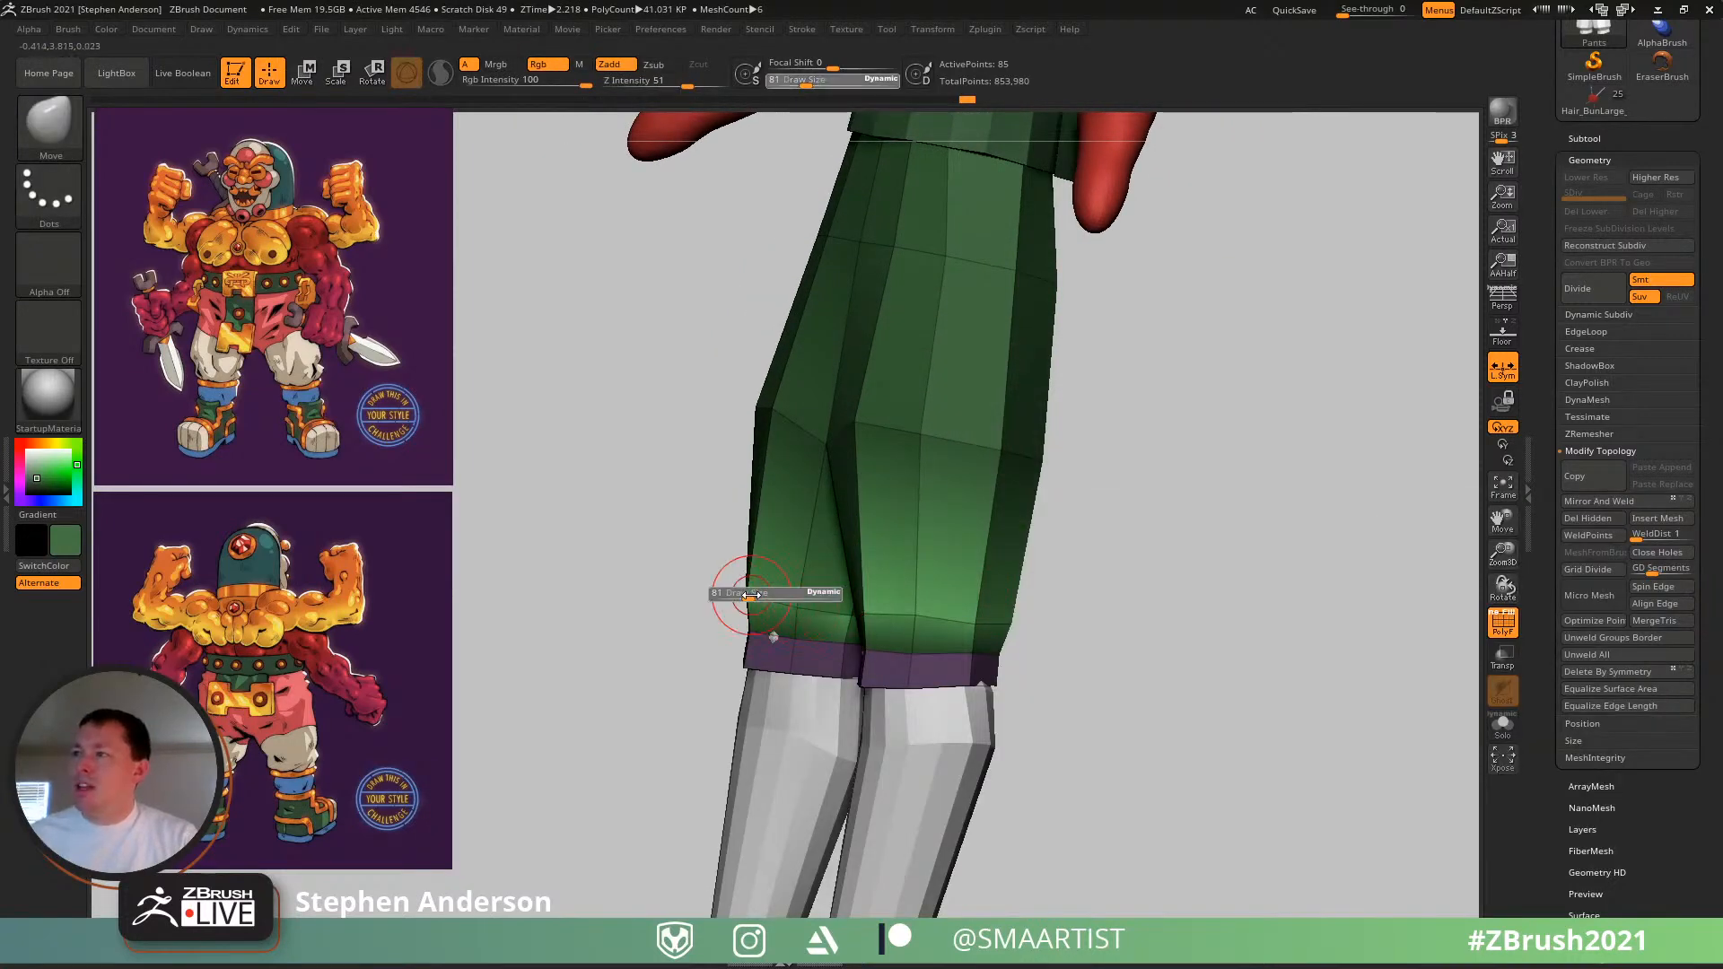
drag(1122, 584, 1051, 594)
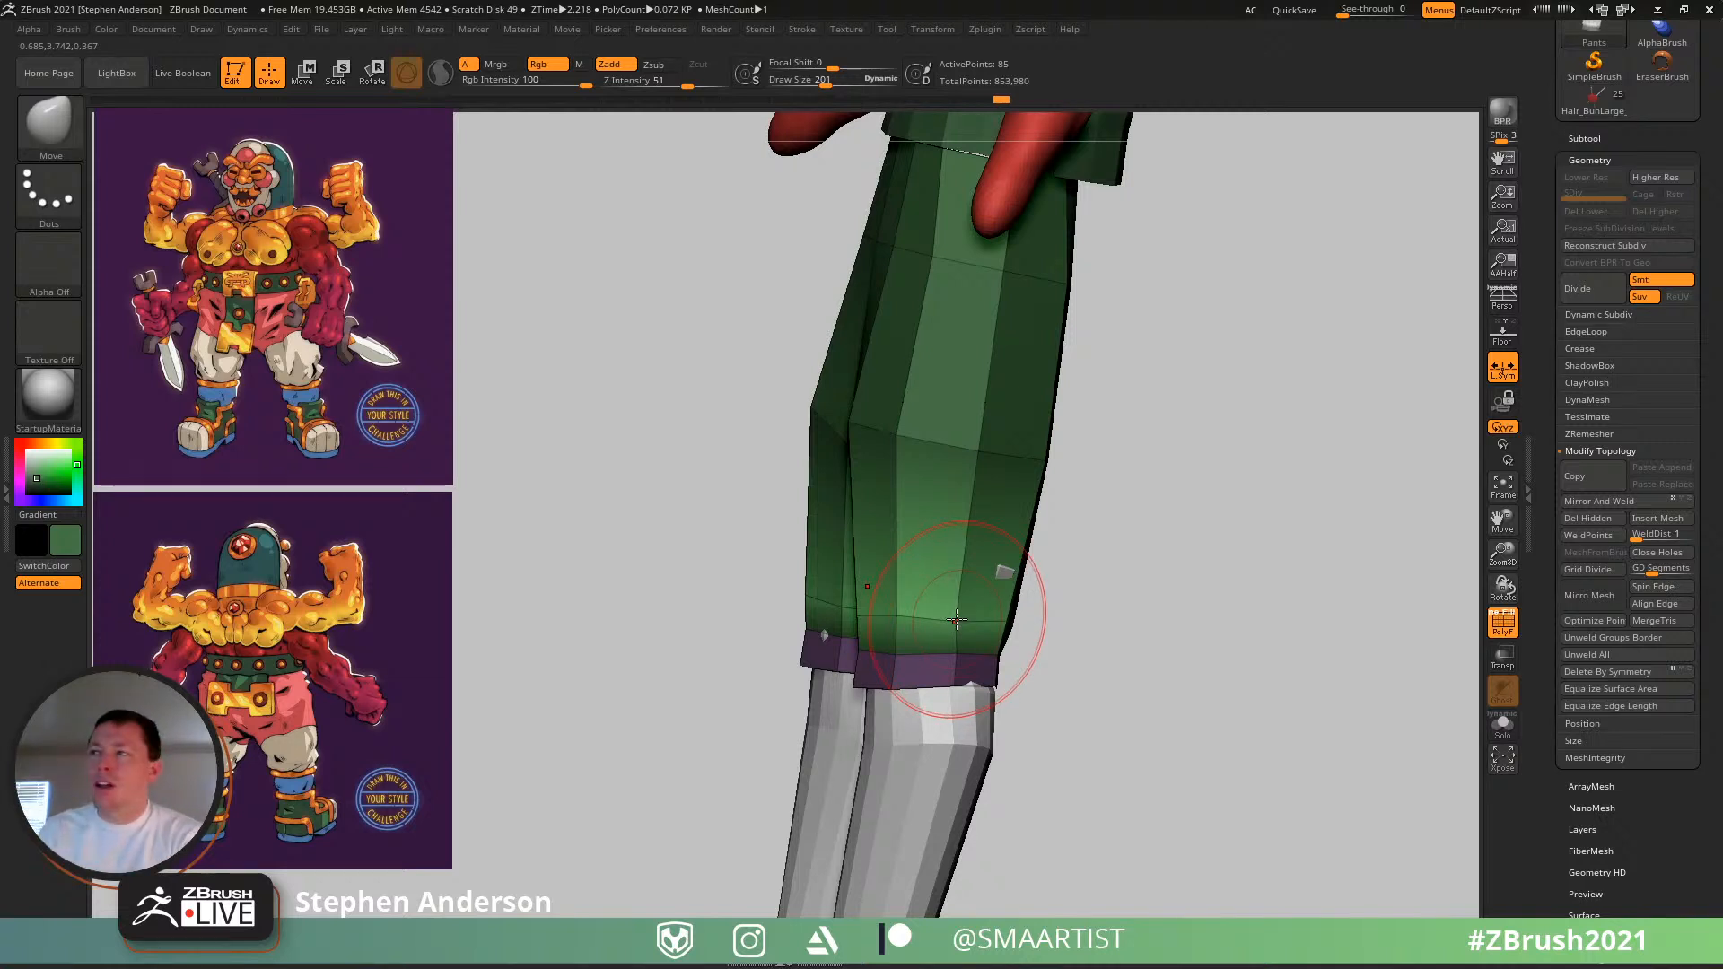
right_drag(968, 632, 1026, 611)
right_drag(876, 521, 954, 713)
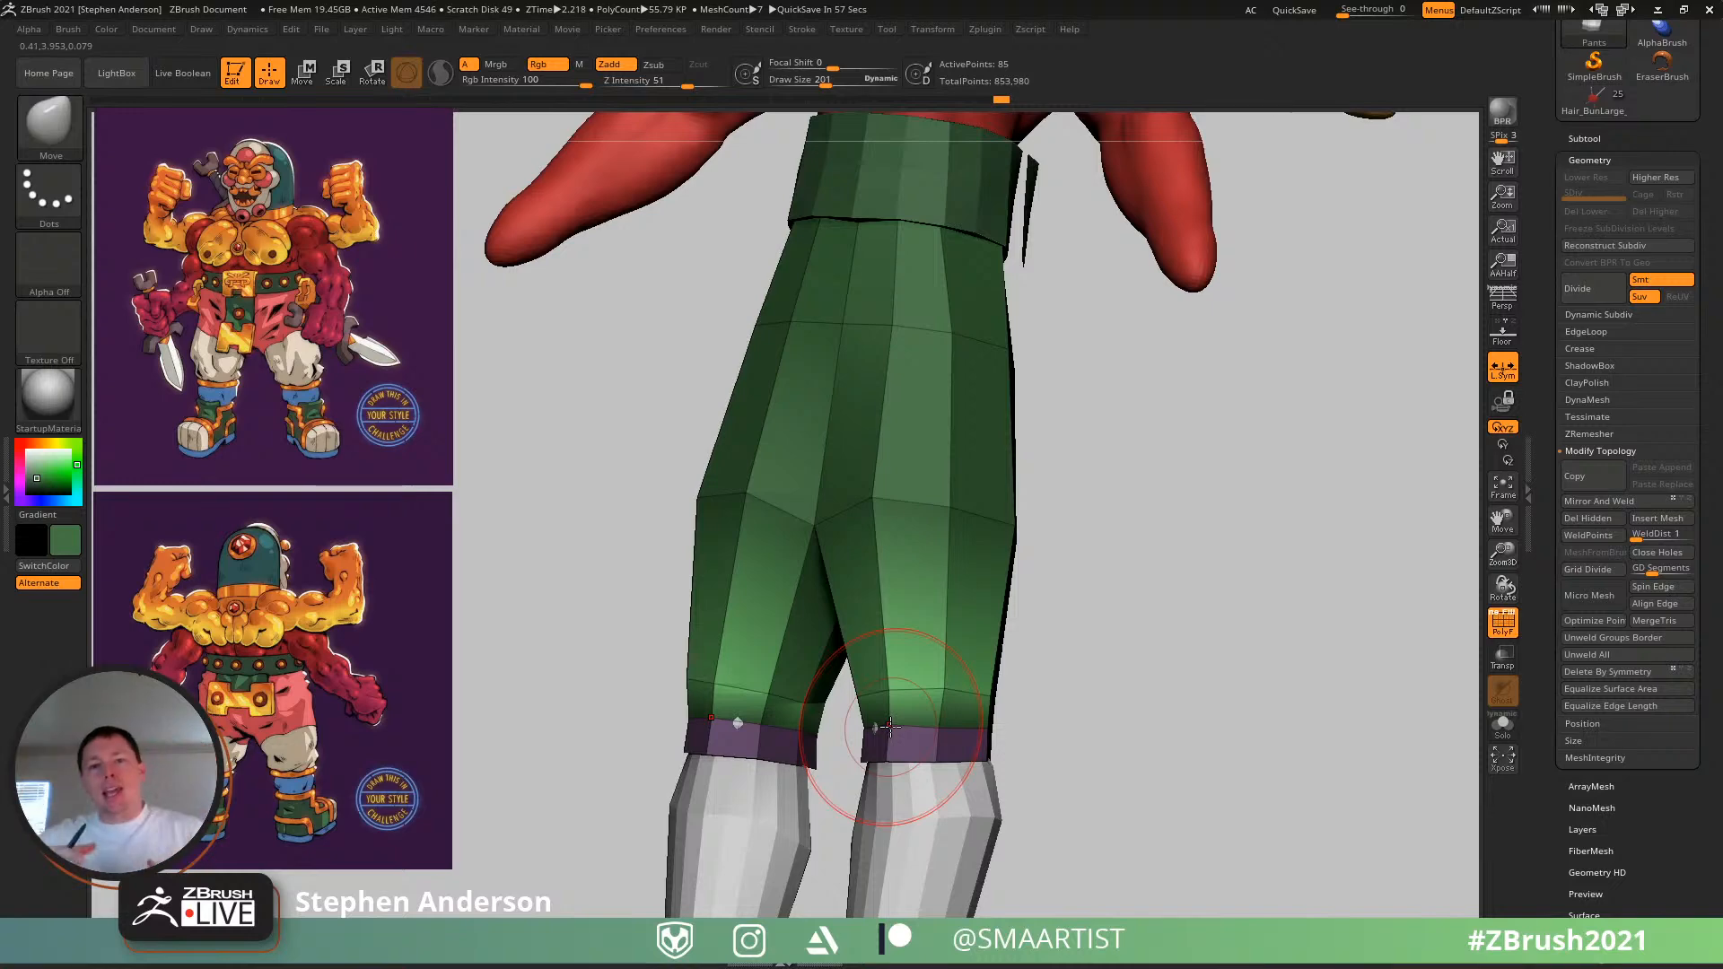
- Enlarge the Move brush to draw size 289 and pull the pants' outer sides in at the hips
mouse_move(970, 549)
right_down()
mouse_move(961, 607)
mouse_move(892, 622)
right_up()
key(s)
drag(900, 646, 946, 647)
mouse_move(1062, 631)
shift+right_down()
mouse_move(1032, 633)
mouse_move(1050, 638)
shift+right_up()
drag(951, 644, 960, 642)
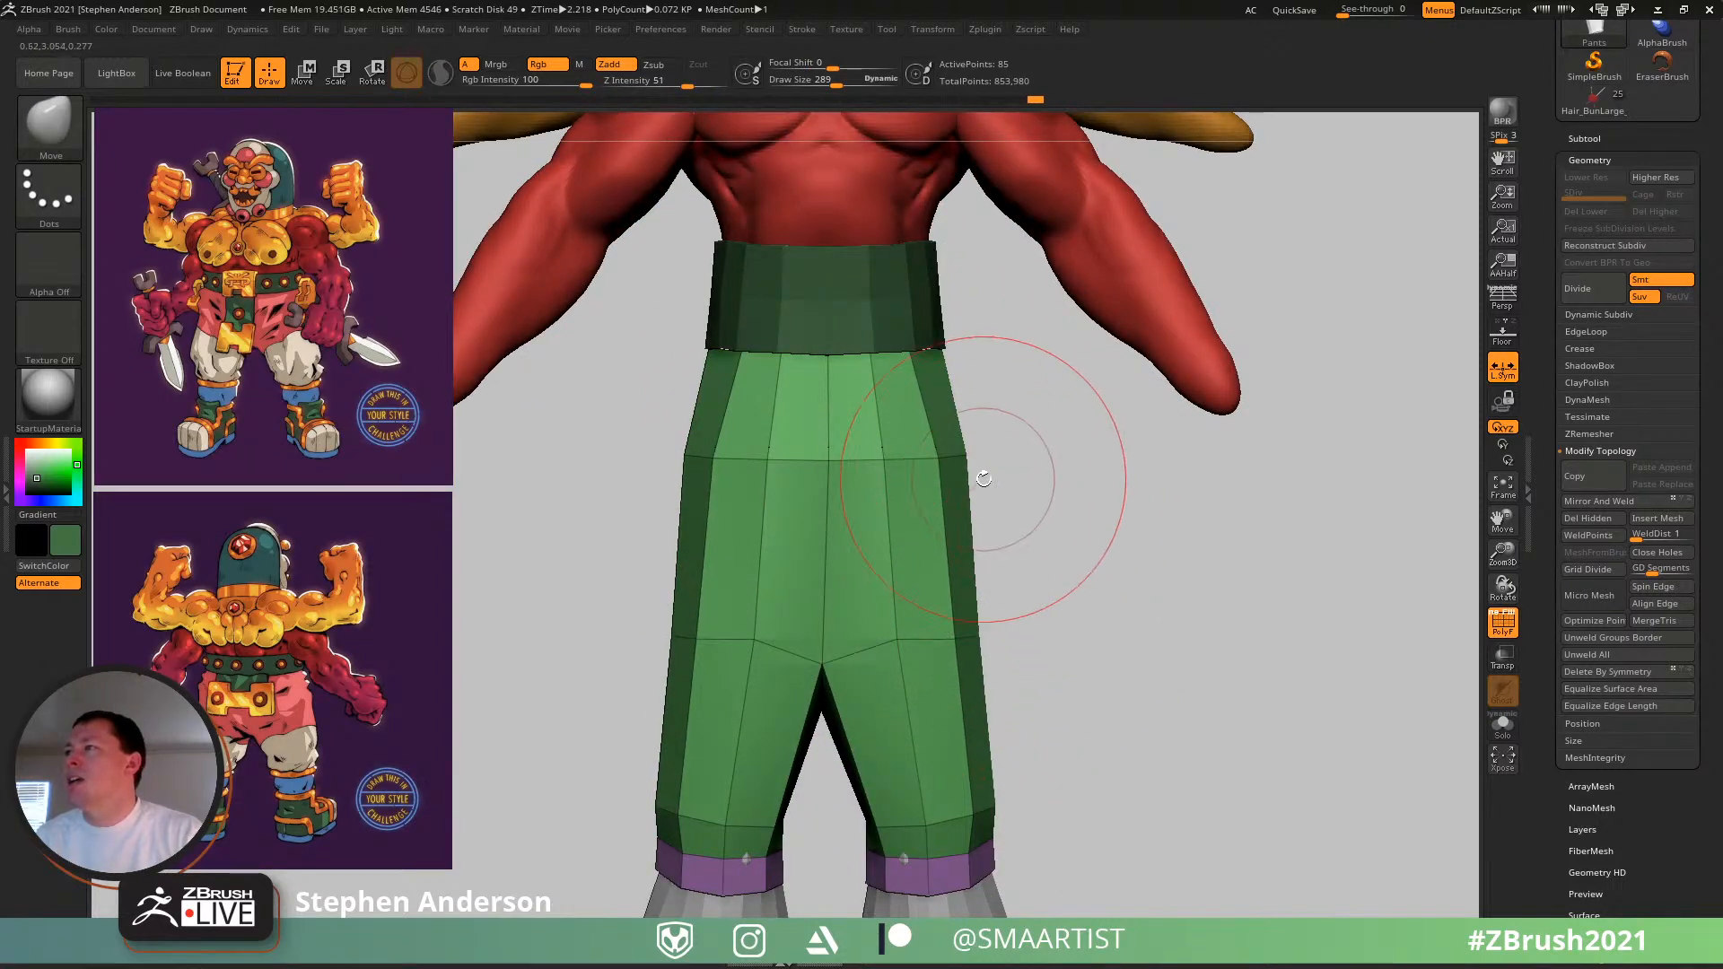
drag(962, 470, 932, 471)
shift+right_drag(952, 510, 848, 514)
- Shift the thigh edges from the side, and adjust the loop above the cuffs with the Move brush at draw size 124
drag(877, 475, 883, 476)
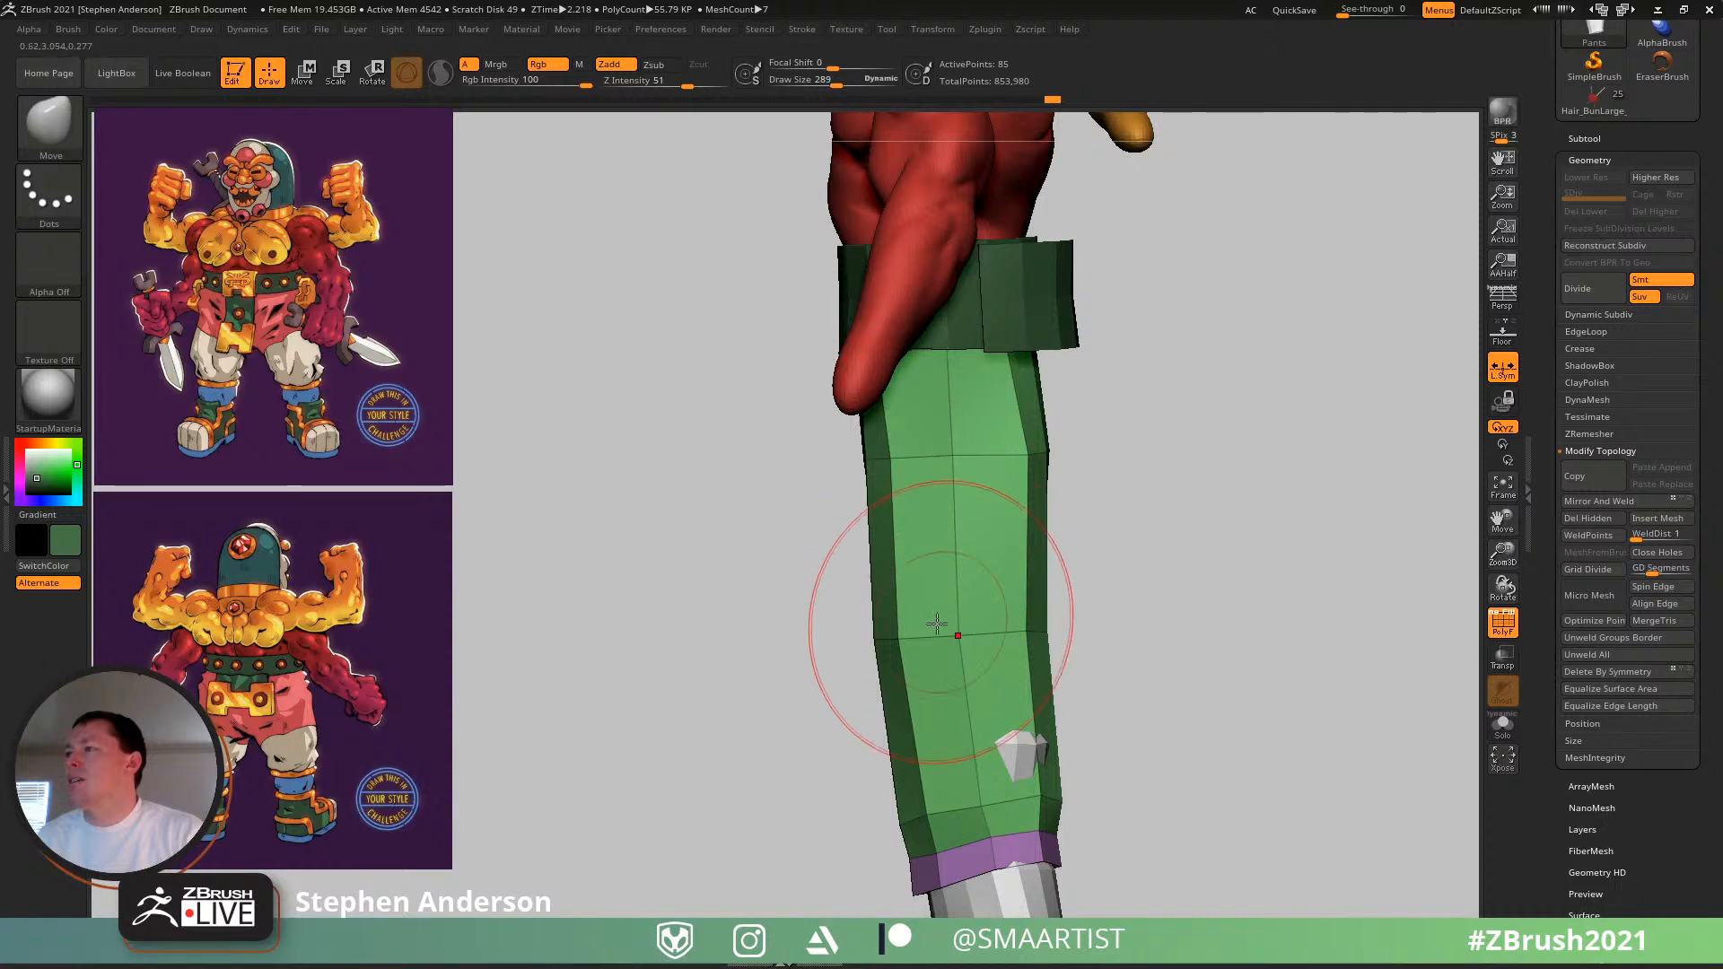
drag(887, 644, 896, 646)
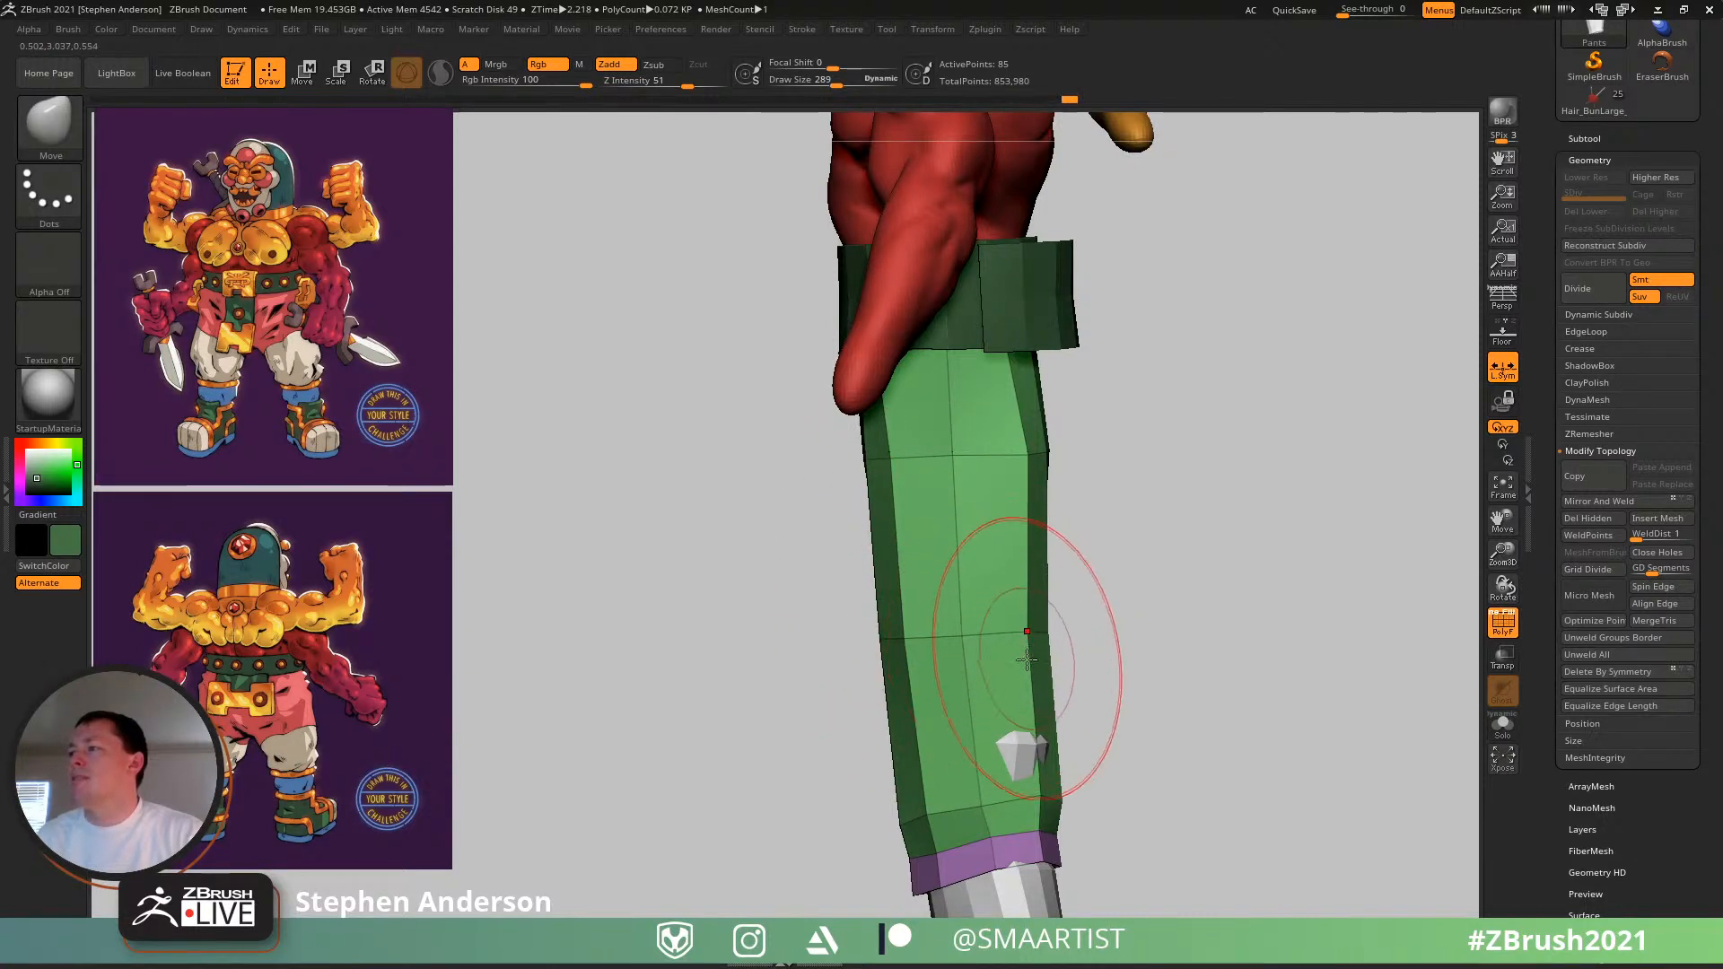
key(s)
drag(1000, 838, 981, 843)
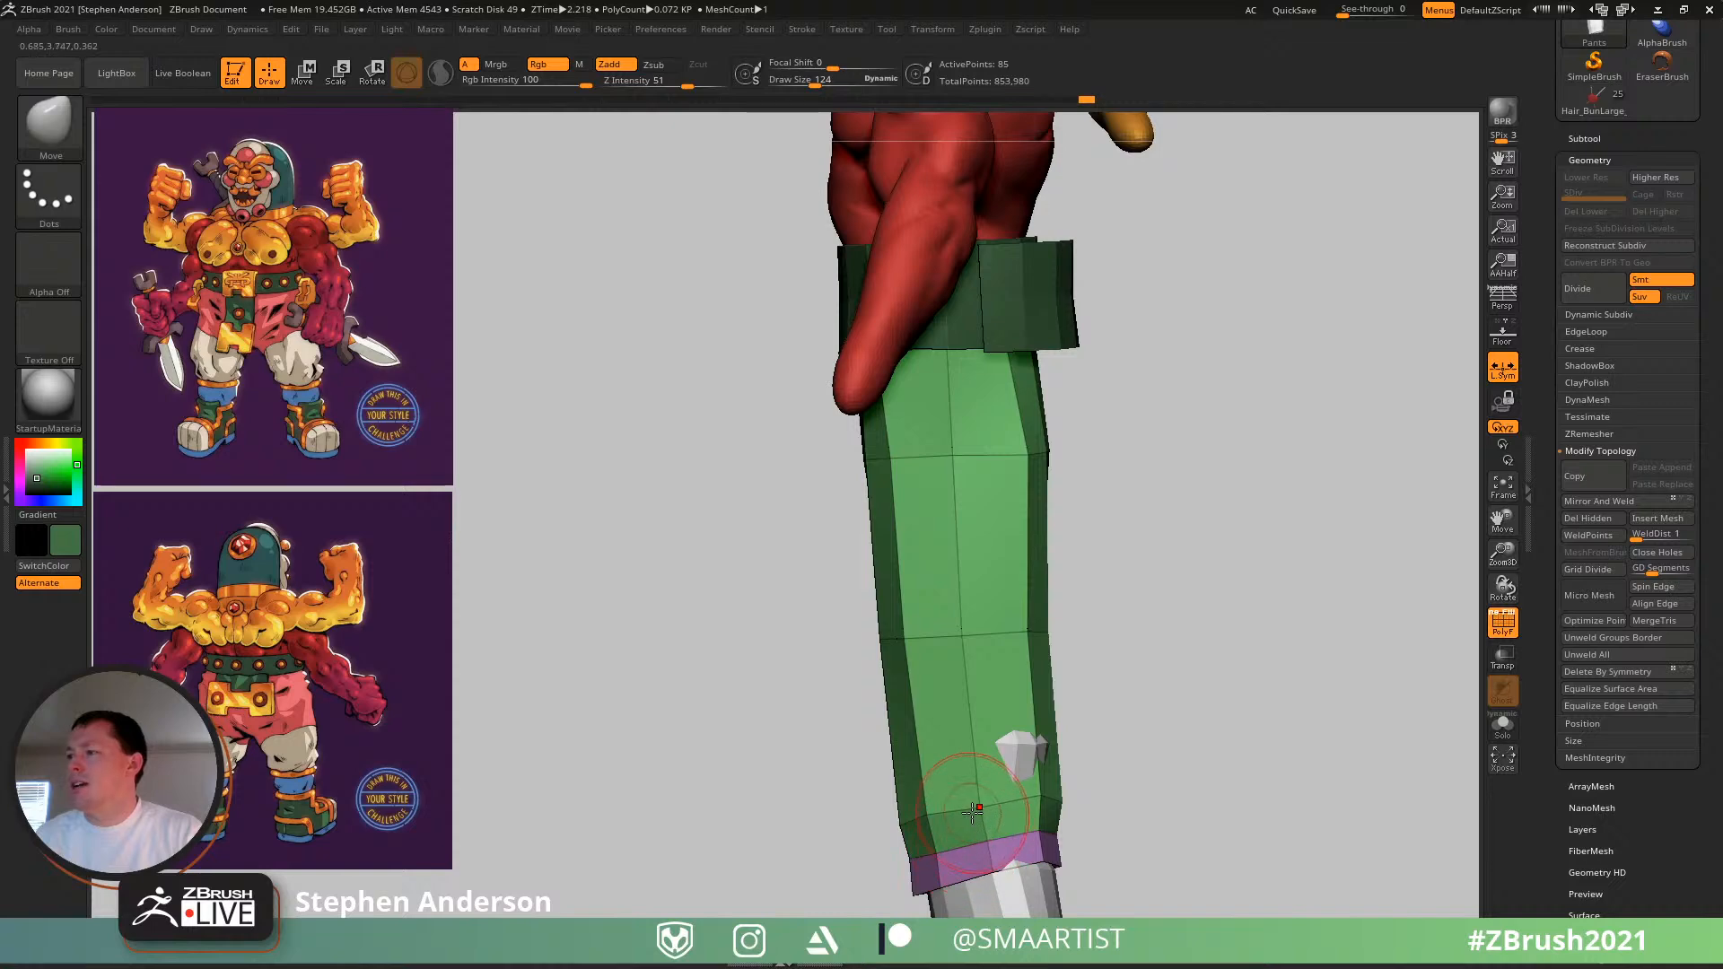
drag(1086, 774, 1249, 743)
- Solo the pants and insert an edge loop just below the waist opening with ZModeler
click(1503, 726)
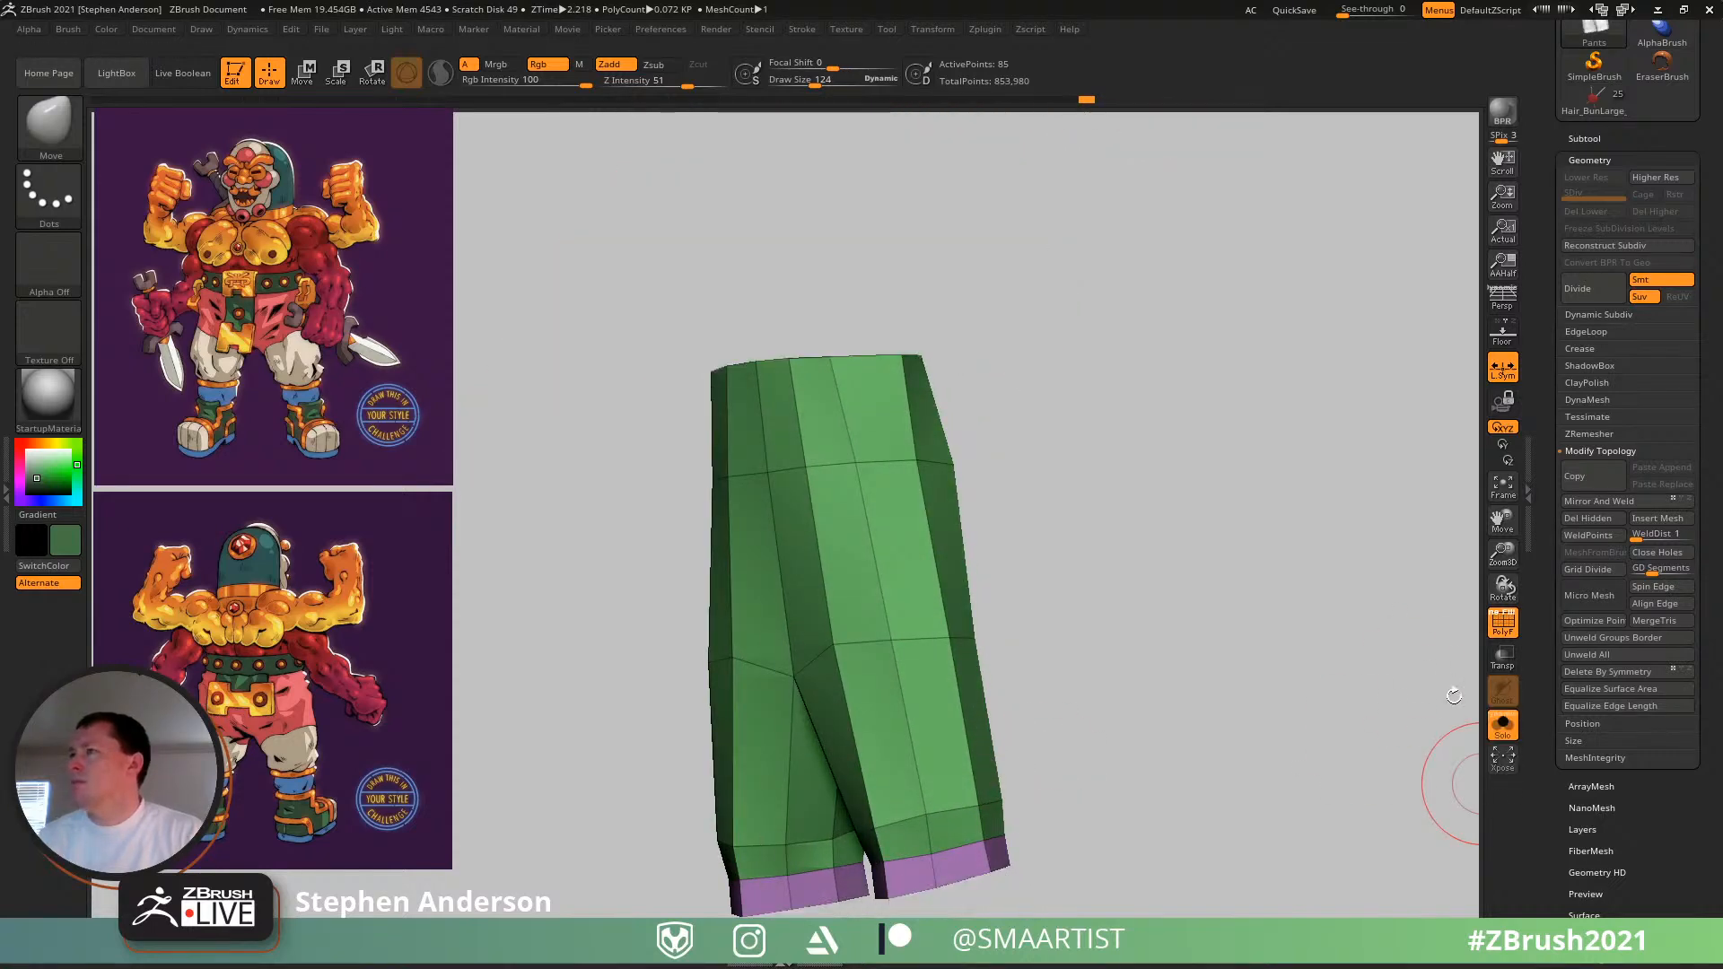
mouse_move(1025, 382)
alt+mouse_down()
mouse_move(1054, 526)
mouse_move(1170, 427)
mouse_move(1272, 425)
alt+mouse_up()
alt+right_drag(1084, 439, 1039, 774)
key(b)
key(z)
key(m)
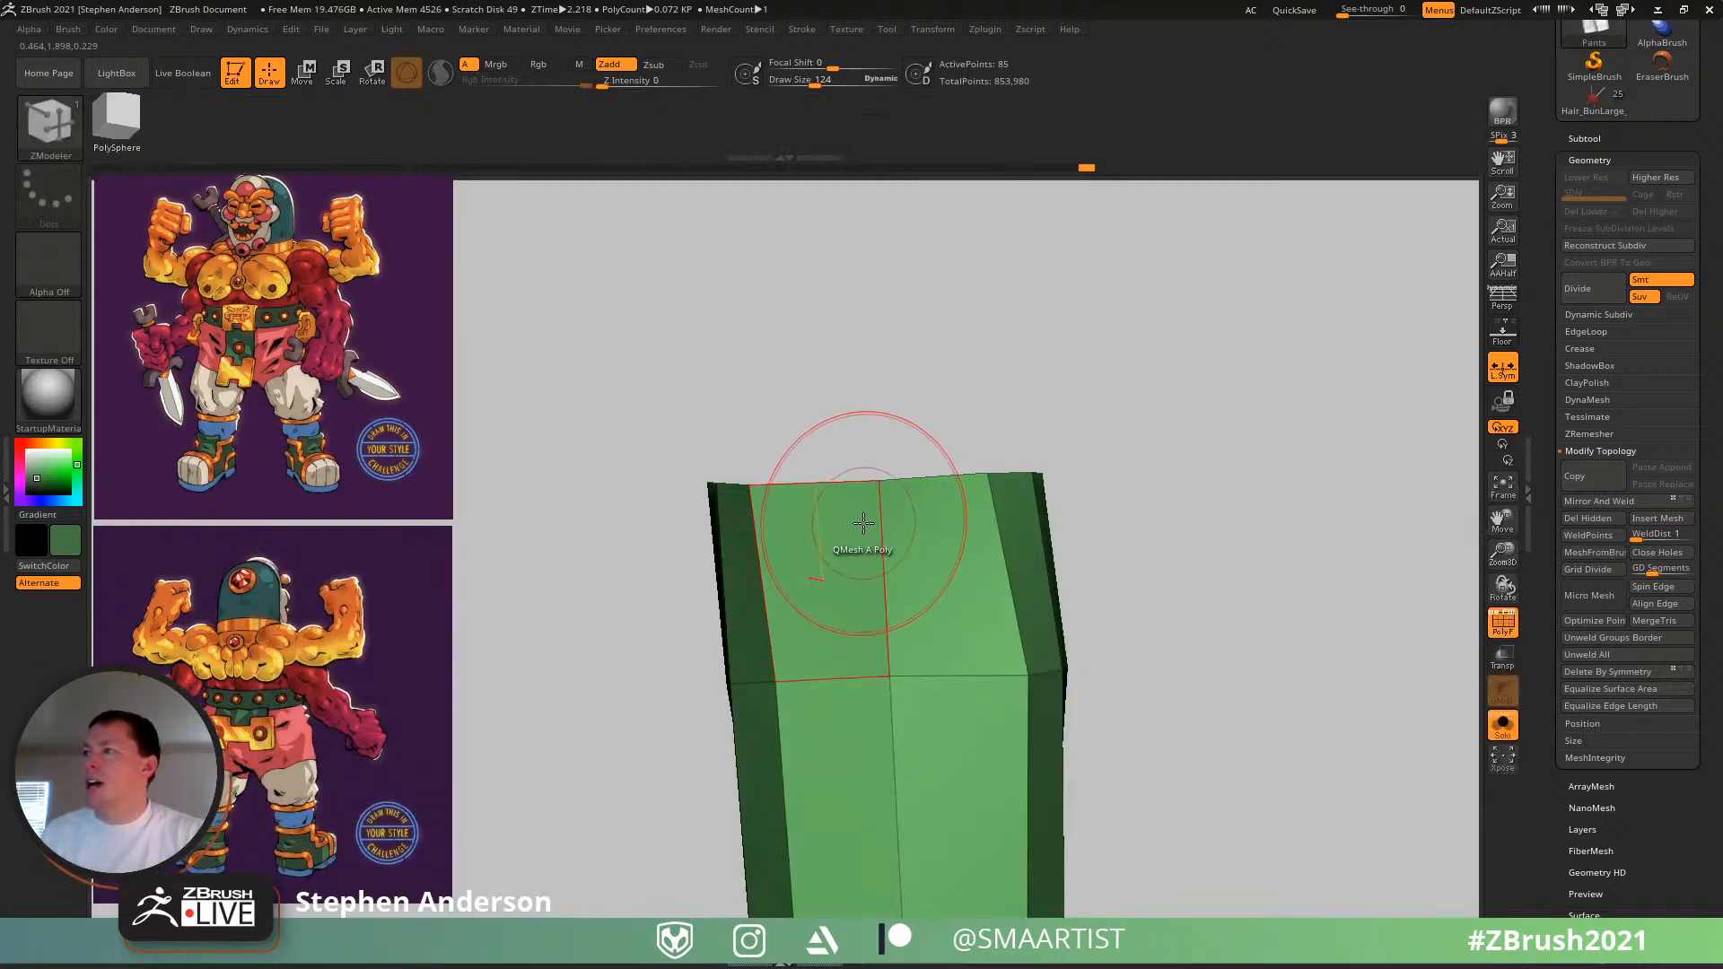
click(878, 518)
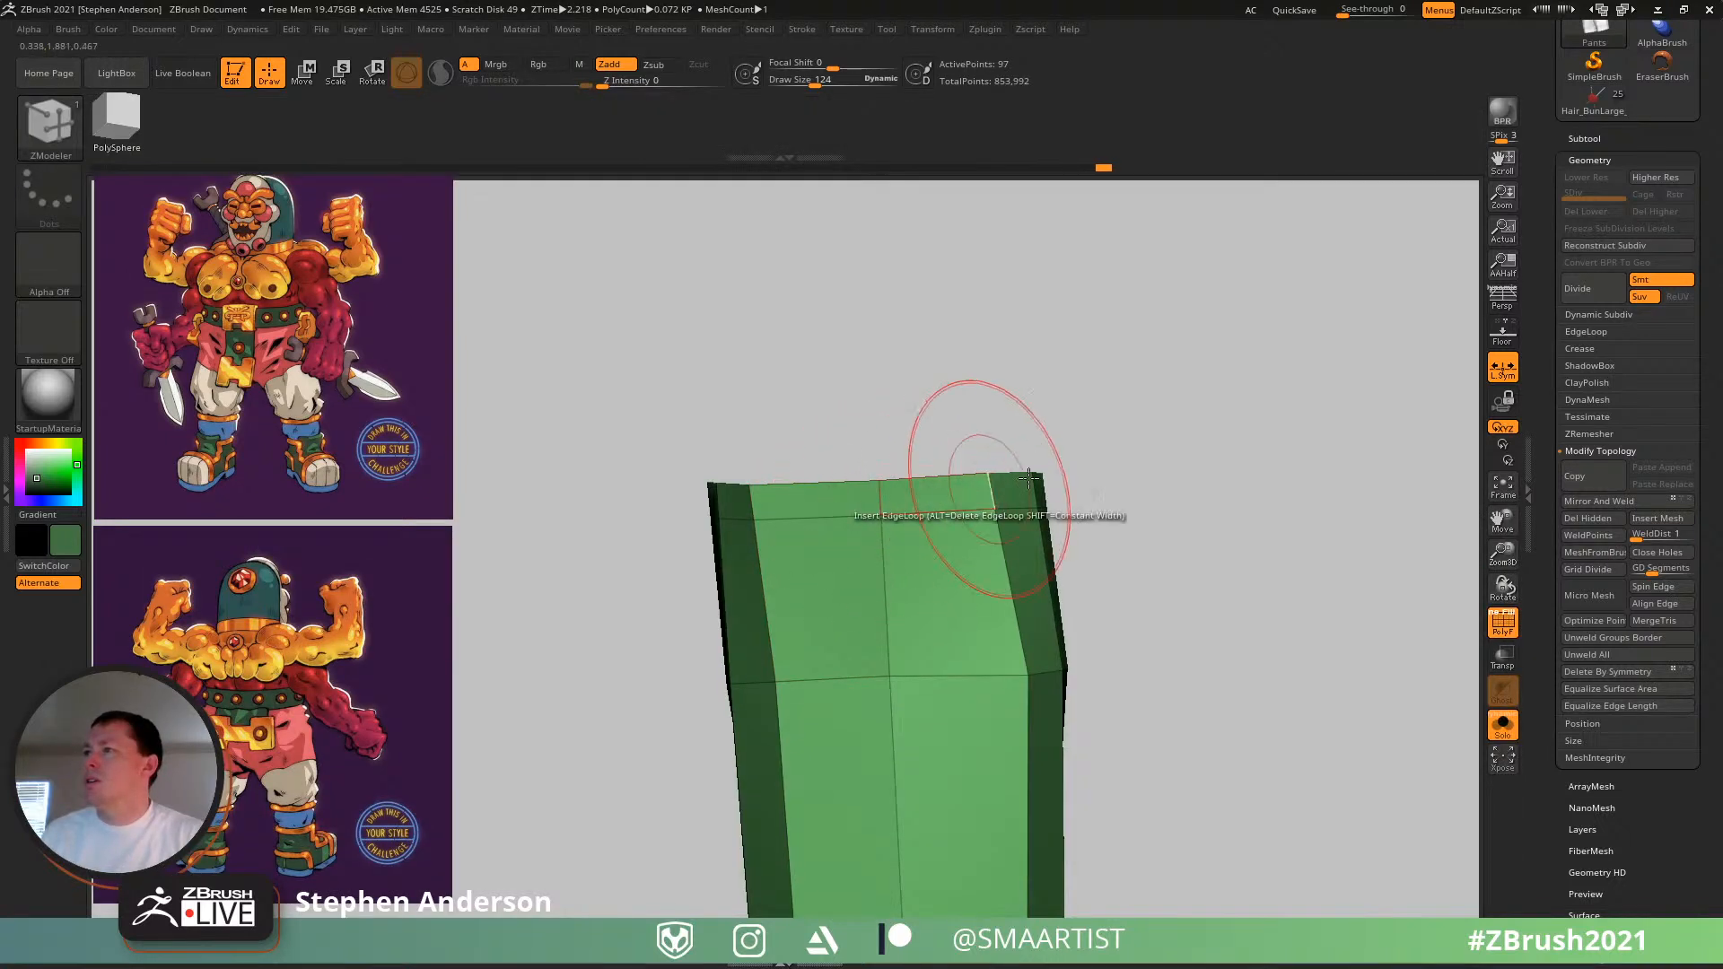
- Give the narrow row of polygons at the pants' waist its own polygroup from a mask
mouse_move(1192, 446)
ctrl+mouse_down()
mouse_move(604, 569)
mouse_move(989, 341)
mouse_move(1147, 390)
ctrl+mouse_up()
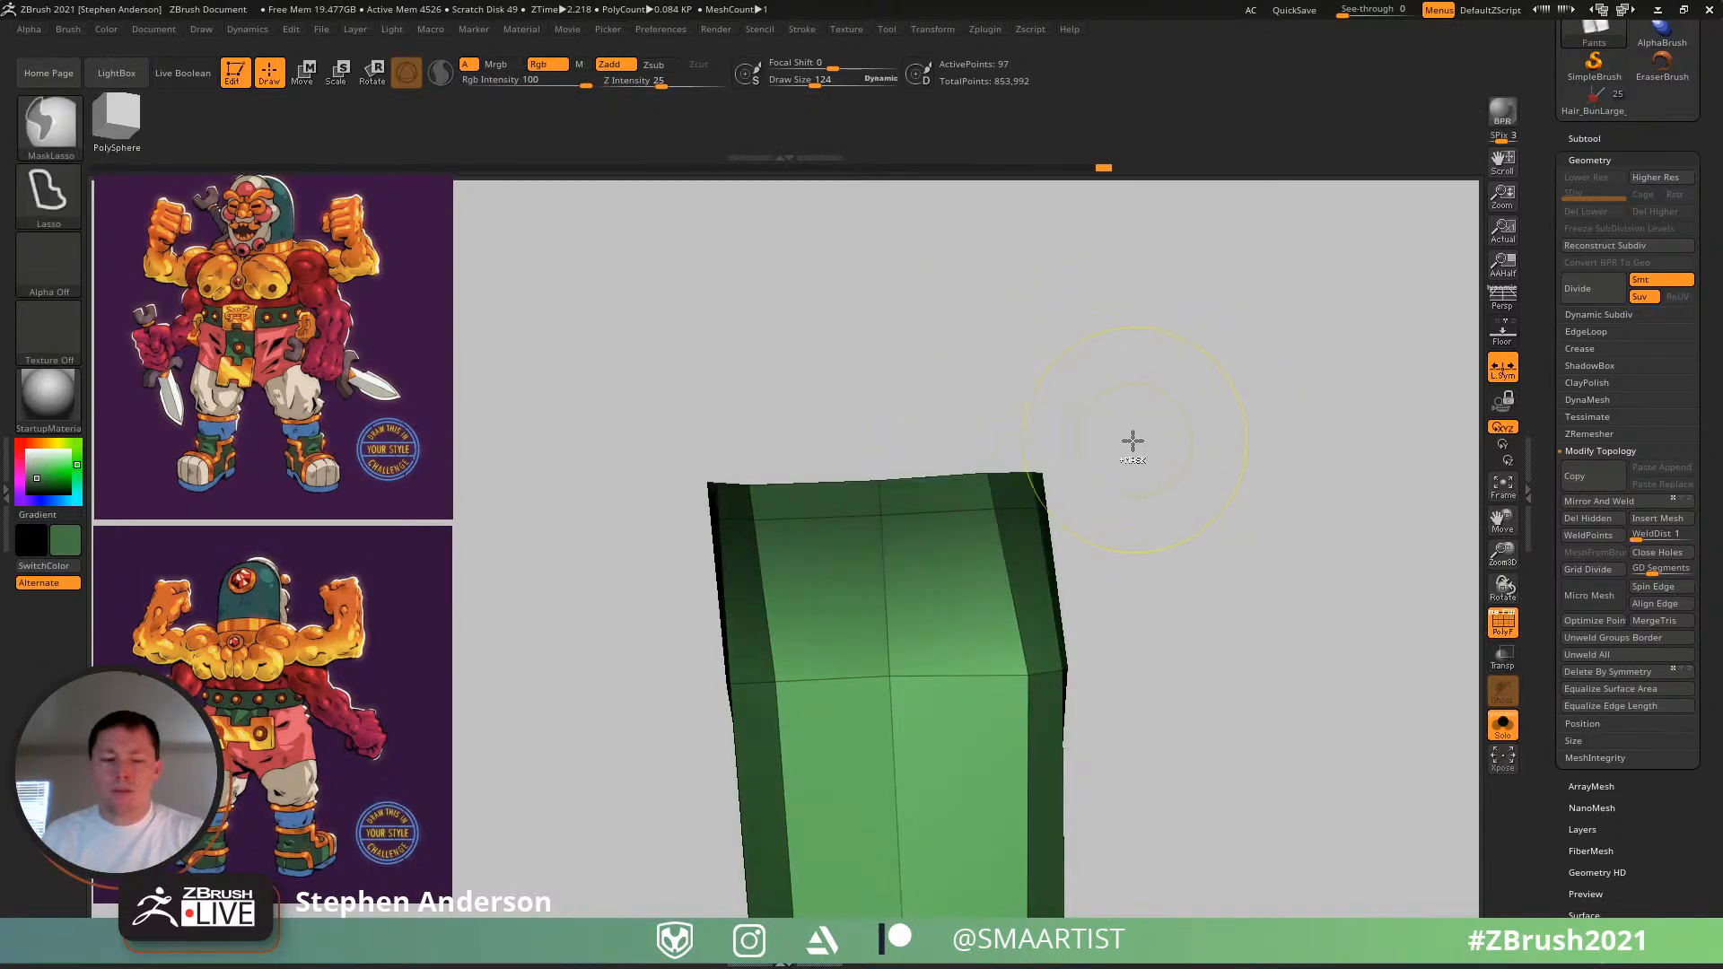
key(ctrl+w)
ctrl+right_drag(1115, 538, 1059, 485)
alt+right_drag(934, 584, 994, 592)
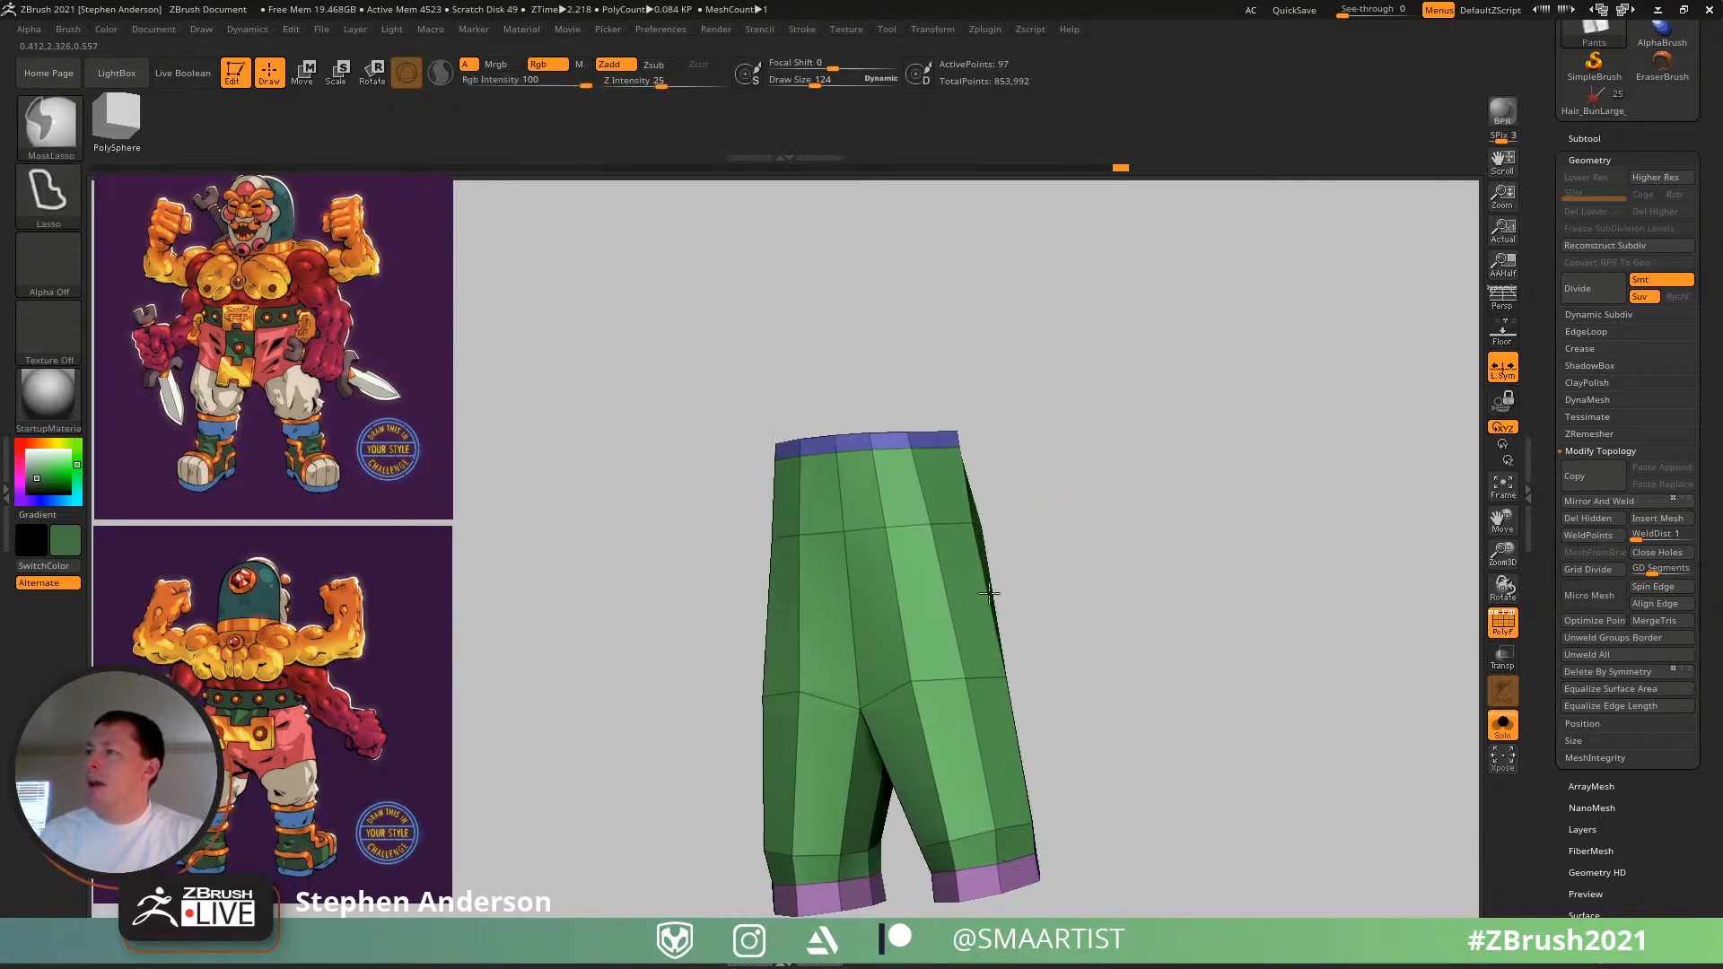
- Insert three edge loops across the upper pants and two around the lower legs, and inspect the mesh spacing
click(897, 605)
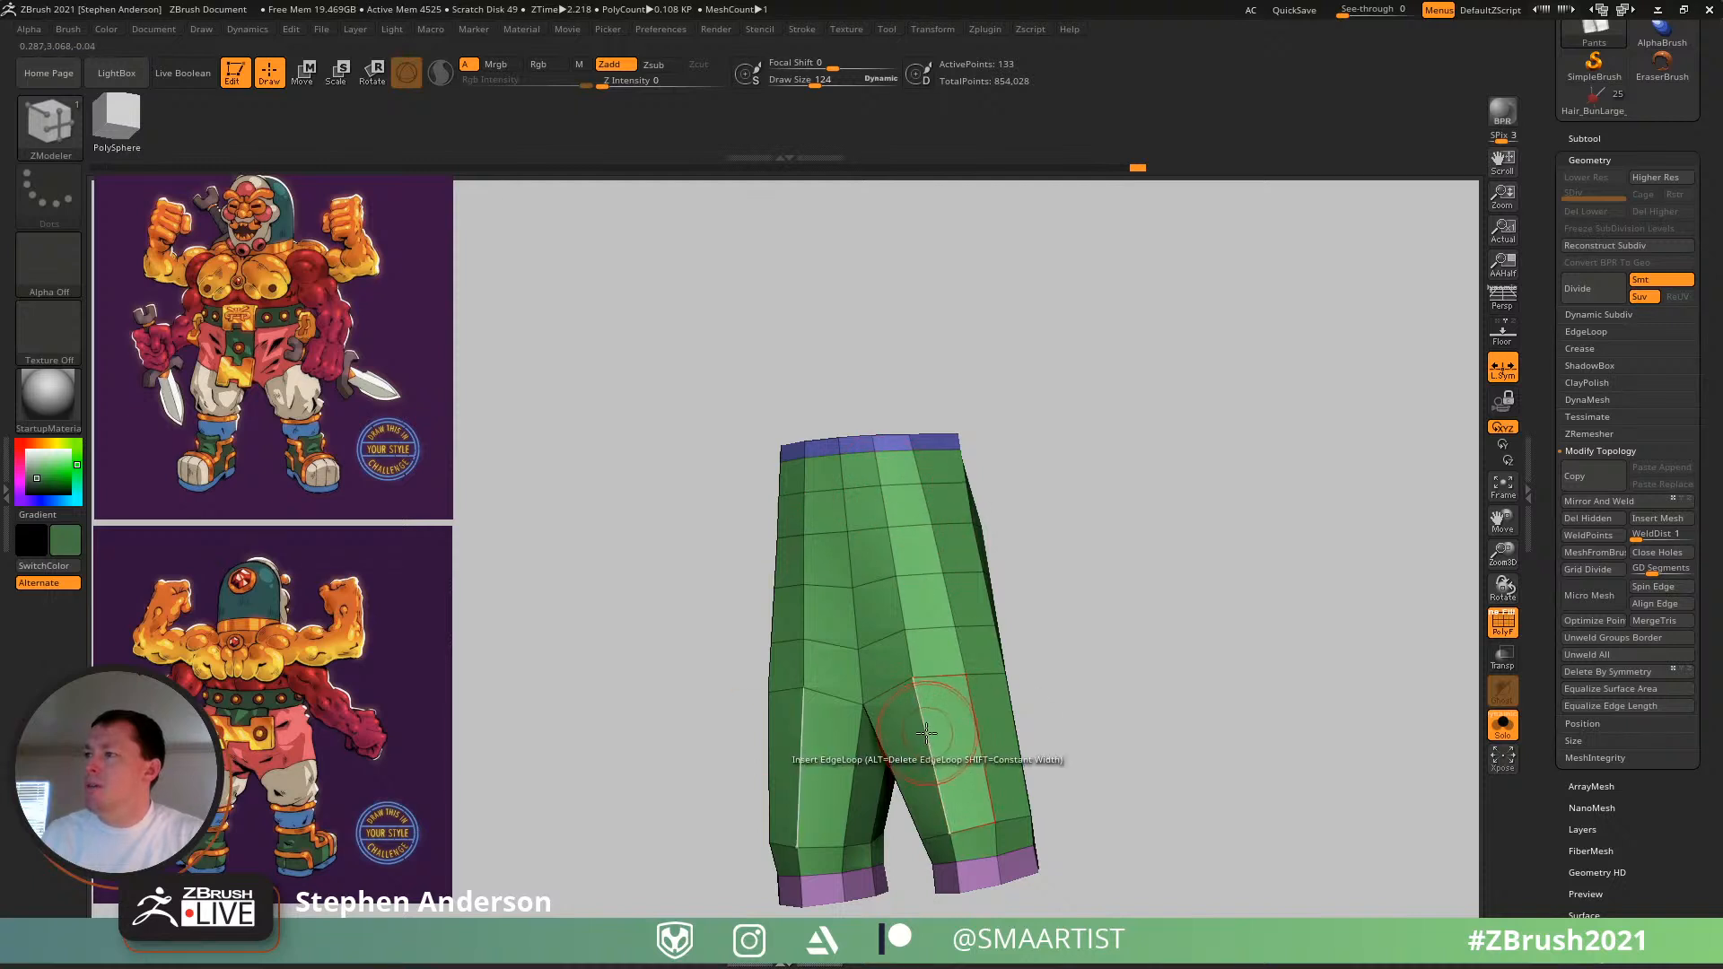
click(935, 780)
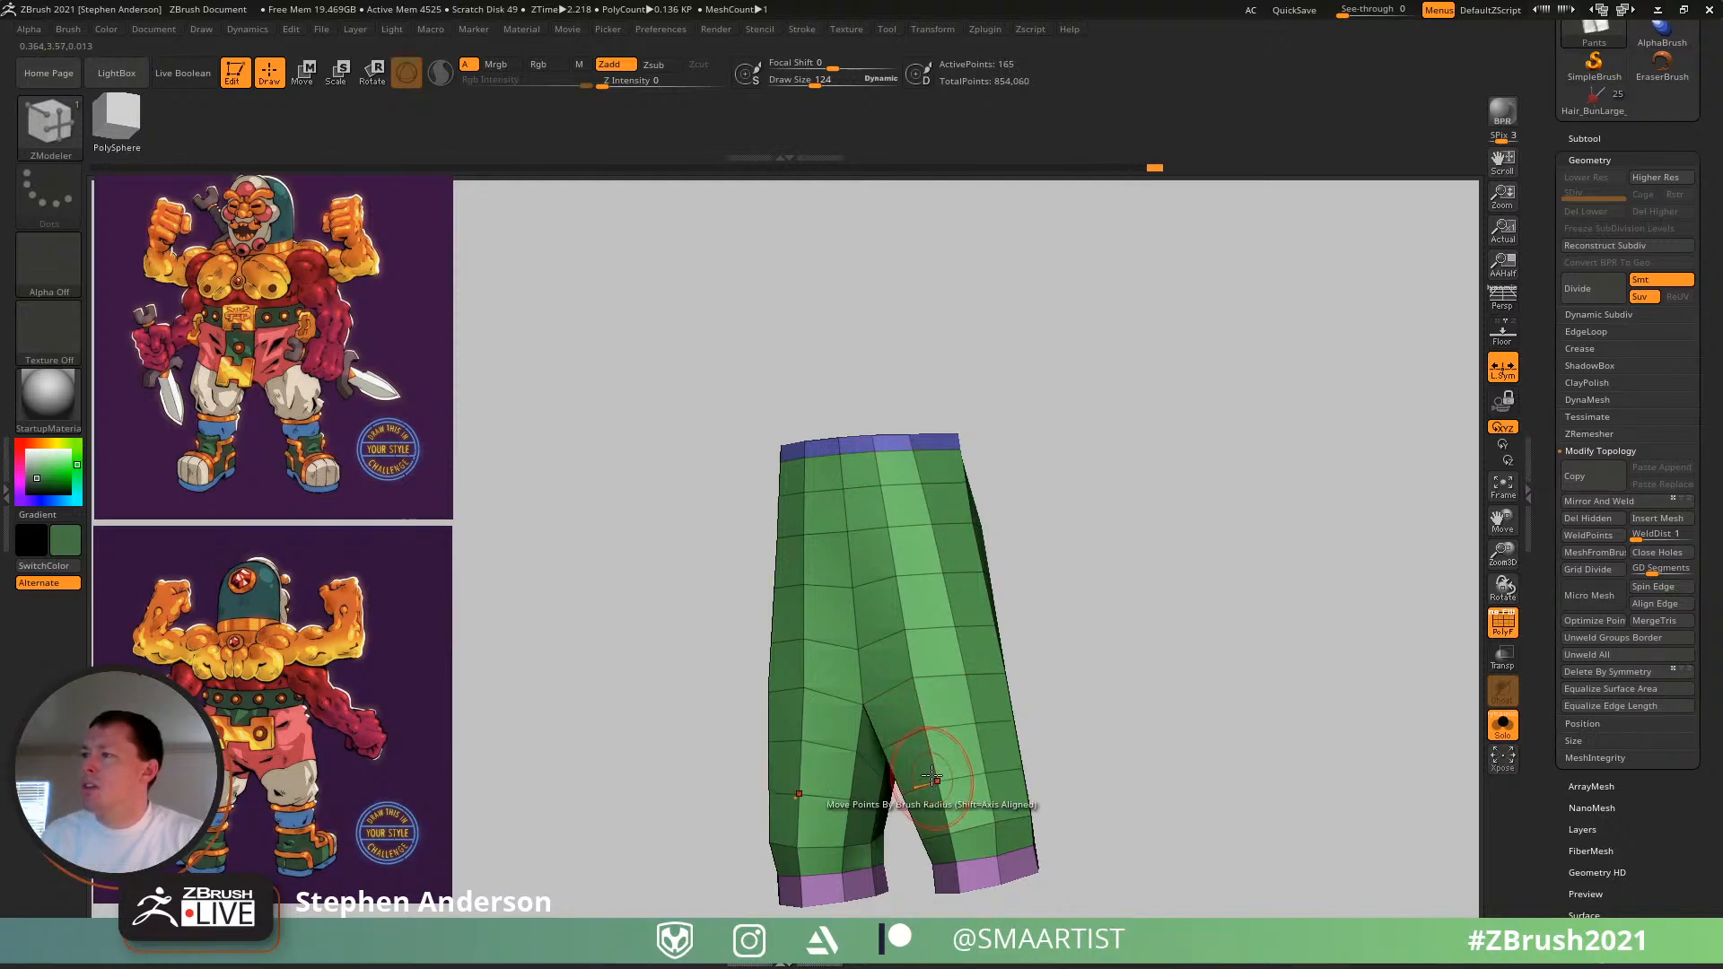
drag(1064, 753, 1049, 709)
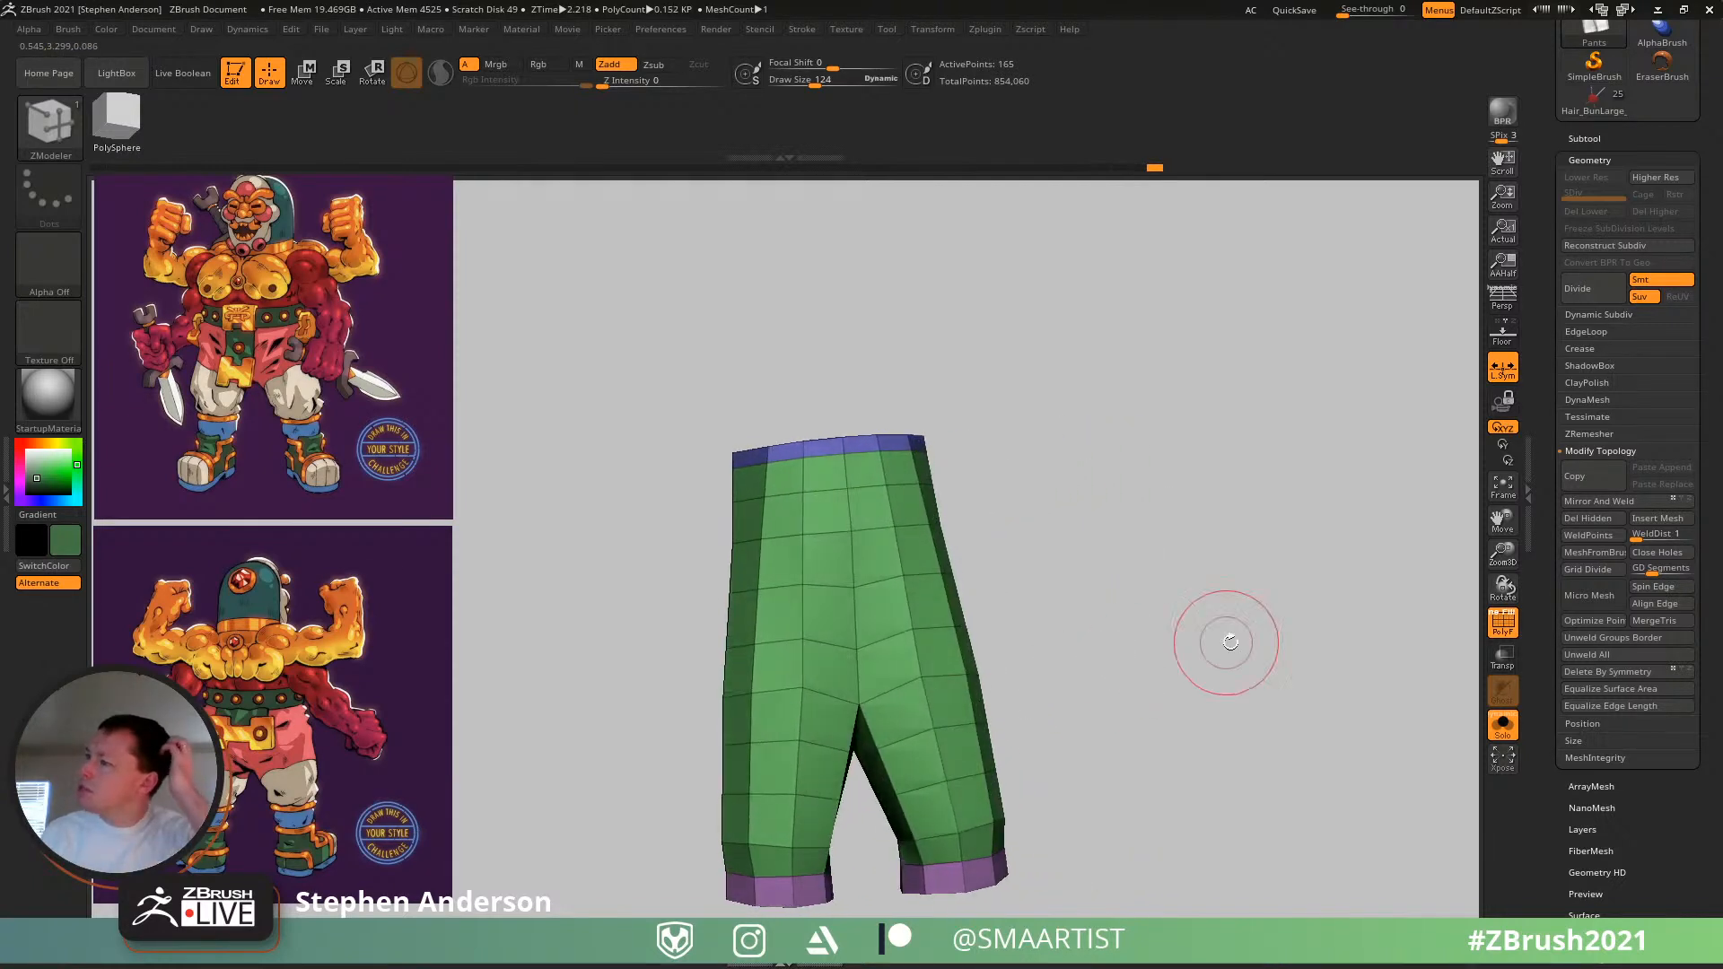
mouse_move(1231, 643)
mouse_down()
mouse_move(1095, 639)
mouse_move(1236, 646)
mouse_up()
mouse_move(1337, 630)
mouse_down()
mouse_move(1388, 616)
mouse_move(1172, 656)
mouse_move(1050, 655)
mouse_up()
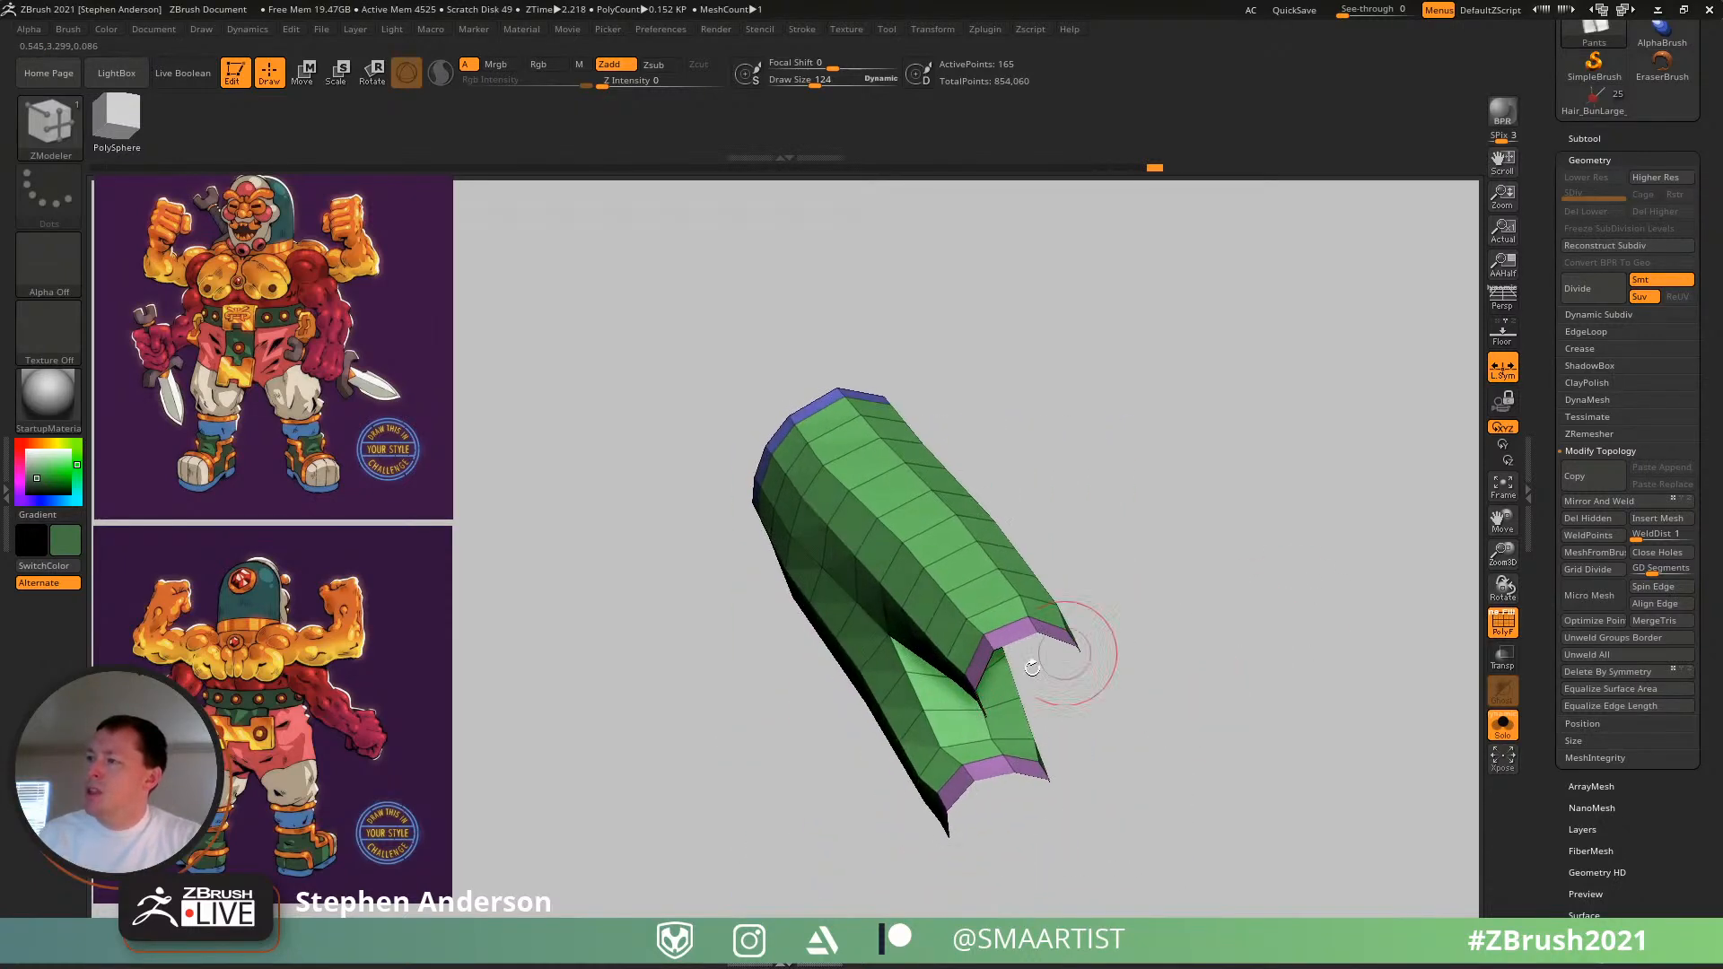
- Reshape the pants' lower legs from below and behind with the Move brush at draw size 124
key(shift)
key(b)
key(m)
key(v)
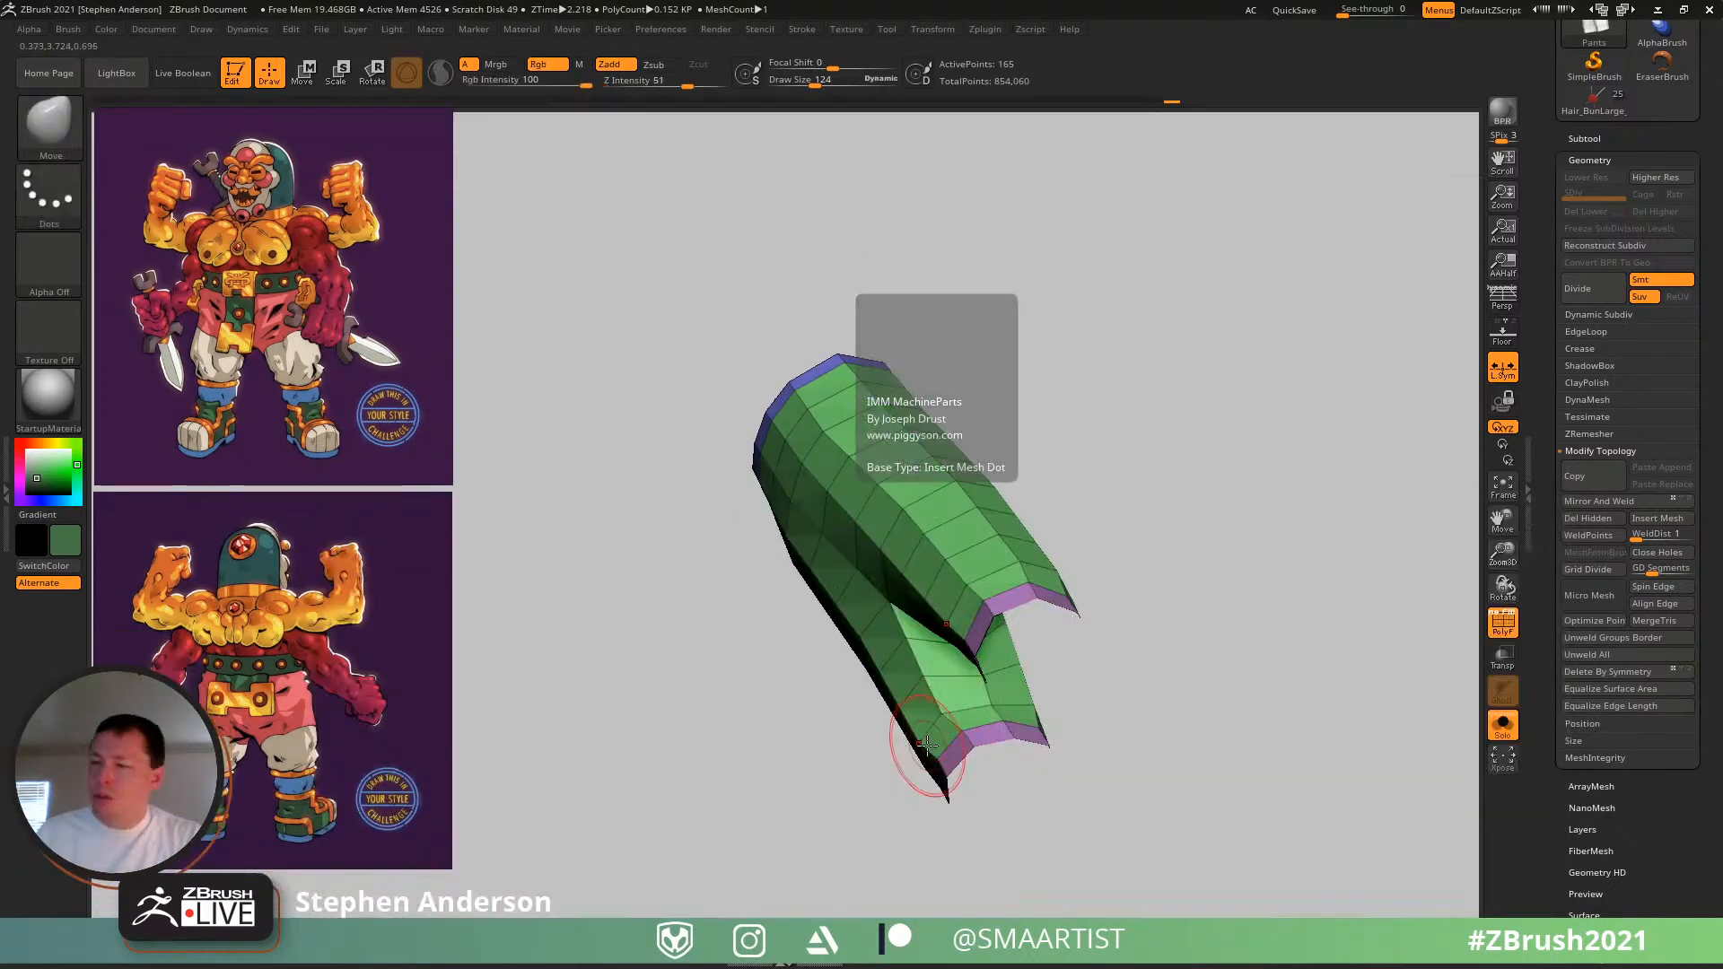
mouse_move(923, 680)
right_down()
mouse_move(797, 686)
mouse_move(797, 709)
mouse_move(902, 714)
mouse_move(871, 718)
mouse_move(912, 682)
mouse_move(935, 565)
mouse_move(924, 493)
right_up()
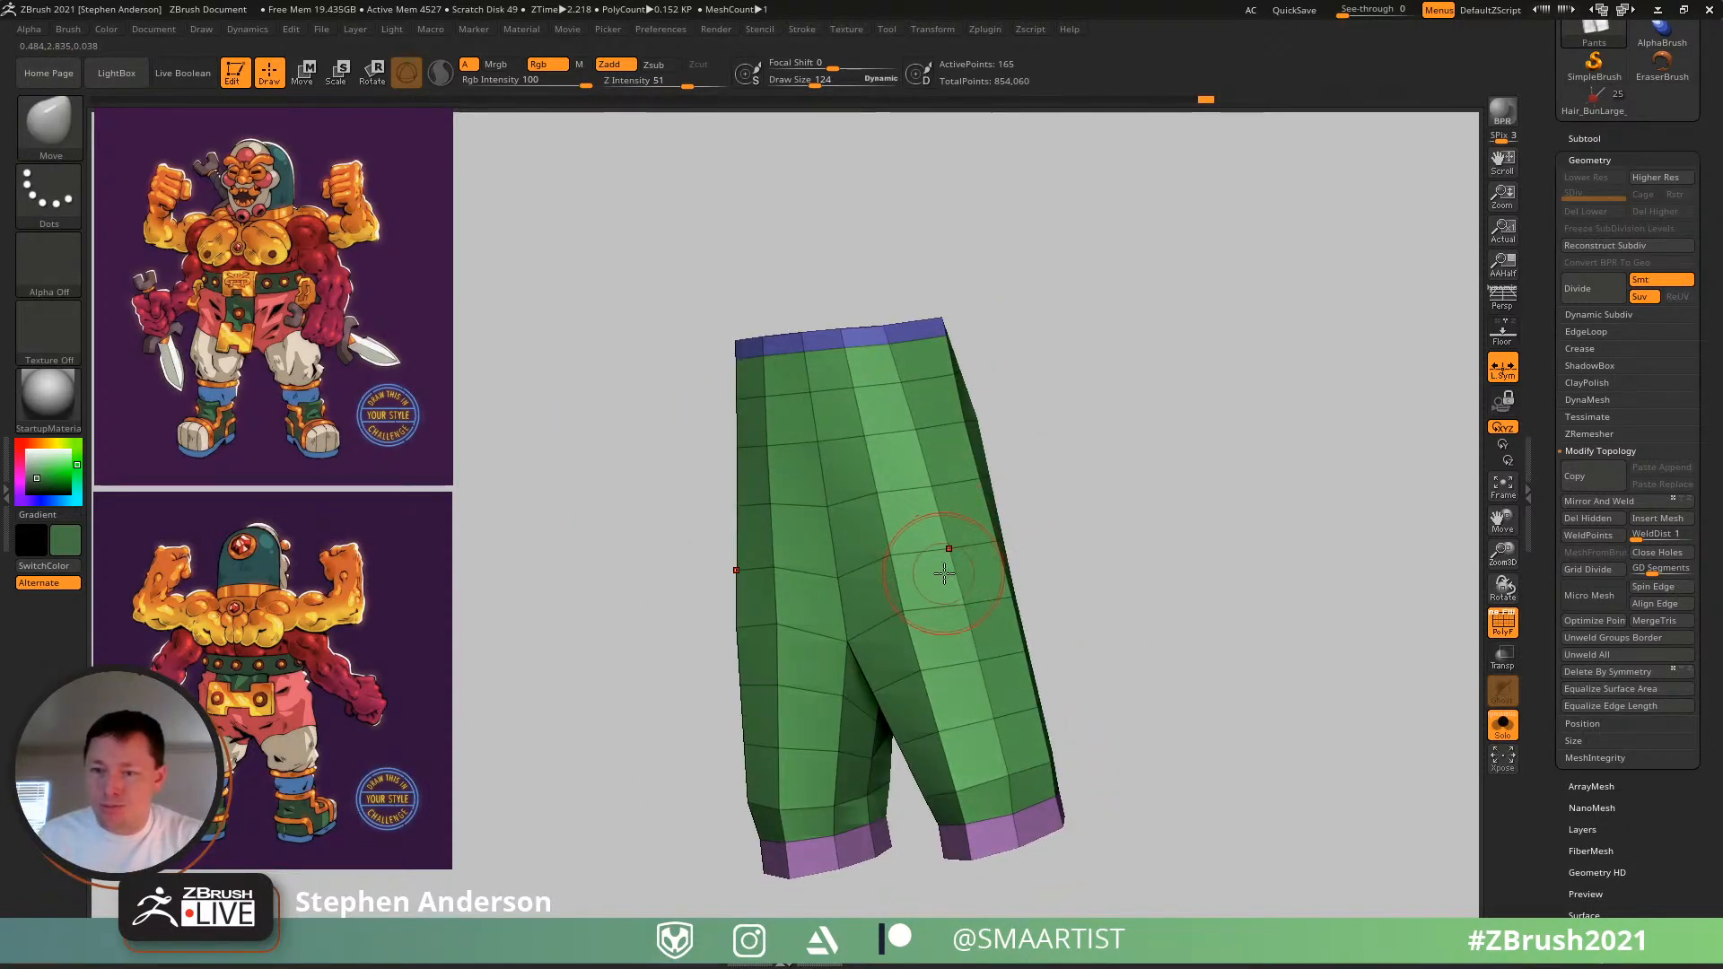
- Try masking the pants' waist and ankle bands by isolating them, and clear the mask on the full mesh
key(ctrl+shift)
ctrl+shift+click(895, 556)
ctrl+shift+click(1256, 567)
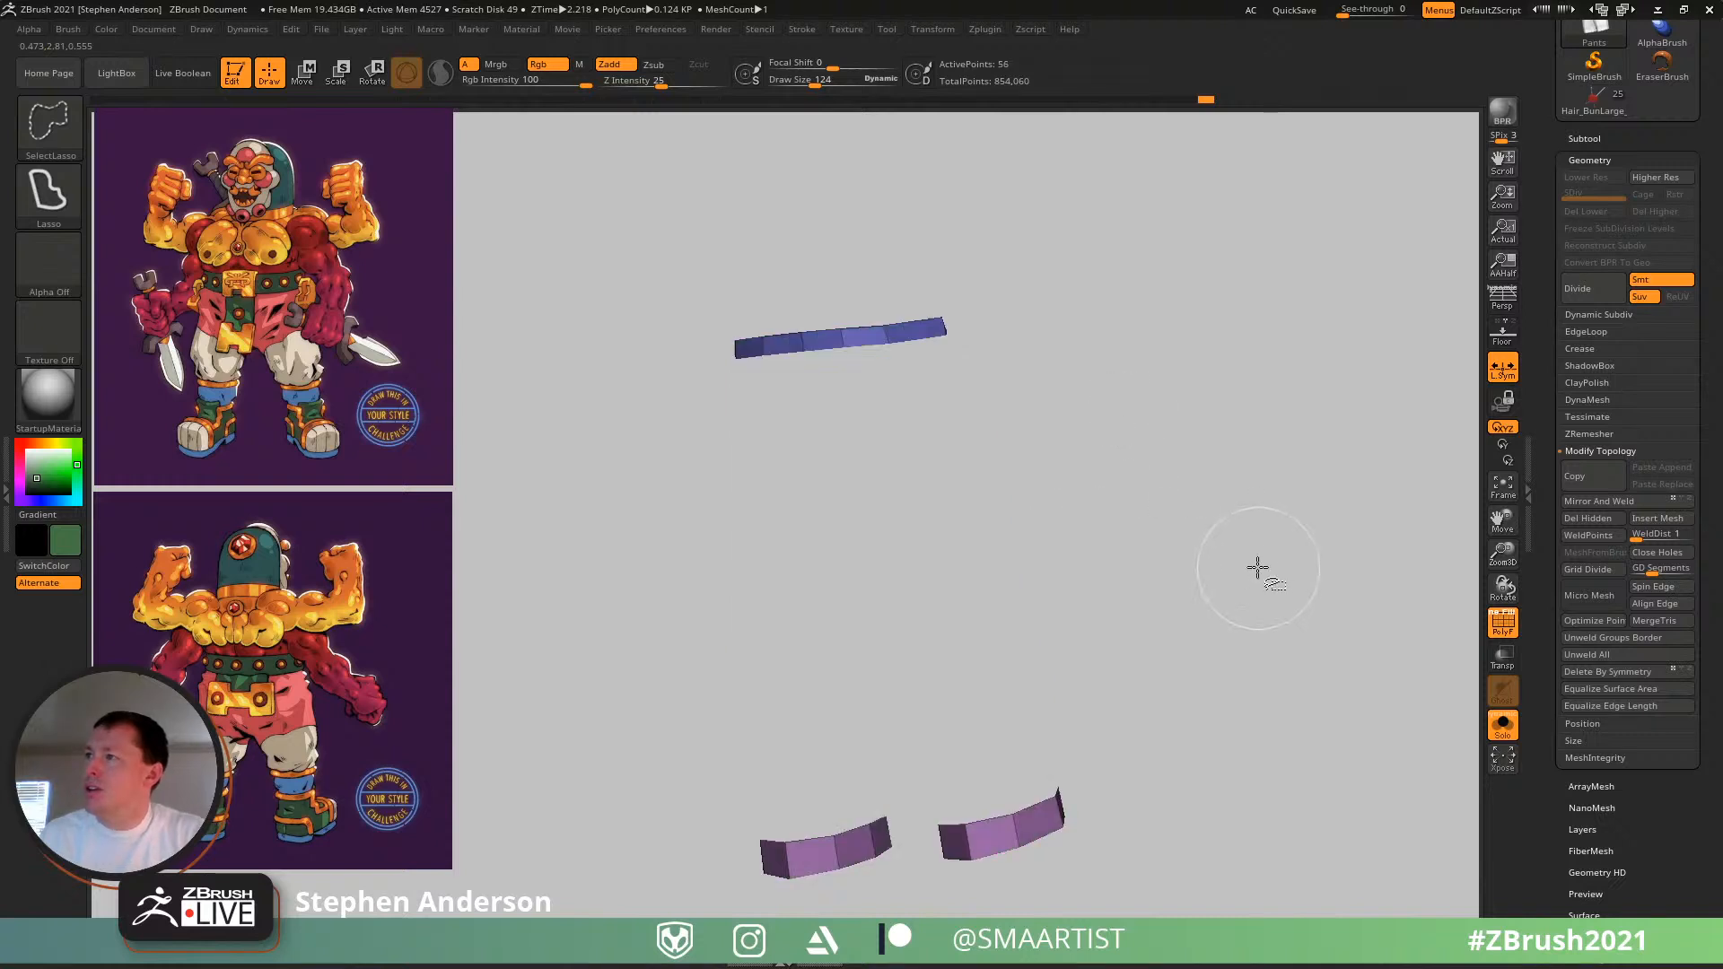
ctrl+shift+drag(1217, 585, 1188, 547)
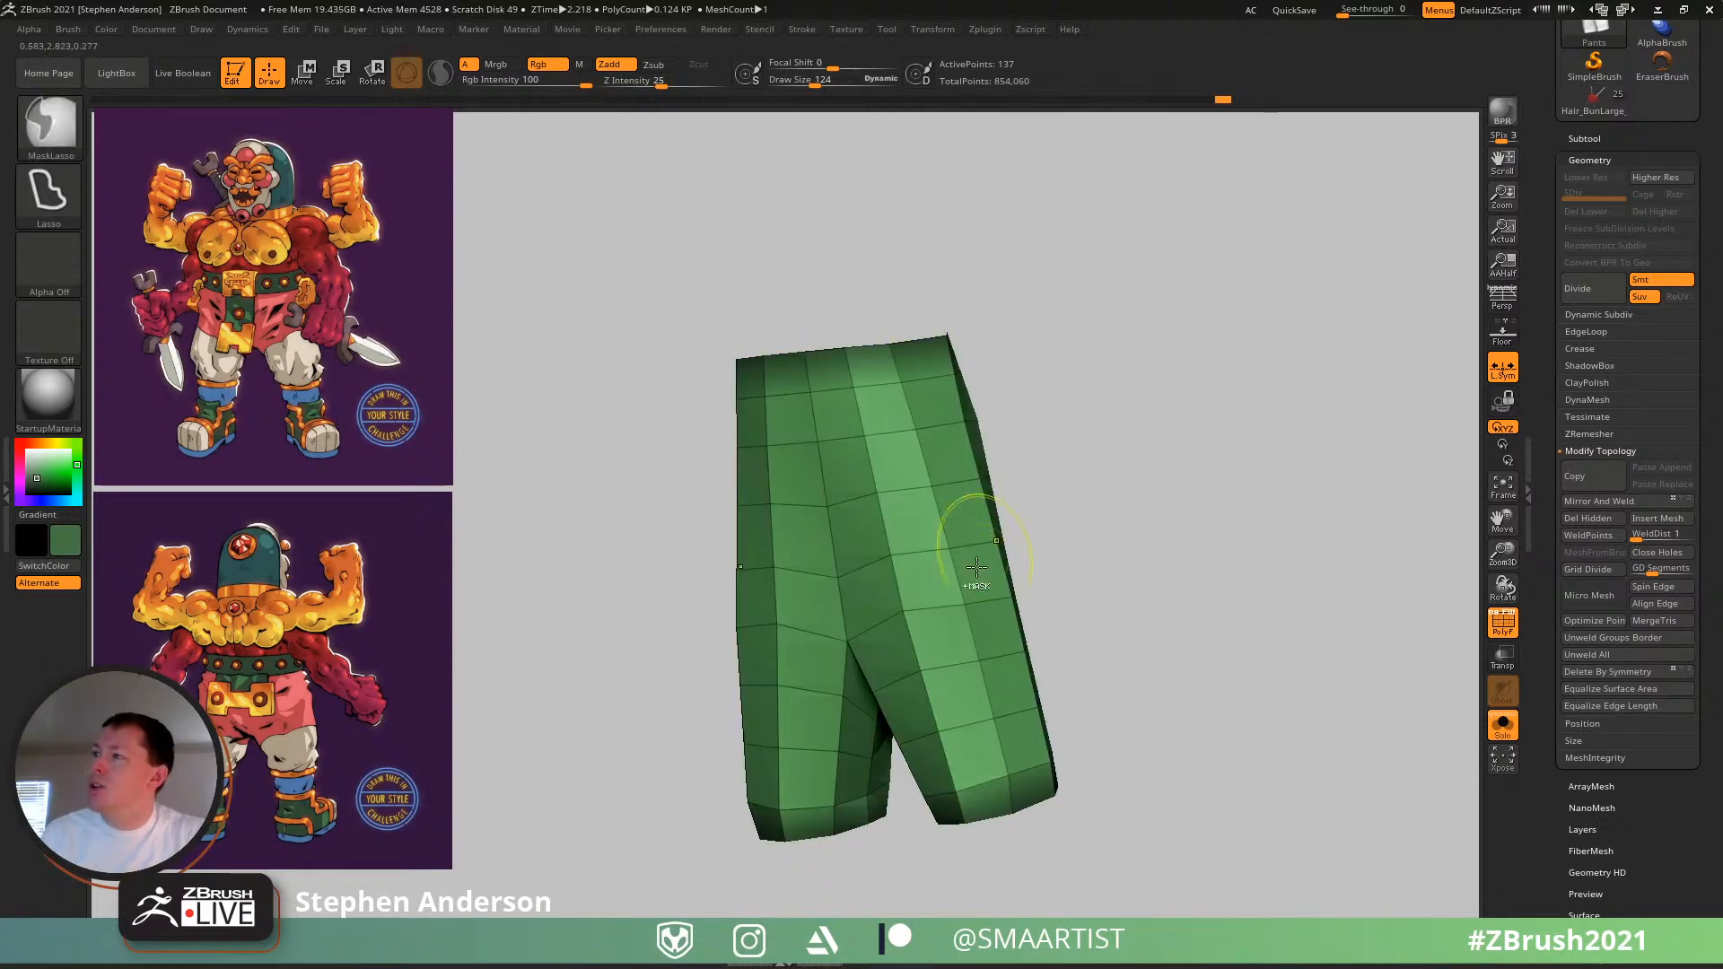
ctrl+shift+click(1173, 519)
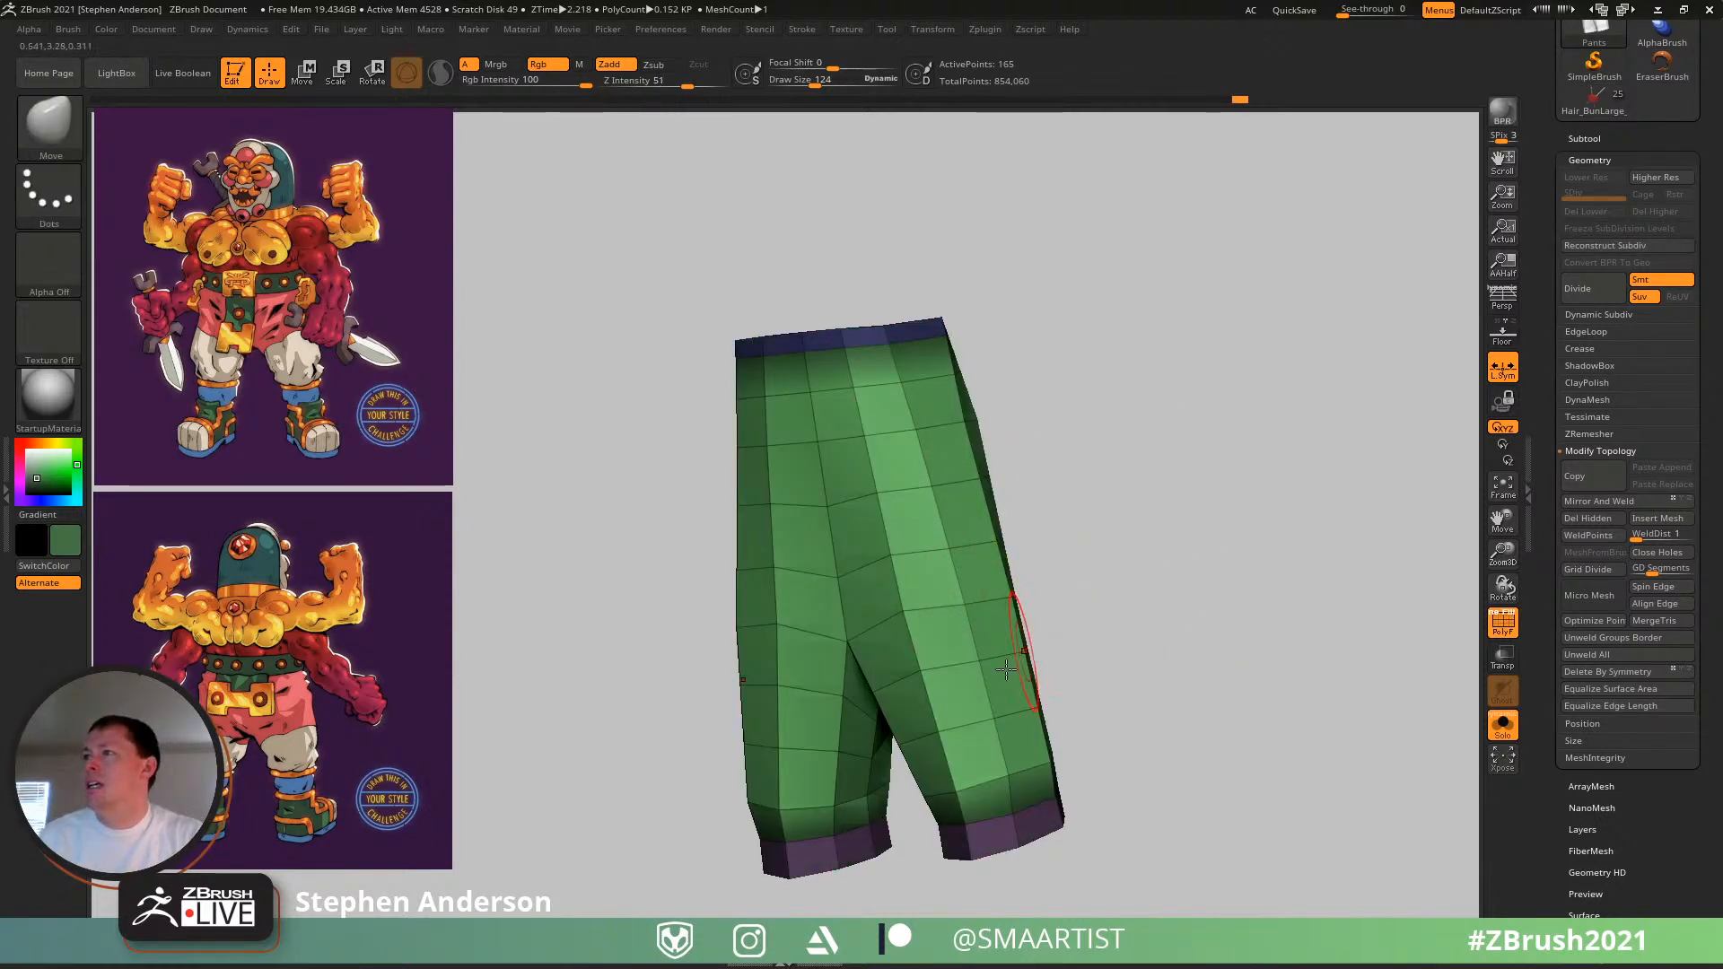
mouse_move(1024, 636)
right_down()
mouse_move(948, 580)
mouse_move(1116, 615)
right_up()
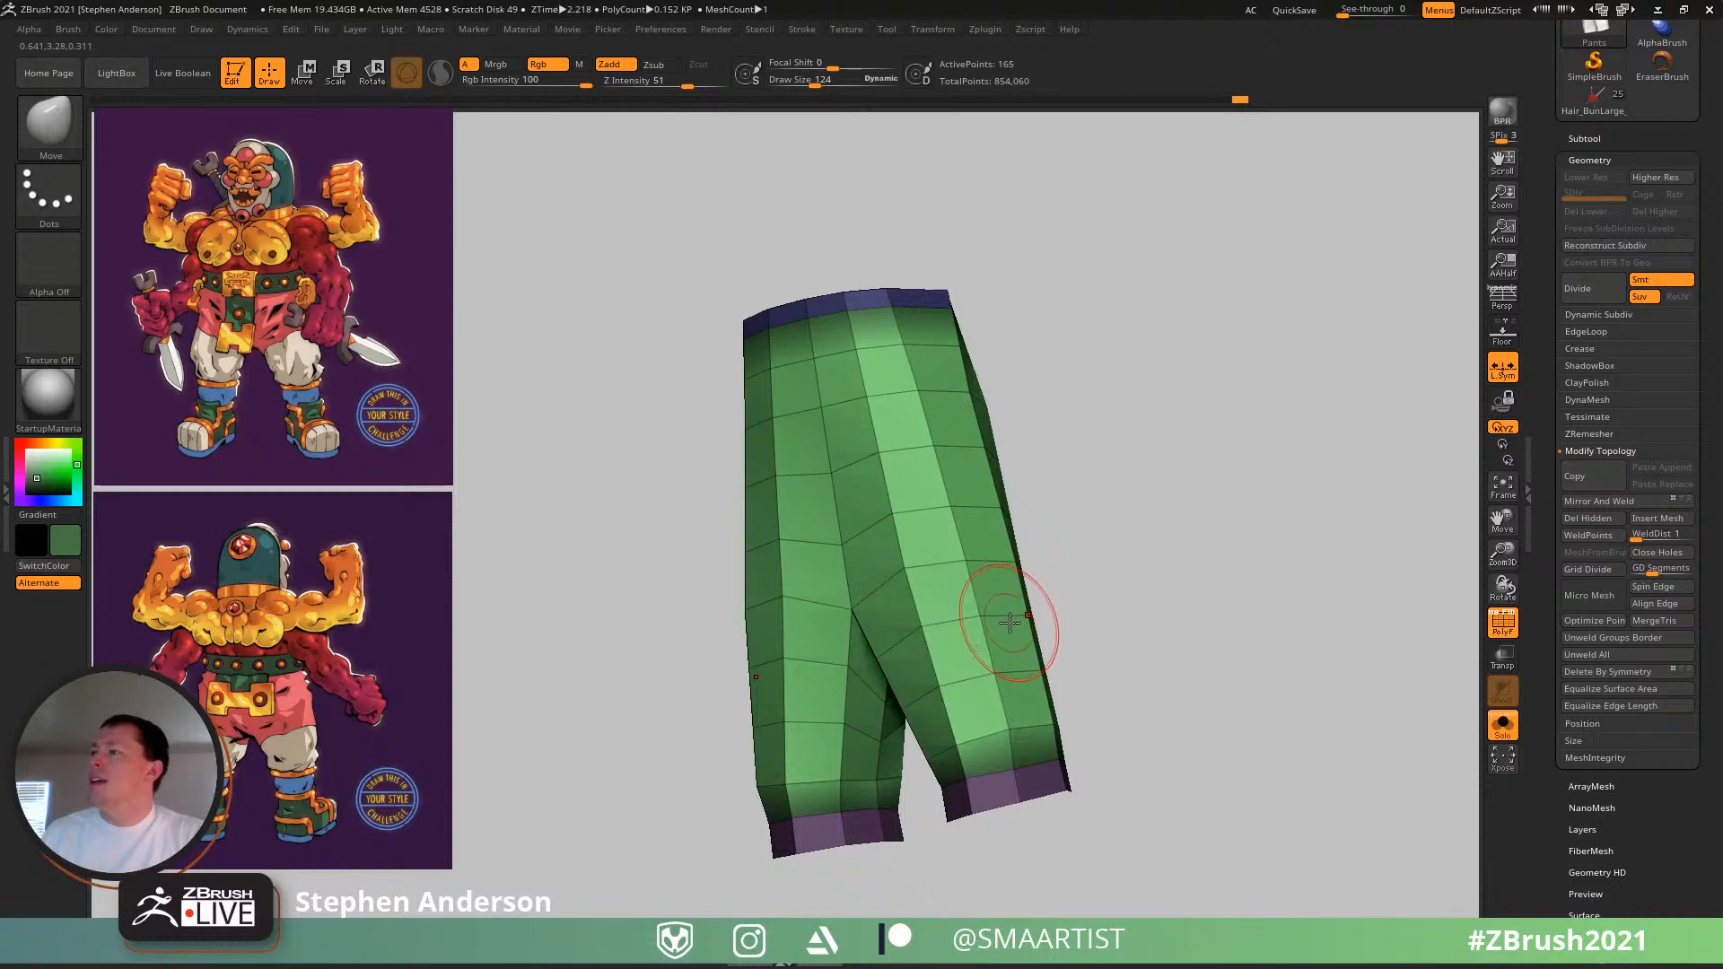
ctrl+drag(1137, 548, 1248, 635)
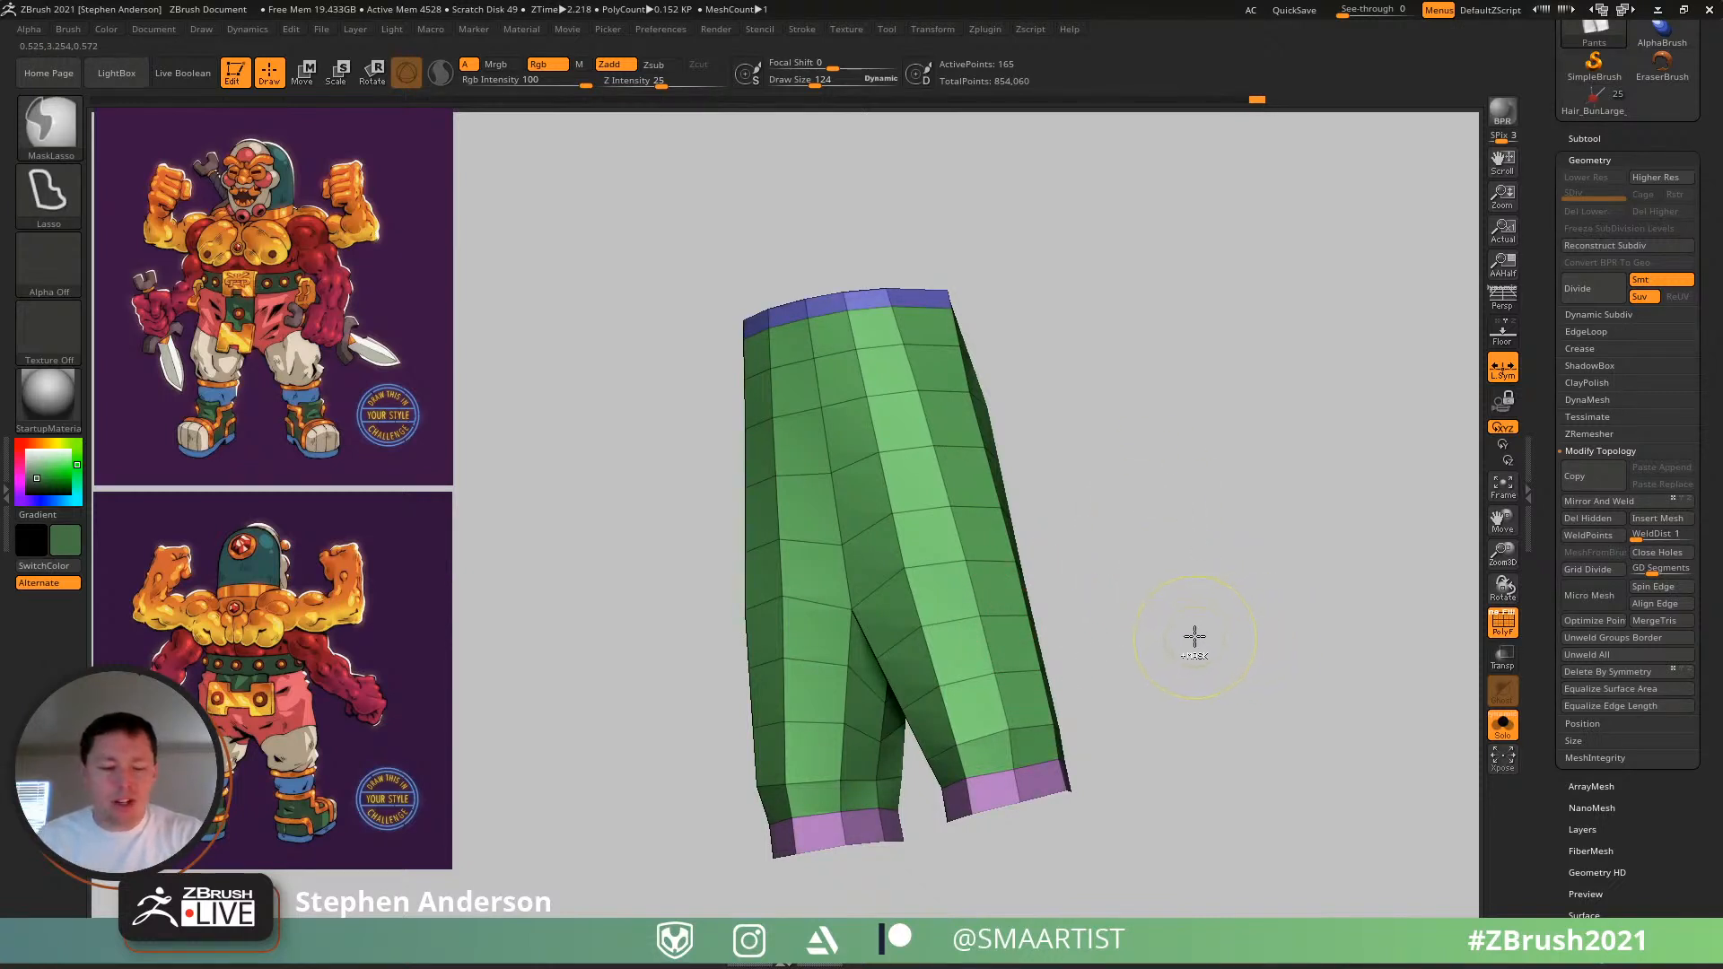
- Crease the pants' edges along the polygroup borders at the waist and cuffs
click(1583, 349)
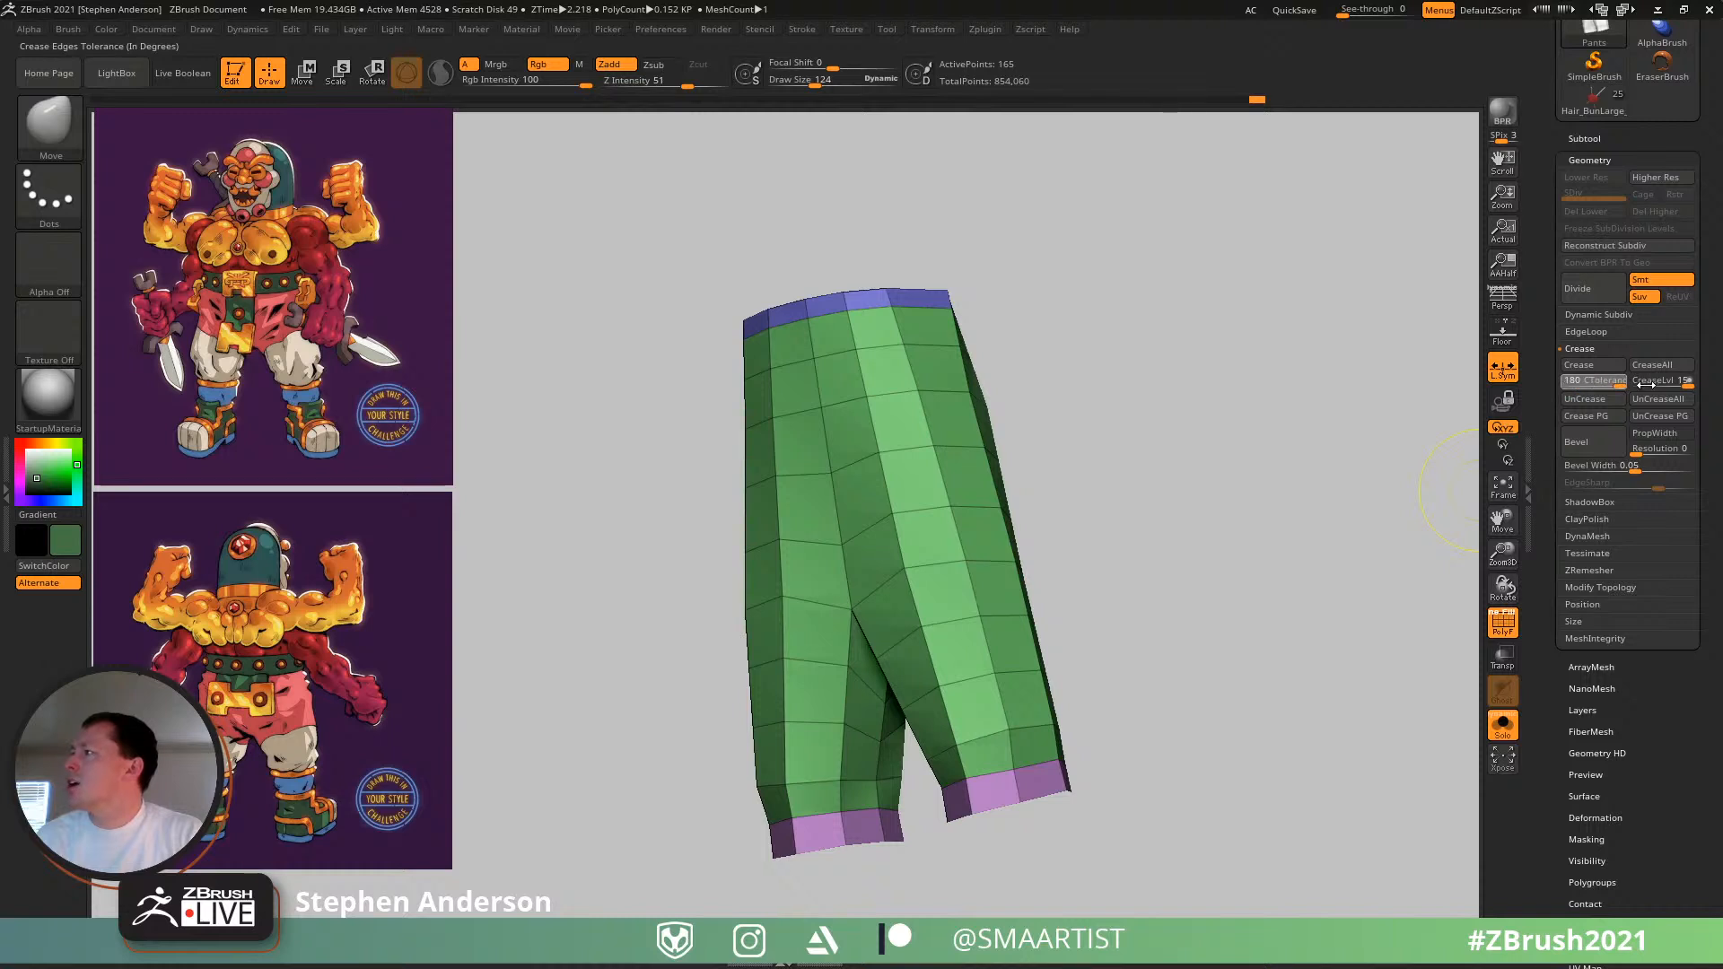
click(1586, 415)
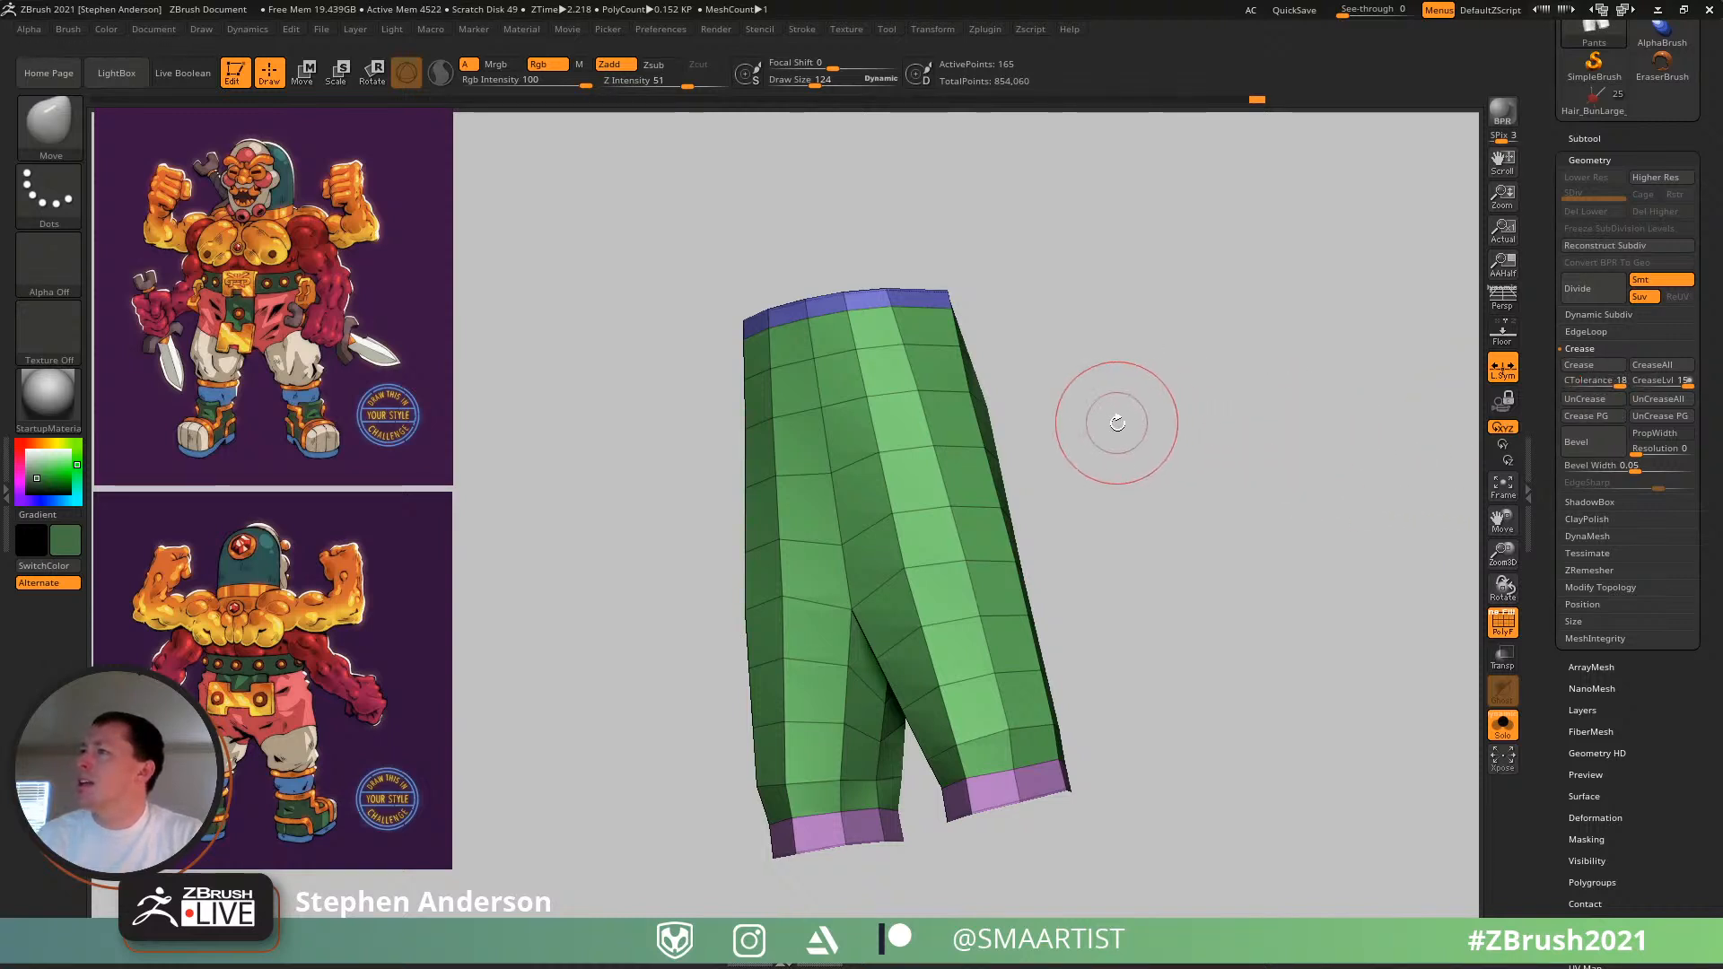
drag(1117, 423, 1038, 577)
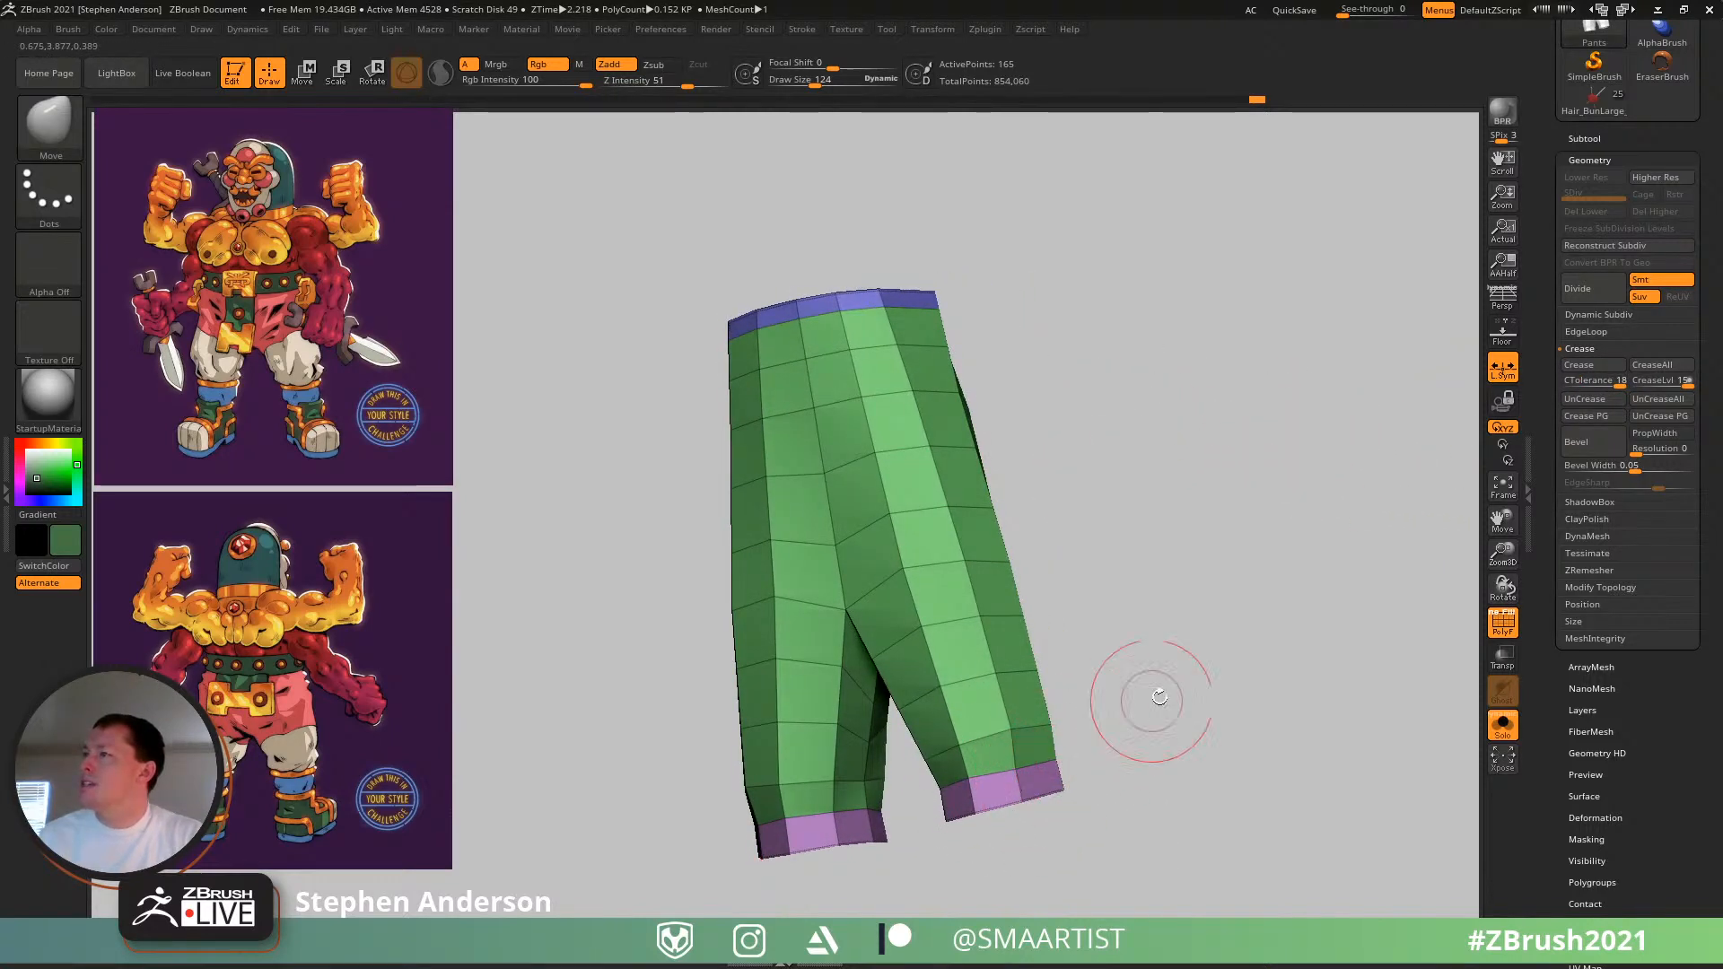
click(1606, 419)
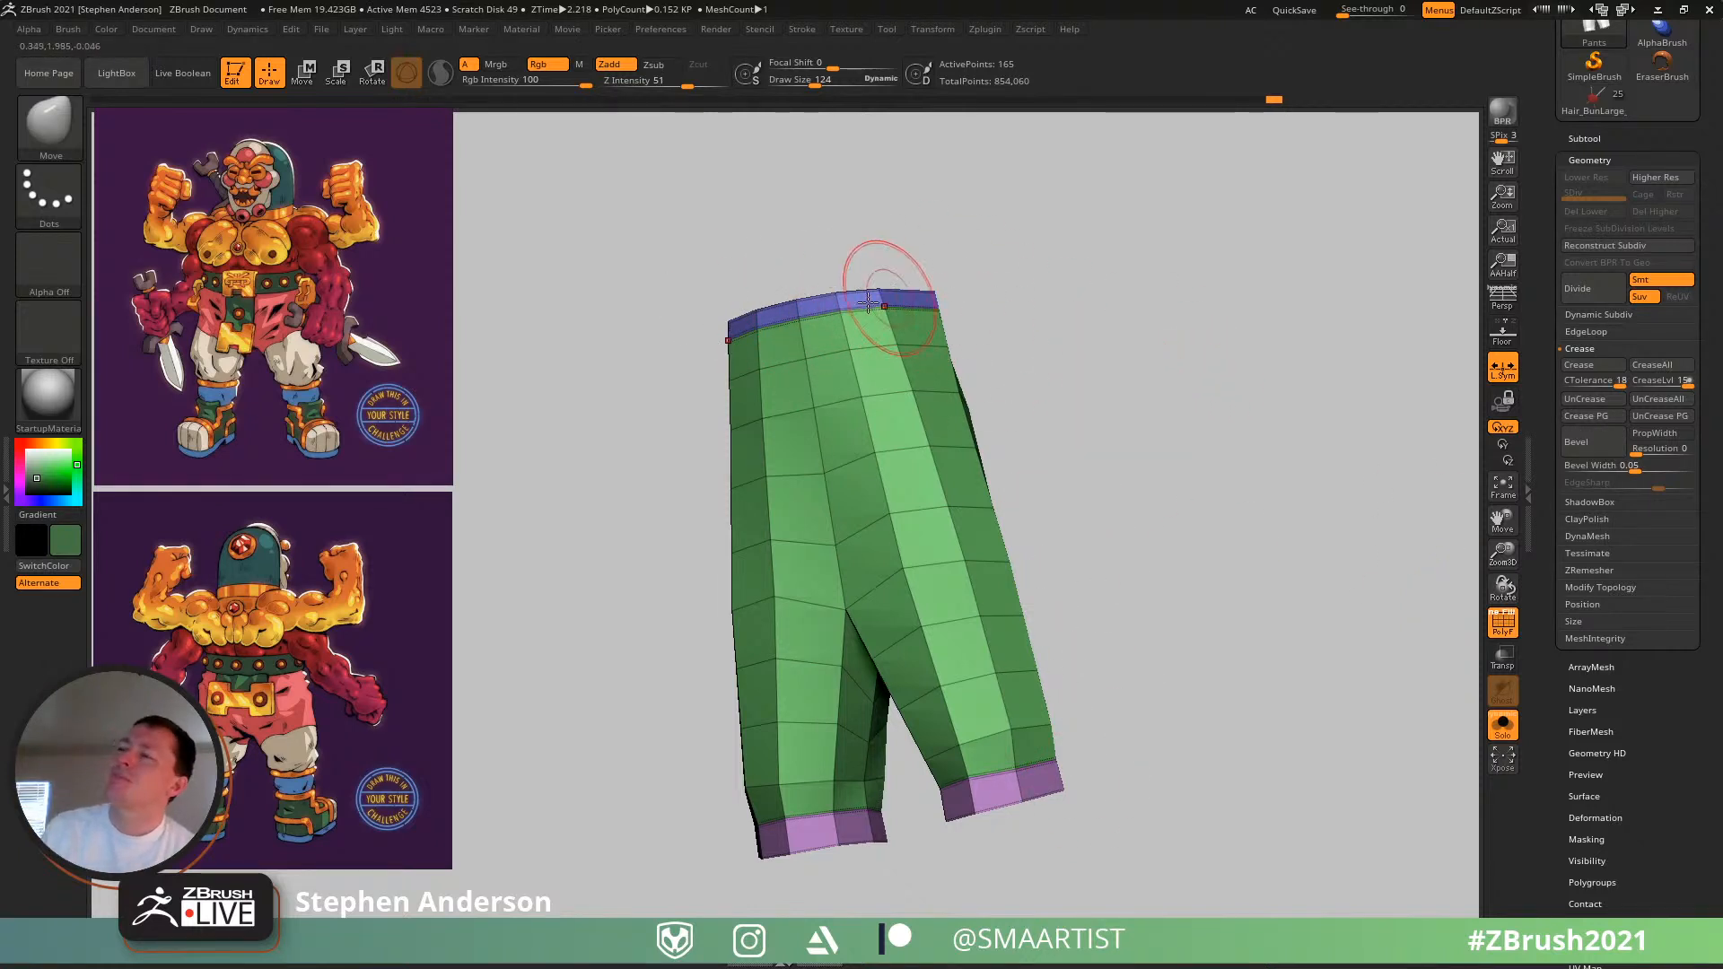
- With the draw size set to 69, subdivide the pants twice and delete the lower subdivision levels
mouse_move(1050, 512)
mouse_down()
mouse_move(1100, 489)
mouse_move(1100, 452)
mouse_up()
ctrl+right_drag(1100, 452, 1122, 484)
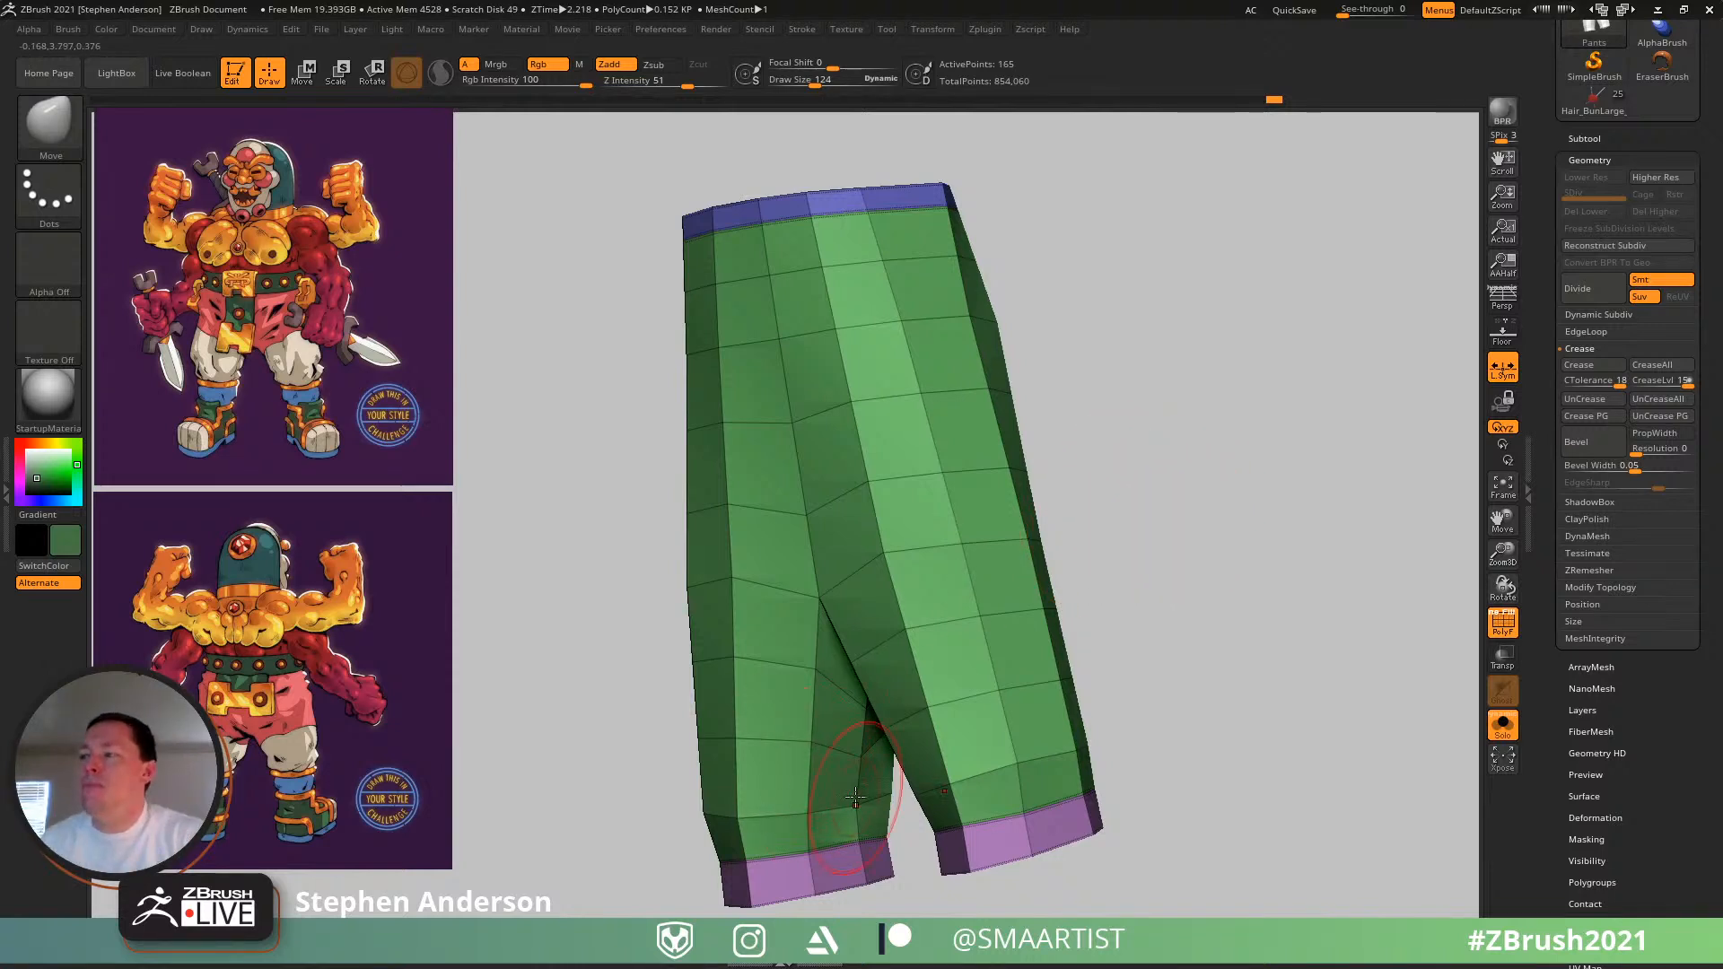
mouse_move(893, 798)
mouse_down()
mouse_move(873, 779)
mouse_move(849, 803)
mouse_up()
key(s)
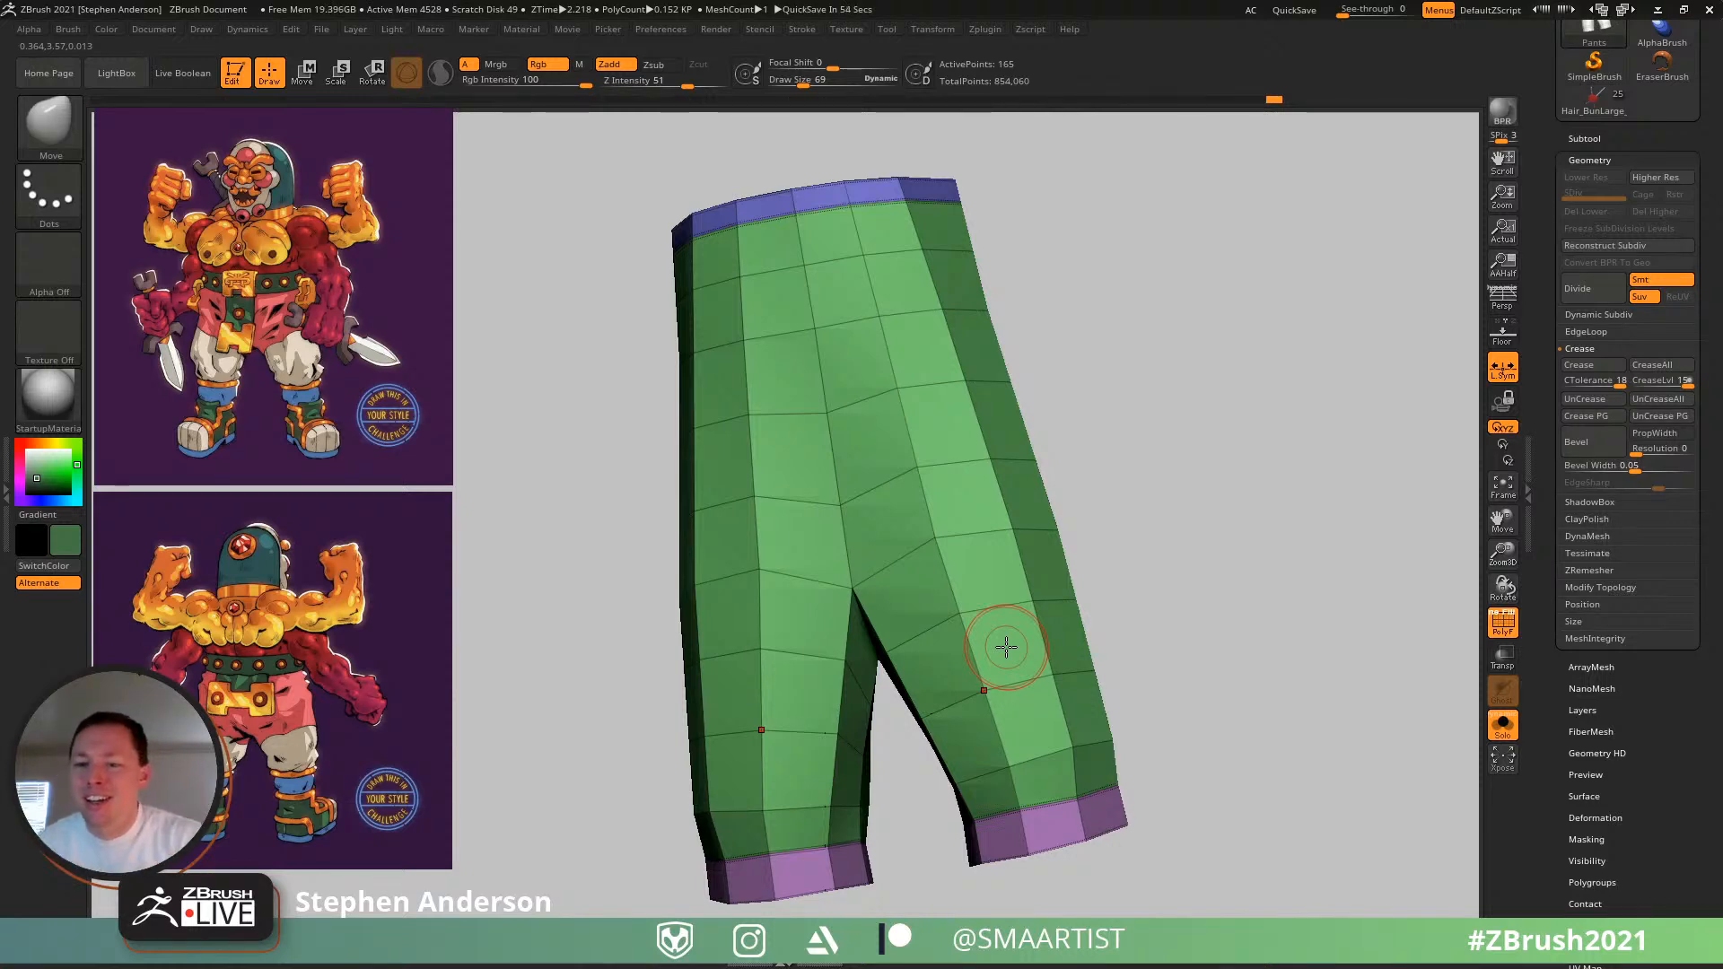
mouse_move(1058, 500)
mouse_down()
mouse_move(987, 538)
mouse_move(1023, 484)
mouse_move(934, 484)
mouse_move(981, 511)
mouse_move(971, 526)
mouse_up()
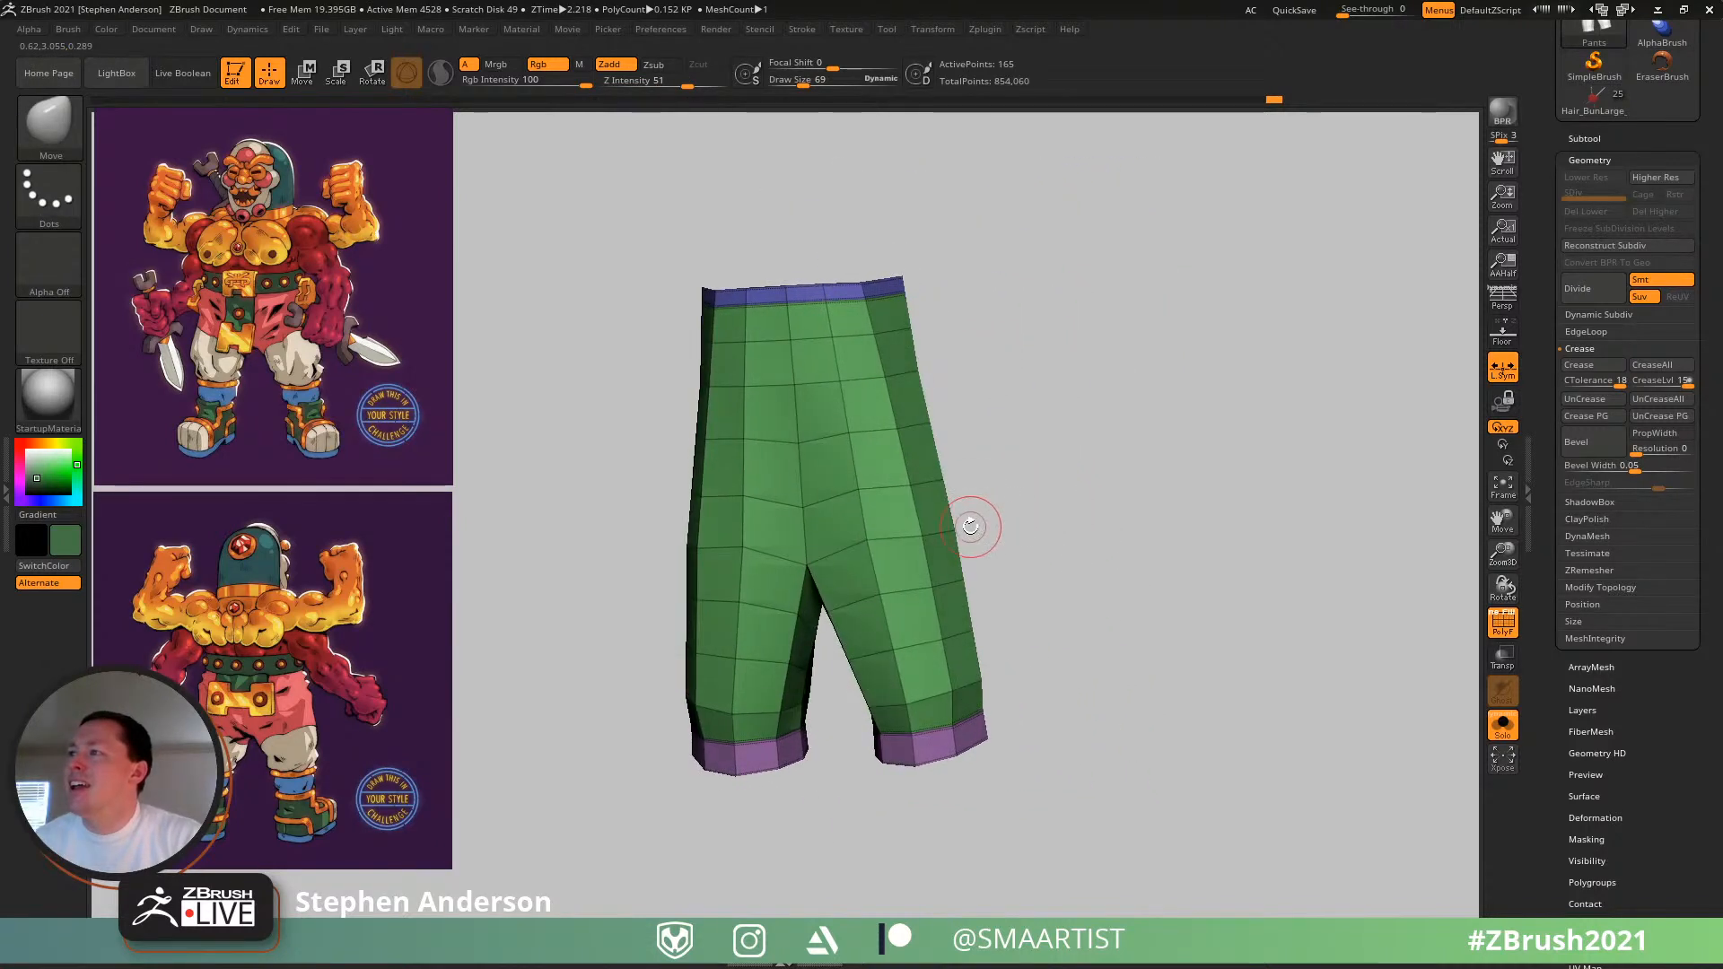
key(ctrl+d)
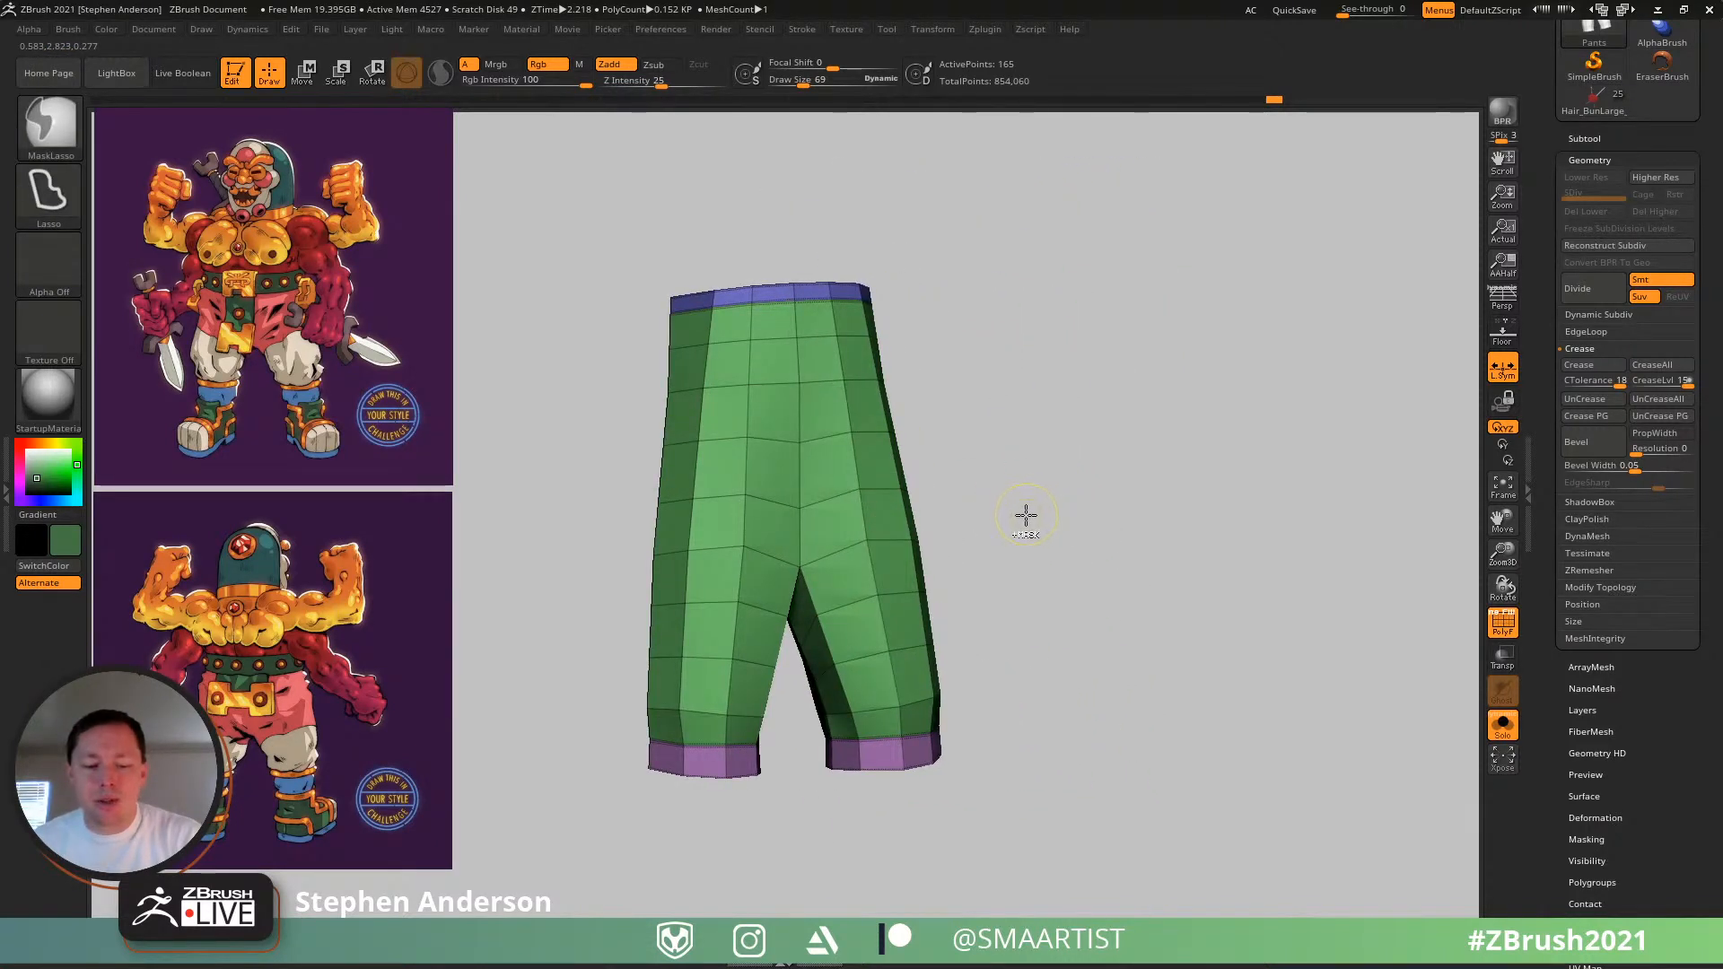
key(ctrl+d)
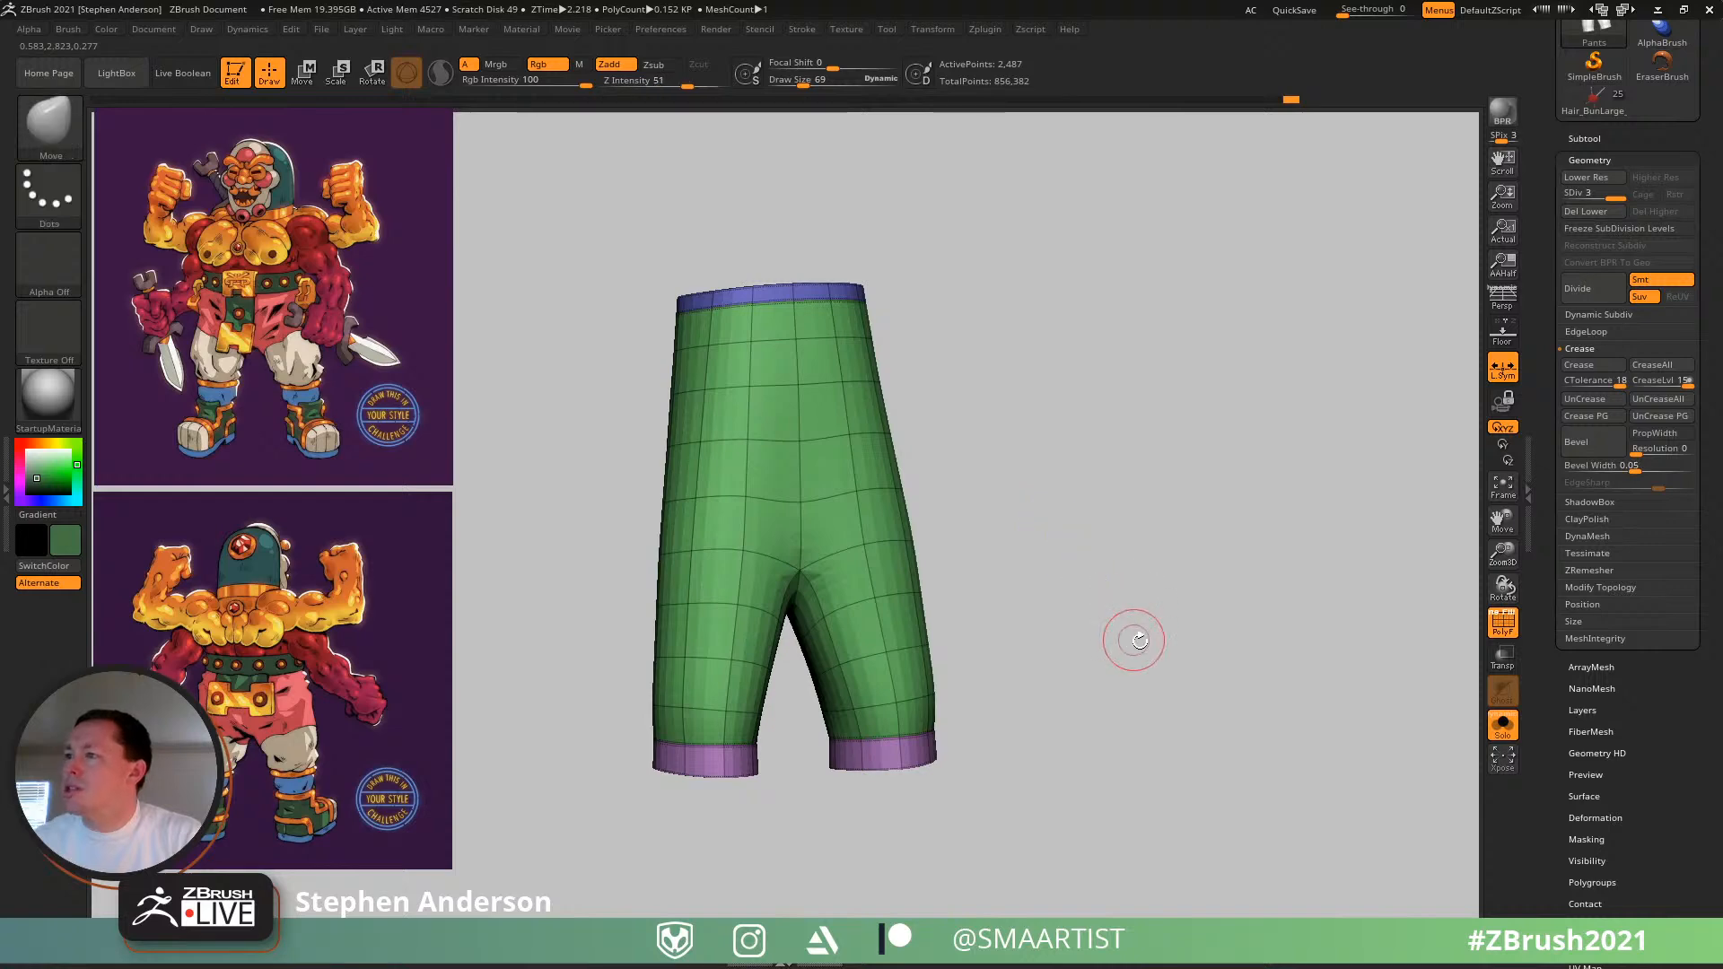
click(1612, 228)
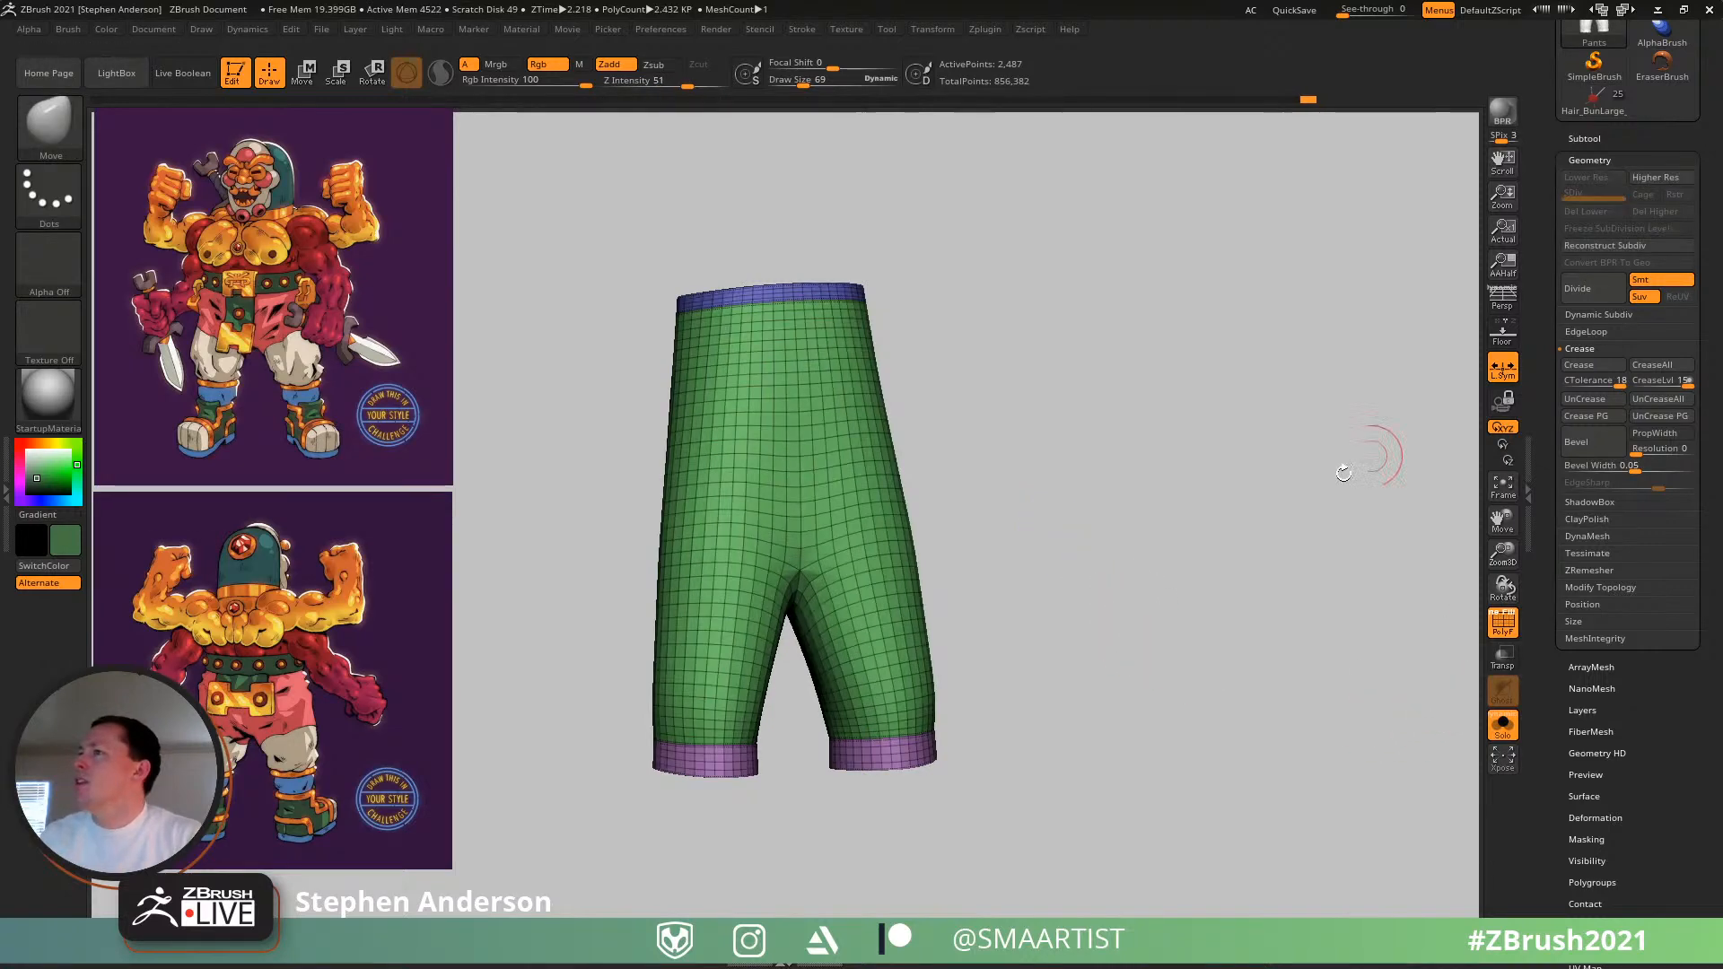
- Mask the pants' waistband and both cuffs by isolating their polygroups, and return to the Move brush with the whole mesh visible
drag(1048, 587, 983, 593)
ctrl+right_drag(983, 593, 1010, 565)
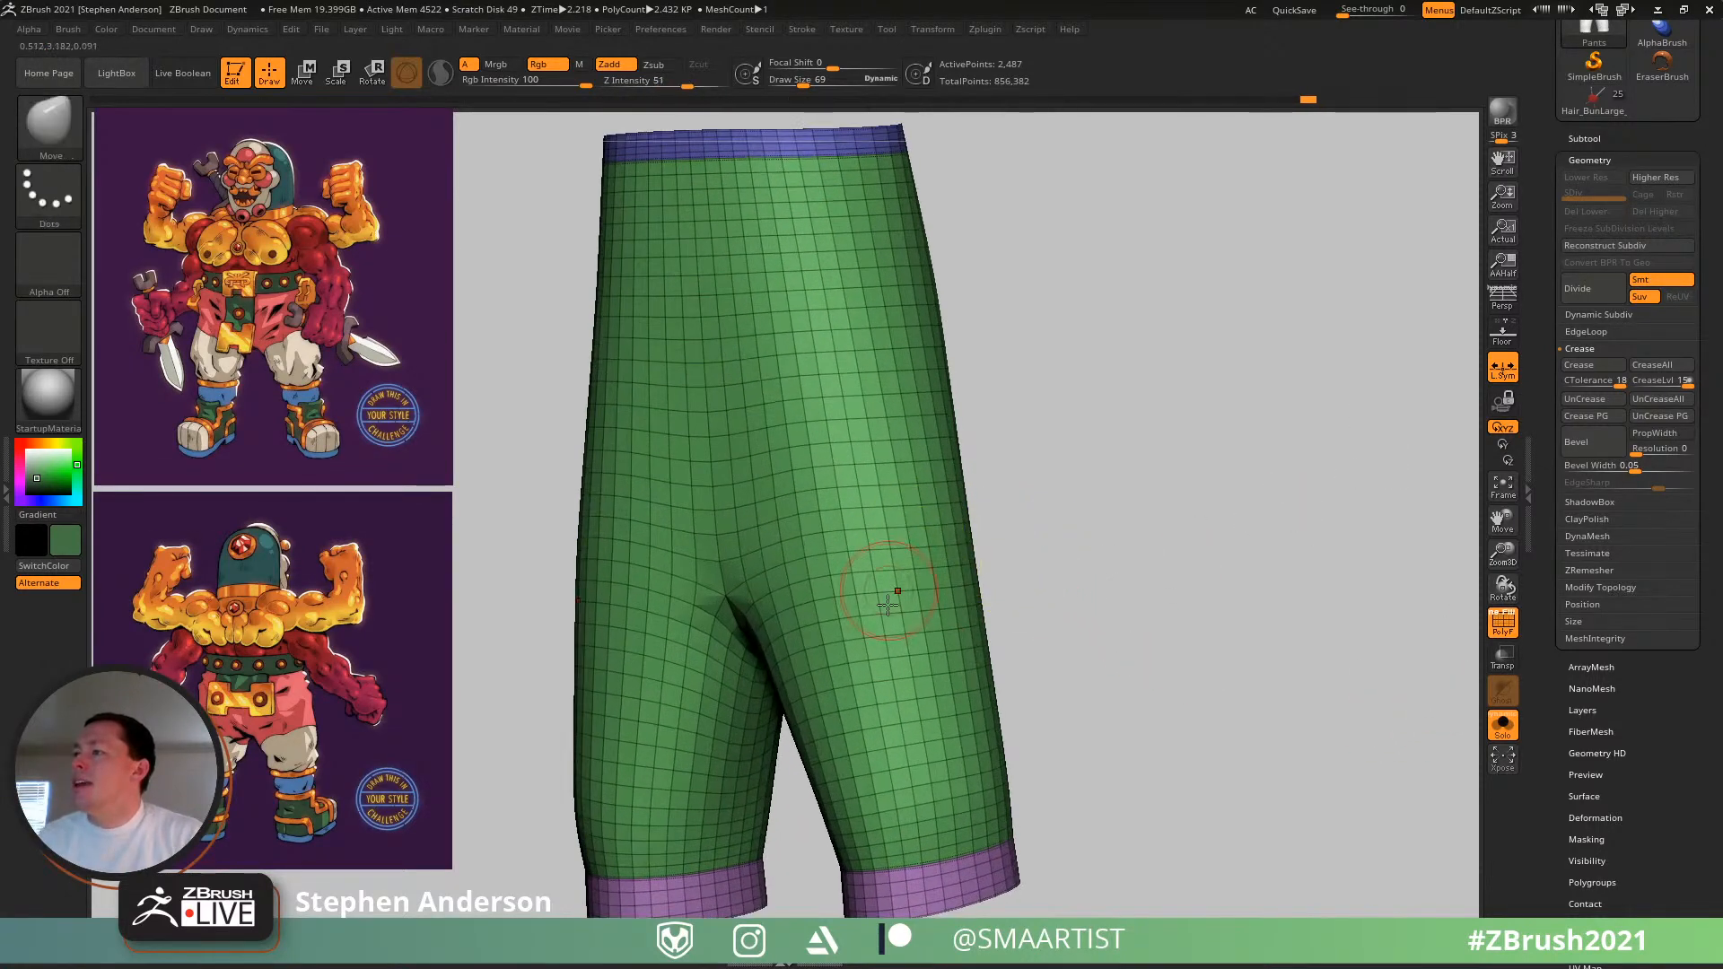
ctrl+shift+click(886, 638)
ctrl+shift+drag(1042, 565, 1223, 676)
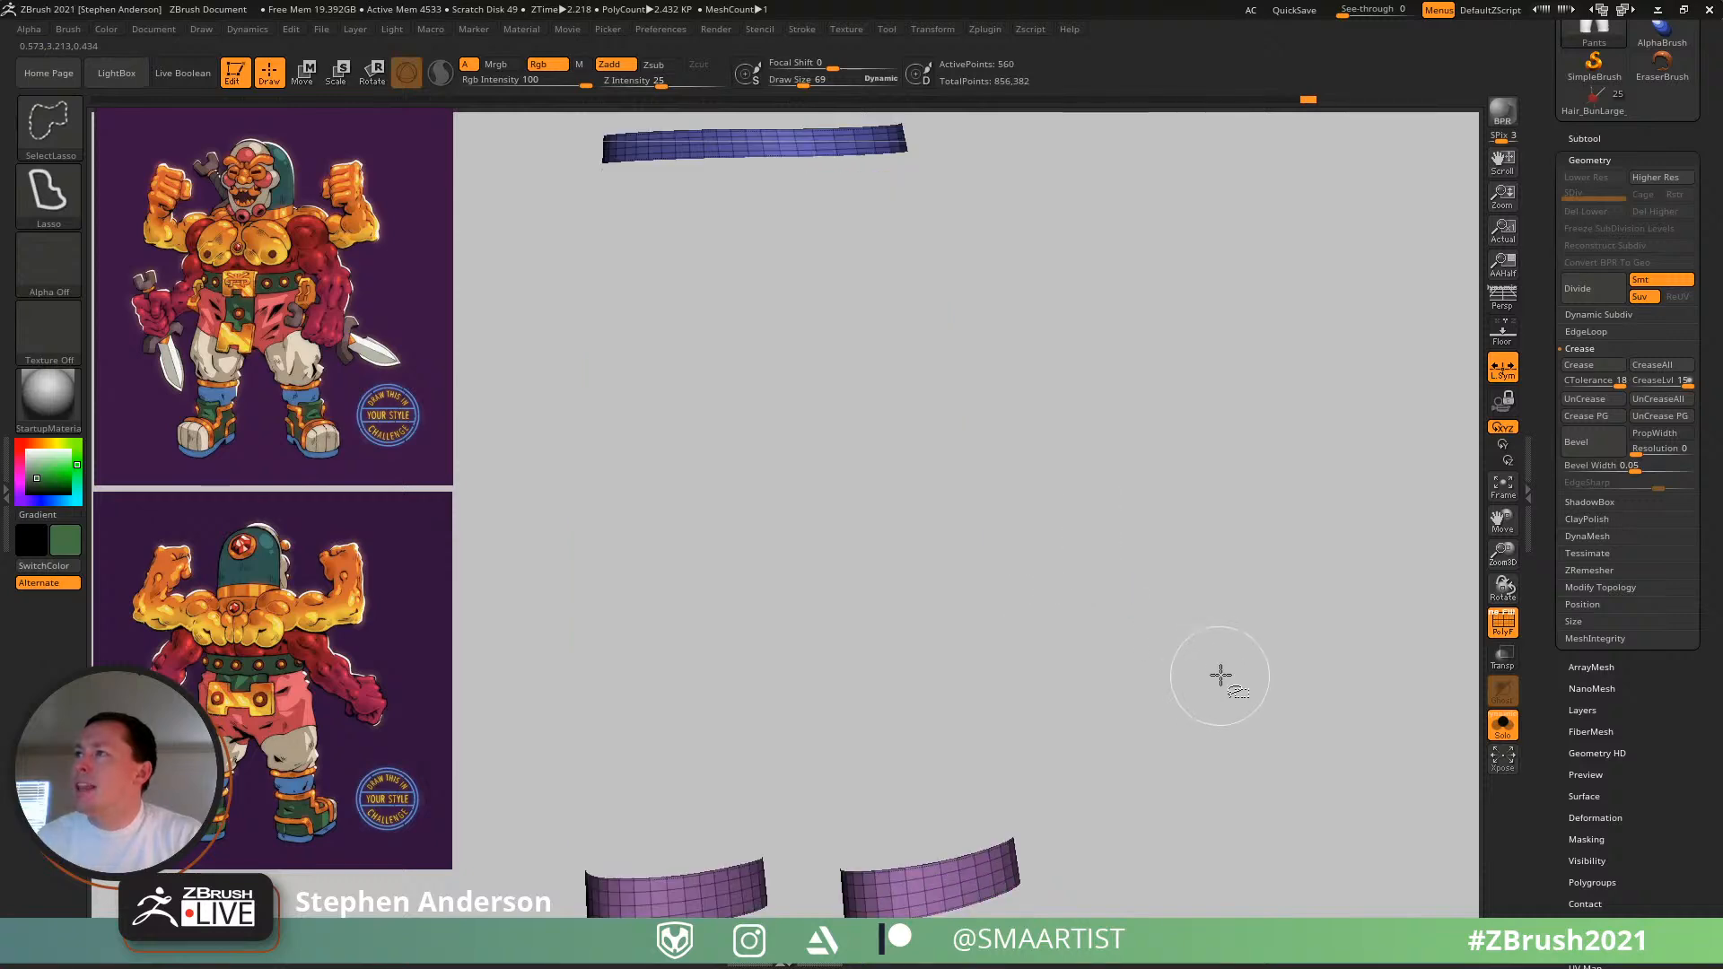
ctrl+shift+click(1173, 679)
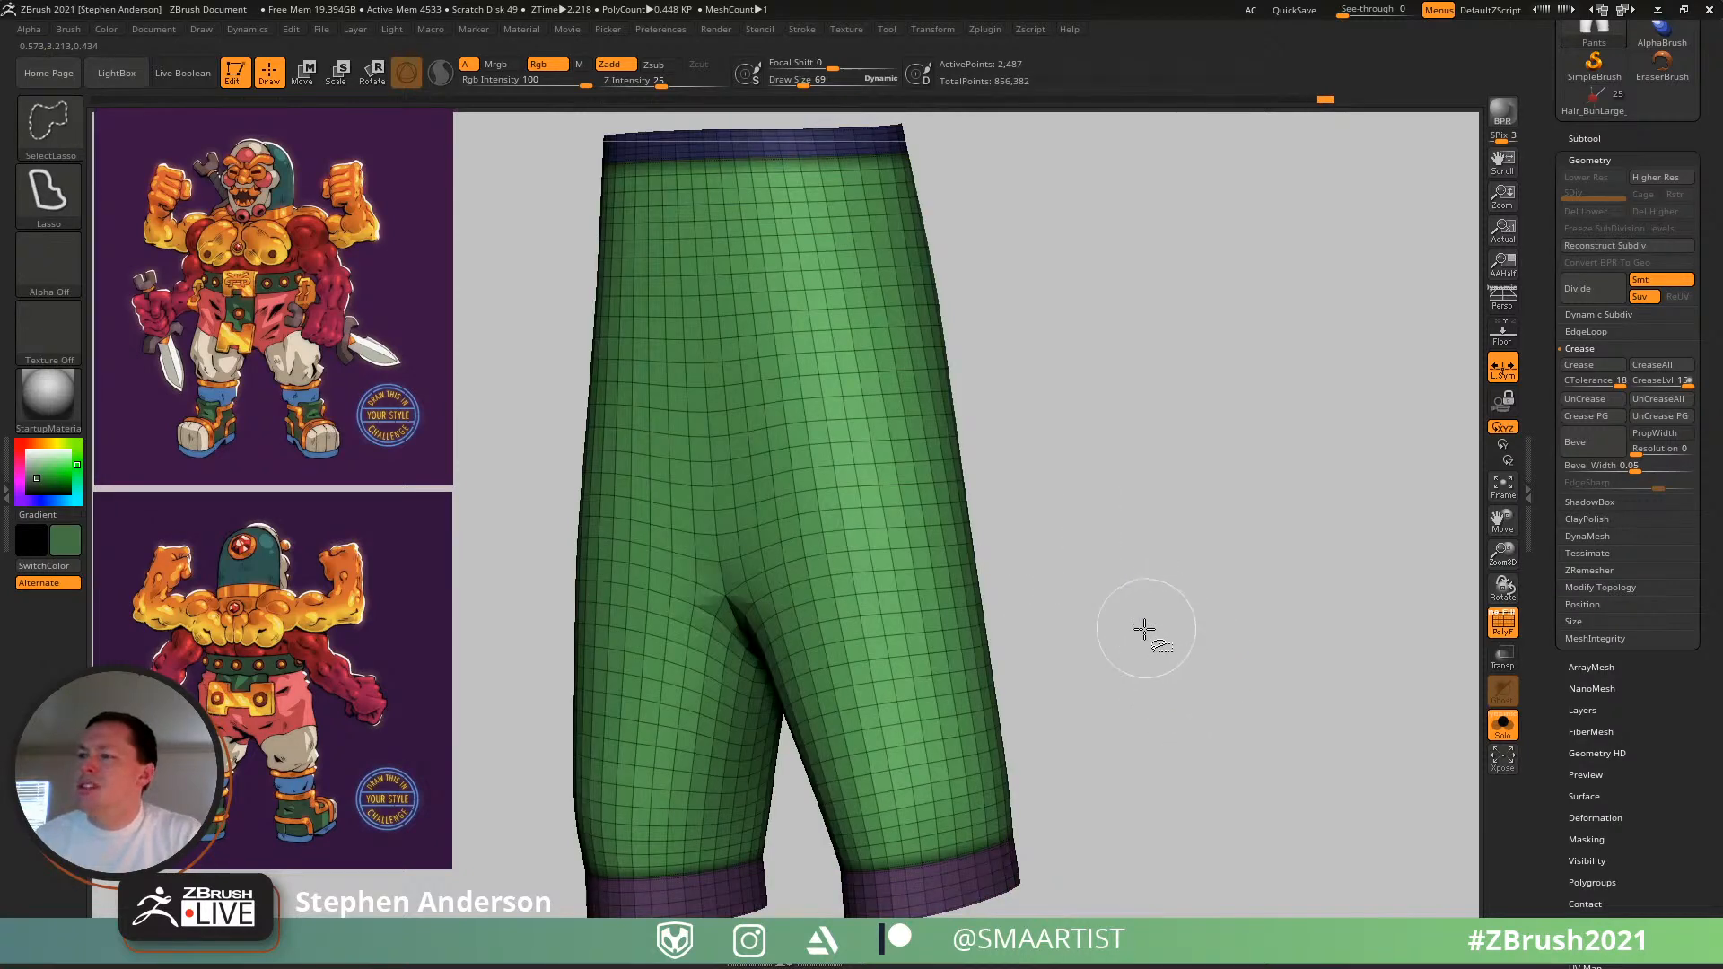
key(f)
key(b)
key(m)
key(v)
alt+right_drag(839, 606, 848, 609)
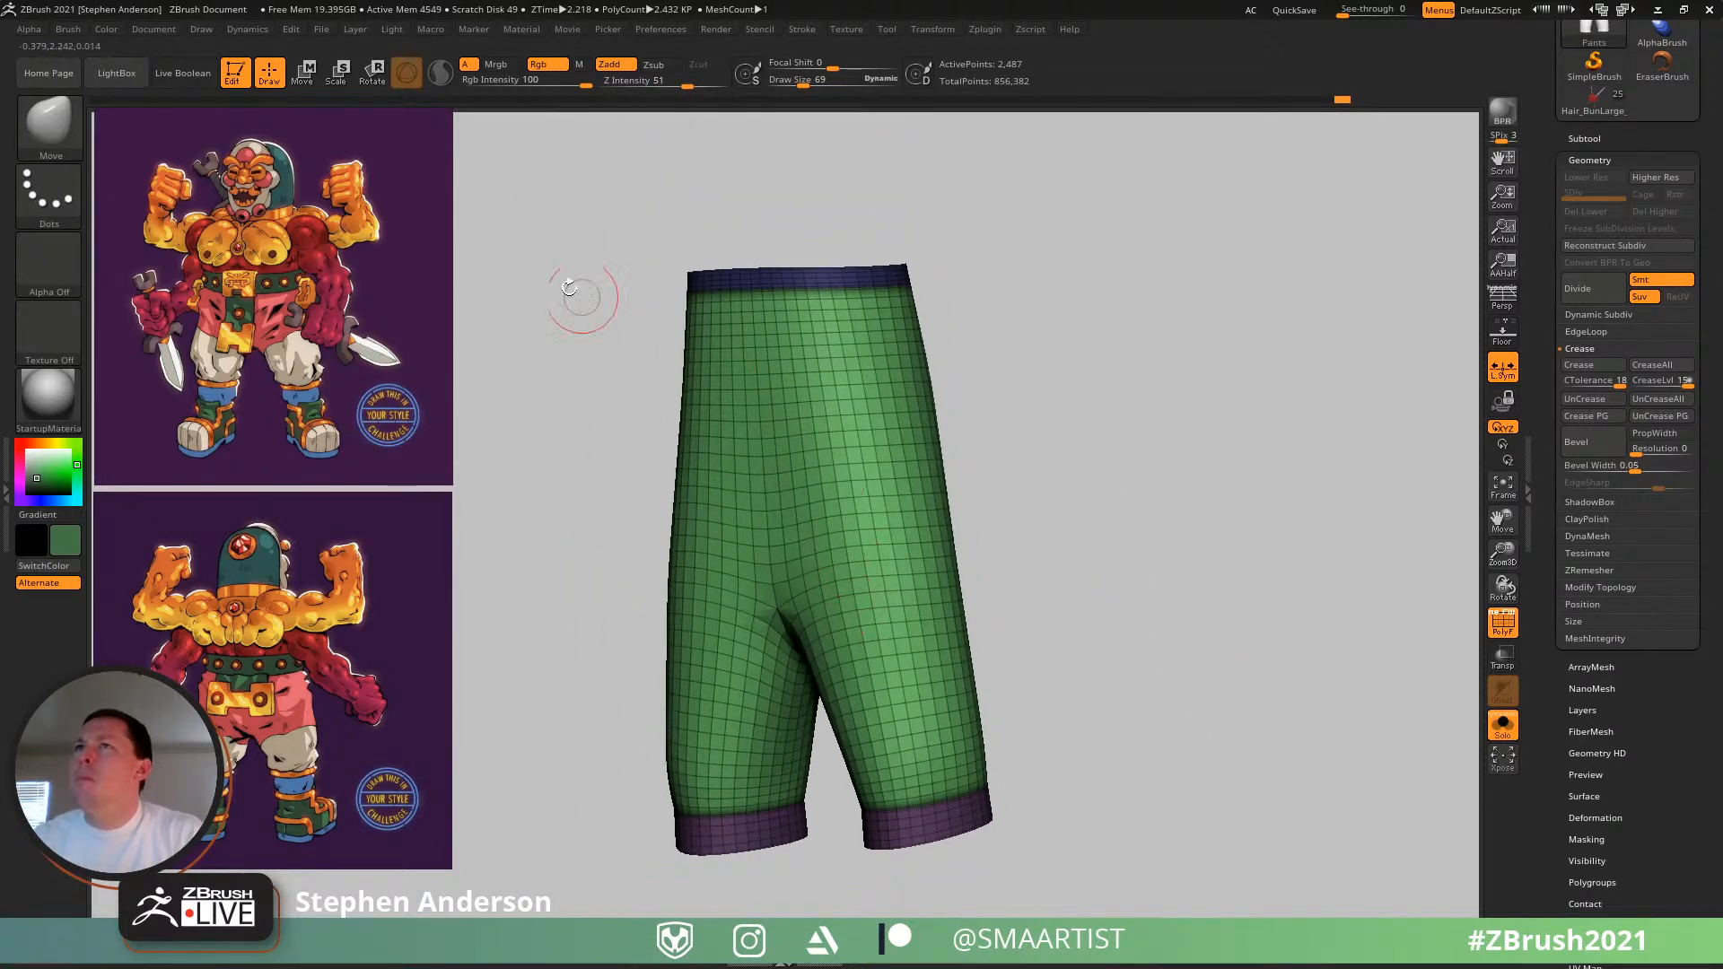
- Bring up the Dynamics settings and set the cloth simulation's Gravity Strength to 1
click(251, 27)
click(415, 43)
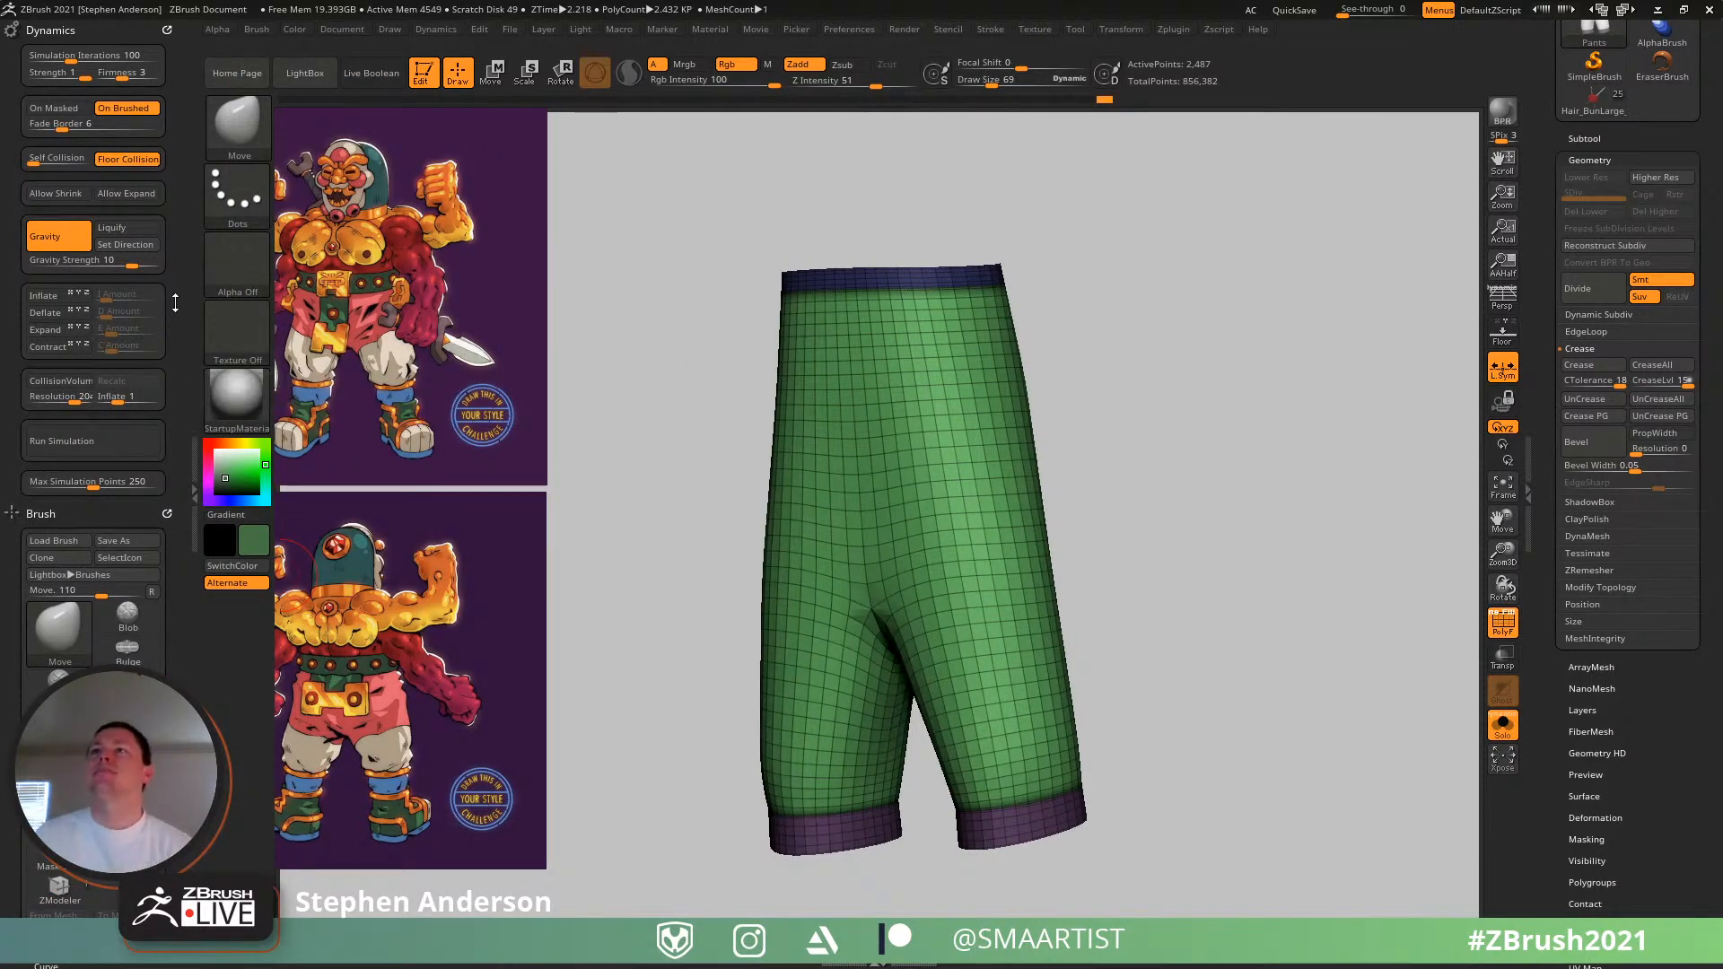
click(72, 519)
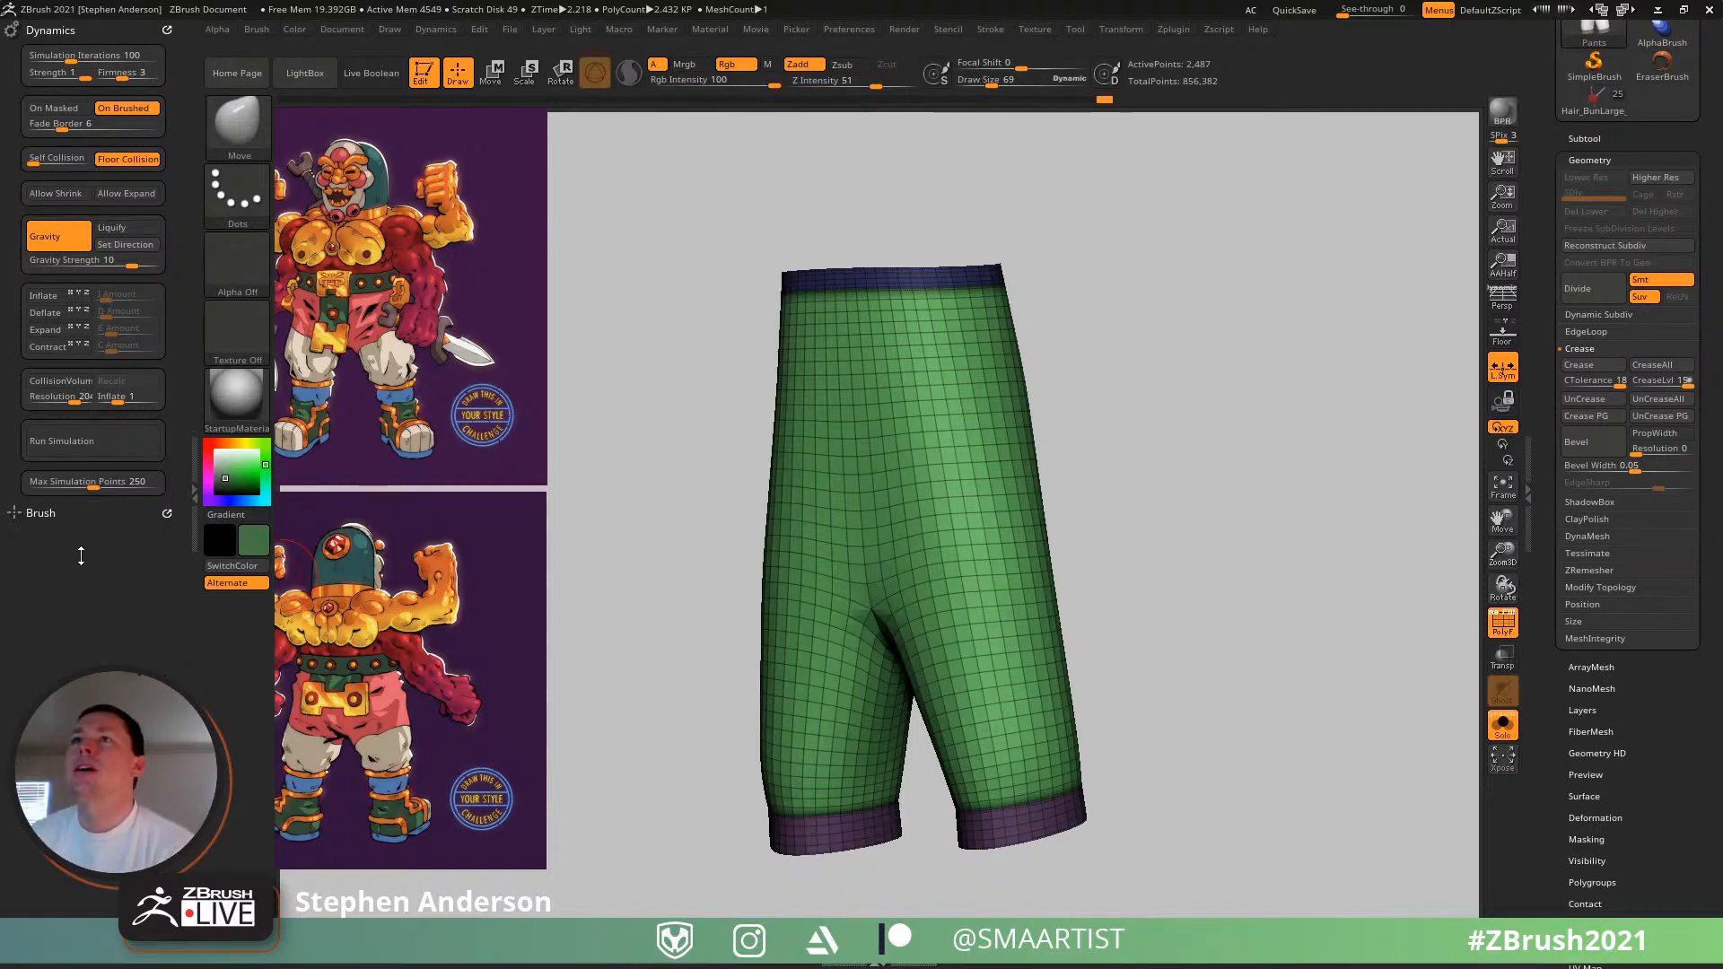
click(59, 263)
text(1)
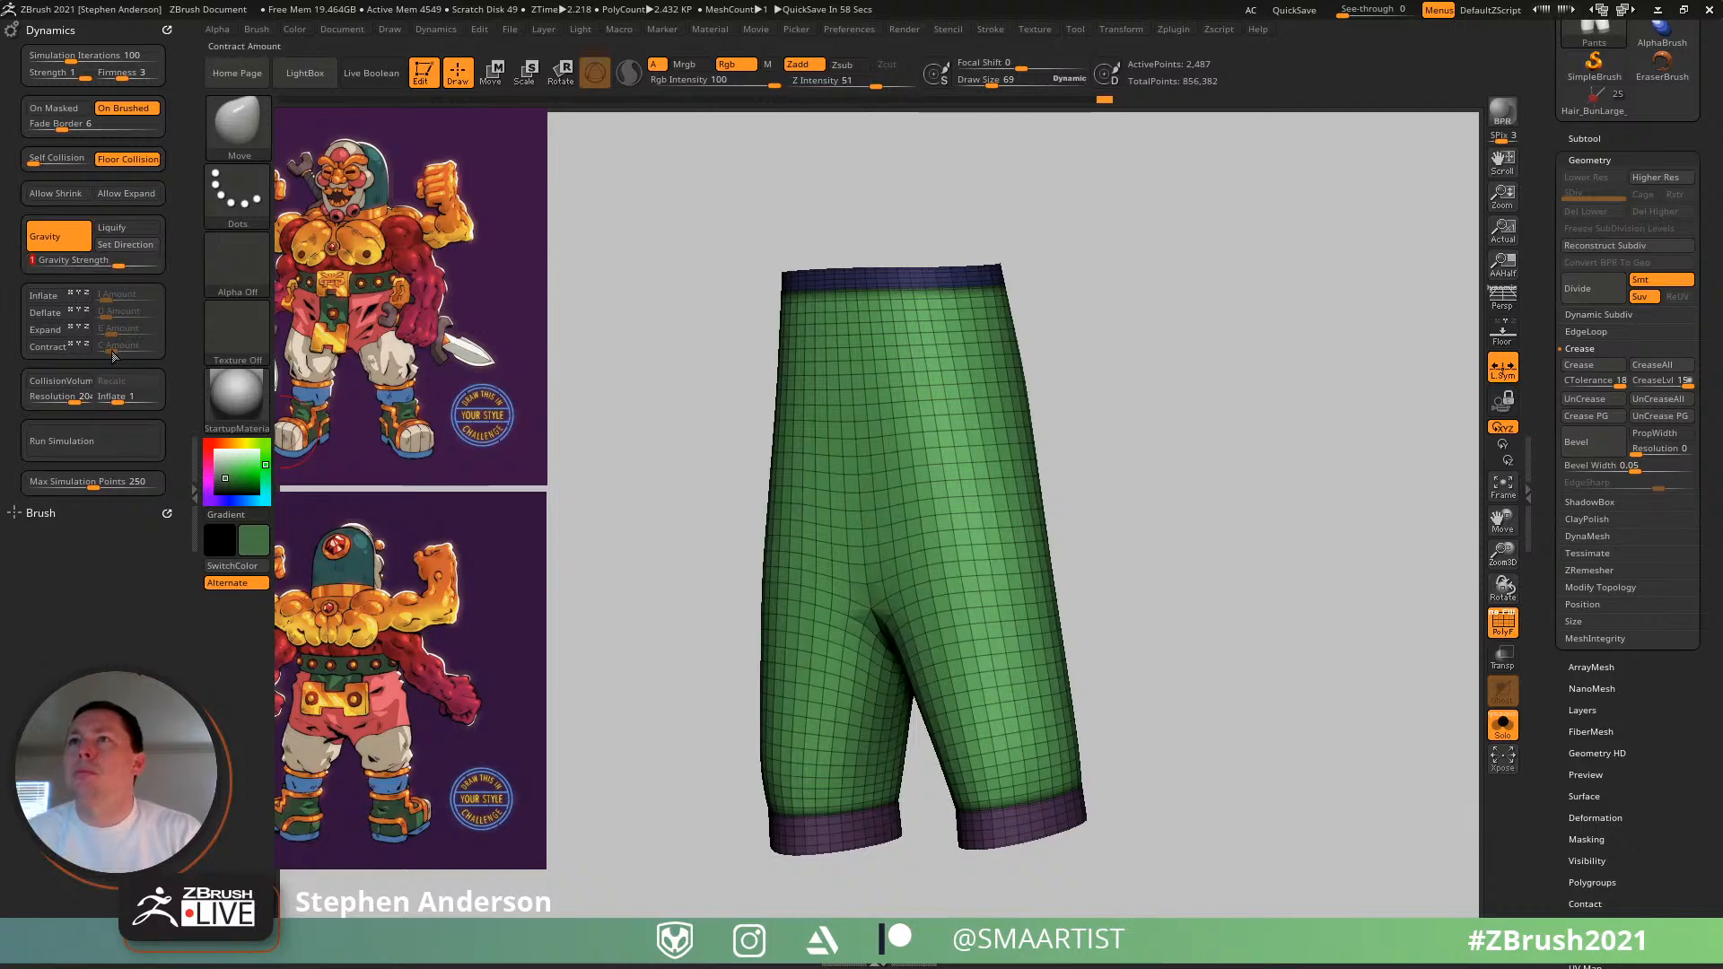
- Try a gravity-only cloth simulation on the masked pants, check the folds without the wireframe, and undo it
click(113, 444)
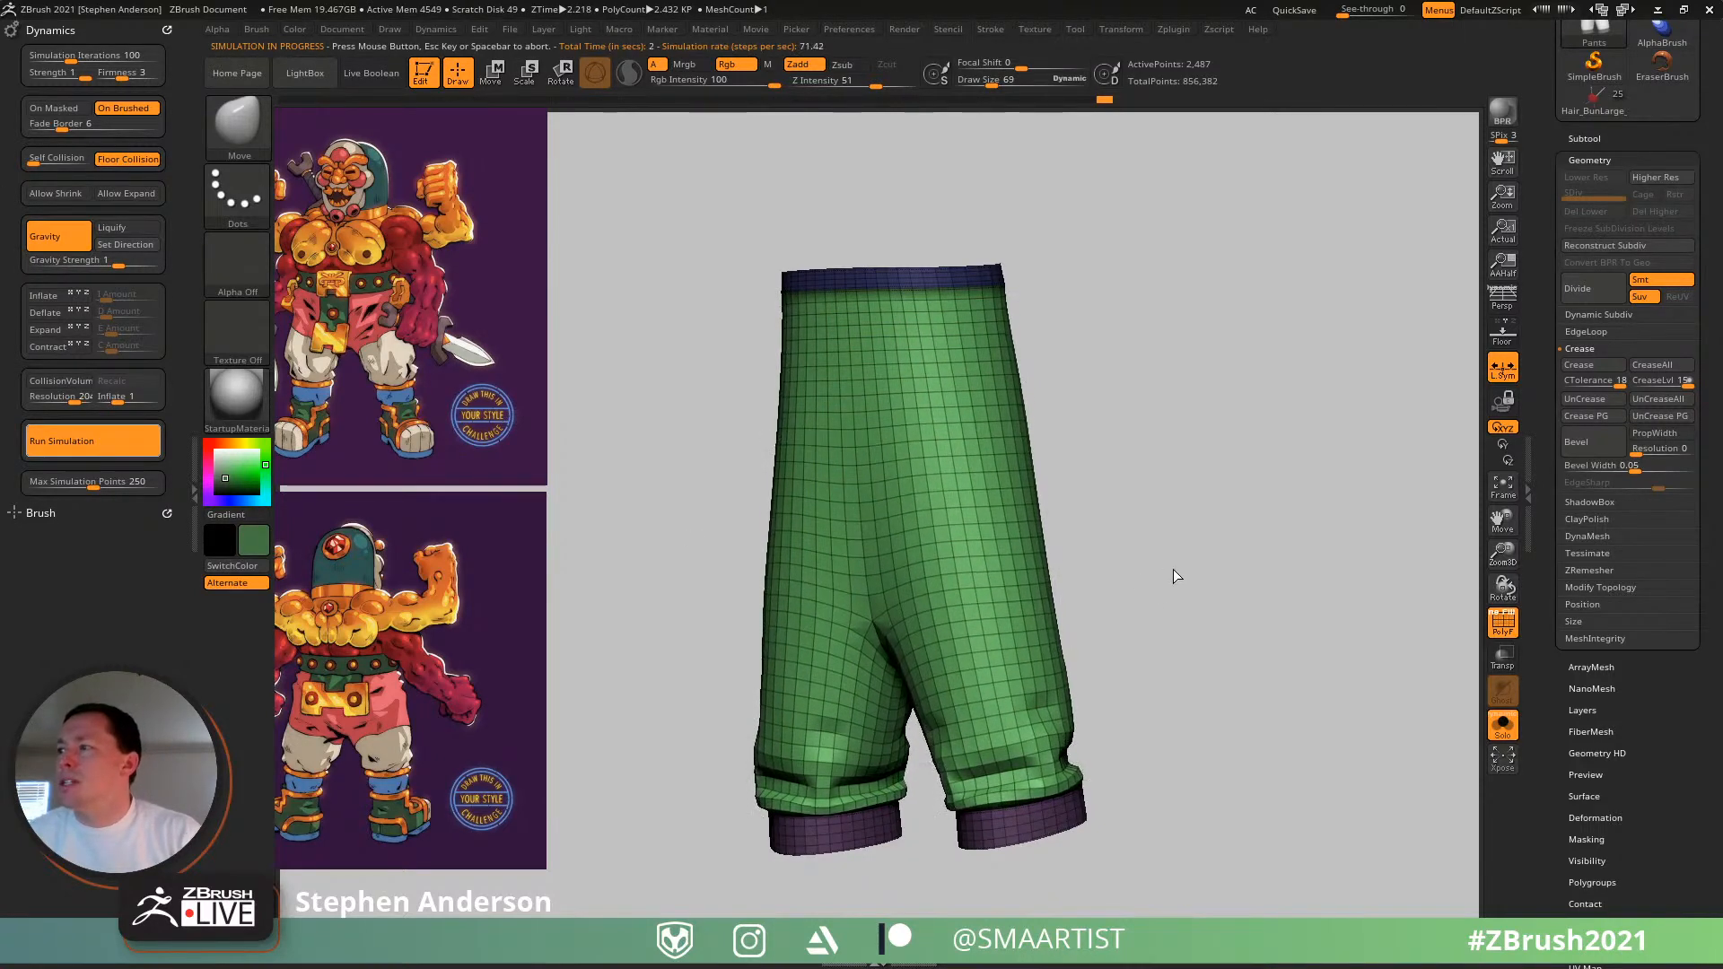
right_drag(984, 726, 1024, 700)
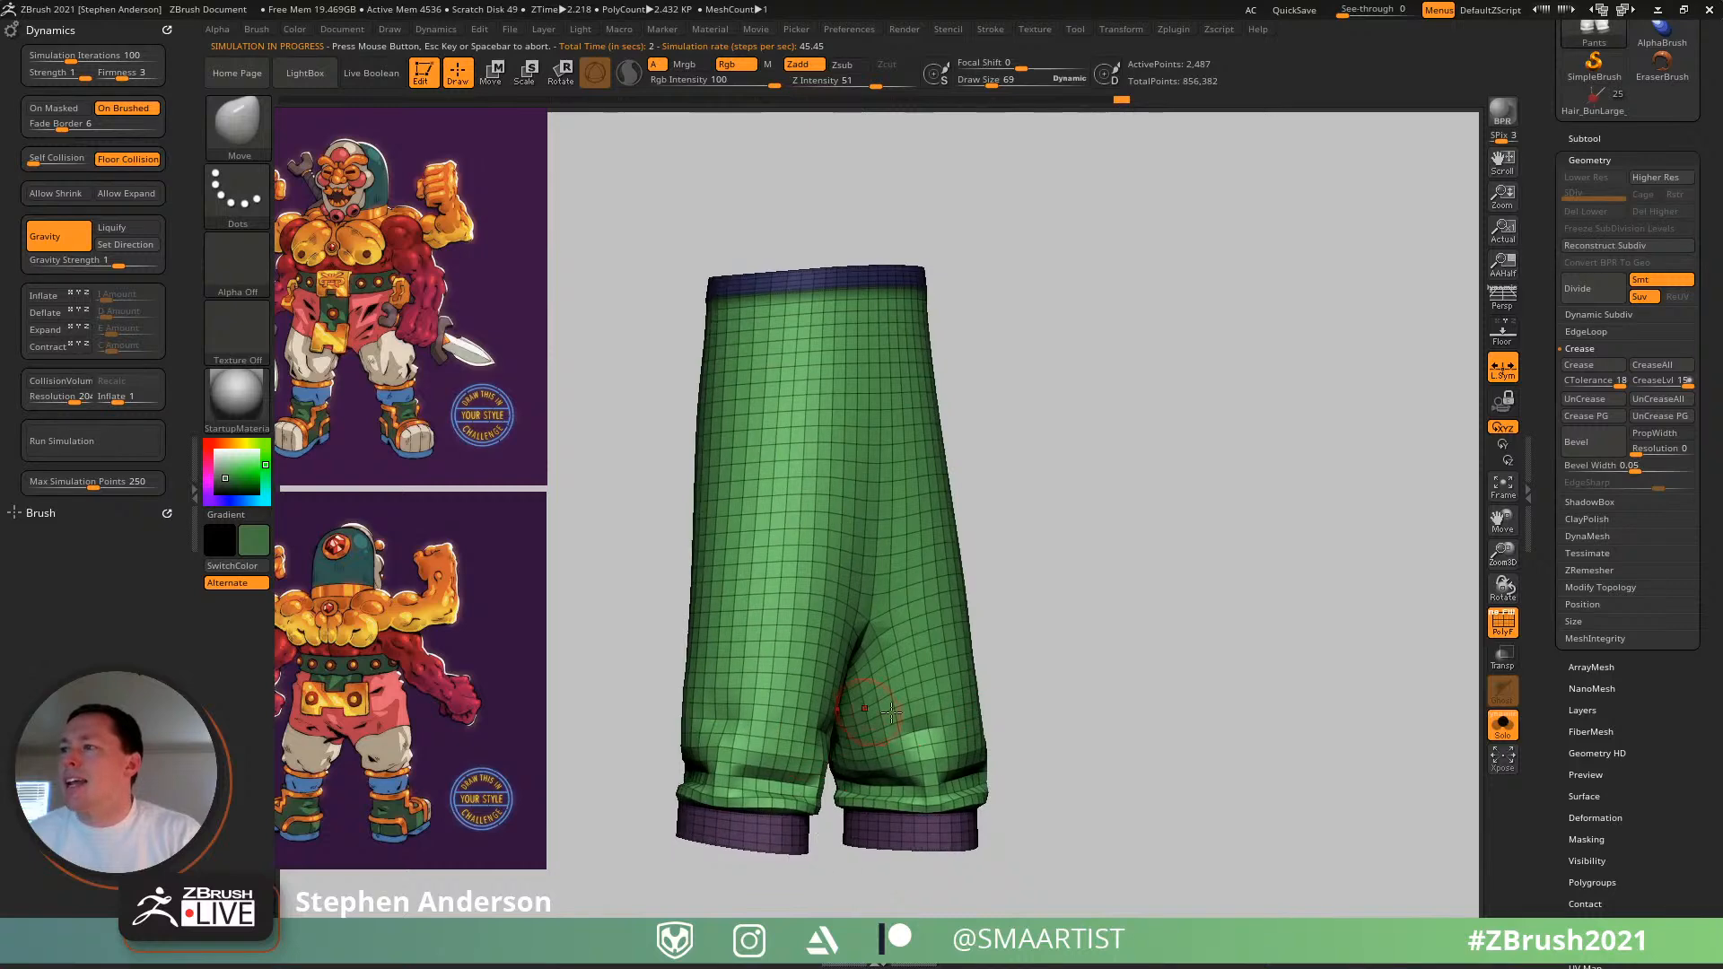
right_drag(911, 705, 1160, 604)
key(shift+f)
key(ctrl+z)
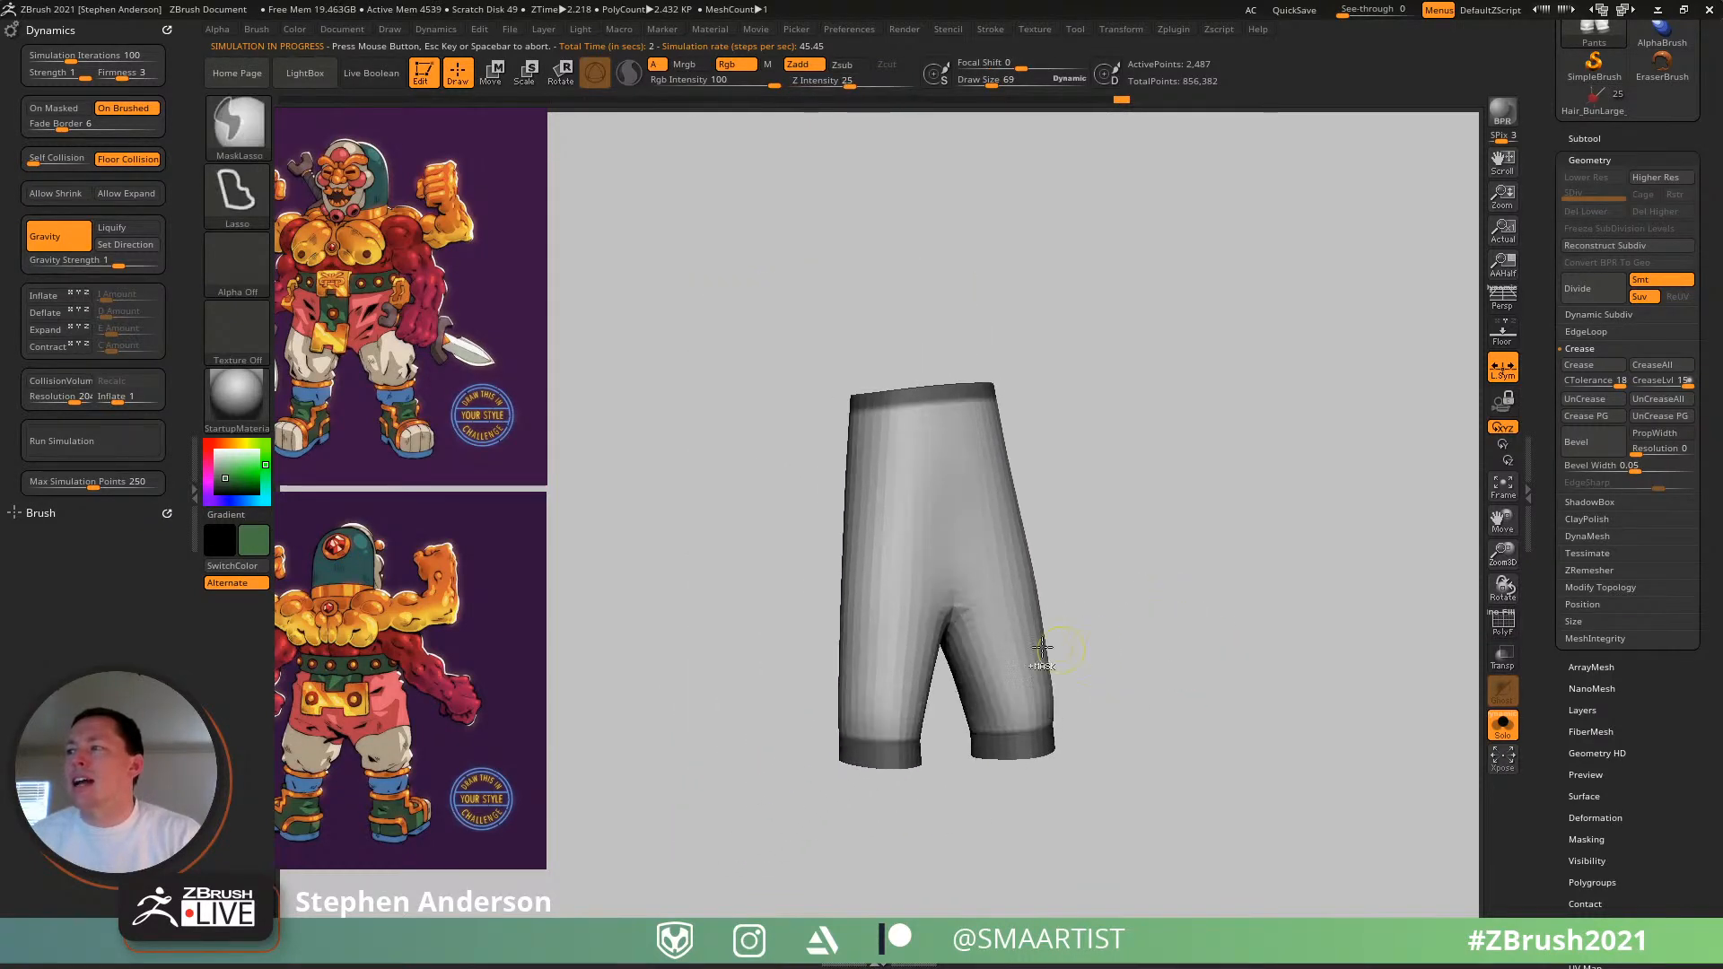
- Try the cloth simulation on the pants with both Inflate and Expand enabled at amount 1
mouse_move(835, 496)
ctrl+right_down()
mouse_move(851, 515)
mouse_move(559, 519)
ctrl+right_up()
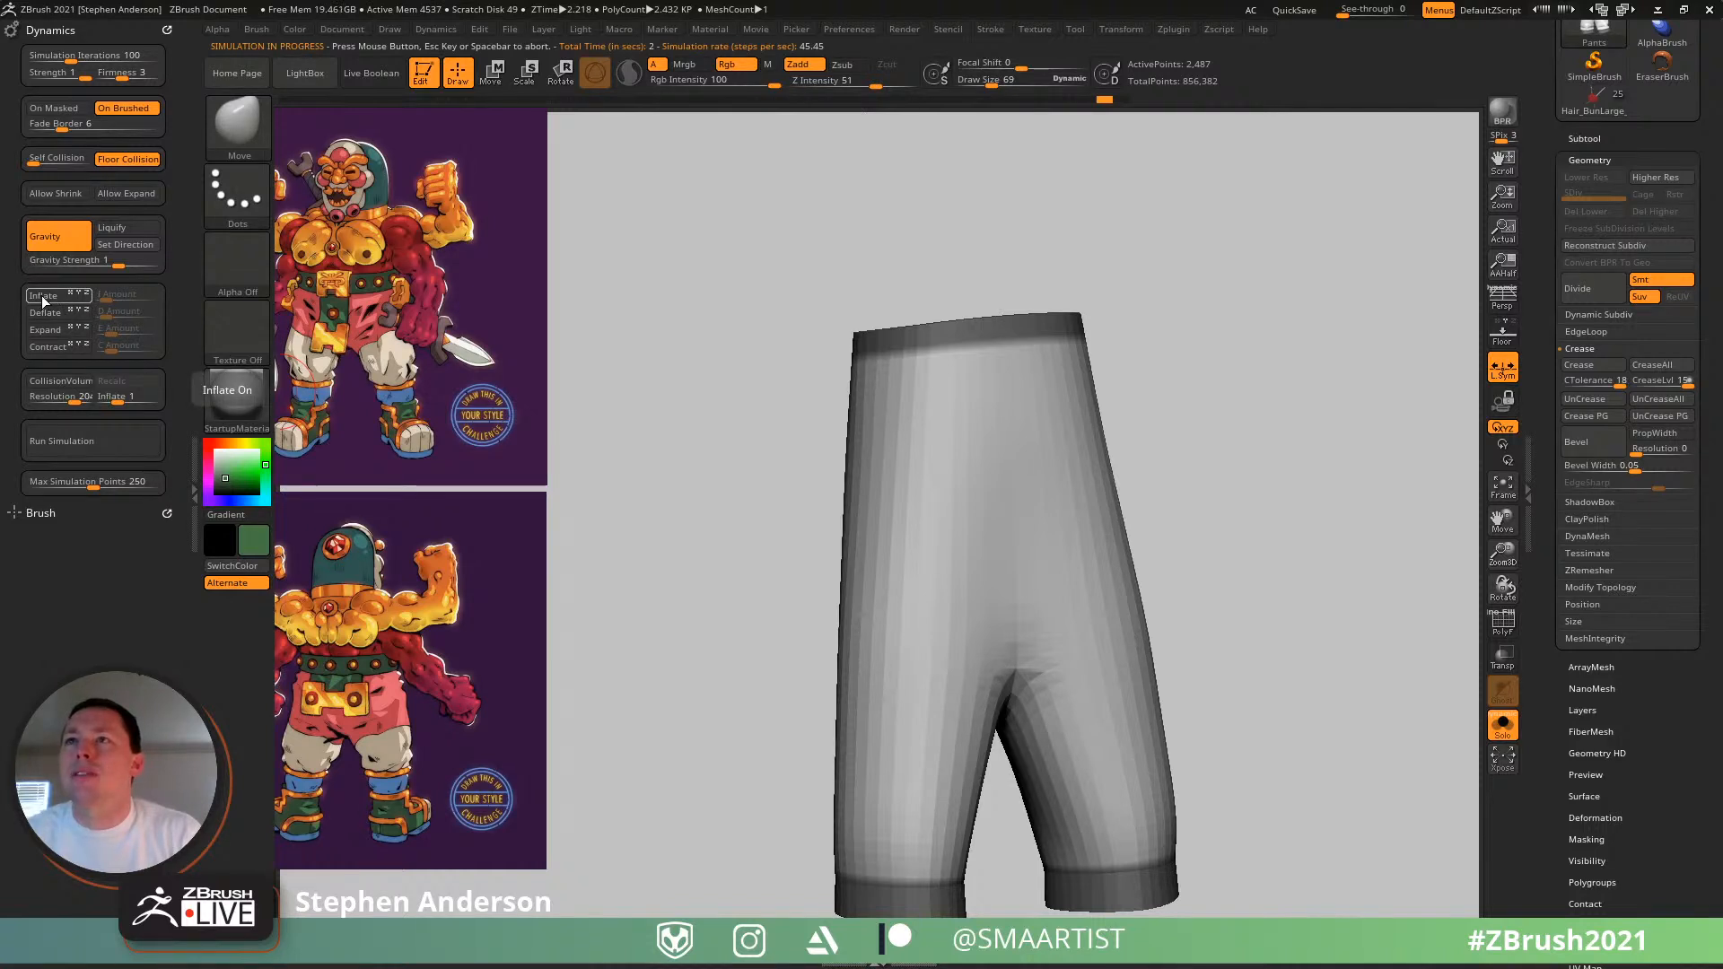
click(43, 329)
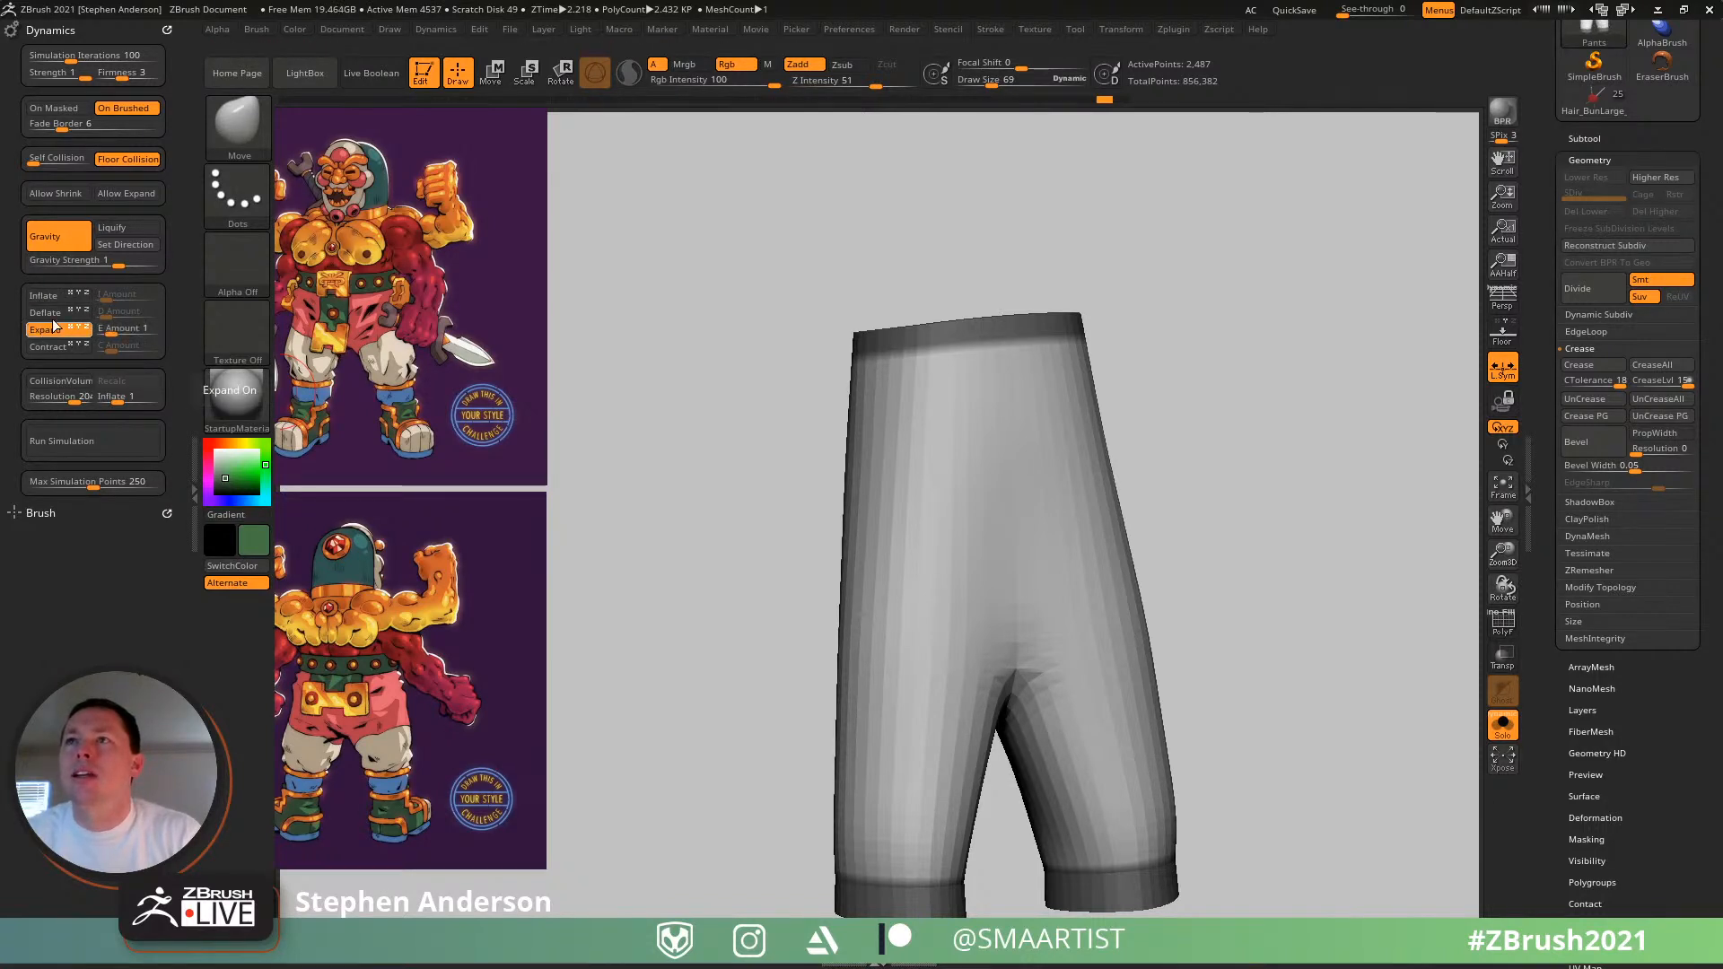
click(43, 295)
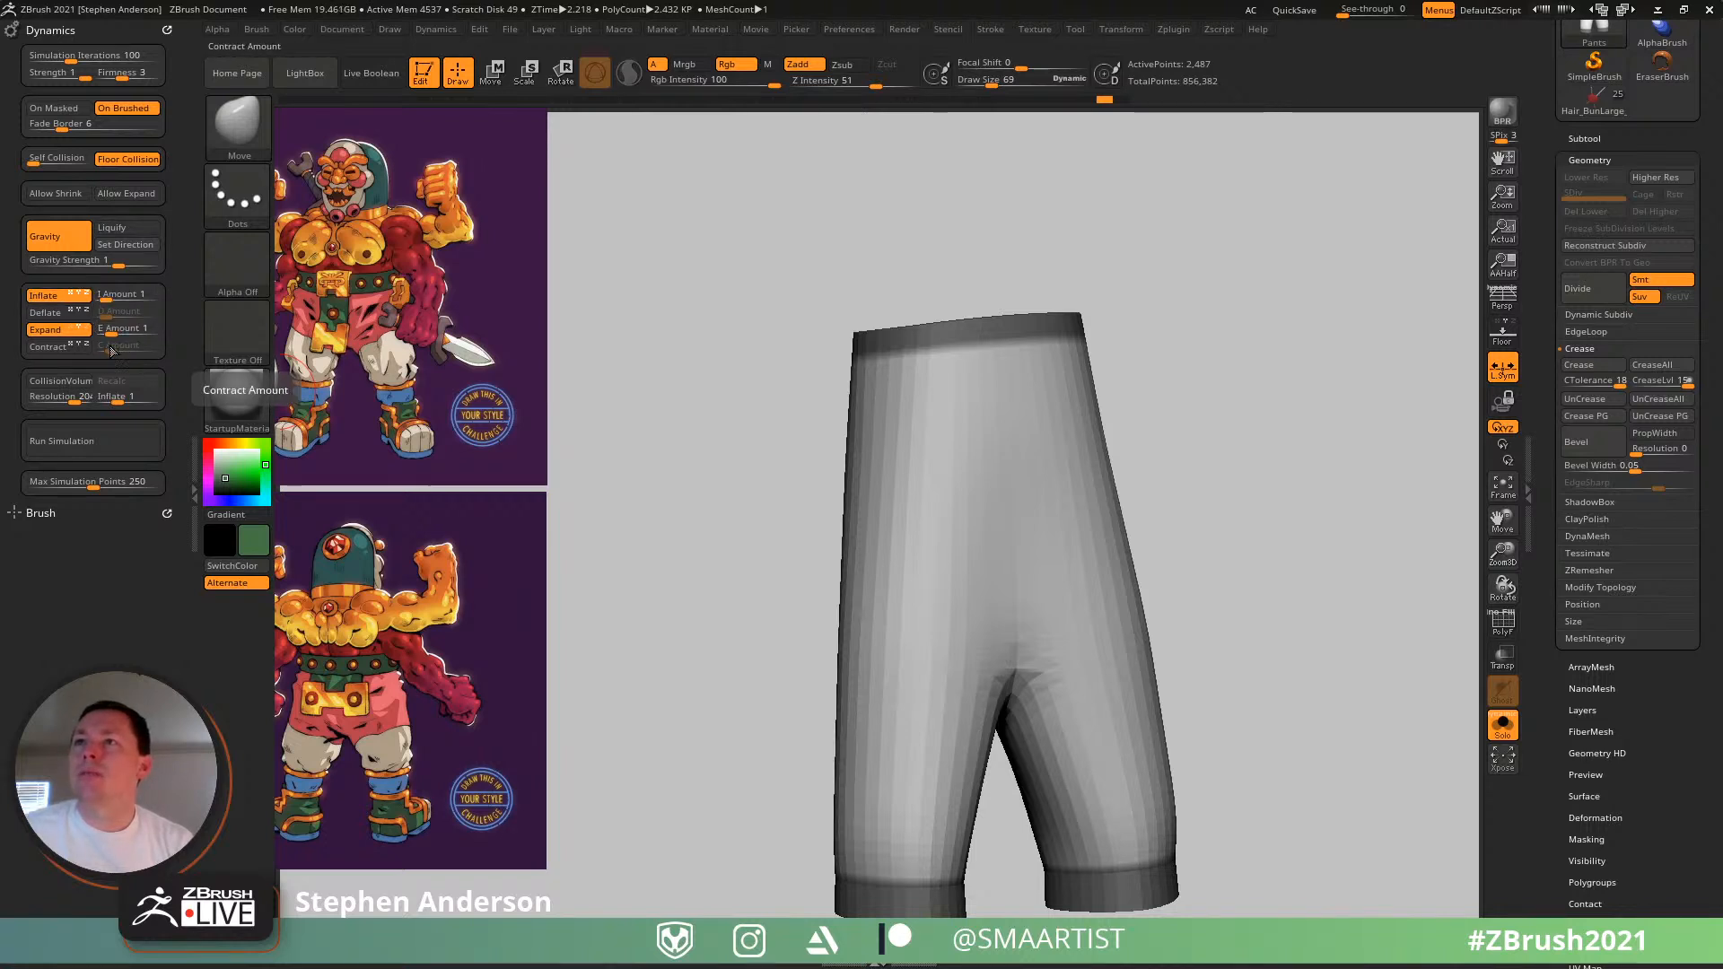
click(105, 440)
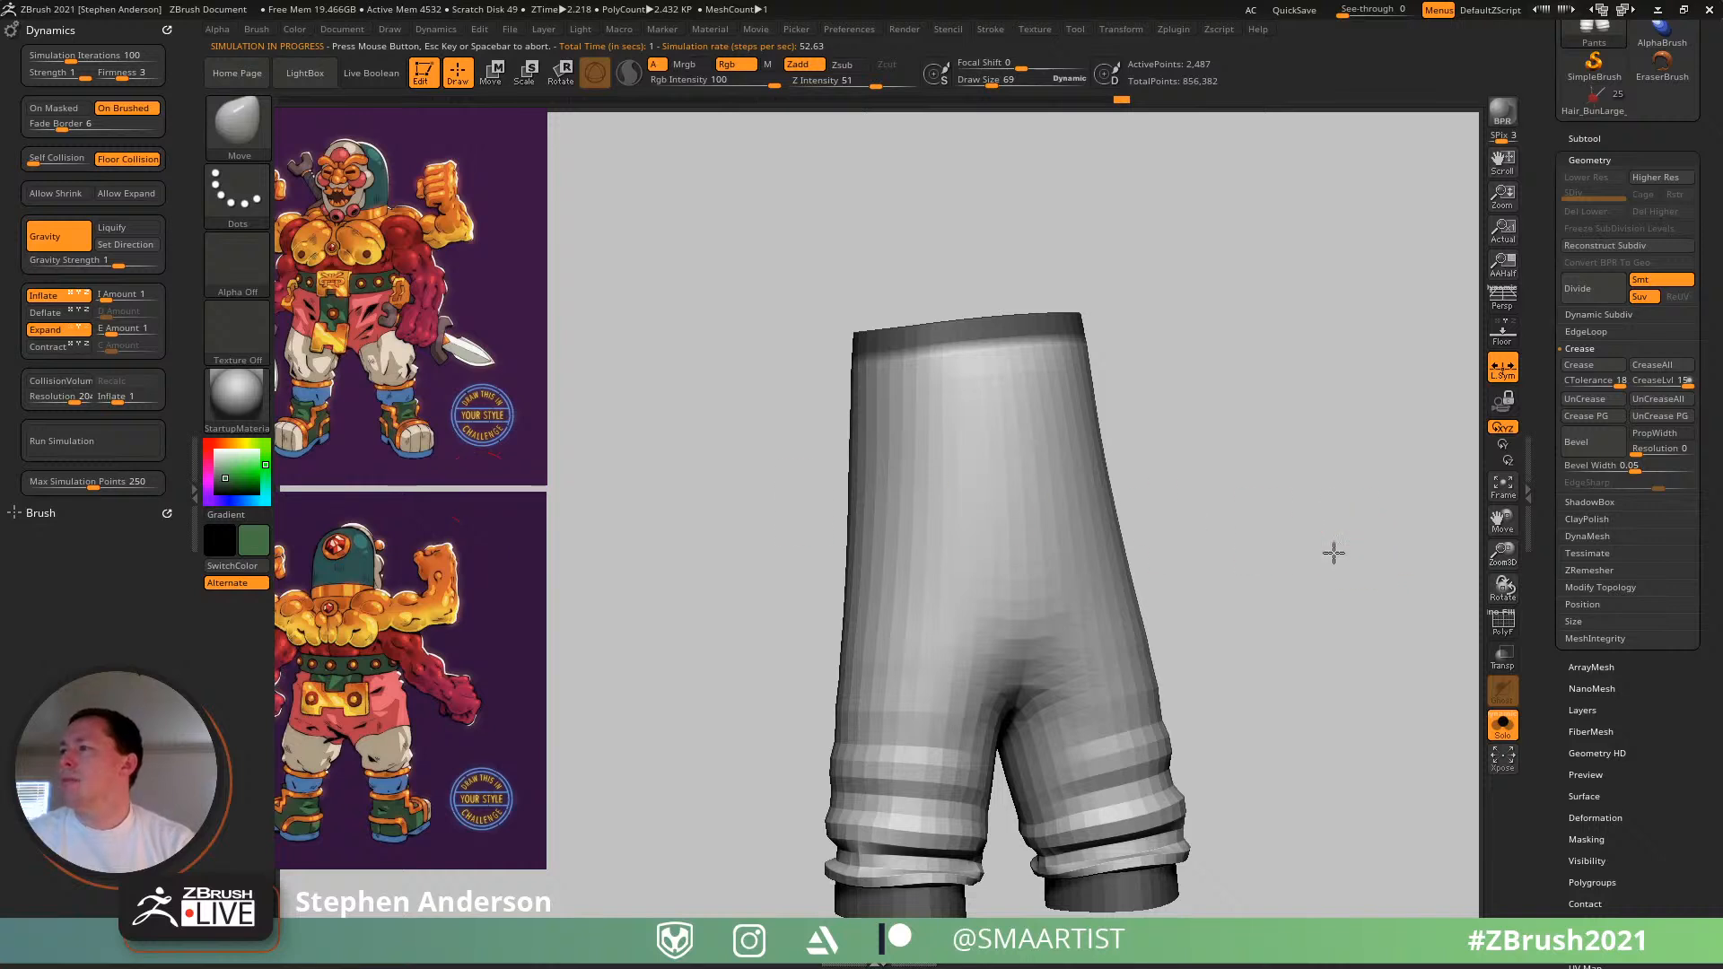
drag(1335, 550, 1202, 554)
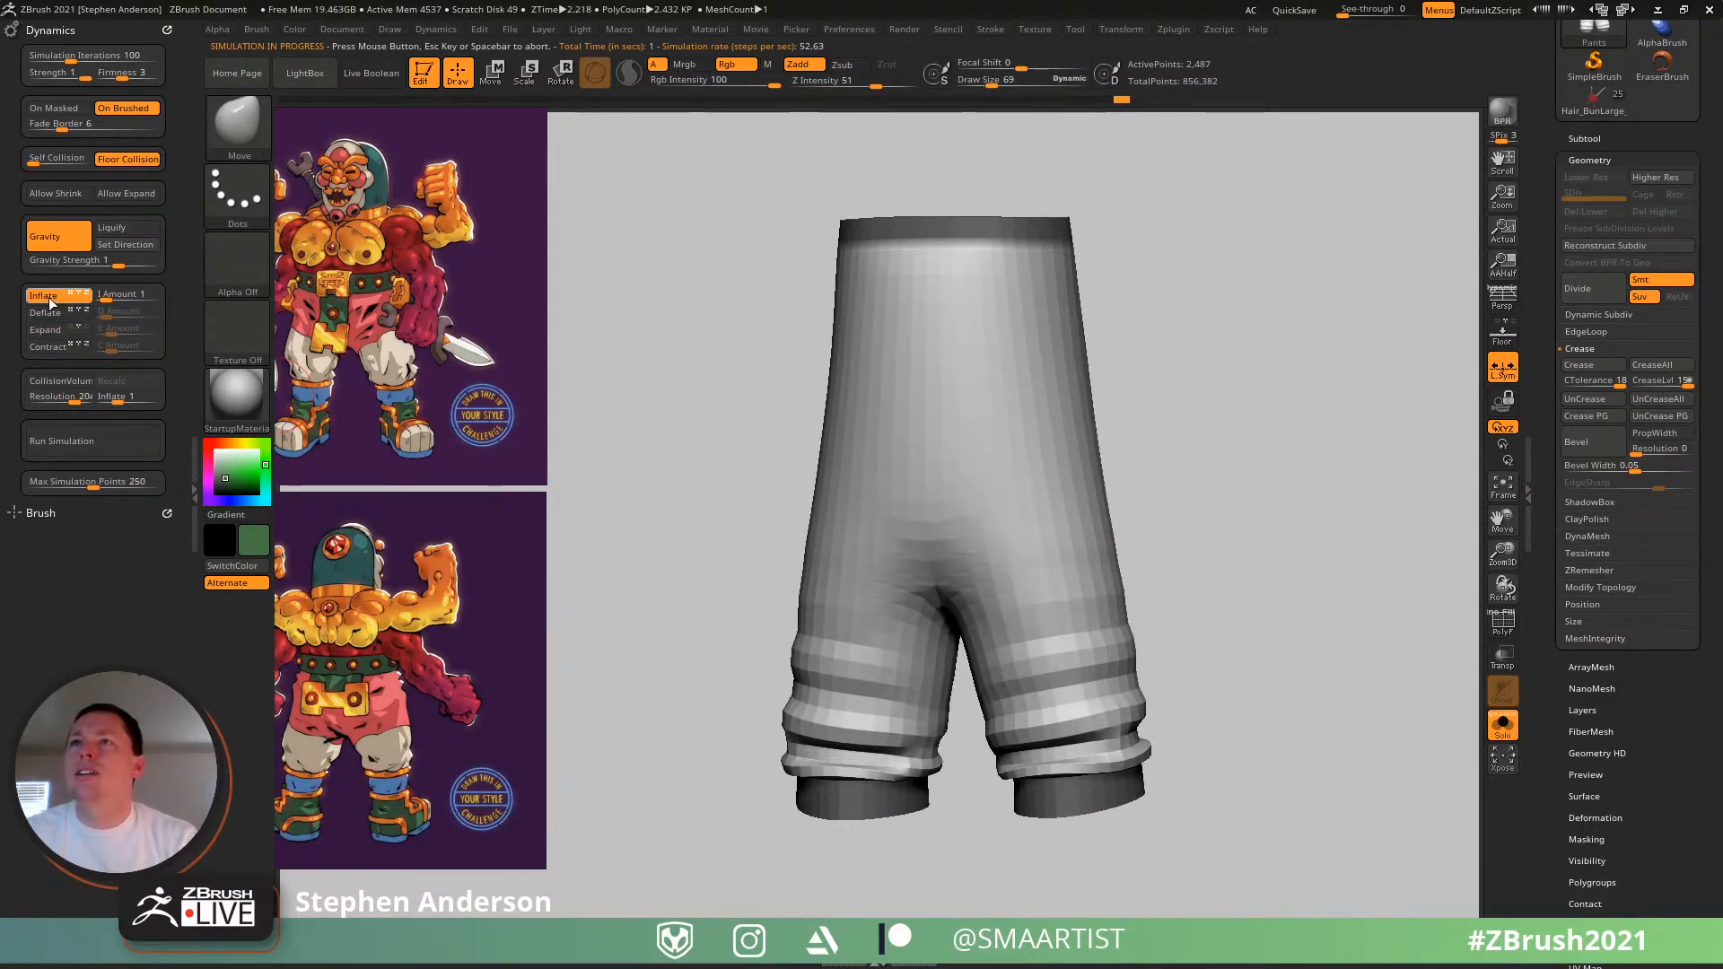
- Try continuing the pants' simulation with Expand and Inflate turned off
click(49, 298)
click(79, 442)
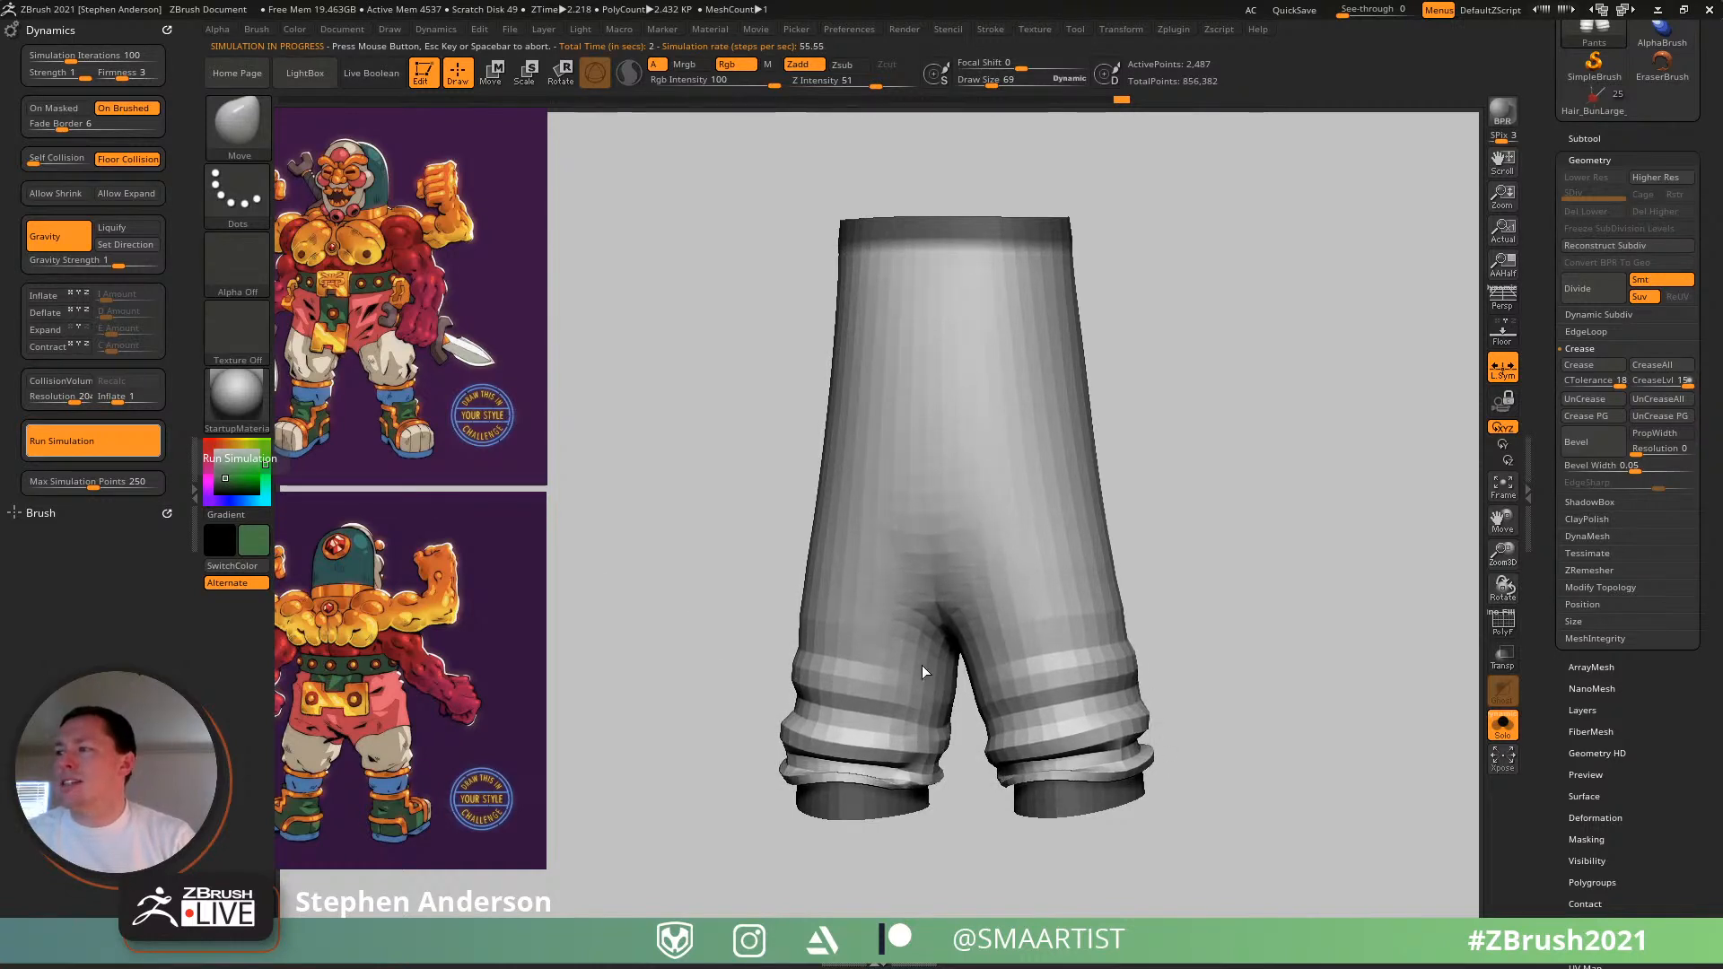
click(47, 439)
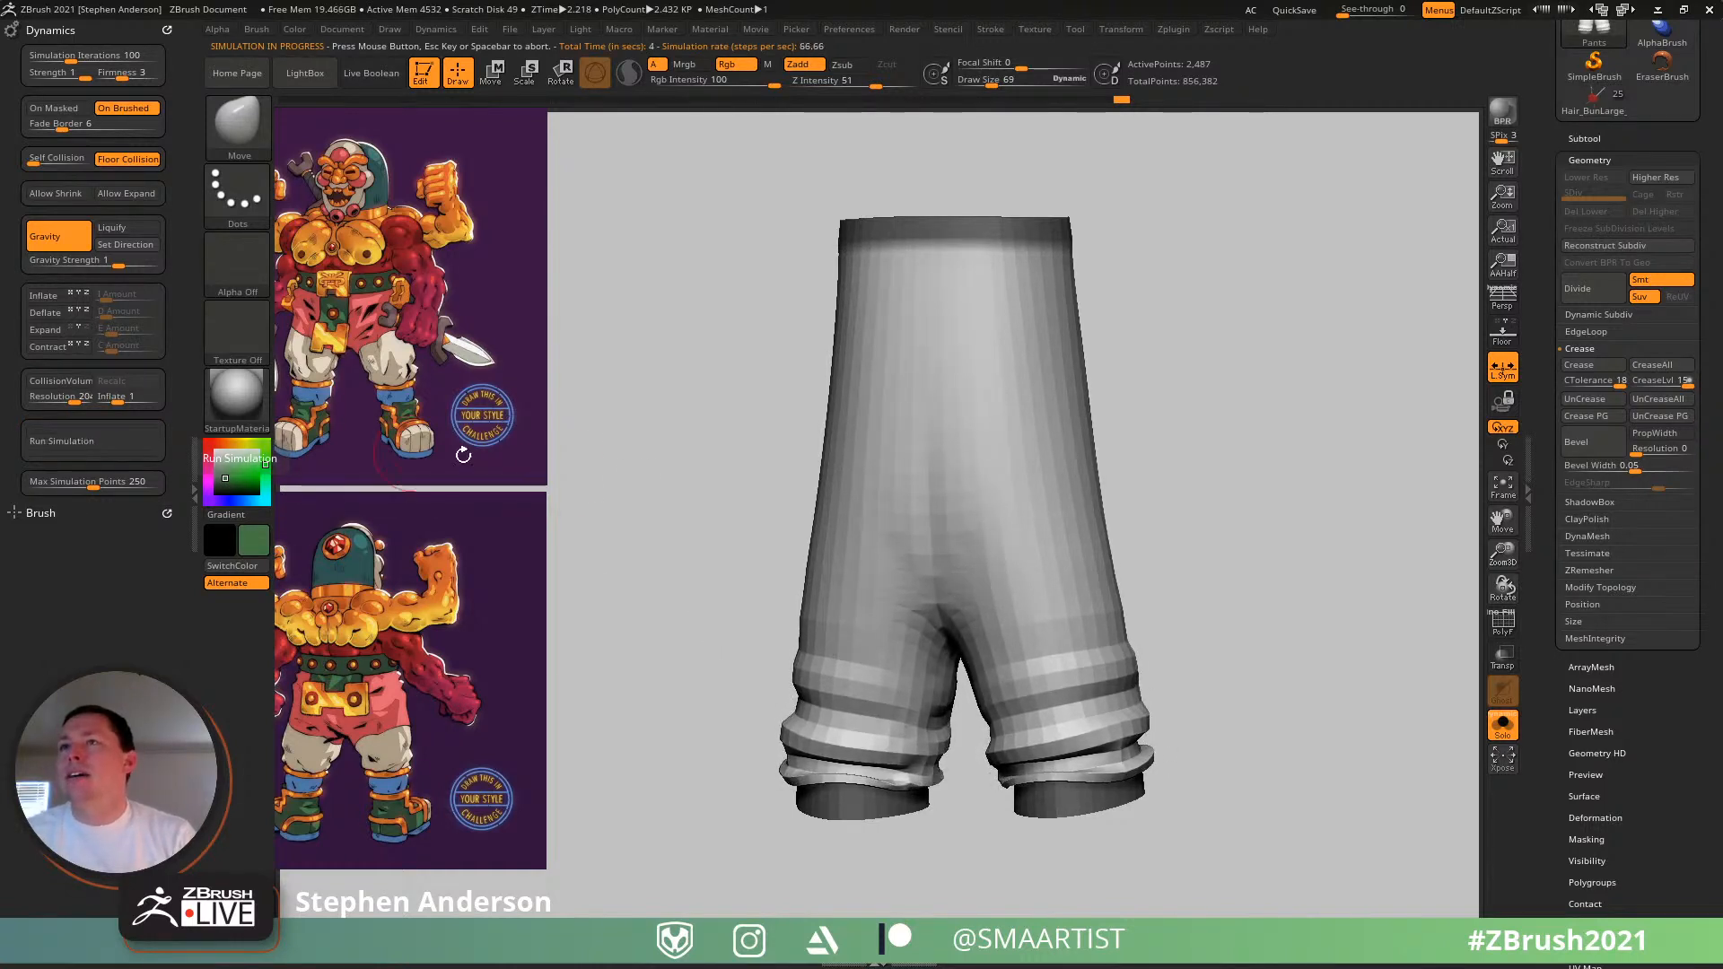
- Clear the mask to inspect the simulated folds, and undo back to the unsimulated, masked pants
ctrl+drag(1242, 419, 1253, 438)
ctrl+right_drag(1212, 435, 1077, 619)
mouse_move(1077, 619)
right_down()
mouse_move(968, 548)
mouse_move(1073, 538)
mouse_move(1019, 540)
mouse_move(978, 566)
right_up()
ctrl+right_drag(978, 566, 977, 498)
mouse_move(977, 498)
right_down()
mouse_move(900, 478)
mouse_move(945, 538)
mouse_move(906, 503)
mouse_move(844, 306)
right_up()
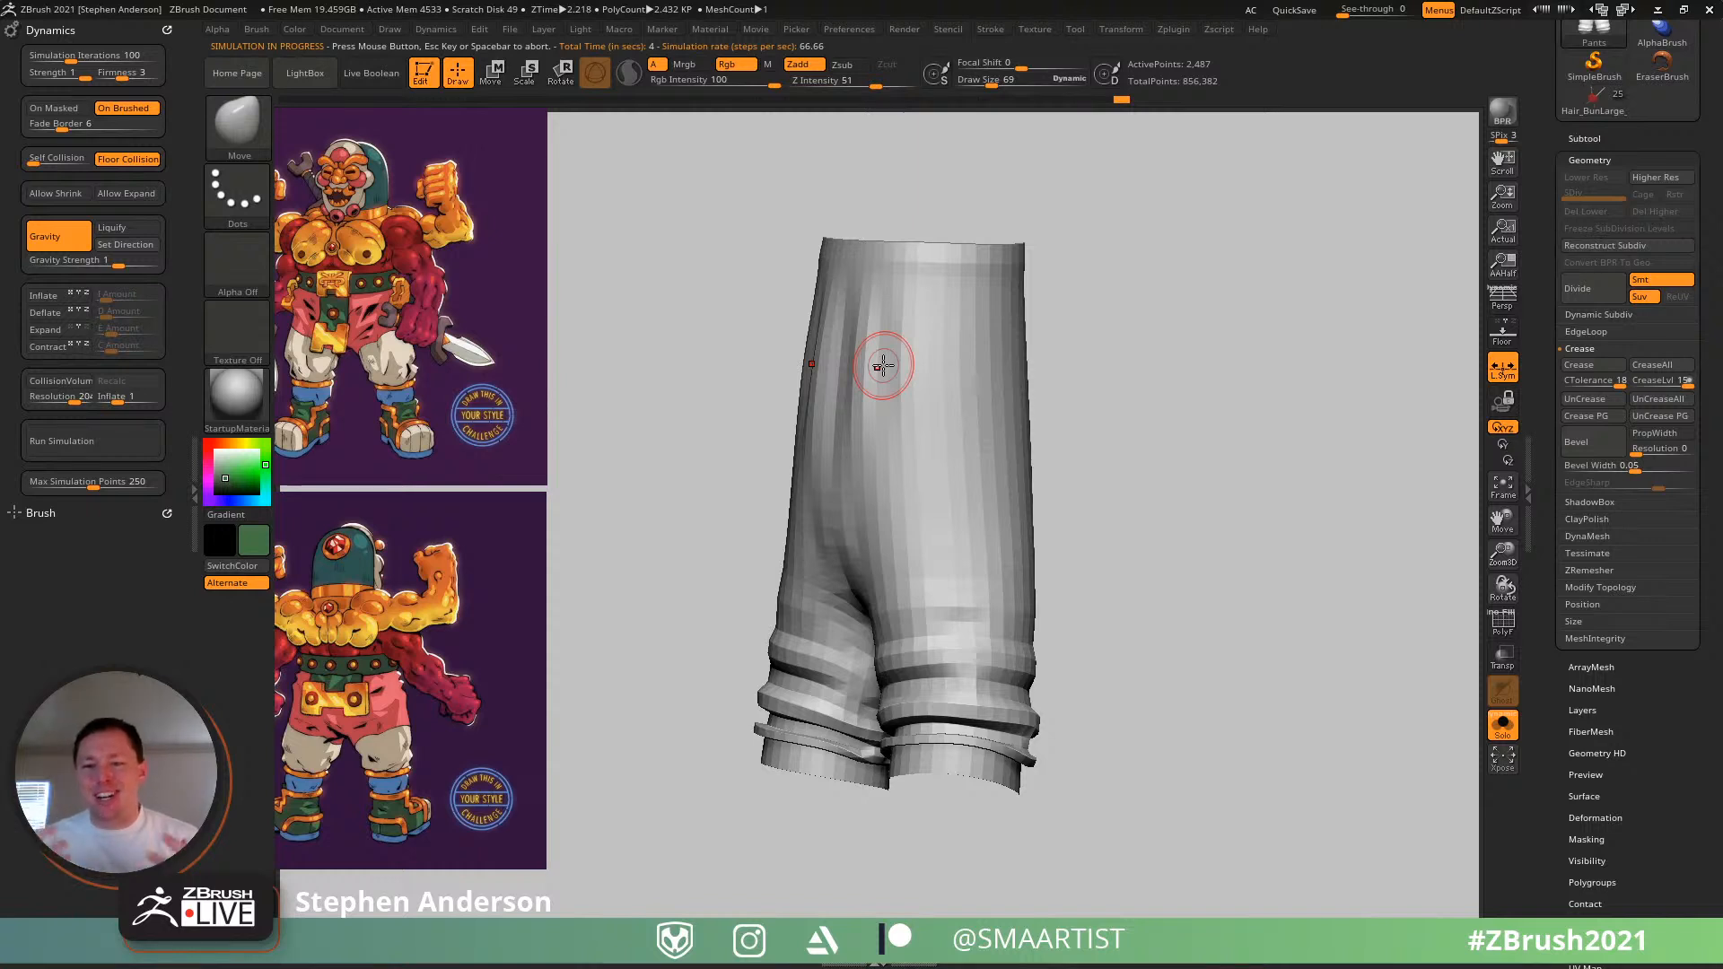
mouse_move(924, 346)
right_down()
mouse_move(804, 369)
mouse_move(877, 407)
mouse_move(942, 376)
mouse_move(849, 430)
mouse_move(885, 435)
mouse_move(973, 512)
mouse_move(836, 555)
right_up()
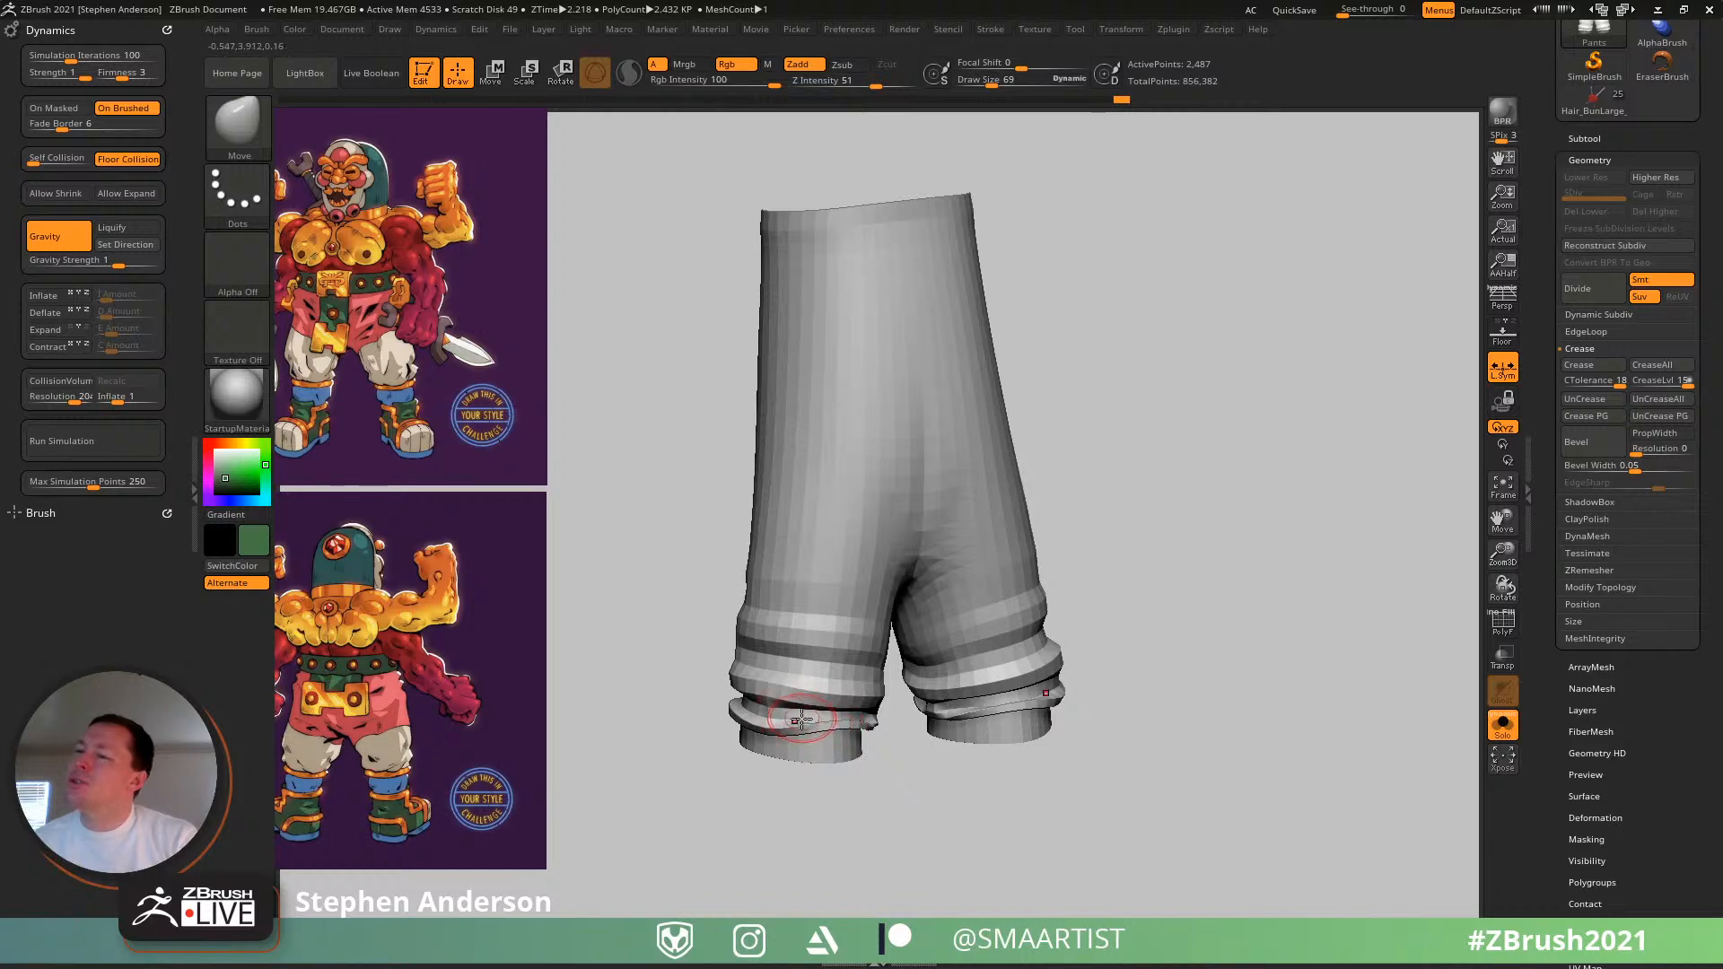
key(ctrl+z)
key(ctrl+z)
key(ctrl+z)
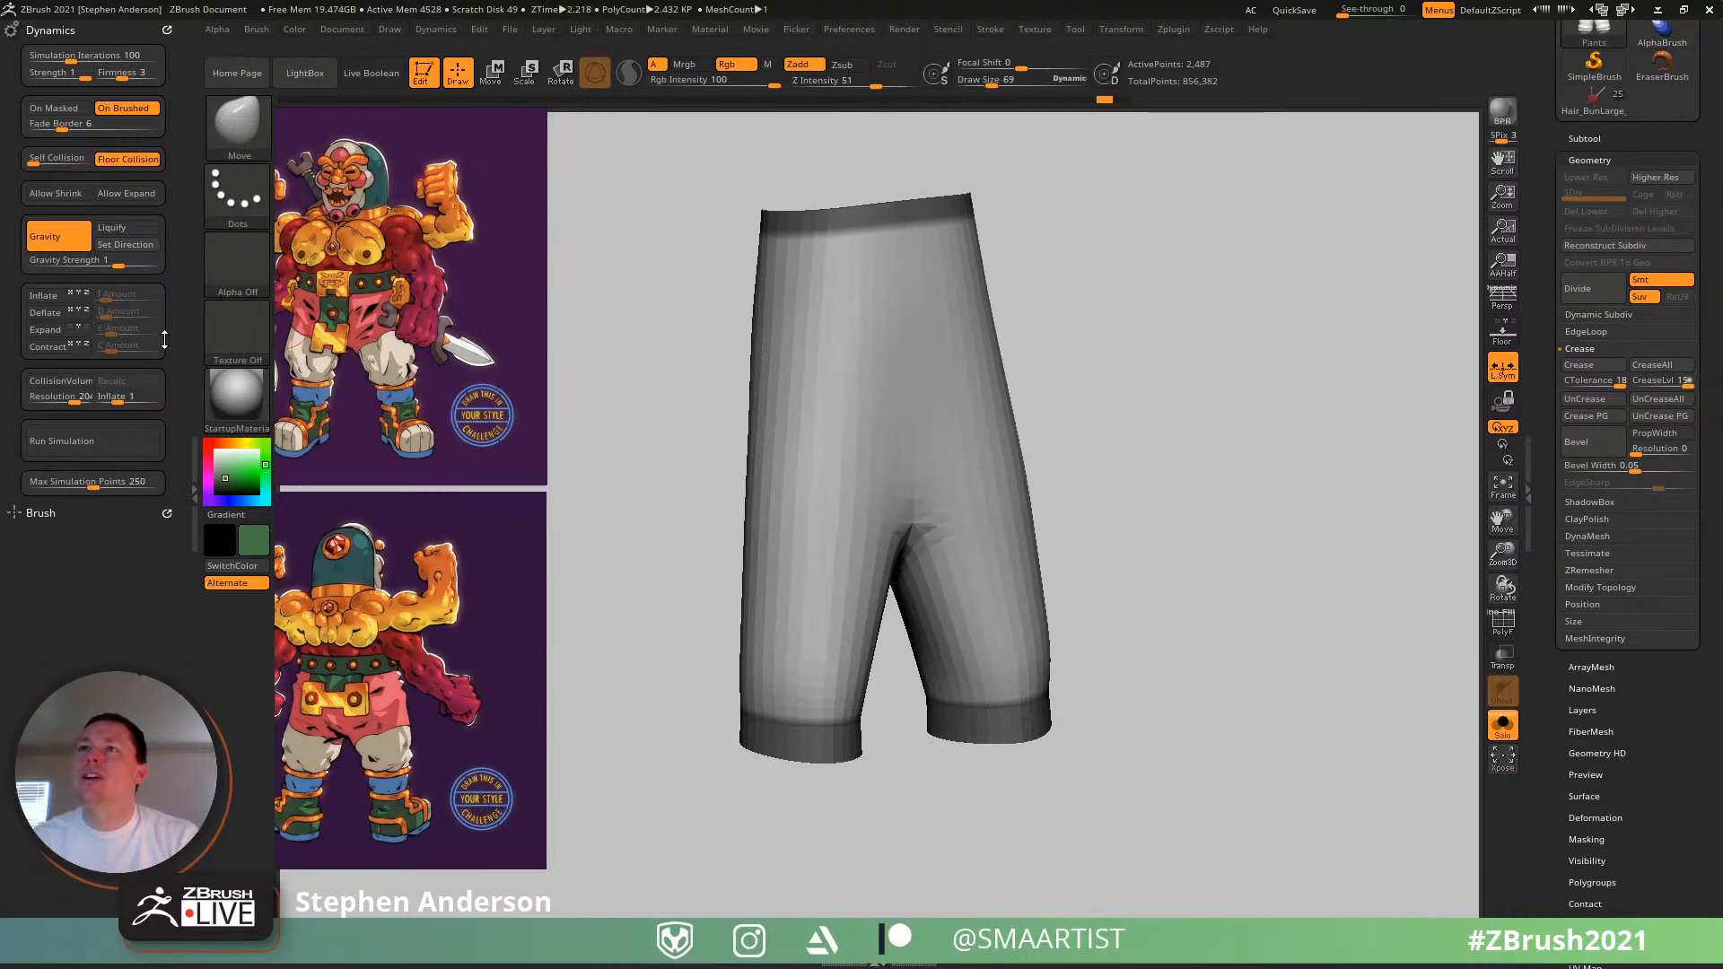
- Run the cloth simulation on the pants with only Inflate at amount 1 added to gravity, and check the folds in wireframe
click(47, 295)
click(60, 445)
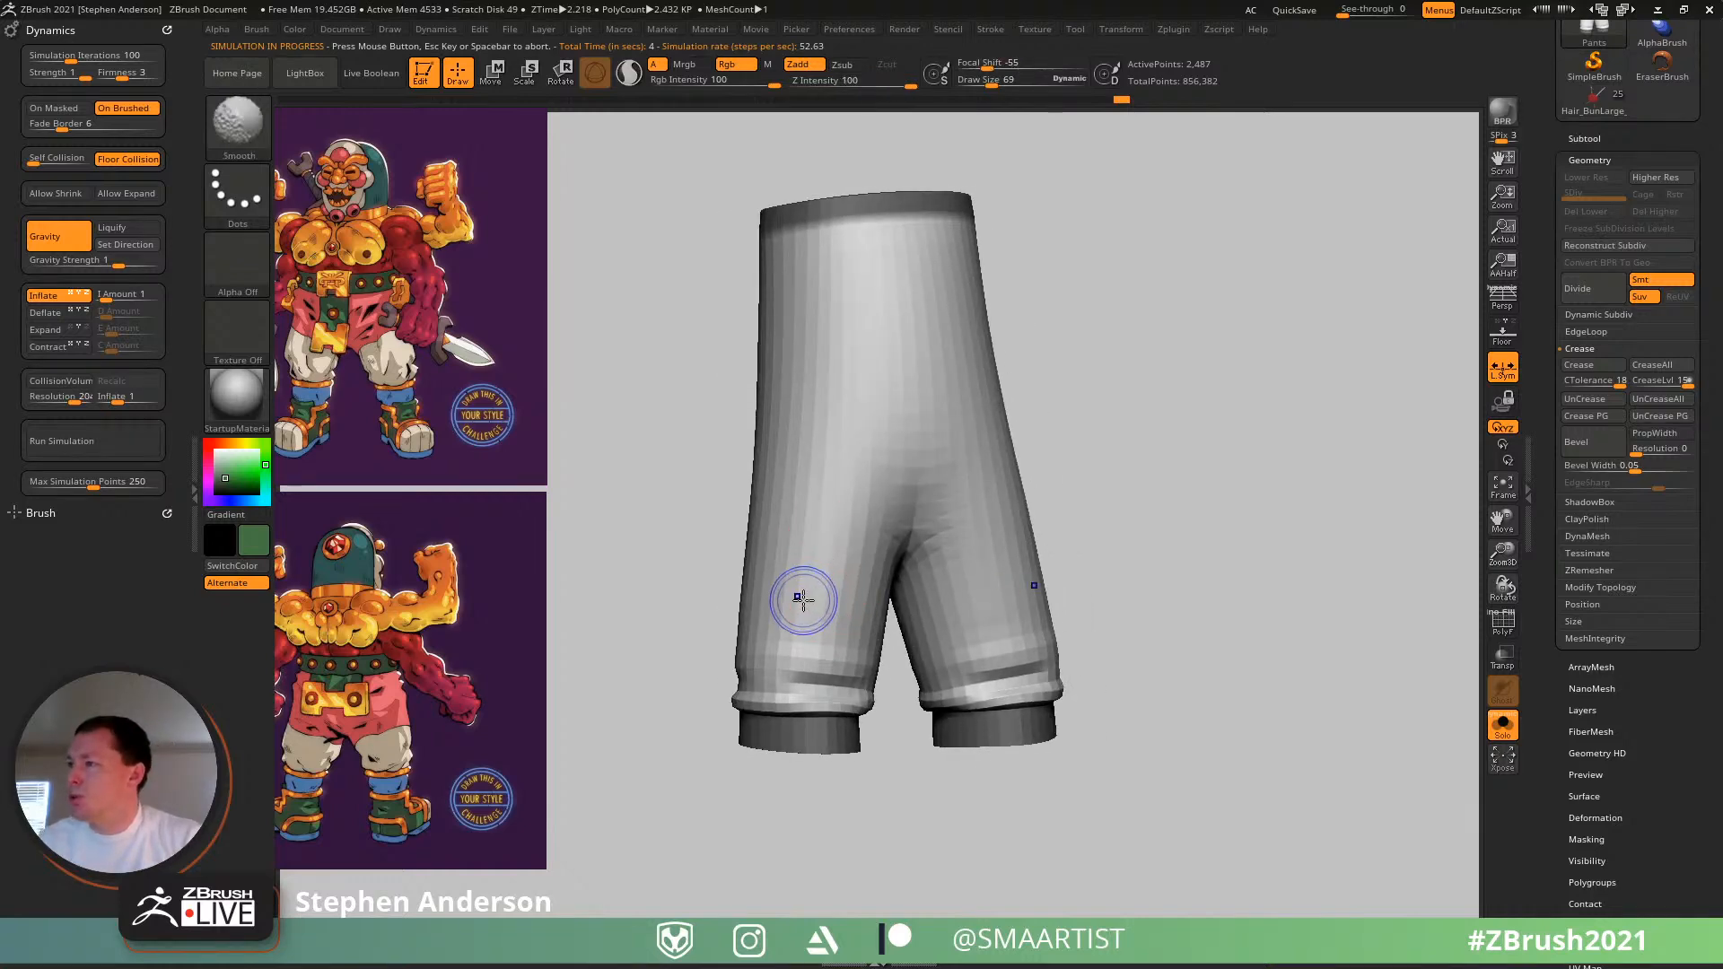
key(shift+f)
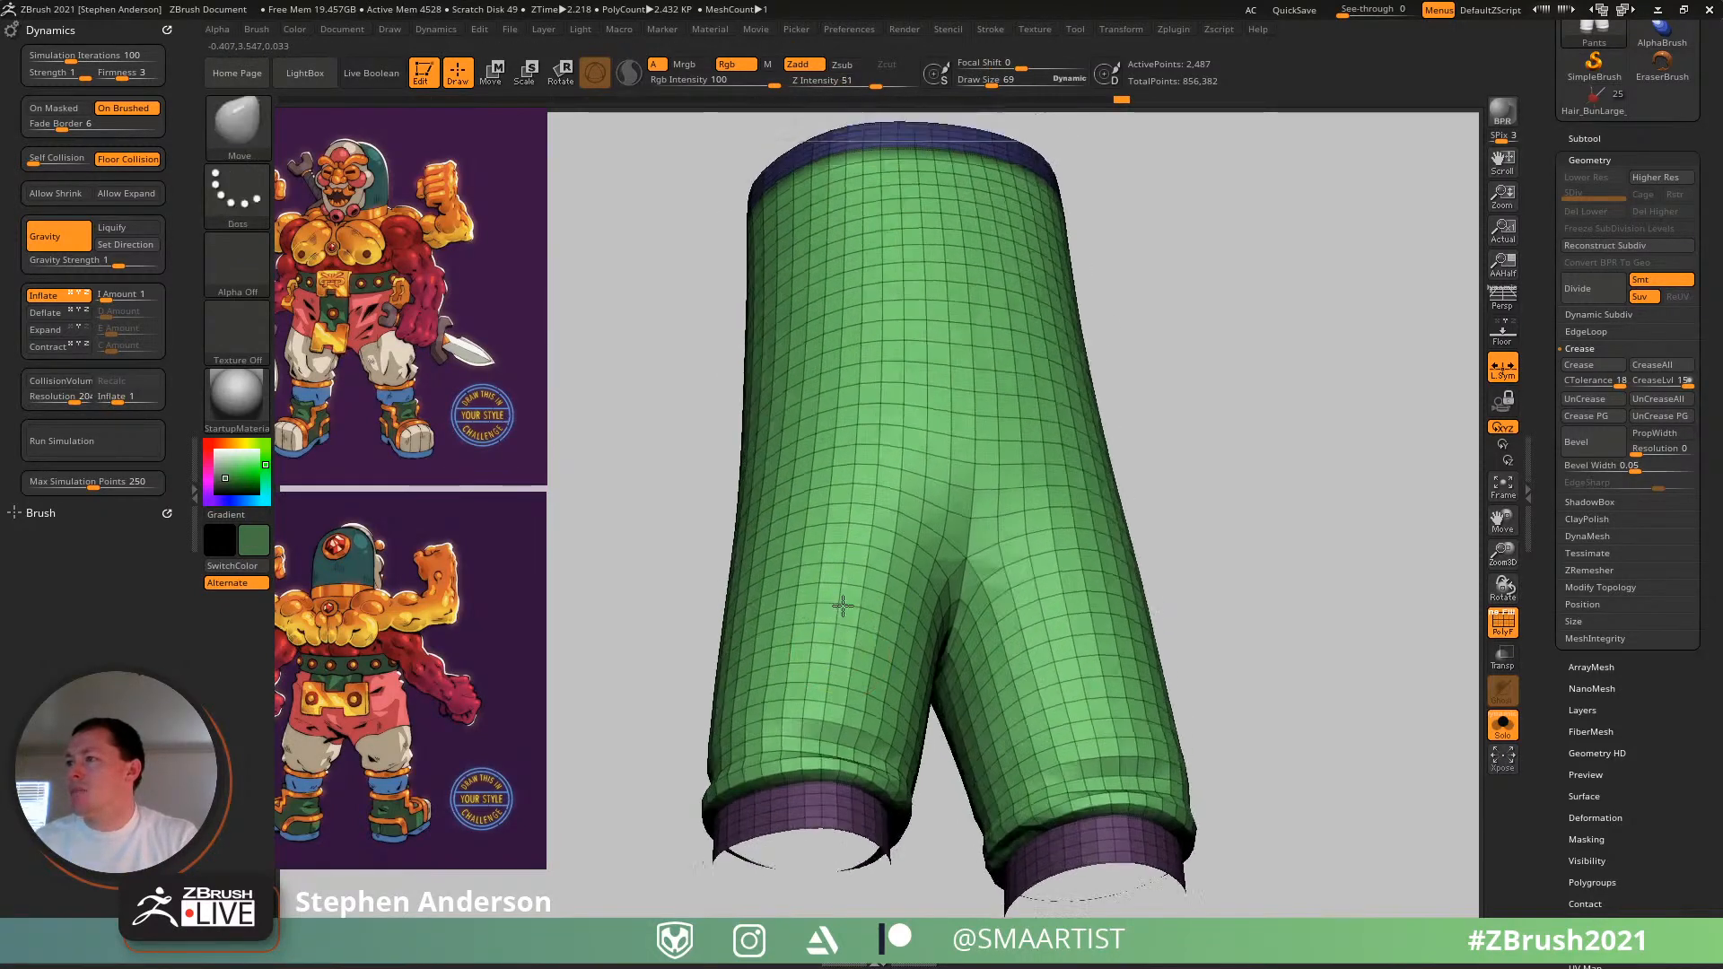
mouse_move(843, 606)
right_down()
mouse_move(925, 458)
mouse_move(1054, 419)
mouse_move(1051, 466)
right_up()
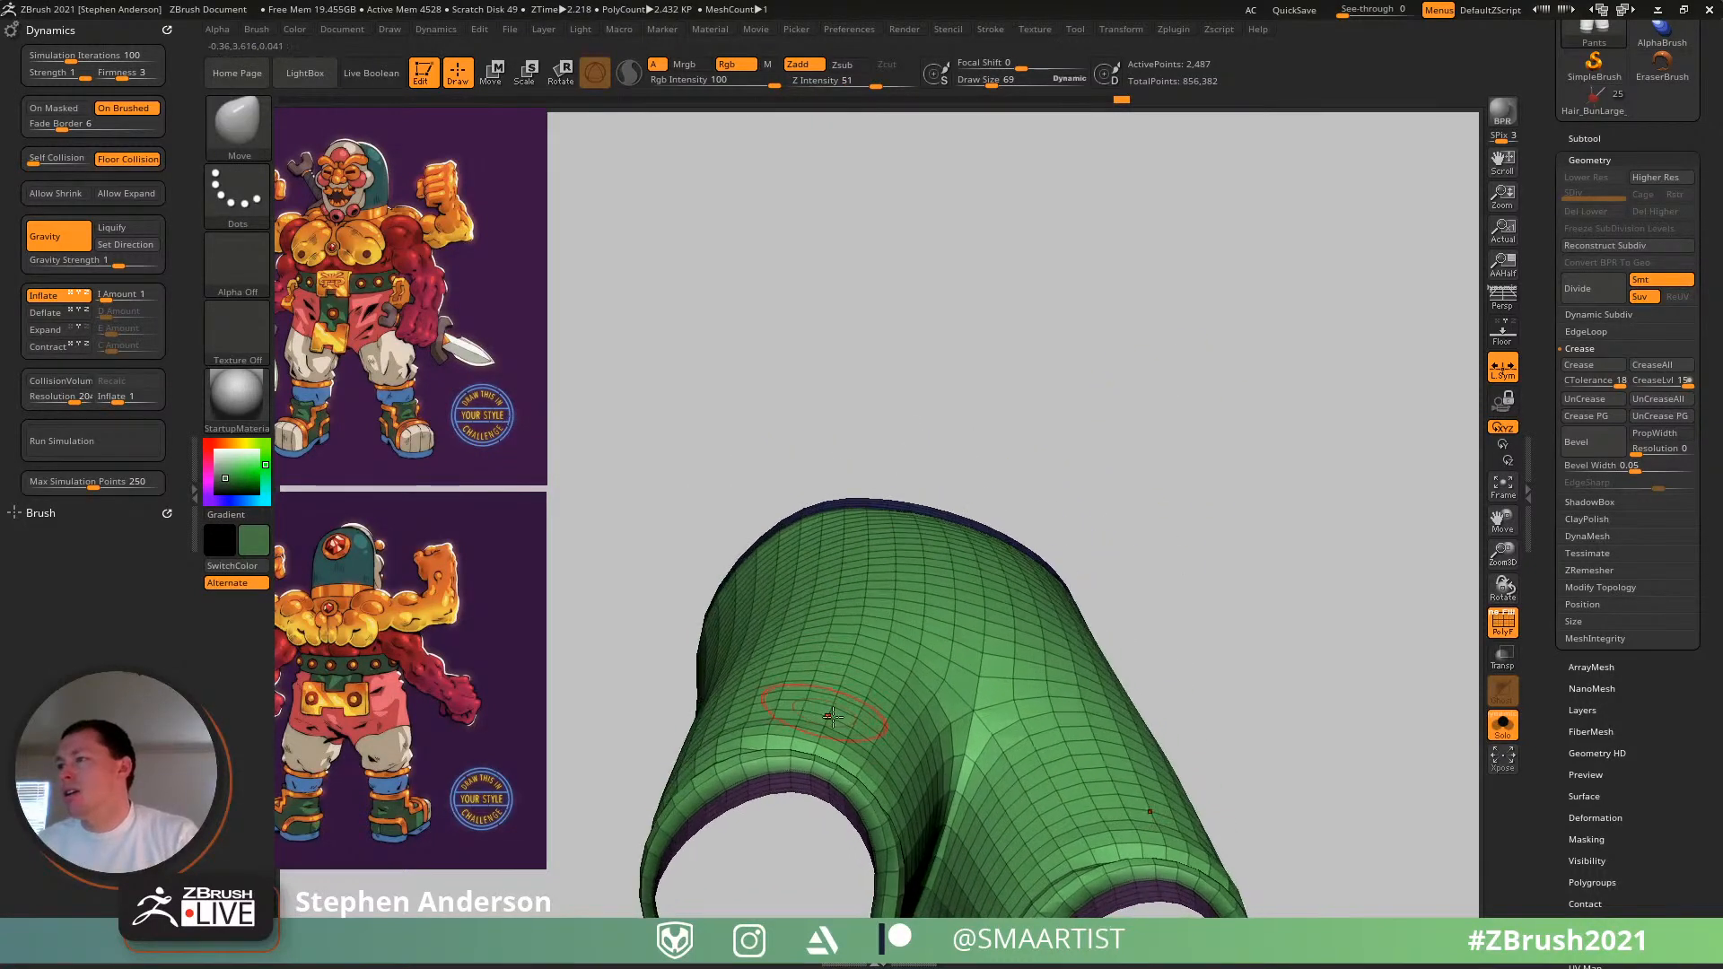
- Hide lengthwise polygon strips down the front of both pant legs, and restore the full pants' visibility
key(ctrl+shift)
ctrl+shift+click(801, 741)
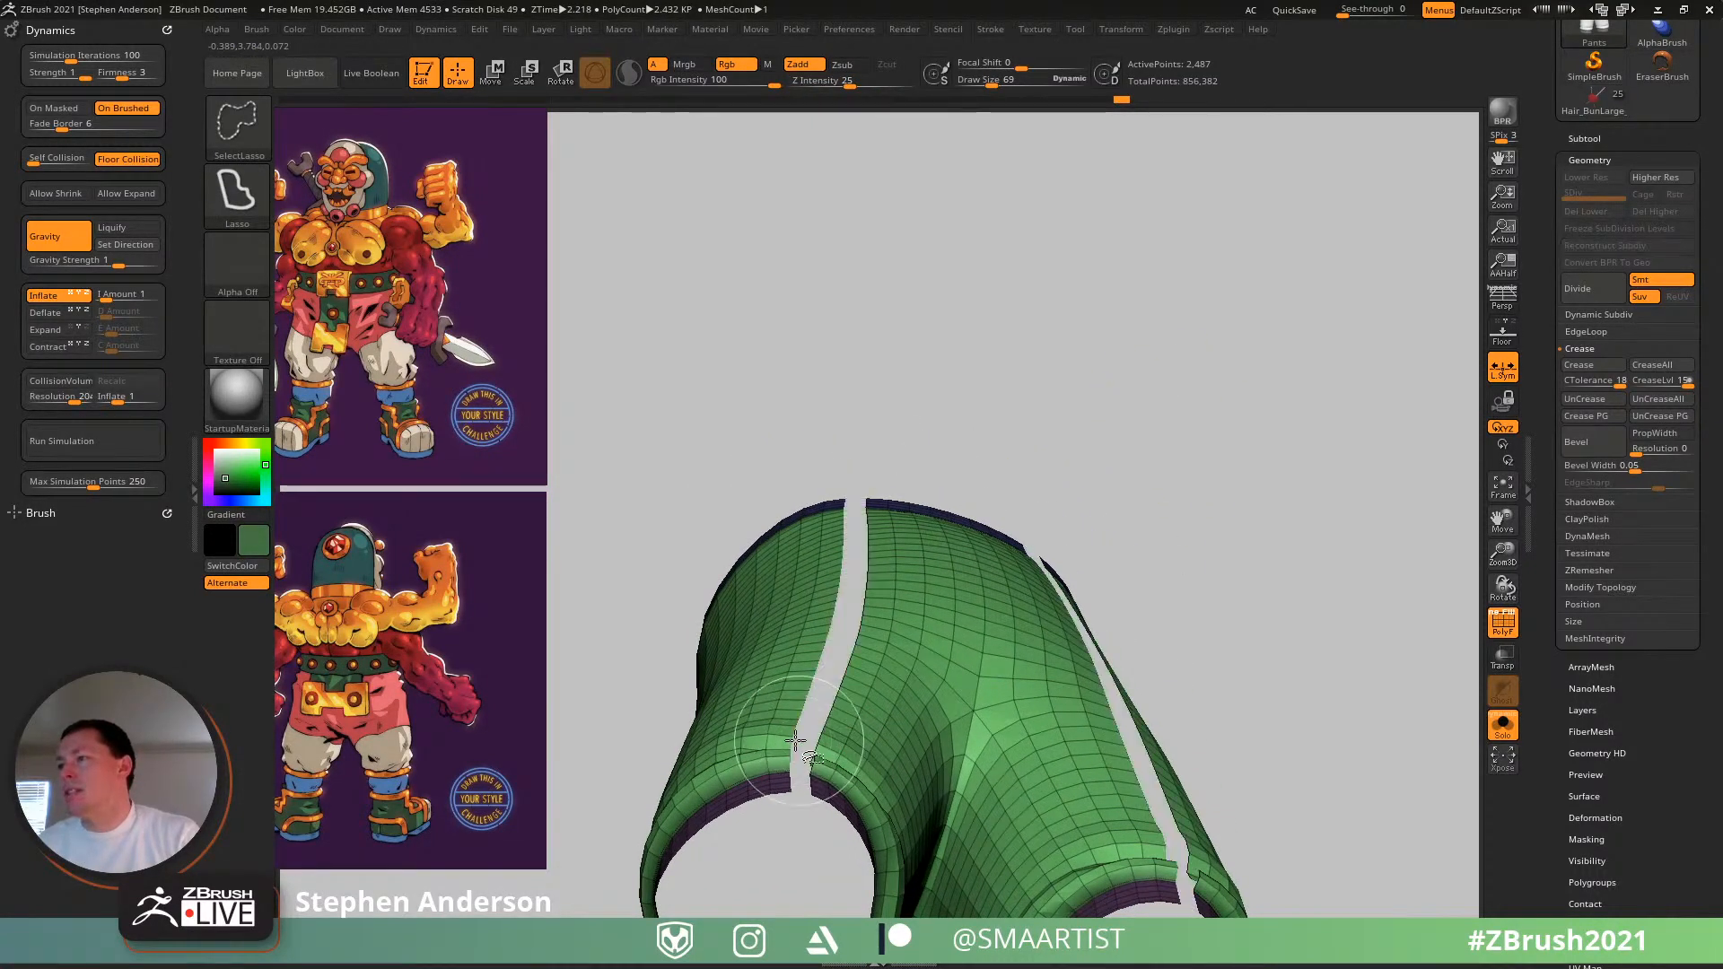
ctrl+shift+click(779, 737)
mouse_move(779, 737)
ctrl+right_down()
mouse_move(790, 664)
mouse_move(753, 772)
ctrl+right_up()
mouse_move(682, 718)
right_down()
mouse_move(1008, 660)
mouse_move(969, 539)
mouse_move(971, 633)
mouse_move(977, 597)
mouse_move(983, 610)
right_up()
ctrl+shift+click(985, 656)
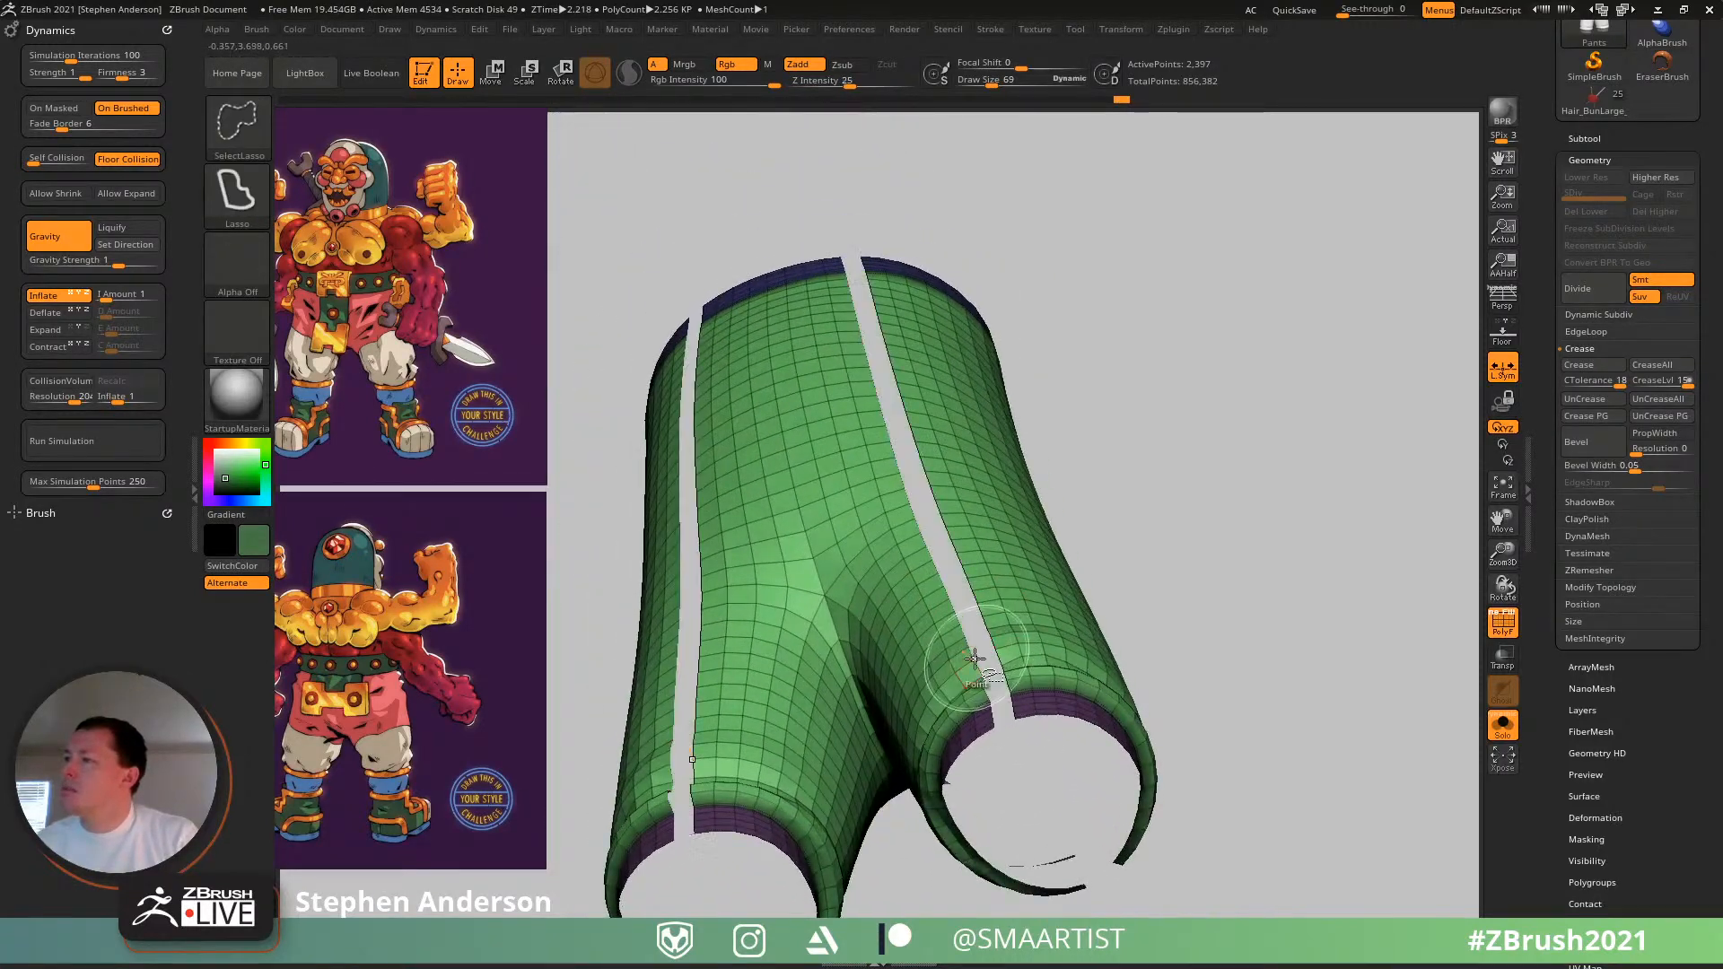
ctrl+shift+click(965, 664)
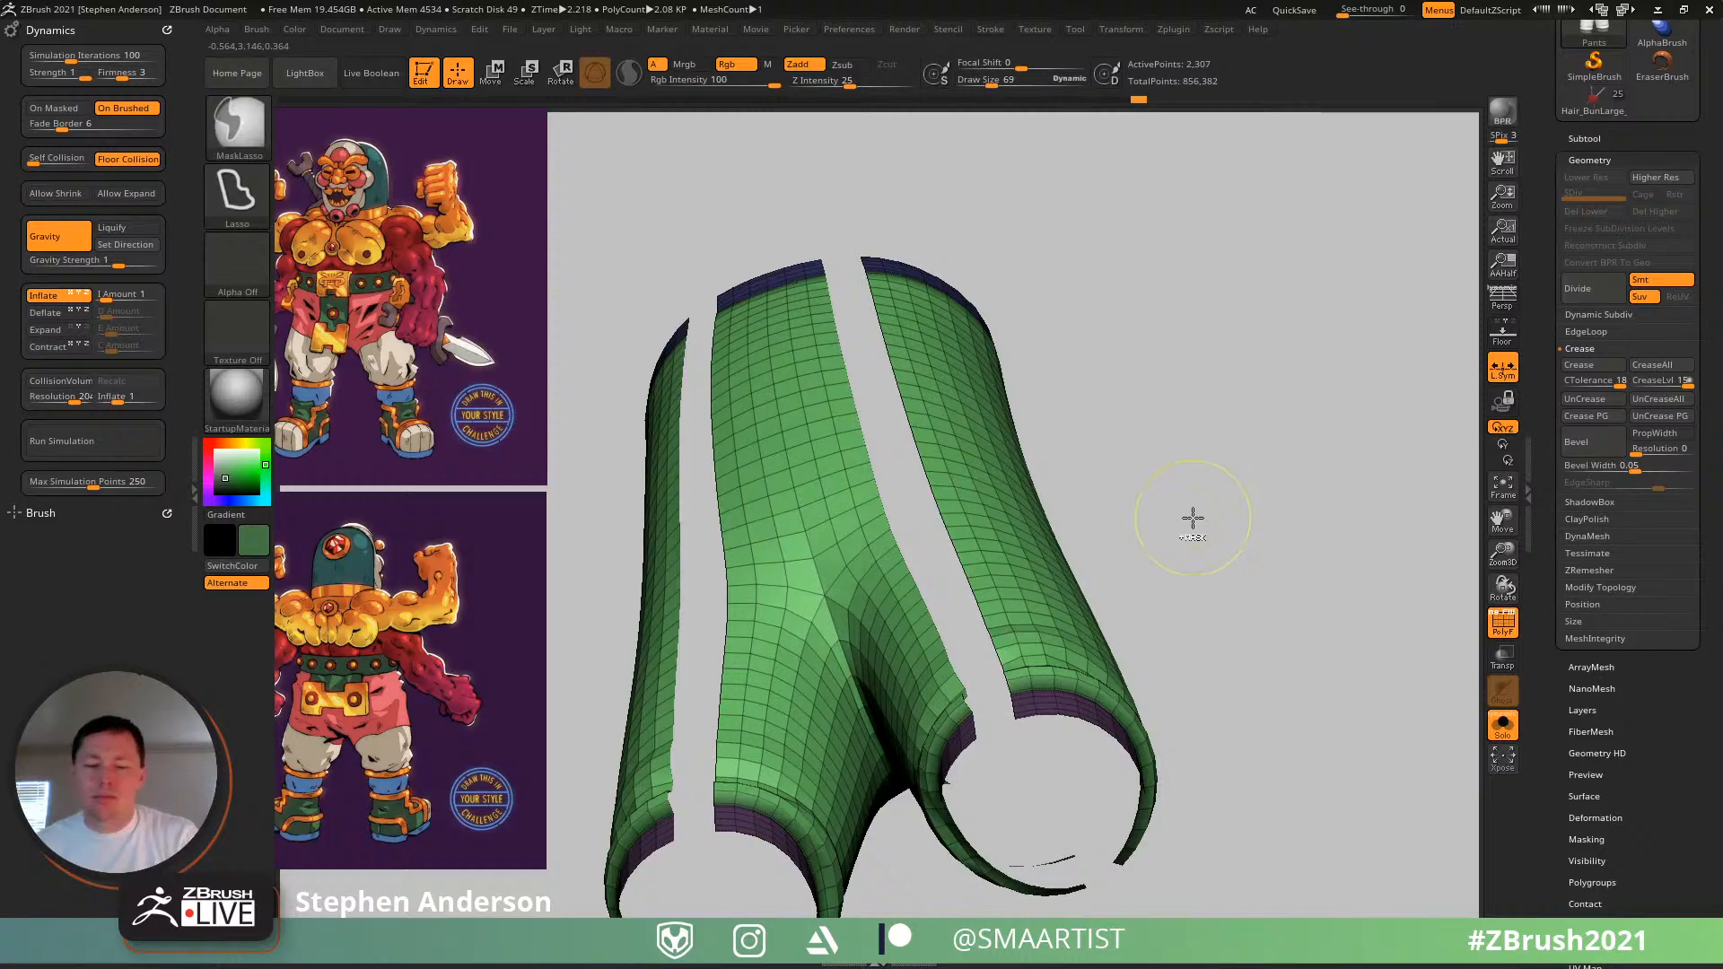
ctrl+click(1193, 518)
ctrl+shift+click(1200, 526)
- Hide the purple leg cuffs and the blue waistband so only the green fabric of the pants remains
right_drag(1086, 489, 884, 574)
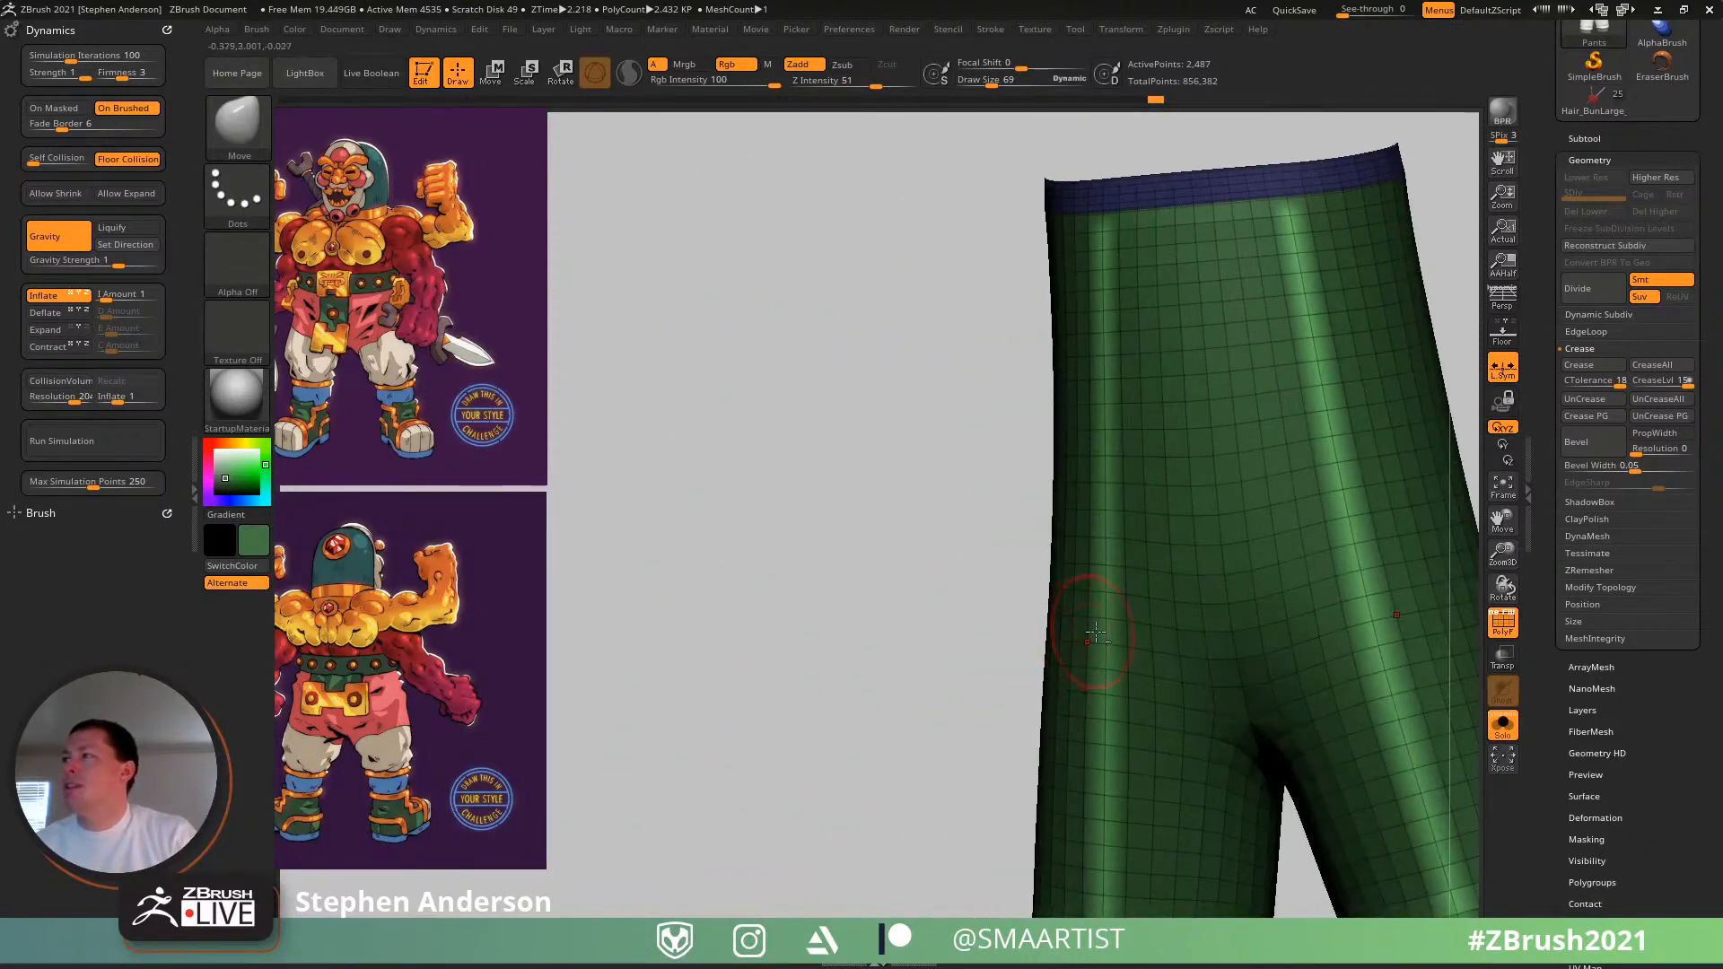
mouse_move(1096, 632)
ctrl+right_down()
mouse_move(892, 531)
mouse_move(1005, 534)
mouse_move(992, 538)
ctrl+right_up()
ctrl+right_drag(991, 538, 969, 644)
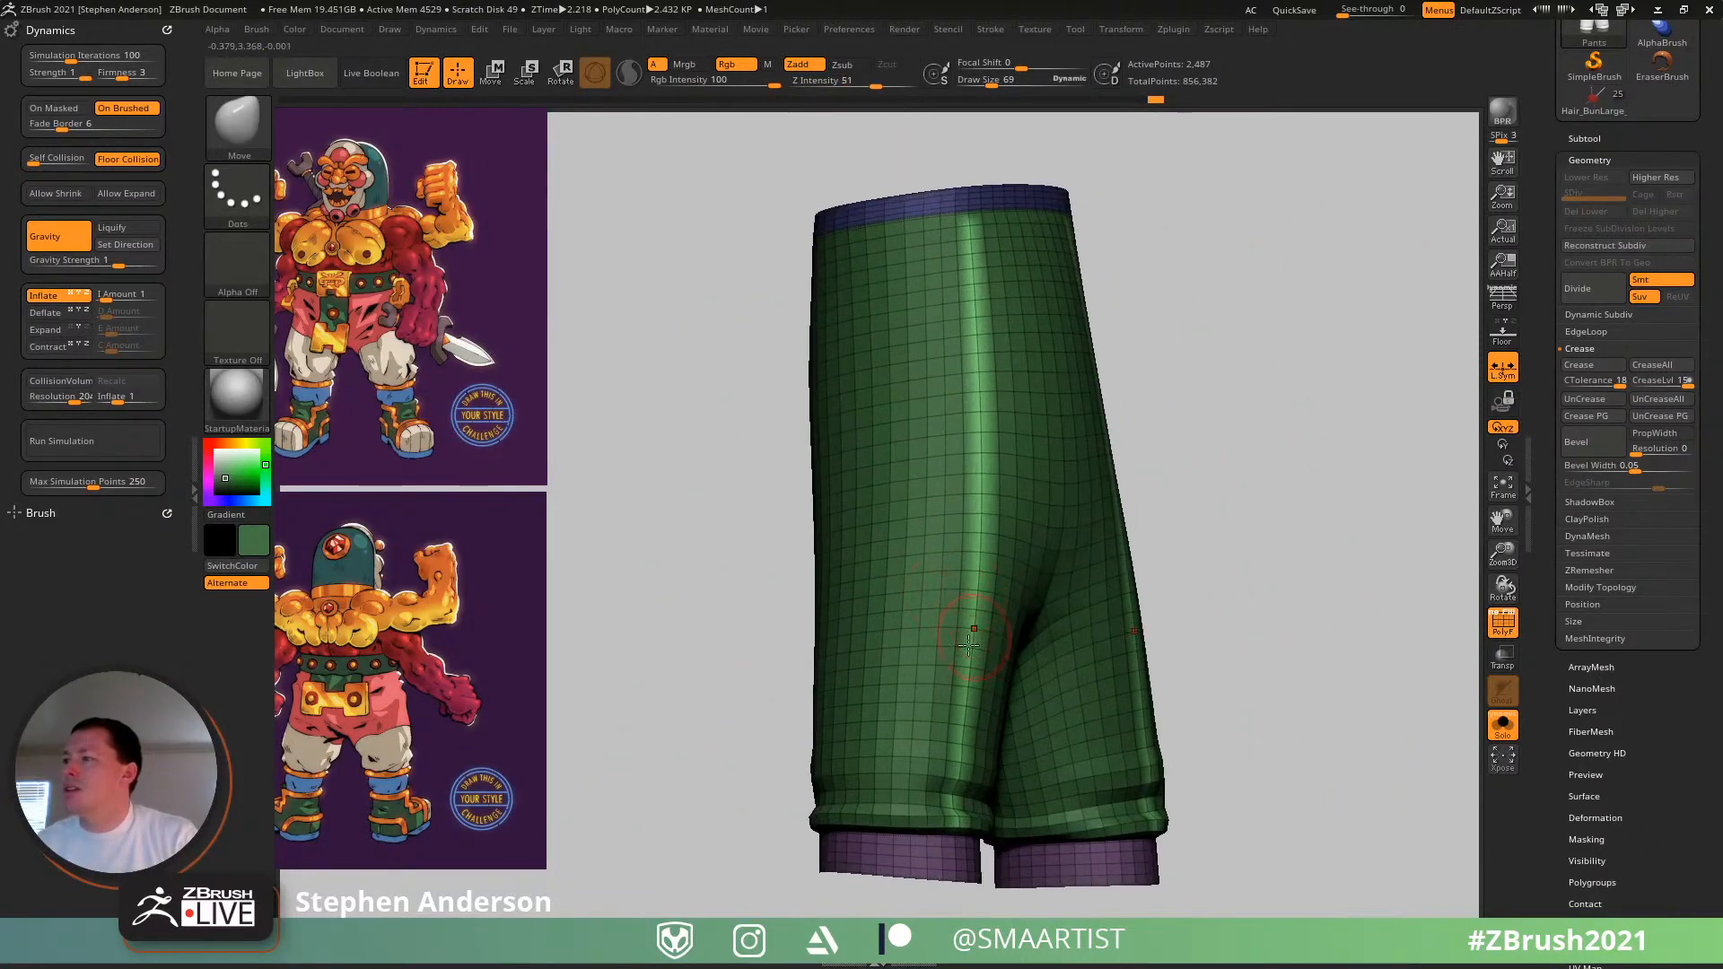
key(ctrl+shift)
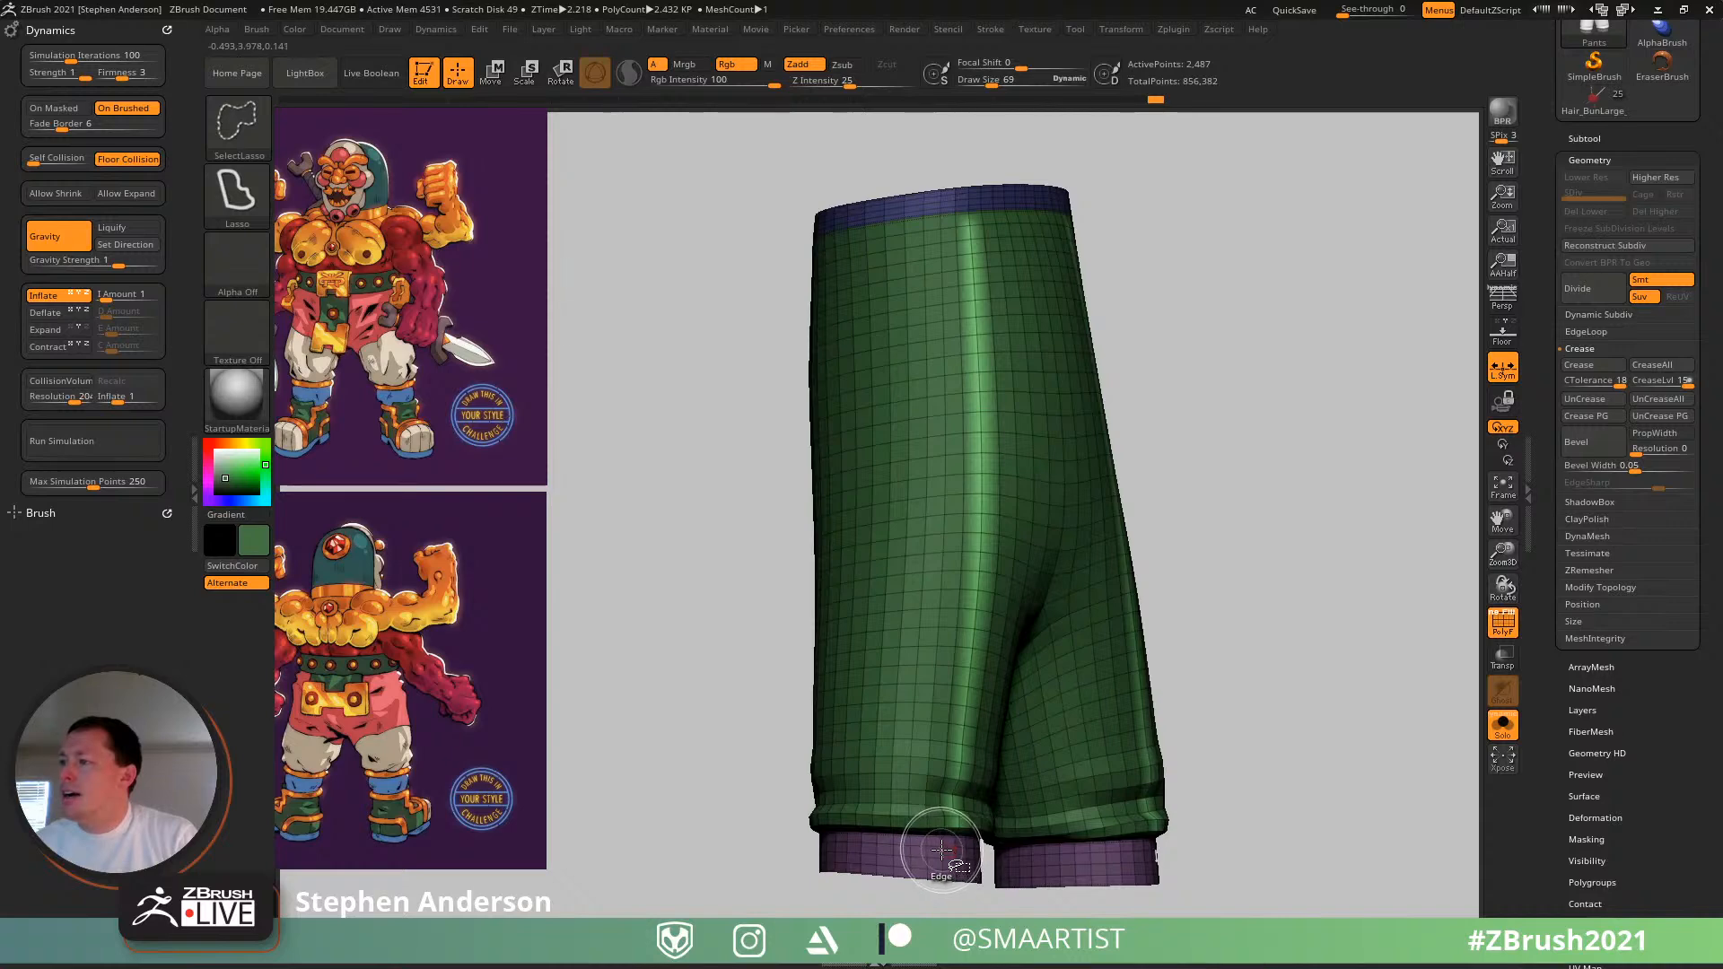
ctrl+shift+click(943, 848)
key(ctrl+z)
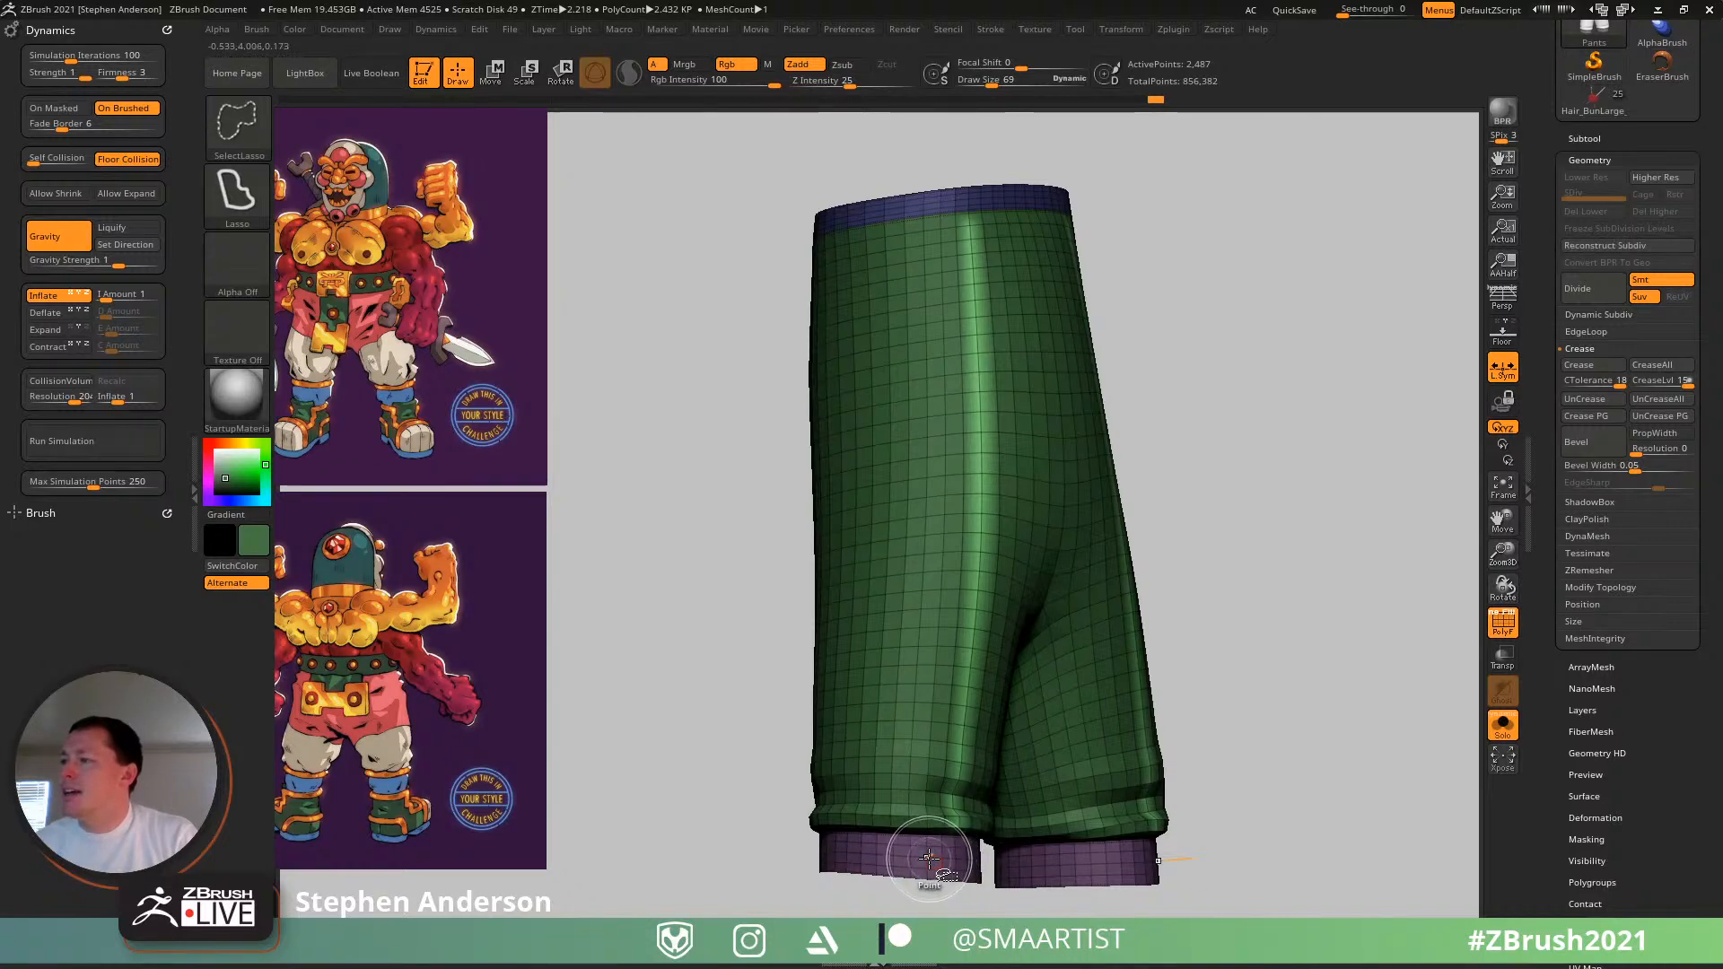
ctrl+shift+click(929, 857)
ctrl+shift+drag(1093, 401, 1104, 408)
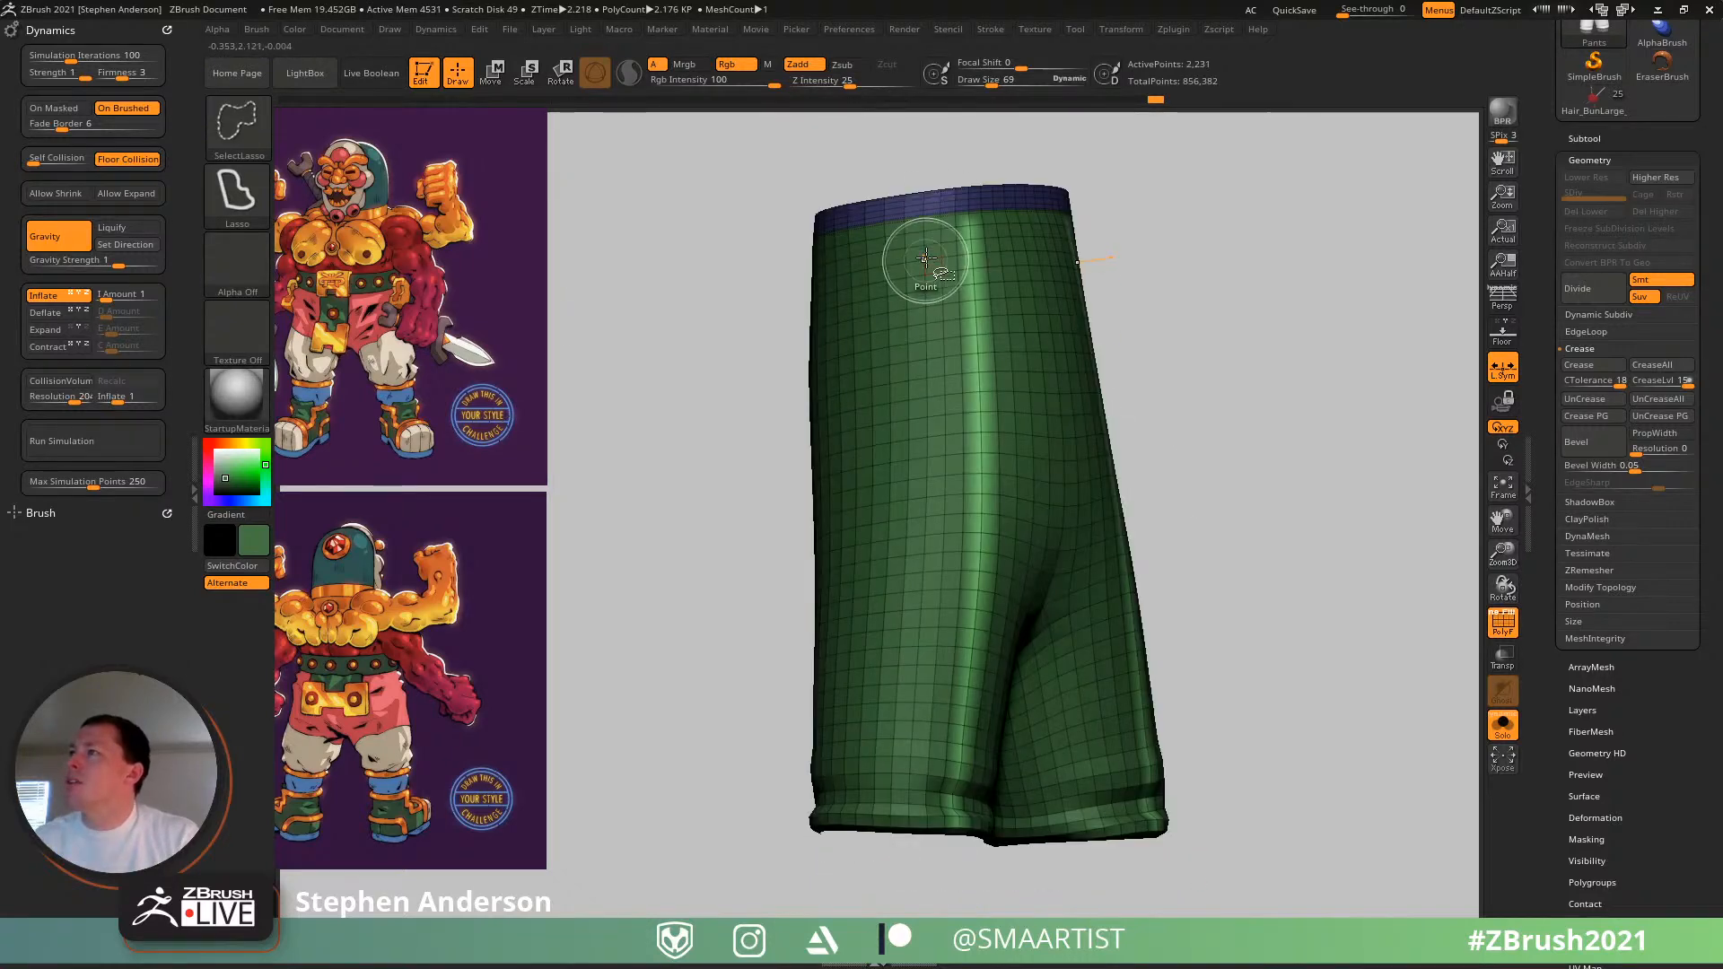
ctrl+alt+shift+click(923, 196)
key(ctrl)
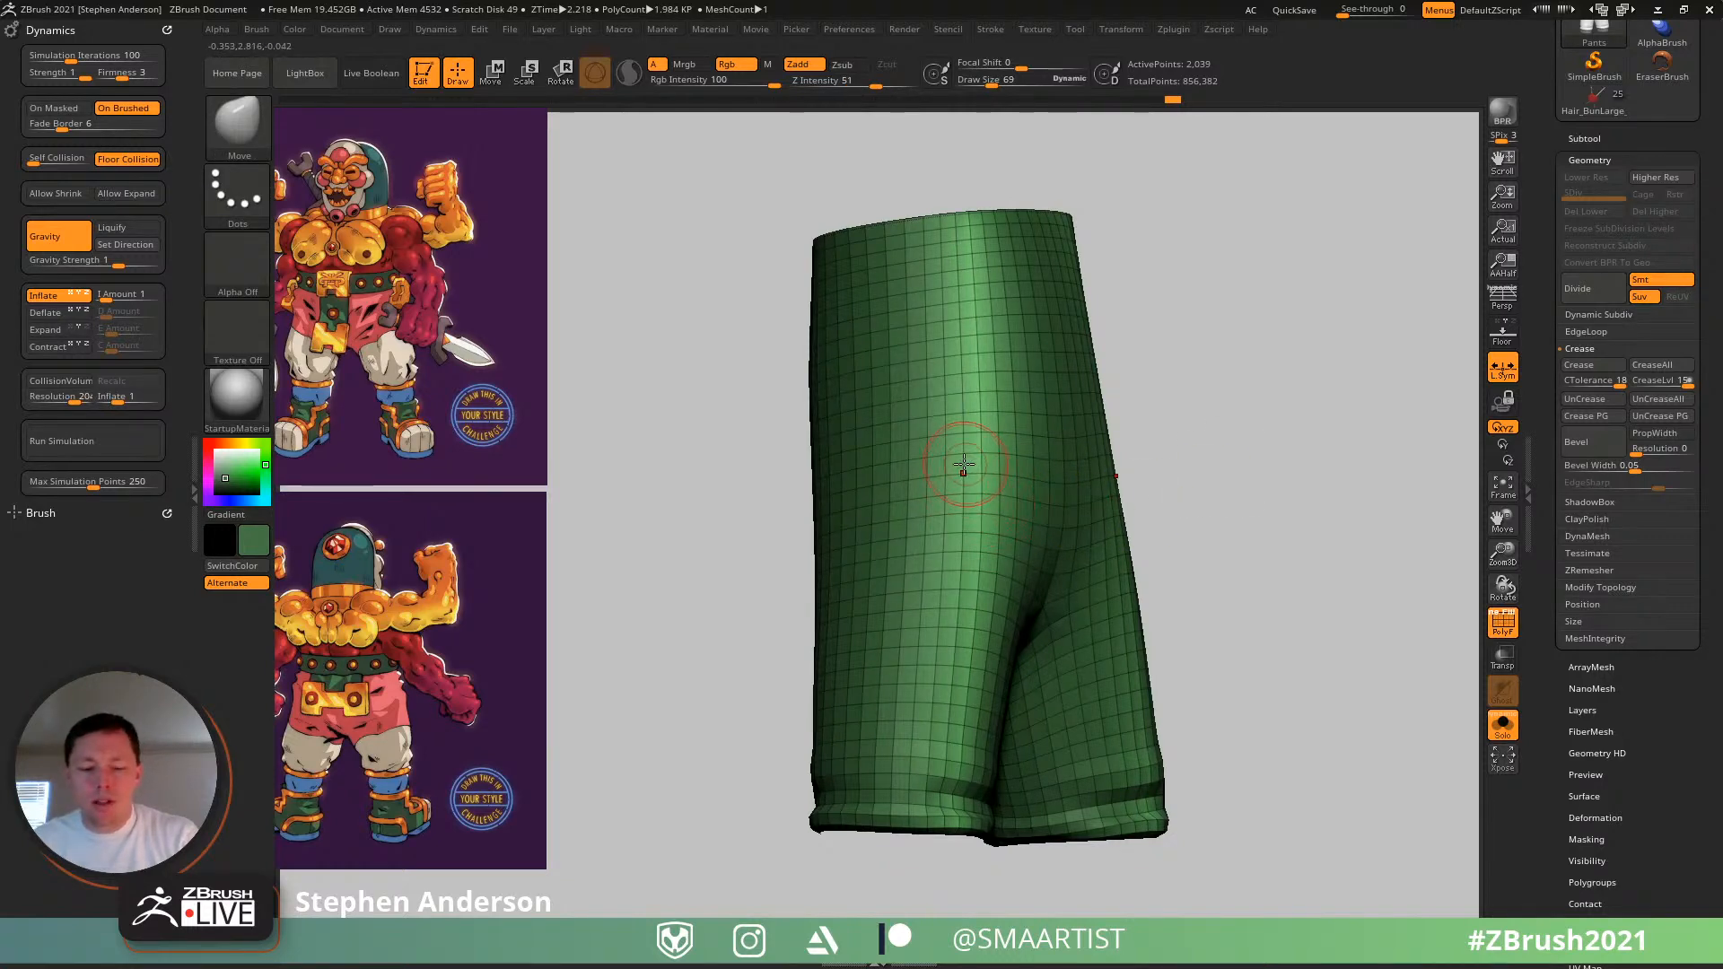
- Push out one side of the lower leg's profile with the Move brush in side view, using draw sizes 208 and 322
key(b)
key(m)
key(v)
mouse_move(745, 619)
mouse_down()
mouse_move(978, 691)
mouse_move(950, 708)
mouse_up()
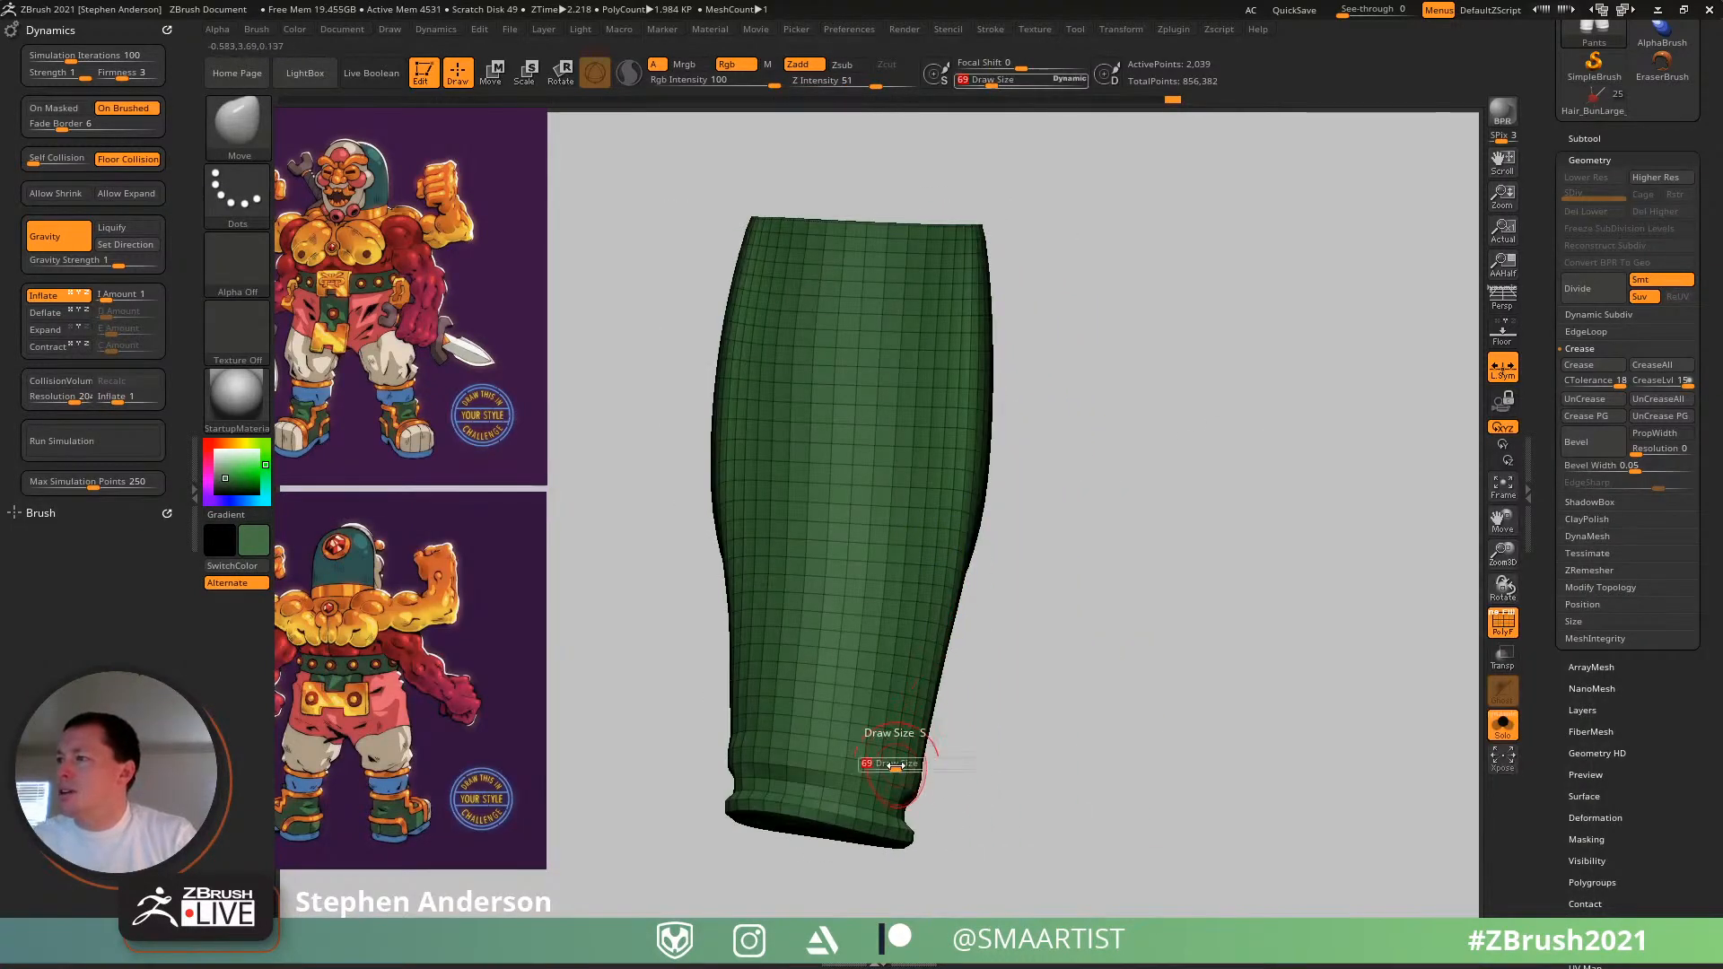
drag(895, 767, 946, 794)
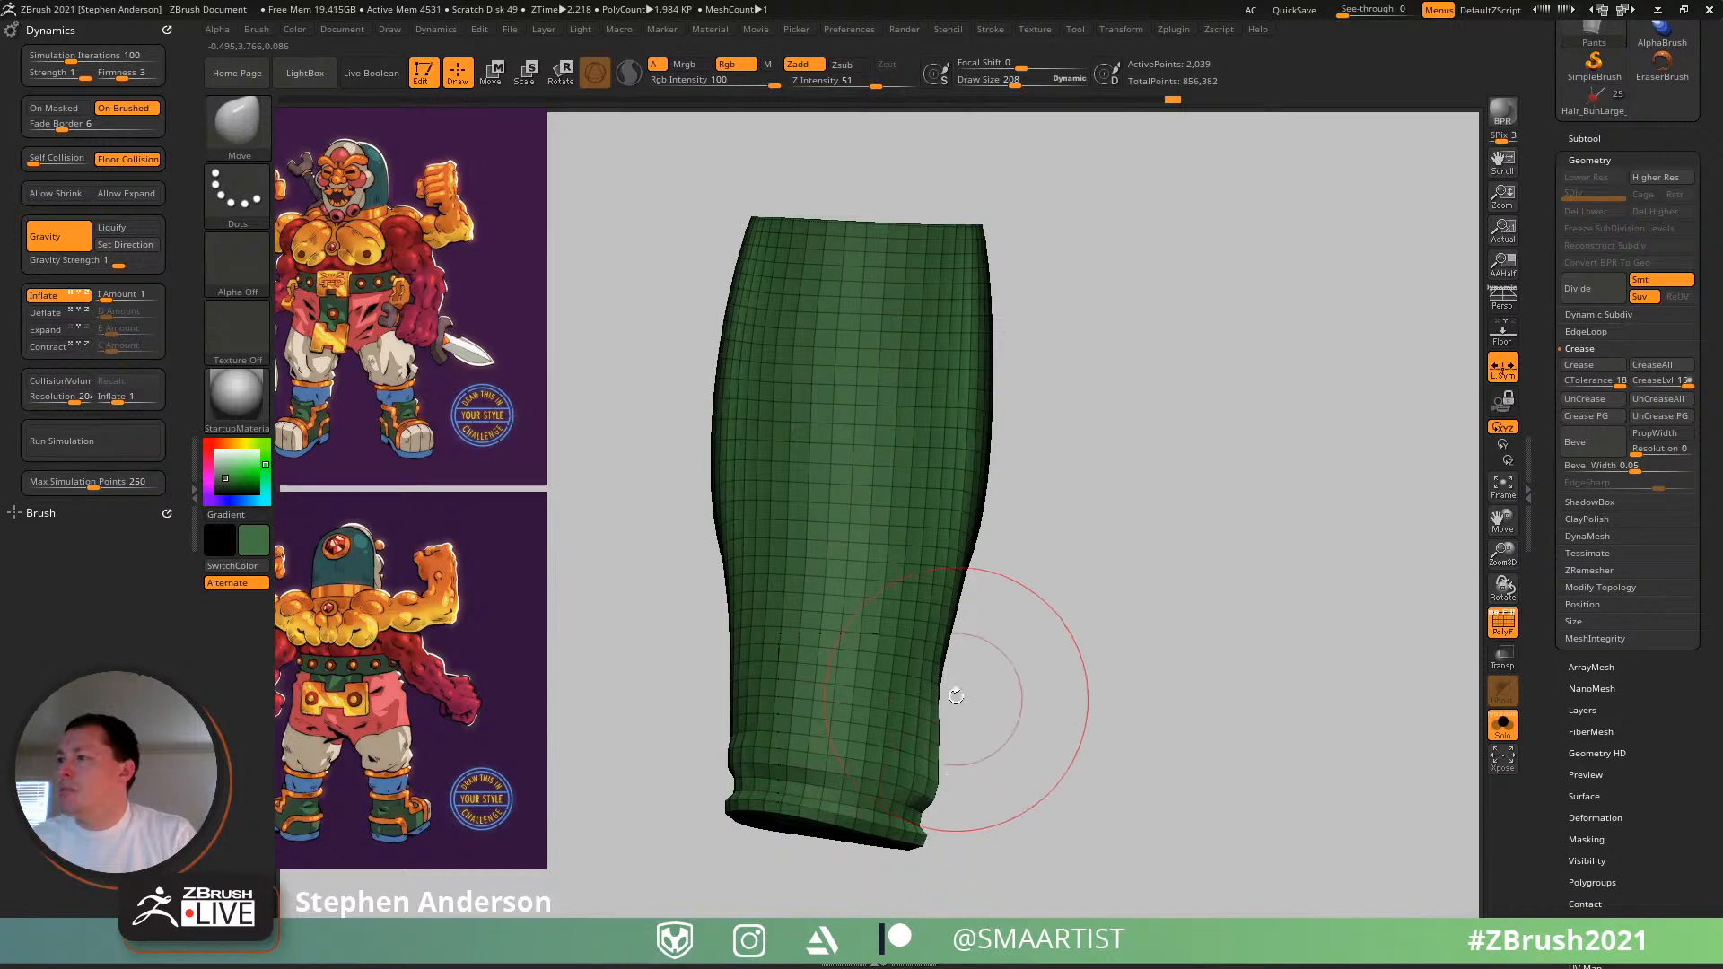
key(s)
drag(923, 660, 973, 665)
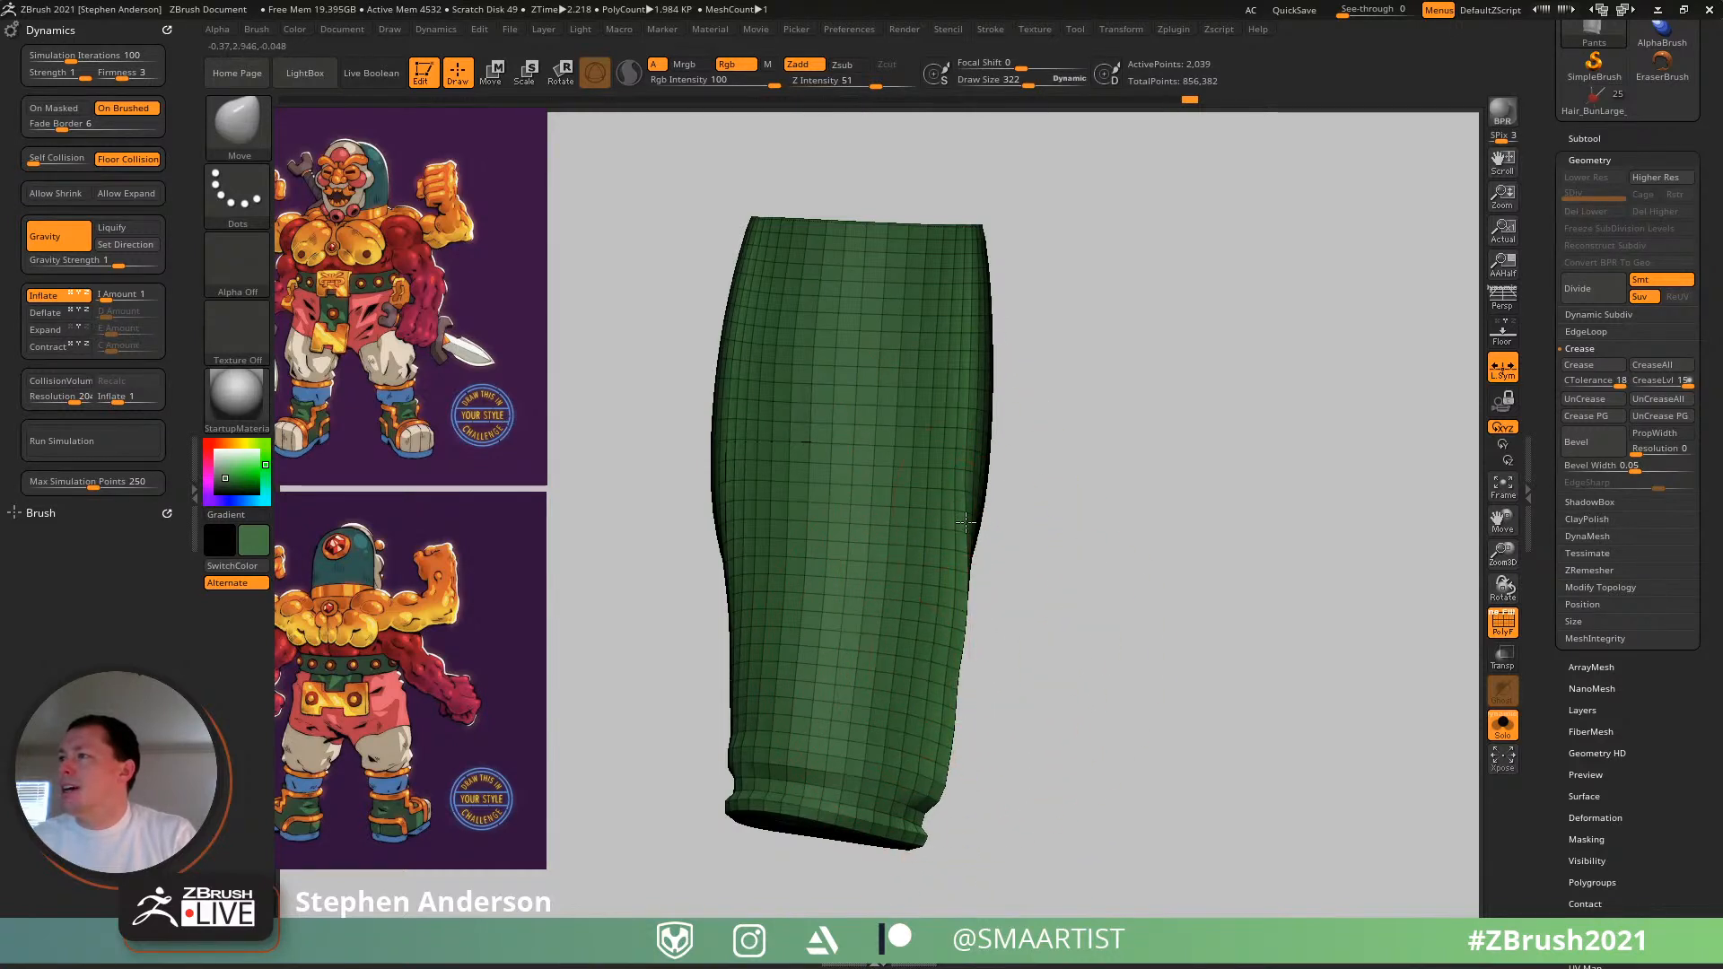
drag(966, 522, 978, 516)
drag(975, 514, 987, 487)
- Reshape the opposite side of the leg's profile with the Move brush at draw size 229
key(s)
drag(949, 682, 936, 682)
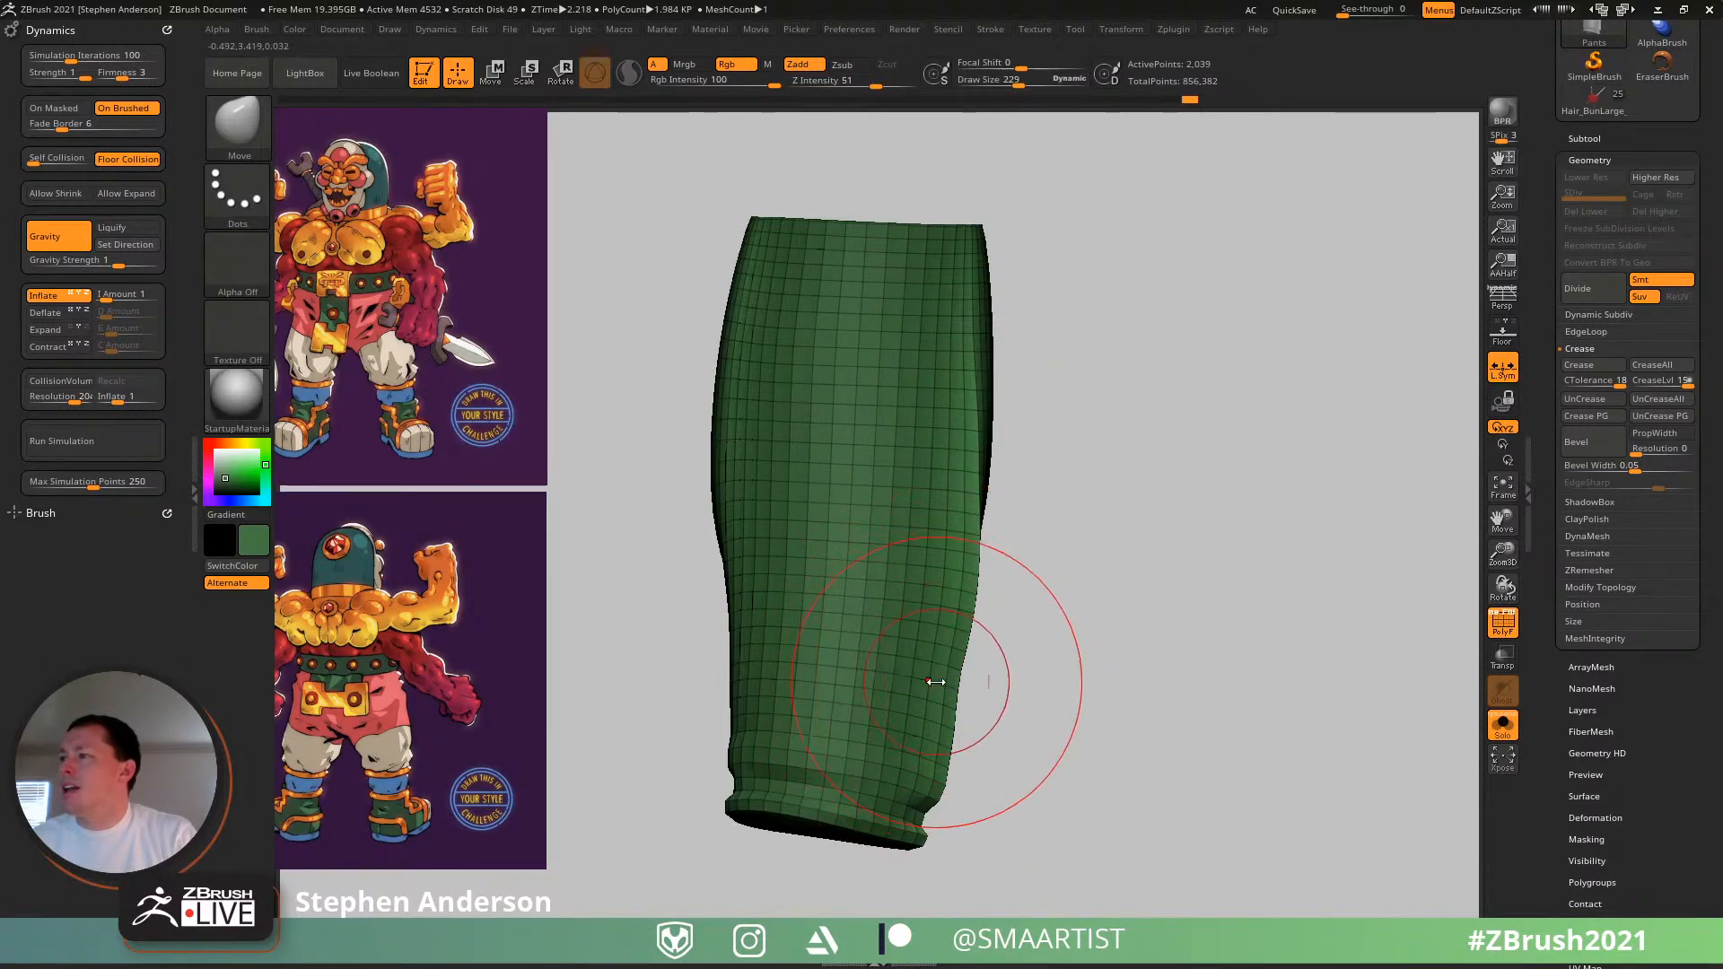
drag(732, 694, 722, 746)
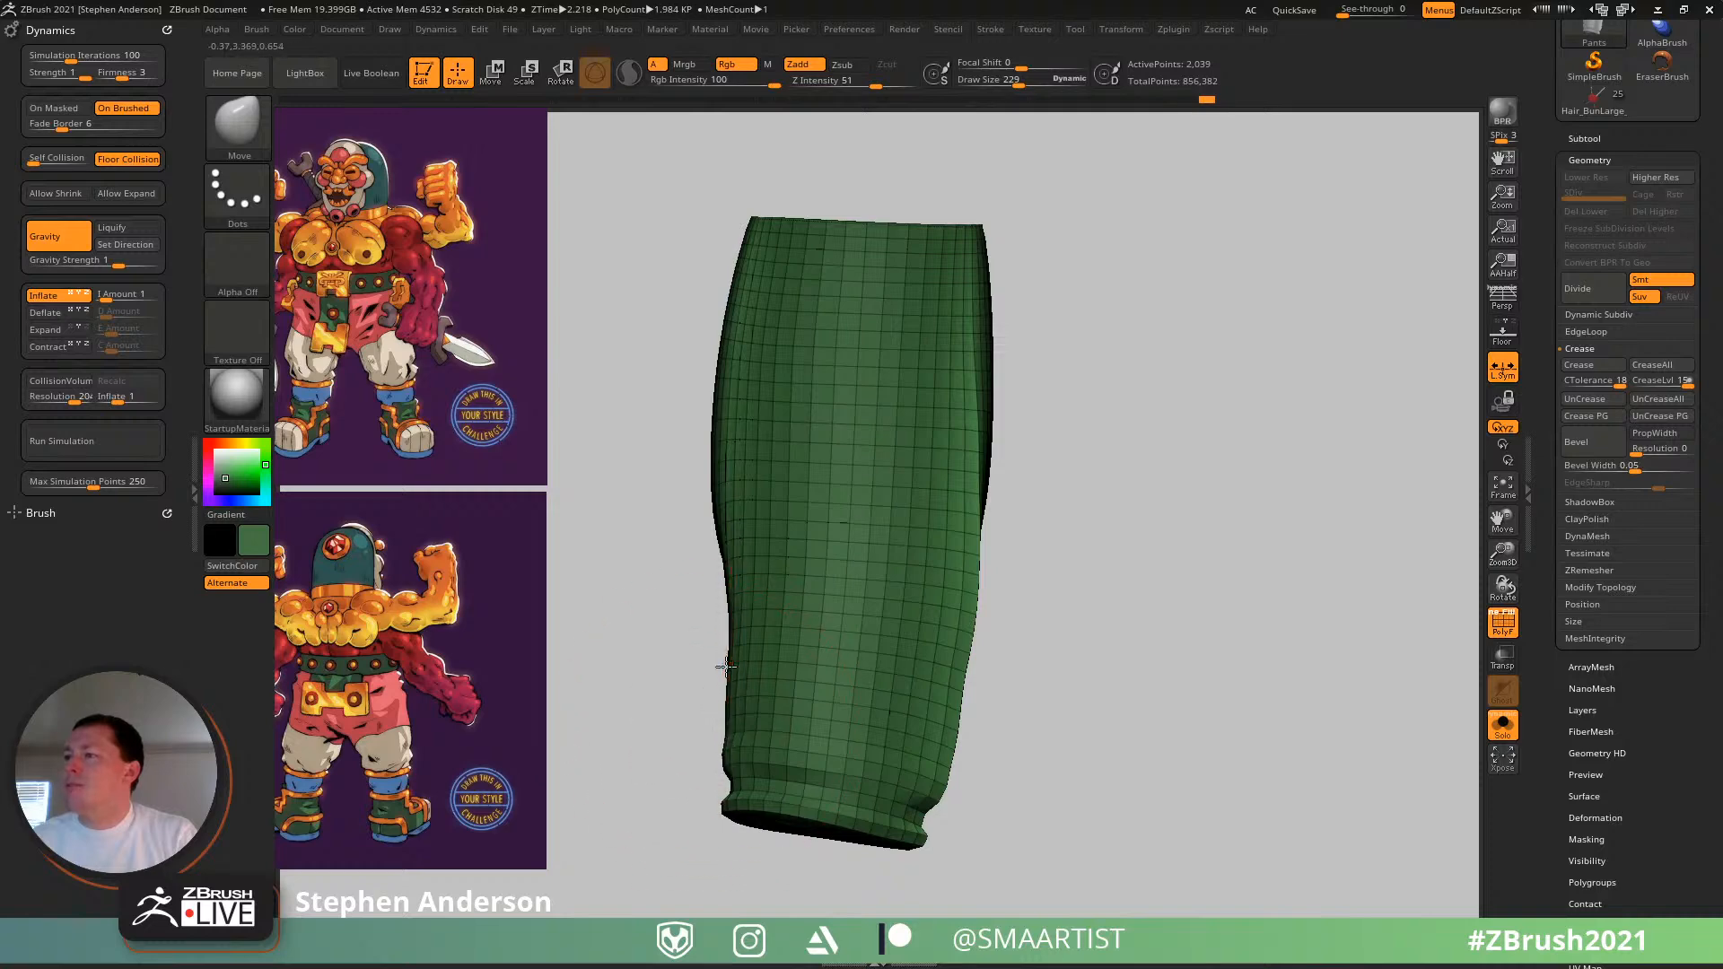
drag(719, 589, 711, 585)
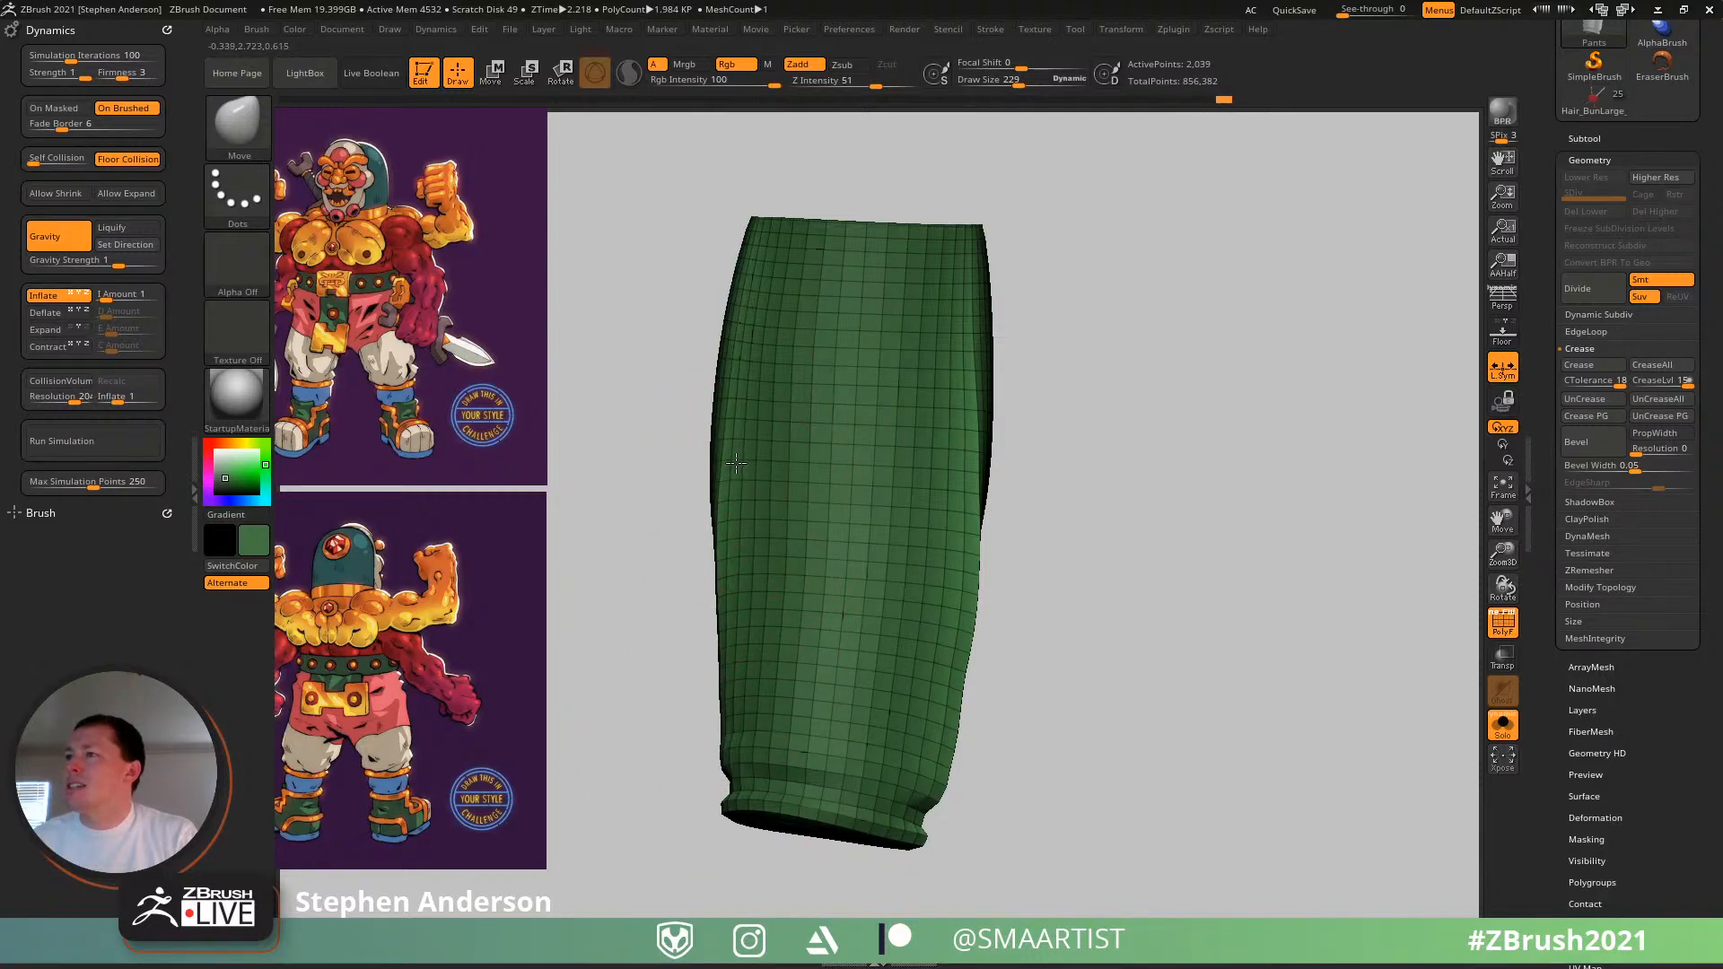
drag(746, 359, 738, 357)
- Examine the simulated pants without wireframe, focusing on the crotch folds and the gathered leg hems
drag(628, 521, 756, 477)
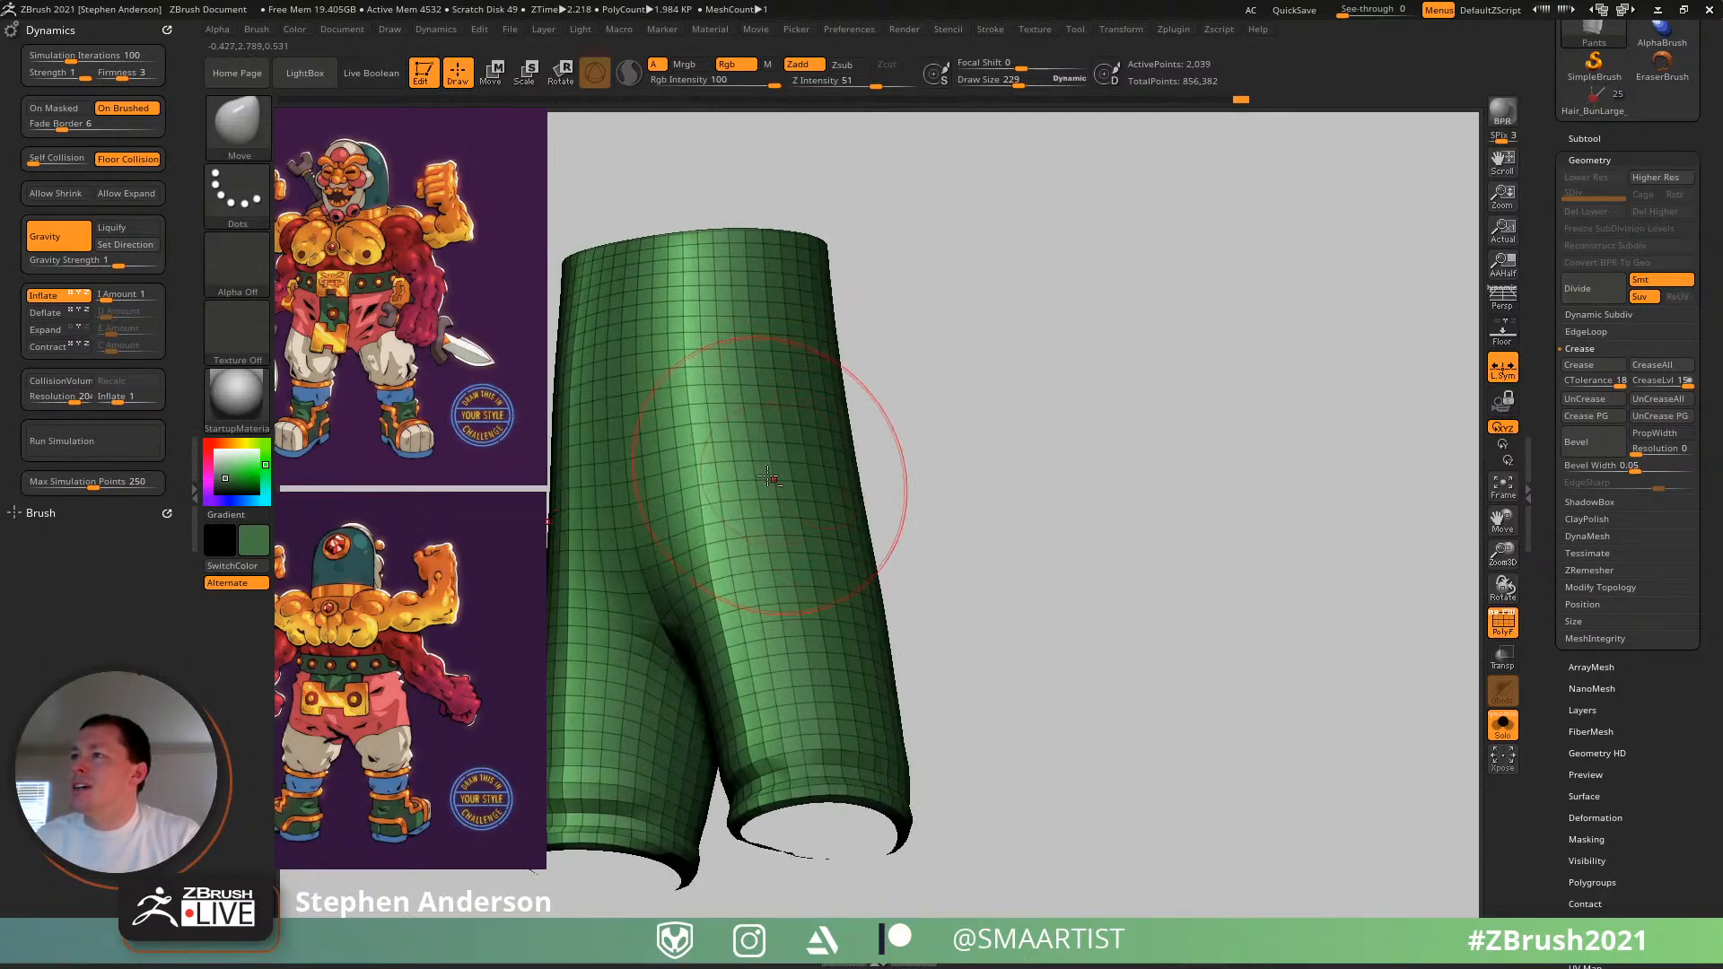
alt+drag(970, 460, 1092, 426)
key(shift+f)
mouse_move(1204, 525)
mouse_down()
mouse_move(1181, 550)
mouse_move(1115, 511)
mouse_move(1056, 528)
mouse_up()
mouse_move(1055, 528)
right_down()
mouse_move(1106, 564)
mouse_move(916, 565)
mouse_move(939, 615)
mouse_move(1256, 480)
mouse_move(1270, 542)
right_up()
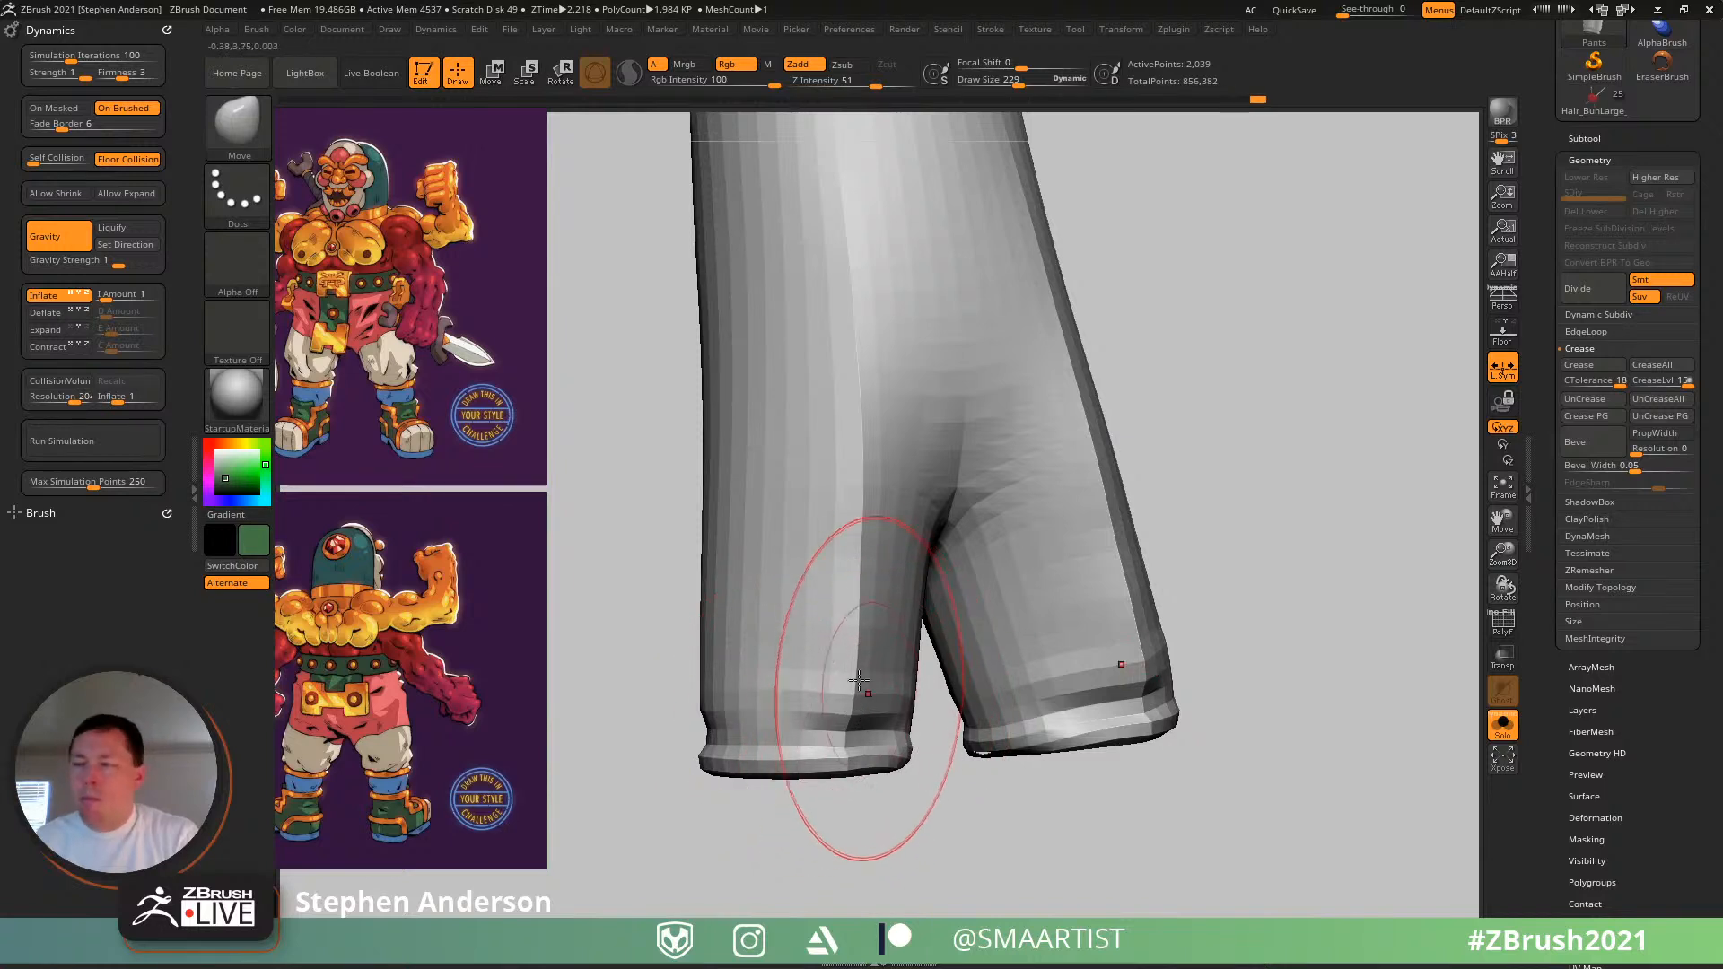
ctrl+right_drag(855, 679, 908, 790)
key(s)
drag(878, 755, 851, 755)
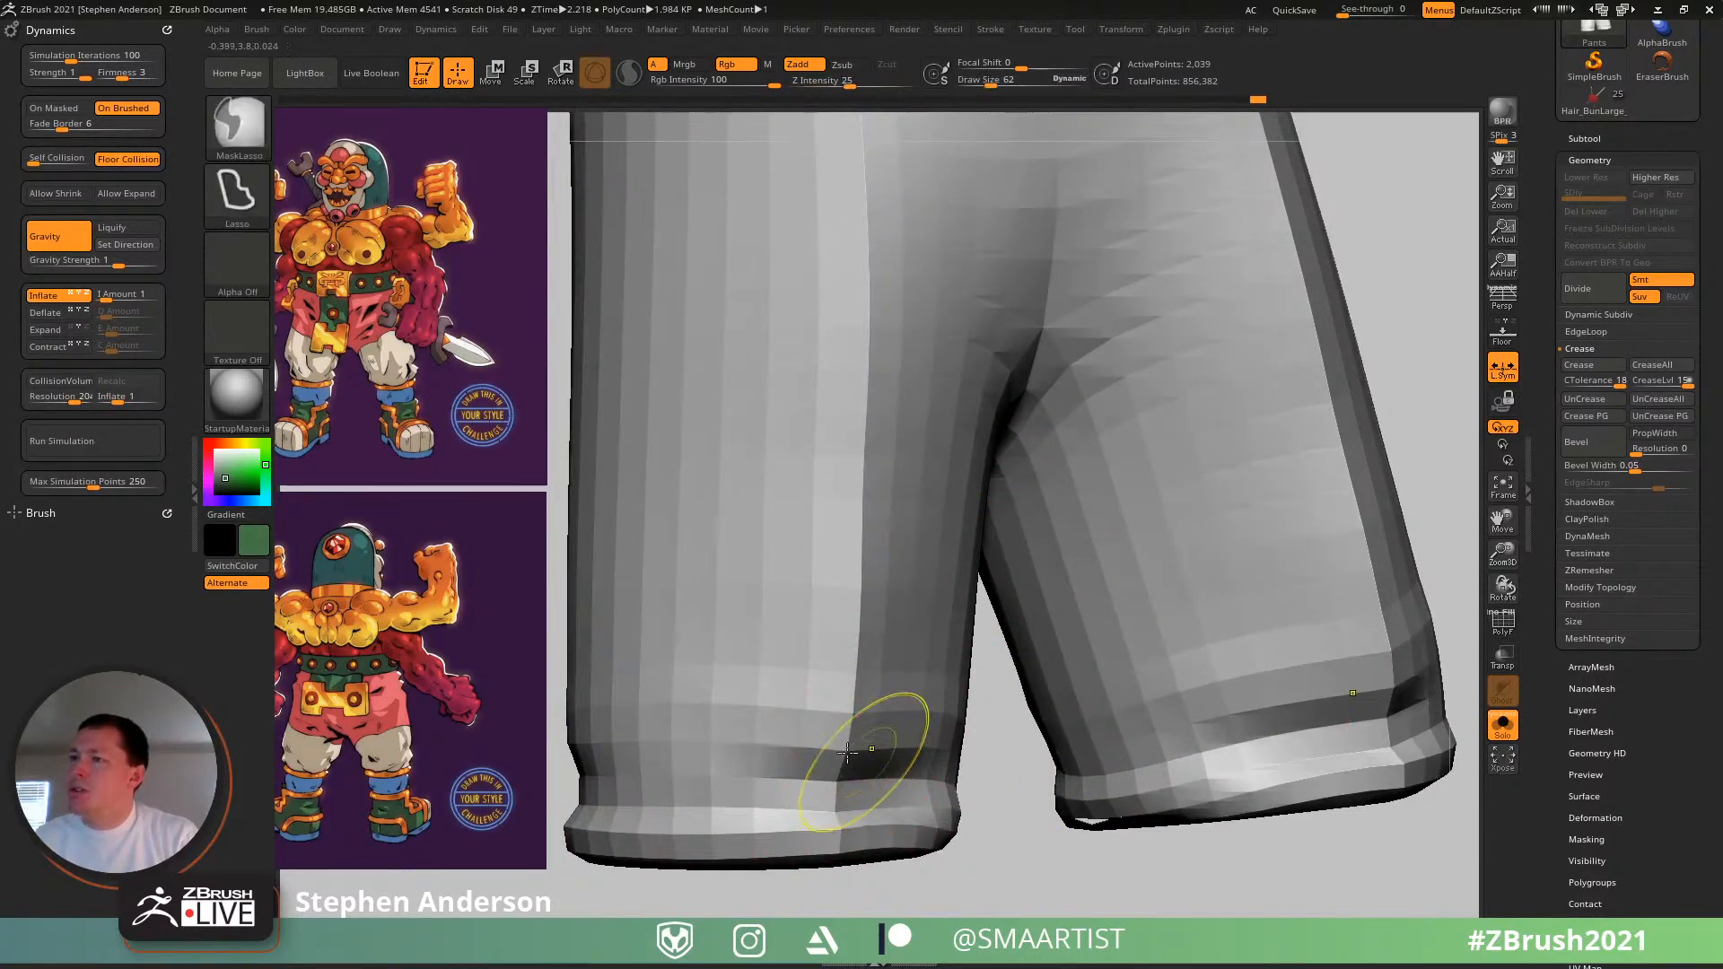
mouse_move(883, 768)
ctrl+right_down()
mouse_move(827, 730)
mouse_move(887, 571)
ctrl+right_up()
mouse_move(1023, 558)
right_down()
mouse_move(892, 550)
mouse_move(865, 615)
mouse_move(929, 623)
mouse_move(904, 601)
mouse_move(973, 815)
mouse_move(900, 596)
right_up()
- Show the hidden waistband and cuffs, and check the leg openings and overall side profile
ctrl+shift+click(1200, 550)
key(s)
drag(899, 596, 886, 594)
right_drag(886, 593, 896, 591)
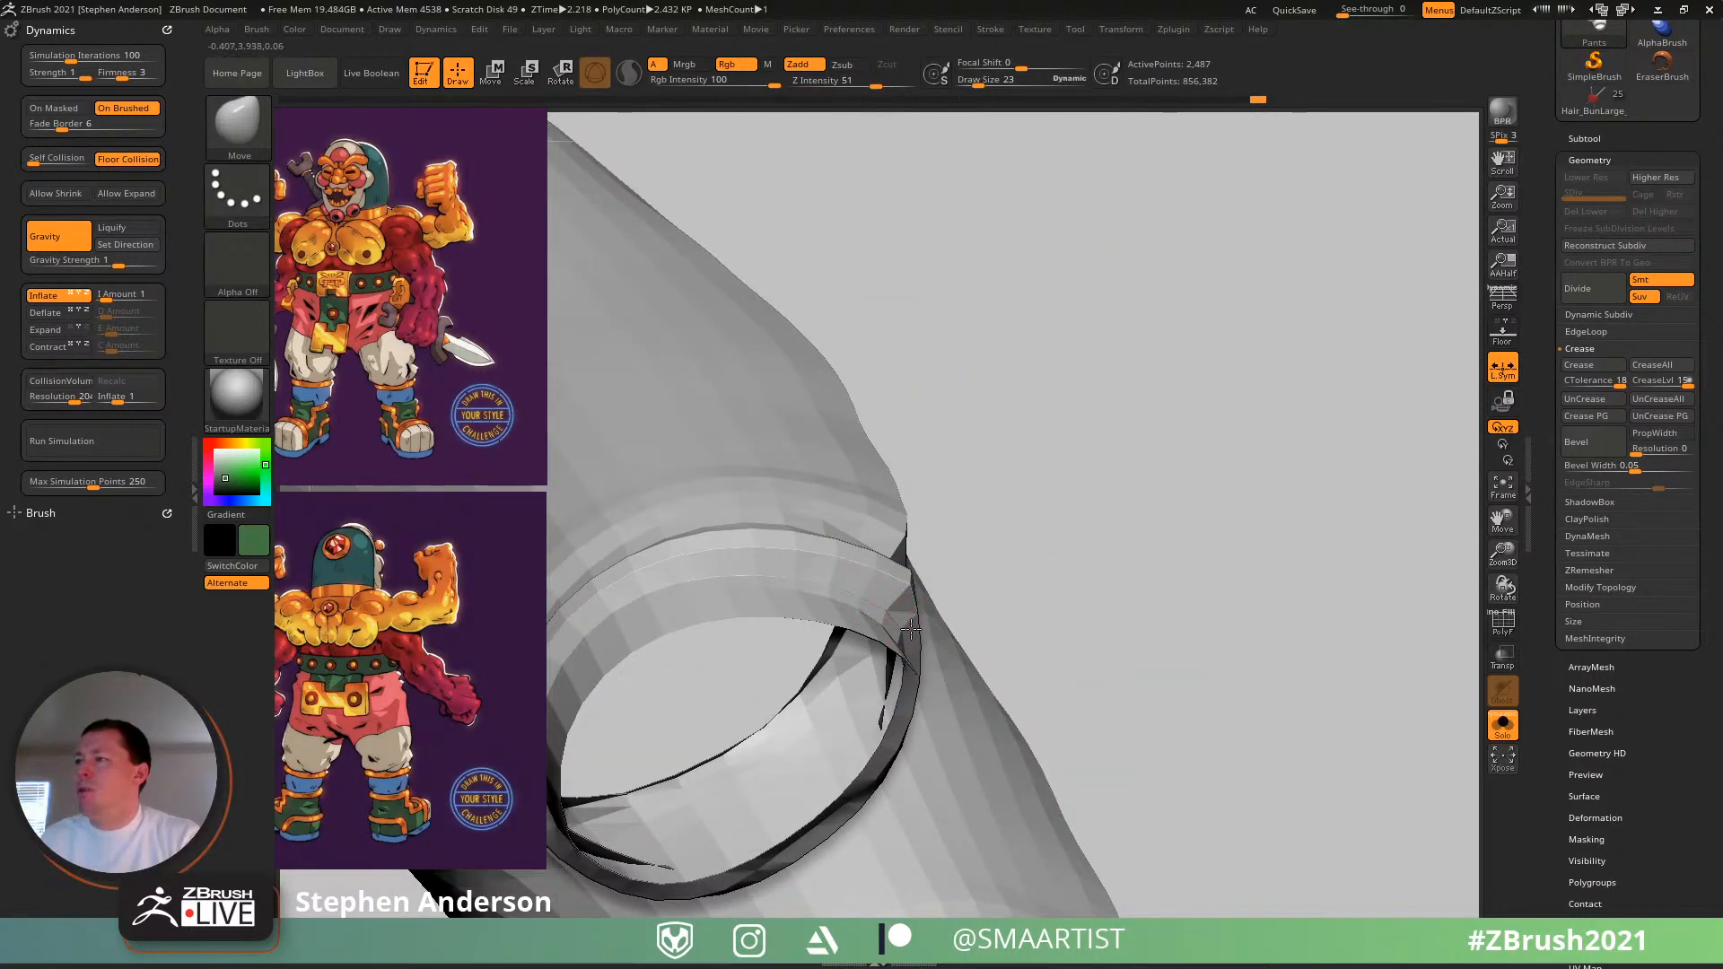
ctrl+right_drag(885, 603, 844, 714)
ctrl+right_drag(844, 713, 835, 491)
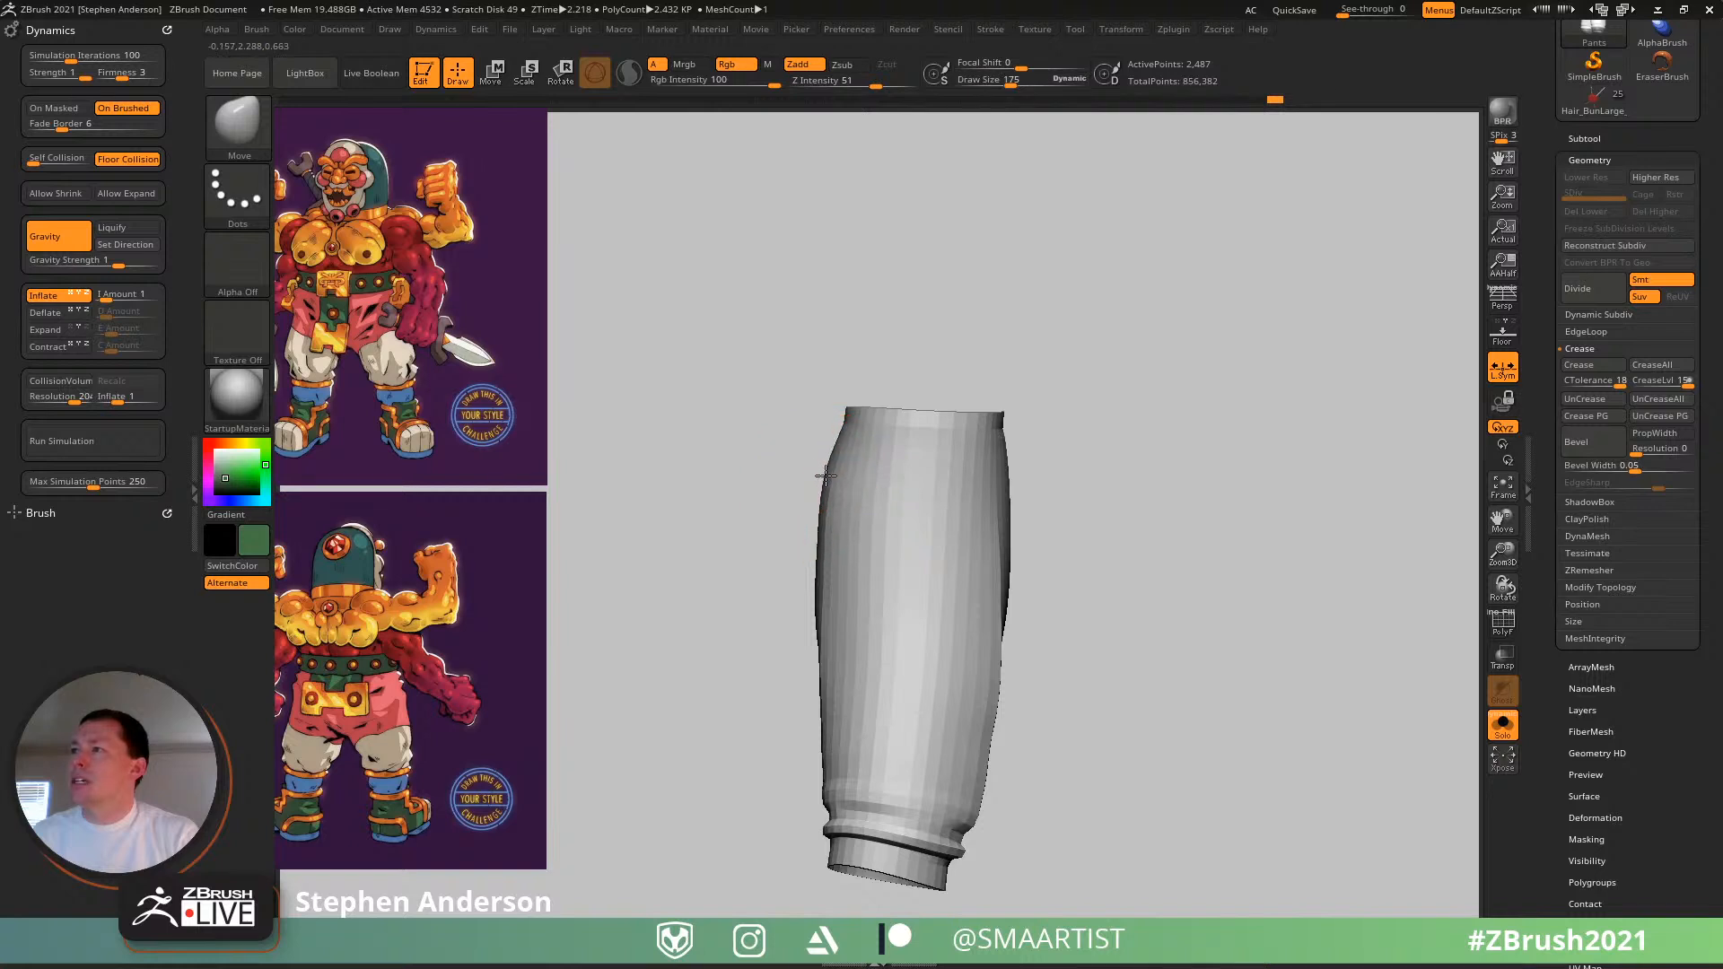
- Try refining the upper part of the pants' profile with the Move brush at draw size 104
right_drag(824, 537, 802, 484)
key(s)
drag(802, 485, 791, 486)
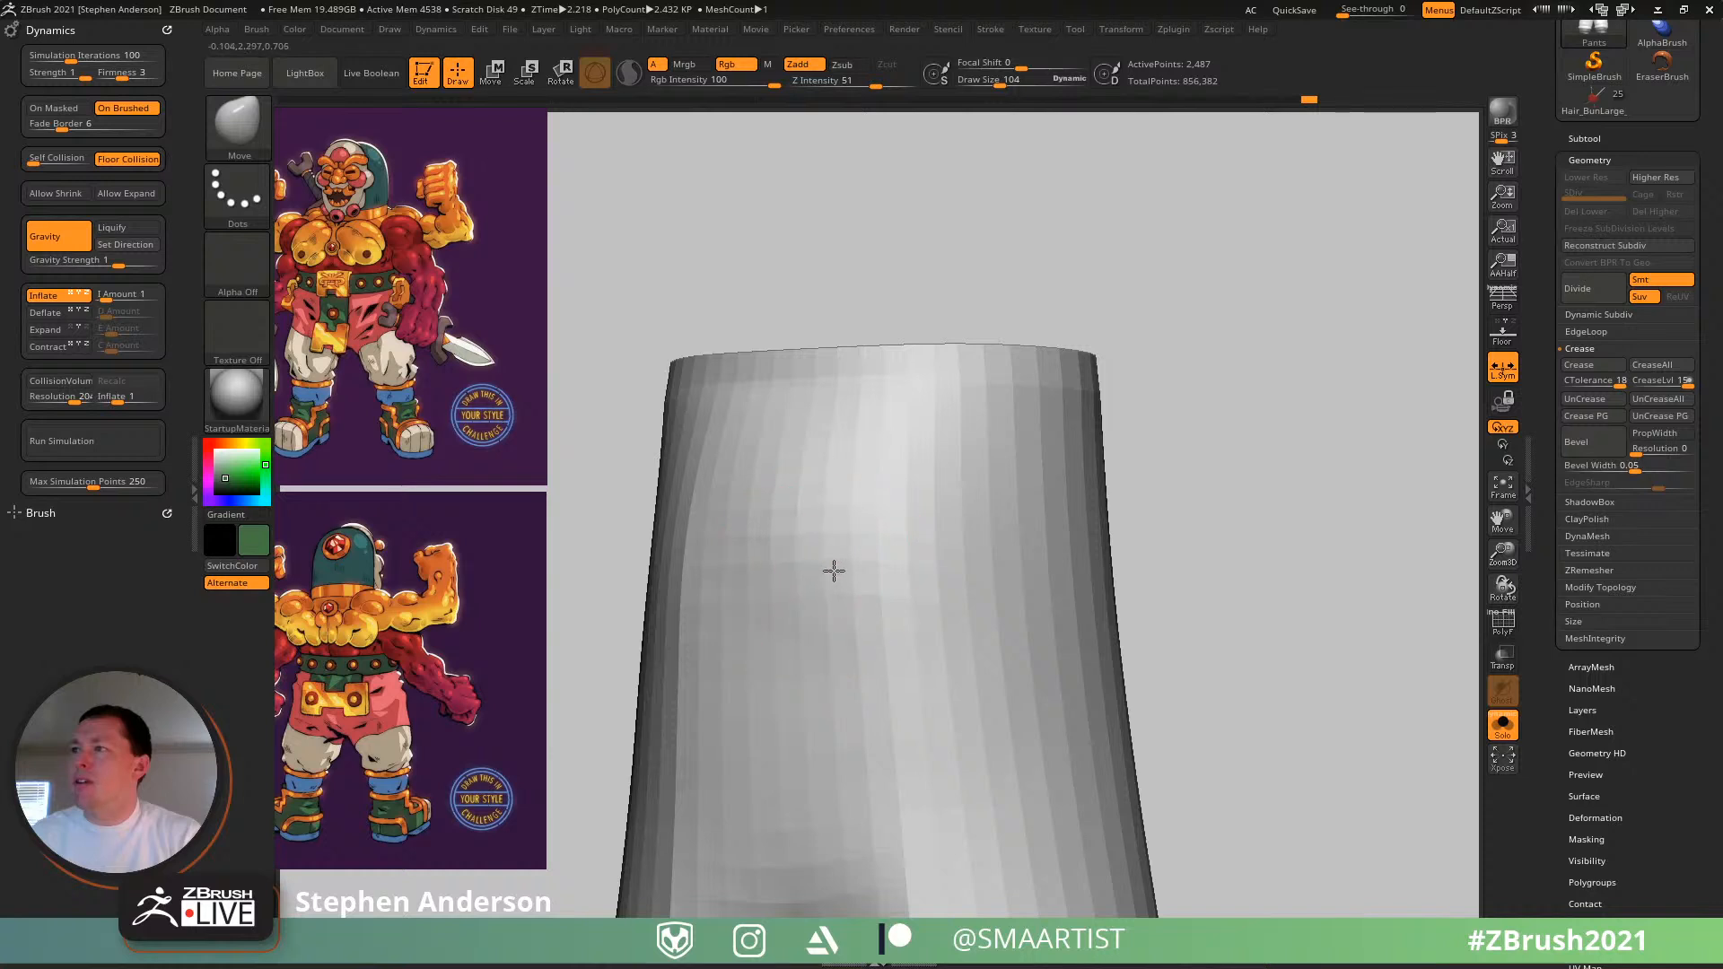
ctrl+right_drag(897, 585, 1005, 518)
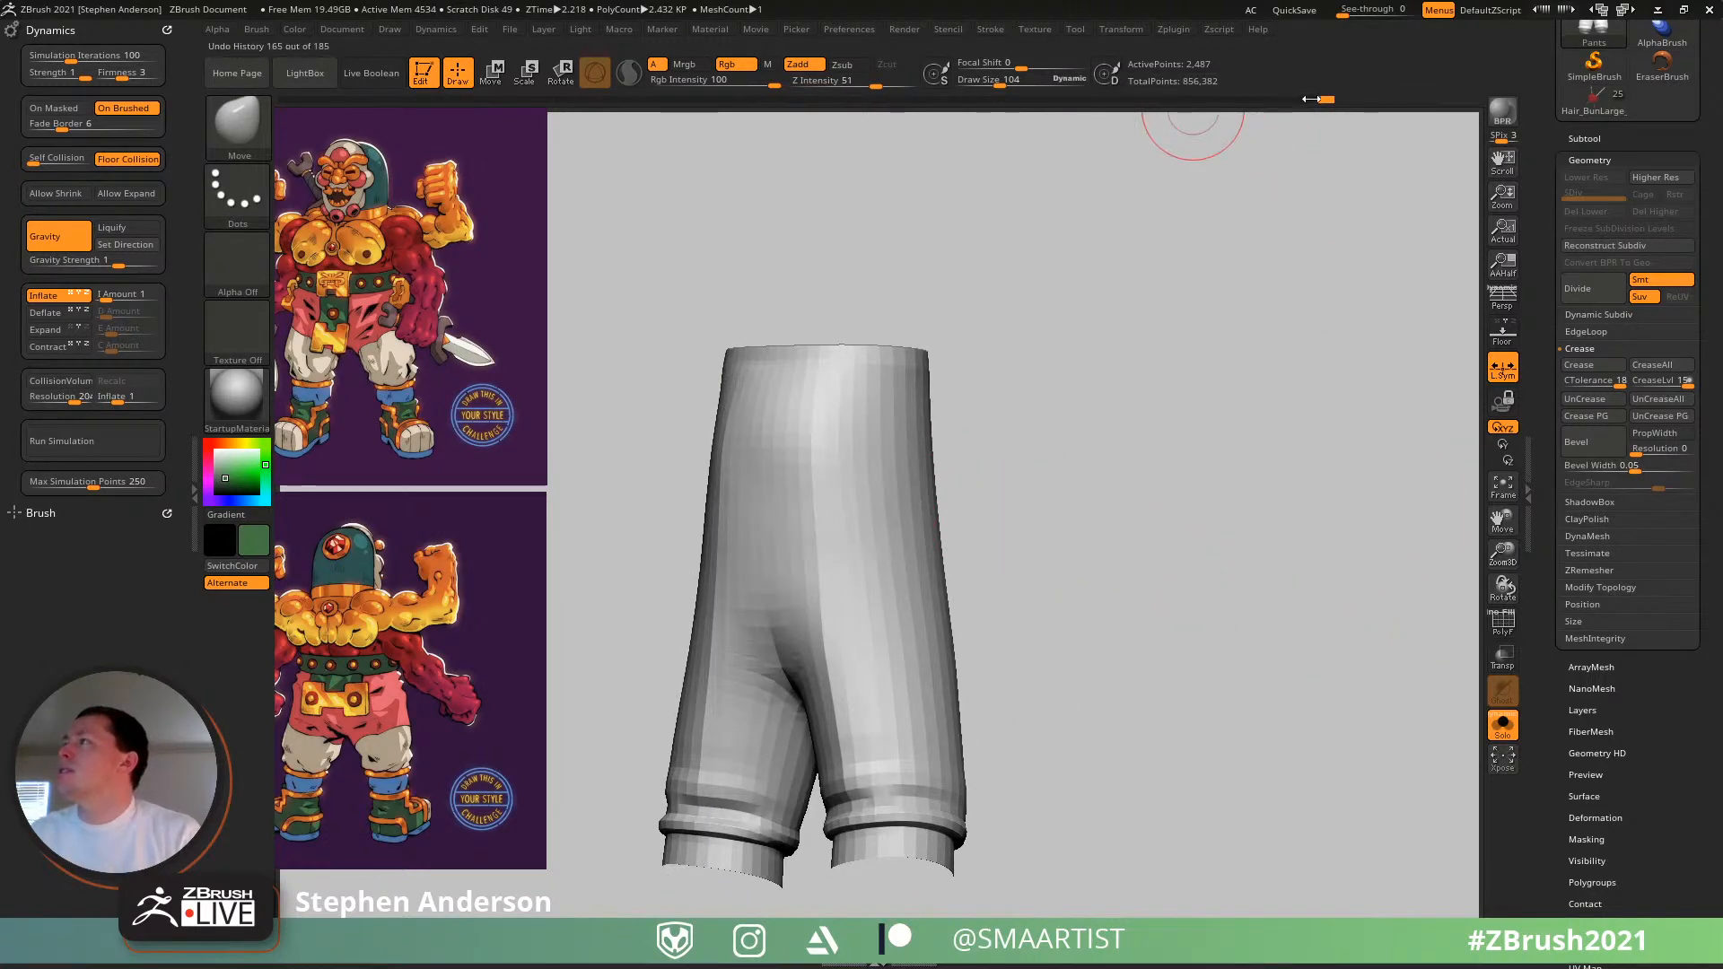
- Roll the pants back to their unsimulated state in the undo history, discard the newer entries, and clear the mask in wireframe display
drag(1309, 106, 1110, 102)
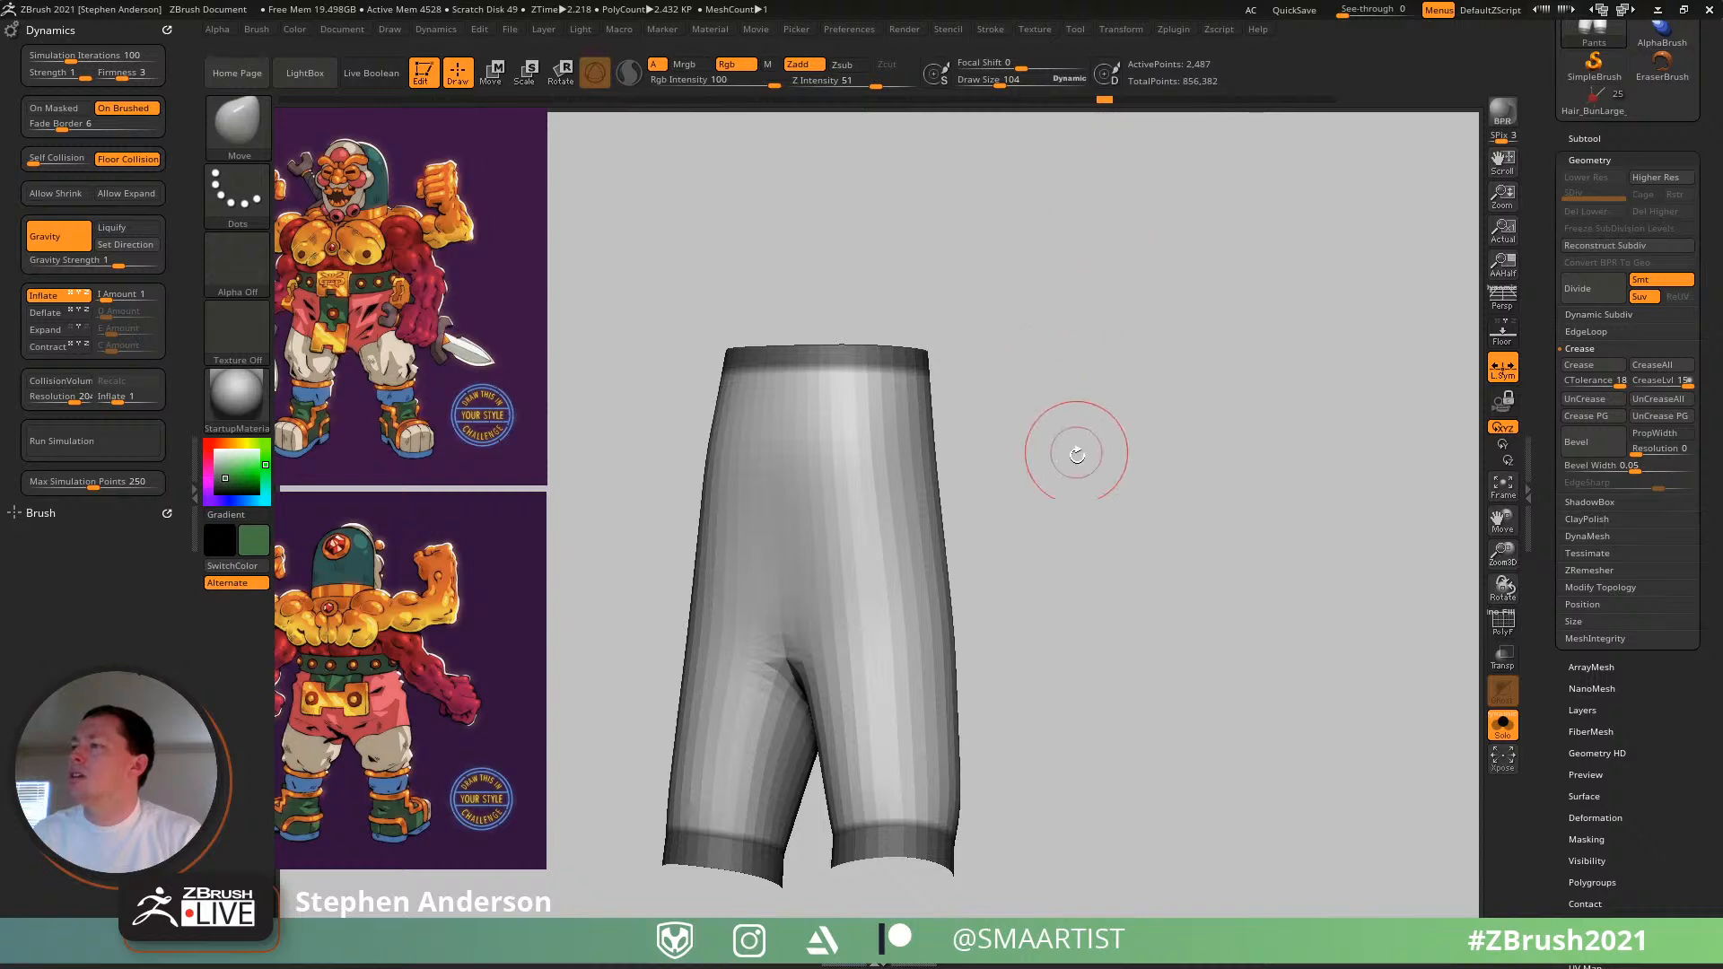
drag(1076, 452, 1013, 477)
key(ctrl)
key(ctrl)
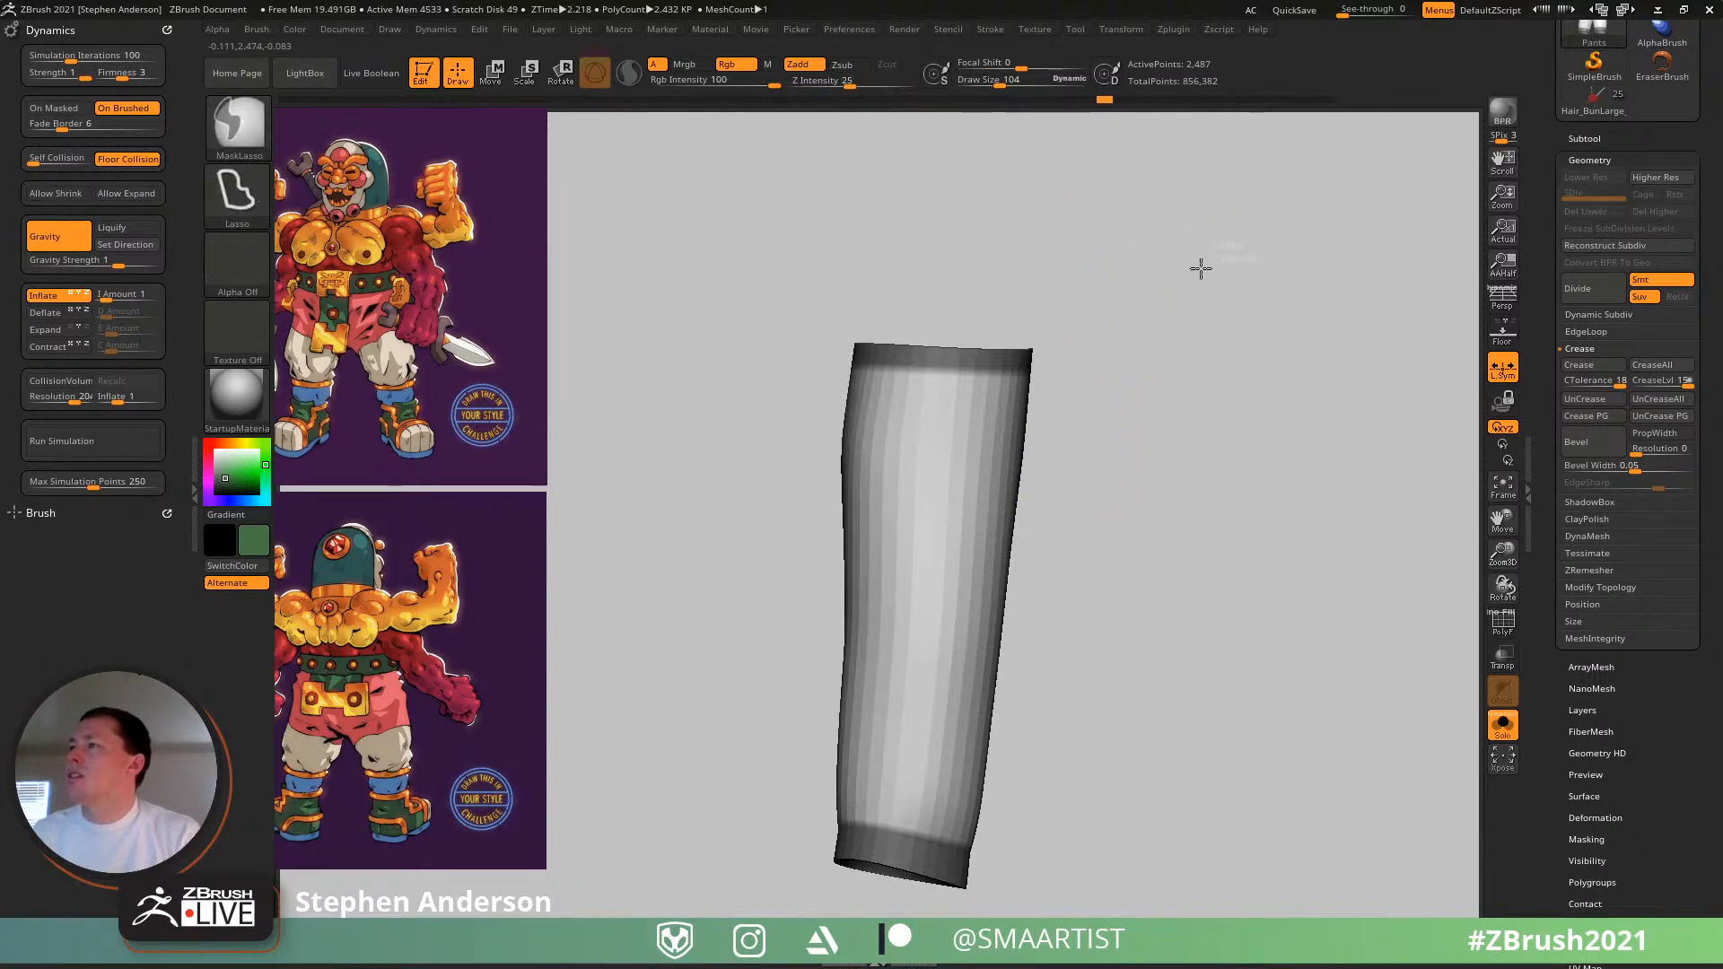
ctrl+drag(733, 475, 743, 532)
click(834, 557)
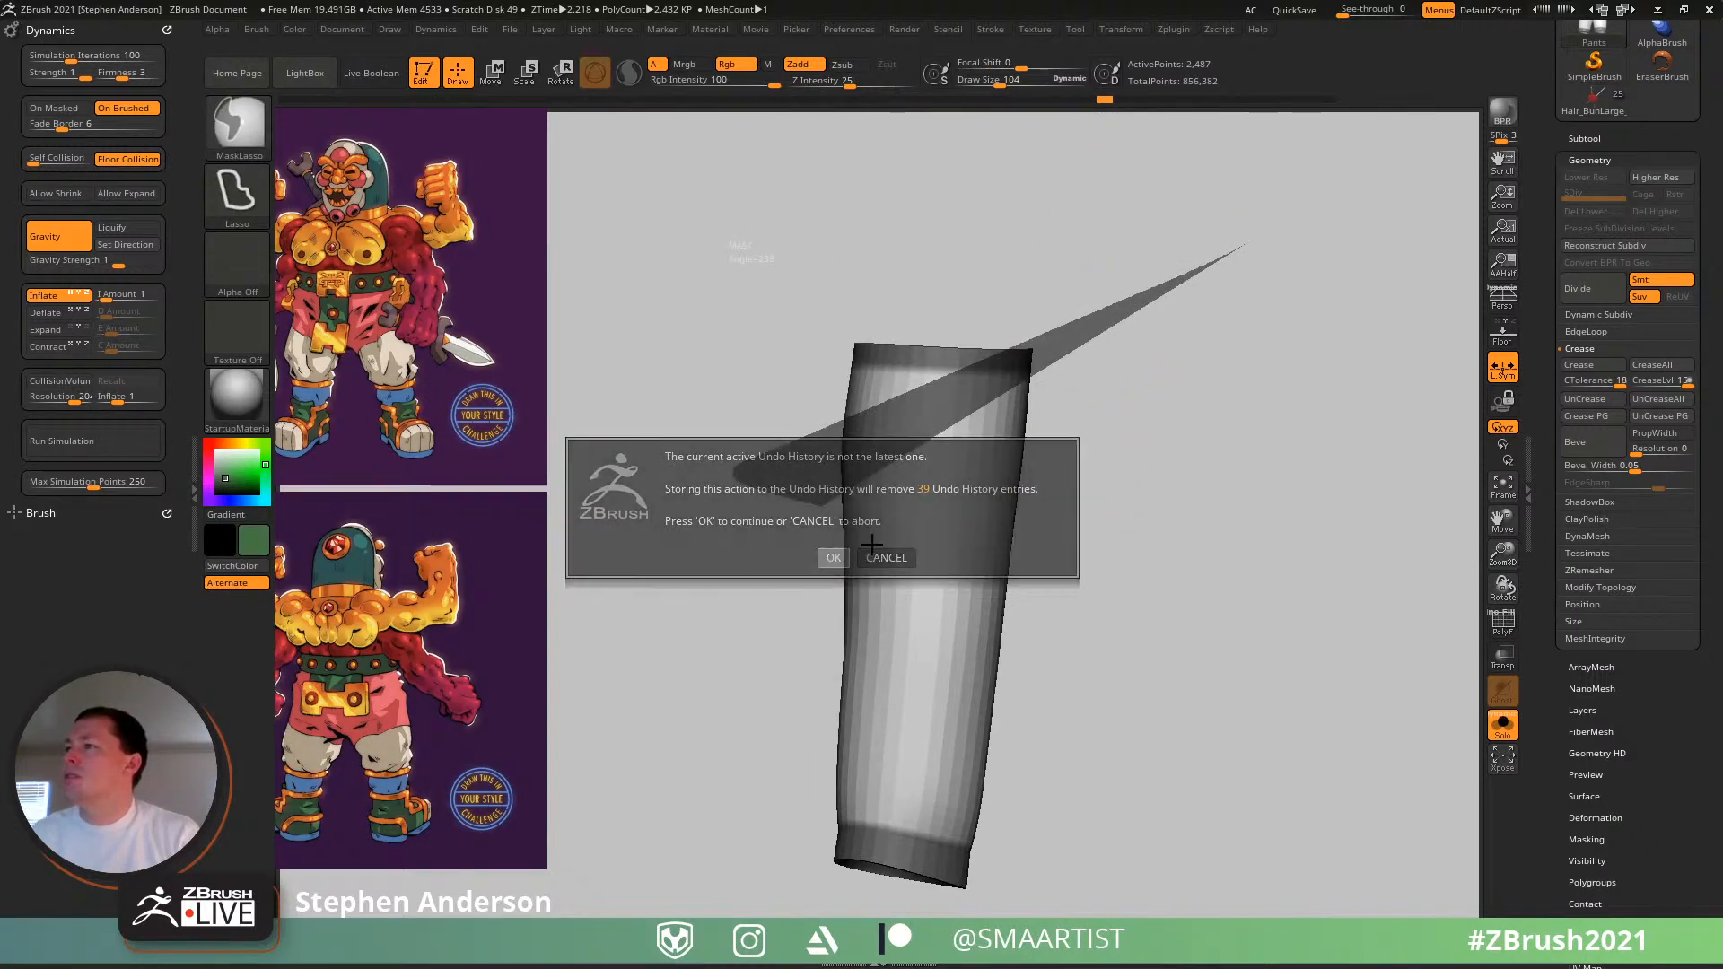
key(shift+f)
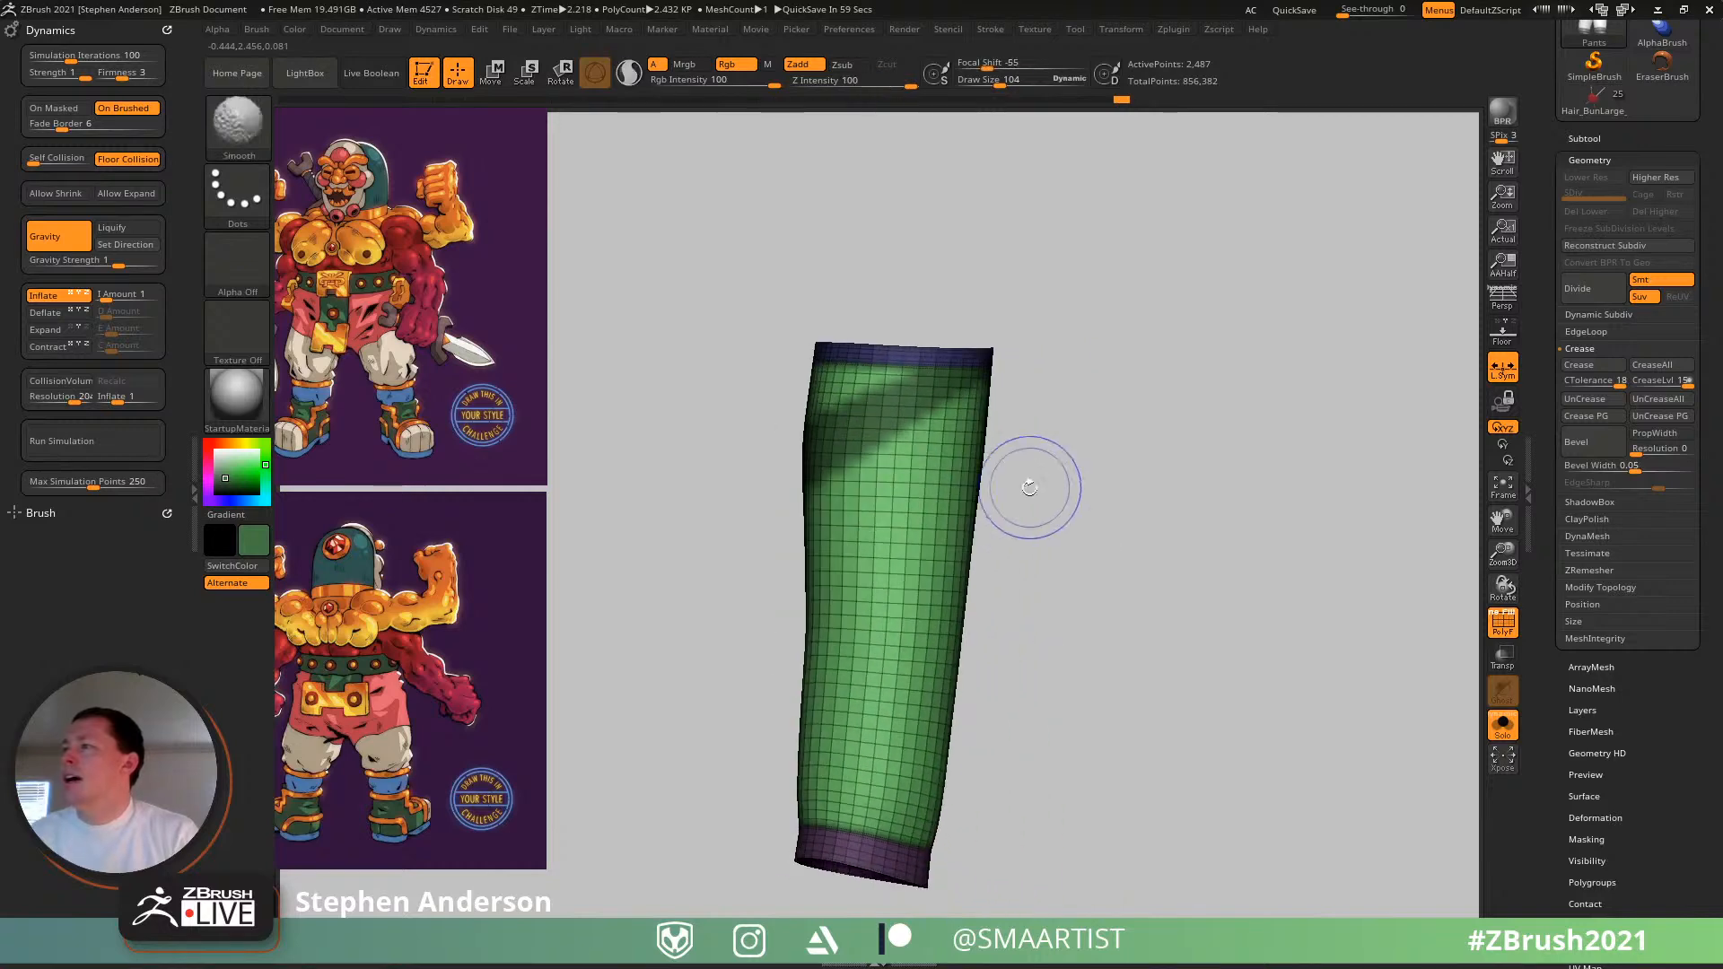
ctrl+drag(1206, 617, 1205, 619)
- Isolate the green fabric, turn its masked upper hip section into a separate polygroup, and show the whole pants again
key(ctrl+shift)
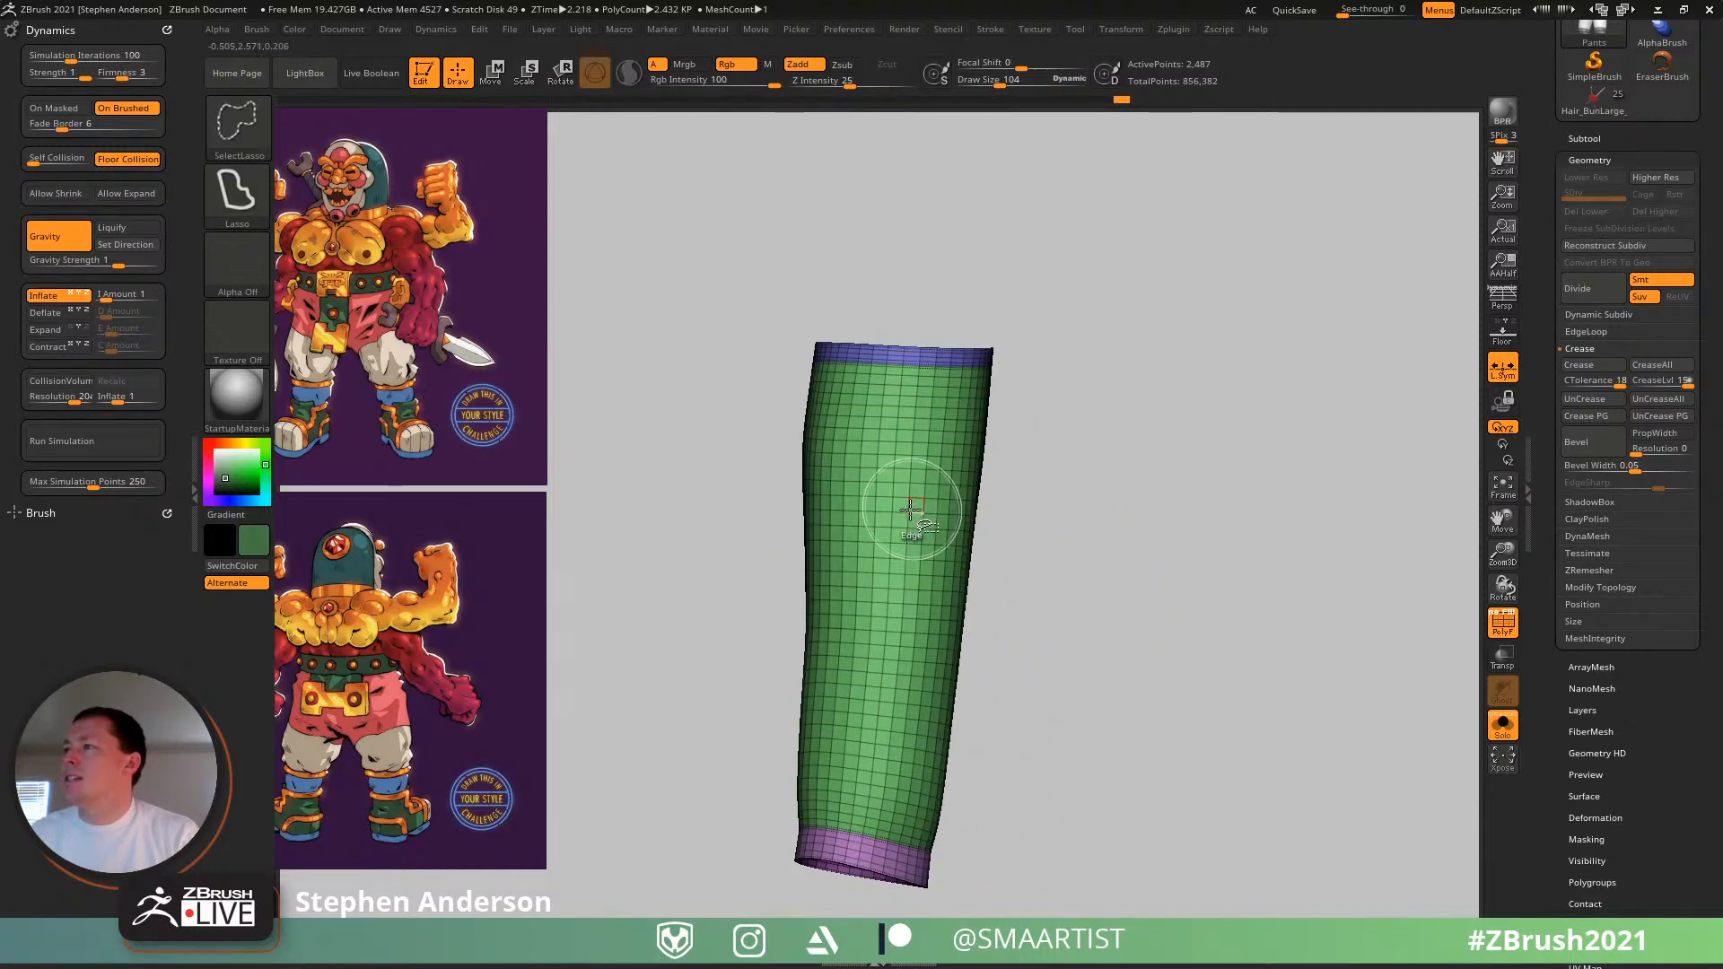
ctrl+shift+click(911, 502)
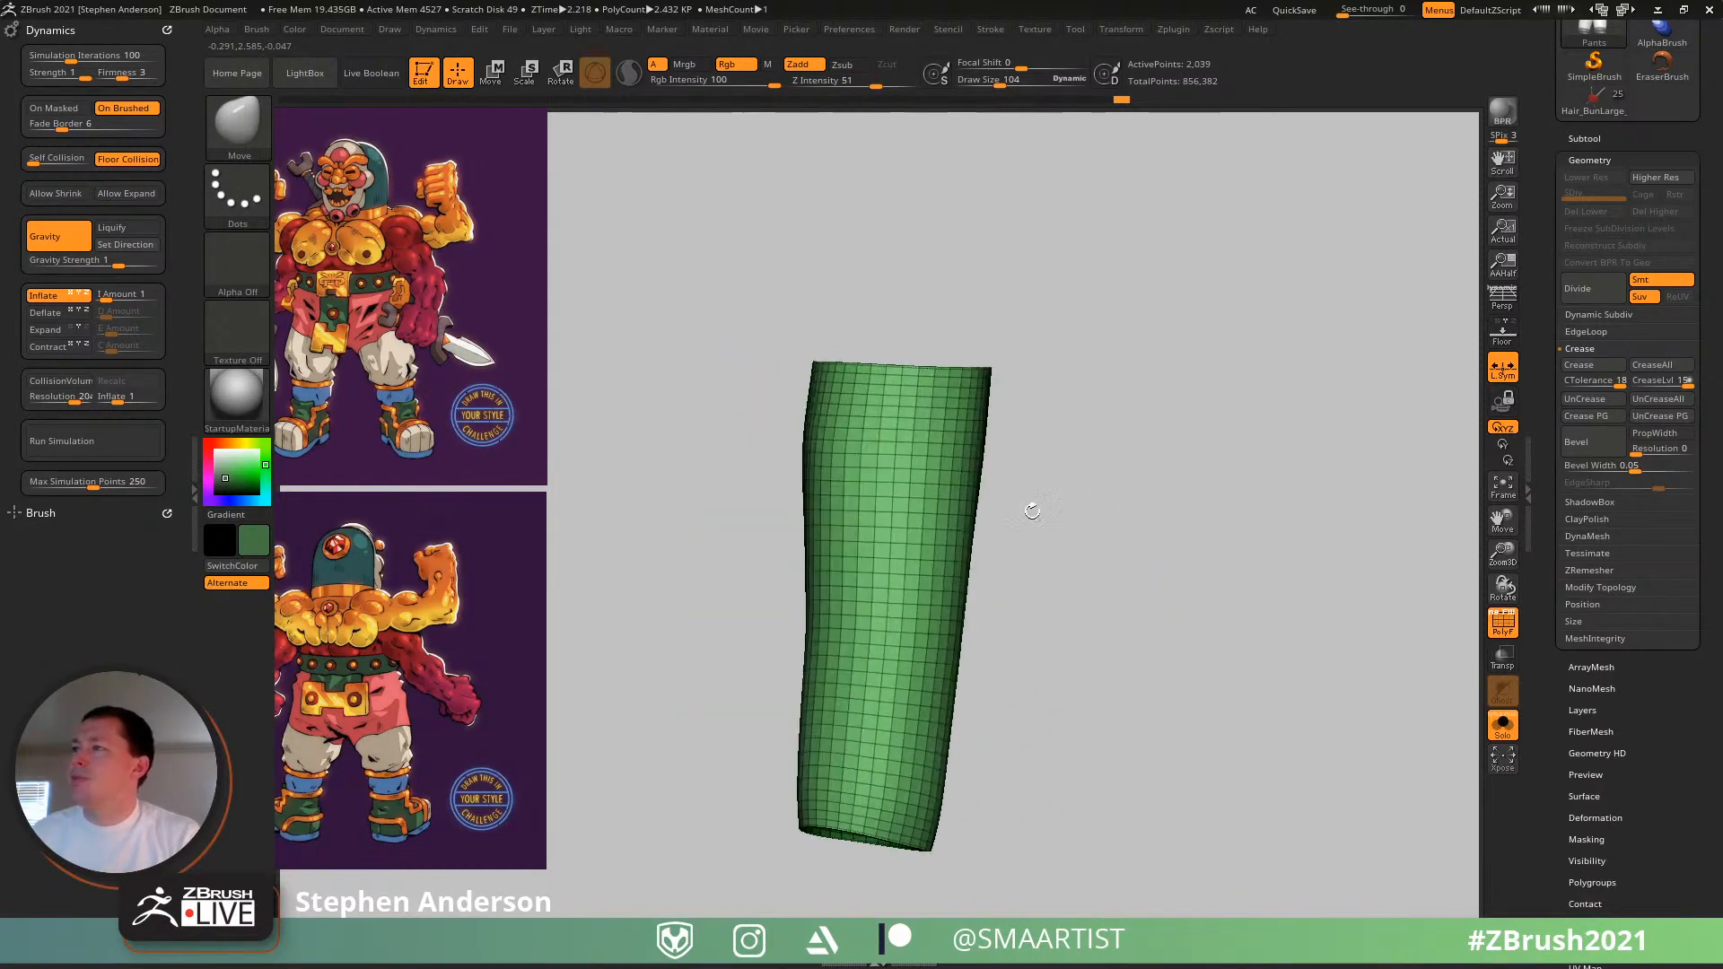
mouse_move(1052, 482)
ctrl+mouse_down()
mouse_move(569, 372)
mouse_move(573, 480)
mouse_move(793, 485)
ctrl+mouse_up()
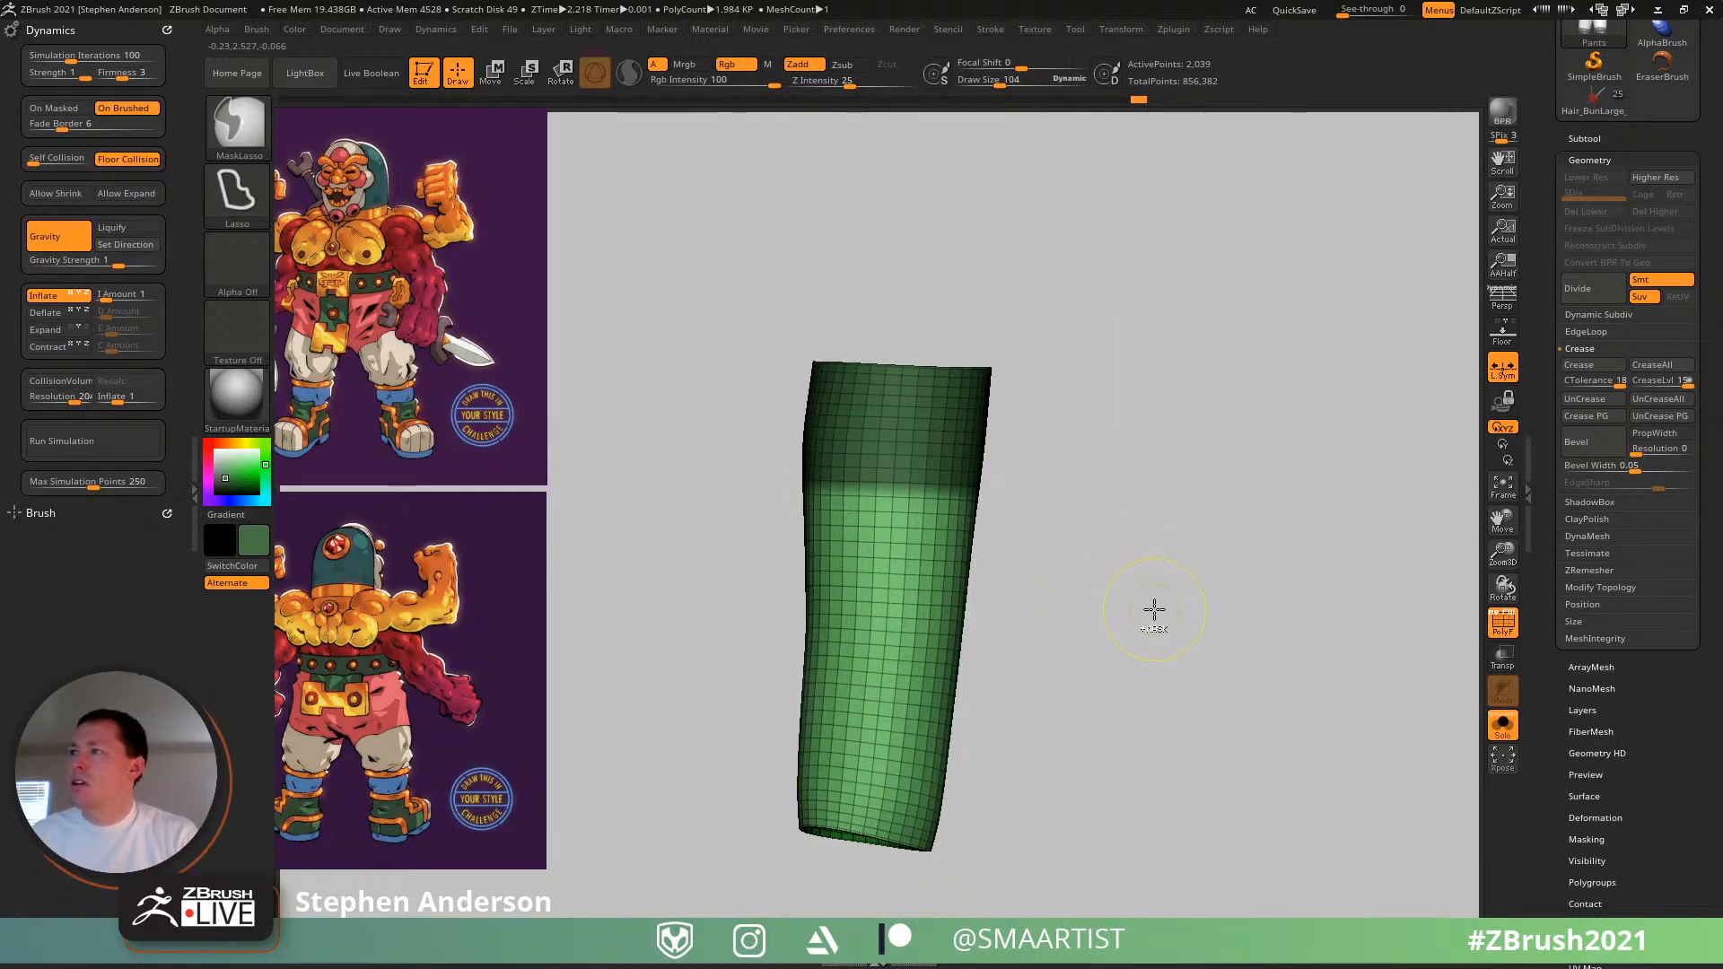
key(ctrl+w)
mouse_move(1037, 548)
mouse_down()
mouse_move(1093, 537)
mouse_move(1050, 543)
mouse_move(1026, 596)
mouse_up()
ctrl+shift+click(1138, 589)
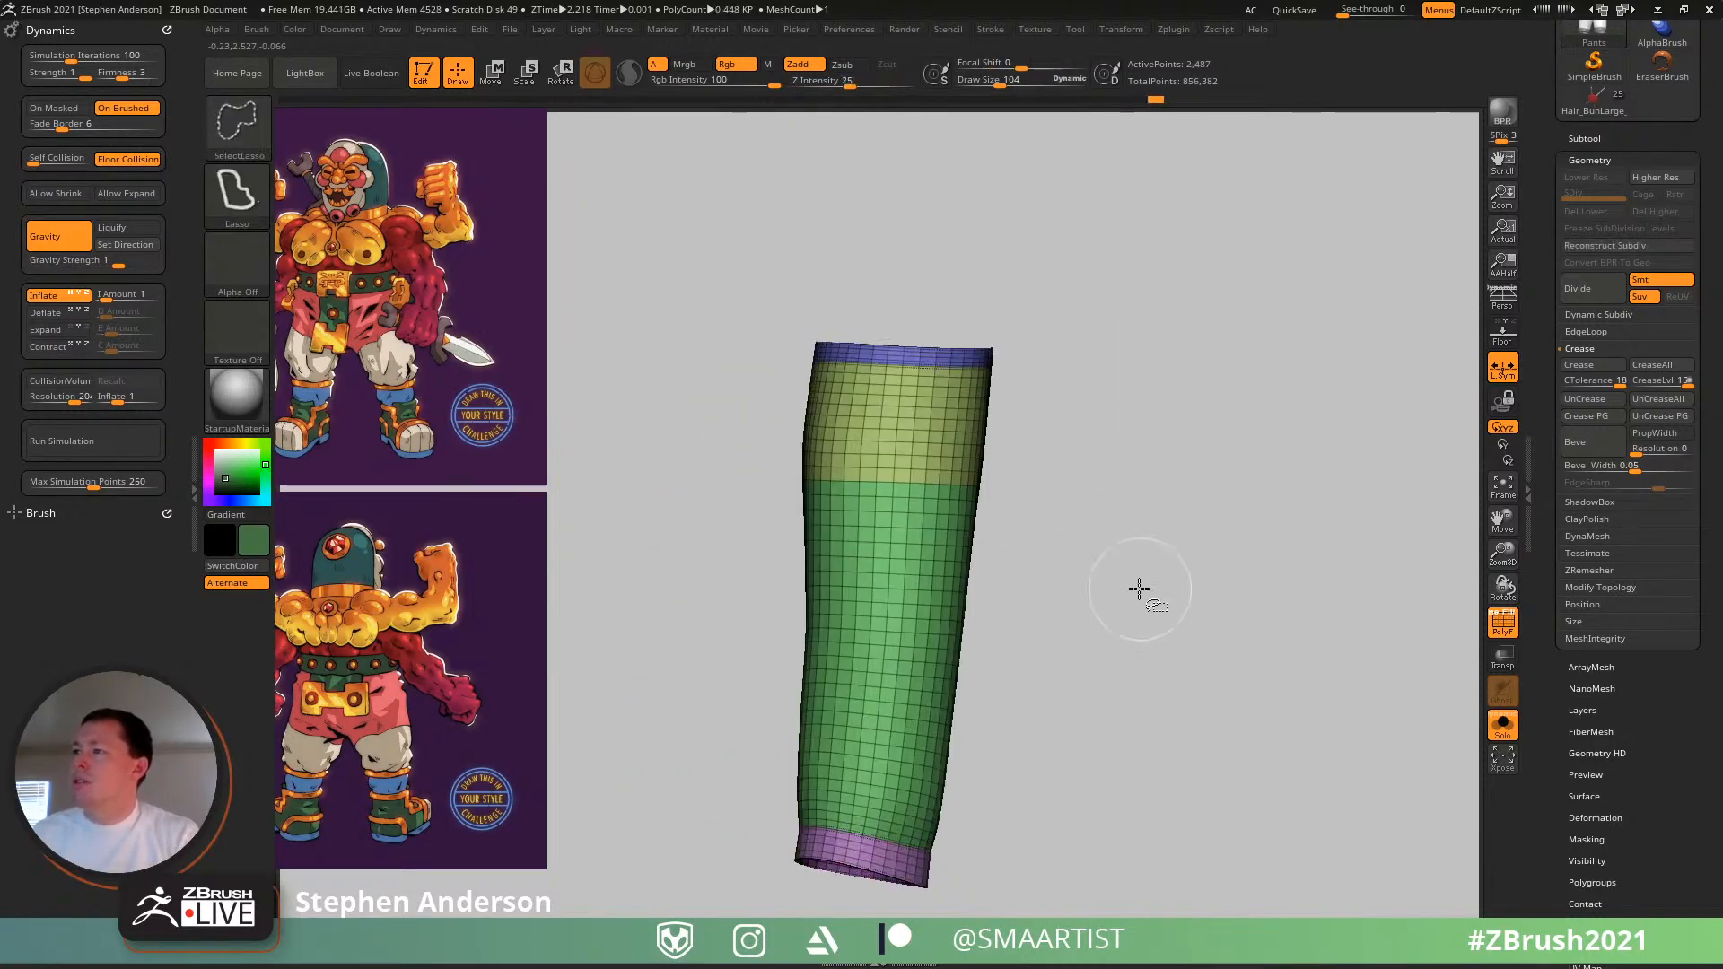
- Mask the waistband, upper hip and cuff polygroups, leaving only the green leg fabric unmasked
ctrl+shift+click(888, 605)
ctrl+shift+click(1140, 590)
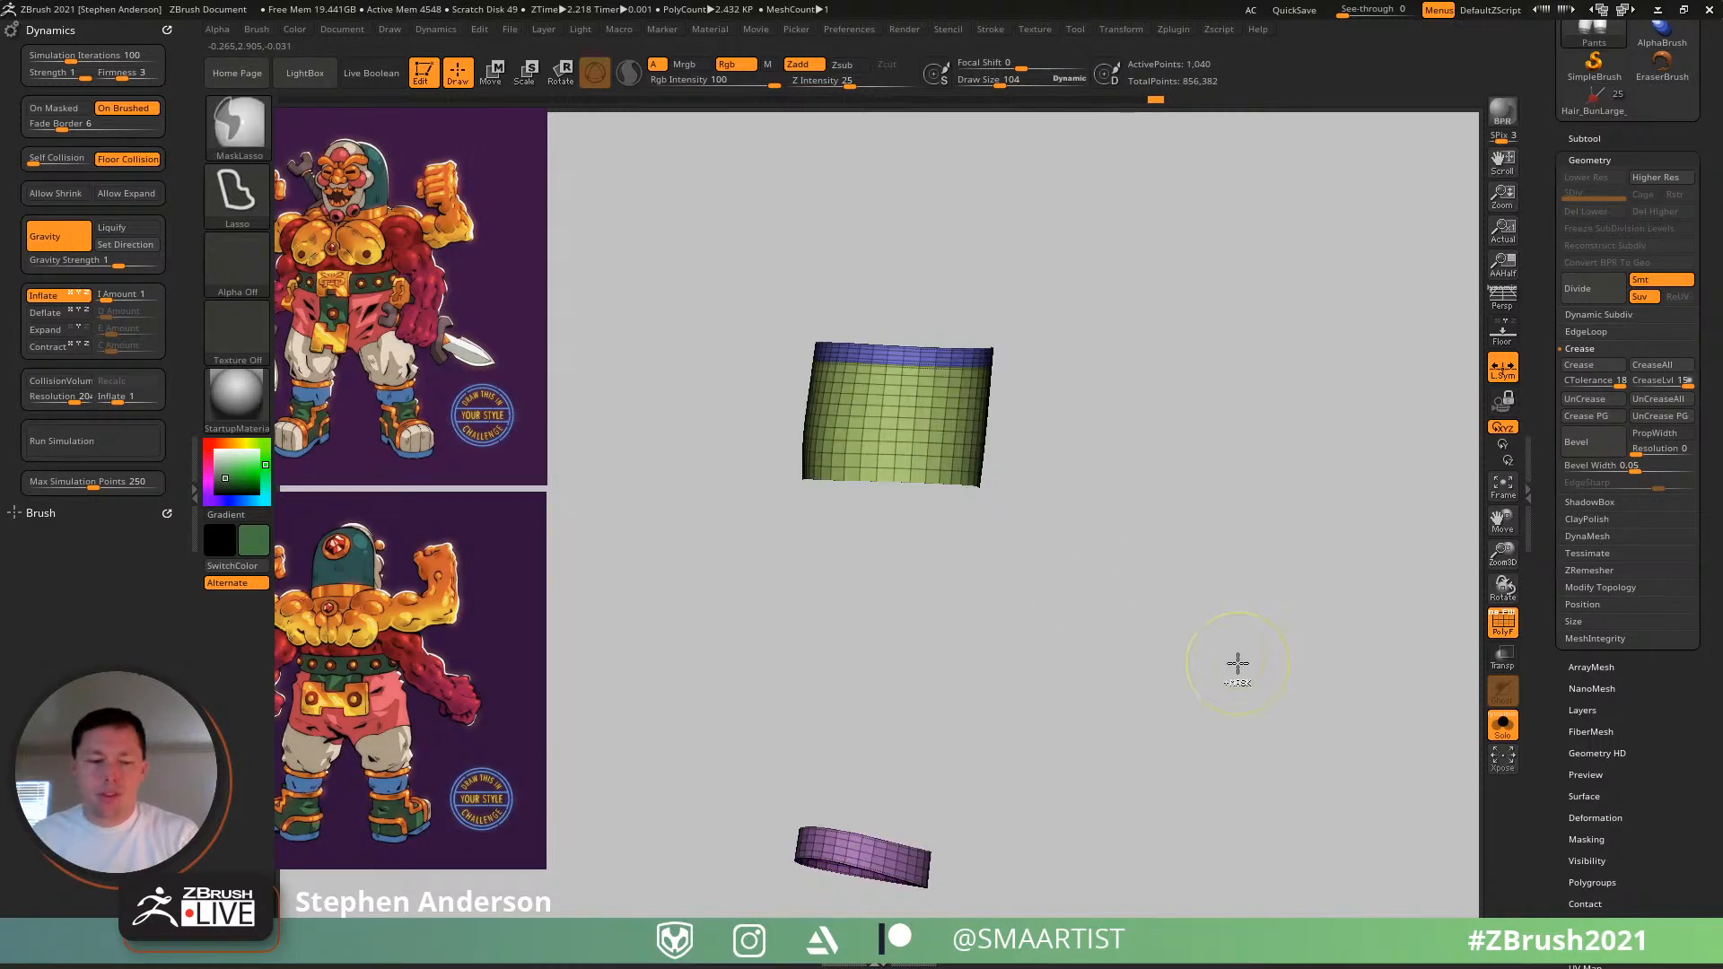
ctrl+shift+click(1225, 660)
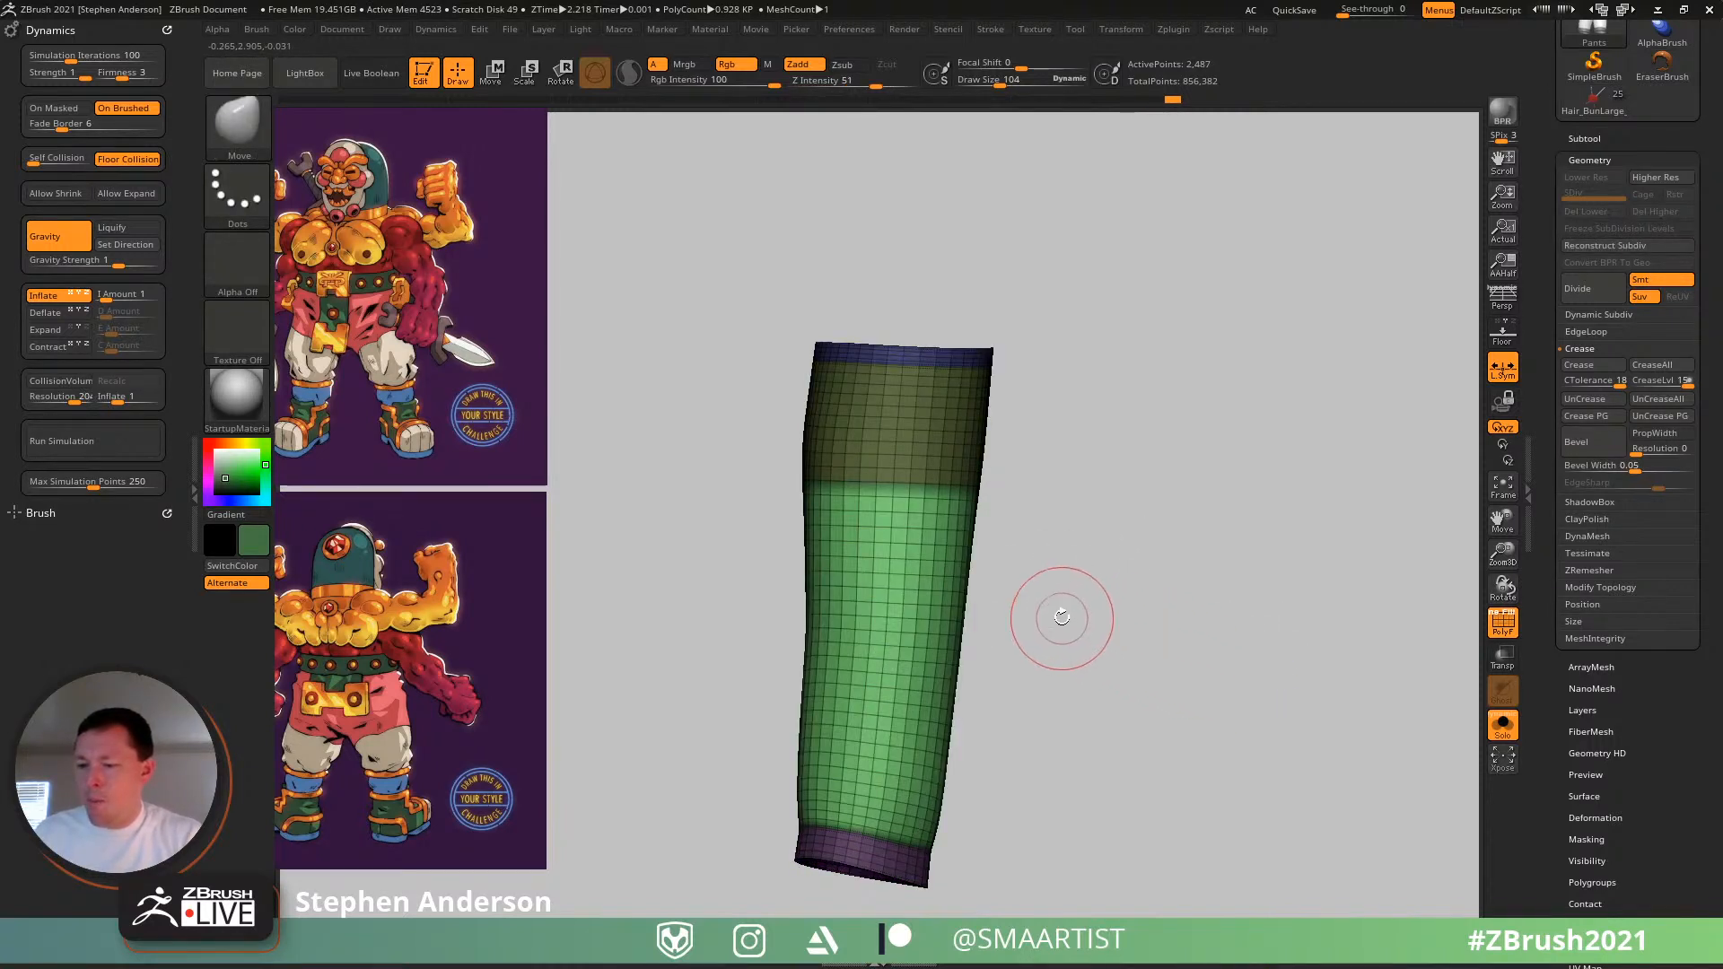
- Hide the waistband and cuffs in front view, and shrink the pants' visible area further inward from its borders
mouse_move(1046, 593)
mouse_down()
mouse_move(1018, 596)
mouse_move(1107, 604)
mouse_move(1071, 600)
mouse_move(1194, 548)
mouse_up()
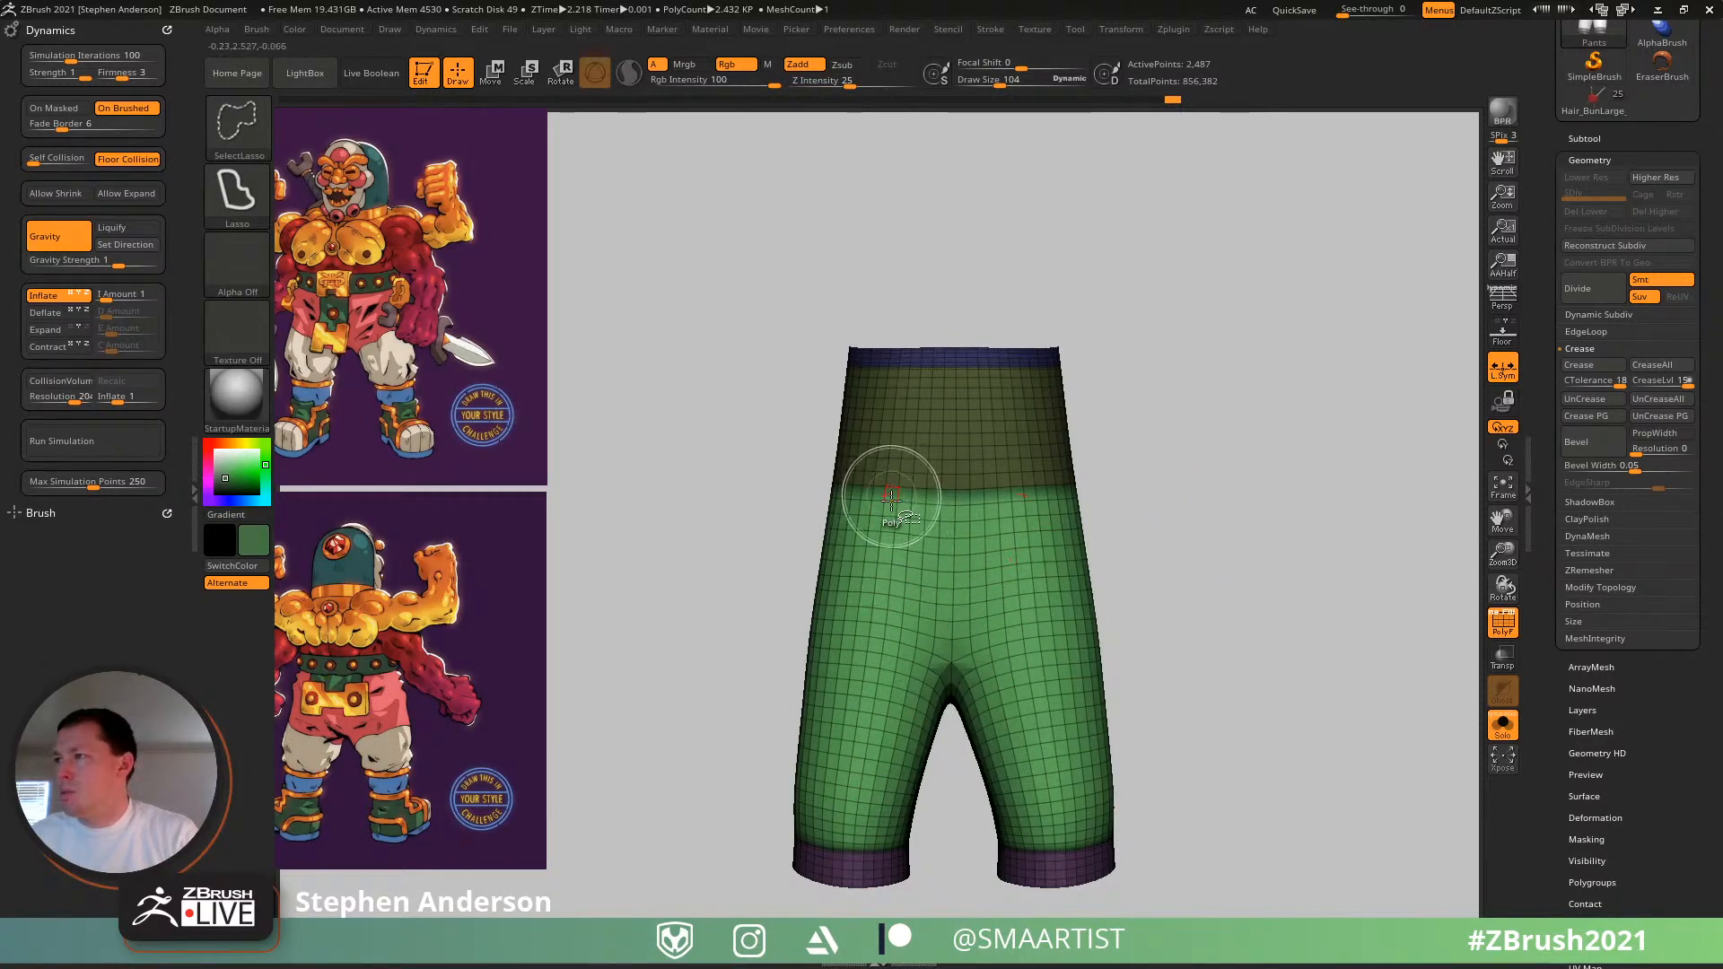
ctrl+shift+click(925, 491)
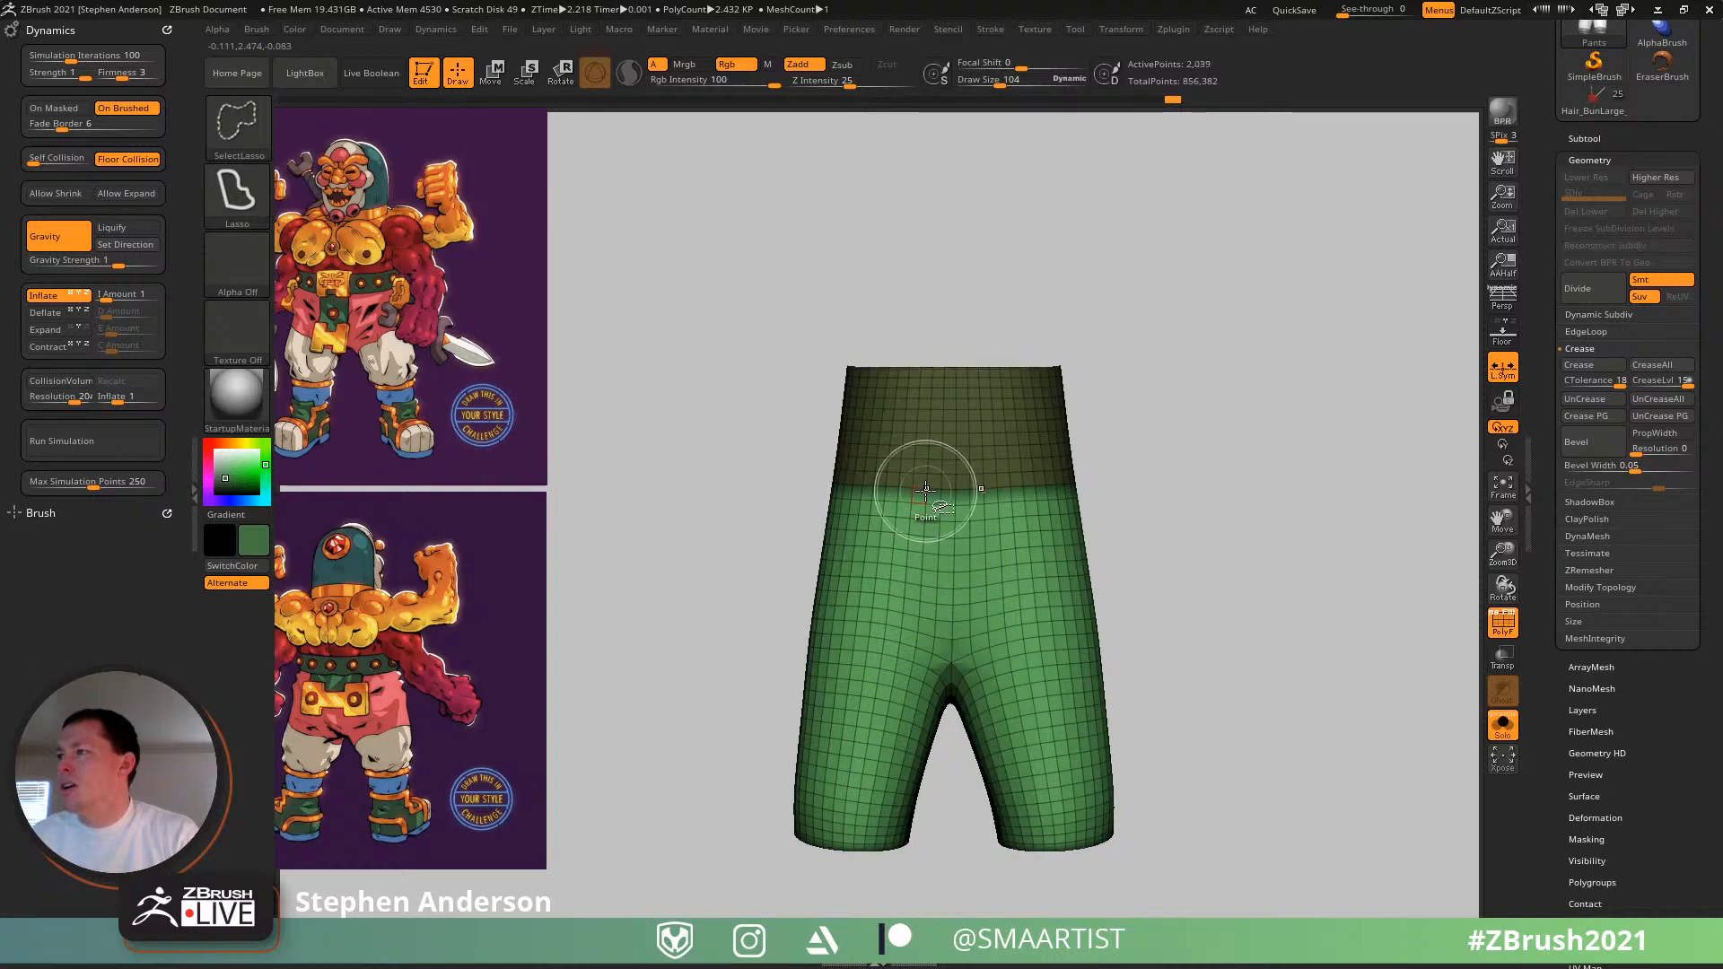
key(ctrl+shift+s)
key(ctrl+shift+s)
key(ctrl+shift+s)
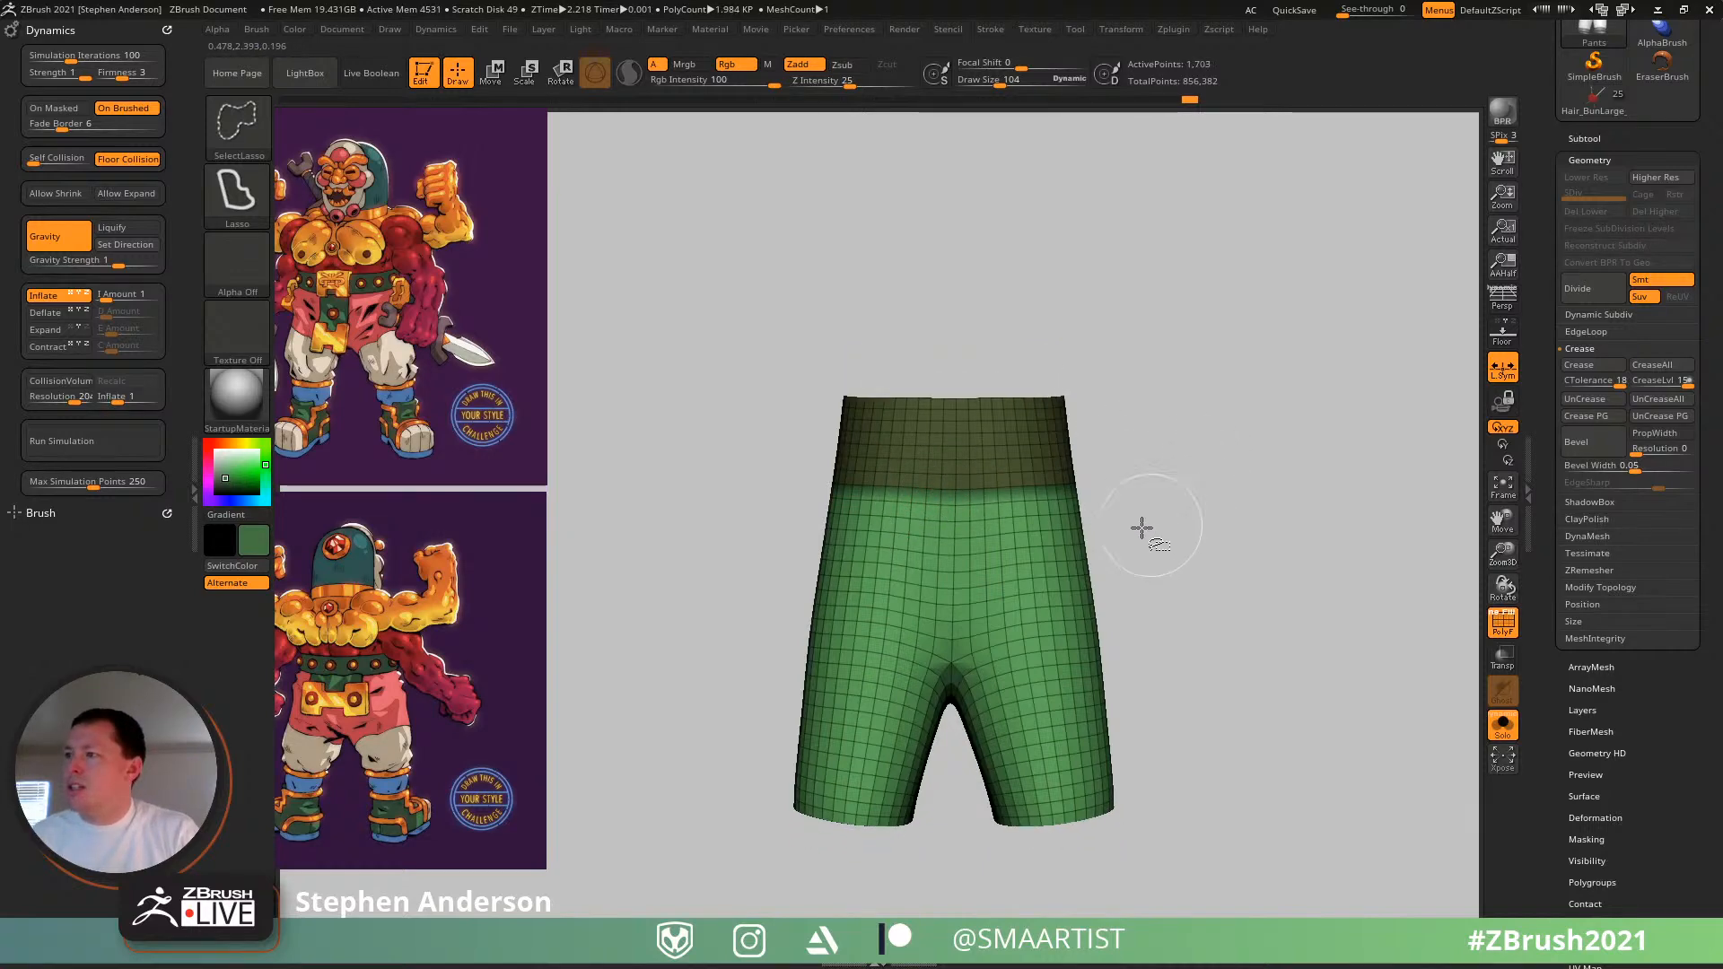
- Soften the mask border between the upper hip and green leg fabric, leave the legs unmasked, and show the whole pants again
ctrl+click(1252, 509)
ctrl+click(993, 555)
ctrl+click(1001, 563)
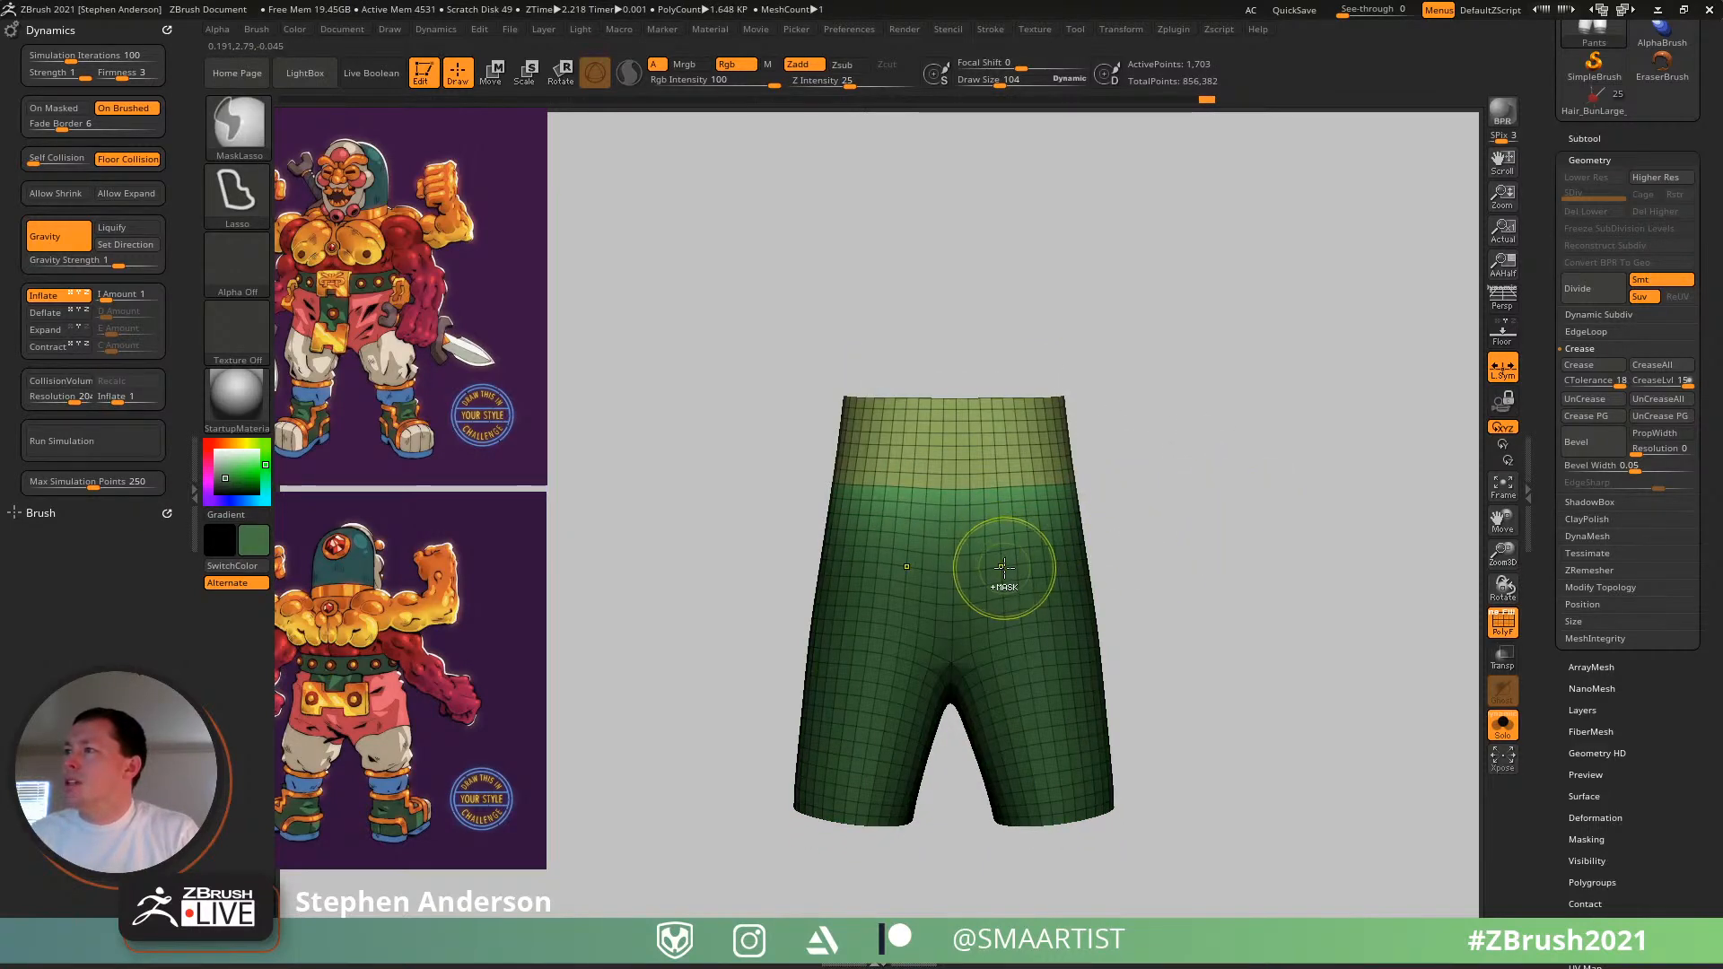
ctrl+shift+click(1240, 509)
right_drag(914, 528, 1014, 519)
key(ctrl+z)
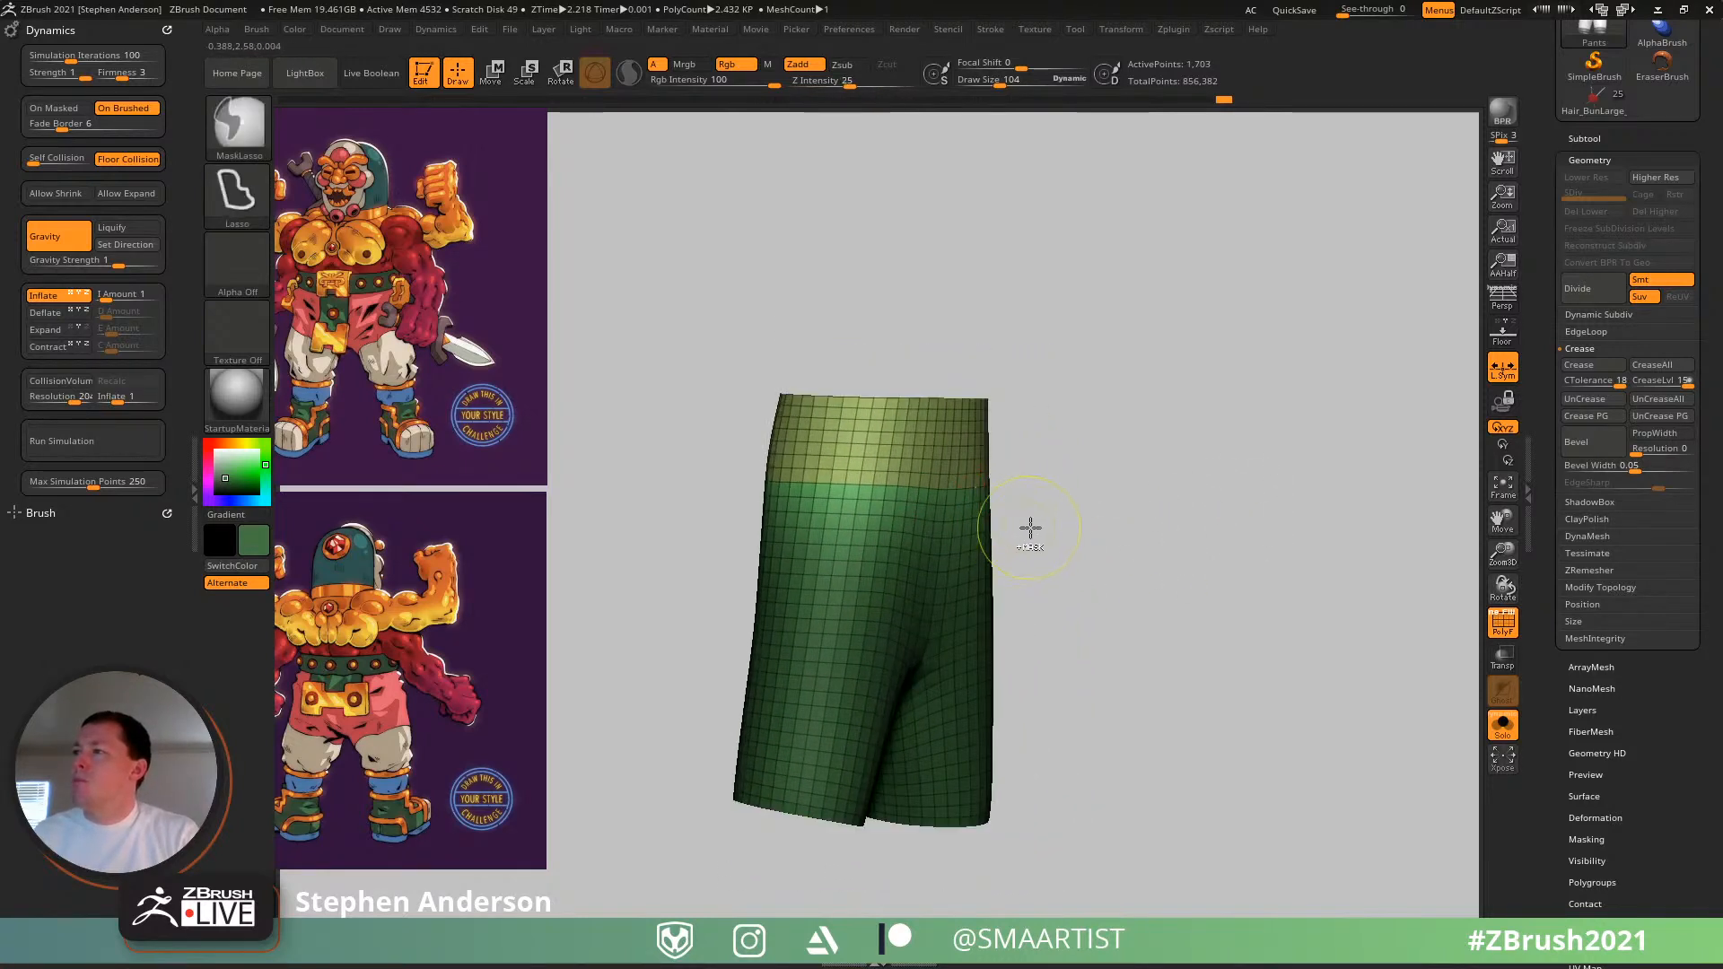
ctrl+click(1153, 542)
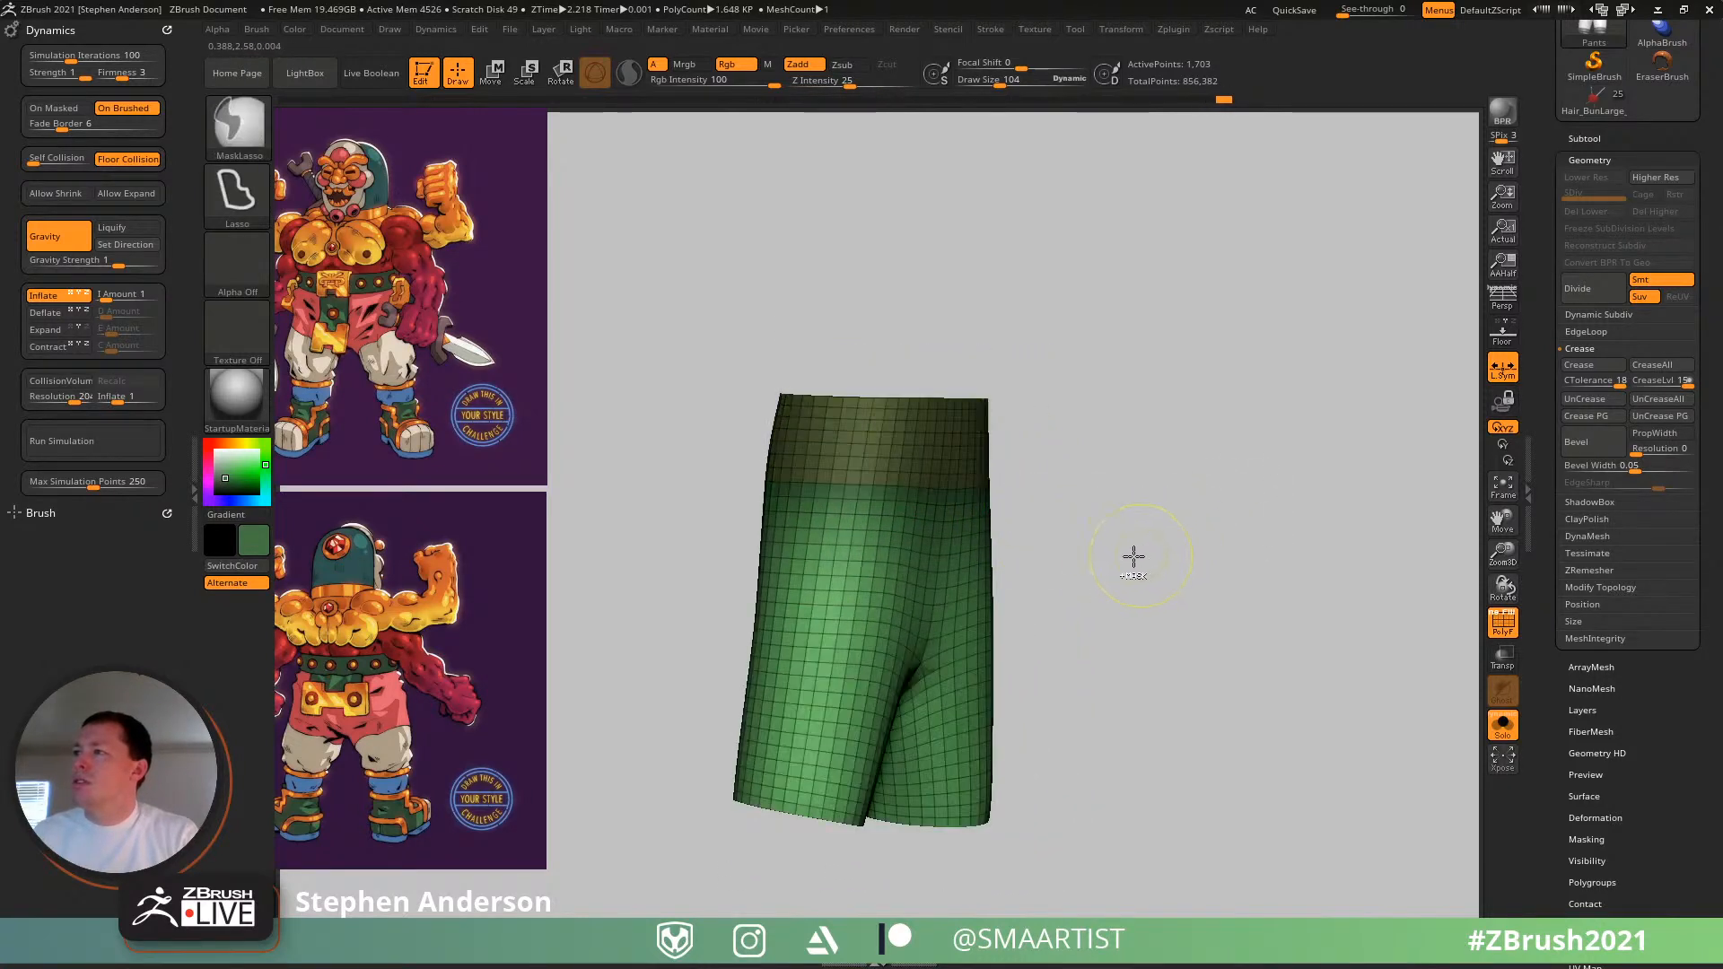
ctrl+shift+click(1008, 619)
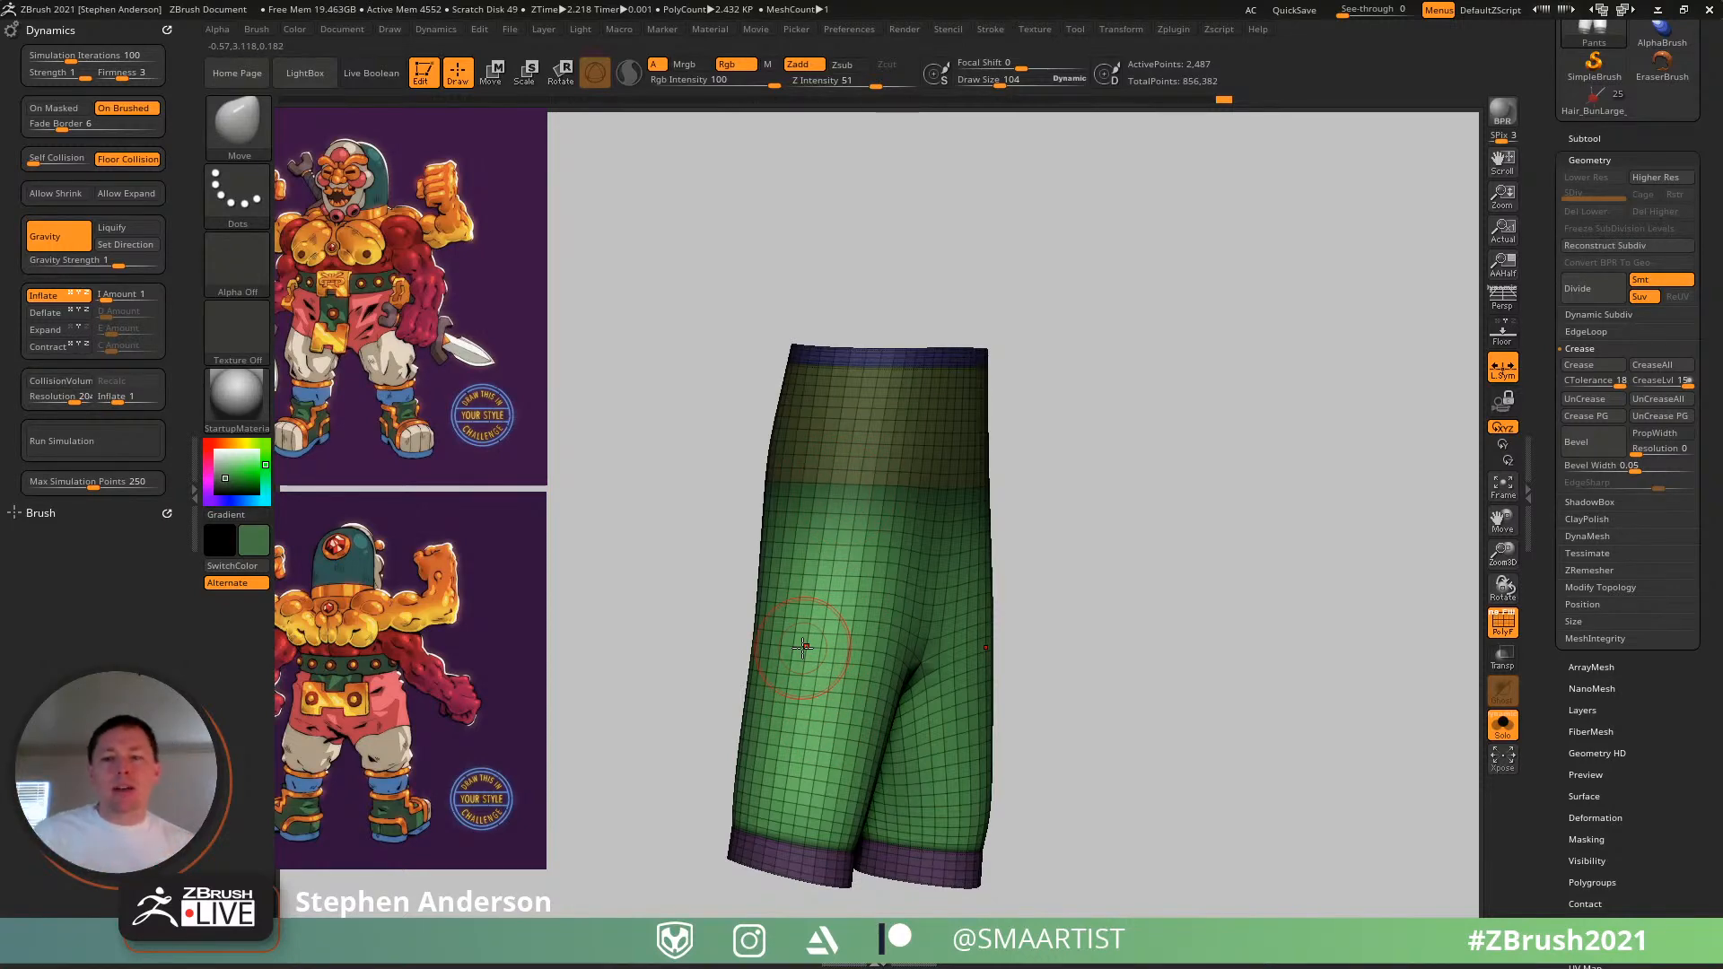
- Enable Expand alongside Inflate, simulate the unmasked leg fabric, and inspect the cuff folds with the wireframe hidden
right_drag(794, 442, 915, 460)
mouse_move(706, 460)
right_down()
mouse_move(806, 426)
mouse_move(625, 435)
mouse_move(835, 398)
right_up()
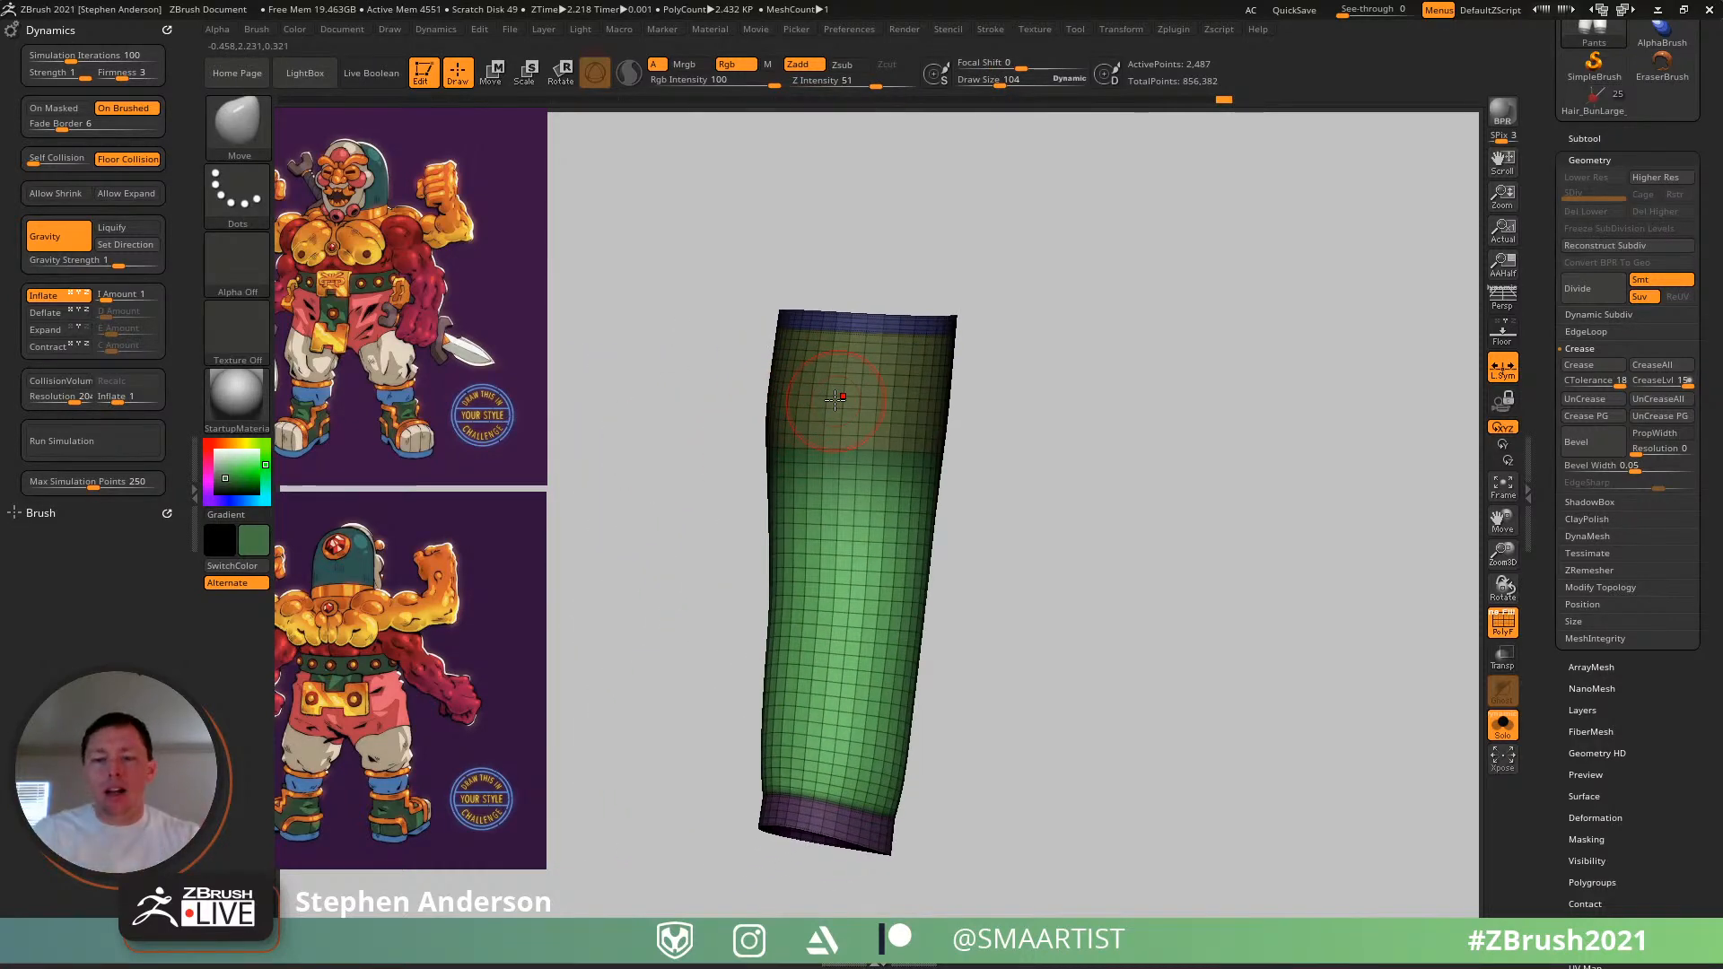
right_drag(1030, 517, 902, 655)
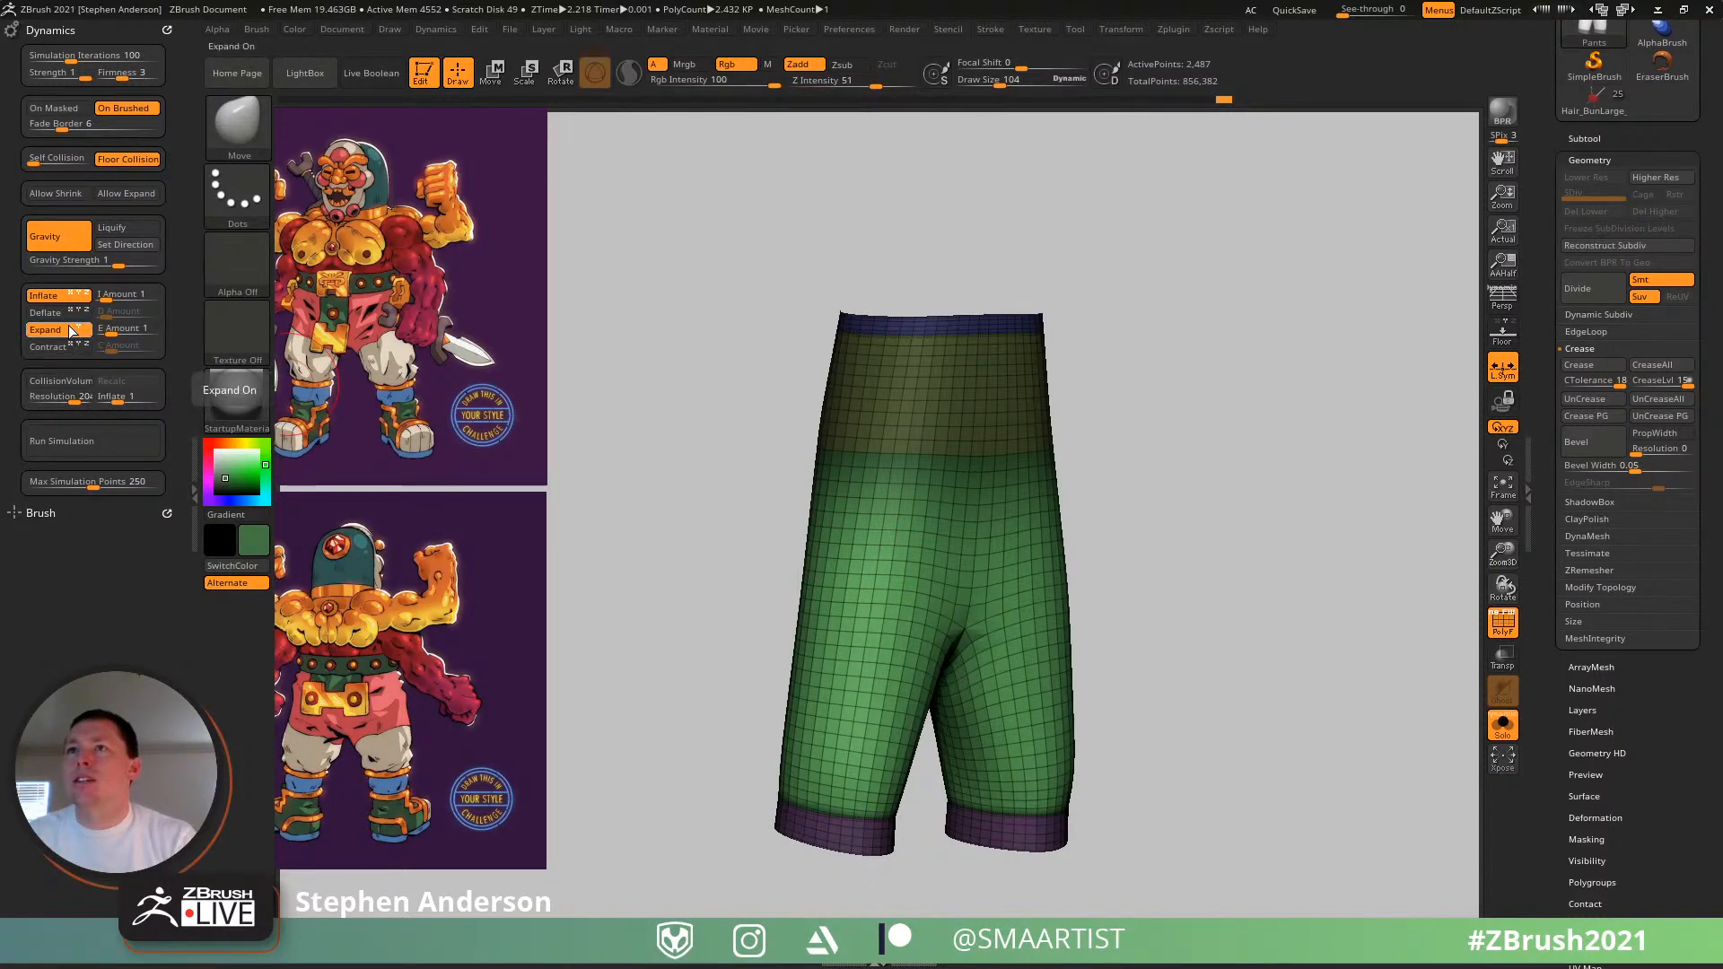
click(76, 444)
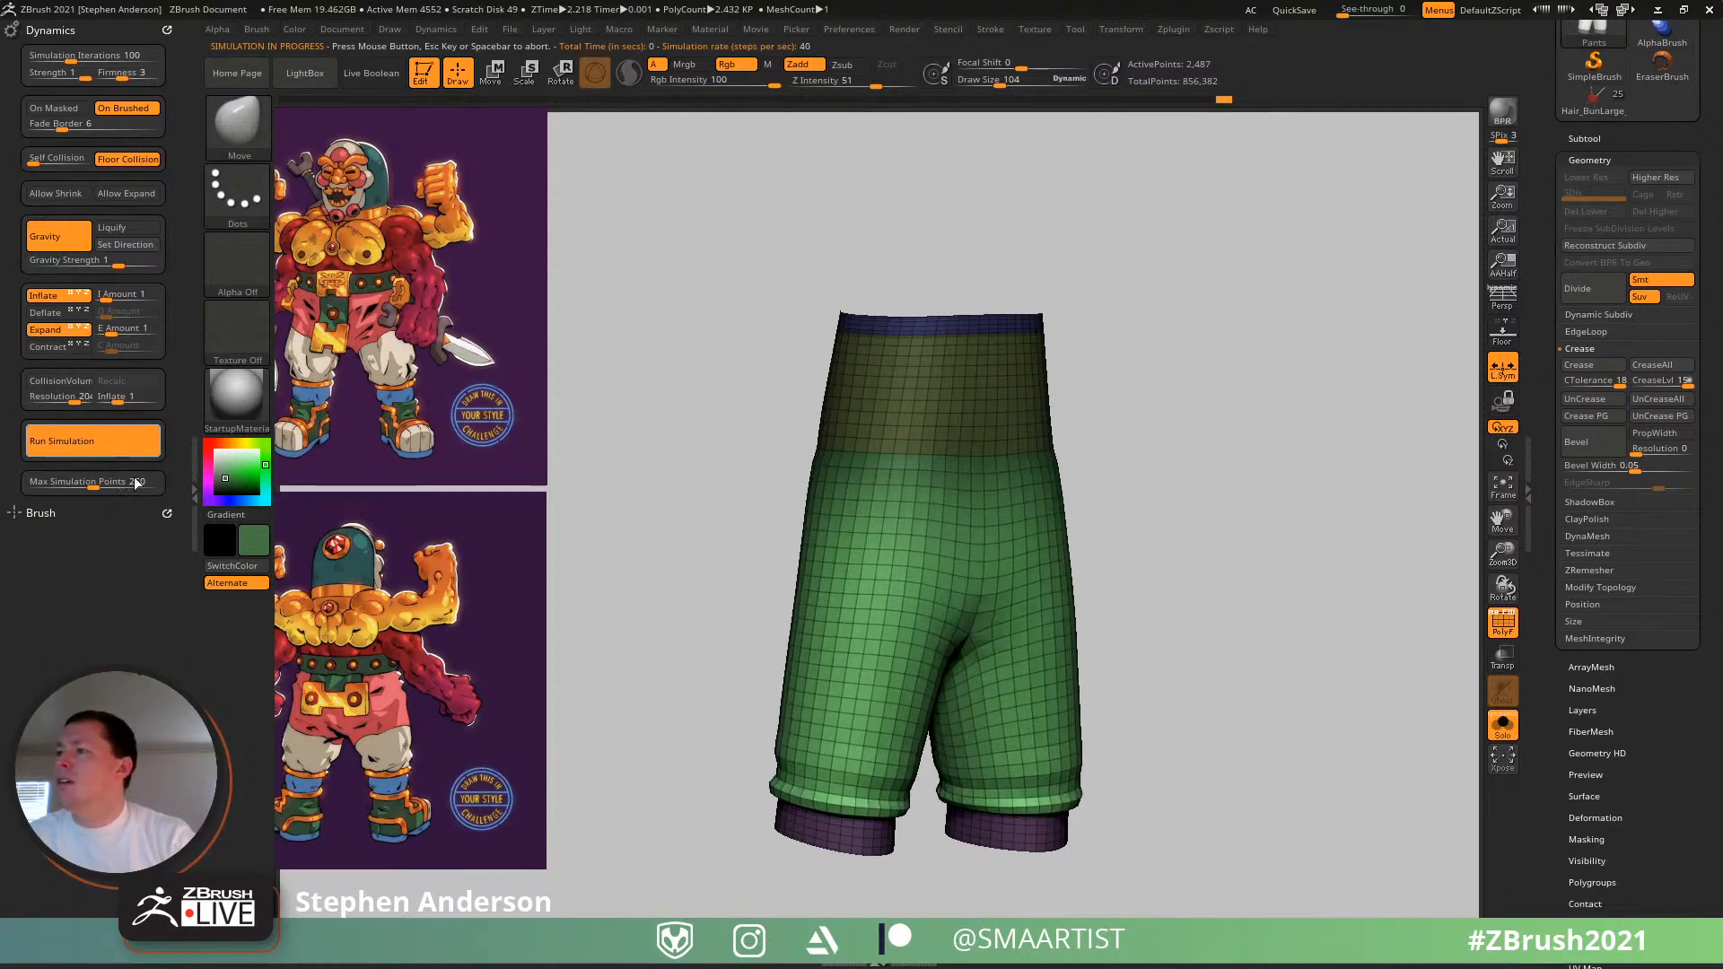
mouse_move(1327, 587)
right_down()
mouse_move(1269, 565)
mouse_move(1259, 617)
mouse_move(1096, 596)
mouse_move(894, 522)
mouse_move(742, 569)
mouse_move(792, 538)
mouse_move(900, 613)
mouse_move(873, 612)
right_up()
key(shift+f)
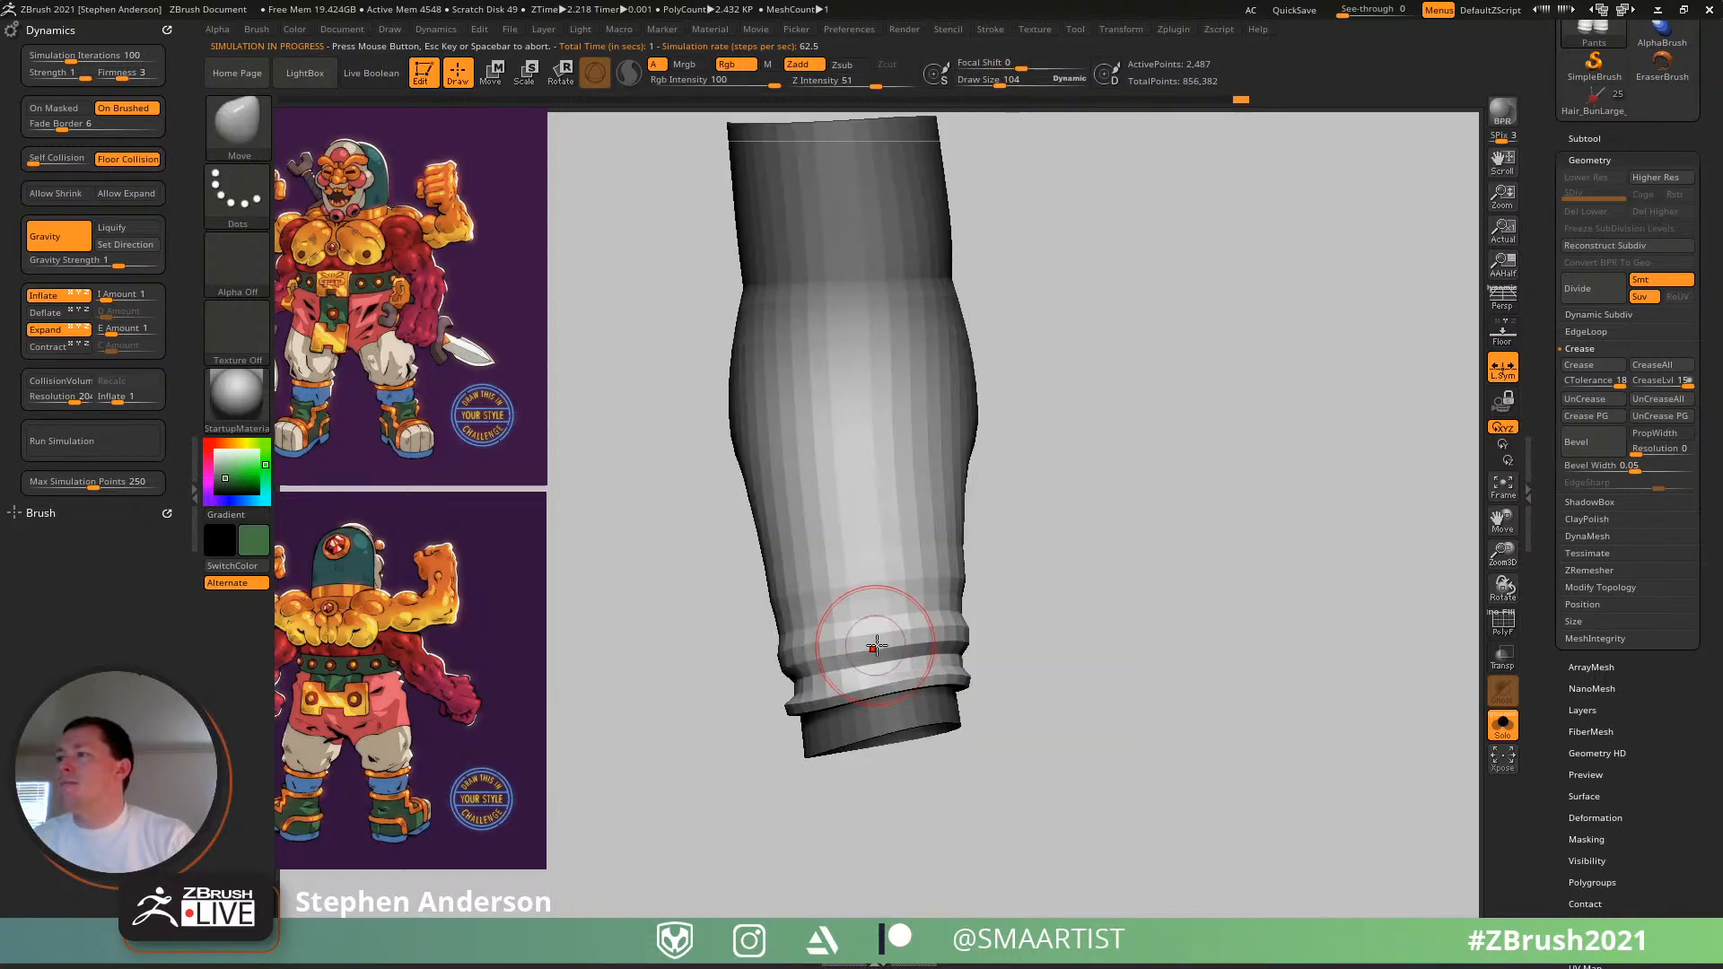
mouse_move(801, 660)
right_down()
mouse_move(816, 655)
mouse_move(808, 673)
mouse_move(789, 662)
right_up()
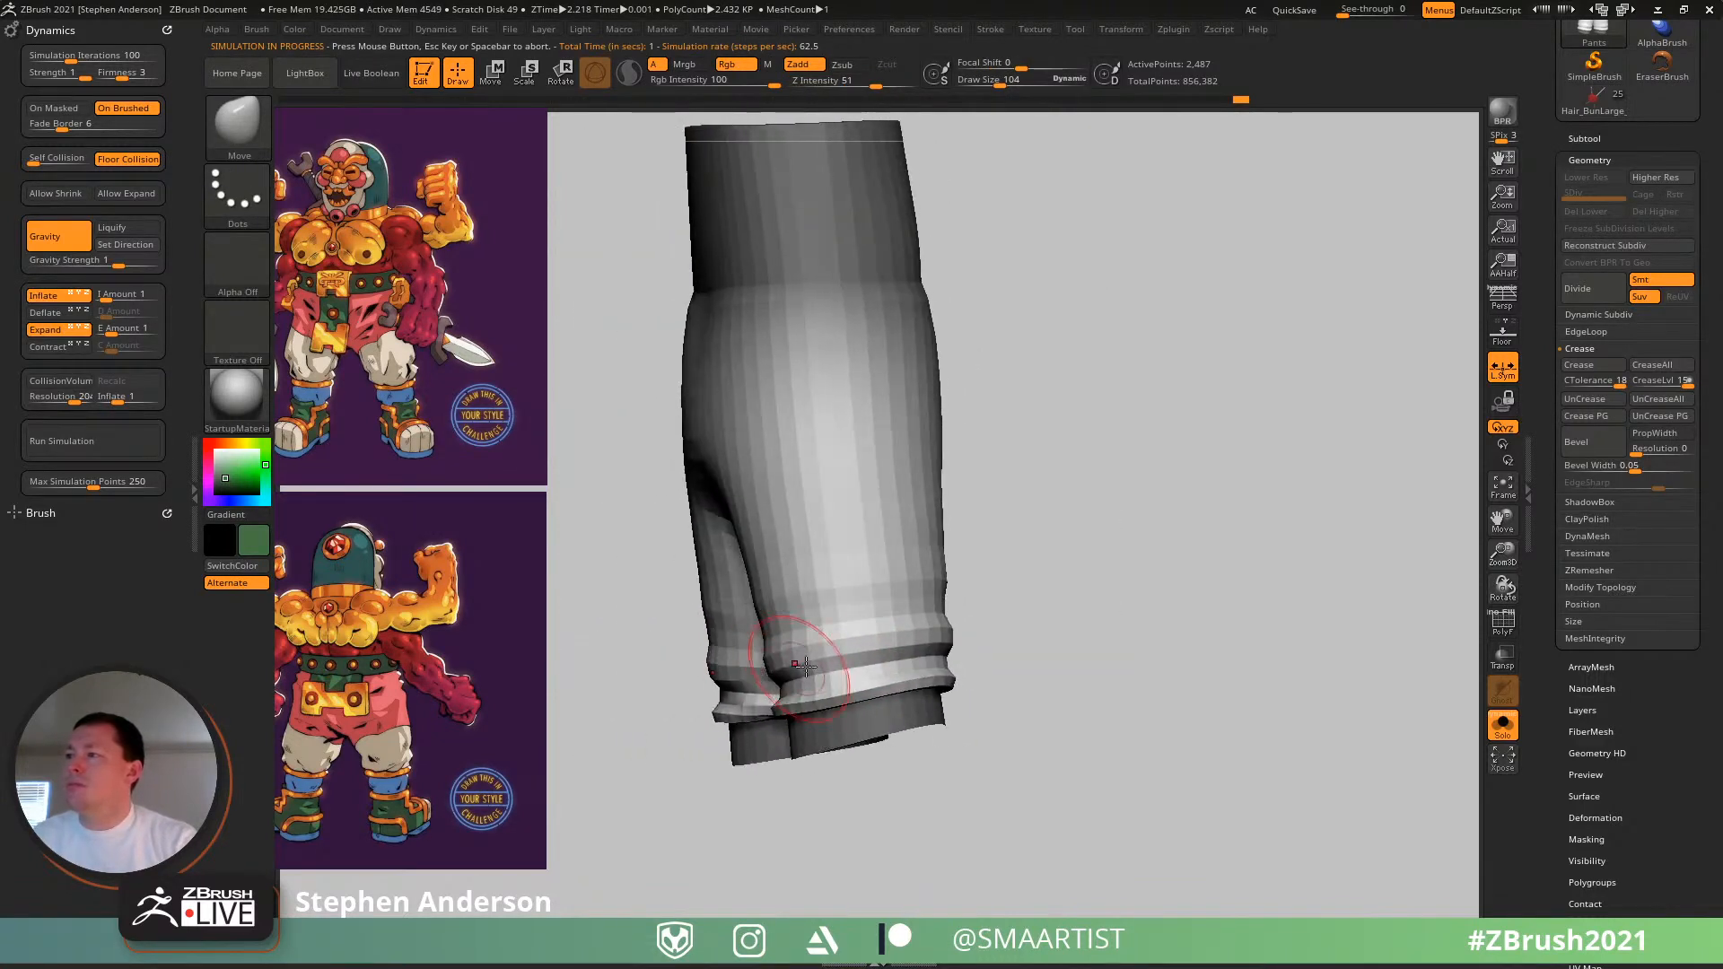
mouse_move(885, 628)
right_down()
mouse_move(1021, 632)
mouse_move(932, 561)
mouse_move(969, 558)
right_up()
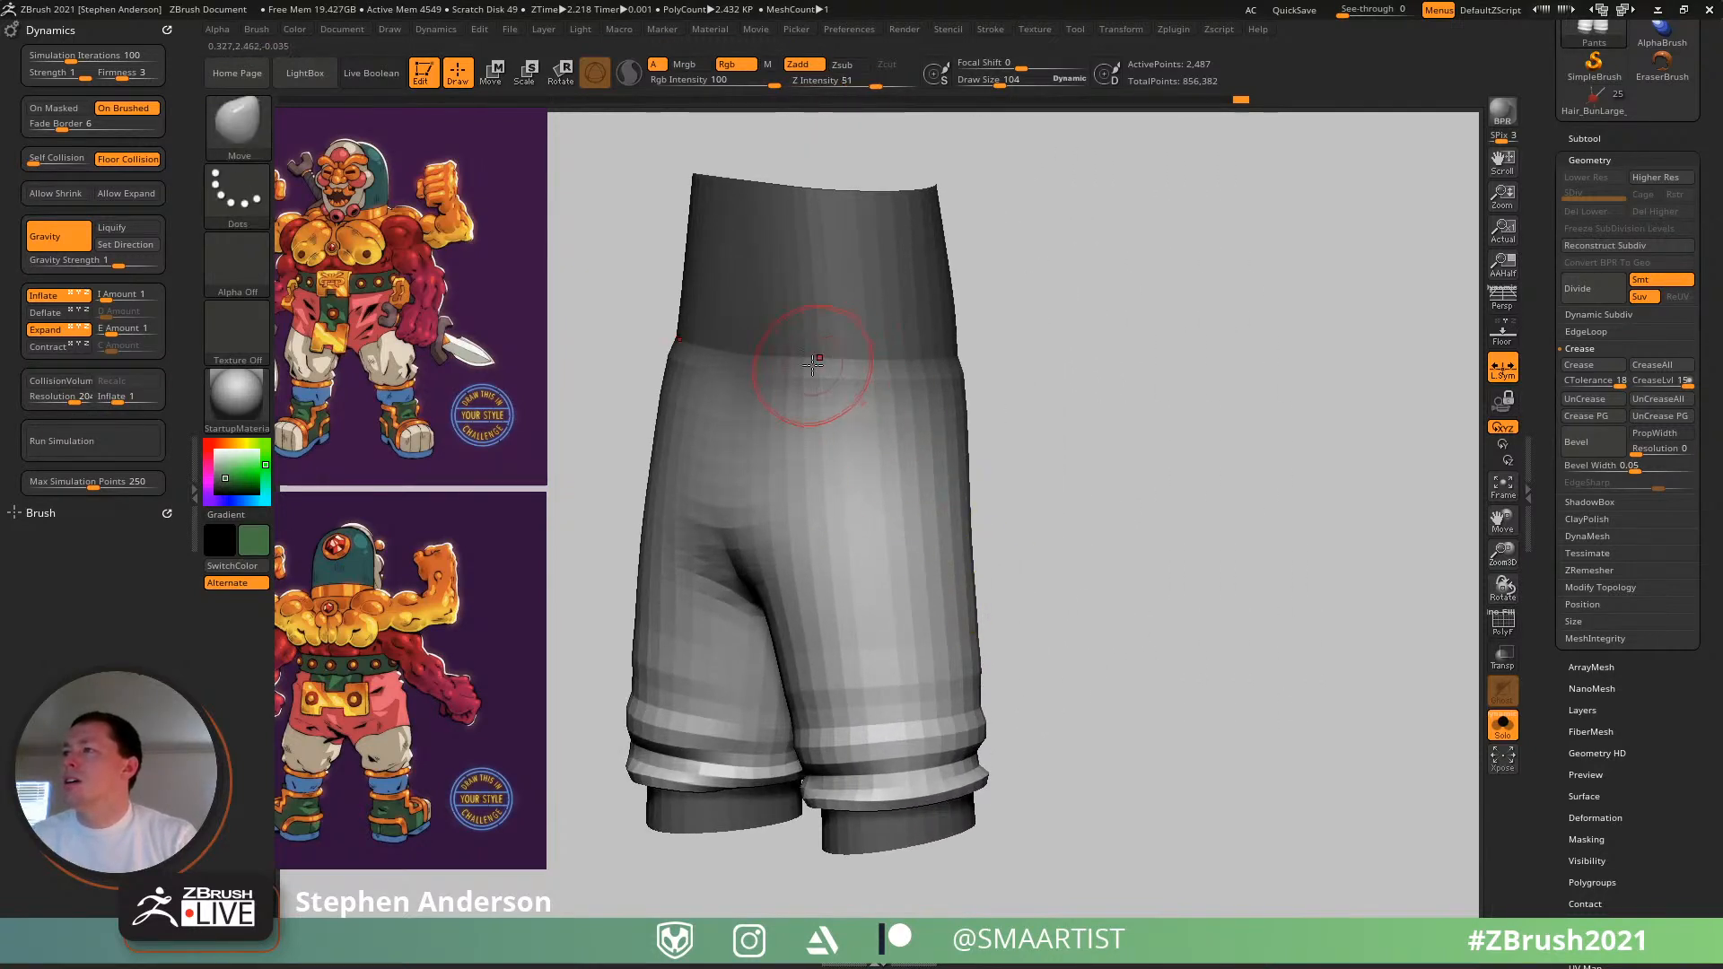
- Undo the simulation and the hip mask softening with the wireframe shown, and bring the waistband and cuffs back into view
drag(816, 368, 820, 368)
key(shift)
mouse_move(1041, 383)
right_down()
mouse_move(976, 386)
mouse_move(1000, 386)
right_up()
key(ctrl+z)
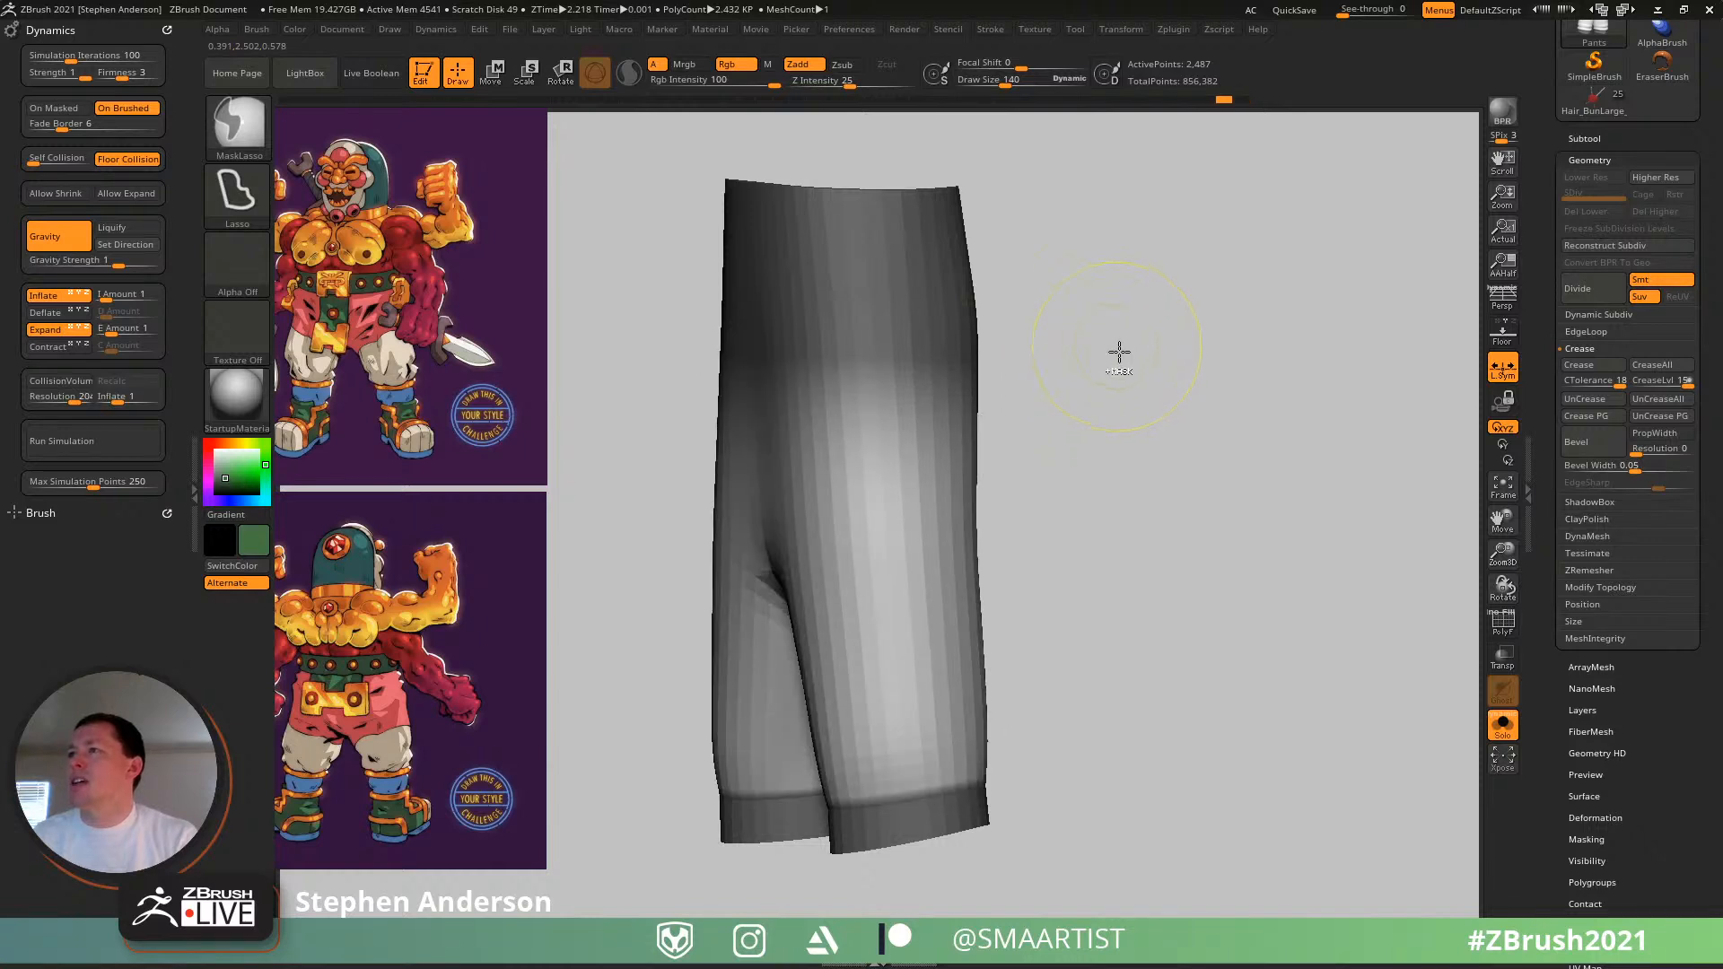
key(shift+f)
key(ctrl+z)
key(ctrl+z)
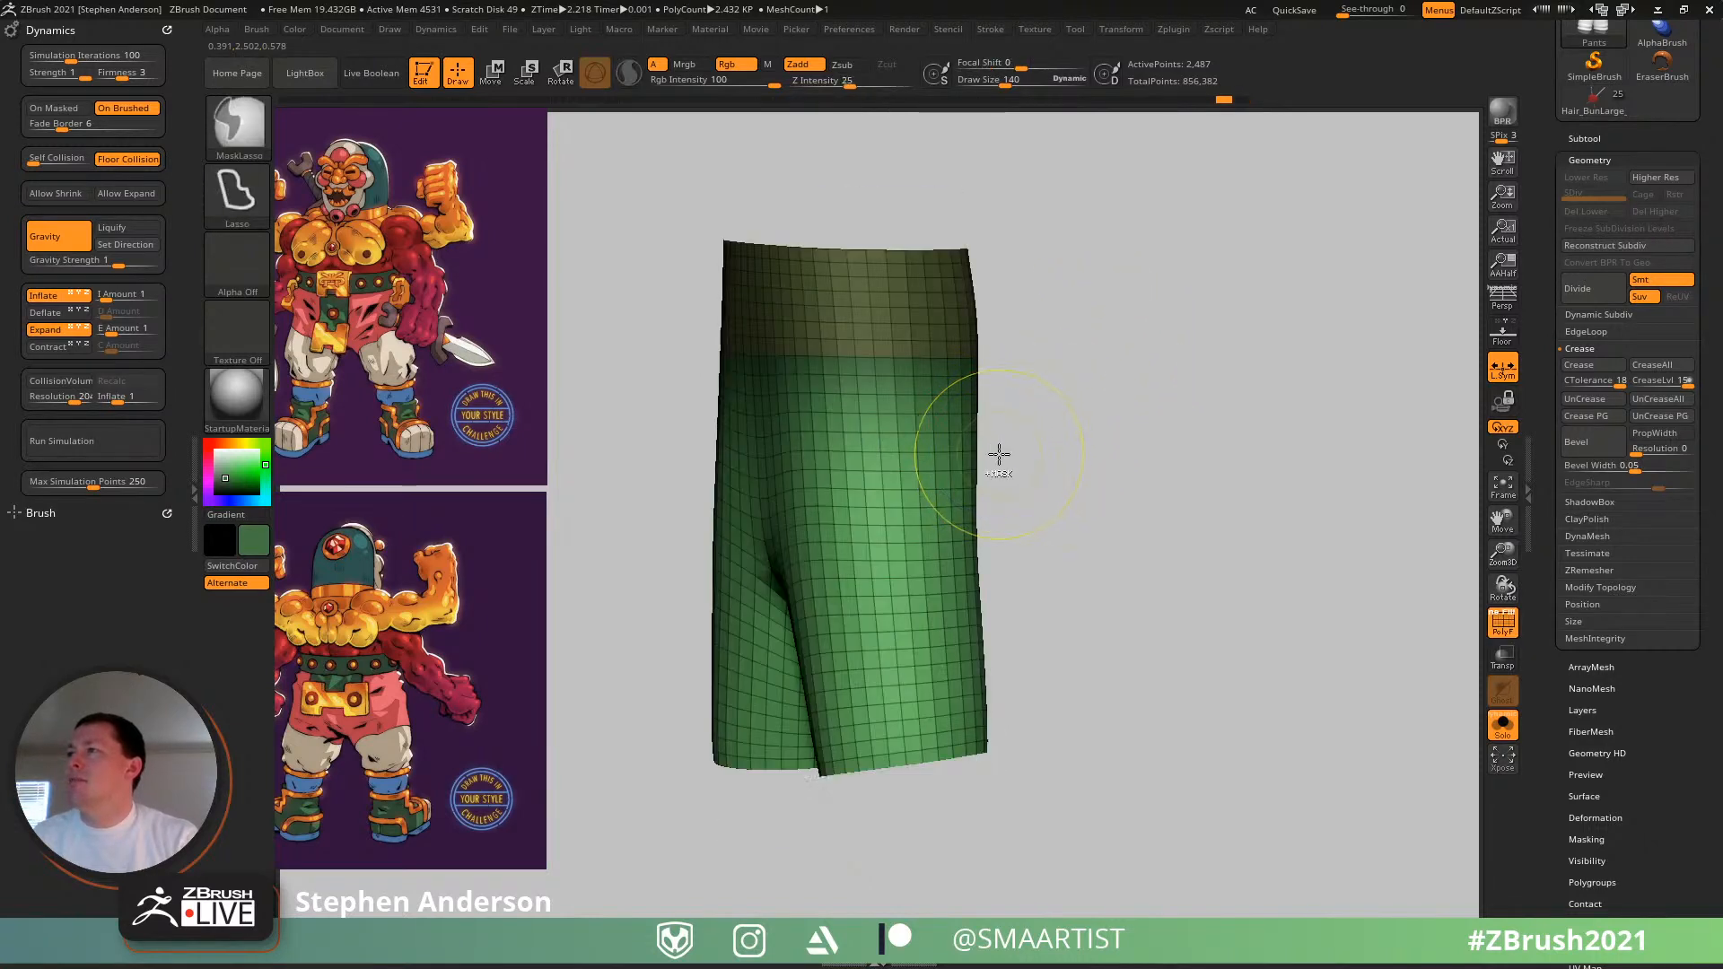
ctrl+click(1104, 431)
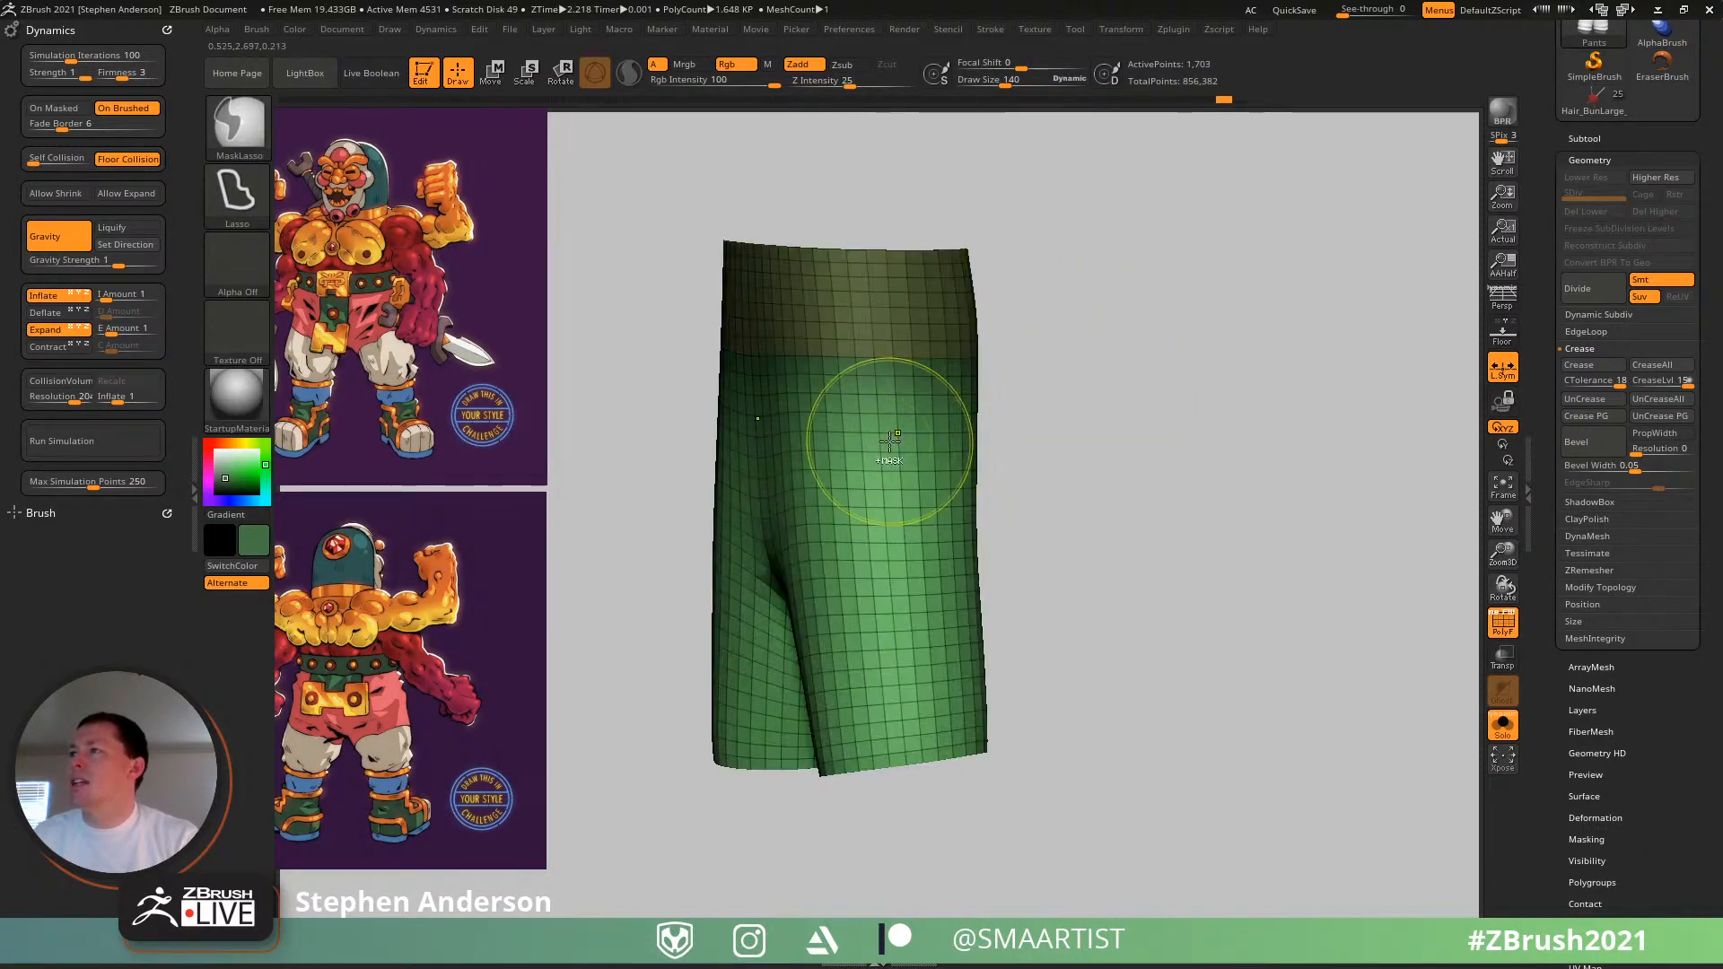
ctrl+shift+click(1059, 459)
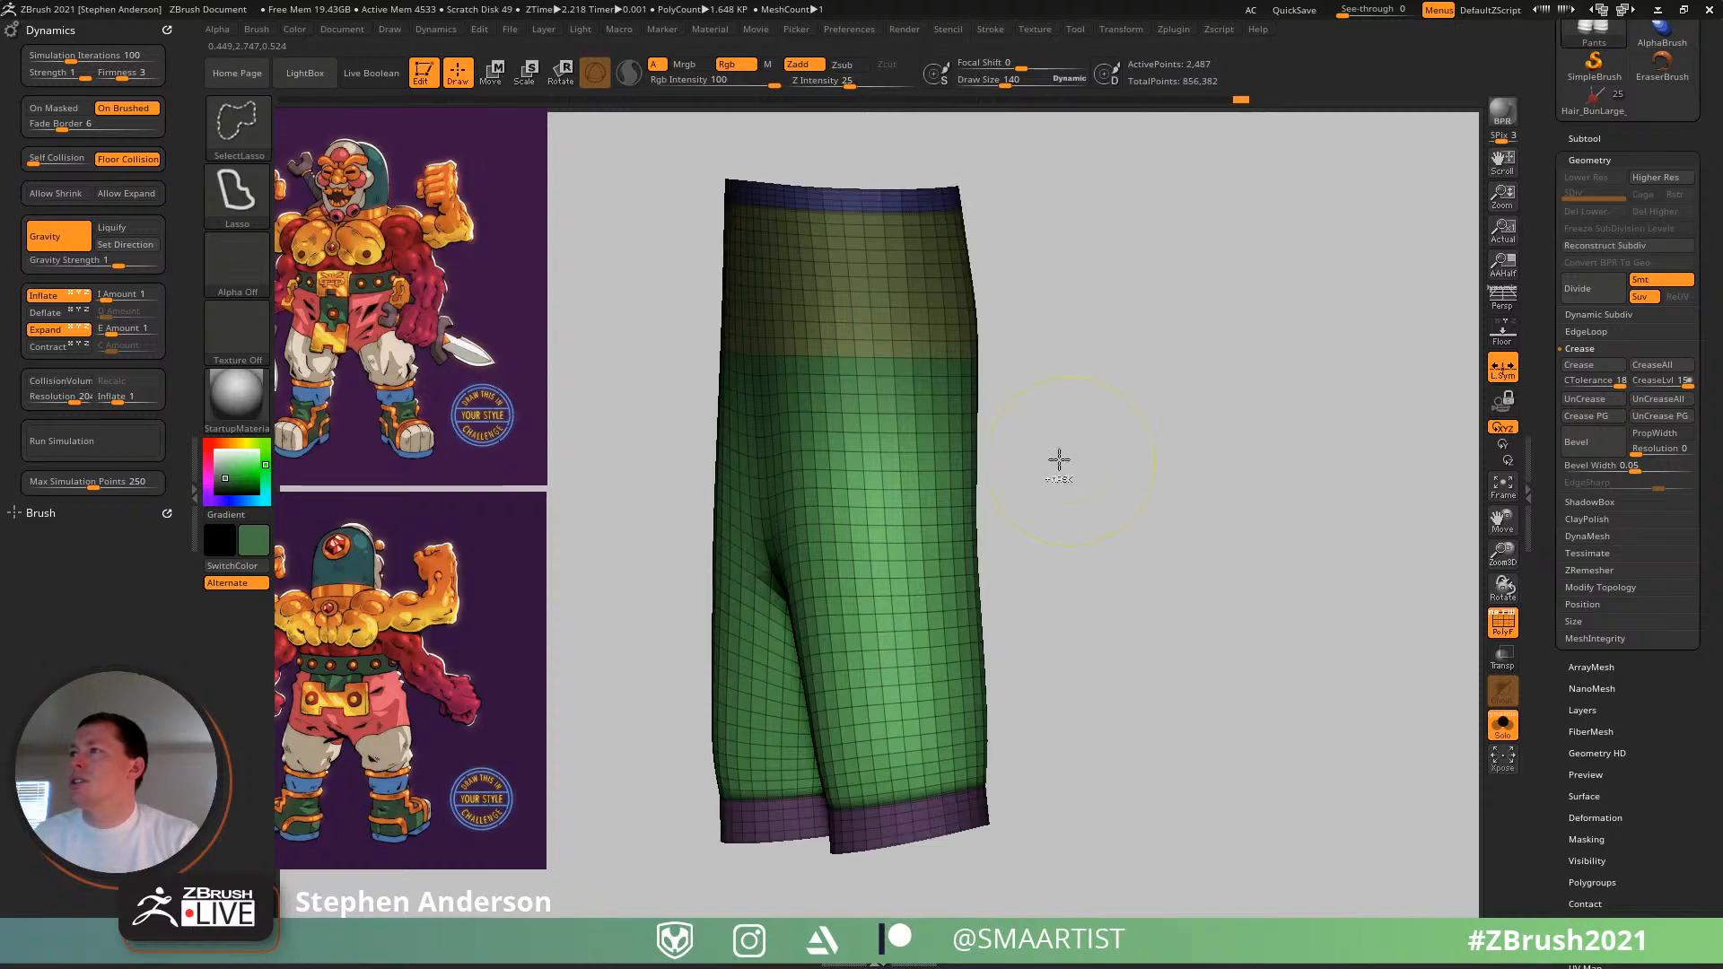
- Simulate the green leg fabric again with Inflate and Expand enabled, and hide the wireframe
mouse_move(1116, 430)
mouse_down()
mouse_move(976, 427)
mouse_move(845, 514)
mouse_up()
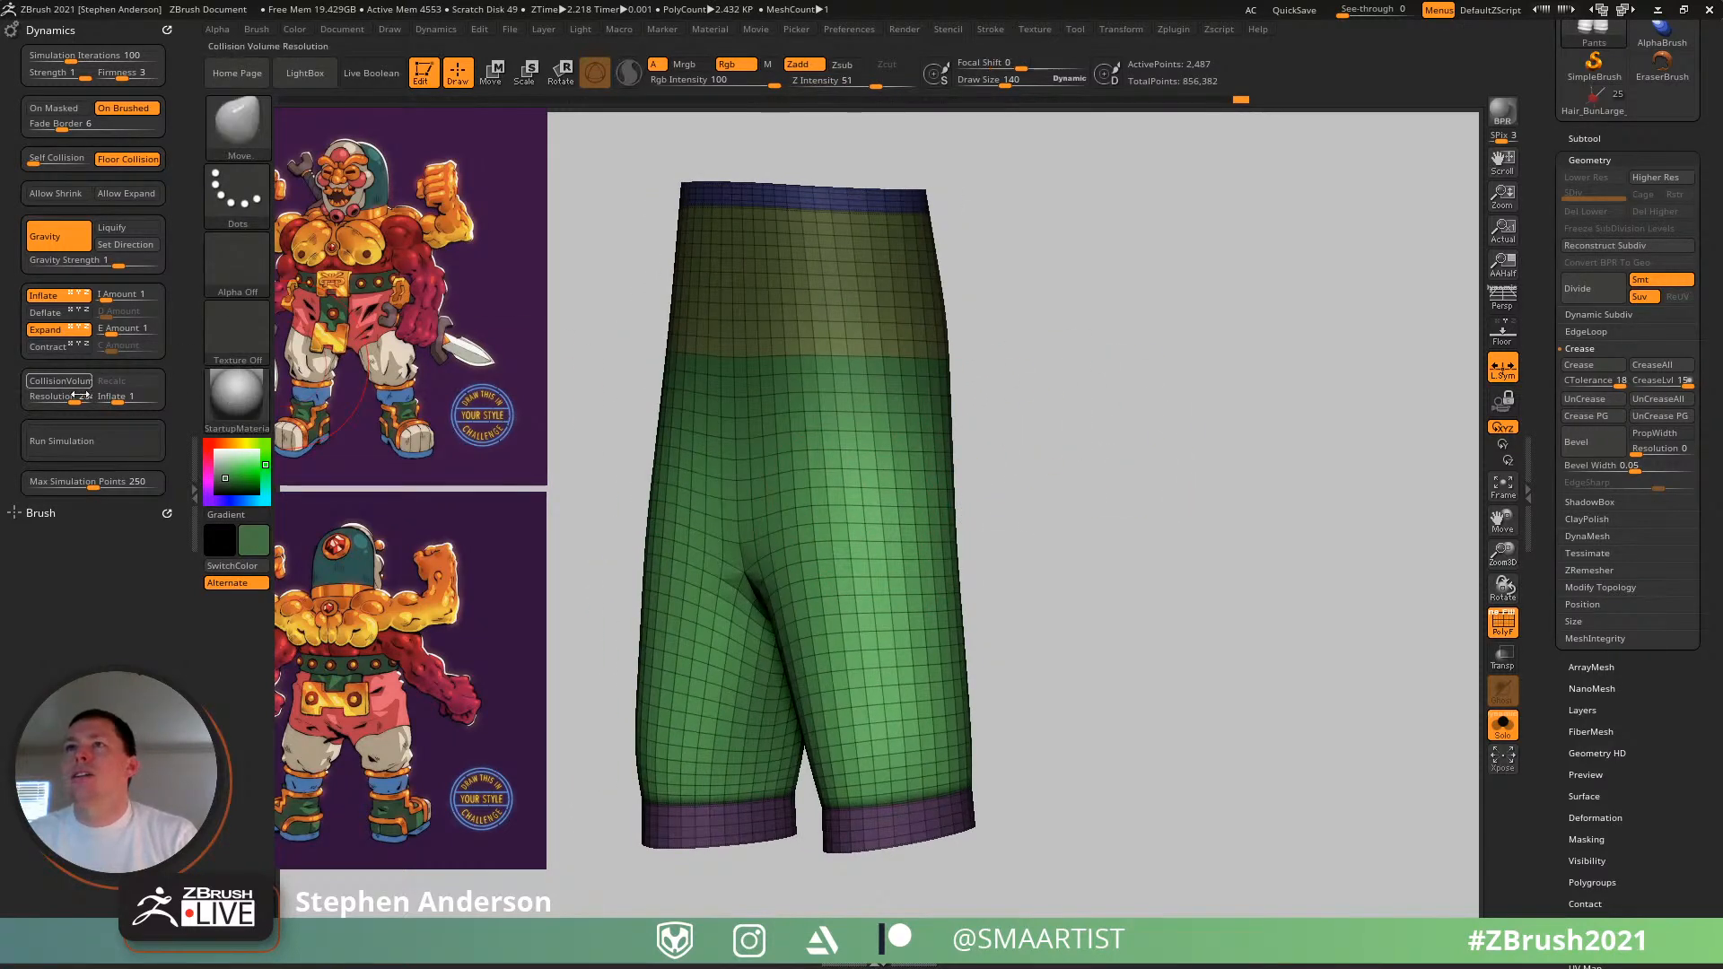
click(86, 448)
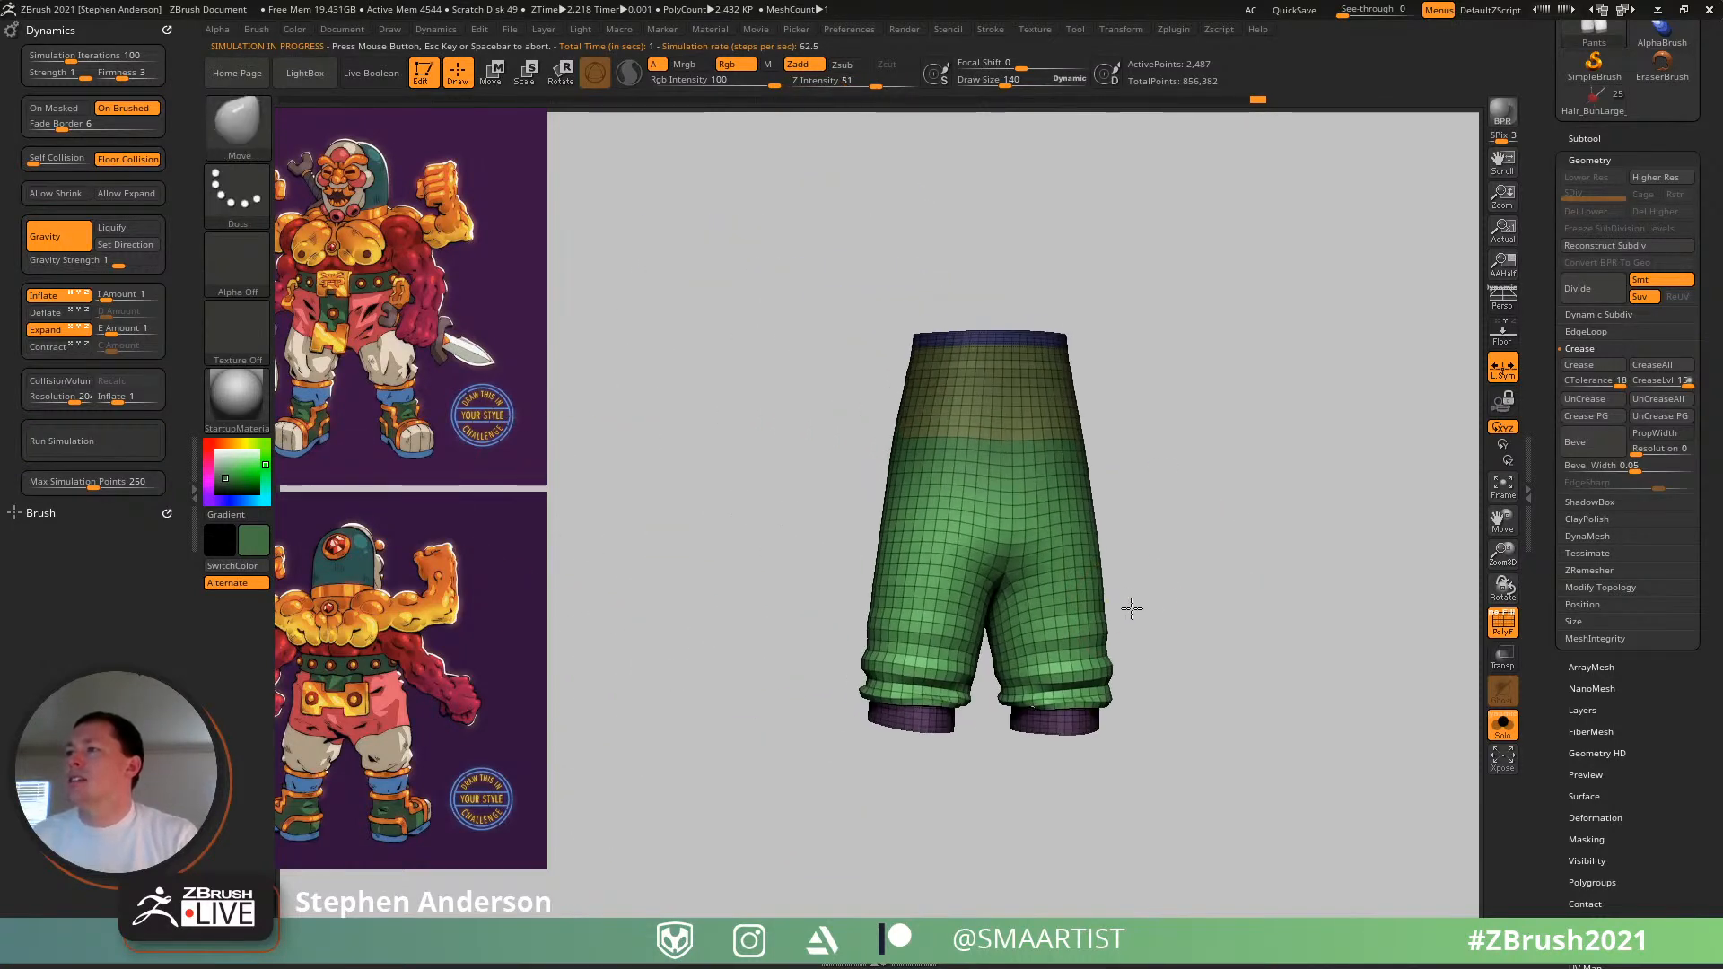
key(shift+f)
drag(1120, 570, 847, 584)
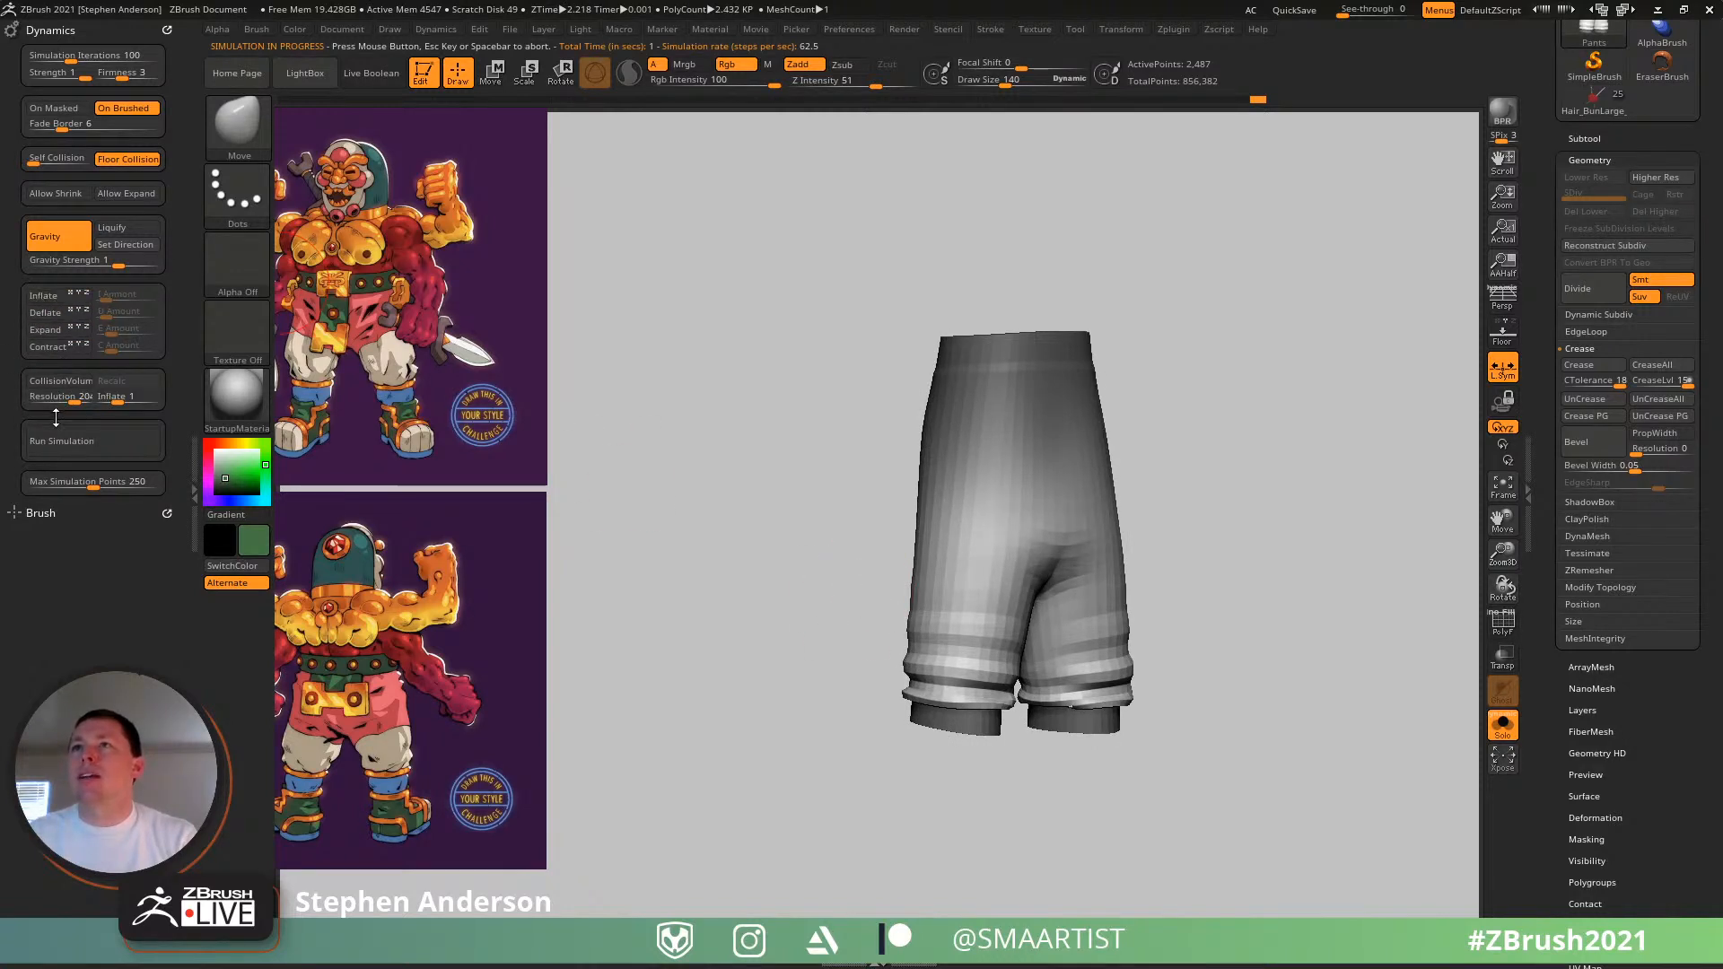
- Try a further simulation of the pants with Inflate and Expand turned off, and undo it
click(67, 444)
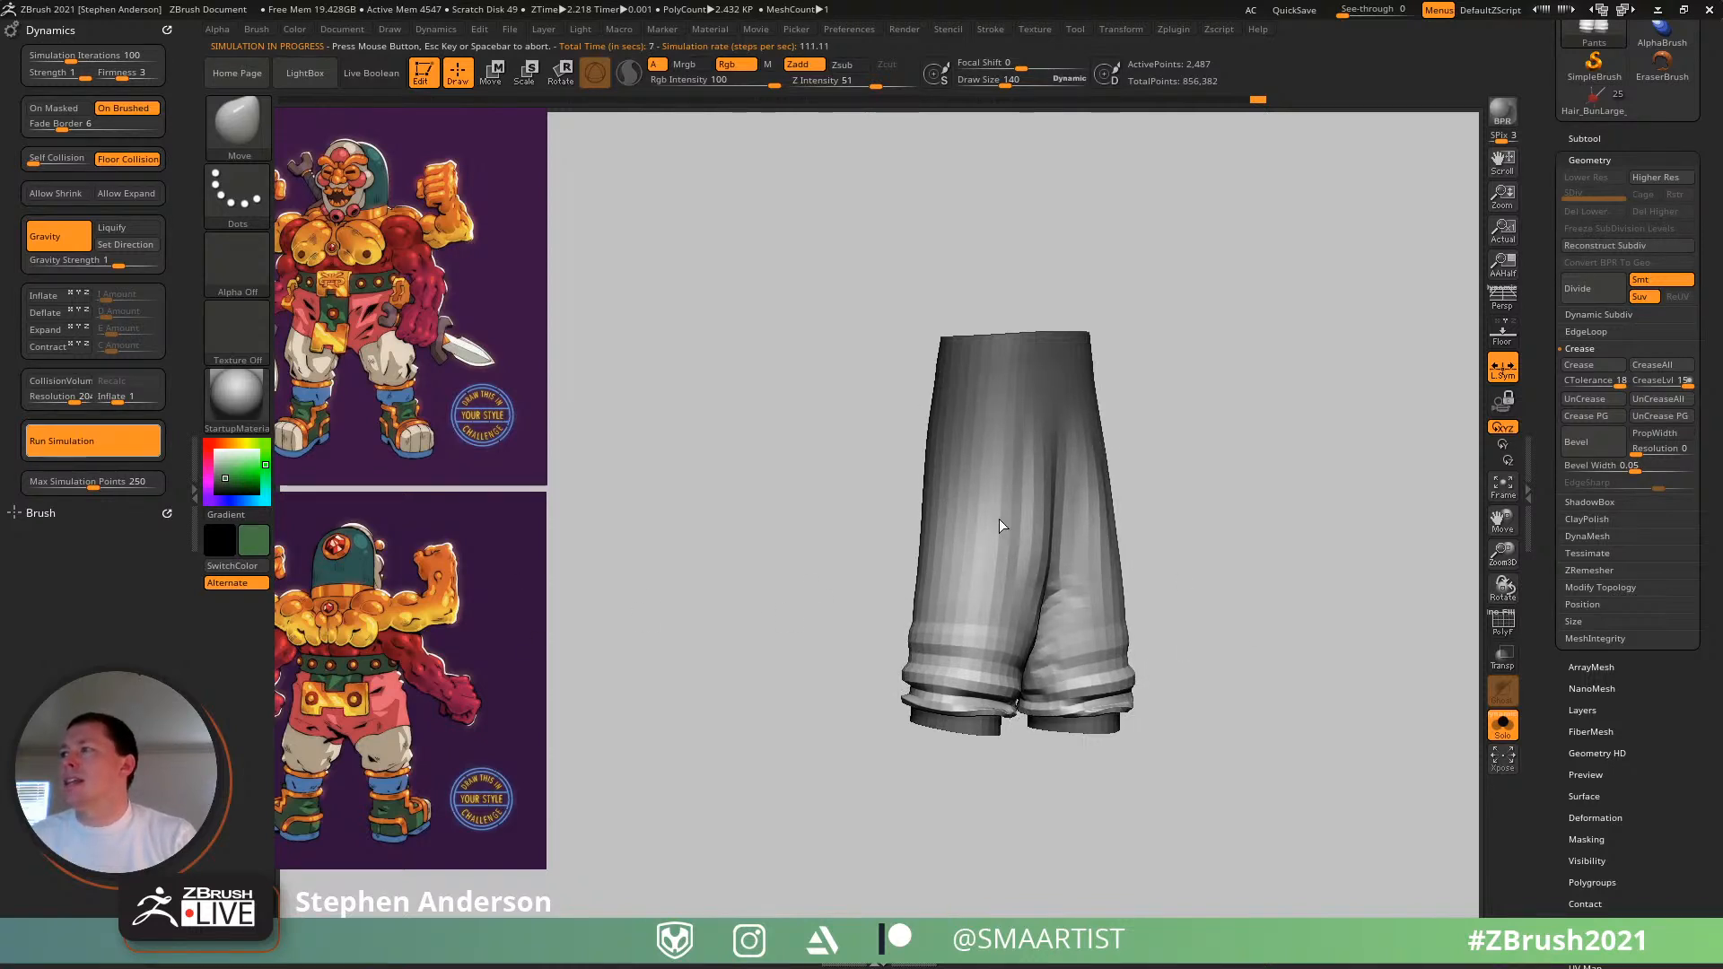
drag(1193, 566, 1204, 531)
right_drag(1203, 532, 1003, 588)
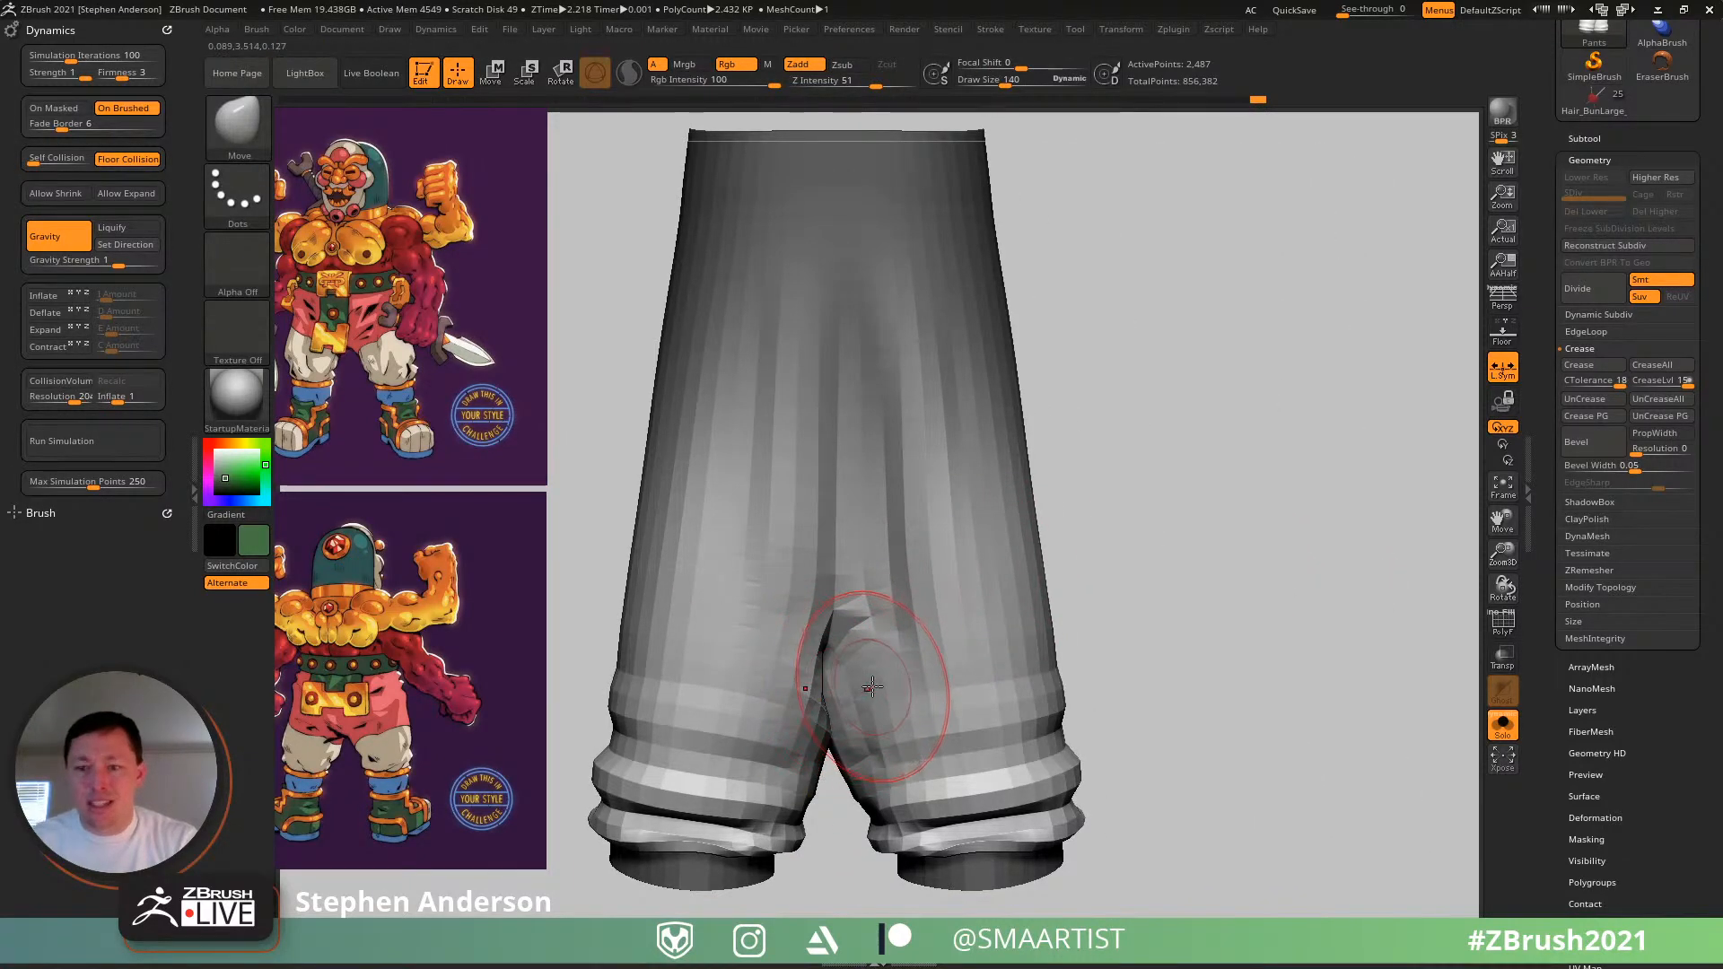
key(ctrl+z)
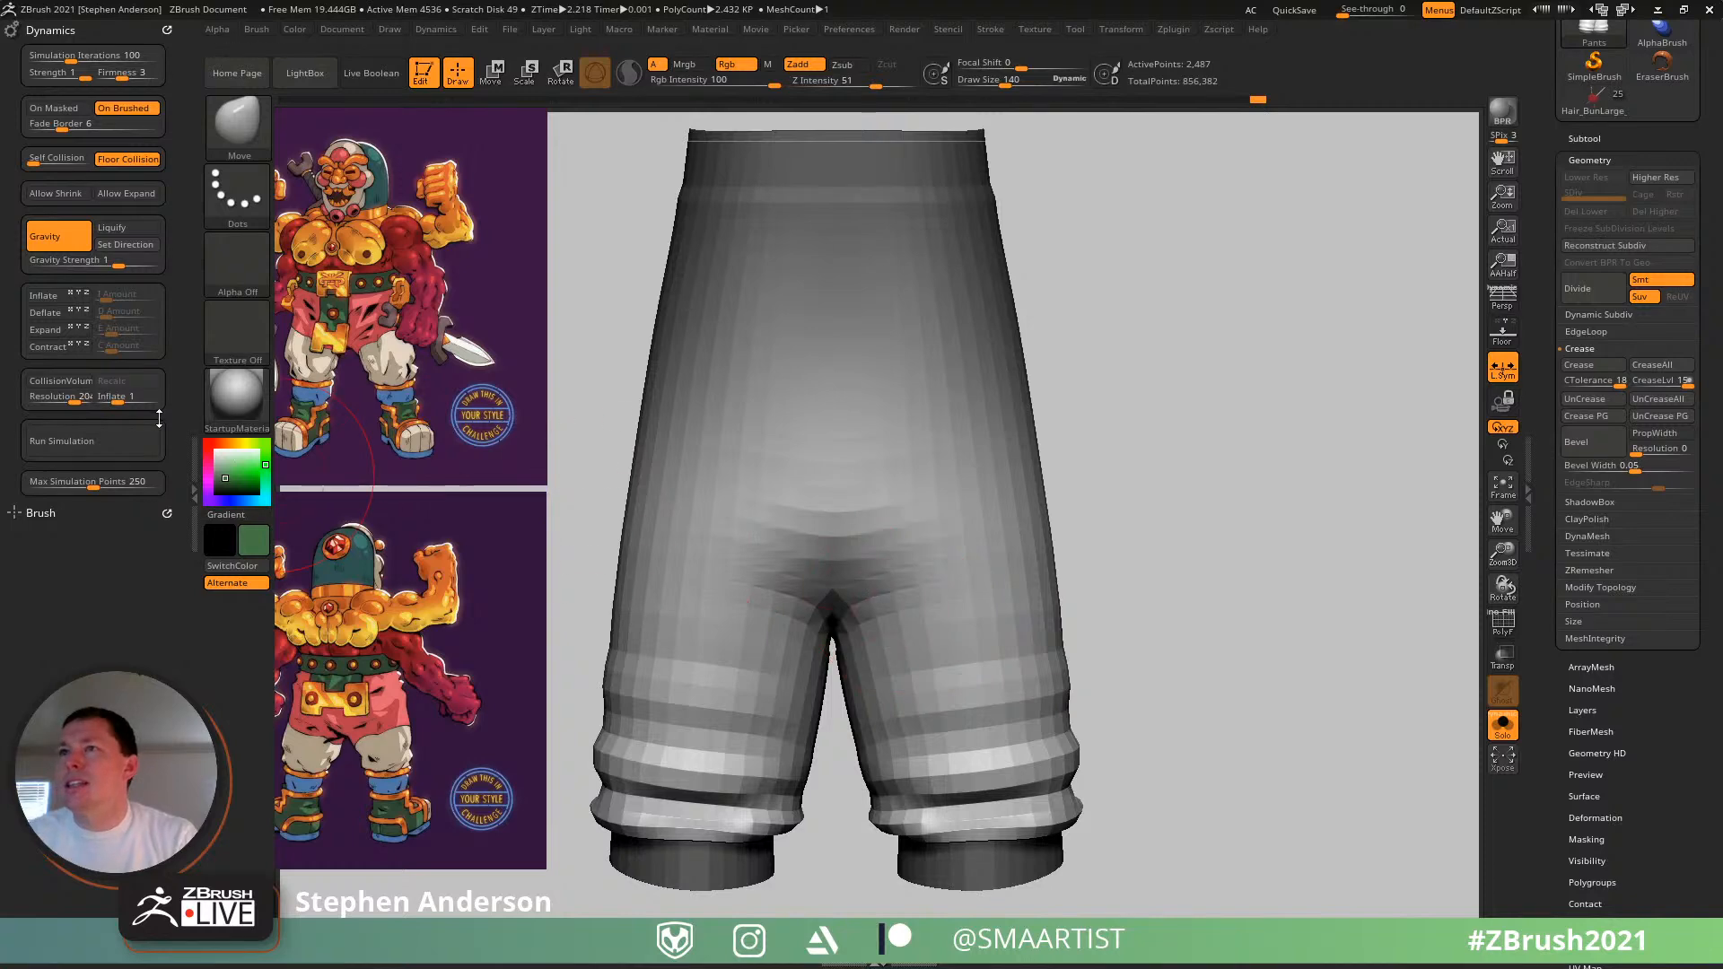
- Run a short simulation on the pants without Inflate or Expand, and check the folds from the side
click(81, 443)
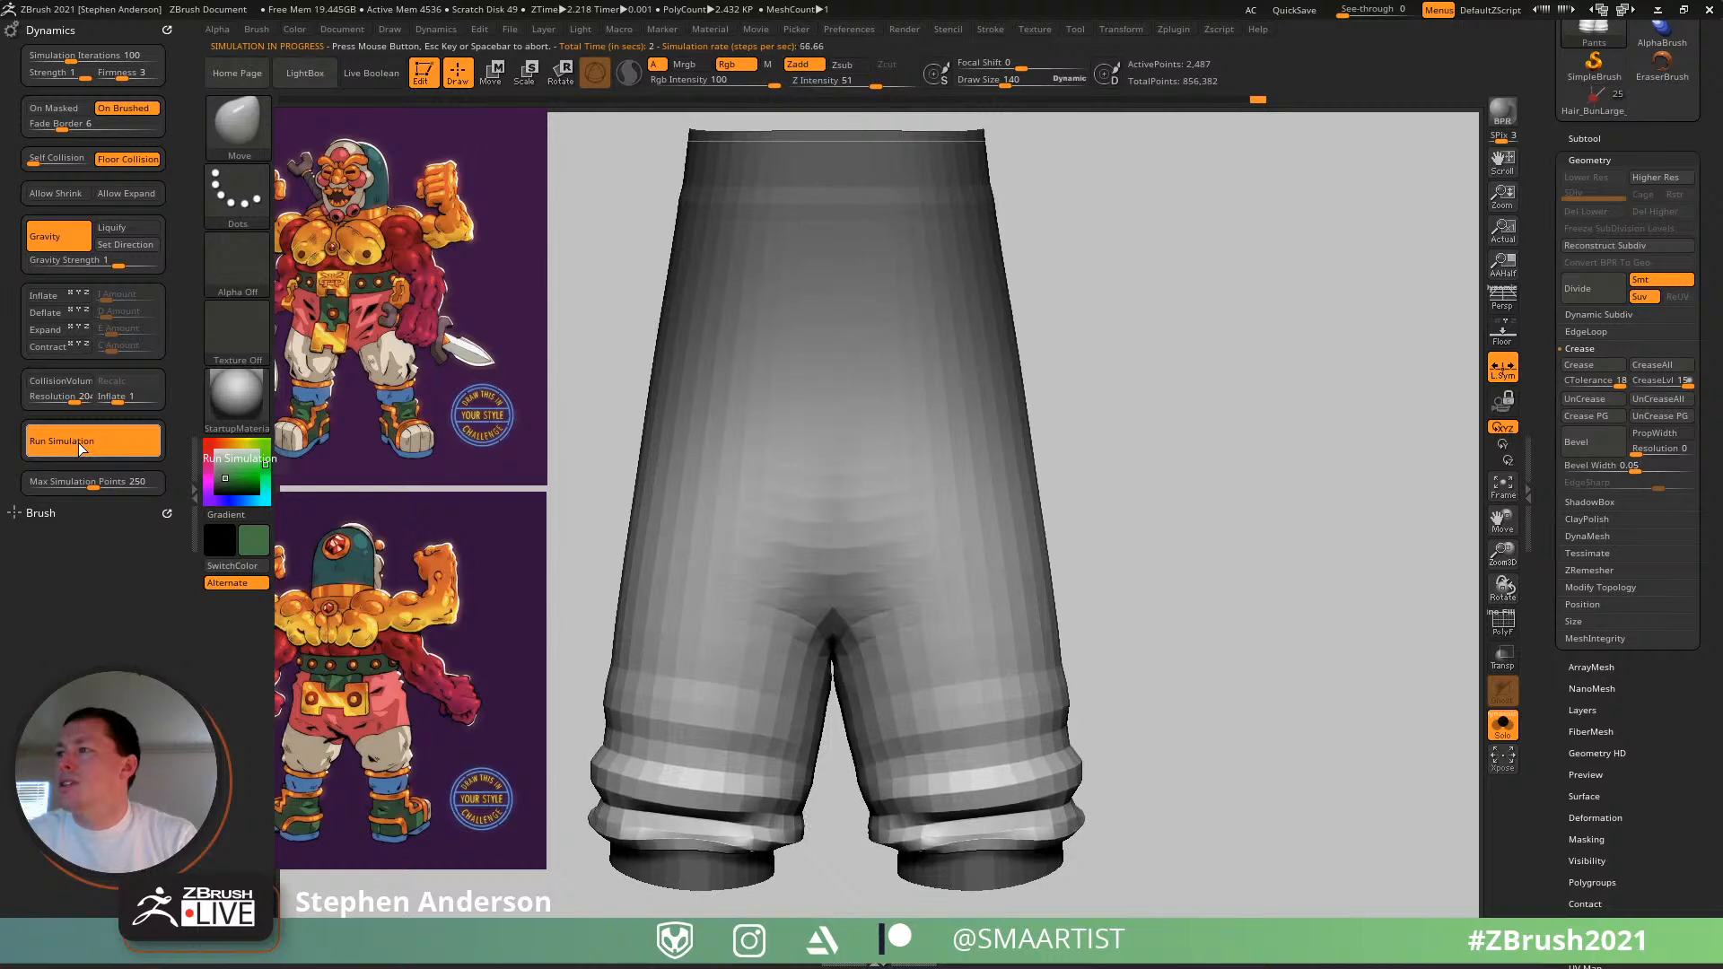
mouse_move(799, 619)
right_down()
mouse_move(898, 599)
mouse_move(867, 554)
right_up()
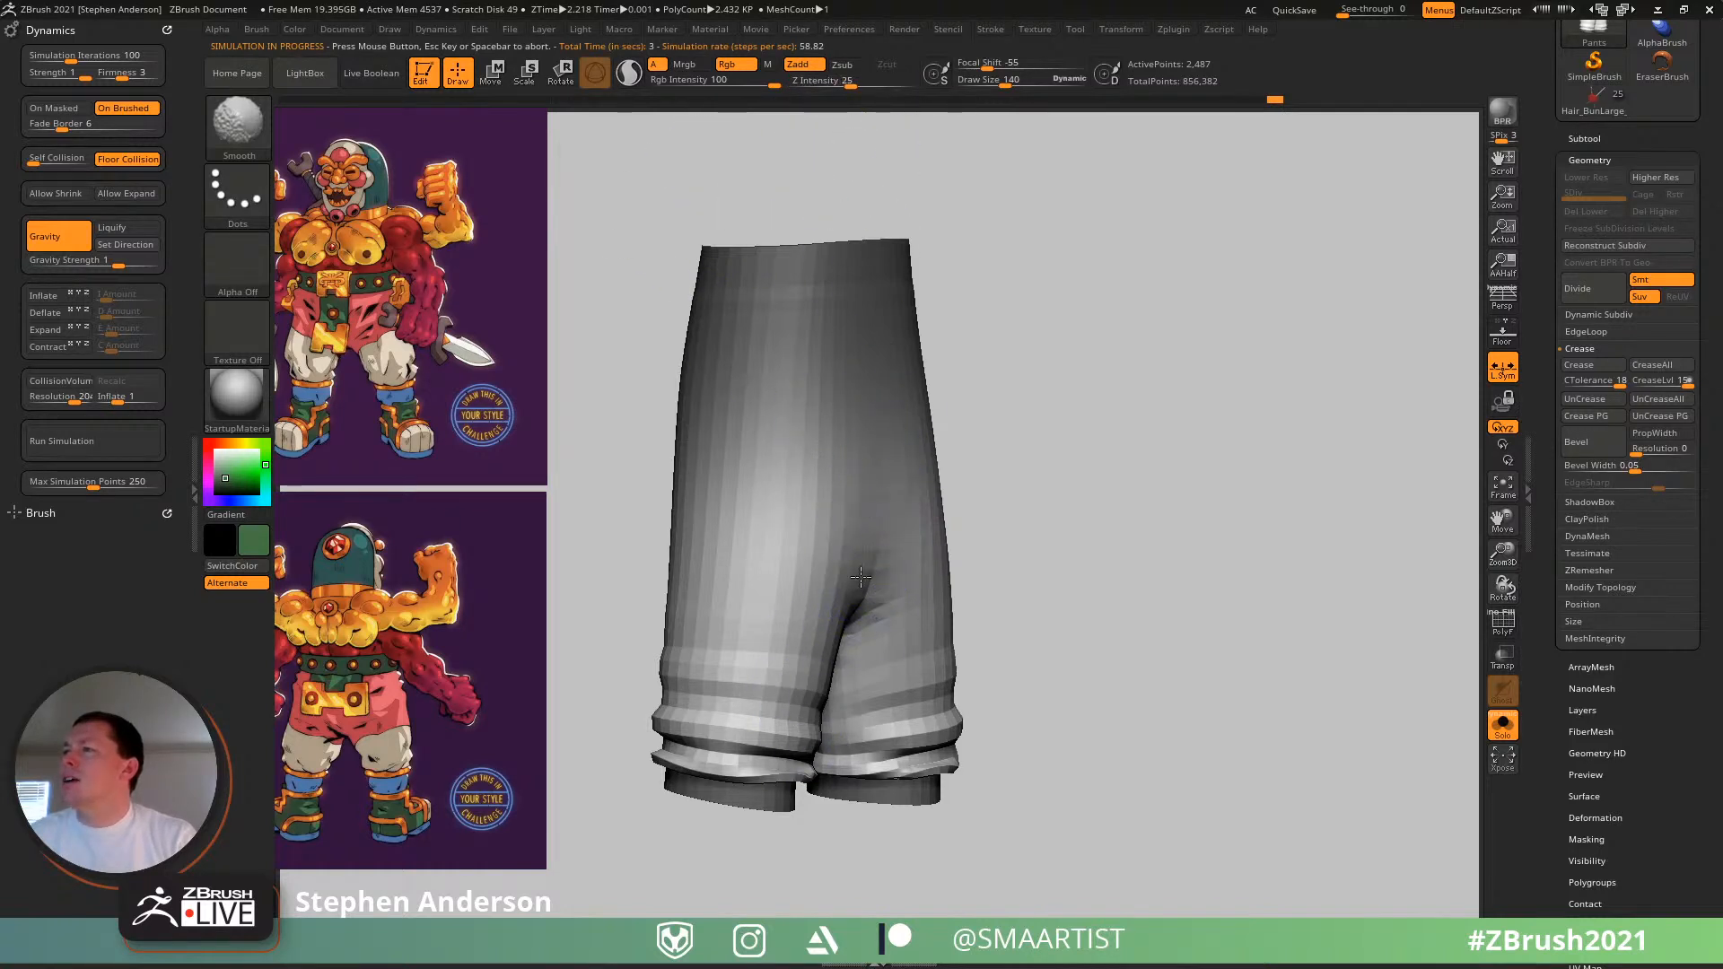
mouse_move(802, 589)
right_down()
mouse_move(873, 573)
mouse_move(897, 592)
mouse_move(1121, 593)
right_up()
mouse_move(908, 584)
right_down()
mouse_move(846, 579)
mouse_move(920, 556)
mouse_move(908, 569)
right_up()
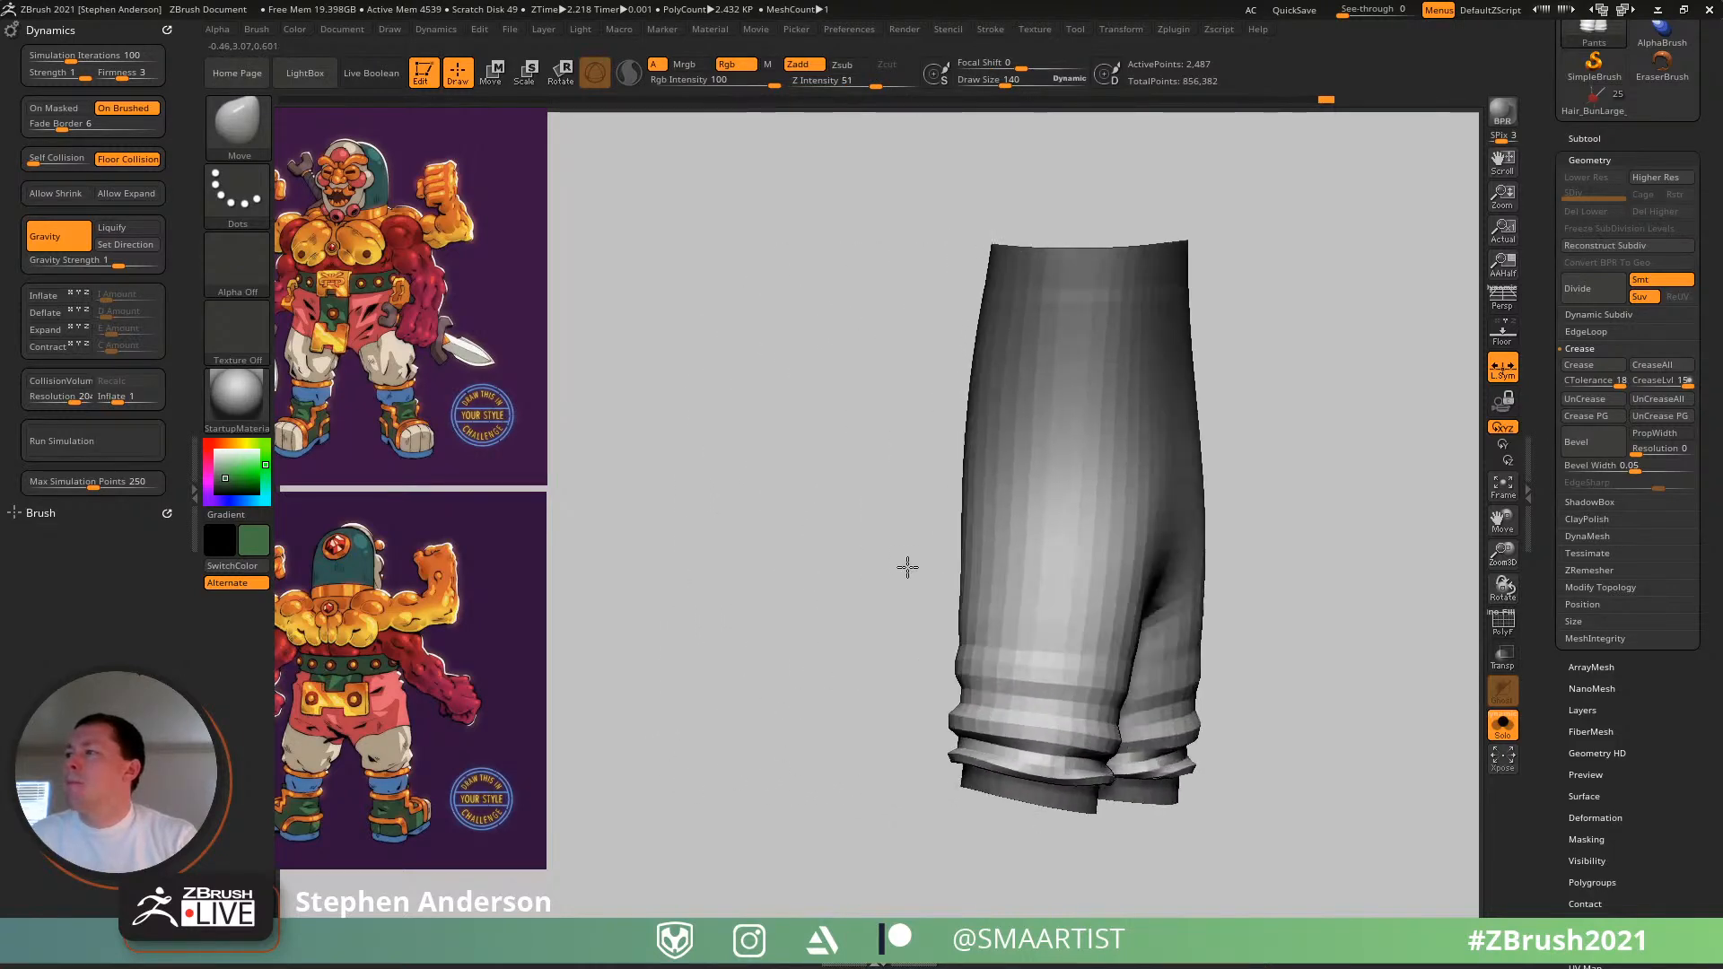
- Try smoothing the simulated fabric on the lower leg, and undo the smoothing
alt+right_drag(1019, 584, 847, 527)
mouse_move(934, 604)
alt+right_down()
mouse_move(880, 508)
mouse_move(861, 603)
mouse_move(904, 617)
mouse_move(853, 557)
mouse_move(942, 599)
alt+right_up()
ctrl+right_drag(730, 584, 763, 643)
mouse_move(812, 619)
right_down()
mouse_move(731, 597)
mouse_move(808, 593)
right_up()
shift+drag(796, 616, 783, 543)
mouse_move(781, 541)
right_down()
mouse_move(996, 588)
mouse_move(946, 584)
mouse_move(1035, 578)
mouse_move(942, 577)
right_up()
key(ctrl+z)
mouse_move(1050, 542)
right_down()
mouse_move(1101, 550)
mouse_move(1000, 552)
mouse_move(996, 588)
mouse_move(922, 592)
mouse_move(819, 673)
mouse_move(868, 691)
right_up()
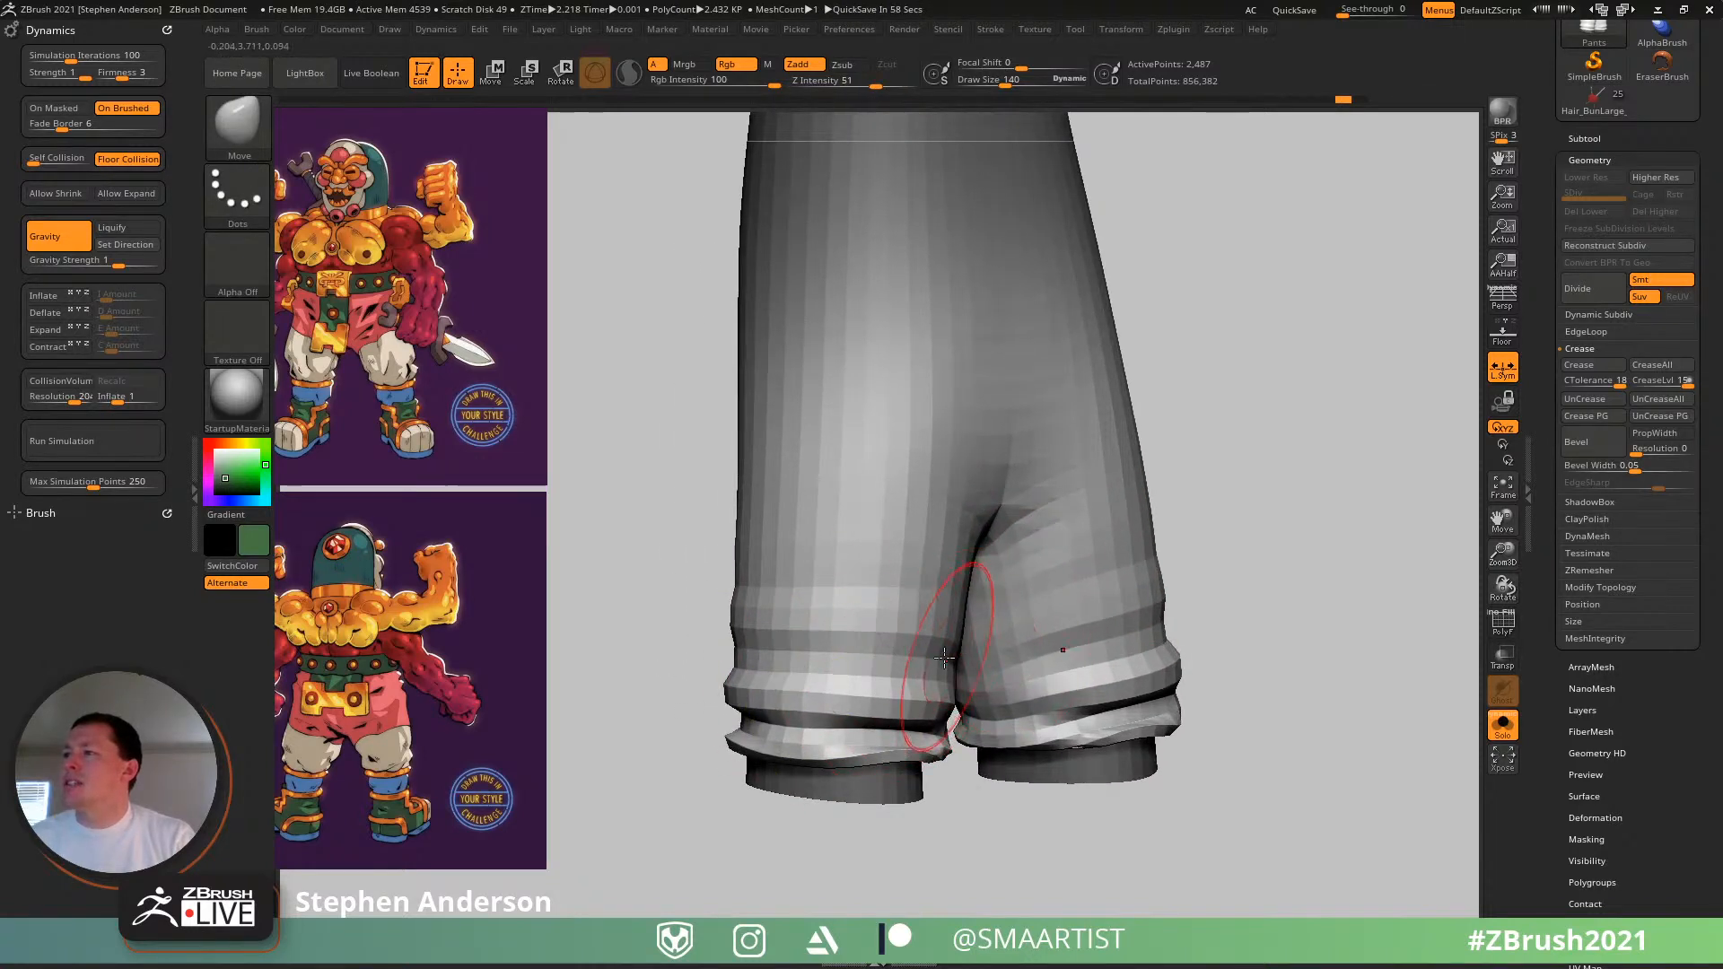
key(ctrl)
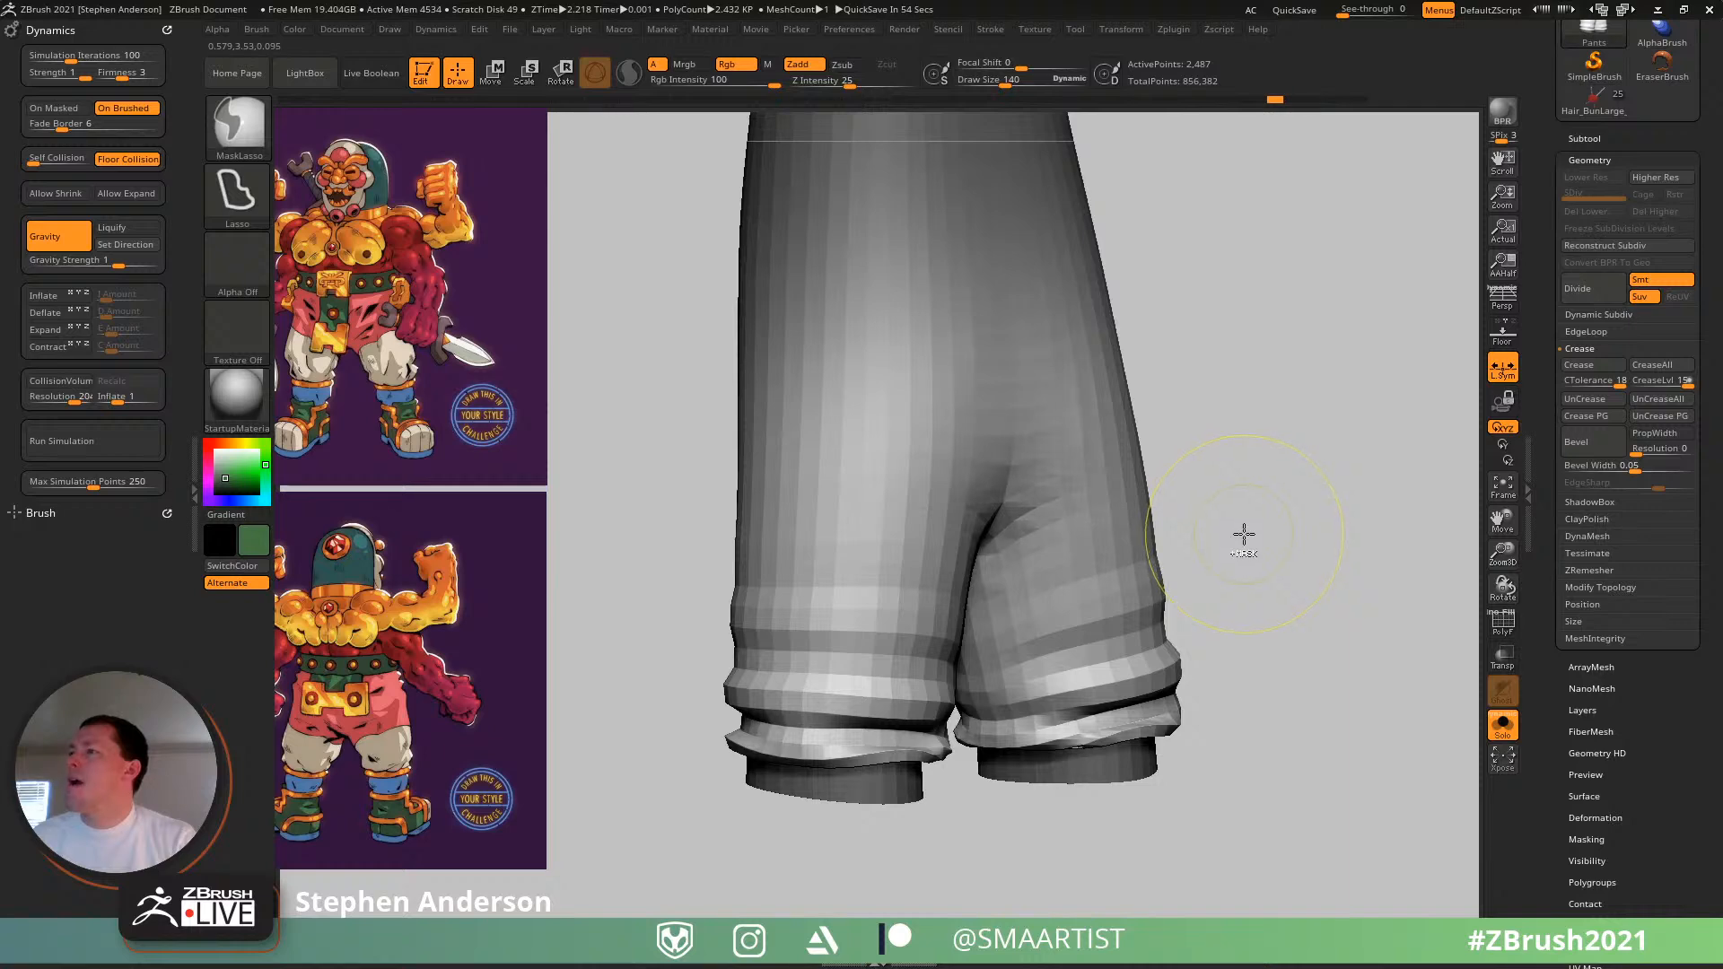
- Undo the simulations and the masking until the pants are unsimulated and unmasked
key(ctrl+z)
key(ctrl+z)
key(ctrl+z)
key(ctrl+z)
key(ctrl+z)
key(ctrl+z)
key(ctrl+z)
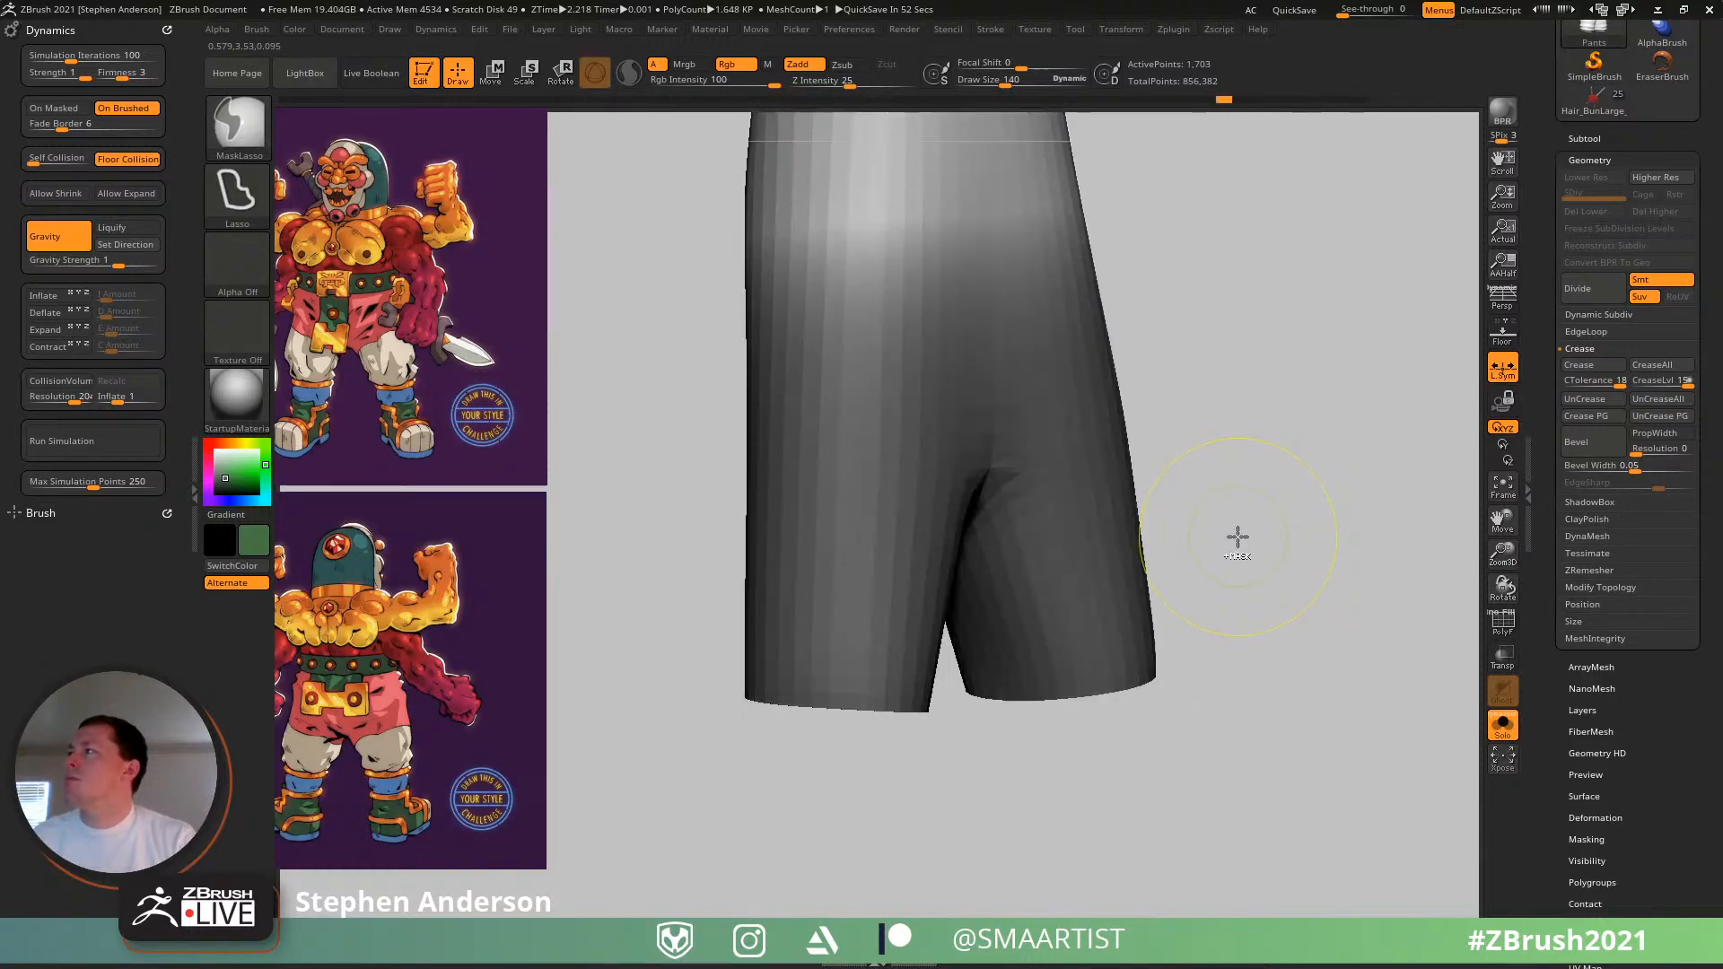
key(ctrl+z)
key(ctrl+z)
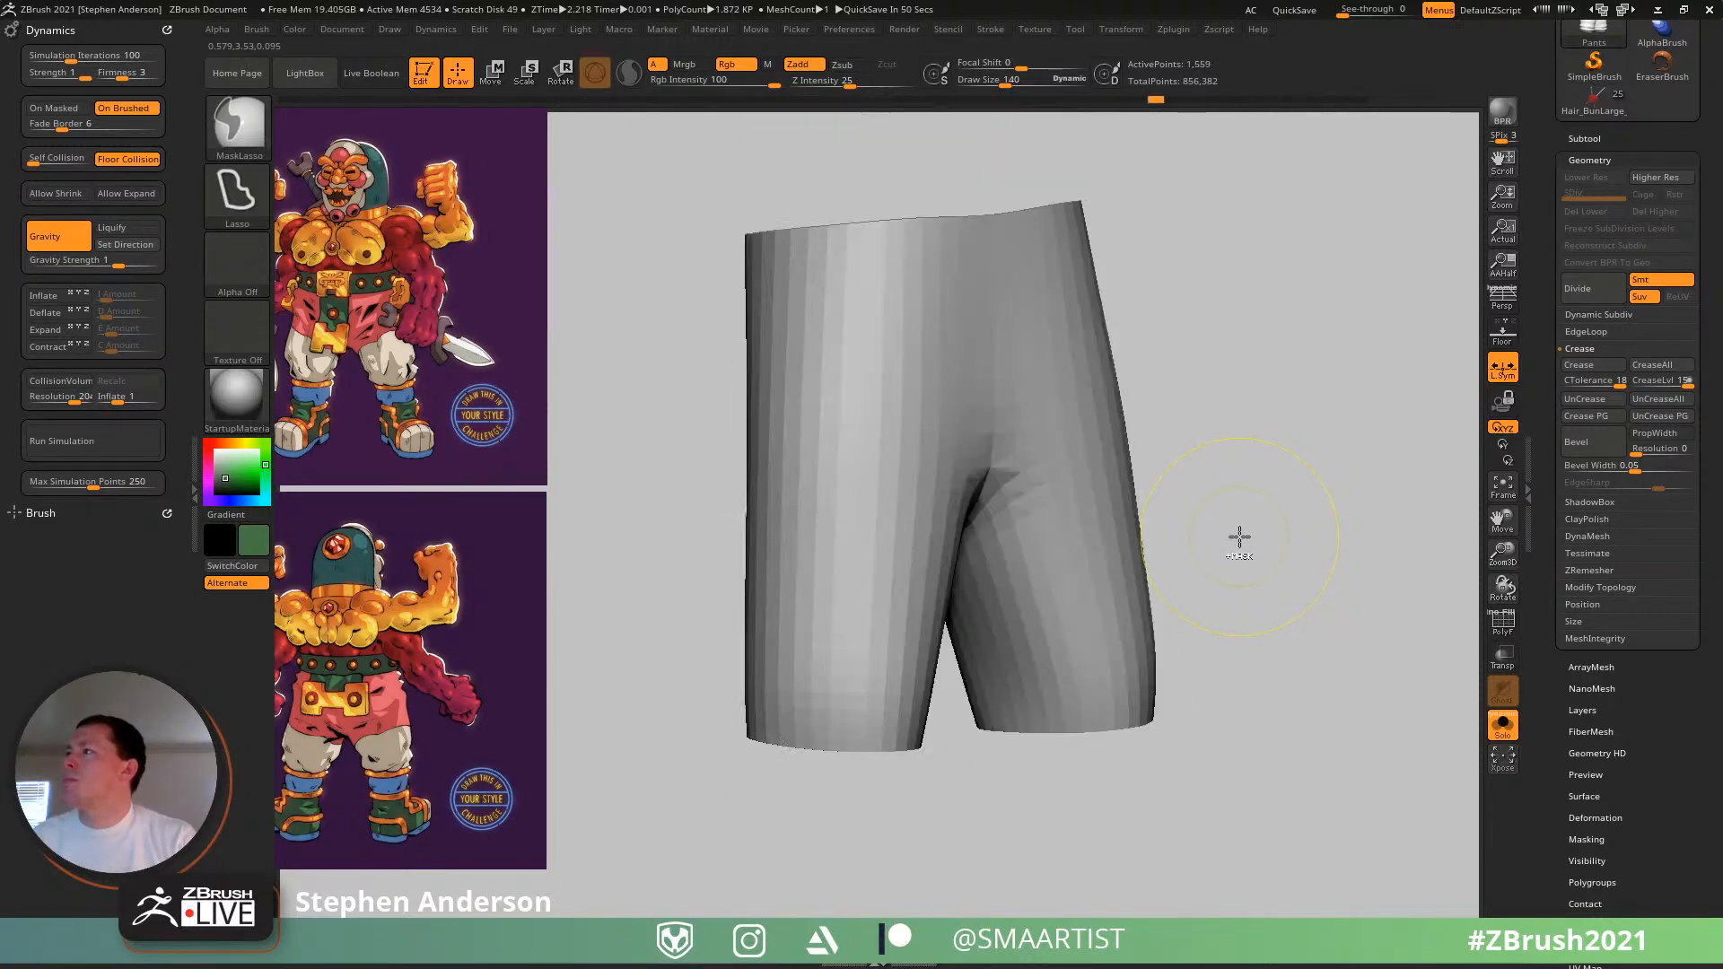
- Show the wireframe again and reconstruct a lower subdivision level for the pants
key(shift+f)
ctrl+right_drag(1274, 522, 1271, 454)
alt+right_drag(1271, 453, 1146, 567)
click(1617, 245)
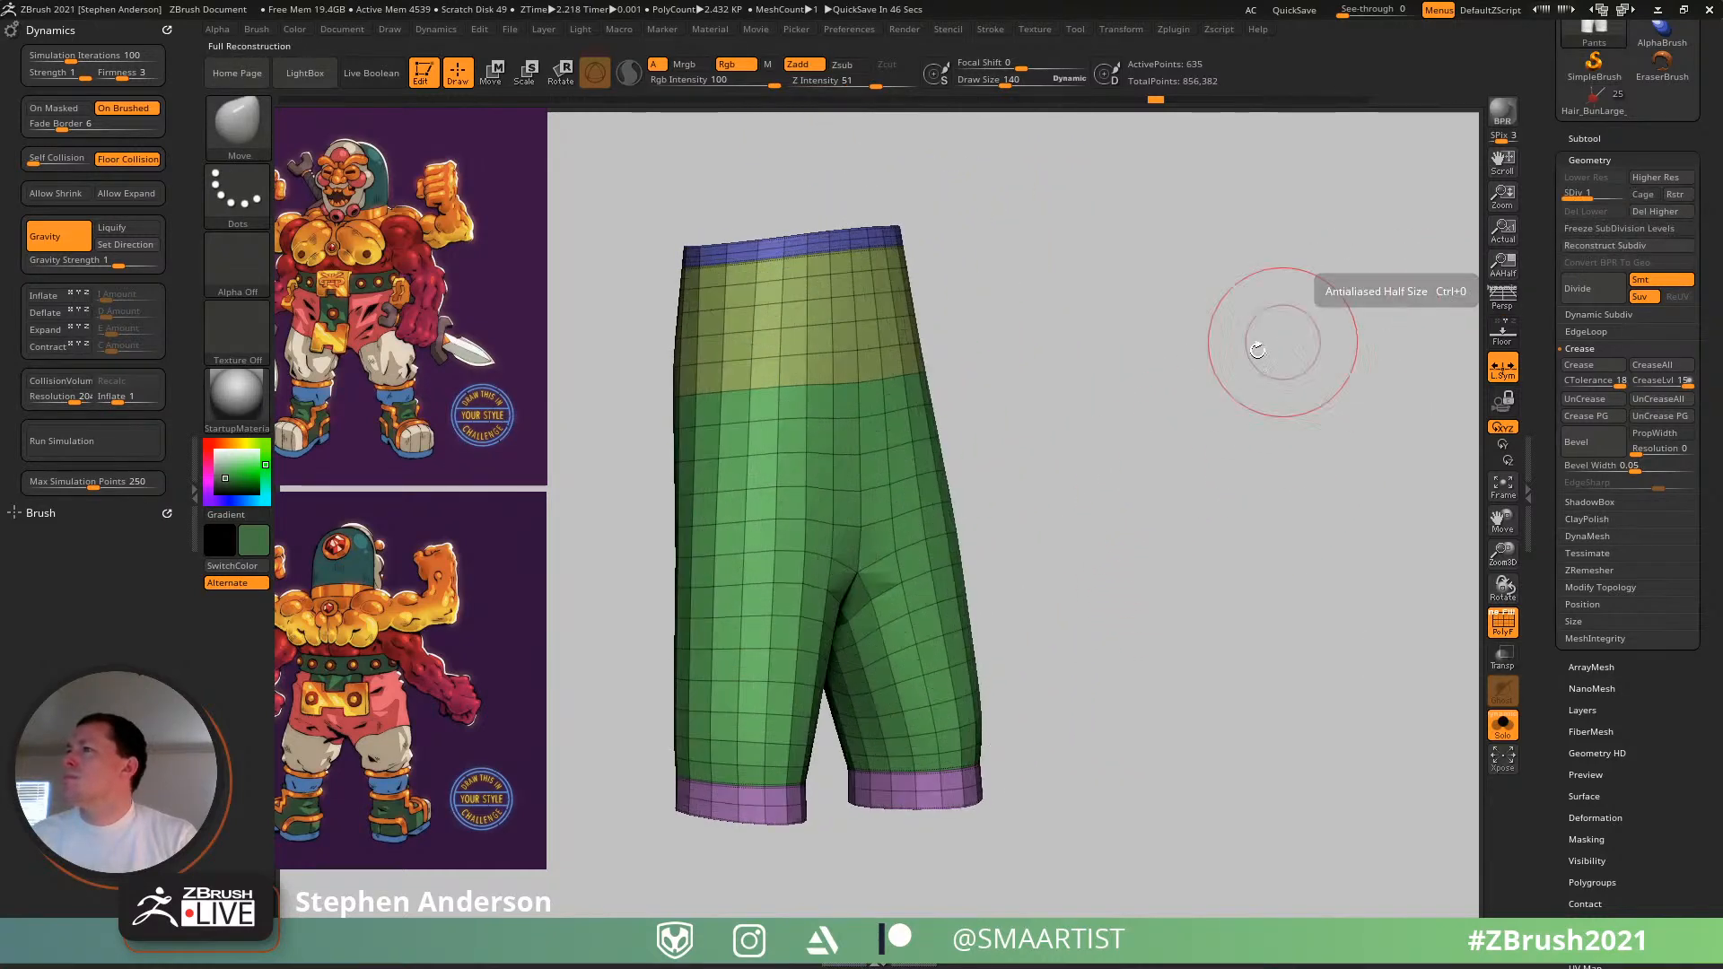
right_drag(1250, 350, 1100, 382)
alt+right_drag(957, 405, 1017, 403)
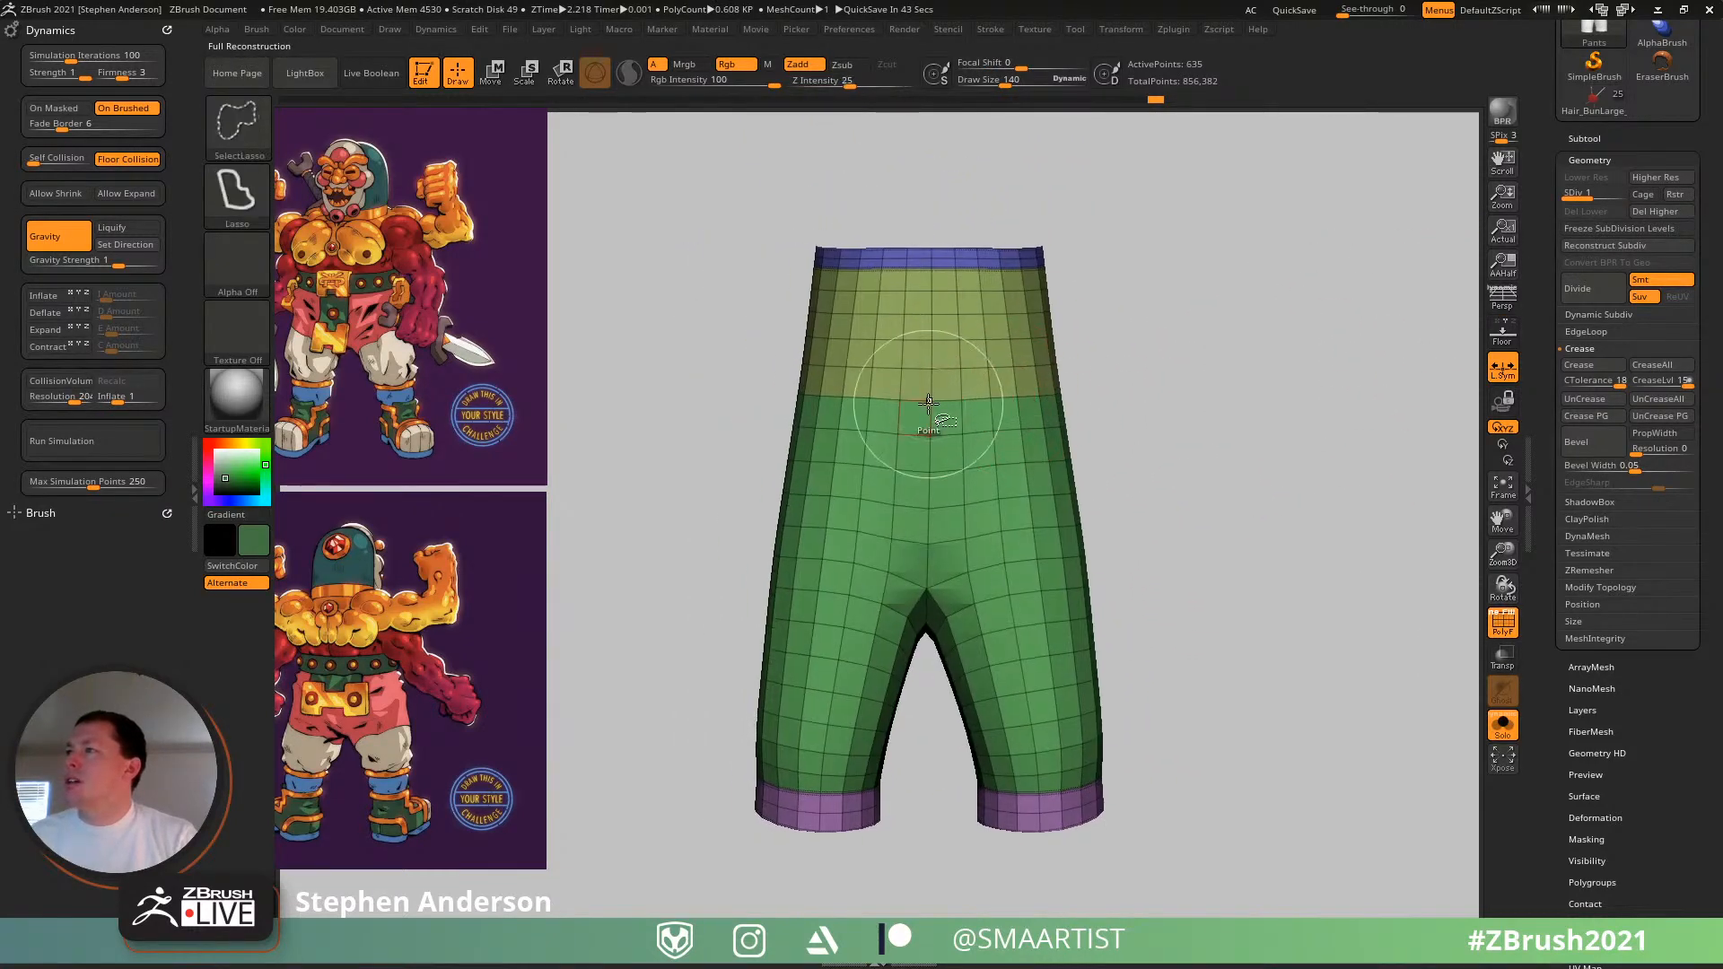
- Isolate the waistband and cuff polygroups, mask them, and show the whole pants again
ctrl+shift+click(932, 402)
ctrl+shift+drag(1183, 369, 1275, 459)
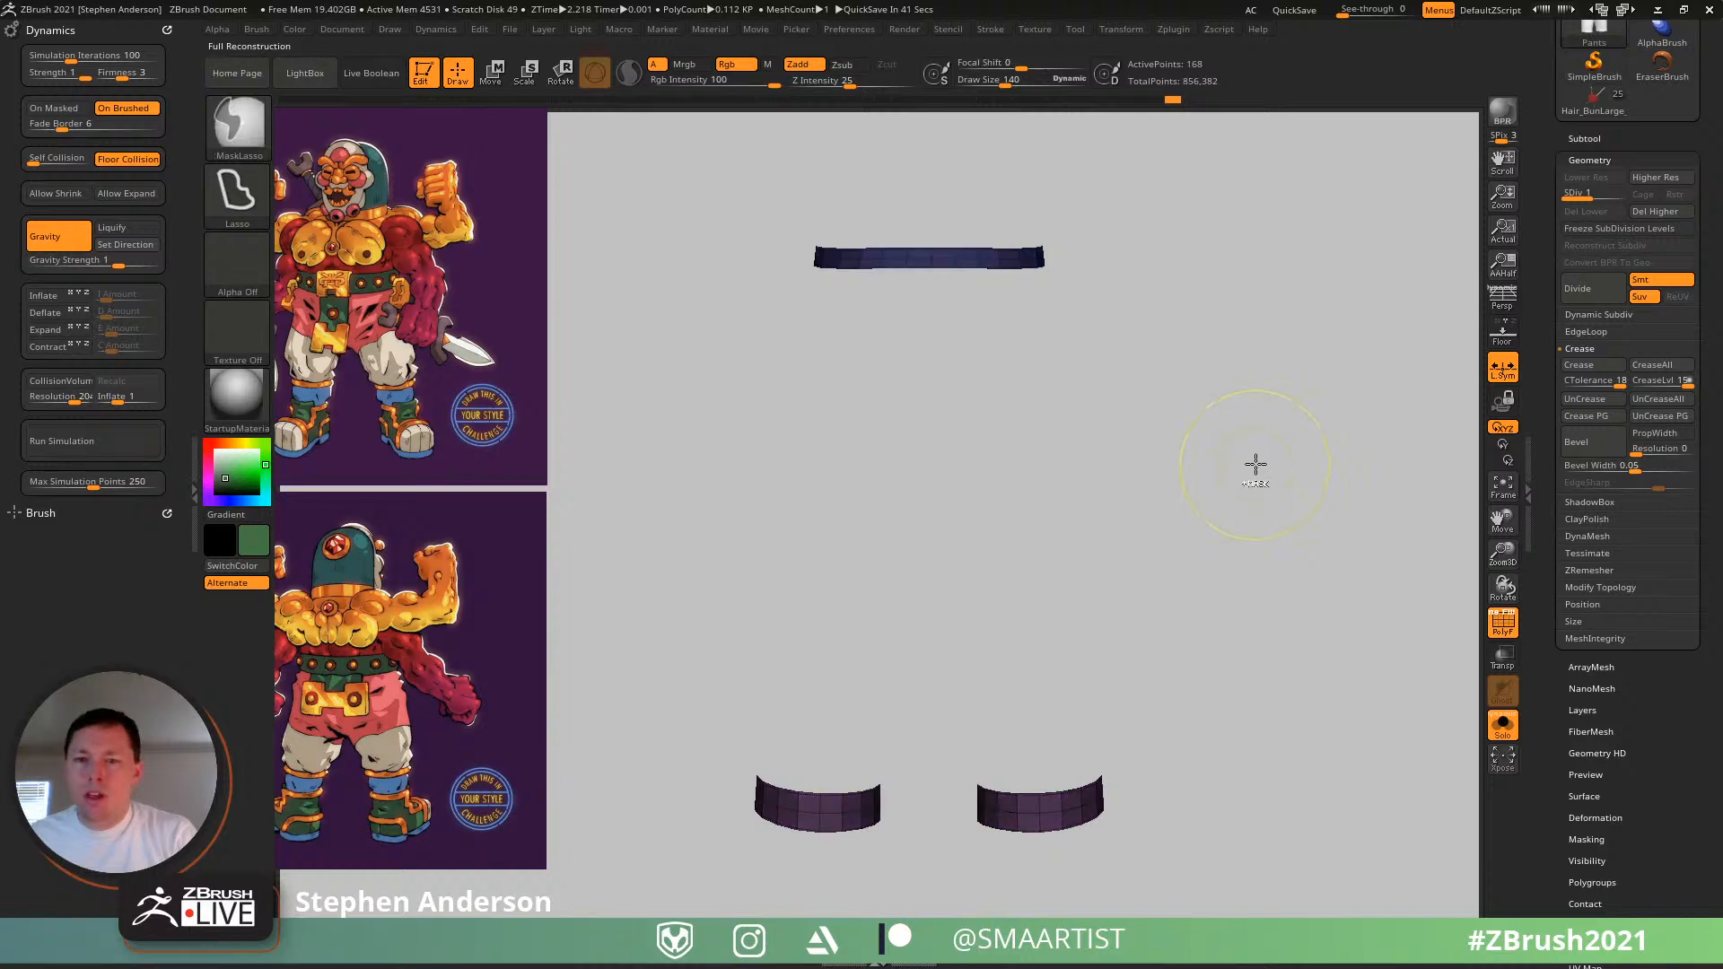
ctrl+shift+click(1260, 463)
right_drag(1293, 462, 1081, 480)
key(ctrl)
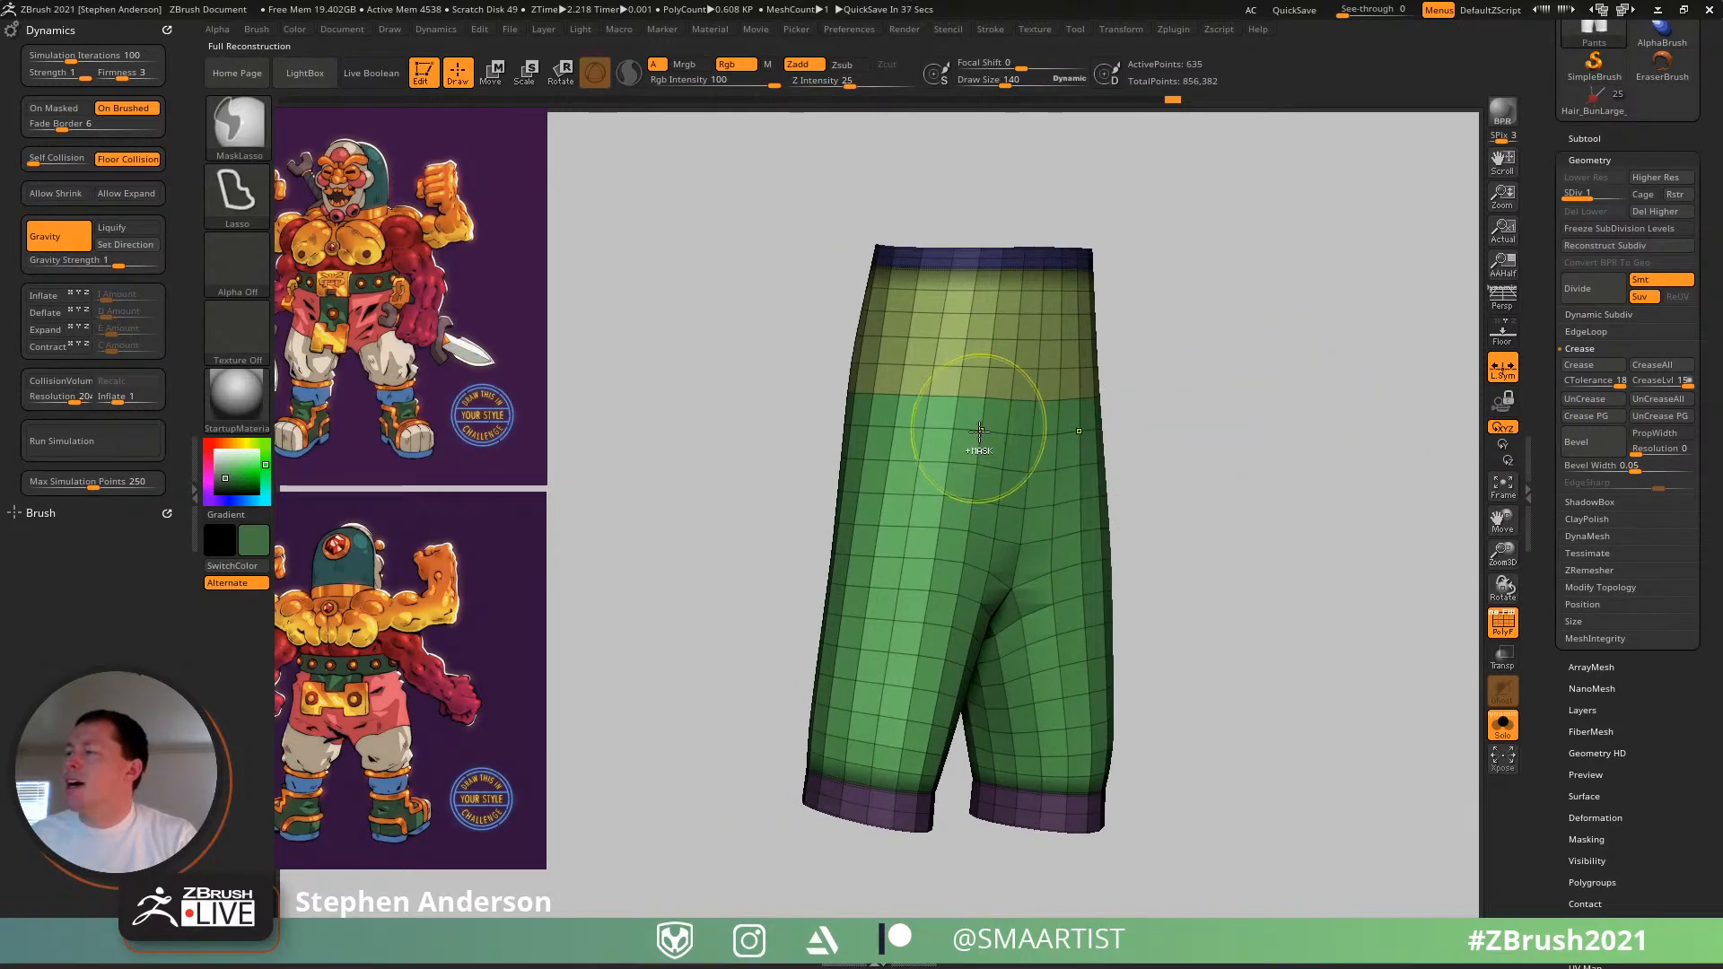
- Isolate the waistband with the upper hip, mask the hip section, and restore the full pants
ctrl+shift+click(978, 269)
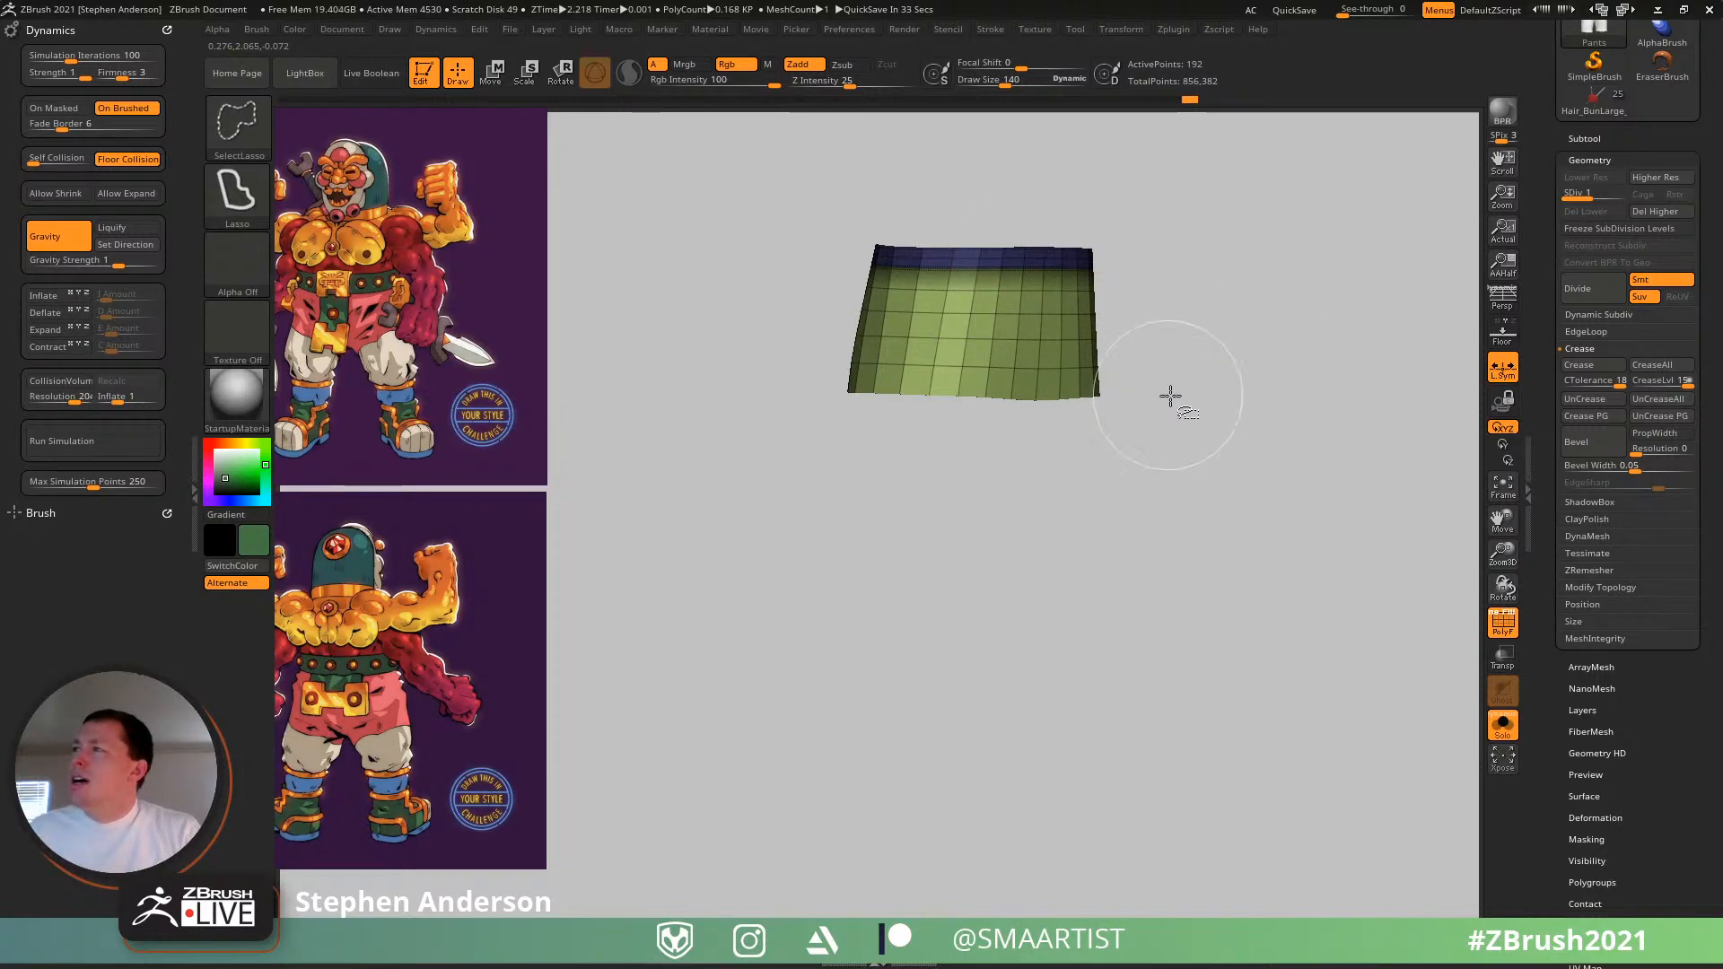
drag(1020, 403, 1131, 361)
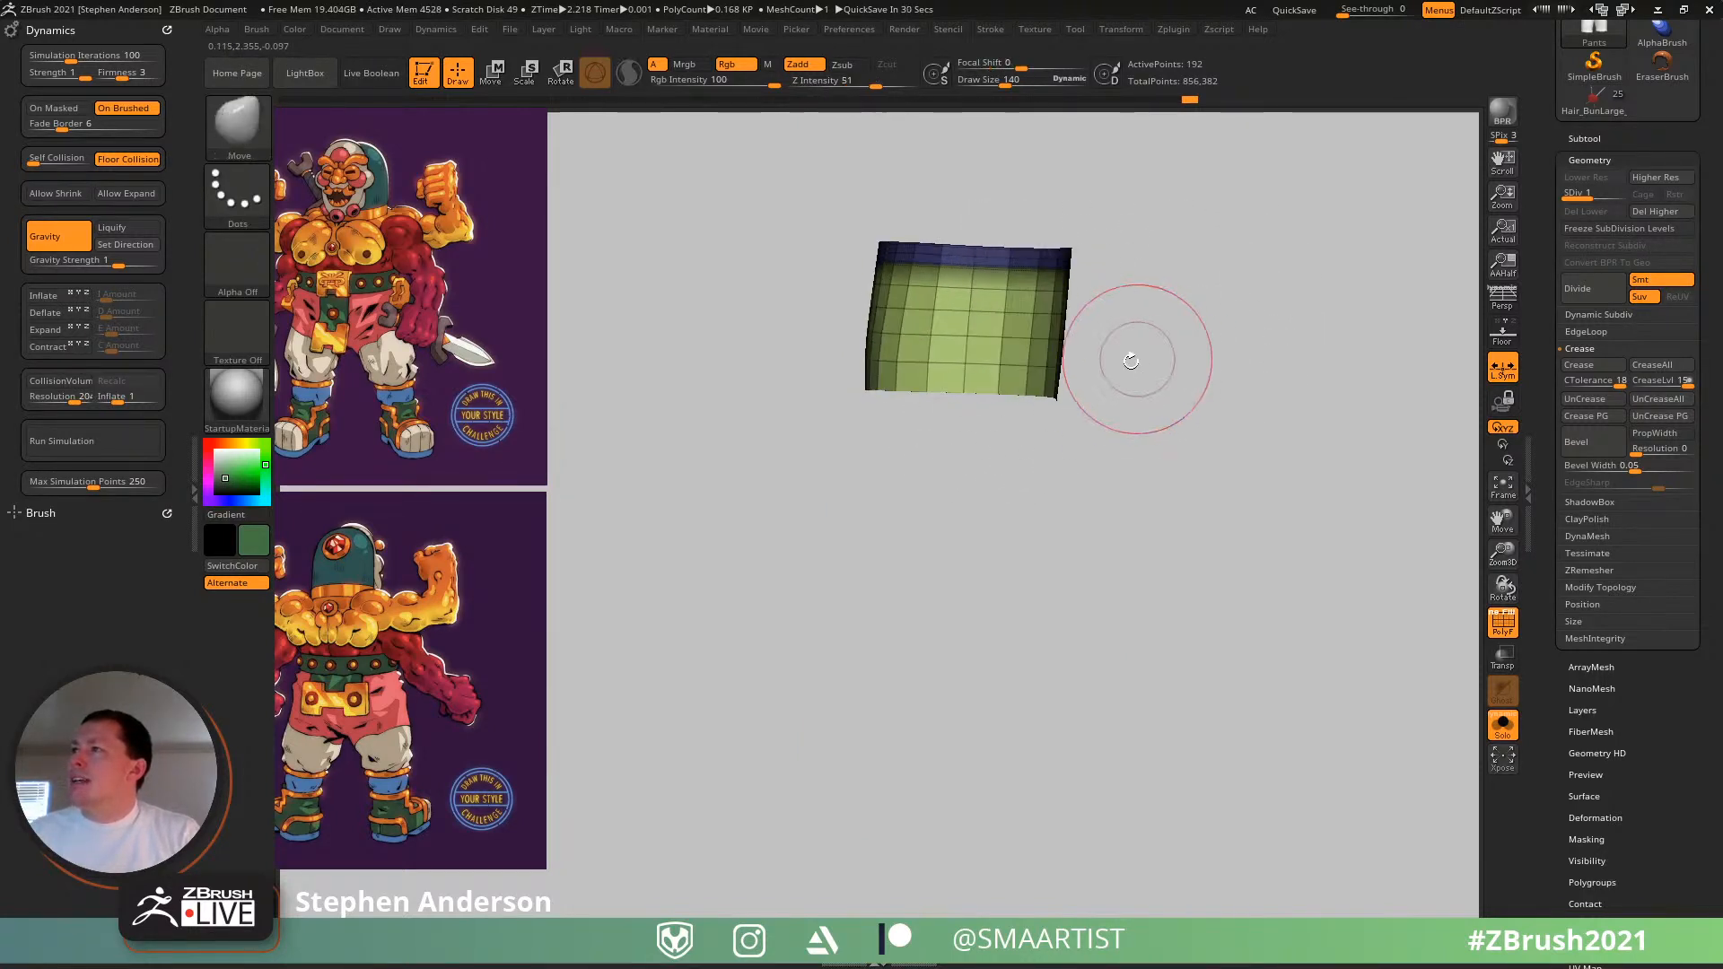
ctrl+shift+click(1203, 398)
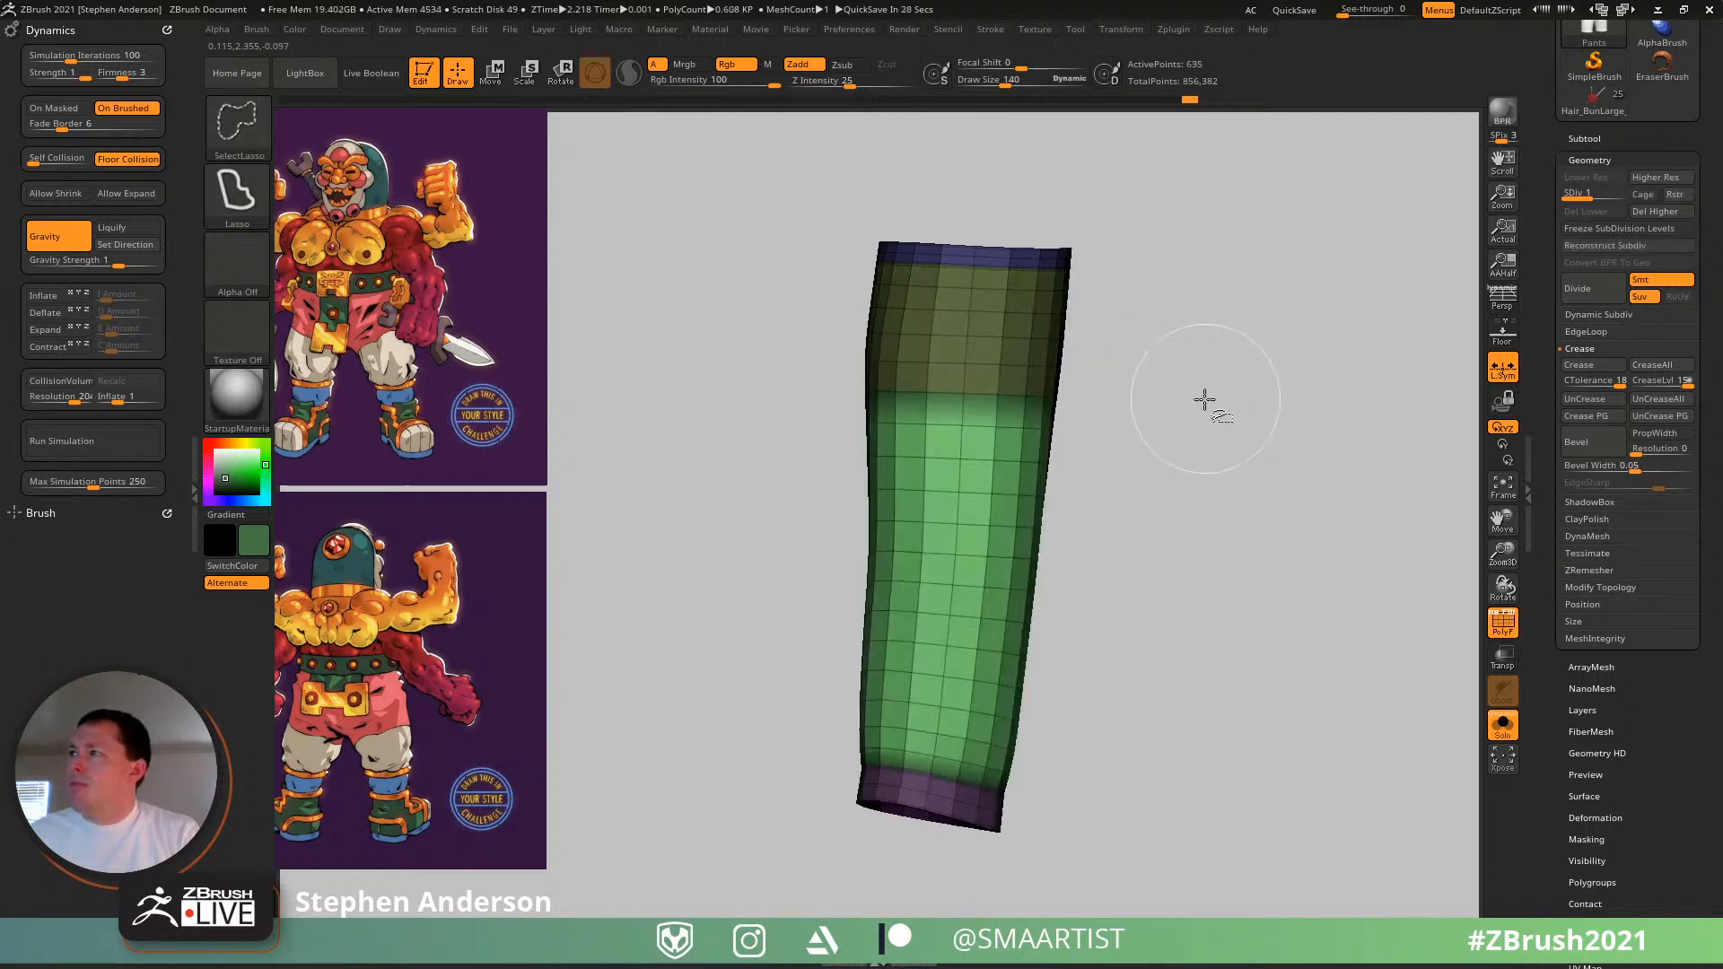
- Isolate the hip and leg sections of the pants, hiding the waistband and the cuffs
ctrl+shift+click(990, 393)
mouse_move(1120, 754)
ctrl+alt+shift+mouse_down()
mouse_move(604, 698)
mouse_move(636, 673)
ctrl+alt+shift+mouse_up()
mouse_move(1181, 596)
mouse_down()
mouse_move(1090, 576)
mouse_move(1135, 579)
mouse_up()
ctrl+shift+click(1067, 716)
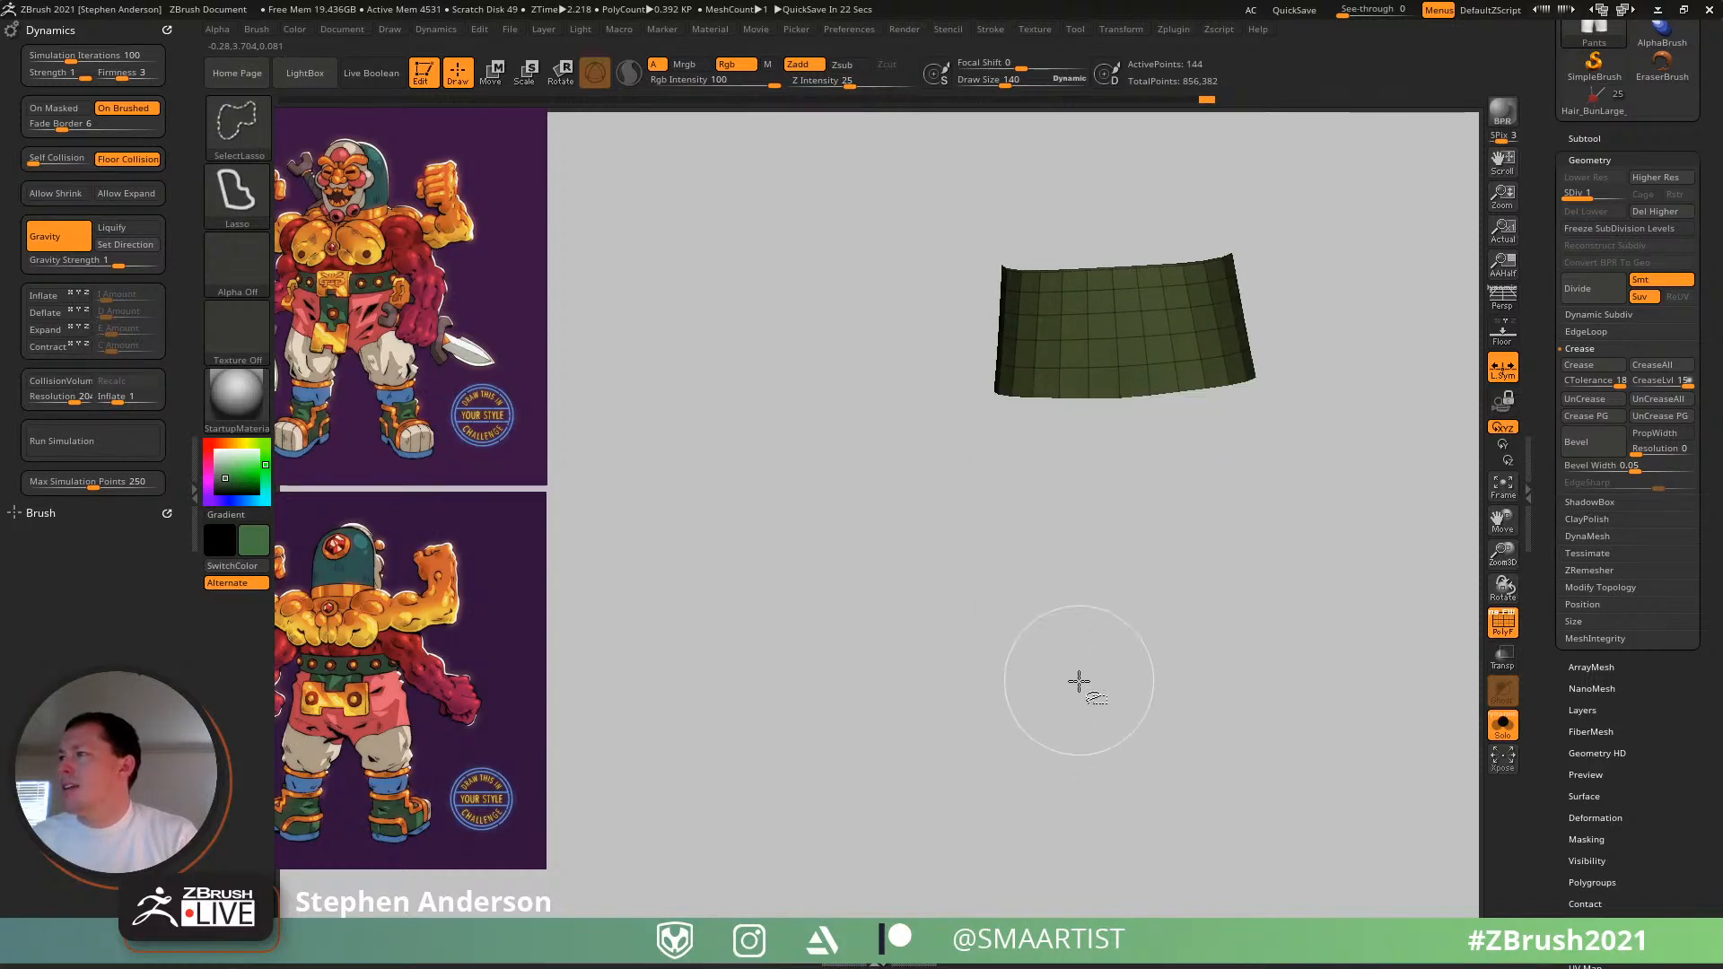
key(ctrl+z)
ctrl+shift+click(1070, 719)
mouse_move(1106, 650)
right_down()
mouse_move(1086, 639)
mouse_move(1200, 512)
right_up()
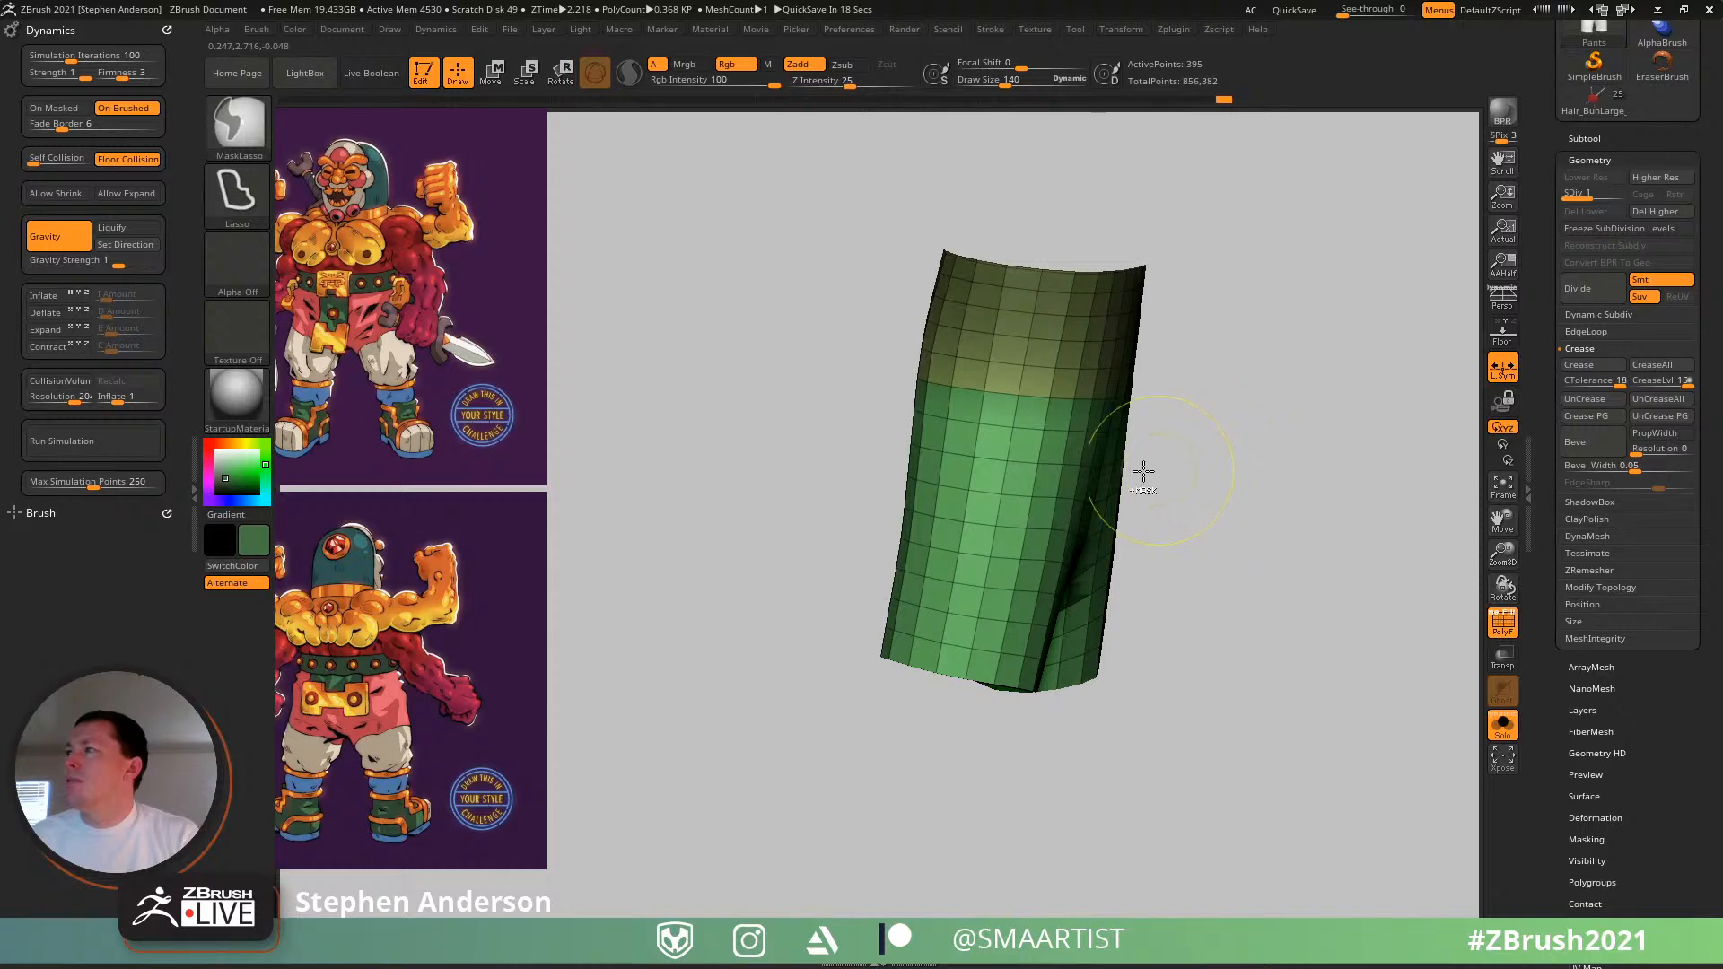
- Soften the edge of the hip mask where it meets the legs and show the whole pants again
ctrl+click(1231, 474)
ctrl+click(1015, 512)
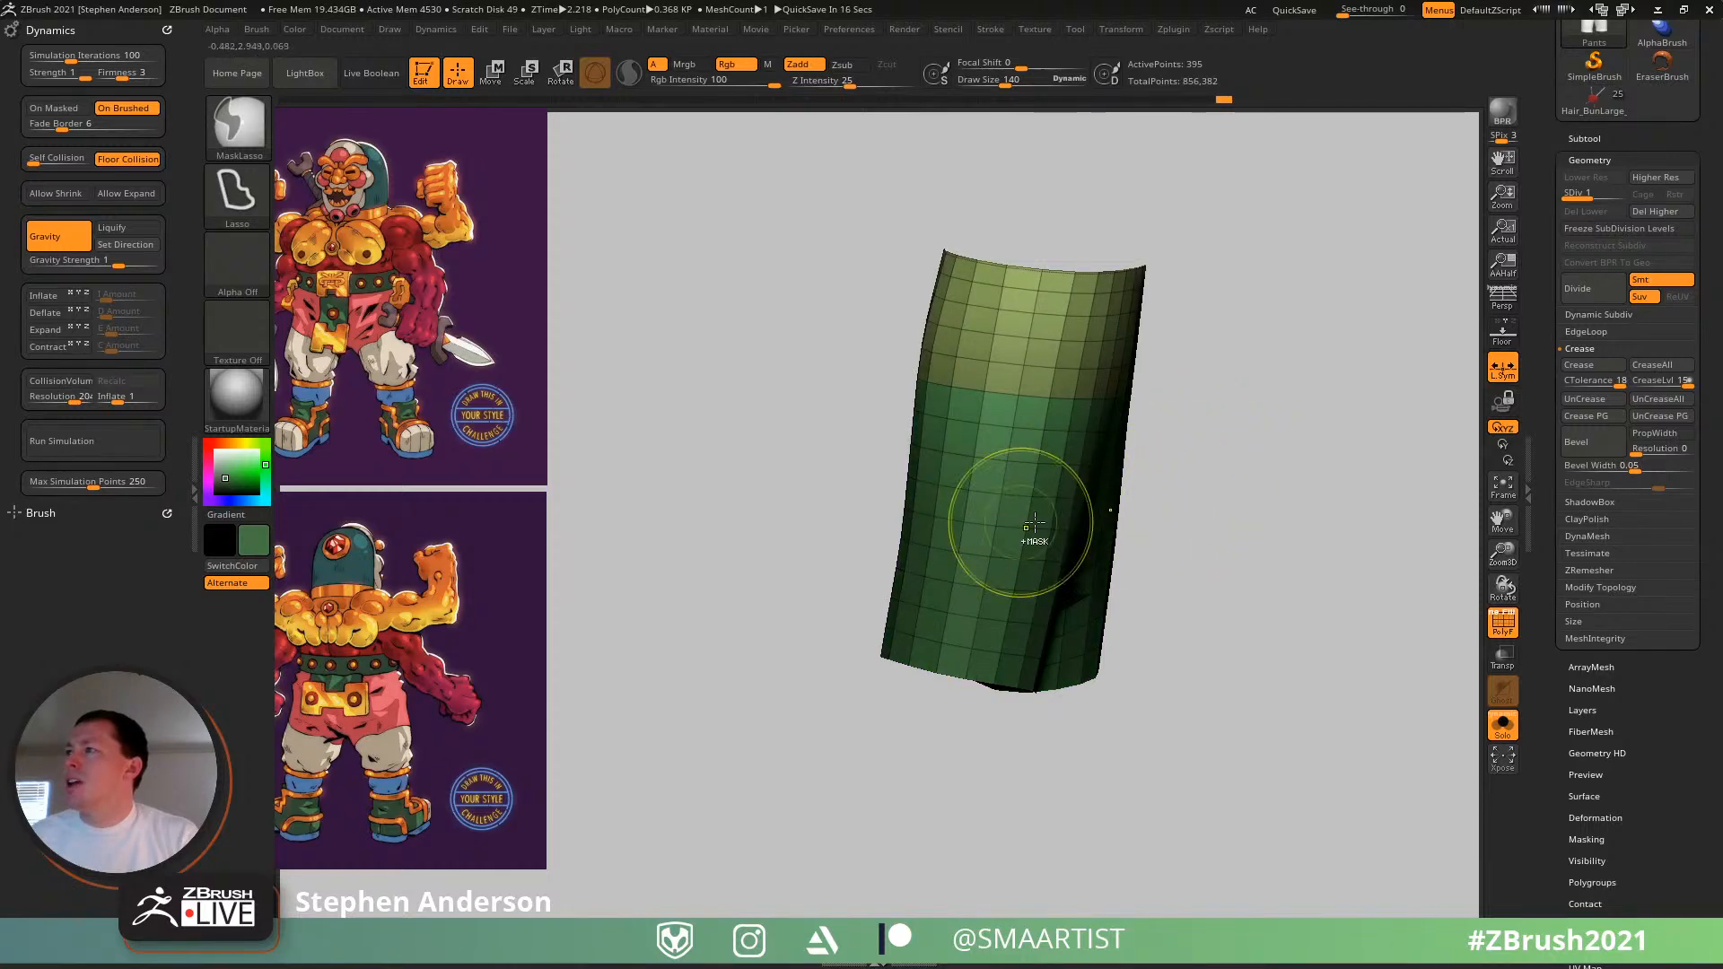
ctrl+click(1202, 511)
ctrl+shift+click(1220, 526)
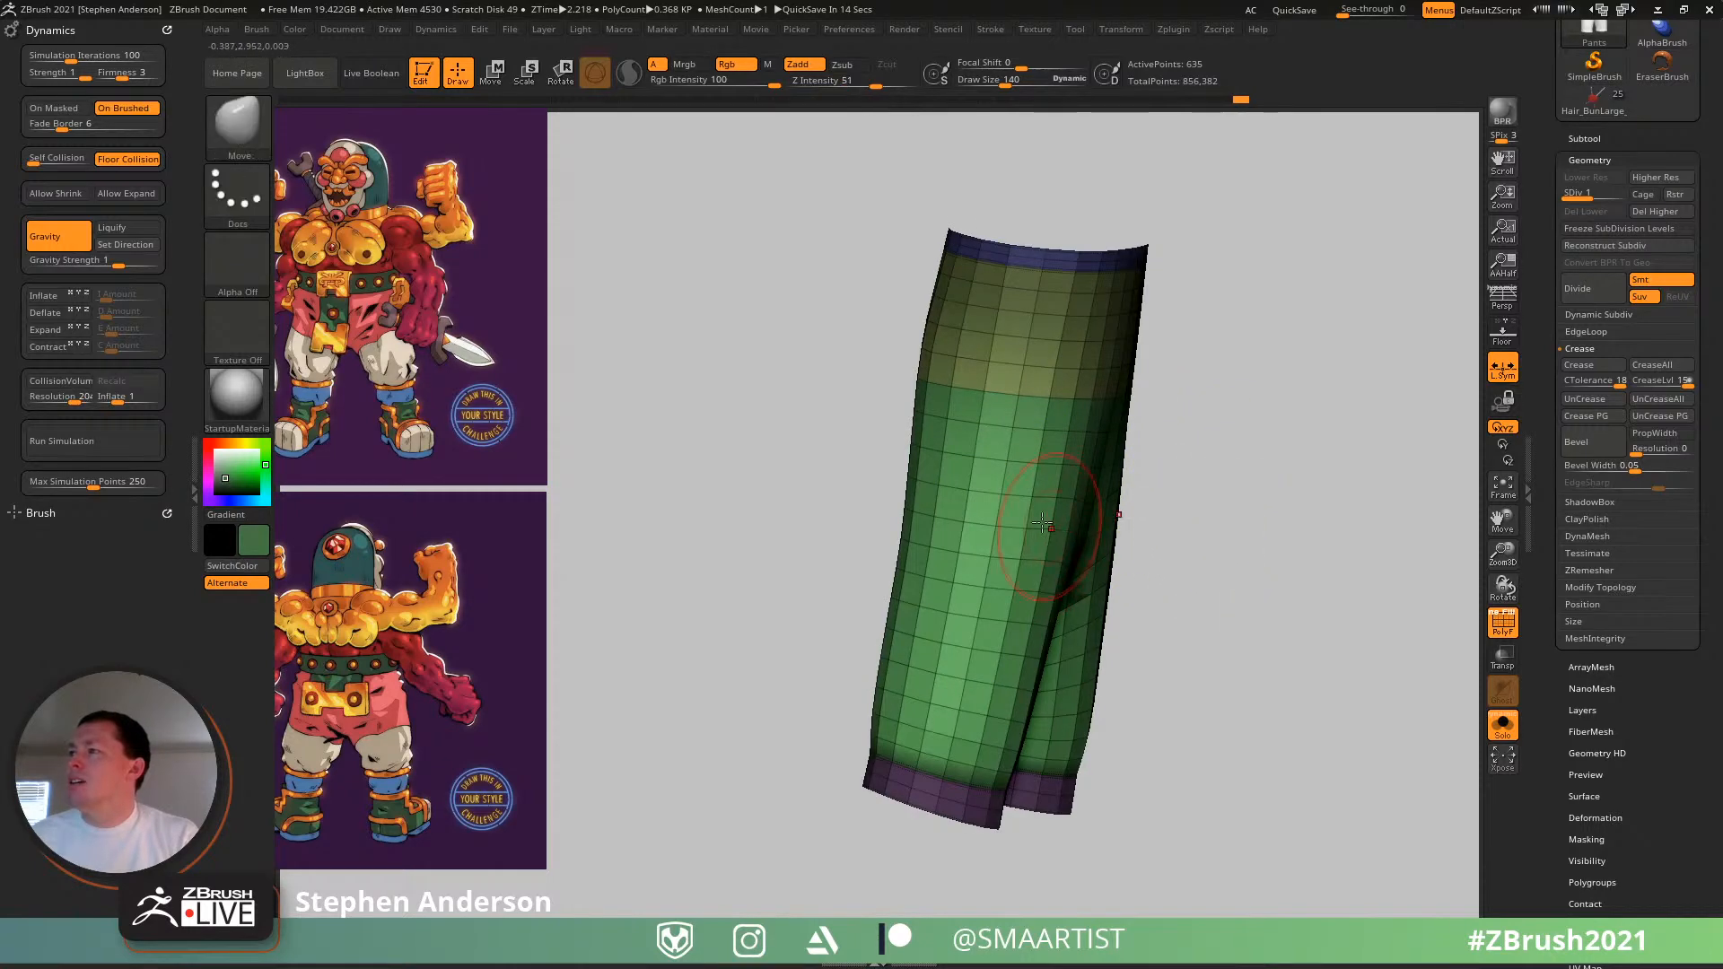
right_drag(1225, 530, 1092, 526)
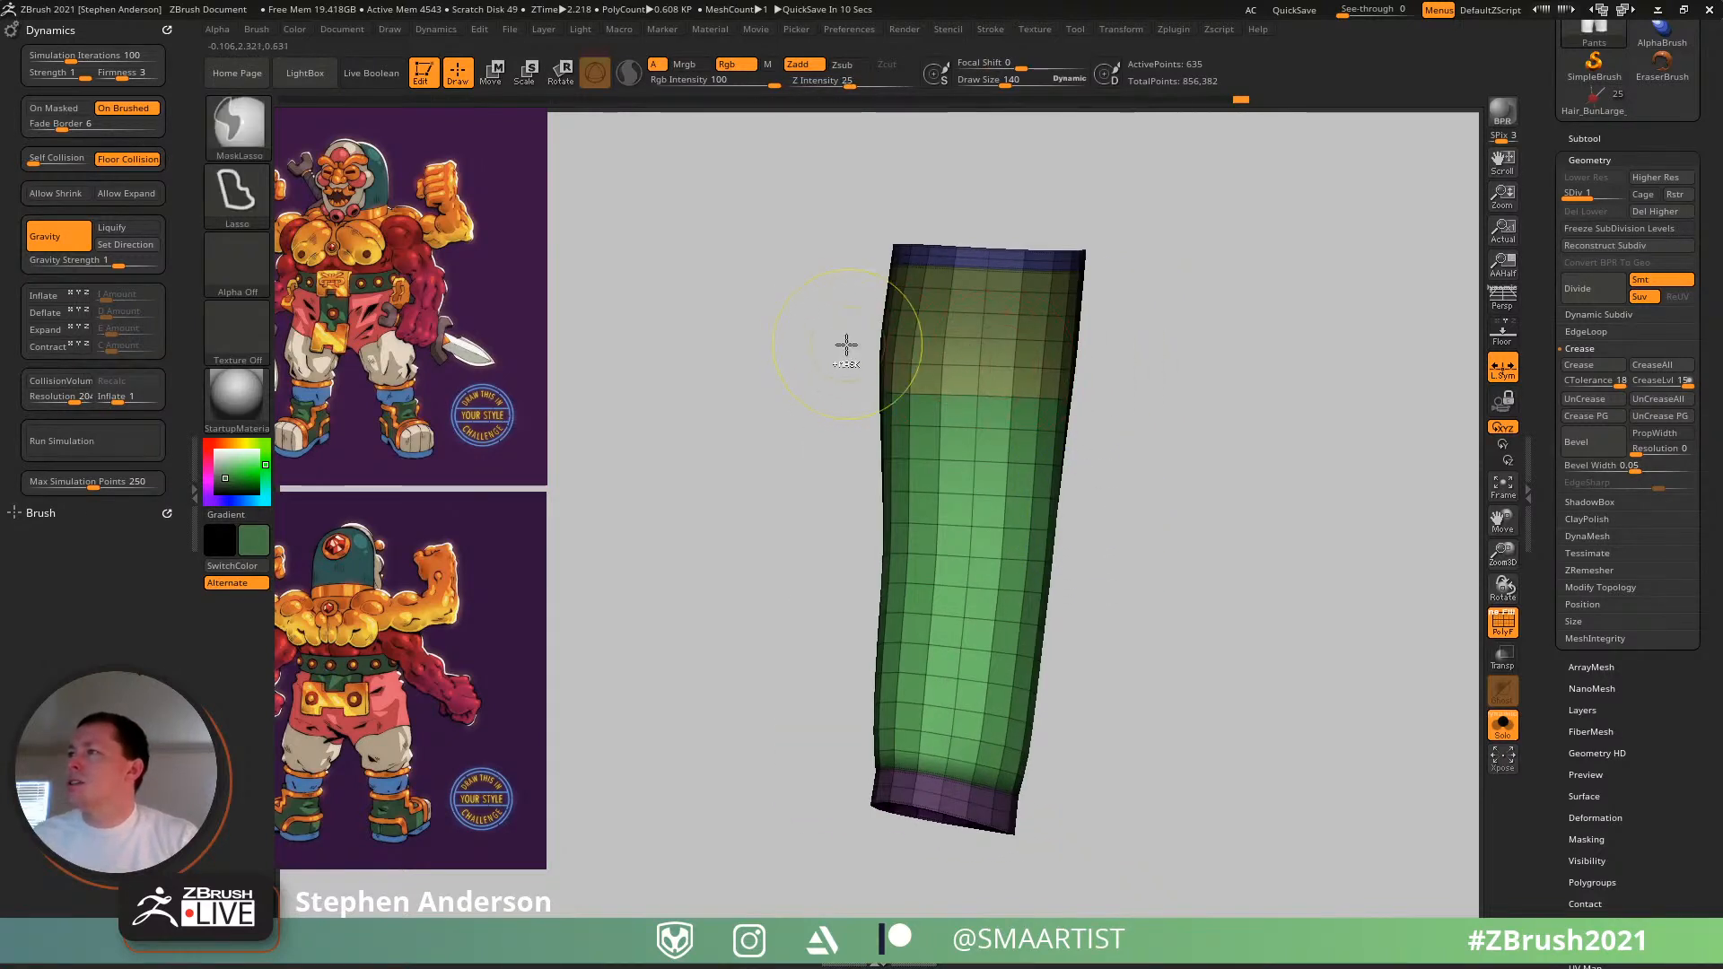
- Extend the mask over the upper hip, invert it, blur its edge with the cuffs hidden, and restore the full pants
mouse_move(847, 344)
ctrl+mouse_down()
mouse_move(1150, 134)
mouse_move(1289, 326)
mouse_move(1283, 364)
ctrl+mouse_up()
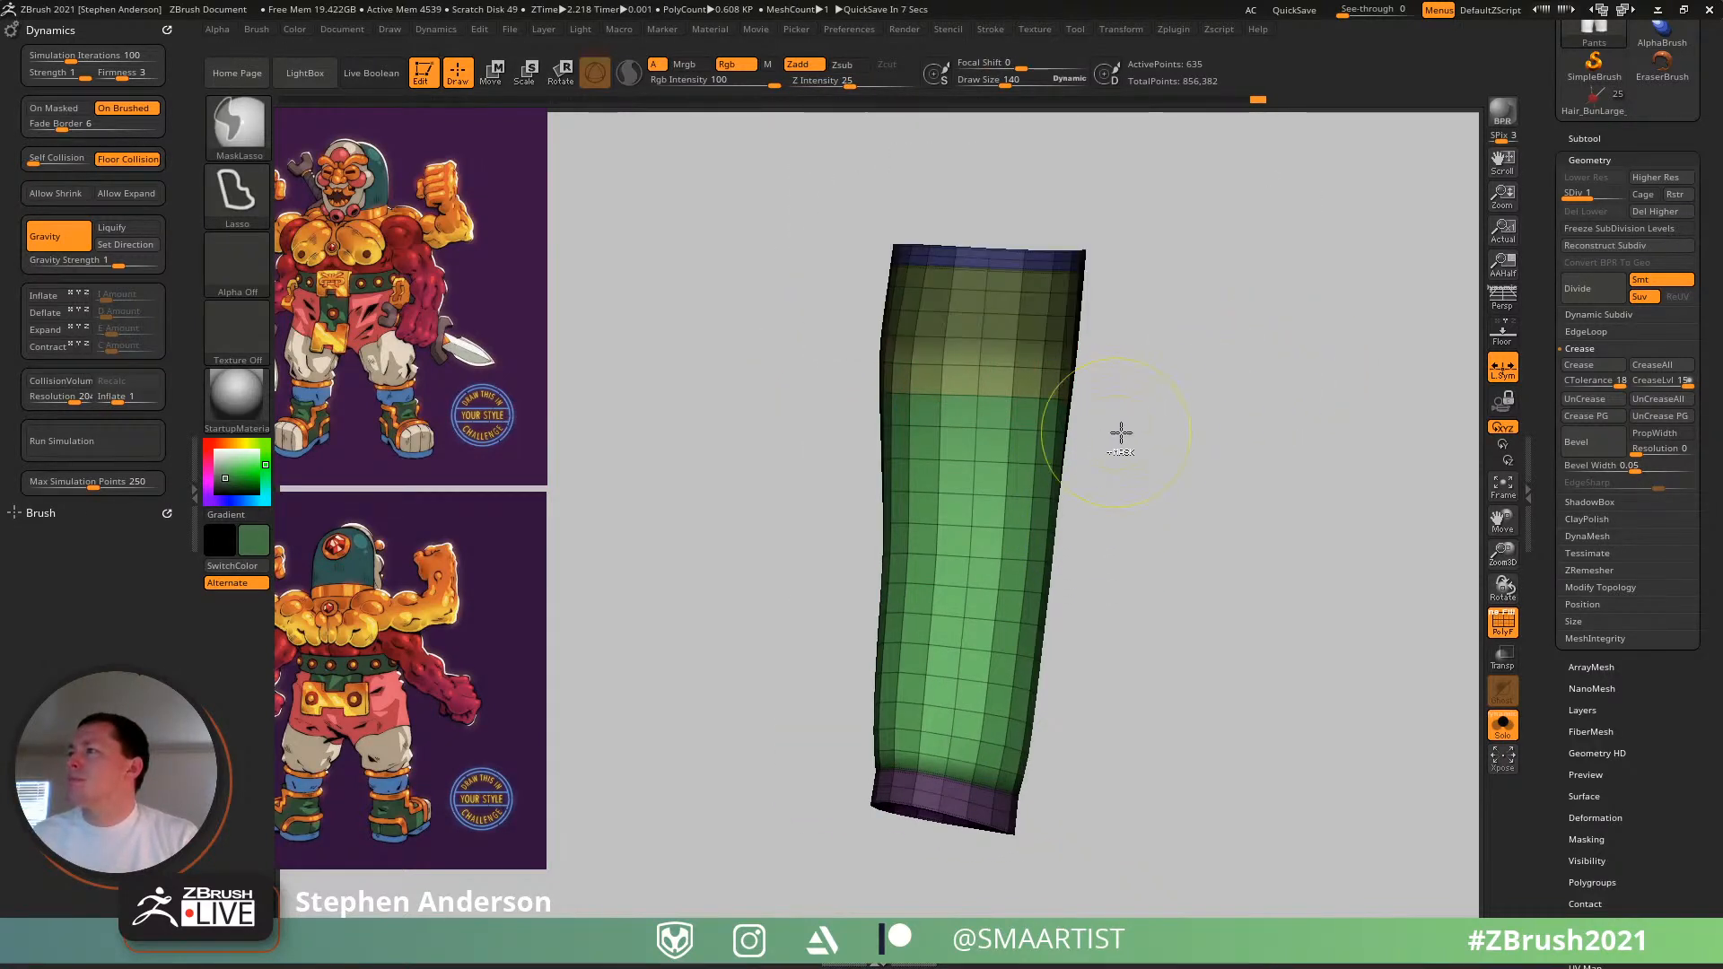
ctrl+click(1231, 412)
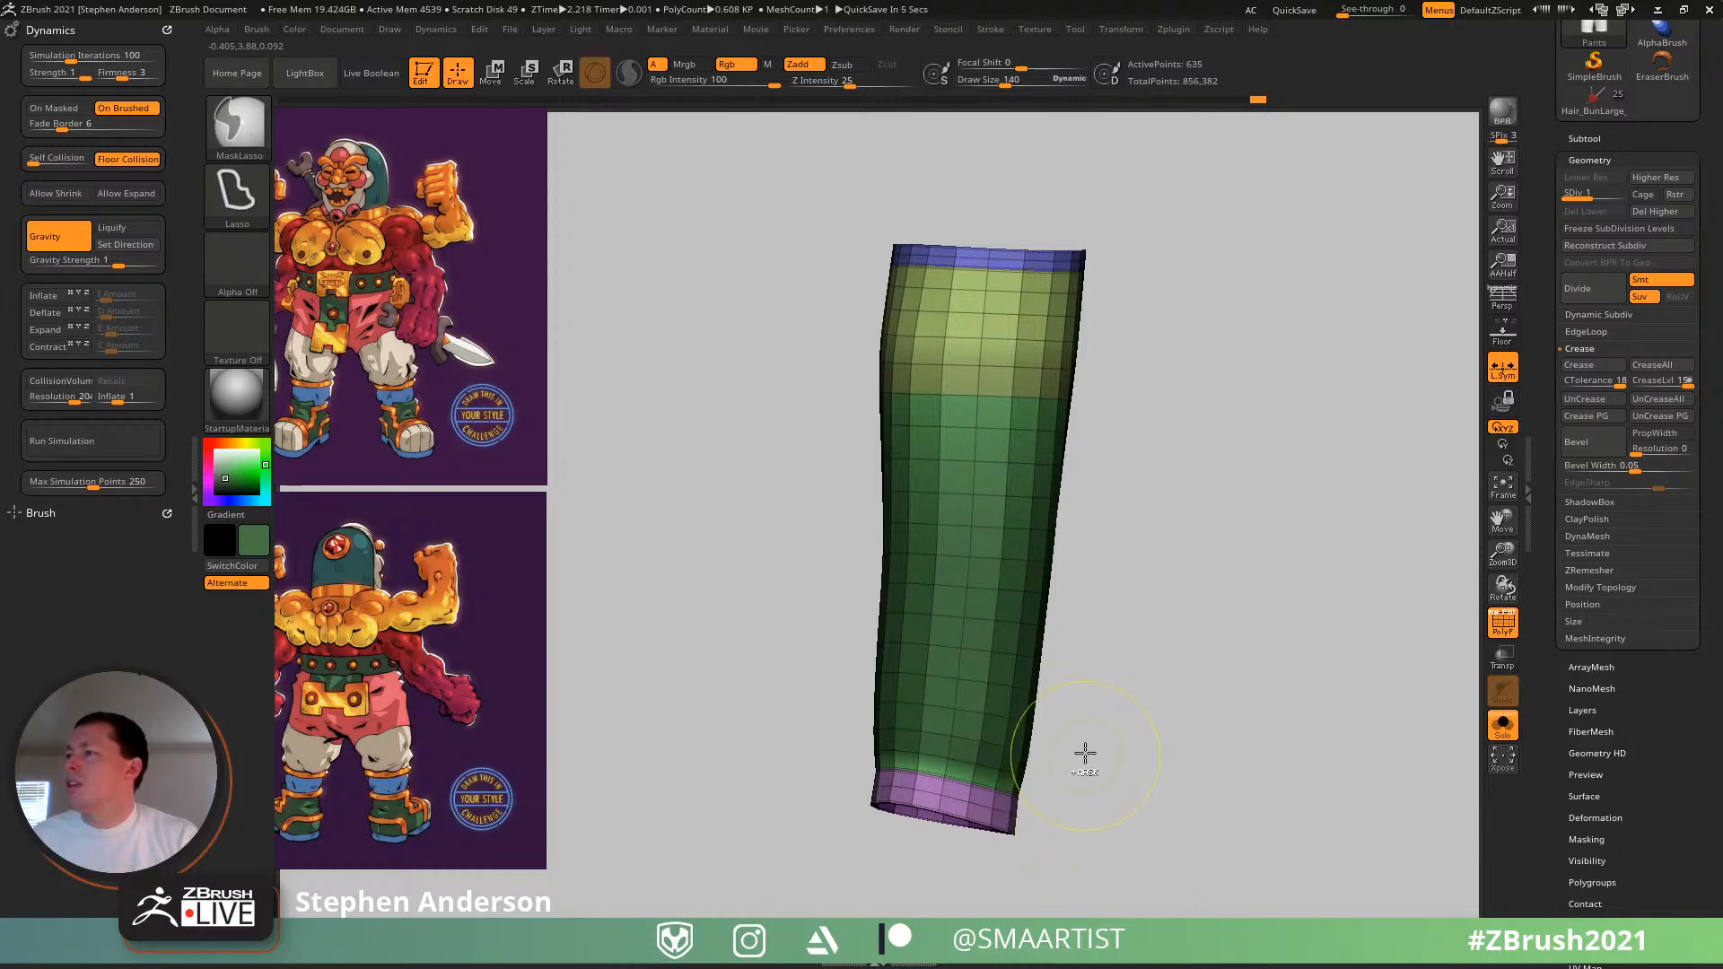
mouse_move(1220, 713)
ctrl+shift+mouse_down()
mouse_move(704, 703)
mouse_move(696, 687)
ctrl+shift+mouse_up()
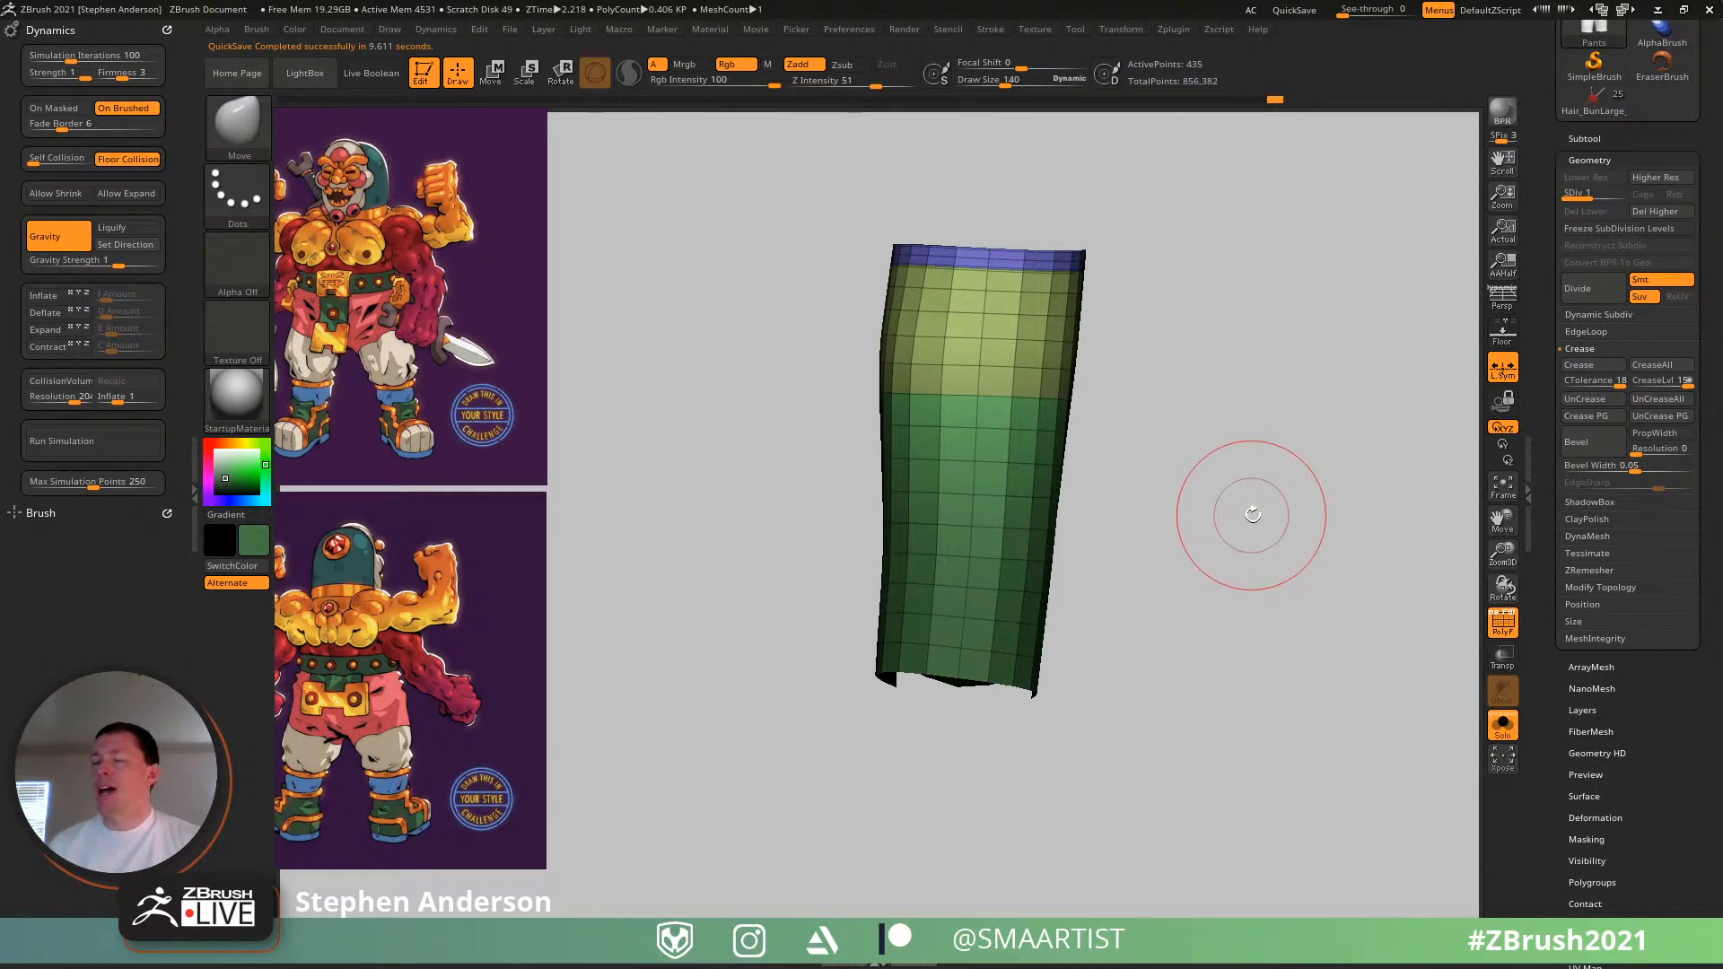
mouse_move(1249, 579)
mouse_down()
mouse_move(1173, 715)
mouse_move(1250, 638)
mouse_move(1323, 515)
mouse_move(1154, 604)
mouse_move(1123, 601)
mouse_move(1176, 550)
mouse_move(1209, 564)
mouse_up()
ctrl+shift+click(1171, 595)
- Hide the wireframe and invert the mask so it protects the waist and the cuffs
key(shift+f)
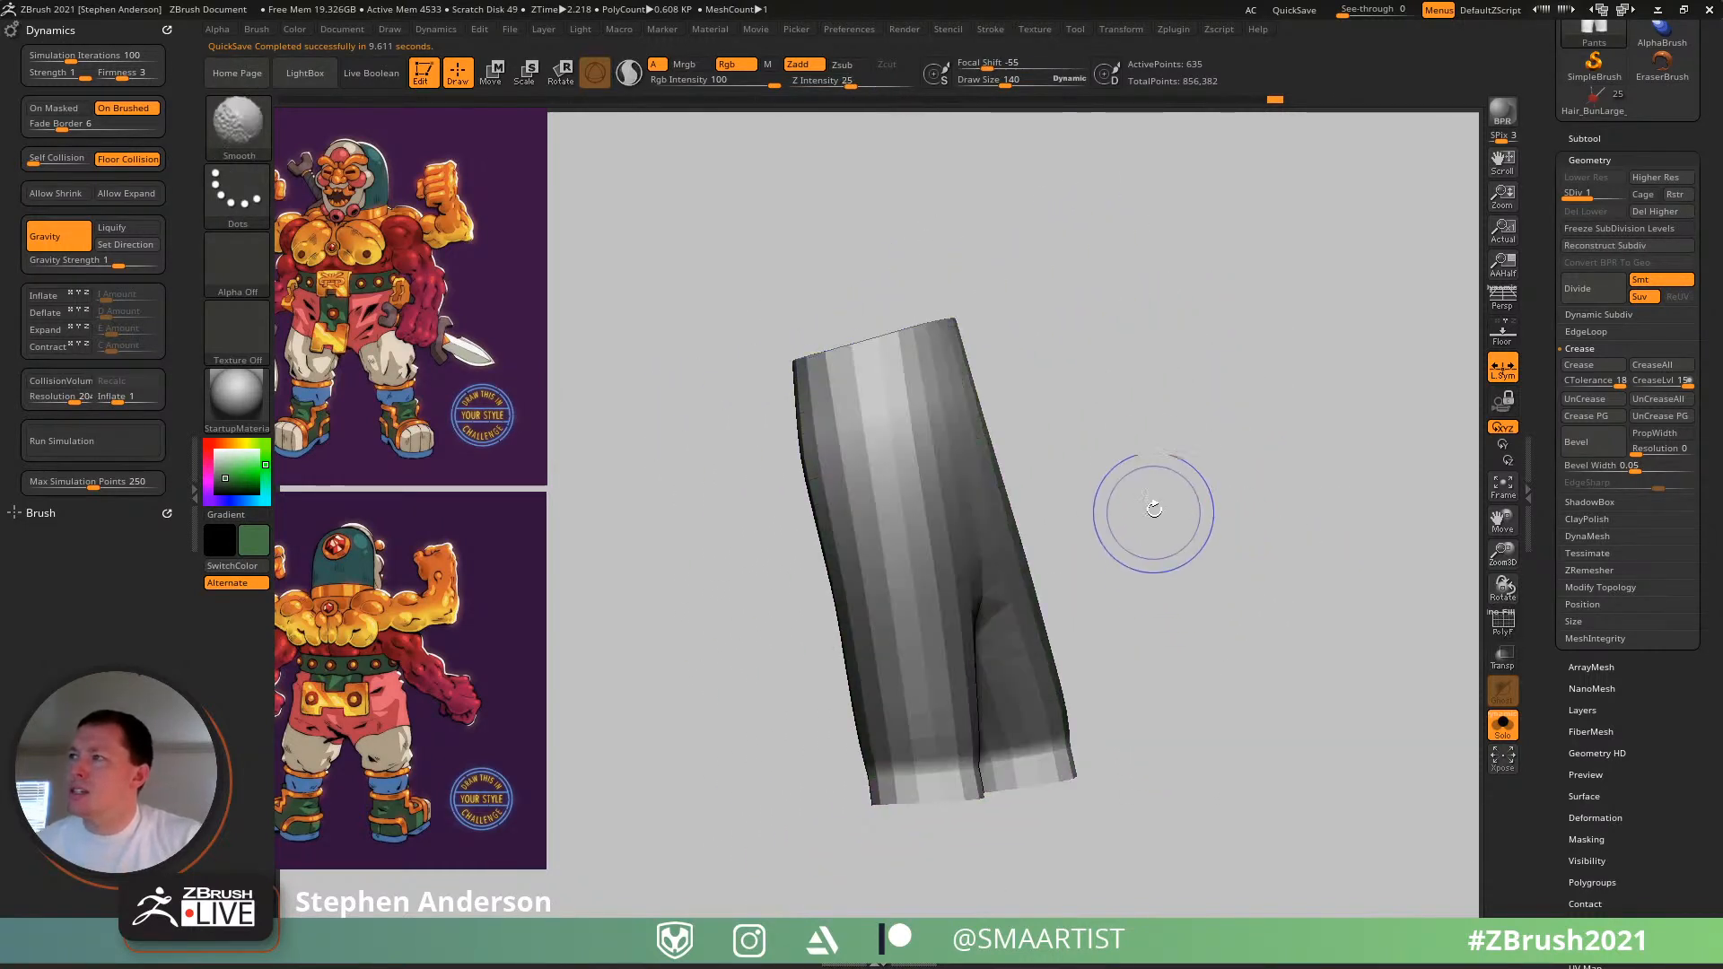
drag(1154, 499, 1100, 504)
ctrl+right_drag(838, 424, 984, 427)
key(shift+f)
alt+right_drag(983, 427, 1114, 509)
drag(1144, 517, 1274, 581)
key(shift+f)
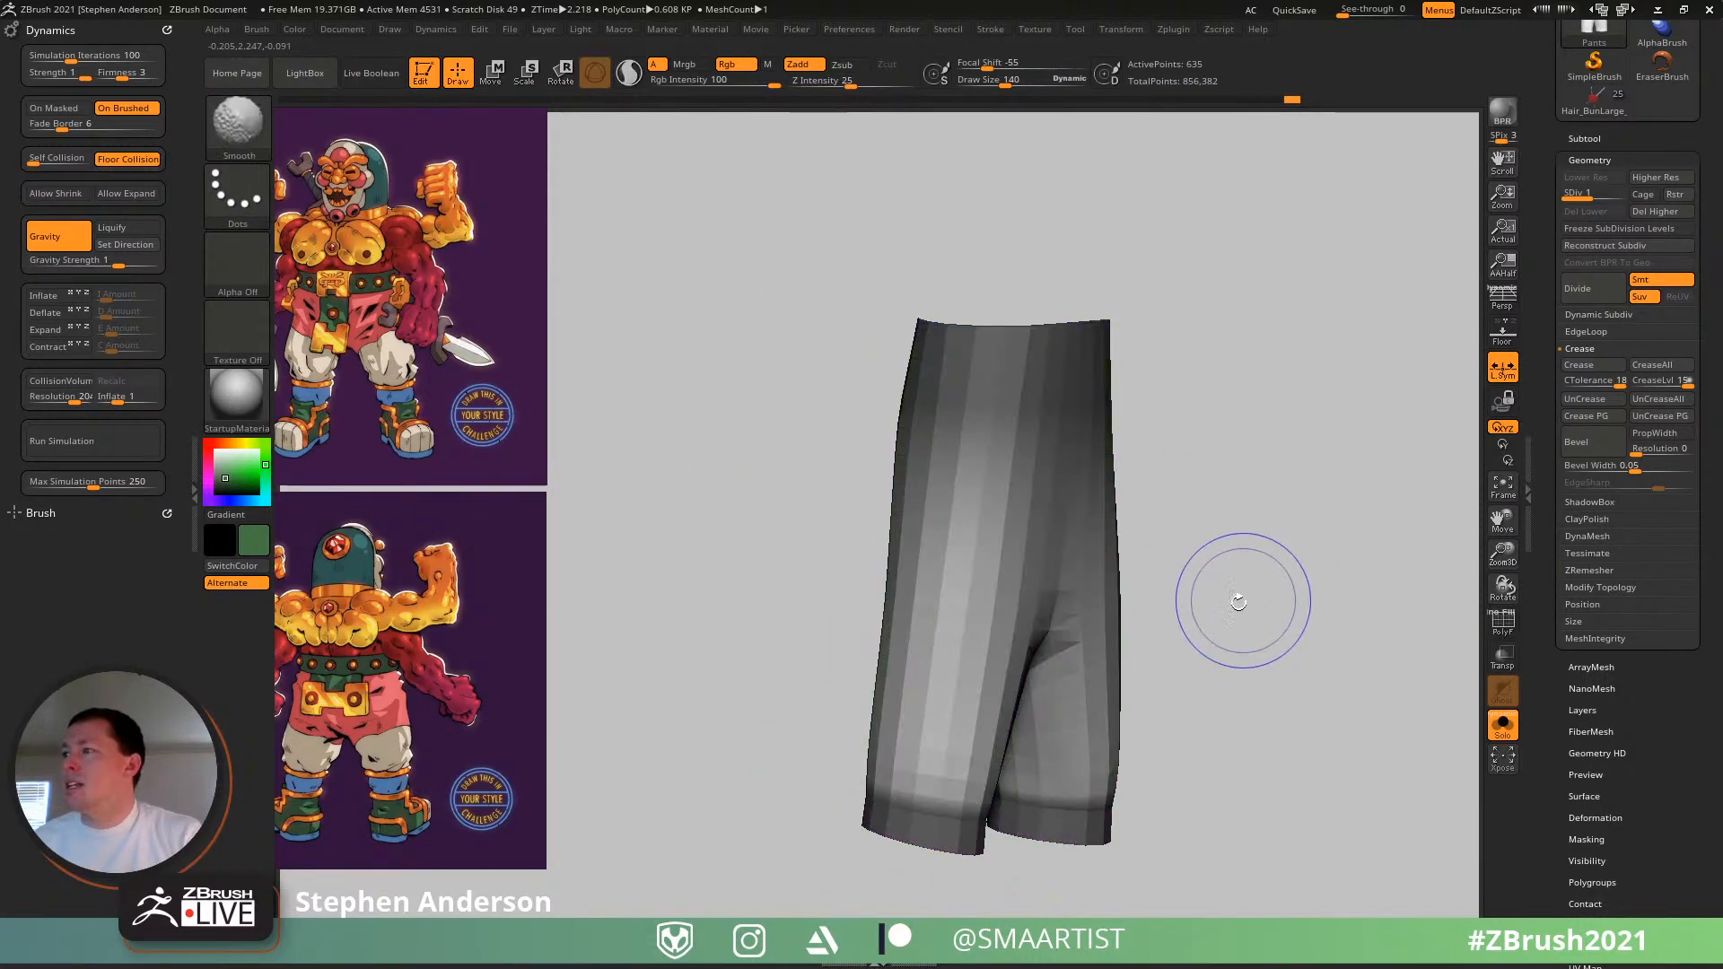
- Enable Inflate and Expand in Dynamics with amounts of 1 and run the simulation on the pants
click(38, 295)
click(46, 328)
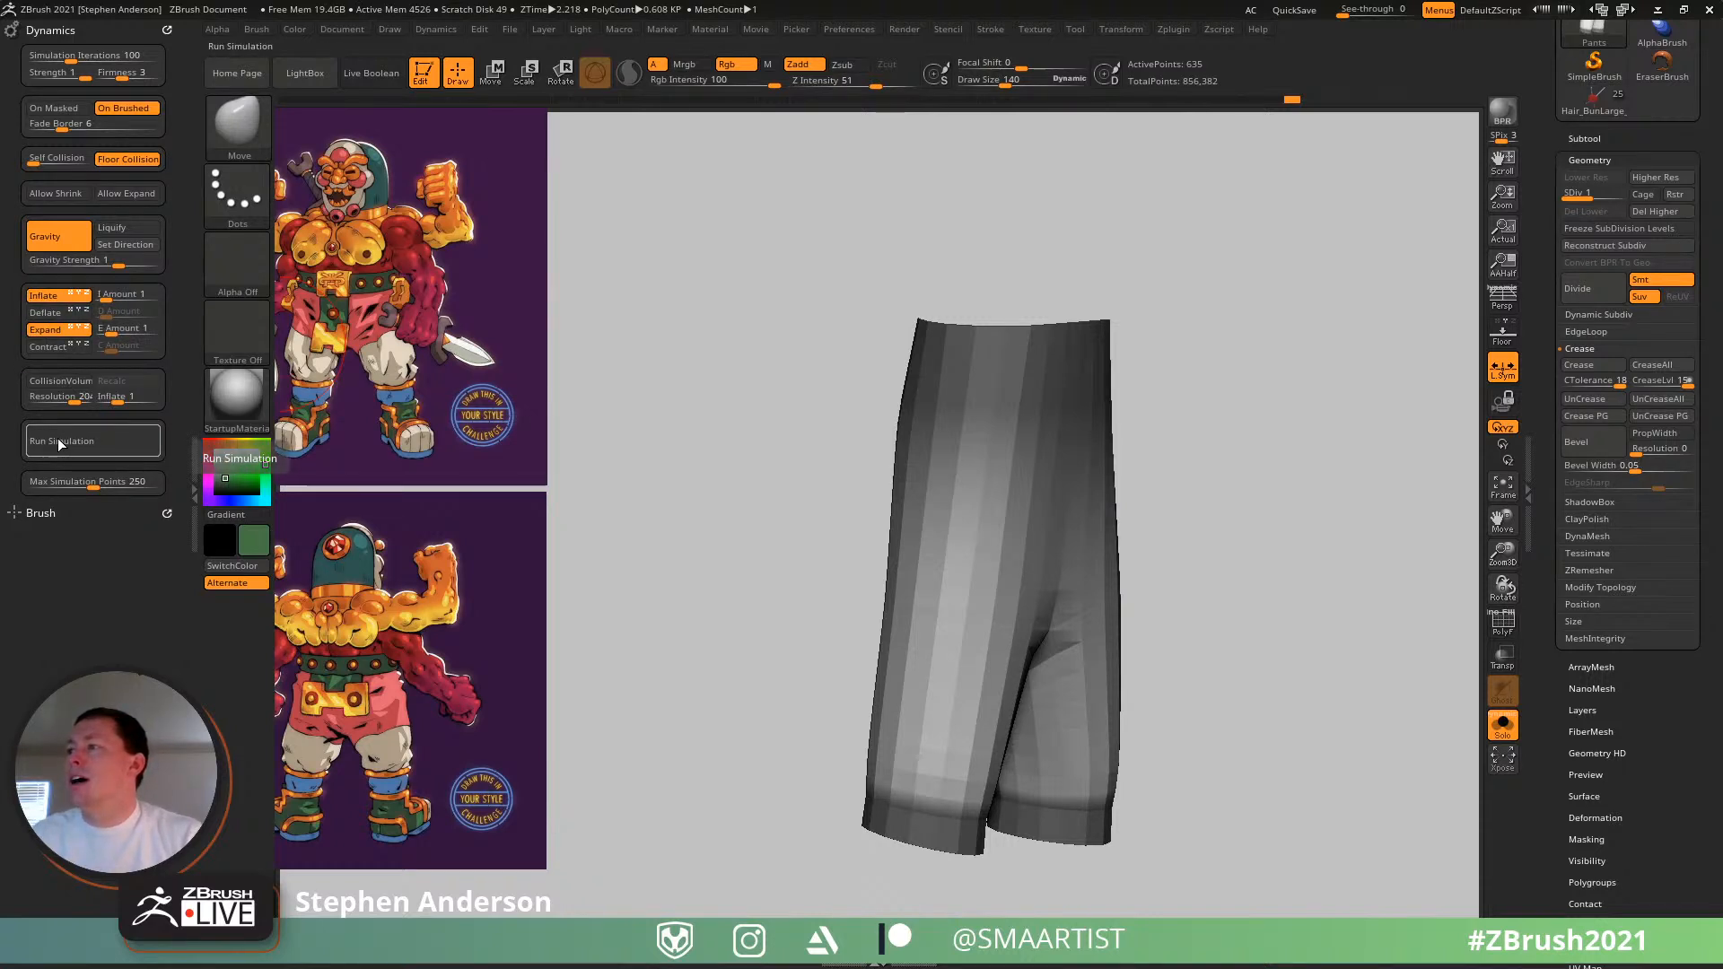
click(57, 439)
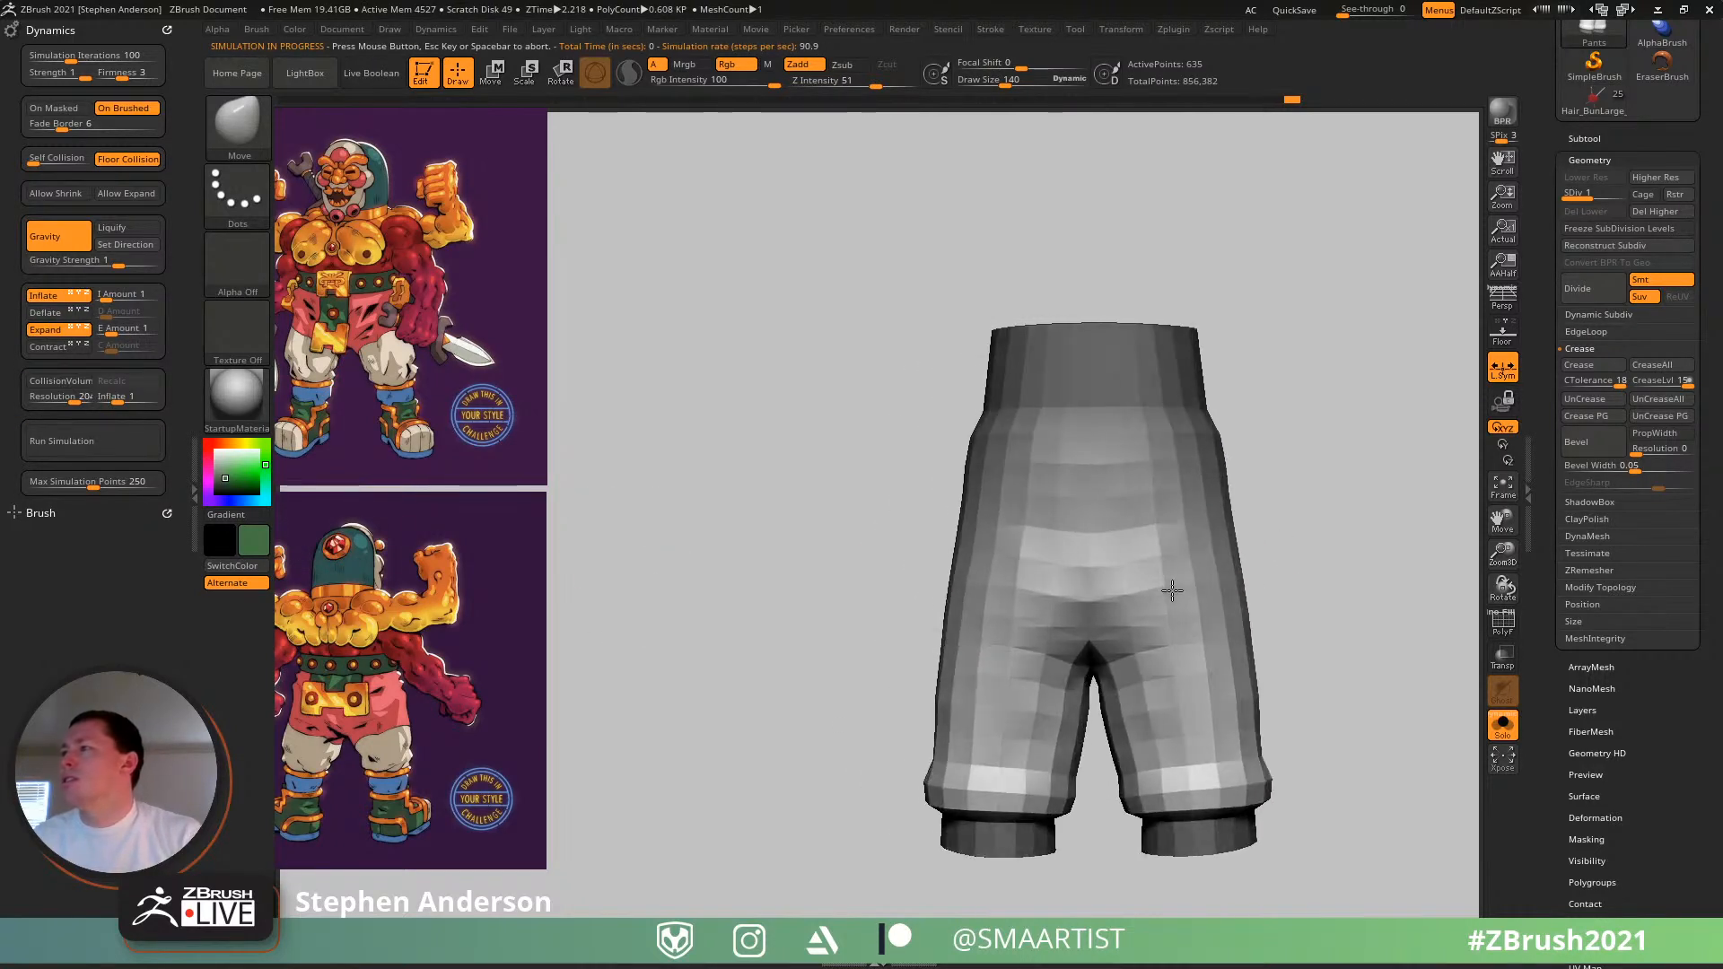
right_drag(1173, 591, 1233, 595)
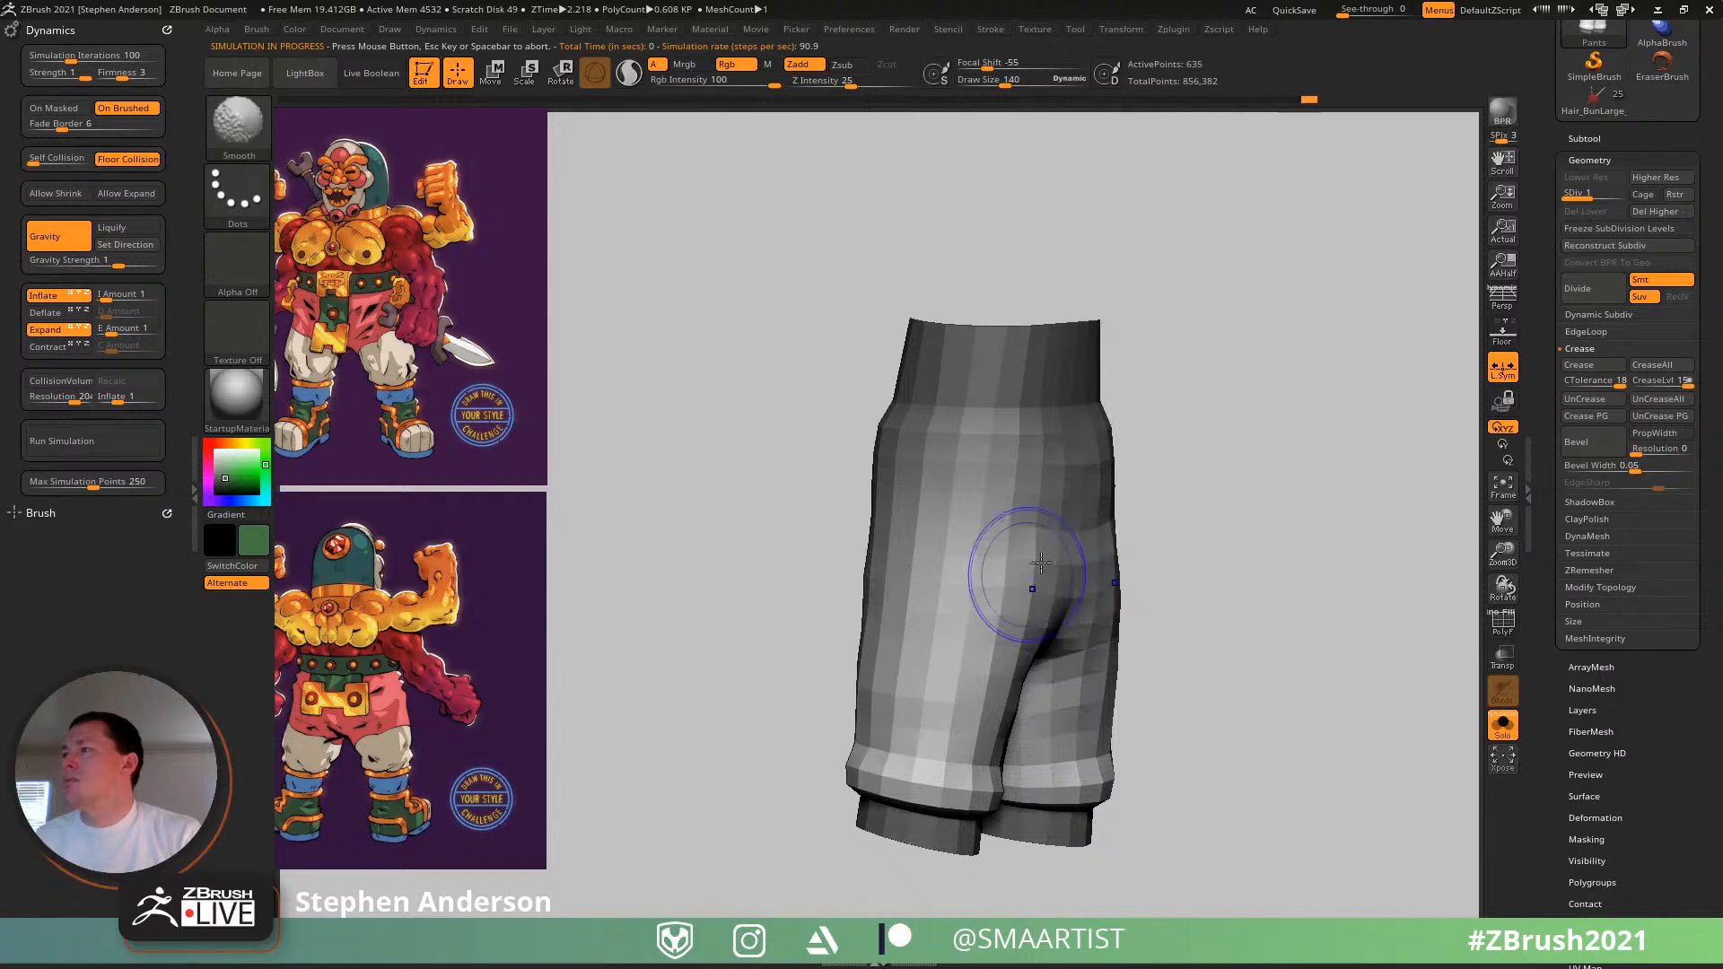
right_drag(1025, 693, 961, 539)
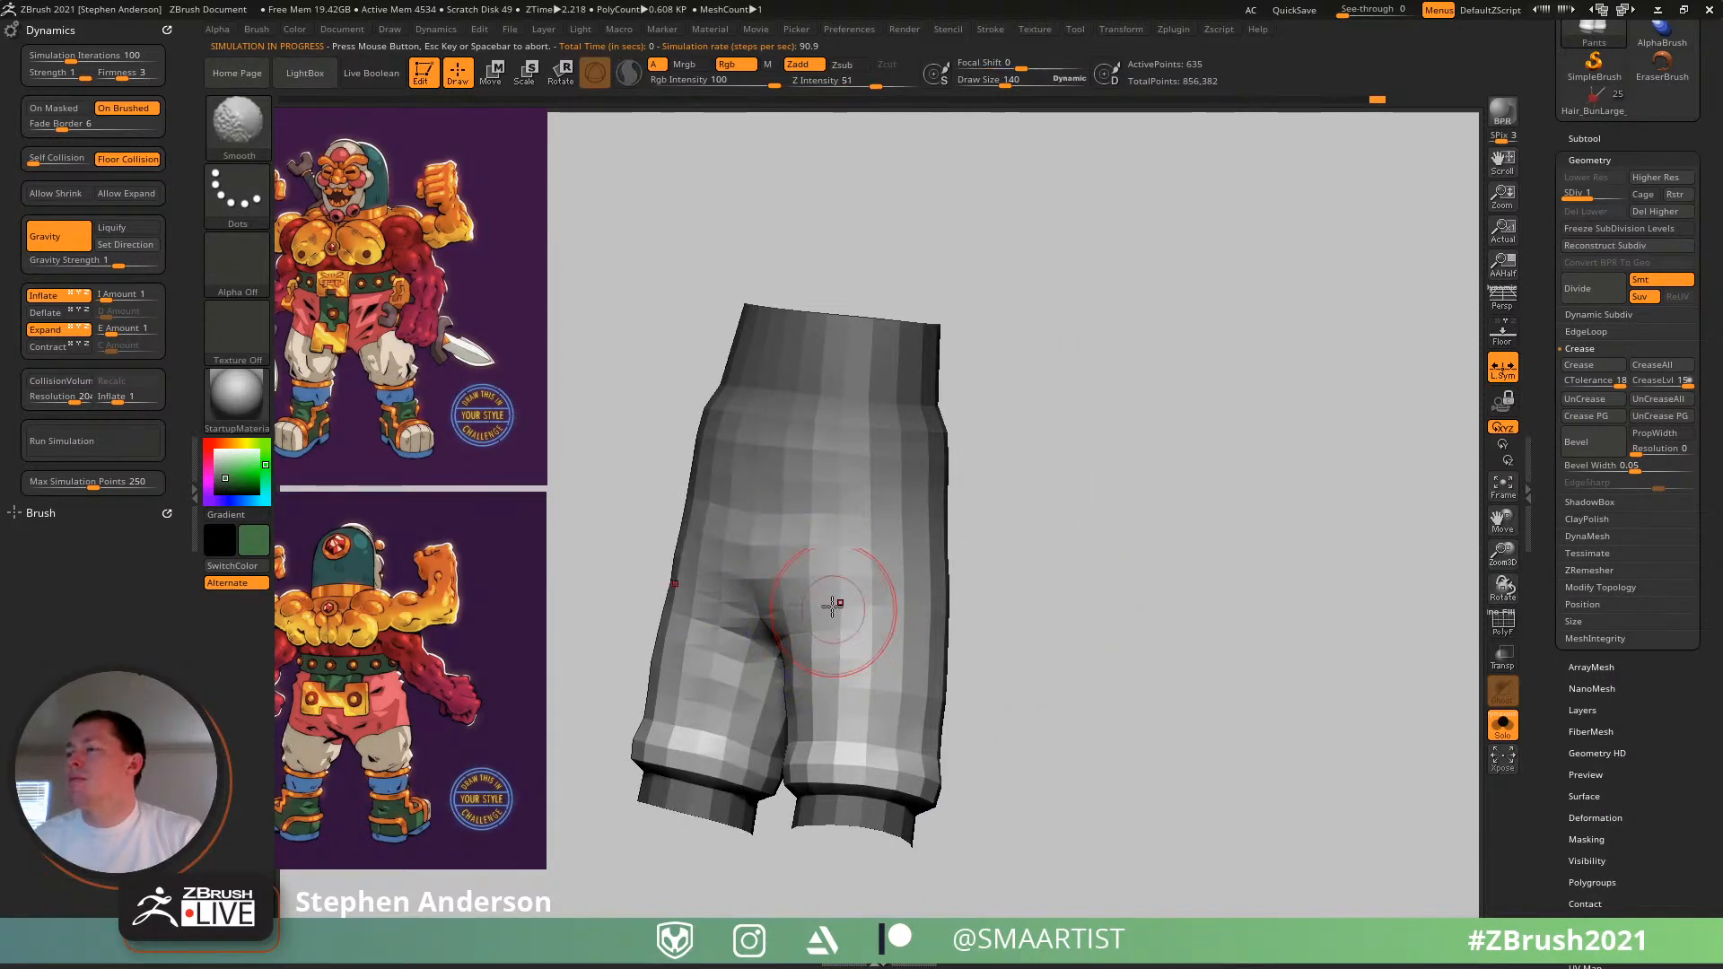
right_drag(831, 604, 784, 619)
mouse_move(916, 633)
right_down()
mouse_move(782, 648)
mouse_move(848, 572)
mouse_move(855, 653)
mouse_move(955, 637)
right_up()
- Refine the crotch and inner thighs with the Move brush at draw size 163, and set the Smooth brush intensity to 9
key(bracketleft)
key(s)
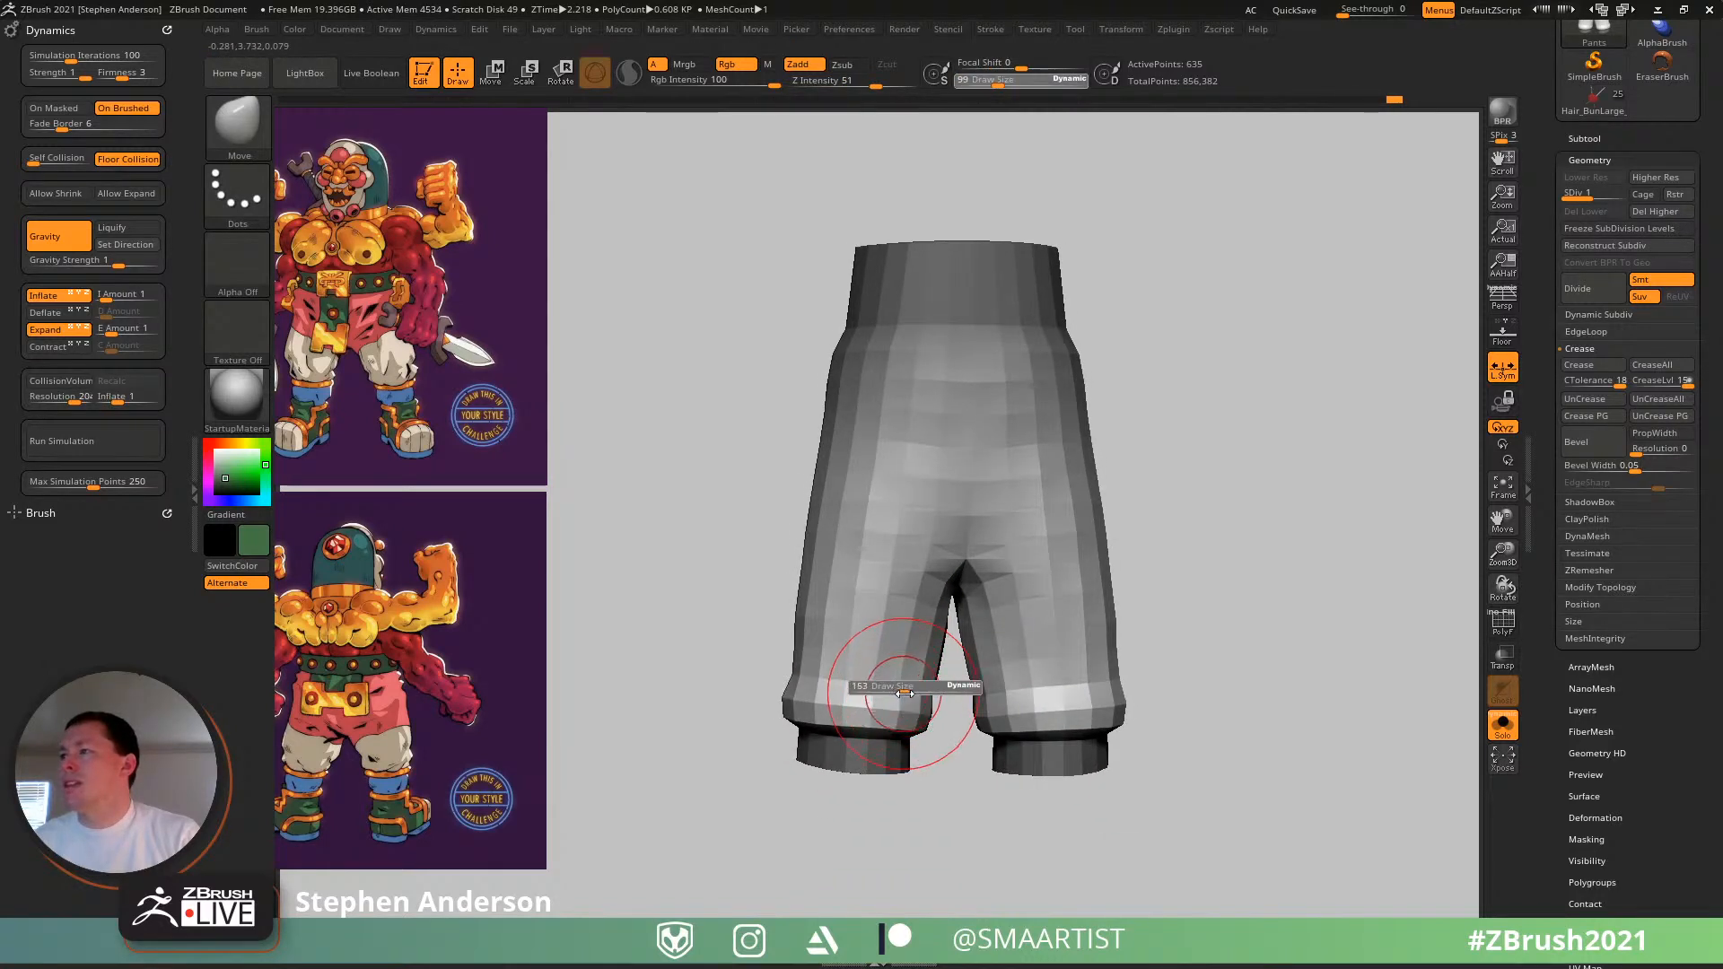
click(904, 693)
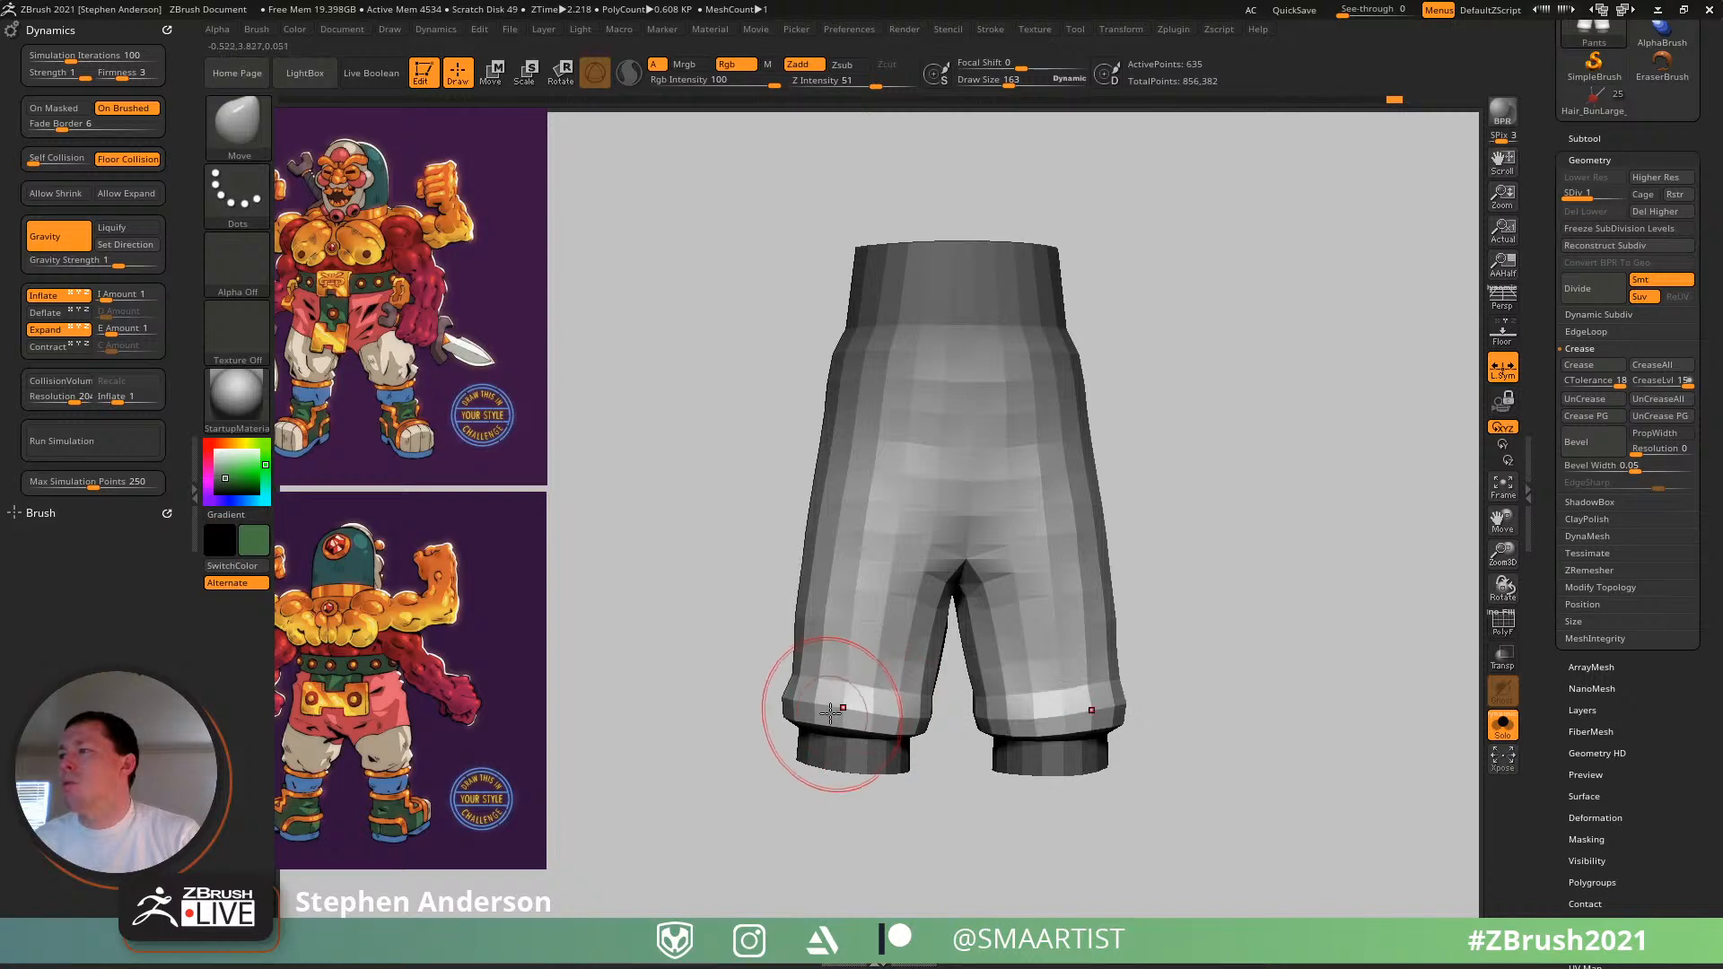
mouse_move(831, 713)
right_down()
mouse_move(1073, 615)
mouse_move(916, 575)
right_up()
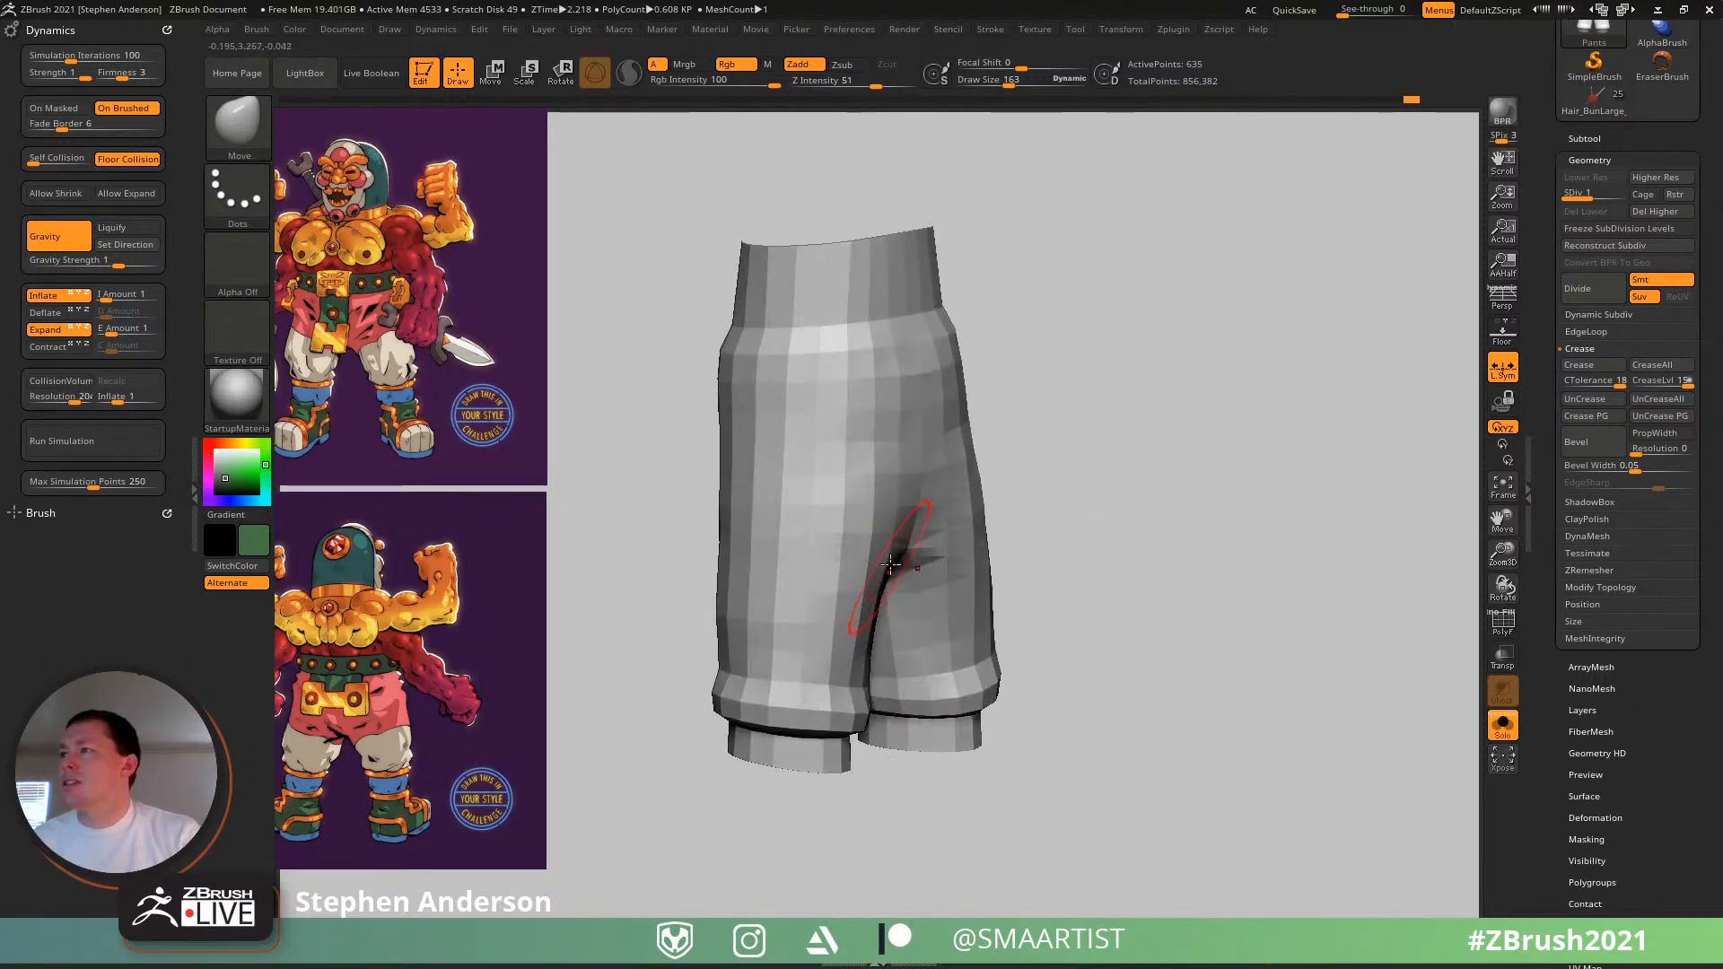
mouse_move(884, 435)
mouse_down()
mouse_move(898, 383)
mouse_move(896, 495)
mouse_move(794, 531)
mouse_up()
mouse_move(754, 531)
right_down()
mouse_move(880, 491)
mouse_move(813, 533)
right_up()
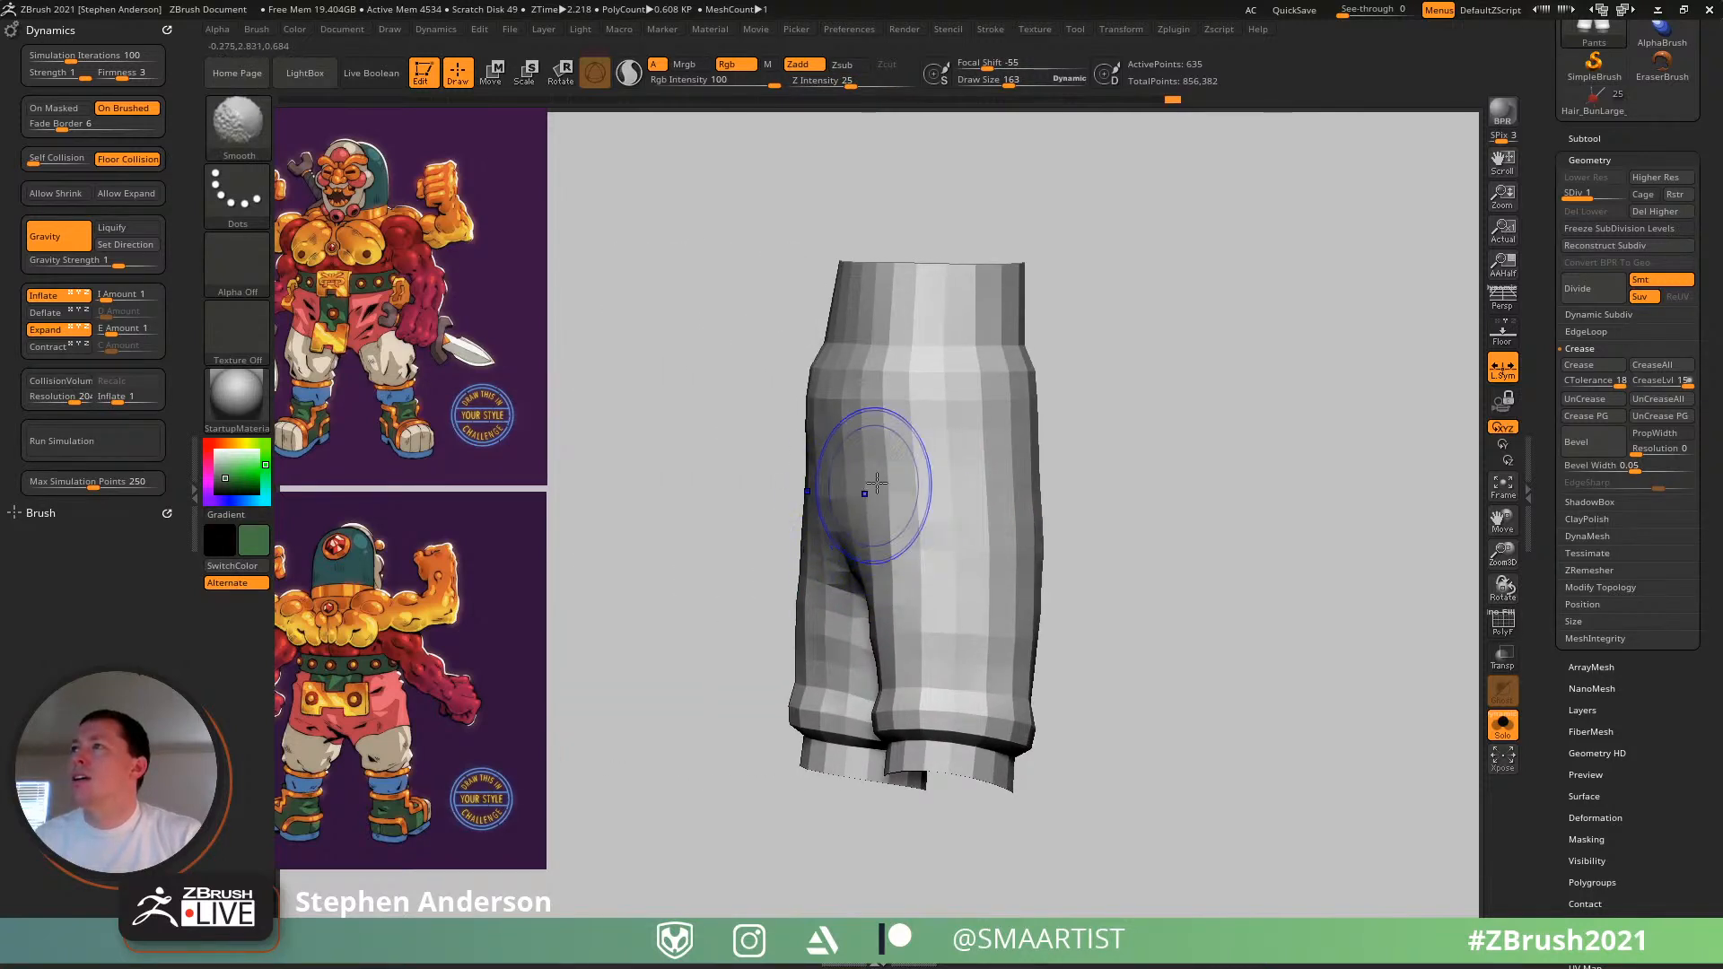
shift+click(826, 84)
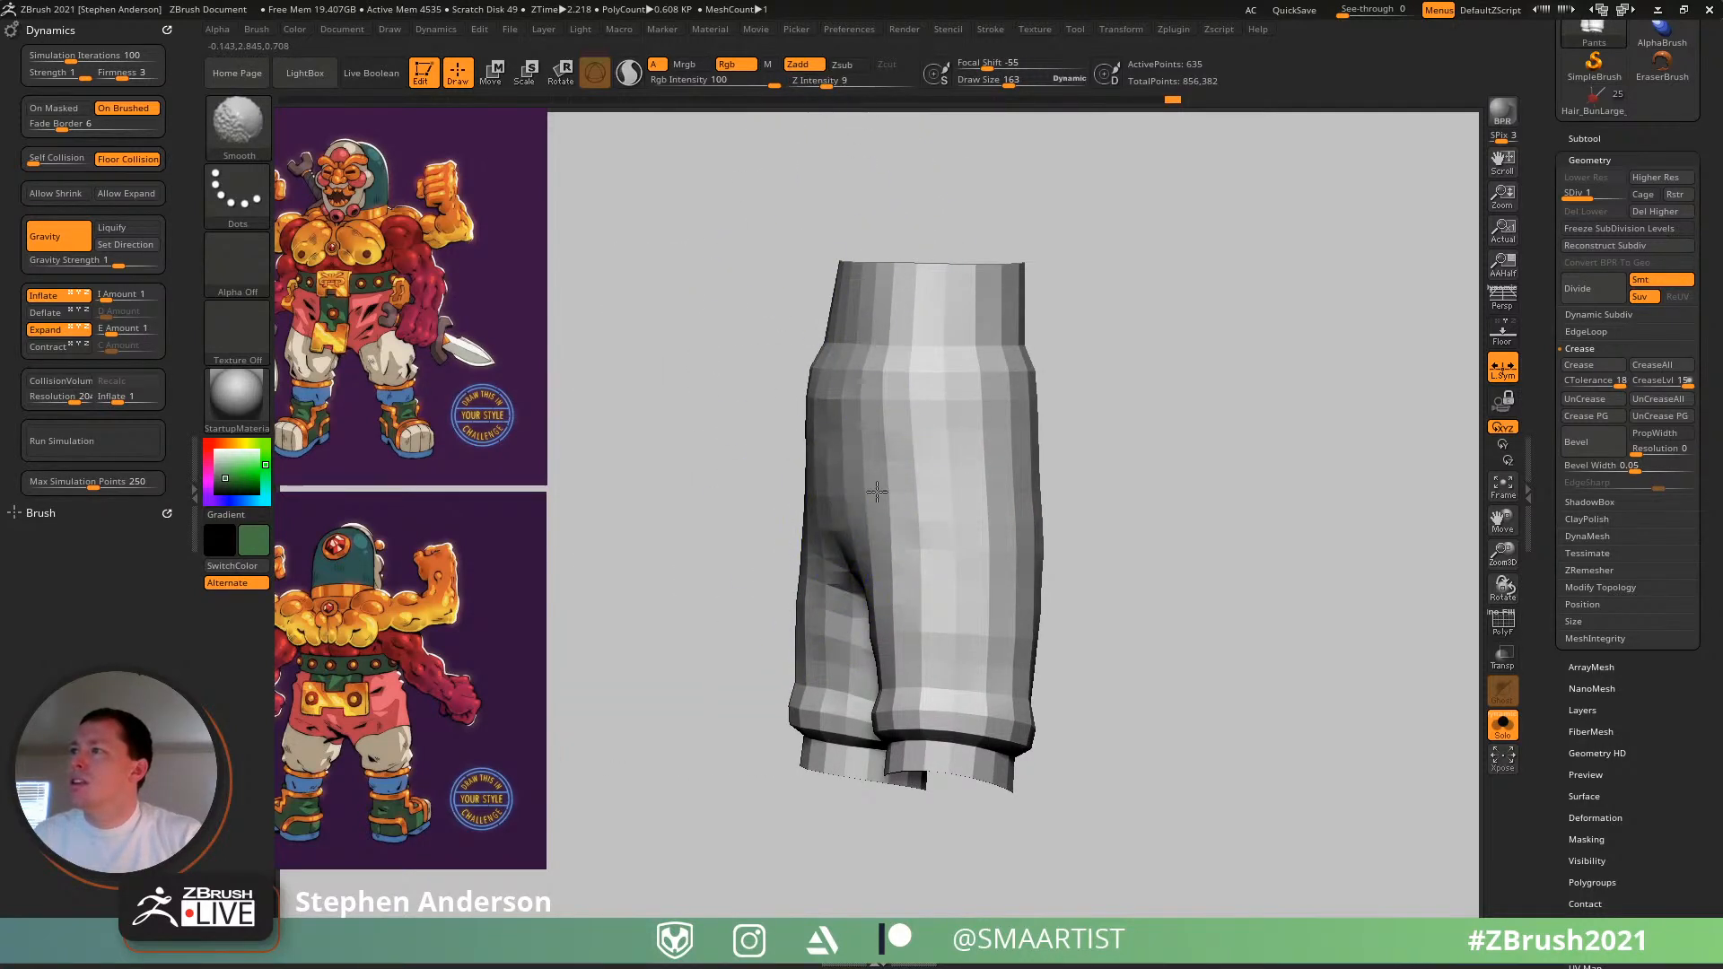
mouse_move(880, 486)
right_down()
mouse_move(908, 500)
mouse_move(853, 466)
right_up()
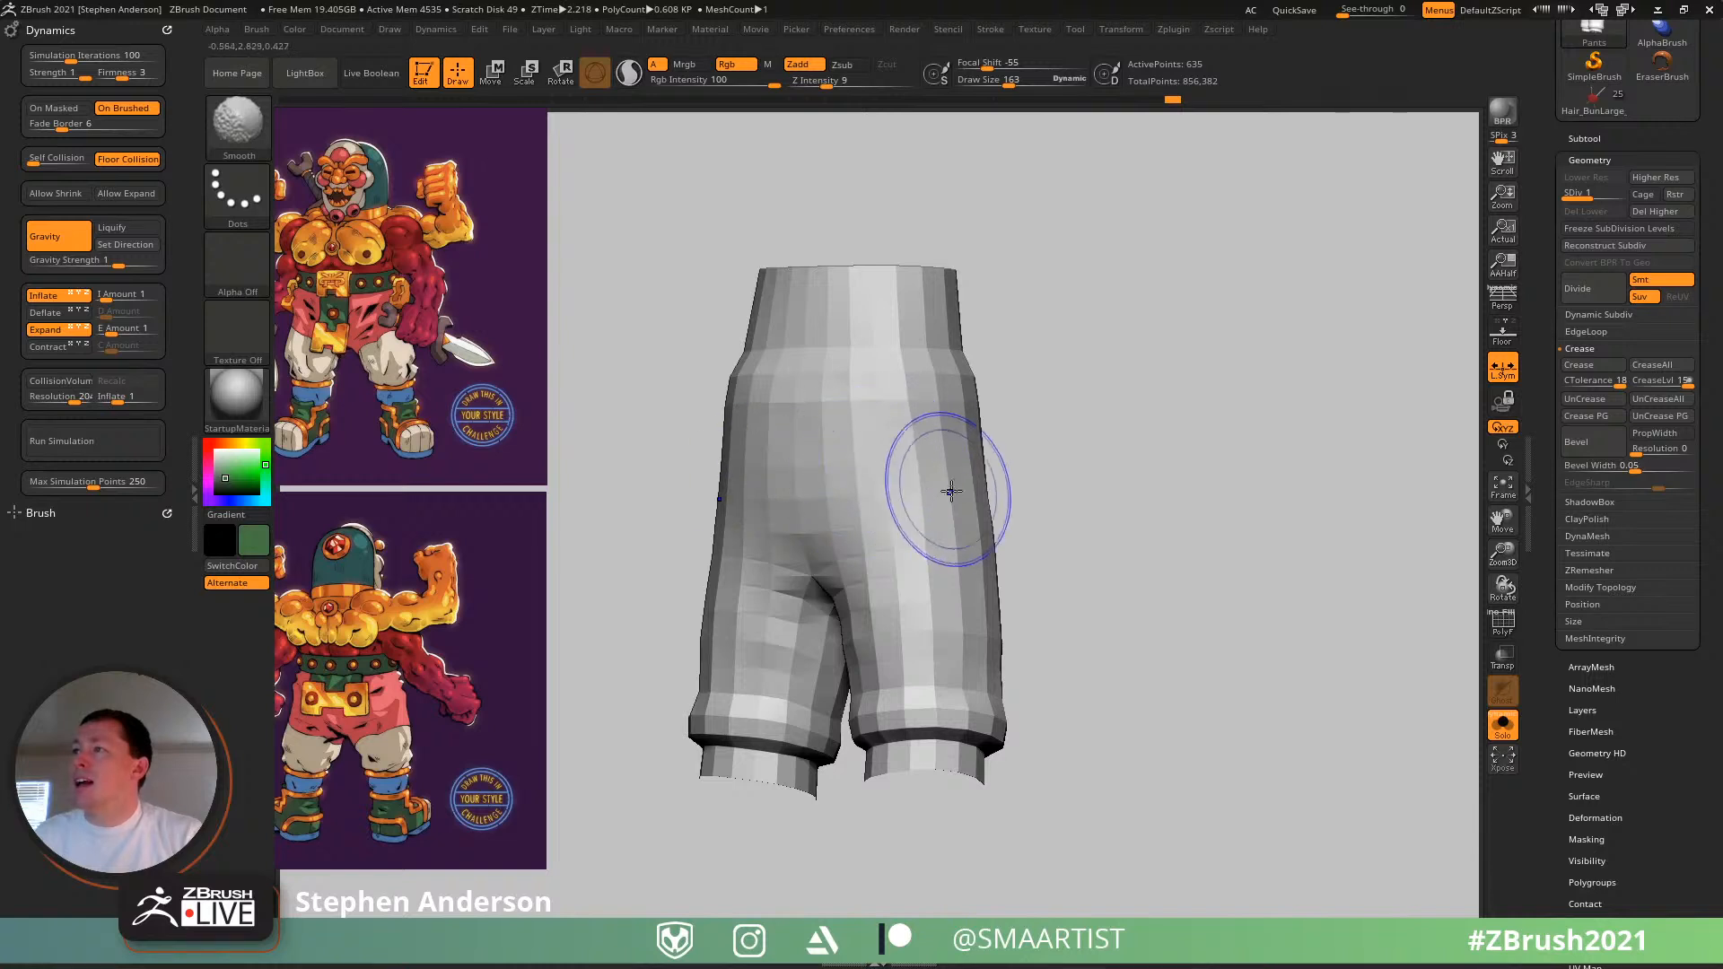
- Reshape the side profile of the hips and thighs with the Move brush at draw size 322, and reduce the size to 169
mouse_move(993, 559)
right_down()
mouse_move(858, 609)
mouse_move(1111, 523)
mouse_move(1011, 539)
mouse_move(1029, 599)
right_up()
key(s)
mouse_move(1013, 598)
mouse_down()
mouse_move(1035, 600)
mouse_move(1033, 583)
mouse_up()
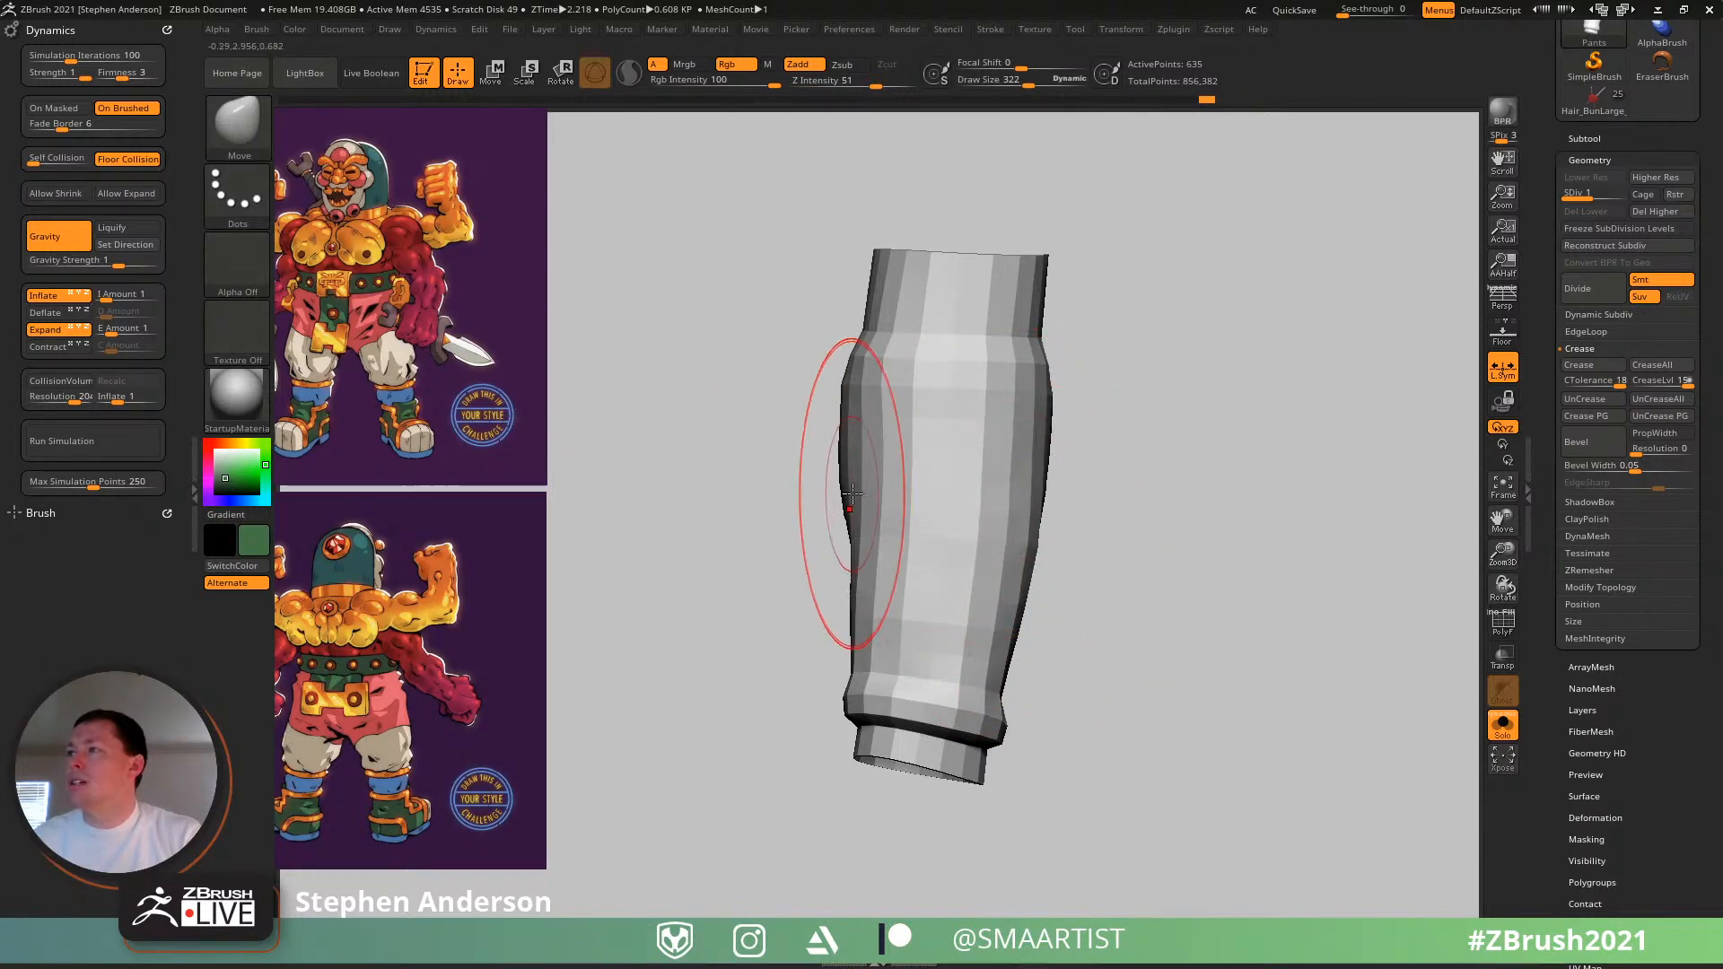
drag(839, 478, 835, 478)
mouse_move(834, 477)
ctrl+right_down()
mouse_move(856, 508)
mouse_move(834, 474)
ctrl+right_up()
drag(819, 473, 826, 473)
mouse_move(852, 415)
alt+right_down()
mouse_move(826, 692)
mouse_move(796, 577)
mouse_move(894, 574)
mouse_move(826, 454)
alt+right_up()
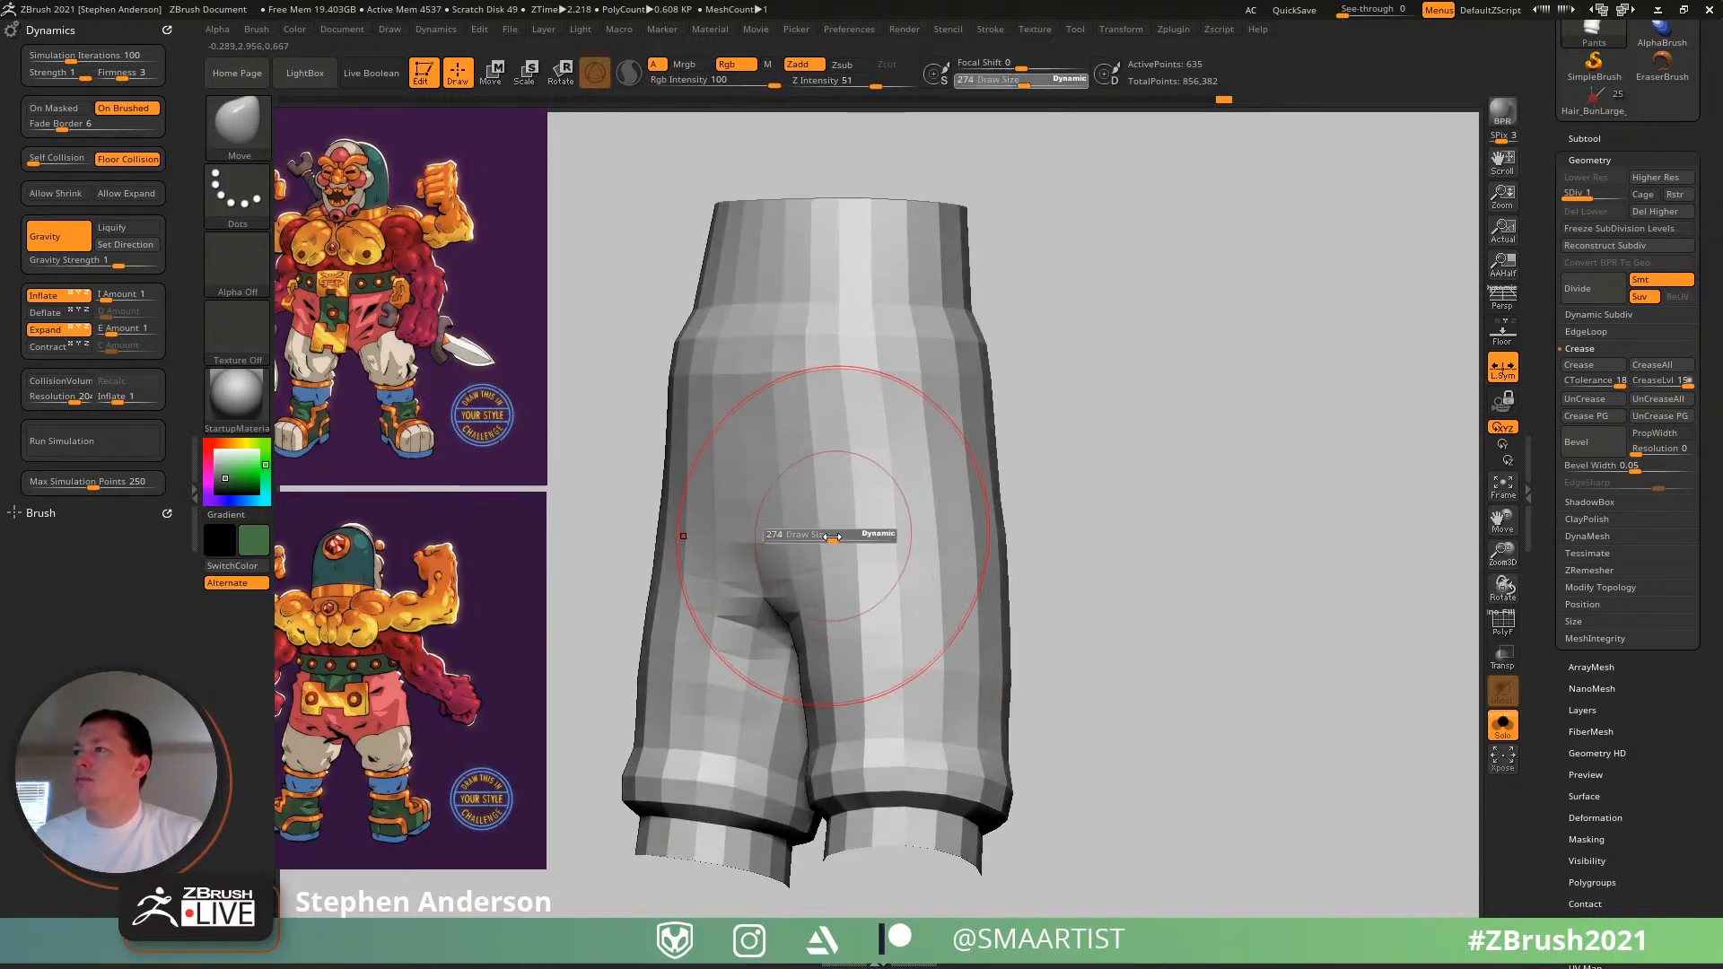
mouse_move(864, 552)
right_down()
mouse_move(781, 639)
mouse_move(777, 694)
right_up()
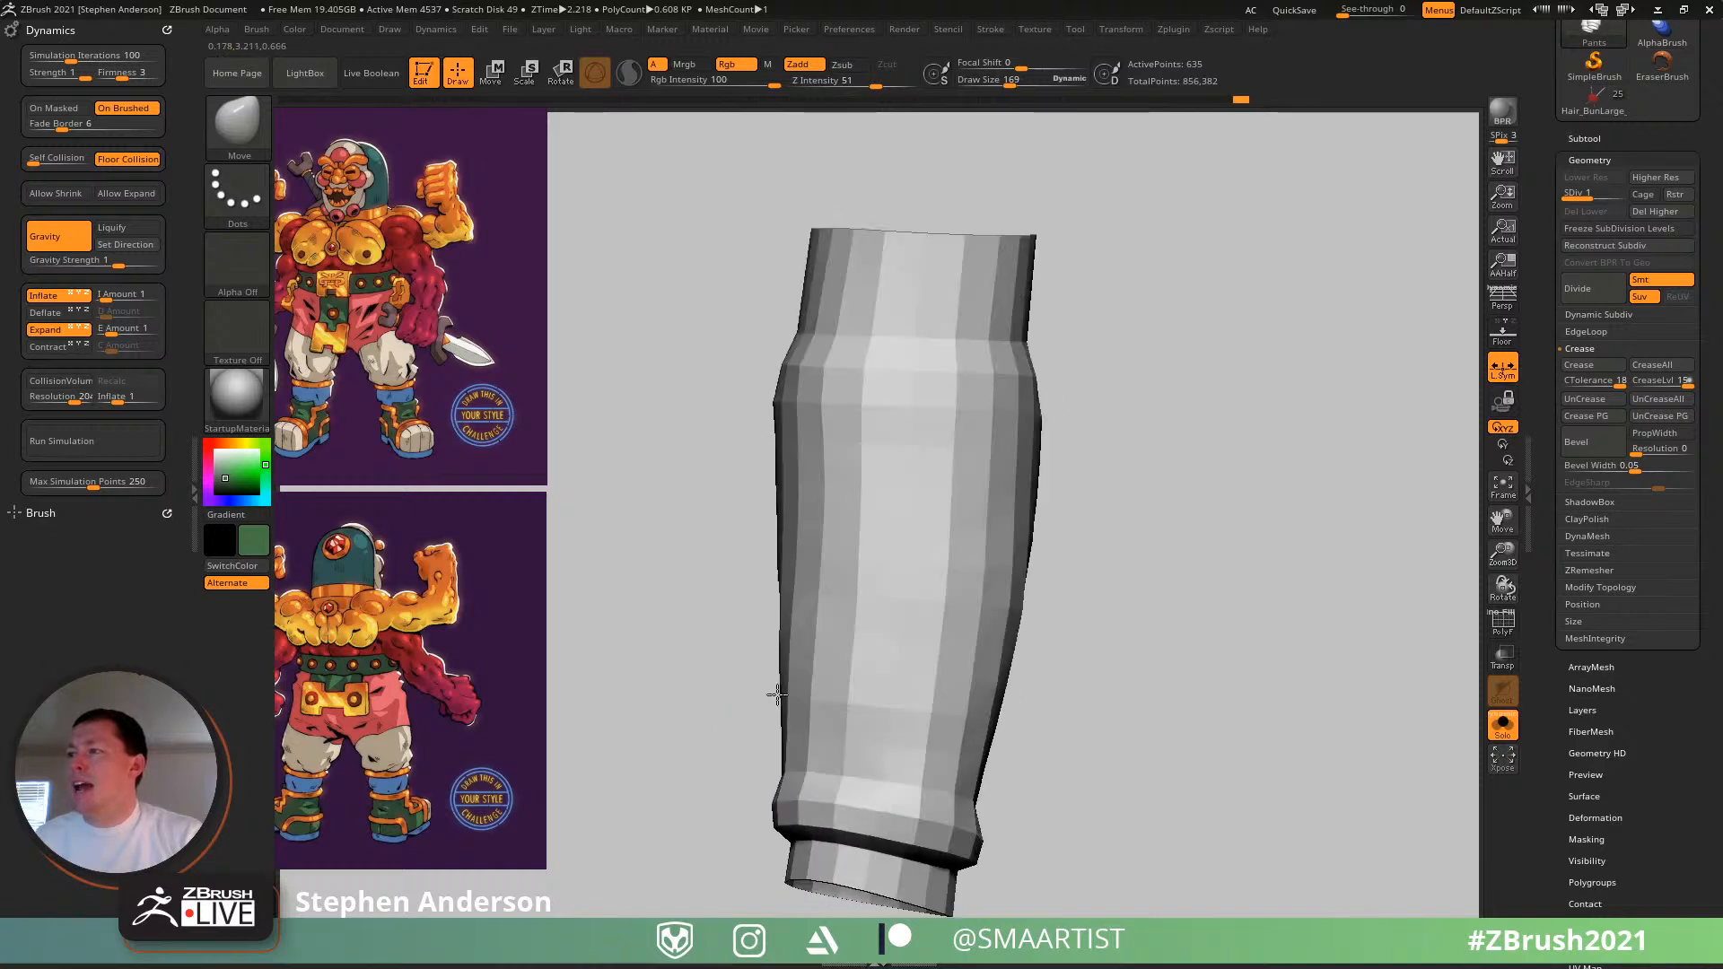
alt+right_drag(927, 621, 904, 514)
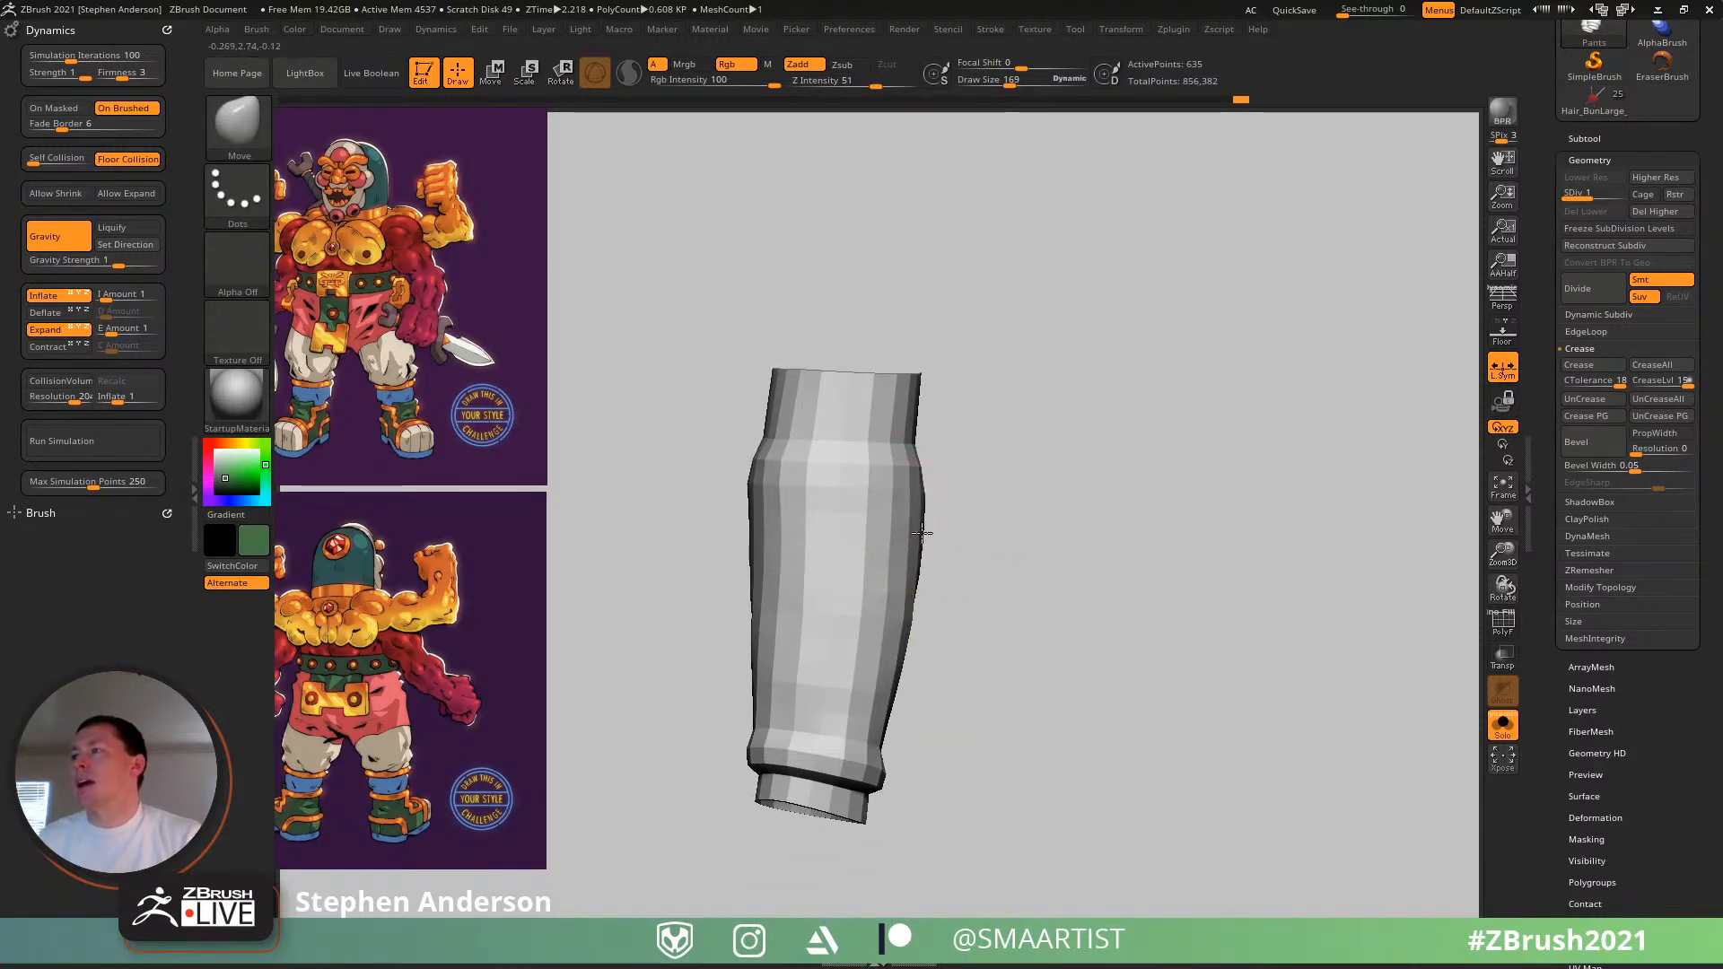
- Hide the cuffs, isolate the leg section, invert its mask, and show the whole pants with the wireframe
mouse_move(836, 705)
ctrl+right_down()
mouse_move(957, 751)
mouse_move(854, 638)
mouse_move(889, 682)
mouse_move(866, 599)
mouse_move(924, 615)
mouse_move(915, 569)
mouse_move(910, 636)
mouse_move(903, 596)
mouse_move(808, 565)
mouse_move(822, 547)
mouse_move(1015, 524)
mouse_move(1166, 730)
mouse_move(1140, 606)
ctrl+right_up()
ctrl+alt+shift+click(910, 633)
ctrl+alt+shift+click(870, 626)
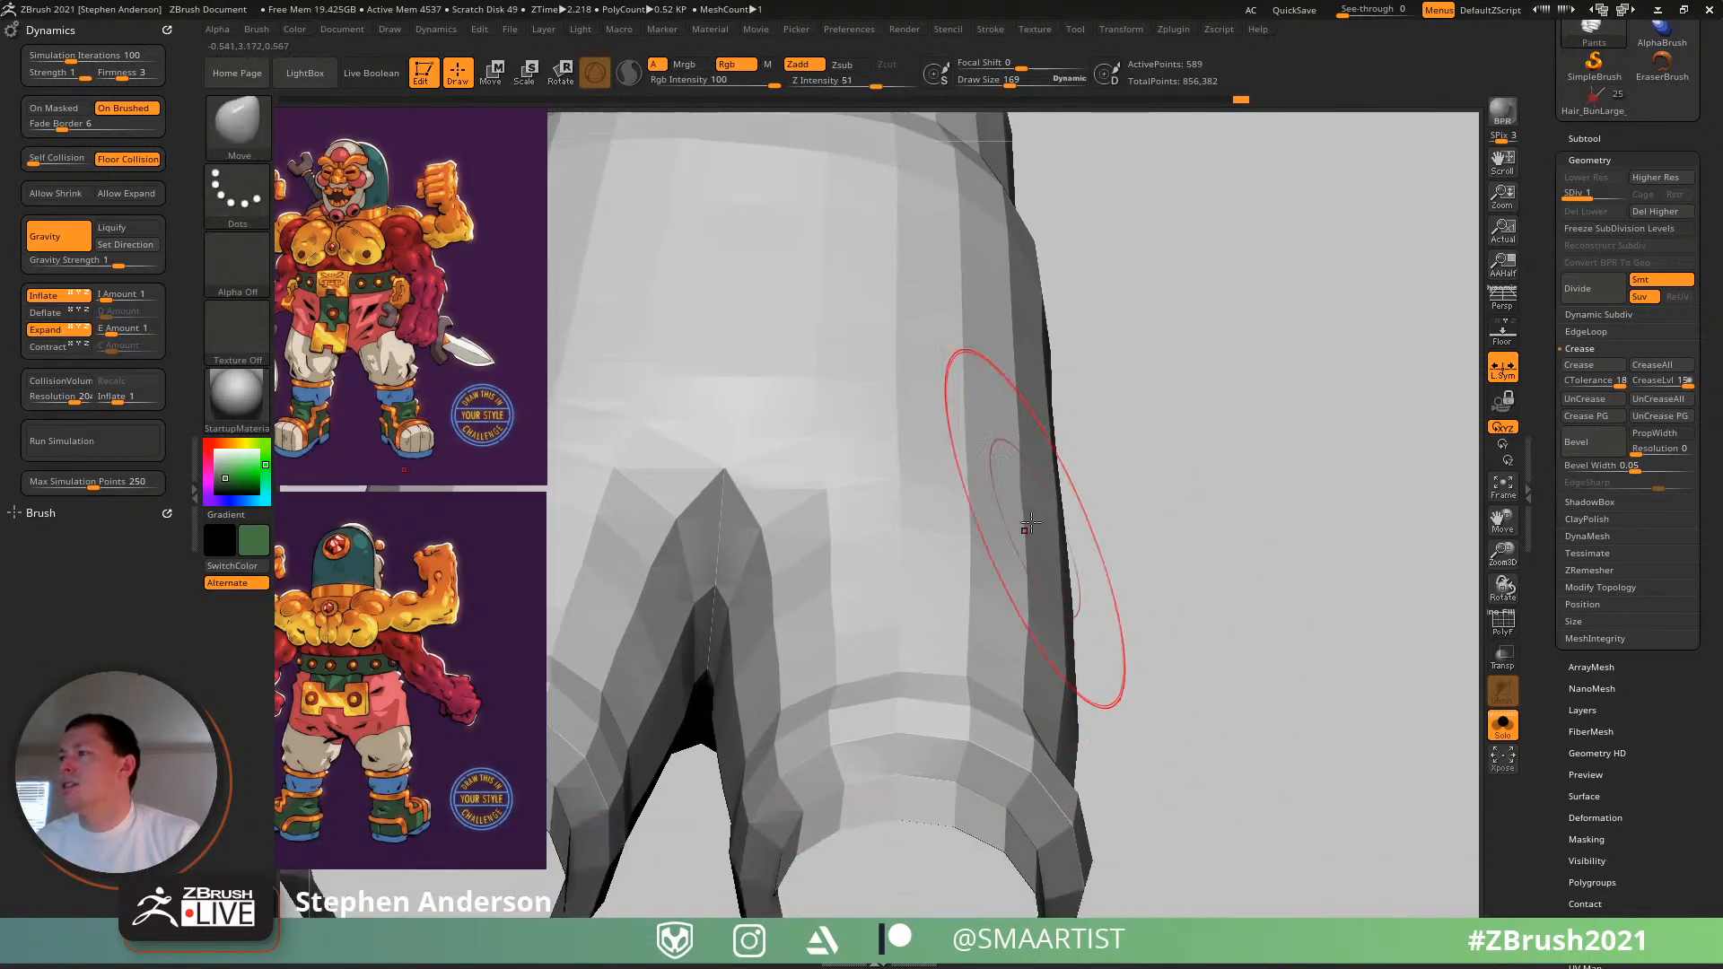
mouse_move(1030, 524)
right_down()
mouse_move(917, 555)
mouse_move(1014, 426)
mouse_move(956, 498)
mouse_move(998, 489)
right_up()
ctrl+shift+click(913, 562)
ctrl+shift+click(874, 572)
ctrl+click(1181, 506)
ctrl+shift+click(1191, 510)
key(shift+f)
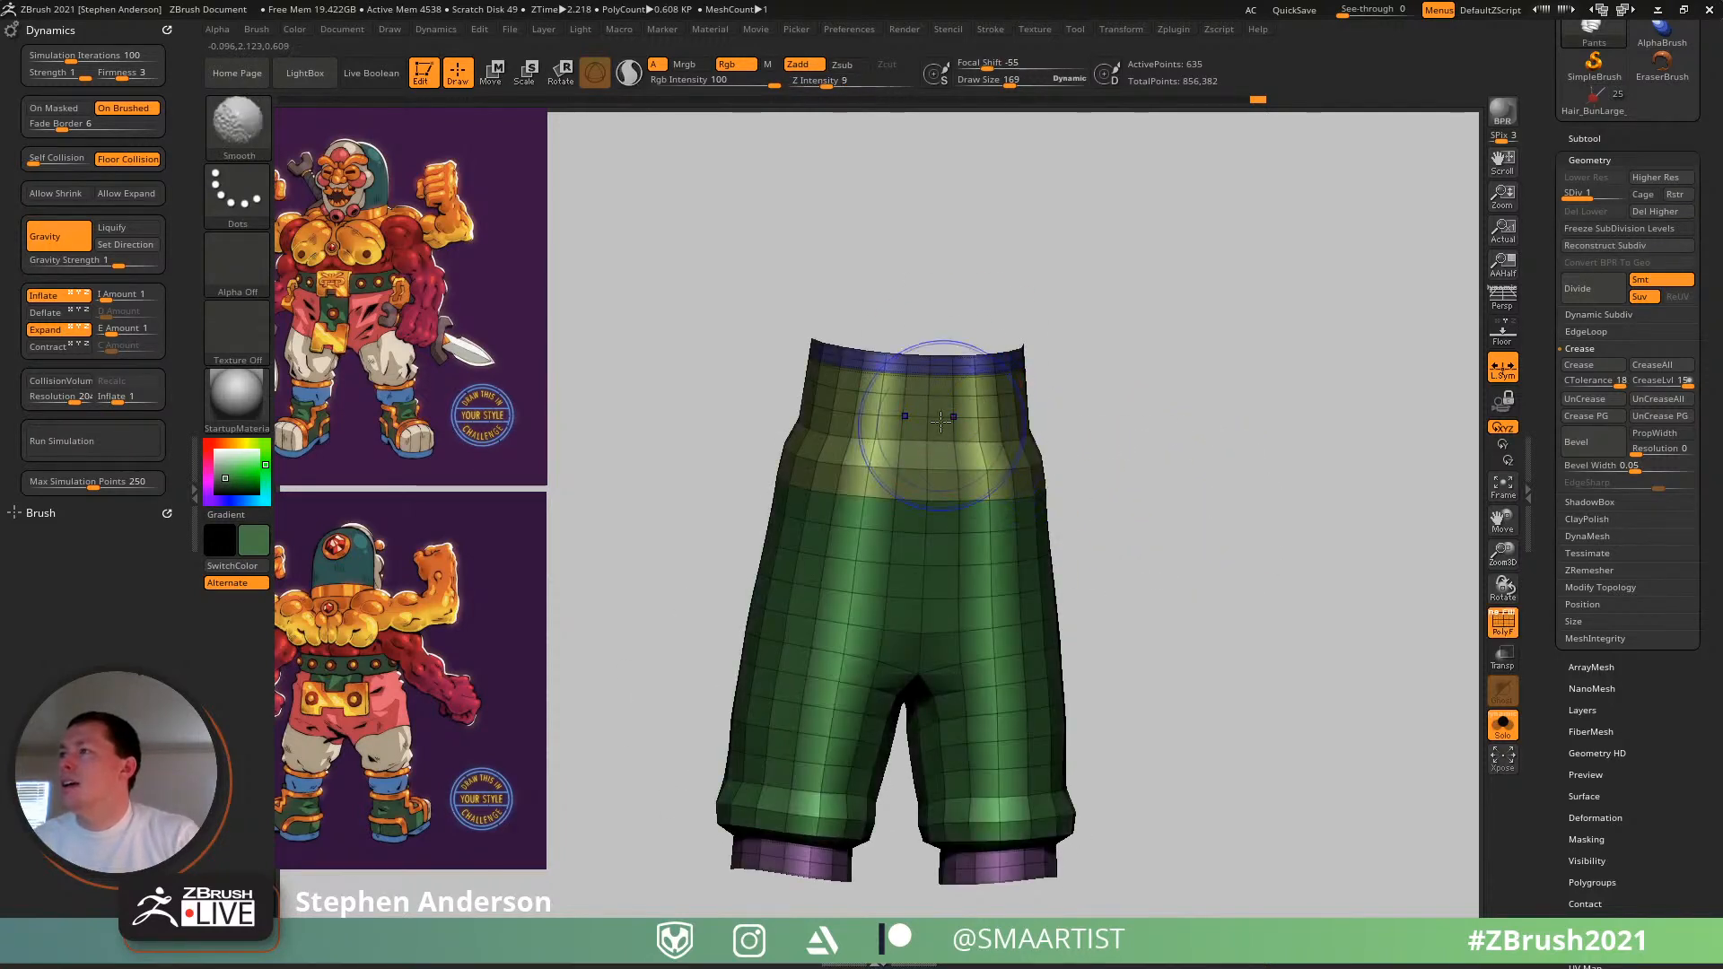
- Isolate the waistband and cuffs, mask them, and bring back the rest of the pants
ctrl+right_drag(947, 382, 995, 479)
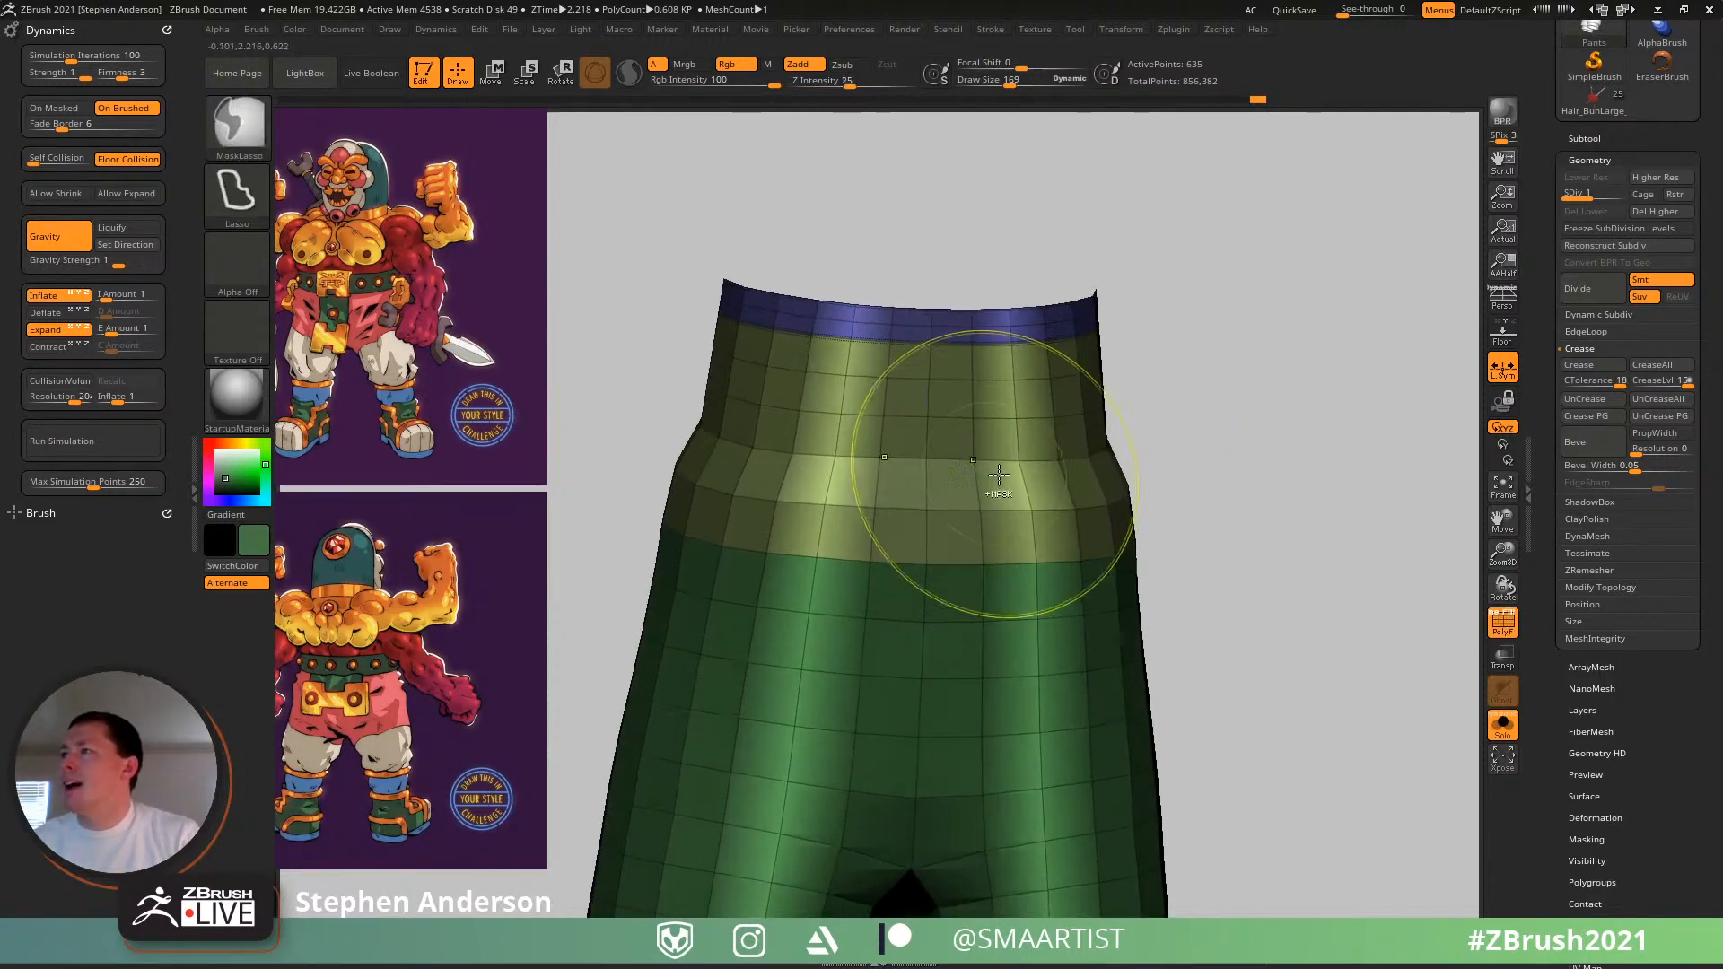
ctrl+shift+click(982, 567)
key(f)
ctrl+shift+click(1230, 423)
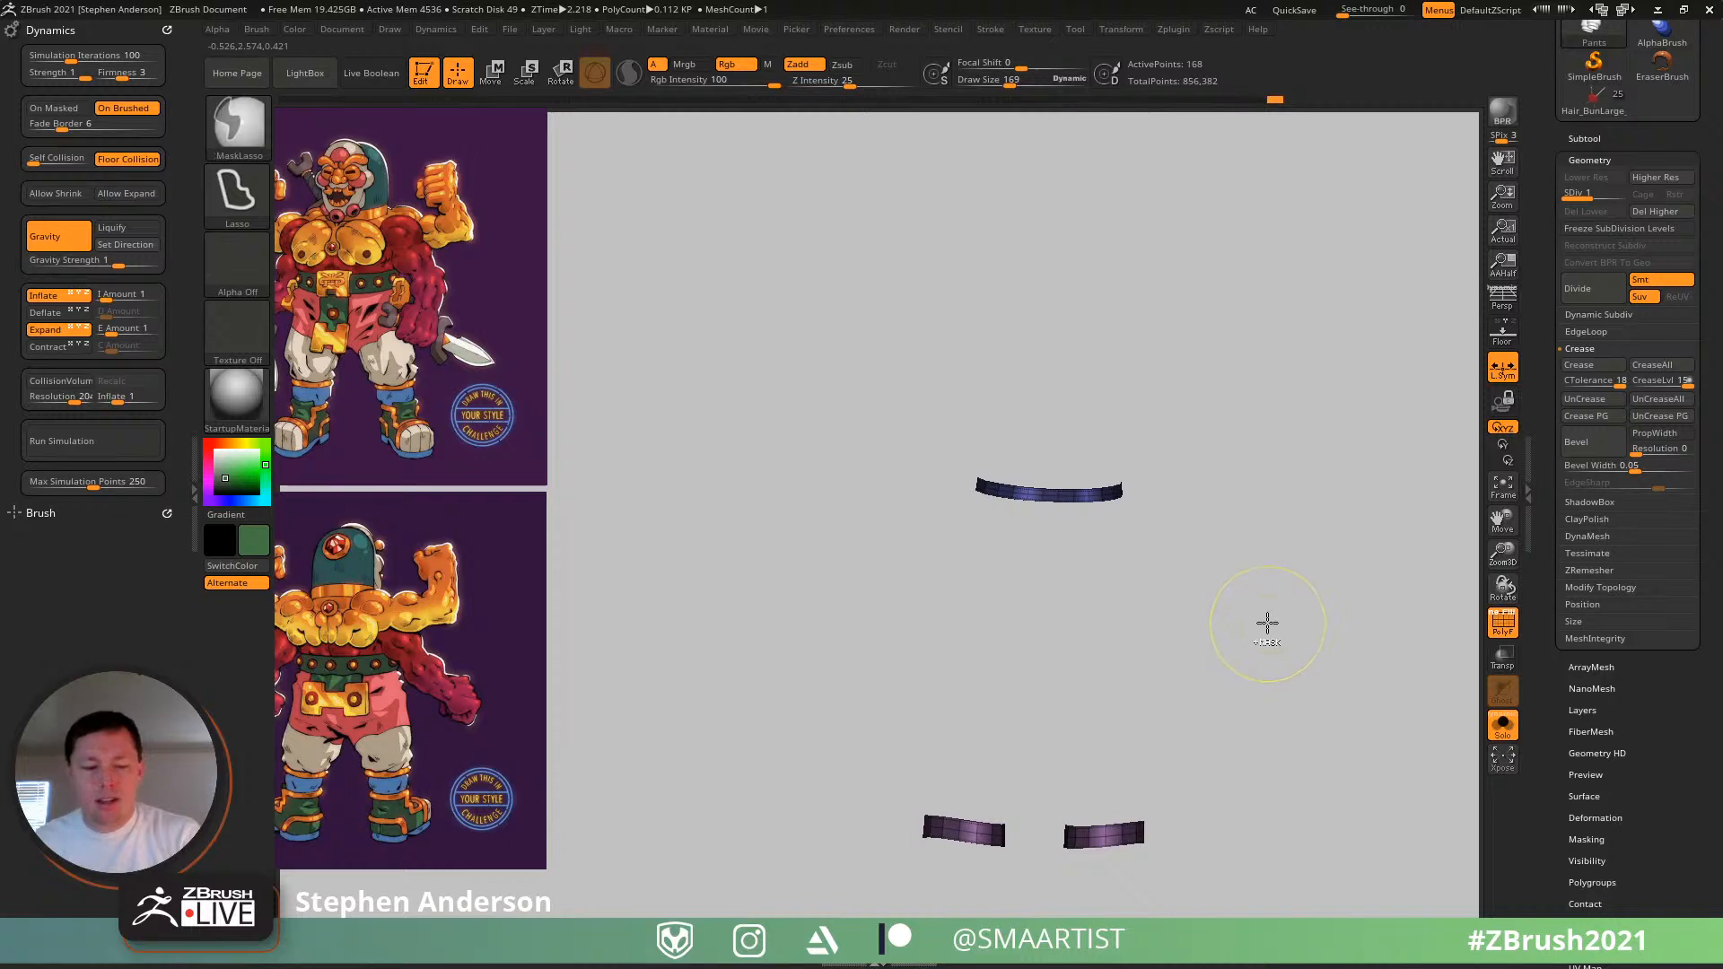
ctrl+shift+click(1291, 601)
ctrl+right_drag(1122, 512, 893, 245)
ctrl+right_drag(1024, 413, 1006, 521)
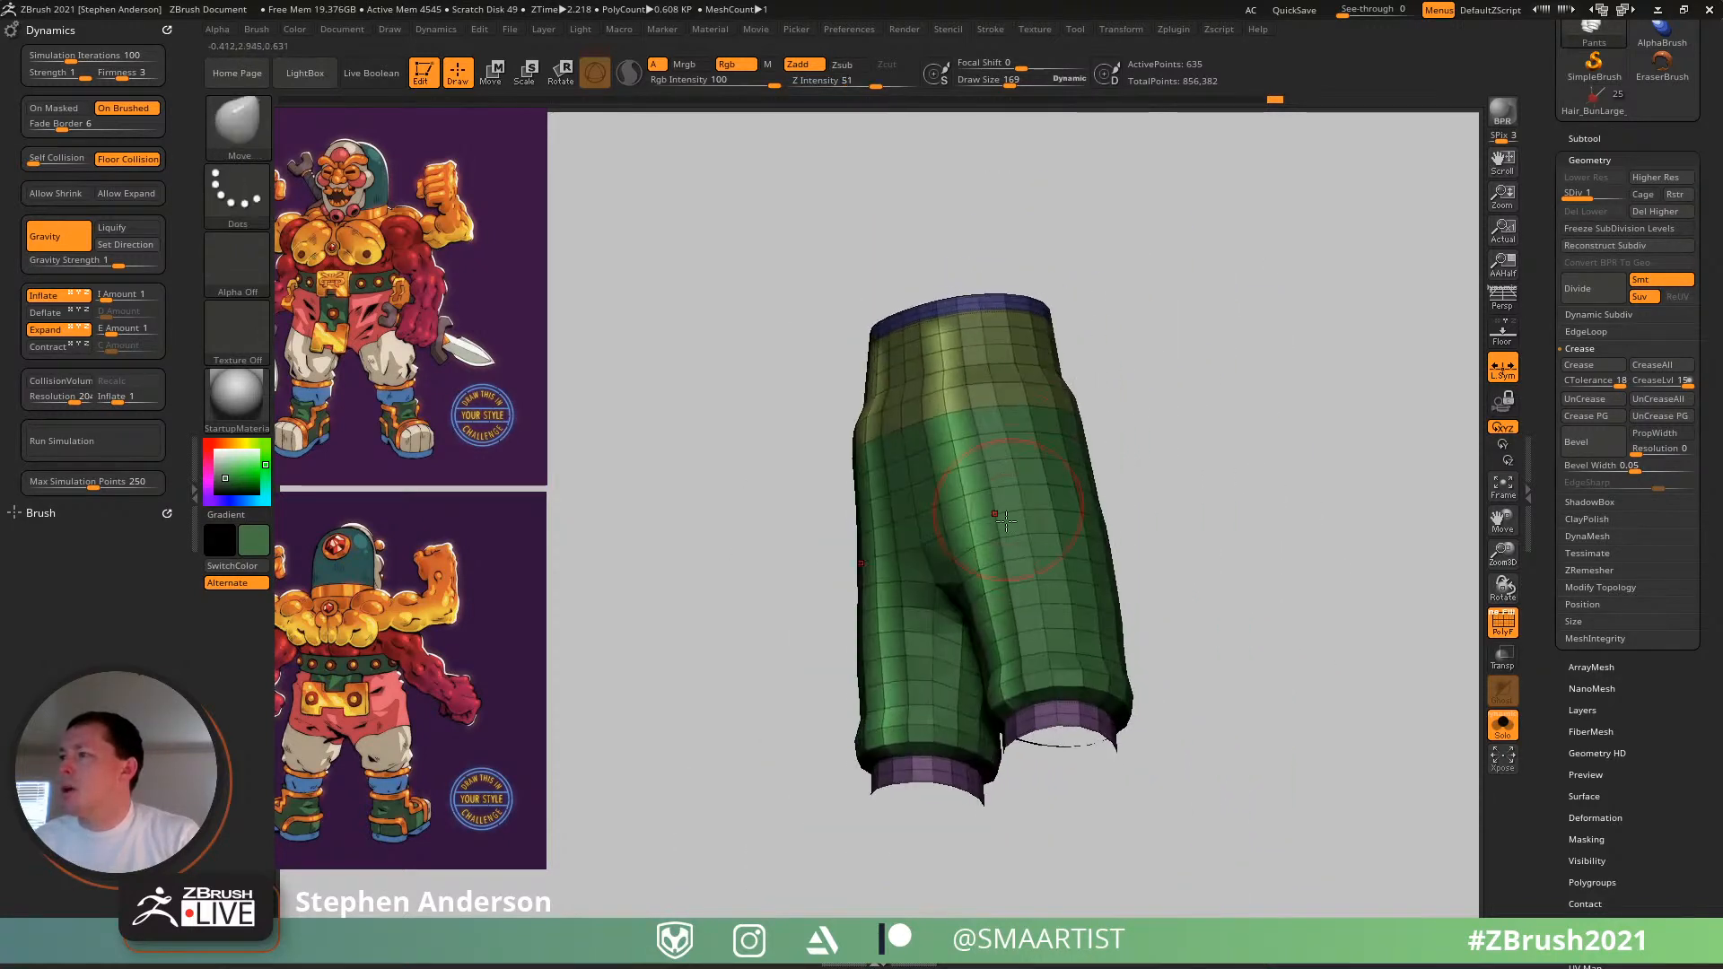
- Set the draw size to 322 and check the pants from several angles, with and without the wireframe
drag(1004, 547, 1016, 548)
mouse_move(1016, 549)
right_down()
mouse_move(1027, 592)
mouse_move(1003, 617)
right_up()
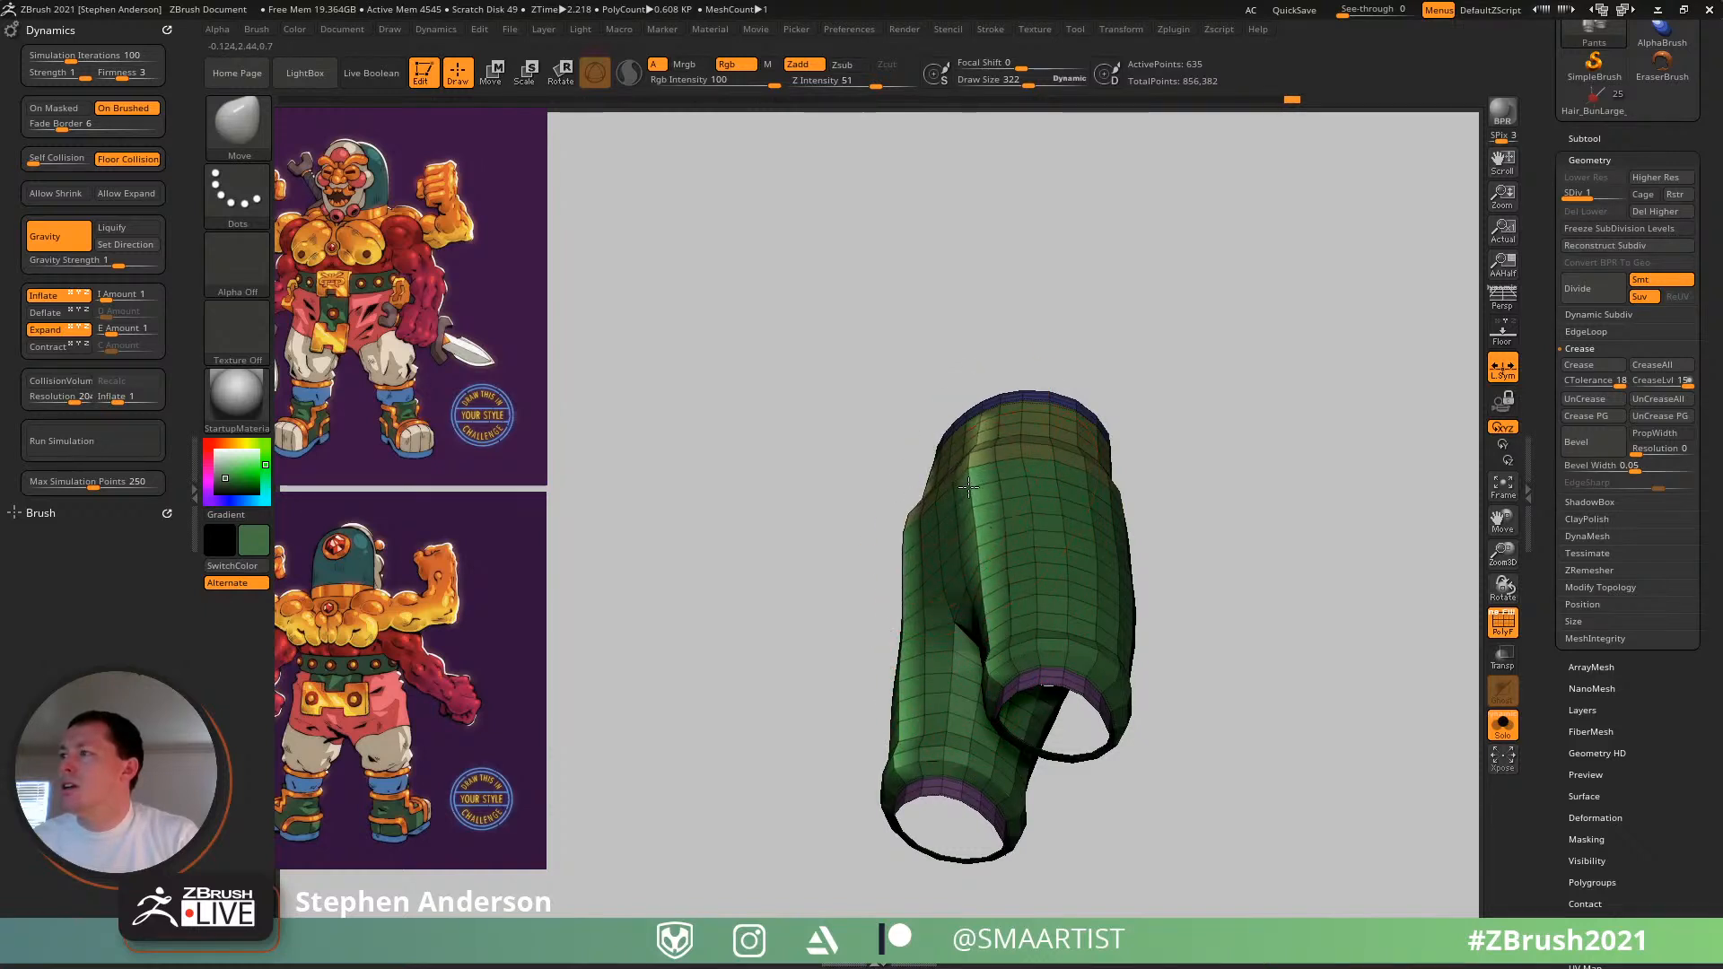
mouse_move(968, 486)
right_down()
mouse_move(1155, 520)
mouse_move(992, 525)
mouse_move(982, 505)
mouse_move(911, 712)
right_up()
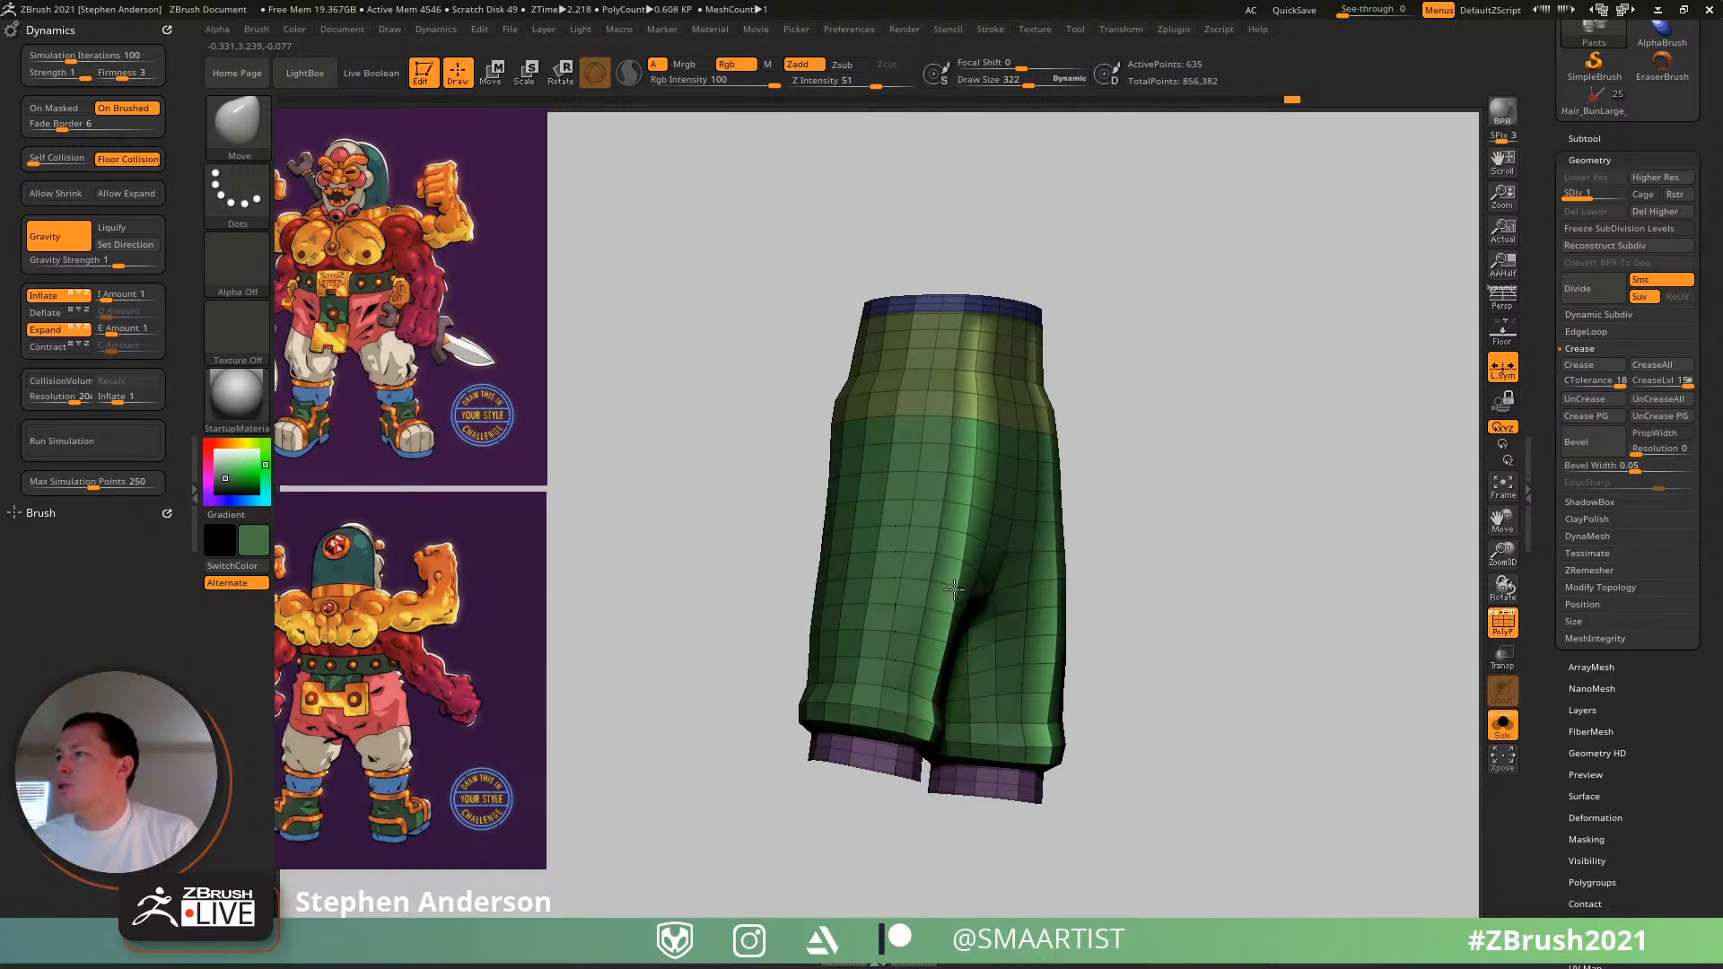
key(shift+f)
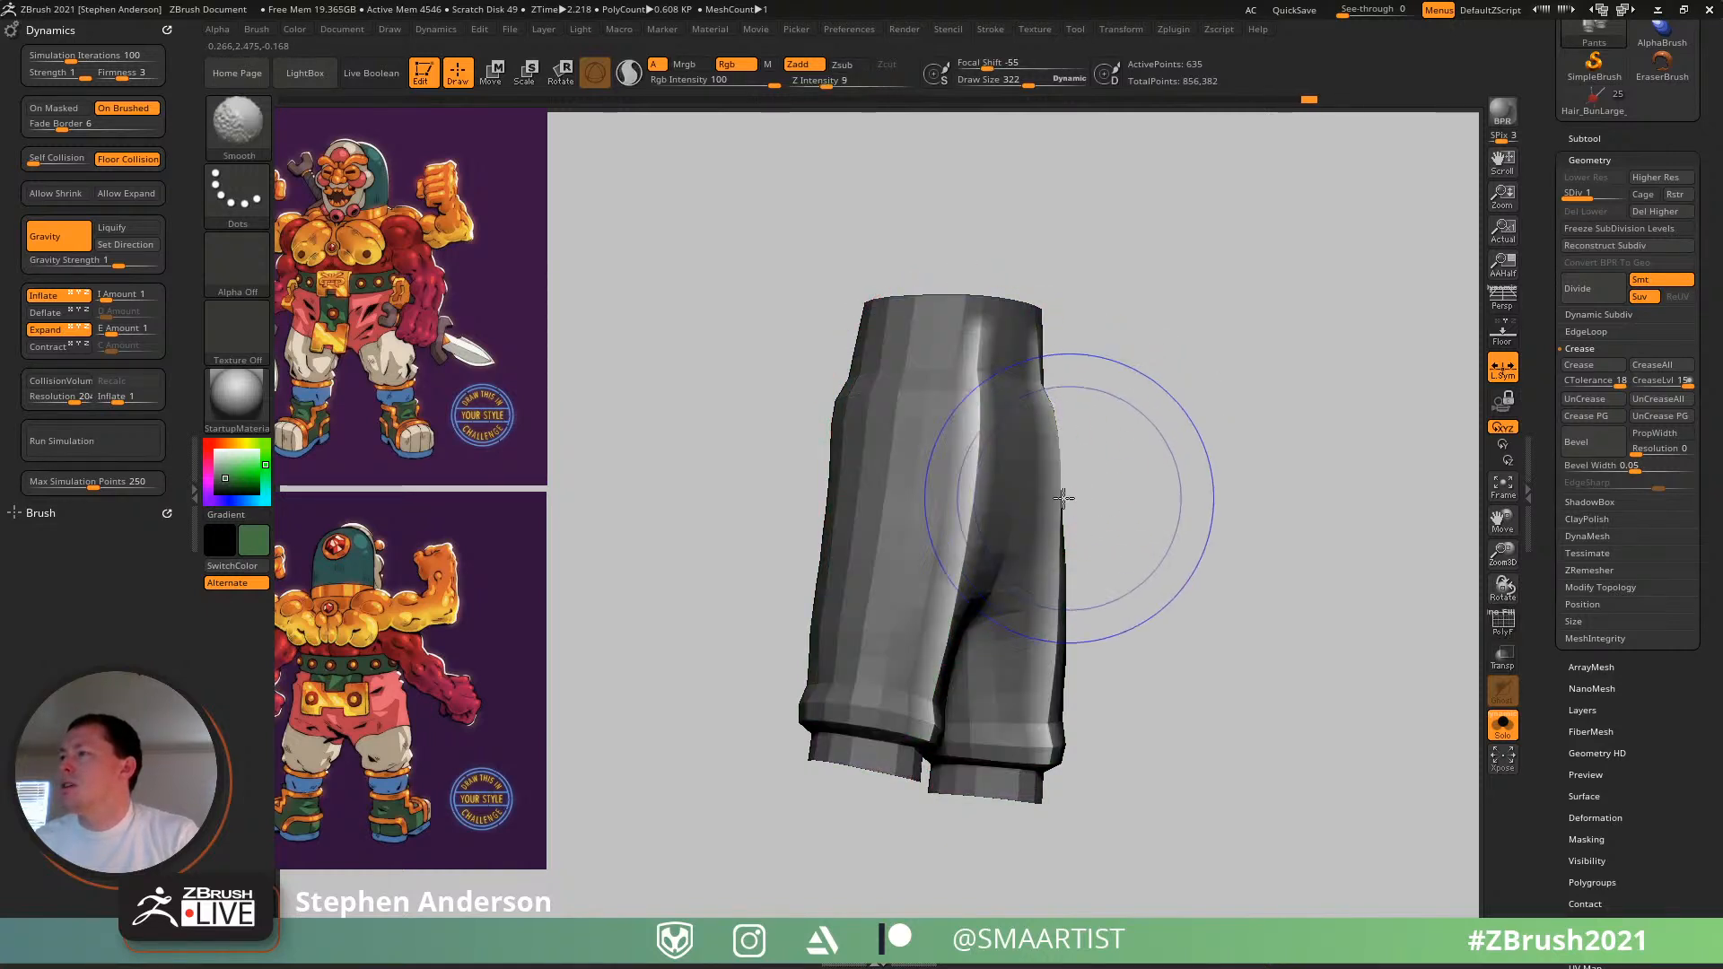
right_drag(1058, 493, 961, 635)
key(shift+f)
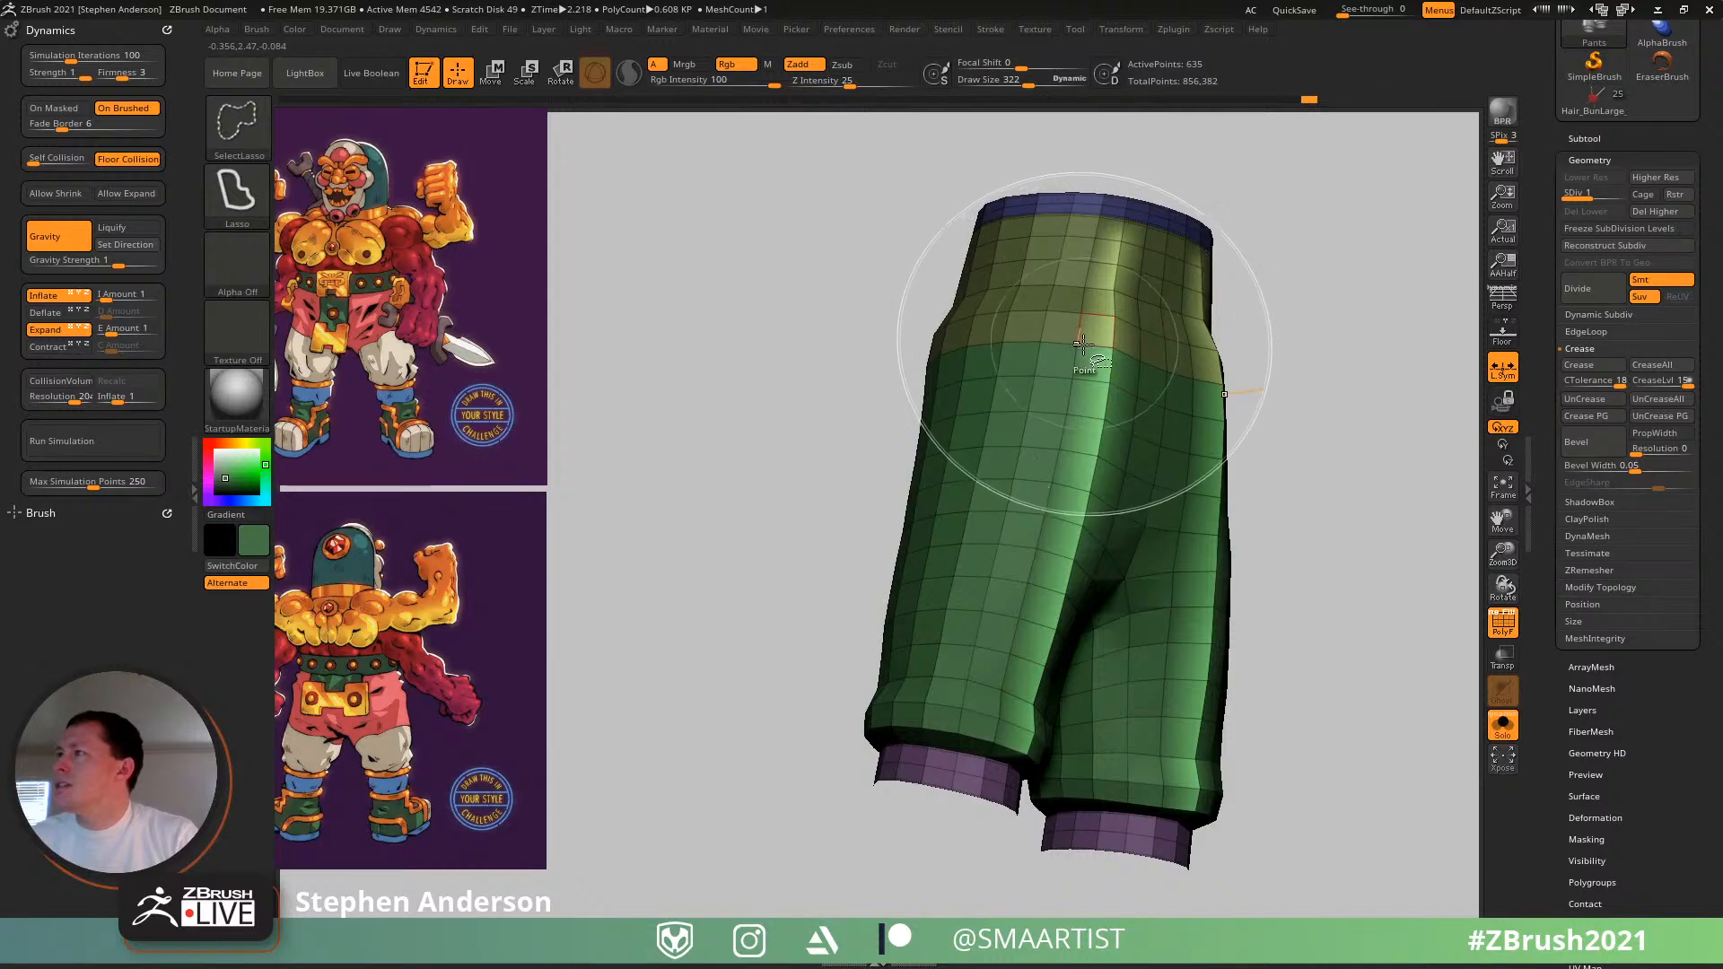
- Hide the waistband and cuffs, invert the mask on the remaining section, and bring back the whole pants
key(ctrl+shift+s)
key(ctrl+shift+s)
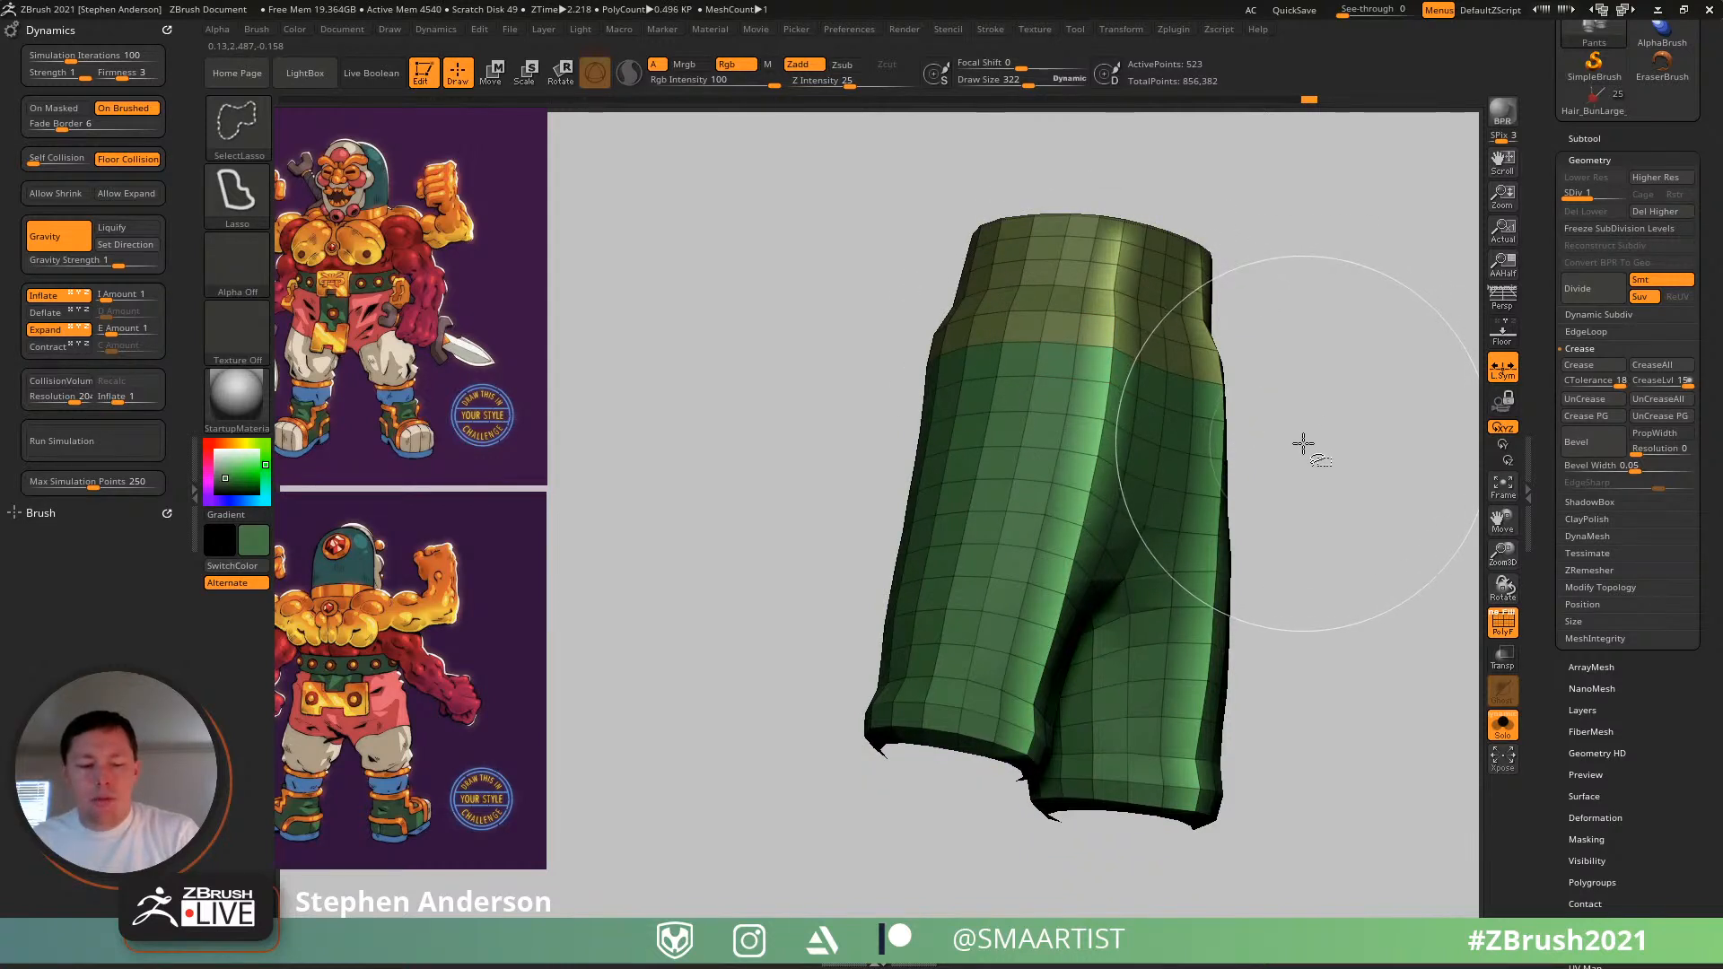
key(ctrl+shift+s)
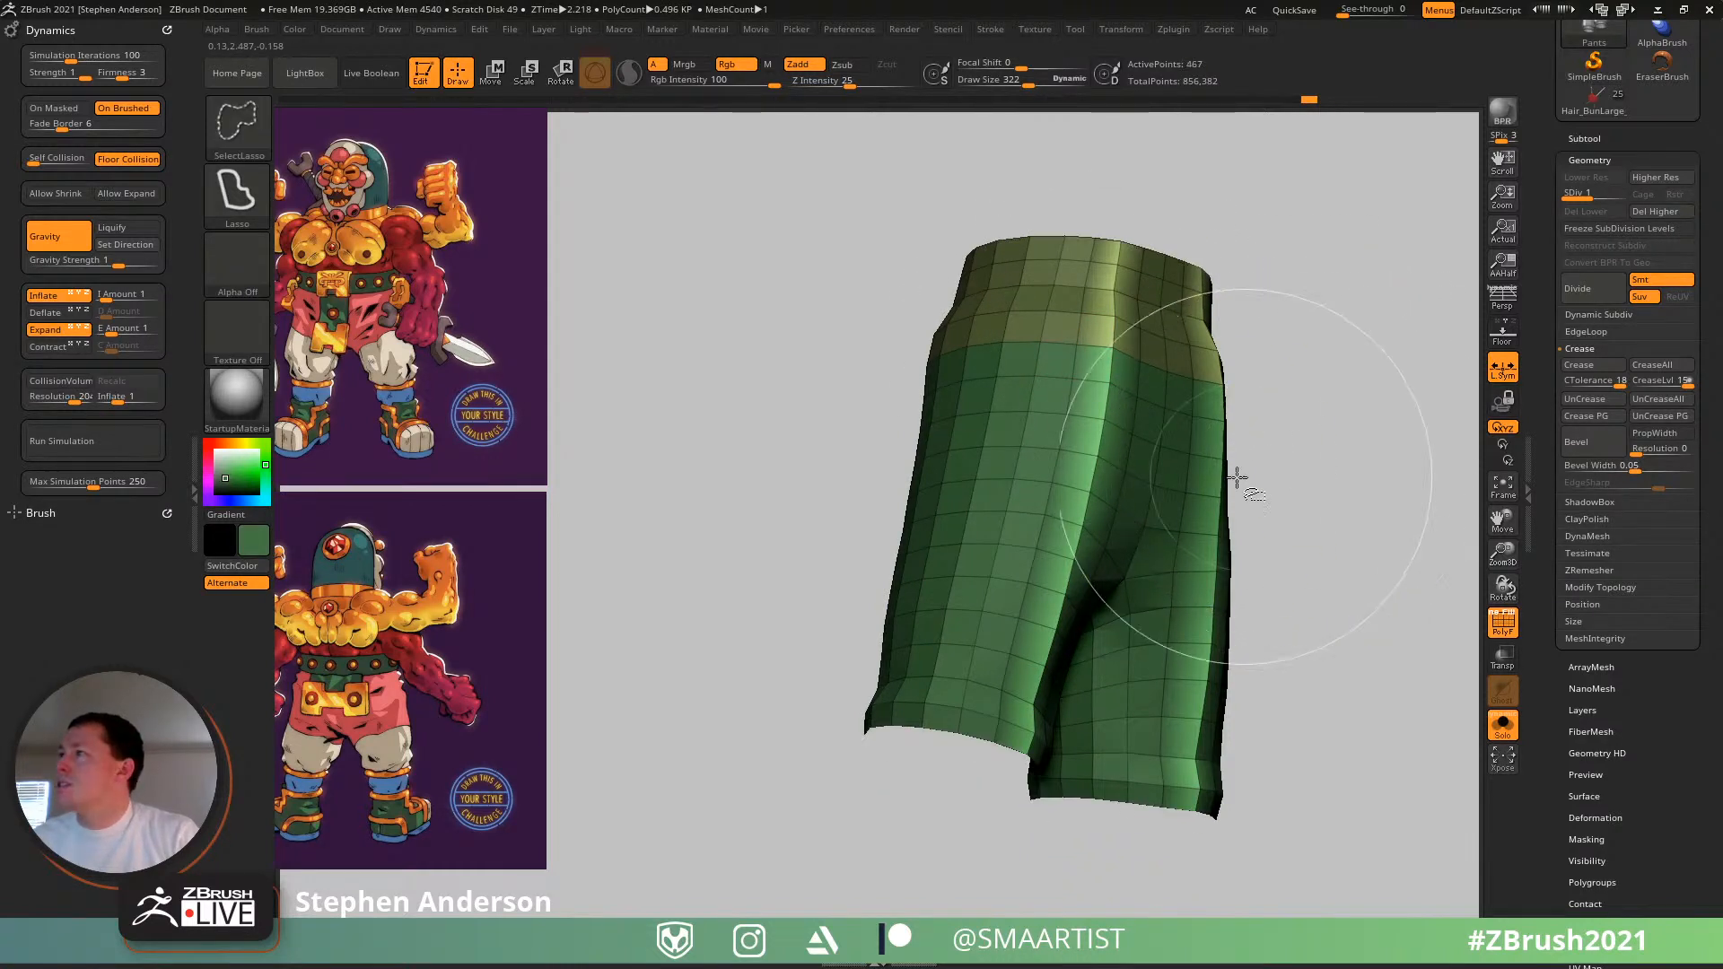
key(ctrl+i)
ctrl+shift+click(1280, 490)
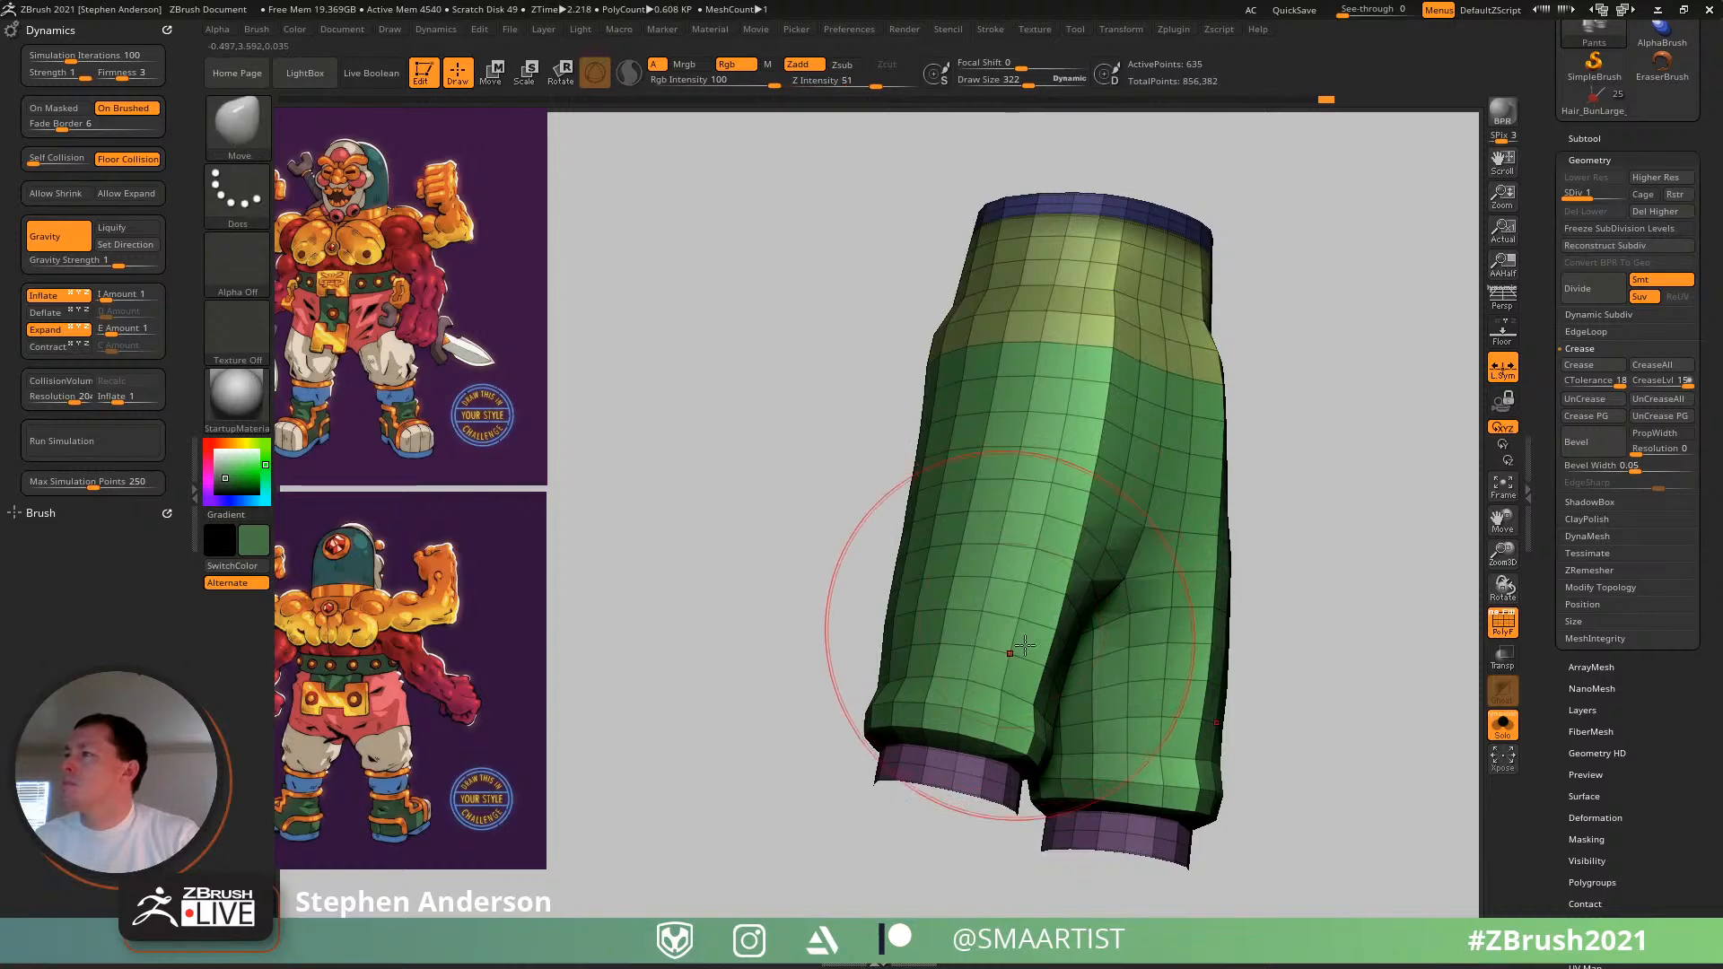
- Adjust the flared leg hem with the Move brush, hide the wireframe, and reduce the draw size to 81
drag(1039, 695, 1051, 711)
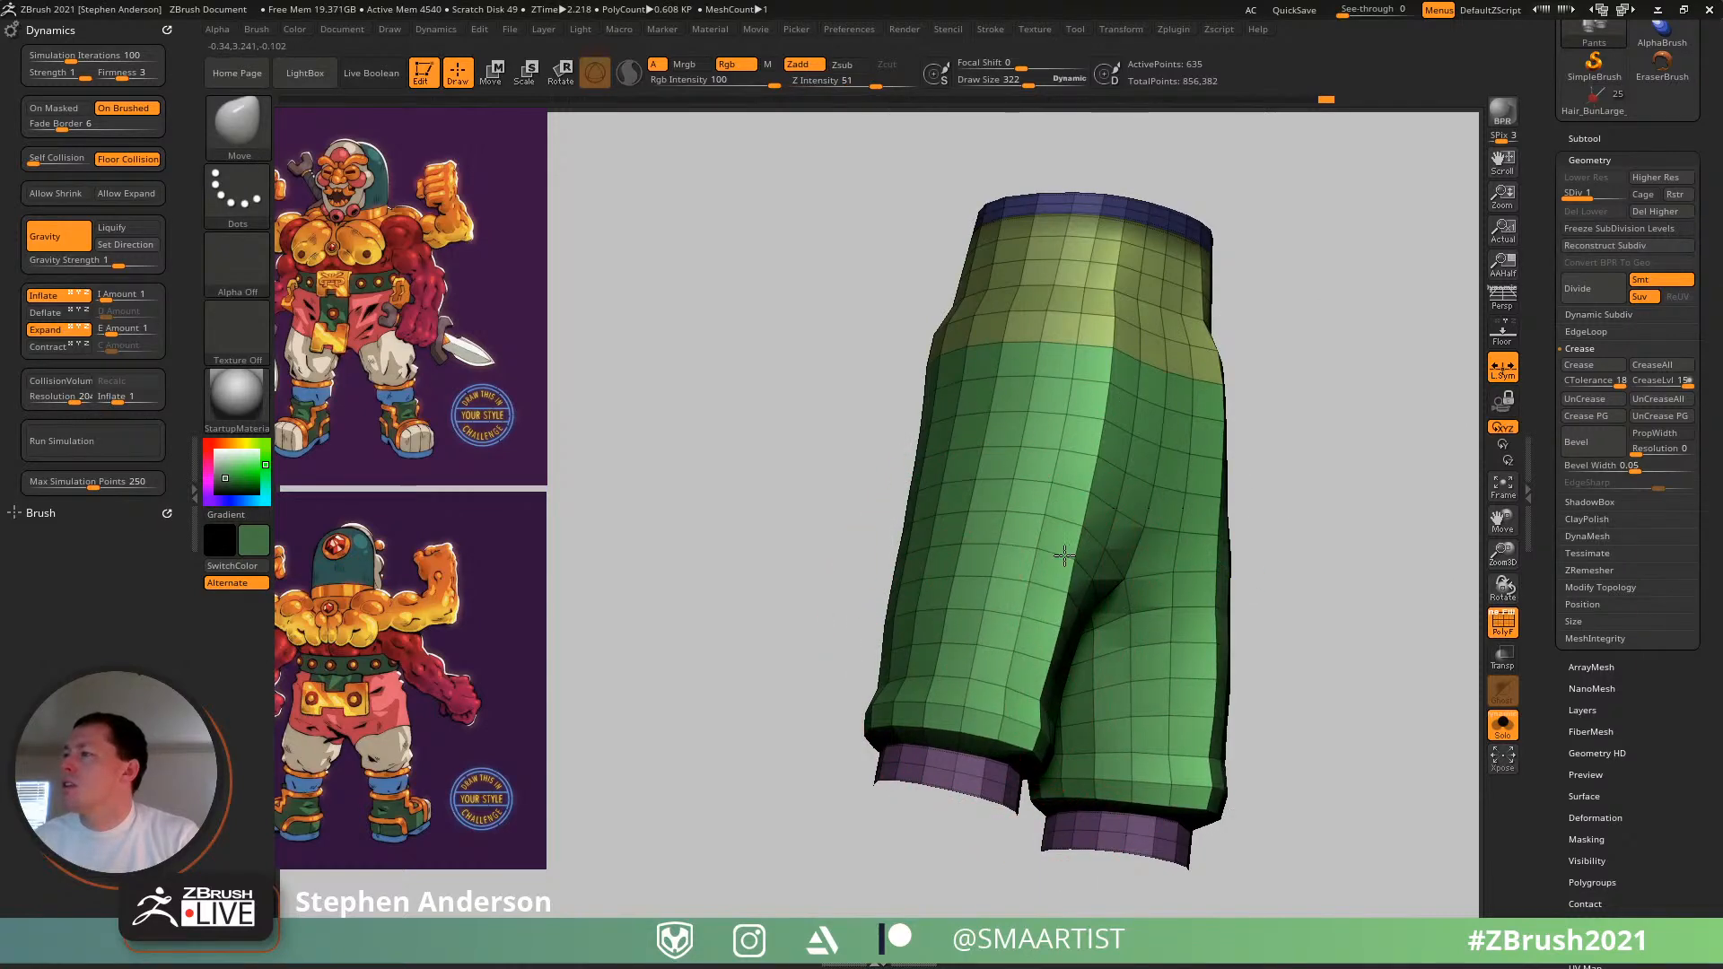
drag(1283, 436, 888, 534)
ctrl+shift+drag(1144, 338, 1215, 419)
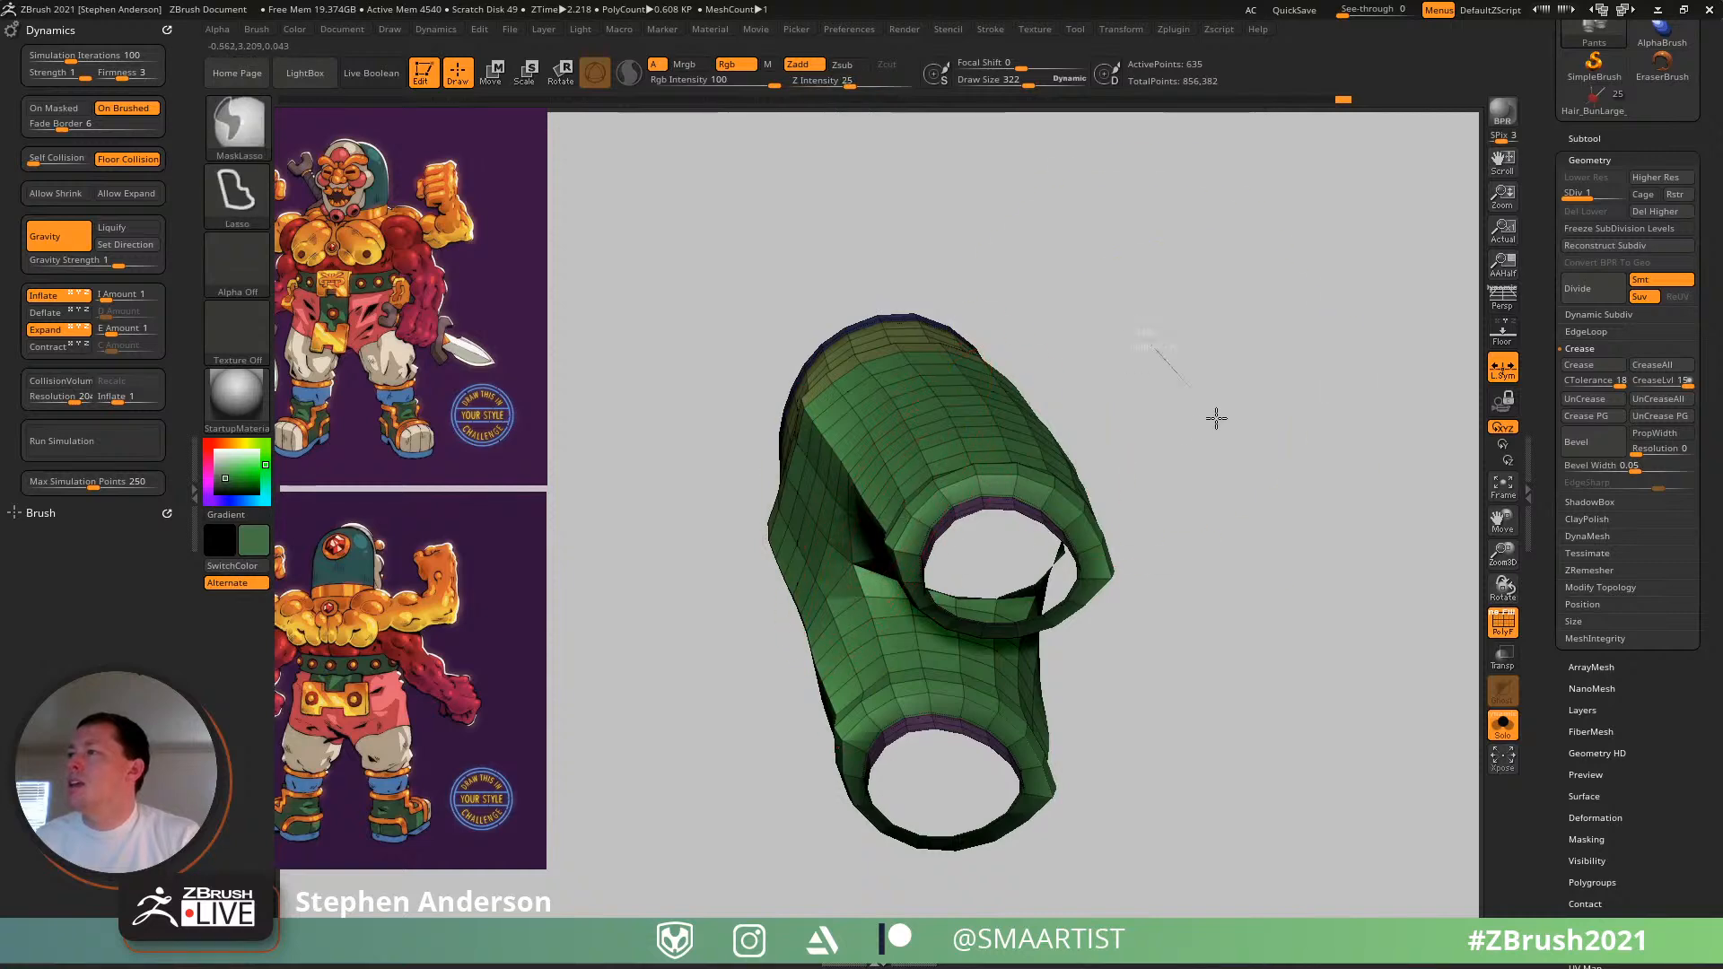
key(shift+f)
right_drag(965, 419, 853, 512)
mouse_move(853, 512)
right_down()
mouse_move(939, 585)
mouse_move(915, 565)
mouse_move(1004, 762)
mouse_move(900, 612)
right_up()
key(s)
drag(900, 612, 872, 611)
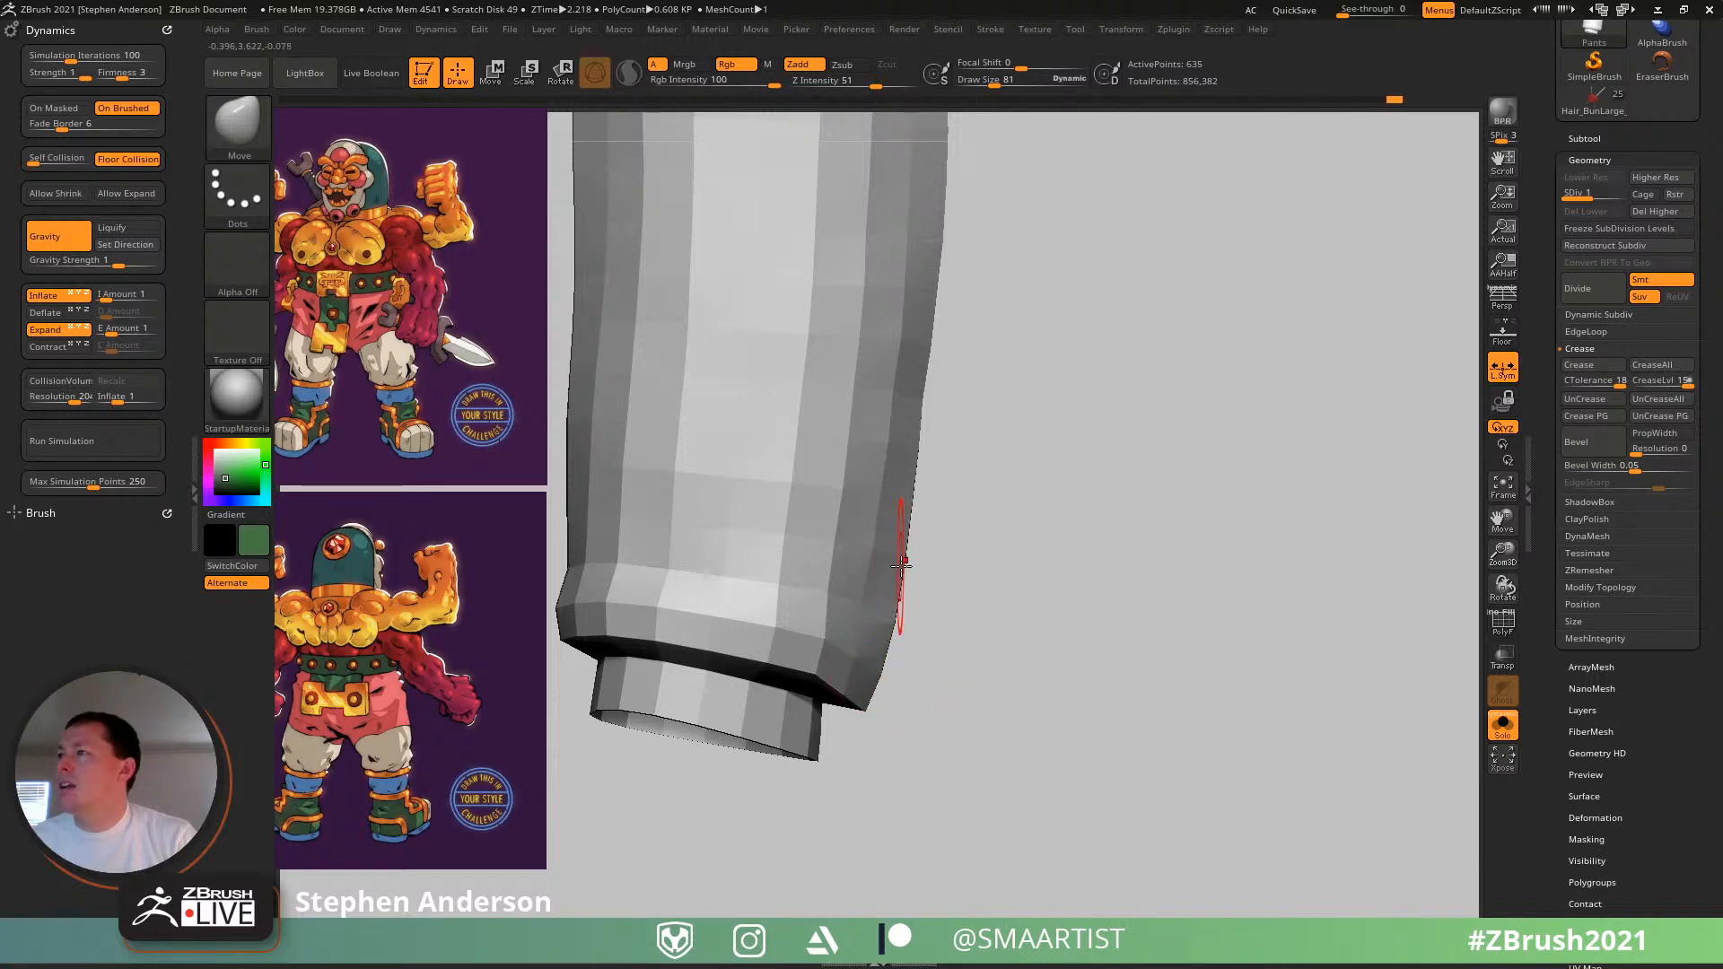
key(f)
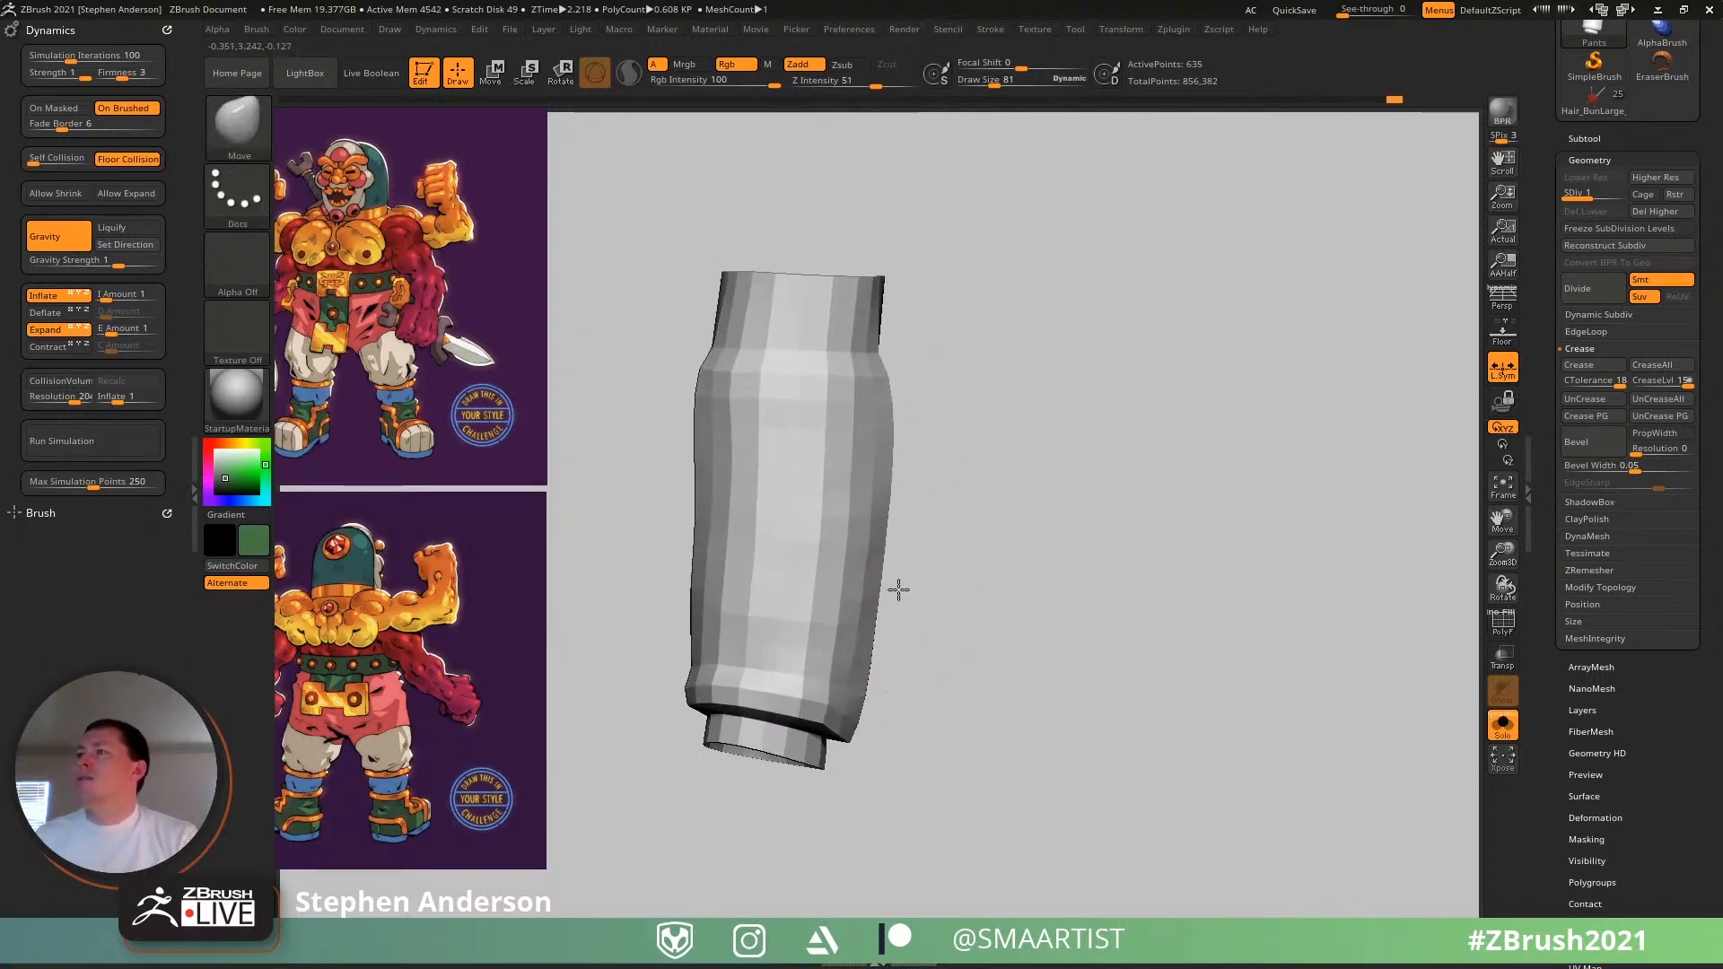
mouse_move(833, 588)
right_down()
mouse_move(884, 628)
mouse_move(884, 673)
mouse_move(921, 622)
mouse_move(861, 613)
mouse_move(864, 648)
mouse_move(781, 637)
mouse_move(734, 659)
right_up()
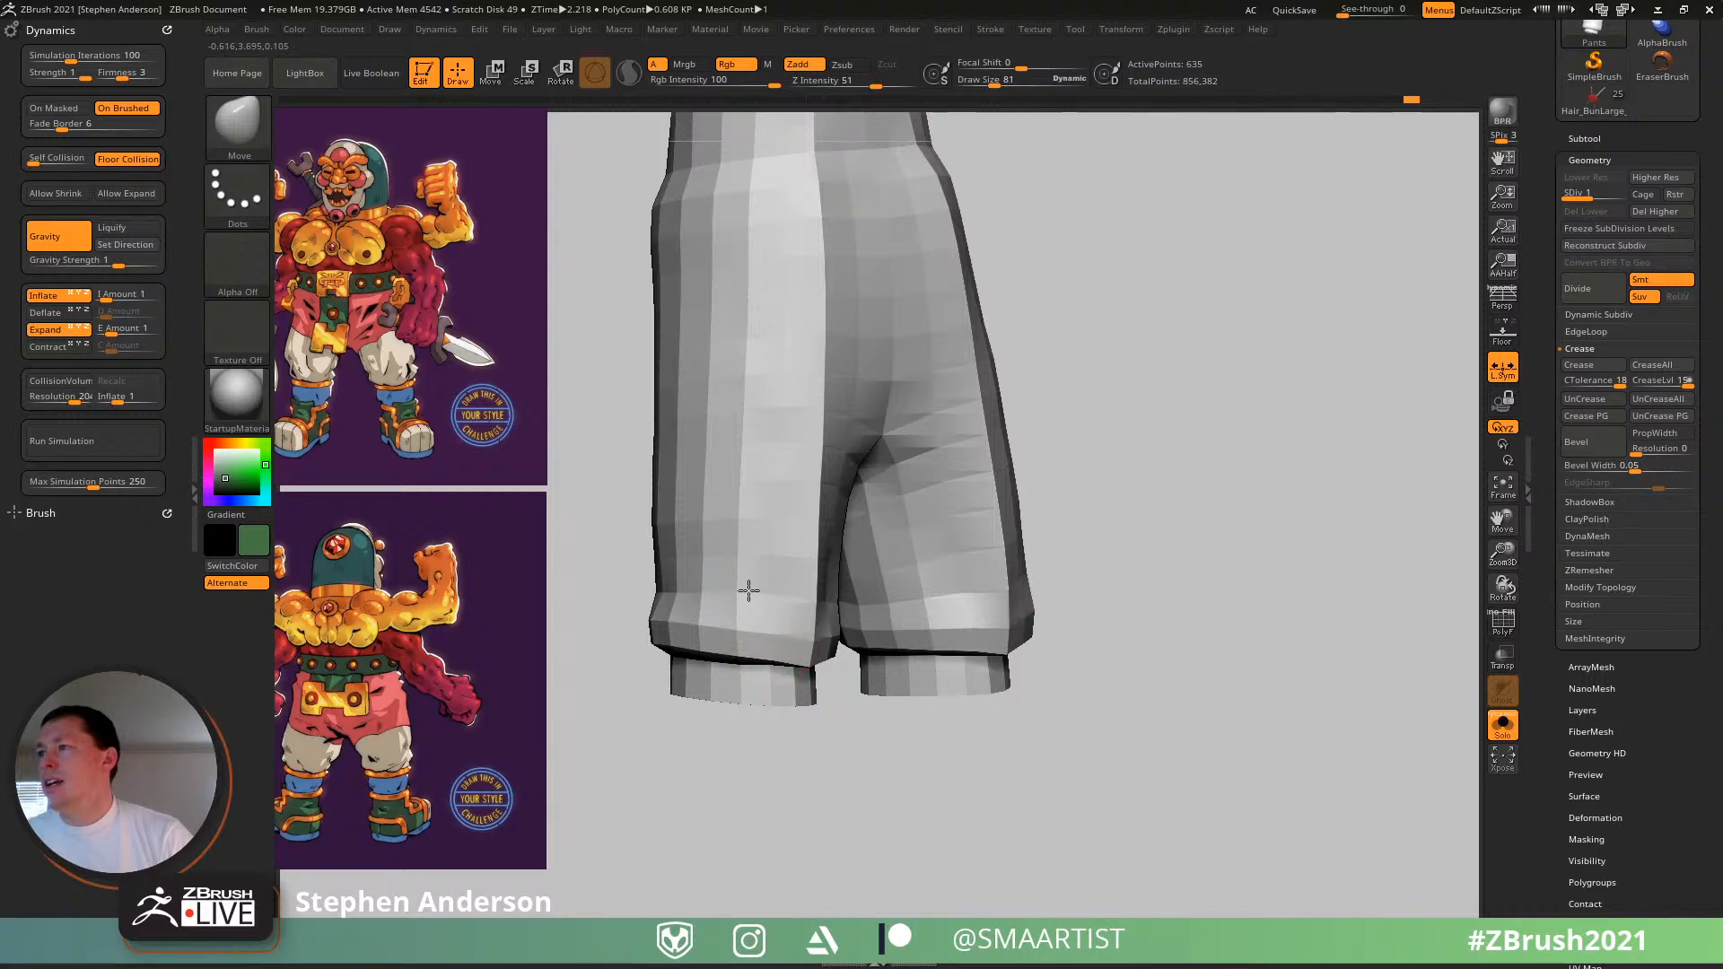
right_drag(804, 590, 819, 594)
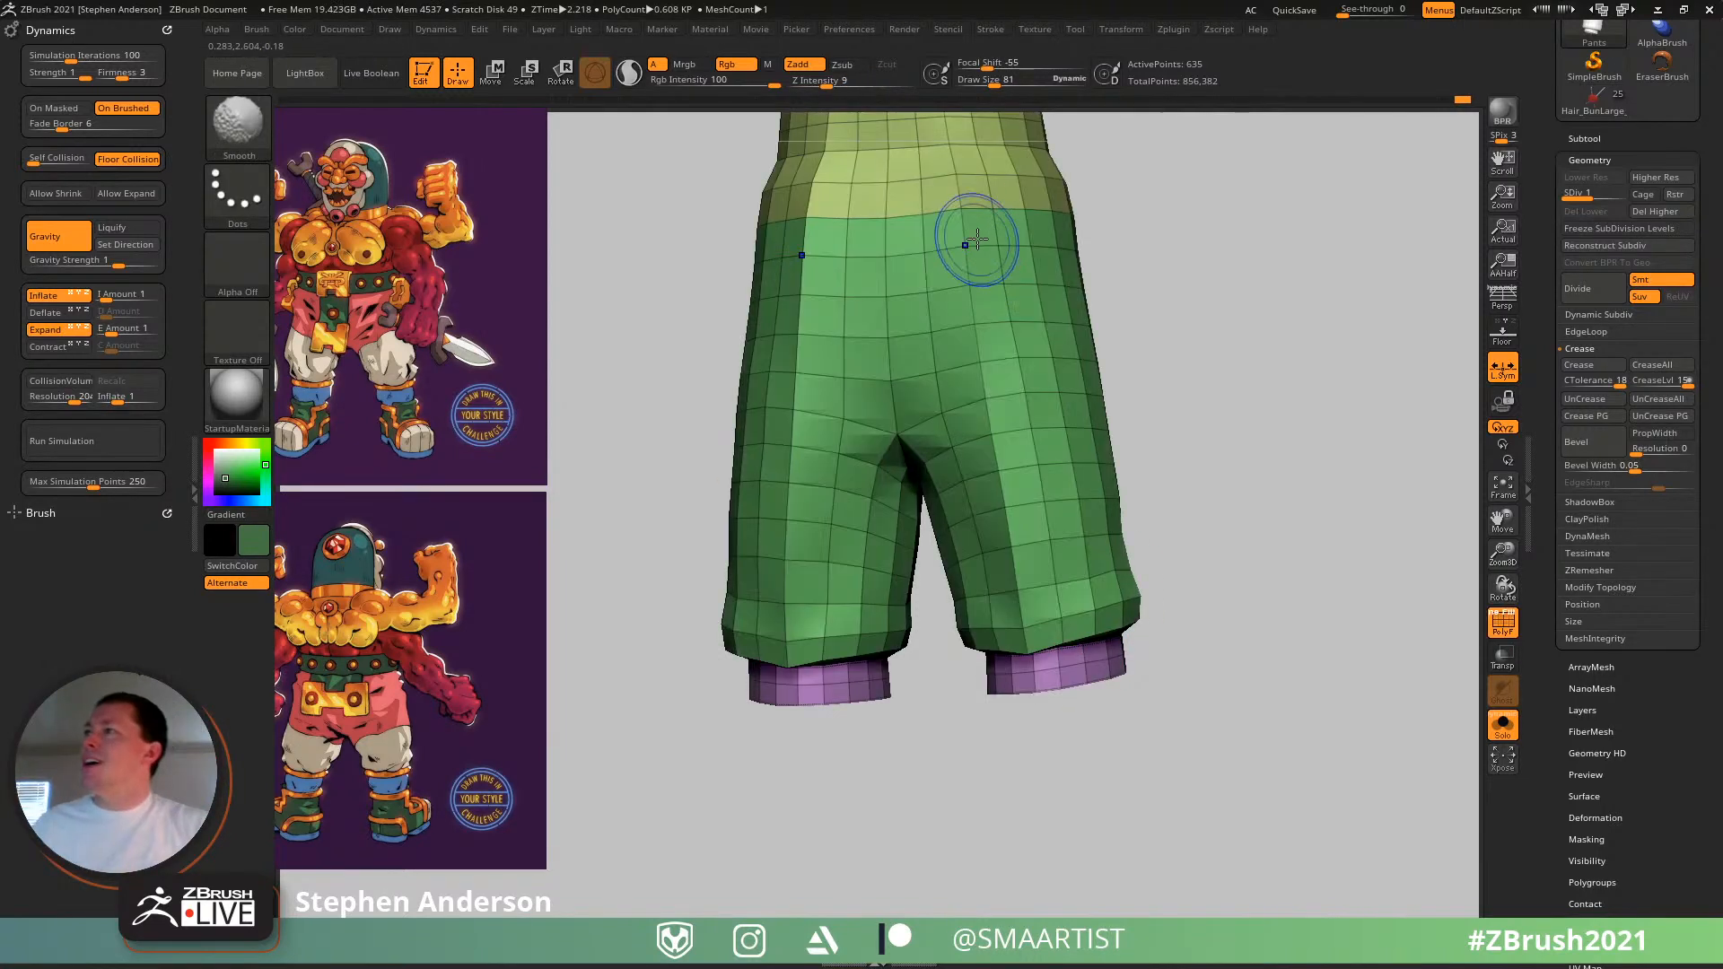
- Isolate the section between waistband and cuffs, mask only the waistband and cuffs, and show the whole pants without the wireframe
key(shift+f)
ctrl+shift+click(960, 209)
alt+right_drag(1190, 377, 1160, 467)
ctrl+shift+click(1227, 496)
ctrl+shift+click(1231, 490)
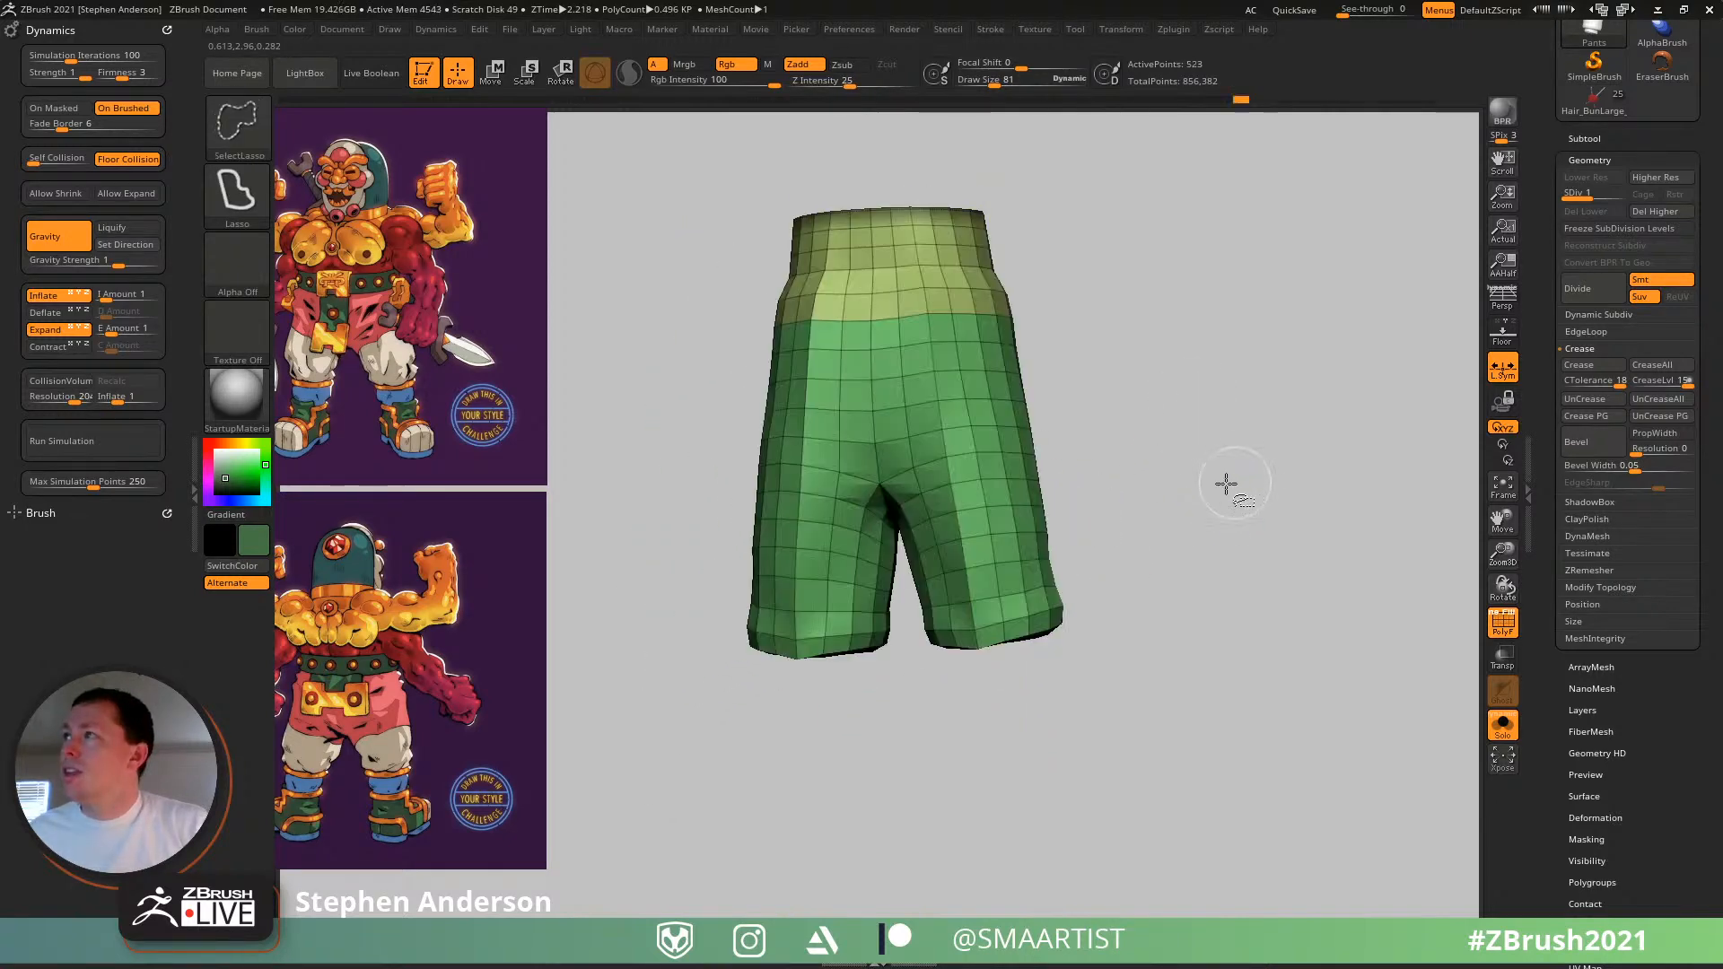
ctrl+shift+click(1120, 508)
alt+right_drag(1120, 508, 1027, 460)
ctrl+right_drag(1028, 459, 1021, 512)
key(shift+f)
- Switch to the ClothPull brush and set its draw size to 195
key(b)
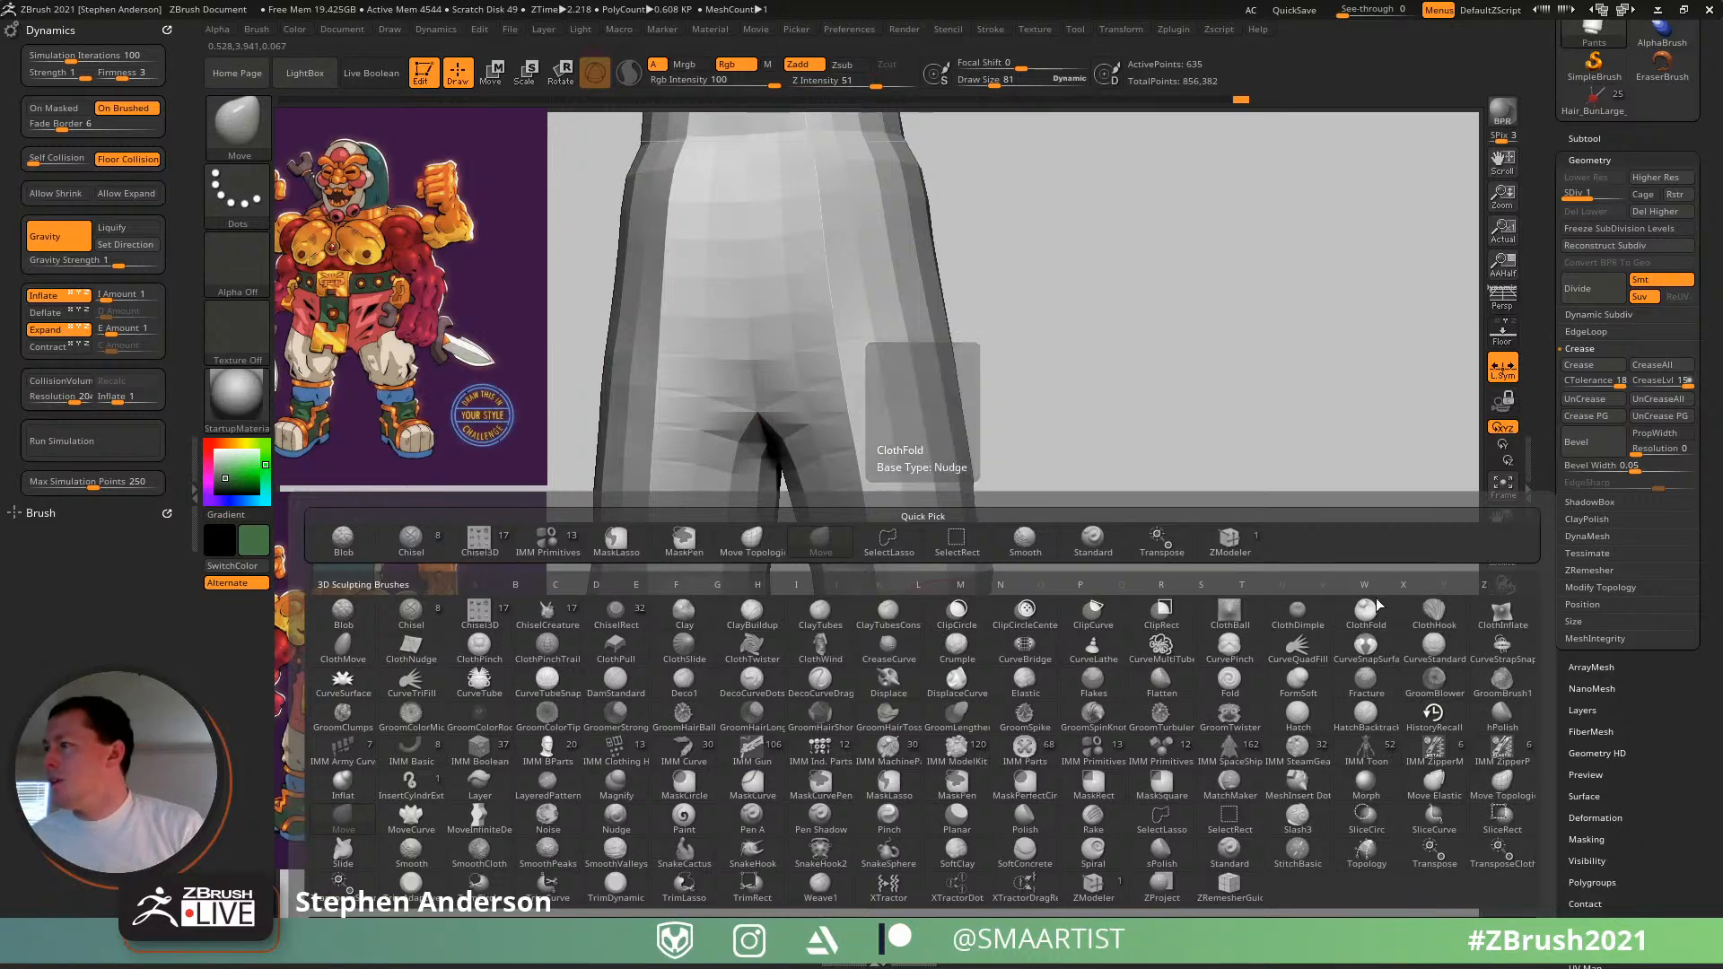
click(1436, 646)
key(c)
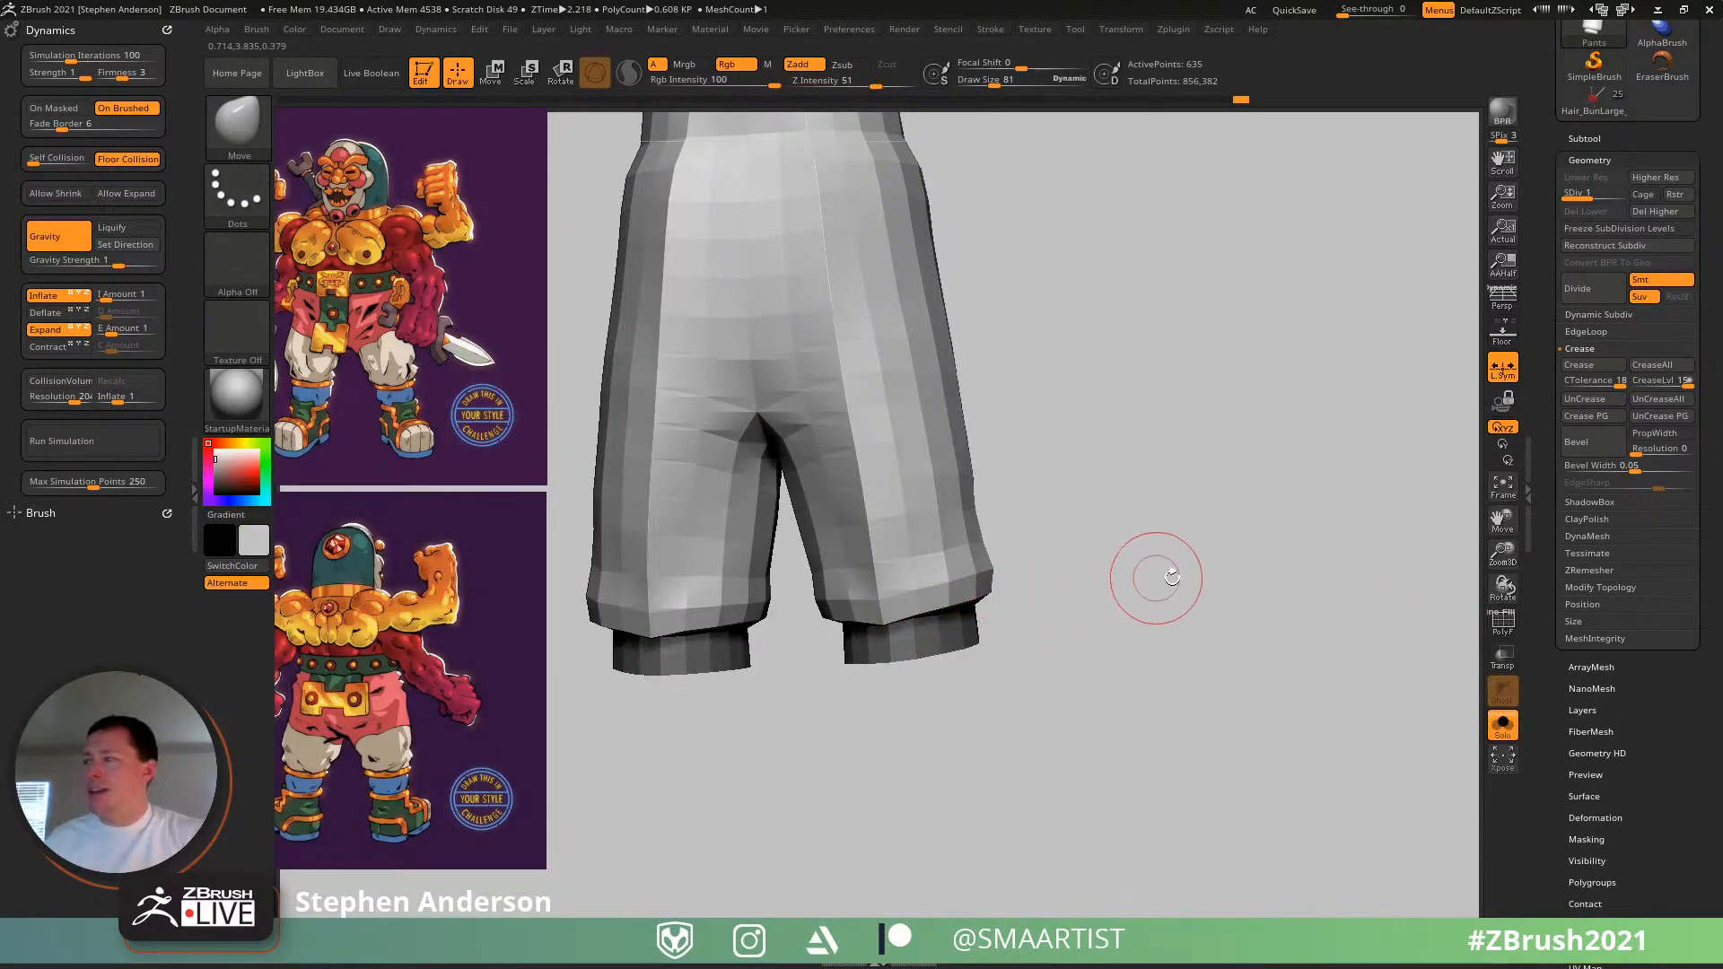
key(b)
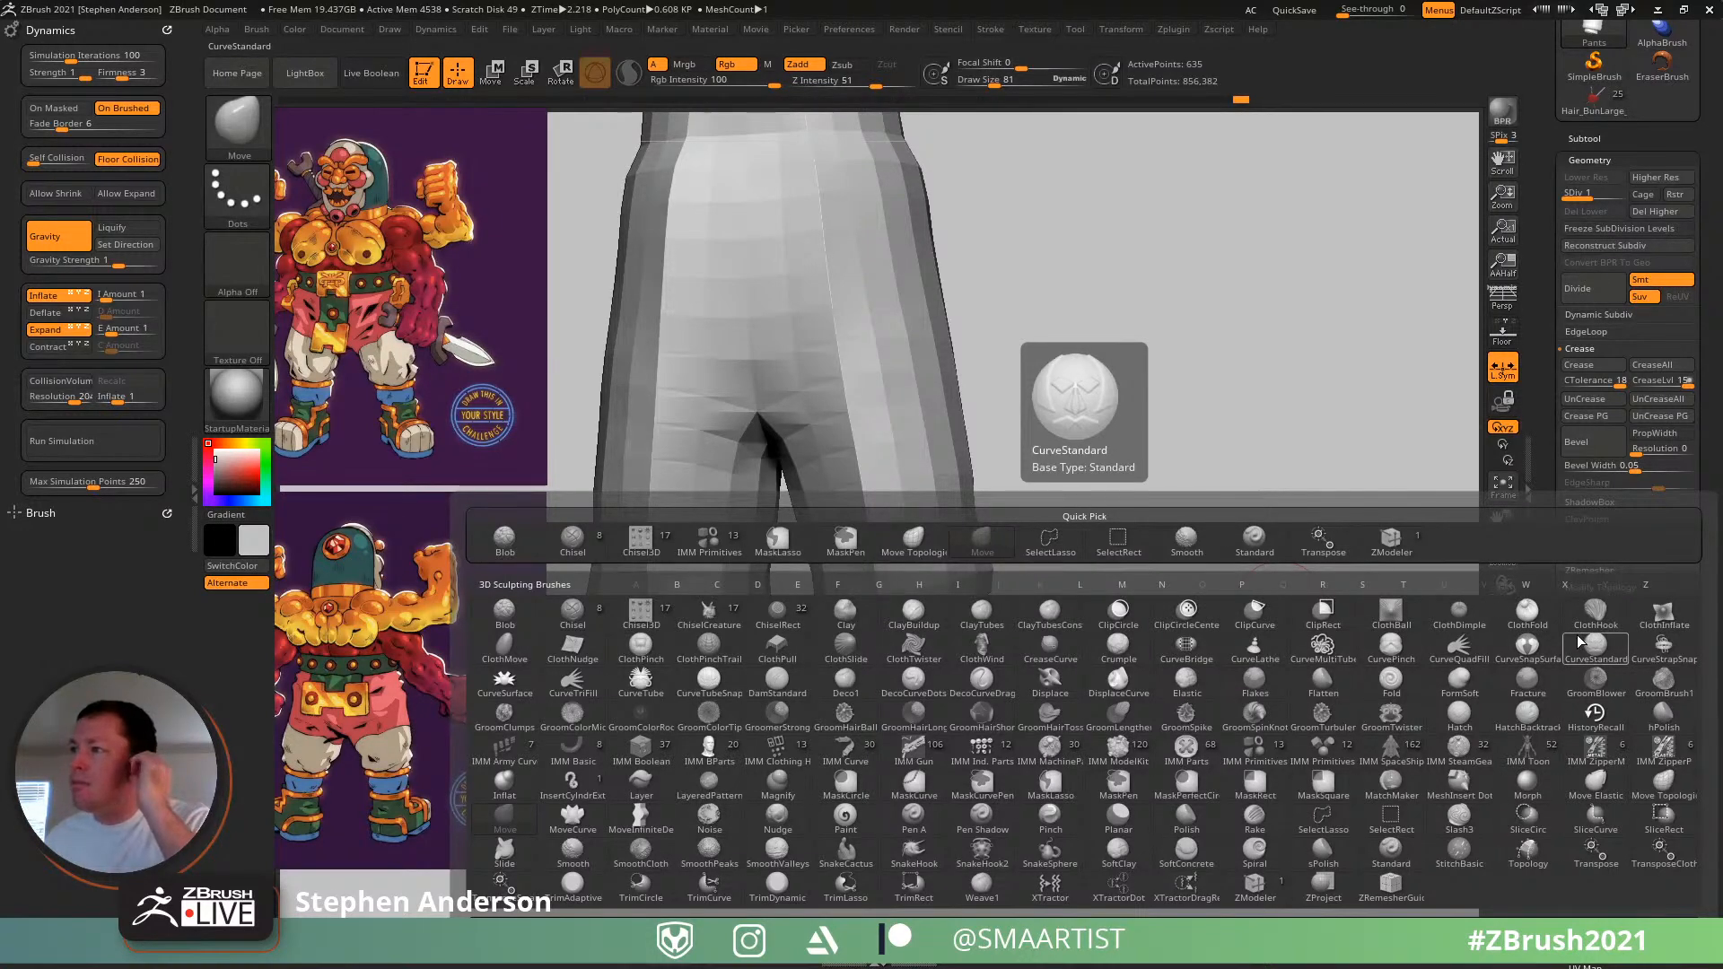
click(779, 653)
key(s)
- Test a cloth pull on the leg hem, undo it, and turn off Gravity, Inflate and Expand in the simulation settings
mouse_move(884, 616)
mouse_down()
mouse_move(904, 616)
mouse_move(887, 630)
mouse_move(888, 816)
mouse_up()
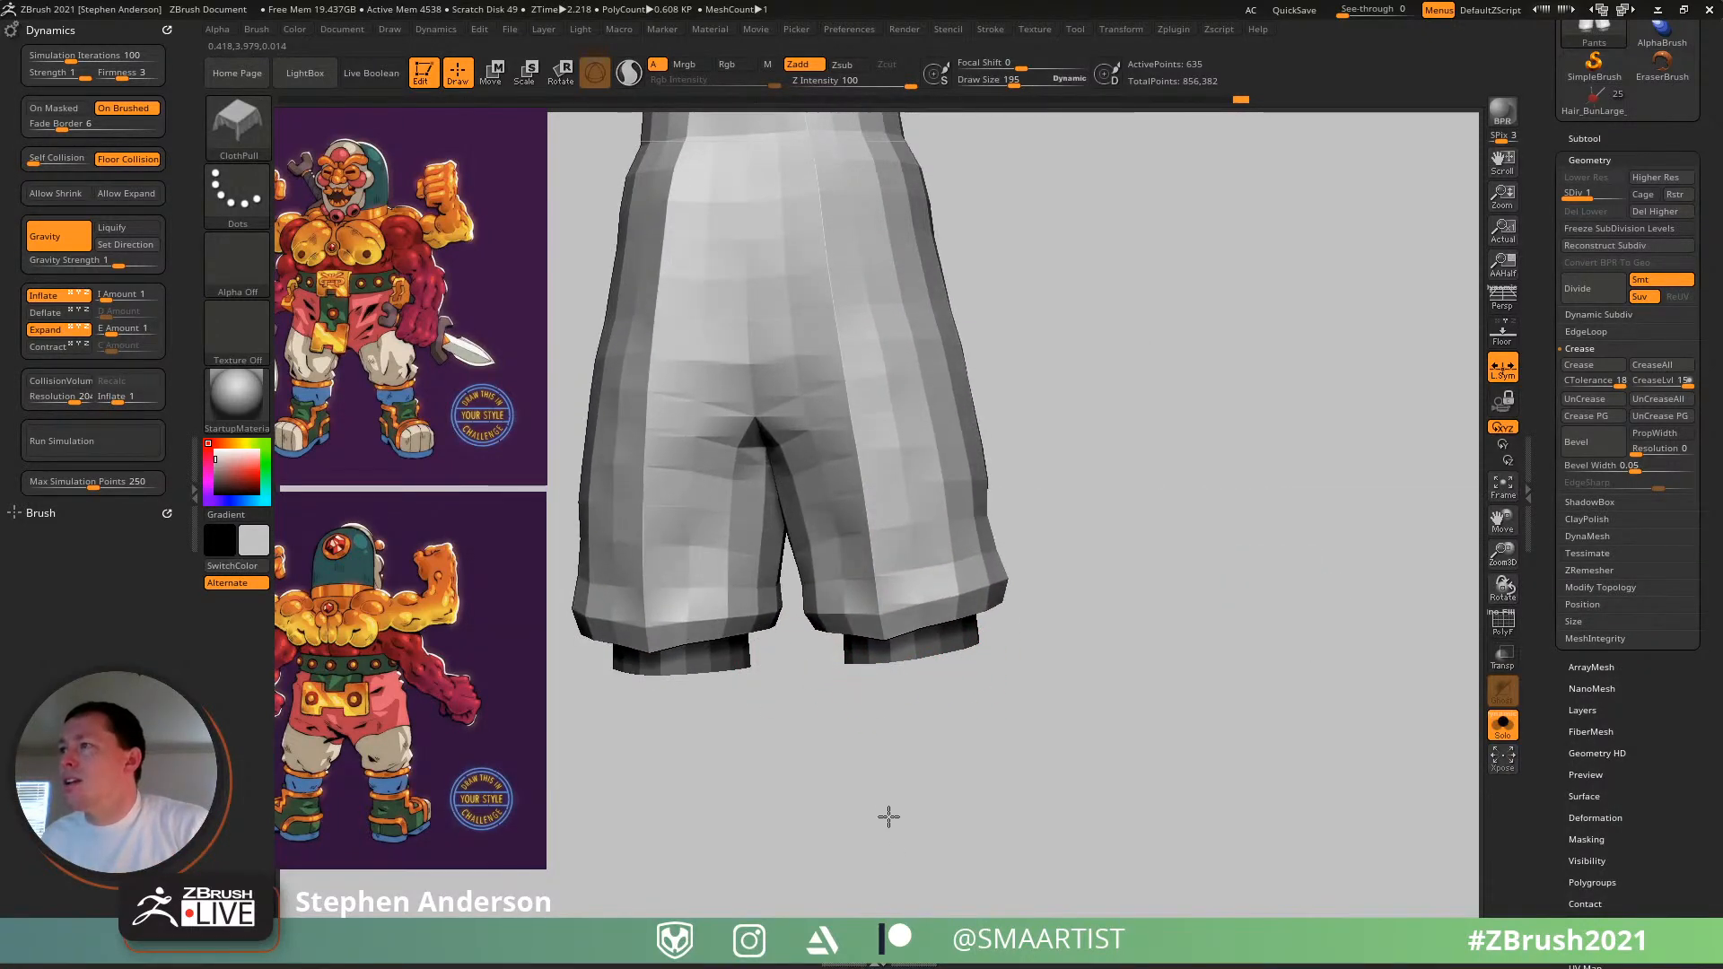
key(ctrl+z)
click(64, 242)
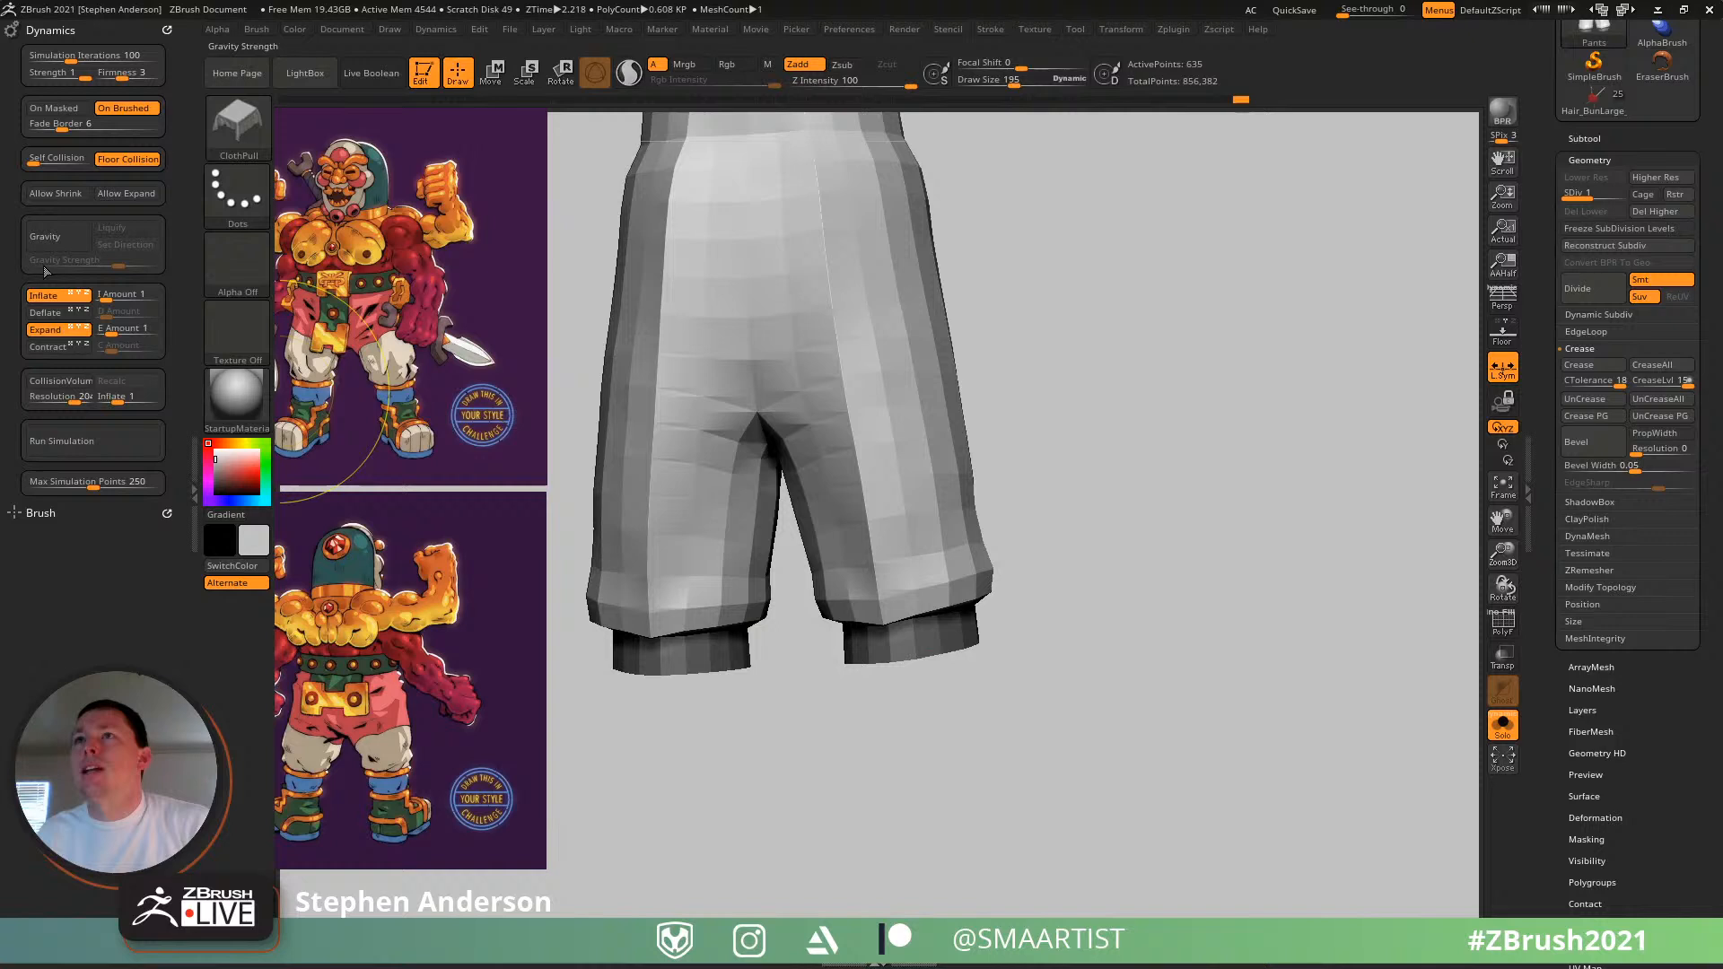
click(45, 330)
- Pull the leg hems down over the cuffs with ClothPull, working from the front and sides
mouse_move(807, 654)
mouse_down()
mouse_move(827, 586)
mouse_move(886, 624)
mouse_move(895, 718)
mouse_up()
drag(889, 610, 910, 759)
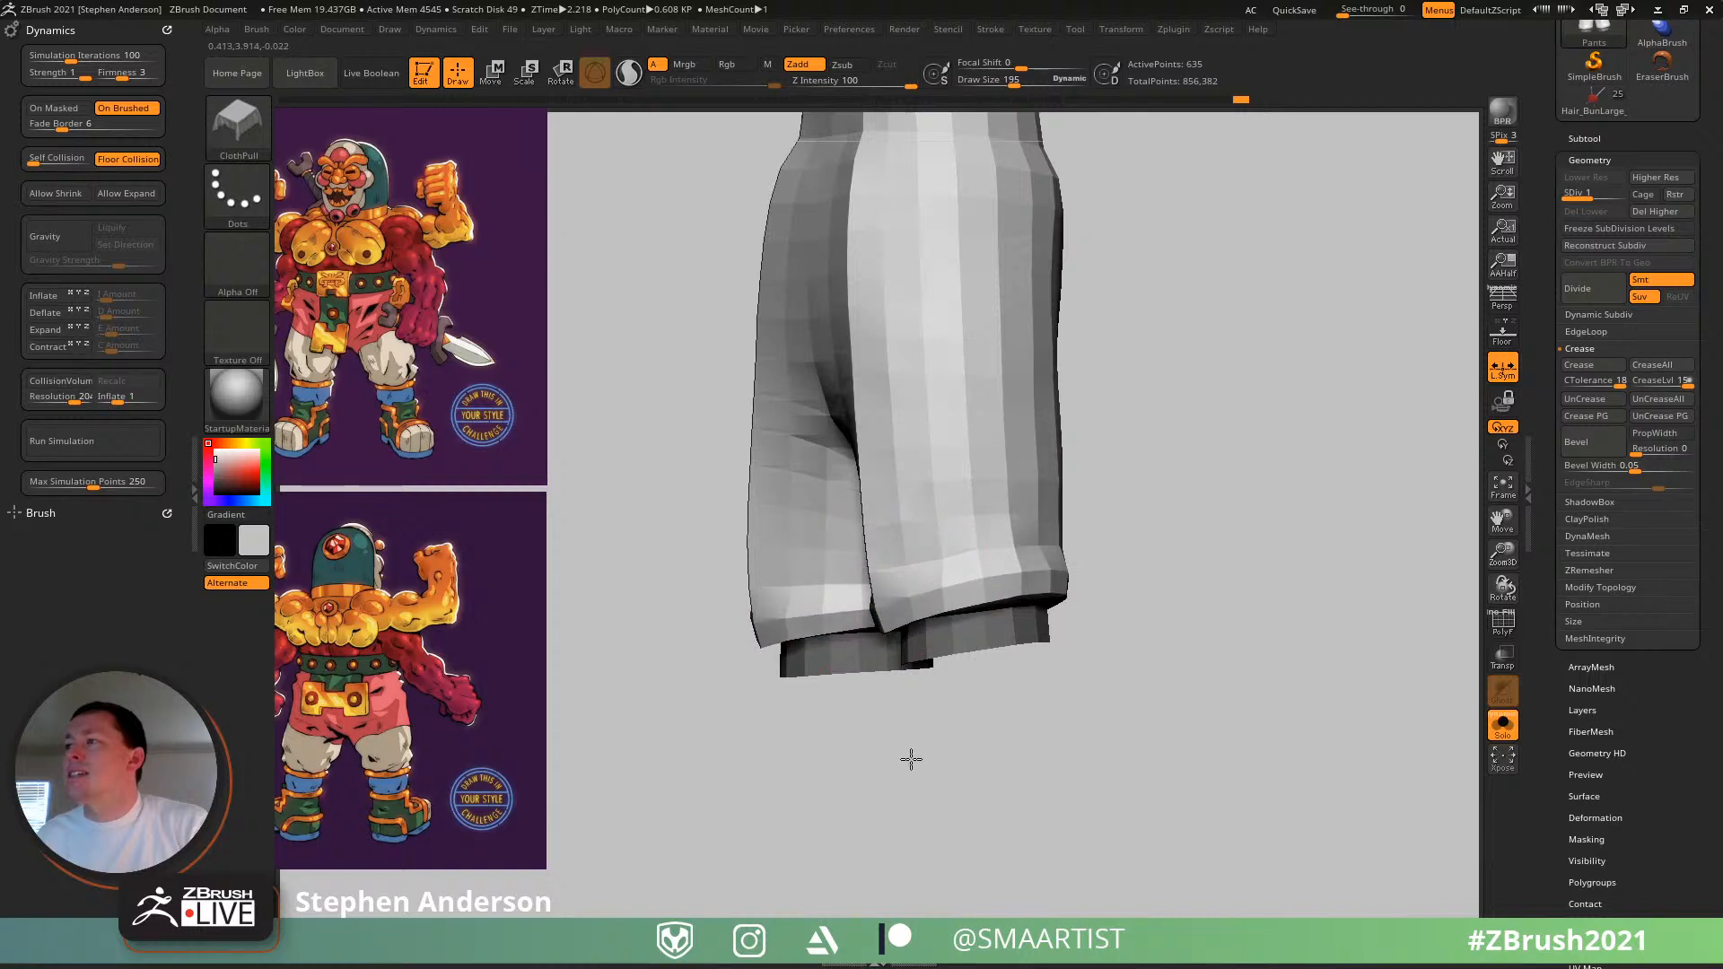
mouse_move(895, 685)
mouse_down()
mouse_move(881, 643)
mouse_move(1112, 629)
mouse_move(1093, 614)
mouse_up()
mouse_move(1099, 589)
right_down()
mouse_move(1038, 589)
mouse_move(835, 718)
right_up()
drag(817, 750, 795, 779)
mouse_move(774, 762)
right_down()
mouse_move(628, 760)
mouse_move(758, 694)
right_up()
mouse_move(882, 699)
shift+right_down()
mouse_move(864, 706)
mouse_move(917, 632)
mouse_move(855, 624)
mouse_move(857, 684)
shift+right_up()
- Reduce the draw size to 69 and smooth the folds around the flared leg hems
key(s)
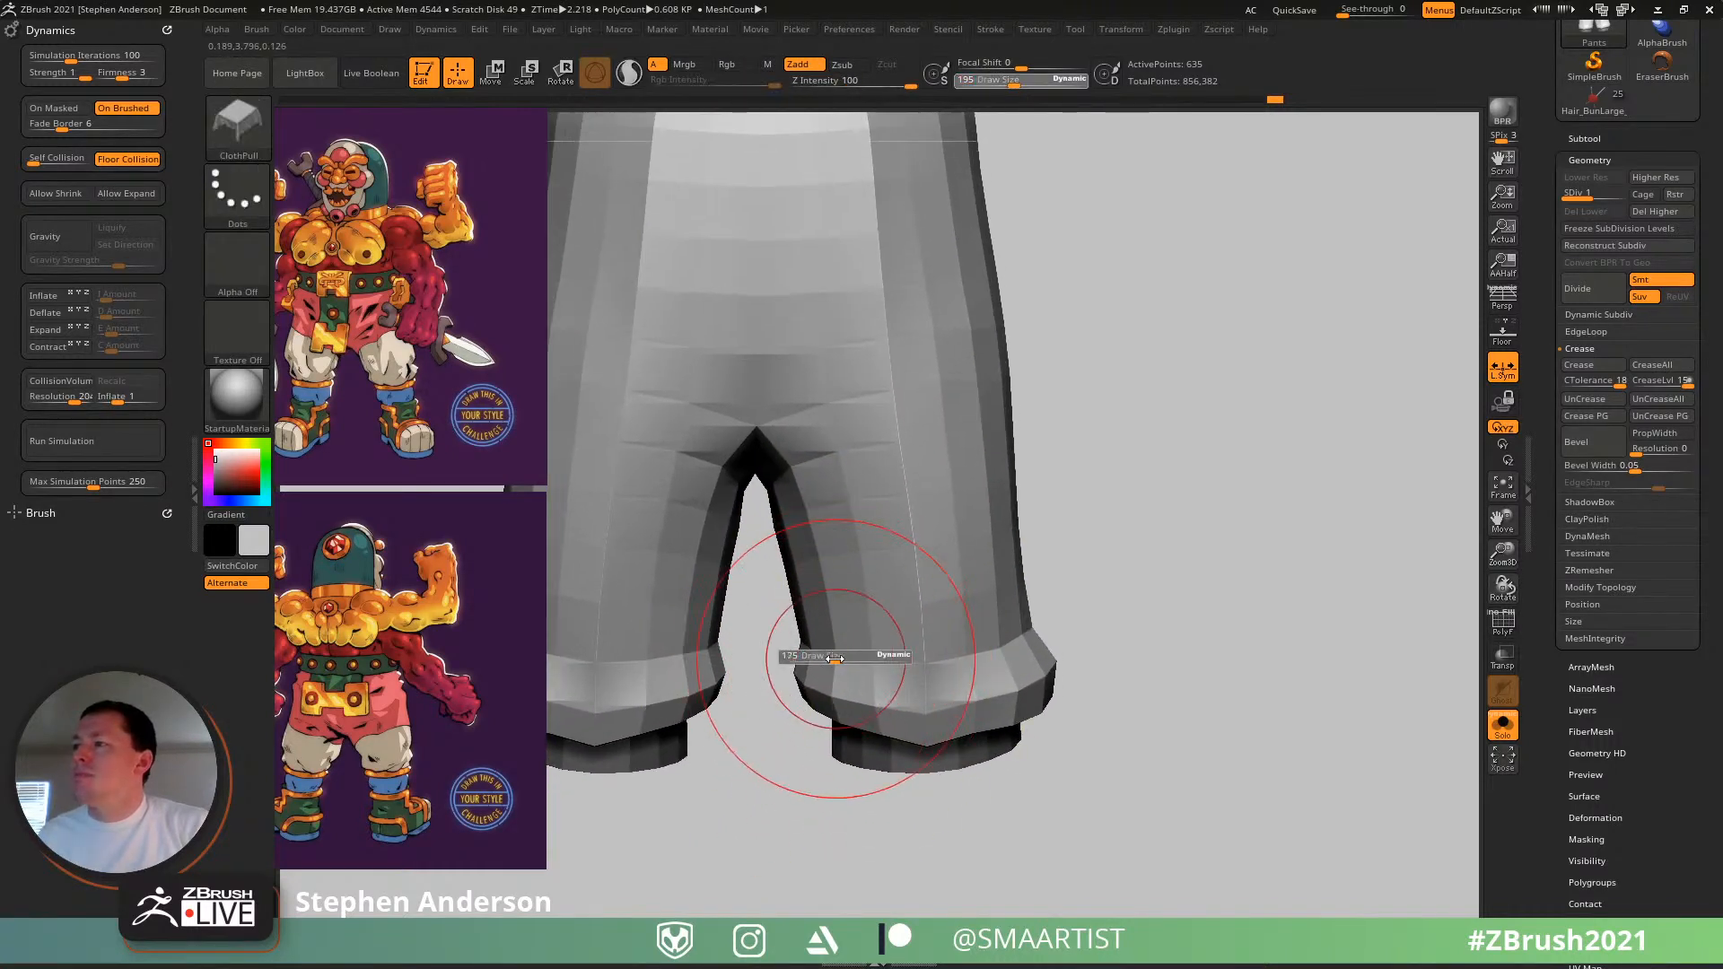
drag(838, 659, 813, 659)
key(shift)
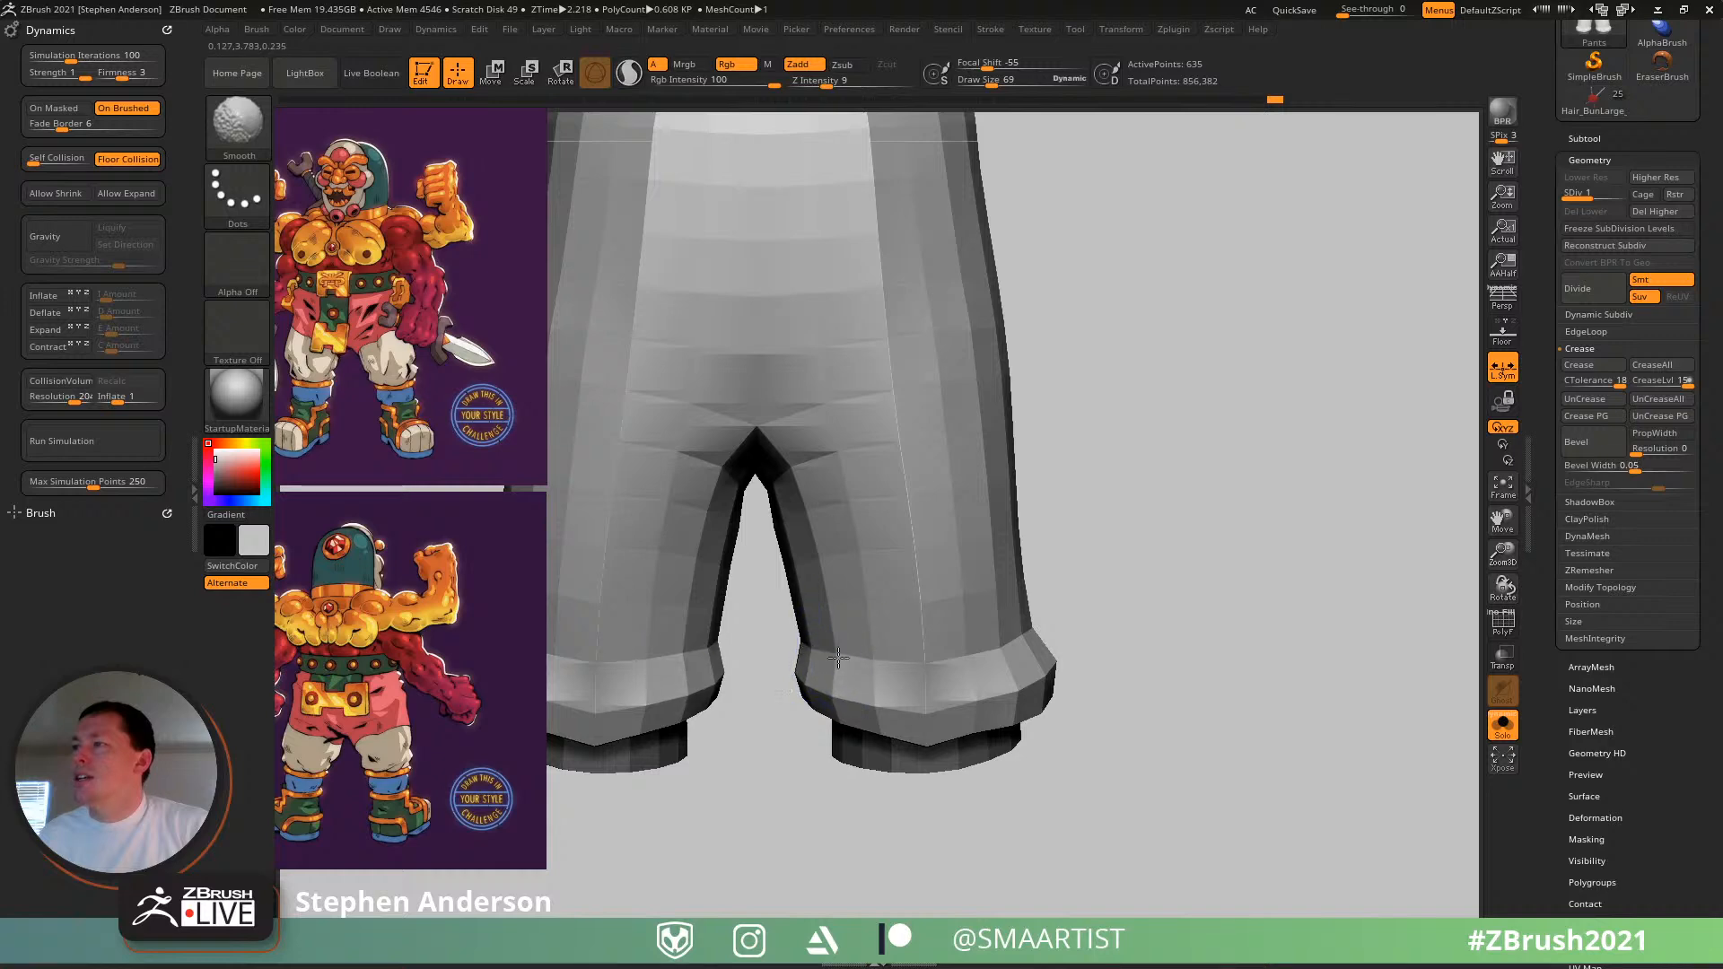
right_drag(946, 662, 883, 639)
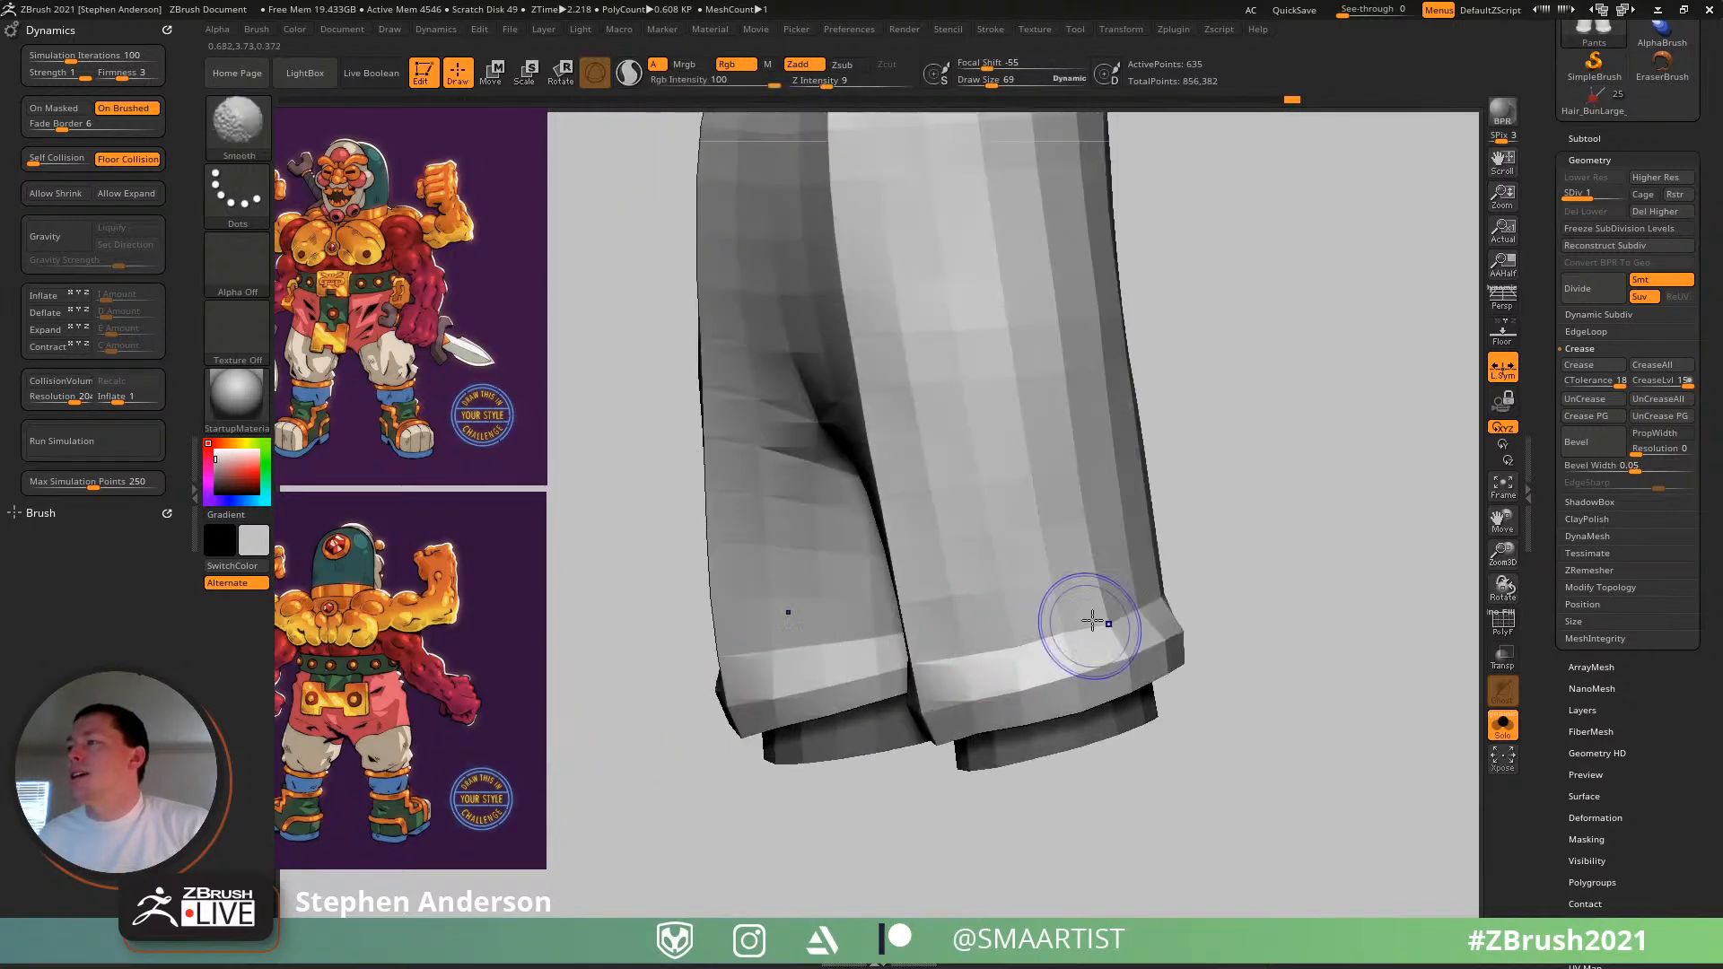
shift+drag(1092, 619, 1105, 619)
right_drag(1054, 628, 1170, 600)
mouse_move(1022, 646)
shift+mouse_down()
mouse_move(1104, 619)
mouse_move(1061, 660)
shift+mouse_up()
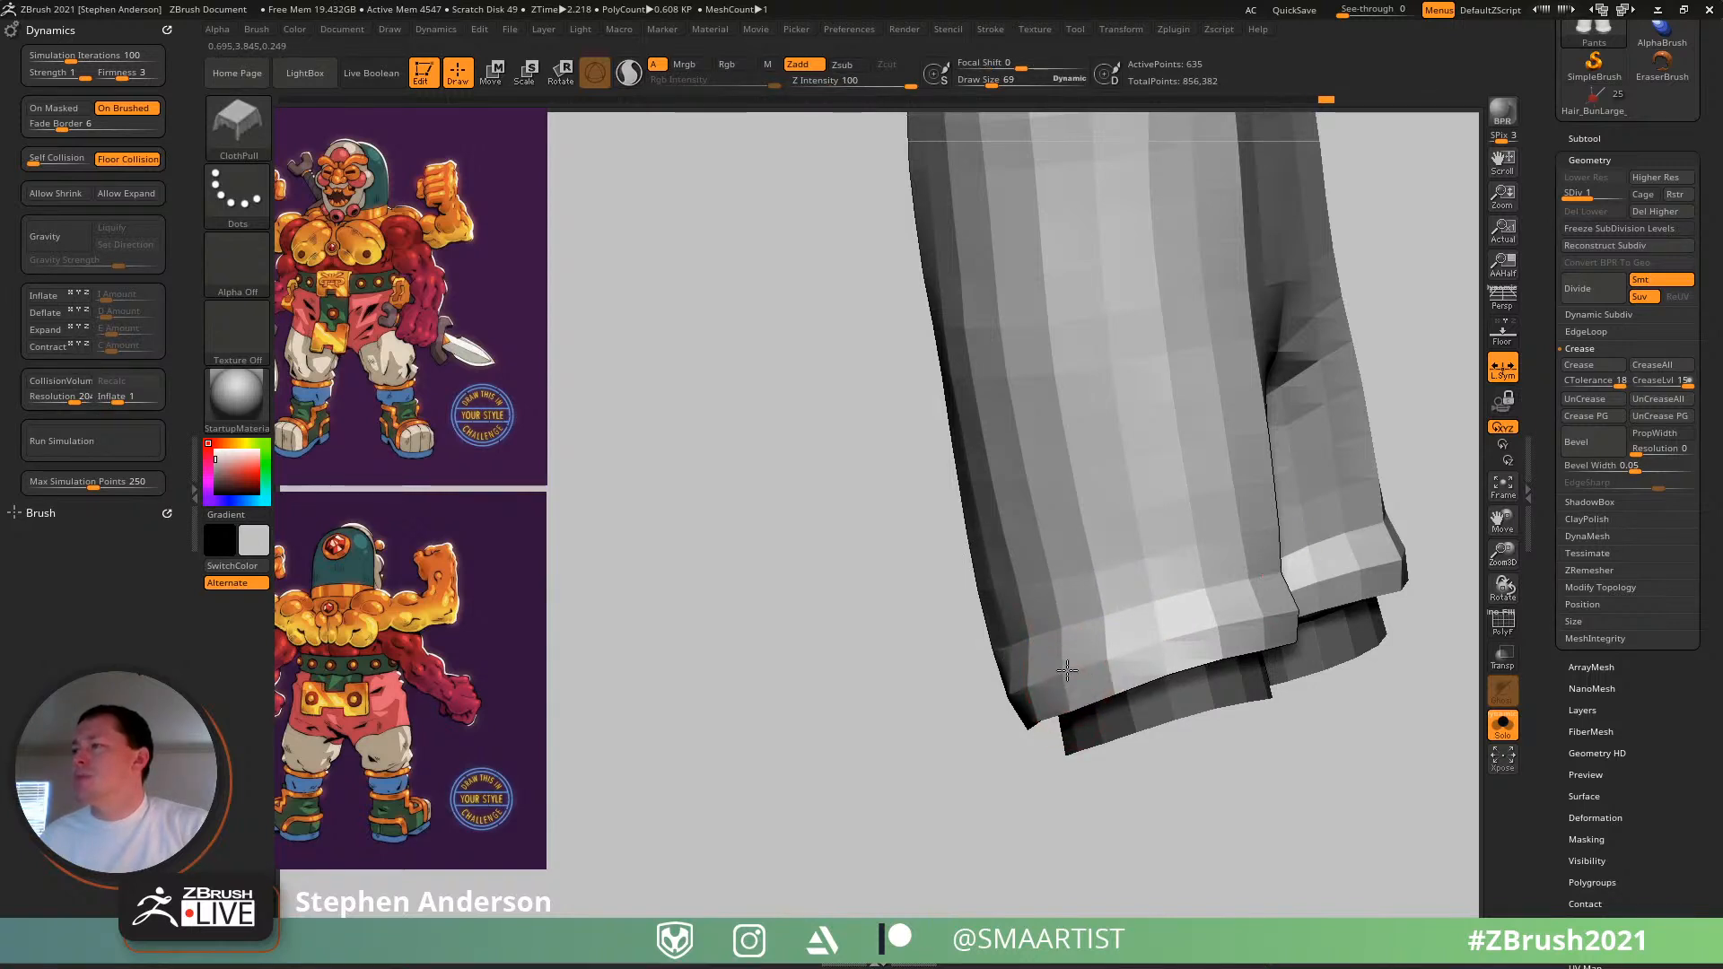
- Review the pants with and without the wireframe, and smooth the surface around the upper legs and hips
key(f)
right_drag(993, 589, 1139, 627)
key(shift+f)
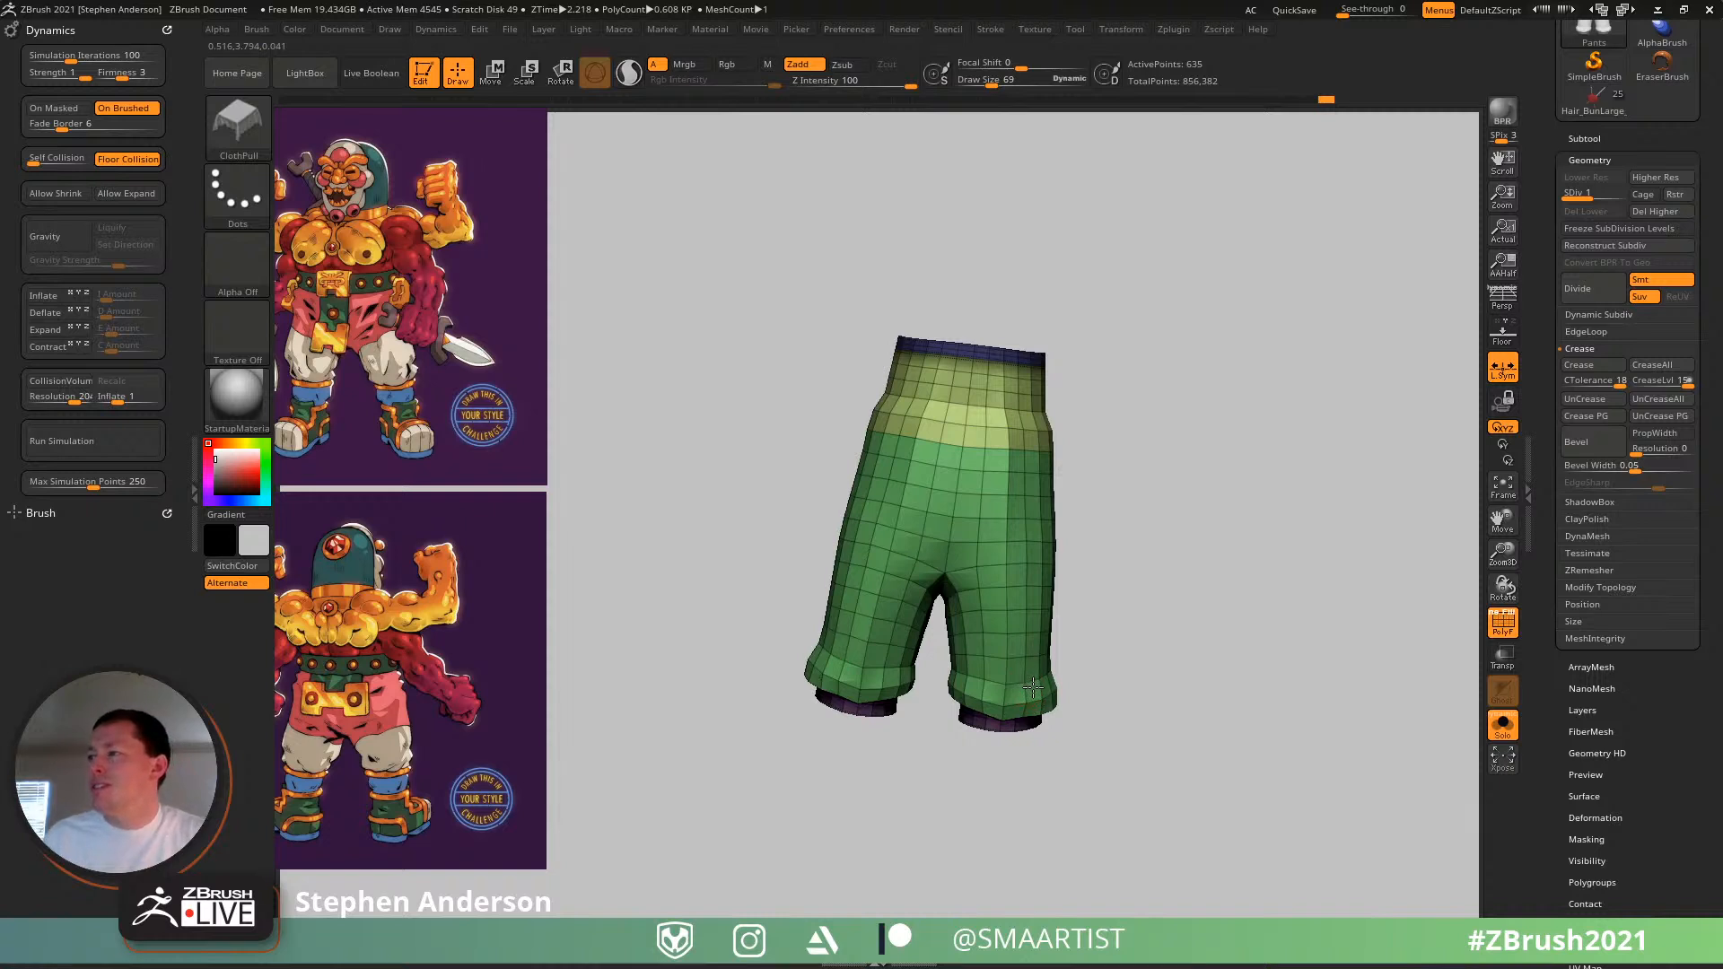
right_drag(1022, 673, 1034, 680)
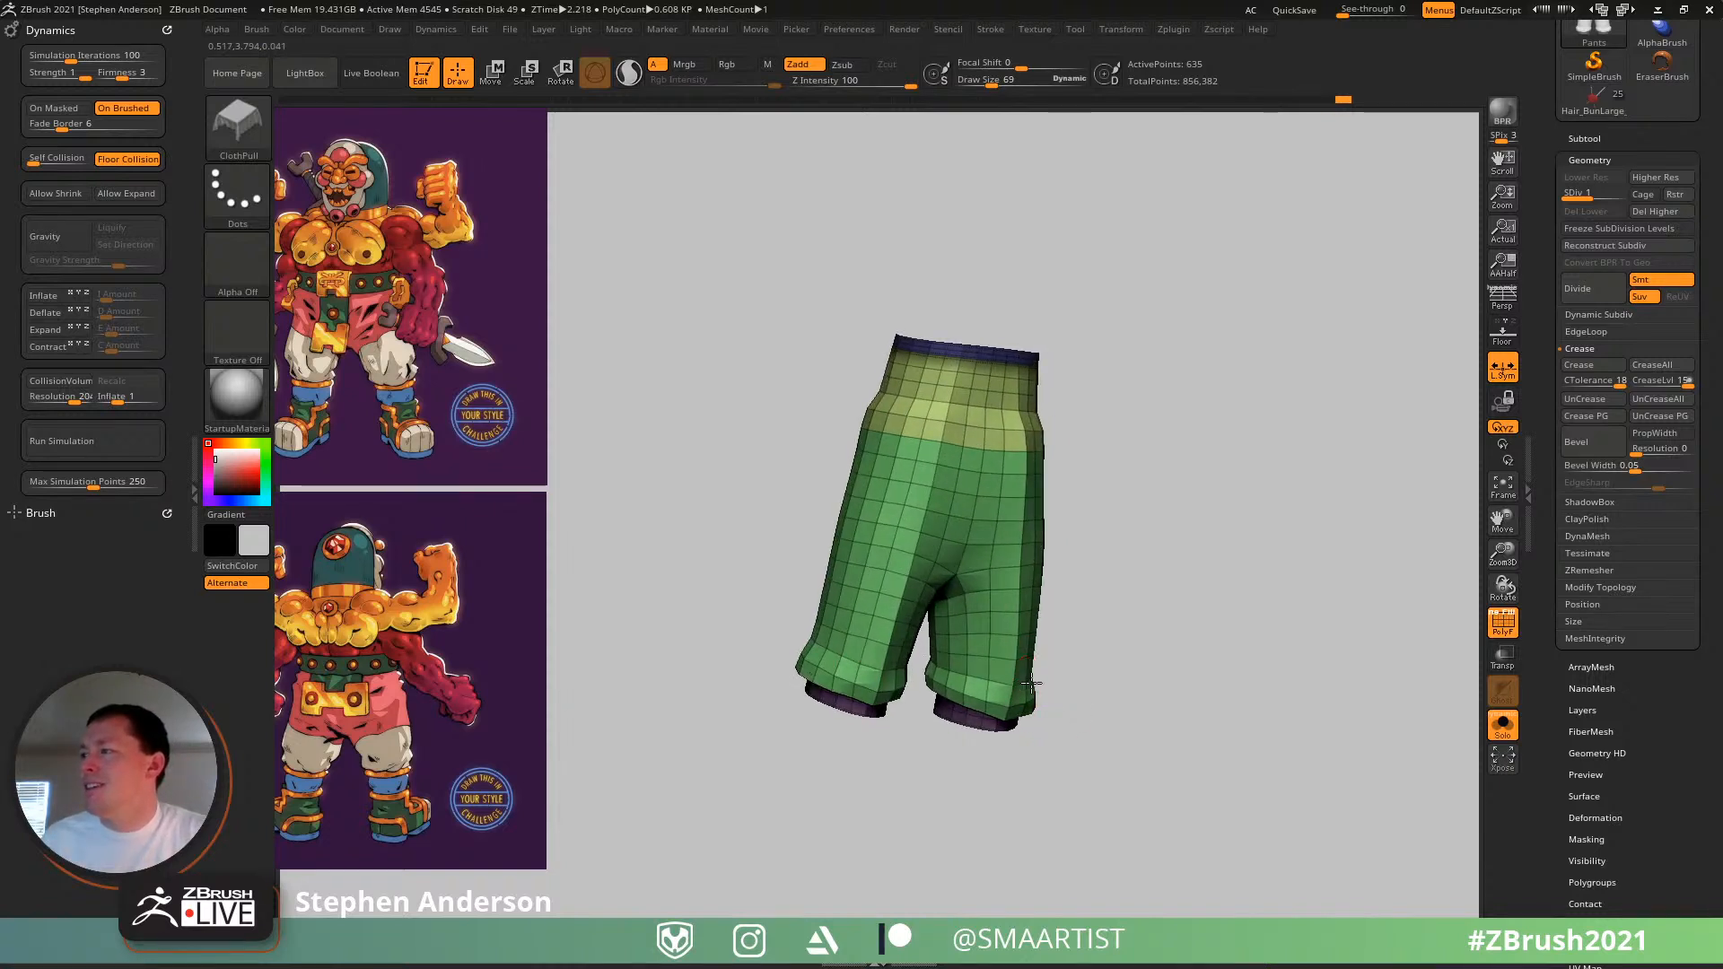
right_drag(1006, 622, 994, 603)
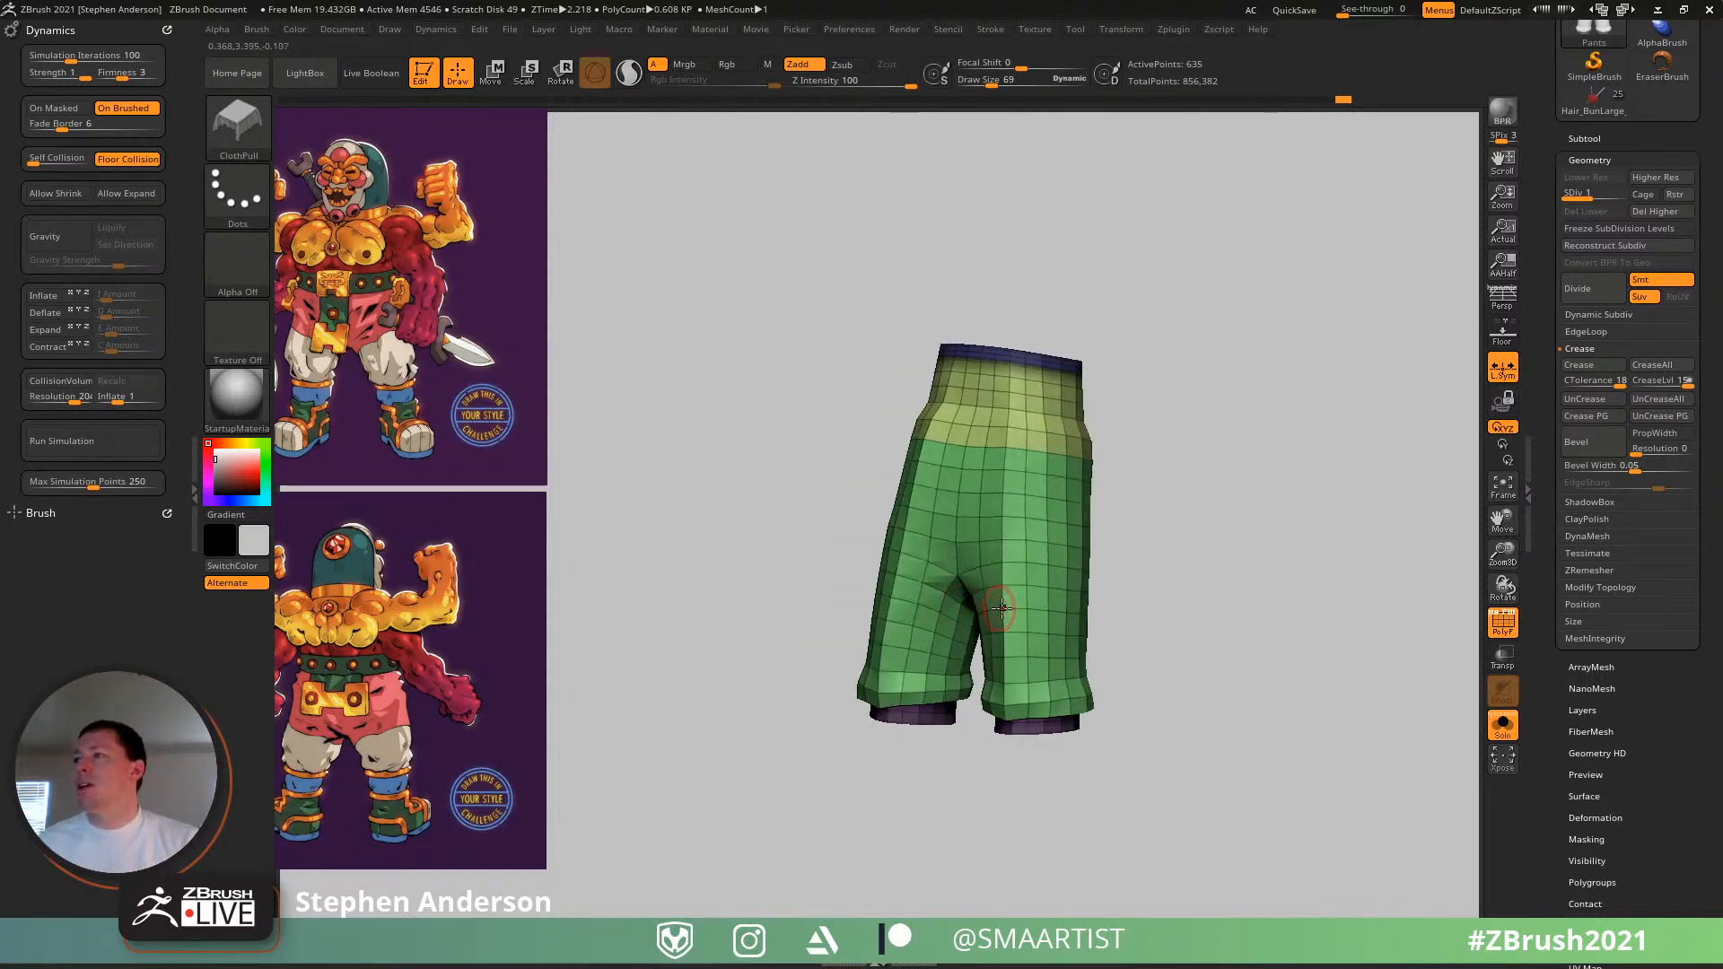
key(shift+f)
right_drag(987, 539, 1059, 516)
ctrl+right_drag(1059, 516, 1006, 427)
key(s)
drag(1006, 426, 1024, 431)
mouse_move(1004, 417)
shift+mouse_down()
mouse_move(991, 440)
mouse_move(1031, 466)
mouse_move(1041, 445)
shift+mouse_up()
right_drag(1143, 440, 1227, 473)
shift+drag(1276, 514, 1257, 414)
- Set the draw size to 124 and pull the side of the hips with ClothPull
right_drag(1197, 427, 1334, 409)
mouse_move(1334, 409)
alt+right_down()
mouse_move(1111, 455)
mouse_move(1000, 504)
mouse_move(1010, 457)
alt+right_up()
key(s)
drag(753, 470, 734, 474)
drag(743, 474, 719, 468)
- Bring back the body and belt, and check the pants' fit around the waist and hips from the side and back
click(1503, 725)
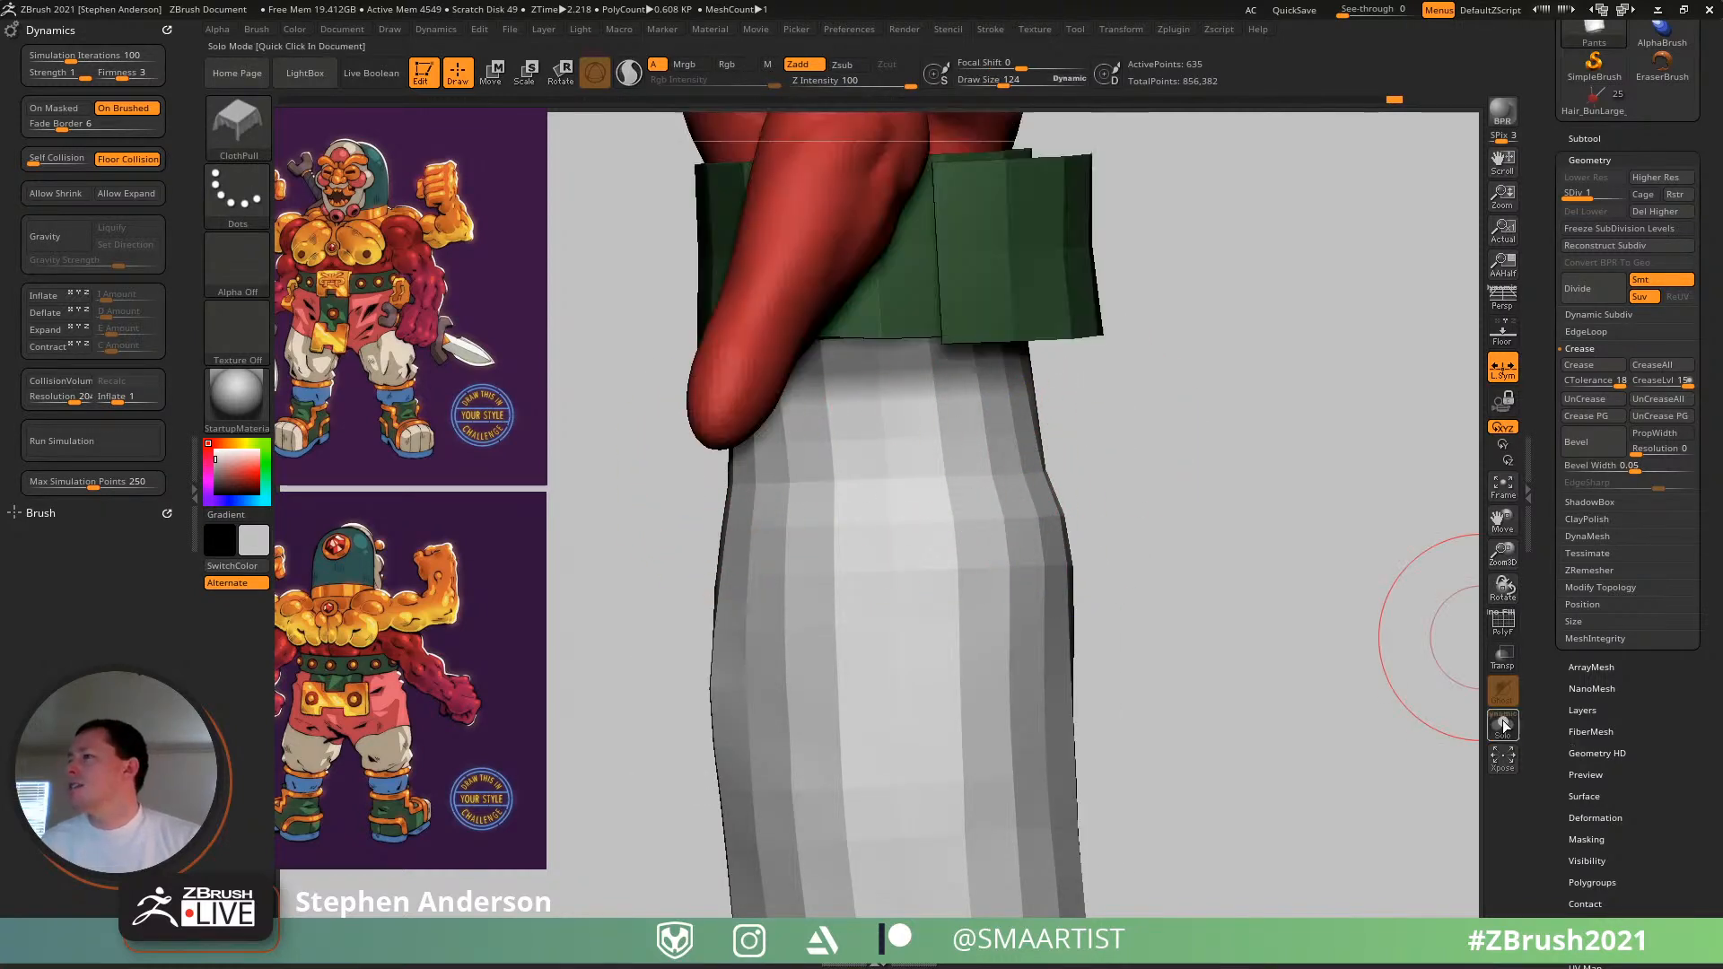
ctrl+right_drag(906, 610, 884, 462)
ctrl+right_drag(884, 462, 909, 525)
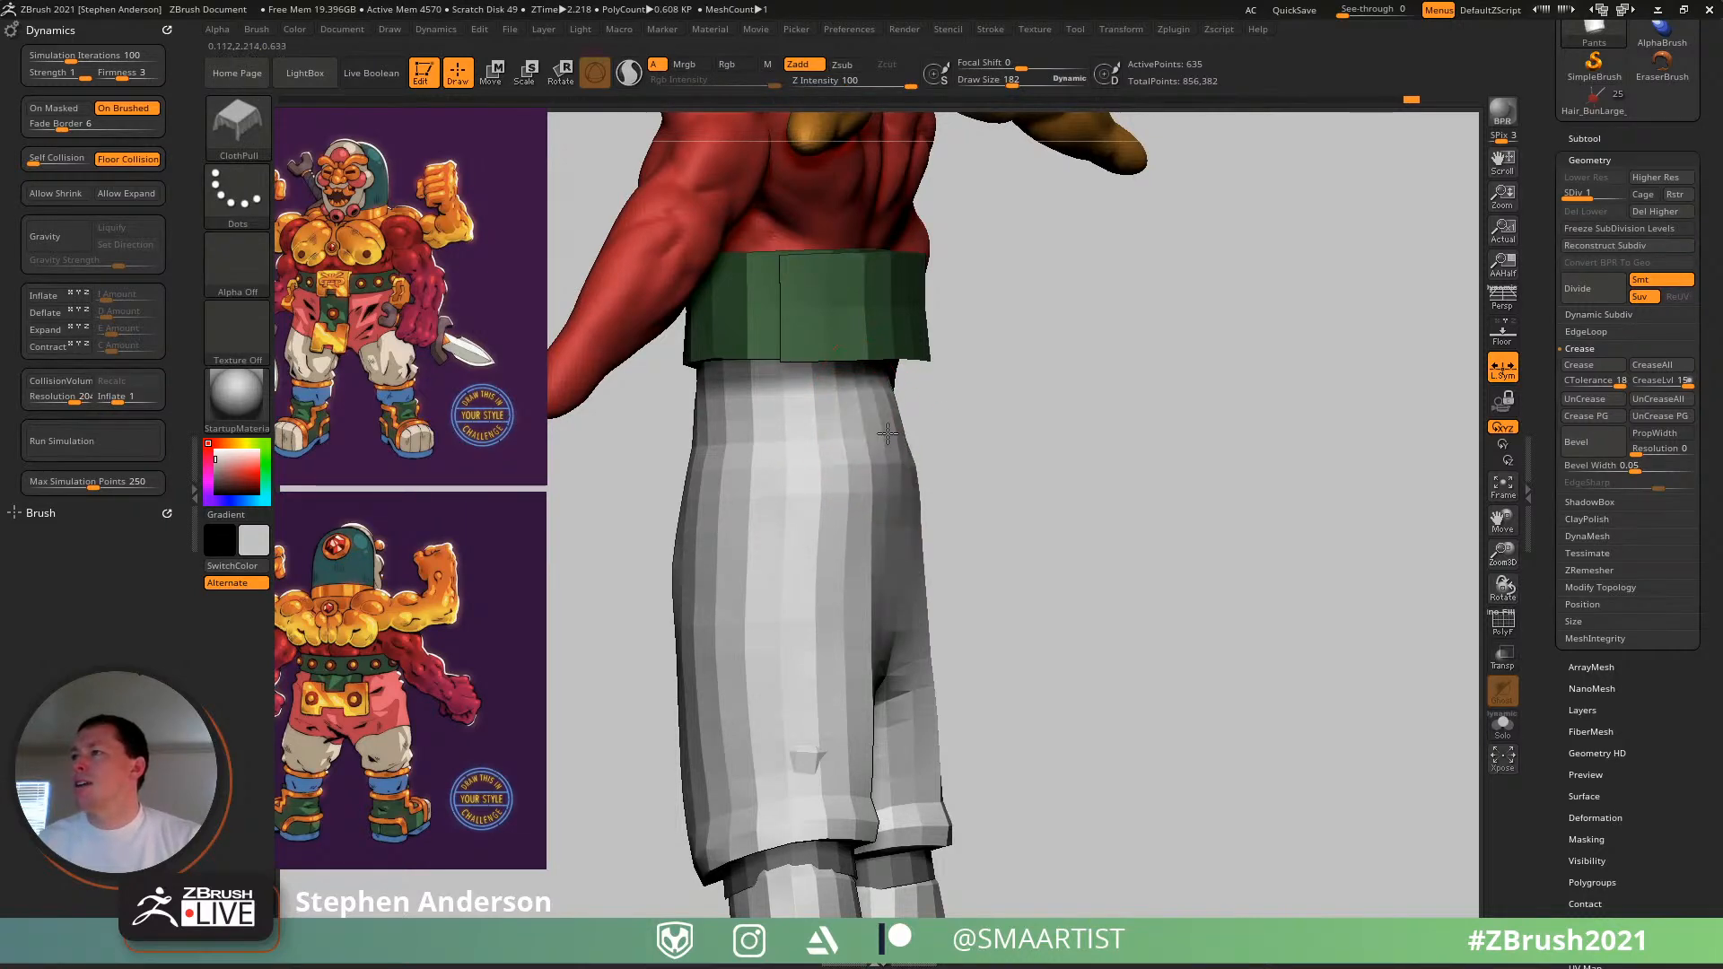
right_drag(866, 440, 1007, 464)
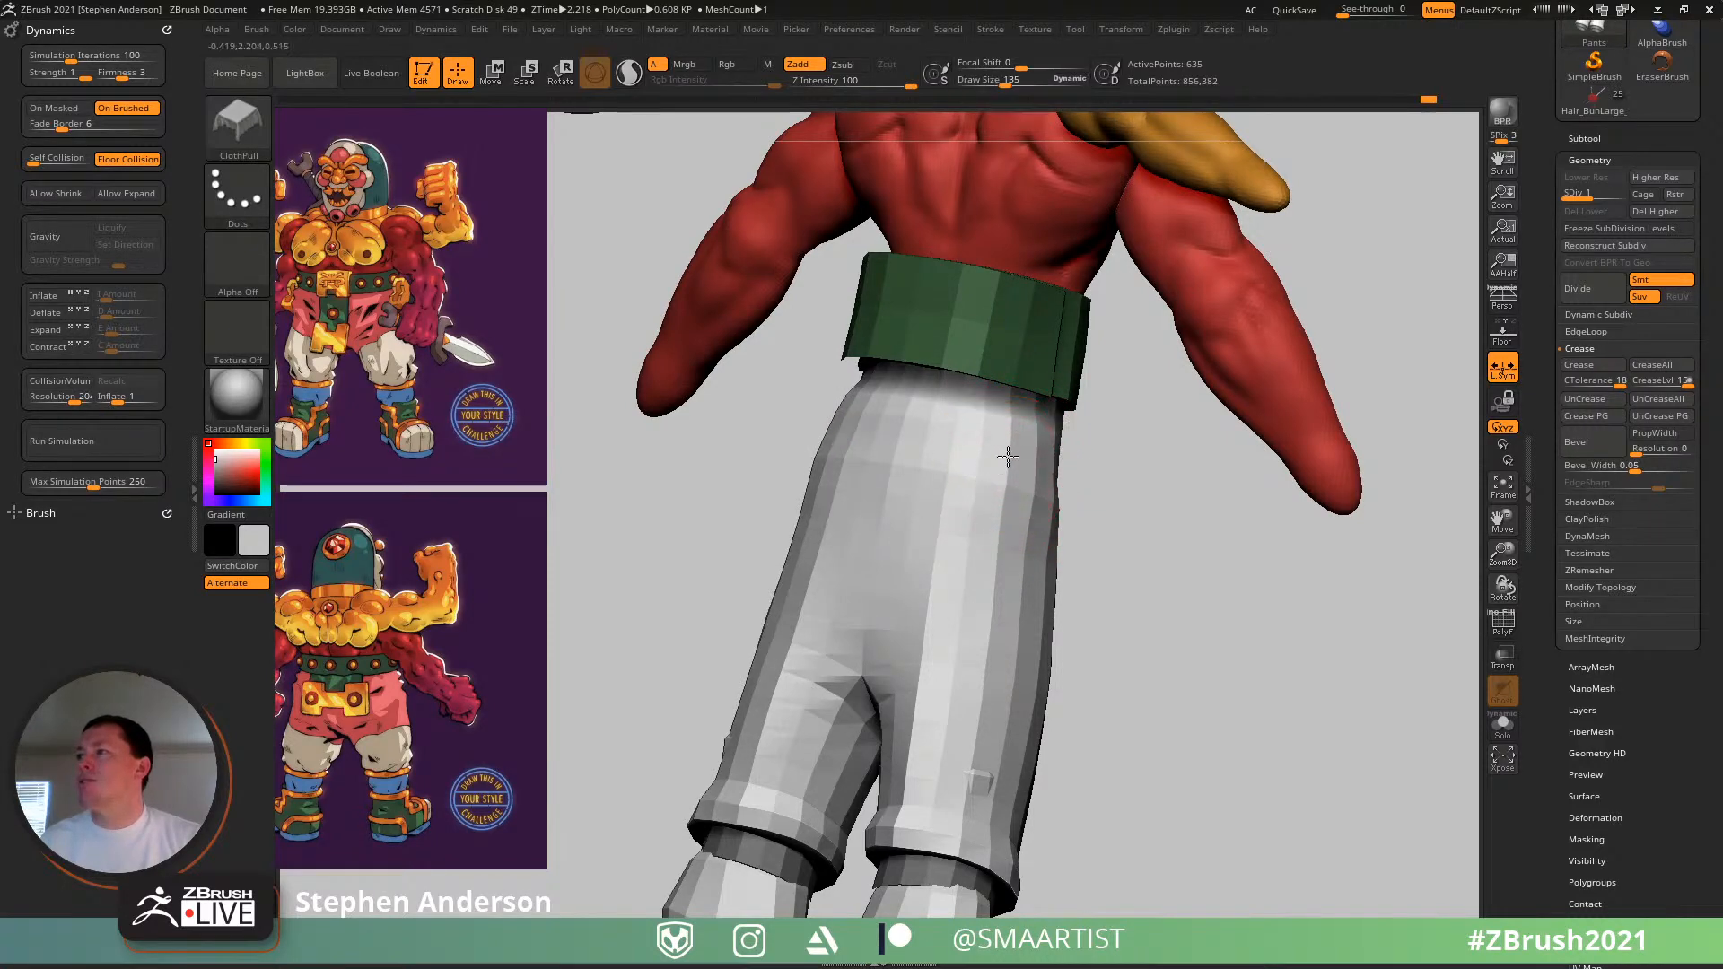
mouse_move(1002, 446)
right_down()
mouse_move(1047, 466)
mouse_move(961, 430)
mouse_move(1004, 439)
mouse_move(1077, 520)
right_up()
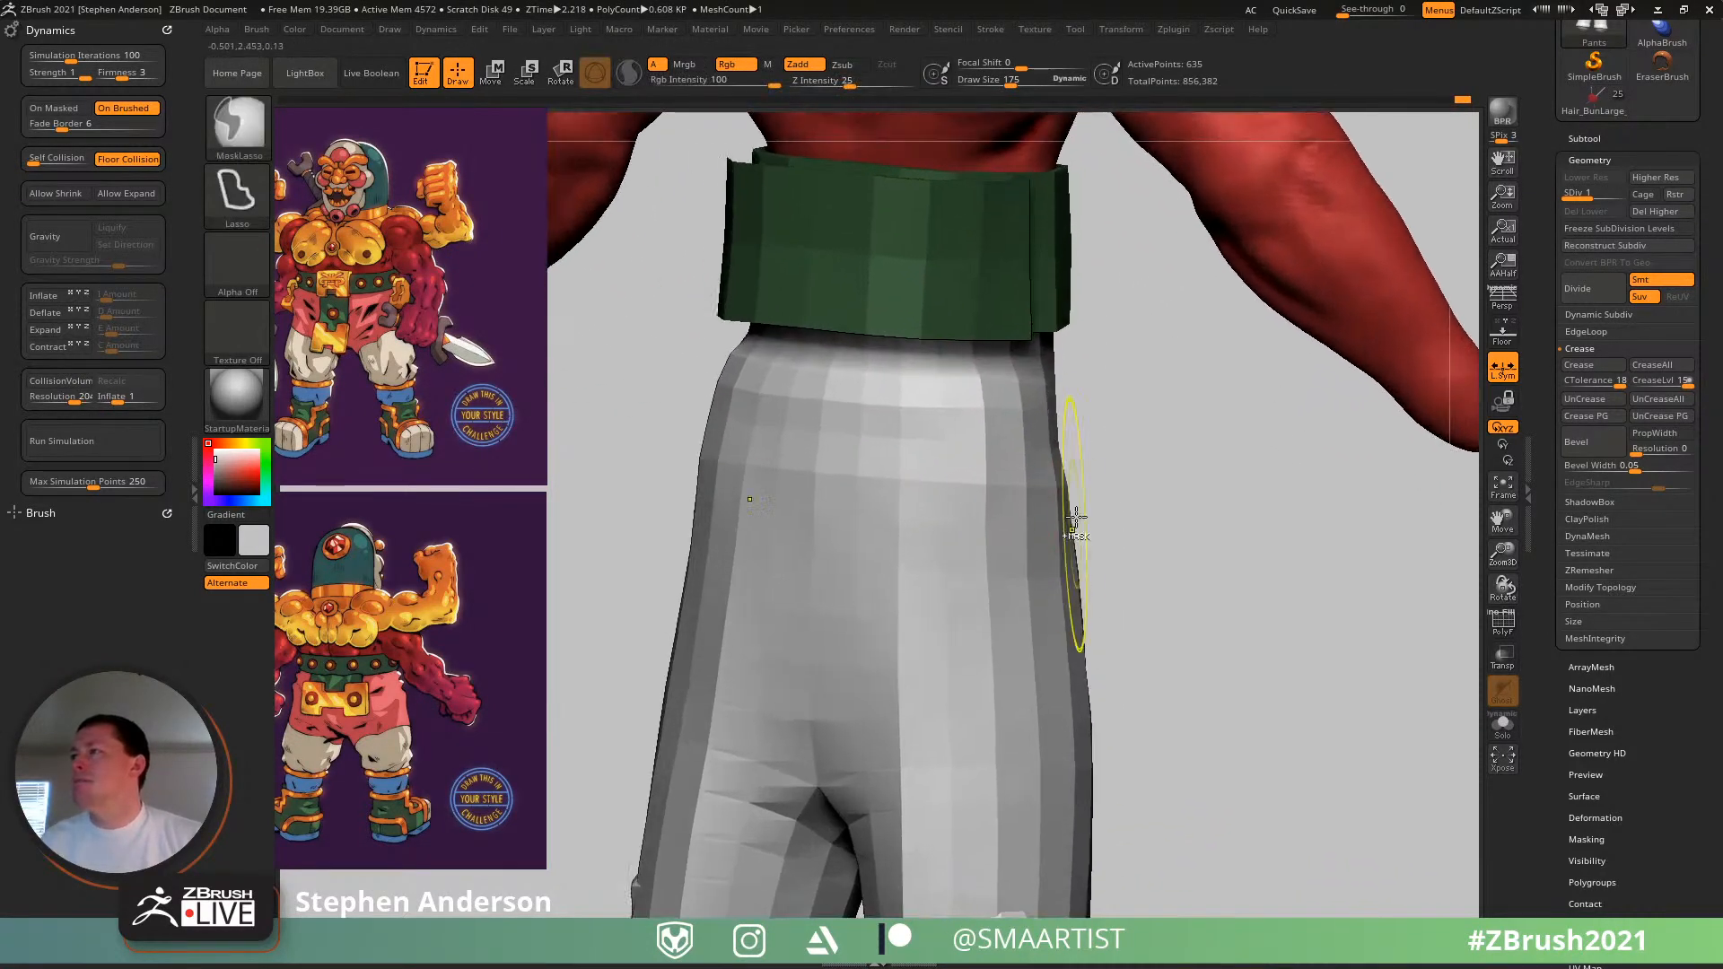
- Switch to the Move brush and refine the hip silhouette below the belt, reducing the draw size to 114
key(b)
key(m)
key(v)
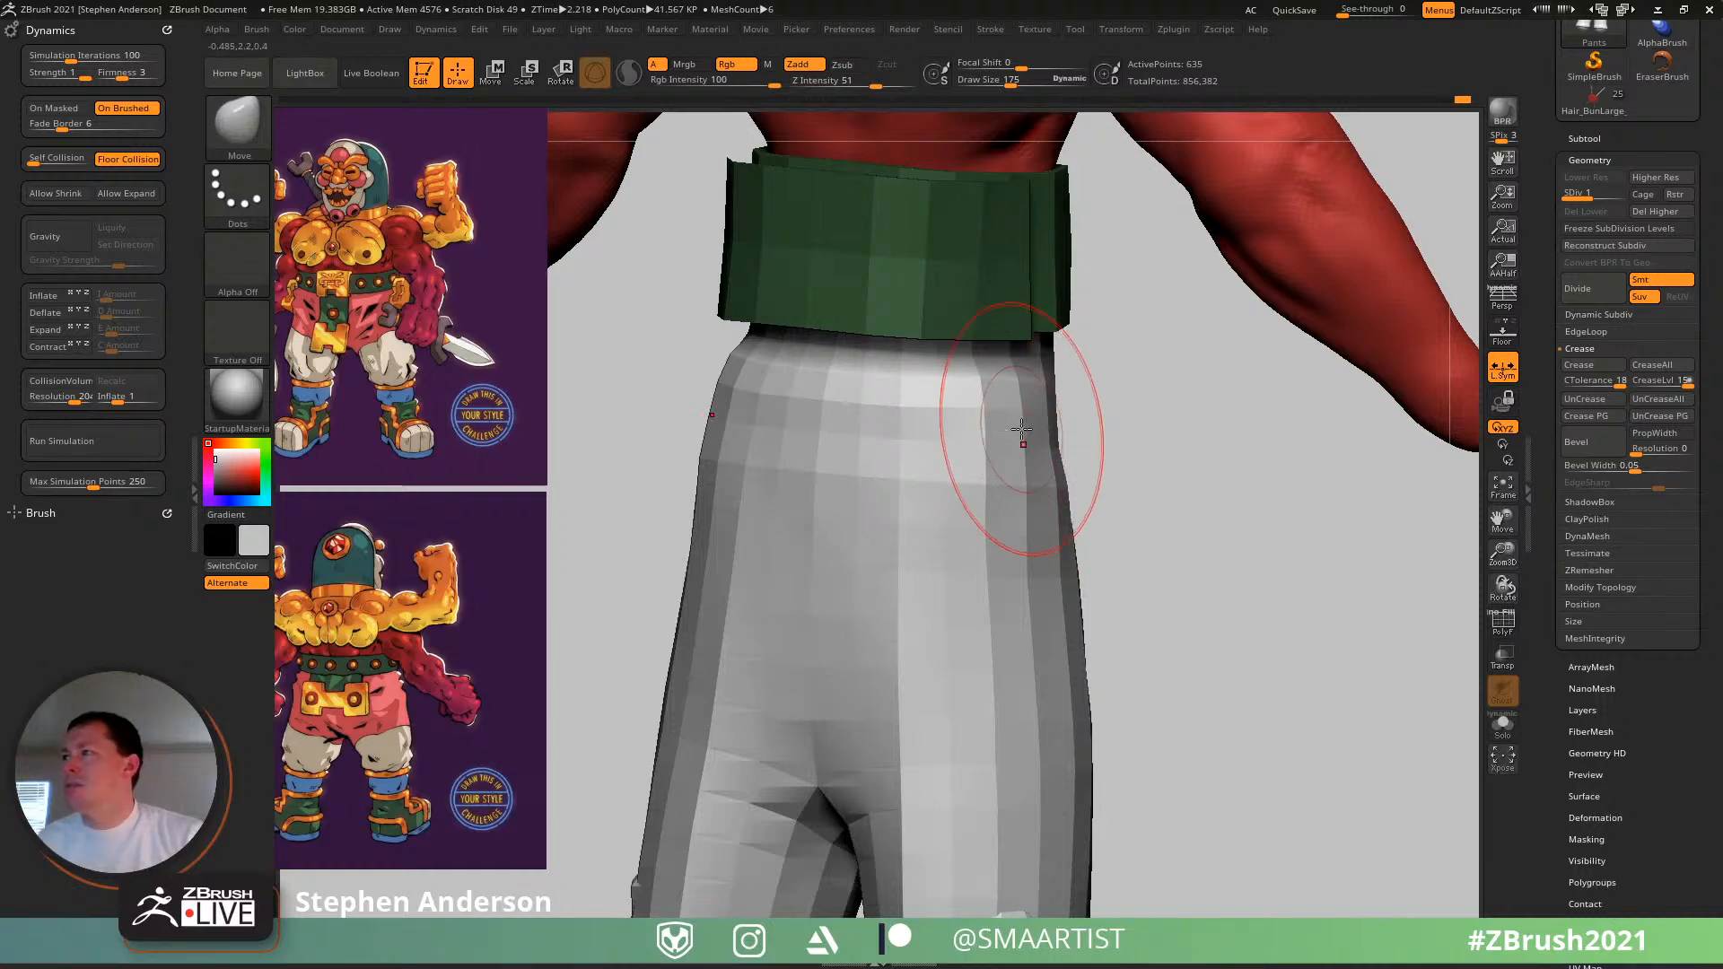
right_drag(1048, 443, 1069, 445)
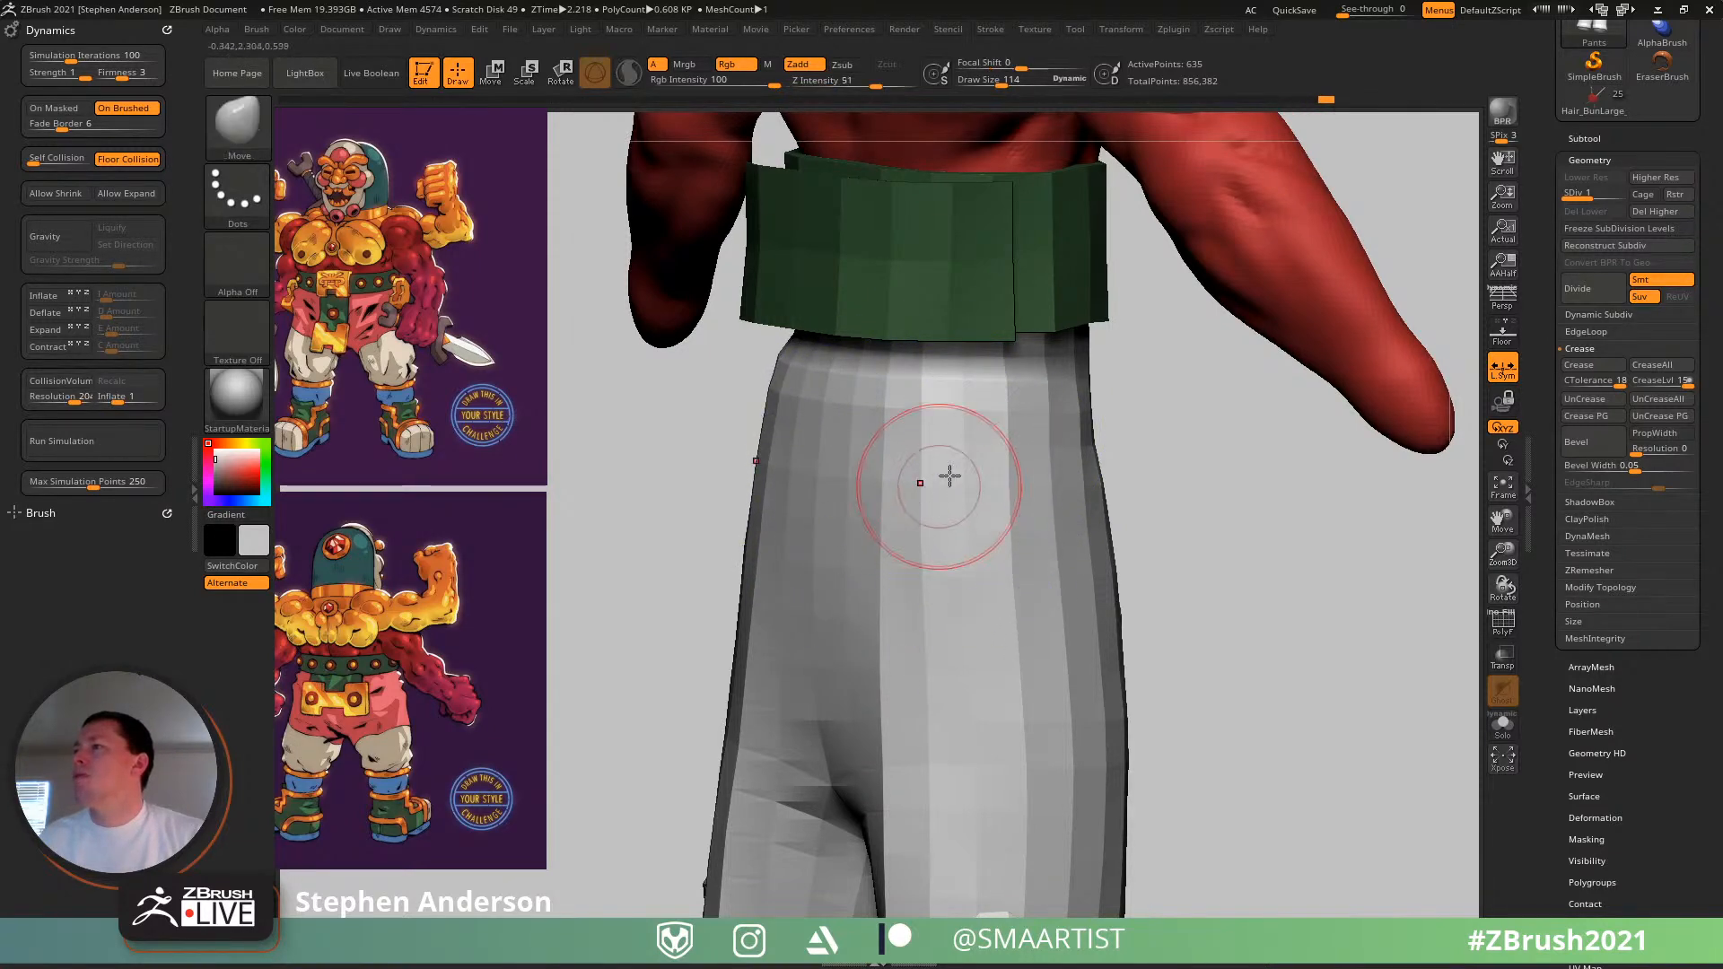
right_drag(942, 469, 848, 378)
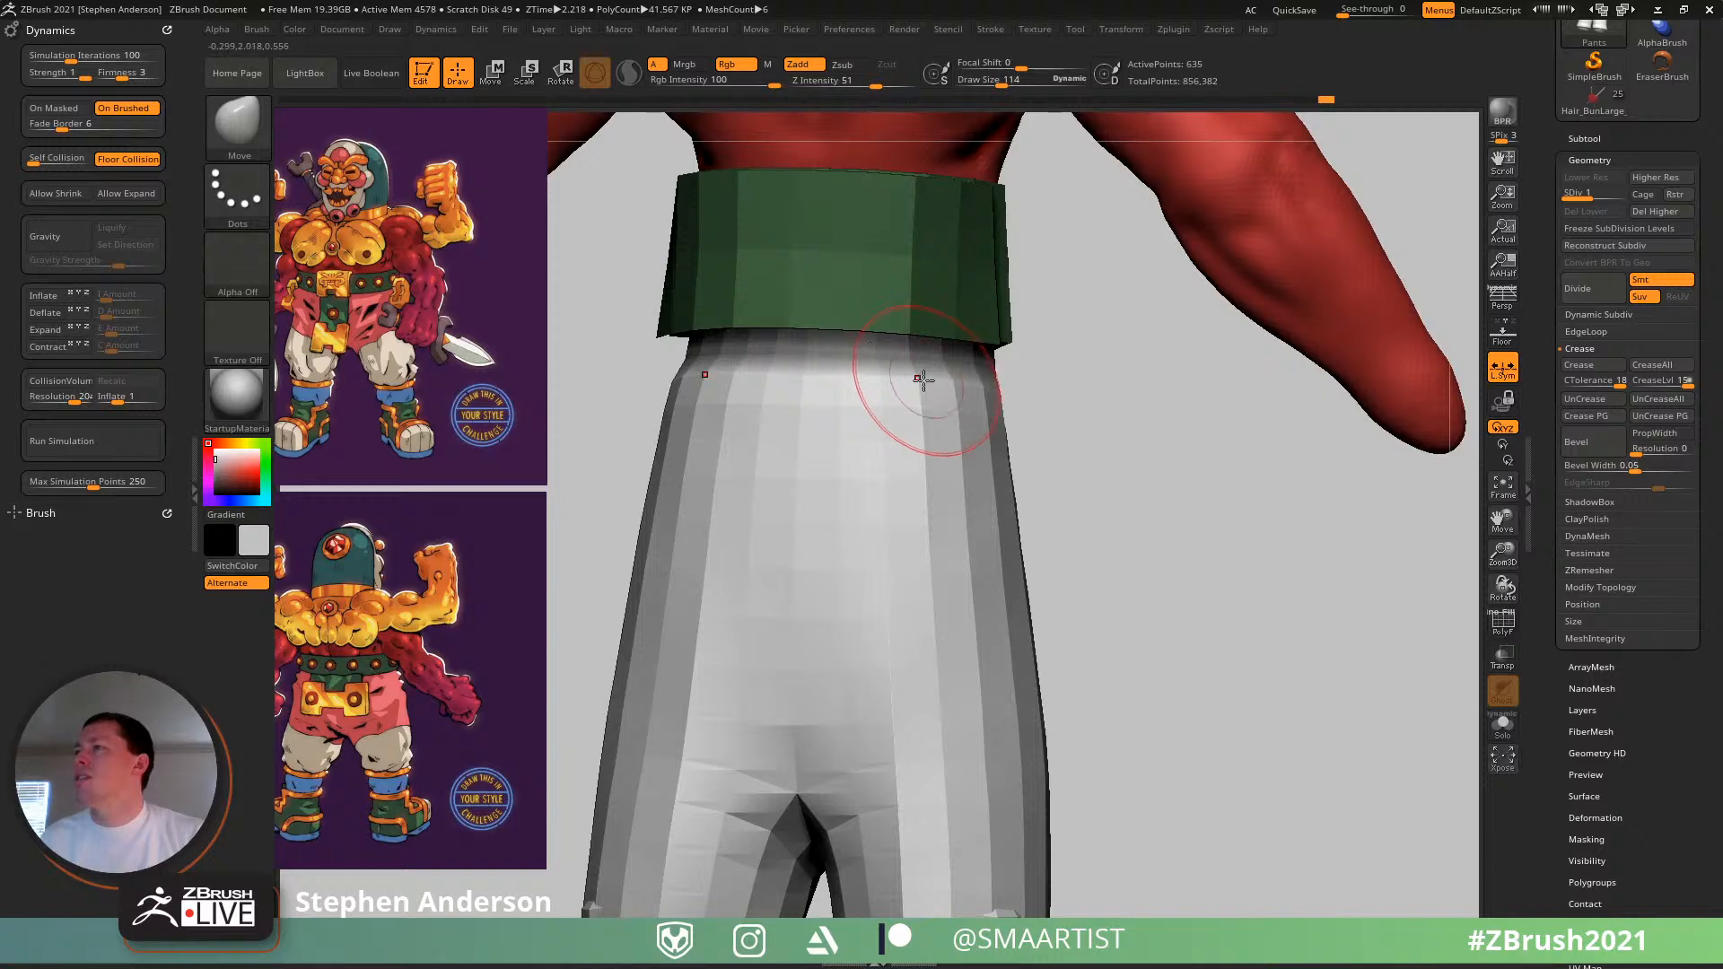
- Shape and smooth the pants under the belt and along the hip, using draw sizes 208 and 140
key(ctrl)
key(s)
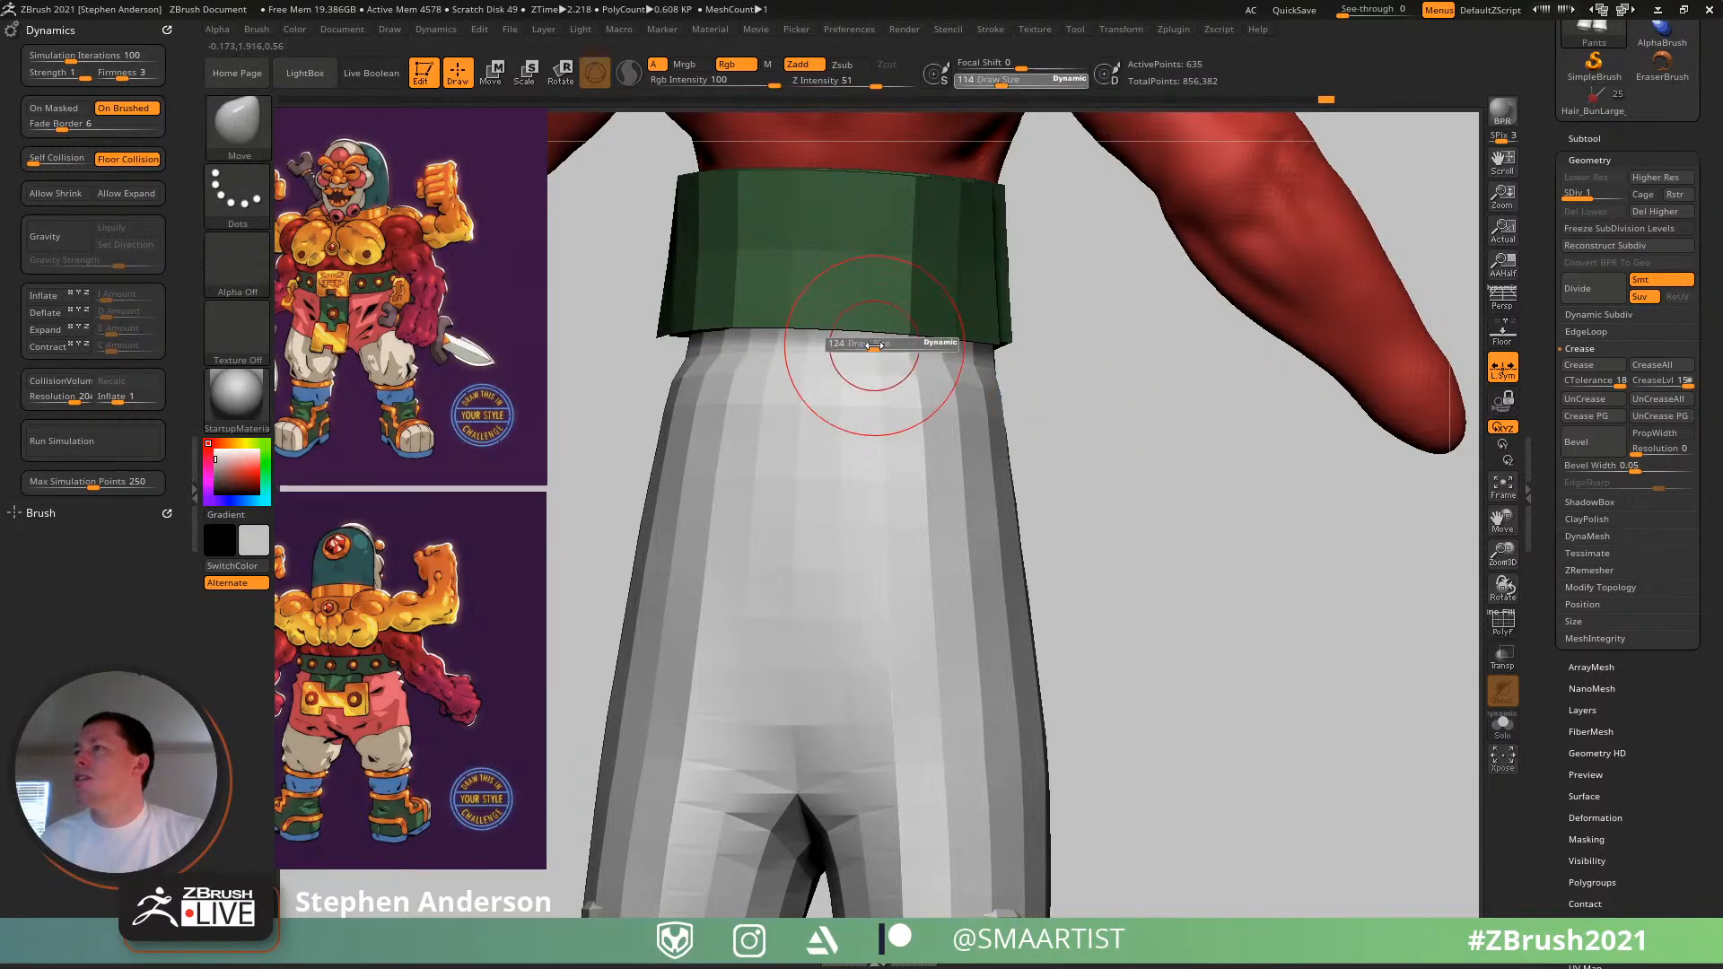
mouse_move(876, 352)
mouse_down()
mouse_move(885, 335)
mouse_move(854, 329)
mouse_up()
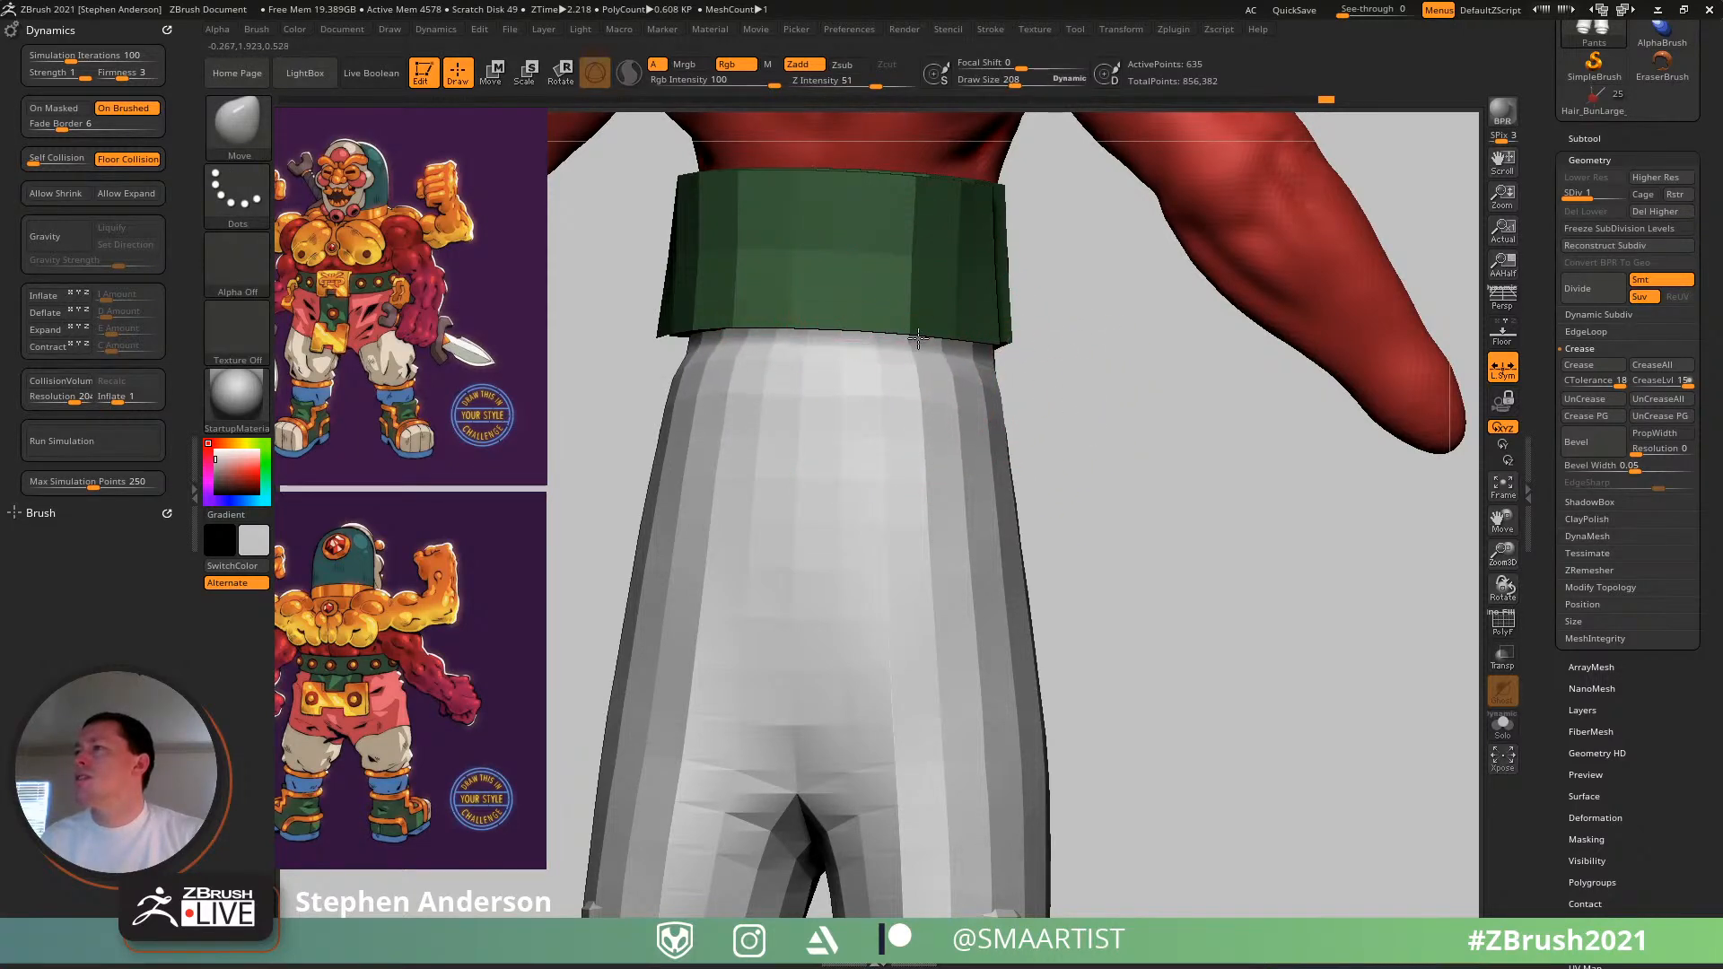
mouse_move(924, 354)
right_down()
mouse_move(892, 377)
mouse_move(1011, 385)
right_up()
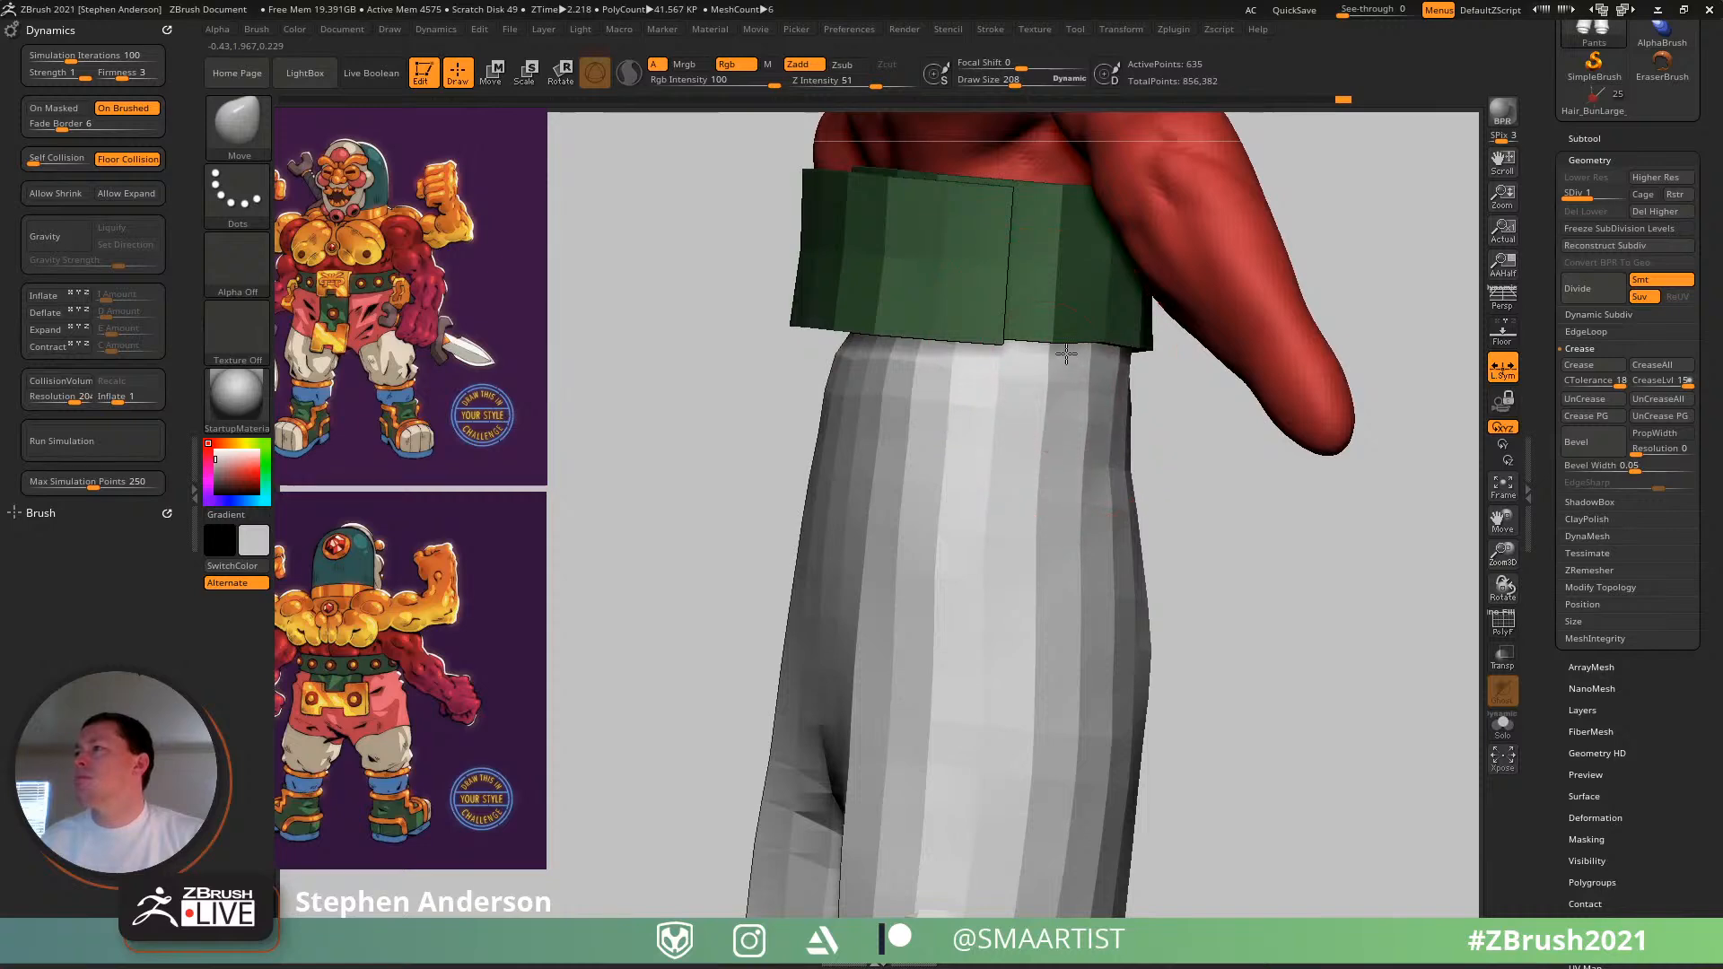
mouse_move(1060, 474)
mouse_down()
mouse_move(1107, 477)
mouse_move(1096, 470)
mouse_move(1092, 532)
mouse_up()
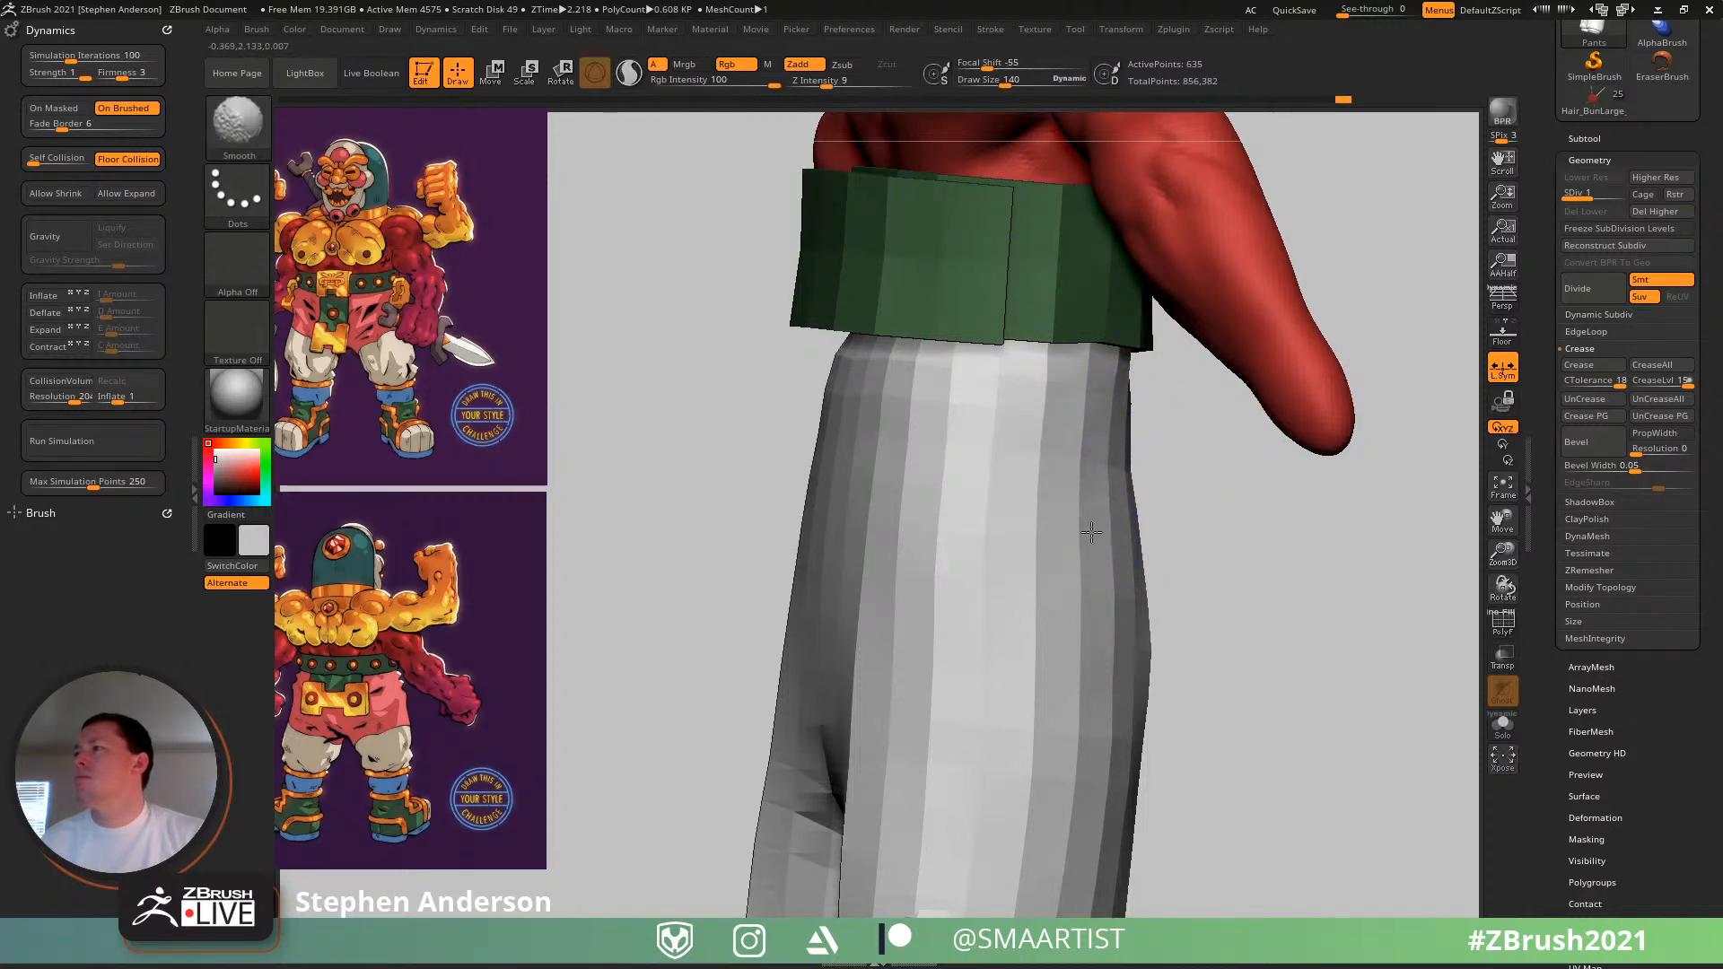
right_drag(1091, 532, 1131, 471)
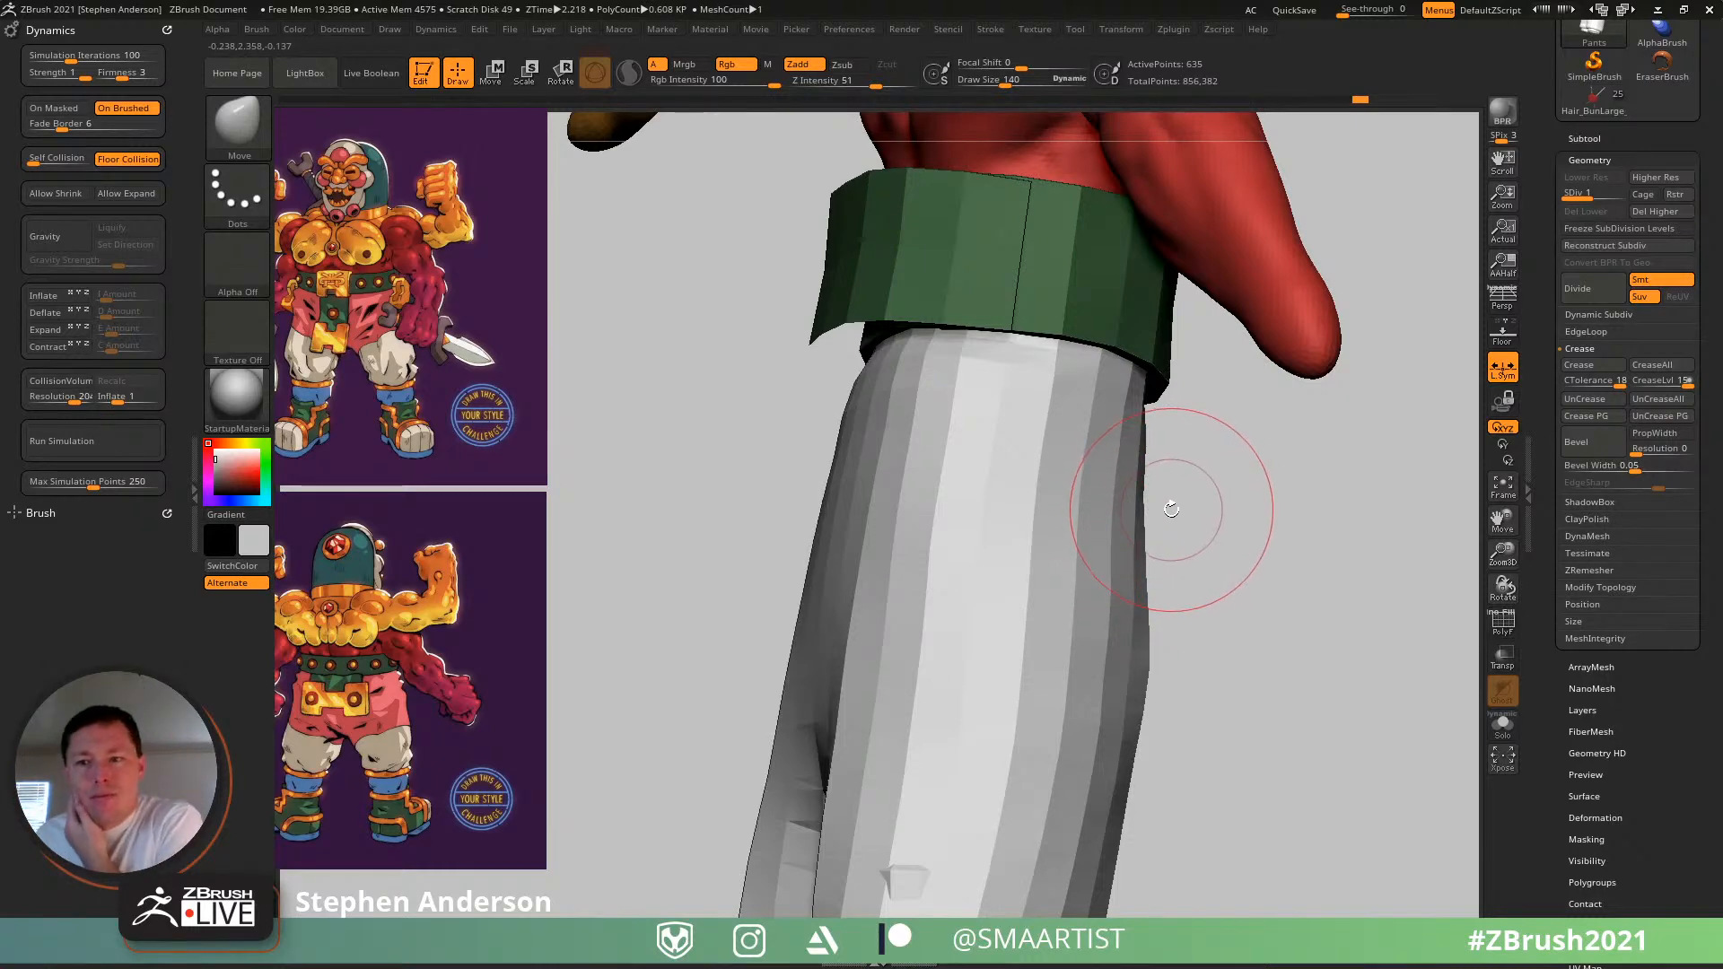
- Adjust the front of the pants below the belt with the Move brush, reducing the draw size to 58
mouse_move(1039, 513)
right_down()
mouse_move(1116, 555)
mouse_move(1008, 462)
mouse_move(938, 548)
mouse_move(979, 577)
right_up()
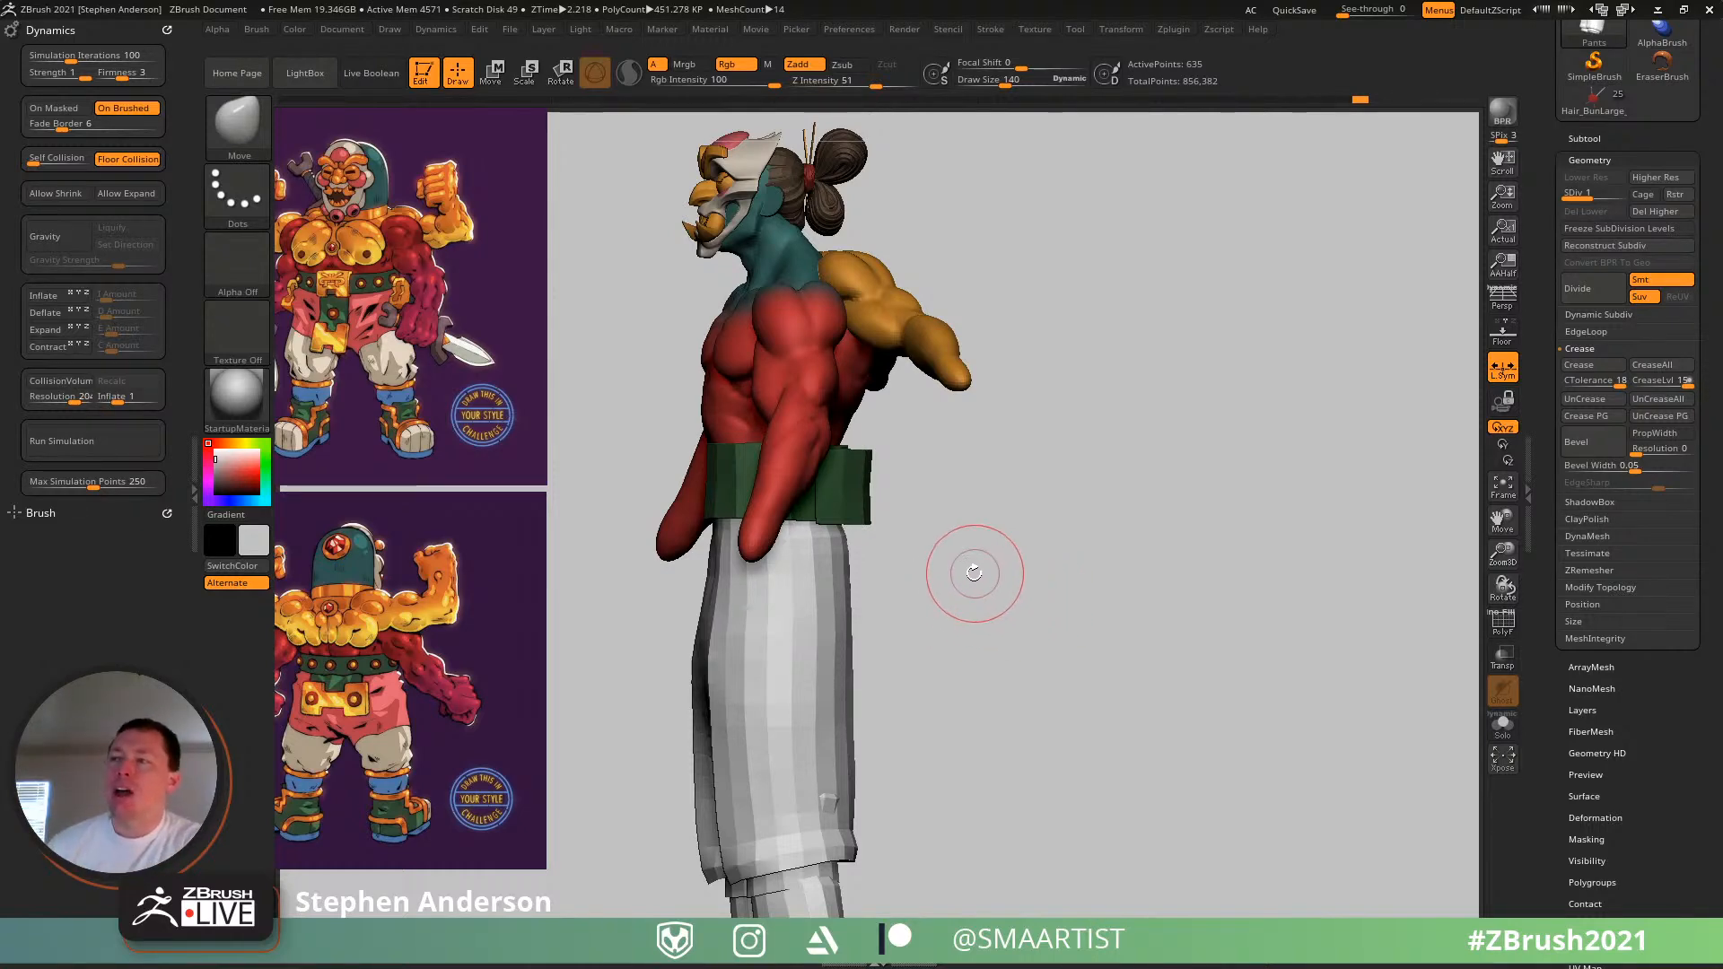
mouse_move(915, 554)
mouse_down()
mouse_move(880, 557)
mouse_move(917, 539)
mouse_move(839, 547)
mouse_up()
right_drag(839, 546, 839, 511)
ctrl+right_drag(831, 393, 665, 396)
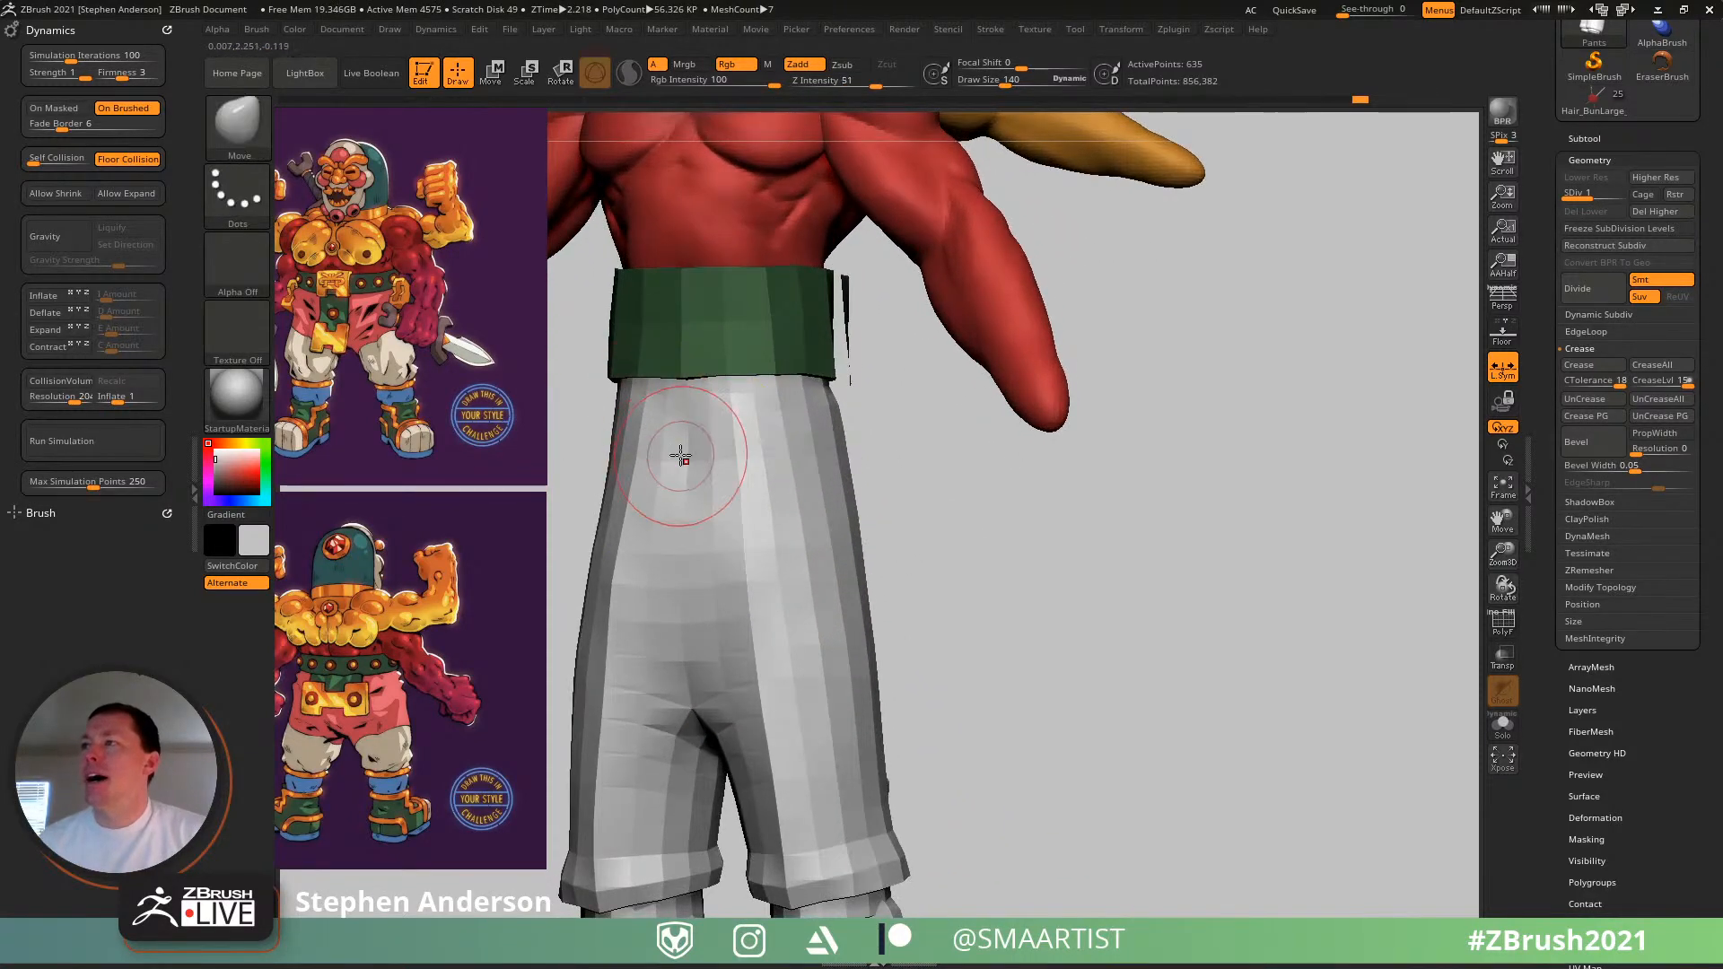
key(s)
drag(684, 449, 669, 451)
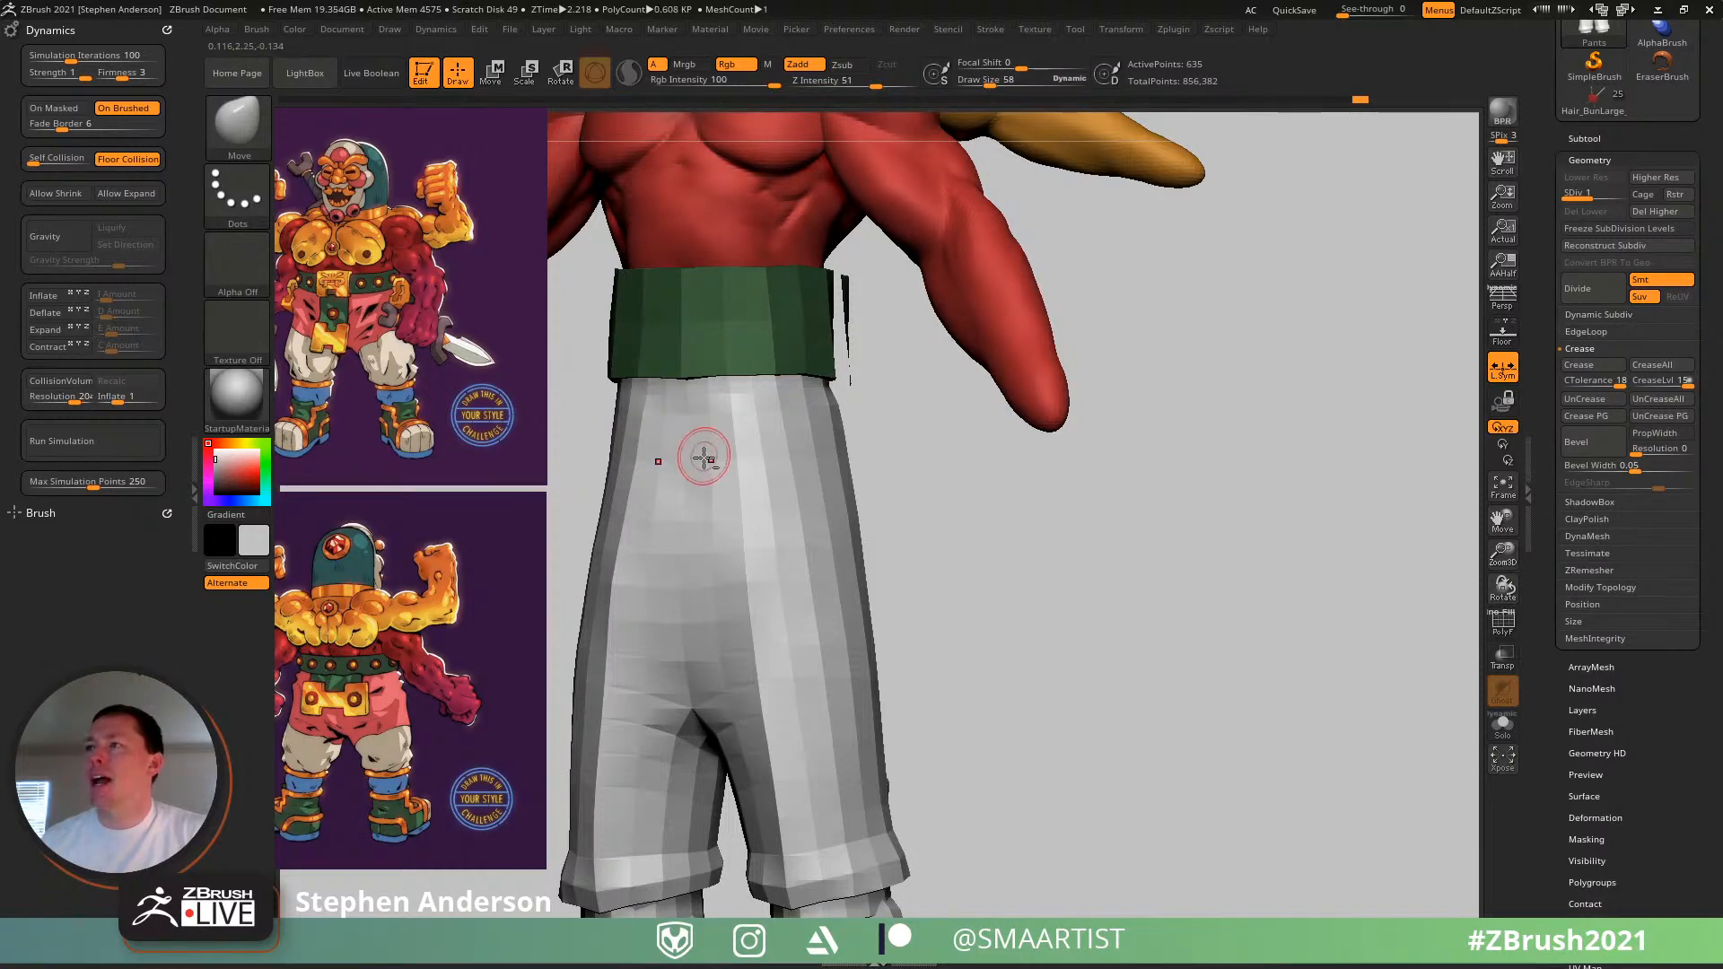
- Shape and smooth the front and crotch area of the pants with the Move brush at draw size 151
key(shift)
mouse_move(665, 493)
right_down()
mouse_move(698, 450)
mouse_move(631, 579)
mouse_move(669, 617)
right_up()
key(s)
drag(669, 625, 693, 692)
right_drag(665, 647, 640, 598)
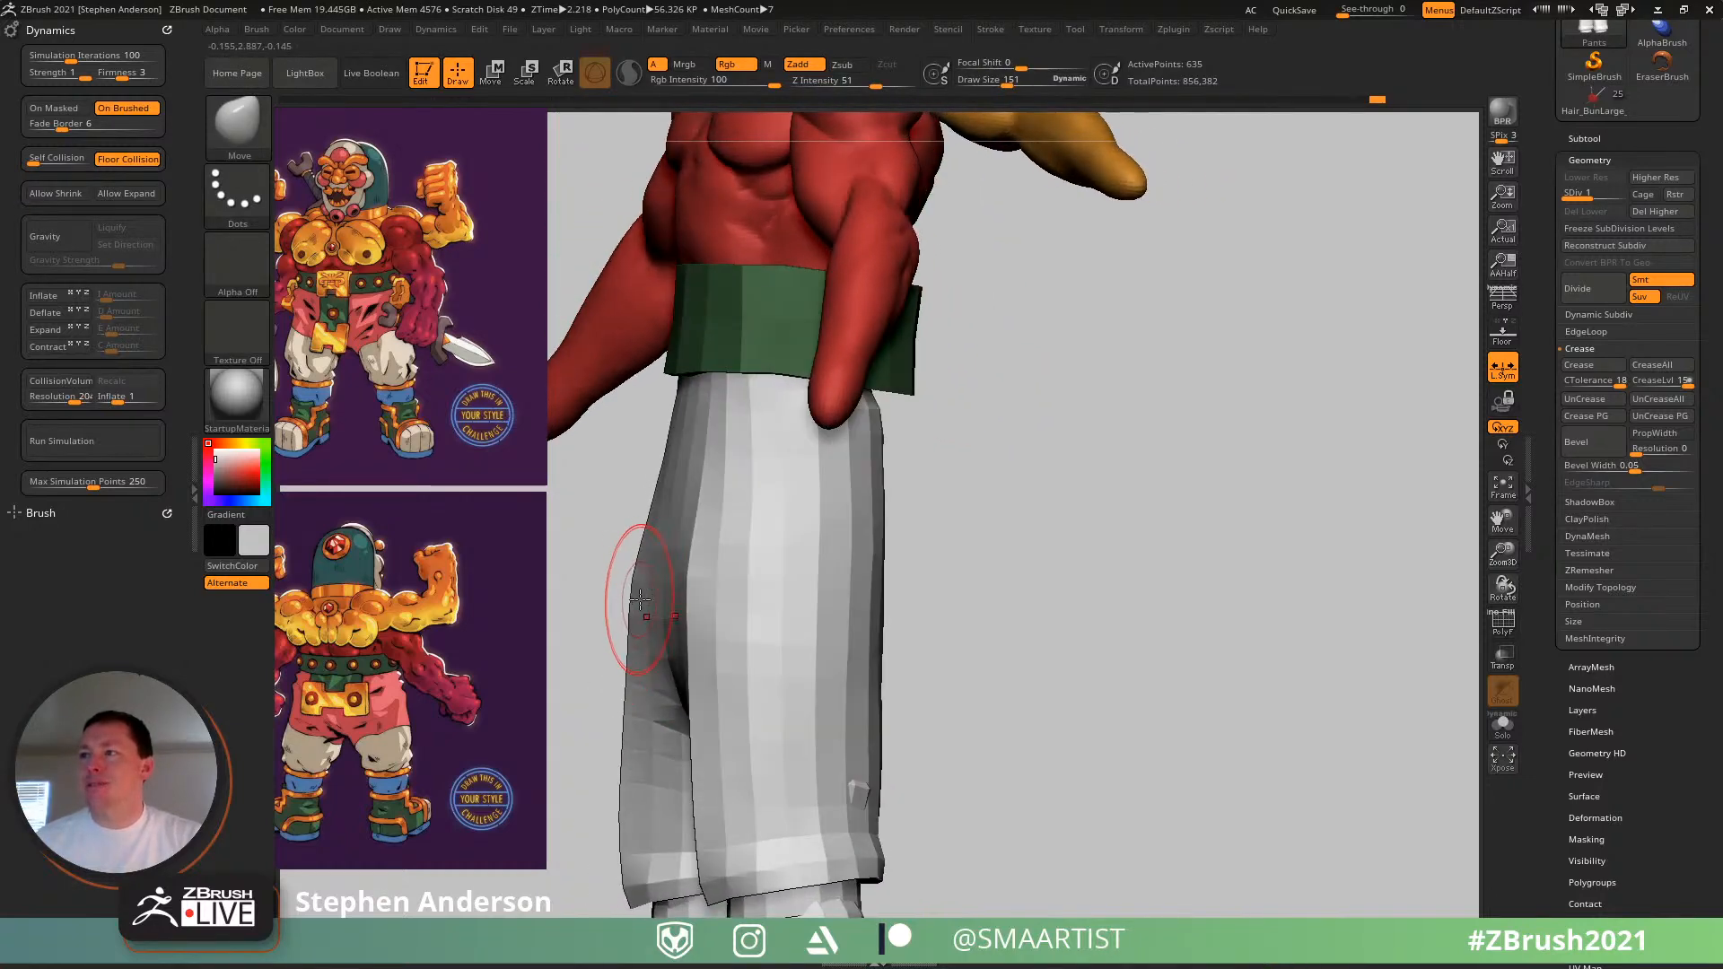
mouse_move(638, 585)
mouse_down()
mouse_move(683, 583)
mouse_move(659, 540)
mouse_move(662, 687)
mouse_up()
right_drag(653, 606, 673, 647)
shift+drag(758, 592, 731, 624)
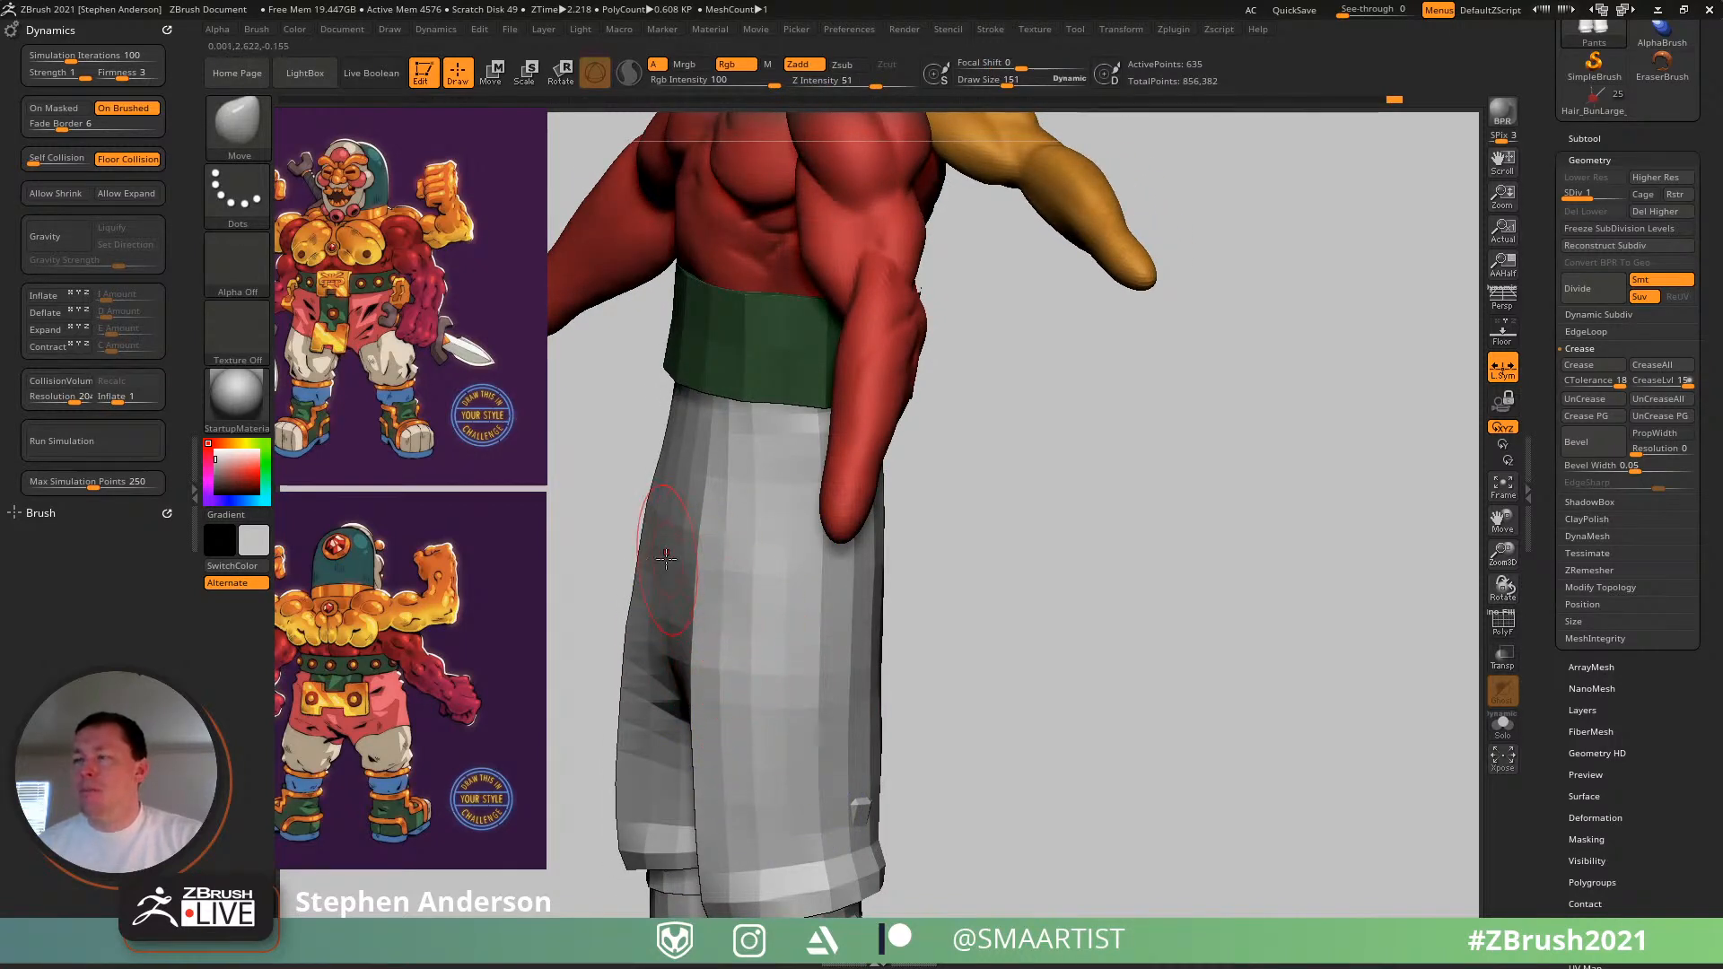
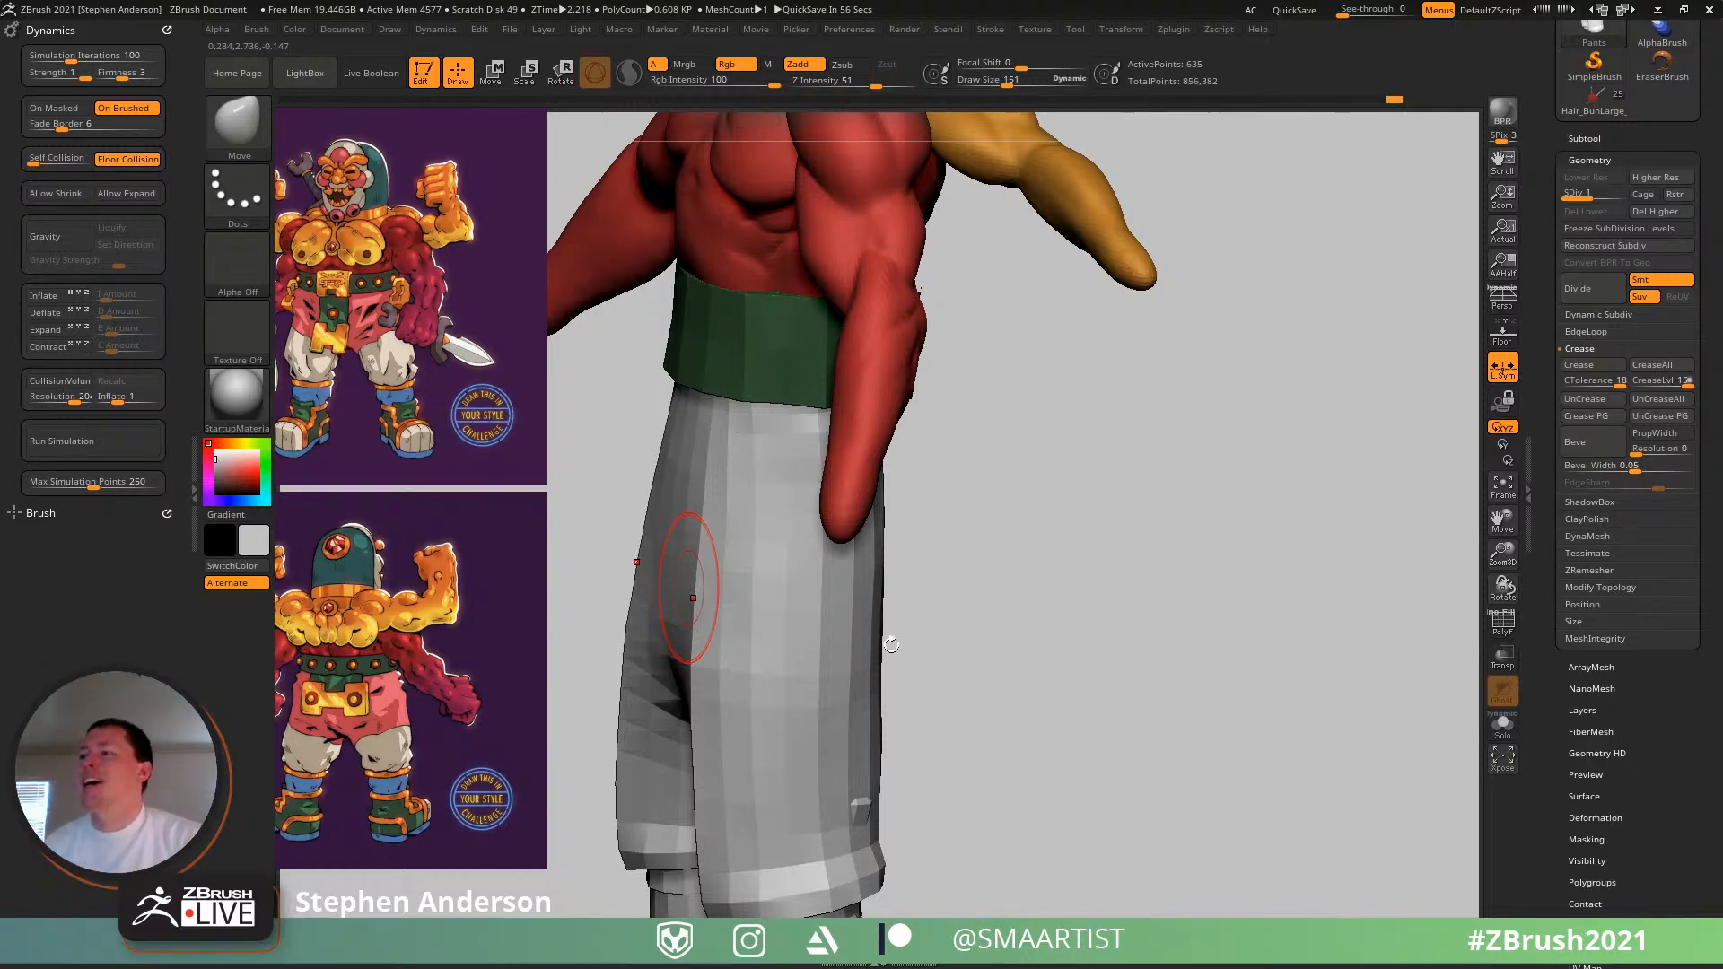
- Smooth the hip edge under the belt and refine the upper back of the pants at draw size 109
mouse_move(801, 565)
right_down()
mouse_move(803, 456)
mouse_move(686, 434)
mouse_move(716, 411)
mouse_move(700, 416)
mouse_move(772, 437)
right_up()
shift+drag(720, 429, 705, 423)
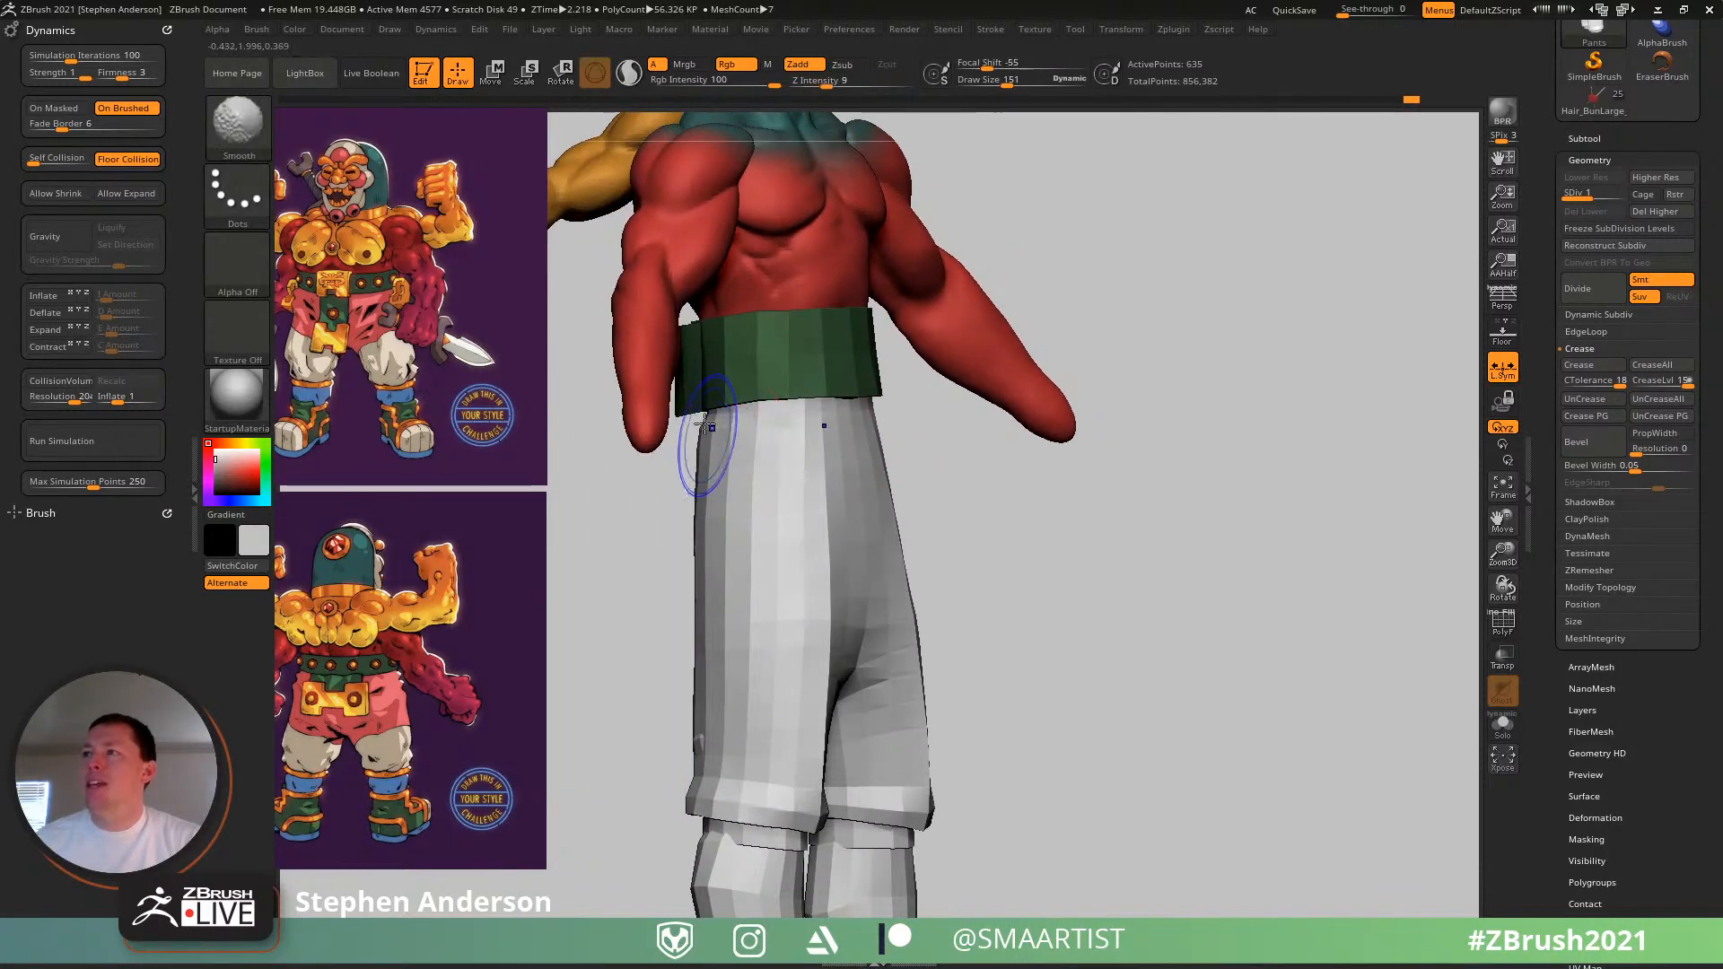
mouse_move(730, 481)
right_down()
mouse_move(781, 485)
mouse_move(659, 444)
mouse_move(664, 502)
right_up()
right_drag(635, 584, 687, 507)
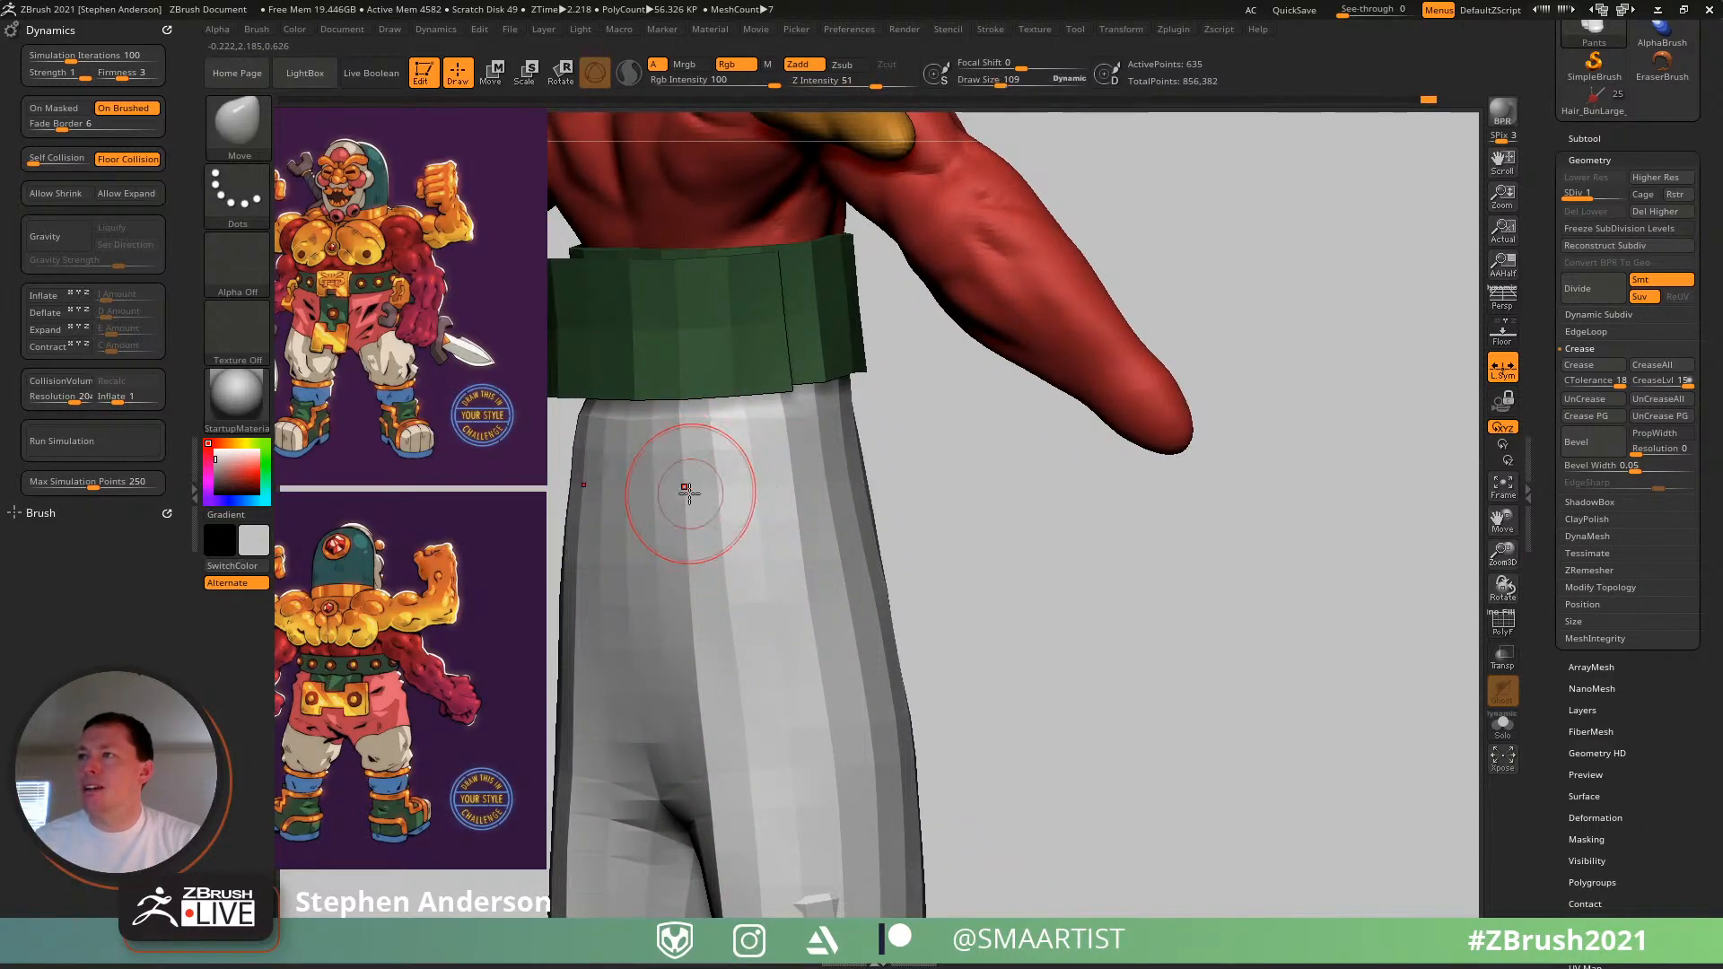
right_drag(631, 486, 736, 499)
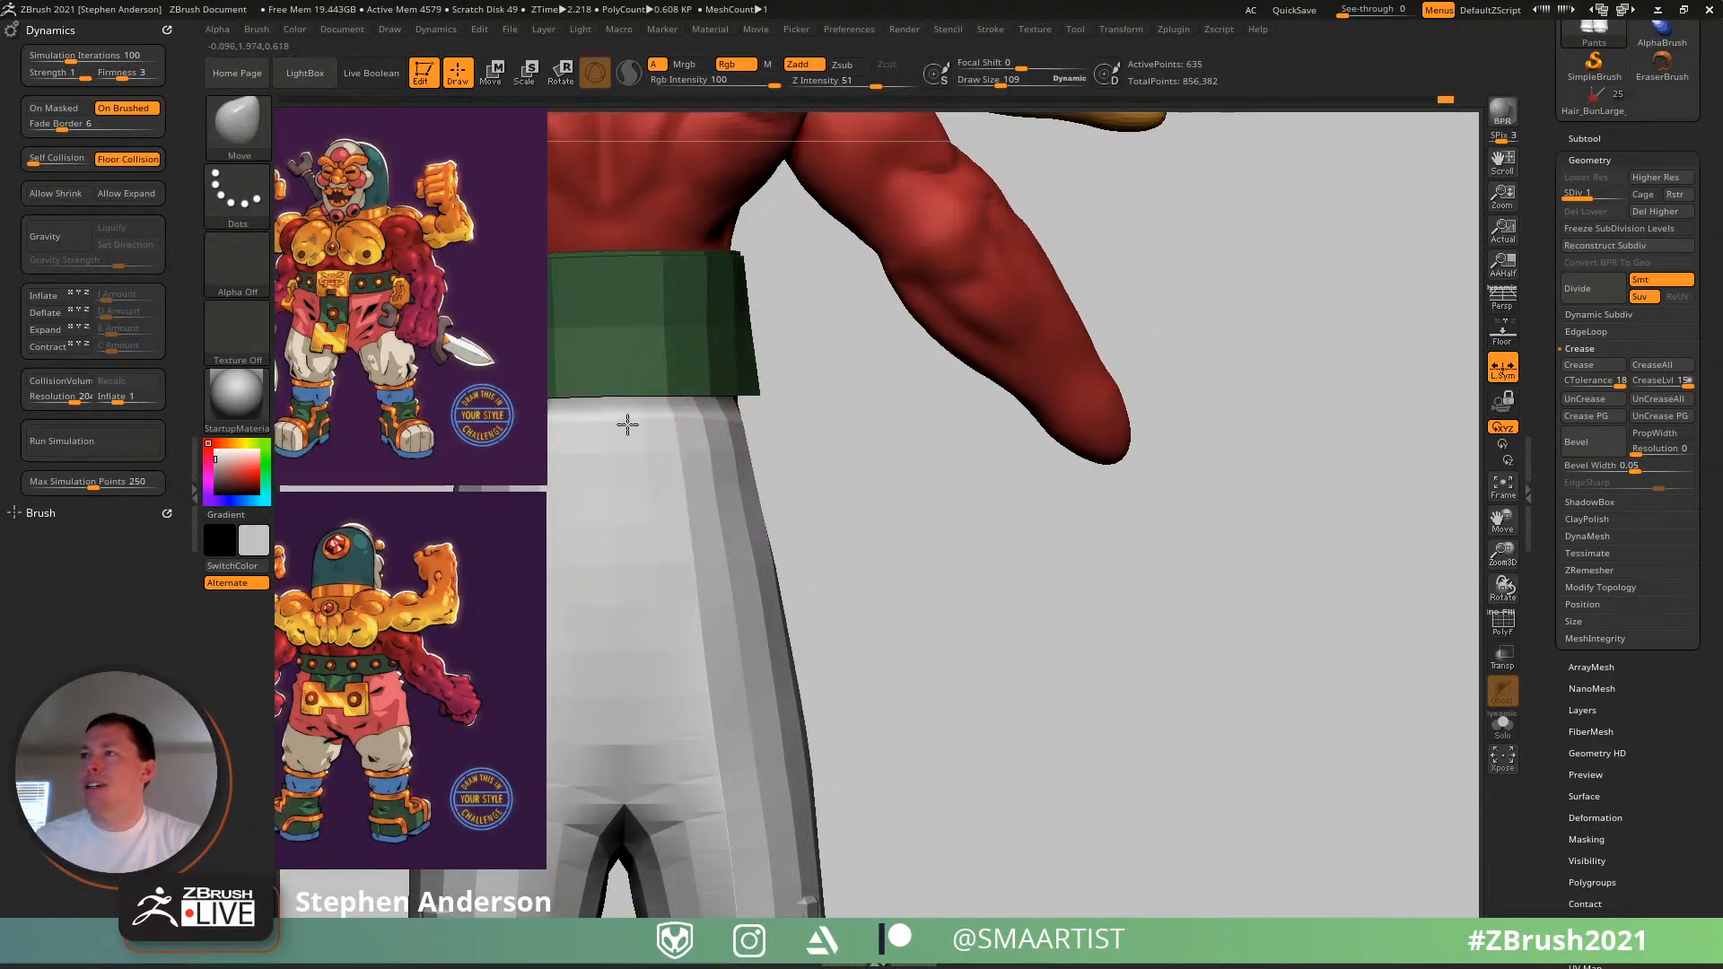
- Enlarge the Move brush to draw size 201 and adjust the hip and outer leg contour from the side
right_drag(733, 607, 826, 524)
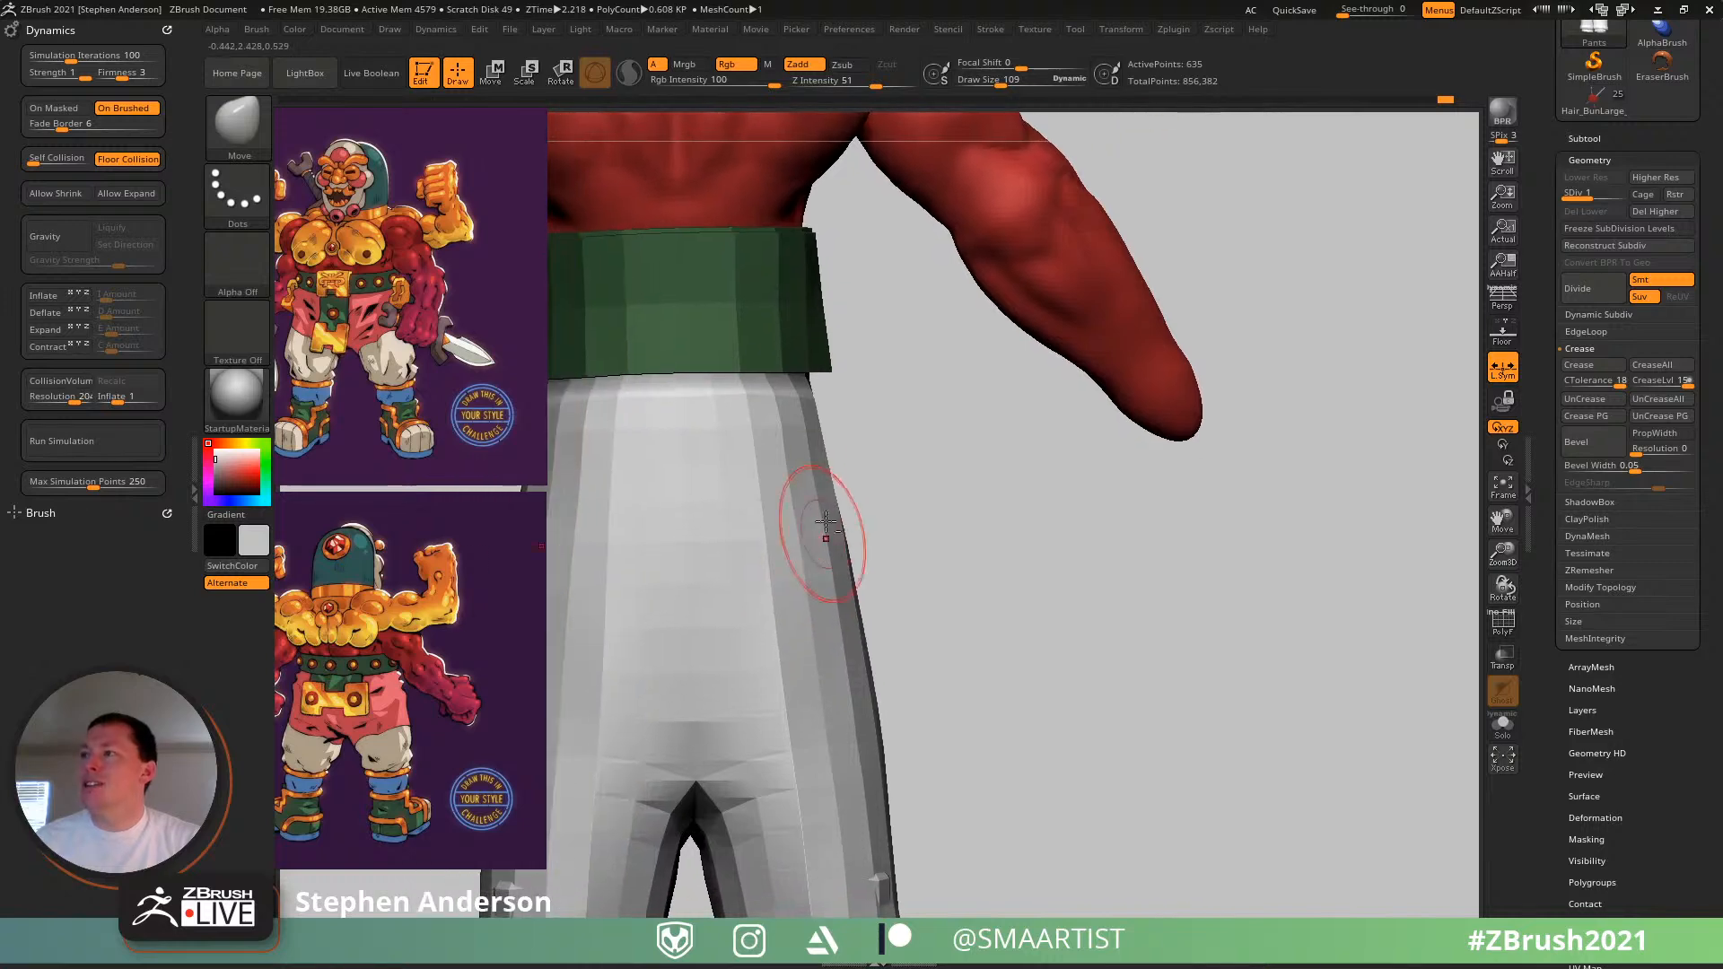
right_drag(791, 467, 741, 489)
ctrl+right_drag(790, 713, 866, 724)
key(s)
drag(853, 479, 866, 478)
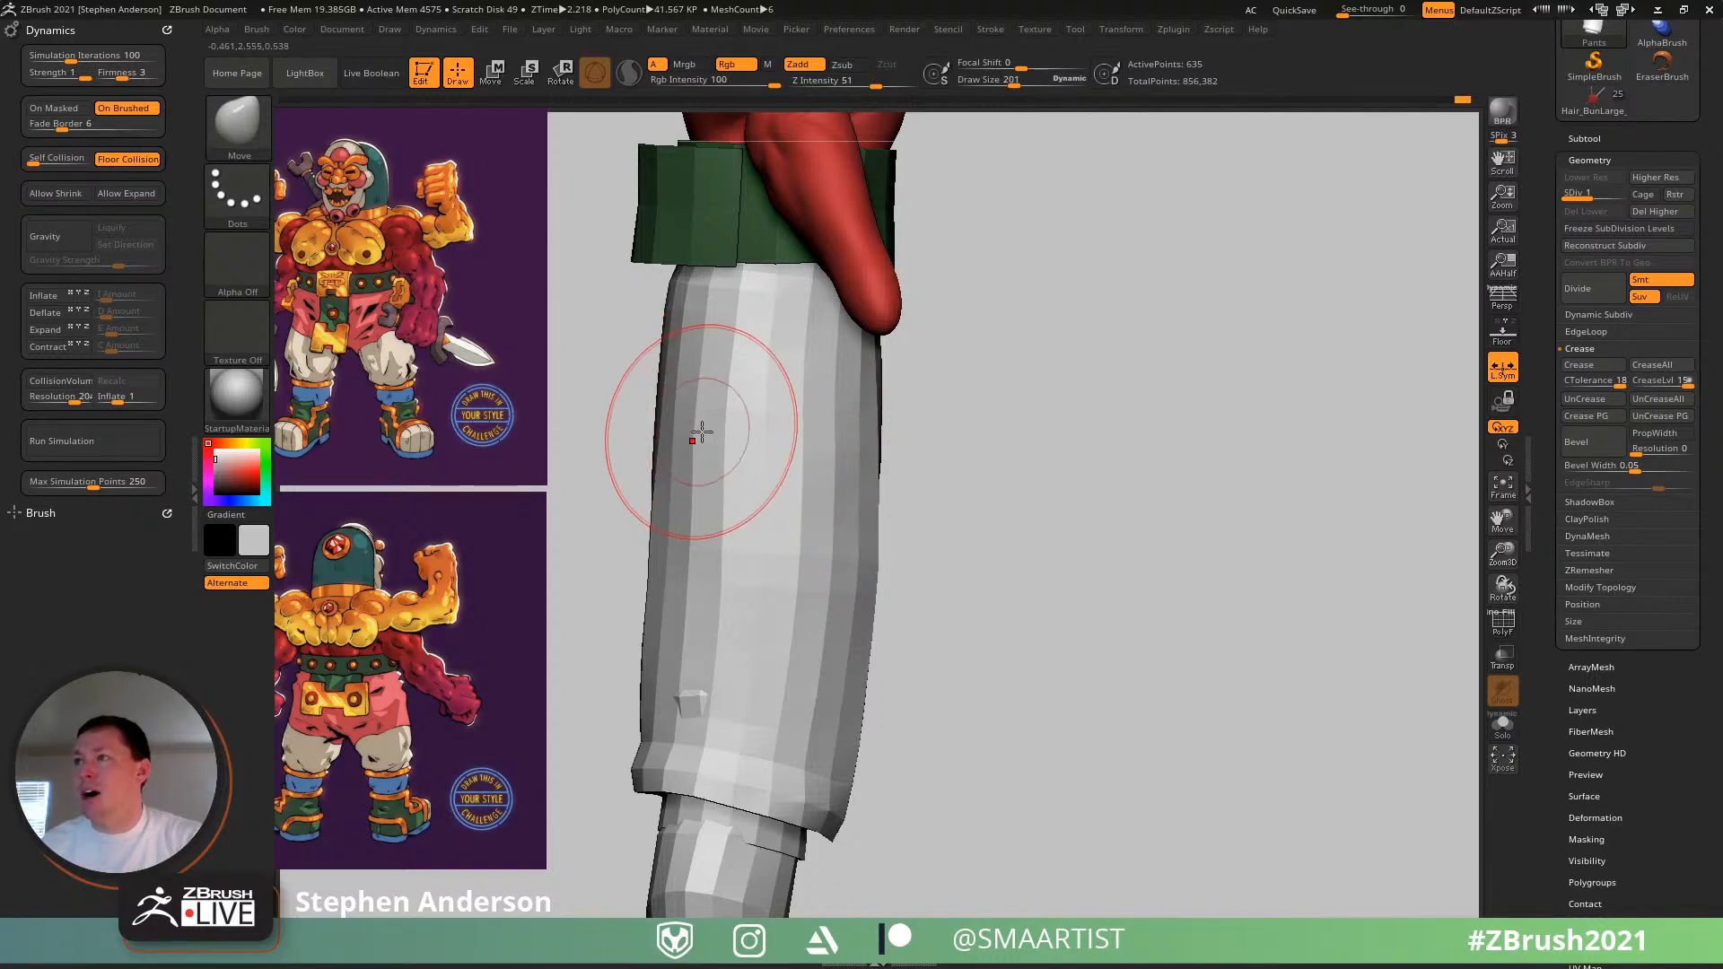
mouse_move(866, 487)
right_down()
mouse_move(810, 498)
mouse_move(888, 507)
right_up()
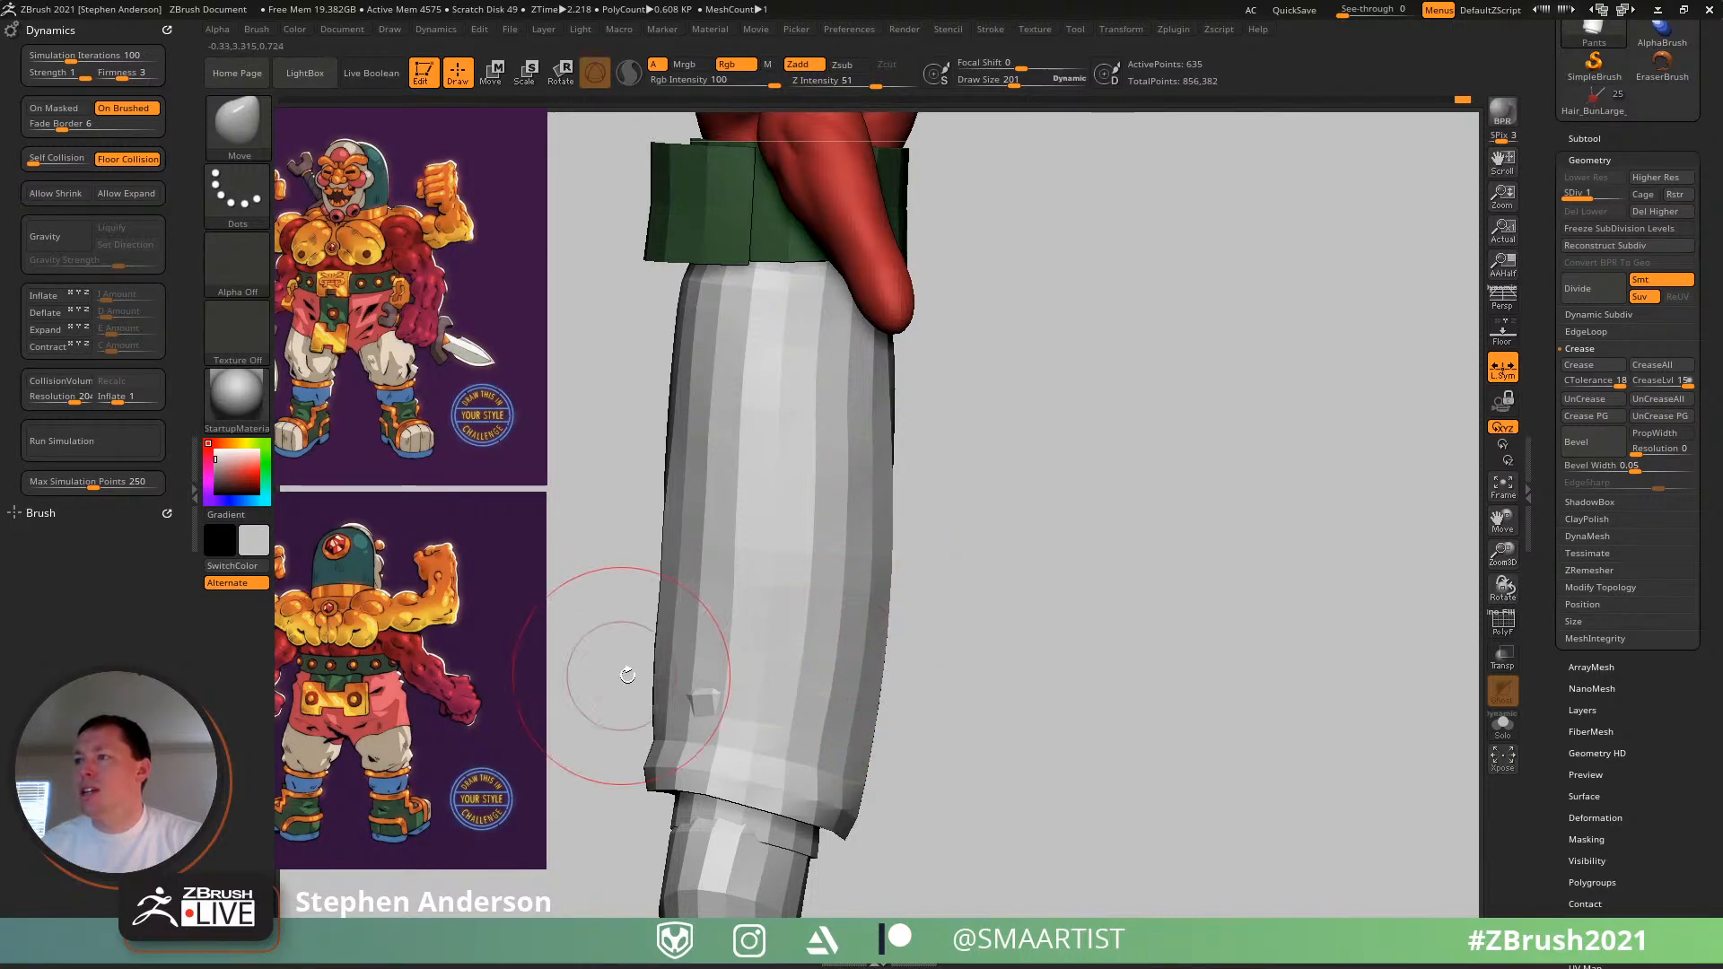
- Turn on the polyframe display and select the shoes, comparing their tops with the pants' lower cuffs
mouse_move(653, 687)
right_down()
mouse_move(724, 616)
mouse_move(789, 608)
mouse_move(751, 603)
right_up()
alt+click(755, 788)
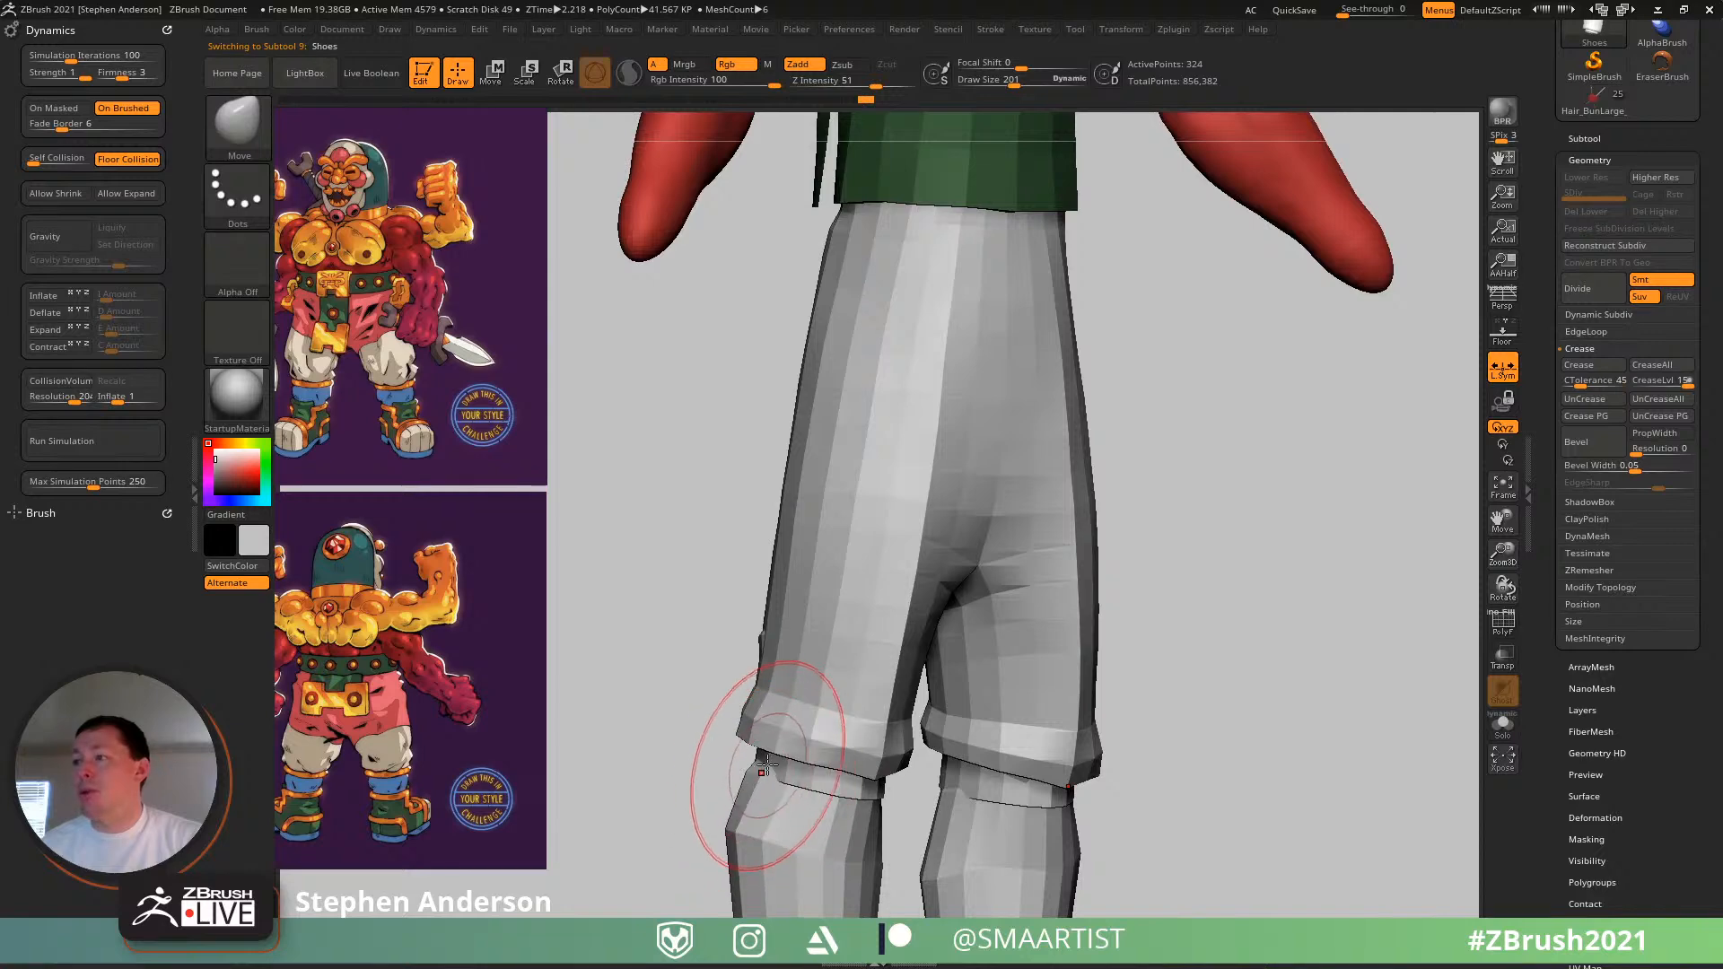
key(shift+f)
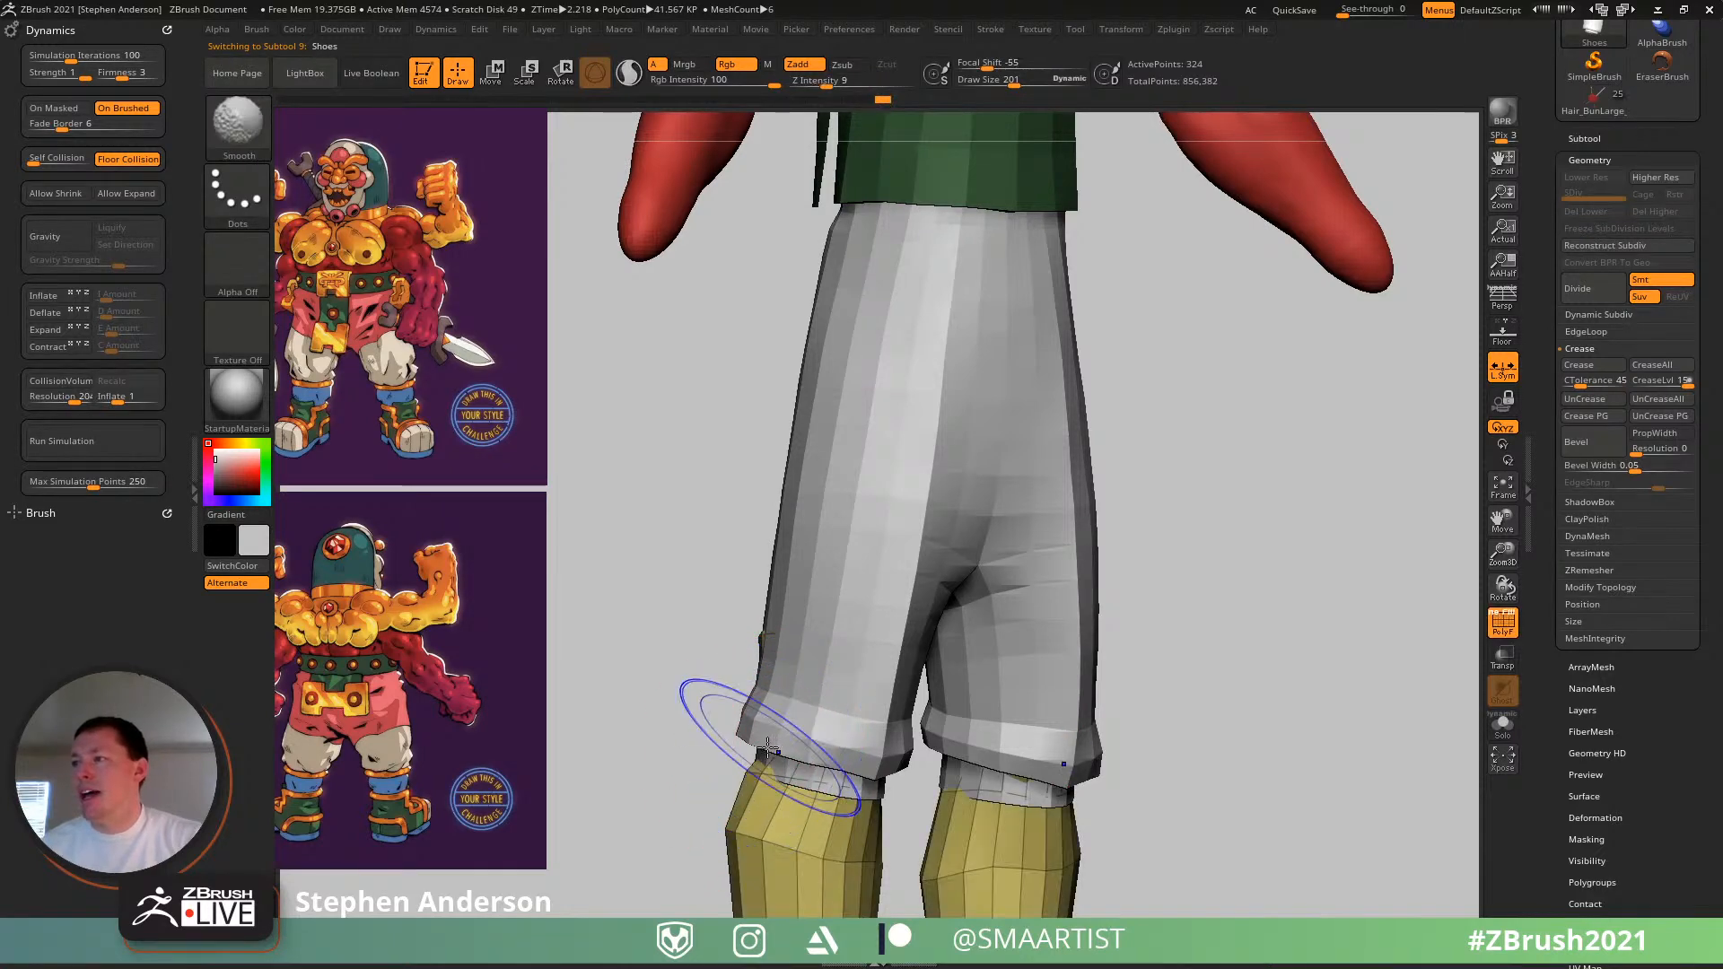
right_drag(830, 553, 810, 466)
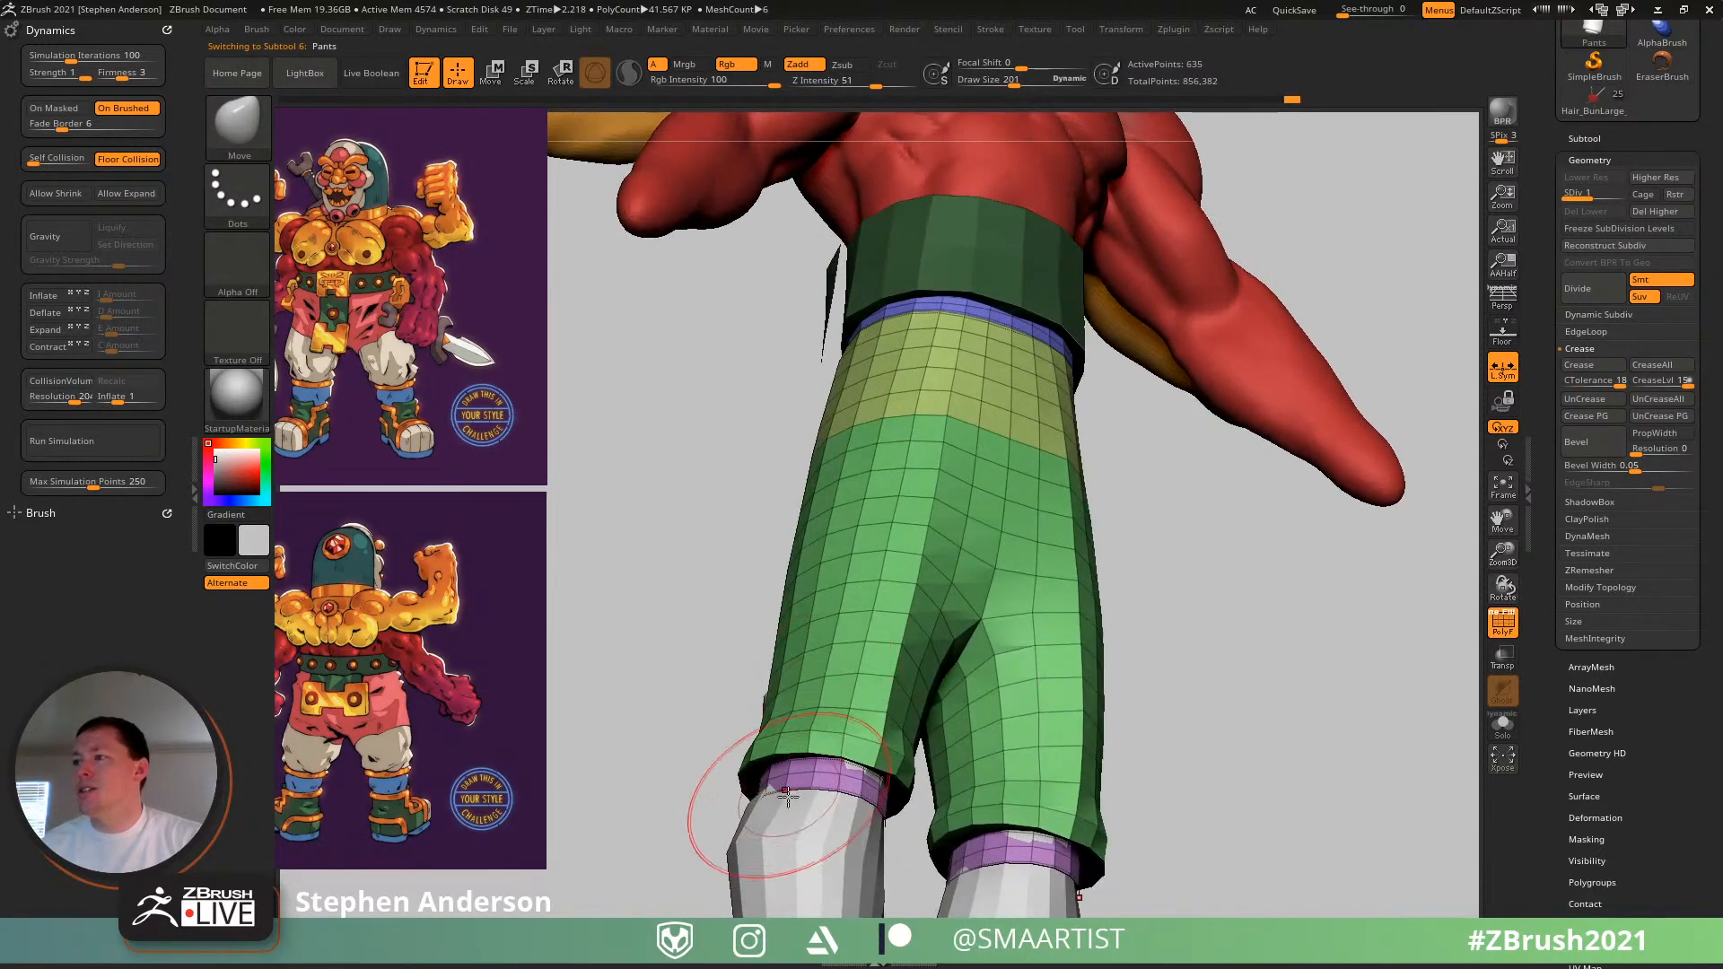
right_drag(754, 786, 641, 769)
right_drag(719, 619, 704, 625)
alt+click(992, 827)
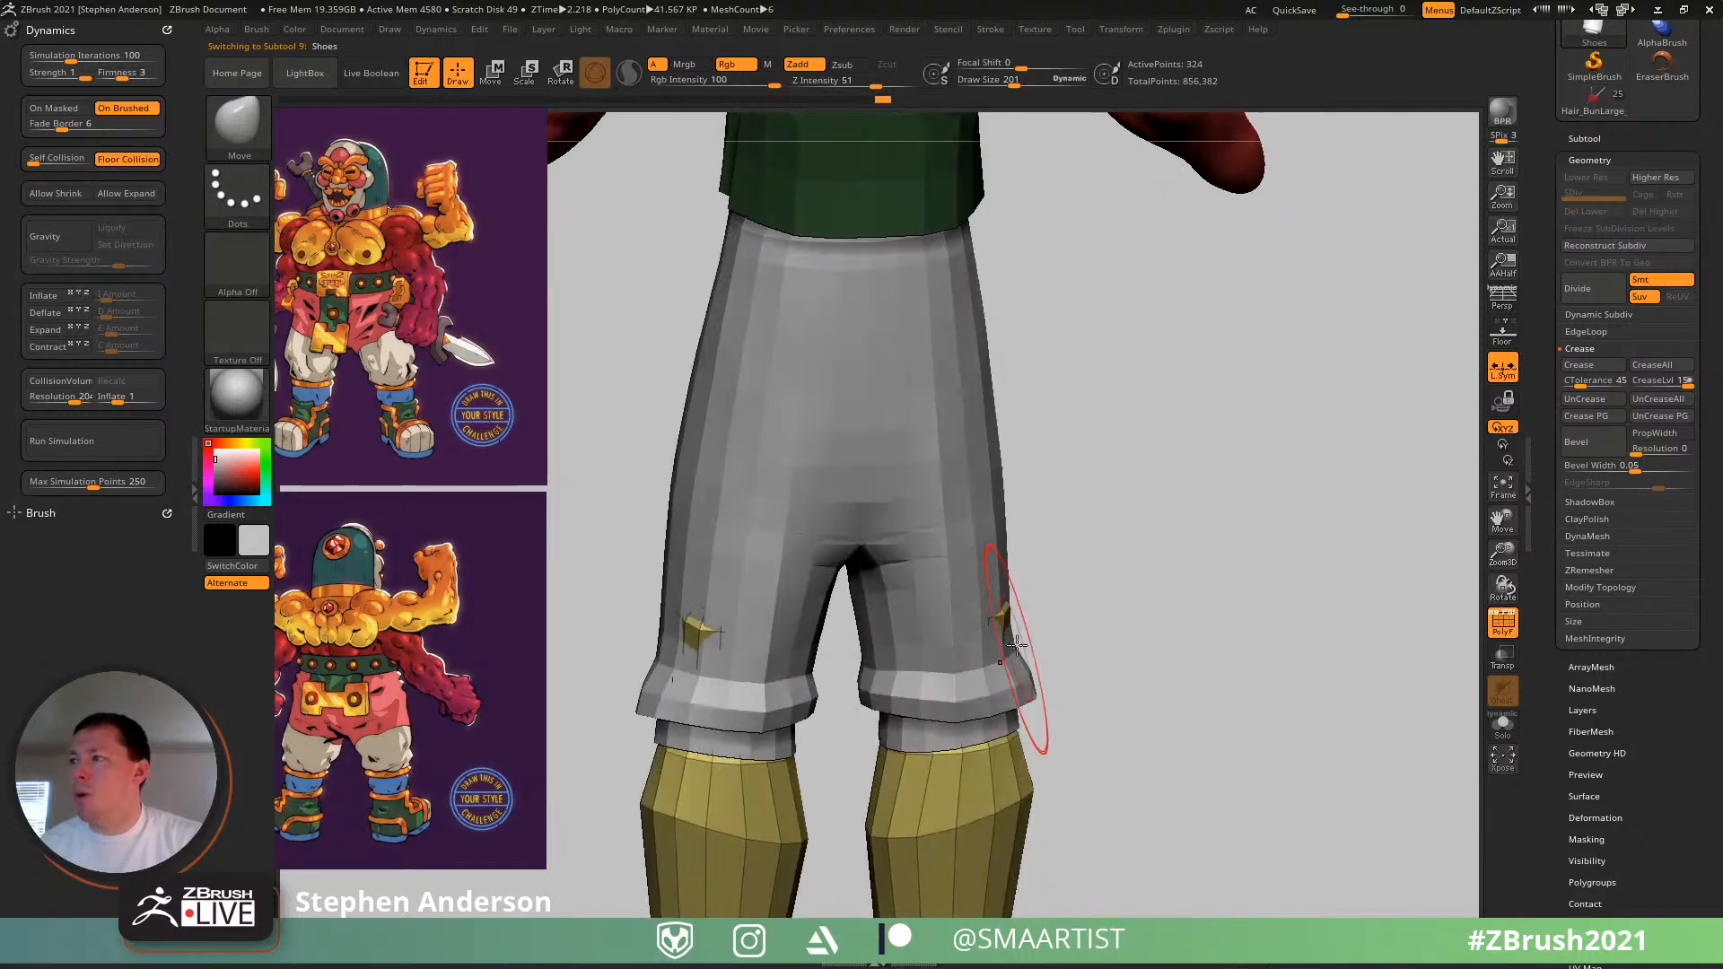
- Reshape the upper part of the shoes below the pants' cuffs with the Move brush, using draw sizes 140 and 208
right_drag(985, 612, 1038, 697)
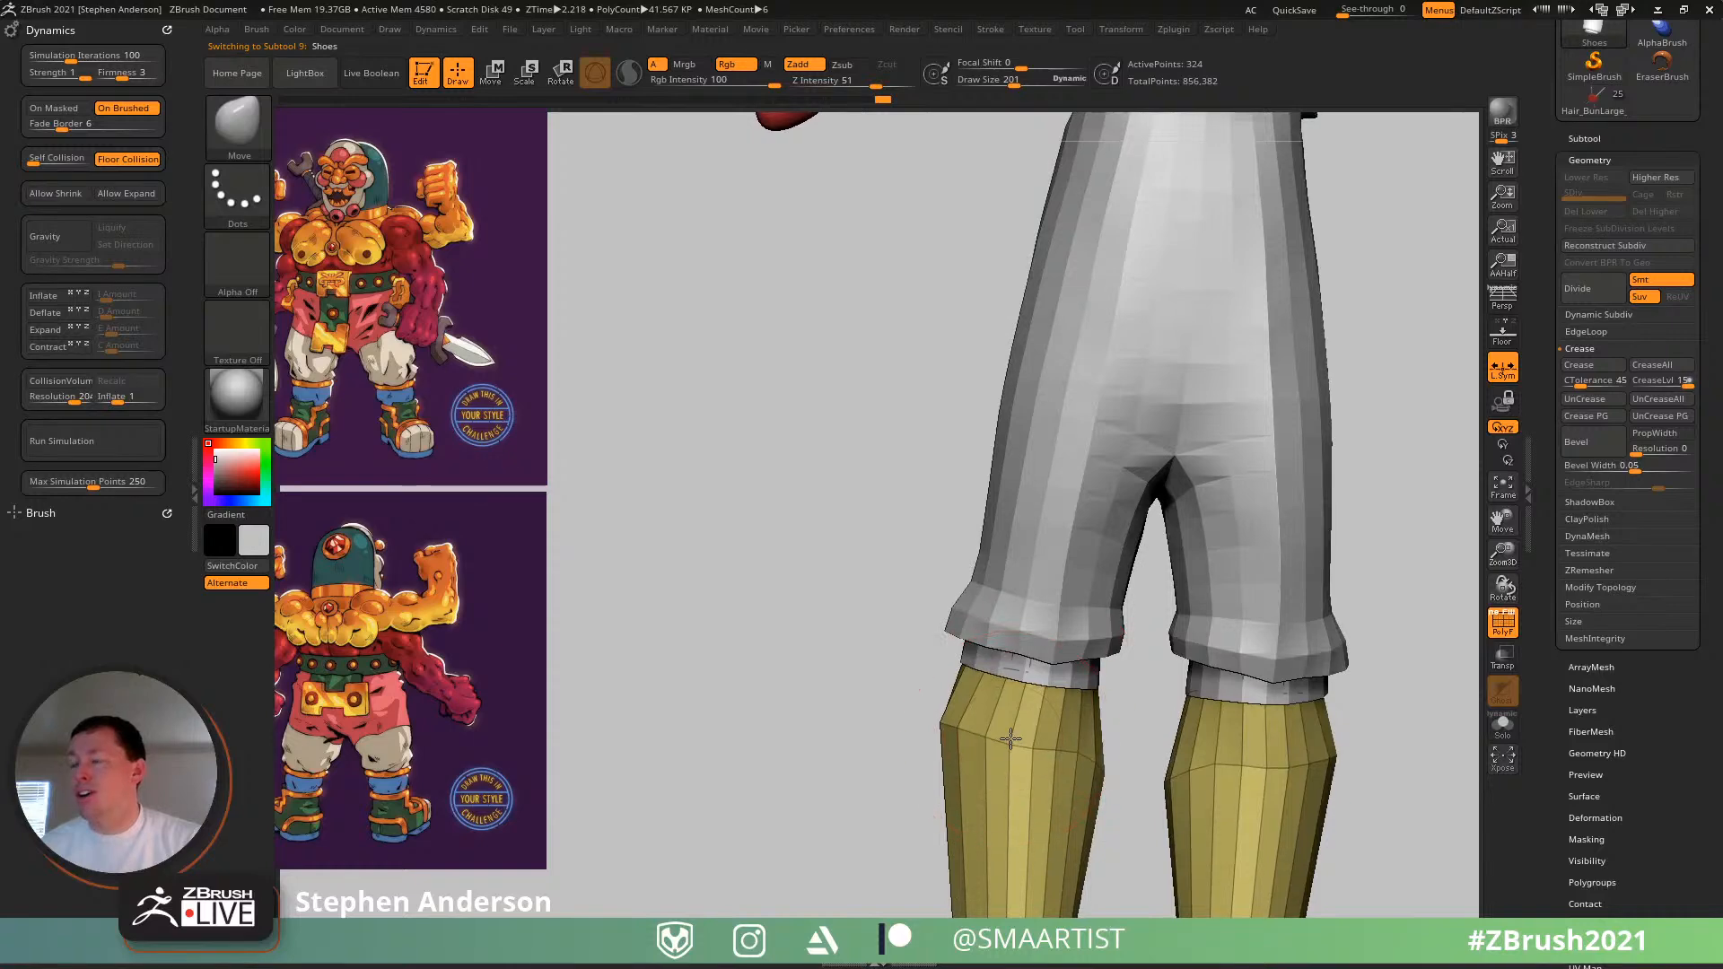
ctrl+right_drag(1026, 783, 973, 685)
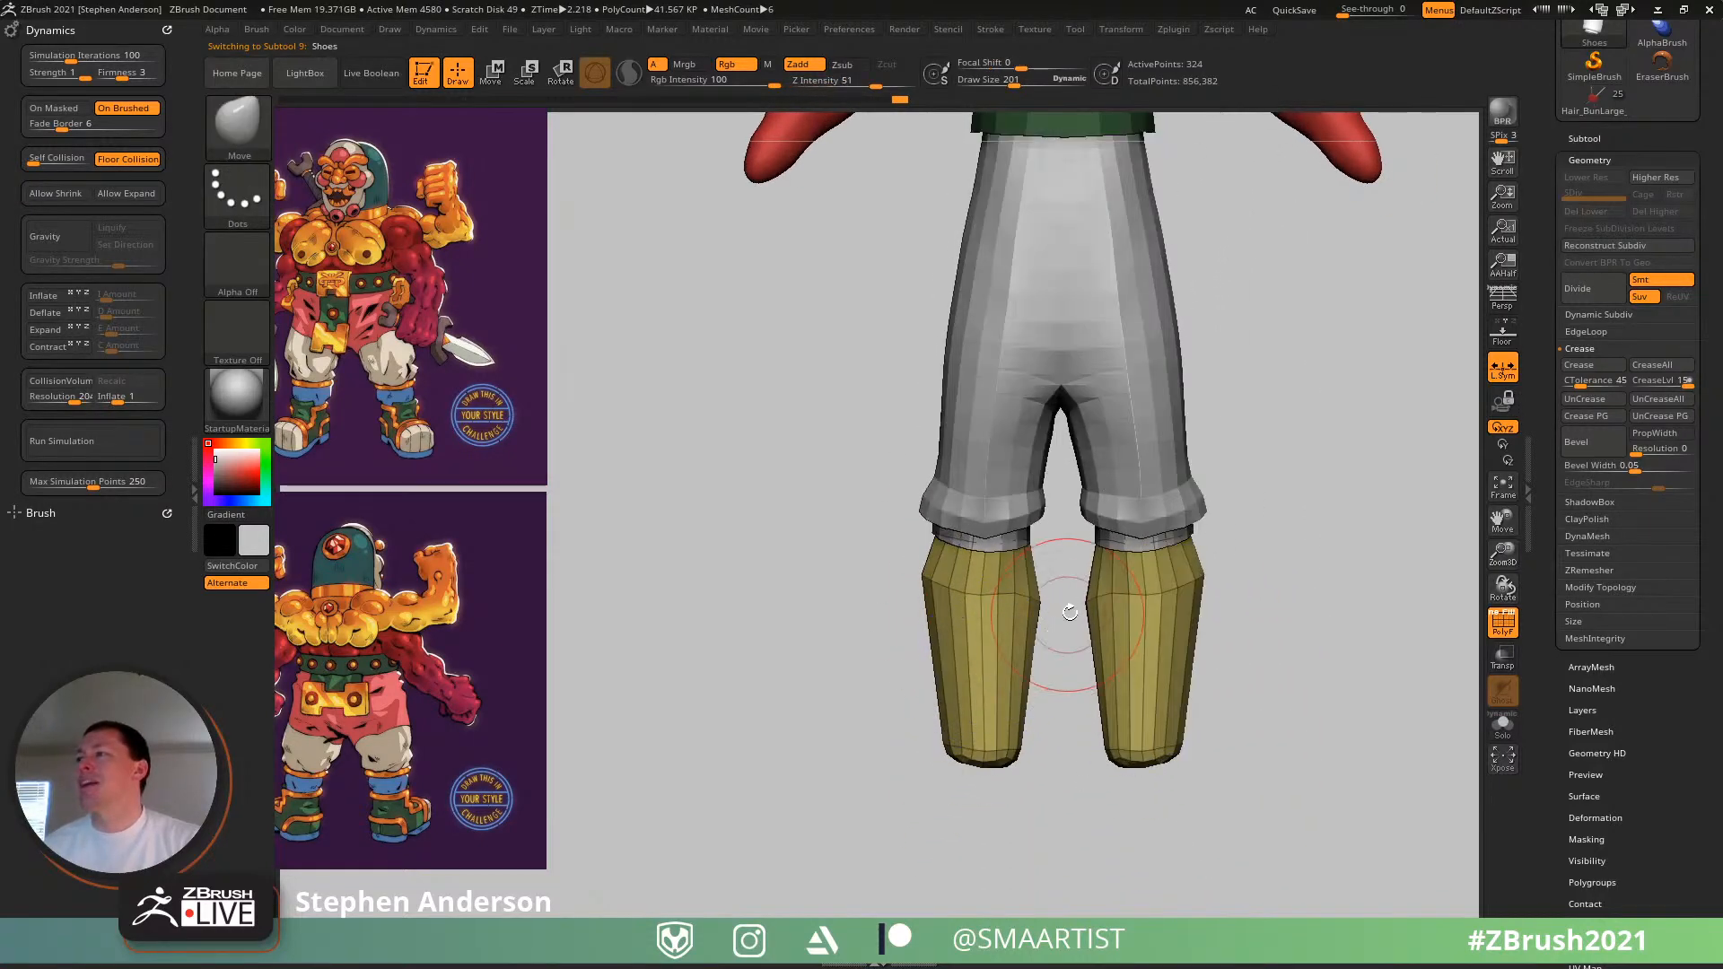
click(1005, 593)
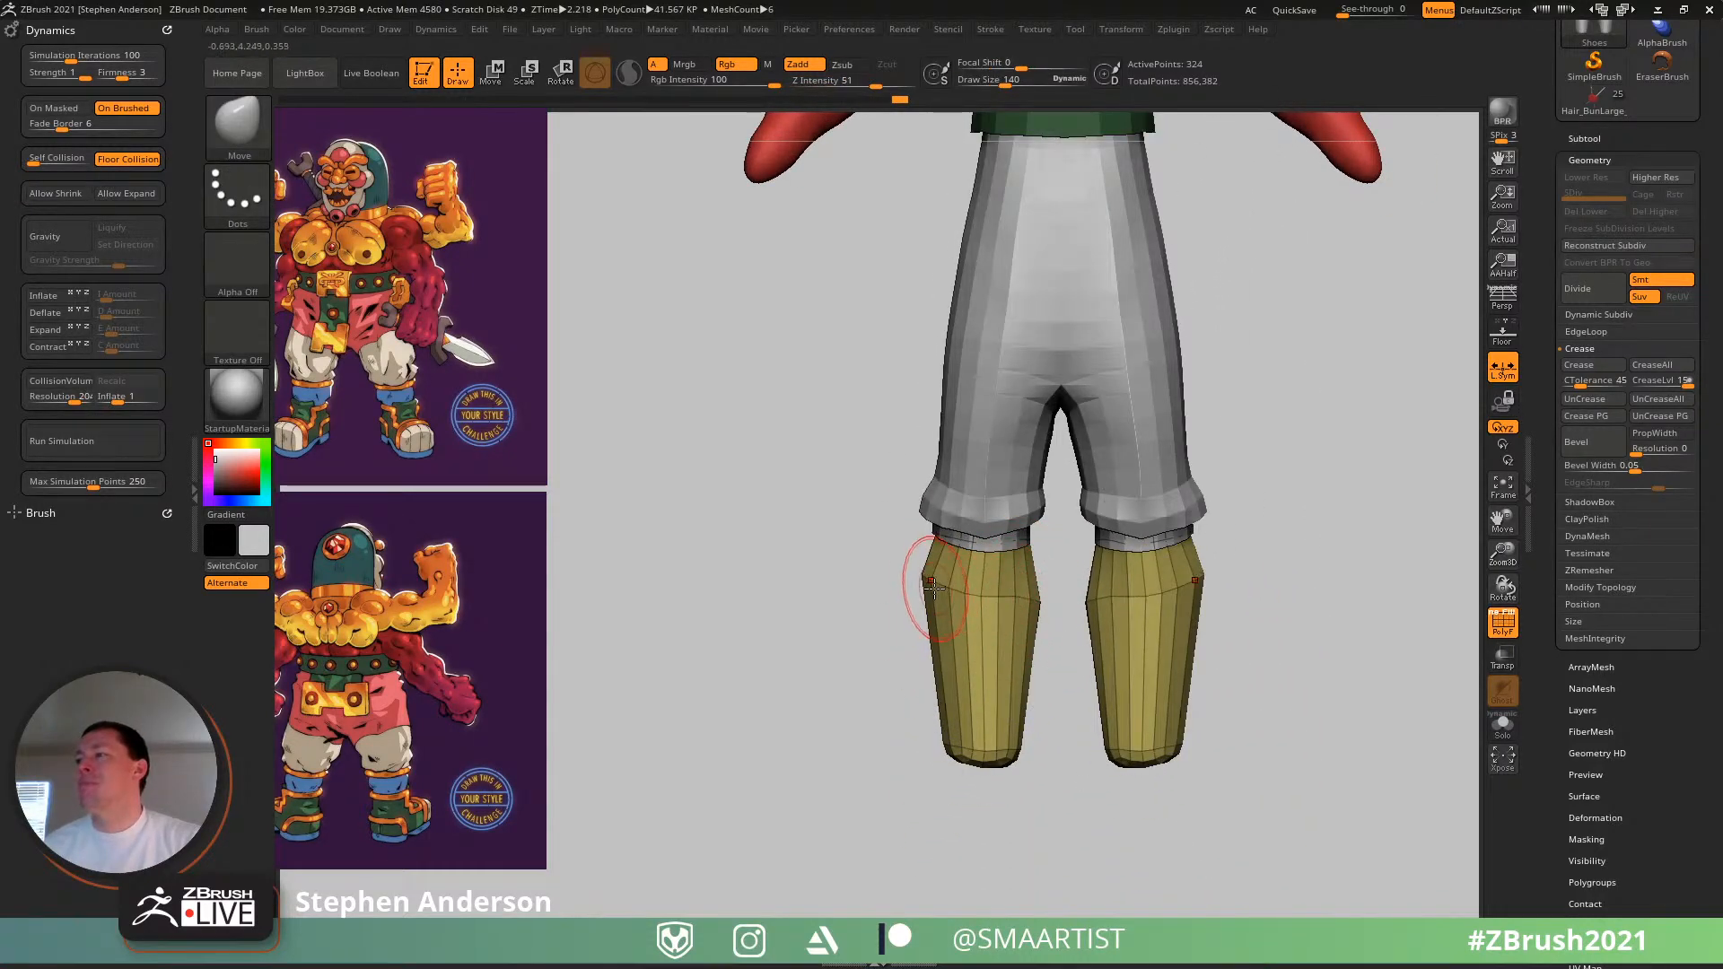
right_drag(978, 598, 1093, 602)
ctrl+right_drag(997, 680, 1076, 616)
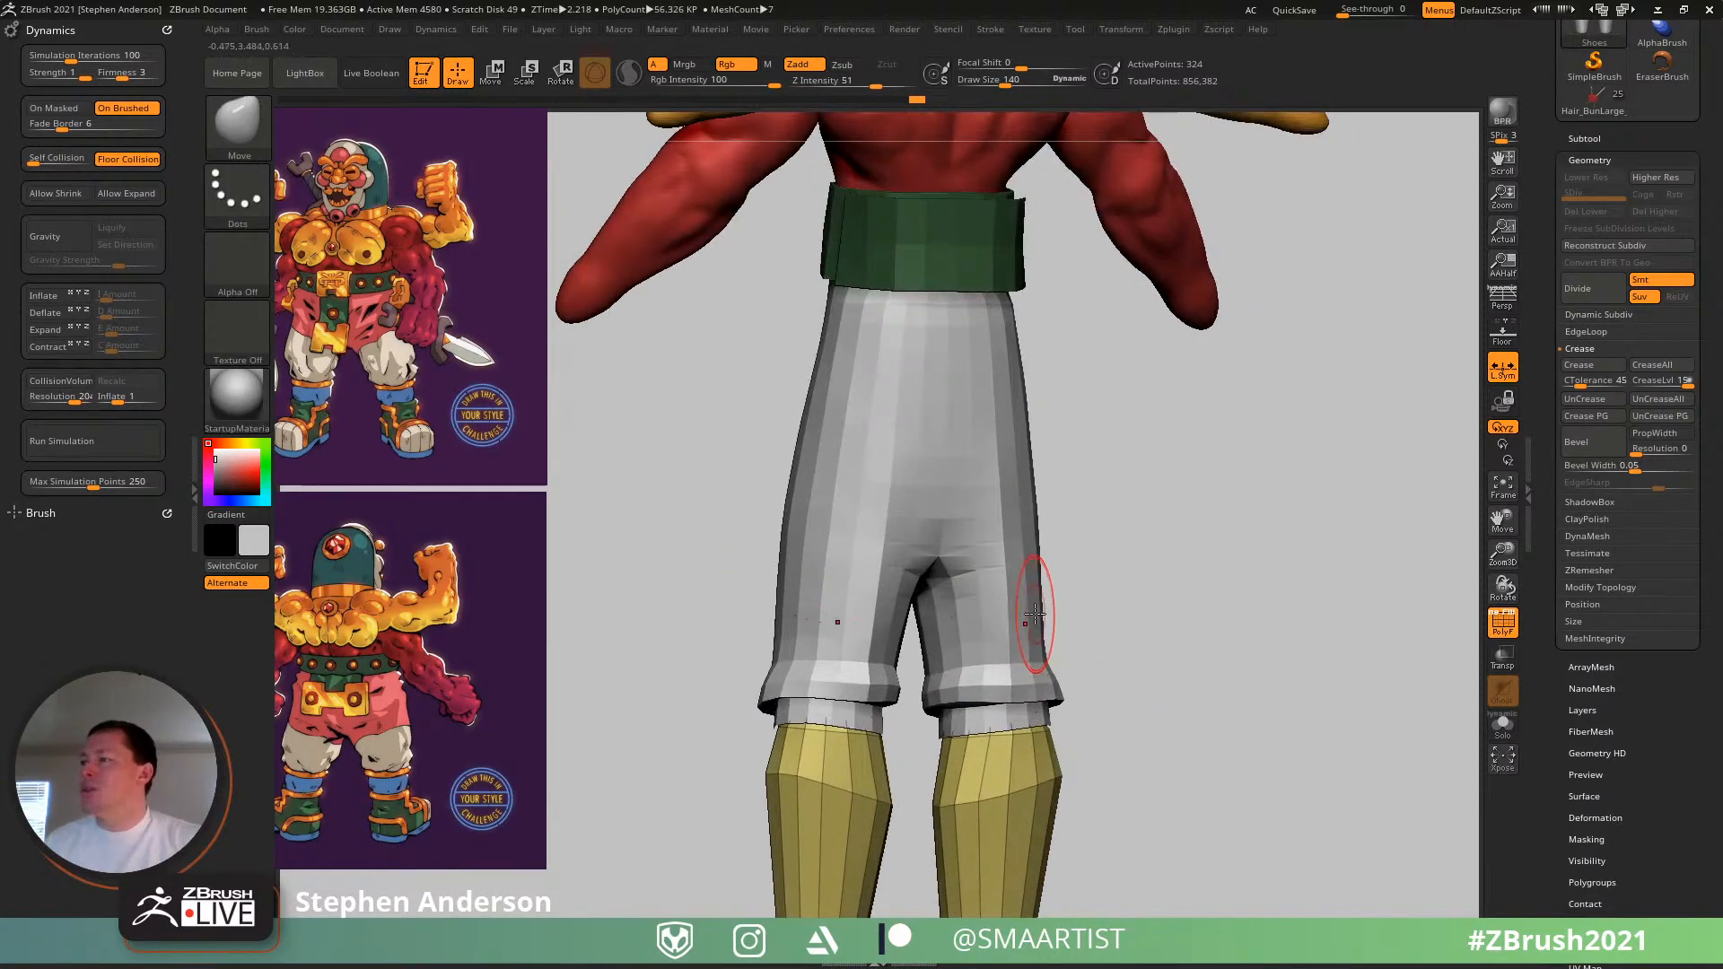
drag(1044, 618, 1047, 618)
right_drag(1024, 611, 1077, 604)
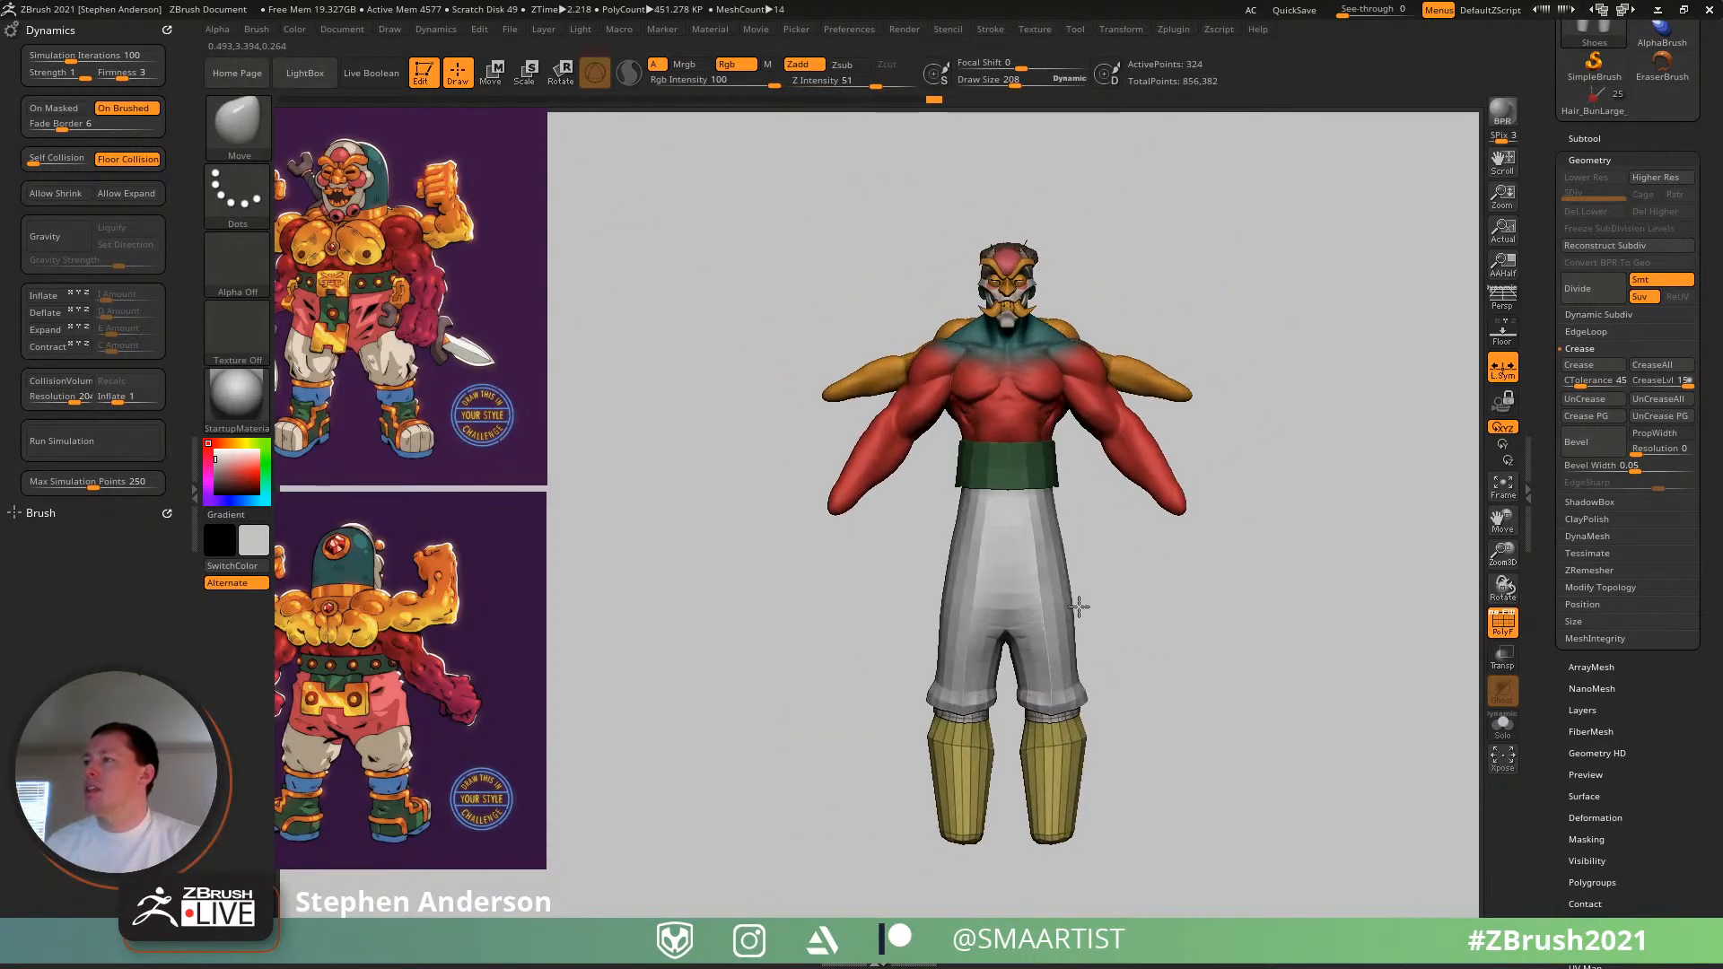
- Shift the shoes slightly inward beneath the pants' hems with the transform gizmo, and return to brush drawing
key(w)
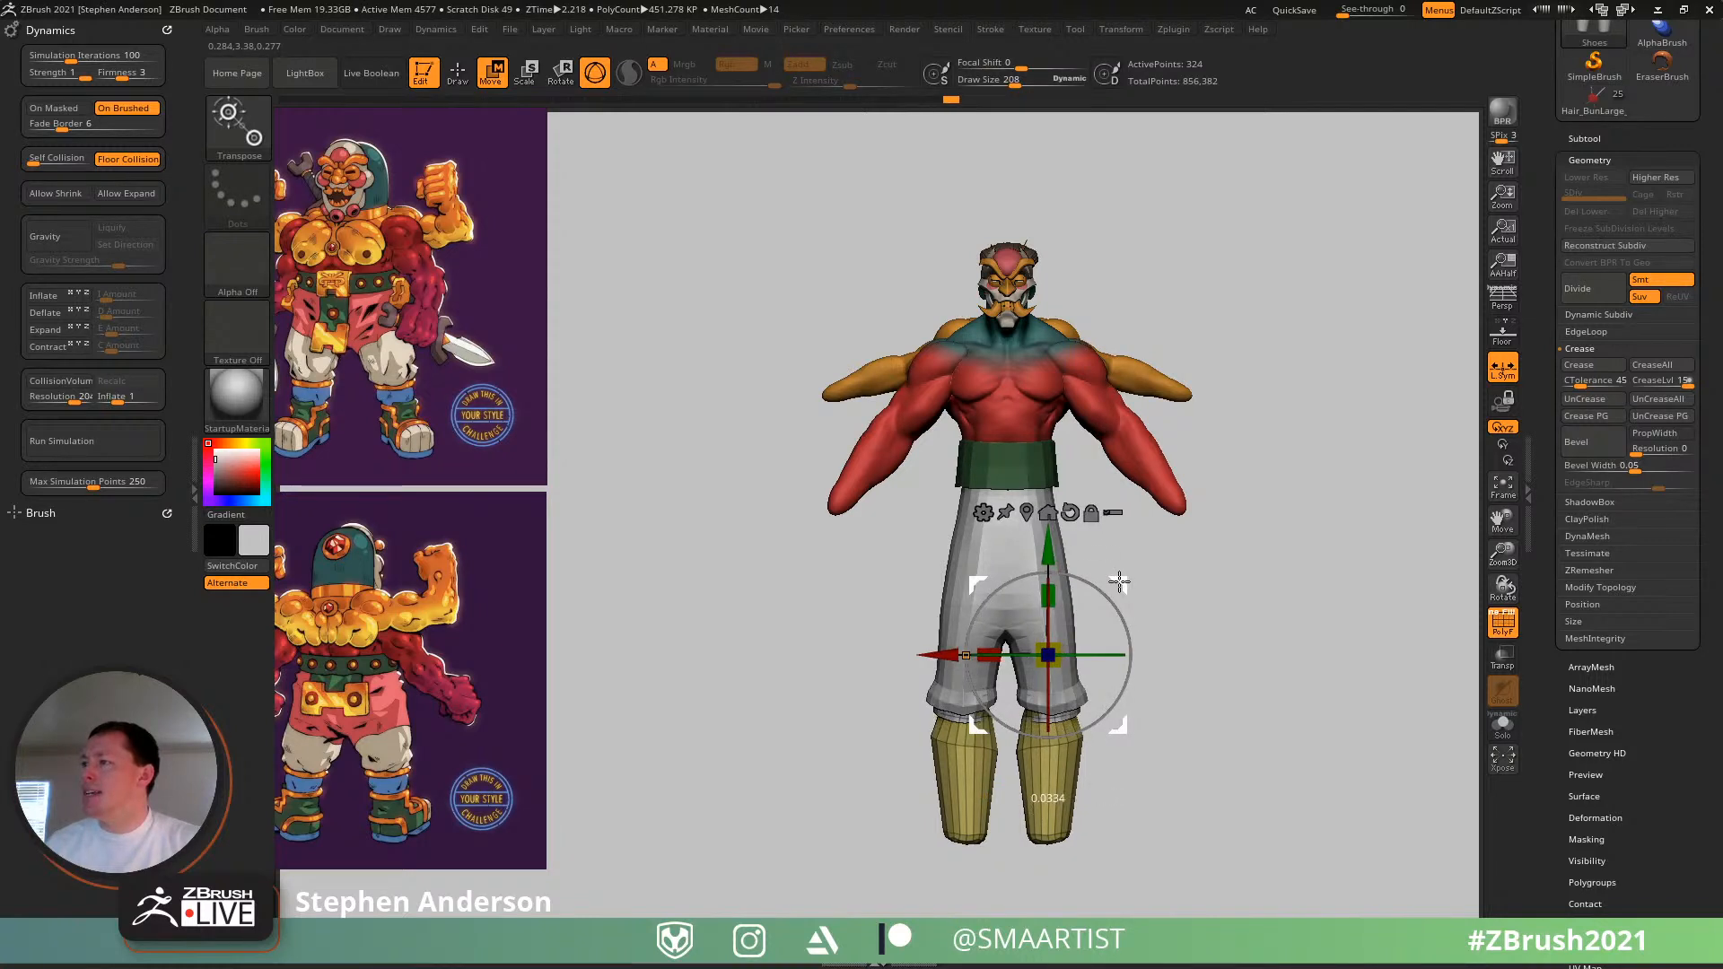
key(q)
ctrl+right_drag(1153, 646, 1100, 671)
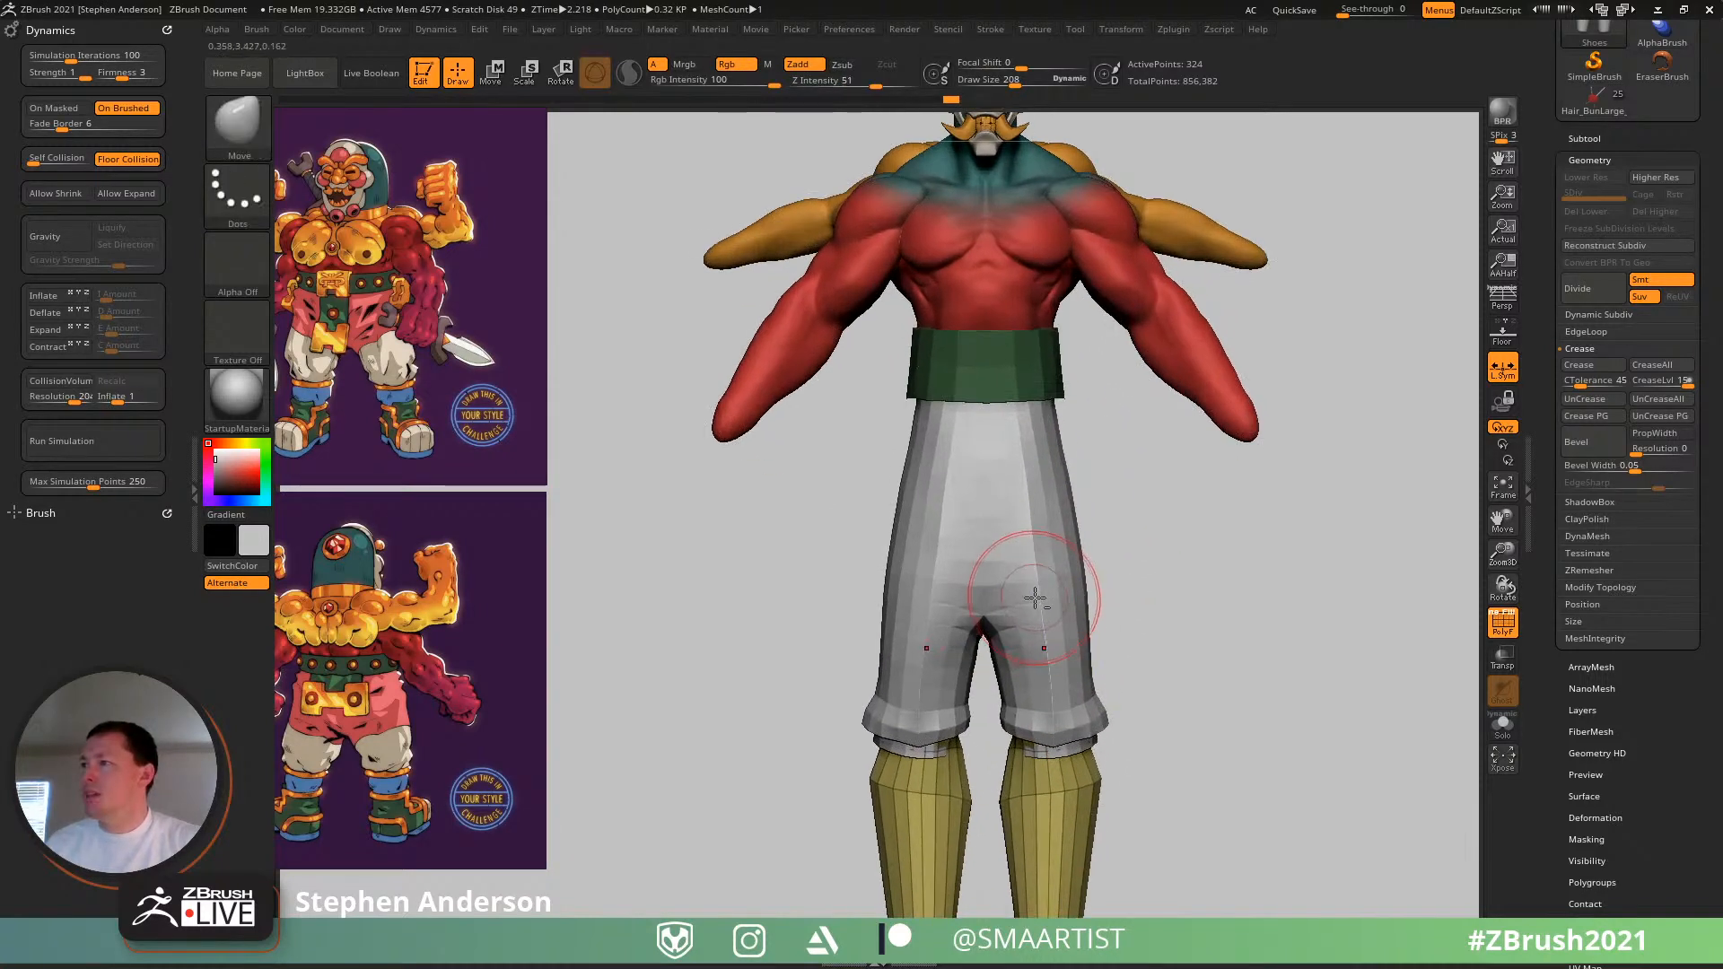
- Select the pants and adjust their lower hems with the Move brush at draw size 375
alt+click(1031, 592)
drag(1039, 736, 1051, 736)
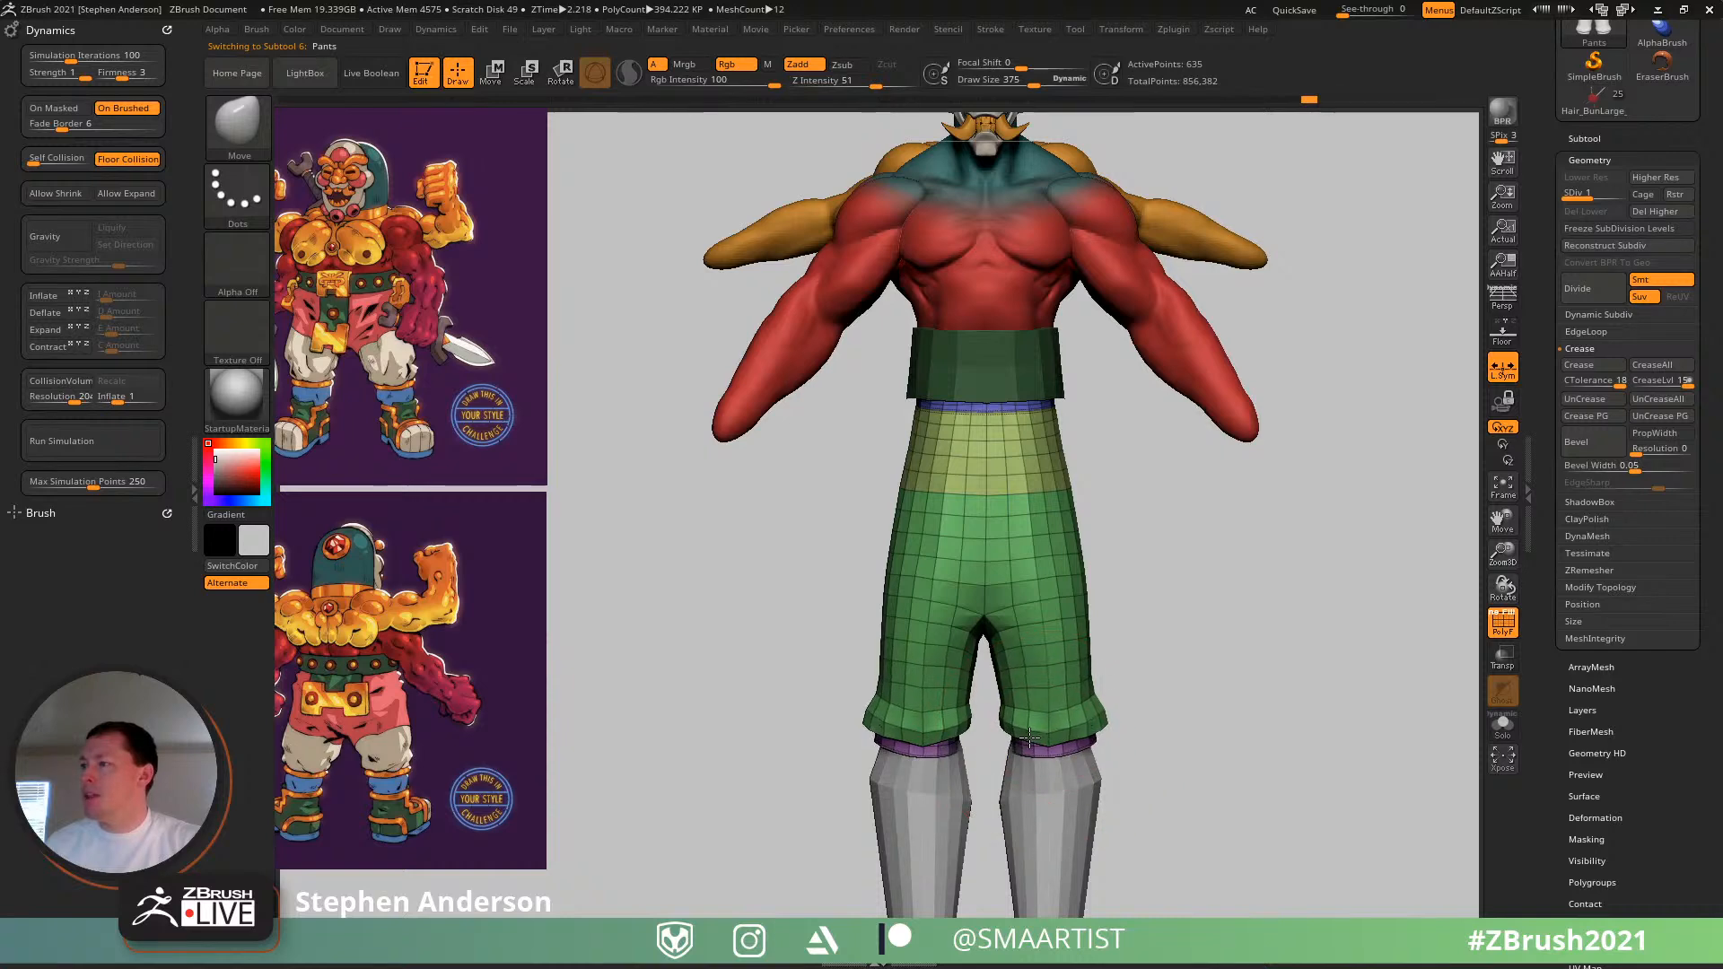
- Reshape the lower ends of the pants legs with the Move brush, reducing the draw size to 81
mouse_move(990, 739)
right_down()
mouse_move(990, 718)
mouse_move(1014, 751)
mouse_move(1113, 740)
mouse_move(1084, 786)
right_up()
key(s)
drag(1091, 792, 1077, 792)
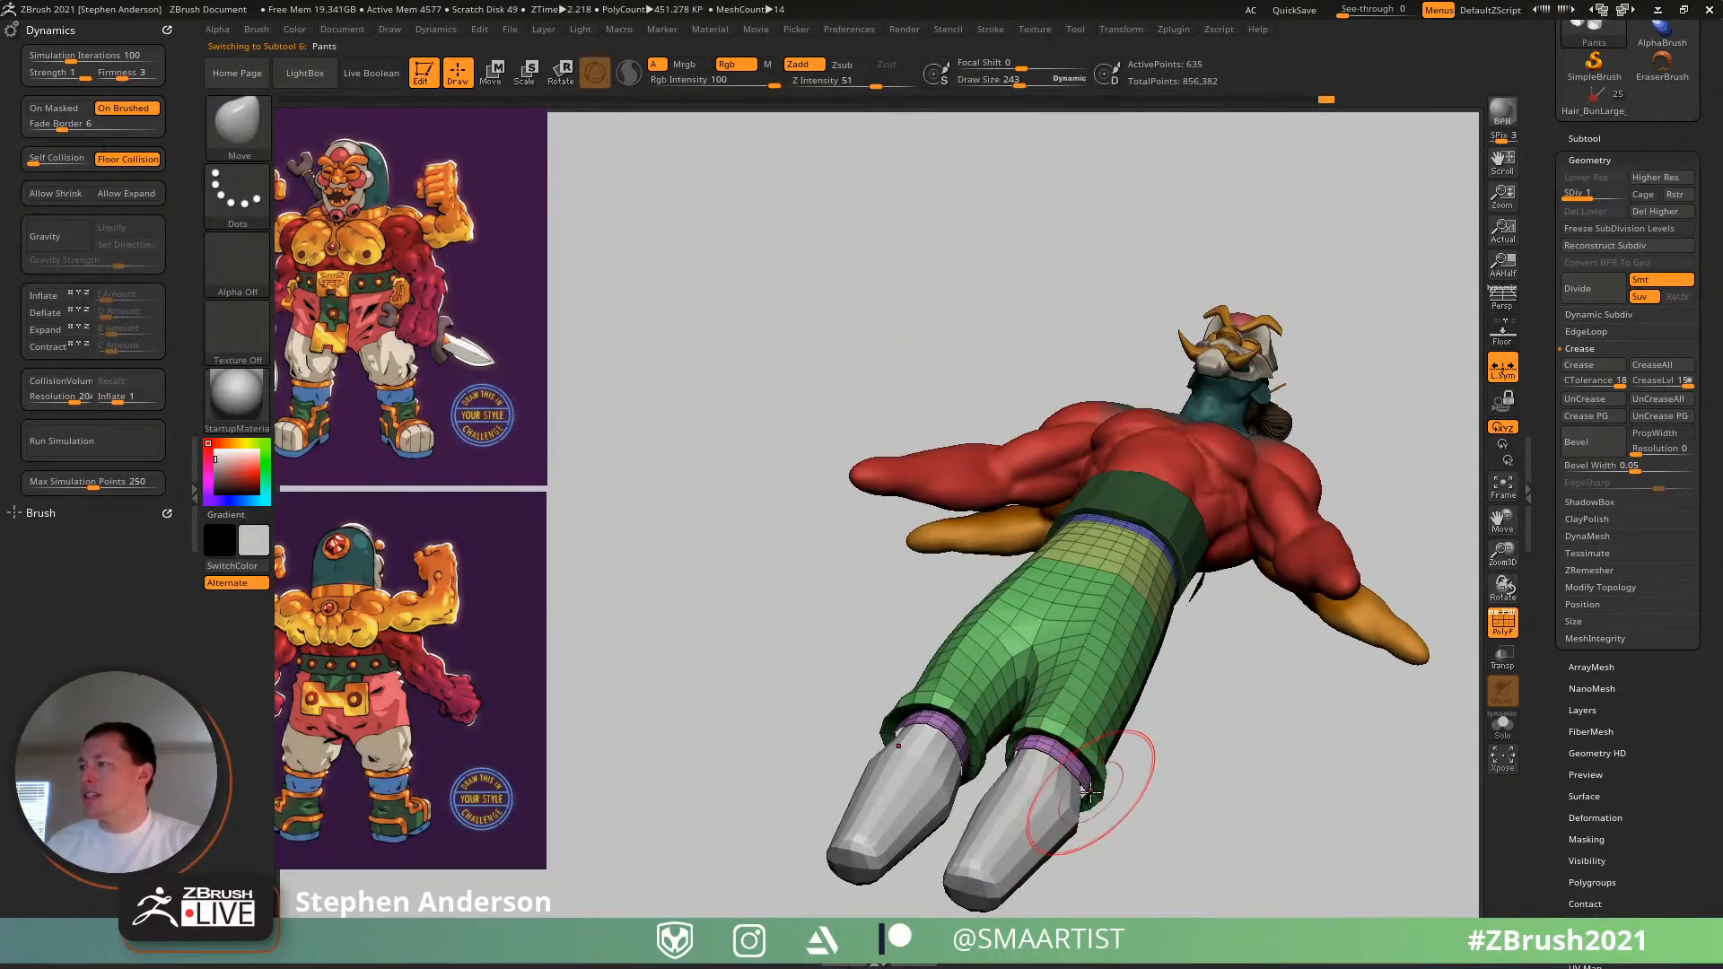
mouse_move(1076, 790)
right_down()
mouse_move(1085, 774)
mouse_move(1068, 770)
mouse_move(1050, 803)
right_up()
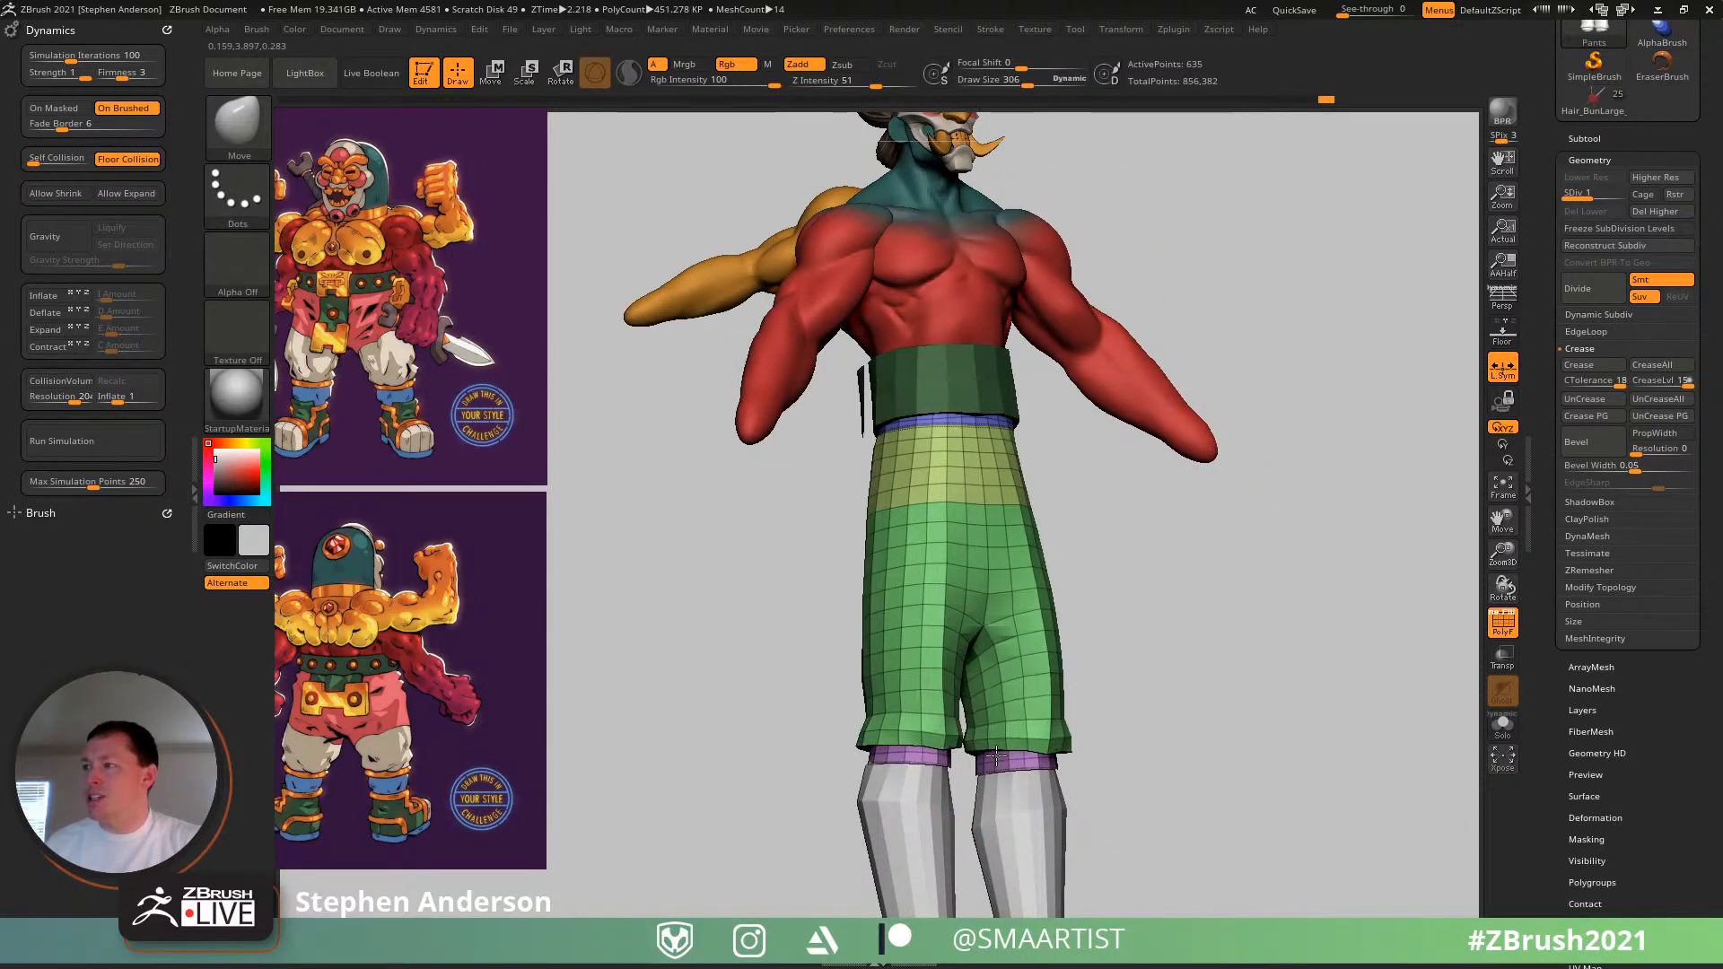
right_drag(1036, 745, 1103, 737)
key(s)
drag(1103, 736, 1081, 743)
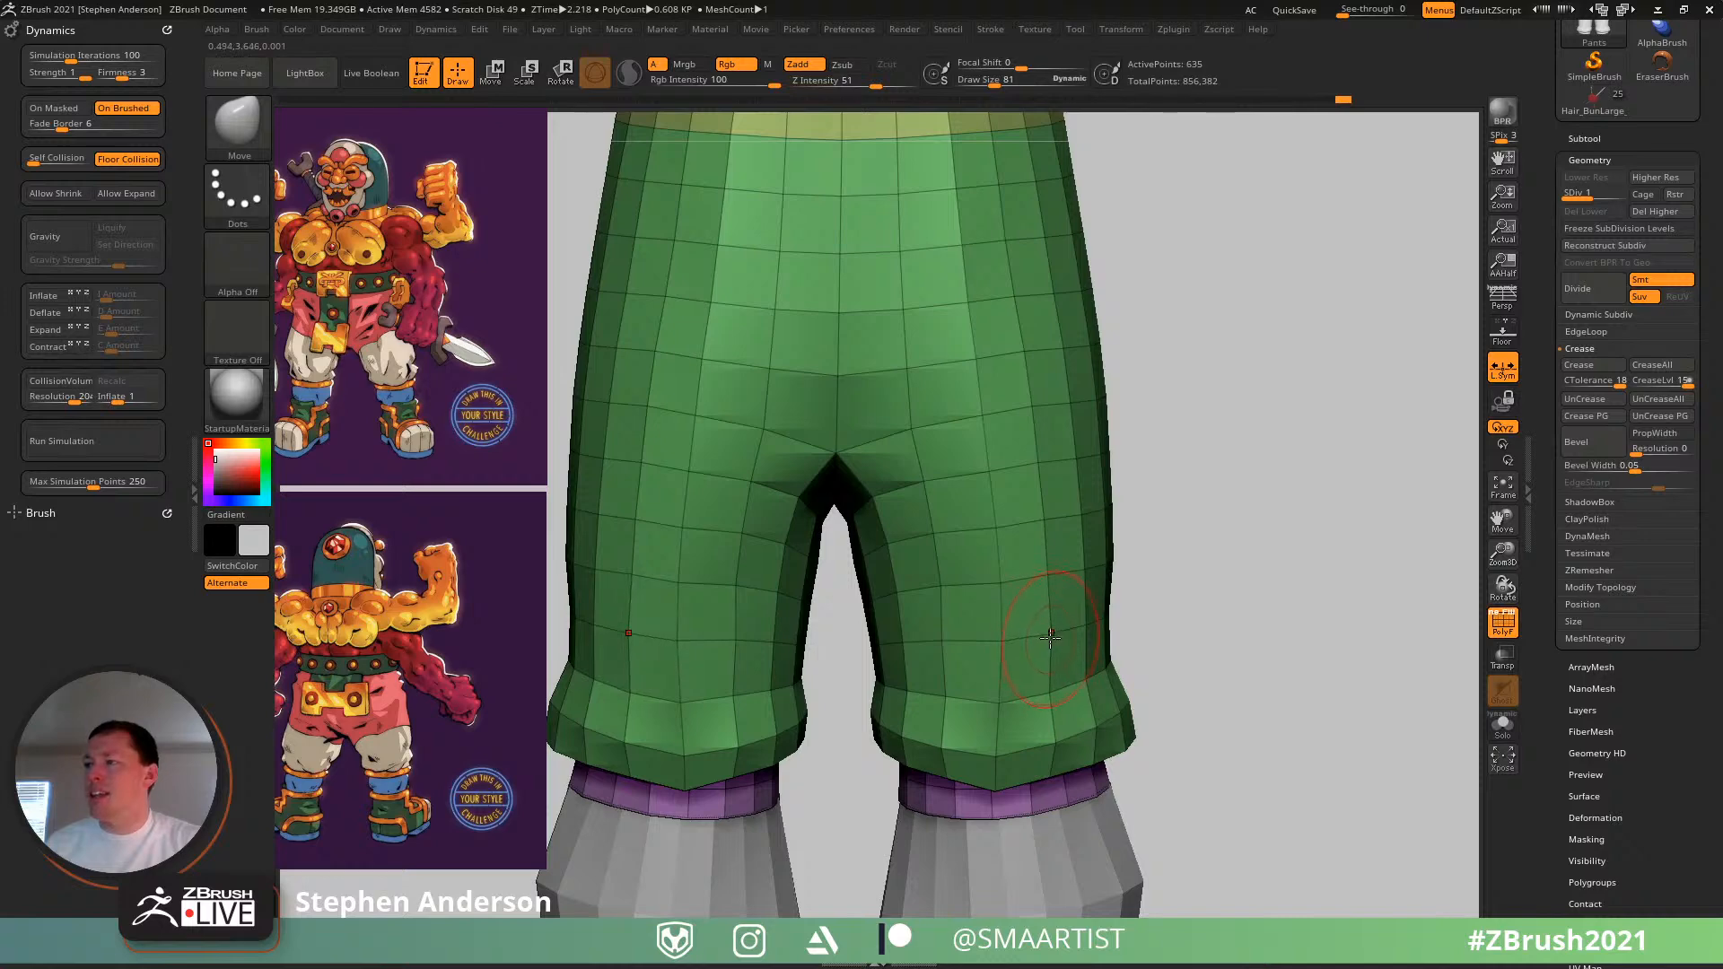
- Adjust the flared pants cuffs around the knees from several sides with the Move brush at draw size 129
ctrl+right_drag(737, 744, 741, 693)
mouse_move(741, 693)
right_down()
mouse_move(888, 684)
mouse_move(880, 759)
mouse_move(861, 740)
right_up()
key(s)
drag(854, 739, 872, 737)
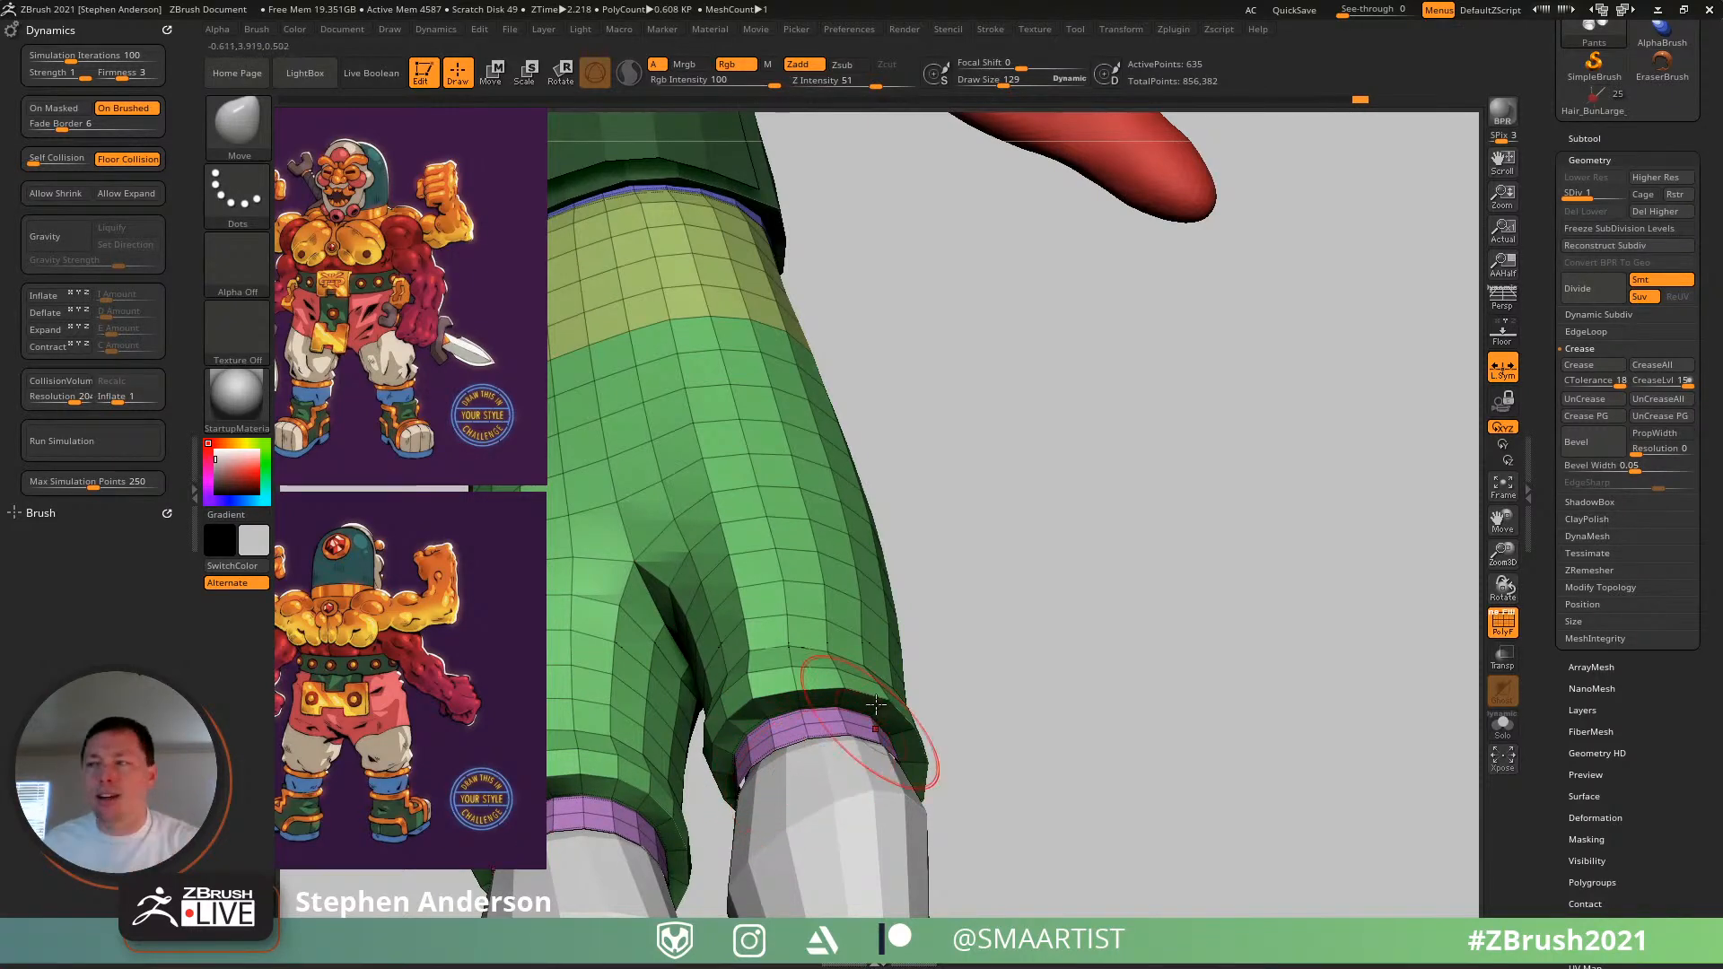
right_drag(795, 763, 869, 693)
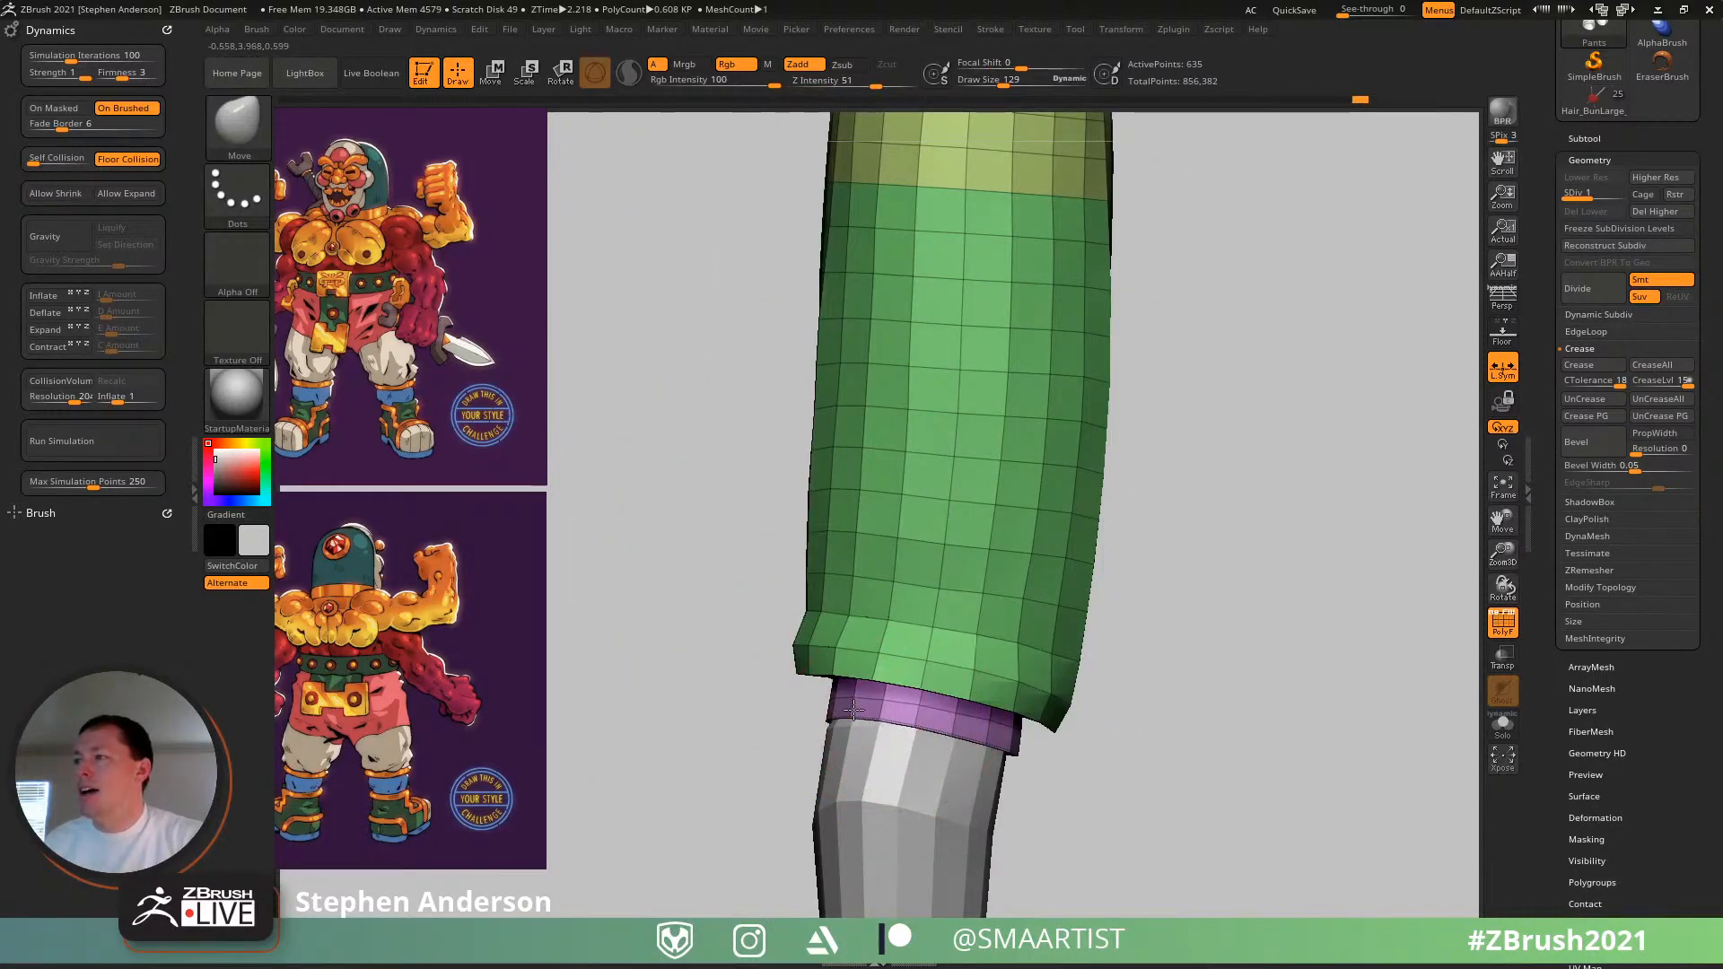
mouse_move(979, 709)
right_down()
mouse_move(1019, 673)
mouse_move(1028, 693)
mouse_move(897, 628)
mouse_move(882, 698)
right_up()
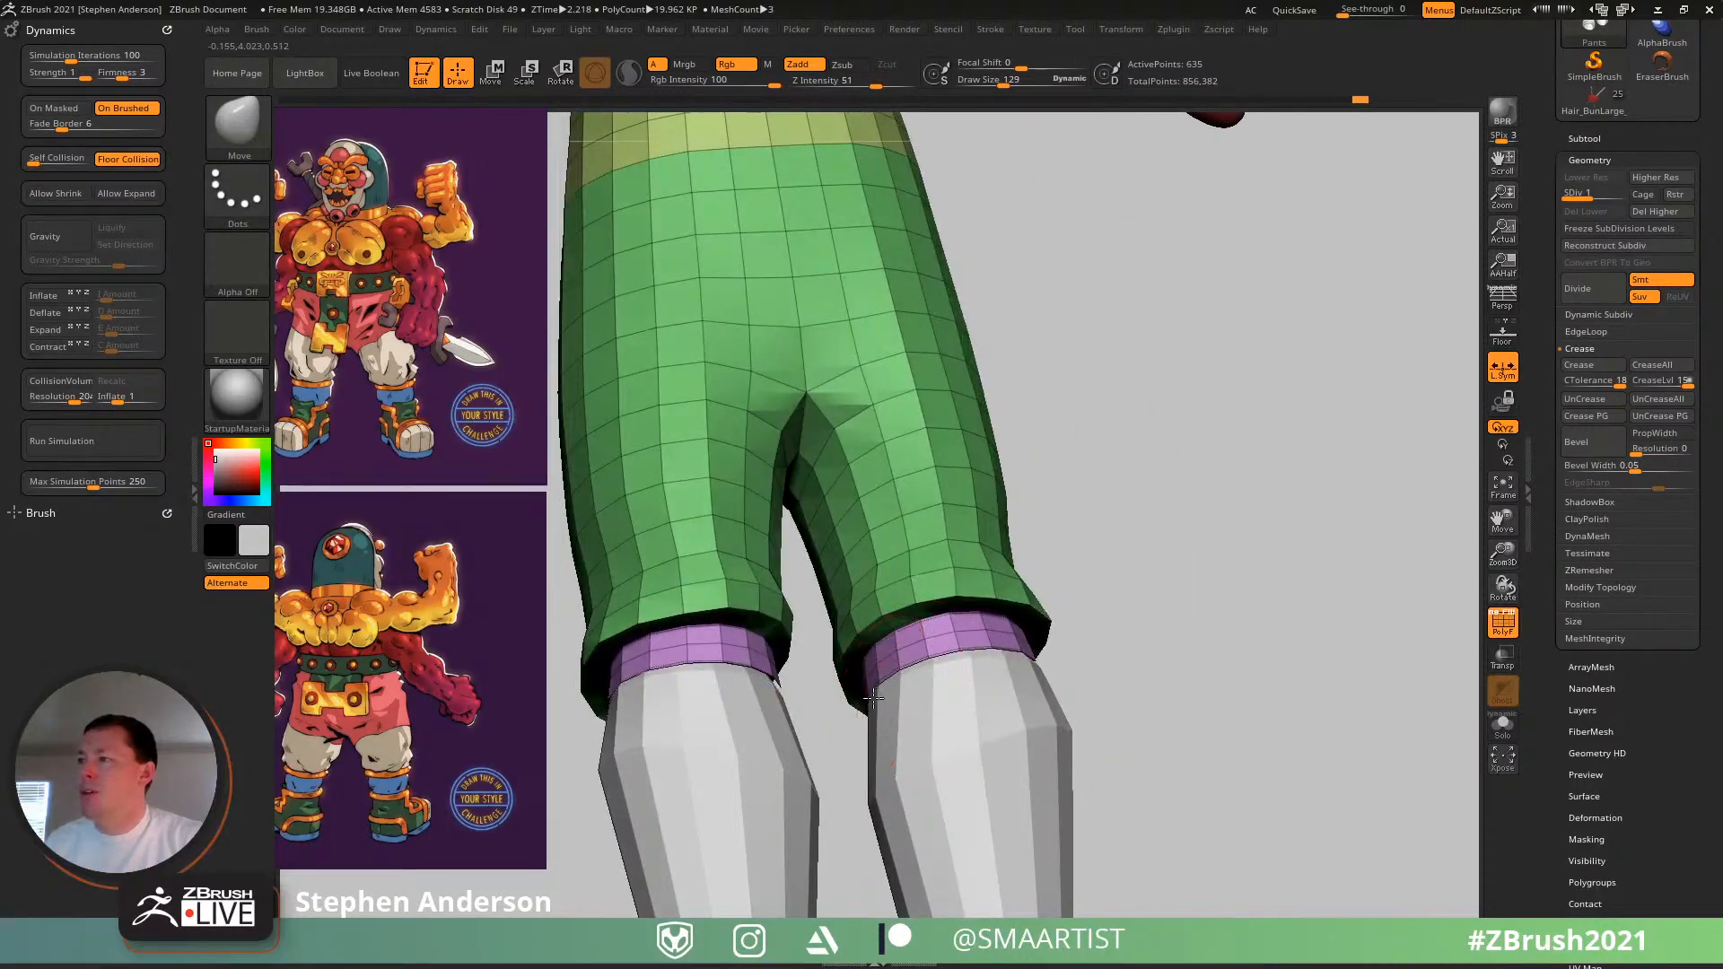
- Turn off the polyframe display and check the plain pants shape from several sides
right_drag(891, 637, 851, 699)
mouse_move(911, 640)
ctrl+right_down()
mouse_move(822, 625)
mouse_move(916, 619)
mouse_move(888, 575)
mouse_move(878, 685)
mouse_move(941, 691)
mouse_move(877, 638)
mouse_move(951, 696)
mouse_move(1007, 676)
mouse_move(946, 654)
mouse_move(970, 669)
ctrl+right_up()
key(f)
key(shift+f)
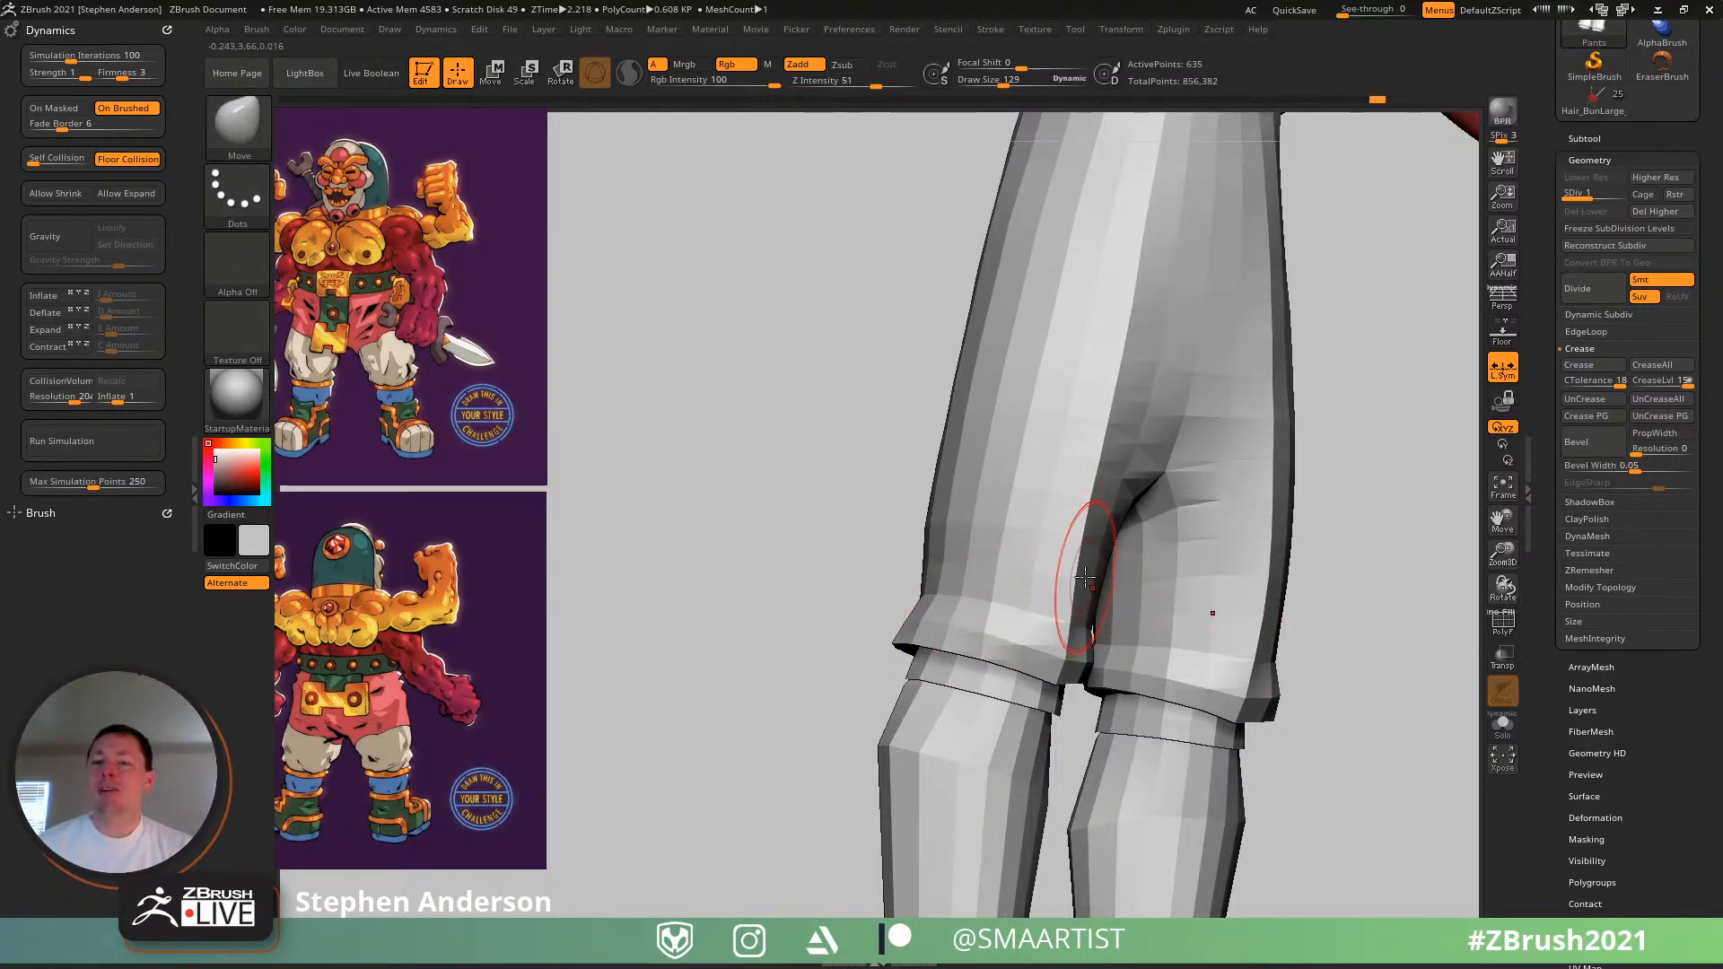
mouse_move(1219, 518)
right_down()
mouse_move(1183, 525)
mouse_move(1246, 476)
mouse_move(1031, 604)
mouse_move(1073, 536)
right_up()
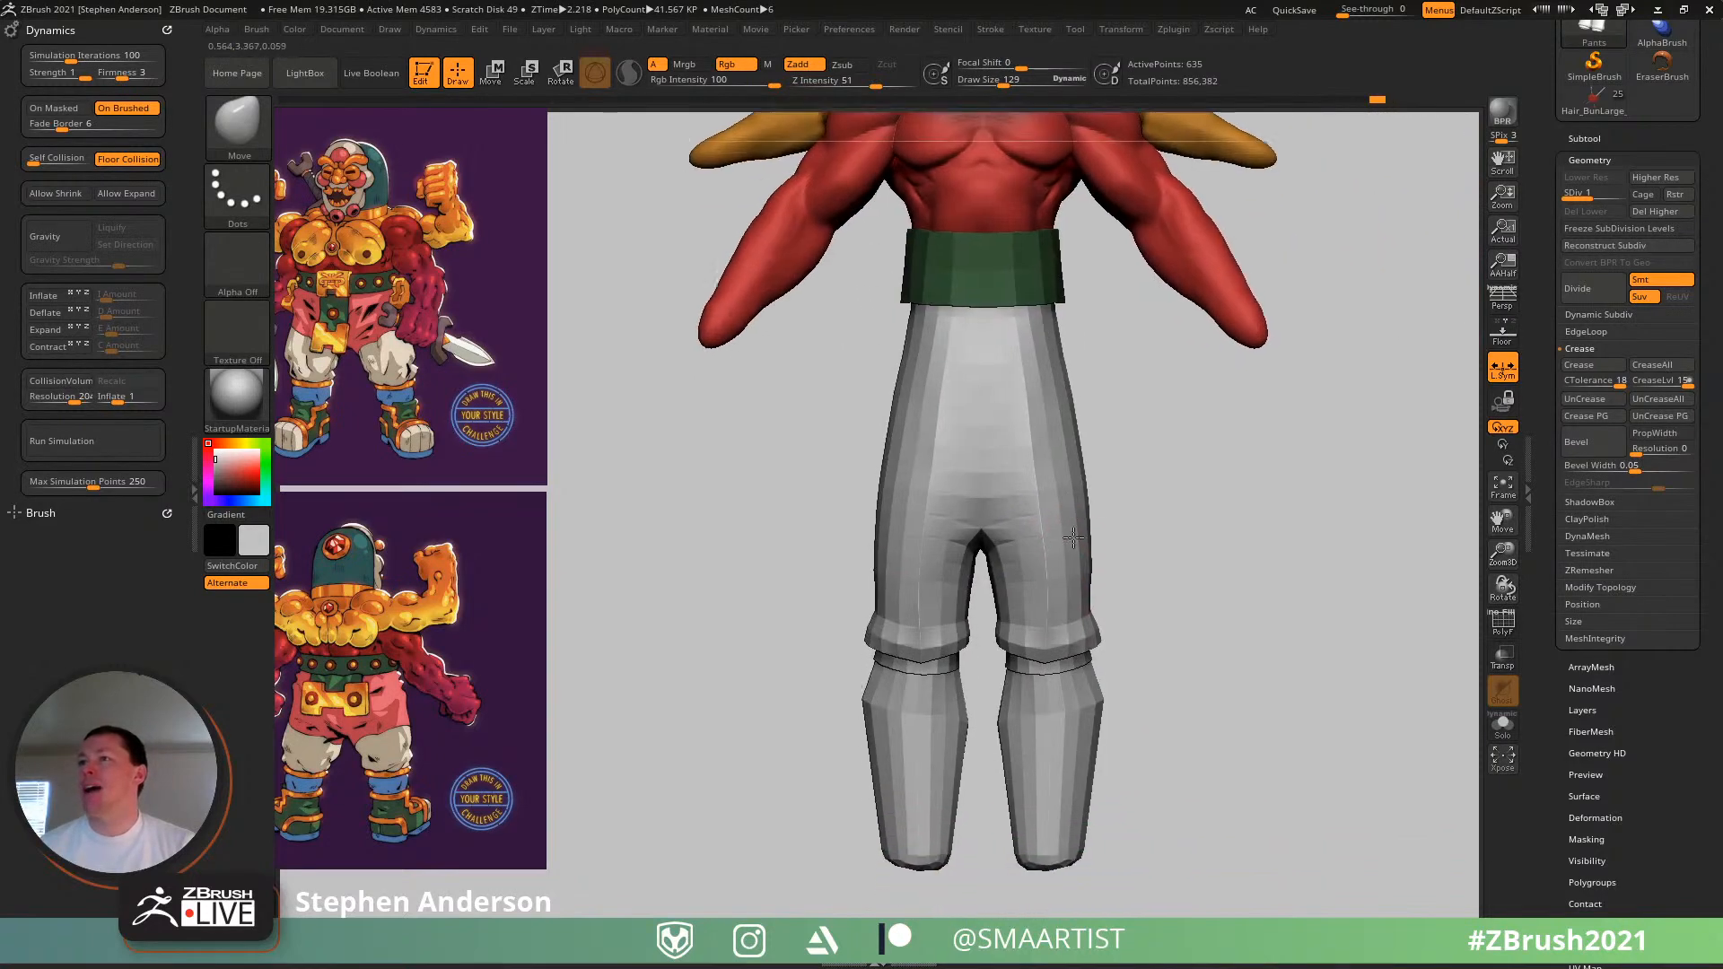
- Select the Shoes subtool and fill it with the blue sampled from the reference boots (R 86, G 122, B 167)
alt+click(1061, 706)
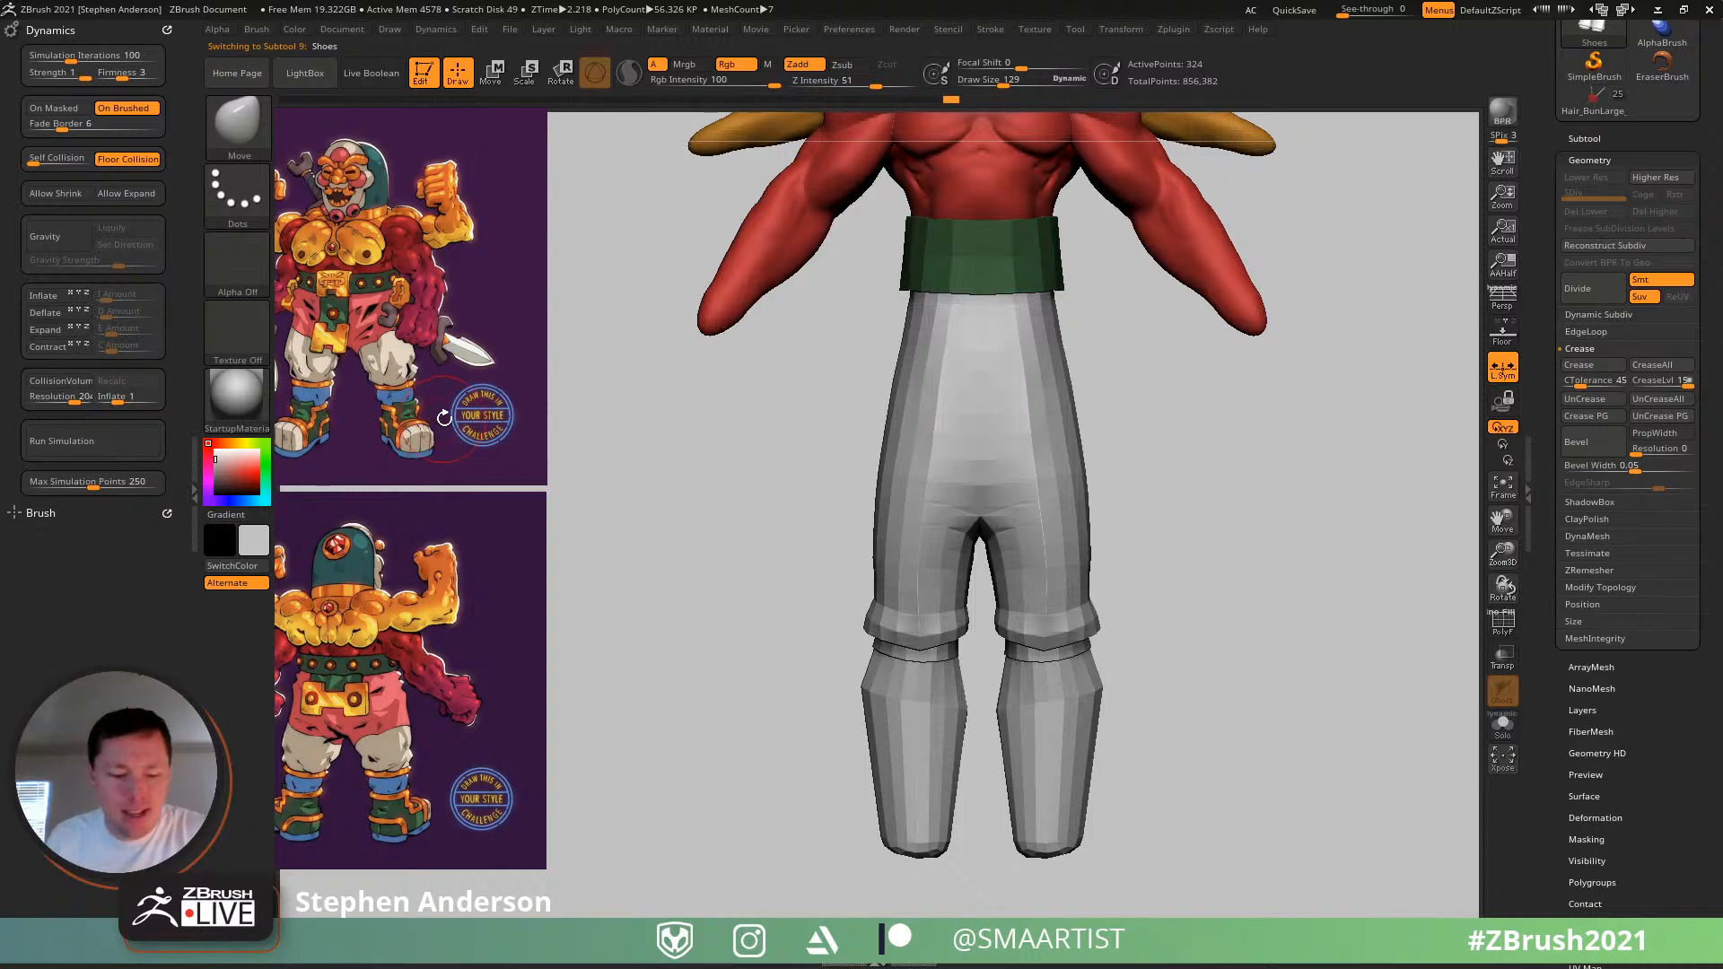
key(z)
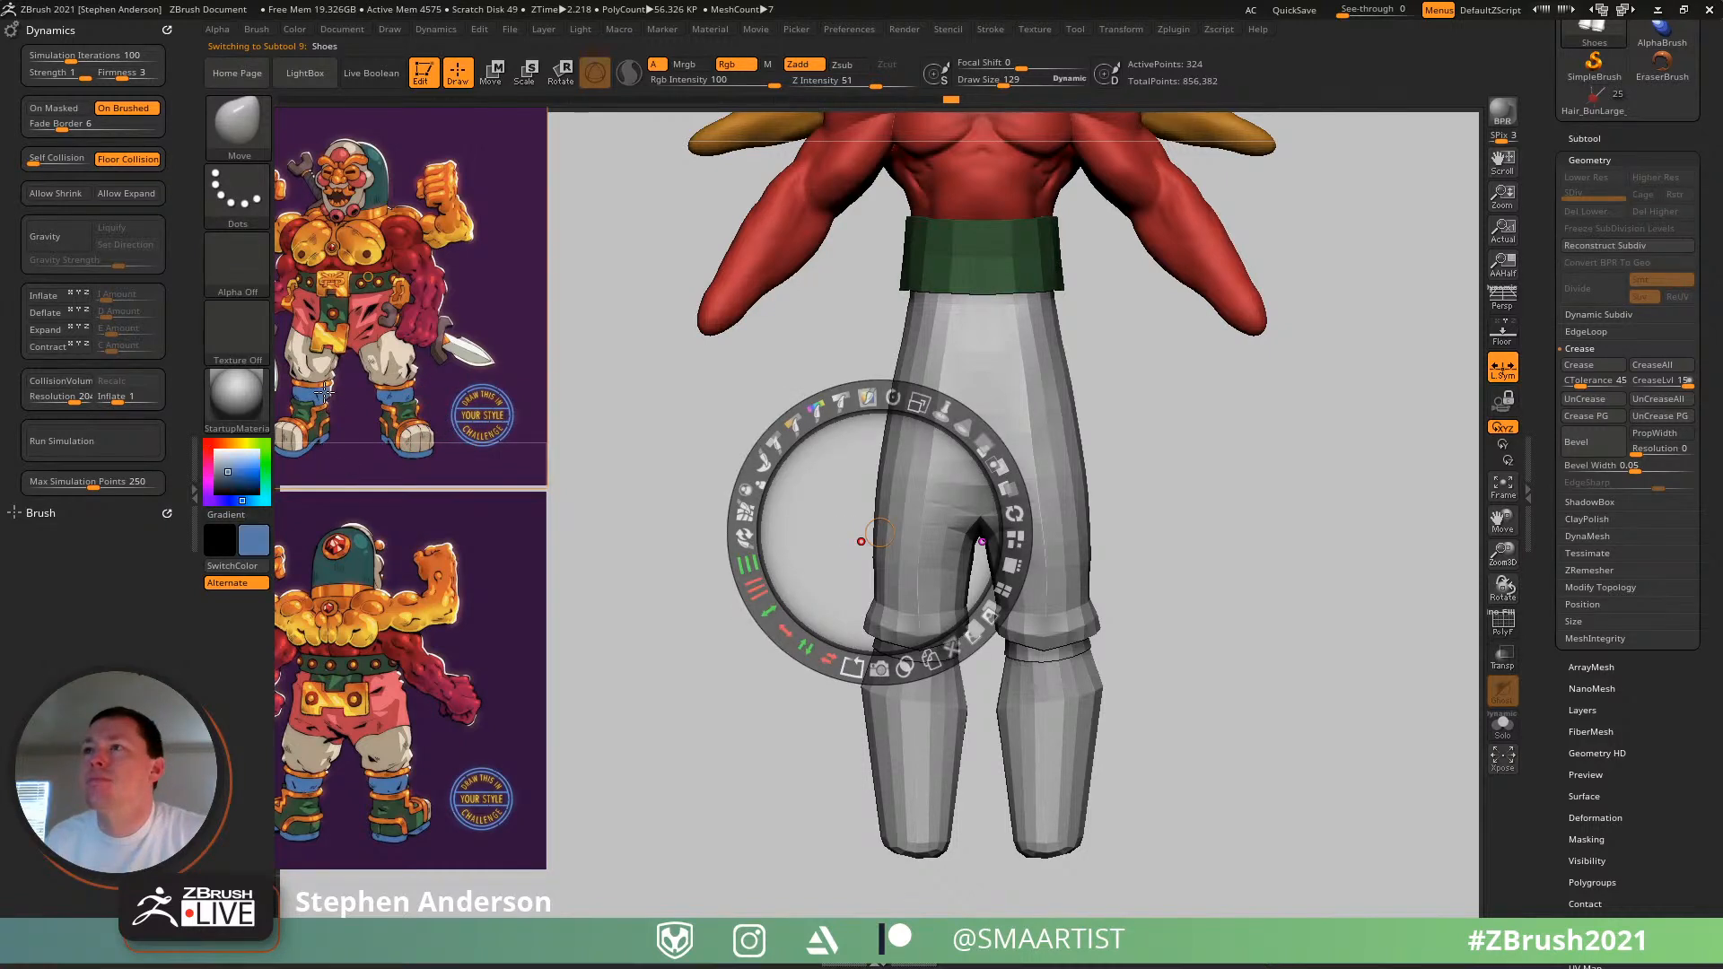
key(z)
click(302, 29)
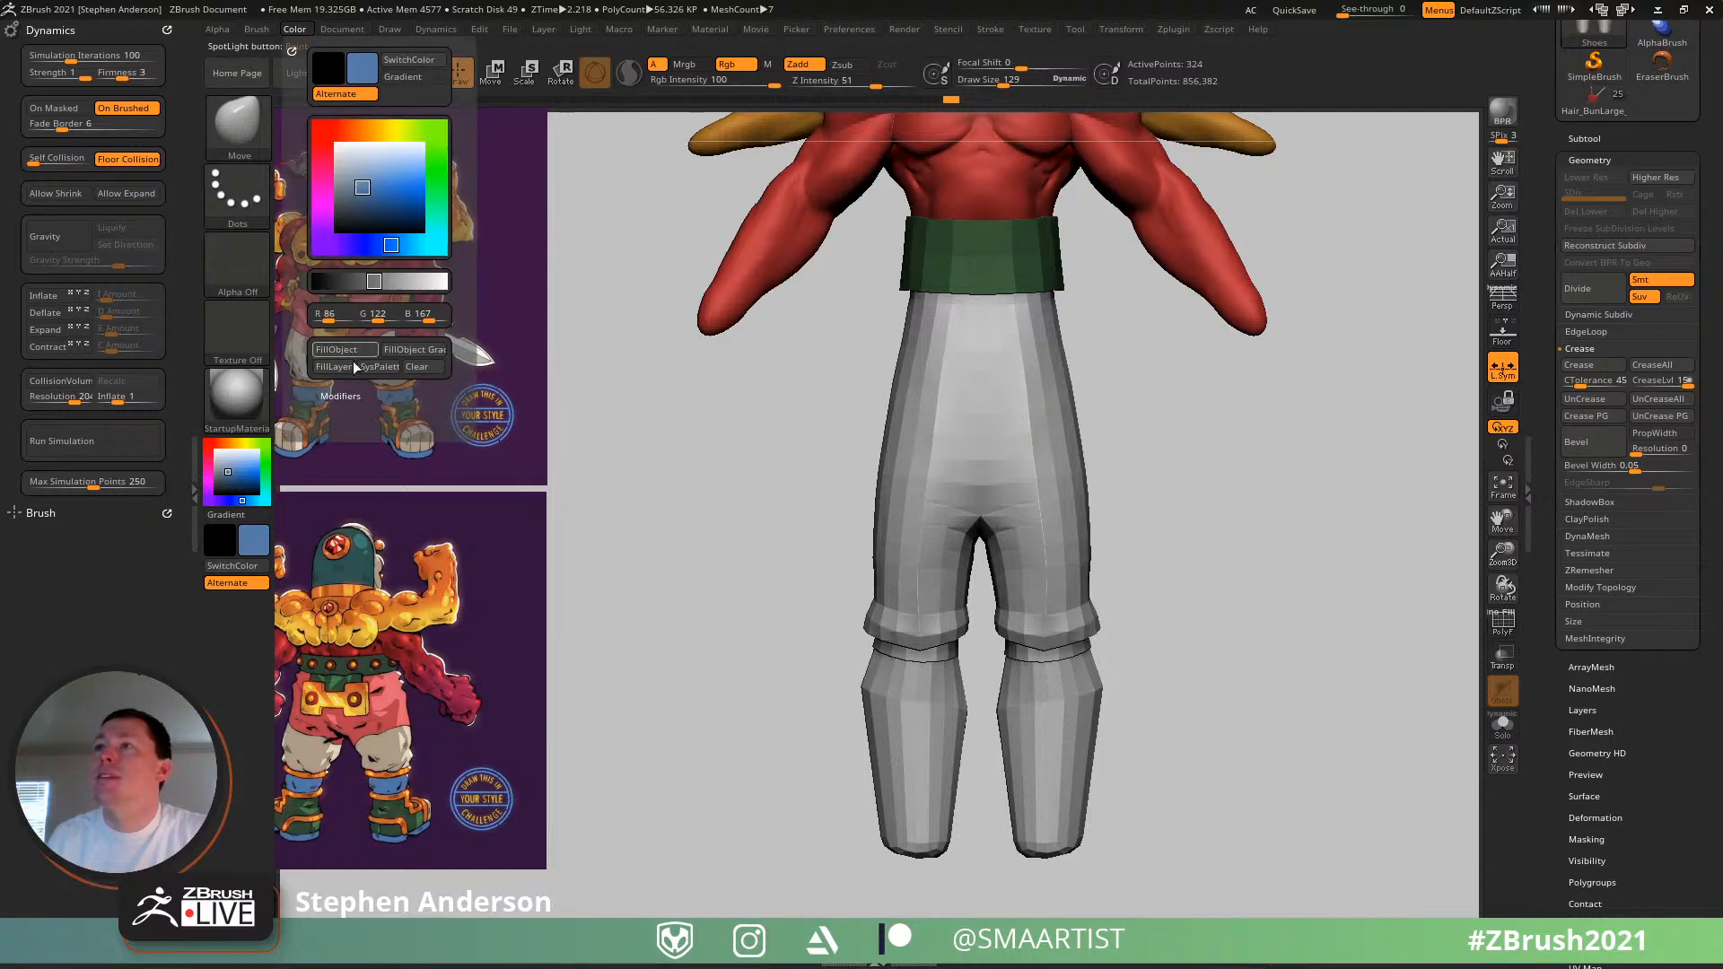
click(345, 350)
ctrl+right_drag(1045, 604, 1005, 573)
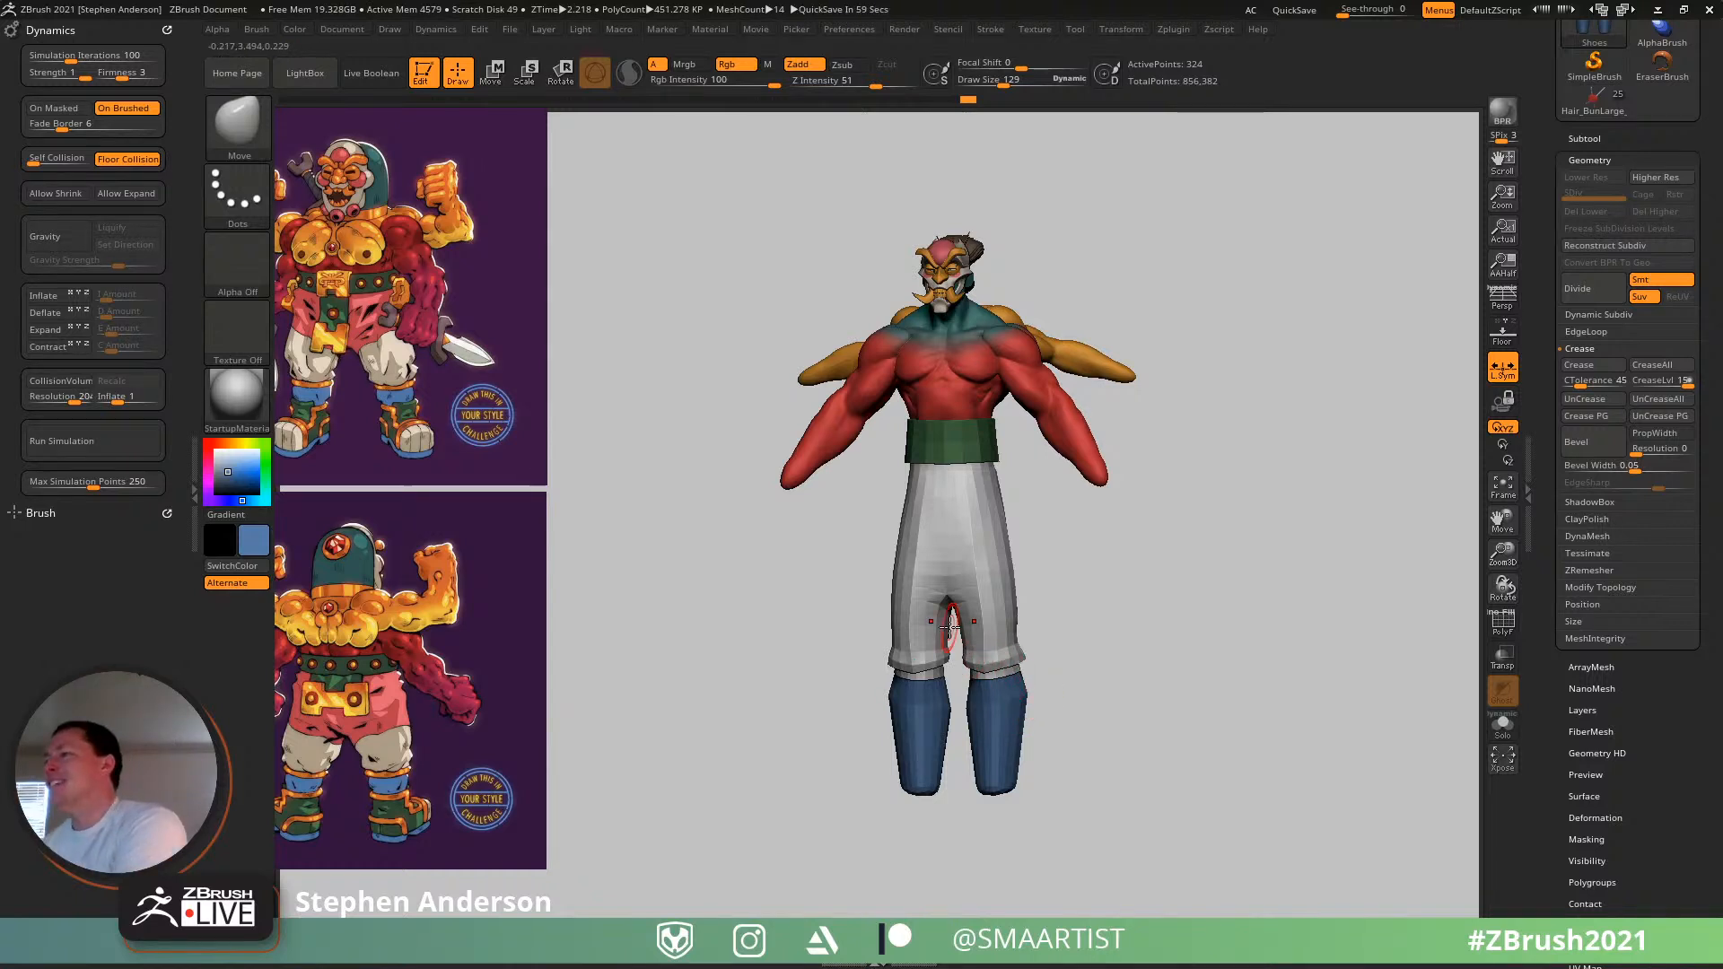
- Select the Pants subtool and shape the outer thighs with the Move brush at draw size 384
mouse_move(988, 560)
shift+right_down()
mouse_move(996, 548)
mouse_move(979, 552)
mouse_move(900, 755)
shift+right_up()
alt+click(911, 547)
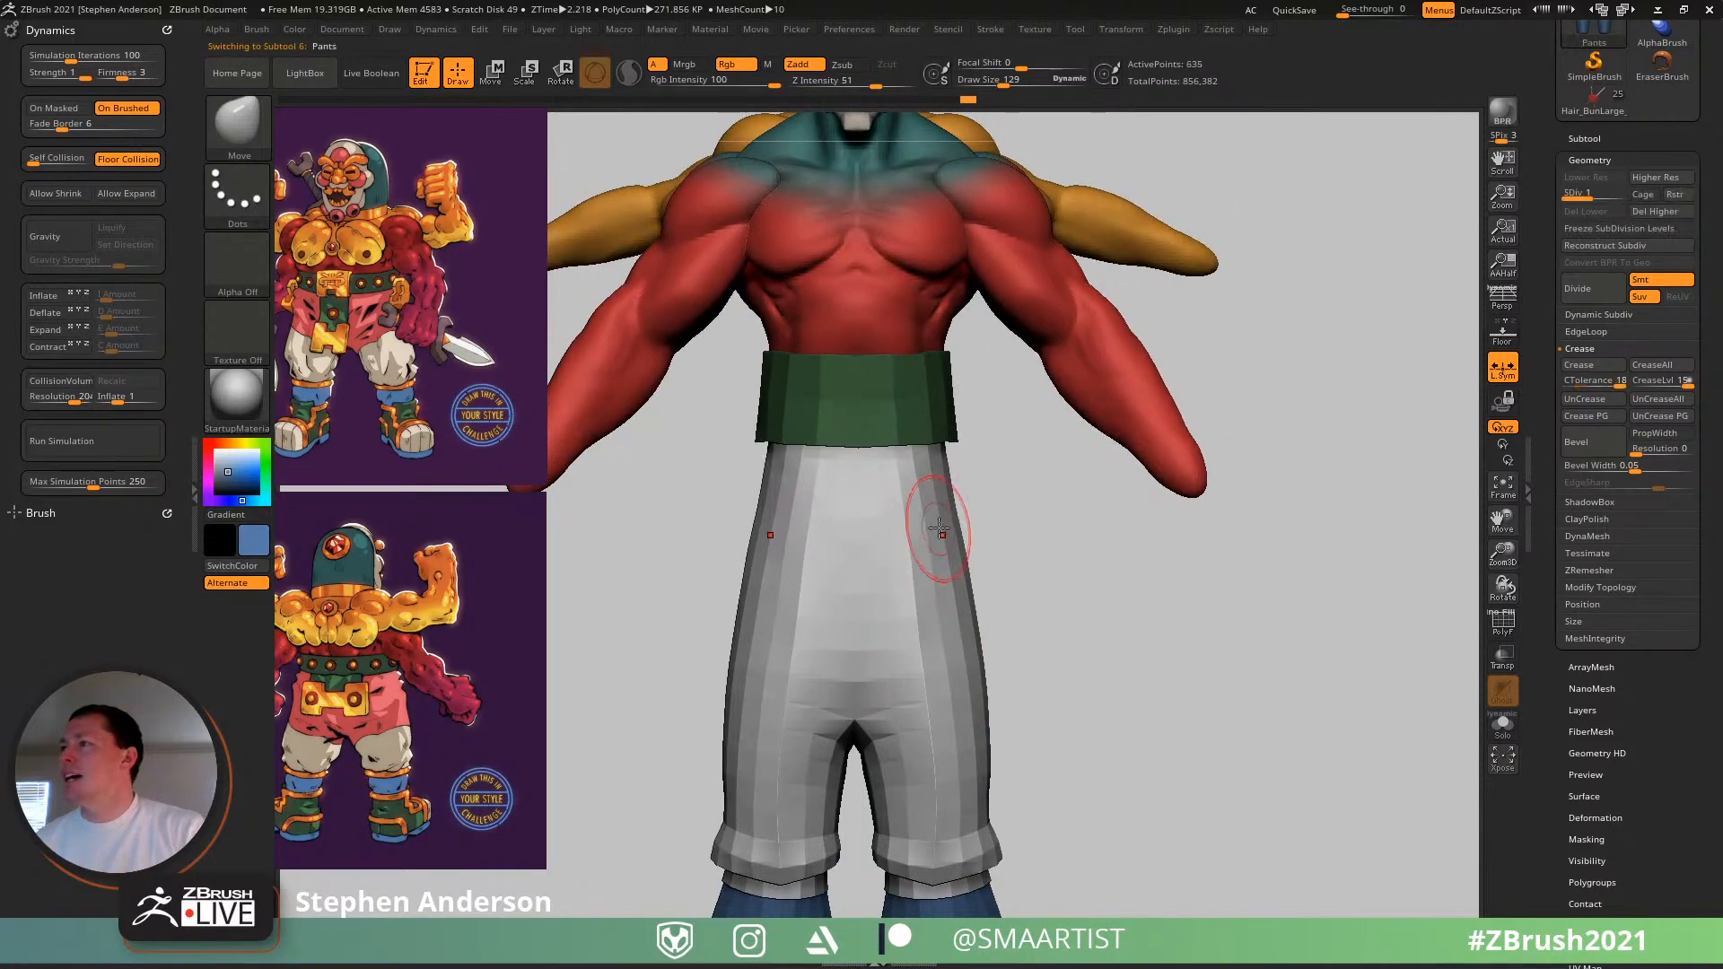
key(b)
key(m)
key(v)
key(s)
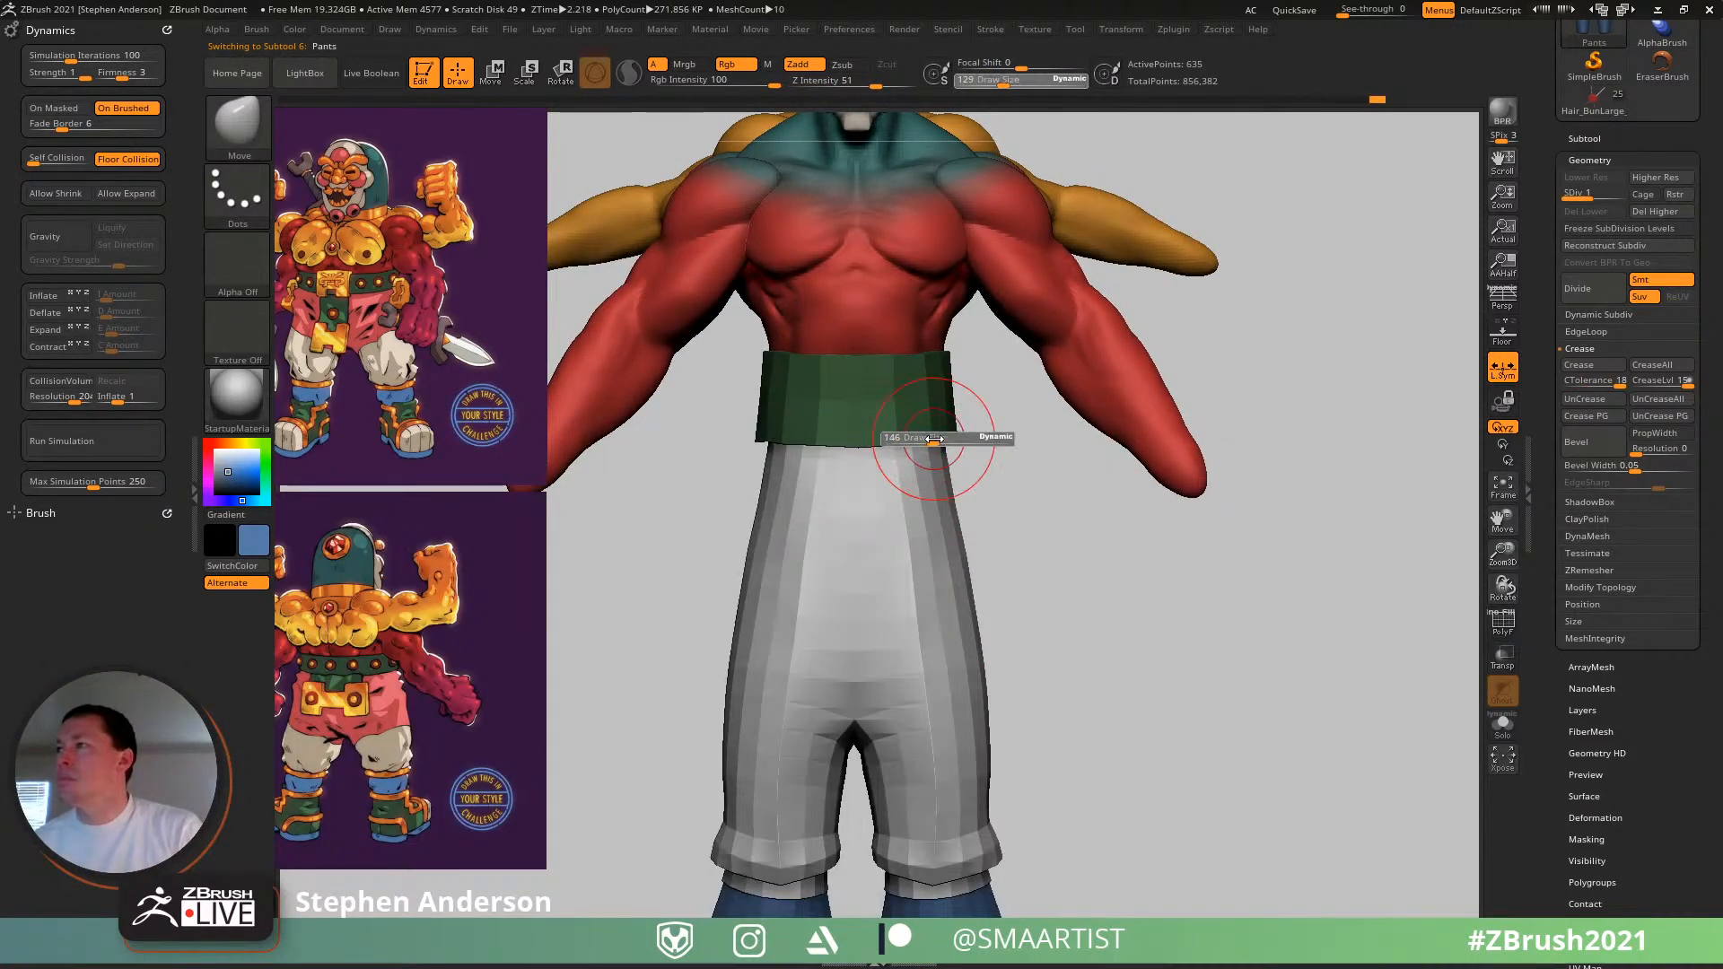
drag(941, 438, 957, 447)
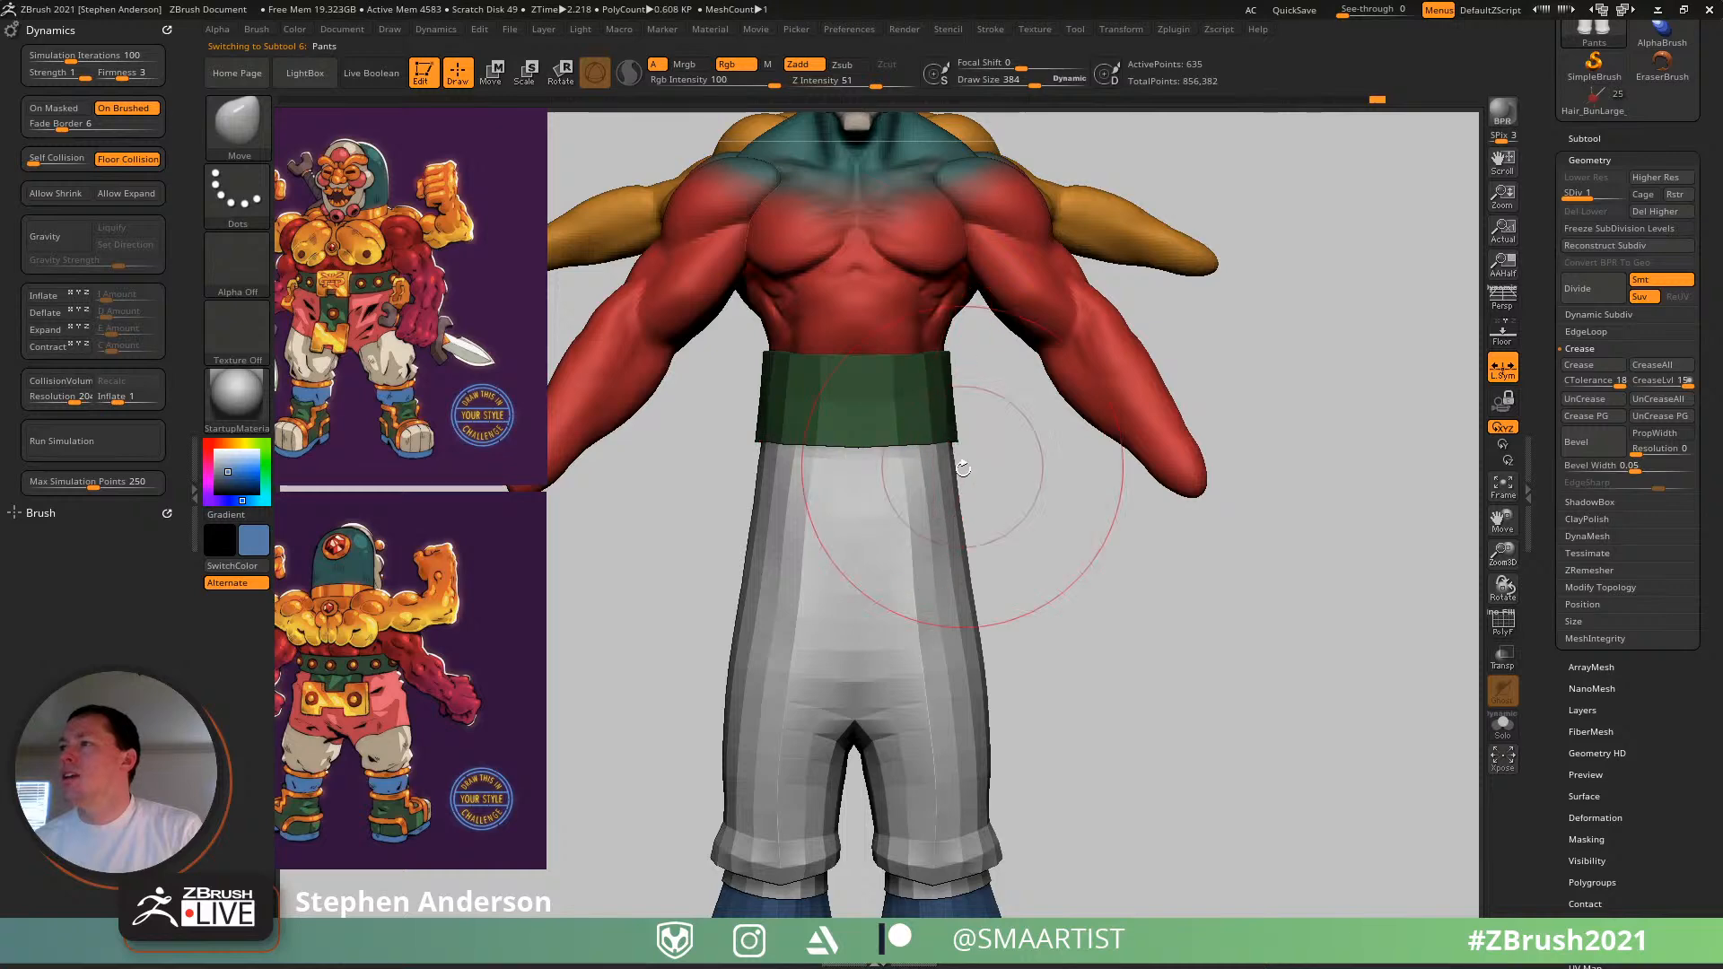
drag(959, 584, 968, 582)
- Refine the hip and side of the pants with the Move brush, reducing the draw size to 243 and down to 175
mouse_move(969, 615)
ctrl+right_down()
mouse_move(882, 569)
mouse_move(954, 552)
ctrl+right_up()
mouse_move(823, 523)
ctrl+right_down()
mouse_move(838, 550)
mouse_move(838, 511)
mouse_move(886, 525)
mouse_move(907, 556)
mouse_move(870, 497)
ctrl+right_up()
key(s)
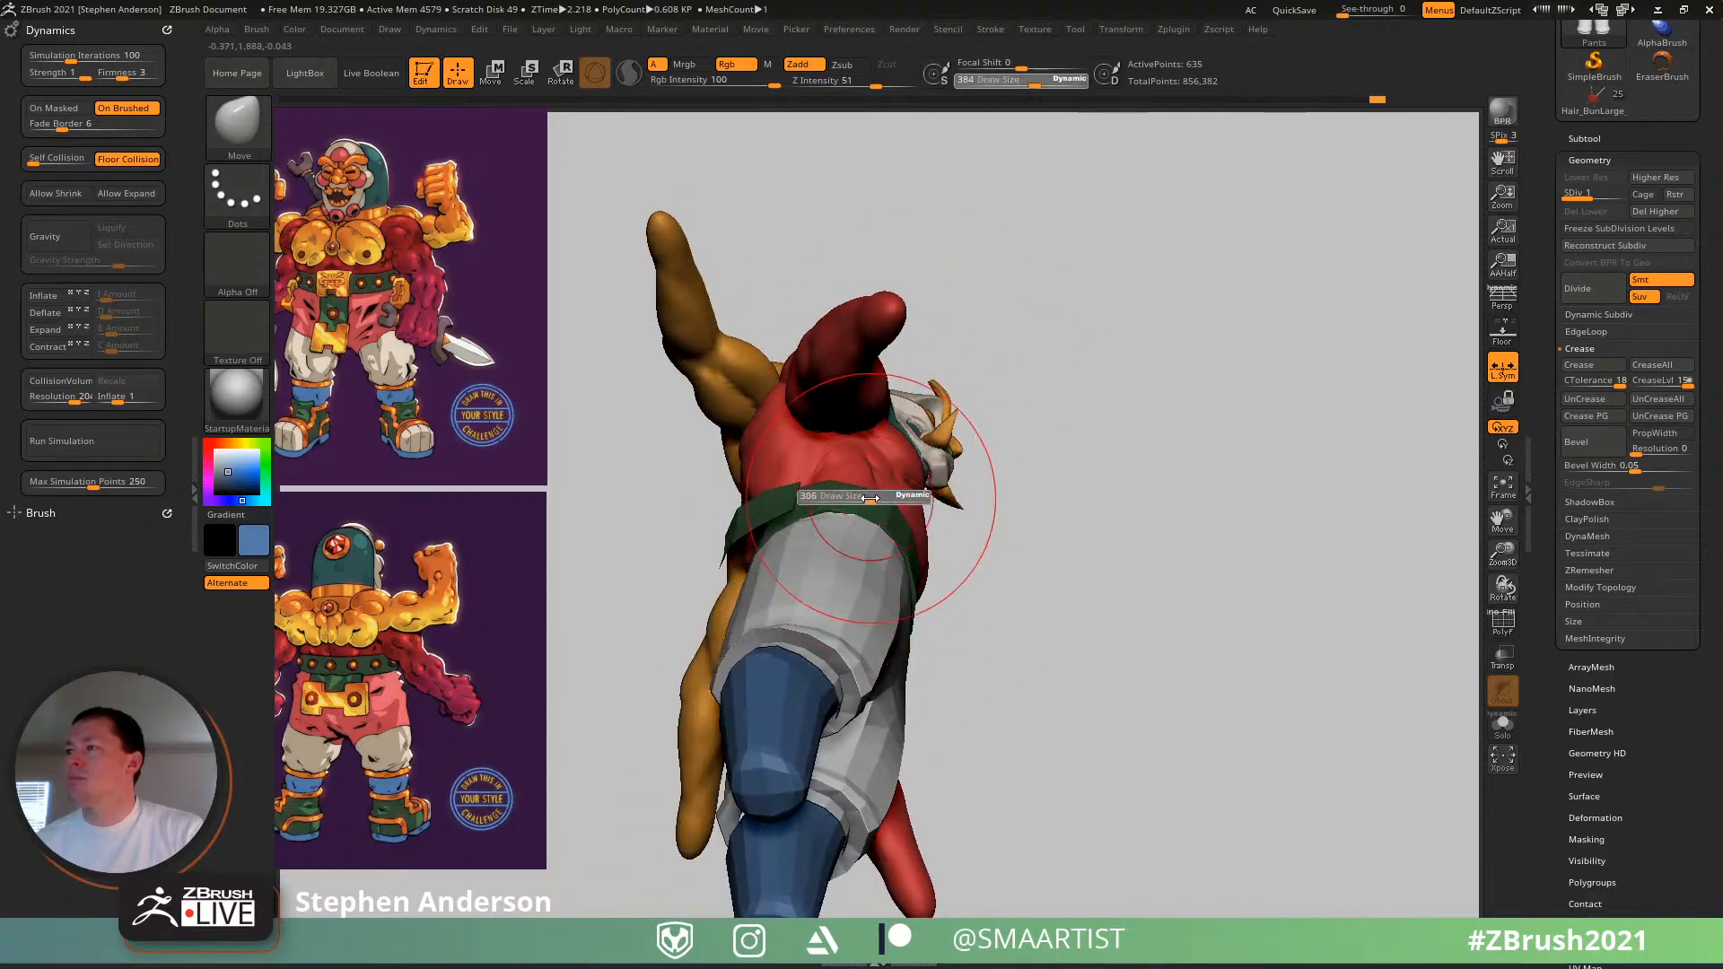
drag(864, 500, 861, 507)
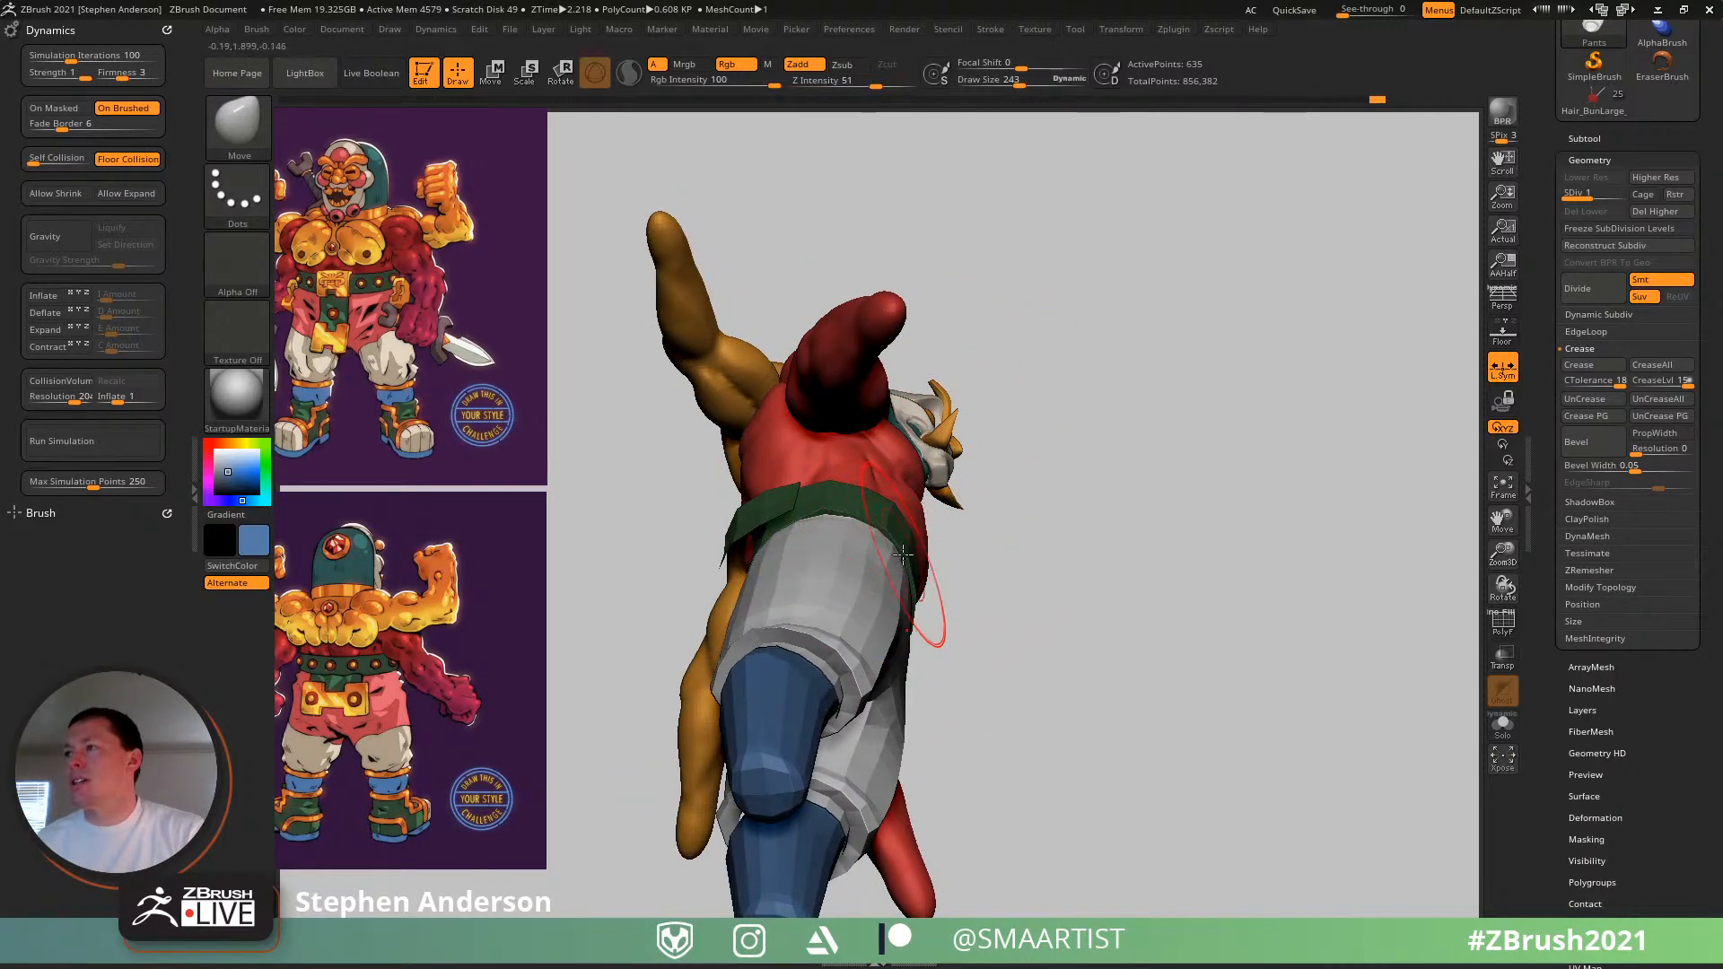
mouse_move(797, 524)
right_down()
mouse_move(790, 556)
mouse_move(803, 505)
mouse_move(833, 482)
mouse_move(773, 522)
mouse_move(823, 494)
mouse_move(799, 500)
mouse_move(801, 538)
mouse_move(835, 615)
right_up()
key(s)
mouse_move(834, 614)
right_down()
mouse_move(860, 535)
mouse_move(815, 578)
right_up()
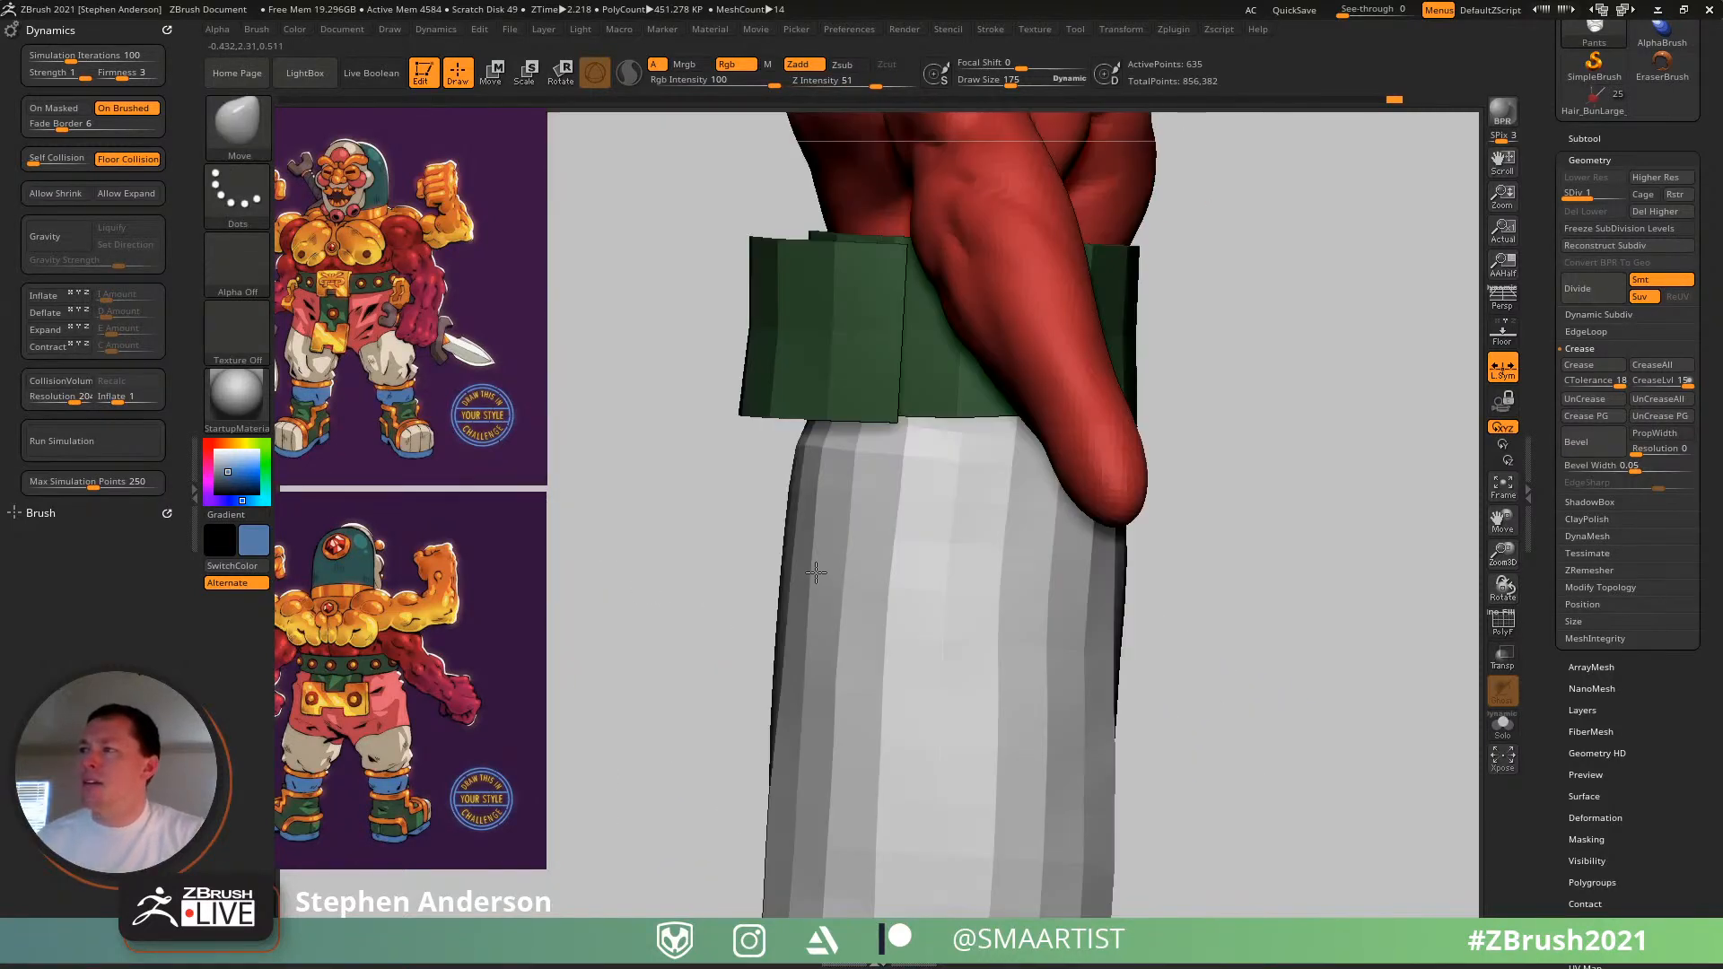
- Reshape the back of the pants below the waistband with the Move brush at draw sizes 119 and 175
key(s)
drag(905, 524, 888, 524)
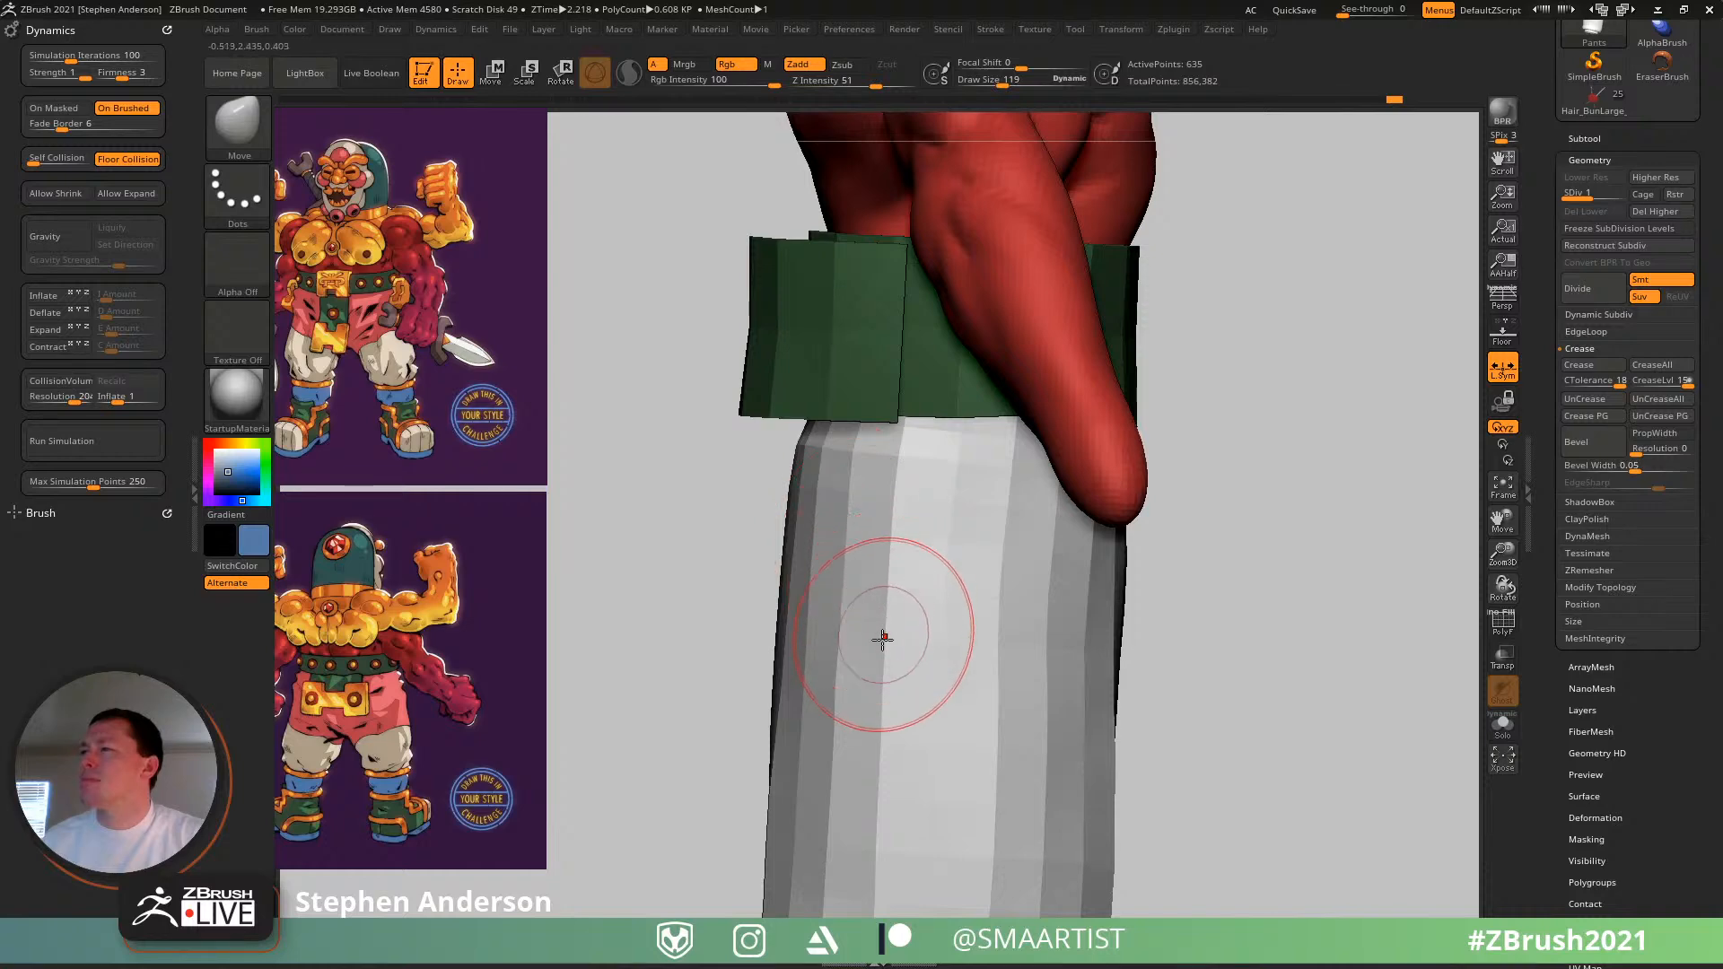
right_drag(889, 646, 778, 479)
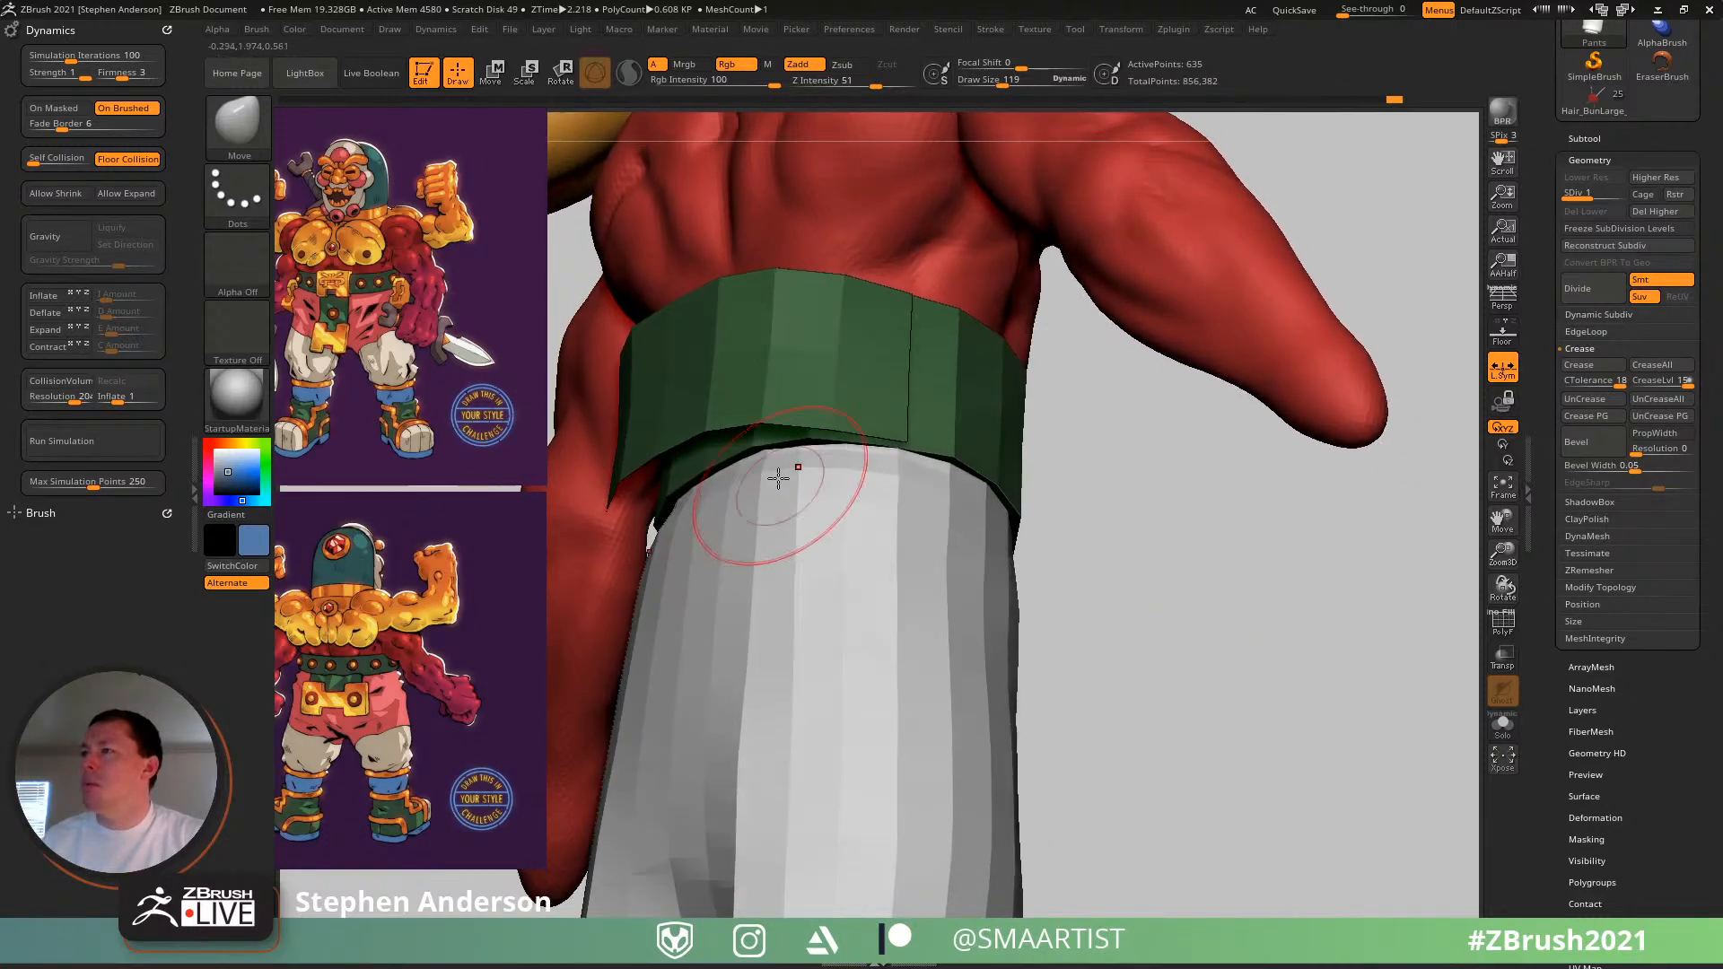
drag(728, 542, 735, 544)
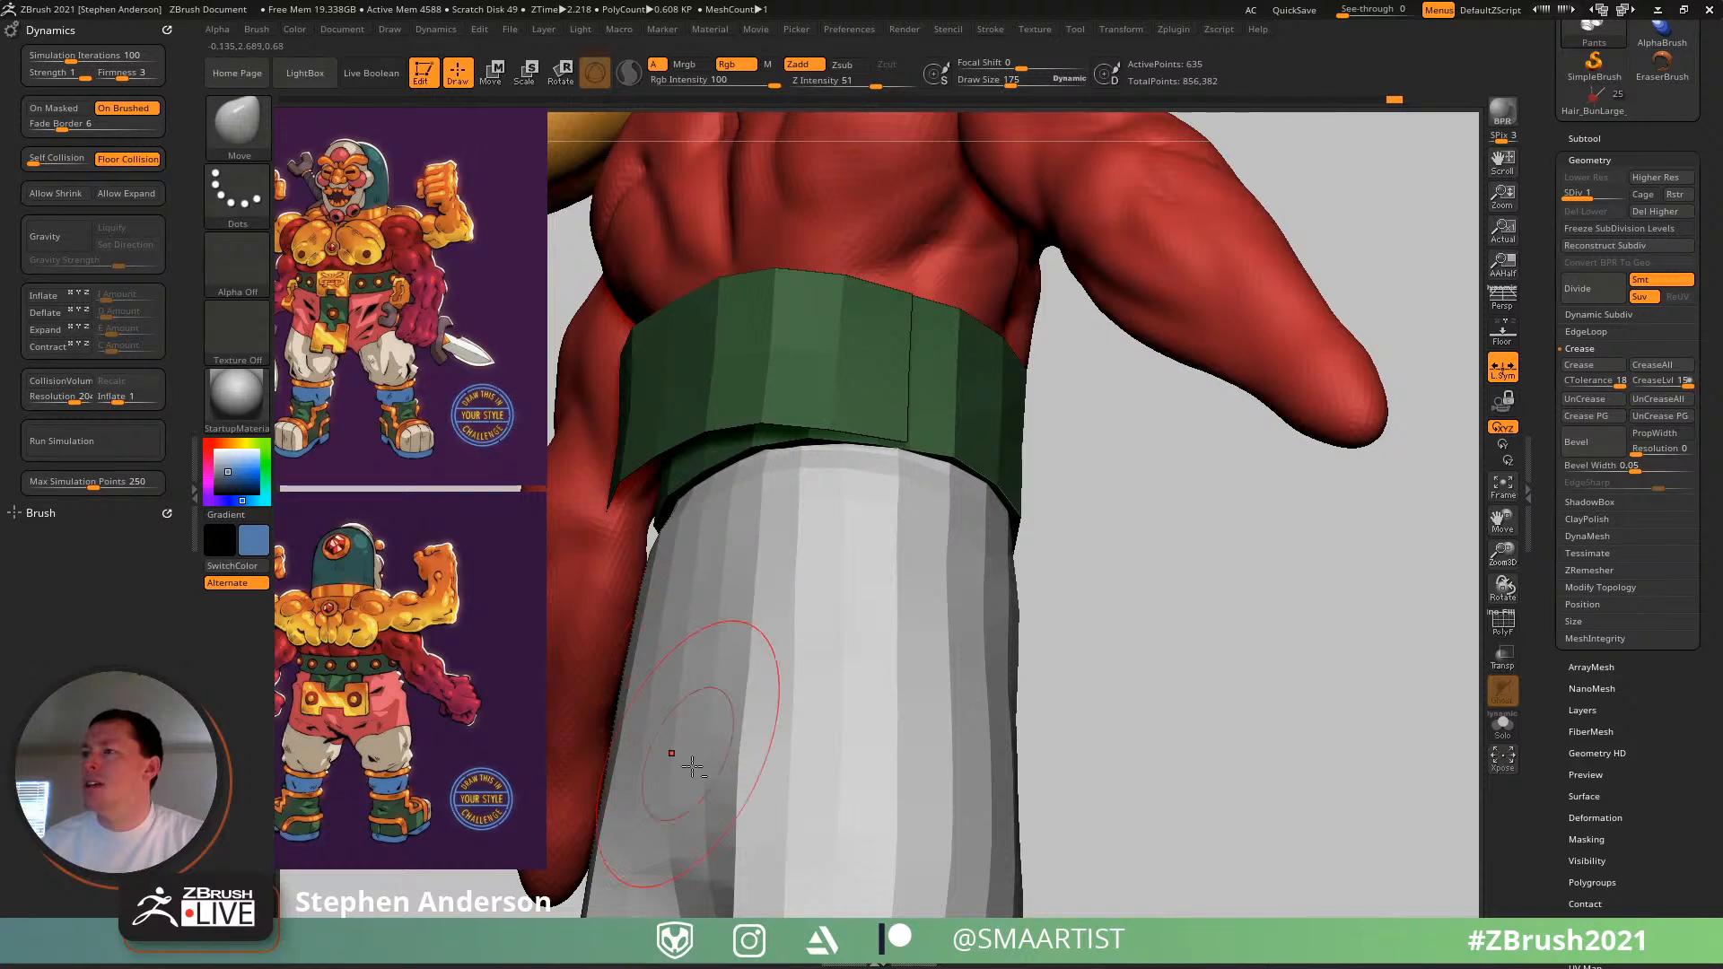
mouse_move(750, 762)
ctrl+right_down()
mouse_move(710, 655)
mouse_move(796, 557)
mouse_move(834, 689)
mouse_move(841, 627)
ctrl+right_up()
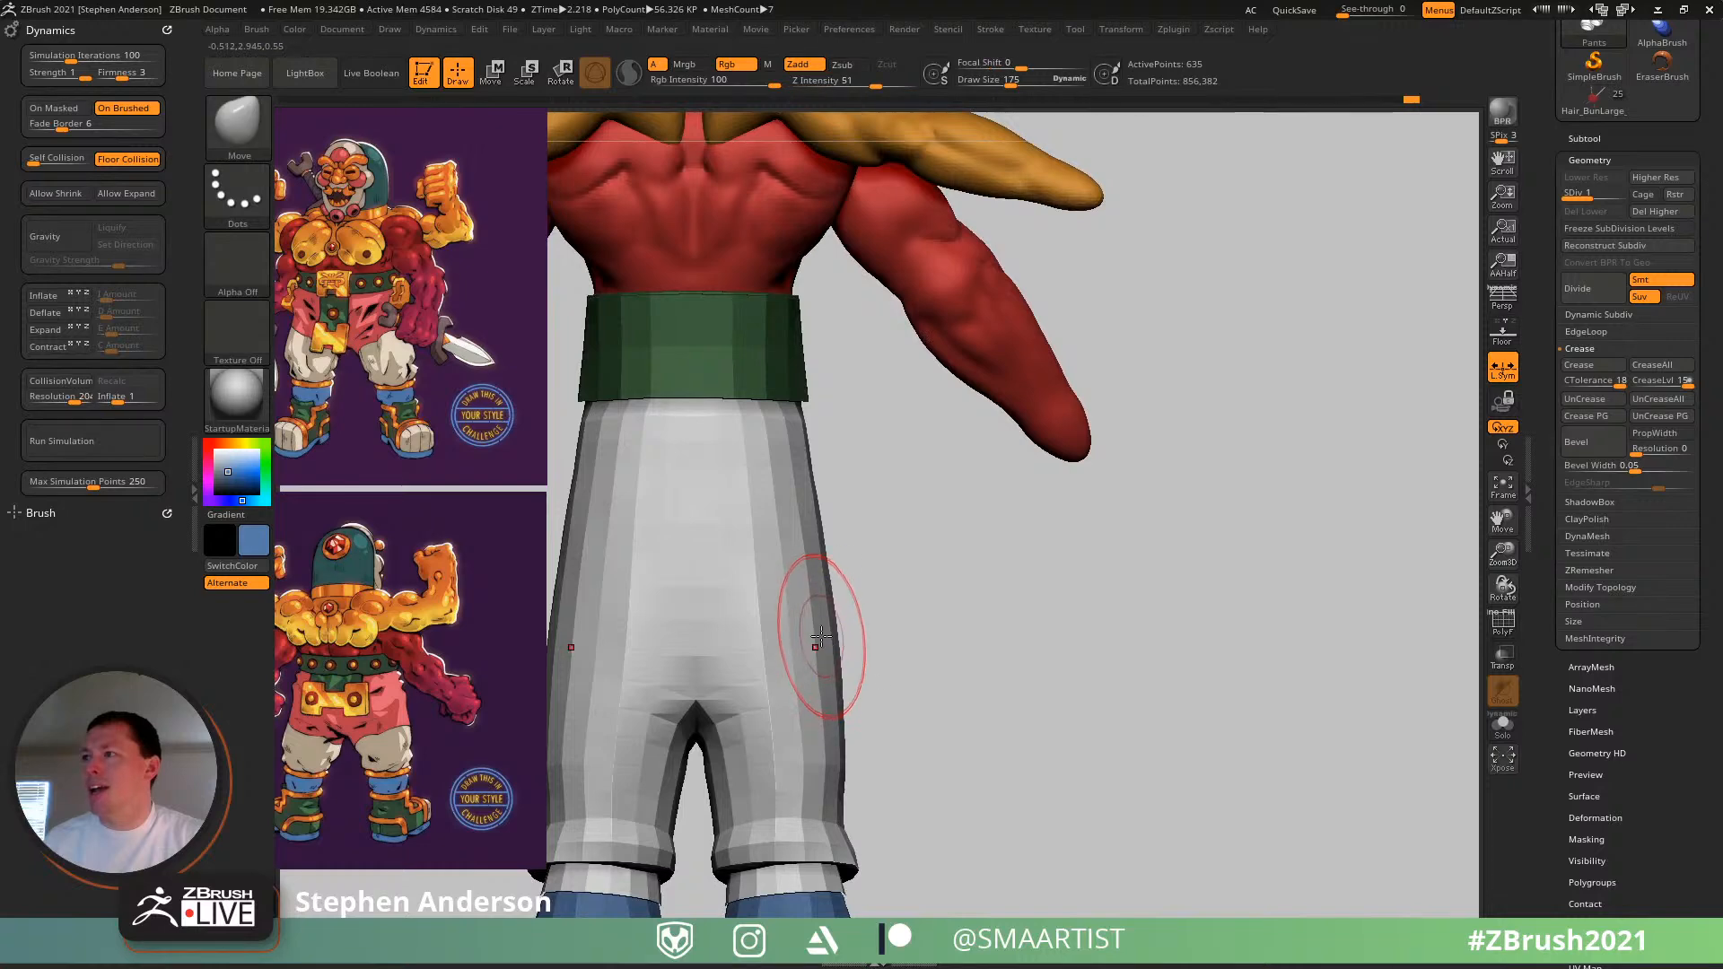
- Adjust the WaistBand subtool around the hips with the Move brush at draw size 119
mouse_move(799, 529)
right_down()
mouse_move(779, 456)
mouse_move(849, 477)
mouse_move(854, 452)
mouse_move(913, 463)
mouse_move(827, 489)
mouse_move(839, 462)
mouse_move(877, 567)
mouse_move(902, 520)
mouse_move(946, 505)
mouse_move(972, 465)
mouse_move(899, 408)
right_up()
key(s)
mouse_move(1023, 504)
right_down()
mouse_move(1203, 488)
mouse_move(1235, 424)
mouse_move(1224, 373)
mouse_move(1152, 415)
mouse_move(1157, 469)
mouse_move(905, 483)
mouse_move(975, 489)
right_up()
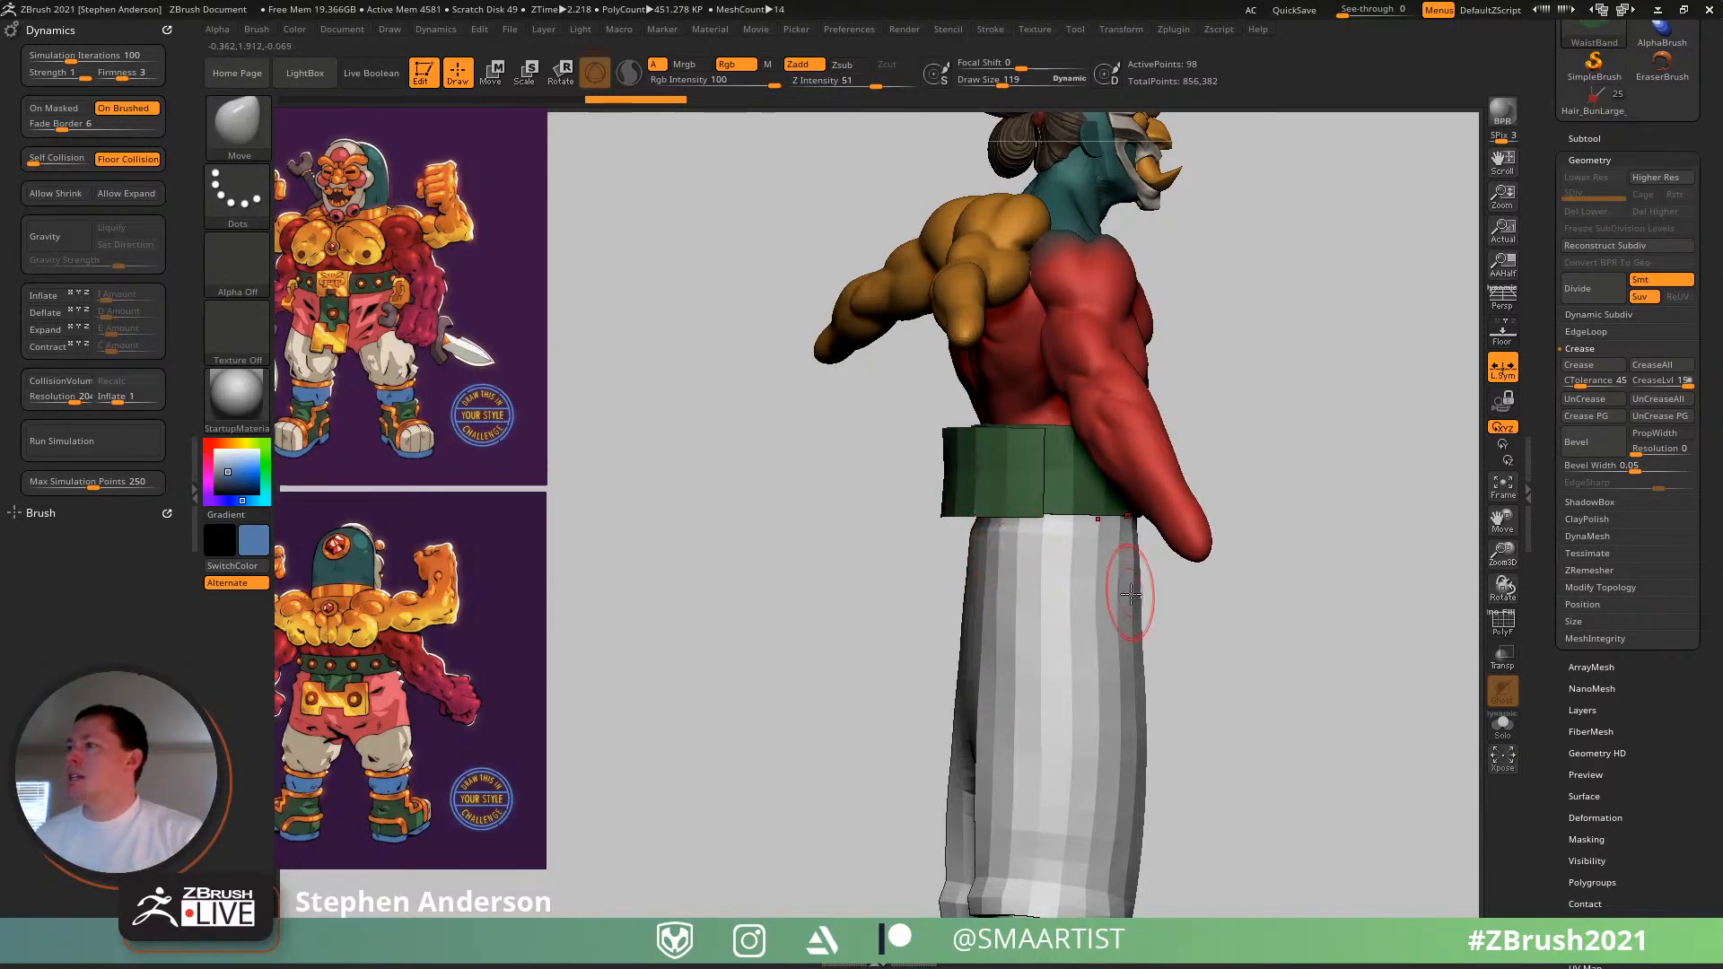
- Show the polyframe on the Shoes subtool and slice both lower legs horizontally at mid-shin with the SliceCurve brush
mouse_move(1131, 592)
right_down()
mouse_move(1047, 488)
mouse_move(977, 476)
mouse_move(976, 433)
right_up()
mouse_move(977, 433)
alt+right_down()
mouse_move(921, 544)
mouse_move(971, 546)
mouse_move(896, 503)
mouse_move(929, 449)
mouse_move(938, 370)
alt+right_up()
key(shift+f)
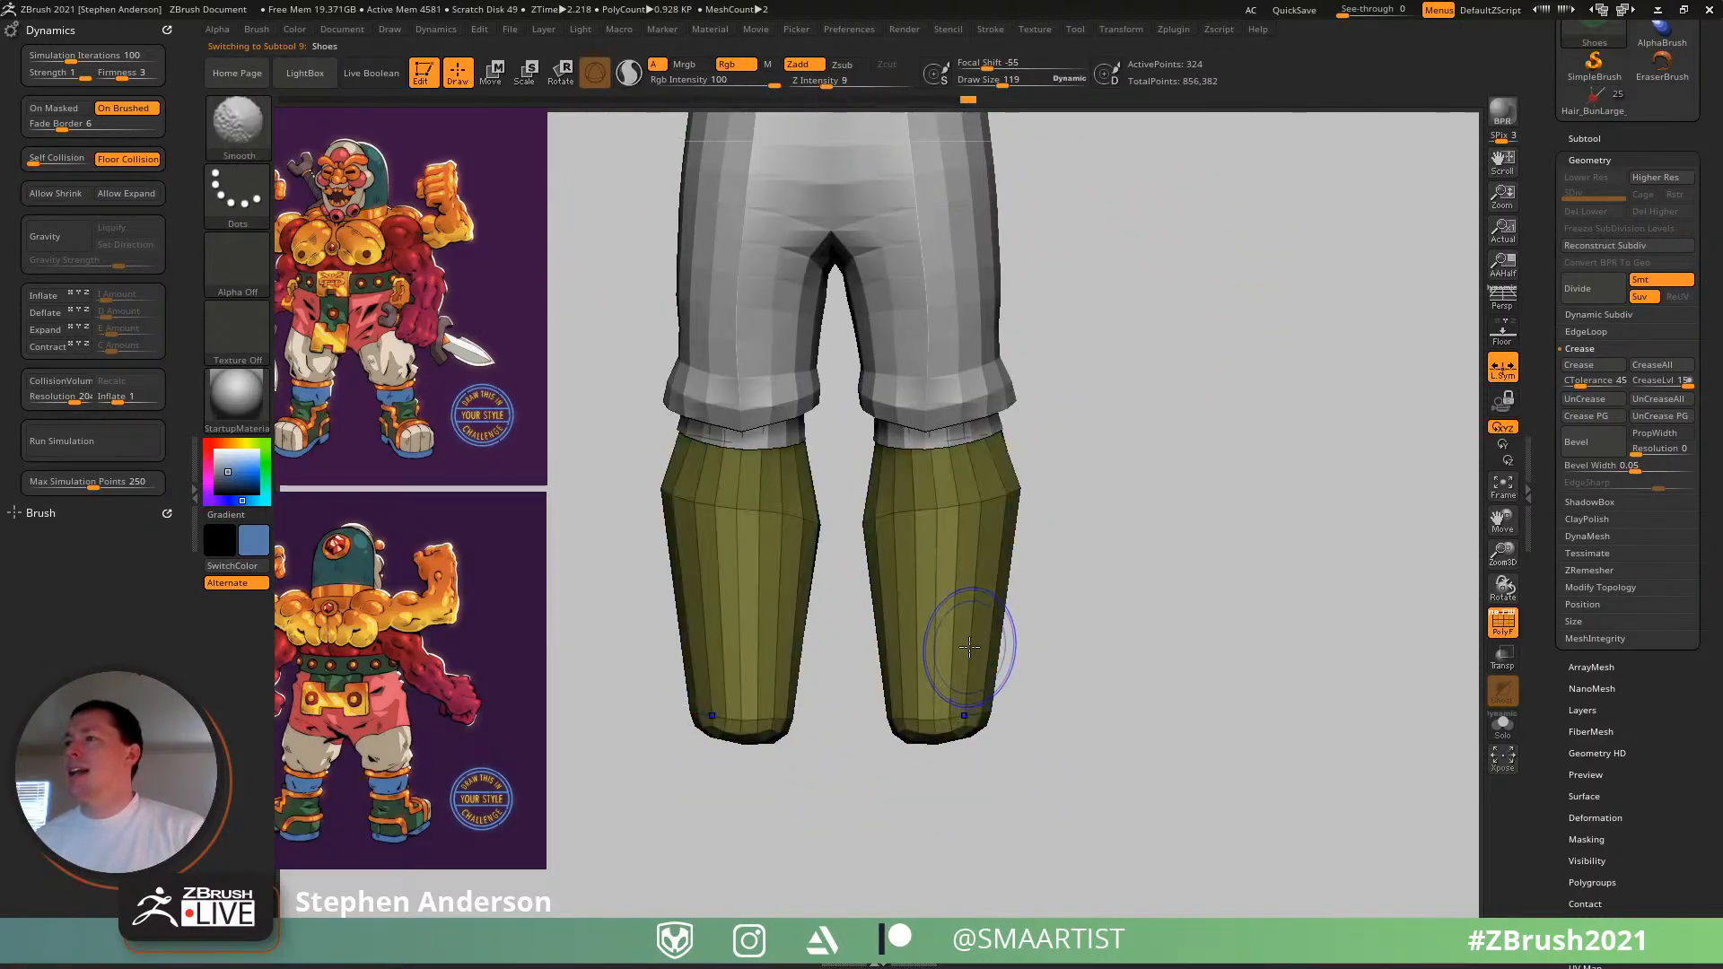
key(ctrl+shift)
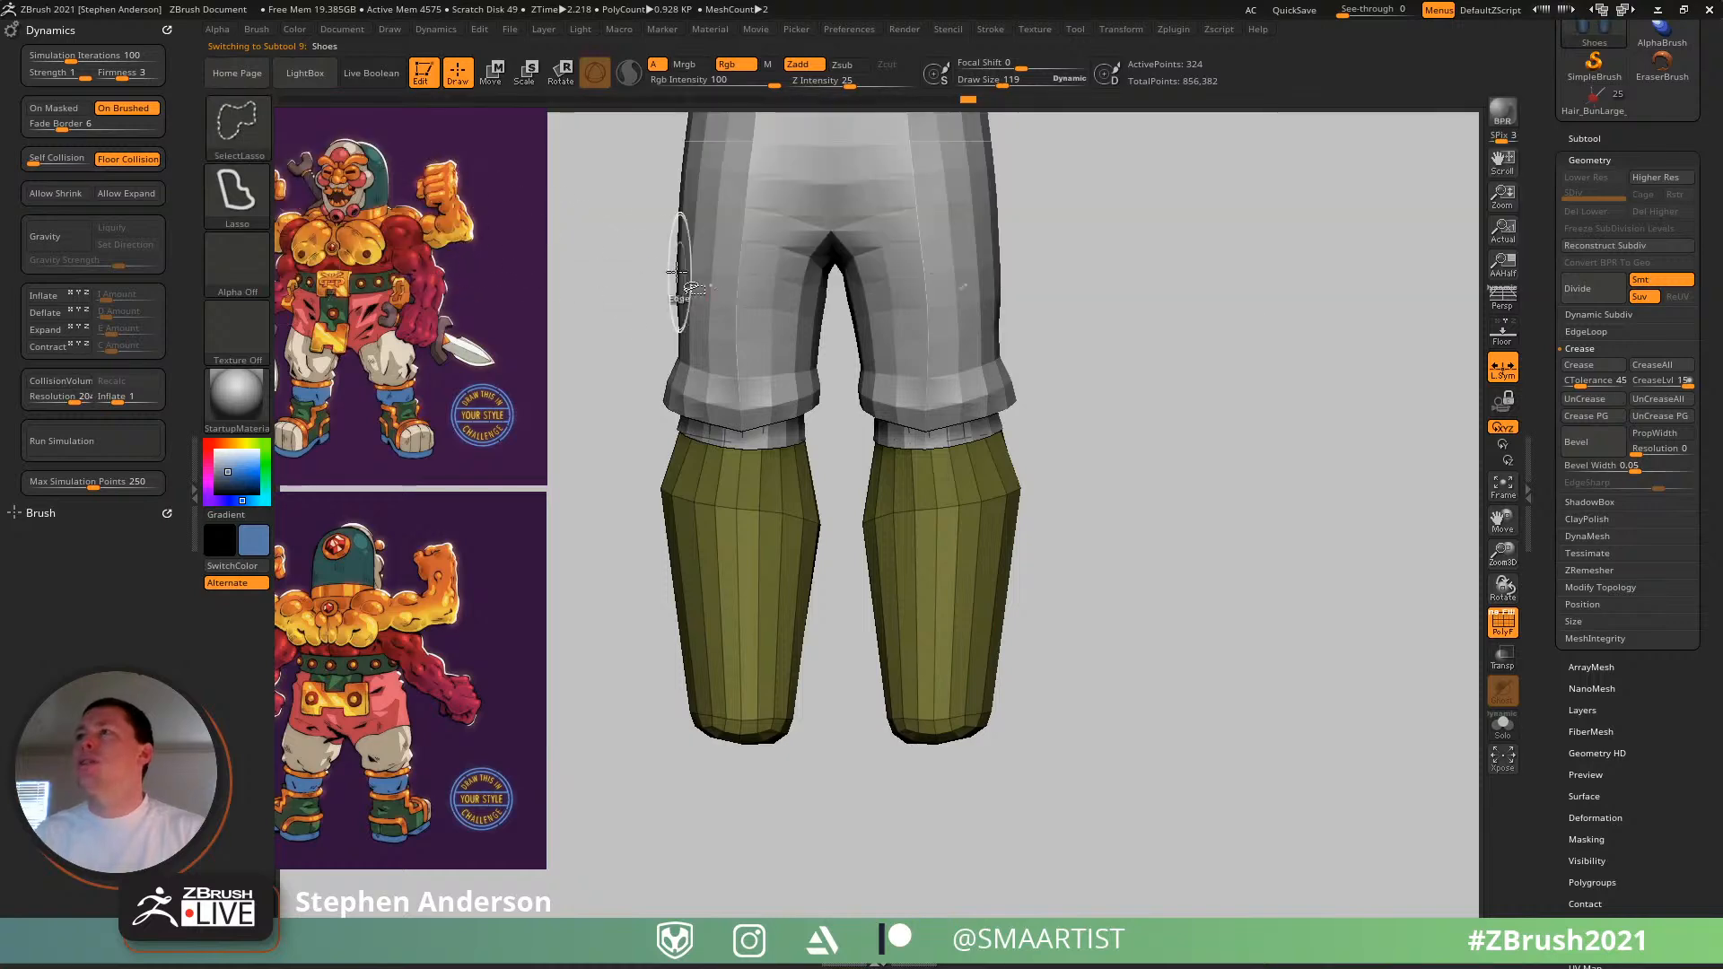
click(218, 126)
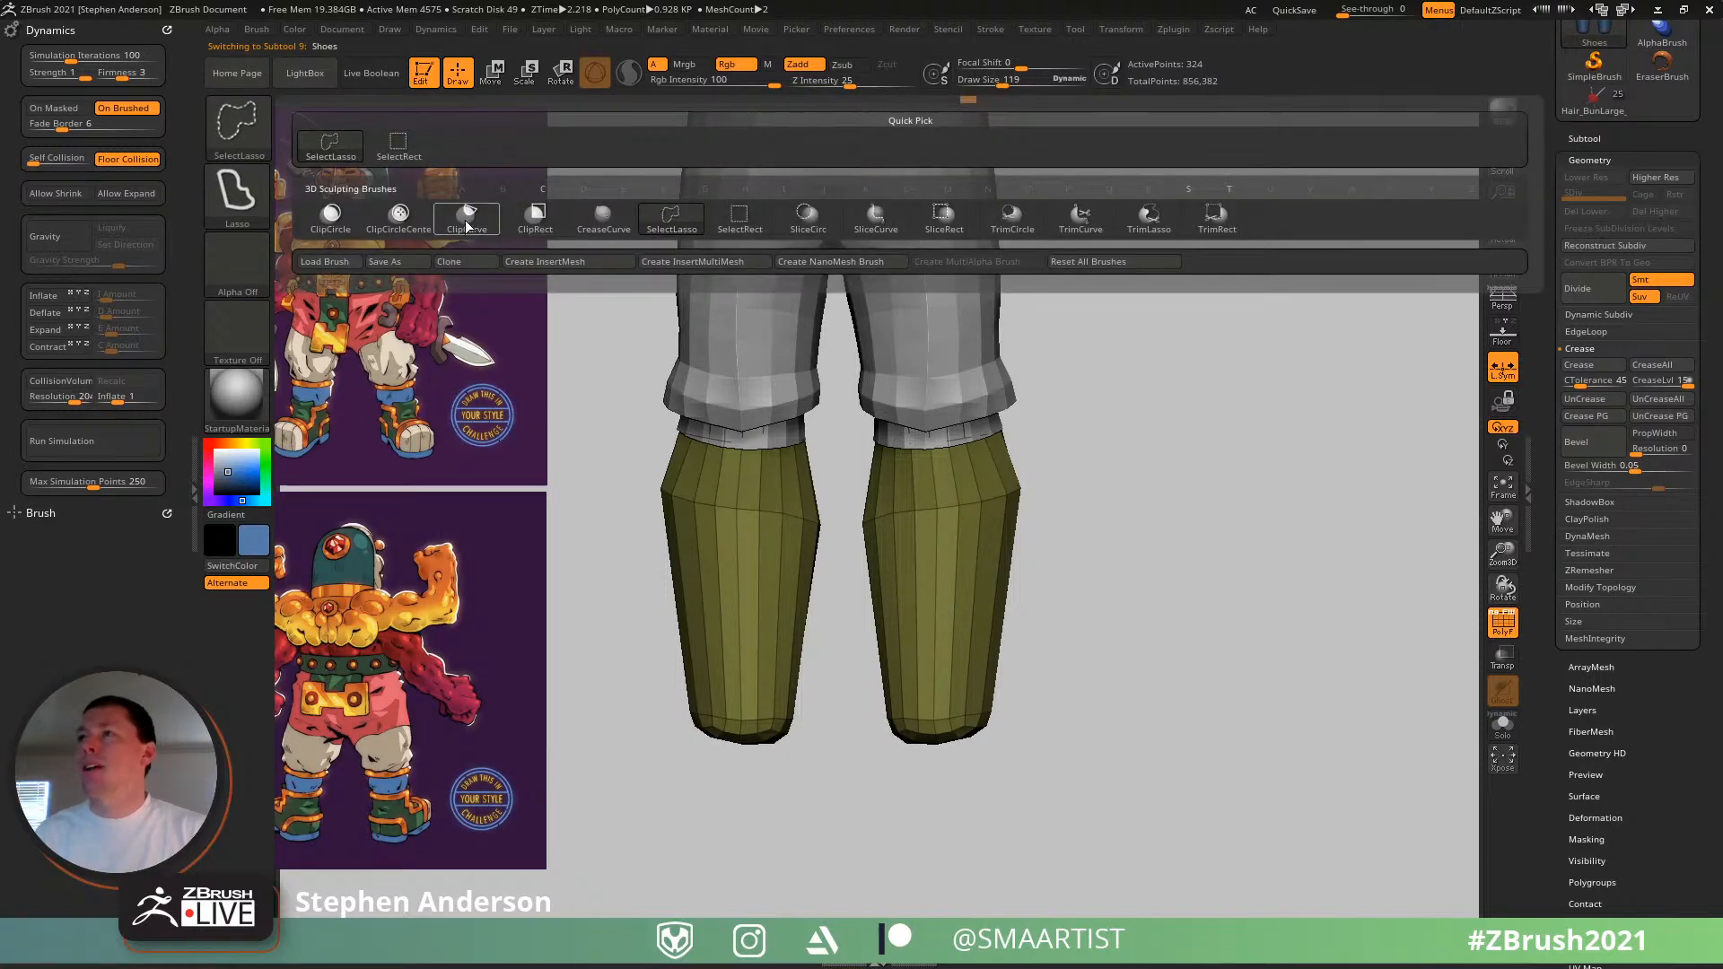
click(878, 224)
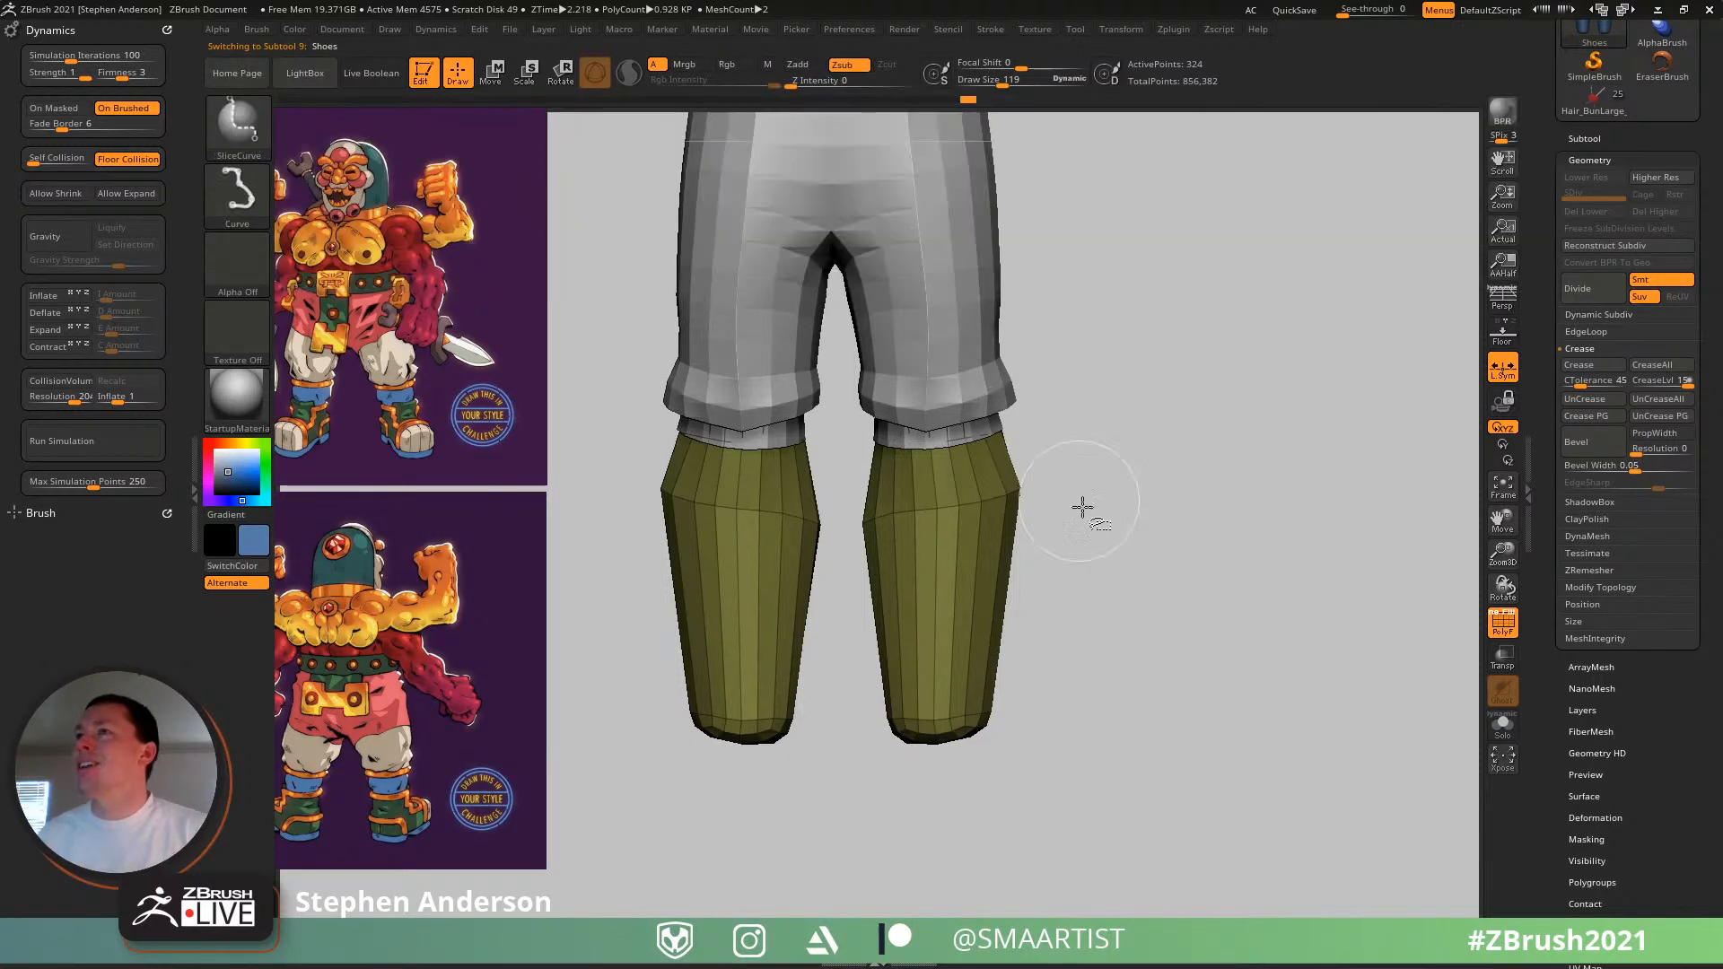
ctrl+shift+drag(1310, 611, 496, 633)
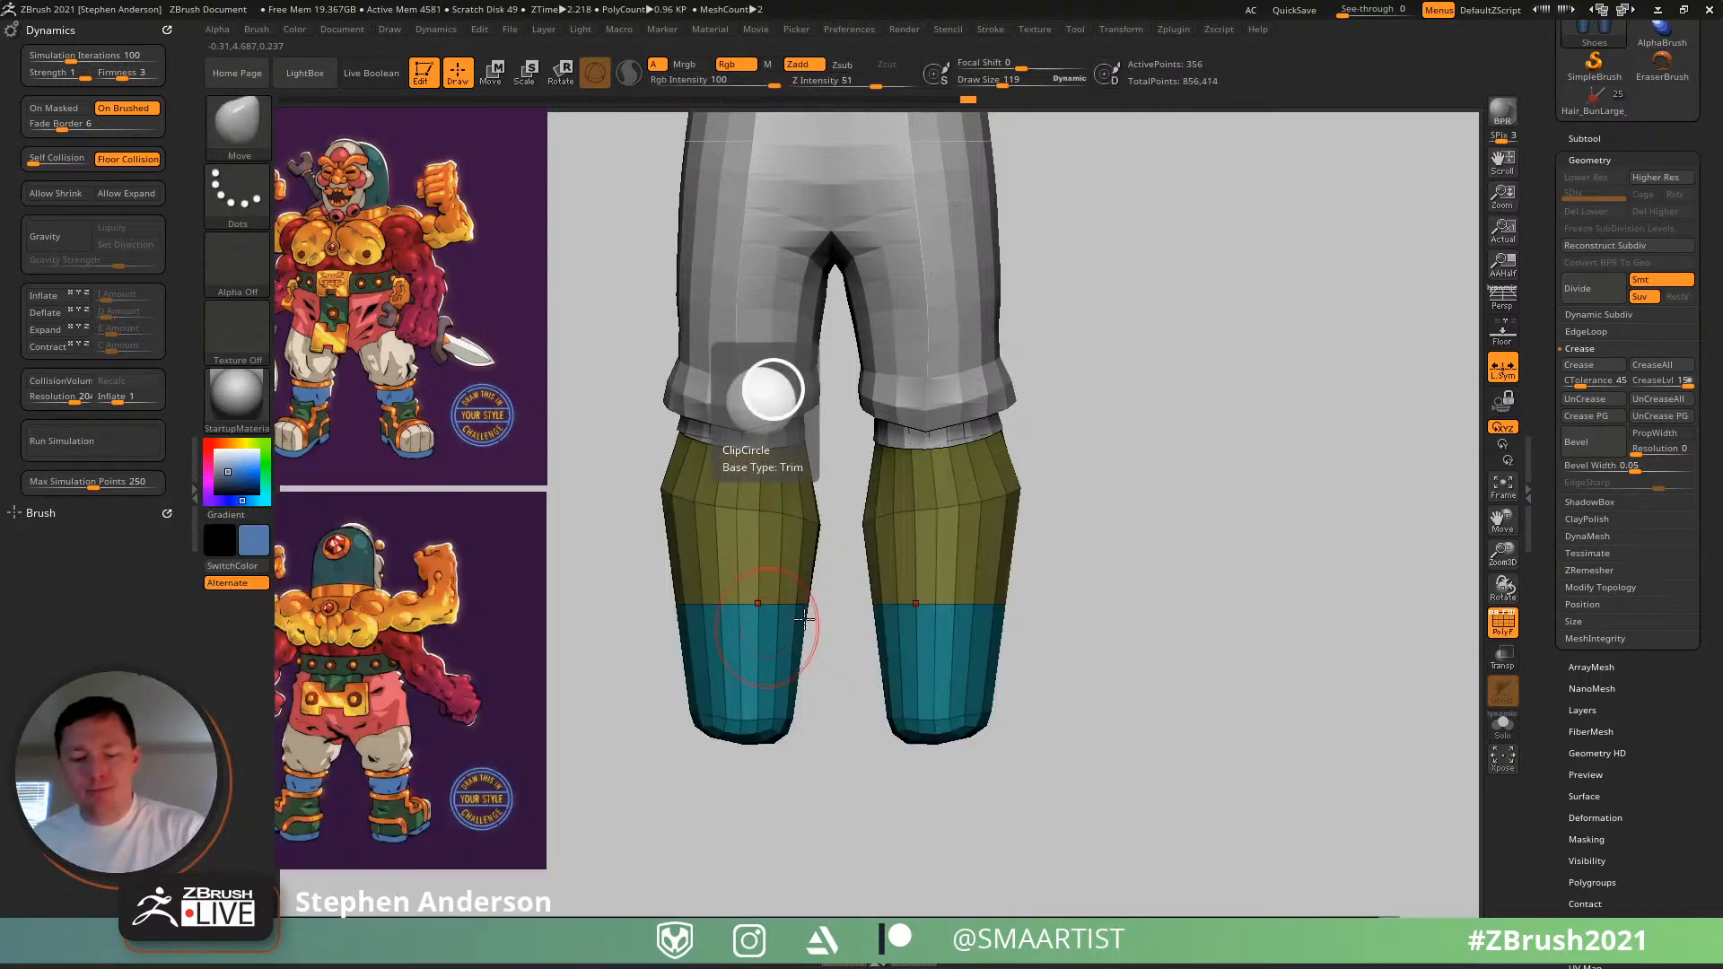
- Shape the shins around the new slice line with the Move brush at draw sizes 182 and 281
key(s)
click(1014, 601)
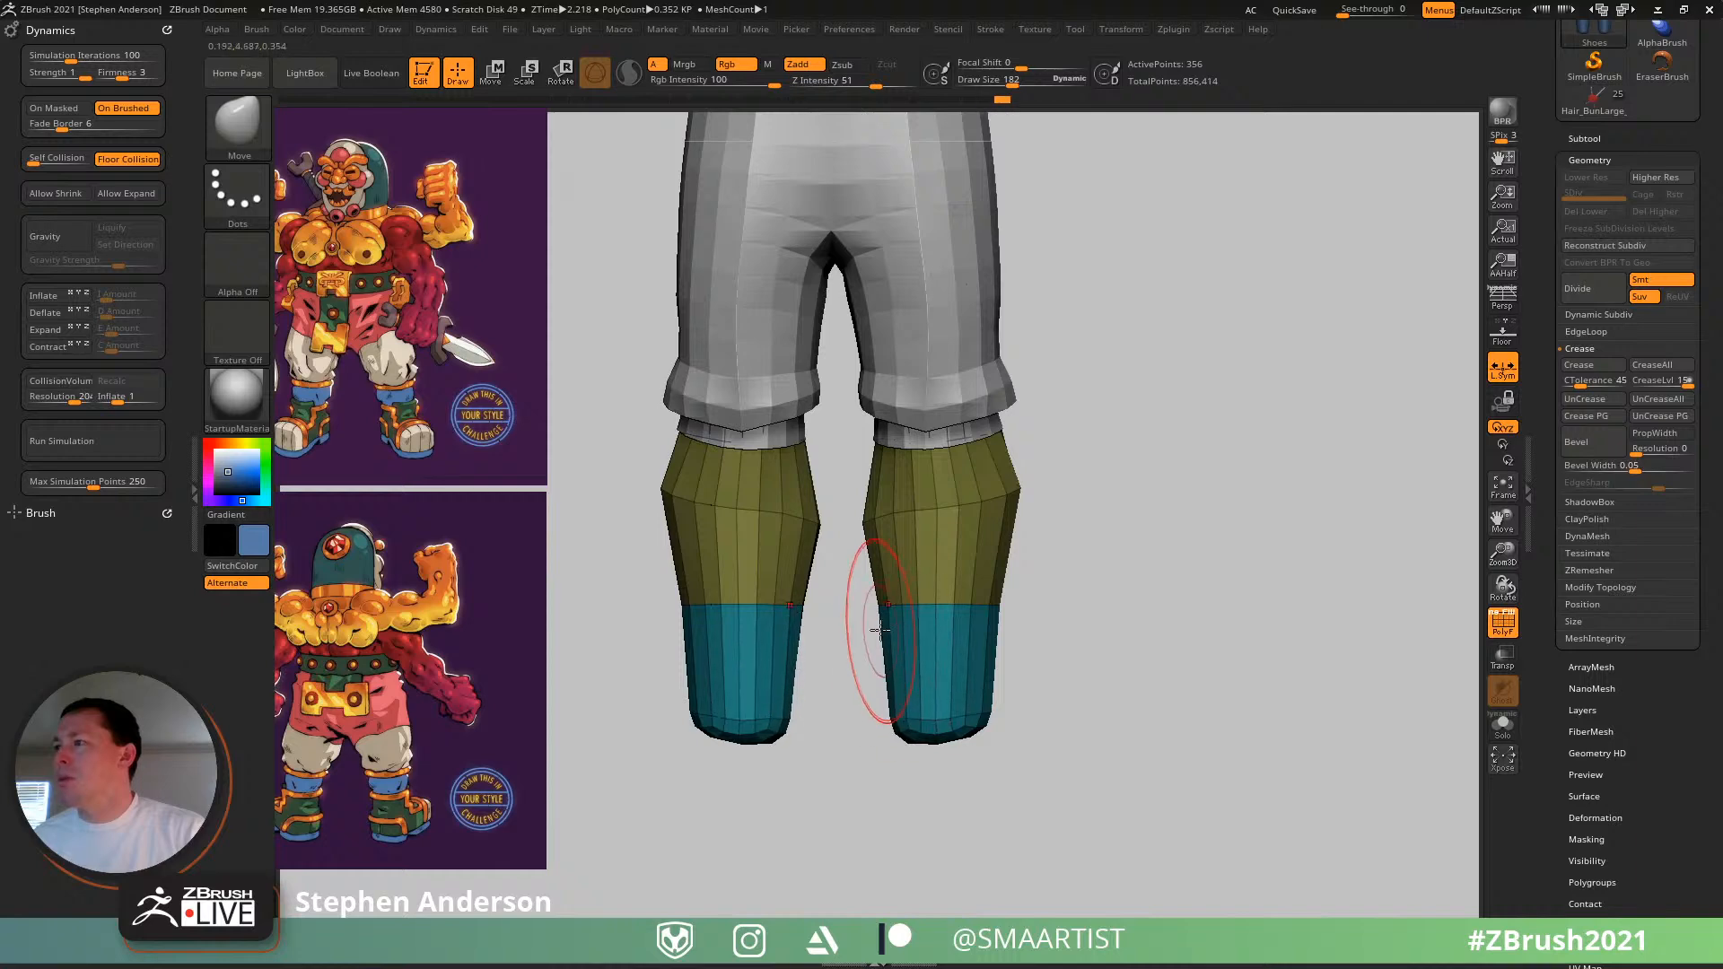
drag(879, 630, 888, 634)
mouse_move(866, 634)
right_down()
mouse_move(972, 632)
mouse_move(840, 611)
mouse_move(885, 654)
right_up()
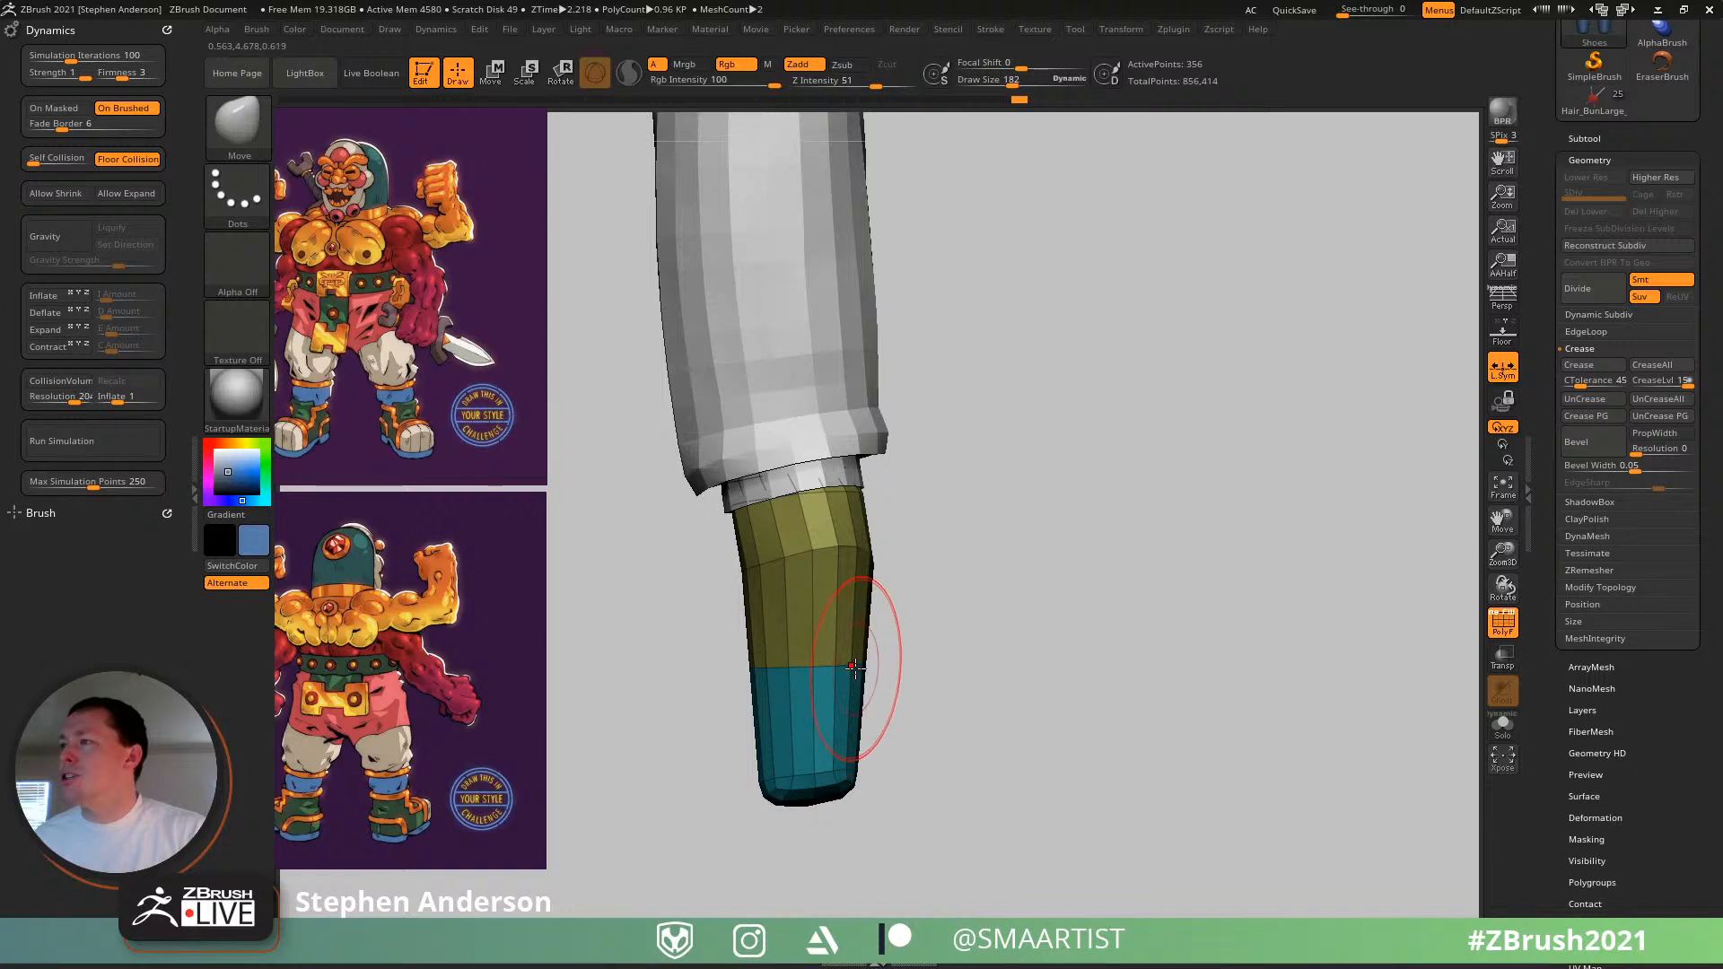
key(s)
drag(749, 674, 758, 676)
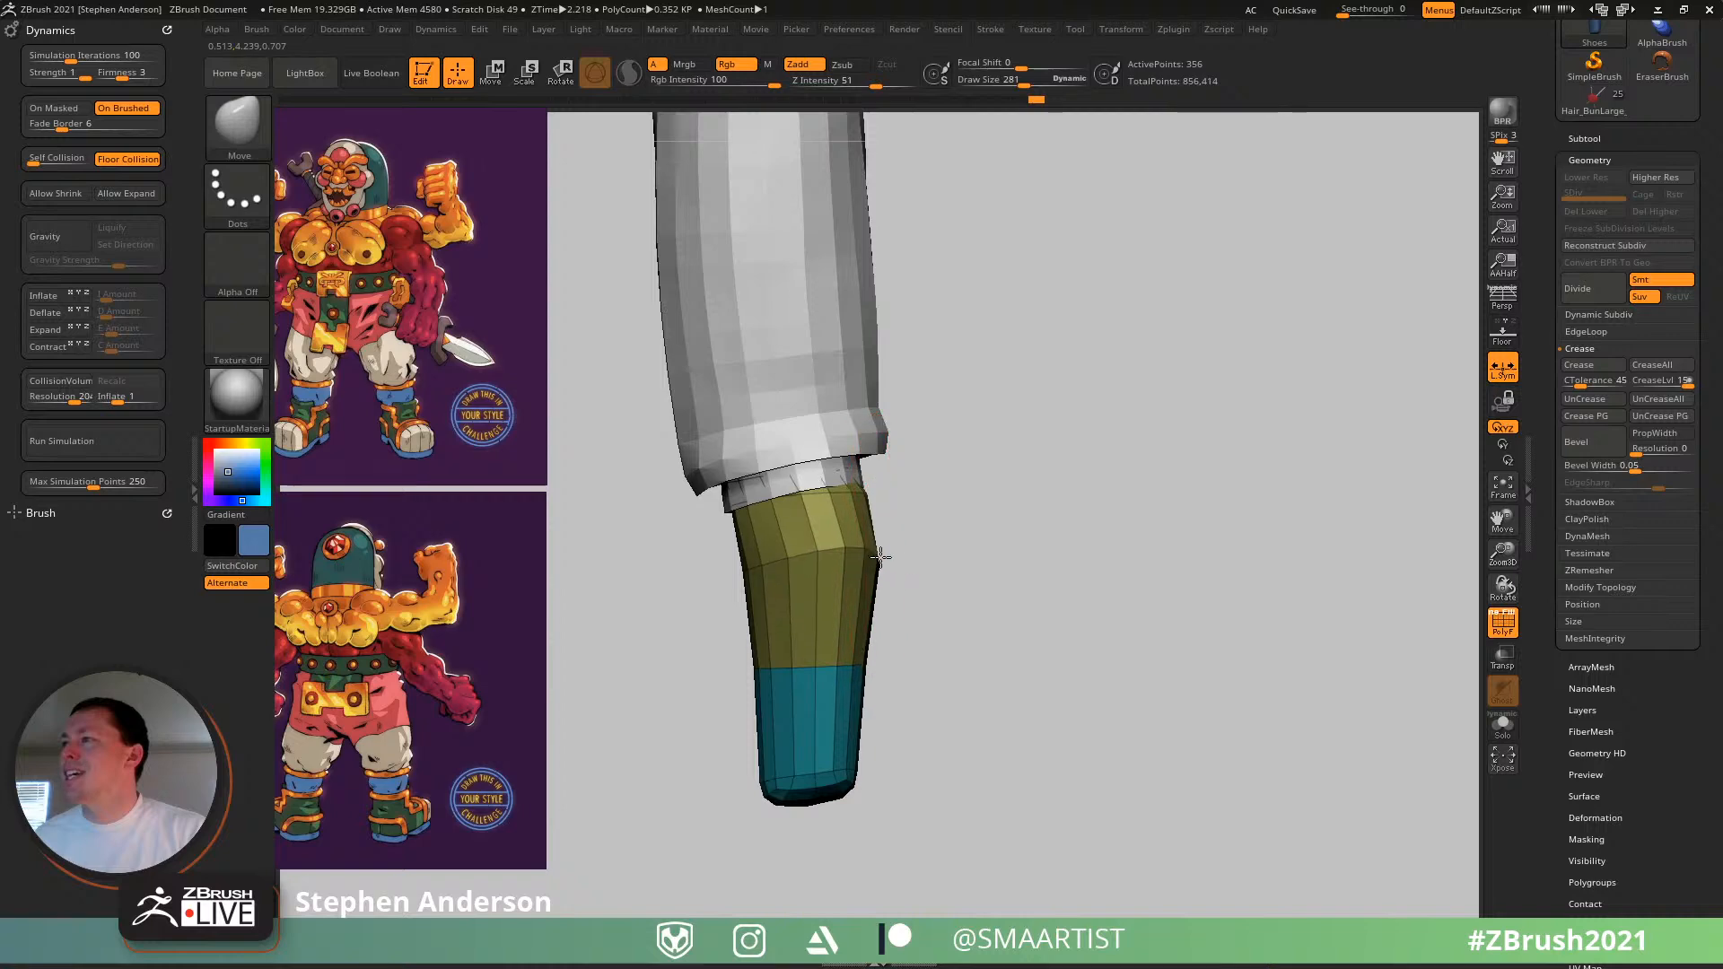
- Refine the calf and ankle contours of the shoes with the Move brush at draw size 119
mouse_move(866, 551)
shift+right_down()
mouse_move(814, 537)
mouse_move(782, 610)
mouse_move(799, 632)
shift+right_up()
key(s)
drag(964, 775, 883, 777)
right_drag(885, 777, 920, 778)
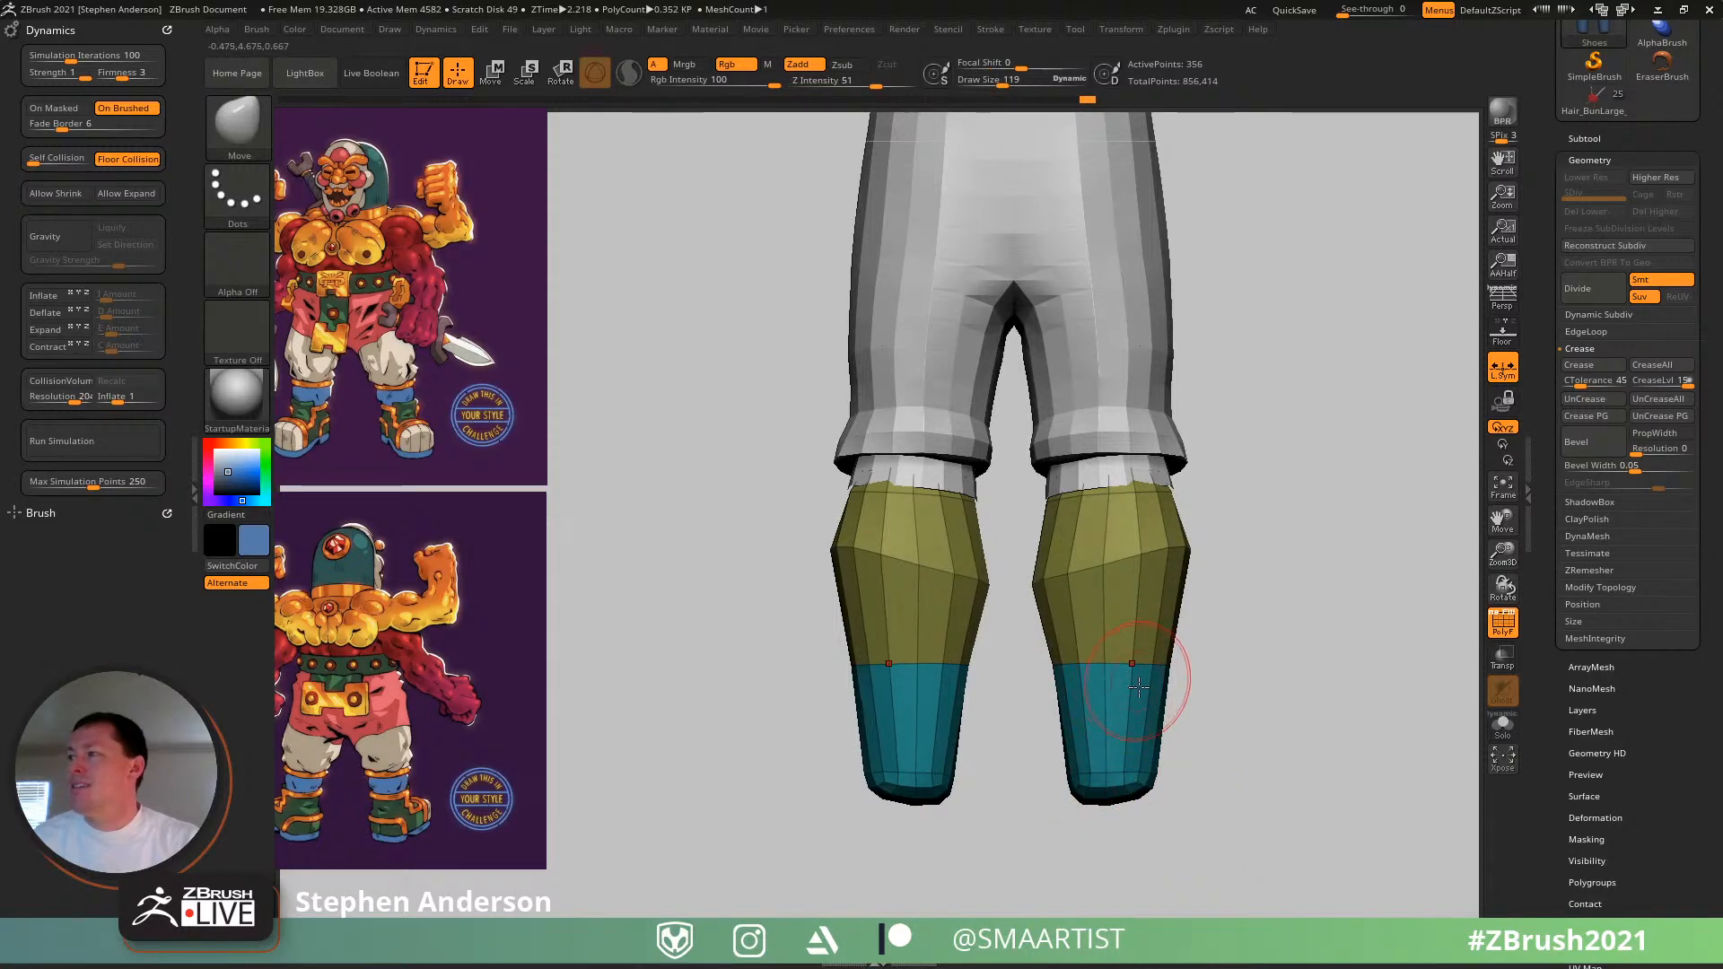
- Raise the Move brush's draw size to 169 and turn off the polyframe display on the shoes
mouse_move(1170, 769)
ctrl+right_down()
mouse_move(1019, 666)
mouse_move(1270, 653)
mouse_move(1166, 584)
mouse_move(996, 729)
mouse_move(1191, 742)
mouse_move(1077, 713)
ctrl+right_up()
key(bracketright)
key(bracketright)
key(bracketright)
key(bracketright)
key(bracketright)
right_drag(1077, 714, 1101, 741)
key(shift+f)
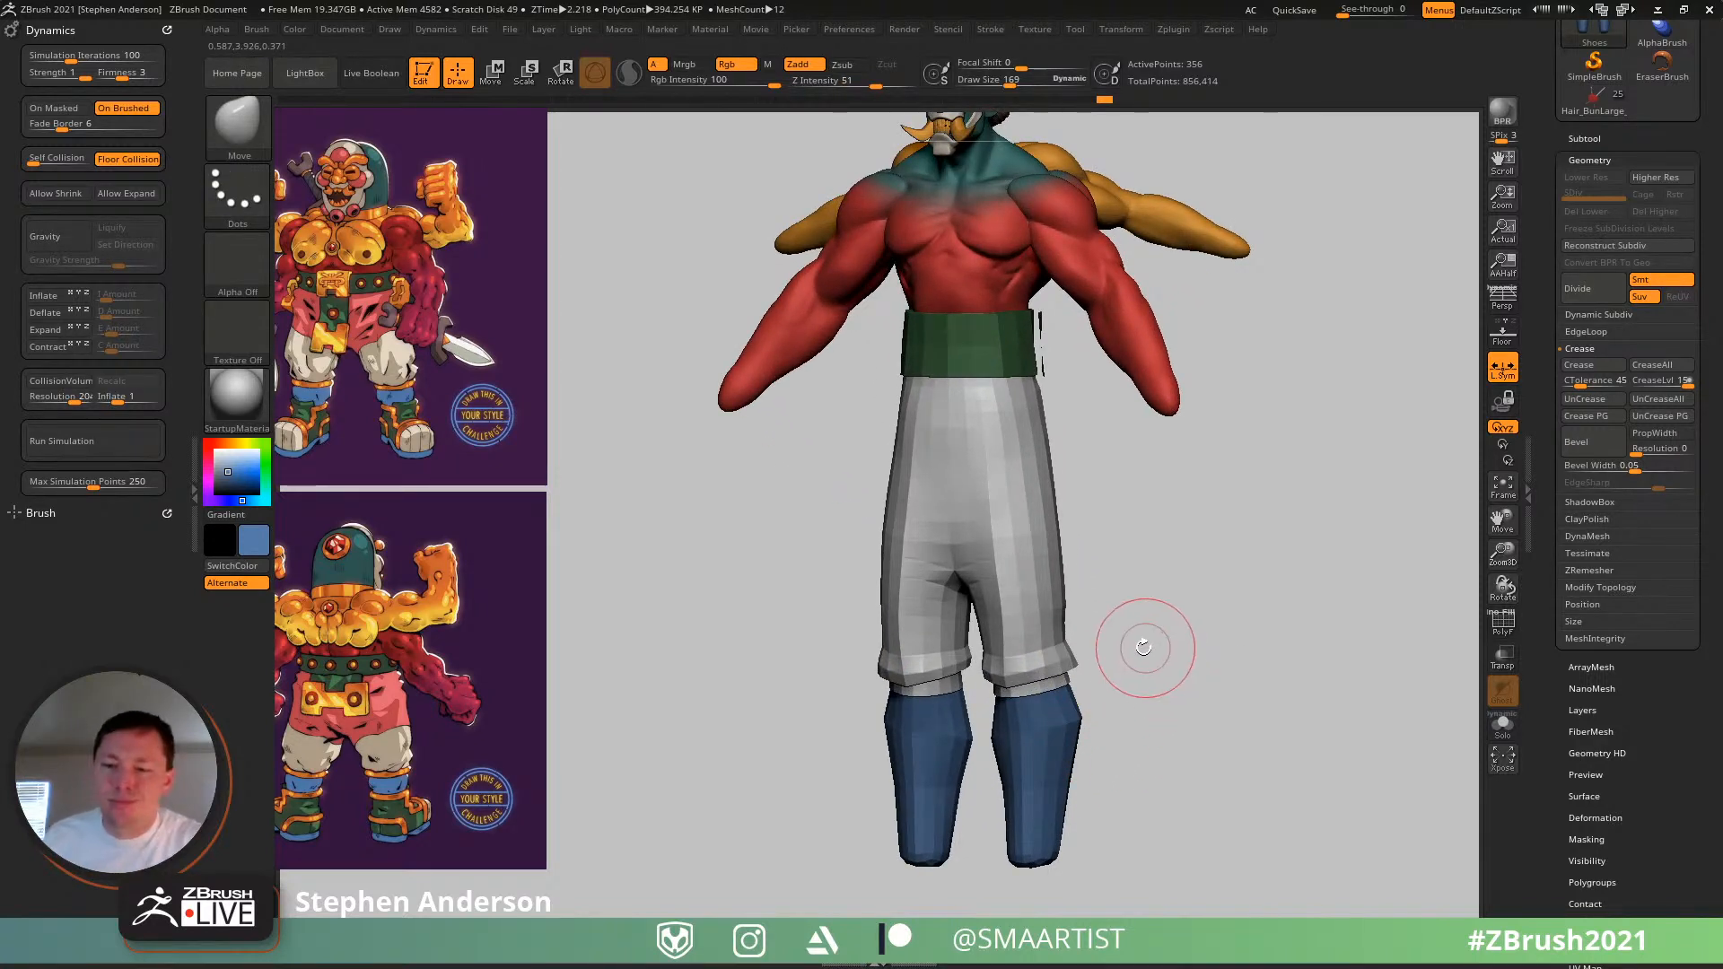
alt+right_drag(1143, 647, 1155, 773)
shift+right_drag(1100, 511, 1160, 617)
mouse_move(1160, 617)
ctrl+right_down()
mouse_move(1169, 542)
mouse_move(1136, 576)
mouse_move(1215, 574)
mouse_move(1161, 557)
mouse_move(1186, 517)
mouse_move(1151, 544)
ctrl+right_up()
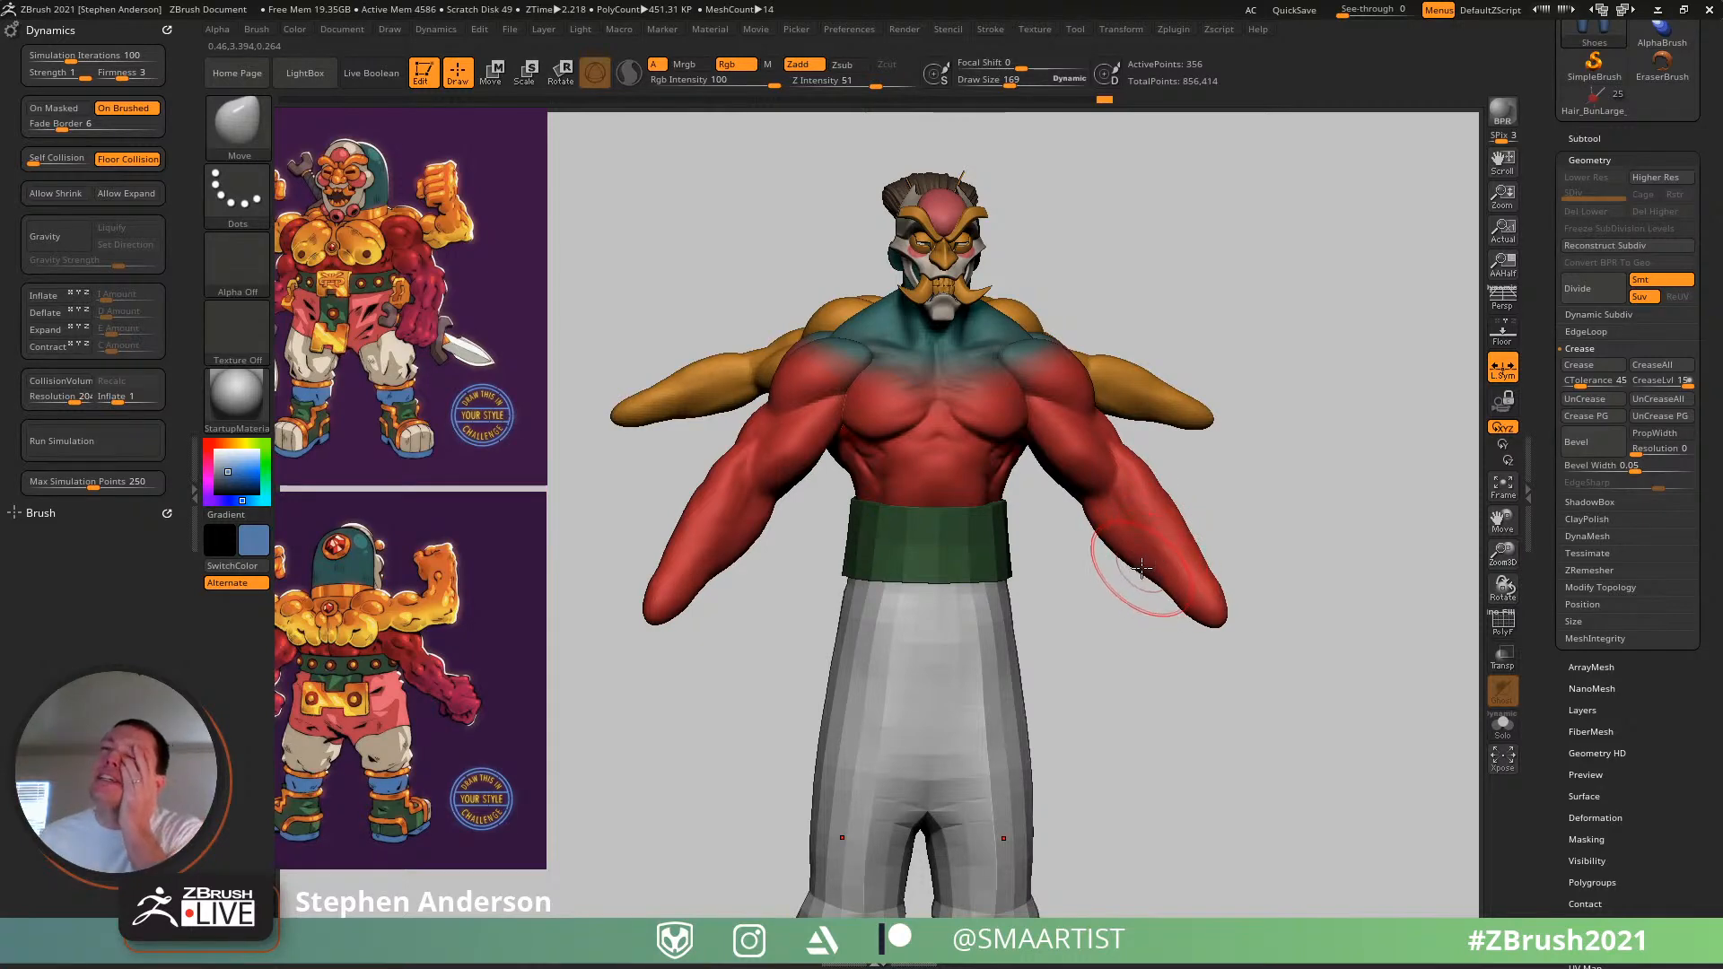
mouse_move(1187, 562)
right_down()
mouse_move(1238, 565)
mouse_move(1215, 569)
mouse_move(1219, 551)
right_up()
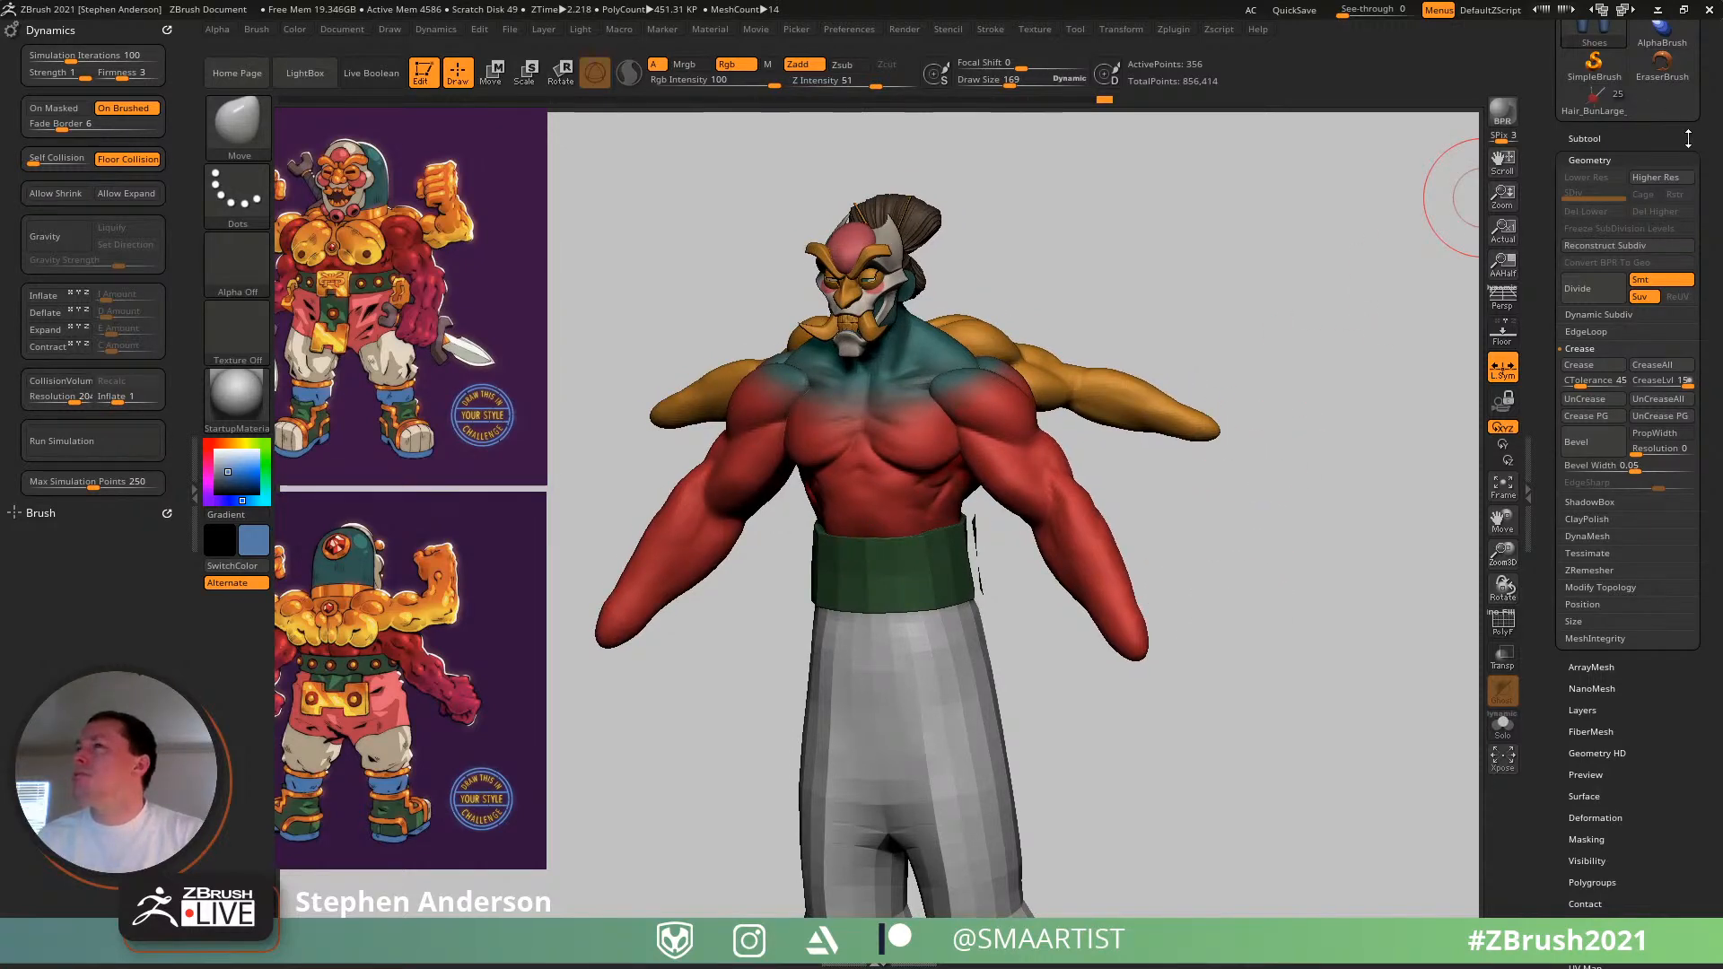
- Load the Amon_03 tool from the _Amon folder
drag(1692, 138, 1711, 254)
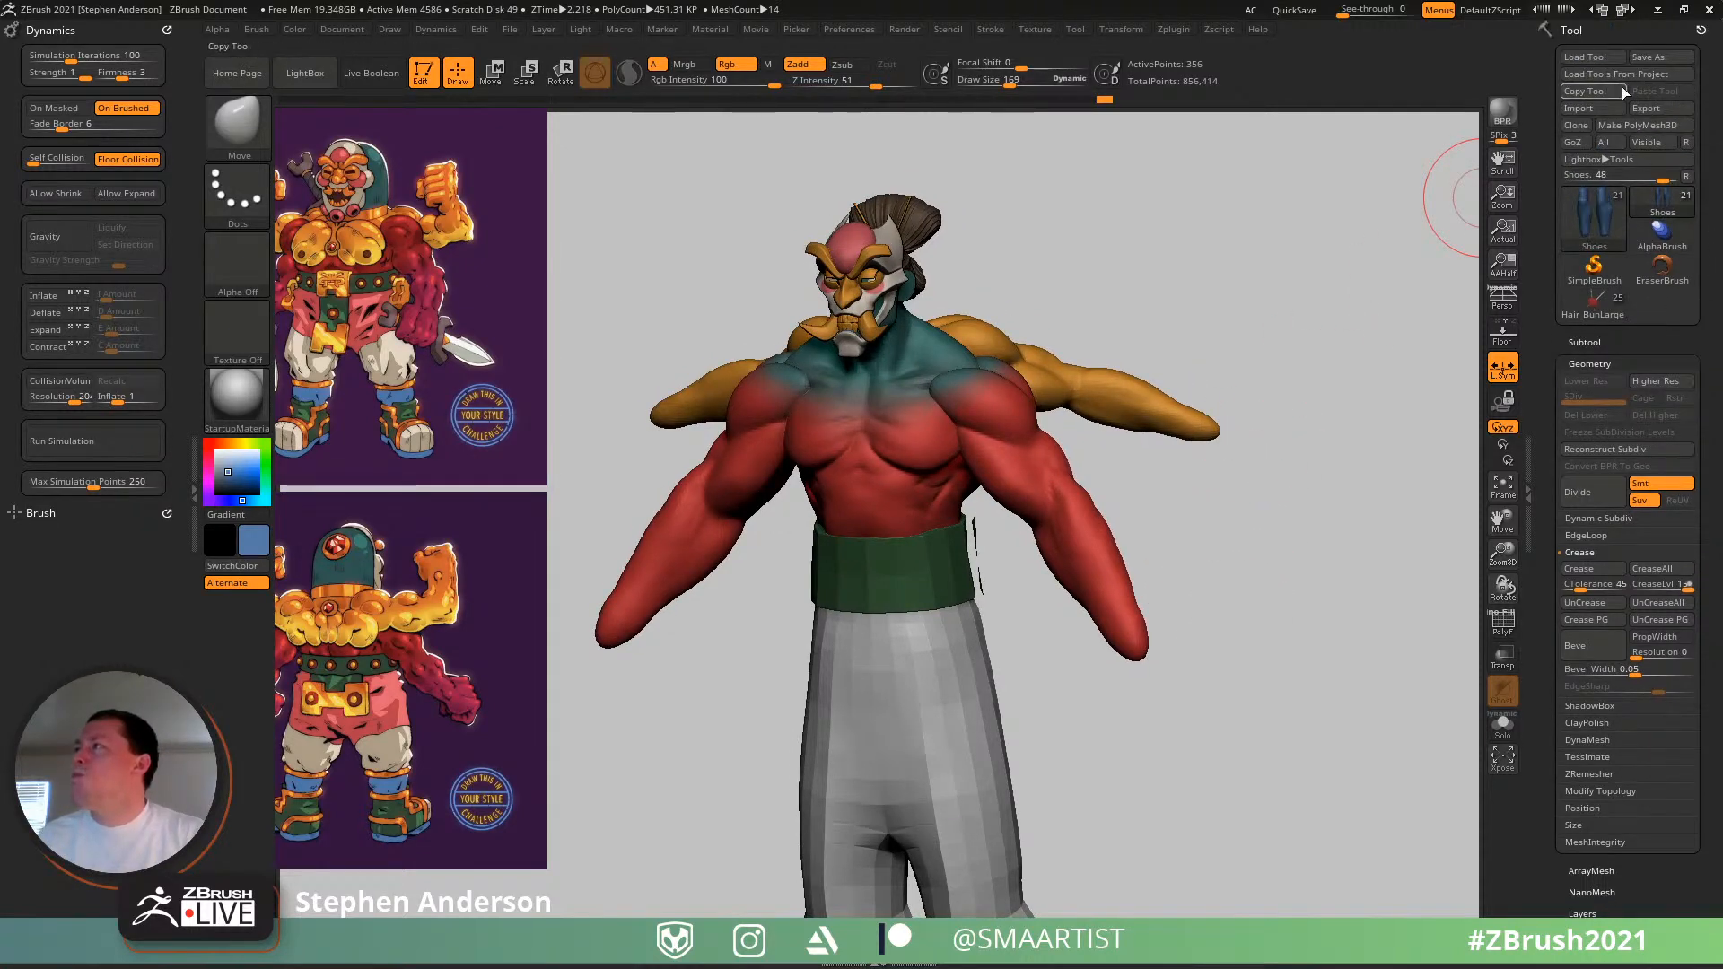
click(1604, 59)
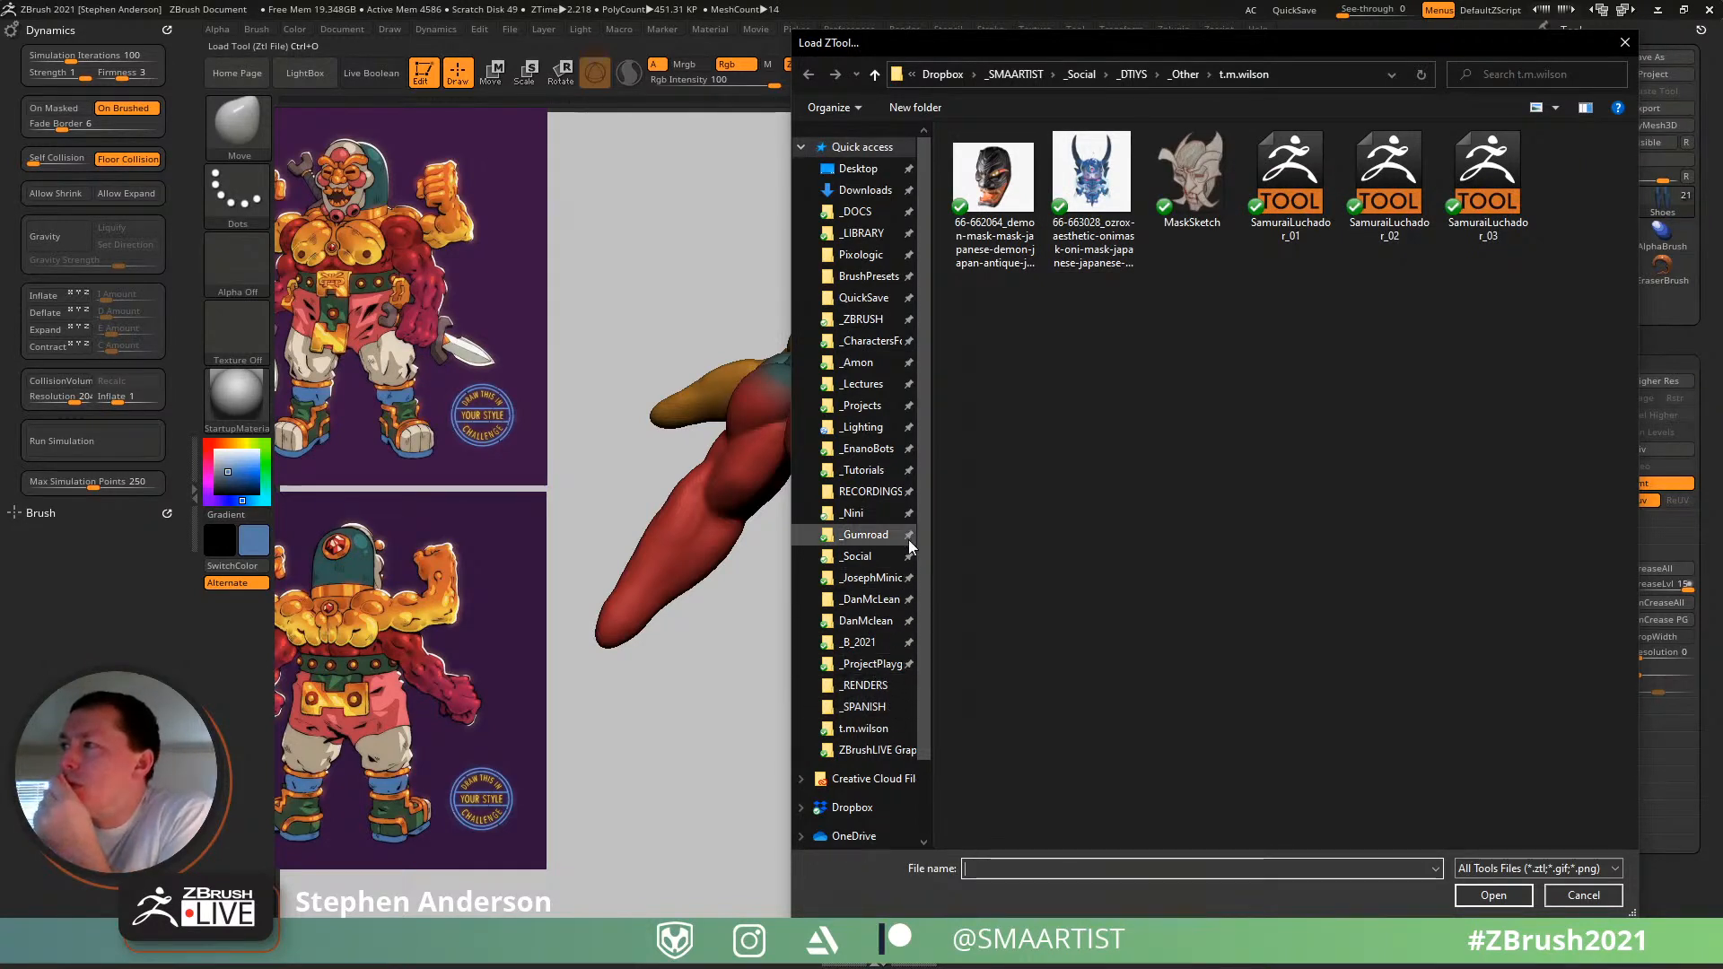
click(858, 363)
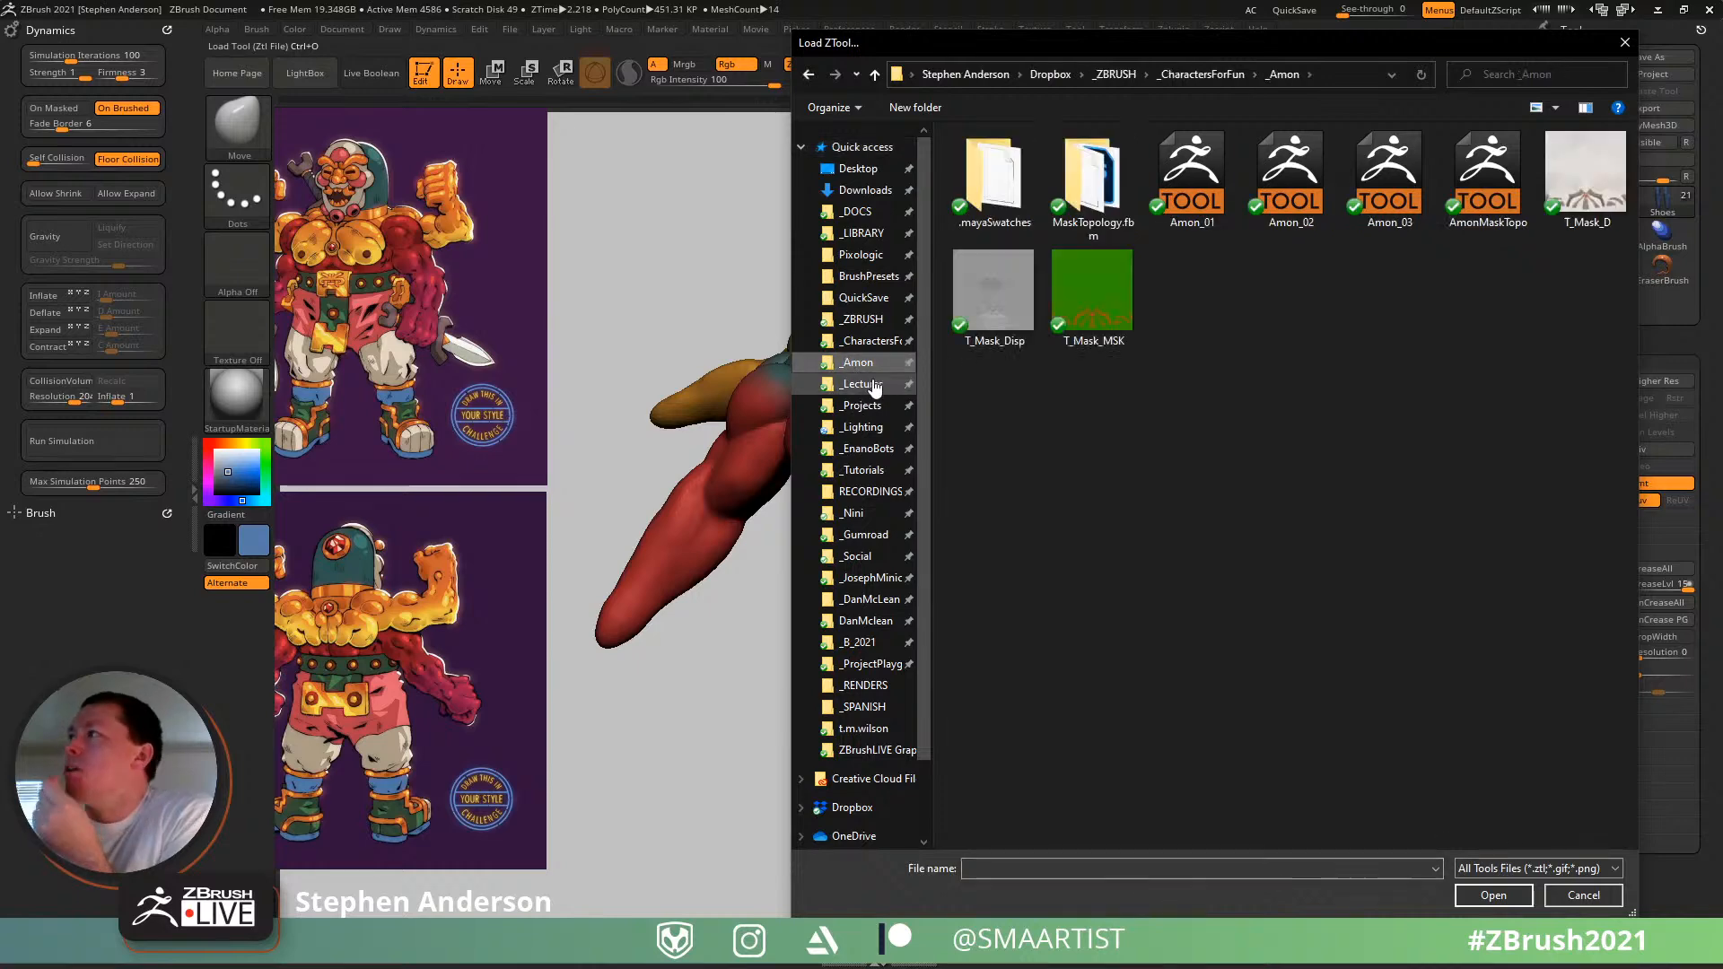
double_click(1396, 178)
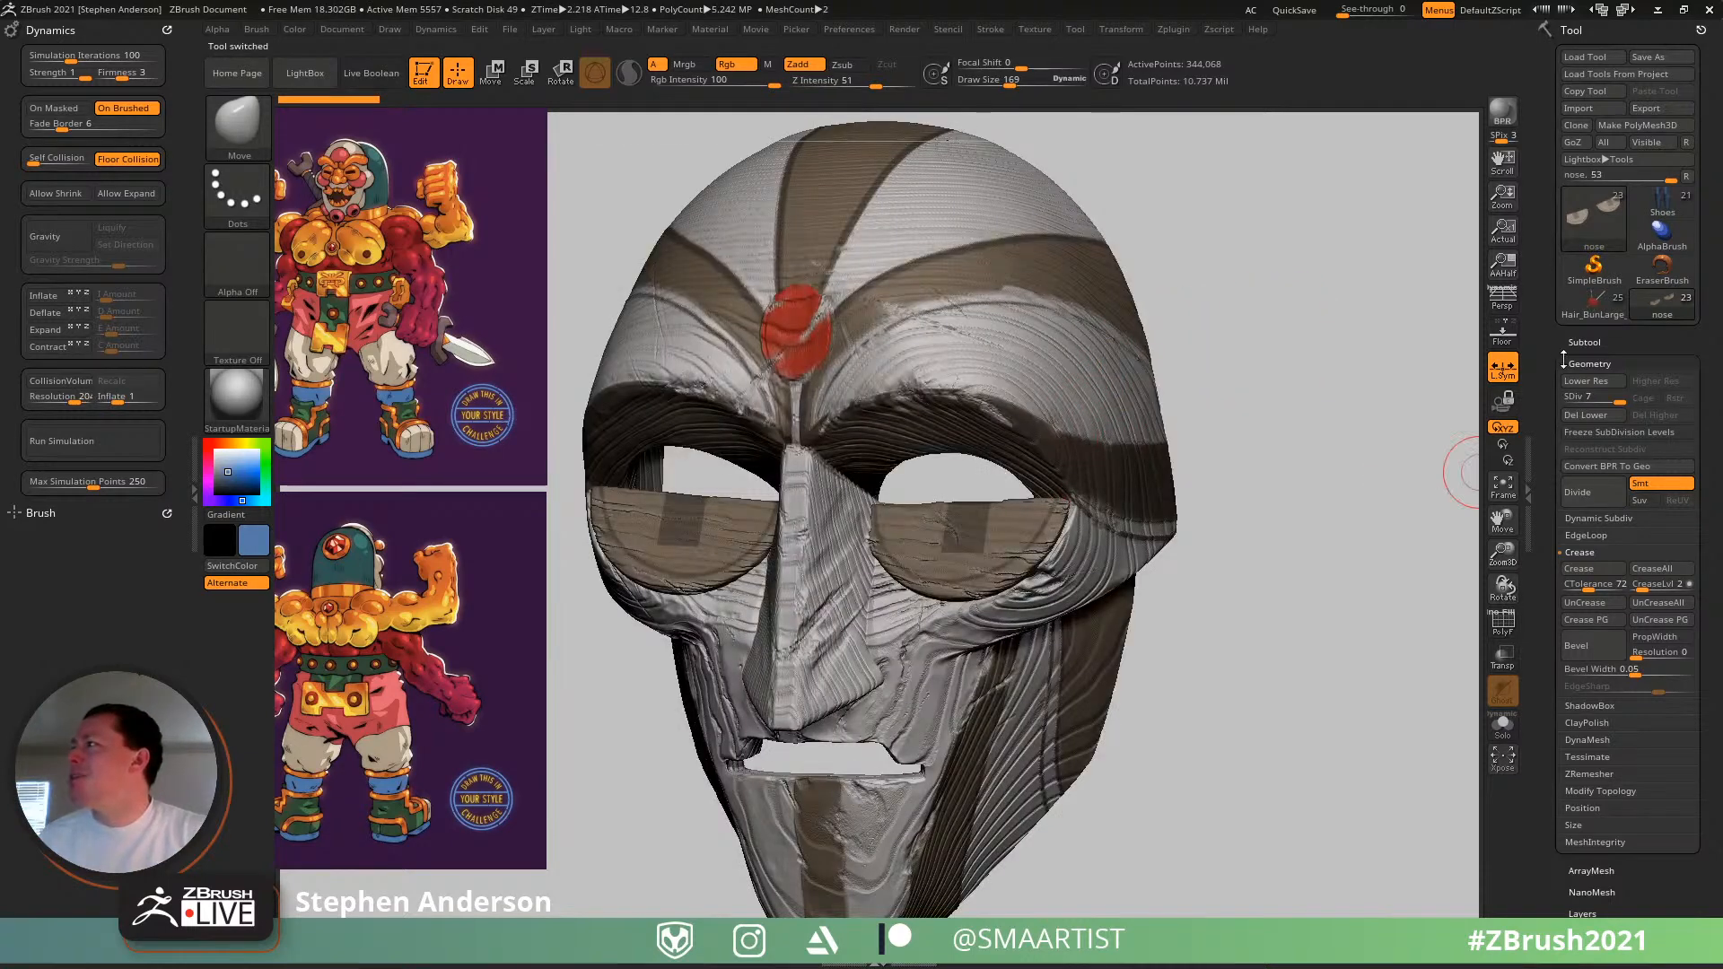
- Collapse the Hood And Mask folder, make the Amon_03 body in the BaseHead folder the active subtool and frame it
click(1584, 342)
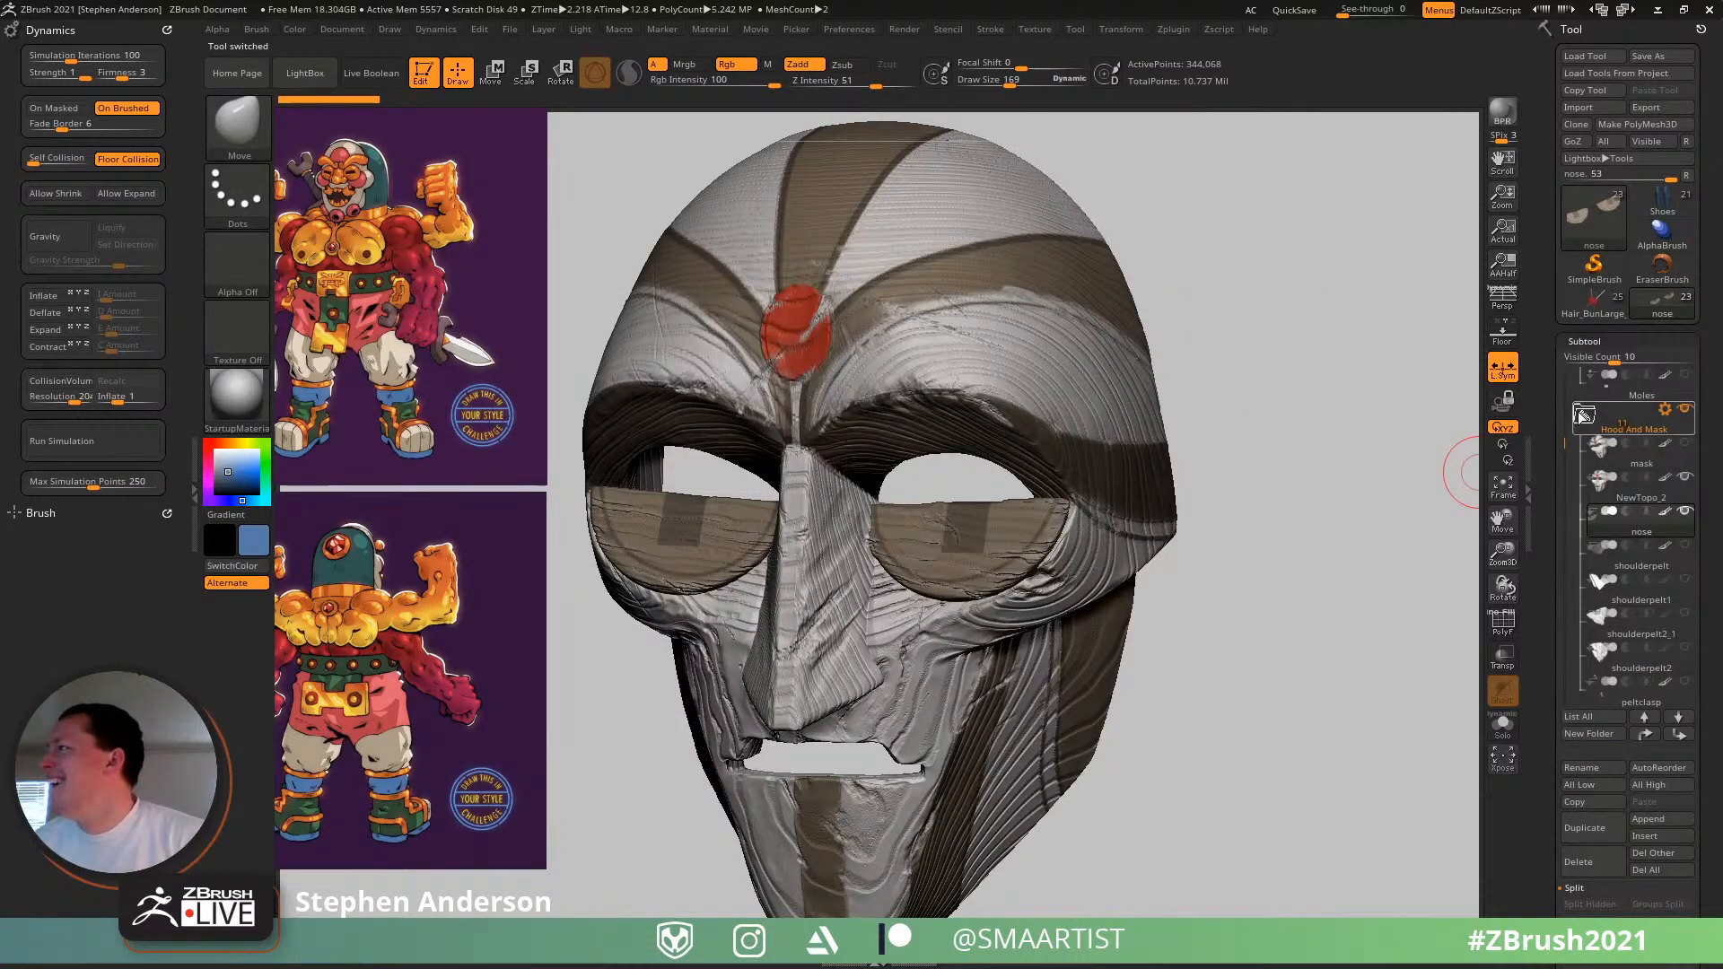
click(1585, 417)
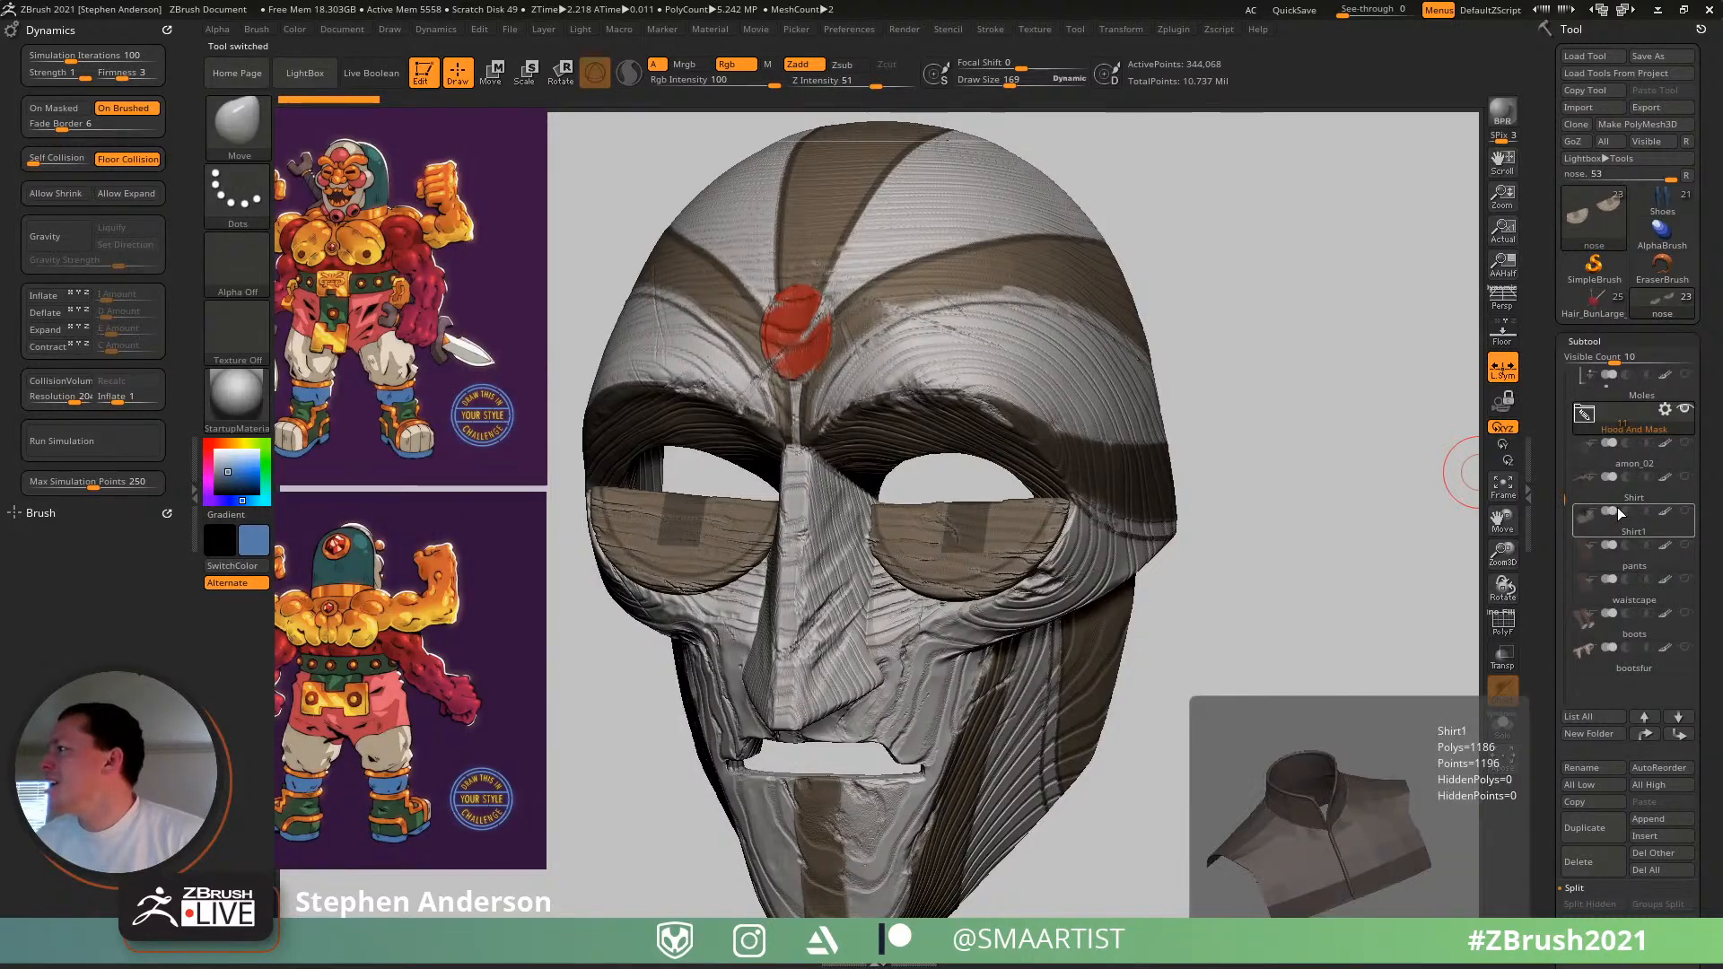
mouse_move(1623, 495)
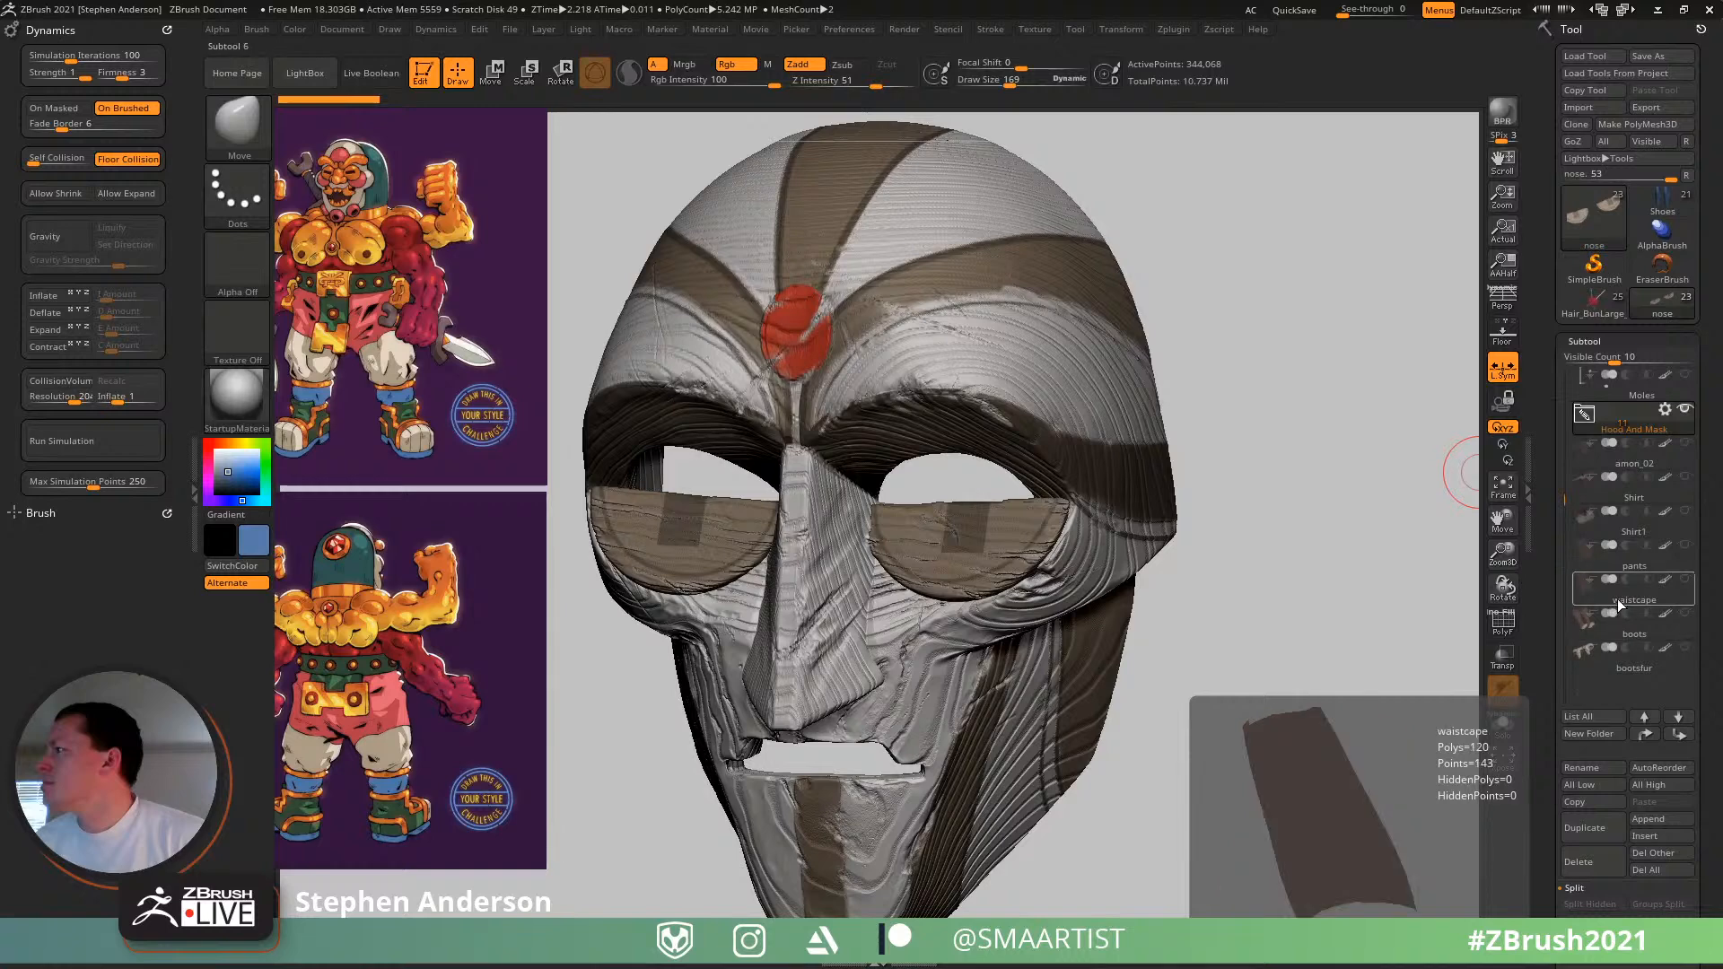
drag(1566, 495, 1567, 373)
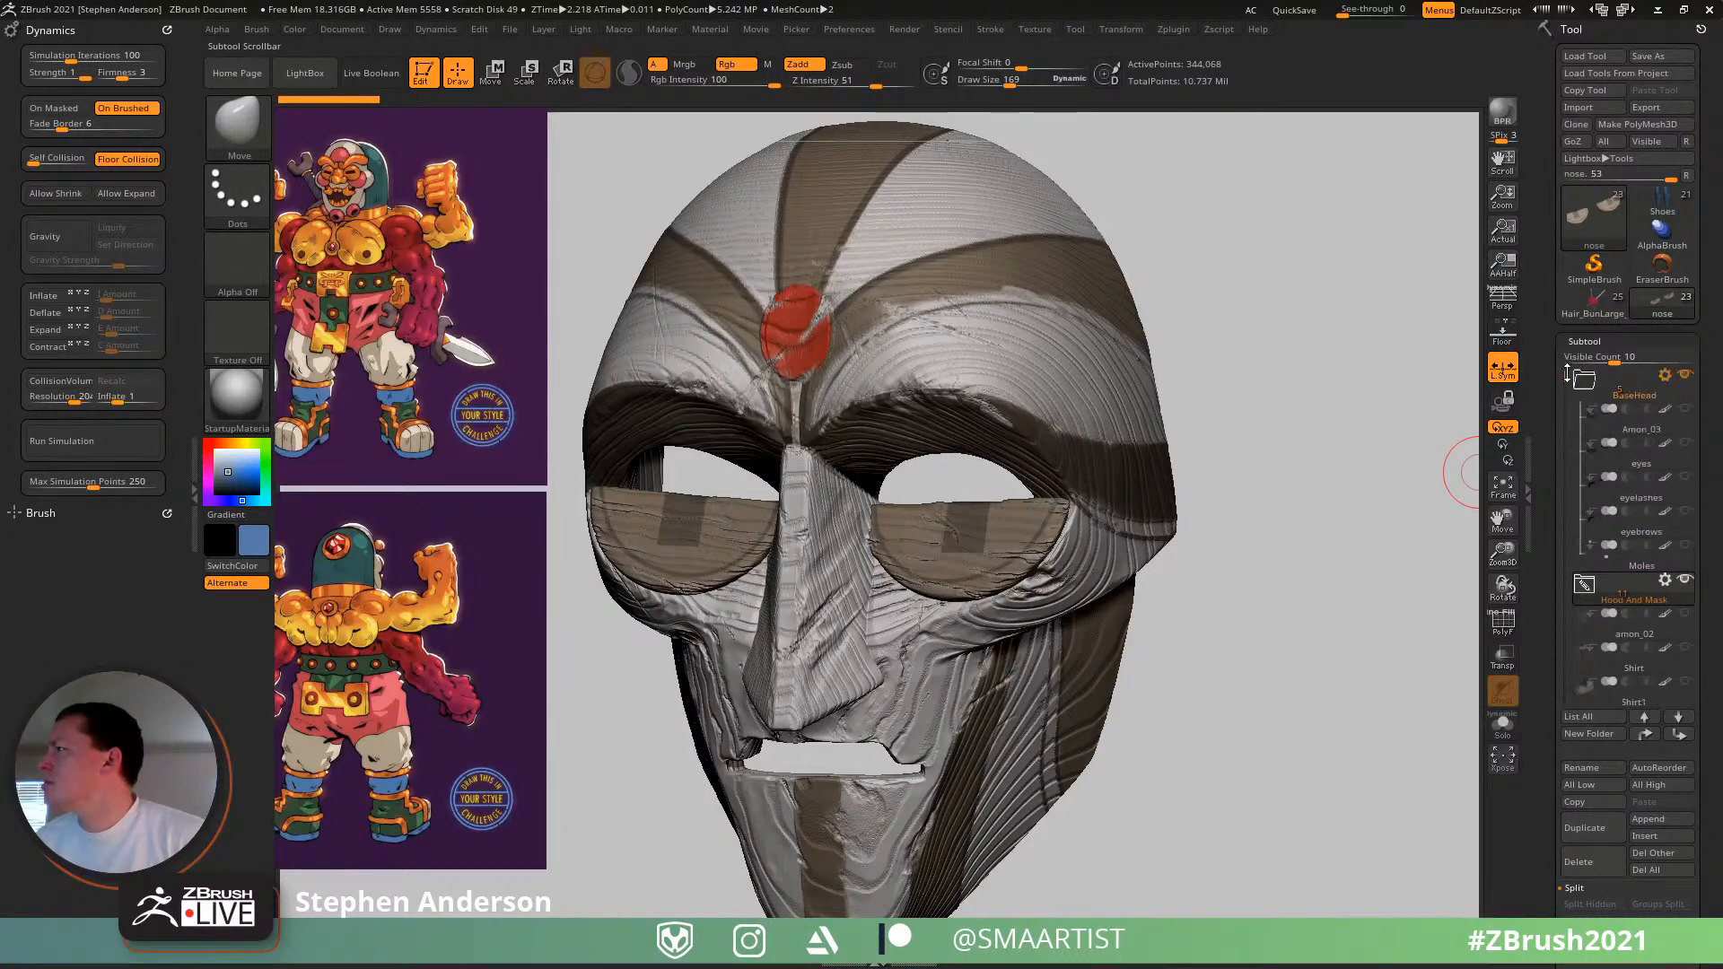
click(1619, 429)
key(f)
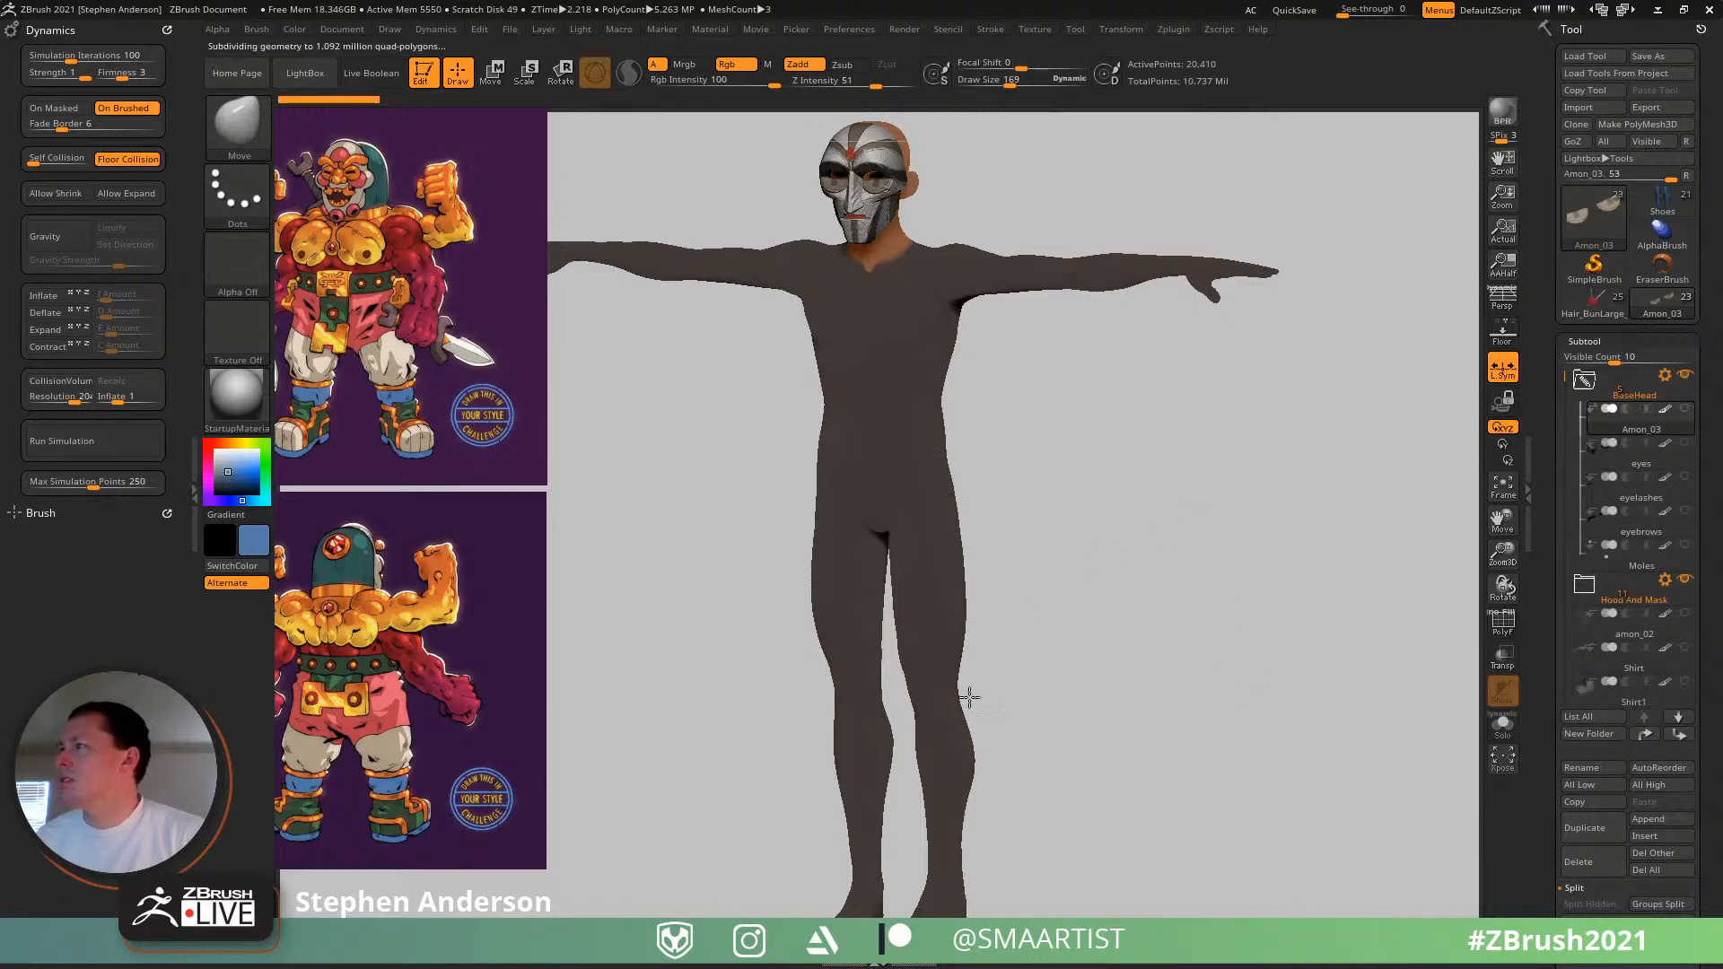
- Show the polyframe on the Amon_03 body and try to slice across the forearm above the wrist with the SliceCurve brush
alt+right_drag(967, 696, 671, 907)
mouse_move(815, 515)
ctrl+right_down()
mouse_move(1286, 396)
mouse_move(1129, 566)
ctrl+right_up()
right_drag(980, 581, 982, 614)
key(shift+f)
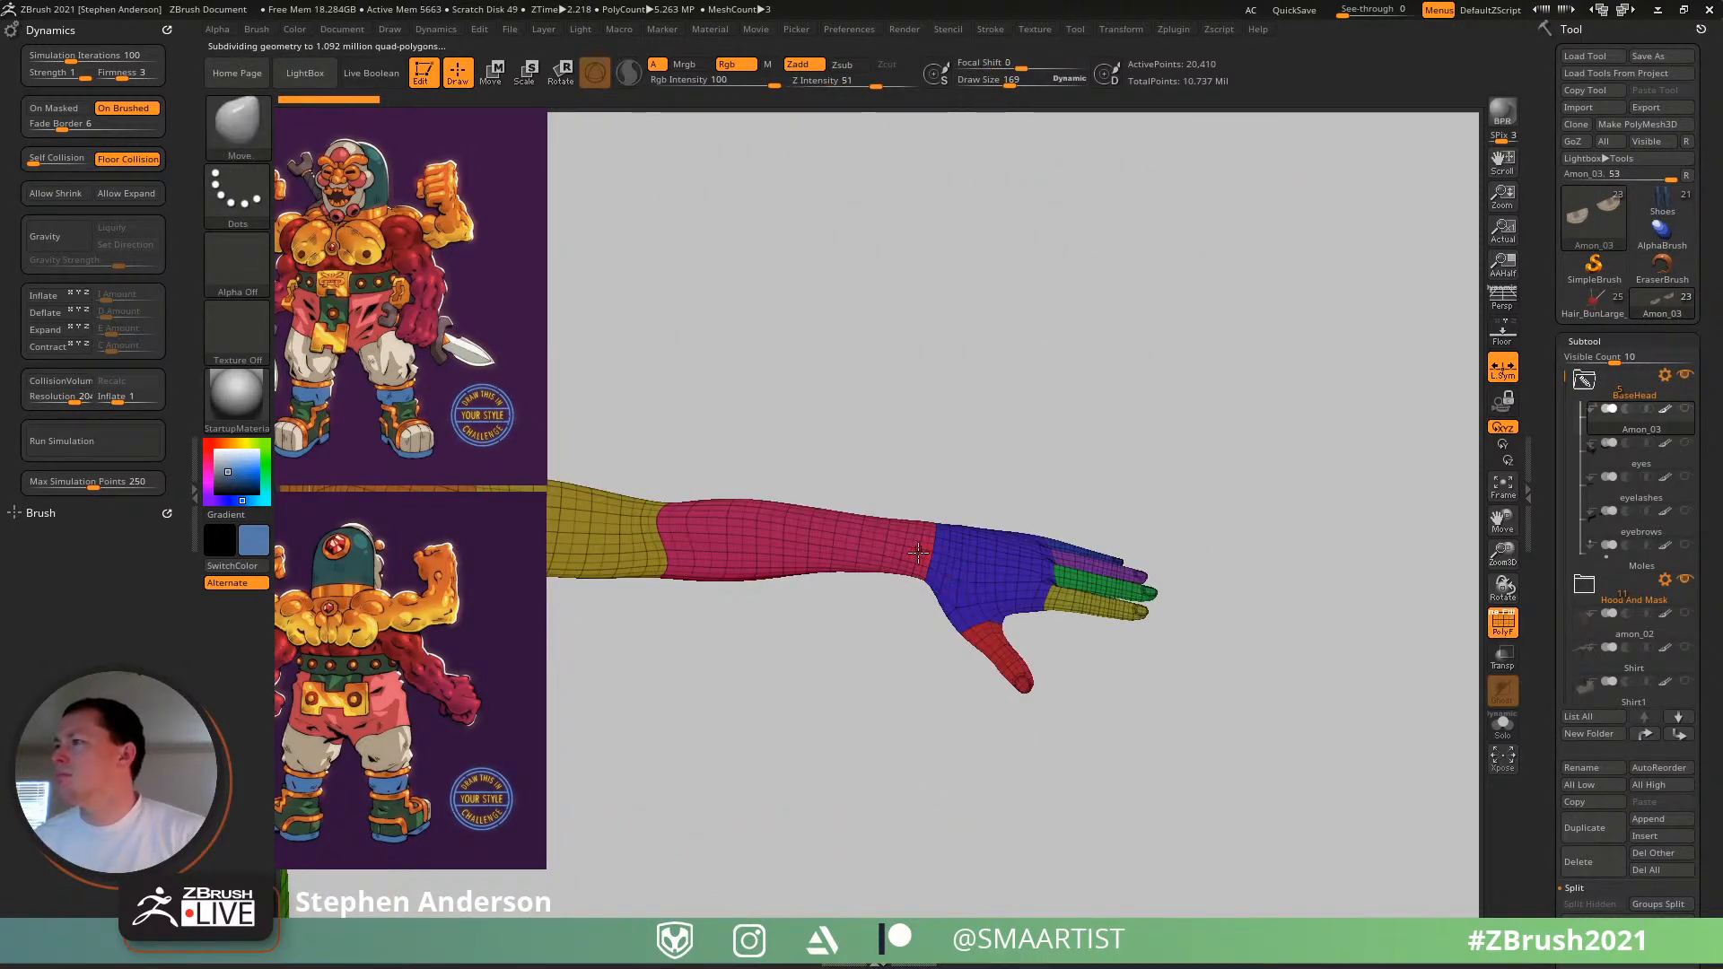
alt+right_drag(1019, 602, 1192, 668)
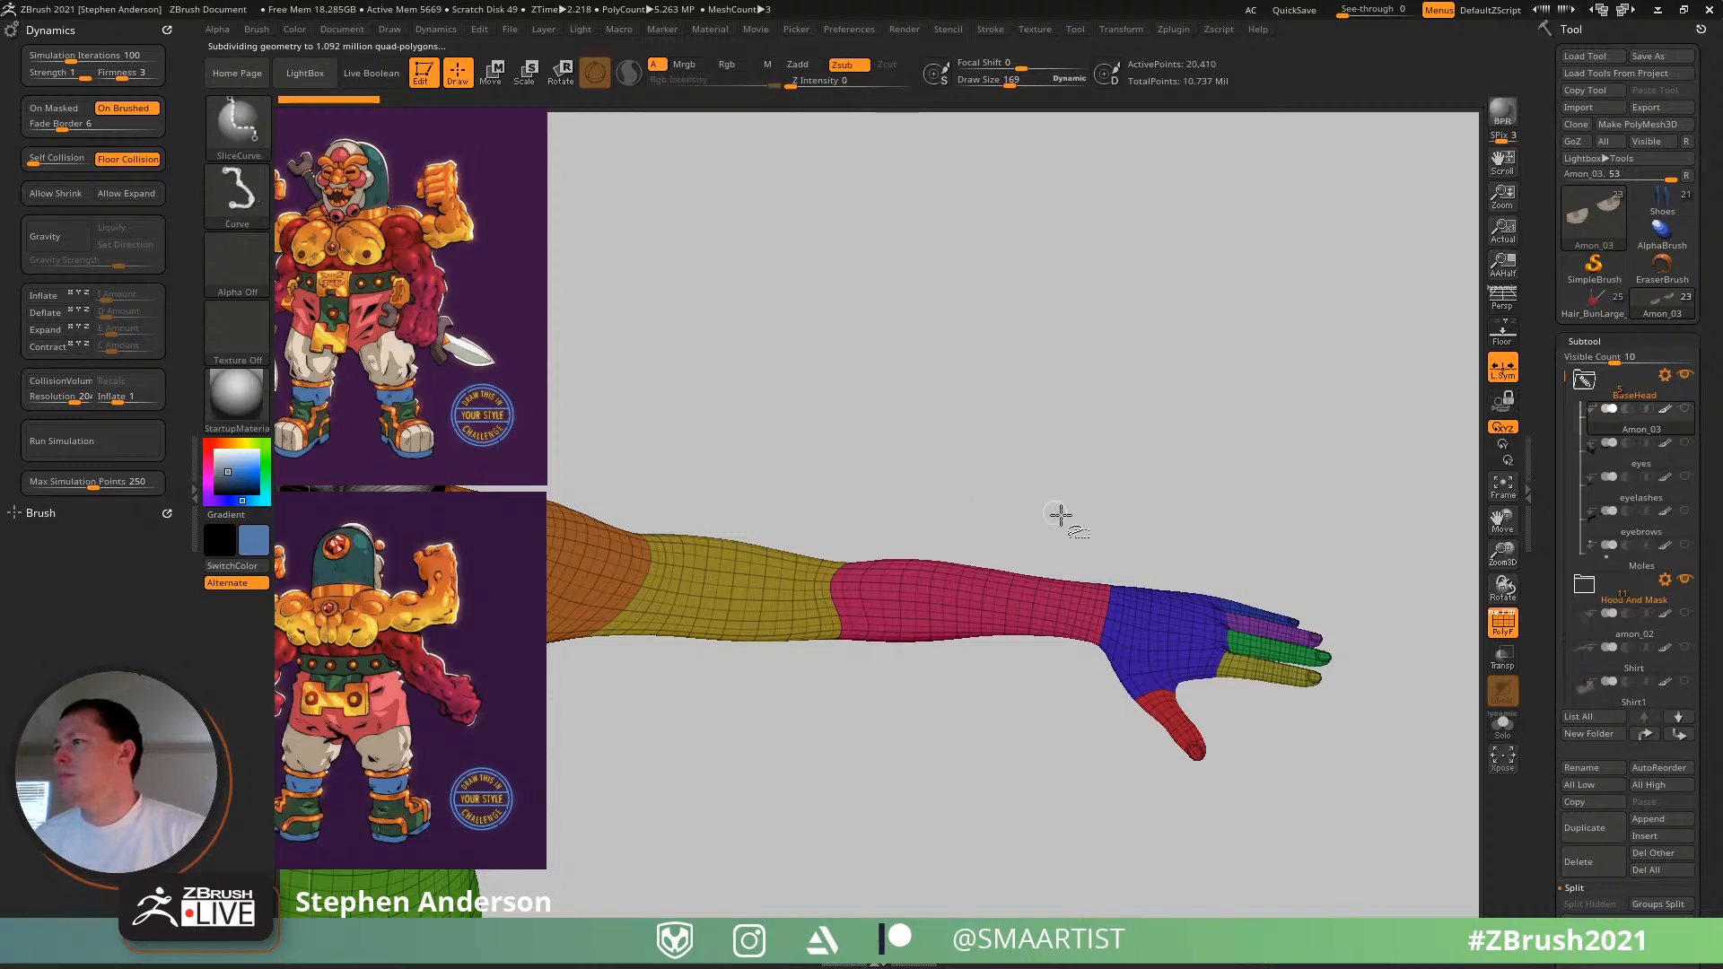
mouse_move(1030, 489)
ctrl+shift+mouse_down()
mouse_move(1196, 703)
mouse_move(1140, 837)
mouse_move(969, 815)
ctrl+shift+mouse_up()
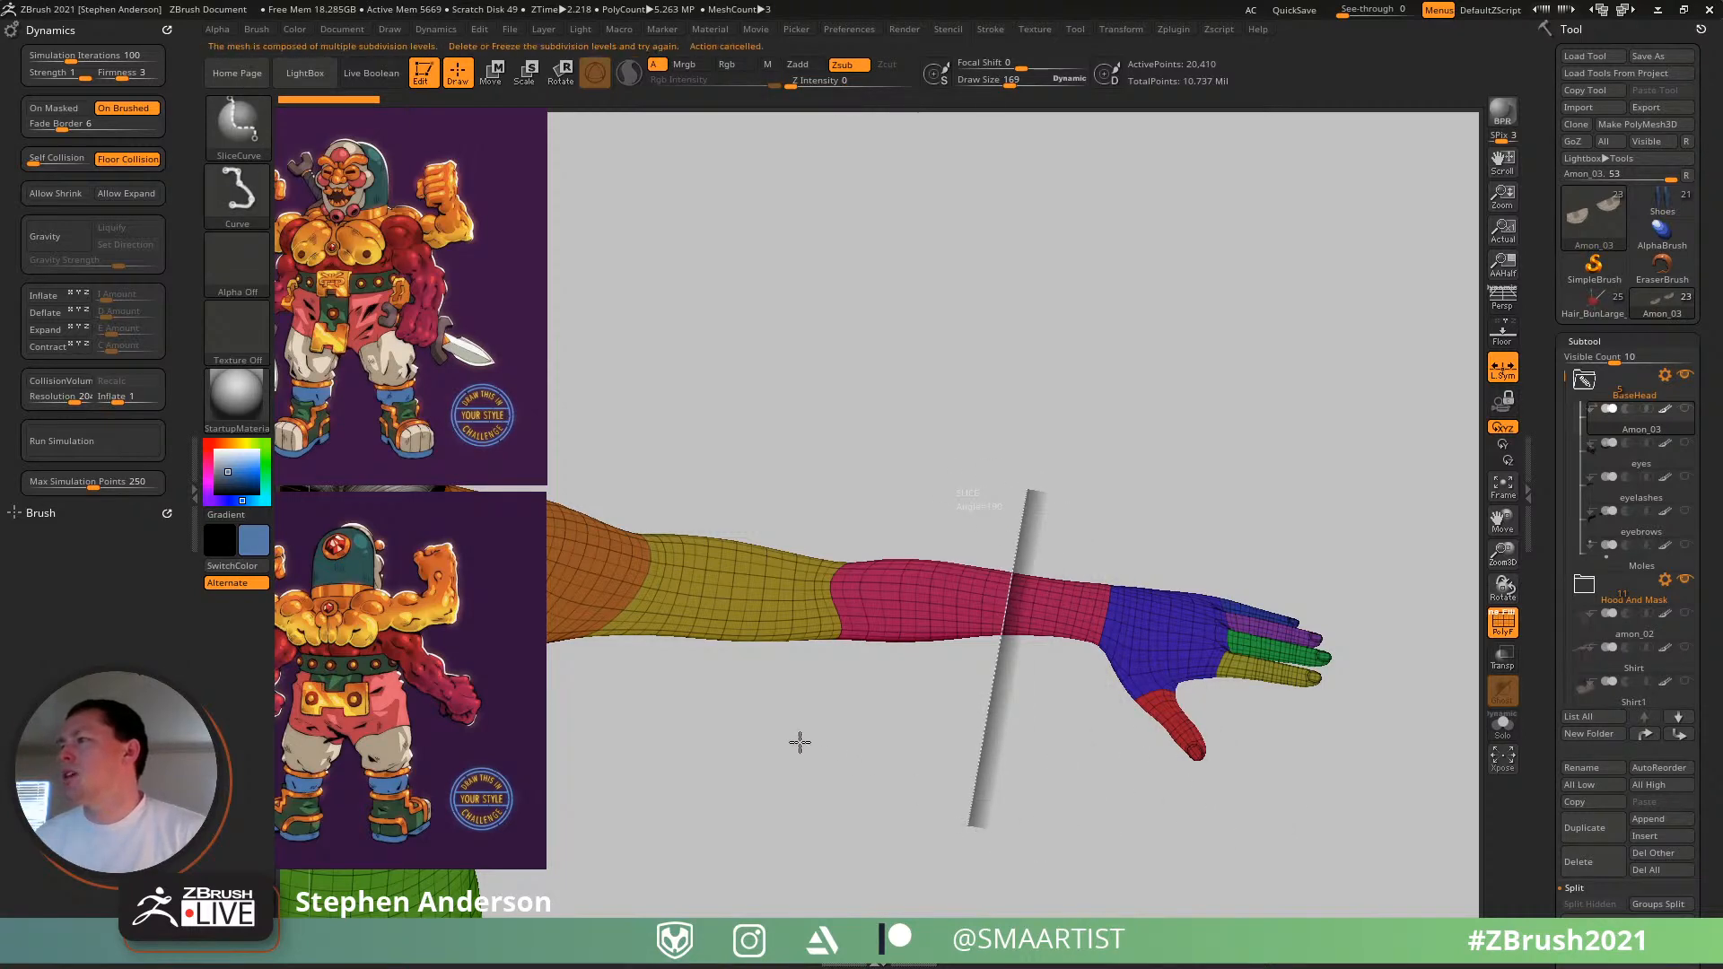
key(ctrl+shift)
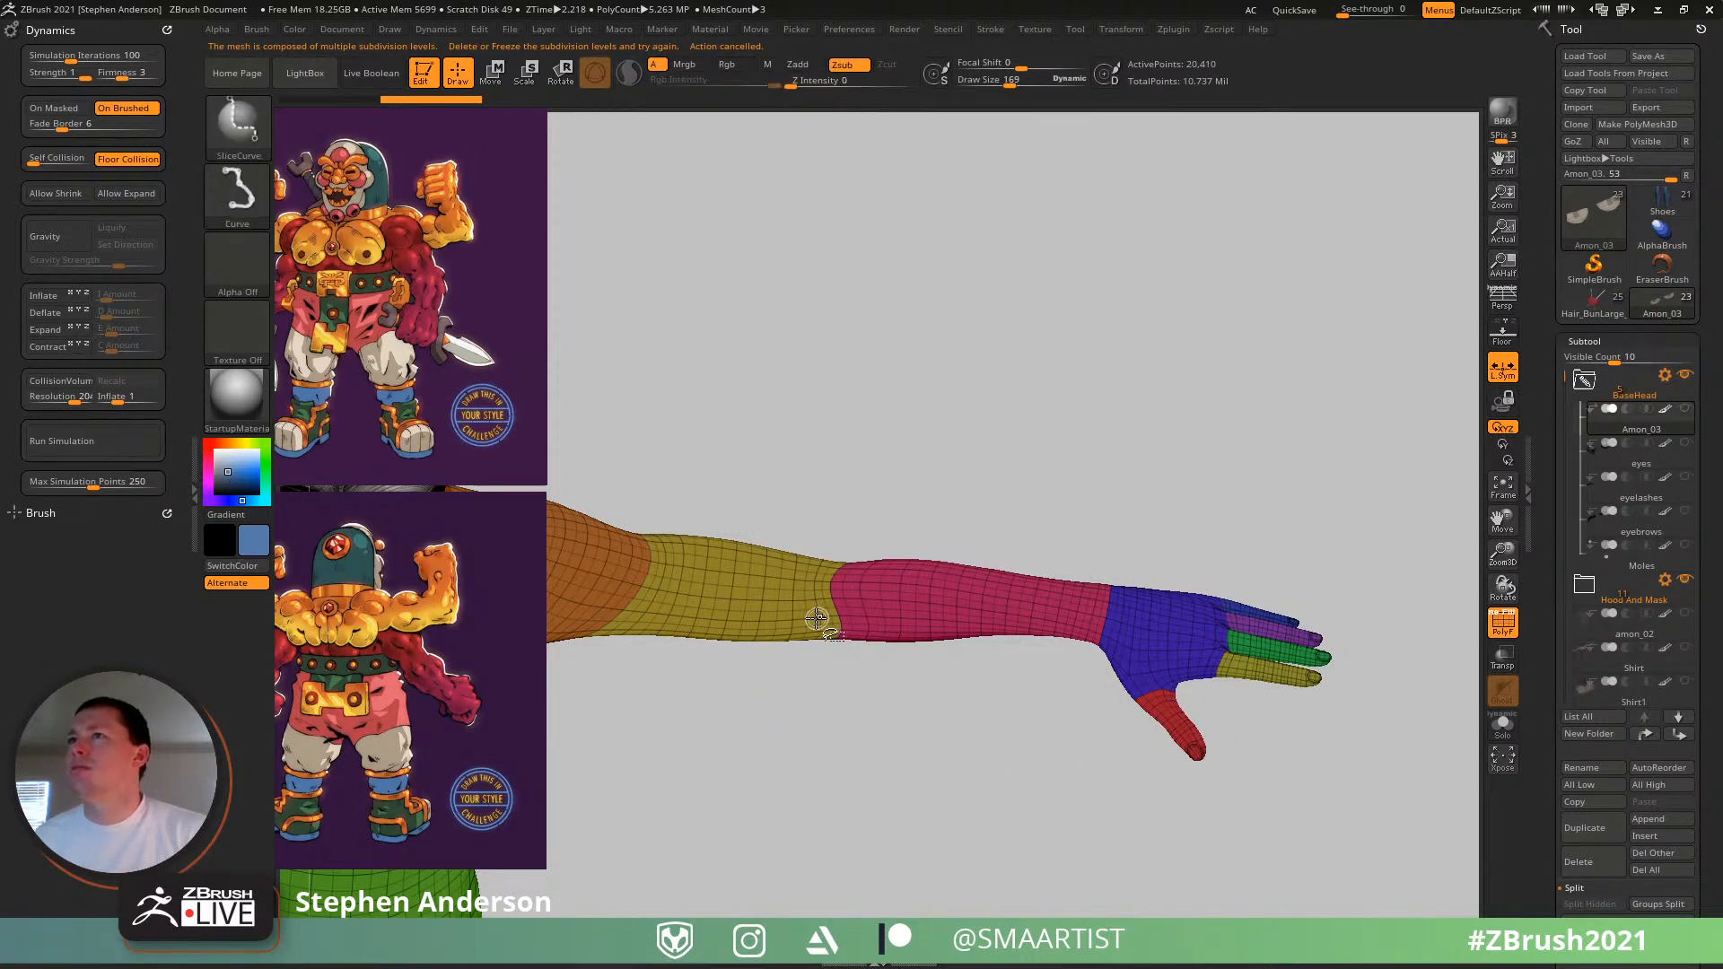
- Choose the SelectRect brush and hide everything on the Amon_03 body except the hands and forearms
click(241, 121)
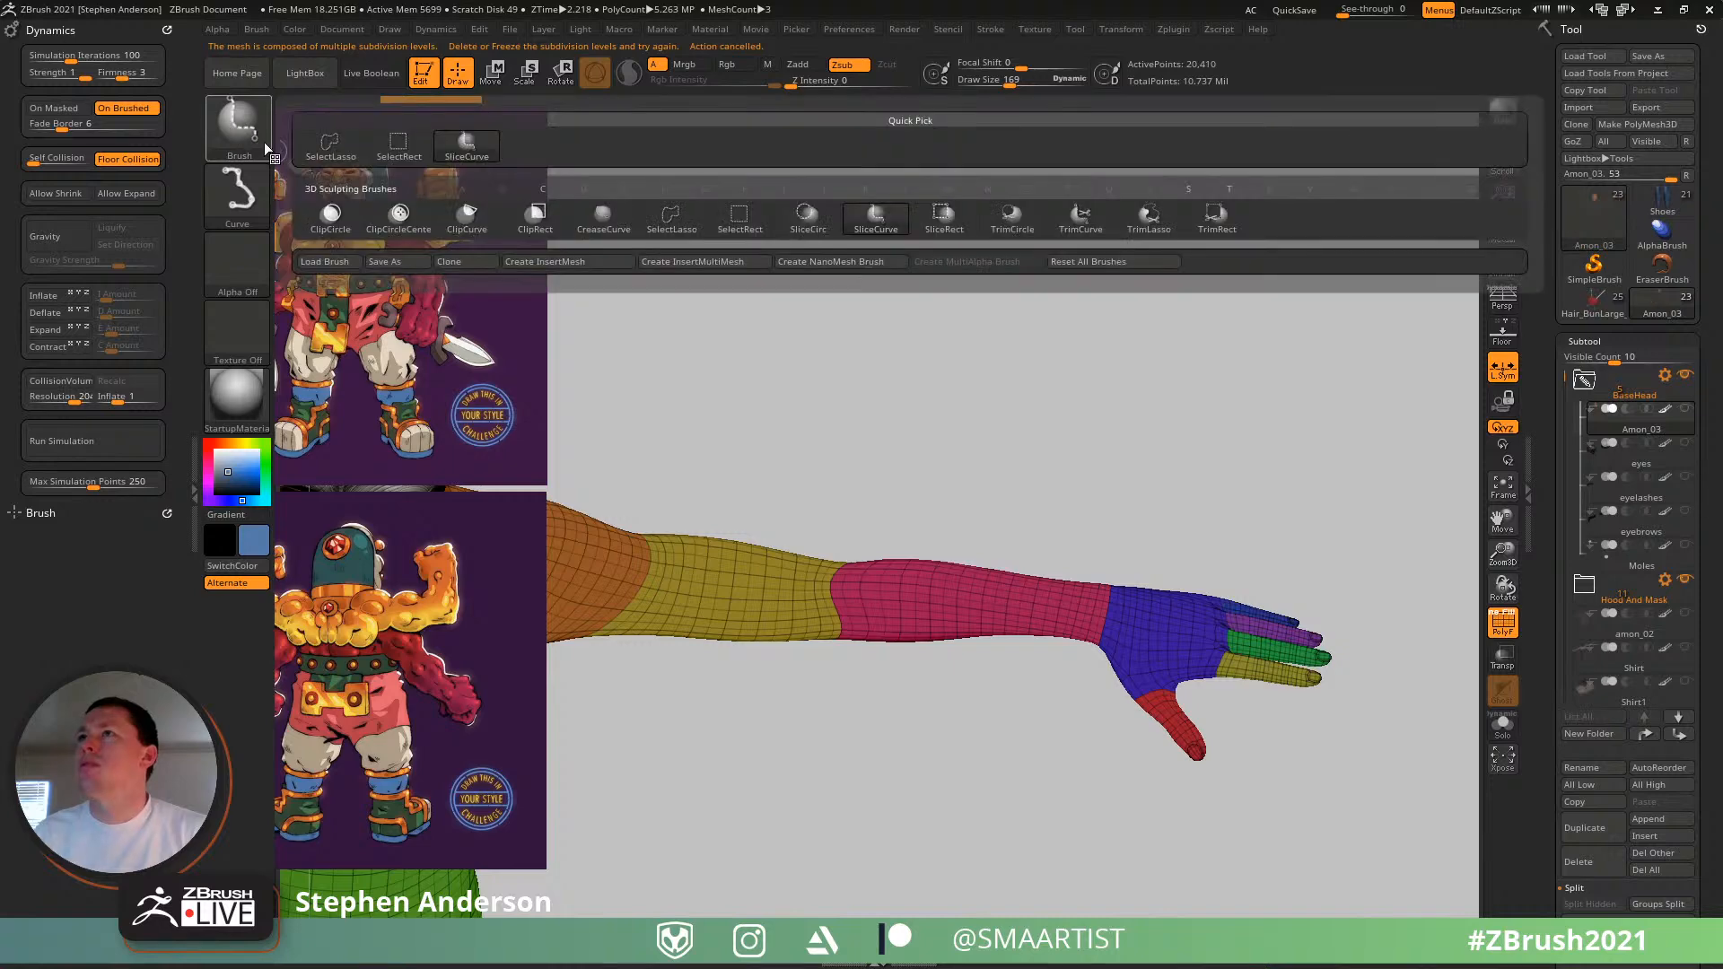
click(504, 217)
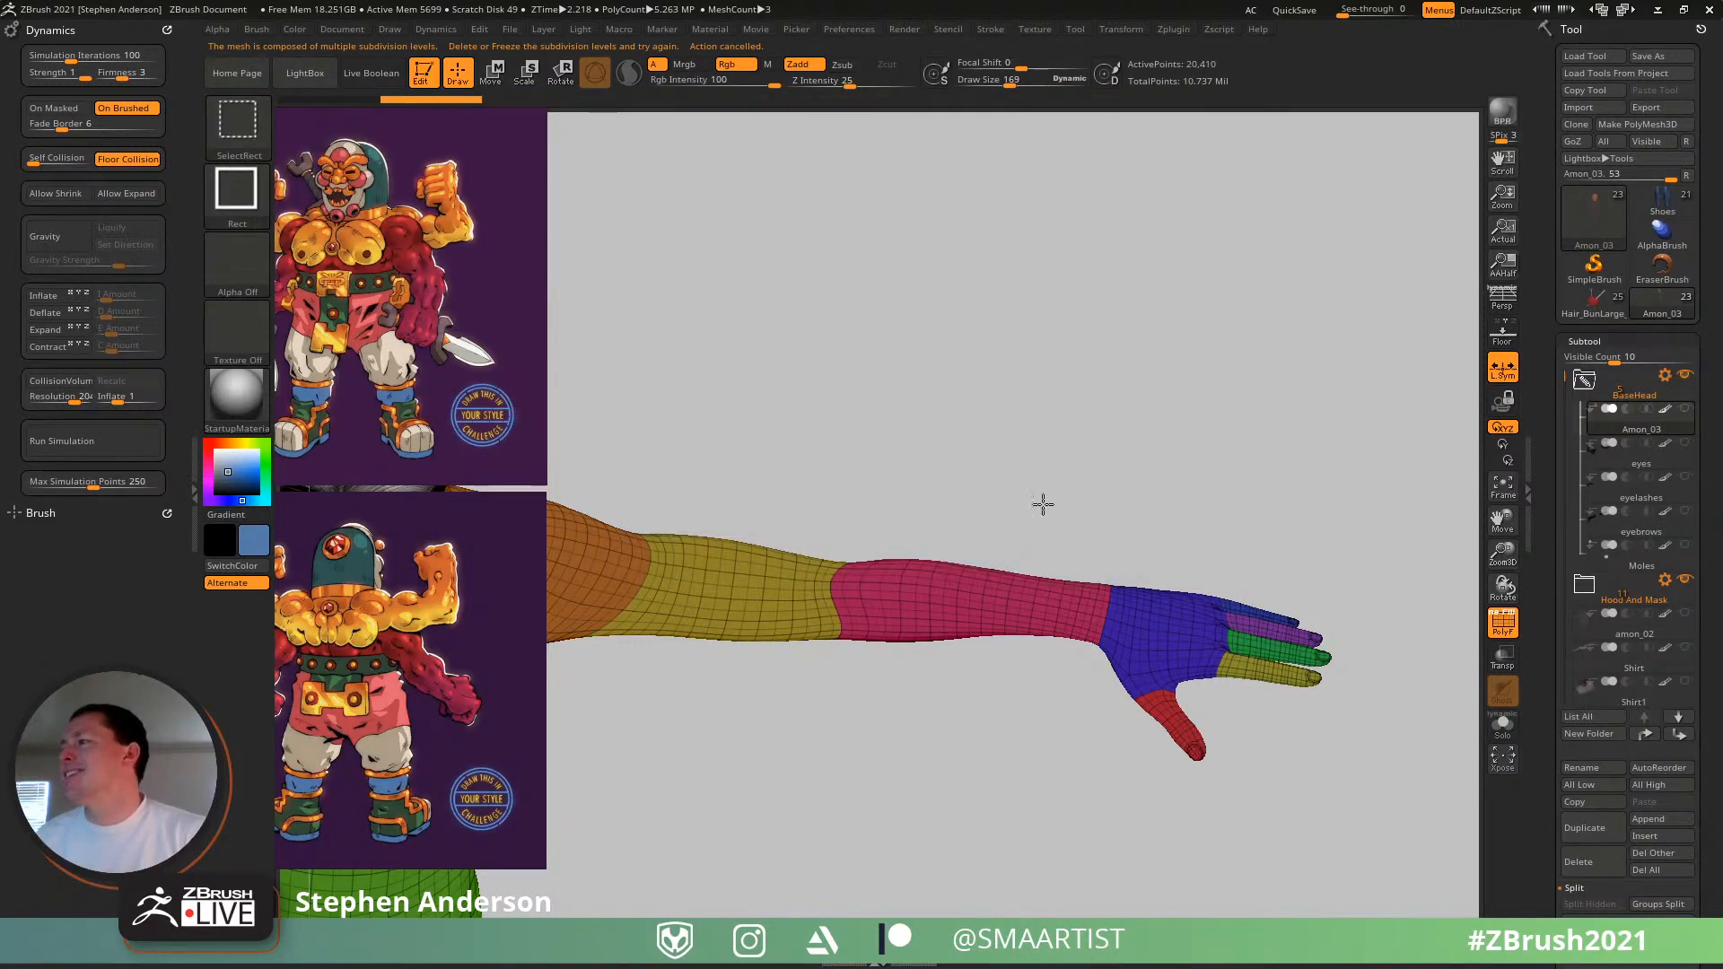
ctrl+shift+drag(1044, 504, 1408, 831)
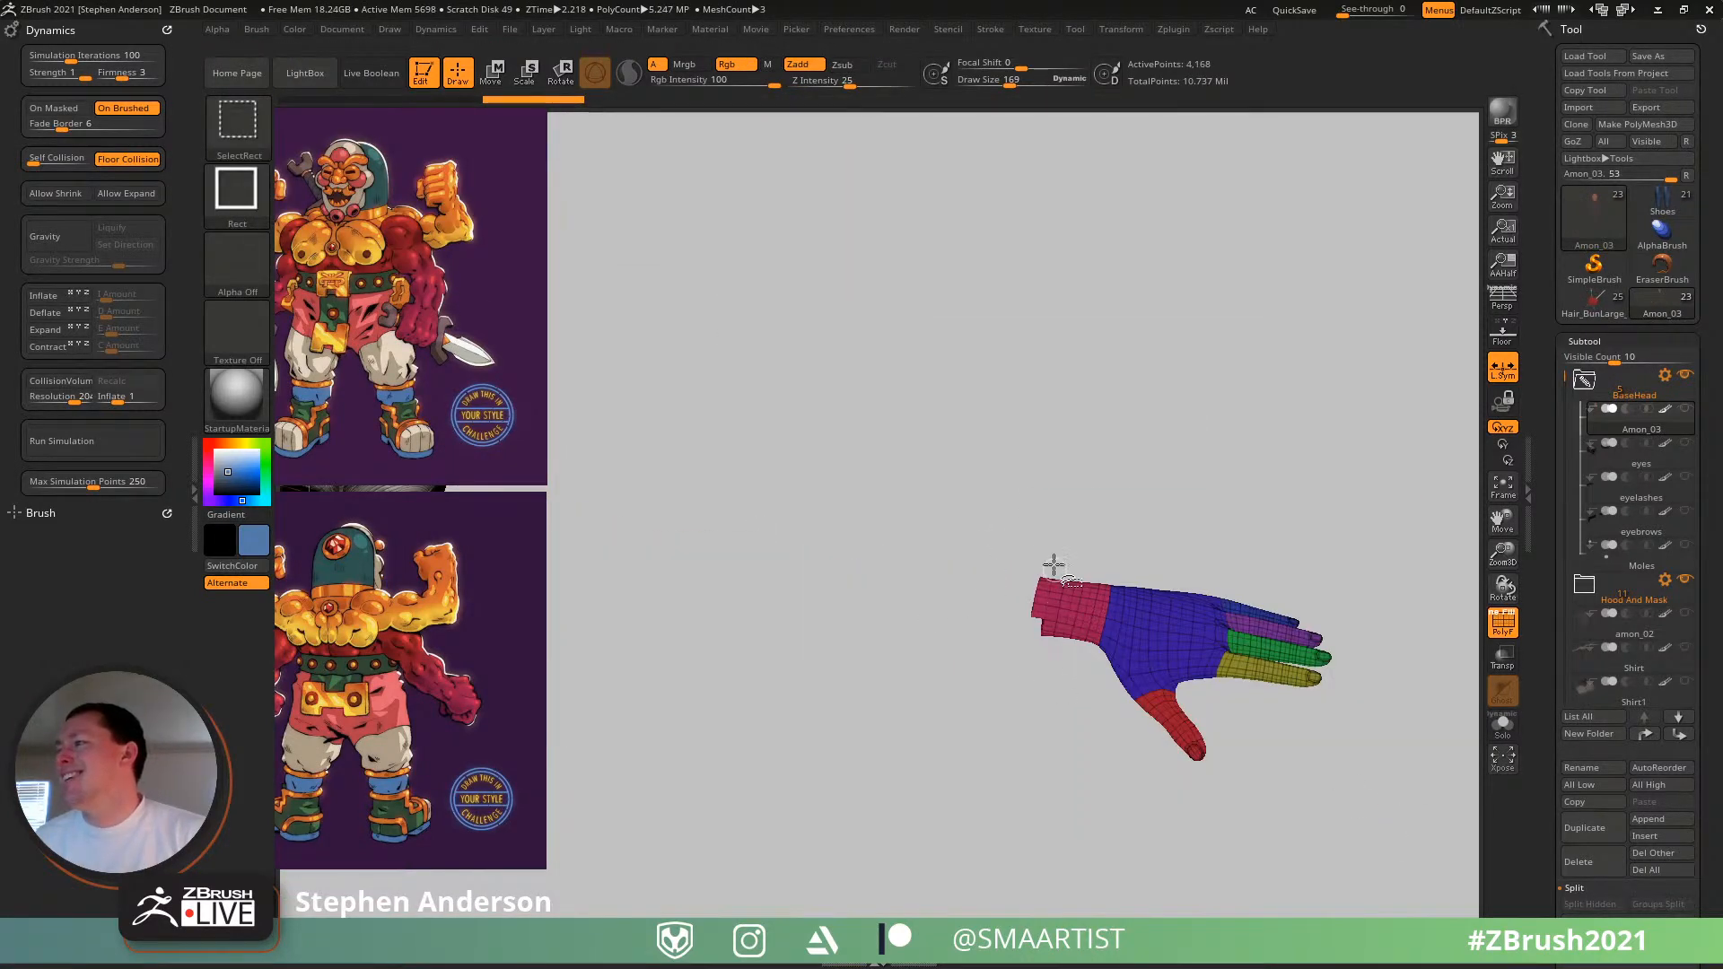
ctrl+right_drag(1065, 604, 1105, 612)
ctrl+shift+drag(1058, 416, 1037, 451)
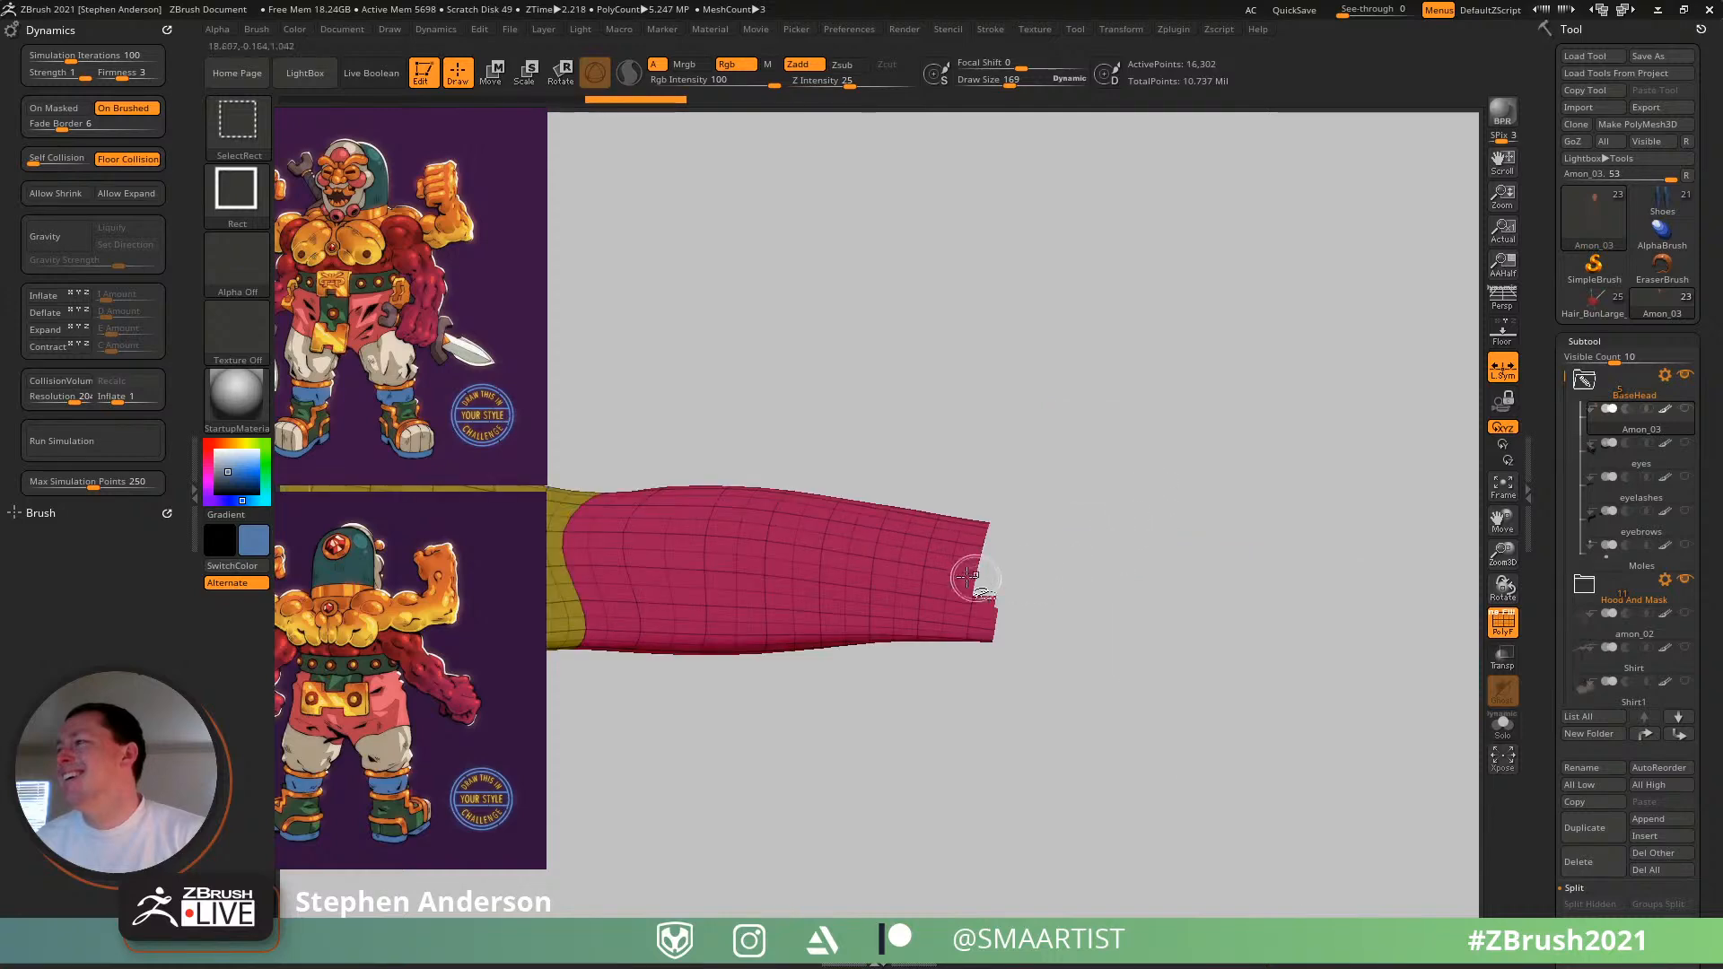
ctrl+shift+click(950, 557)
ctrl+right_drag(1080, 596, 951, 517)
ctrl+shift+drag(1125, 488, 1175, 556)
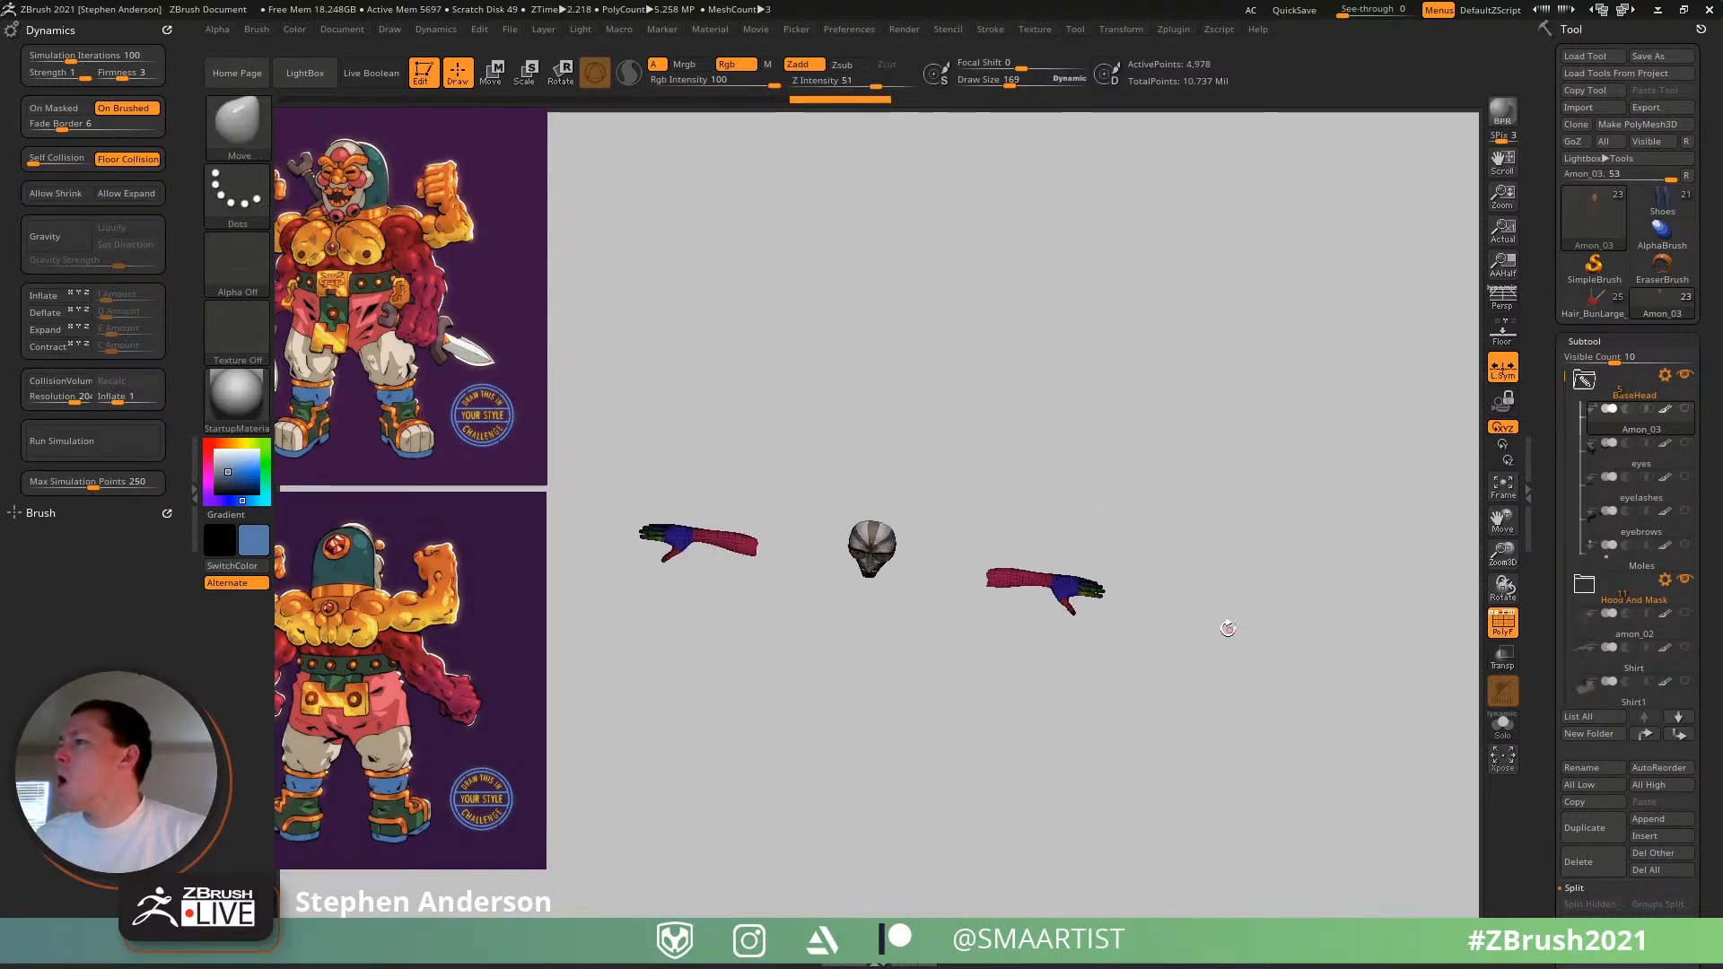
drag(1228, 628, 1442, 439)
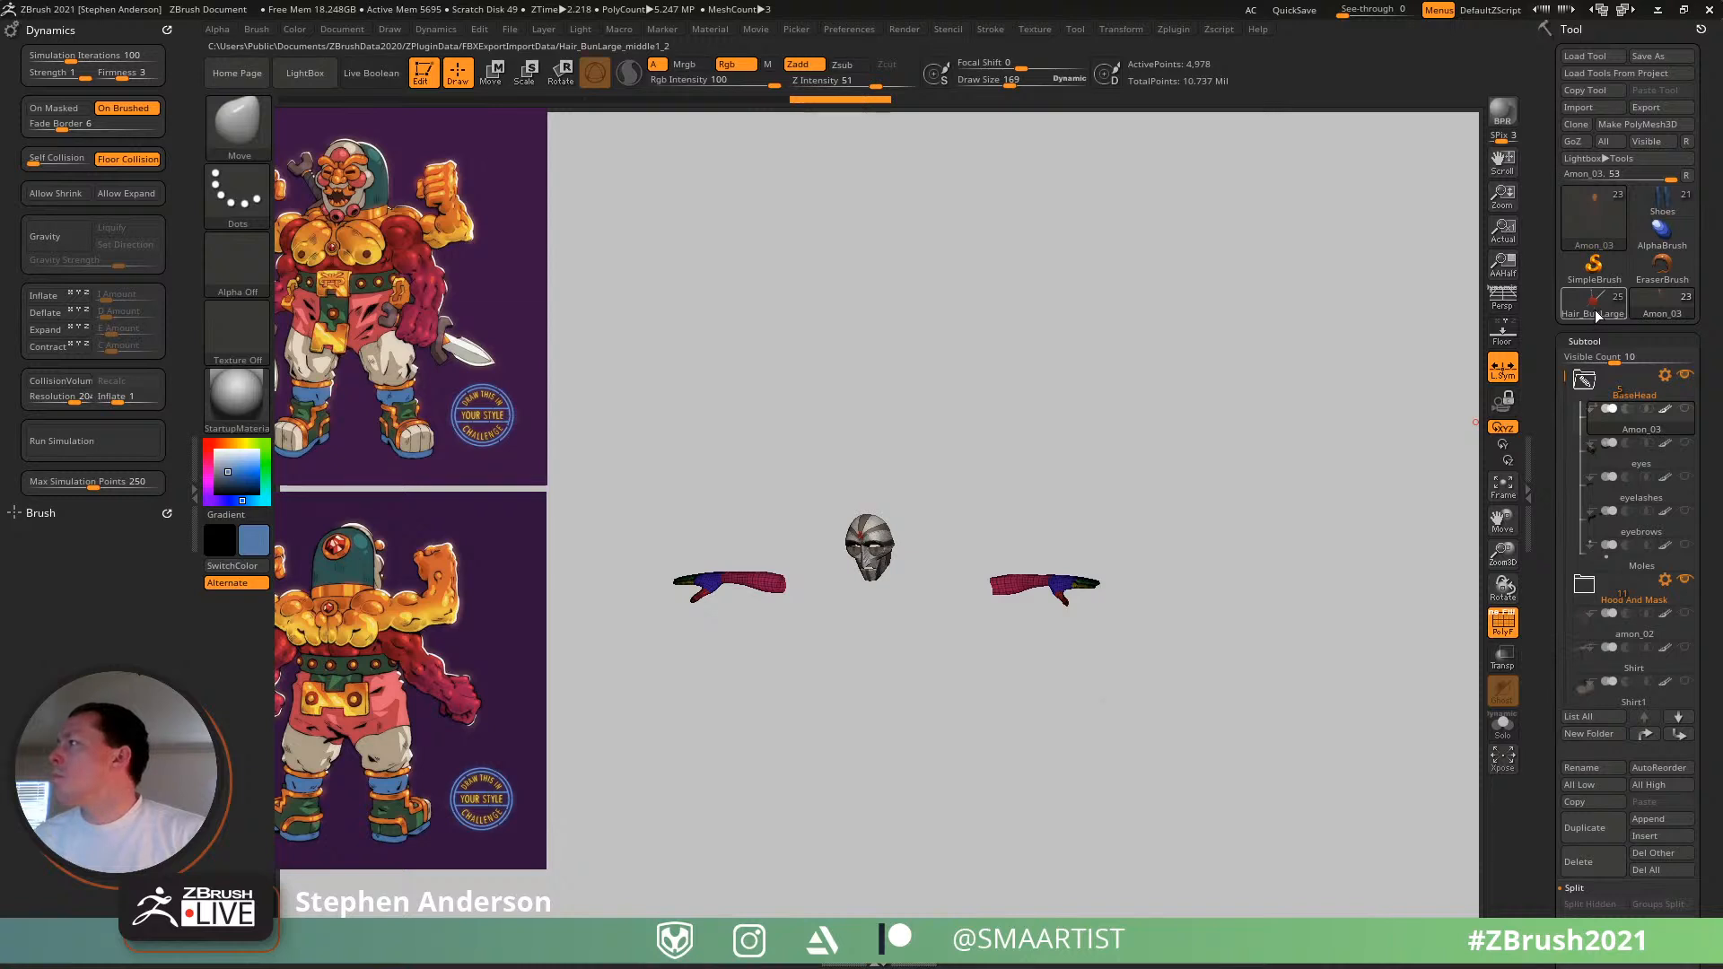
- Return to the warrior tool, make Body the active subtool and insert the Amon_03 hands directly below it
click(1664, 205)
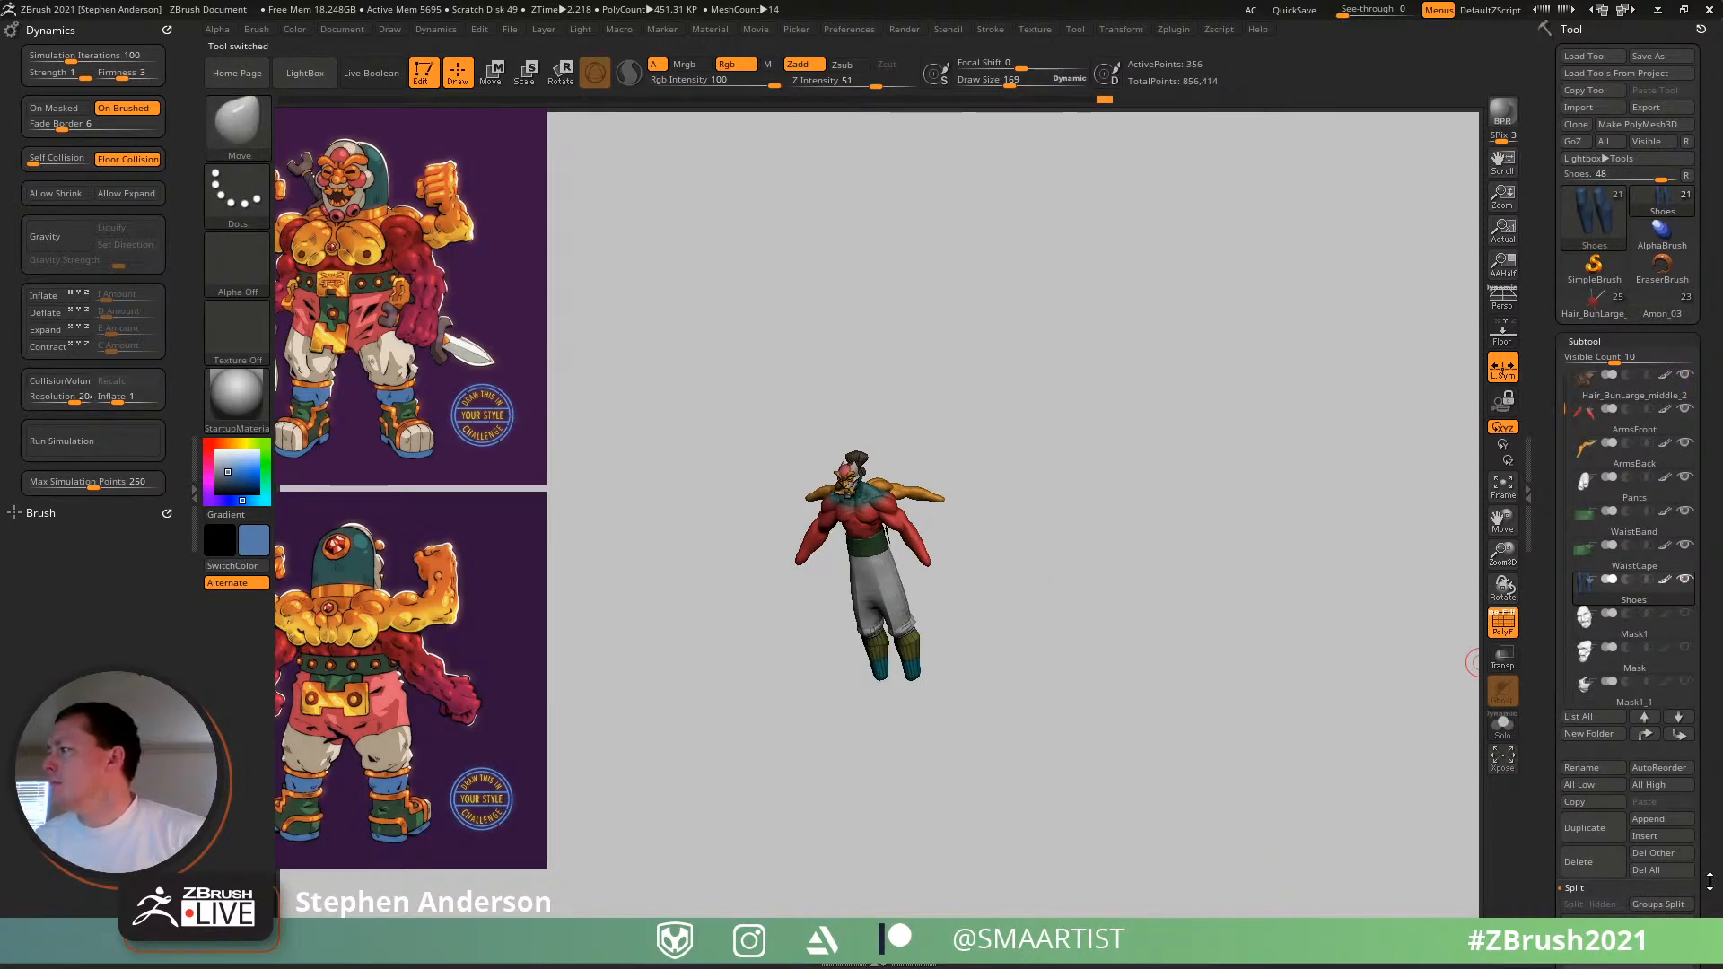
drag(1710, 882, 1710, 844)
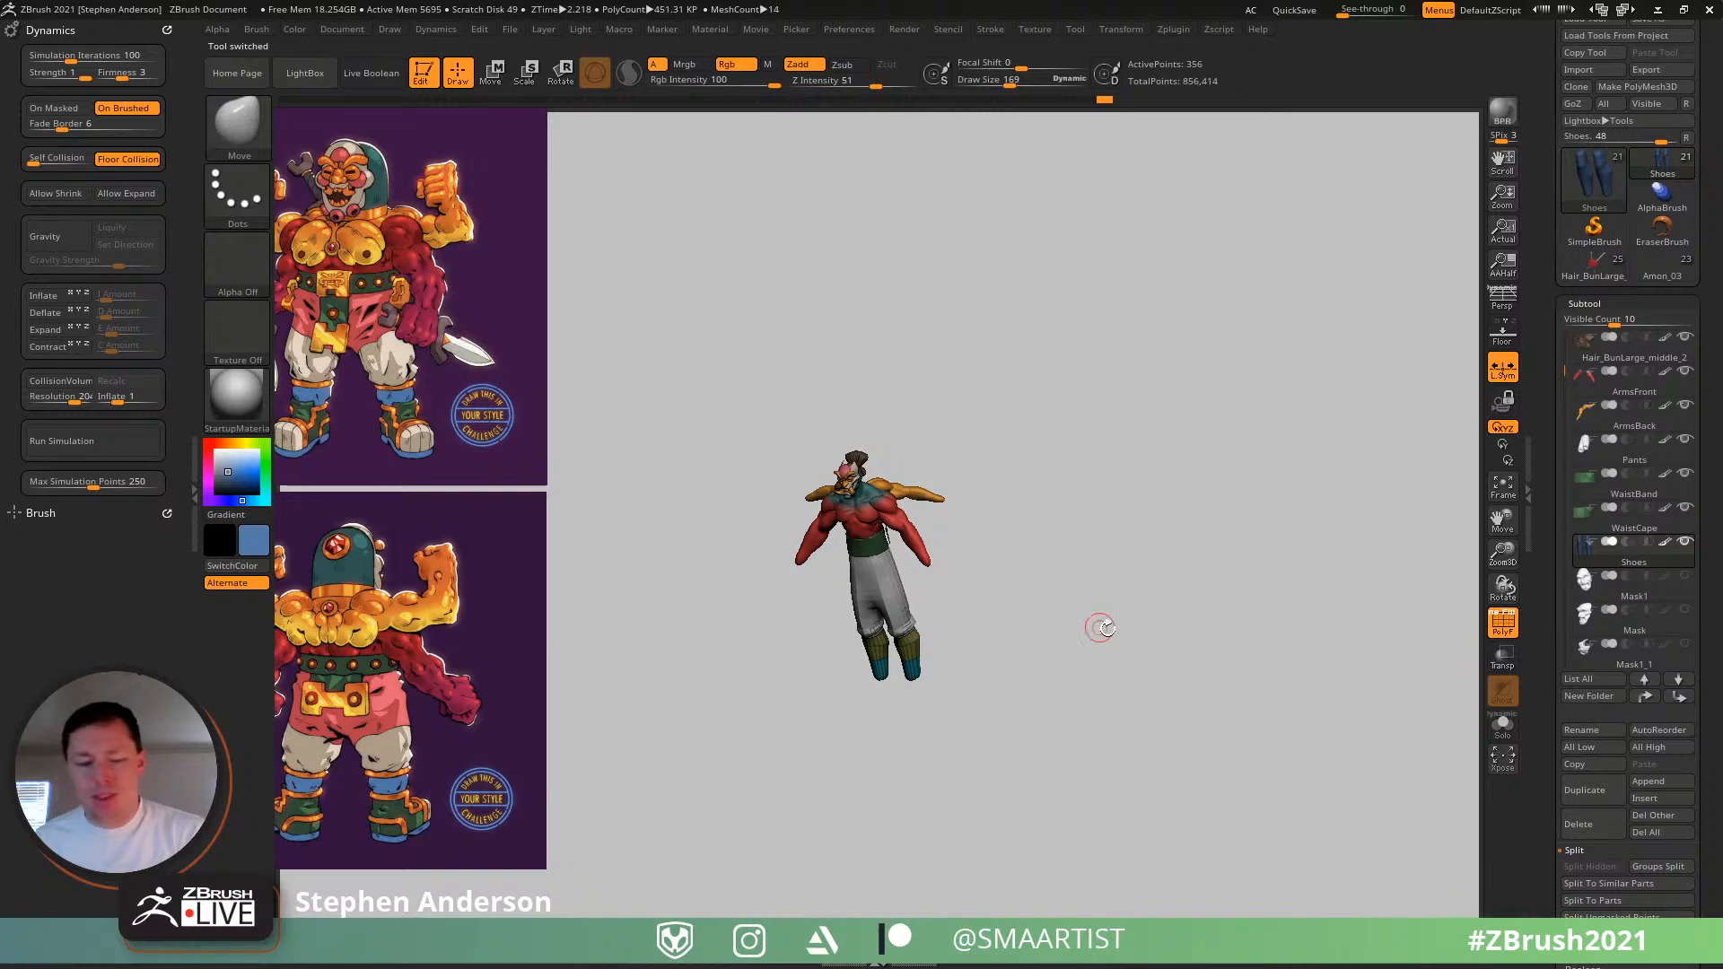
key(n)
click(972, 705)
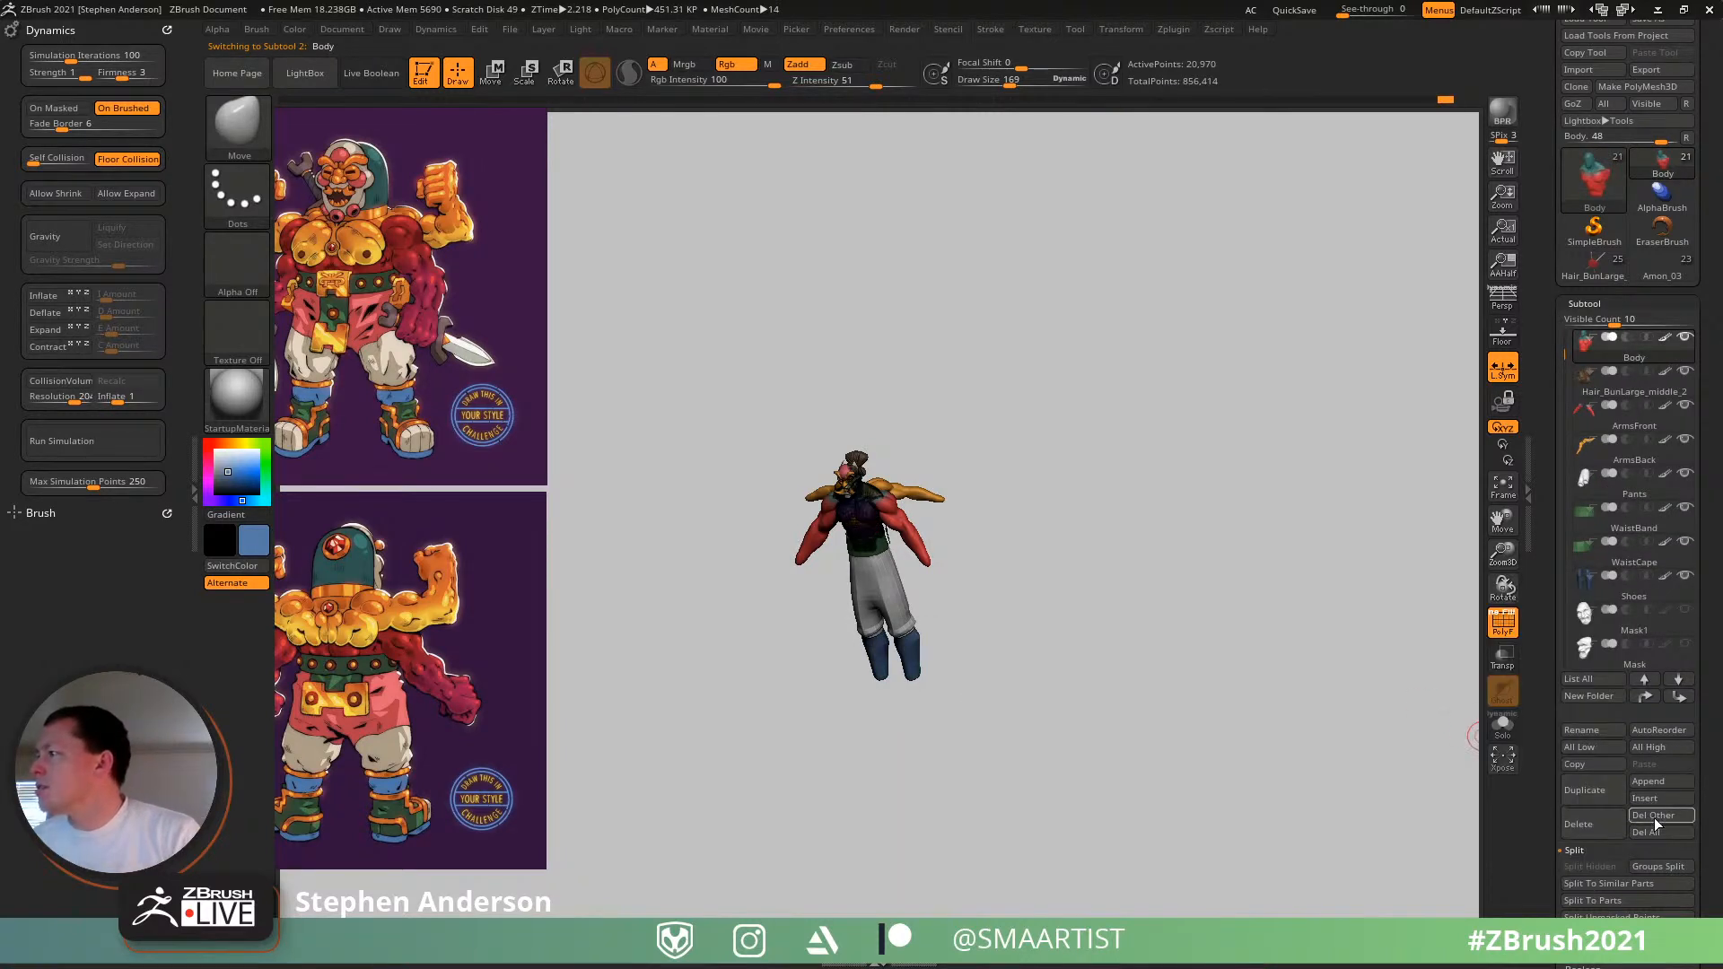
click(1649, 798)
click(1371, 624)
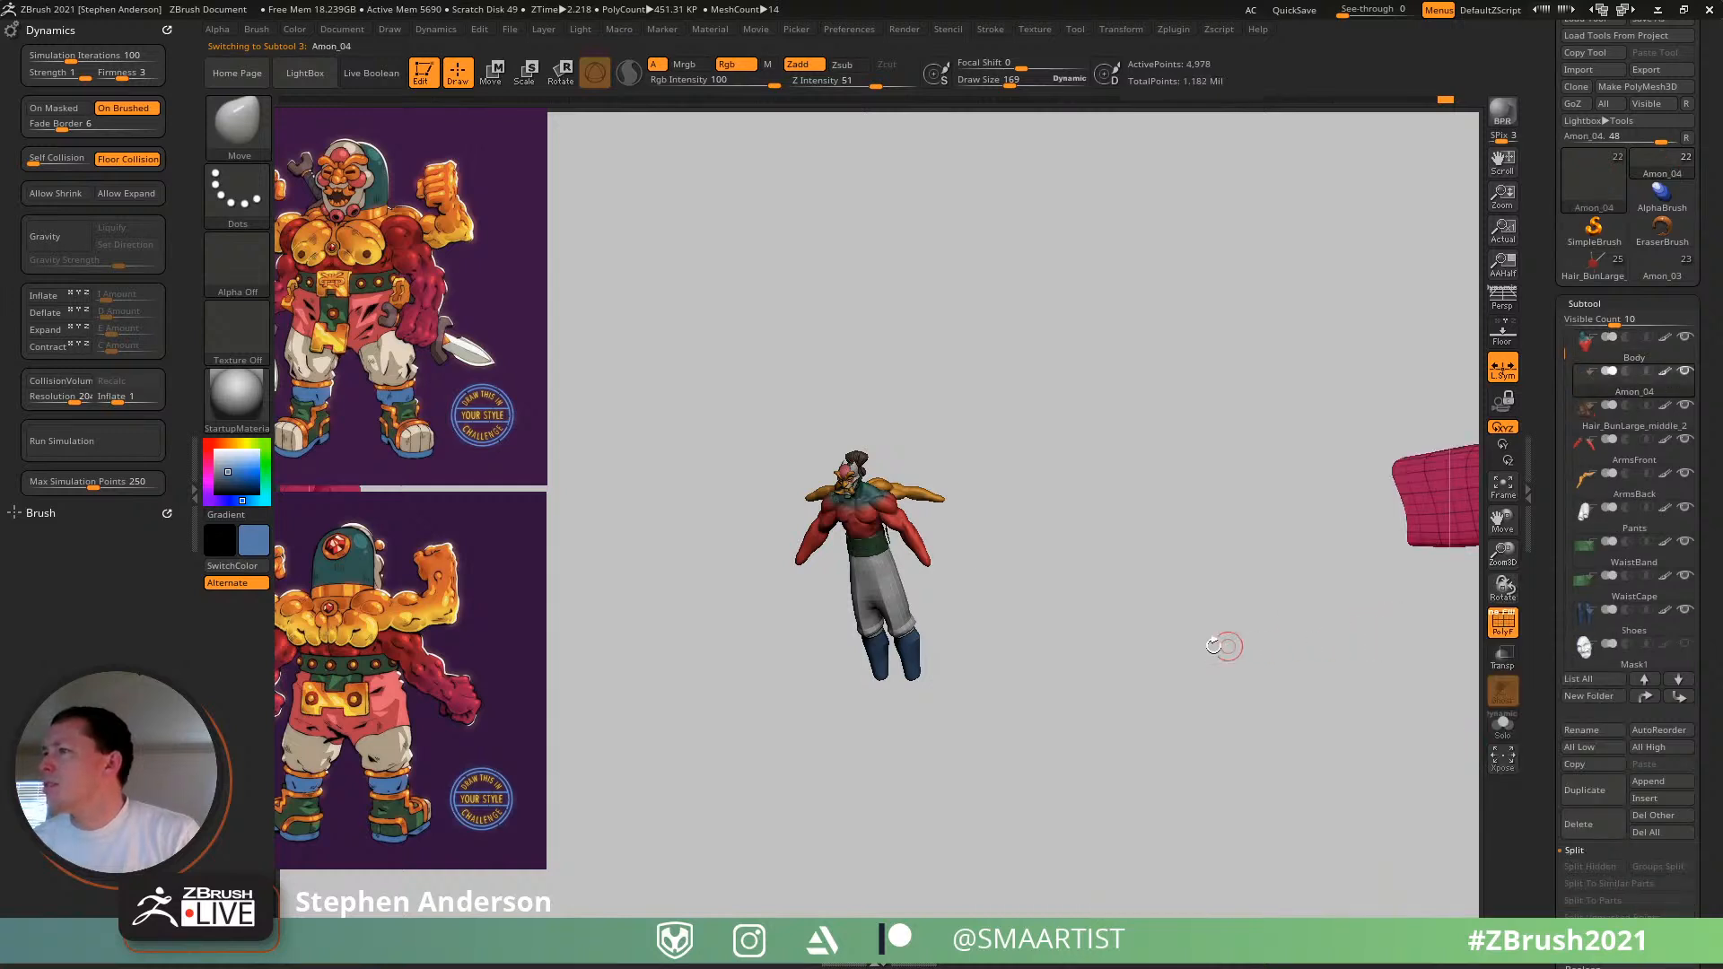
- Frame the inserted hands and delete their lower and higher subdivision levels
shift+right_drag(978, 566, 857, 577)
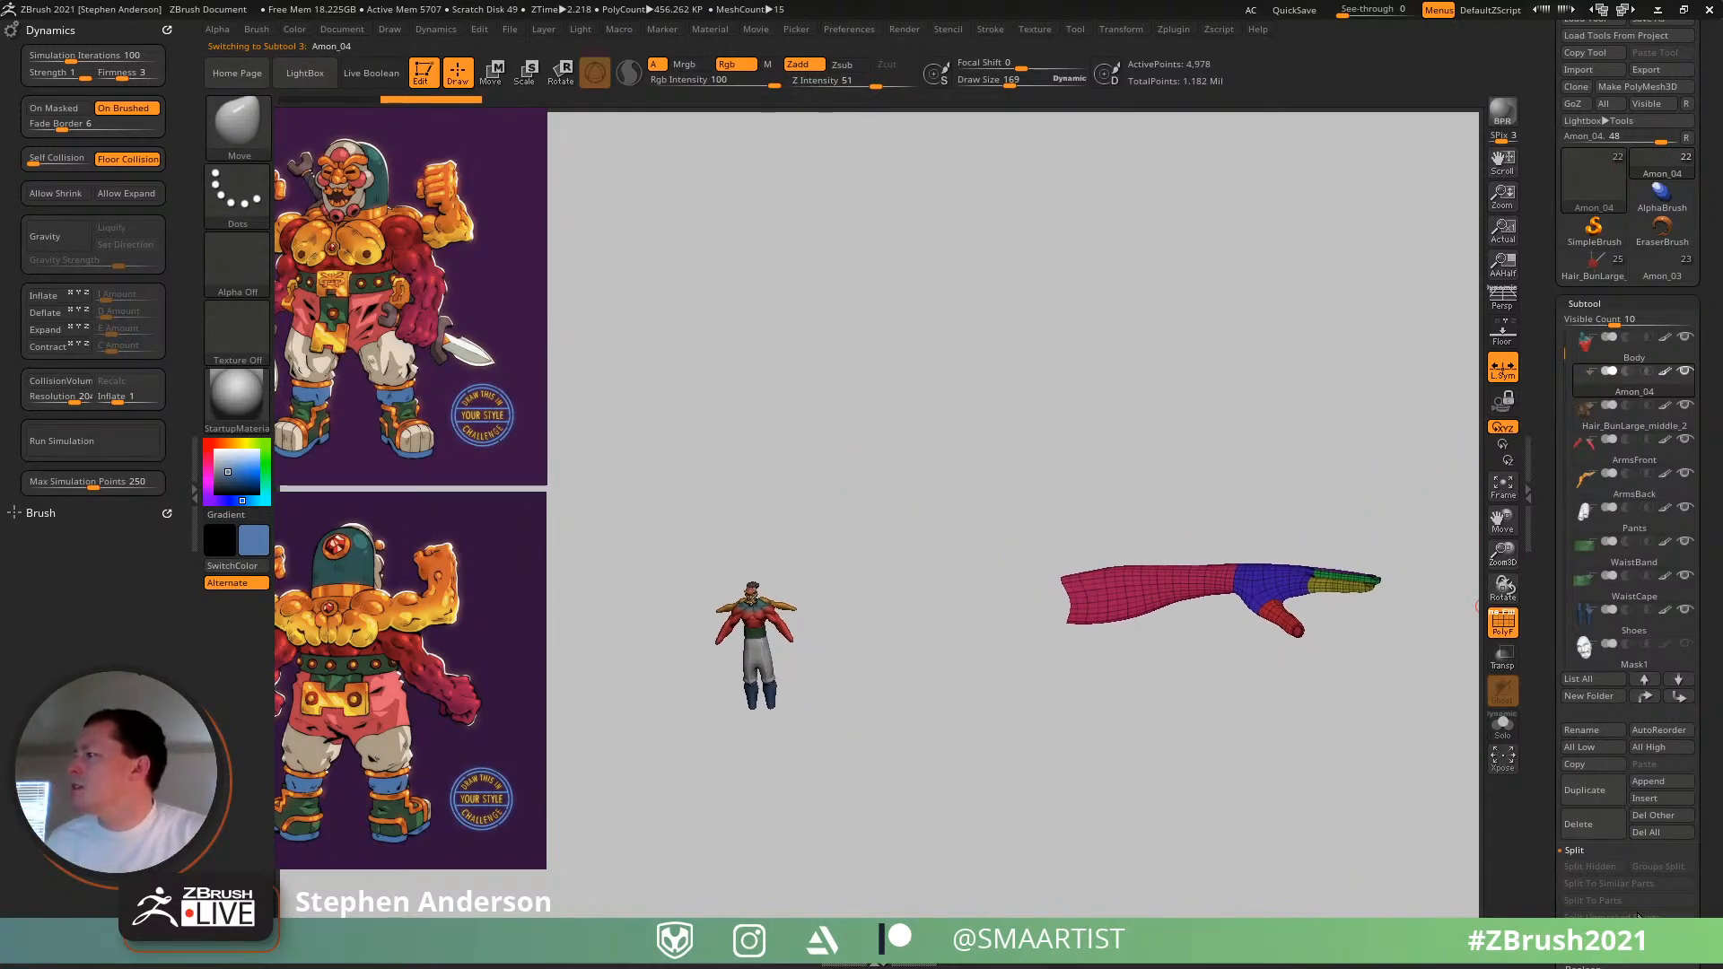
scroll(1719, 914, down, 3)
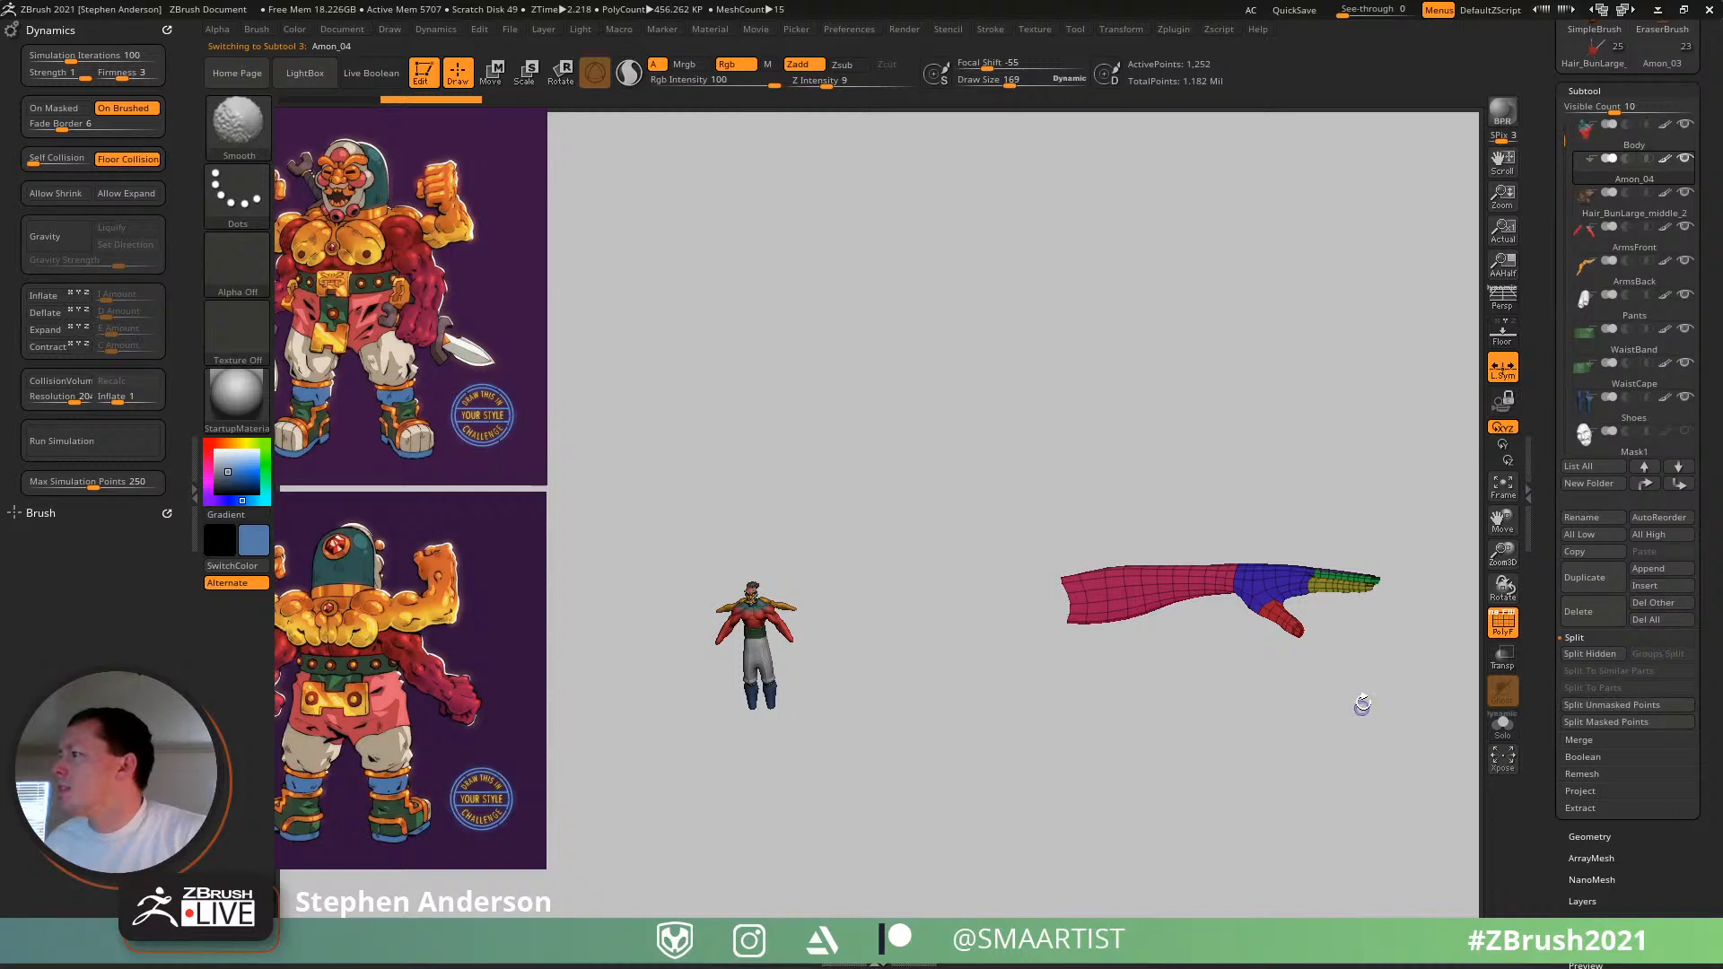
ctrl+right_drag(1363, 704, 1097, 685)
key(f)
key(d)
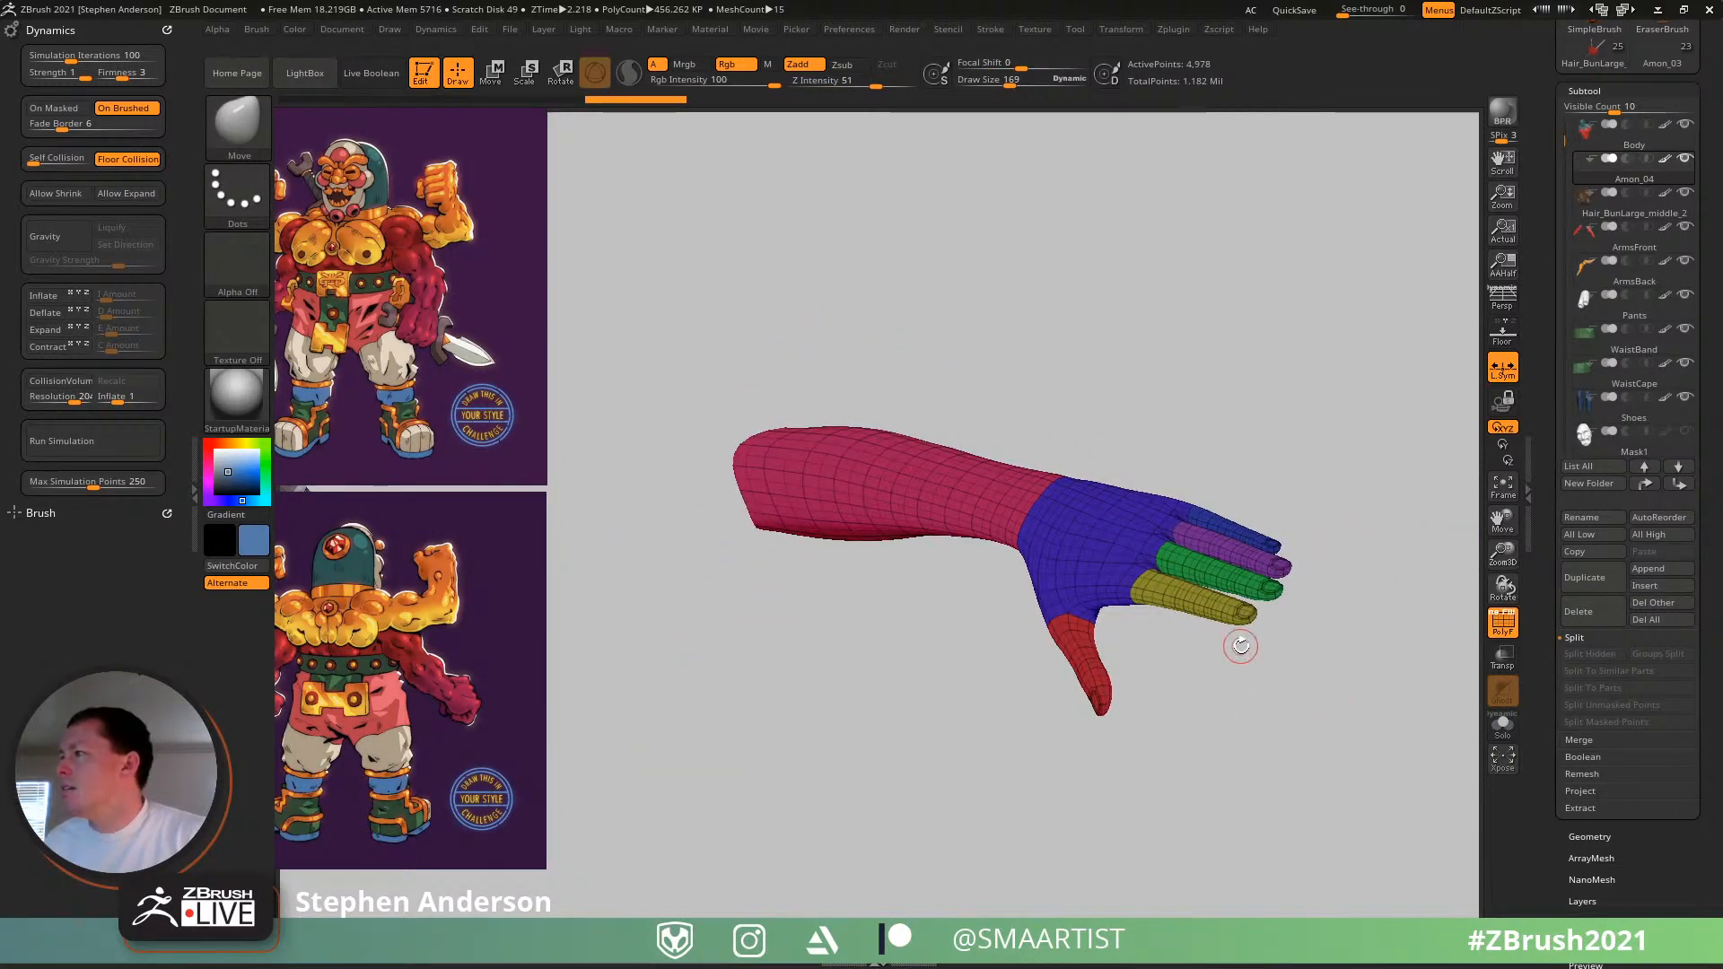
click(1603, 835)
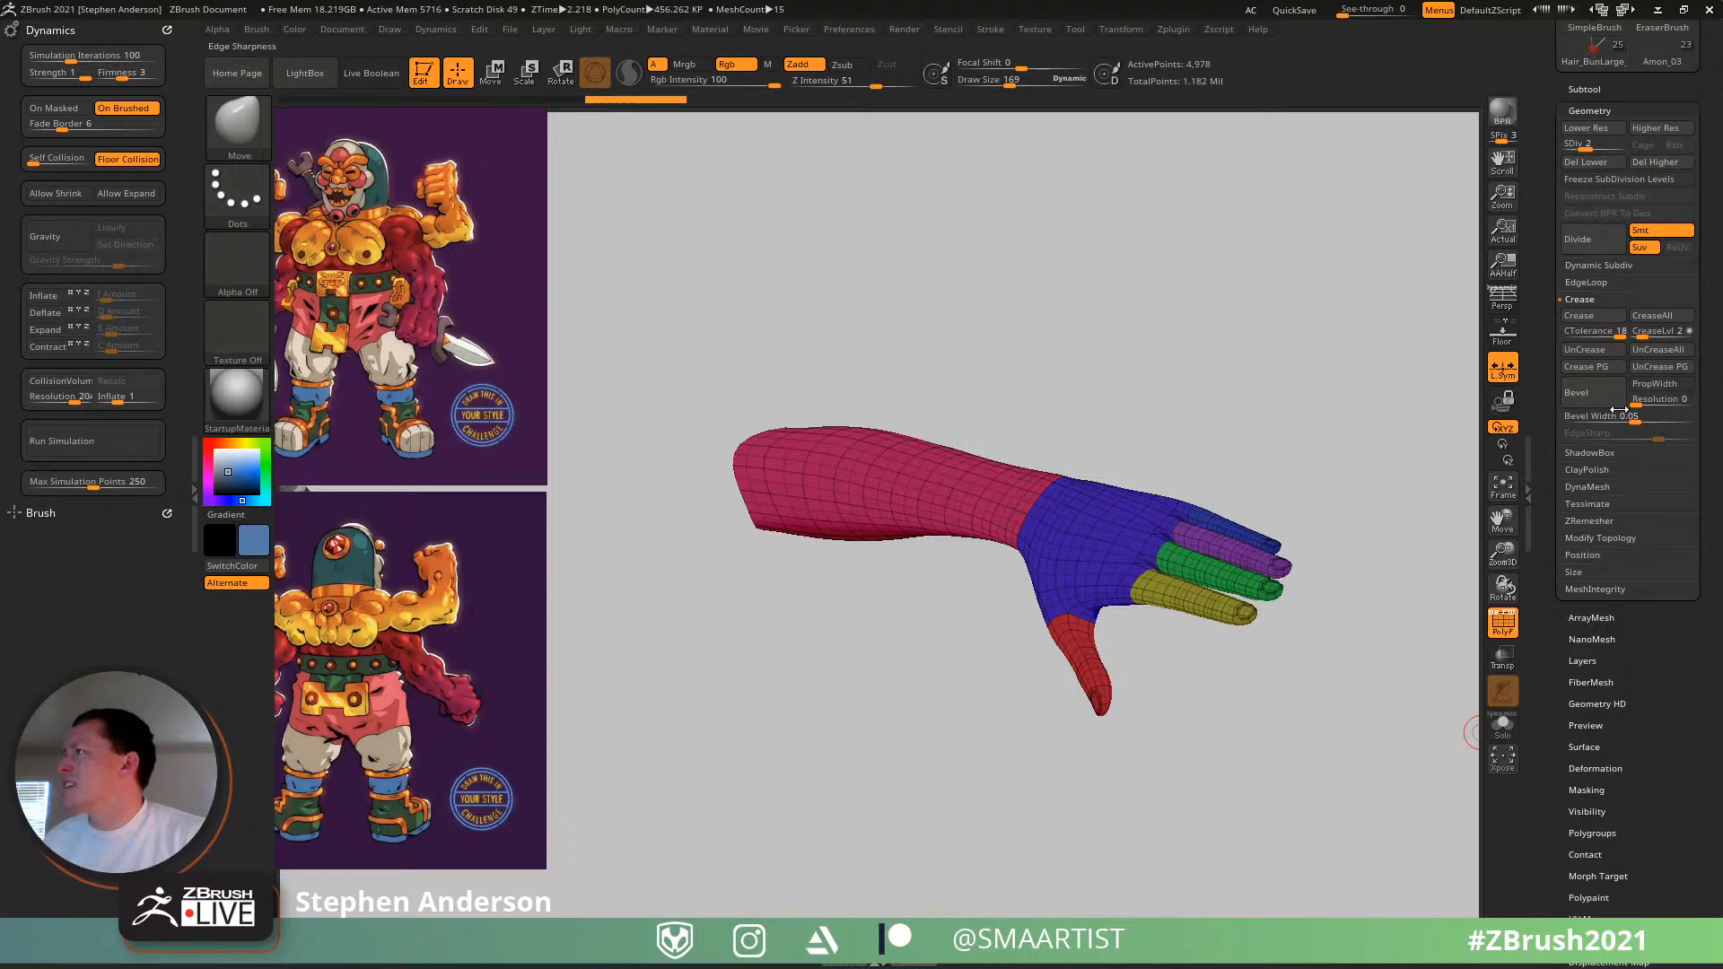
click(1602, 165)
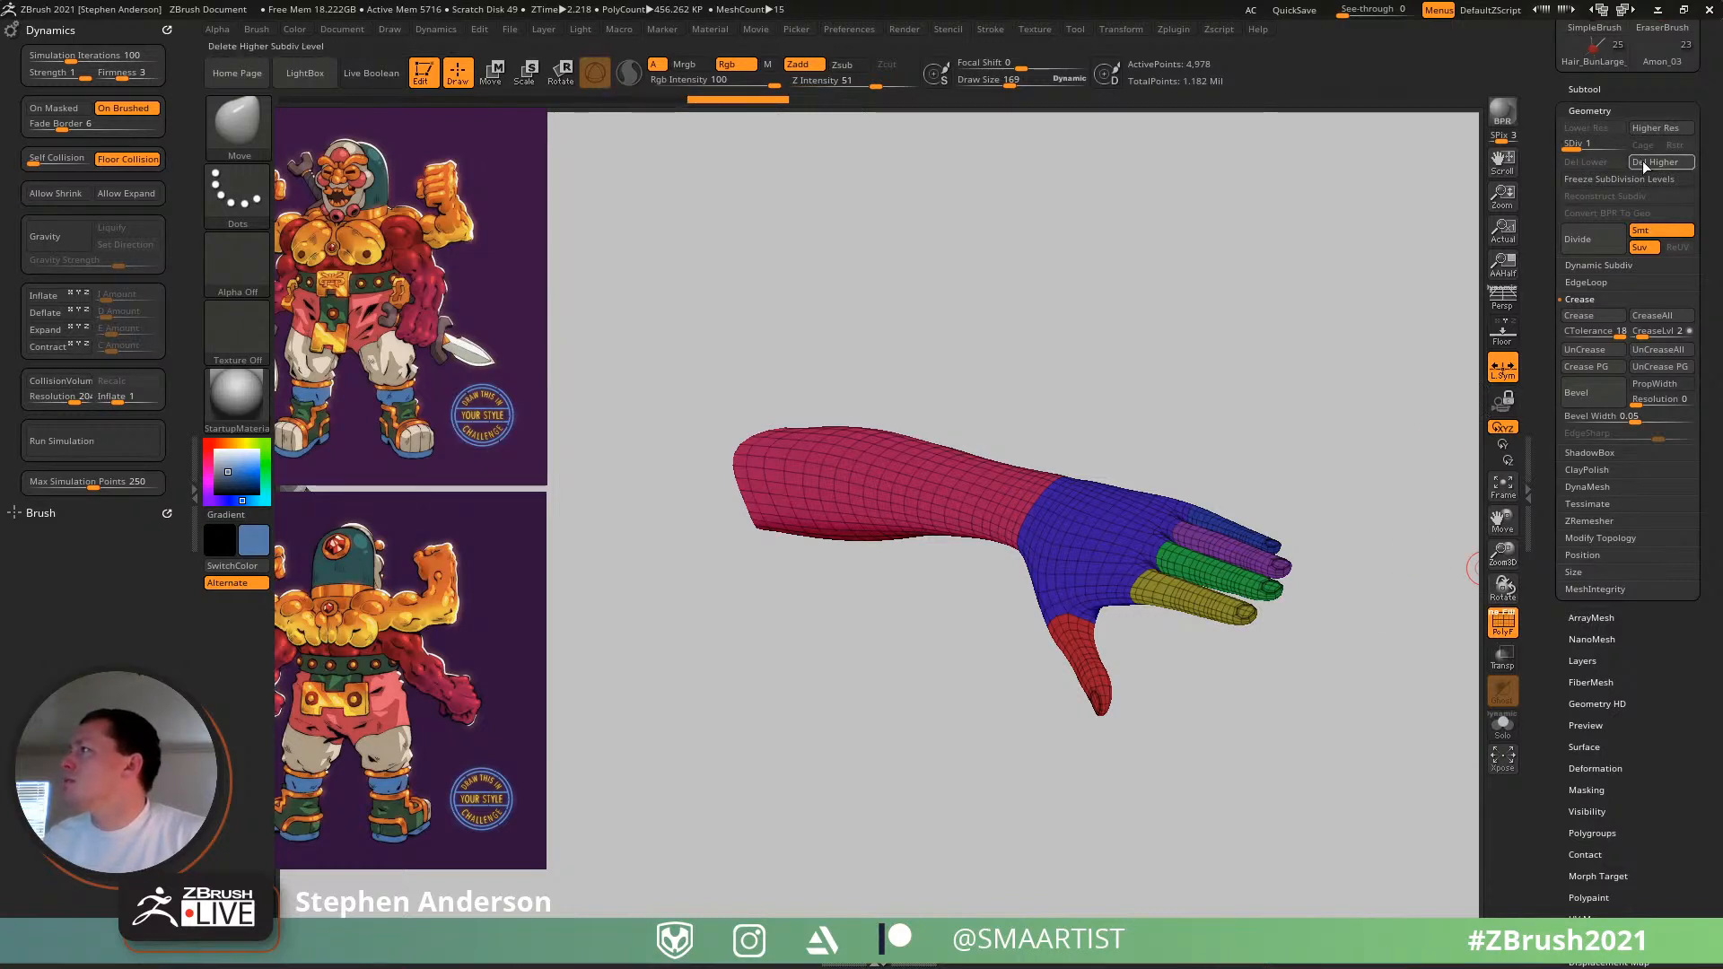
click(1644, 166)
- Delete the hidden geometry of the inserted hands subtool with Modify Topology
right_drag(1085, 569, 1148, 564)
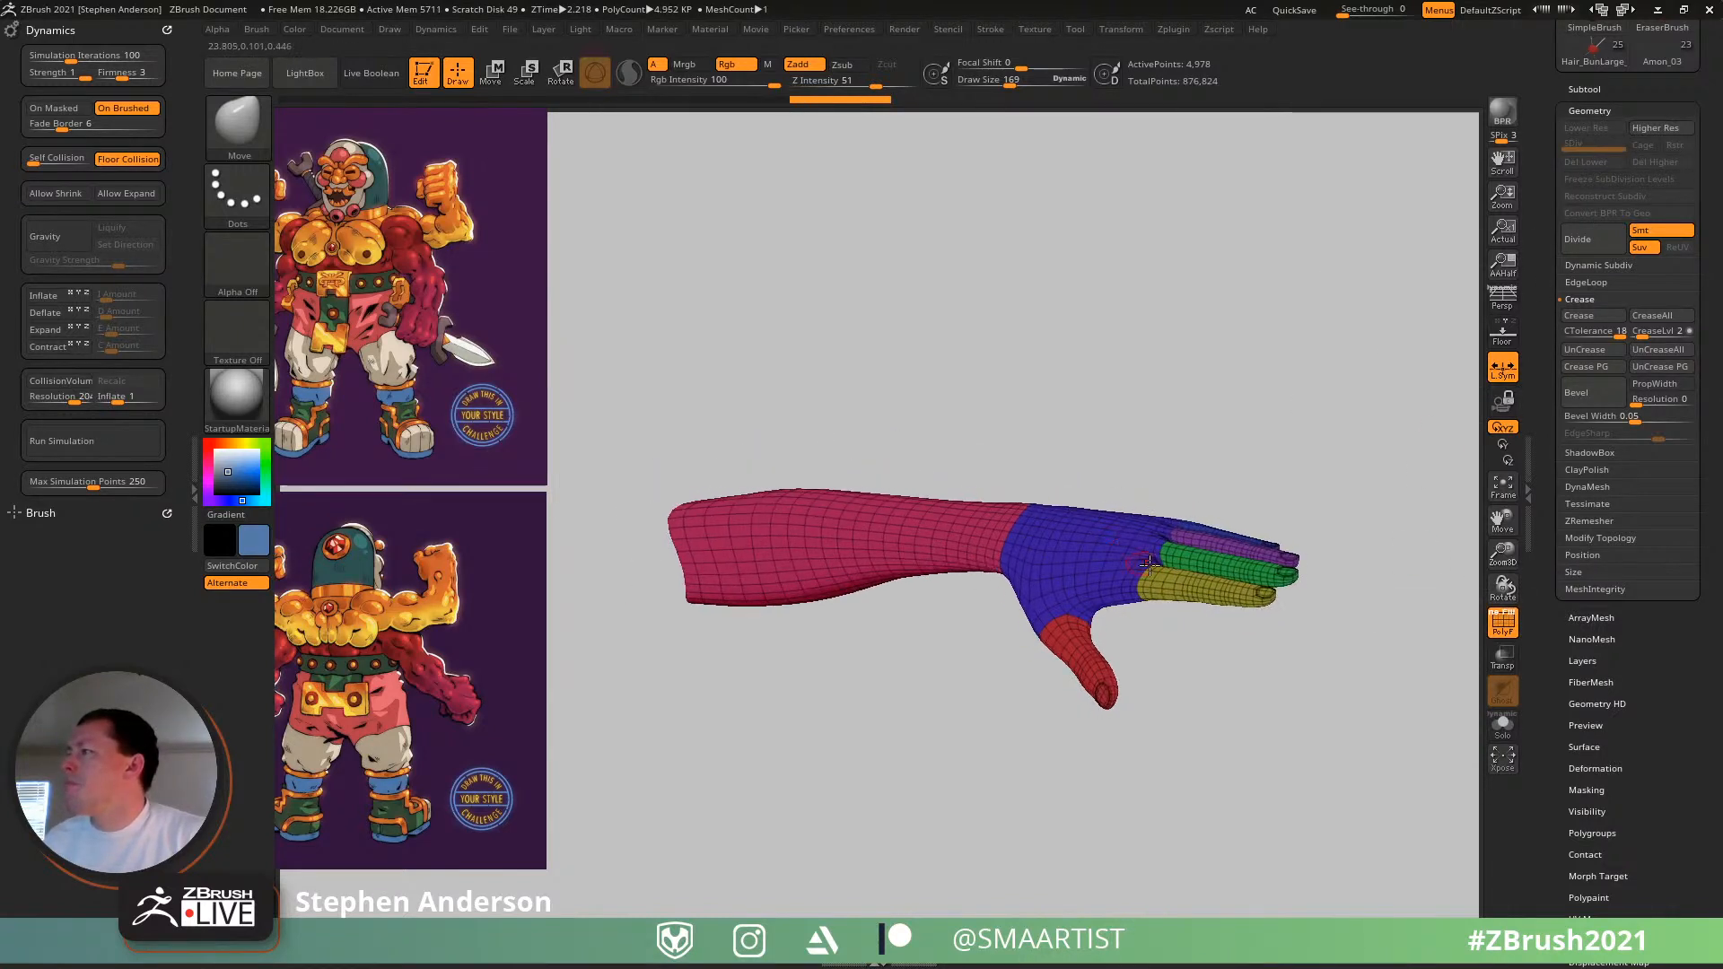
click(1613, 539)
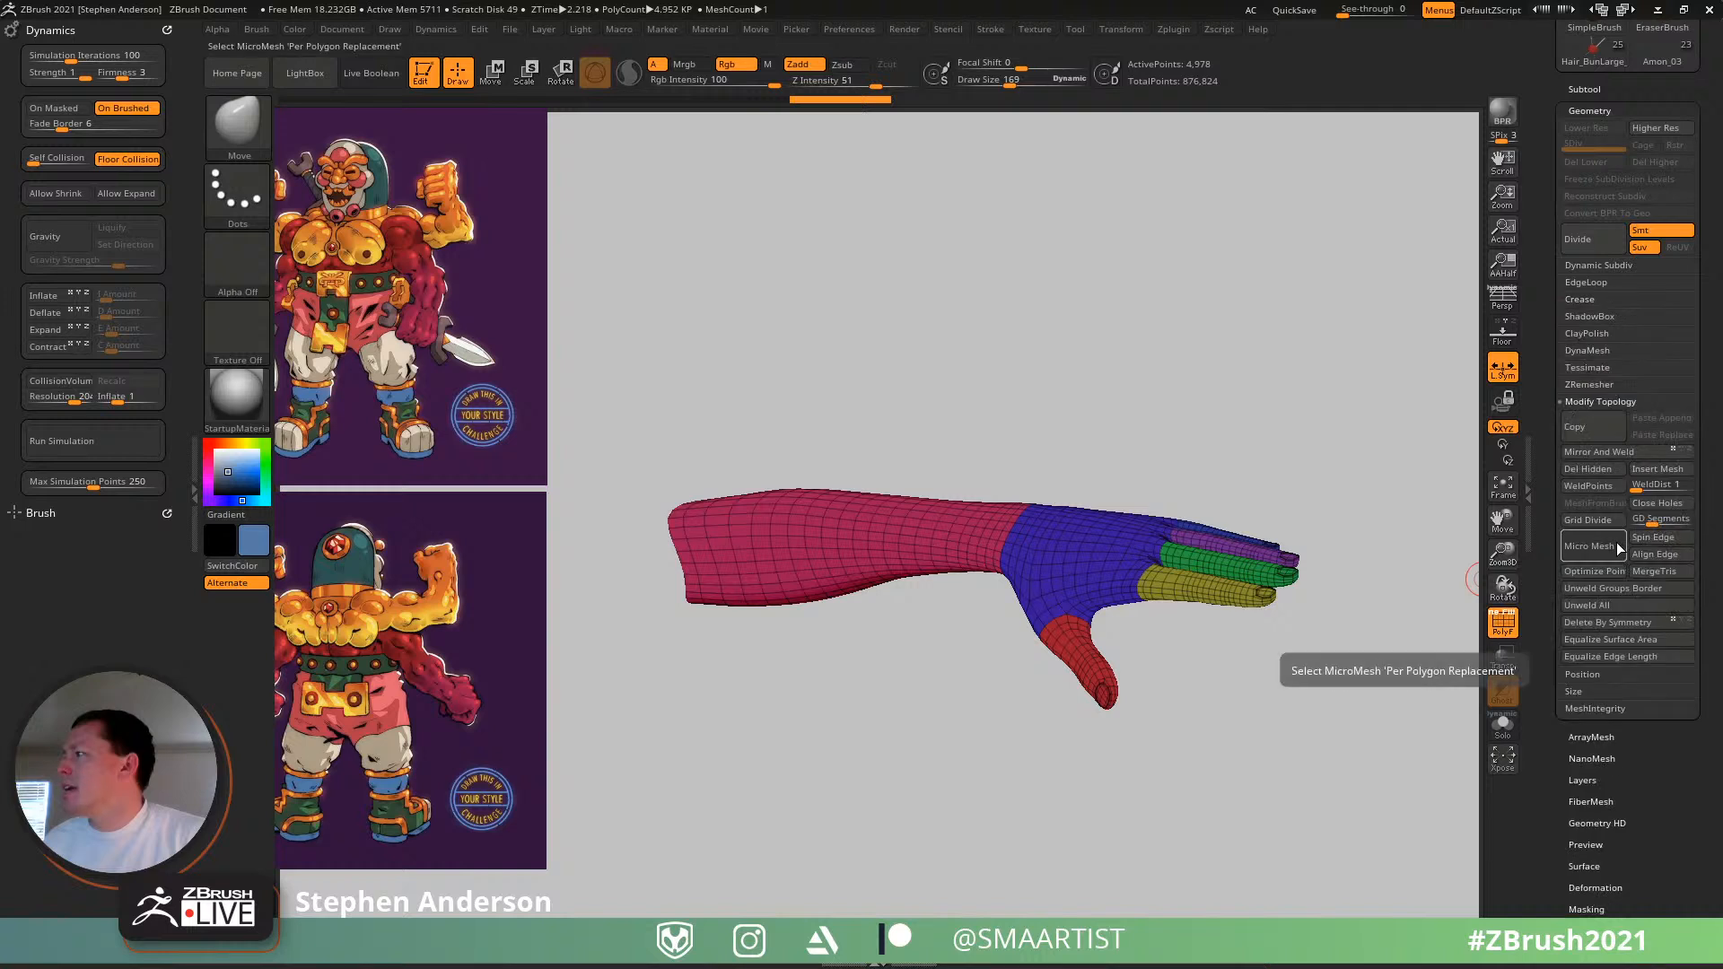
click(1599, 470)
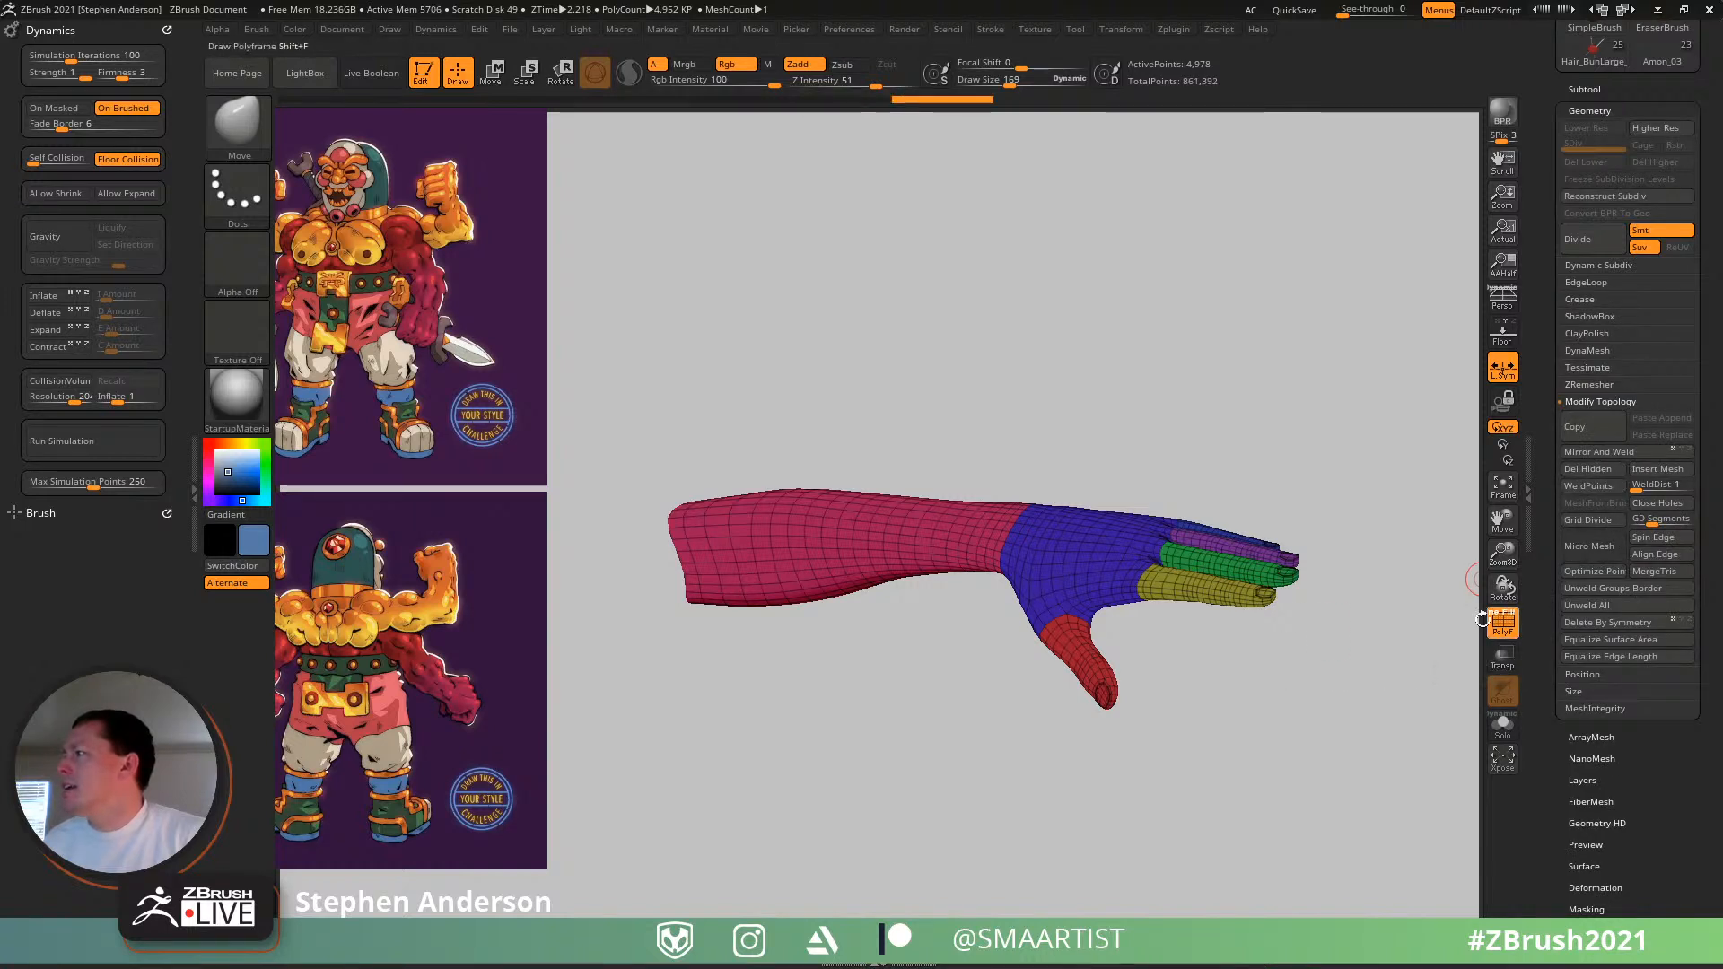
- Bring the inserted hands over to the warrior and scale them down toward its proportions with the gizmo
mouse_move(1063, 528)
right_down()
mouse_move(1050, 546)
mouse_move(1006, 505)
mouse_move(1127, 574)
mouse_move(1096, 543)
right_up()
key(w)
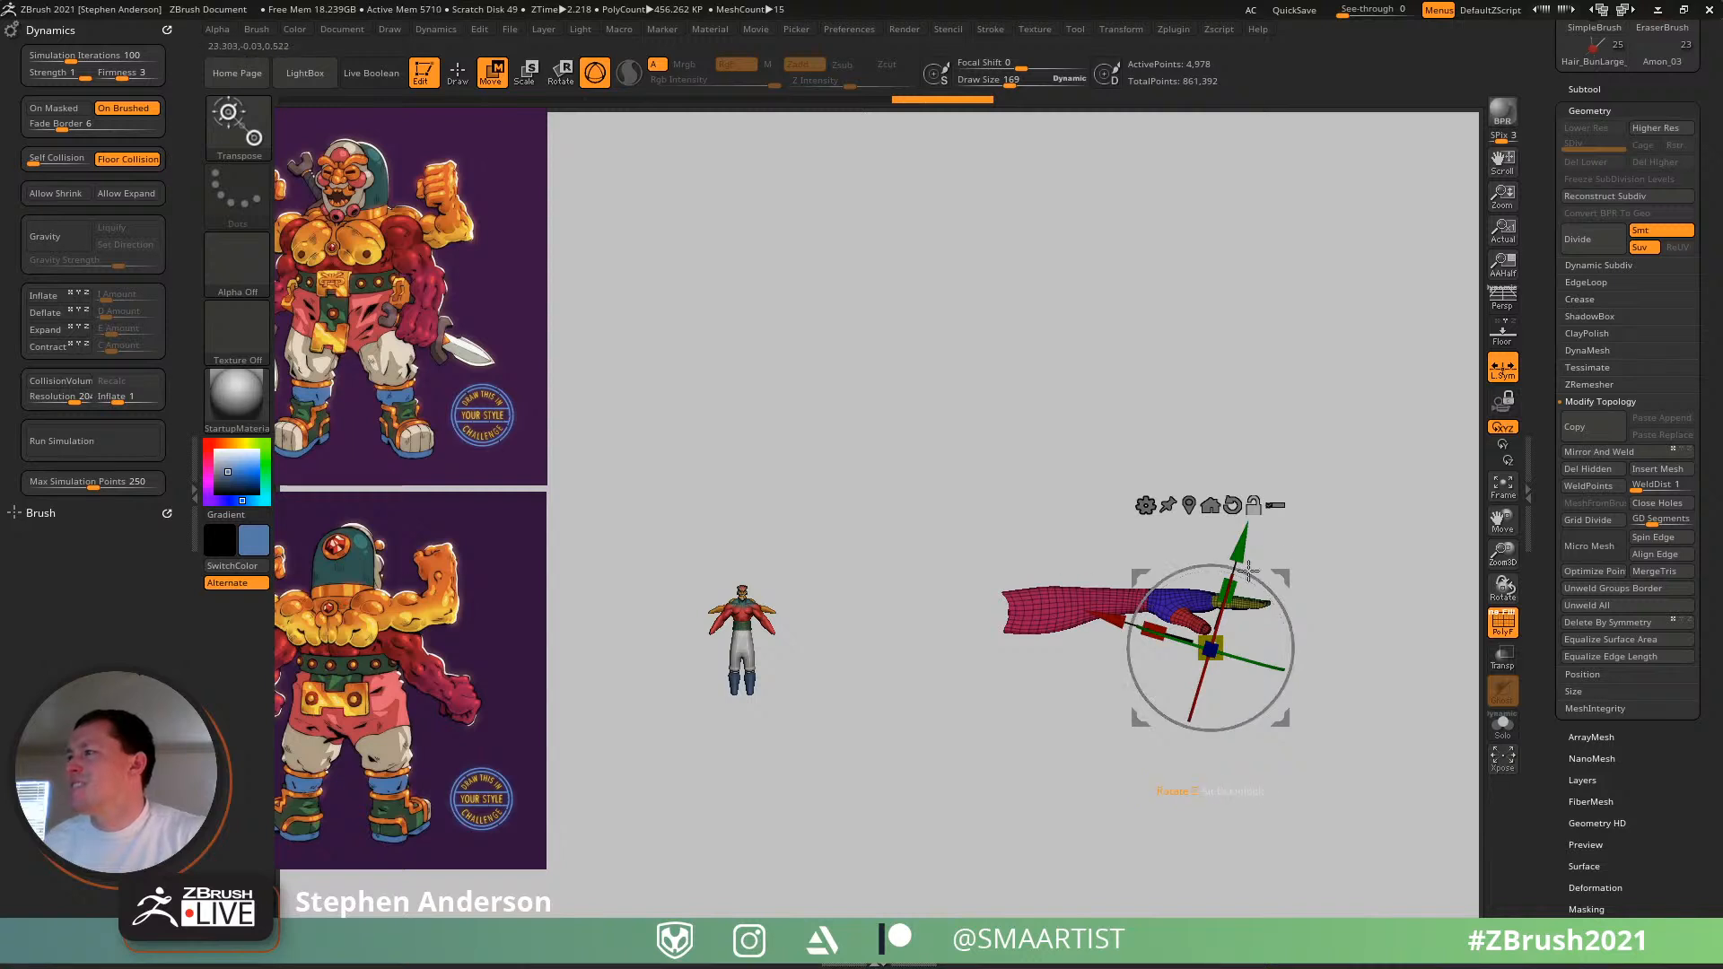
alt+drag(1281, 577, 855, 552)
click(1029, 469)
drag(786, 621, 584, 677)
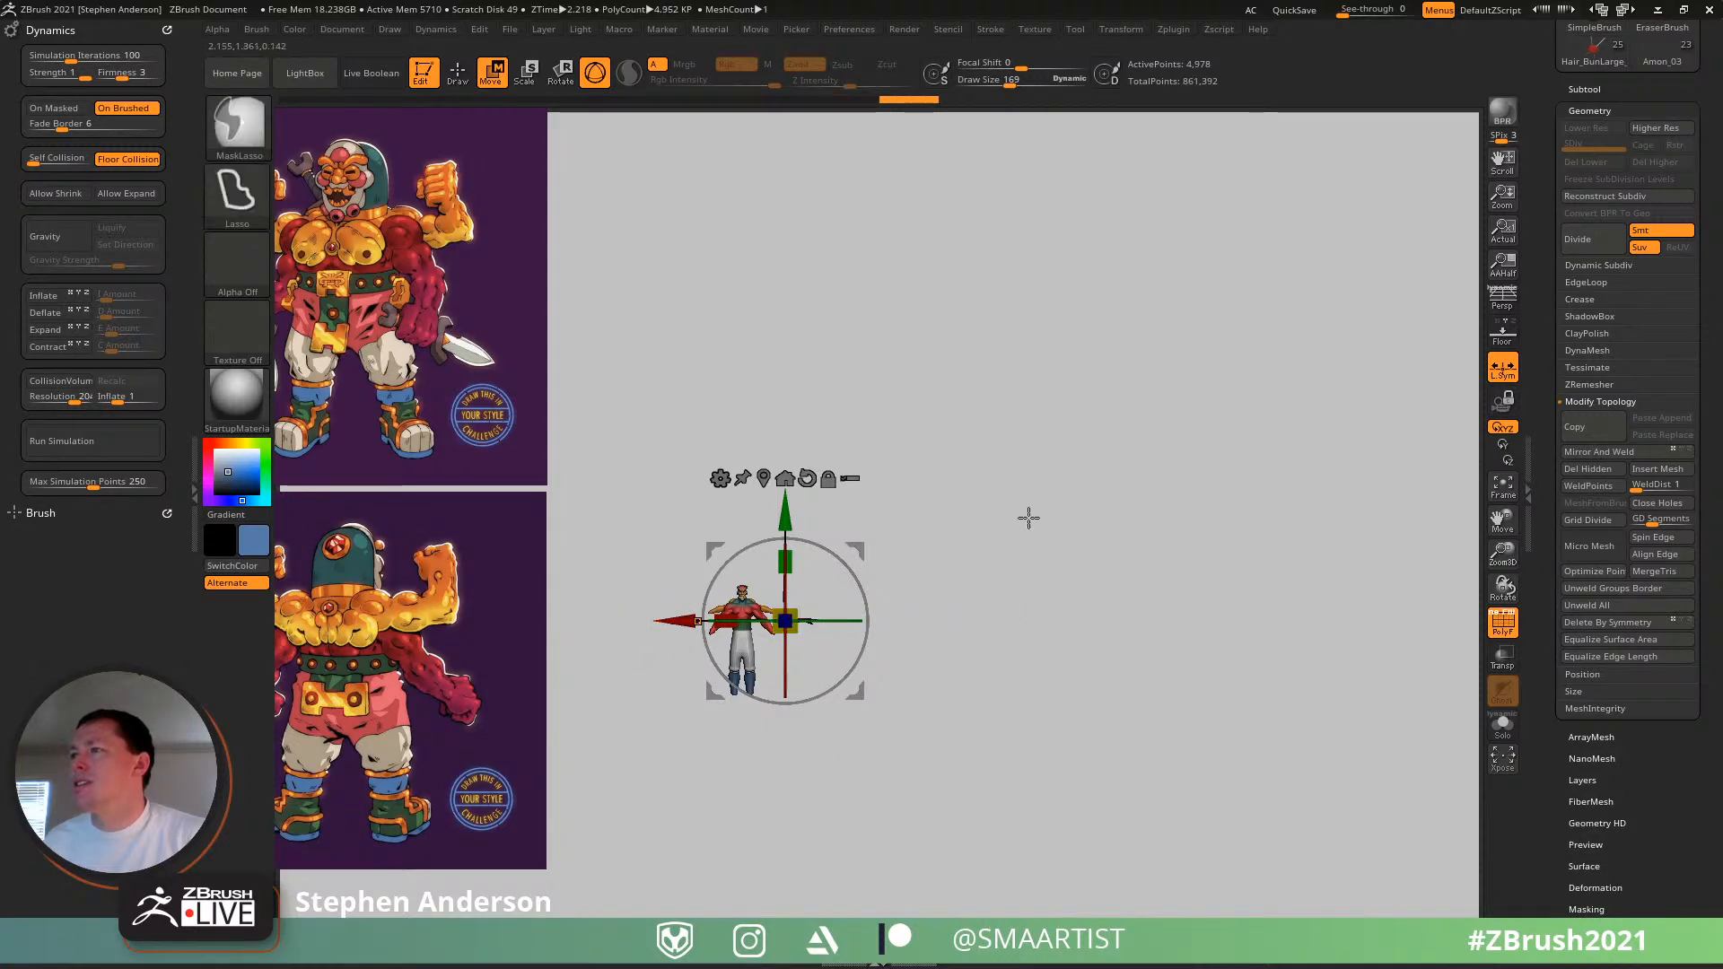
- Rotate and position the hands over the ends of the warrior's front arms with the gizmo, and hide the polyframe
ctrl+right_drag(1027, 516, 1293, 914)
alt+right_drag(1088, 642, 1406, 646)
drag(1406, 647, 1187, 649)
drag(1170, 559, 1146, 628)
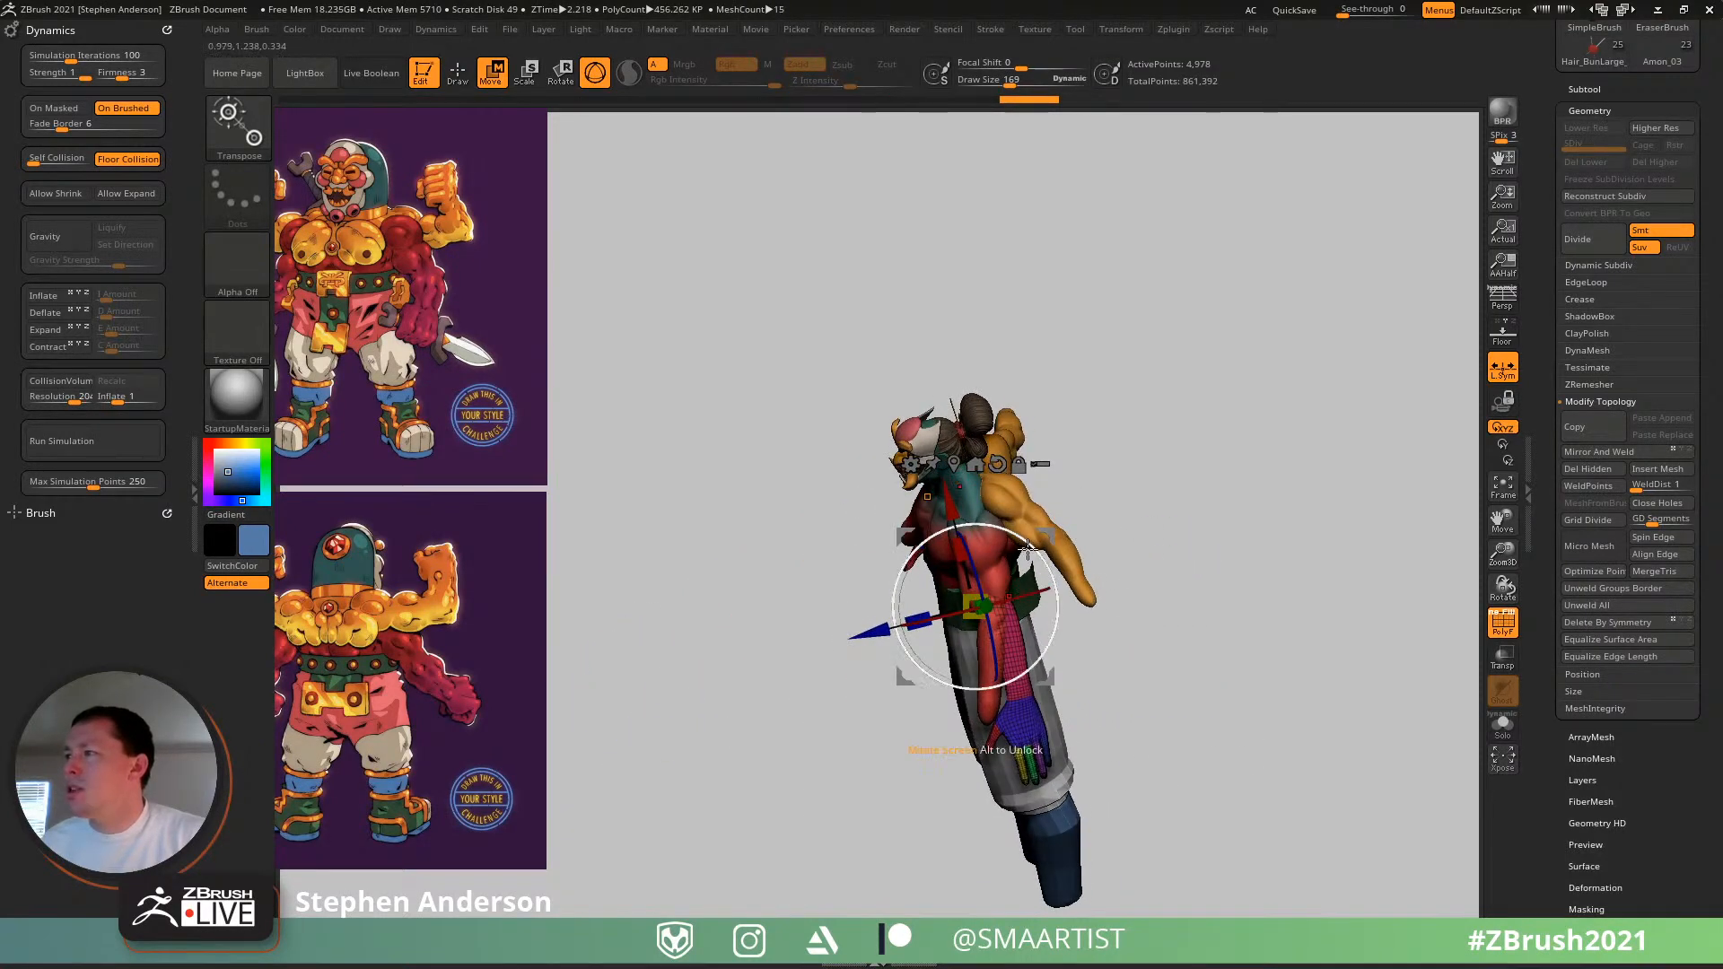
drag(1045, 543, 1255, 563)
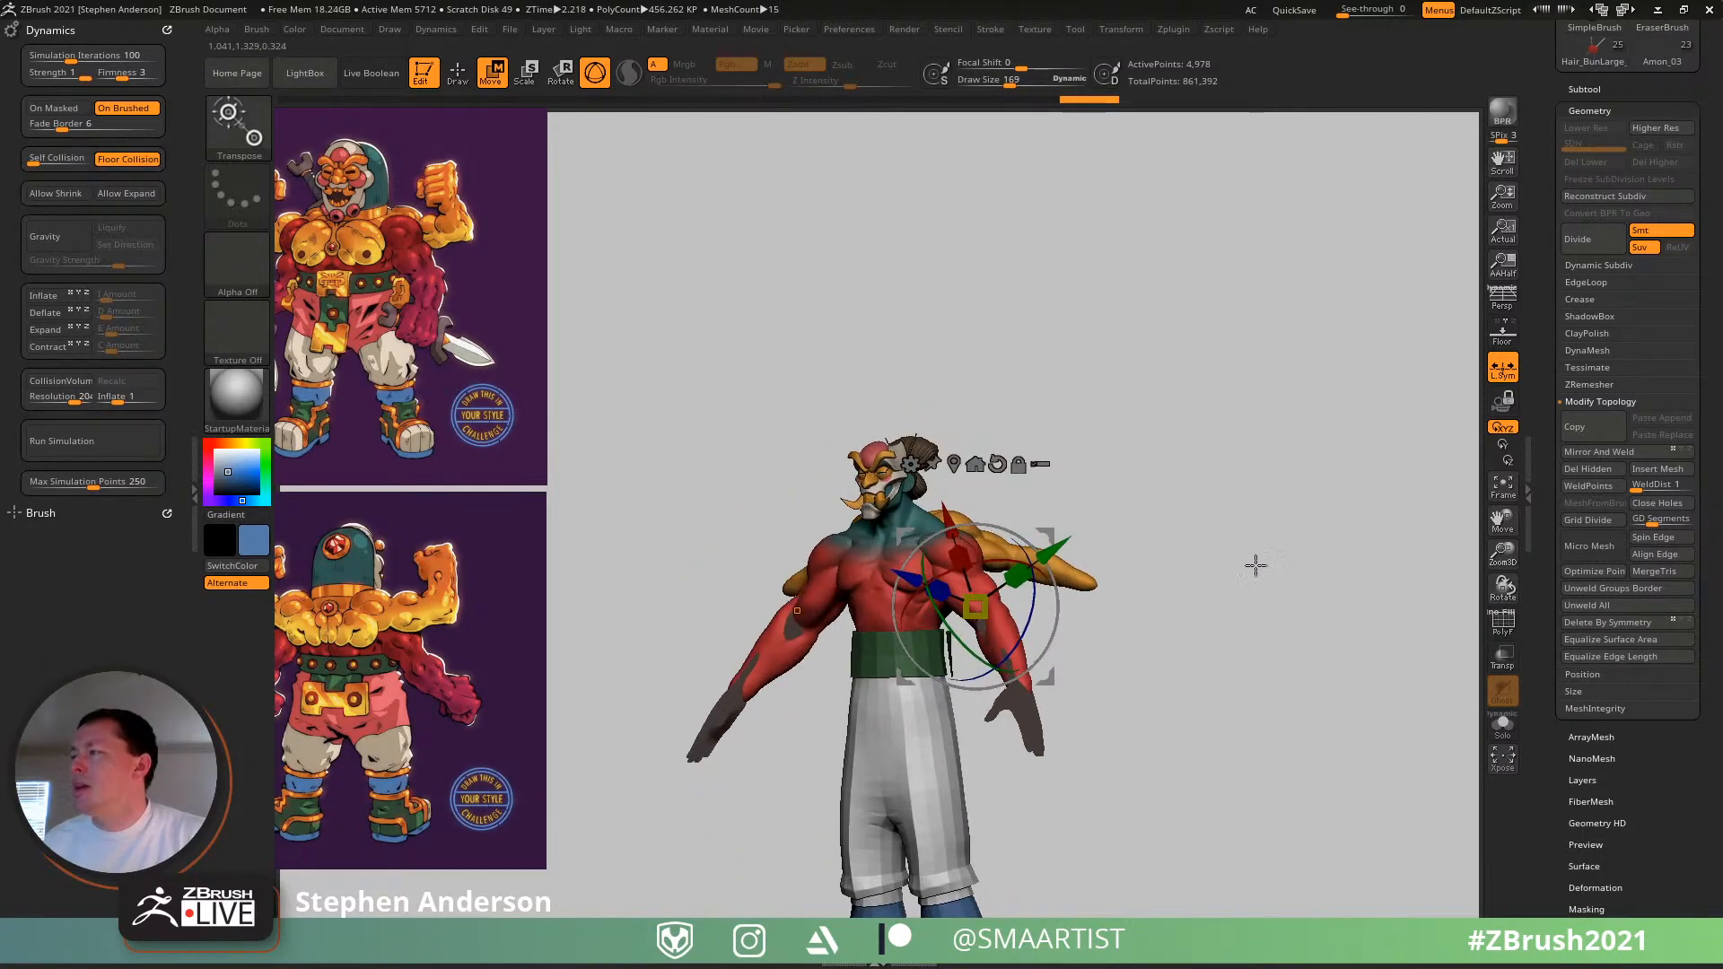
- Sample the red of the warrior's front arm and fill the whole hands subtool with it, using Mrgb
key(q)
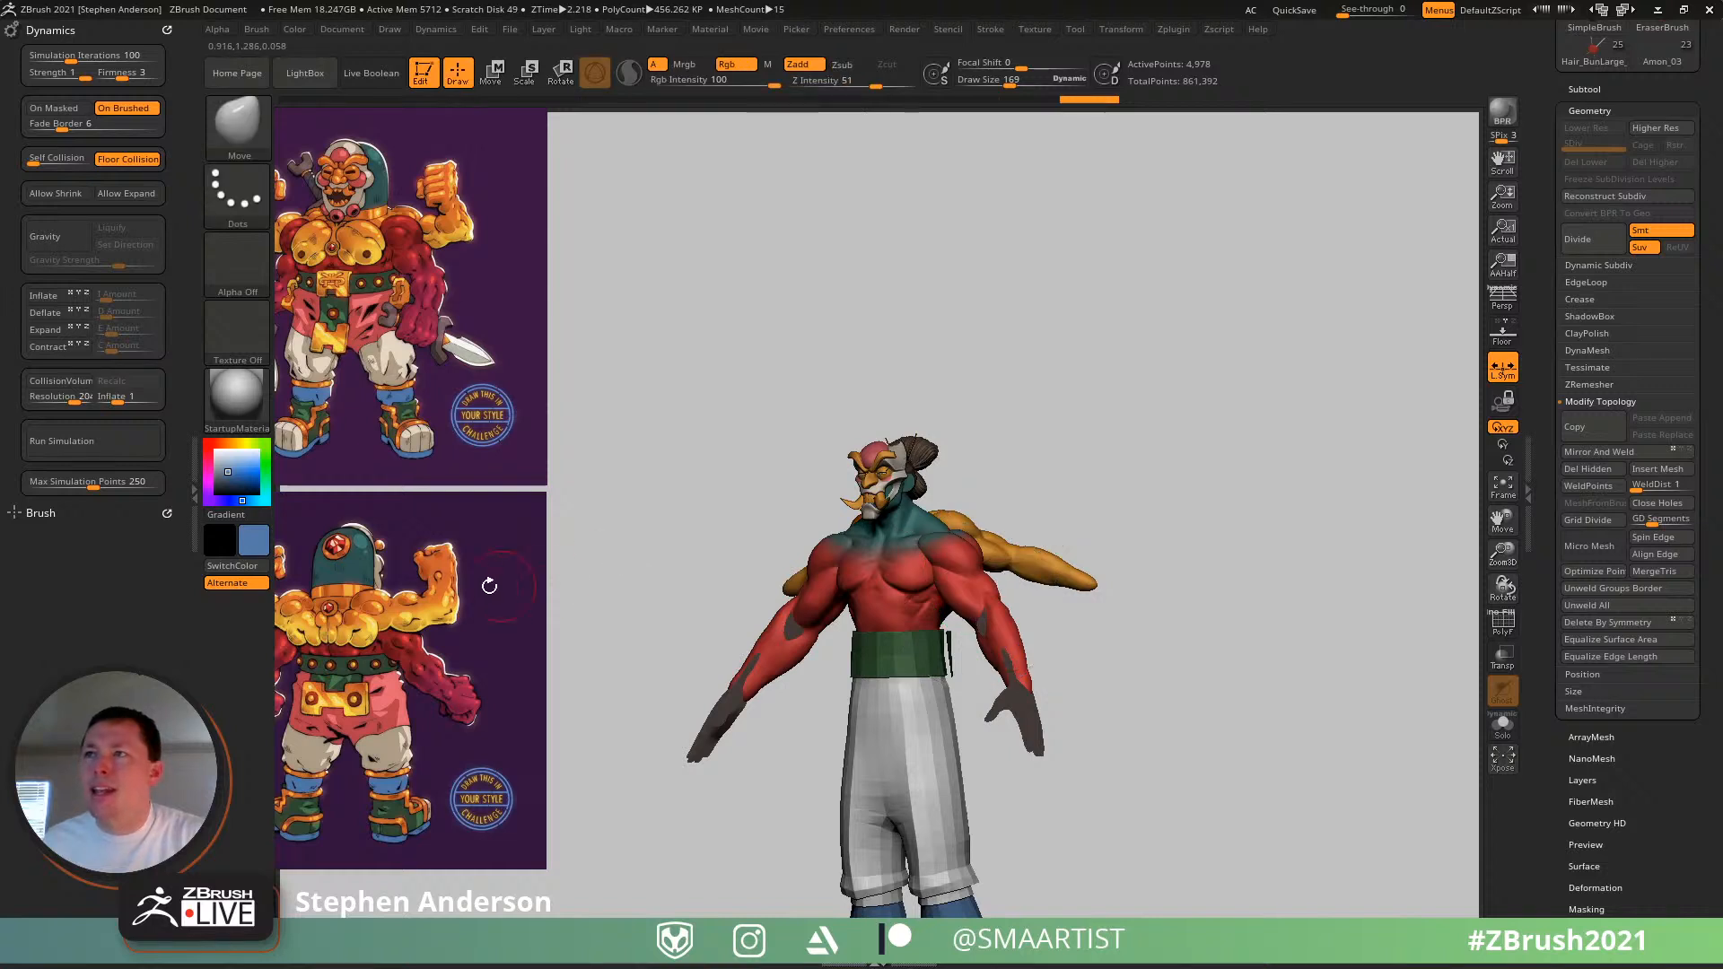
drag(229, 474, 1013, 649)
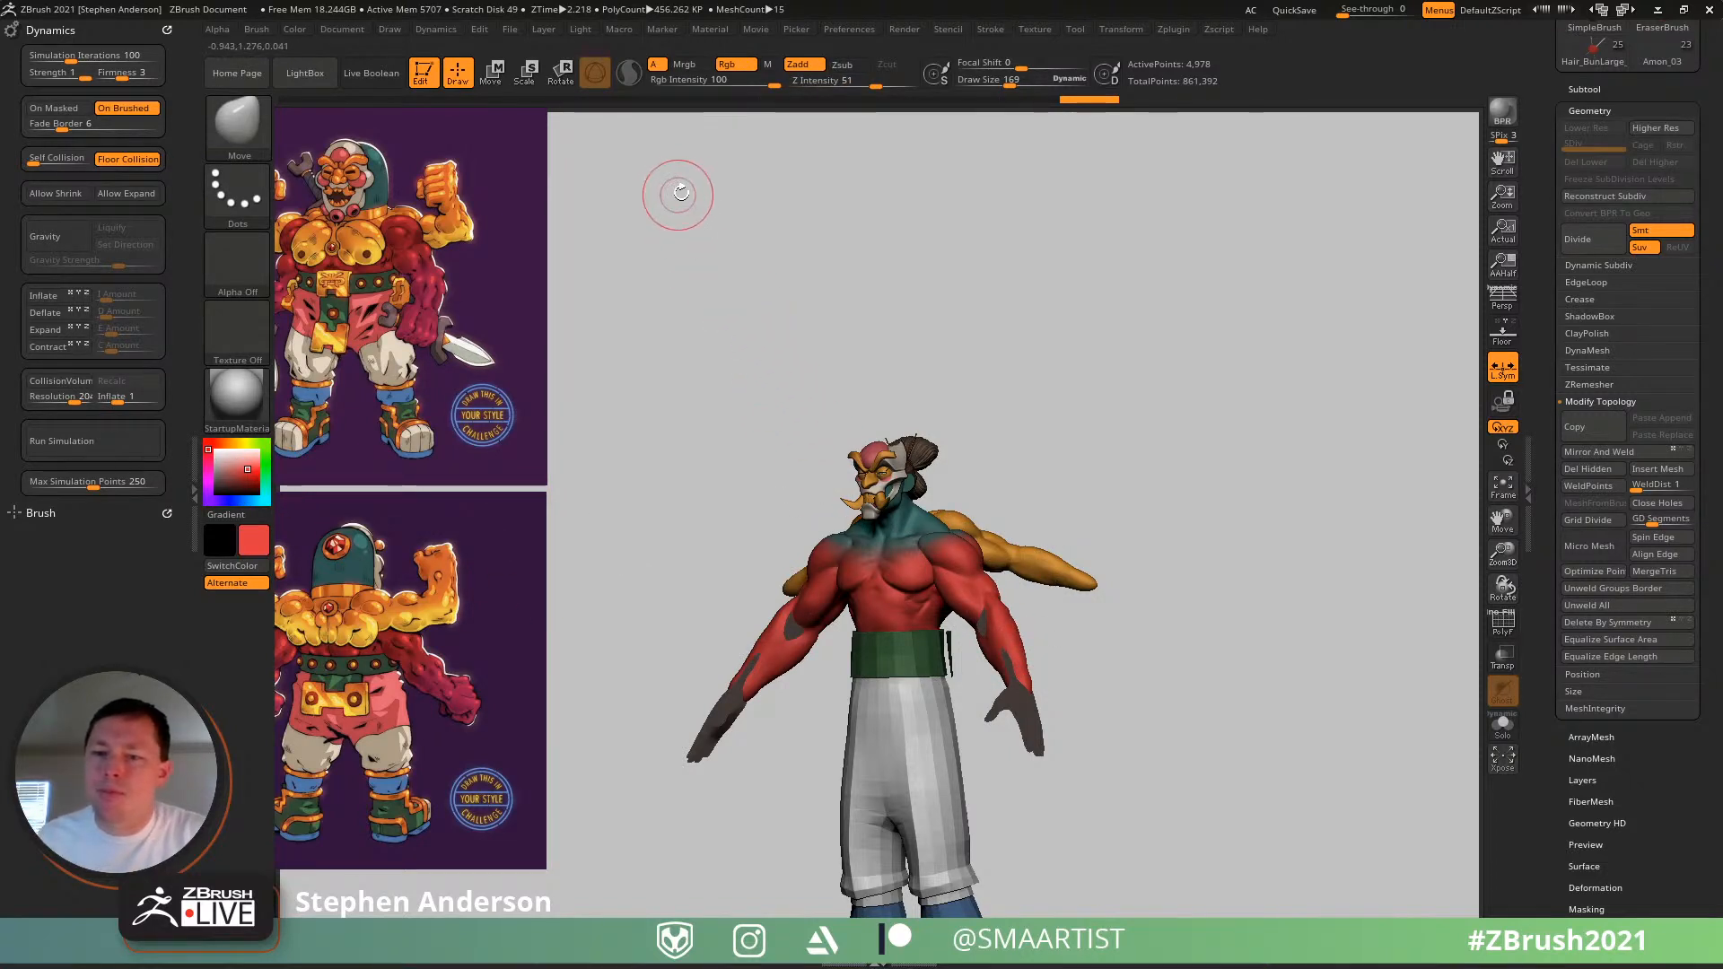
click(292, 33)
click(336, 351)
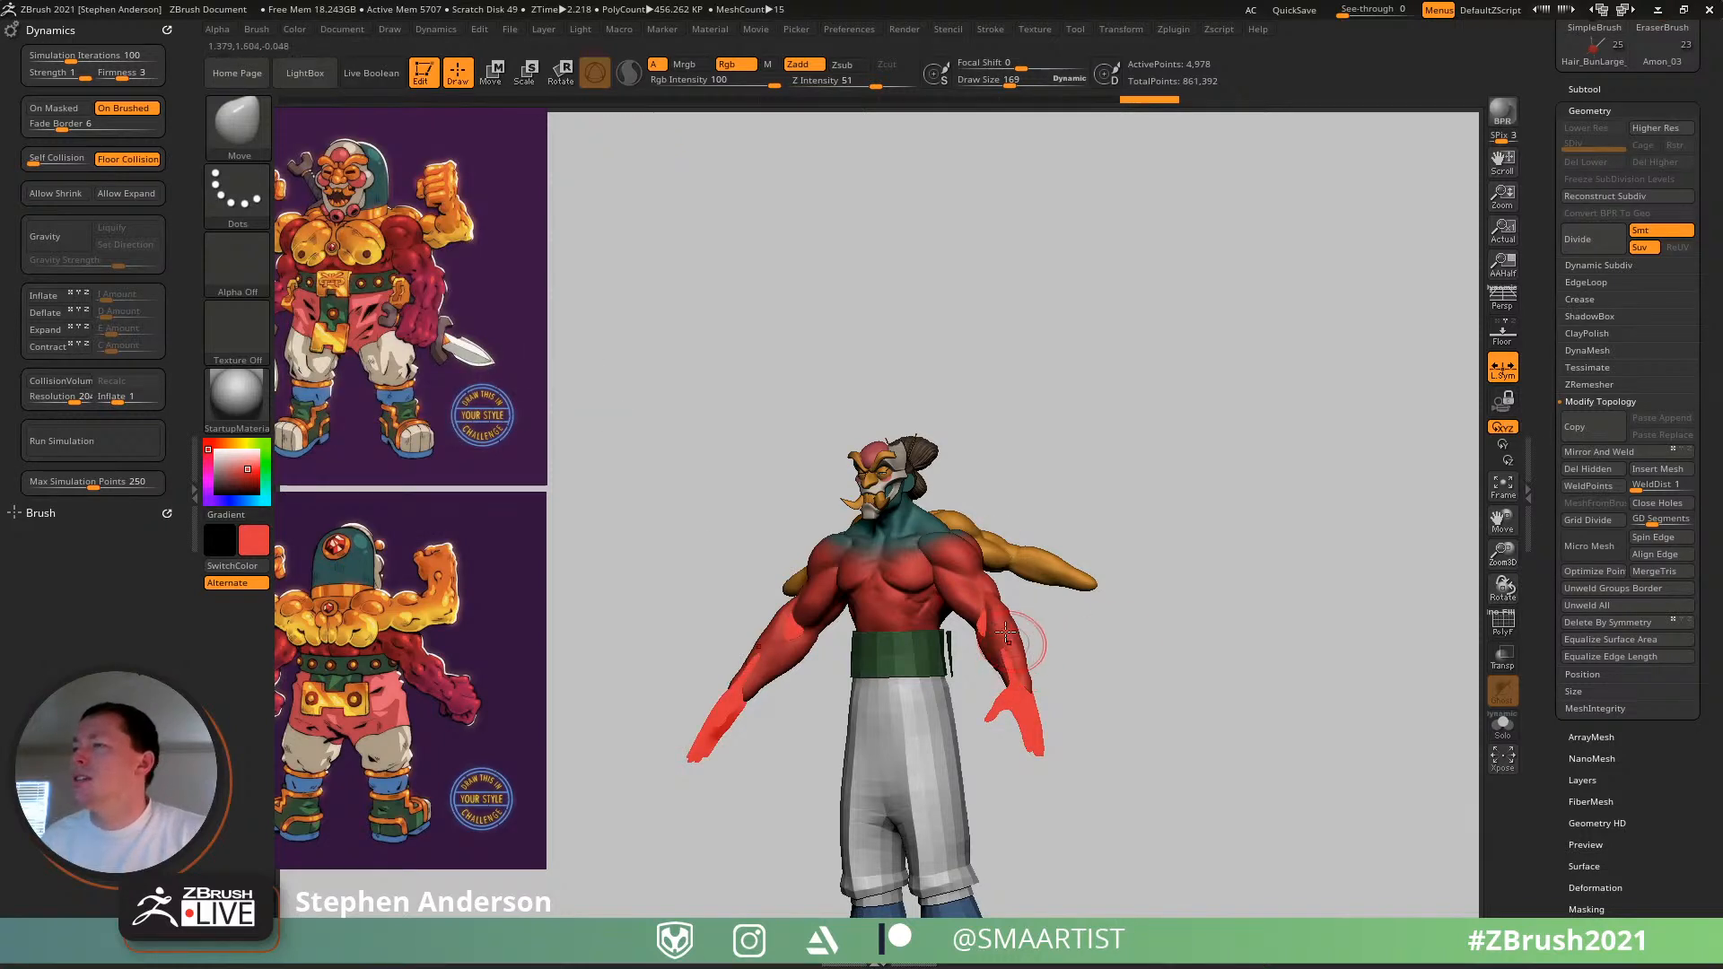
click(684, 63)
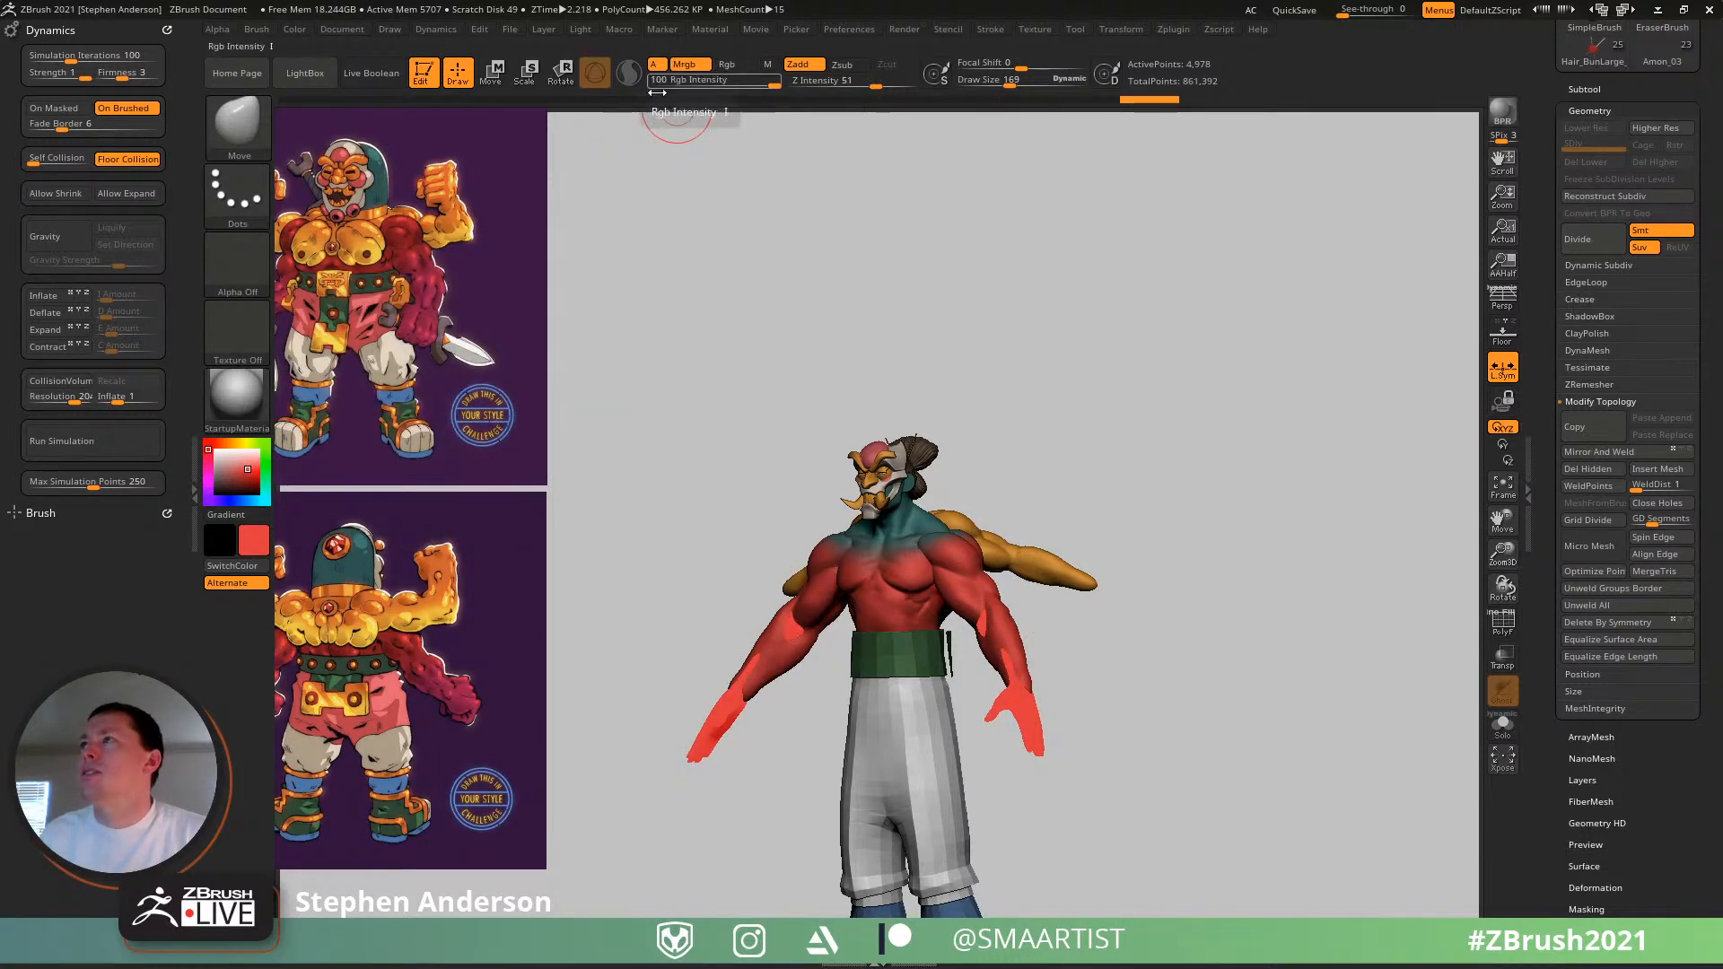
click(296, 29)
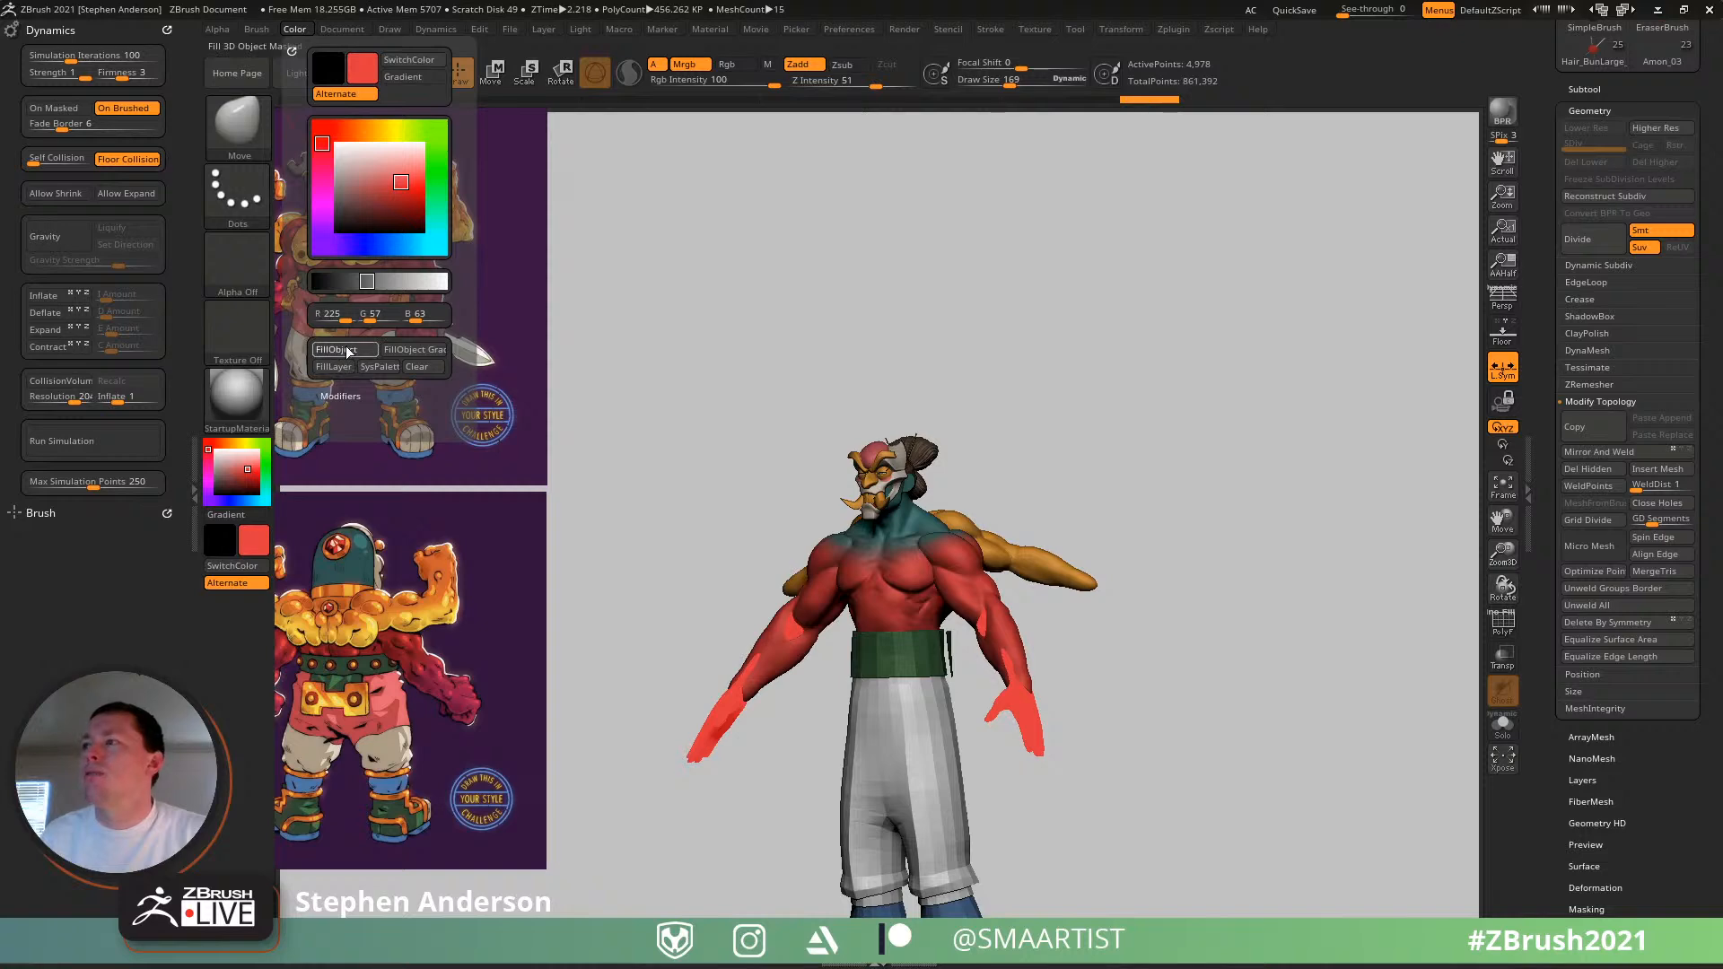
click(348, 351)
- Examine the hands' size and their fit to the front arms from several angles
mouse_move(958, 669)
mouse_down()
mouse_move(993, 704)
mouse_move(1086, 691)
mouse_up()
mouse_move(1096, 687)
alt+mouse_down()
mouse_move(992, 584)
mouse_move(916, 589)
alt+mouse_up()
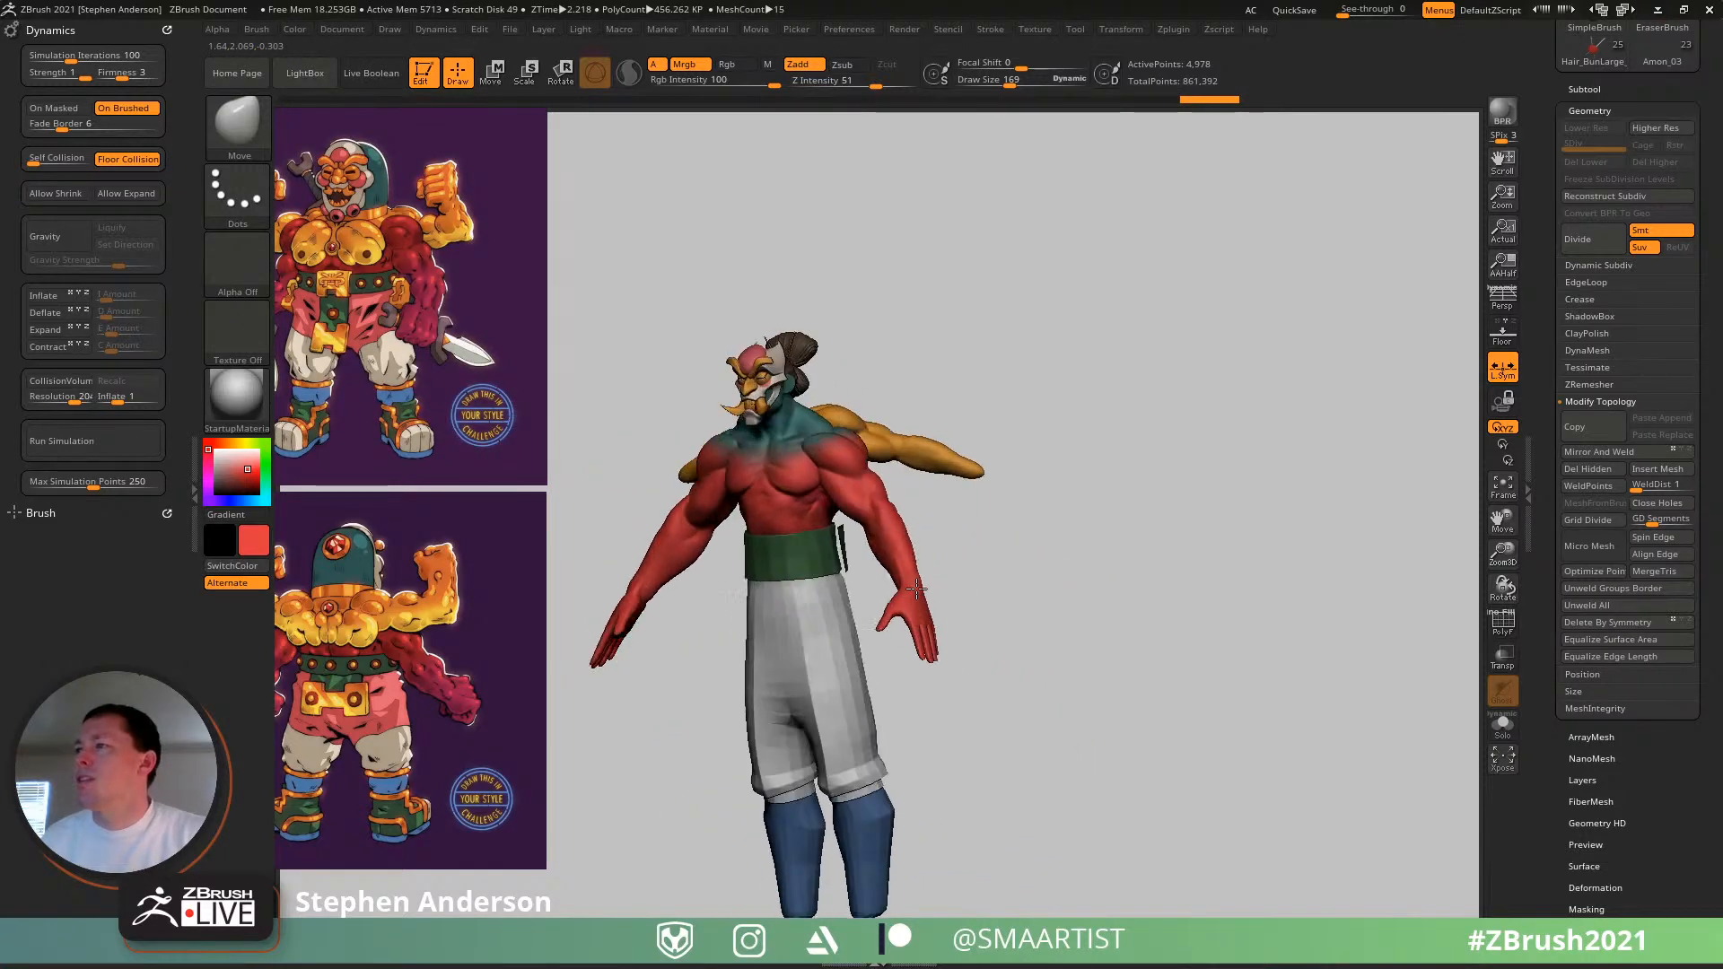
mouse_move(916, 589)
ctrl+right_down()
mouse_move(989, 748)
mouse_move(884, 691)
ctrl+right_up()
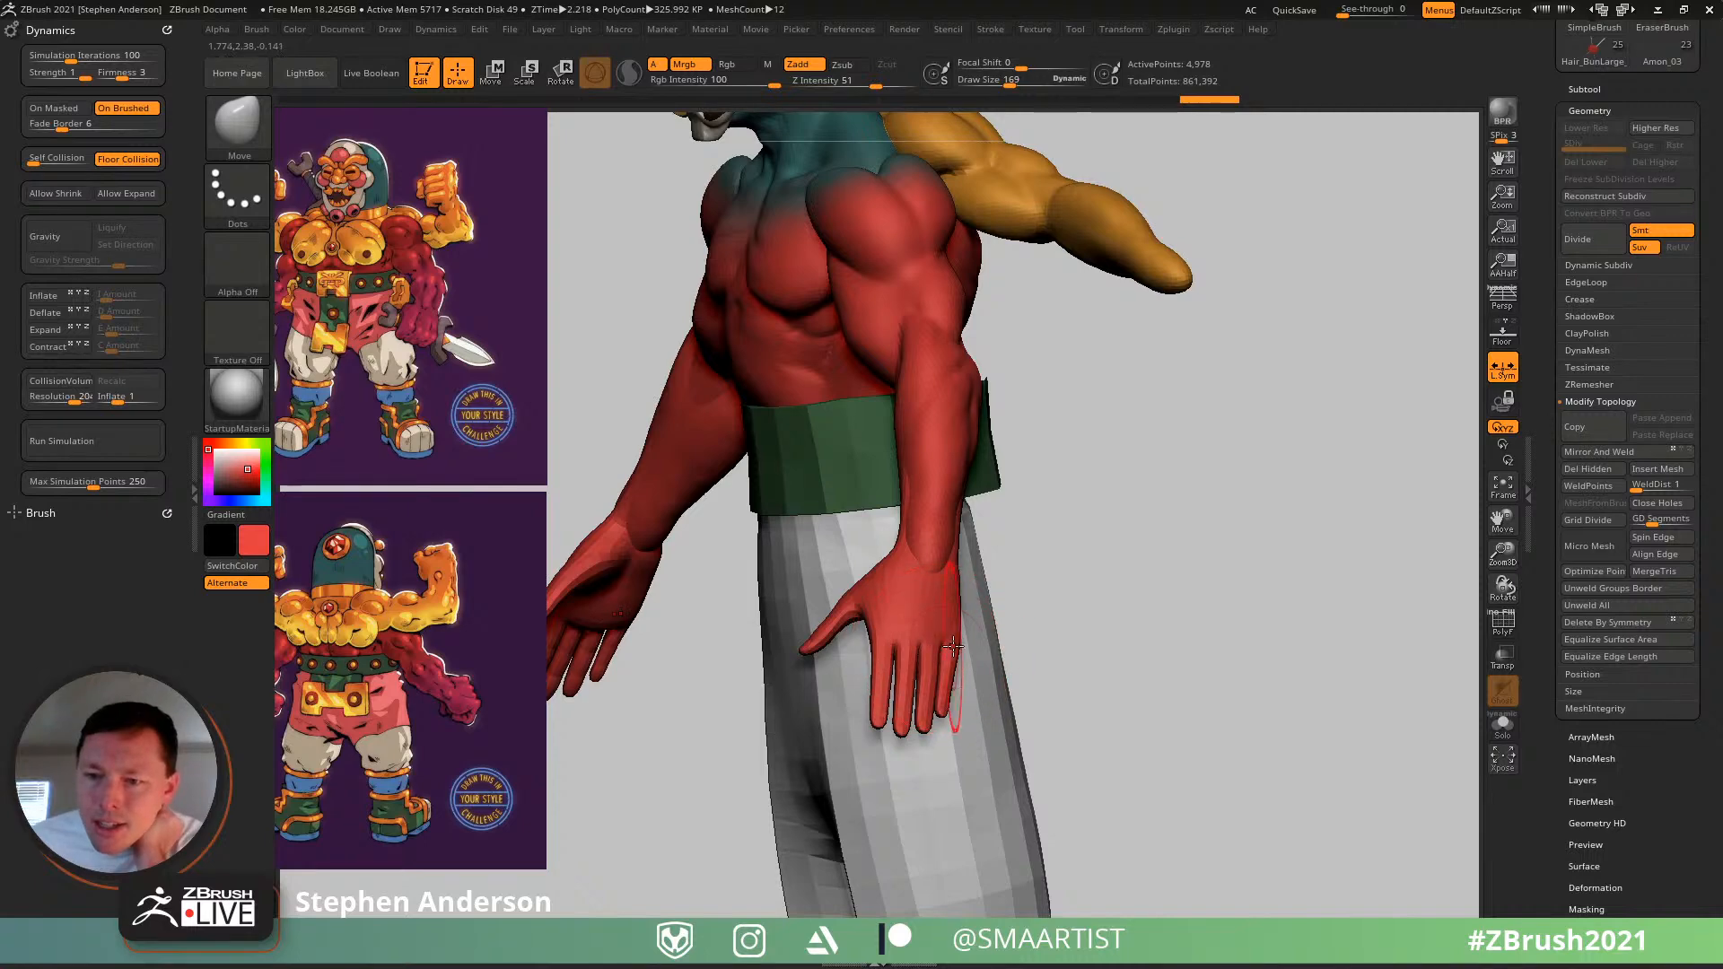
right_drag(943, 618, 962, 583)
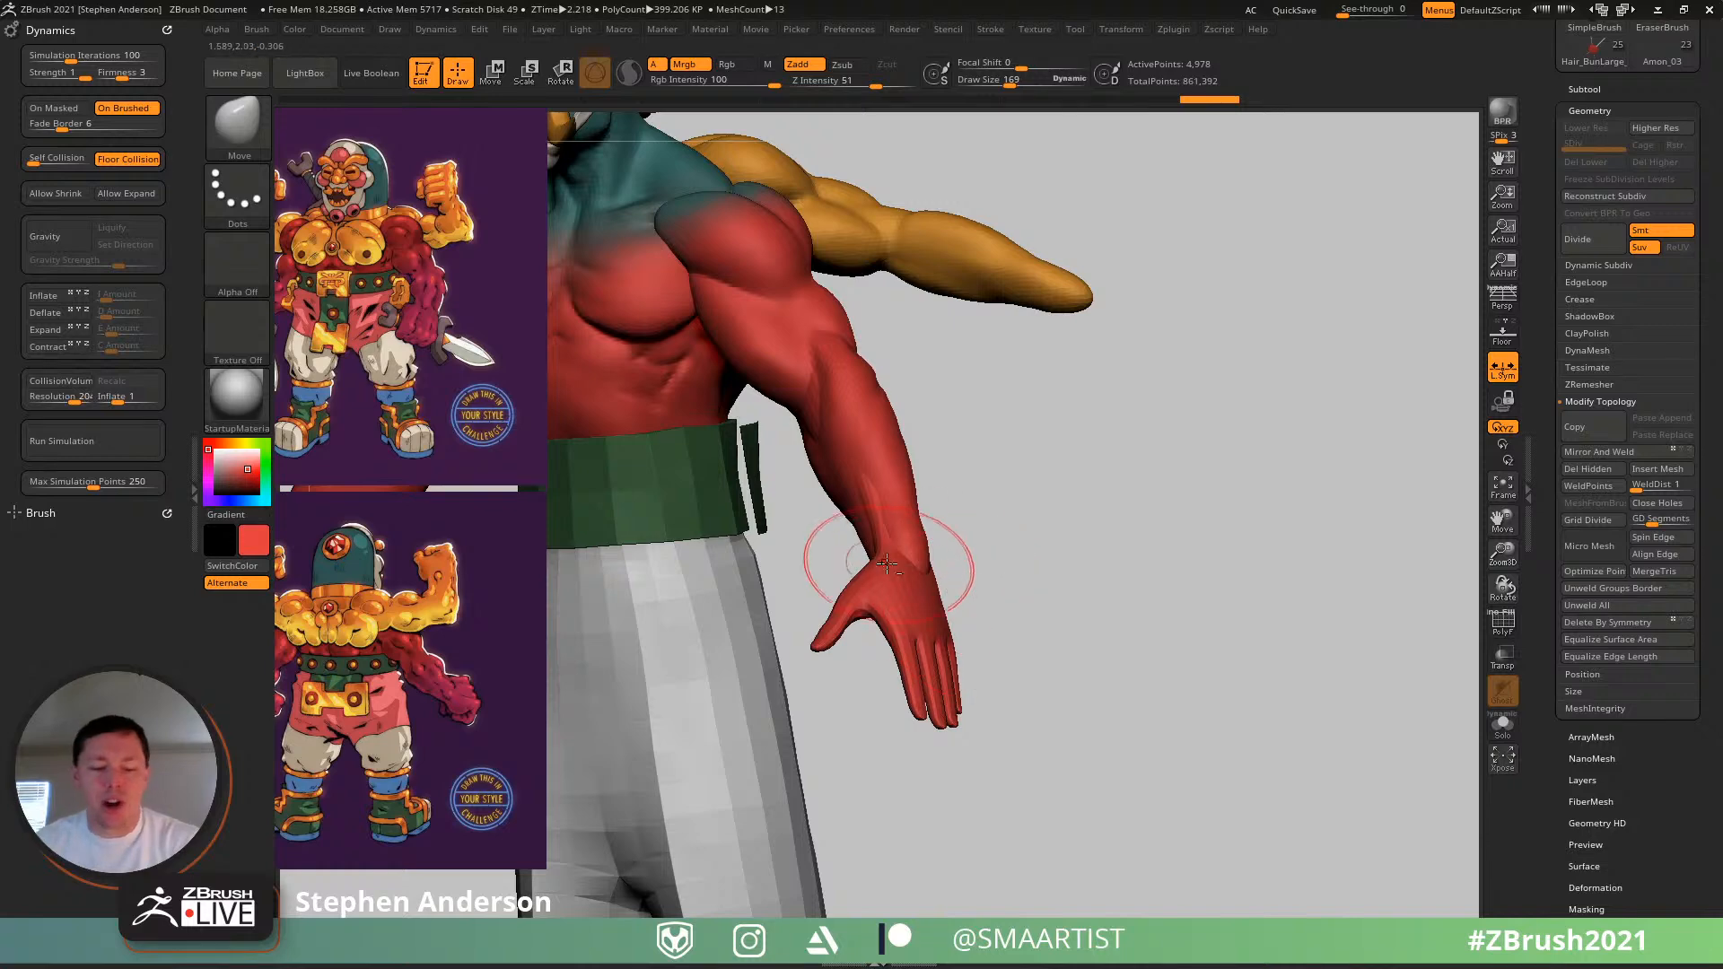
alt+right_drag(886, 564, 1189, 766)
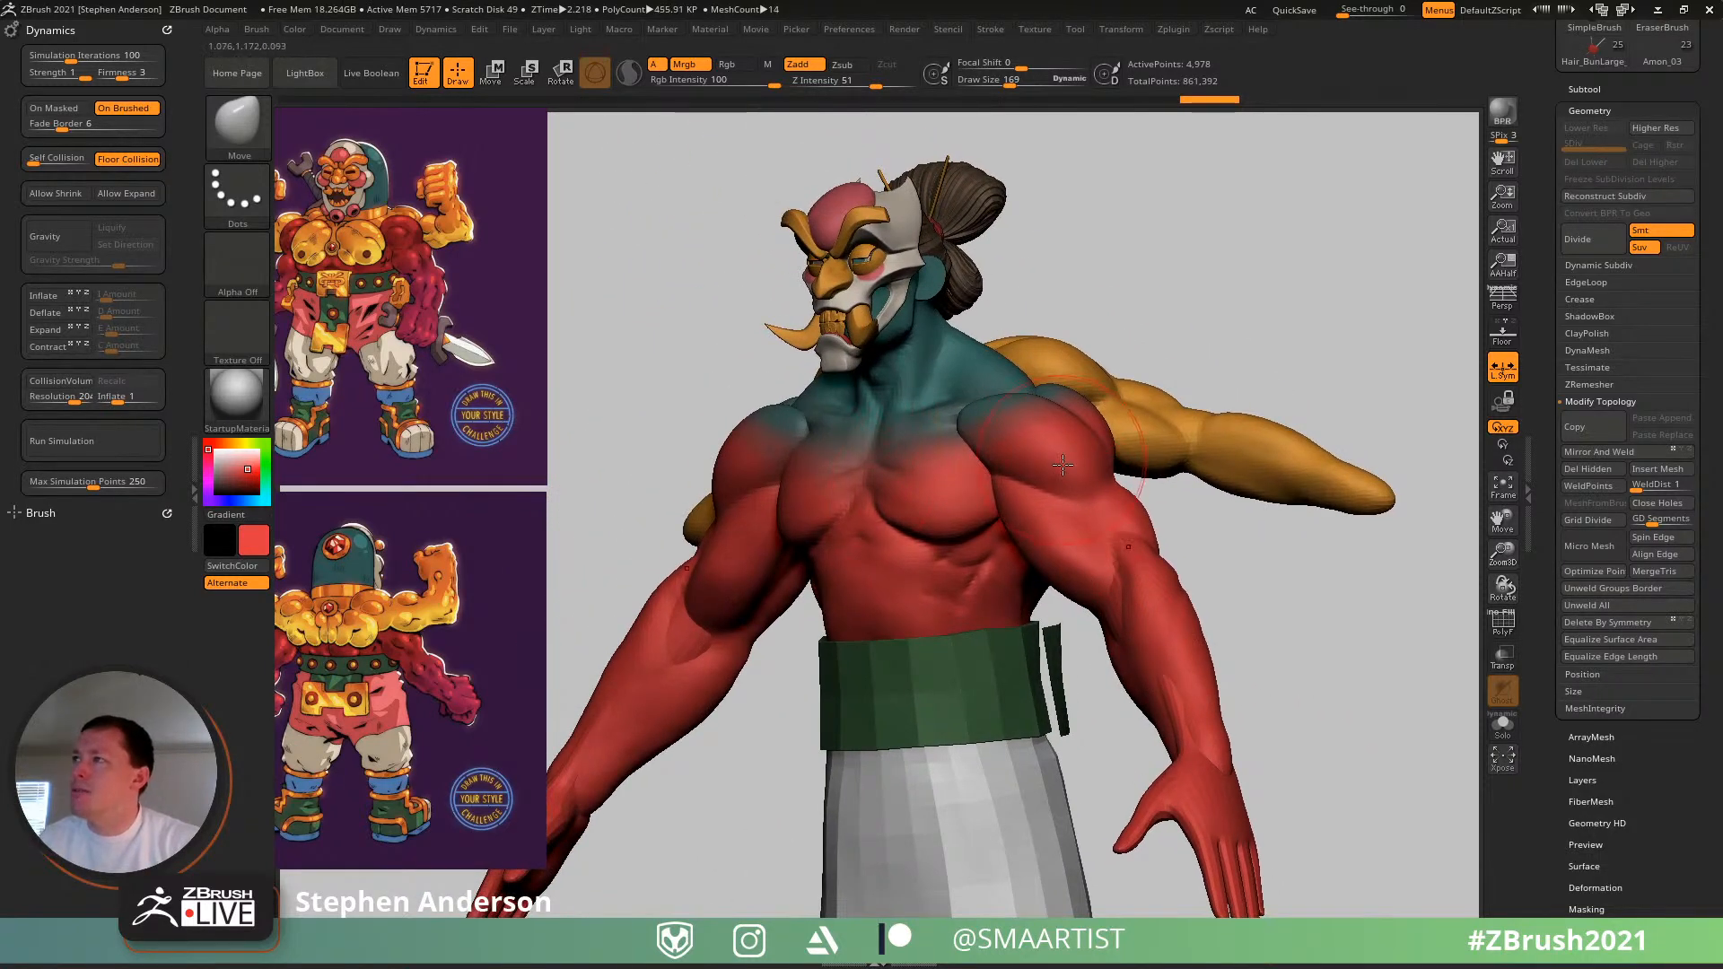
mouse_move(1063, 465)
right_down()
mouse_move(1007, 472)
mouse_move(1056, 473)
right_up()
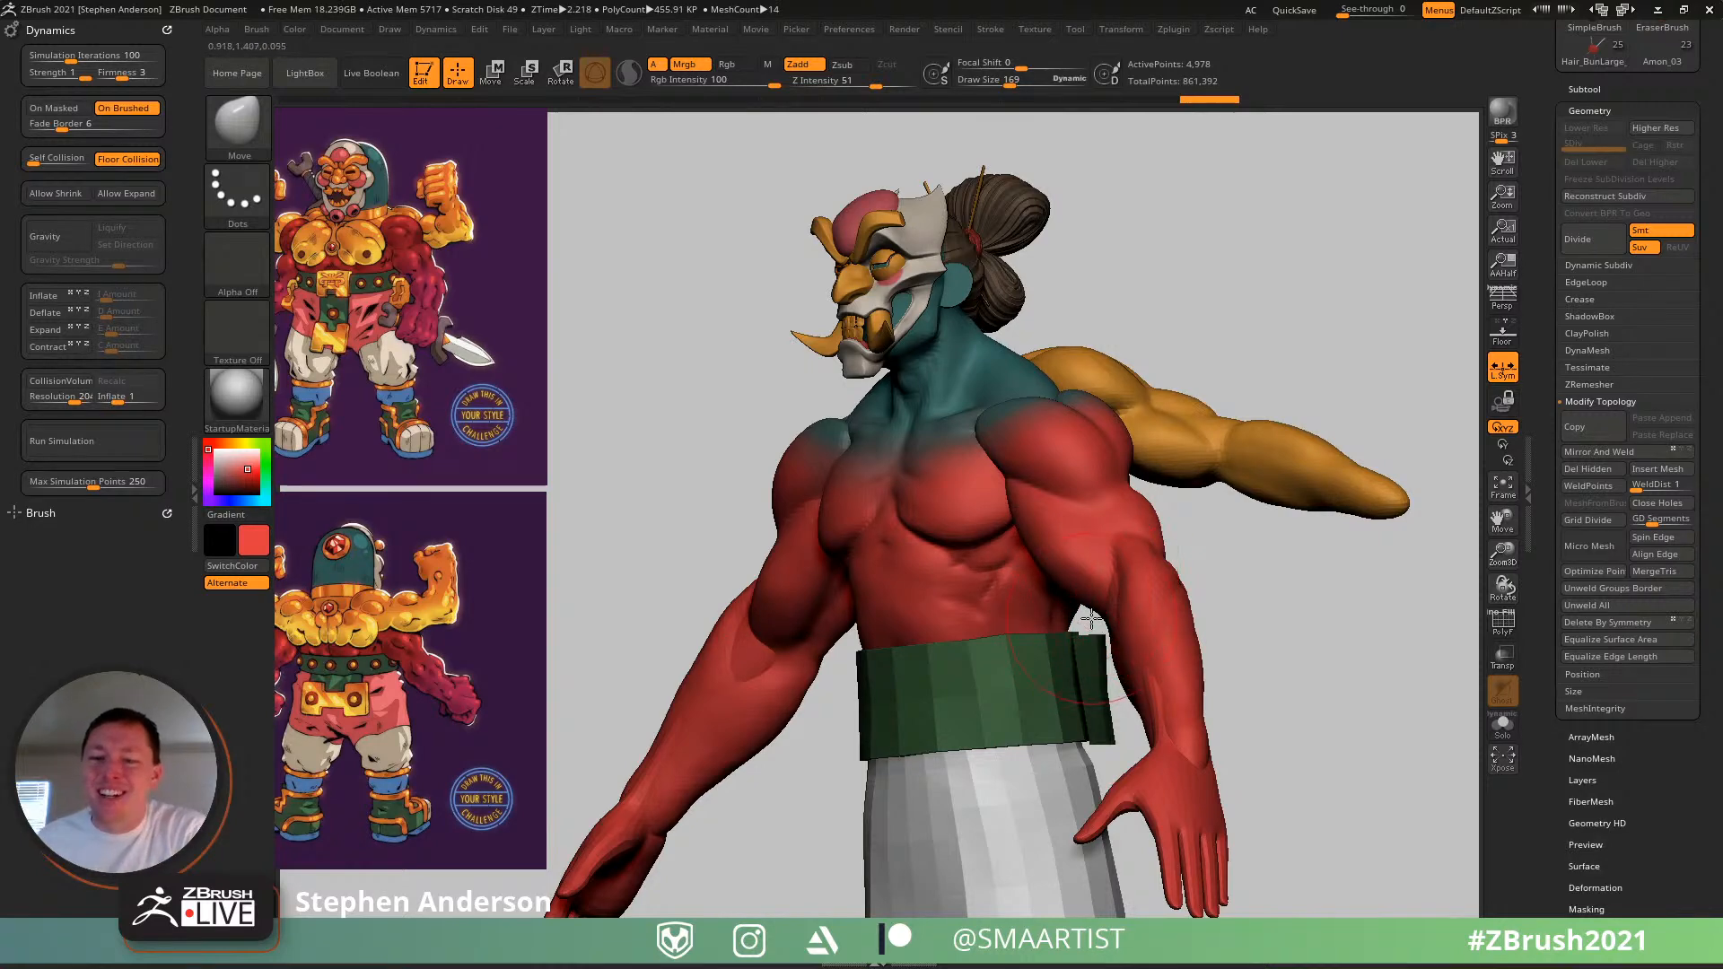
drag(1100, 621, 1154, 596)
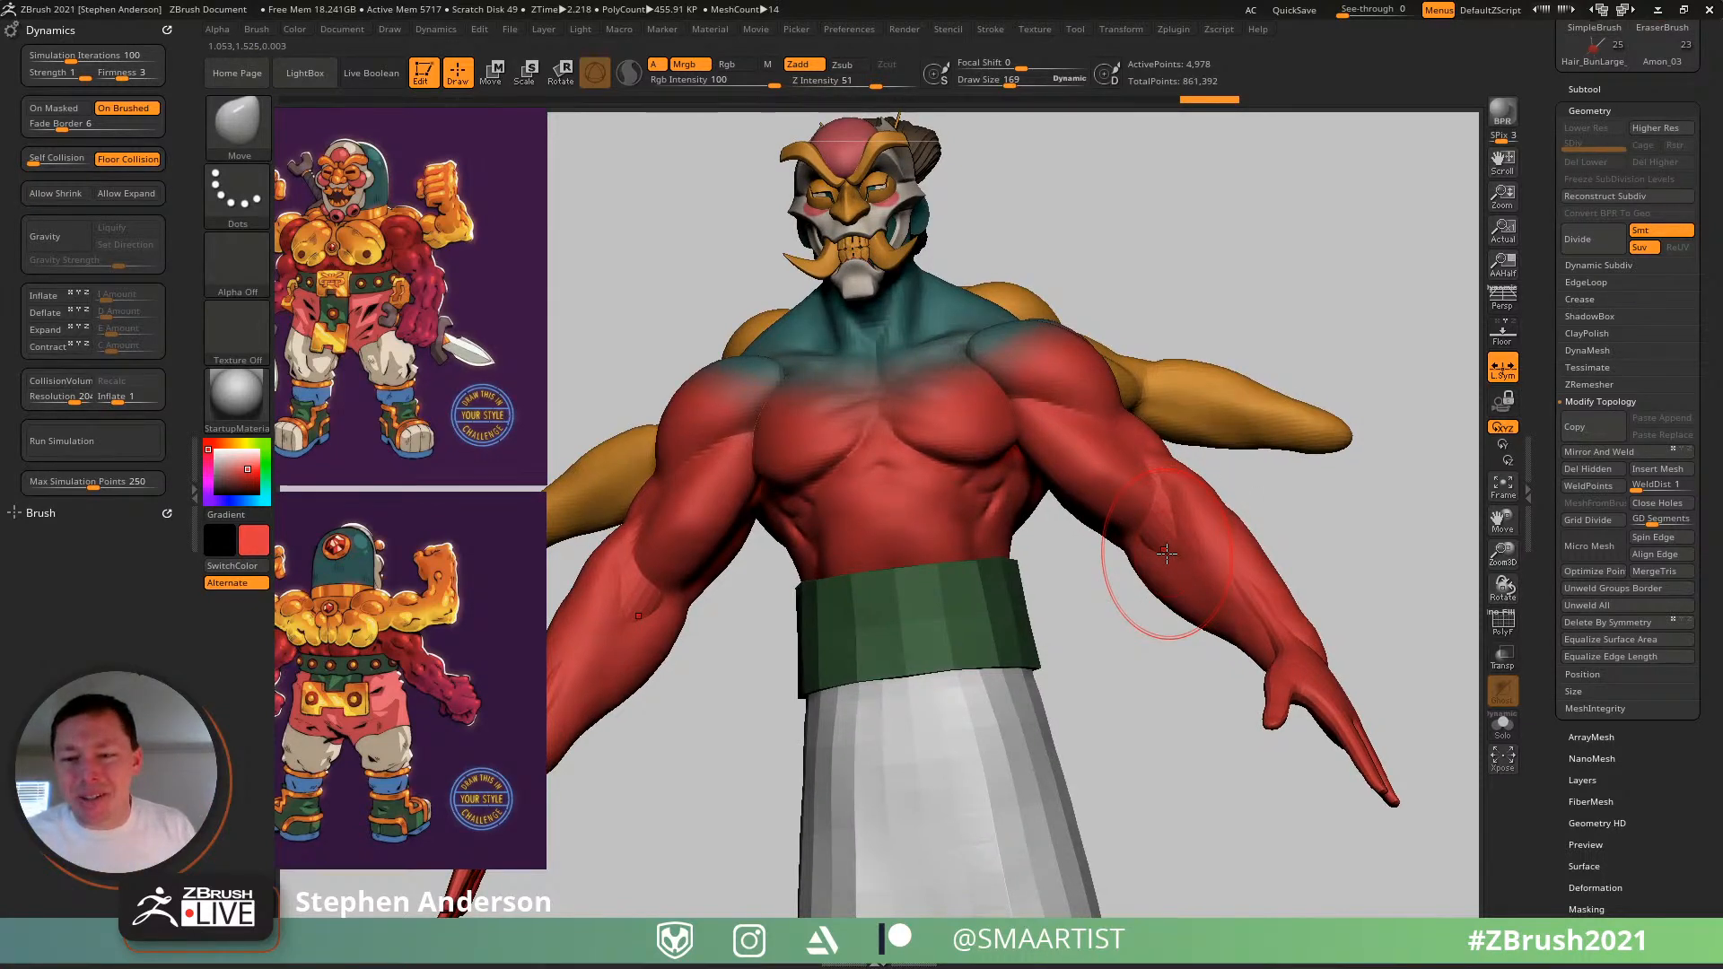
drag(1123, 582, 1156, 671)
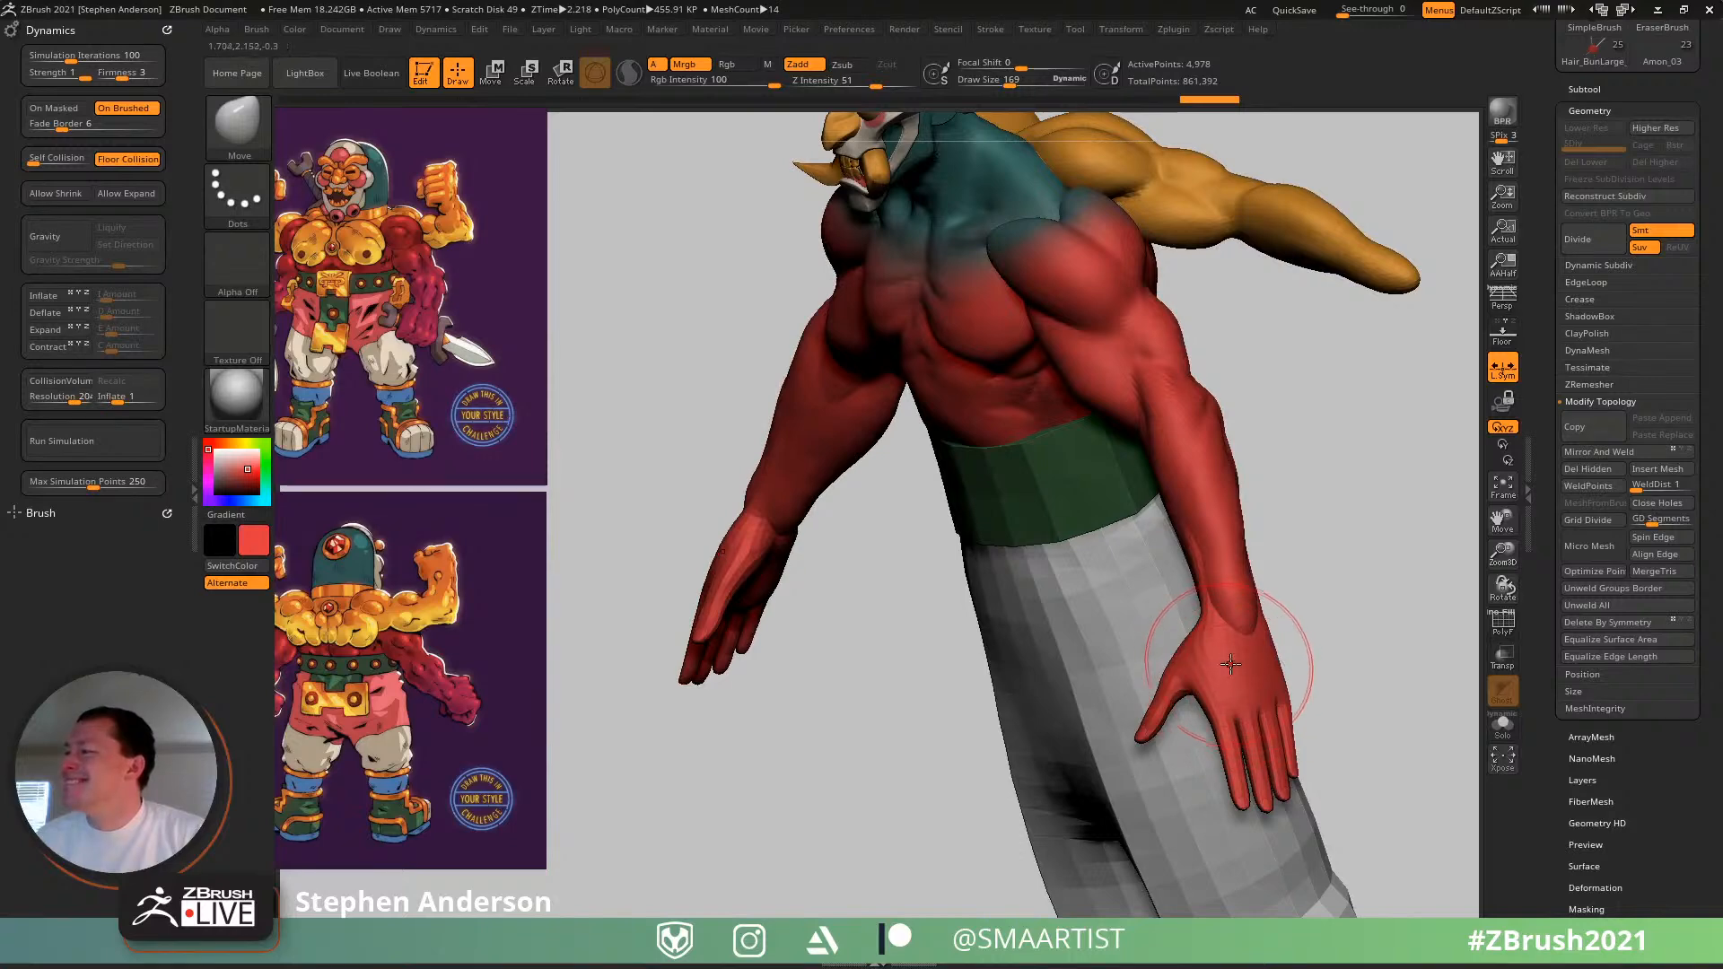
- Show the polyframe, hide the leftover forearm polygroup of the hands subtool and delete the hidden geometry
key(shift+f)
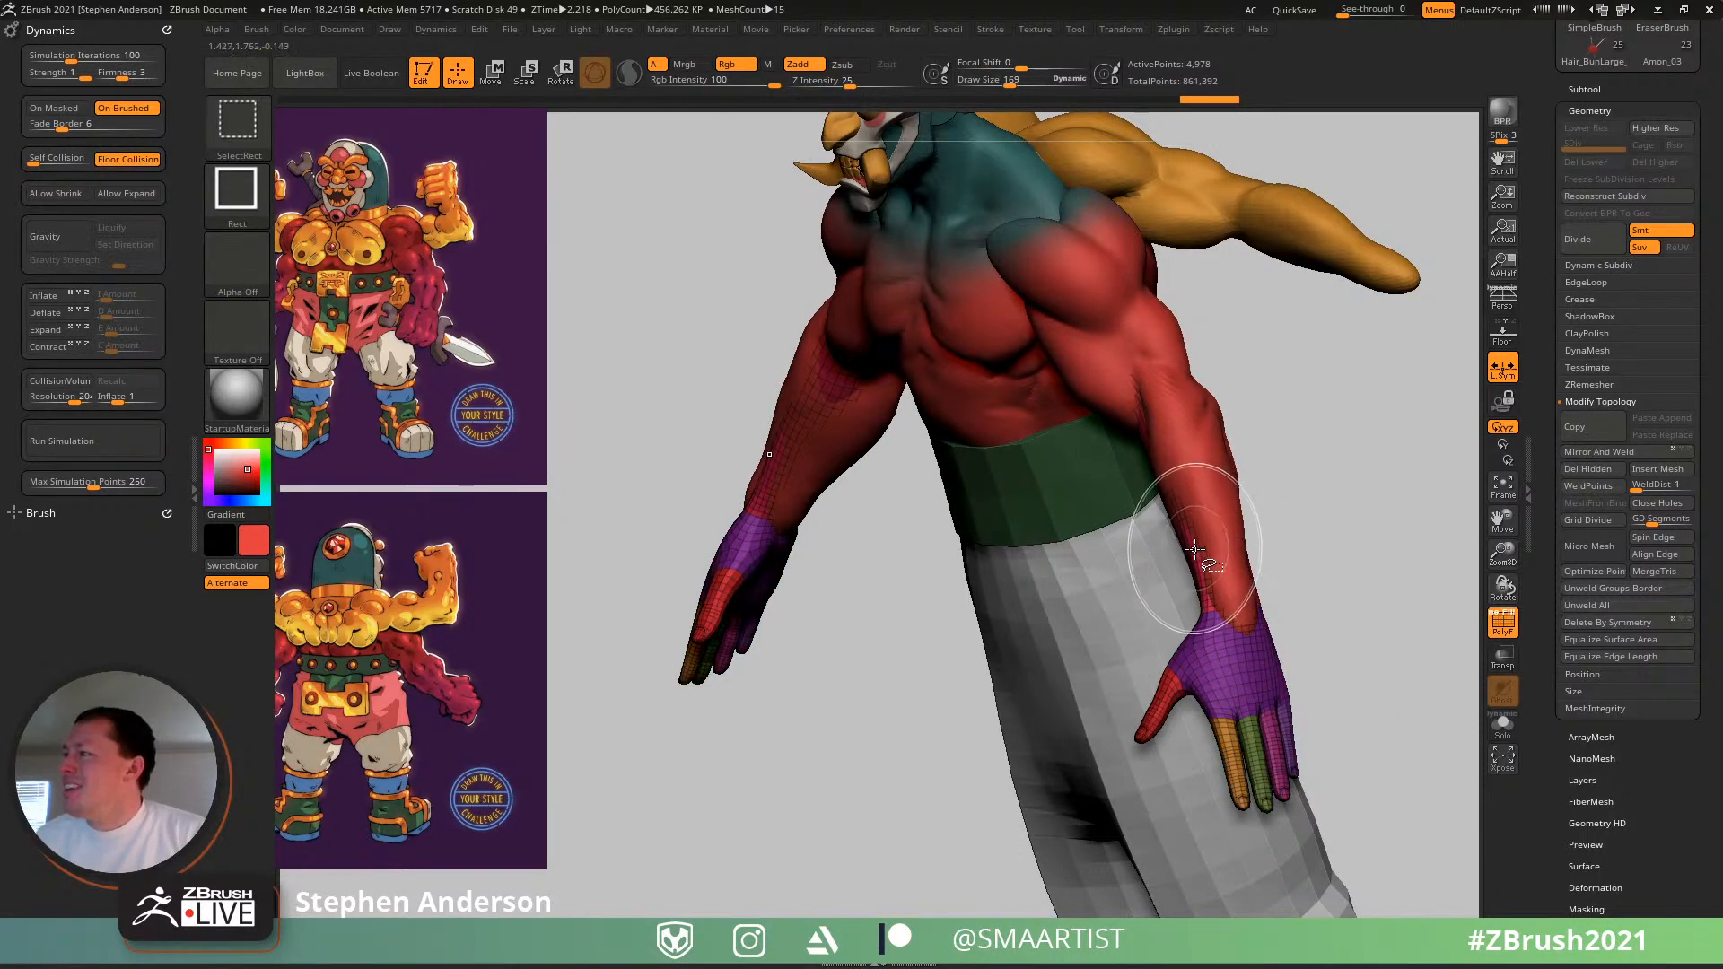
ctrl+shift+click(1203, 570)
ctrl+shift+click(1334, 453)
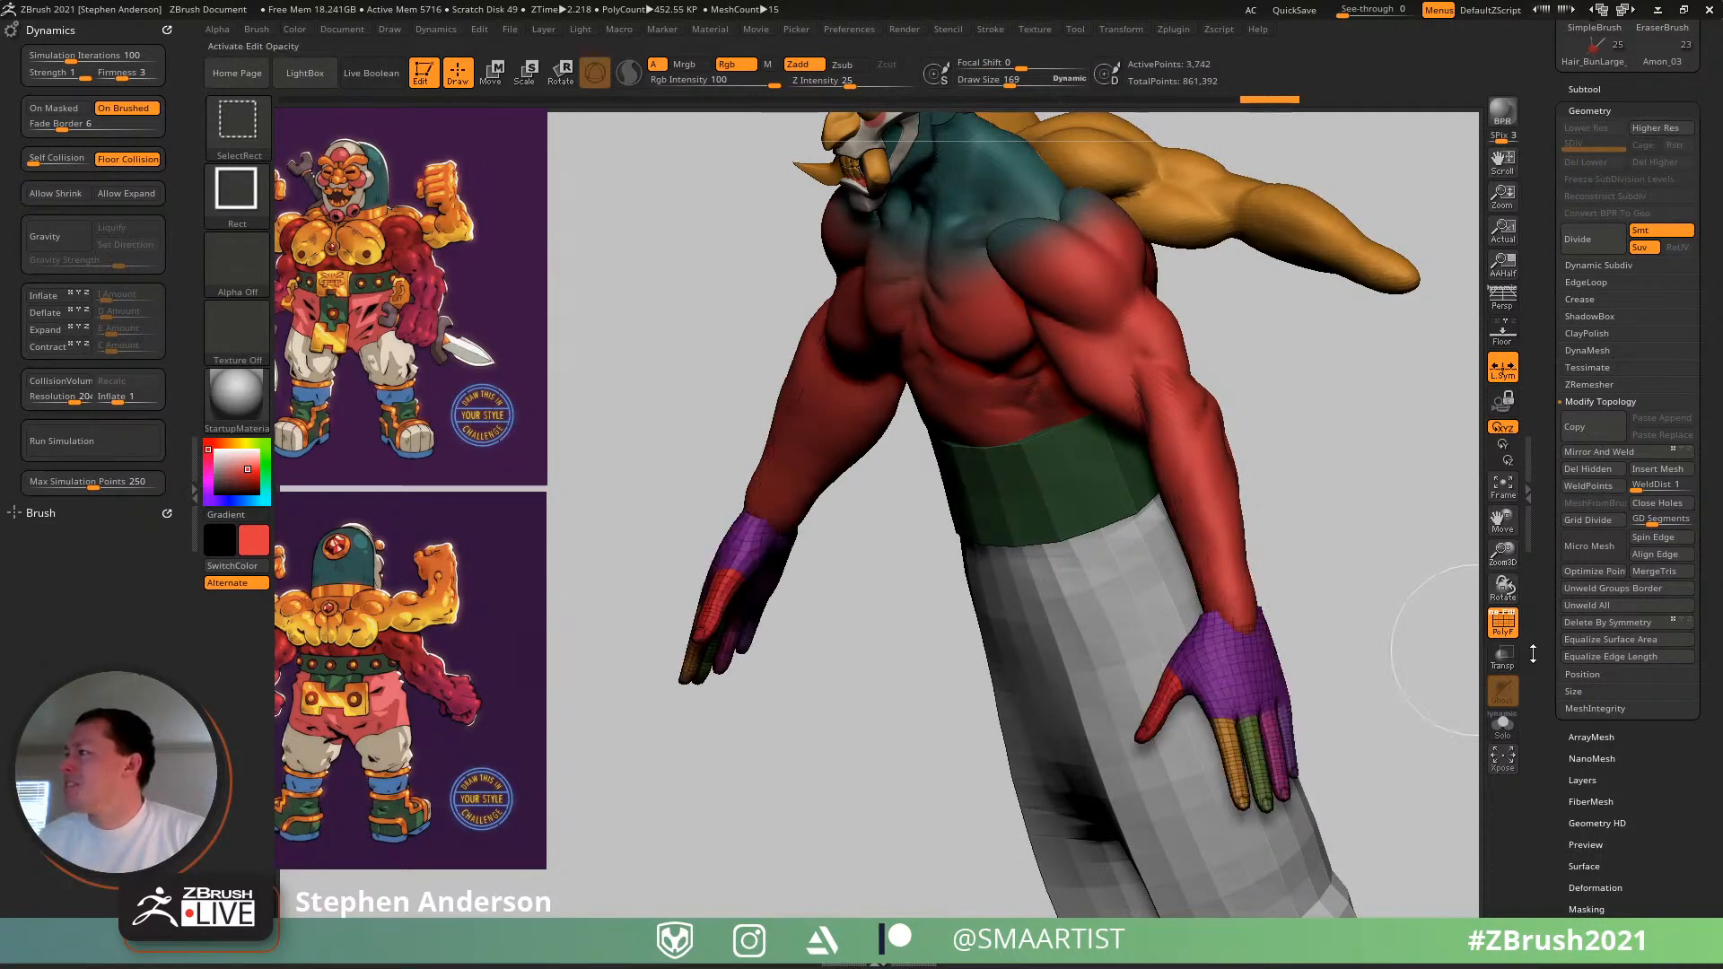
click(1575, 468)
- Centre the gizmo on the hand and scale the hands to fit the ends of the front arms
key(w)
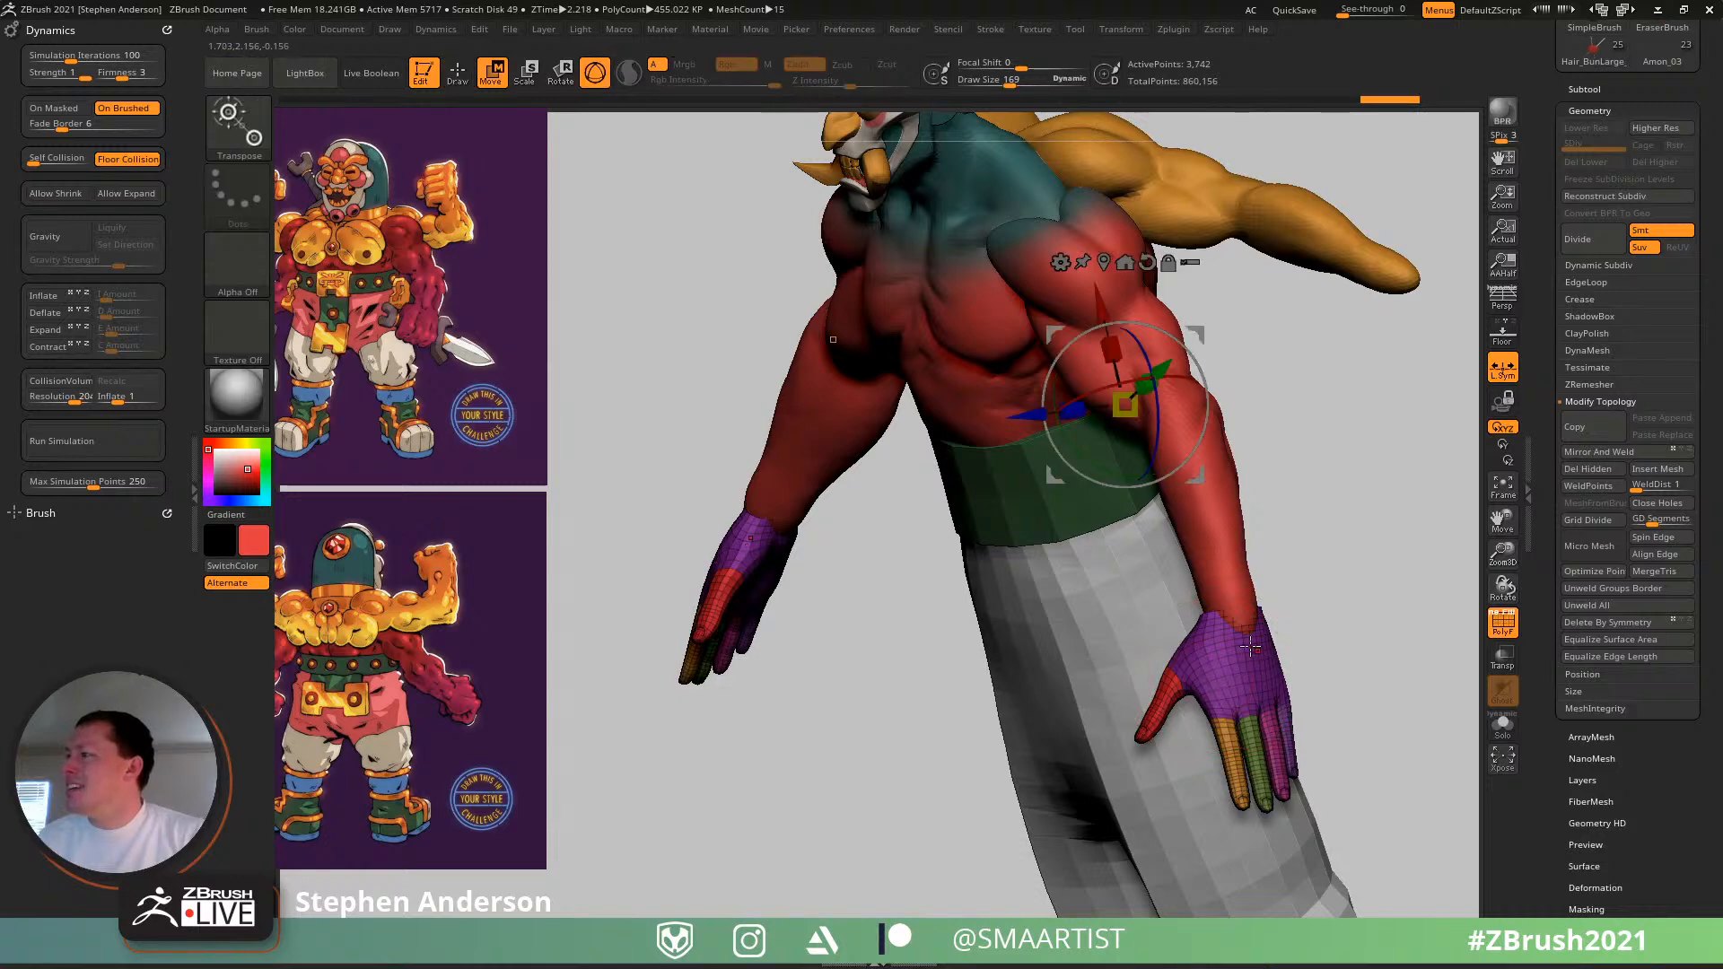
click(1222, 646)
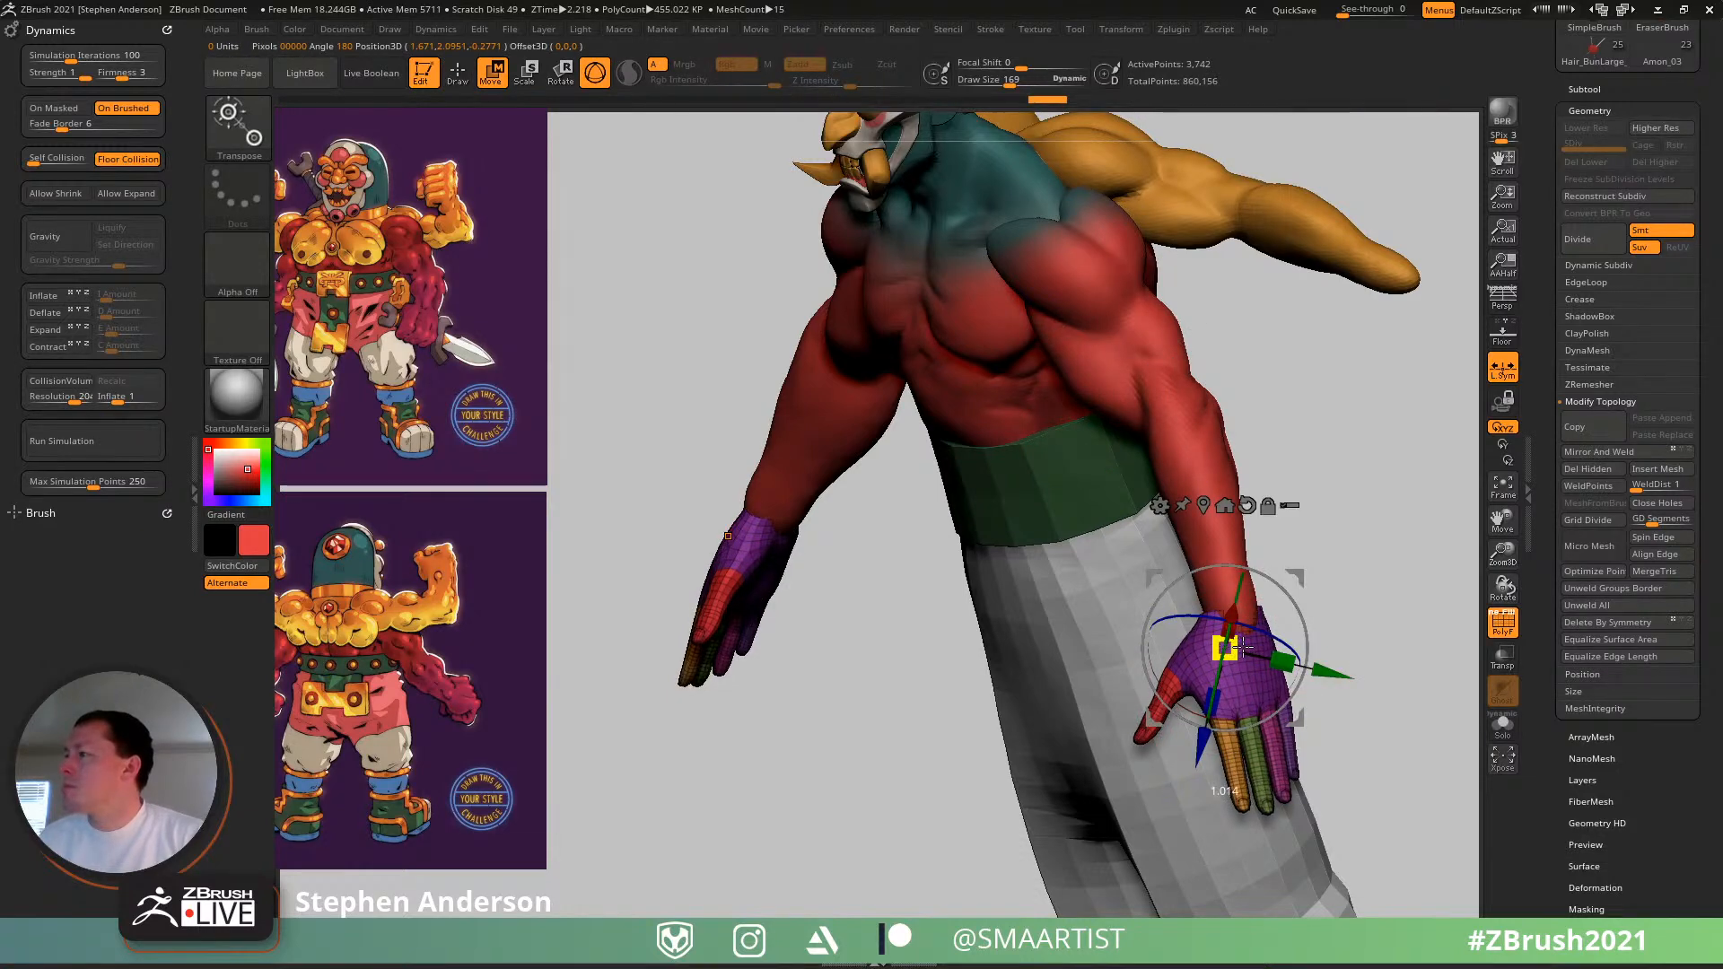
mouse_move(1350, 608)
mouse_down()
mouse_move(1347, 644)
mouse_move(1364, 633)
mouse_up()
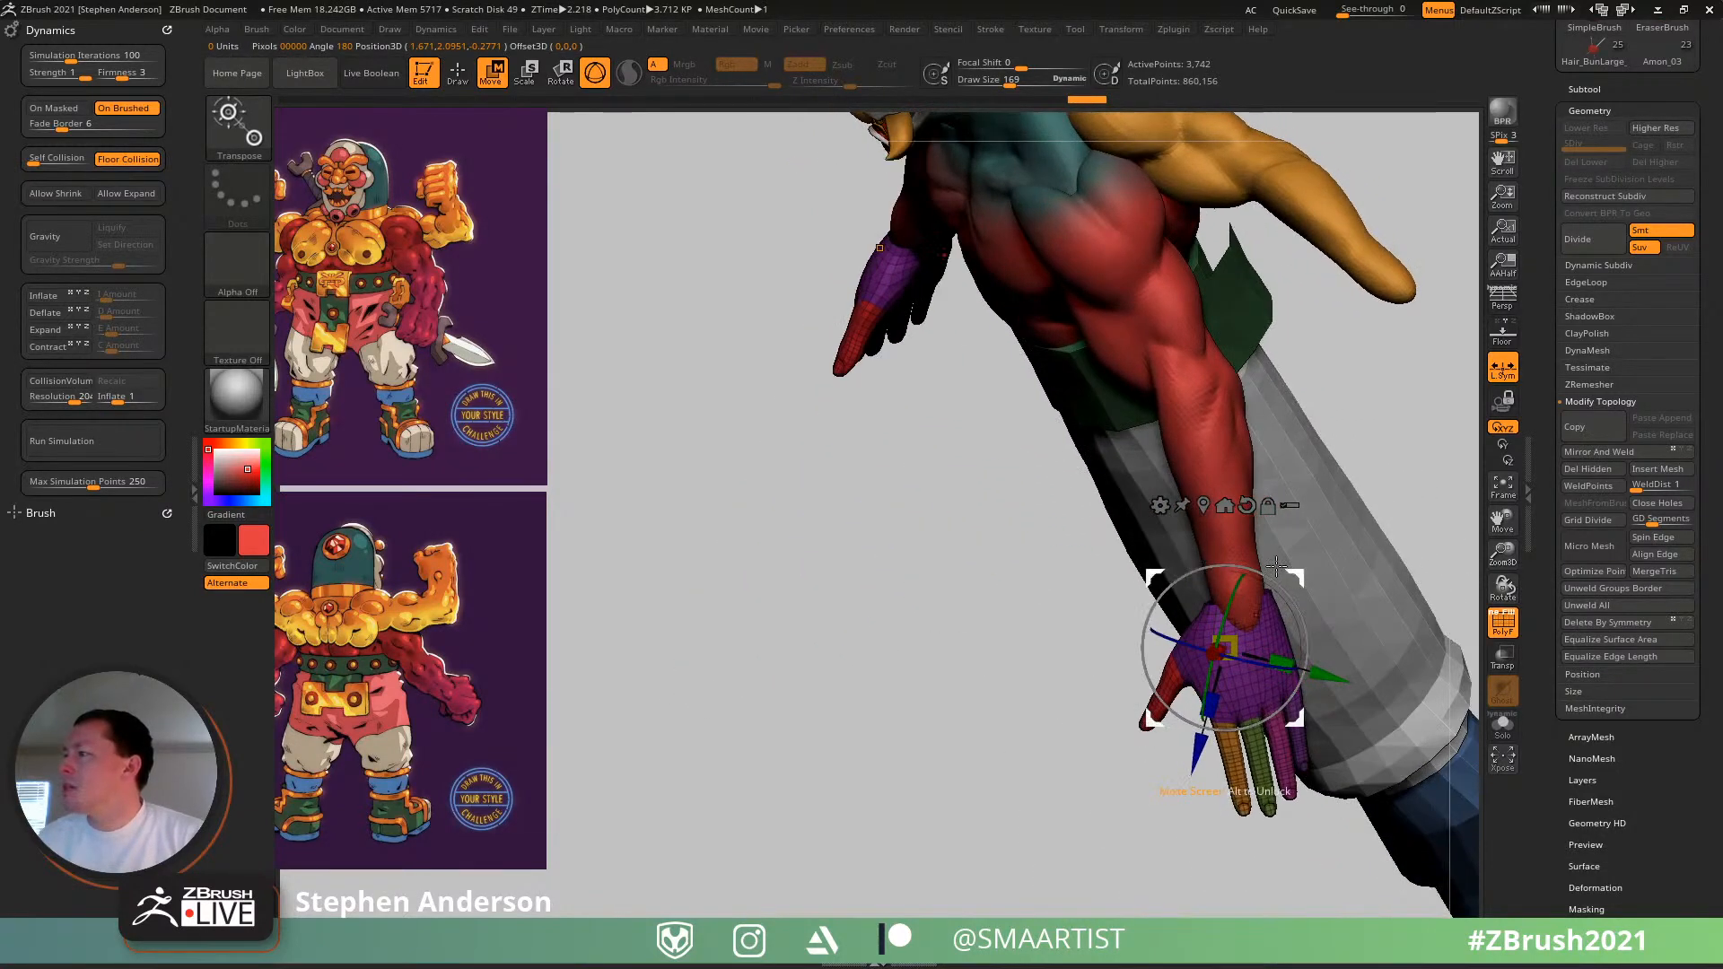
drag(1293, 575, 1308, 562)
drag(1337, 502, 1193, 547)
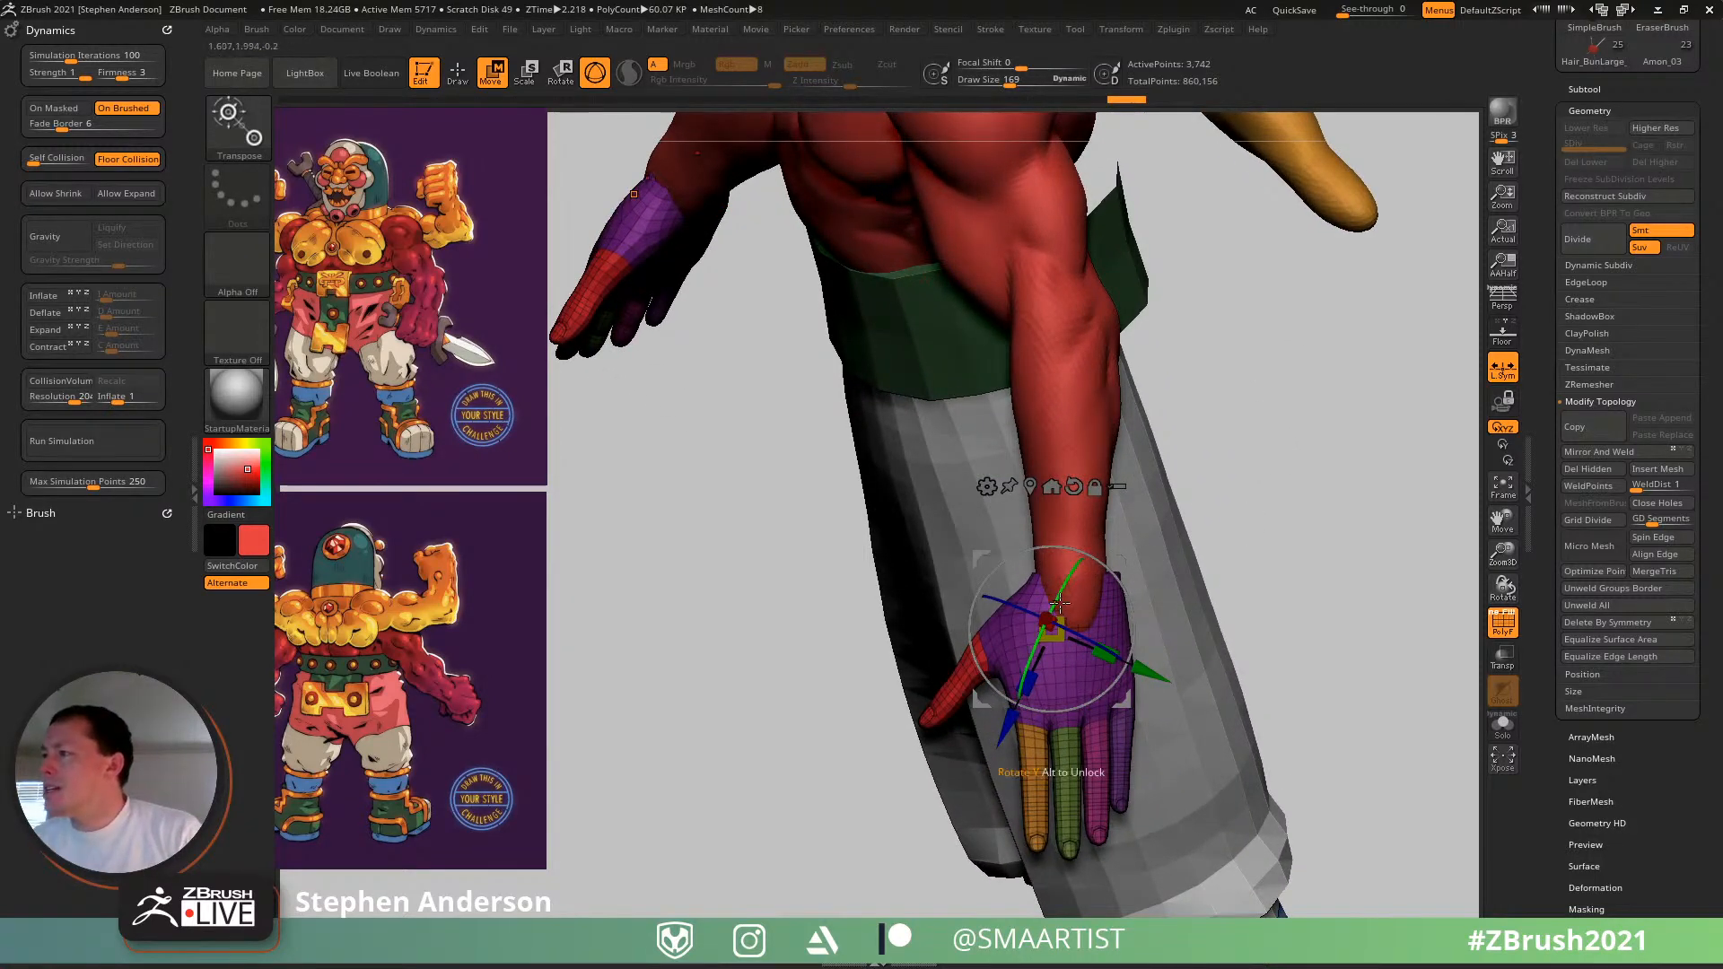
- Switch to the ArmsFront subtool and reshape the wrist to meet the hand with the Move brush, enlarging the draw size to 208
alt+click(1070, 449)
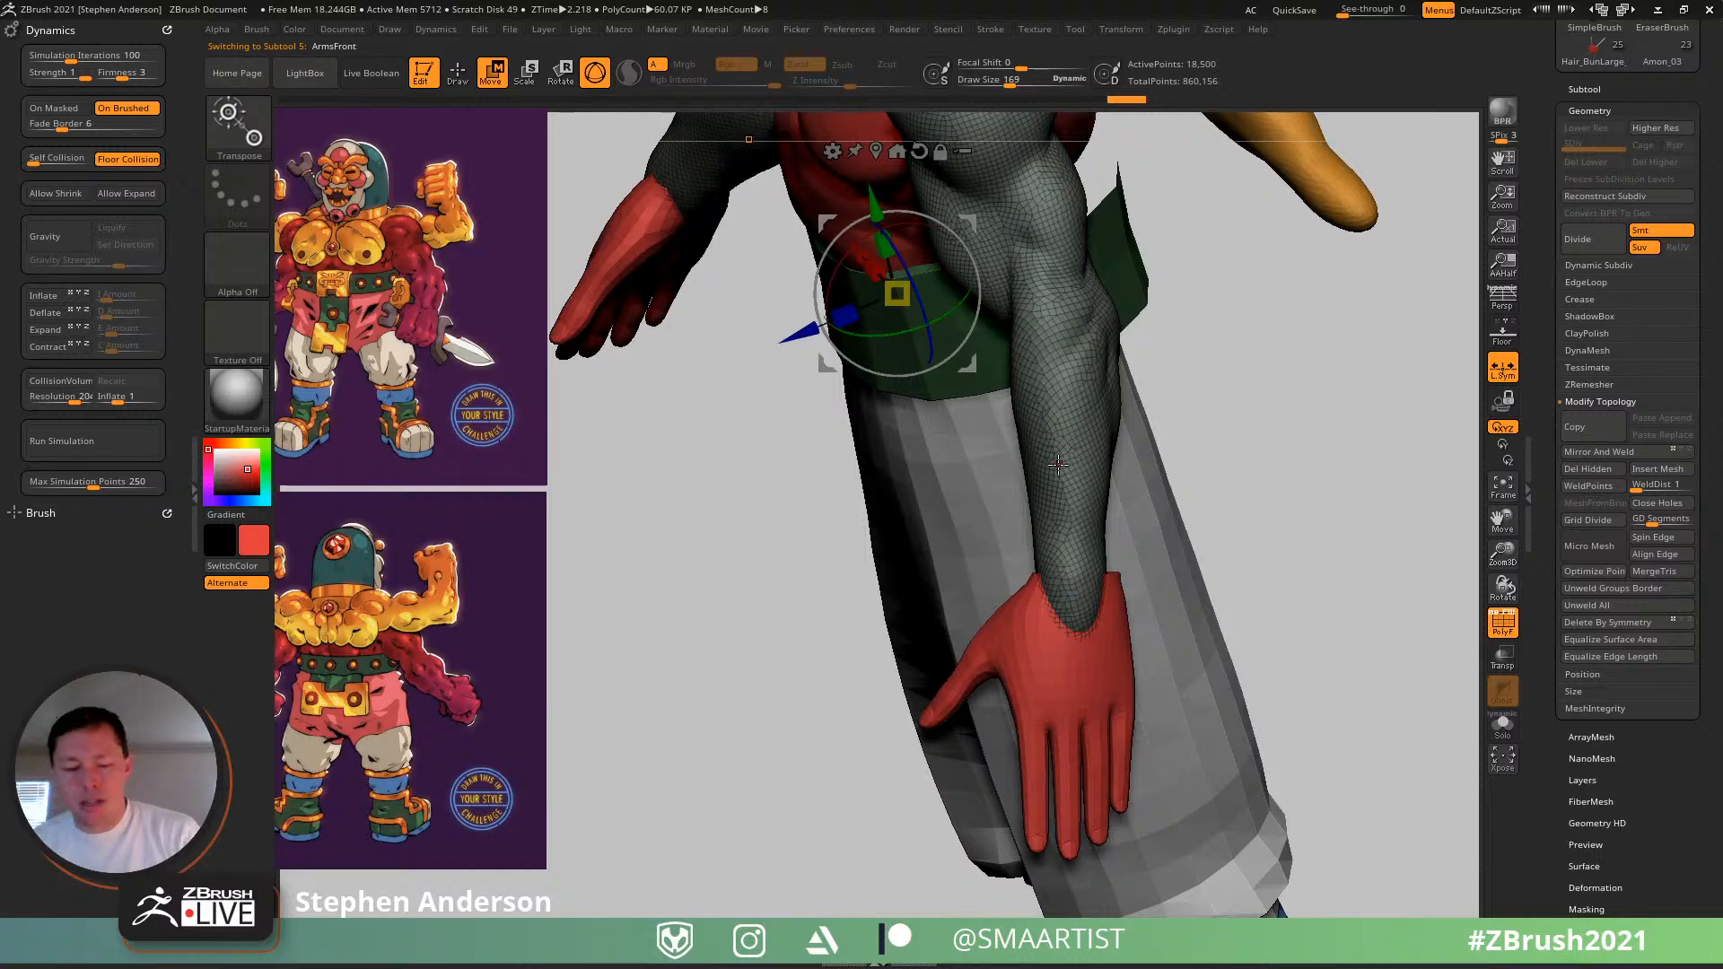
key(b)
key(m)
key(v)
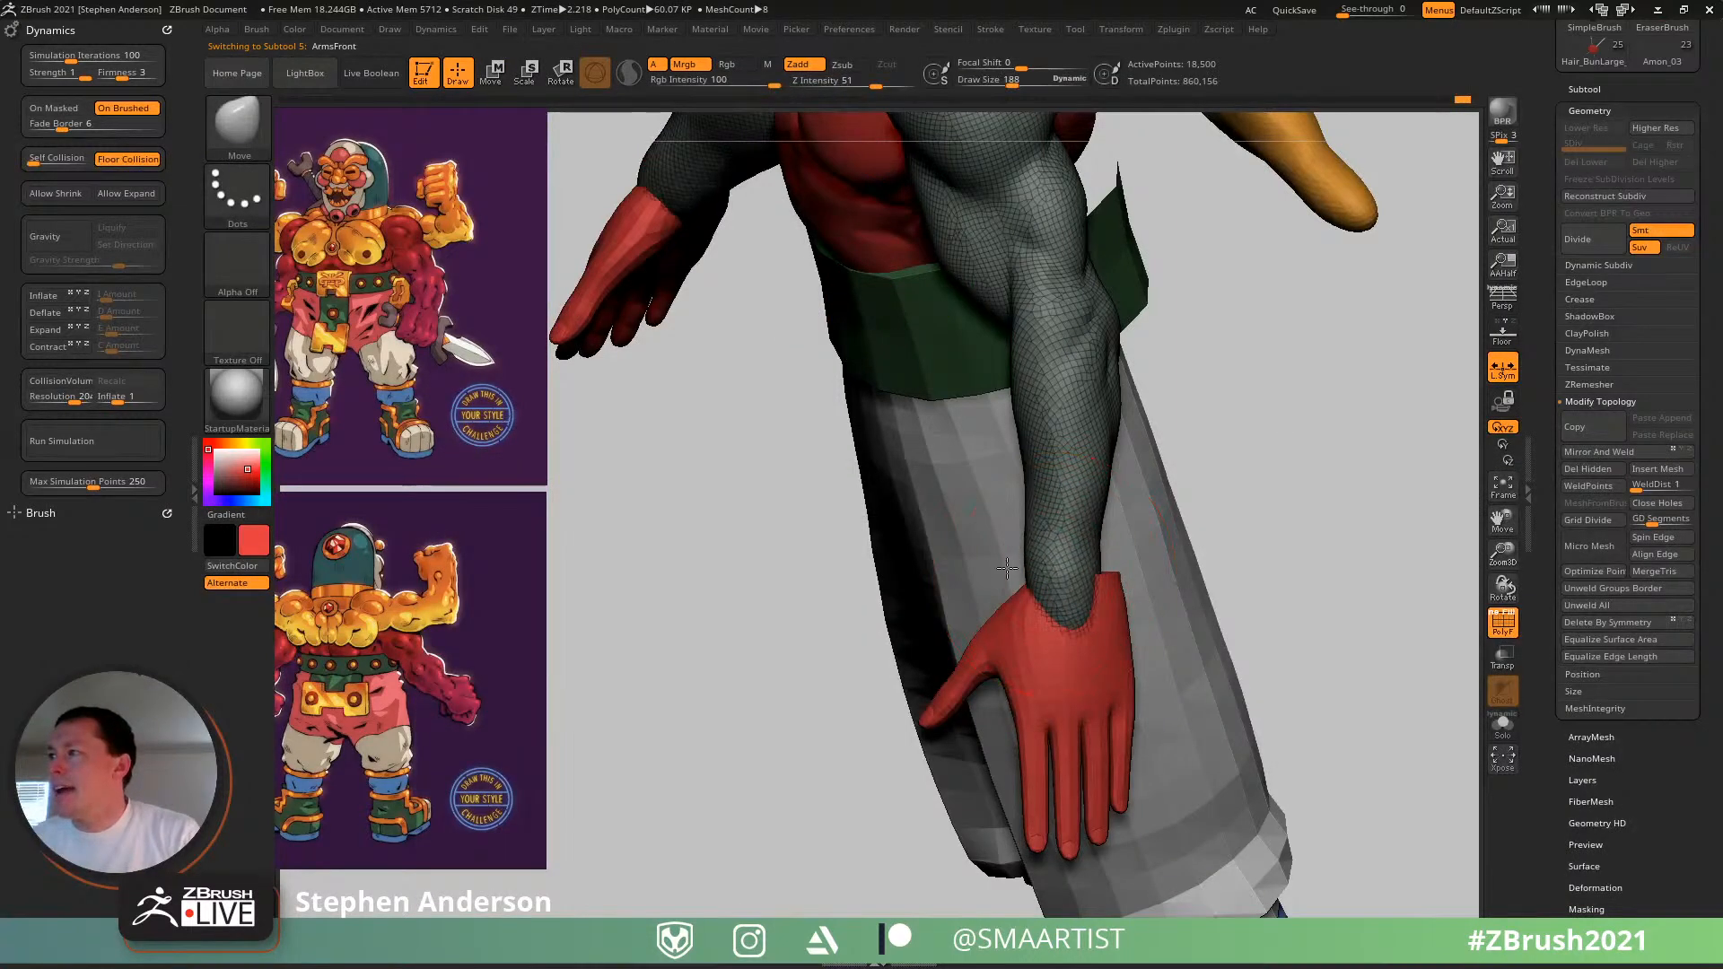
drag(1007, 568, 1028, 558)
mouse_move(1068, 549)
right_down()
mouse_move(996, 542)
mouse_move(1048, 541)
right_up()
drag(1081, 542, 1120, 545)
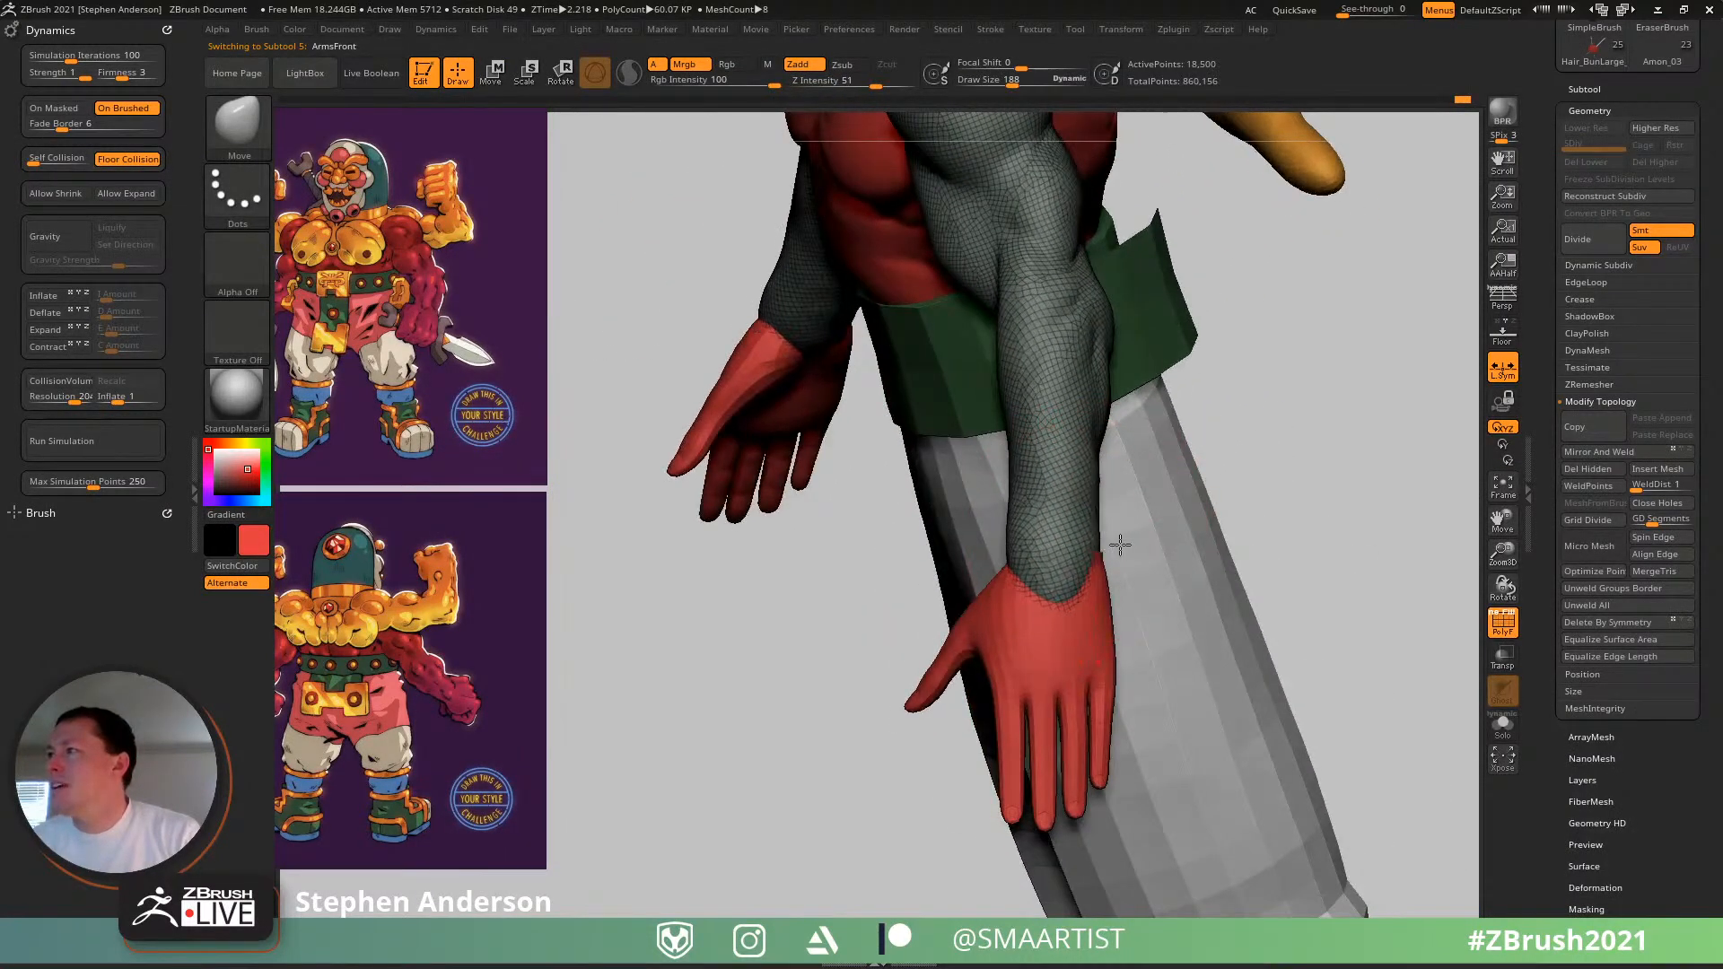
mouse_move(1115, 542)
right_down()
mouse_move(1156, 440)
mouse_move(1134, 385)
mouse_move(1132, 505)
right_up()
key(s)
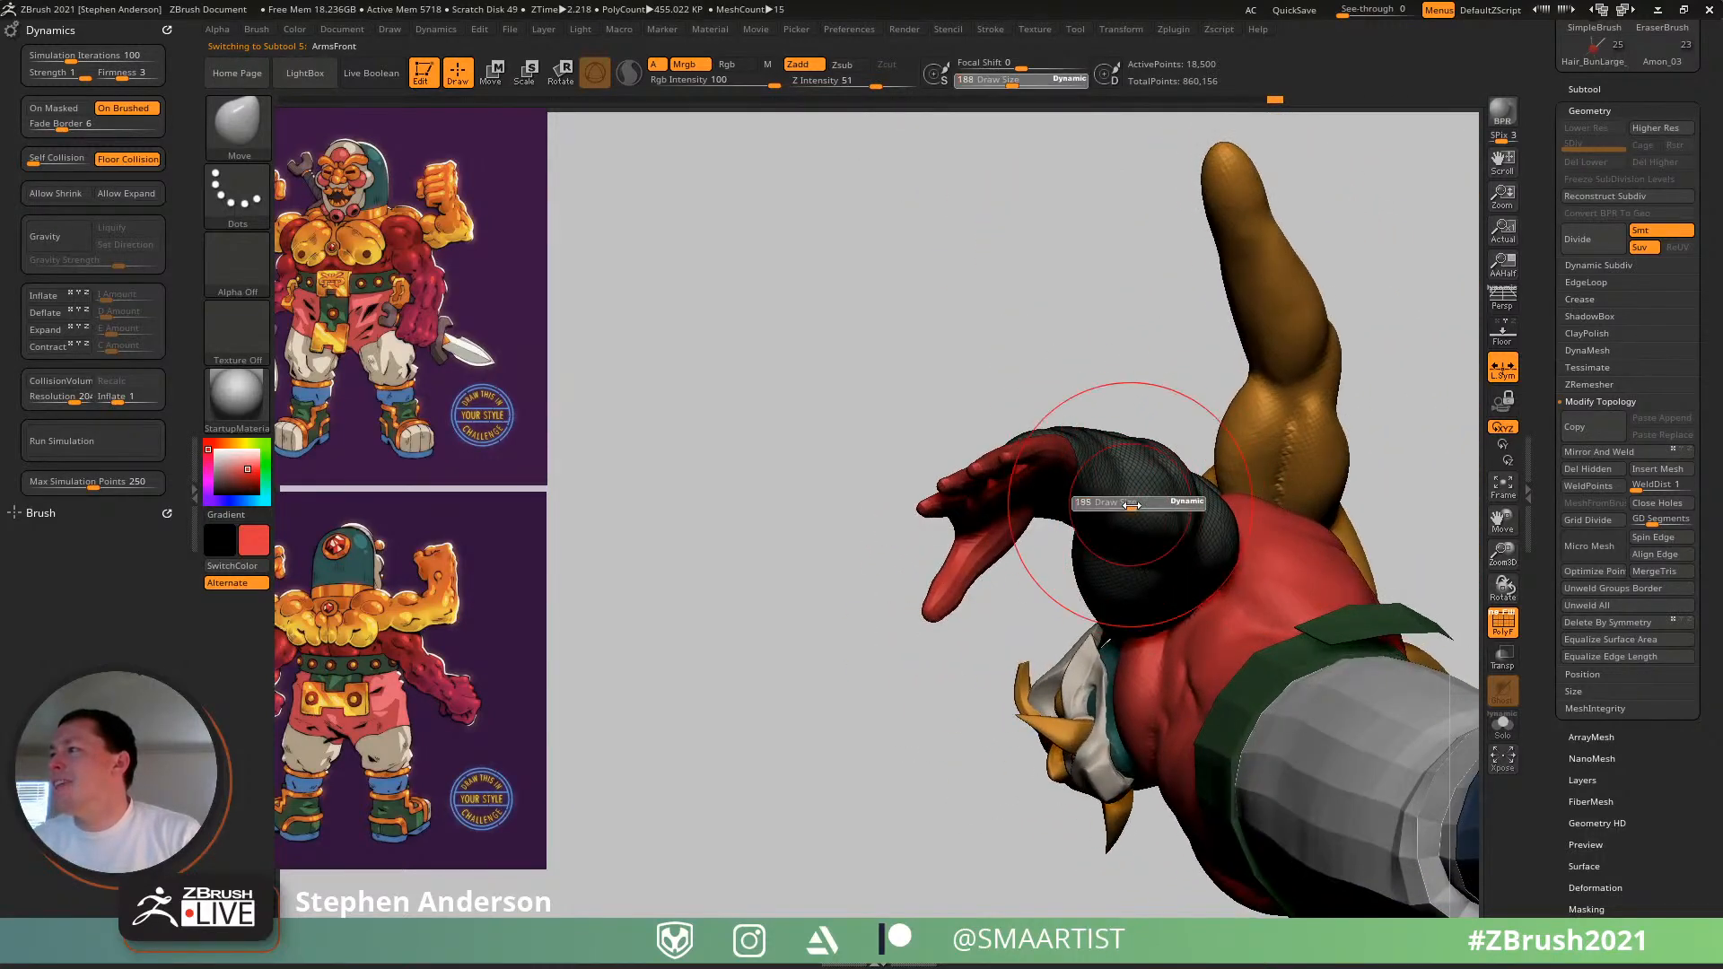
drag(1131, 505, 1148, 504)
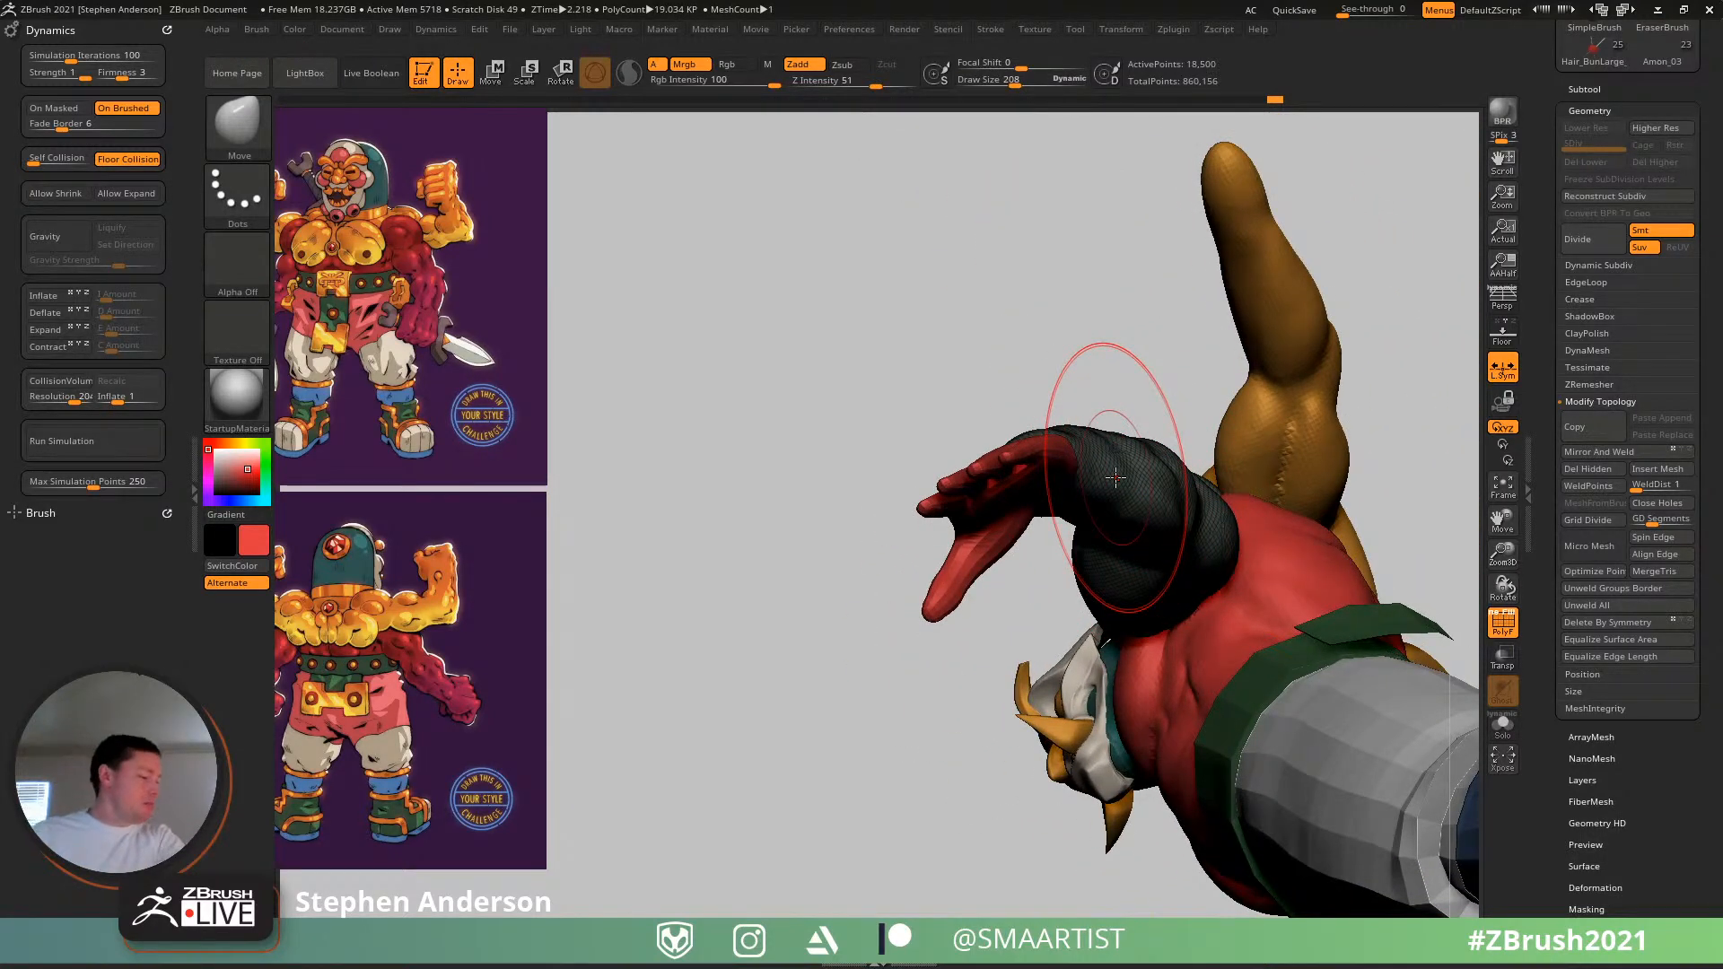
- Lasso-mask the upper part of the front arms and rotate the unmasked forearms from the elbow with the gizmo
mouse_move(1157, 409)
right_down()
mouse_move(1142, 589)
mouse_move(1114, 453)
mouse_move(1153, 423)
mouse_move(1301, 466)
right_up()
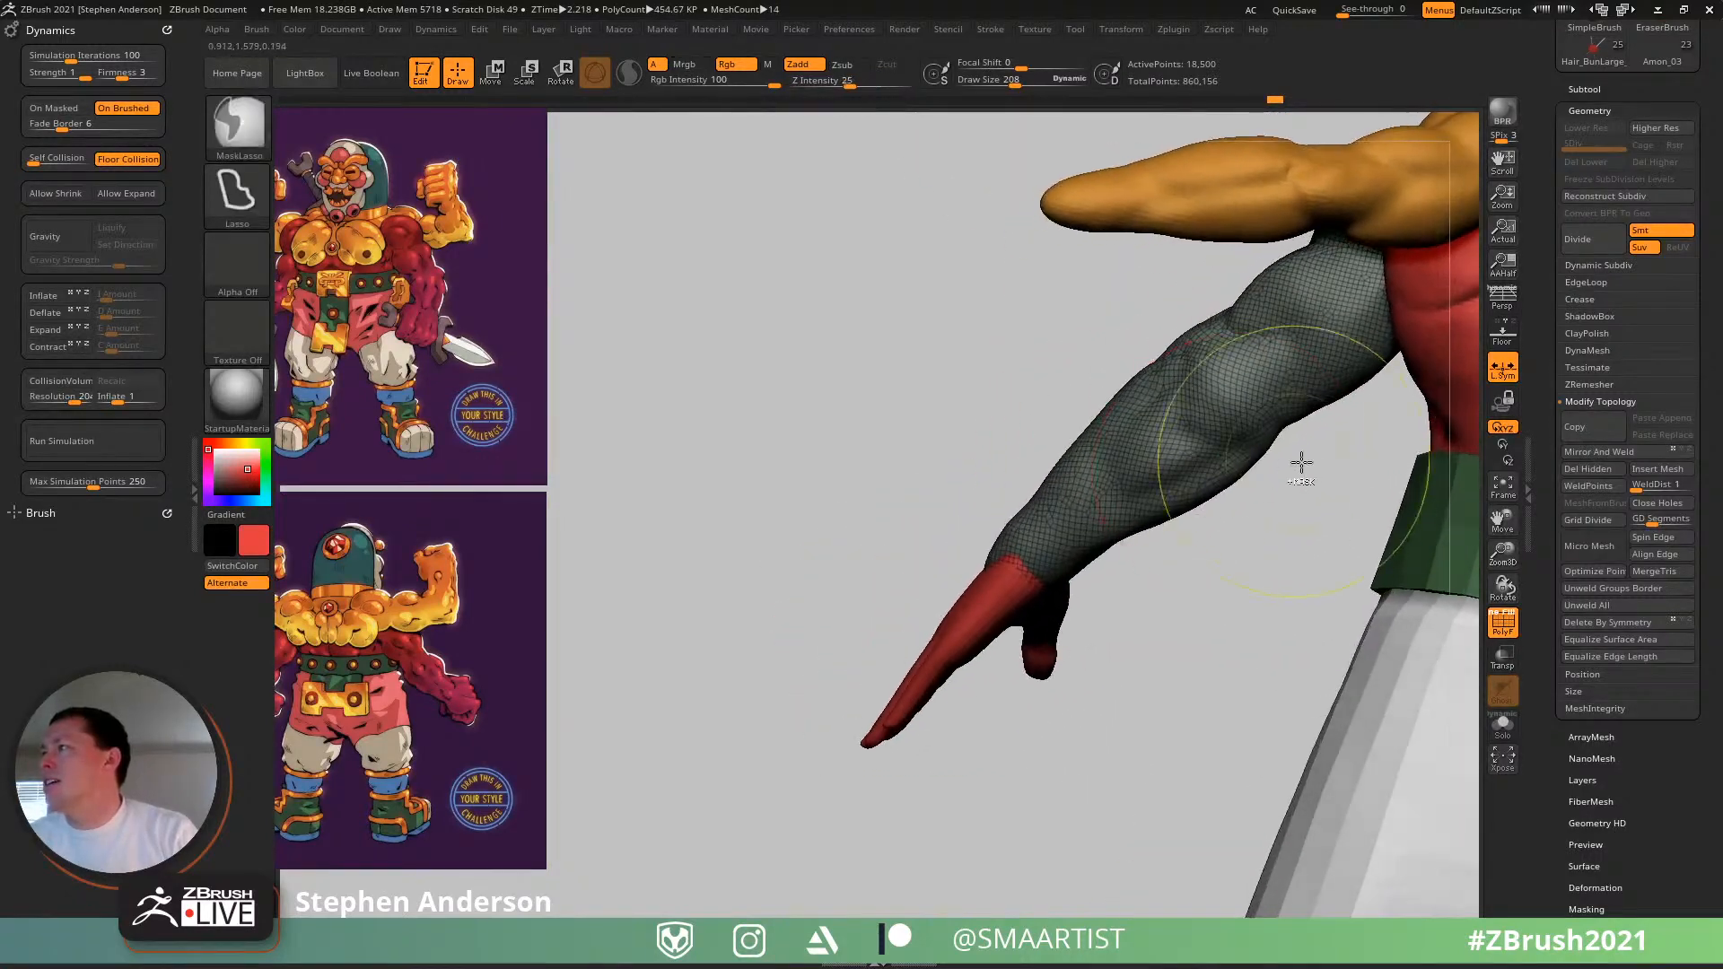
mouse_move(879, 718)
ctrl+mouse_down()
mouse_move(1035, 262)
mouse_move(1185, 263)
mouse_move(1165, 288)
ctrl+mouse_up()
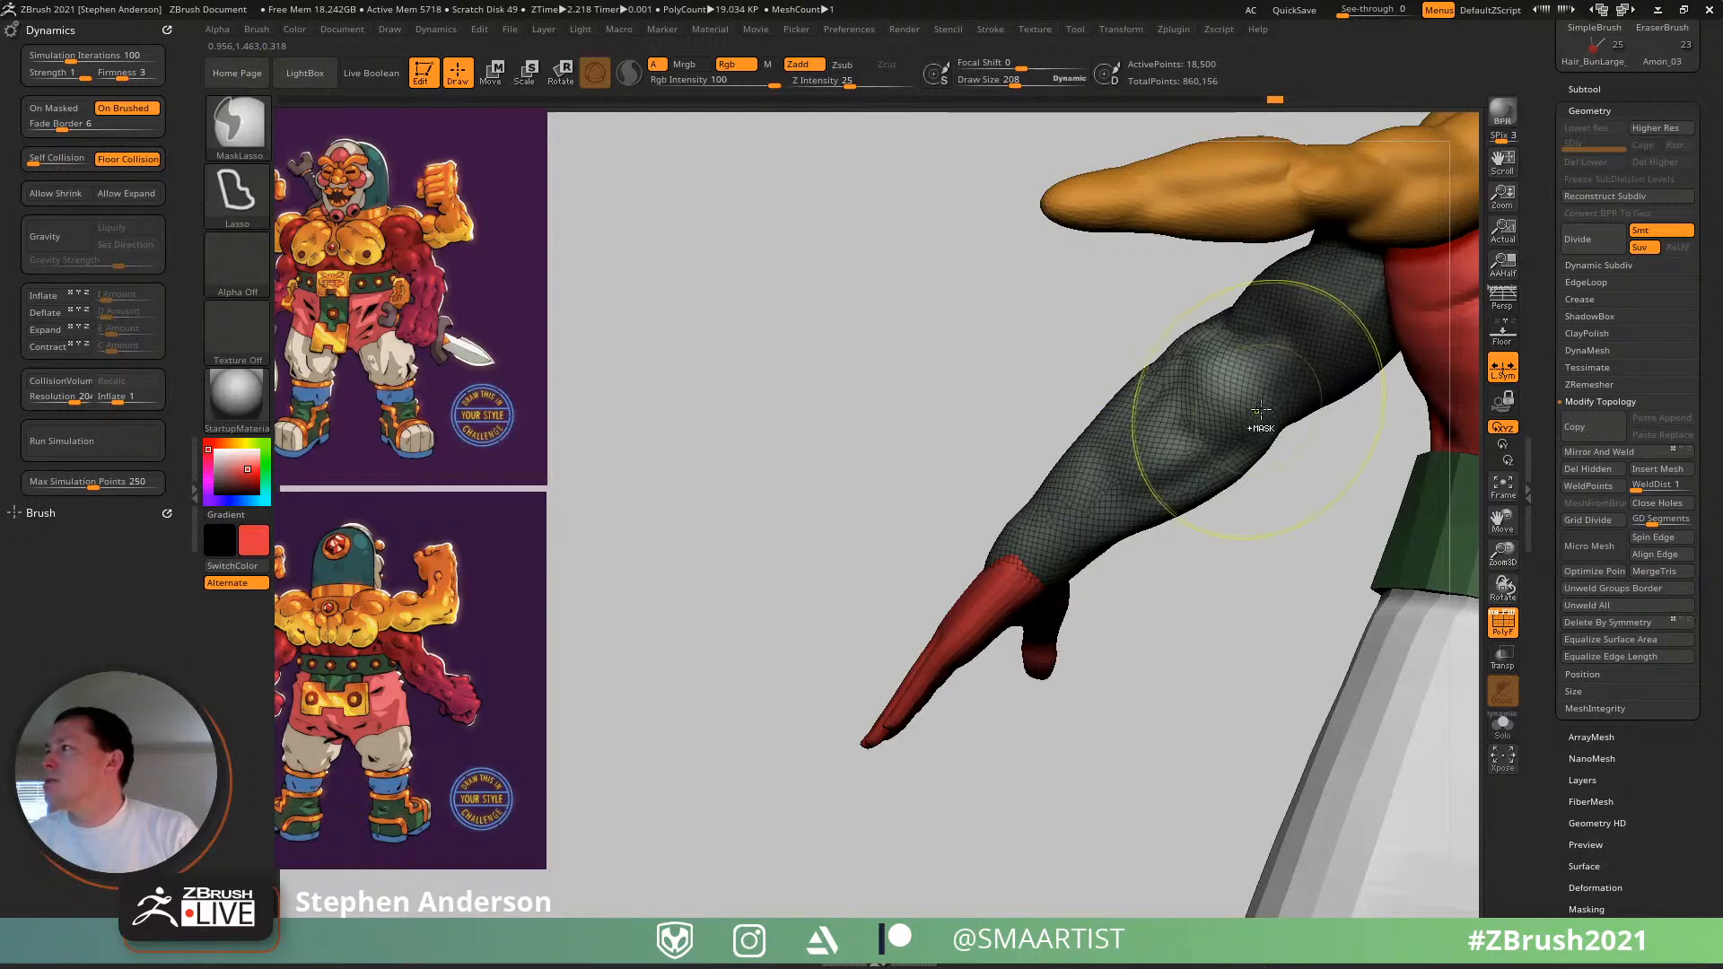
key(w)
right_drag(1288, 442, 1419, 359)
alt+drag(1396, 325, 1356, 311)
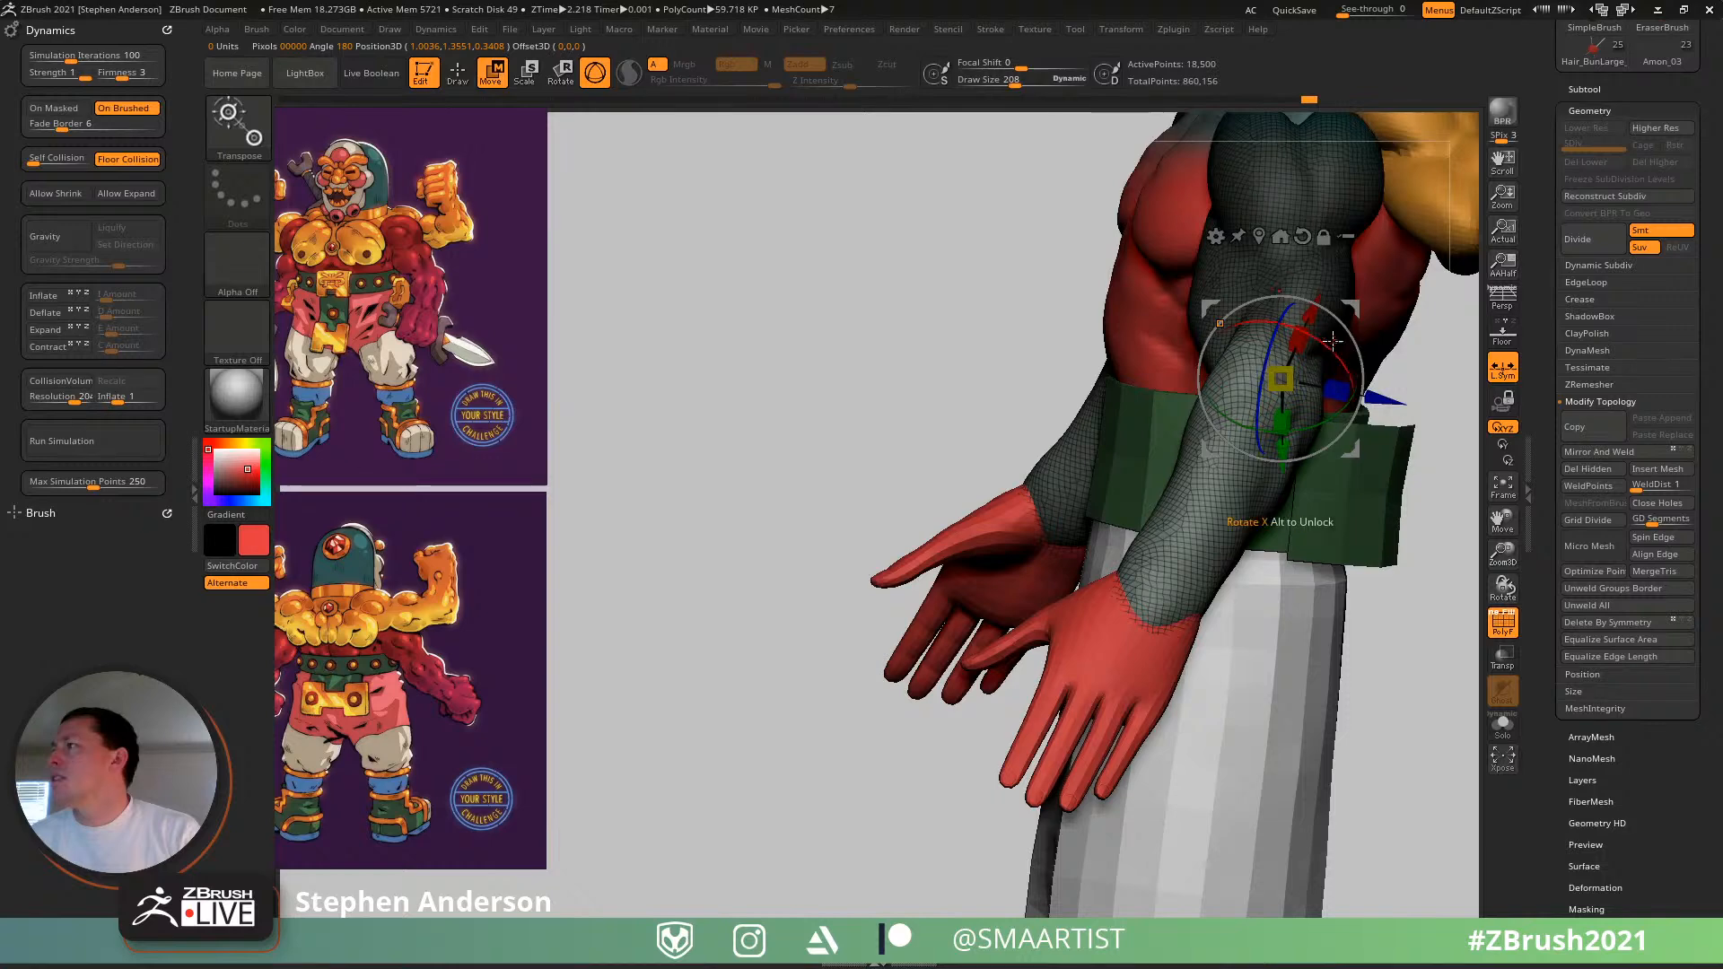
drag(1329, 349, 1340, 311)
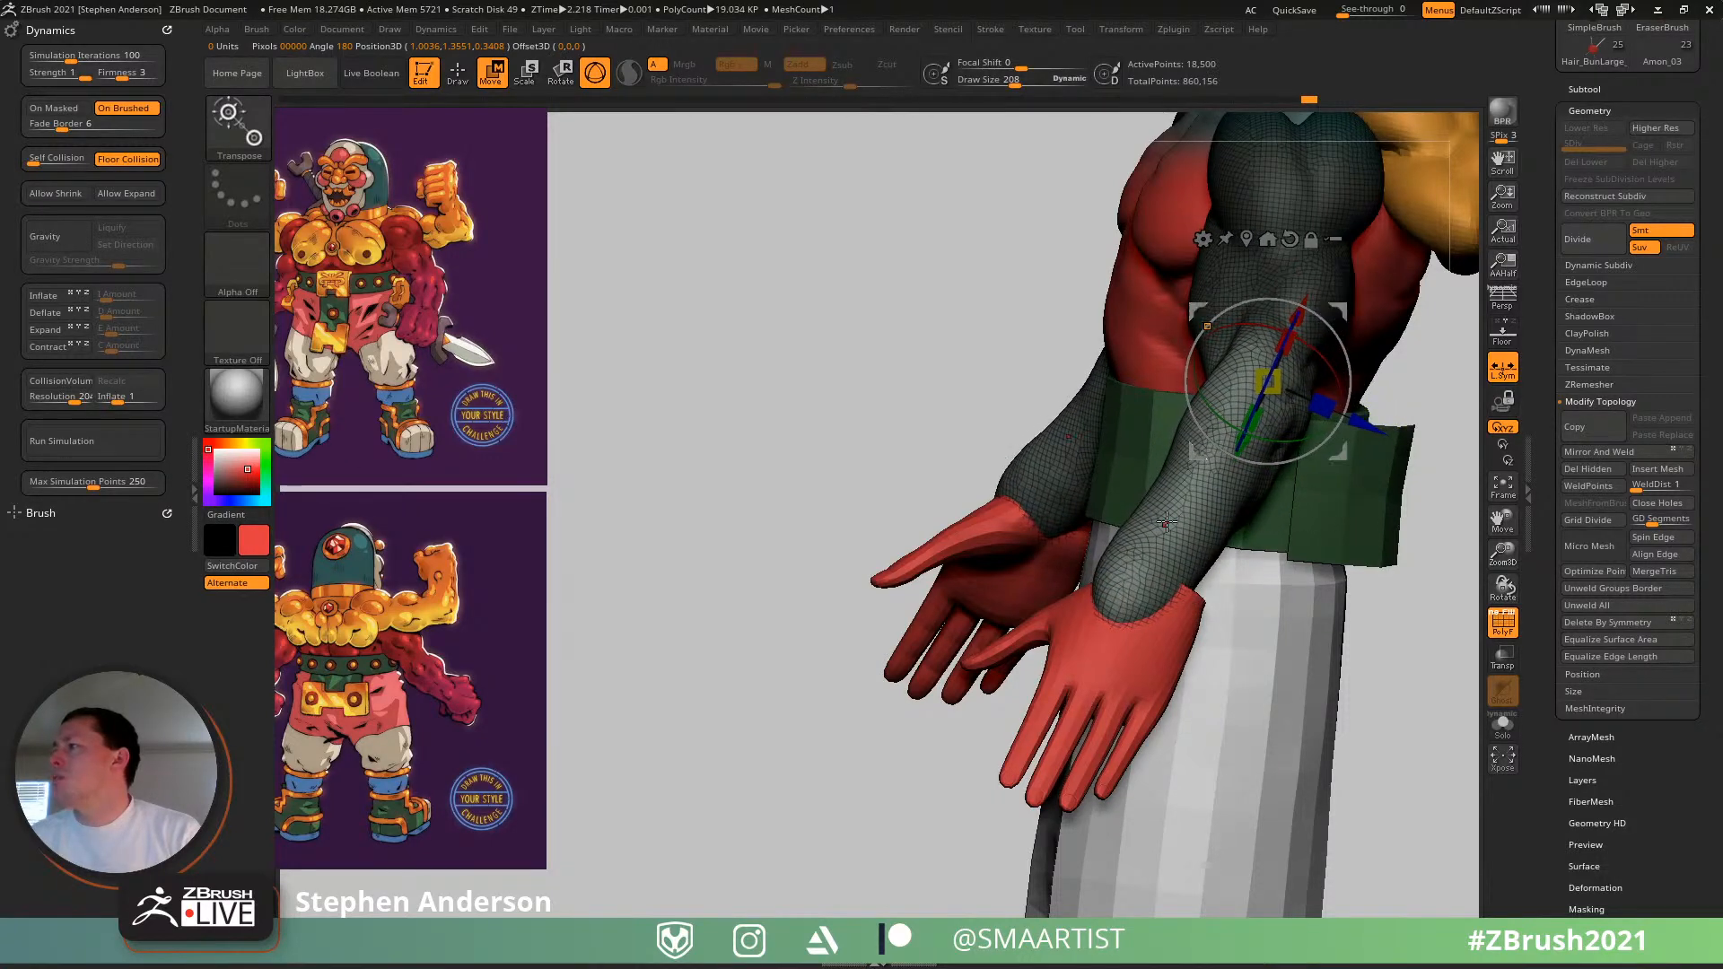
- Place a transpose line from the elbow to the wrist and rotate the forearms to line up with the hands
mouse_move(1166, 521)
right_down()
mouse_move(1252, 516)
mouse_move(1198, 513)
mouse_move(1266, 579)
right_up()
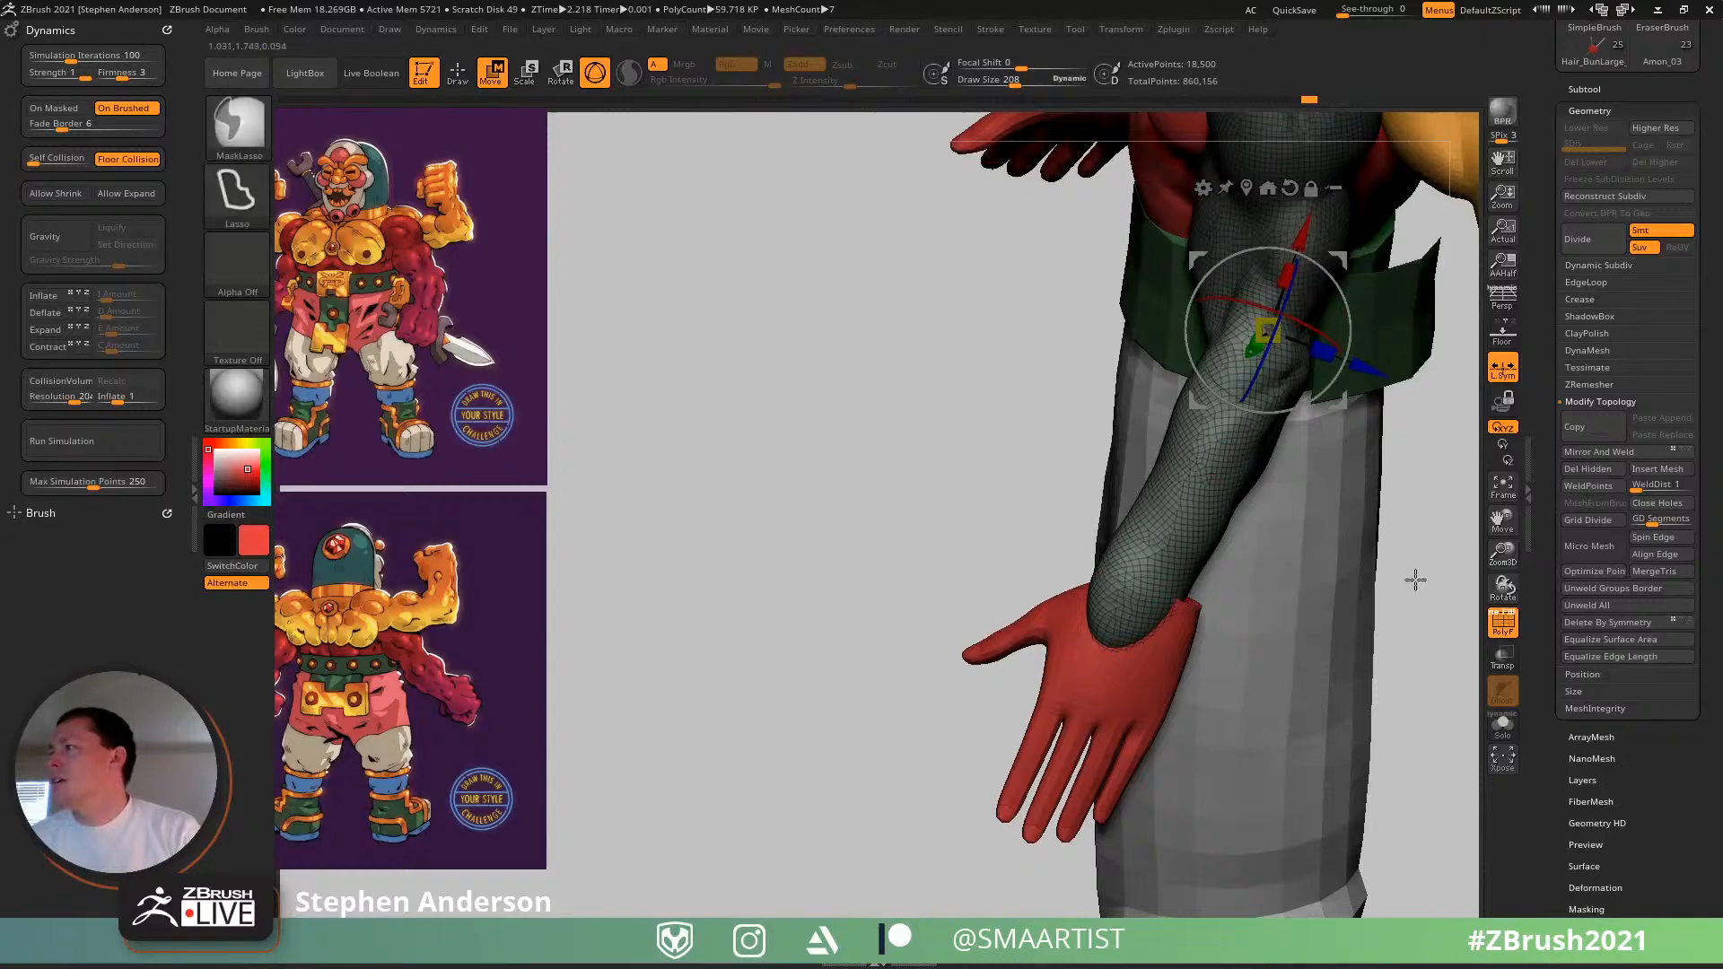
alt+right_drag(1415, 580, 1199, 610)
key(y)
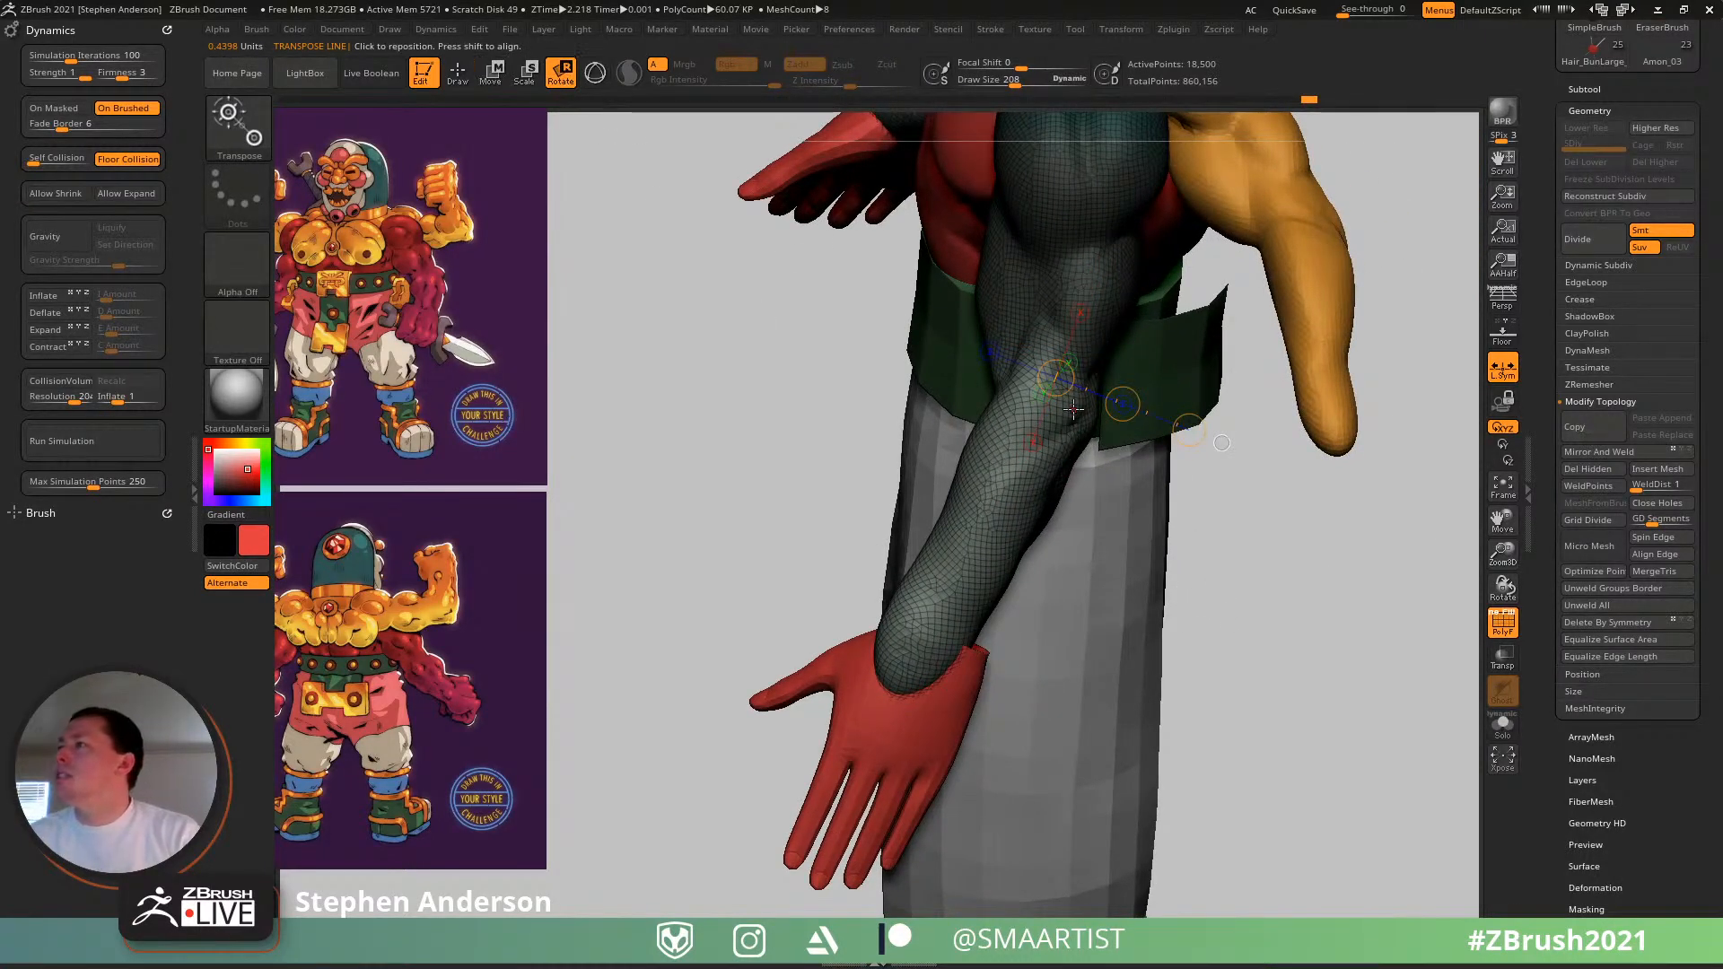
ctrl+drag(1049, 371, 1049, 370)
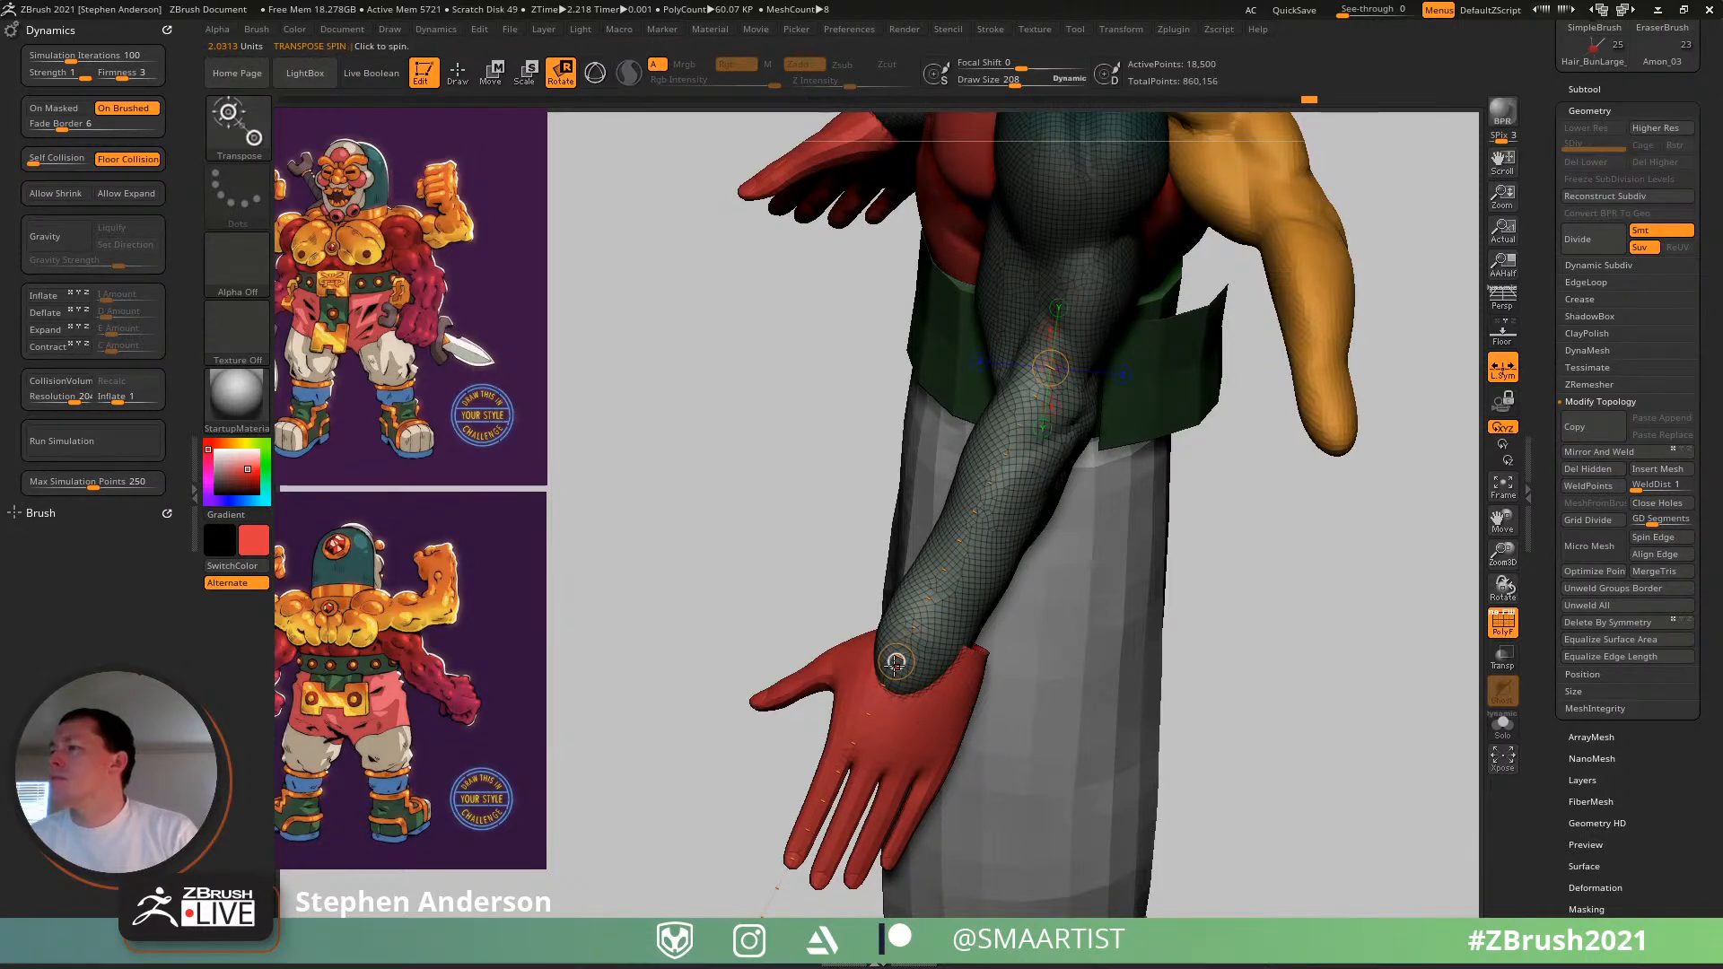
drag(397, 319, 400, 319)
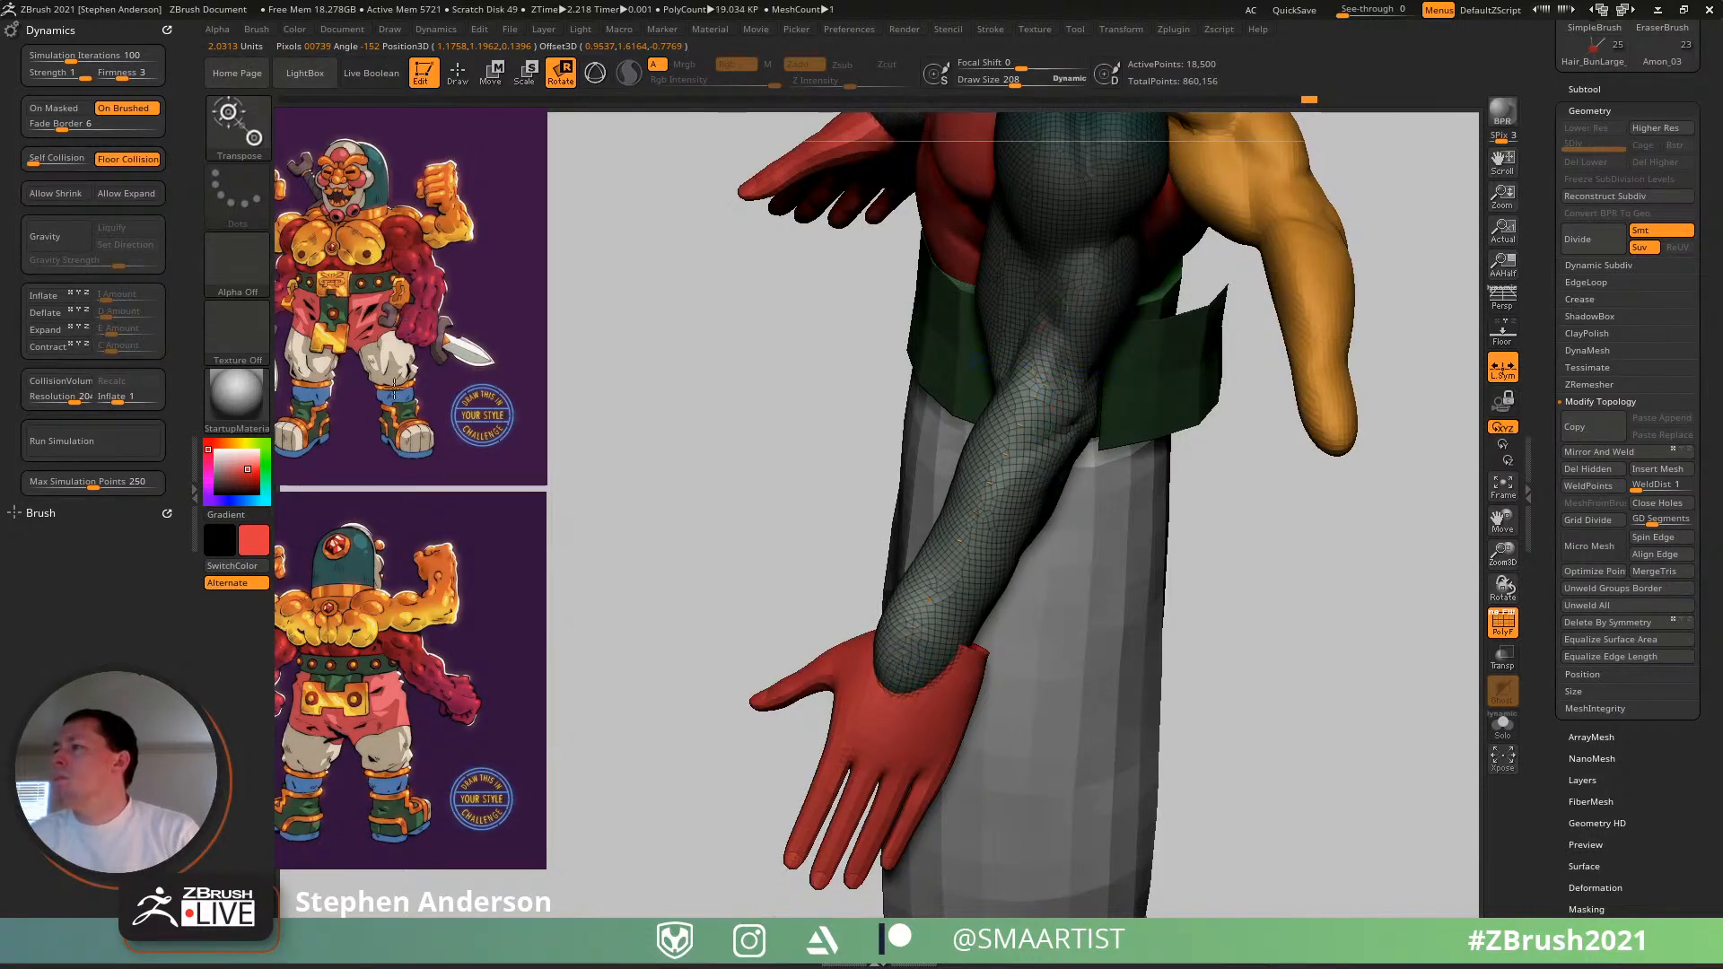
ctrl+right_drag(992, 745, 990, 584)
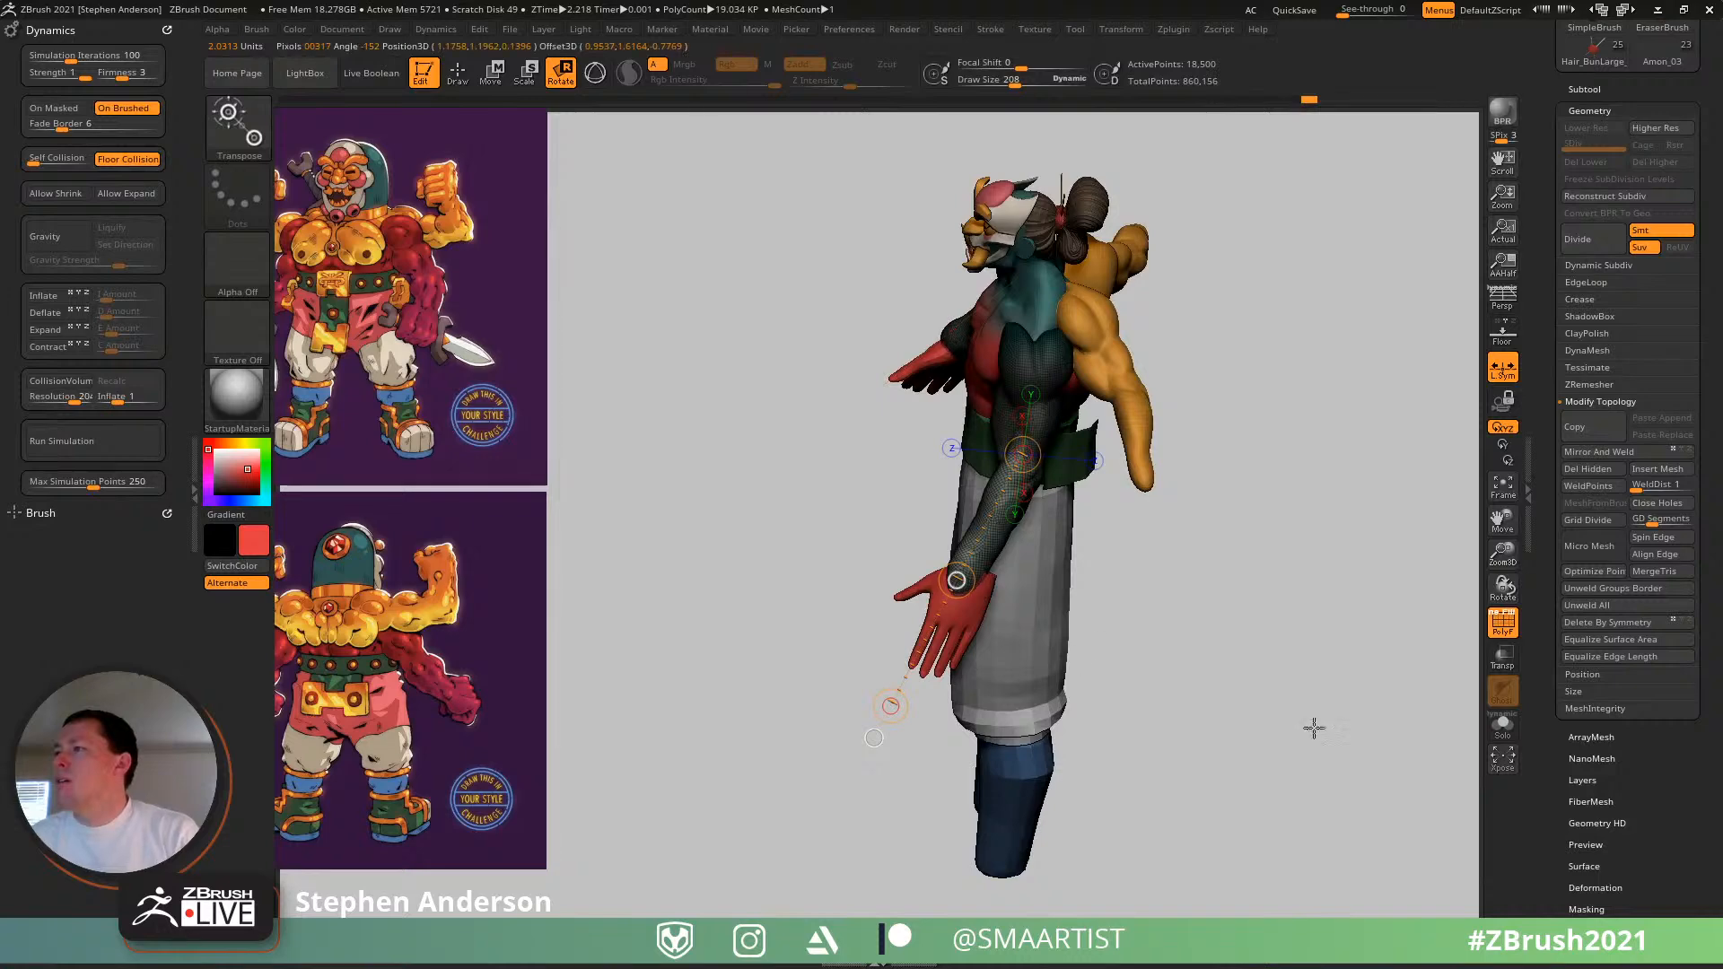
drag(974, 664, 1003, 687)
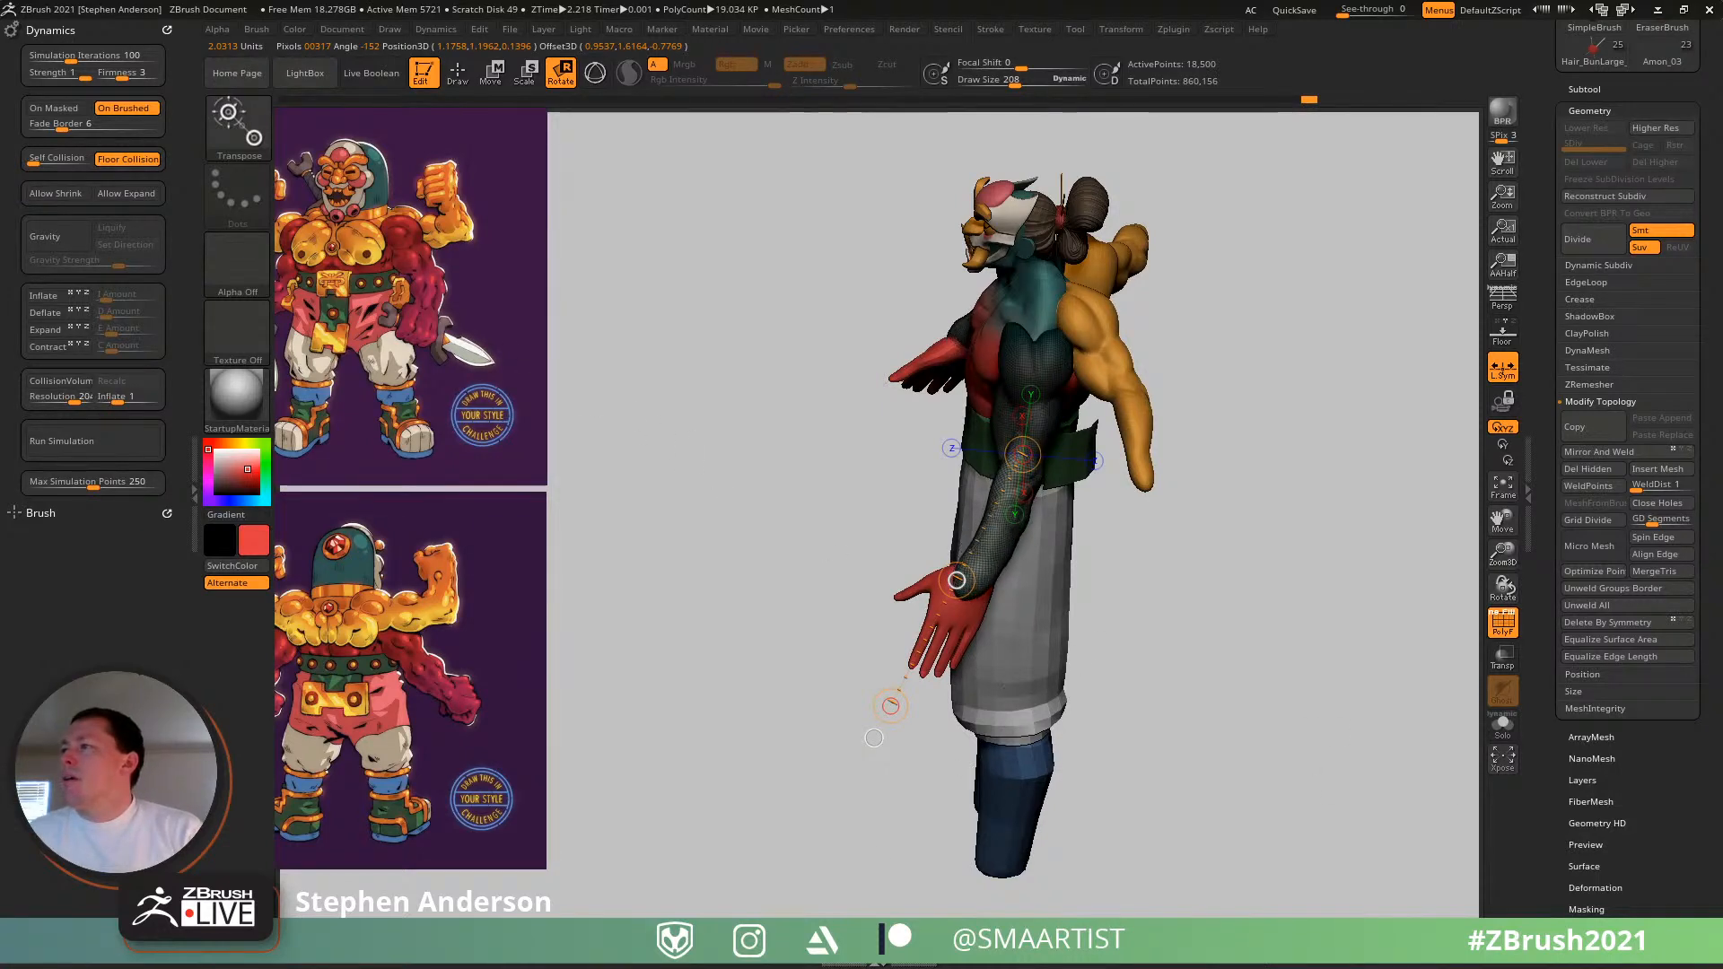
drag(1184, 664, 1226, 627)
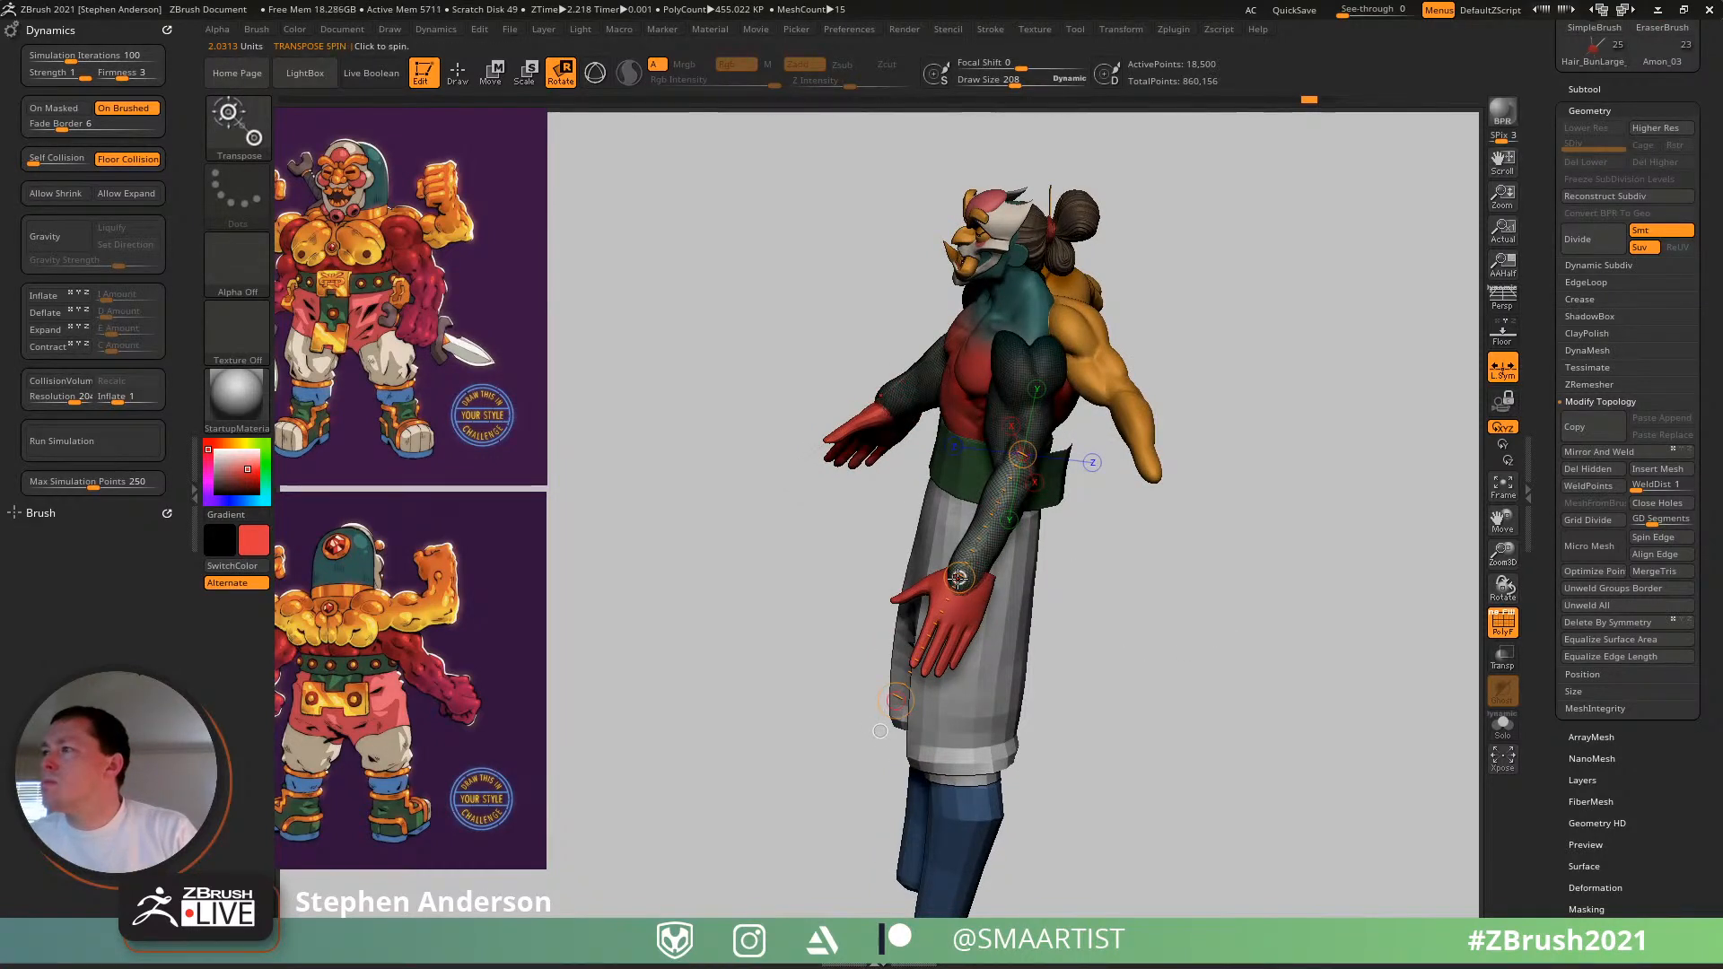
drag(958, 577, 880, 231)
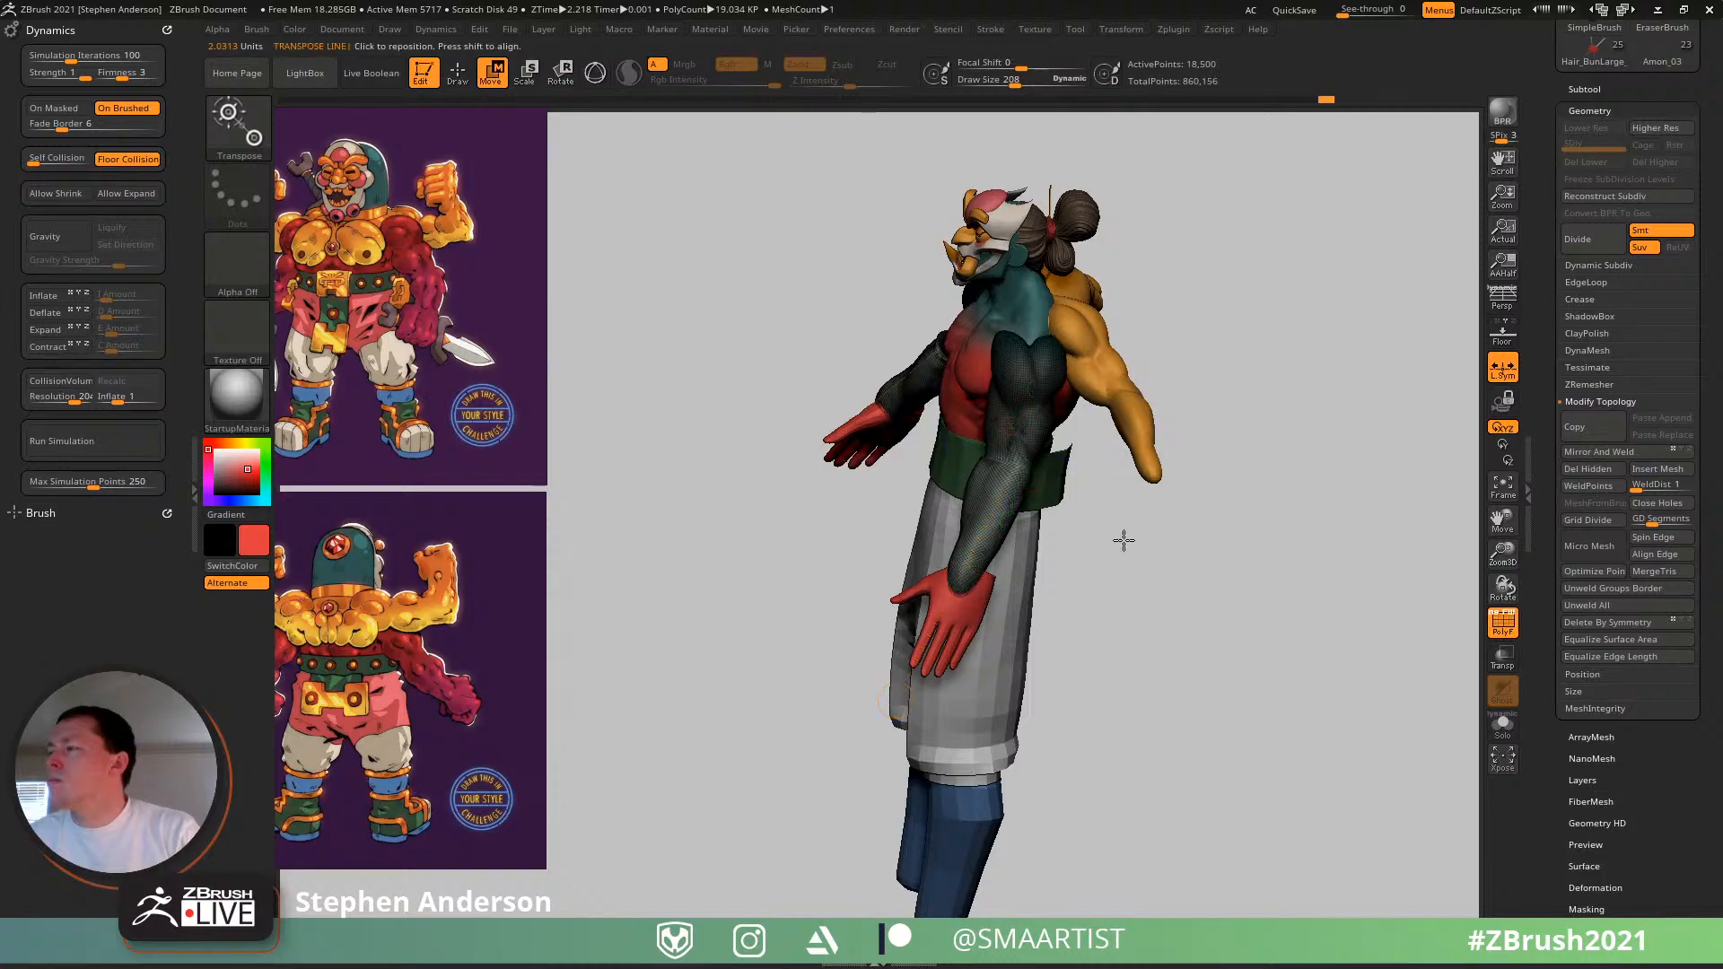
- Pull the forearm and wrist of the front arms towards the hands with the Move brush
drag(1123, 539, 1025, 529)
mouse_move(1026, 529)
right_down()
mouse_move(1058, 550)
mouse_move(1046, 653)
right_up()
key(b)
key(m)
key(v)
mouse_move(1046, 653)
right_down()
mouse_move(1067, 663)
mouse_move(992, 654)
mouse_move(981, 712)
mouse_move(1022, 753)
mouse_move(1007, 759)
right_up()
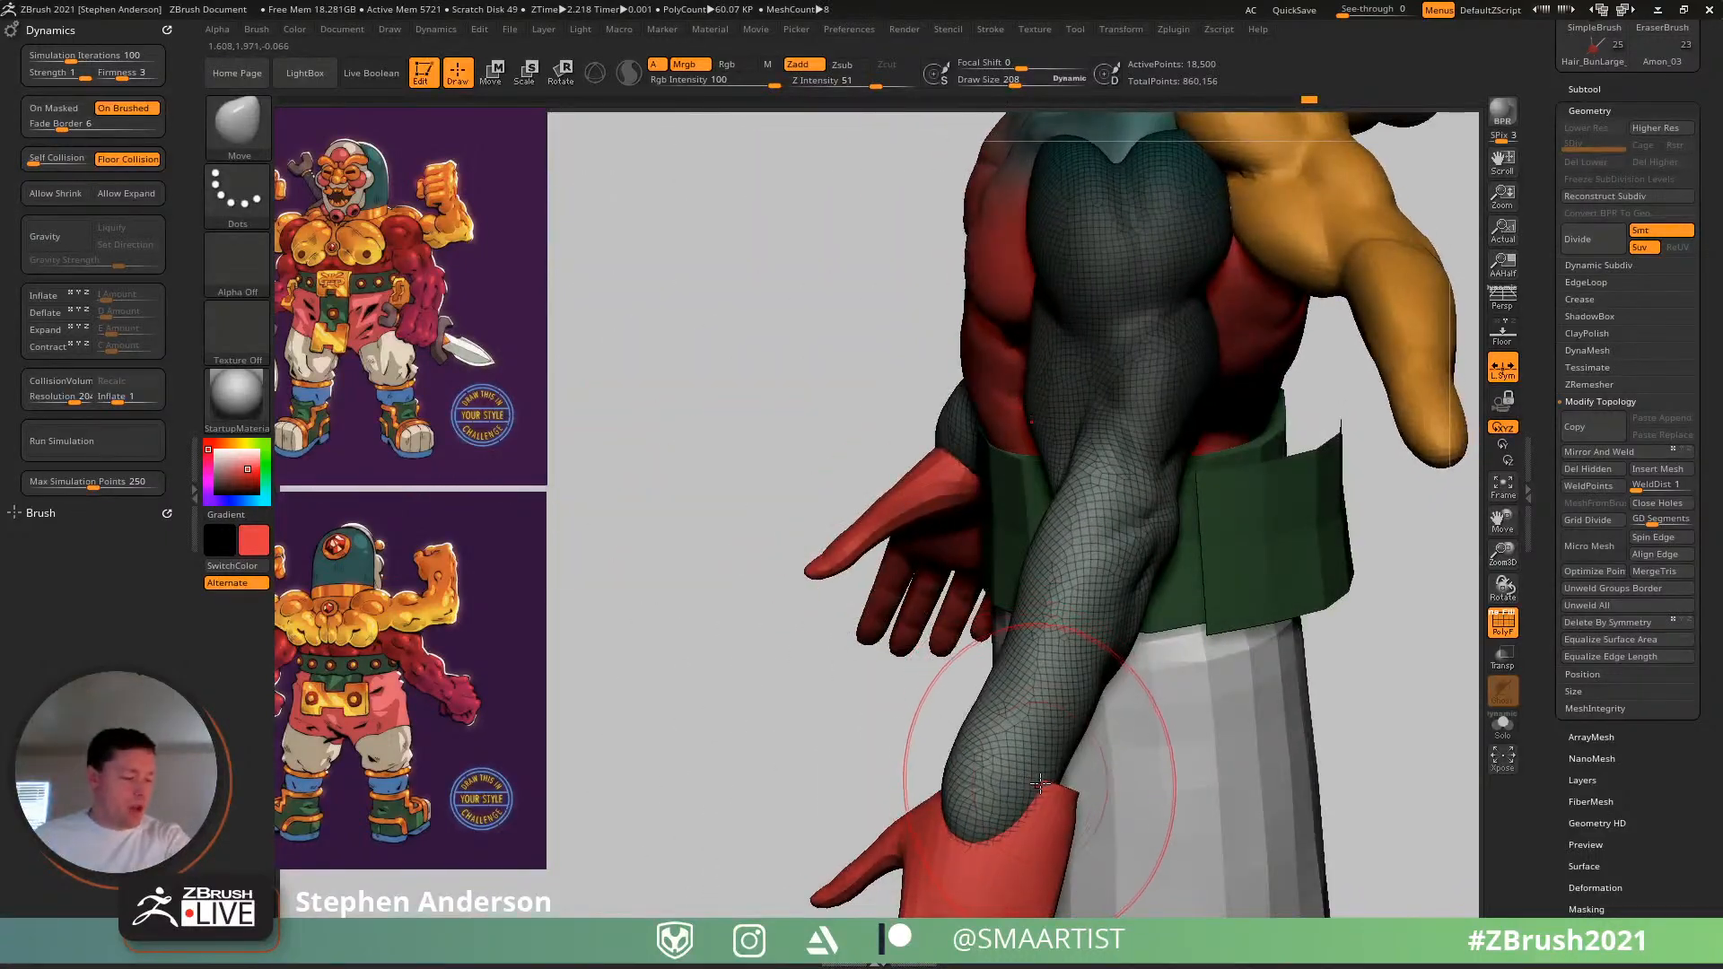
right_drag(1103, 570, 1098, 530)
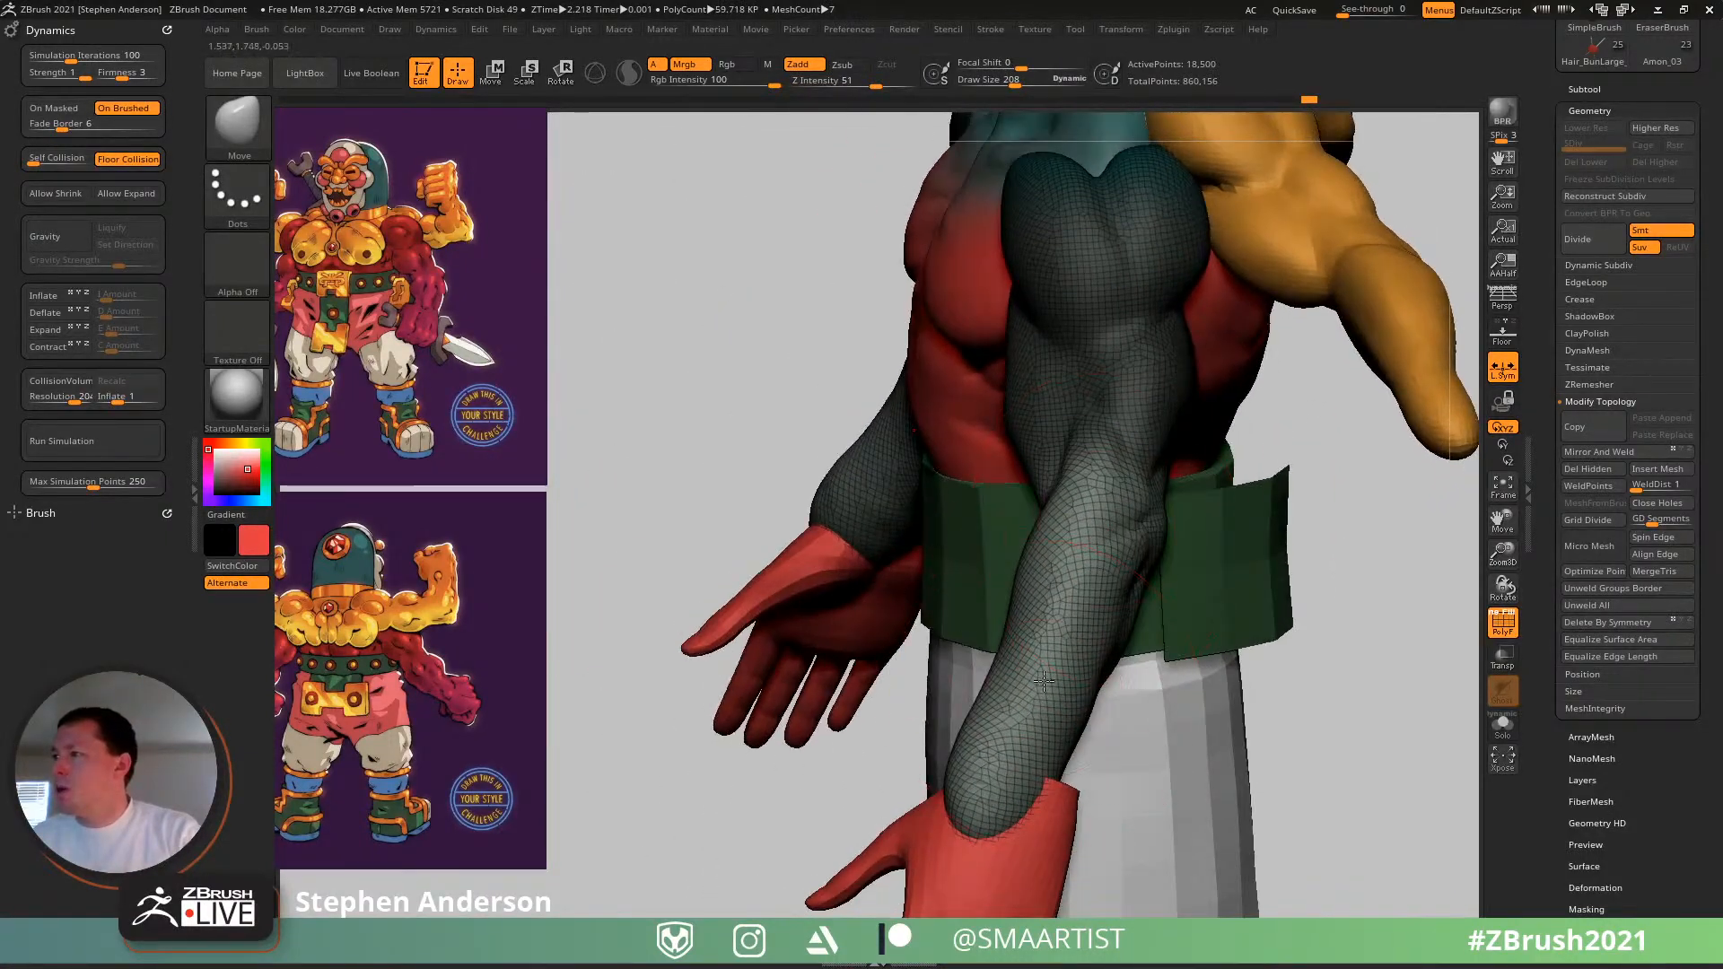
right_drag(1043, 681, 1050, 656)
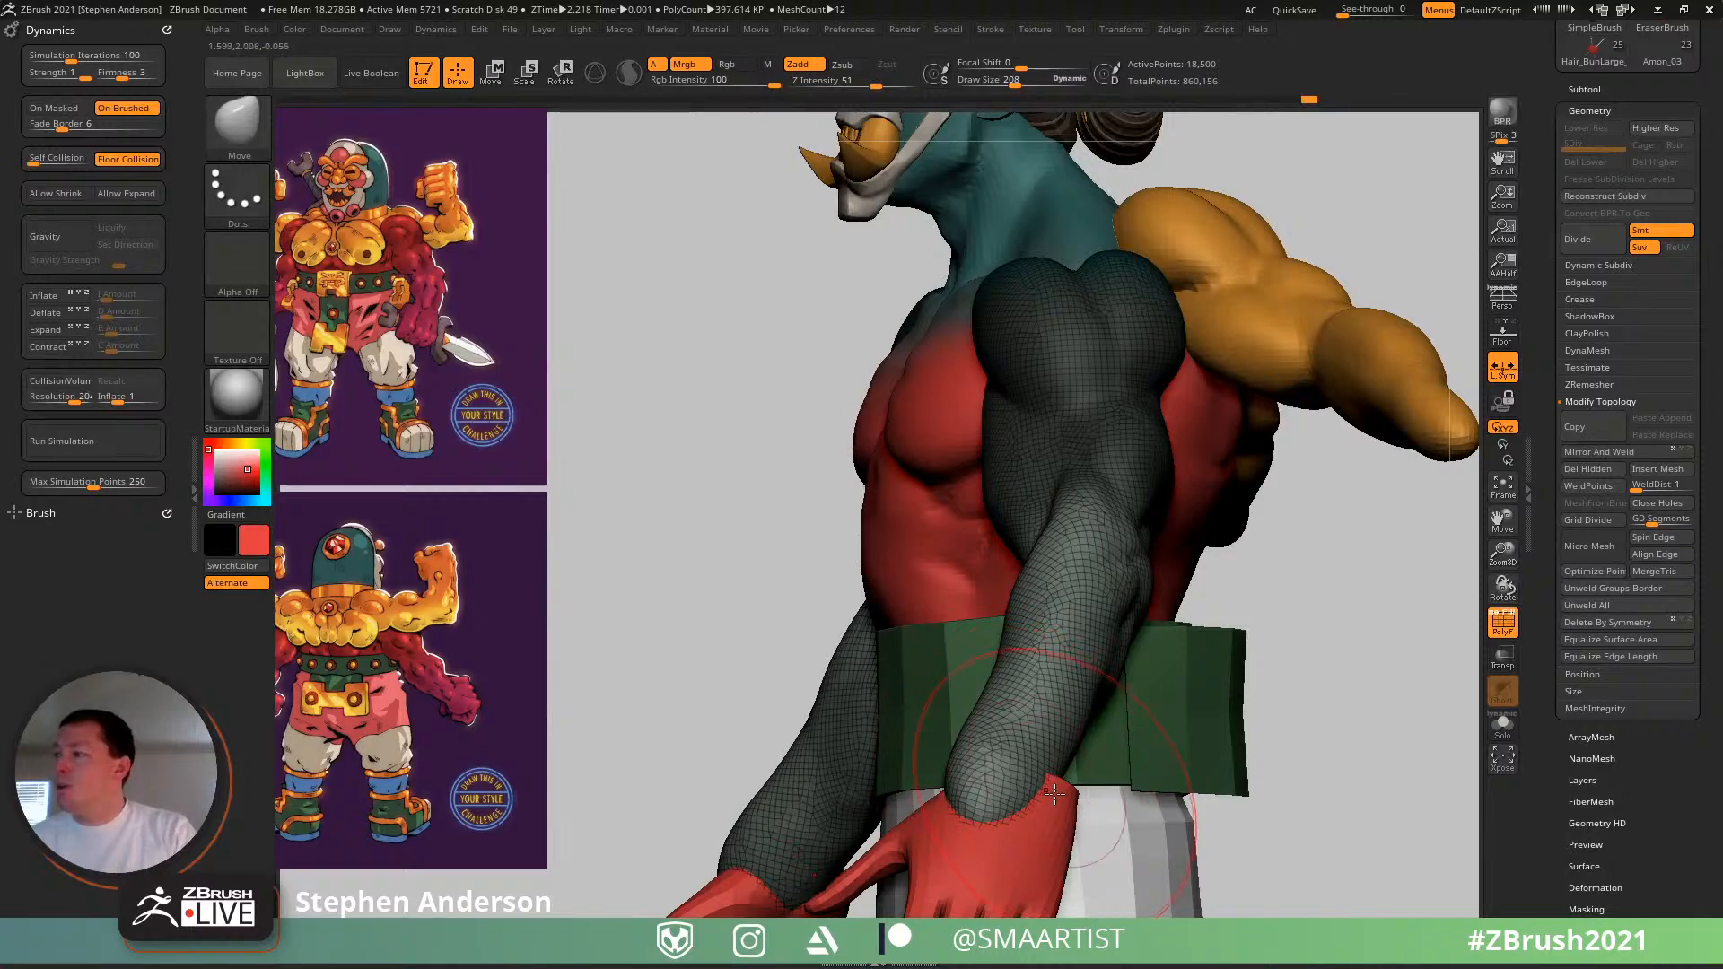
- Reduce the Move brush's draw size to 124 and refine the contours of the wrist and forearm around the hand
key(s)
drag(1055, 795, 1073, 808)
mouse_move(1019, 777)
right_down()
mouse_move(1041, 764)
mouse_move(1146, 804)
mouse_move(1020, 765)
mouse_move(1101, 792)
right_up()
key(s)
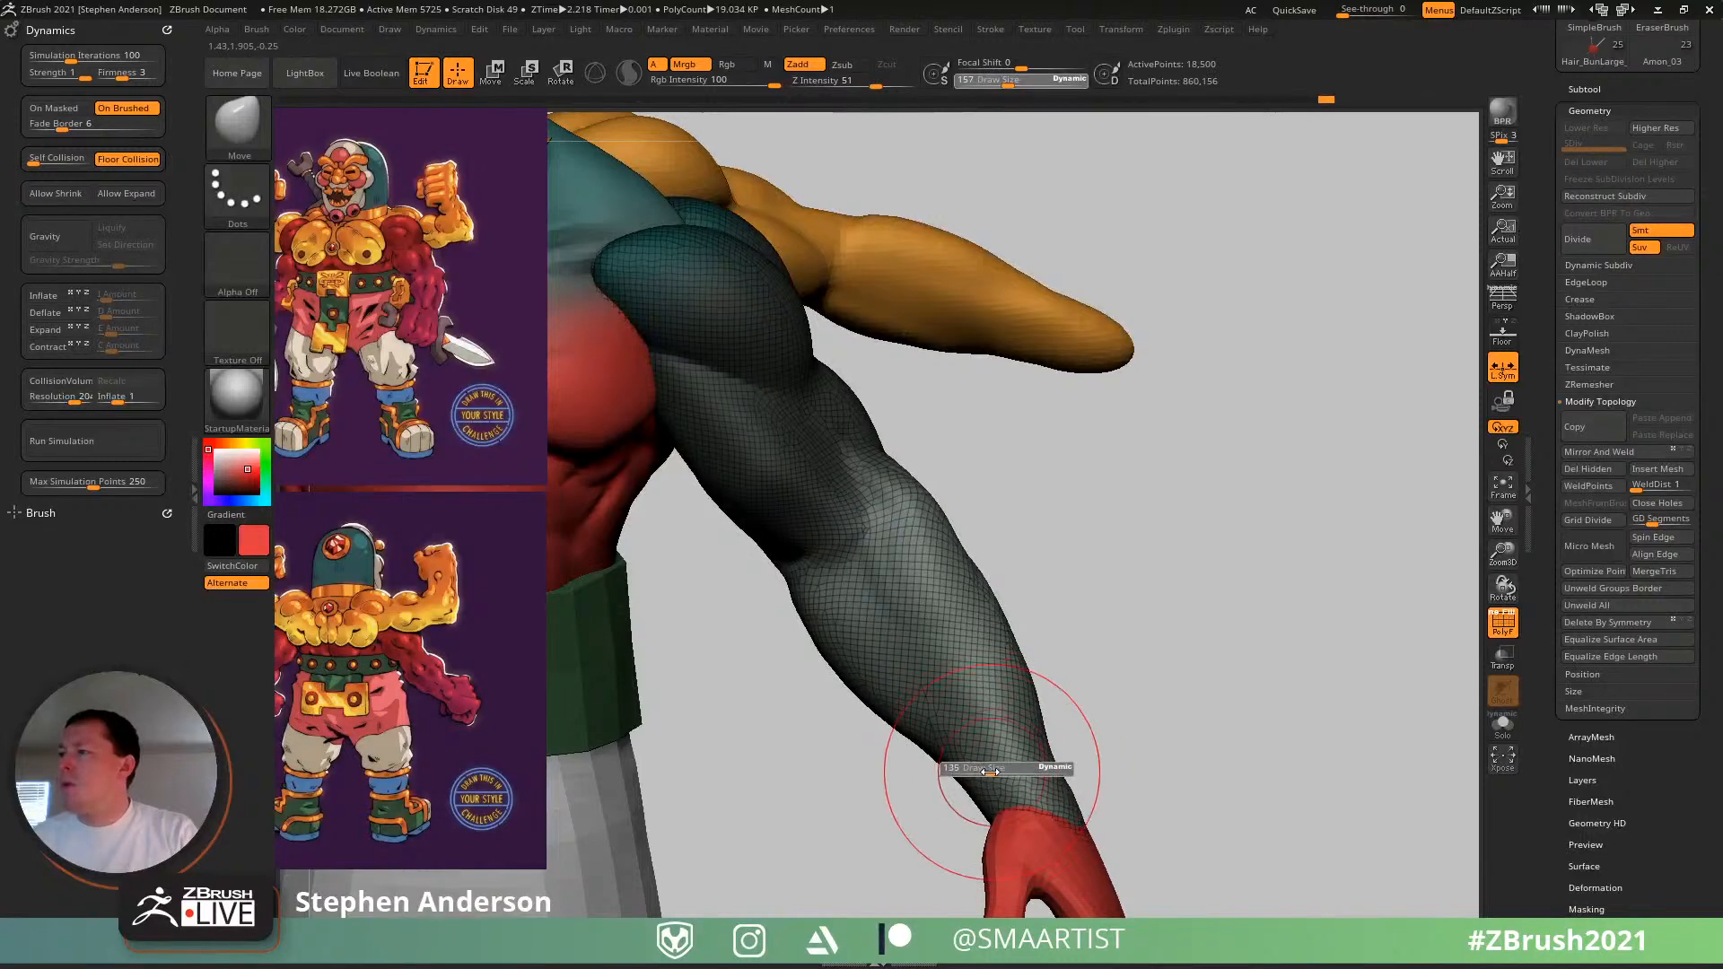
drag(999, 779, 993, 780)
mouse_move(1003, 780)
right_down()
mouse_move(1116, 795)
mouse_move(1111, 769)
mouse_move(1073, 761)
right_up()
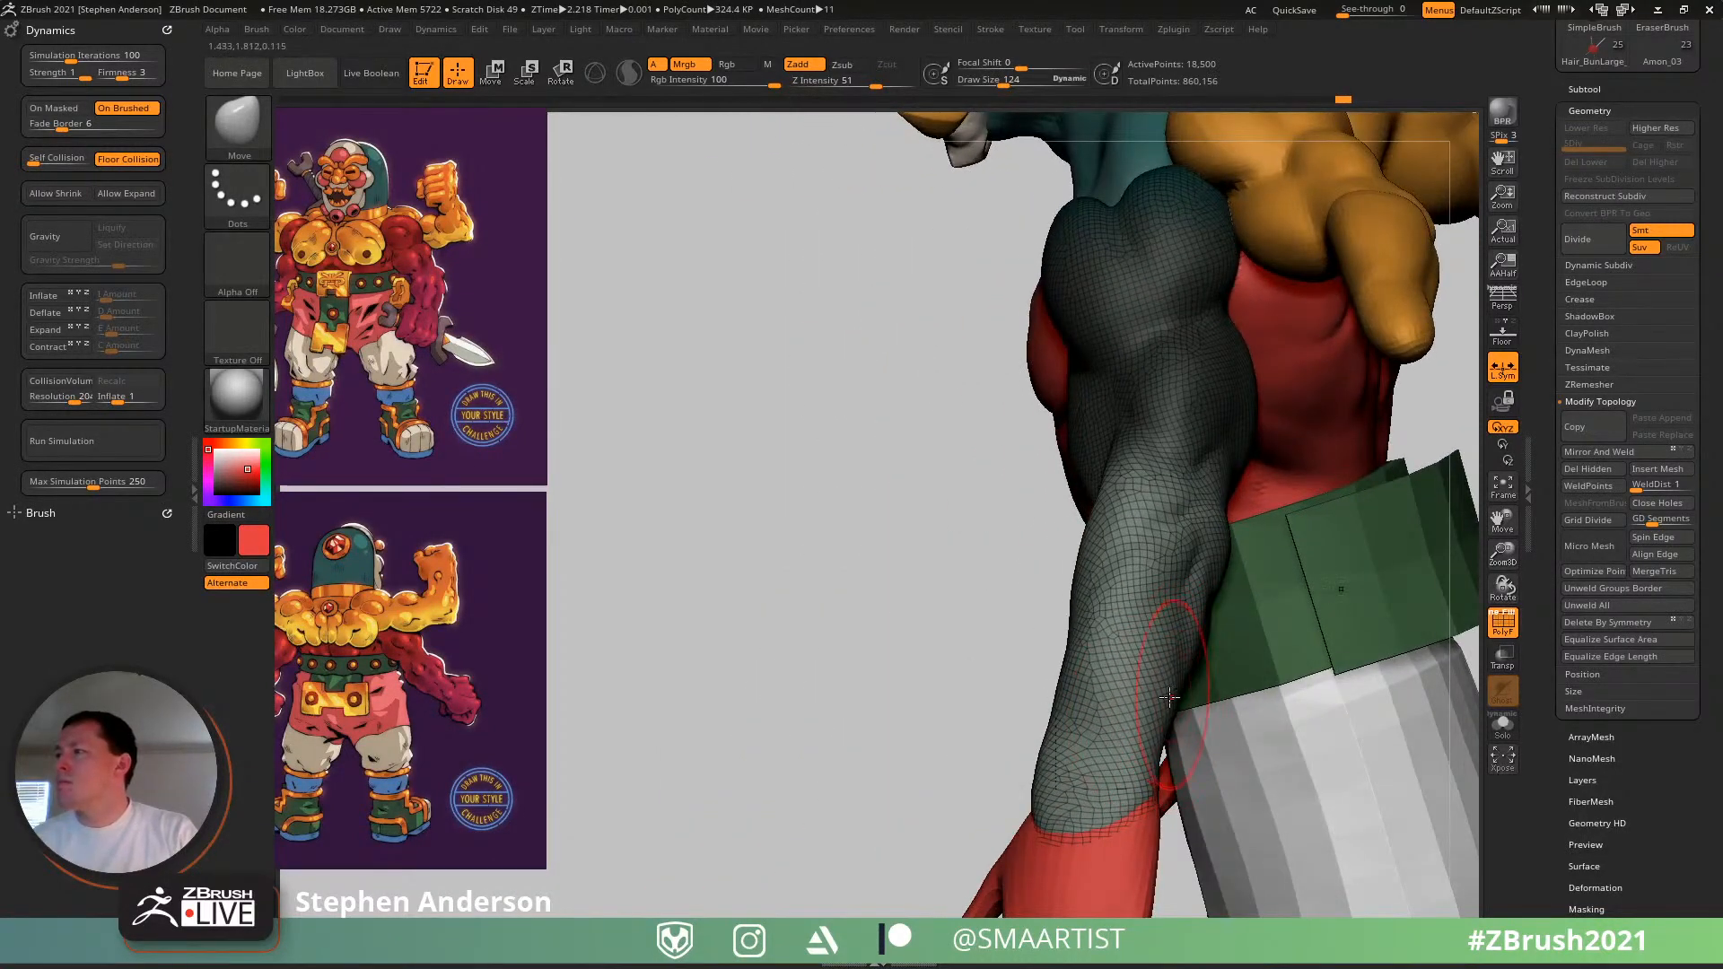
mouse_move(1201, 590)
right_down()
mouse_move(1248, 639)
mouse_move(1301, 583)
right_up()
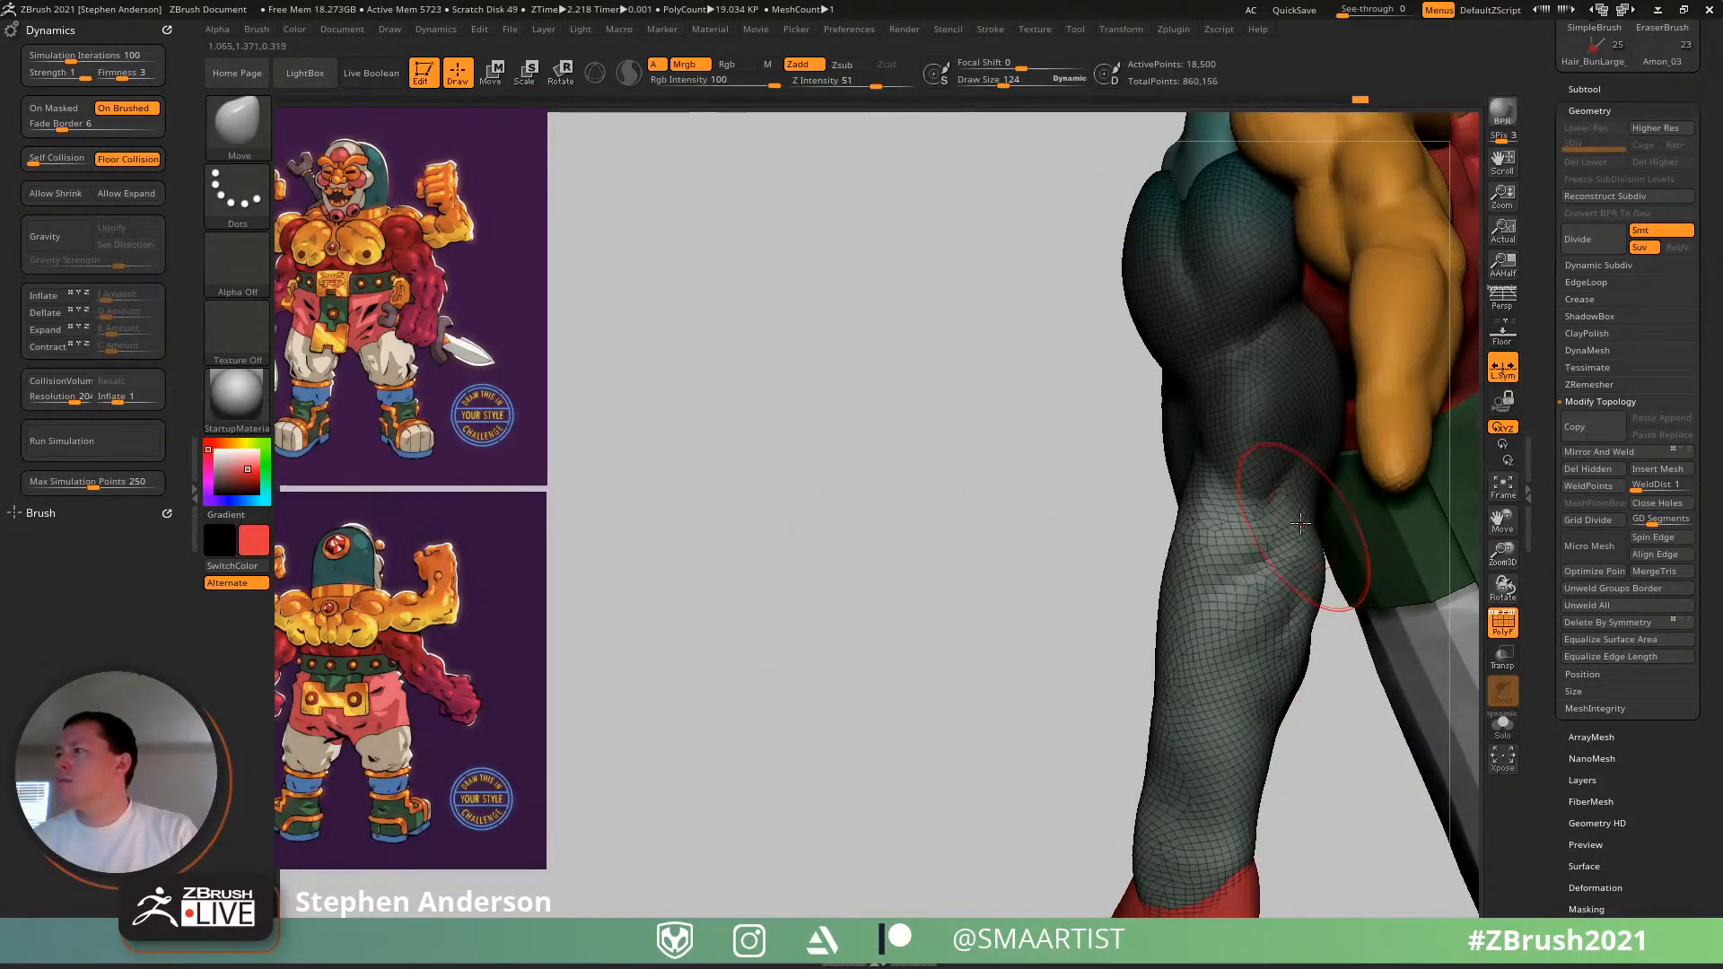
- Clear the mask on the front arms and reshape the elbow and upper forearm with the Move brush
ctrl+click(1005, 579)
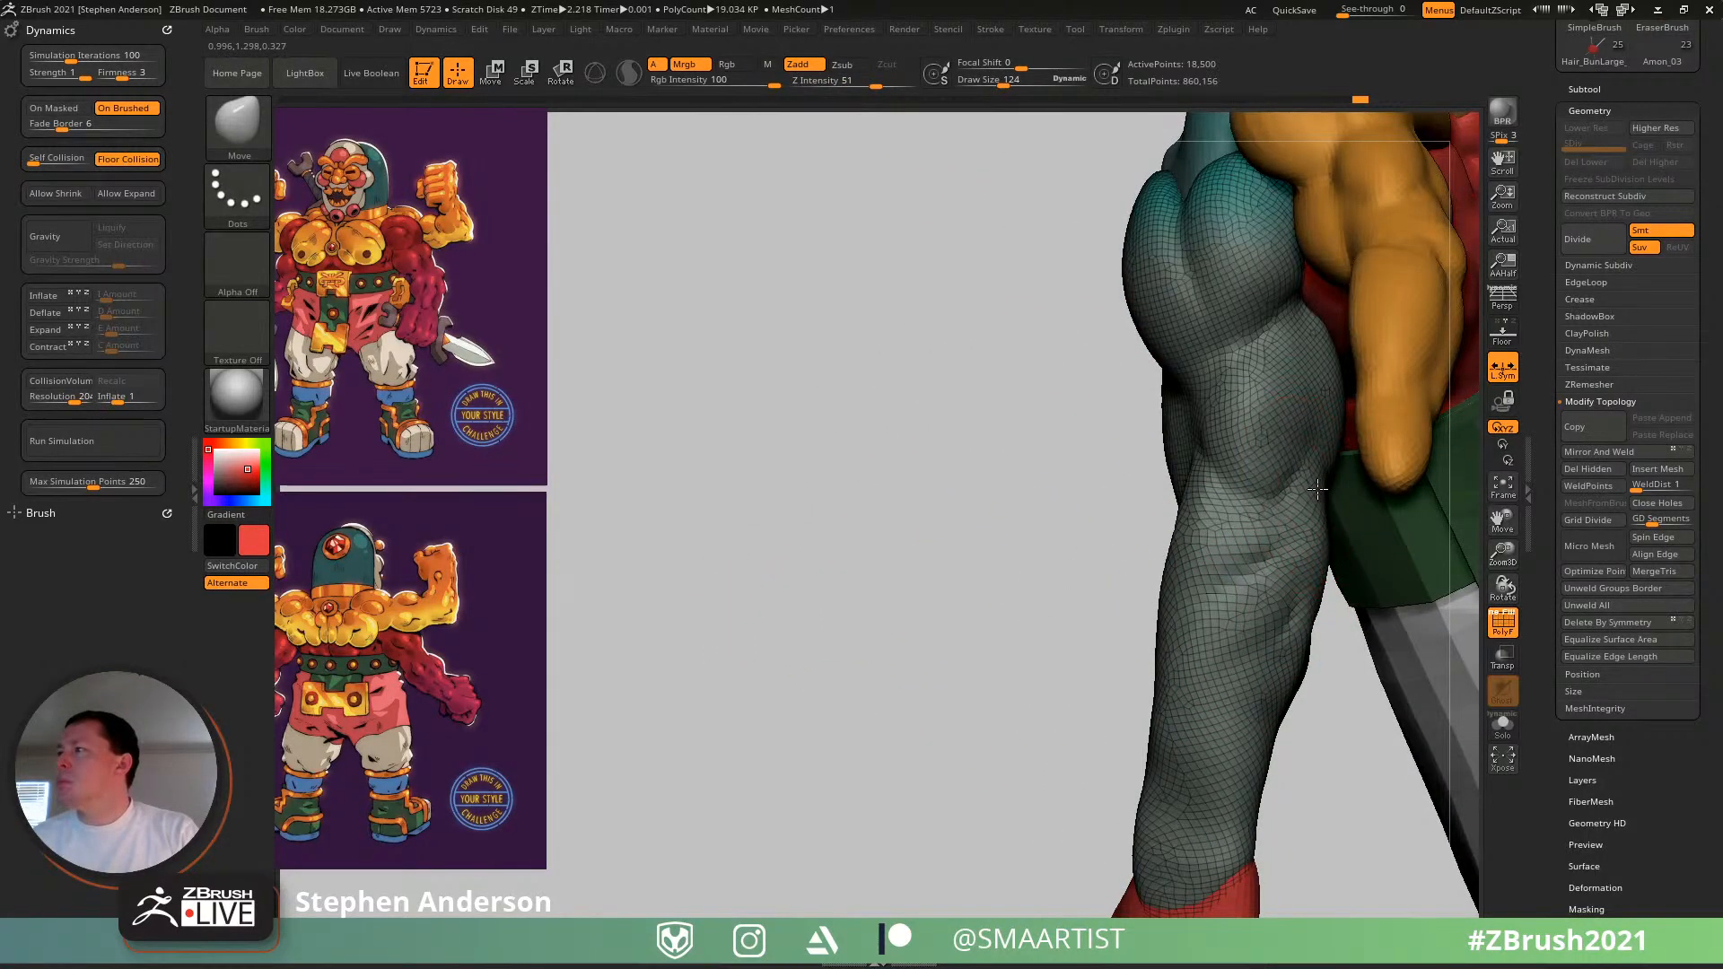
right_drag(1236, 530, 1319, 498)
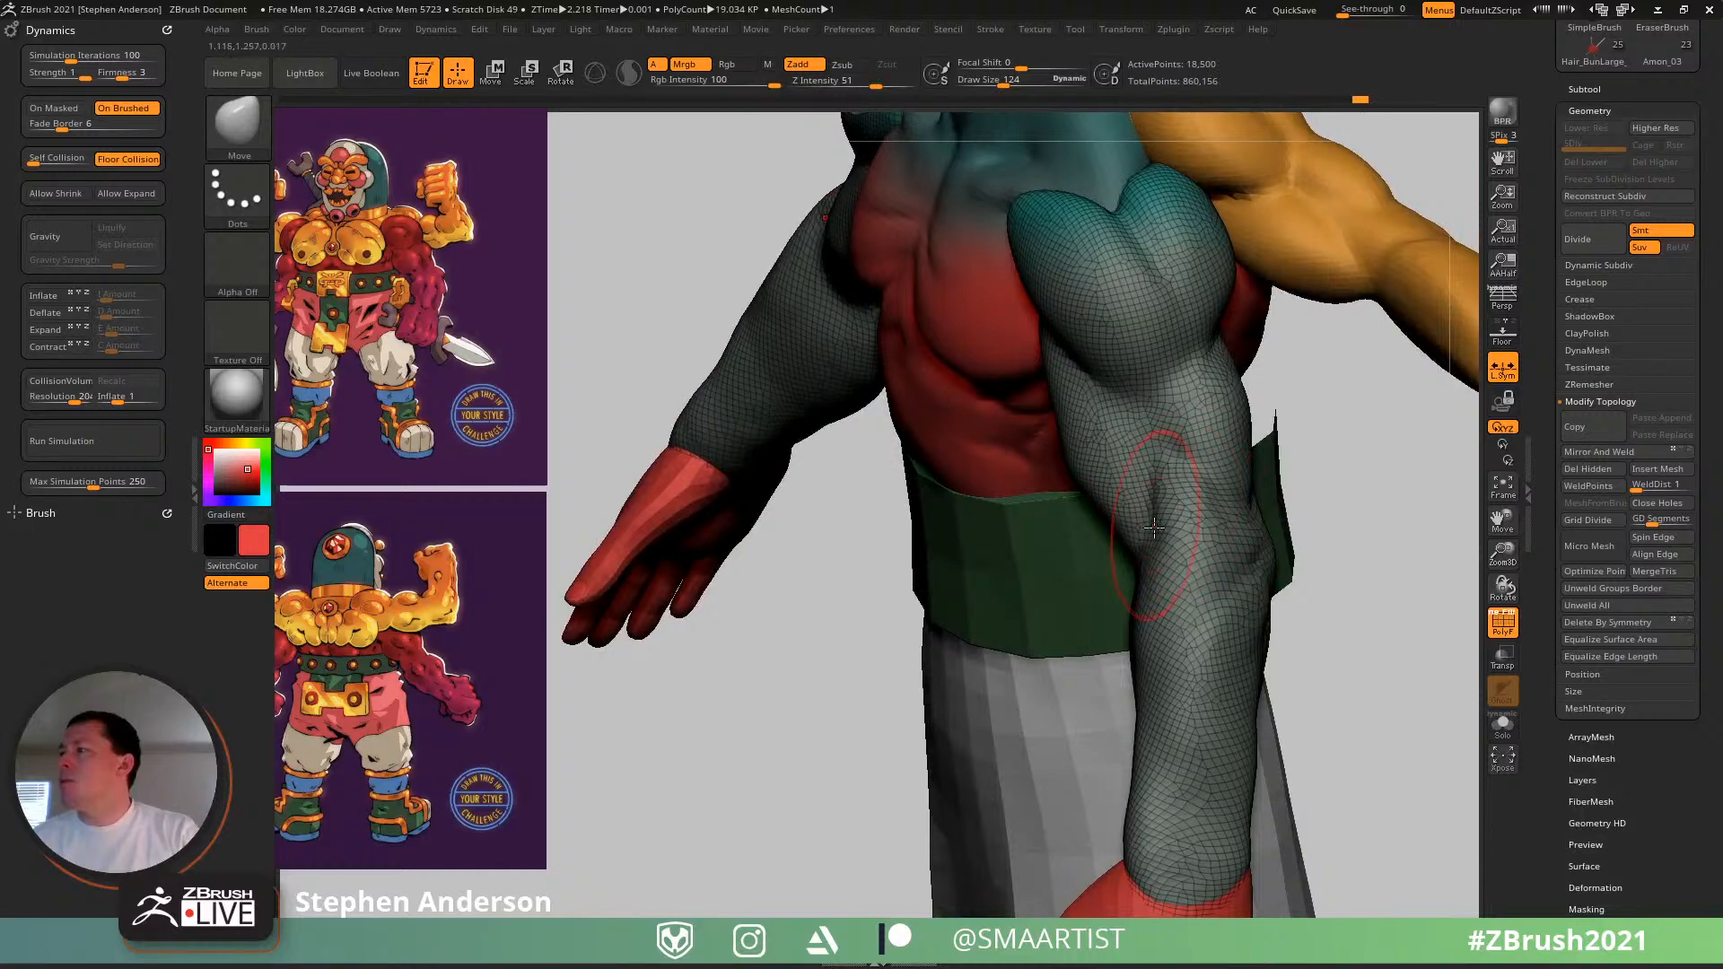
mouse_move(1177, 540)
right_down()
mouse_move(1206, 533)
mouse_move(1224, 643)
right_up()
right_drag(1166, 708, 1205, 731)
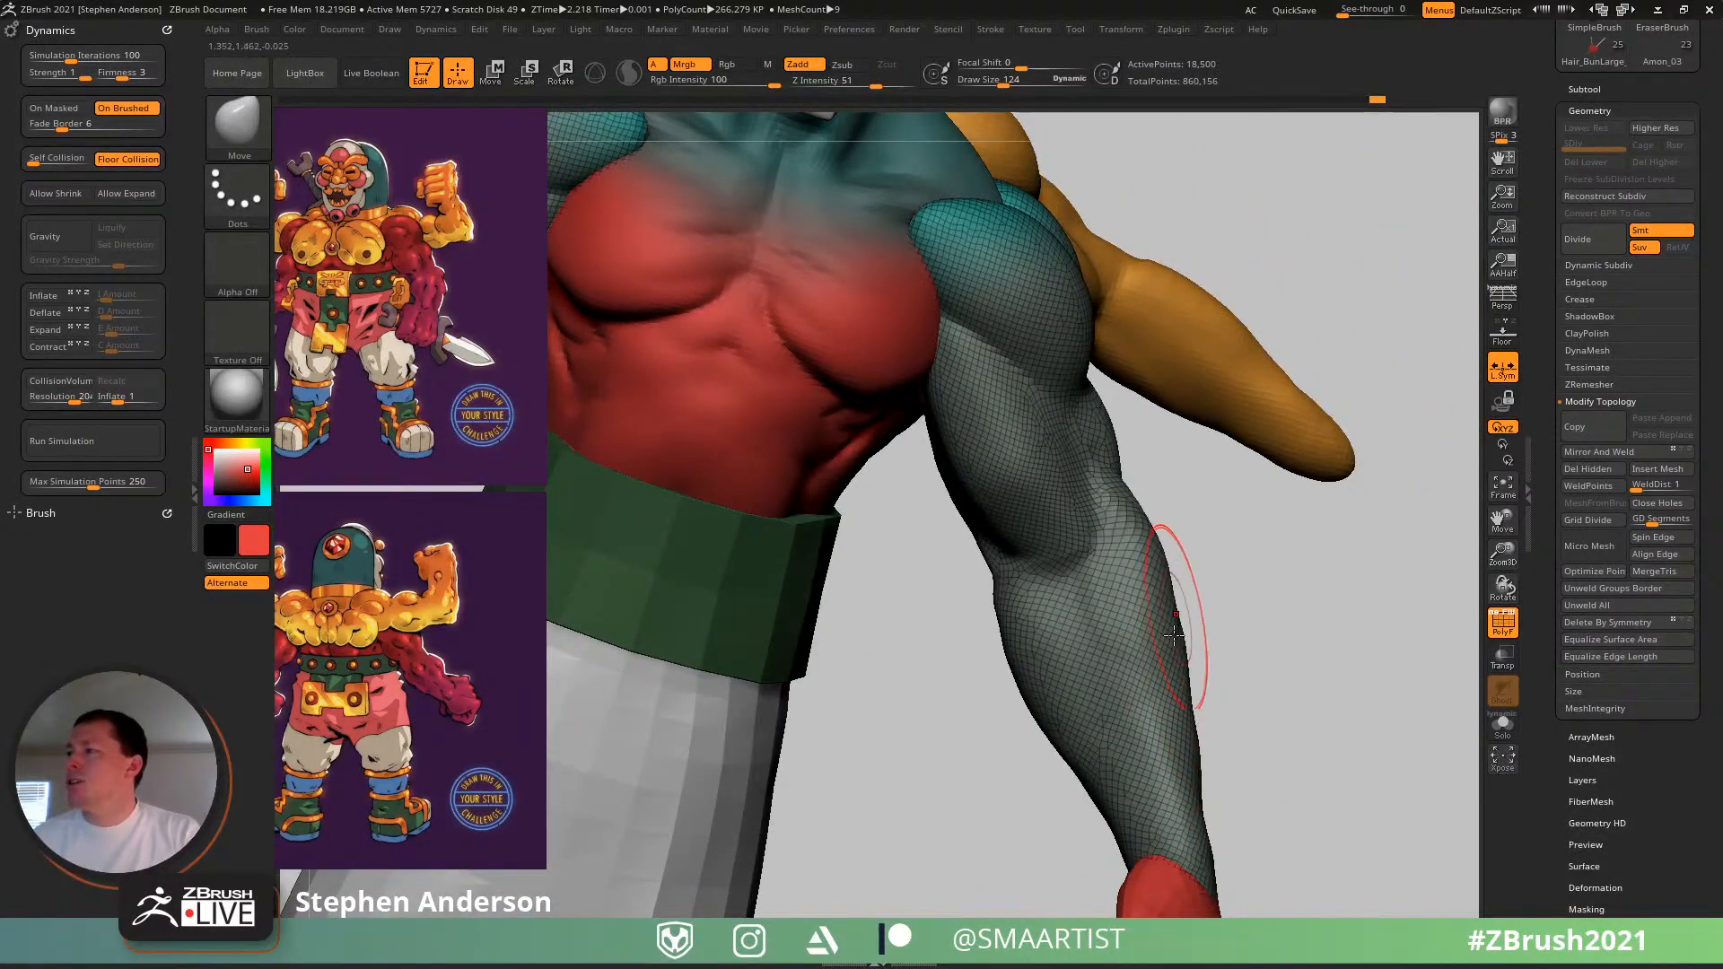
ctrl+right_drag(1212, 461, 1173, 513)
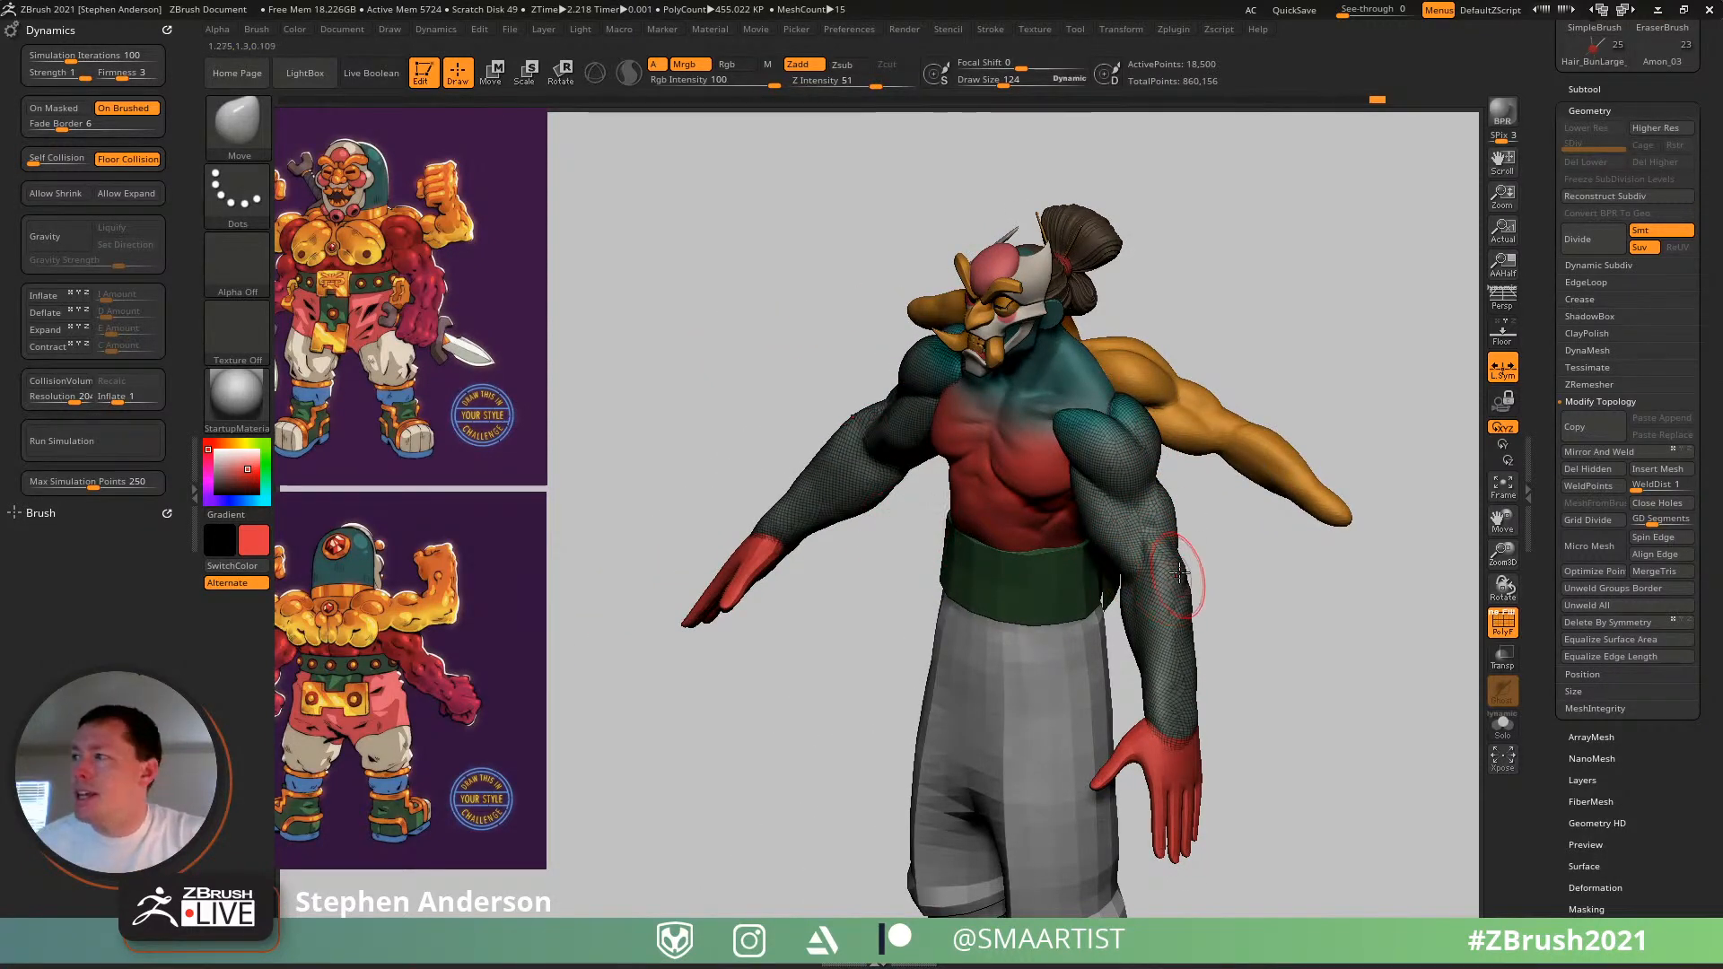
- Enlarge the draw size to 182 and switch to the Amon_04 hand subtool
mouse_move(1179, 572)
right_down()
mouse_move(1006, 616)
mouse_move(1081, 569)
mouse_move(1058, 634)
mouse_move(1189, 582)
mouse_move(1204, 608)
mouse_move(1166, 654)
mouse_move(1048, 602)
right_up()
key(s)
drag(1046, 601, 1032, 574)
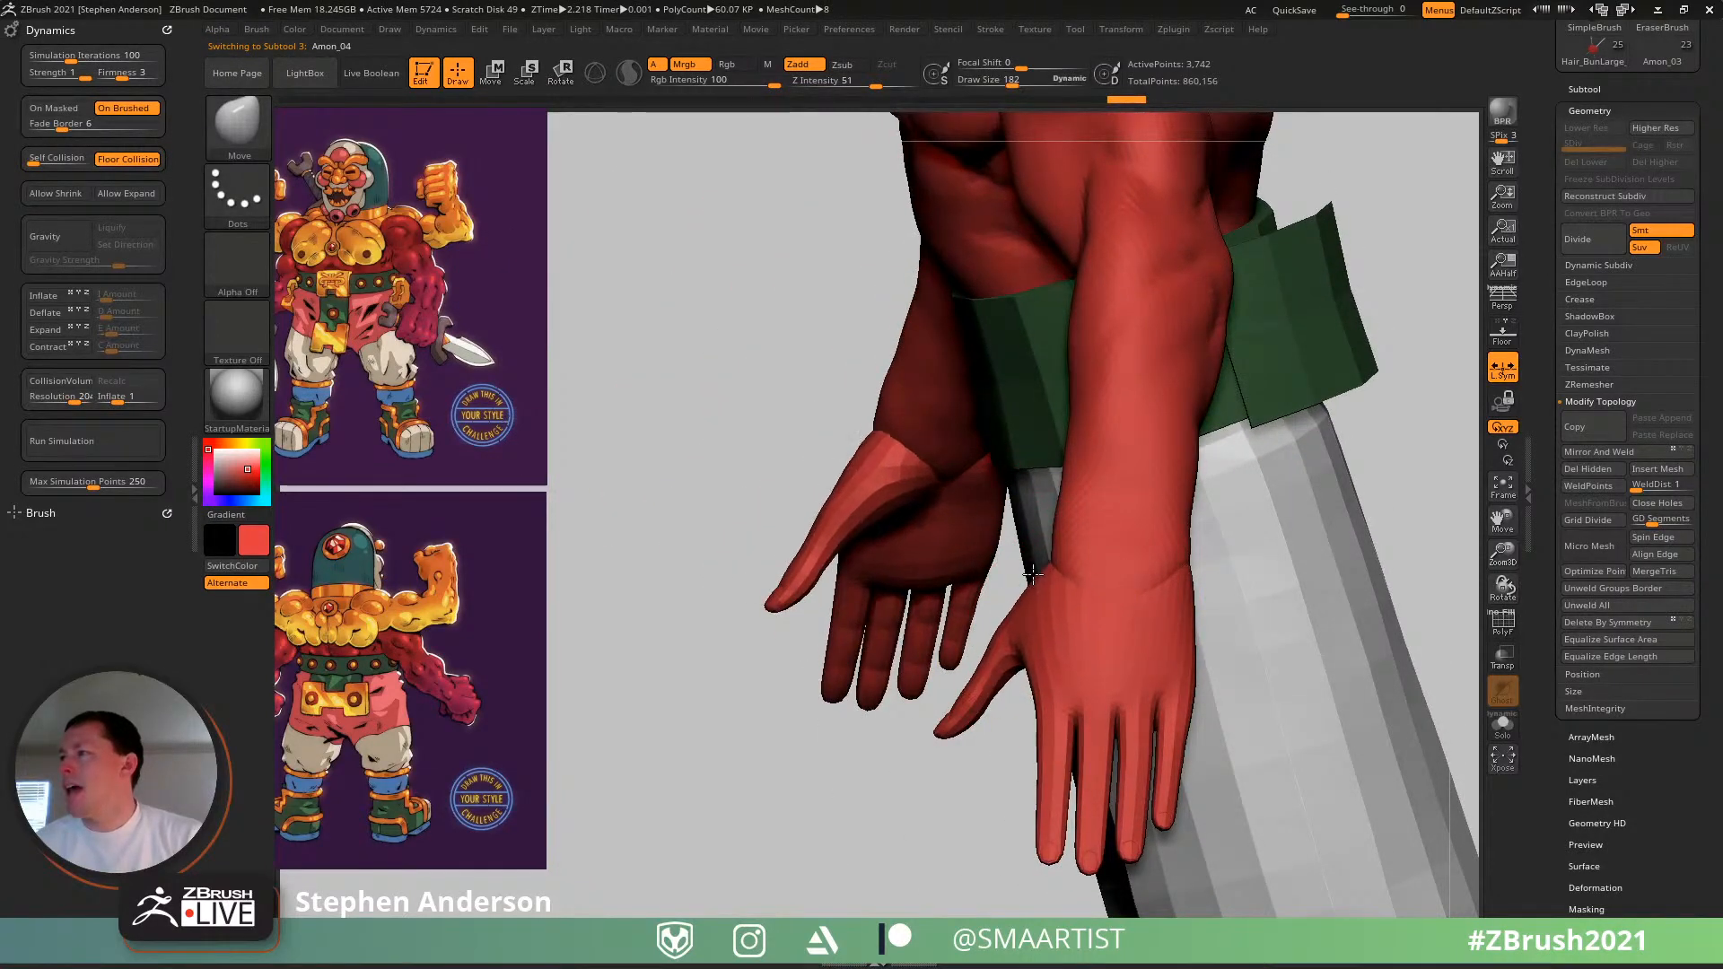
- Show the hand's polygroups, mask only the palm and slightly inflate the unmasked fingers and thumb
mouse_move(1052, 597)
right_down()
mouse_move(1041, 729)
mouse_move(1088, 547)
right_up()
key(shift+f)
key(w)
ctrl+click(1091, 536)
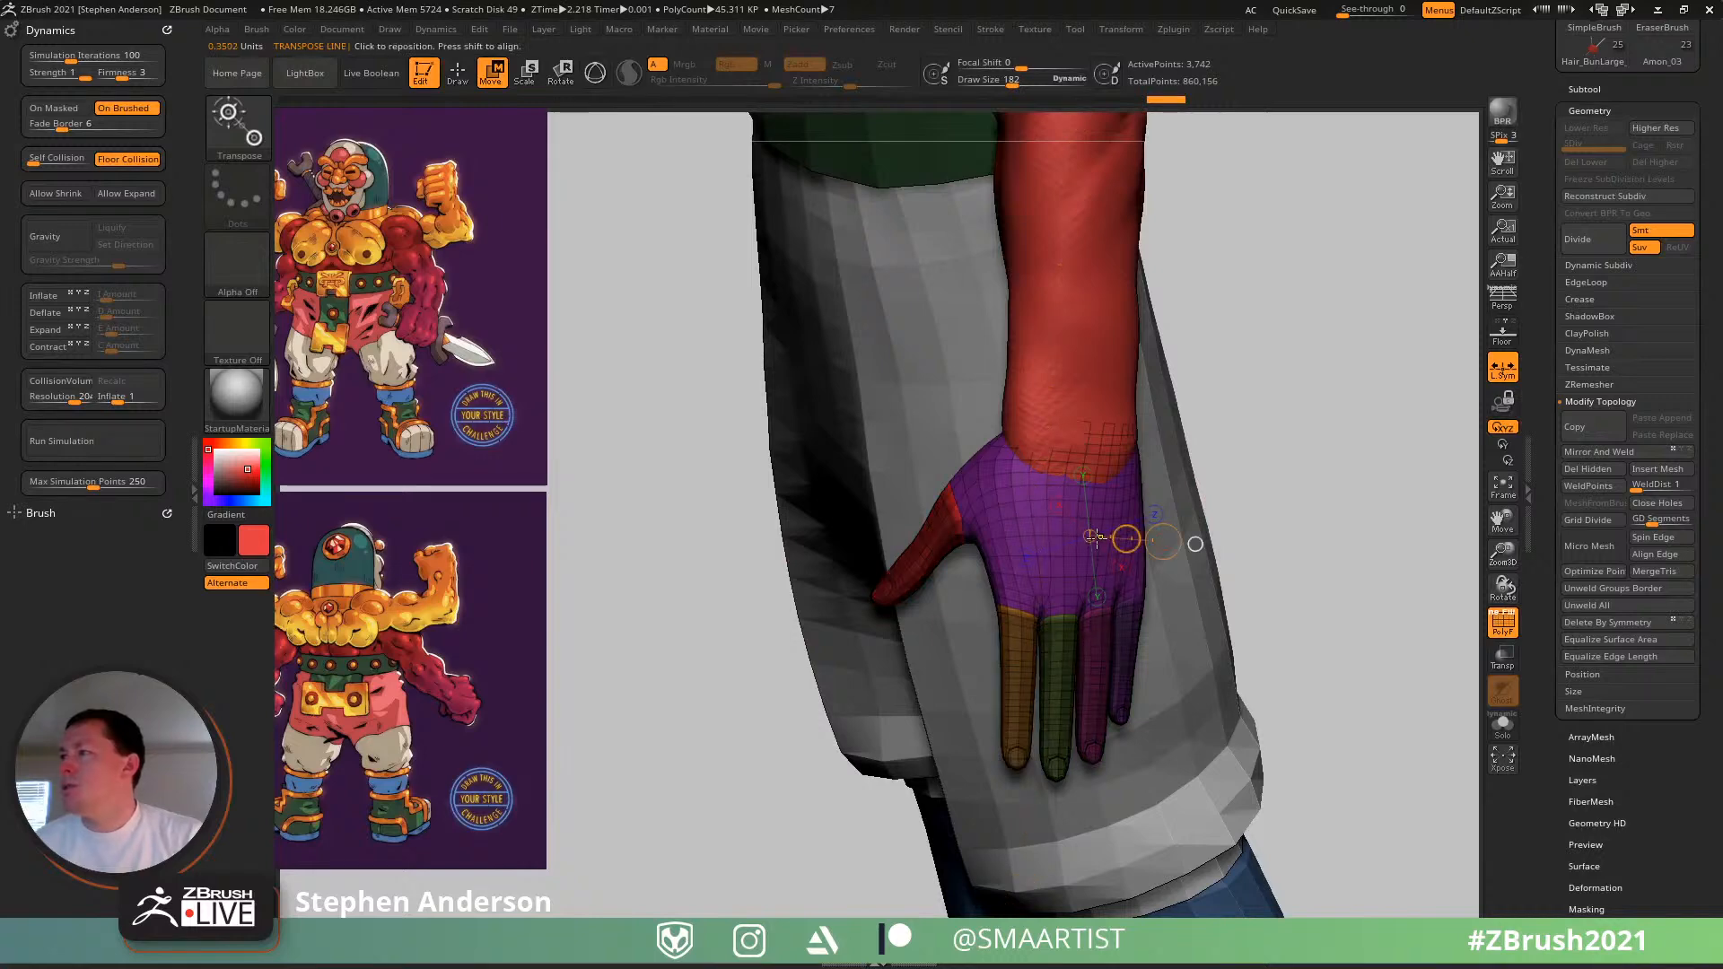
key(q)
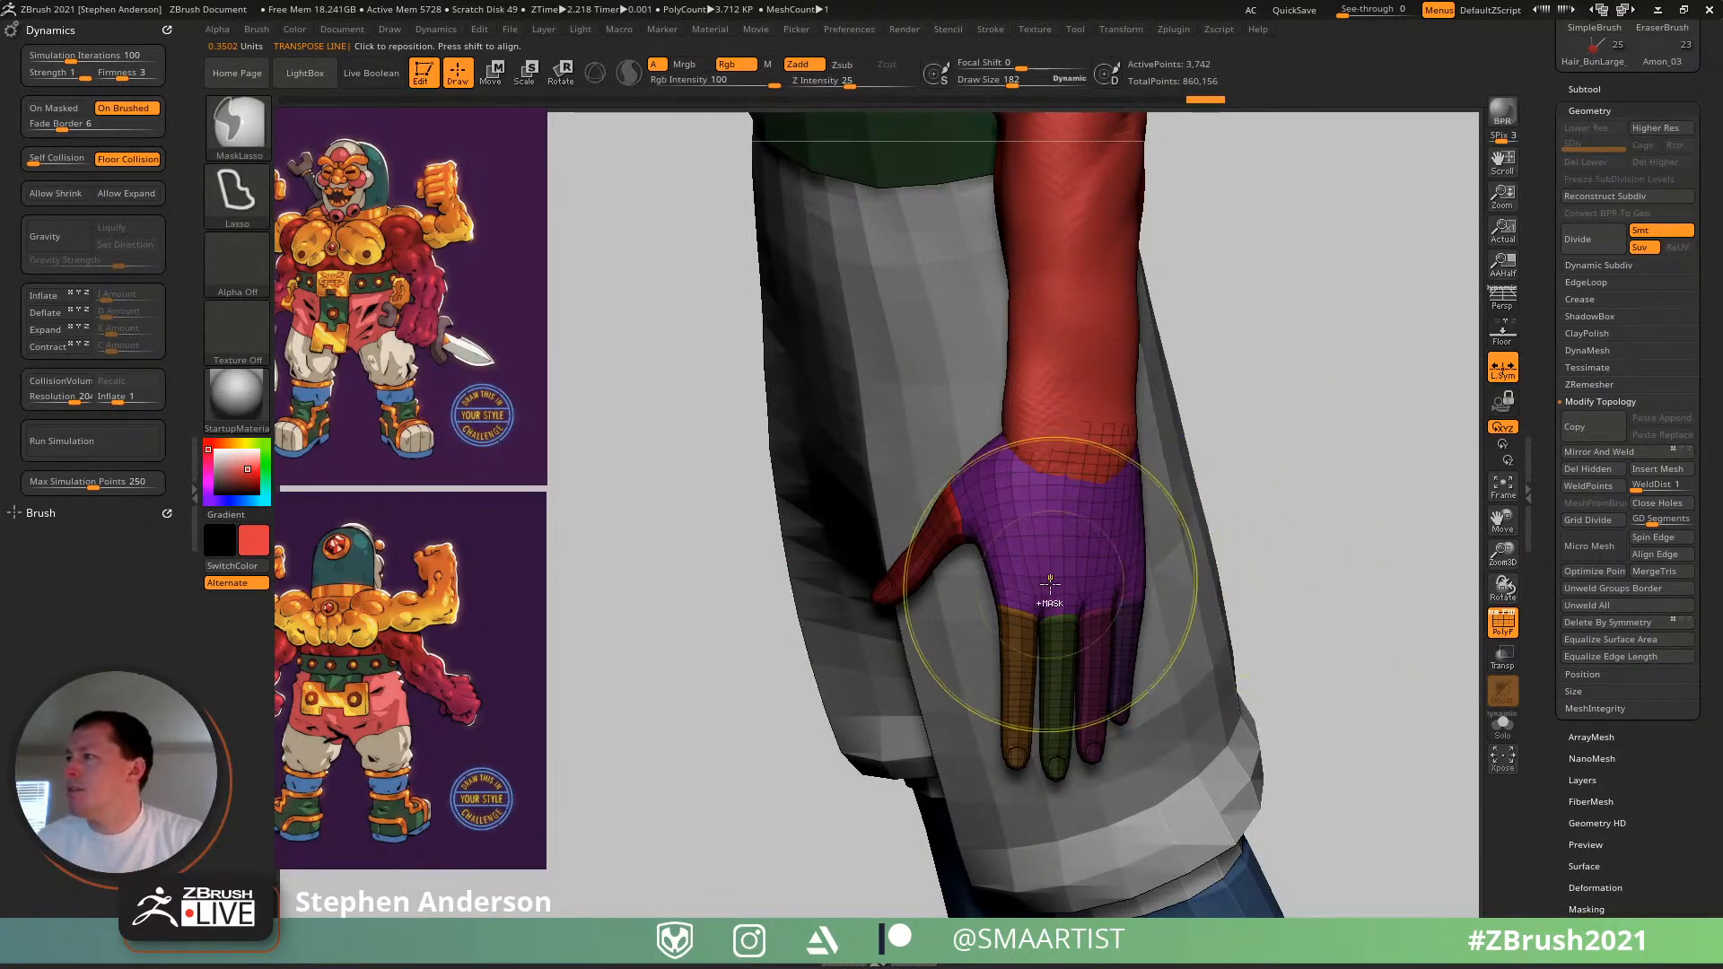
ctrl+click(1317, 537)
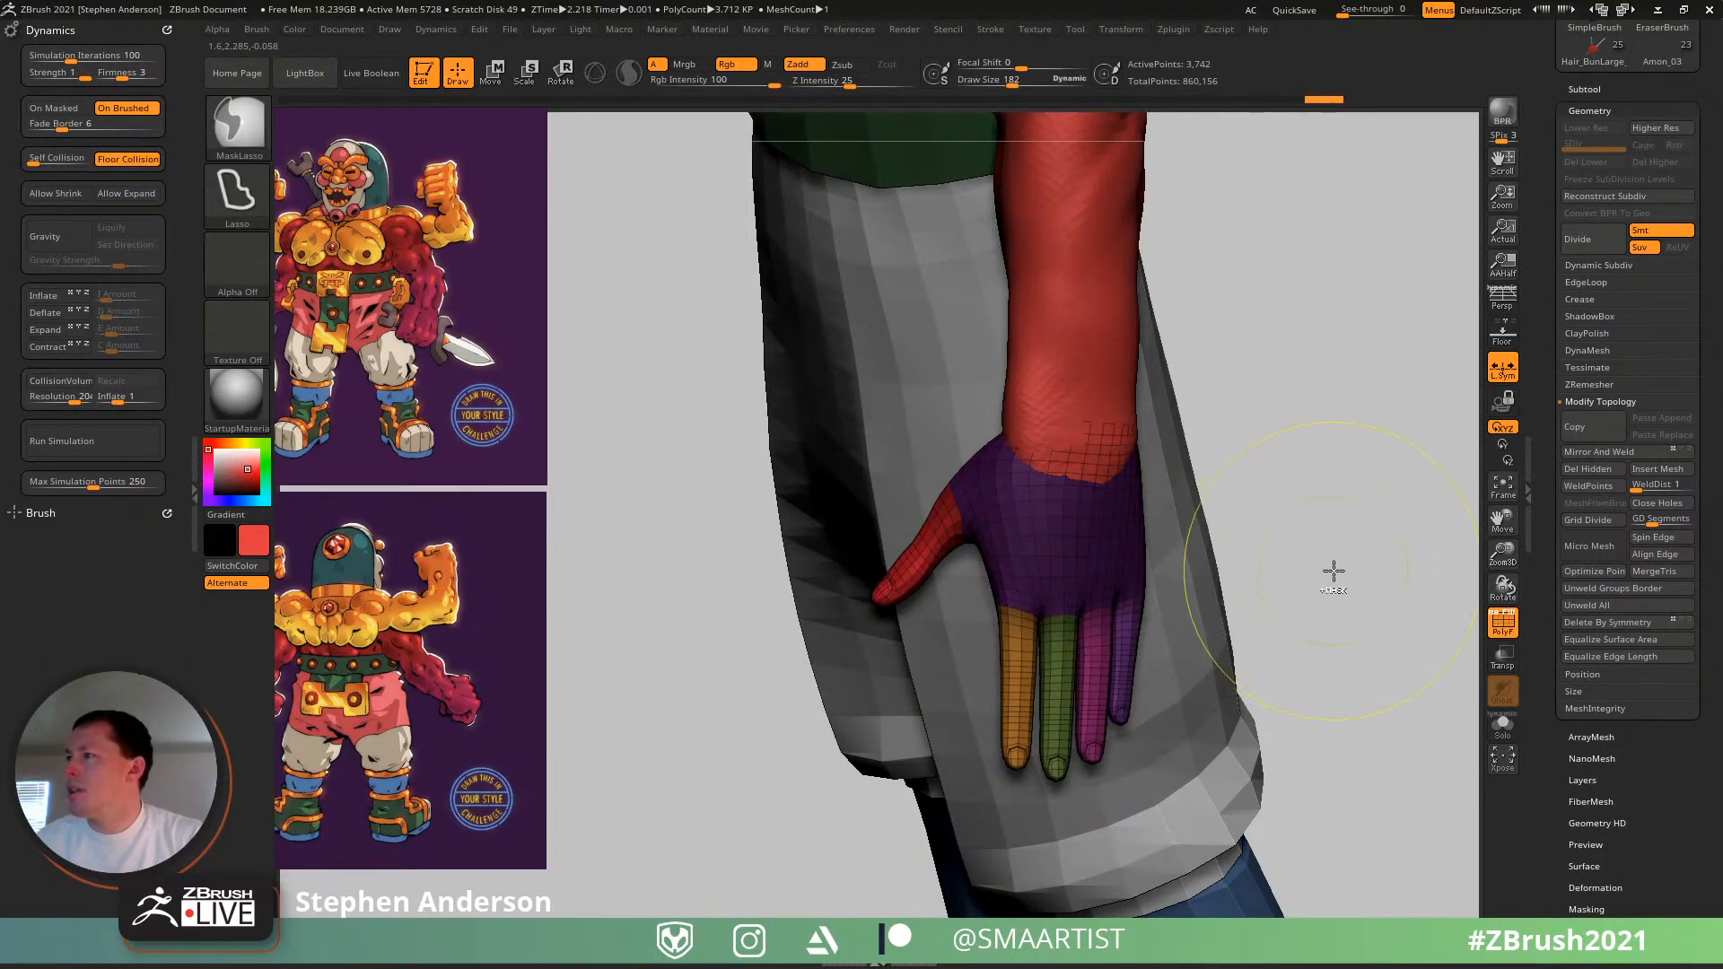
click(1633, 890)
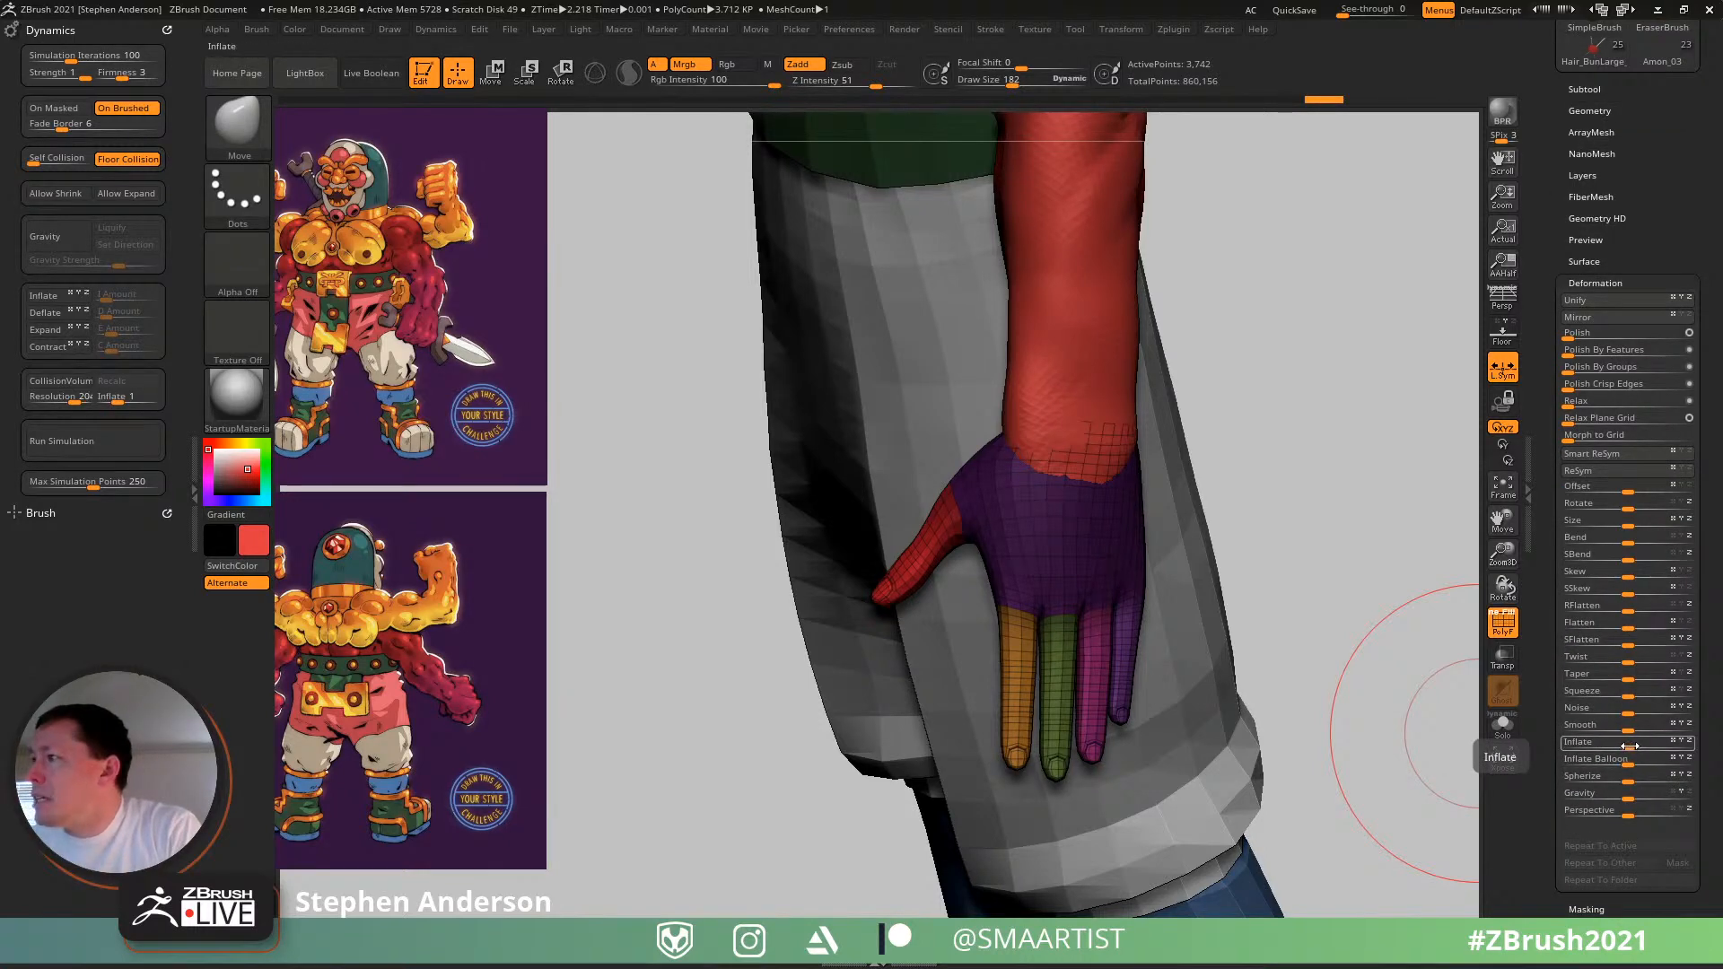
drag(1629, 745, 1634, 747)
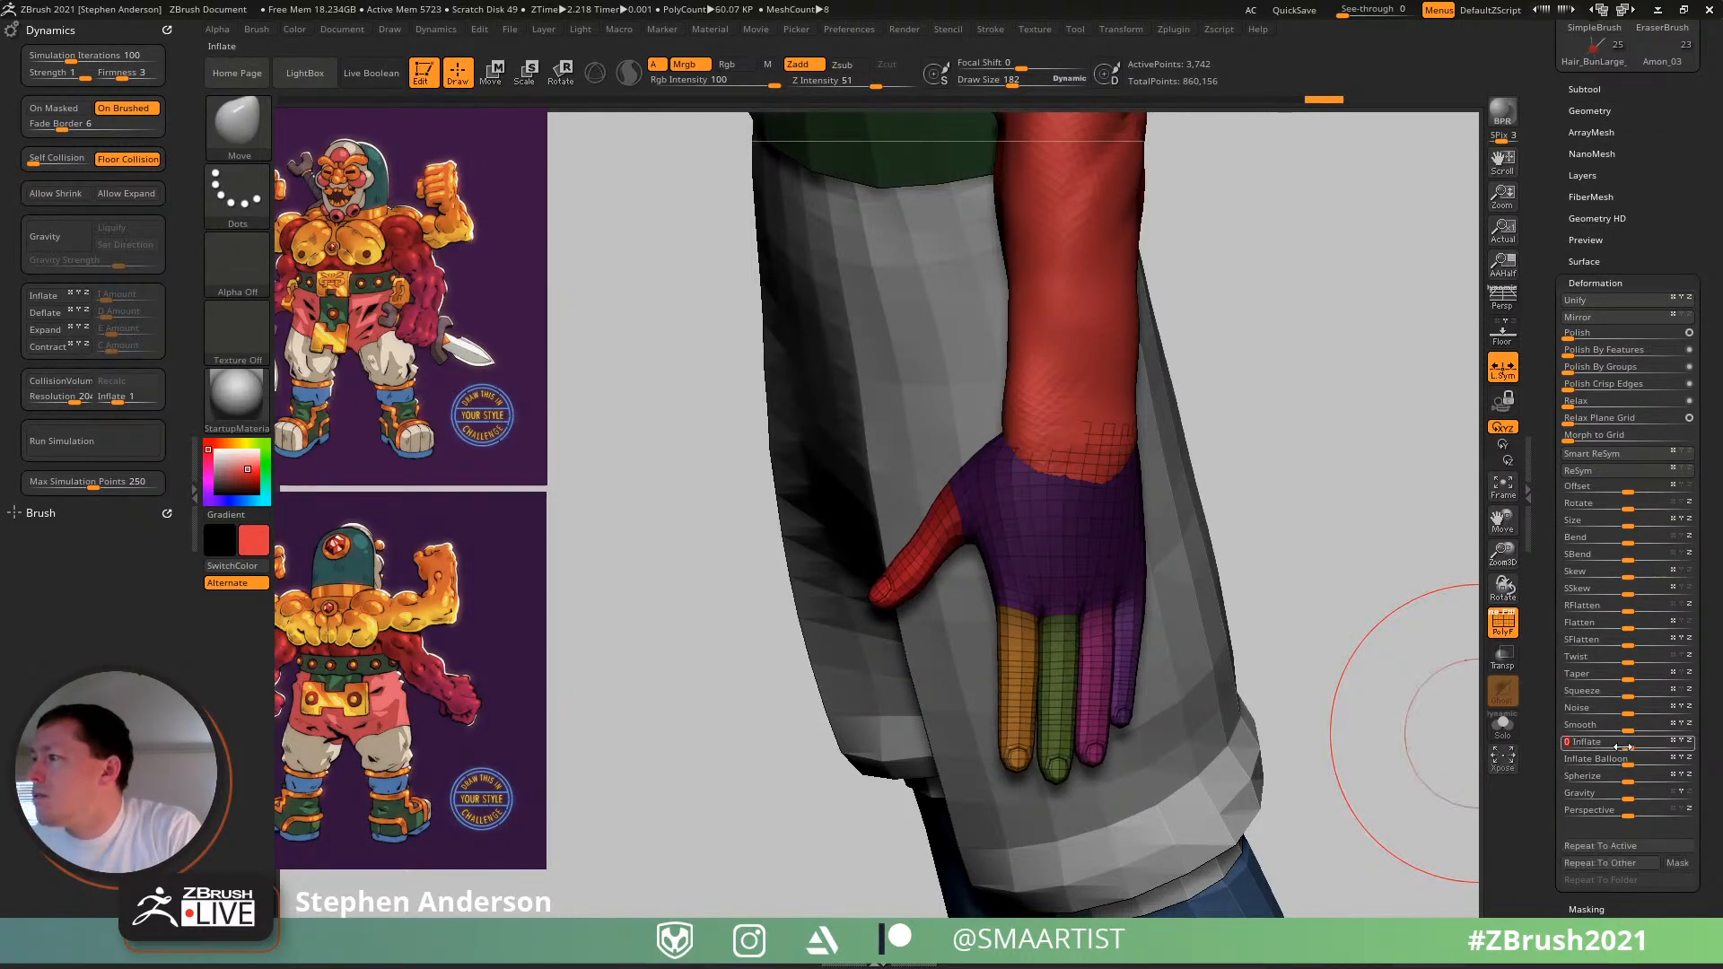
- Isolate the index finger by its polygroup, rotate it away from the middle finger with a transpose line and clear the mask
mouse_move(1004, 639)
right_down()
mouse_move(978, 642)
mouse_move(1007, 643)
mouse_move(1018, 668)
right_up()
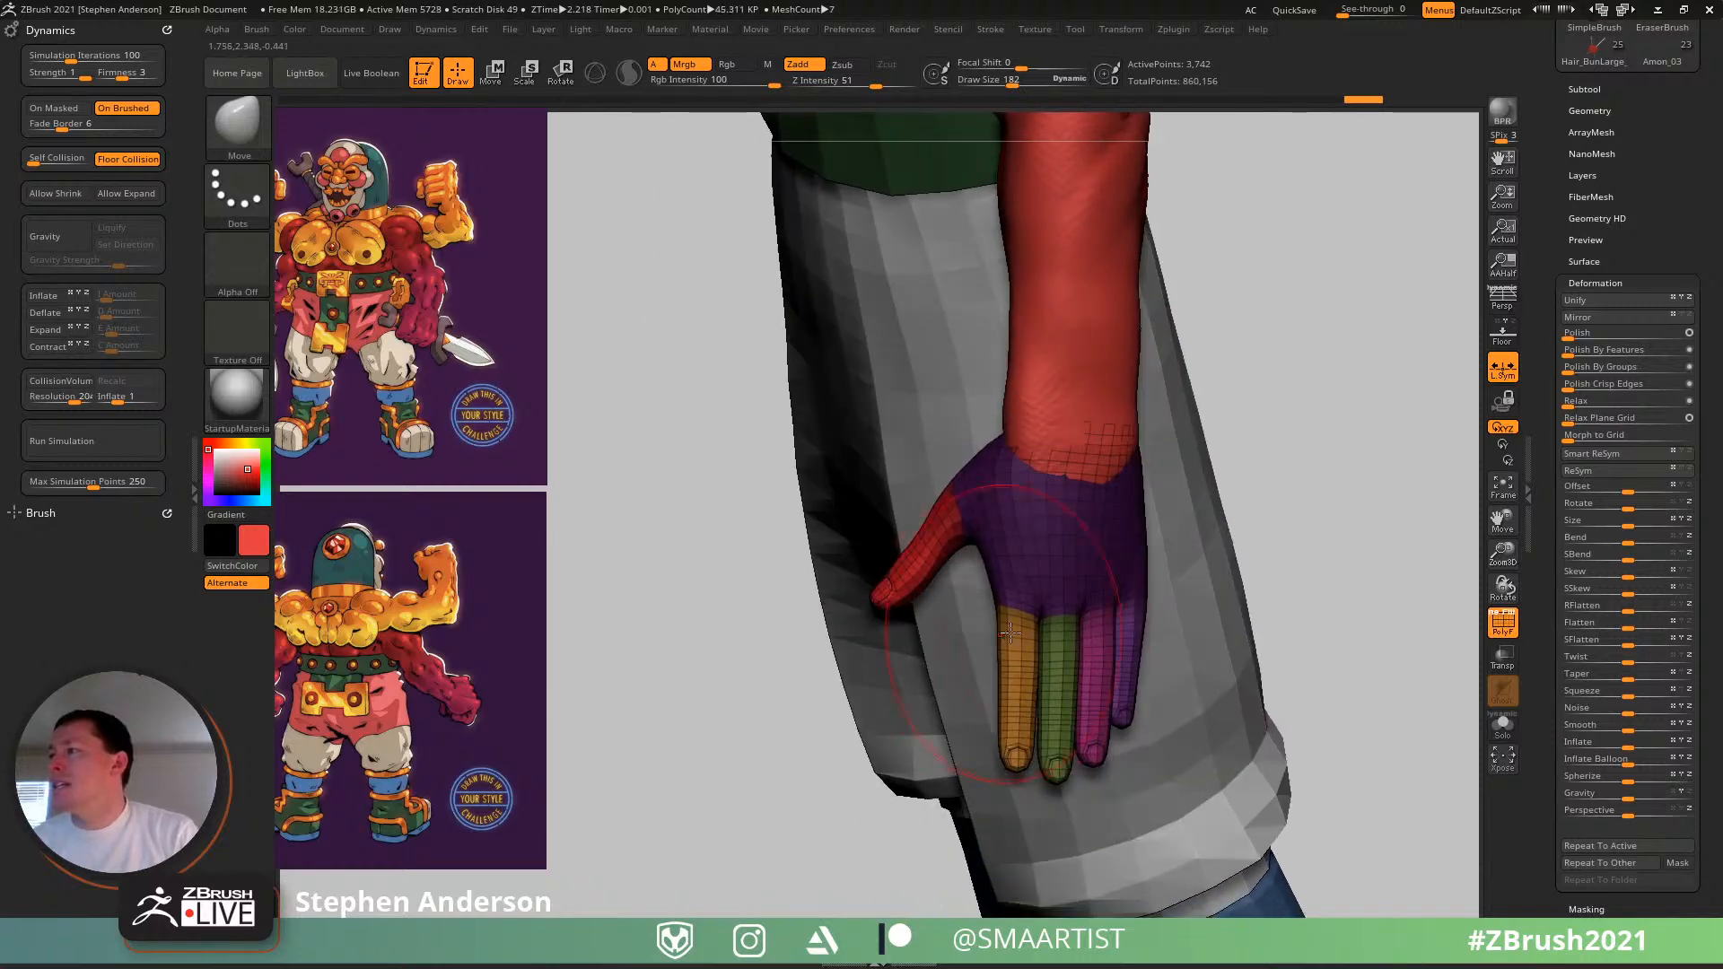
key(w)
ctrl+click(1016, 679)
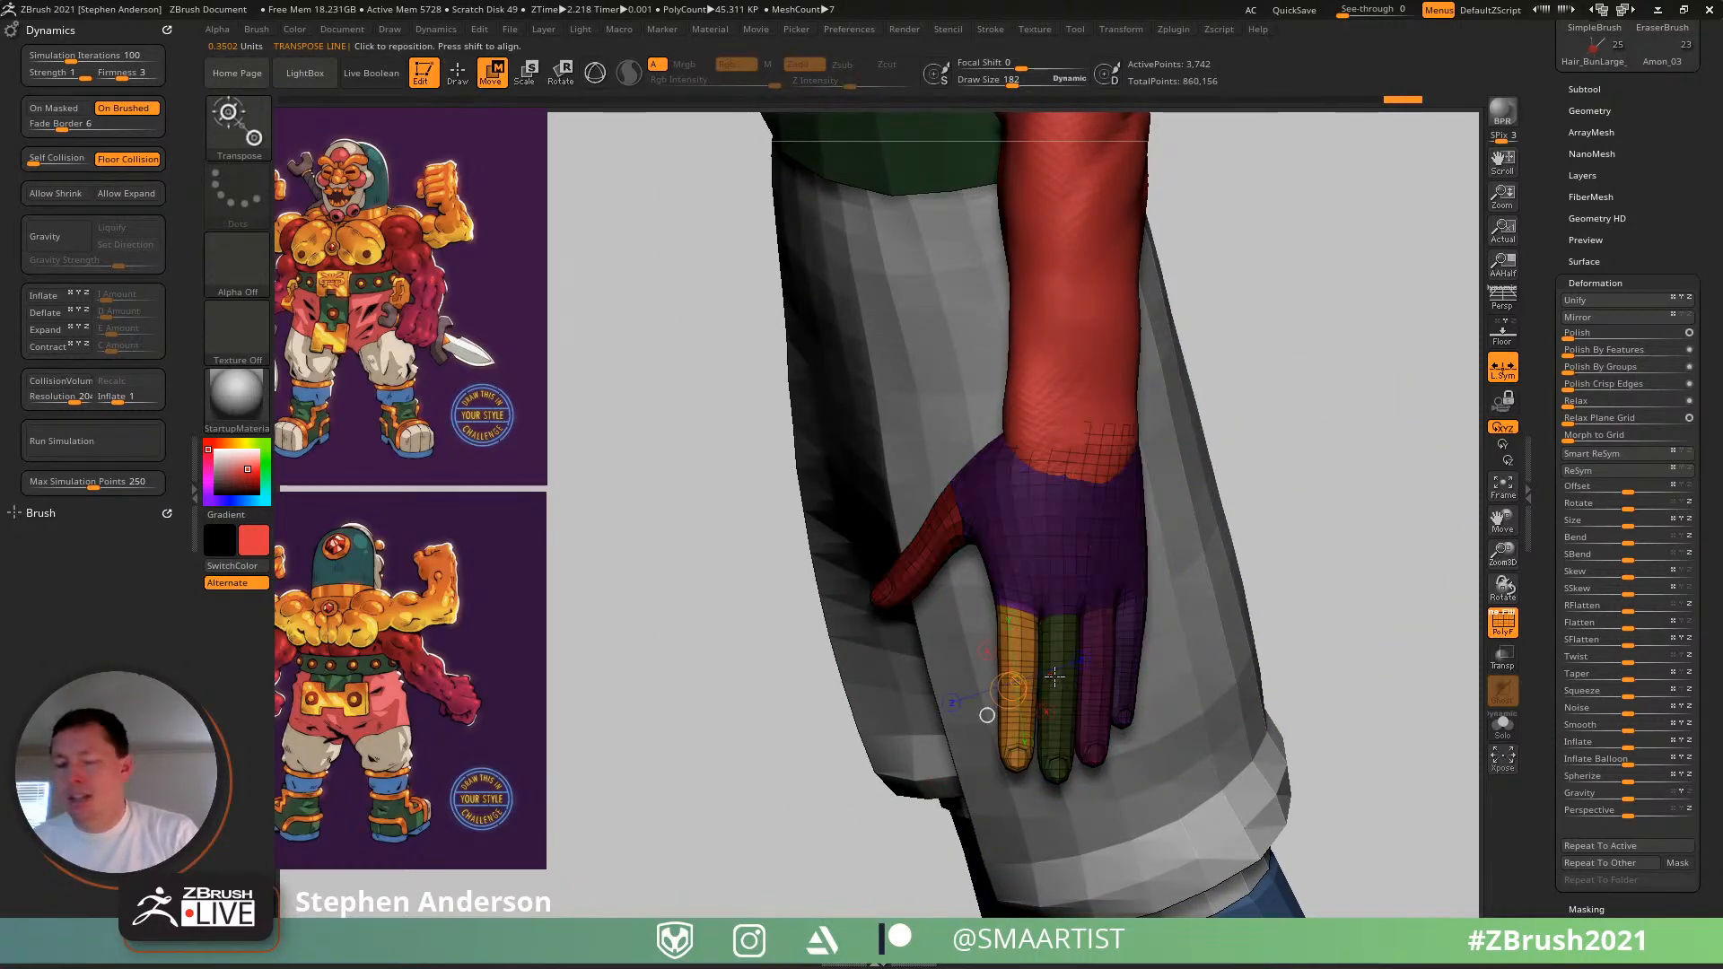
key(q)
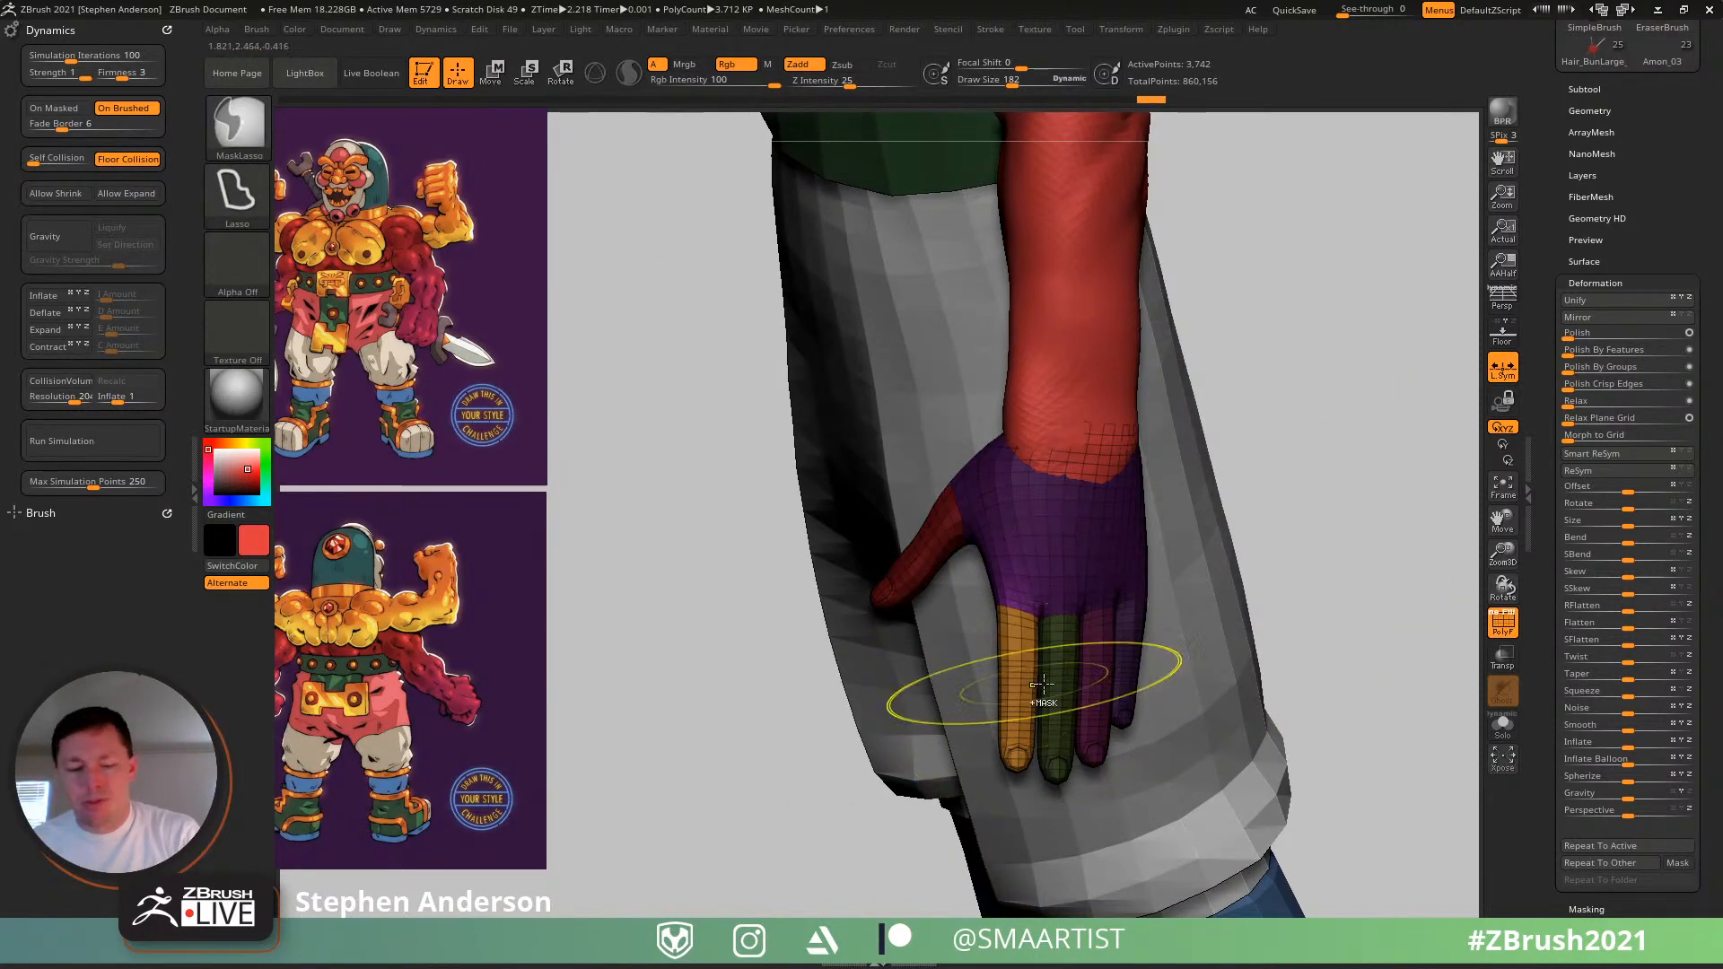
ctrl+click(1351, 584)
ctrl+click(1327, 589)
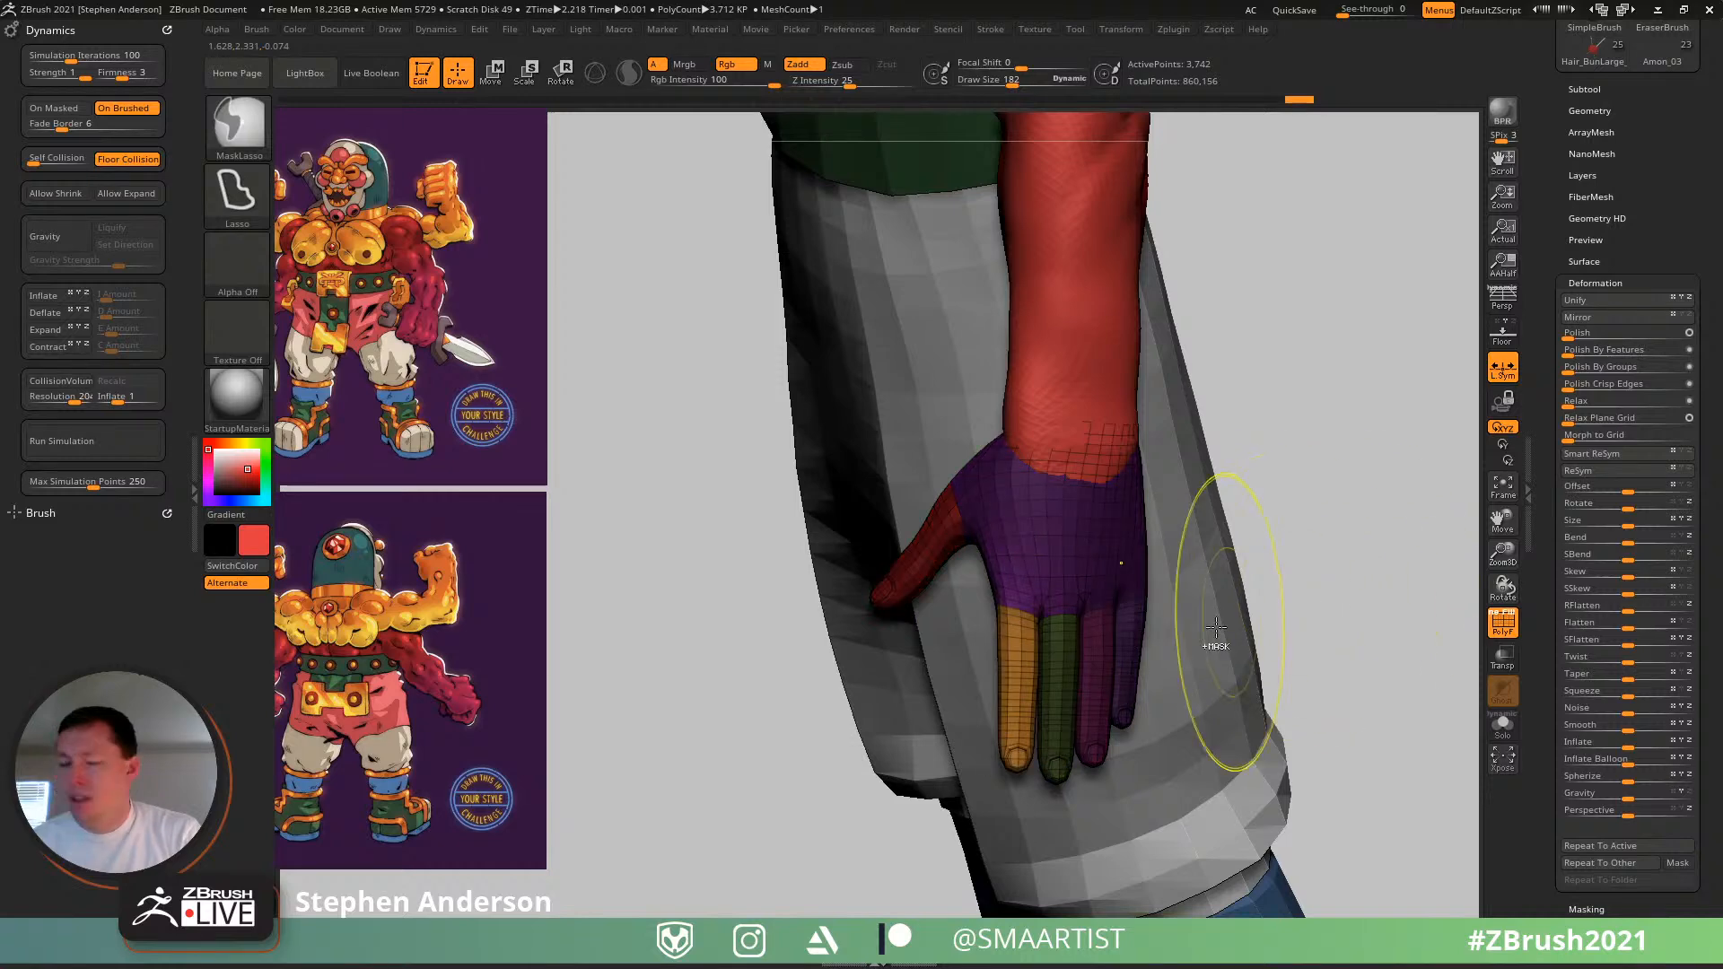
key(w)
drag(1032, 618, 1075, 586)
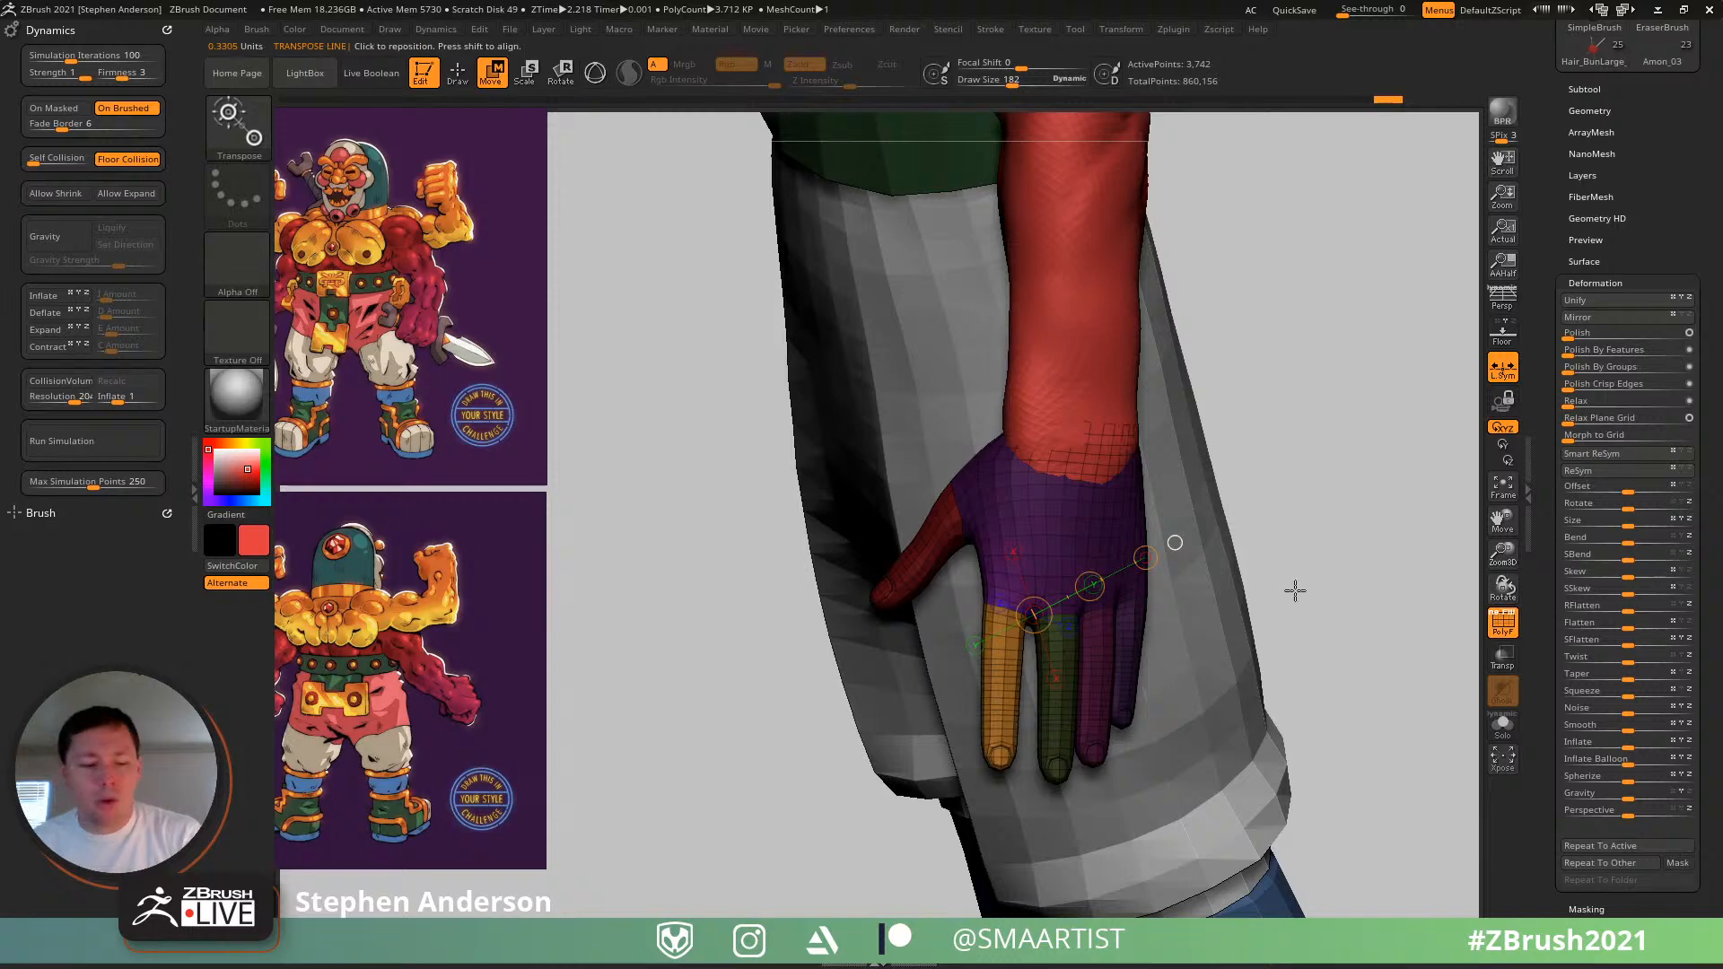
key(q)
ctrl+drag(1407, 538, 1431, 583)
- Hide the polygroup display and adjust the hand around the finger bases with the Move brush at draw size 124
key(shift+f)
mouse_move(987, 648)
right_down()
mouse_move(1158, 655)
mouse_move(907, 623)
mouse_move(953, 604)
right_up()
key(s)
drag(953, 605, 946, 604)
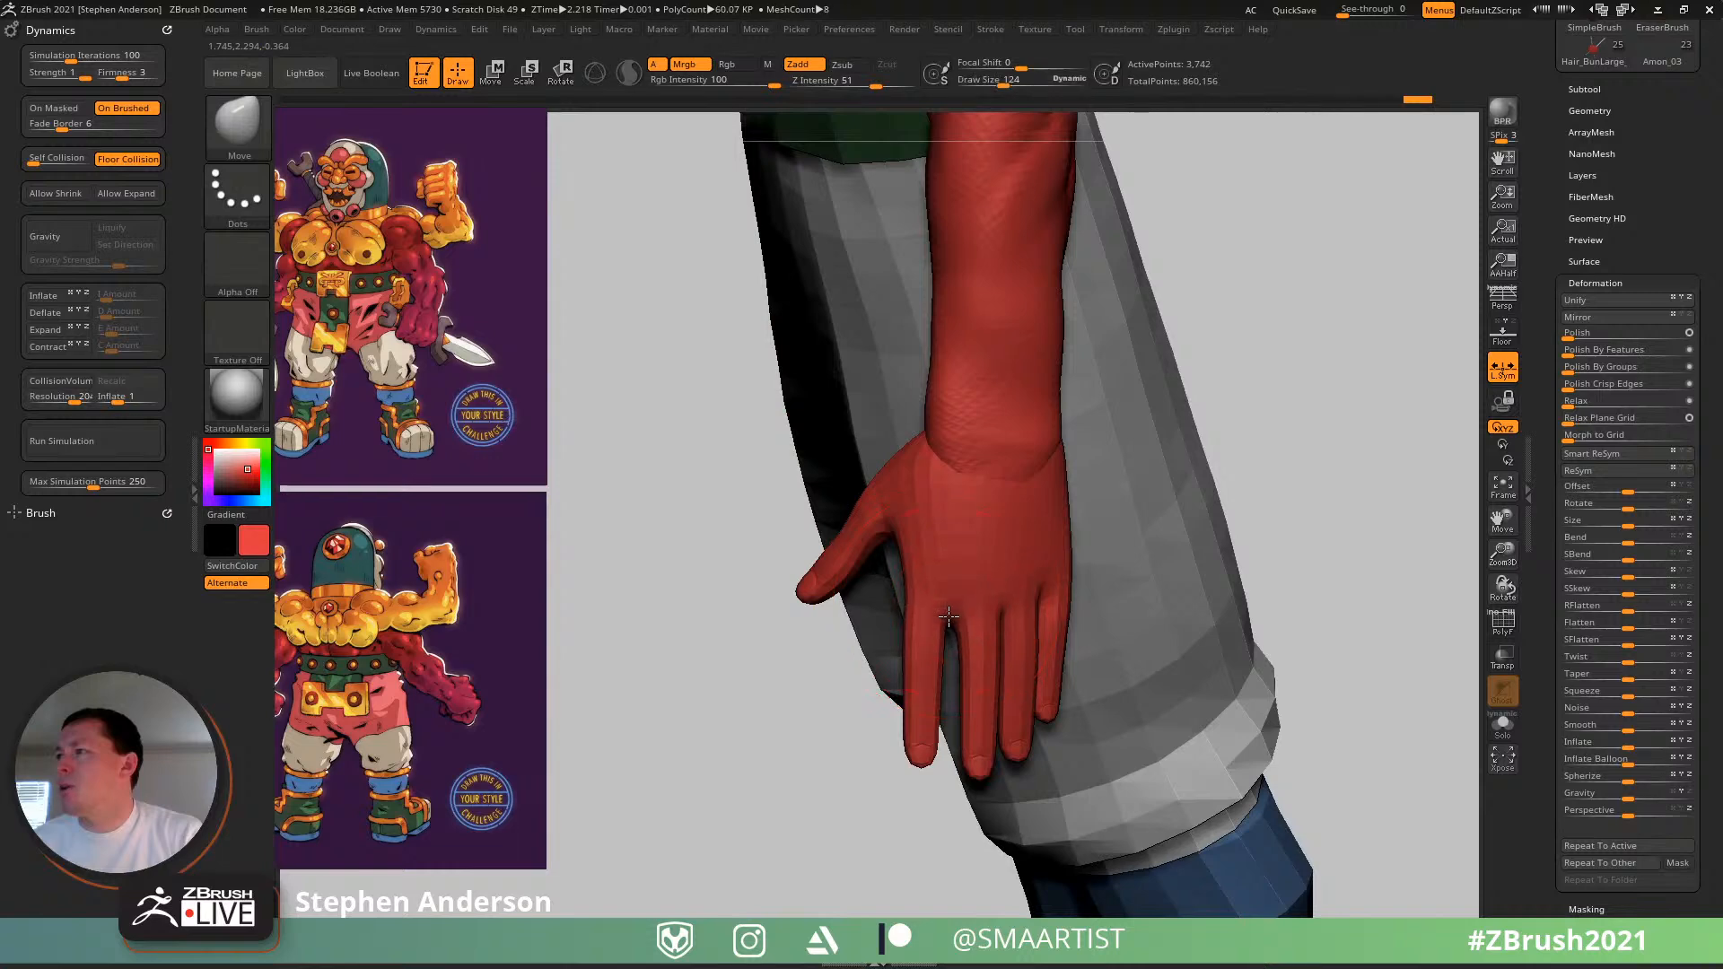
mouse_move(1009, 598)
right_down()
mouse_move(1073, 581)
mouse_move(1005, 582)
mouse_move(1049, 566)
mouse_move(897, 593)
mouse_move(1023, 628)
right_up()
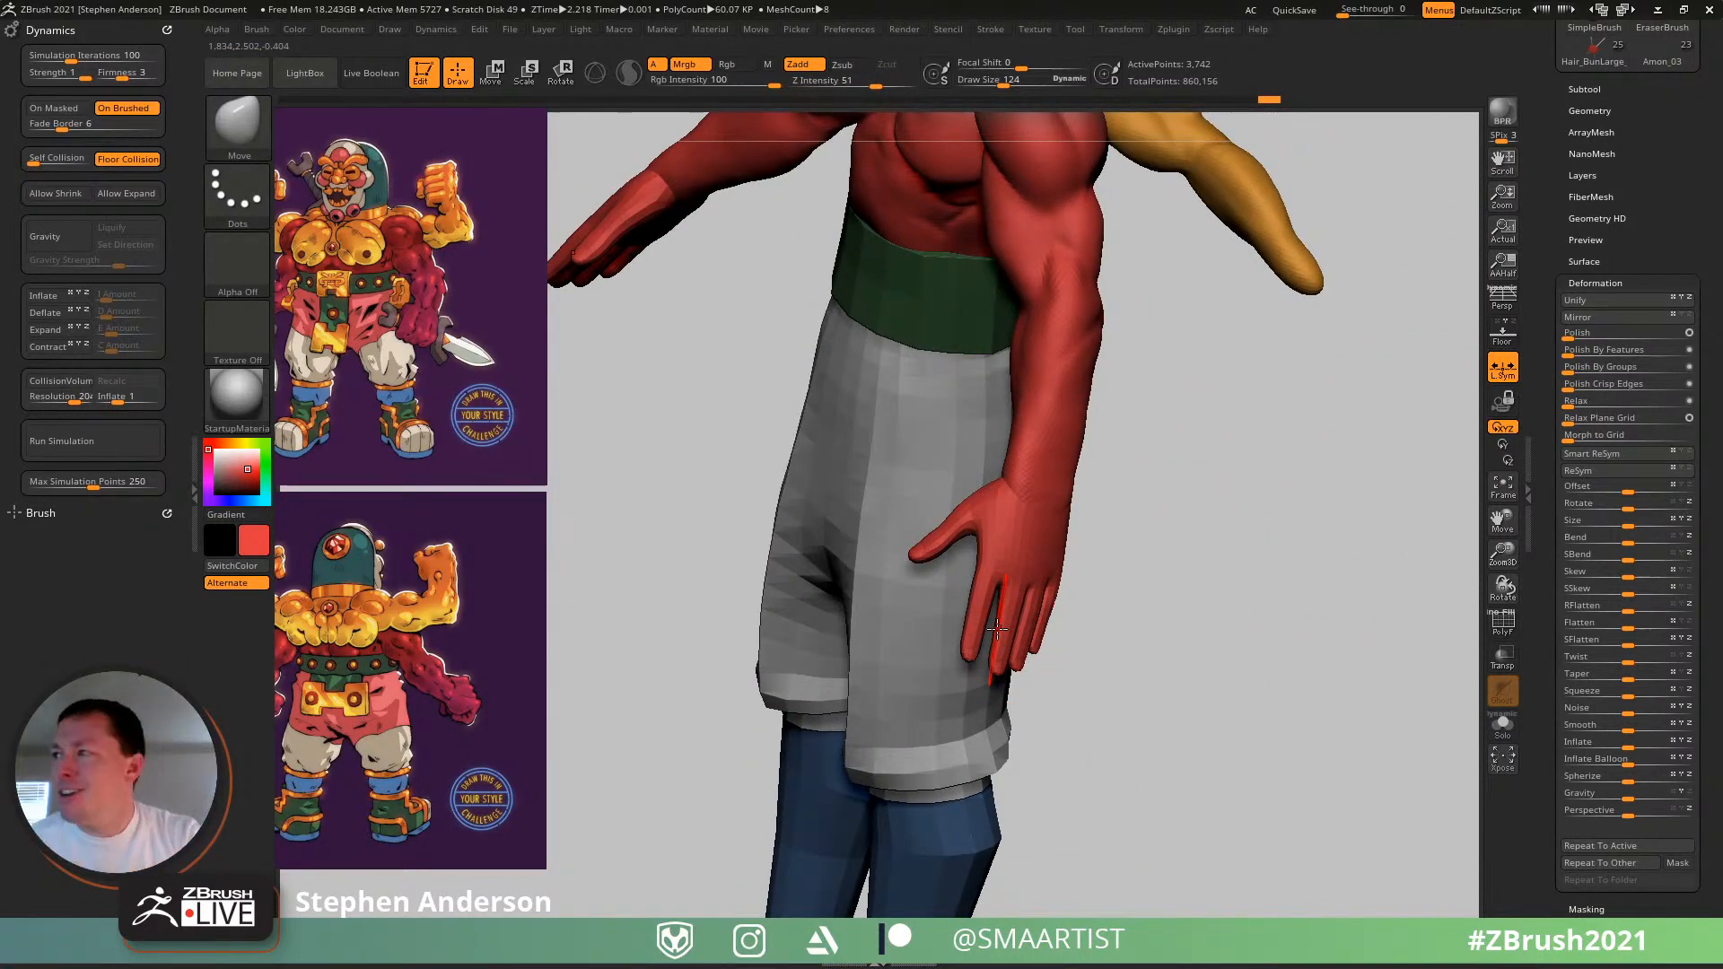
- Mask all of the hand but the little finger, shift and rotate that finger outward from its knuckle, and clear the mask
right_drag(1090, 612, 902, 632)
key(w)
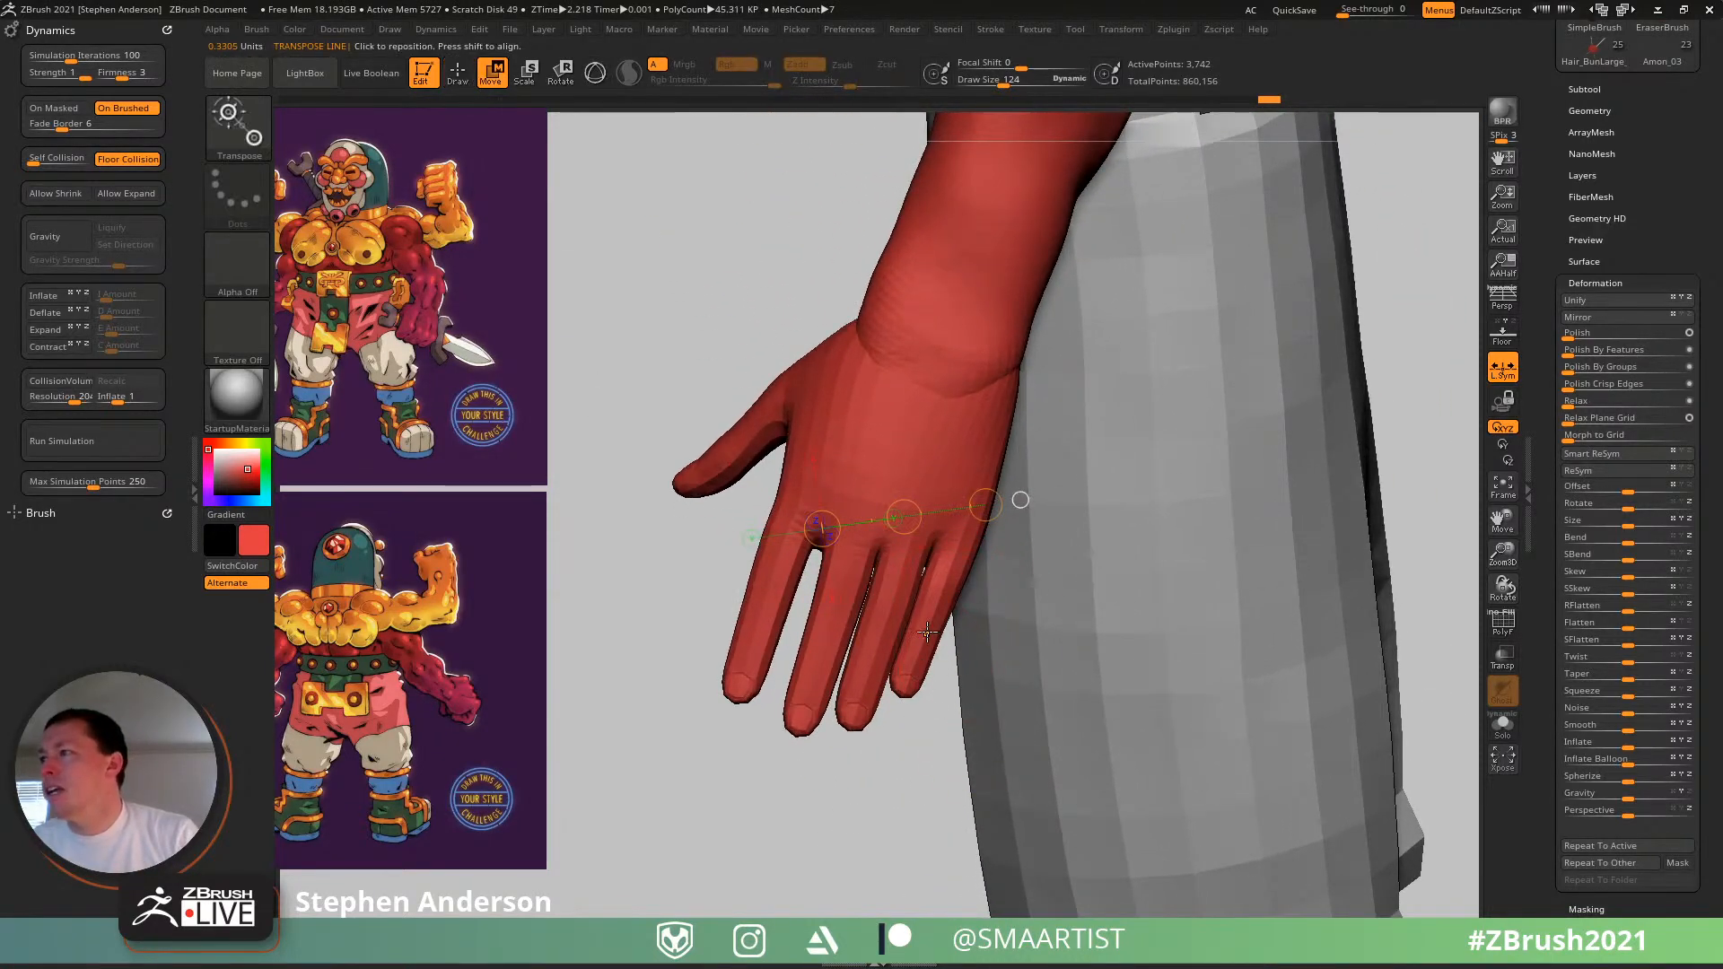
ctrl+click(931, 629)
key(Tab)
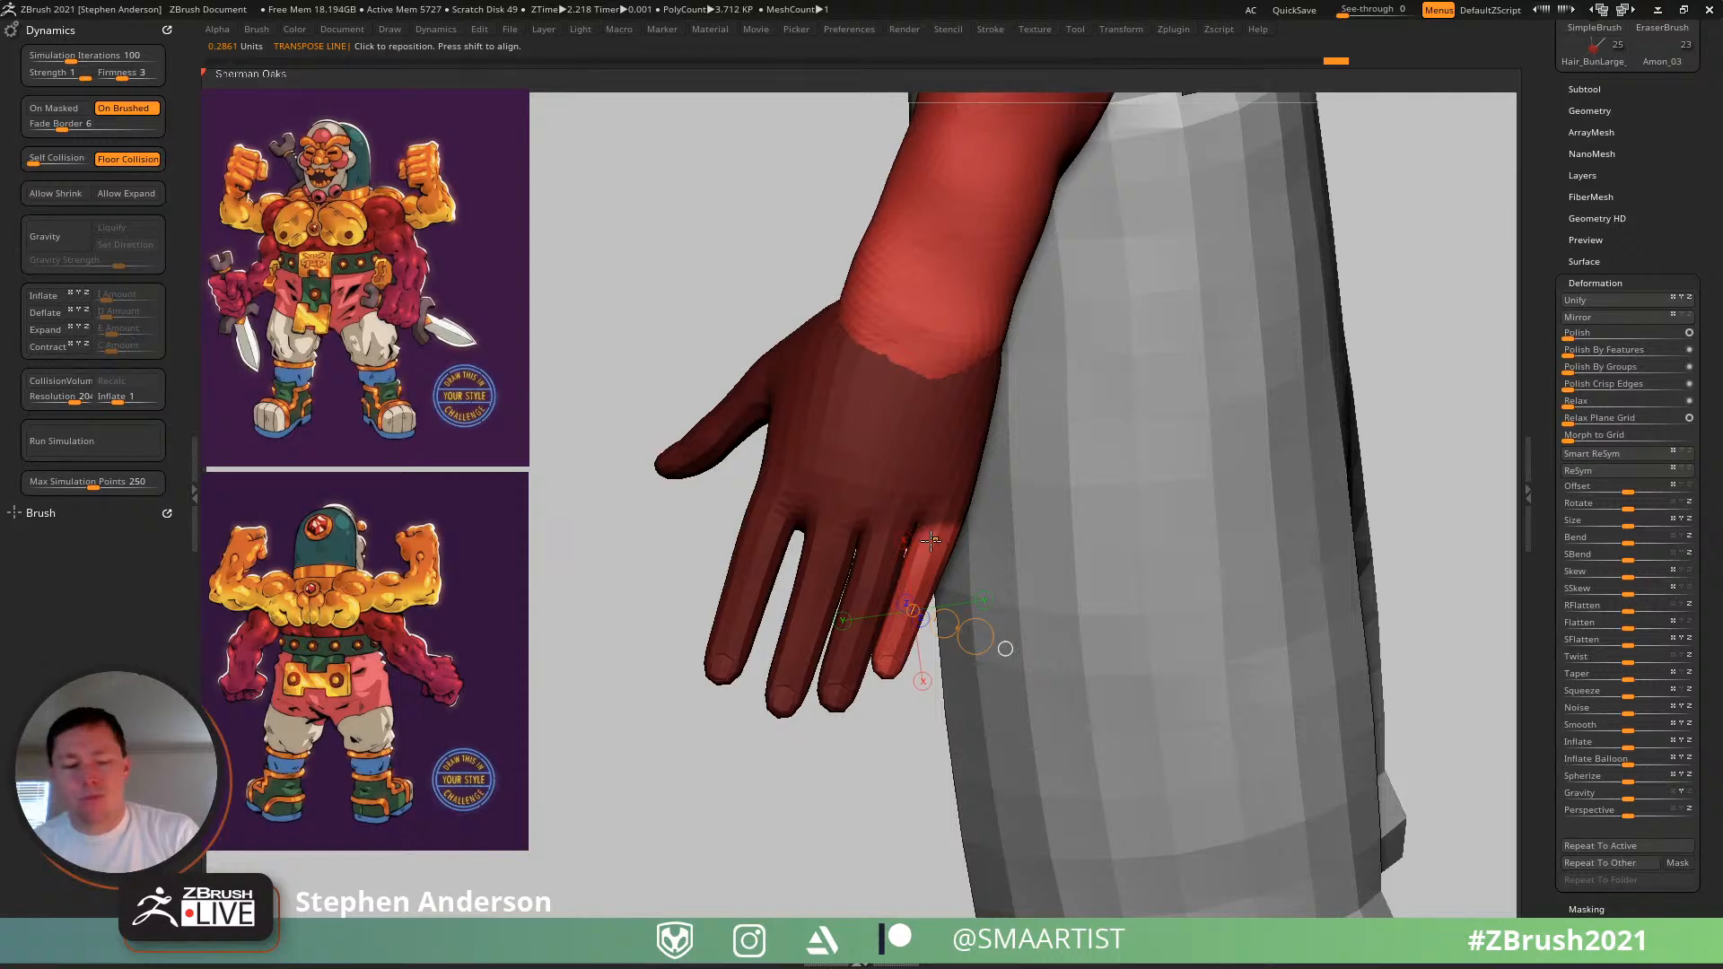
key(Tab)
key(q)
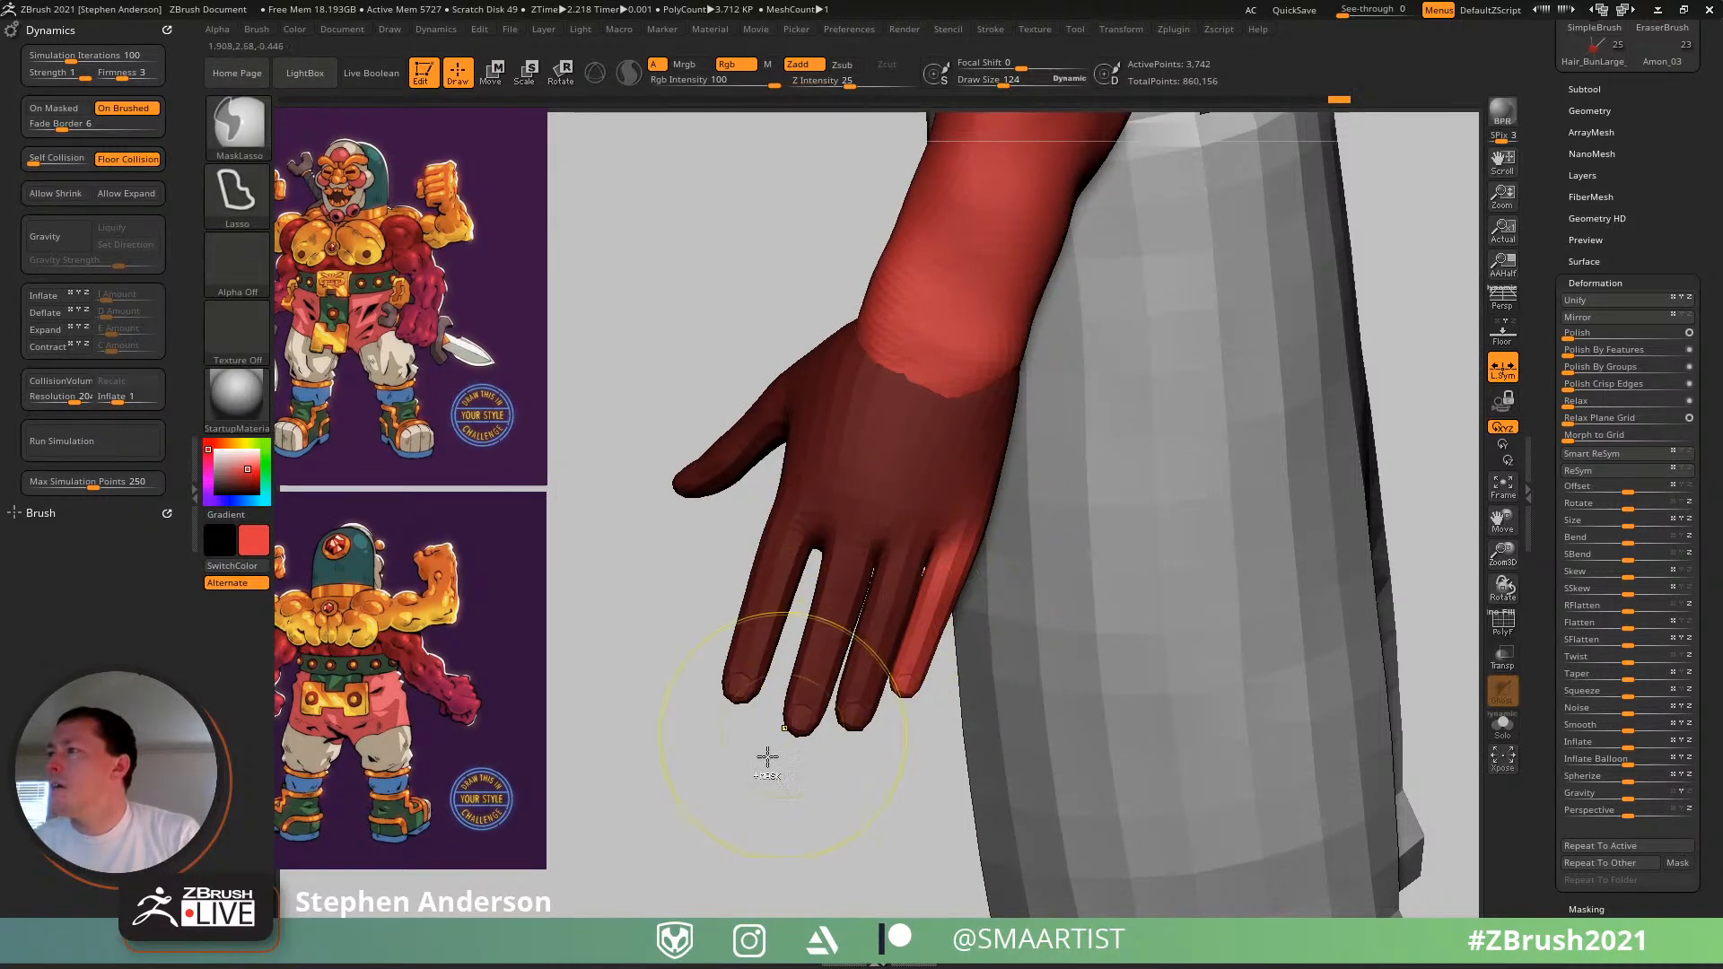
ctrl+click(804, 804)
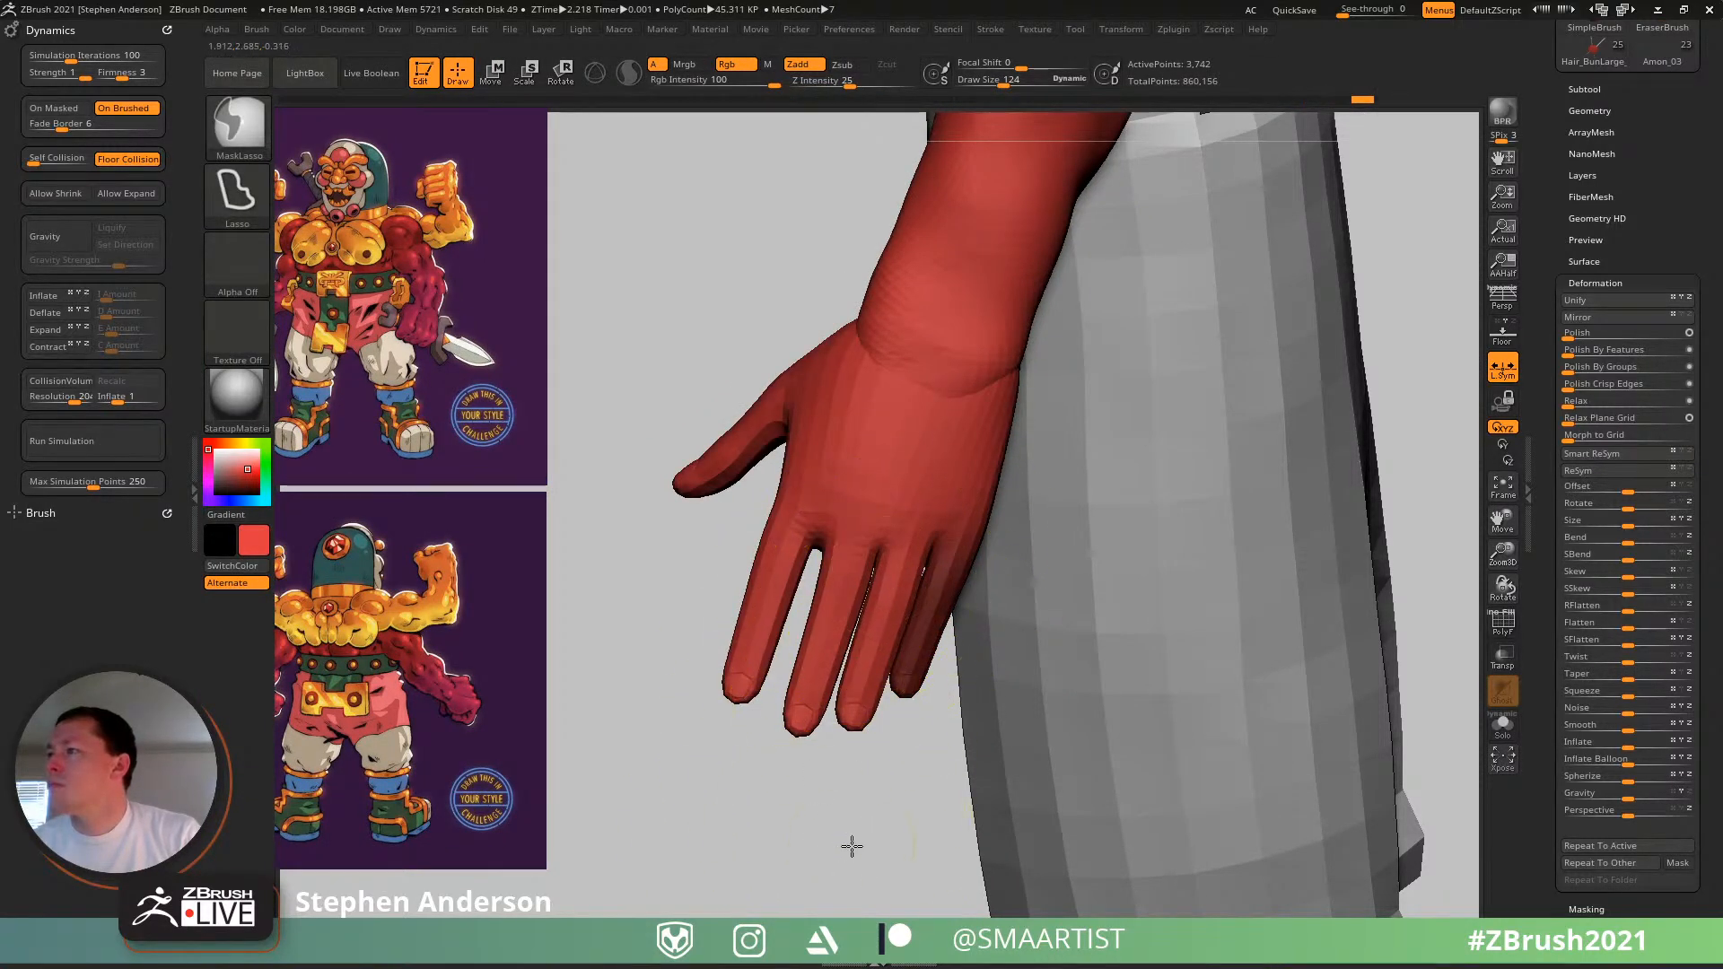
key(ctrl+z)
key(w)
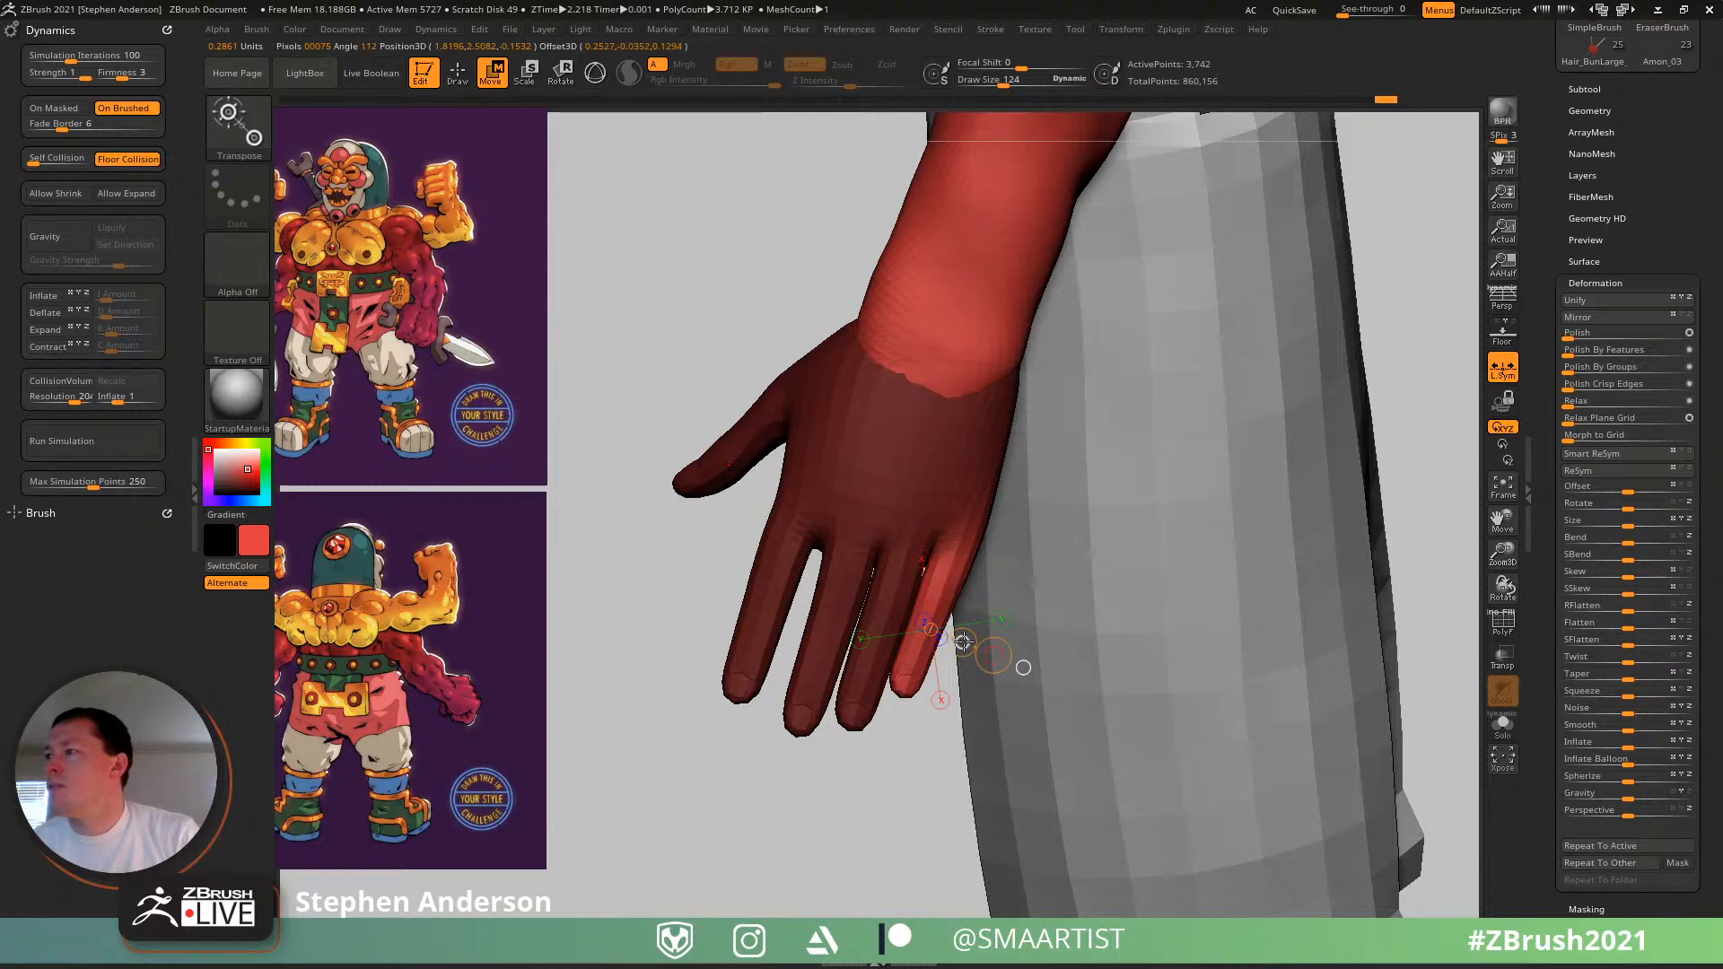
drag(963, 641, 975, 644)
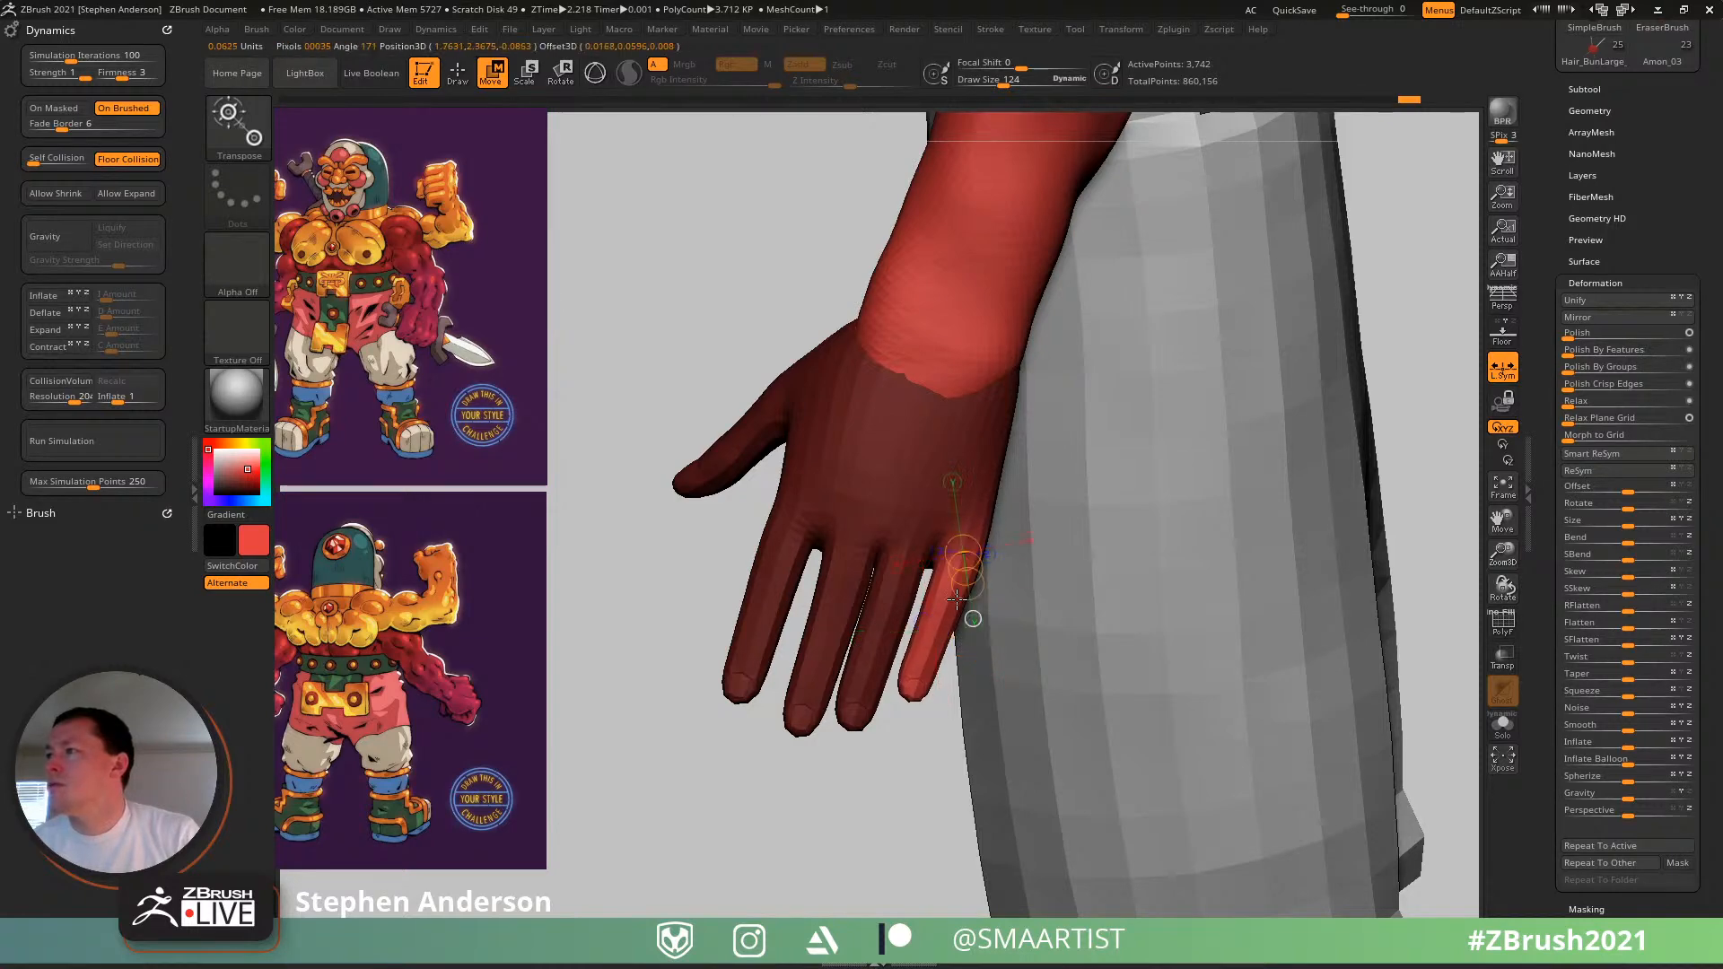
key(r)
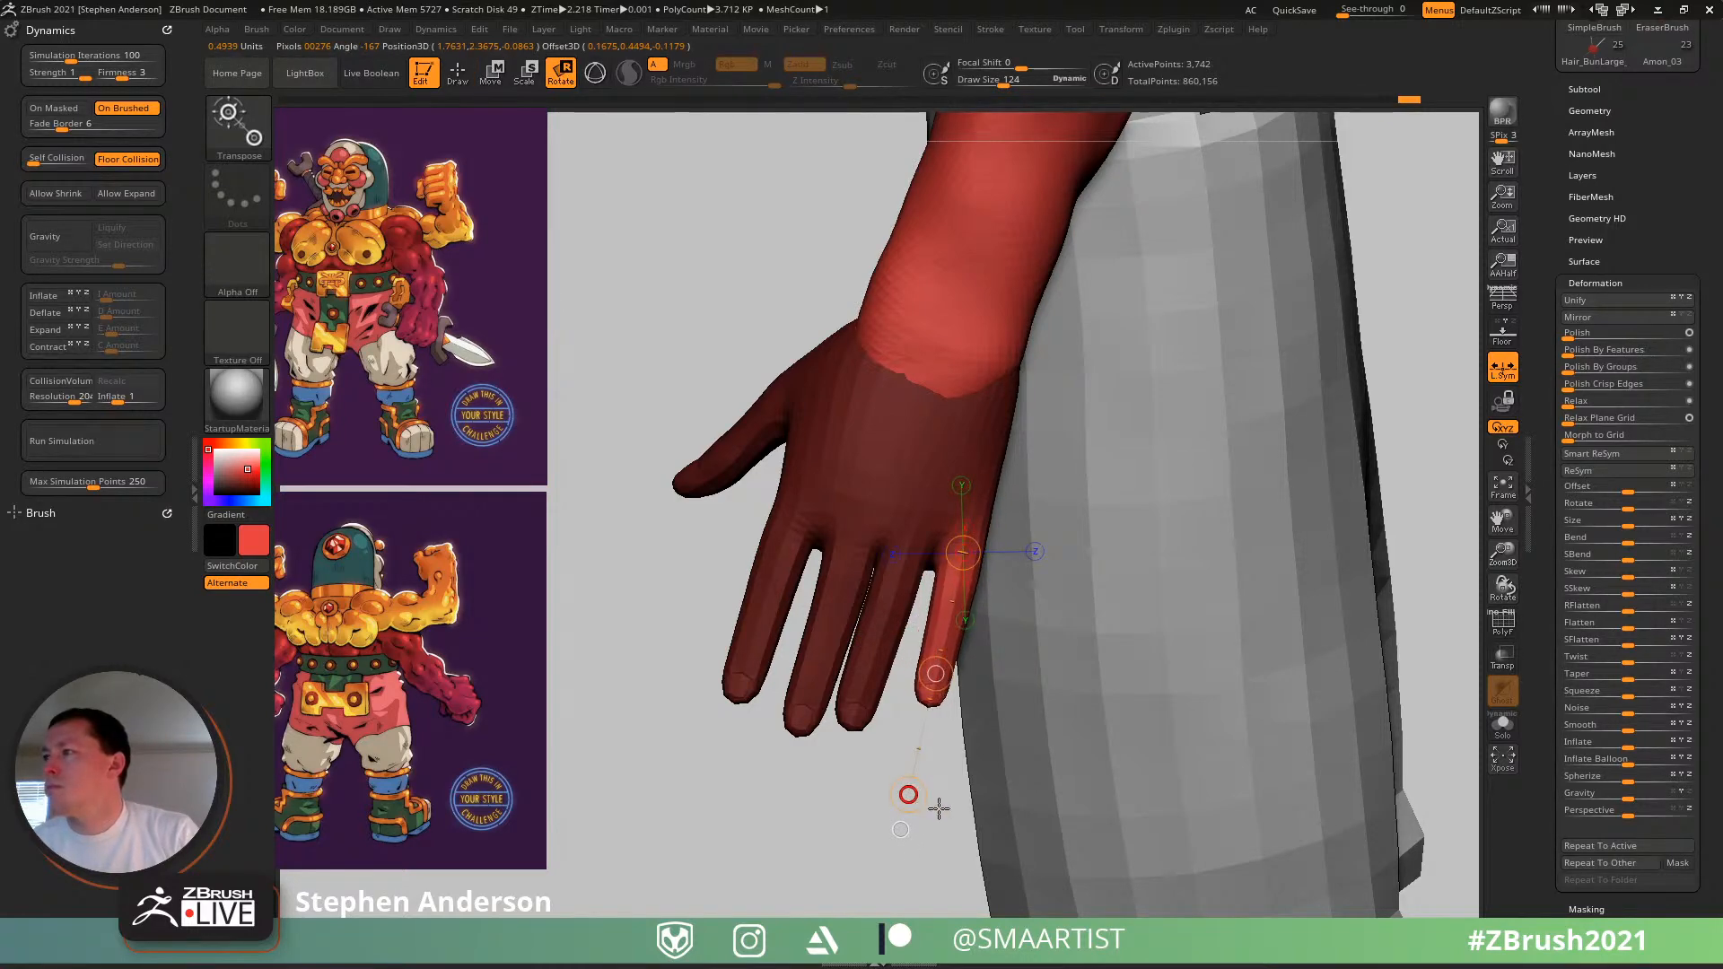
ctrl+drag(833, 822, 784, 847)
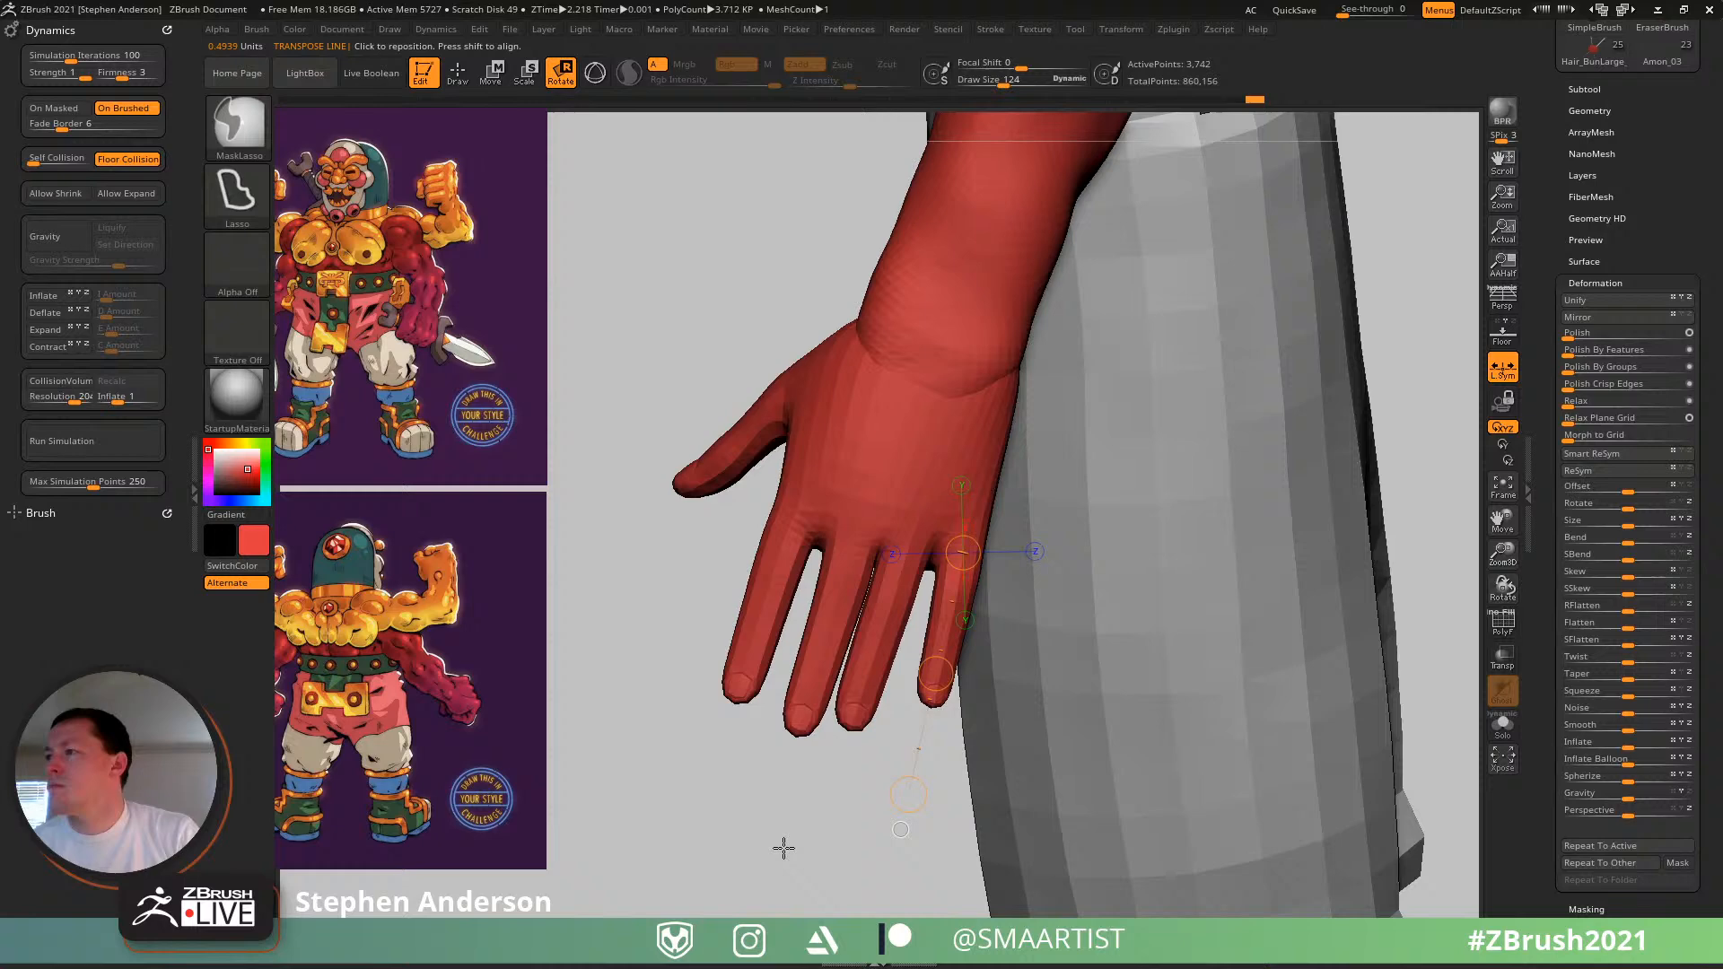
- Mask all of the hand but the ring finger and rotate that finger from its knuckle towards the little finger
ctrl+click(881, 631)
key(q)
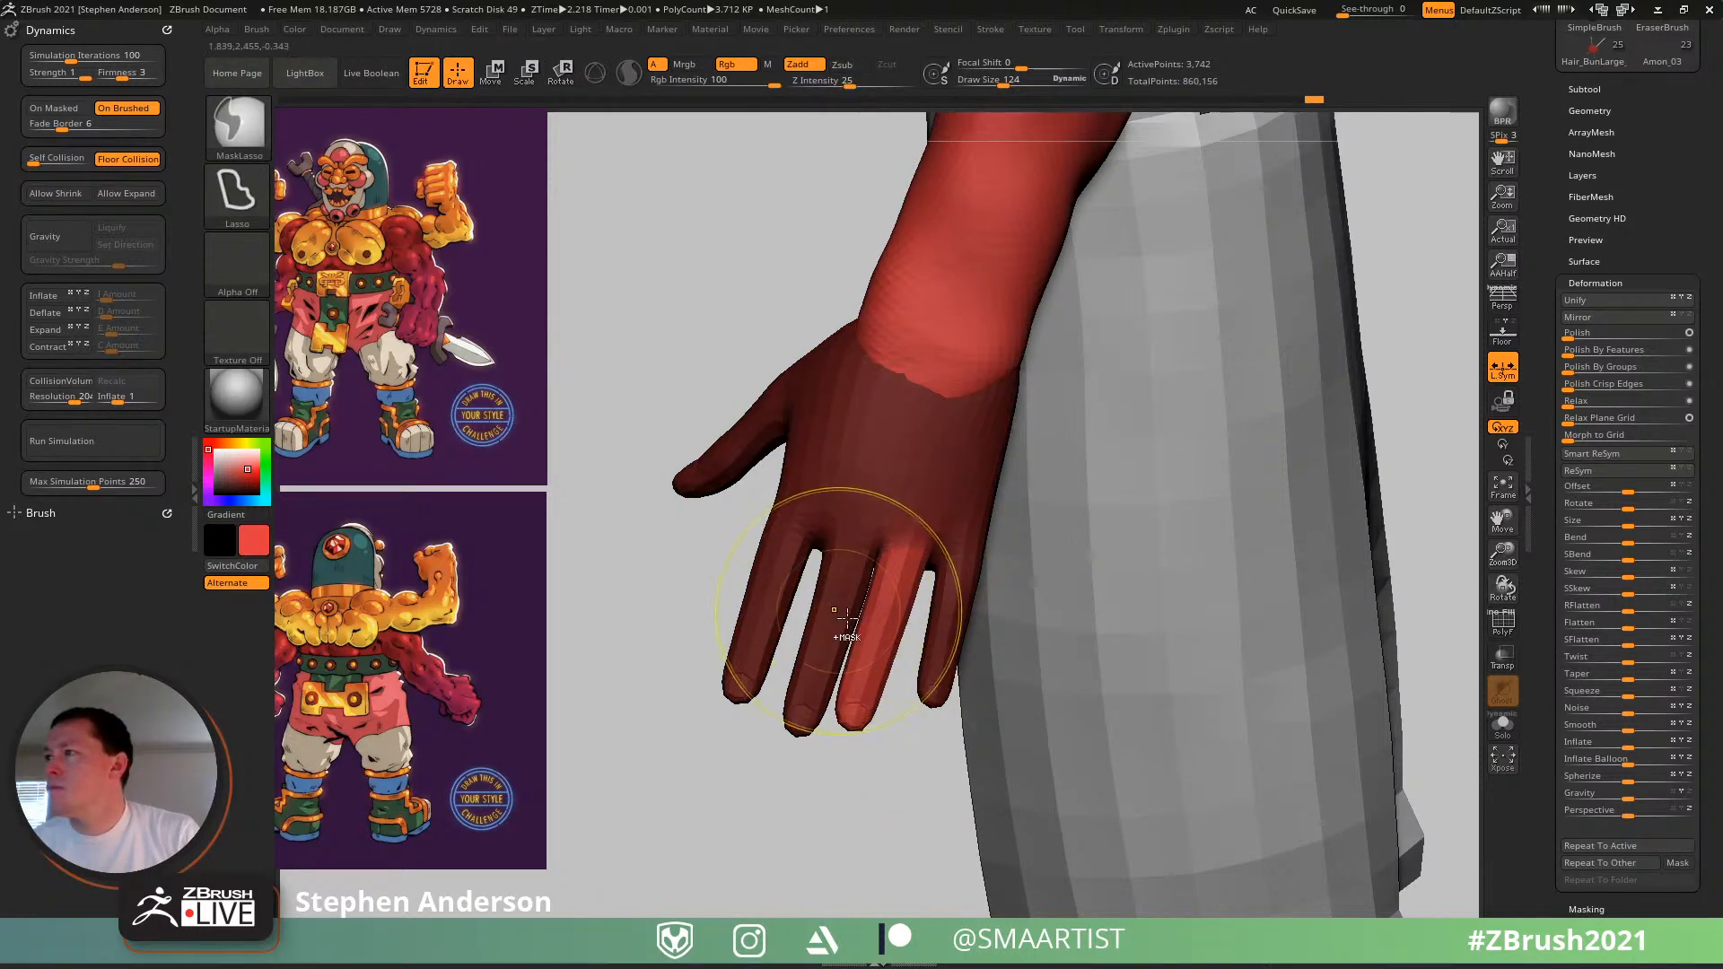
ctrl+click(830, 812)
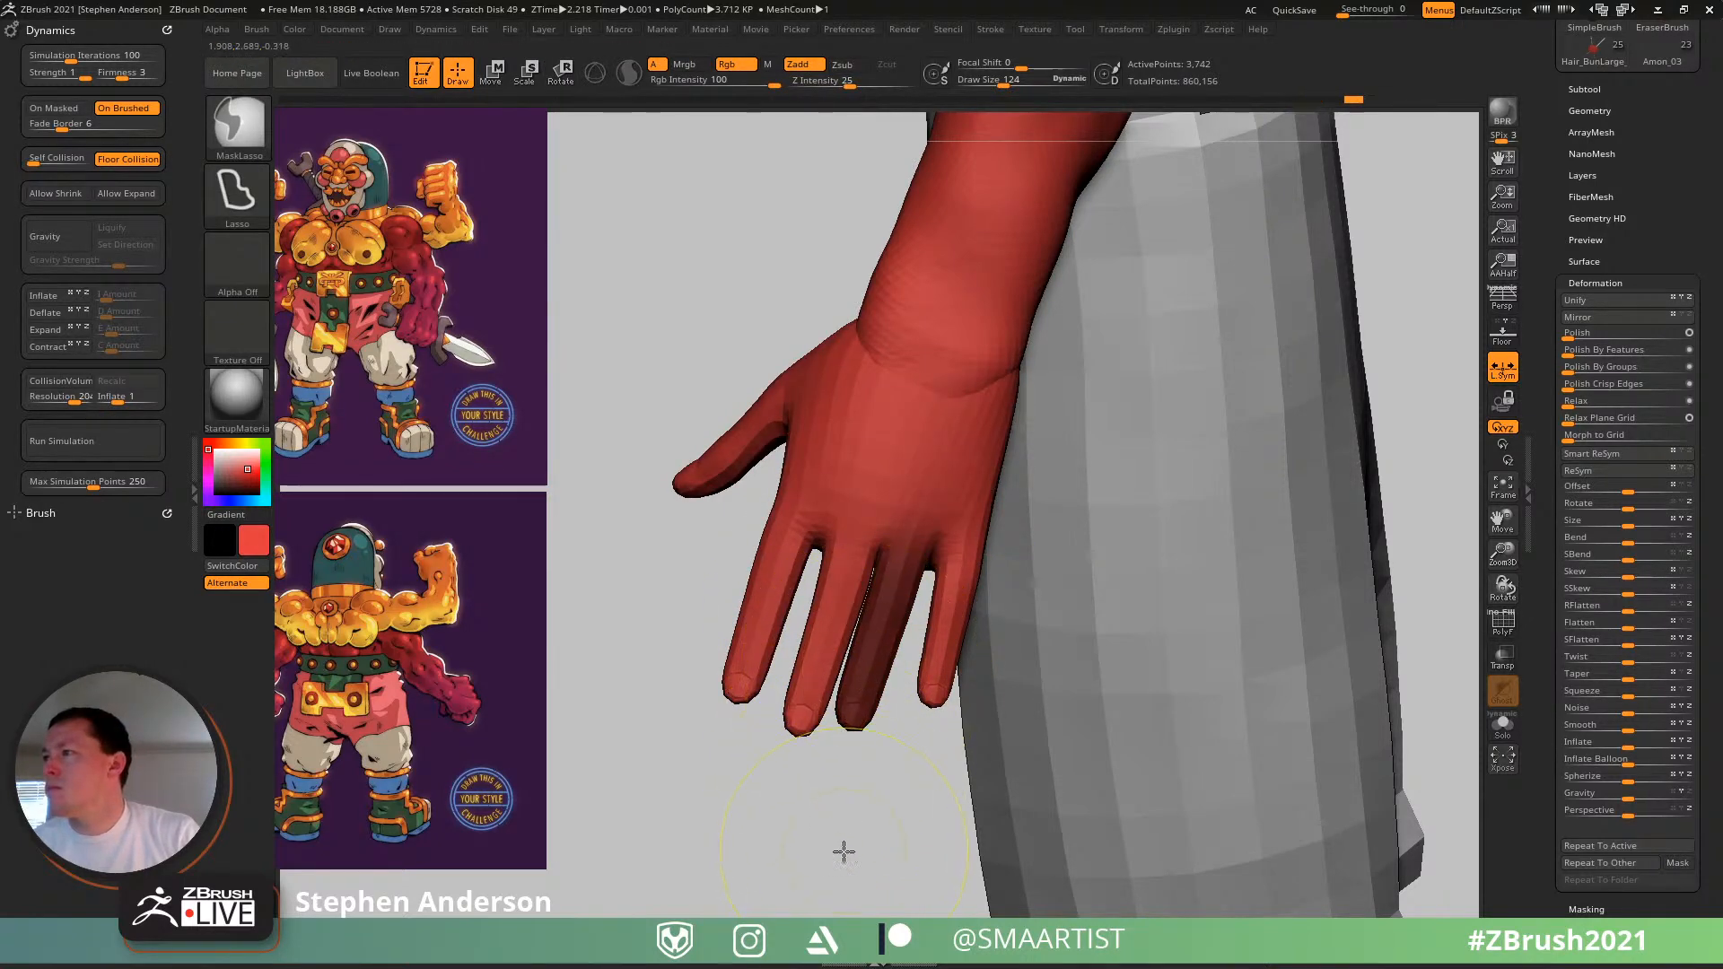
ctrl+click(844, 853)
key(w)
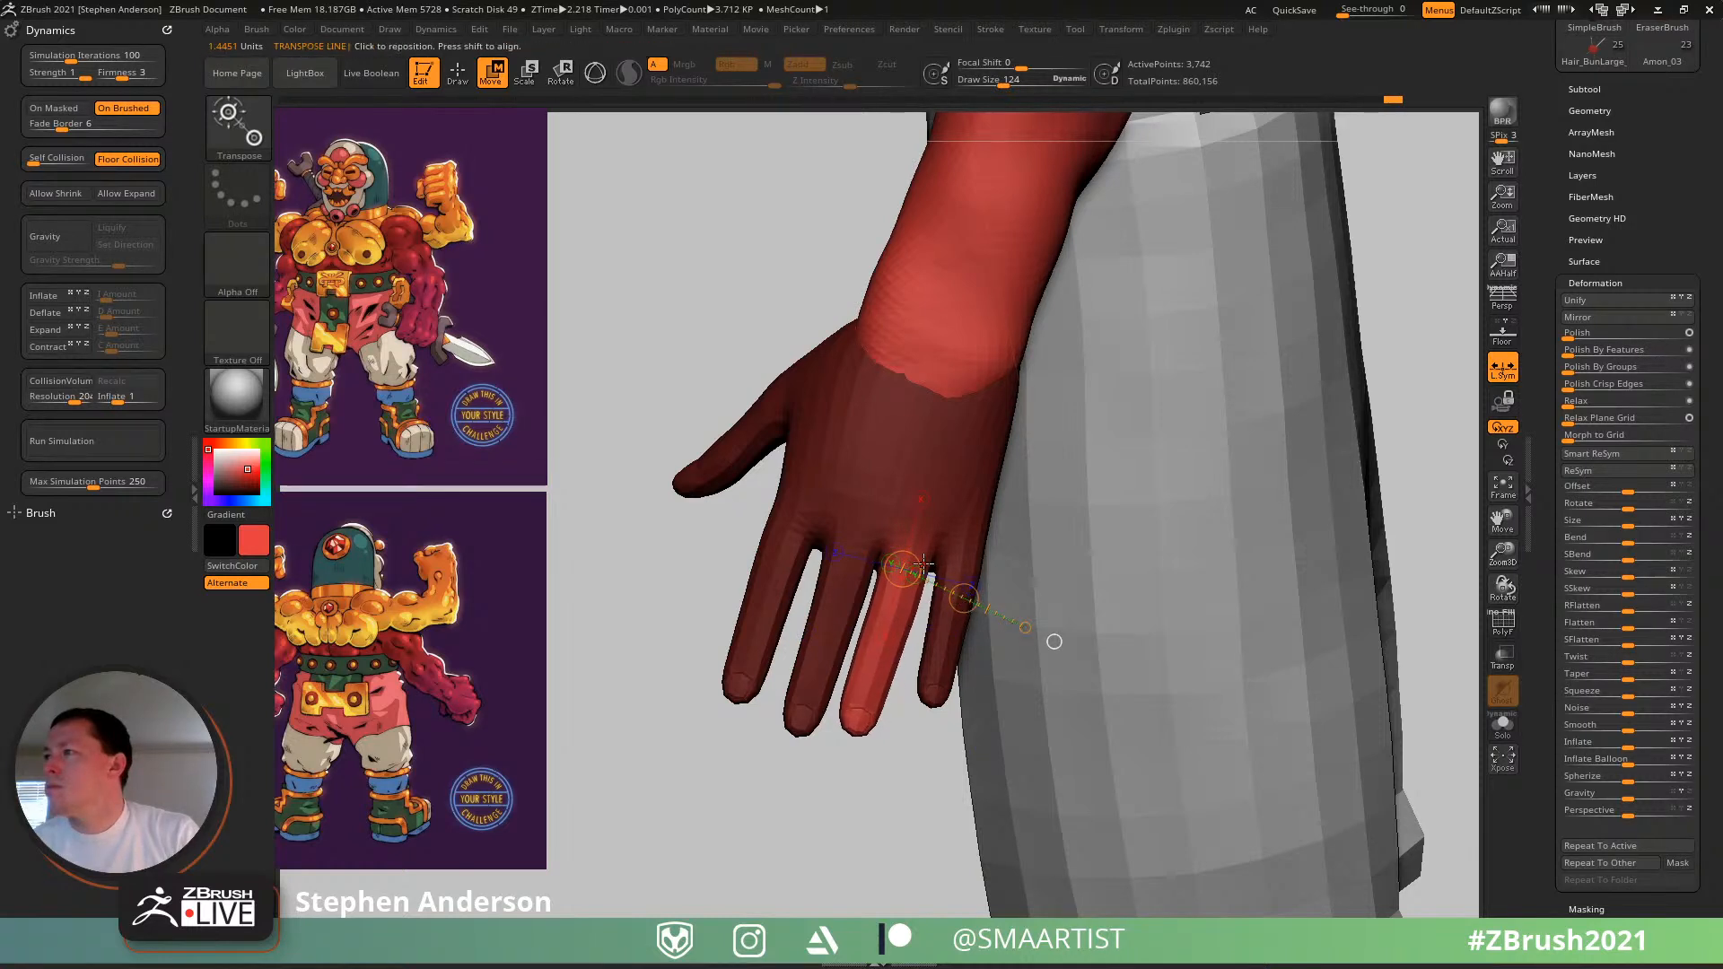
drag(860, 784, 861, 800)
key(w)
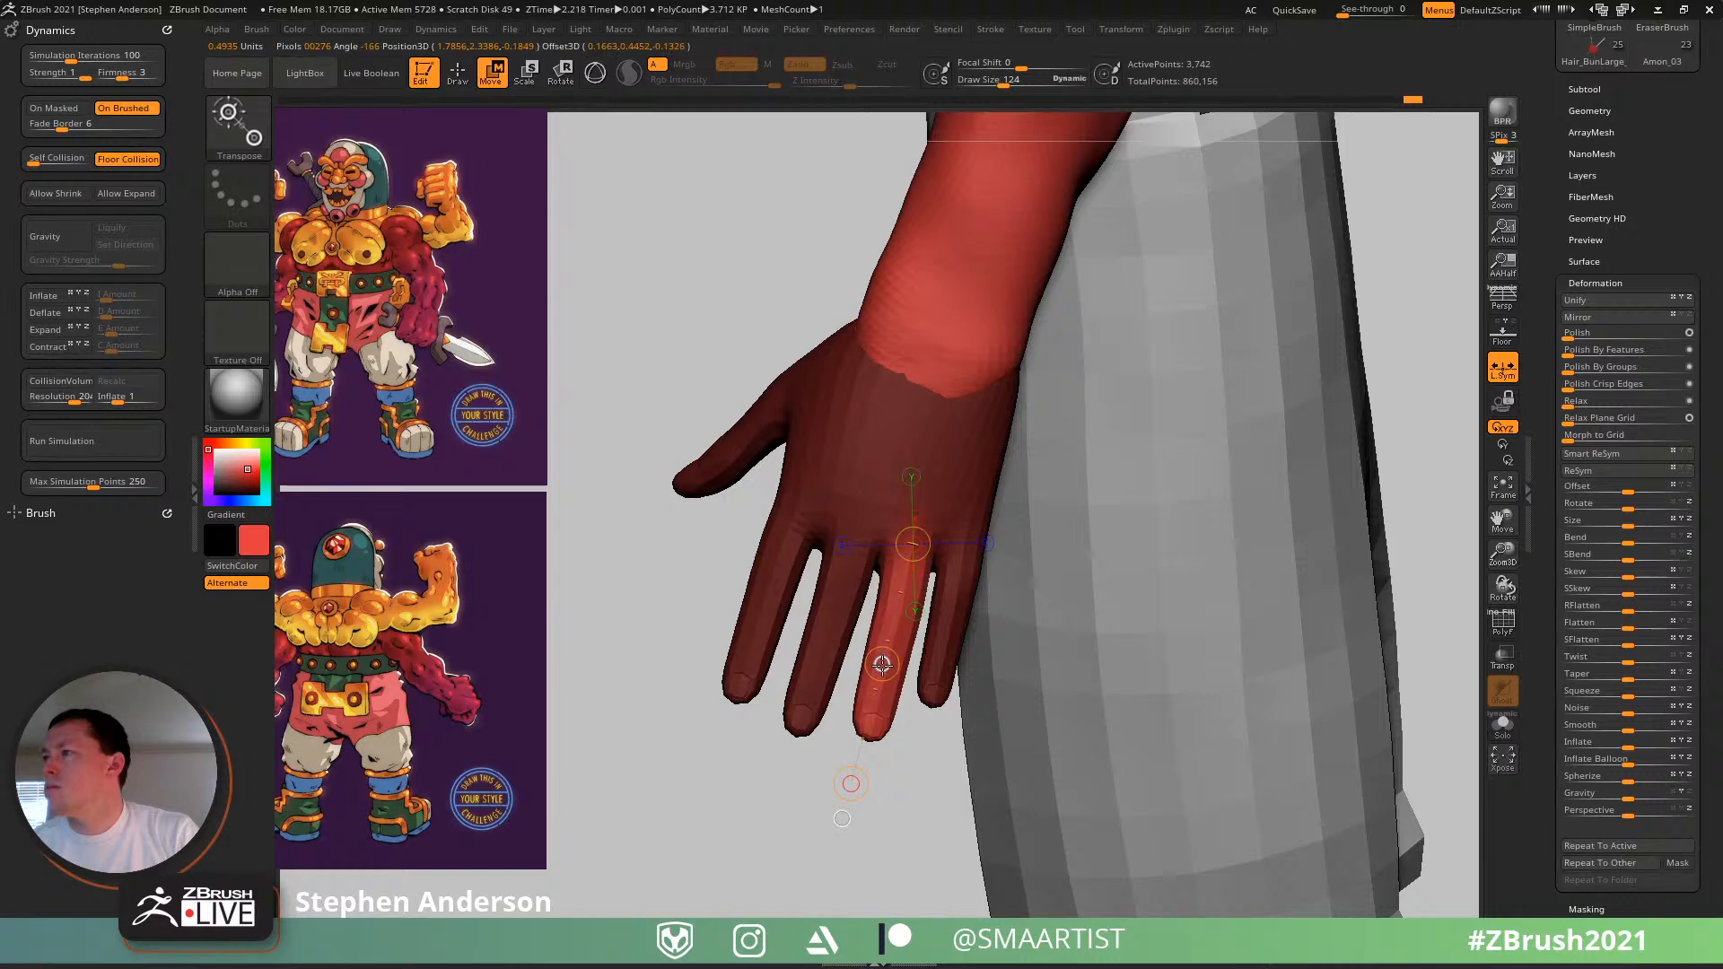
- Clear the ring finger's mask, mask all of the hand but the index finger, and shift that finger slightly with a transpose line
drag(812, 790, 824, 628)
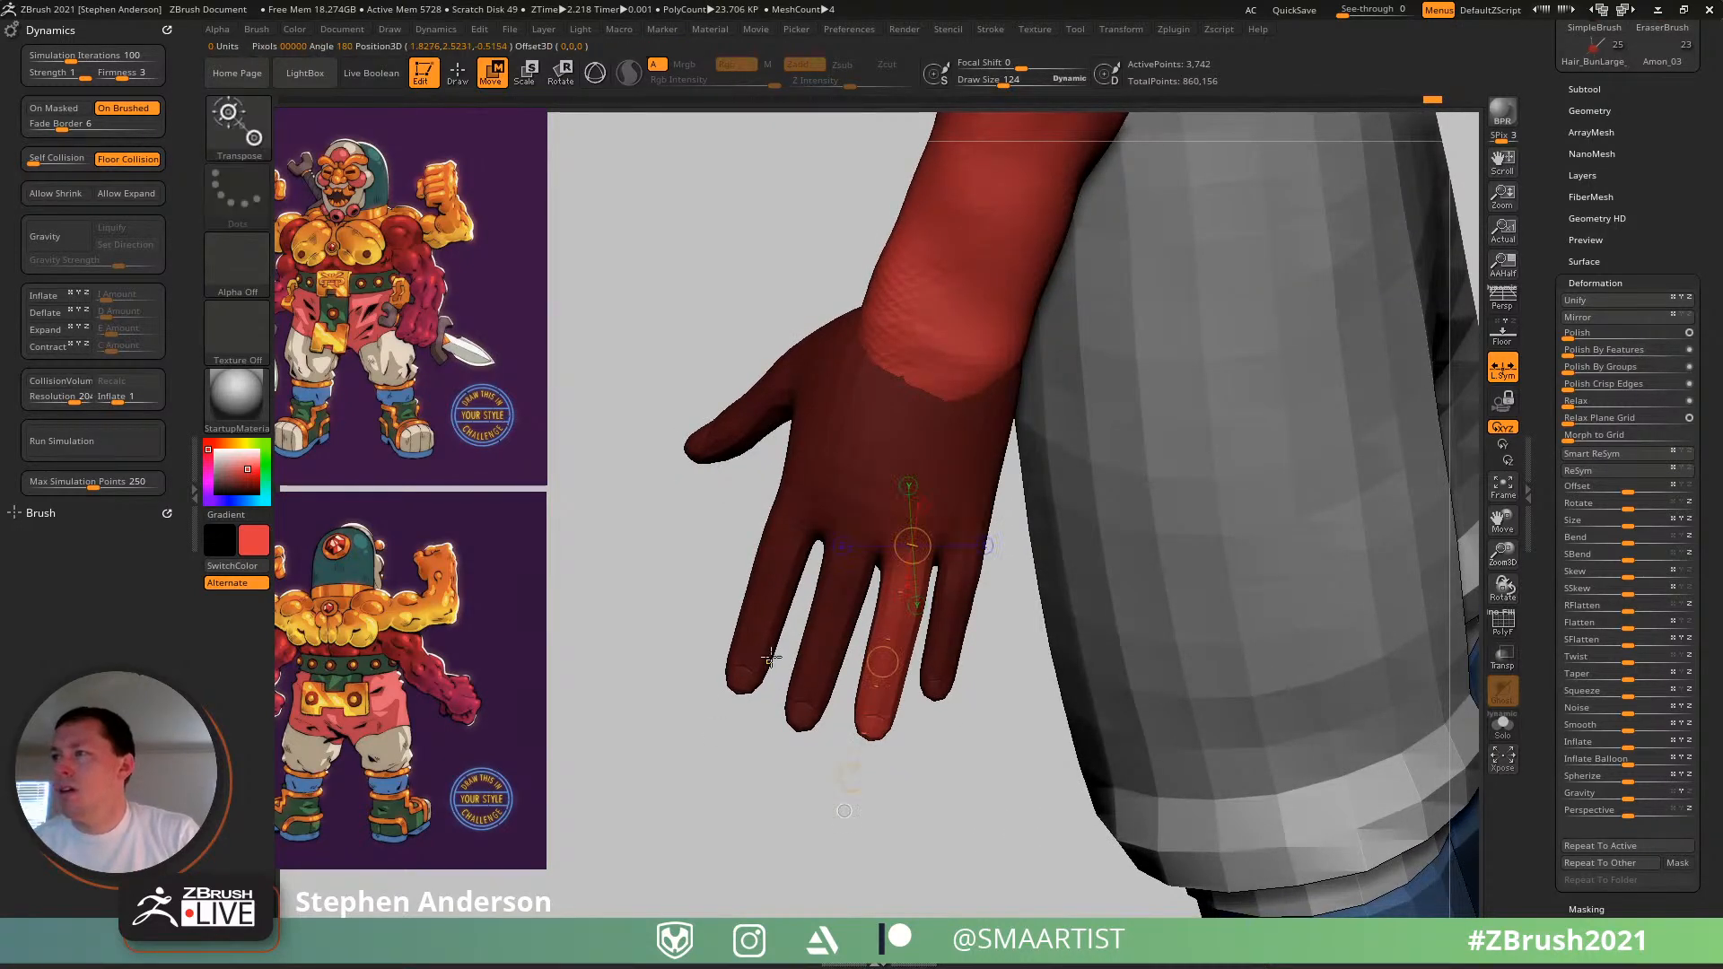
ctrl+drag(661, 719, 668, 713)
mouse_move(751, 642)
ctrl+mouse_down()
mouse_move(700, 792)
mouse_move(772, 659)
mouse_move(806, 872)
ctrl+mouse_up()
key(q)
ctrl+click(723, 790)
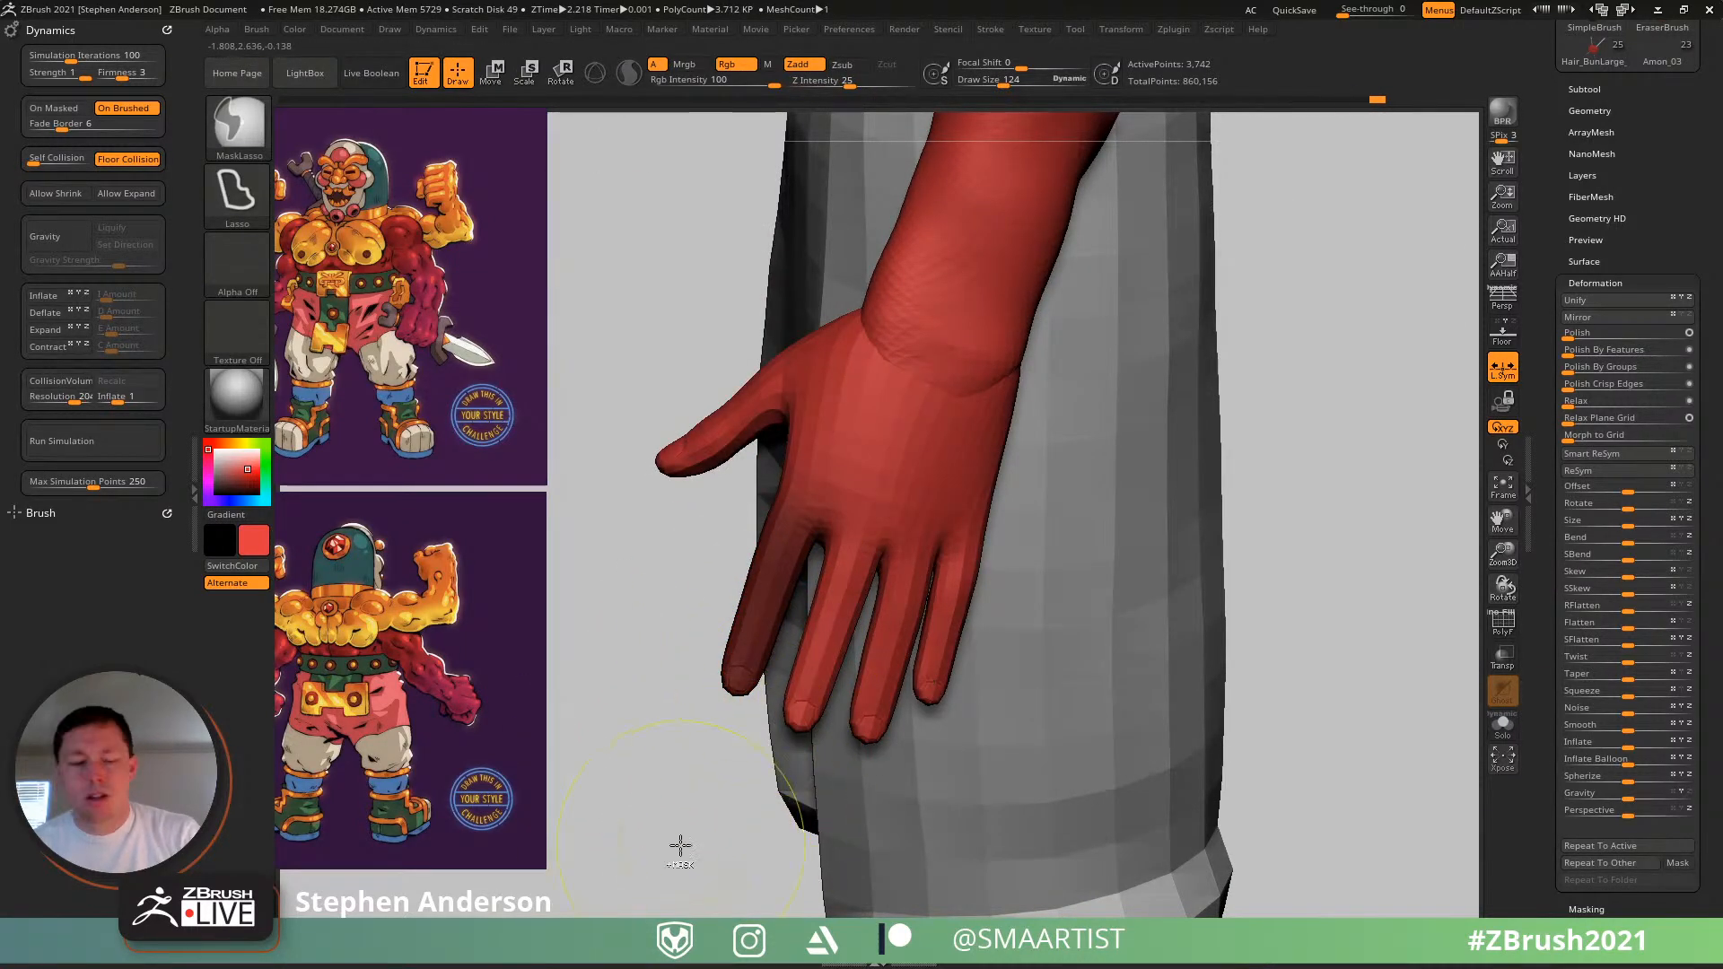
ctrl+click(682, 844)
key(w)
drag(769, 579, 644, 670)
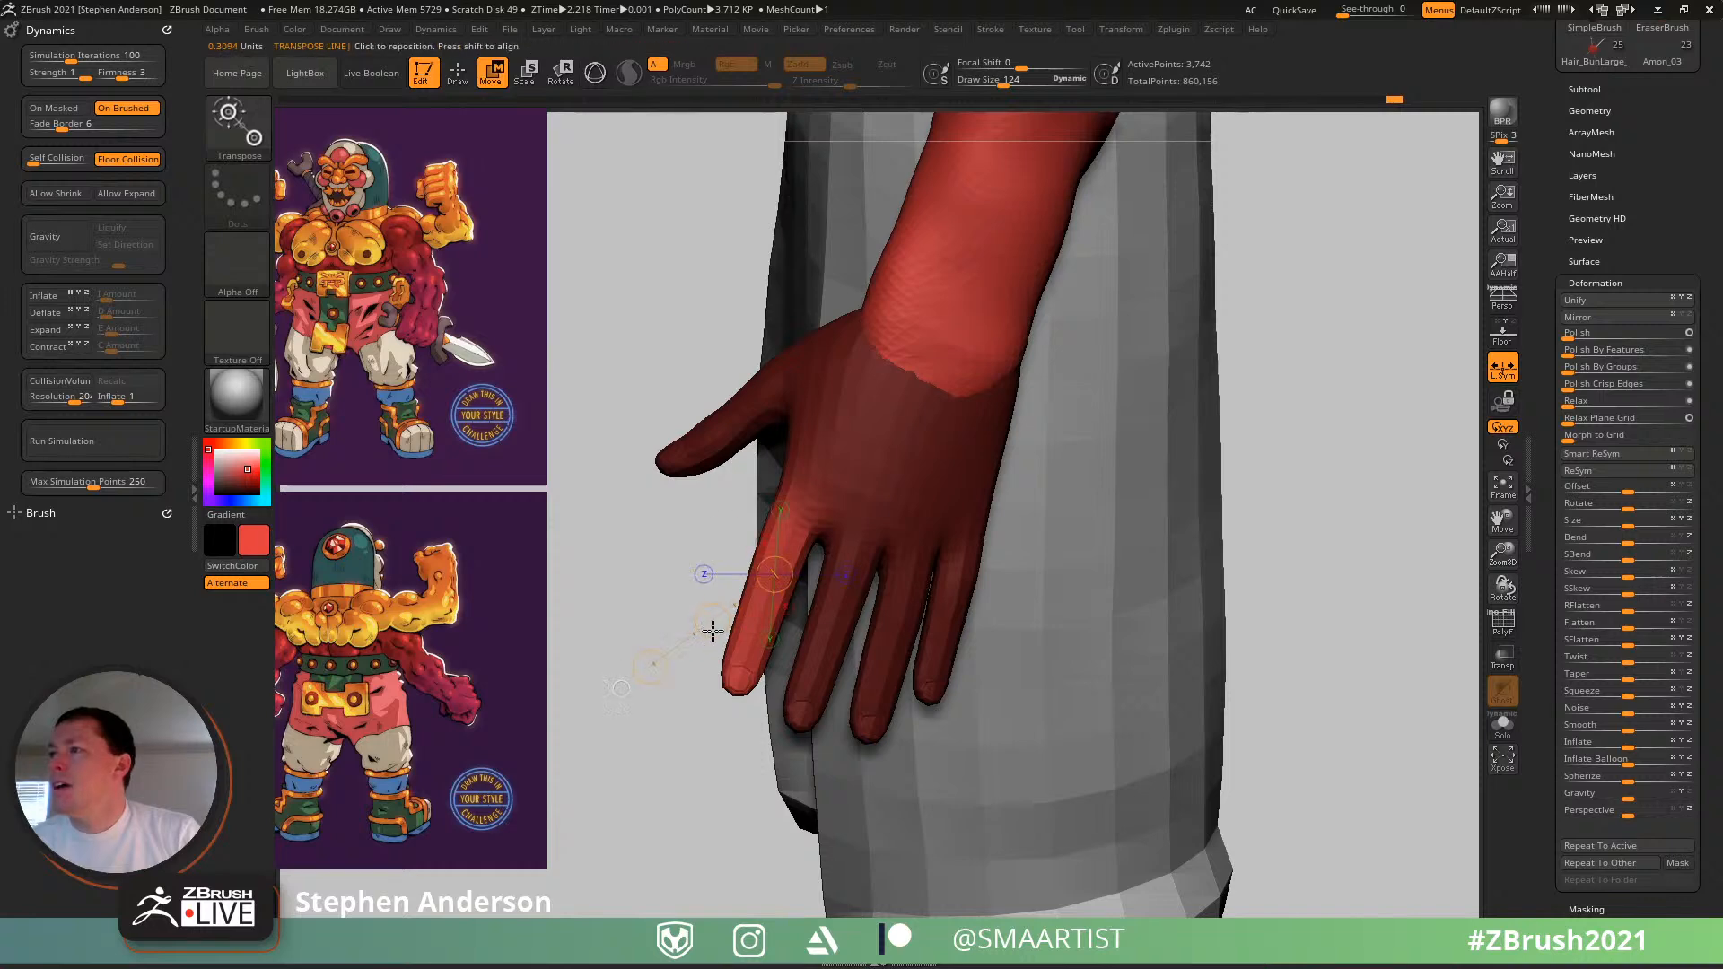
drag(712, 620, 714, 611)
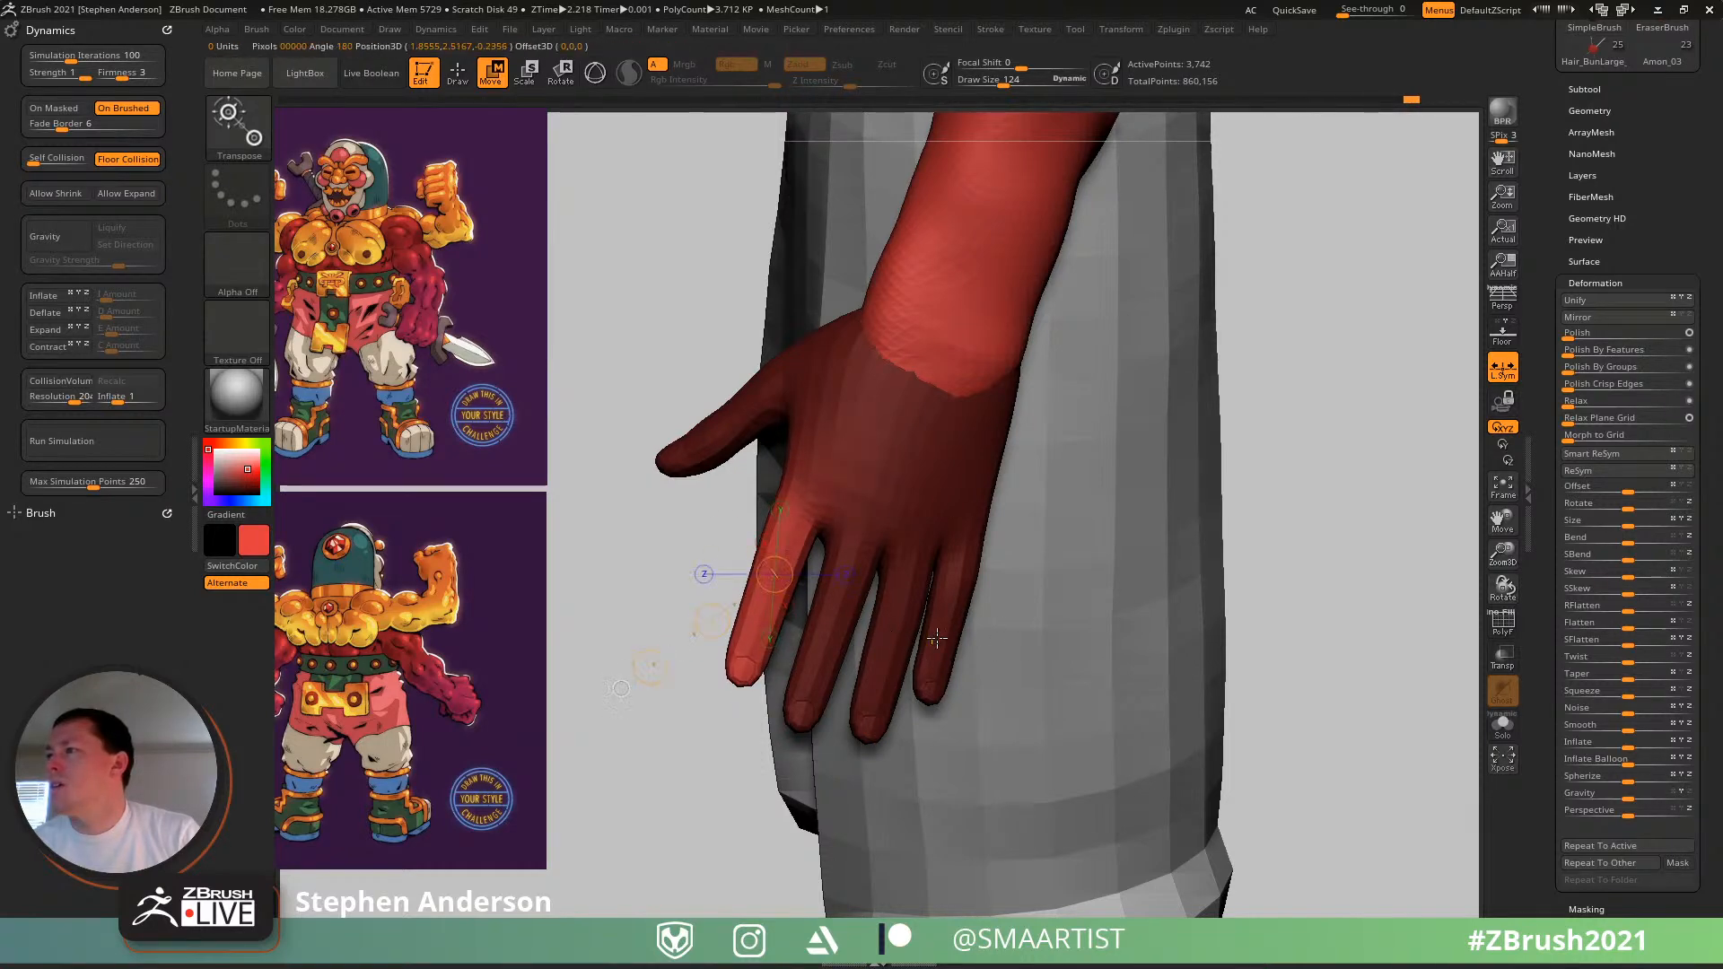
- Mask all of the hand but the ring finger, shorten that finger slightly with a transpose line, and clear the mask
ctrl+click(1046, 599)
ctrl+drag(897, 634, 971, 673)
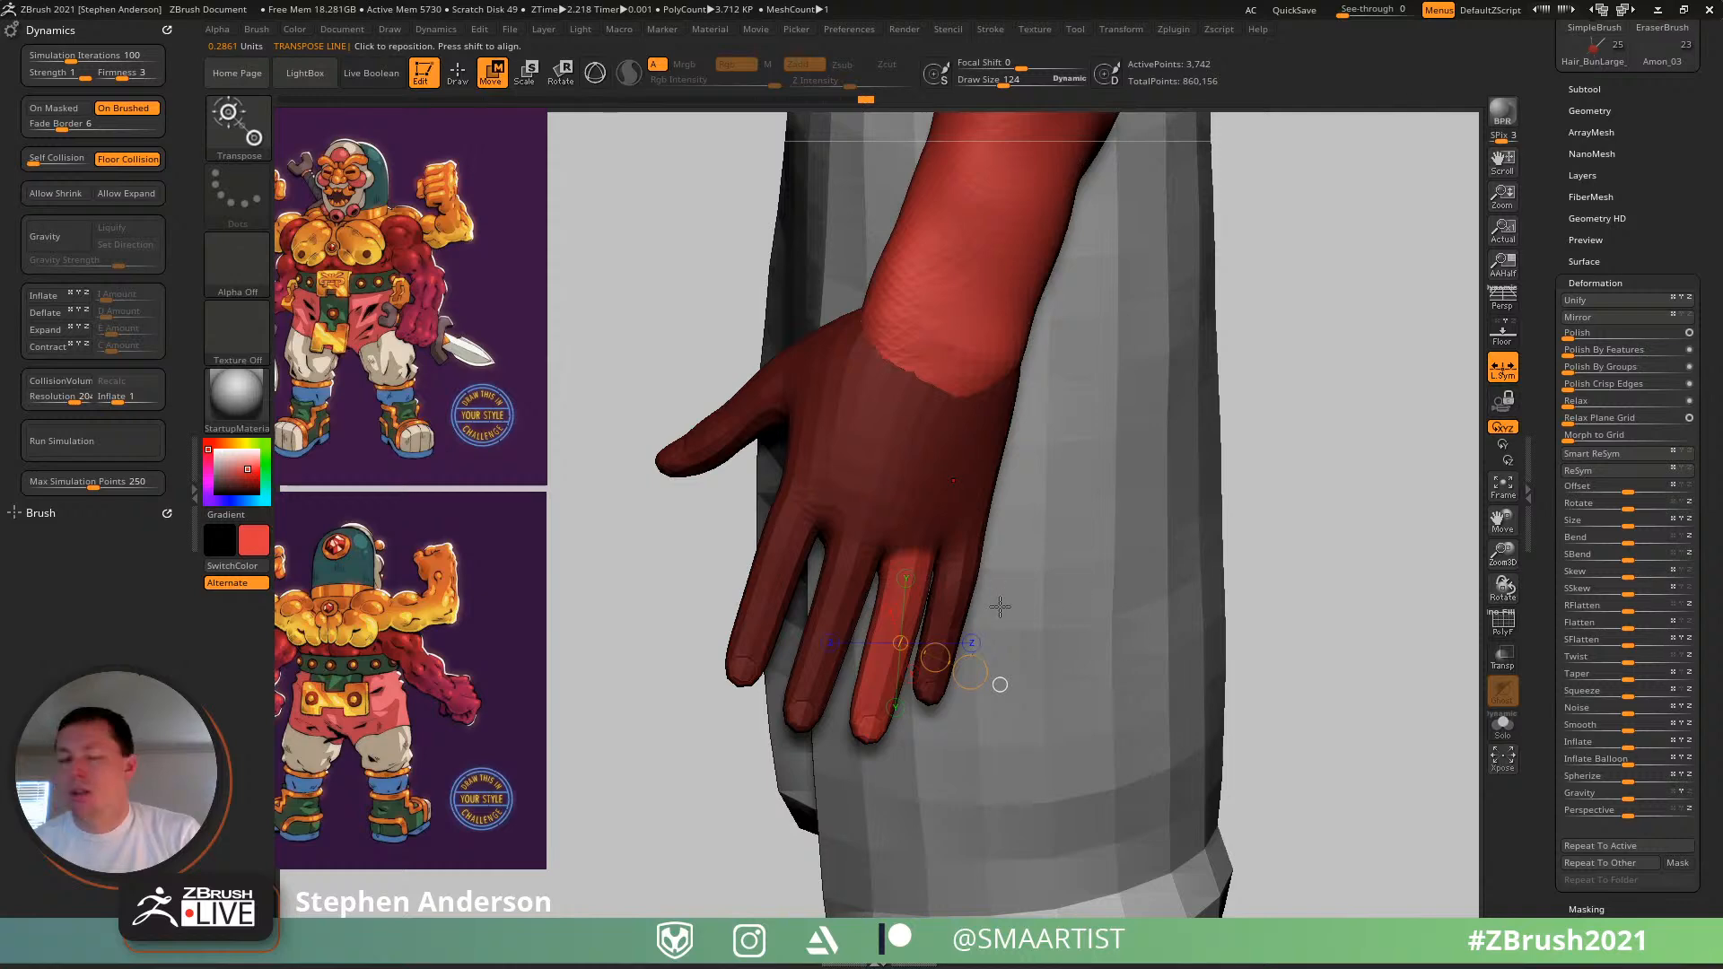
key(q)
ctrl+click(1093, 602)
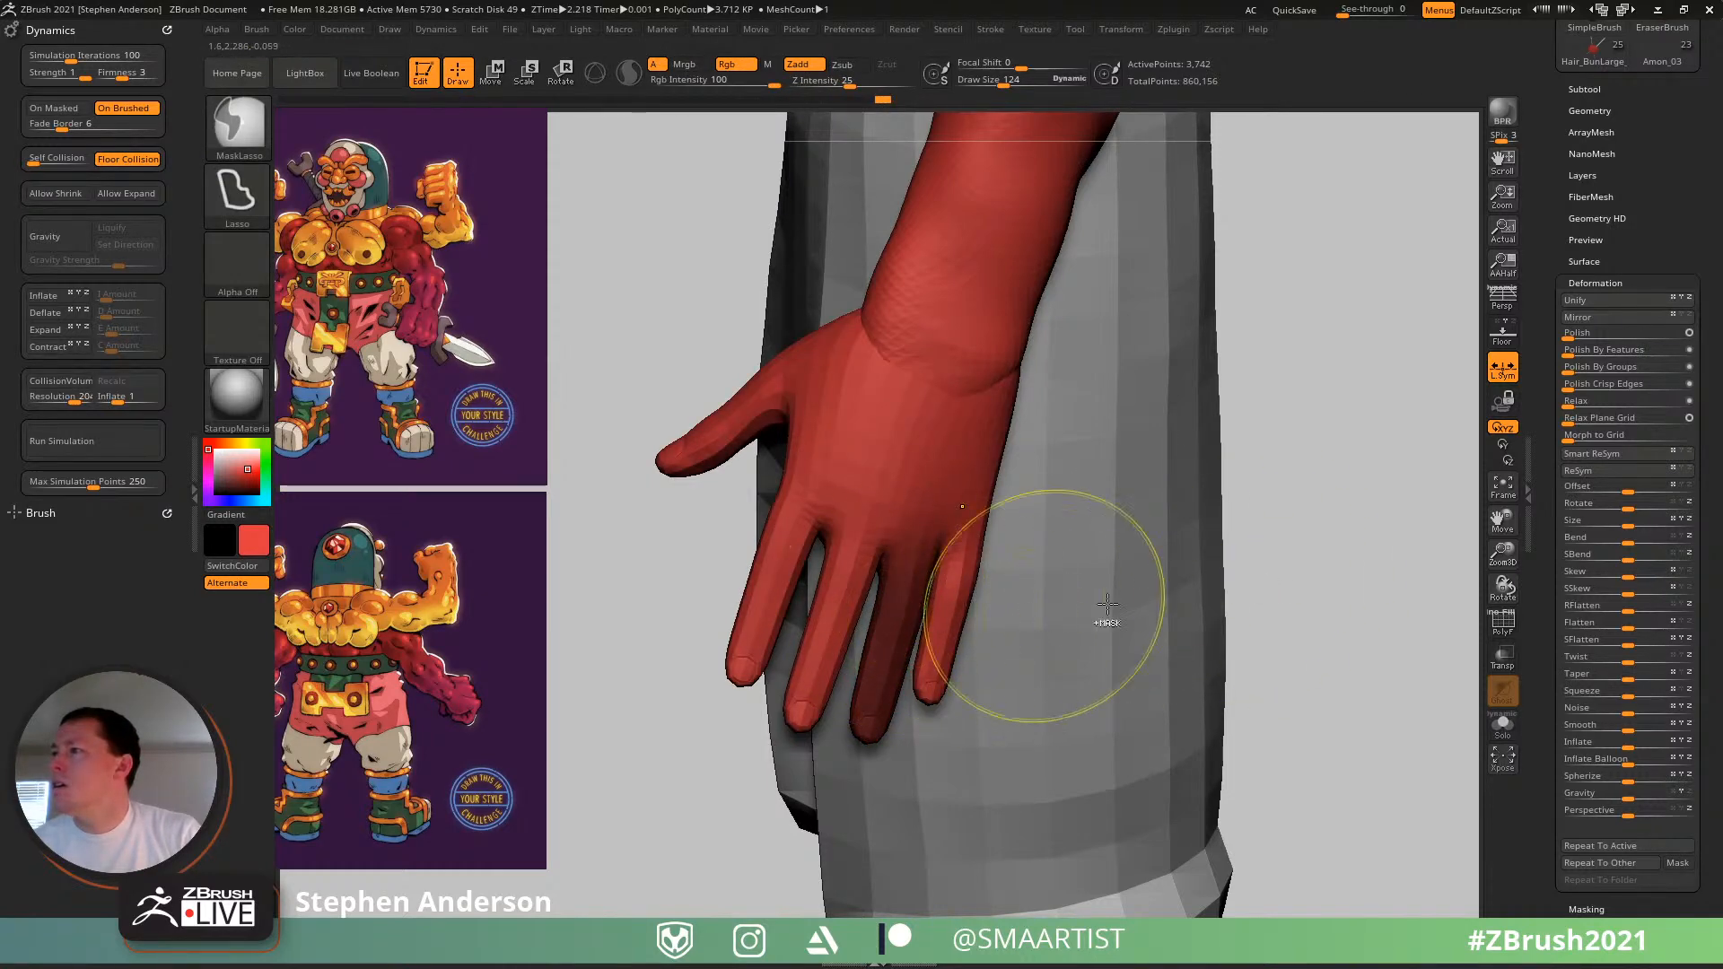
key(ctrl+z)
key(w)
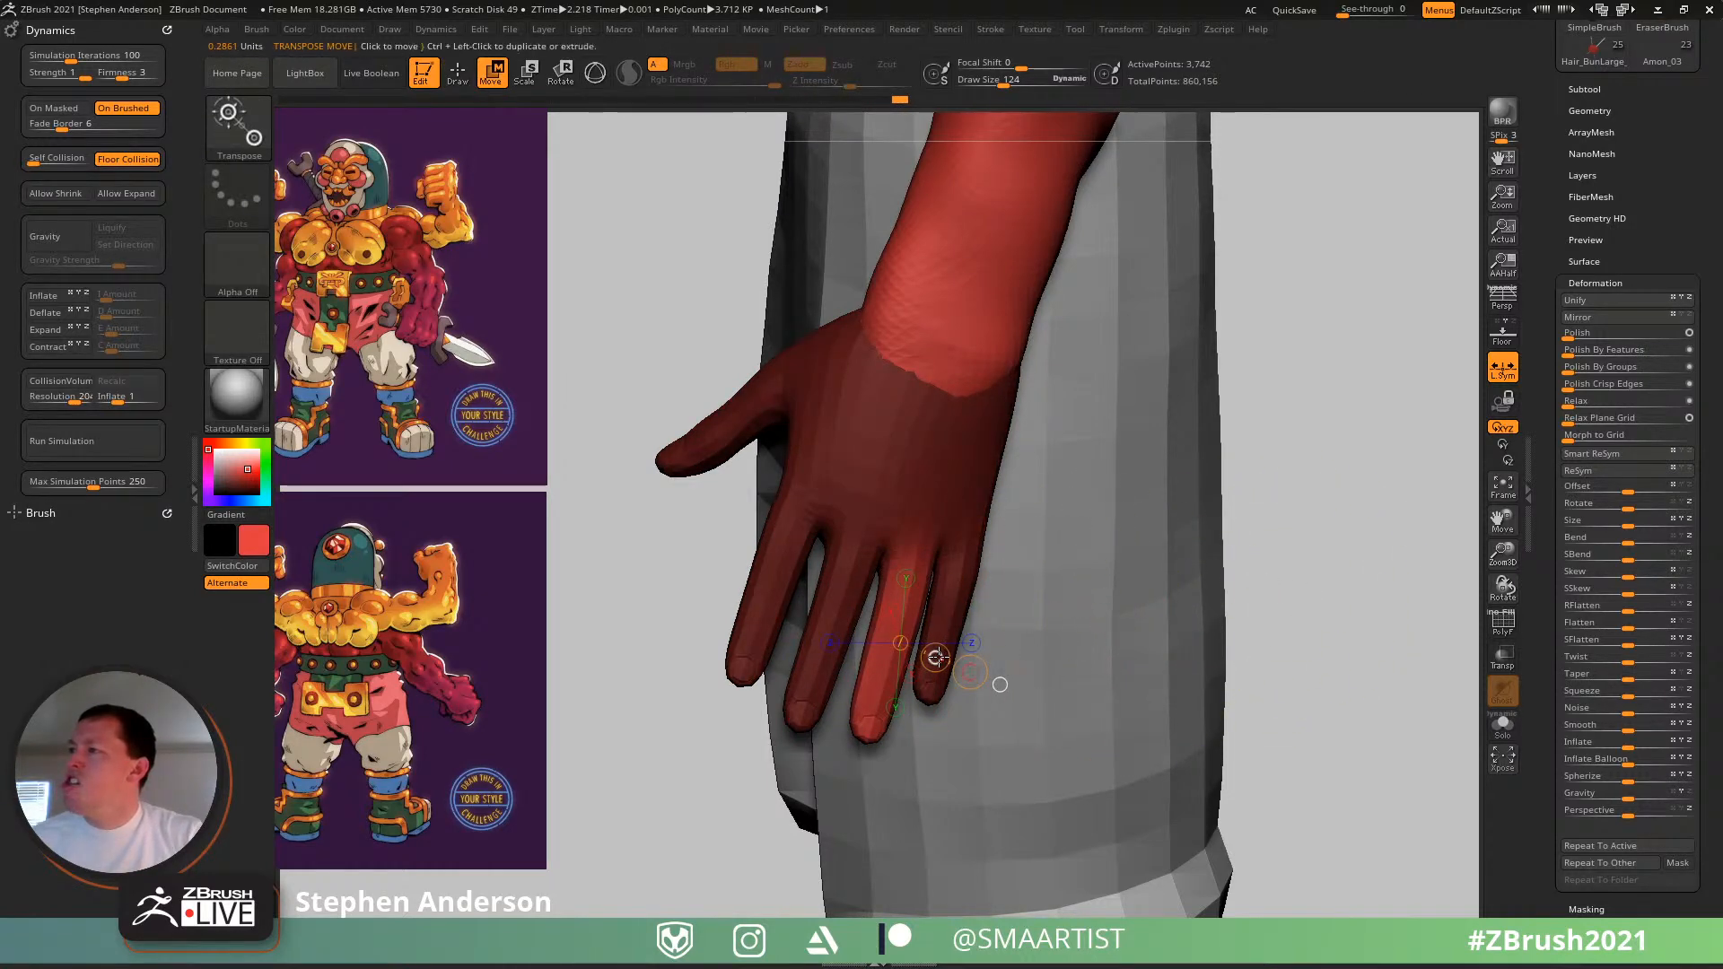
drag(936, 657, 935, 656)
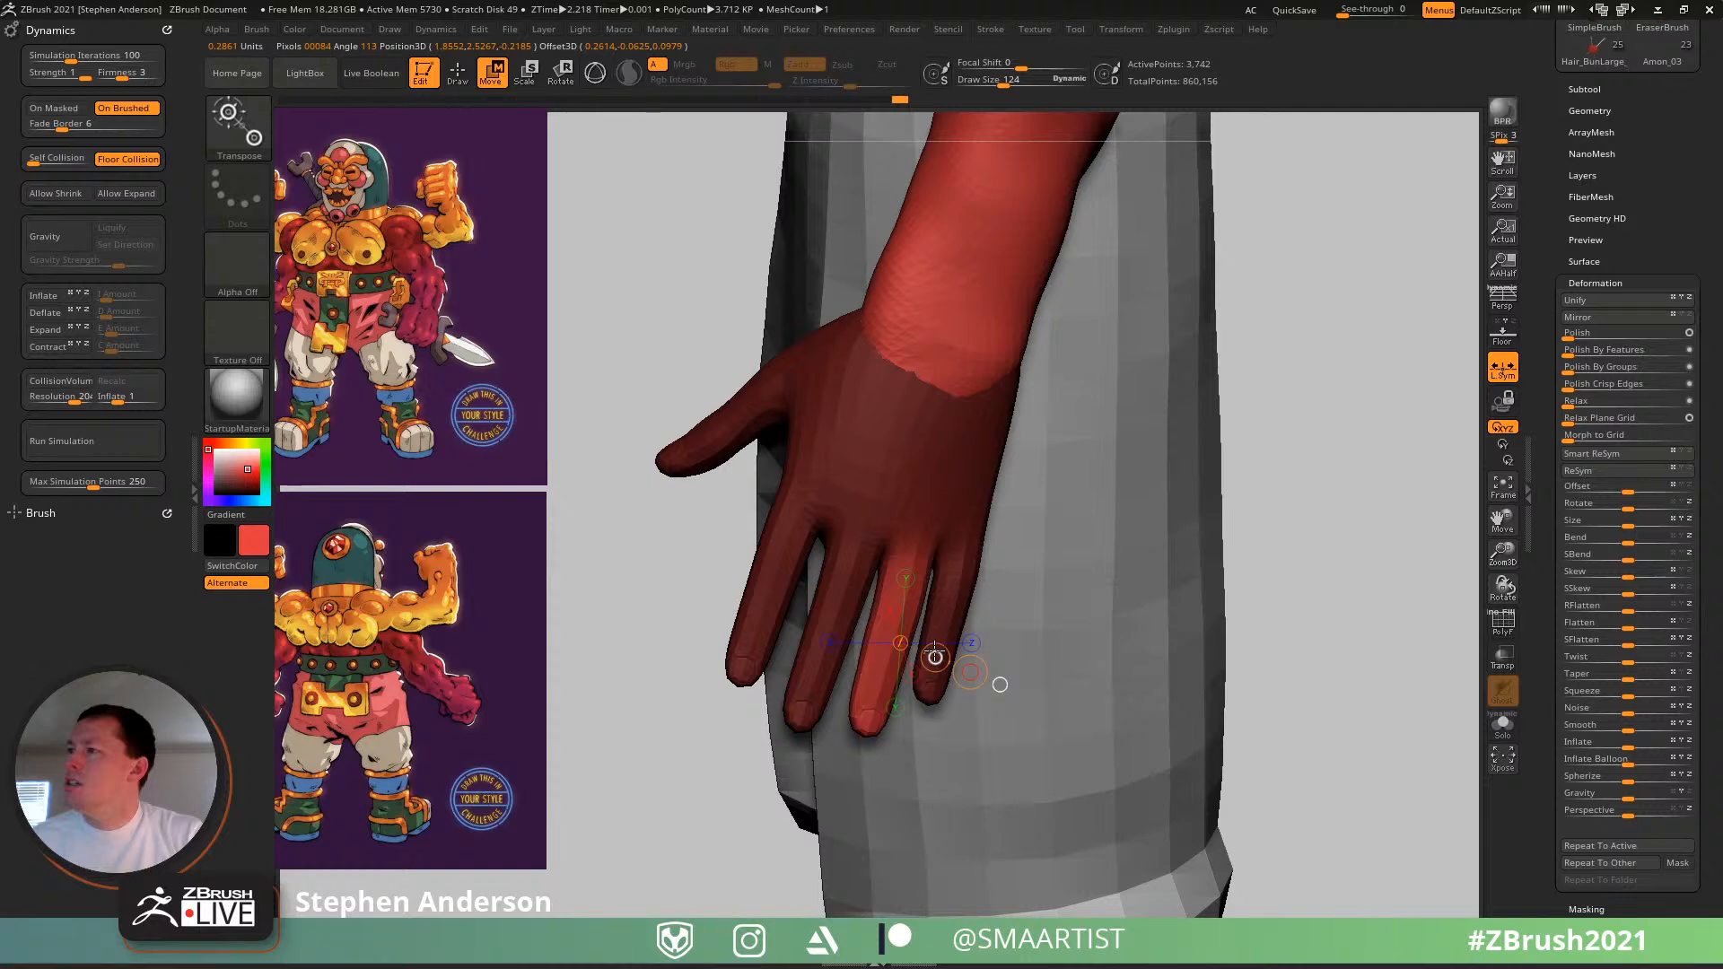
key(q)
ctrl+drag(1308, 512, 1353, 632)
- Widen and flatten the thumb tip with the Move brush, going from draw size 45 down to 26
ctrl+right_drag(1328, 619, 1092, 557)
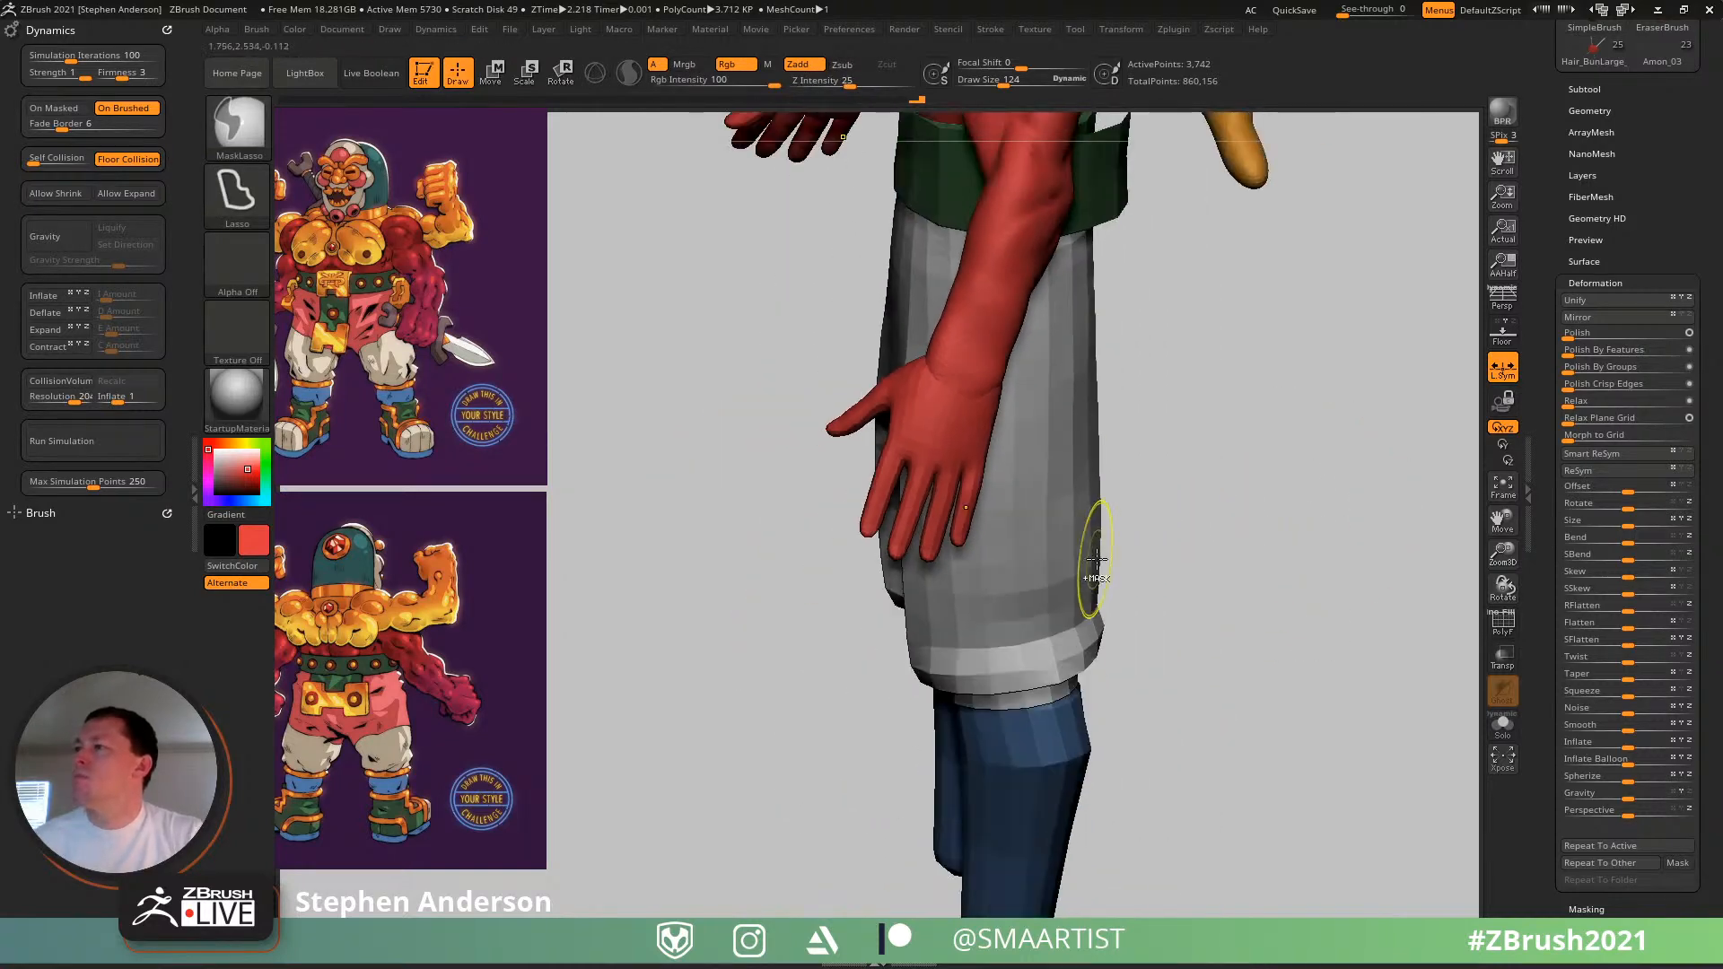
mouse_move(781, 547)
right_down()
mouse_move(930, 448)
mouse_move(965, 565)
mouse_move(888, 499)
right_up()
mouse_move(864, 437)
ctrl+right_down()
mouse_move(834, 511)
mouse_move(869, 627)
mouse_move(810, 542)
mouse_move(844, 542)
ctrl+right_up()
key(s)
mouse_move(848, 542)
mouse_down()
mouse_move(823, 556)
mouse_move(845, 558)
mouse_up()
right_drag(806, 542, 769, 538)
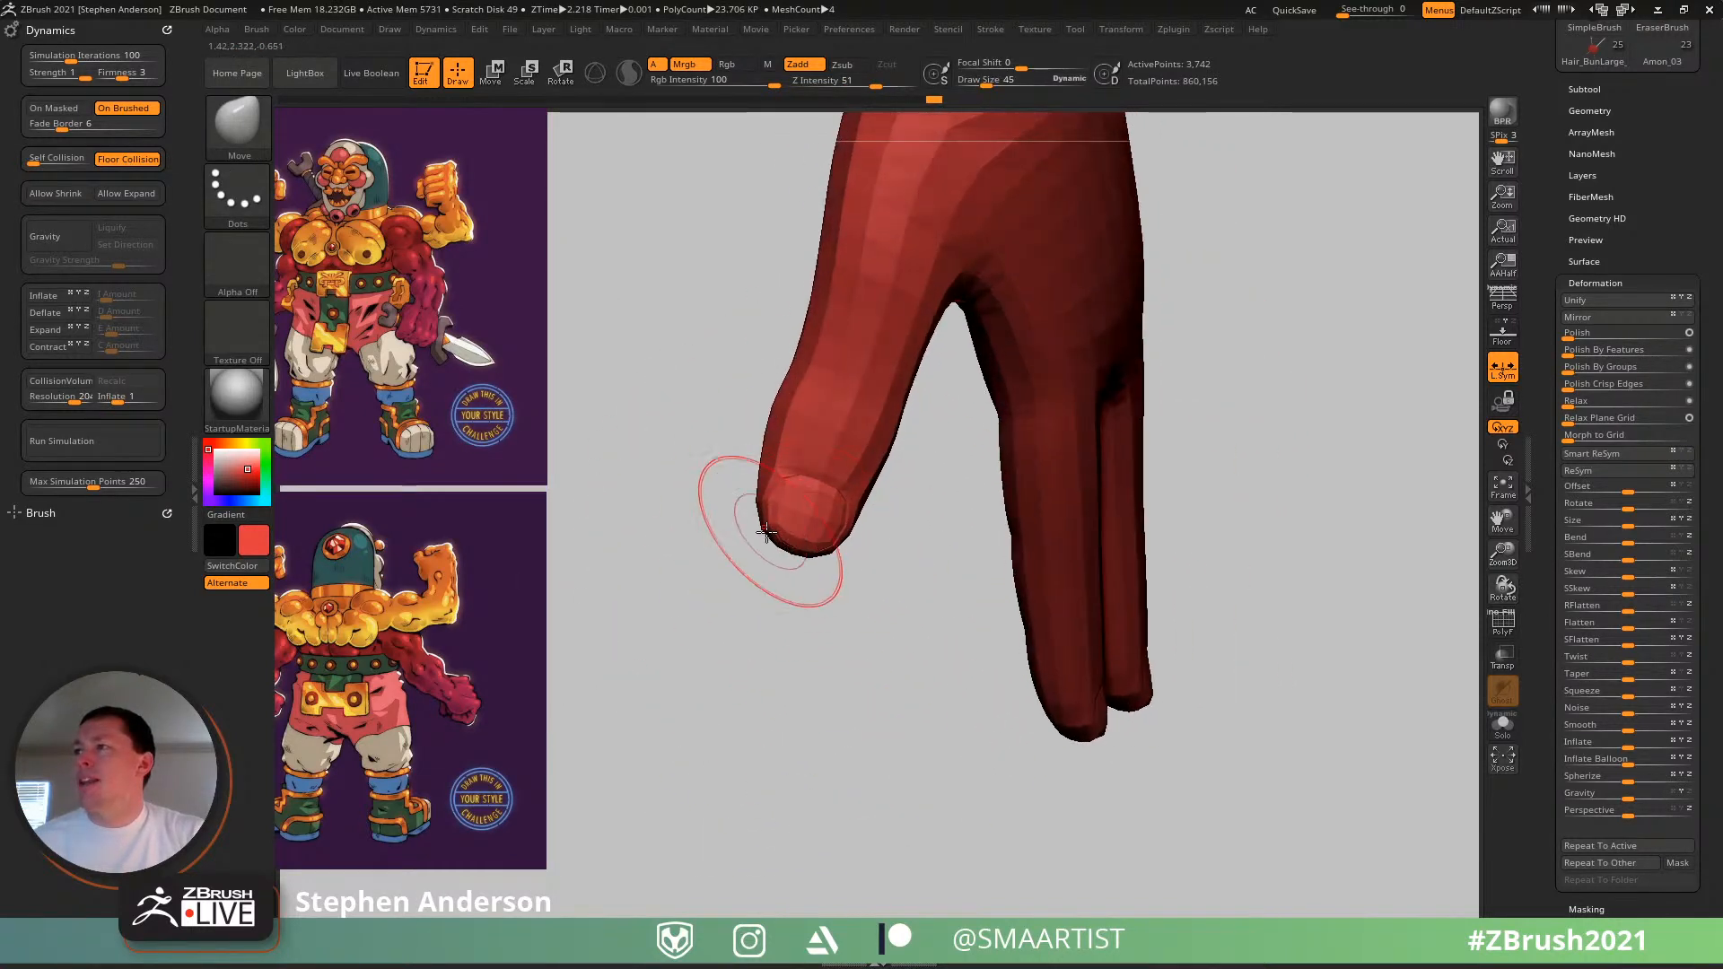
key(s)
drag(787, 545, 785, 546)
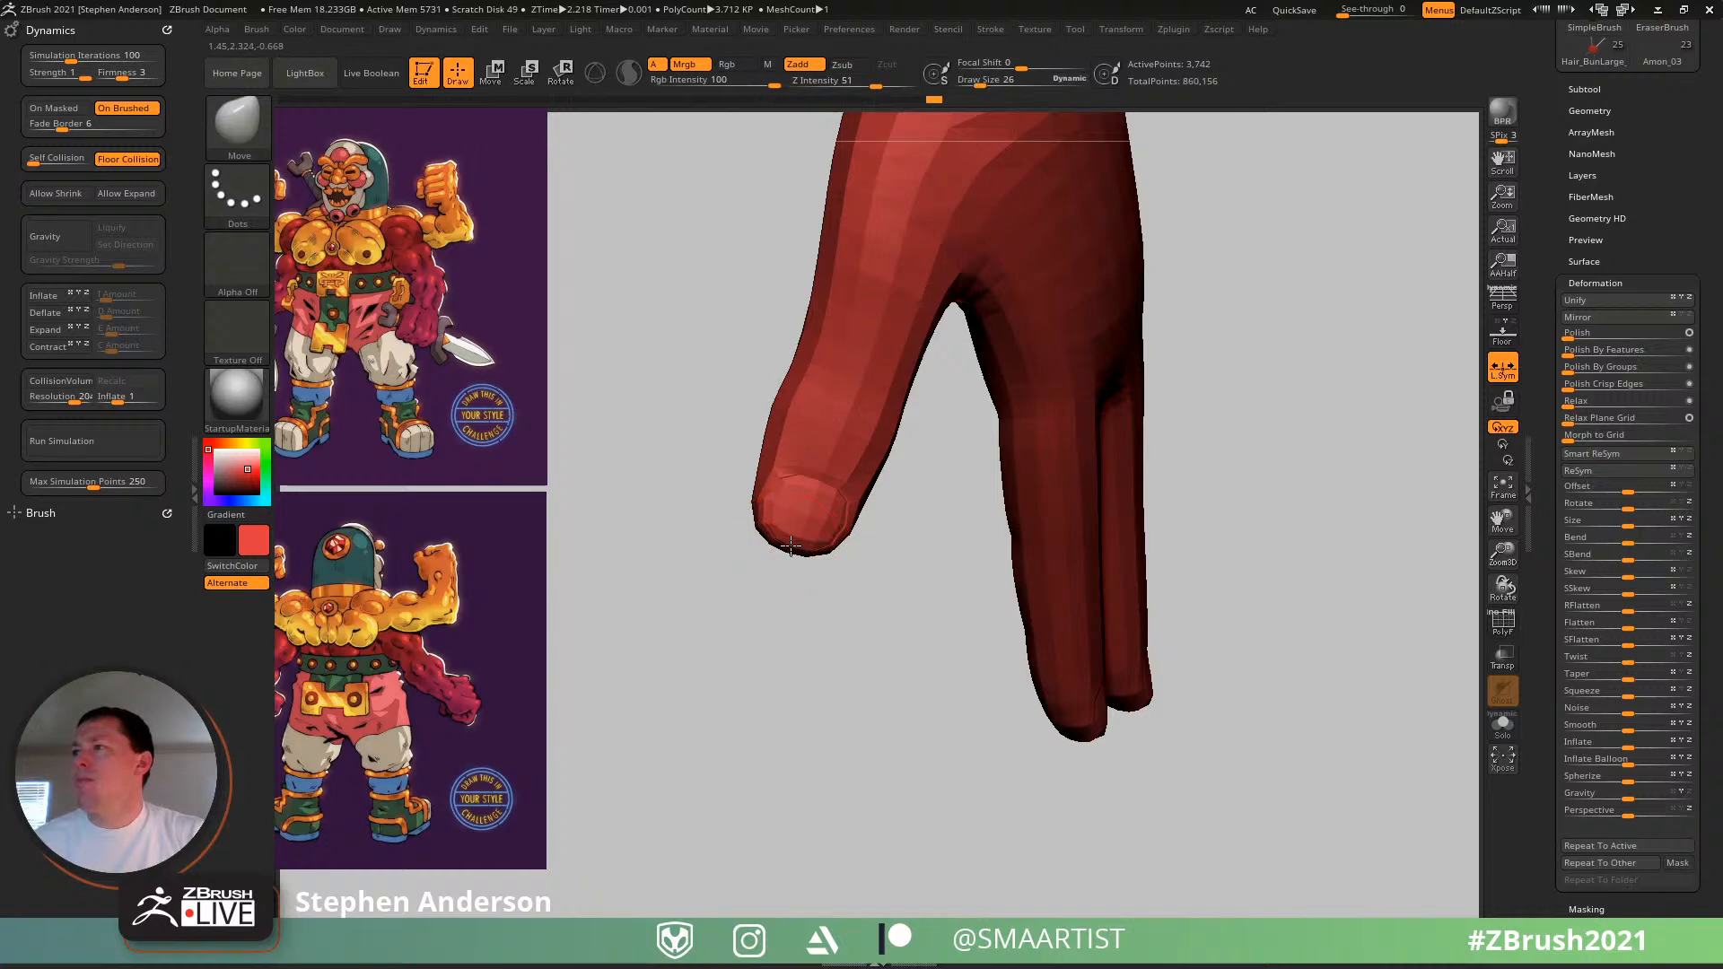
- Square off the tips of the index and middle fingers with the Move brush at draw sizes between 15 and 28
mouse_move(787, 540)
right_down()
mouse_move(1038, 561)
mouse_move(889, 580)
right_up()
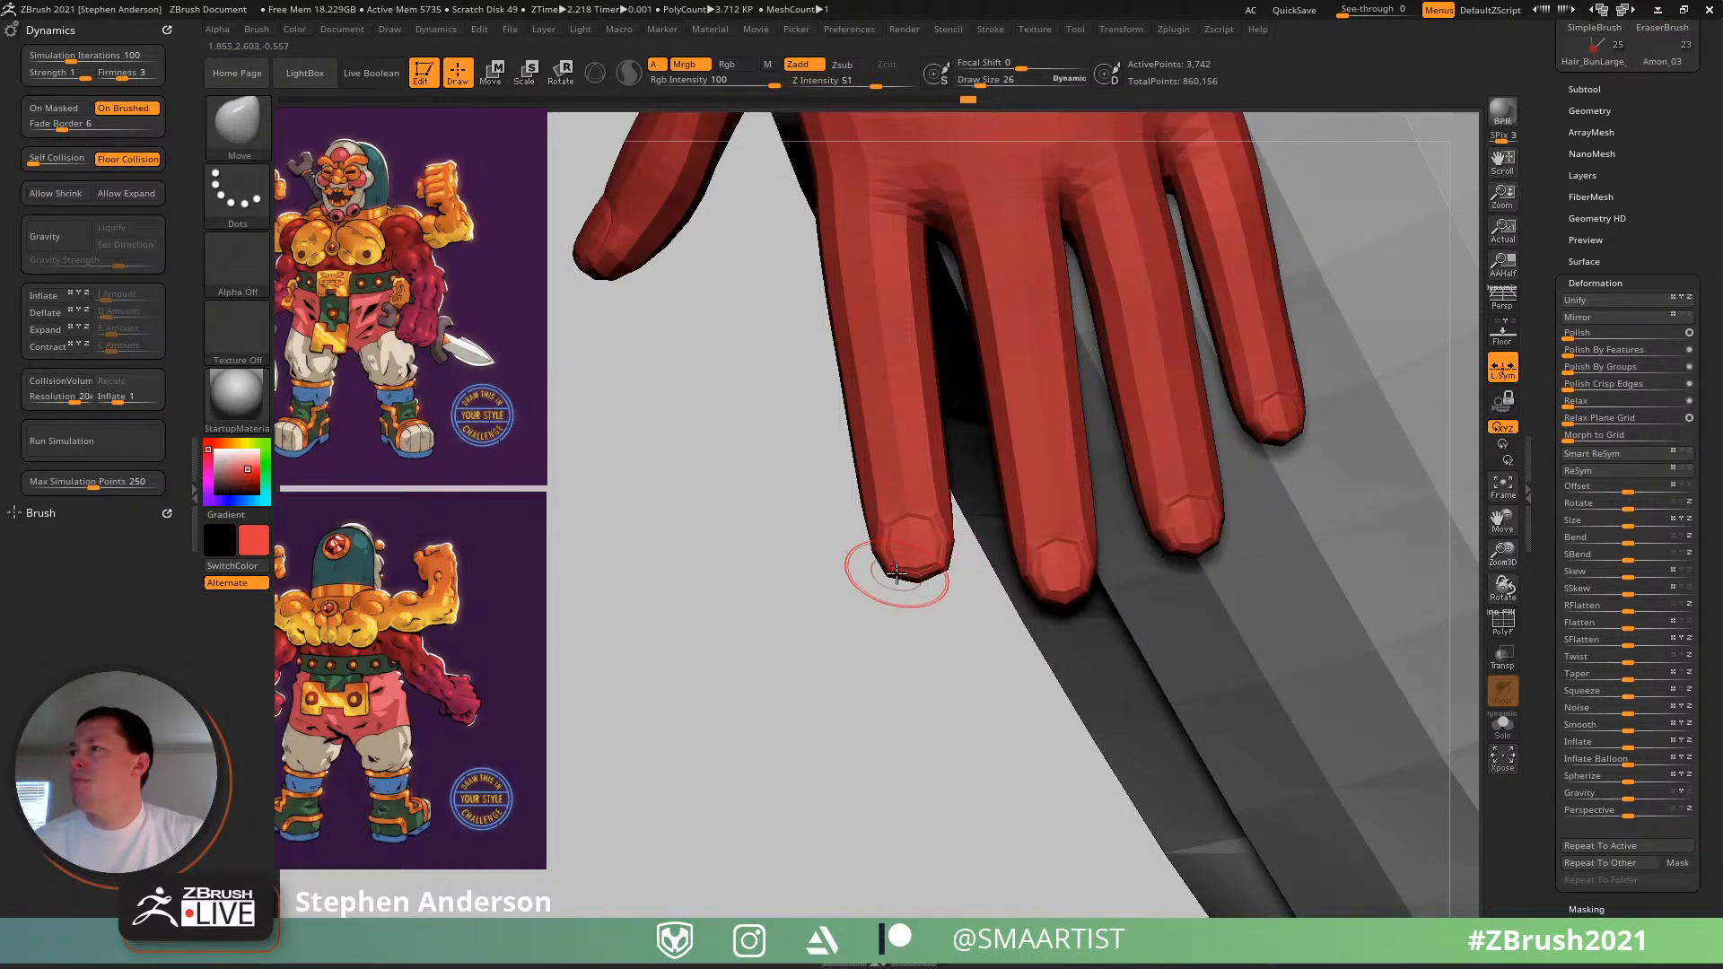
key(bracketleft)
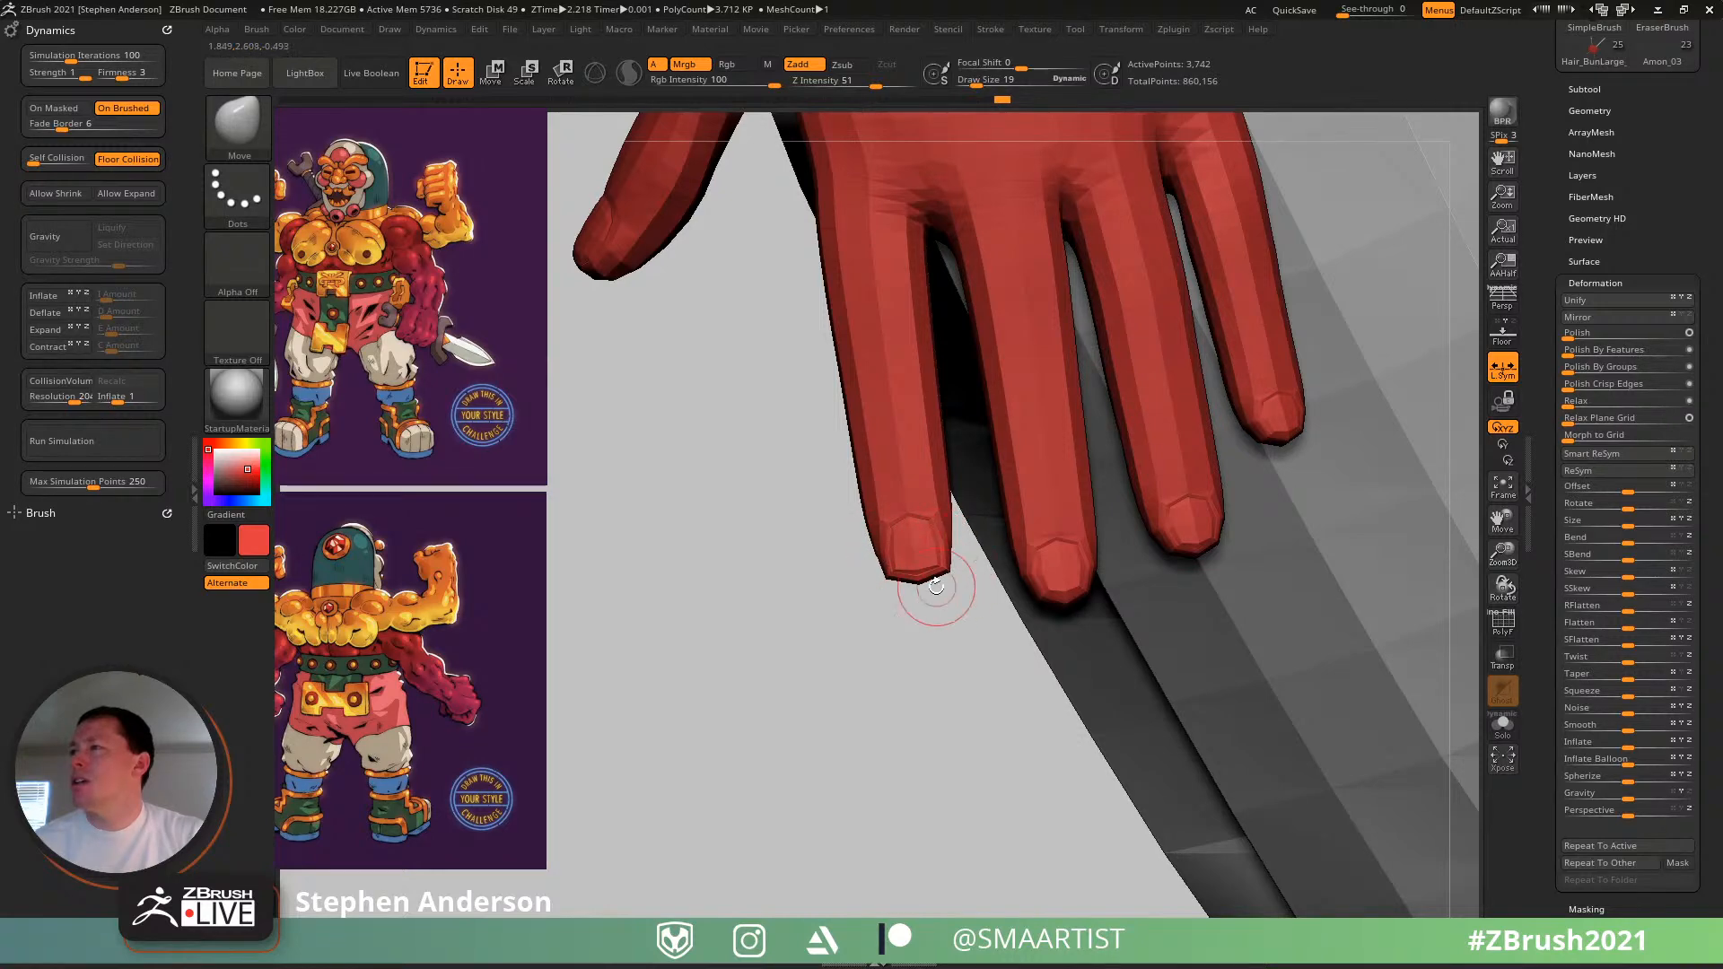
mouse_move(936, 586)
alt+mouse_down()
mouse_move(850, 565)
mouse_move(863, 552)
mouse_move(801, 558)
alt+mouse_up()
key(s)
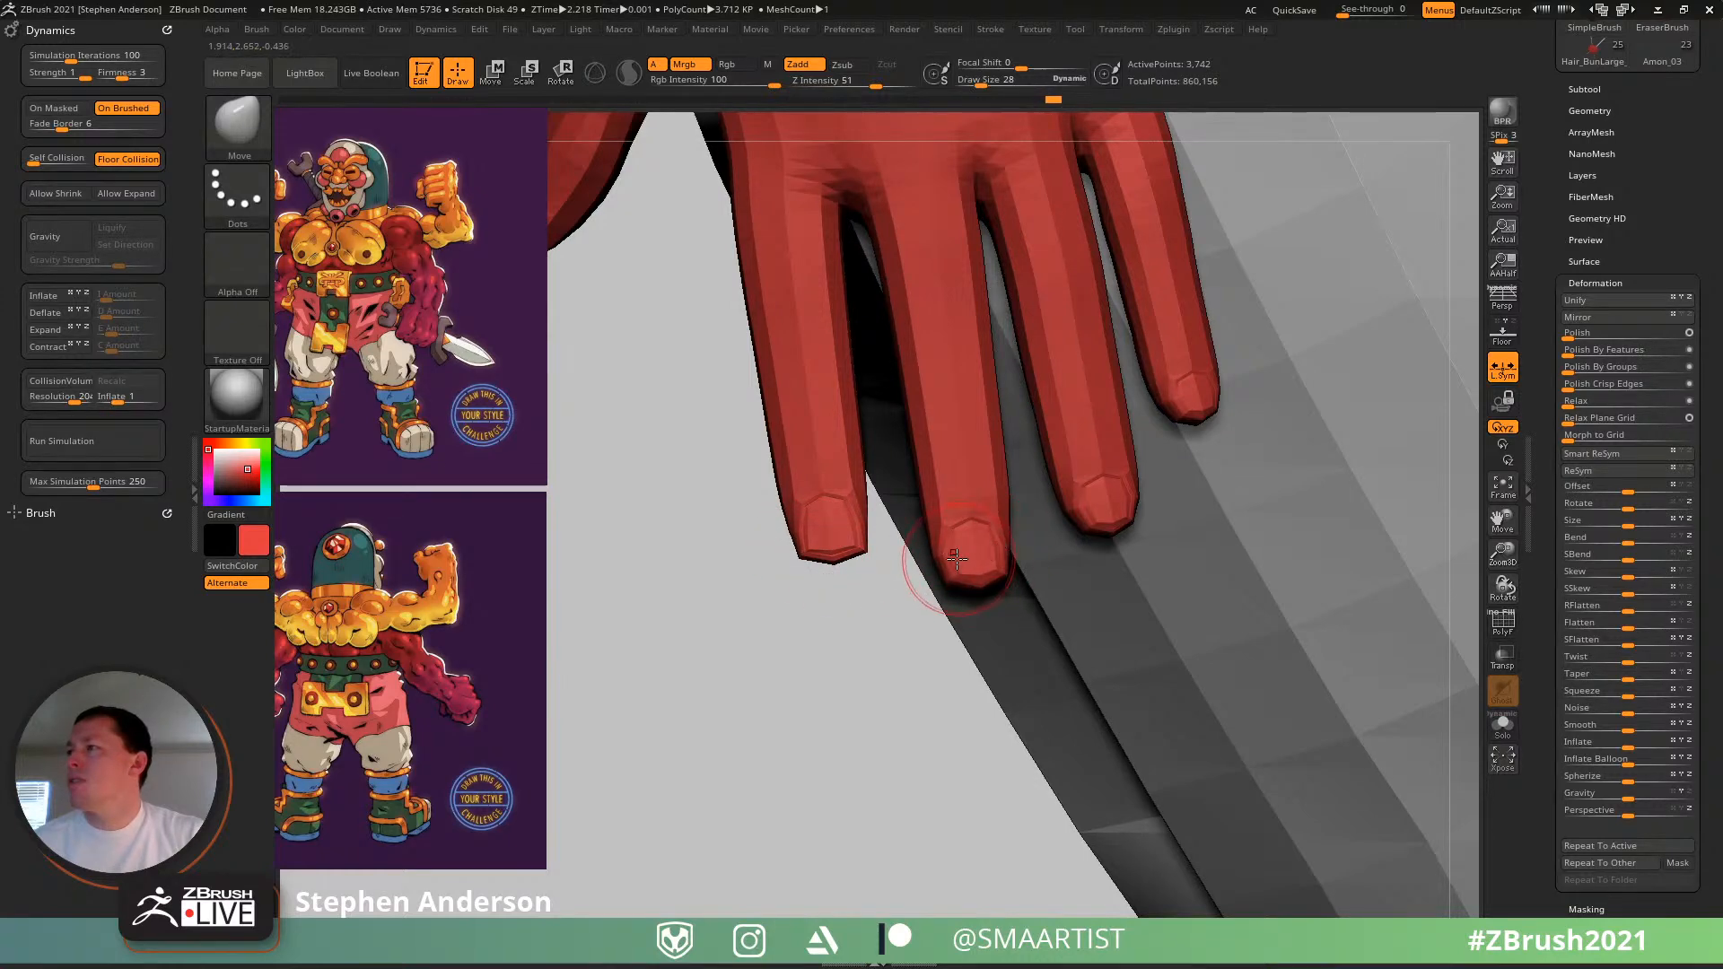
drag(964, 556, 959, 575)
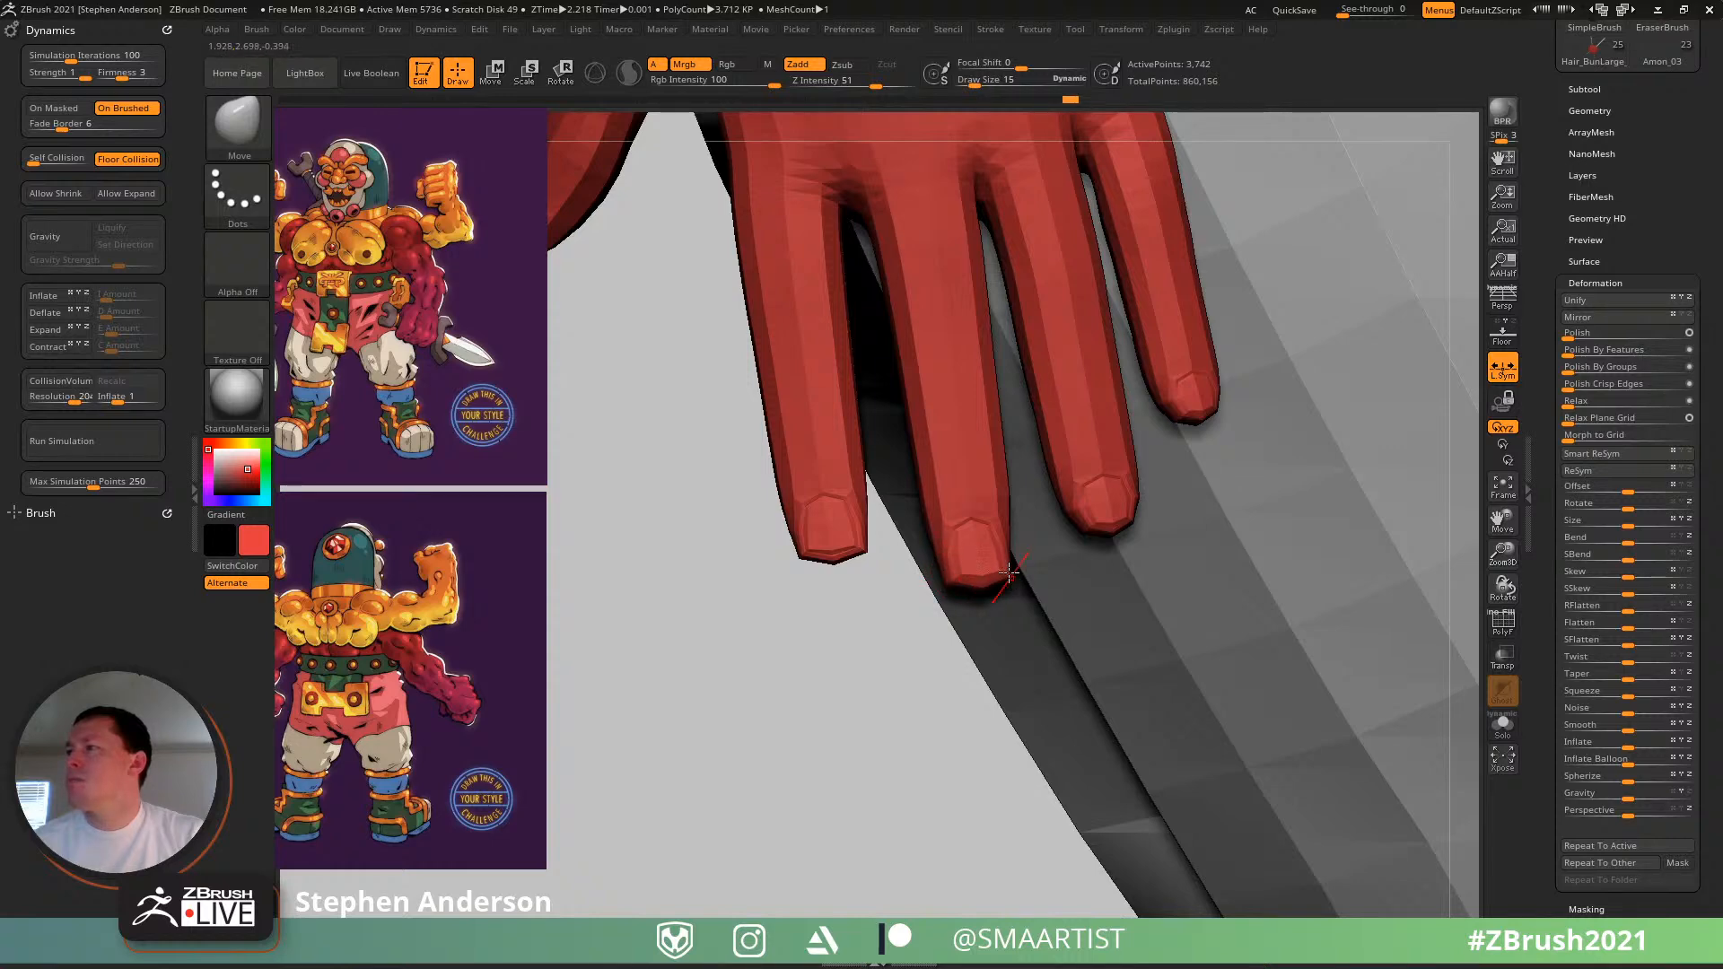
mouse_move(1009, 573)
right_down()
mouse_move(971, 580)
mouse_move(986, 588)
right_up()
key(s)
drag(978, 575, 1014, 564)
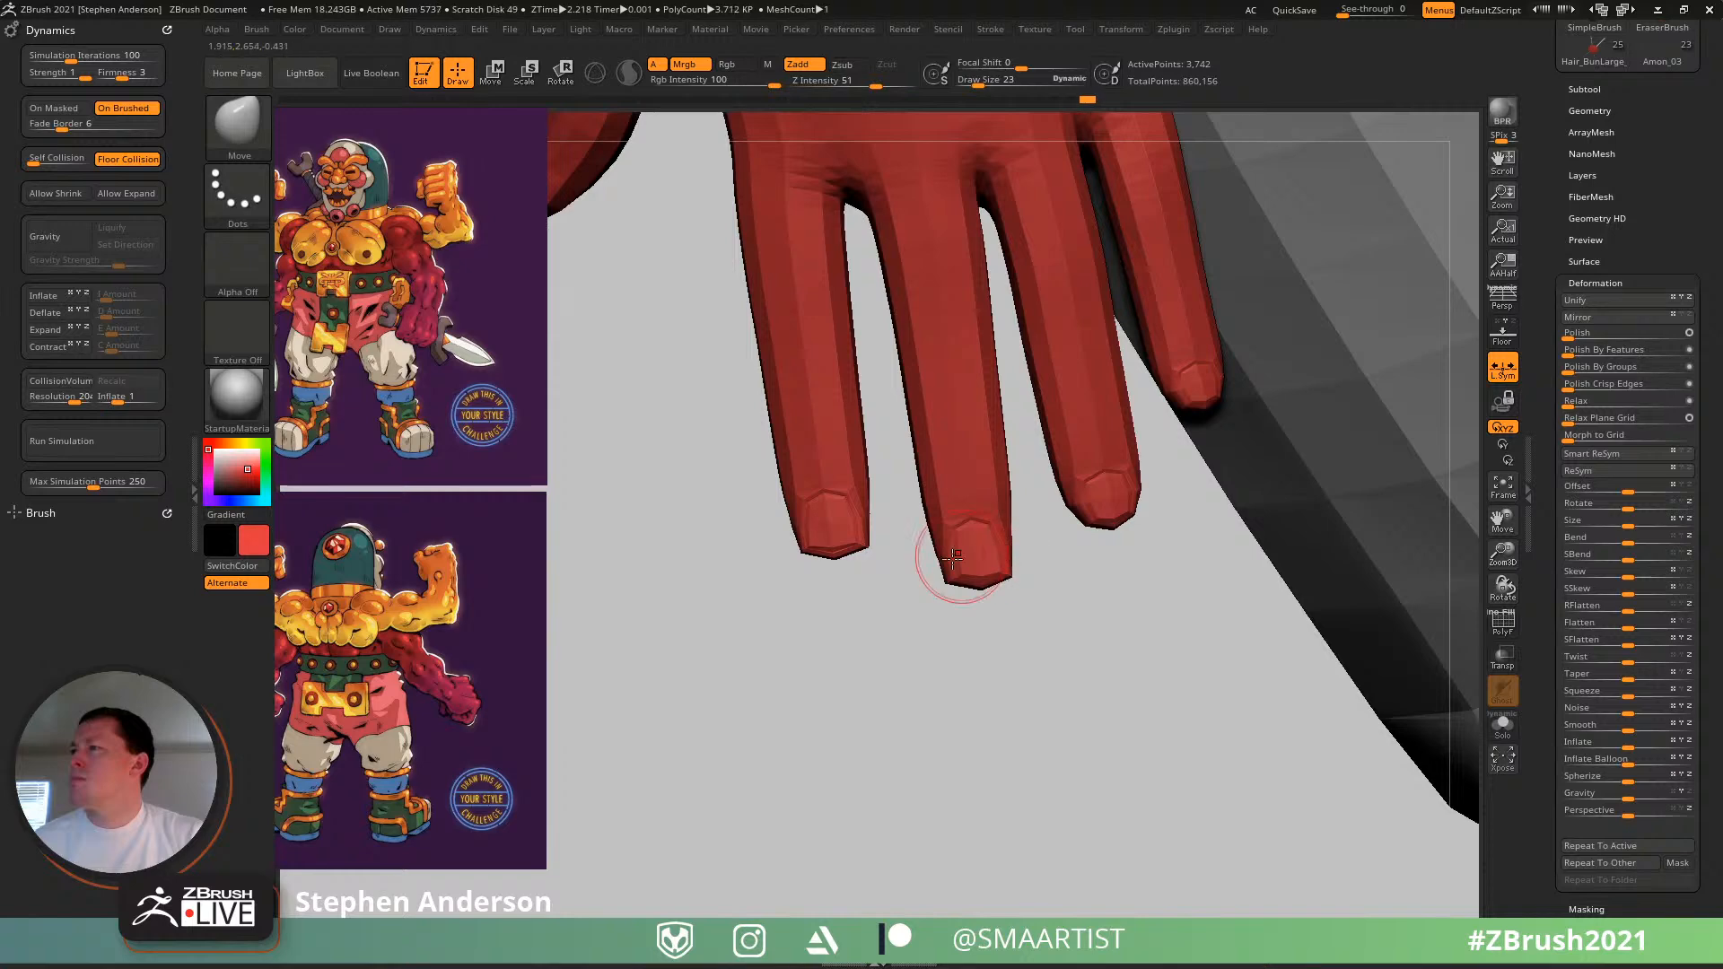
- Square off the tips of the ring and little fingers with the Move brush at draw size 23
right_drag(947, 594, 958, 589)
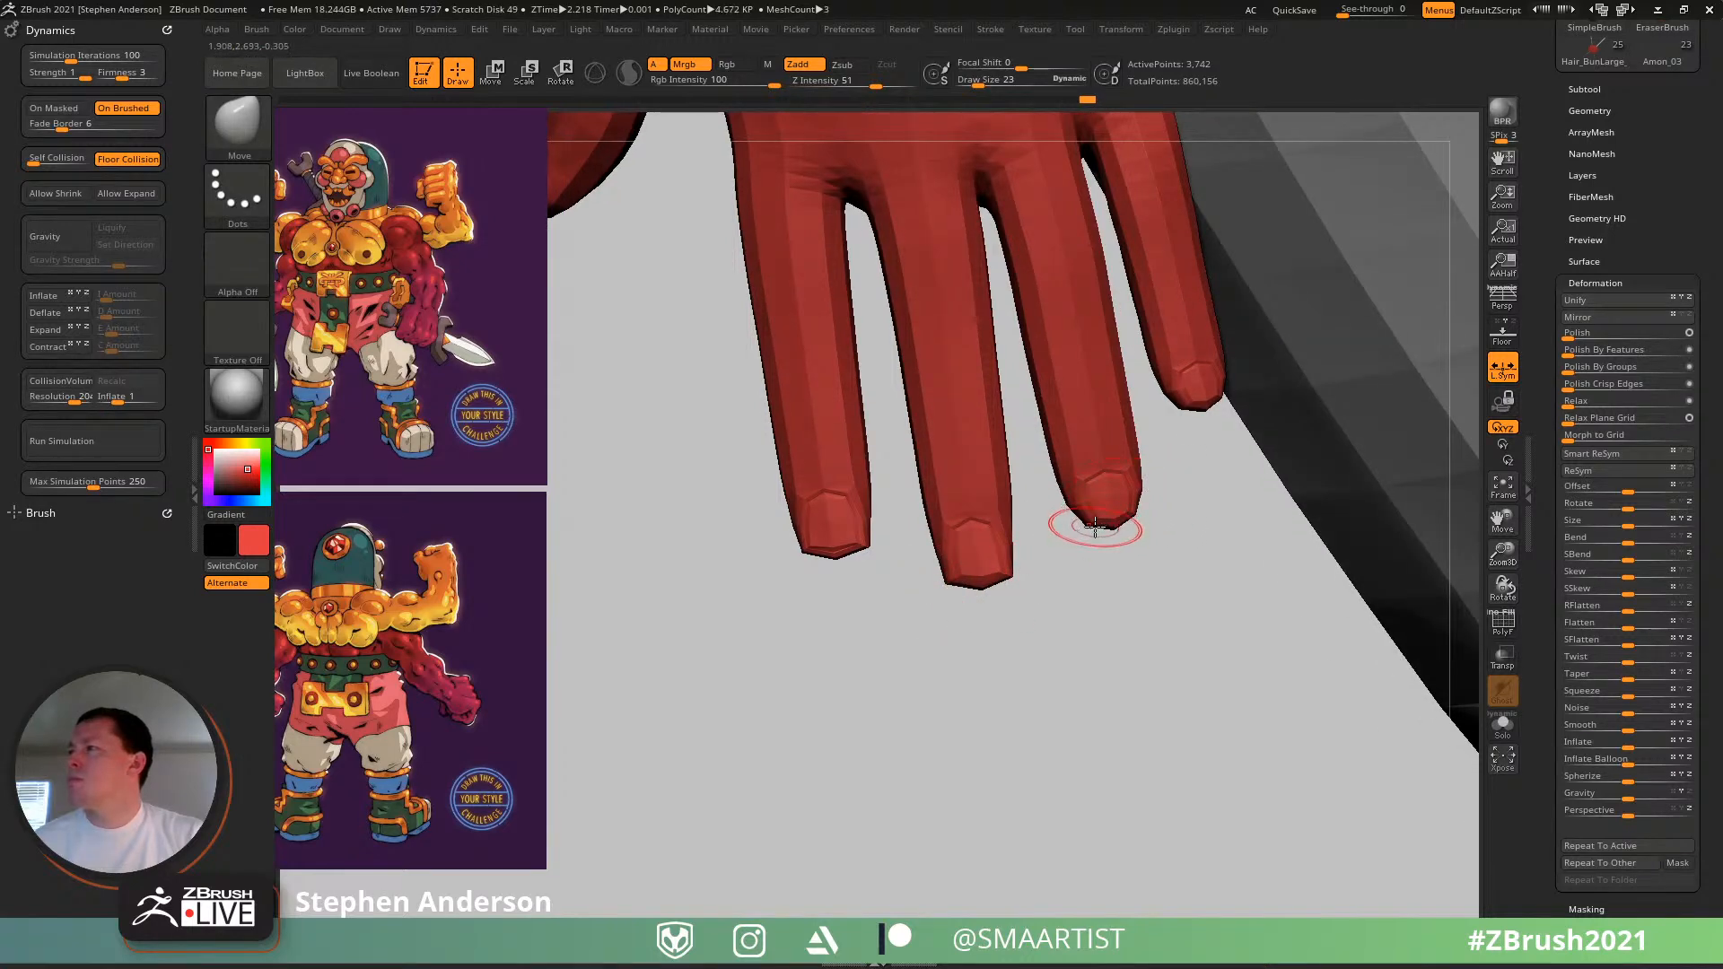
mouse_move(1080, 527)
mouse_down()
mouse_move(1080, 543)
mouse_move(1146, 521)
mouse_move(1085, 509)
mouse_move(1132, 496)
mouse_up()
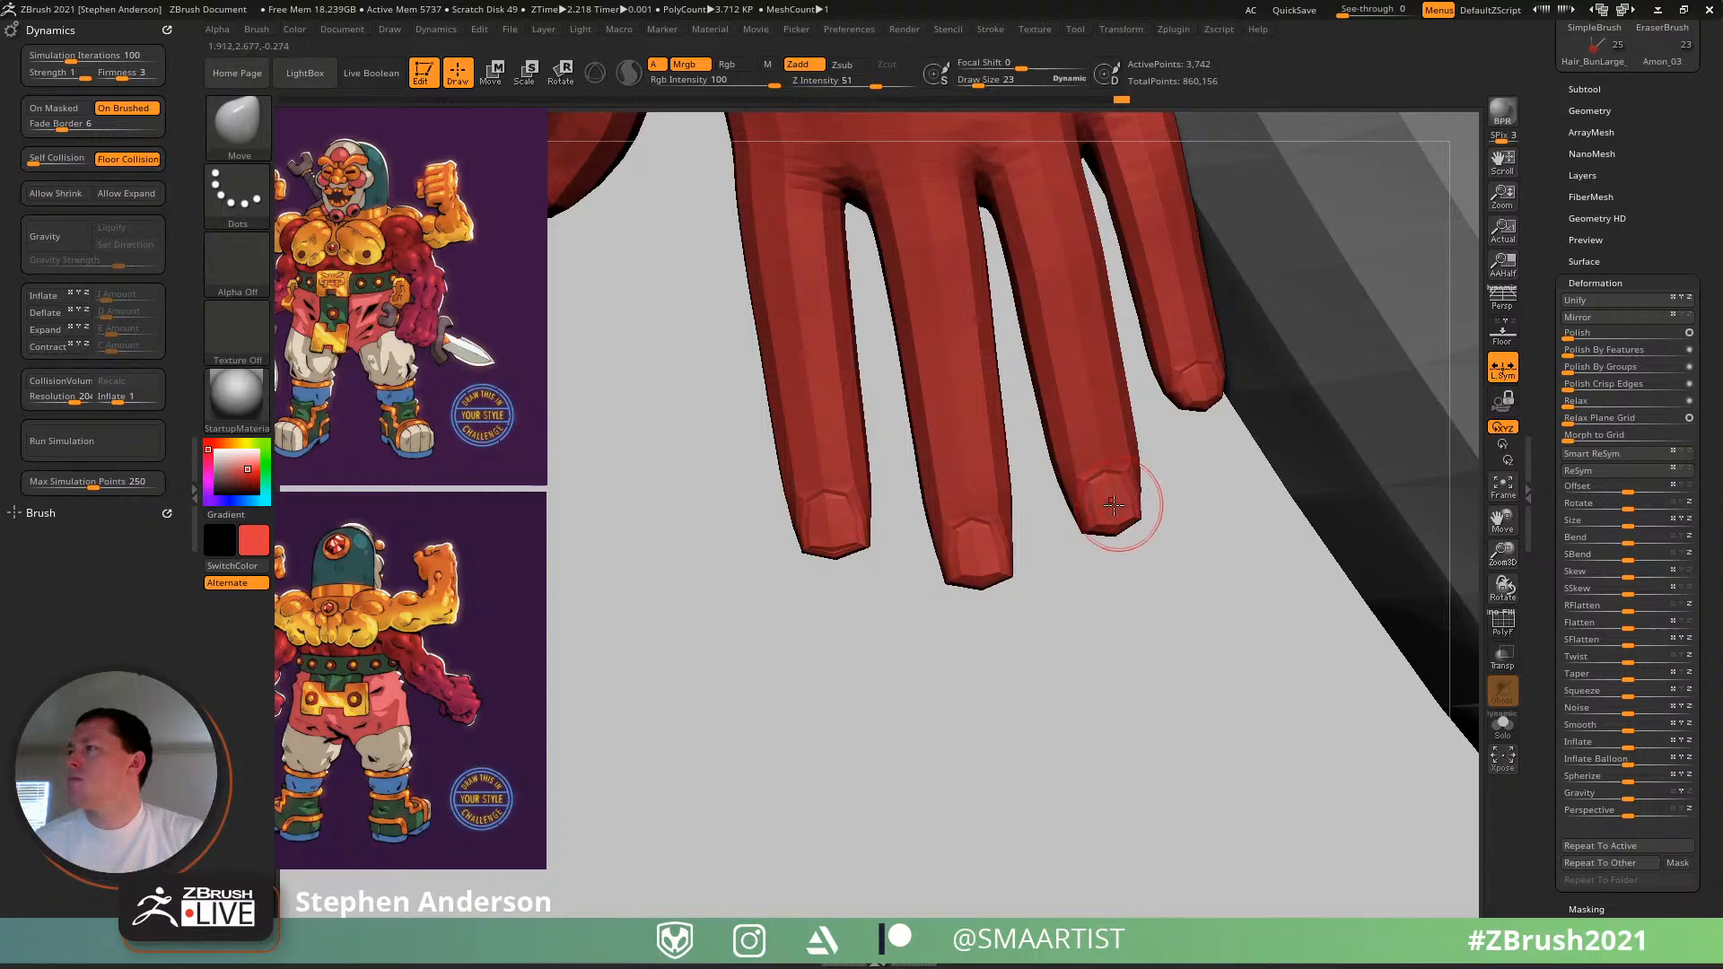
right_drag(1113, 505, 1112, 516)
mouse_move(1197, 446)
alt+right_down()
mouse_move(937, 531)
mouse_move(929, 492)
alt+right_up()
mouse_move(922, 499)
mouse_down()
mouse_move(963, 484)
mouse_move(910, 477)
mouse_move(932, 499)
mouse_move(974, 485)
mouse_up()
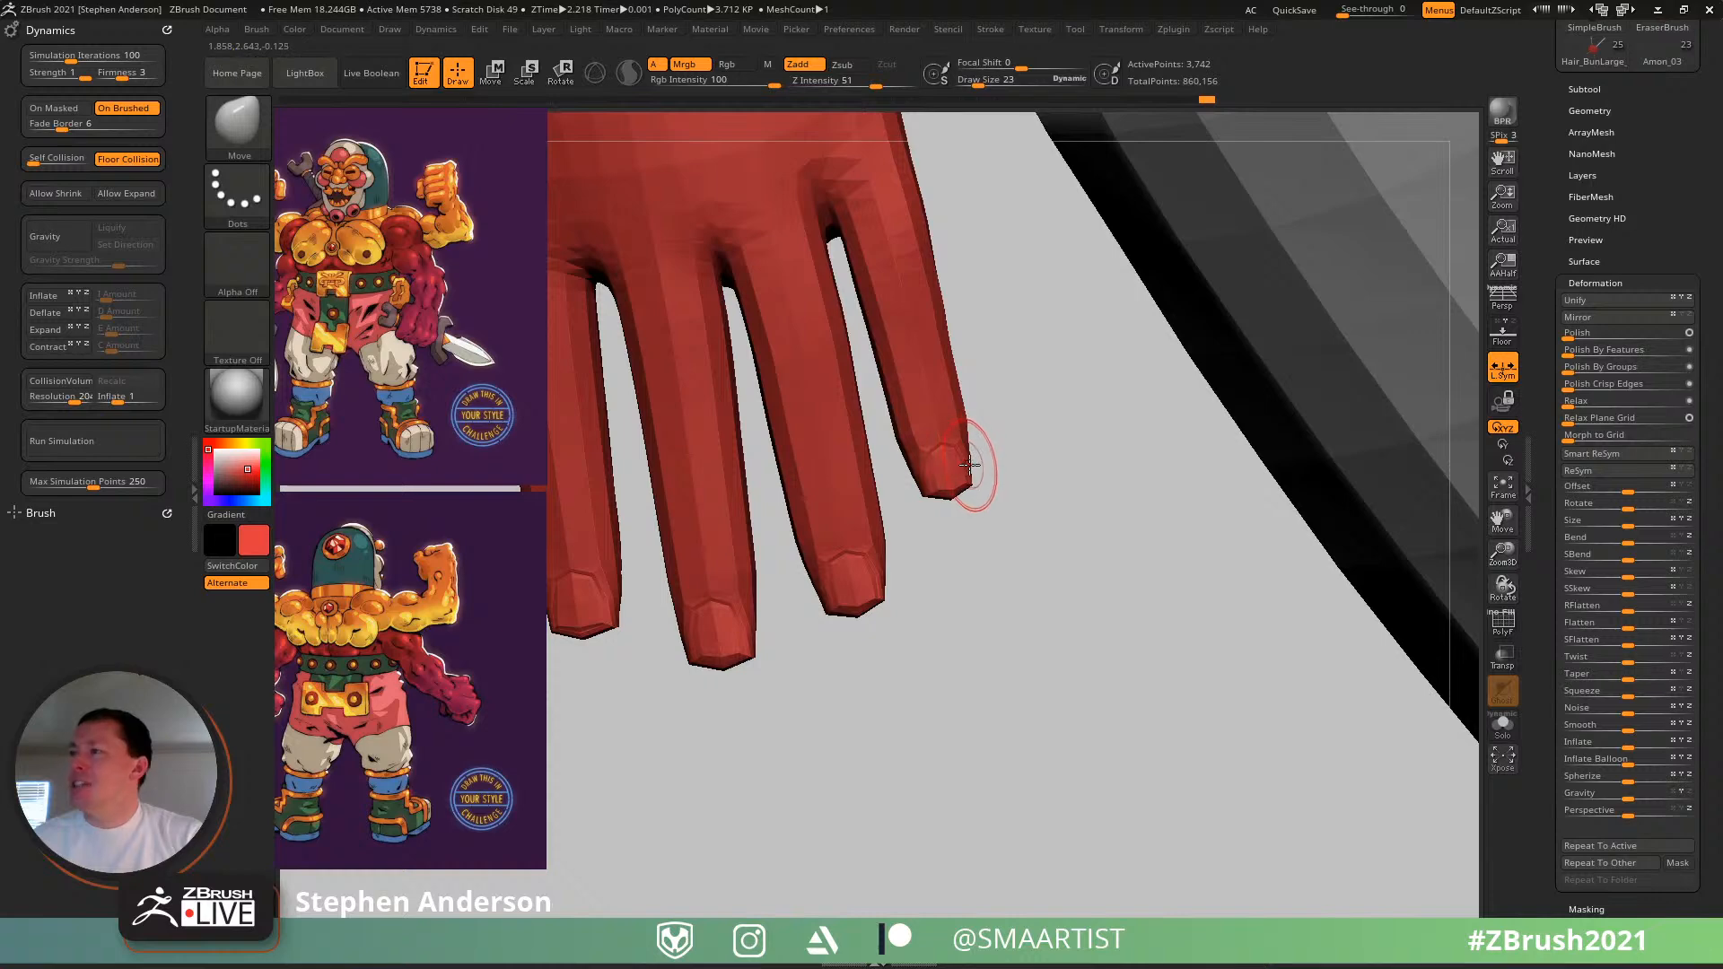
- Select the ArmsFront subtool and reshape the elbow and upper forearm contours with the Move brush at draw size 109
ctrl+right_drag(989, 503, 1204, 537)
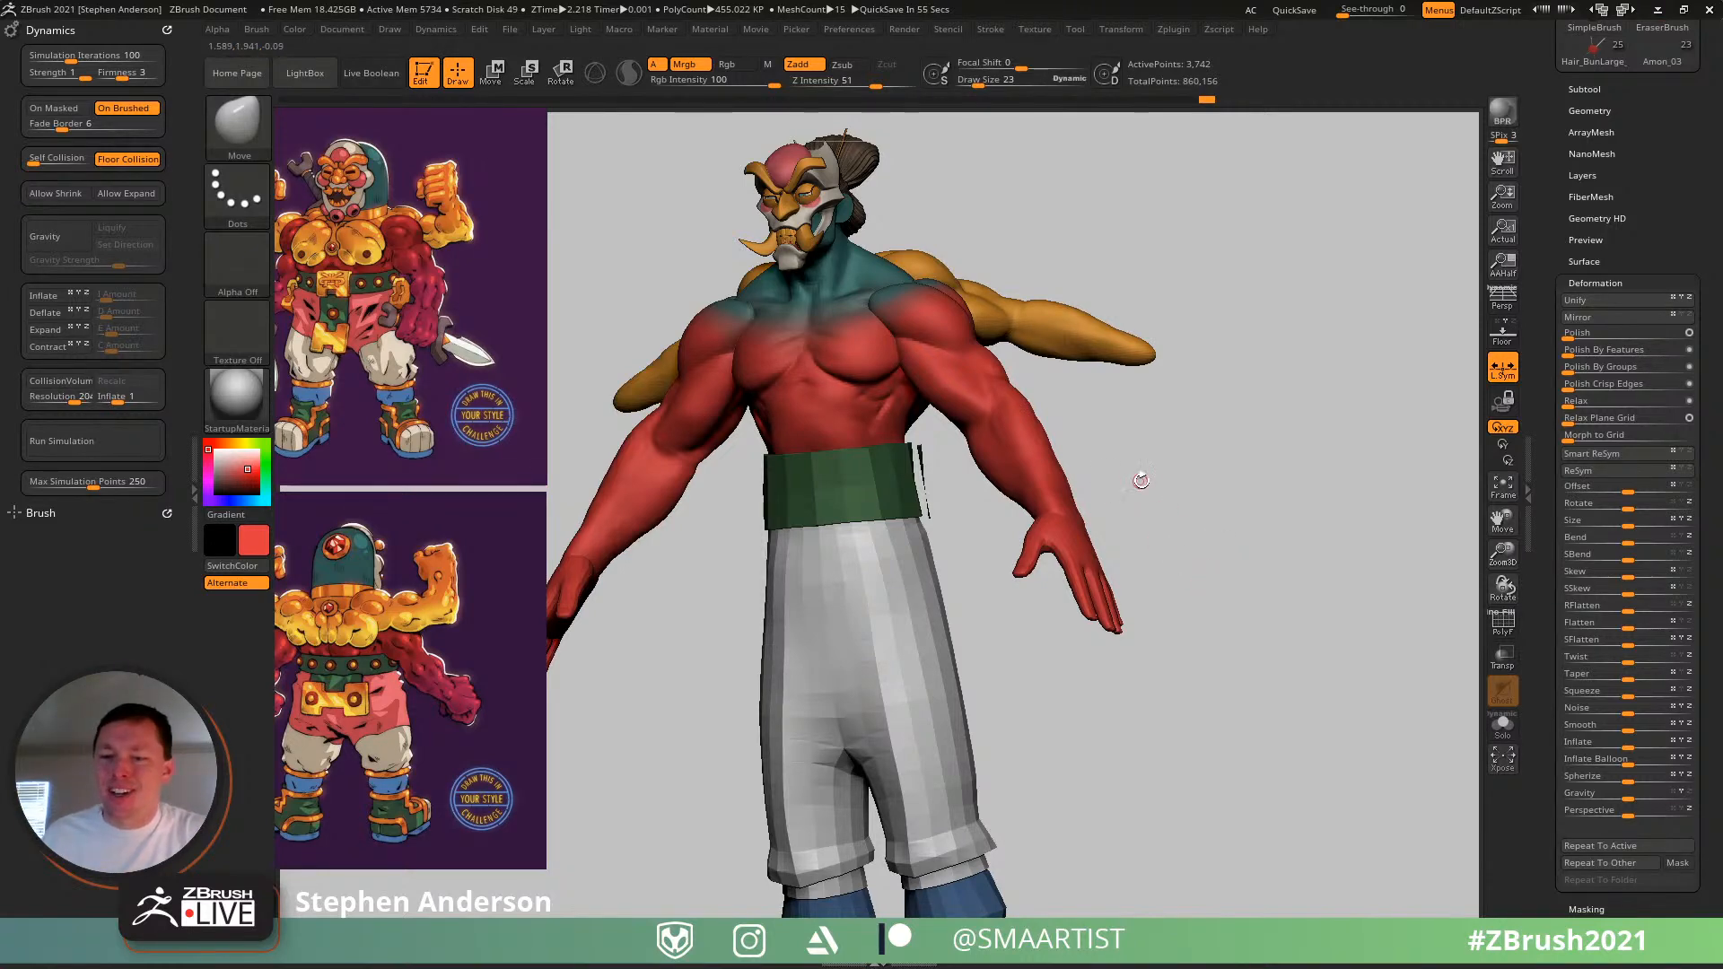
right_drag(1112, 495, 1029, 541)
mouse_move(717, 460)
alt+right_down()
mouse_move(844, 480)
mouse_move(830, 464)
mouse_move(876, 459)
mouse_move(834, 408)
mouse_move(858, 386)
alt+right_up()
key(s)
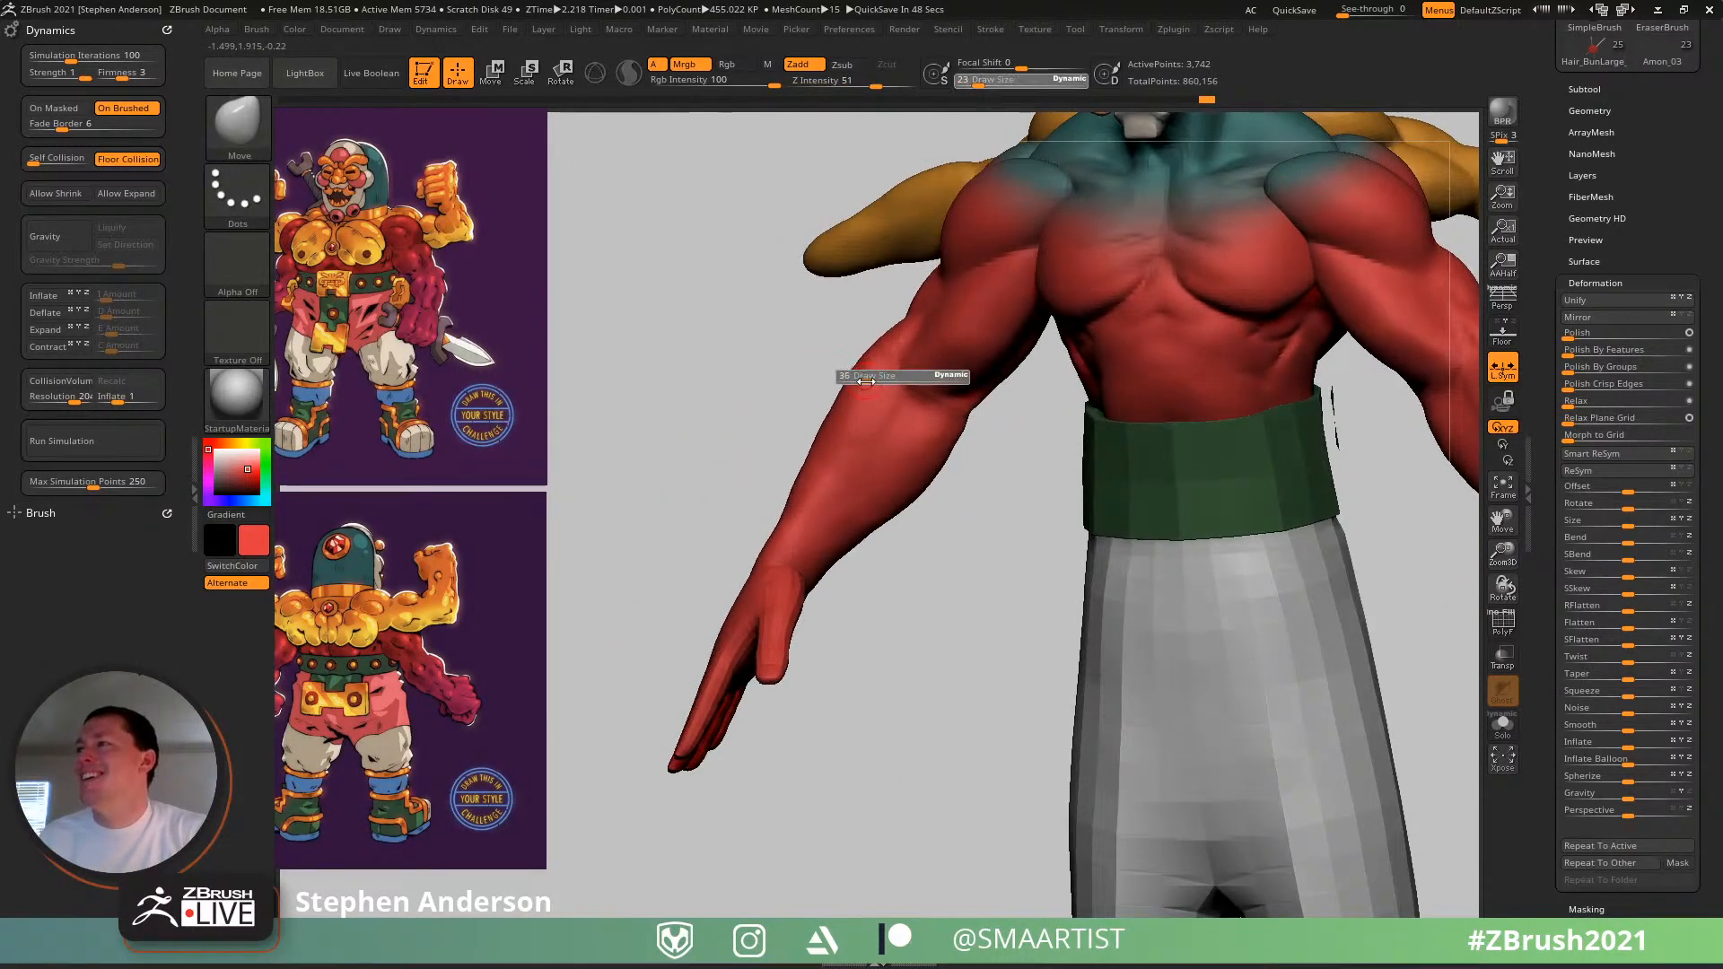
drag(858, 386, 877, 392)
alt+click(961, 417)
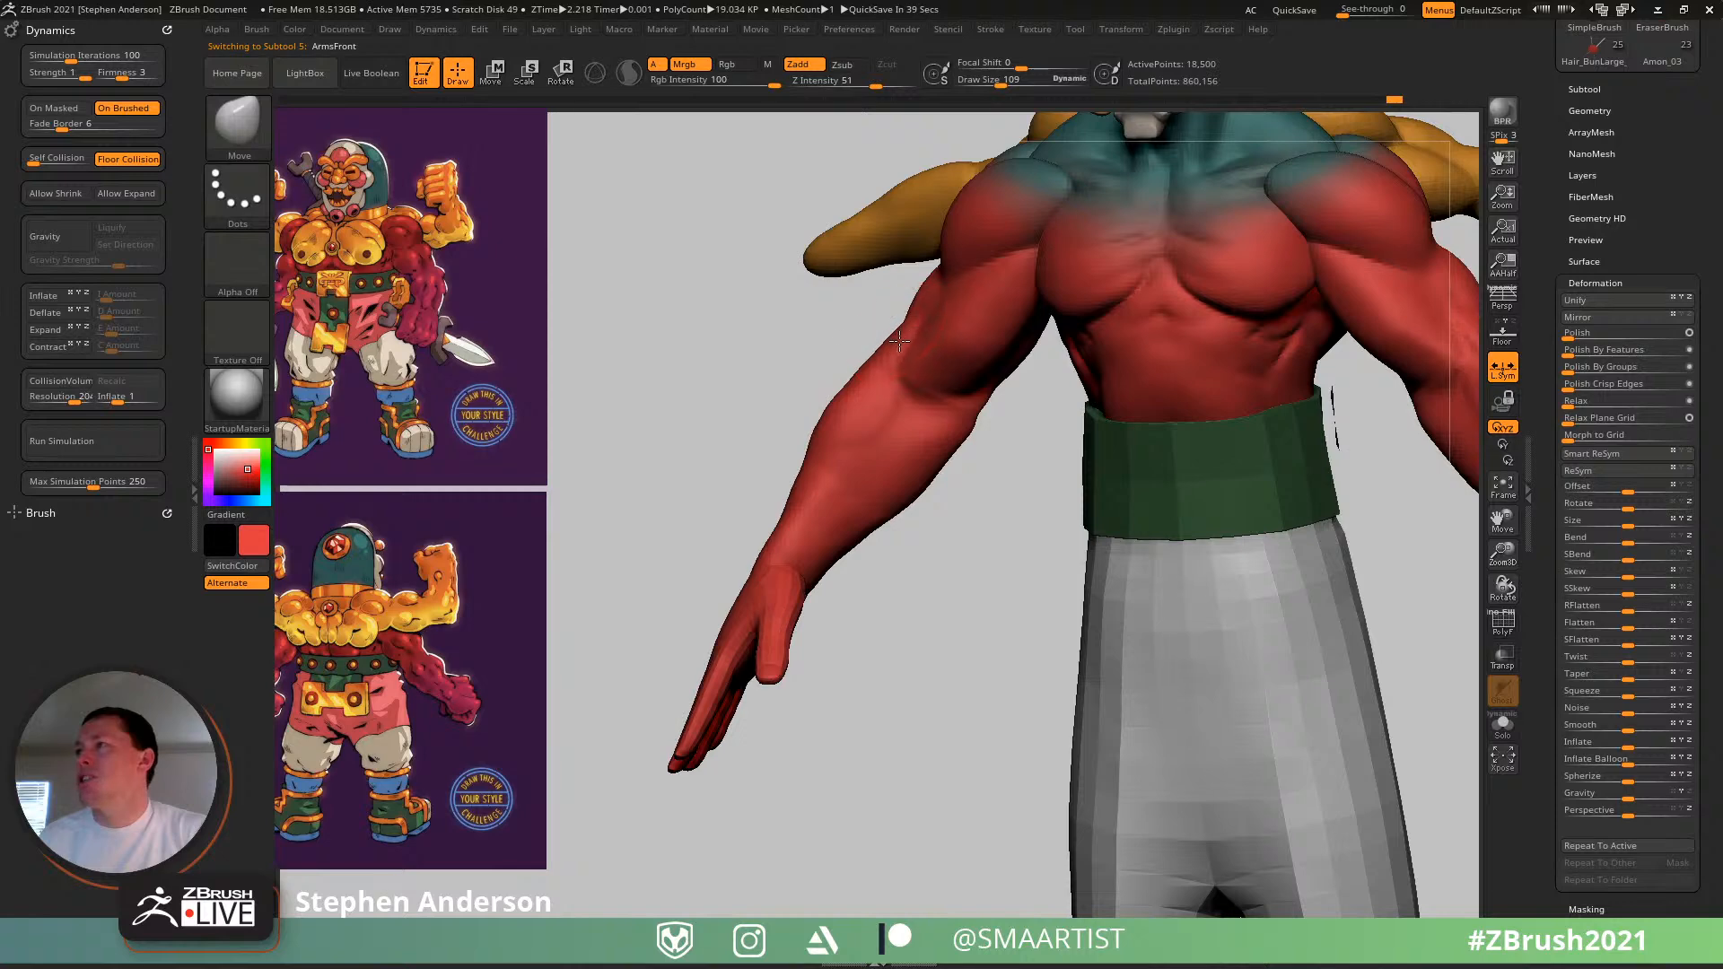
drag(900, 341, 890, 336)
mouse_move(678, 345)
mouse_down()
mouse_move(958, 335)
mouse_move(941, 341)
mouse_up()
drag(850, 490, 864, 477)
mouse_move(840, 463)
mouse_down()
mouse_move(883, 453)
mouse_move(972, 539)
mouse_up()
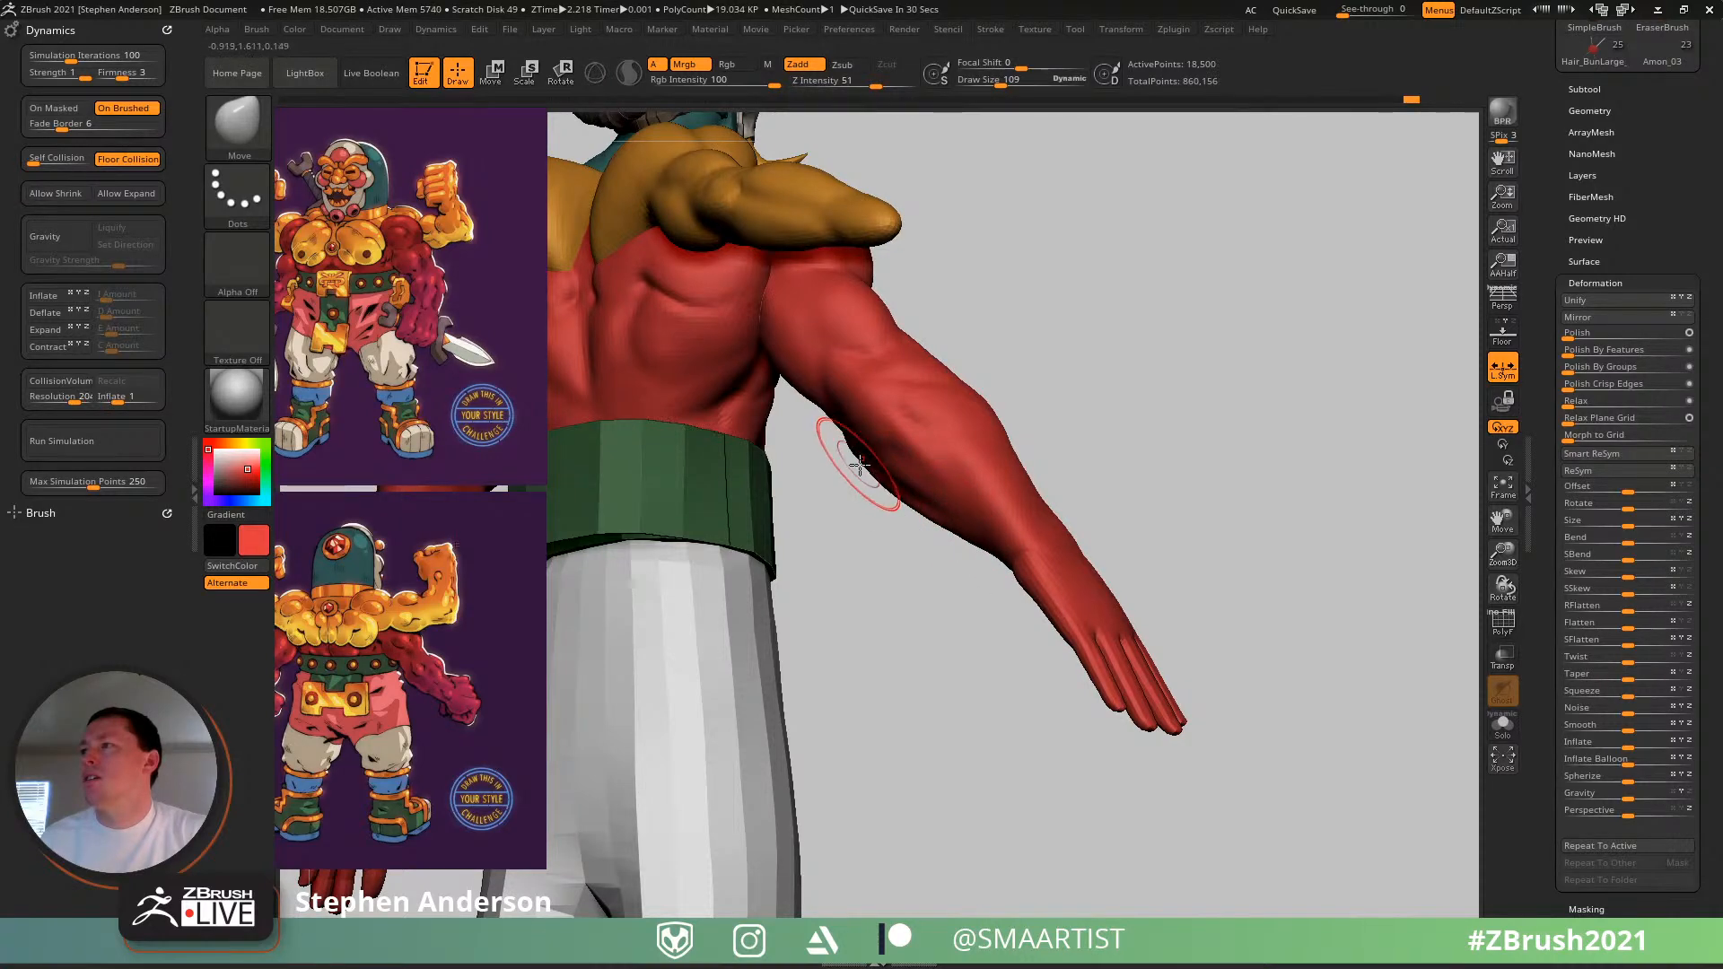
drag(844, 469, 840, 431)
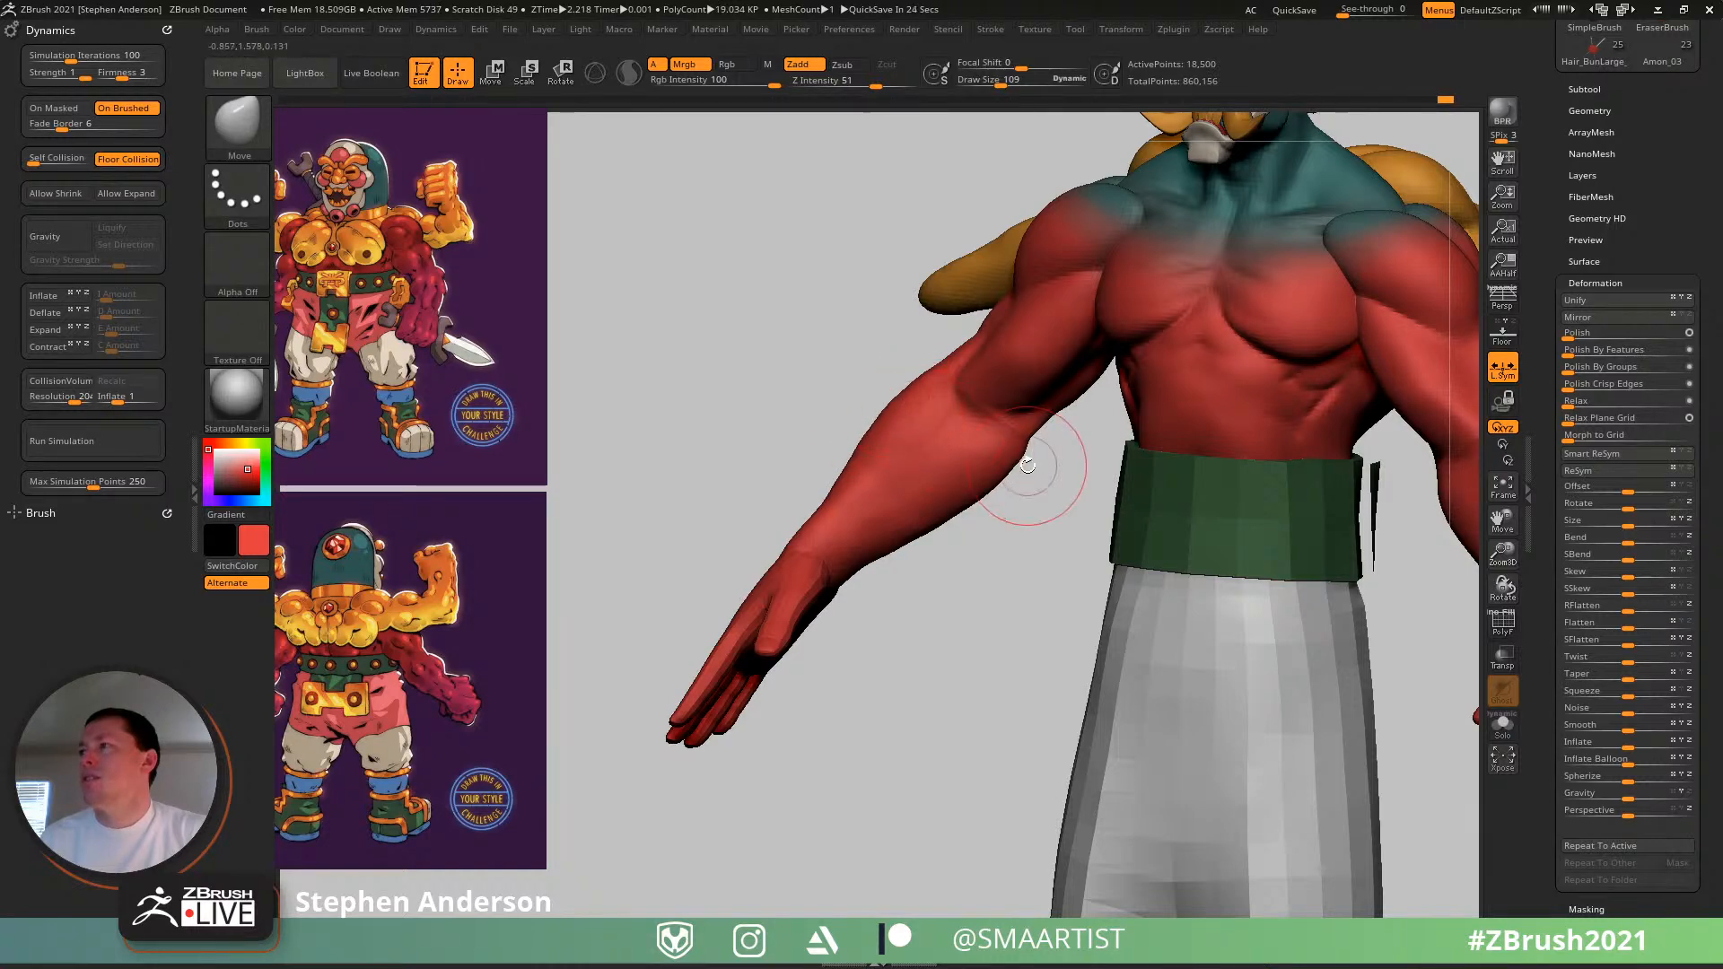
- Soften the inner elbow of the front arm with the Smooth brush at draw size 48, then enlarge the Move brush to 90
key(s)
shift+drag(998, 415, 950, 392)
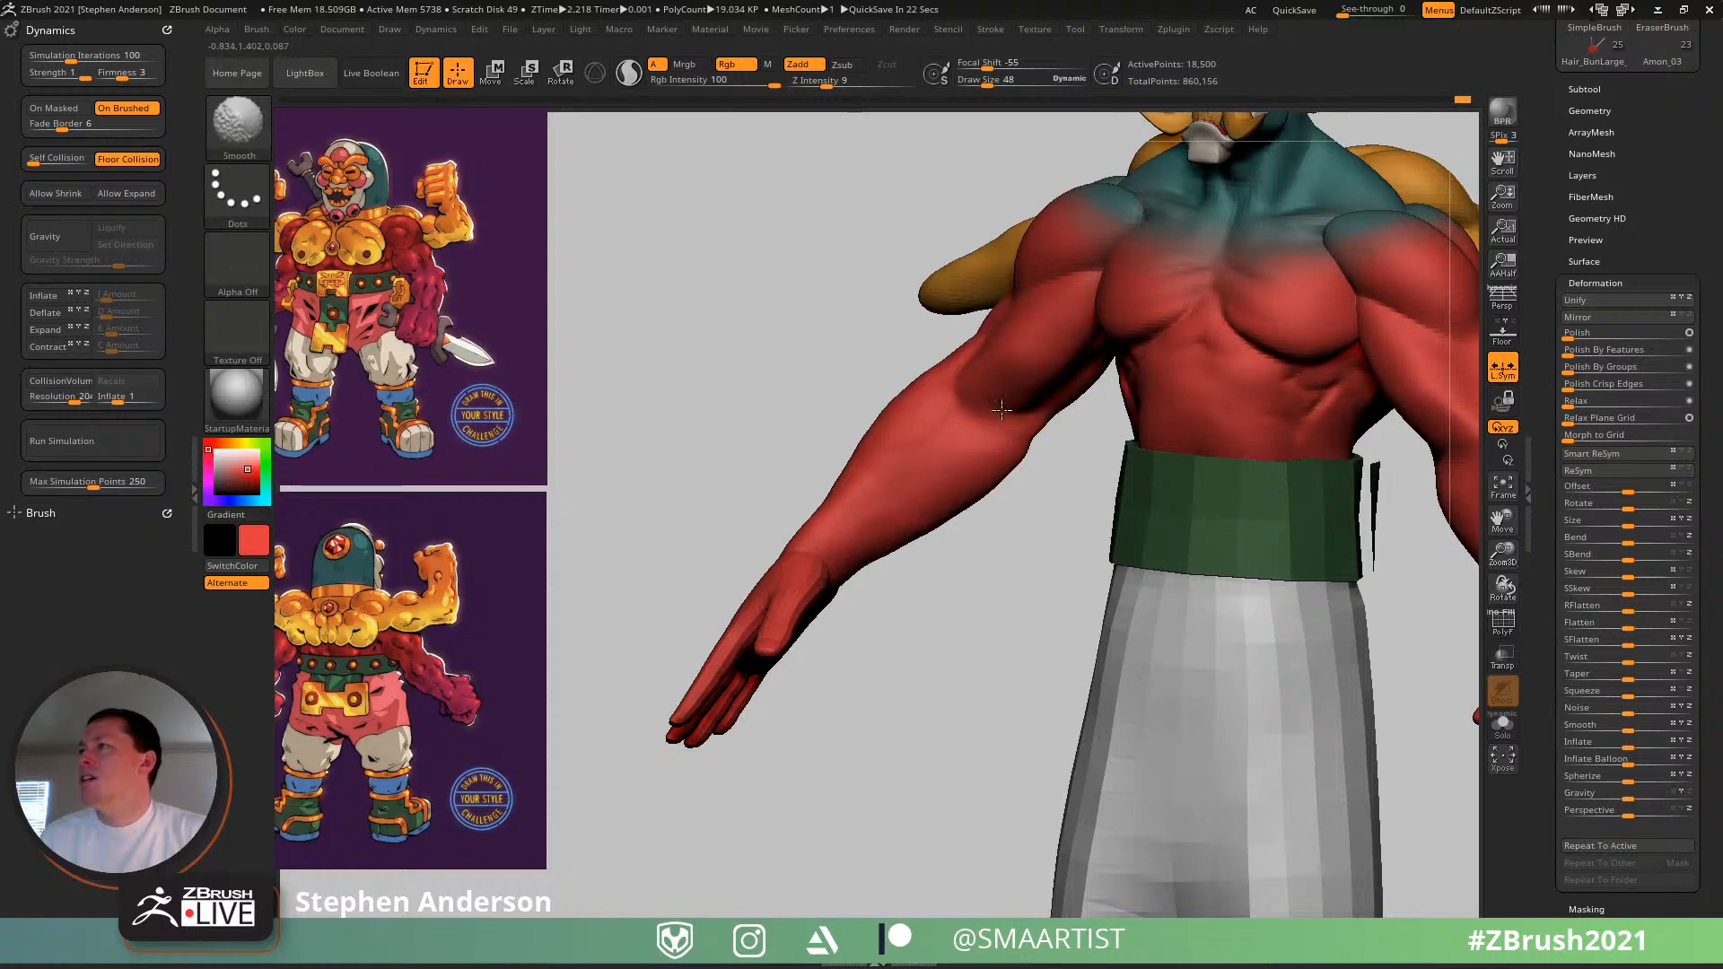
mouse_move(981, 446)
ctrl+right_down()
mouse_move(969, 386)
mouse_move(1006, 413)
mouse_move(932, 427)
mouse_move(1008, 500)
ctrl+right_up()
key(s)
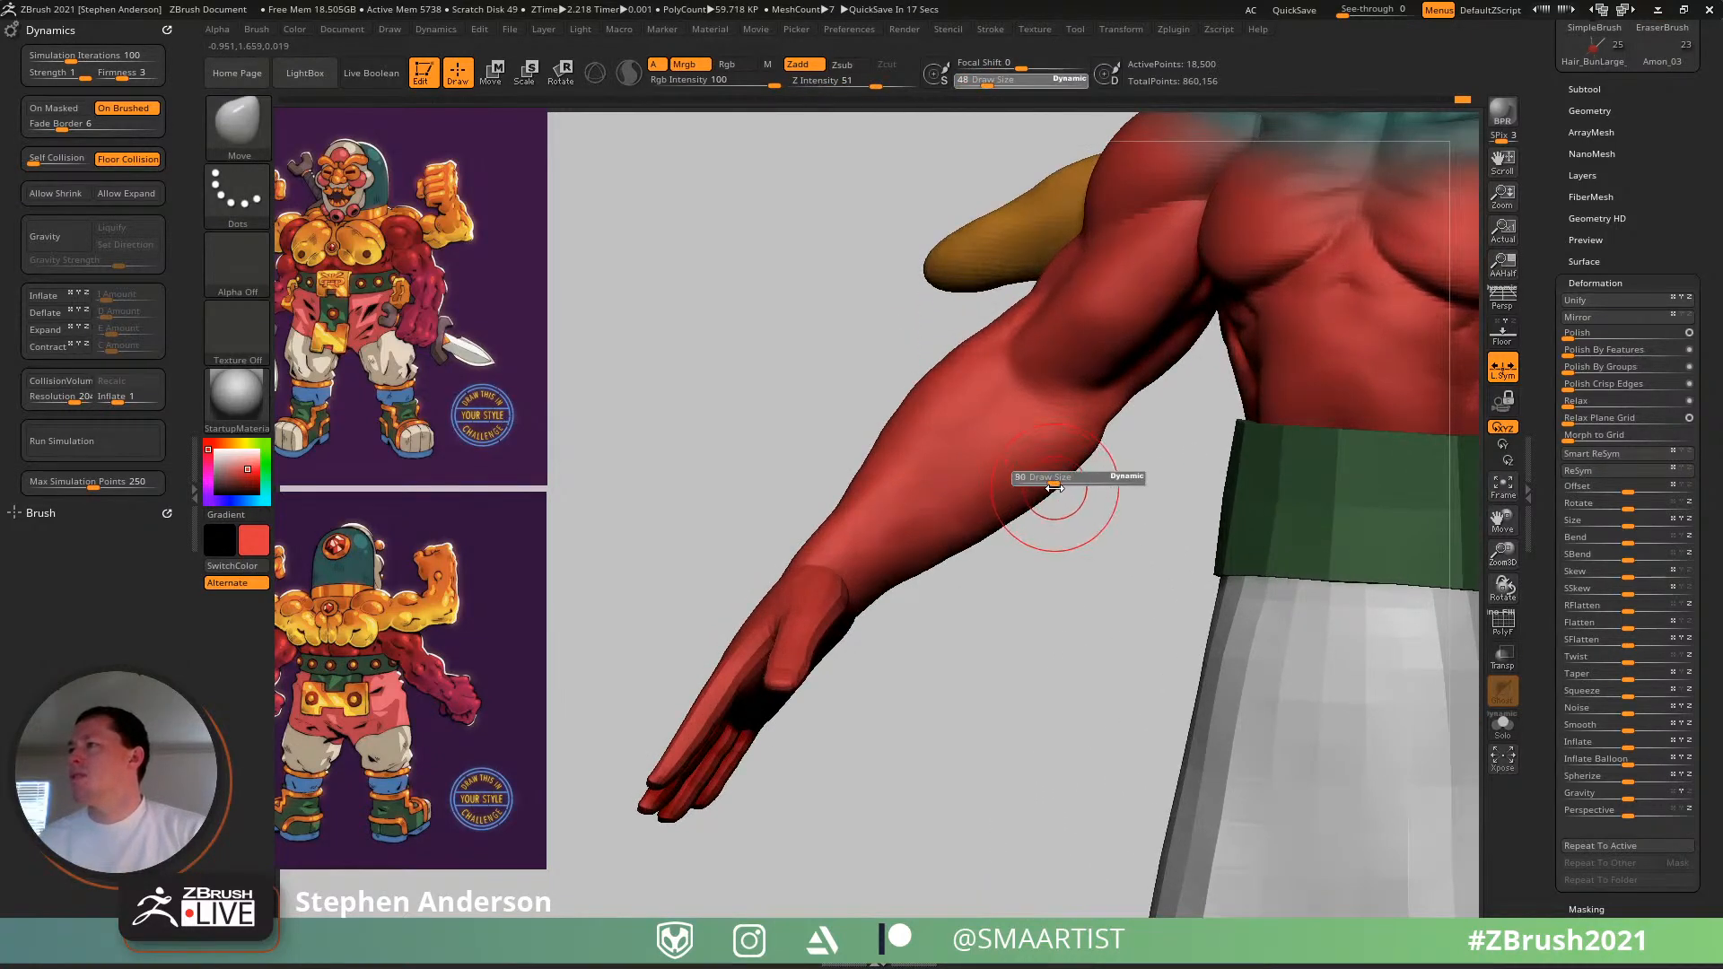
mouse_move(1083, 462)
ctrl+right_down()
mouse_move(984, 377)
mouse_move(912, 427)
mouse_move(1018, 449)
mouse_move(961, 451)
mouse_move(986, 493)
mouse_move(1033, 460)
mouse_move(914, 465)
mouse_move(1223, 415)
mouse_move(1089, 392)
mouse_move(1051, 418)
mouse_move(1088, 442)
mouse_move(1080, 461)
ctrl+right_up()
- Reorder the subtools so ArmsFront sits directly above the Amon_04 hands, and merge it down into them
click(1680, 93)
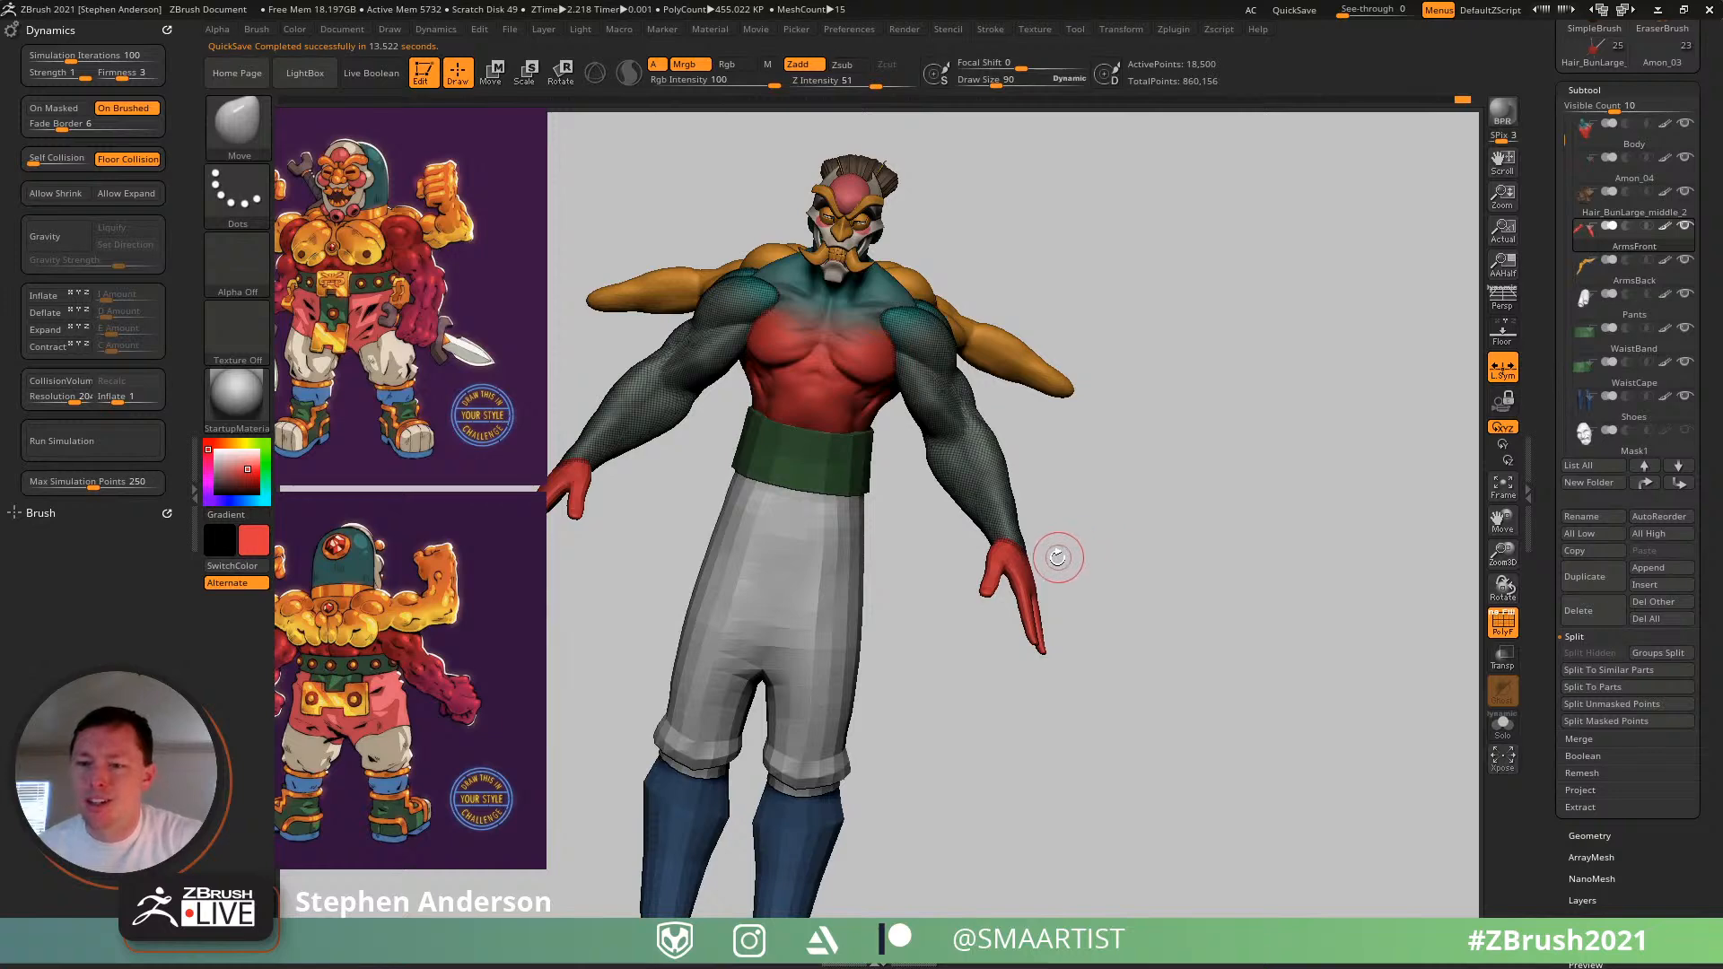
drag(1058, 558, 994, 387)
key(w)
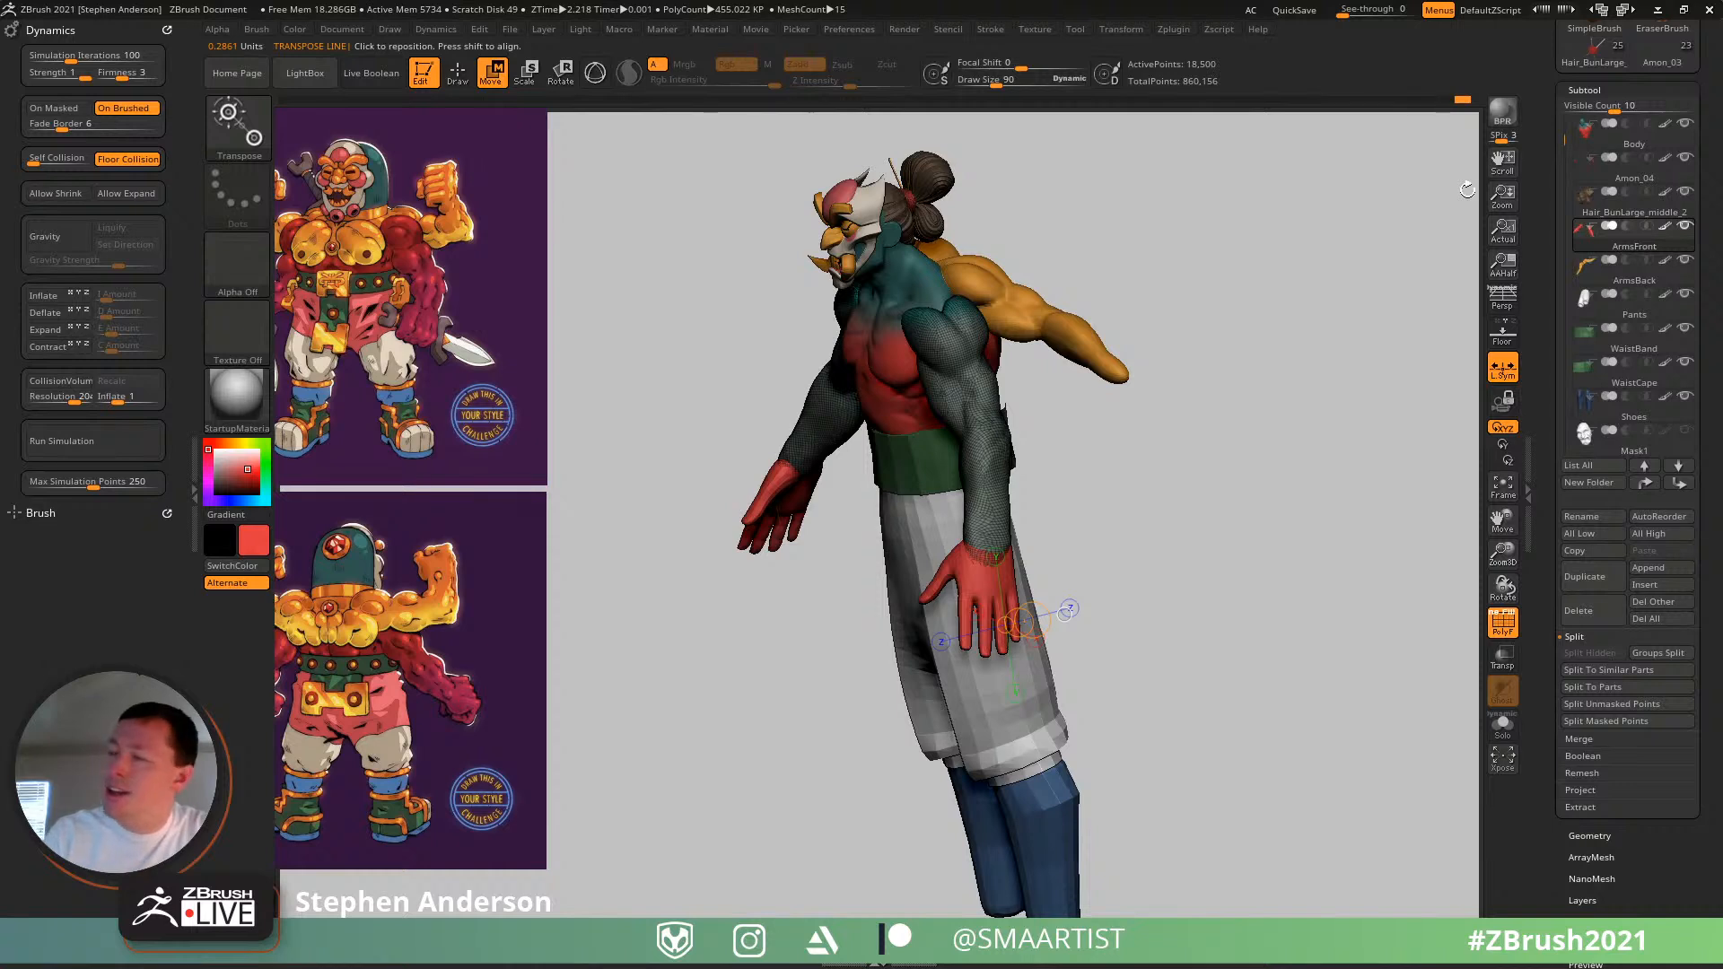
key(Up)
key(Up)
key(ctrl+Down)
key(ctrl+Down)
key(Up)
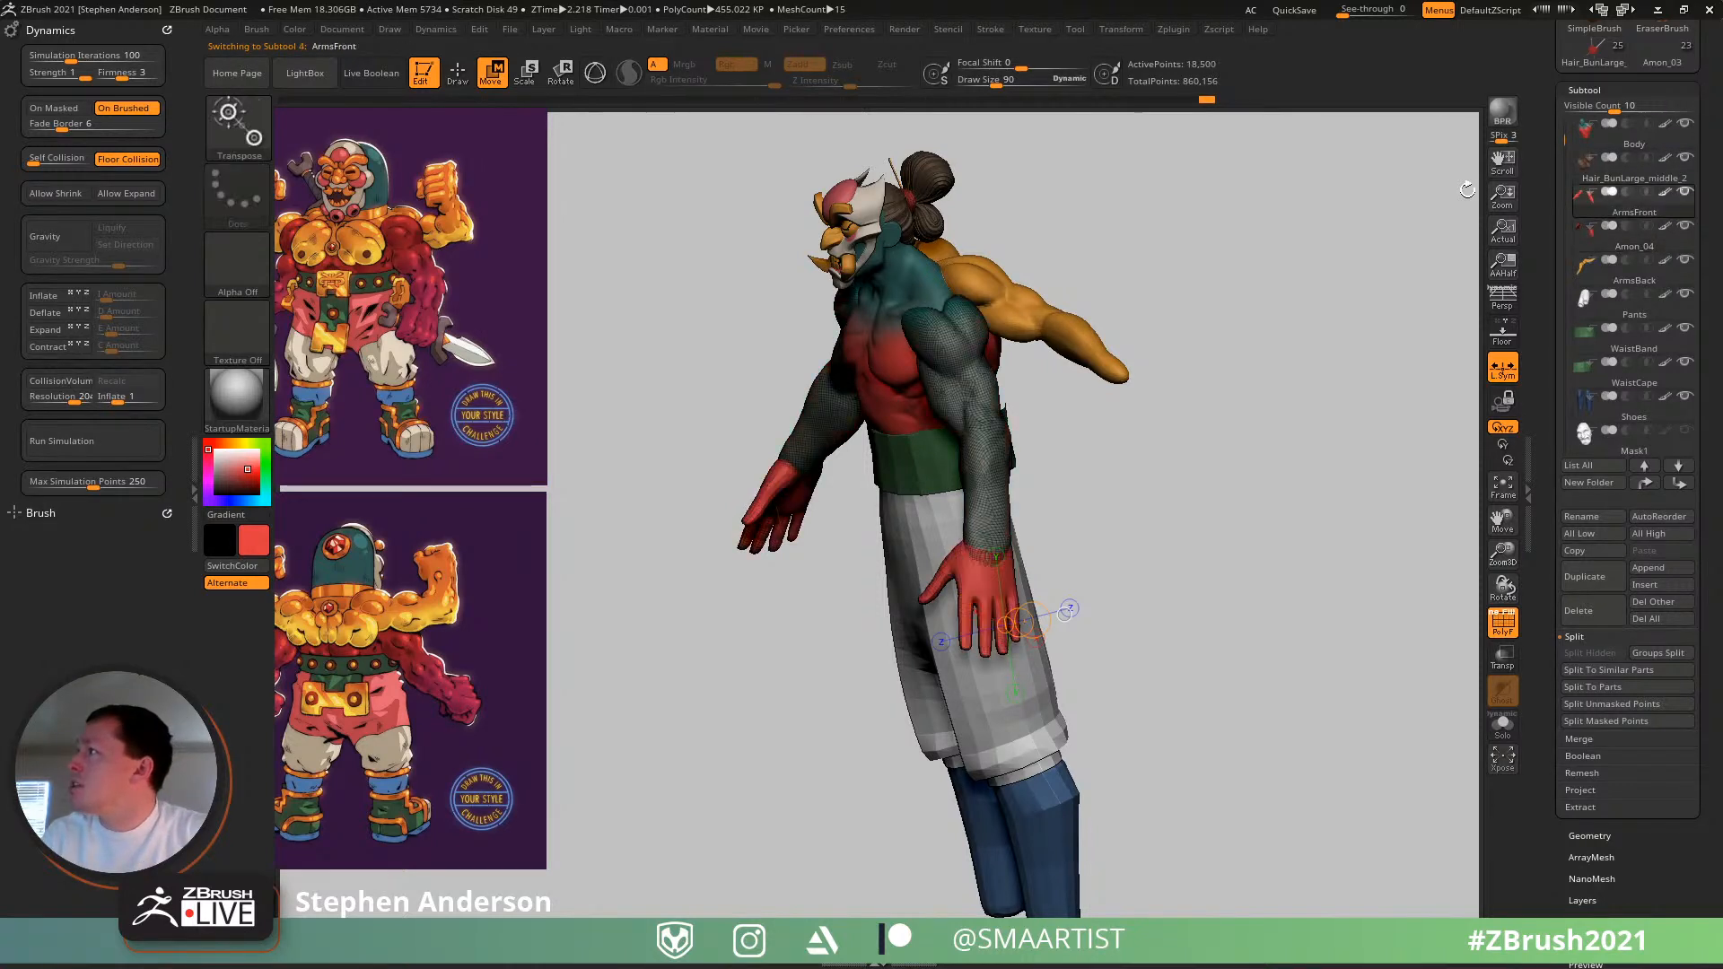
key(ctrl+m)
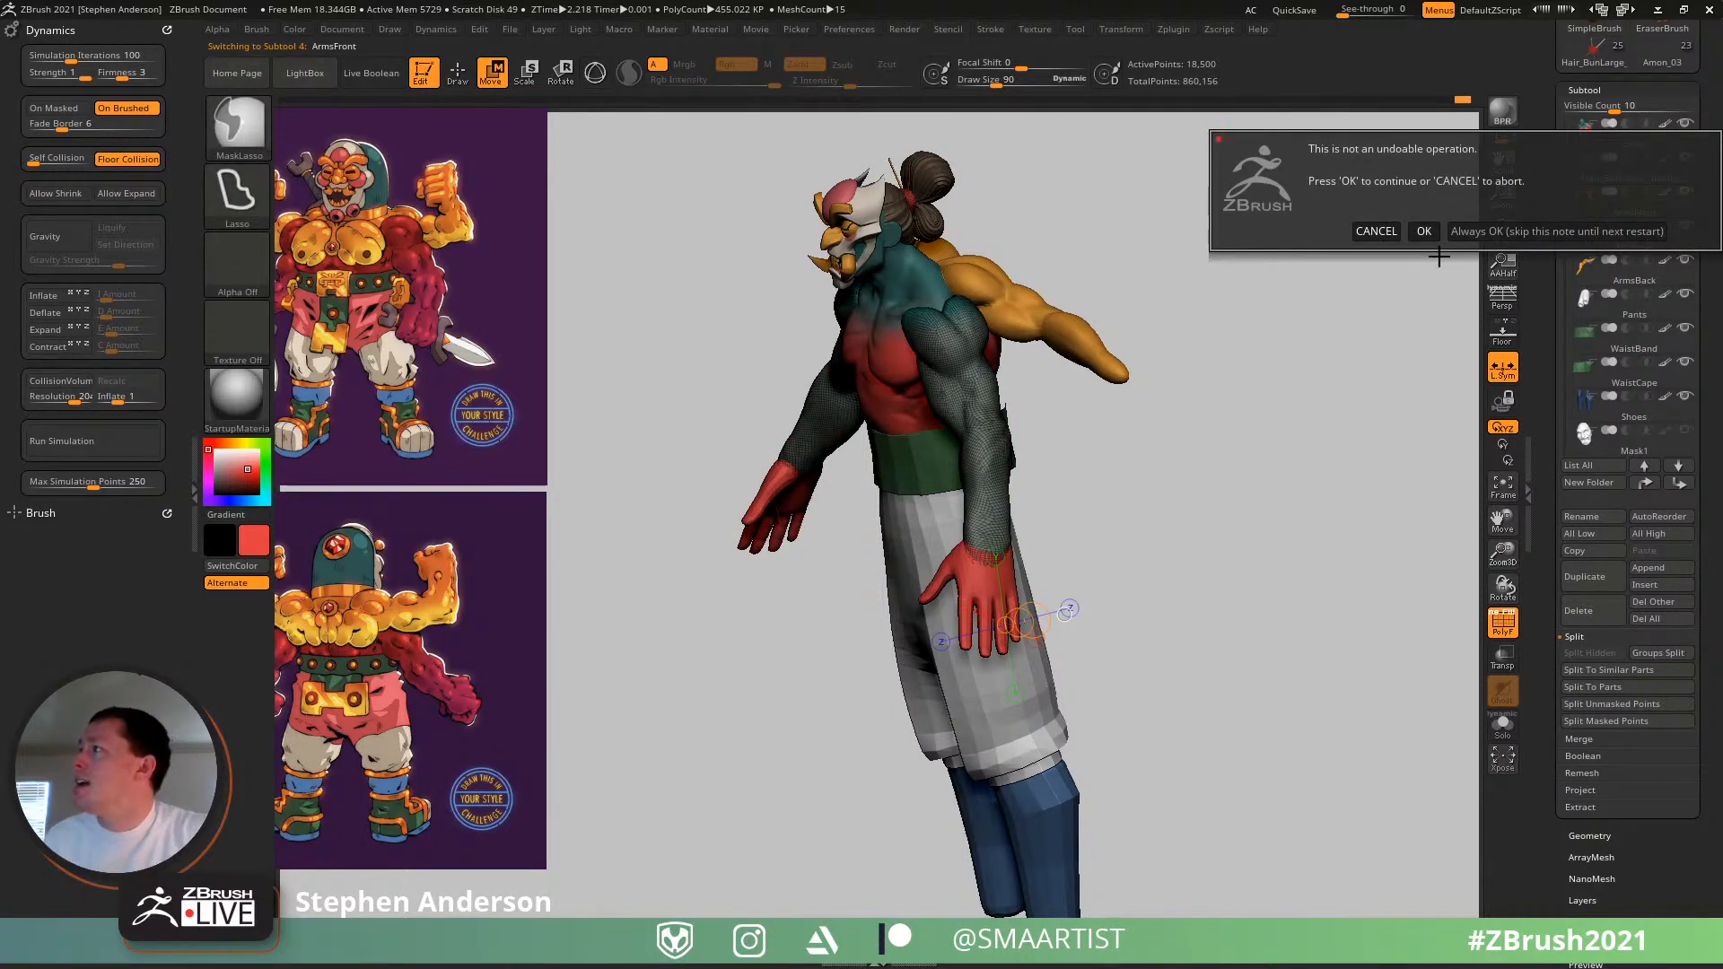
click(1424, 231)
- Adjust the merged arm's forearm and wrist with the Move brush at draw size 169, then reduce it to 51 for the hand
mouse_move(1185, 415)
mouse_down()
mouse_move(1084, 485)
mouse_move(1062, 465)
mouse_move(1073, 485)
mouse_move(1046, 377)
mouse_move(1081, 359)
mouse_move(1095, 392)
mouse_move(897, 591)
mouse_move(946, 542)
mouse_move(952, 481)
mouse_up()
key(q)
key(s)
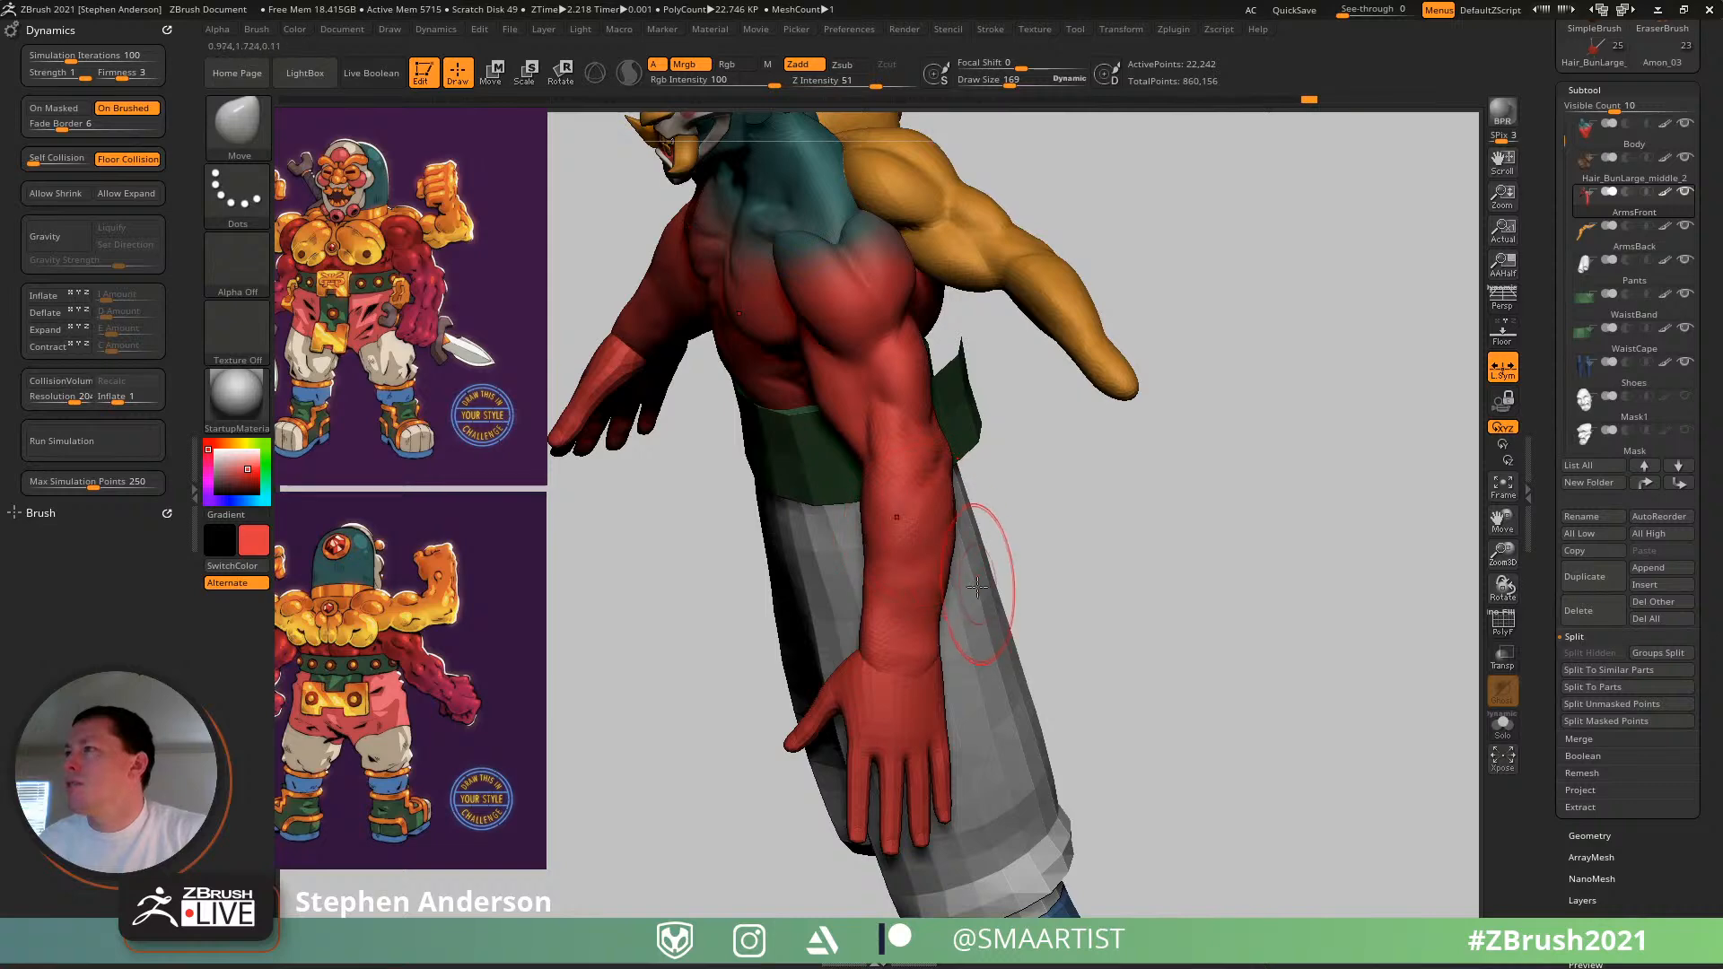
mouse_move(935, 583)
right_down()
mouse_move(1006, 574)
mouse_move(862, 548)
mouse_move(931, 657)
mouse_move(942, 646)
mouse_move(846, 627)
right_up()
drag(893, 619, 901, 608)
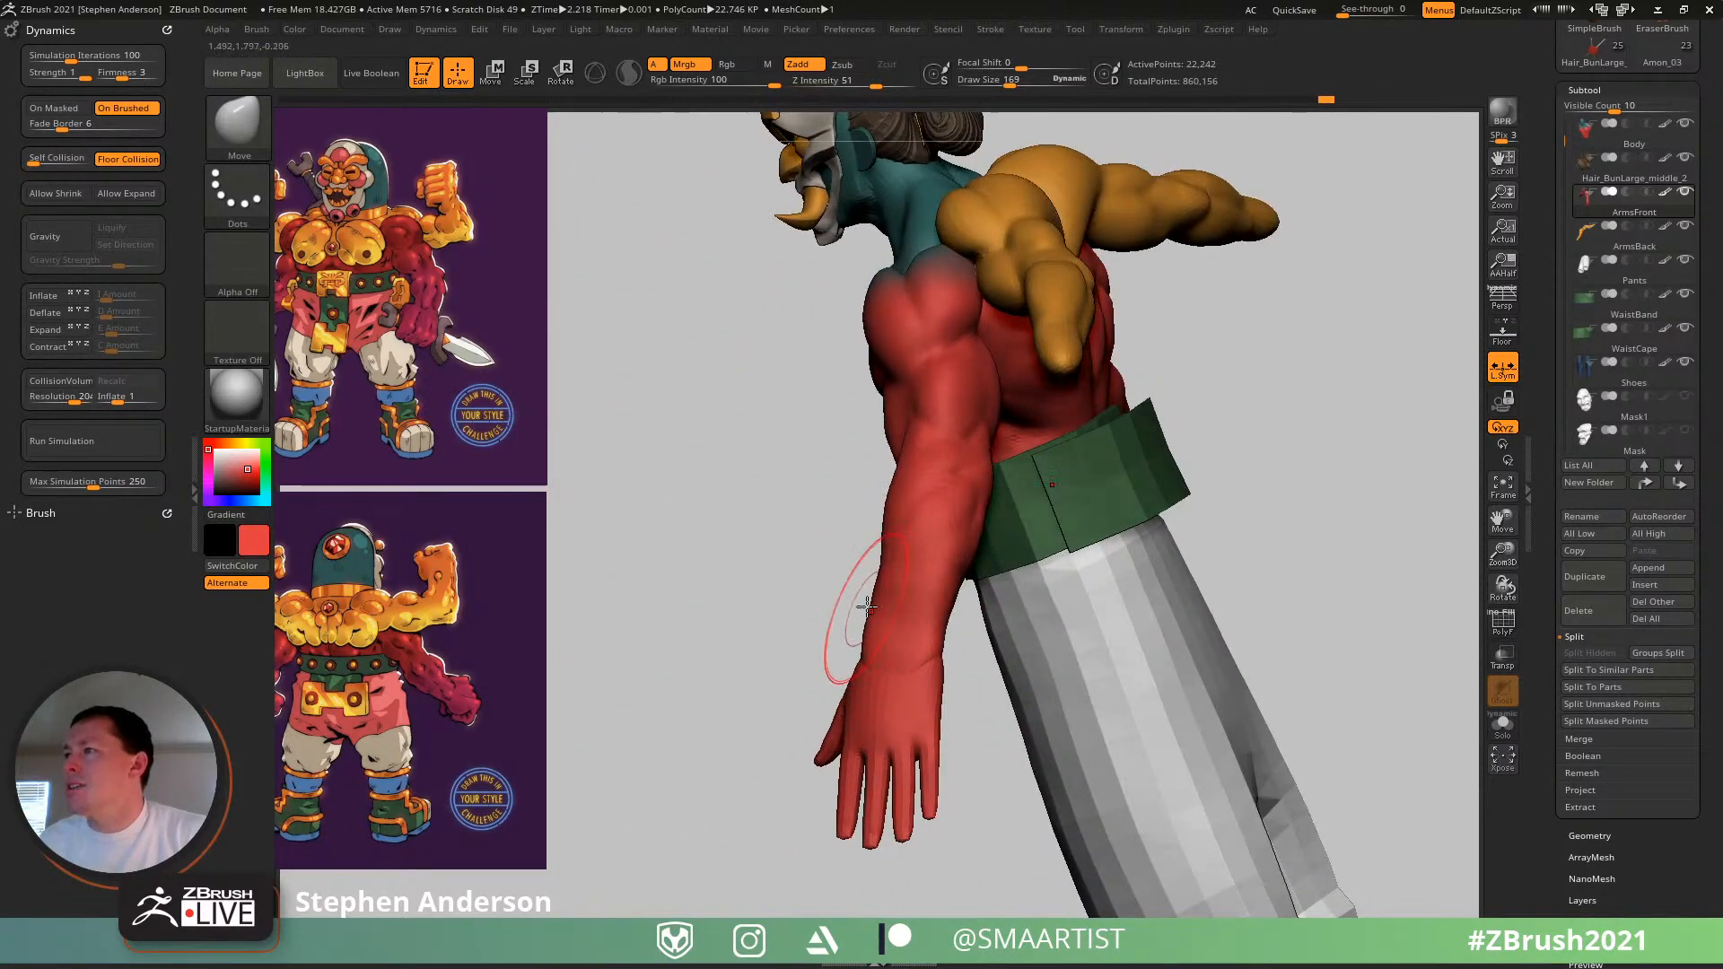
mouse_move(897, 567)
right_down()
mouse_move(981, 565)
mouse_move(850, 689)
mouse_move(855, 642)
mouse_move(946, 604)
mouse_move(924, 644)
right_up()
mouse_move(929, 634)
right_down()
mouse_move(946, 631)
mouse_move(926, 660)
mouse_move(1000, 792)
right_up()
key(s)
drag(955, 660, 933, 661)
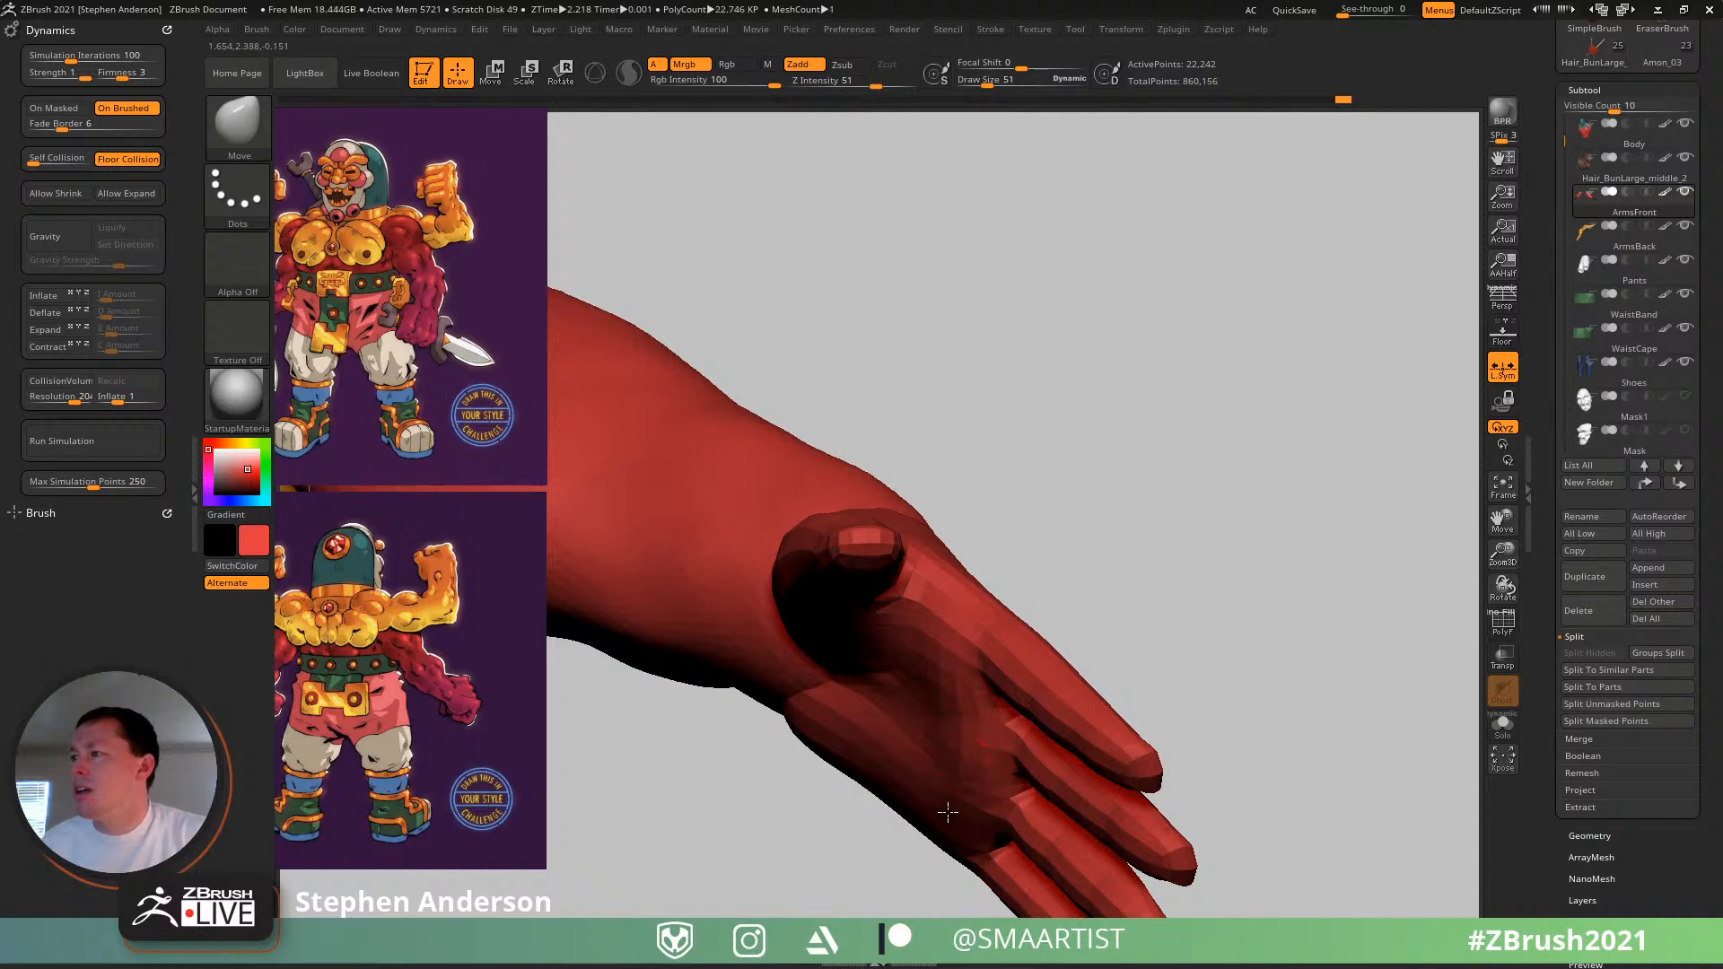
- Switch to the Move Topological brush at draw size 81 and isolate the ArmsFront subtool to work on the palm
mouse_move(950, 844)
right_down()
mouse_move(967, 593)
mouse_move(941, 504)
mouse_move(906, 610)
mouse_move(934, 565)
mouse_move(951, 574)
right_up()
key(s)
key(b)
key(m)
key(t)
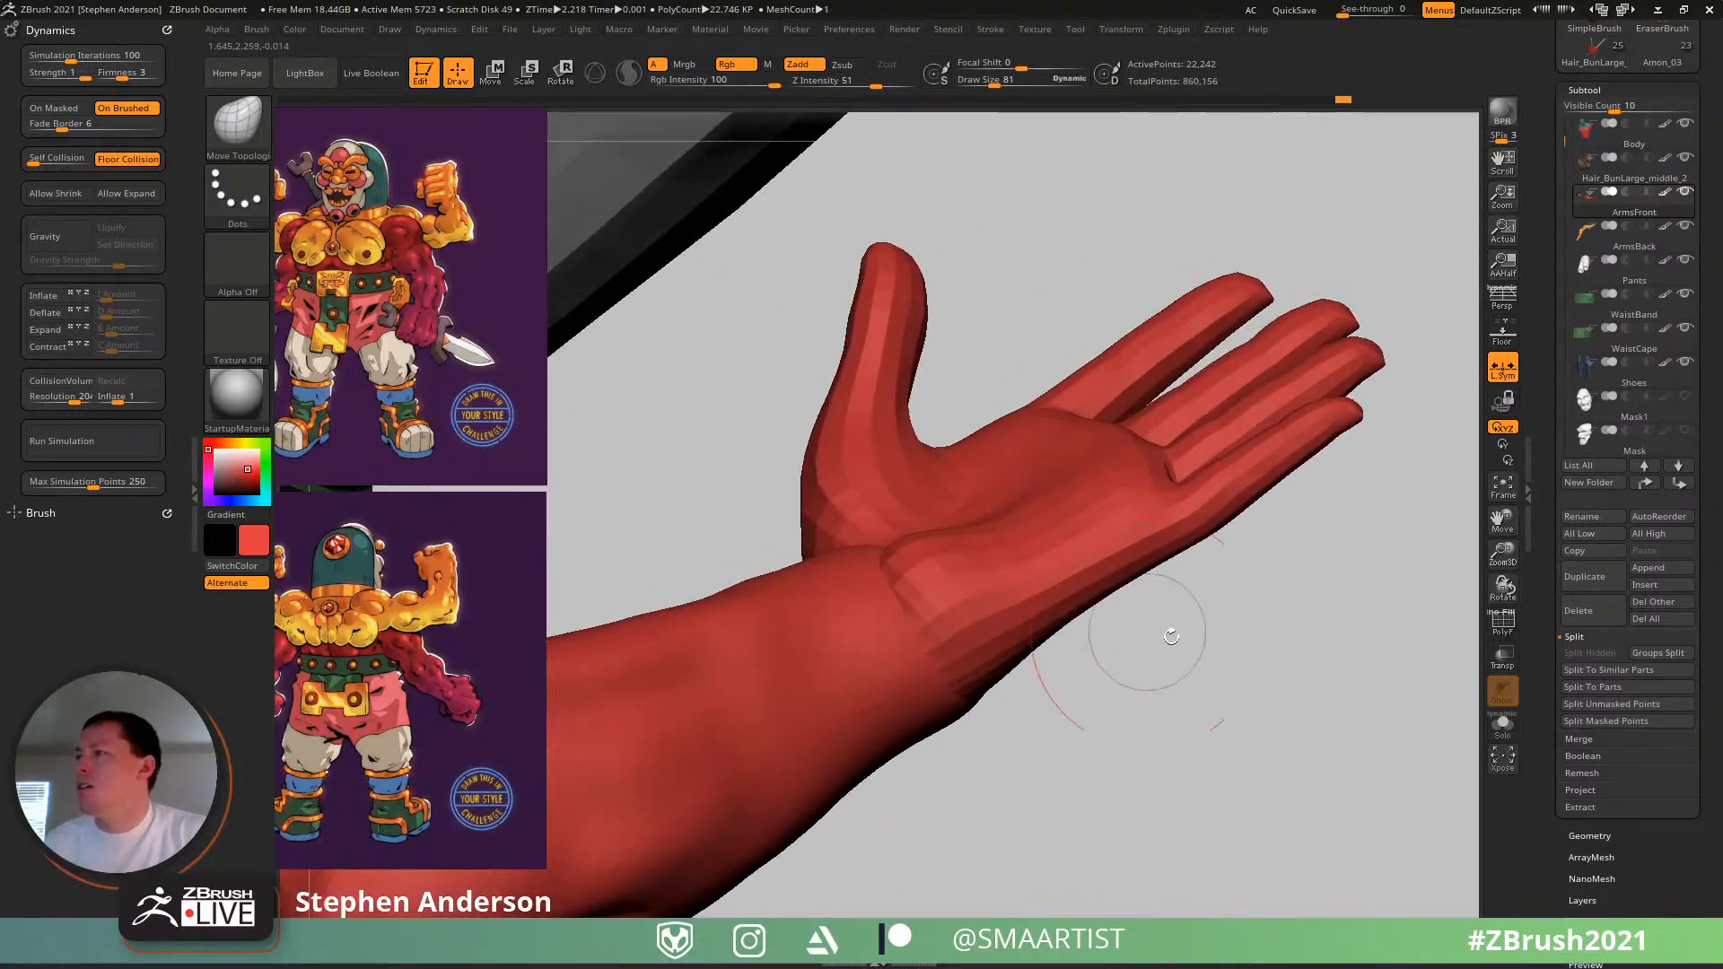
click(1504, 732)
mouse_move(1005, 503)
right_down()
mouse_move(1043, 651)
mouse_move(926, 592)
right_up()
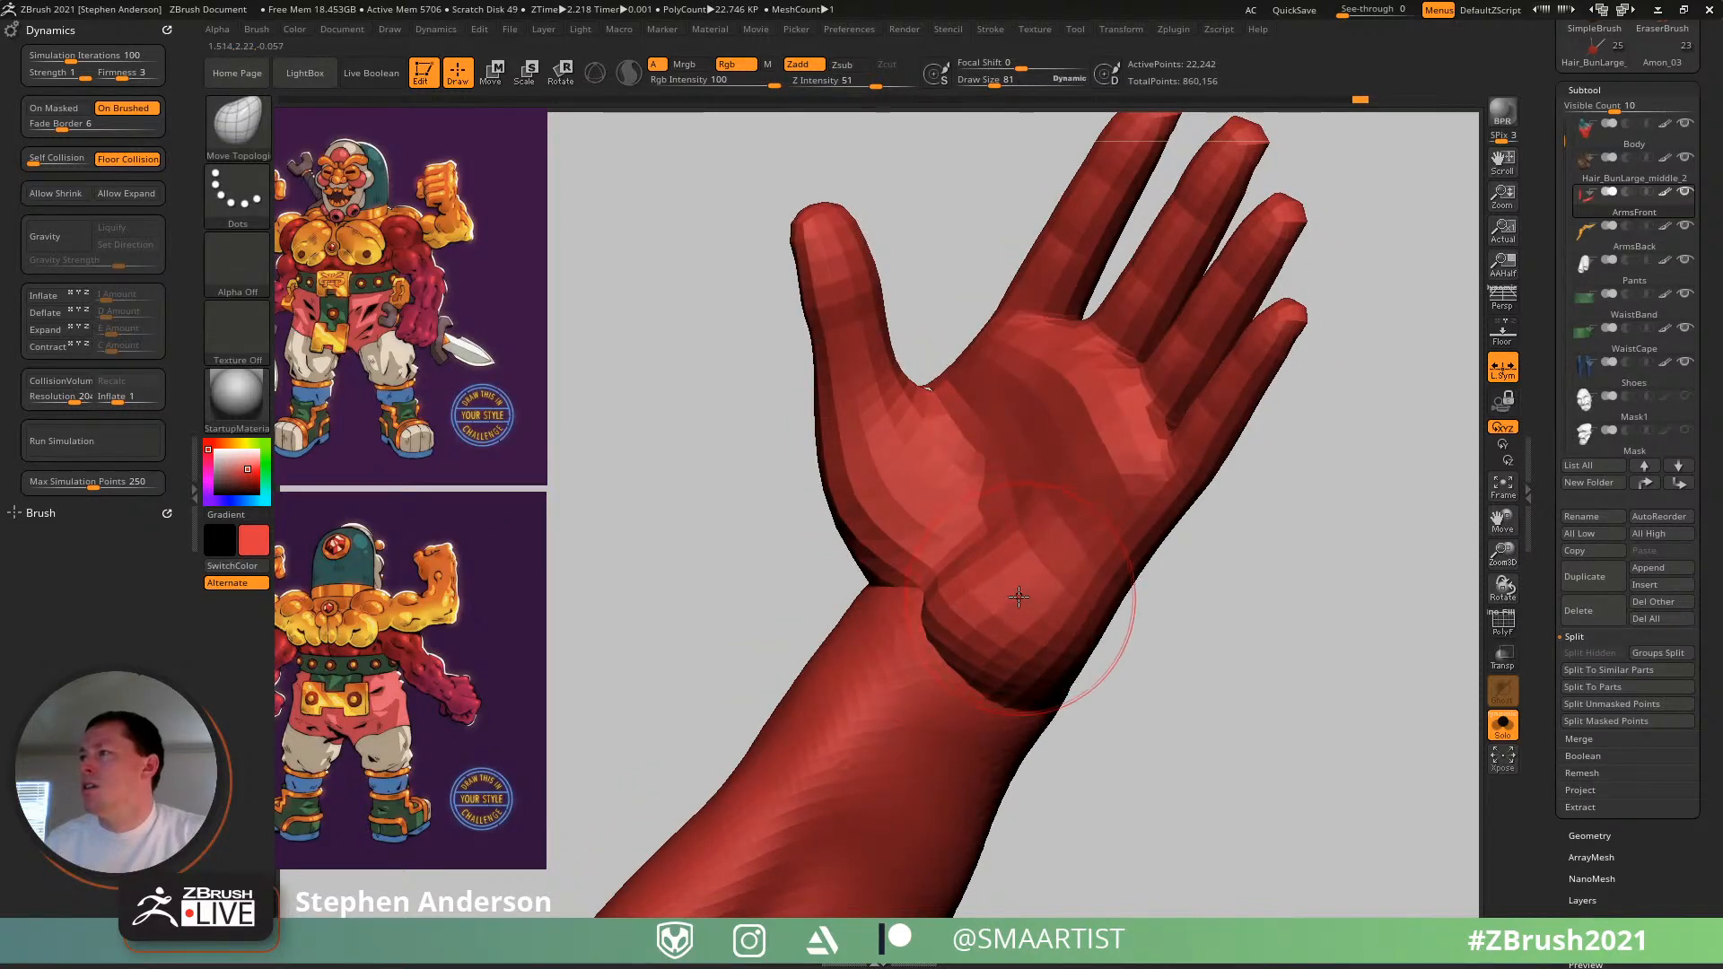
mouse_move(1038, 596)
right_down()
mouse_move(1059, 589)
mouse_move(1021, 594)
right_up()
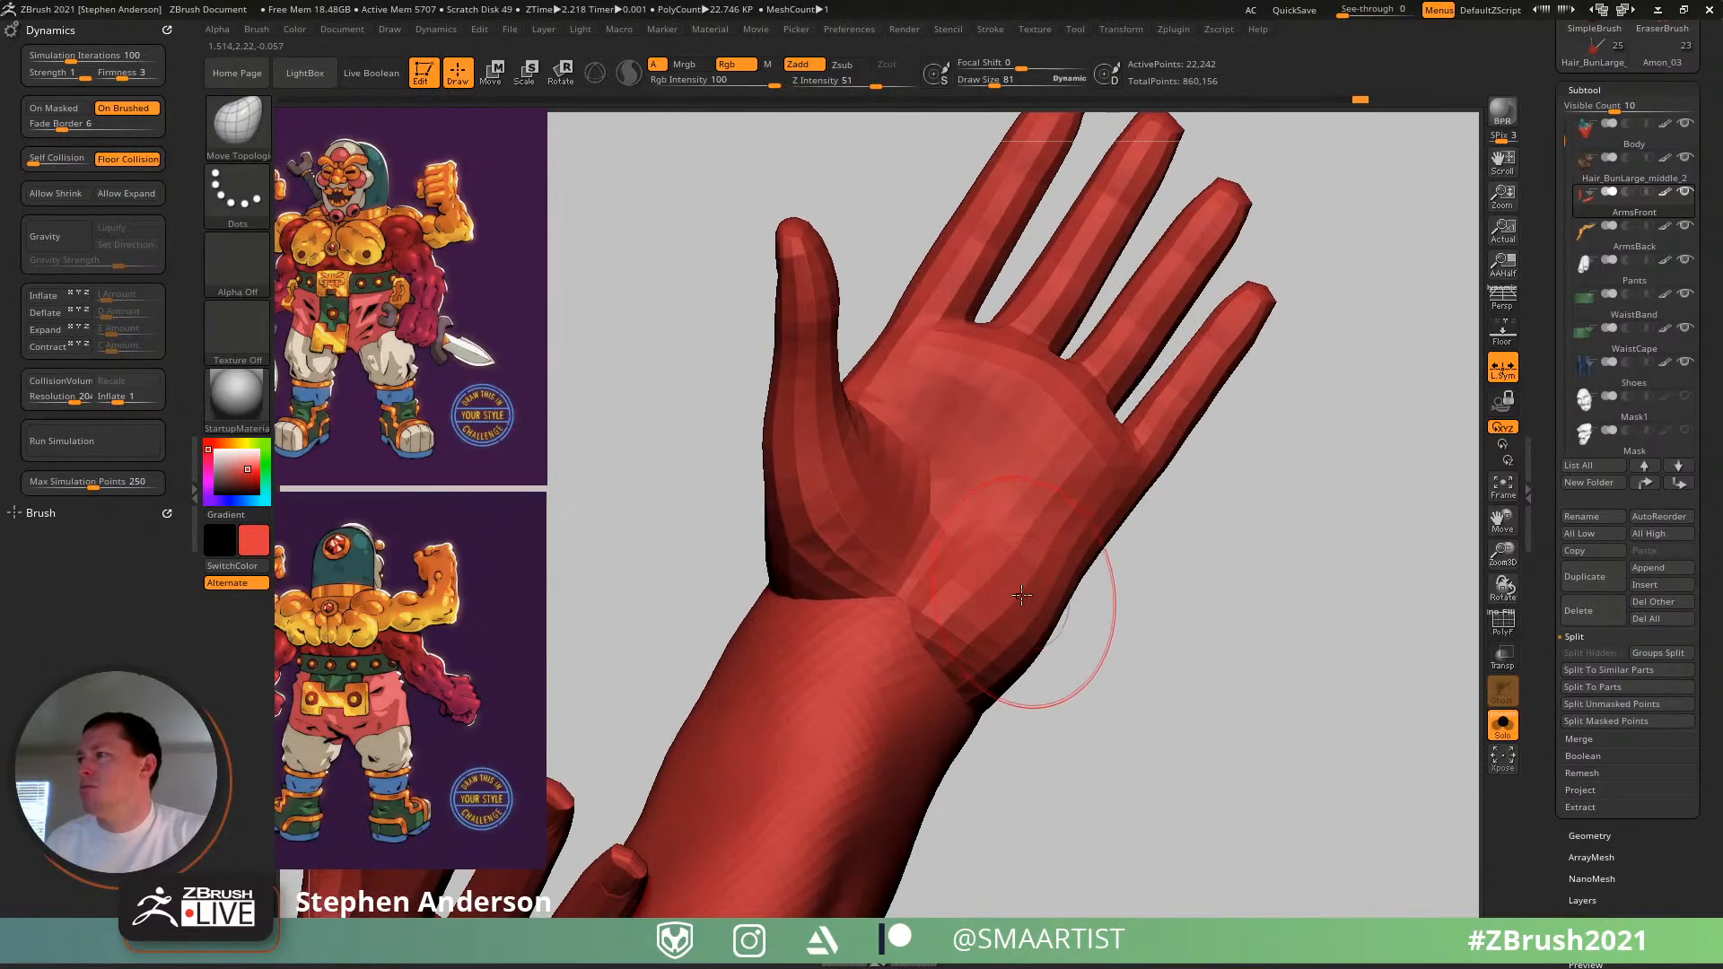
- Reshape the heel of the palm and the wrist edge with Move Topological at draw size 114
drag(1072, 556, 1069, 596)
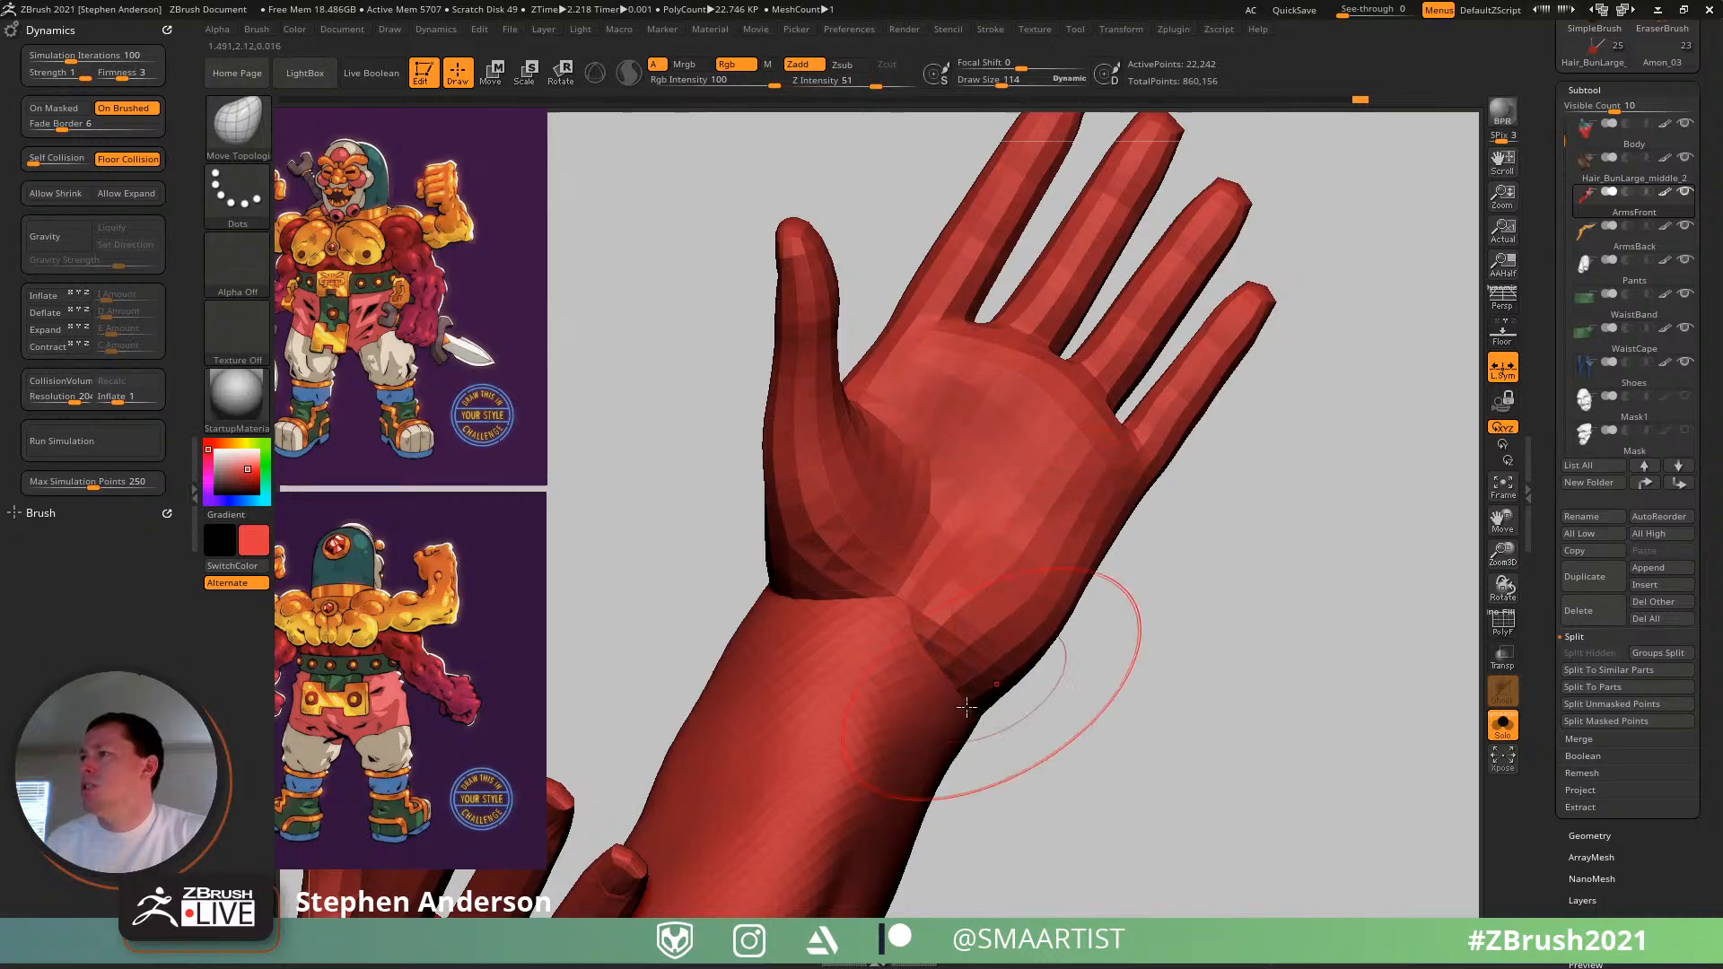
drag(949, 737, 939, 792)
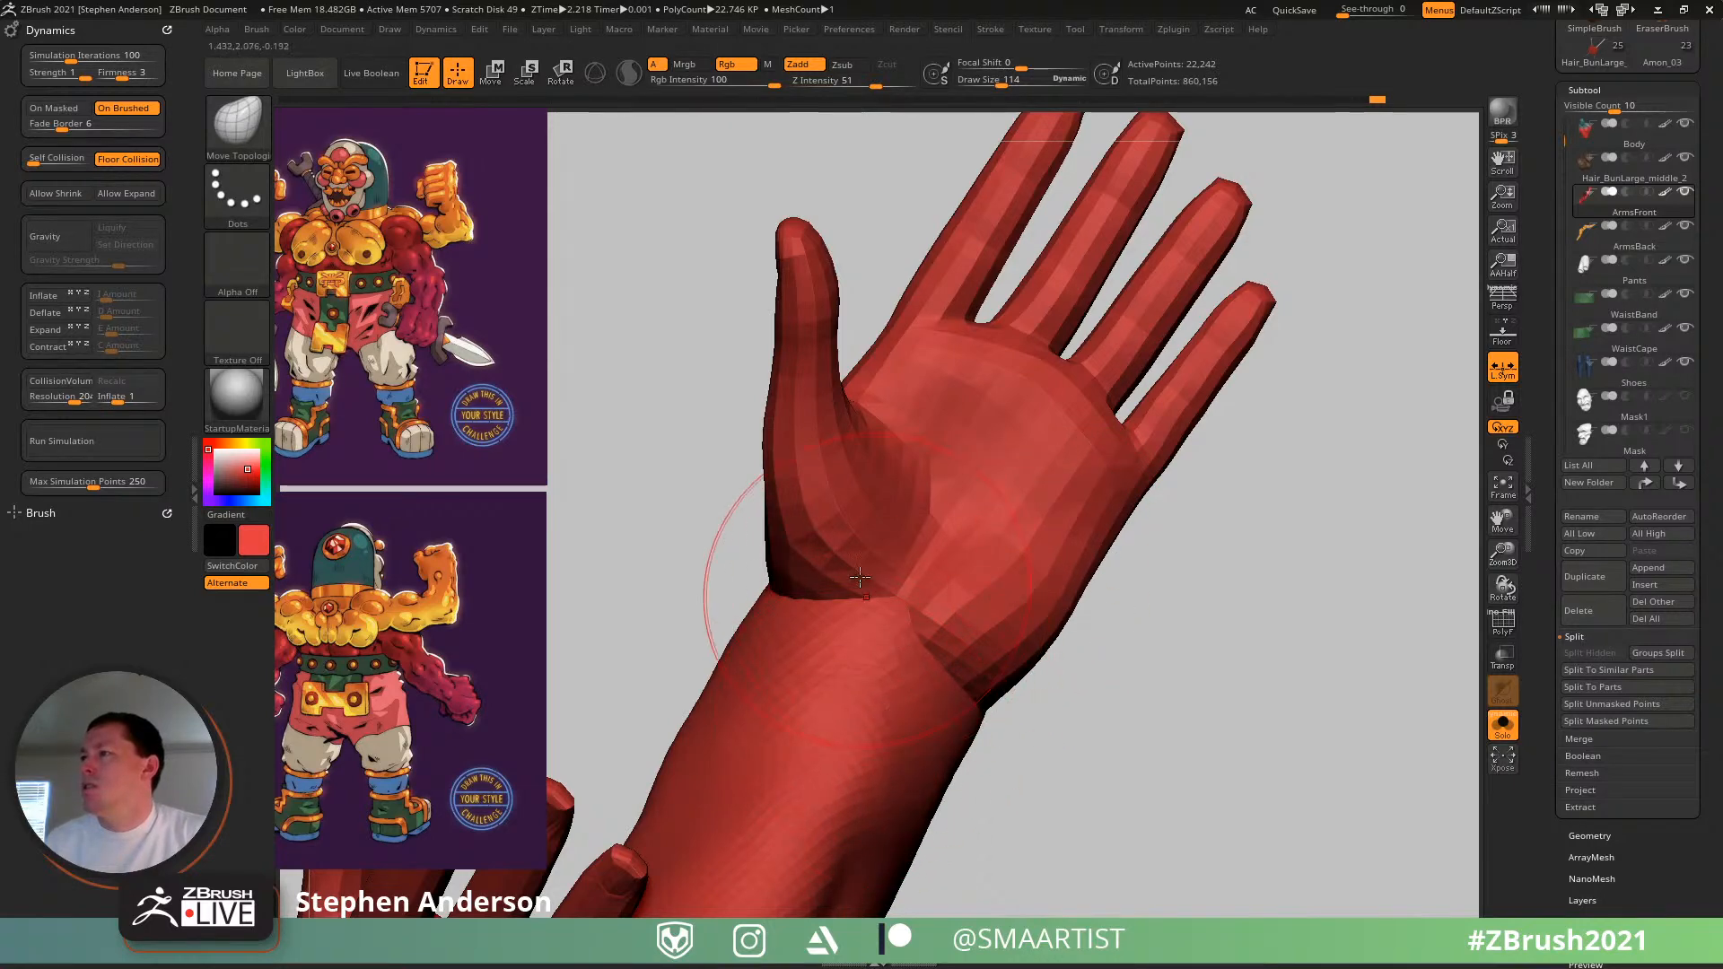
mouse_move(731, 577)
right_down()
mouse_move(865, 501)
mouse_move(885, 522)
mouse_move(889, 484)
right_up()
- Refine the palm and the base of the thumb with Move Topological at draw size 65, smoothing between them
key(s)
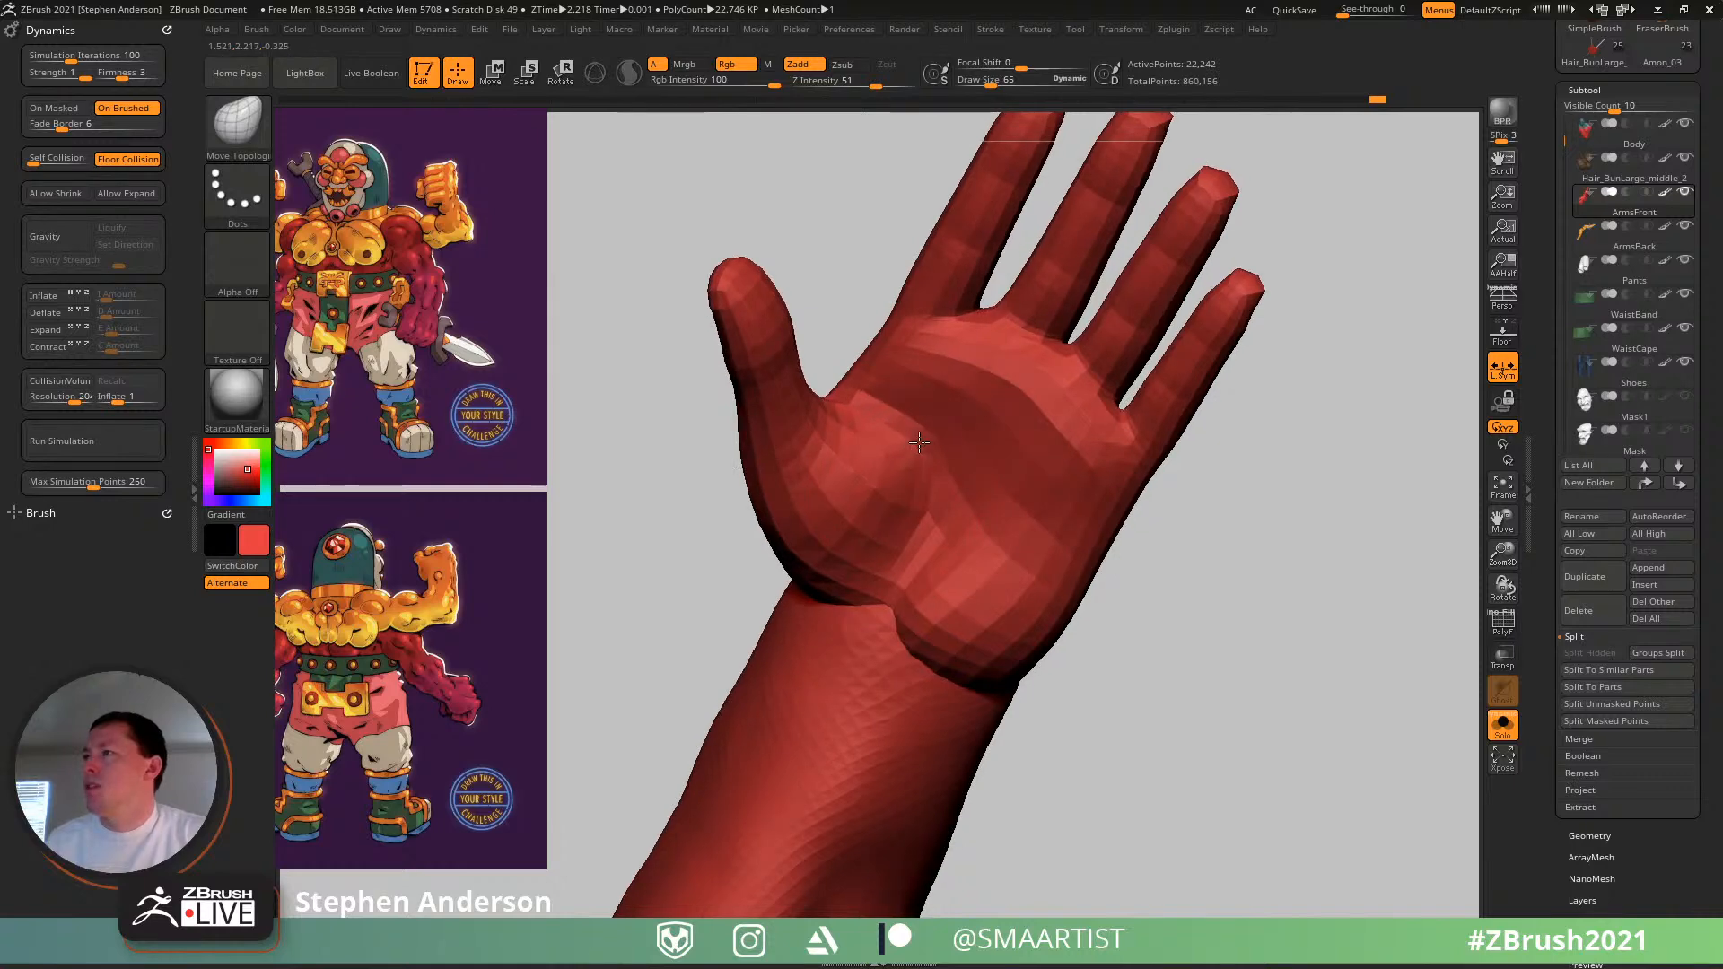
right_drag(907, 542, 943, 585)
right_drag(962, 503, 927, 467)
mouse_move(942, 493)
shift+mouse_down()
mouse_move(917, 470)
mouse_move(940, 472)
shift+mouse_up()
right_drag(939, 473, 939, 449)
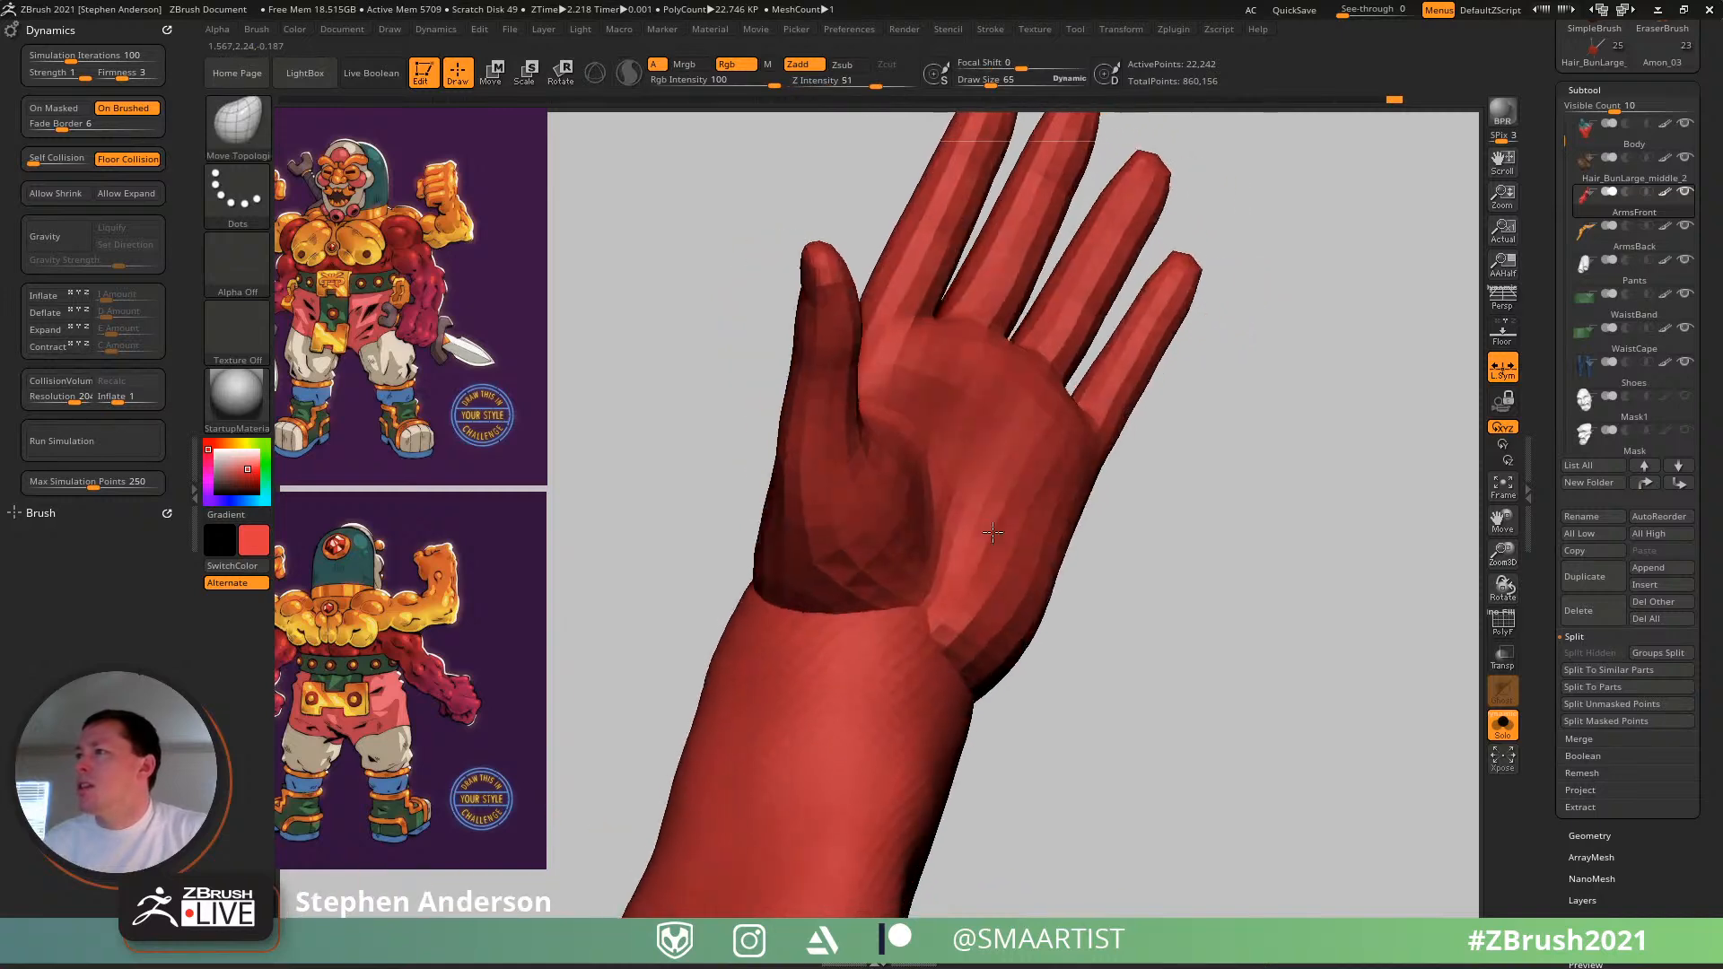
mouse_move(985, 510)
right_down()
mouse_move(982, 549)
mouse_move(1058, 529)
right_up()
mouse_move(1078, 398)
right_down()
mouse_move(1030, 363)
mouse_move(1017, 289)
mouse_move(920, 286)
mouse_move(889, 264)
mouse_move(857, 284)
mouse_move(902, 305)
right_up()
mouse_move(792, 490)
right_down()
mouse_move(752, 448)
mouse_move(776, 415)
mouse_move(907, 446)
mouse_move(1006, 502)
right_up()
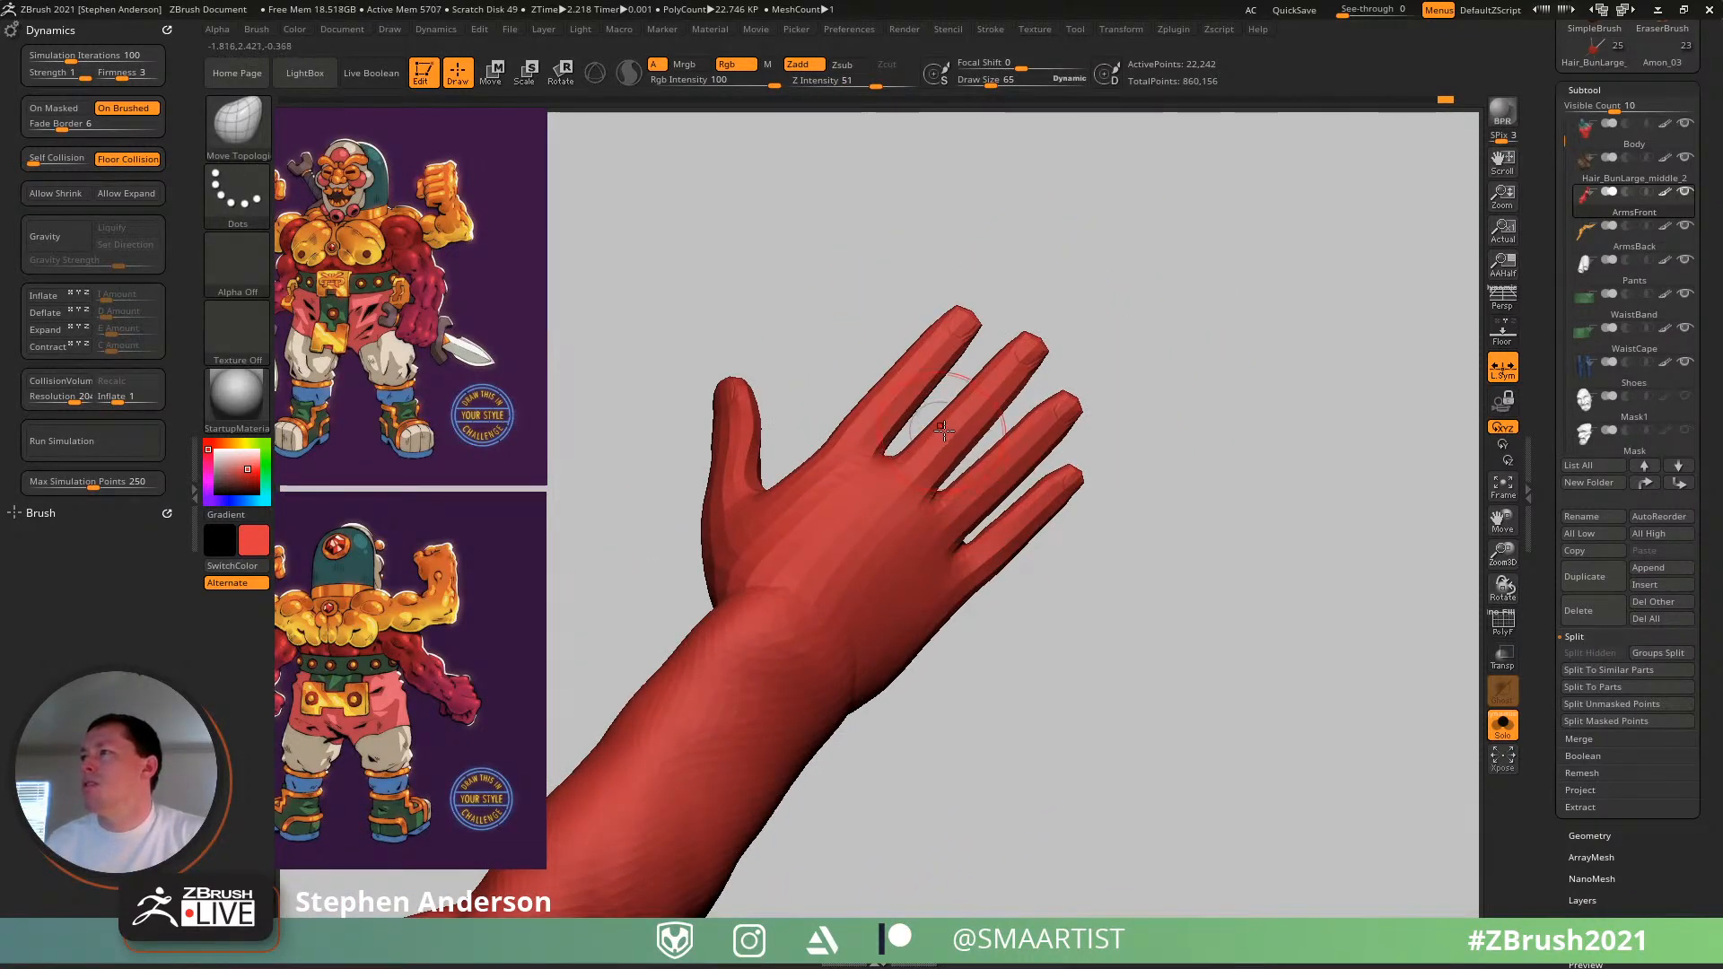
- Adjust the hand outline with Move Topological at draw size 114, then bend the little finger's contour at size 54
key(s)
drag(959, 412, 969, 412)
mouse_move(839, 405)
mouse_down()
mouse_move(861, 425)
mouse_move(814, 457)
mouse_up()
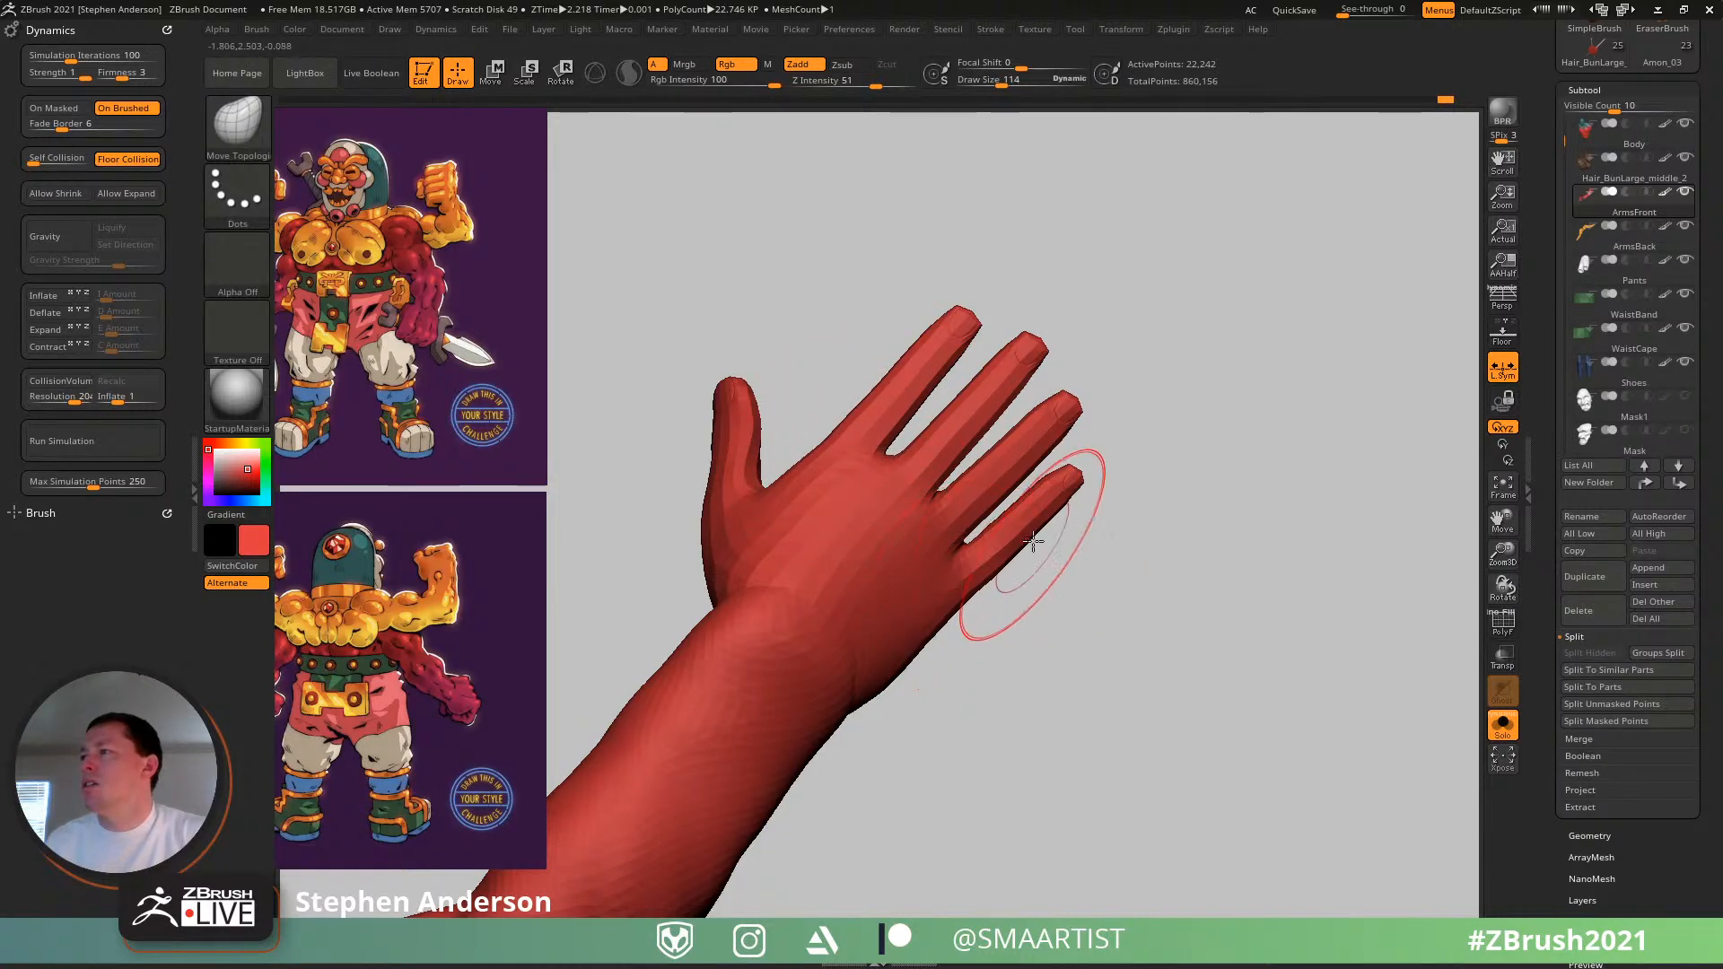
key(s)
drag(1035, 542, 1023, 542)
drag(1017, 535, 1023, 541)
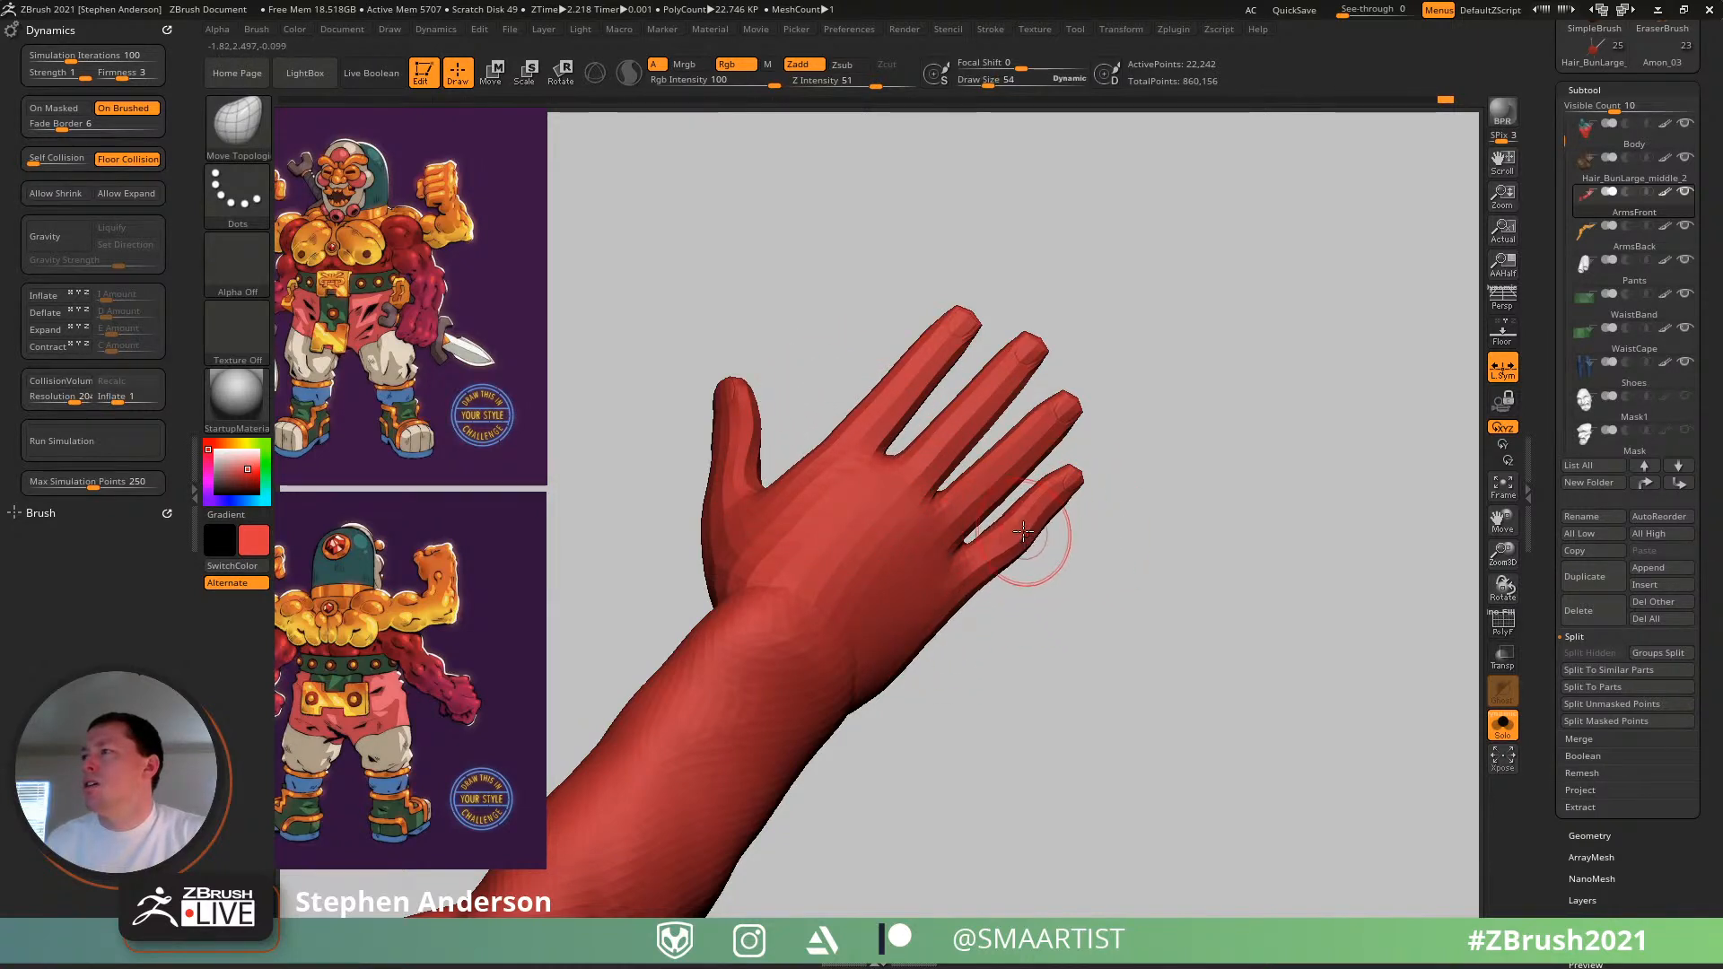
- Shape the middle joint of the index finger with Move Topological, reducing the draw size to 33
mouse_move(913, 363)
right_down()
mouse_move(865, 346)
mouse_move(878, 380)
right_up()
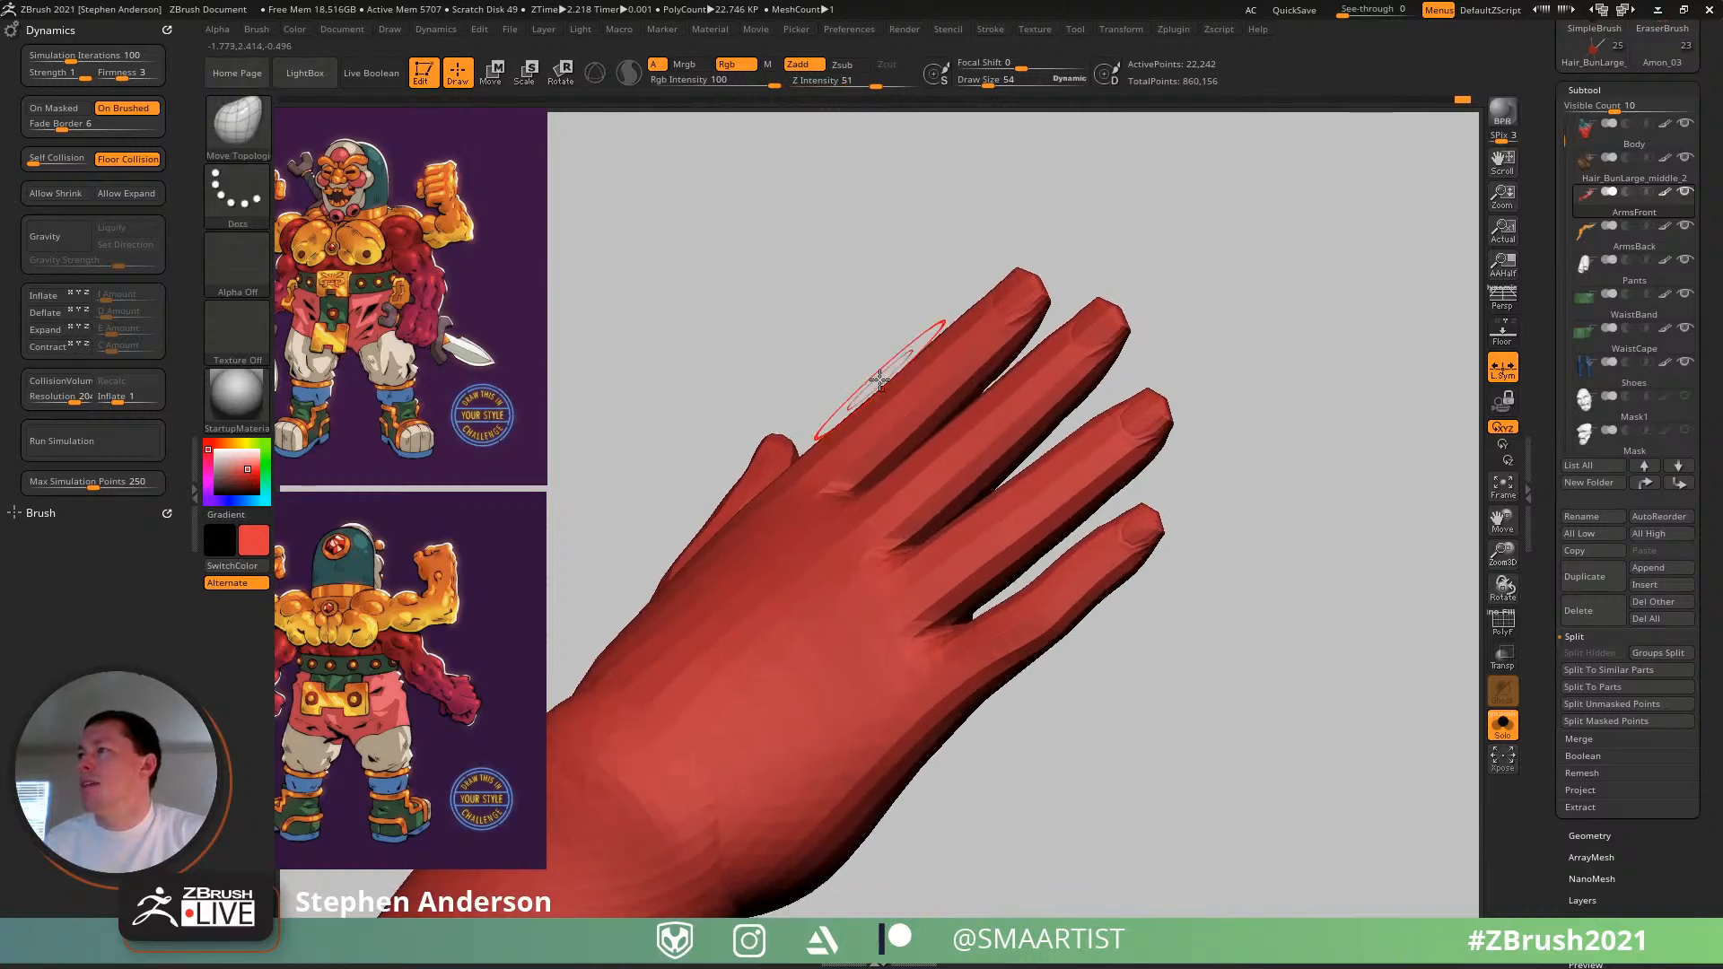
drag(878, 380, 864, 376)
mouse_move(897, 404)
right_down()
mouse_move(938, 400)
mouse_move(894, 398)
right_up()
key(s)
drag(896, 399, 889, 399)
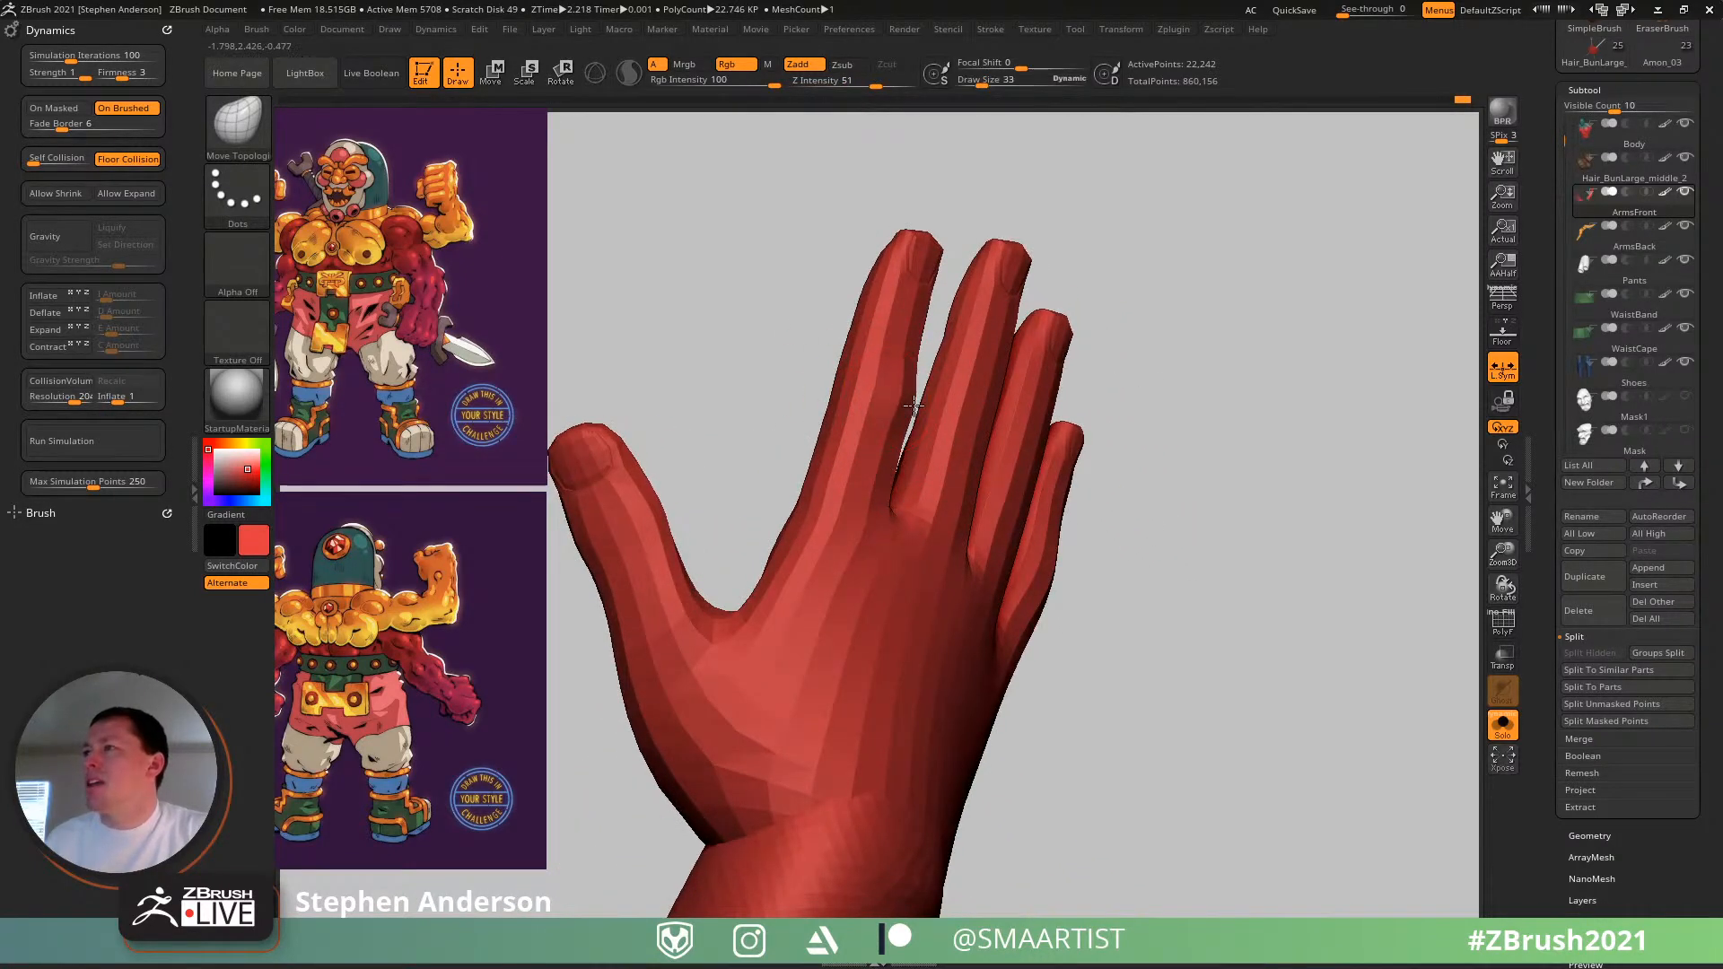
right_drag(924, 386, 876, 436)
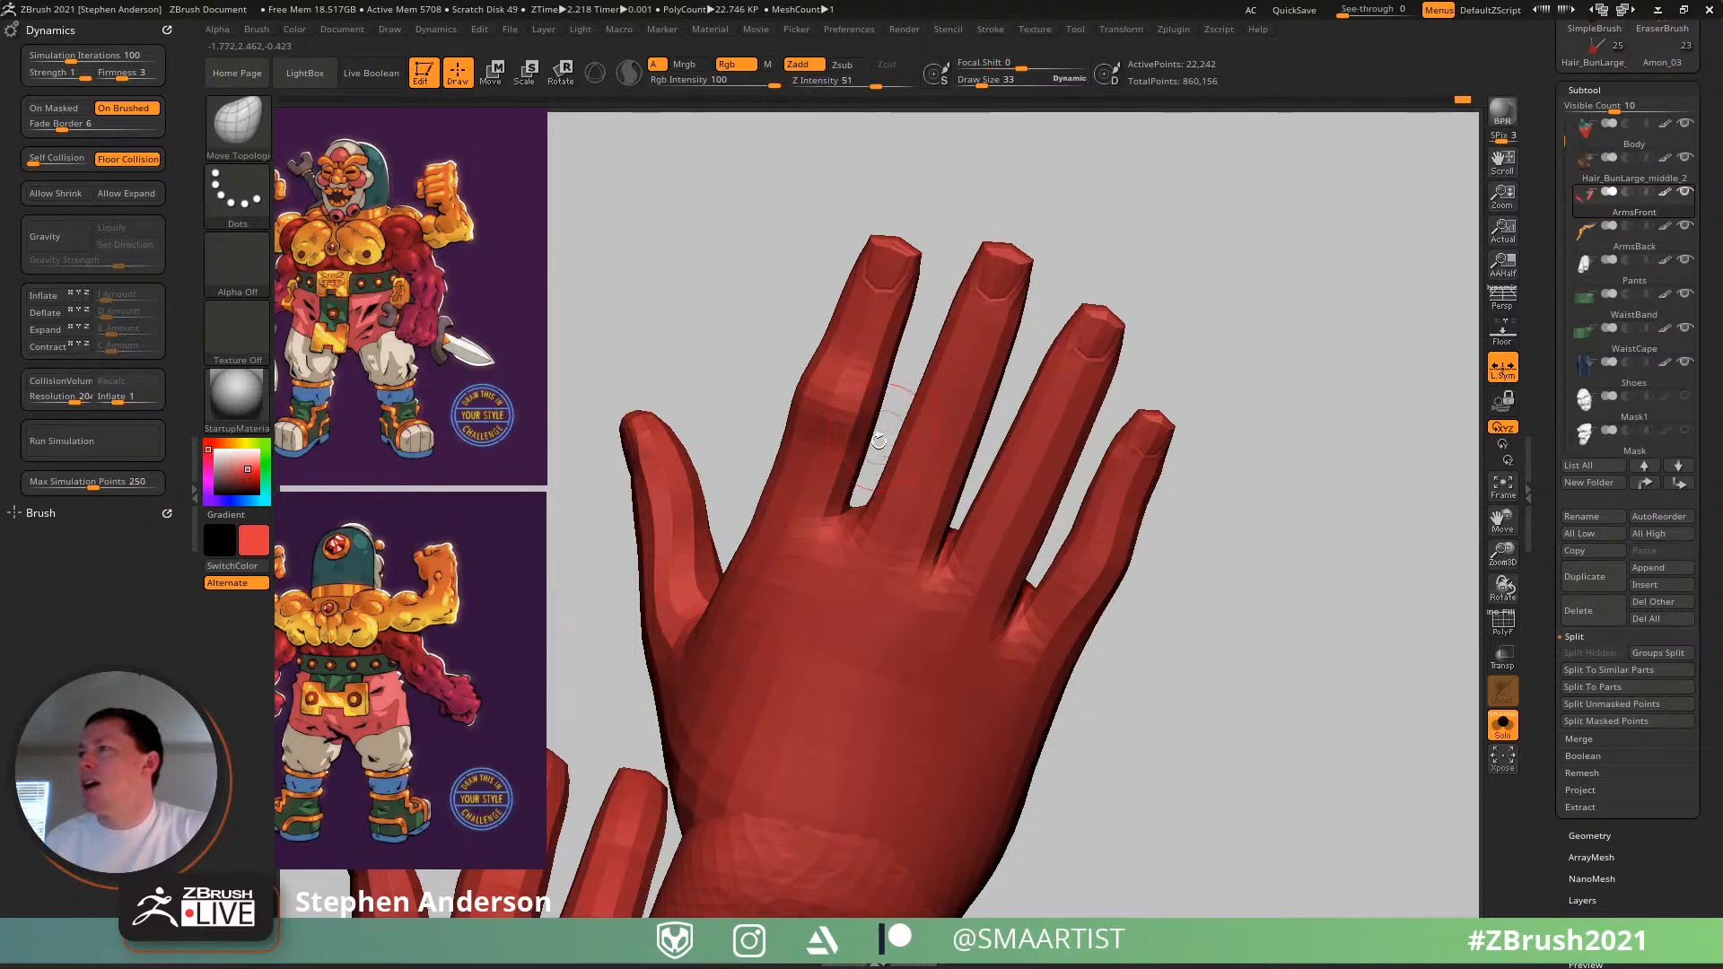
- Adjust the knuckle area on the back of the hand with Move Topological at draw size 54, then reduce it to 14
mouse_move(789, 538)
right_down()
mouse_move(875, 573)
mouse_move(937, 557)
right_up()
key(s)
drag(854, 610, 860, 611)
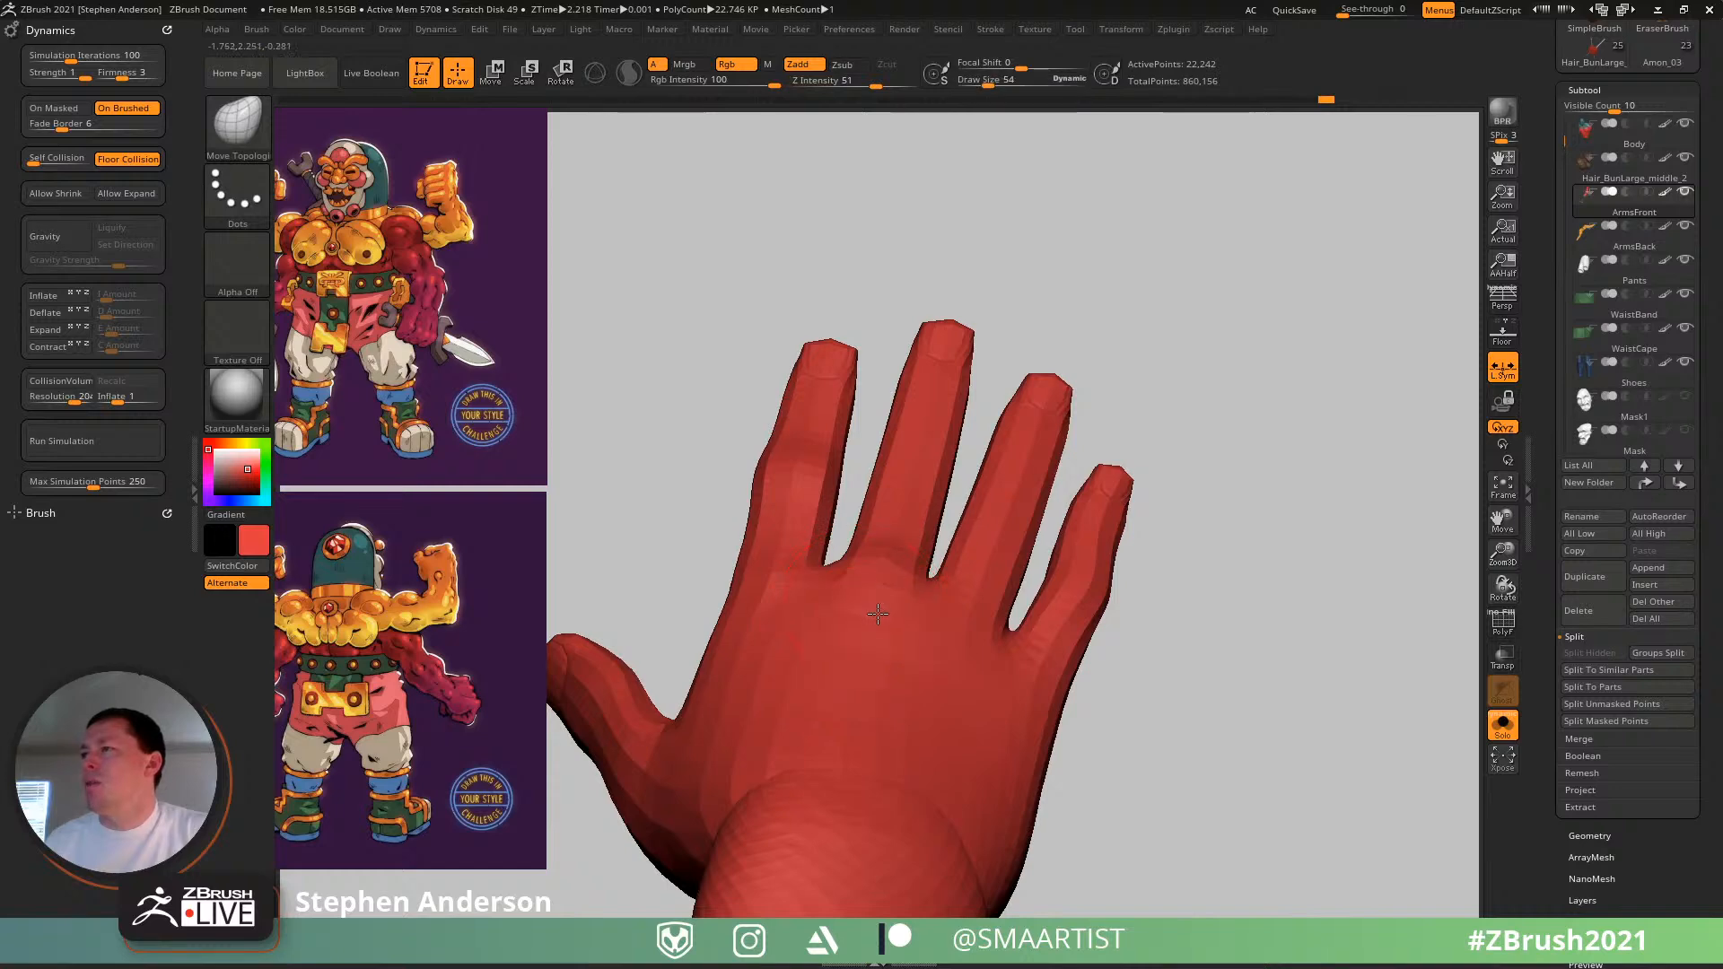
mouse_move(878, 616)
right_down()
mouse_move(898, 656)
mouse_move(954, 589)
mouse_move(929, 589)
right_up()
key(s)
drag(929, 590, 916, 589)
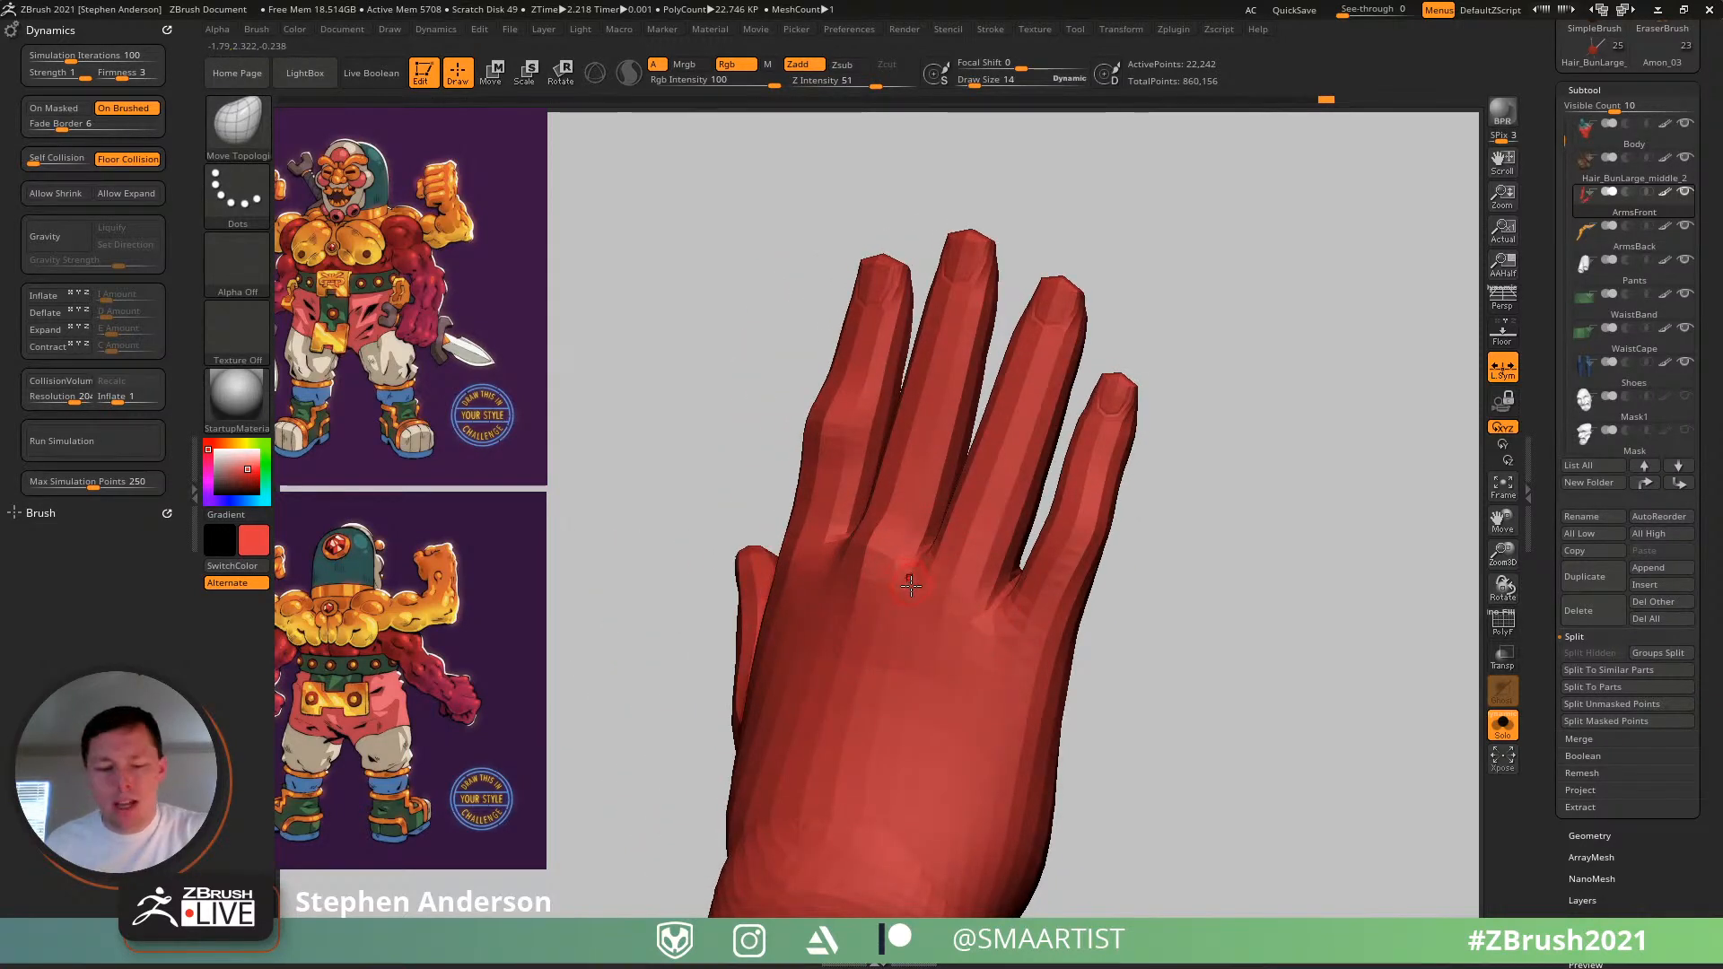
- Switch to the Clay brush with colour painting off and reduce its draw size to 9 for the knuckles
key(b)
key(c)
key(l)
right_drag(908, 593, 948, 603)
key(space)
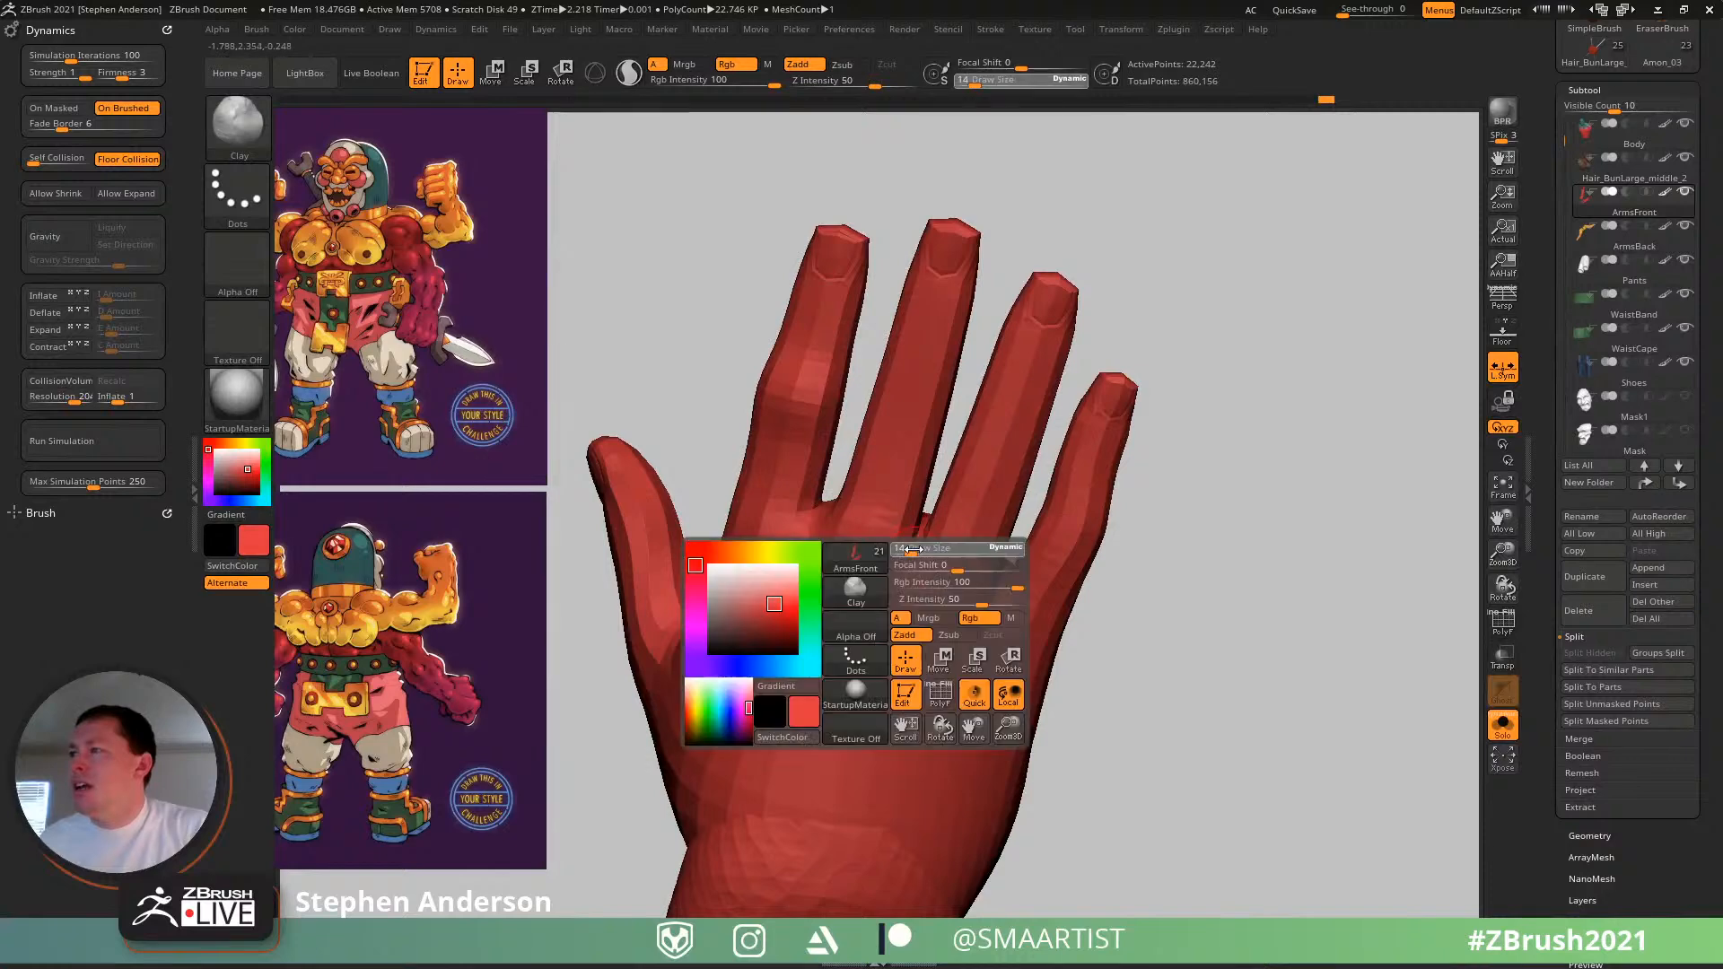
mouse_move(914, 549)
mouse_down()
mouse_move(939, 542)
mouse_move(912, 588)
mouse_move(879, 543)
mouse_move(915, 581)
mouse_move(901, 566)
mouse_up()
key(s)
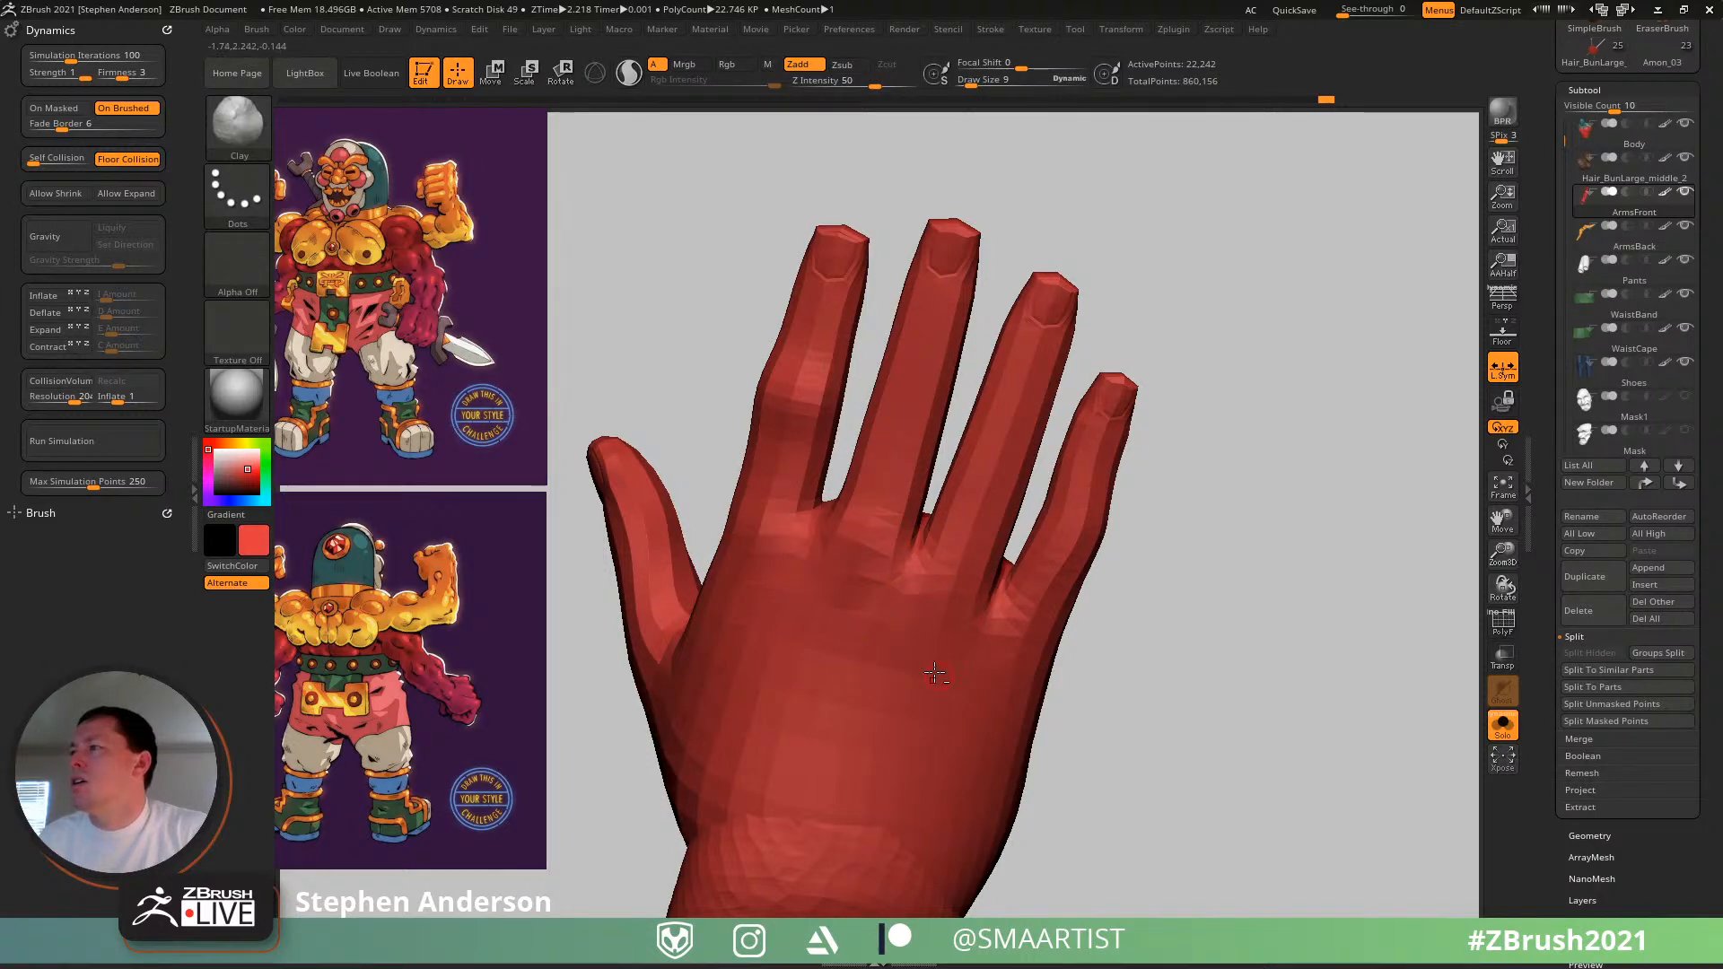
- Build up the knuckles and finger joints on the back of the hand with the Clay brush at draw size 33
key(s)
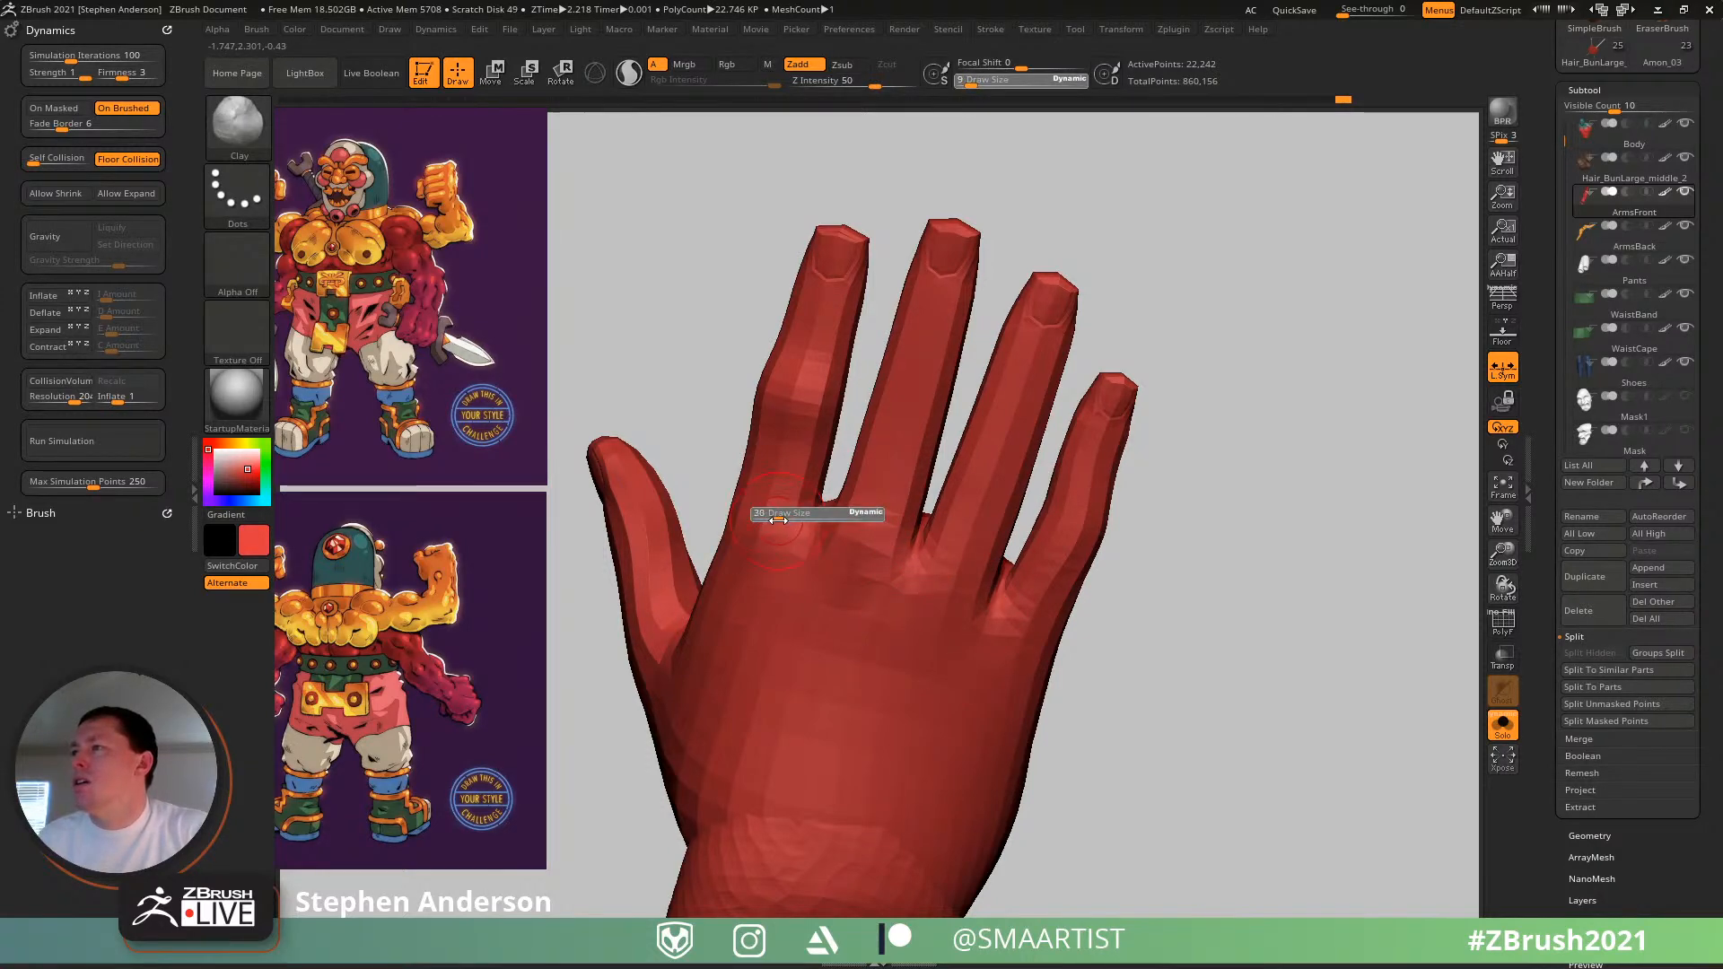
drag(778, 520, 782, 520)
mouse_move(831, 639)
right_down()
mouse_move(888, 619)
mouse_move(854, 600)
mouse_move(879, 615)
mouse_move(943, 579)
mouse_move(983, 519)
right_up()
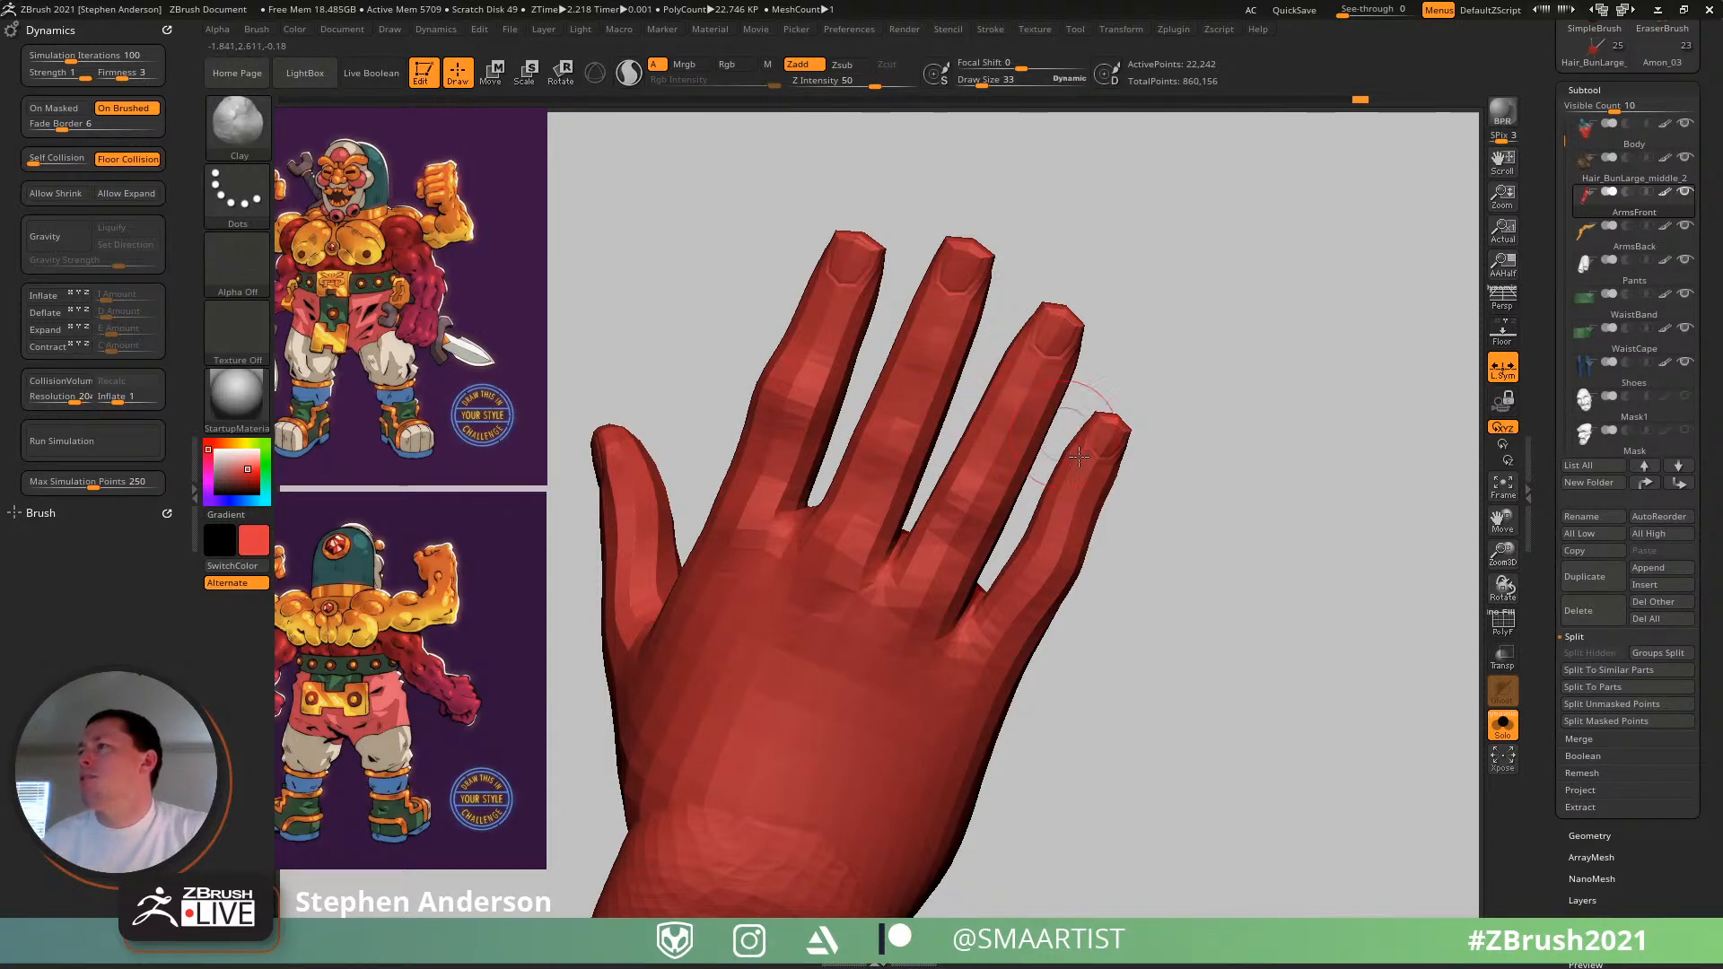
mouse_move(934, 601)
ctrl+right_down()
mouse_move(898, 511)
mouse_move(853, 489)
mouse_move(750, 567)
mouse_move(808, 668)
mouse_move(832, 602)
ctrl+right_up()
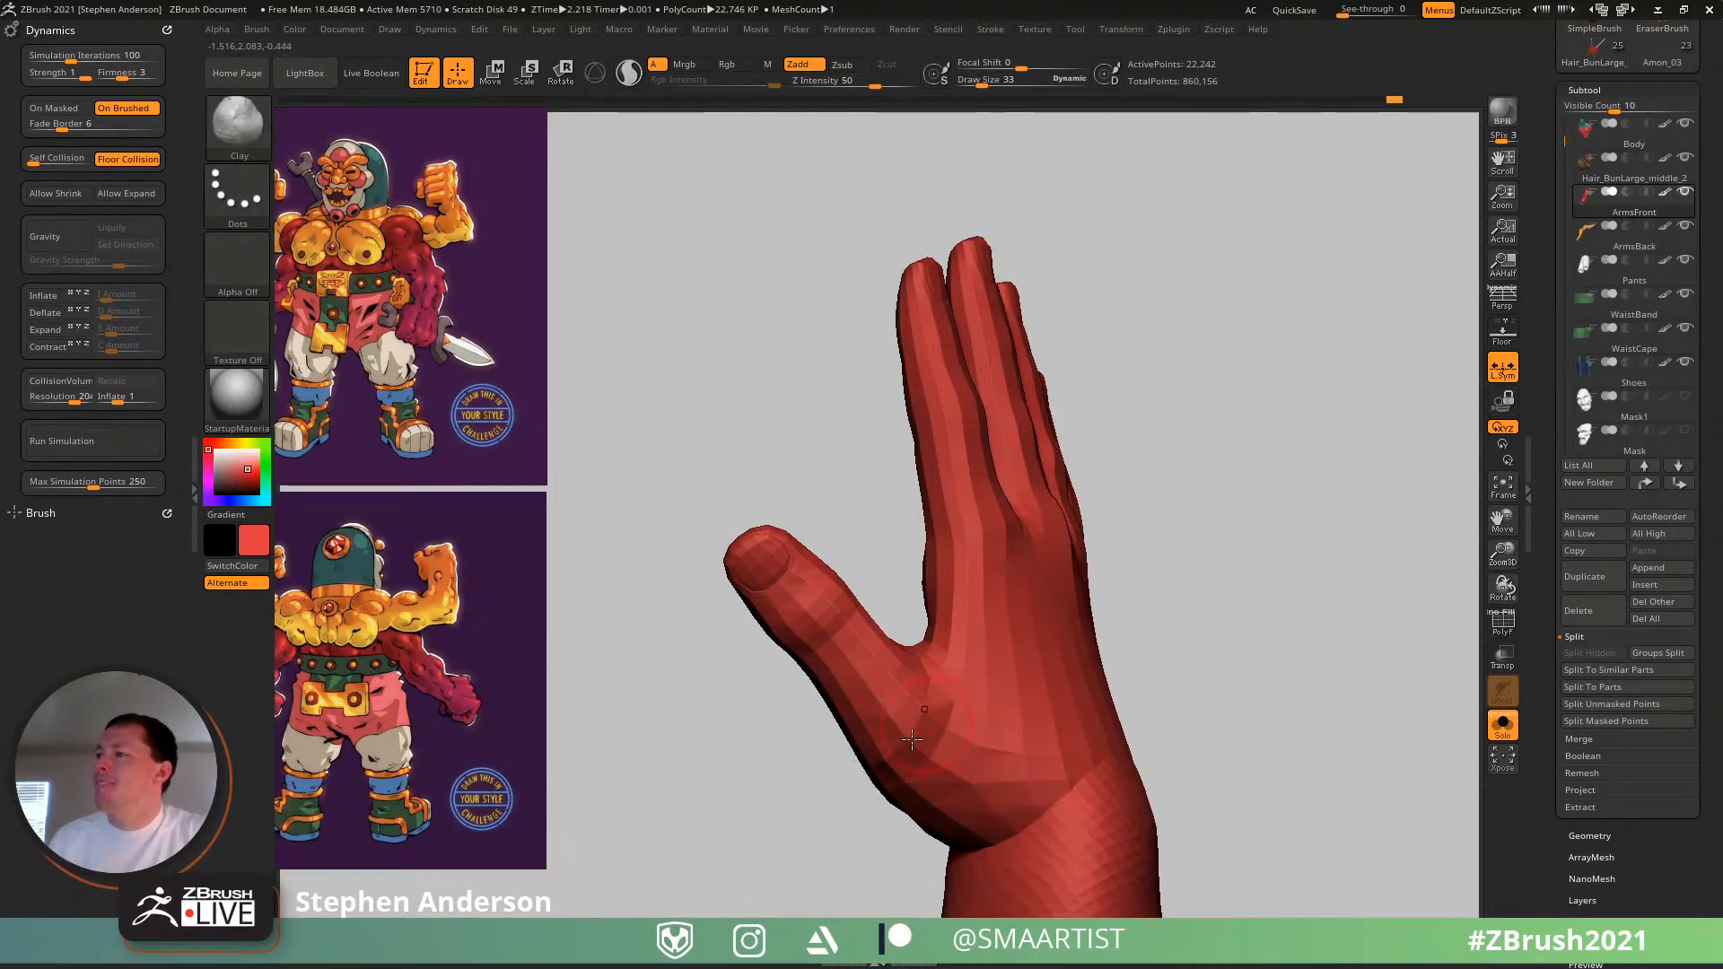
- Work over the base of the thumb and soften it with the Smooth brush at draw size 33
mouse_move(901, 718)
right_down()
mouse_move(838, 700)
mouse_move(910, 695)
right_up()
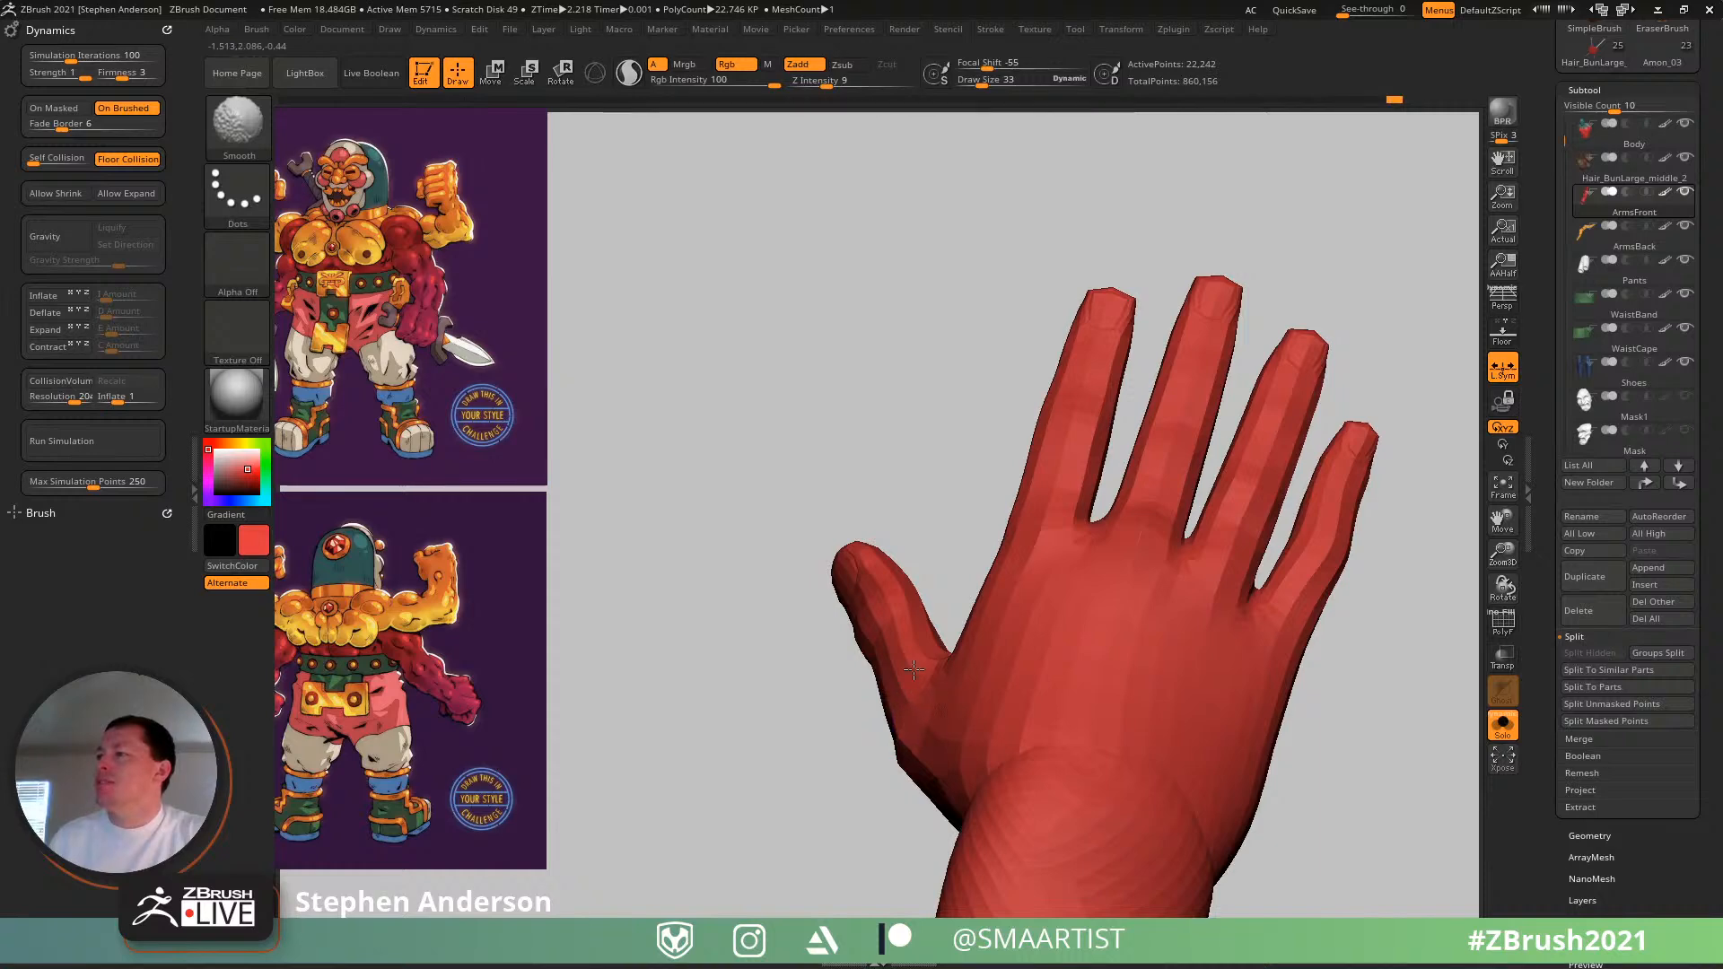
shift+drag(913, 670, 919, 680)
ctrl+right_drag(921, 684, 906, 633)
right_drag(906, 633, 960, 682)
mouse_move(960, 682)
ctrl+right_down()
mouse_move(957, 758)
mouse_move(839, 695)
mouse_move(820, 489)
mouse_move(1028, 488)
mouse_move(963, 683)
mouse_move(1058, 662)
mouse_move(1047, 601)
mouse_move(969, 650)
ctrl+right_up()
- Build up the wrist bone bump on the outer wrist with the Clay brush at draw size 65
key(s)
drag(976, 547, 985, 547)
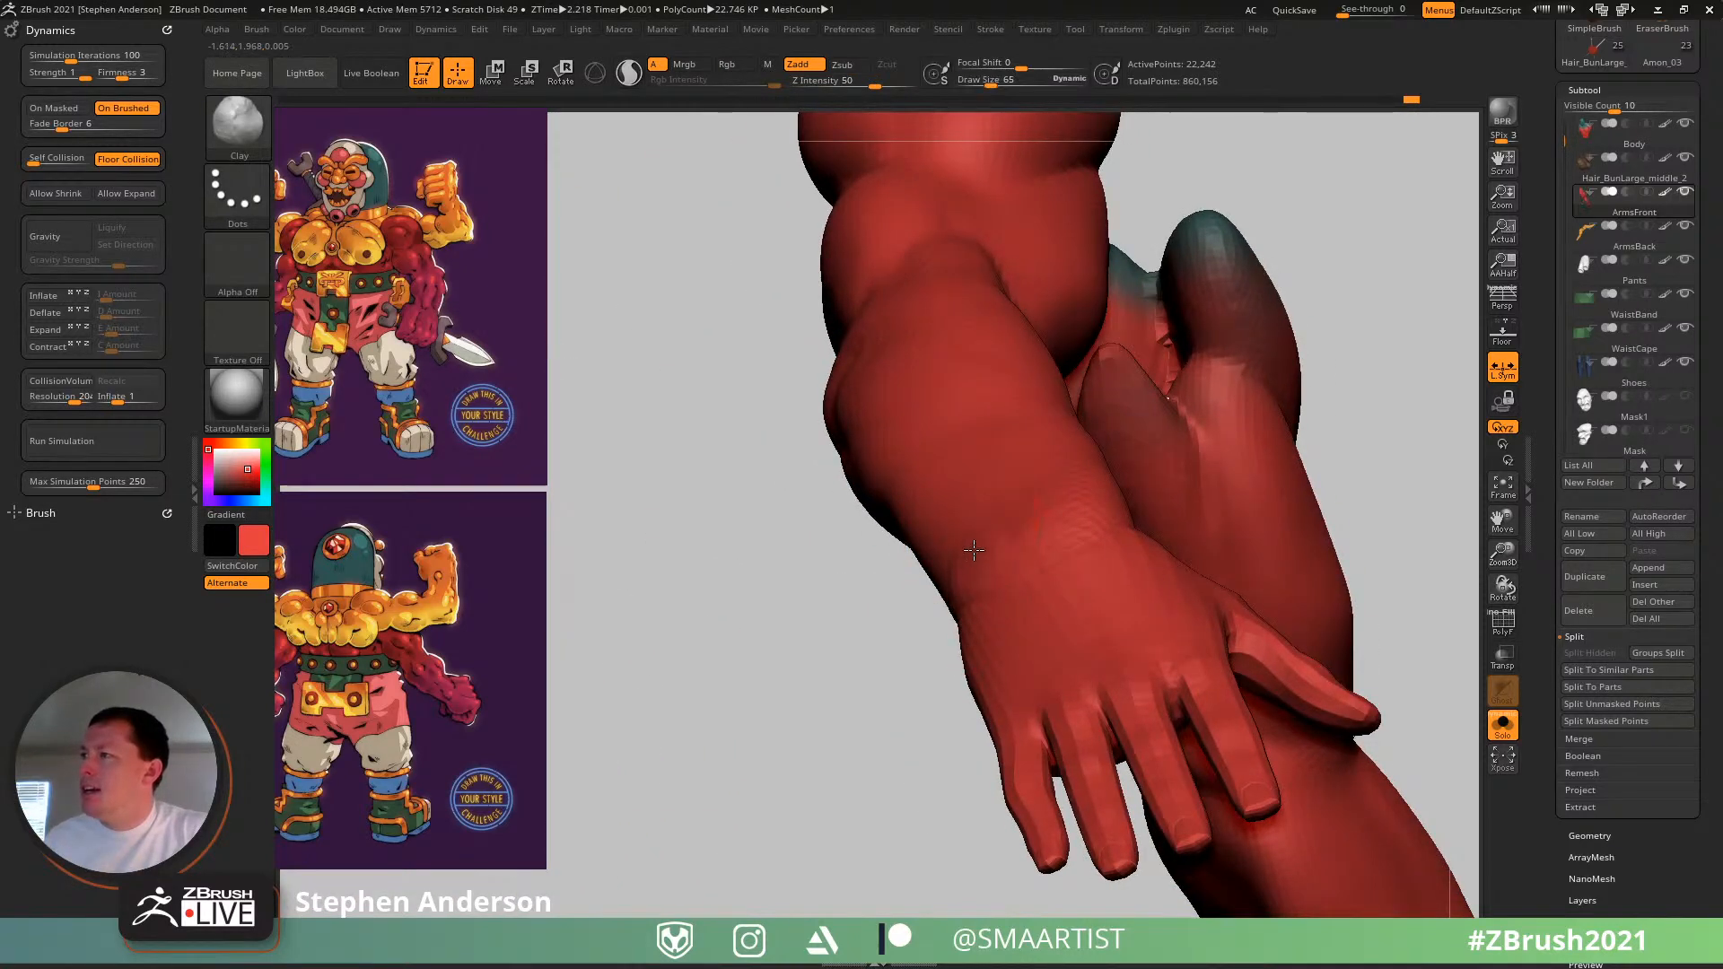
key(shift)
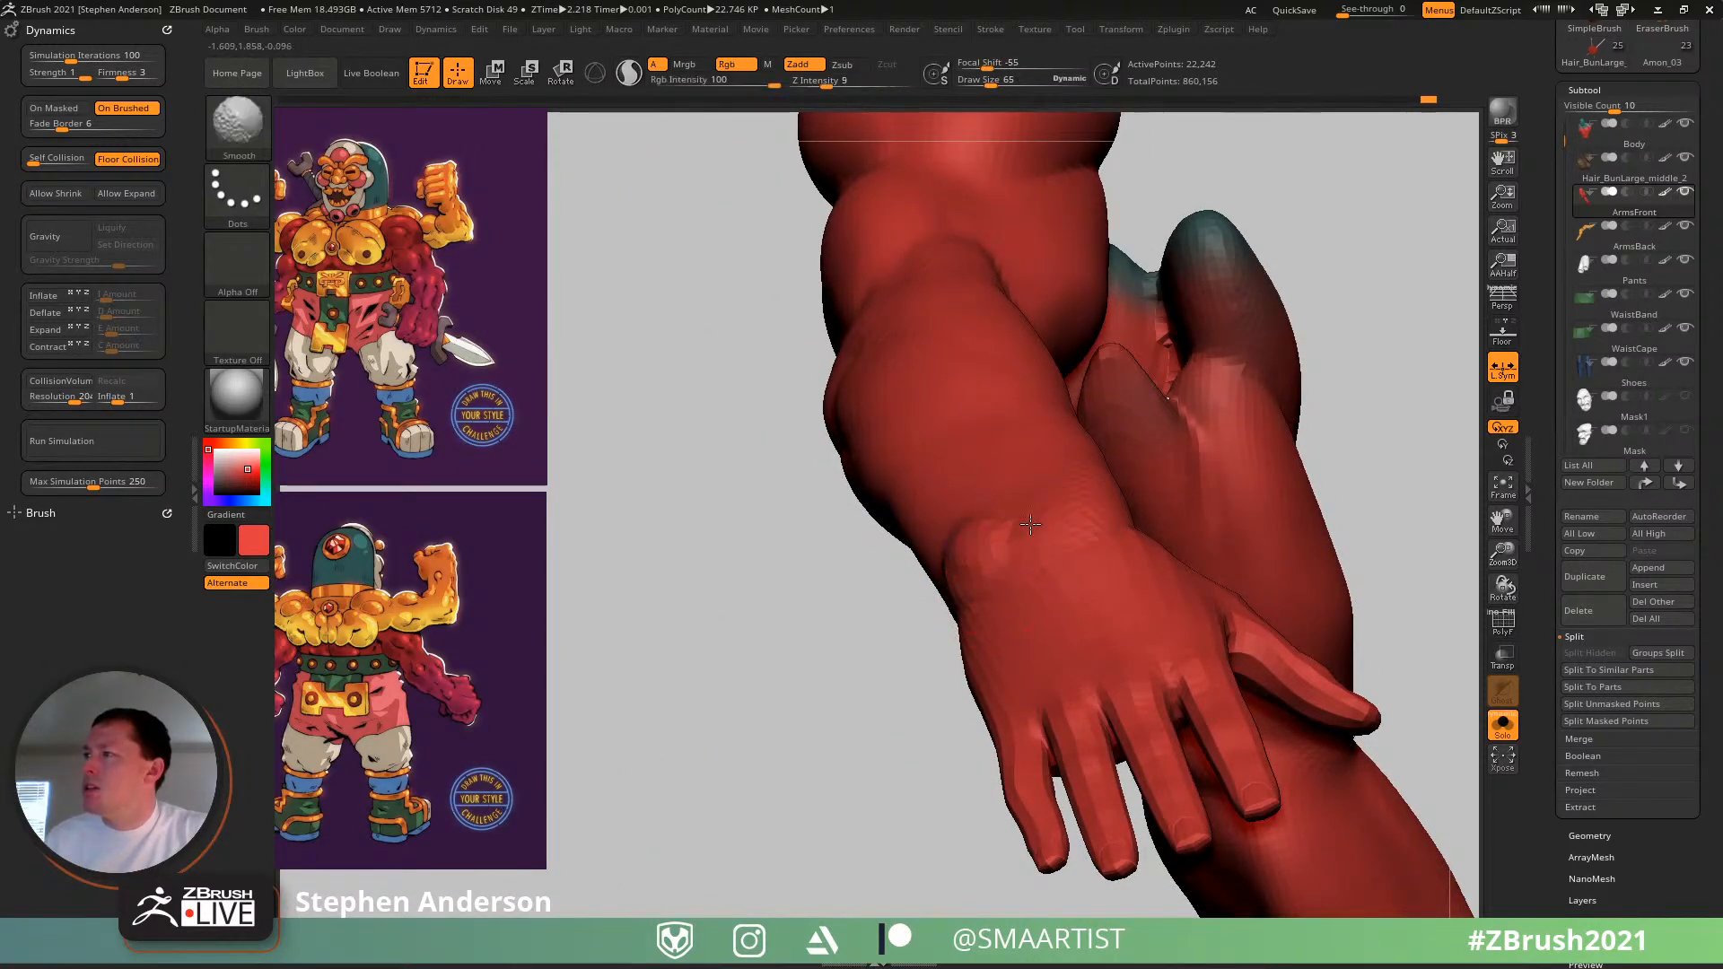
right_drag(986, 509, 926, 579)
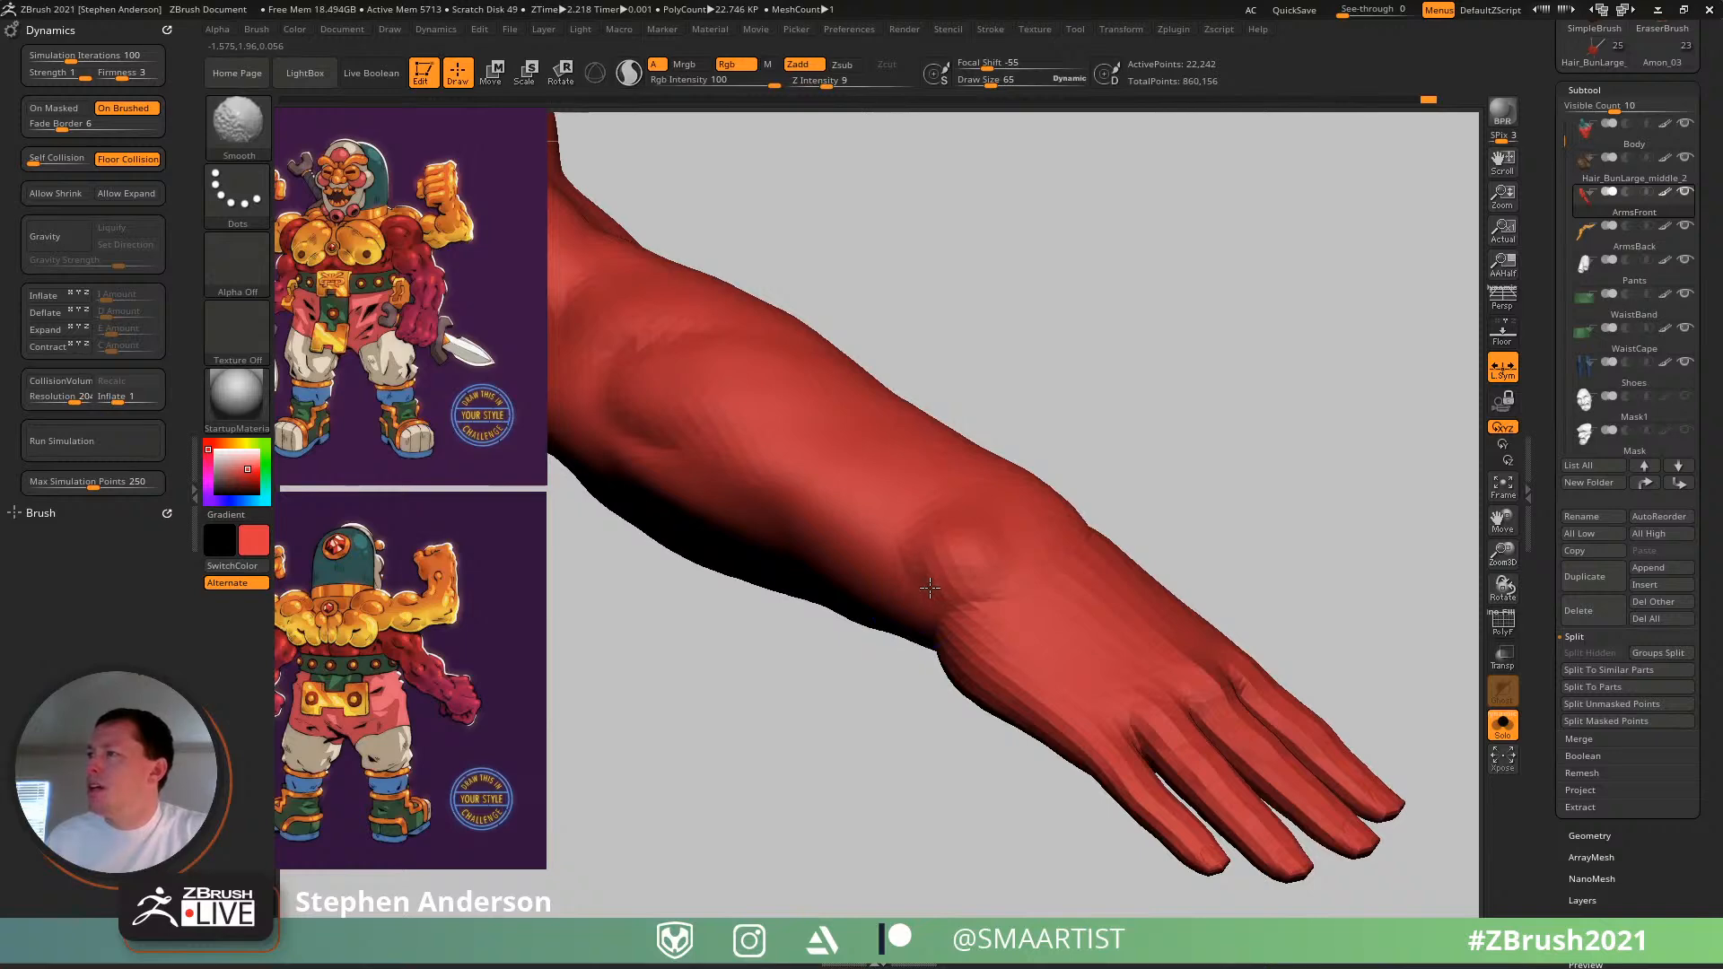
- Soften the wrist bone and build the ridge along the outer forearm, alternating Clay and Smooth at draw size 65
drag(951, 536, 969, 548)
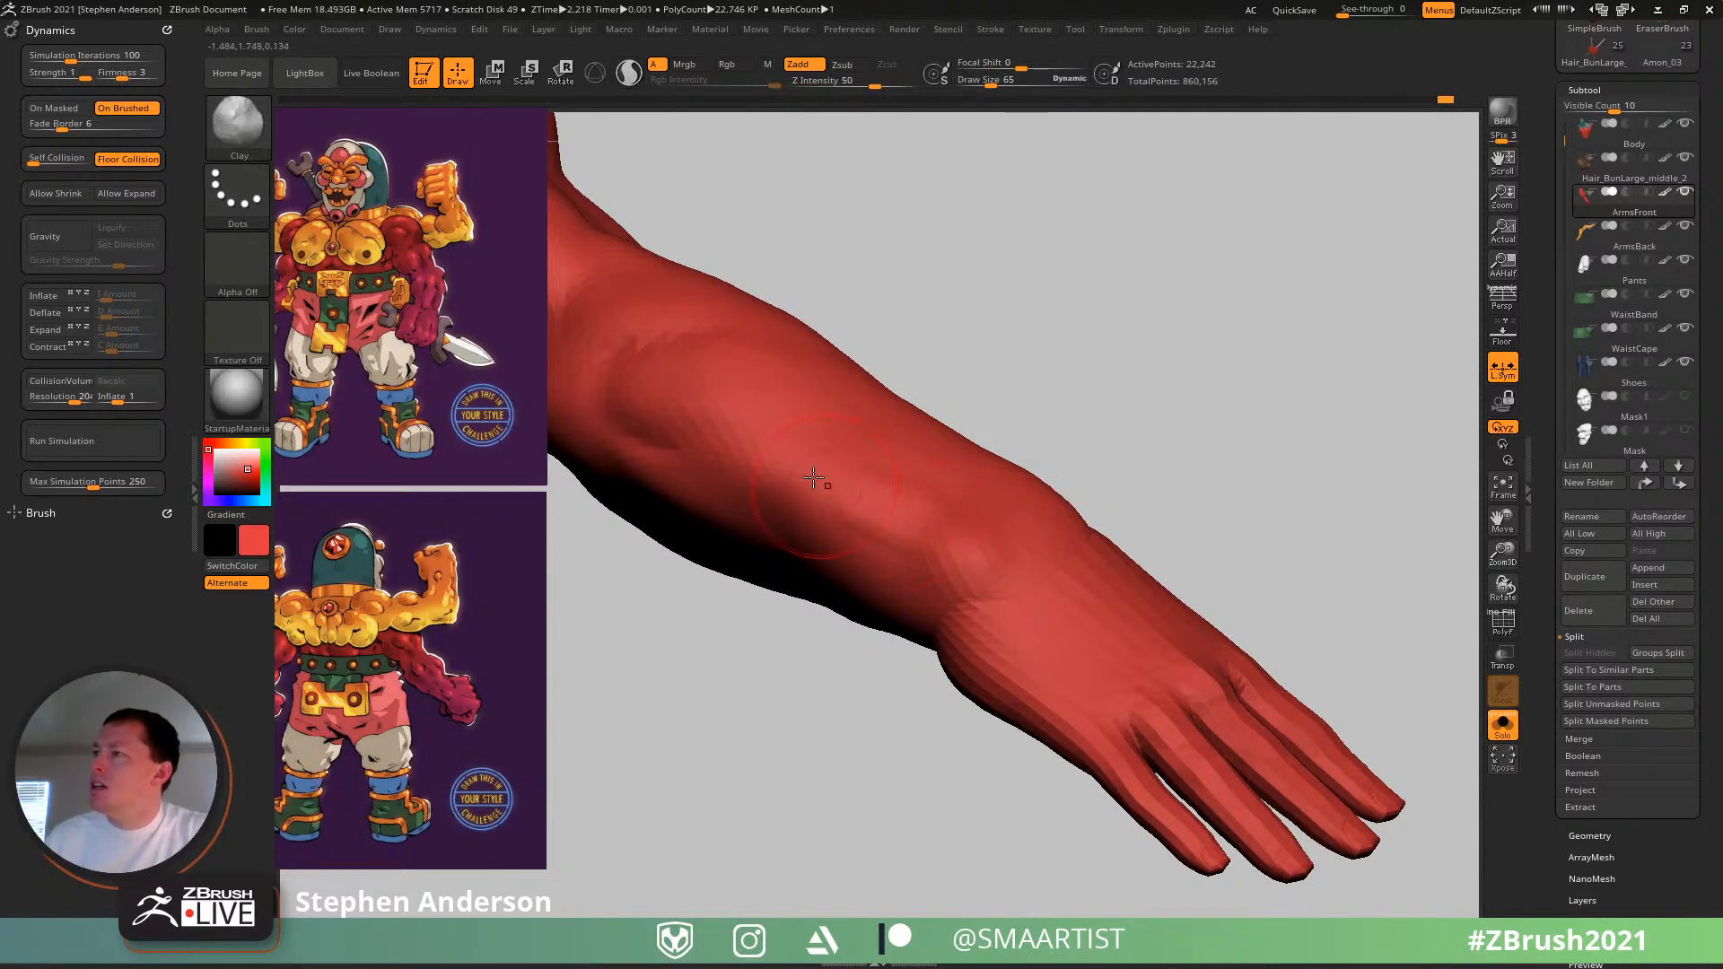
key(shift)
mouse_move(847, 533)
mouse_down()
mouse_move(777, 542)
mouse_move(907, 612)
mouse_up()
key(shift)
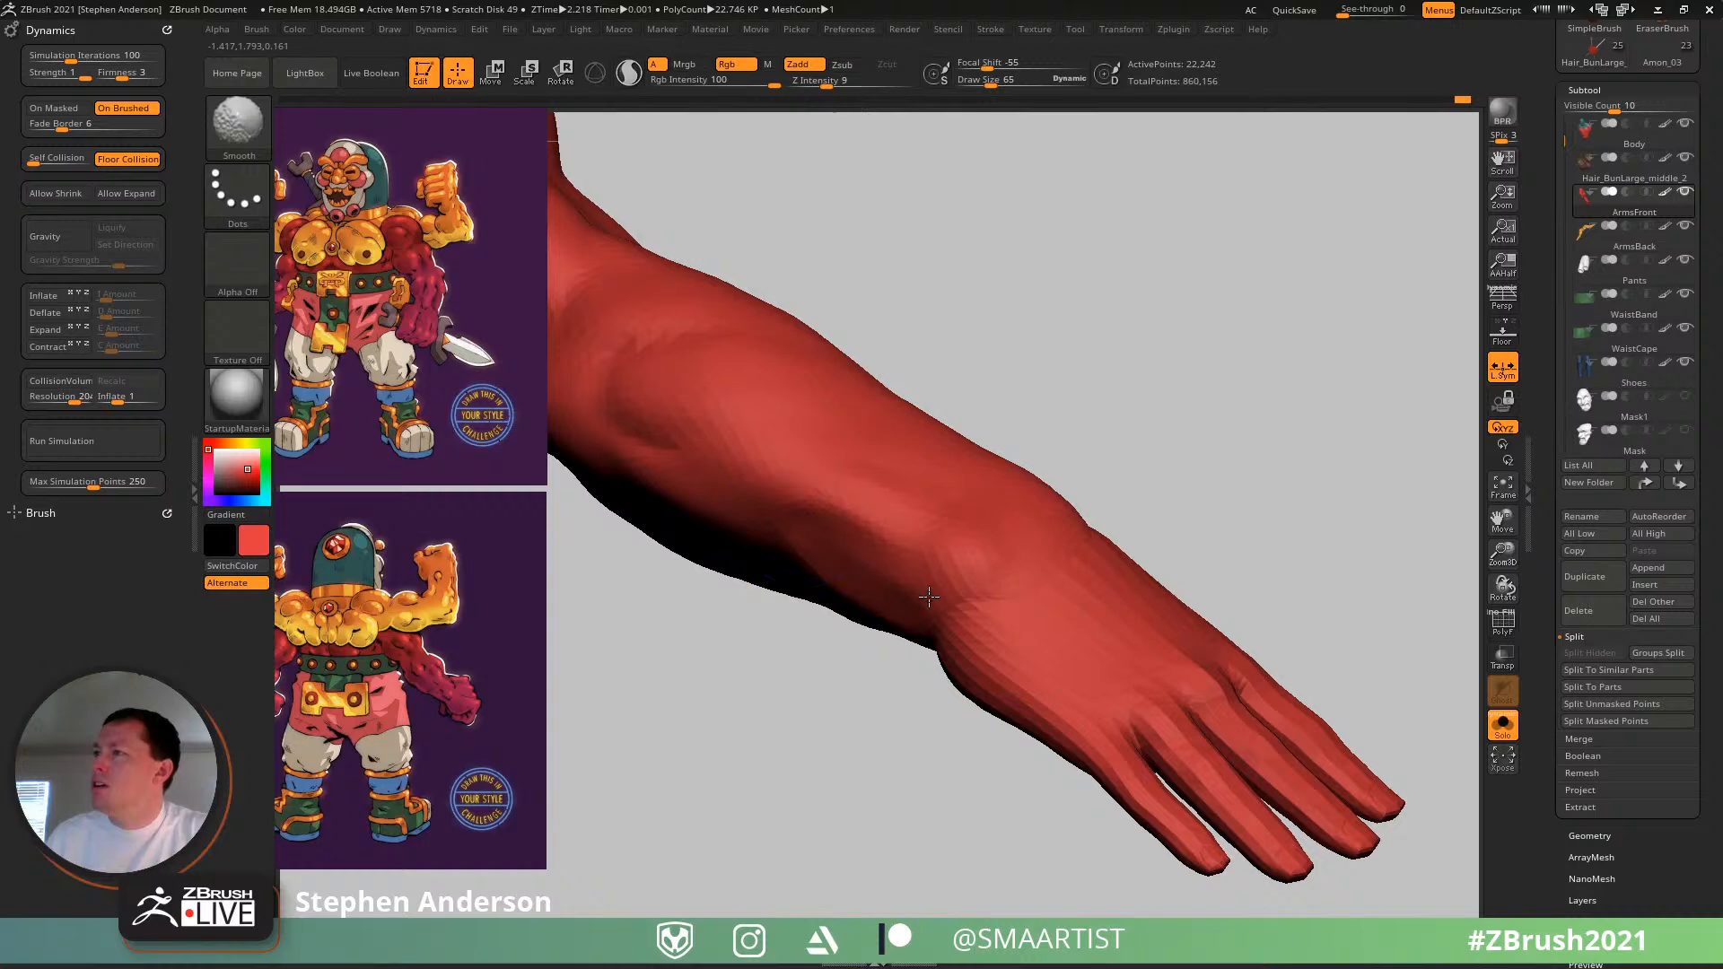
right_drag(976, 448, 936, 525)
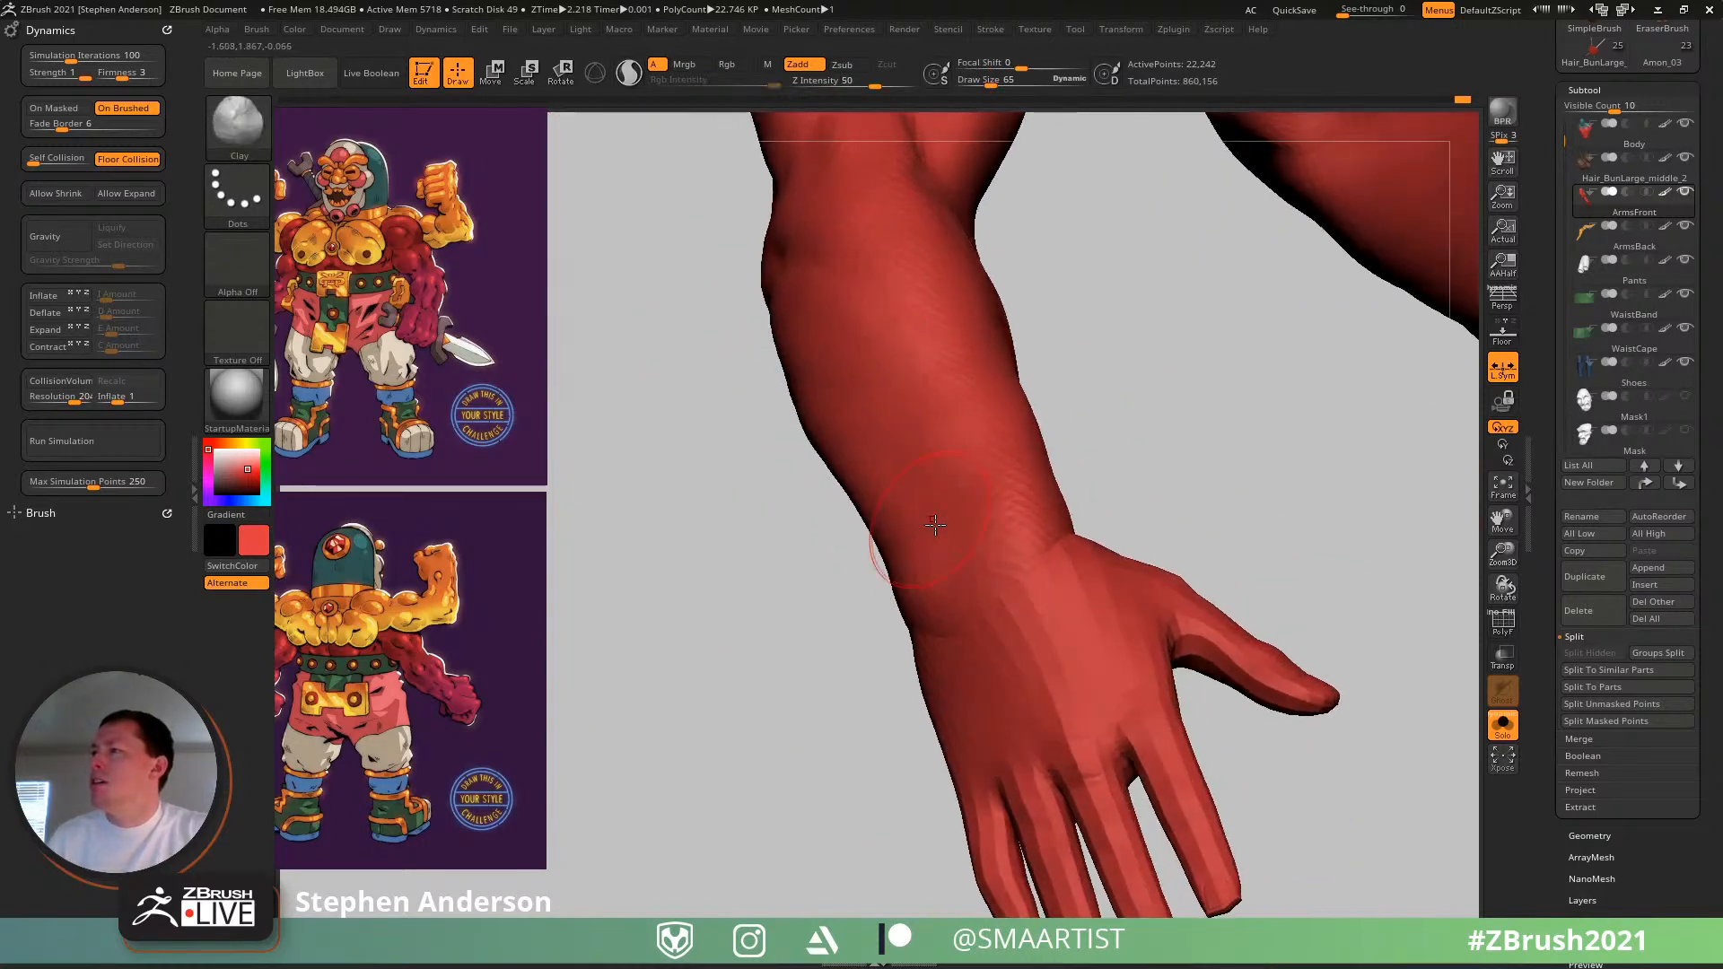
key(shift)
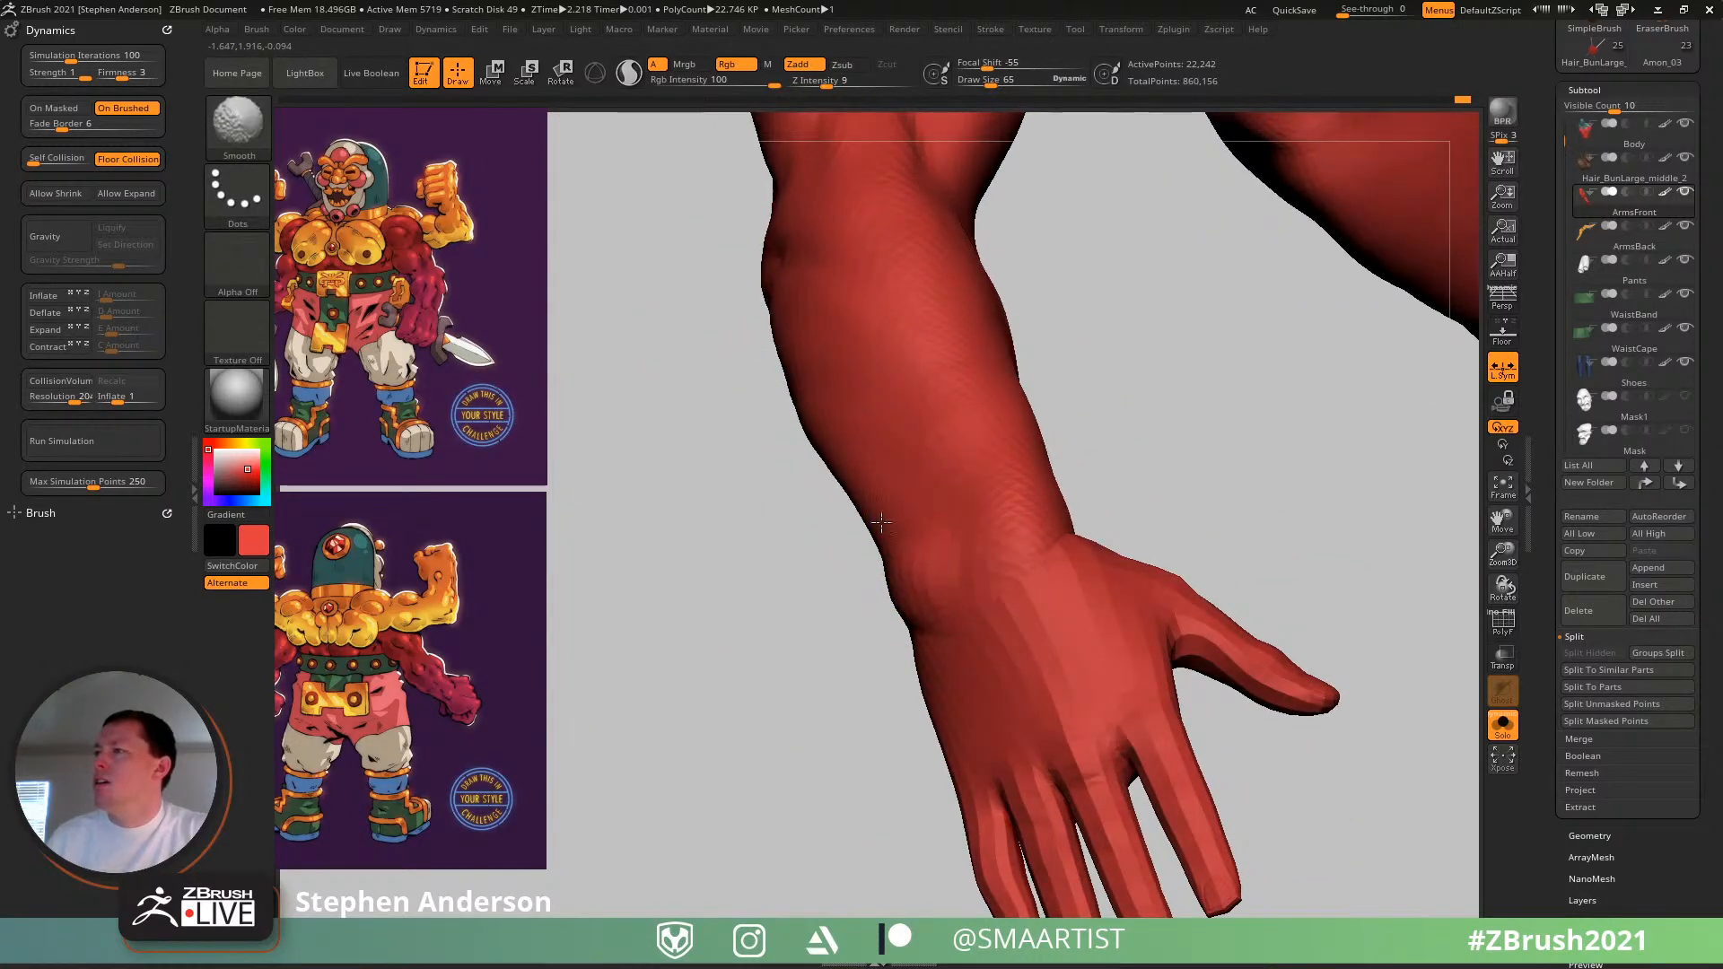
- Mask the hand off from the forearm with the Transpose topology mask, then switch to the Move brush
mouse_move(881, 524)
right_down()
mouse_move(931, 503)
mouse_move(915, 449)
mouse_move(966, 551)
mouse_move(1057, 608)
right_up()
right_drag(973, 562, 1176, 489)
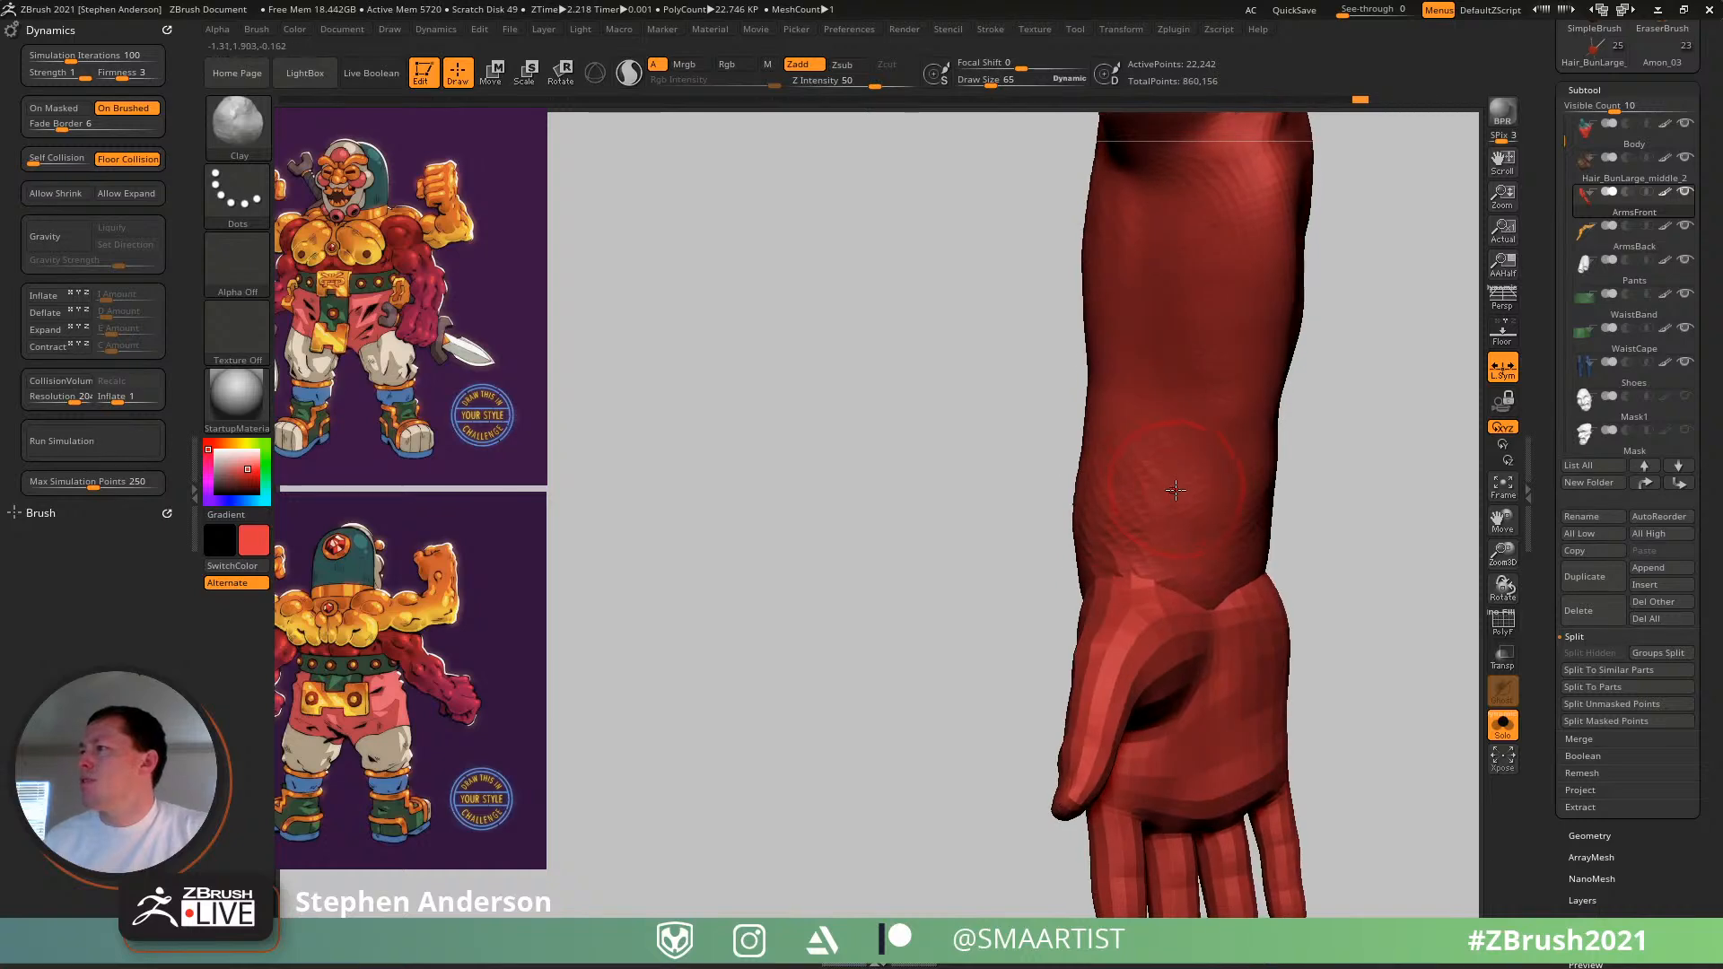
key(w)
ctrl+click(1168, 440)
key(b)
key(m)
key(v)
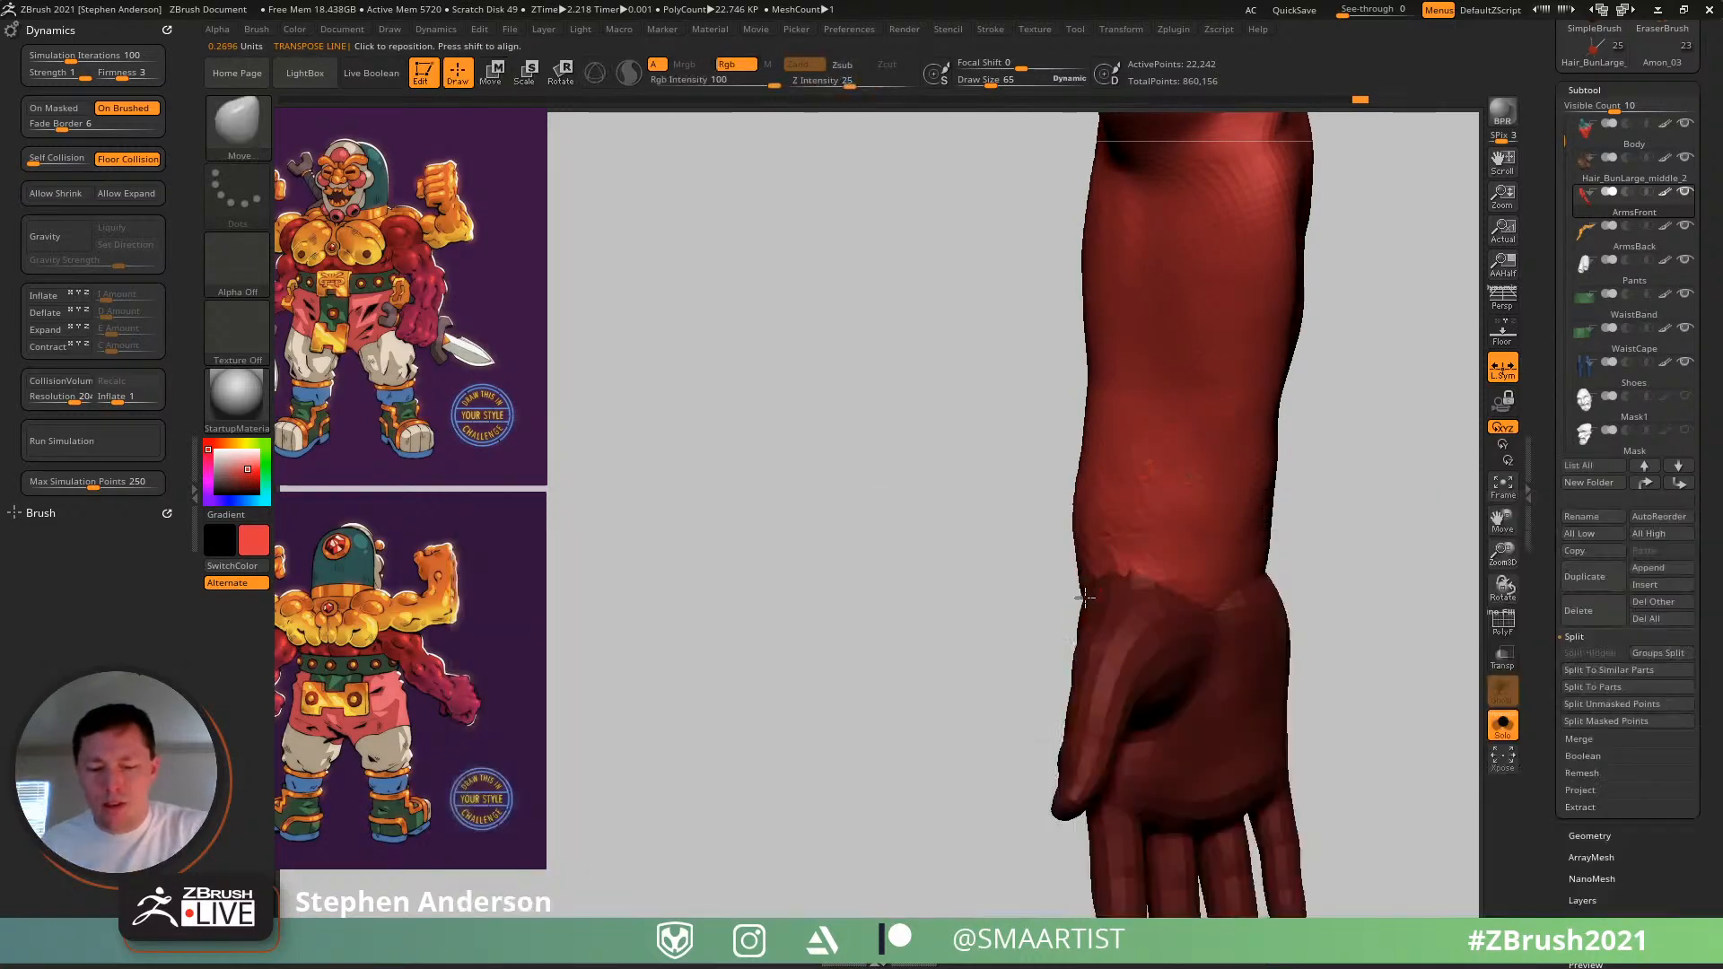
right_drag(1167, 581, 1242, 596)
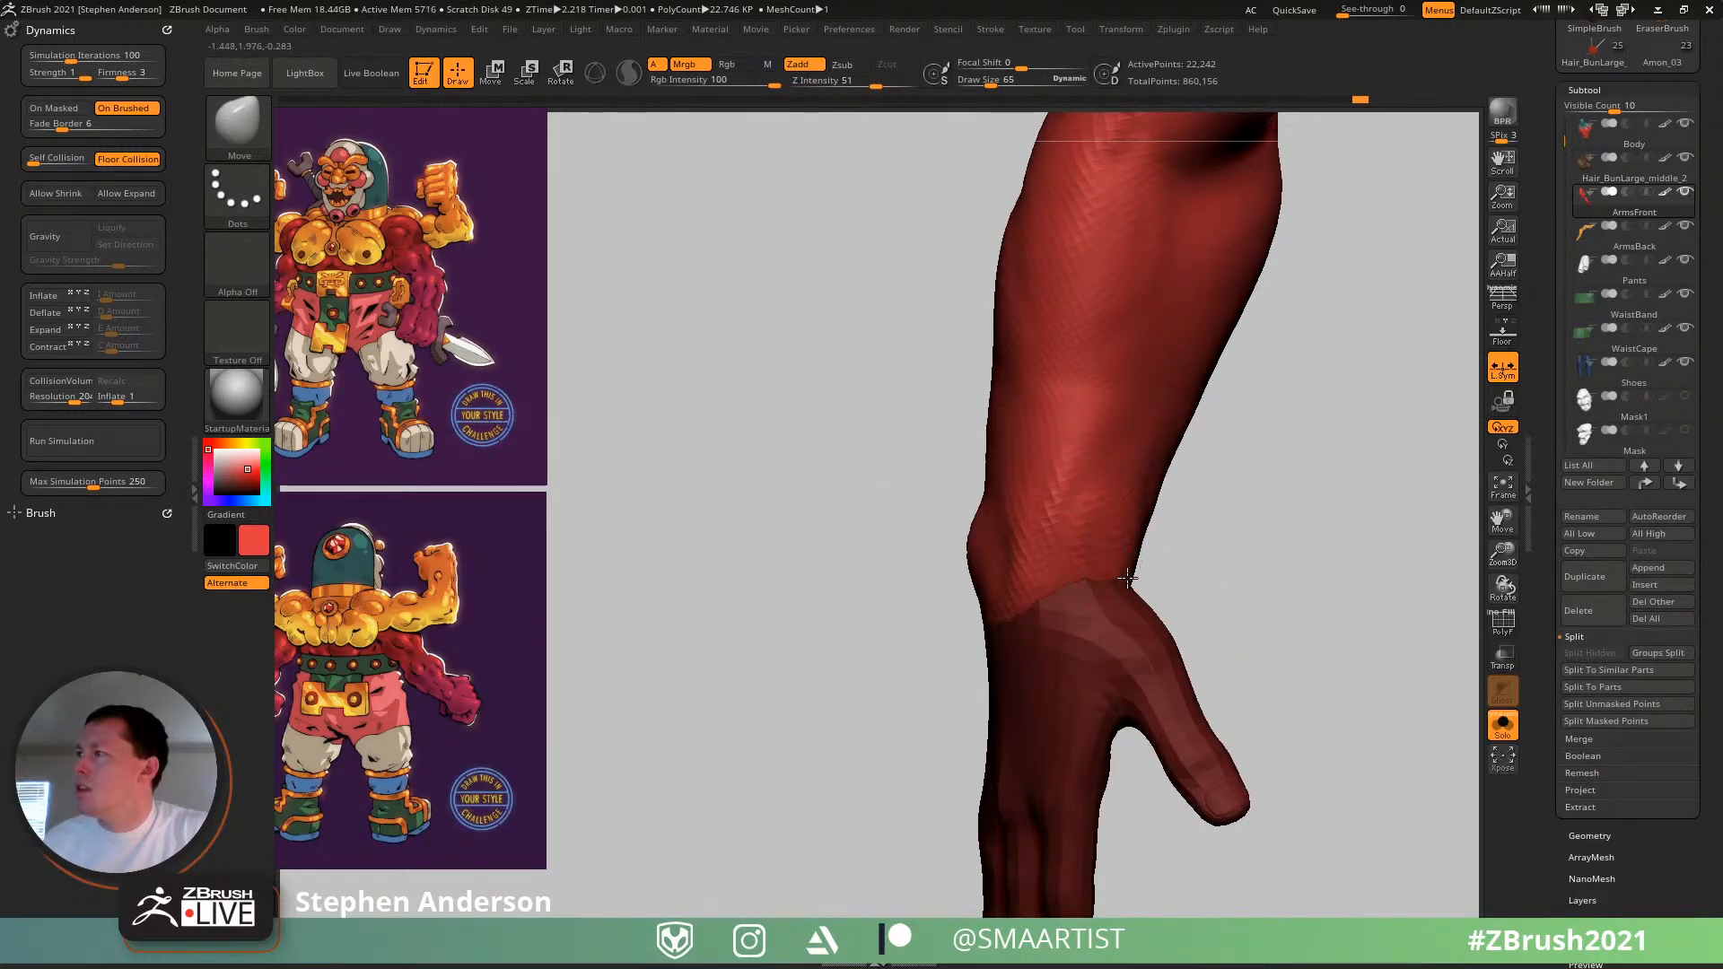
- Adjust the unmasked wrist end of the forearm with the Move brush at draw size 51, smoothing the surface
mouse_move(1113, 540)
right_down()
mouse_move(1158, 529)
mouse_move(1146, 507)
mouse_move(1171, 533)
mouse_move(1192, 472)
right_up()
key(s)
drag(1191, 469, 1186, 469)
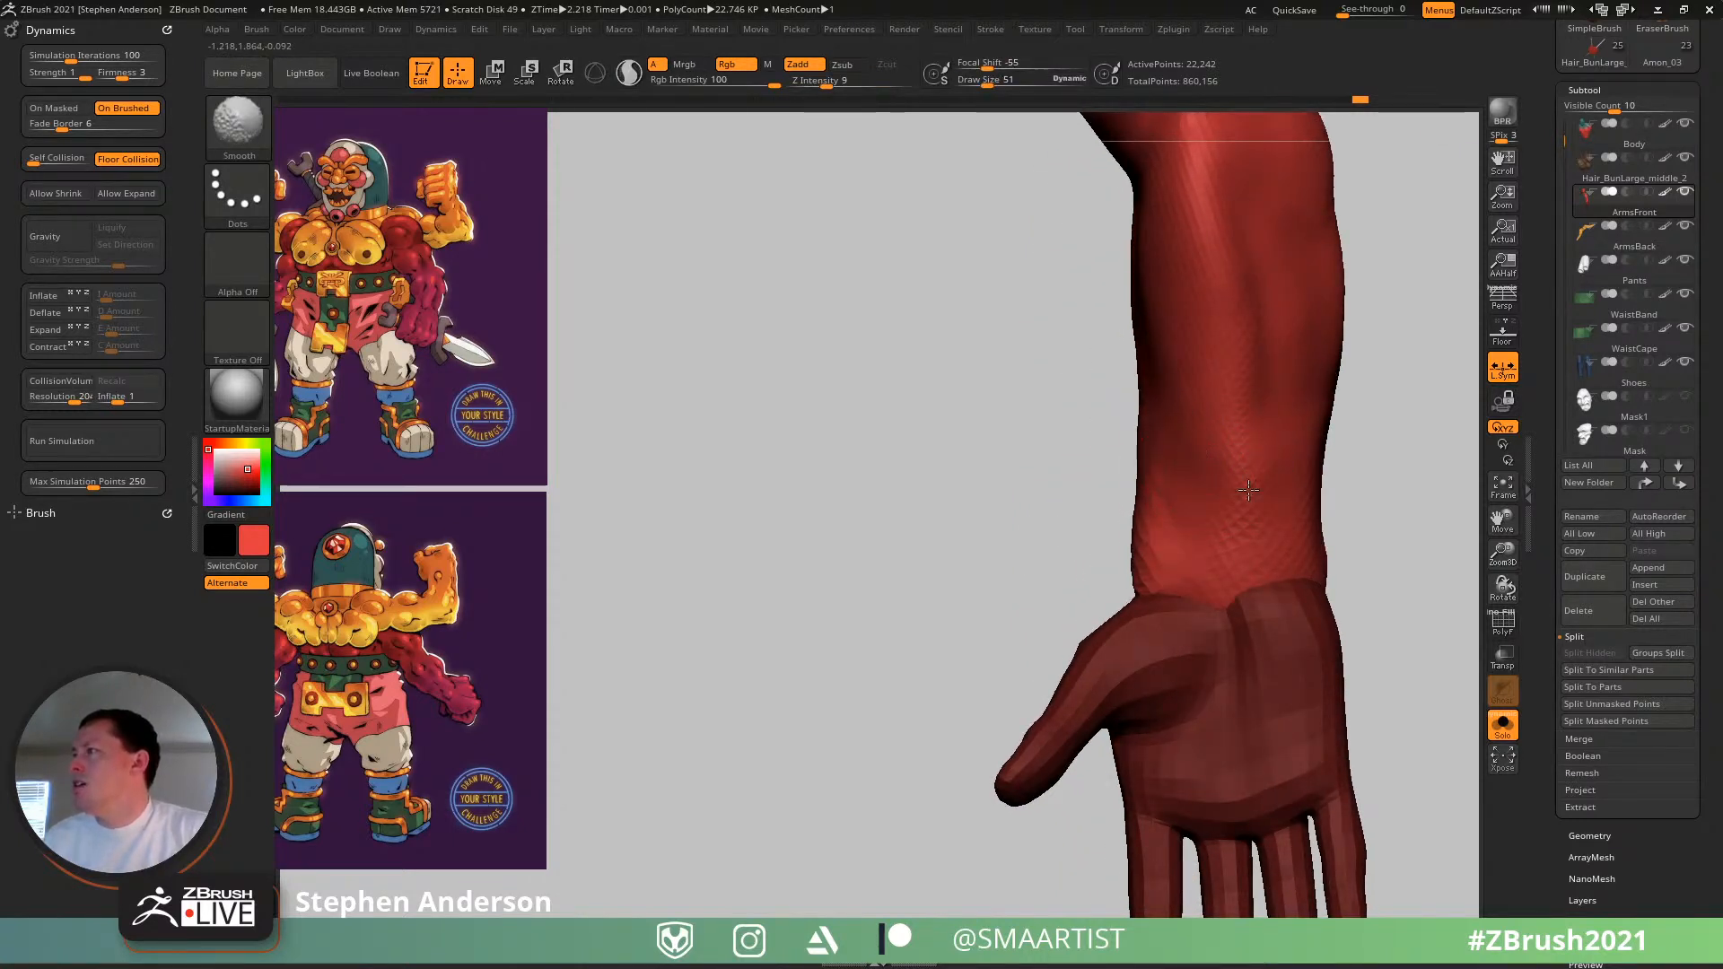
key(s)
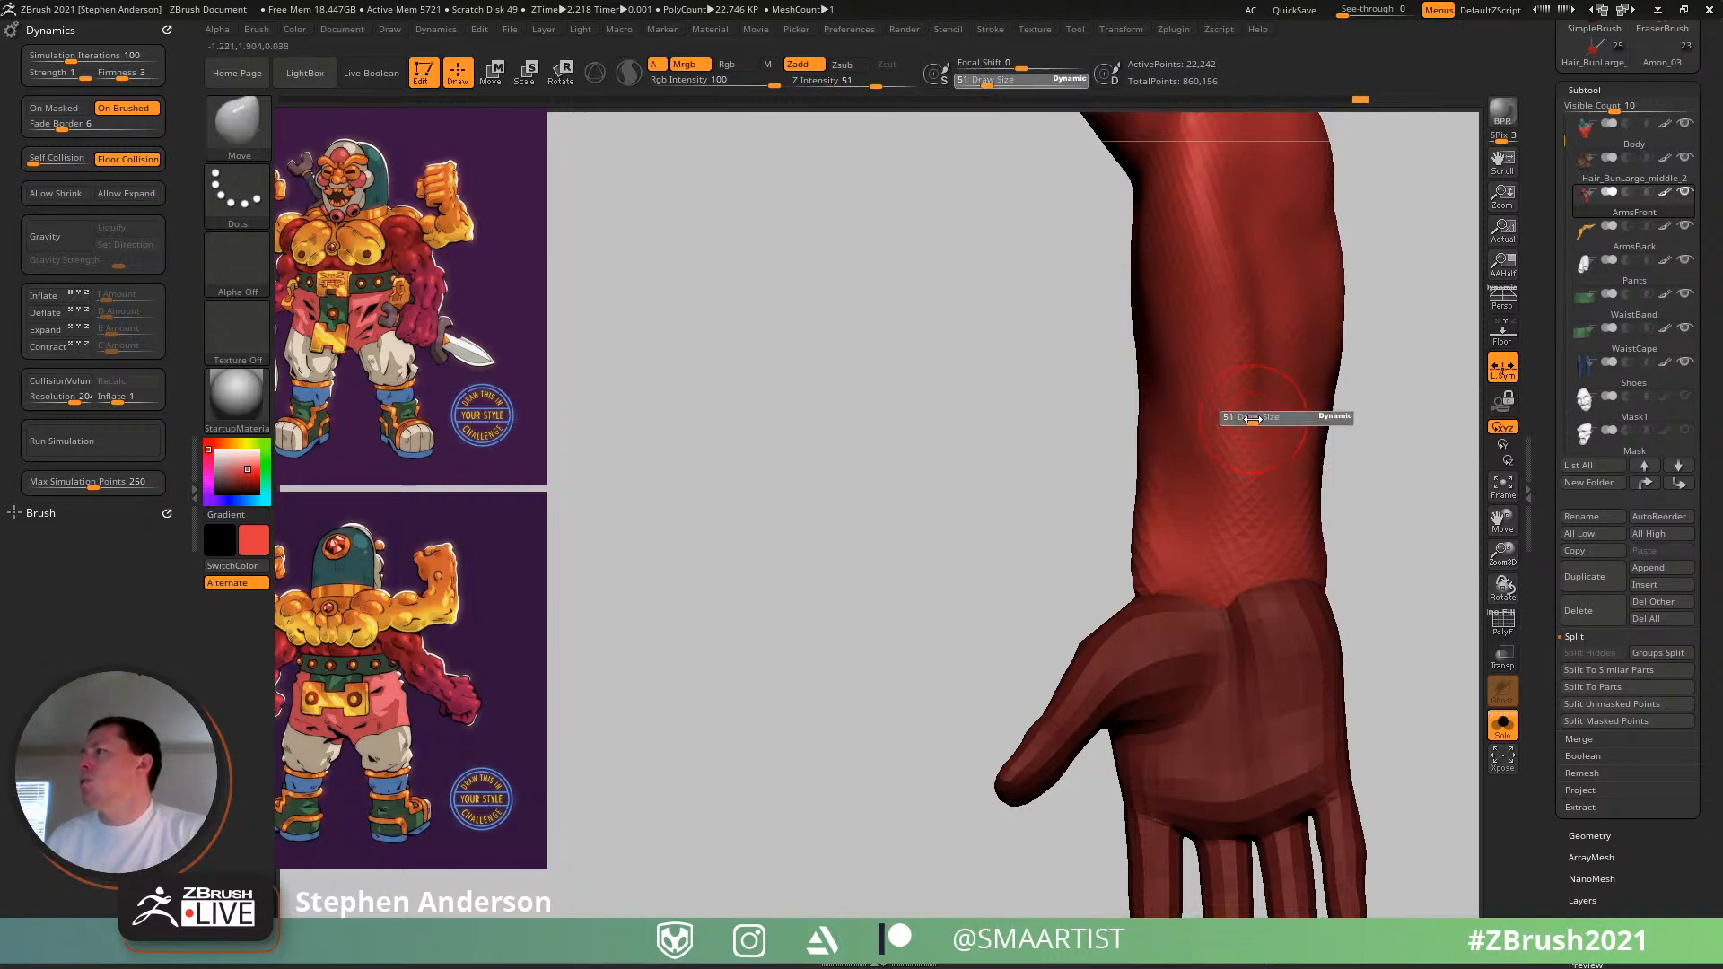
drag(1262, 415, 1259, 413)
mouse_move(1225, 471)
right_down()
mouse_move(1200, 504)
mouse_move(1096, 481)
right_up()
- Reshape the inner forearm below the elbow with the Move brush at draw size 69
key(s)
drag(1096, 481, 1100, 480)
right_drag(1101, 478, 1173, 447)
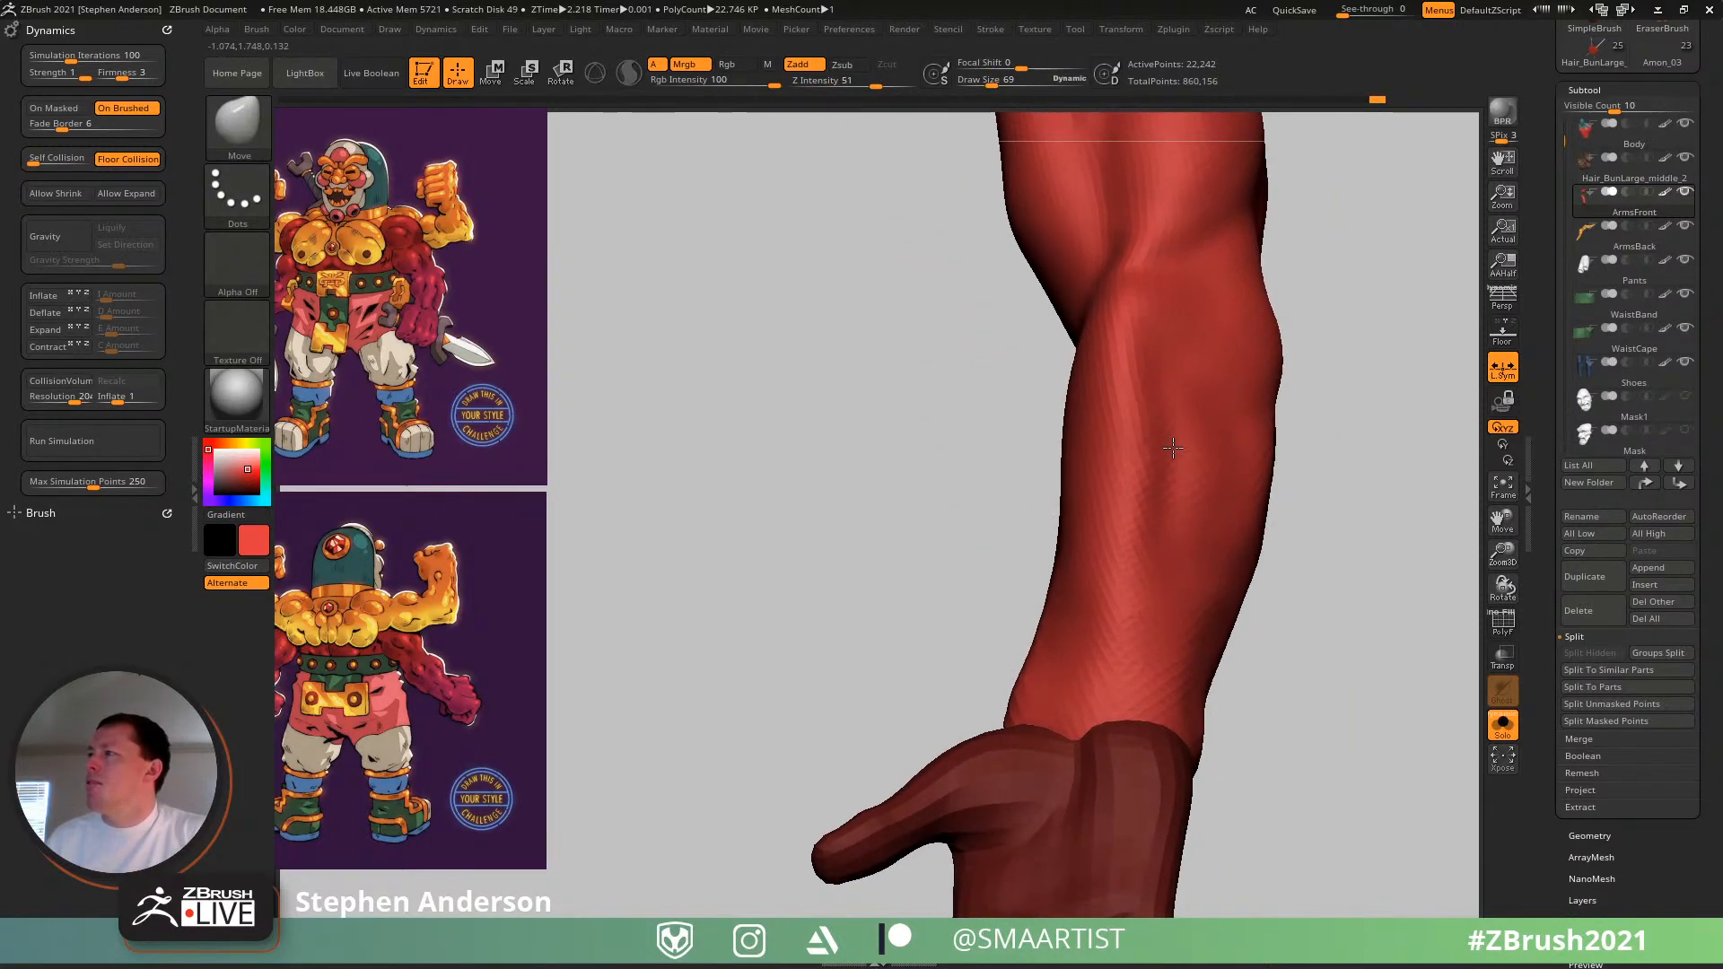
drag(1164, 358, 1173, 514)
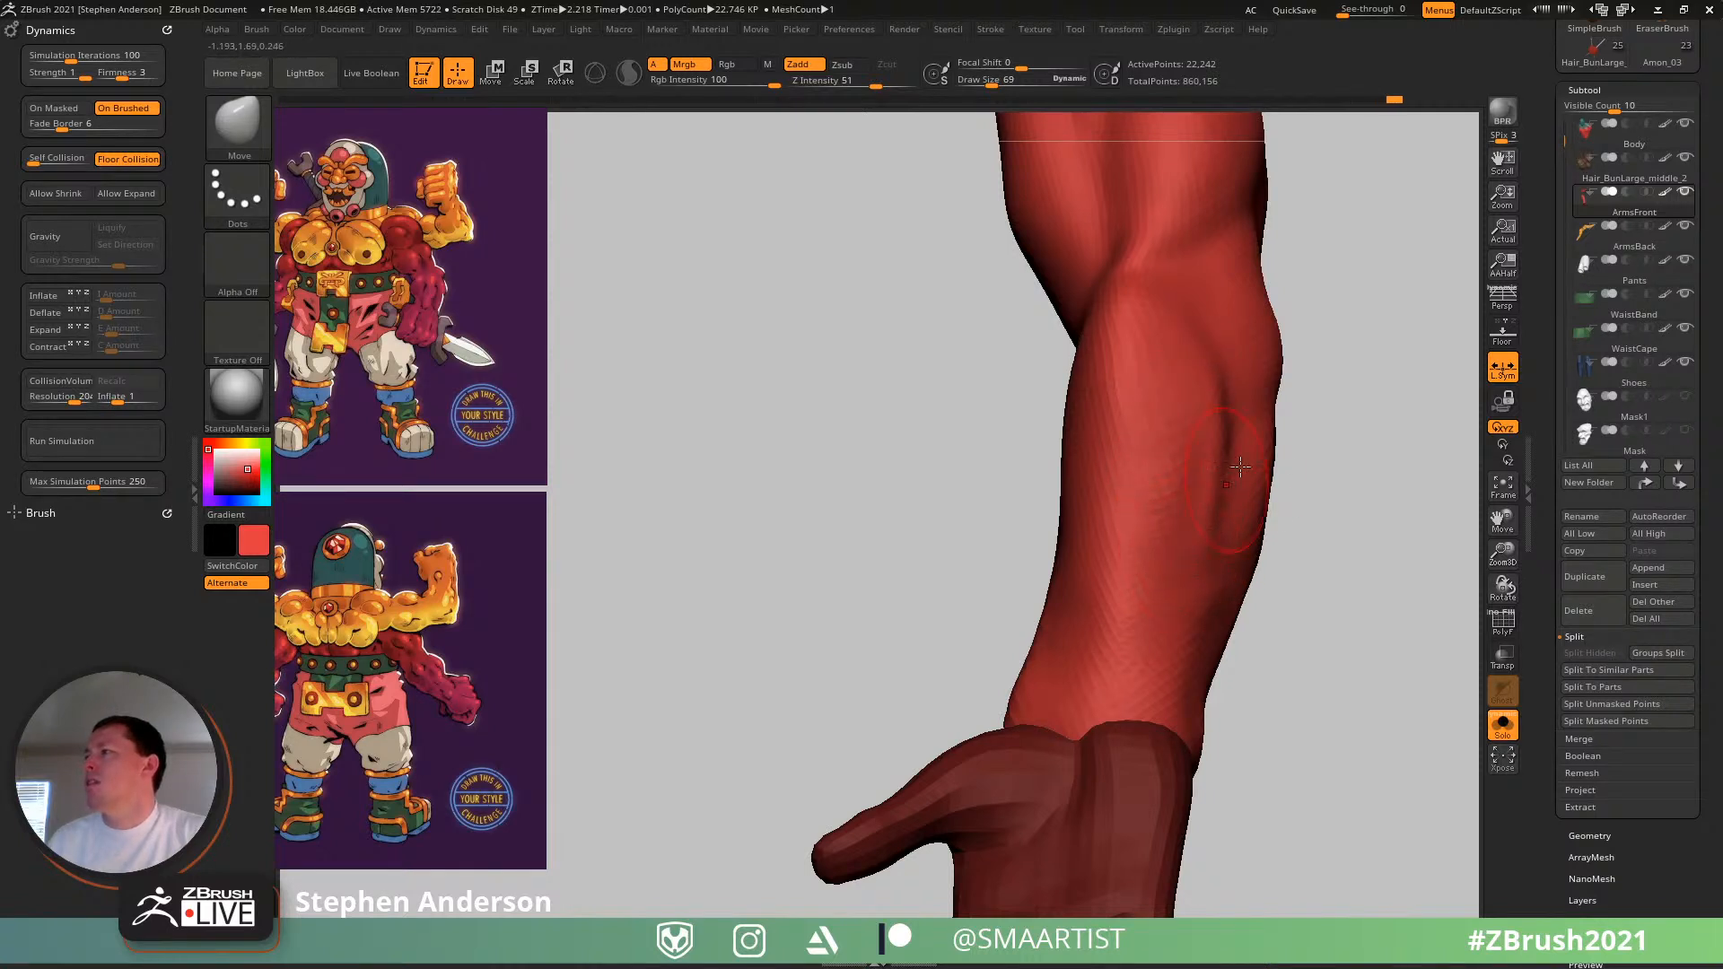
- Reshape the front arm around the elbow and lower upper arm with the Move brush at draw size 69, smoothing the surface
right_drag(1240, 466, 1209, 407)
mouse_move(1199, 326)
right_down()
mouse_move(1215, 300)
mouse_move(1169, 300)
mouse_move(1060, 566)
mouse_move(967, 558)
right_up()
drag(987, 563, 1007, 567)
right_drag(982, 565, 1075, 570)
drag(1076, 569, 997, 564)
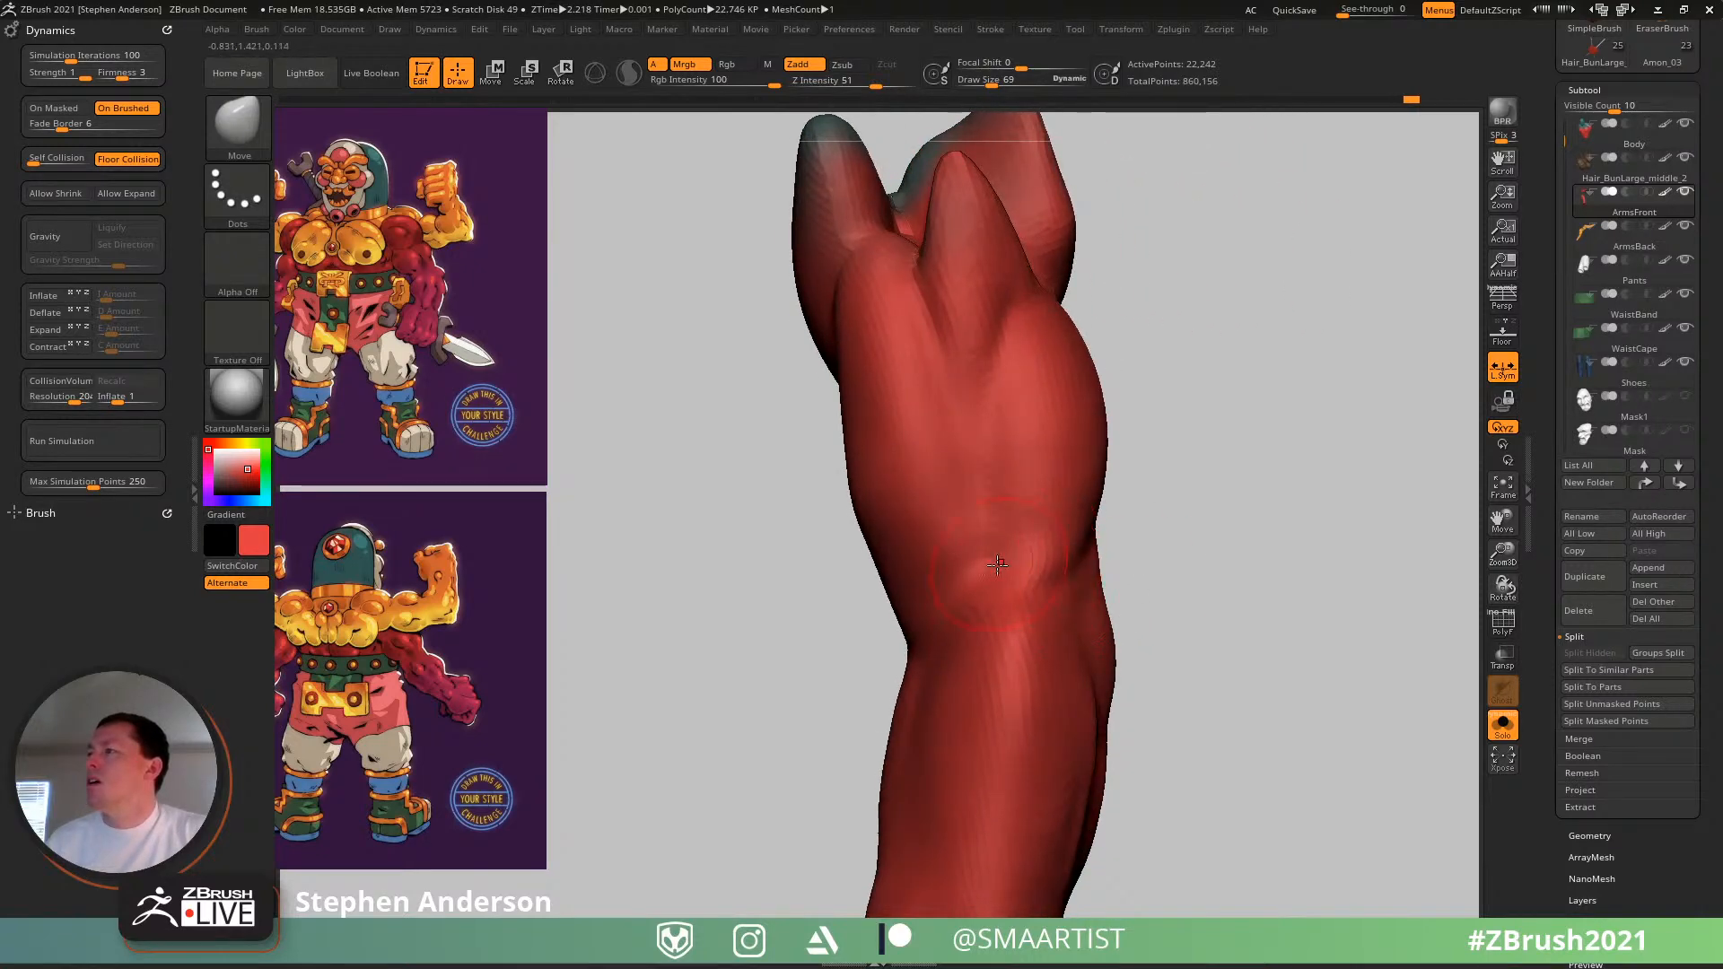
mouse_move(975, 556)
right_down()
mouse_move(952, 565)
mouse_move(1110, 567)
mouse_move(1113, 528)
mouse_move(1181, 535)
mouse_move(986, 550)
mouse_move(1033, 587)
right_up()
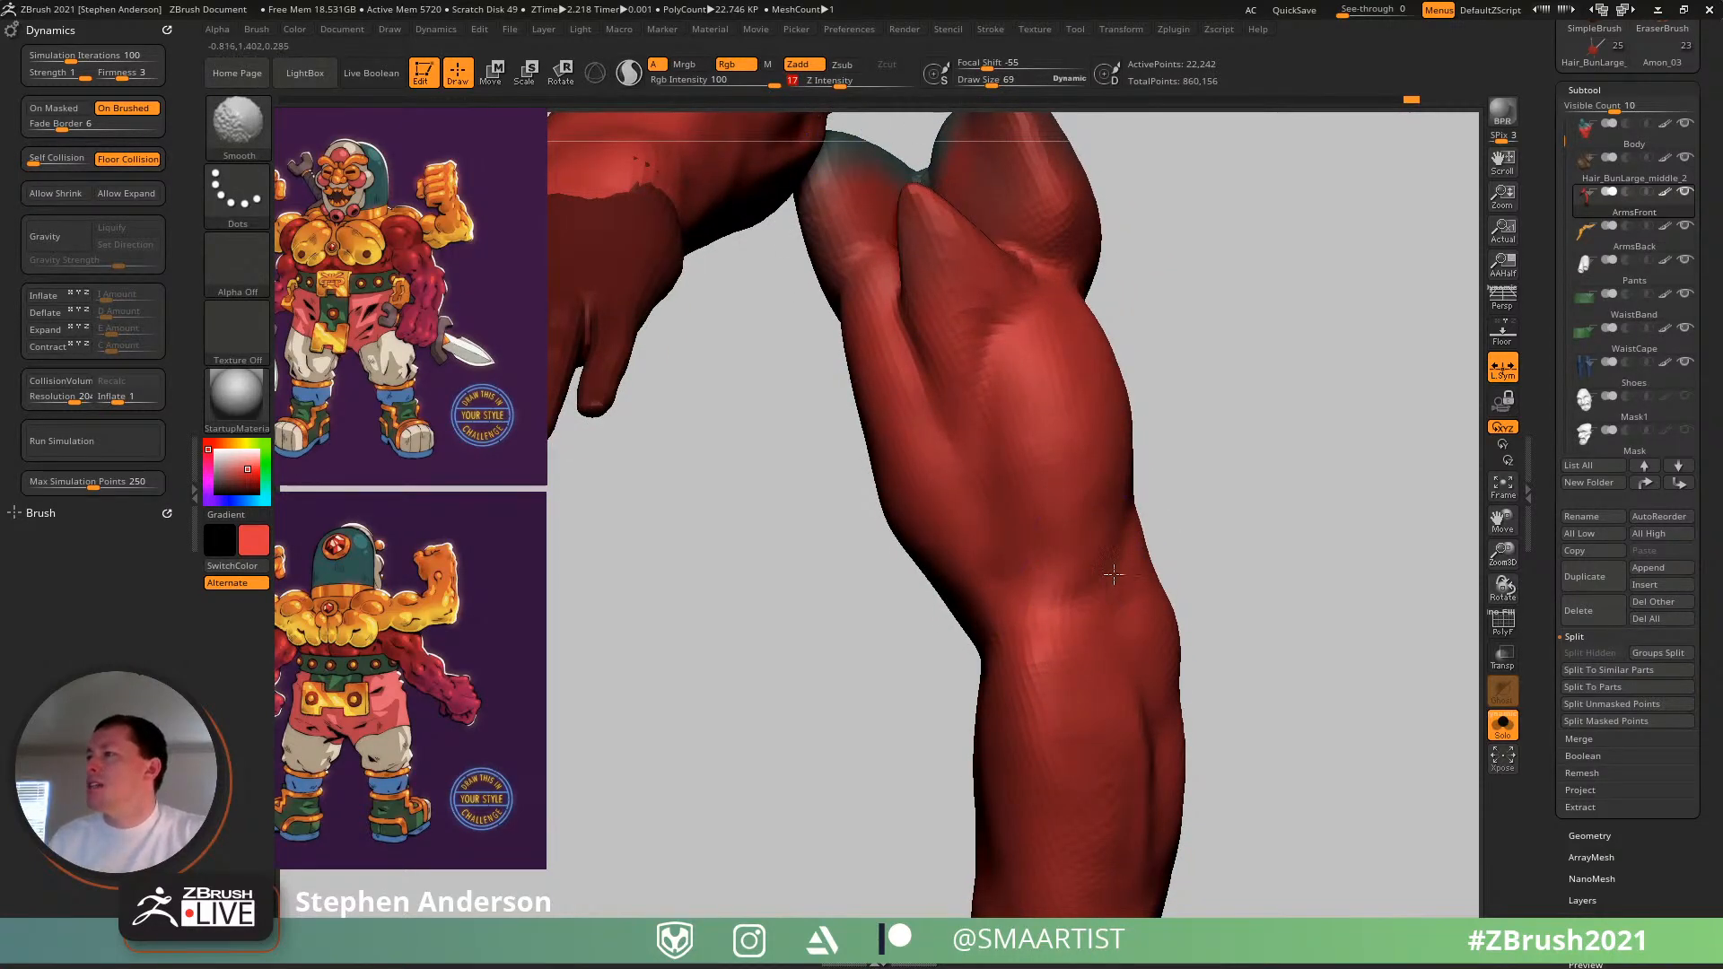
mouse_move(1112, 574)
right_down()
mouse_move(850, 469)
mouse_move(946, 517)
mouse_move(957, 714)
mouse_move(945, 566)
mouse_move(960, 557)
right_up()
drag(1070, 549, 1051, 564)
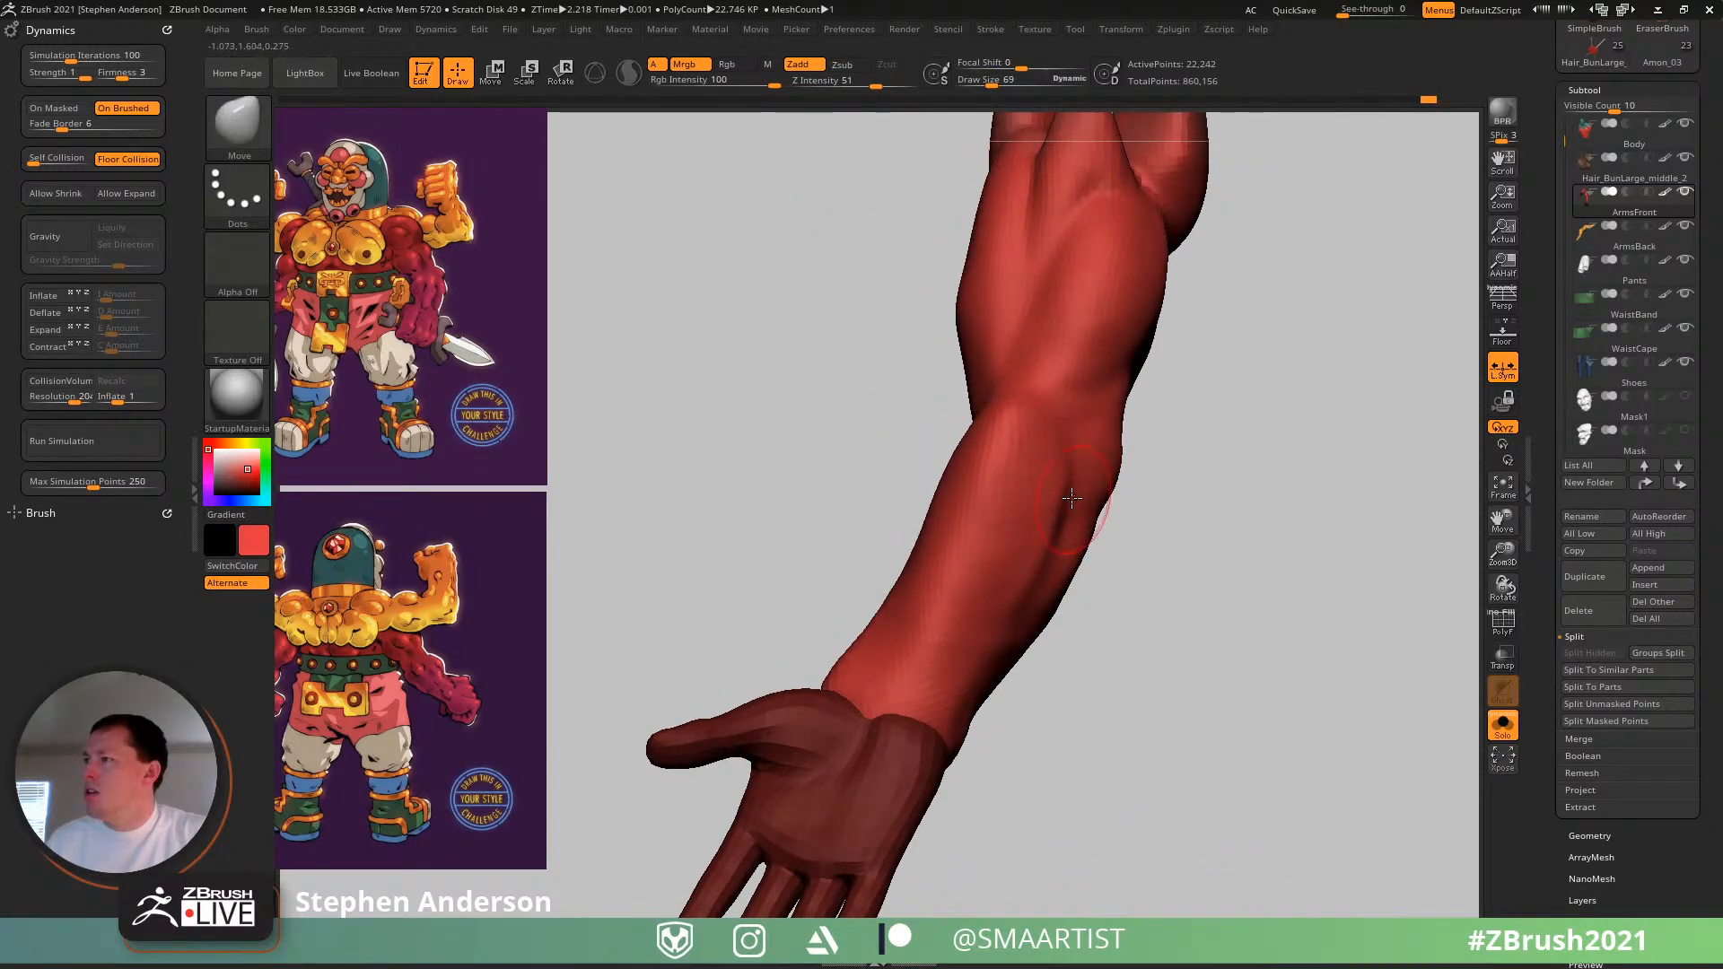
- Adjust the forearm and elbow contours with the Move brush, using draw size 99 for broad shapes and 69 for smaller corrections
click(256, 29)
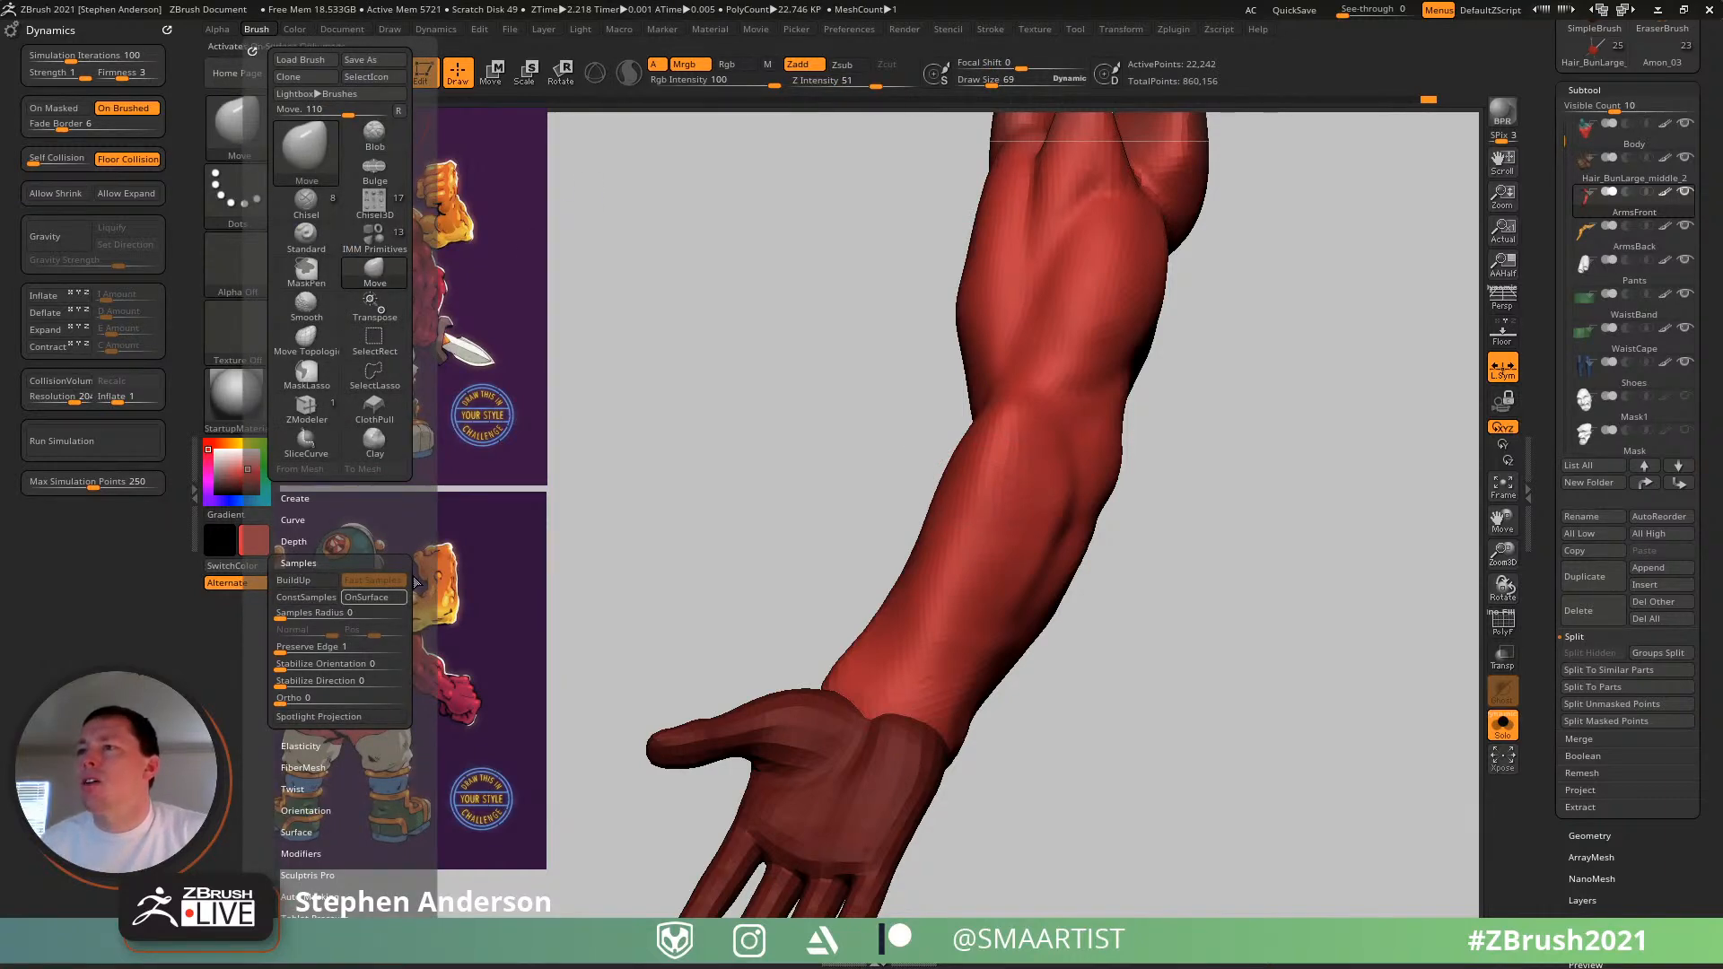
right_drag(1054, 600, 1003, 610)
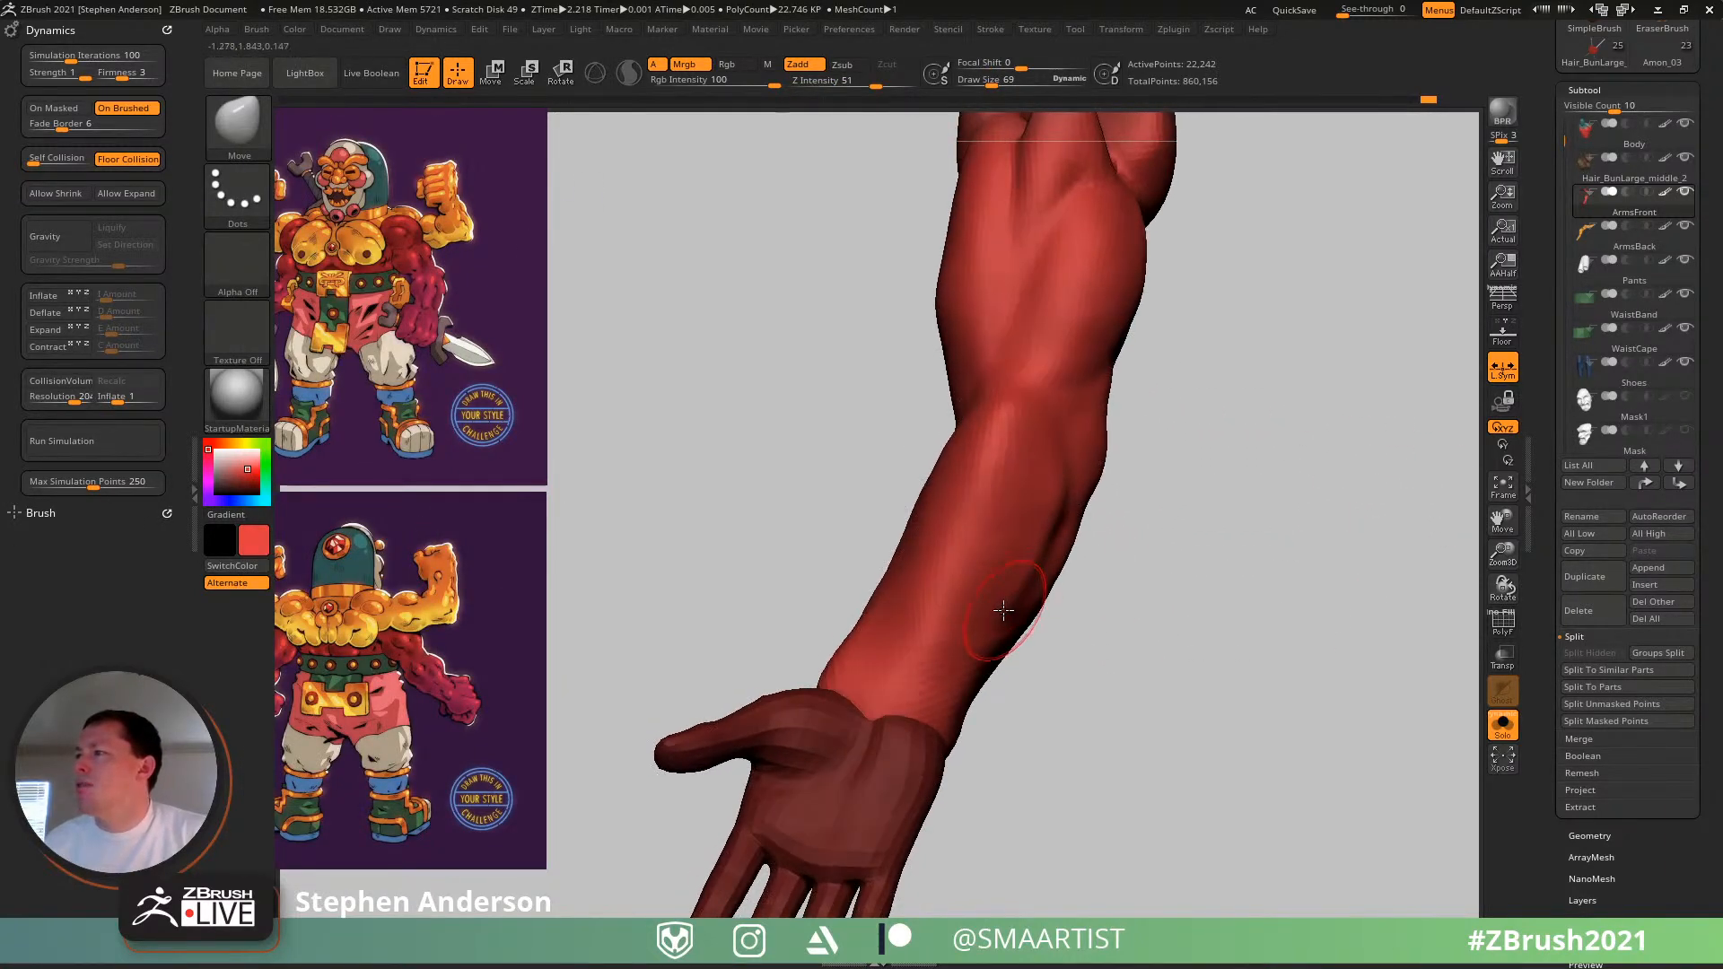
key(s)
drag(1030, 556, 1037, 558)
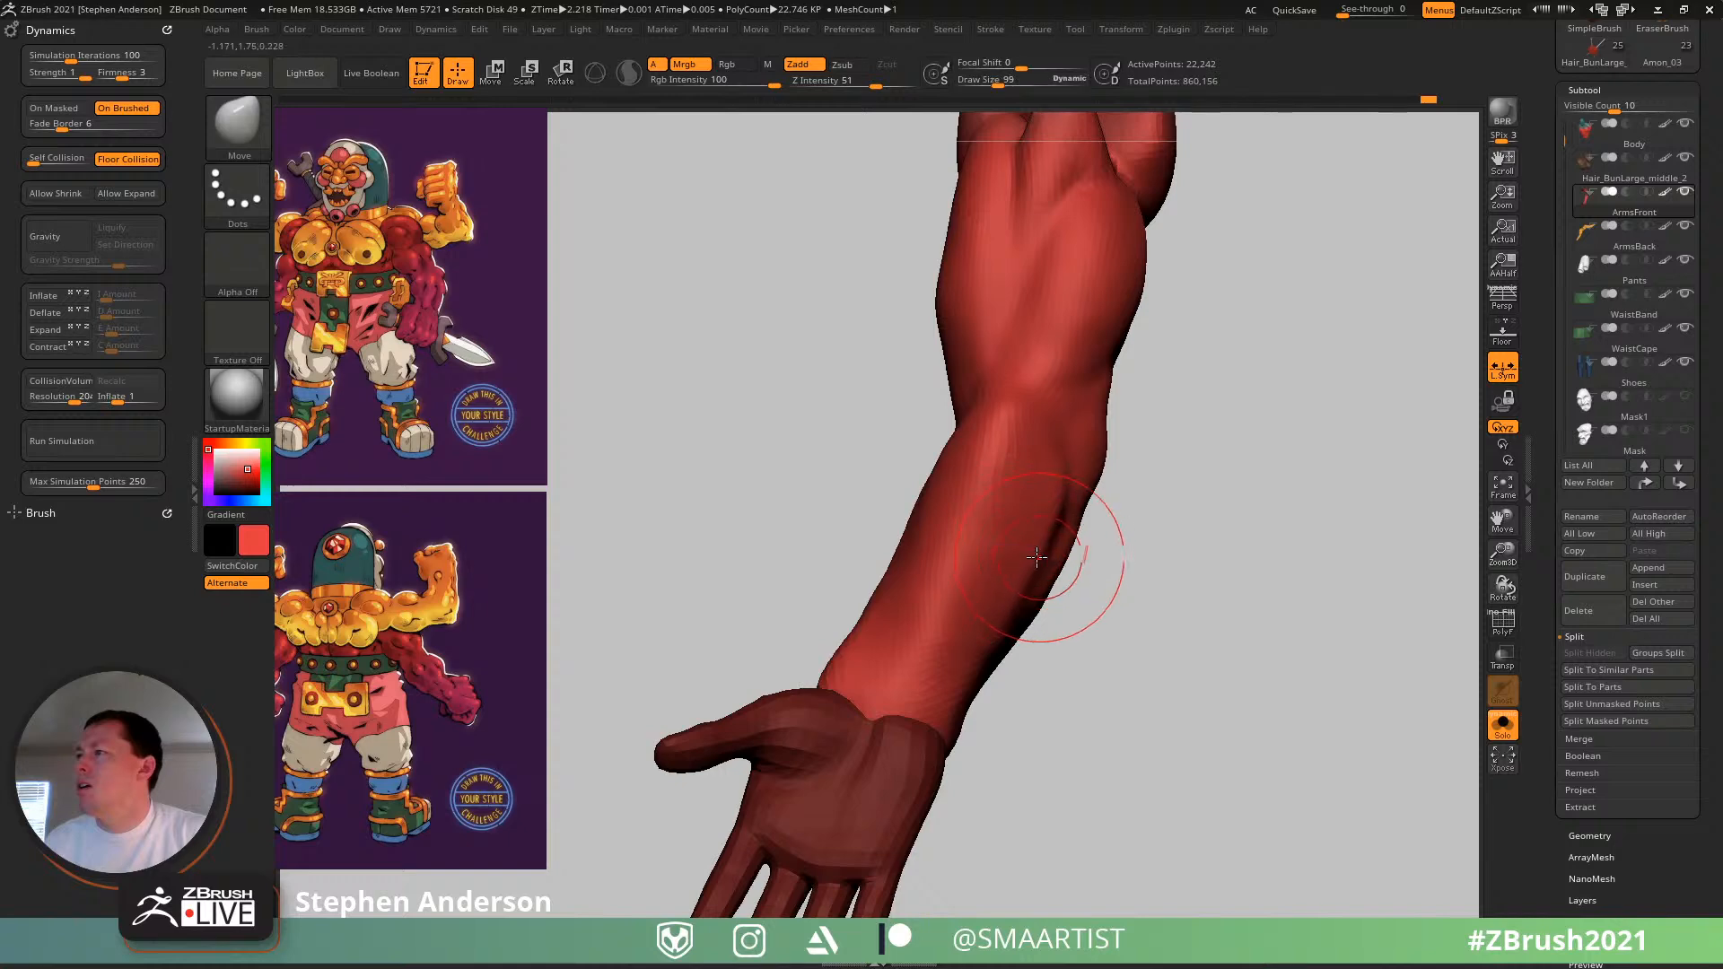
mouse_move(1029, 547)
right_down()
mouse_move(1068, 563)
mouse_move(1066, 587)
mouse_move(1024, 537)
mouse_move(1155, 600)
mouse_move(1019, 469)
mouse_move(955, 490)
mouse_move(988, 458)
right_up()
key(s)
drag(988, 459, 980, 458)
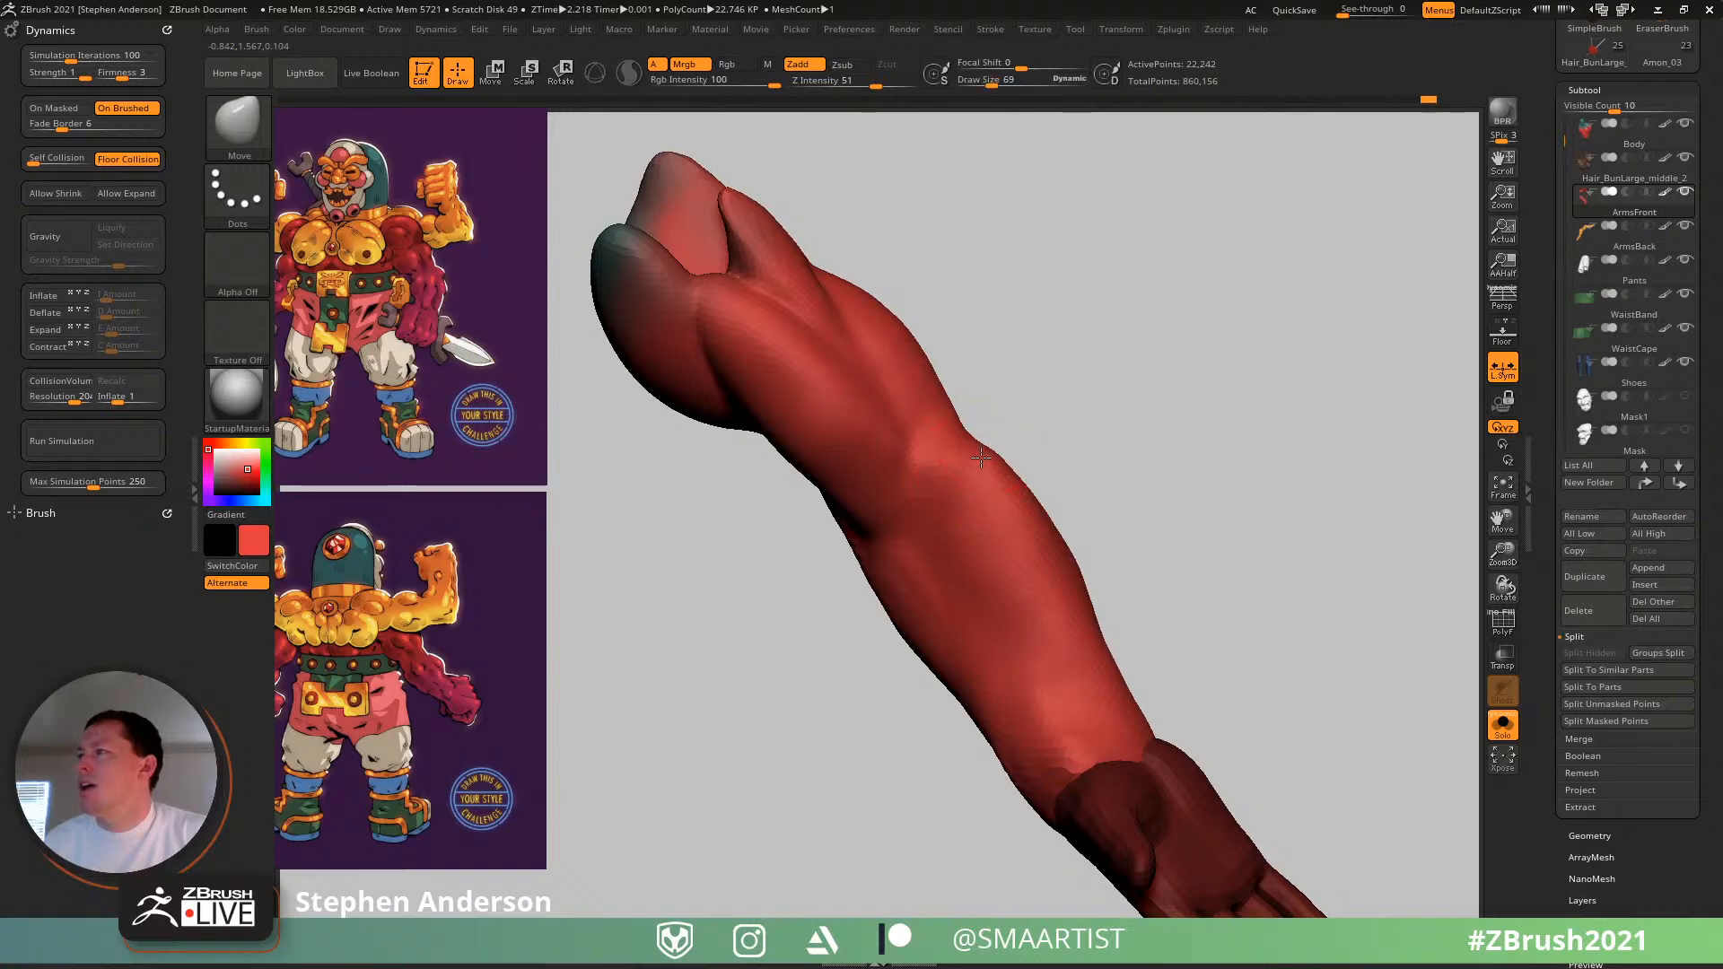
- Raise the Smooth brush's Z Intensity to 37 and clear the mask from the hand
right_drag(990, 459, 1015, 417)
right_drag(945, 477, 1016, 508)
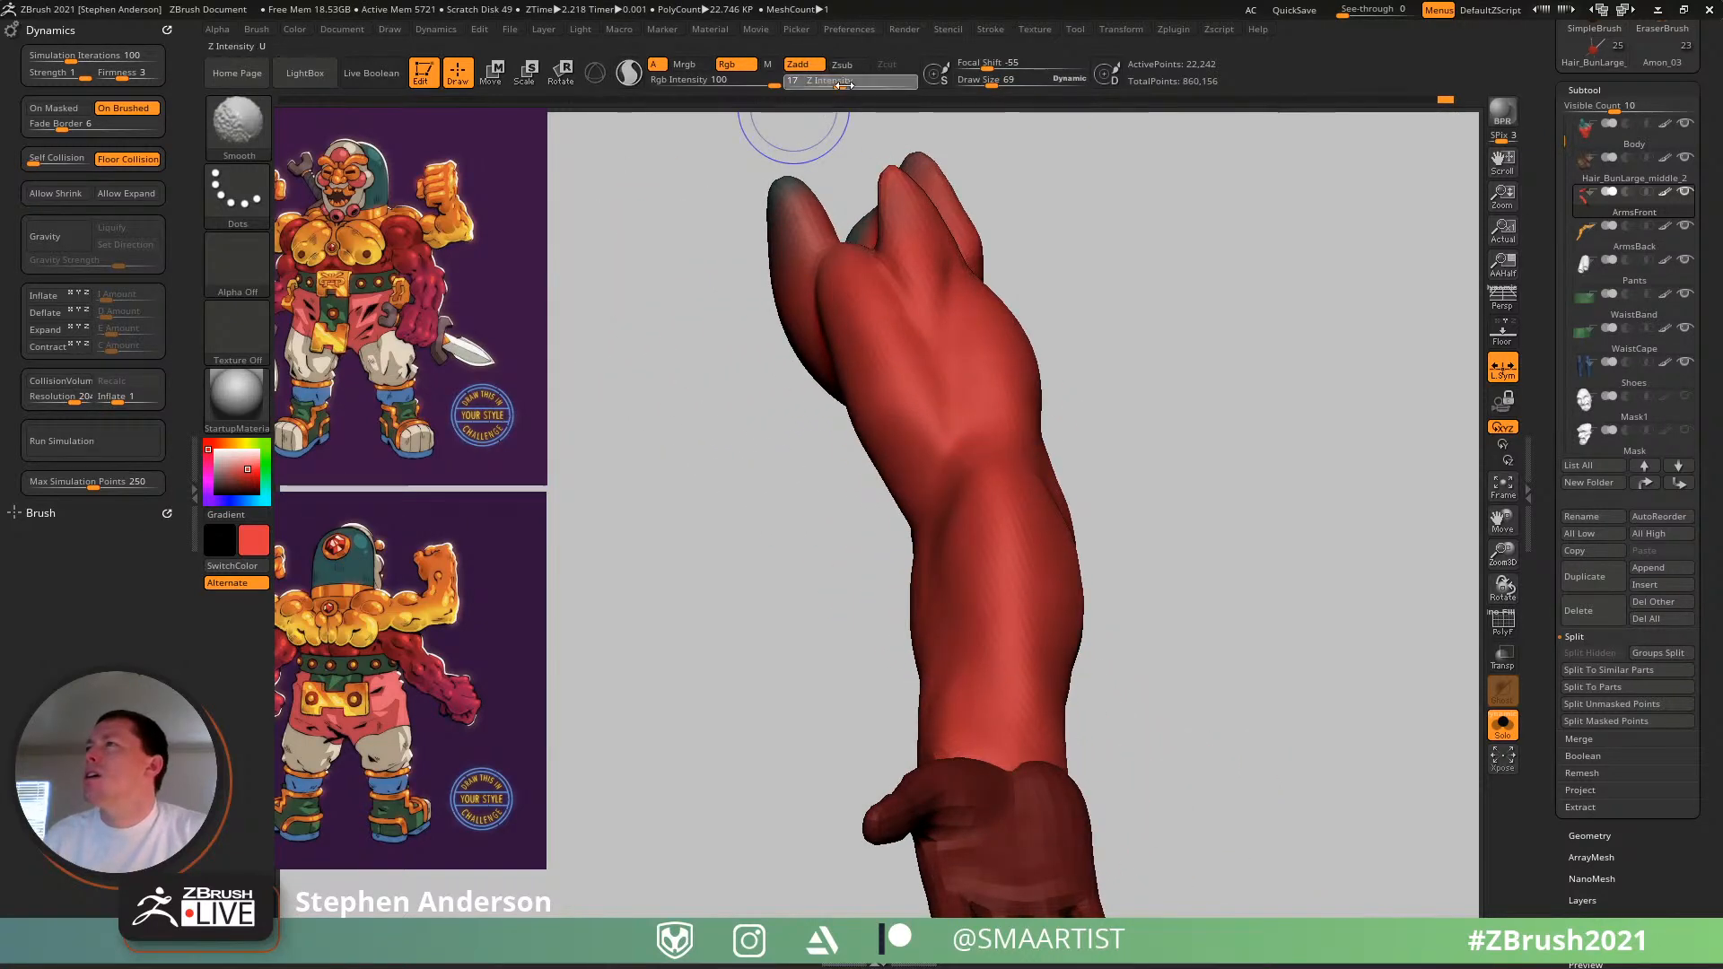
shift+drag(843, 86, 863, 85)
key(shift+f)
key(shift+f)
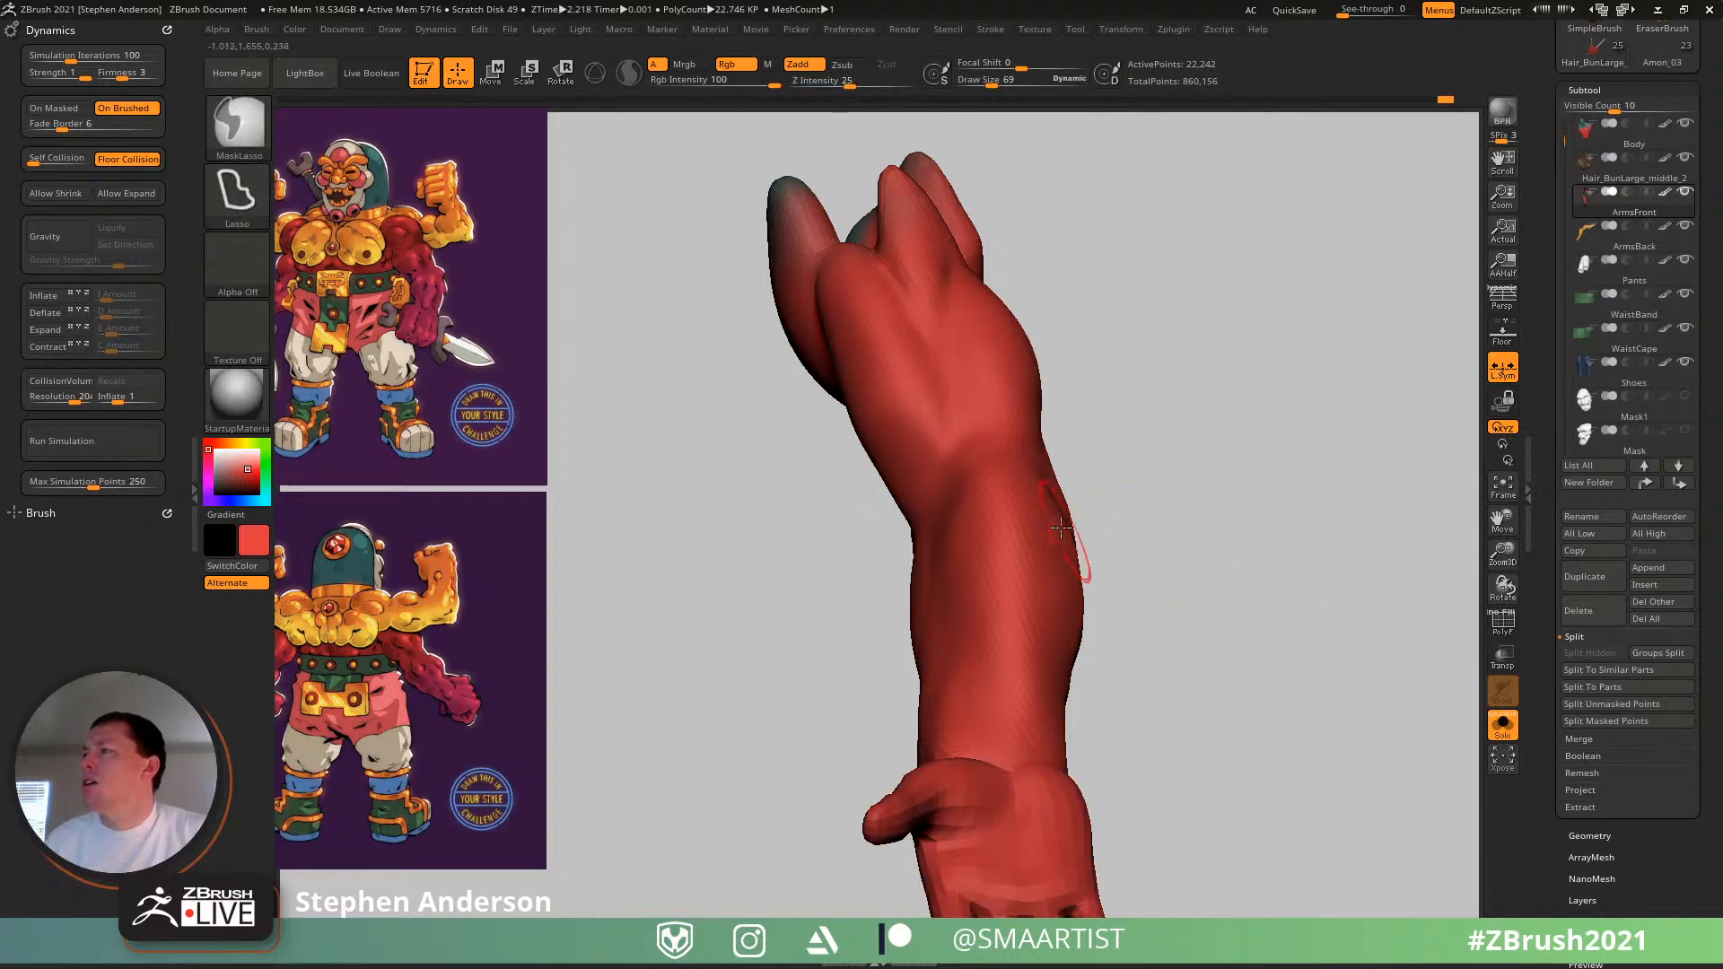
- Expand the DynaMesh settings, try reshaping the inner wrist with the Move brush at draw size 62, and undo the stroke
click(1608, 836)
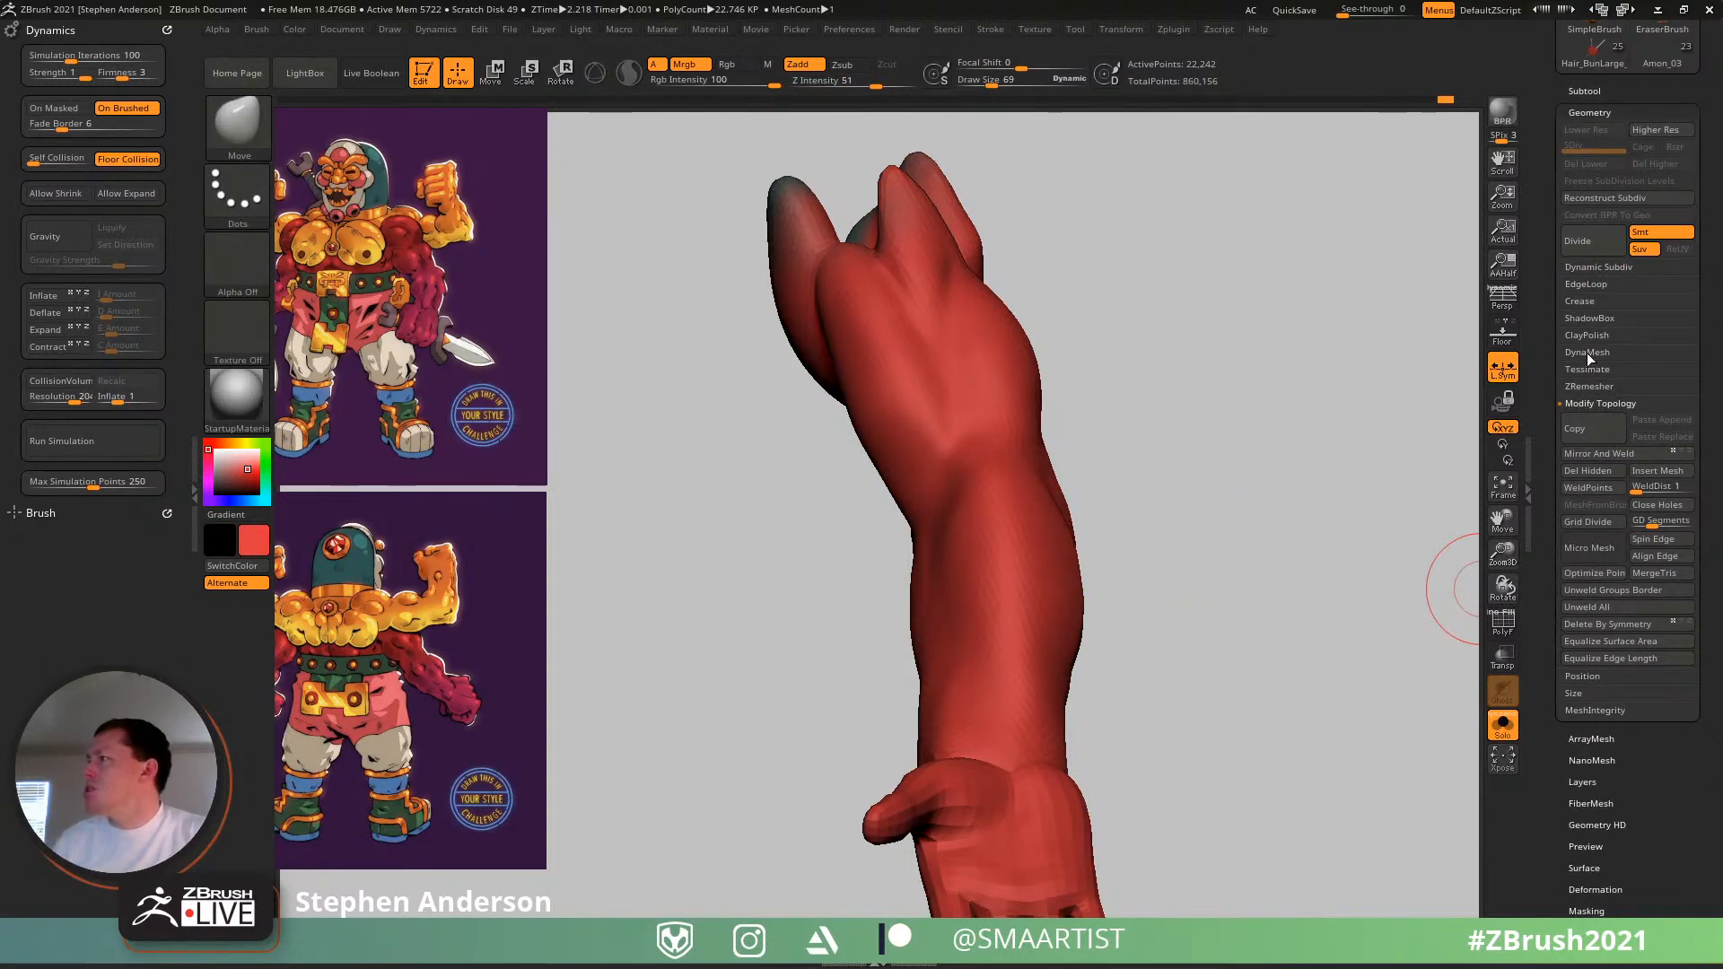
click(1587, 353)
mouse_move(1123, 519)
mouse_down()
mouse_move(946, 569)
mouse_move(1064, 563)
mouse_move(897, 567)
mouse_move(827, 623)
mouse_move(877, 616)
mouse_move(907, 803)
mouse_move(983, 507)
mouse_move(955, 664)
mouse_up()
text(s39)
key(Return)
key(s)
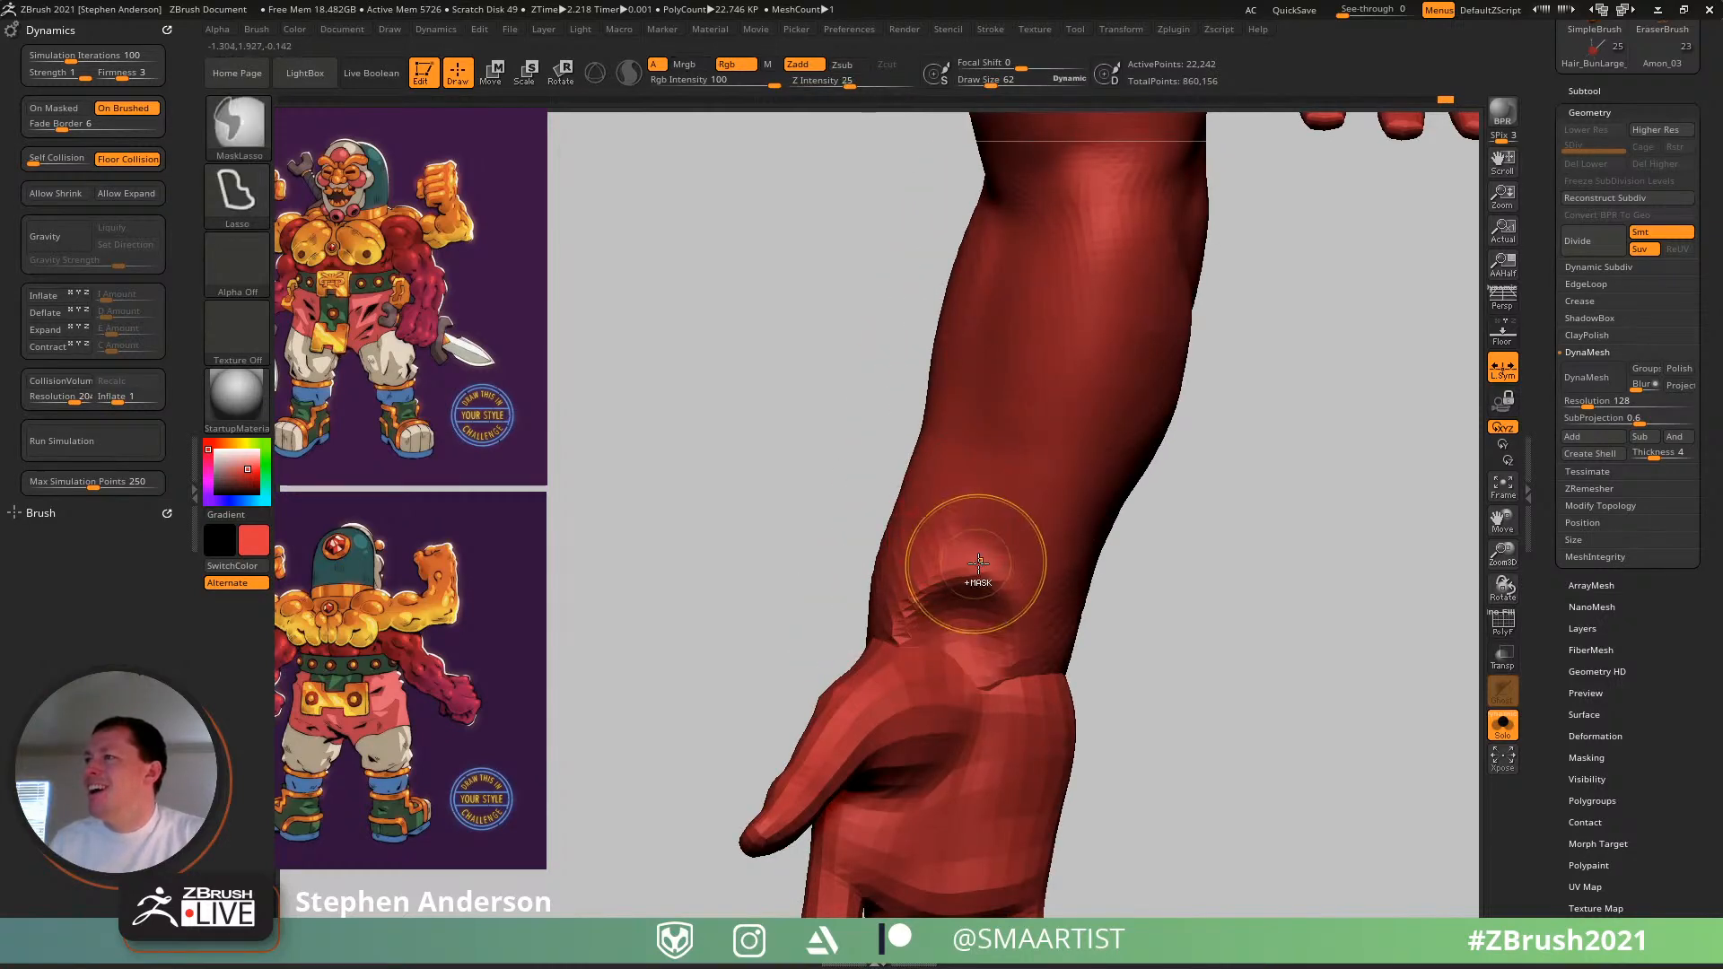
key(ctrl+z)
- Build up and smooth the wrist and lower forearm with the Clay brush at draw size 62
key(b)
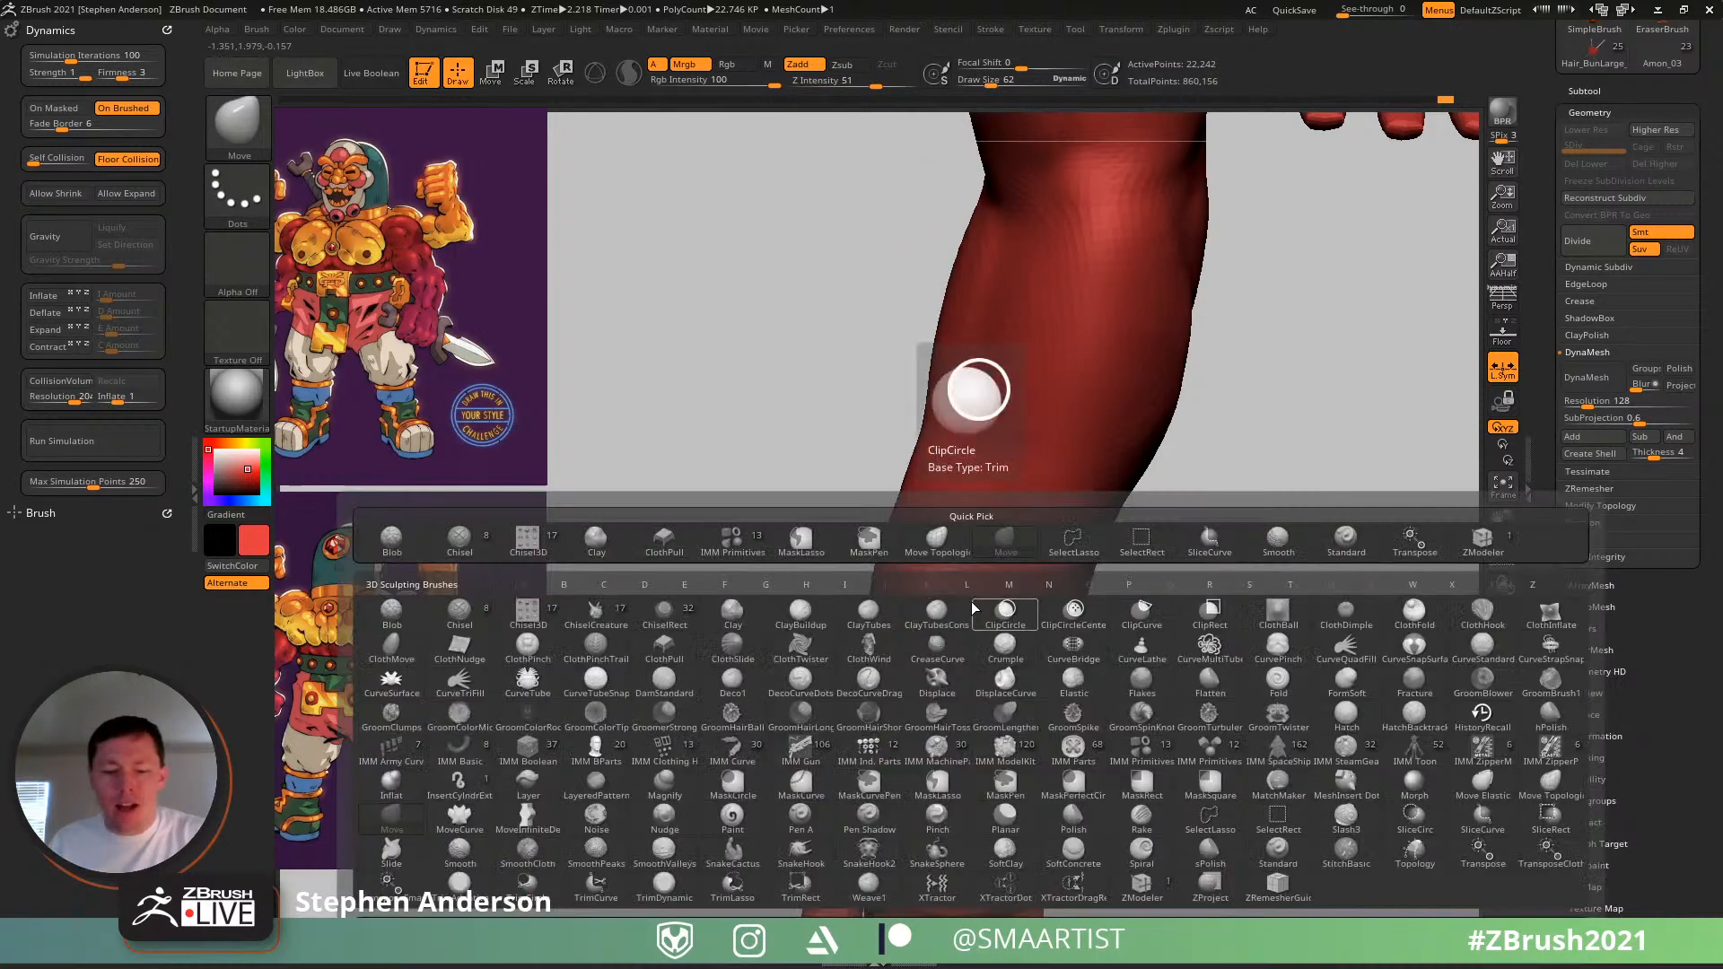
key(s)
key(t)
key(b)
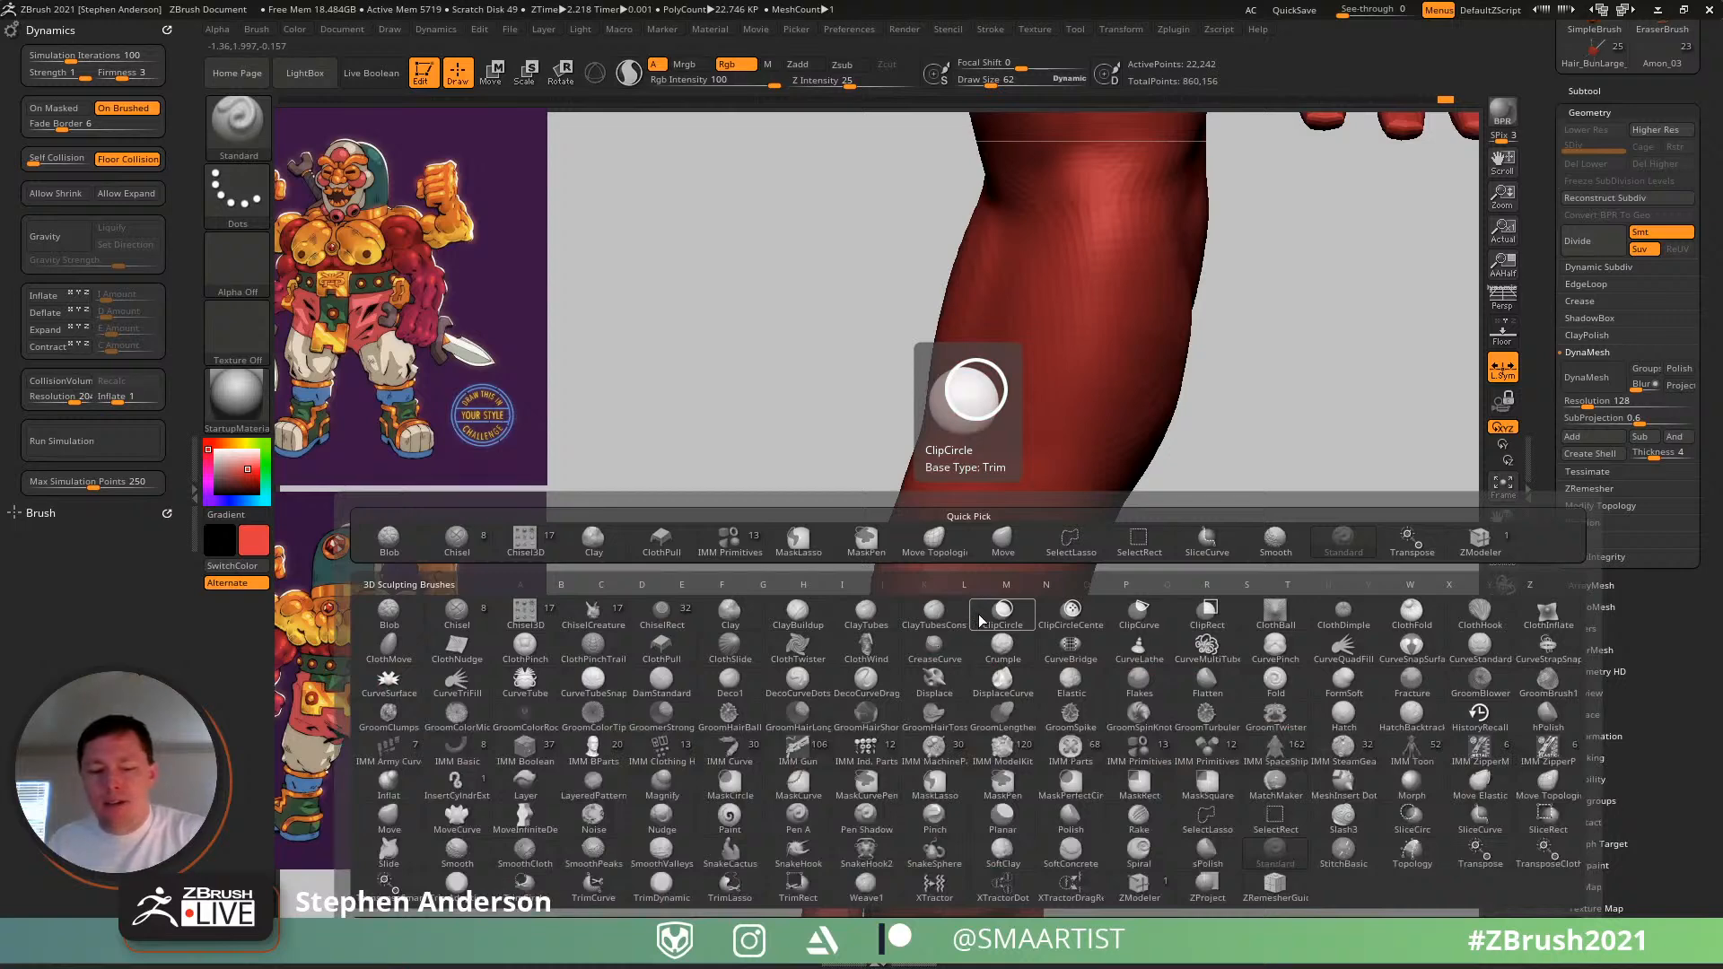
key(c)
key(l)
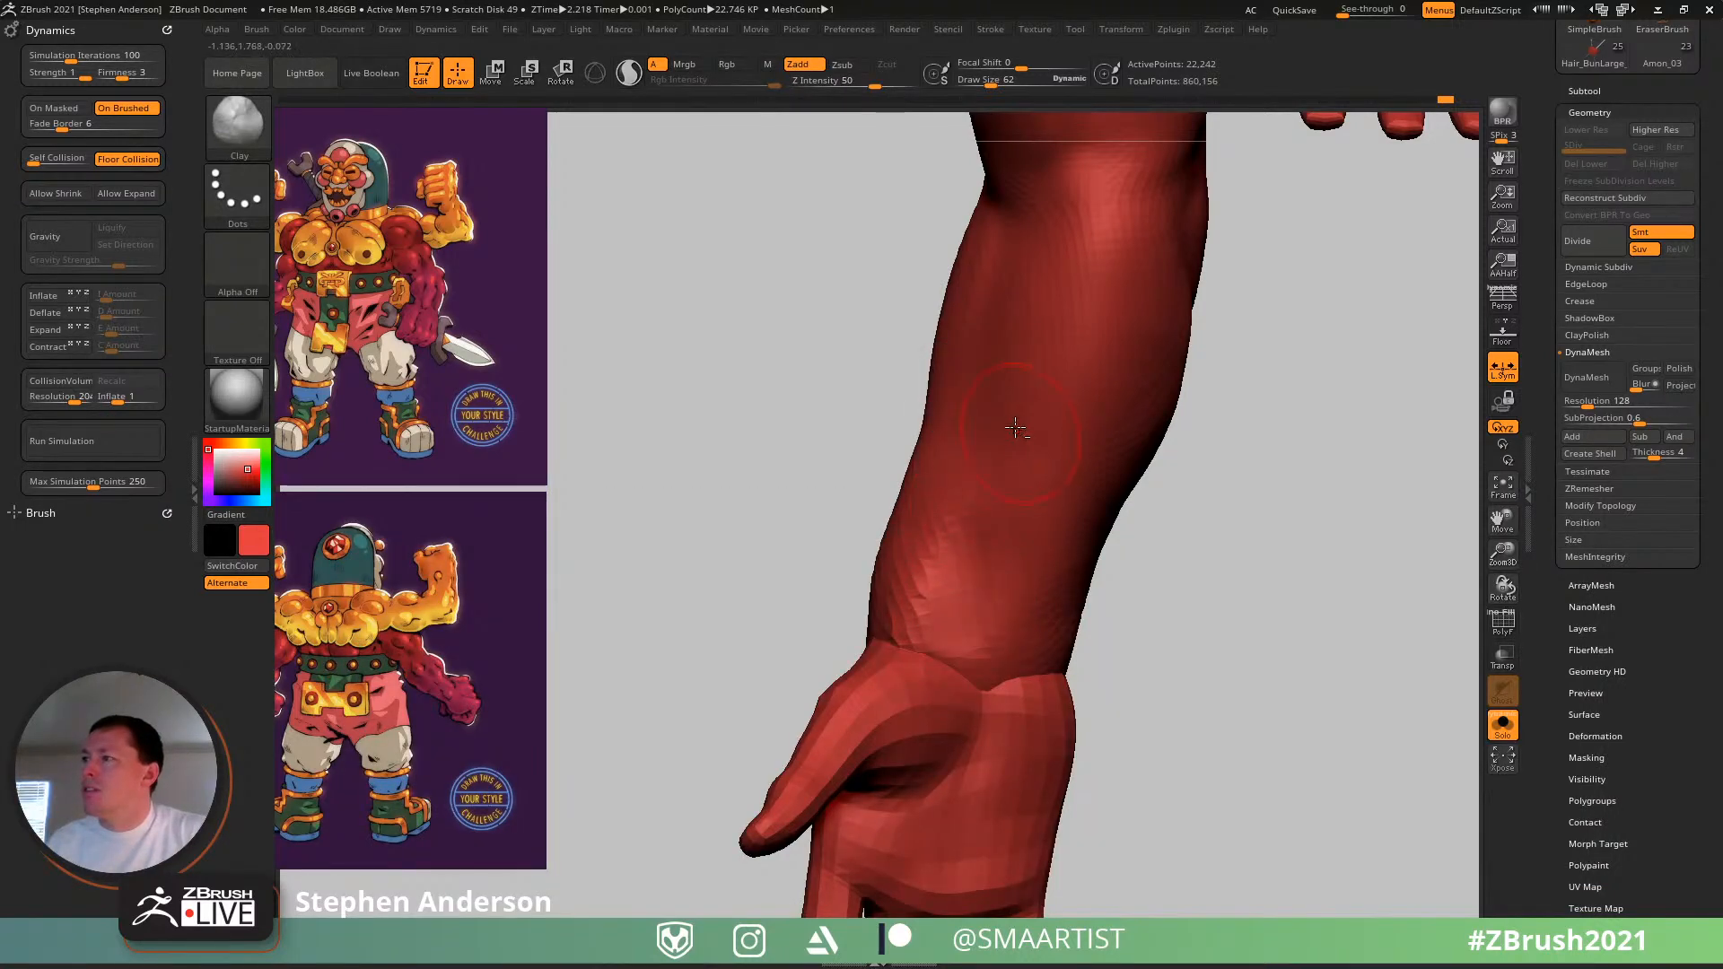
key(shift)
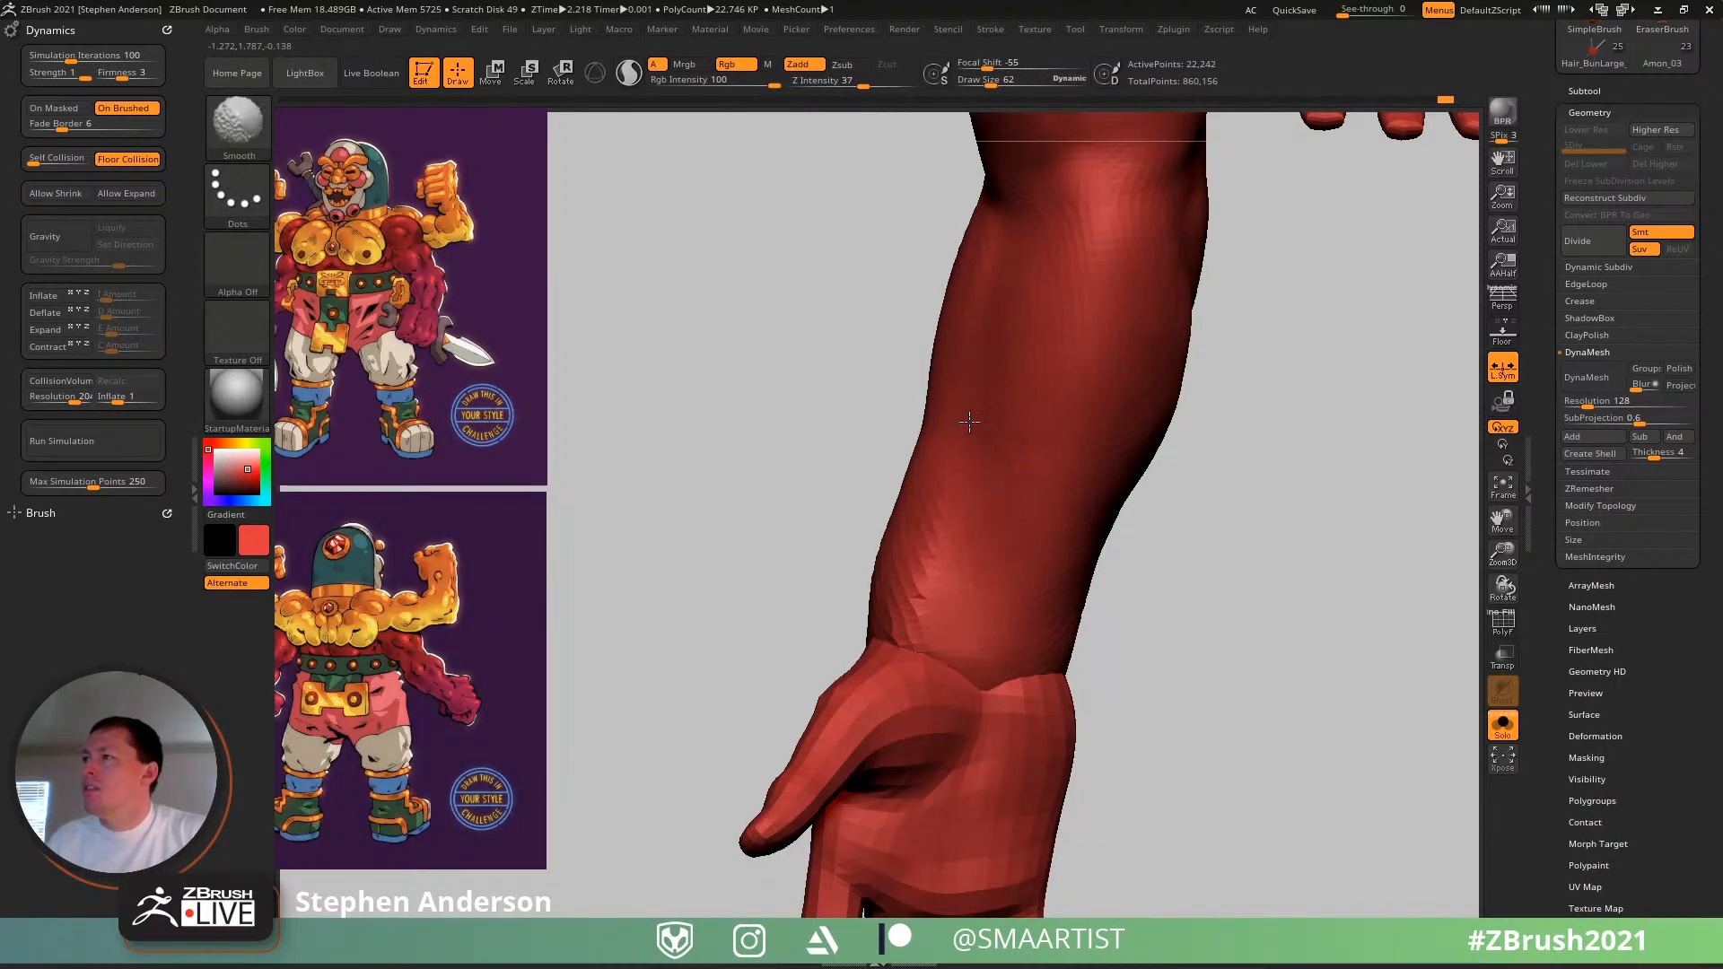
mouse_move(967, 547)
mouse_down()
mouse_move(1100, 550)
mouse_move(1012, 481)
mouse_move(1017, 444)
mouse_move(933, 521)
mouse_move(758, 539)
mouse_move(899, 613)
mouse_move(902, 579)
mouse_up()
key(shift)
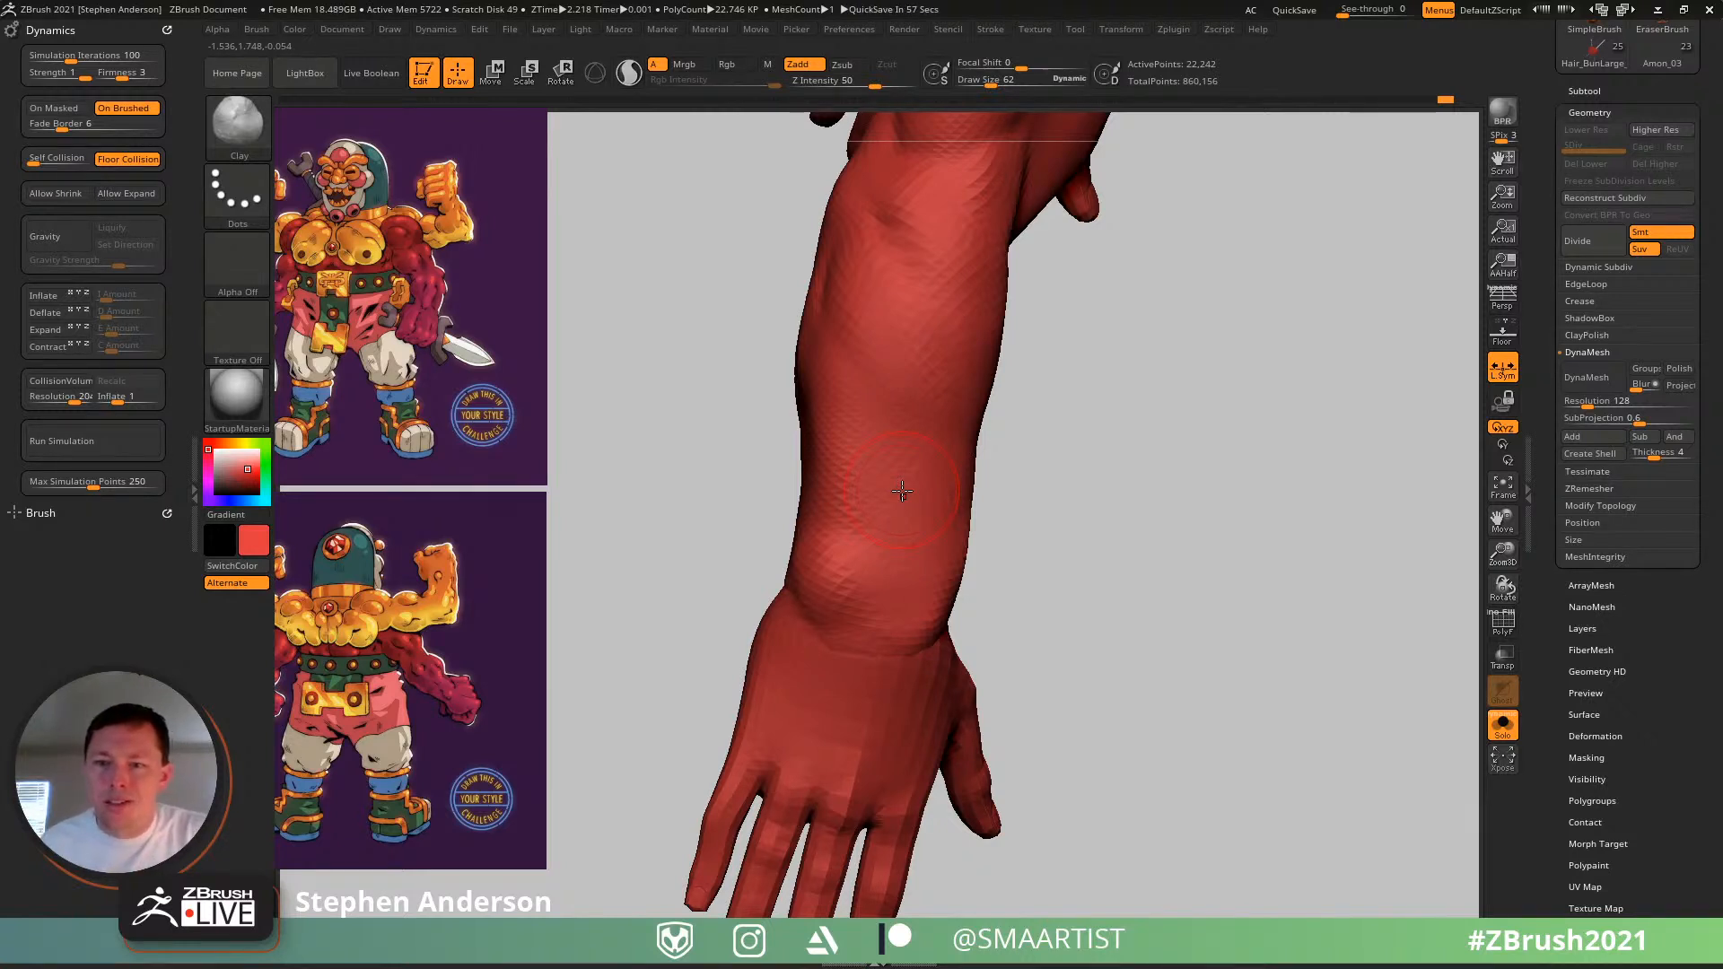
mouse_move(861, 550)
right_down()
mouse_move(865, 528)
mouse_move(873, 563)
mouse_move(893, 536)
mouse_move(856, 513)
right_up()
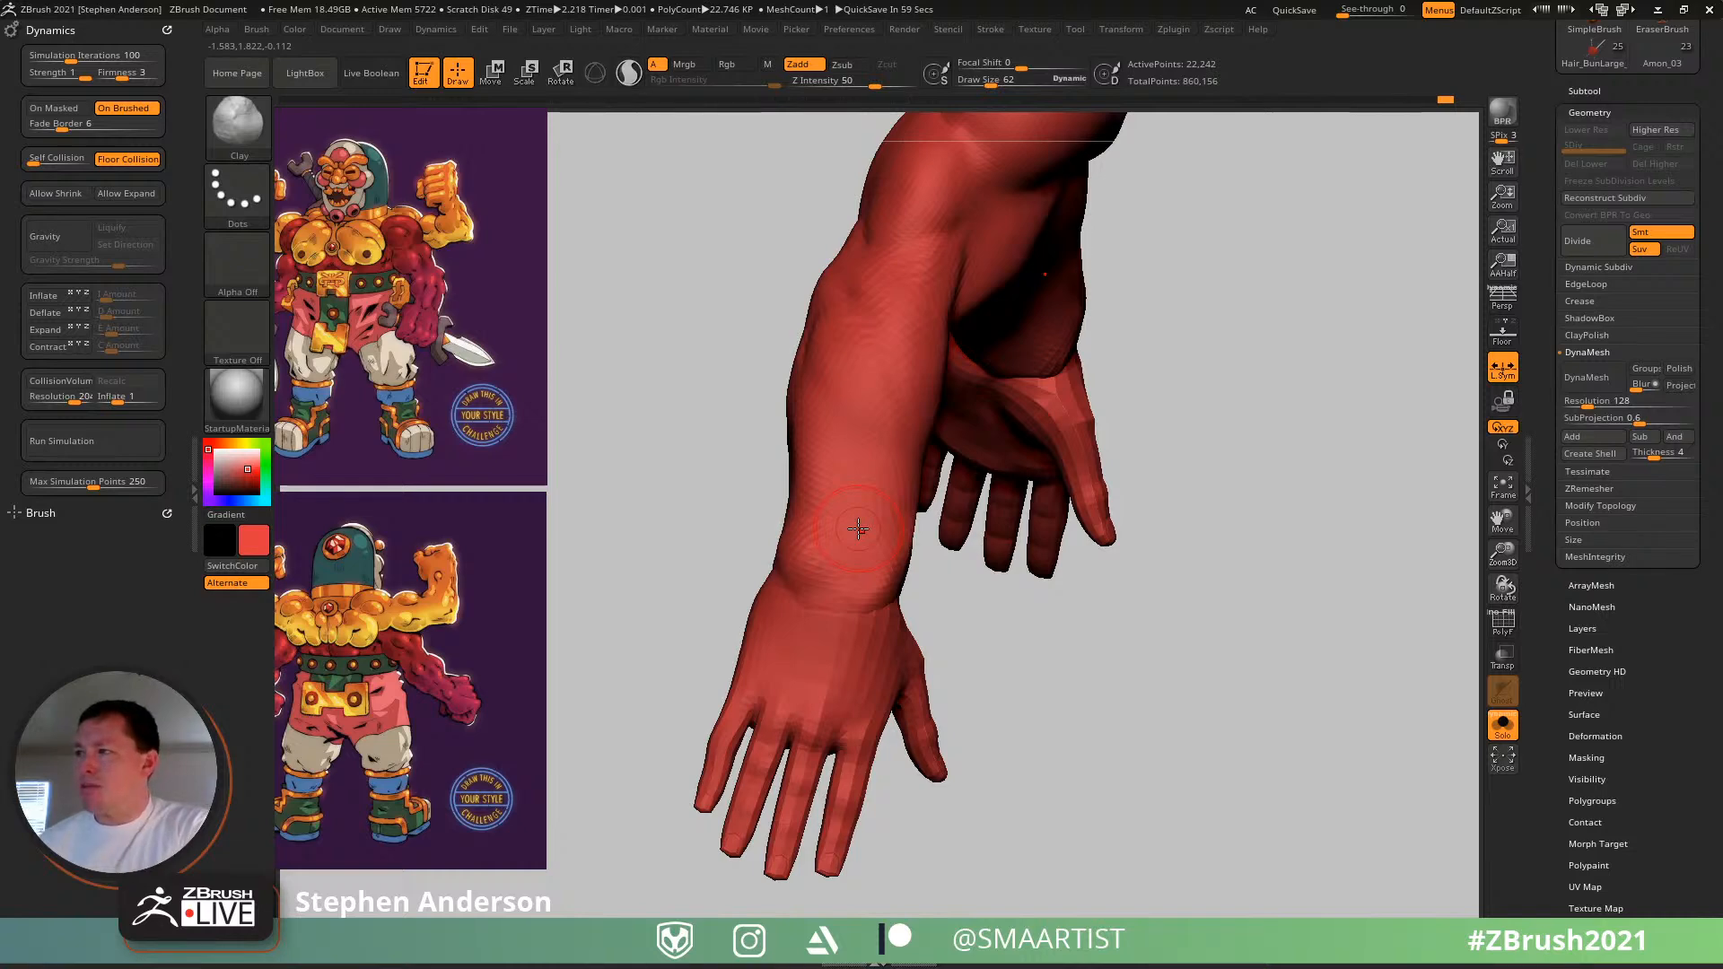
- Refine the wrist and back of the hand with the Clay brush at draw size 36, and turn off Solo to show the whole character
right_drag(829, 721, 703, 692)
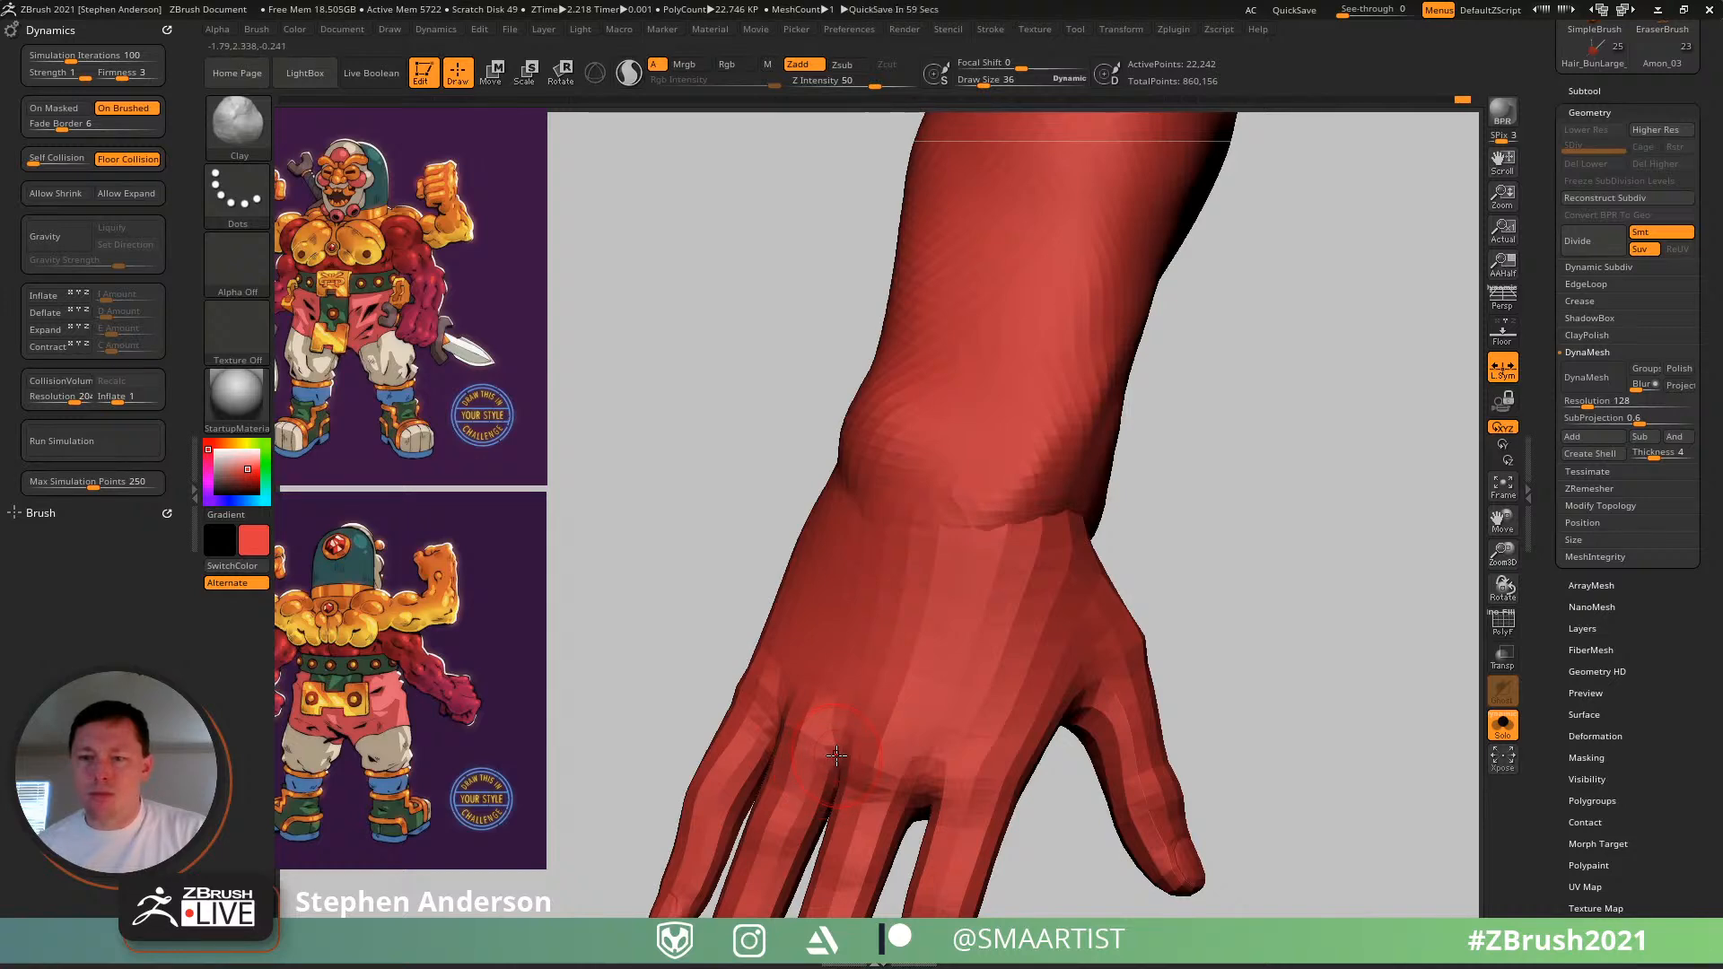
ctrl+right_drag(880, 703, 866, 574)
right_drag(866, 575, 1378, 655)
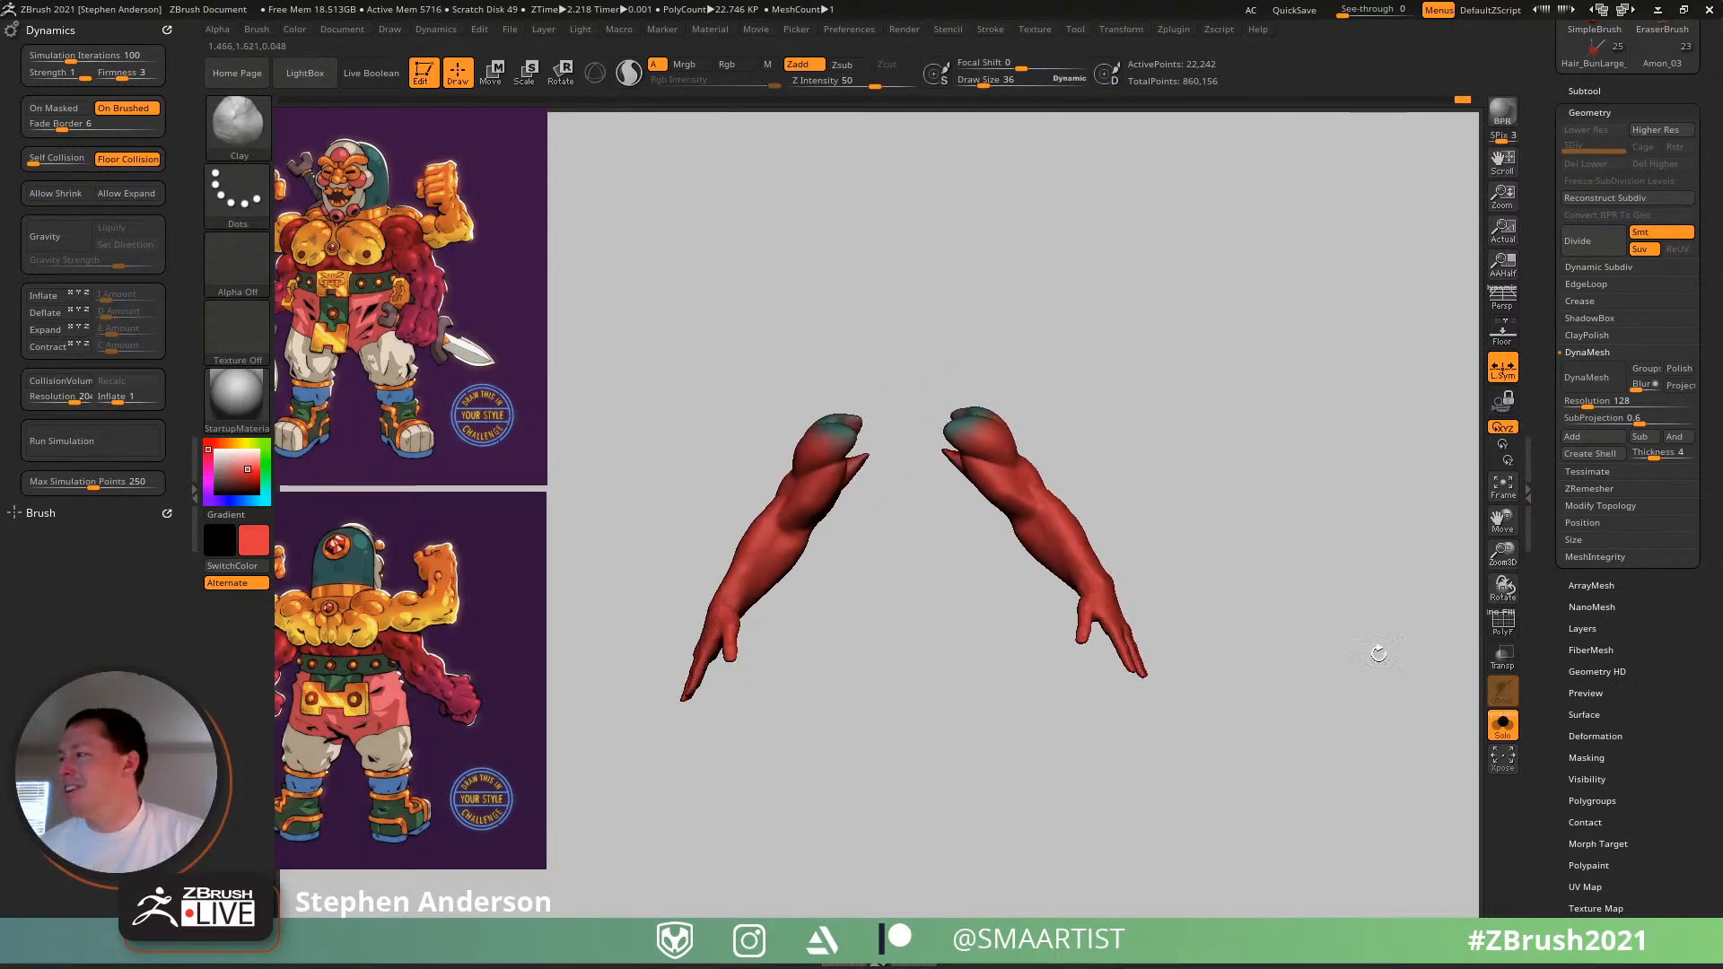
click(1506, 732)
mouse_move(1211, 550)
right_down()
mouse_move(1154, 492)
mouse_move(1173, 588)
mouse_move(1129, 571)
mouse_move(1181, 580)
mouse_move(1068, 503)
mouse_move(1074, 574)
mouse_move(1099, 593)
mouse_move(1108, 563)
right_up()
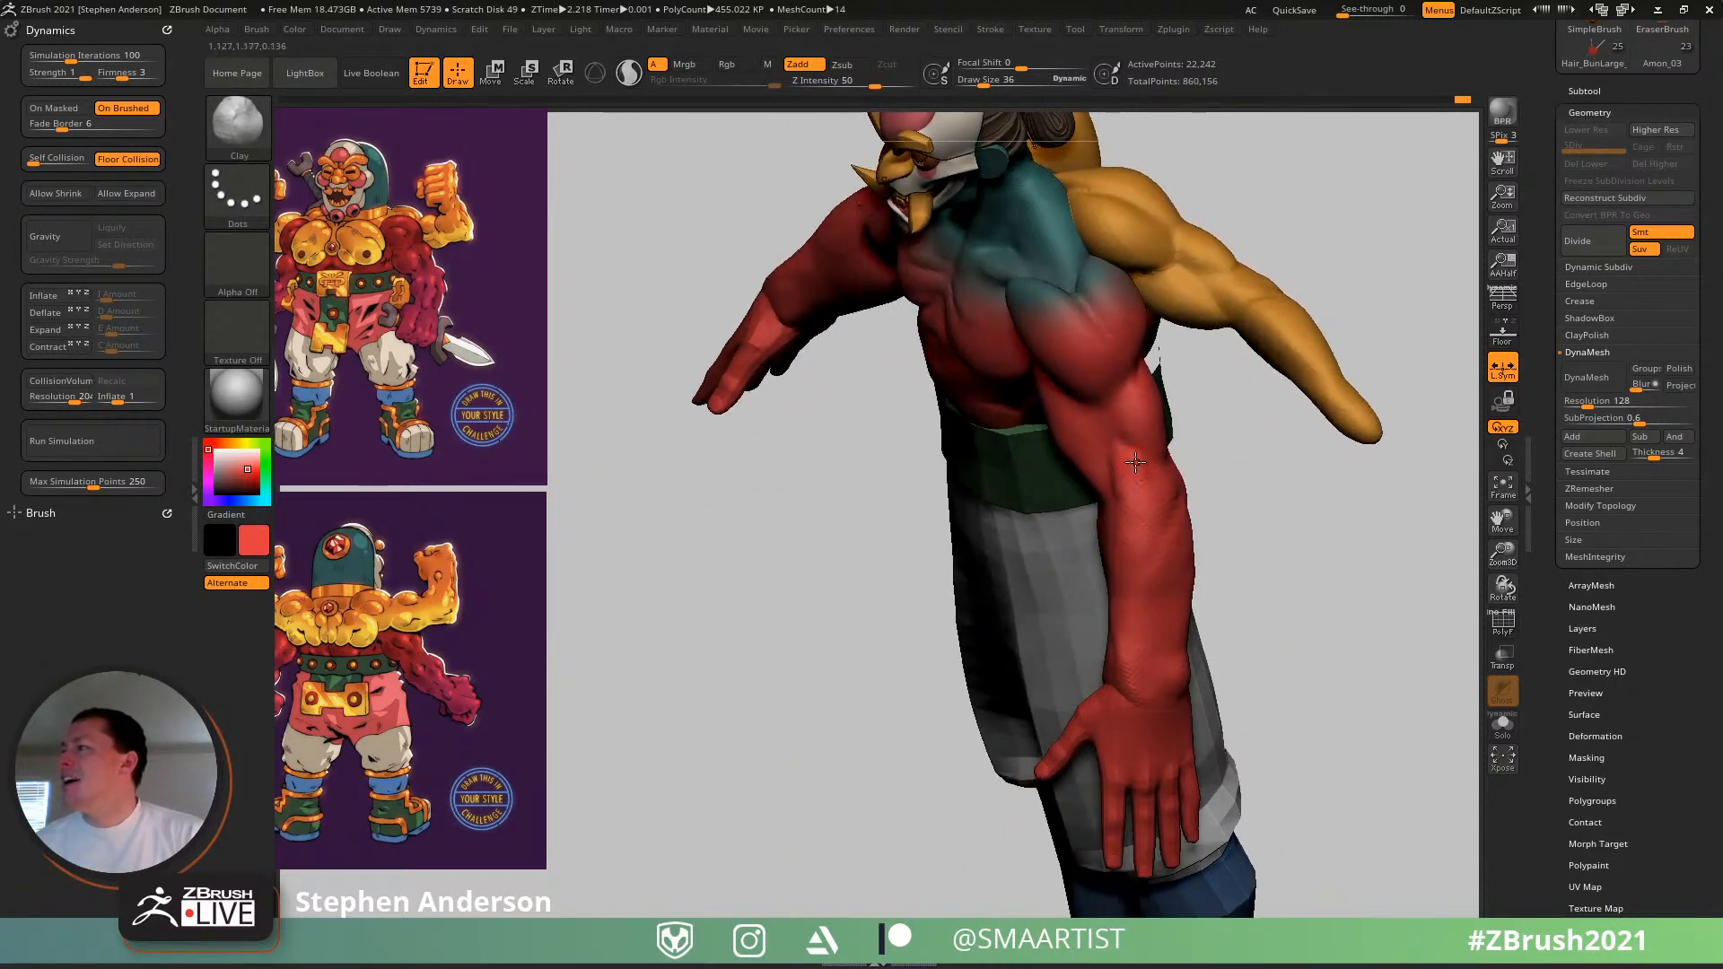
- Shape the elbow and upper arm with the Clay brush at draw sizes 151 and 99, smoothing the inner elbow
key(s)
drag(1134, 463, 1146, 463)
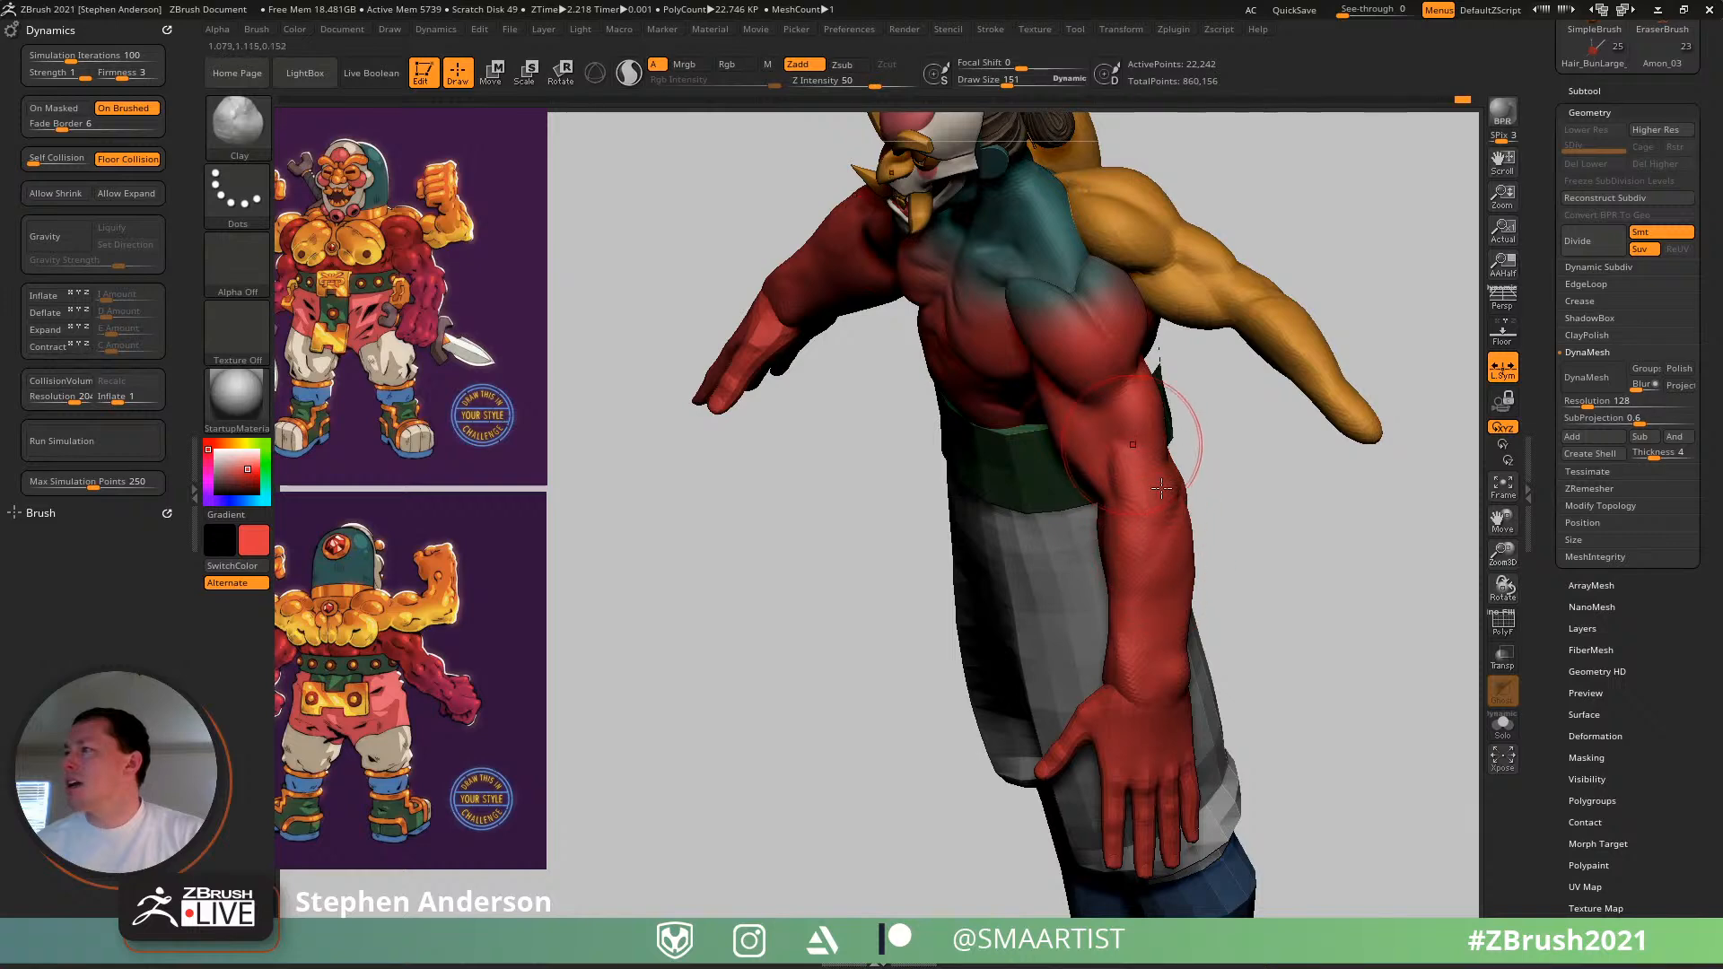
right_drag(1161, 503, 1012, 488)
mouse_move(1250, 489)
right_down()
mouse_move(1137, 457)
mouse_move(1188, 400)
mouse_move(1121, 440)
mouse_move(1030, 458)
mouse_move(1028, 492)
right_up()
key(s)
drag(1028, 492, 1034, 507)
key(shift)
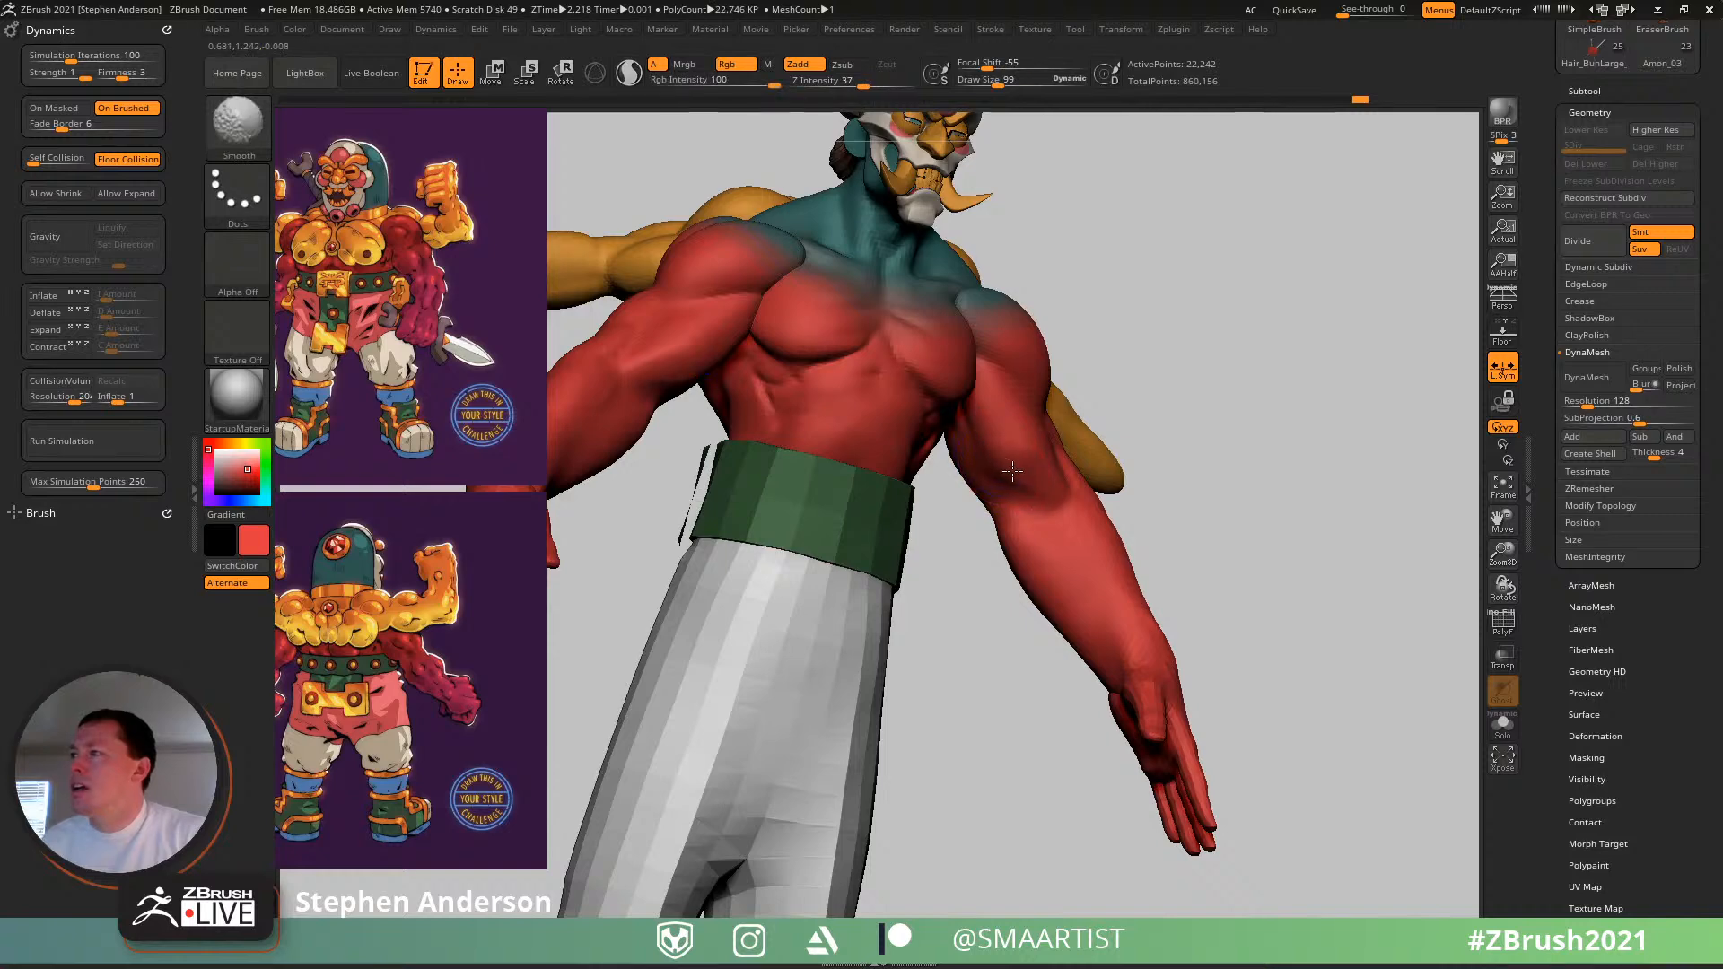
mouse_move(1066, 509)
right_down()
mouse_move(1048, 514)
mouse_move(997, 461)
right_up()
- Define the inner elbow and forearm muscle creases with the DamStandard brush at draw size 99, softening them with Smooth
key(b)
key(d)
key(s)
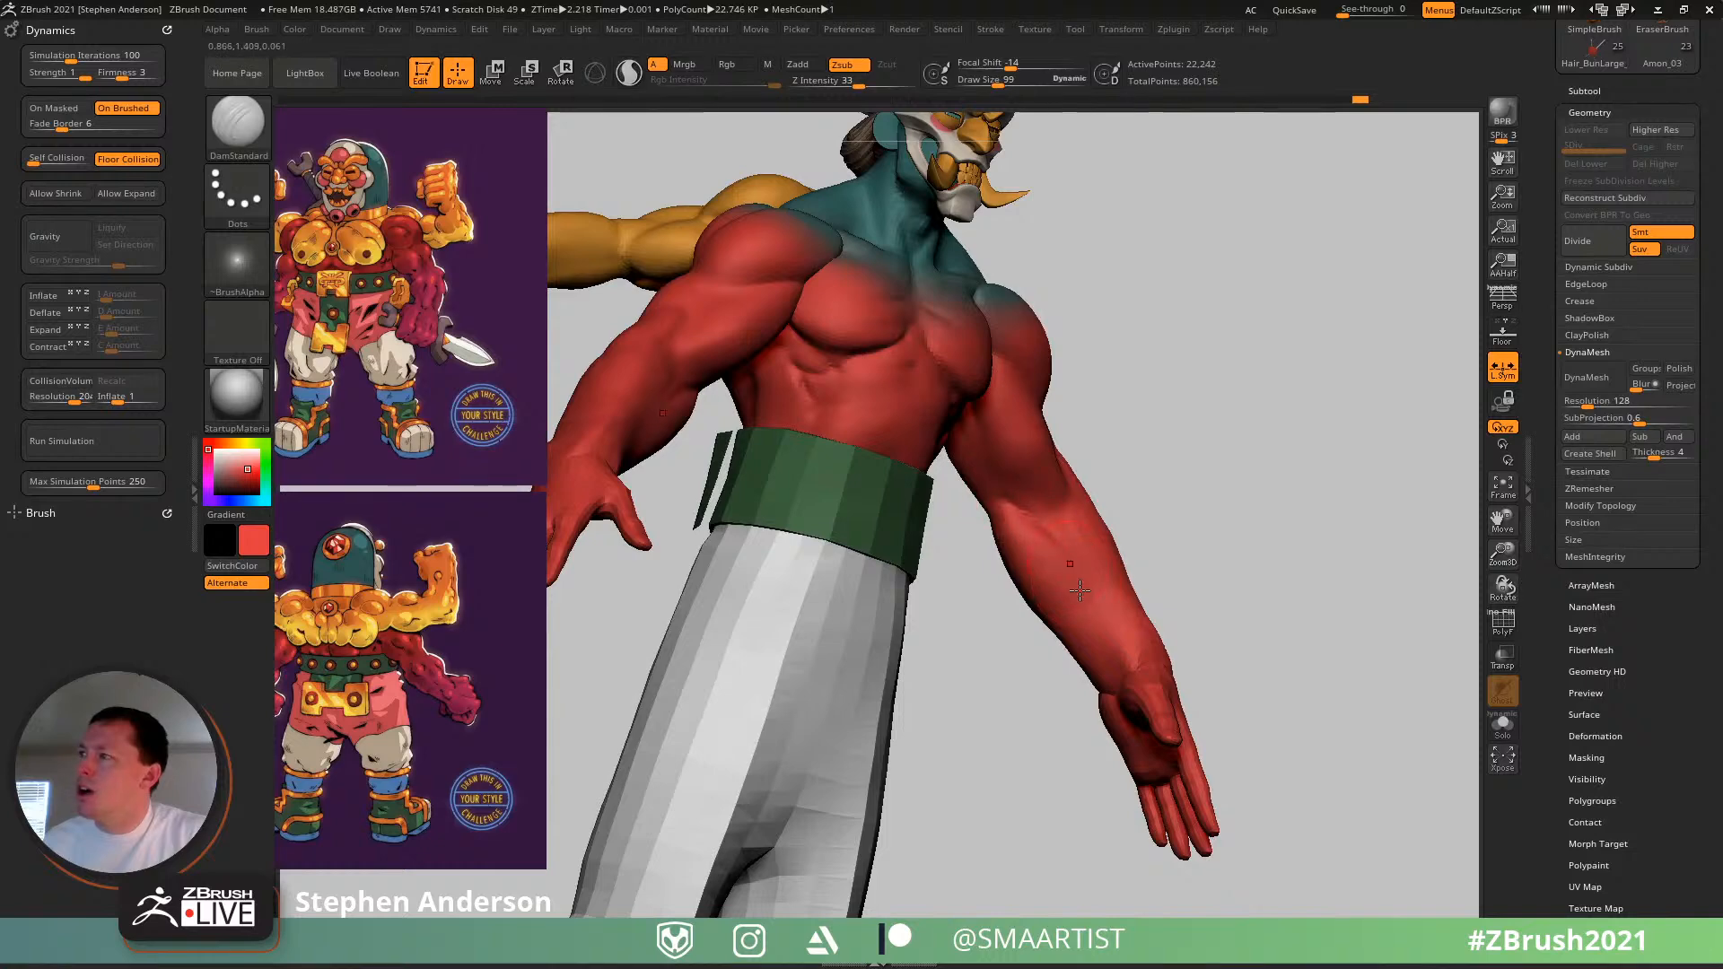
right_drag(1116, 539, 987, 530)
key(shift)
mouse_move(1075, 589)
ctrl+right_down()
mouse_move(1000, 512)
mouse_move(1017, 529)
ctrl+right_up()
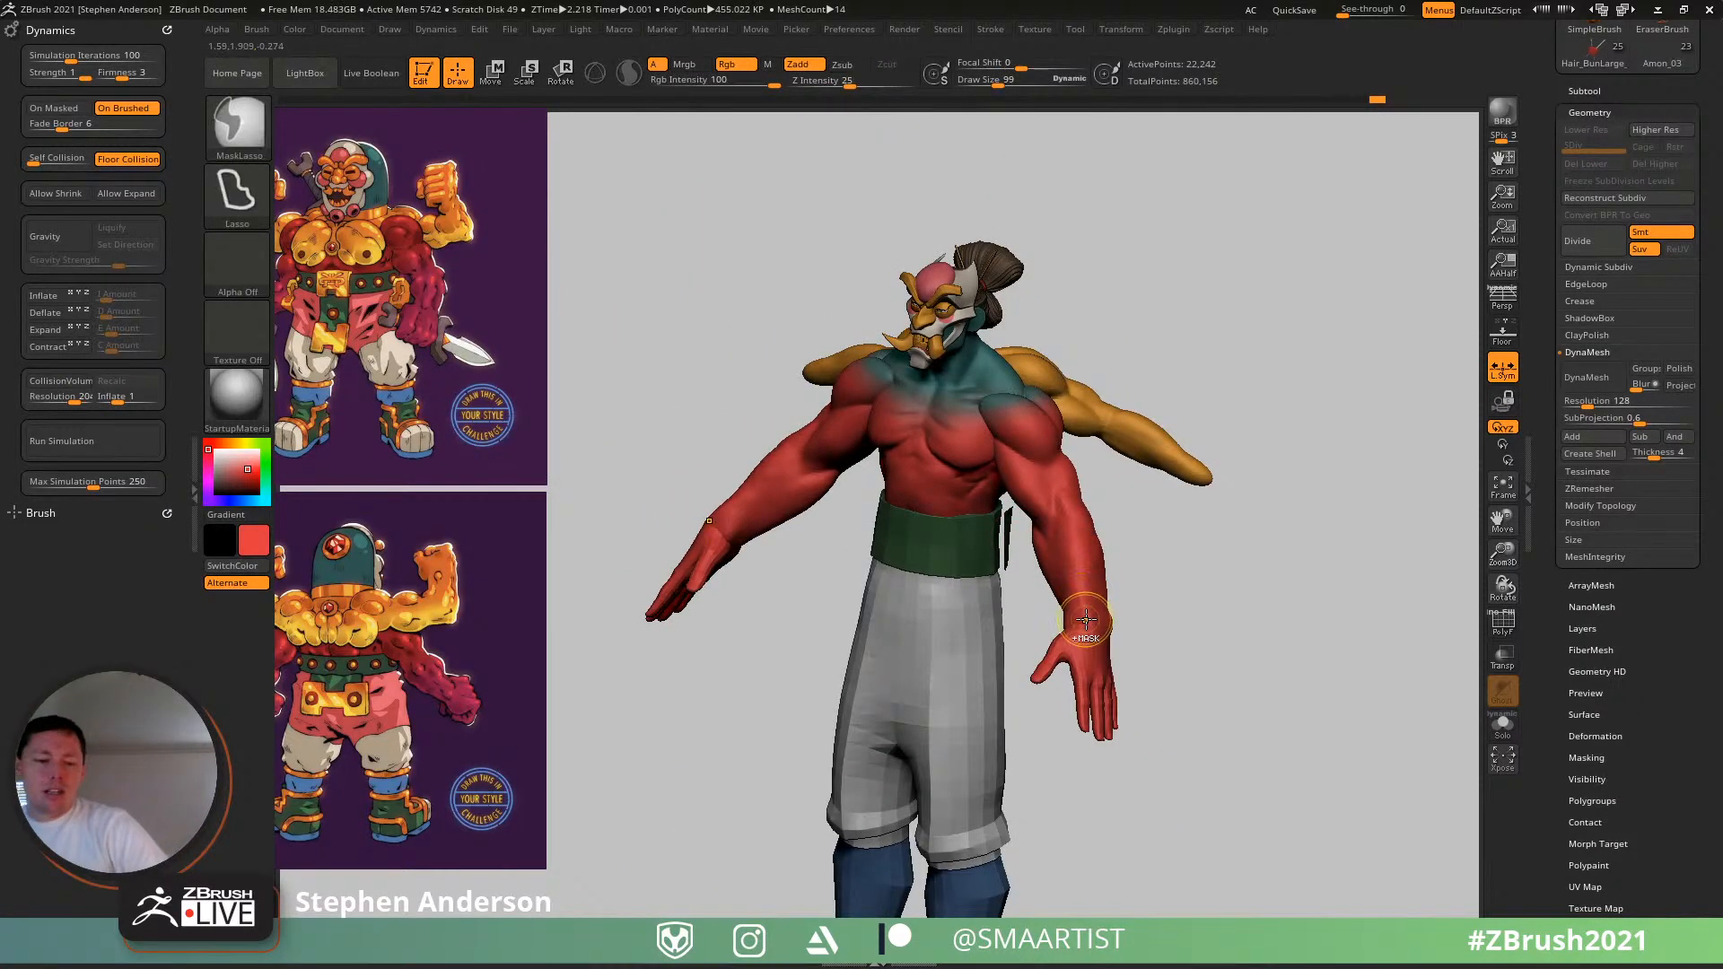
- Save the tool over the existing SamuraiLuchador_03 file in the character's project folder
key(ctrl+s)
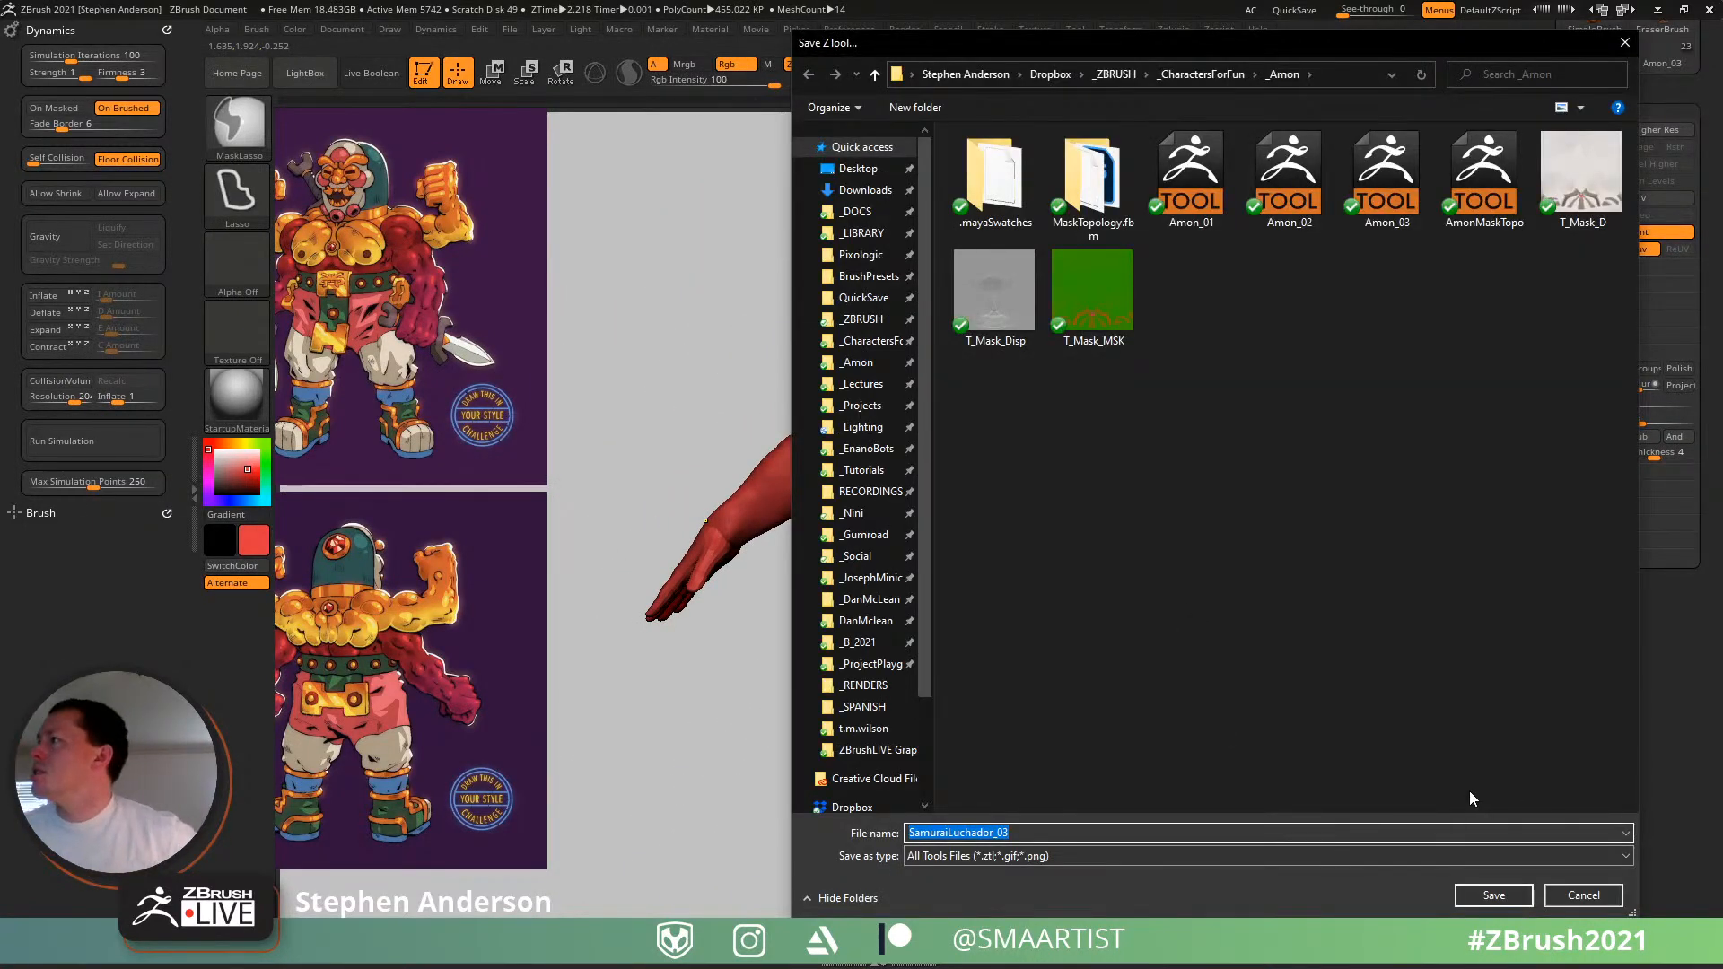
click(864, 728)
click(1526, 895)
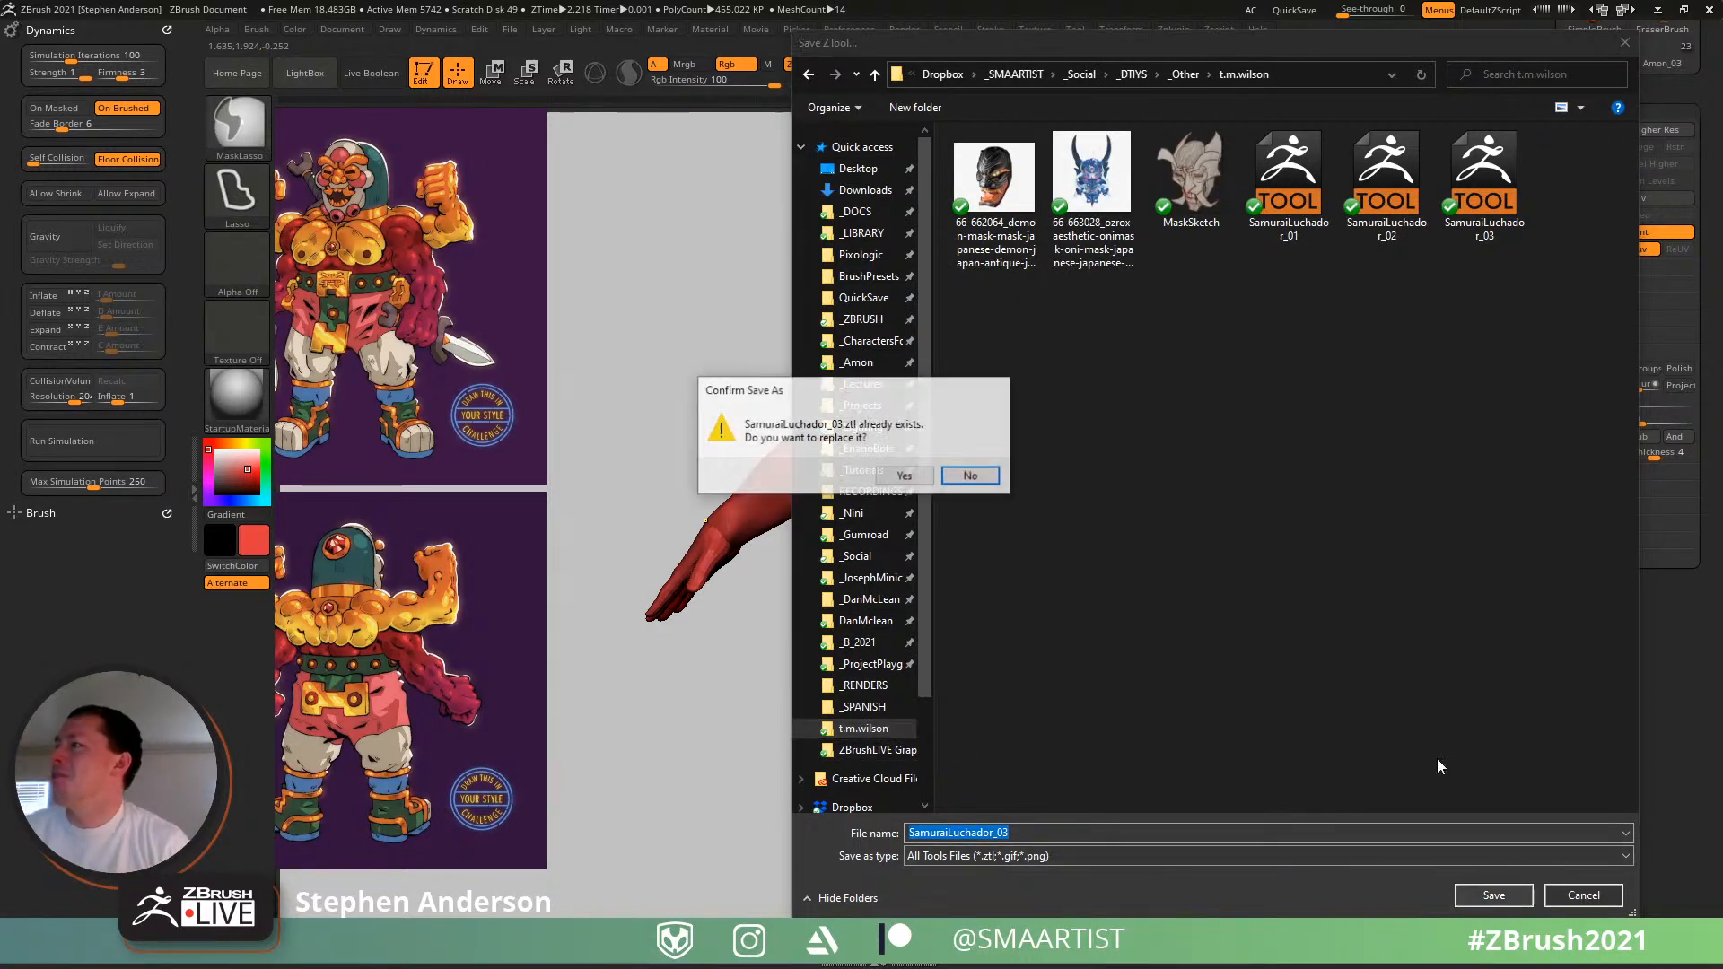
click(893, 477)
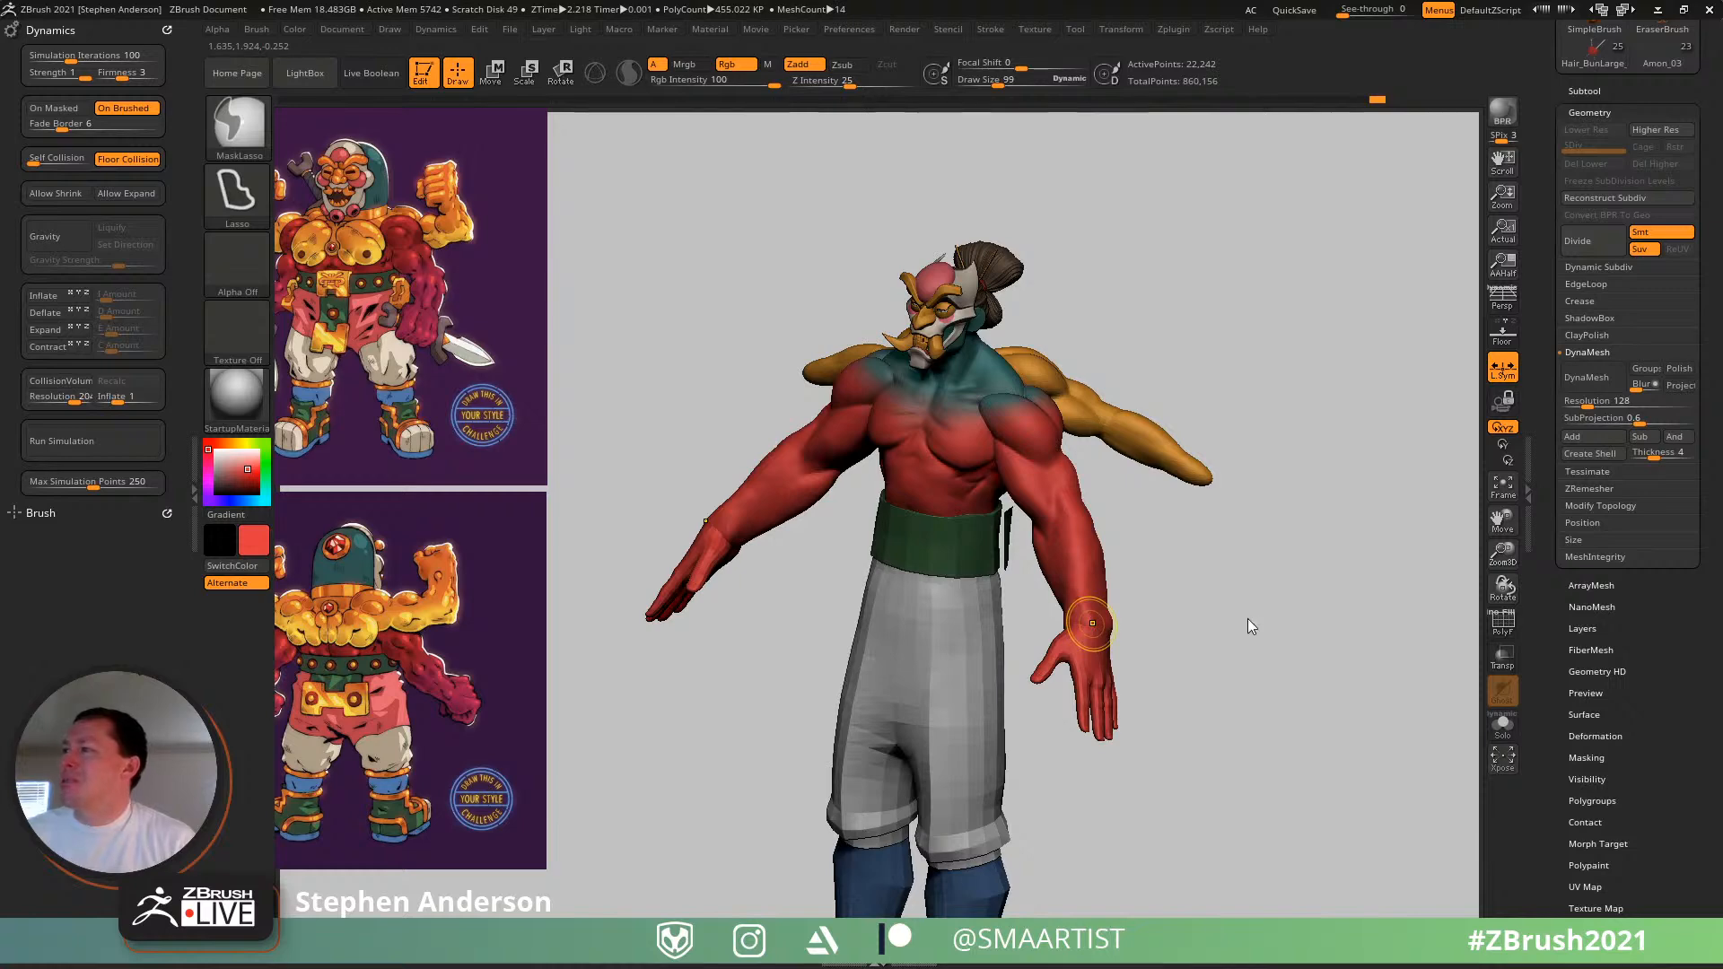
key(ctrl+s)
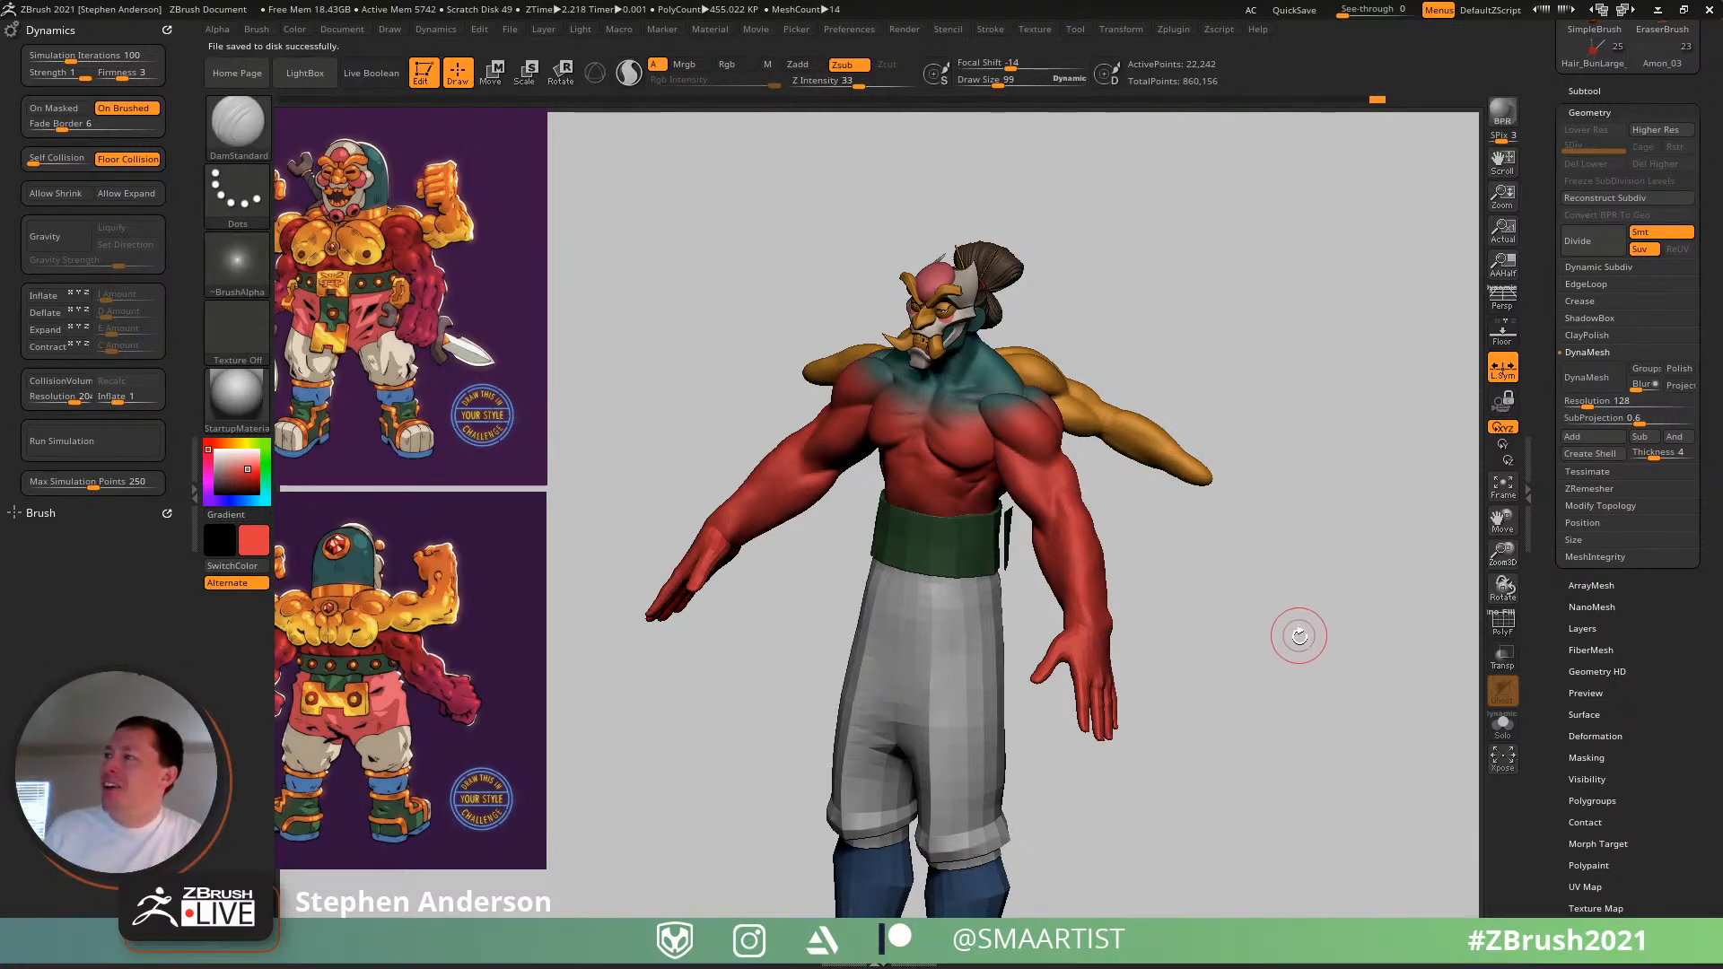
- Switch to the Amon_03 tool and make its boots subtool active
drag(1299, 635, 1269, 540)
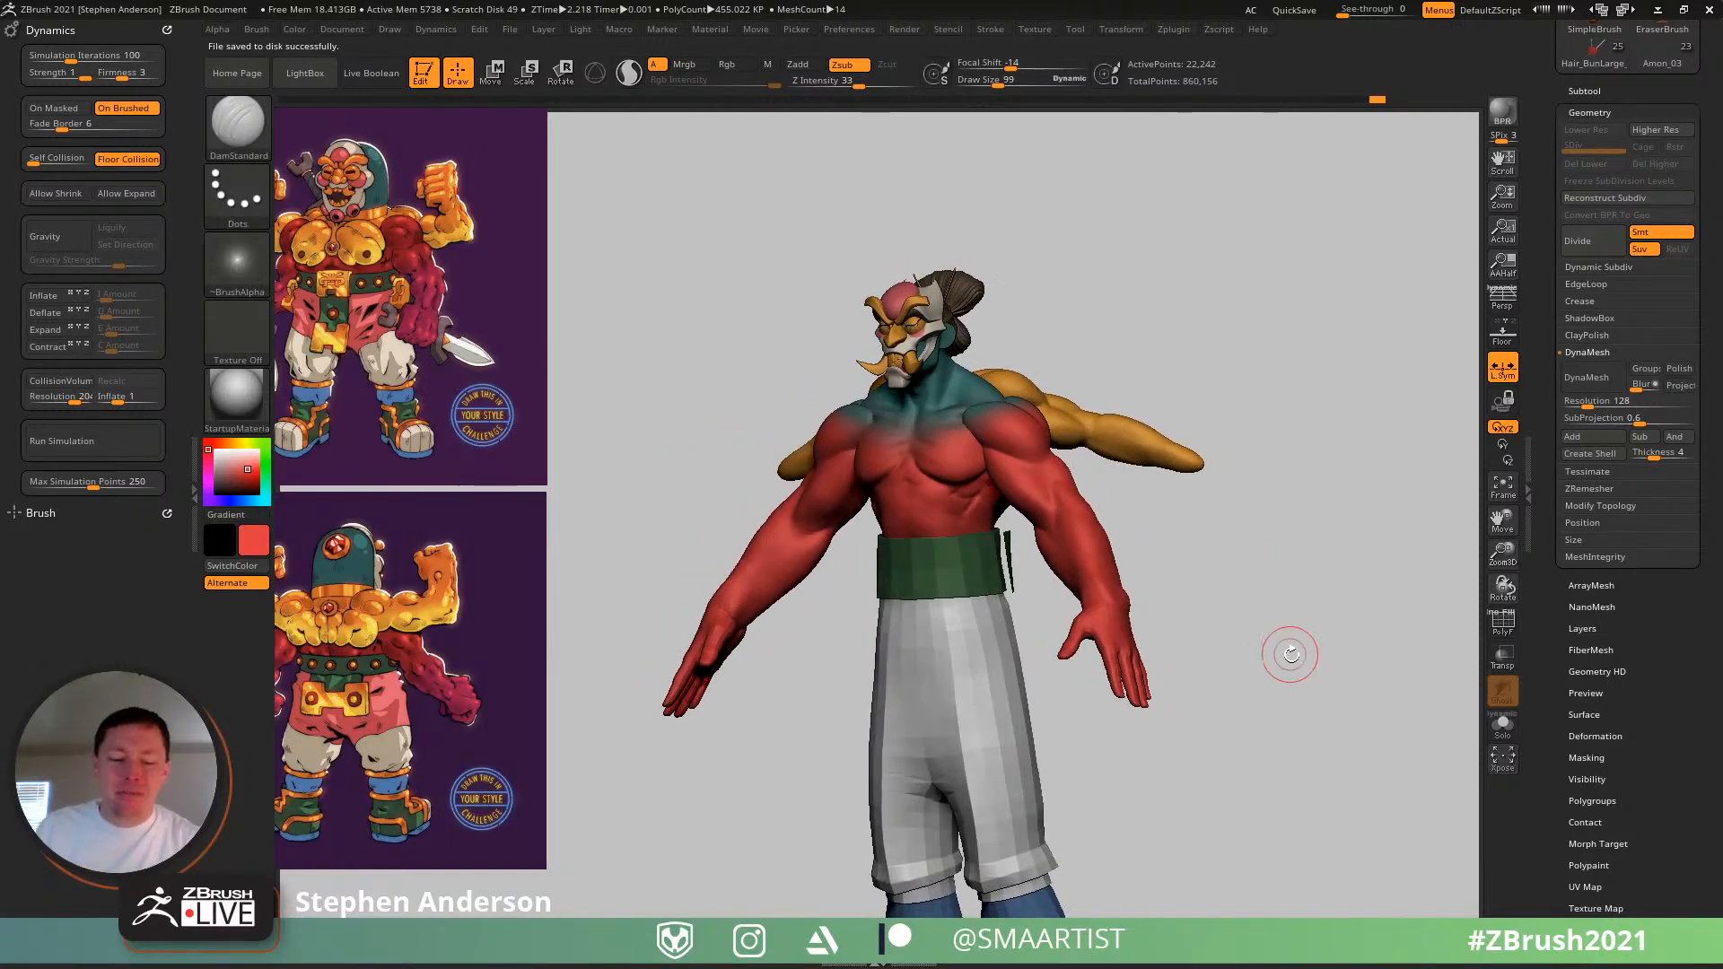
mouse_move(1291, 655)
ctrl+right_down()
mouse_move(1160, 621)
mouse_move(1245, 618)
mouse_move(1150, 578)
mouse_move(1250, 596)
mouse_move(1289, 574)
mouse_move(1284, 548)
ctrl+right_up()
right_drag(1283, 548, 1260, 512)
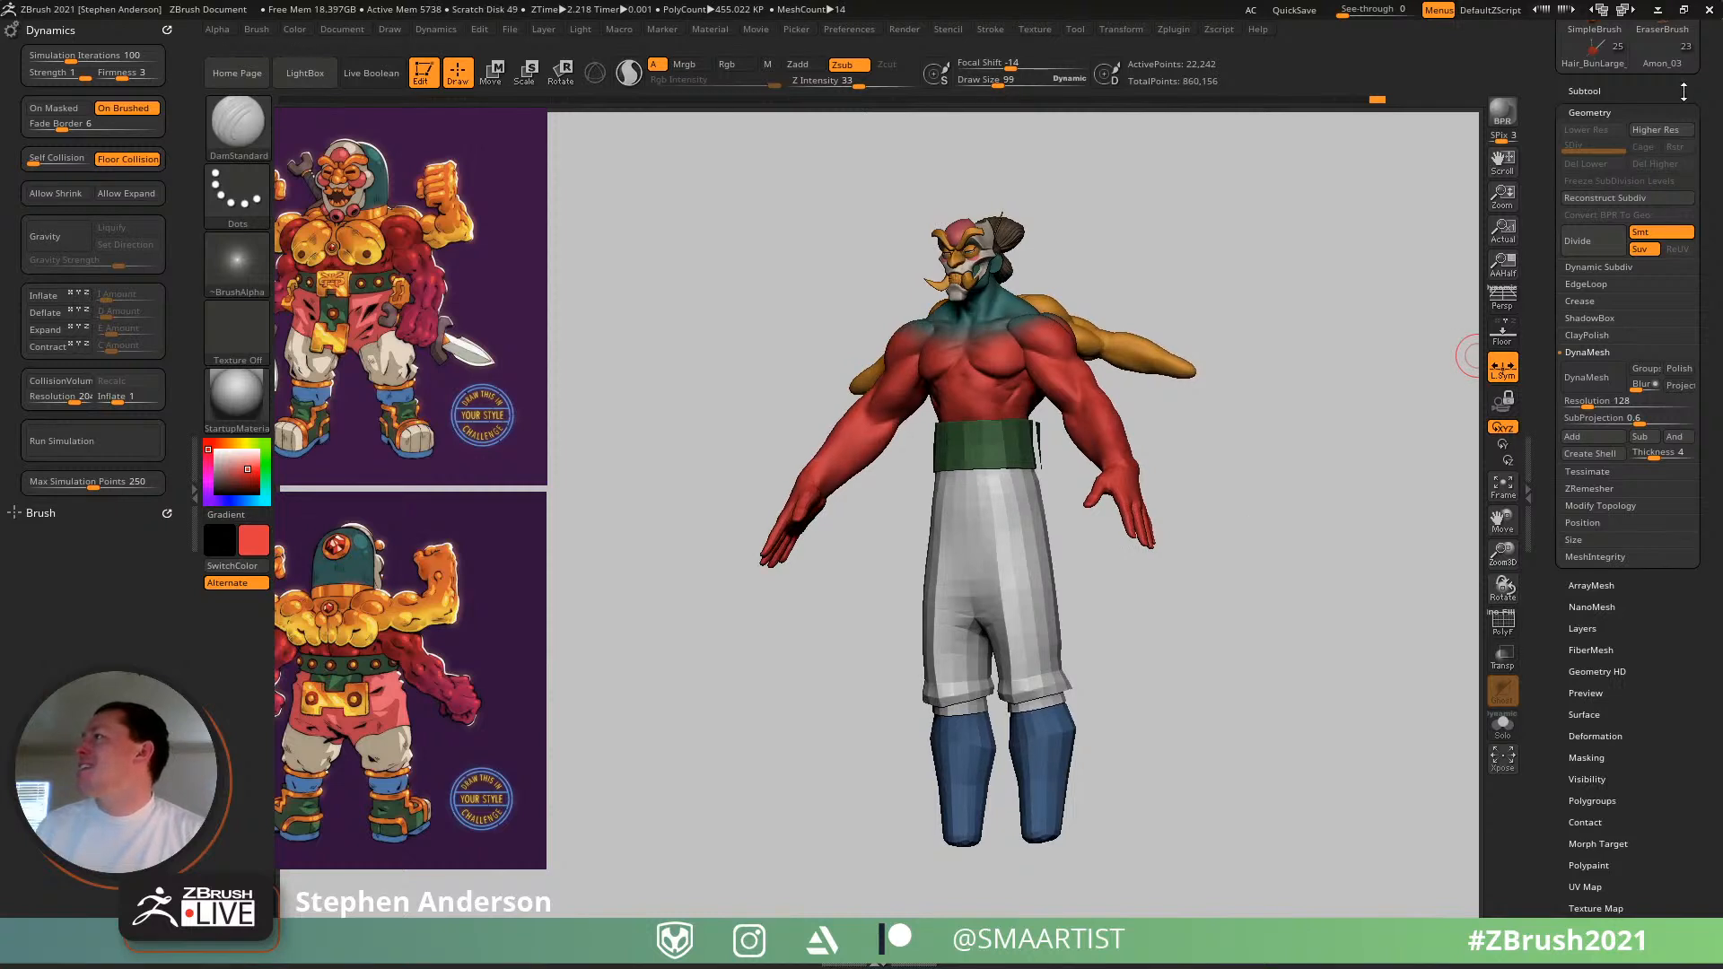
drag(1684, 90, 1684, 147)
click(1651, 121)
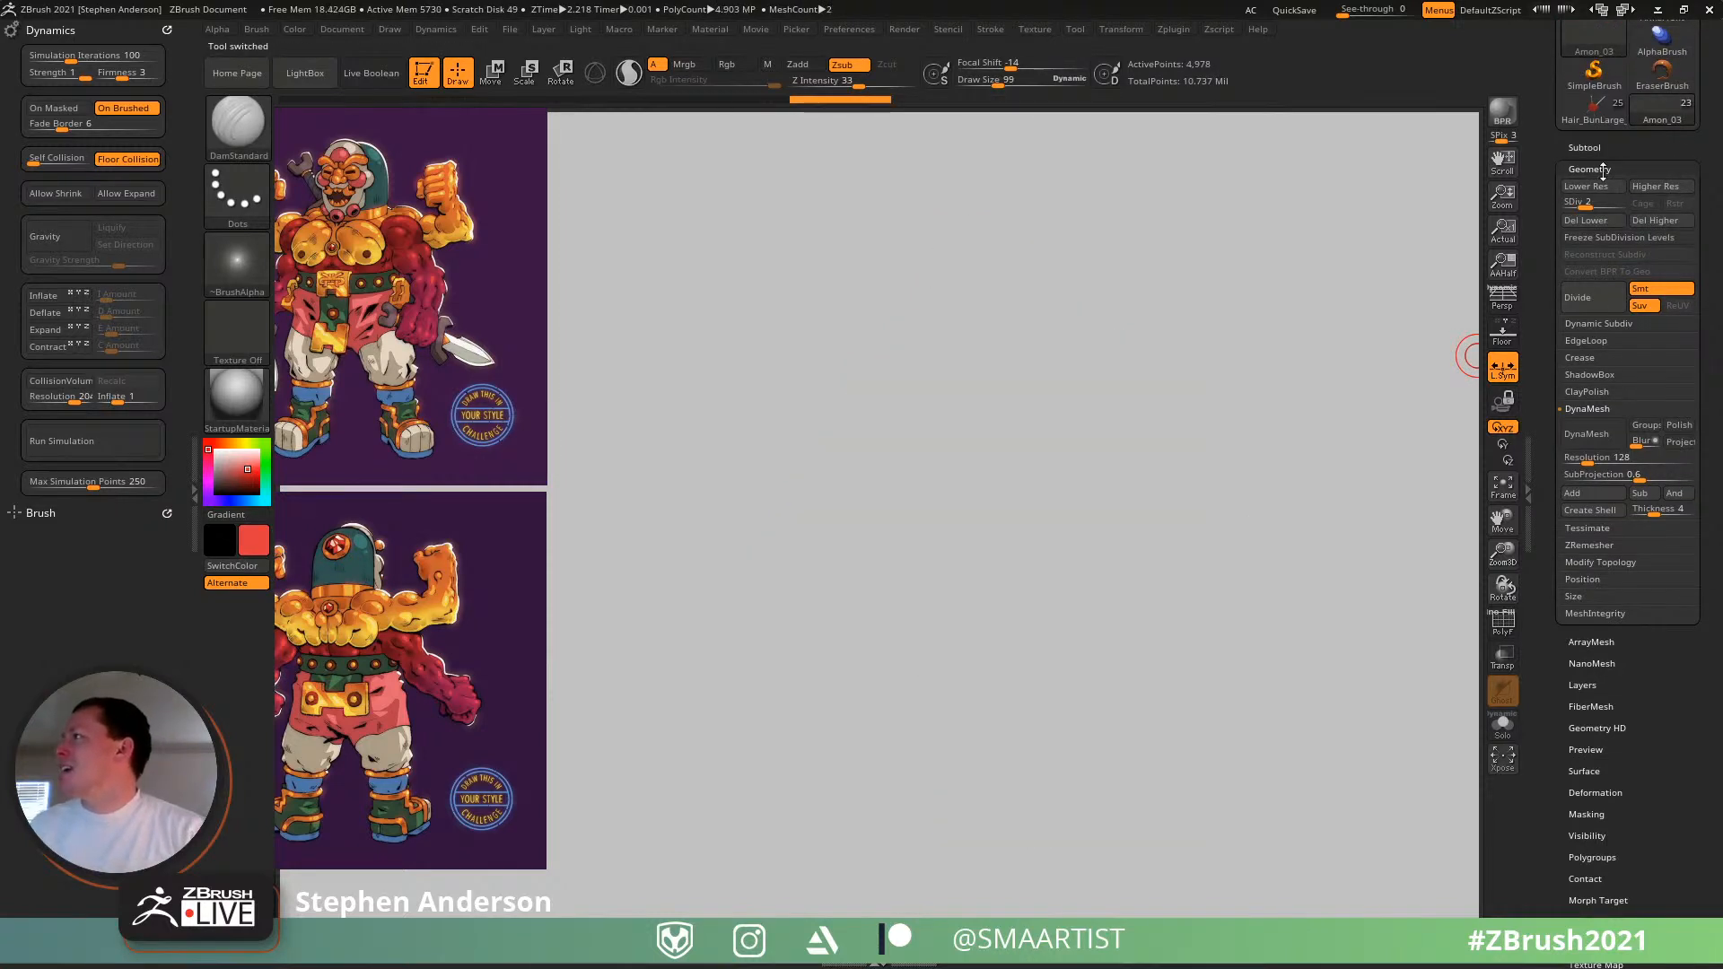
key(n)
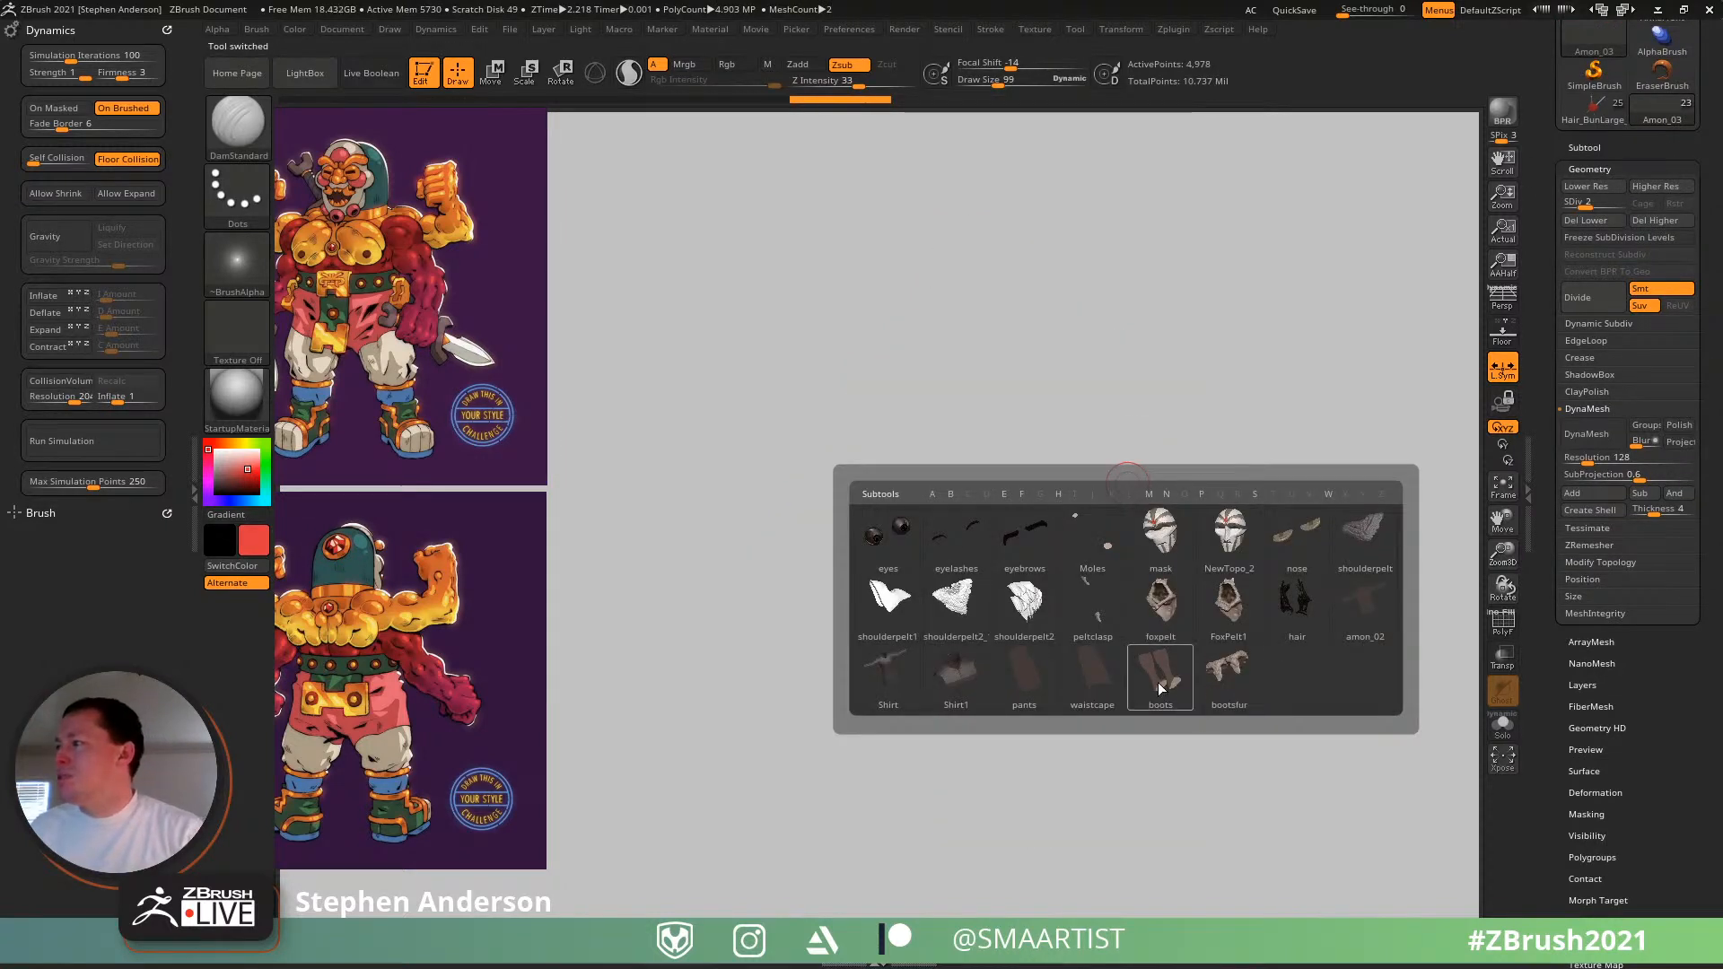
click(1160, 688)
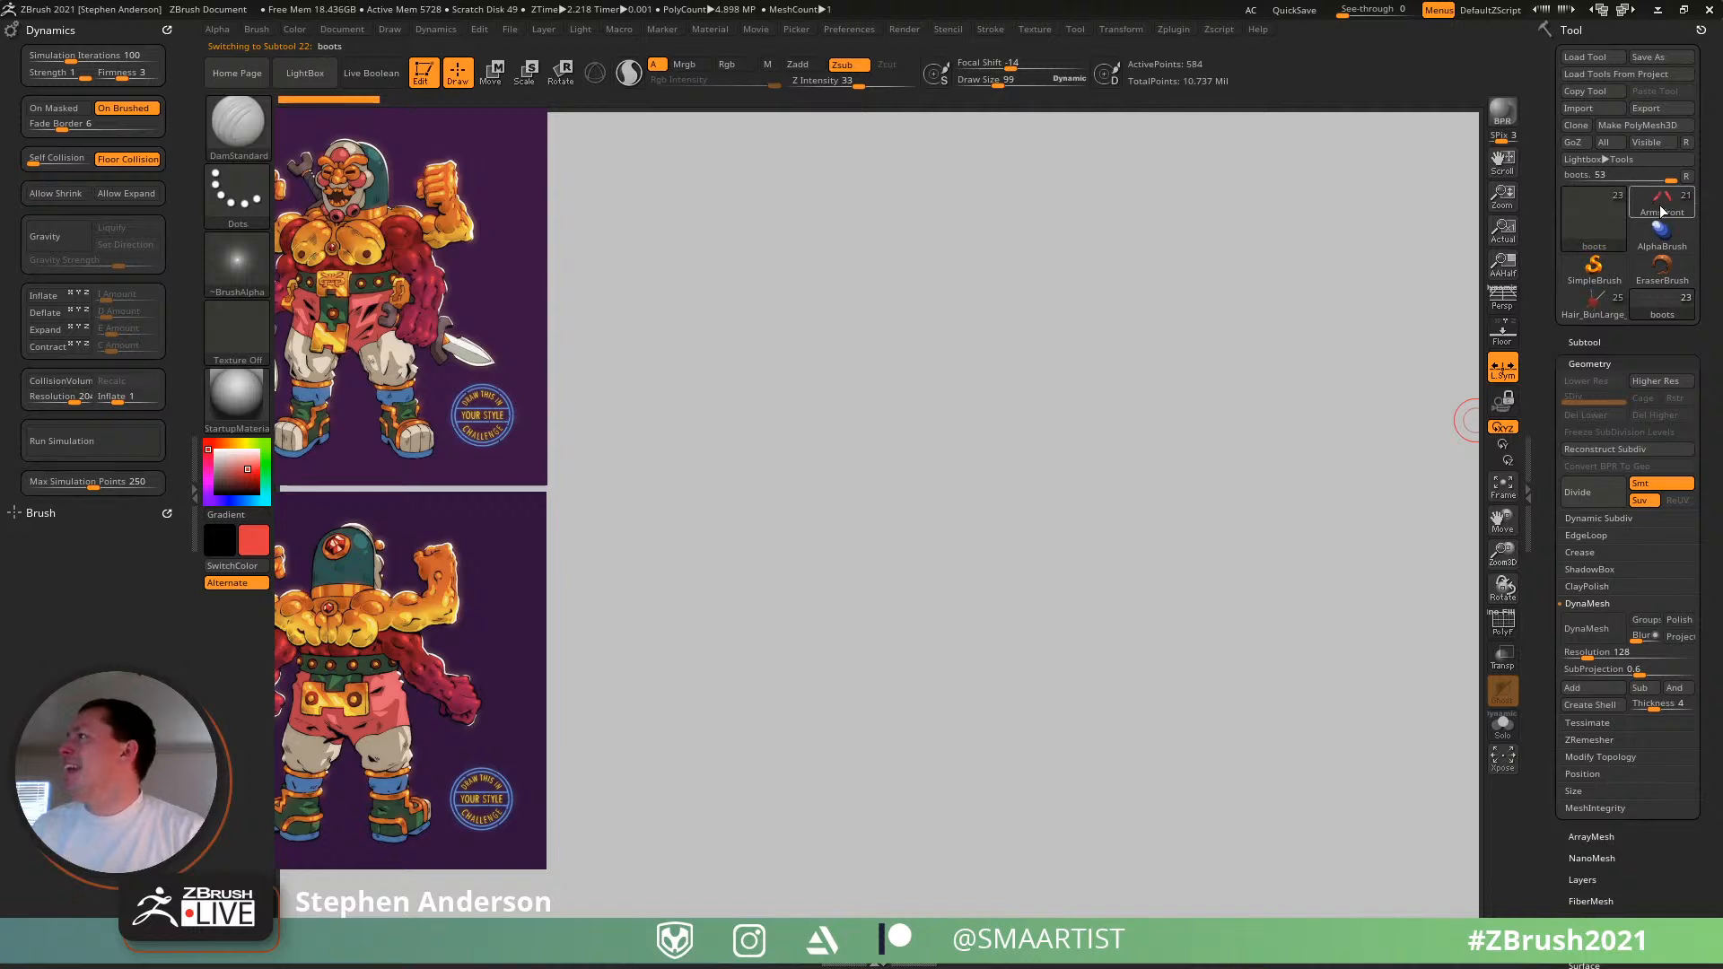
- Switch back to the warrior's tool and insert the boots mesh directly below the Shoes subtool
click(1662, 210)
click(1591, 339)
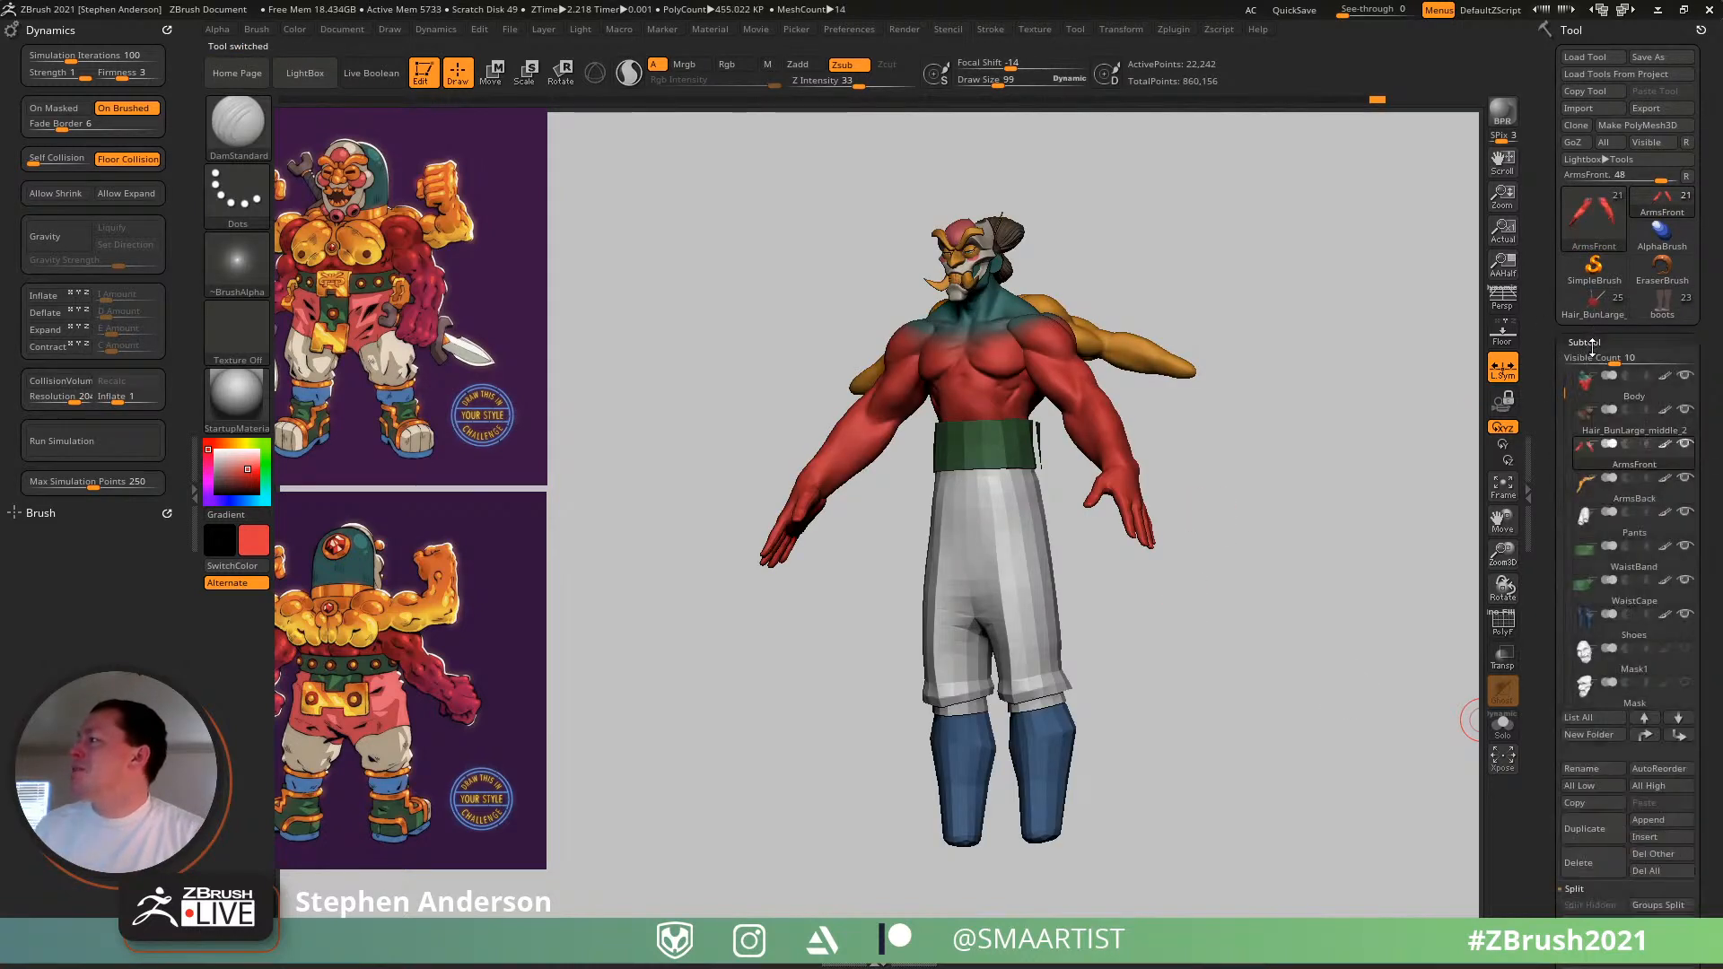
click(1635, 627)
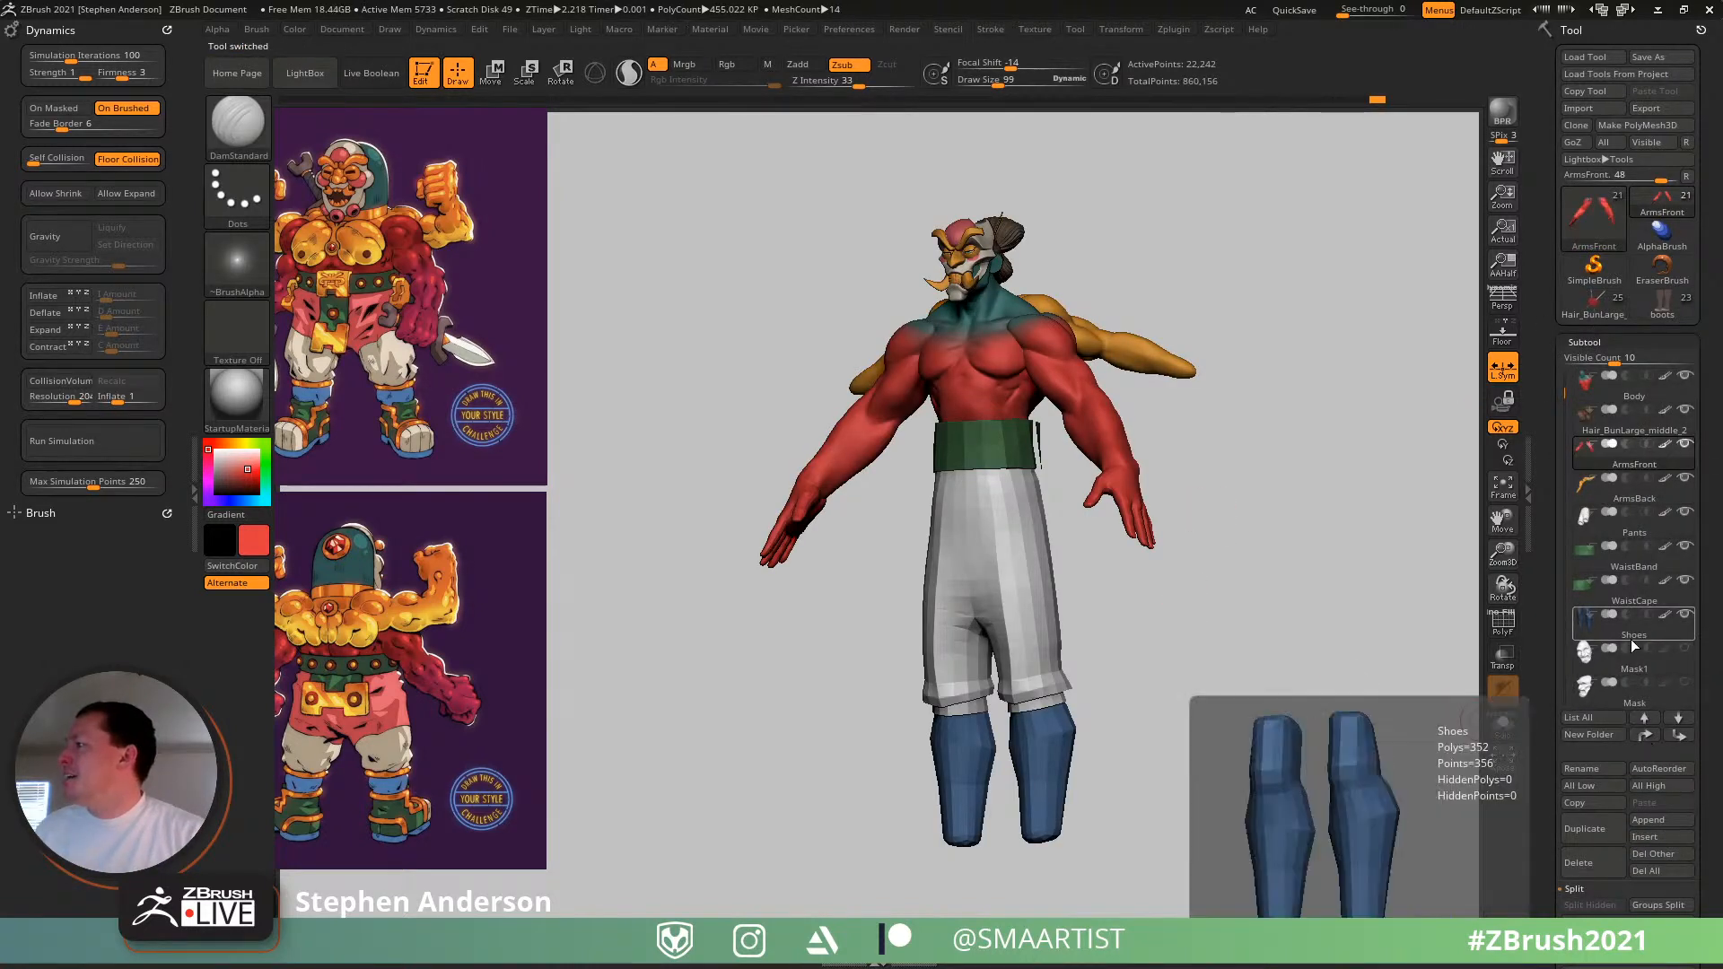
click(1645, 837)
click(1371, 623)
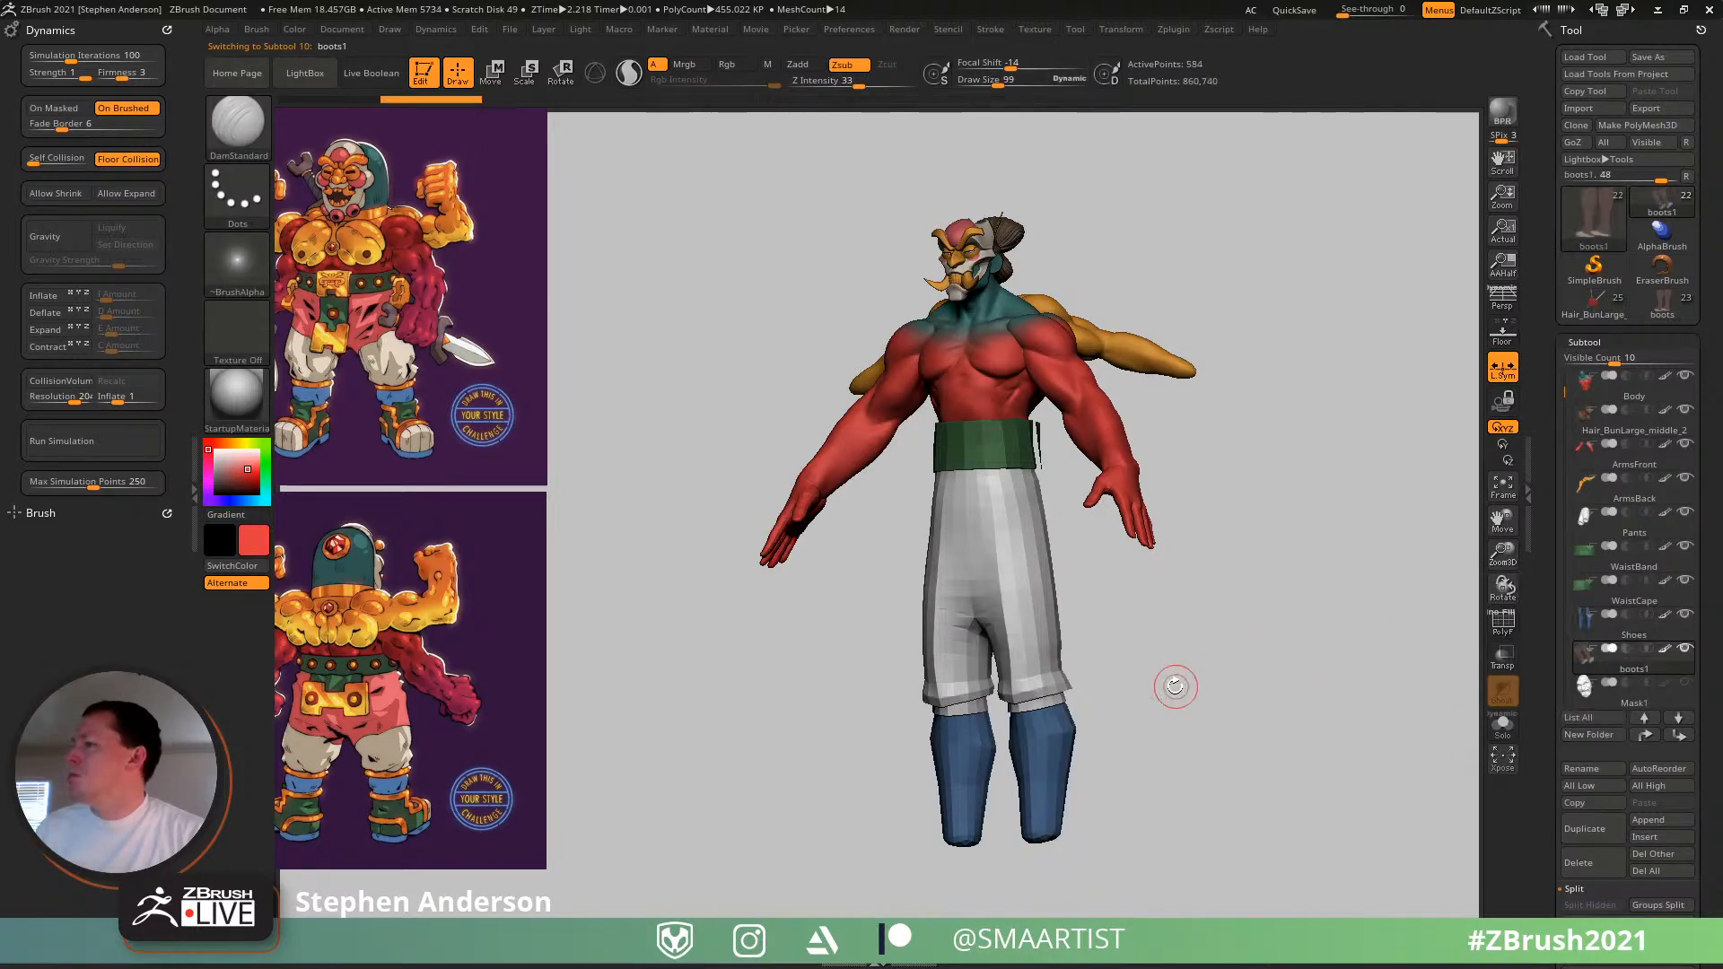
- Scale the oversized boots down uniformly with the unlocked gizmo until they suit the small character's proportions
ctrl+right_drag(1265, 695, 1095, 495)
key(w)
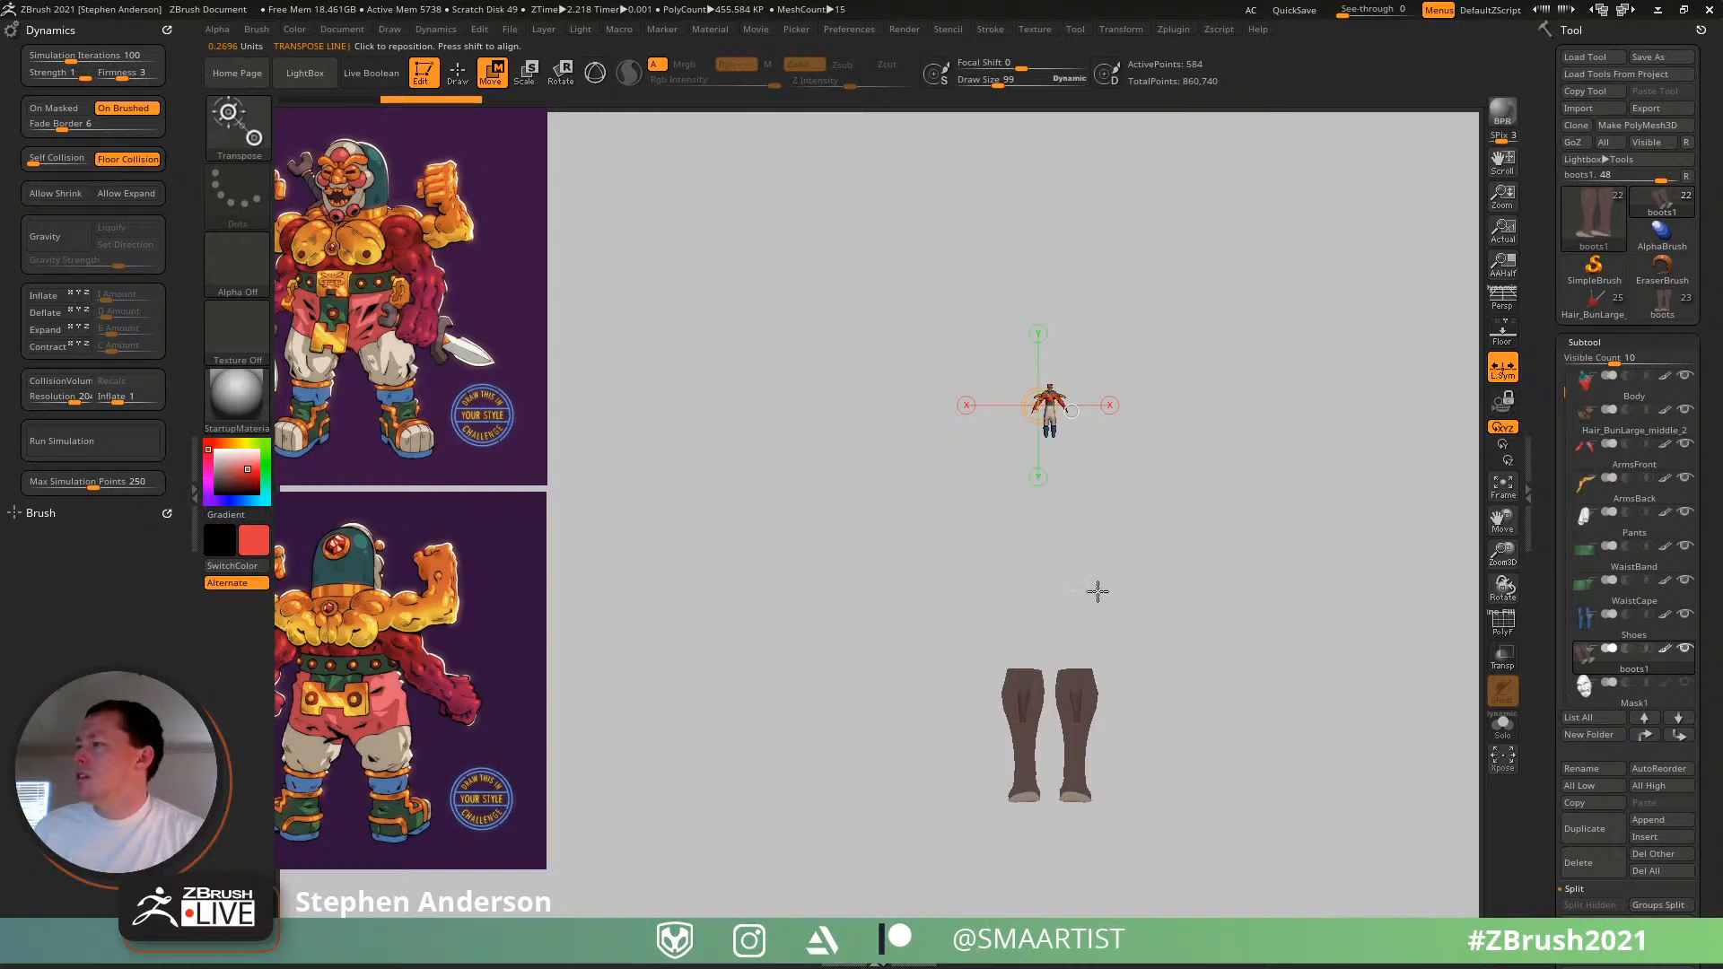
key(y)
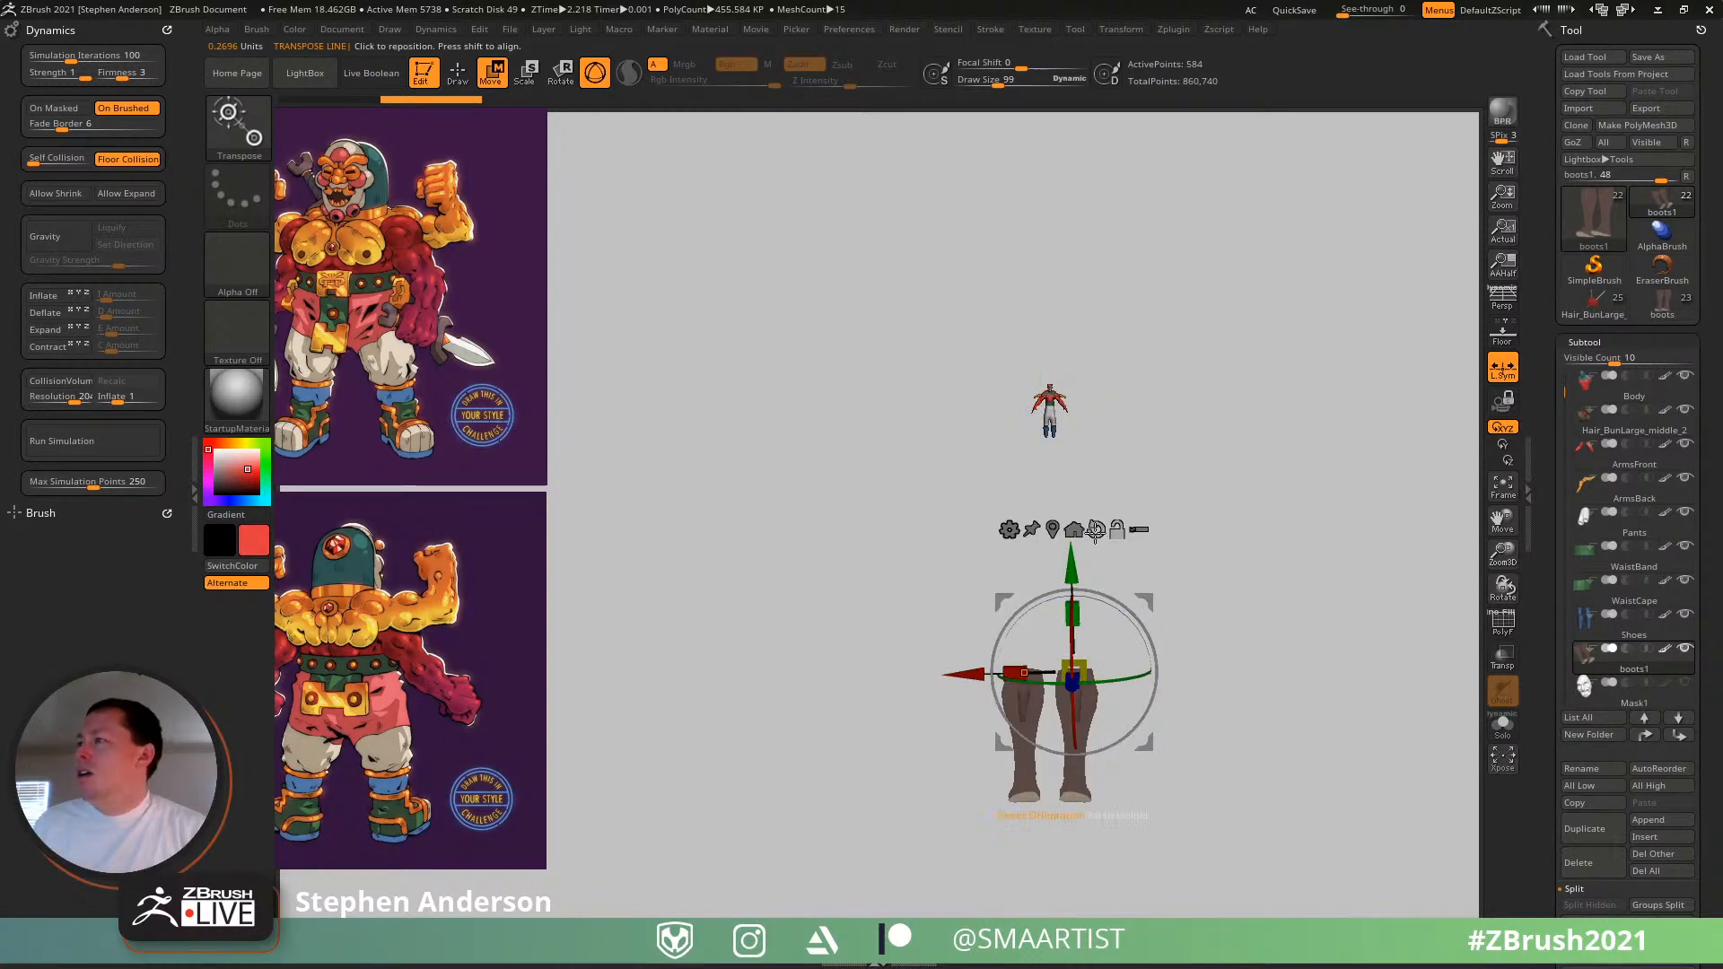
click(1095, 529)
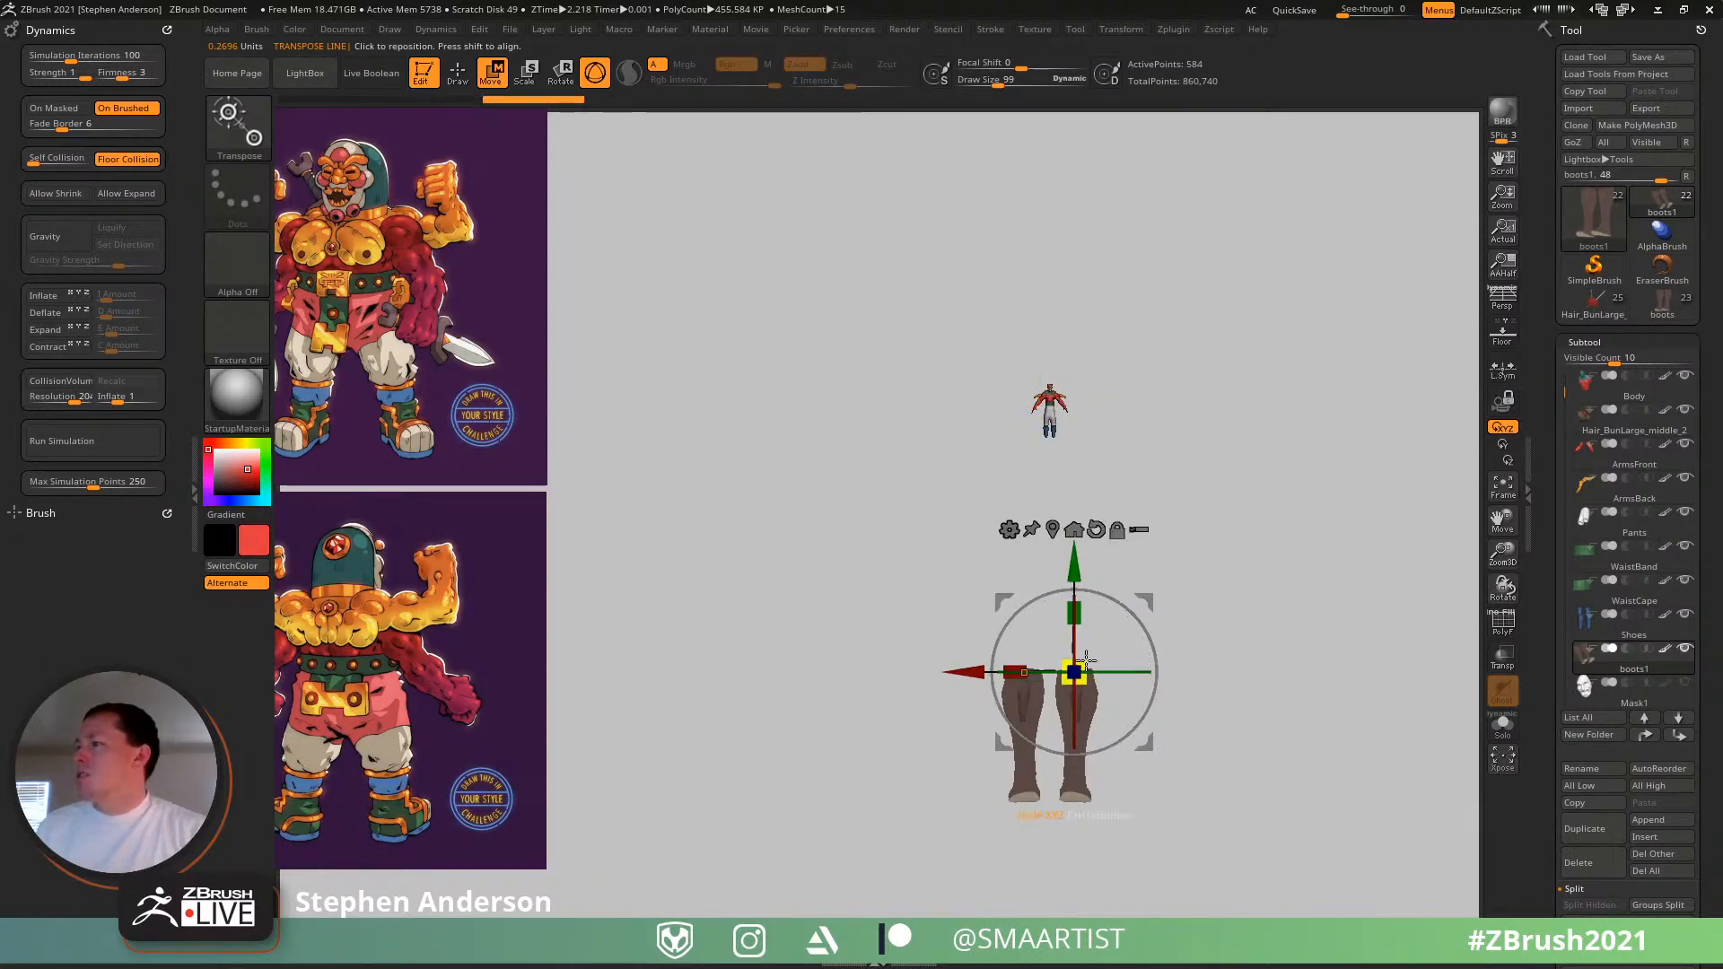
drag(1084, 663, 1018, 662)
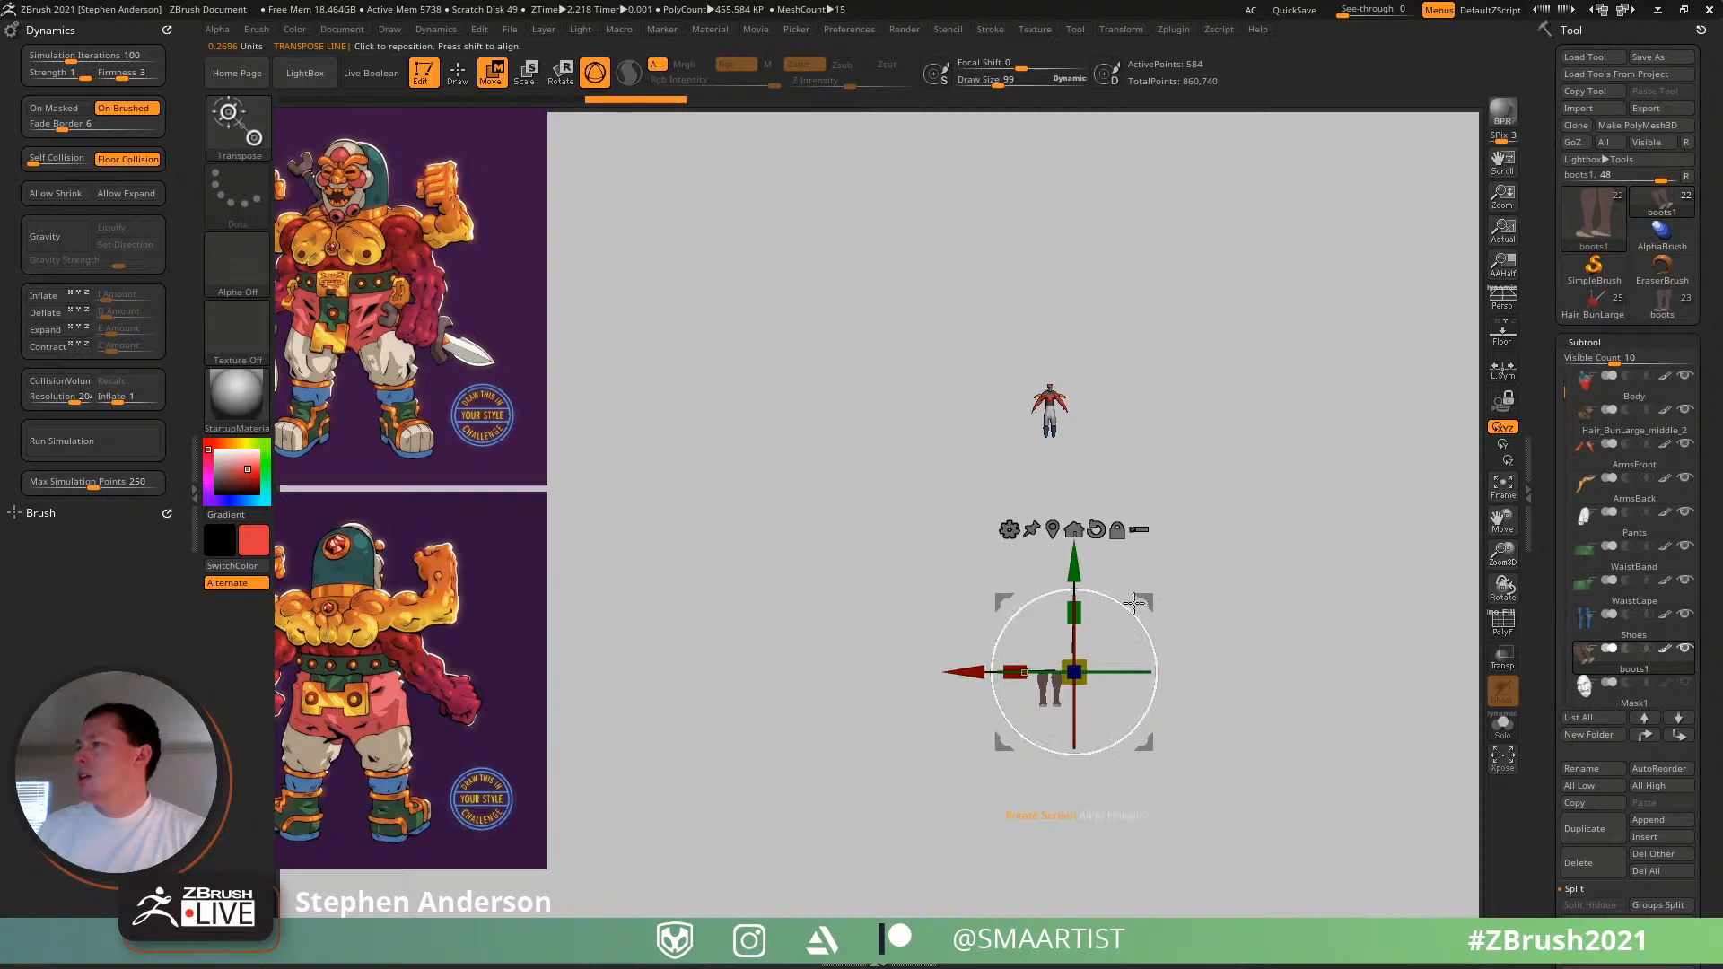
mouse_move(1149, 592)
mouse_down()
mouse_move(1183, 487)
mouse_move(1151, 394)
mouse_move(1171, 365)
mouse_up()
key(ctrl+z)
key(ctrl+z)
- Move the scaled boots up to the character's lower legs
ctrl+right_drag(1188, 427, 1158, 777)
alt+right_drag(1174, 716, 1091, 443)
drag(1030, 747, 1031, 84)
key(f)
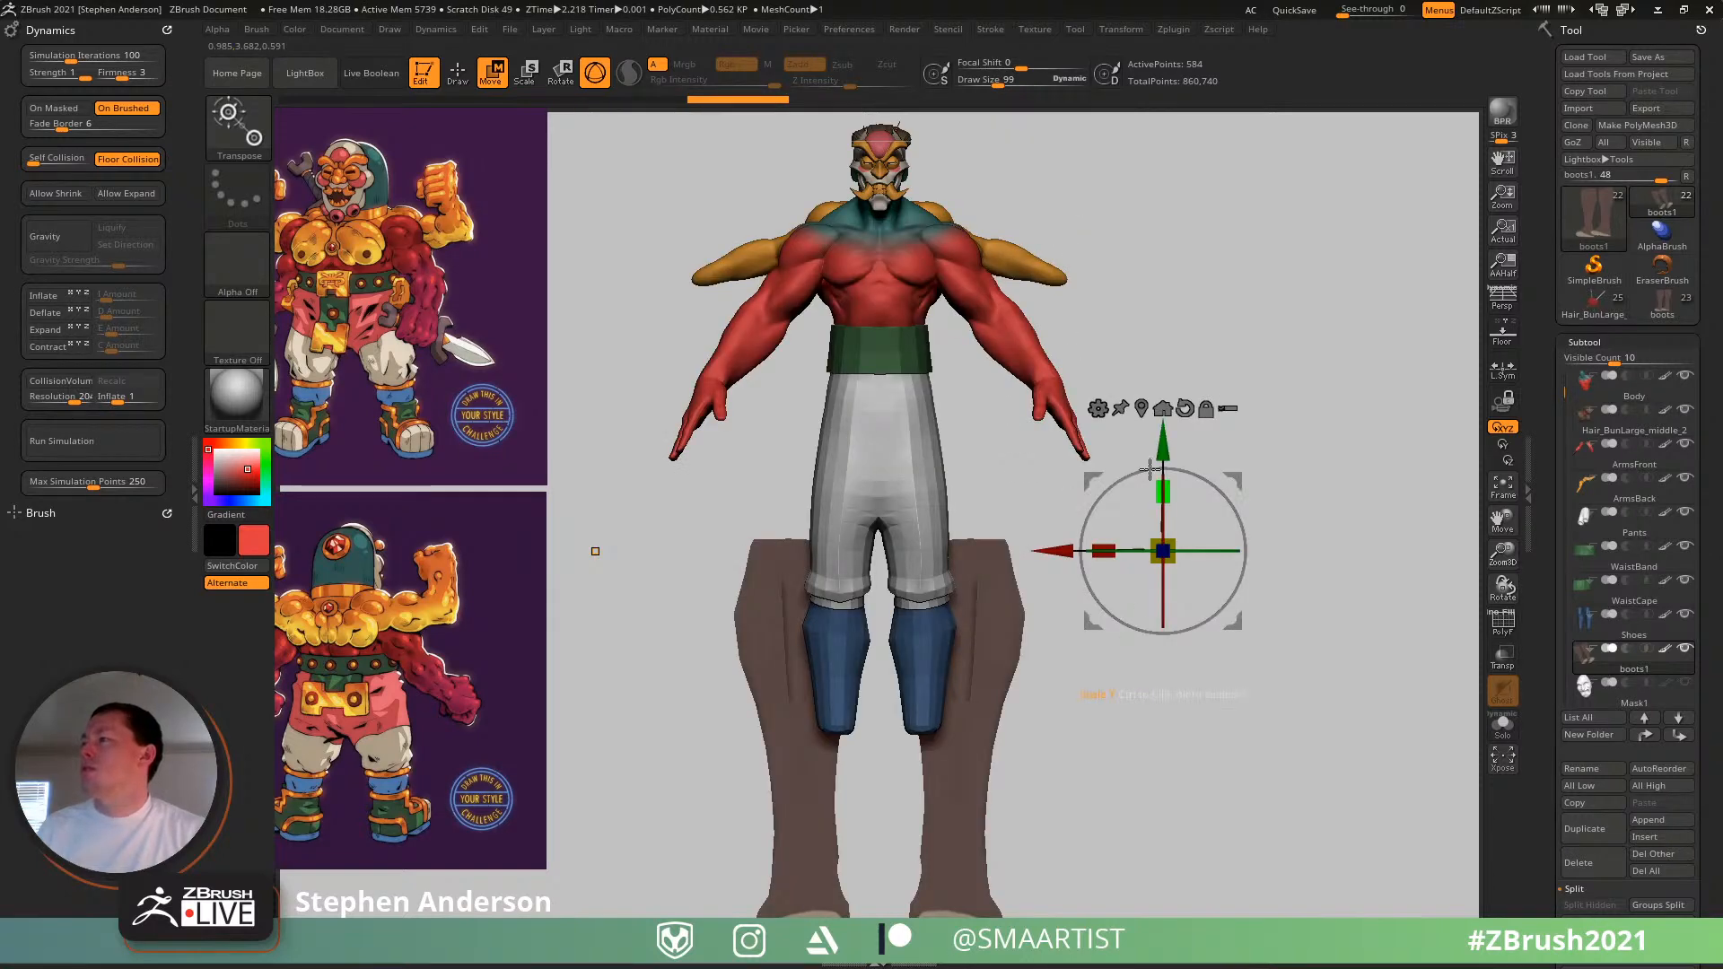
- Center the gizmo on the boots, then scale and reposition them to fit the character's lower legs below the pants
click(1143, 408)
shift+right_drag(1215, 458, 1142, 469)
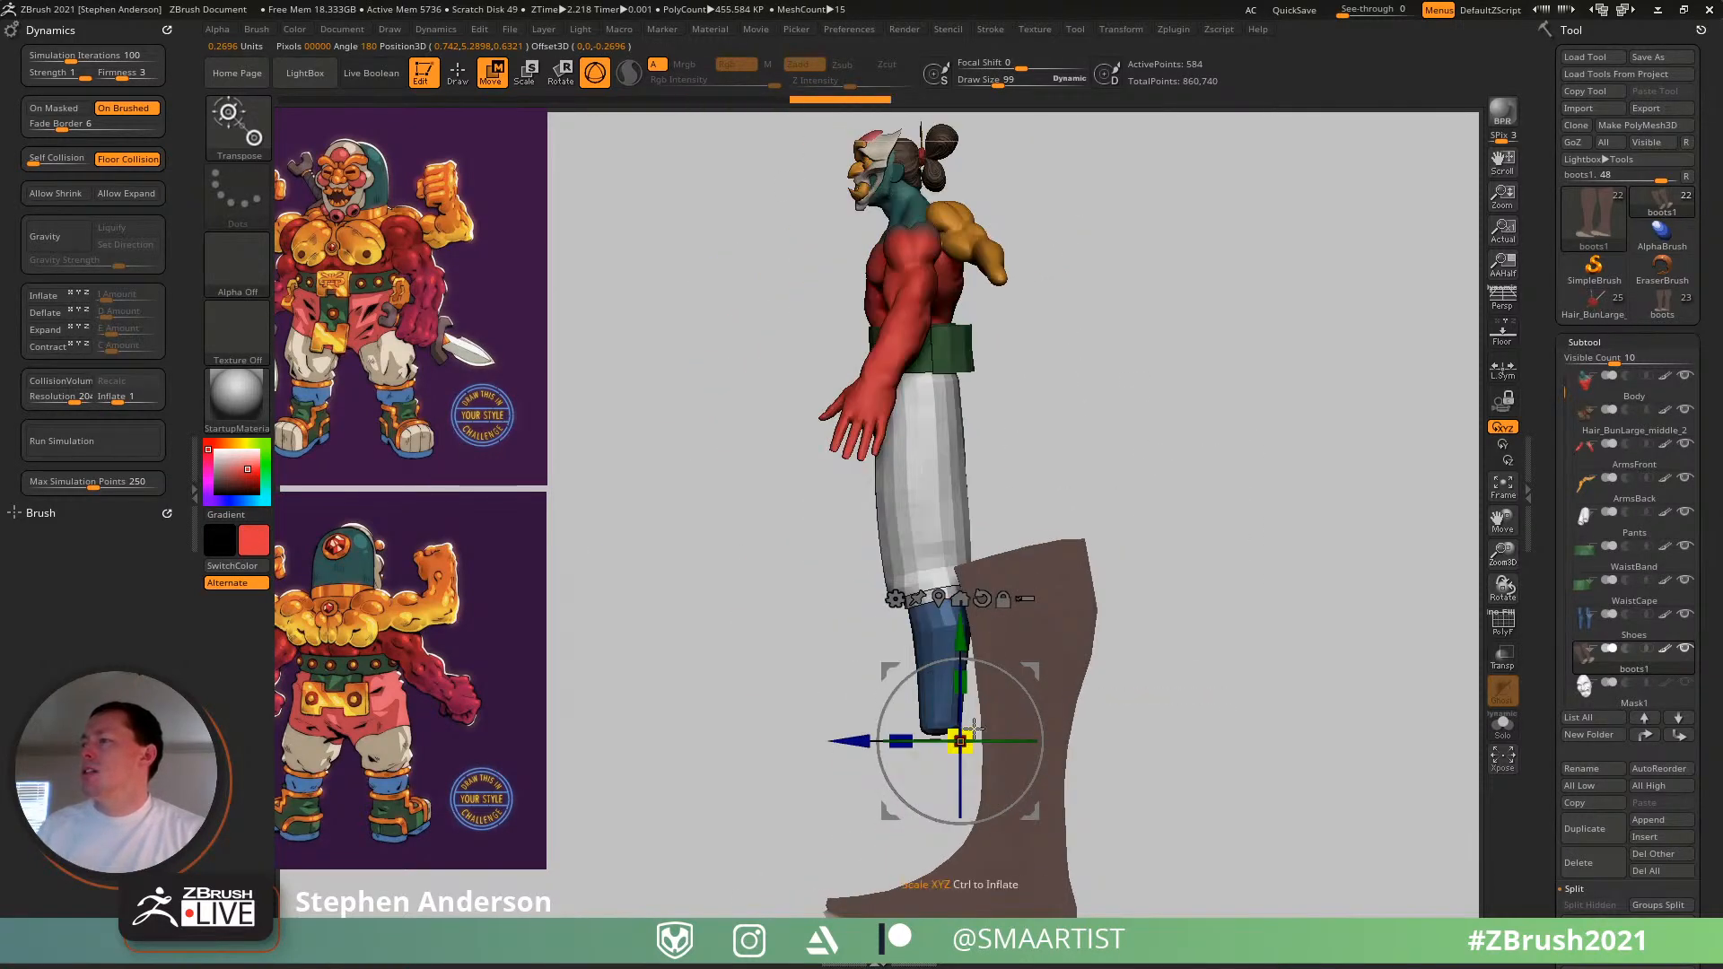
drag(962, 742, 1156, 625)
right_drag(1156, 625, 1223, 657)
drag(1002, 696, 947, 689)
ctrl+right_drag(1176, 619, 1263, 598)
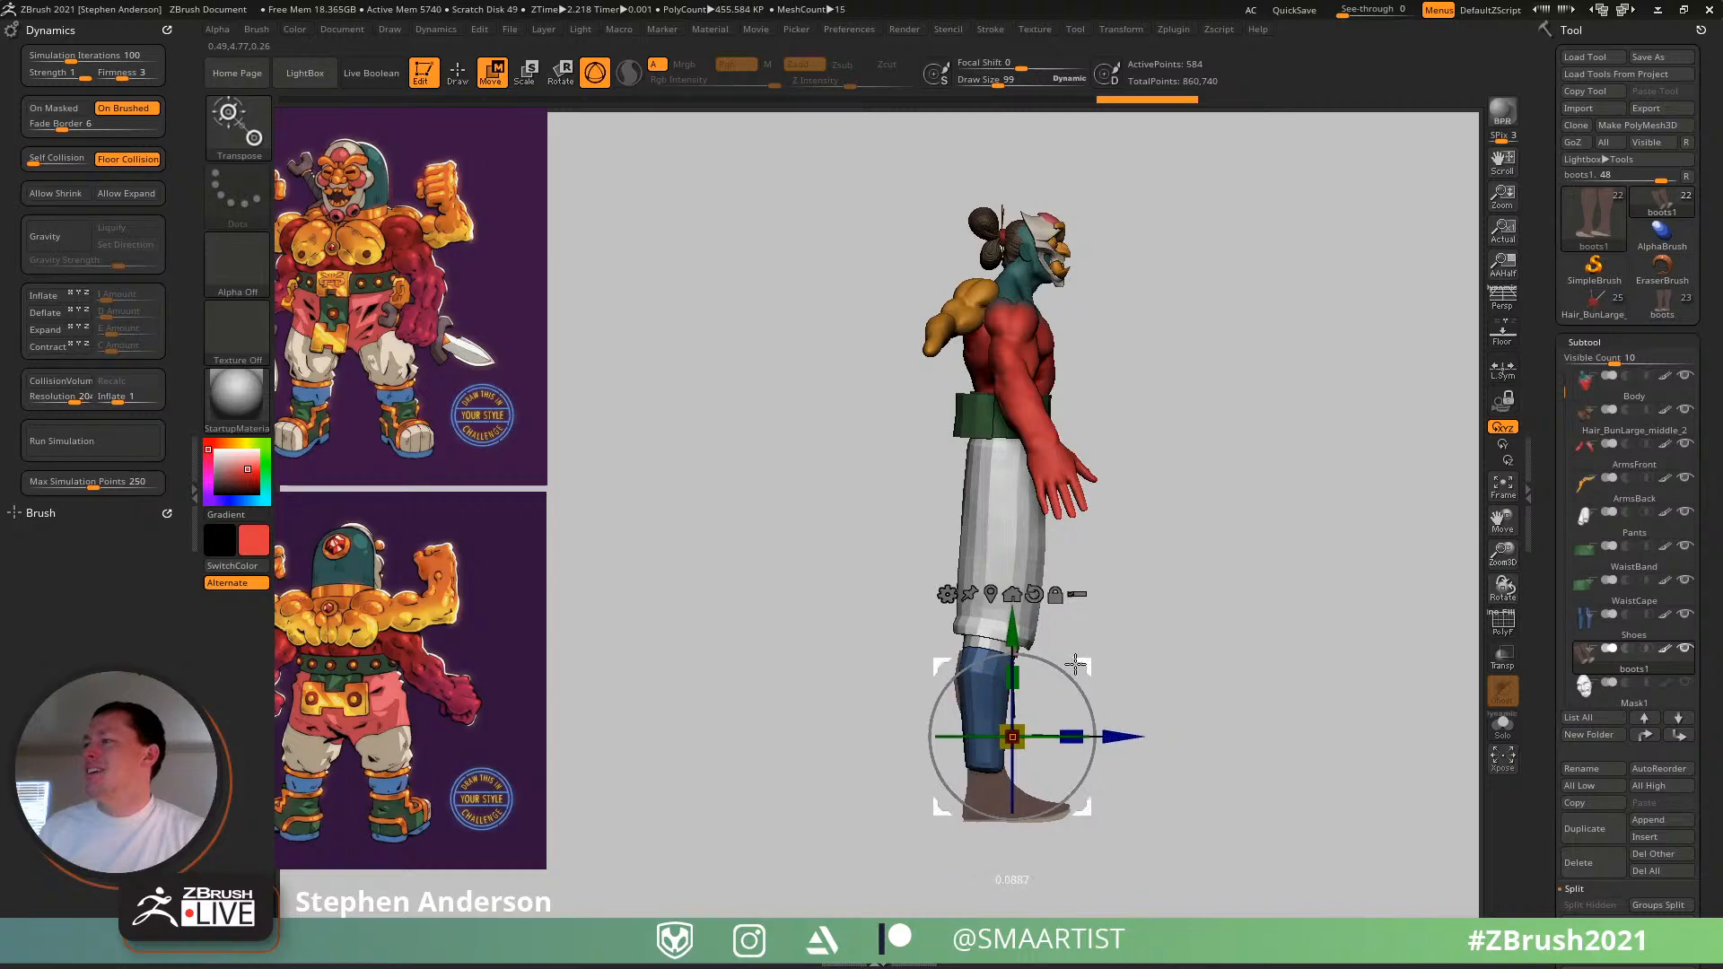
mouse_move(1127, 673)
right_down()
mouse_move(1142, 623)
mouse_move(1055, 630)
mouse_move(1127, 681)
right_up()
drag(1085, 664, 1097, 662)
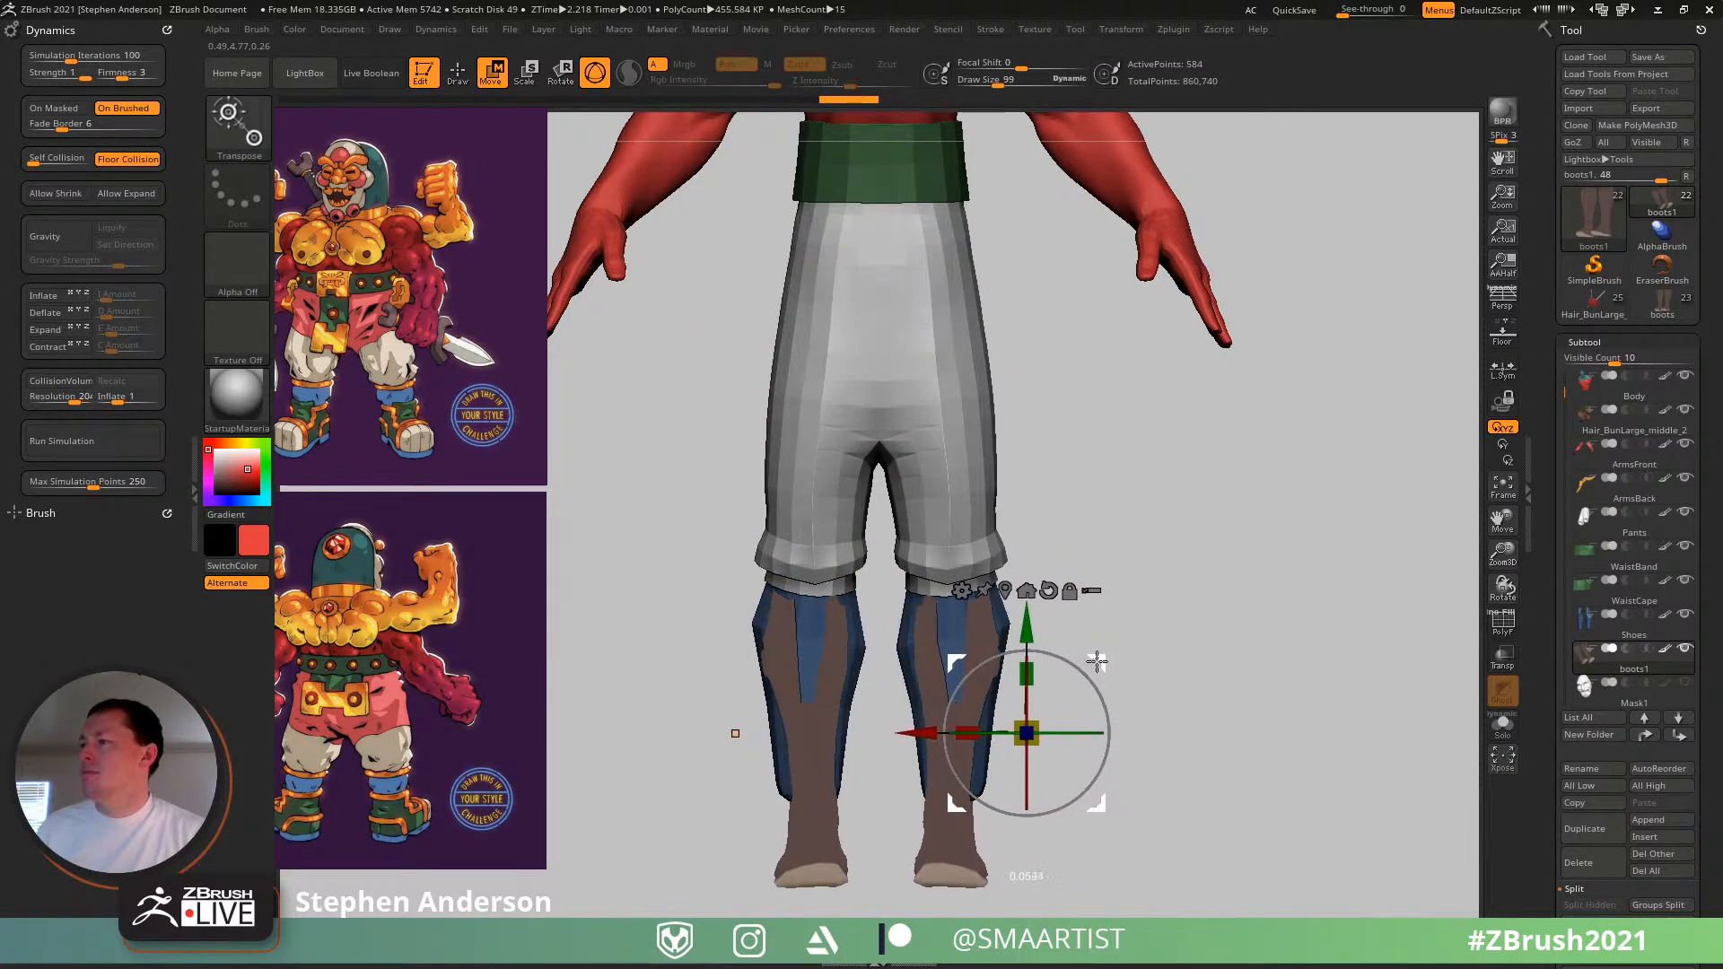
- Move the boots slightly apart using a straight vertical transpose line from the sole up to the pants cuff
alt+right_drag(1106, 661, 1080, 633)
key(y)
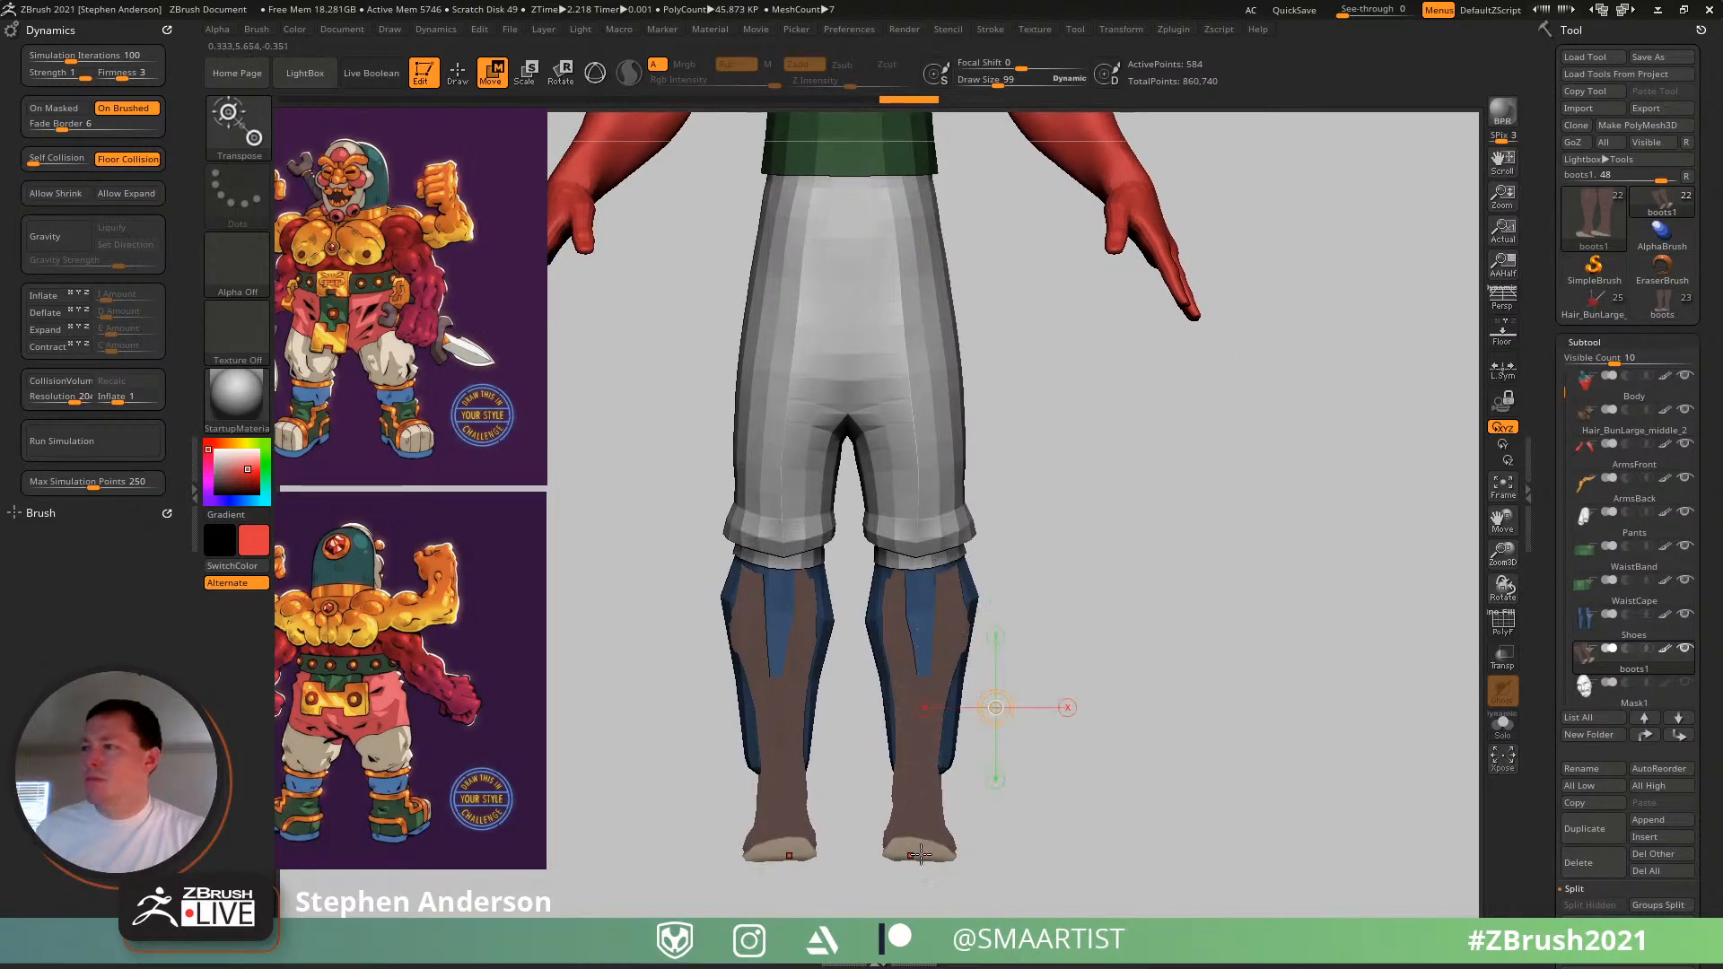
shift+drag(911, 858, 905, 527)
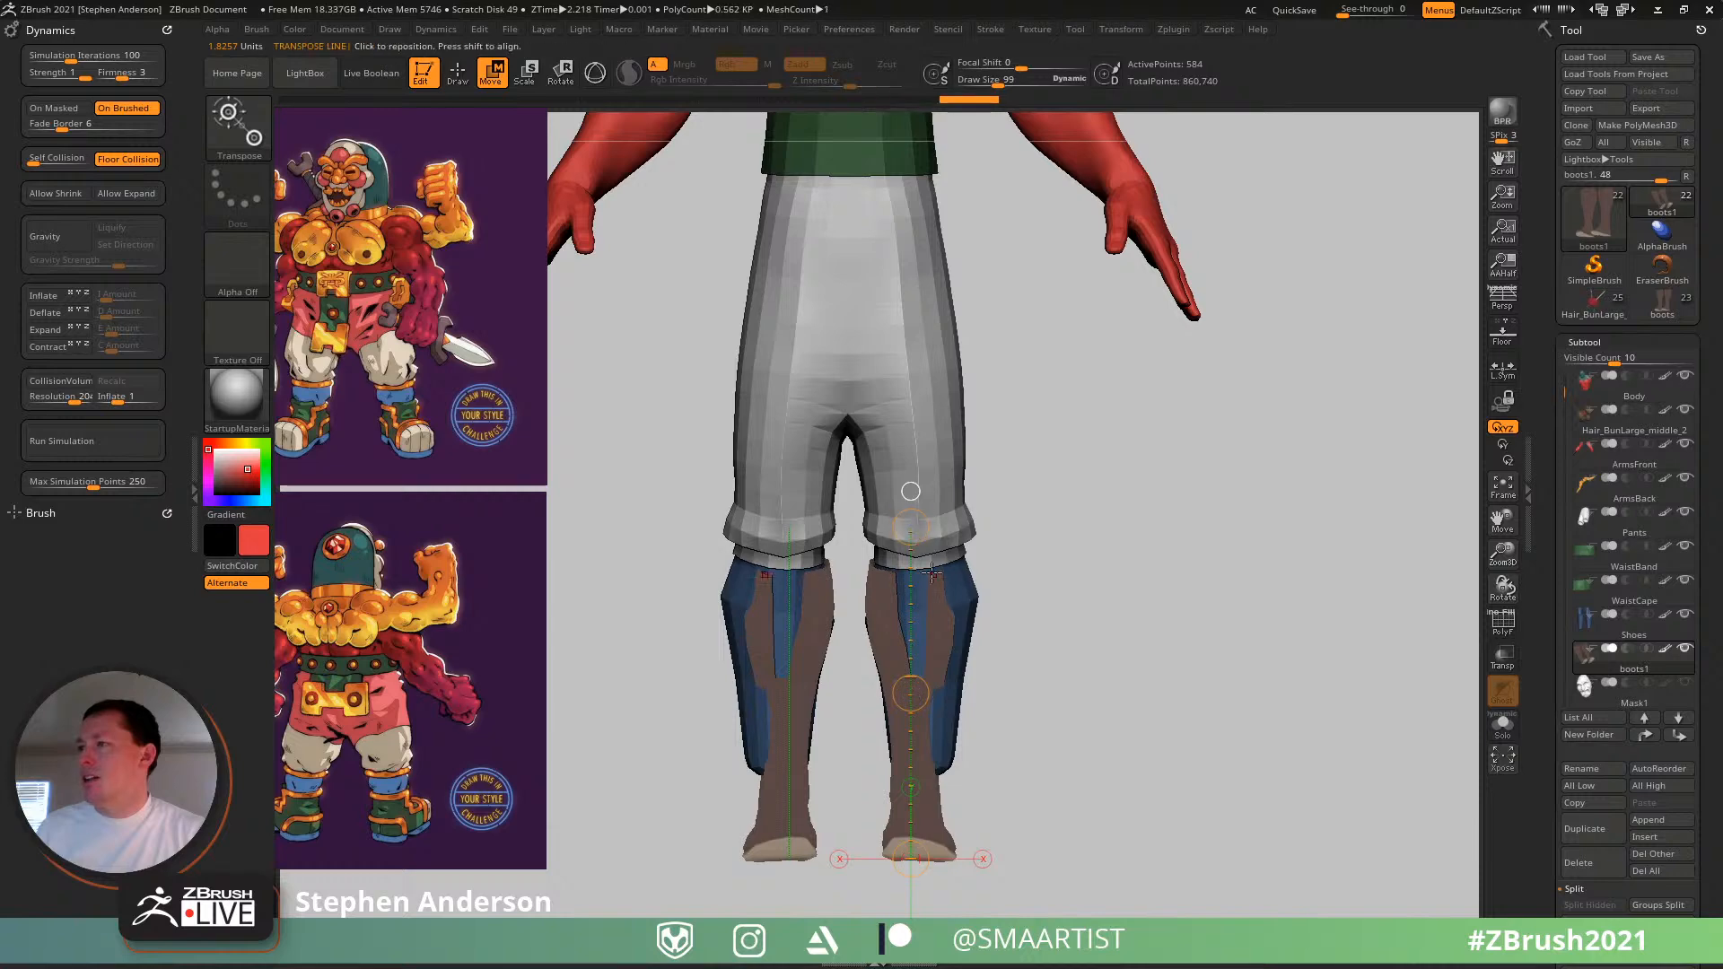
drag(920, 694, 929, 691)
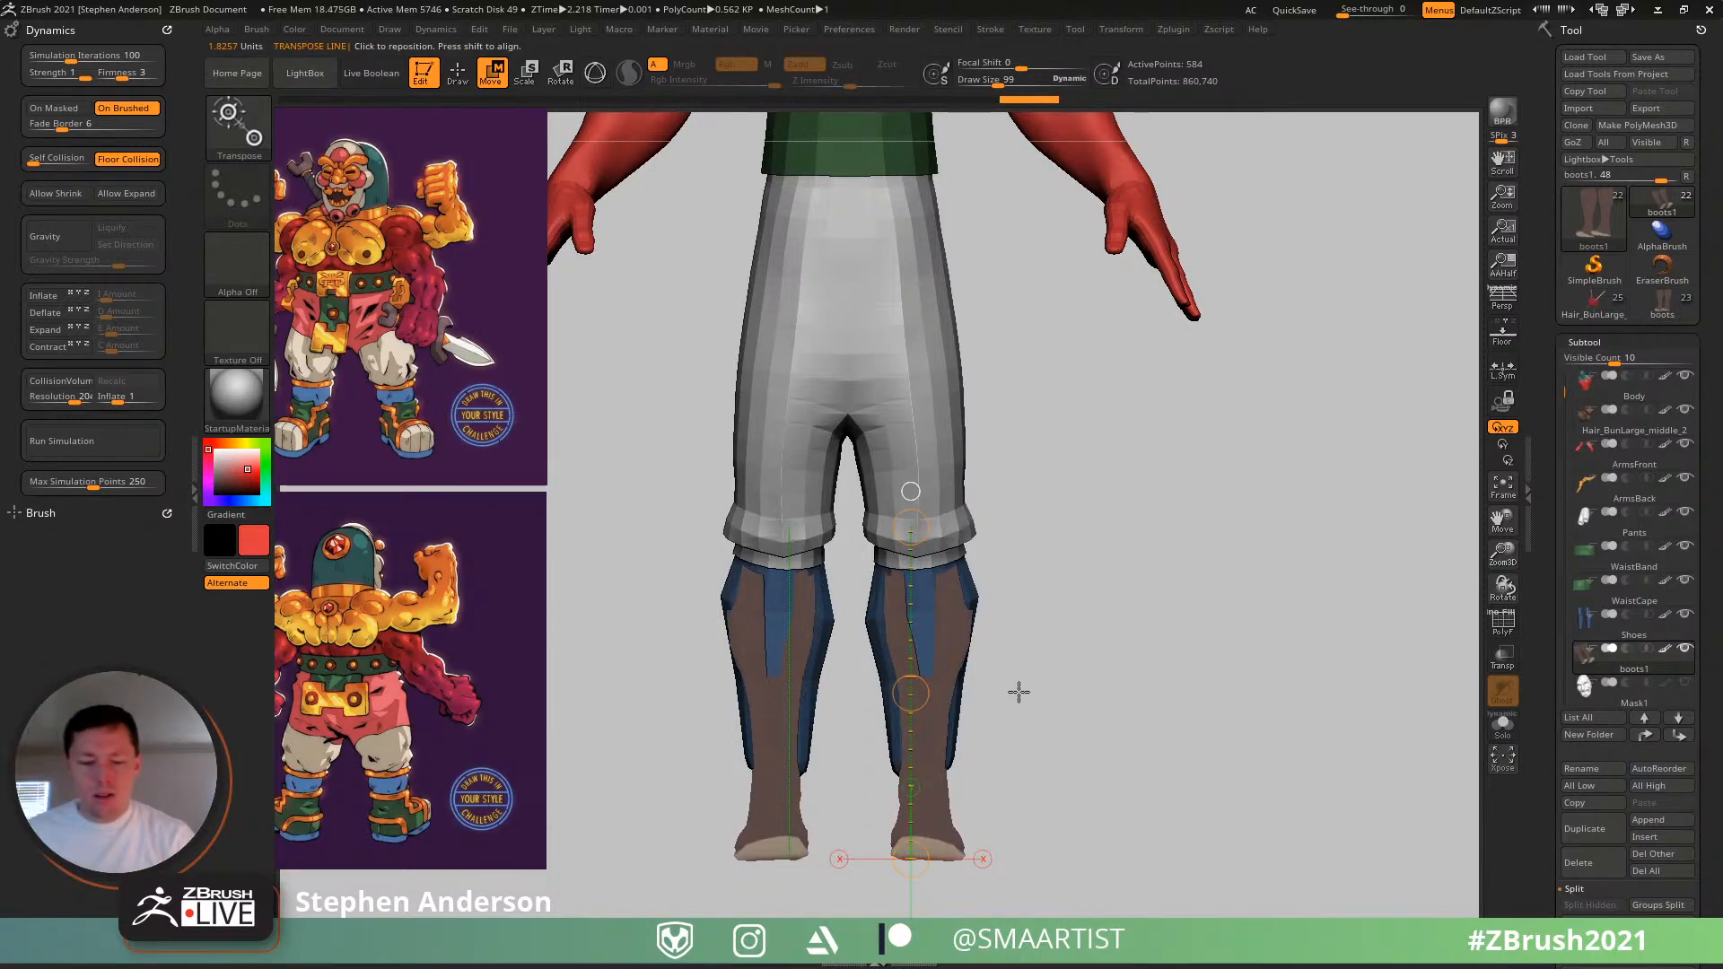
- Reshape the upper boots around the calves with the Move brush at draw size 289
key(b)
key(m)
key(v)
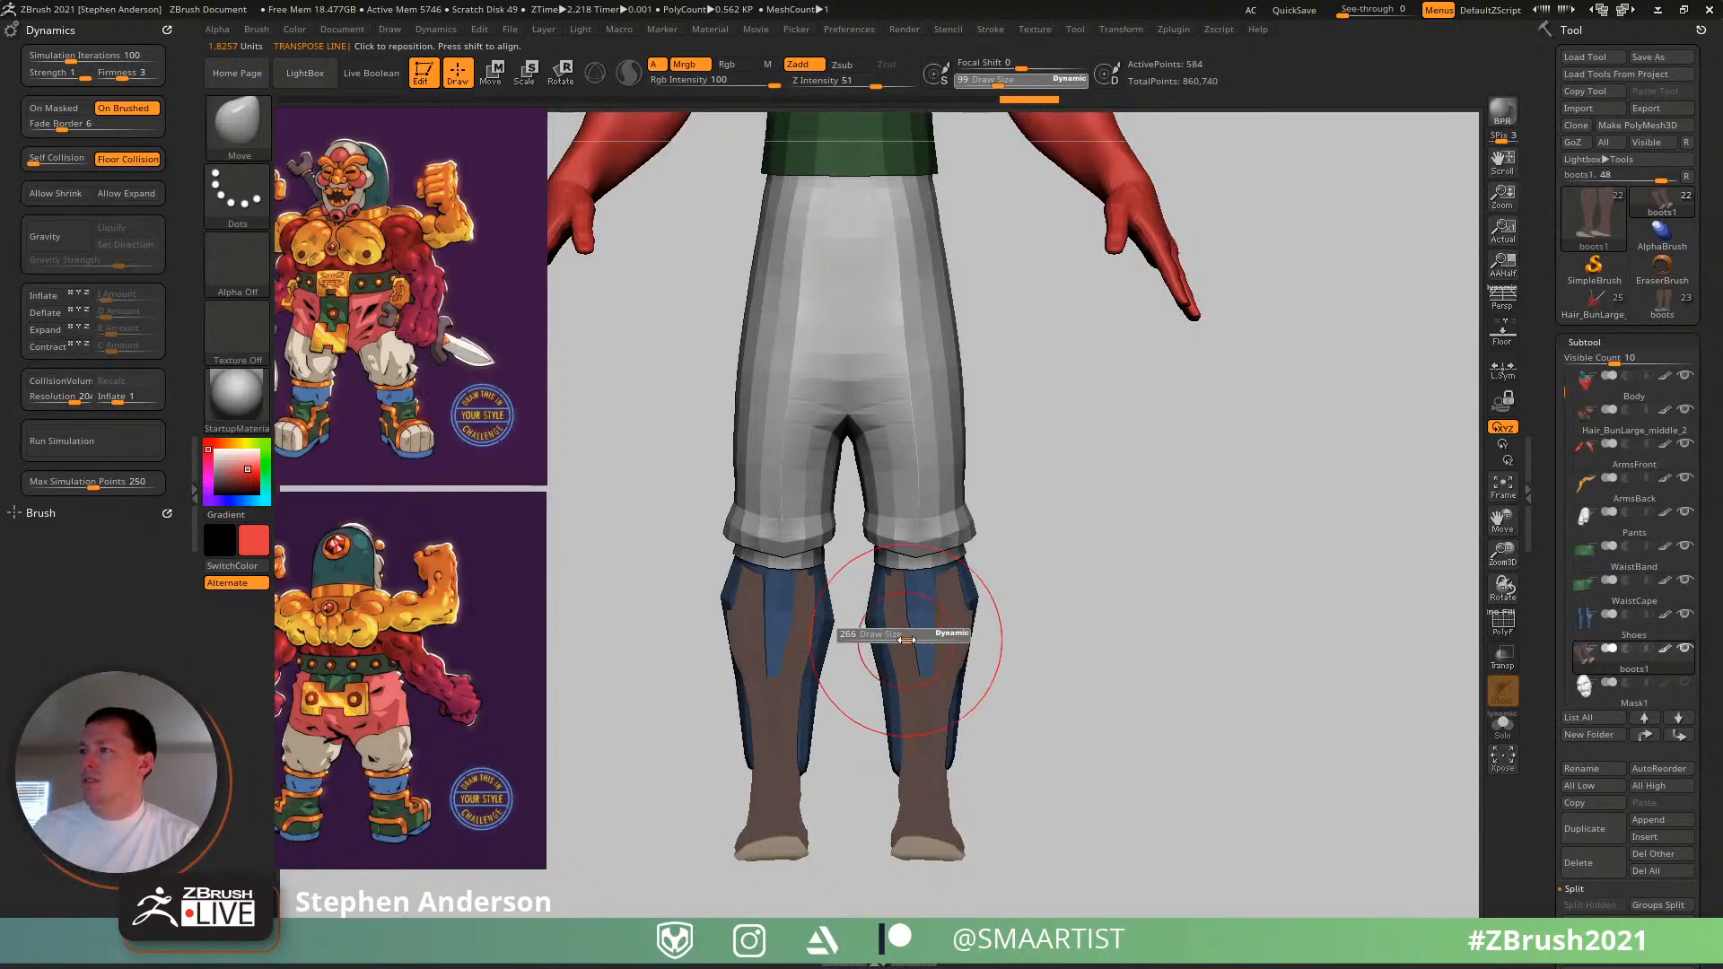
drag(907, 640, 909, 640)
mouse_move(1032, 628)
mouse_down()
mouse_move(773, 625)
mouse_move(1013, 638)
mouse_up()
drag(899, 612, 924, 607)
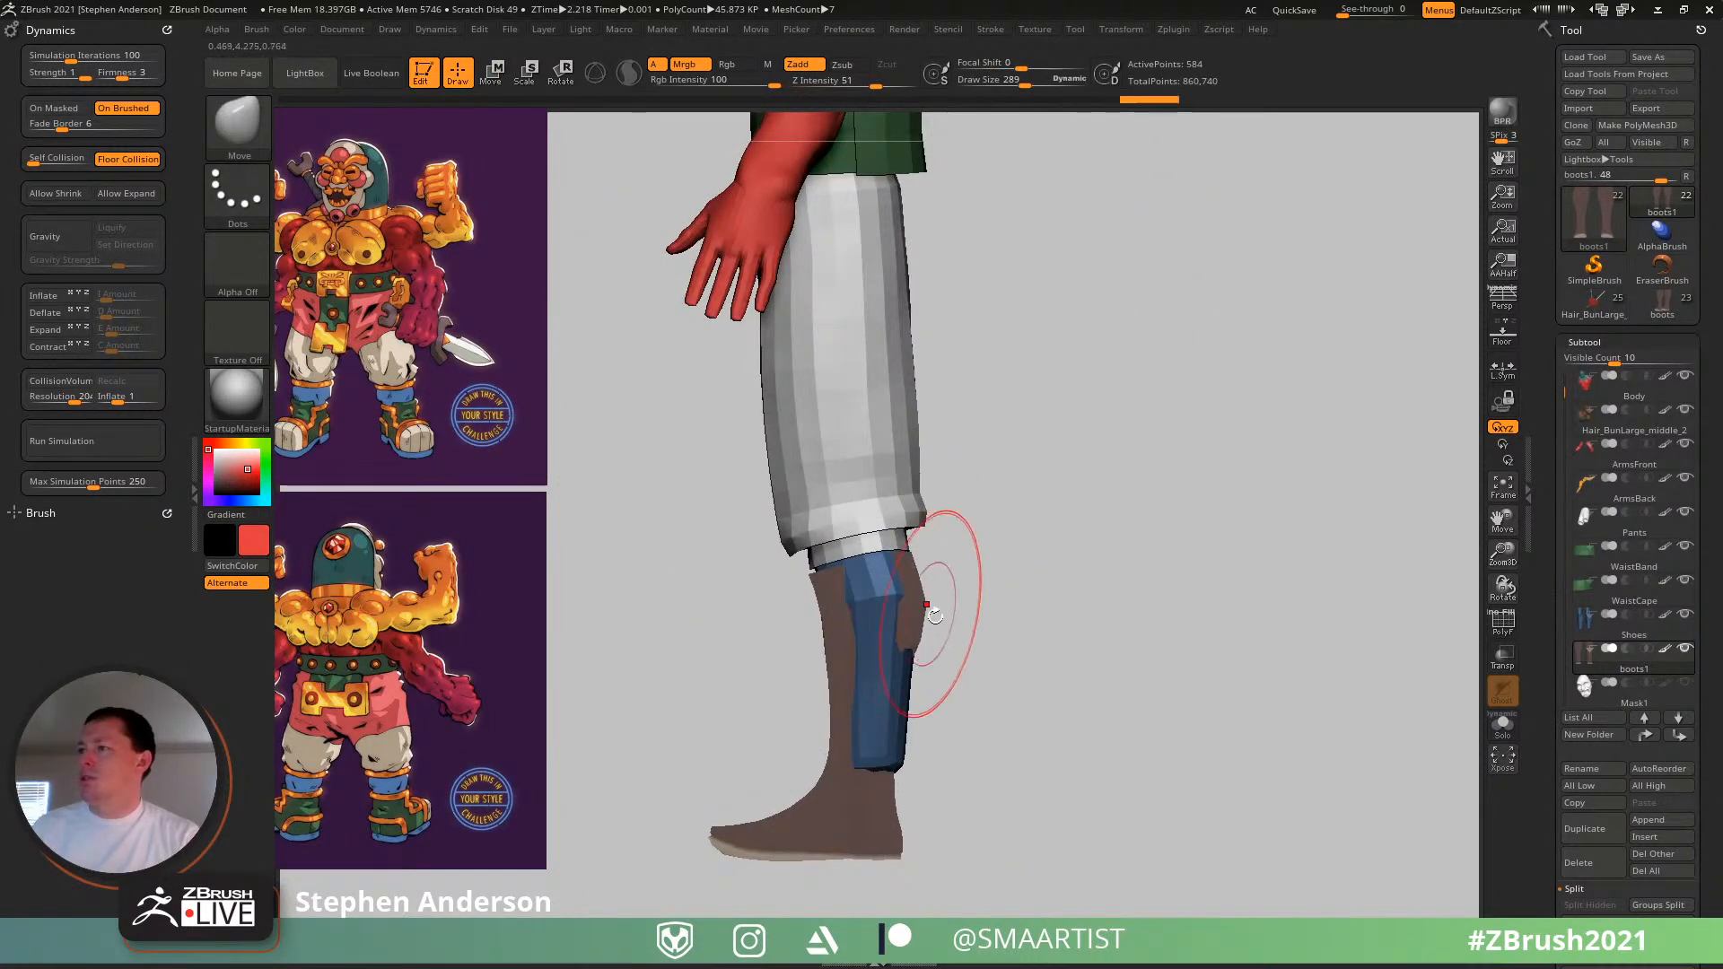
mouse_move(1032, 619)
mouse_down()
mouse_move(819, 620)
mouse_move(883, 594)
mouse_up()
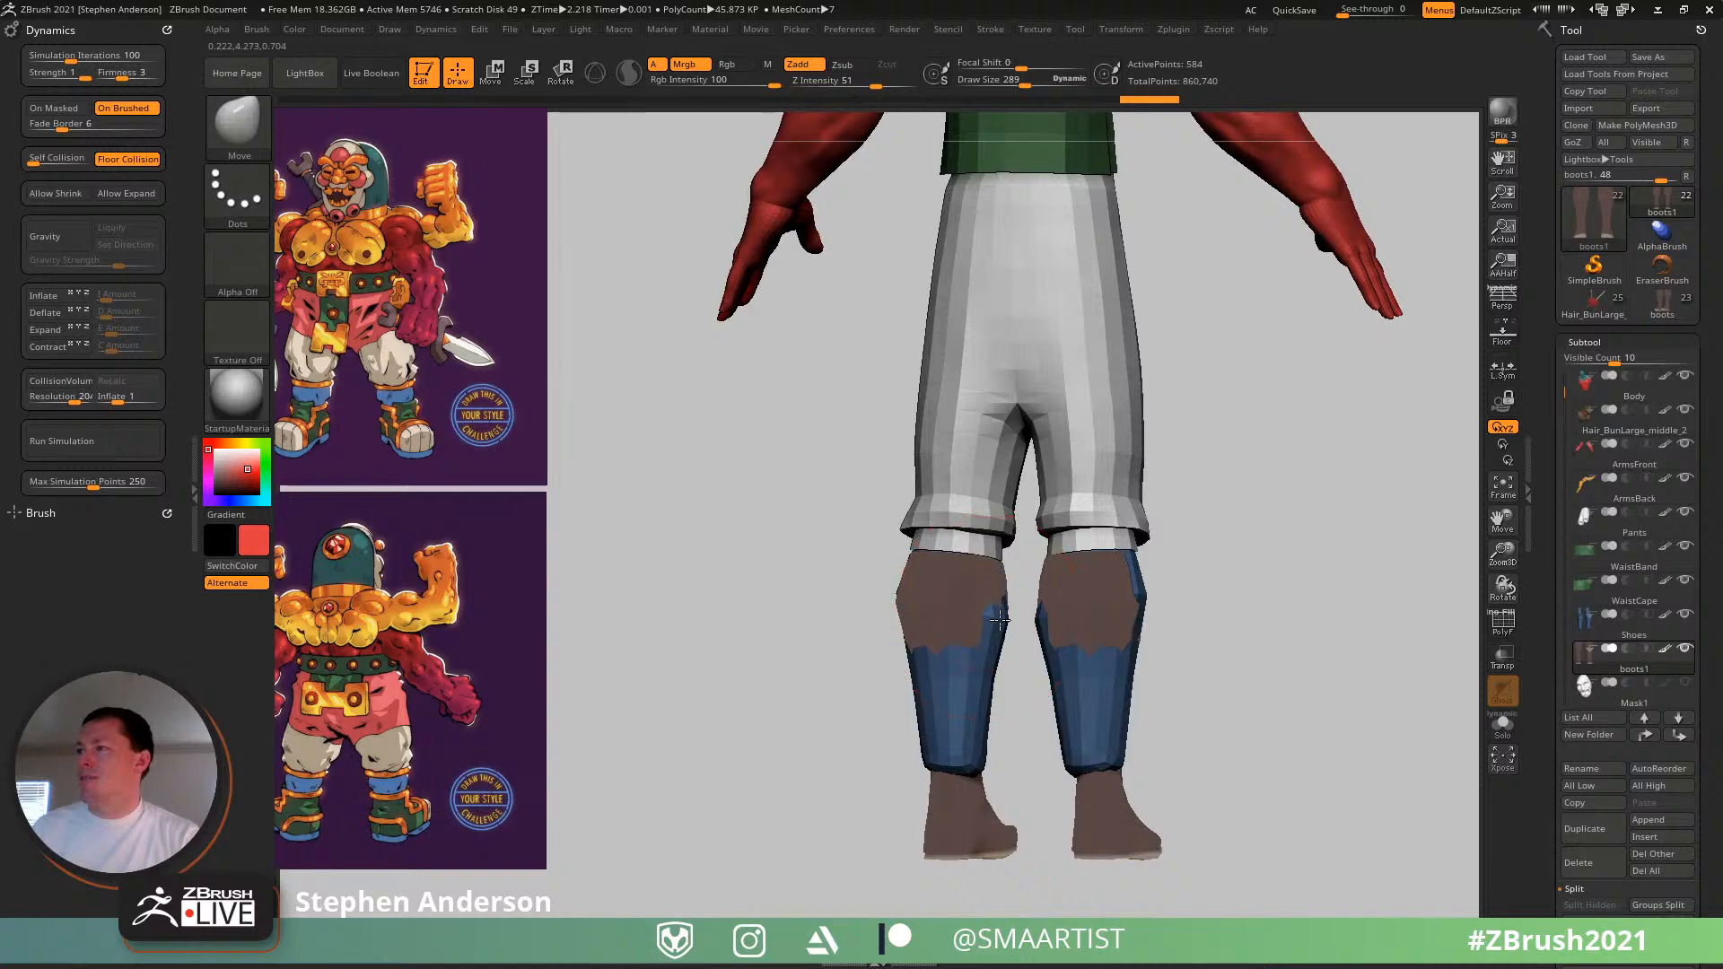
drag(959, 711, 1017, 745)
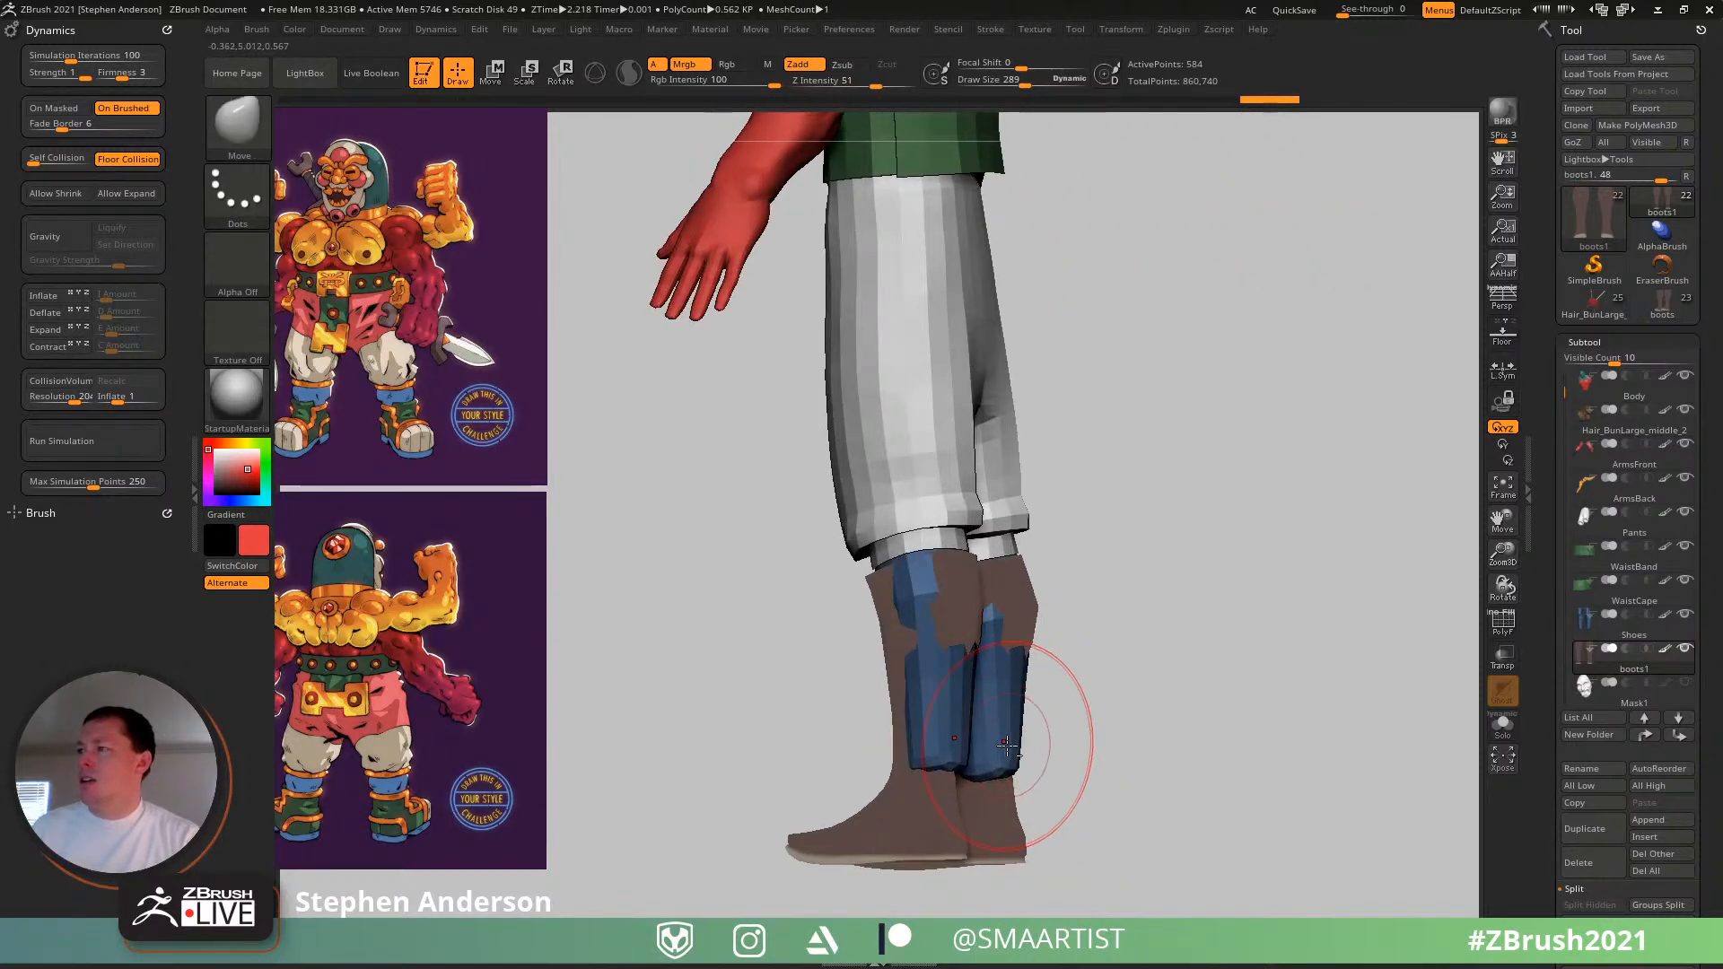
- Hide the old blue Shoes subtool and make the inserted boots the active subtool
alt+click(1016, 745)
key(shift)
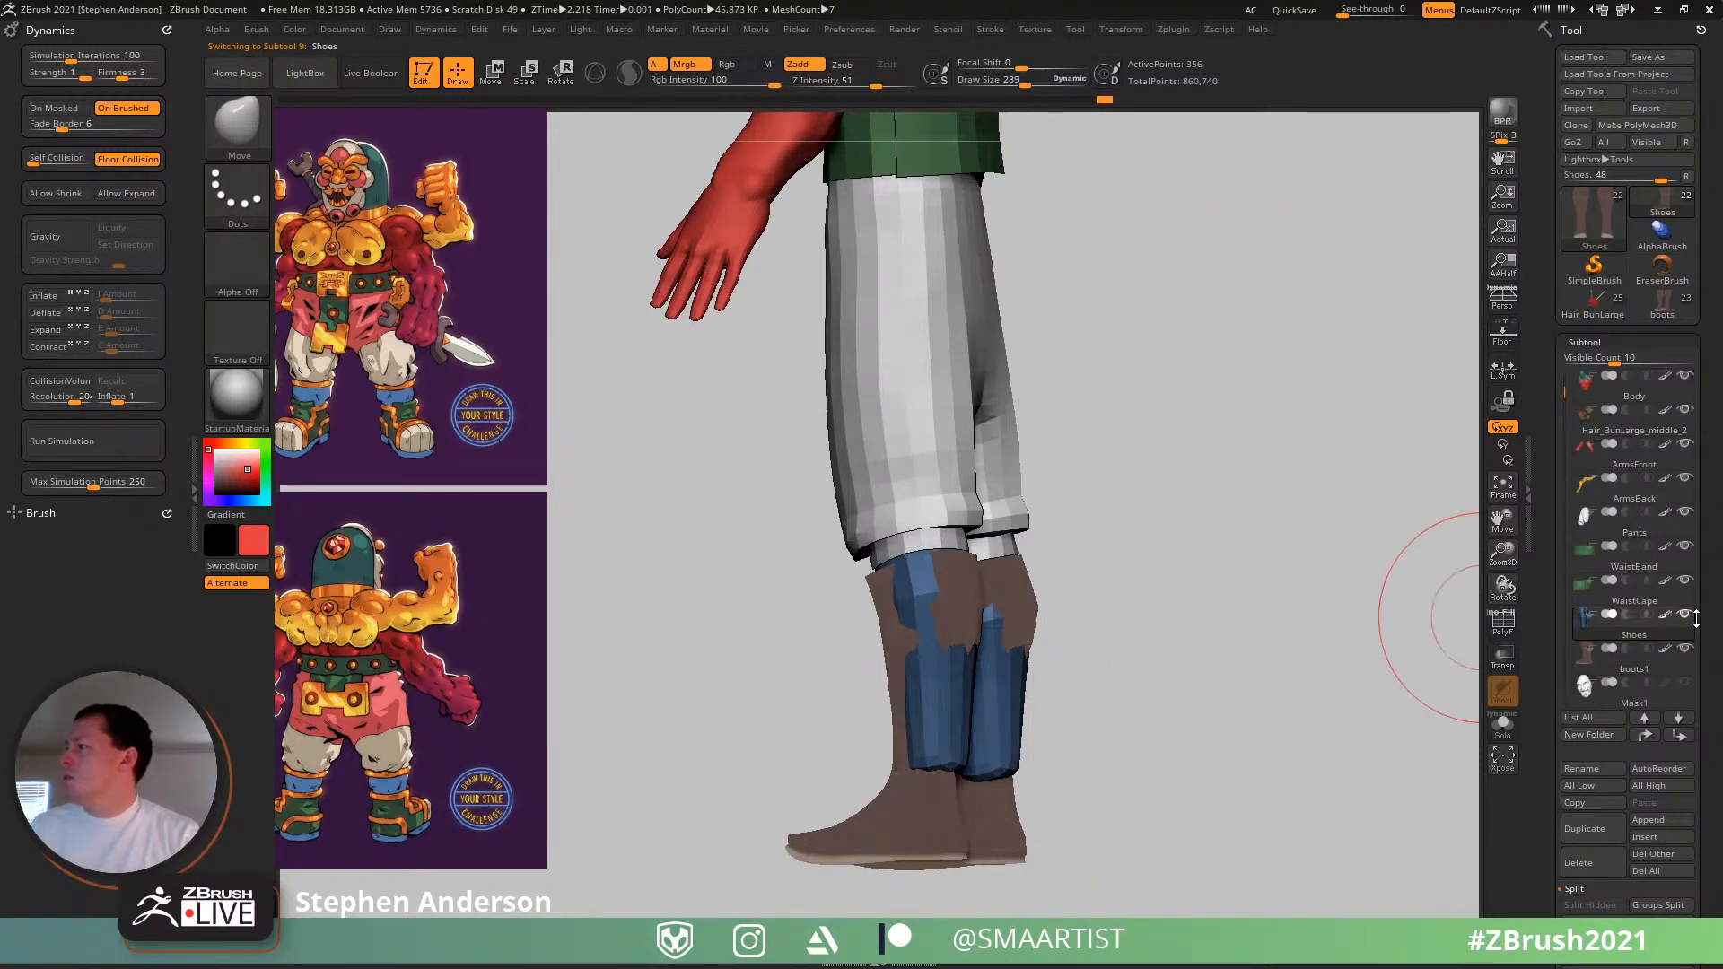
click(1644, 664)
click(1686, 615)
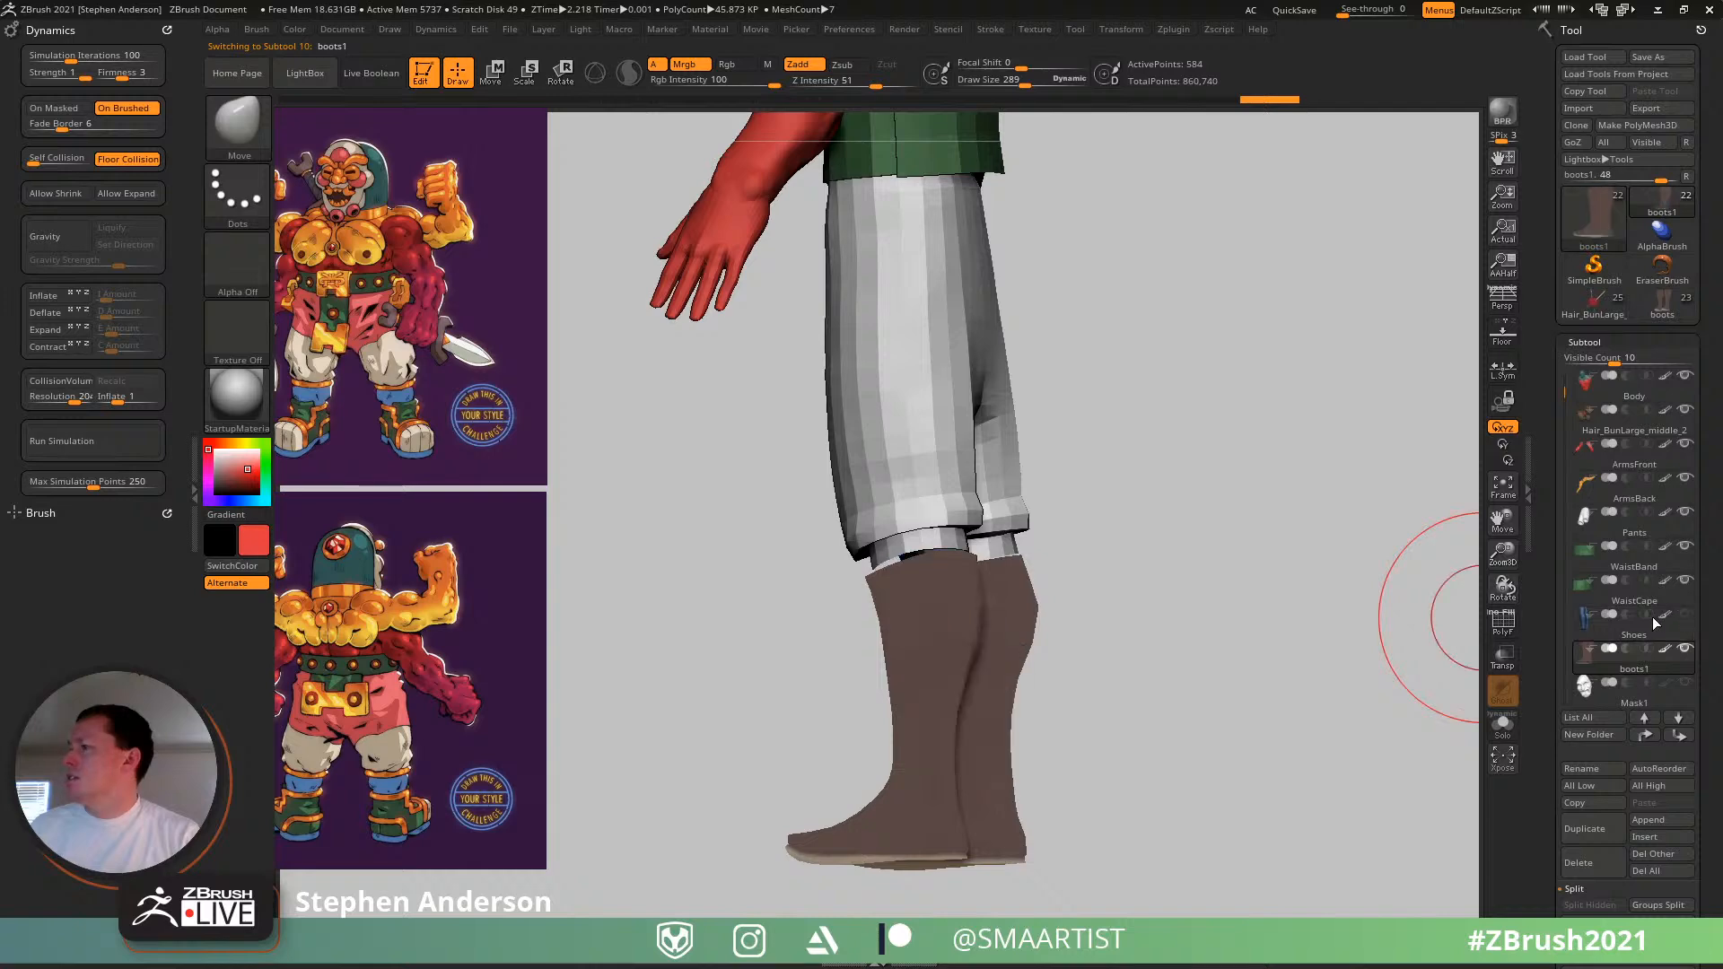
- Save the tool over the existing SamuraiLuchador_03 file with the new boots in place
mouse_move(1301, 633)
mouse_down()
mouse_move(1185, 634)
mouse_move(1145, 550)
mouse_move(1032, 644)
mouse_move(1111, 638)
mouse_move(1065, 662)
mouse_move(1061, 638)
mouse_move(1134, 687)
mouse_up()
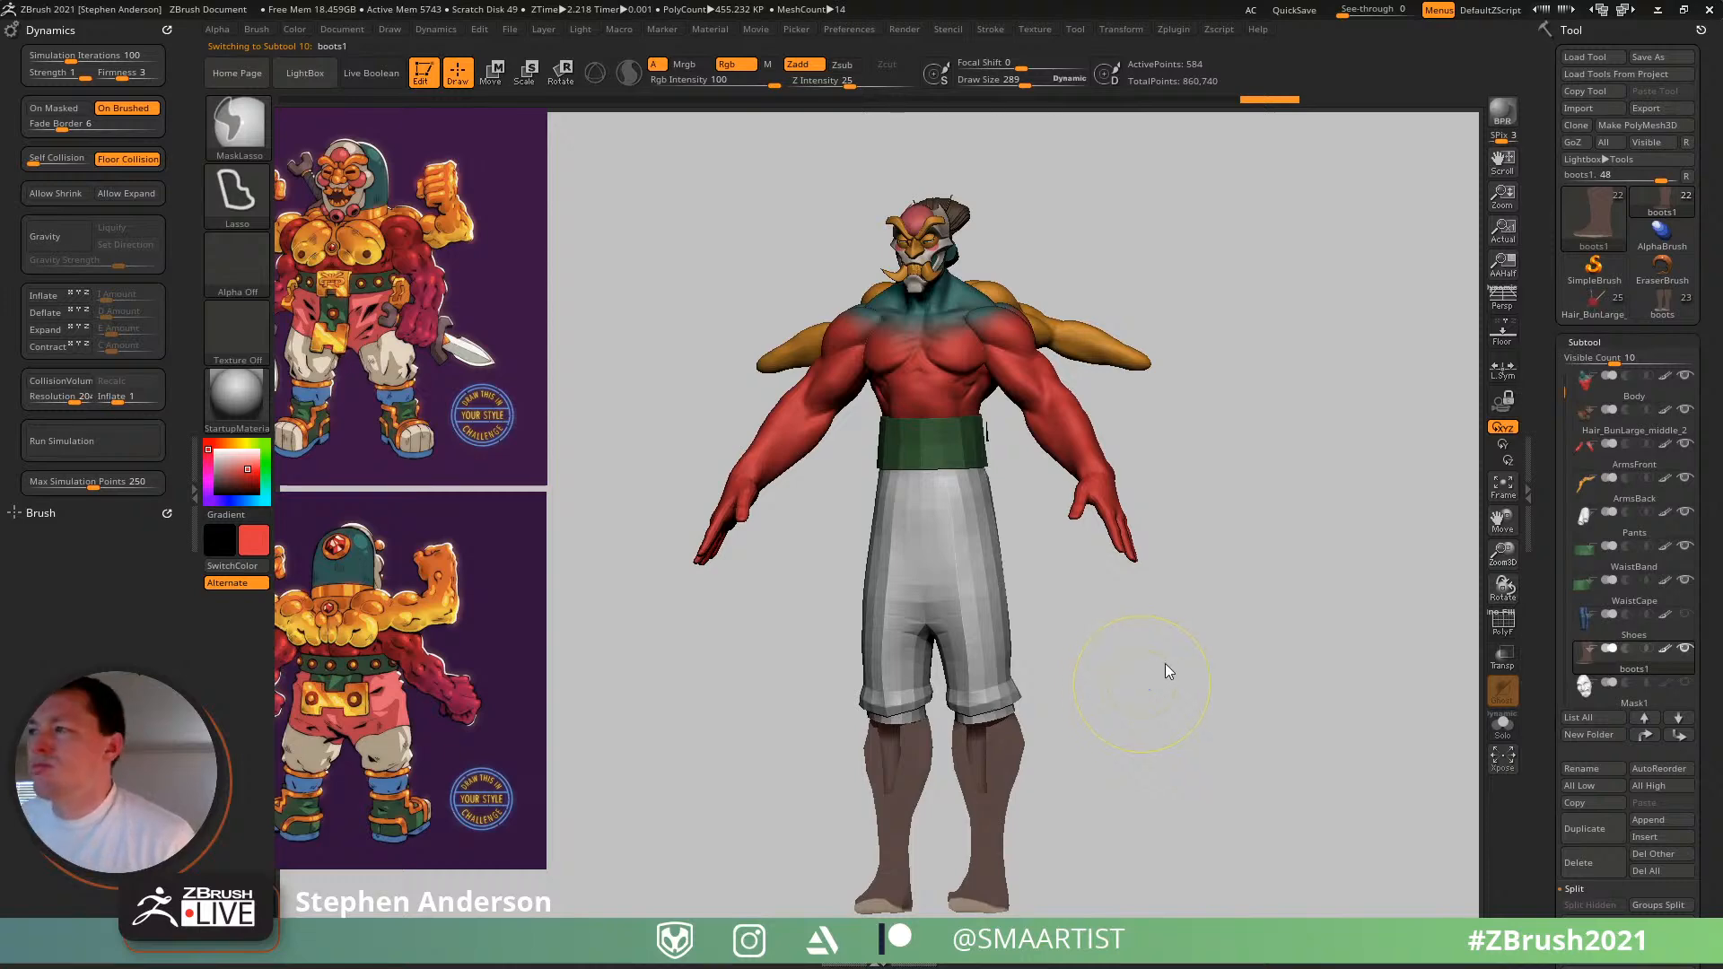
key(ctrl+s)
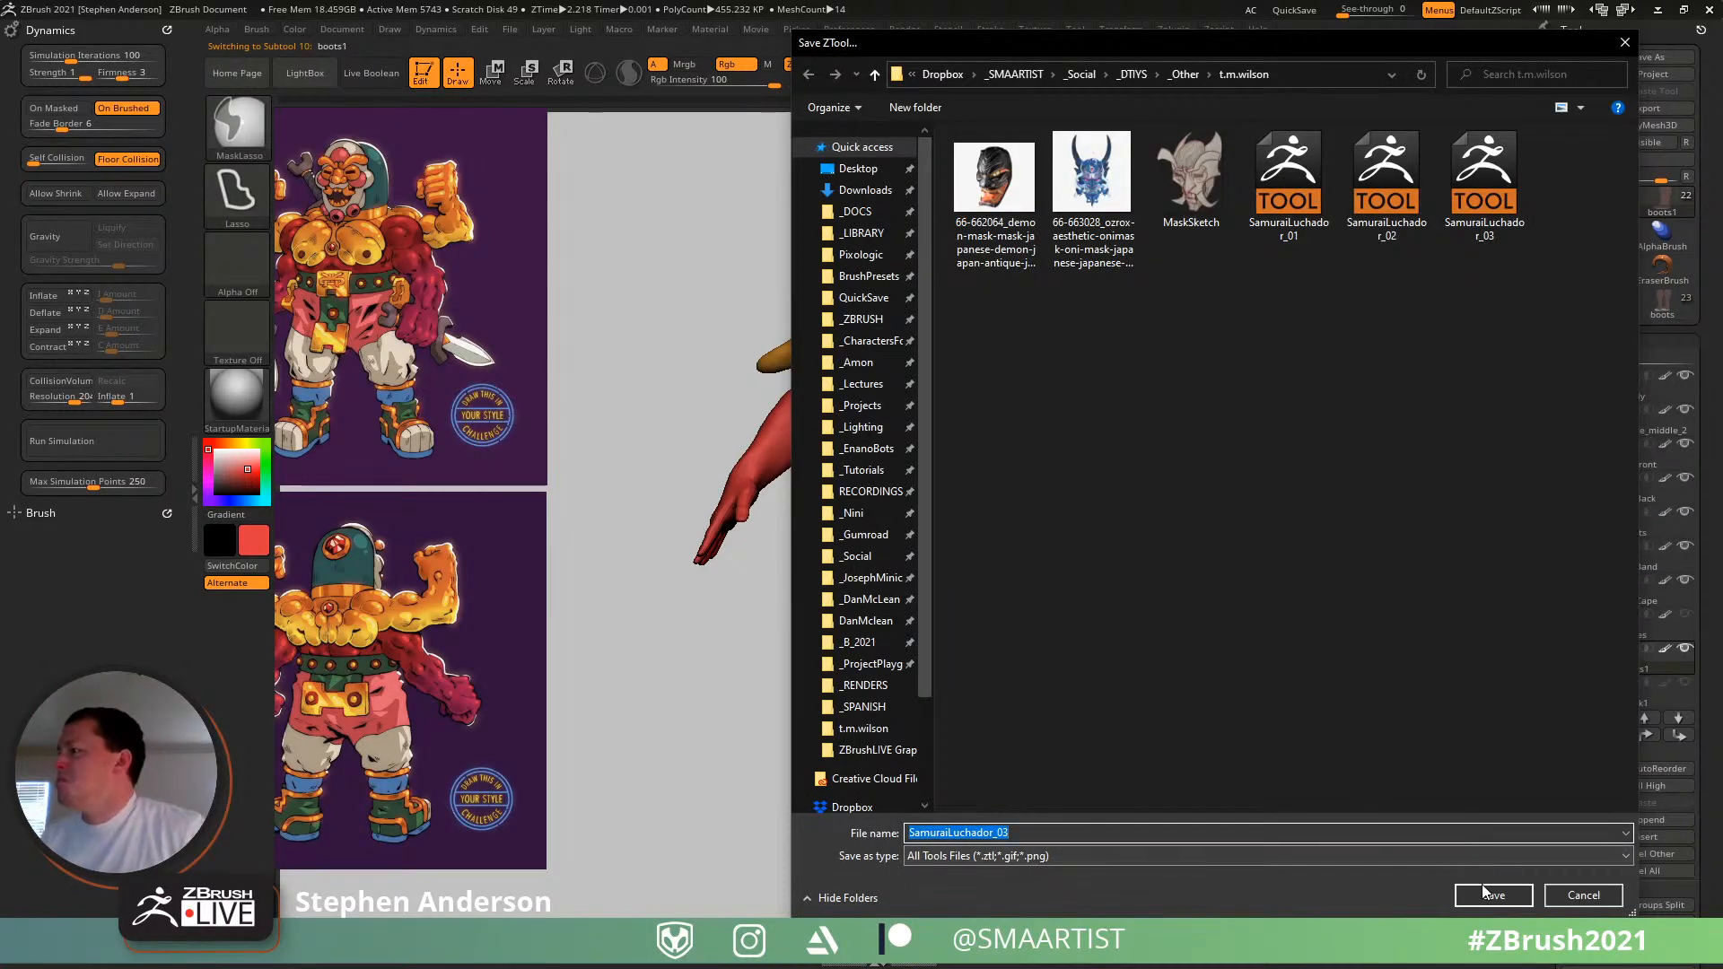
click(1485, 893)
click(908, 477)
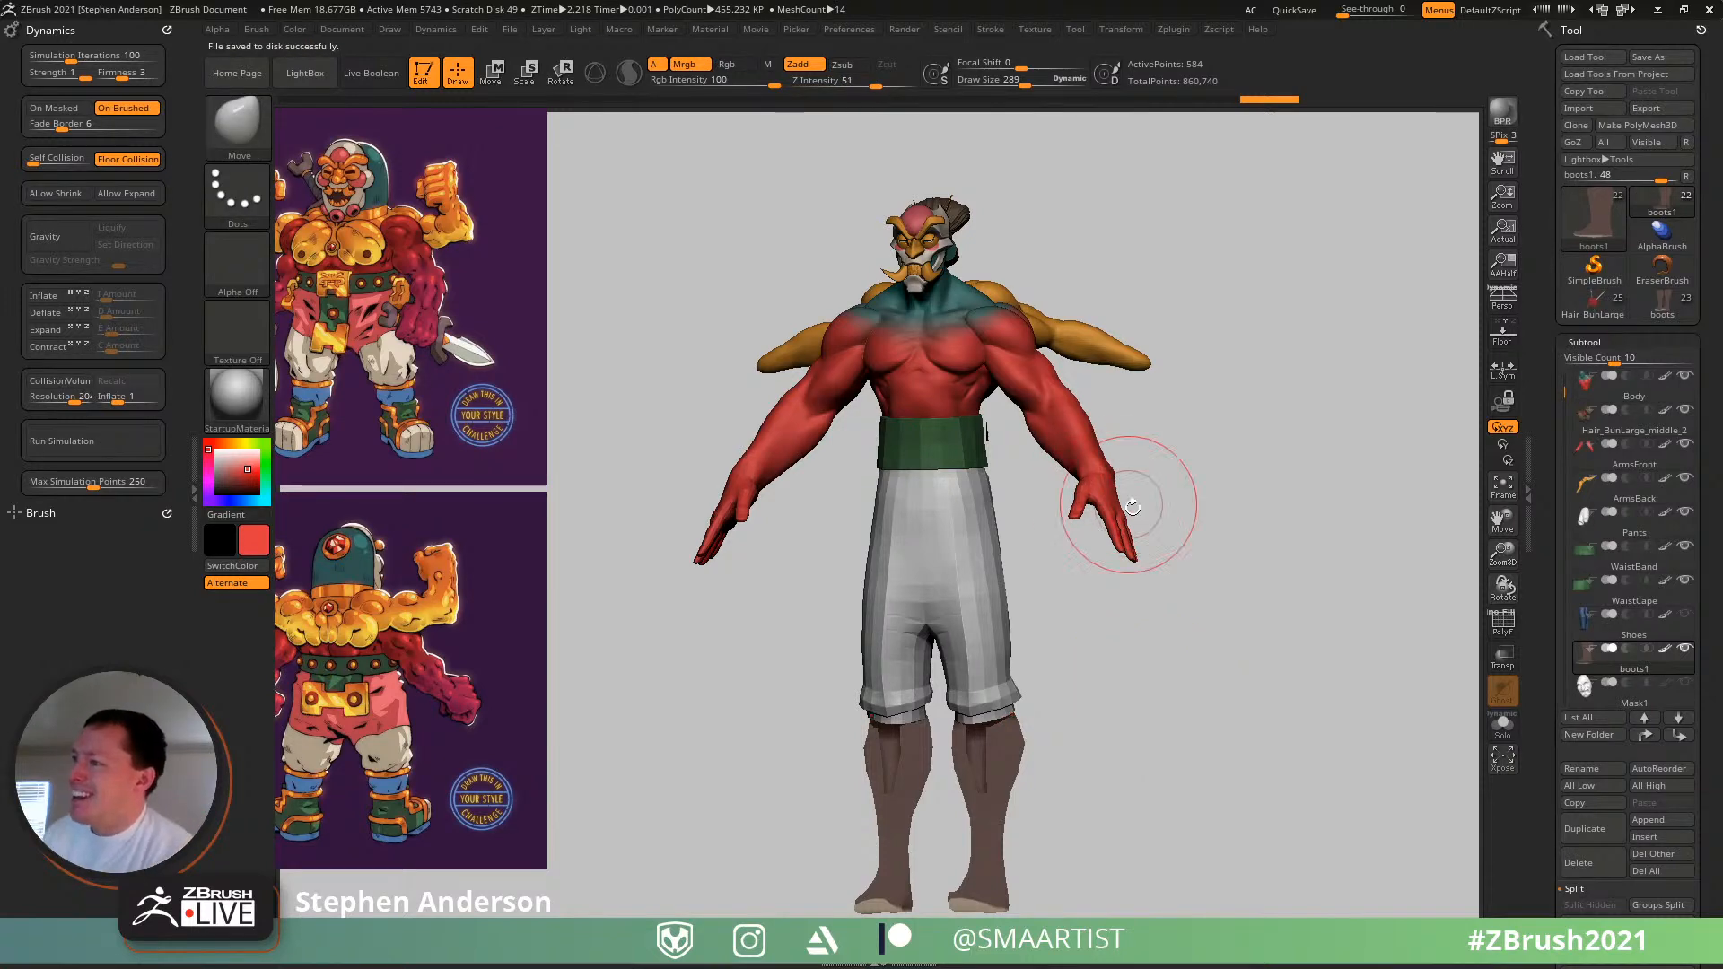
mouse_move(1032, 745)
mouse_down()
mouse_move(816, 731)
mouse_move(1006, 764)
mouse_move(1018, 720)
mouse_up()
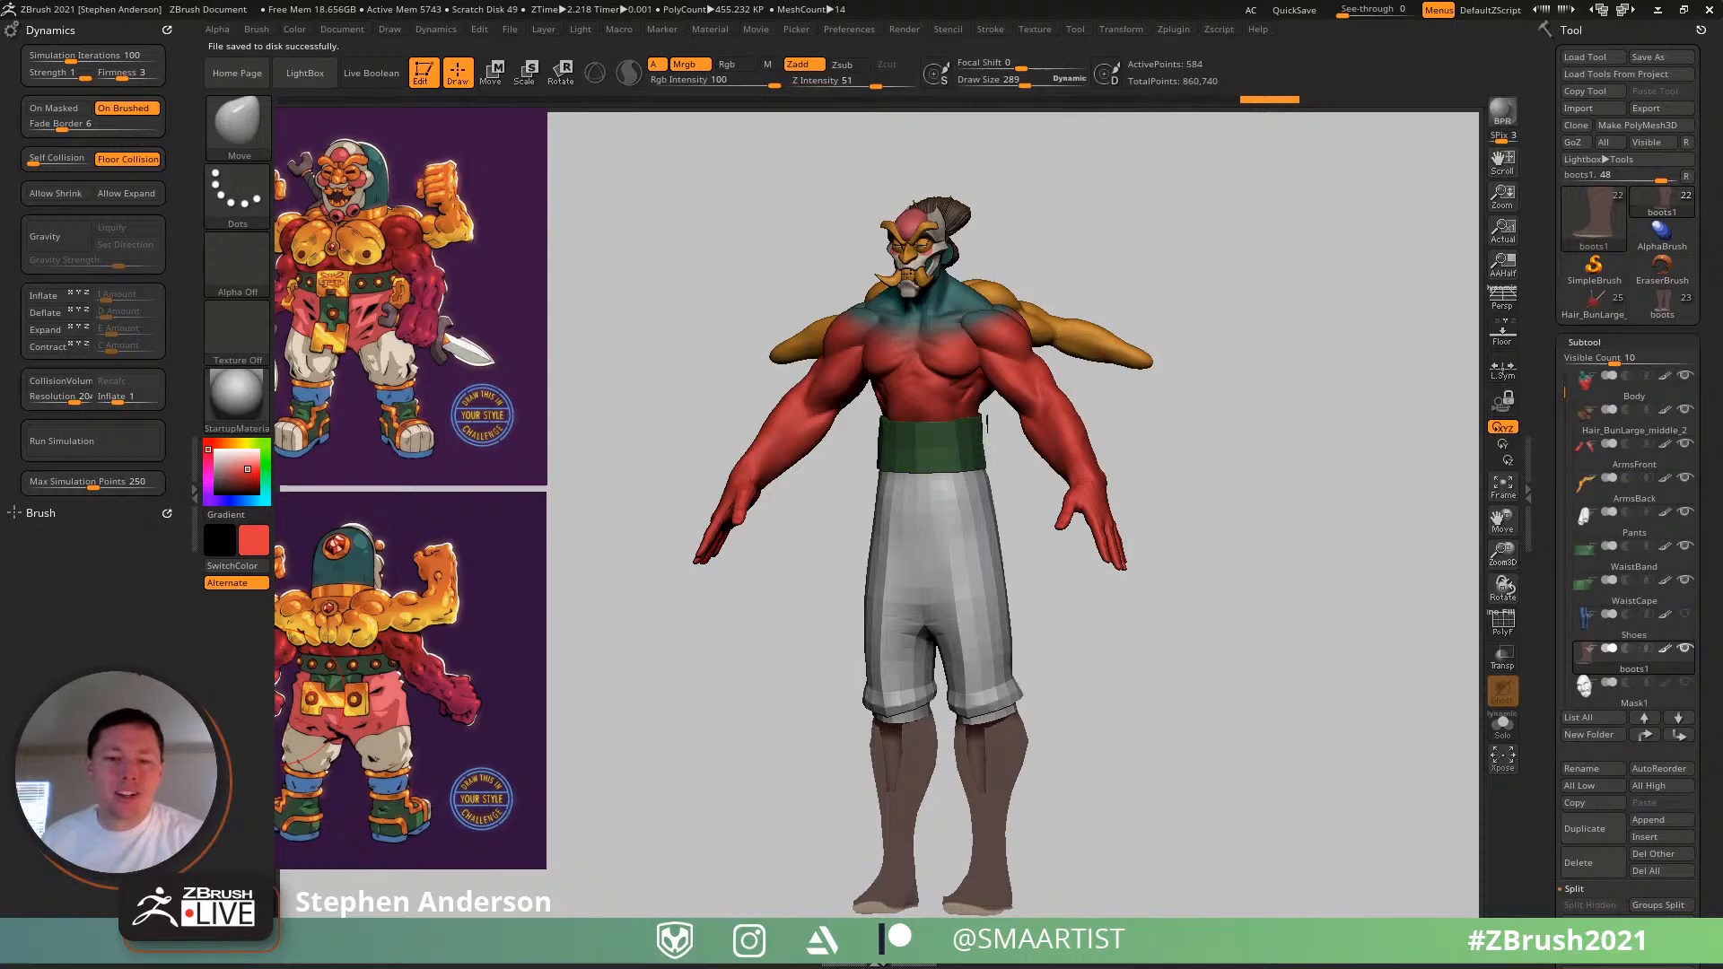
- Search Google videos for "drawing hands" in a new Chrome tab and look over the Drawing Hands YouTube channel
key(alt+Tab)
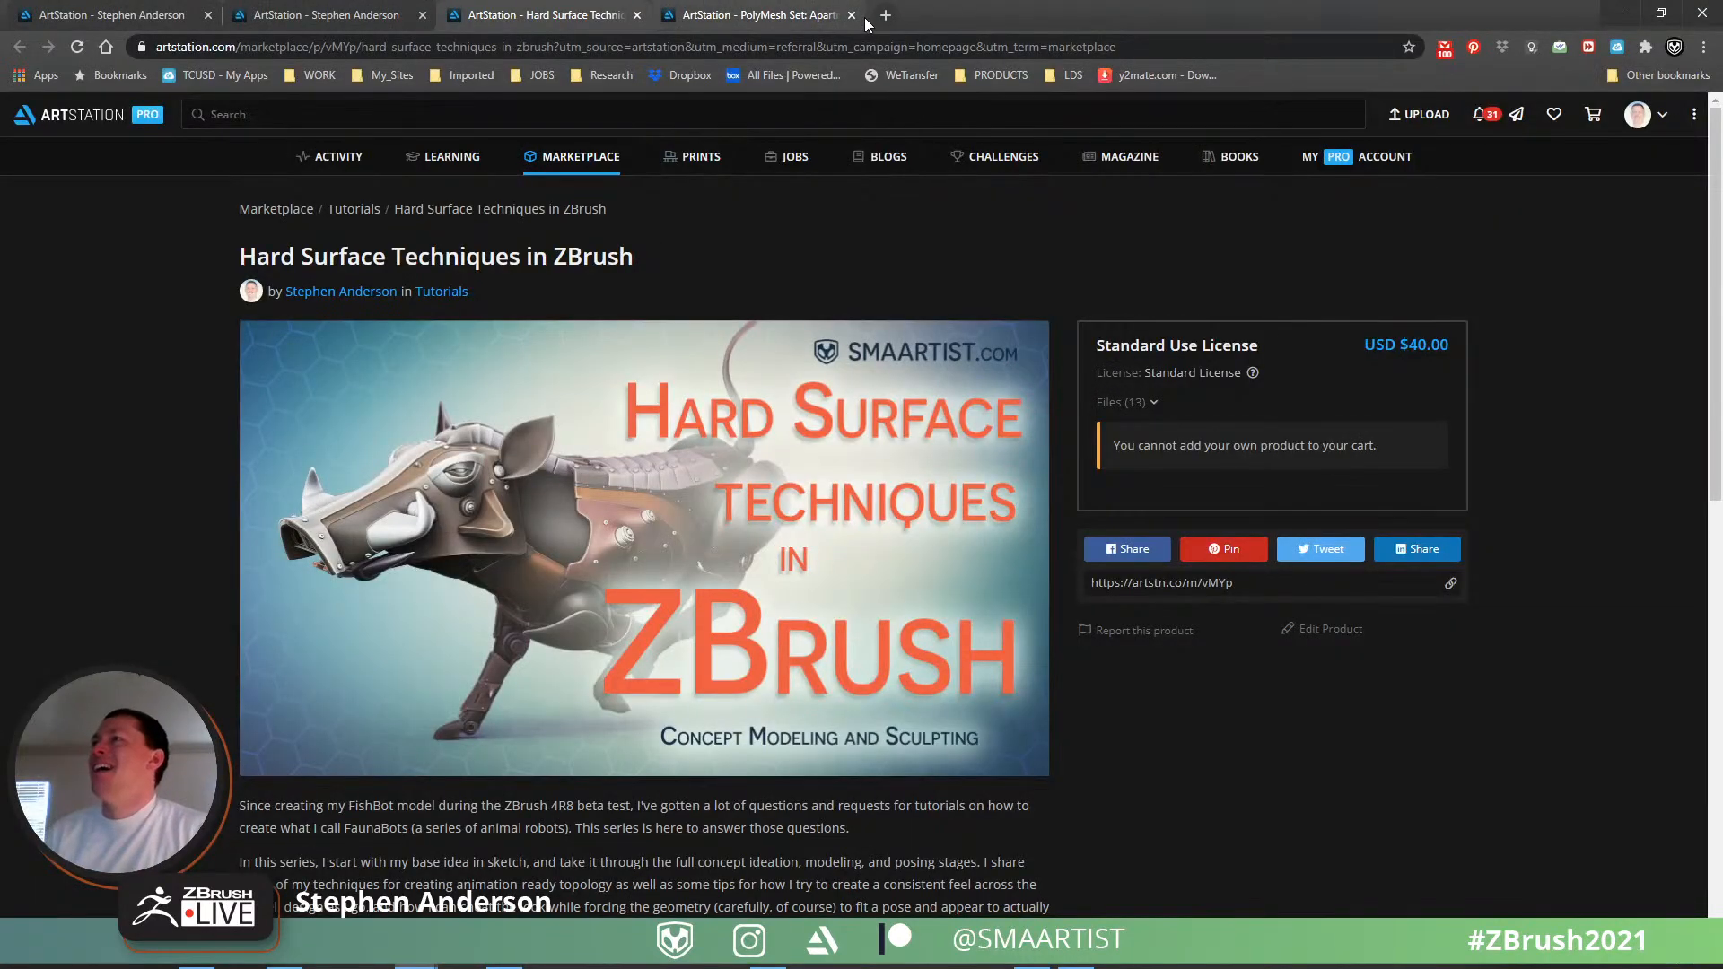
click(885, 15)
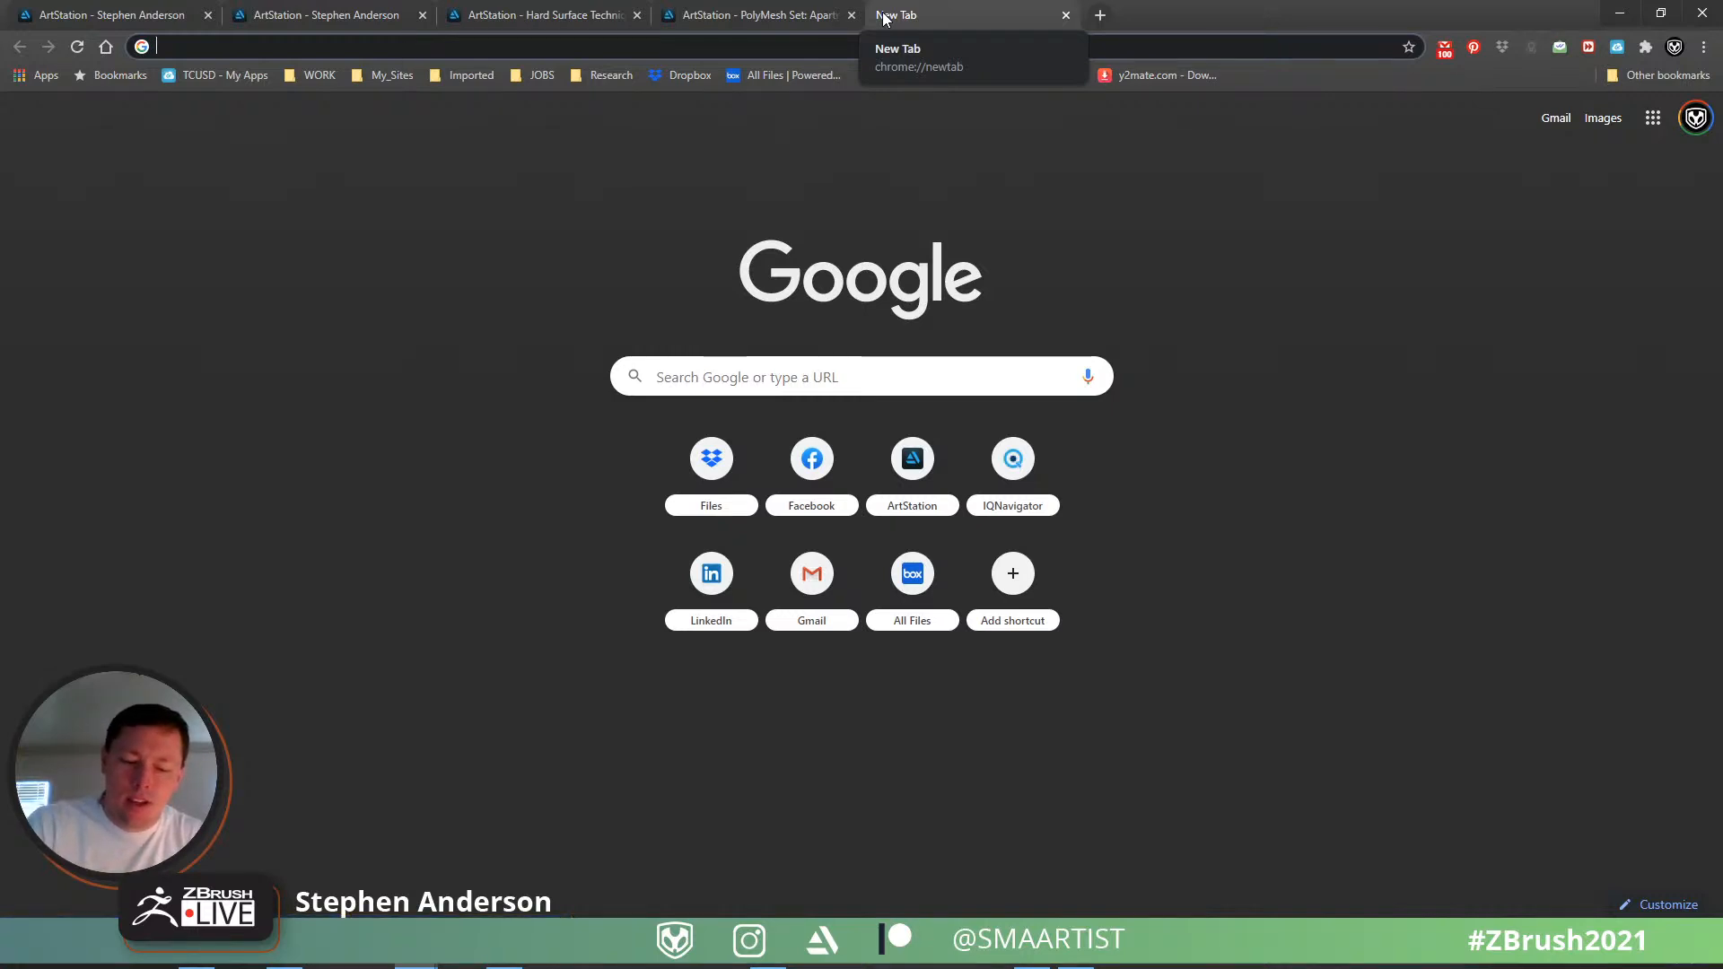
text(drawing)
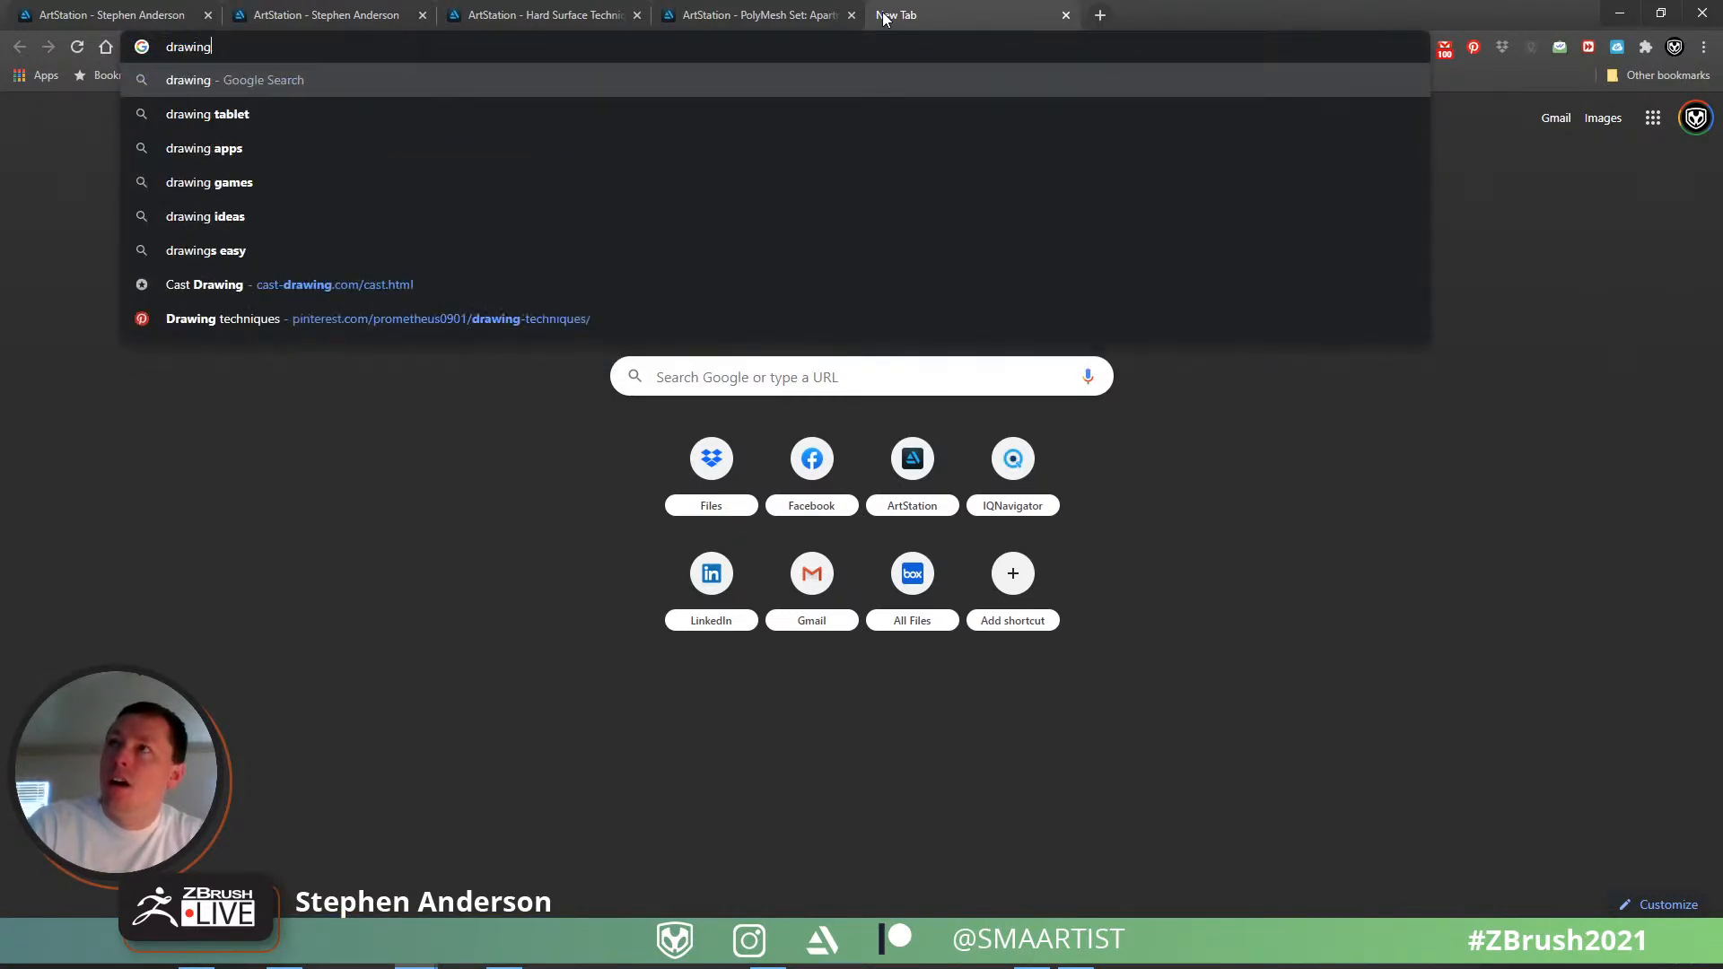
text( hands)
key(Return)
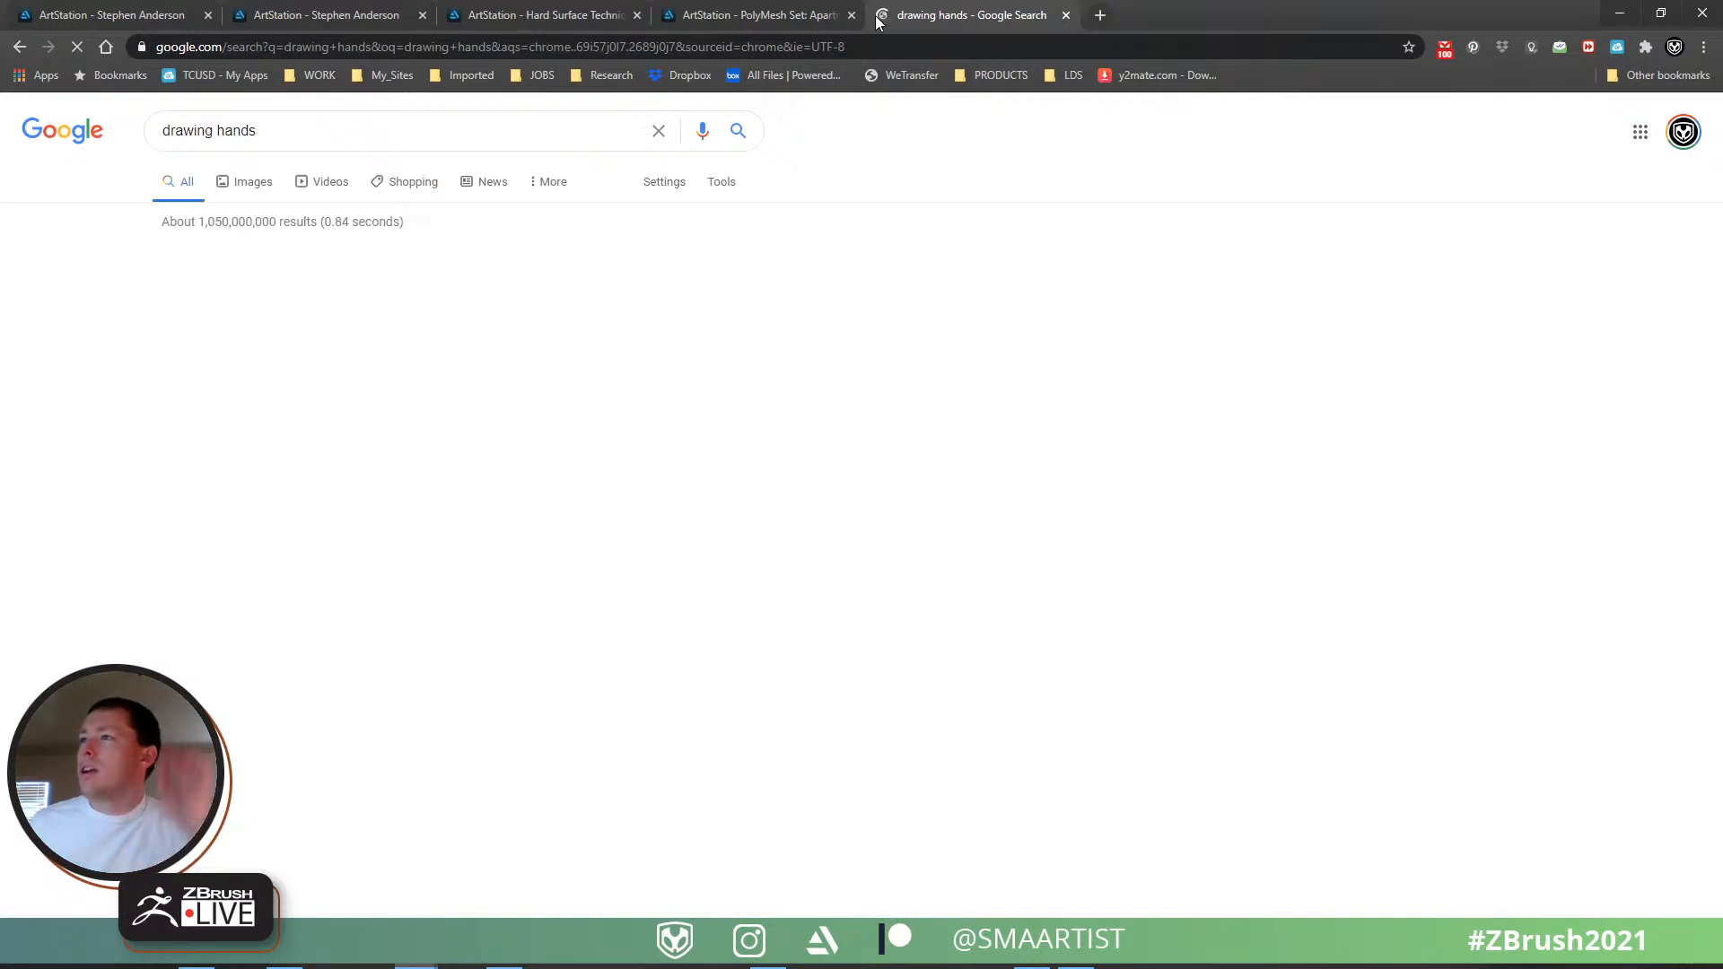
click(330, 184)
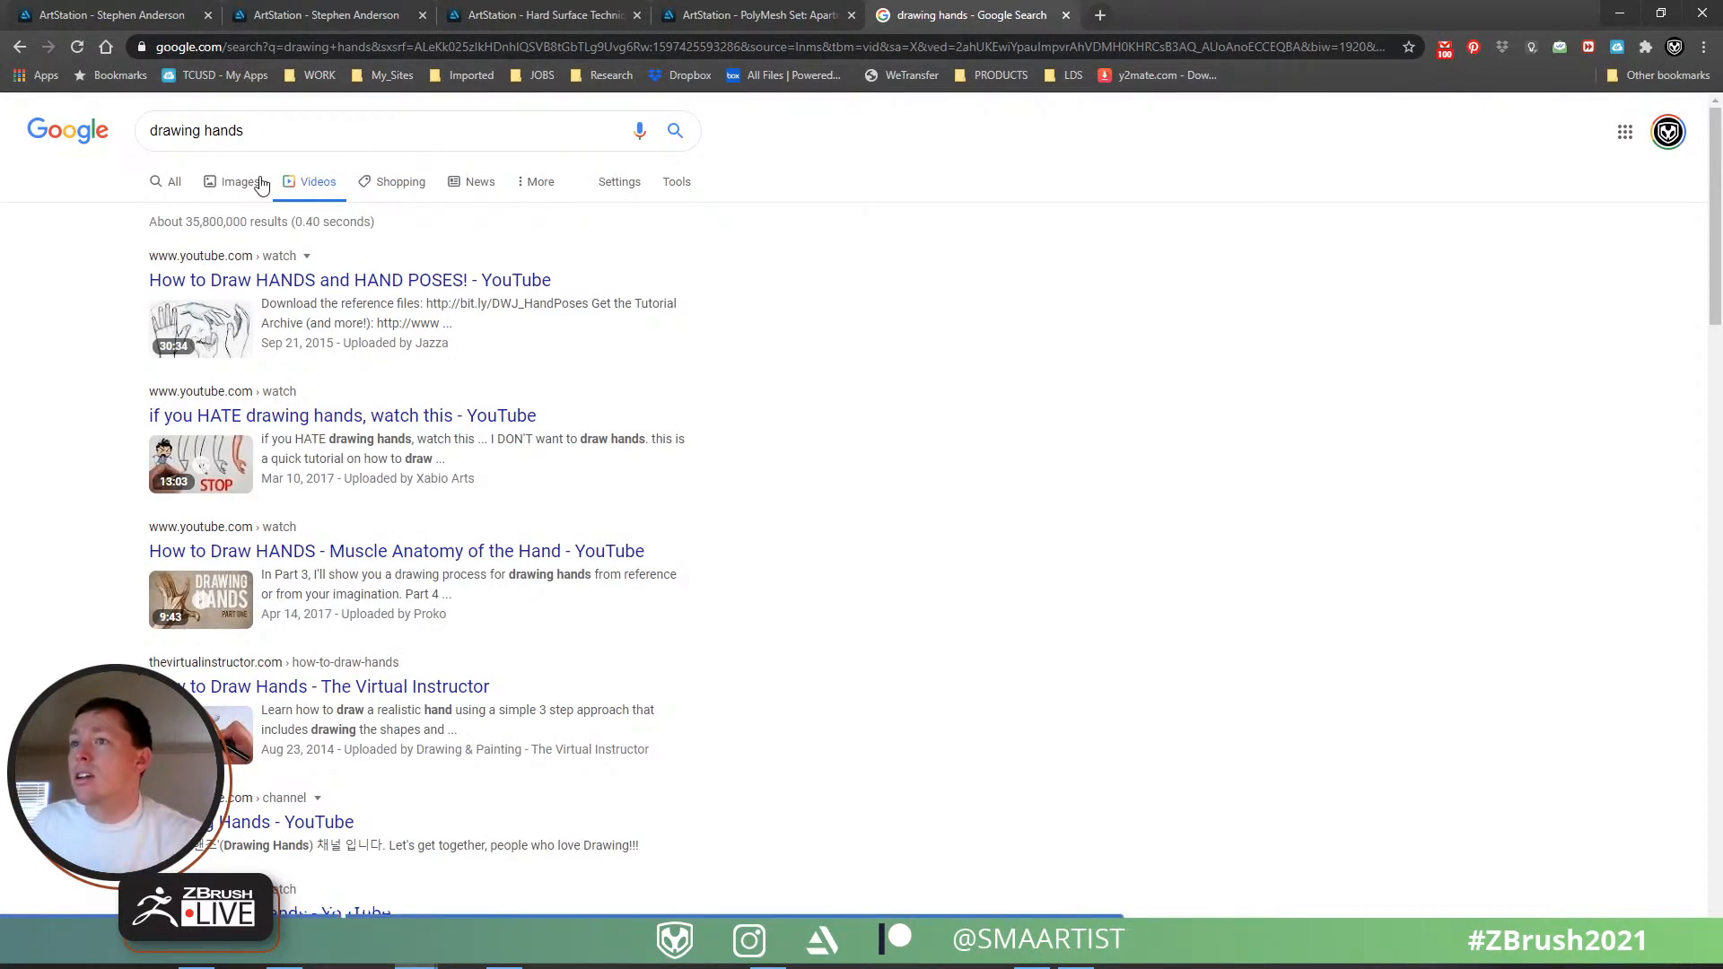
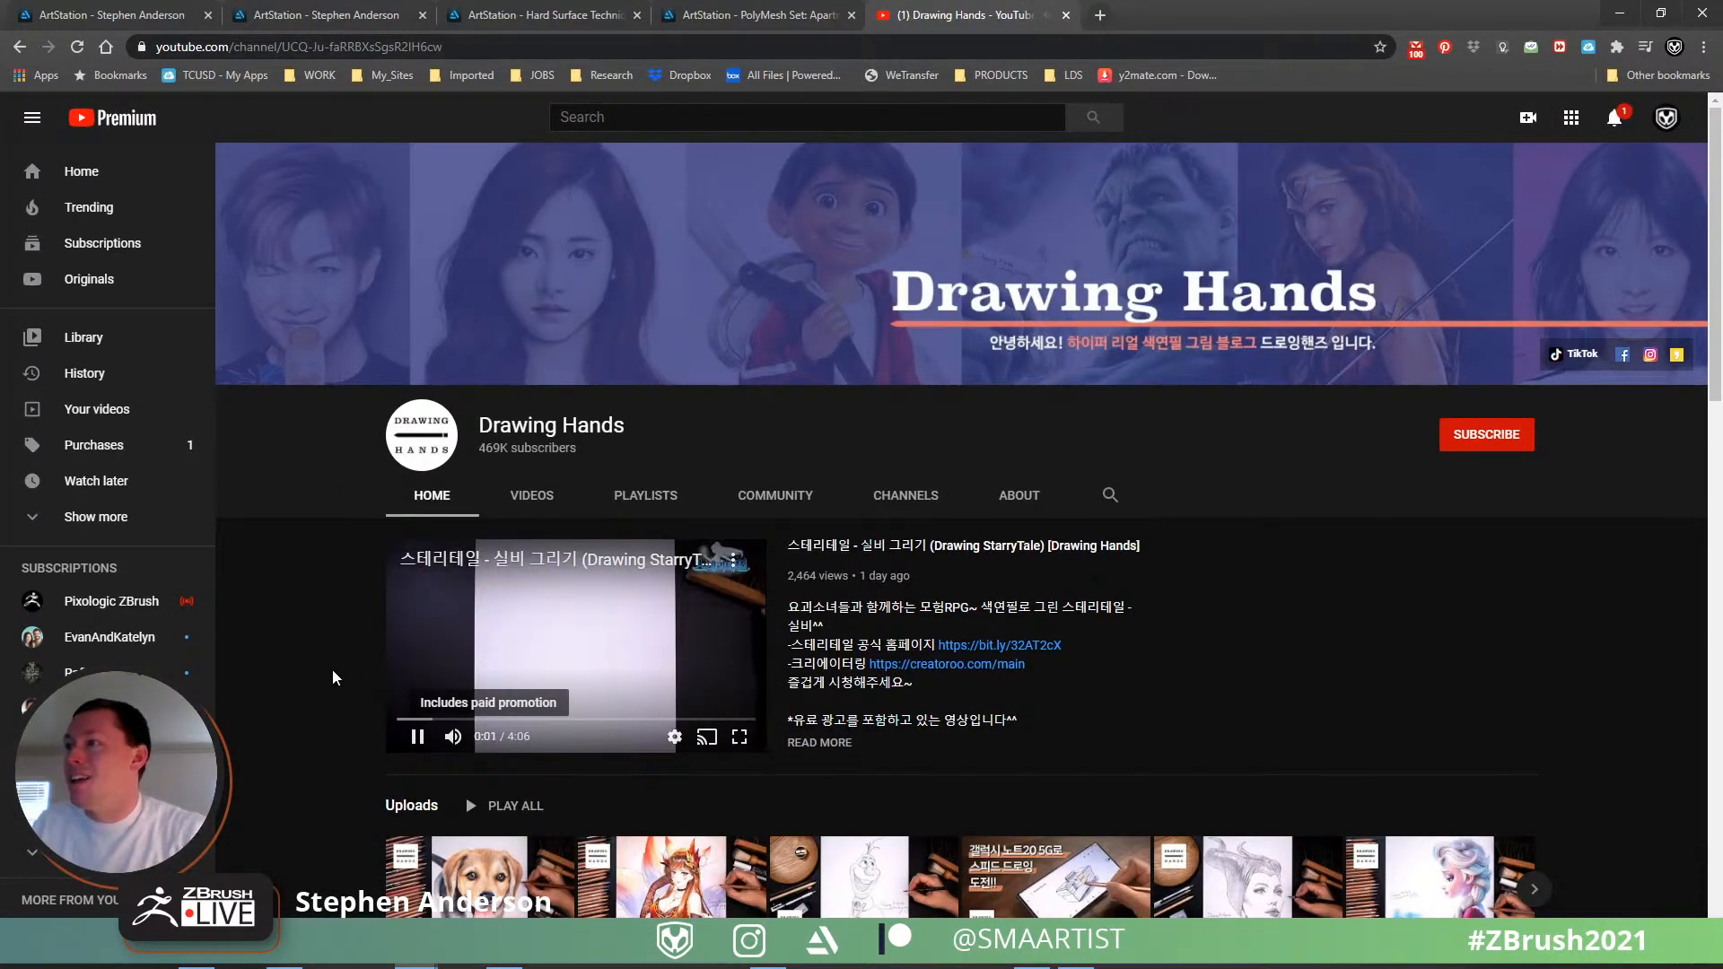
scroll(332, 670, down, 1)
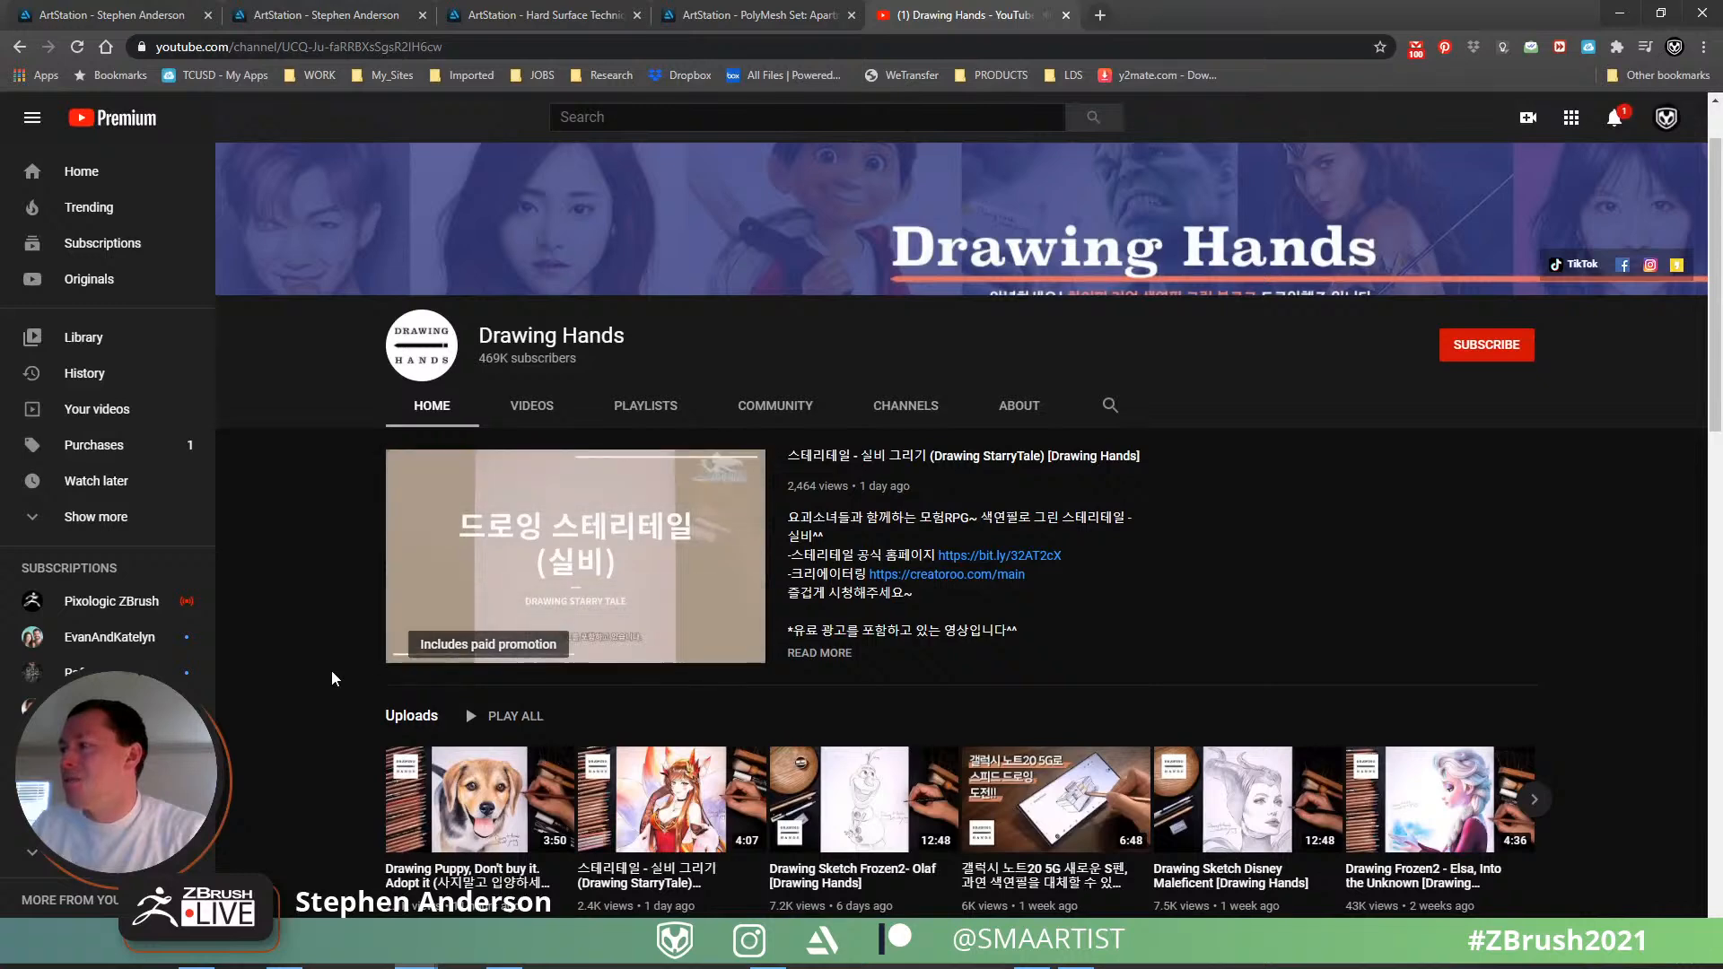
scroll(332, 670, up, 1)
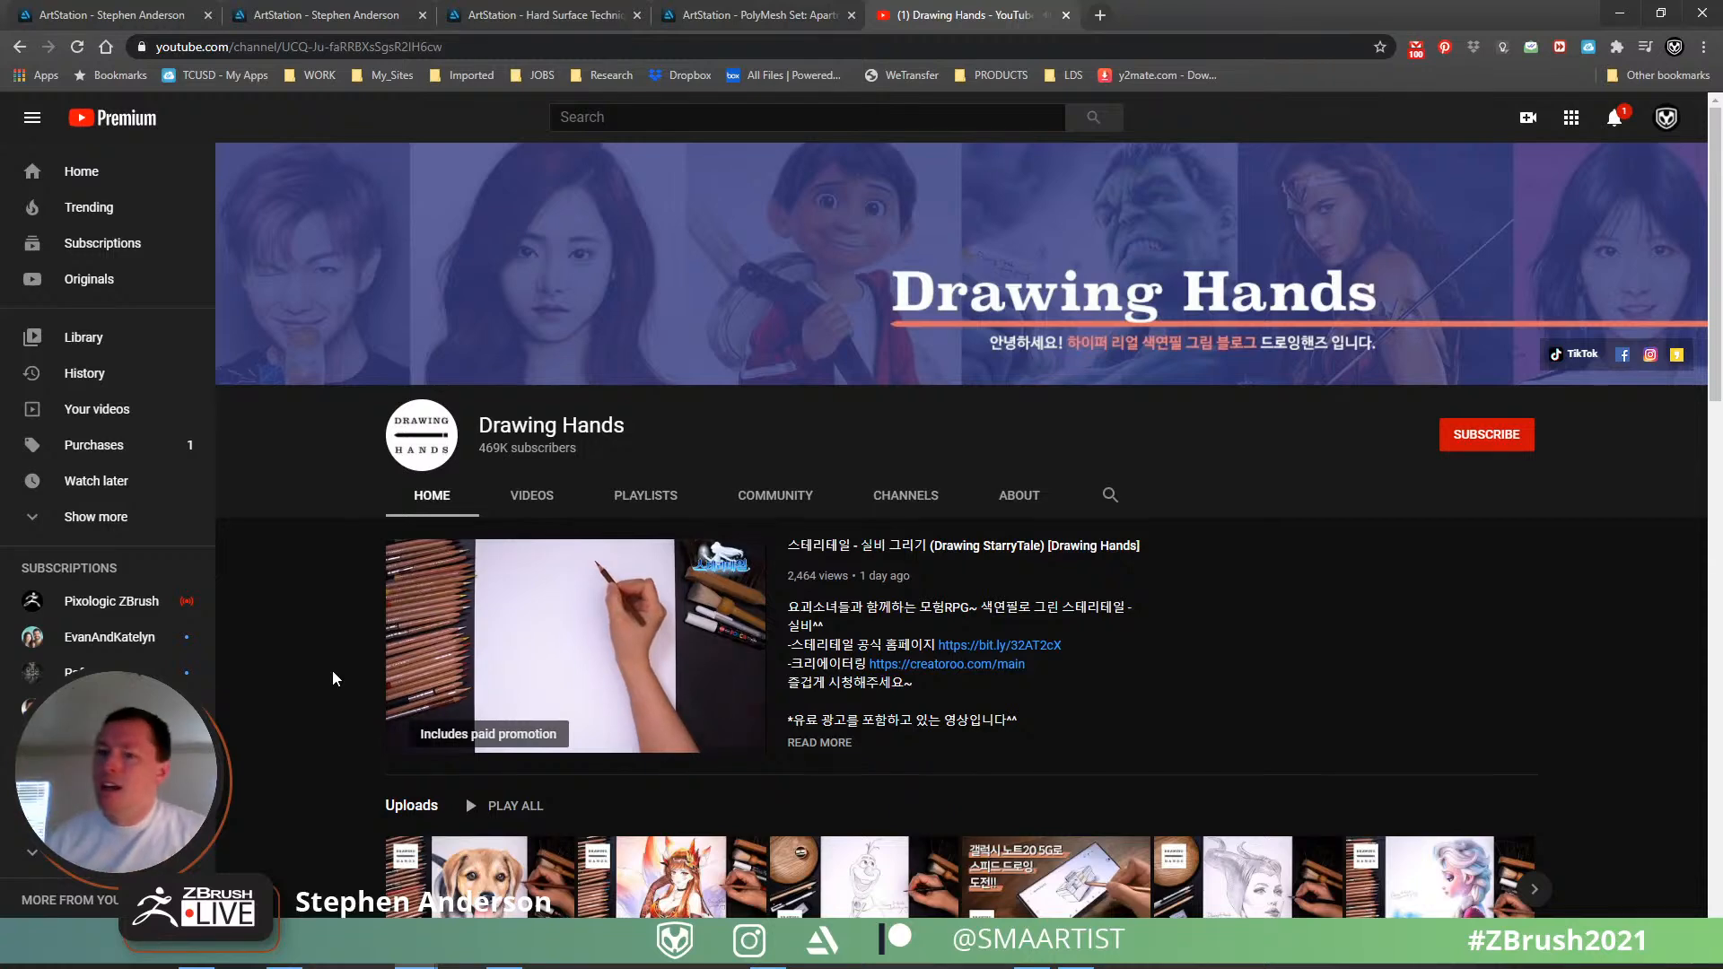
- Search Google for "kim jung artist" in the current browser tab
click(559, 48)
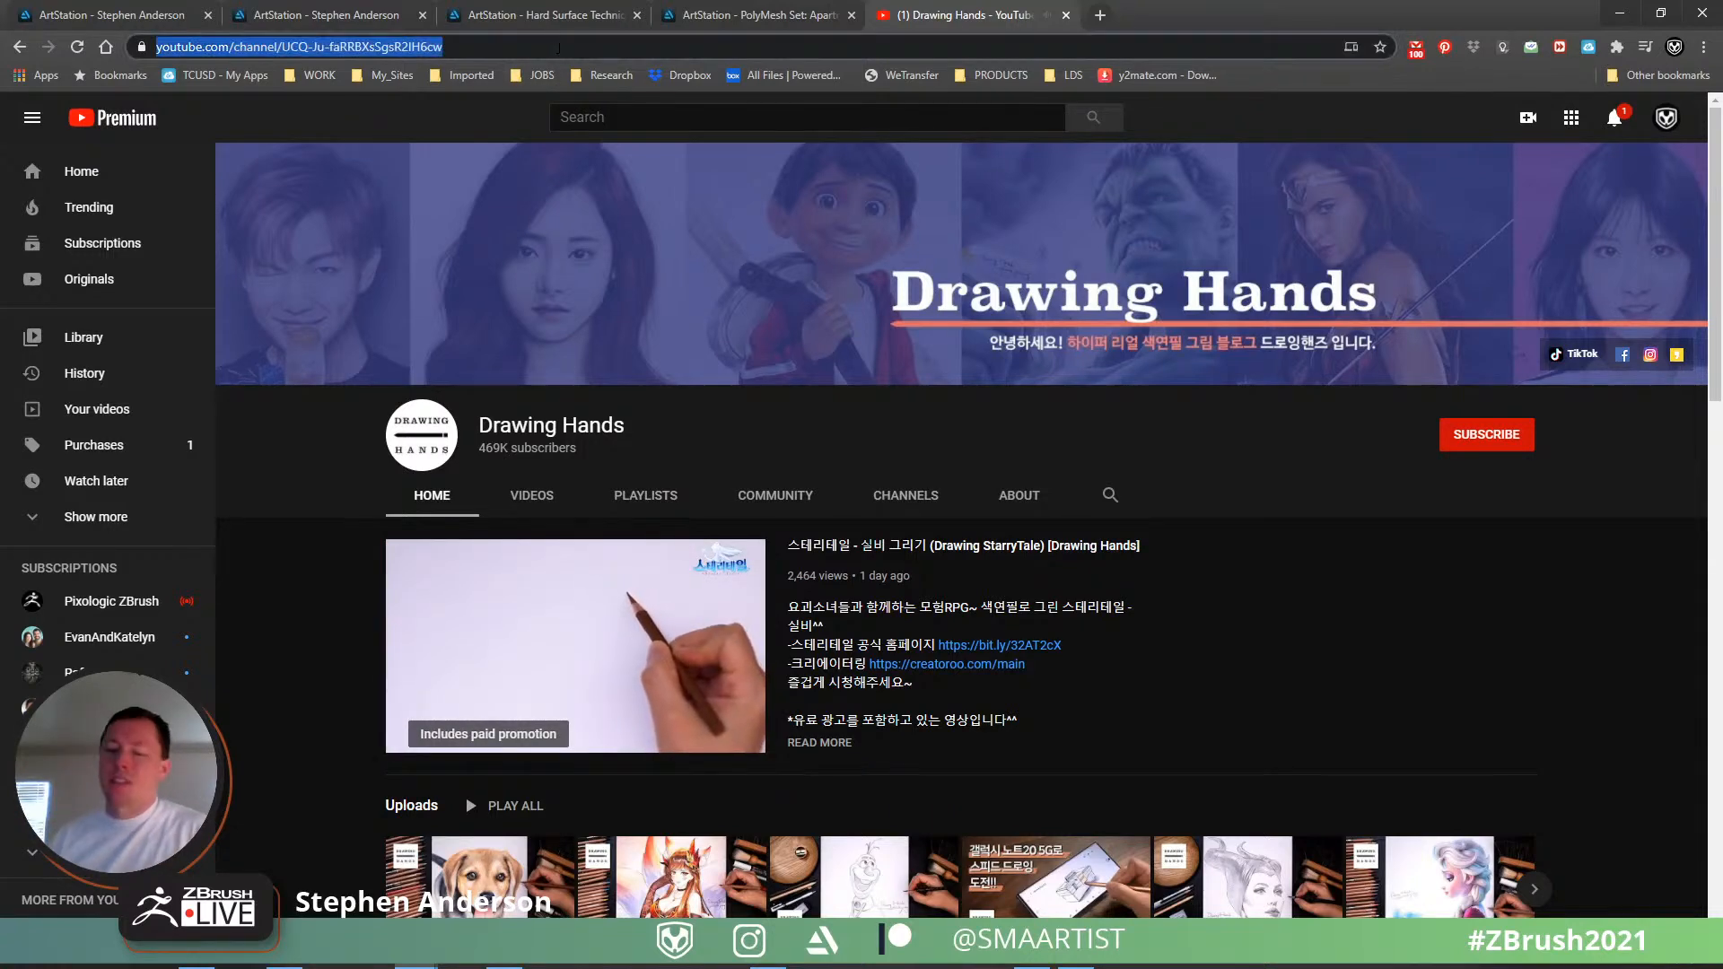
text(ki)
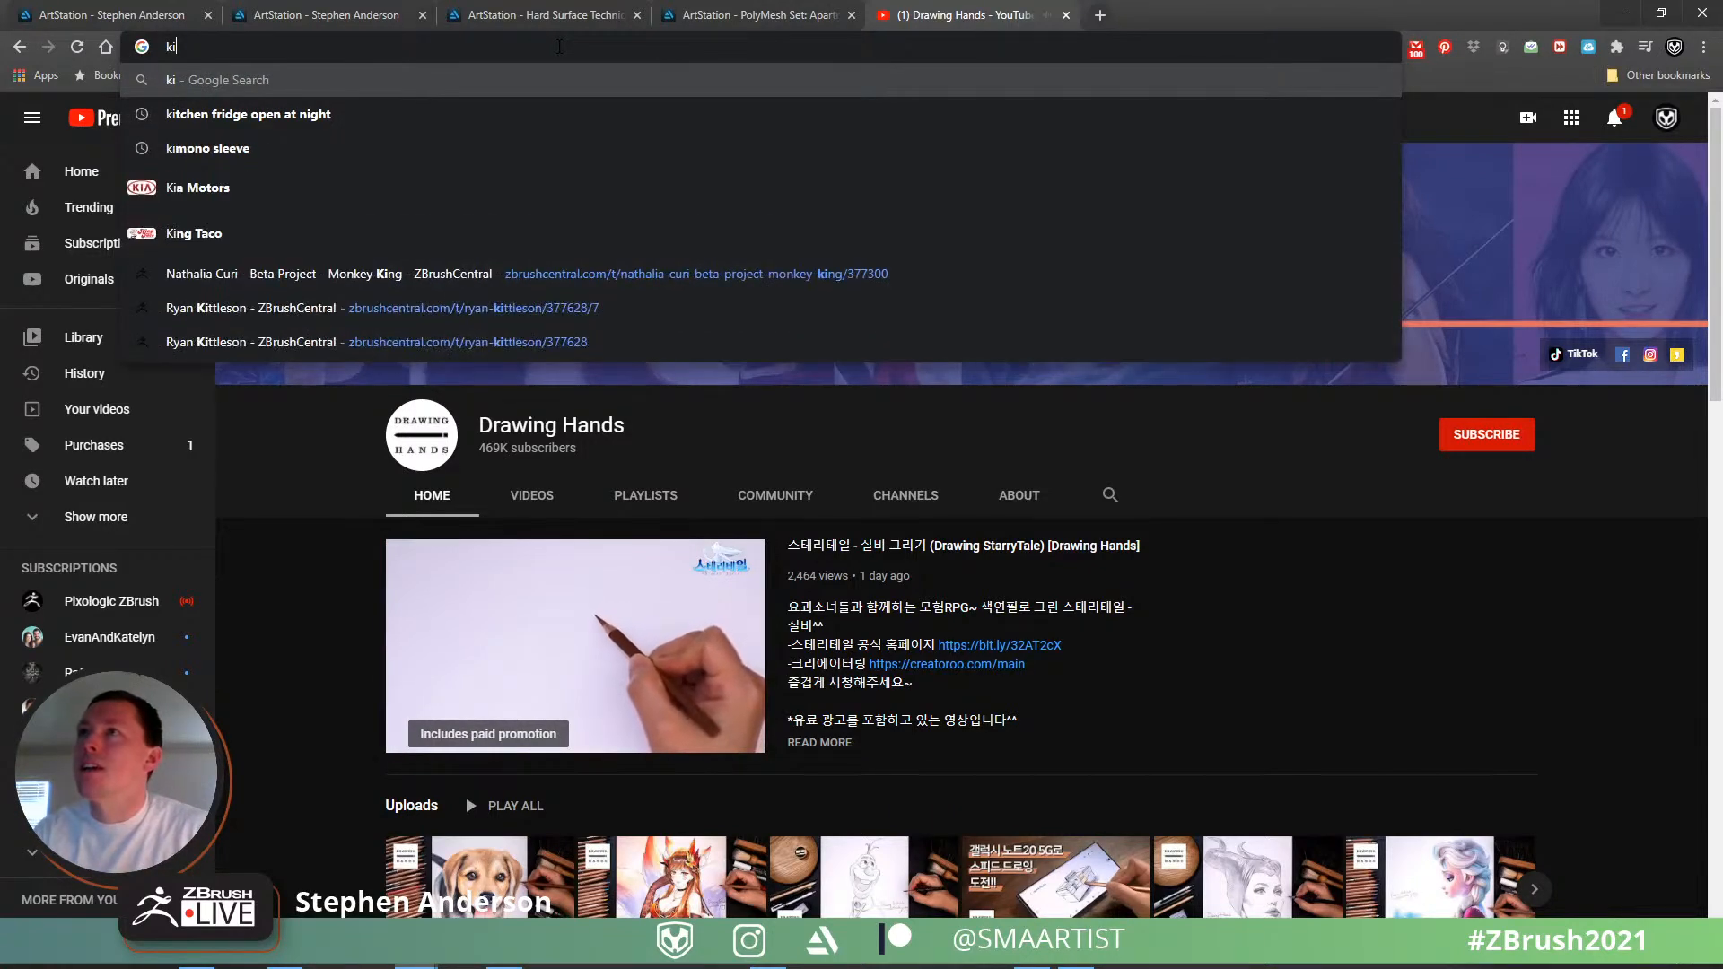
text(m je)
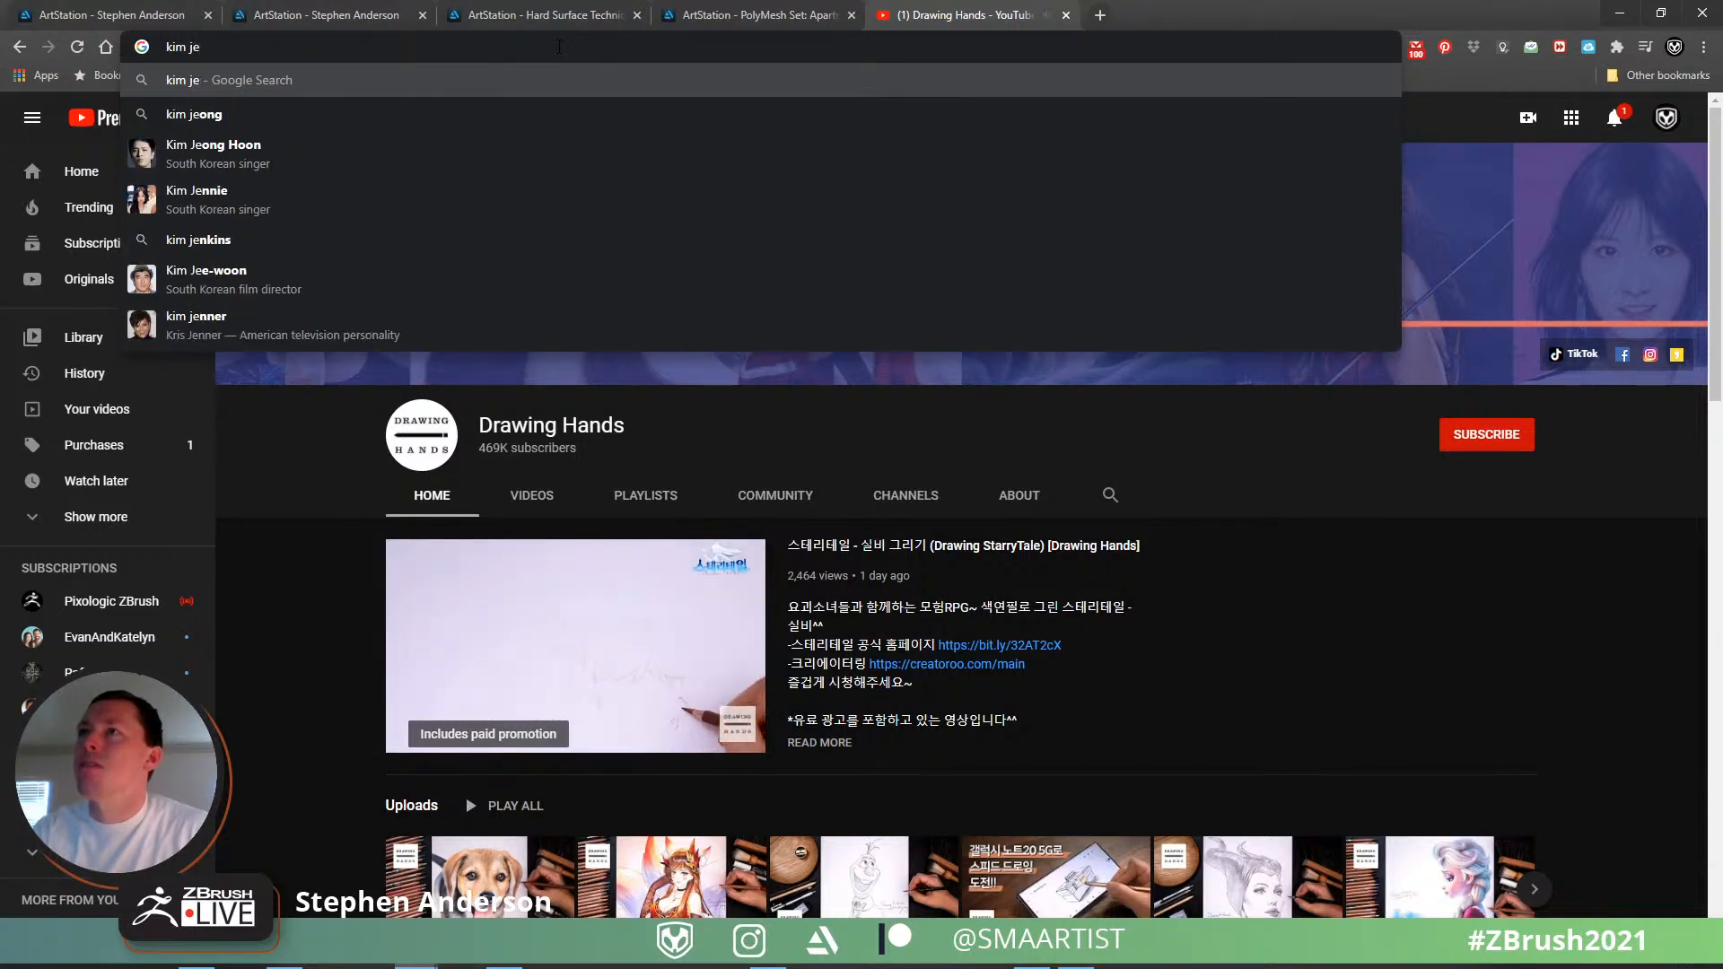
text(ung)
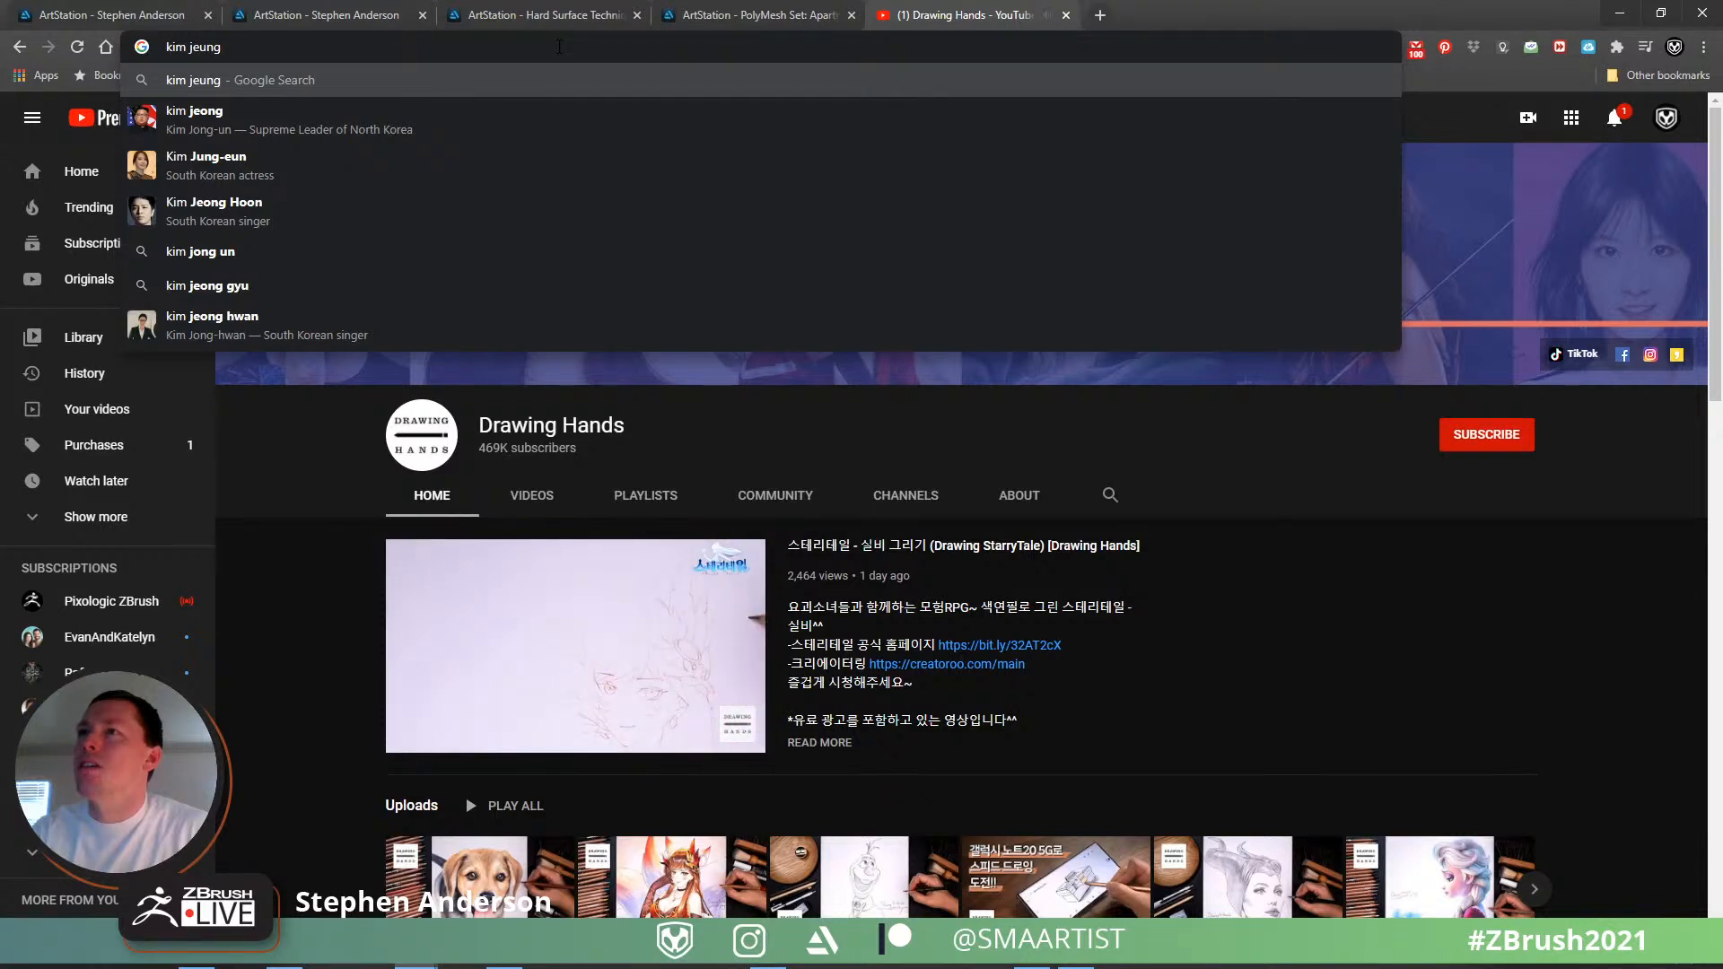
text( artist)
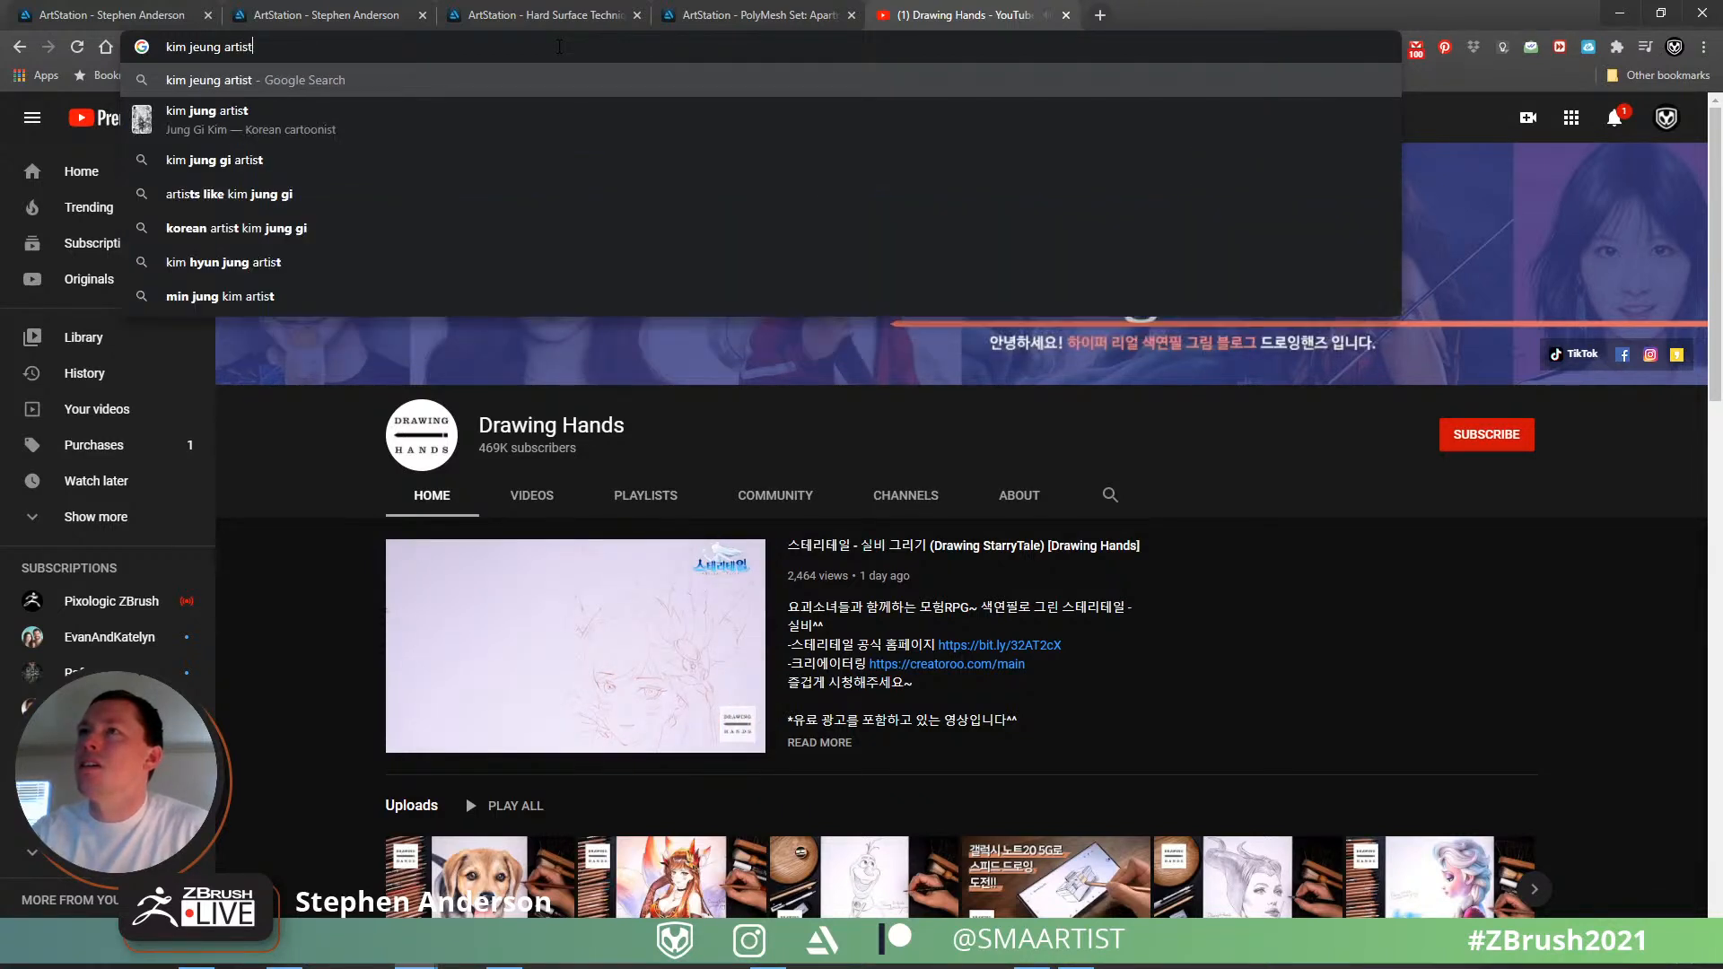
key(Down)
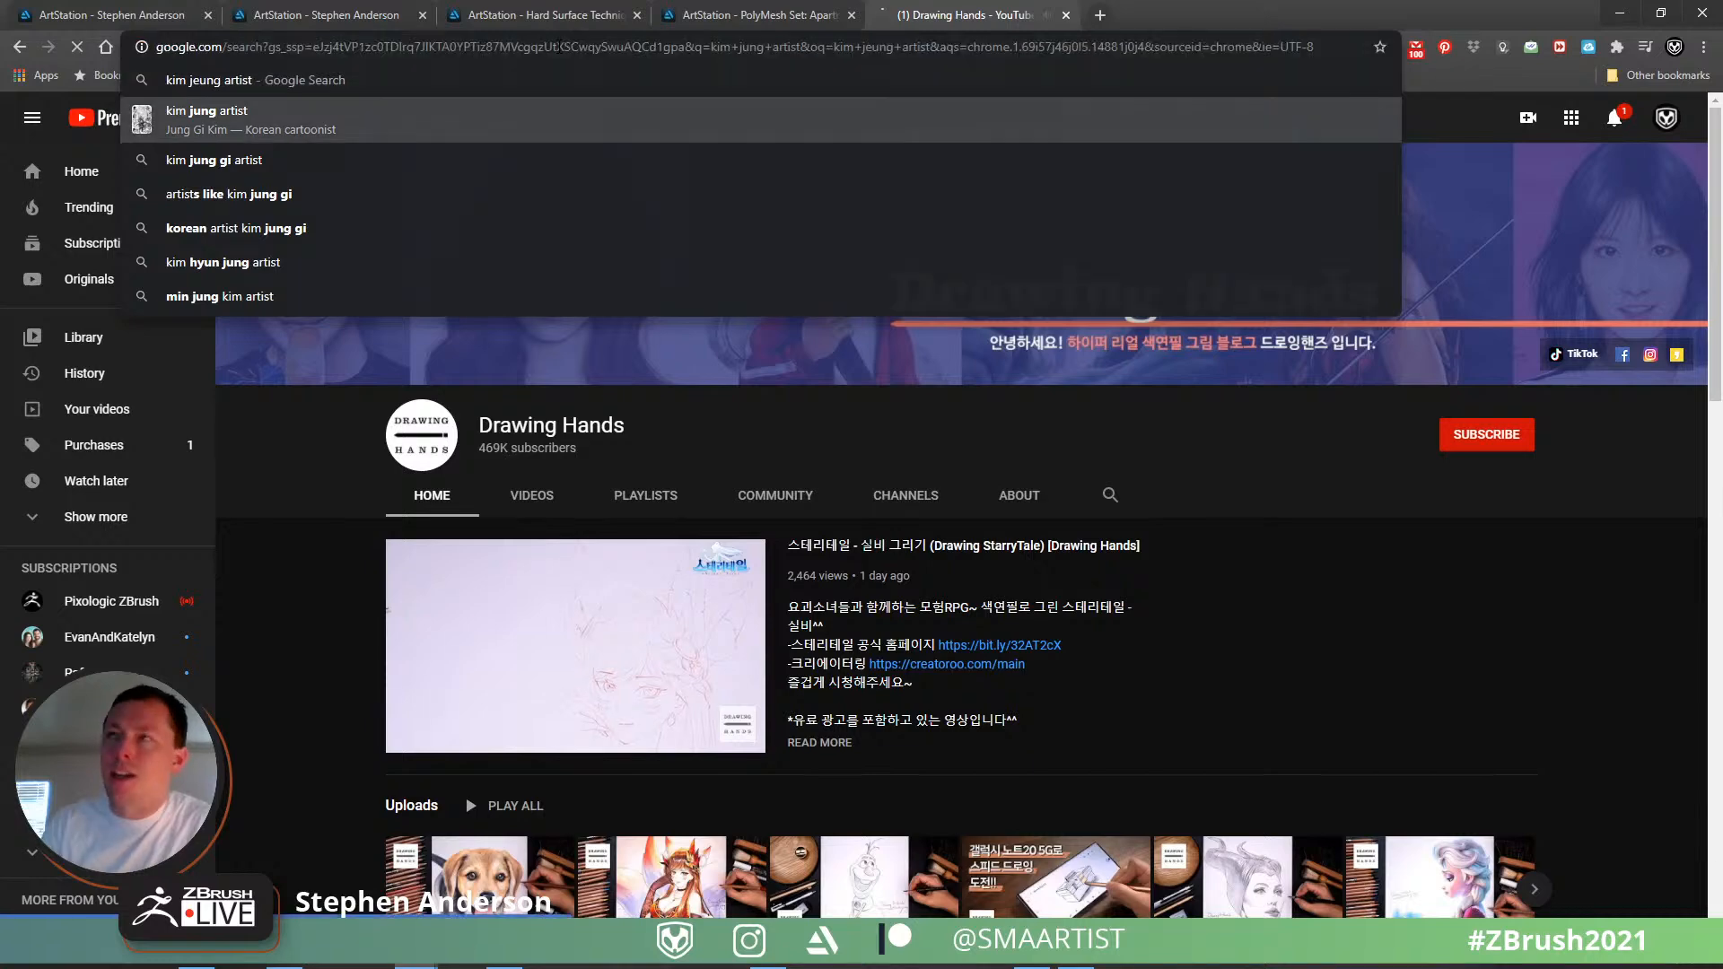
key(Return)
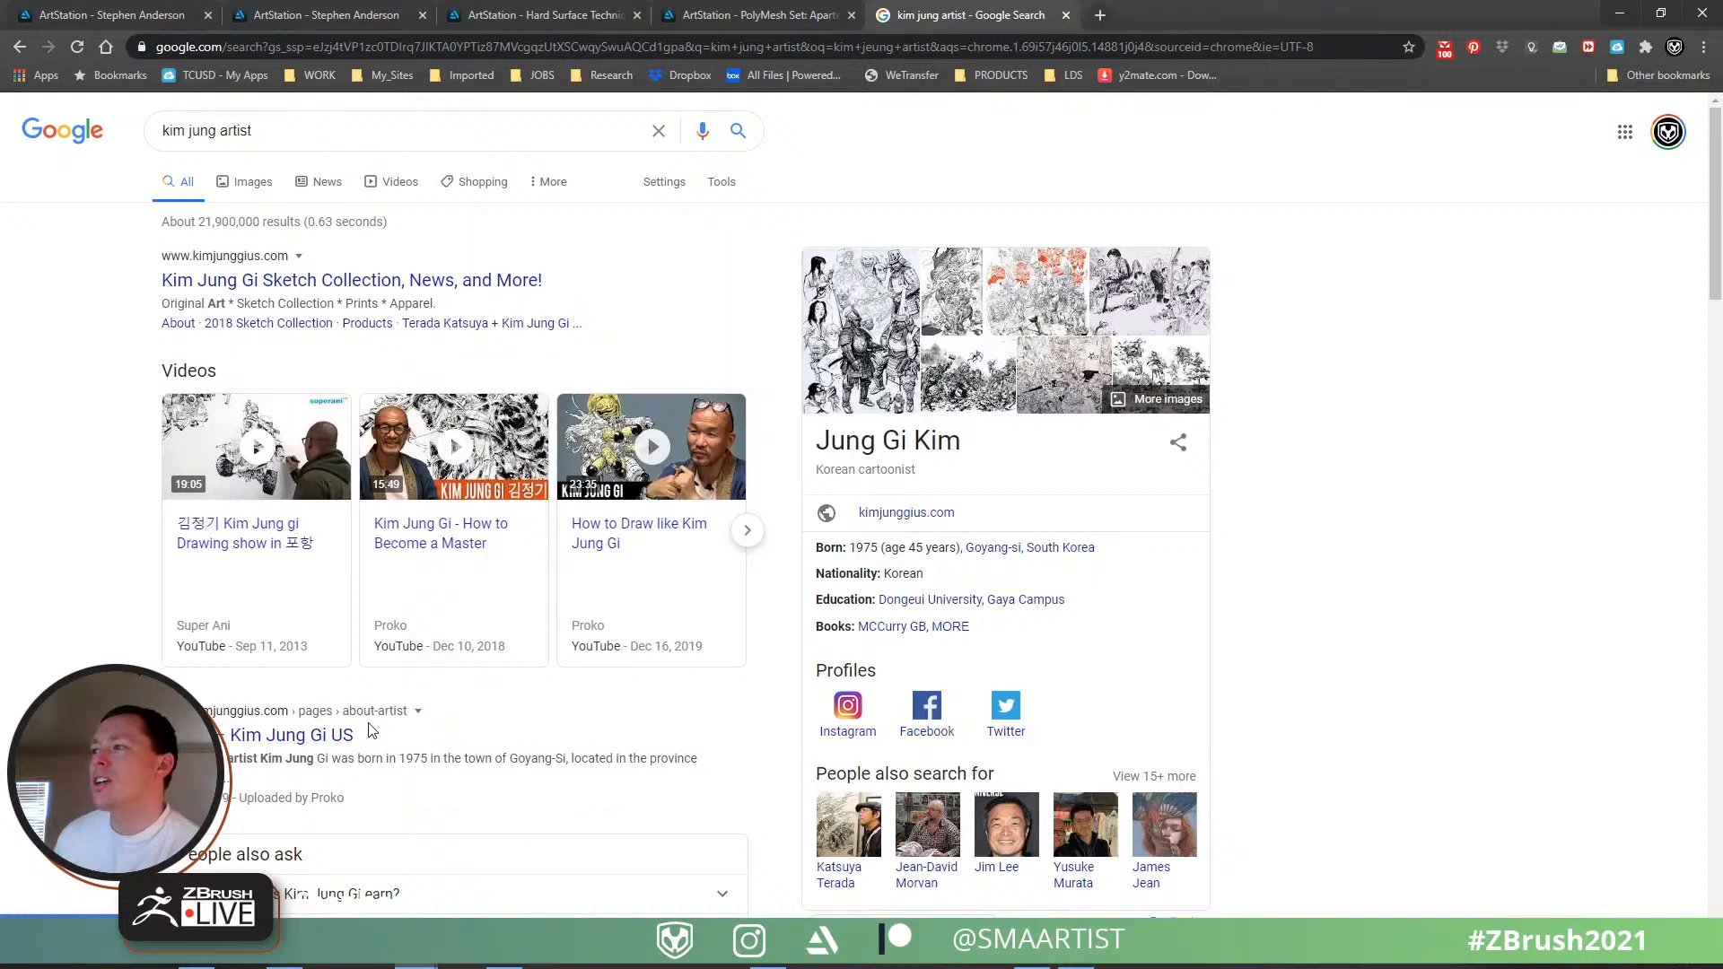
- Open the kimjunggius Instagram profile from the search results and look through the posted drawings down to the How to Draw Hands post
scroll(371, 730, down, 2)
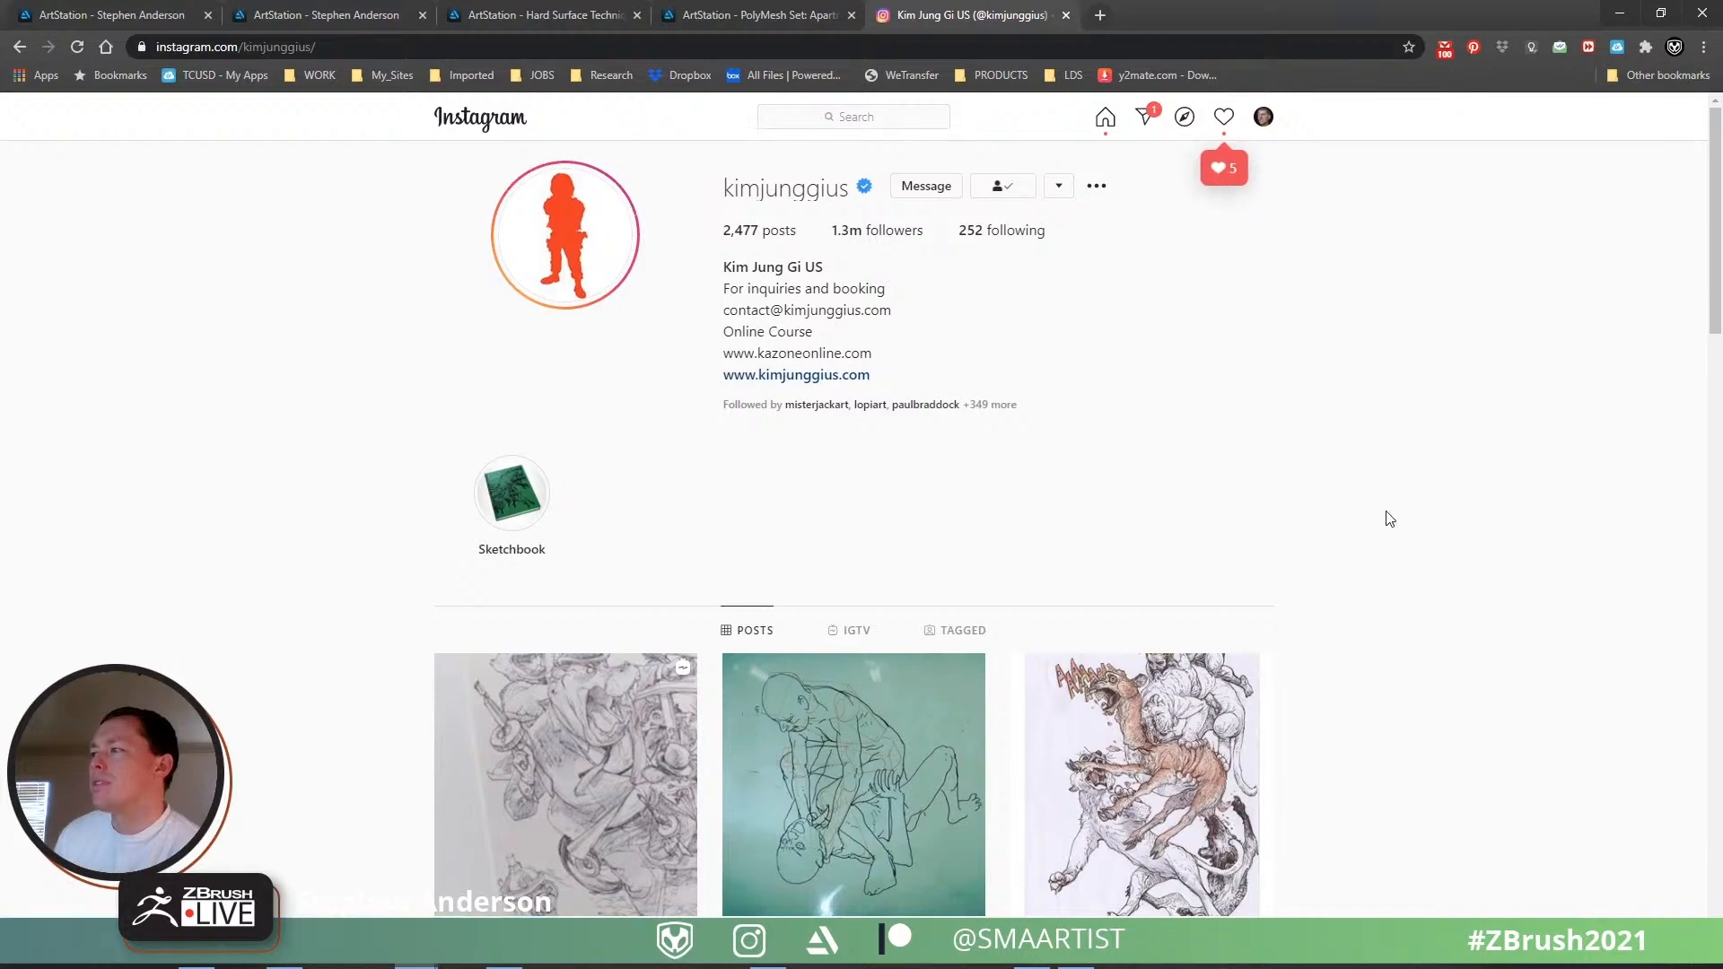
scroll(1390, 519, down, 5)
scroll(1412, 584, down, 5)
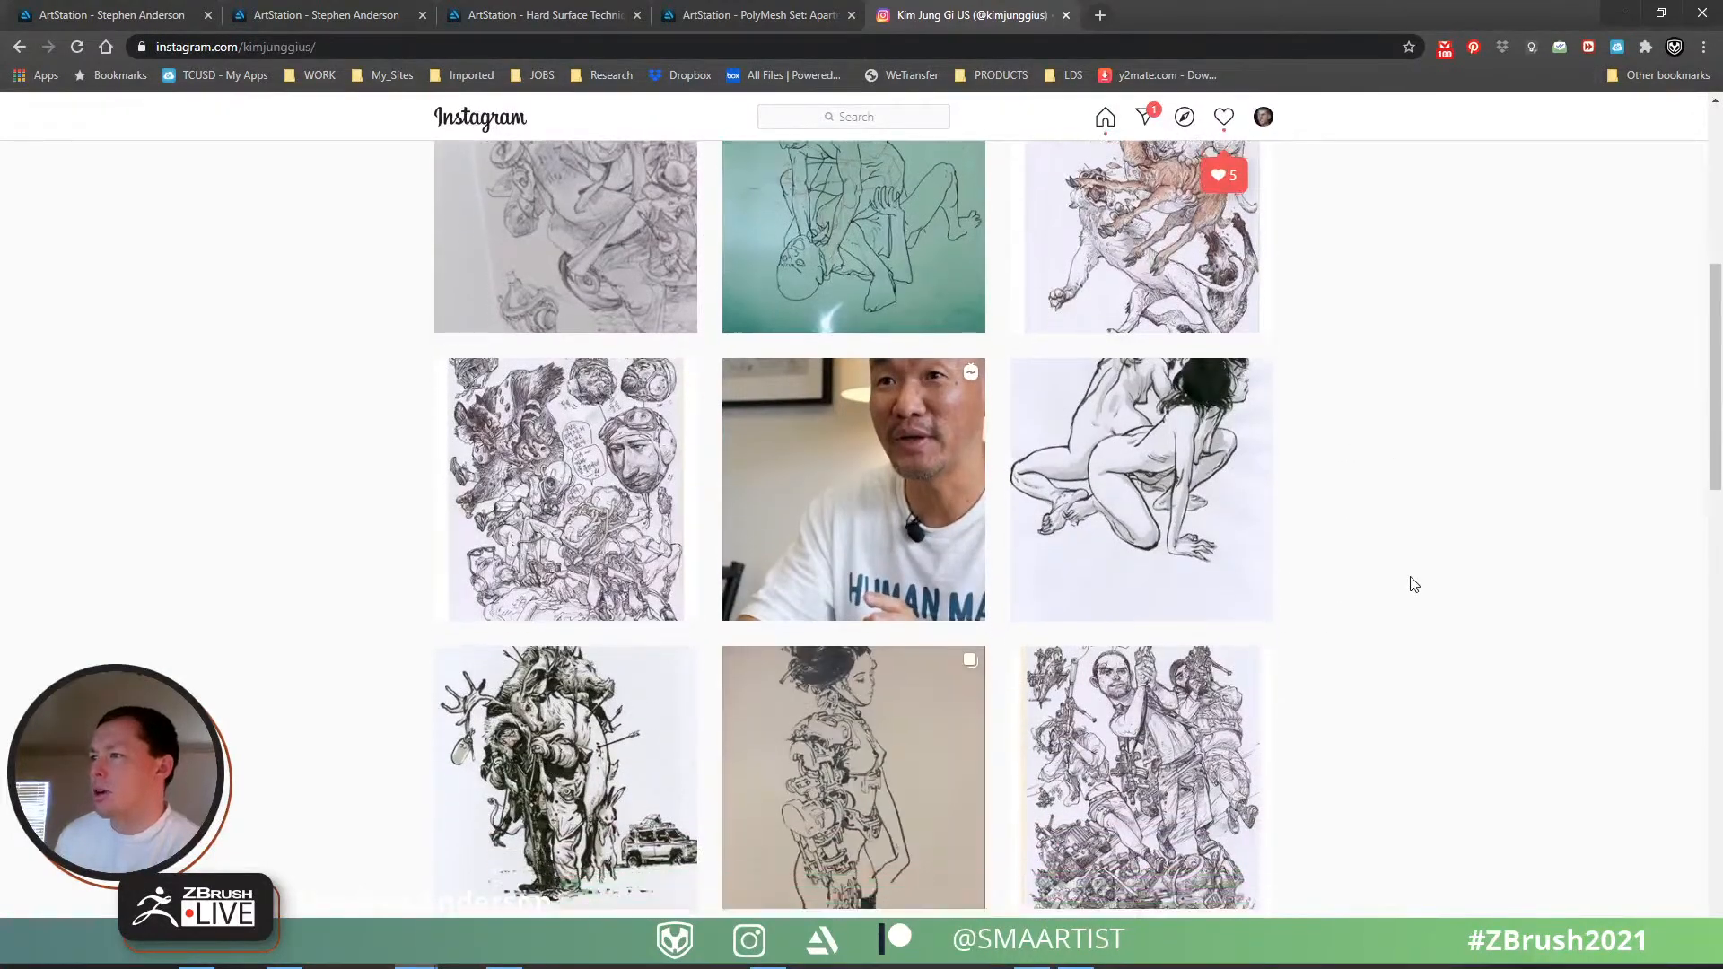
scroll(1414, 584, down, 5)
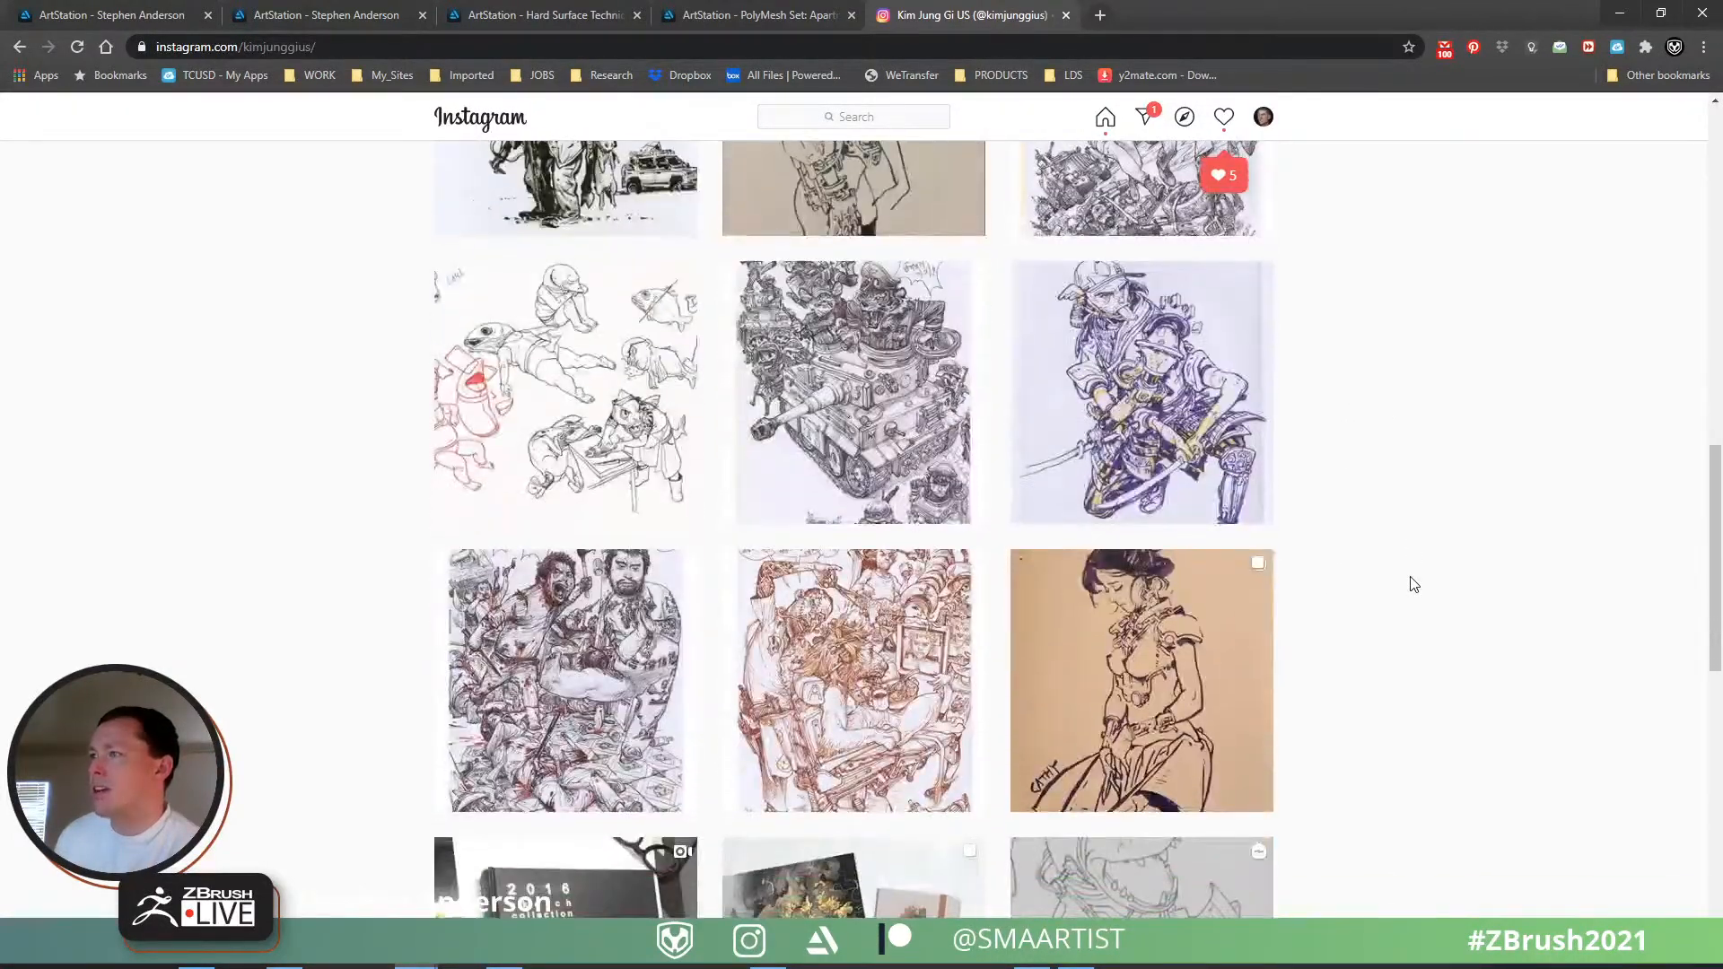
scroll(1413, 584, down, 5)
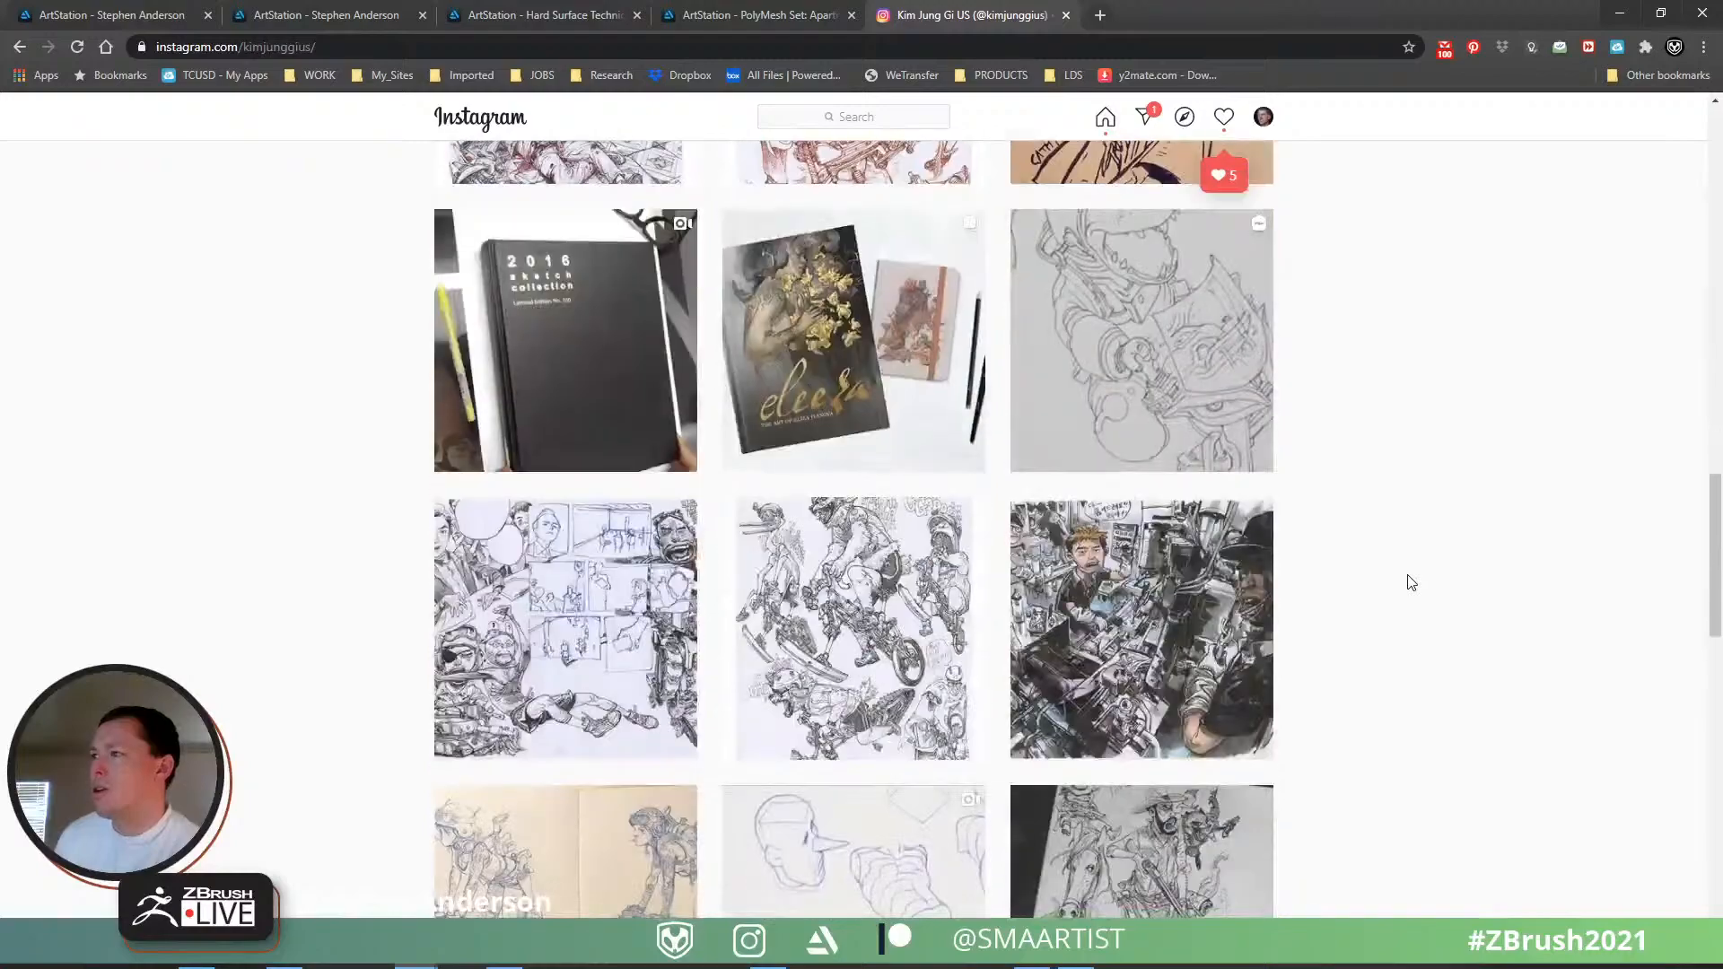
scroll(1409, 579, down, 4)
scroll(1409, 579, down, 3)
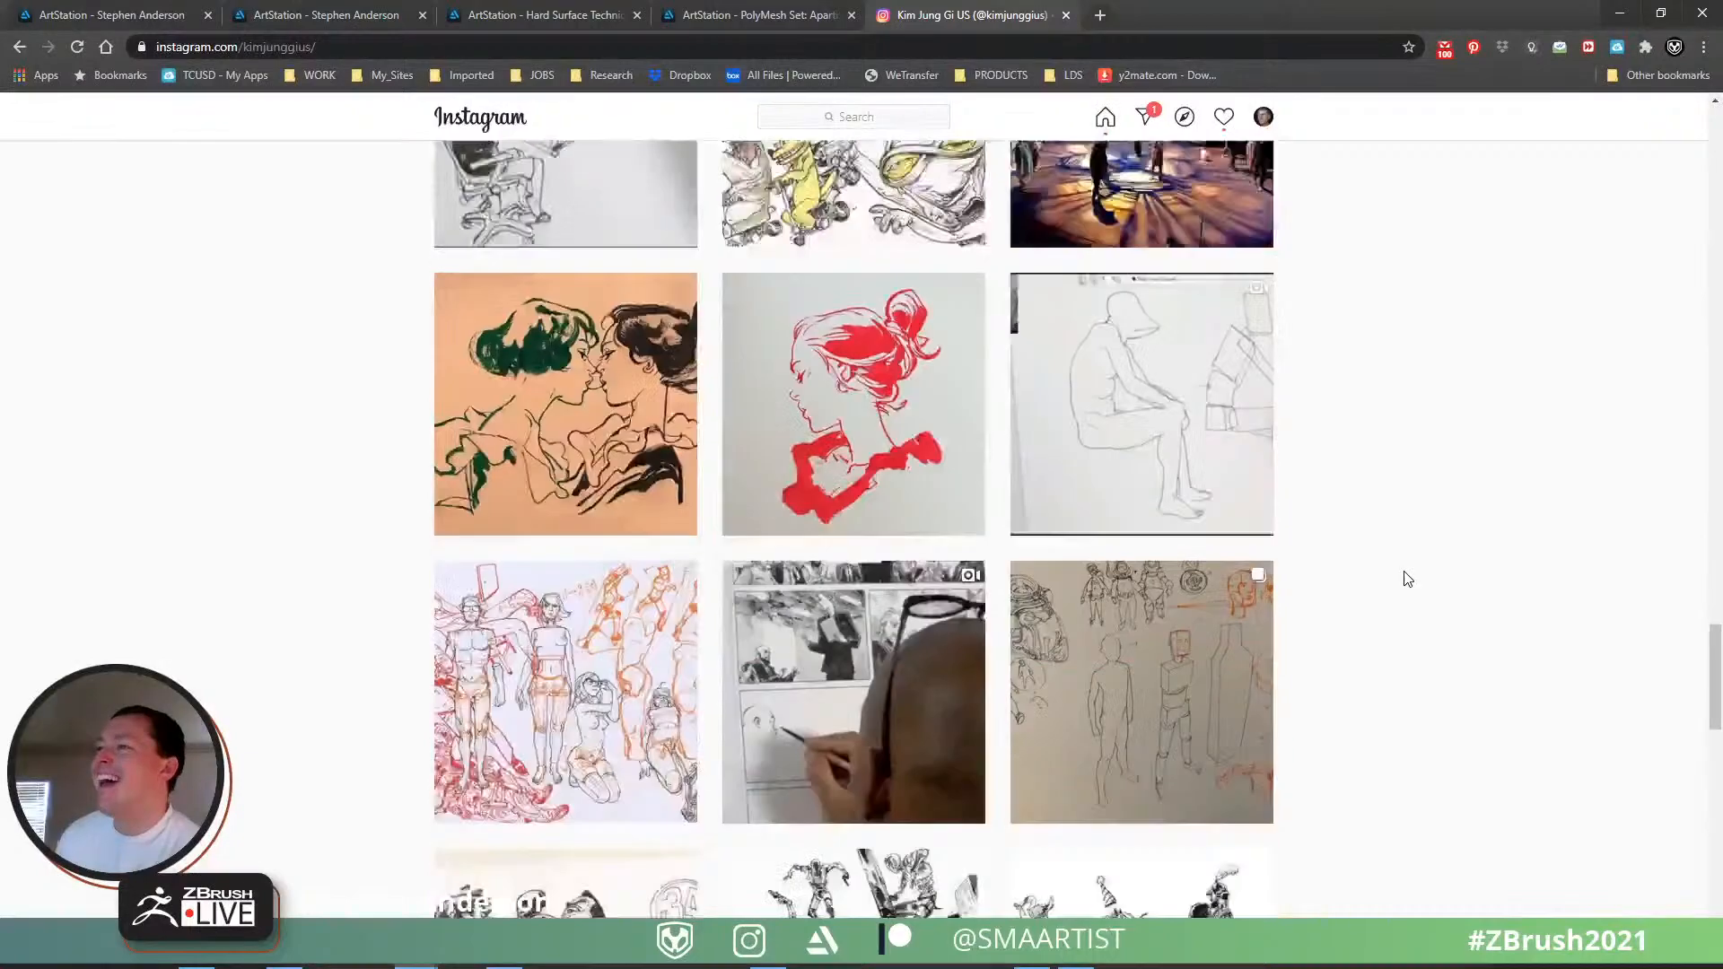
scroll(1407, 578, down, 14)
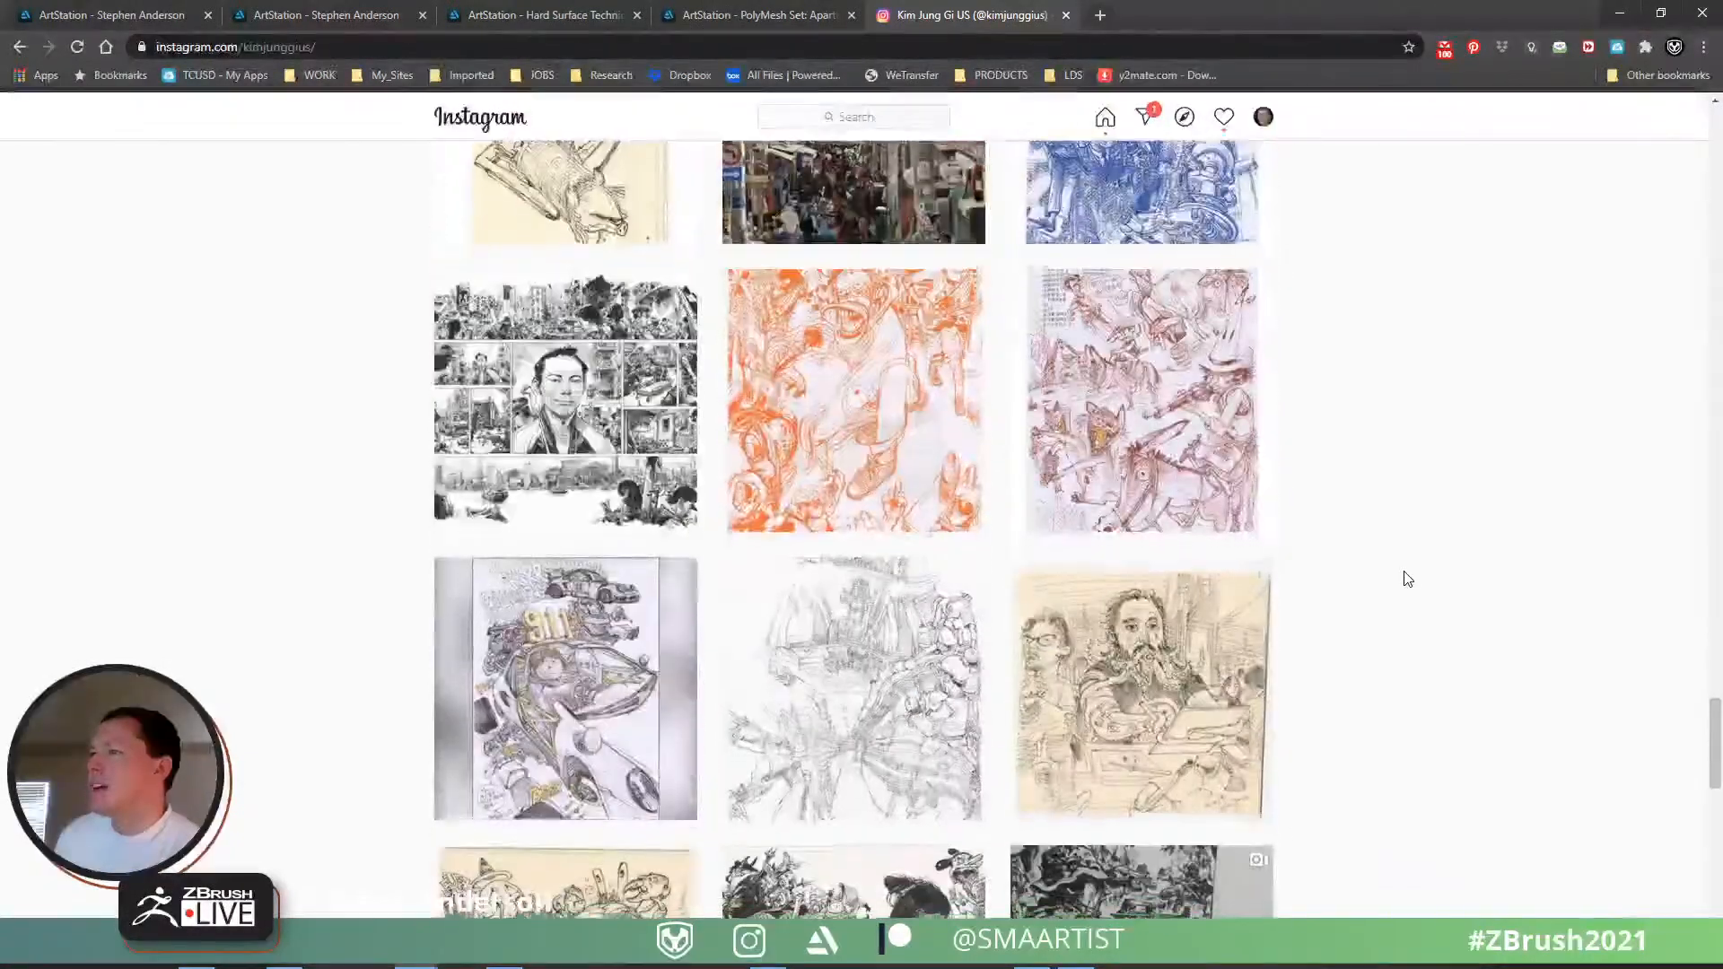
scroll(1408, 579, down, 10)
scroll(1407, 579, up, 4)
scroll(1407, 579, down, 8)
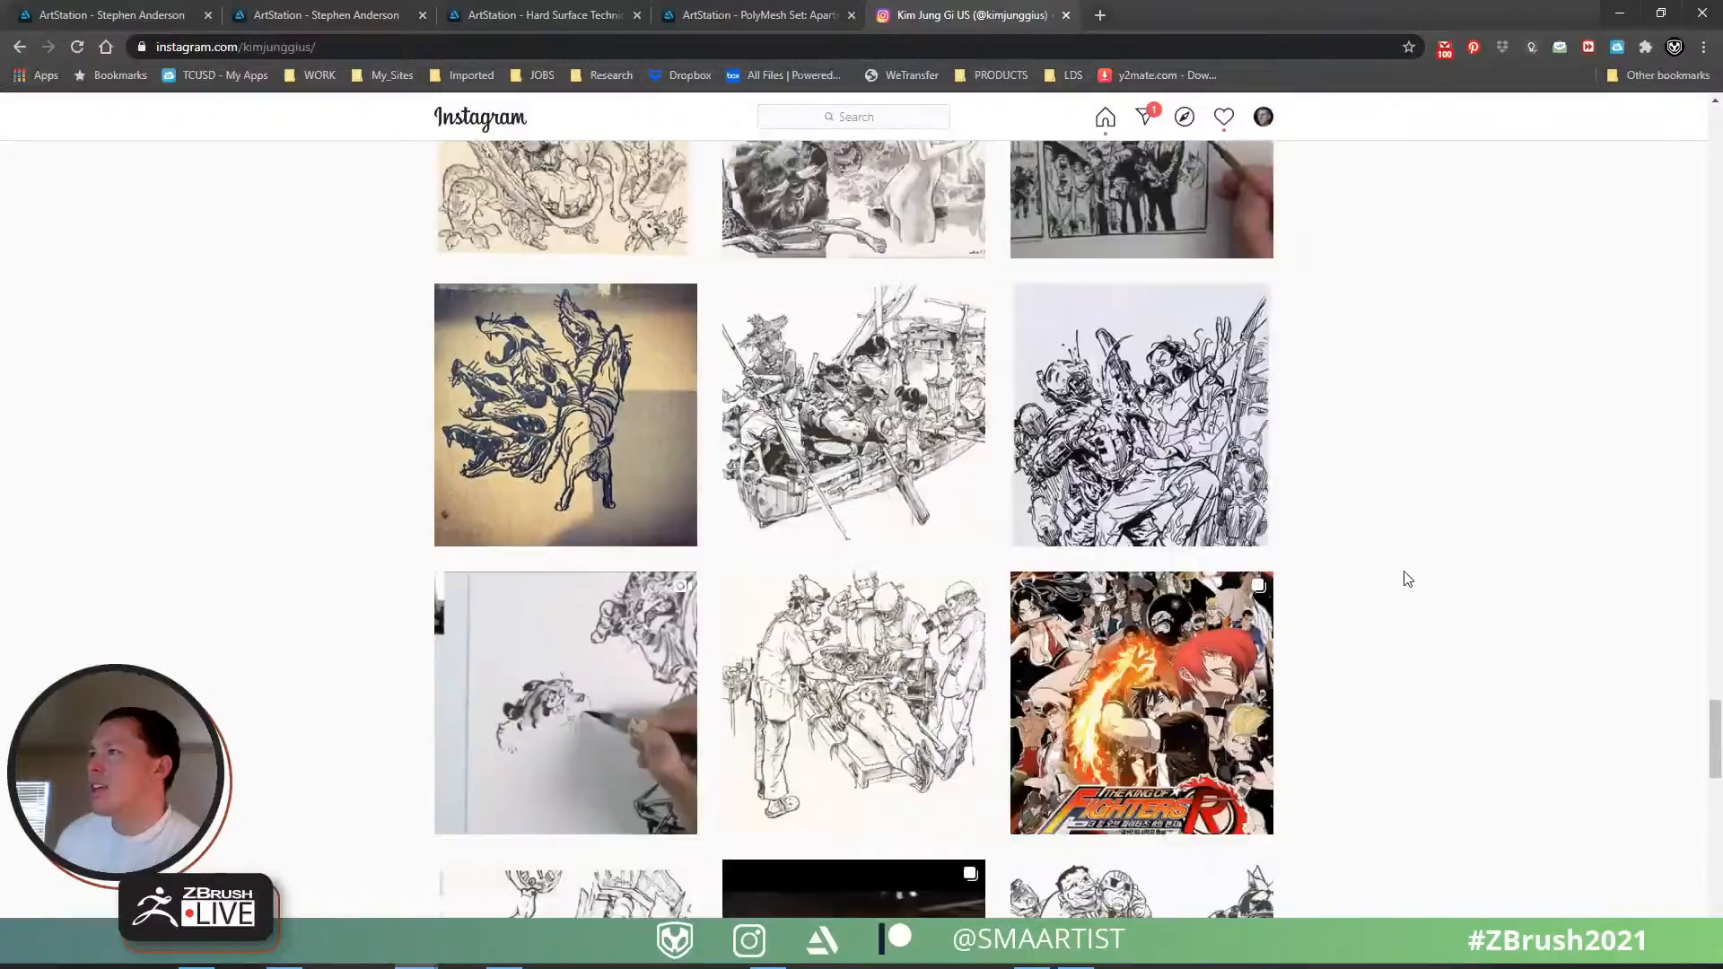
scroll(1407, 579, down, 10)
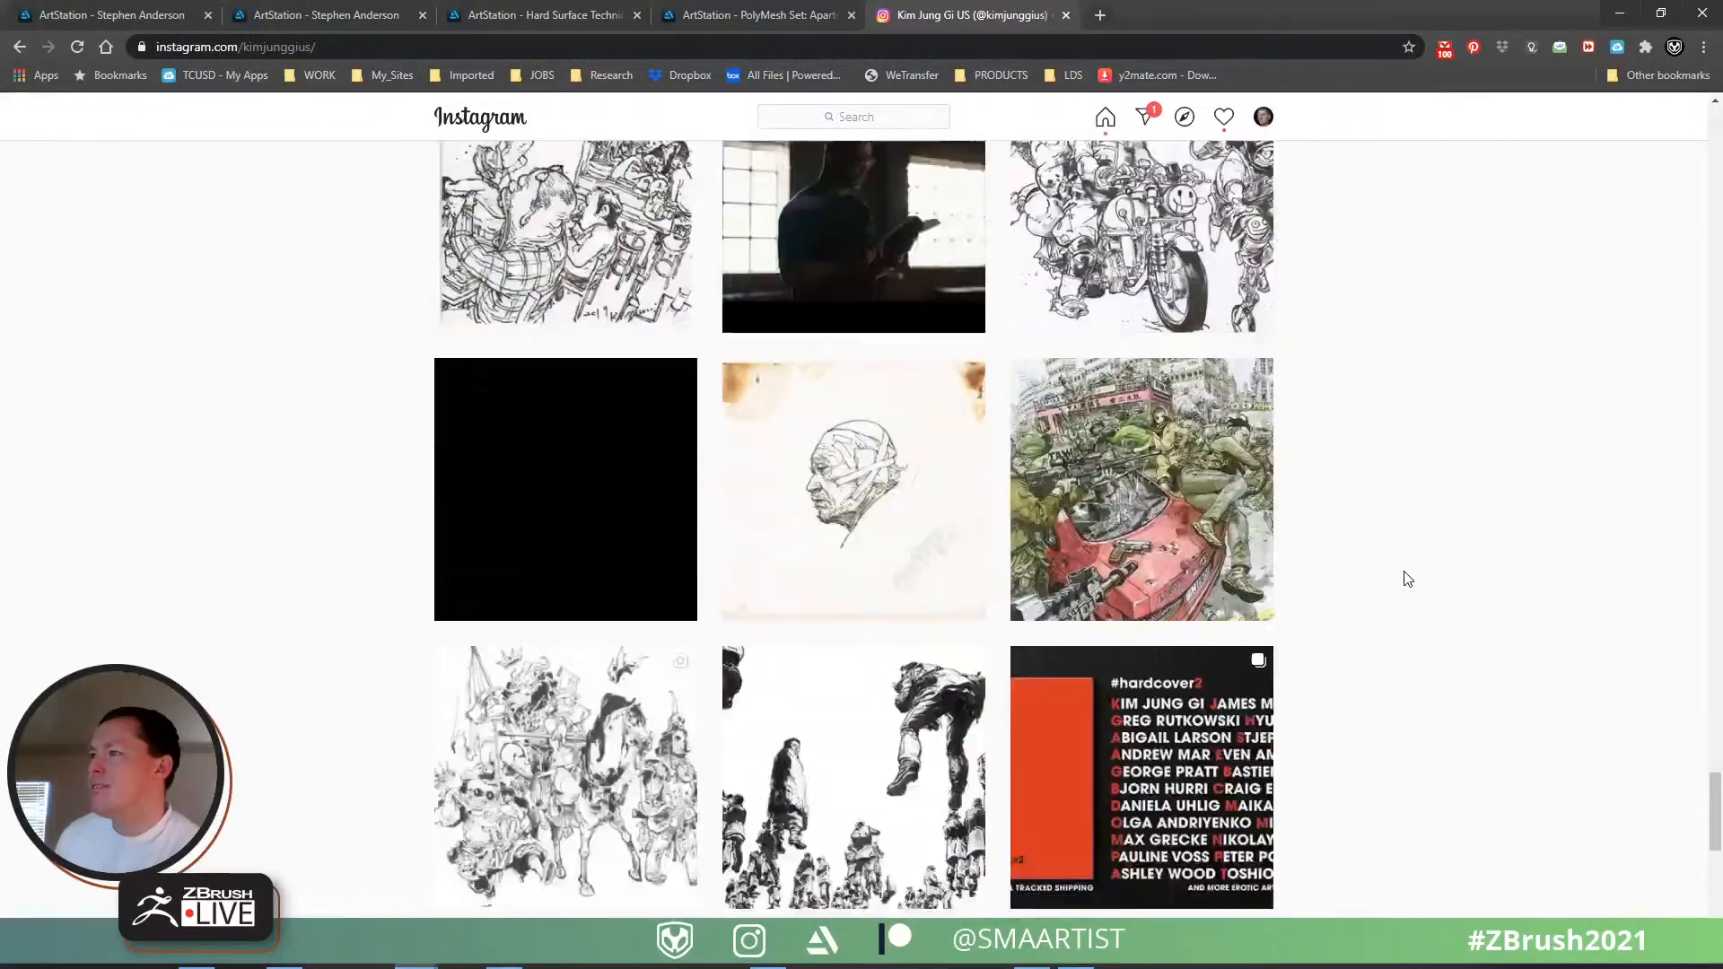
scroll(1407, 579, down, 7)
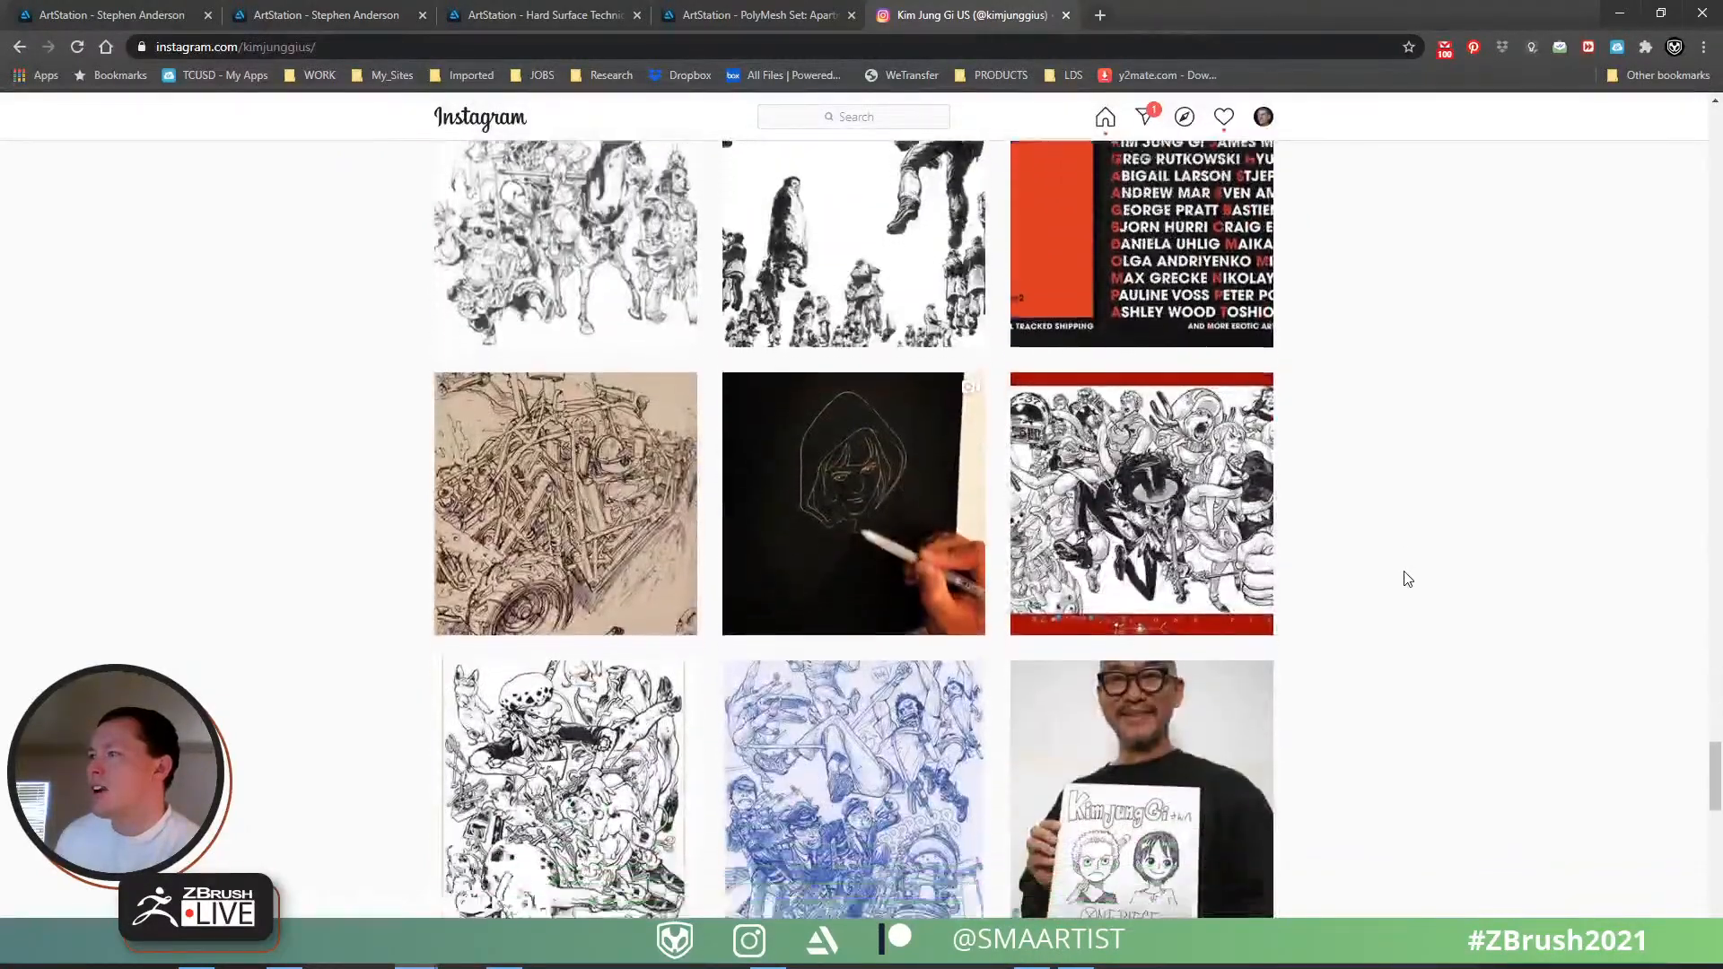
scroll(1407, 578, down, 12)
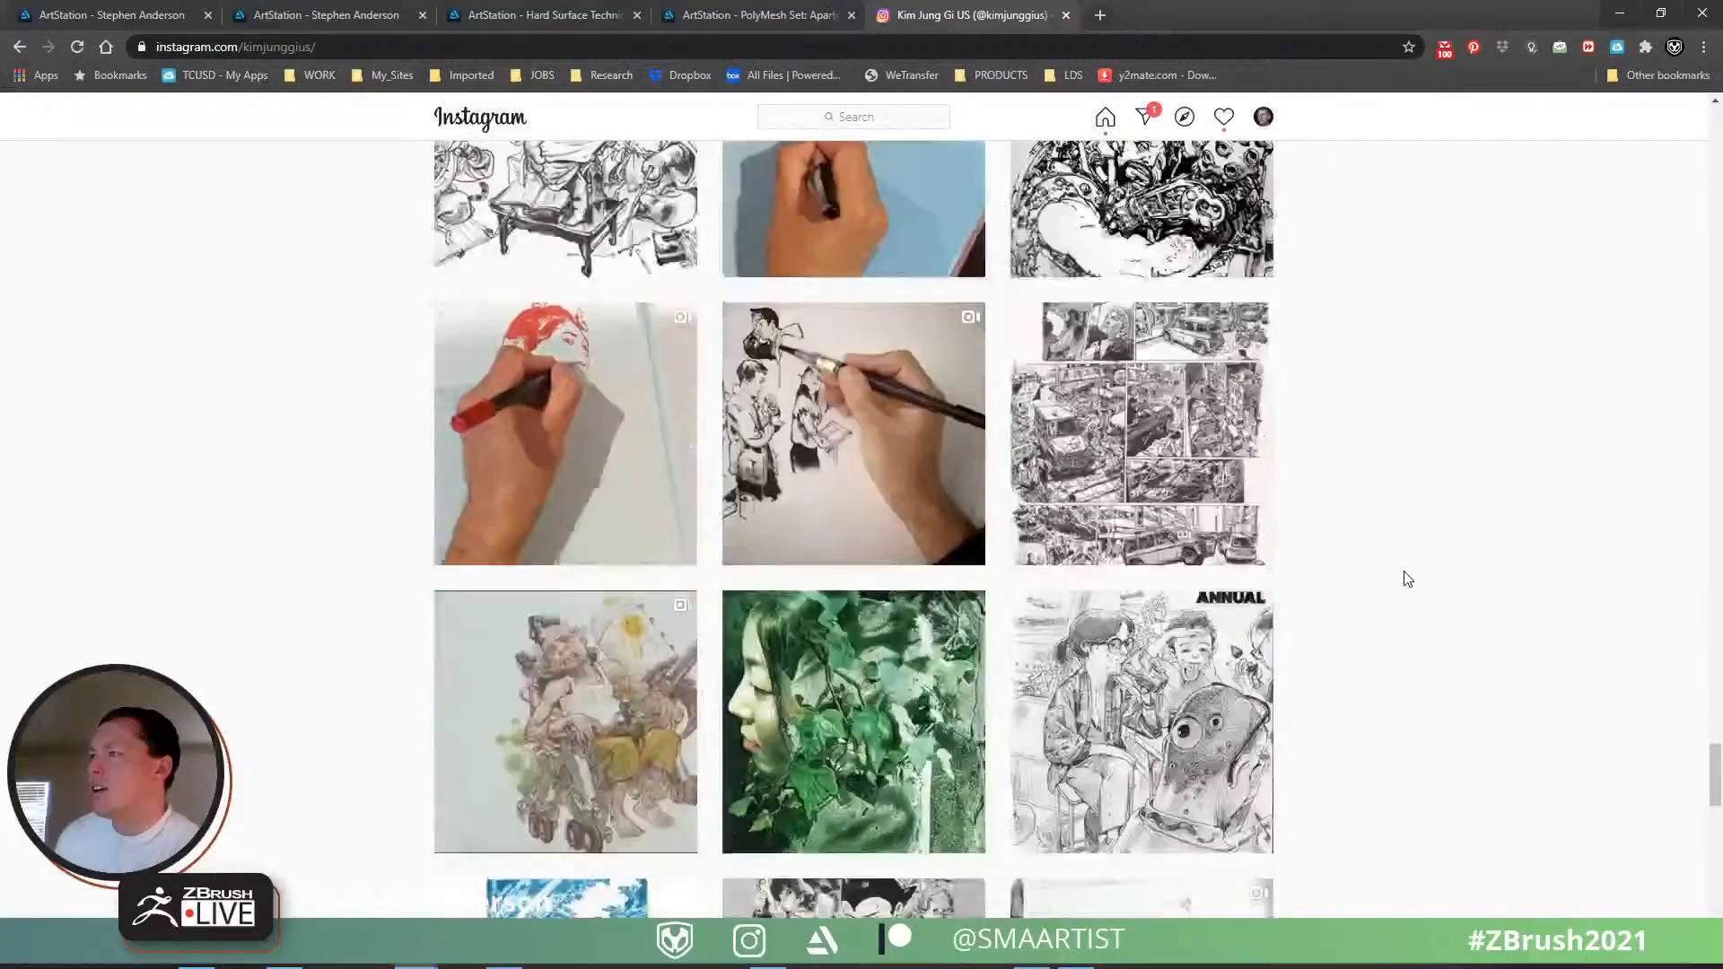
scroll(1407, 579, down, 10)
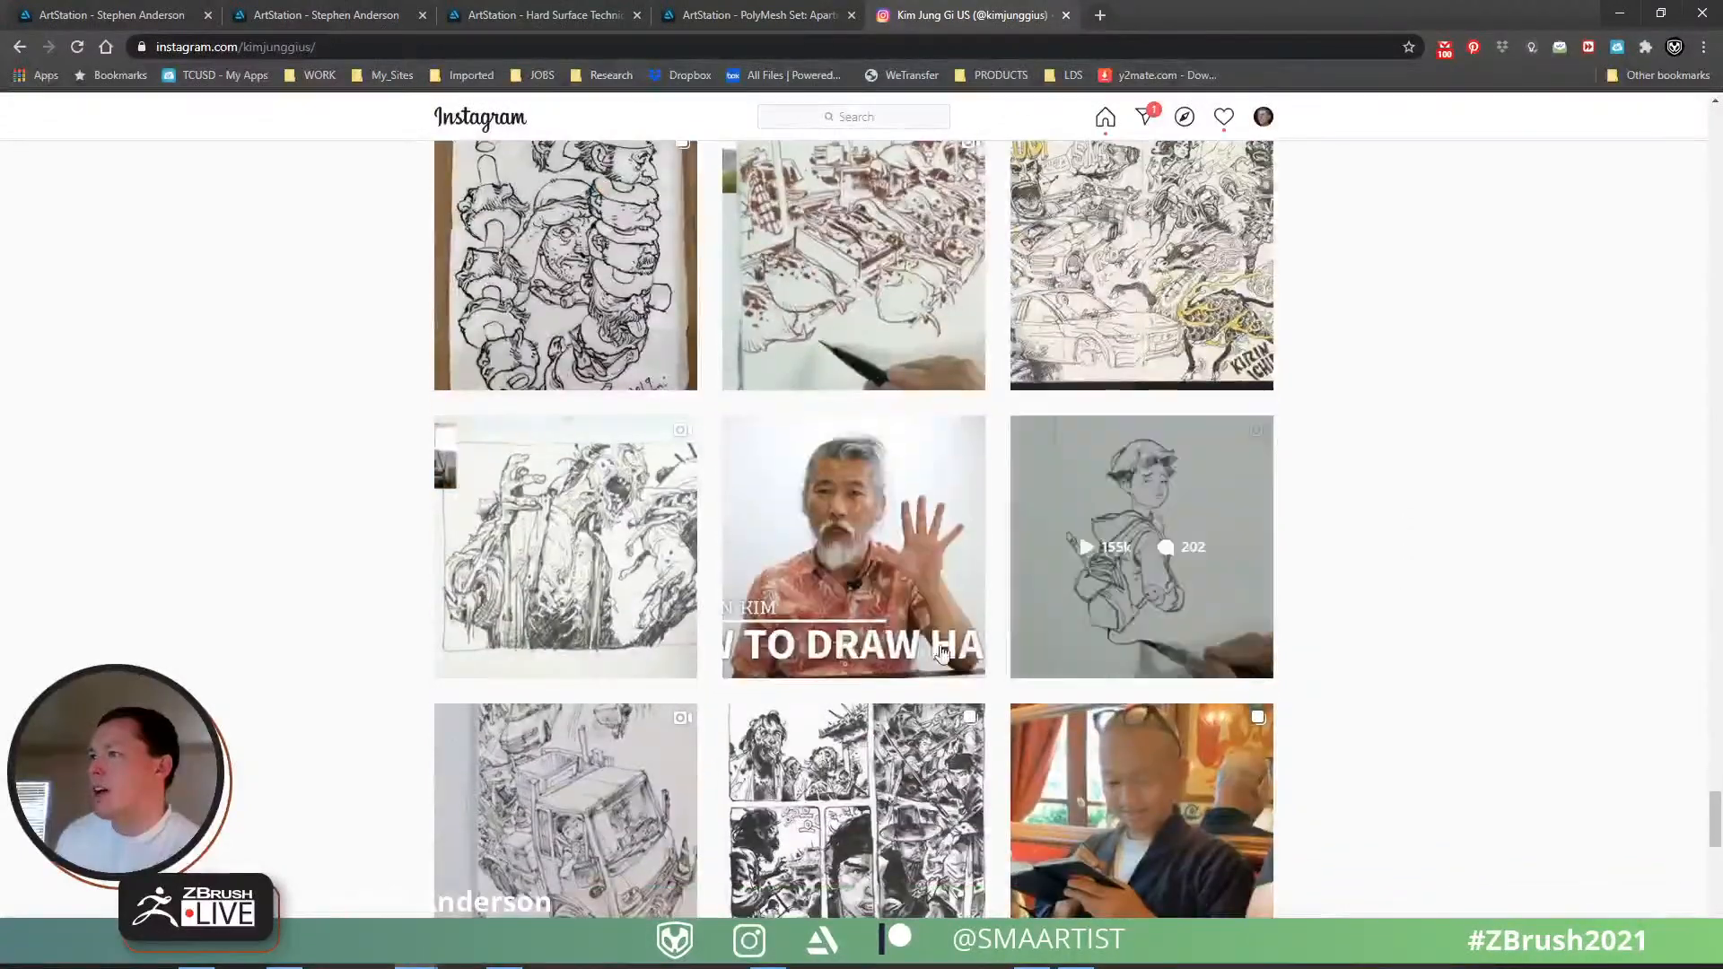
- Open the How to Draw Hands post and bring up the tagged kazoneart profile in a separate tab
click(853, 610)
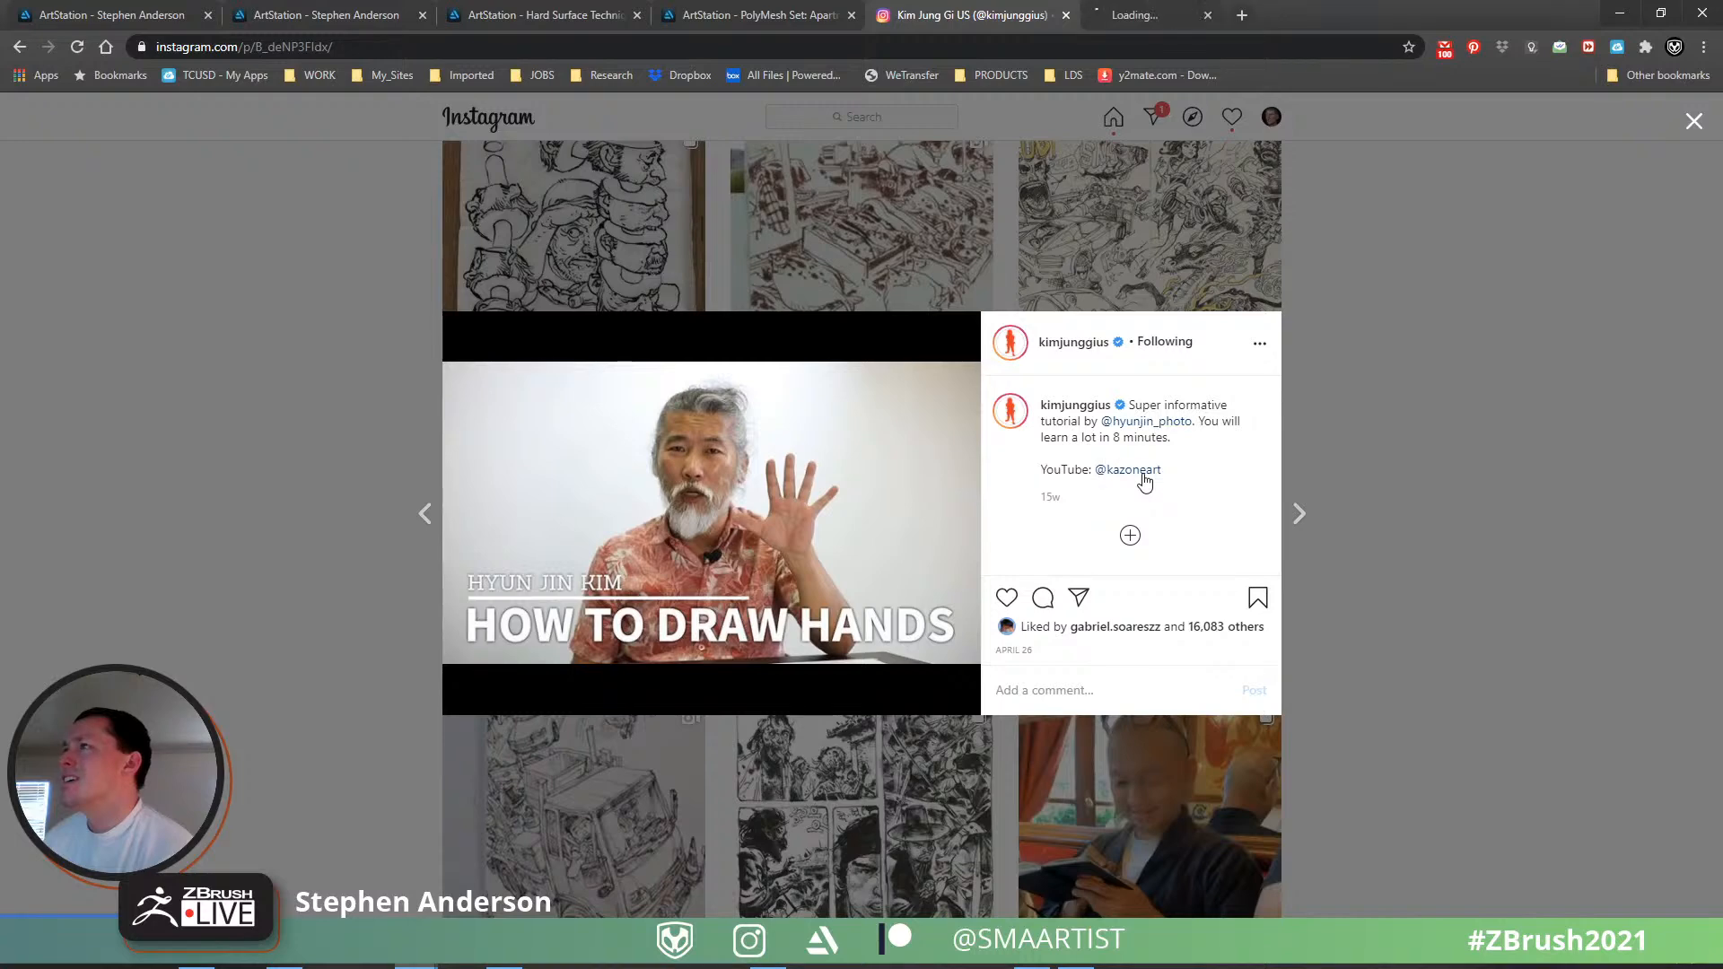
click(1188, 18)
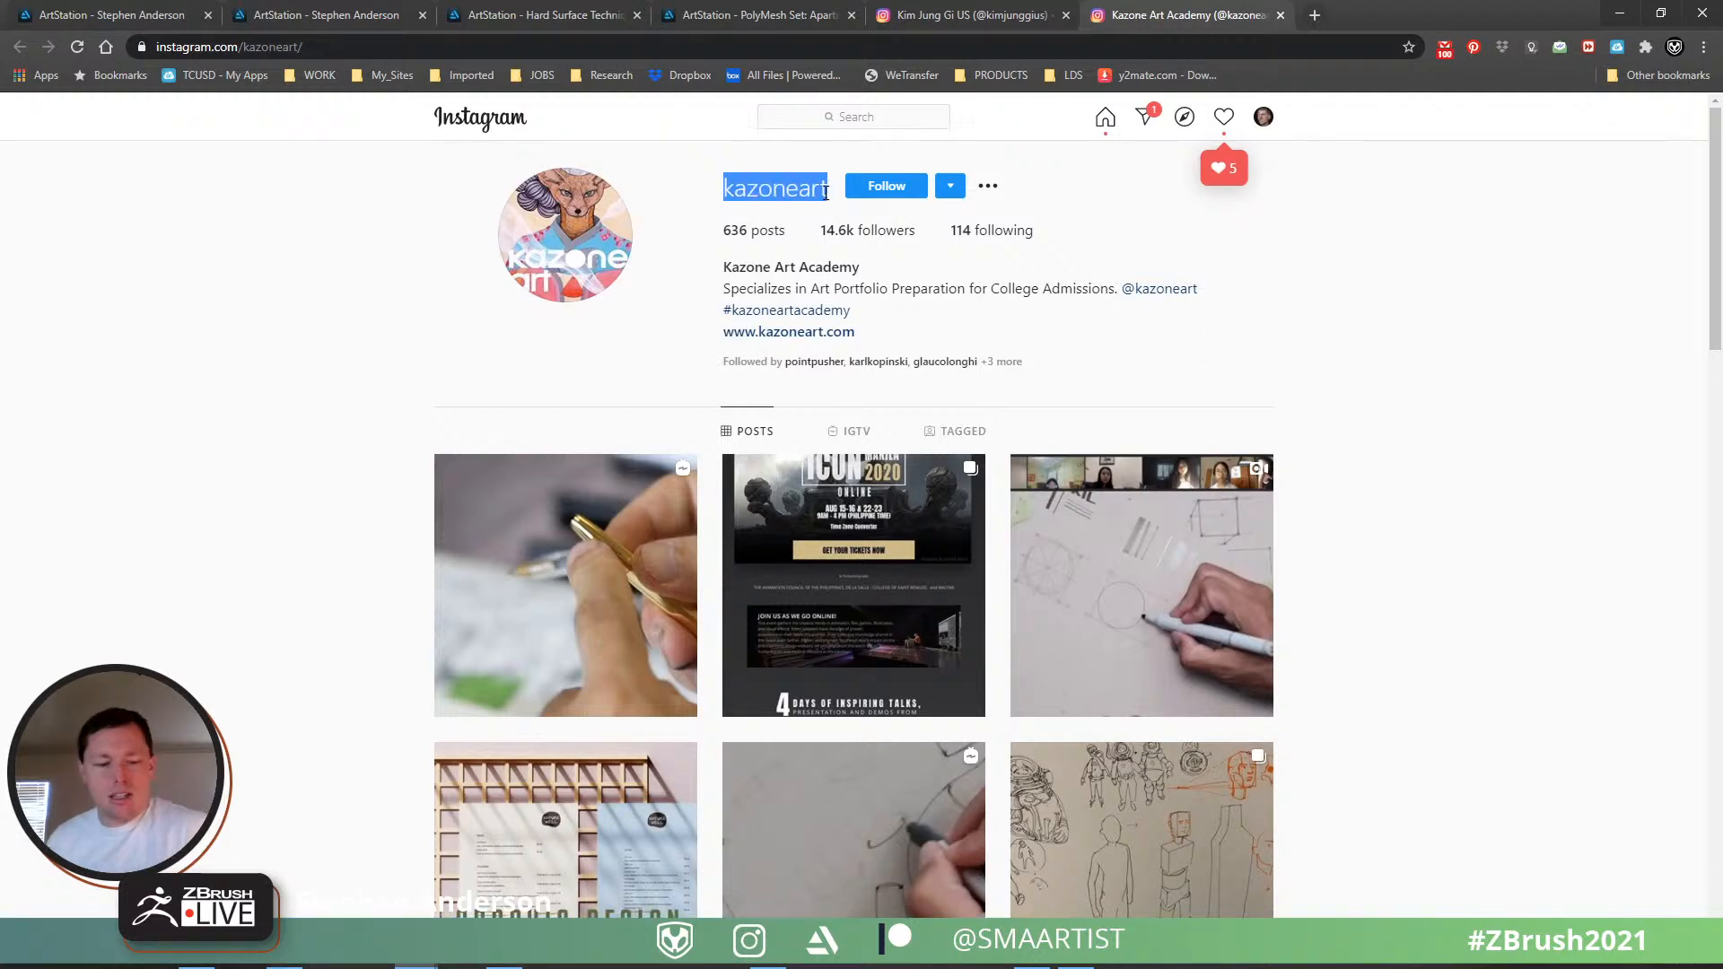
- Search YouTube for "kazoneart" in a new tab and play the How to Draw Hands video from an early section
click(1314, 15)
text(youtube)
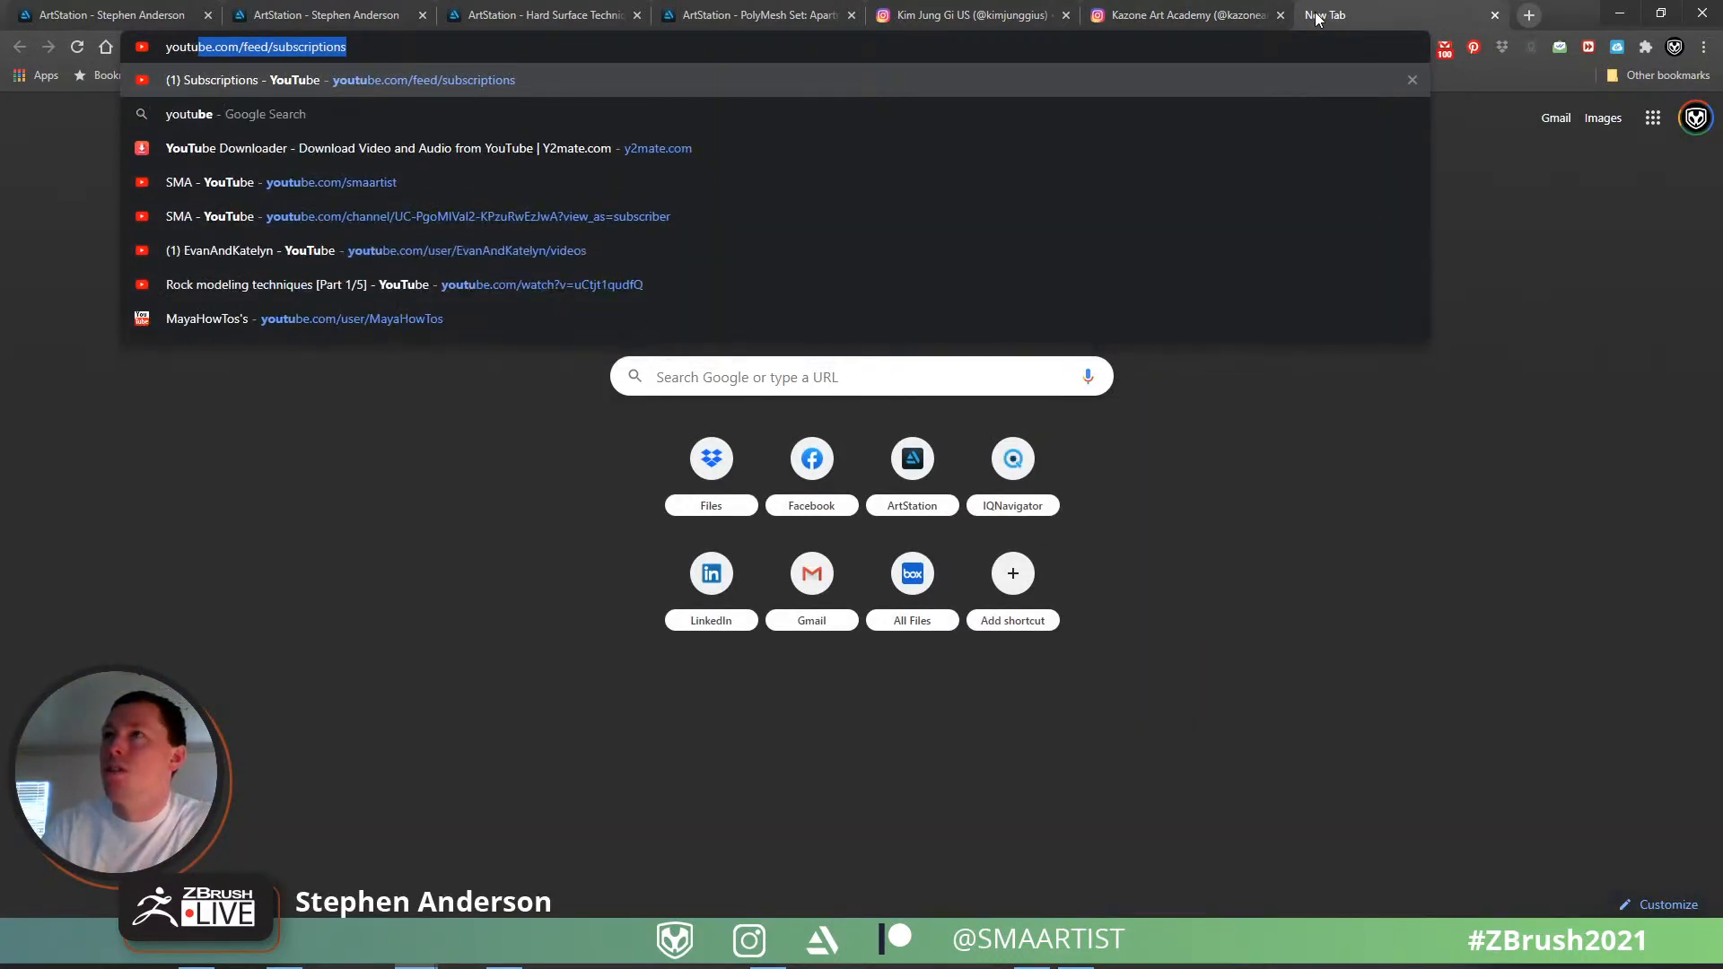
key(Return)
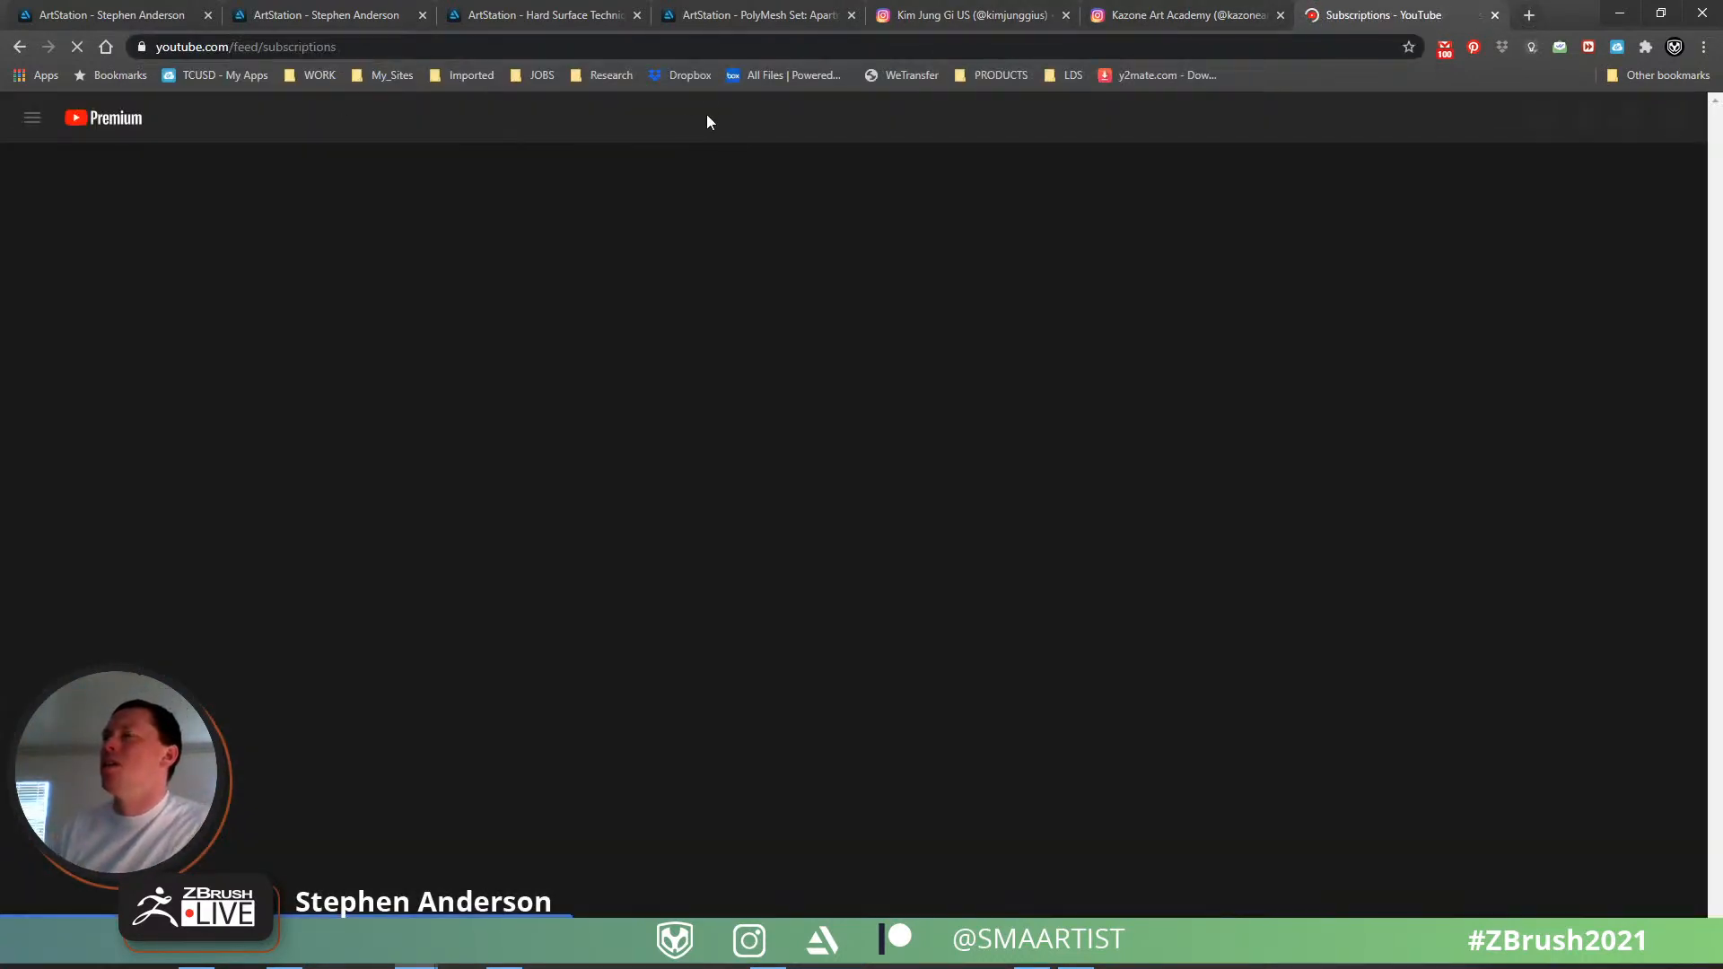
click(707, 117)
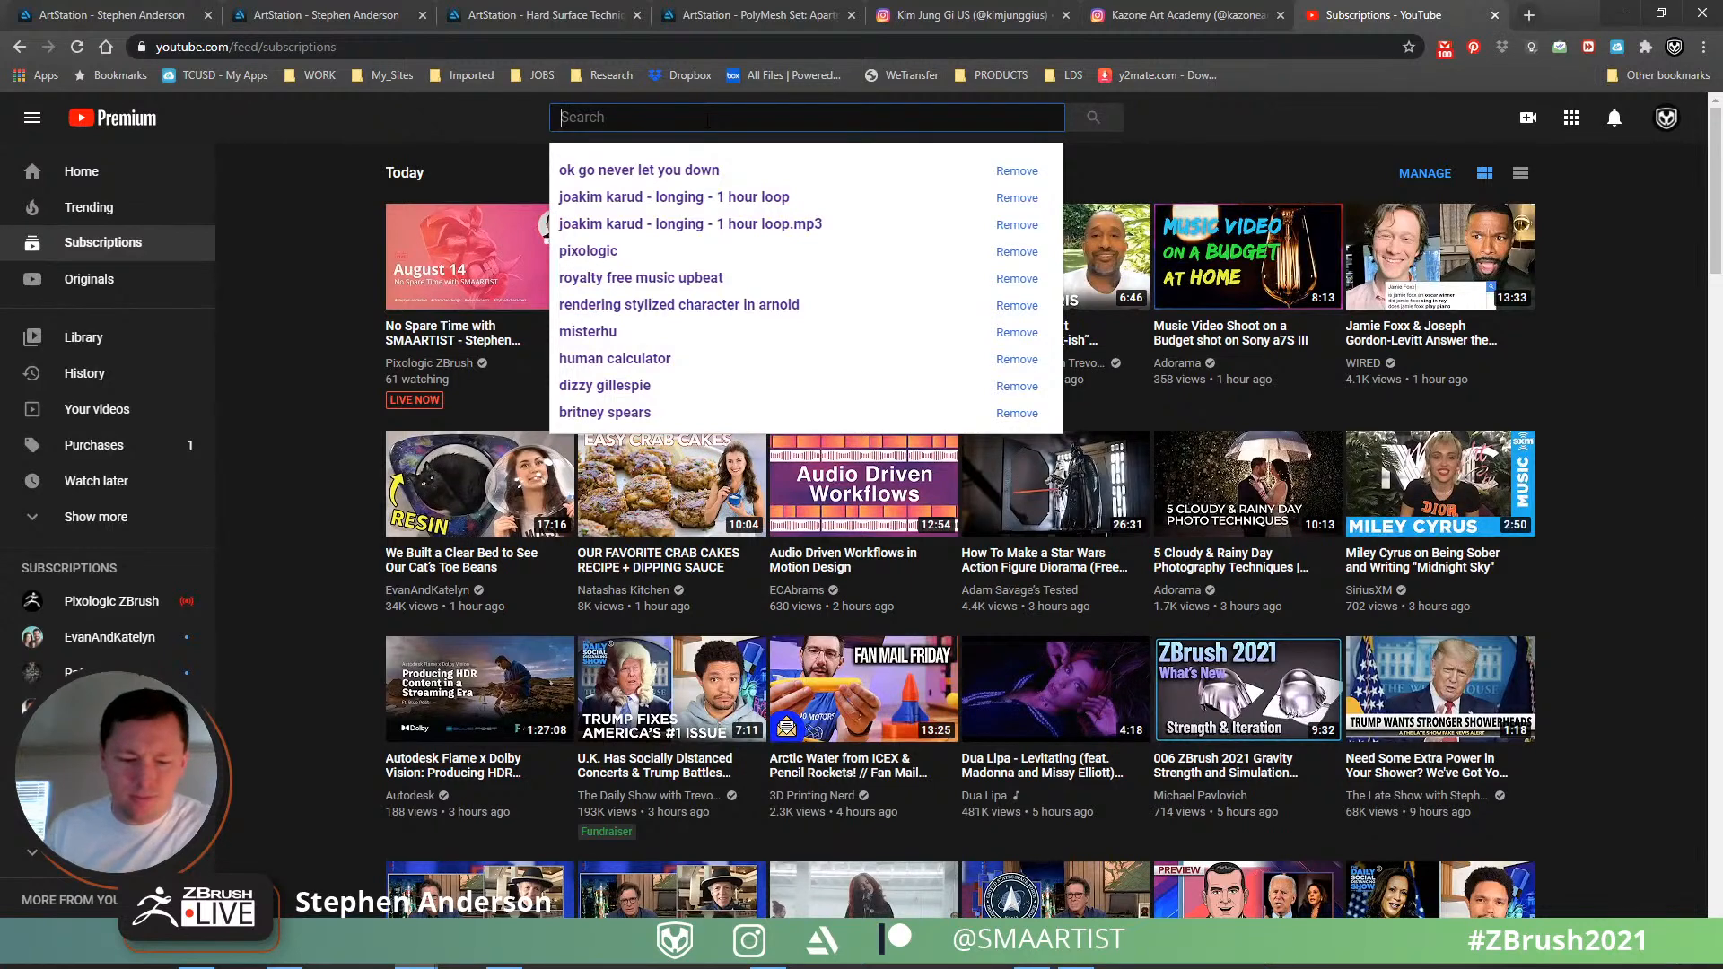
text(kazoneart)
key(Return)
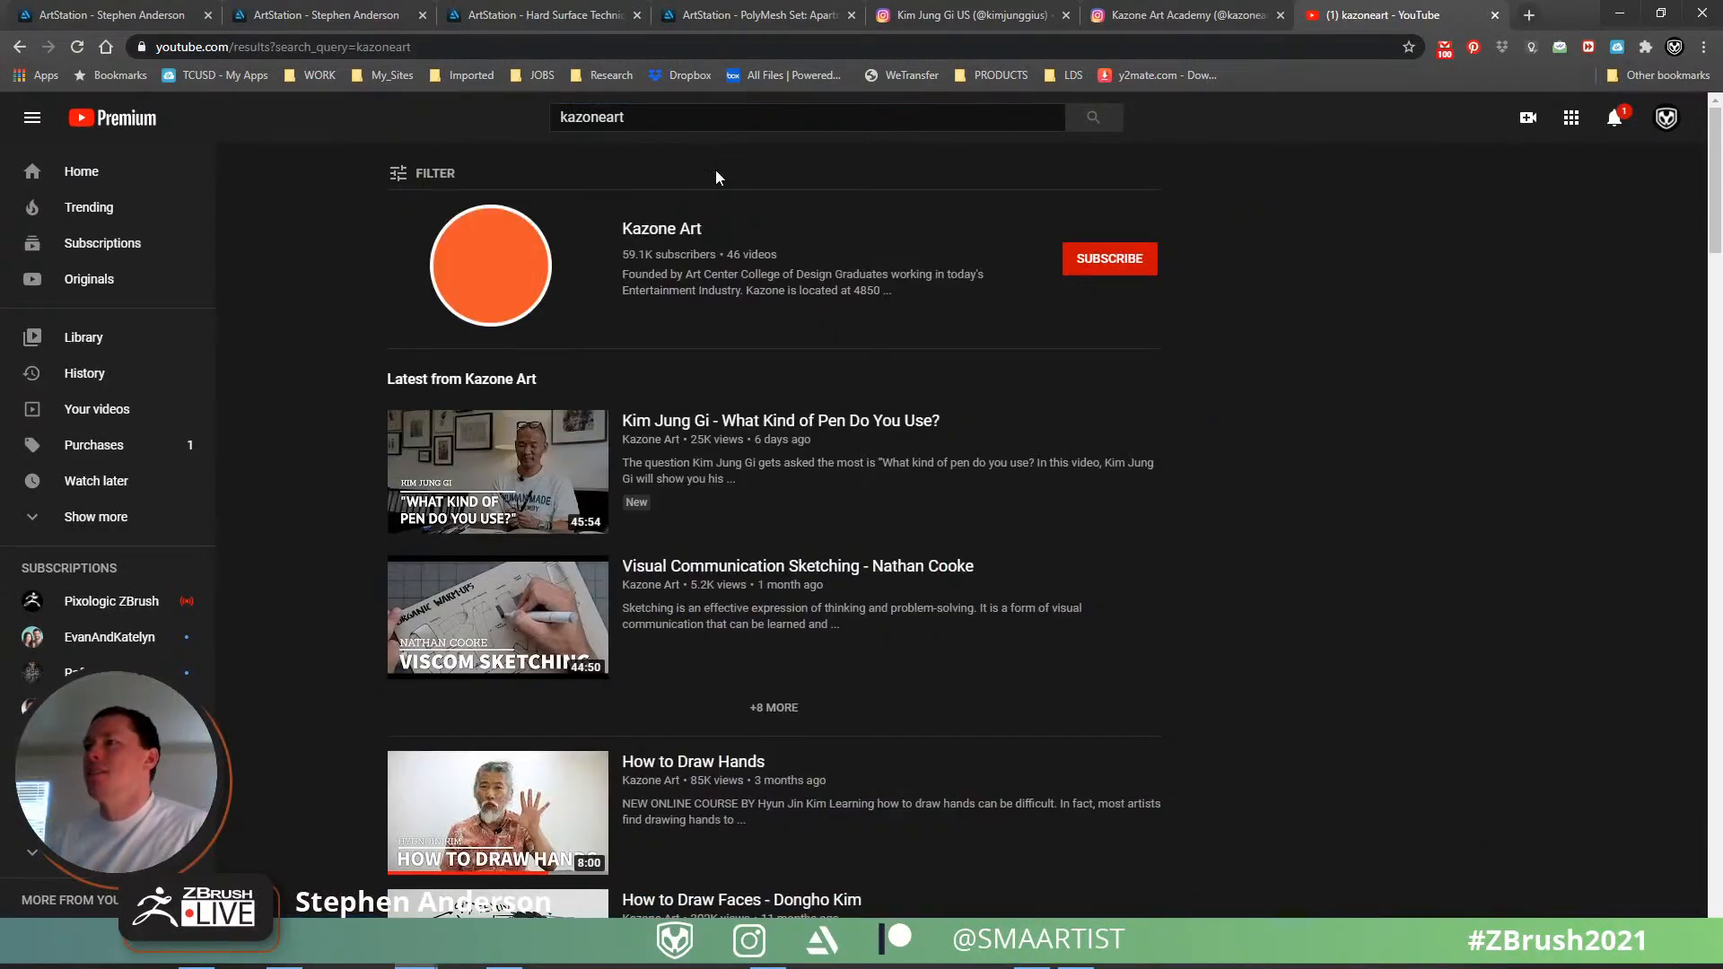
click(664, 765)
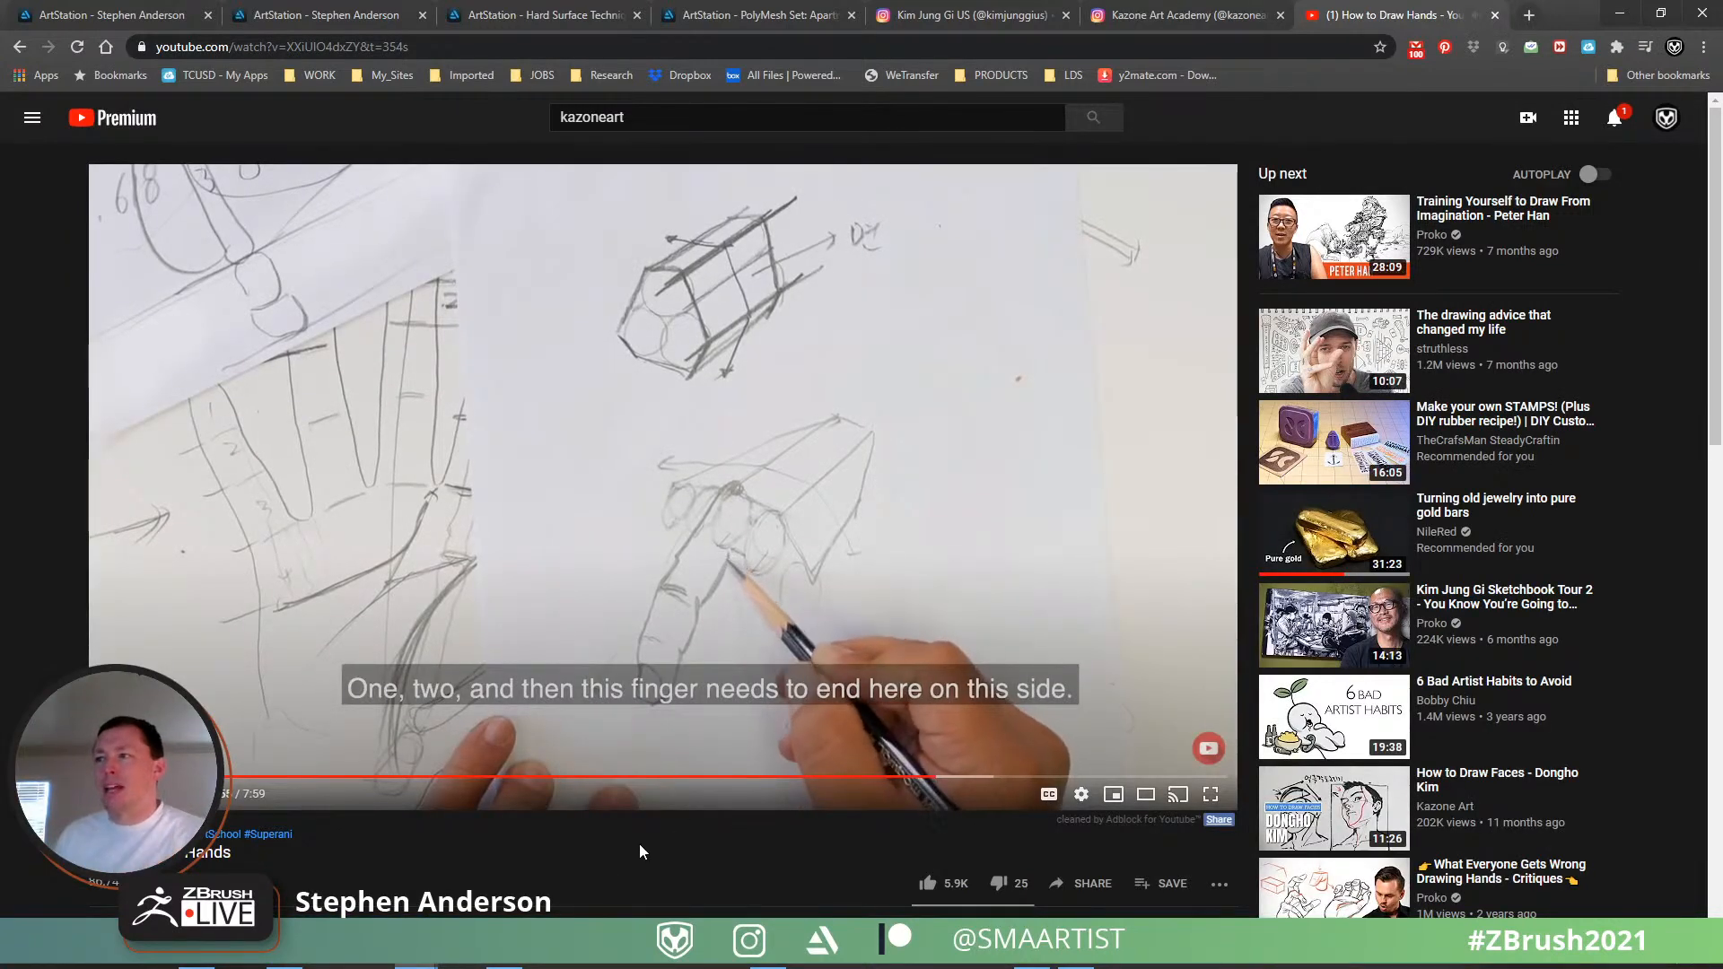
click(312, 778)
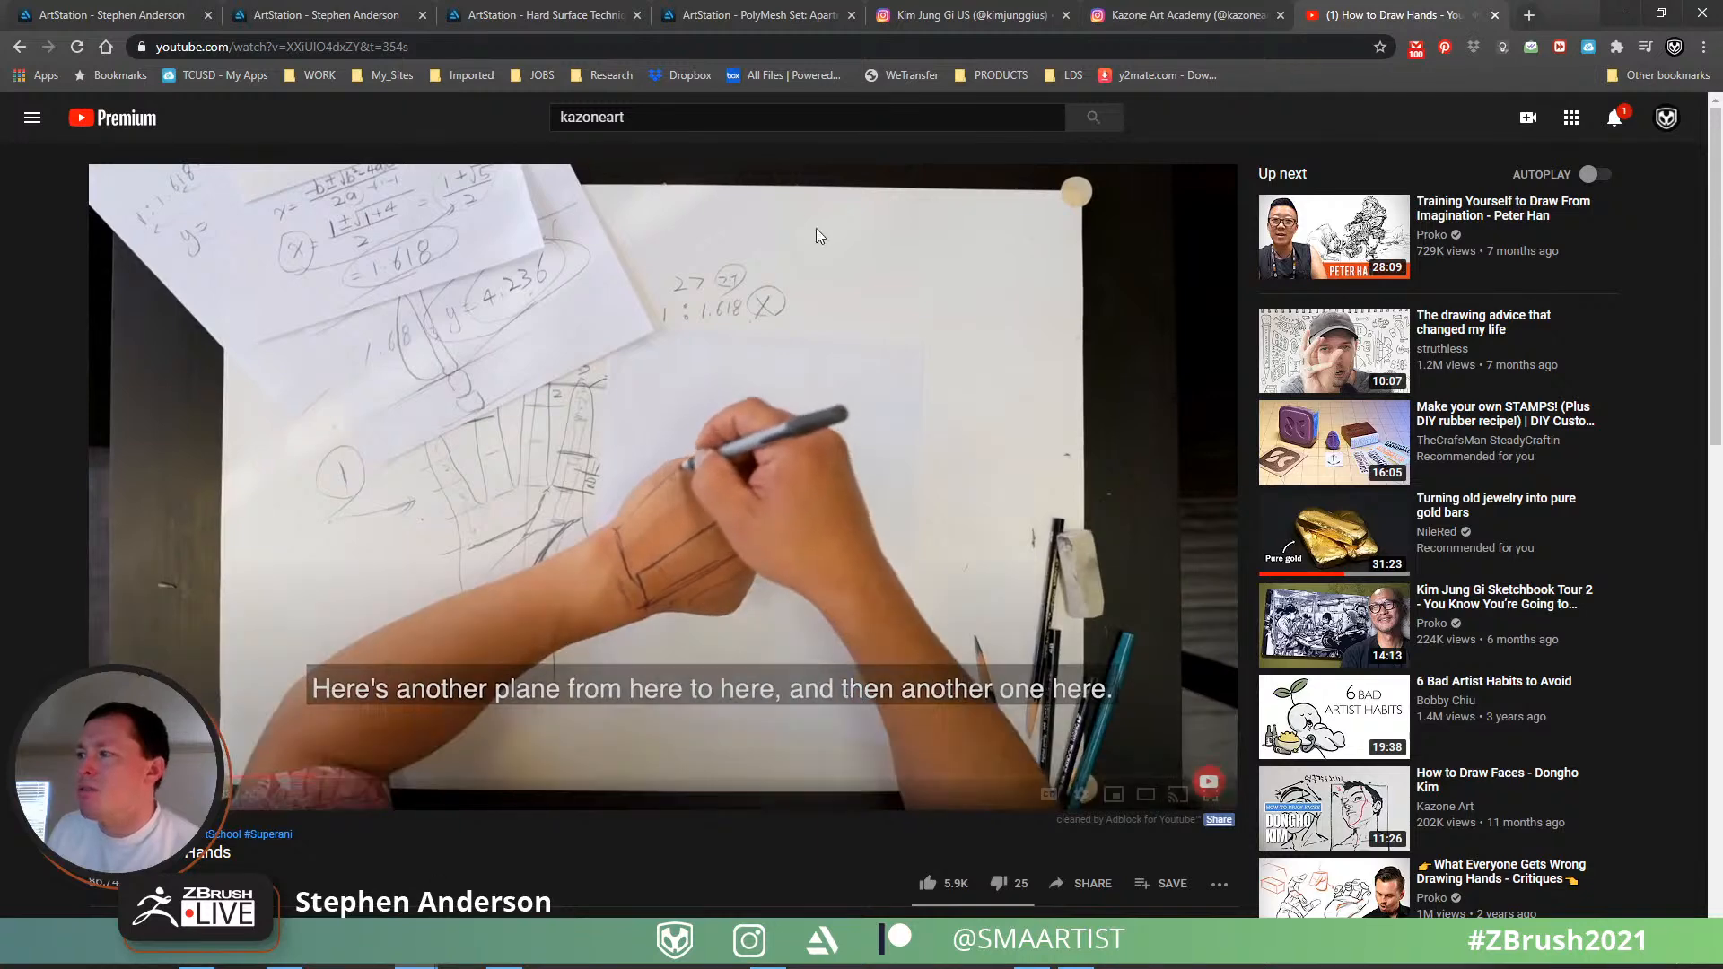
- Copy the share link of the How to Draw Hands video and close the sharing options
click(800, 43)
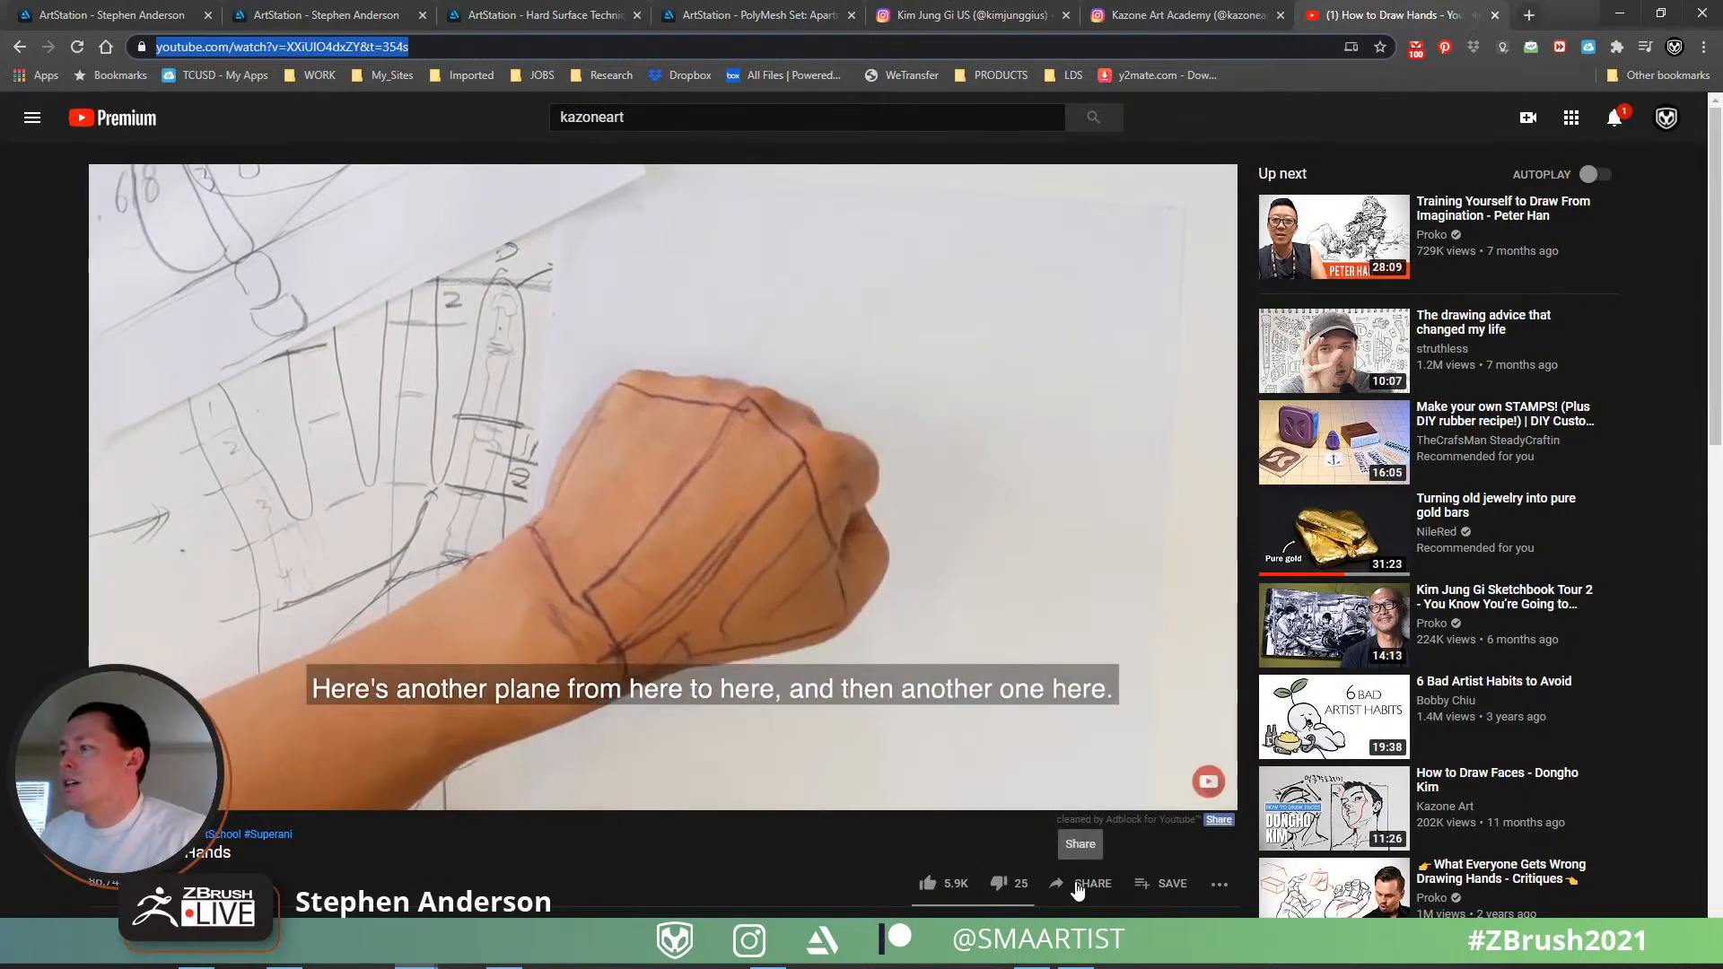
click(1078, 886)
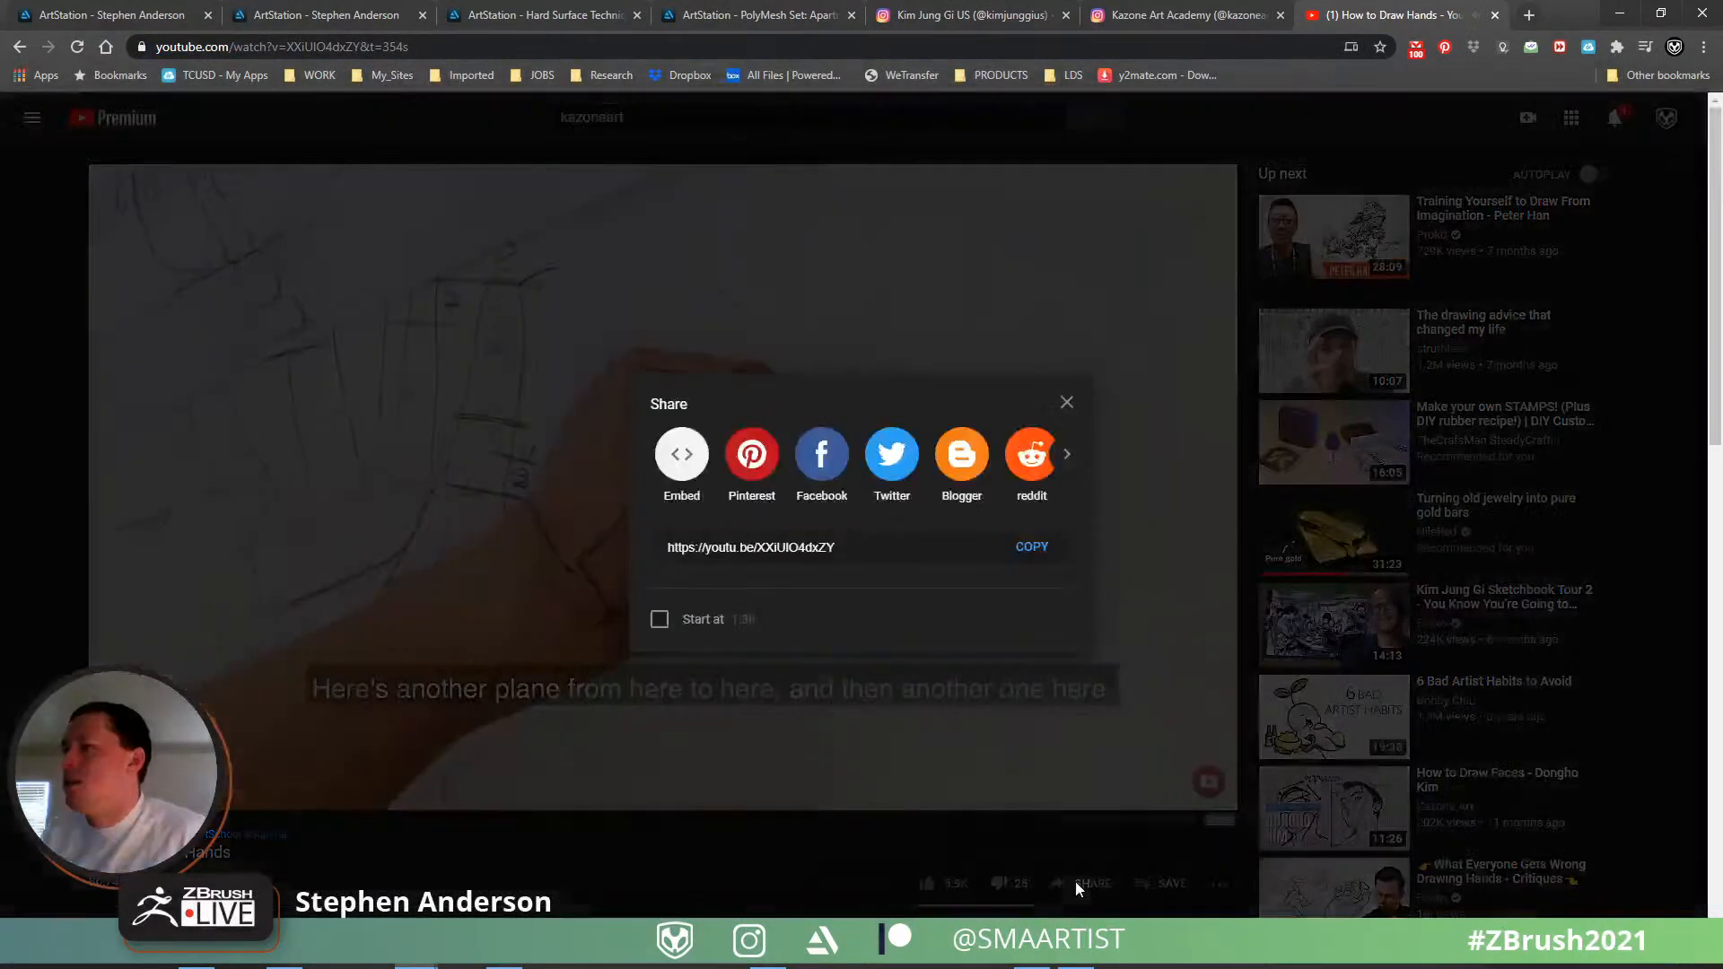
click(1032, 549)
click(1067, 402)
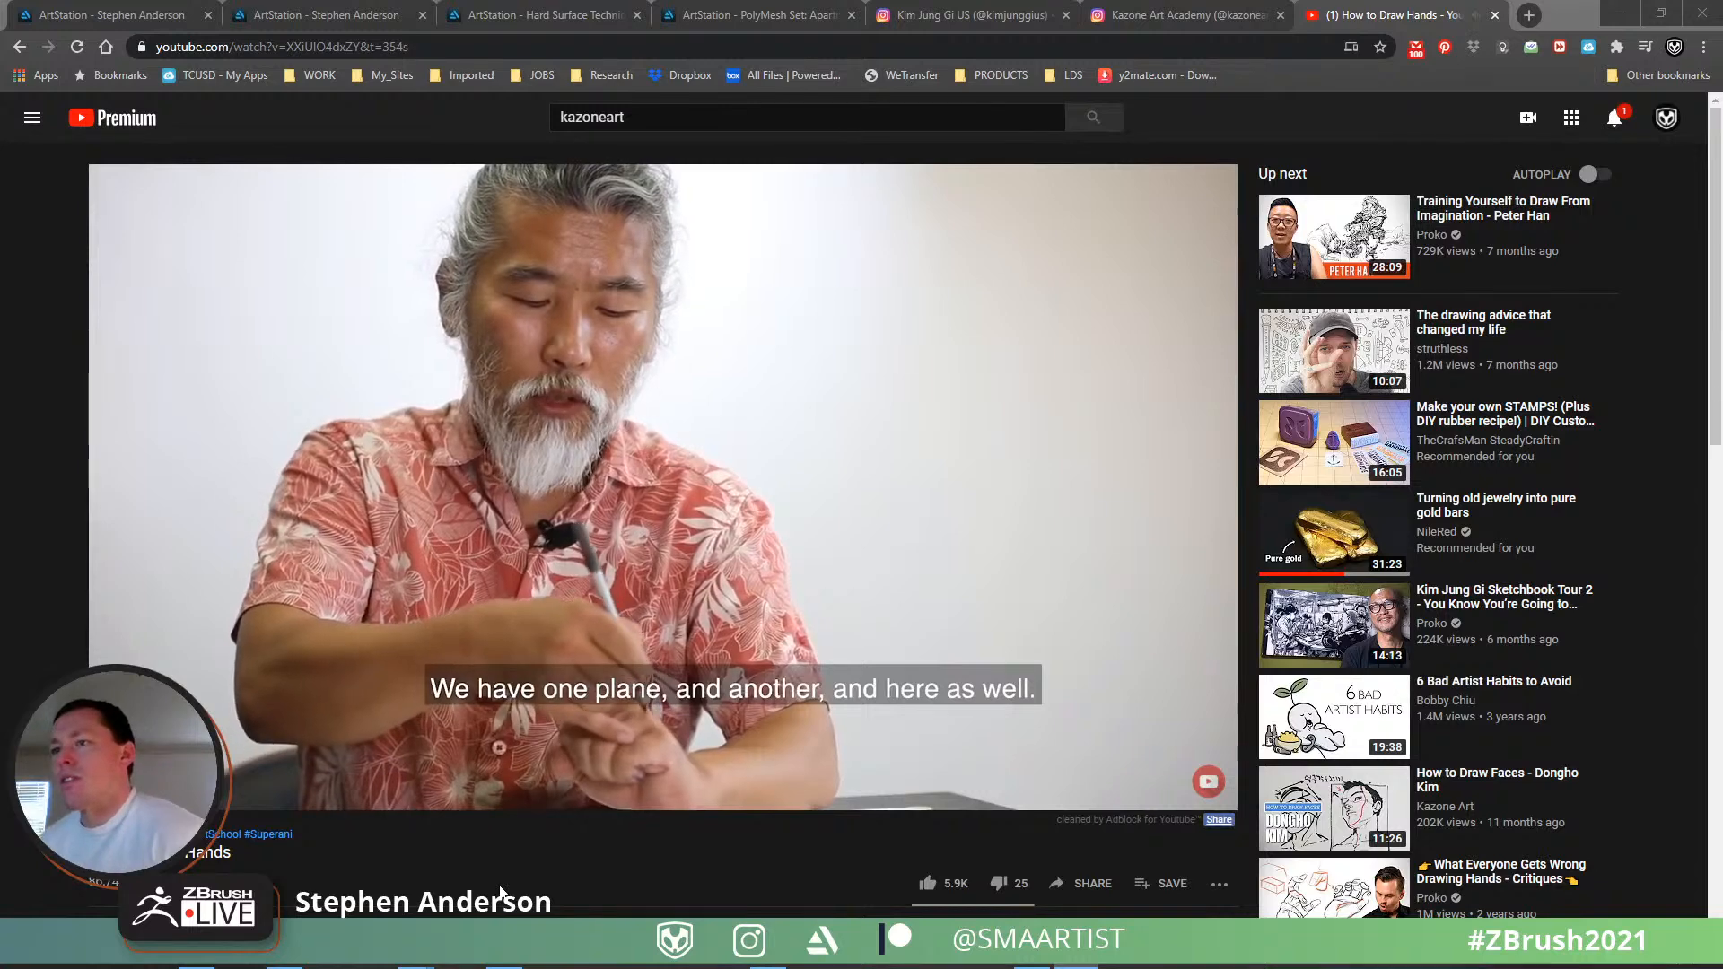
scroll(499, 893, down, 1)
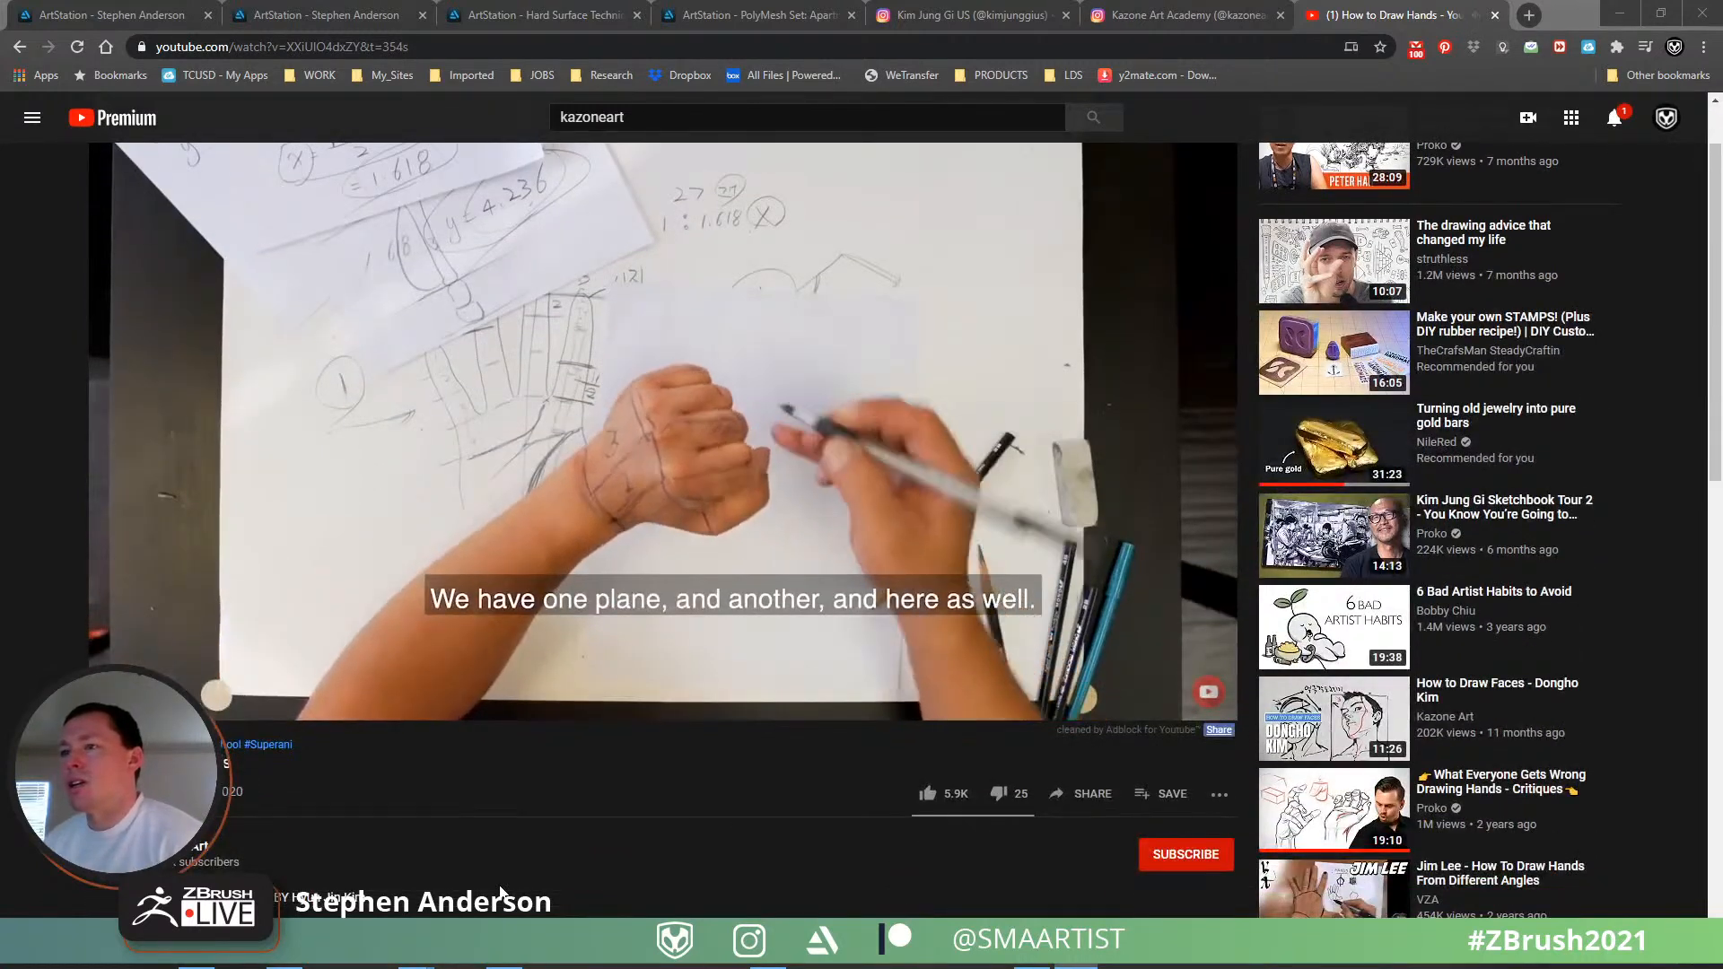
scroll(500, 892, up, 1)
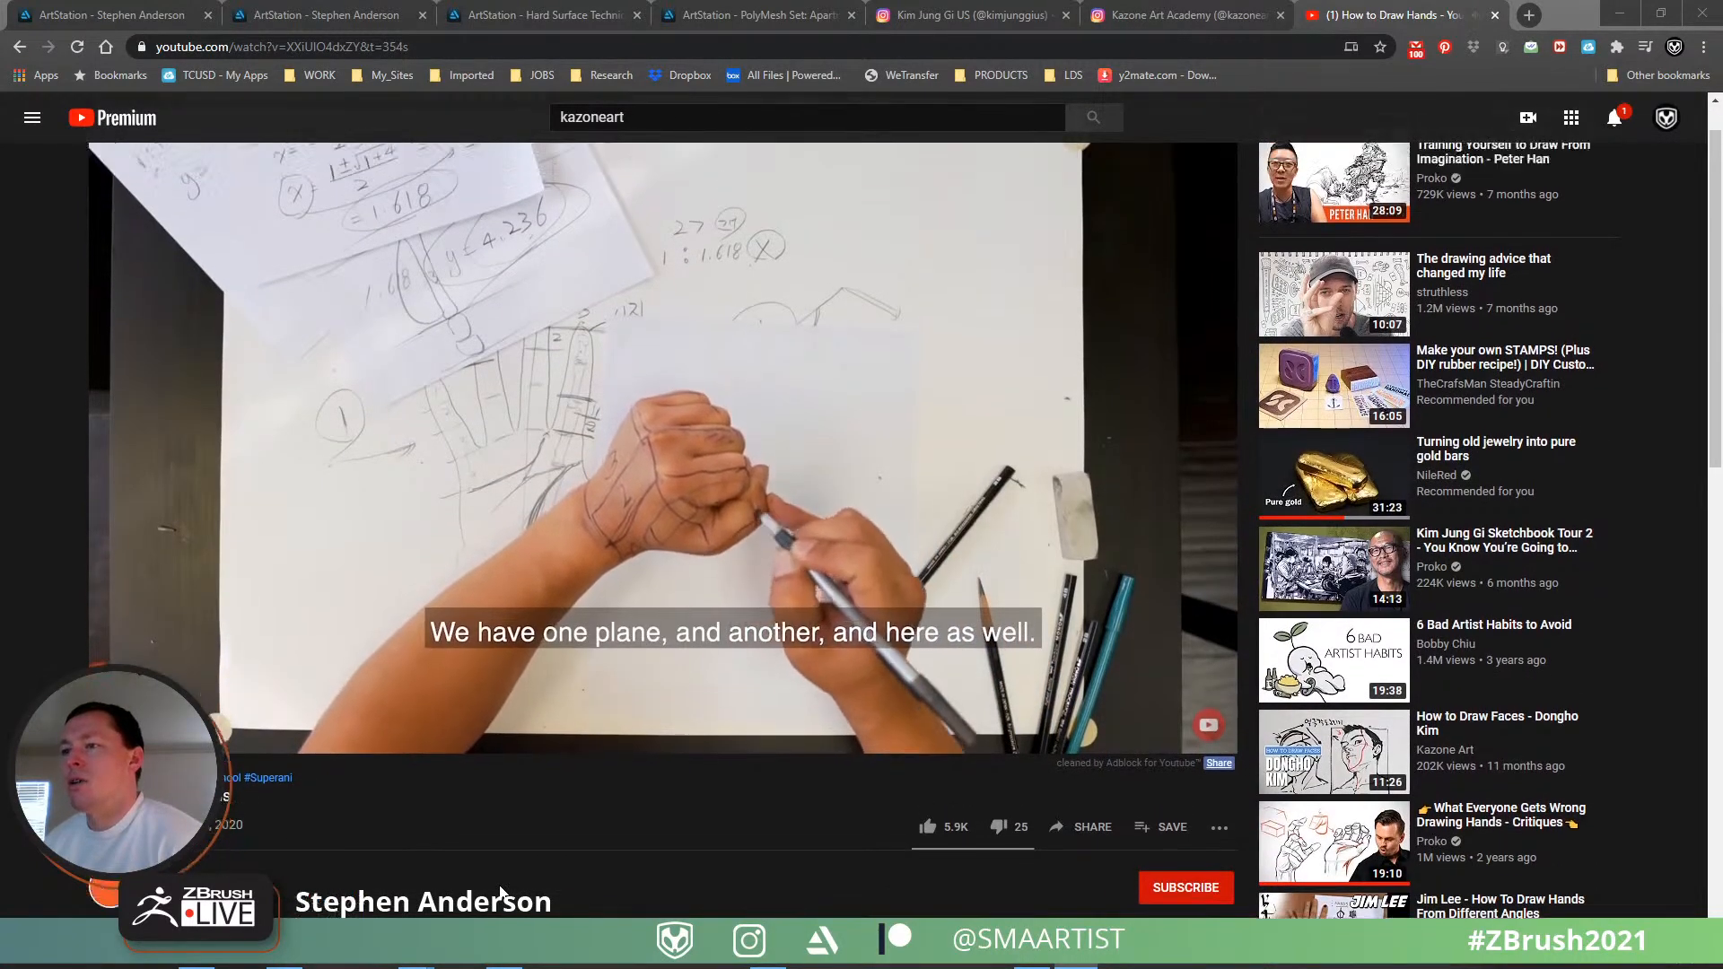
scroll(499, 893, down, 1)
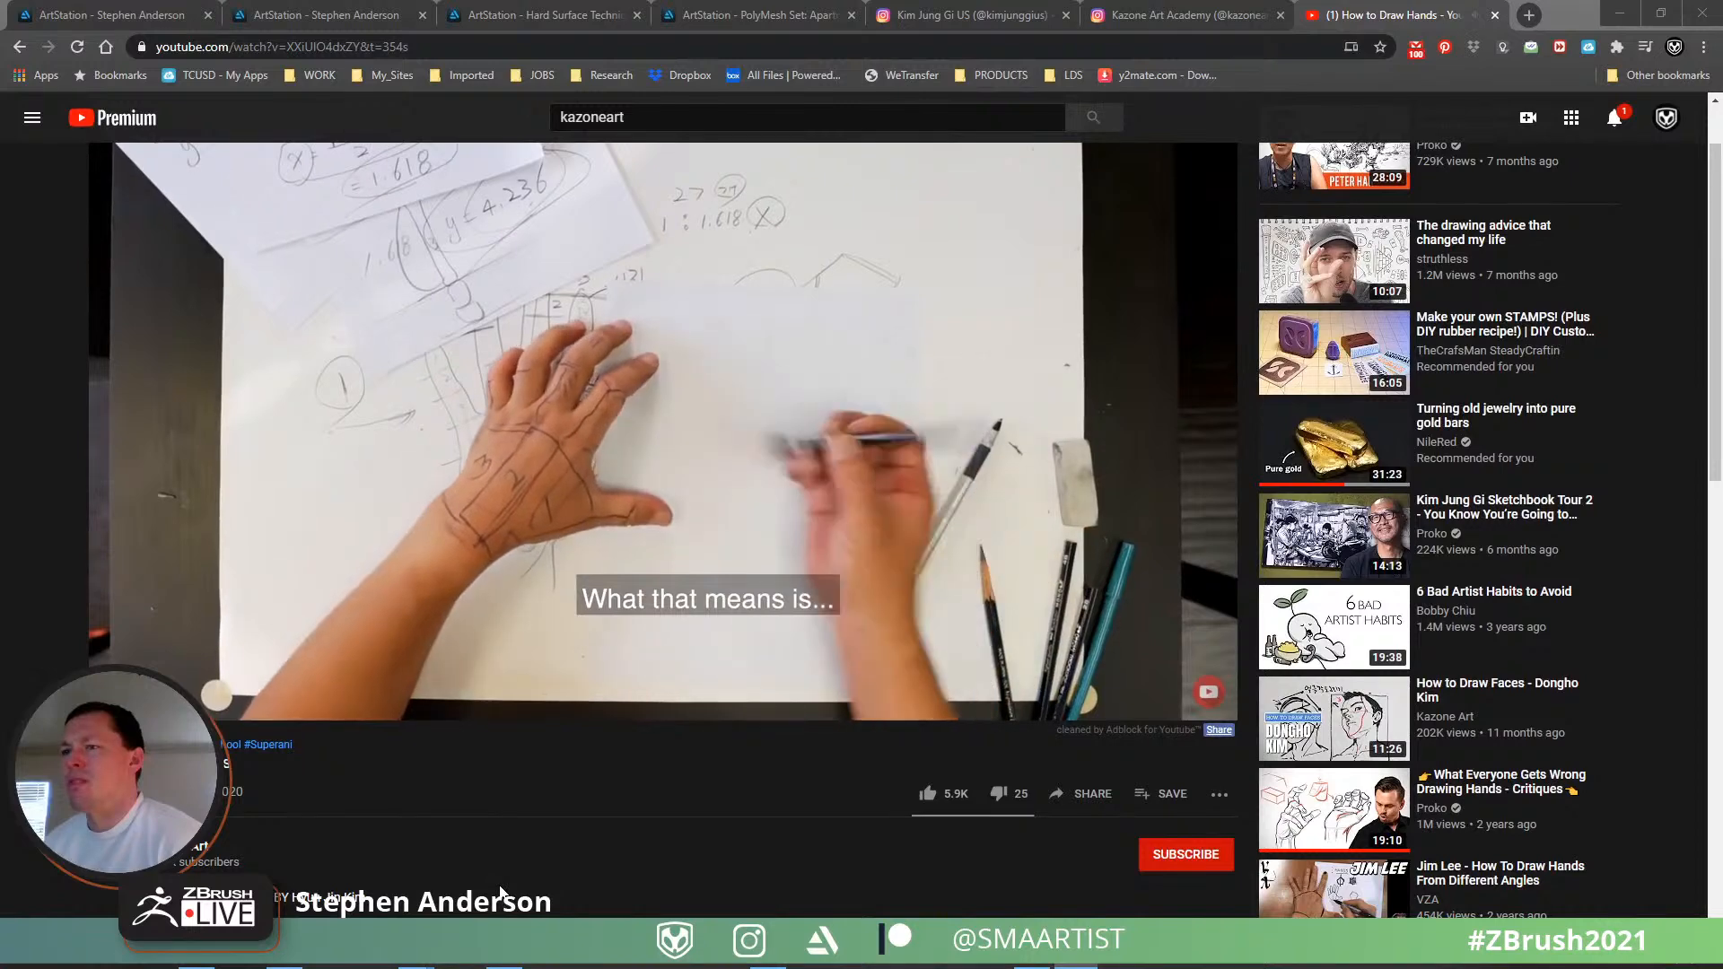
scroll(500, 893, down, 1)
scroll(500, 893, up, 1)
scroll(500, 893, up, 1)
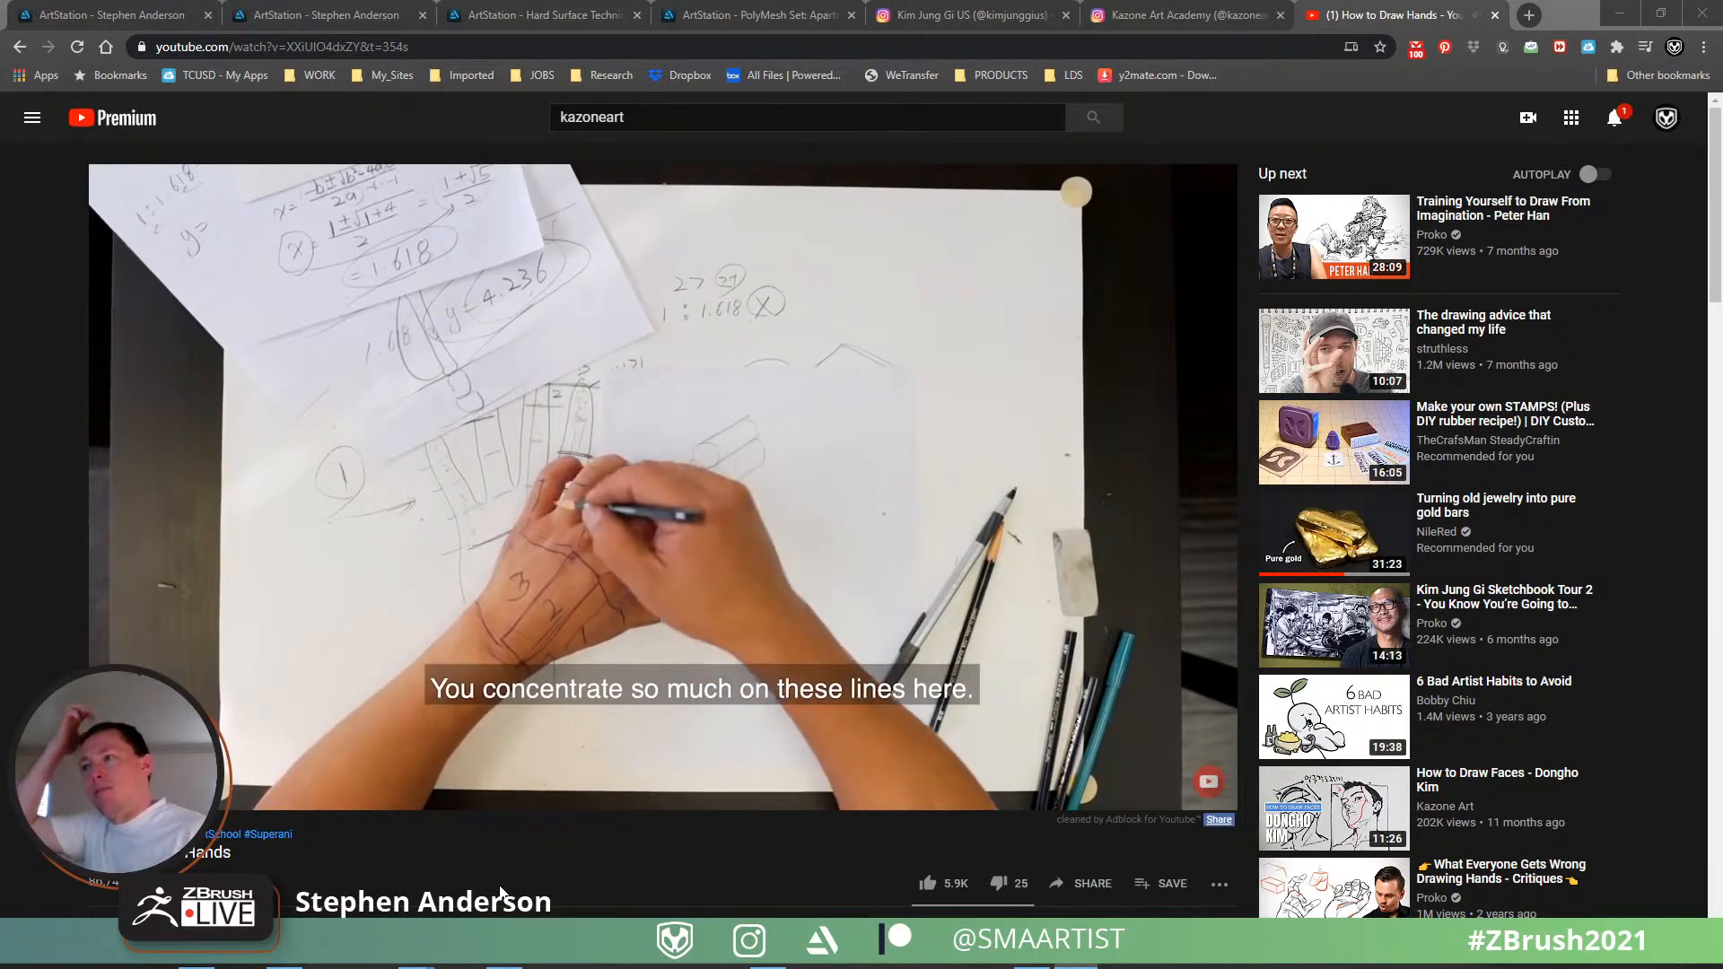
- Like the How to Draw Hands video and check which playlists it is saved to
click(932, 883)
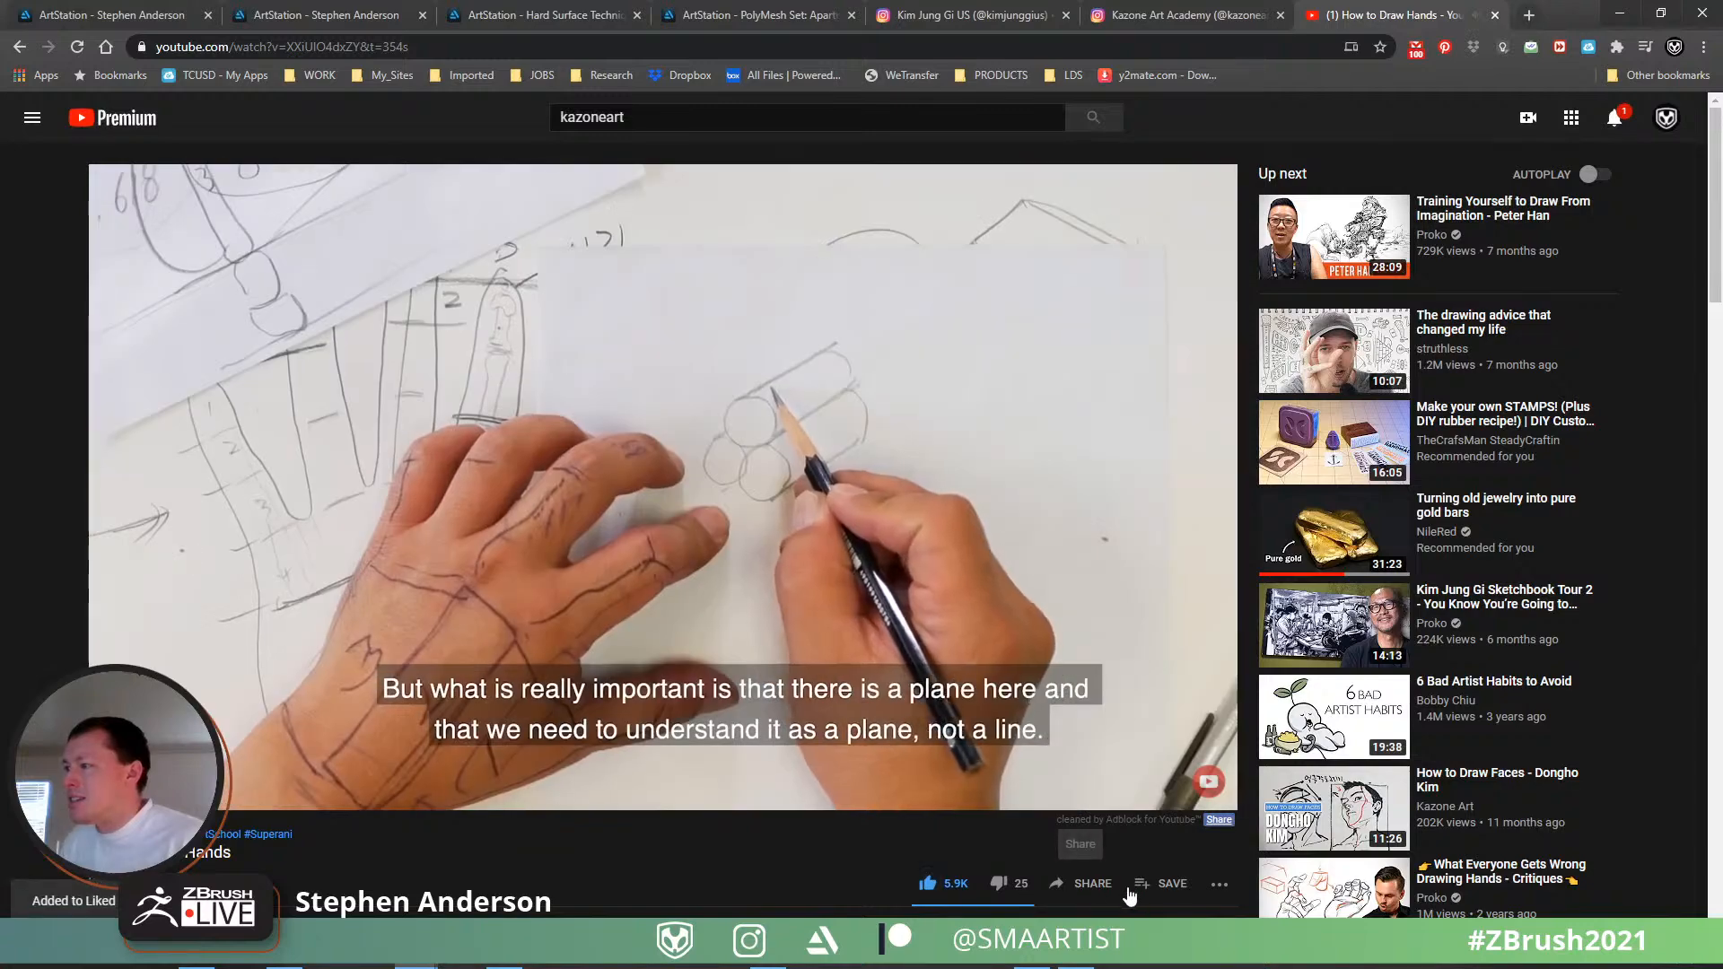
click(1138, 886)
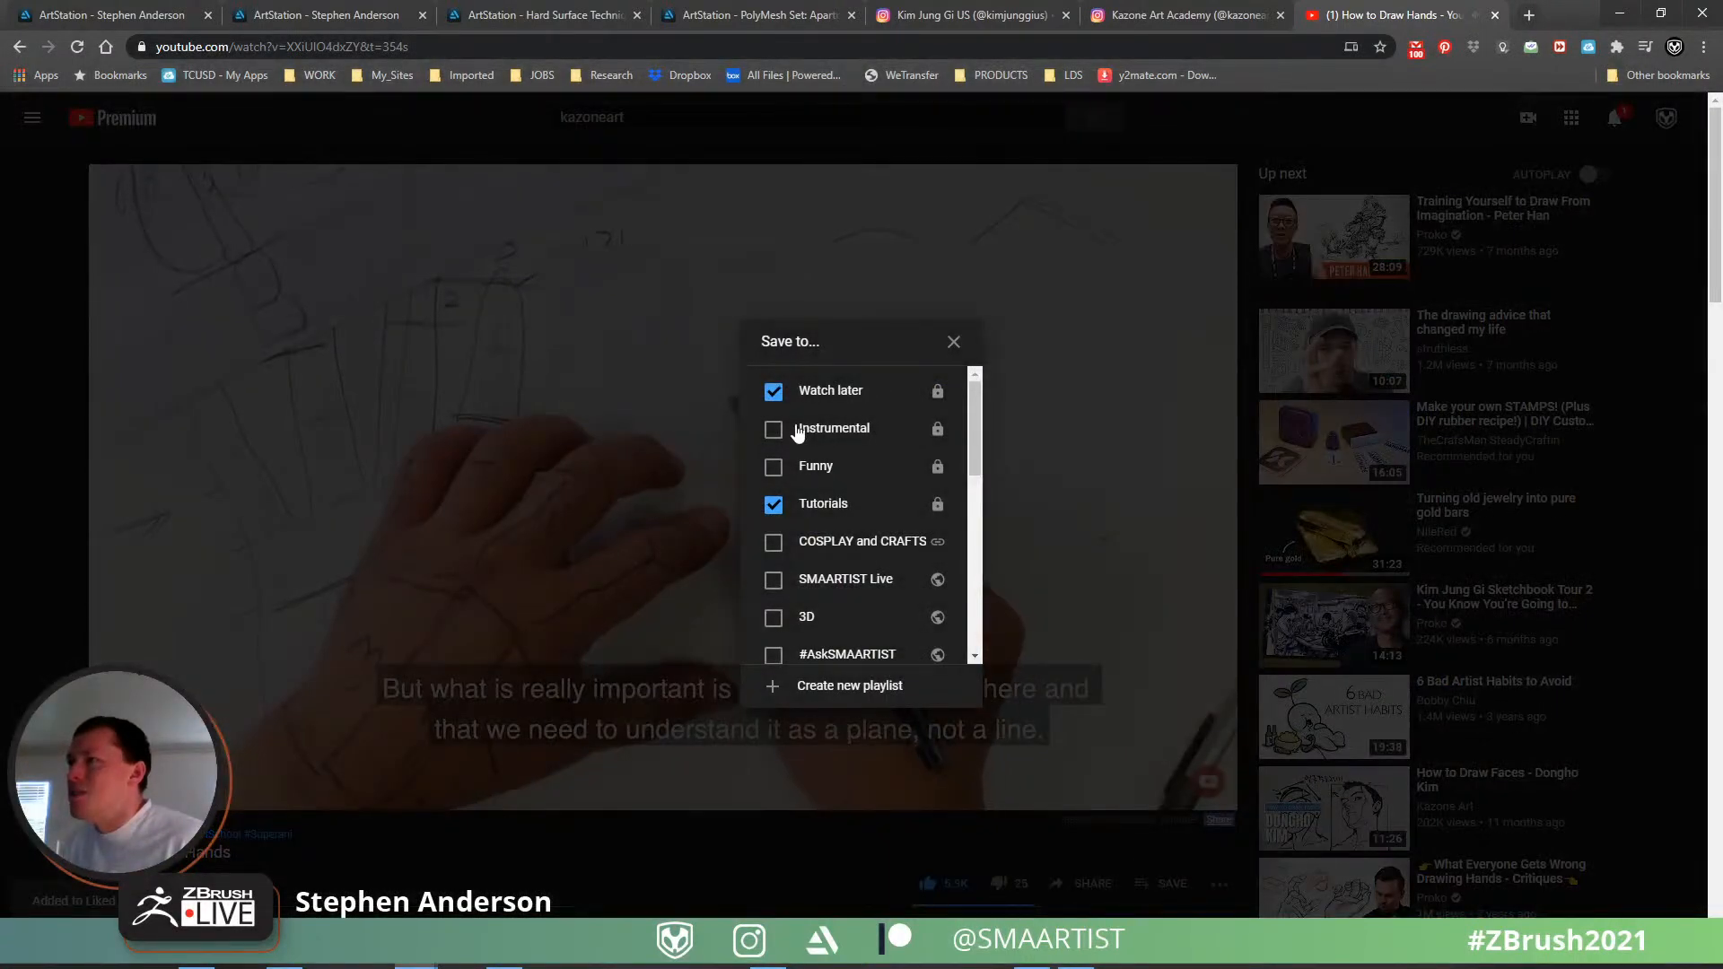
click(955, 341)
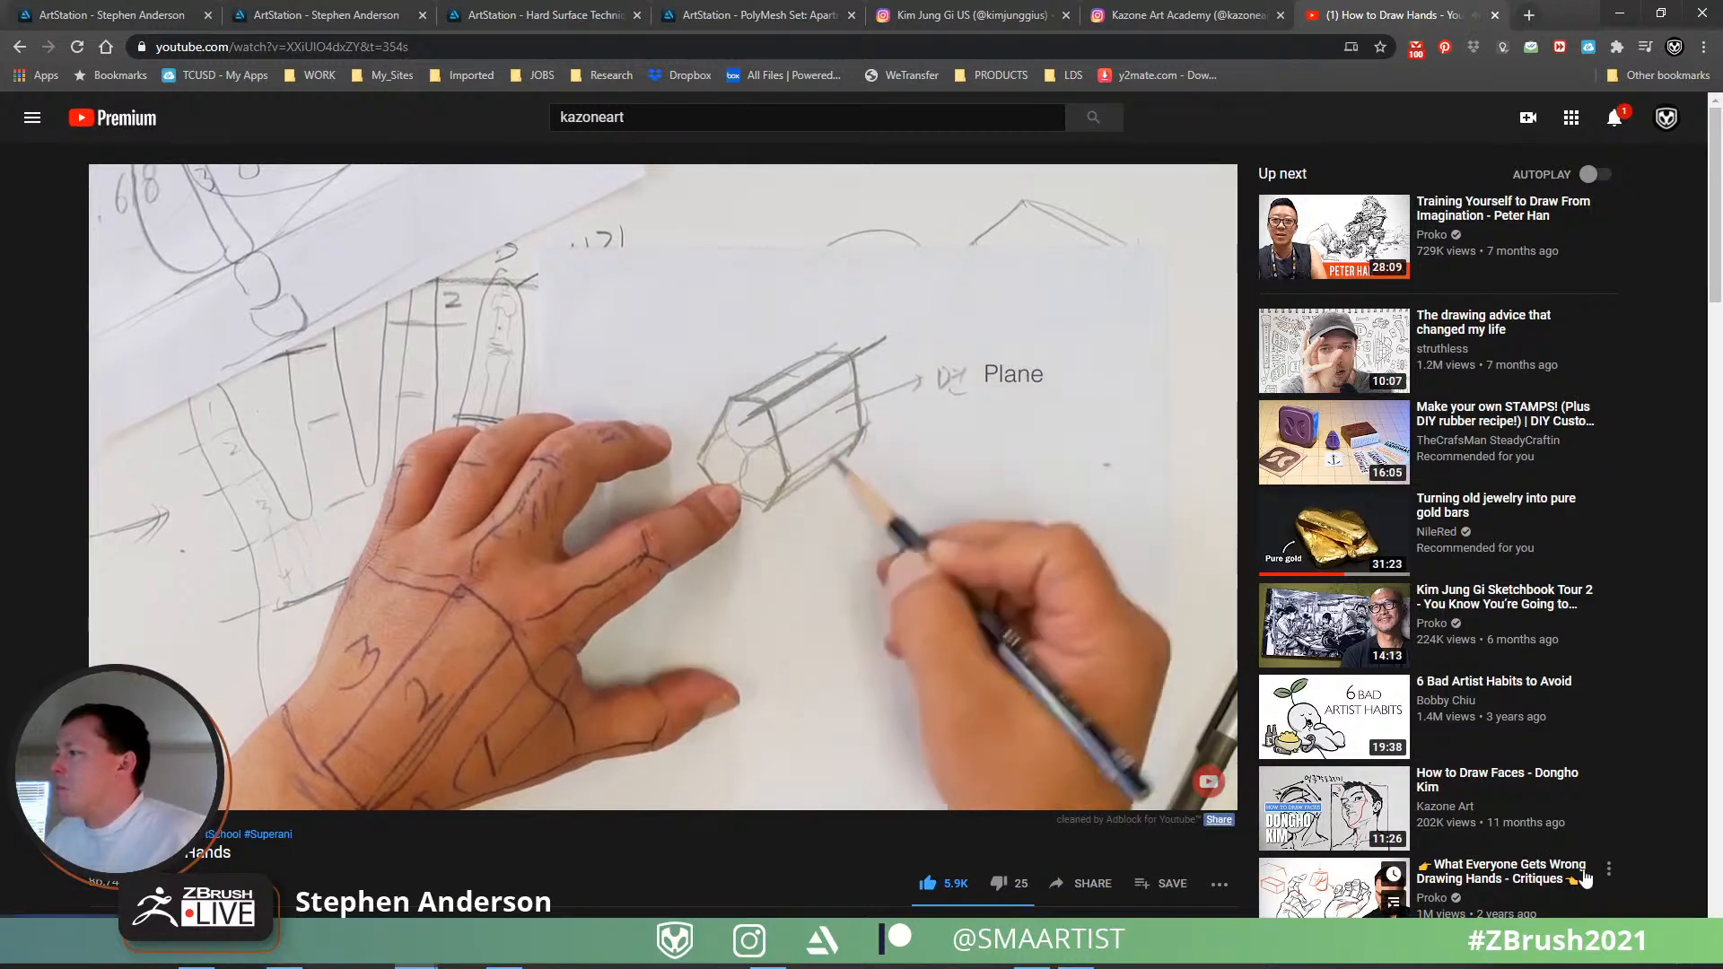
- Open Proko's What Everyone Gets Wrong Drawing Hands - Critiques video from the suggestions and copy its web address for sharing
scroll(1436, 721, down, 2)
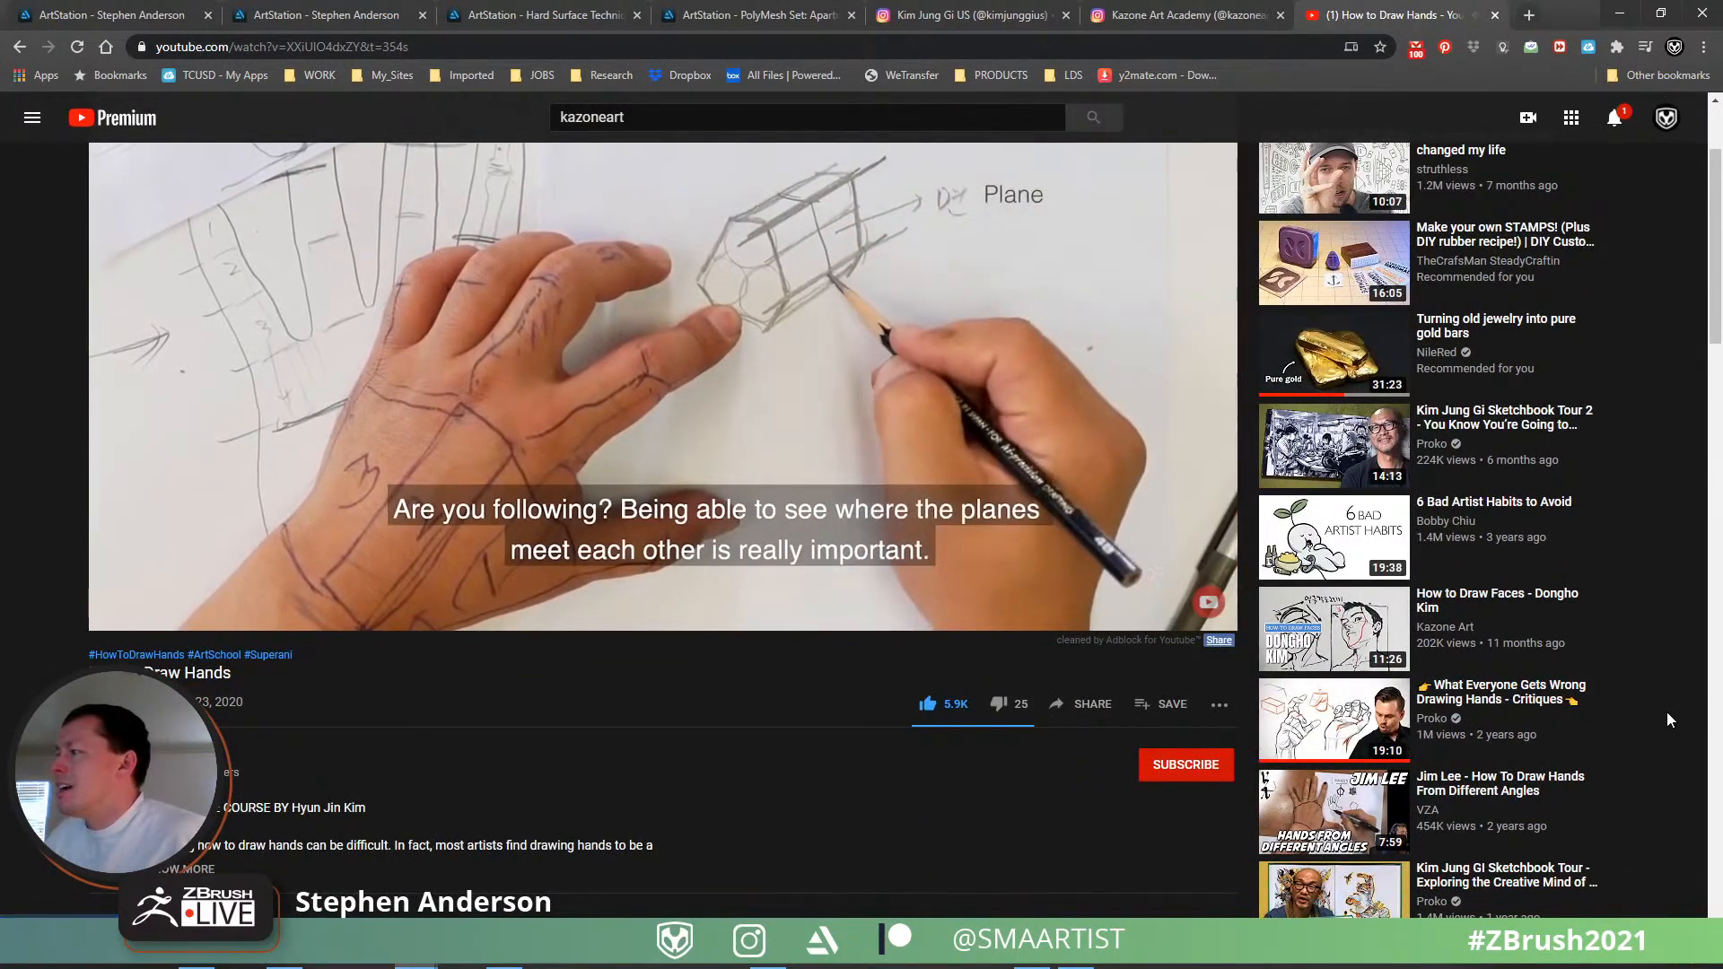
click(1609, 688)
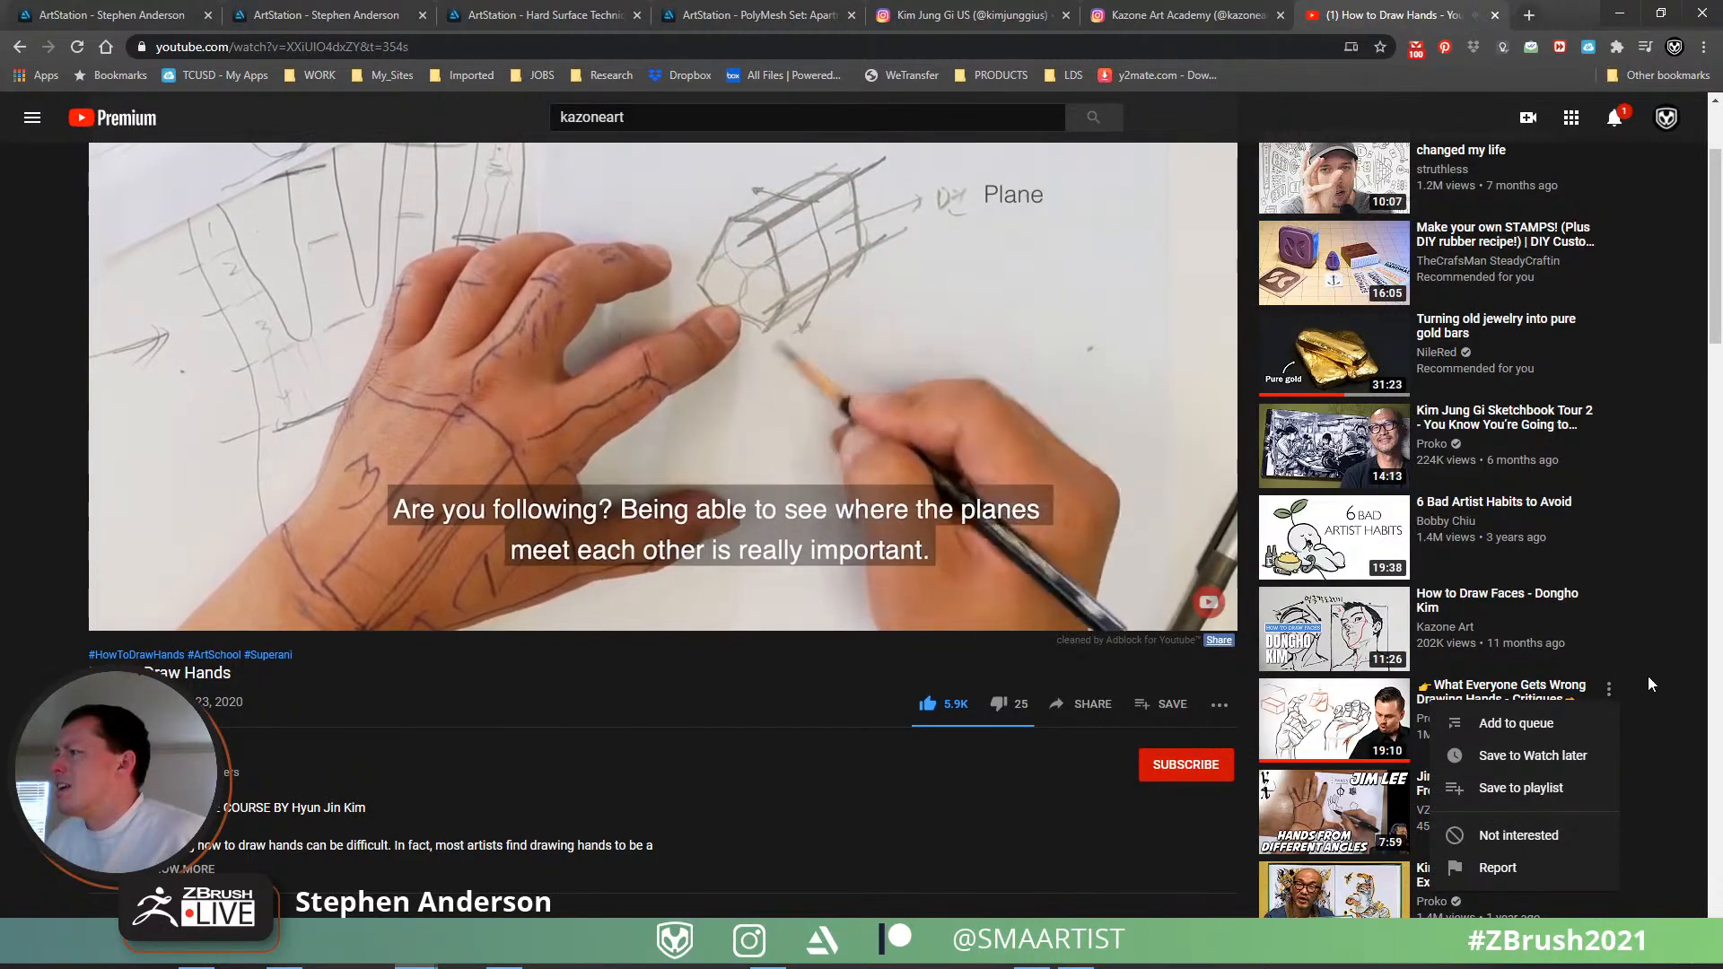
click(1648, 684)
click(1346, 709)
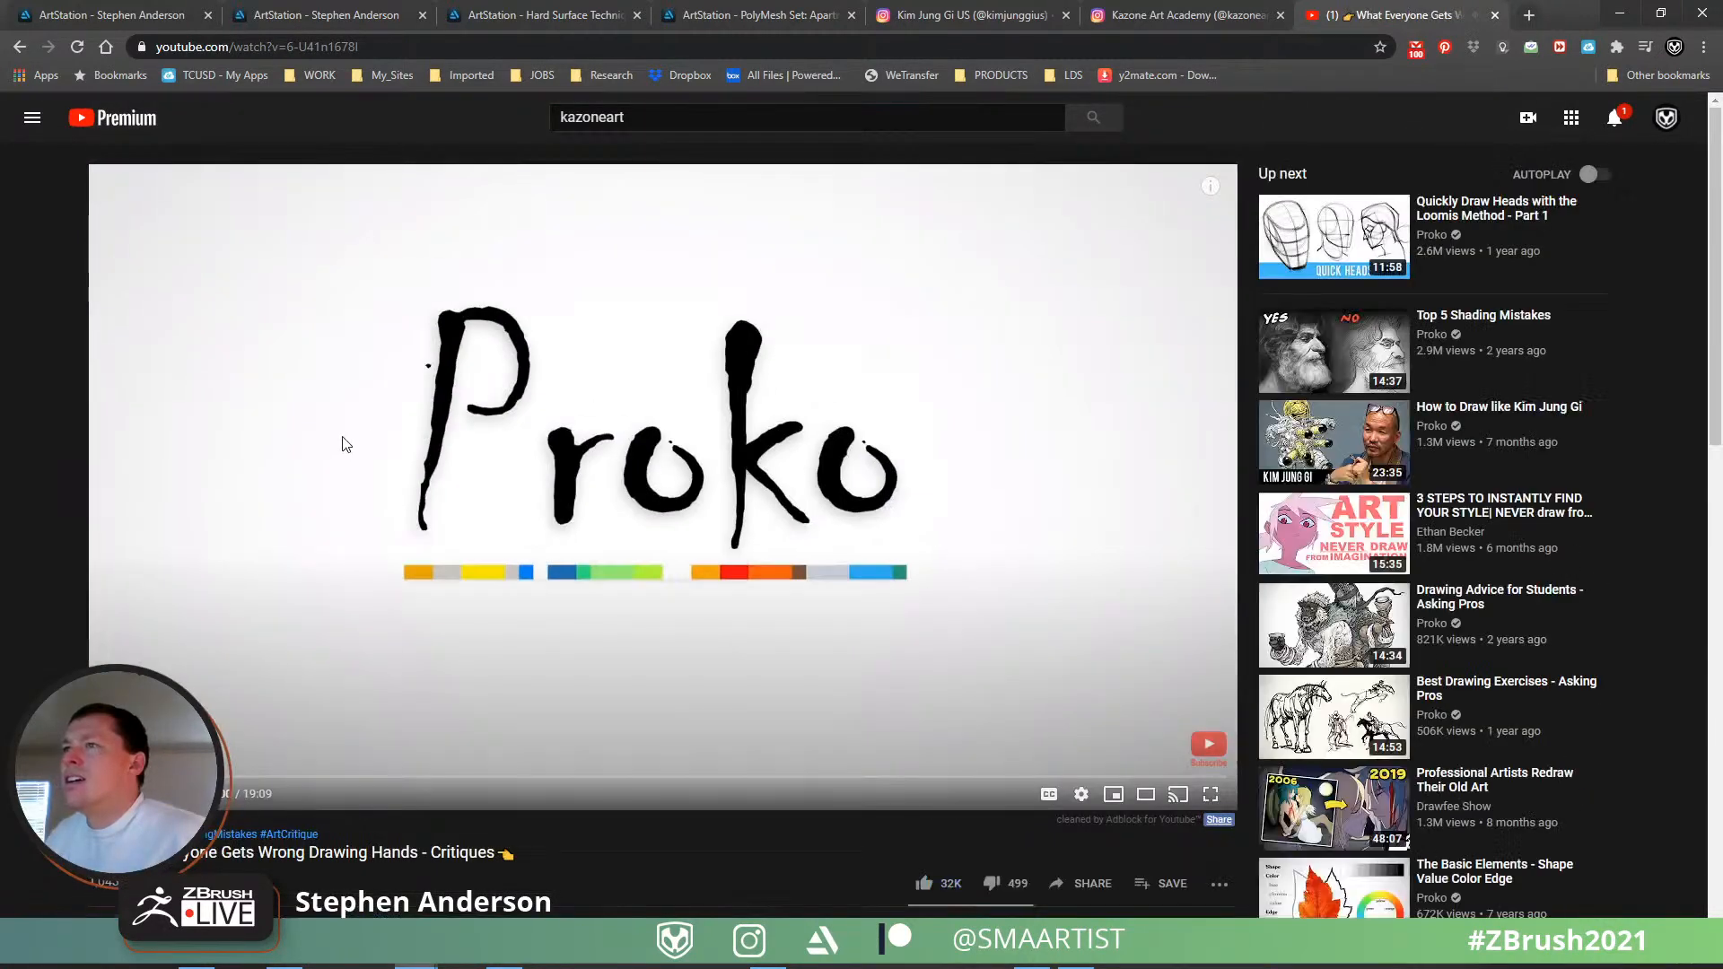
click(549, 52)
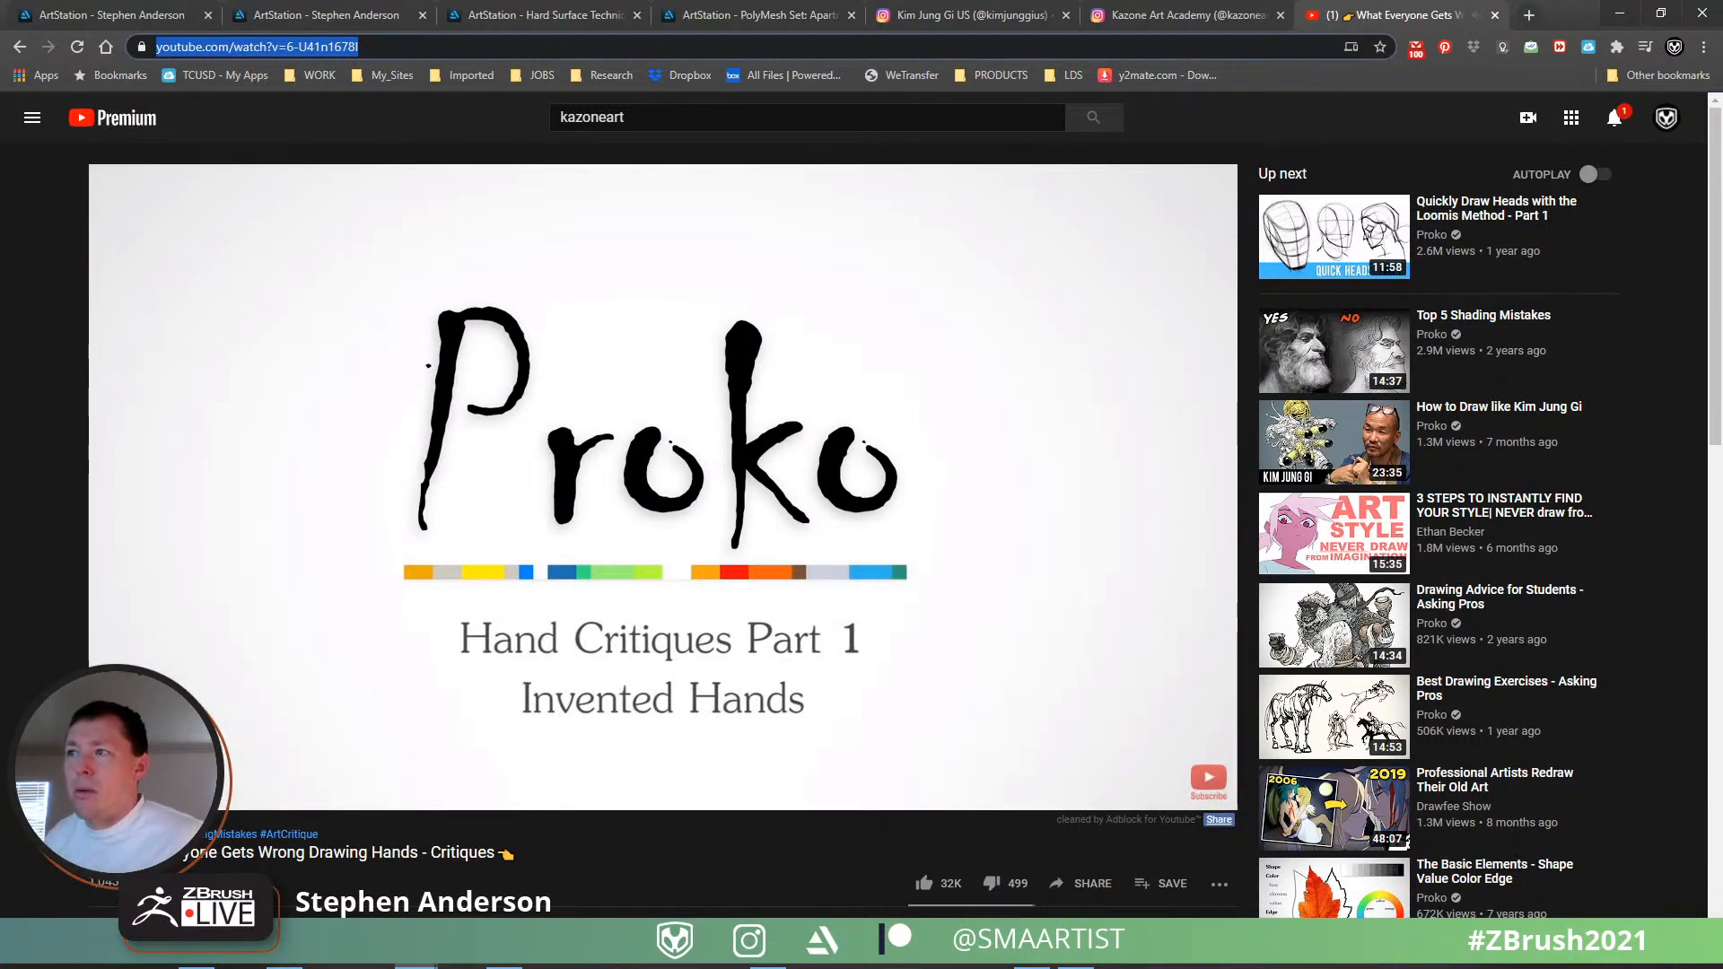
click(1075, 953)
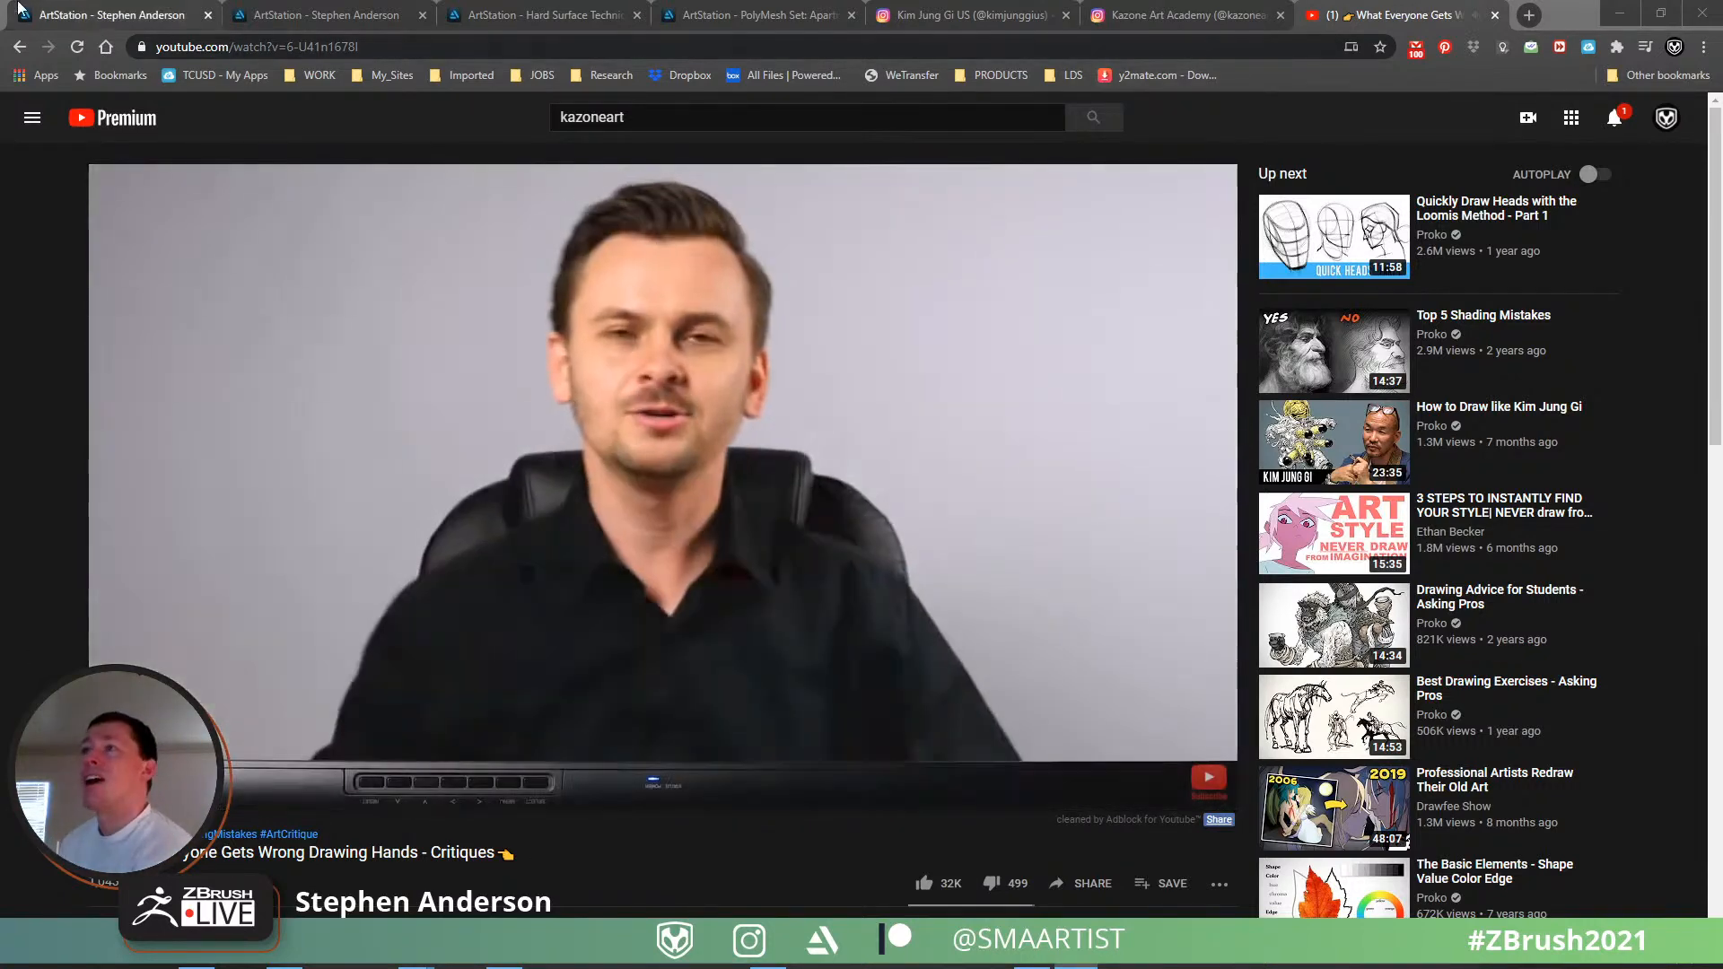
- Return to the How to Draw Hands video and enlarge its player to theater mode
click(20, 47)
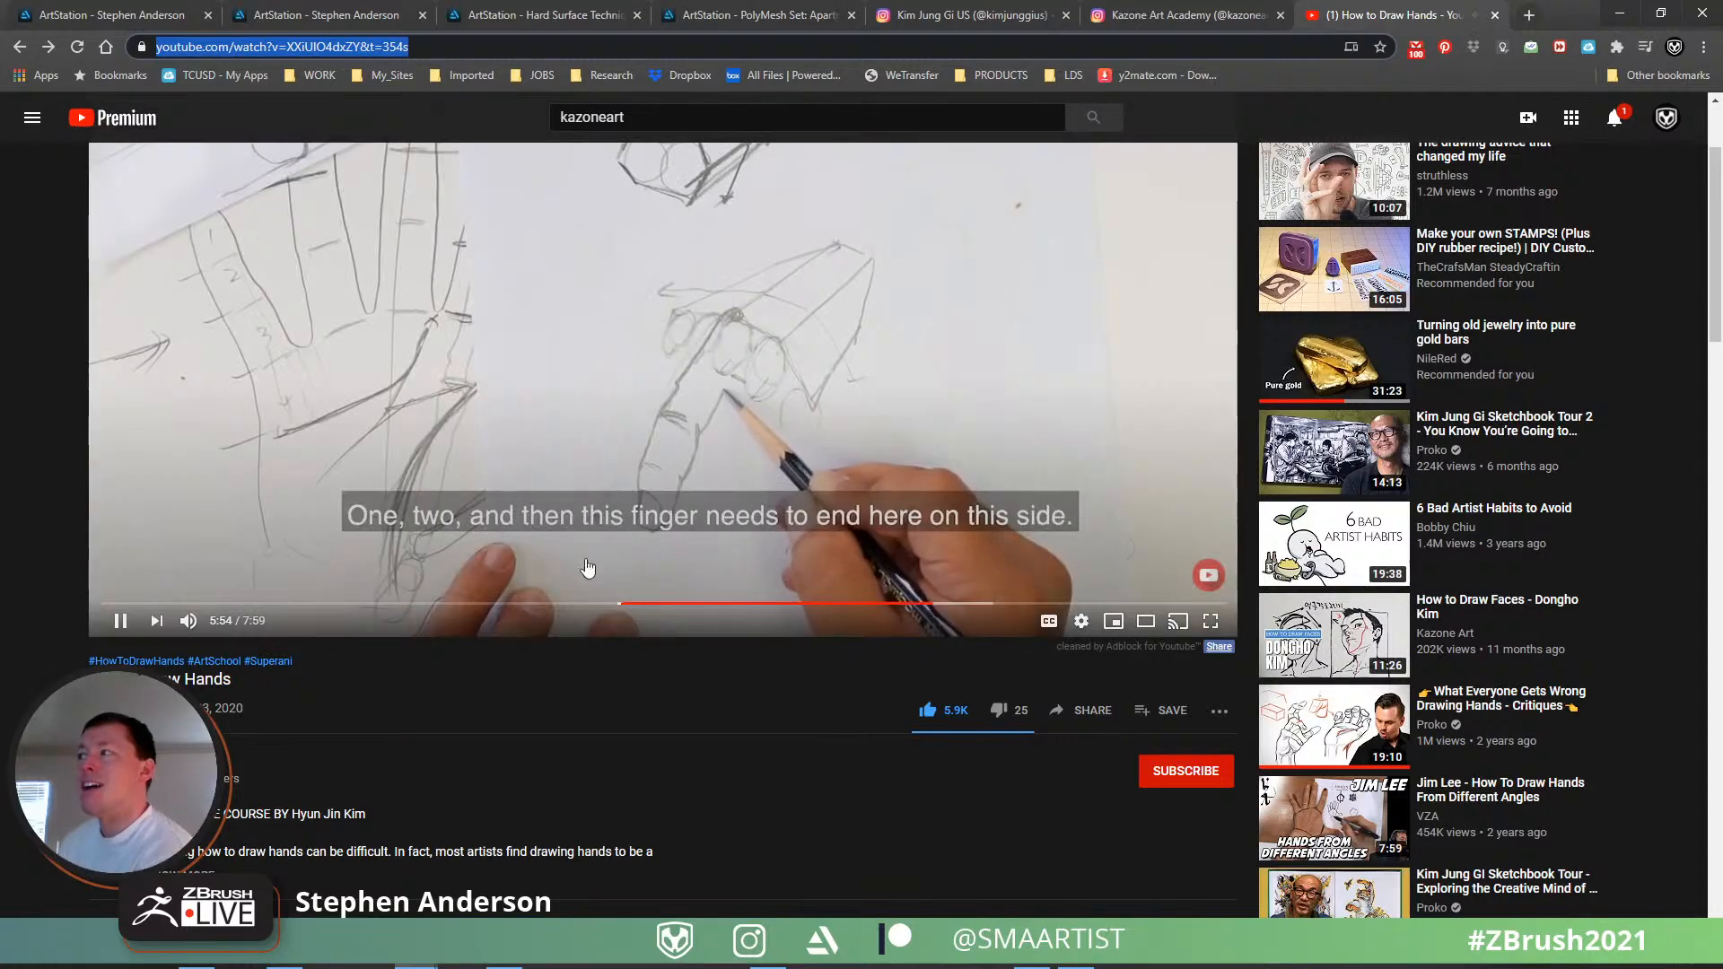
click(1146, 620)
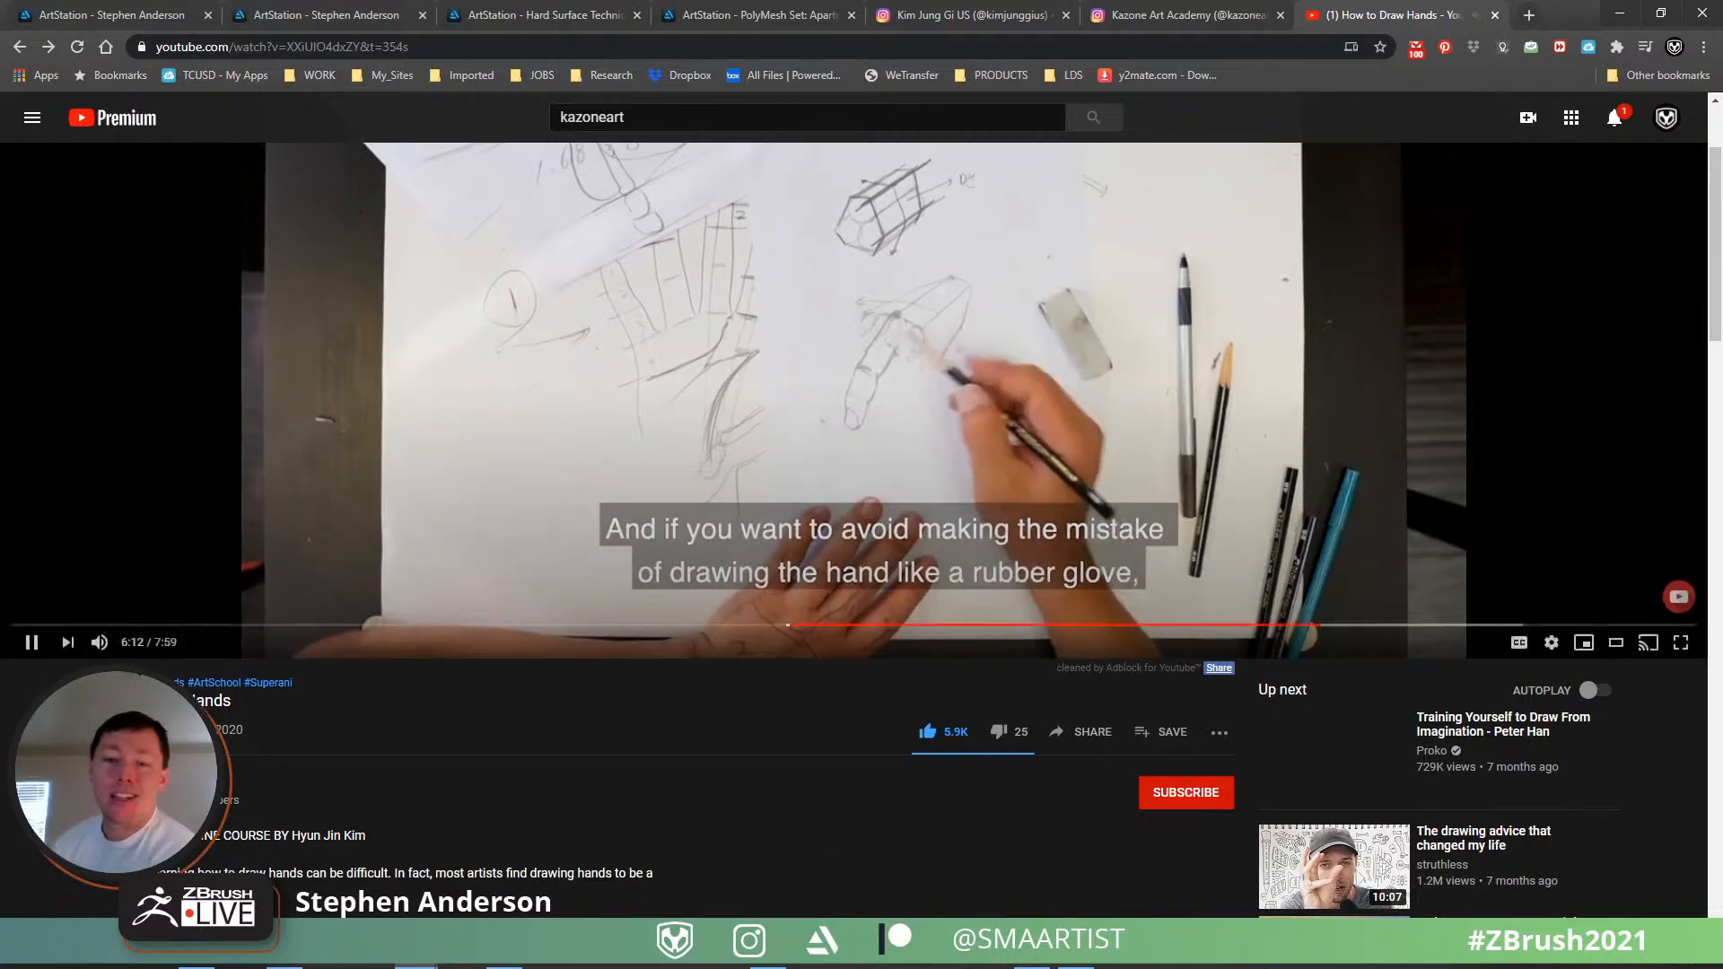
- Switch to ZBrush, make the hair bun the active subtool with polyframe shown, and mask everything except the green bun lobes
click(513, 955)
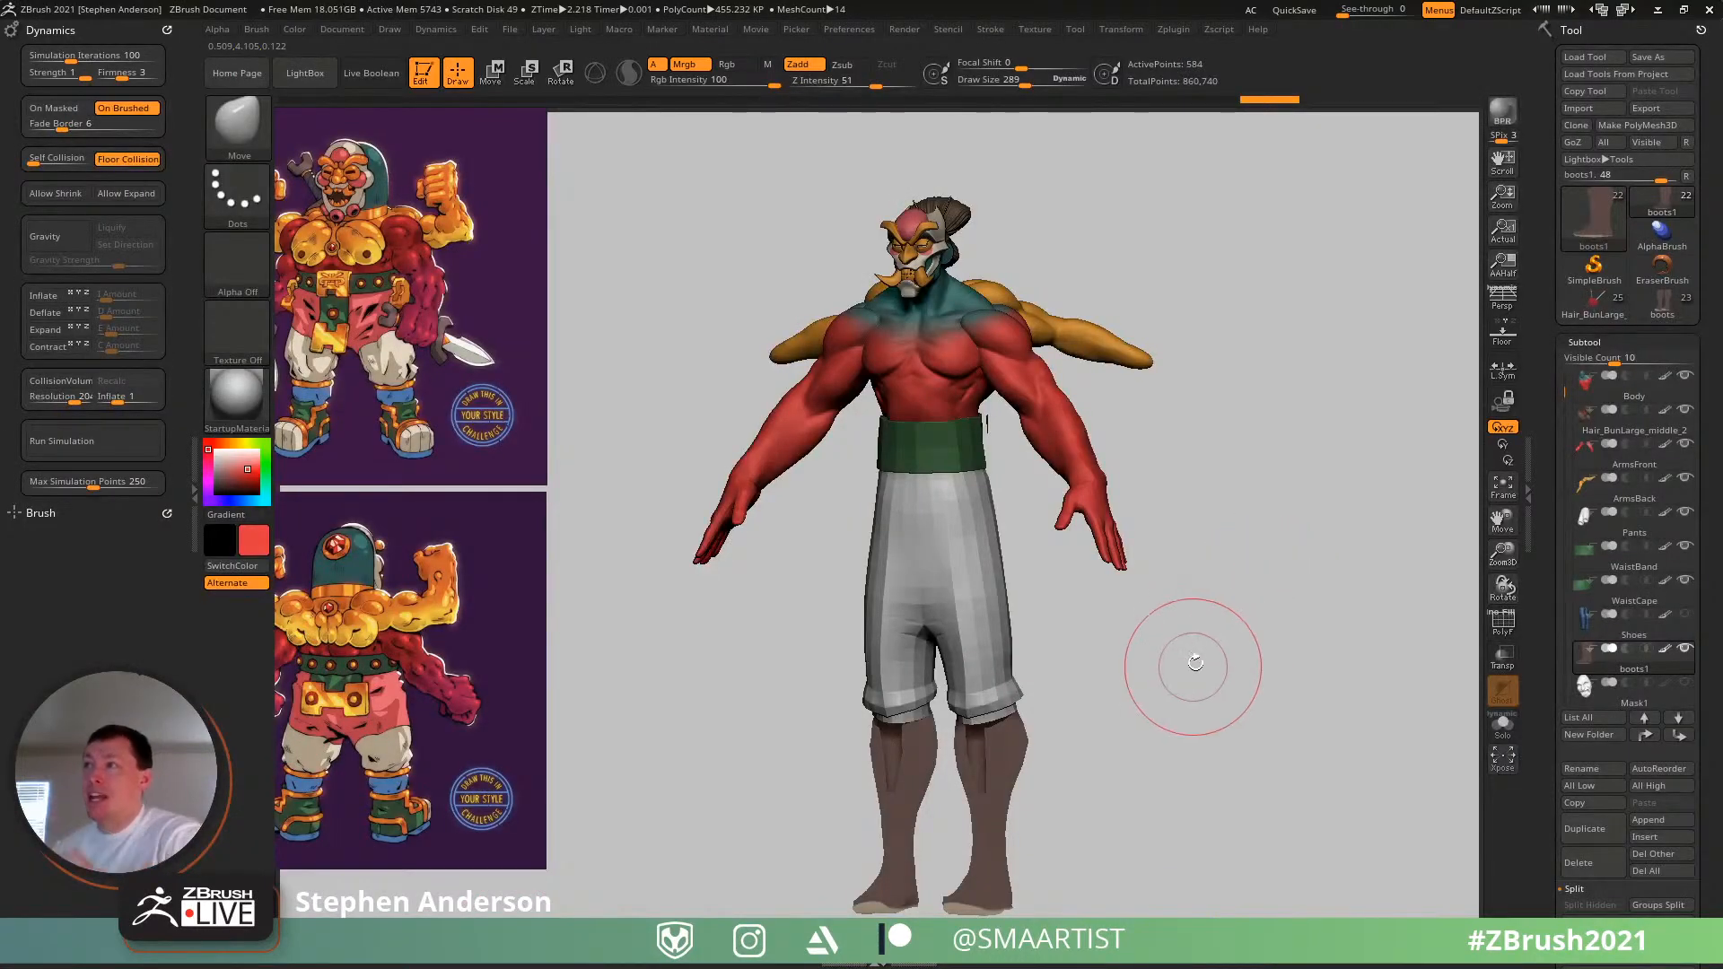
mouse_move(1195, 662)
right_down()
mouse_move(1208, 654)
mouse_move(1027, 700)
mouse_move(1008, 408)
mouse_move(1032, 212)
mouse_move(984, 454)
mouse_move(992, 611)
right_up()
mouse_move(869, 556)
ctrl+right_down()
mouse_move(953, 498)
mouse_move(951, 881)
ctrl+right_up()
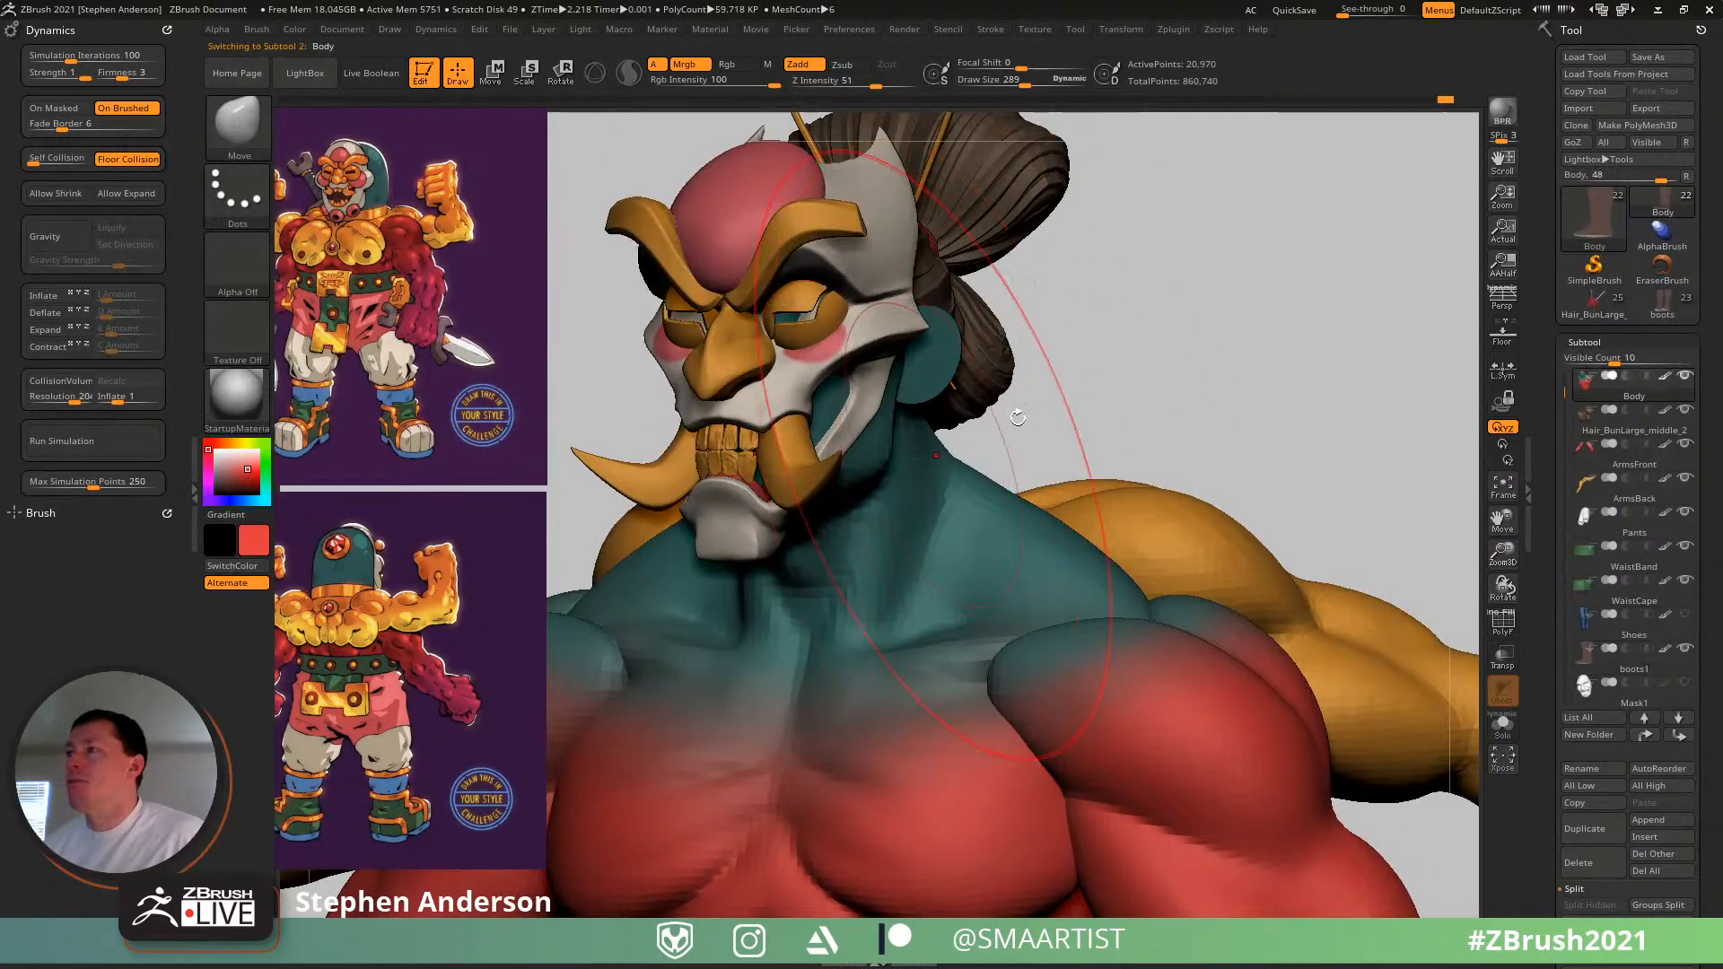
alt+right_drag(1138, 381, 1192, 521)
ctrl+right_drag(960, 610, 1009, 533)
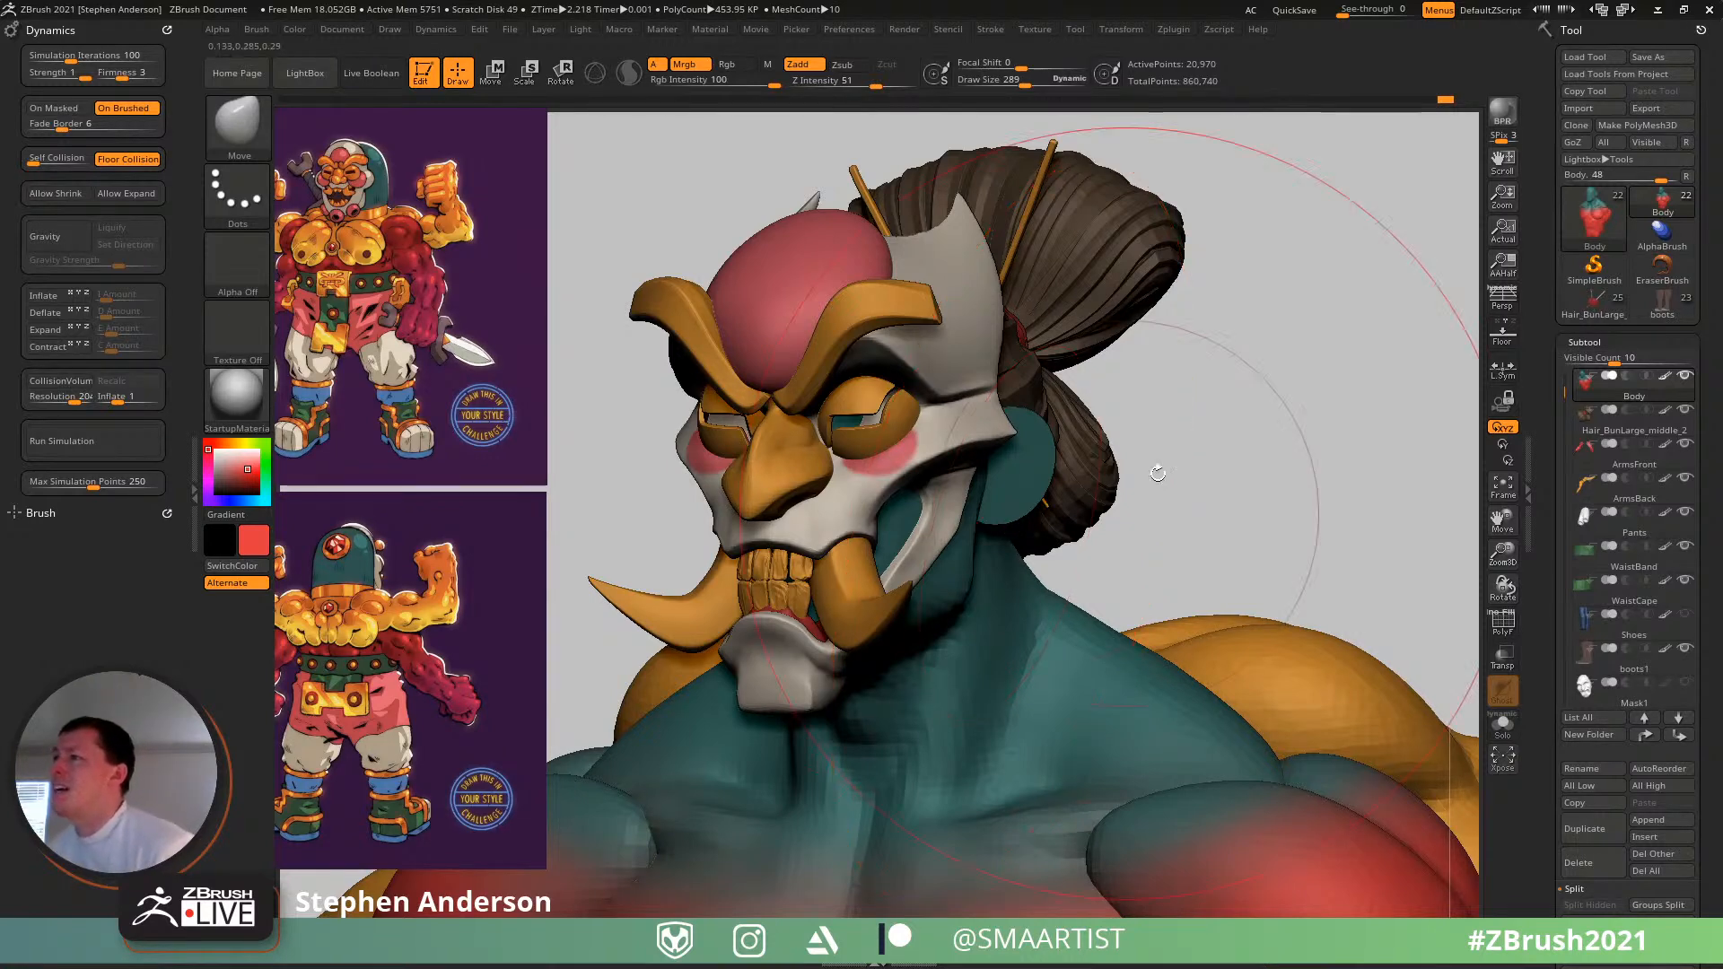
mouse_move(1289, 467)
mouse_down()
mouse_move(1238, 456)
mouse_move(1268, 447)
mouse_up()
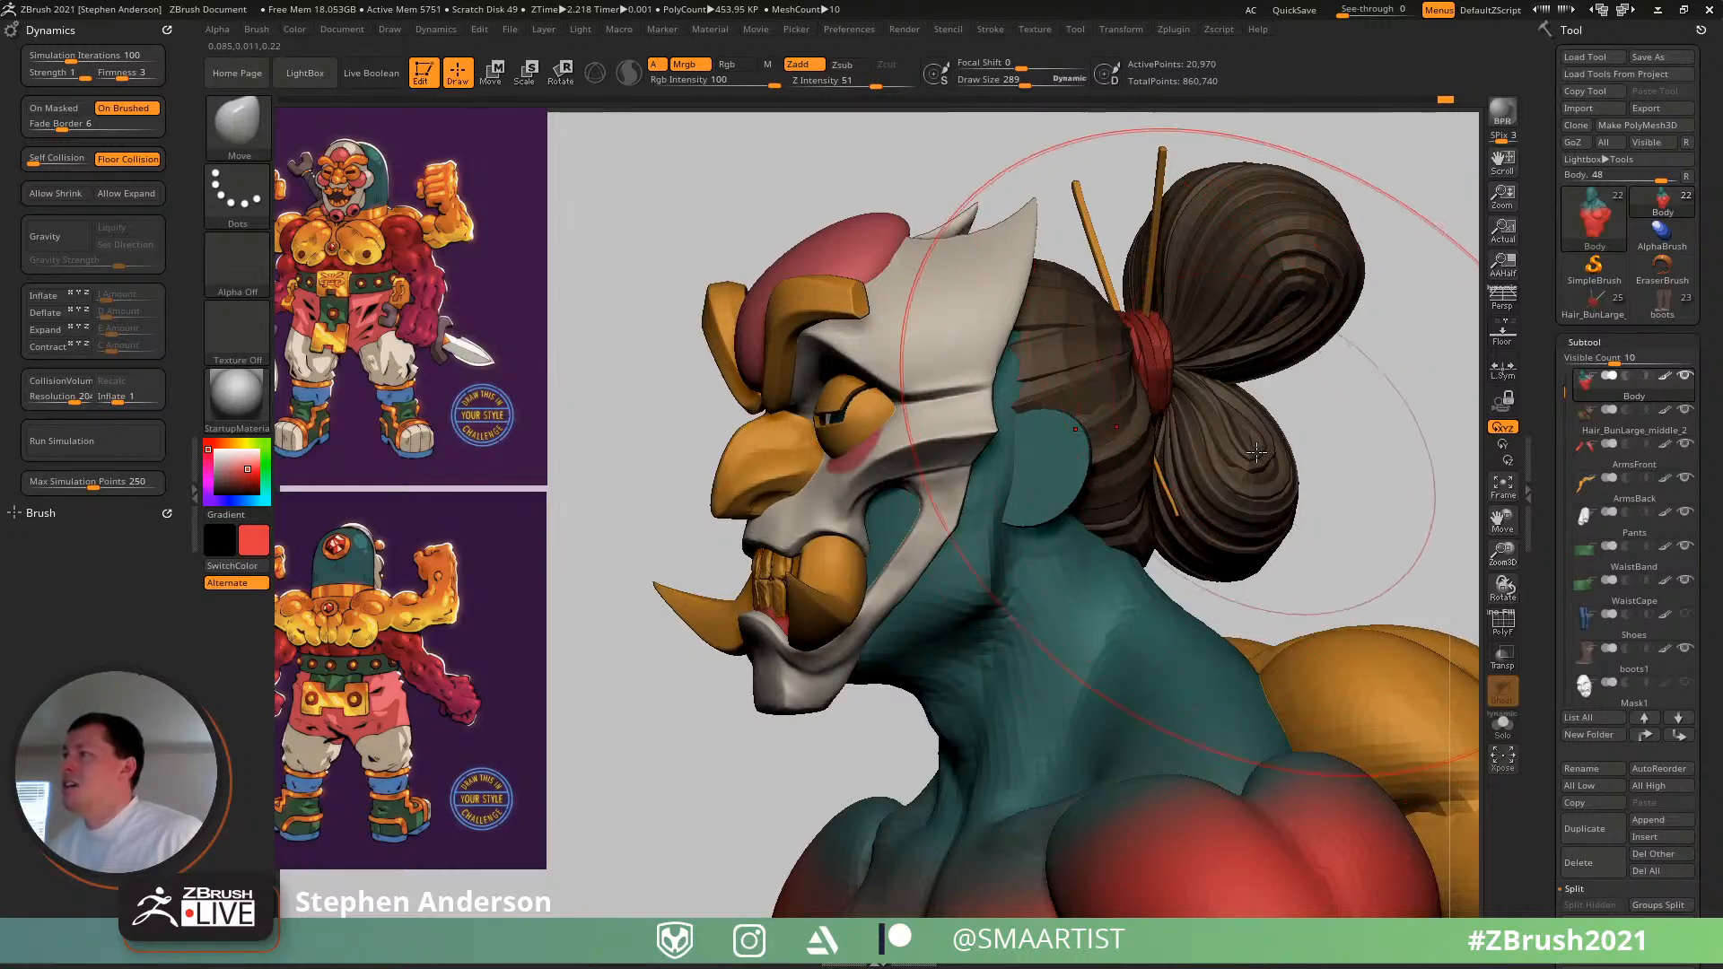
alt+click(1321, 285)
alt+drag(1419, 401, 1263, 480)
key(shift+f)
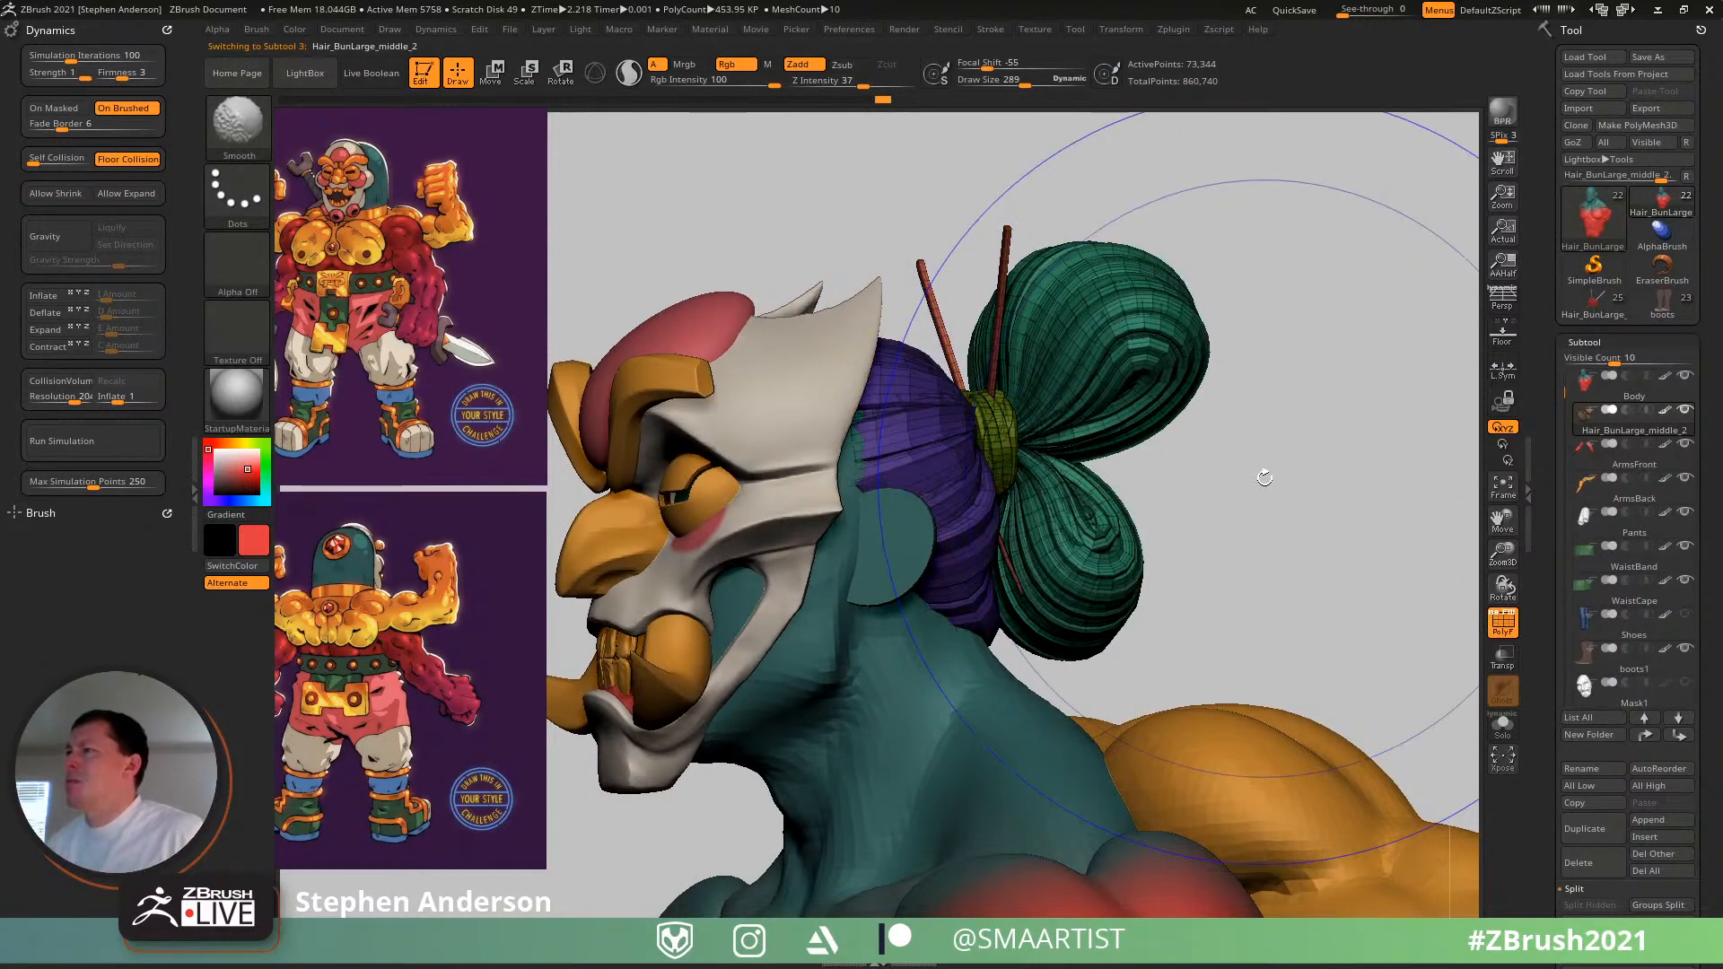
key(w)
ctrl+click(1102, 396)
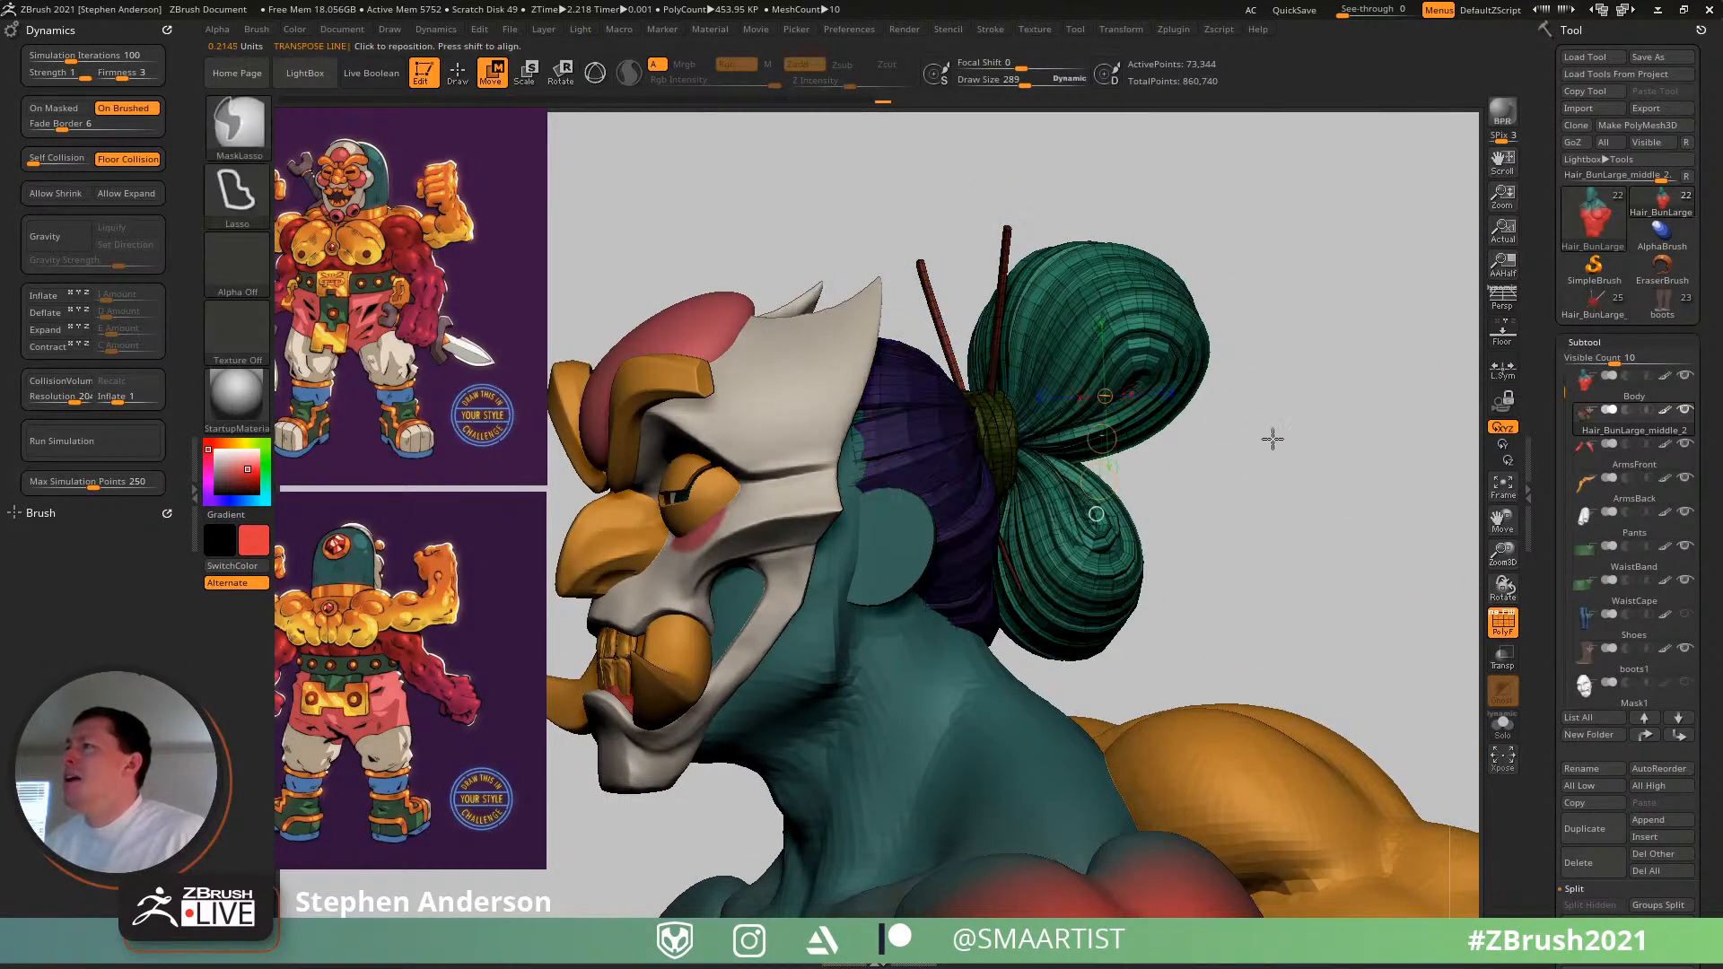
- Scale down and reposition the unmasked bun lobes behind the head with the gizmo, and clear the mask and polyframe display
shift+drag(1257, 452, 1193, 498)
key(y)
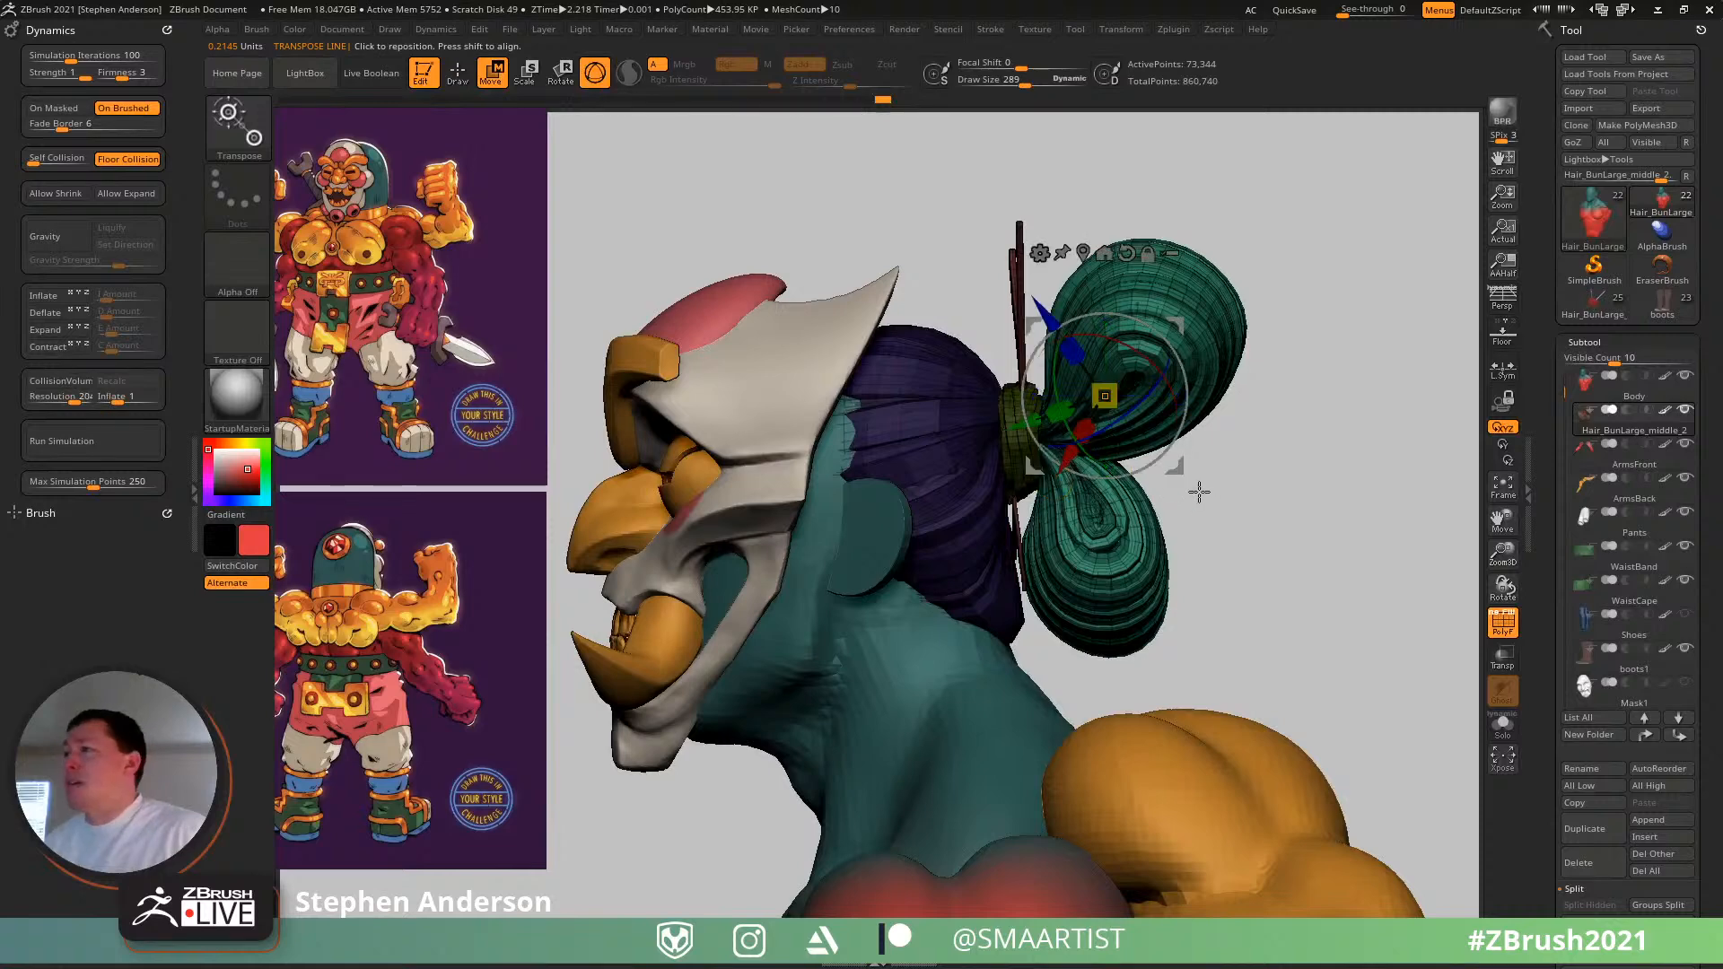
mouse_move(1273, 409)
mouse_down()
mouse_move(1296, 423)
mouse_move(1262, 417)
mouse_up()
drag(1116, 390, 1053, 388)
drag(1172, 332, 1141, 344)
mouse_move(1258, 342)
mouse_down()
mouse_move(1322, 359)
mouse_move(1304, 381)
mouse_up()
key(q)
key(shift+f)
mouse_move(1149, 434)
ctrl+right_down()
mouse_move(1173, 427)
mouse_move(1030, 416)
mouse_move(1194, 418)
ctrl+right_up()
ctrl+drag(1213, 420, 1218, 435)
mouse_move(1149, 451)
right_down()
mouse_move(1204, 445)
mouse_move(1193, 419)
mouse_move(1228, 410)
right_up()
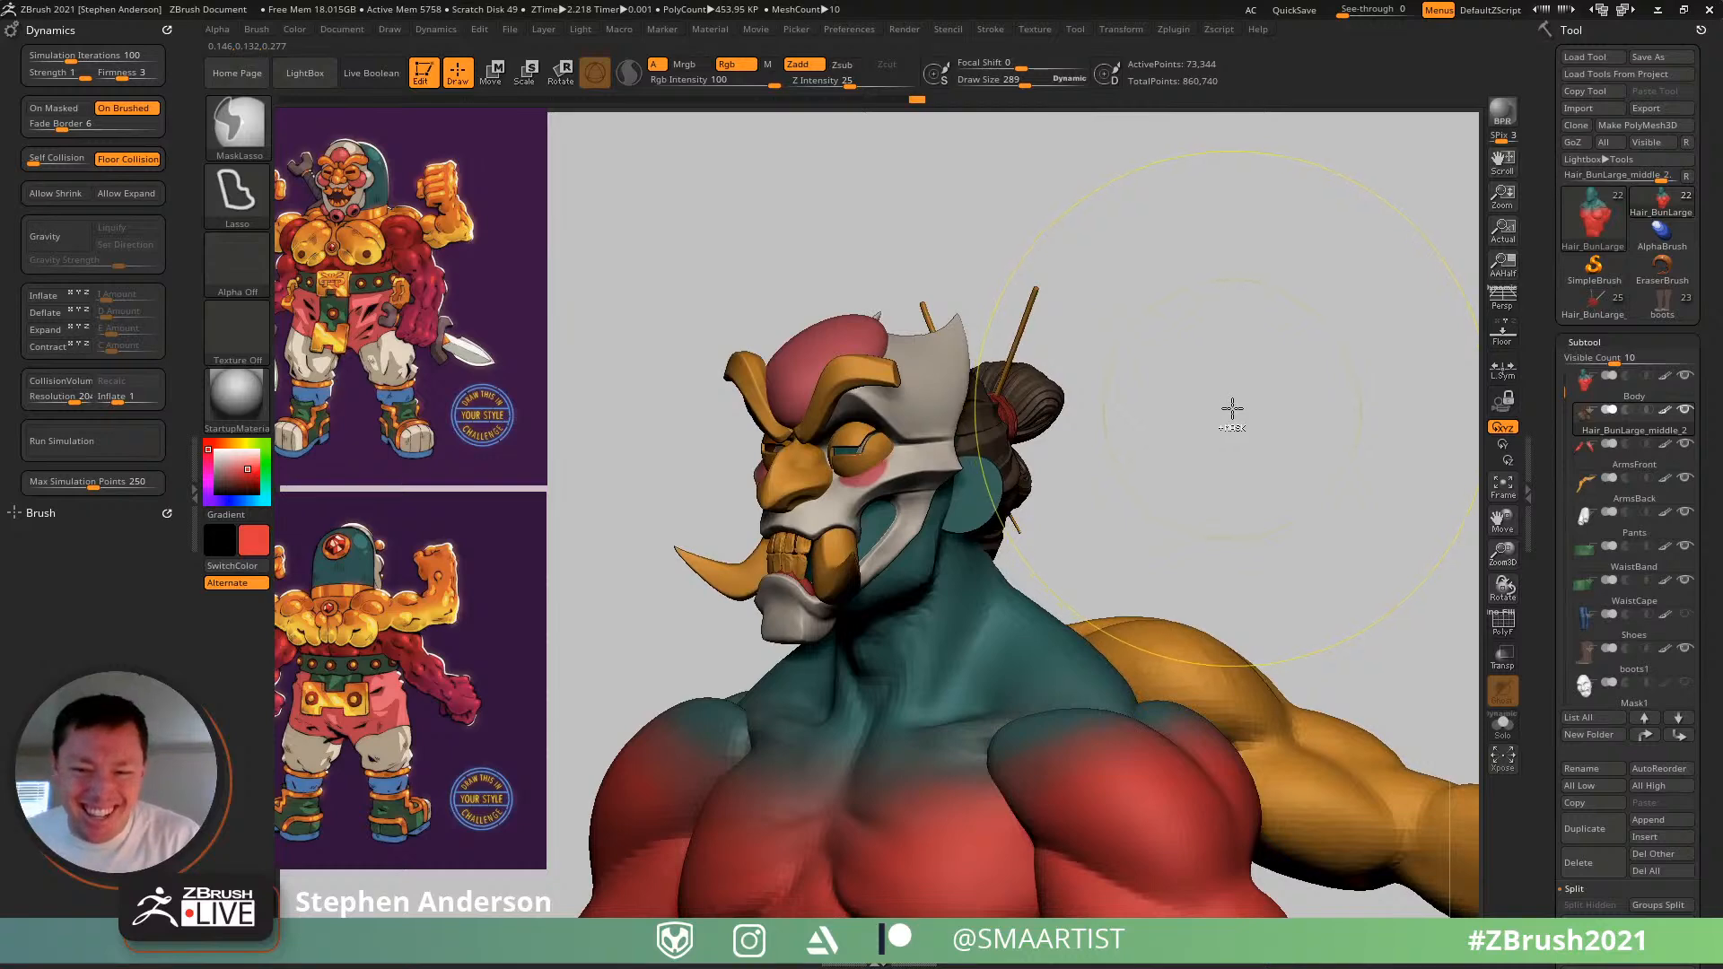
- Try to save the tool as SamuraiLuchador_03, declining to replace the existing file
key(ctrl+s)
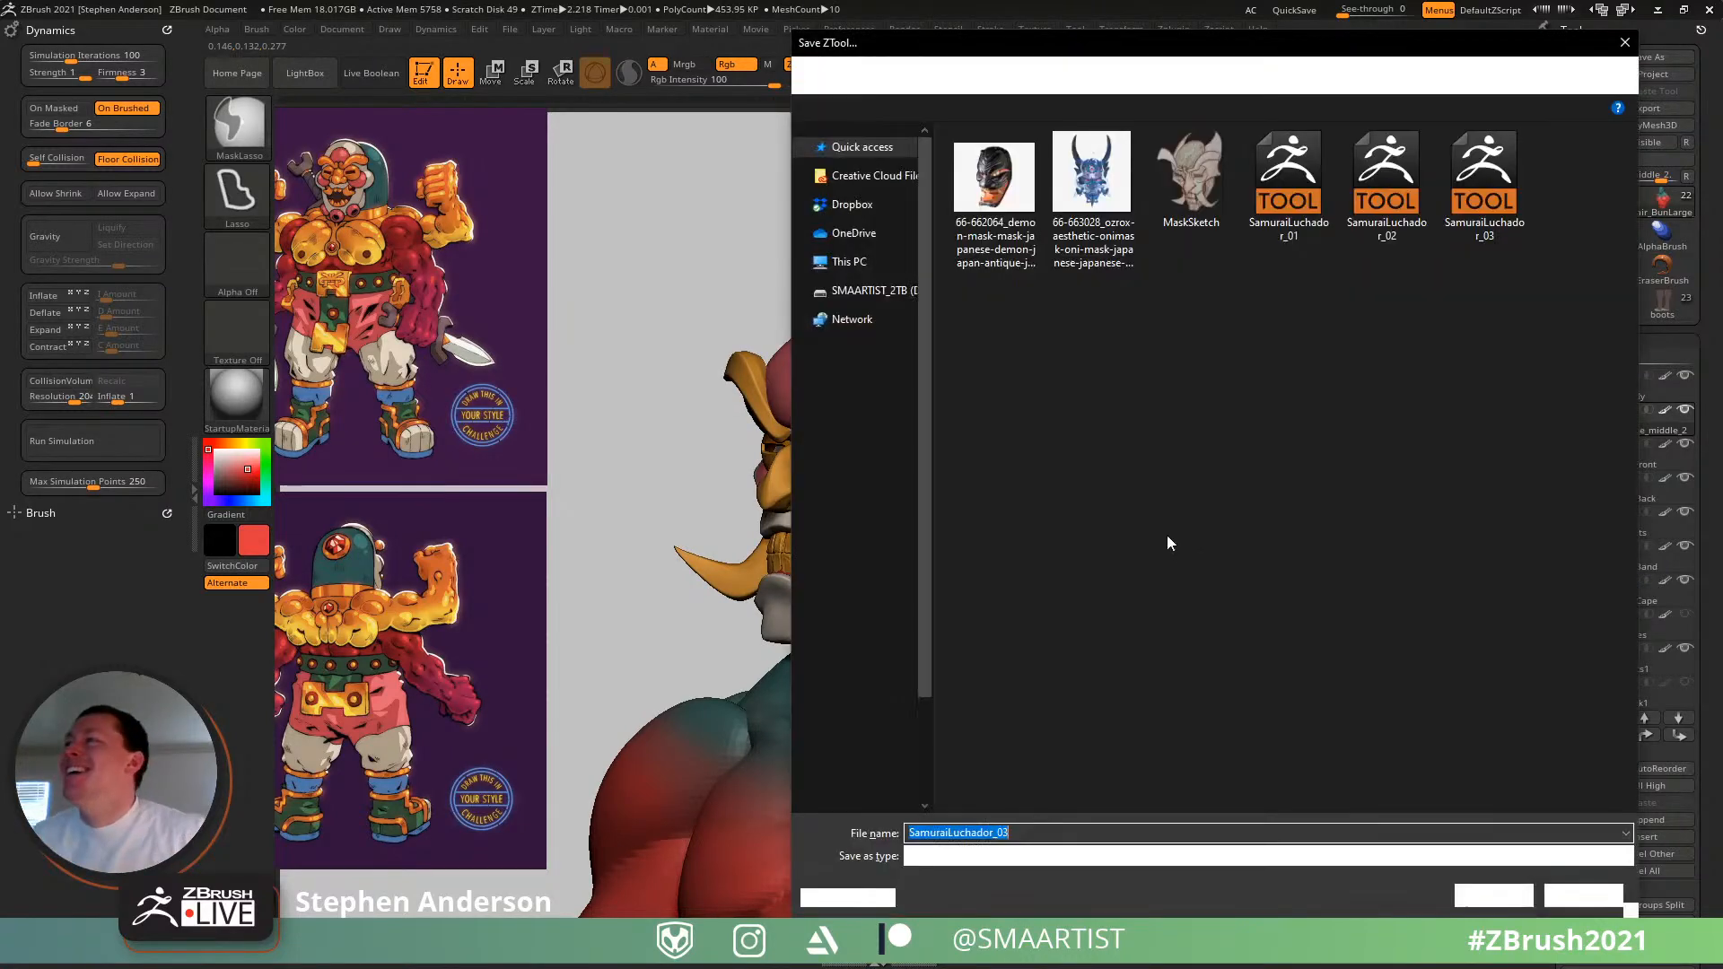
click(1493, 894)
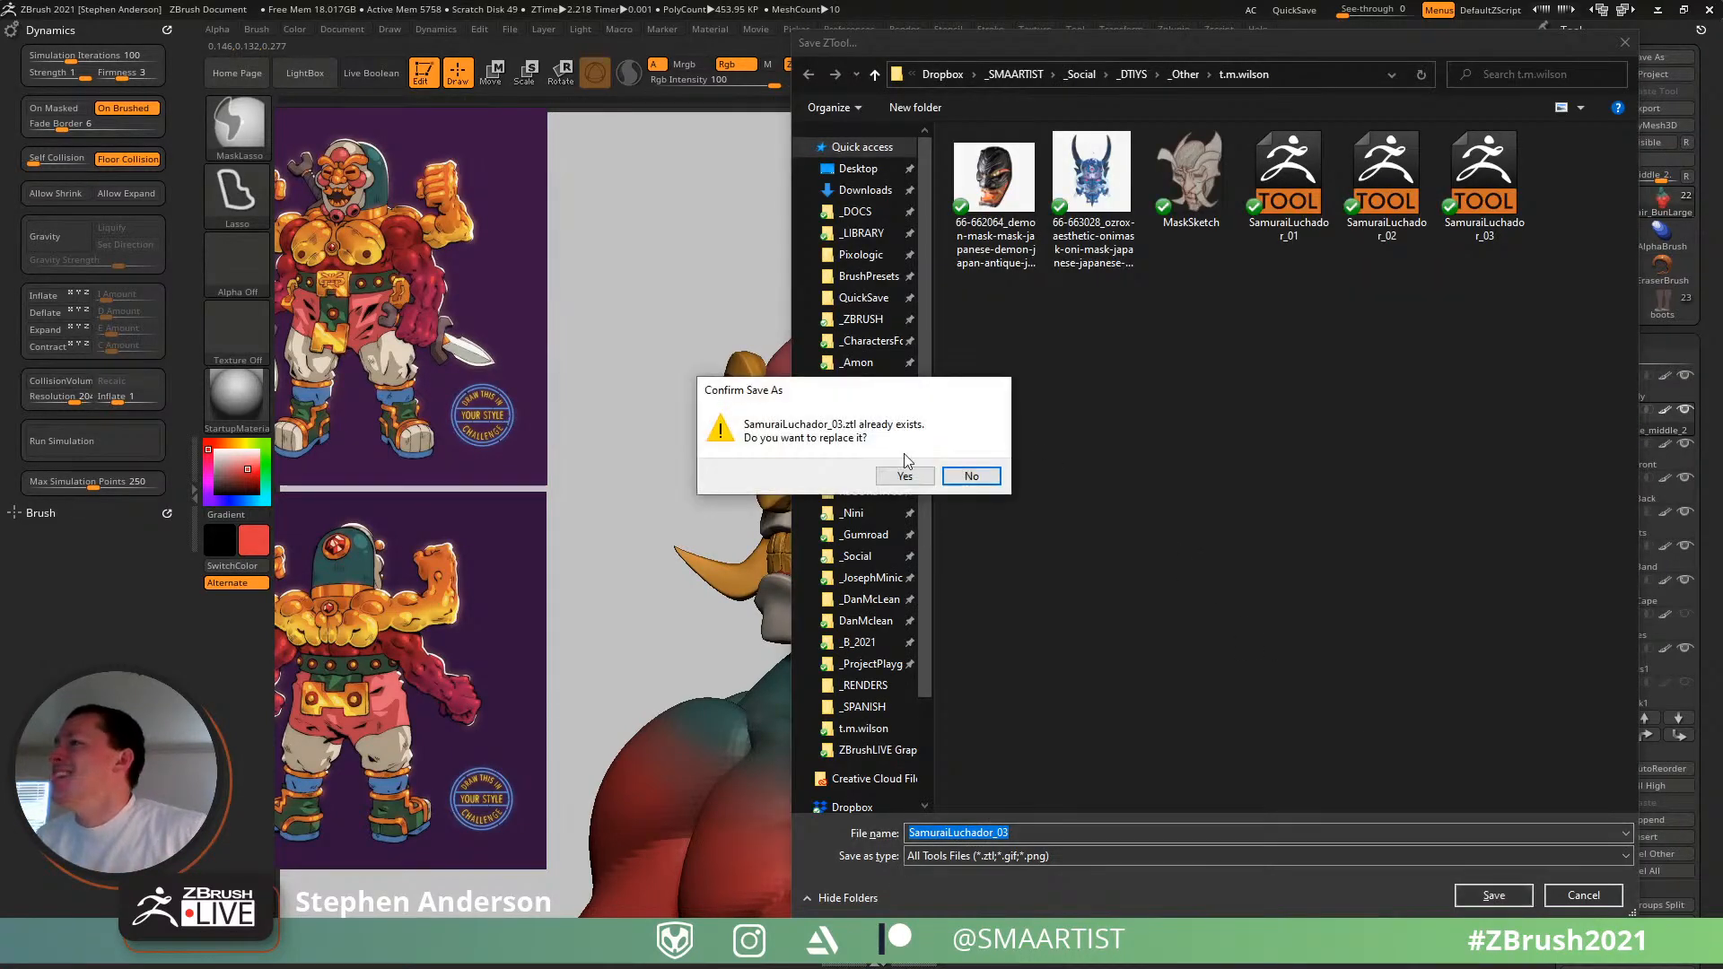
click(965, 473)
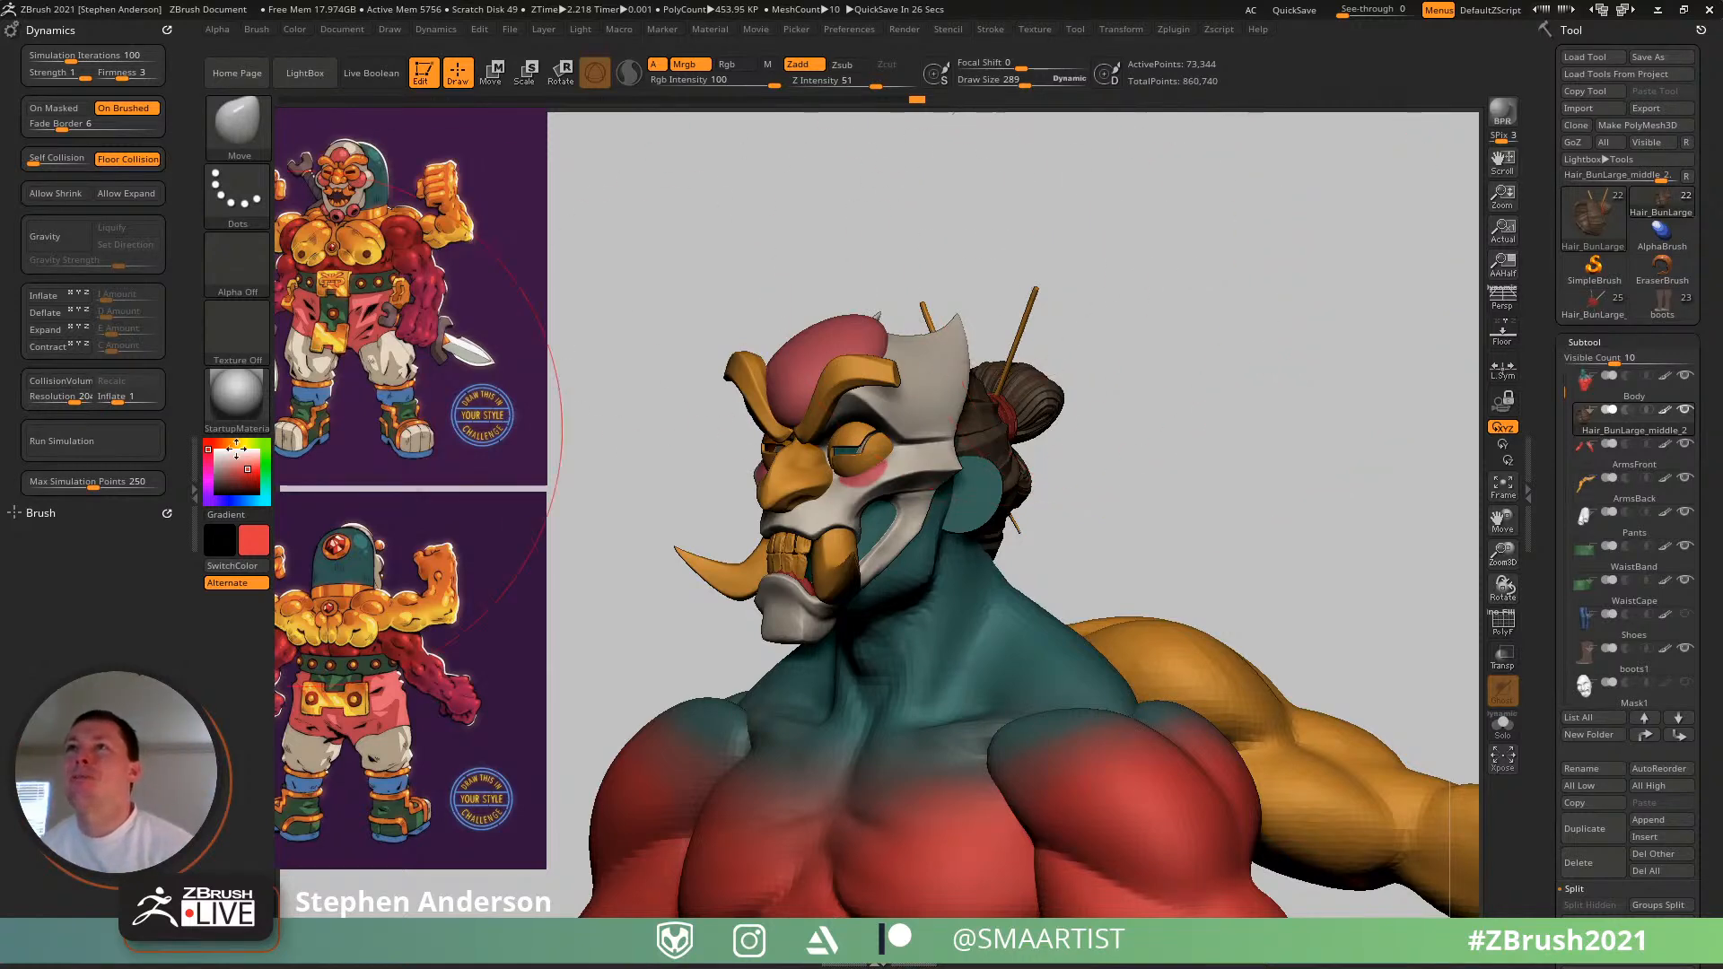
- Collapse the tray holding the Dynamics and Brush palettes to widen the canvas around the character
click(191, 499)
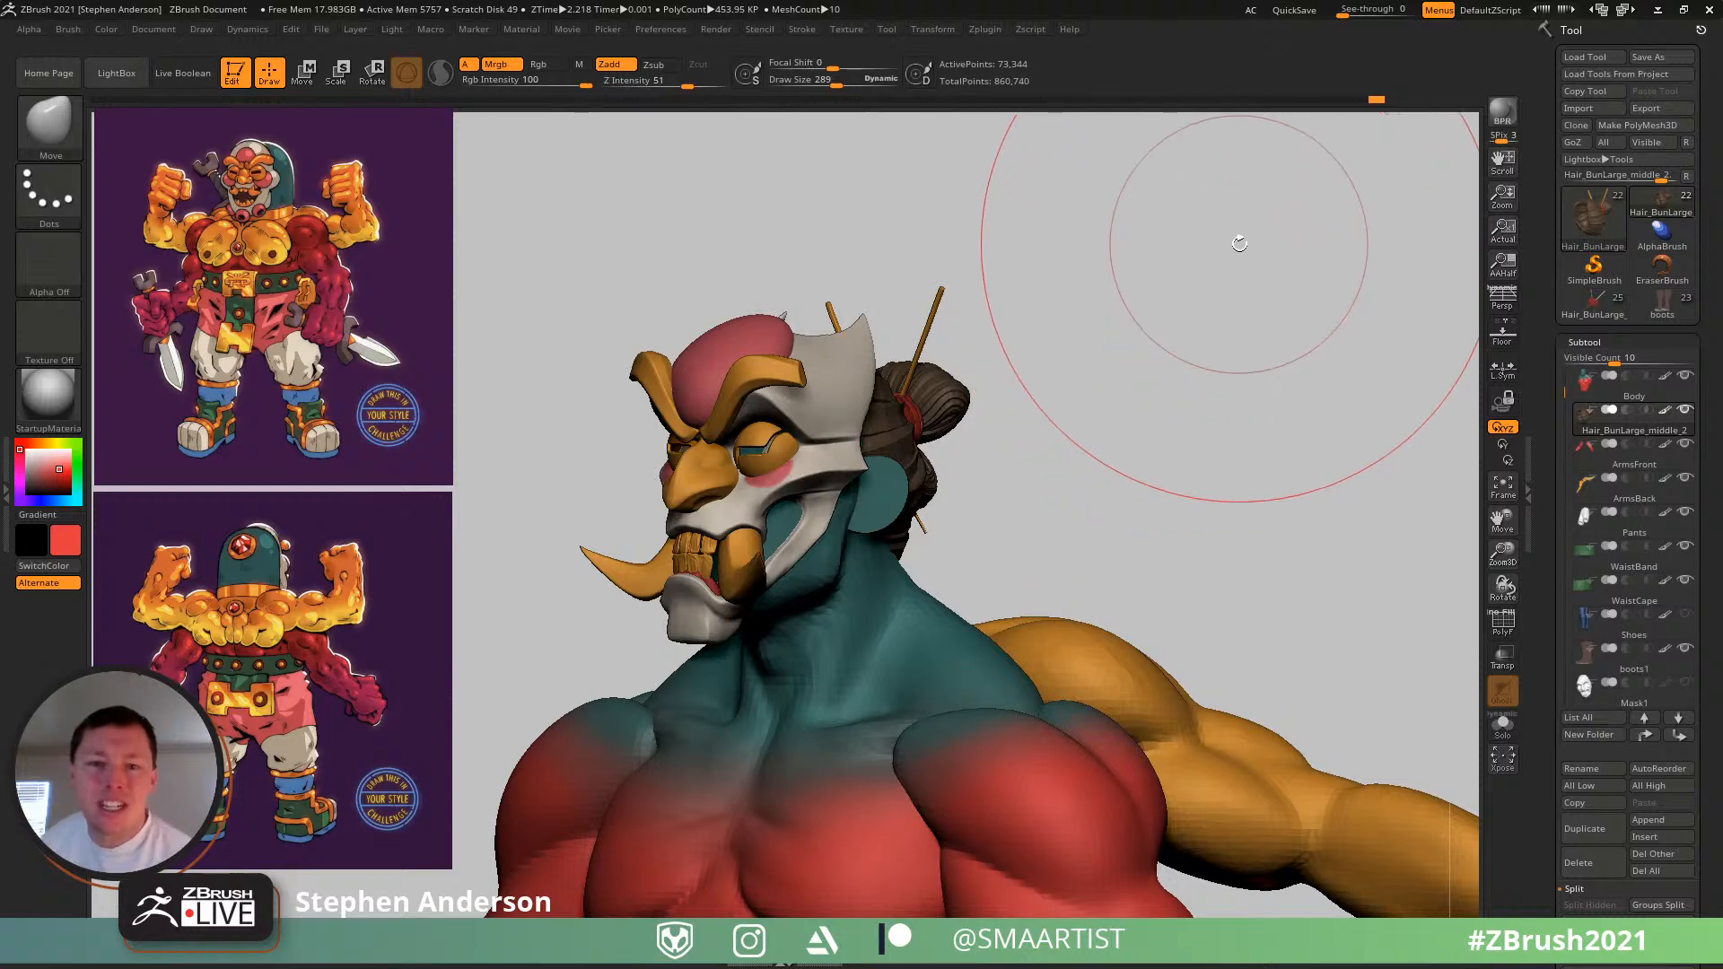
alt+drag(1239, 262, 1360, 183)
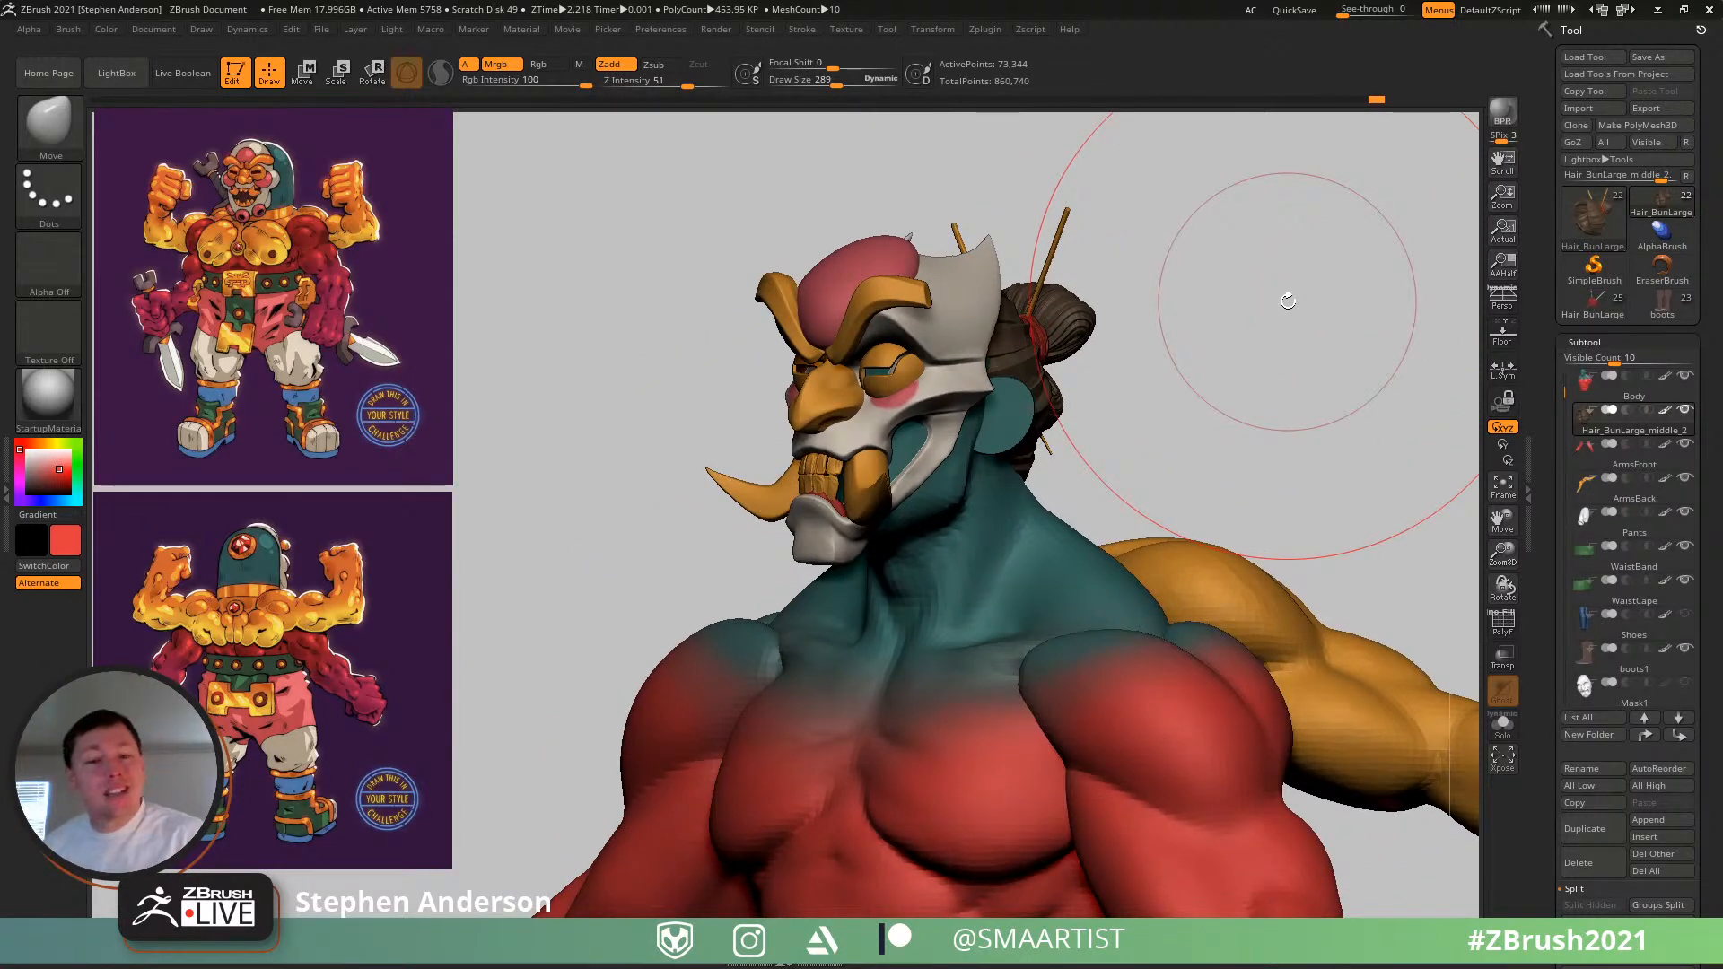